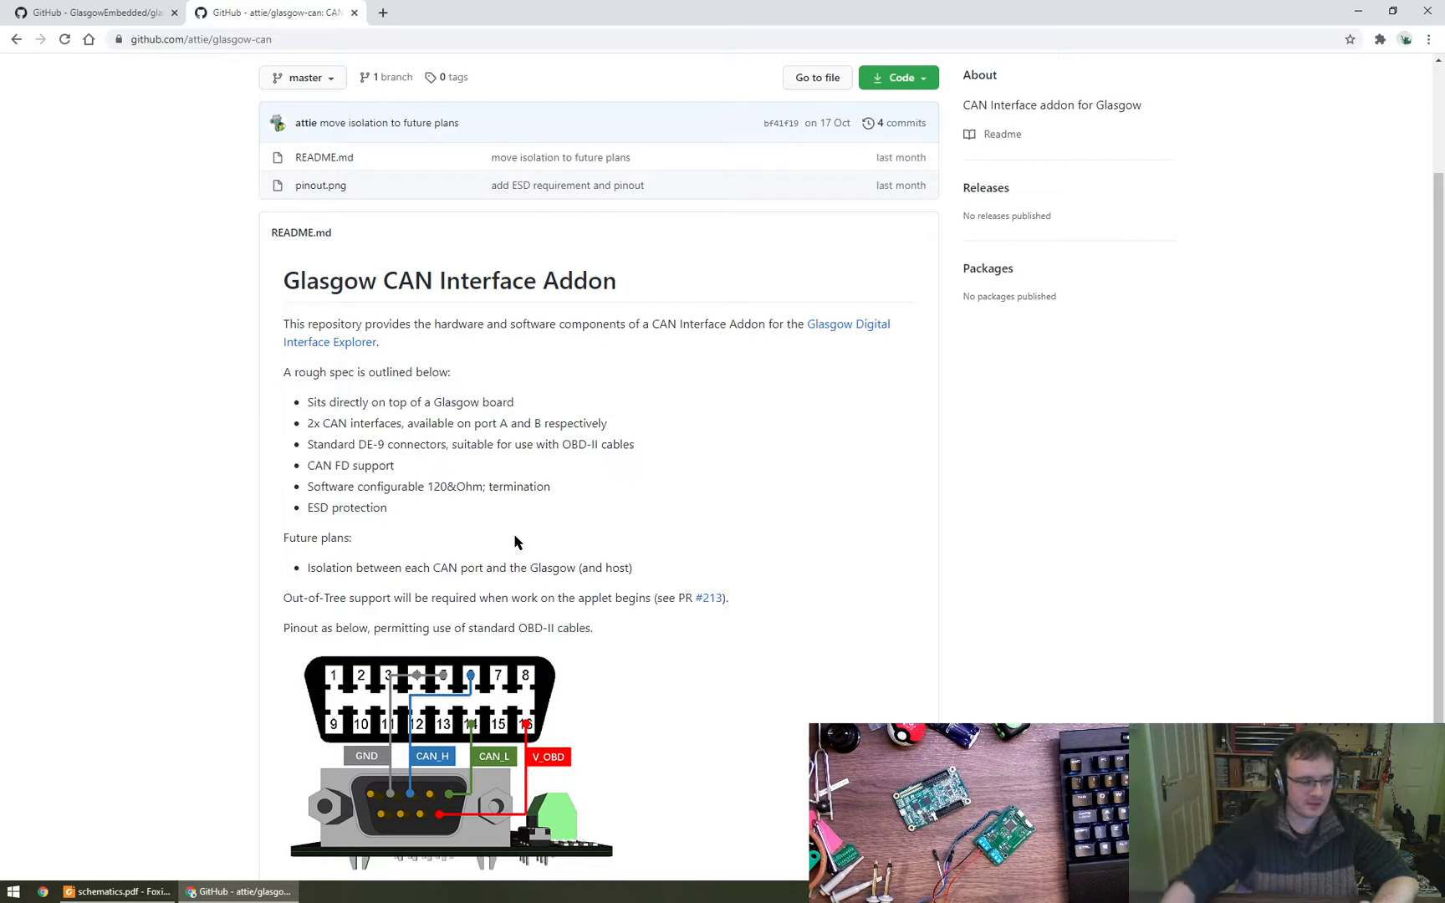
# - Bring the Digi-Key page for terminal block 2834077-2 into the browser window and view its enlarged product photo
pyautogui.scroll(1, 683, 507)
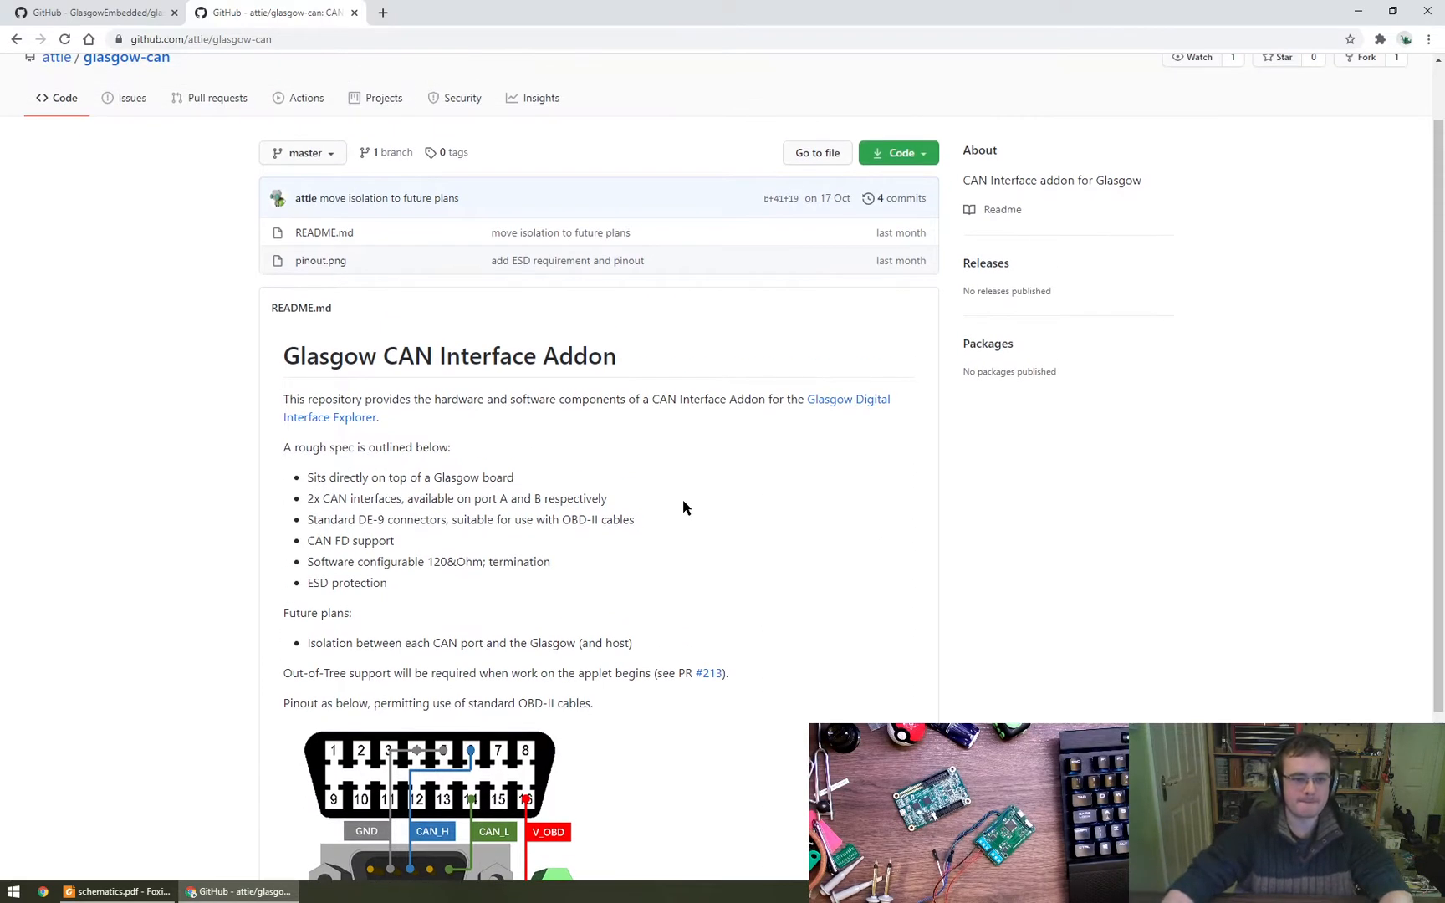
pyautogui.scroll(1, 683, 507)
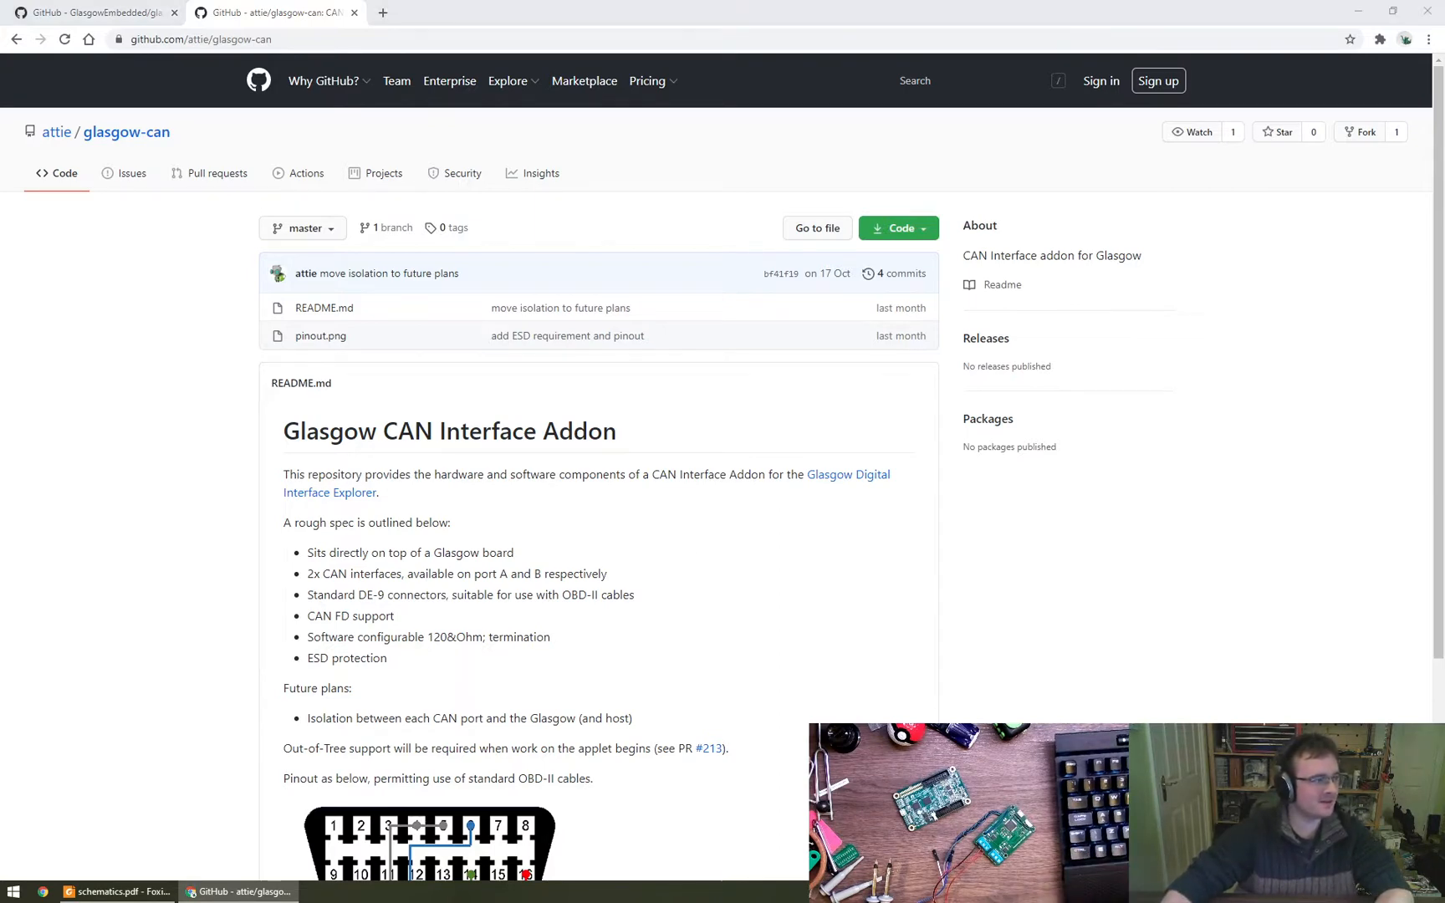
pyautogui.press('super+shift+Right')
pyautogui.moveTo(80, 6); pyautogui.dragTo(272, 12)
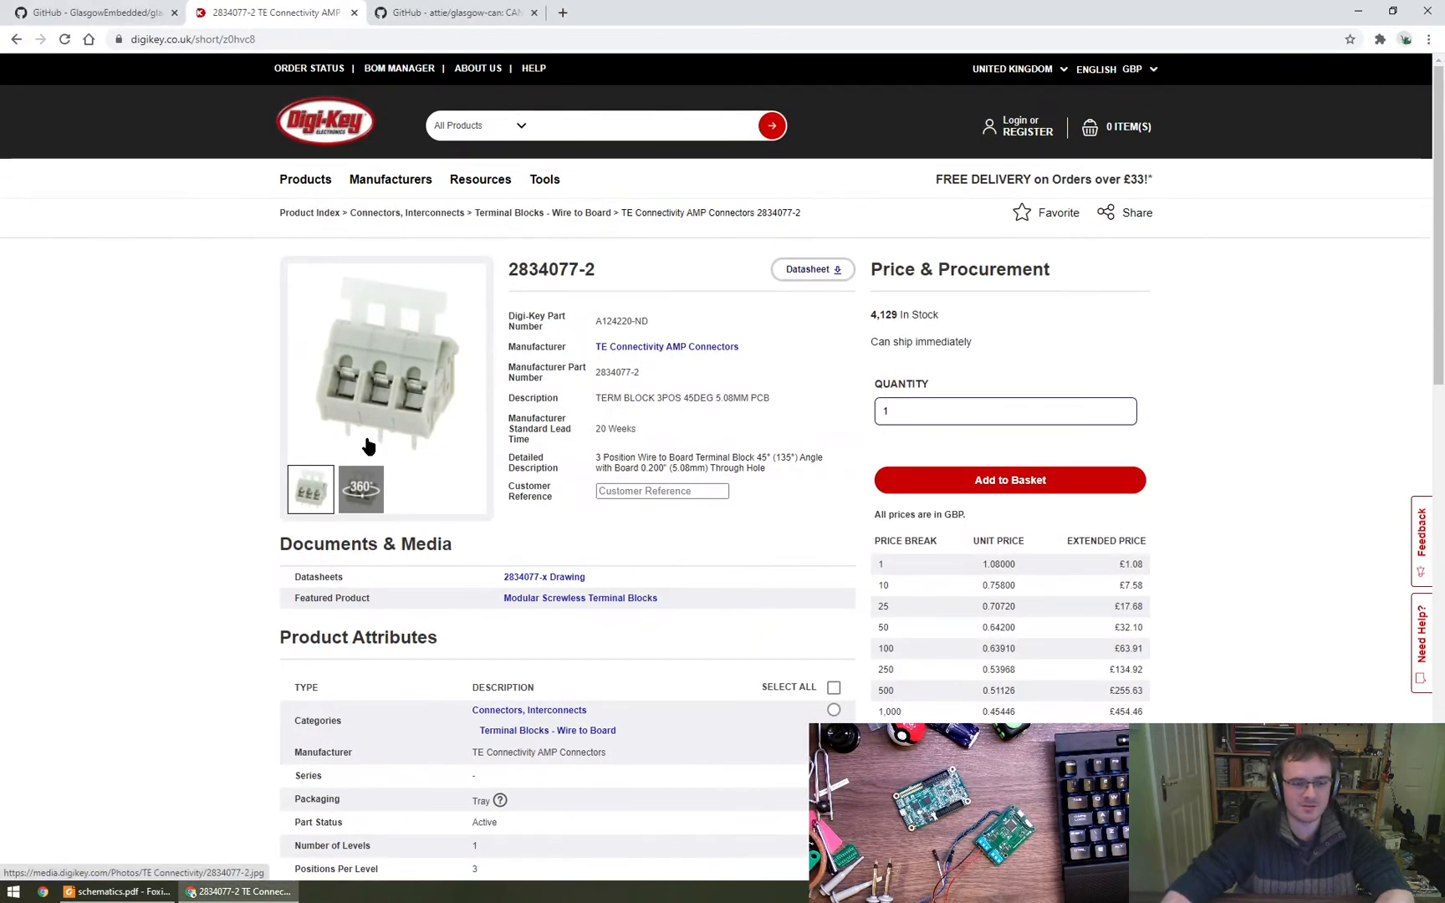
pyautogui.click(410, 388)
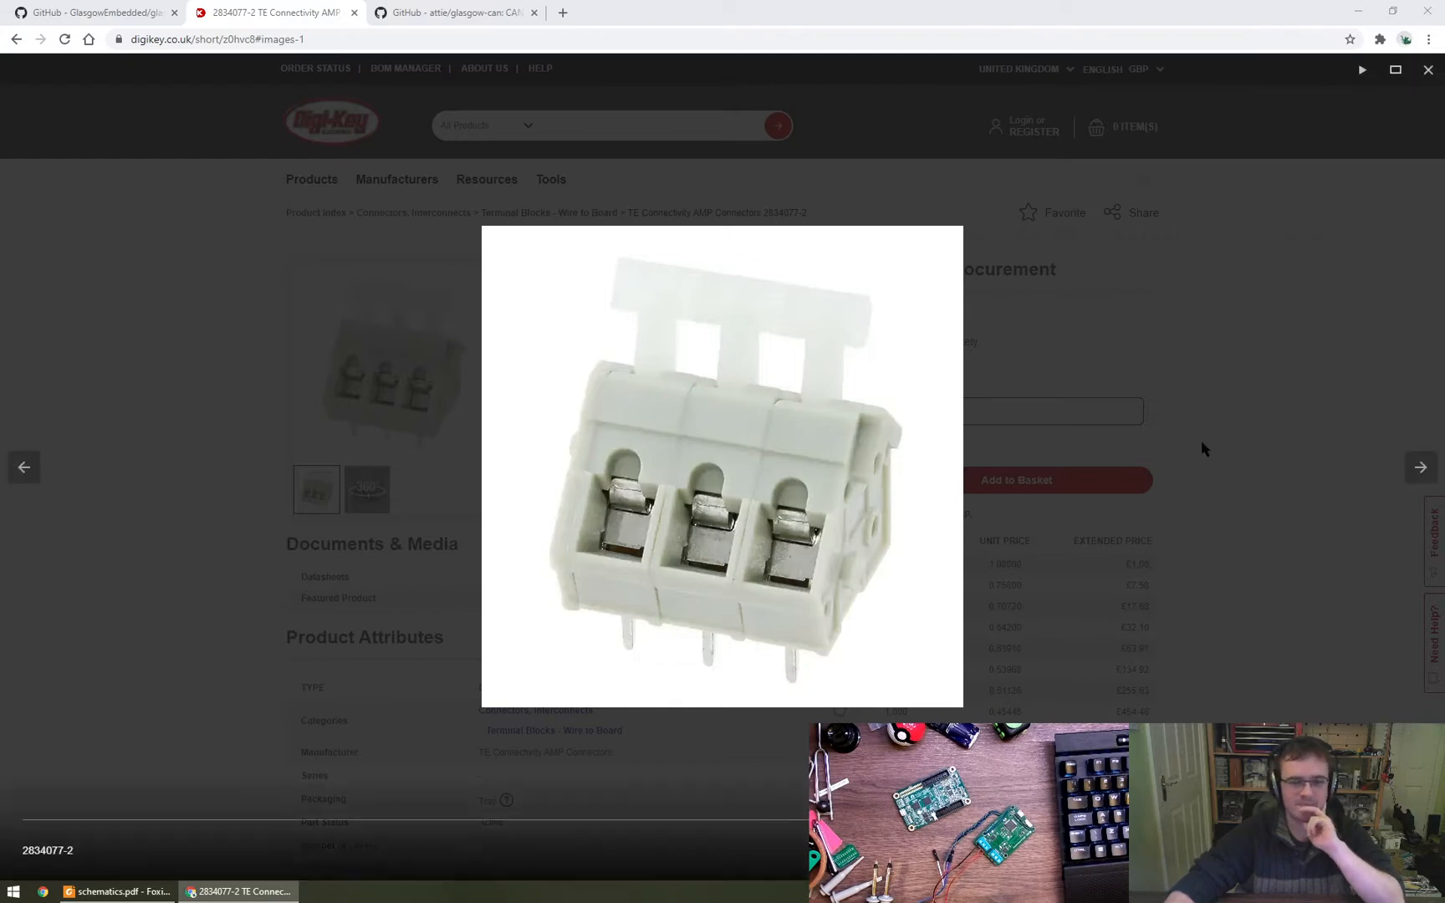
pyautogui.click(1213, 395)
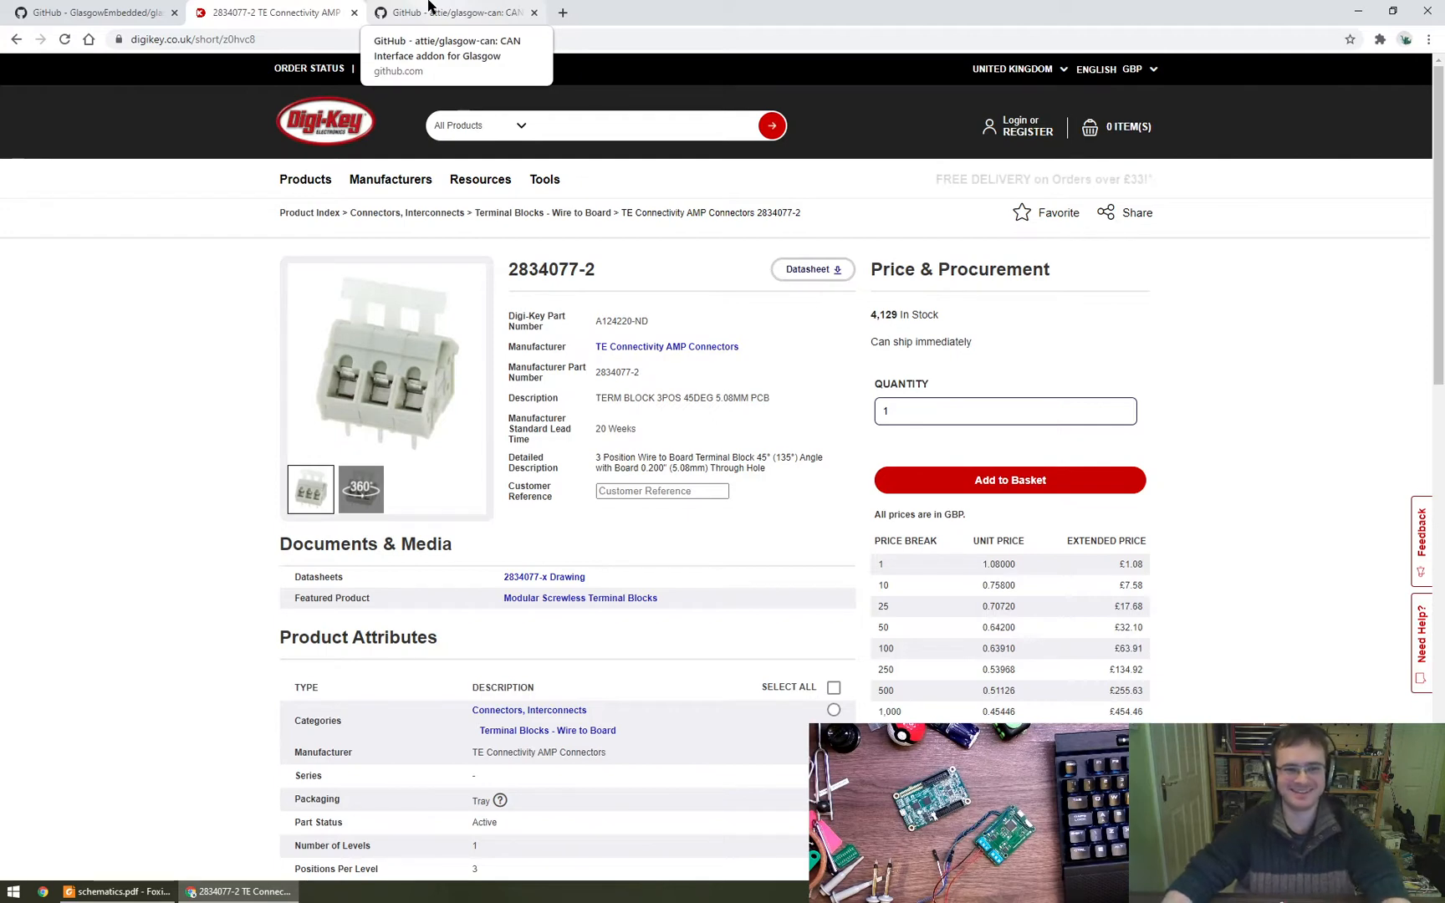
# - Look over the GlasgowEmbedded/glasgow repository page, including its file list and README introduction
pyautogui.click(154, 7)
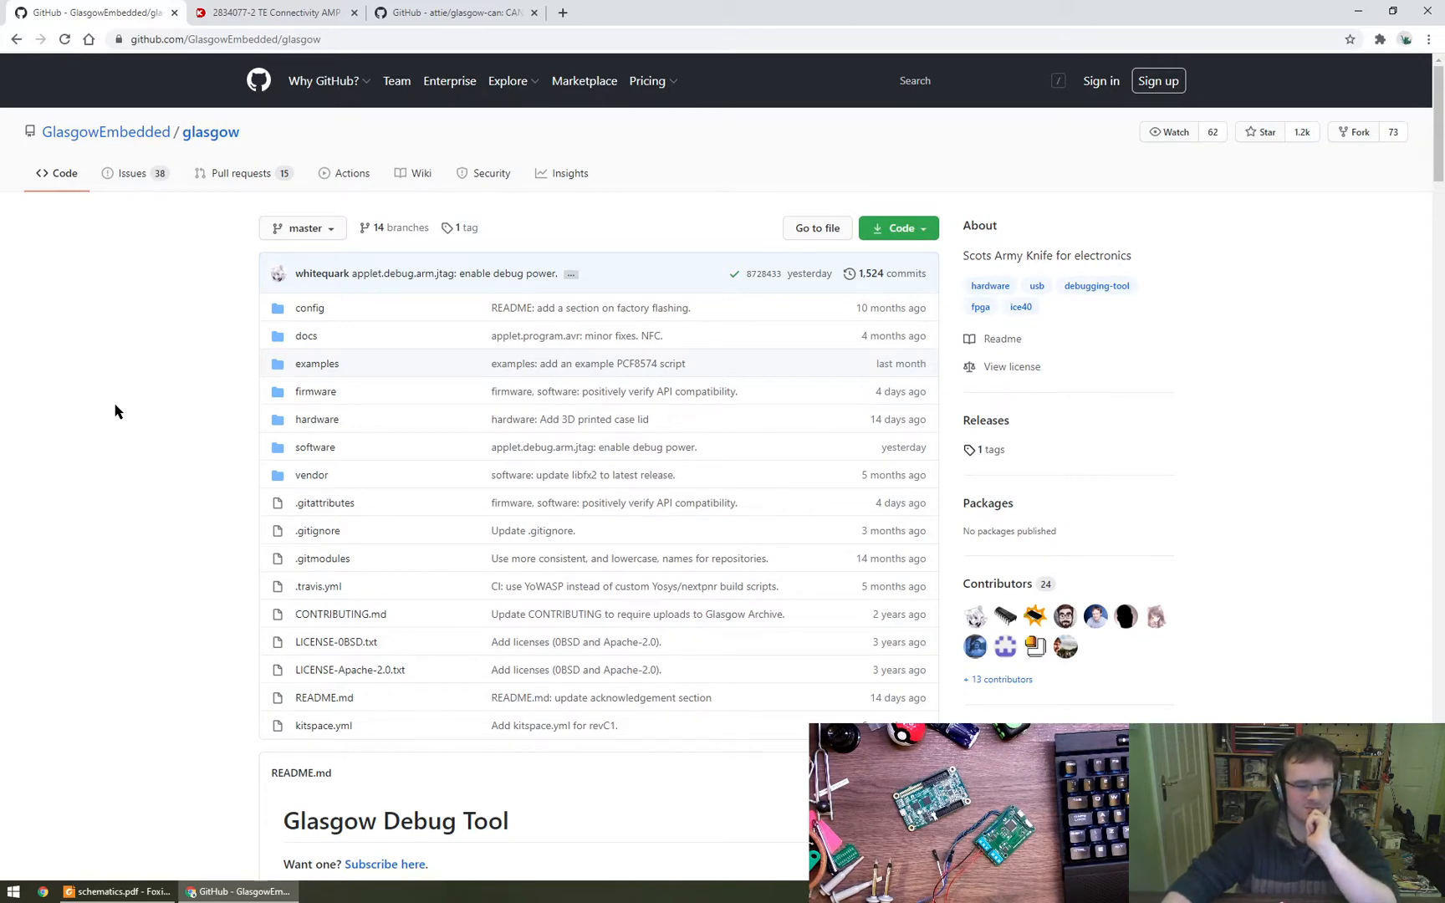
pyautogui.scroll(-6, 532, 729)
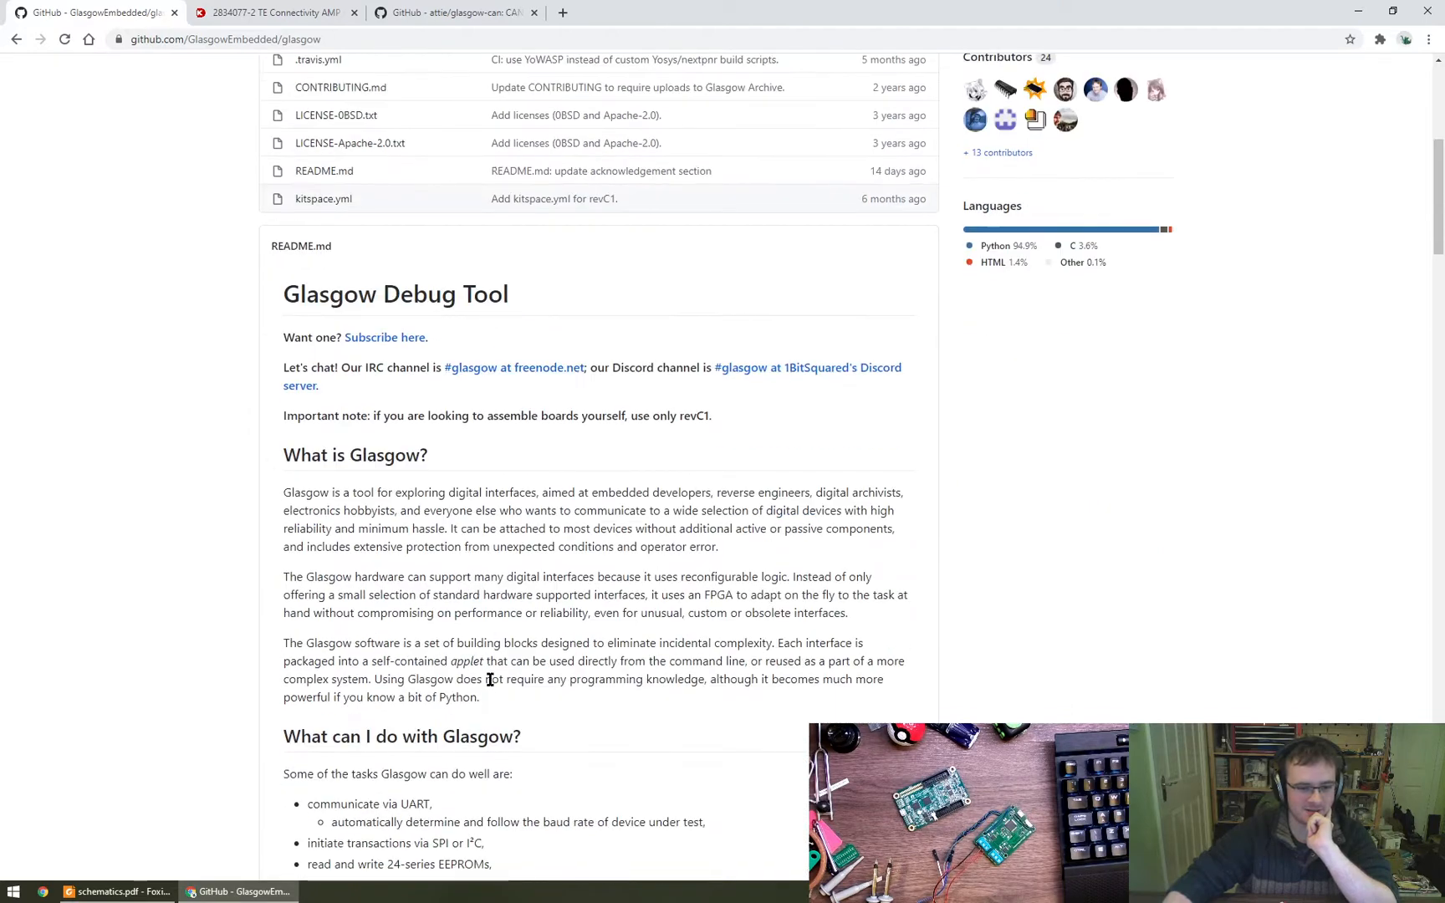
pyautogui.scroll(-1, 490, 679)
pyautogui.scroll(7, 441, 339)
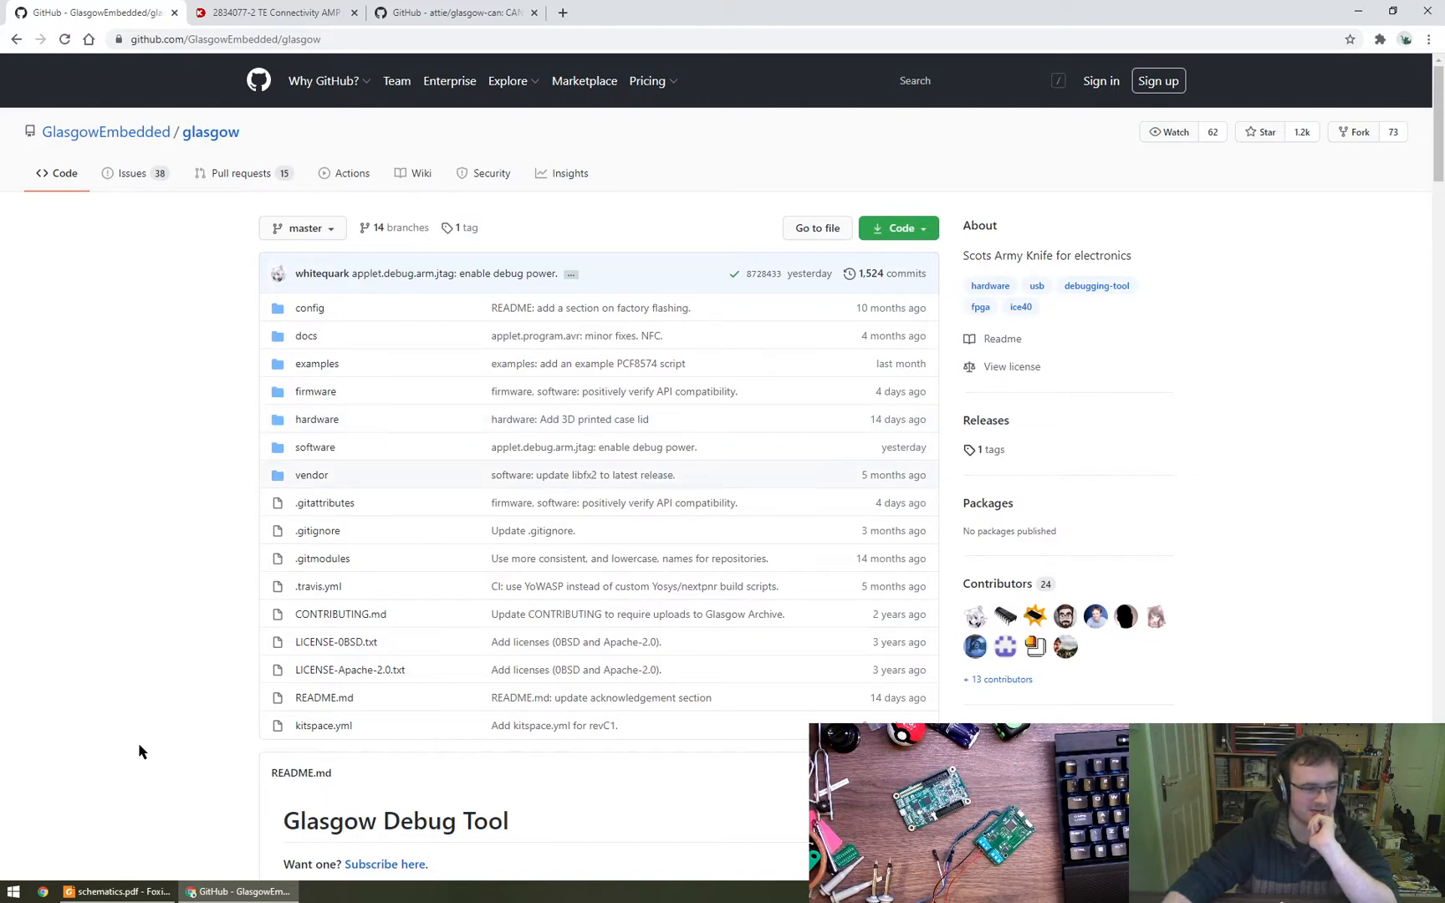
# - Switch to schematics.pdf in Foxit Reader and examine the Glasgow sheets through page 3, focusing on the J3 connector pinout
pyautogui.click(117, 891)
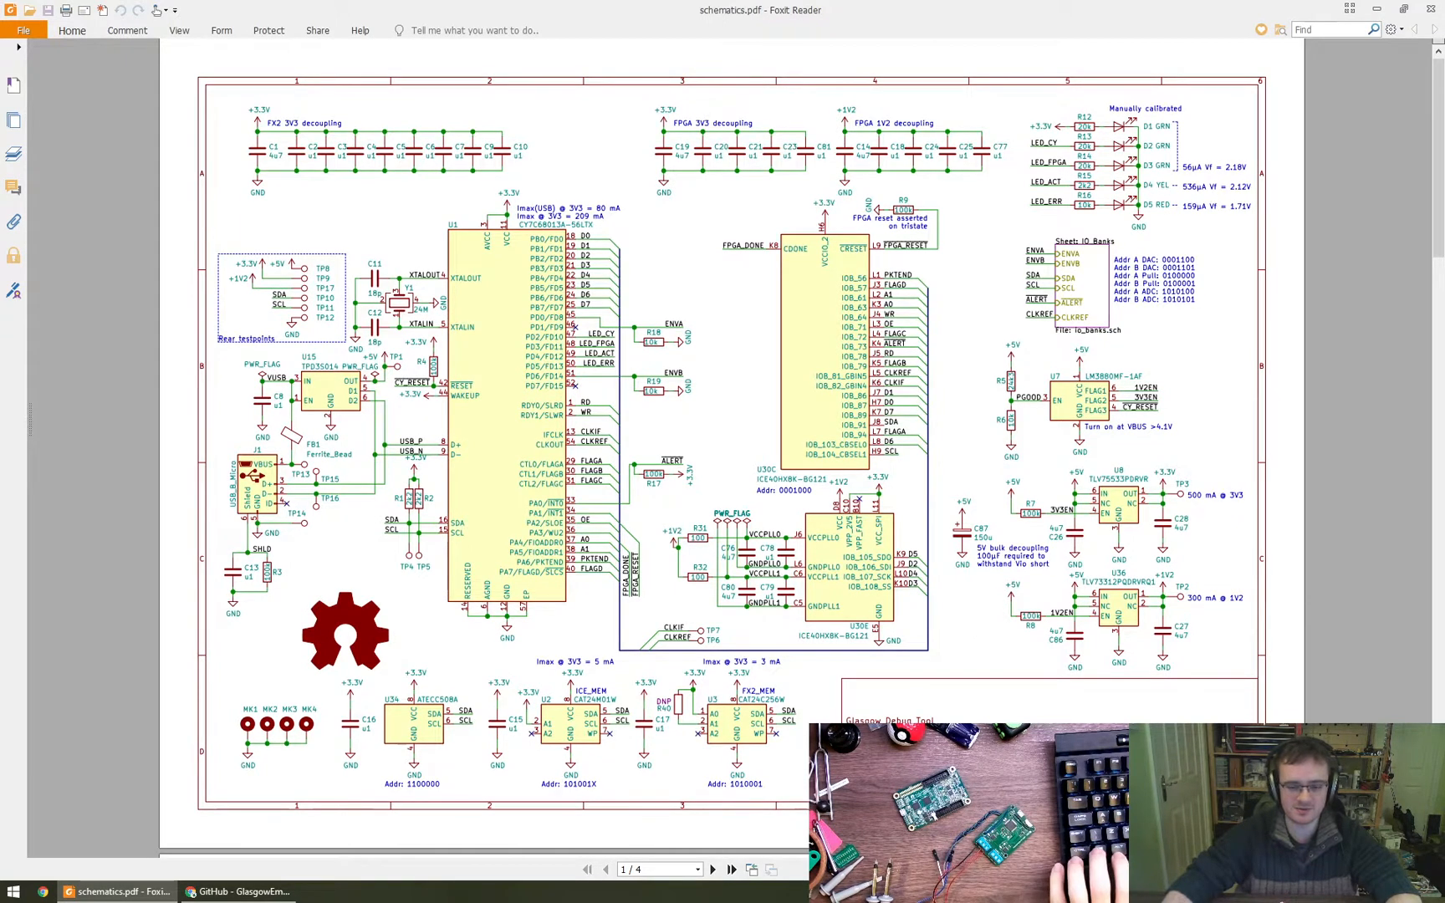
pyautogui.scroll(-1, 719, 418)
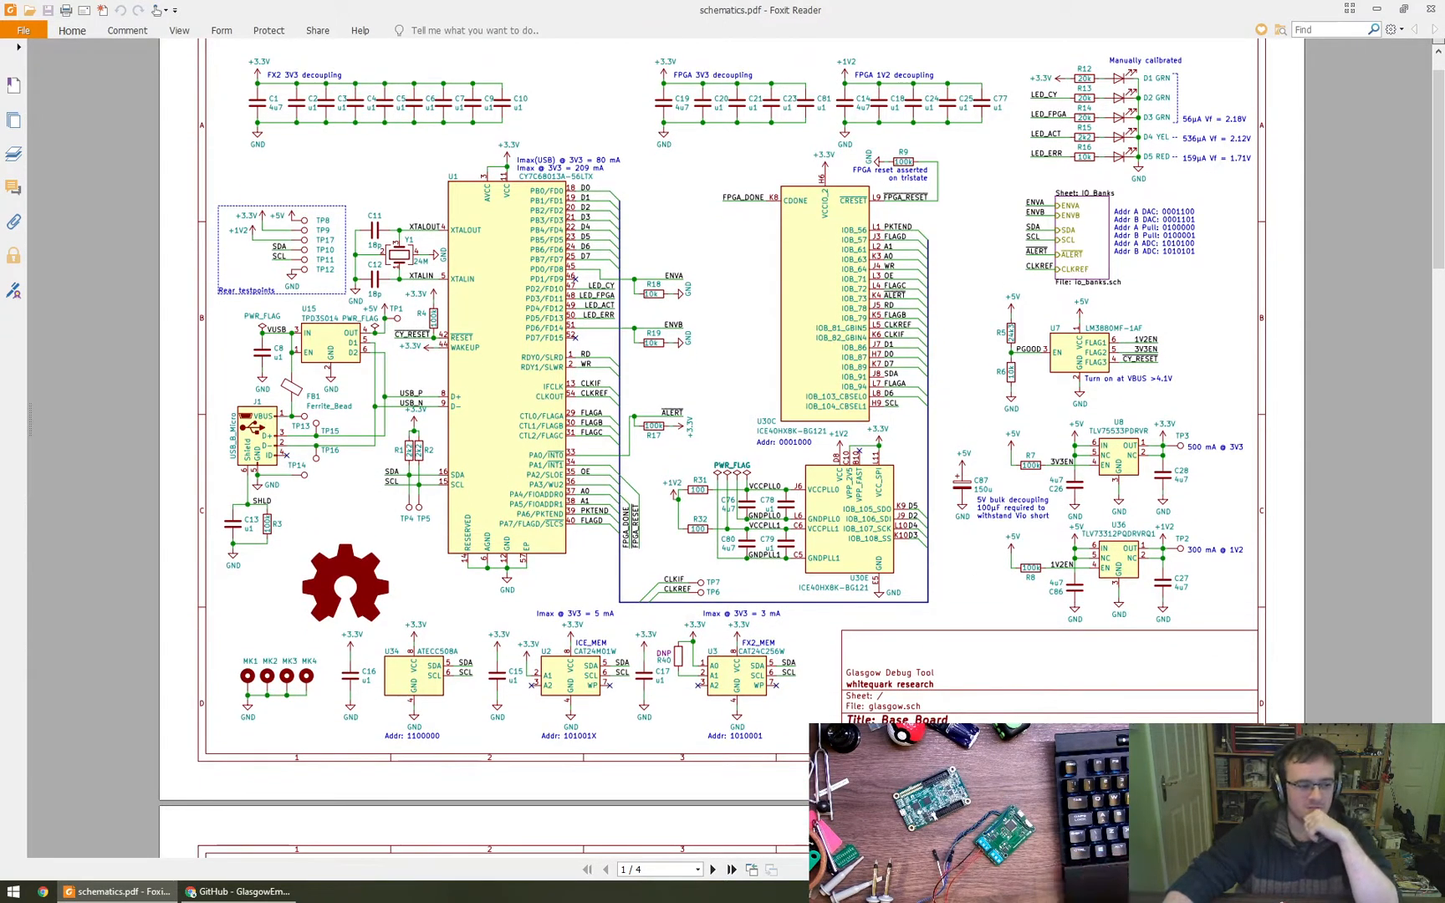
pyautogui.scroll(-5, 903, 600)
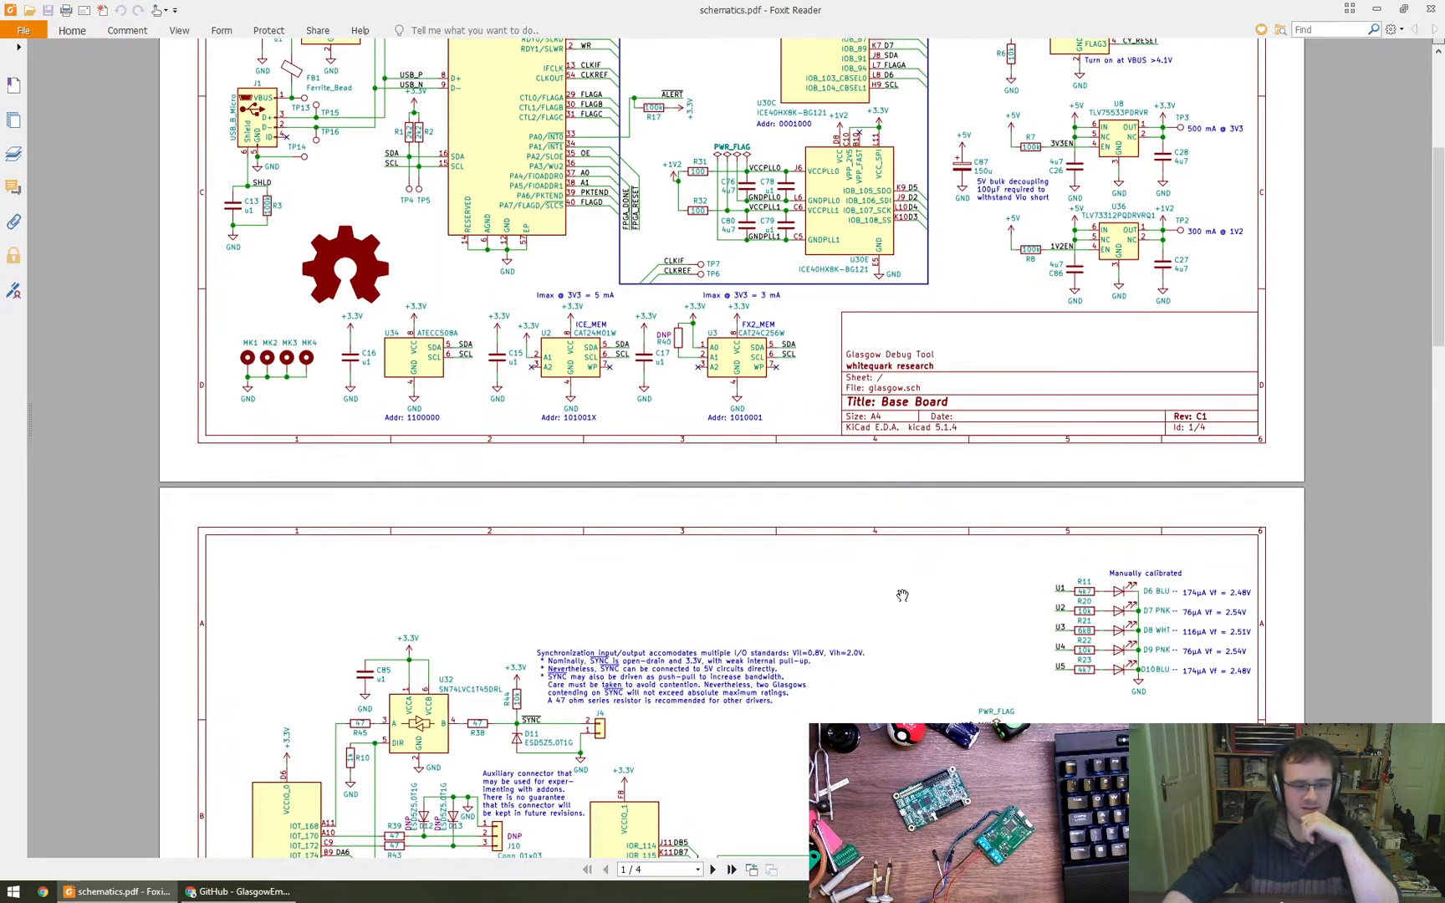
pyautogui.scroll(-3, 903, 601)
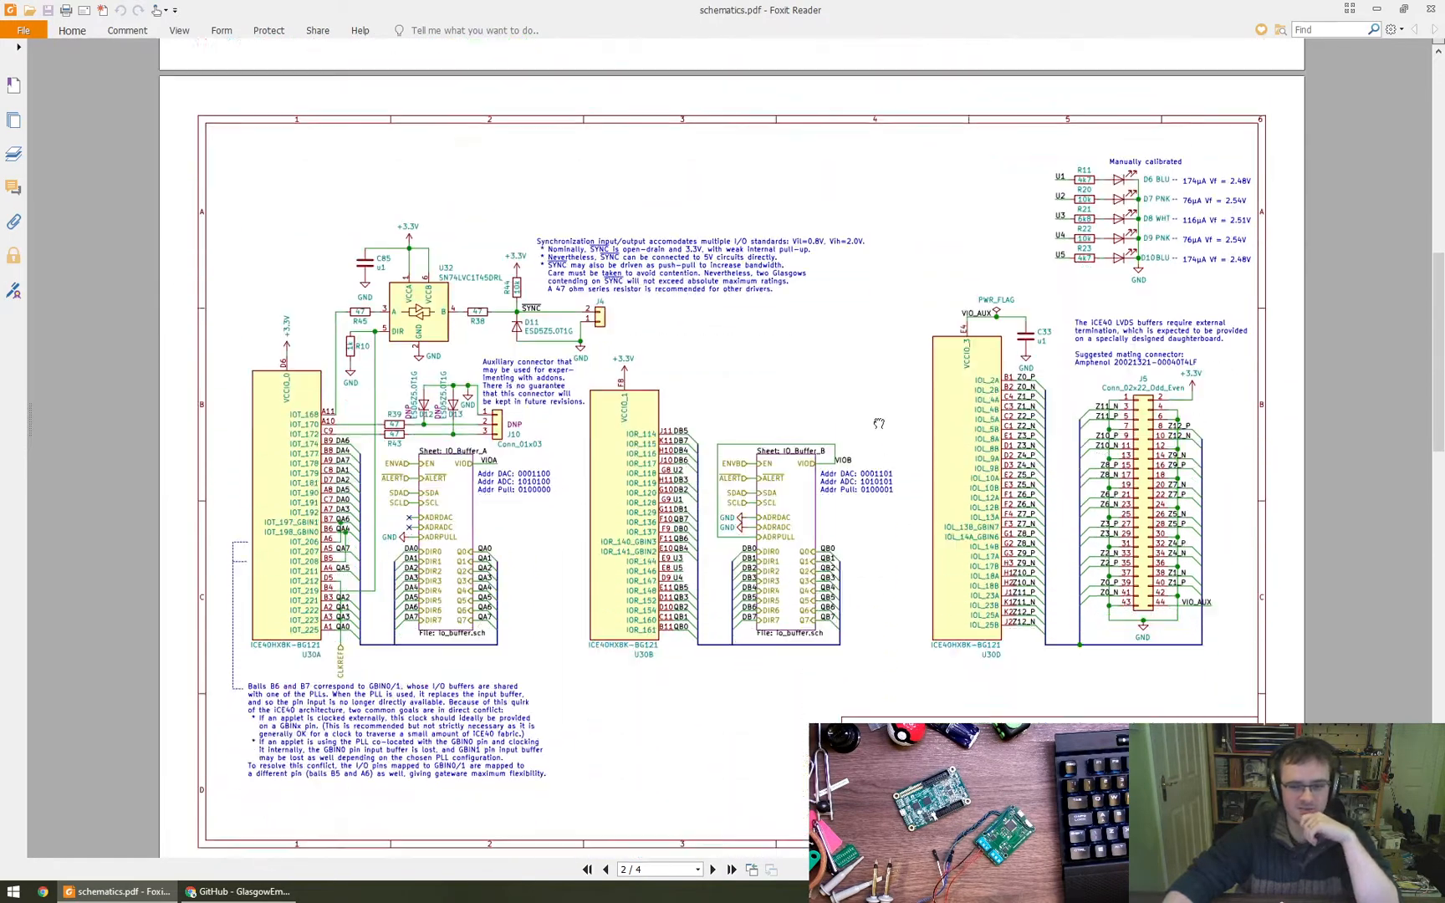
pyautogui.scroll(-4, 888, 587)
pyautogui.scroll(-10, 879, 393)
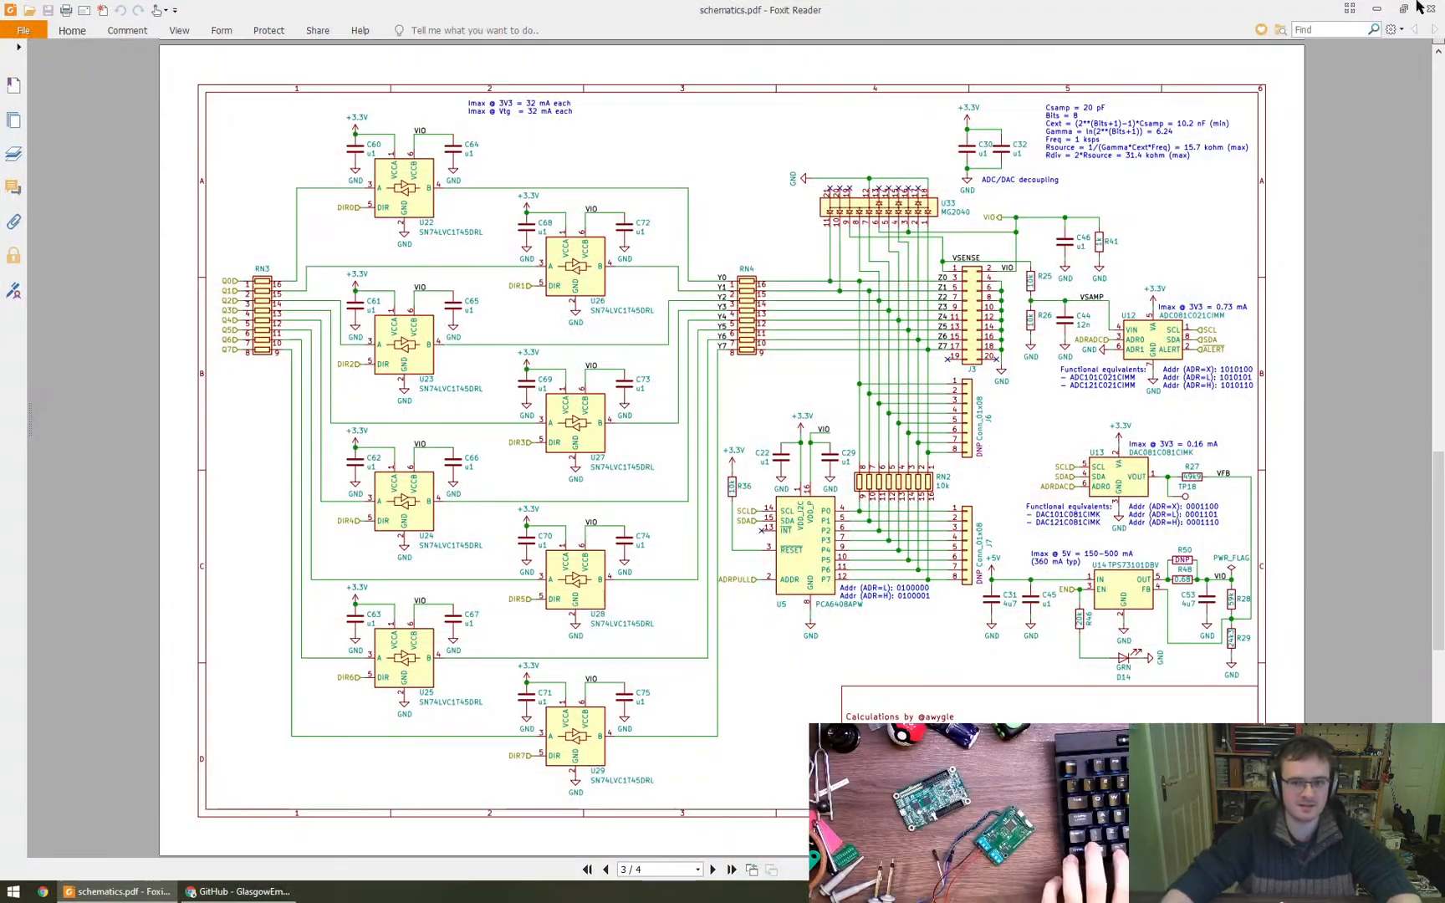
pyautogui.keyDown('ctrl'); pyautogui.scroll(5, 974, 292); pyautogui.keyUp('ctrl')
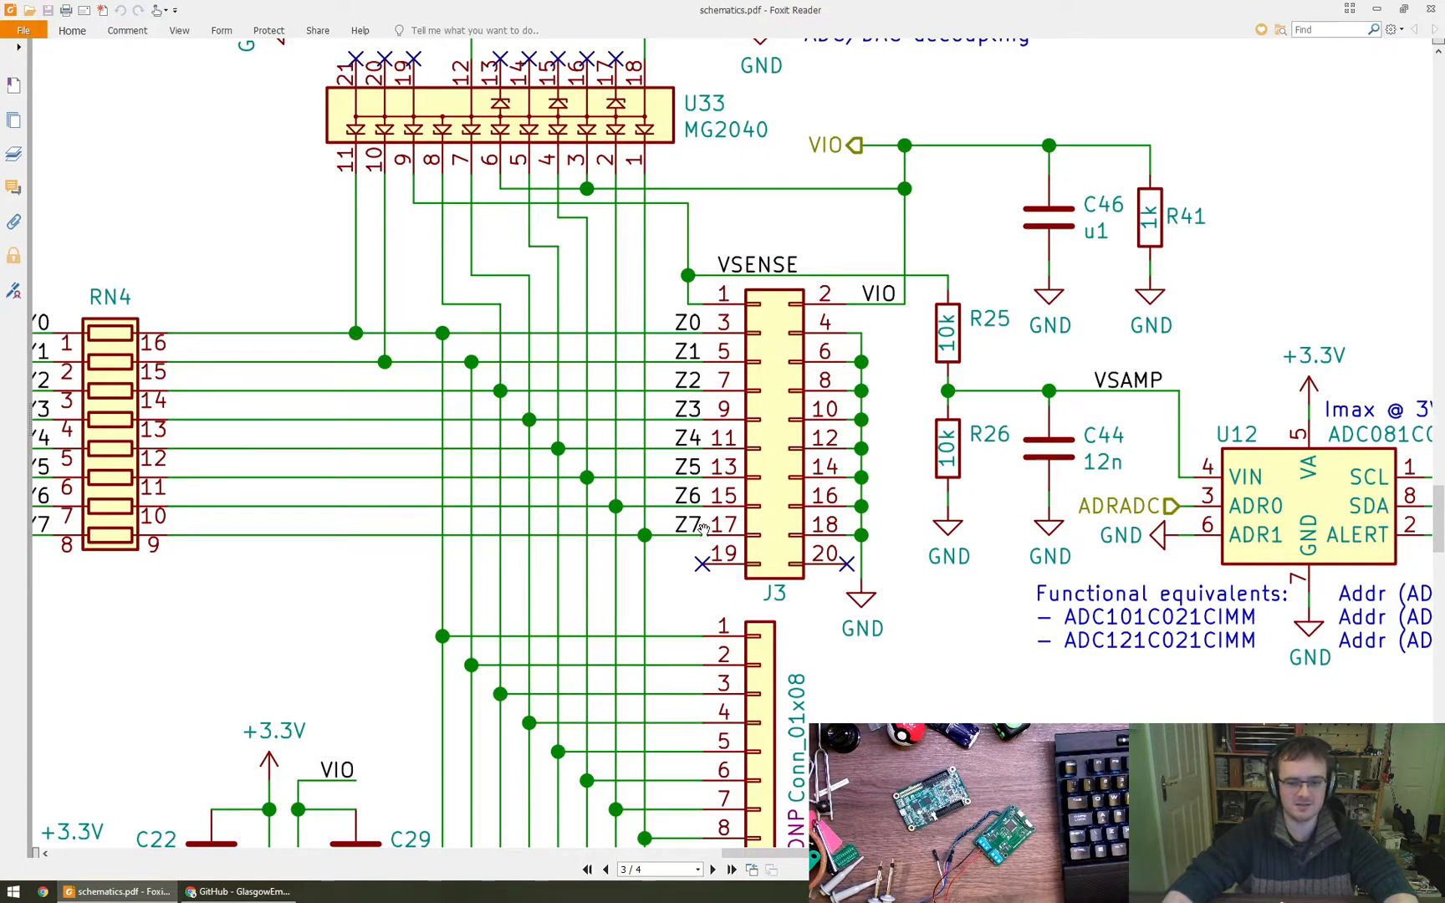
pyautogui.keyDown('ctrl'); pyautogui.scroll(-3, 899, 568); pyautogui.keyUp('ctrl')
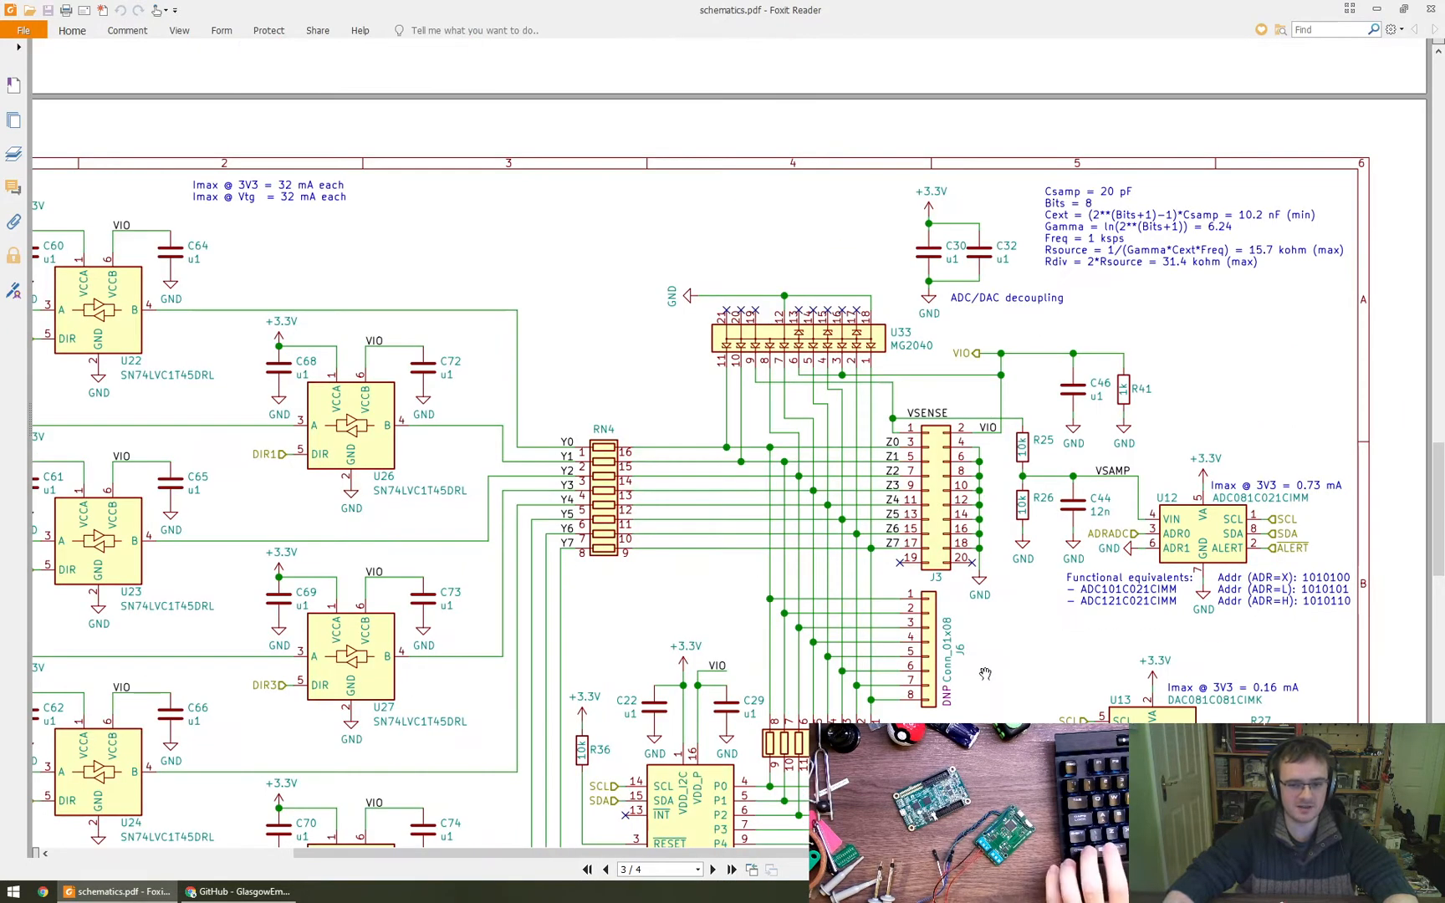
pyautogui.scroll(-3, 984, 673)
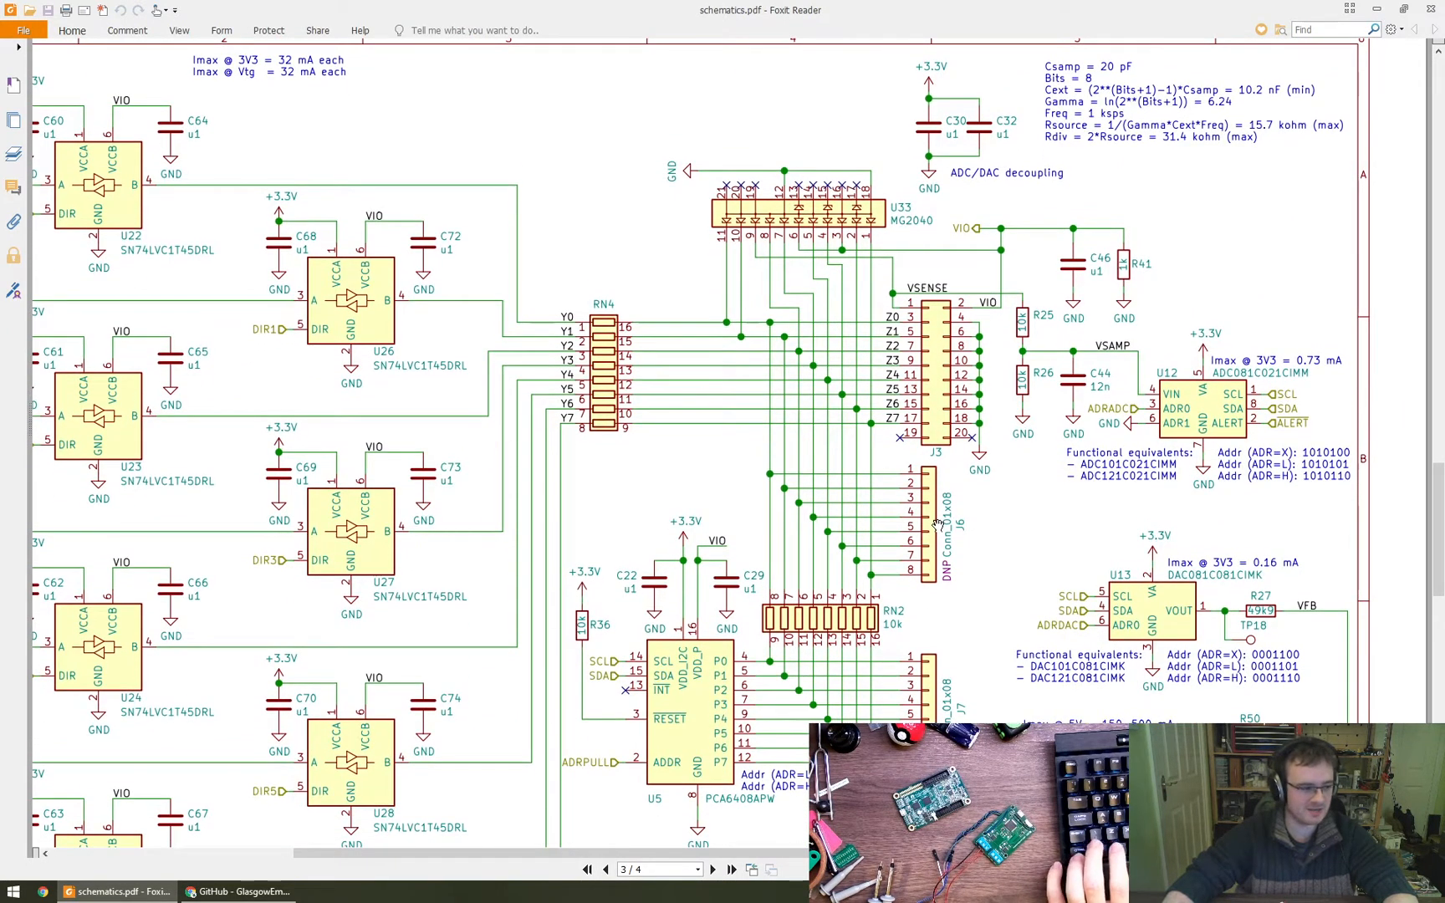
pyautogui.keyDown('ctrl'); pyautogui.scroll(-2, 936, 523); pyautogui.keyUp('ctrl')
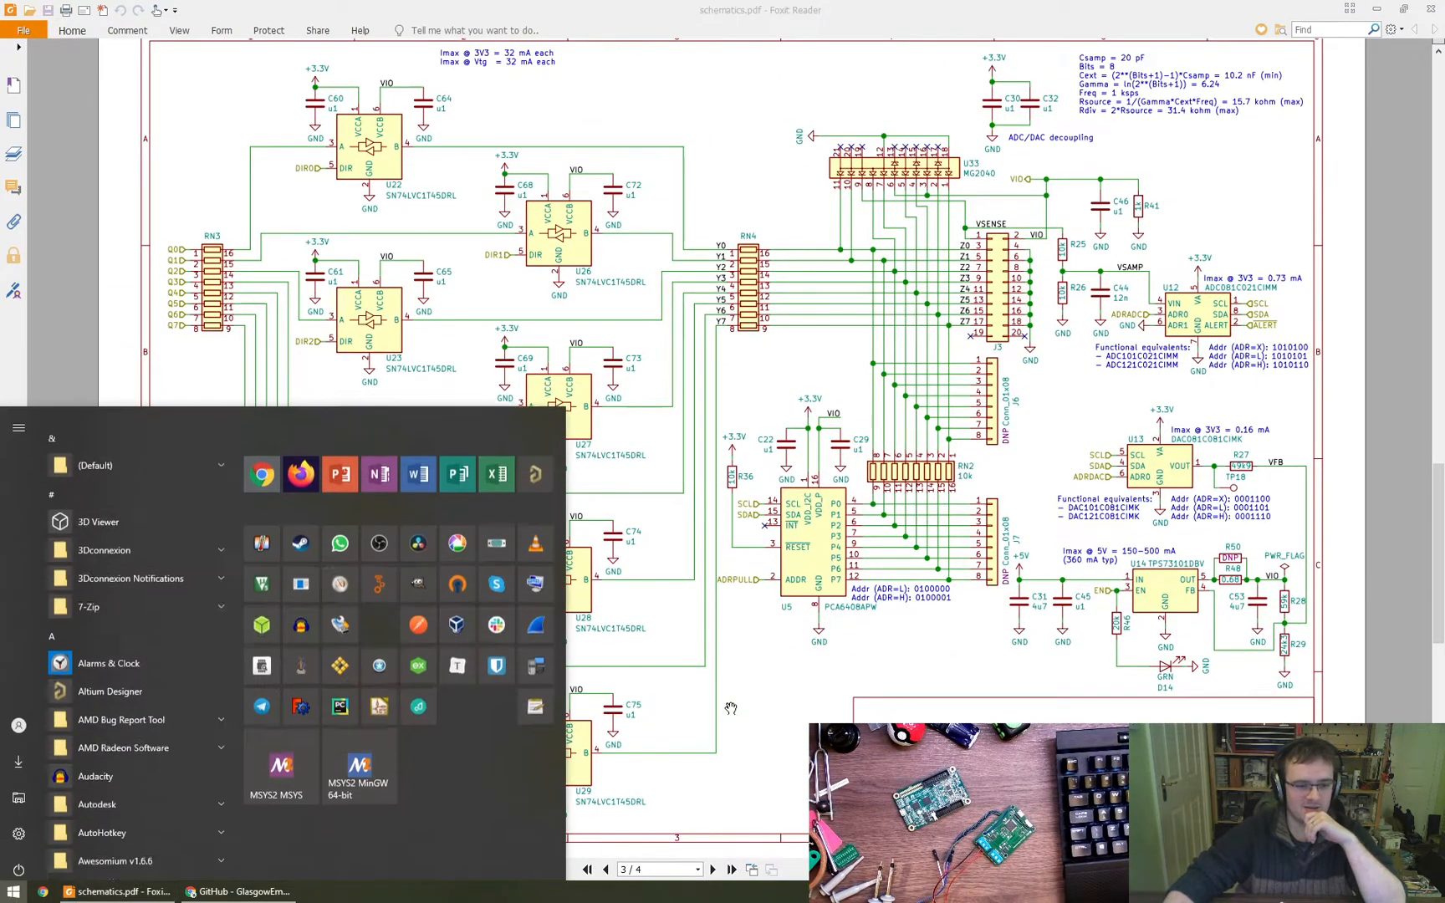
# - Launch KiCad and open the glasgow-can.sch schematic of the glasgow-can project in Eeschema
pyautogui.click(14, 891)
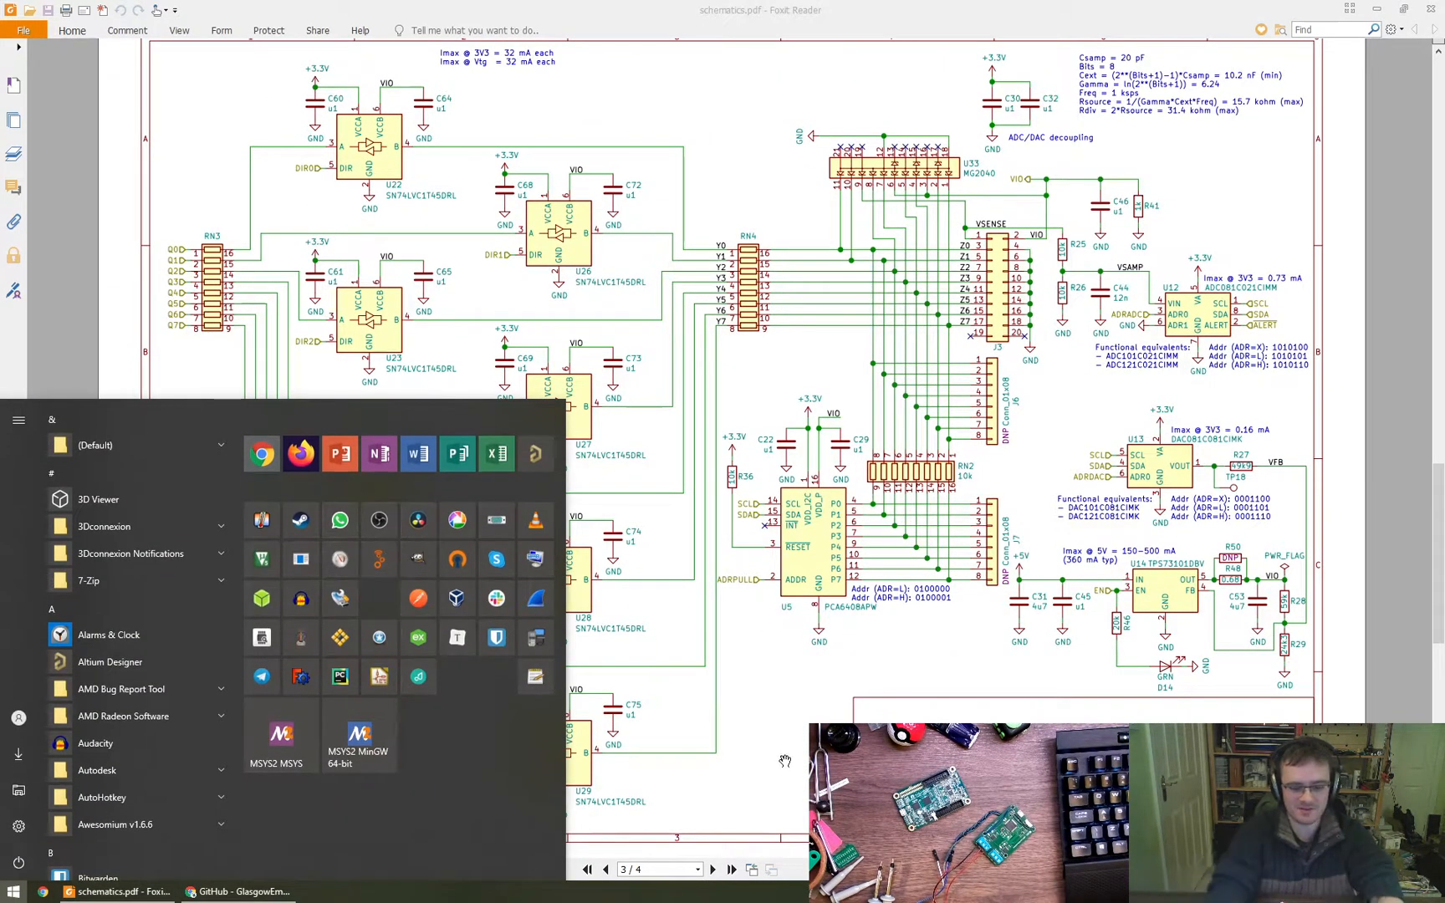
pyautogui.write('ki')
pyautogui.press('Return')
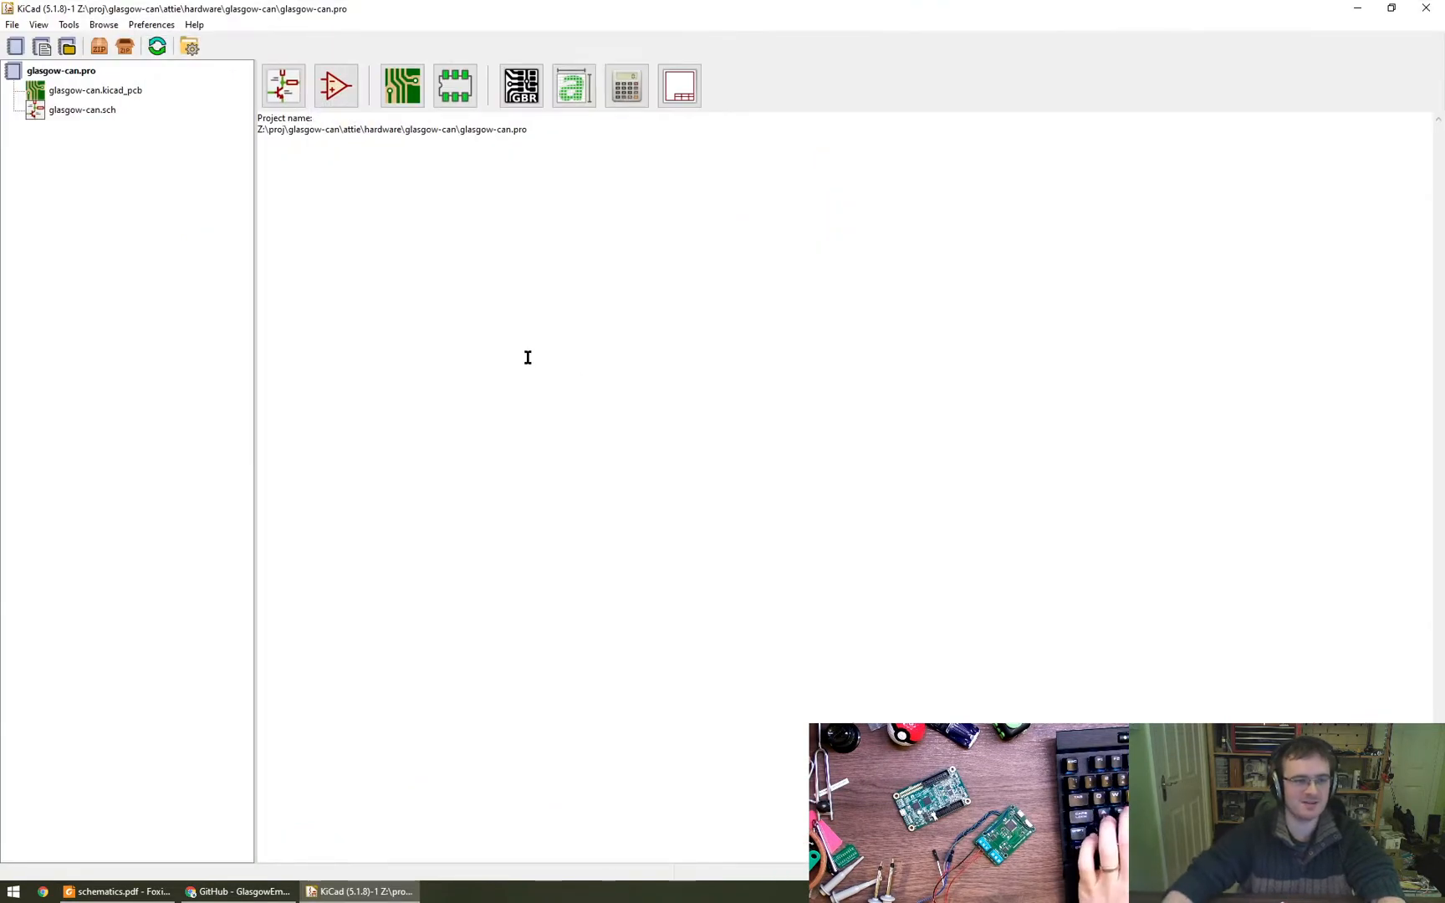
pyautogui.doubleClick(95, 118)
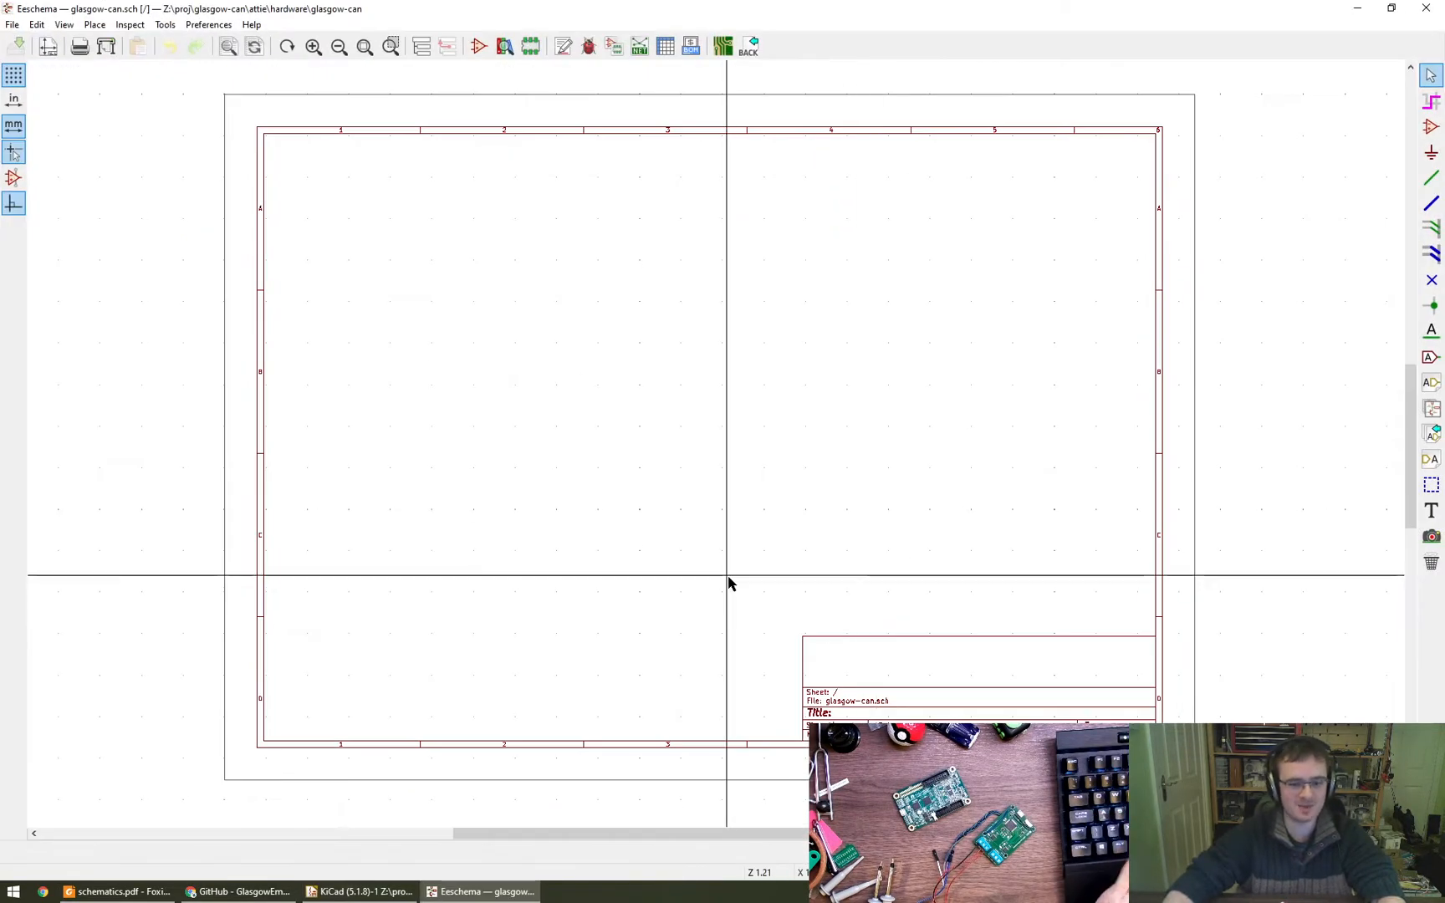
pyautogui.rightClick(742, 518)
pyautogui.click(722, 491)
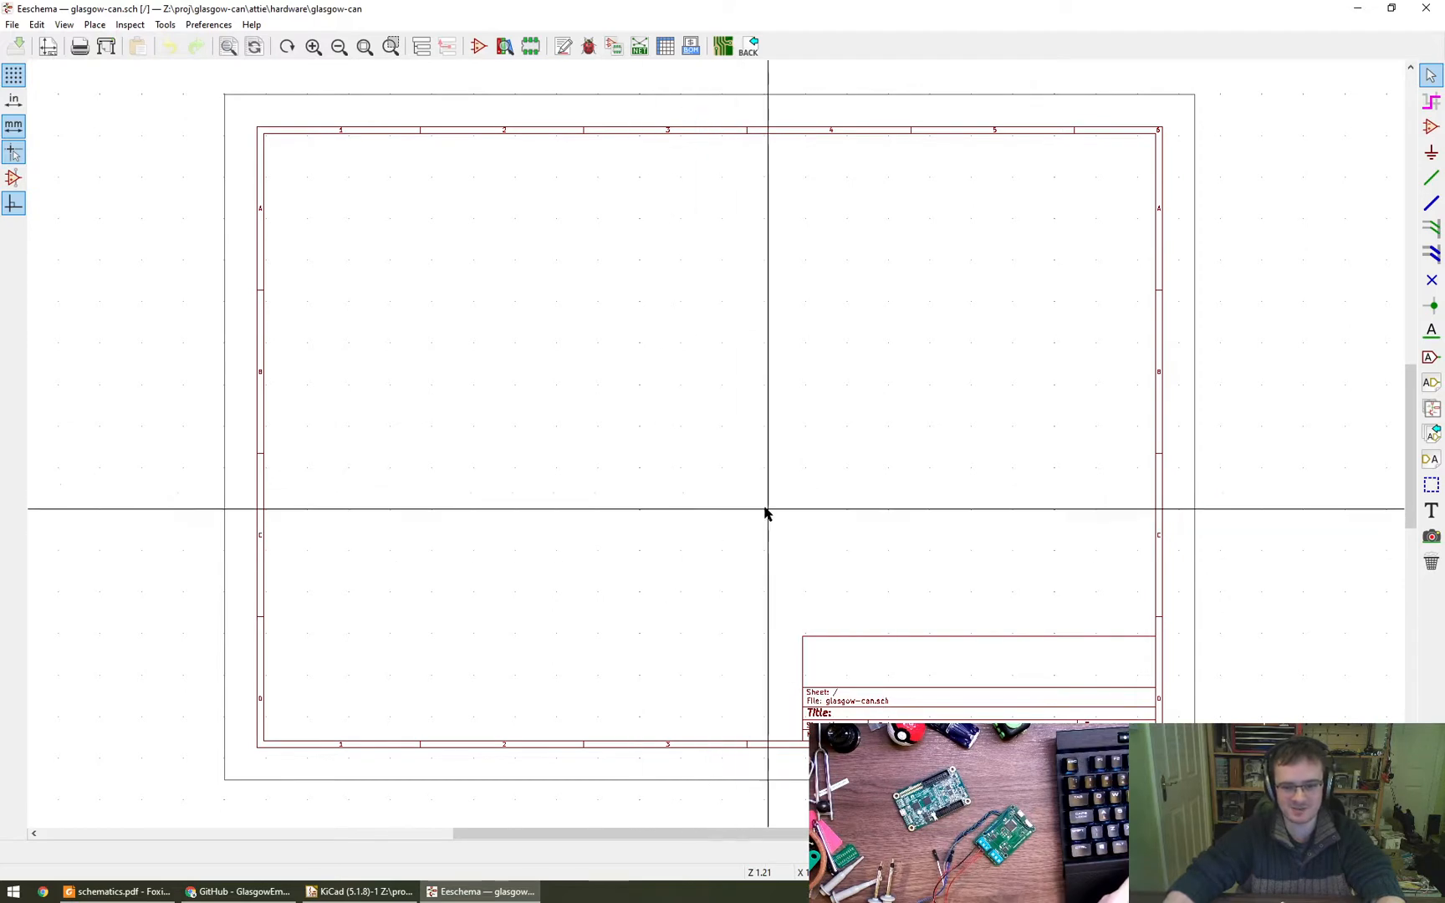
pyautogui.moveTo(764, 509)
pyautogui.mouseDown(button='middle')
pyautogui.moveTo(771, 530)
pyautogui.moveTo(771, 513)
pyautogui.mouseUp(button='middle')
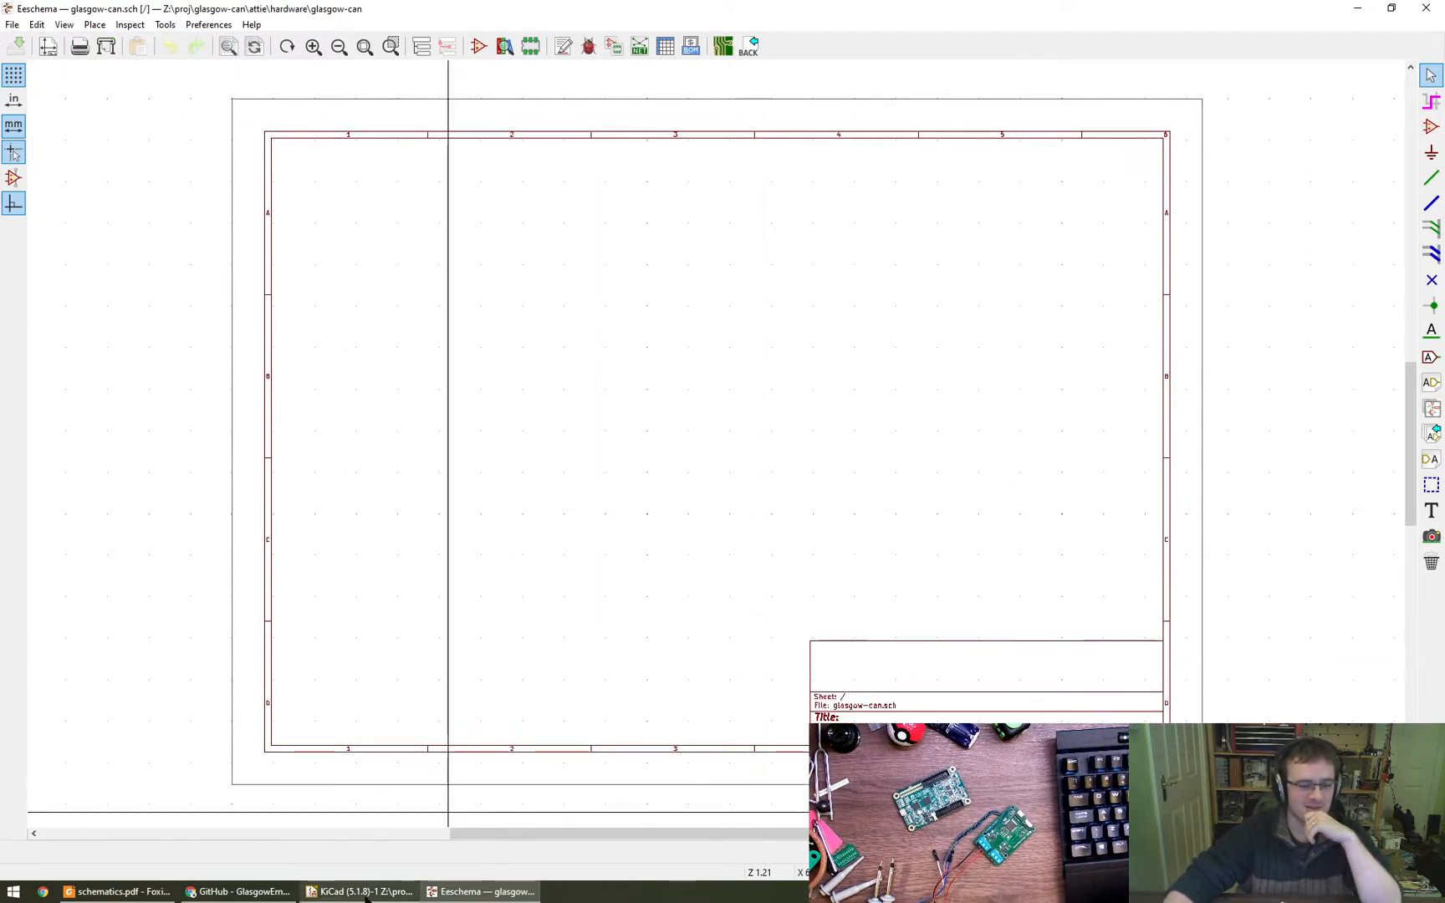
# - Switch to schematics.pdf in Foxit Reader to review page 3 around connector J3, and return to Eeschema
pyautogui.click(117, 891)
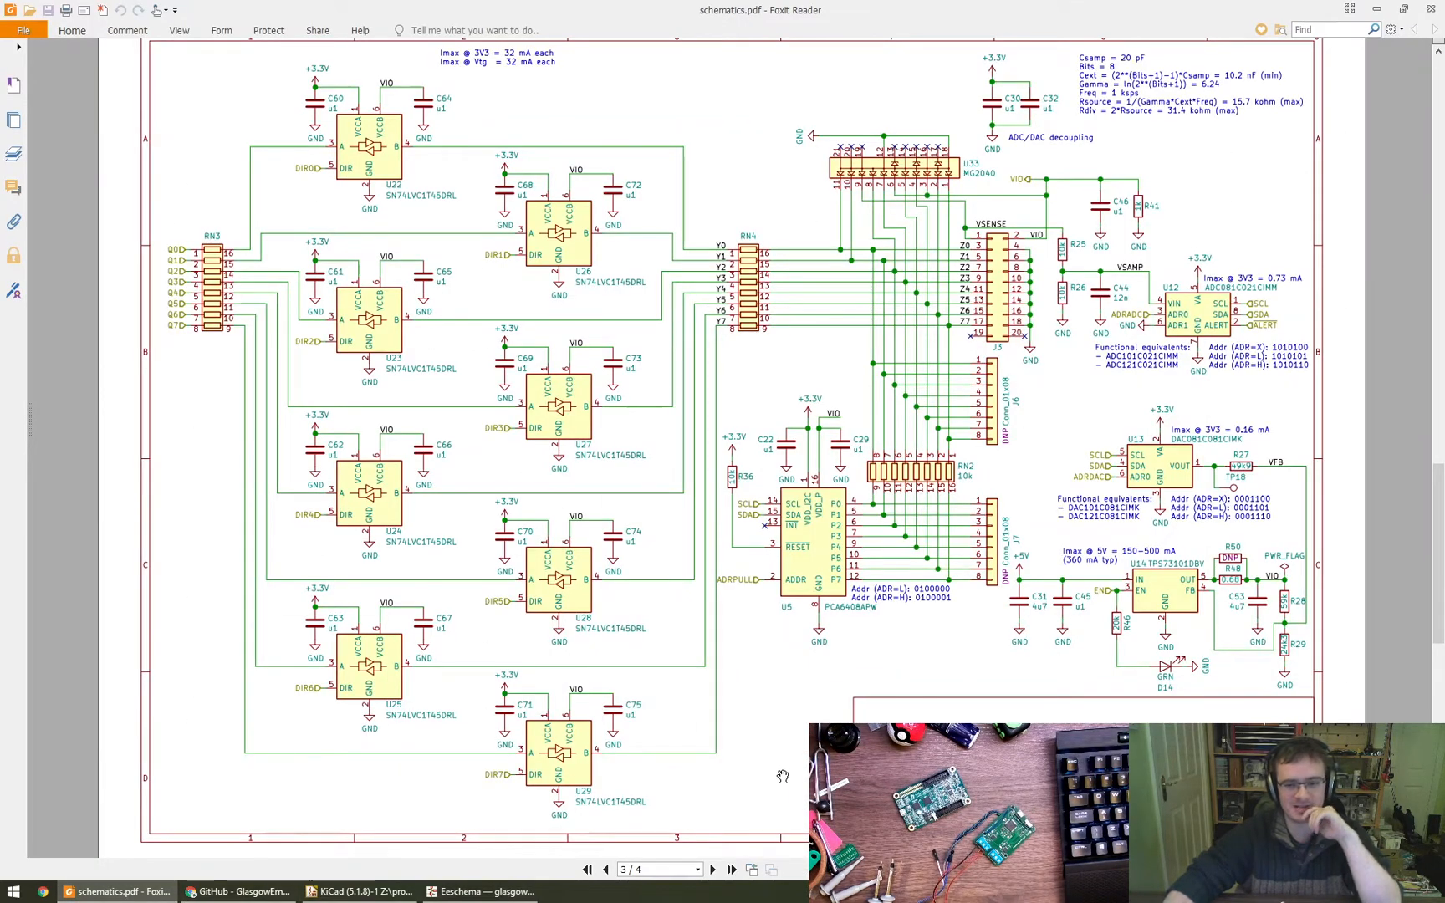
pyautogui.scroll(1, 804, 755)
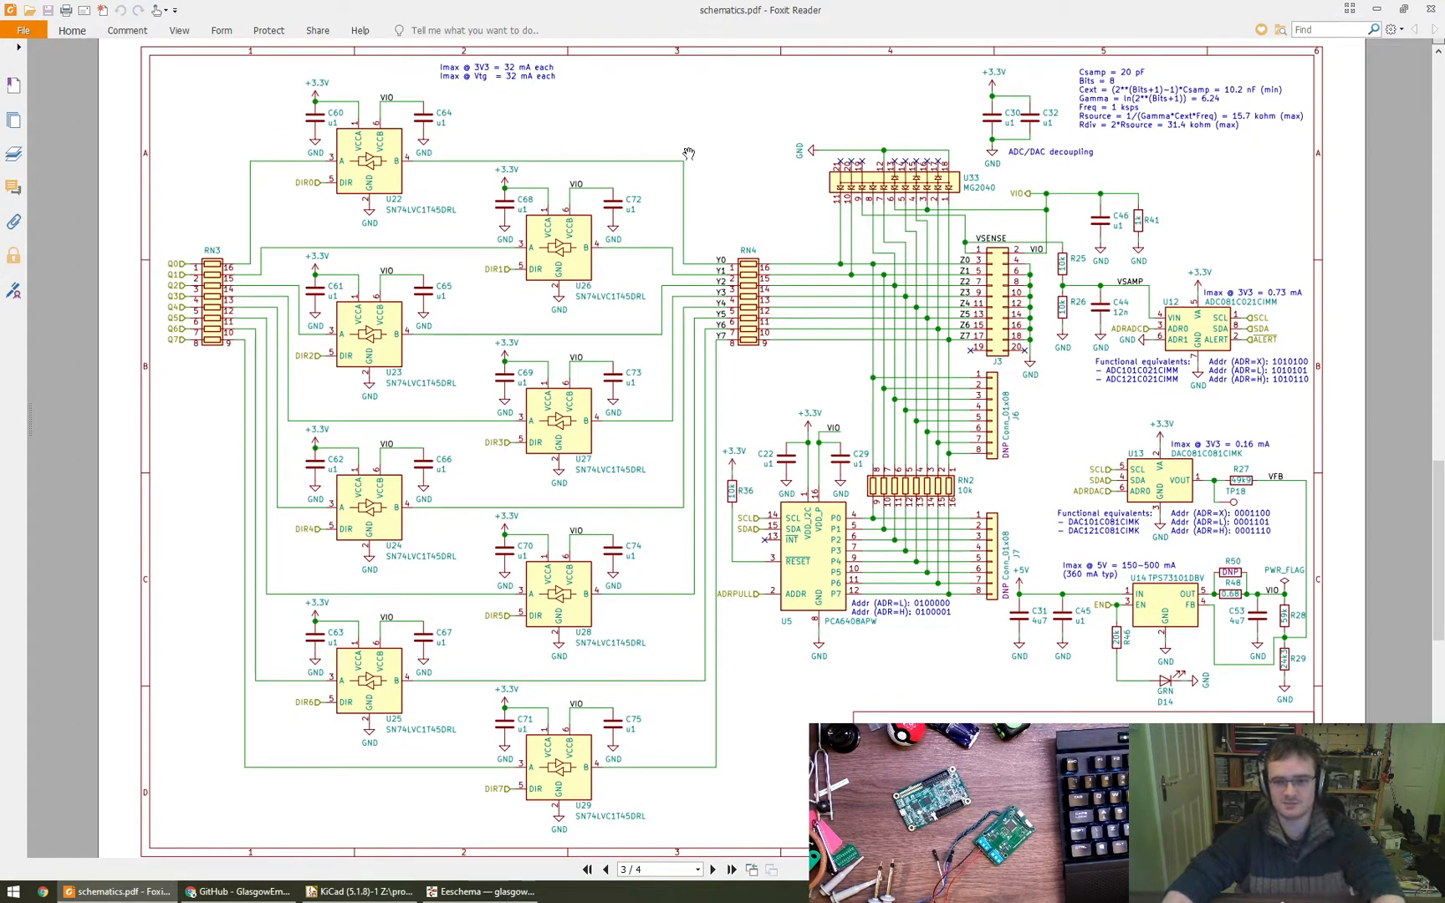
pyautogui.hotkey('alt', 'Tab')
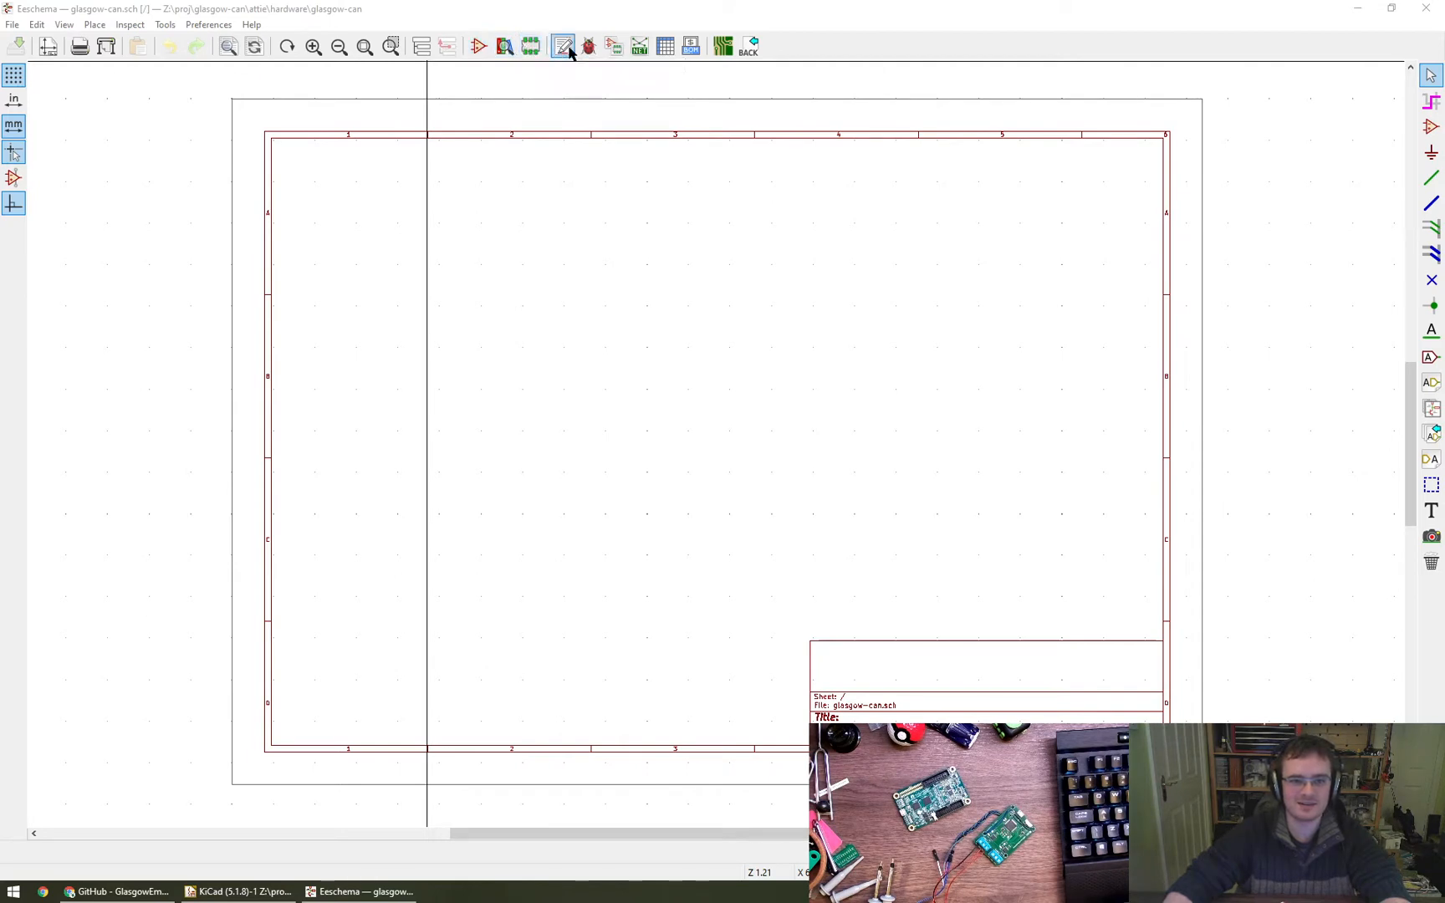
# - Open the Symbol Editor and filter the symbol libraries for 2x10
pyautogui.click(478, 46)
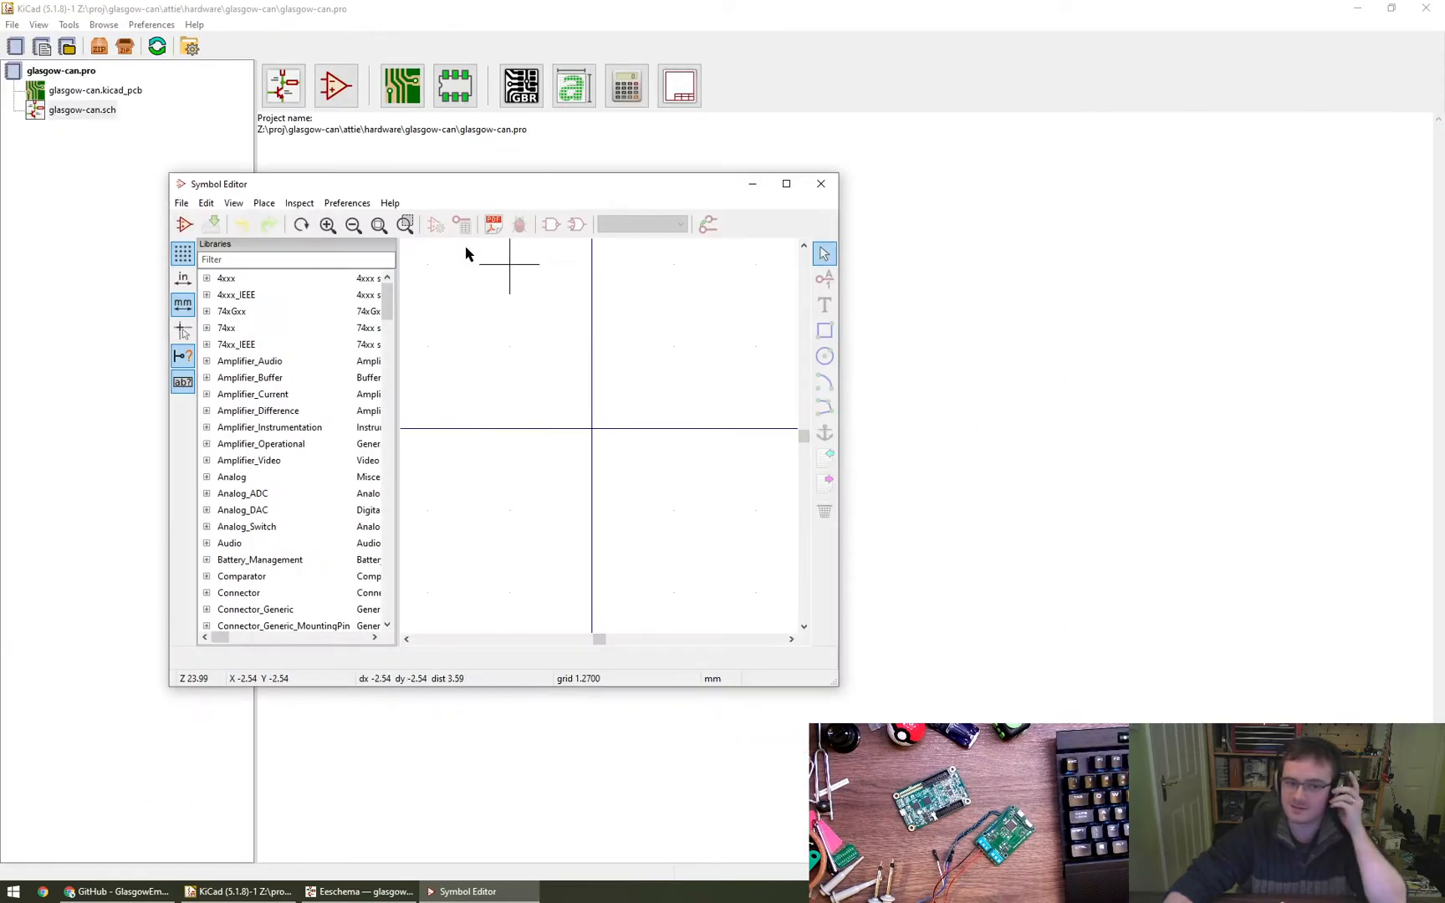
pyautogui.click(284, 260)
pyautogui.write('2x')
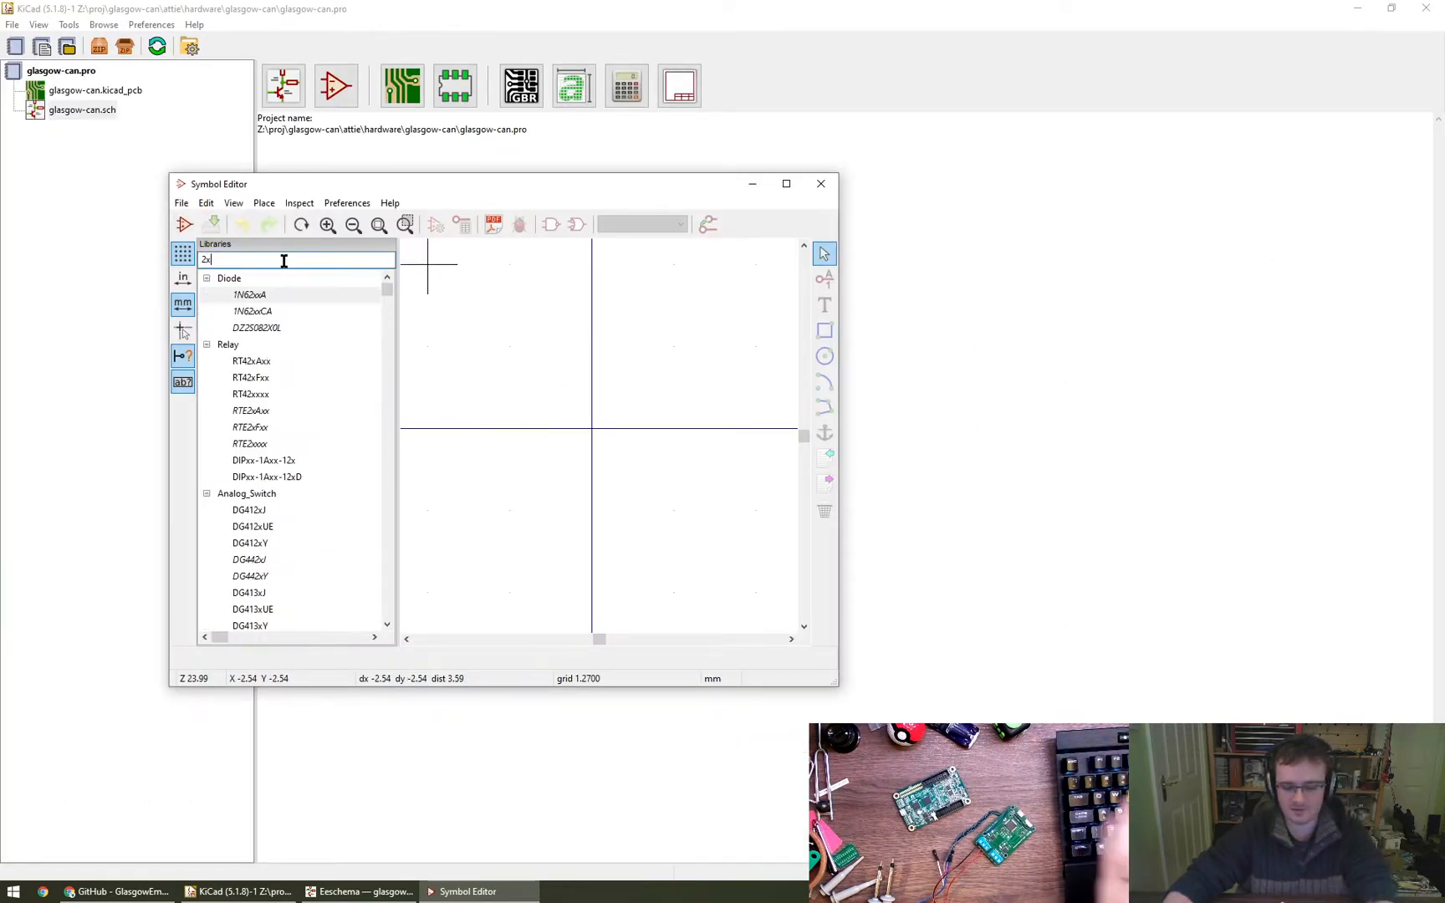
pyautogui.write('10')
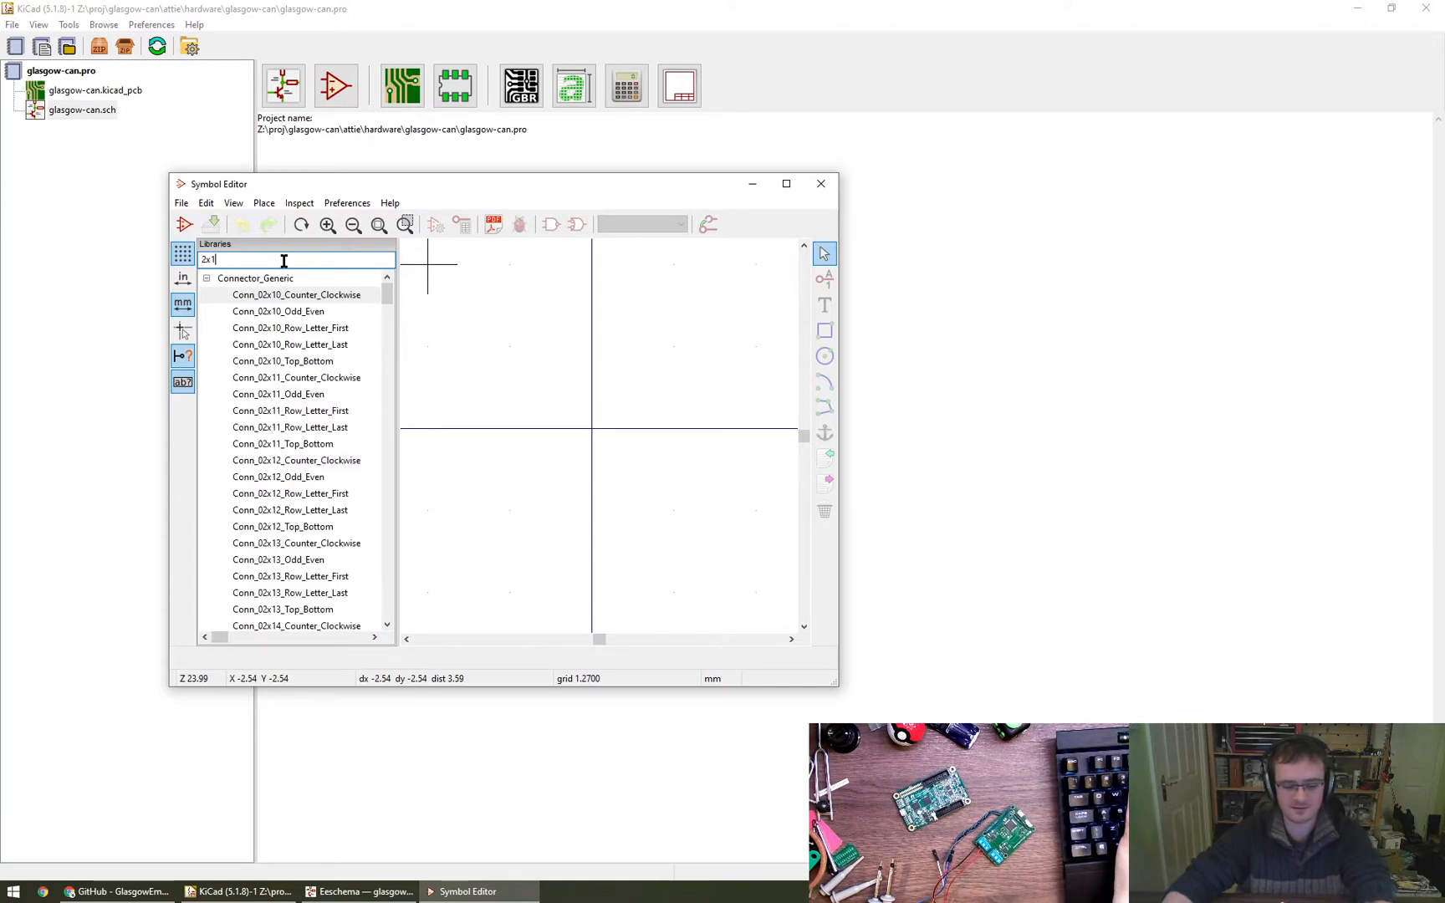
# - Load the Conn_02x10_Odd_Even symbol from the Connector_Generic library and move the Symbol Editor window clear of the project file list
pyautogui.click(305, 313)
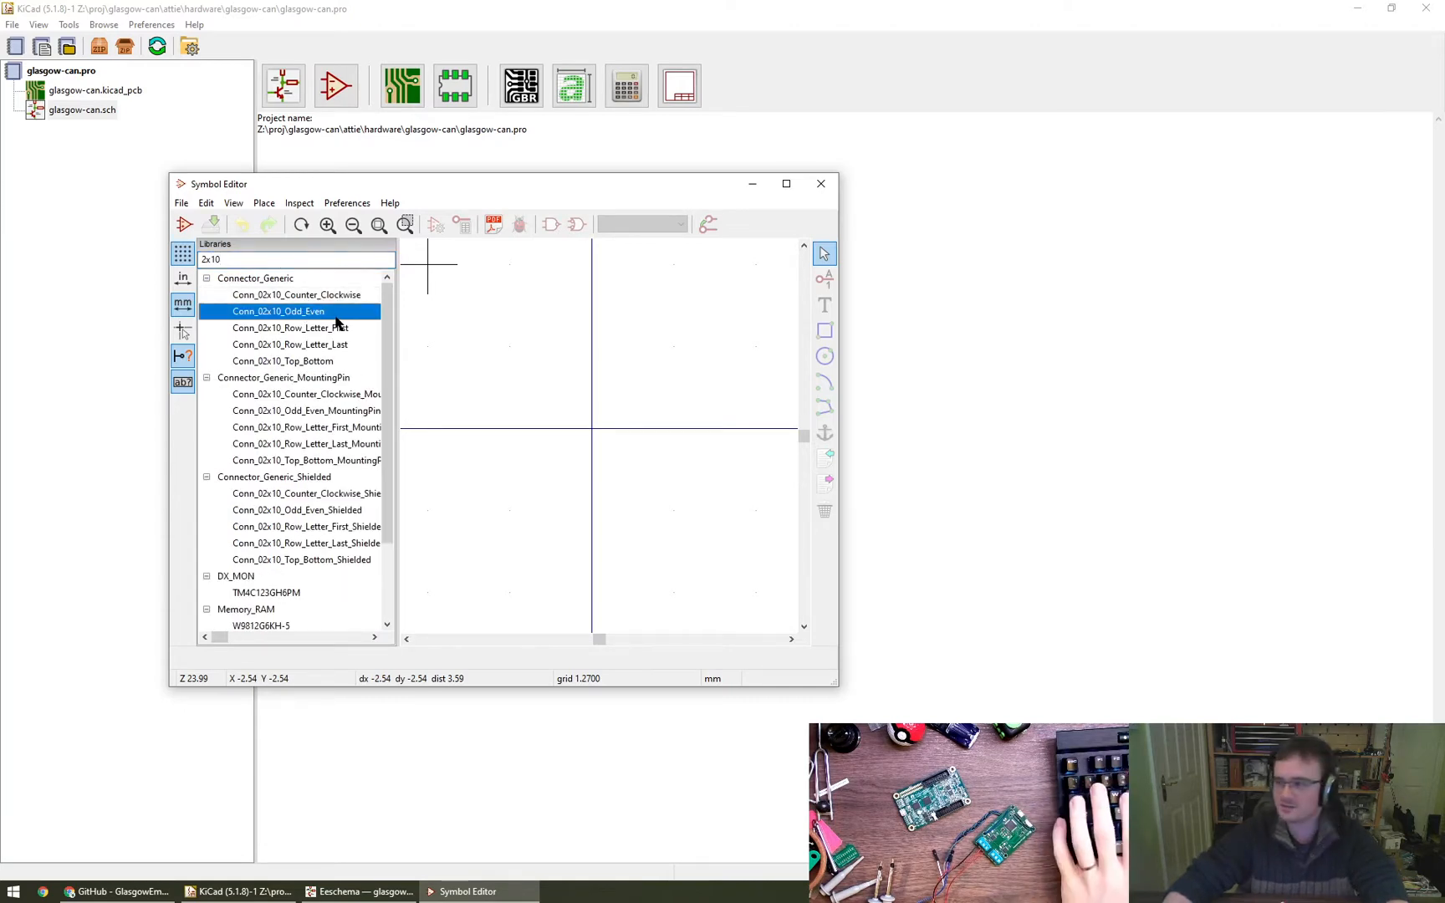
pyautogui.scroll(2, 614, 456)
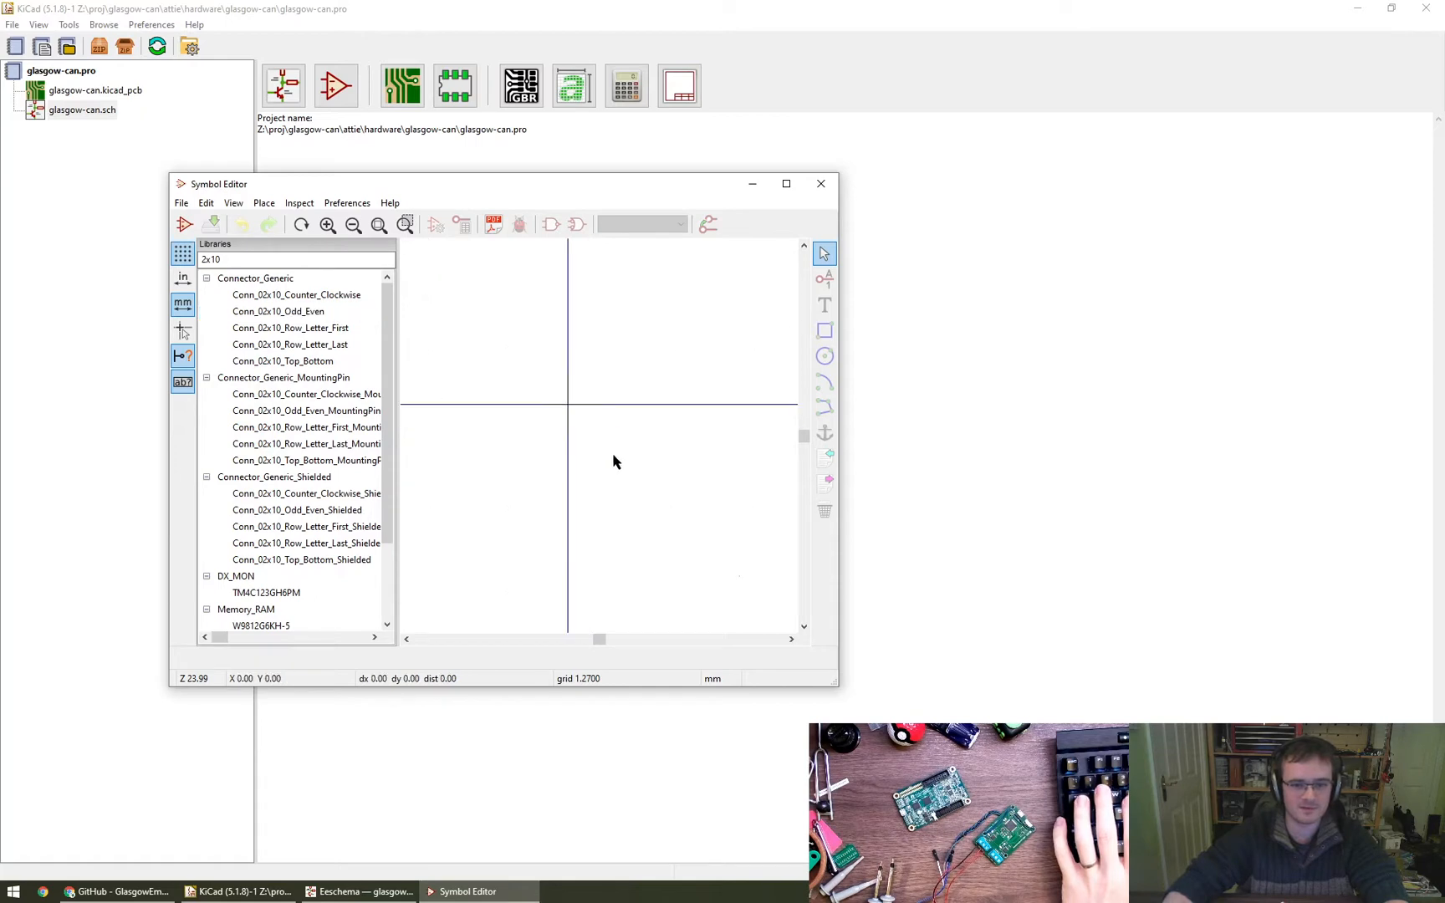
pyautogui.scroll(-3, 565, 400)
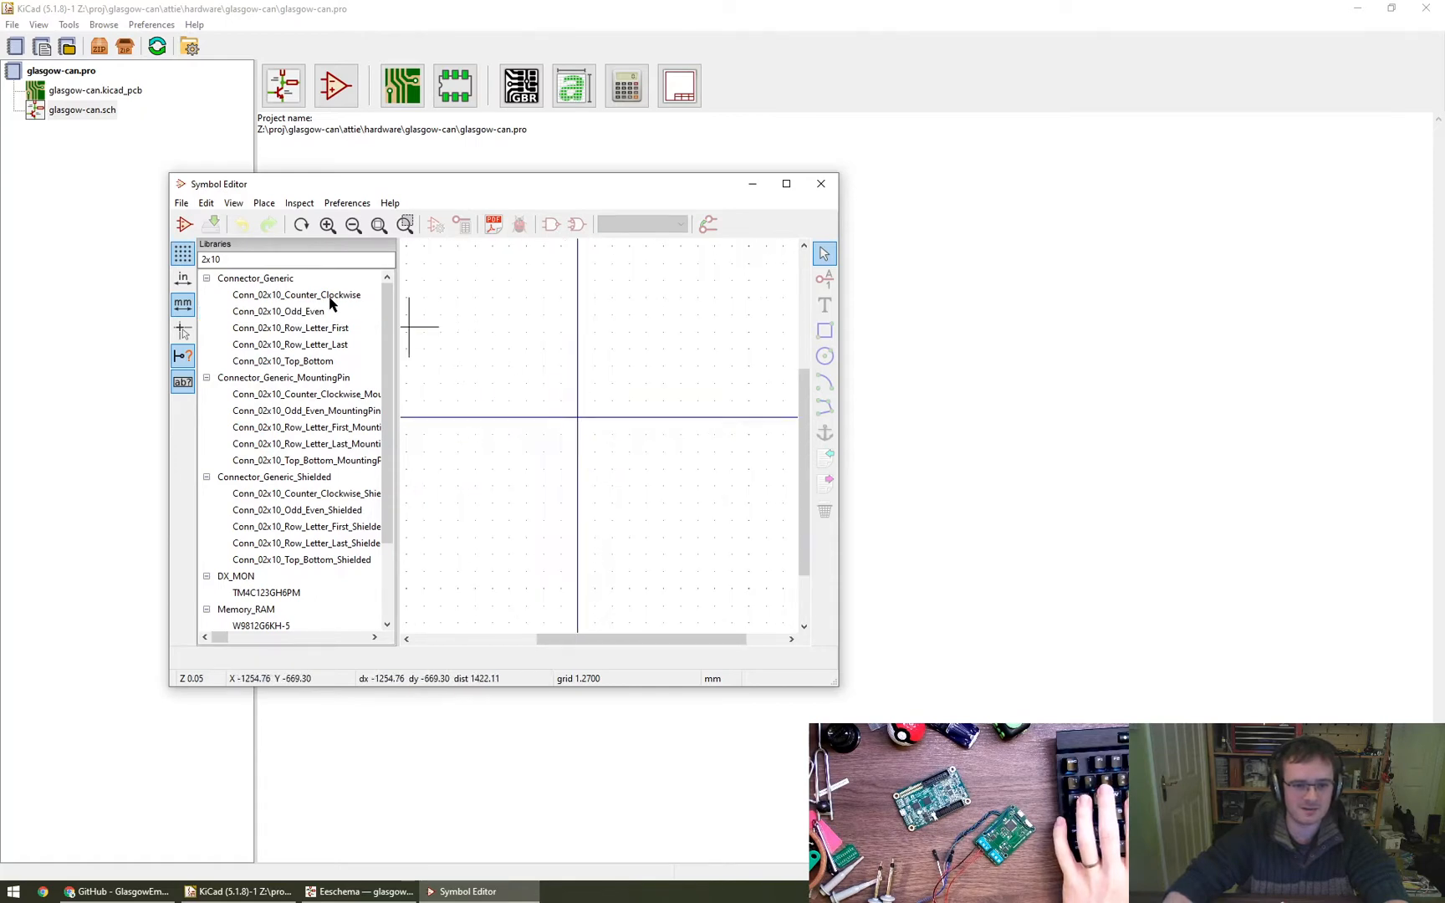
pyautogui.click(298, 300)
pyautogui.doubleClick(297, 312)
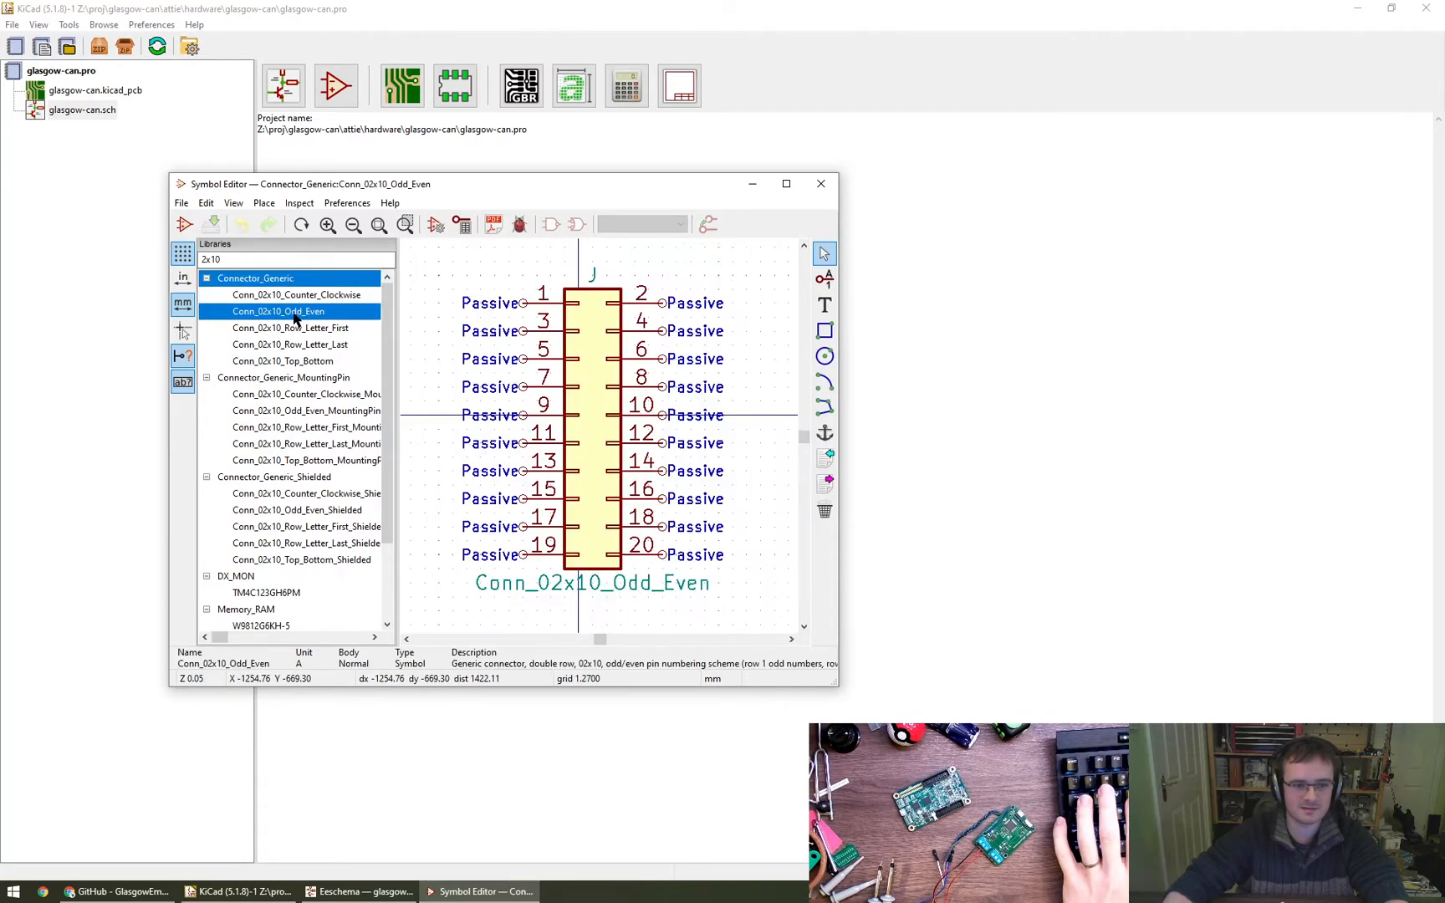
pyautogui.rightClick(282, 316)
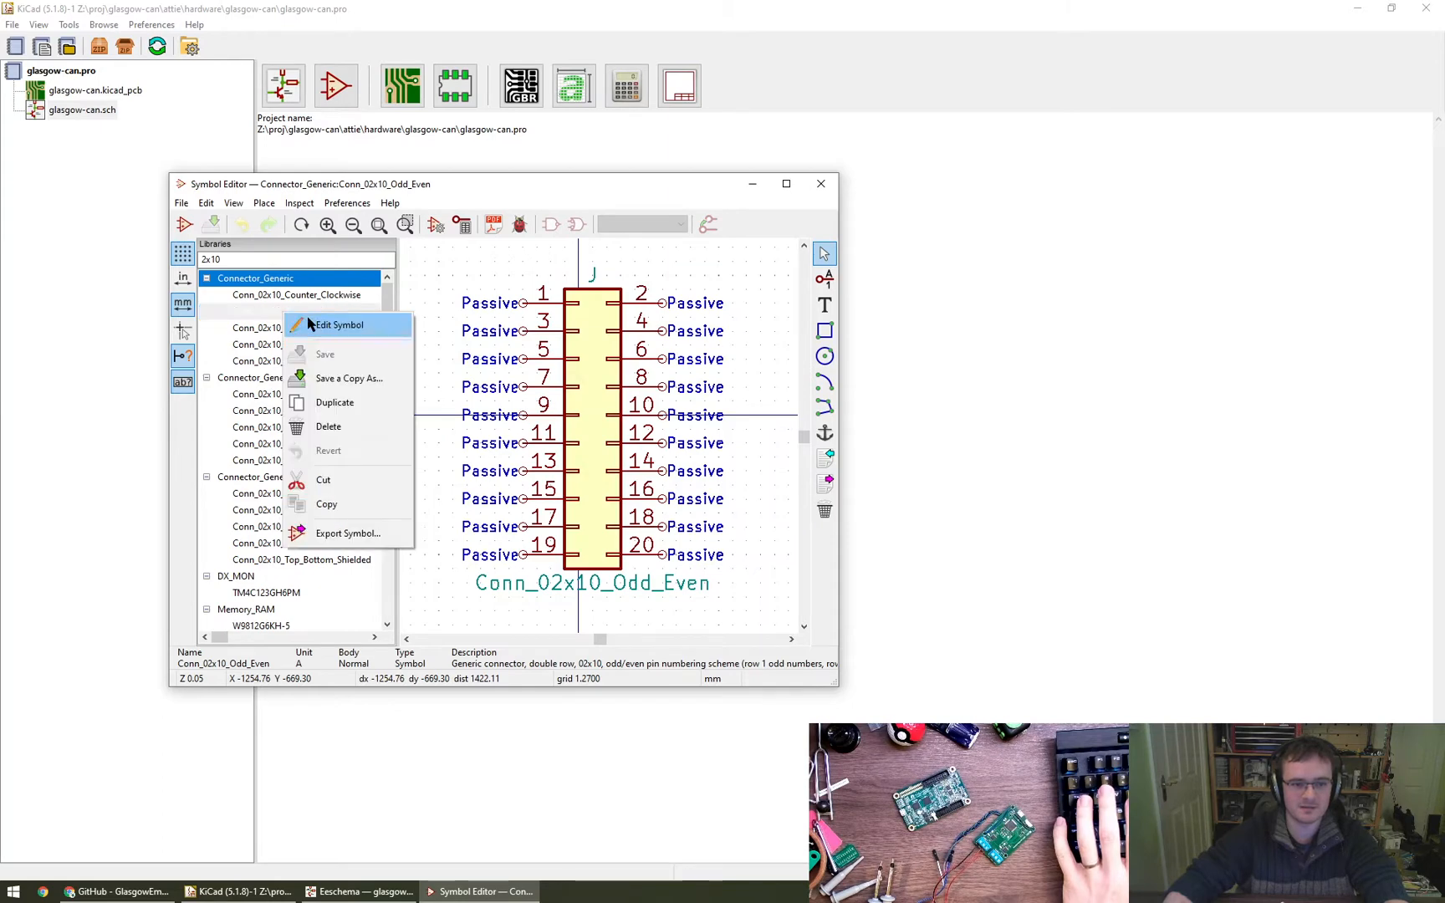
pyautogui.click(256, 316)
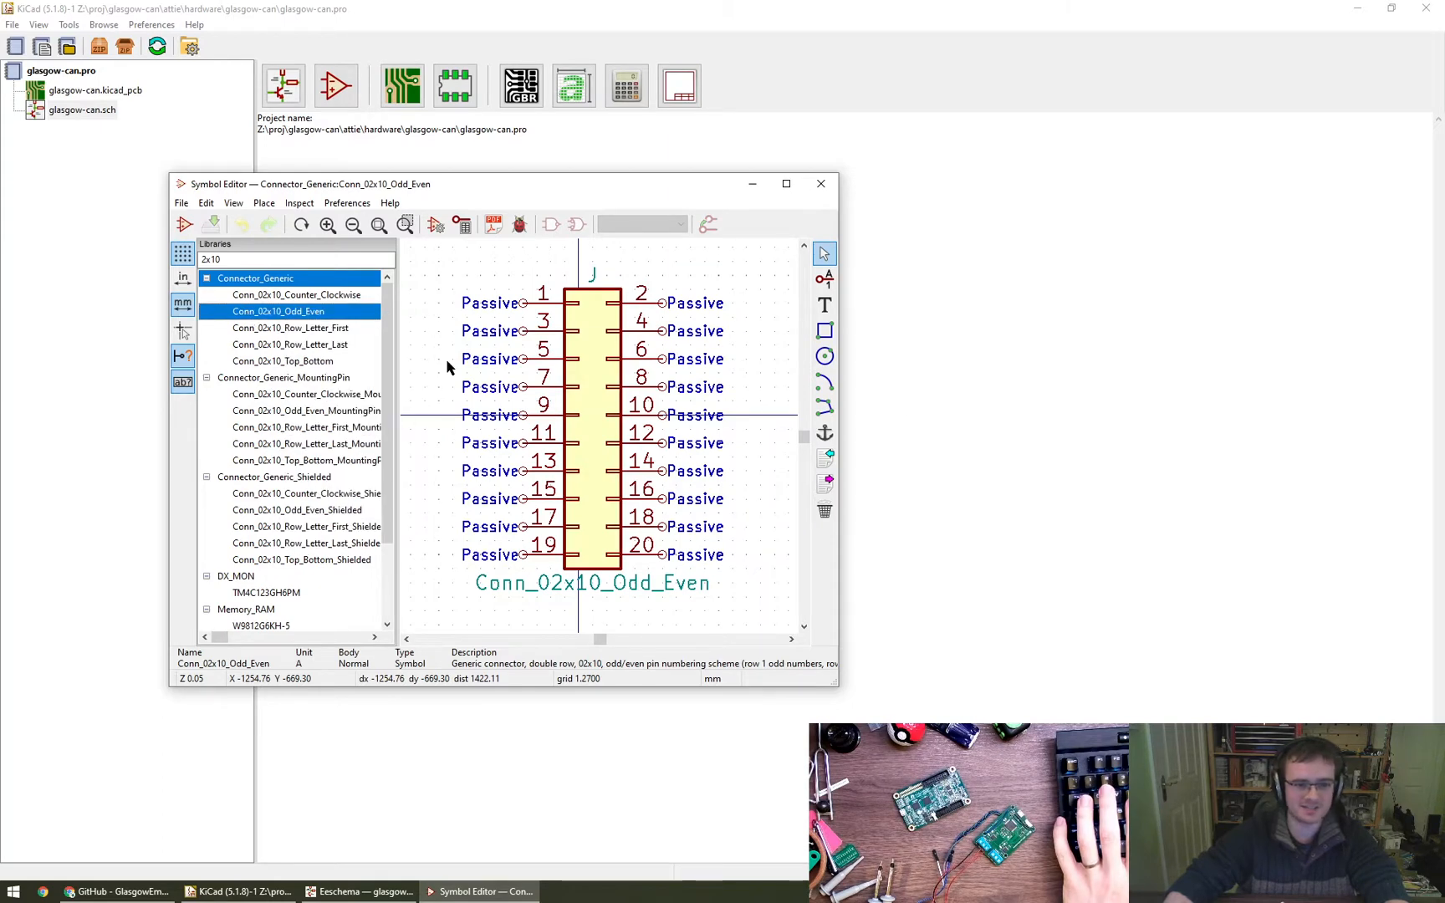
pyautogui.moveTo(617, 192); pyautogui.dragTo(919, 294)
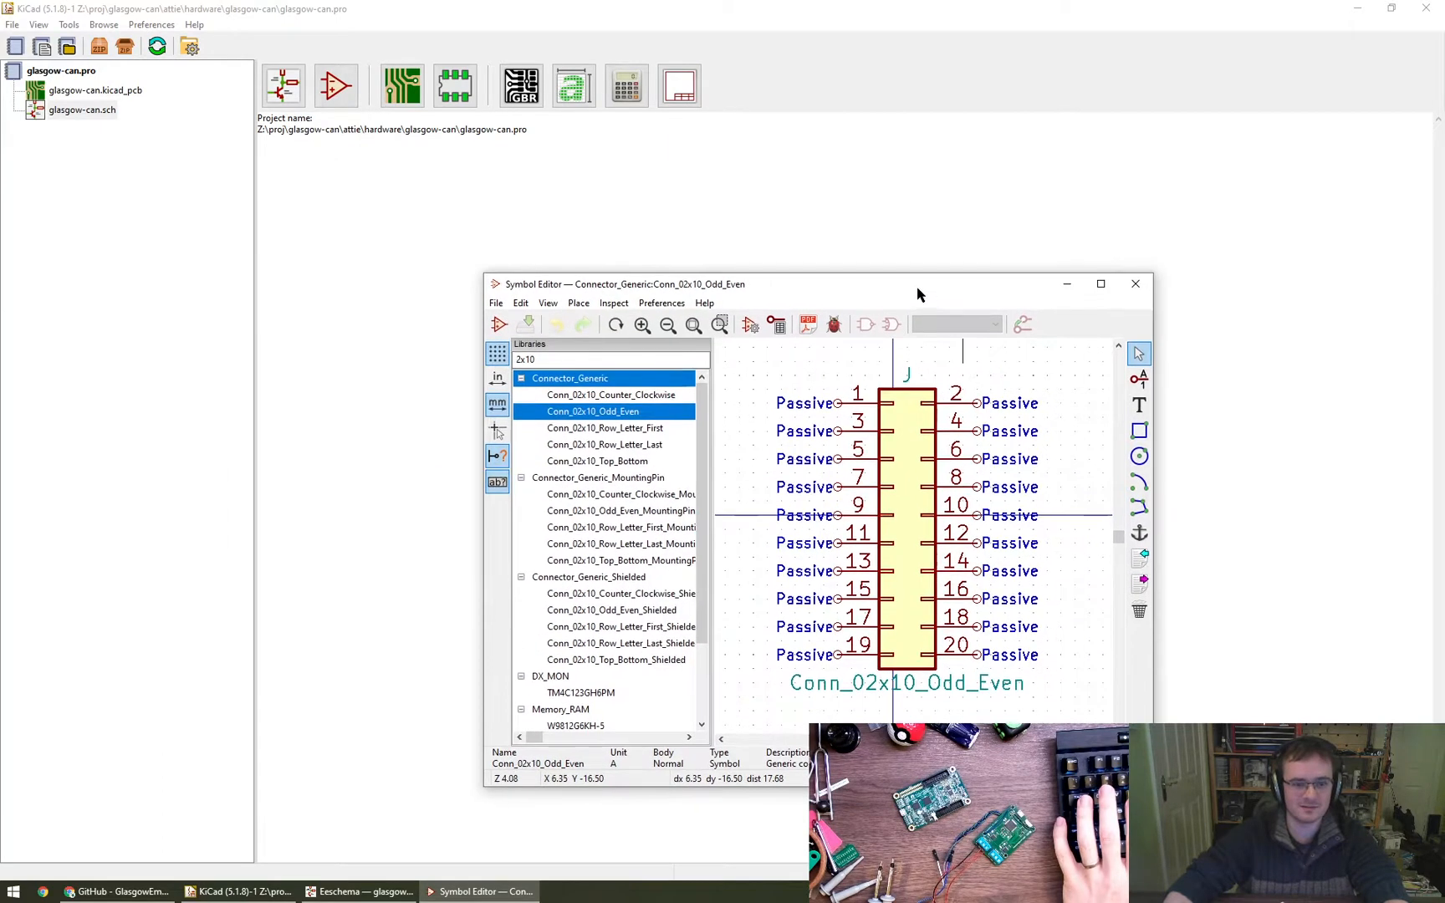
# - Switch to the Eeschema schematic and place a Conn_02x10_Odd_Even symbol from Connector_Generic in the upper-middle part of the sheet
pyautogui.click(371, 893)
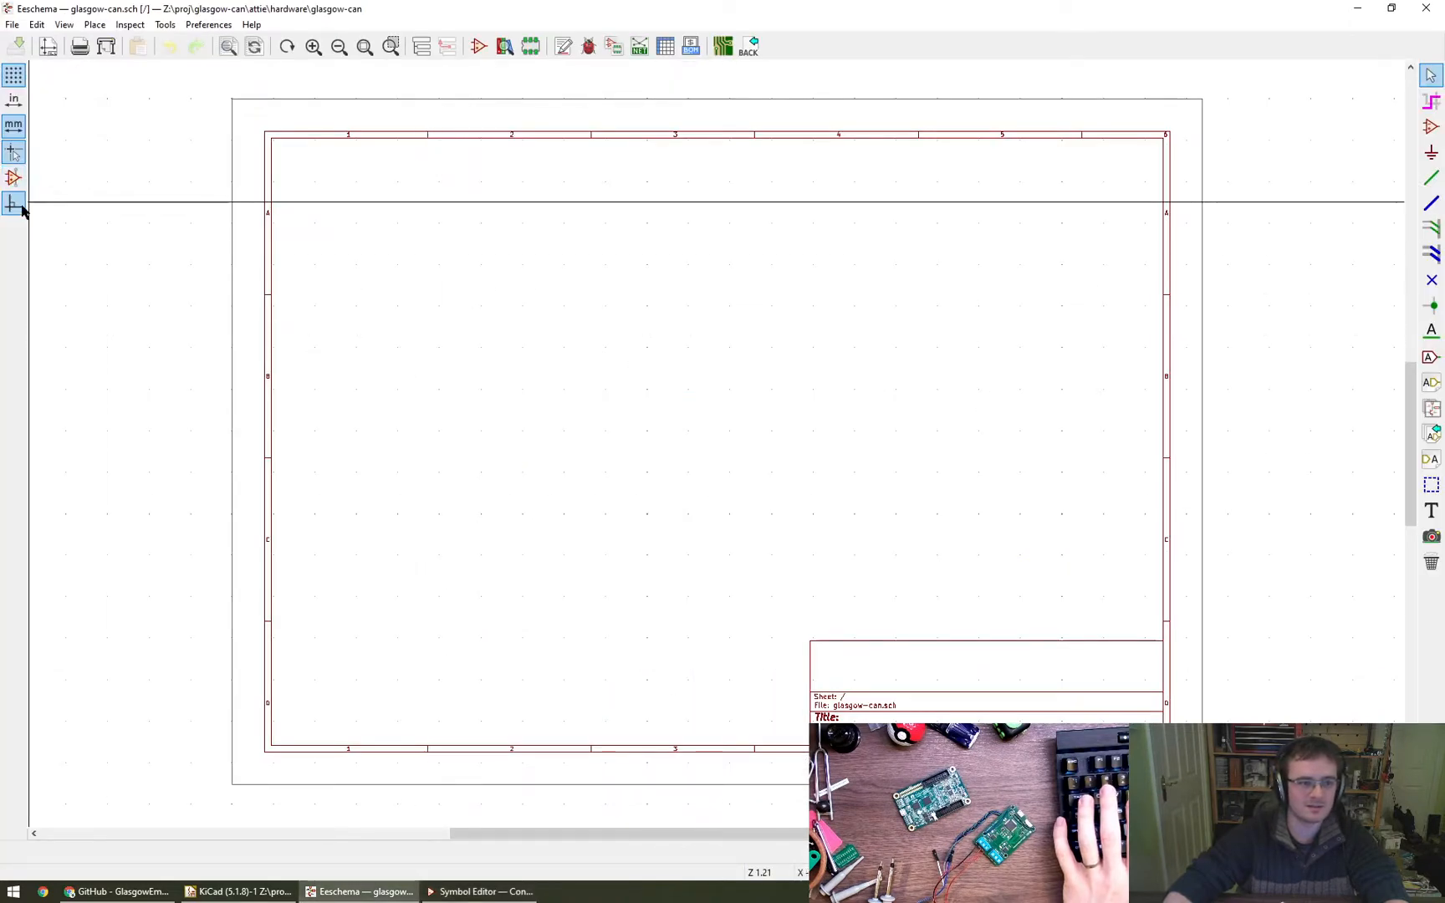
pyautogui.click(1430, 127)
pyautogui.click(632, 334)
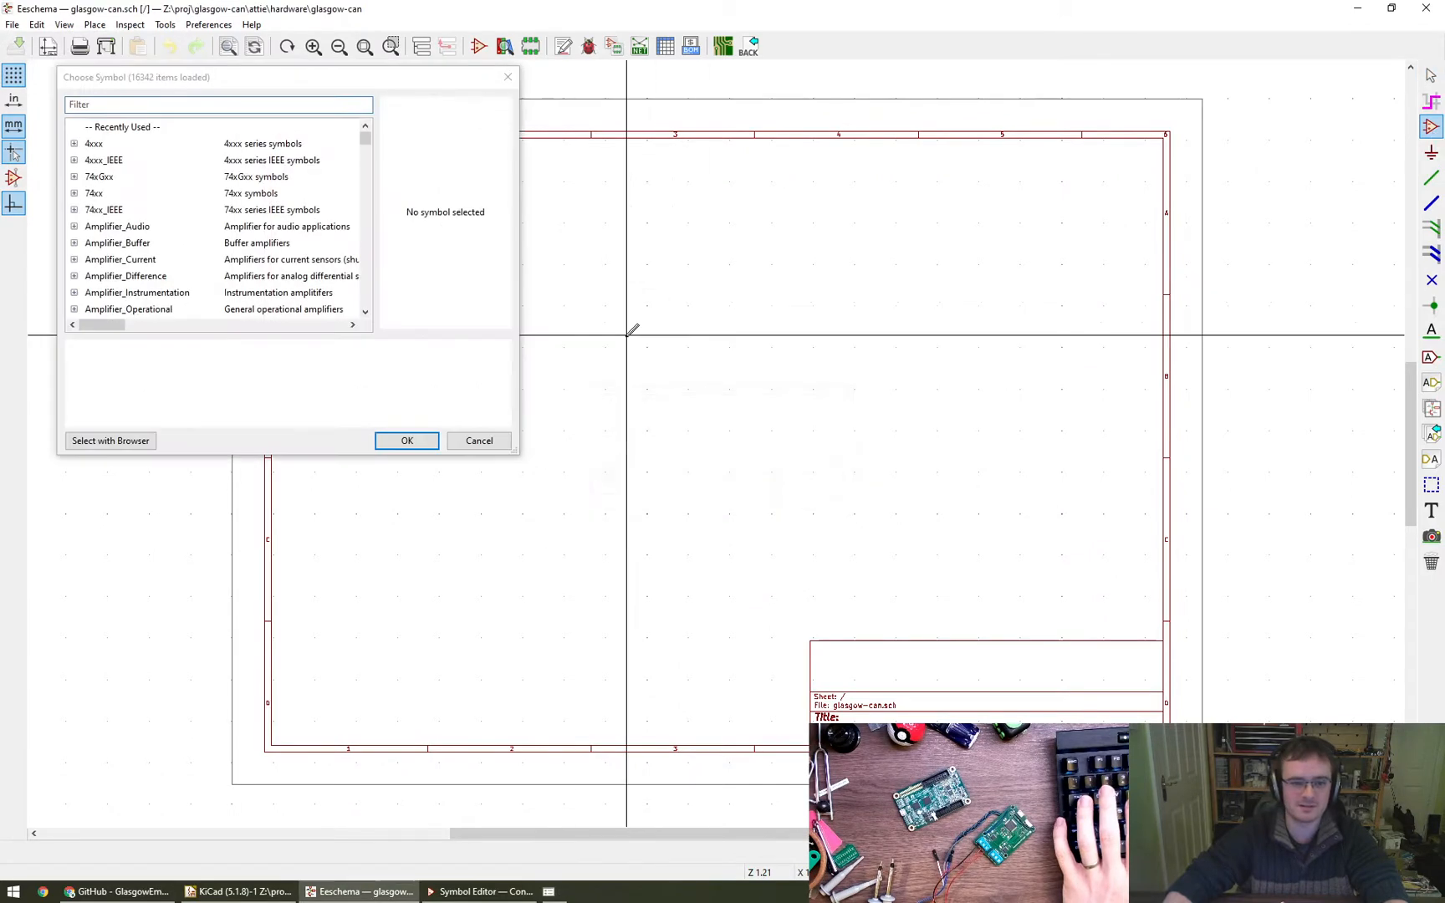
pyautogui.click(168, 106)
pyautogui.write('2x10')
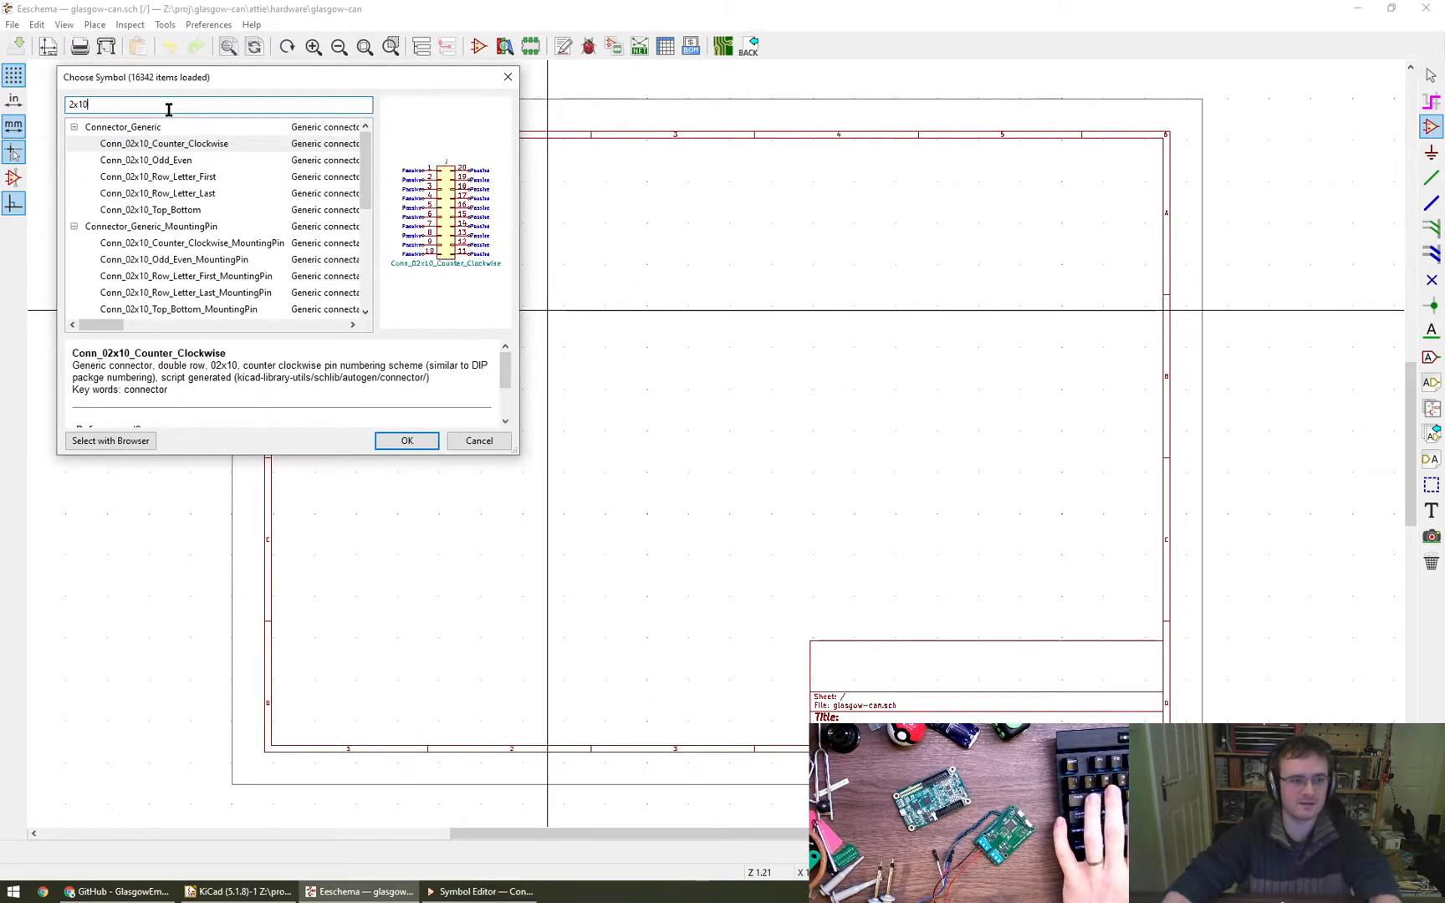
pyautogui.click(168, 160)
pyautogui.click(407, 441)
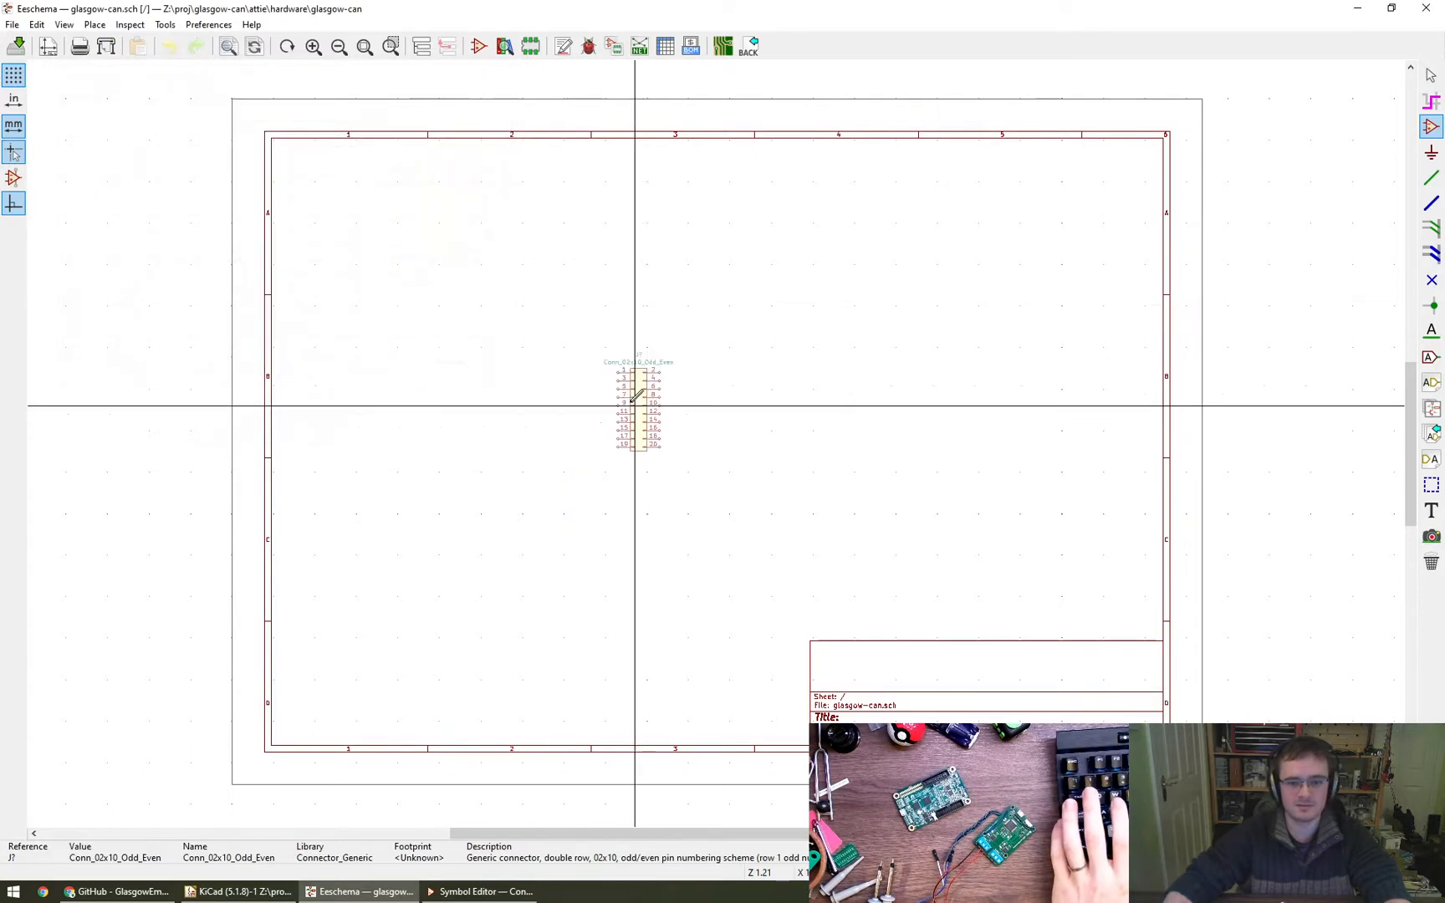
pyautogui.click(574, 373)
pyautogui.press('Escape')
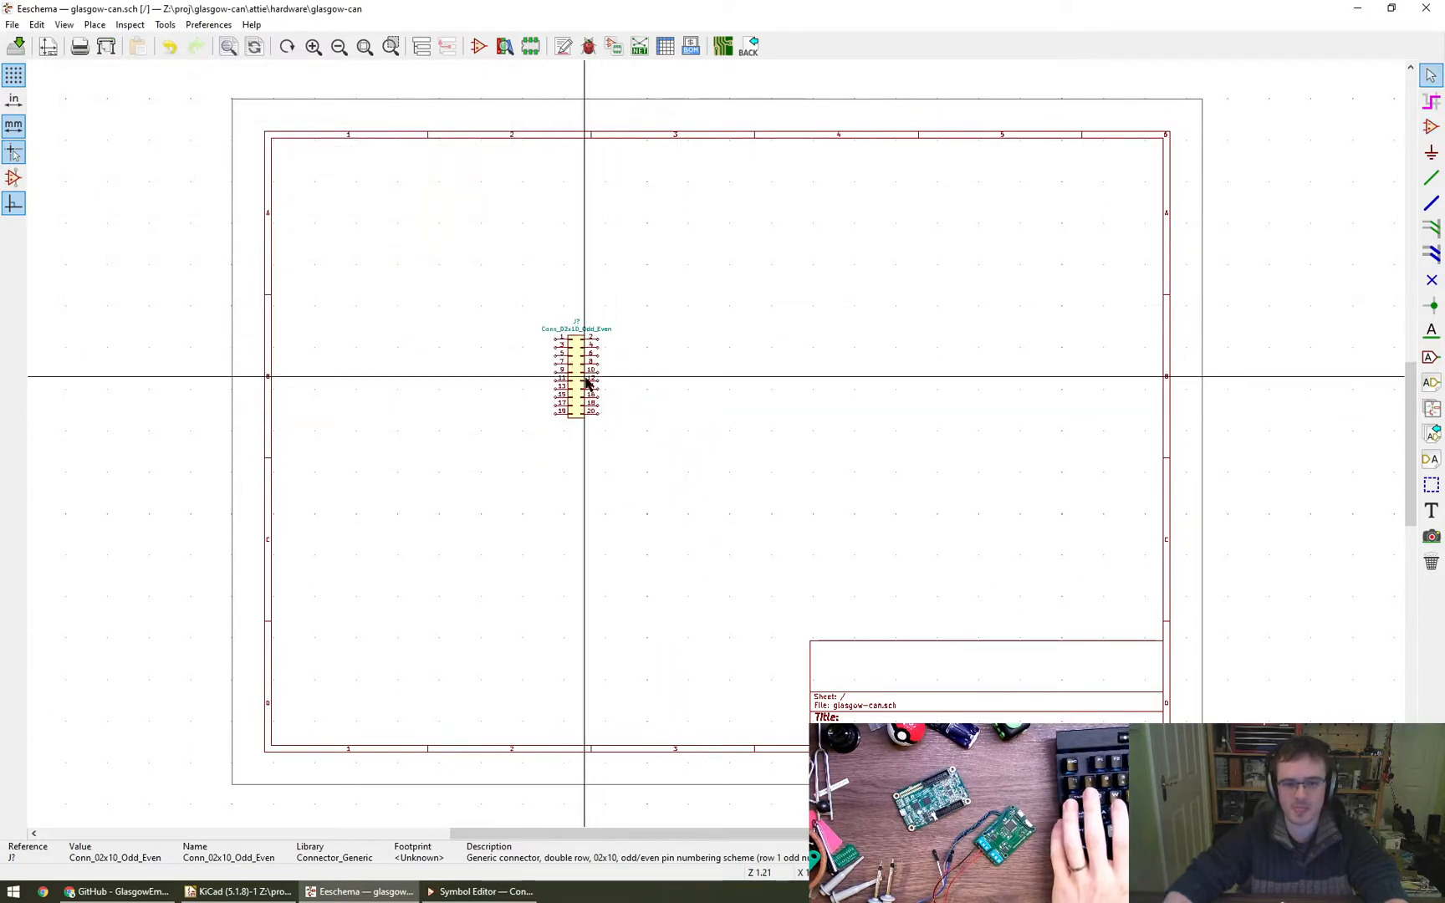
# - Duplicate the 2x10 connector and place the copy to the right of the original
pyautogui.rightClick(580, 382)
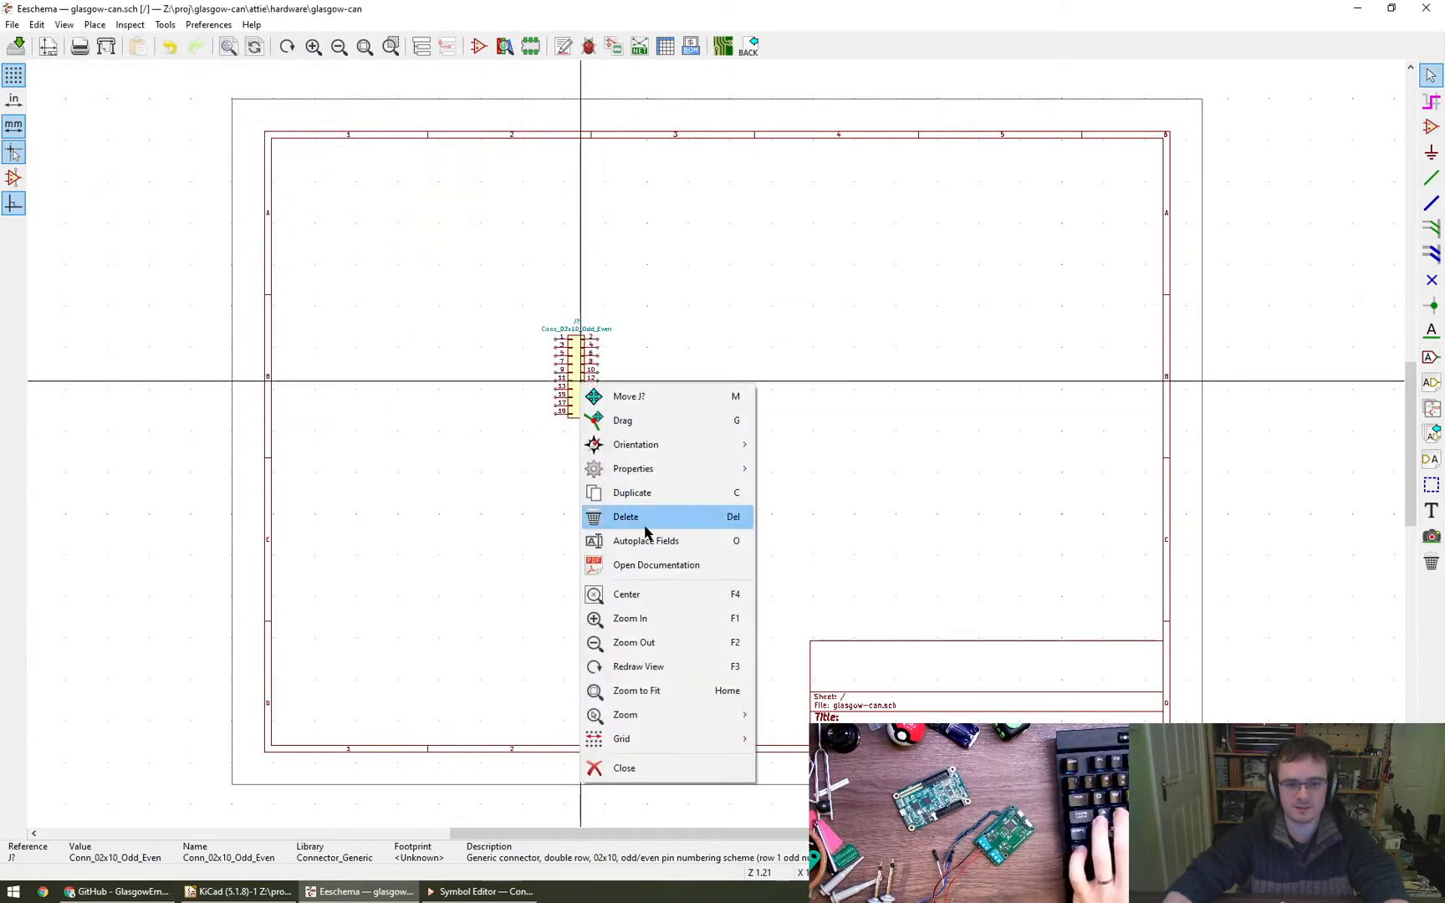
pyautogui.click(642, 493)
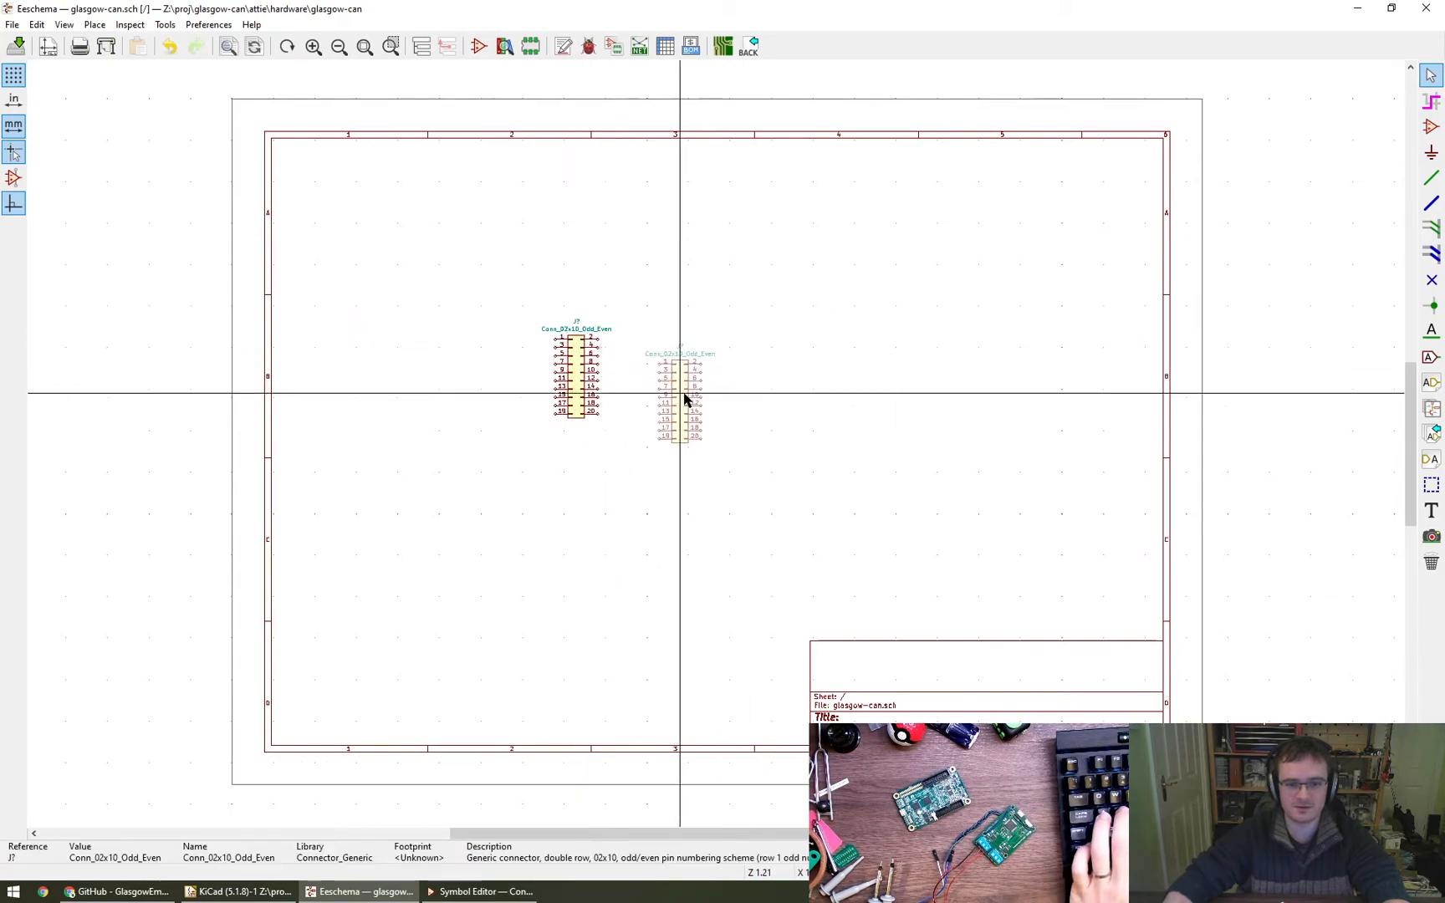
pyautogui.scroll(5, 693, 390)
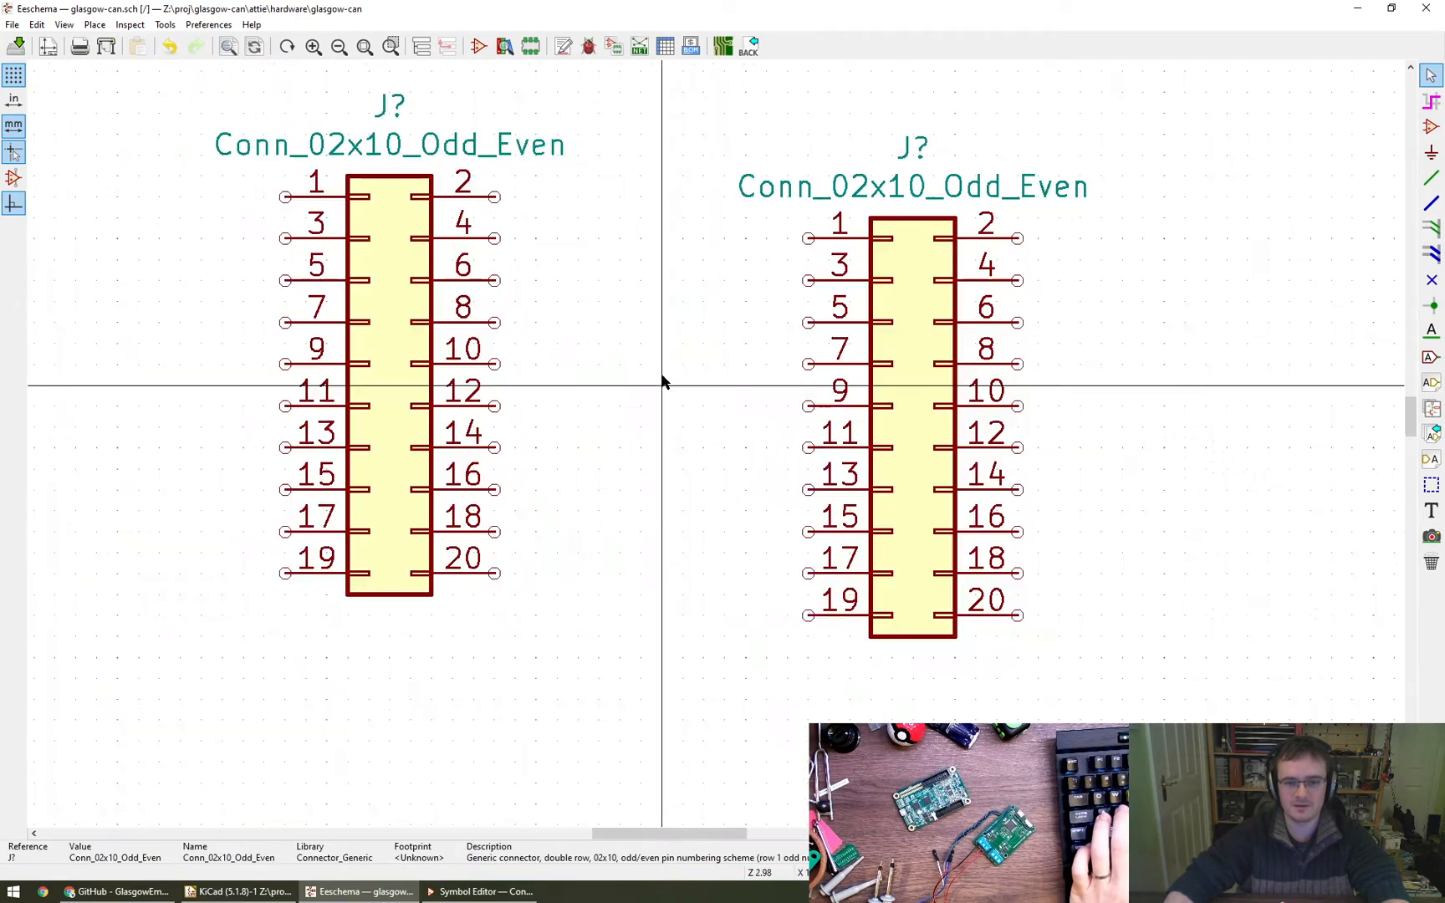
pyautogui.moveTo(681, 425); pyautogui.dragTo(699, 435, button='middle')
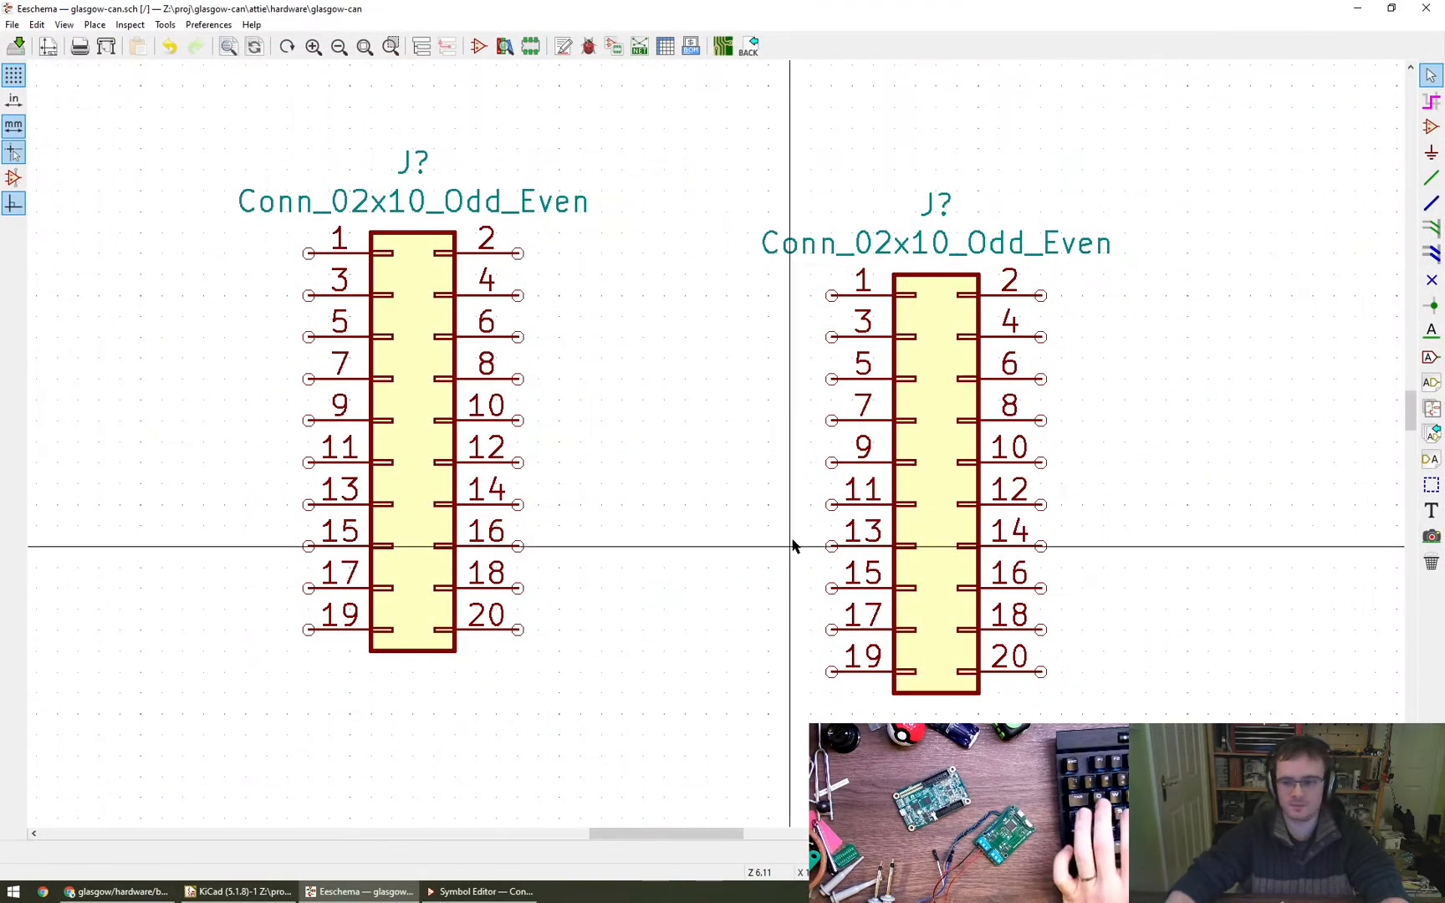
pyautogui.scroll(-3, 711, 485)
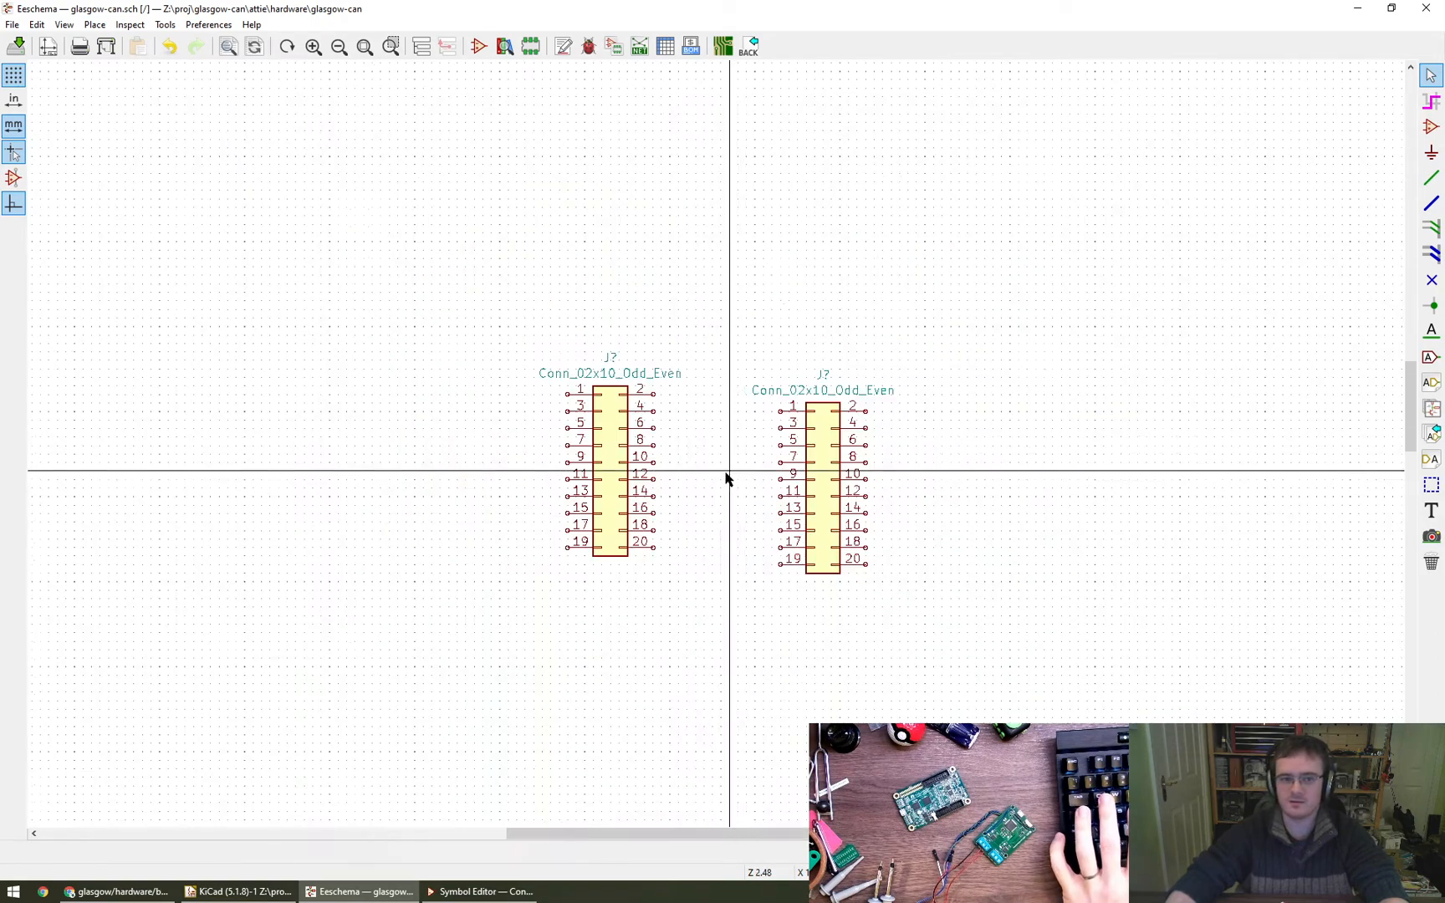
pyautogui.scroll(2, 725, 479)
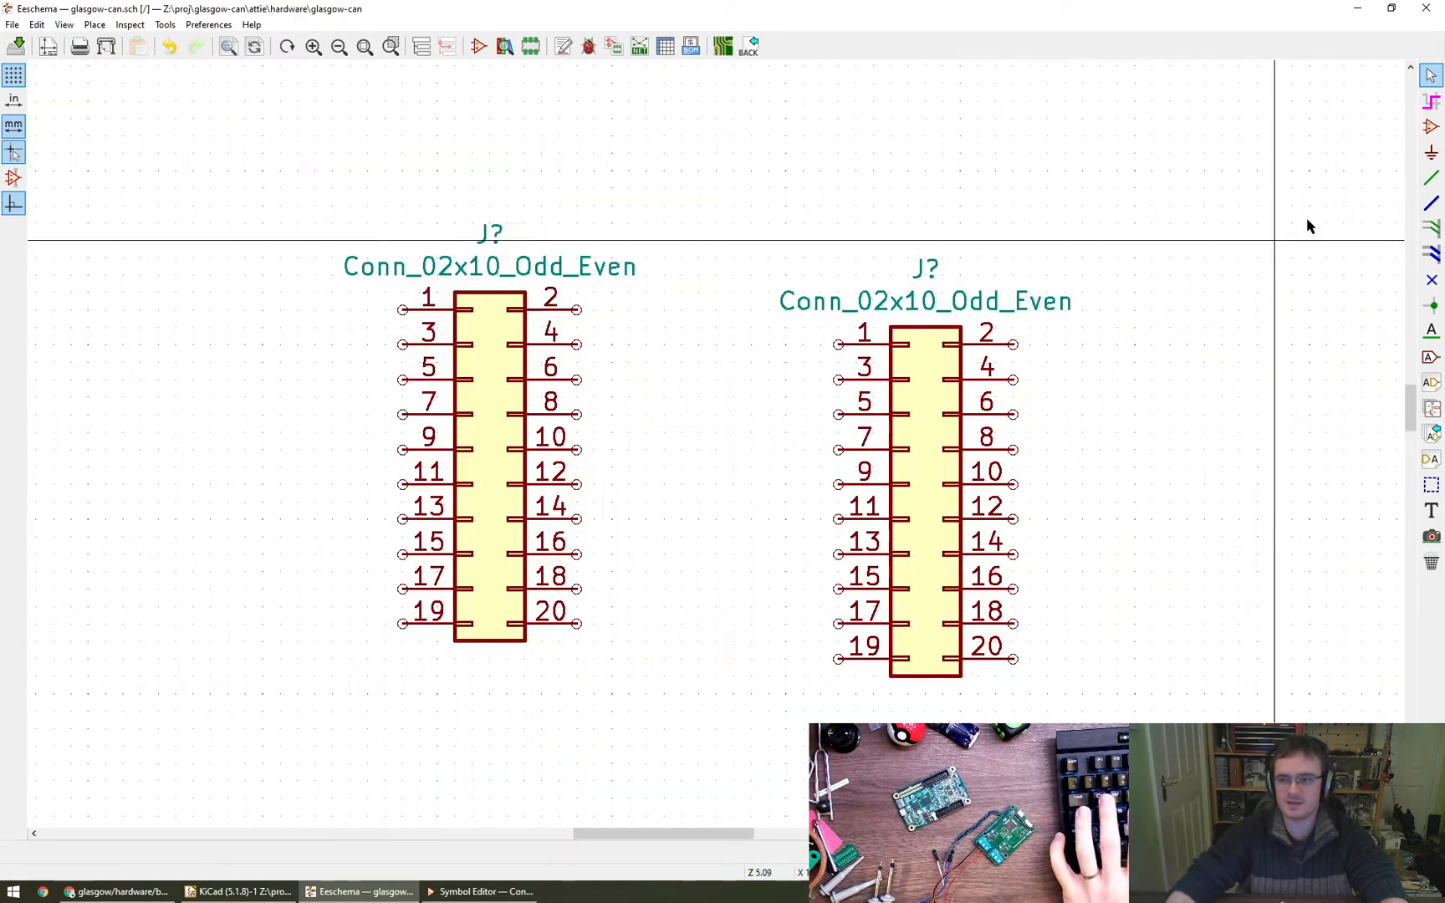
# - Place a 0V power symbol from the DX_MON library just below and to the right of the right-hand connector
pyautogui.click(1430, 154)
pyautogui.click(1100, 728)
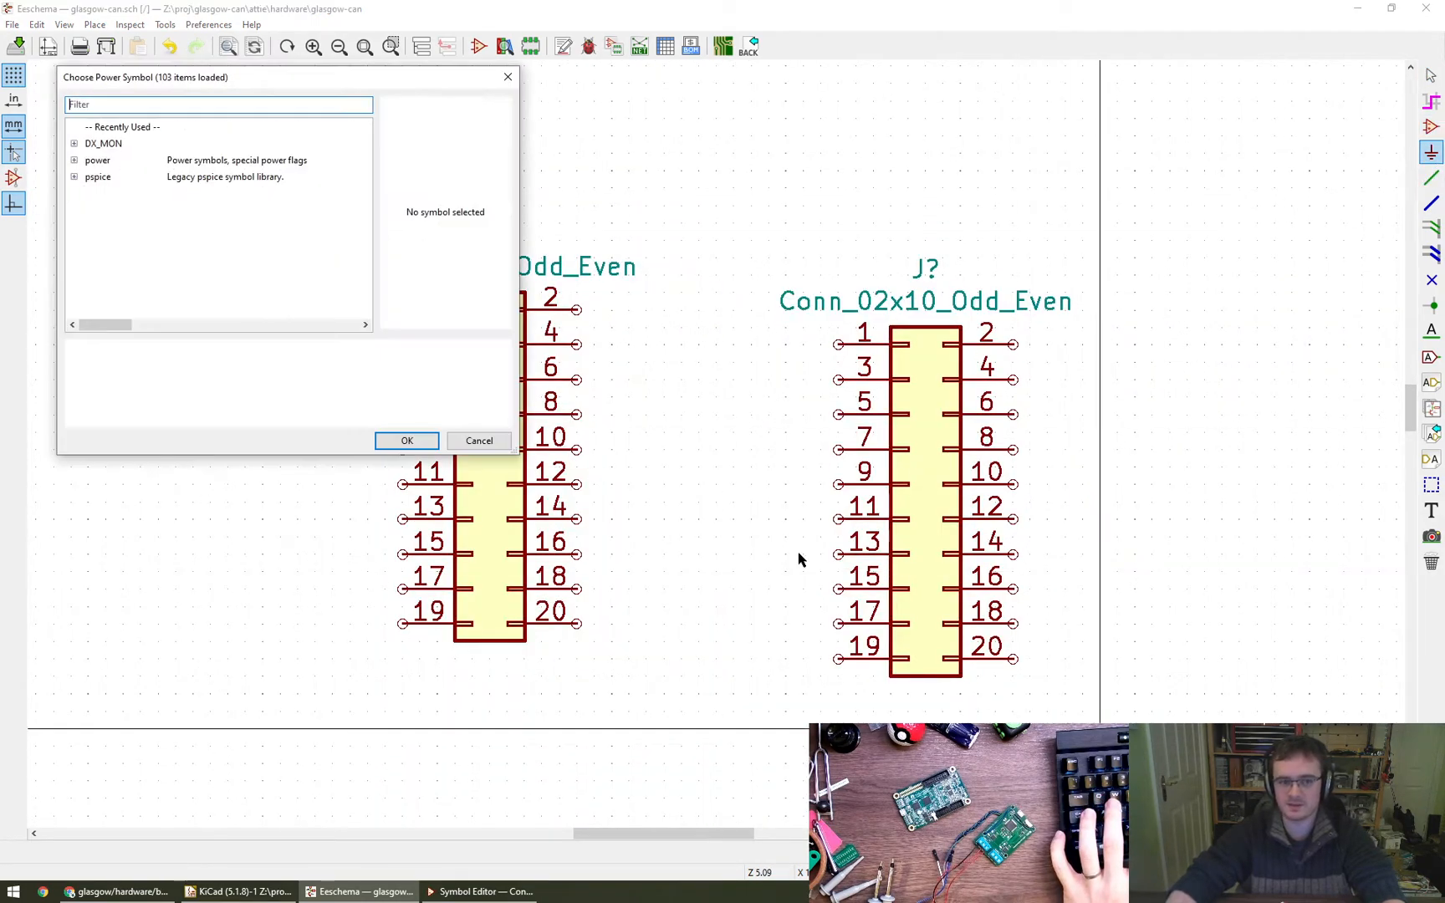
pyautogui.click(73, 160)
pyautogui.scroll(-2, 138, 216)
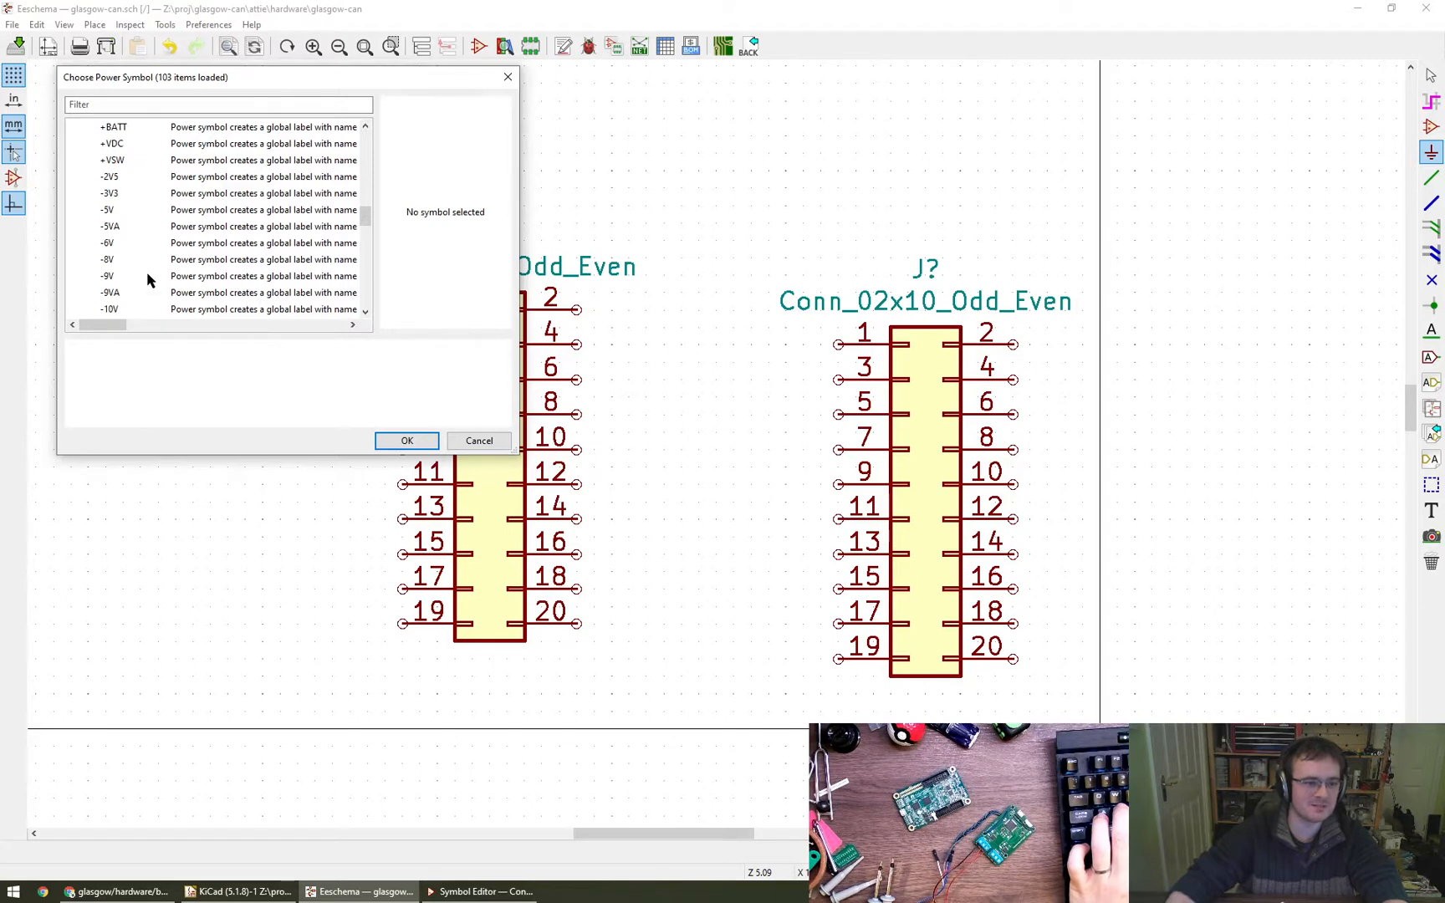
pyautogui.write('v')
pyautogui.press('BackSpace')
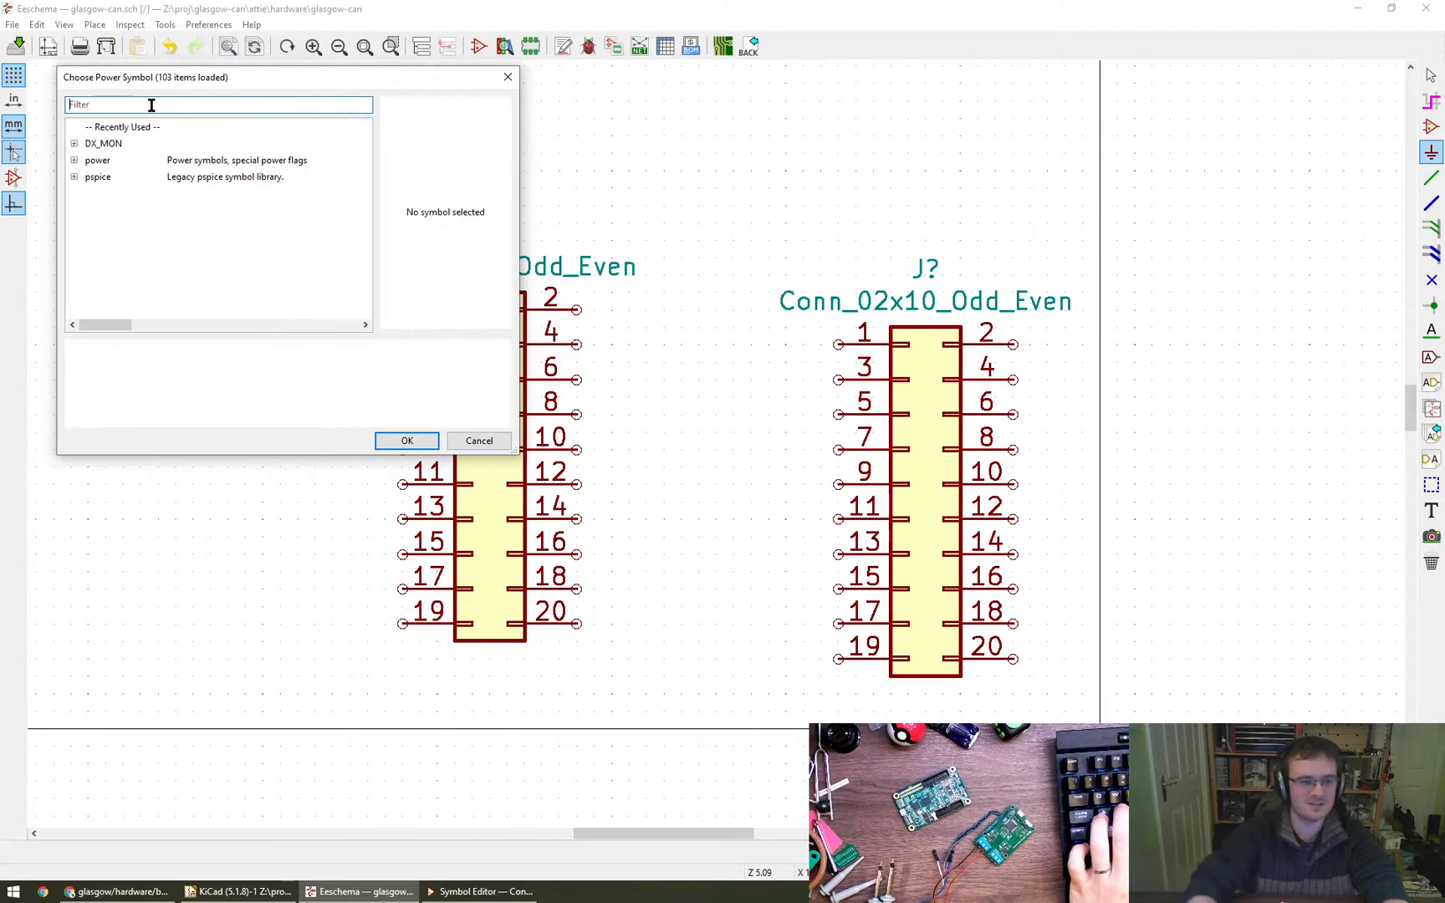
pyautogui.write('v')
pyautogui.press('BackSpace')
pyautogui.write('0V')
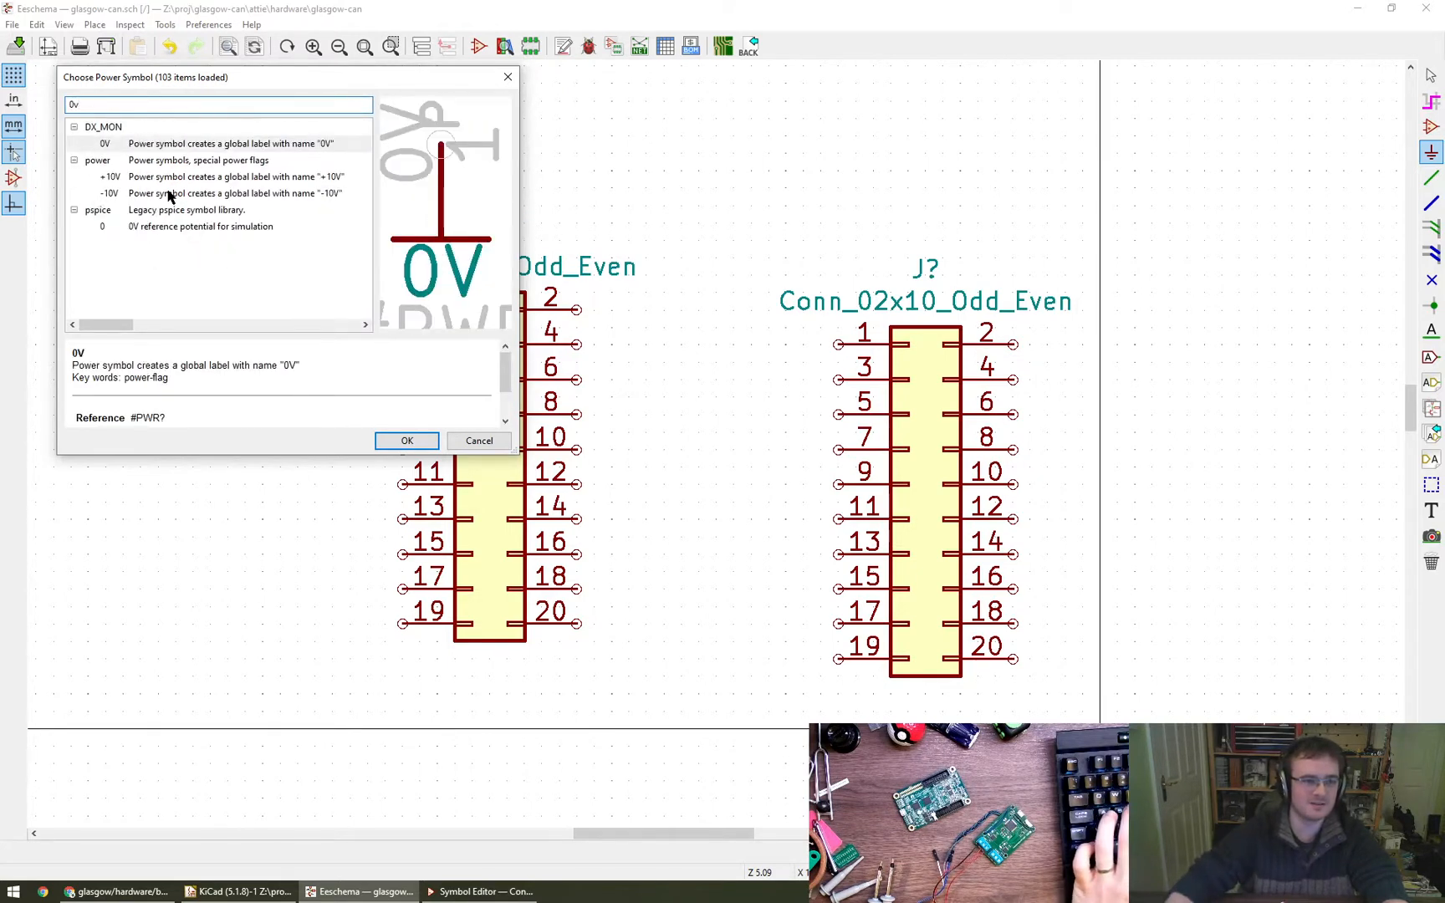
pyautogui.click(178, 148)
pyautogui.click(394, 444)
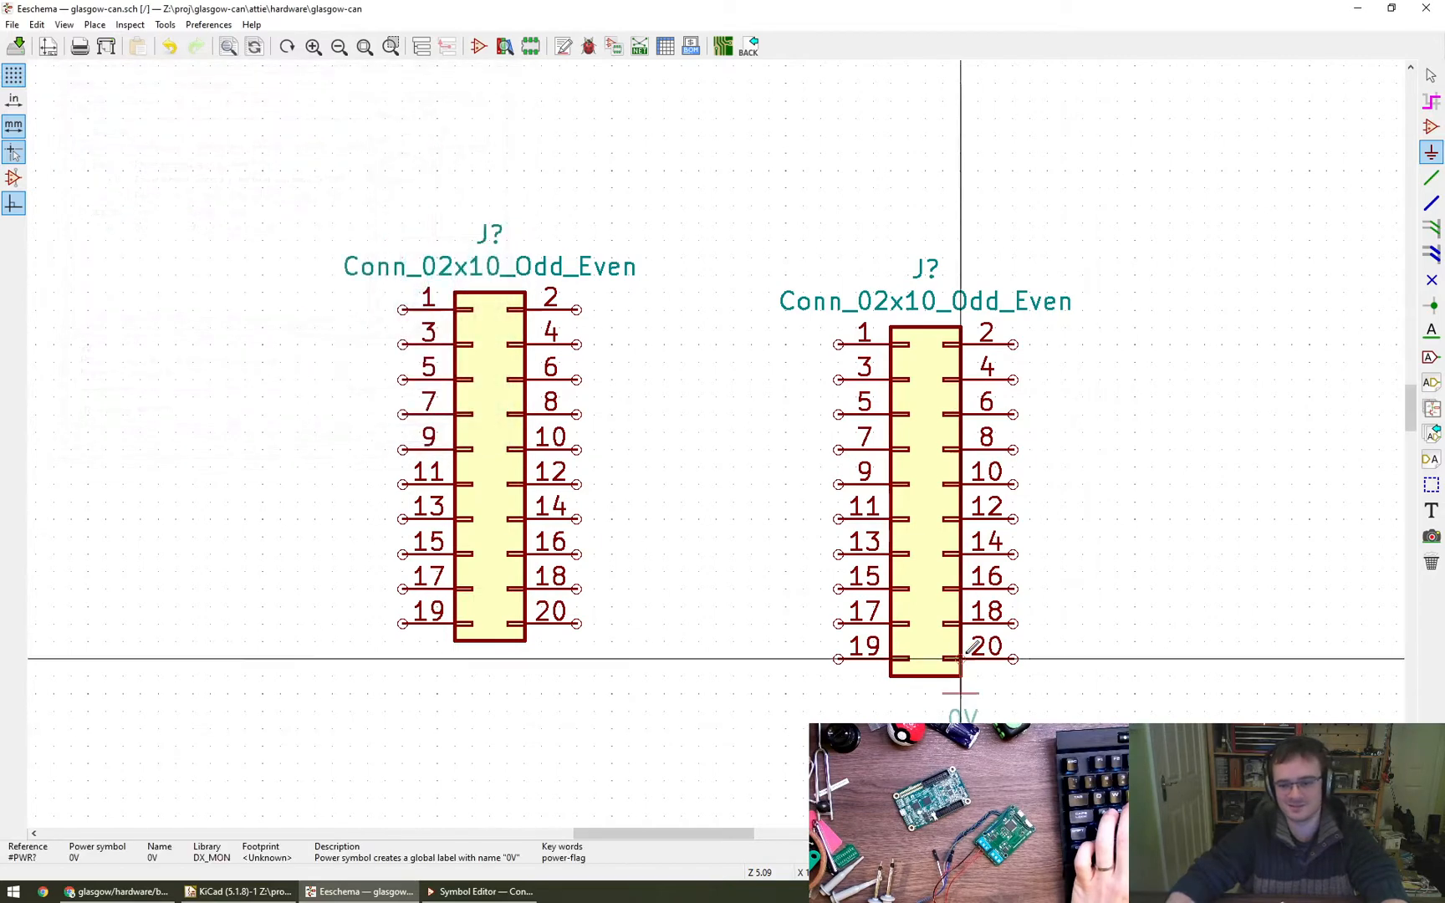
pyautogui.click(1064, 694)
pyautogui.press('Escape')
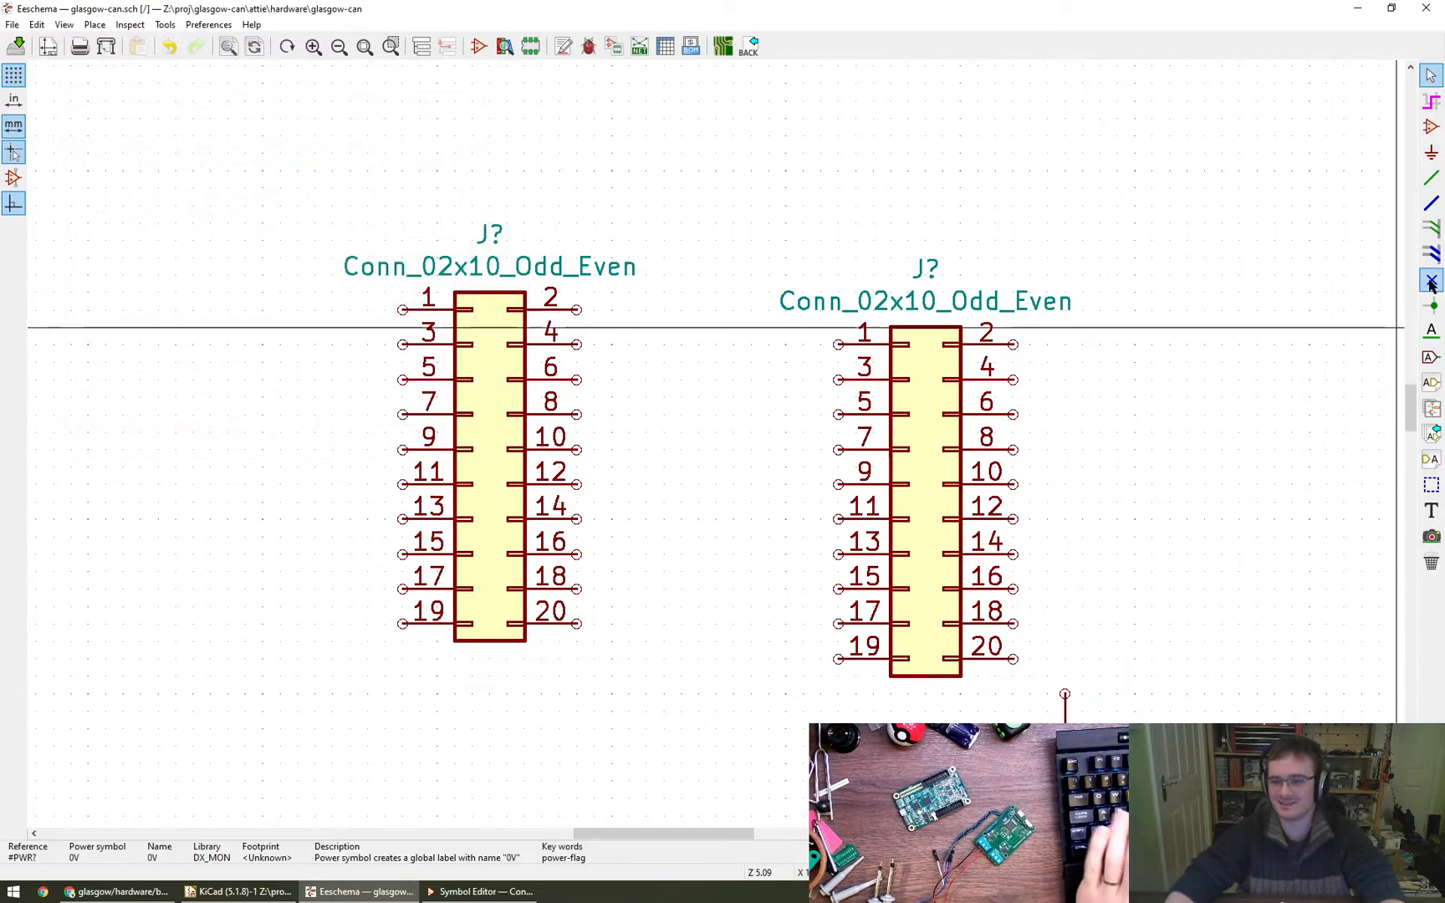
# - Wire pin 2 of the right-hand connector down to the 0V symbol, and delete the horizontal segment at pin 2
pyautogui.click(1430, 185)
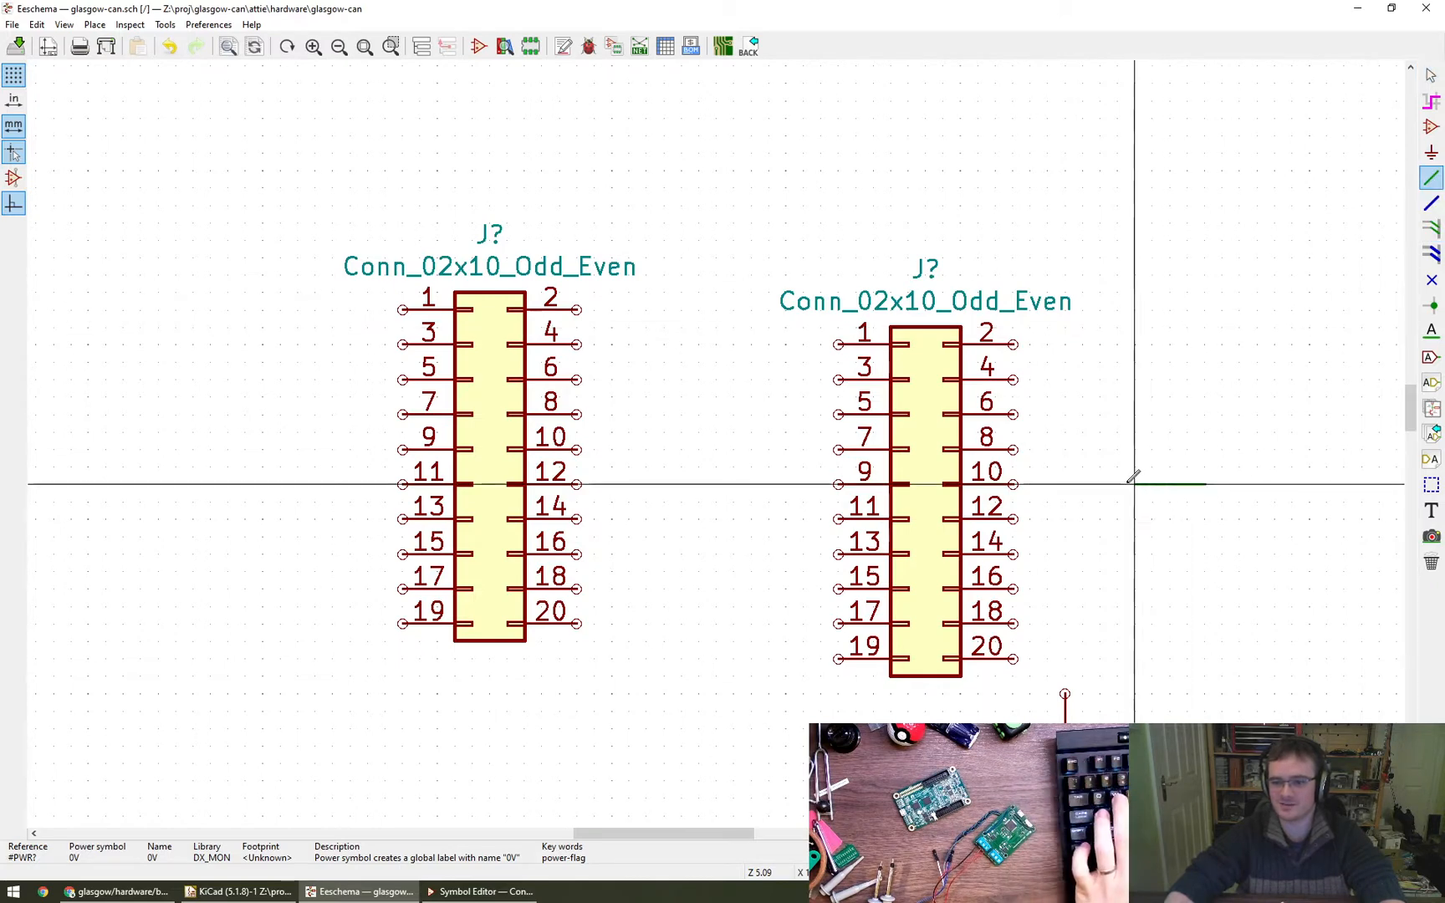
pyautogui.click(1014, 343)
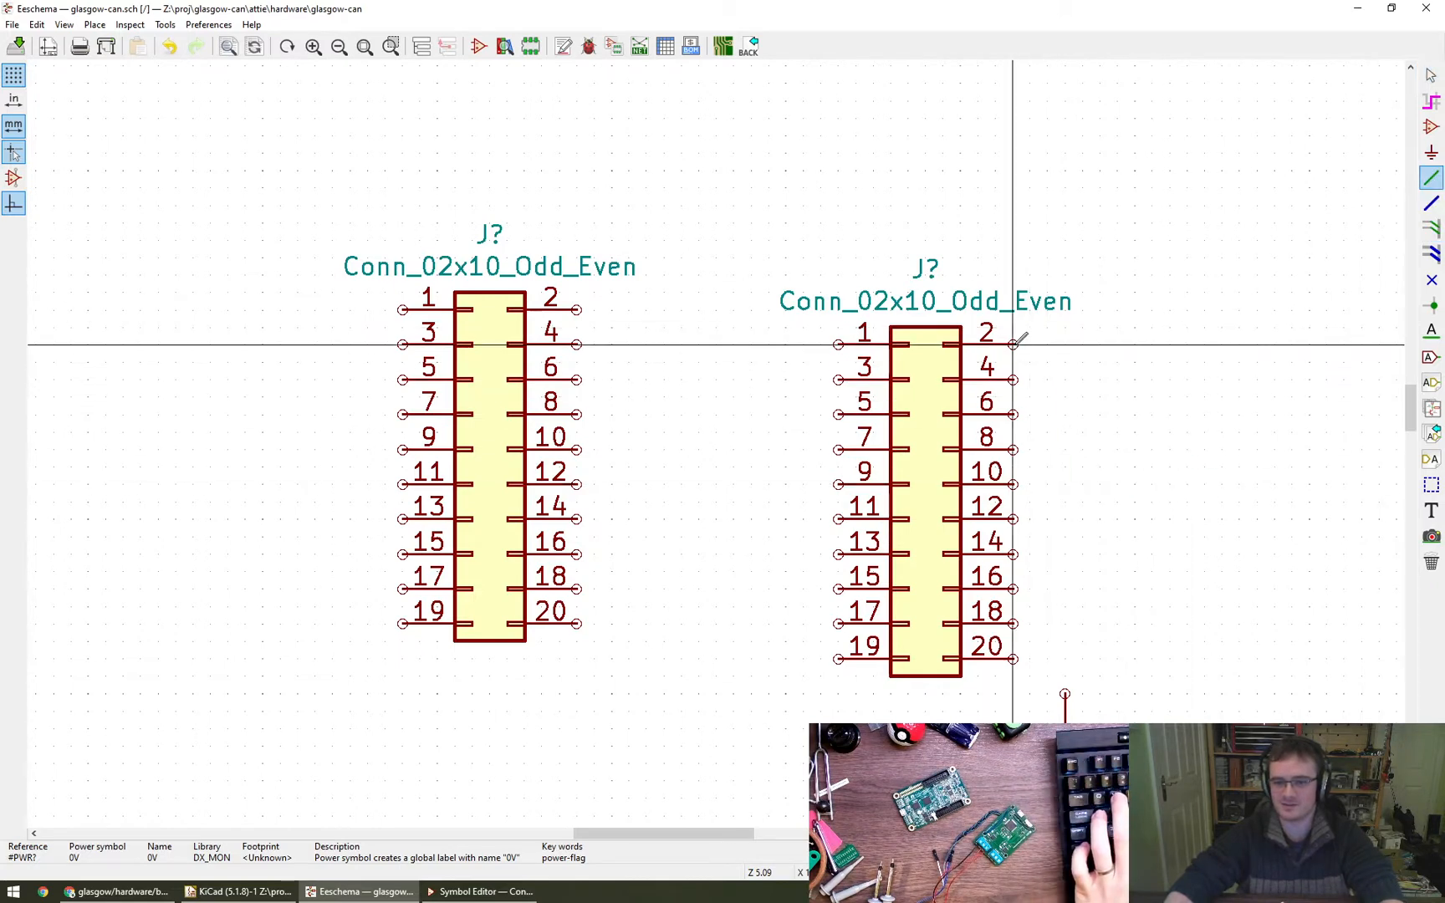
pyautogui.click(1065, 694)
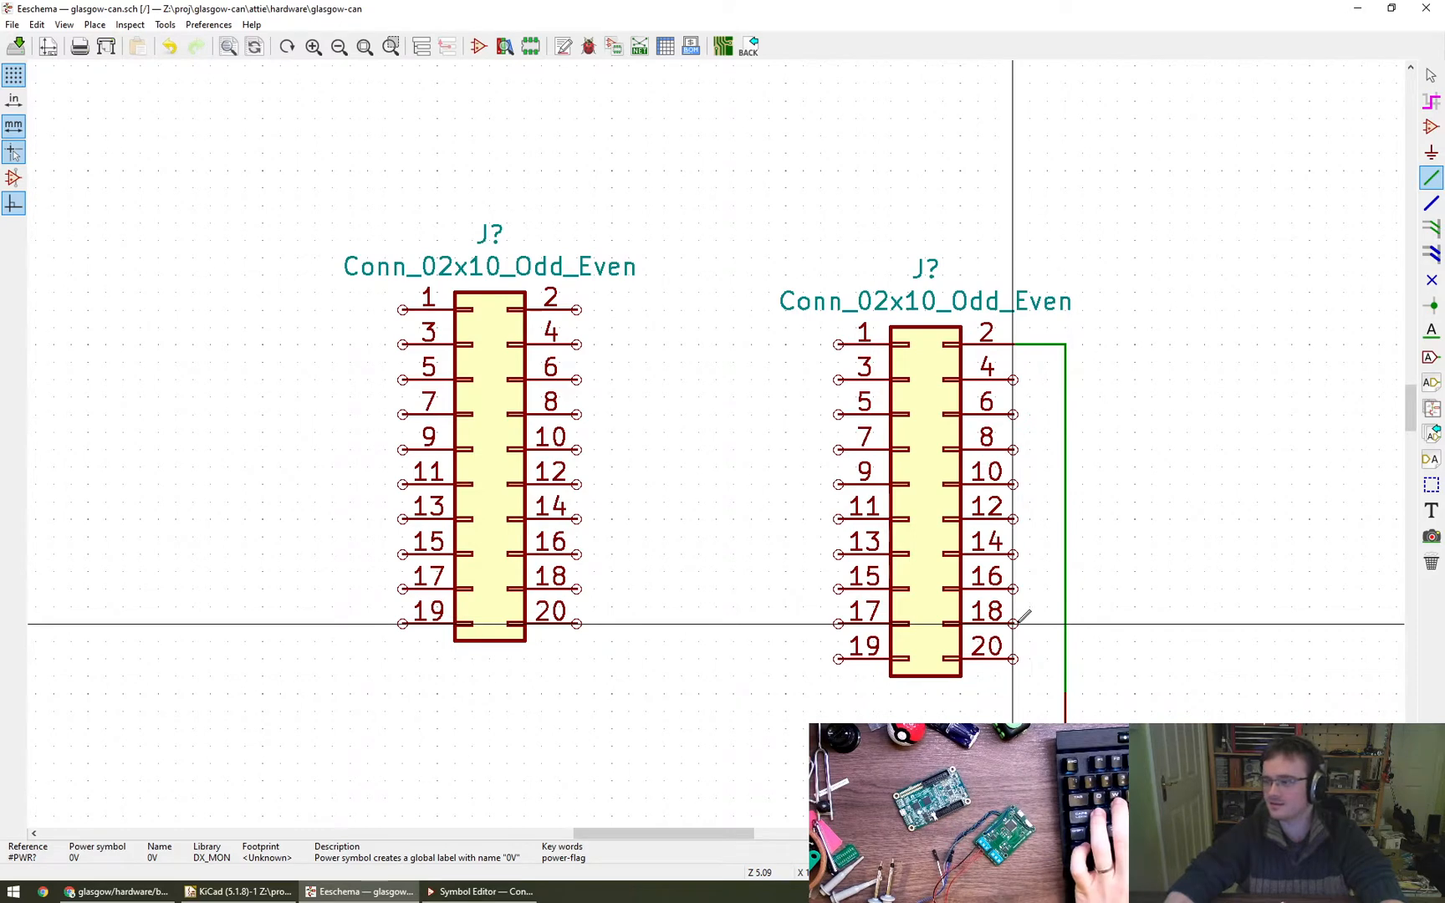
pyautogui.press('Escape')
pyautogui.rightClick(1040, 355)
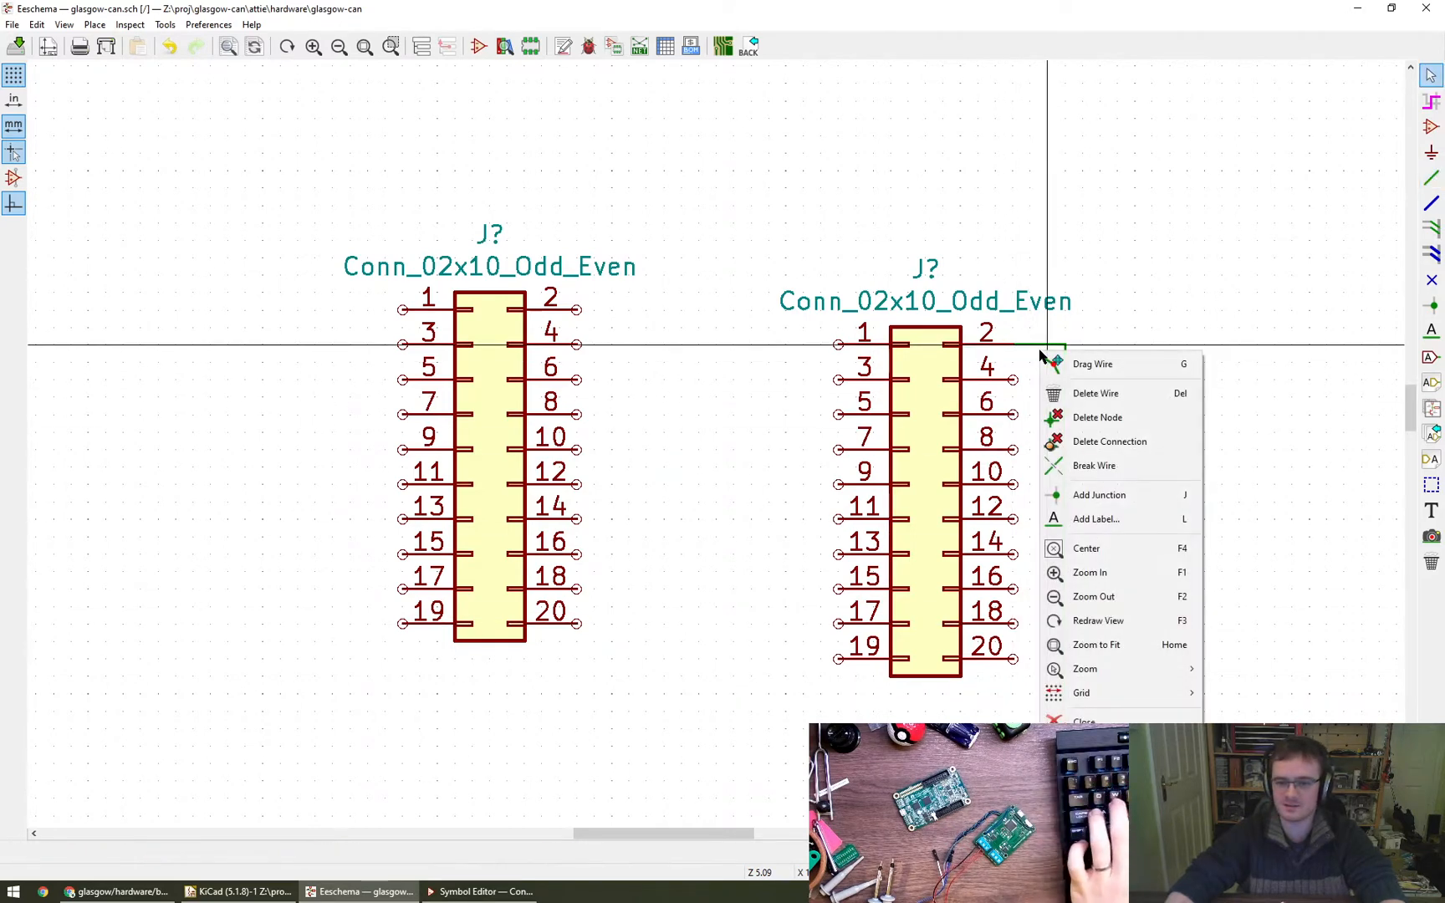
pyautogui.click(1047, 392)
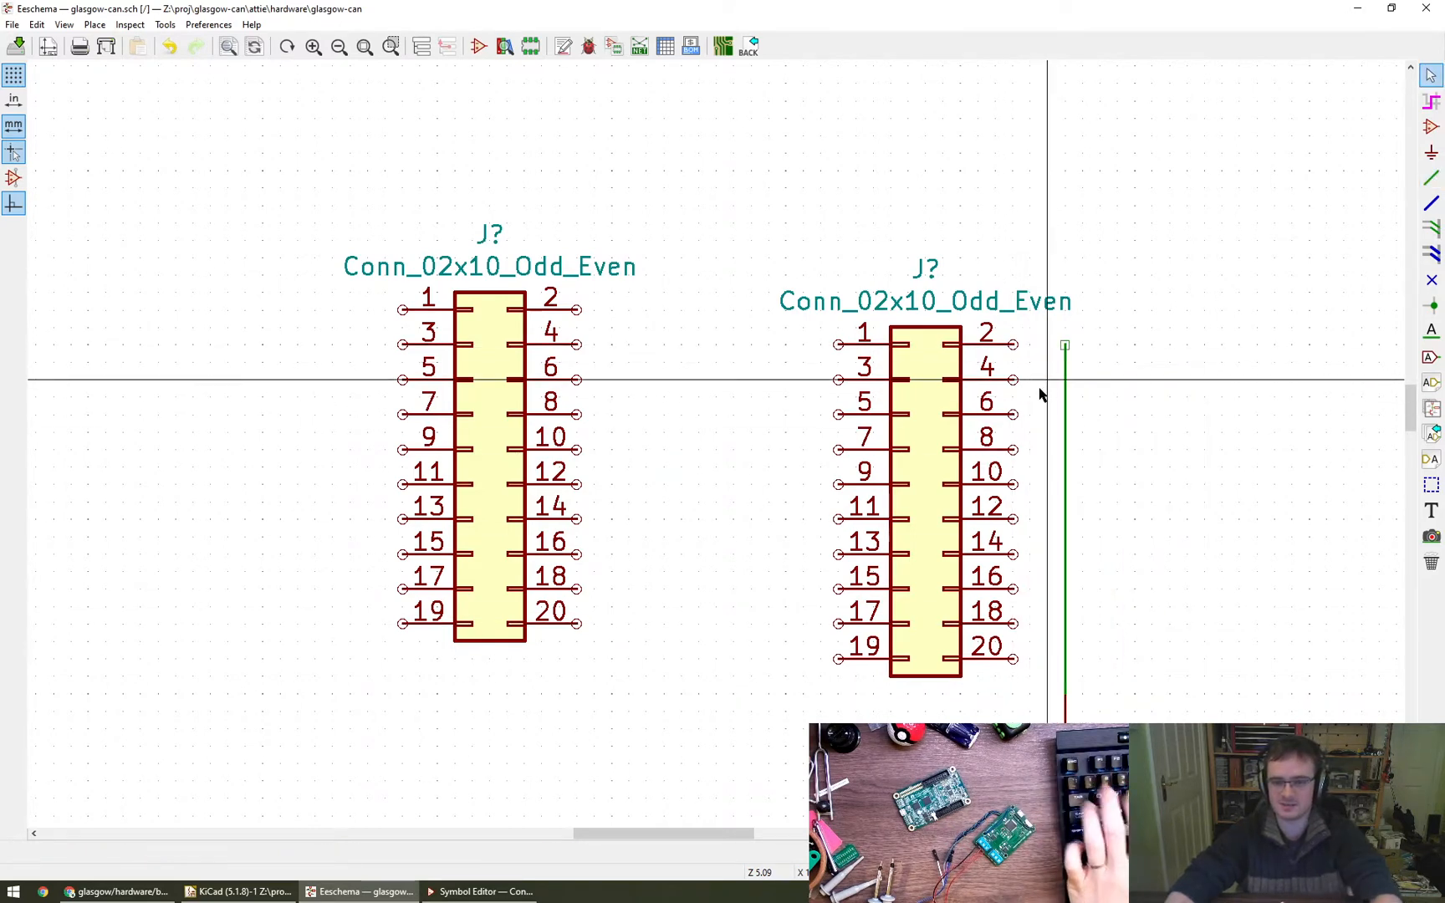
# - Wire even pins 4 to 18 of the right-hand connector to the vertical 0V wire
pyautogui.press('w')
pyautogui.click(1064, 379)
pyautogui.click(1014, 414)
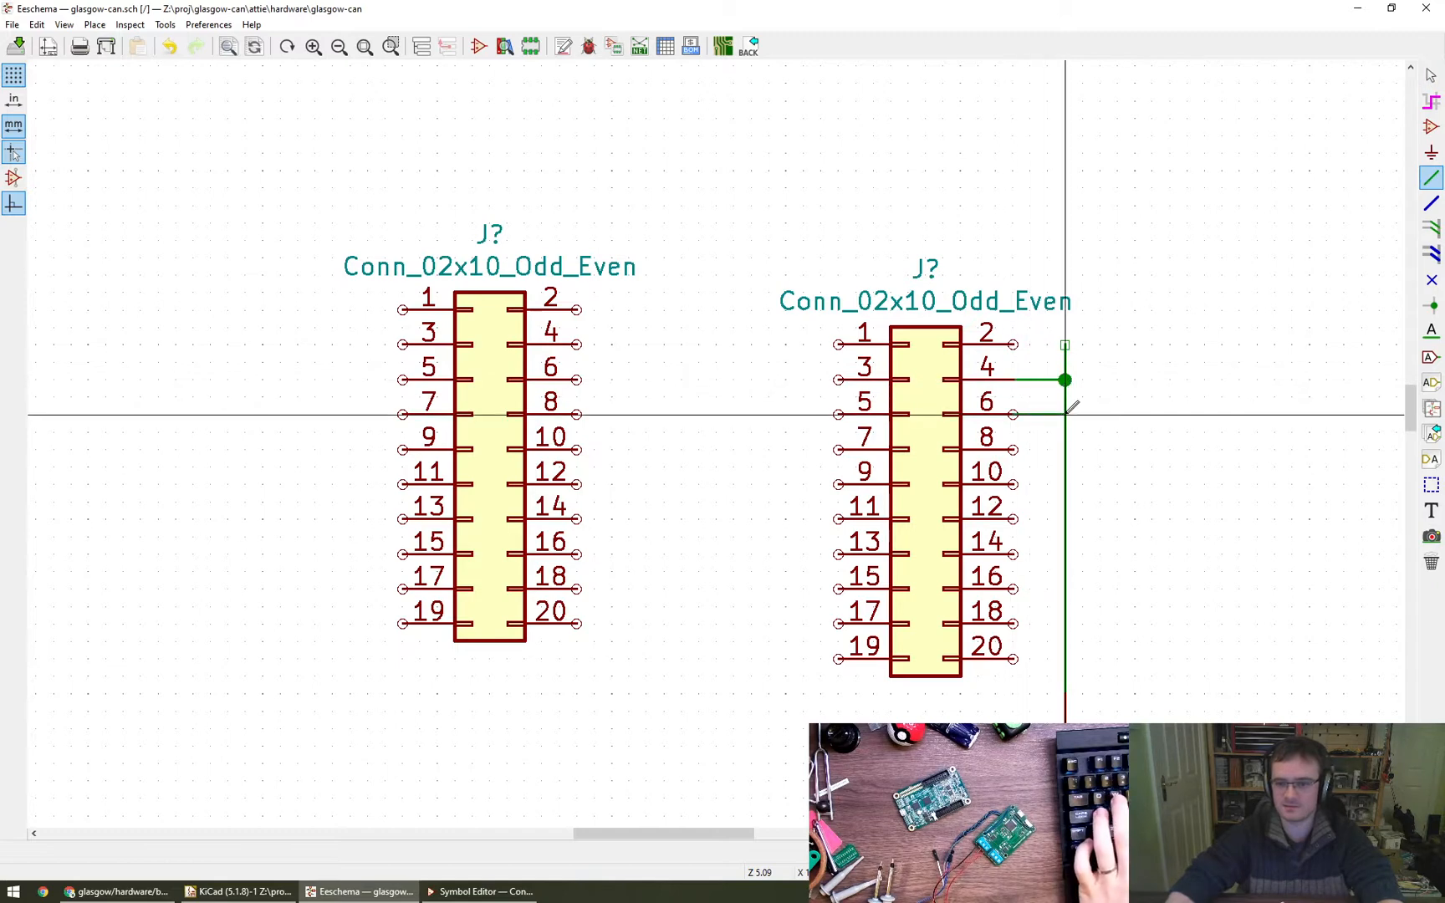
pyautogui.click(1064, 414)
pyautogui.click(1015, 449)
pyautogui.click(1065, 449)
pyautogui.click(1014, 484)
pyautogui.click(1065, 484)
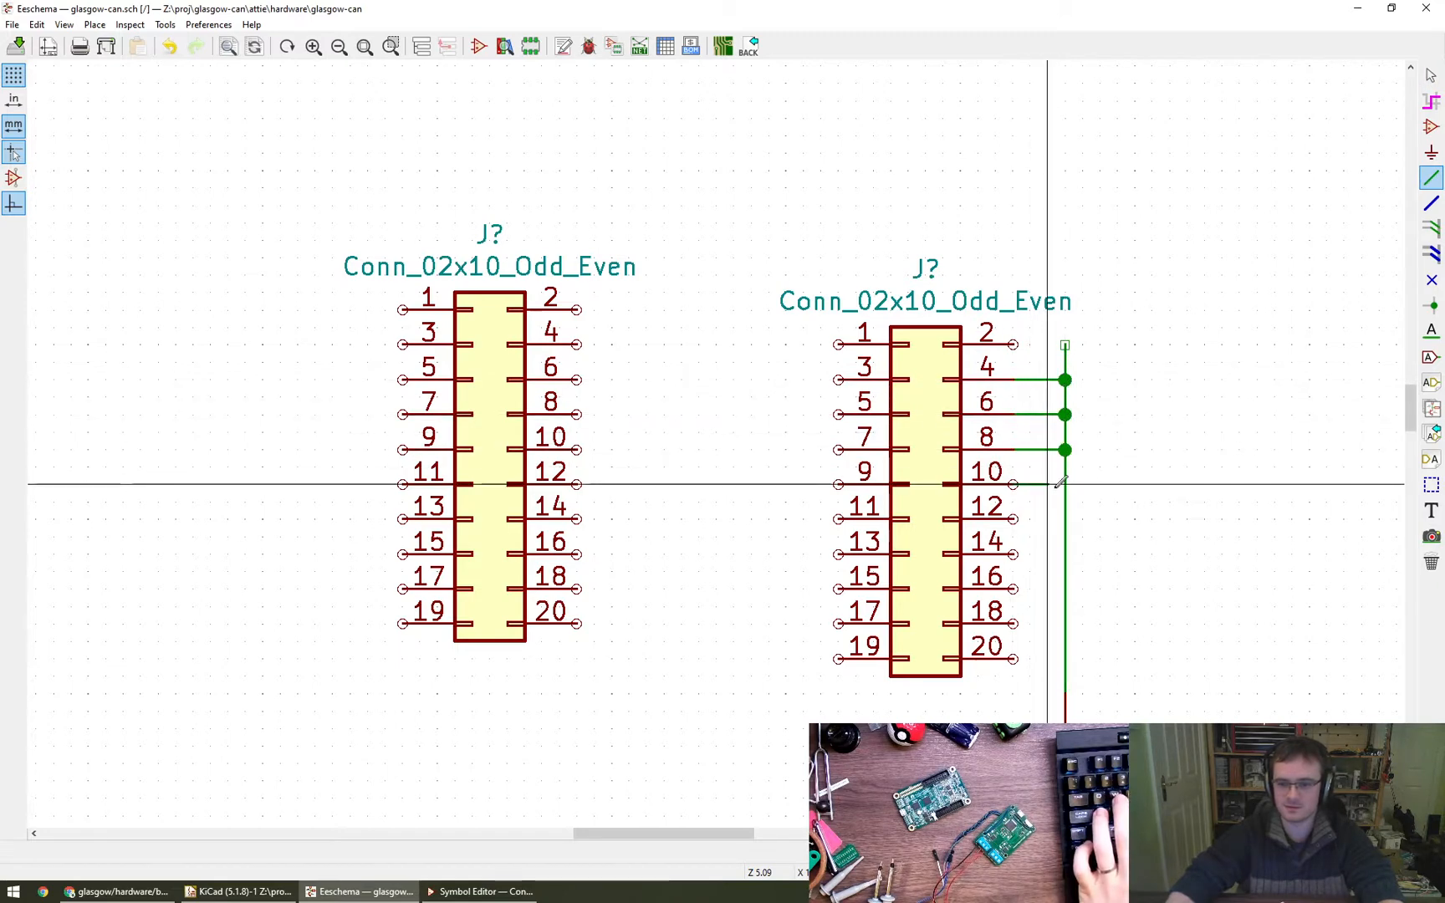
pyautogui.click(1014, 519)
pyautogui.click(1065, 519)
pyautogui.click(1014, 553)
pyautogui.click(1065, 554)
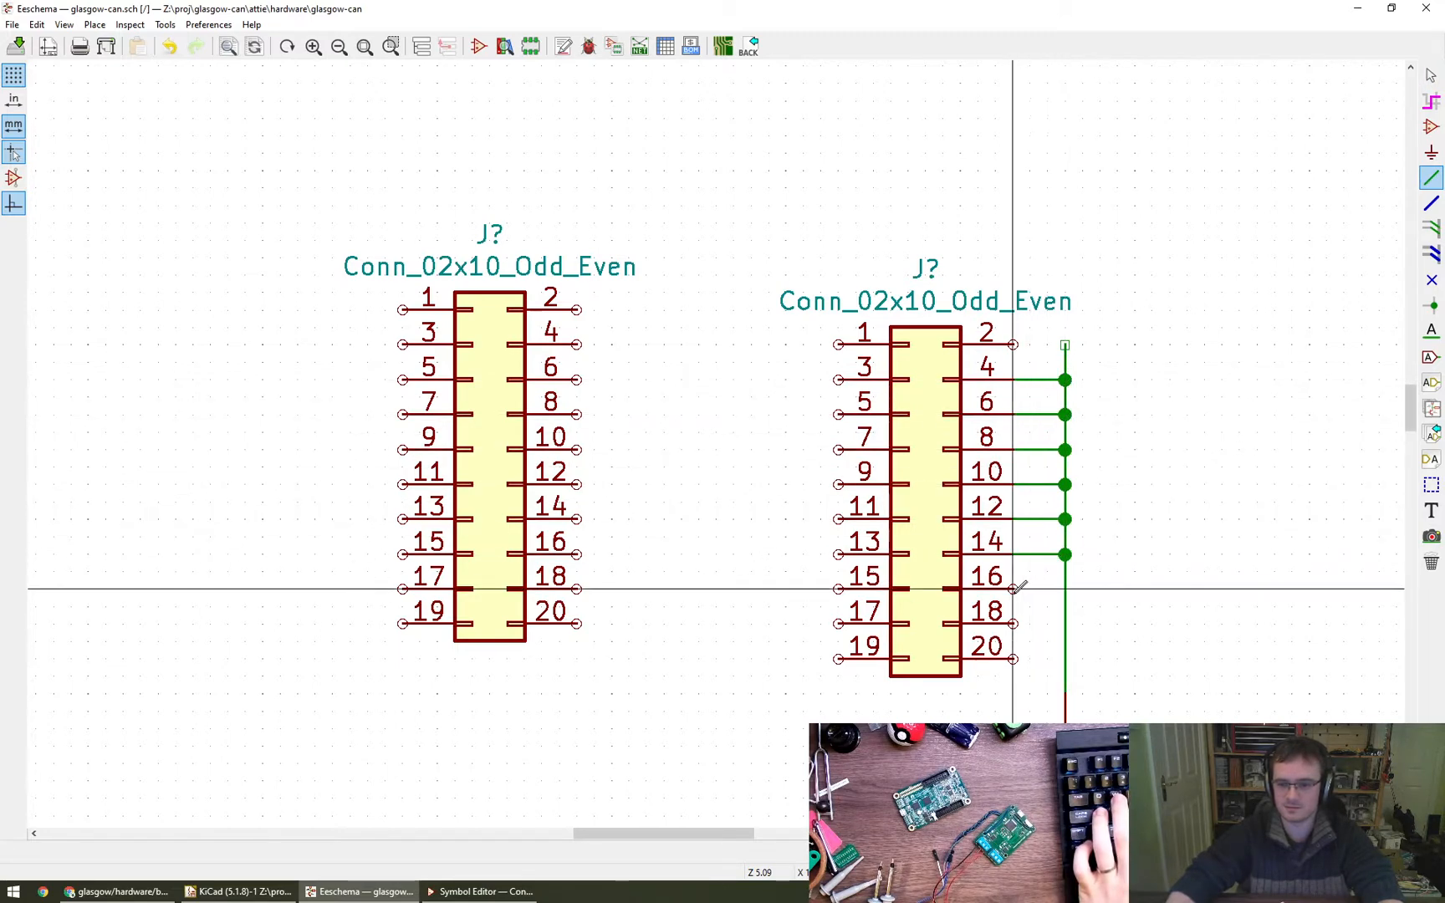
pyautogui.click(1014, 589)
pyautogui.click(1065, 589)
pyautogui.click(1014, 623)
pyautogui.click(1064, 623)
pyautogui.press('Escape')
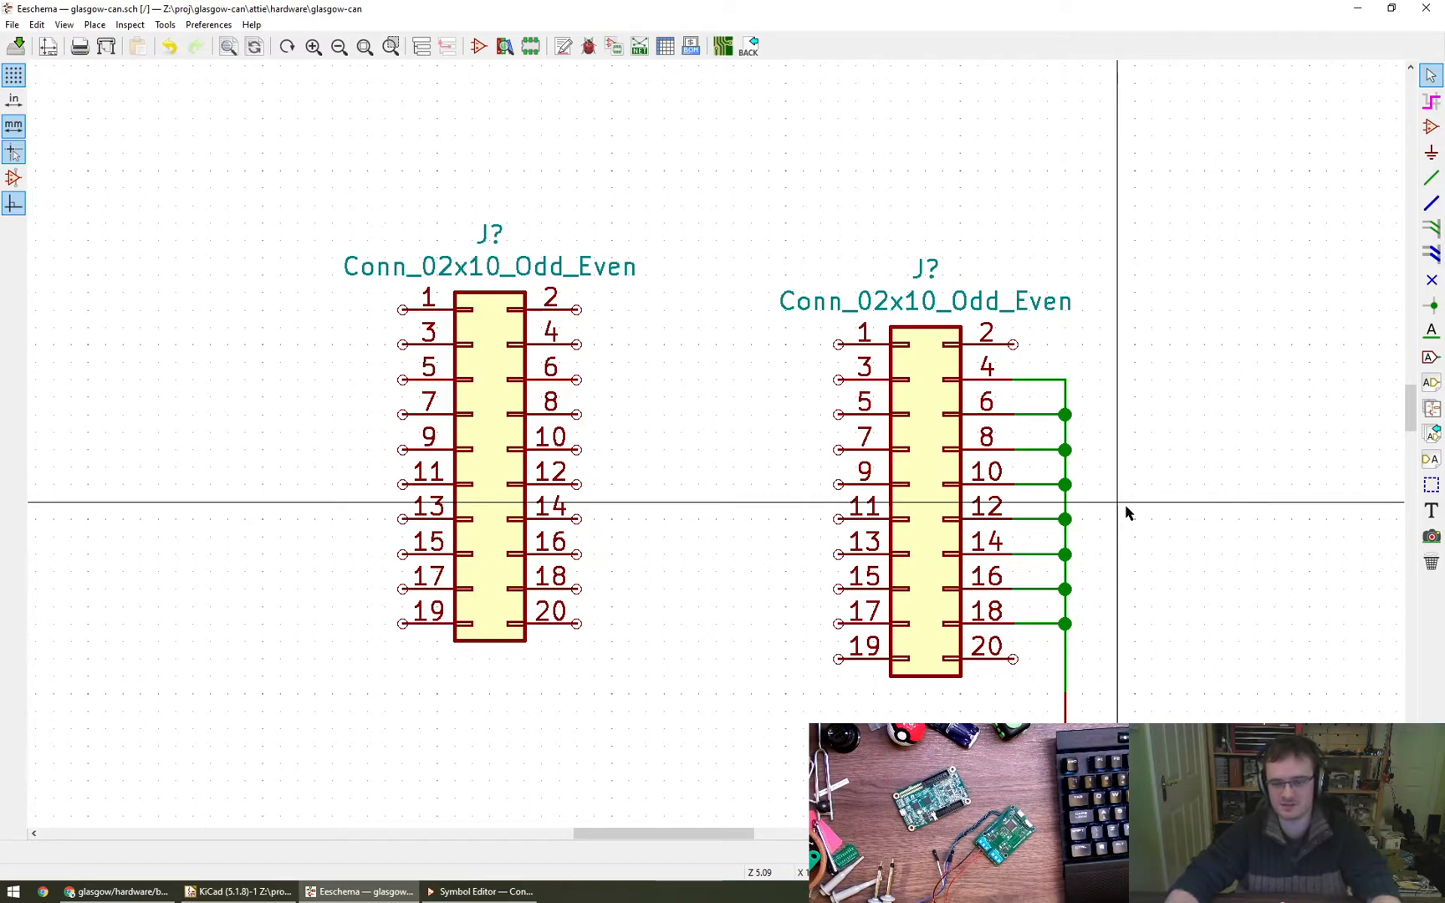
# - Draw a horizontal wire stub leftwards from pin 3 of the right-hand connector
pyautogui.scroll(-1, 1125, 506)
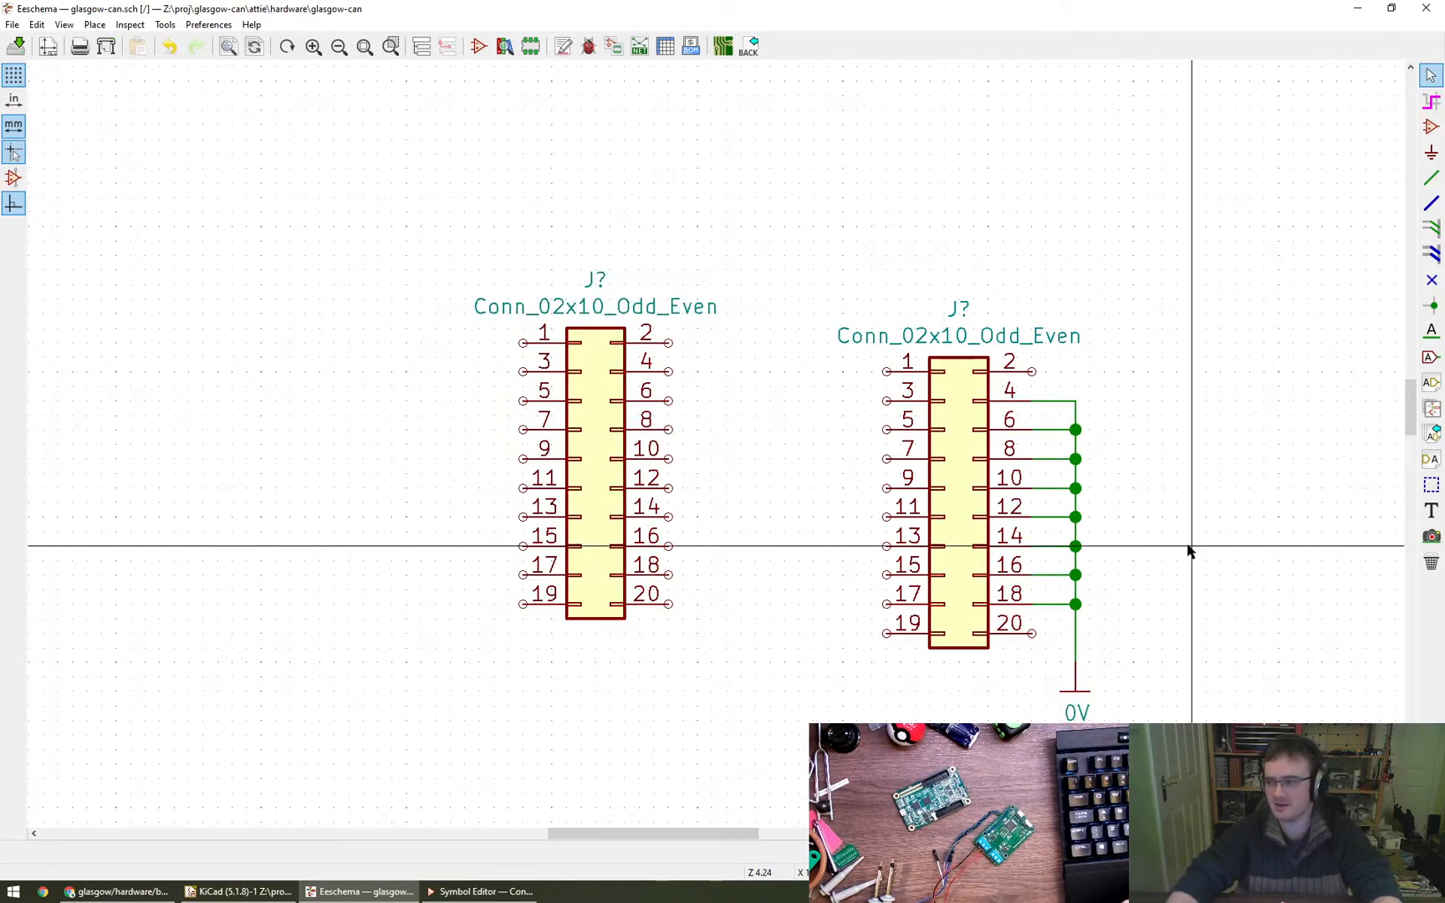
pyautogui.rightClick(1138, 548)
pyautogui.click(1213, 475)
pyautogui.moveTo(1204, 562); pyautogui.dragTo(1178, 556, button='middle')
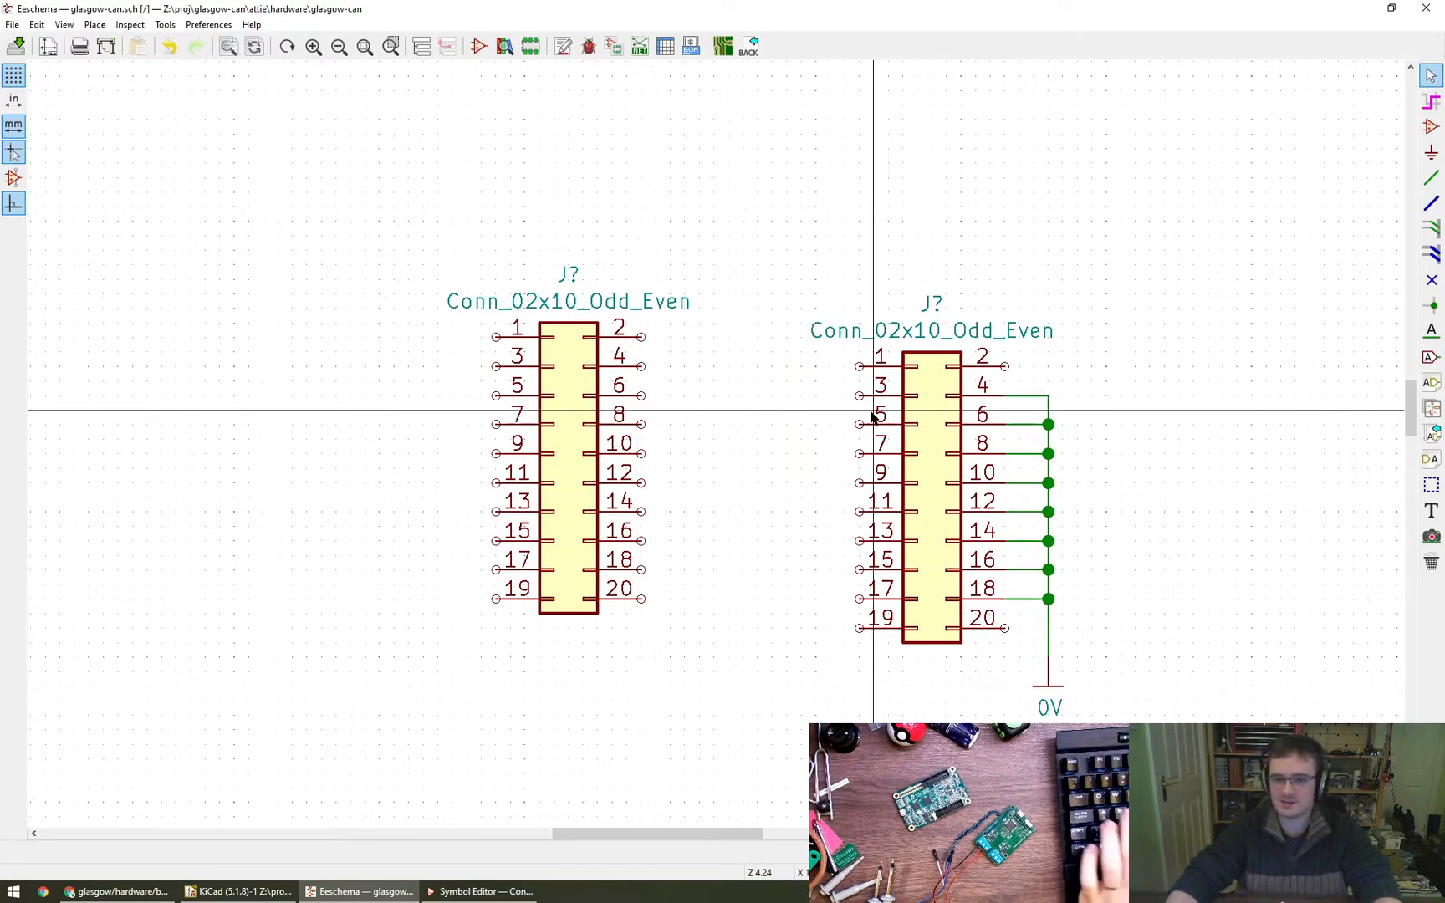
pyautogui.press('w')
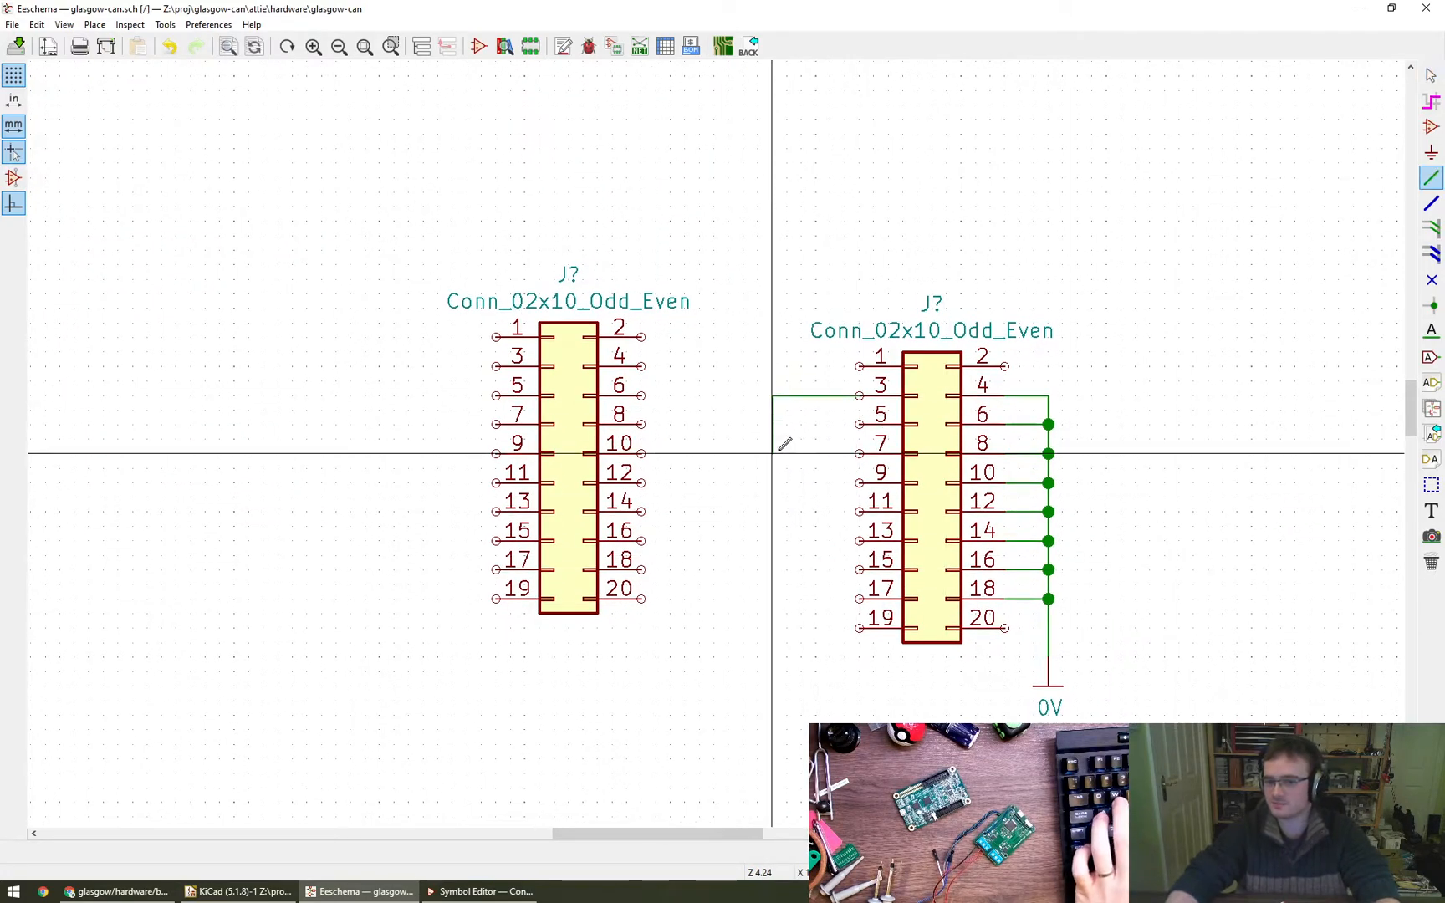
pyautogui.press('Escape')
pyautogui.press('Escape')
pyautogui.press('w')
pyautogui.click(861, 393)
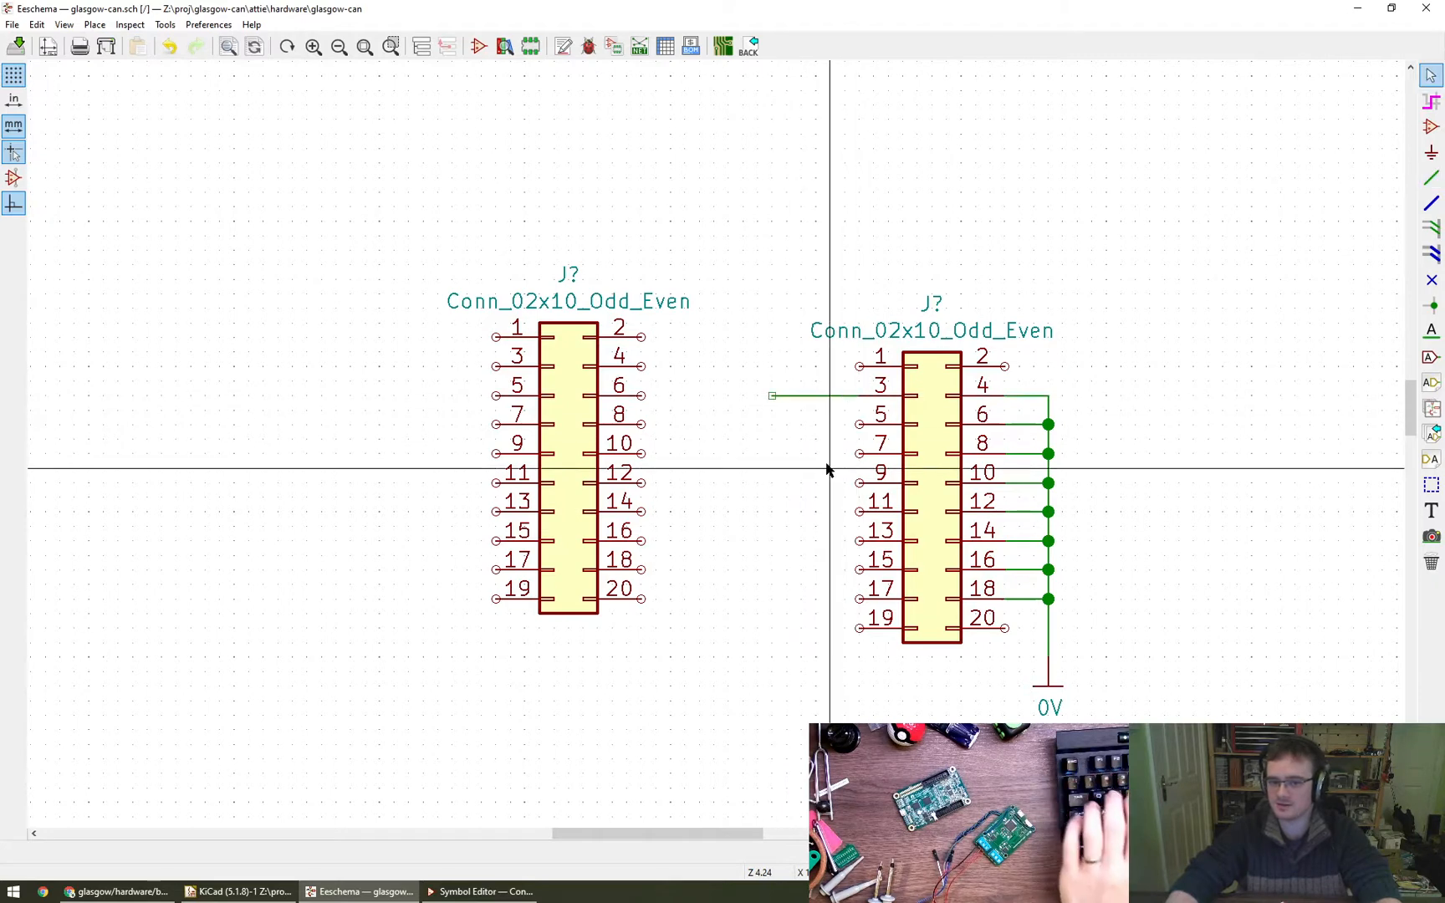
pyautogui.press('Escape')
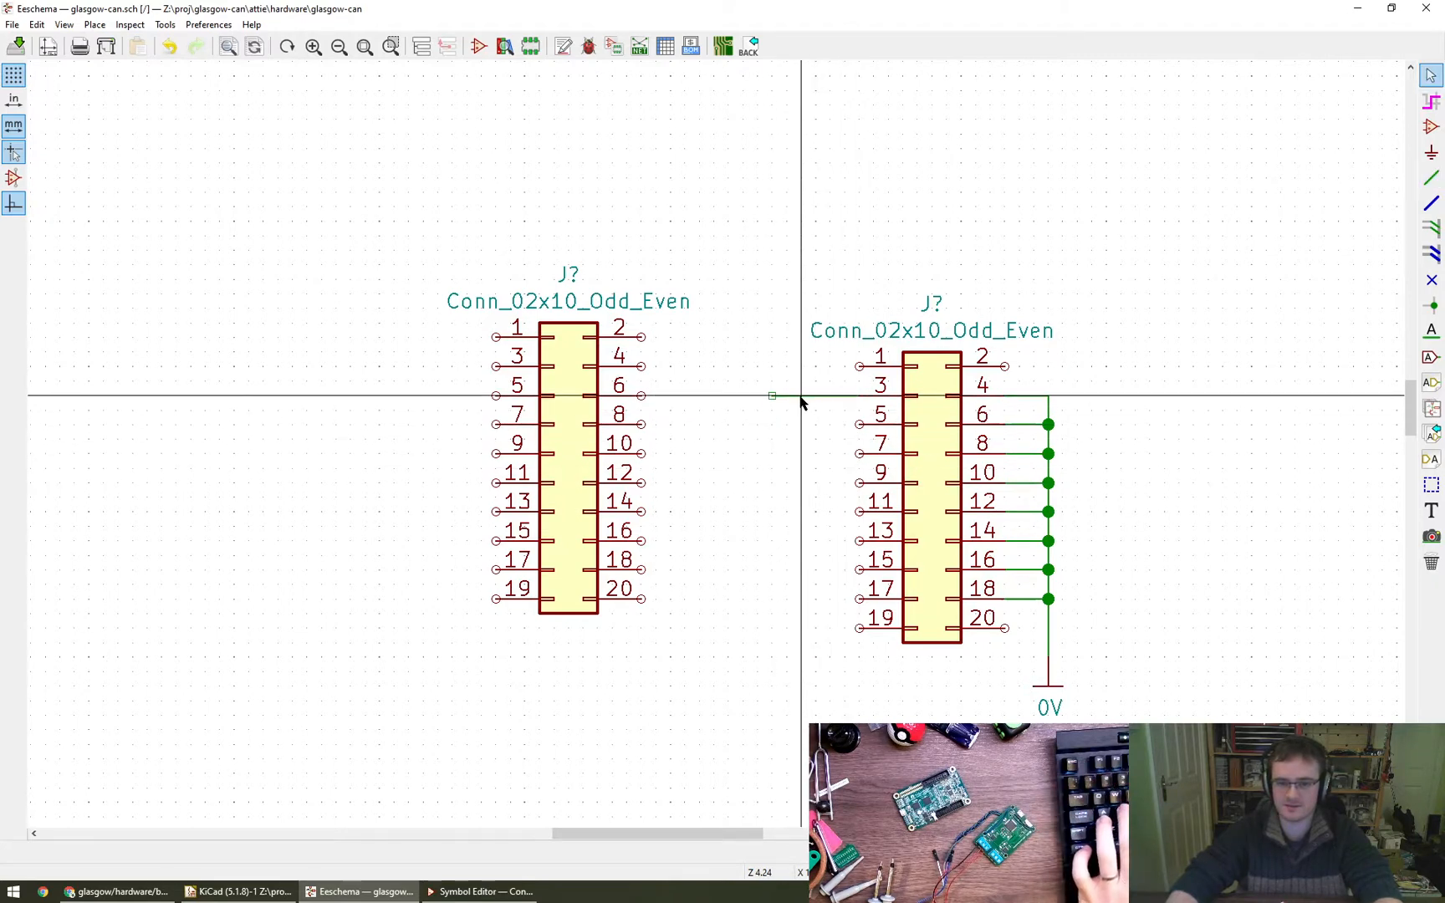
pyautogui.moveTo(757, 366); pyautogui.dragTo(787, 385)
pyautogui.press('Escape')
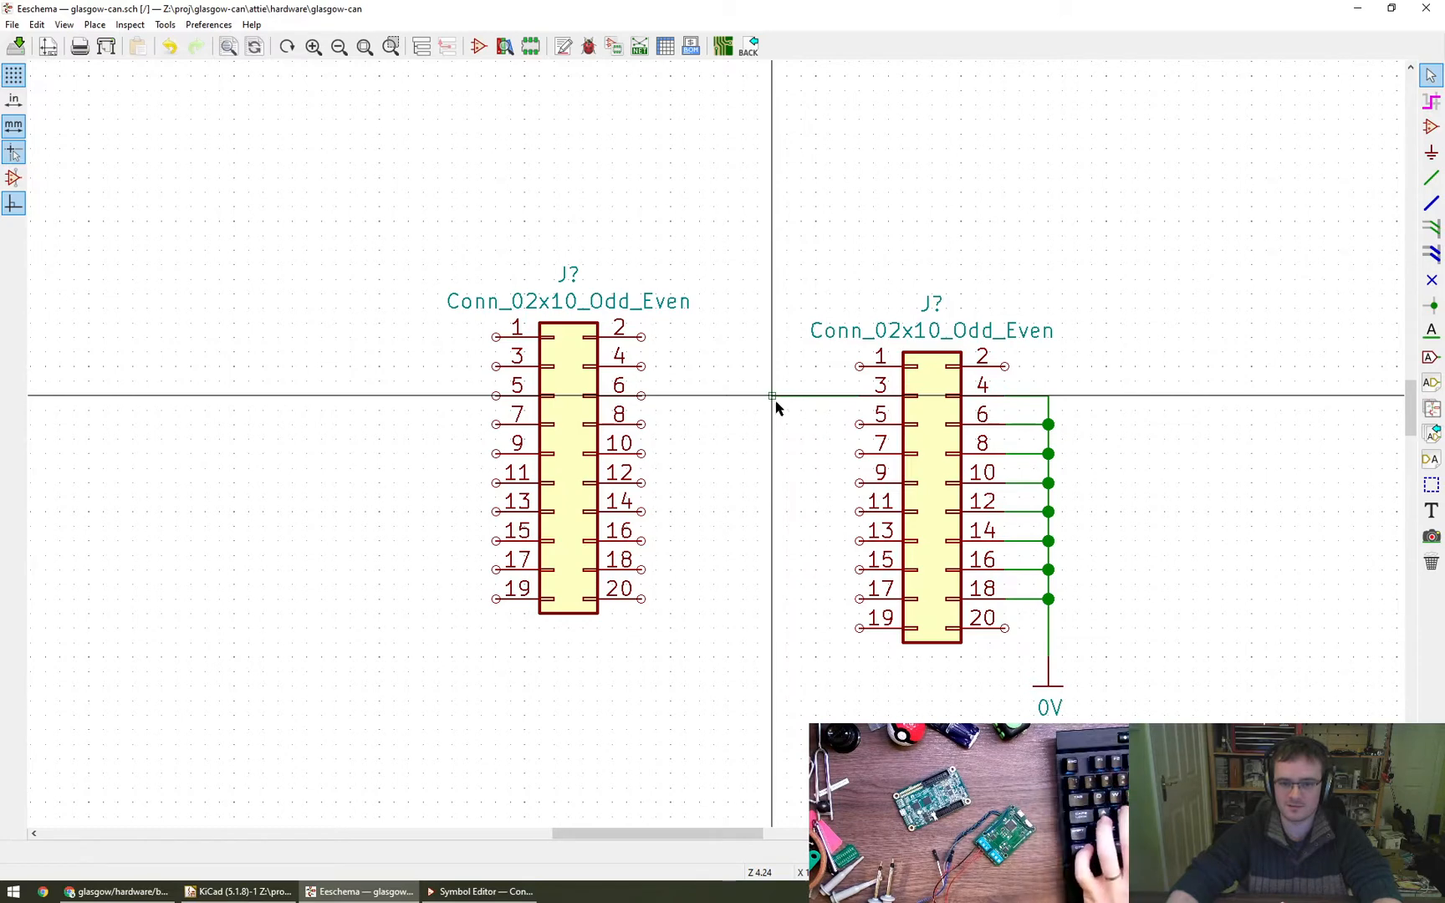
pyautogui.click(772, 414)
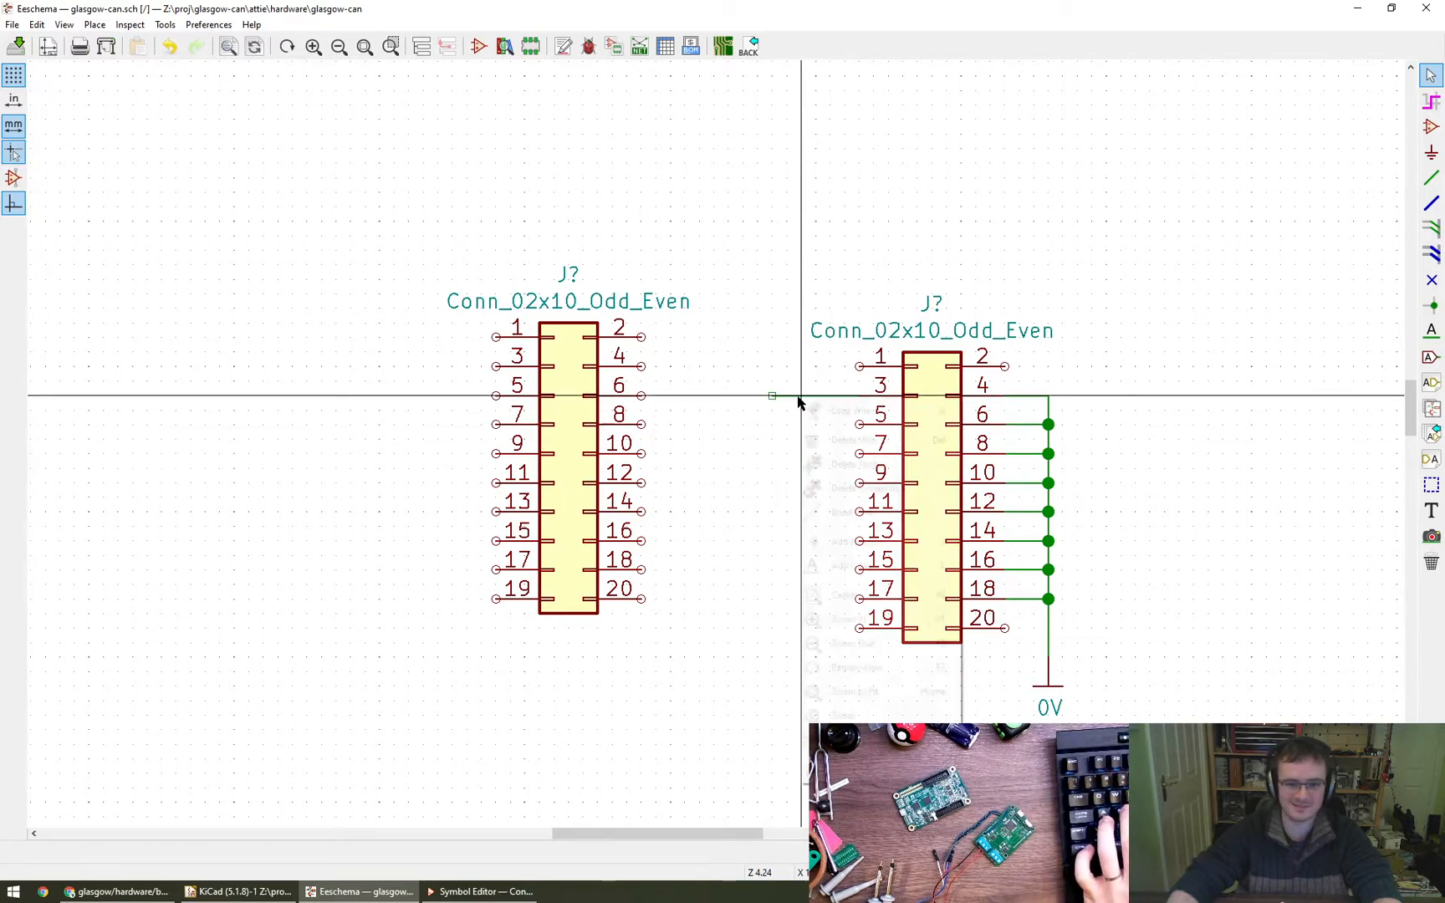
pyautogui.rightClick(799, 402)
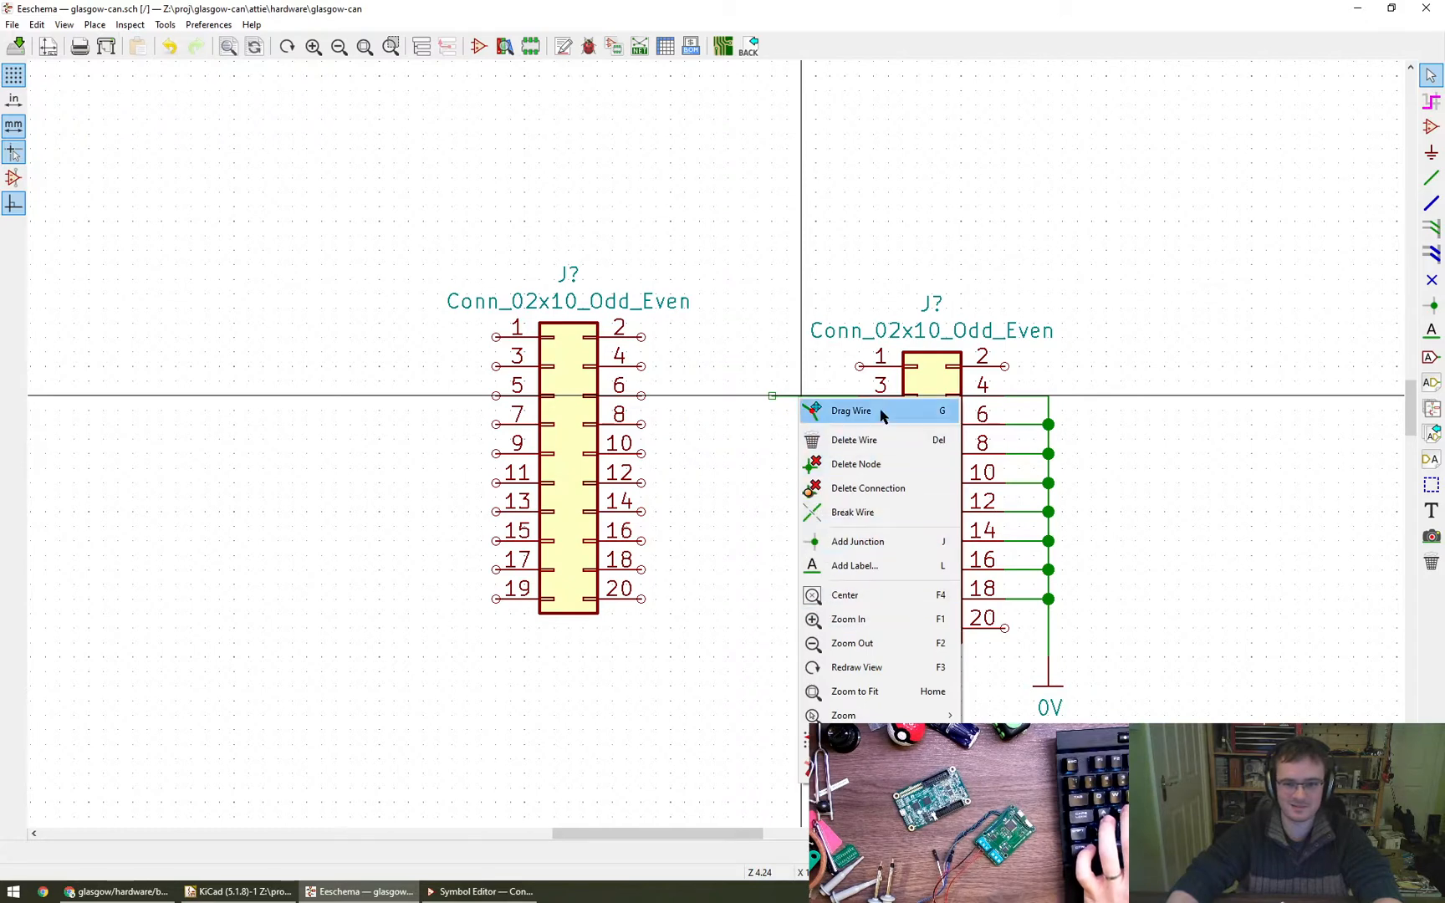
pyautogui.click(749, 545)
pyautogui.press('w')
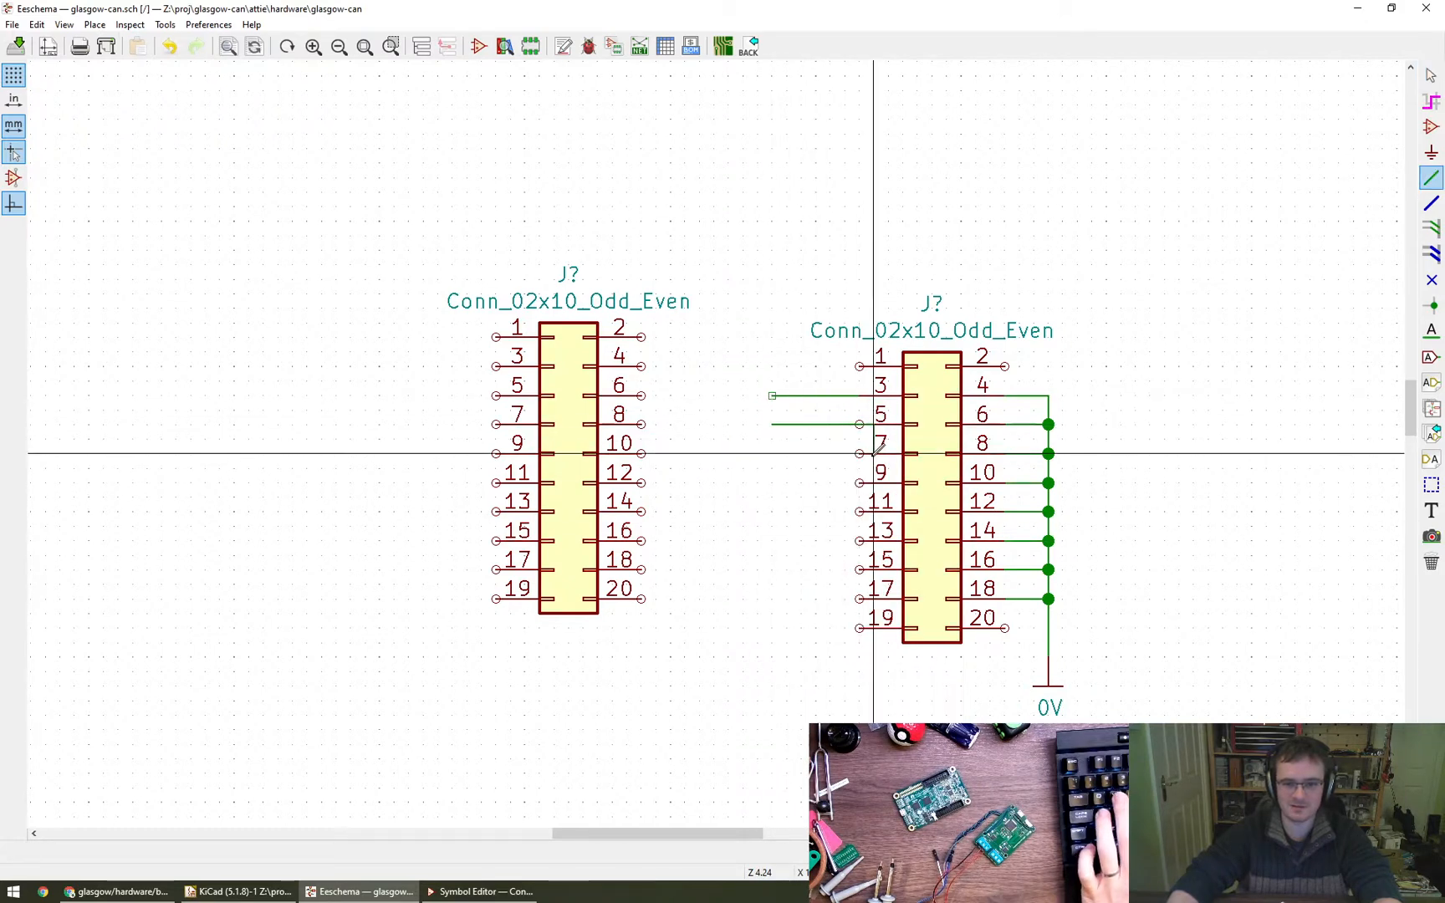
pyautogui.click(860, 425)
pyautogui.press('Escape')
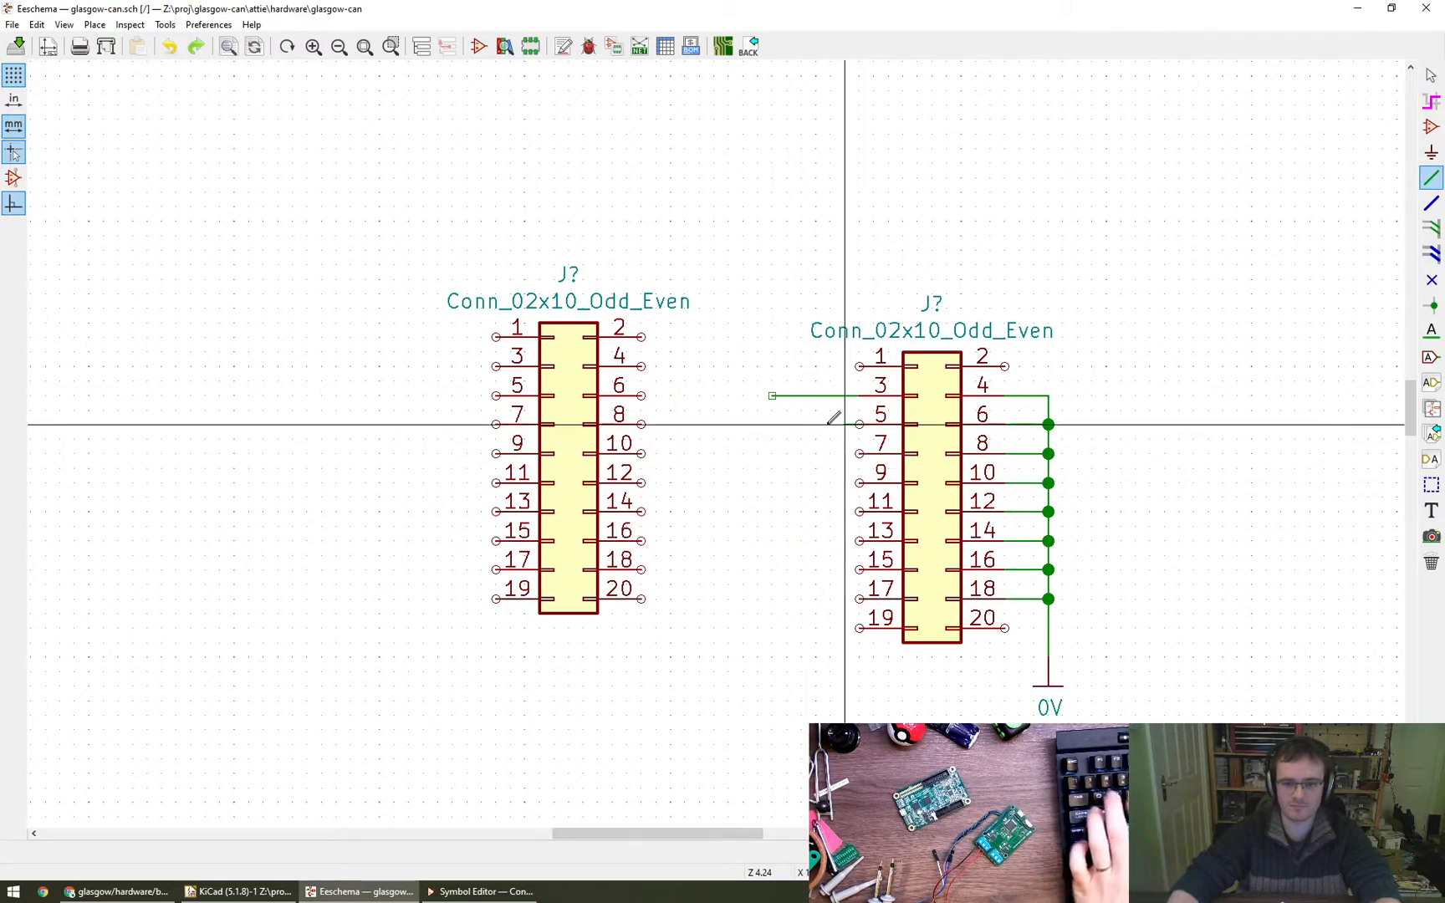
pyautogui.click(772, 426)
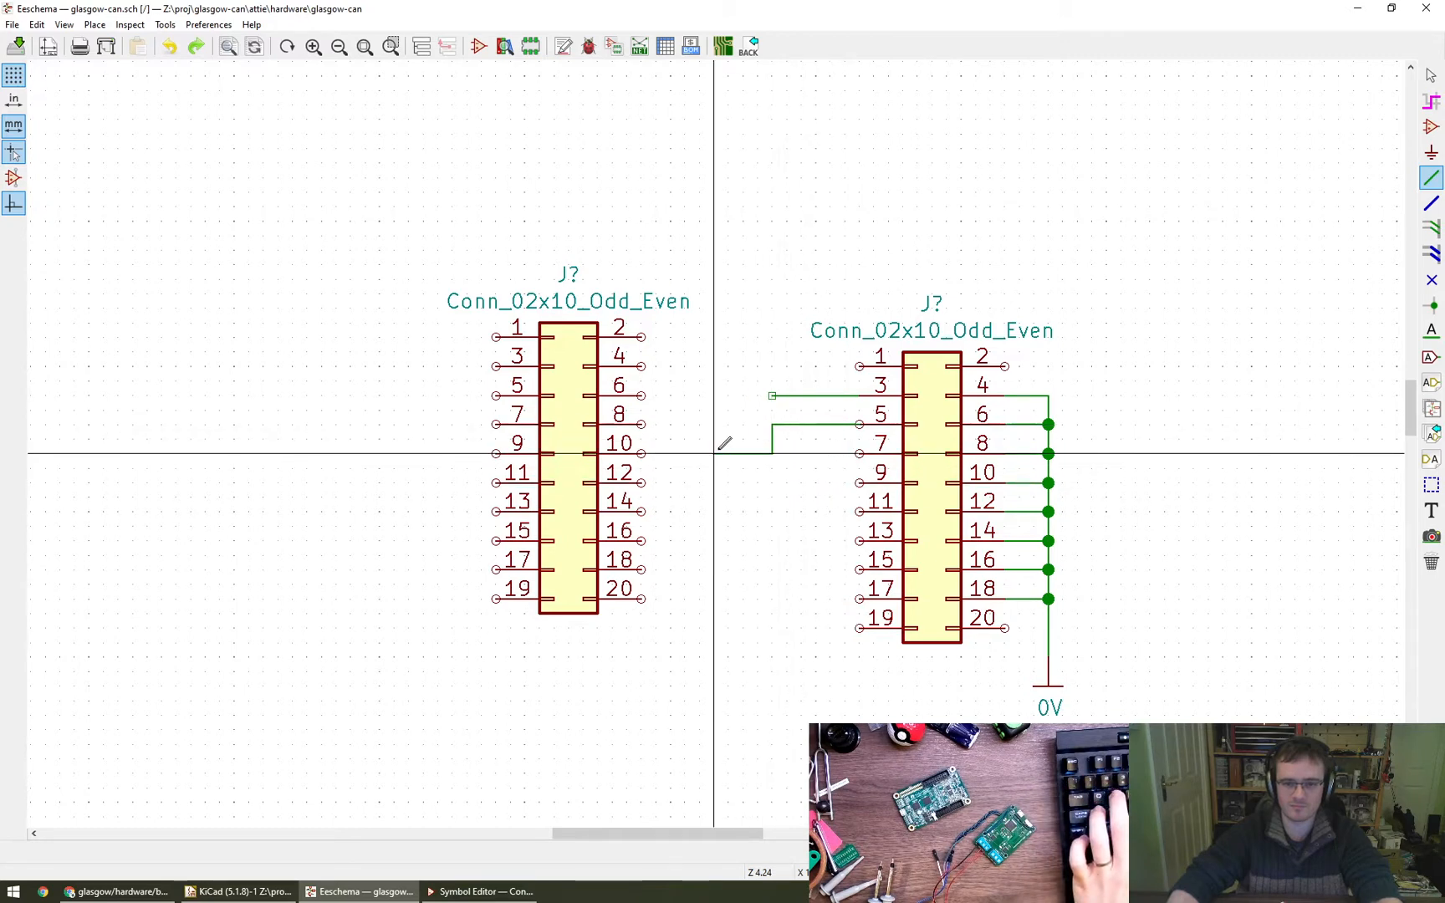
pyautogui.press('Escape')
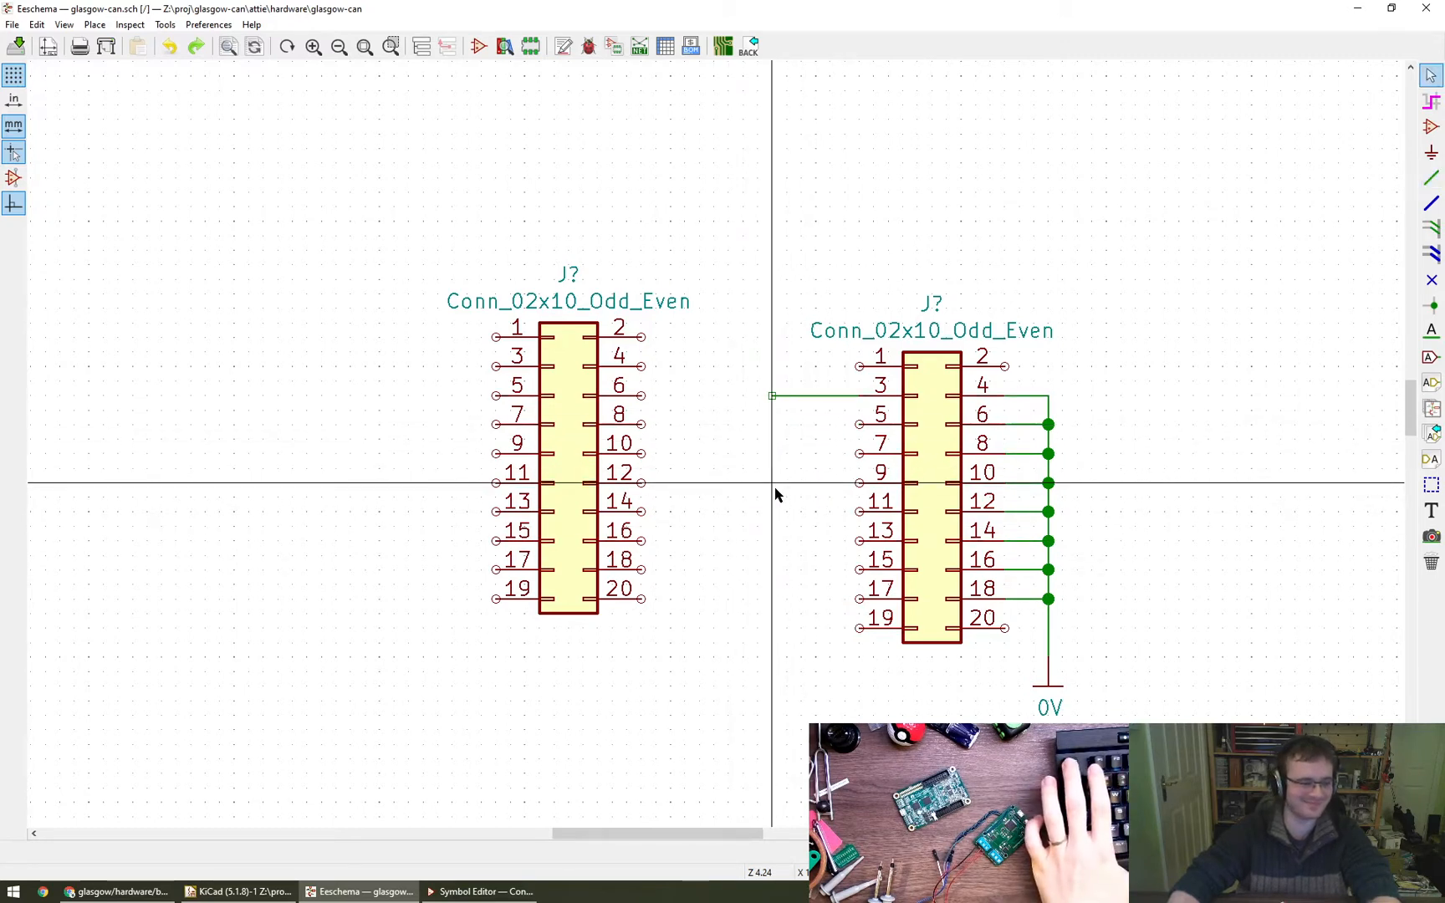
pyautogui.press('w')
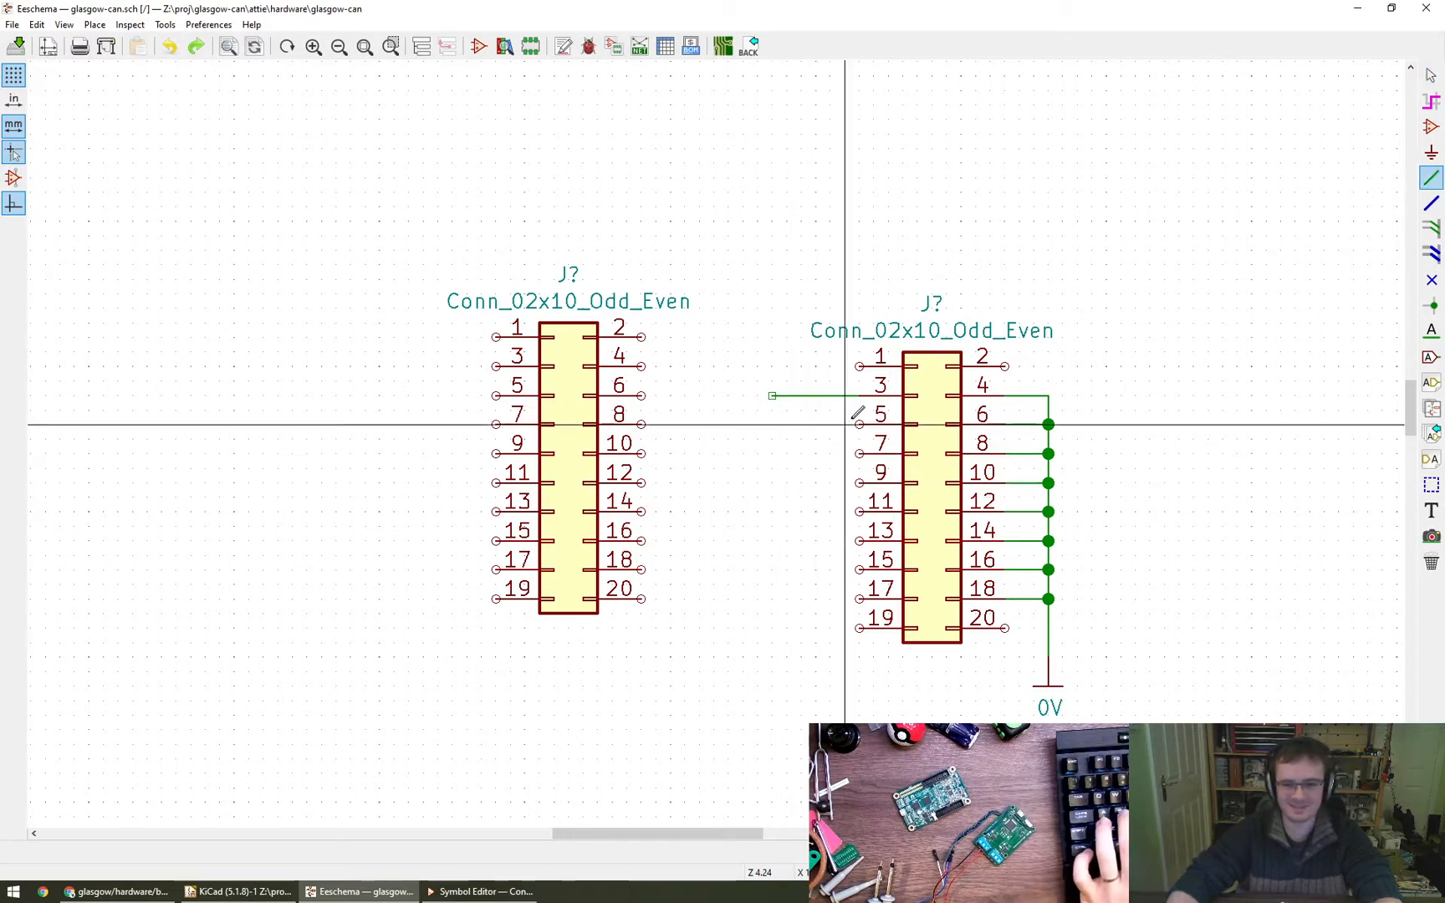
pyautogui.press('Escape')
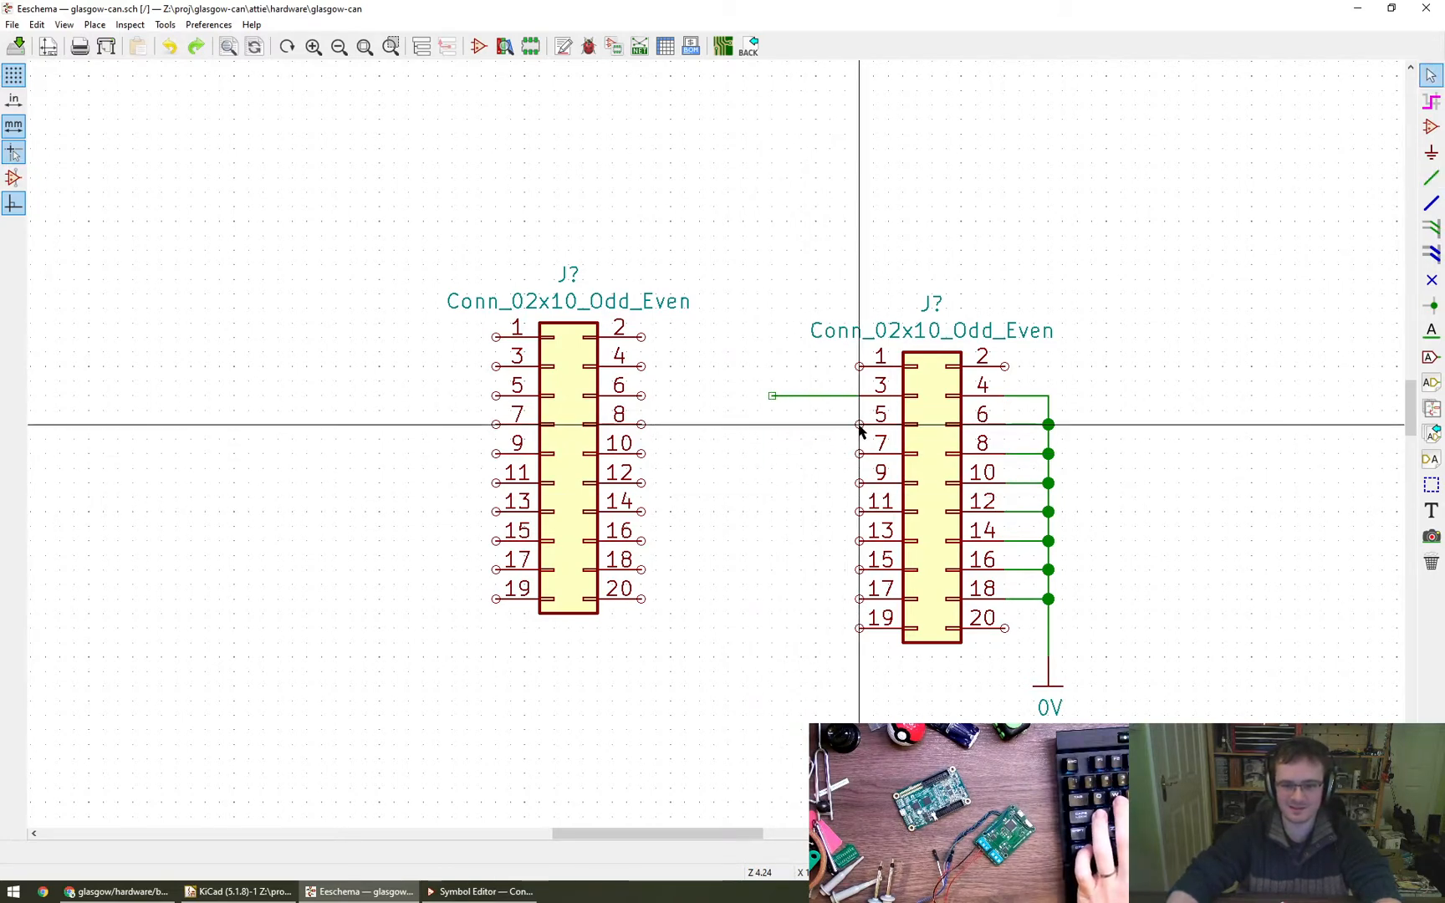
pyautogui.click(859, 424)
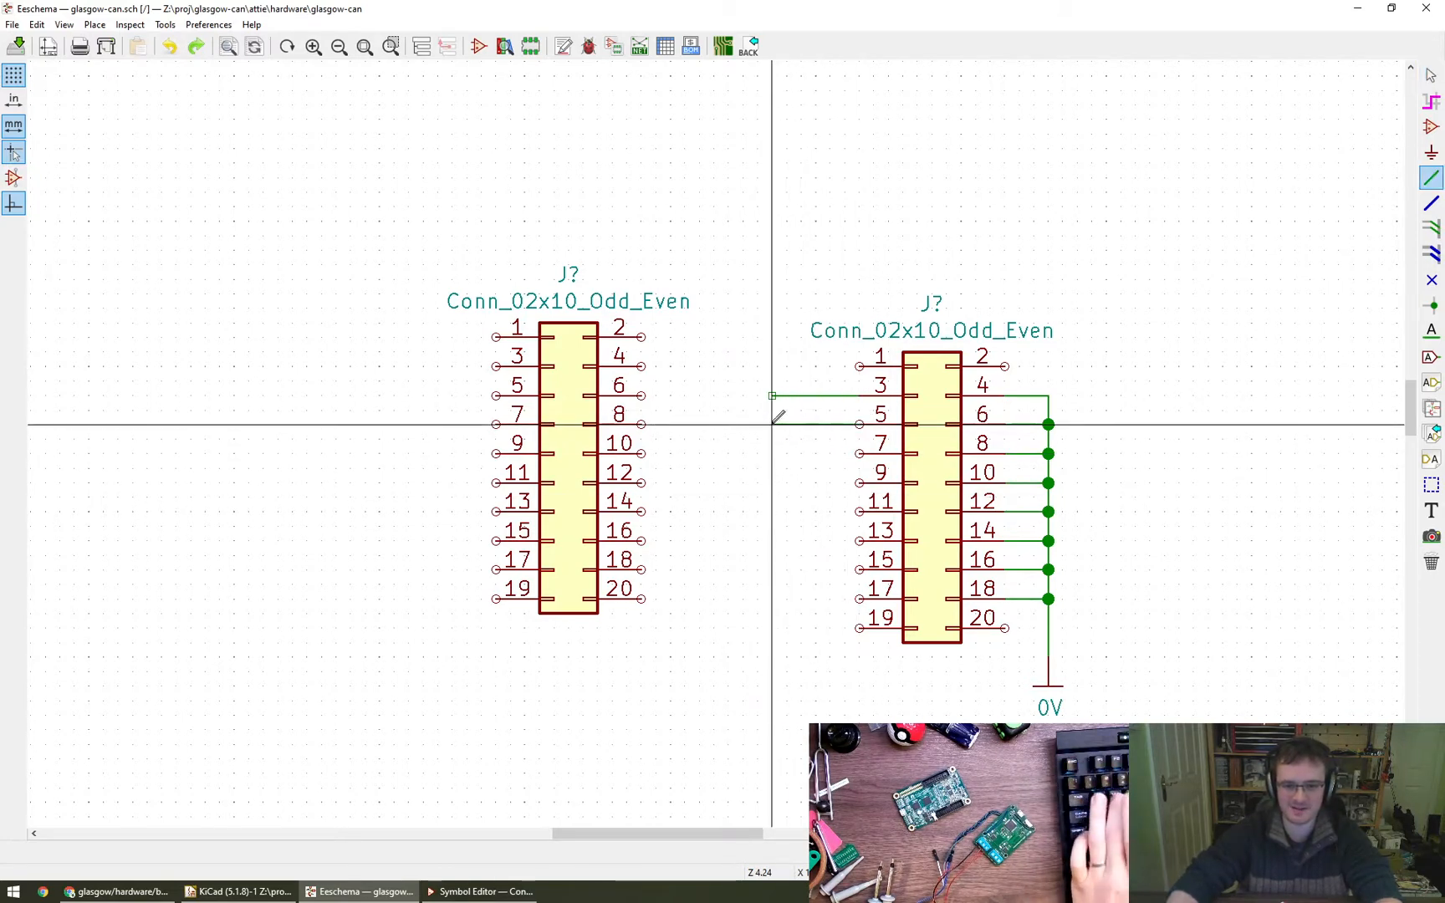
pyautogui.click(772, 425)
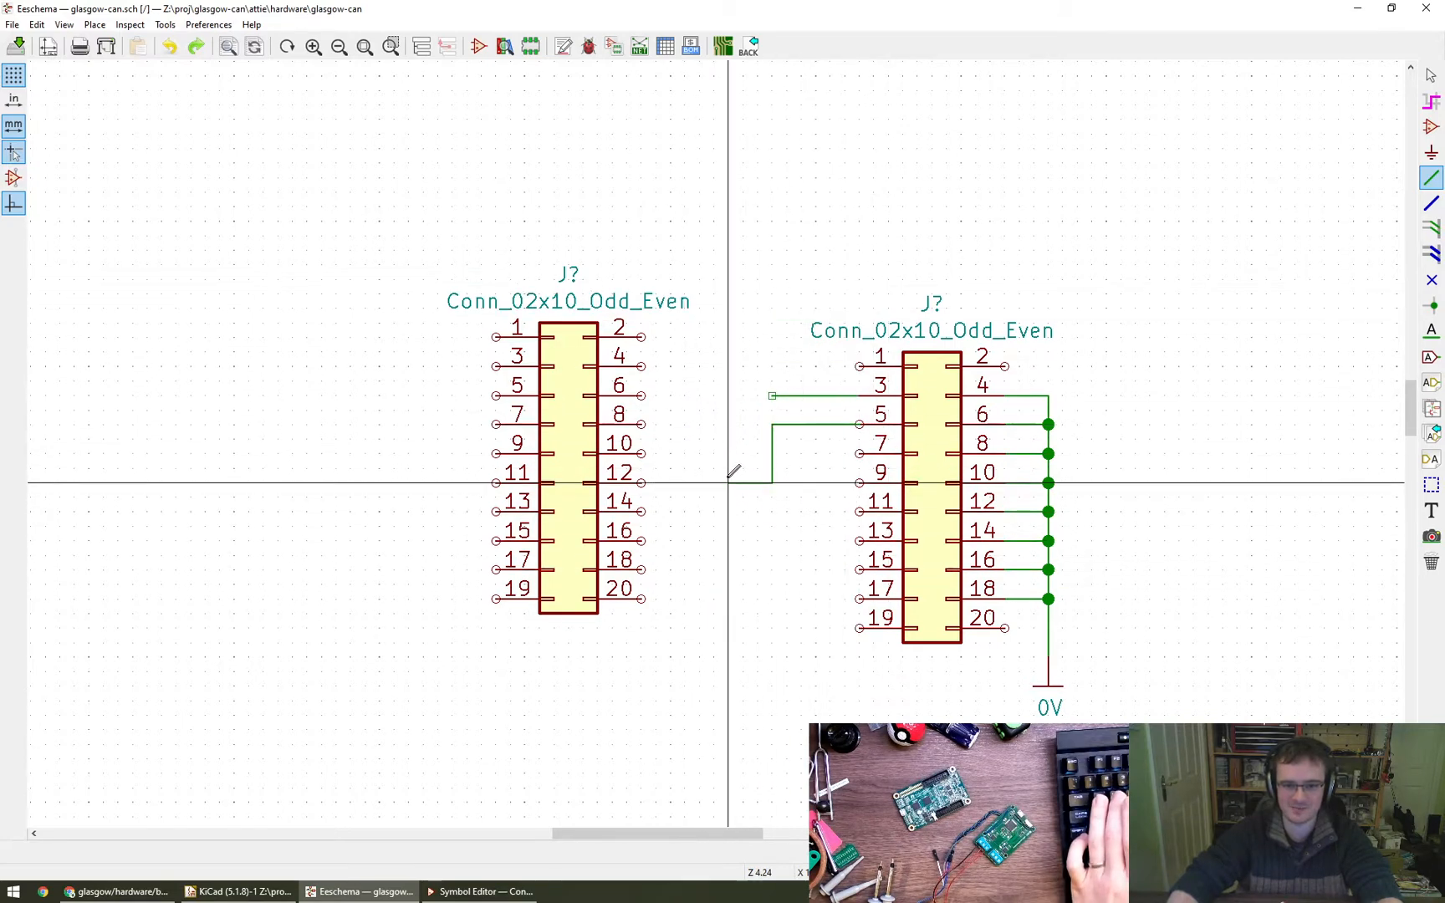
pyautogui.press('Escape')
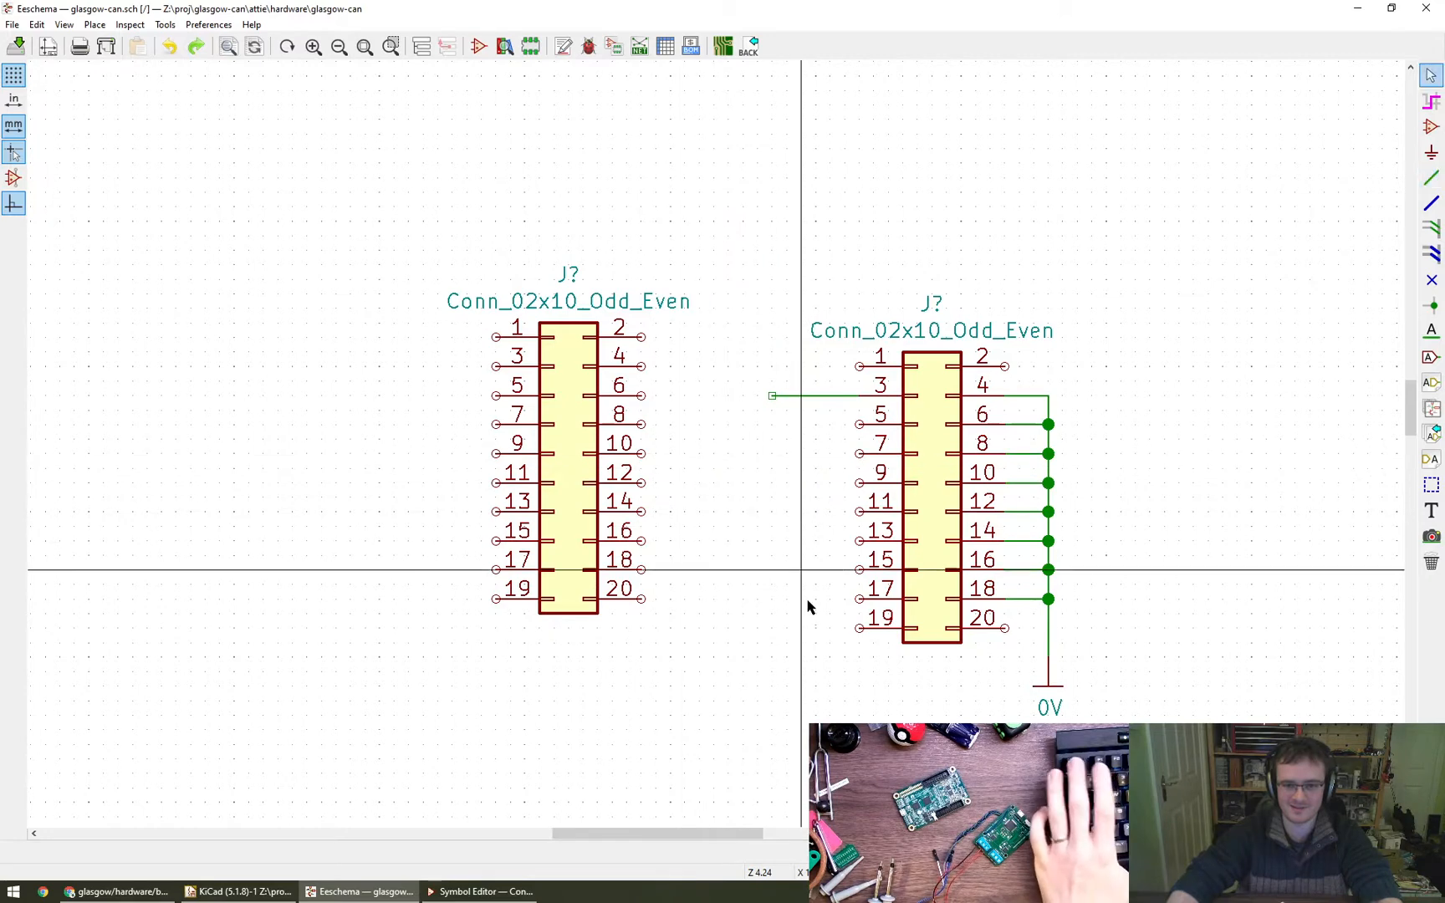
# - Save the schematic, and draw horizontal wire stubs leftwards from odd pins 5 to 17 of the right-hand connector, matching pin 3's stub
pyautogui.hotkey('ctrl', 's')
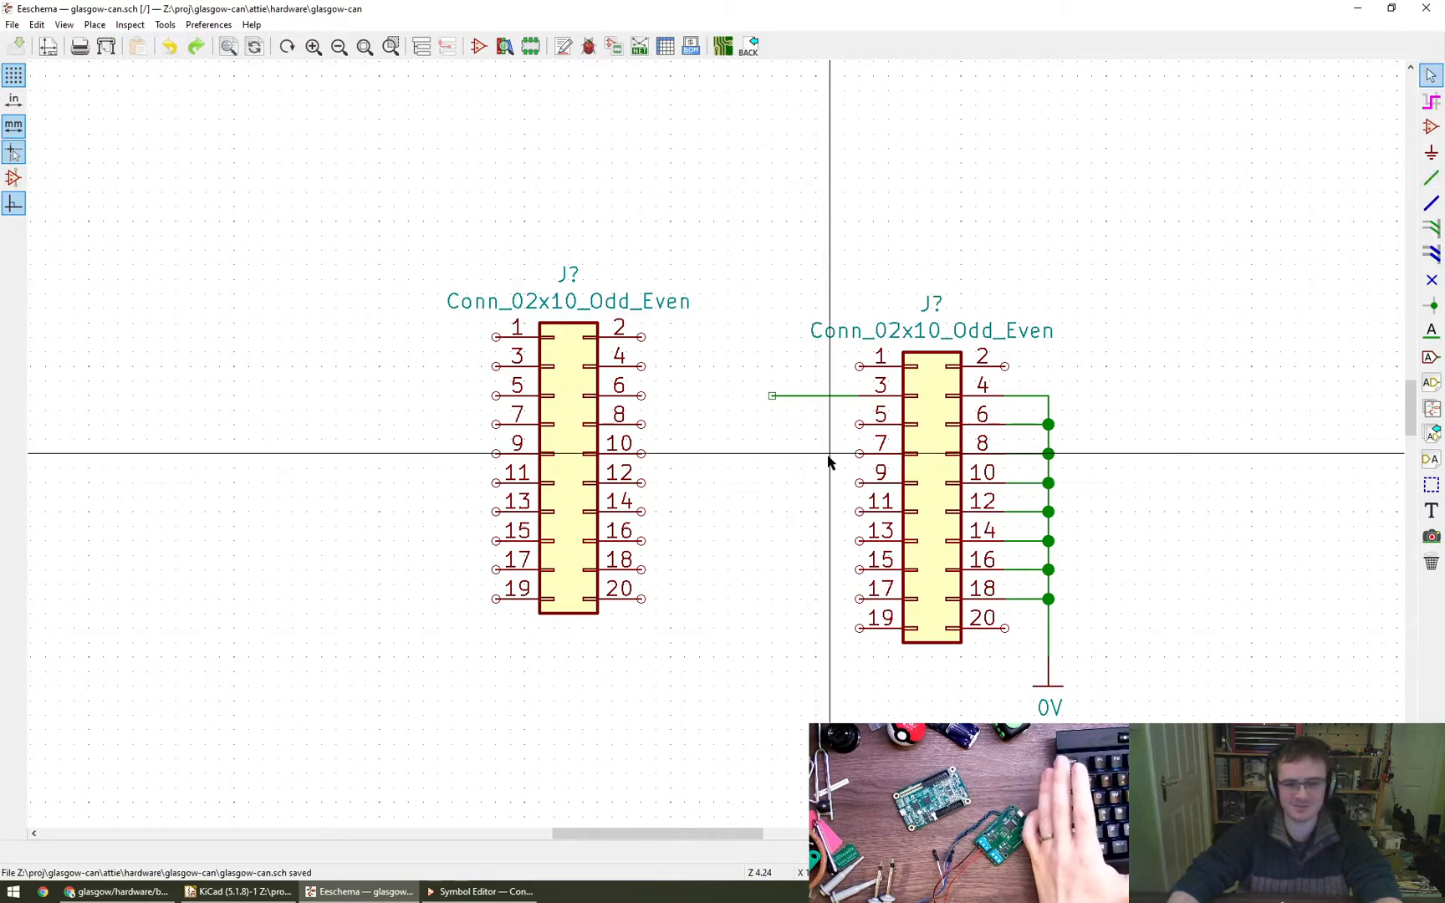
pyautogui.press('w')
pyautogui.click(860, 424)
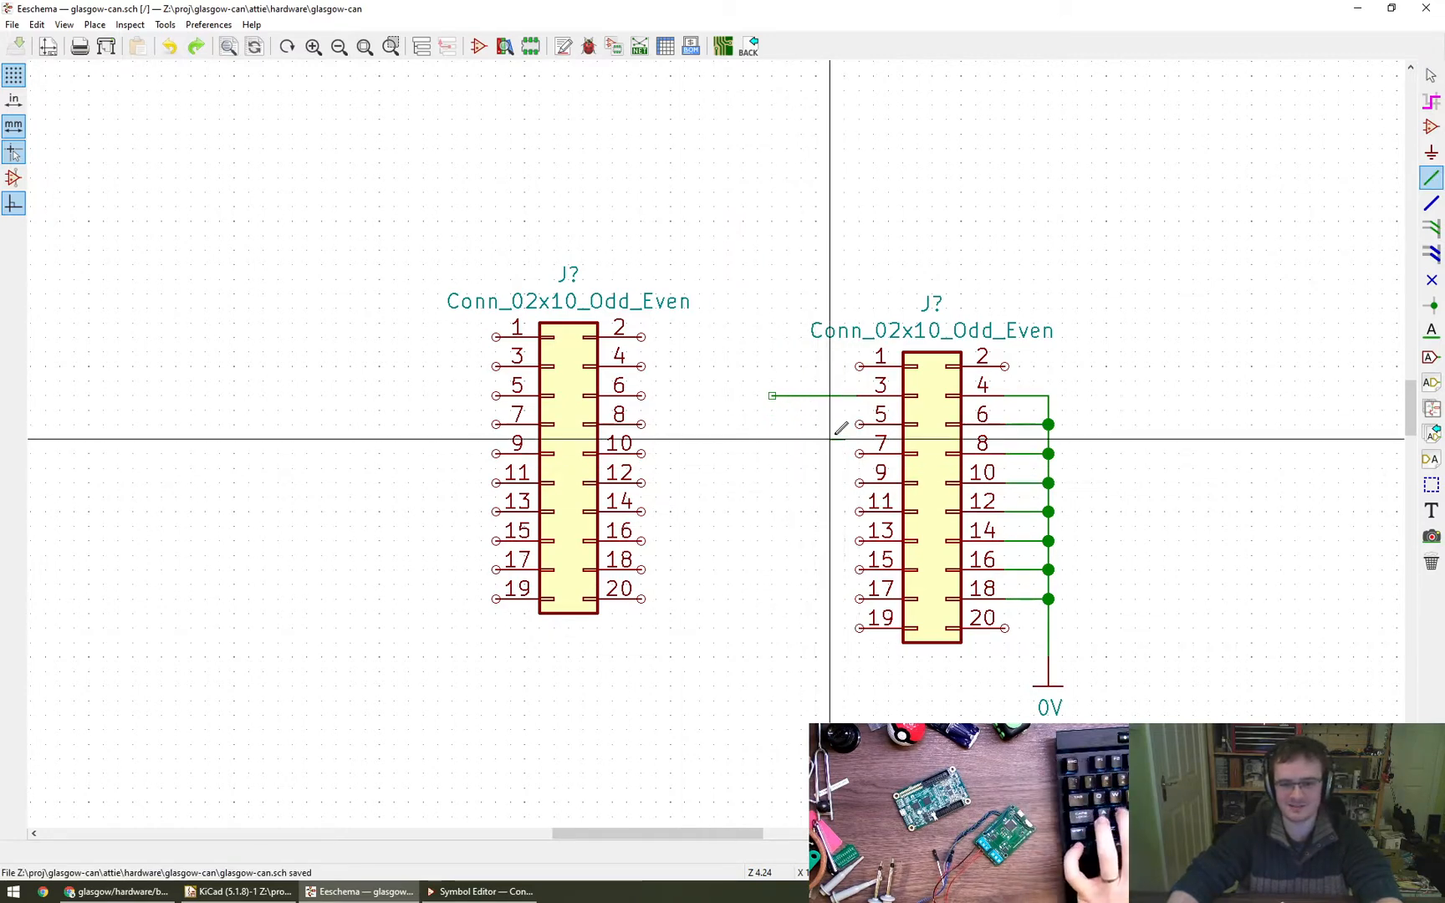
pyautogui.doubleClick(772, 424)
pyautogui.click(859, 454)
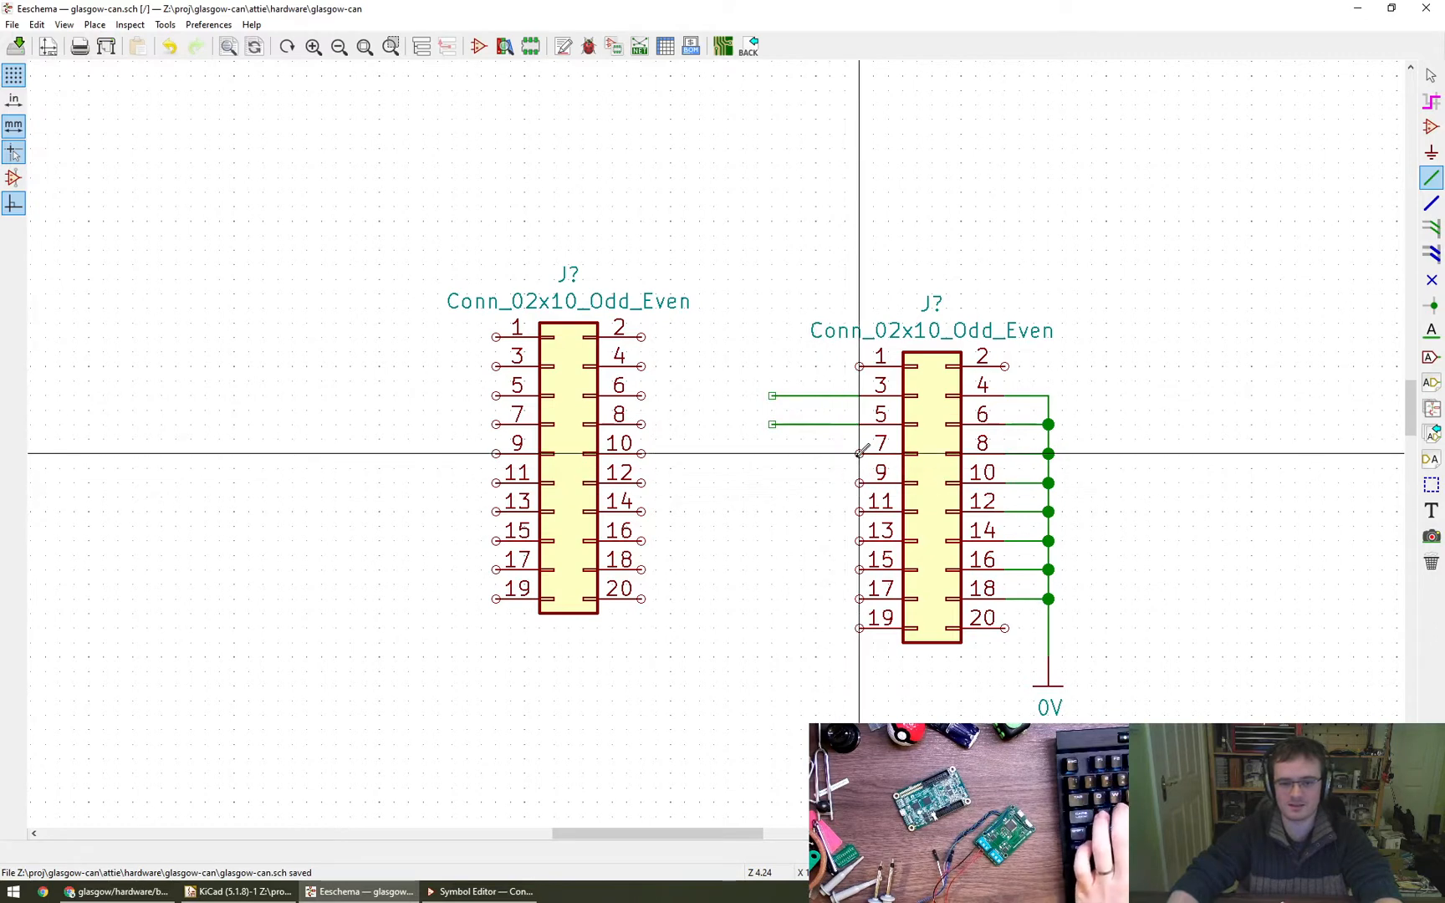
pyautogui.doubleClick(772, 453)
pyautogui.click(858, 482)
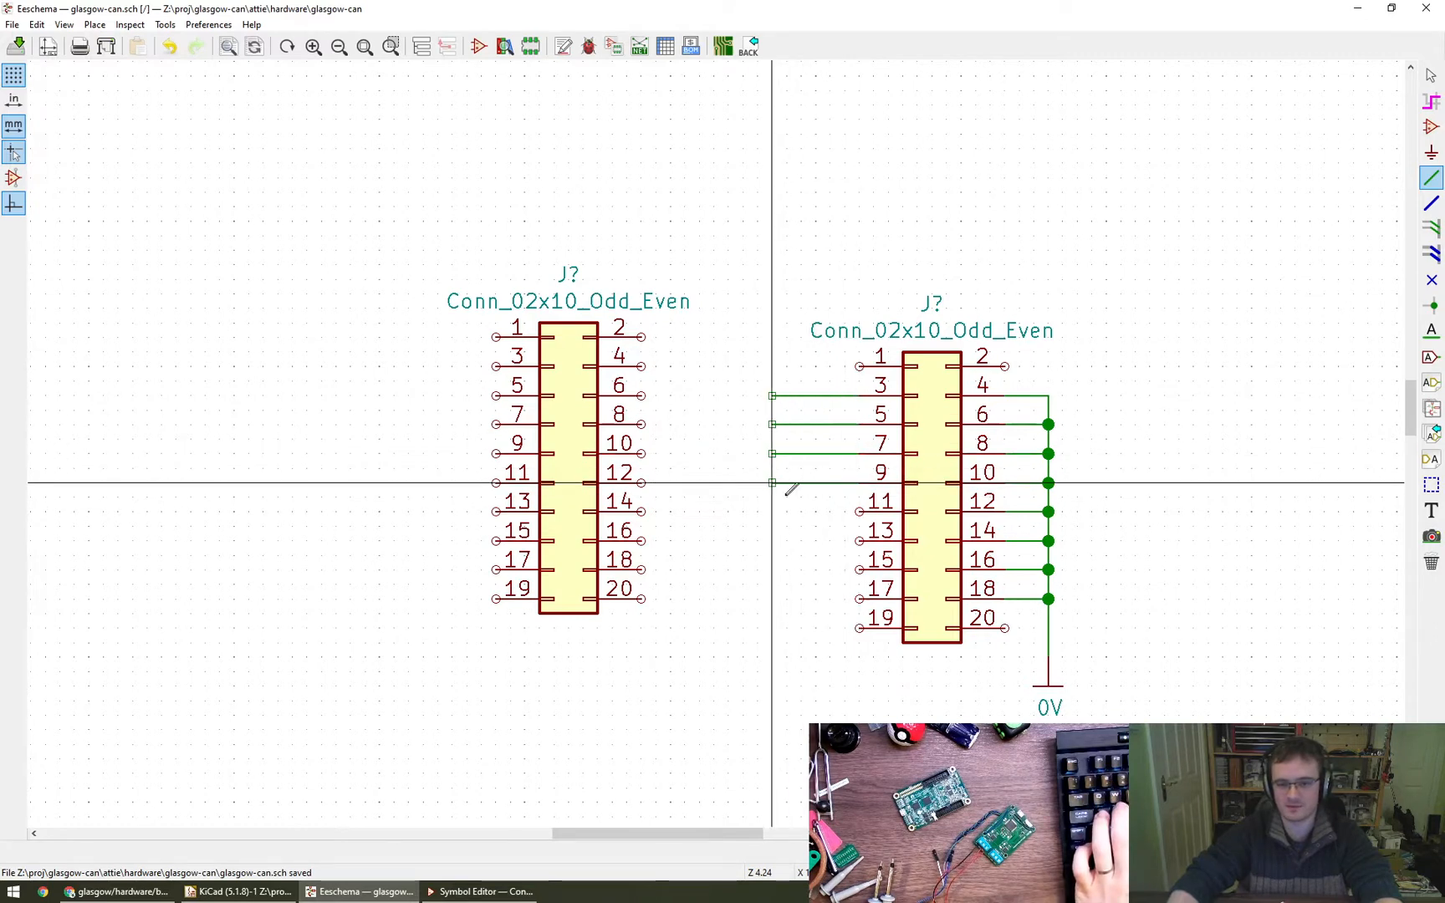
pyautogui.doubleClick(772, 483)
pyautogui.click(859, 512)
pyautogui.doubleClick(771, 511)
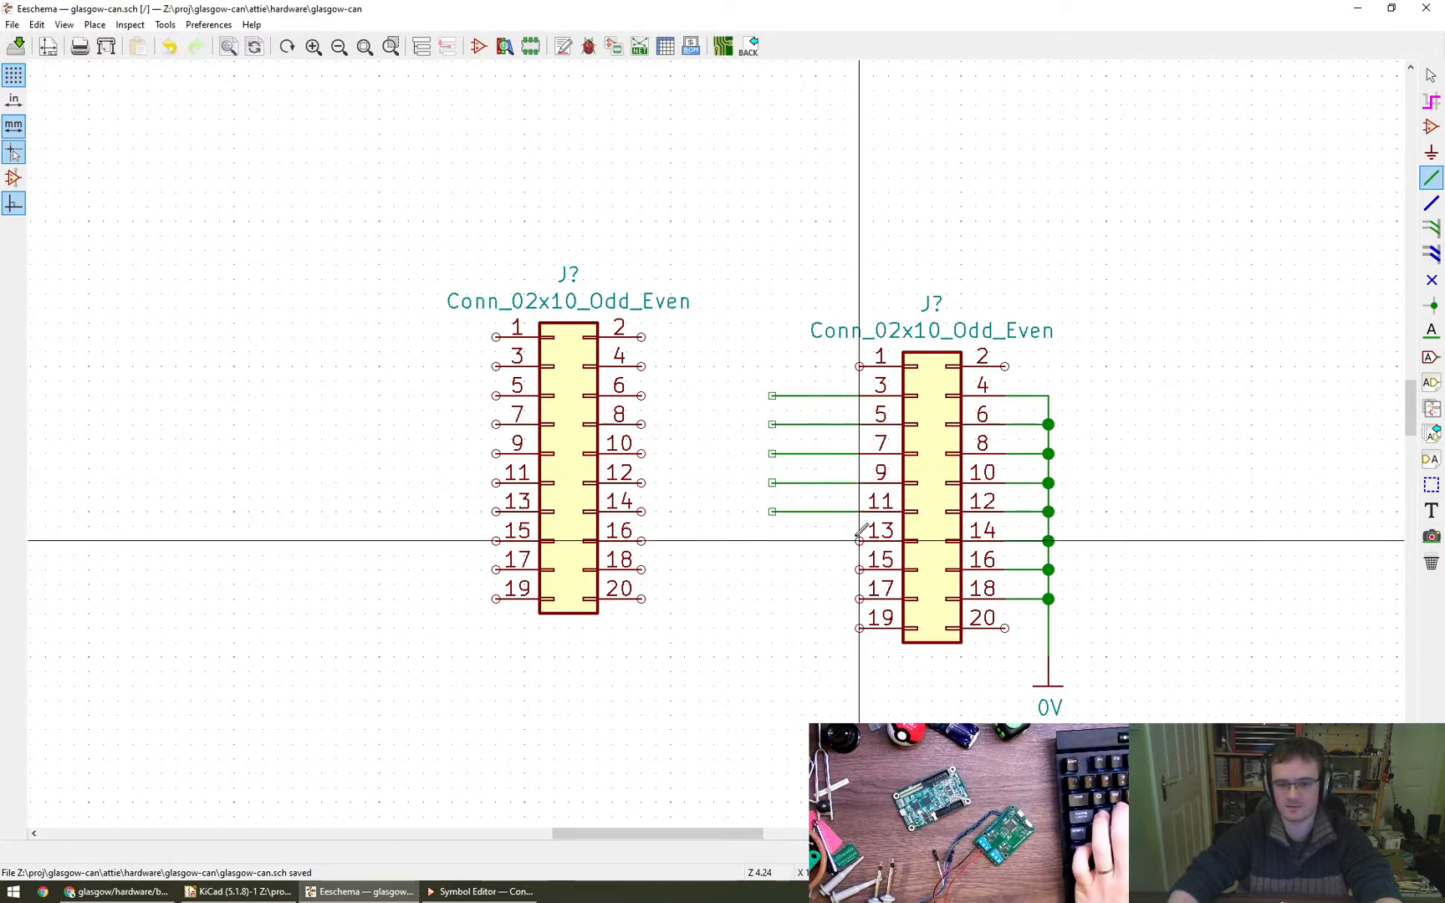
pyautogui.click(860, 541)
pyautogui.doubleClick(772, 541)
pyautogui.click(860, 570)
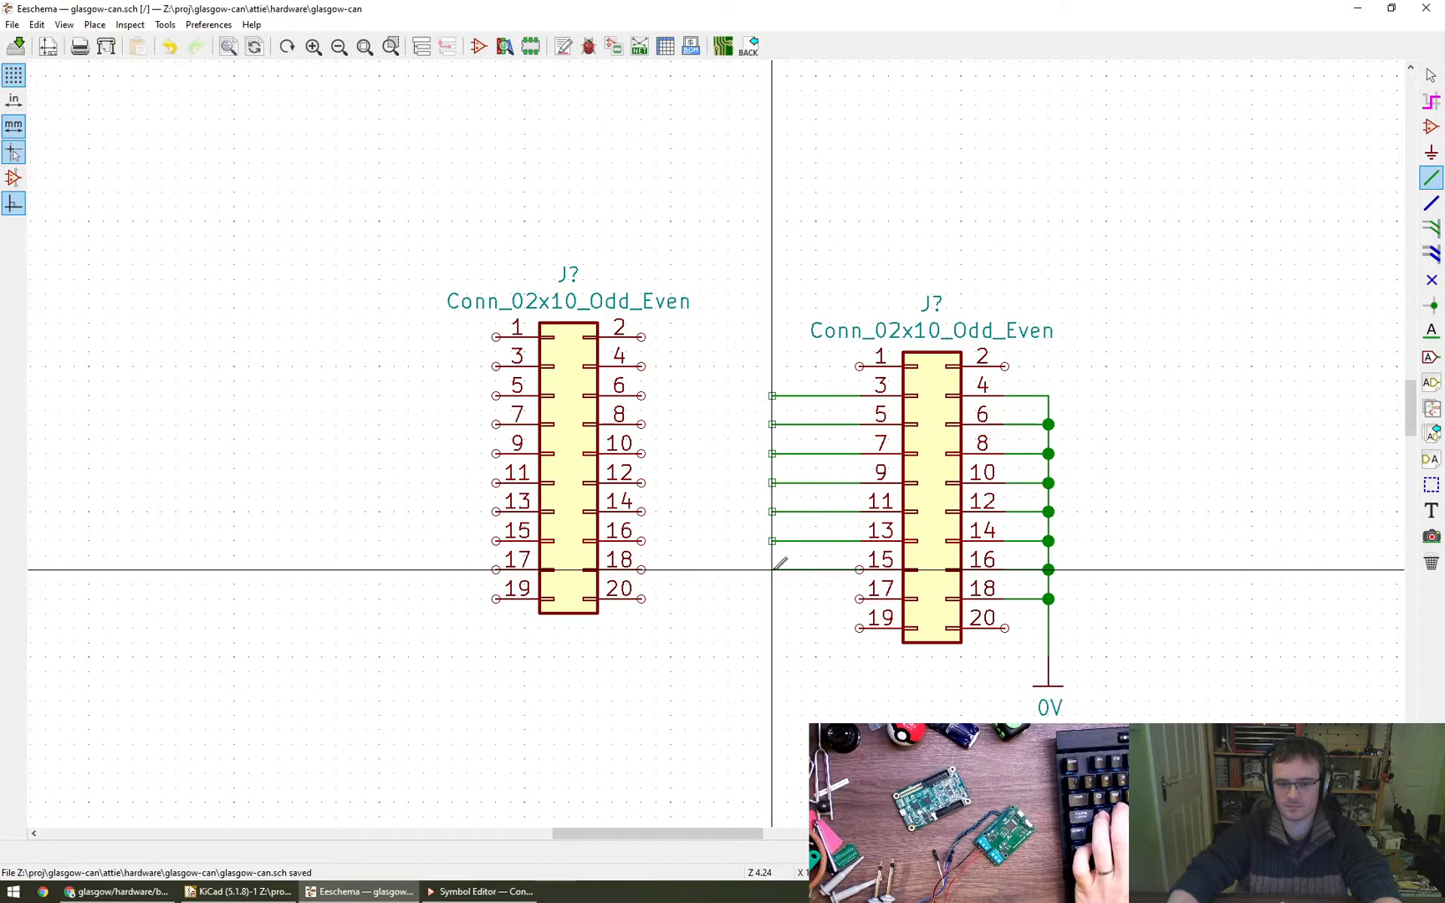
pyautogui.doubleClick(772, 569)
pyautogui.click(859, 599)
pyautogui.doubleClick(772, 599)
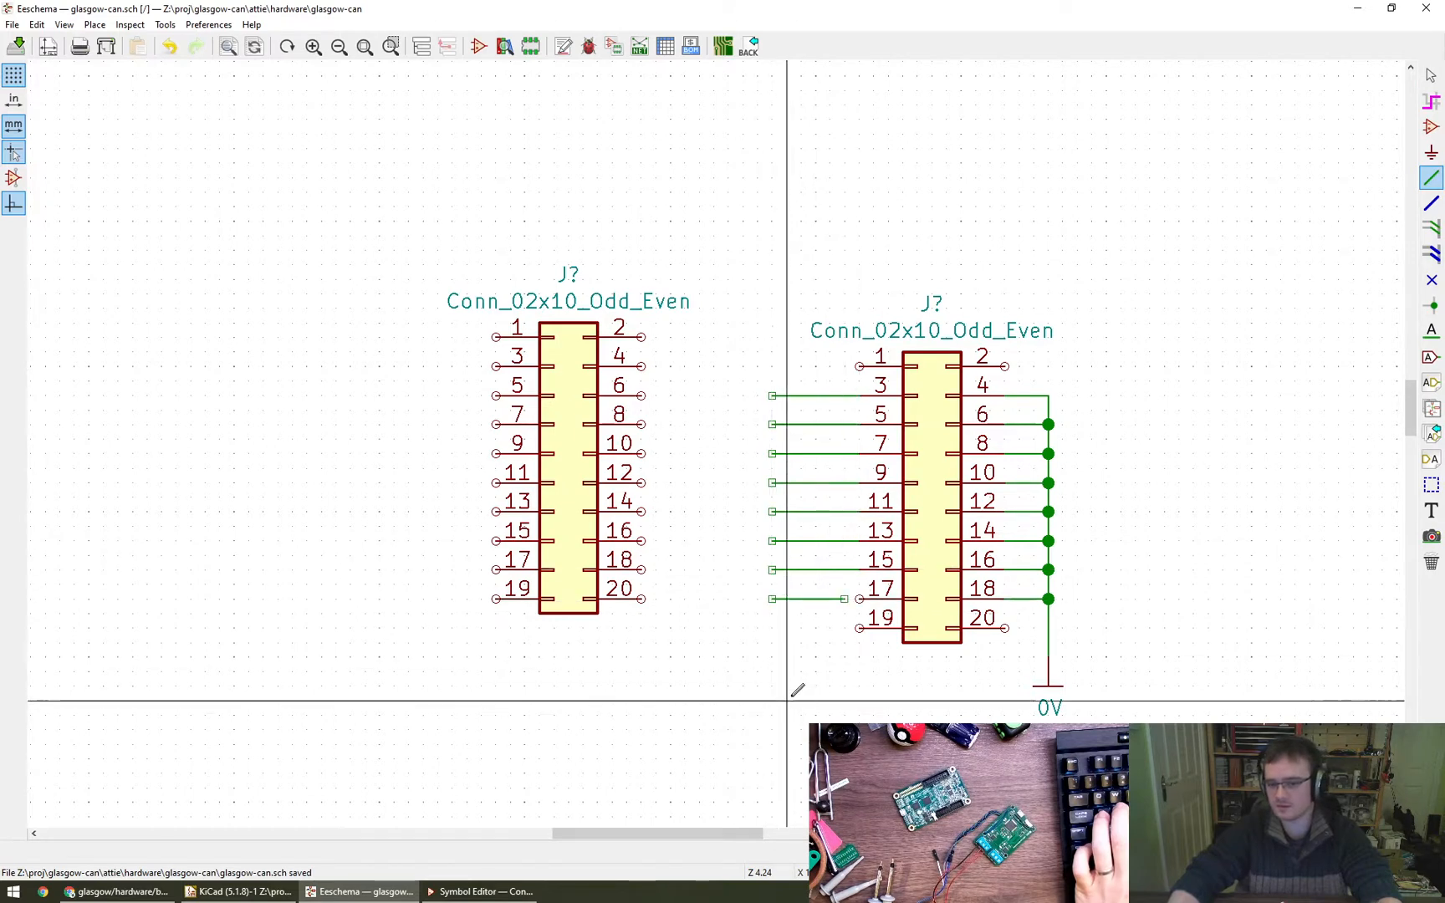
pyautogui.press('Escape')
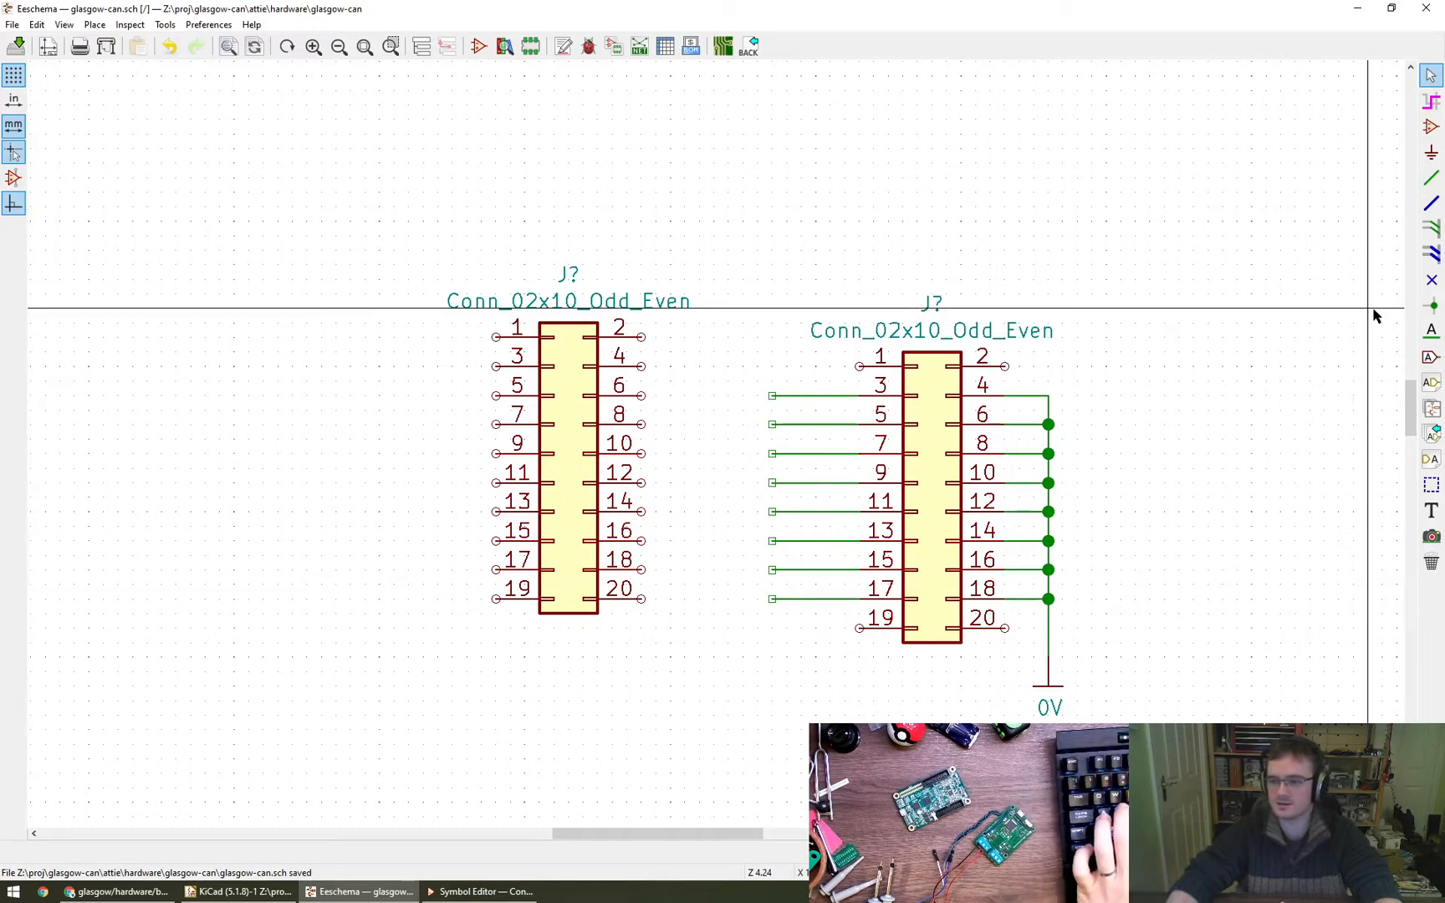
# - Place no-connect flags on pins 19 and 20 of the right-hand connector
pyautogui.click(1430, 281)
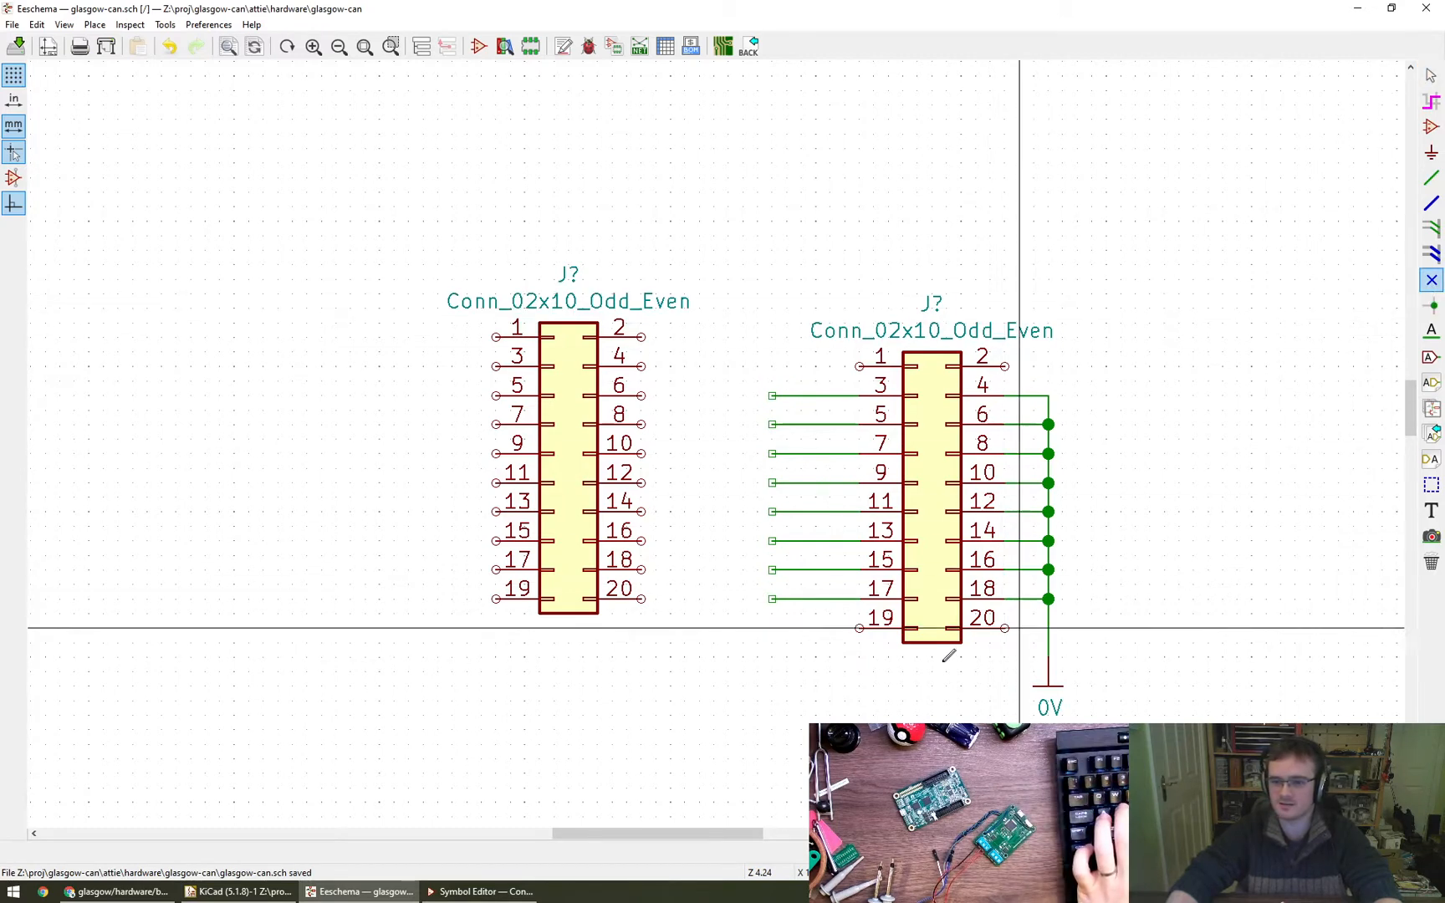
pyautogui.click(859, 627)
pyautogui.click(1005, 627)
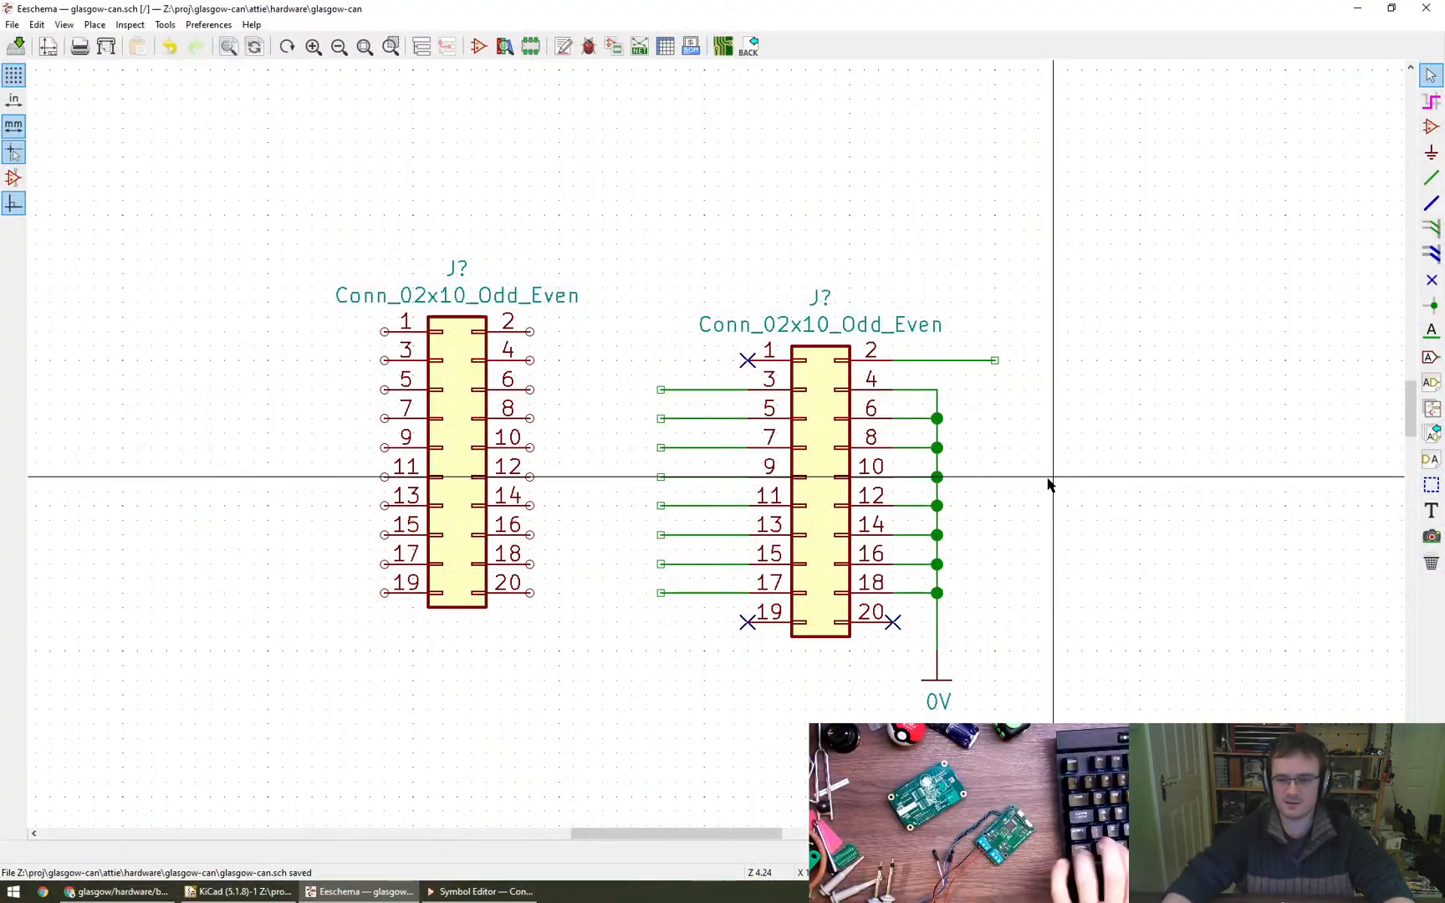
# - Place a +5V power symbol above the end of pin 2's wire on the right-hand connector and connect it to that wire
pyautogui.moveTo(1080, 509); pyautogui.dragTo(1112, 451, button='middle')
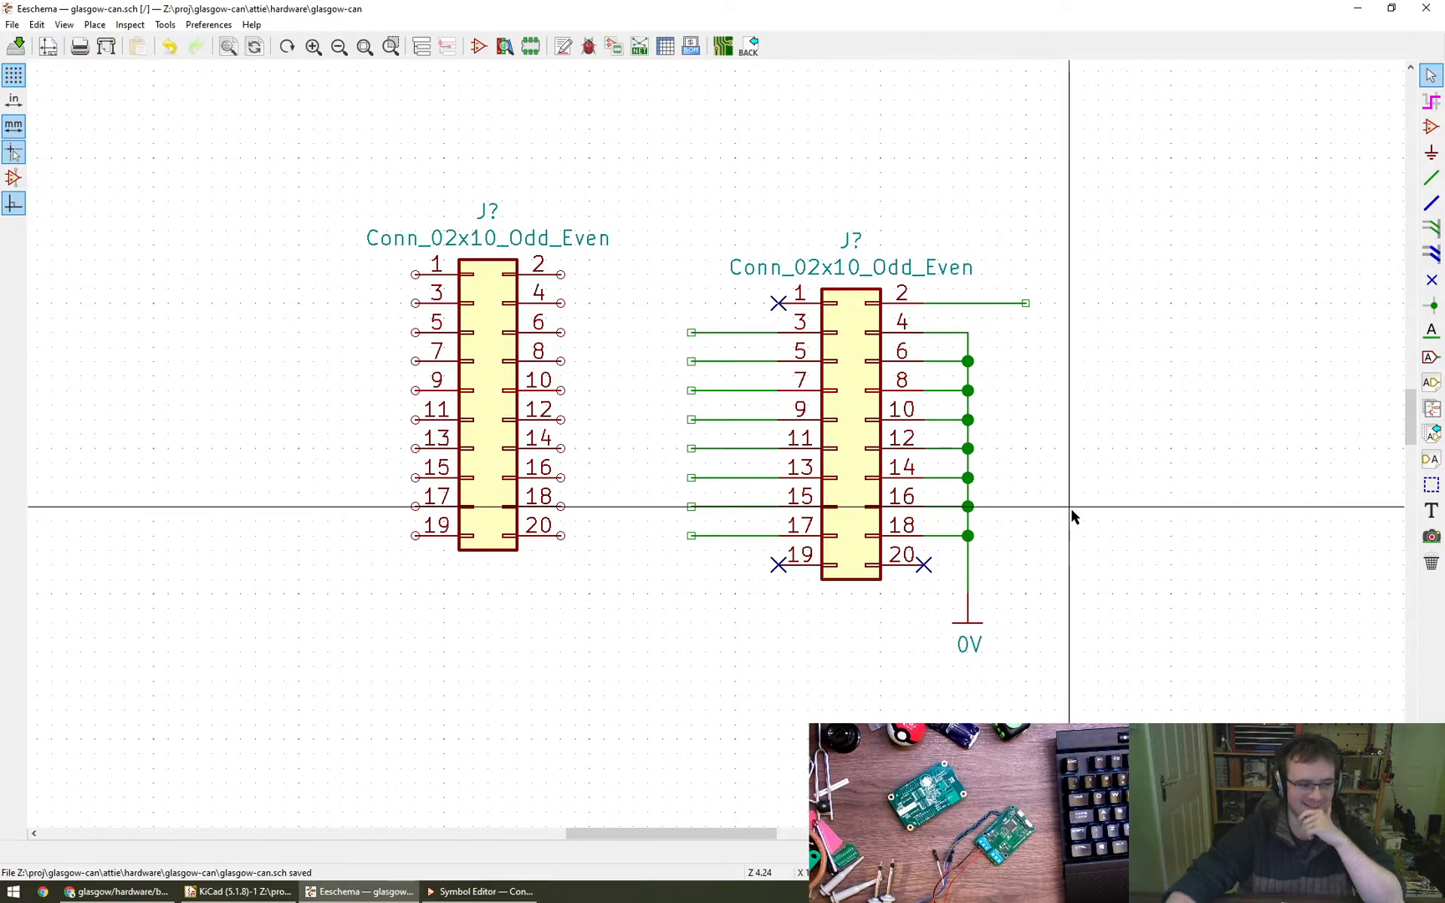
pyautogui.moveTo(1158, 422)
pyautogui.mouseDown(button='middle')
pyautogui.moveTo(1171, 422)
pyautogui.moveTo(1090, 410)
pyautogui.mouseUp(button='middle')
pyautogui.scroll(-1, 1171, 423)
pyautogui.press('p')
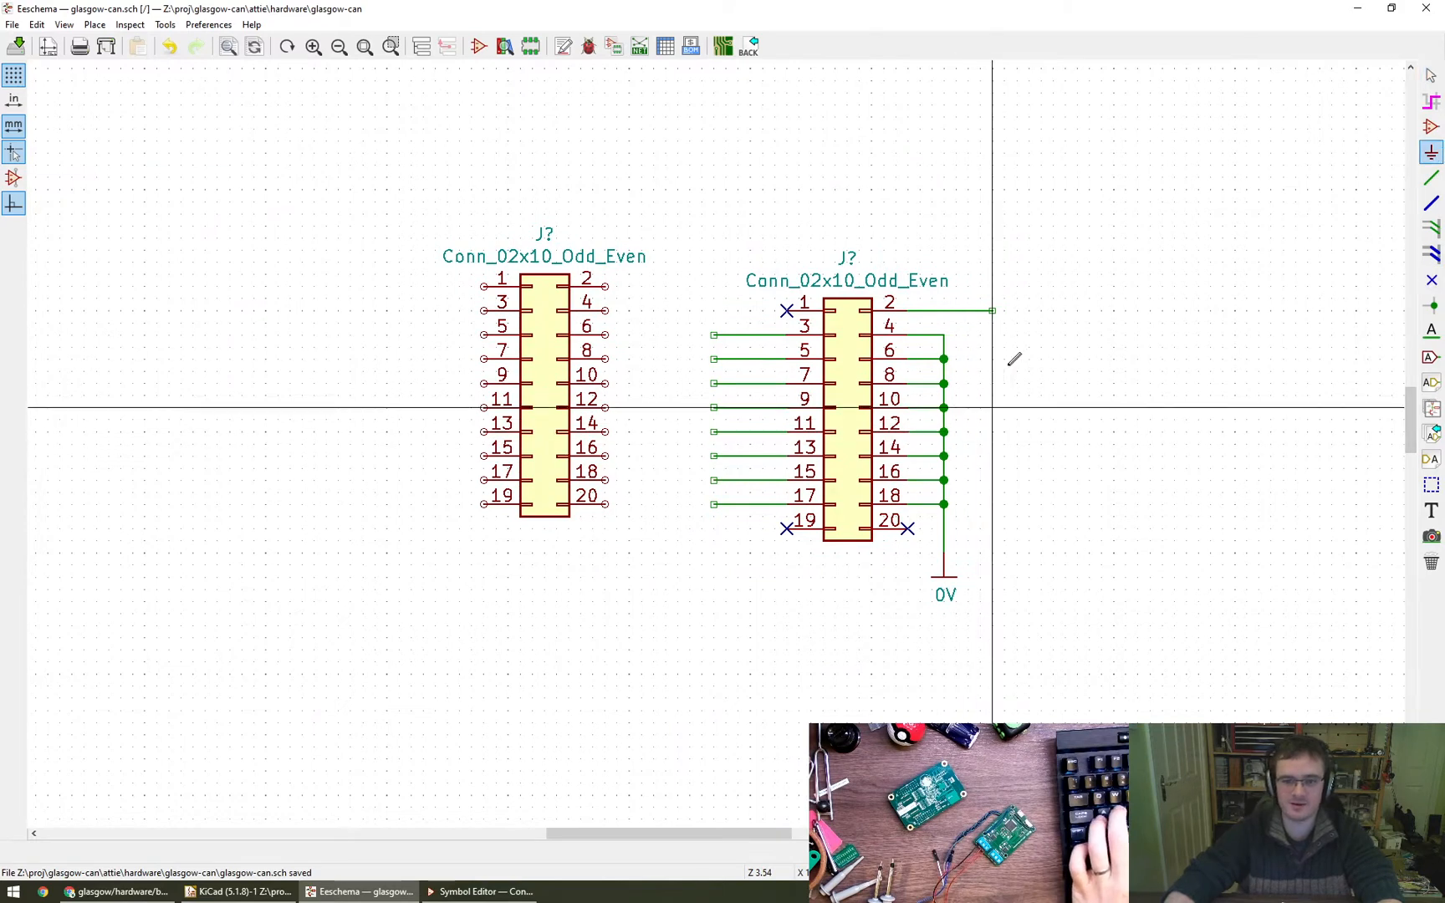
pyautogui.click(992, 310)
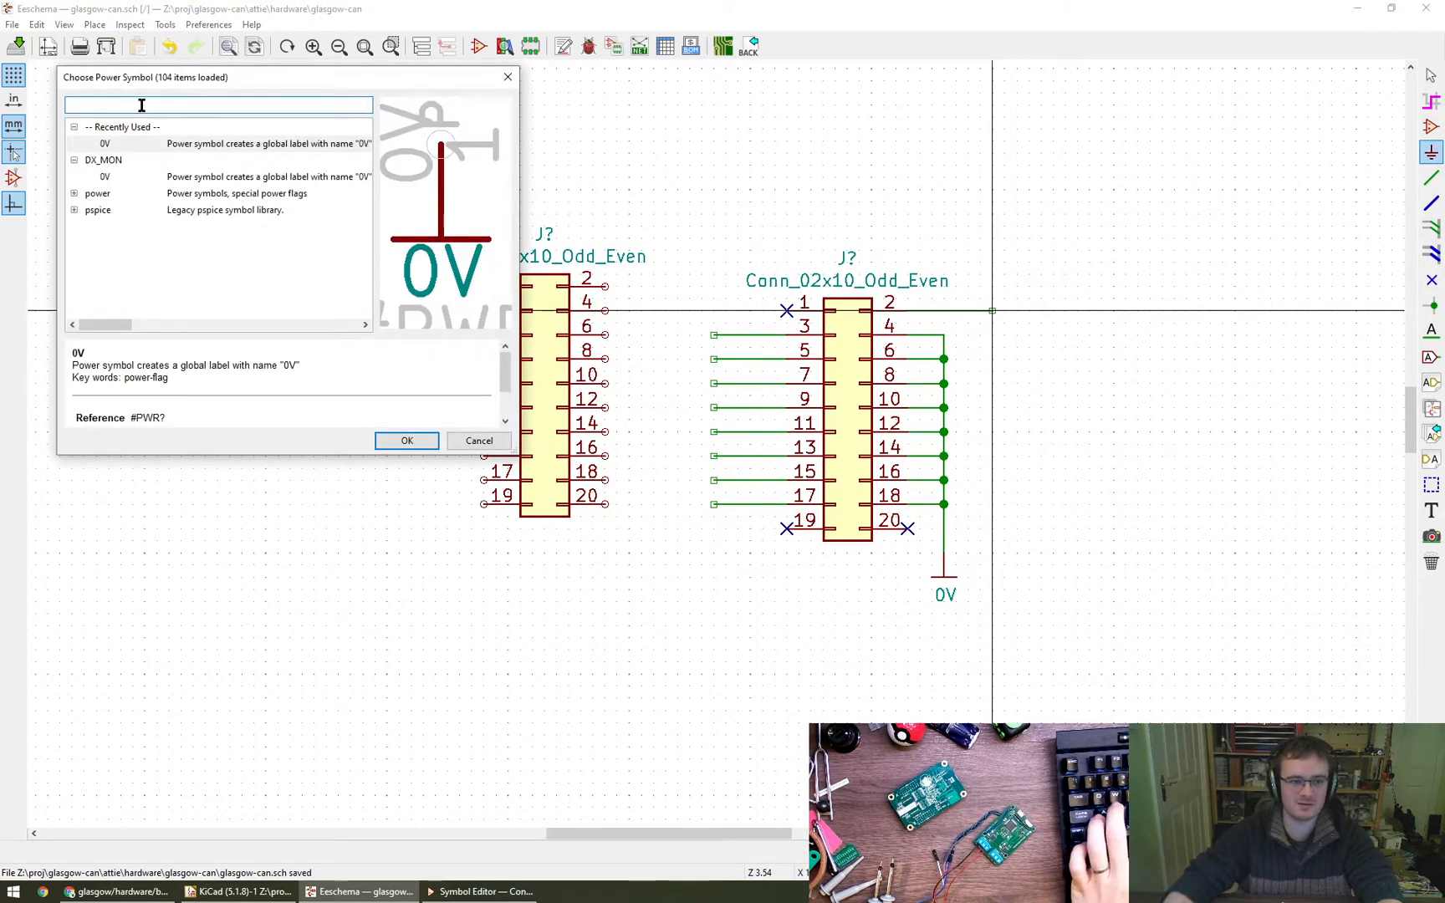
pyautogui.write('5v')
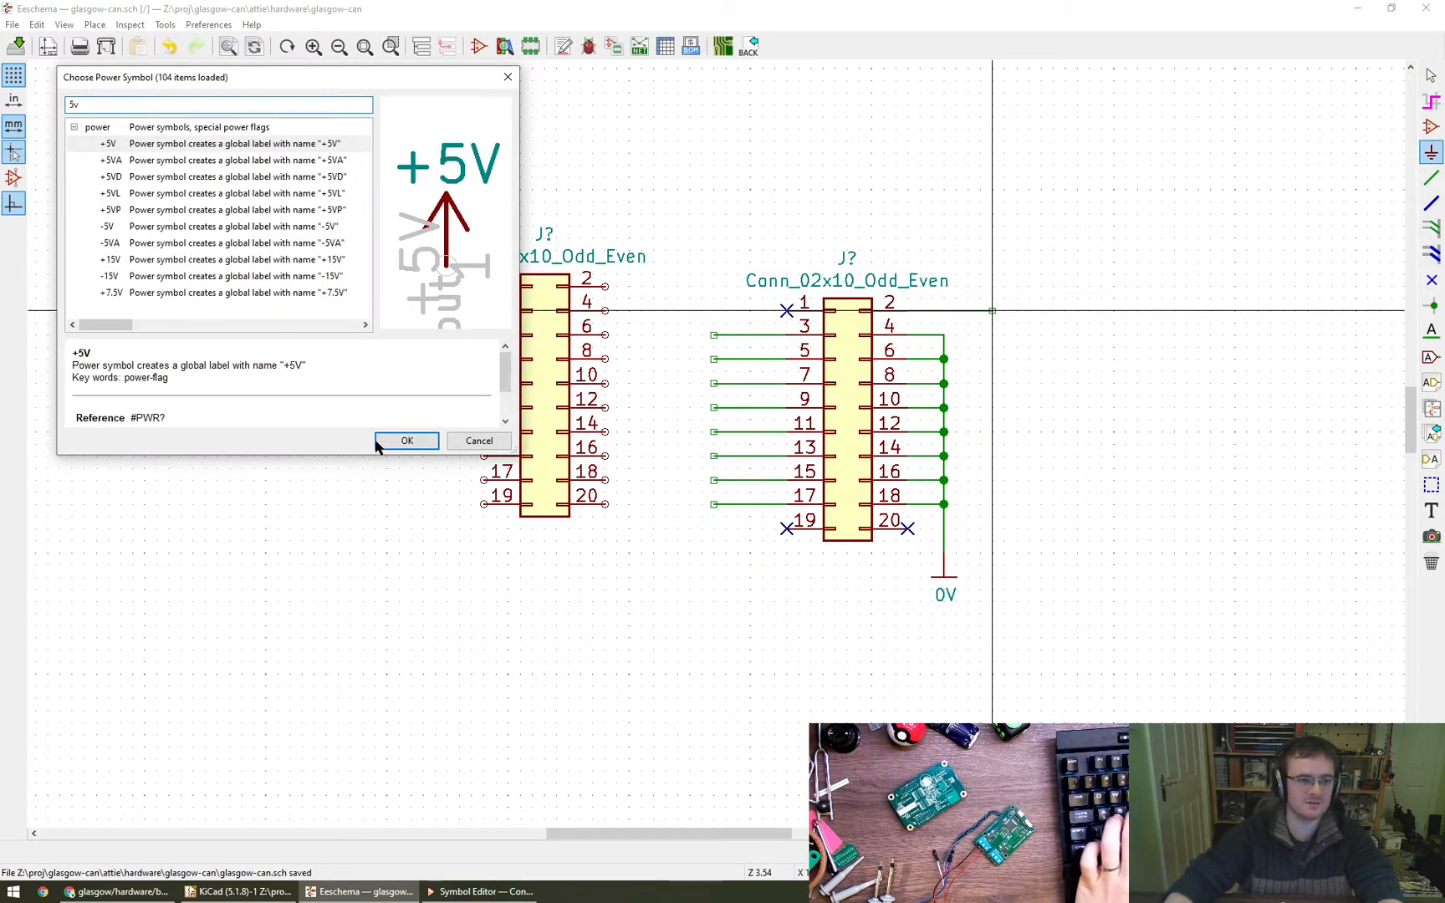
pyautogui.click(407, 443)
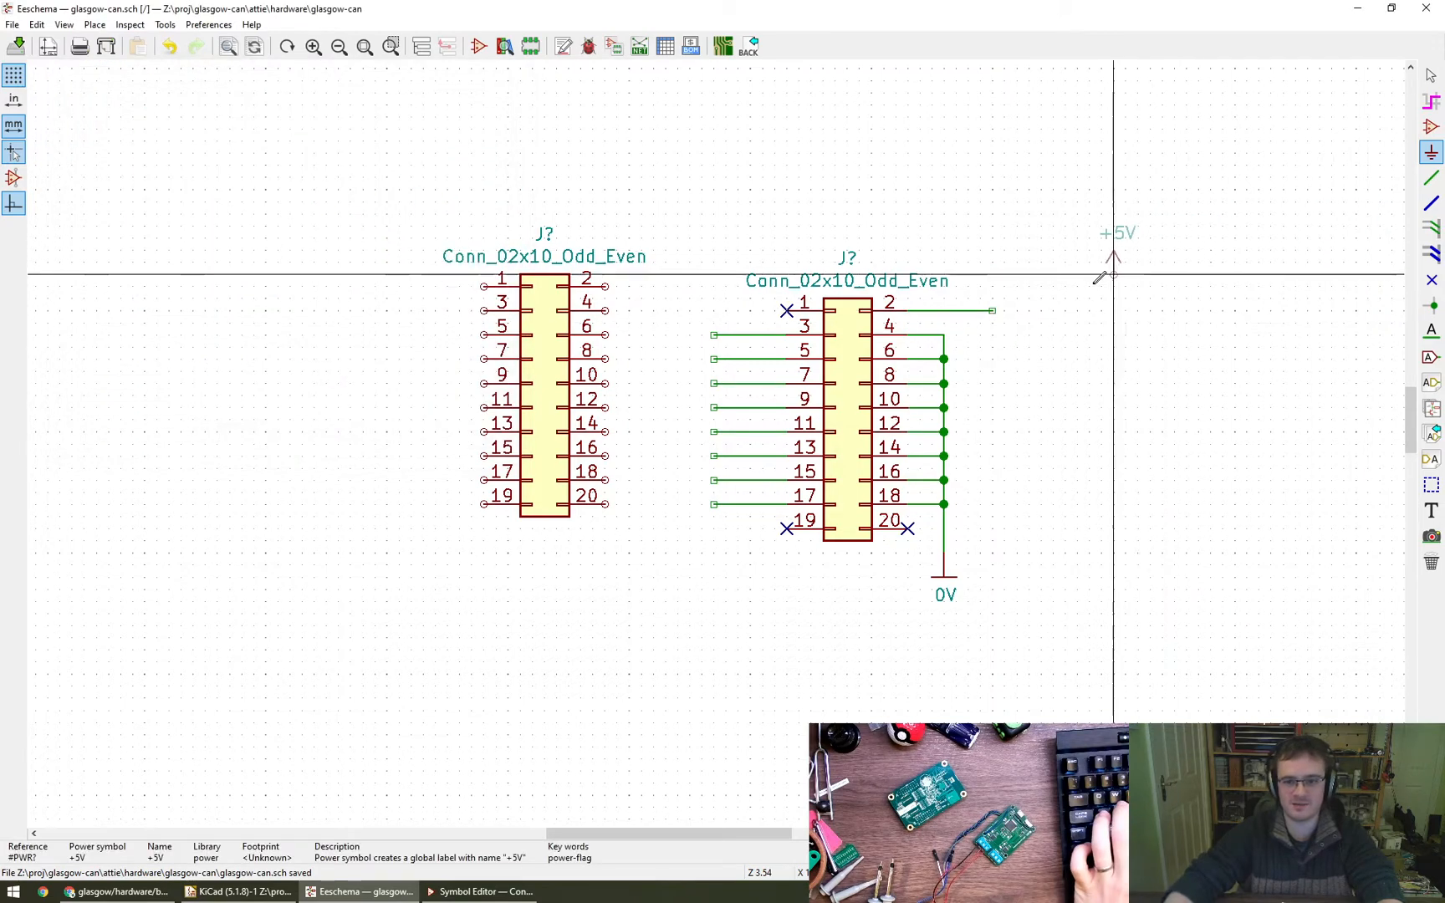
pyautogui.click(992, 307)
pyautogui.press('Escape')
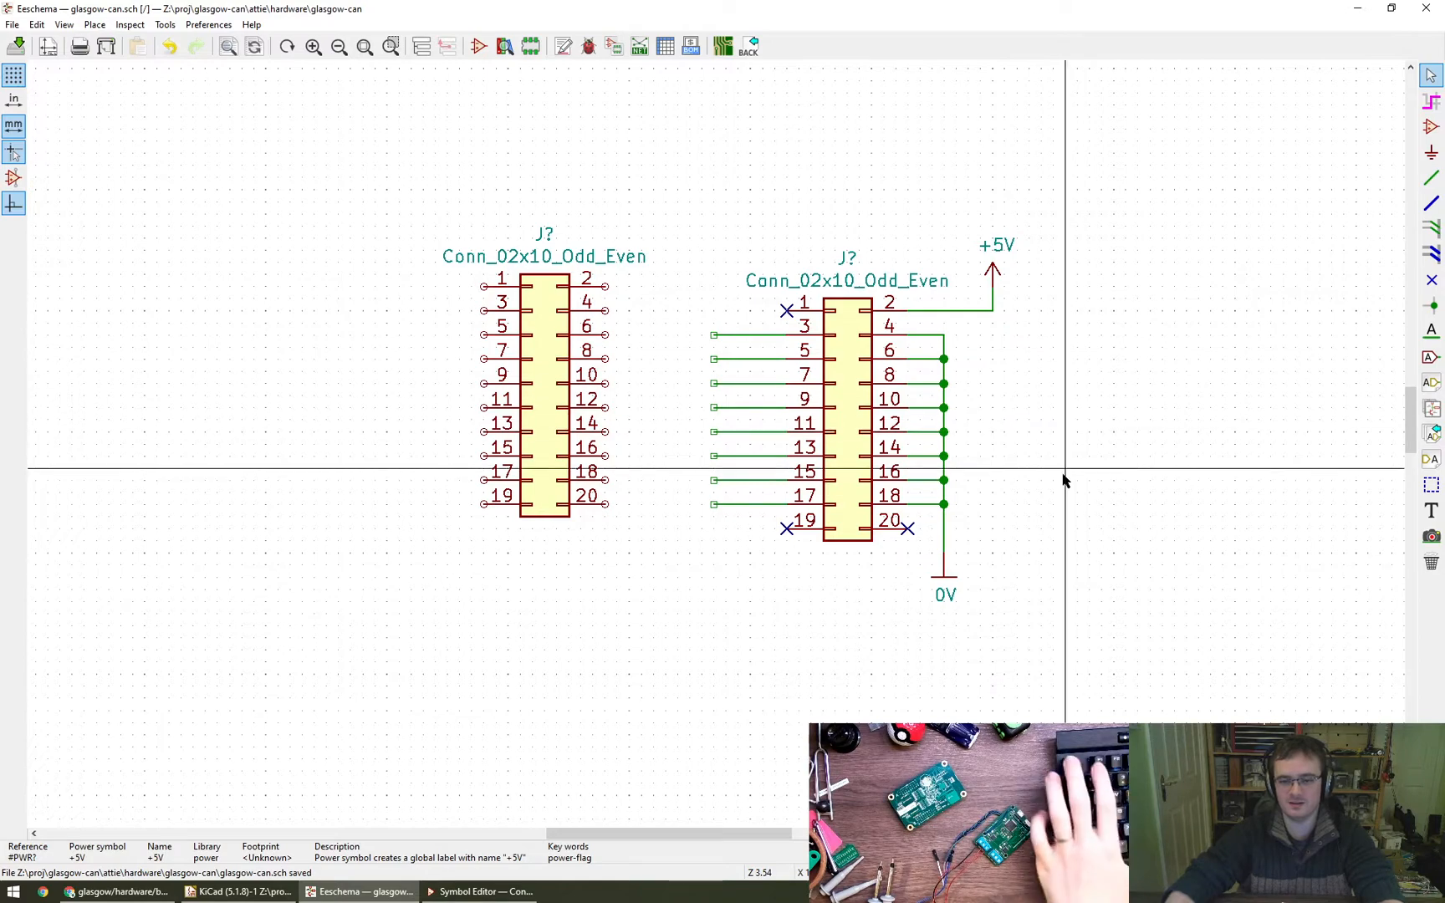
pyautogui.moveTo(1068, 451); pyautogui.dragTo(1019, 439, button='middle')
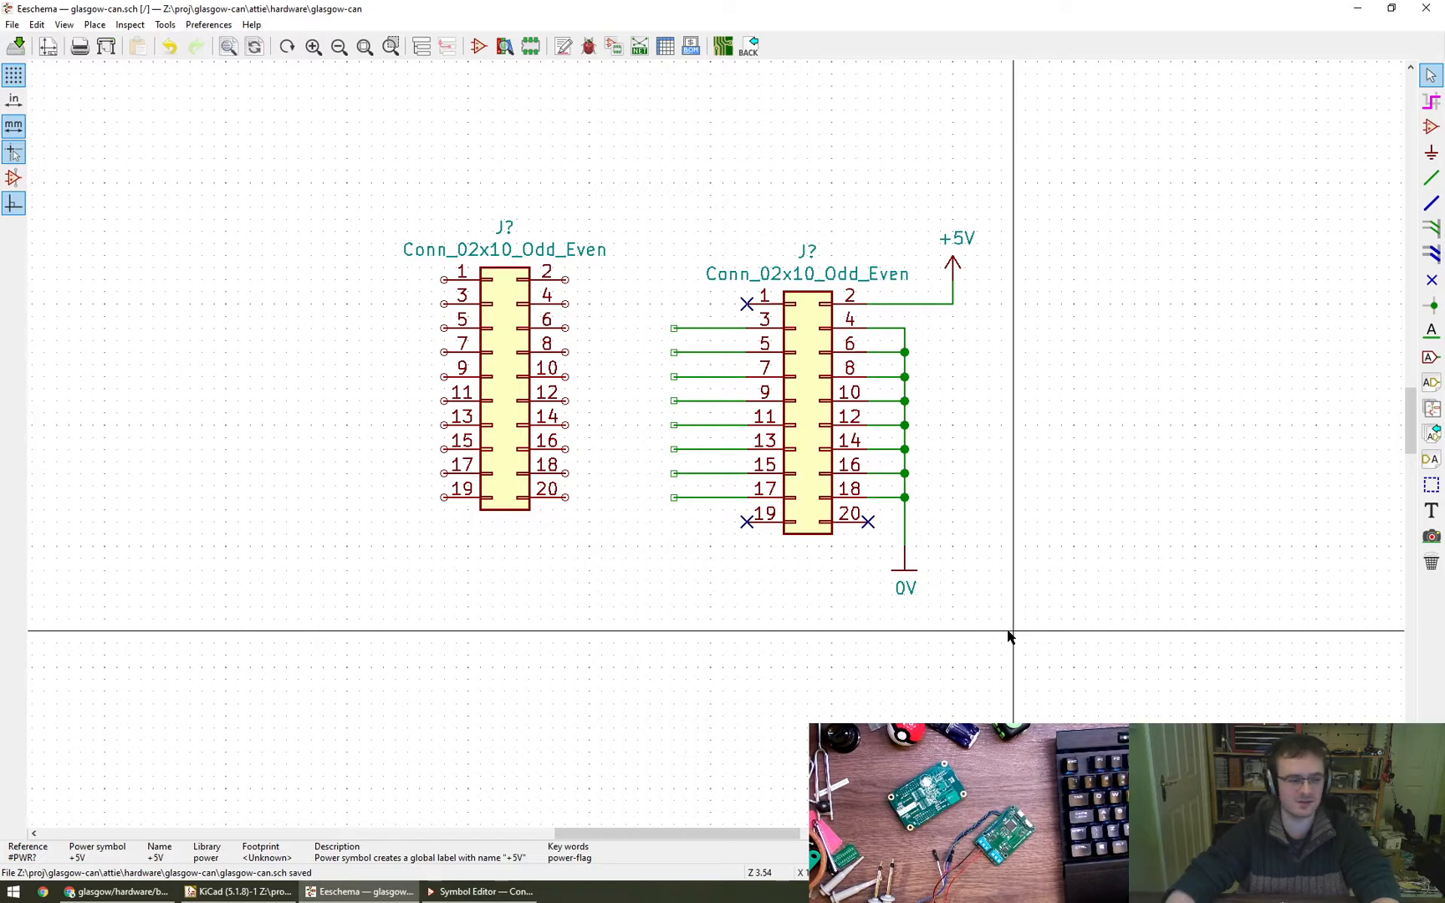
pyautogui.scroll(-1, 1013, 483)
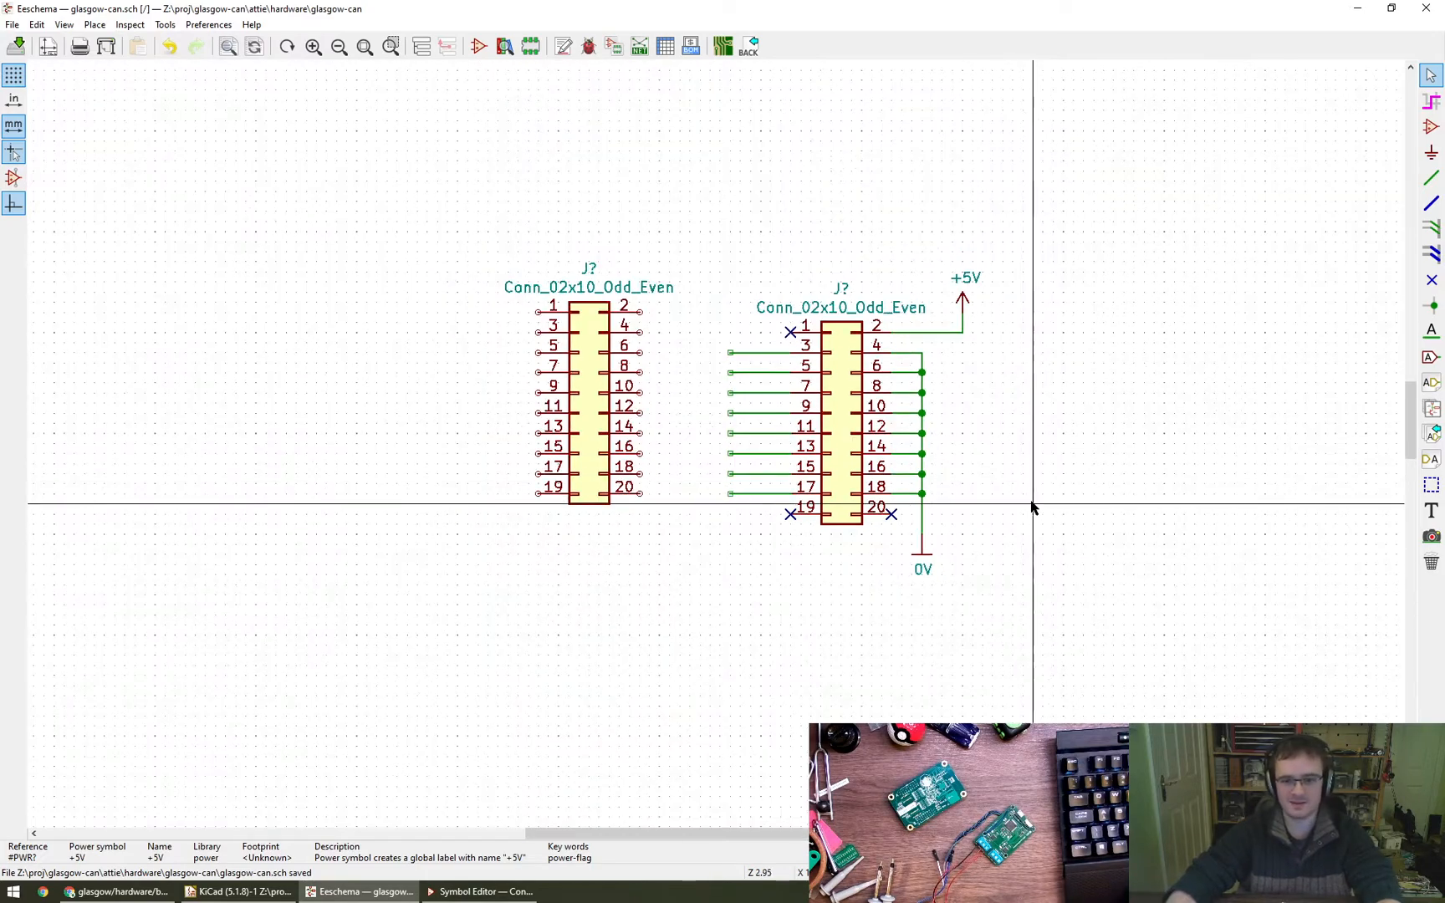
pyautogui.scroll(1, 731, 355)
pyautogui.scroll(3, 731, 355)
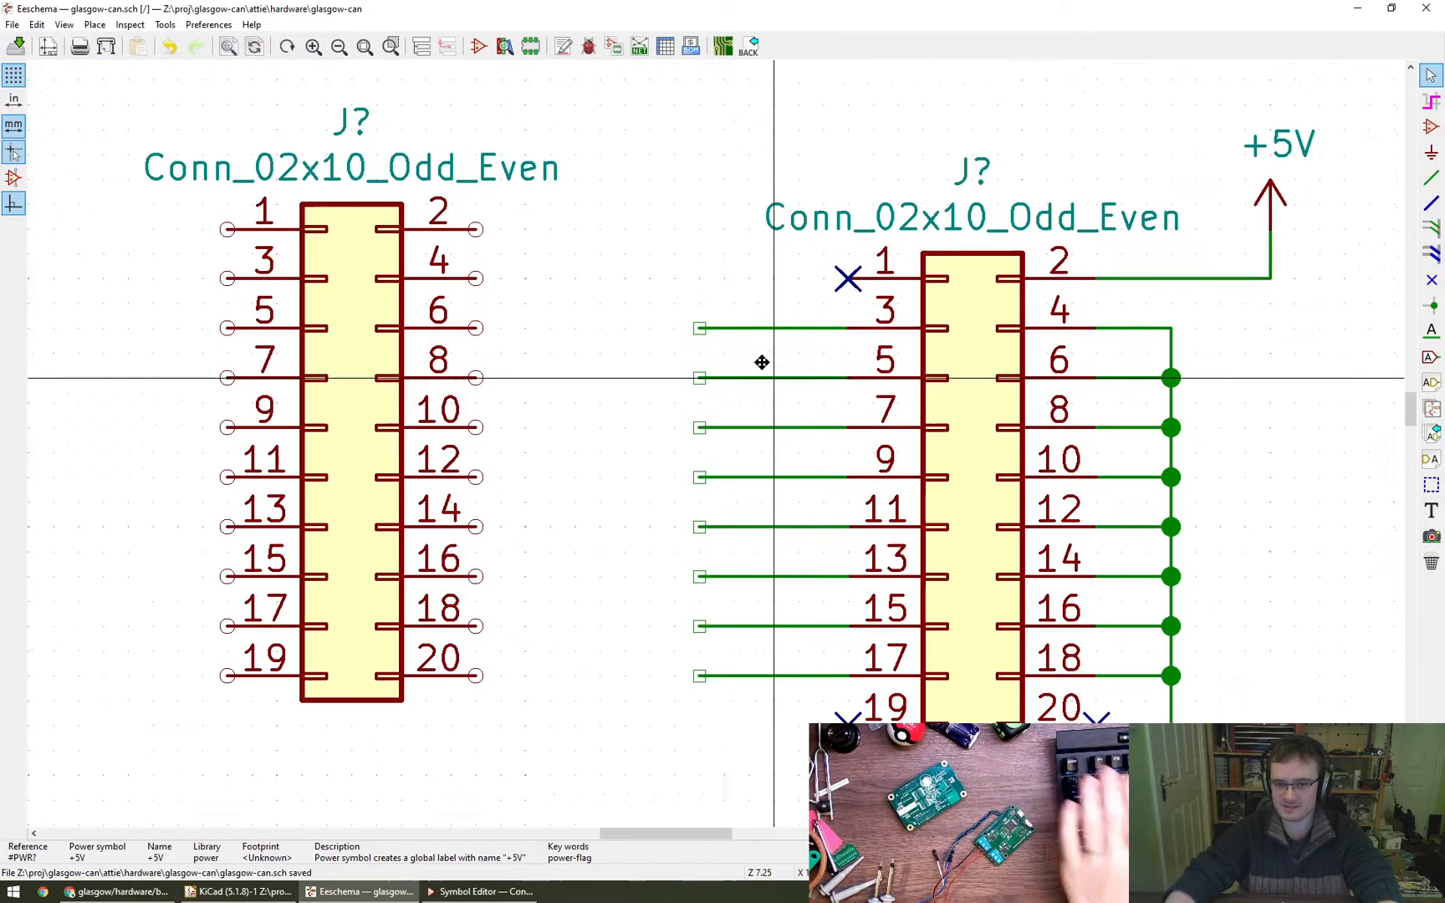
pyautogui.scroll(-1, 716, 323)
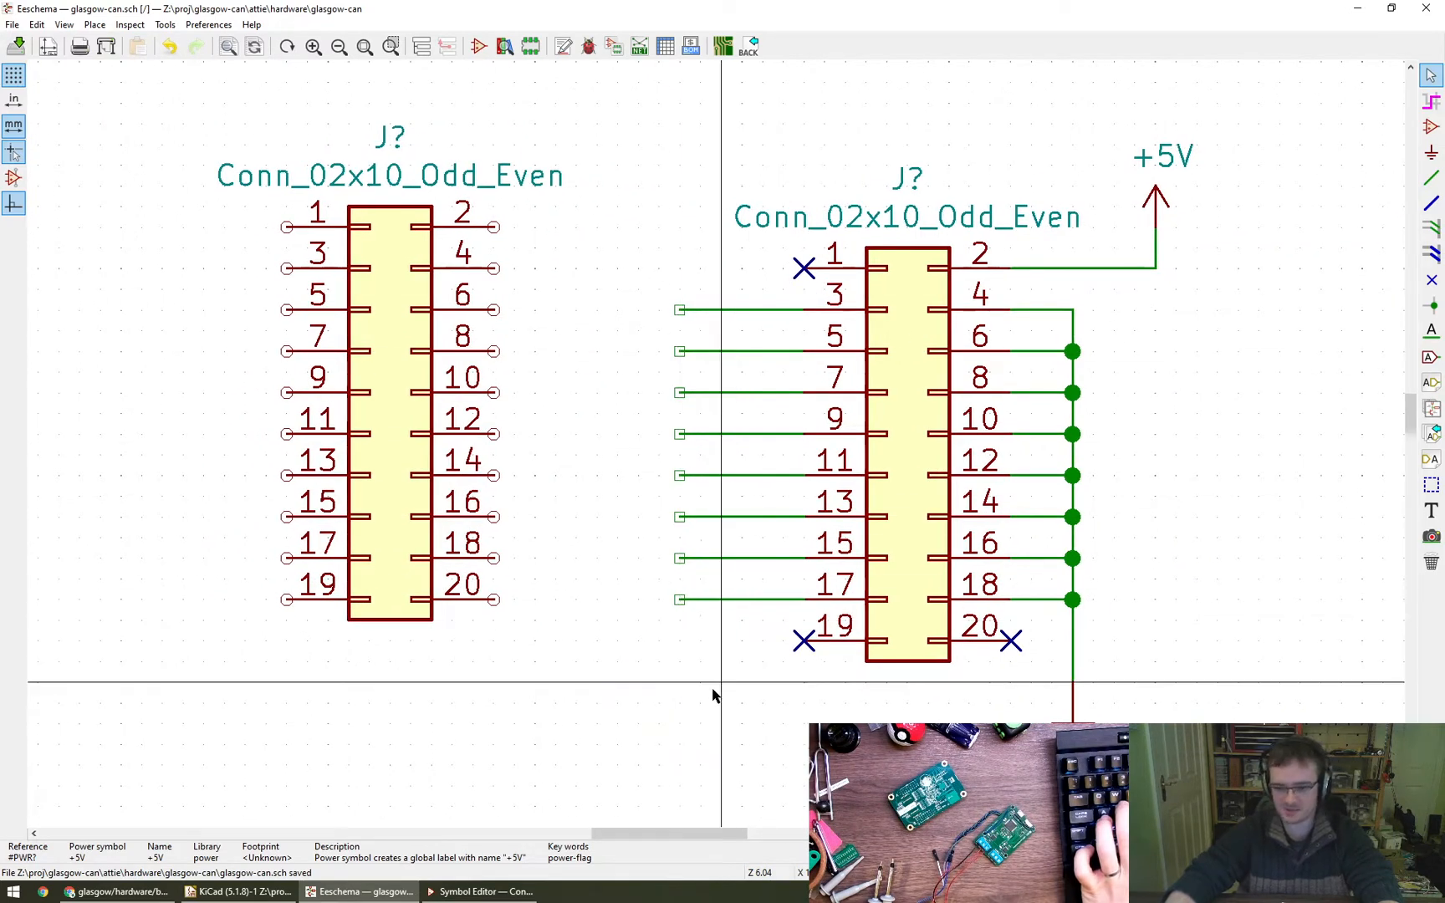
# - Run ds to open the datasheets folder, and open tcan1051-q1.pdf from the TCAN1051-Q1 folder under Texas Instruments to view its first page
pyautogui.press('super+r')
pyautogui.write('ds')
pyautogui.press('Return')
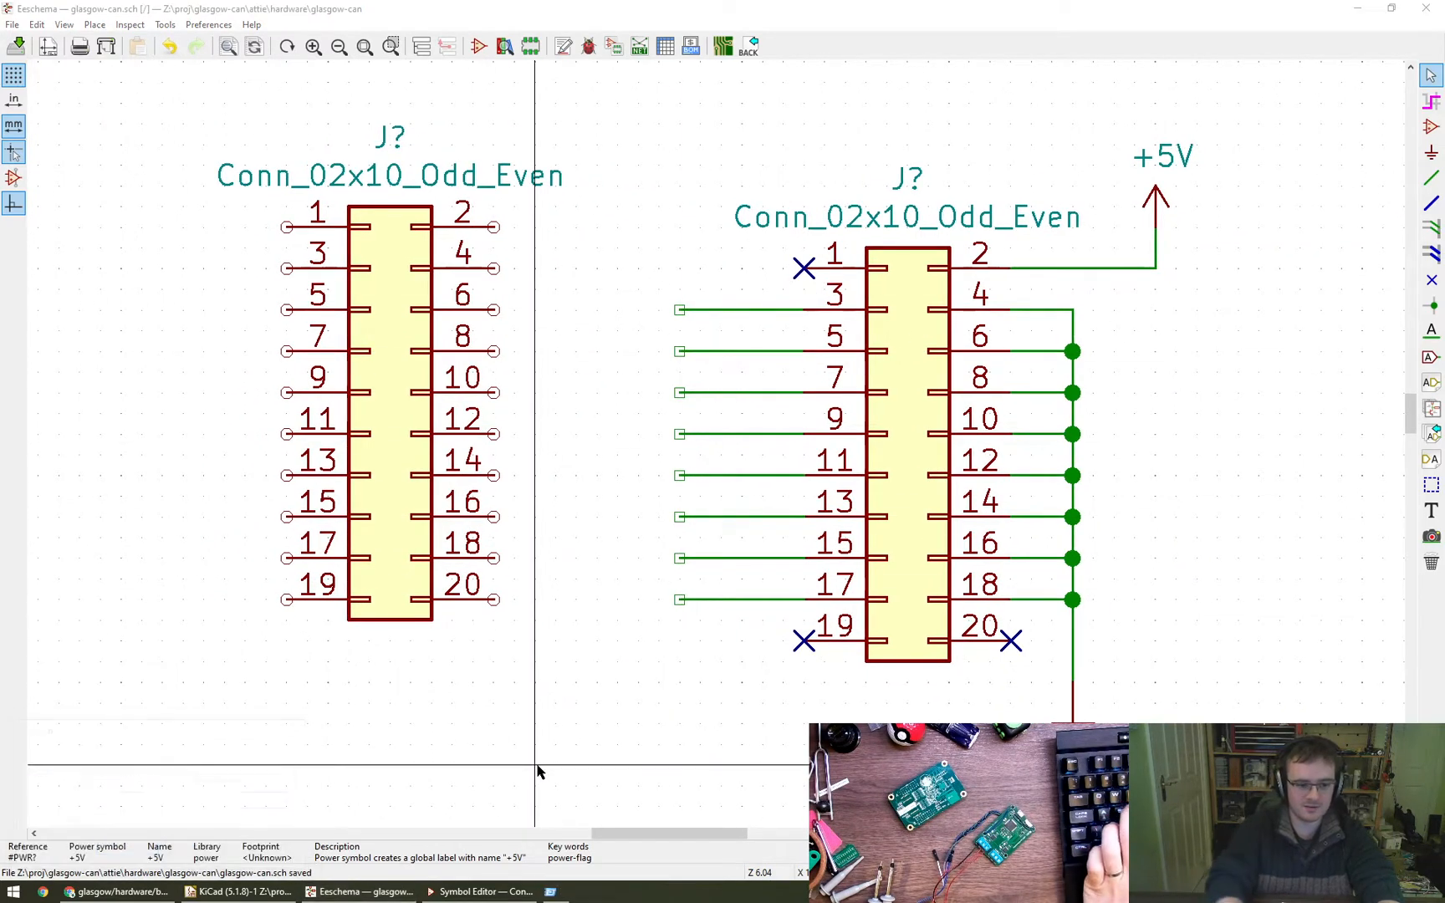
pyautogui.write('tex')
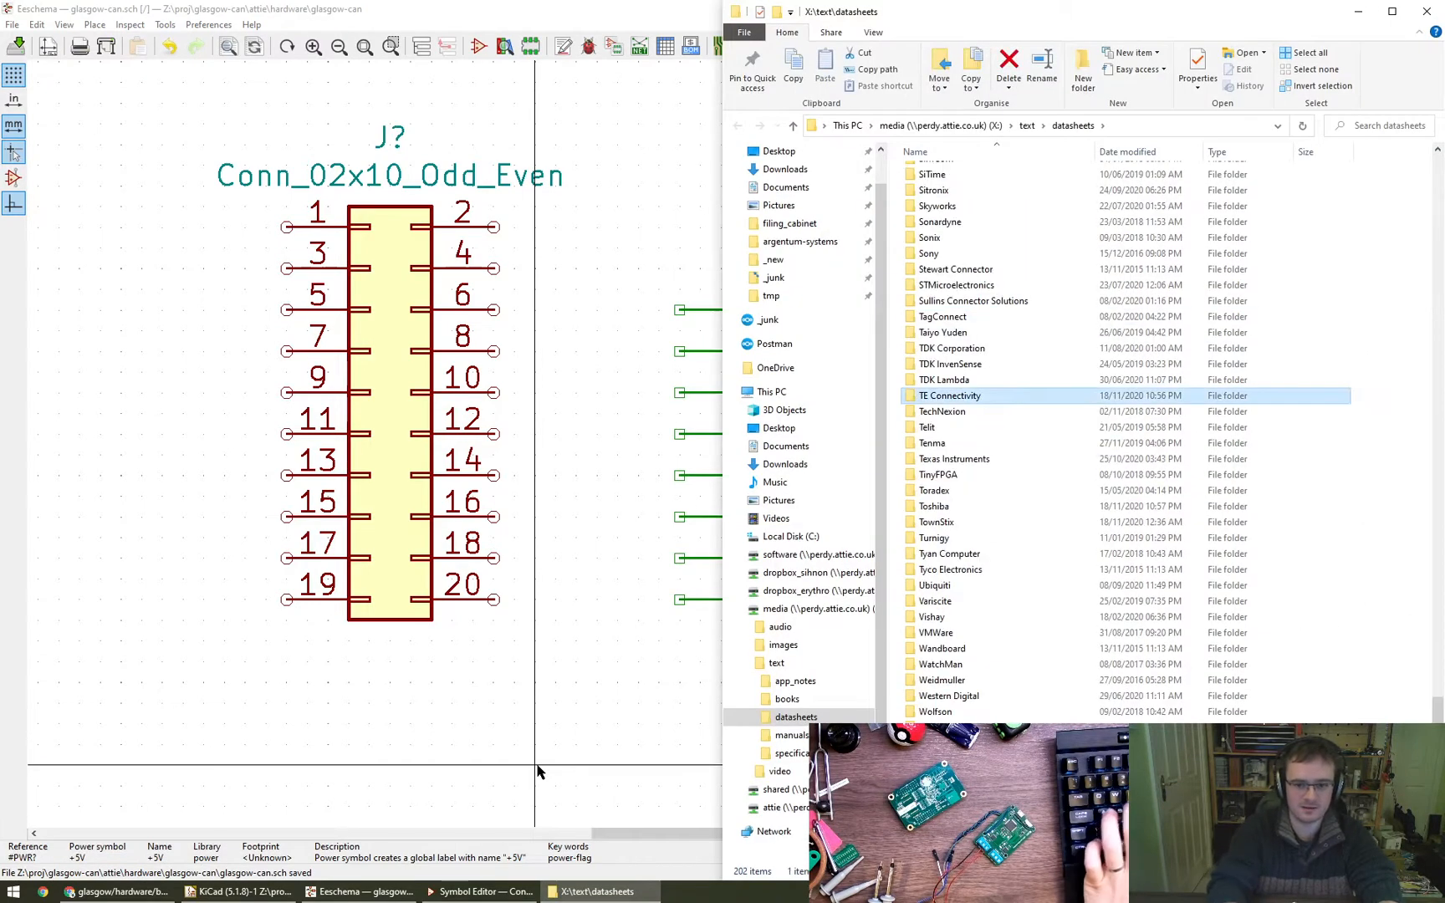
pyautogui.press('Return')
pyautogui.write('tcan')
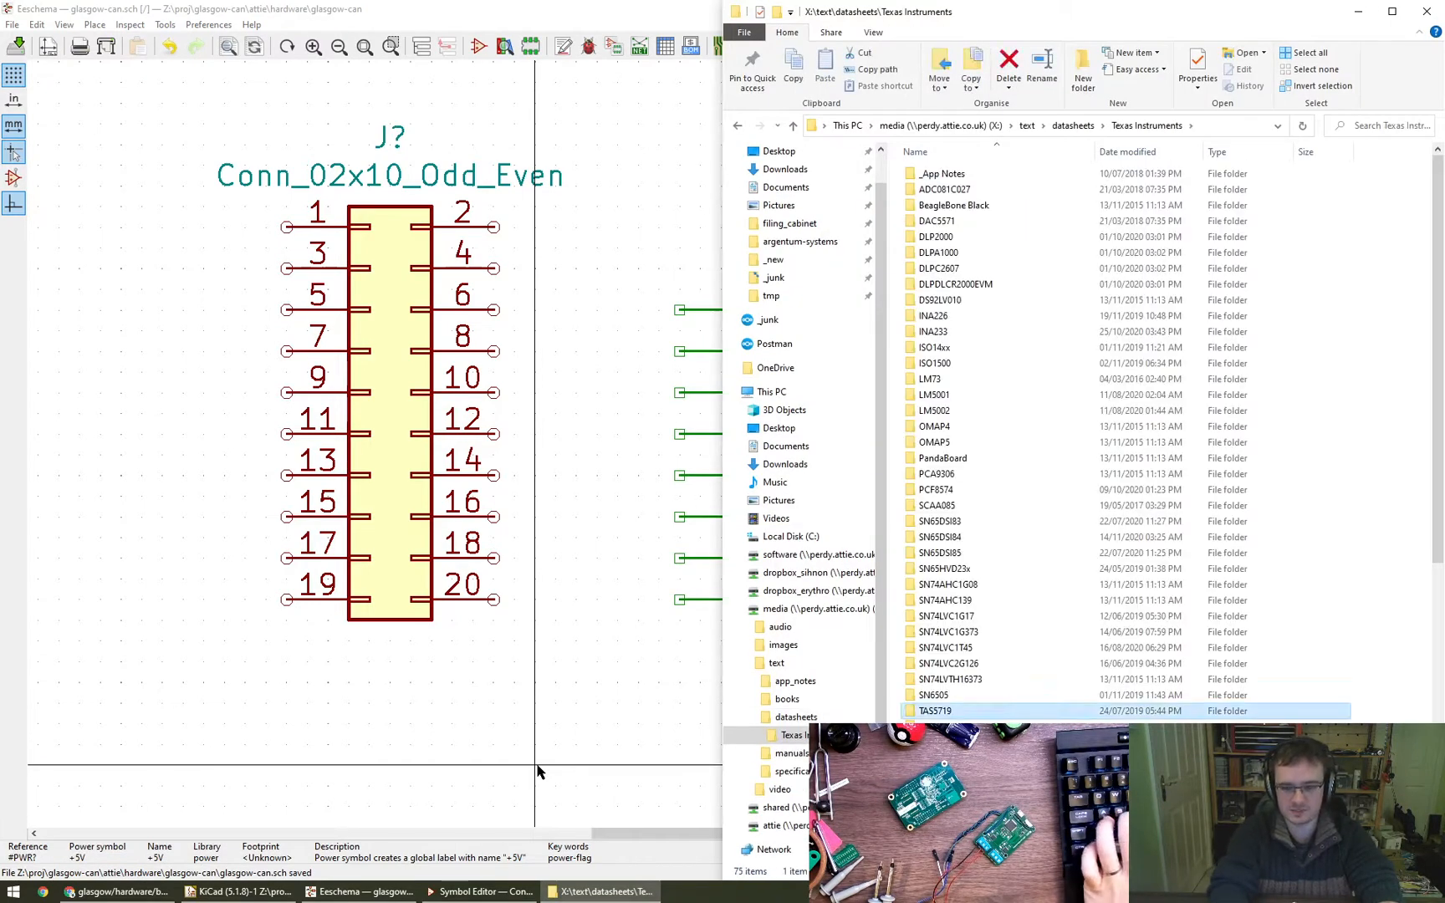
pyautogui.press('Return')
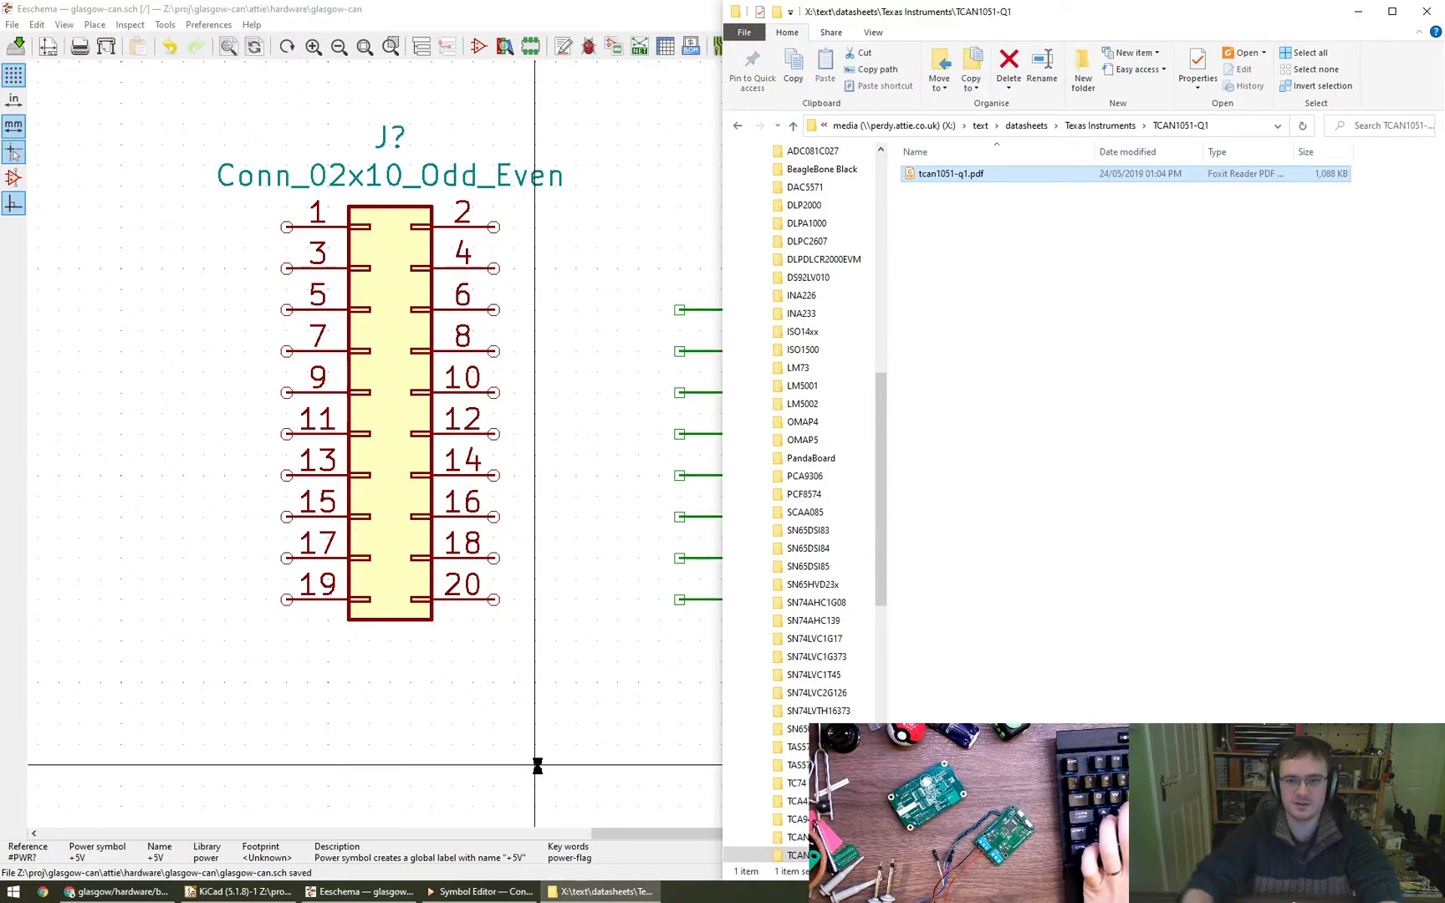
pyautogui.press('Return')
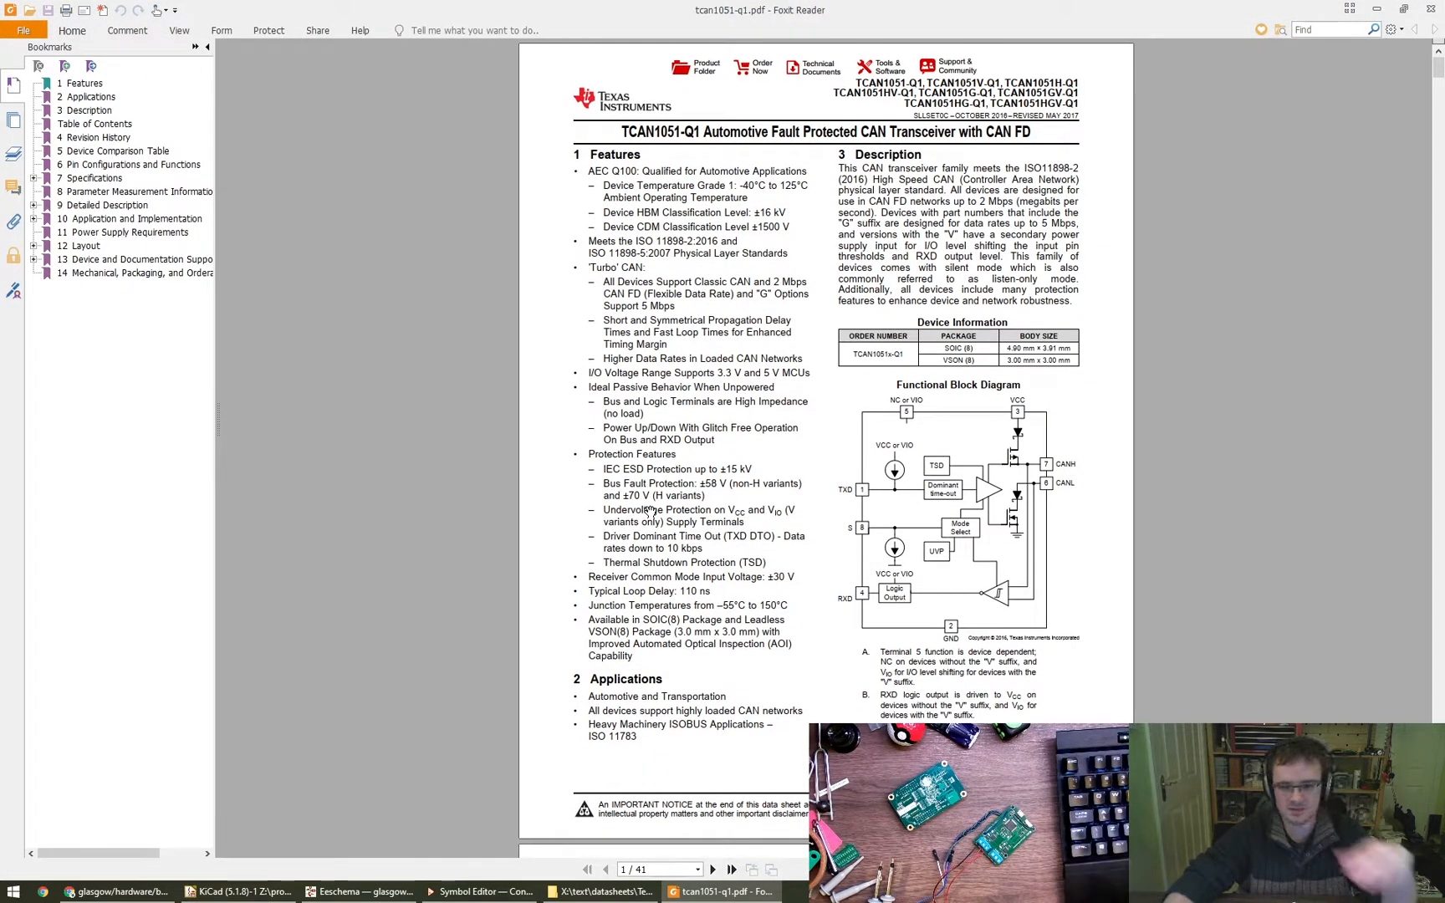
pyautogui.scroll(-1, 752, 552)
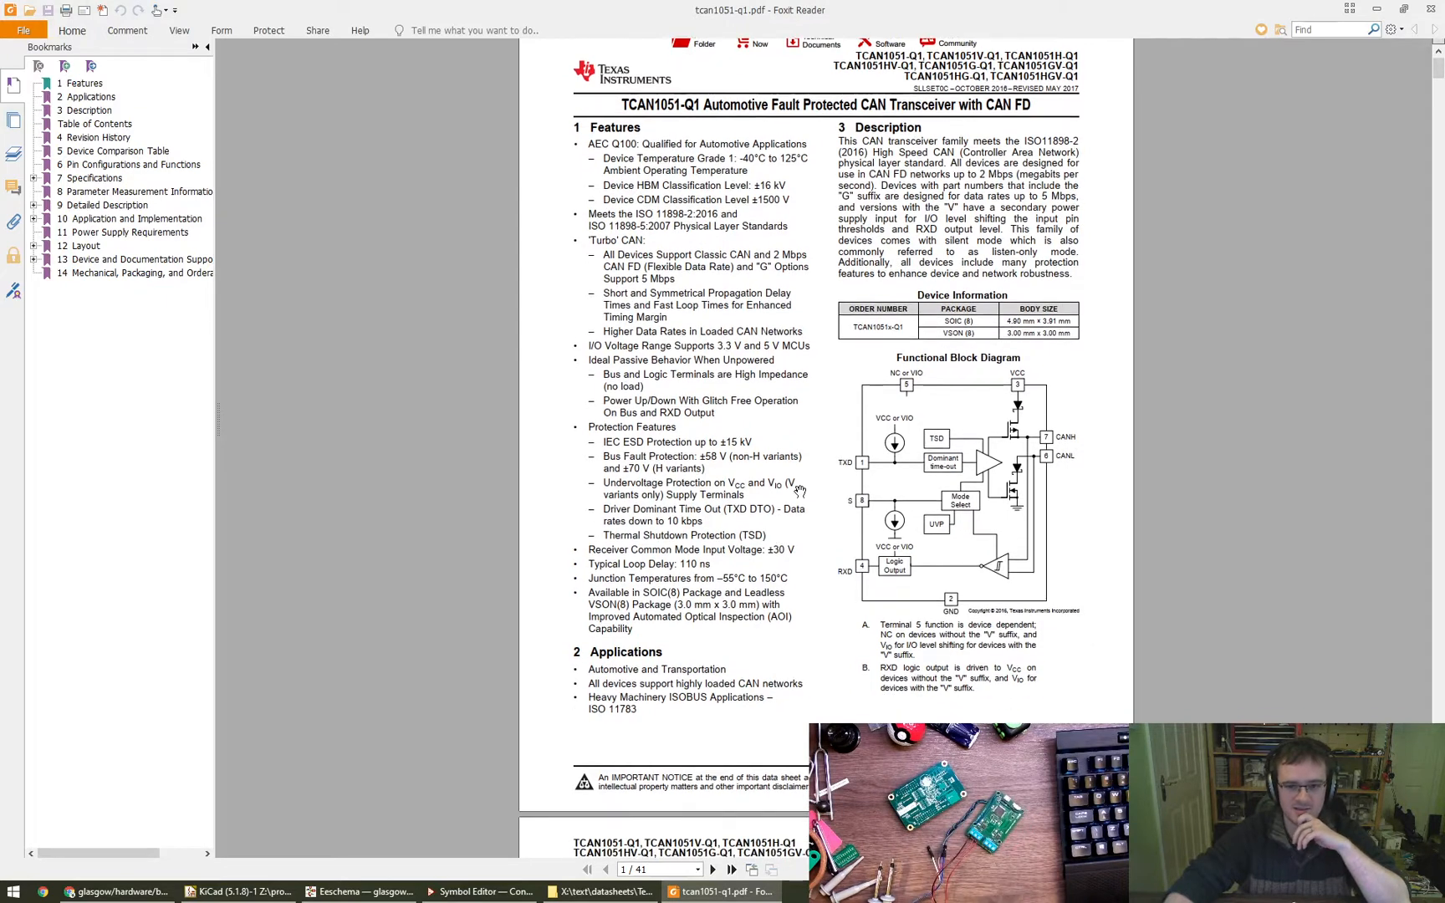
# - Examine the feature list and functional block diagram on the datasheet's first page, and close the PDF to return to the schematic
pyautogui.scroll(1, 824, 443)
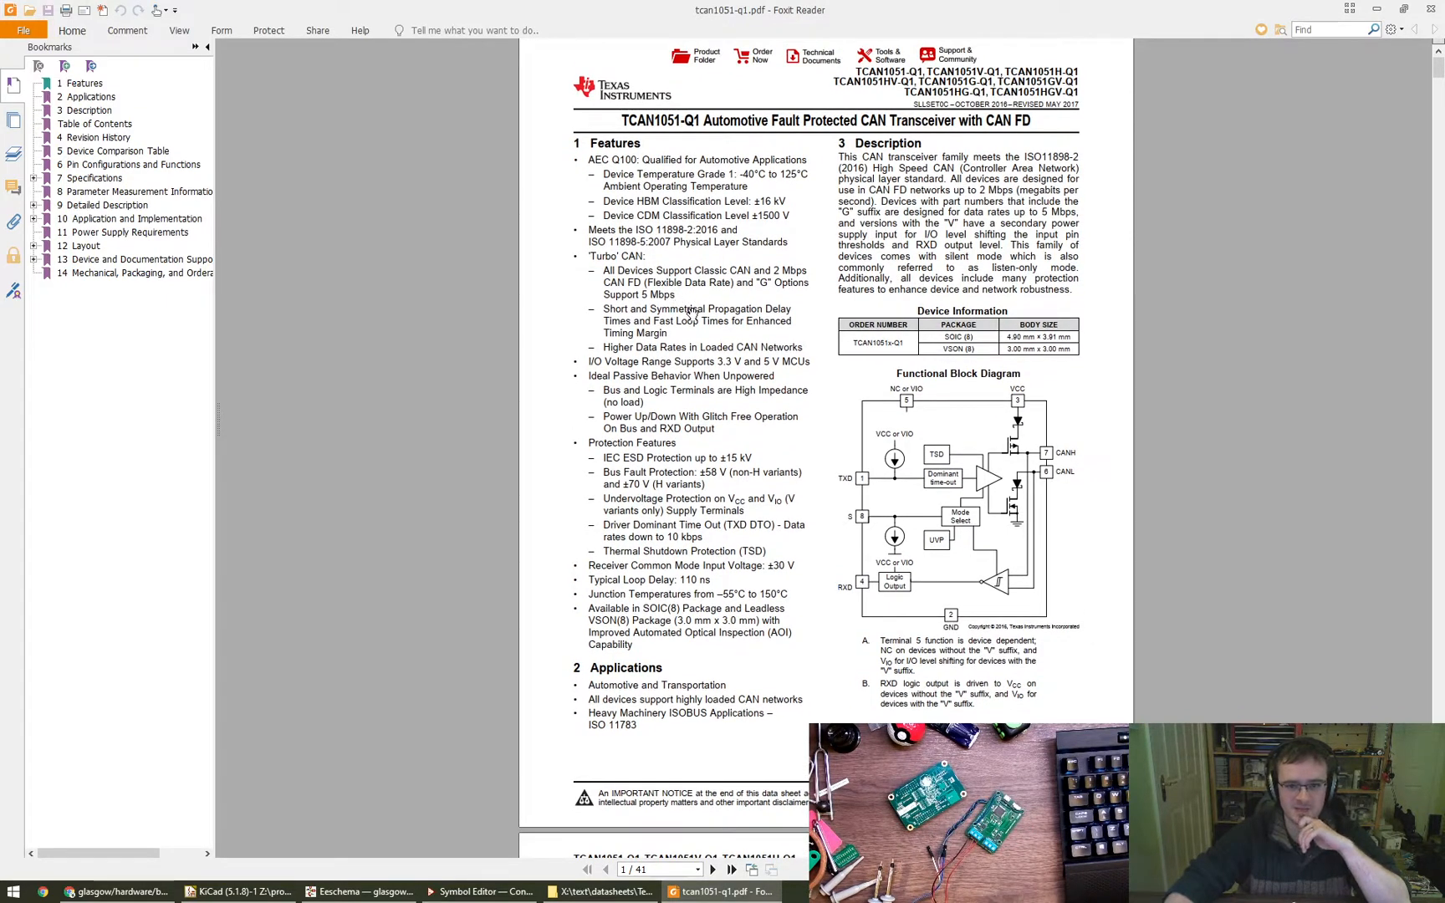
pyautogui.moveTo(827, 449); pyautogui.dragTo(784, 476)
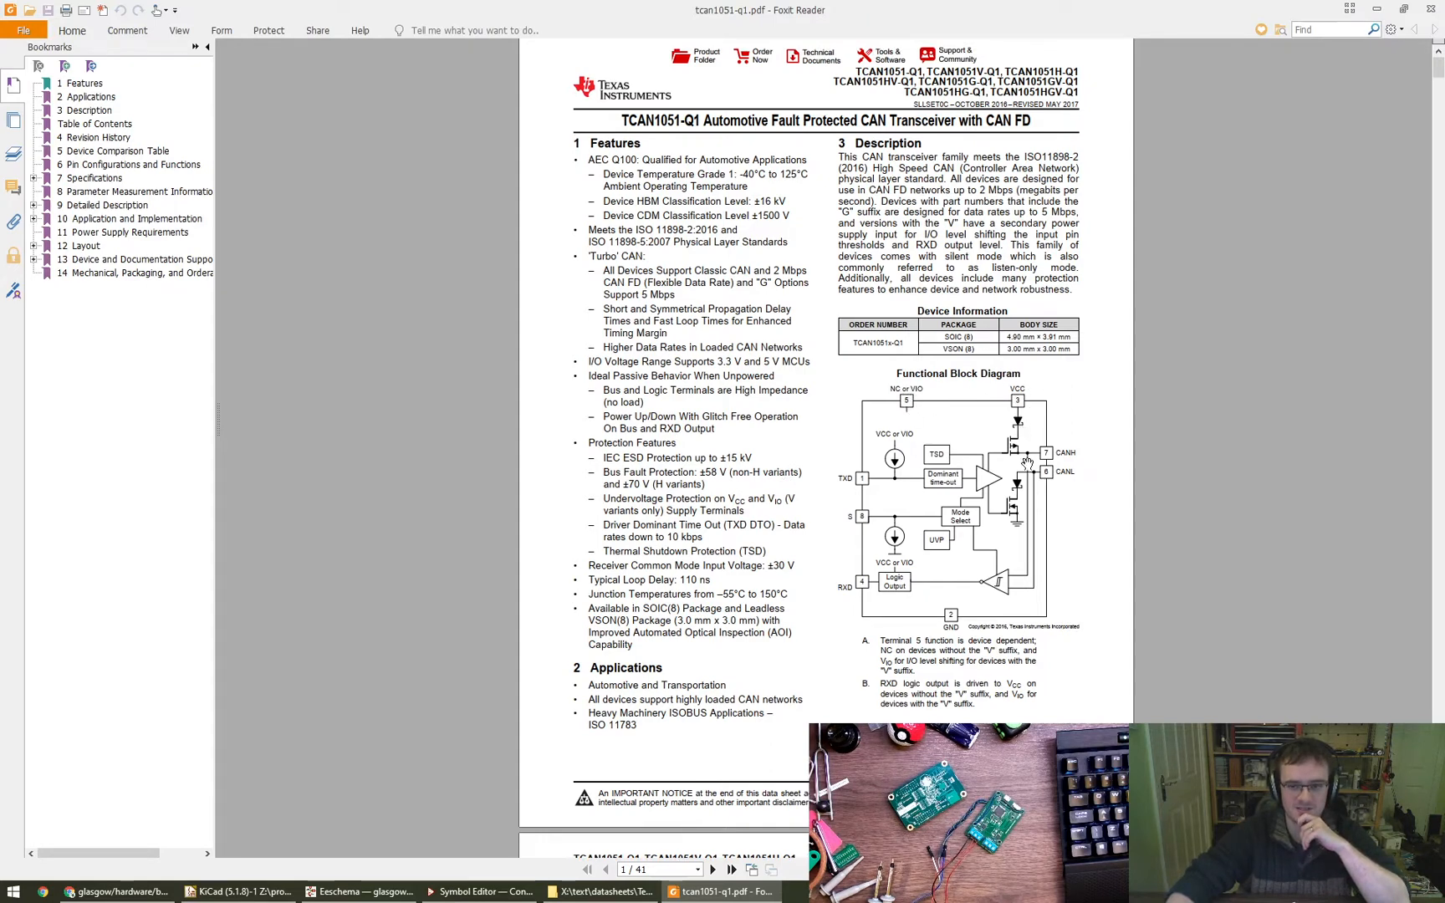
pyautogui.moveTo(1091, 594); pyautogui.dragTo(1091, 588)
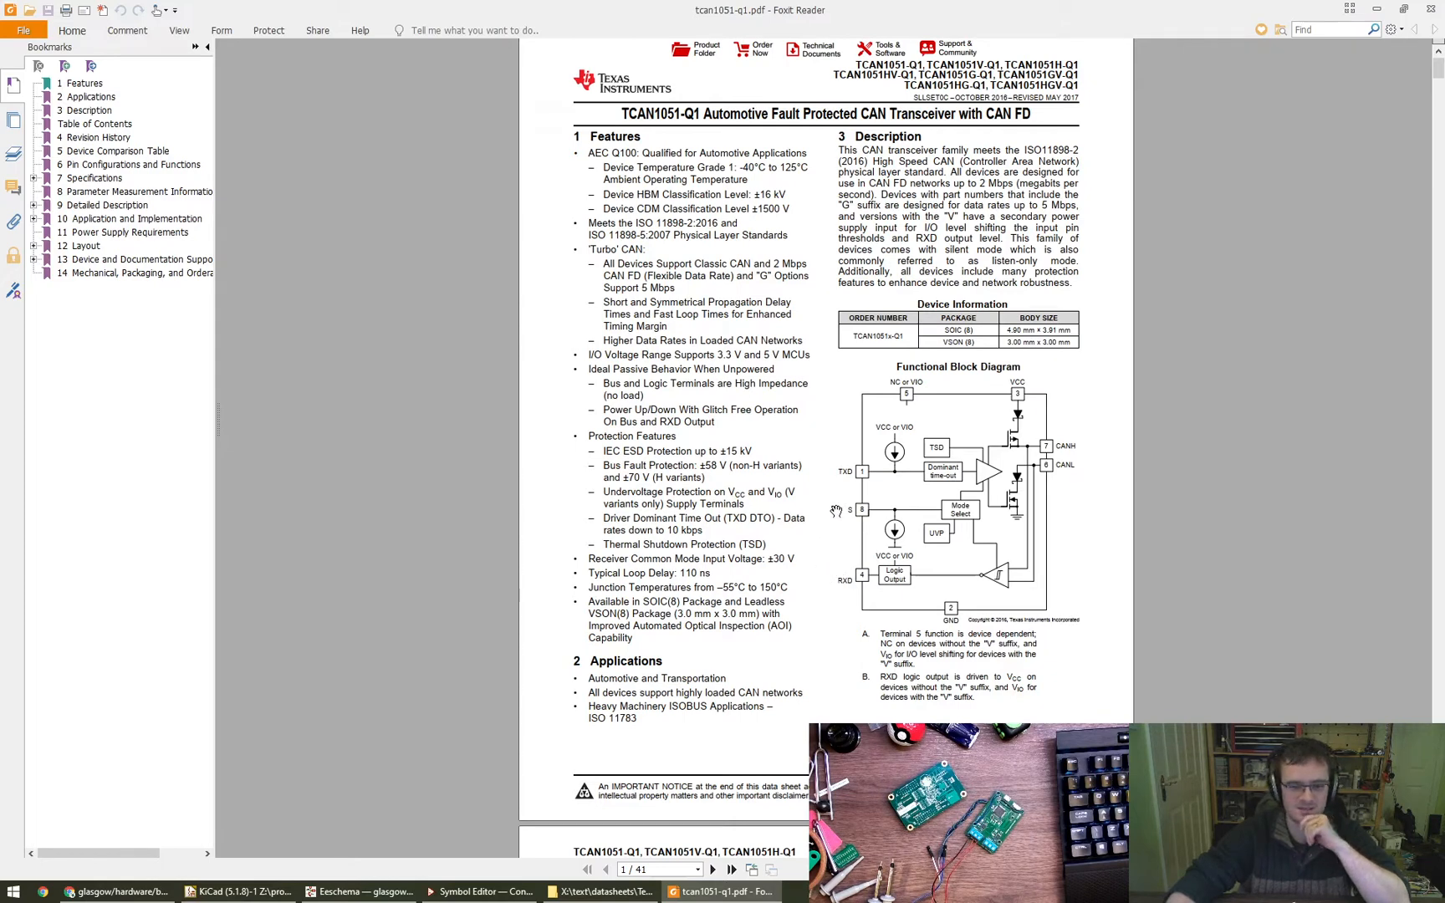
pyautogui.moveTo(834, 508); pyautogui.dragTo(827, 507)
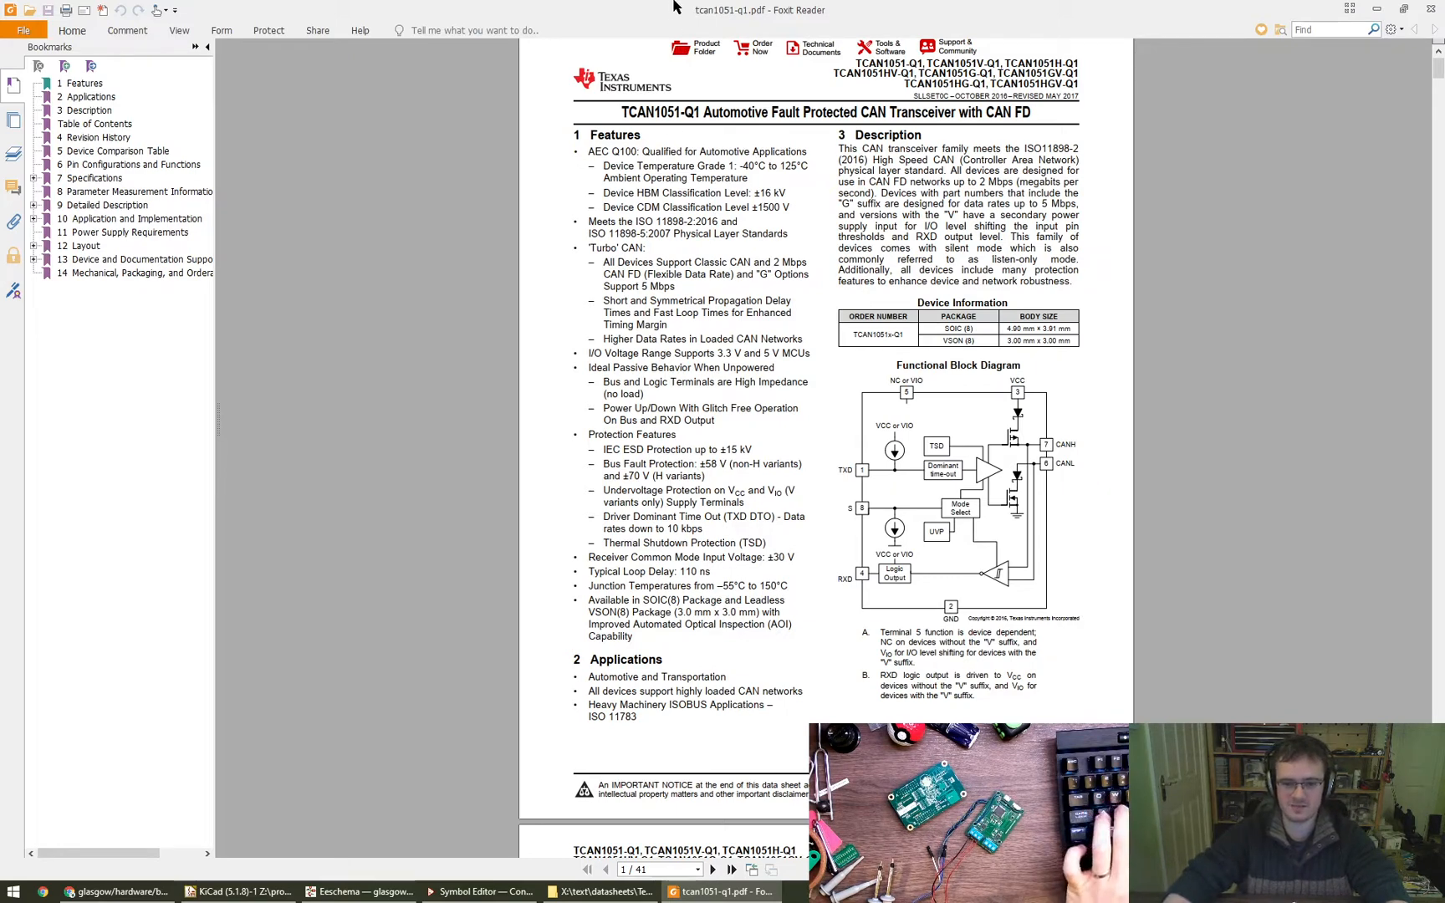
pyautogui.hotkey('alt', 'F4')
pyautogui.click(699, 483)
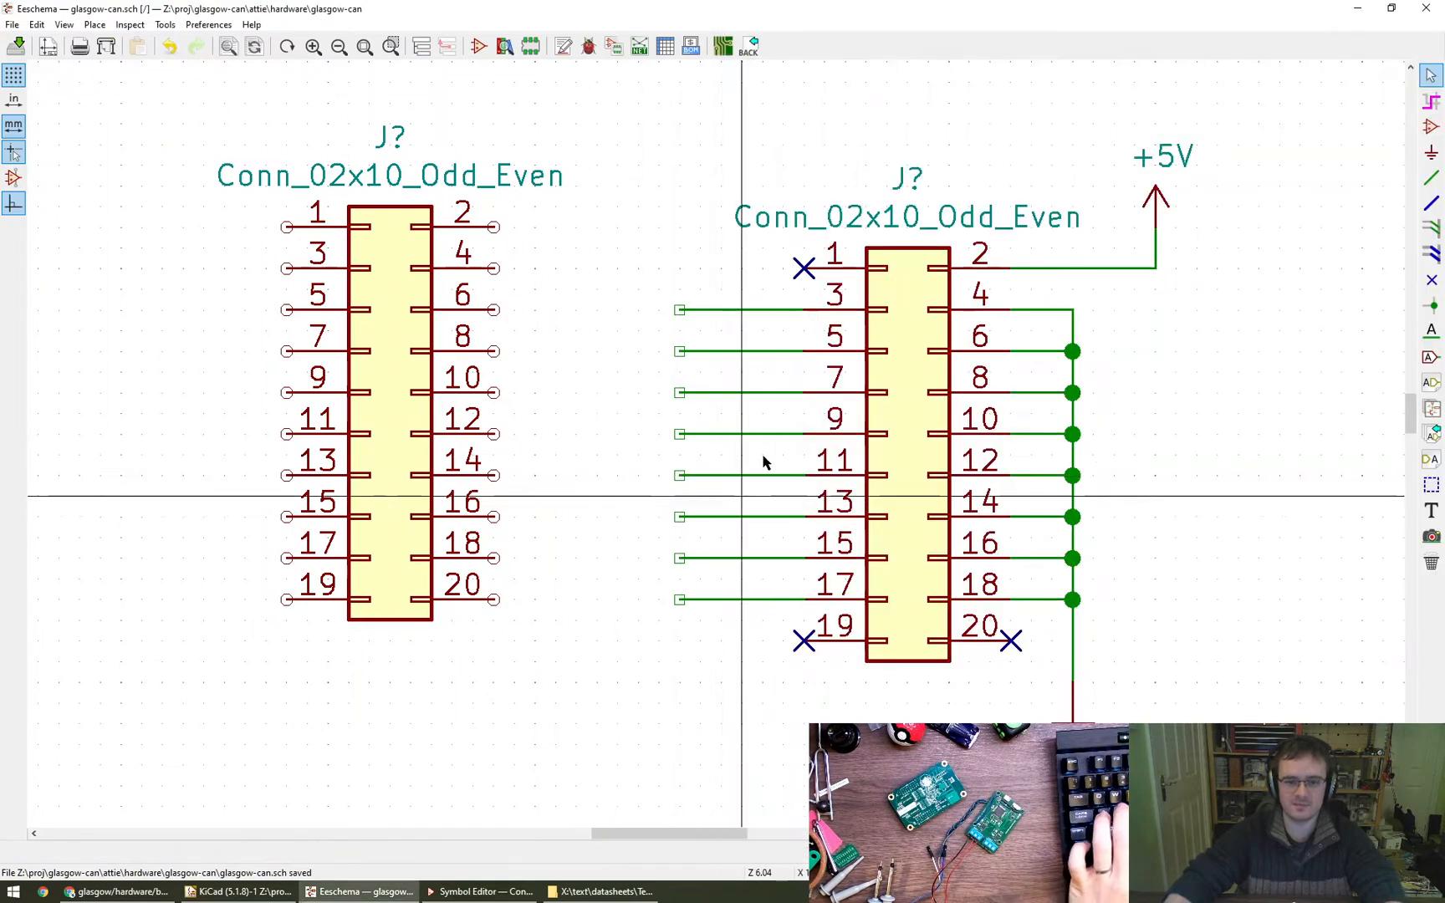
# - Place net labels CAN1_TxD and CAN1_RxD just left of the wire stubs on pins 3 and 5 of the right-hand connector
pyautogui.click(1431, 332)
pyautogui.click(680, 310)
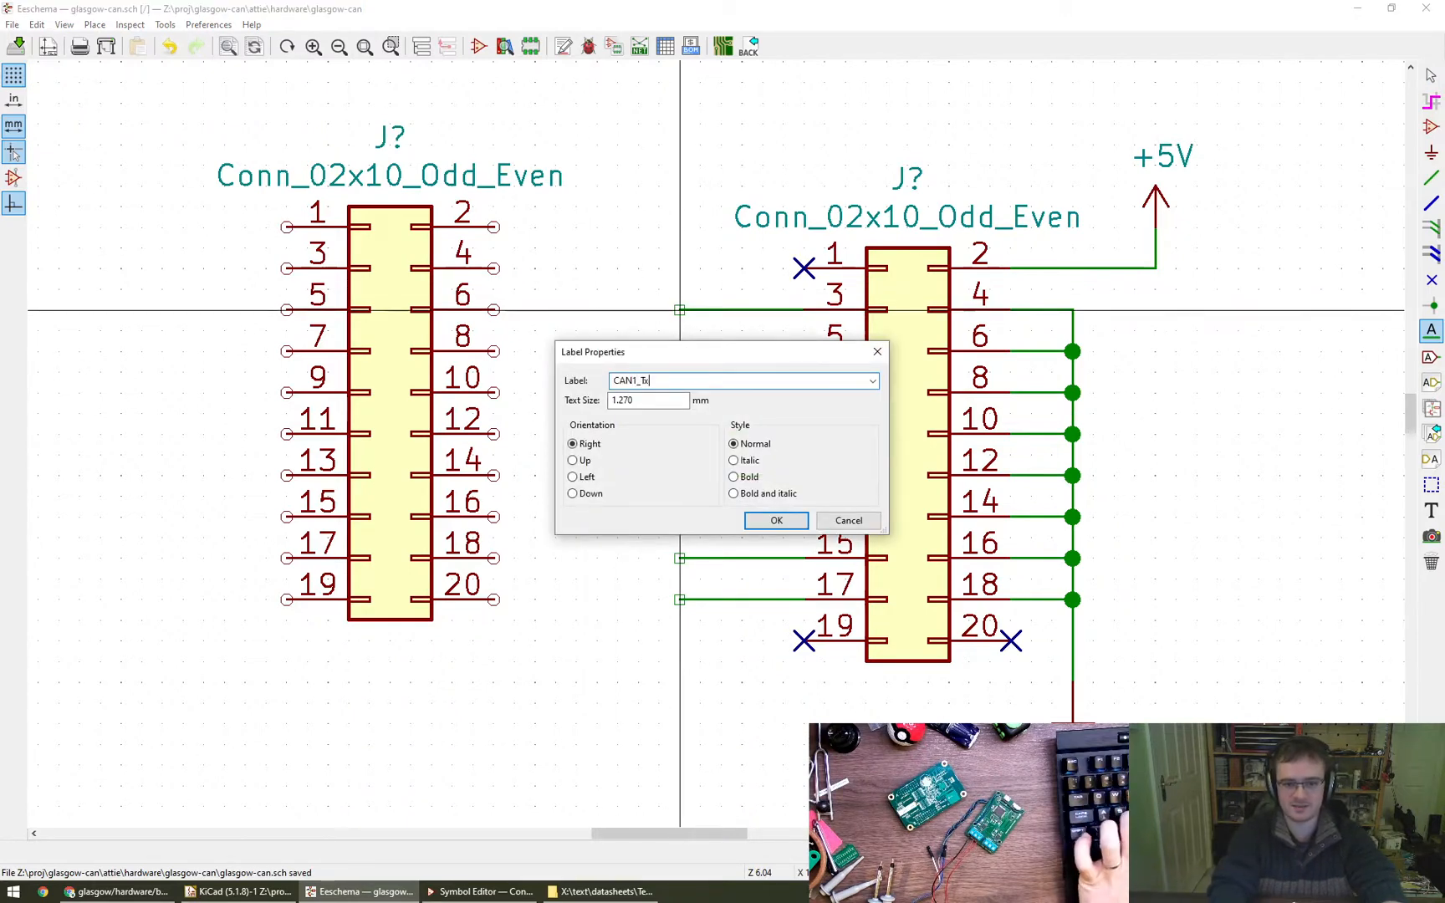
pyautogui.press('Return')
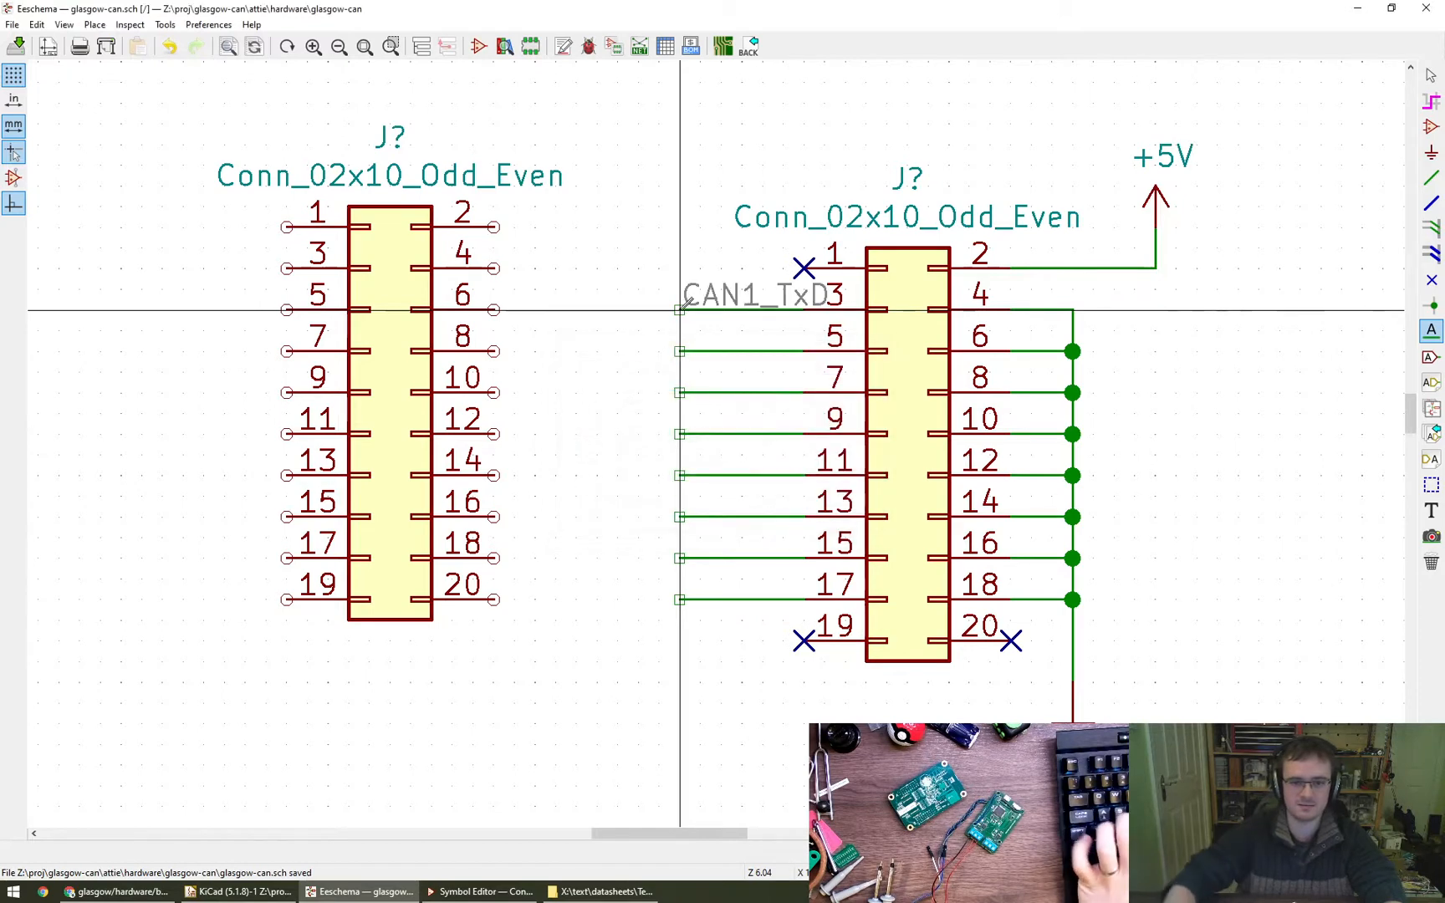
pyautogui.click(617, 310)
pyautogui.press('Escape')
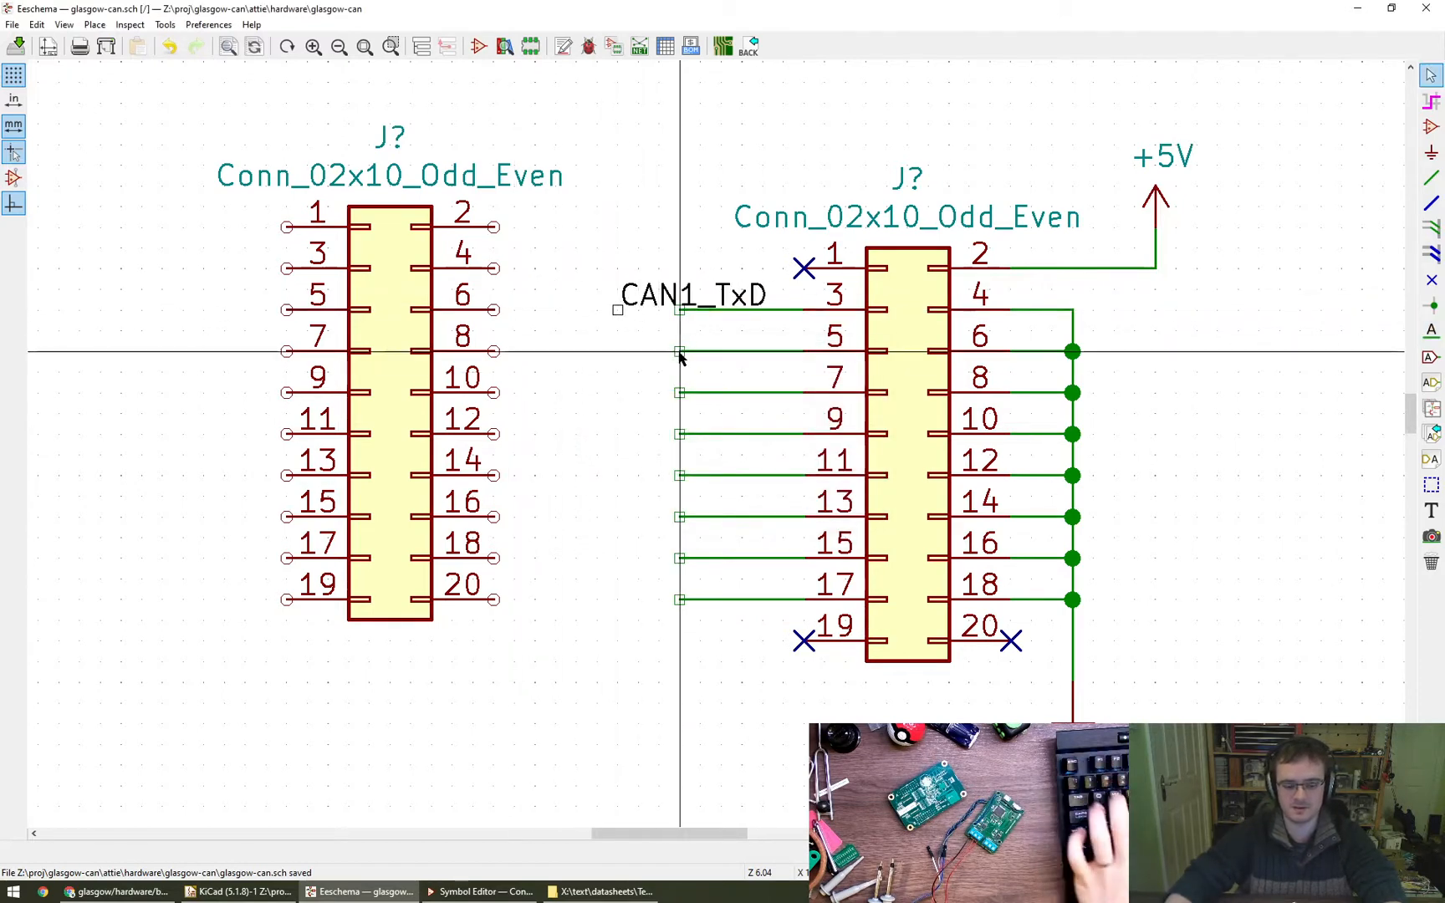
pyautogui.click(1431, 332)
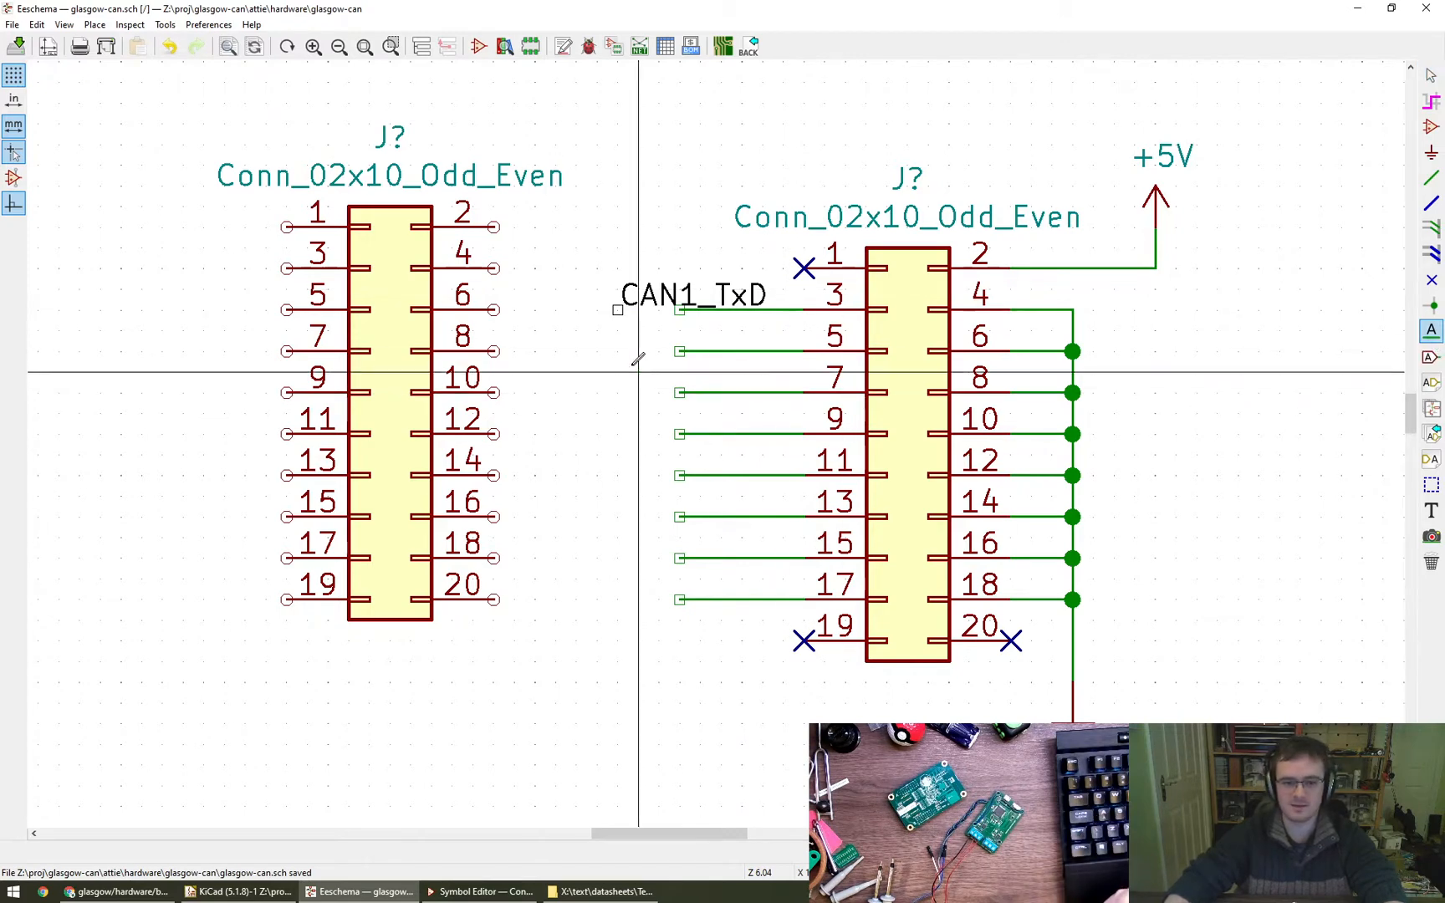
pyautogui.click(618, 351)
pyautogui.write('CAN1_RxD')
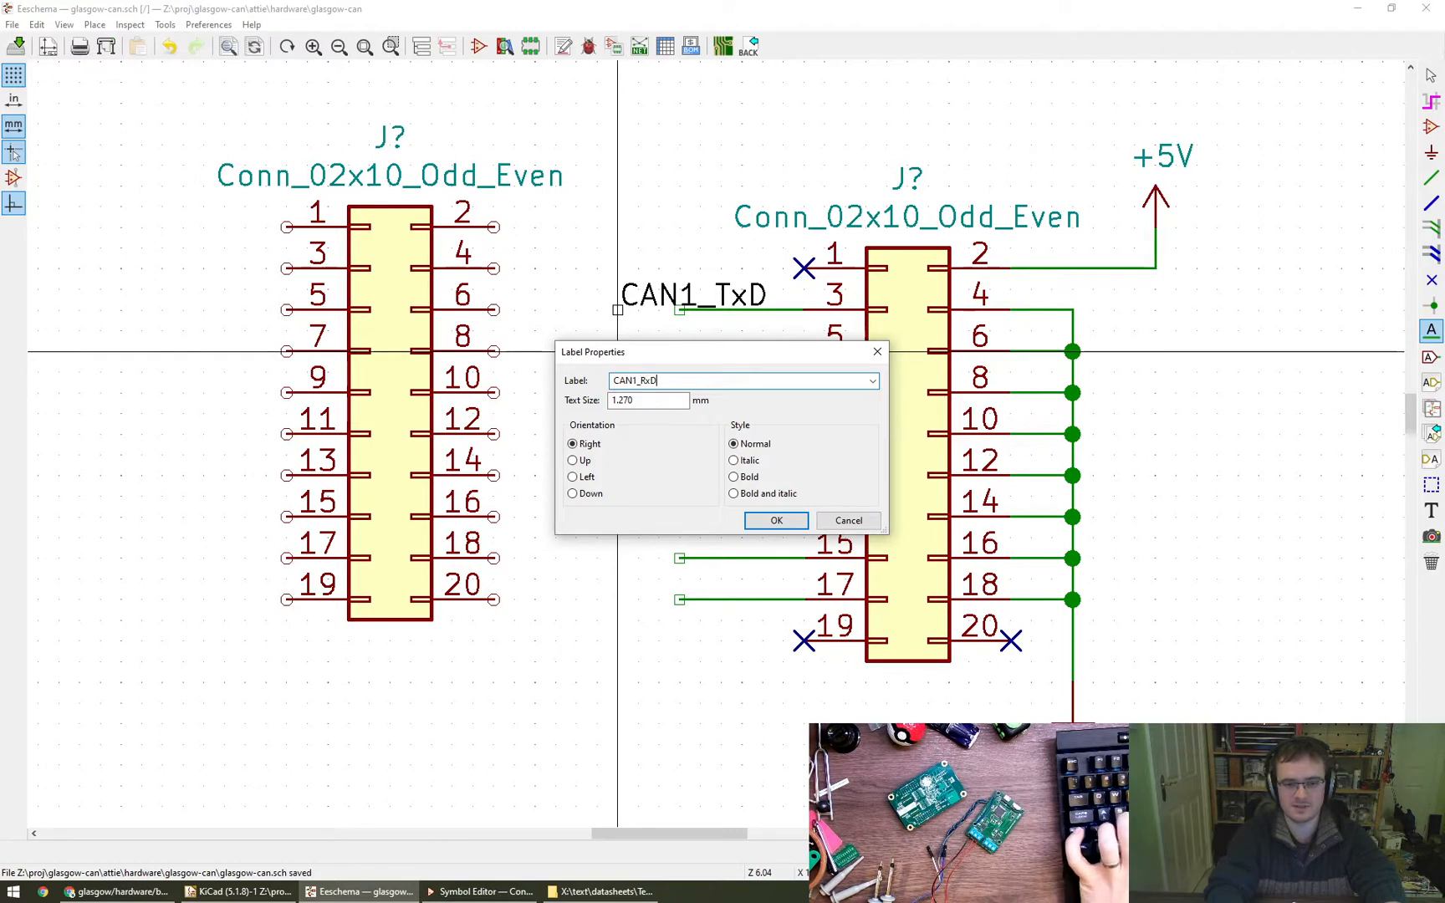
pyautogui.press('Return')
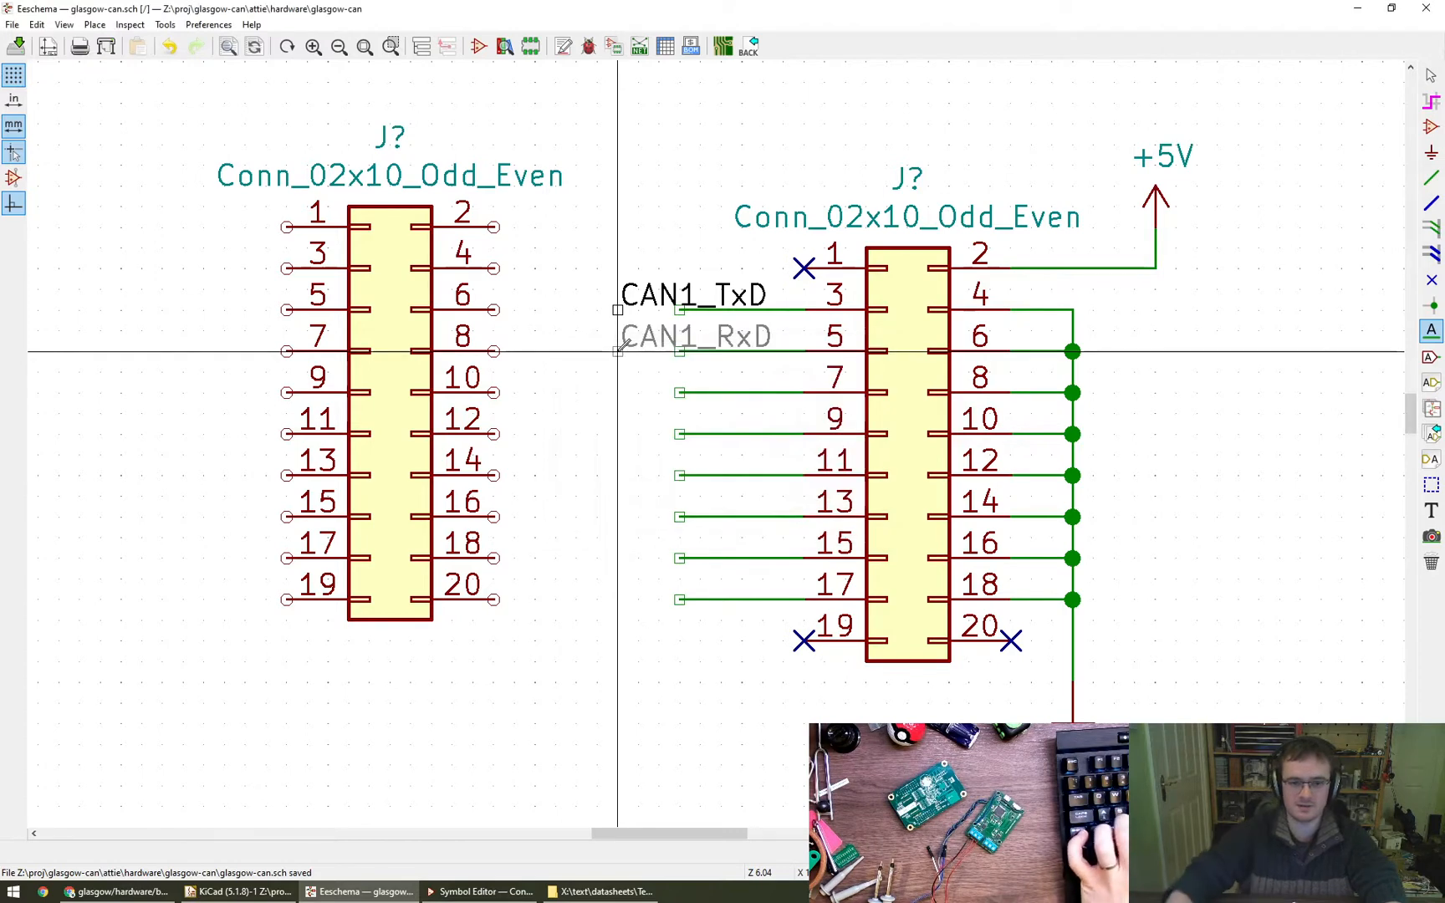
pyautogui.click(618, 351)
# - Place net labels CAN1_S and CAN1_TERM in line with pins 7 and 9, aligned under the CAN1_RxD label
pyautogui.click(618, 392)
pyautogui.write('C')
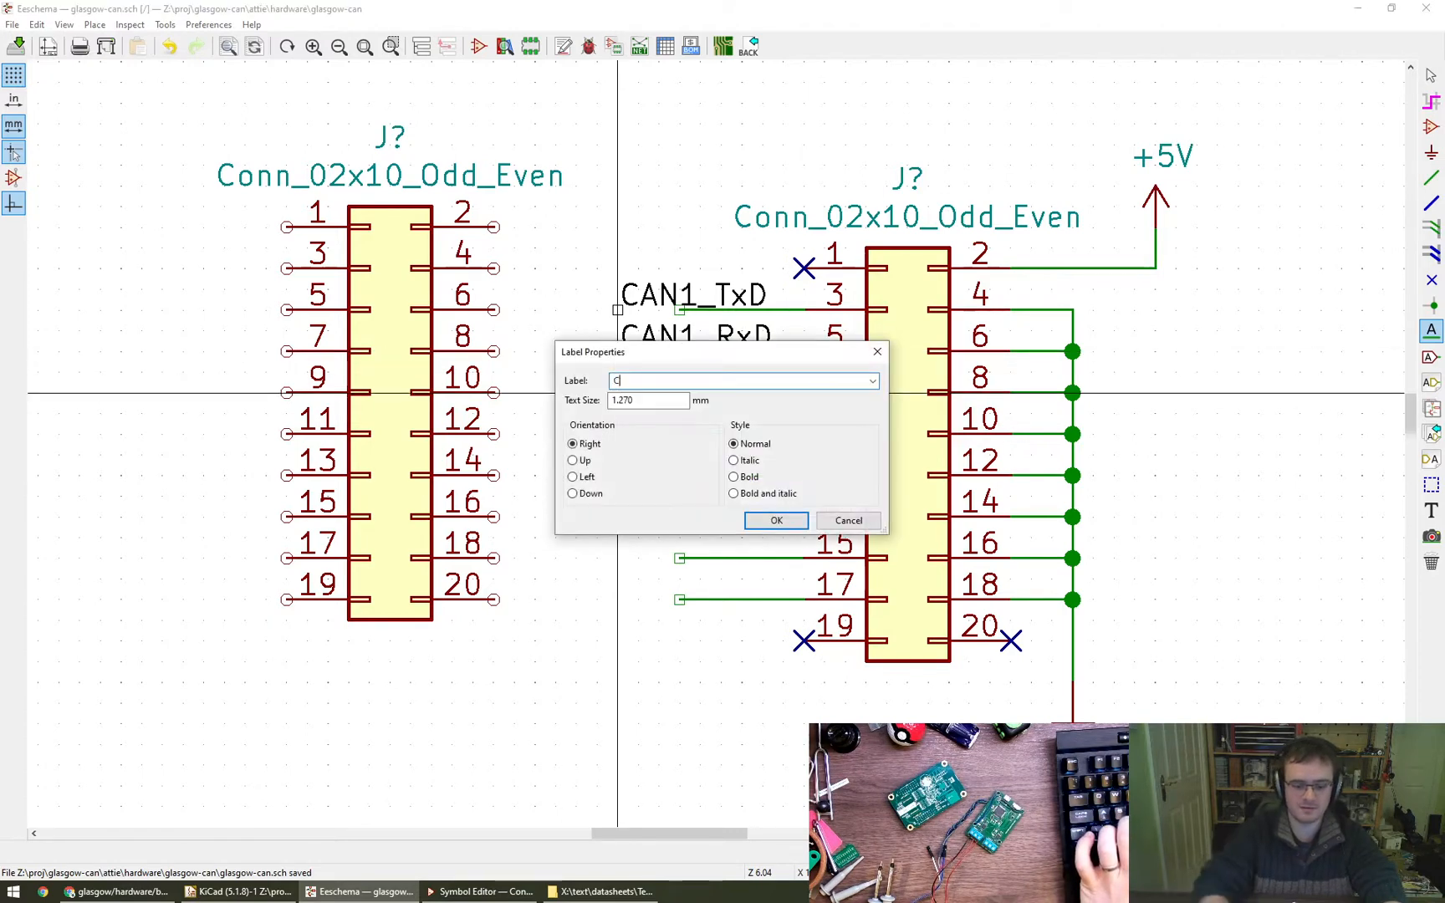
pyautogui.write('AN1_S')
pyautogui.press('Return')
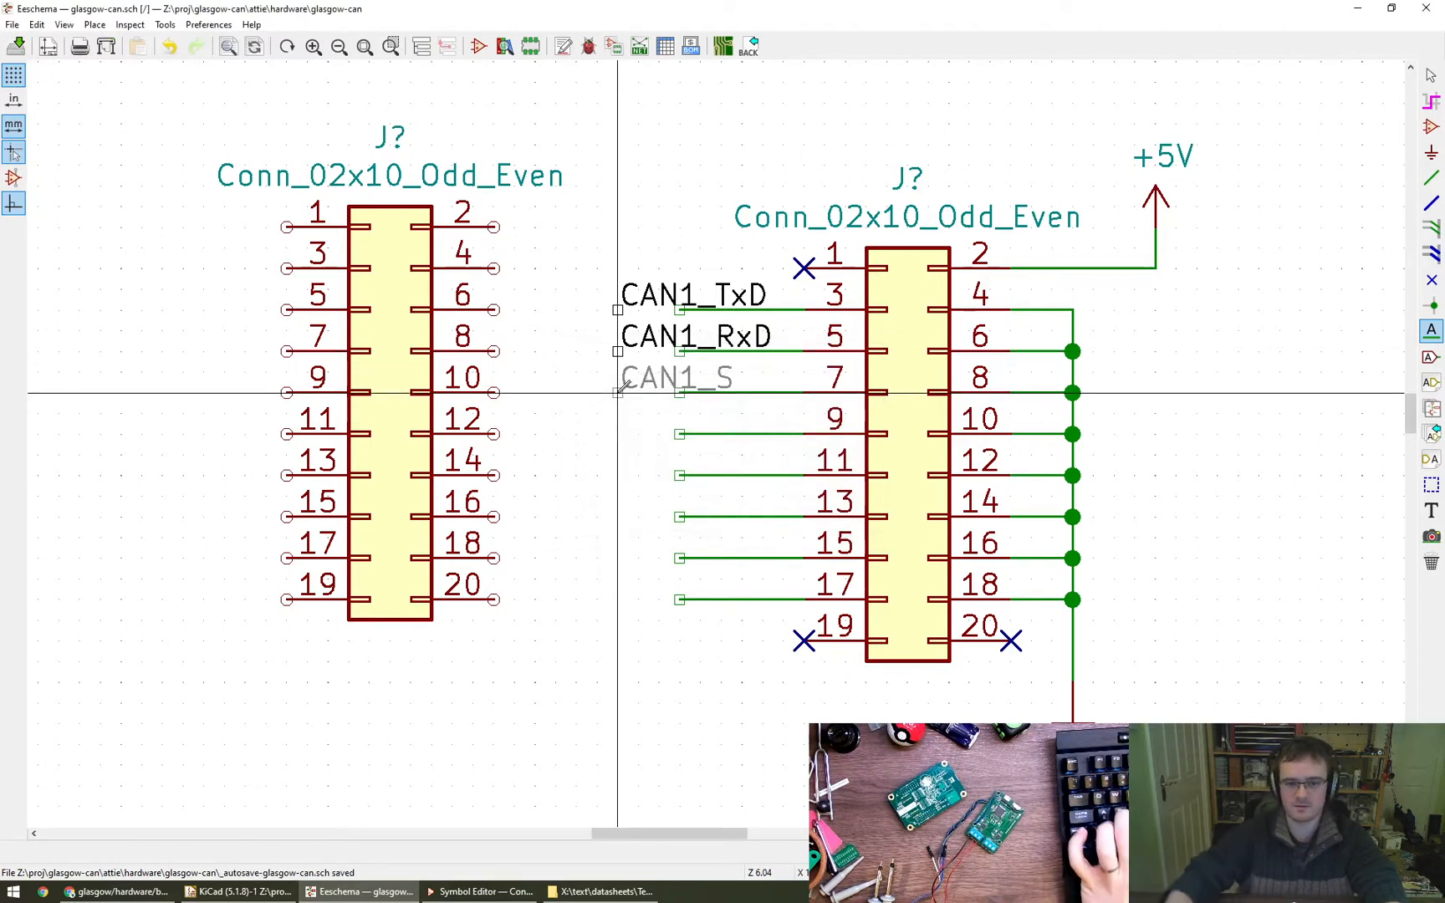
pyautogui.click(618, 392)
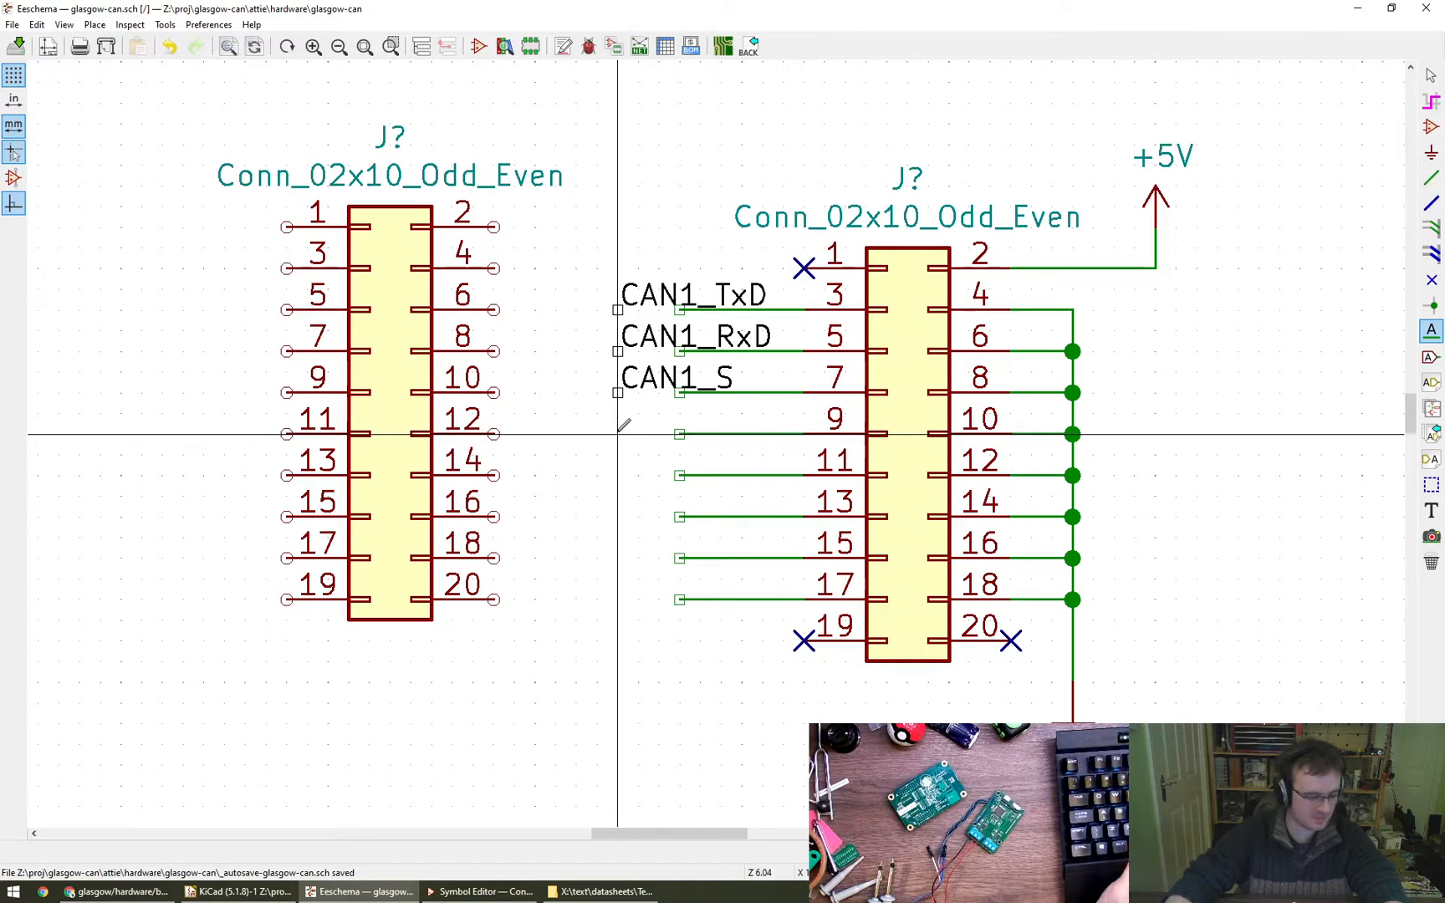
pyautogui.click(618, 433)
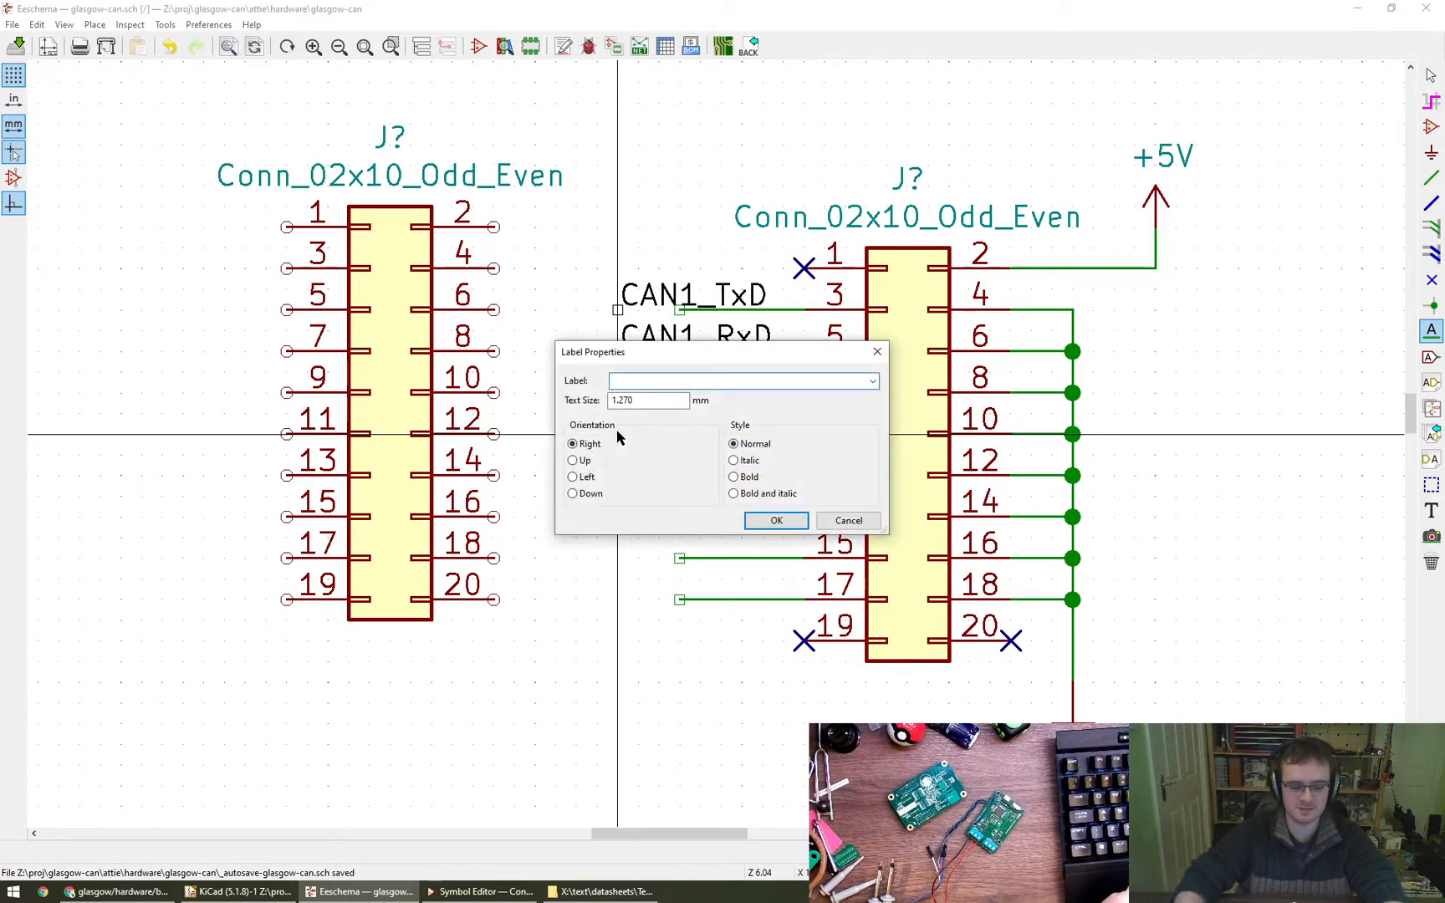
pyautogui.write('CAN1_TERM')
pyautogui.press('Return')
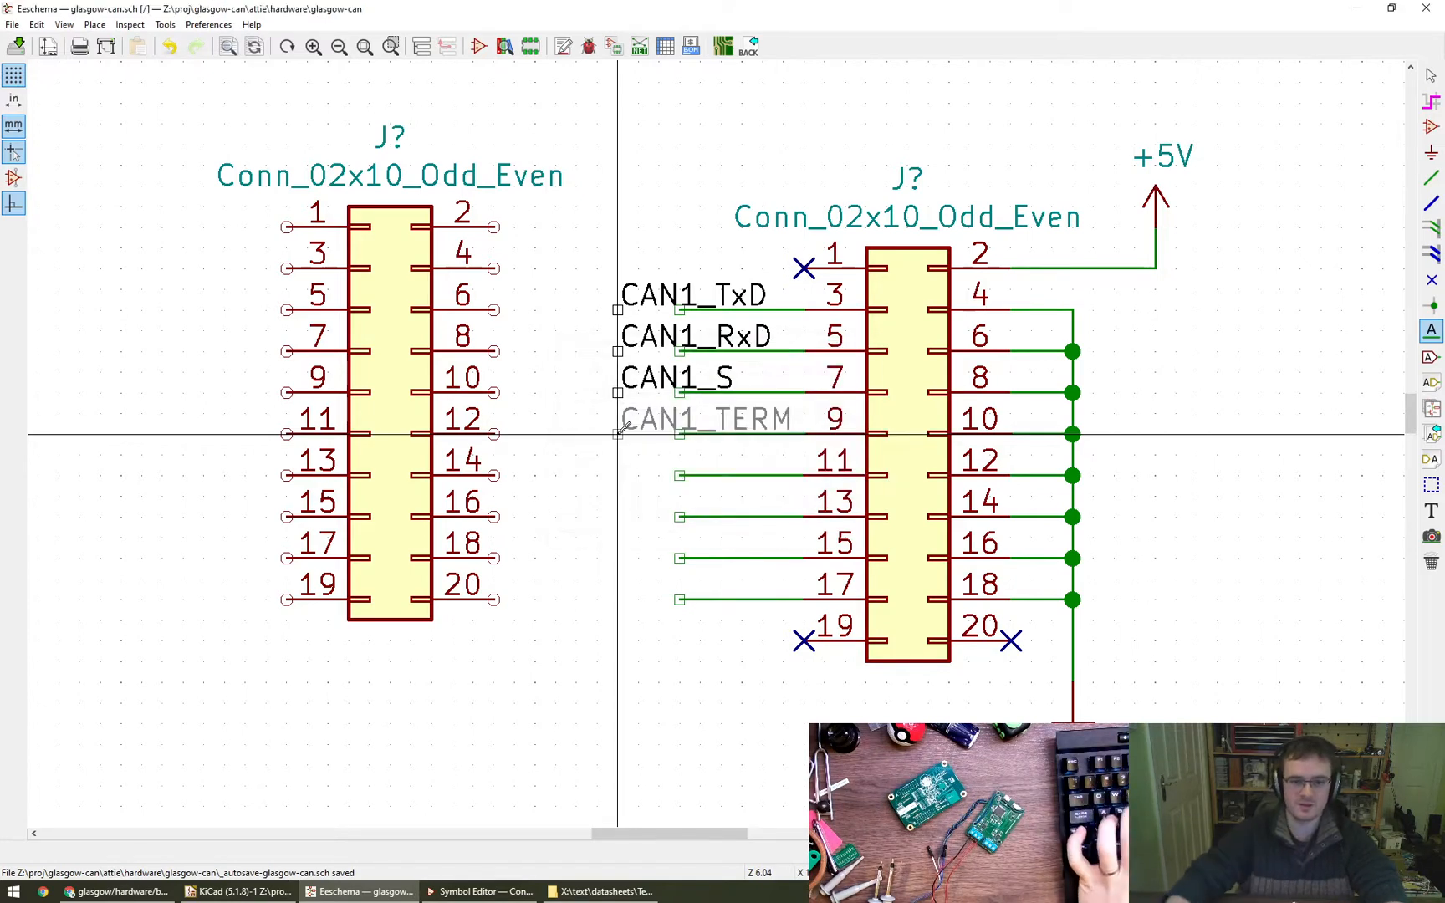
pyautogui.press('Escape')
# - Extend the wire stubs of pins 3, 5, 7 and 9 leftwards to connect to their CAN1 net labels
pyautogui.press('w')
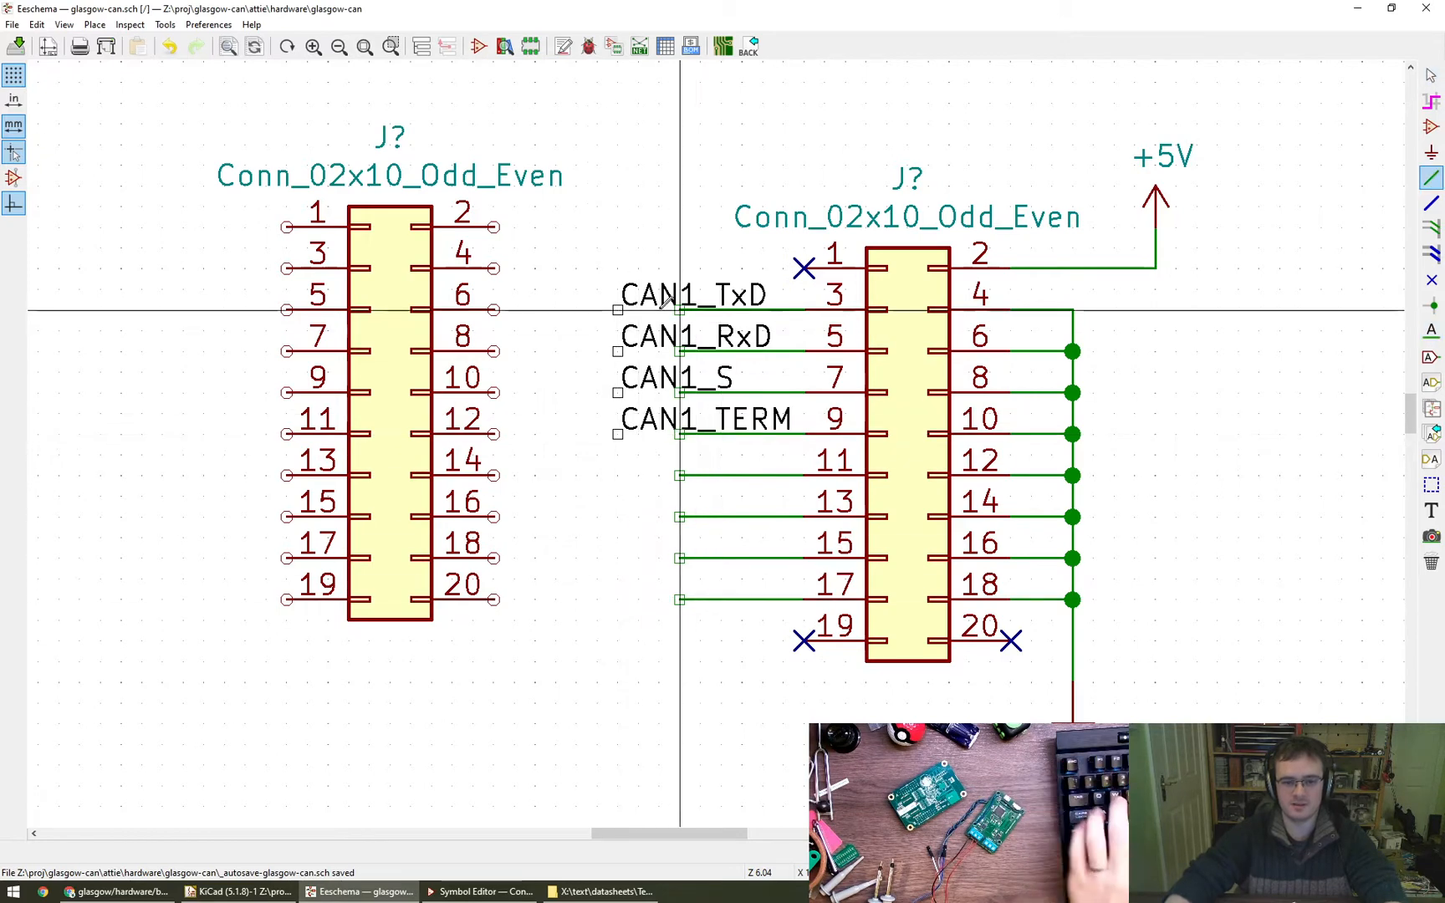
pyautogui.click(620, 307)
pyautogui.press('w')
pyautogui.click(618, 351)
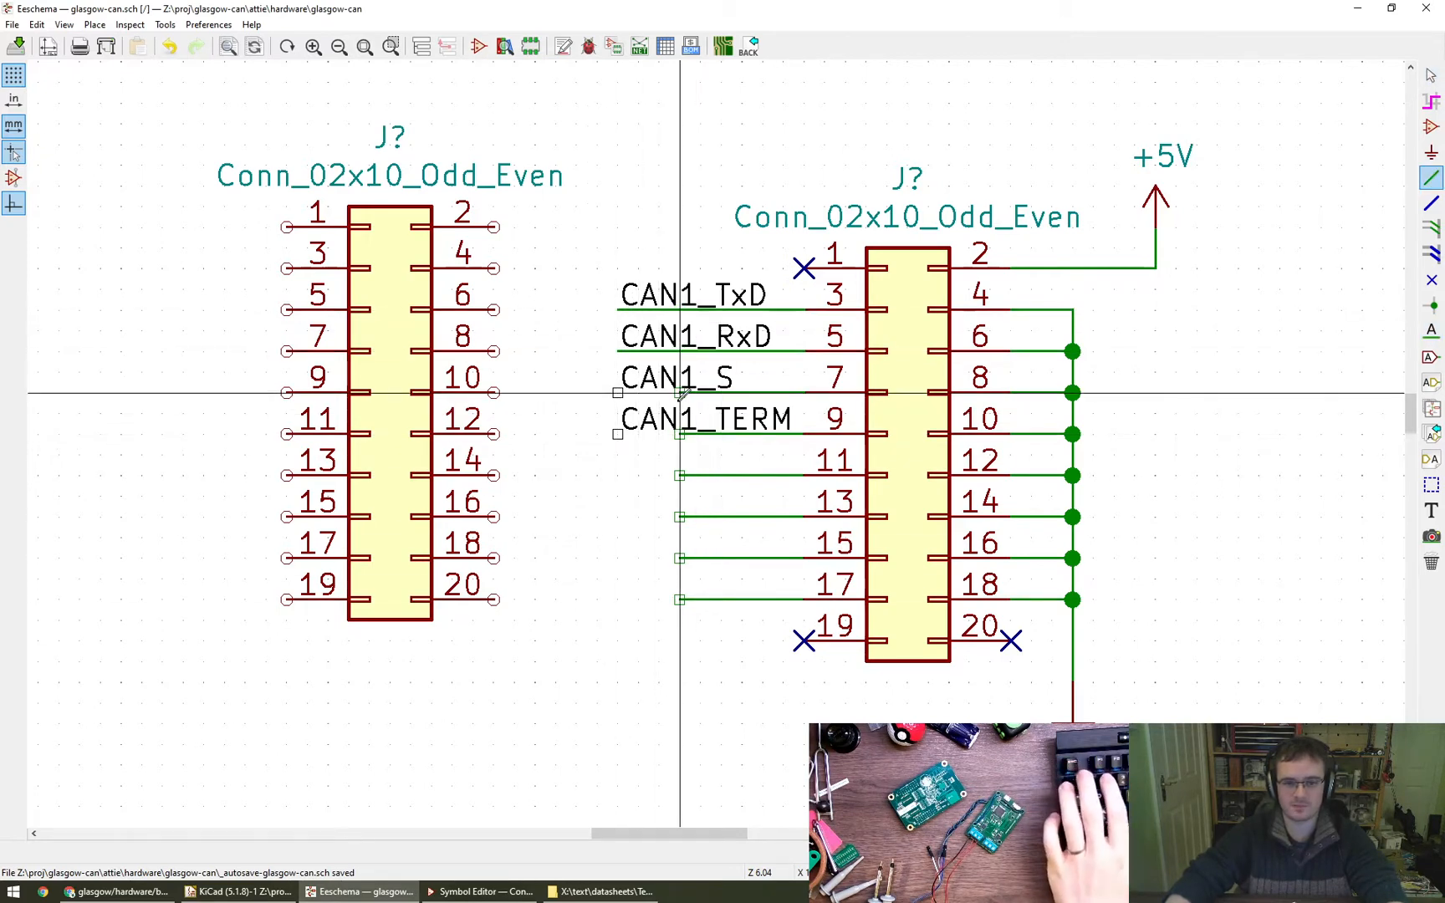
pyautogui.press('w')
pyautogui.click(617, 392)
pyautogui.press('w')
pyautogui.click(618, 434)
pyautogui.press('Escape')
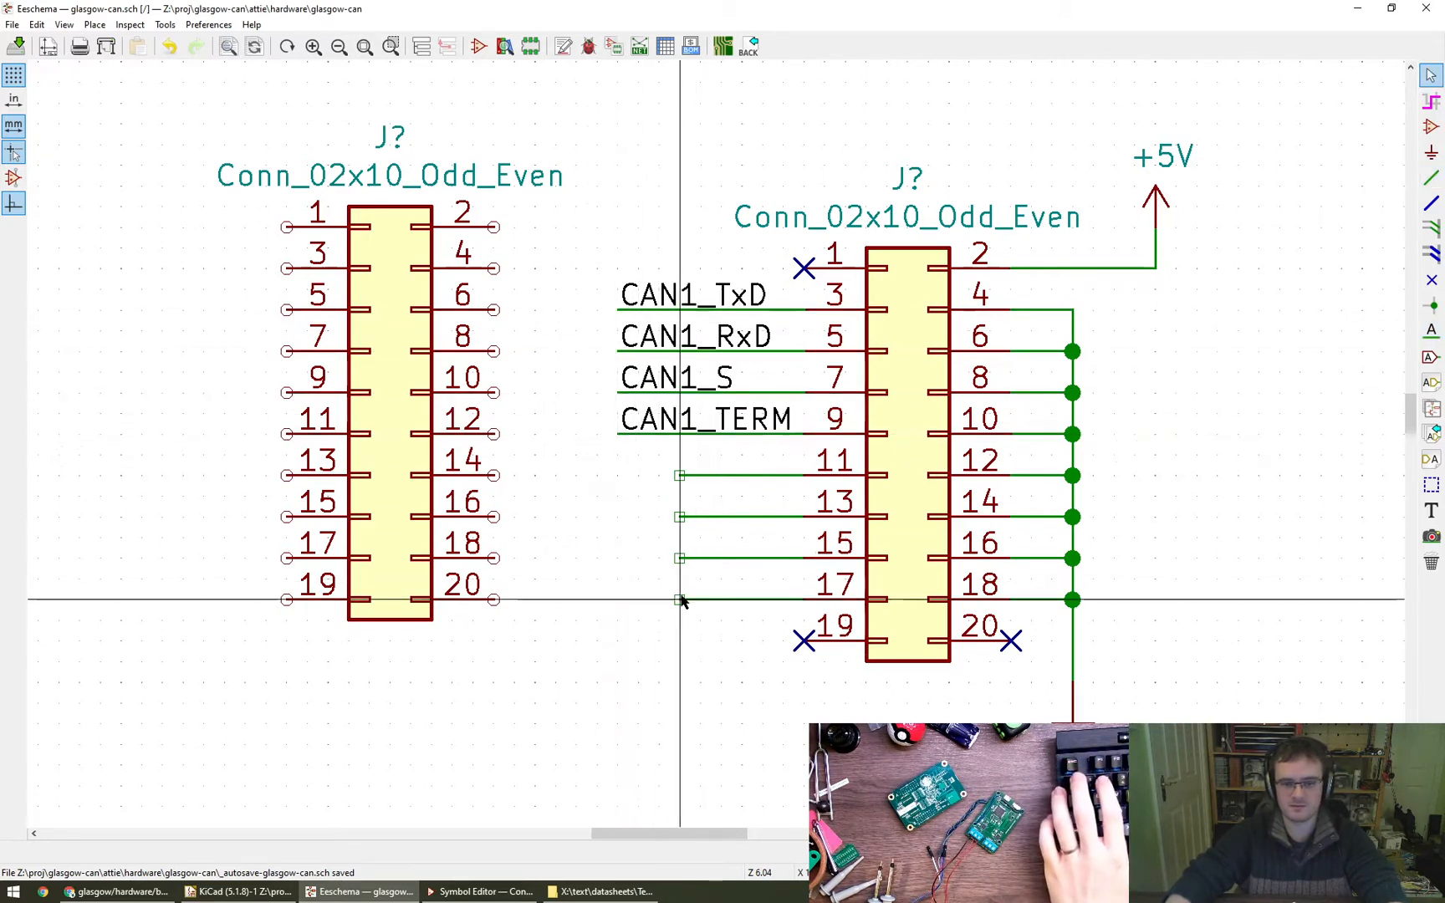
# - Place net labels CAN1_TxLED and CAN1_RxLED for pins 11 and 13 of the right-hand connector, and extend those pins' wires to the labels
pyautogui.scroll(-1, 595, 556)
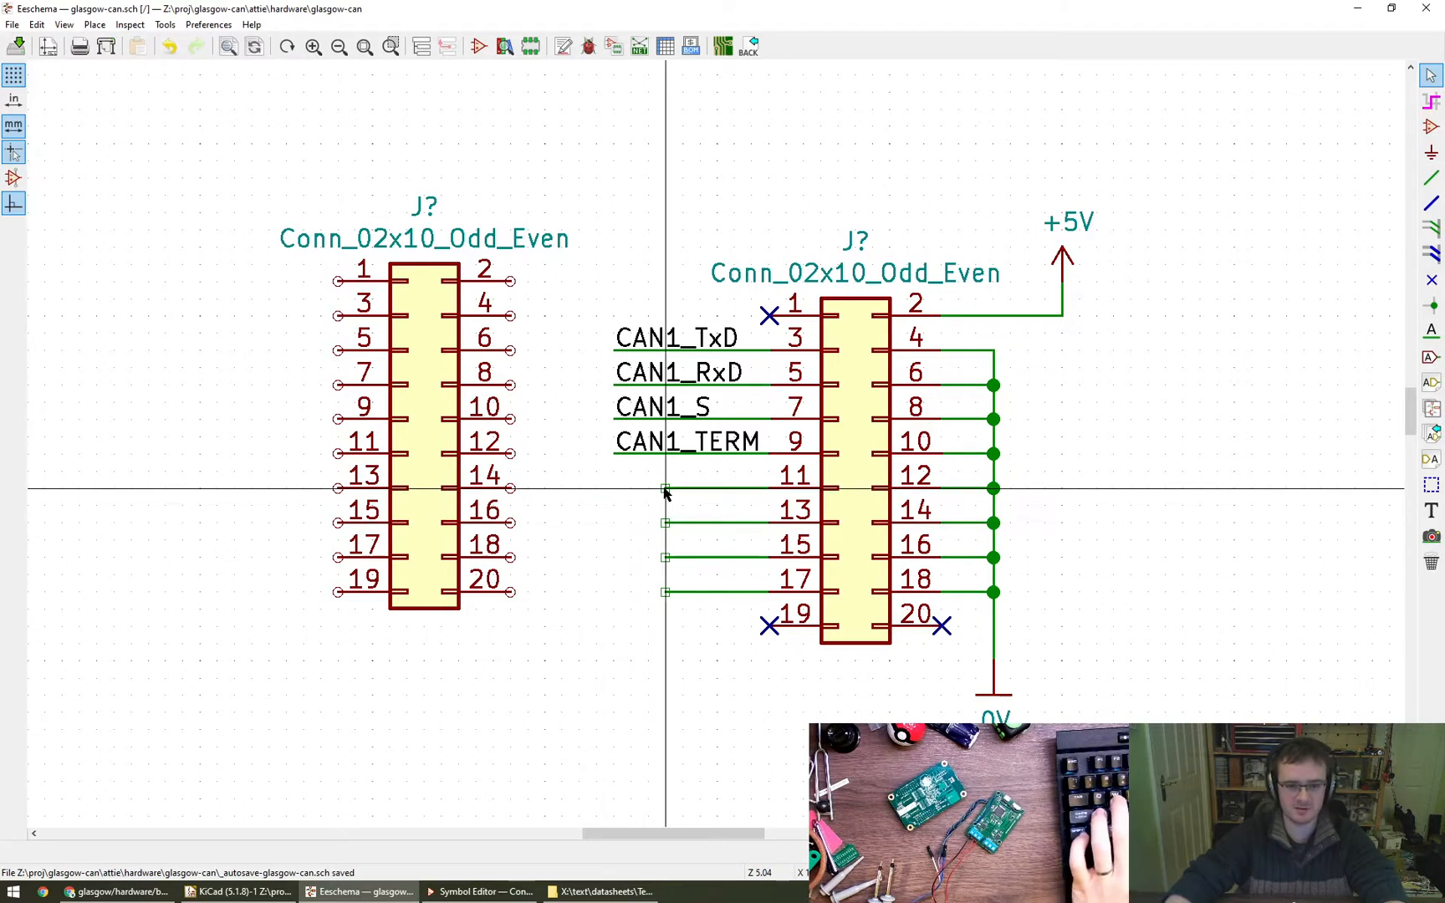
pyautogui.click(1430, 331)
pyautogui.click(614, 489)
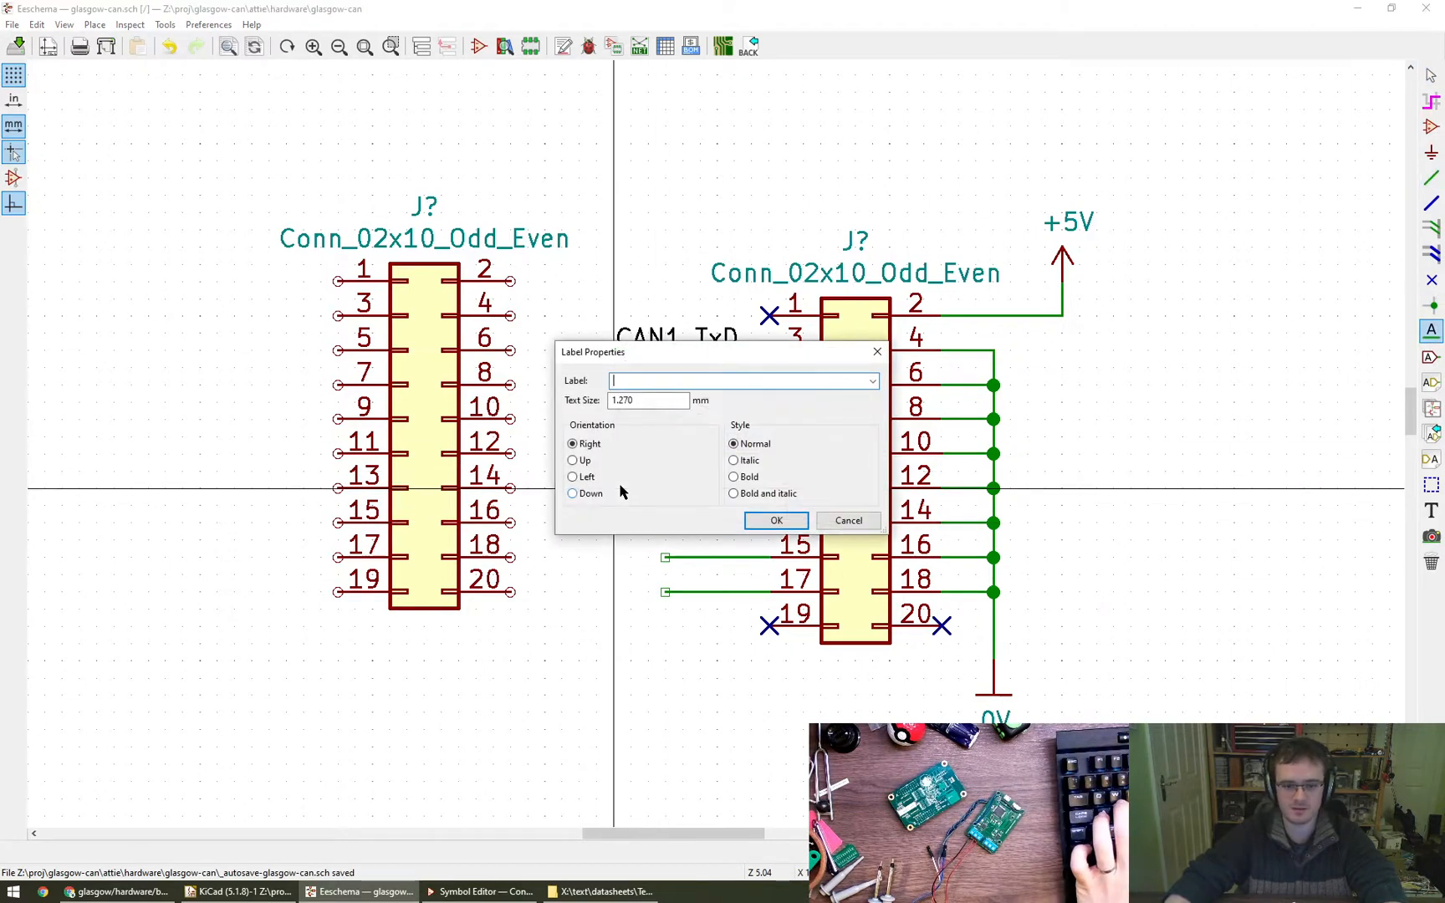
pyautogui.write('CAN1_TxLED')
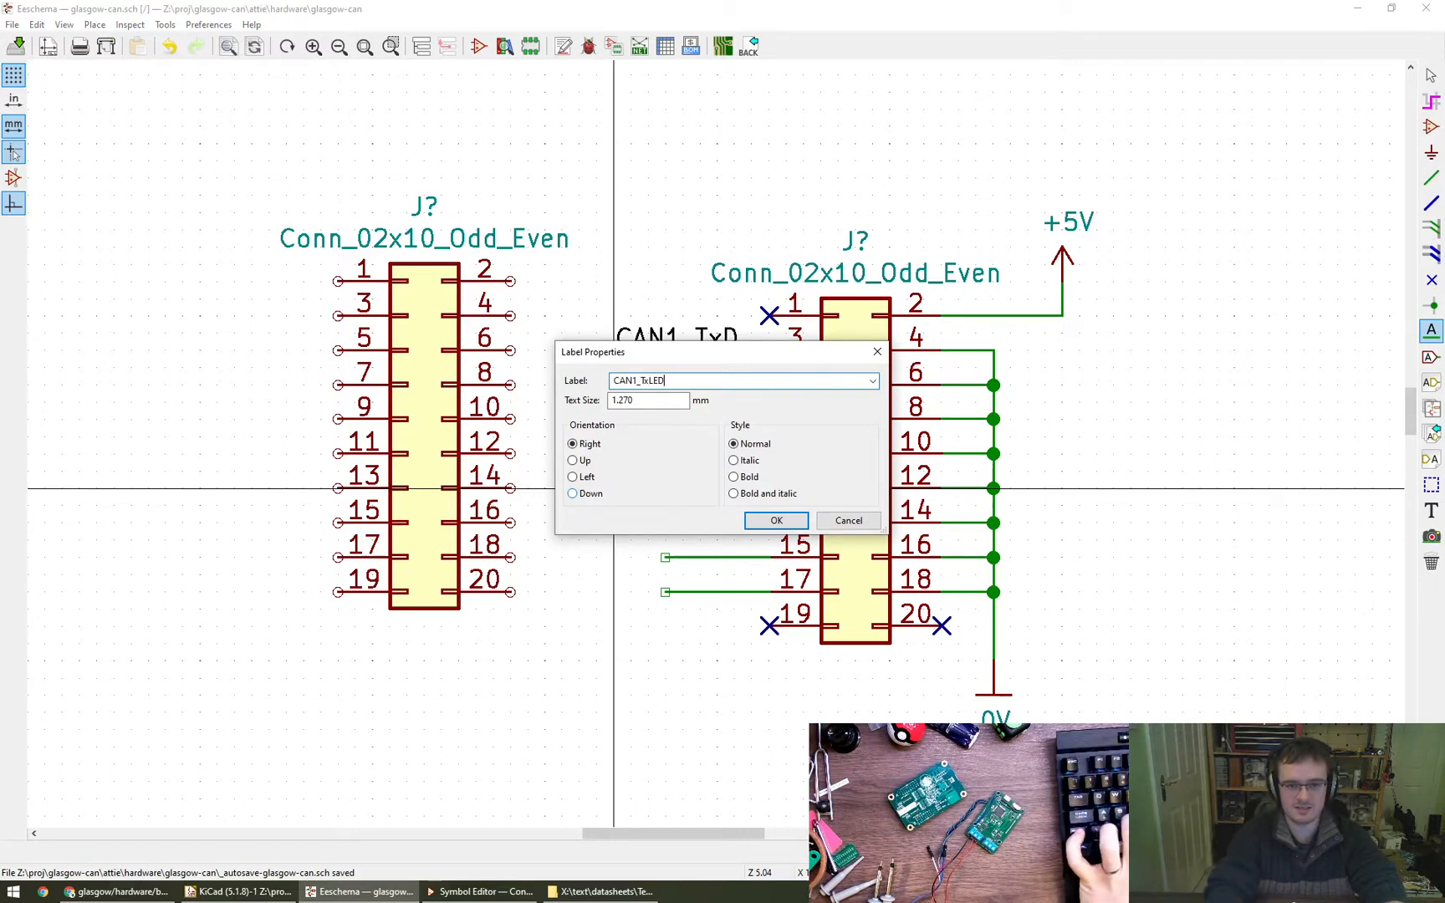
pyautogui.press('Return')
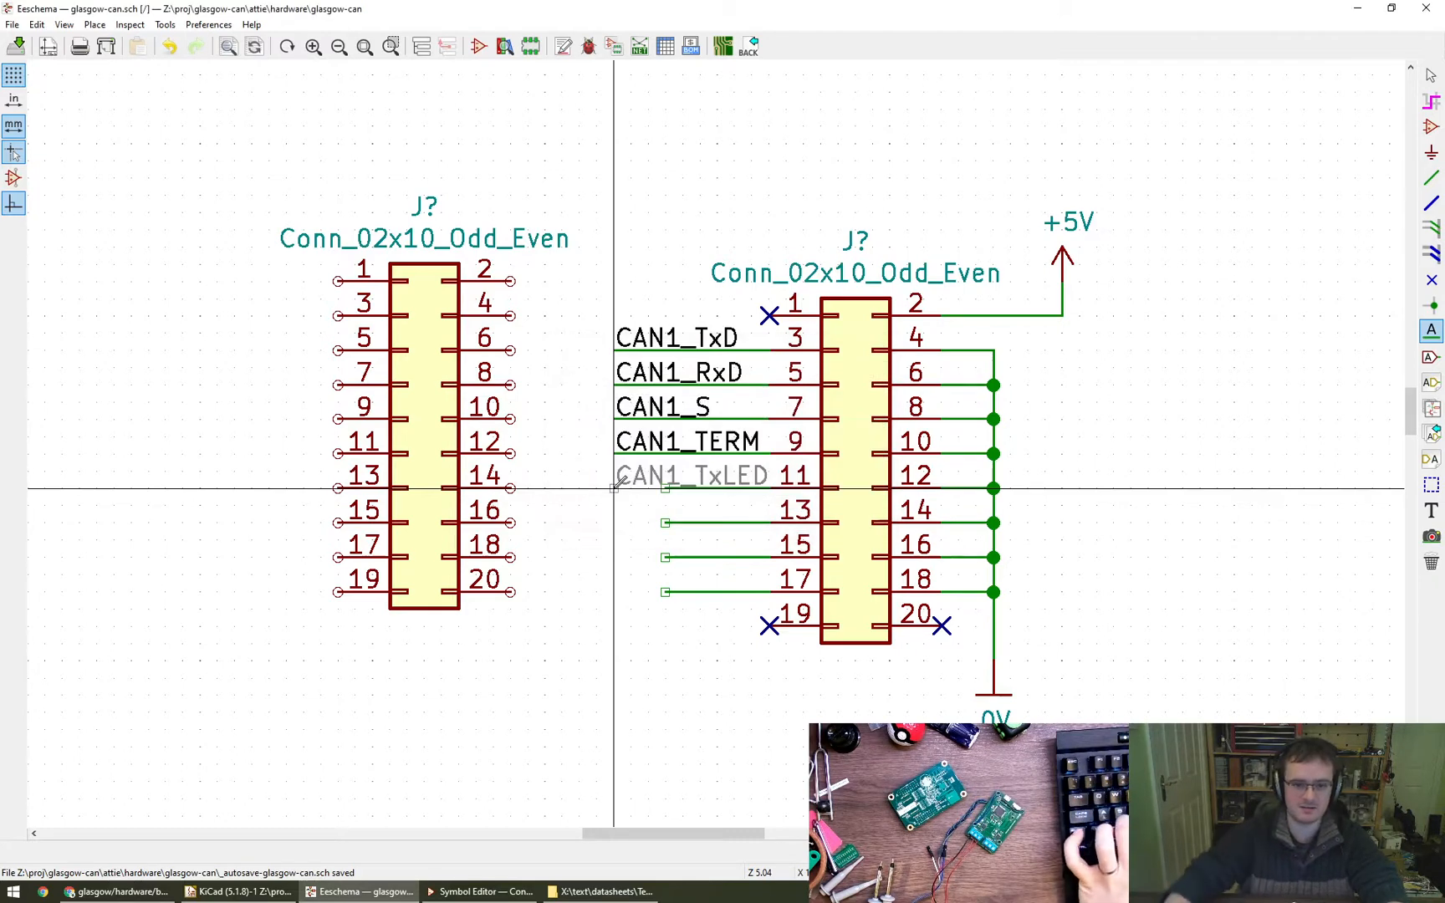
pyautogui.click(613, 488)
pyautogui.click(614, 523)
pyautogui.write('CA')
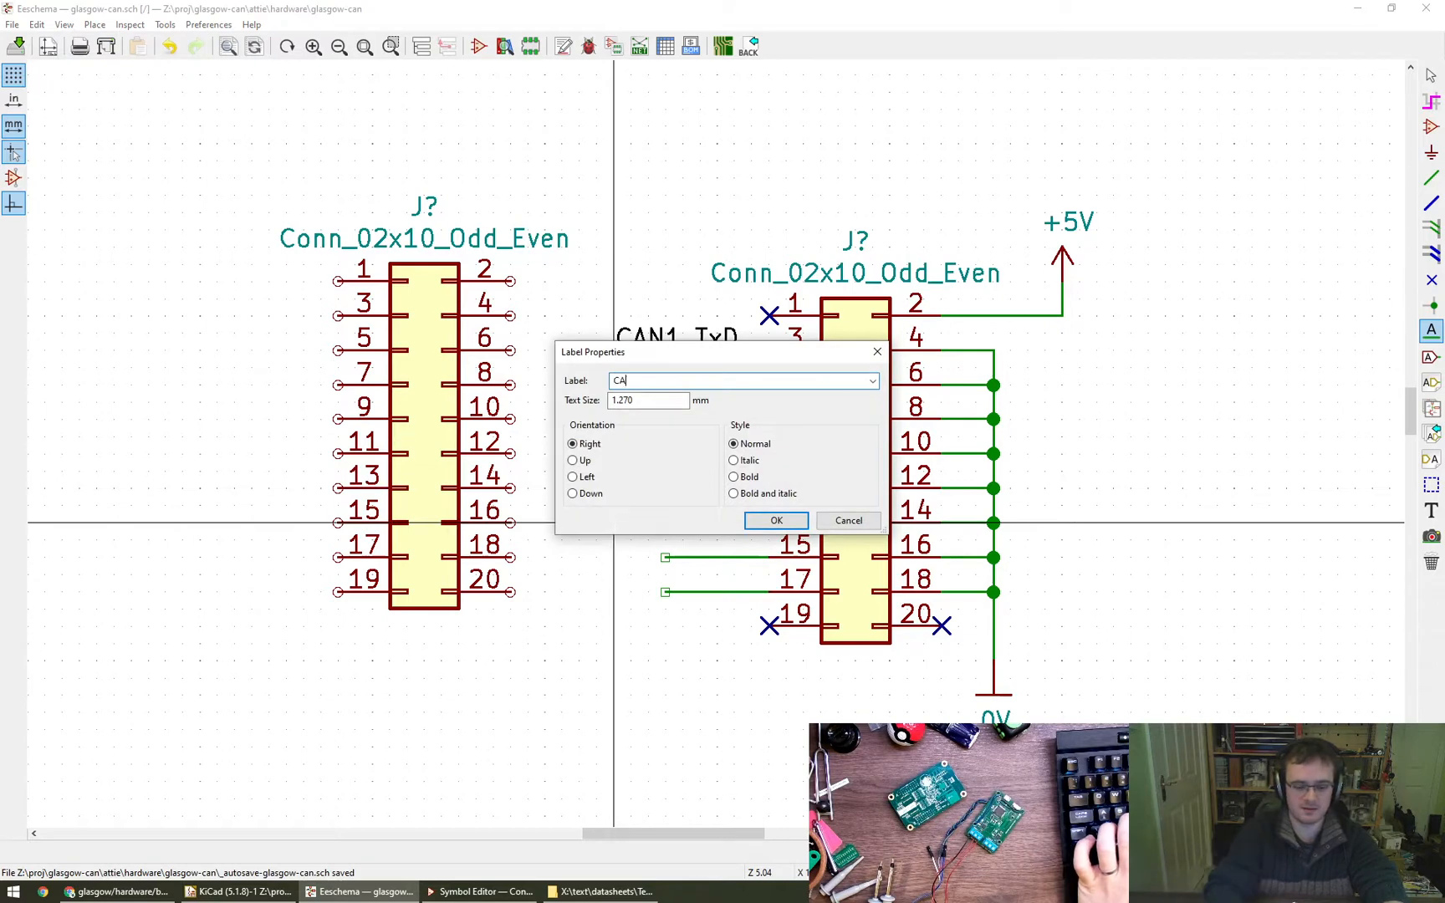
pyautogui.write('N1_RxLED')
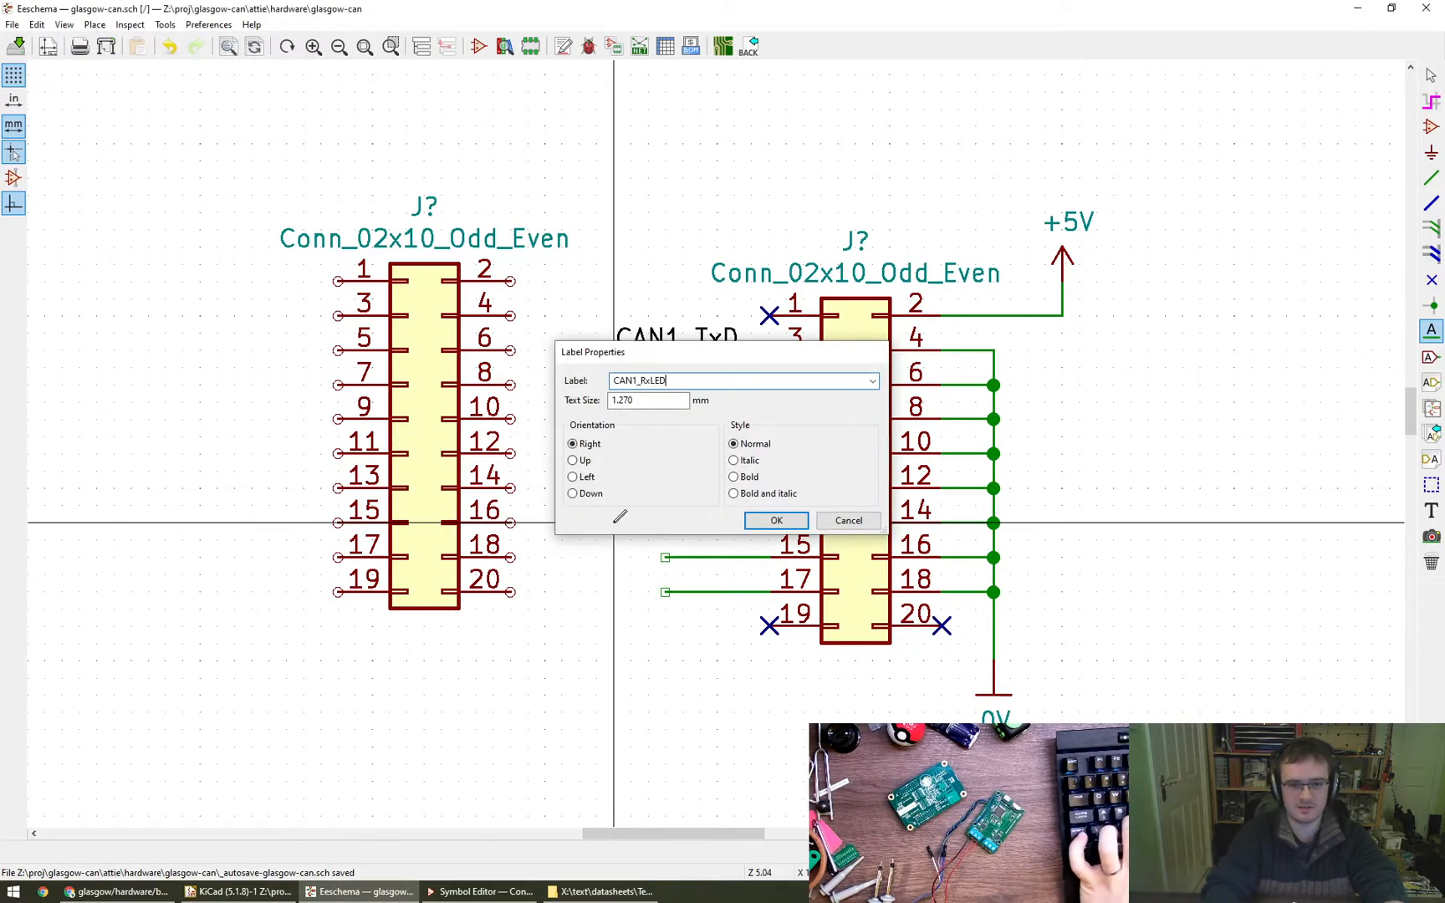
pyautogui.press('Return')
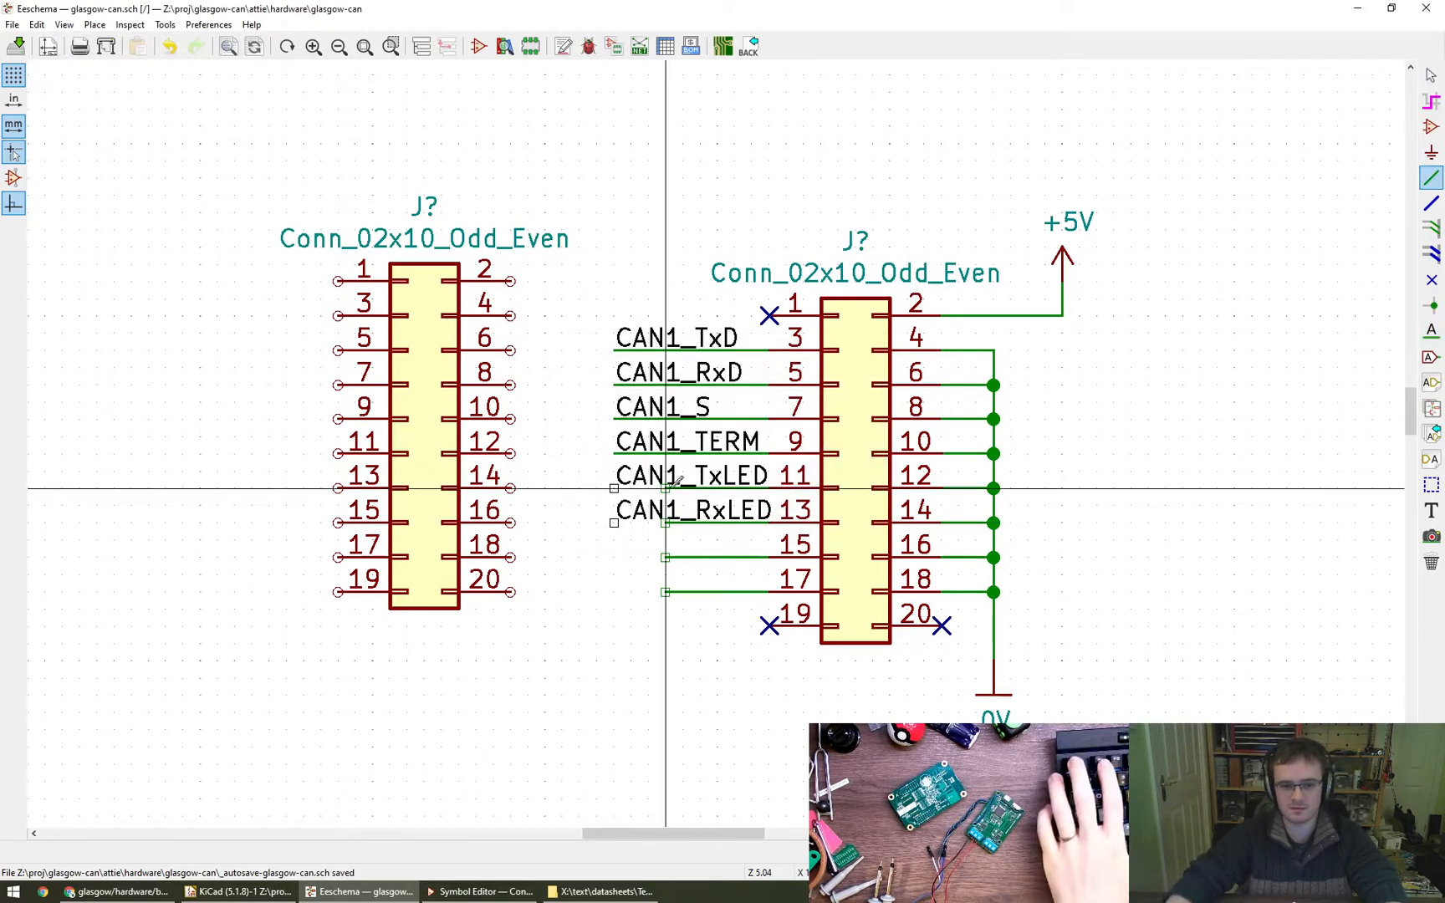
pyautogui.press('w')
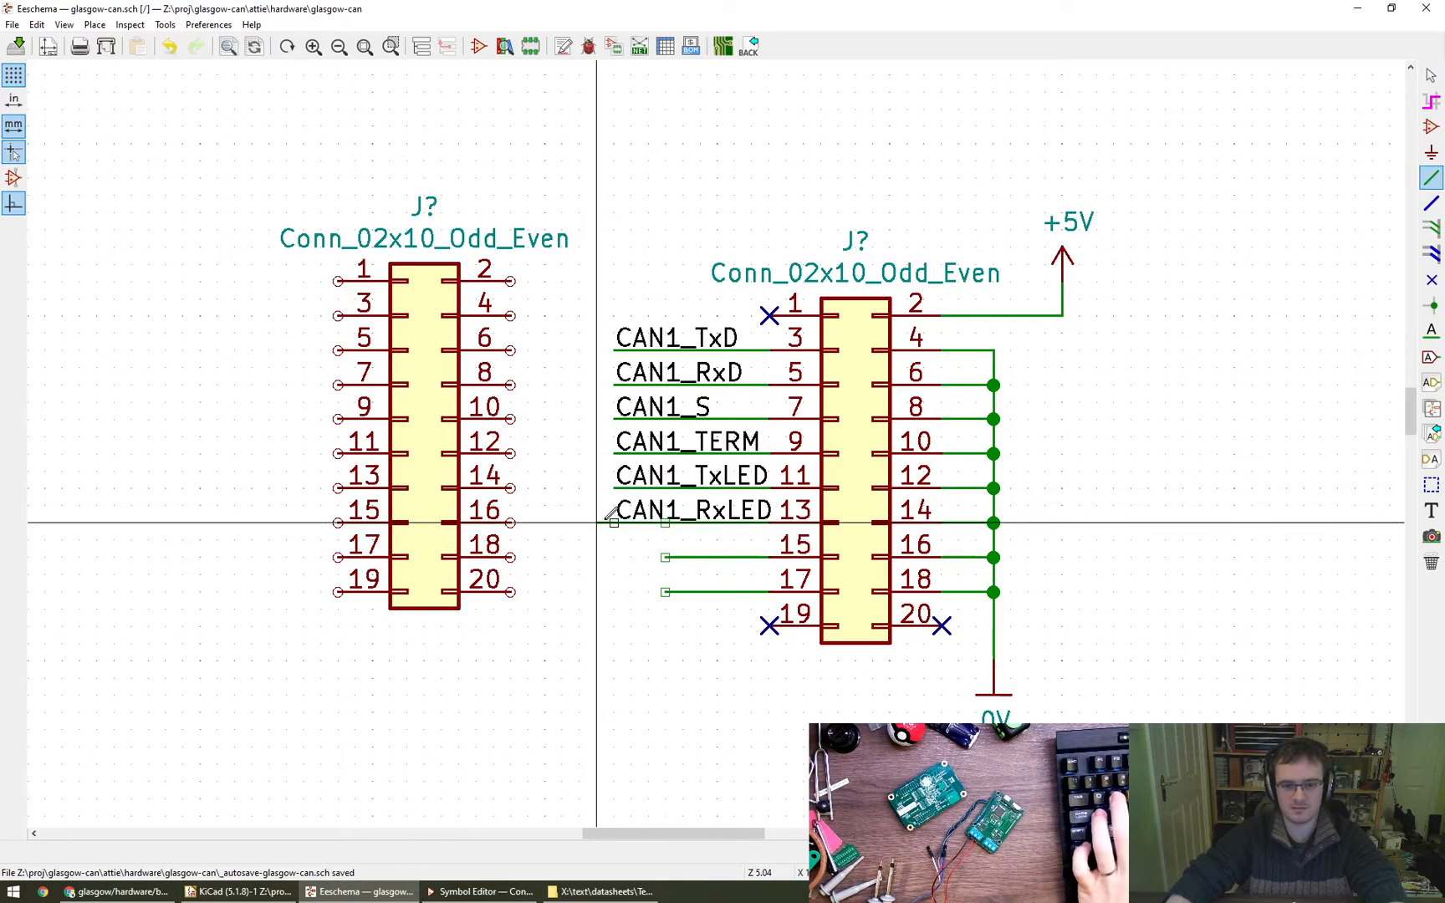
pyautogui.press('Escape')
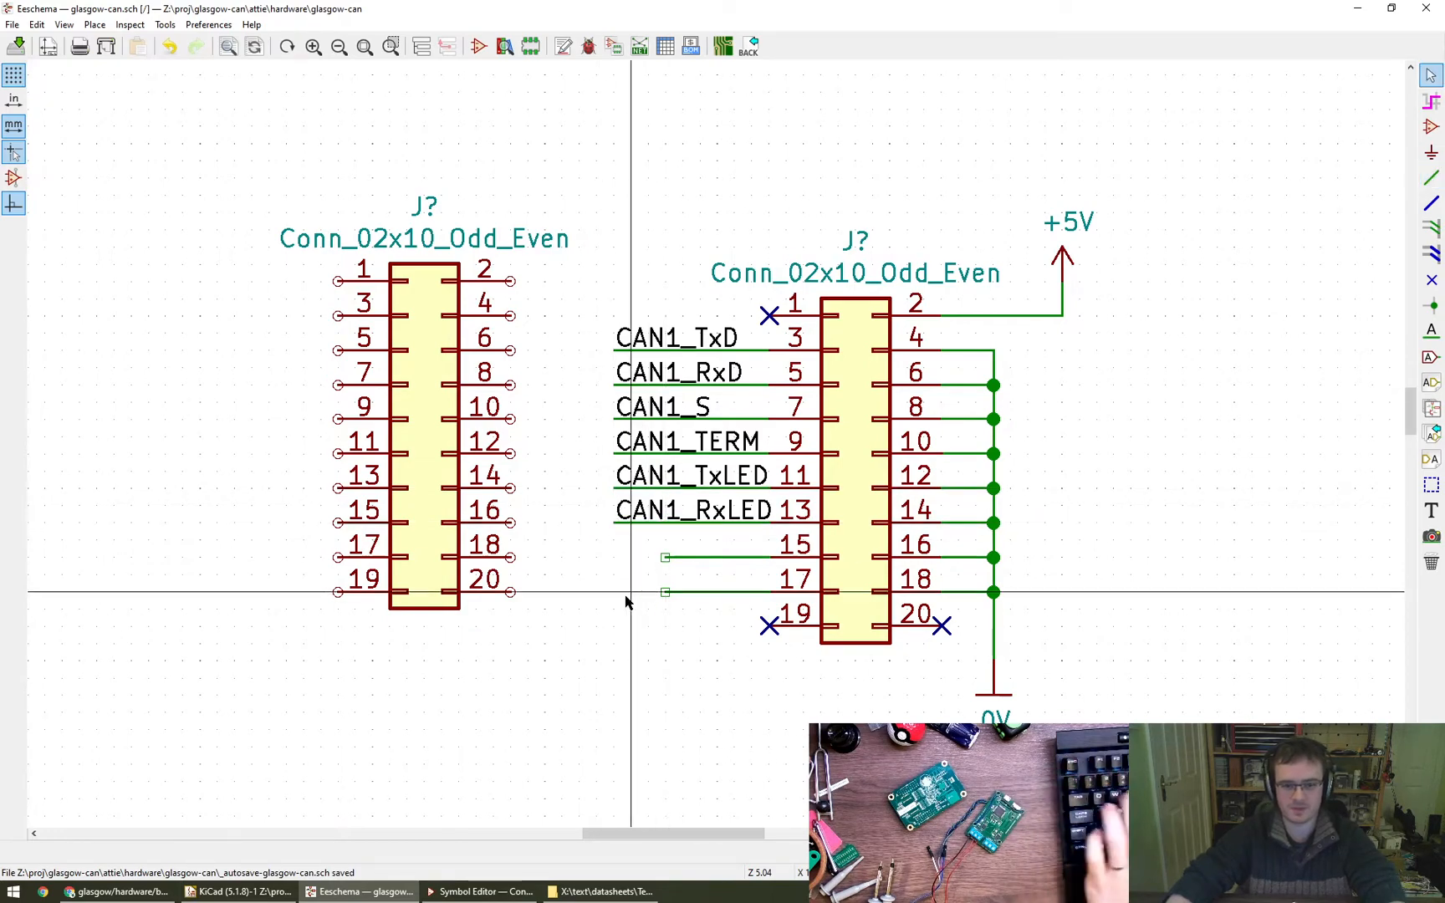
# - Delete the wire stubs on pins 15 and 17 of the right-hand connector and place no-connect flags on both pins
pyautogui.scroll(-5, 625, 602)
pyautogui.scroll(4, 632, 632)
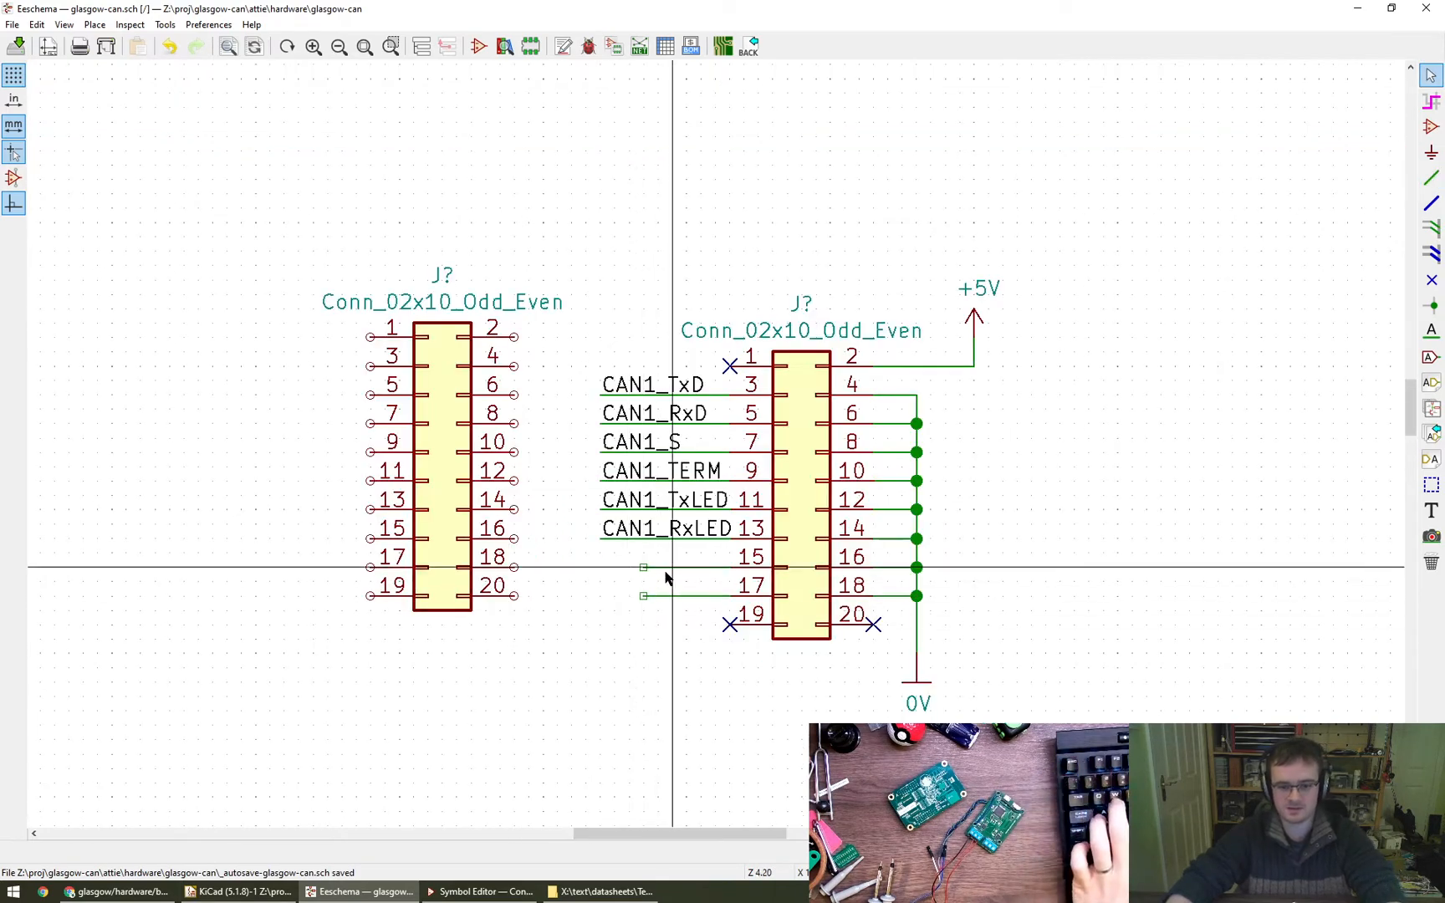
pyautogui.press('Delete')
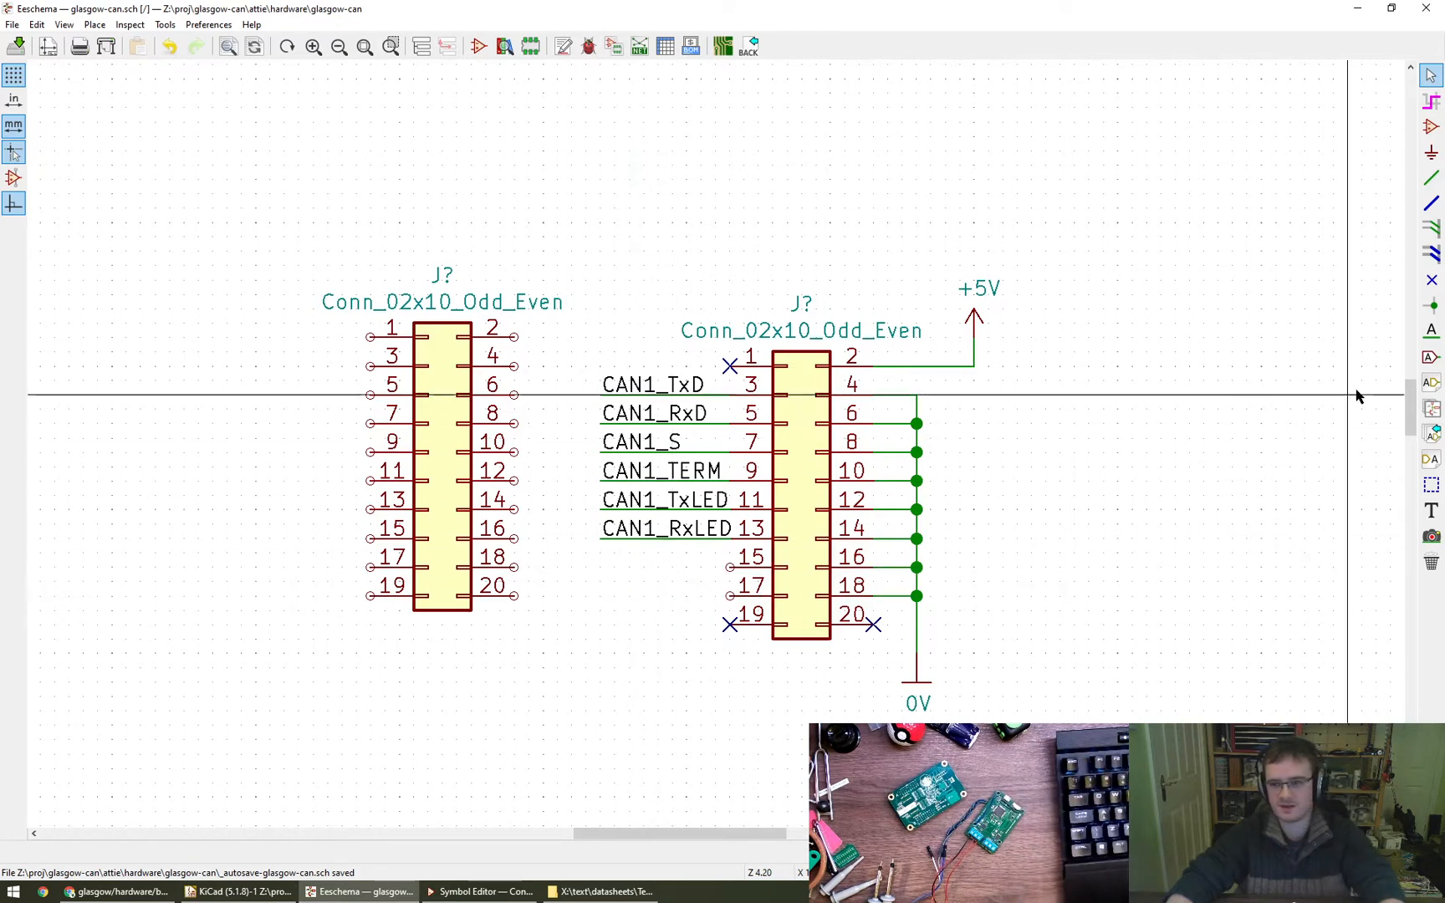
pyautogui.click(1430, 282)
# - Move the whole right-hand connector block, with its labels, wires and power symbols, further right and slightly up, away from the other connector
pyautogui.scroll(-1, 672, 422)
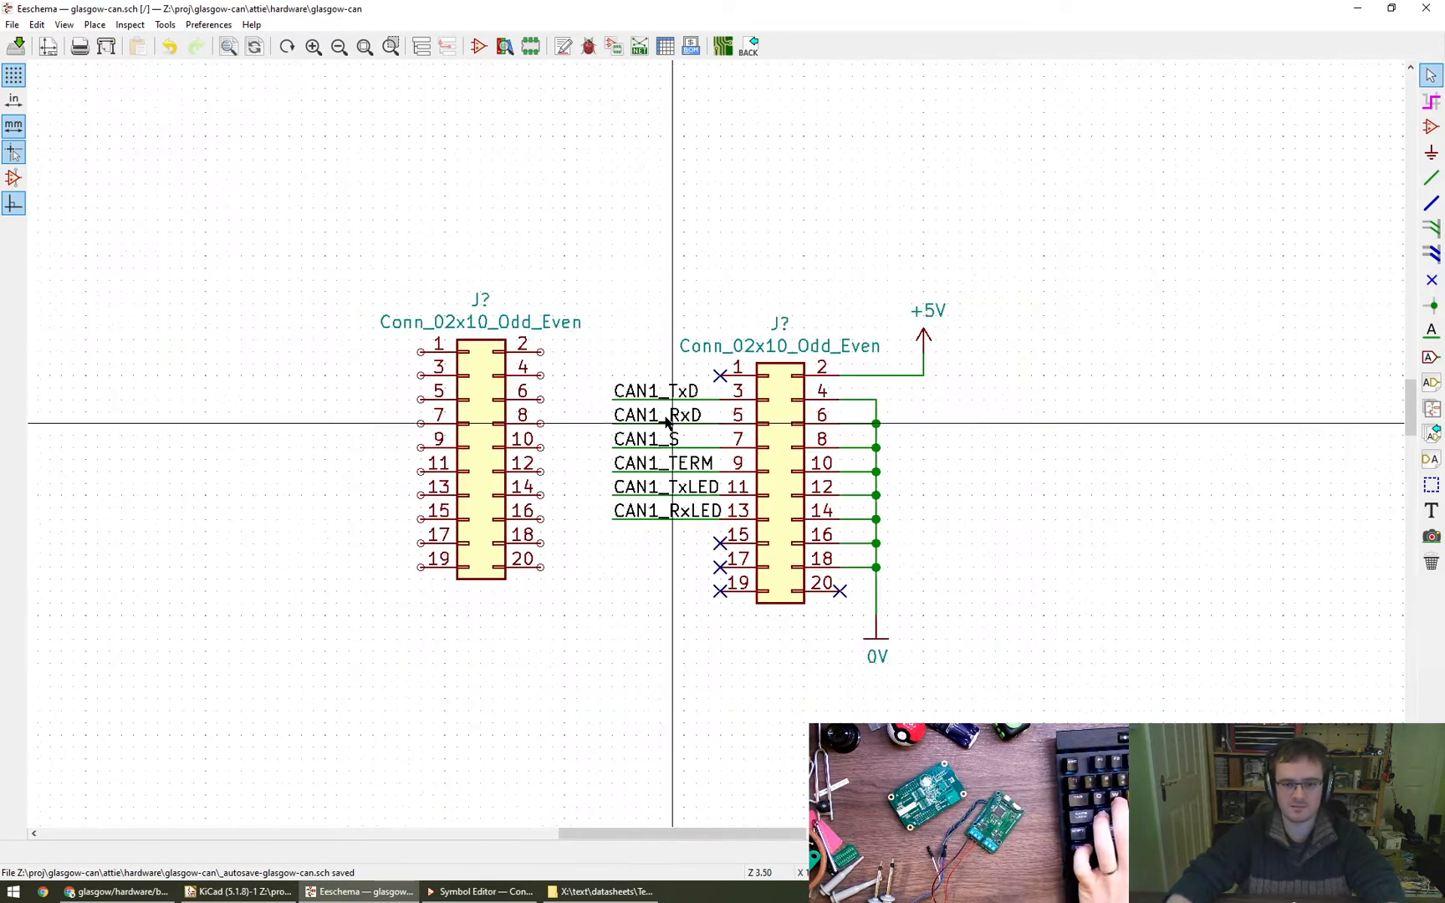
pyautogui.moveTo(590, 281); pyautogui.dragTo(962, 691)
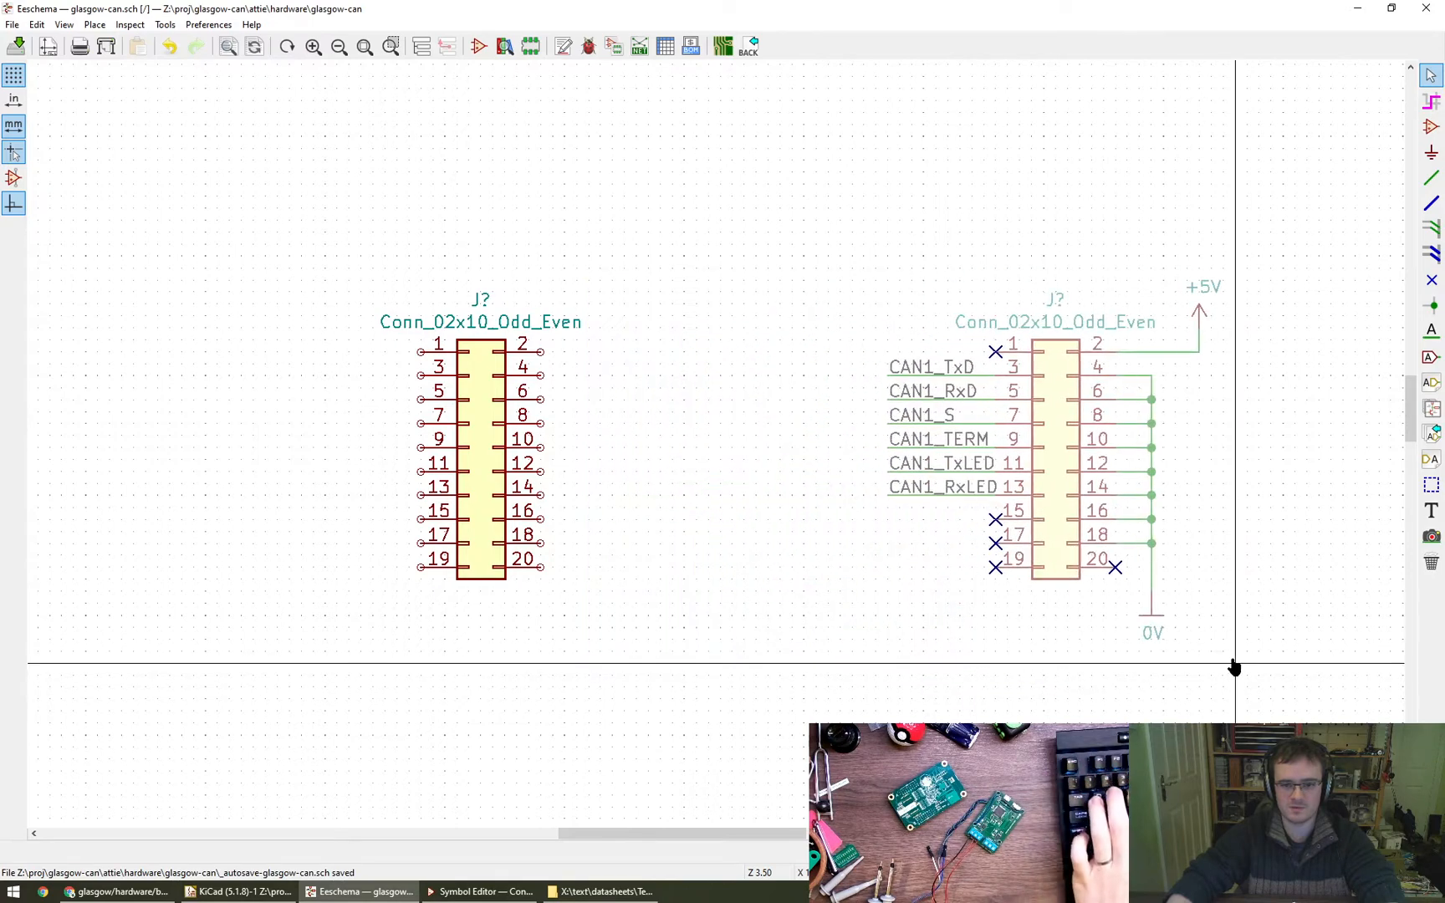
pyautogui.click(1238, 658)
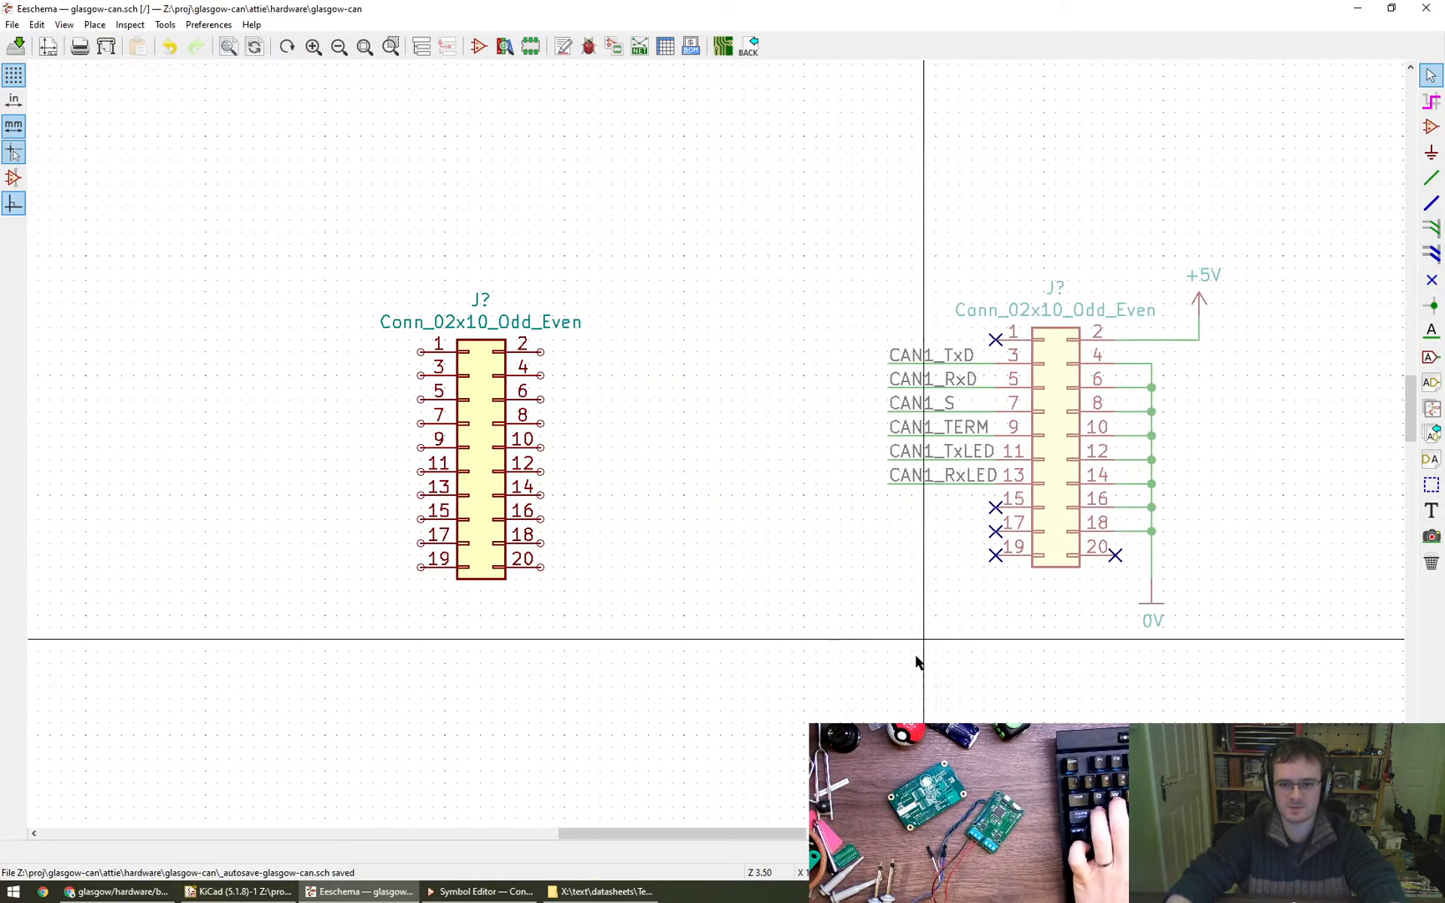
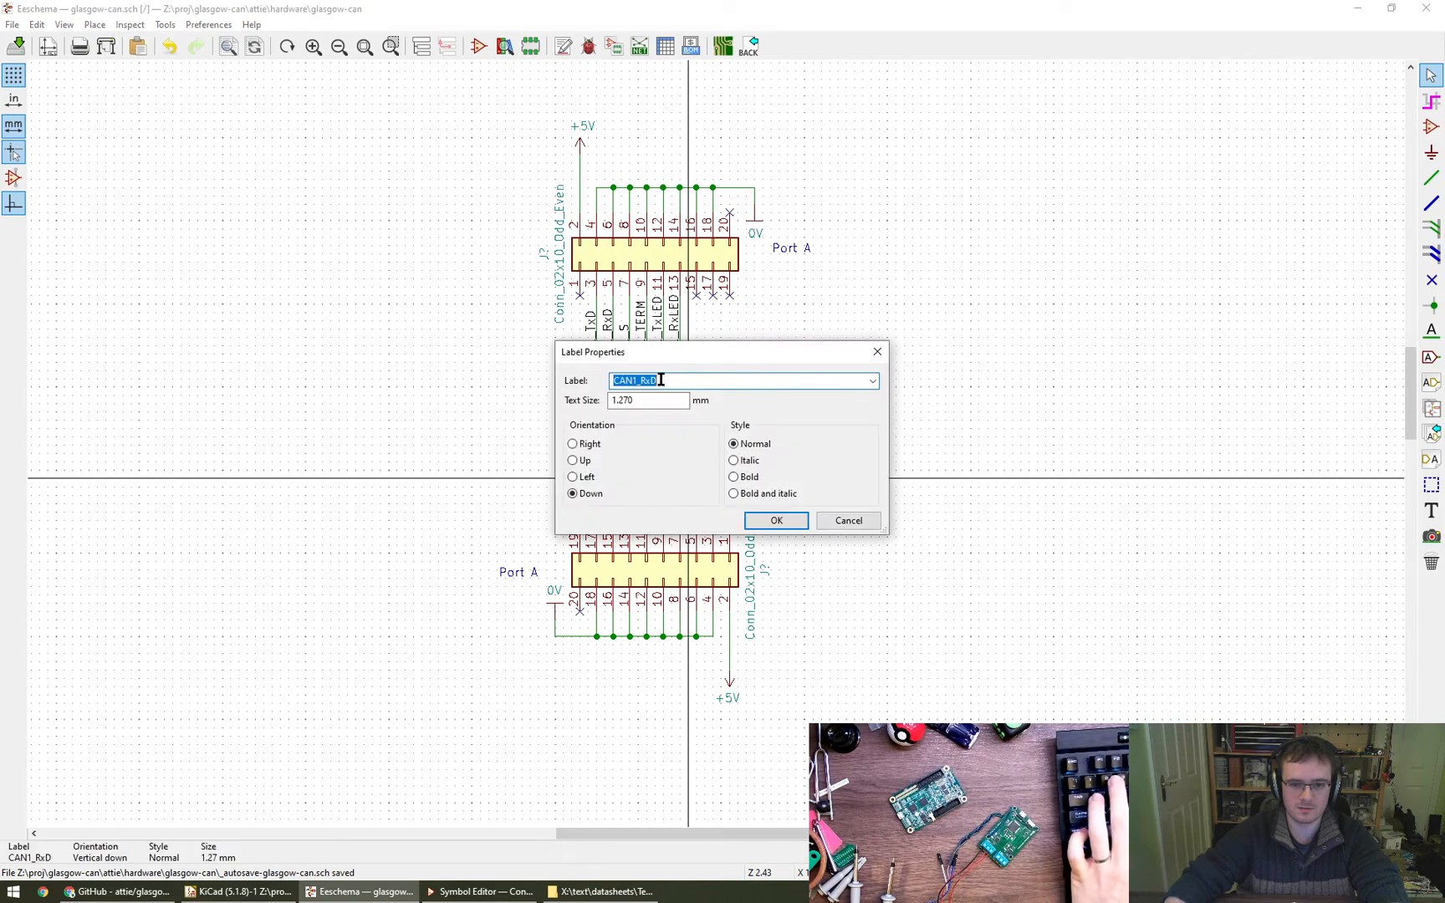
# - Rename the net labels on pins 5 and 3 of the lower connector to CAN2_RxD and CAN2_TxD
pyautogui.press('Return')
pyautogui.doubleClick(705, 487)
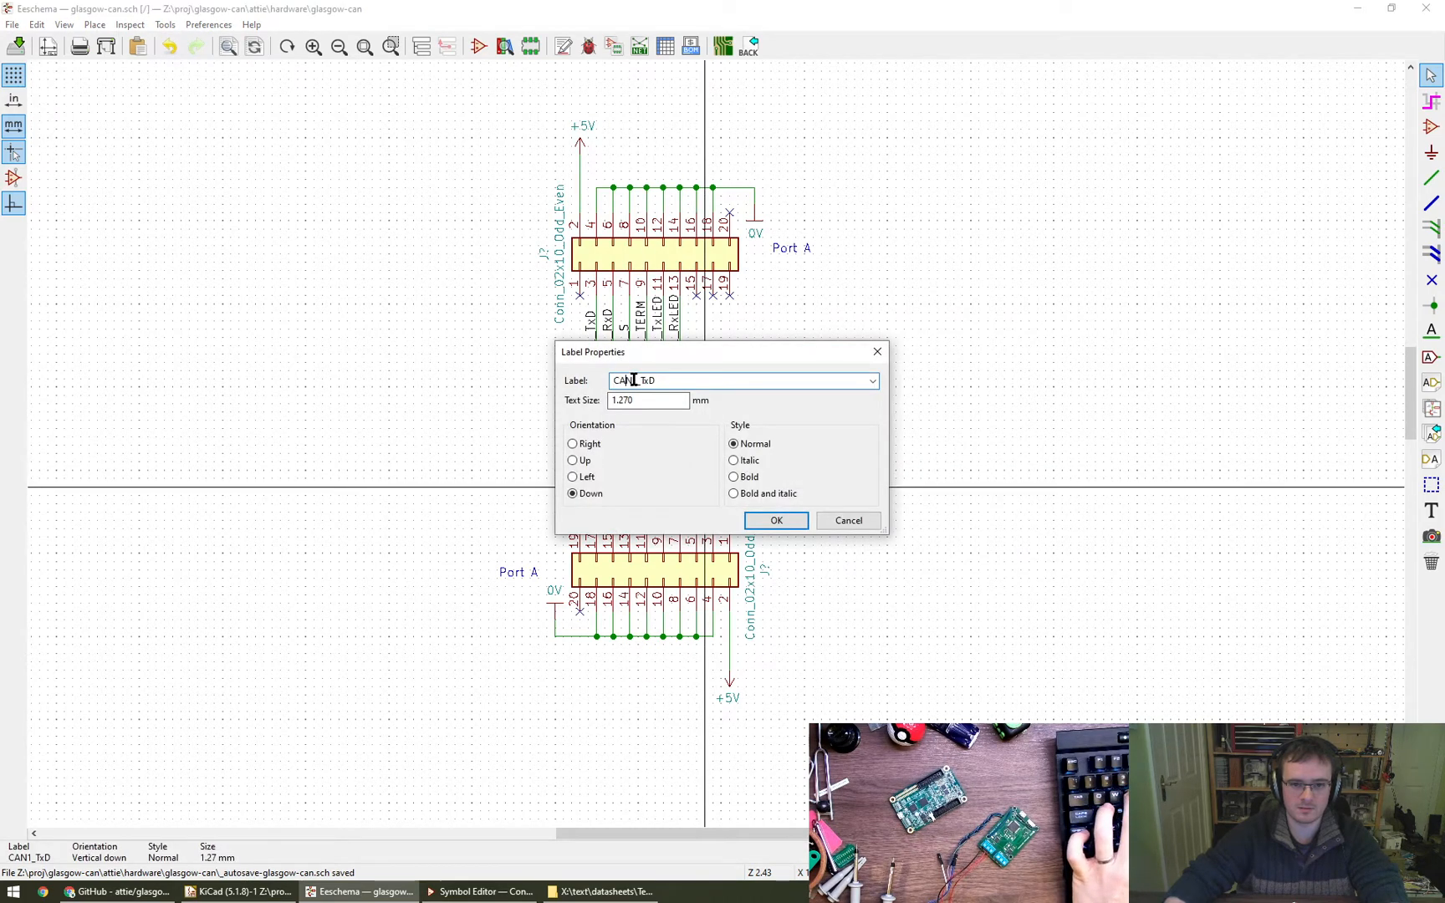
pyautogui.click(776, 520)
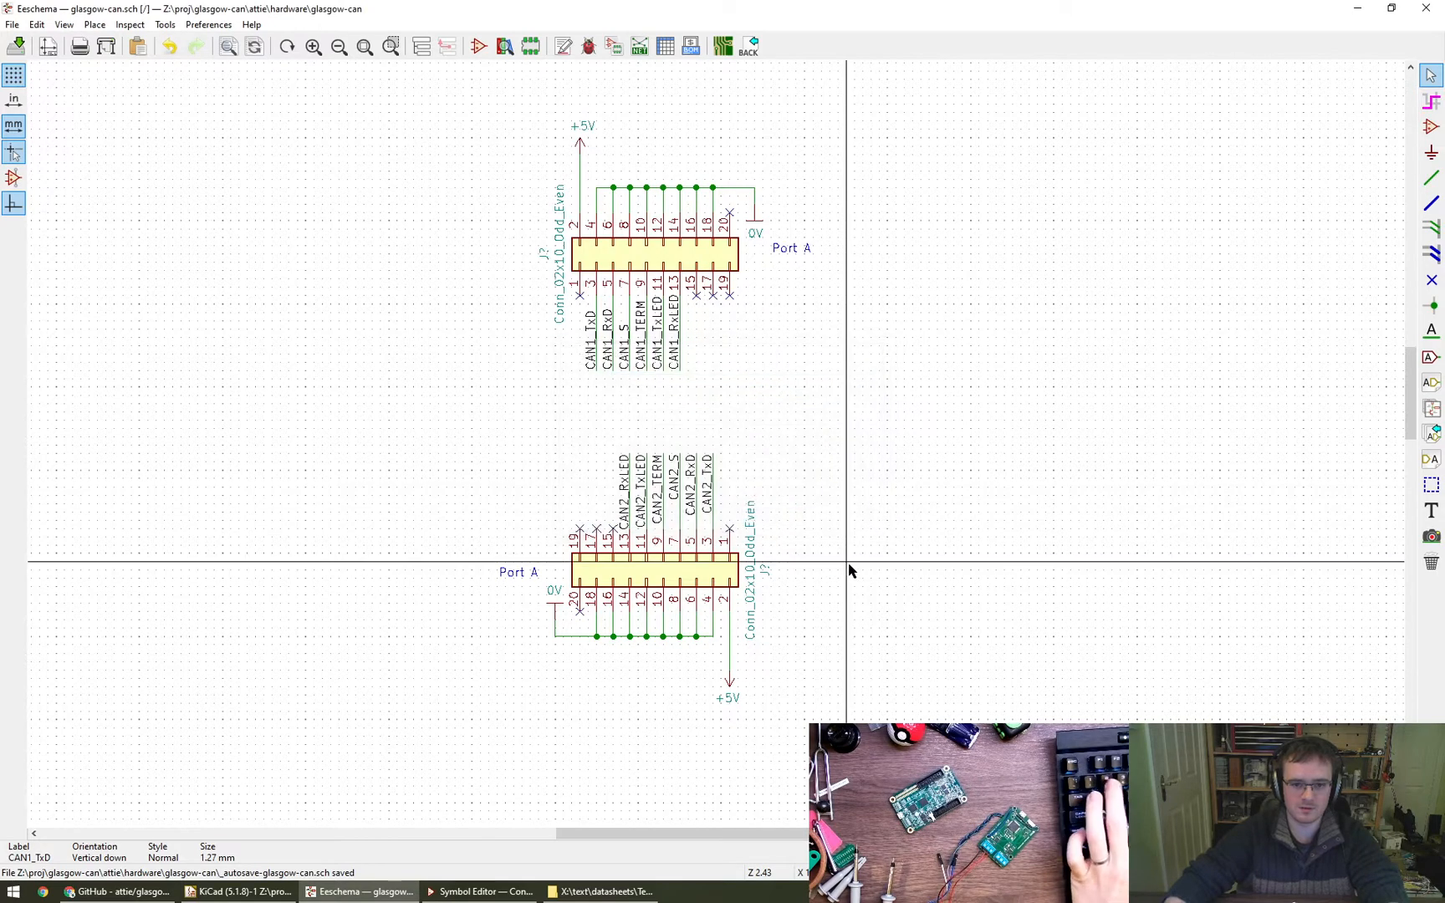
pyautogui.press('m')
pyautogui.click(629, 445)
pyautogui.press('m')
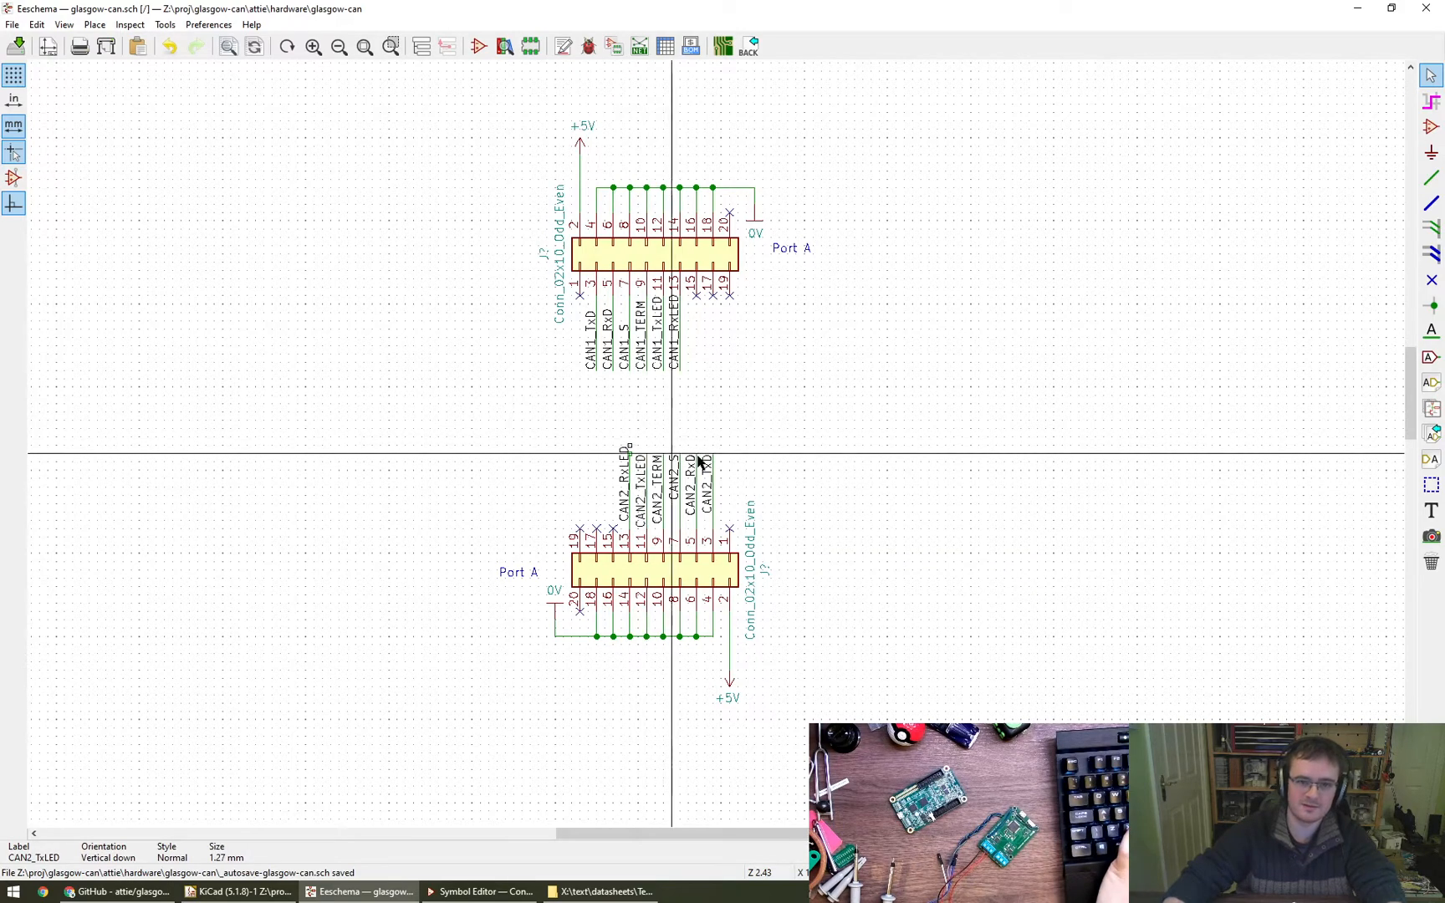
pyautogui.hotkey('ctrl', 'z')
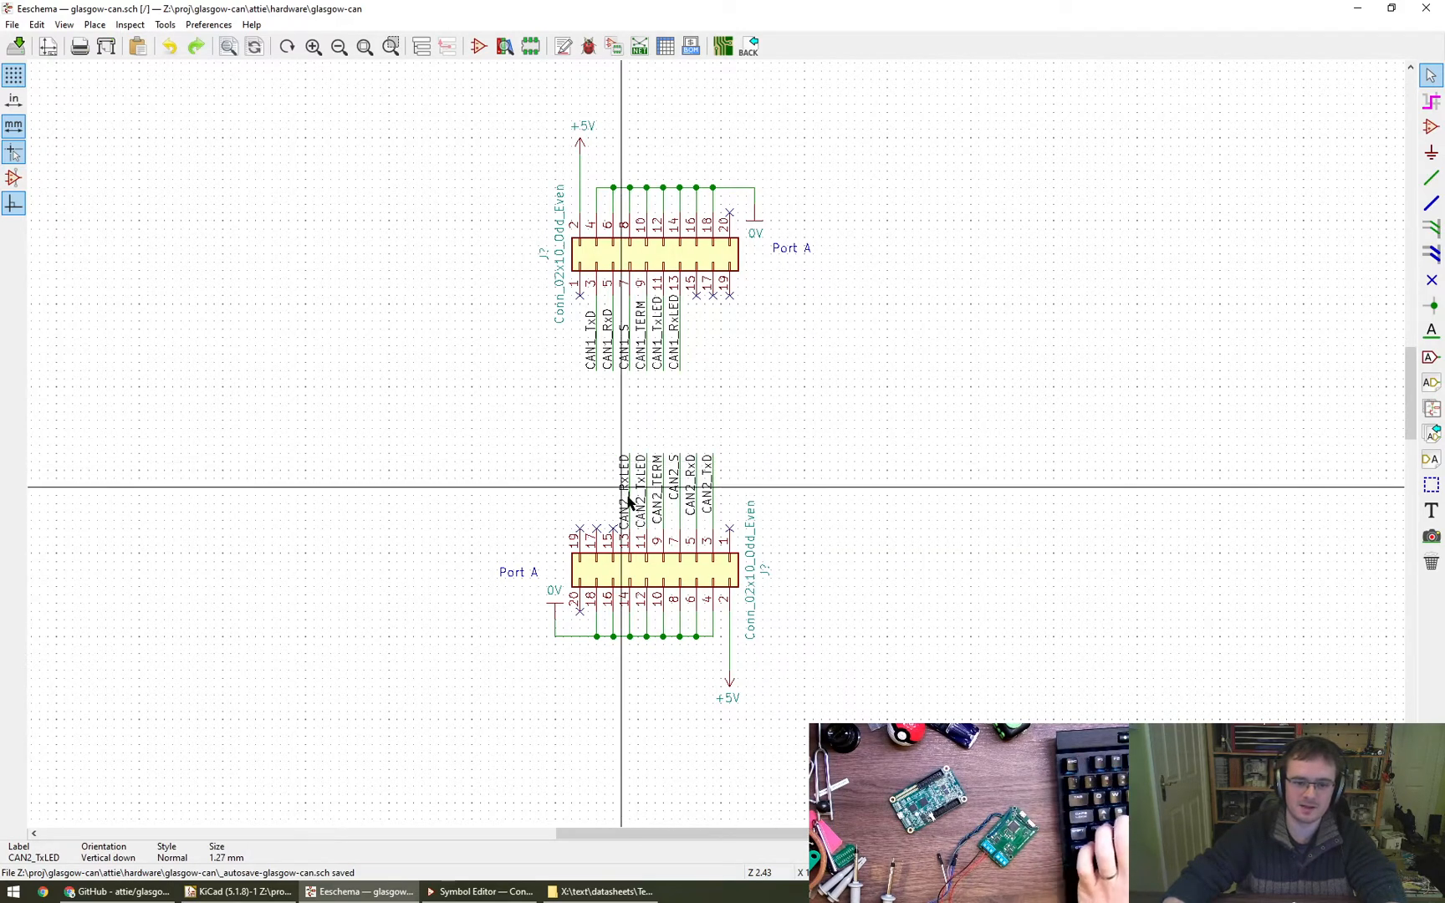
# - Move the six CAN2 net labels of the lower connector slightly up, from CAN2_RxLED through CAN2_TxD, keeping each in line with its pin
pyautogui.press('m')
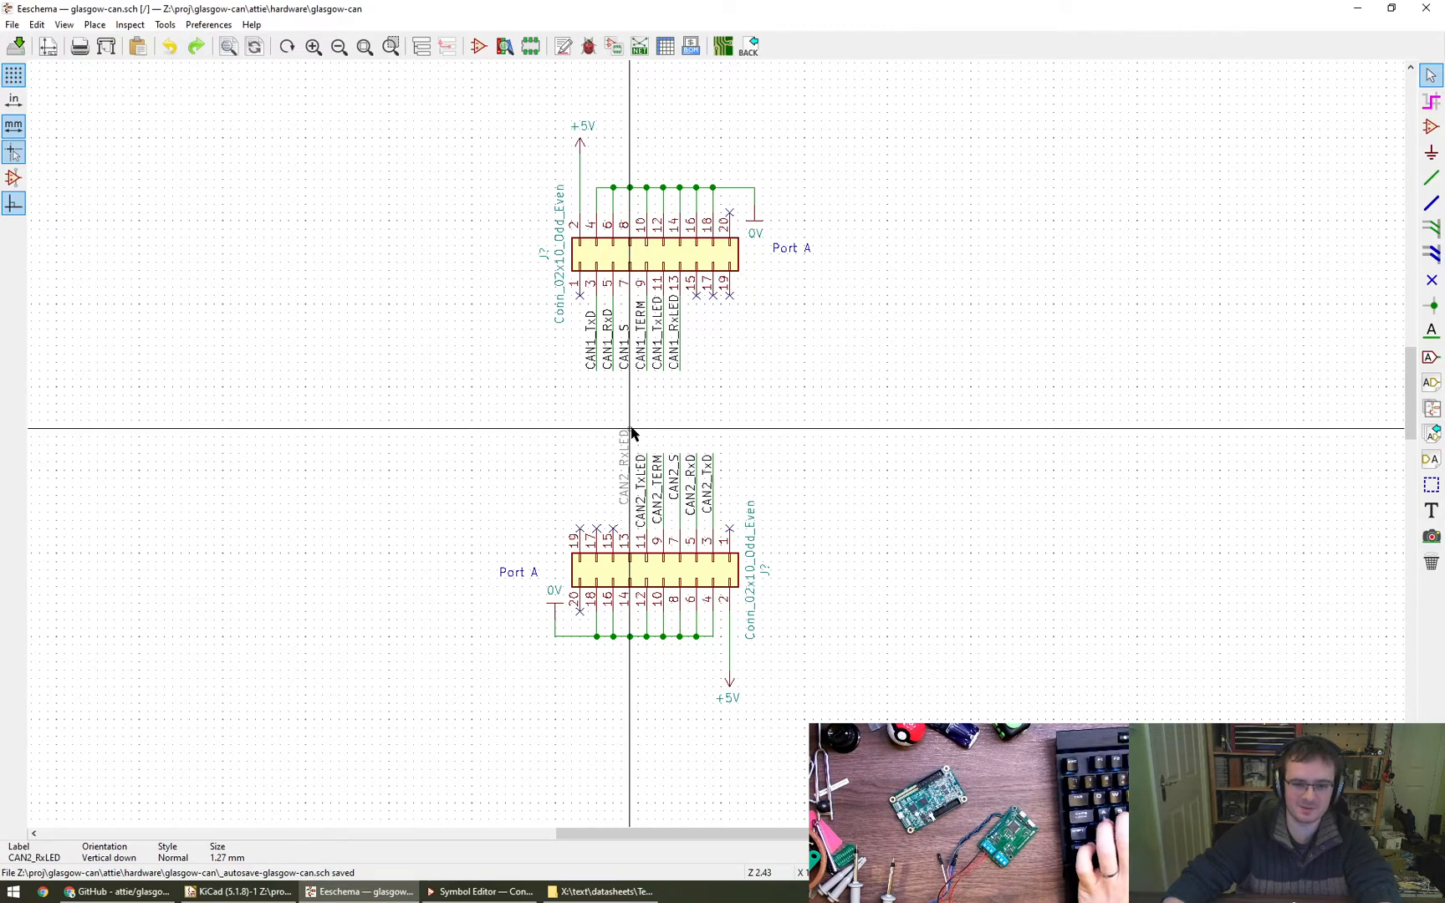
pyautogui.rightClick(630, 429)
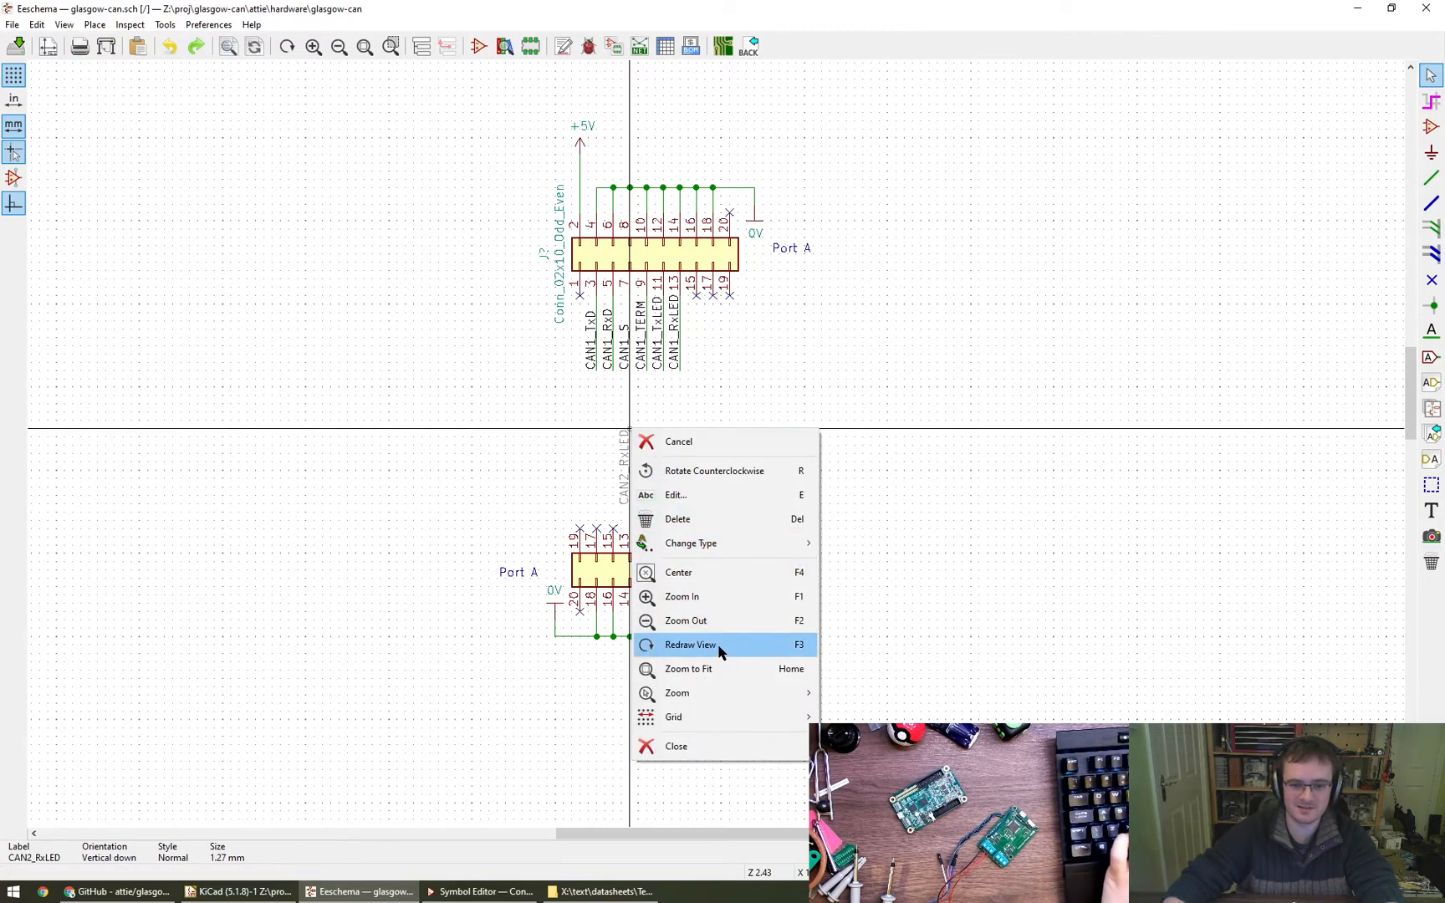
pyautogui.click(673, 495)
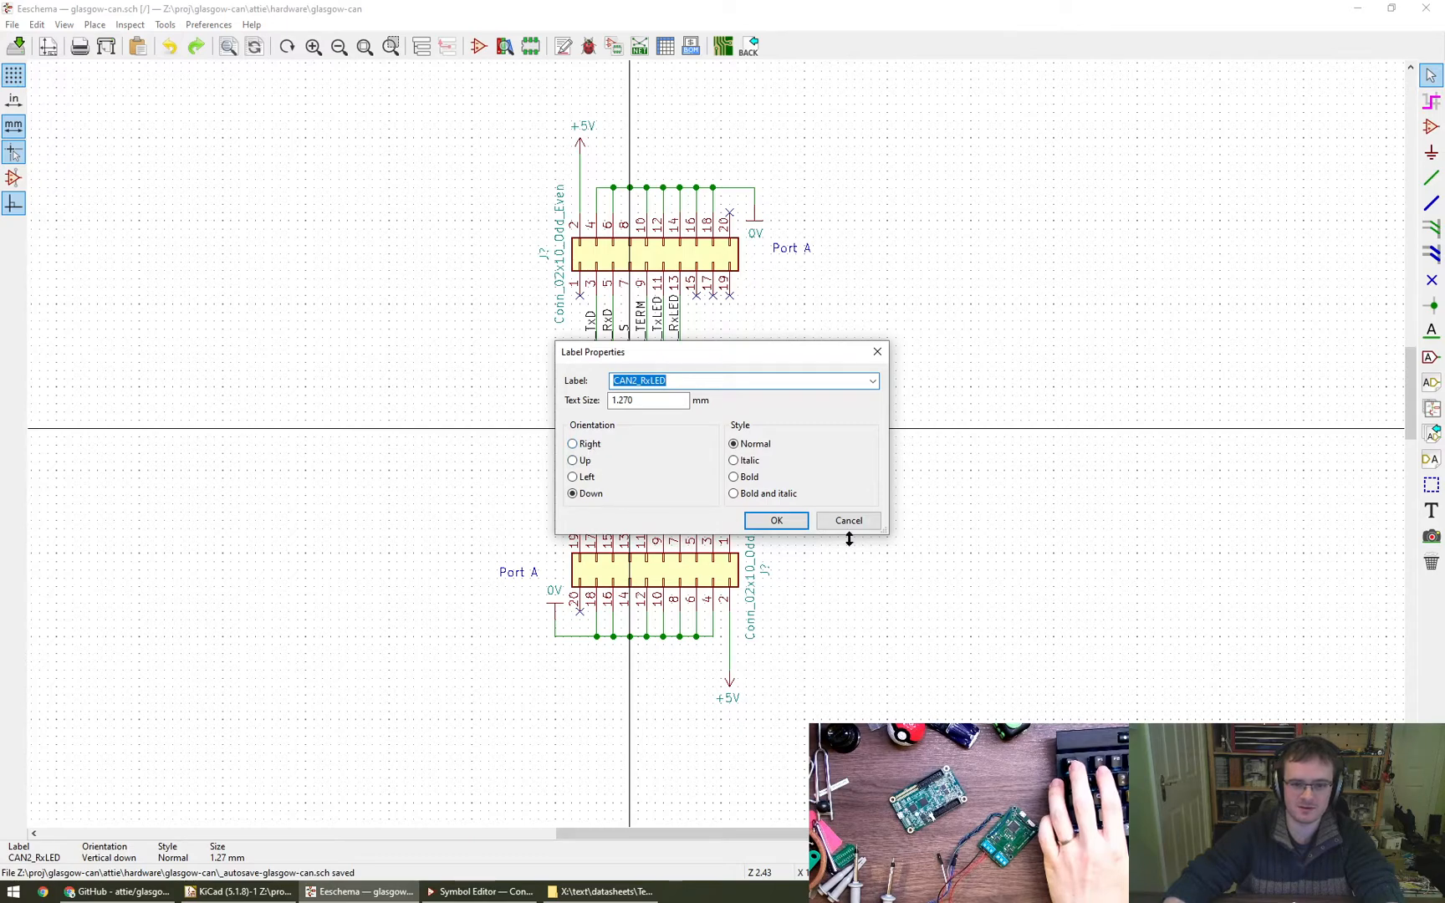
pyautogui.press('Return')
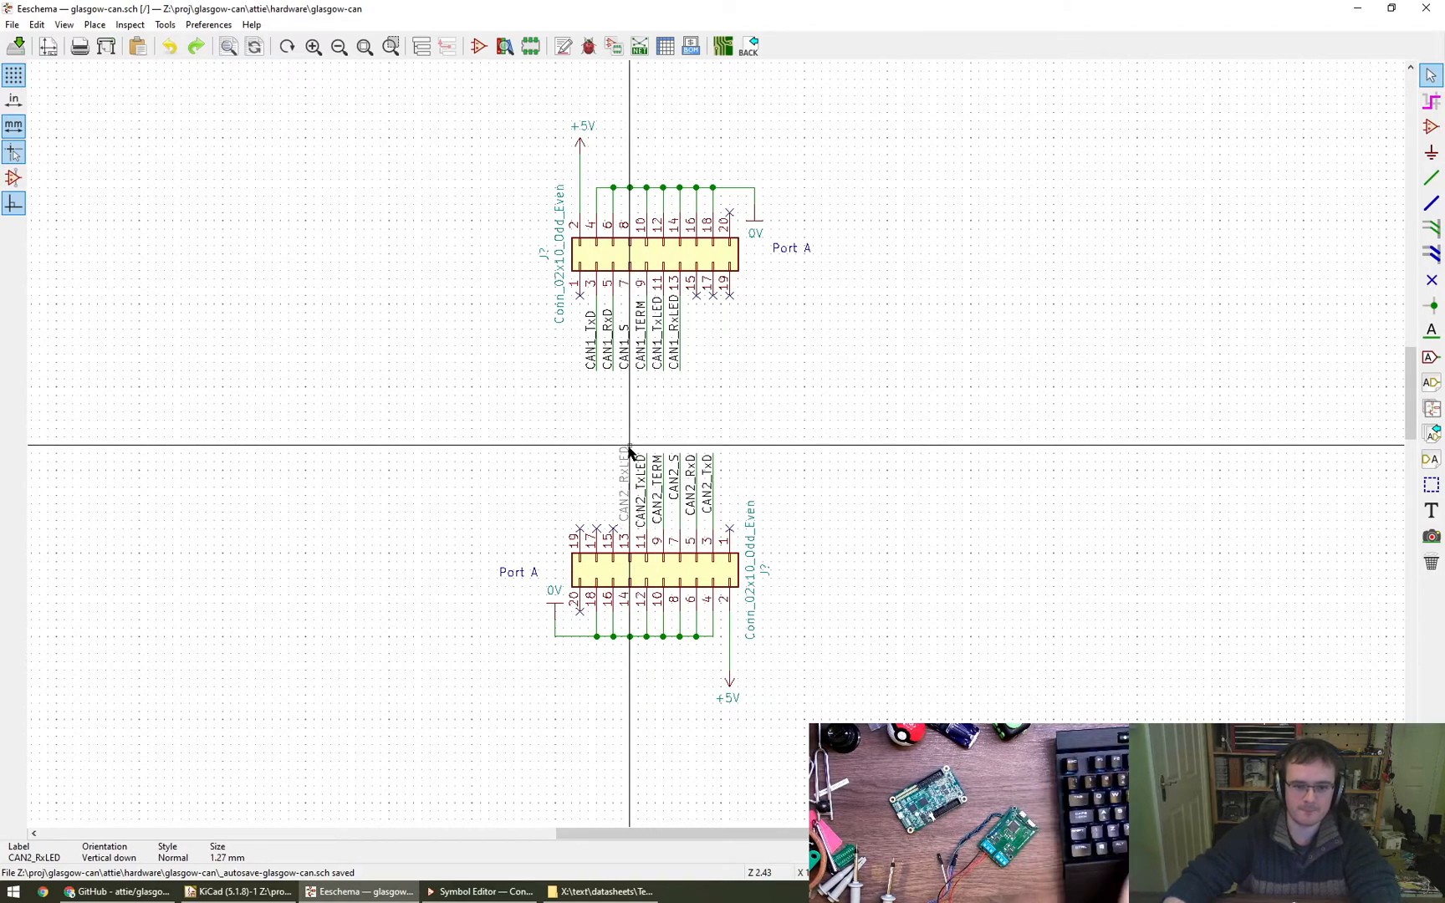
pyautogui.click(630, 446)
pyautogui.press('m')
pyautogui.click(646, 439)
pyautogui.press('m')
pyautogui.click(663, 437)
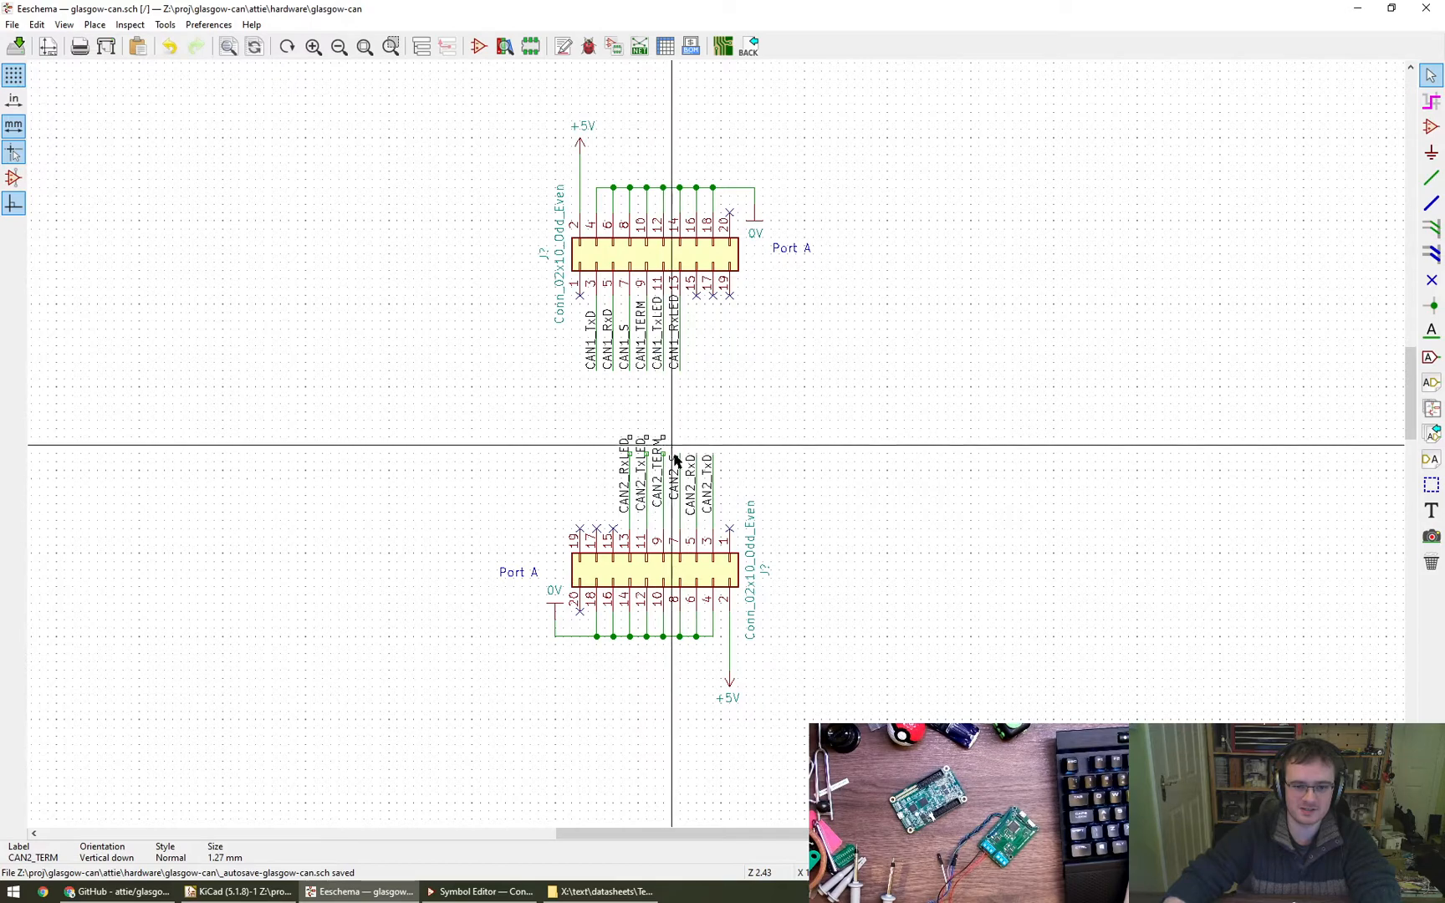
pyautogui.press('m')
pyautogui.click(677, 440)
pyautogui.press('m')
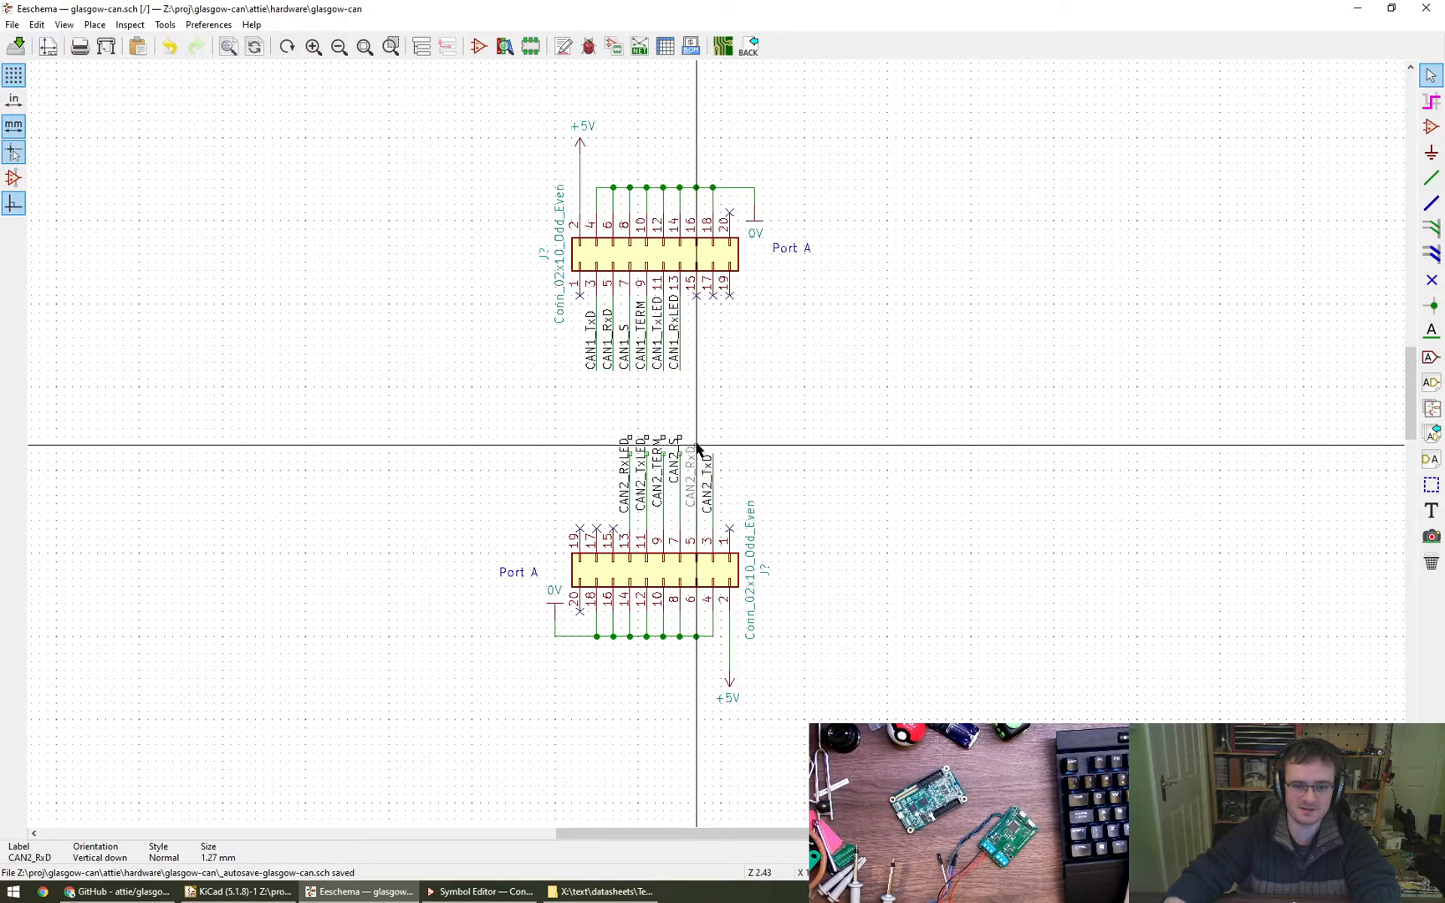
pyautogui.click(697, 440)
pyautogui.press('m')
pyautogui.click(713, 440)
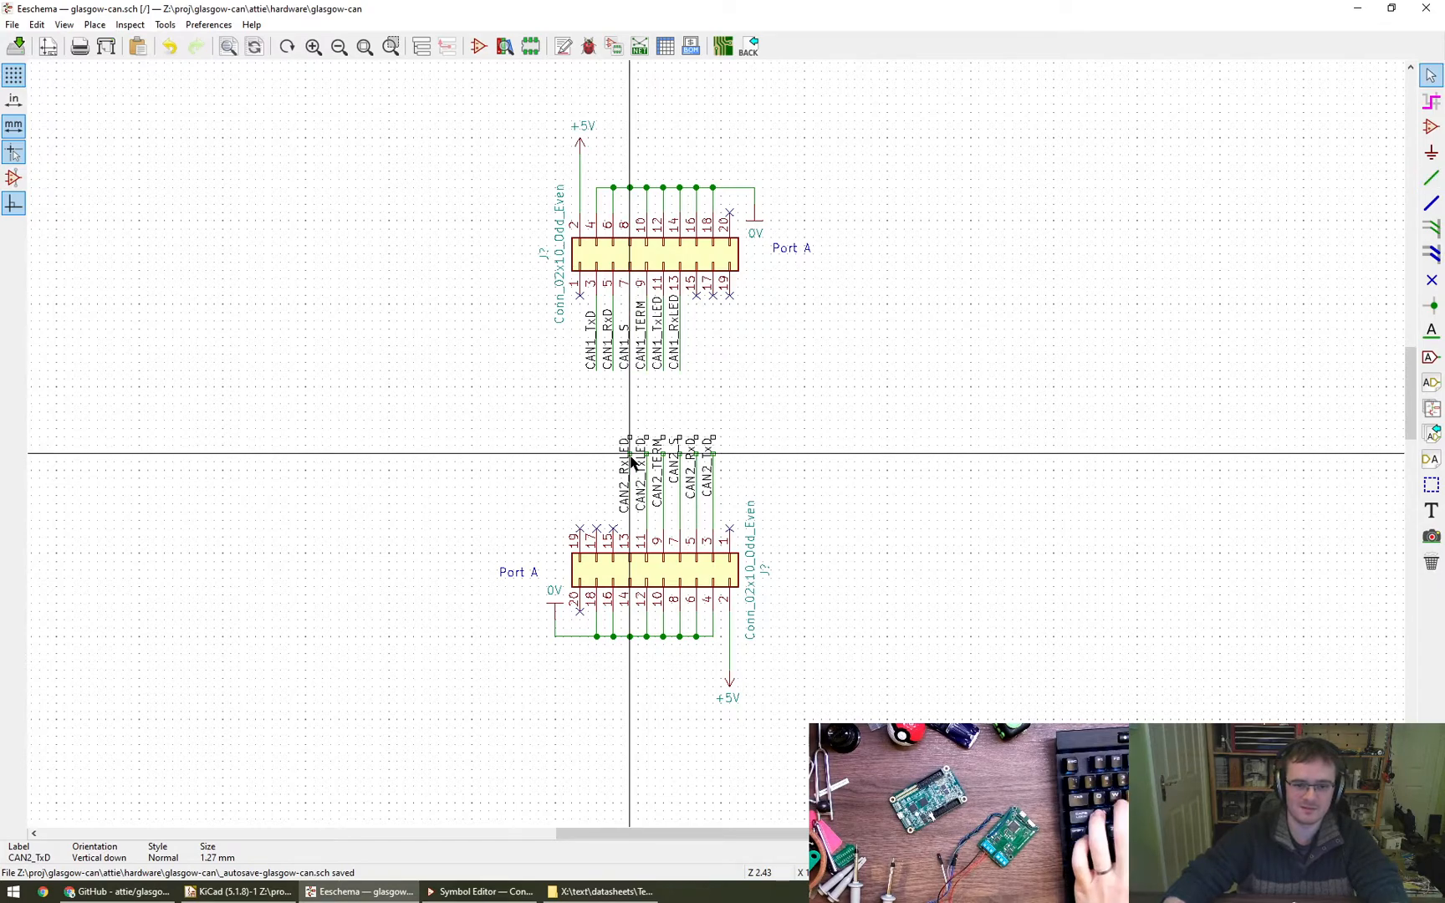
# - Extend the wires of pins 3 to 13 on the lower connector up to the raised CAN2 labels
pyautogui.scroll(8, 633, 441)
pyautogui.scroll(-3, 633, 440)
pyautogui.press('w')
pyautogui.click(628, 337)
pyautogui.click(711, 337)
pyautogui.click(710, 422)
pyautogui.click(795, 337)
pyautogui.click(795, 422)
pyautogui.click(878, 336)
pyautogui.click(878, 423)
pyautogui.click(962, 337)
pyautogui.click(962, 422)
pyautogui.click(1046, 337)
pyautogui.click(1046, 422)
pyautogui.press('Escape')
# - Move the six CAN1 net labels of the upper connector slightly down, from CAN1_TxD through CAN1_RxLED, in line with their pins
pyautogui.scroll(-4, 588, 408)
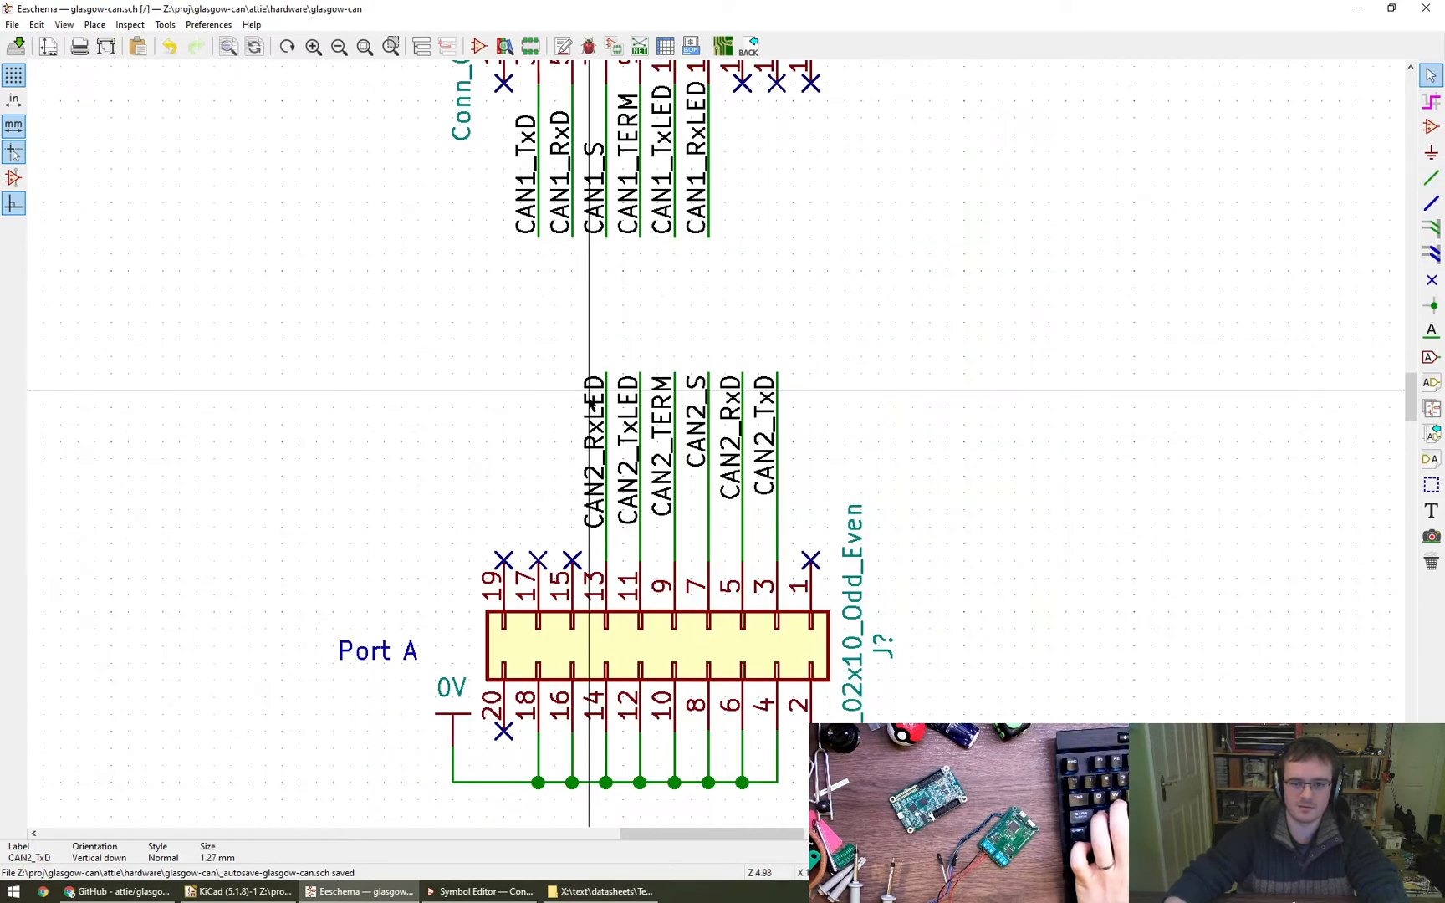
pyautogui.scroll(-3, 591, 407)
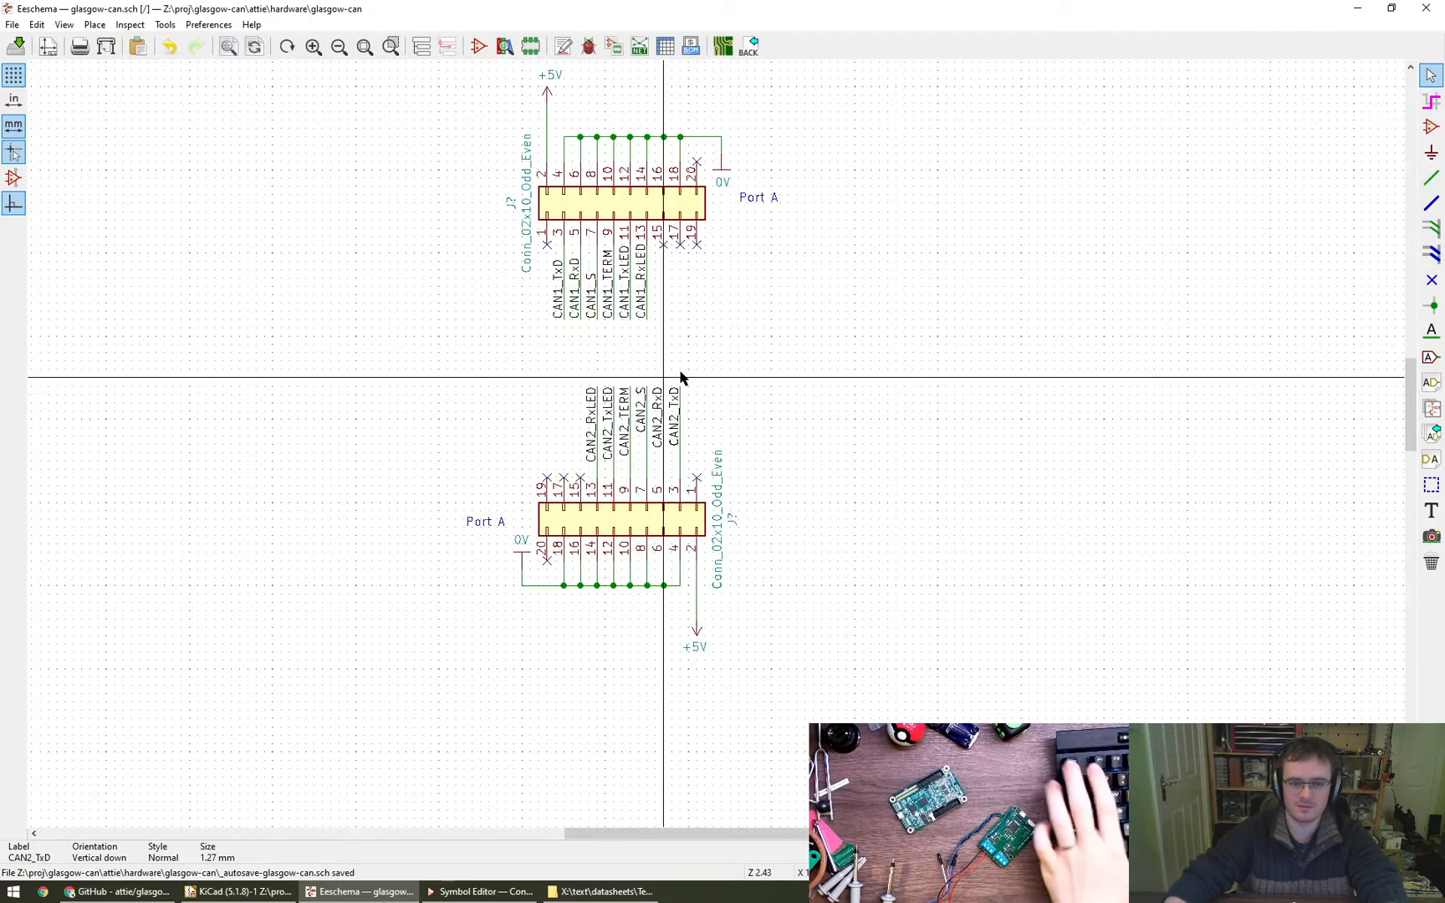
pyautogui.click(562, 308)
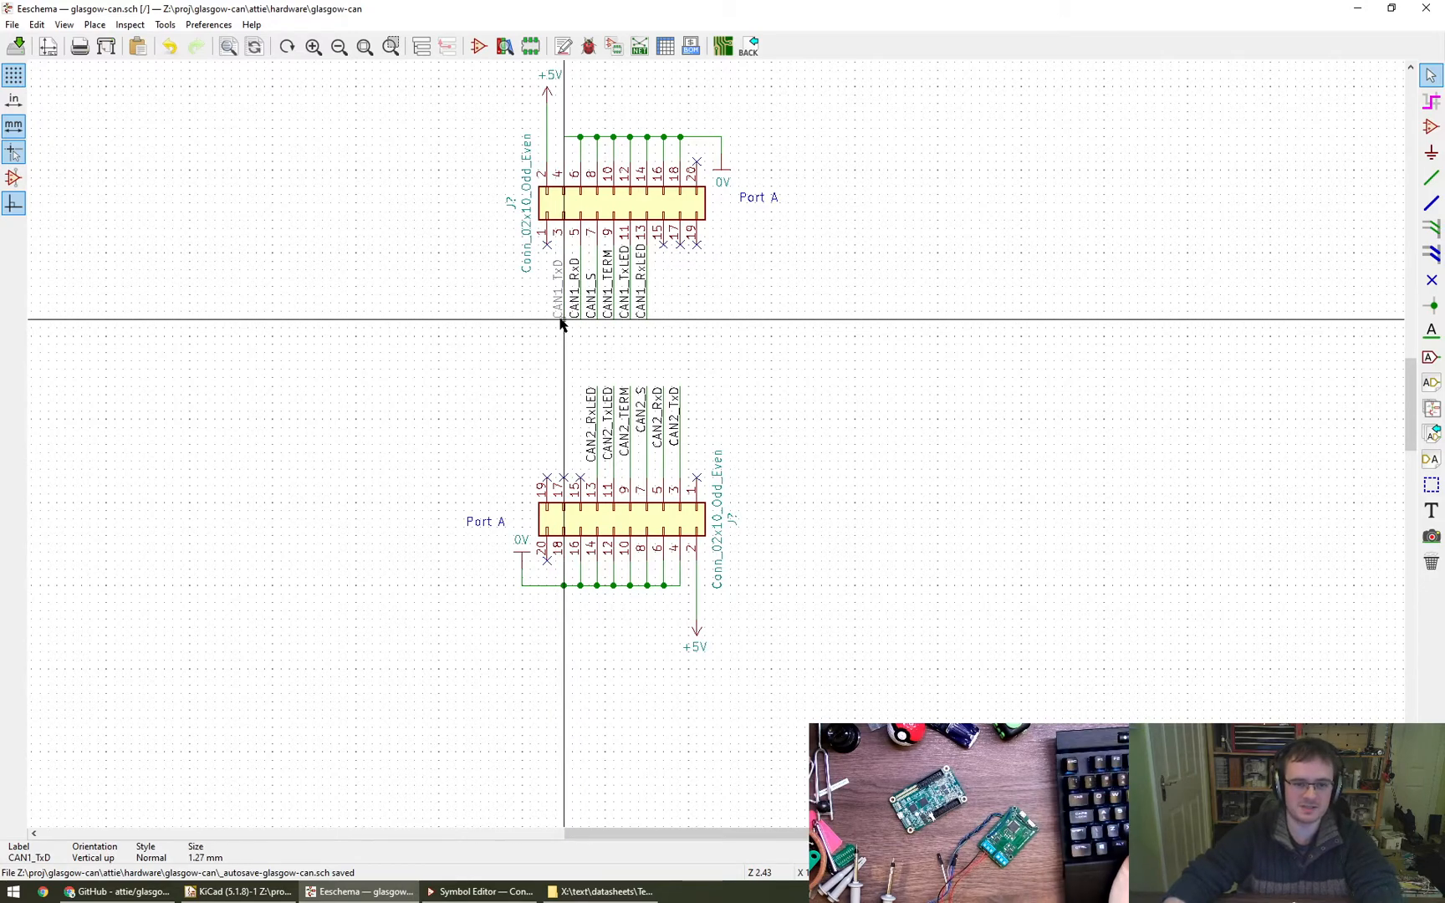
pyautogui.click(563, 336)
pyautogui.press('m')
pyautogui.click(580, 336)
pyautogui.press('m')
pyautogui.click(597, 336)
pyautogui.press('m')
pyautogui.click(613, 336)
pyautogui.press('m')
pyautogui.click(630, 336)
pyautogui.press('m')
pyautogui.click(645, 335)
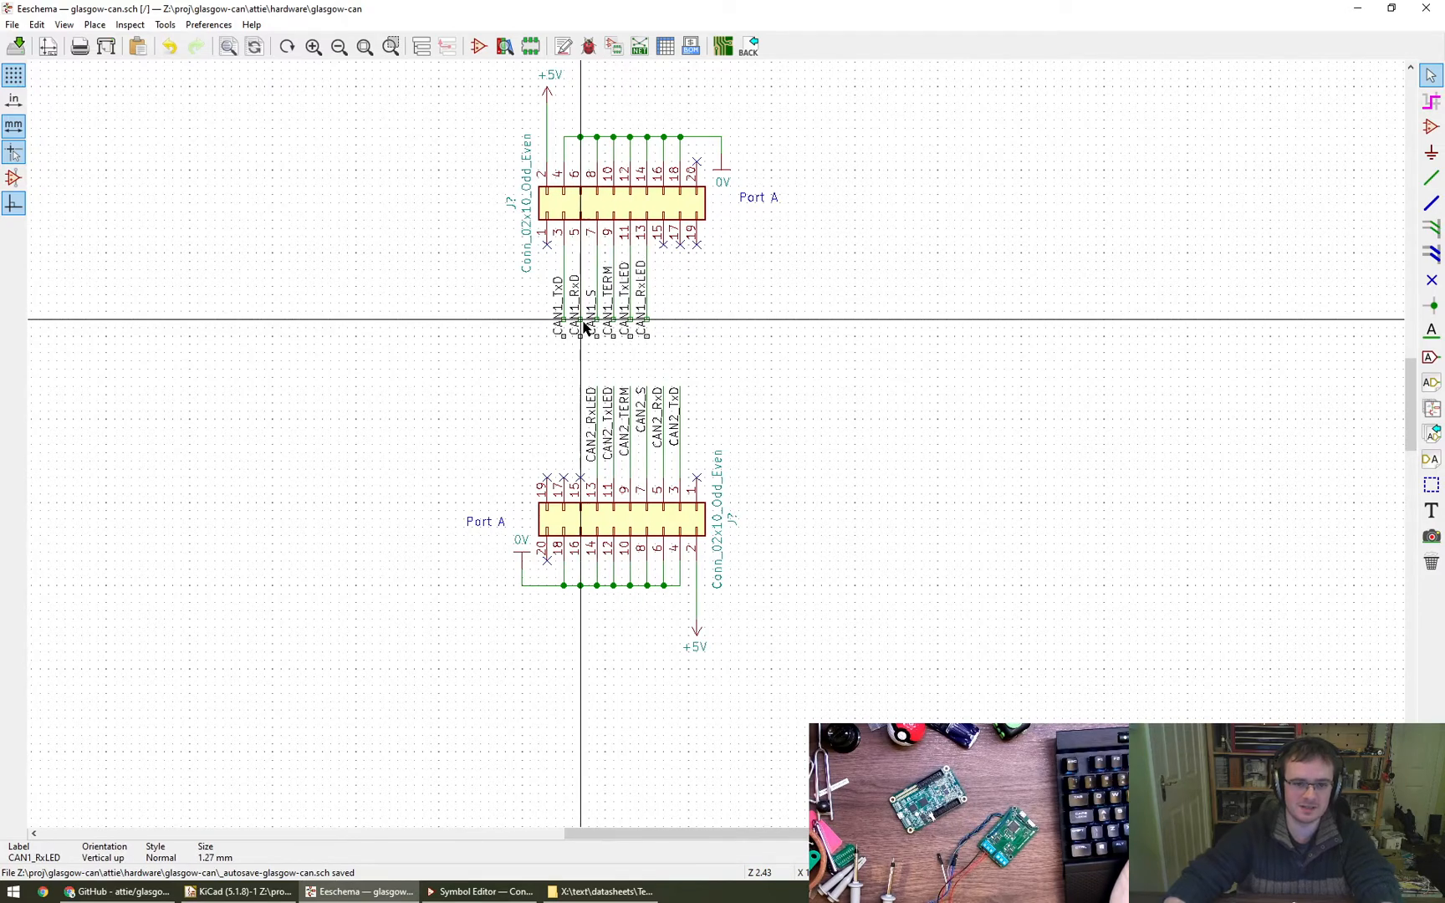
# - Extend the wires of pins 3 to 13 on the upper connector down to the lowered CAN1 labels
pyautogui.scroll(4, 590, 325)
pyautogui.press('w')
pyautogui.click(566, 342)
pyautogui.click(566, 301)
pyautogui.click(607, 342)
pyautogui.click(607, 301)
pyautogui.click(648, 342)
pyautogui.click(648, 301)
pyautogui.click(689, 301)
pyautogui.click(689, 342)
pyautogui.click(730, 301)
pyautogui.click(730, 342)
pyautogui.click(771, 301)
pyautogui.click(771, 342)
pyautogui.press('Escape')
# - Rotate the lower connector's 0V power symbol by 180 degrees and place it just below the pin 18 junction
pyautogui.scroll(-4, 799, 406)
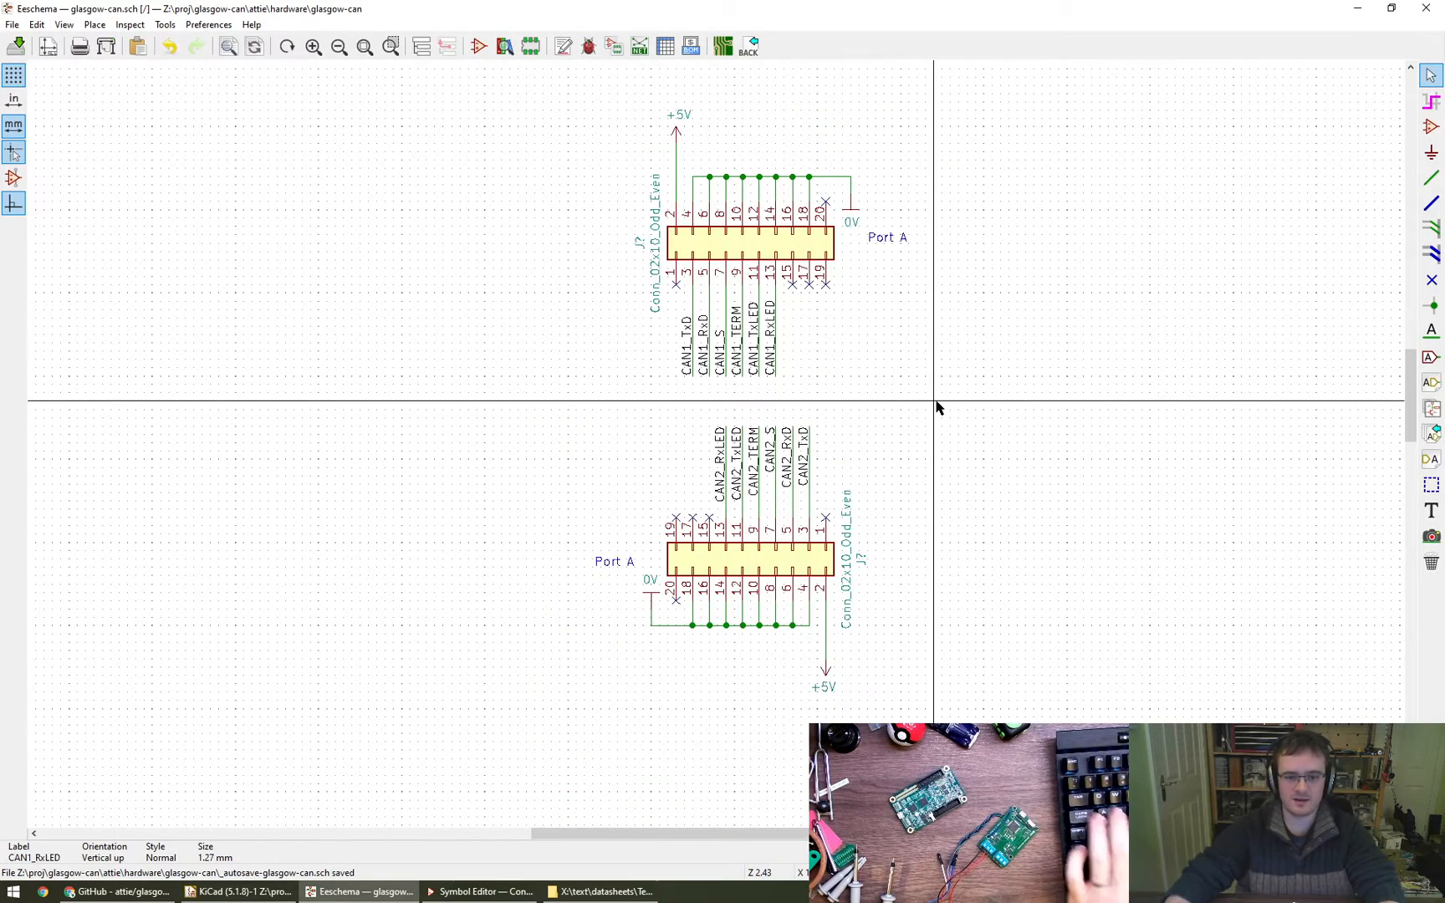
pyautogui.scroll(-1, 939, 406)
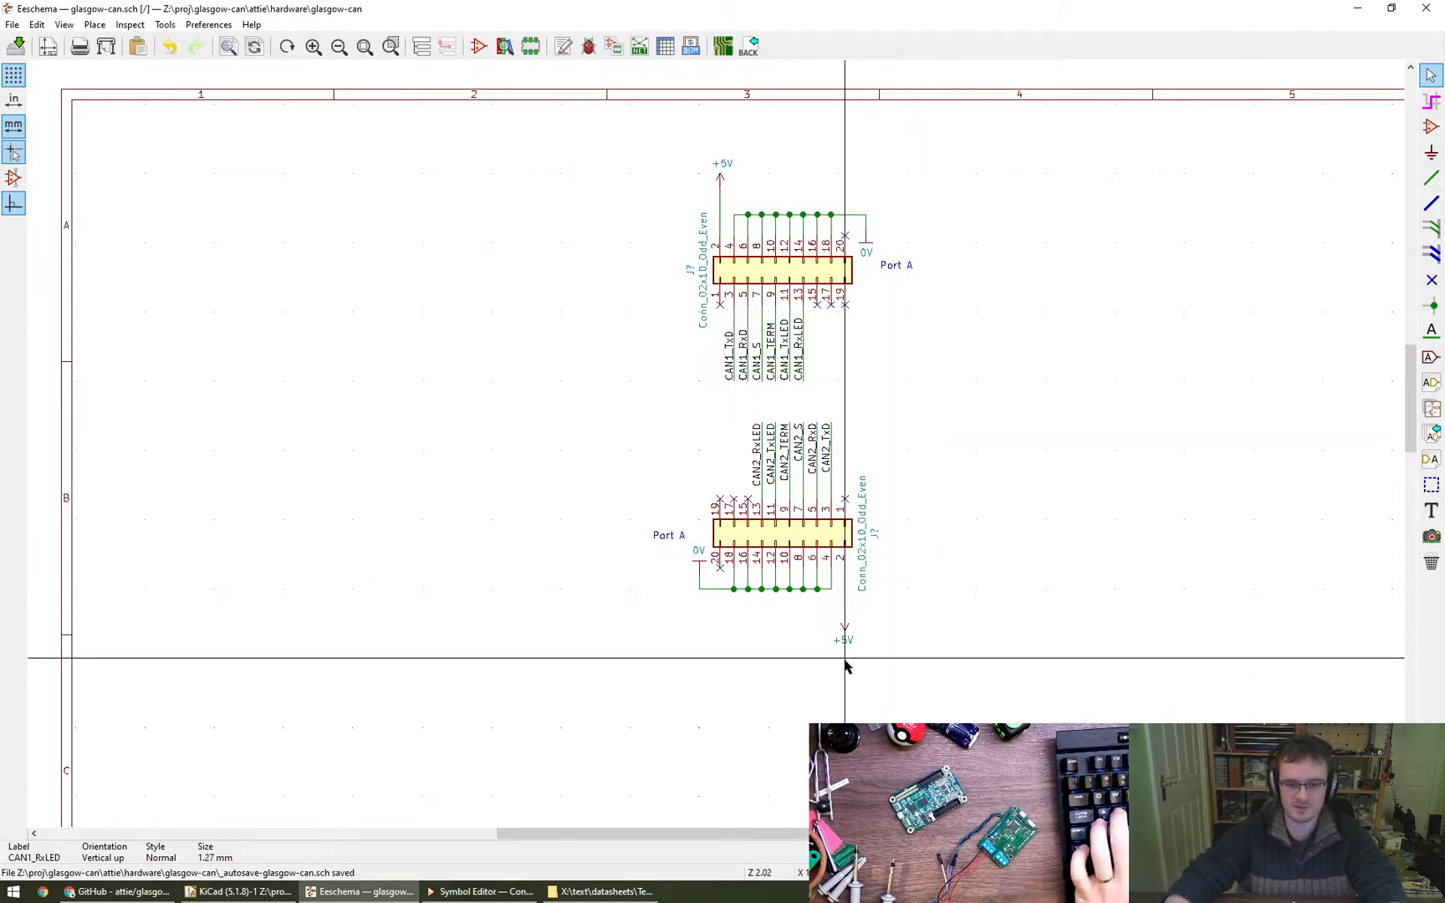
pyautogui.press('m')
pyautogui.press('r')
pyautogui.press('r')
pyautogui.click(734, 602)
pyautogui.press('m')
pyautogui.click(734, 624)
pyautogui.scroll(3, 739, 632)
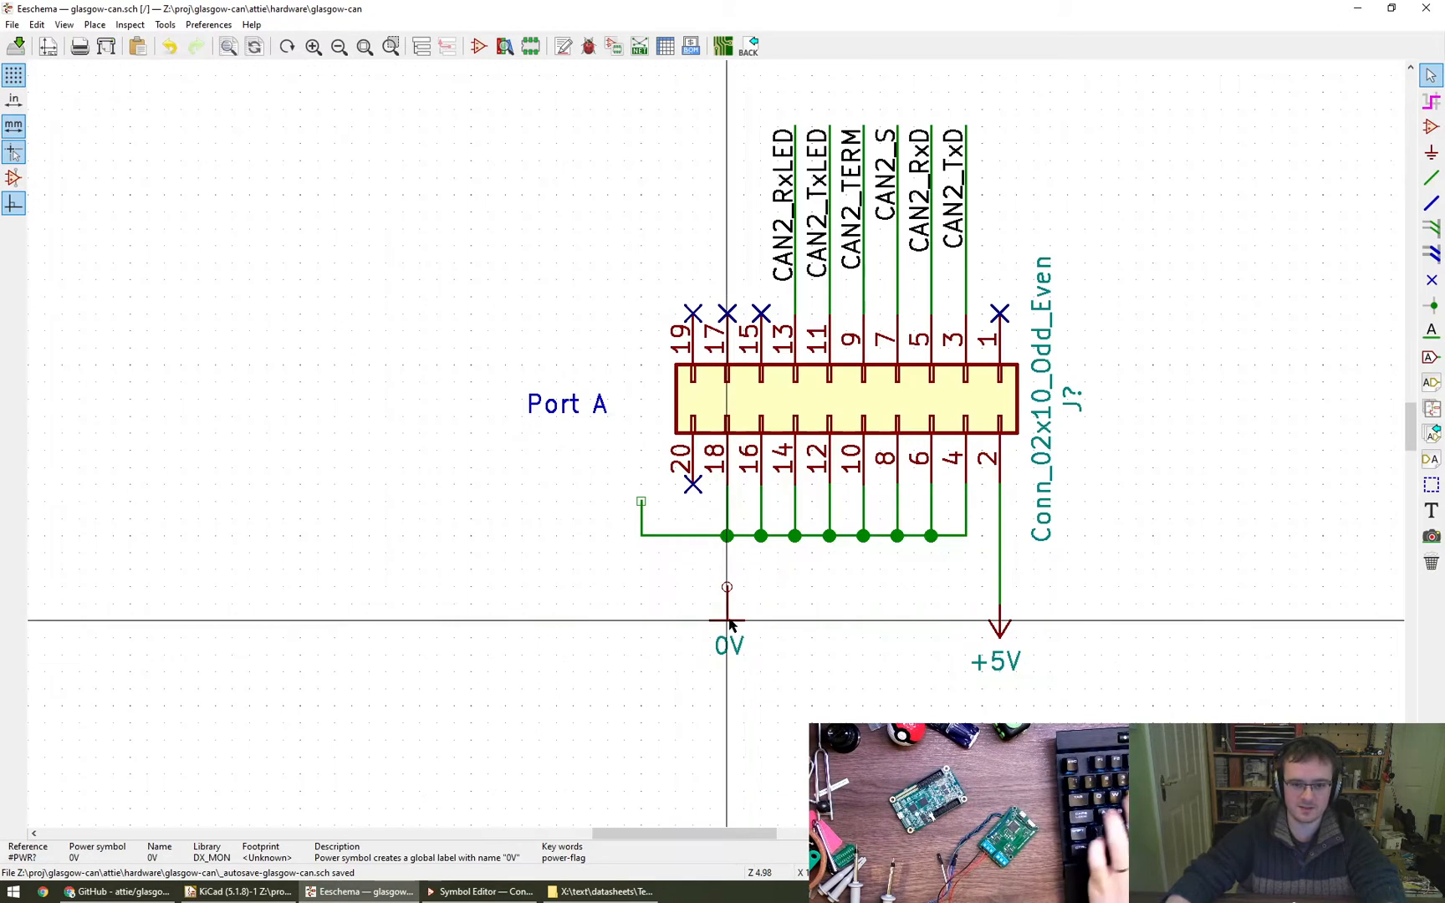
pyautogui.click(730, 602)
# - Wire the 0V symbol to the pin 18 junction of the ground bus and remove the old wire stub beside it
pyautogui.press('w')
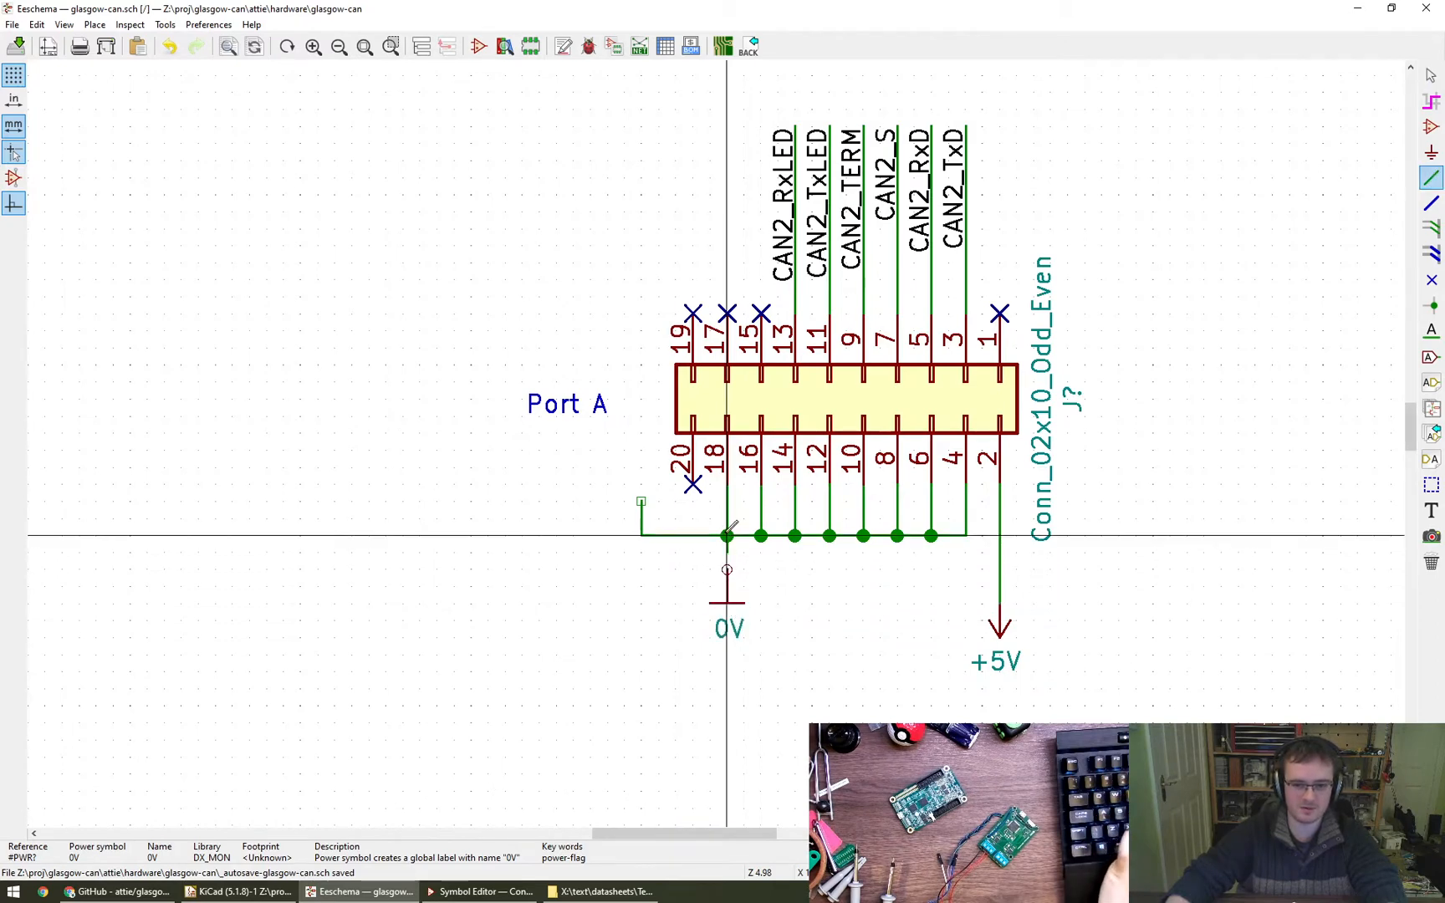
pyautogui.click(728, 535)
pyautogui.press('Escape')
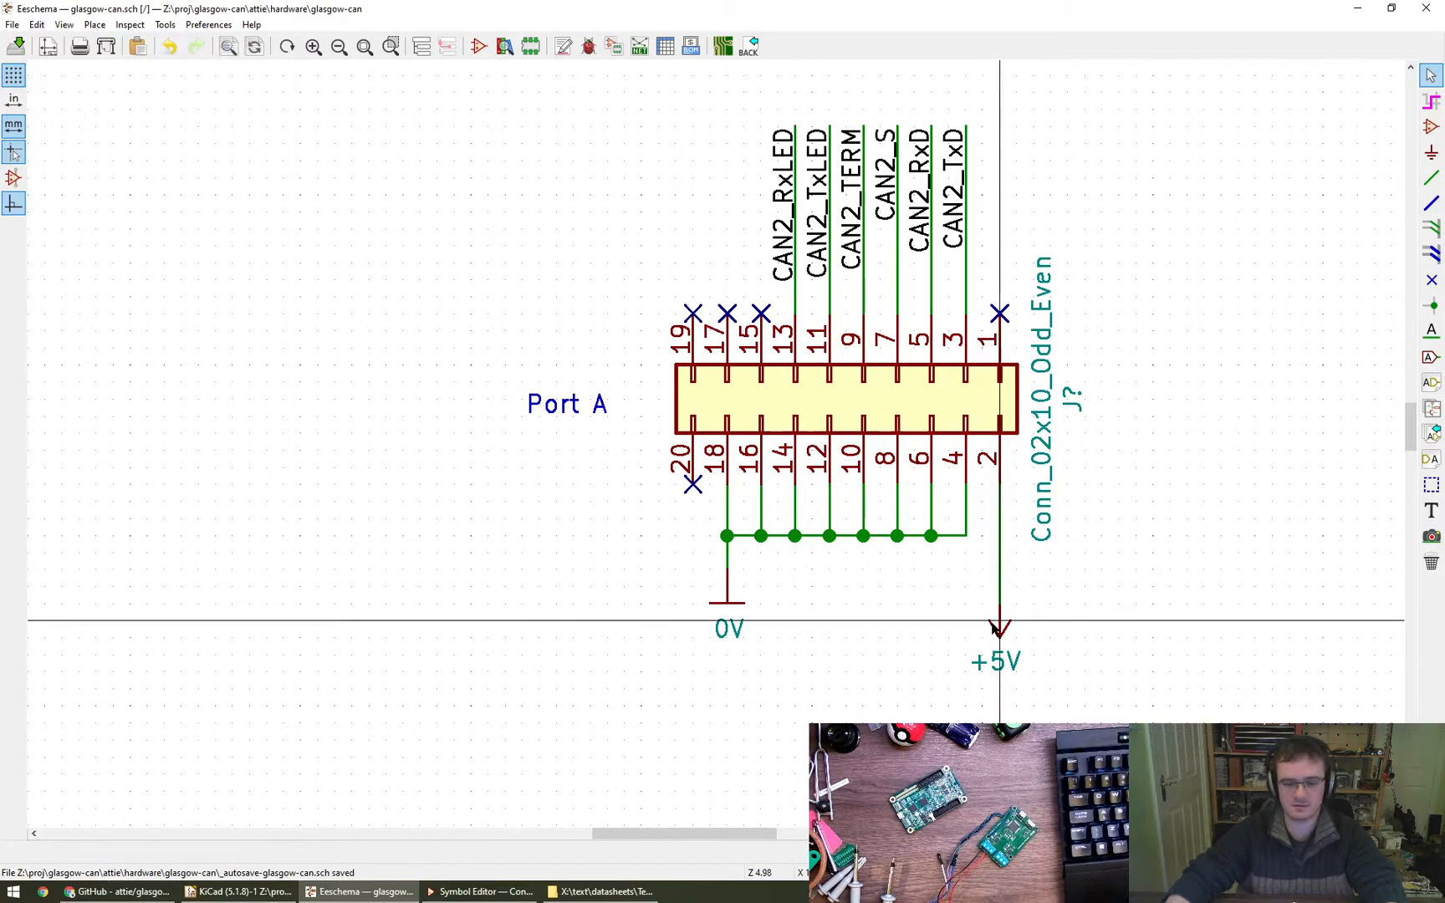
# - Rotate the lower connector's +5V symbol to point up, place it right of the connector, and wire it to pin 2 without the leftover stub
pyautogui.press('m')
pyautogui.press('r')
pyautogui.press('r')
pyautogui.click(1152, 523)
pyautogui.press('w')
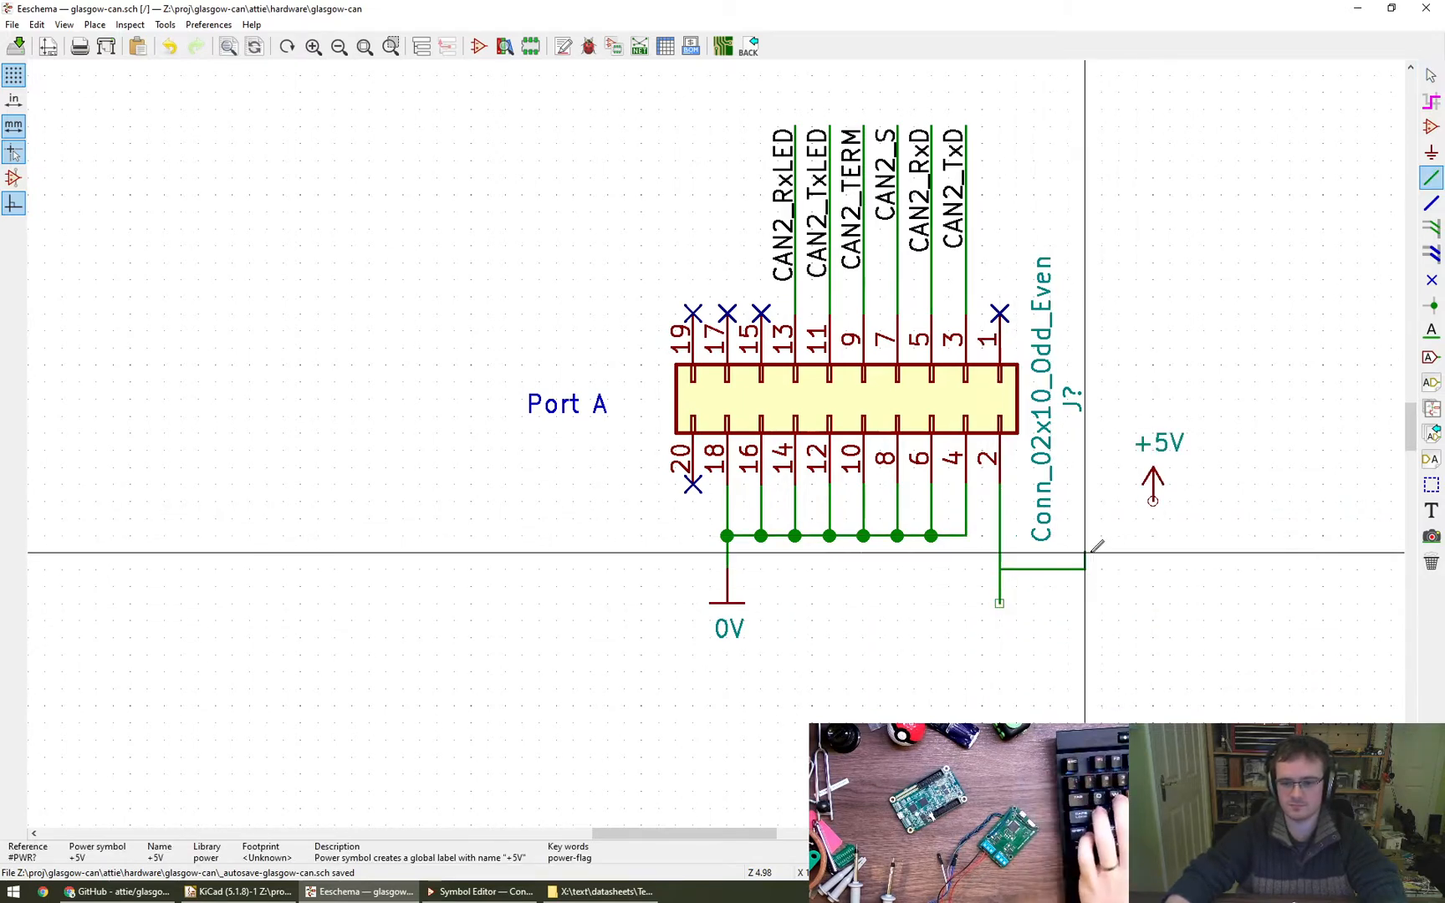
pyautogui.click(1153, 502)
pyautogui.press('Escape')
pyautogui.press('Delete')
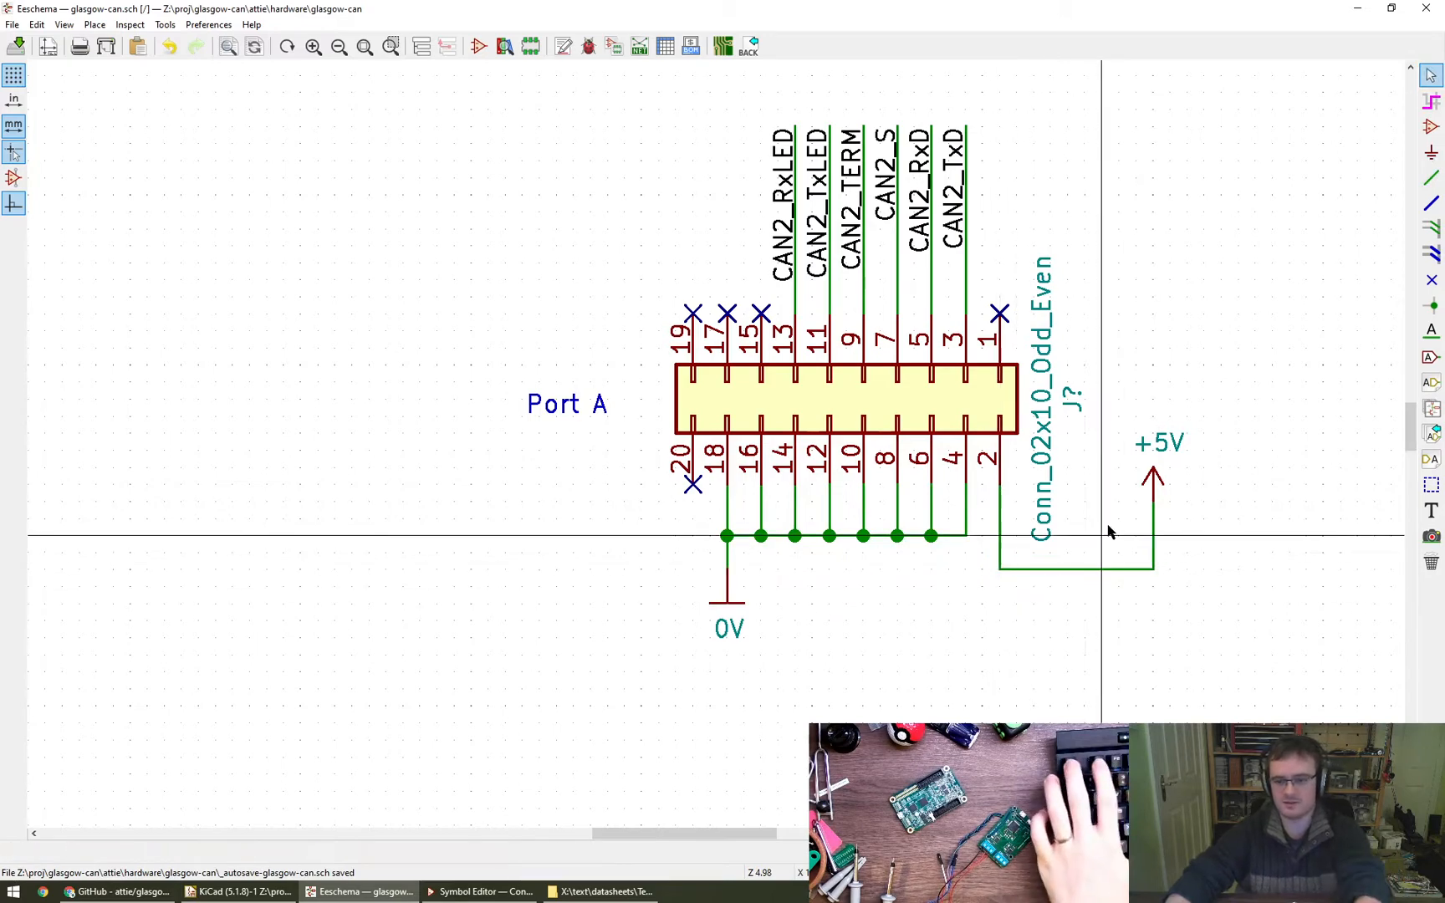
pyautogui.scroll(-3, 1182, 523)
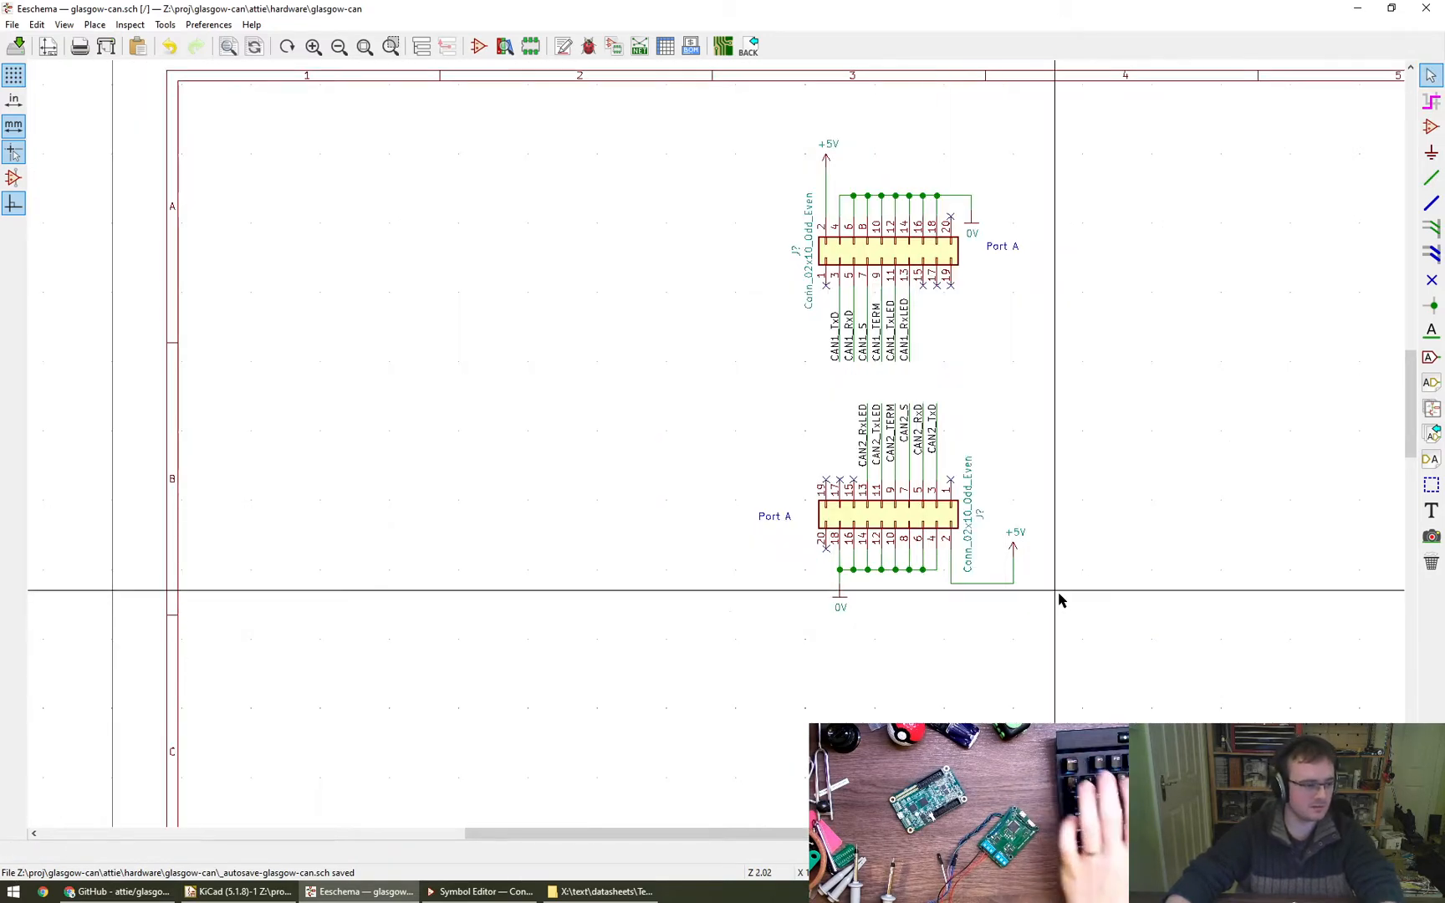
pyautogui.moveTo(936, 656); pyautogui.dragTo(910, 666, button='middle')
pyautogui.rightClick(1041, 456)
pyautogui.click(1030, 416)
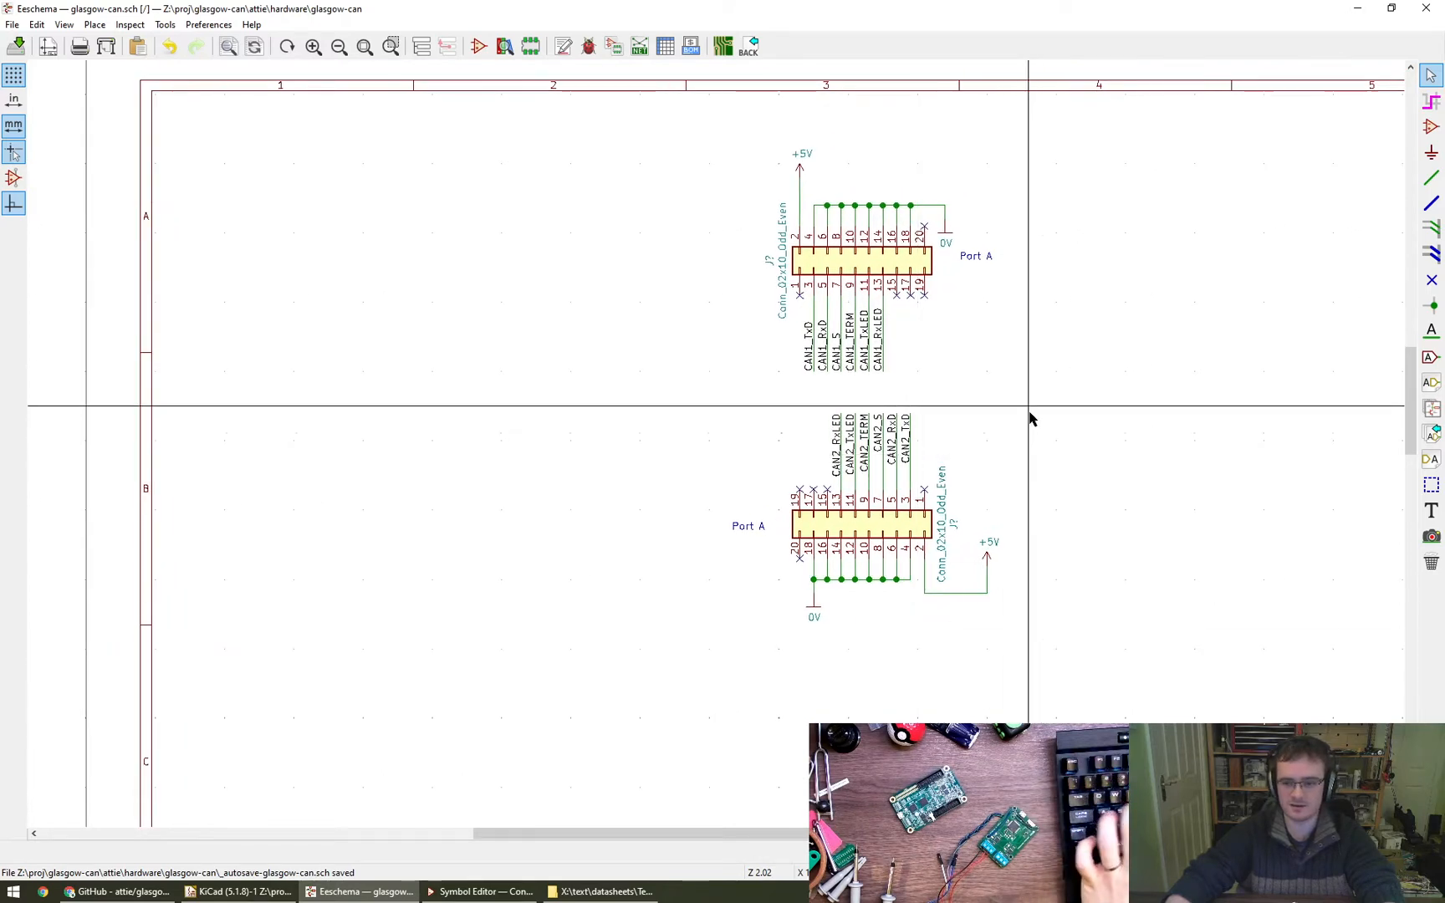
pyautogui.press('g')
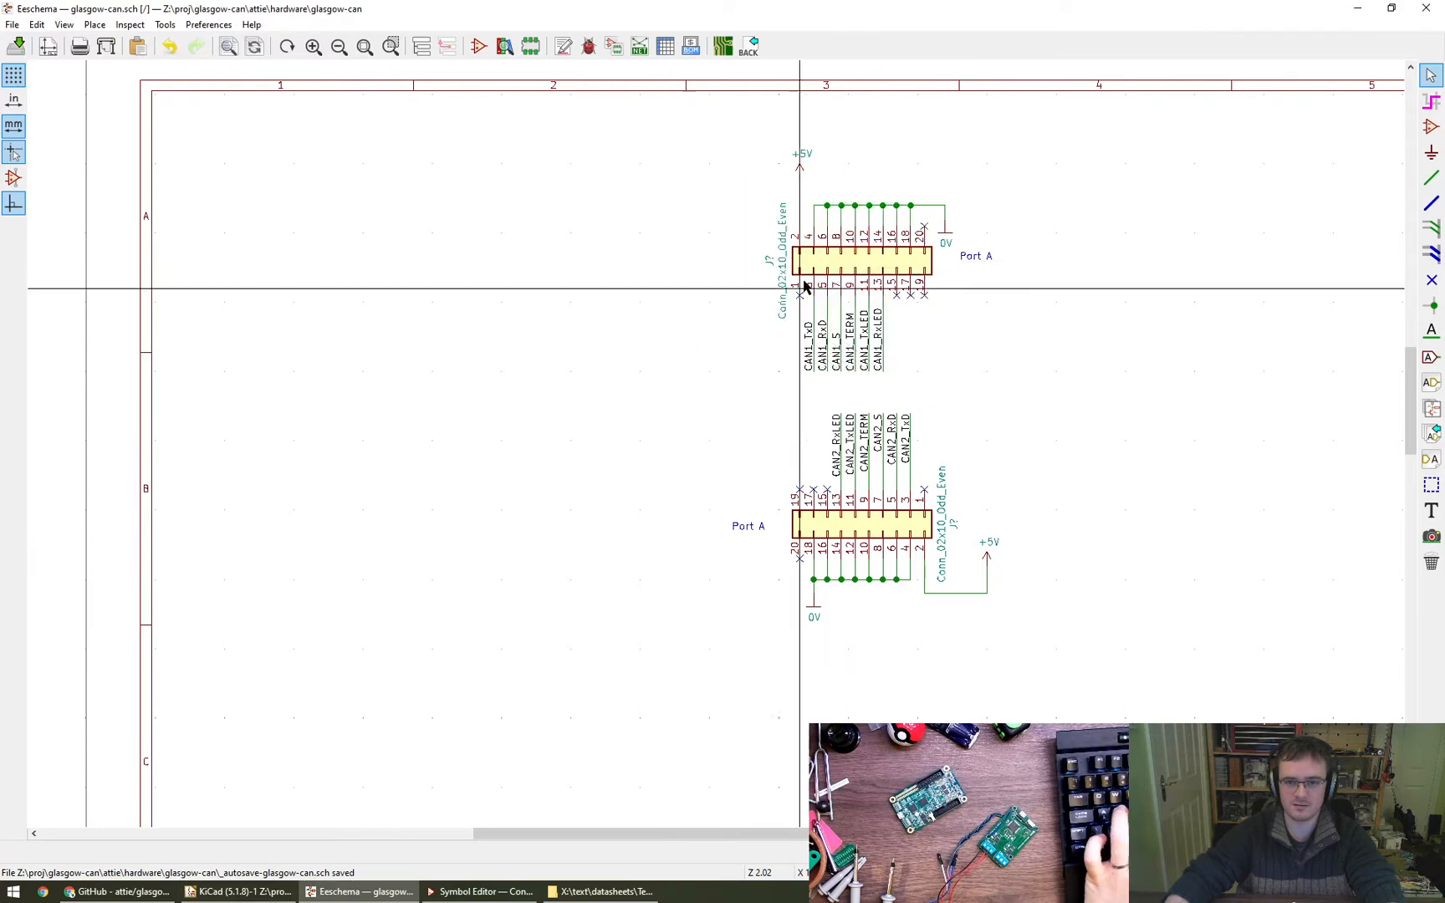
pyautogui.click(796, 294)
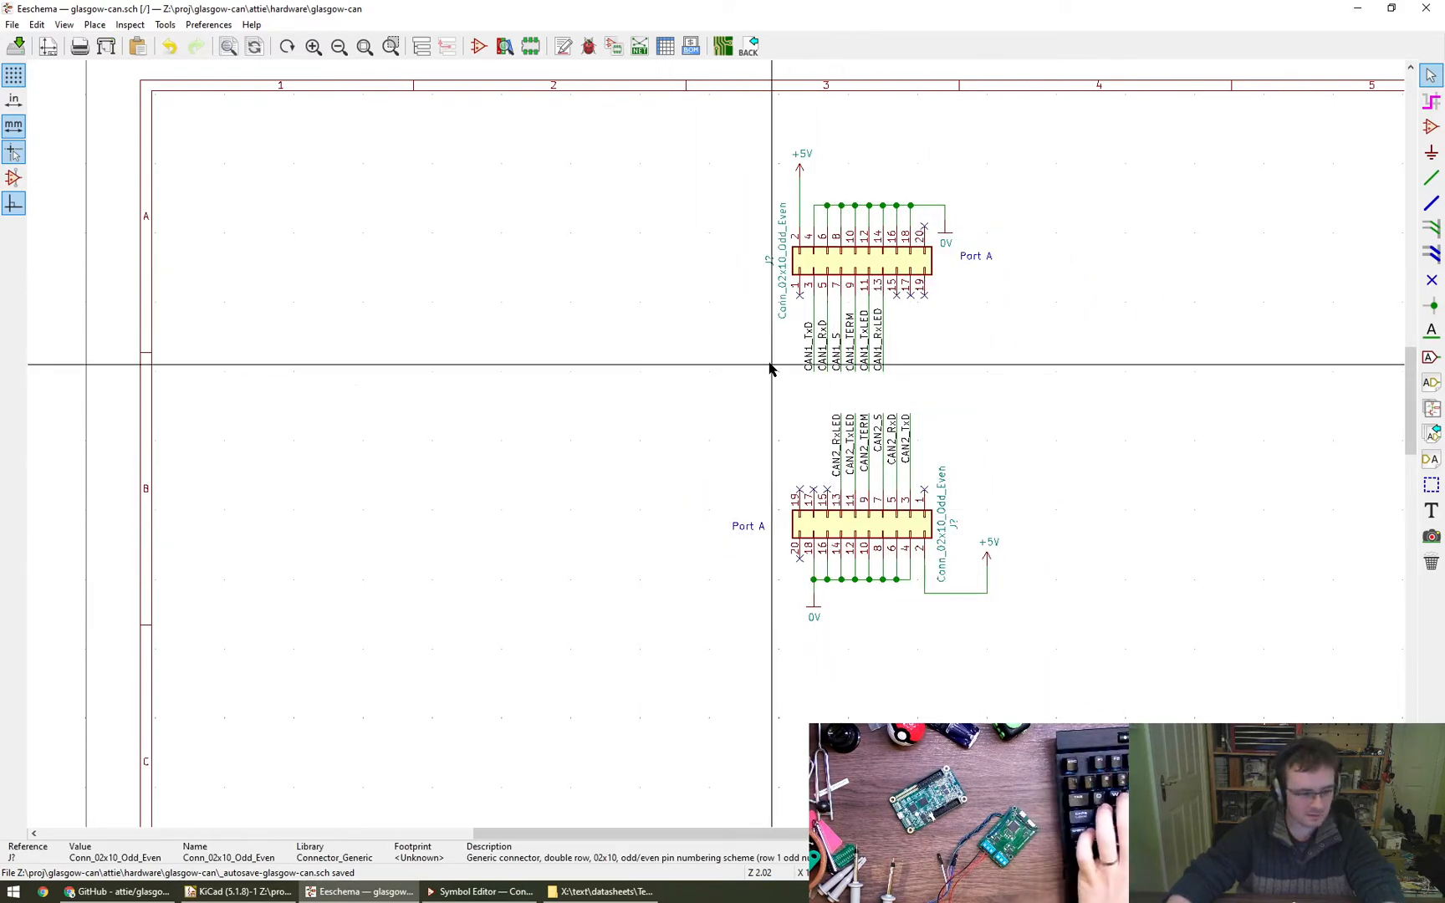
pyautogui.click(835, 440)
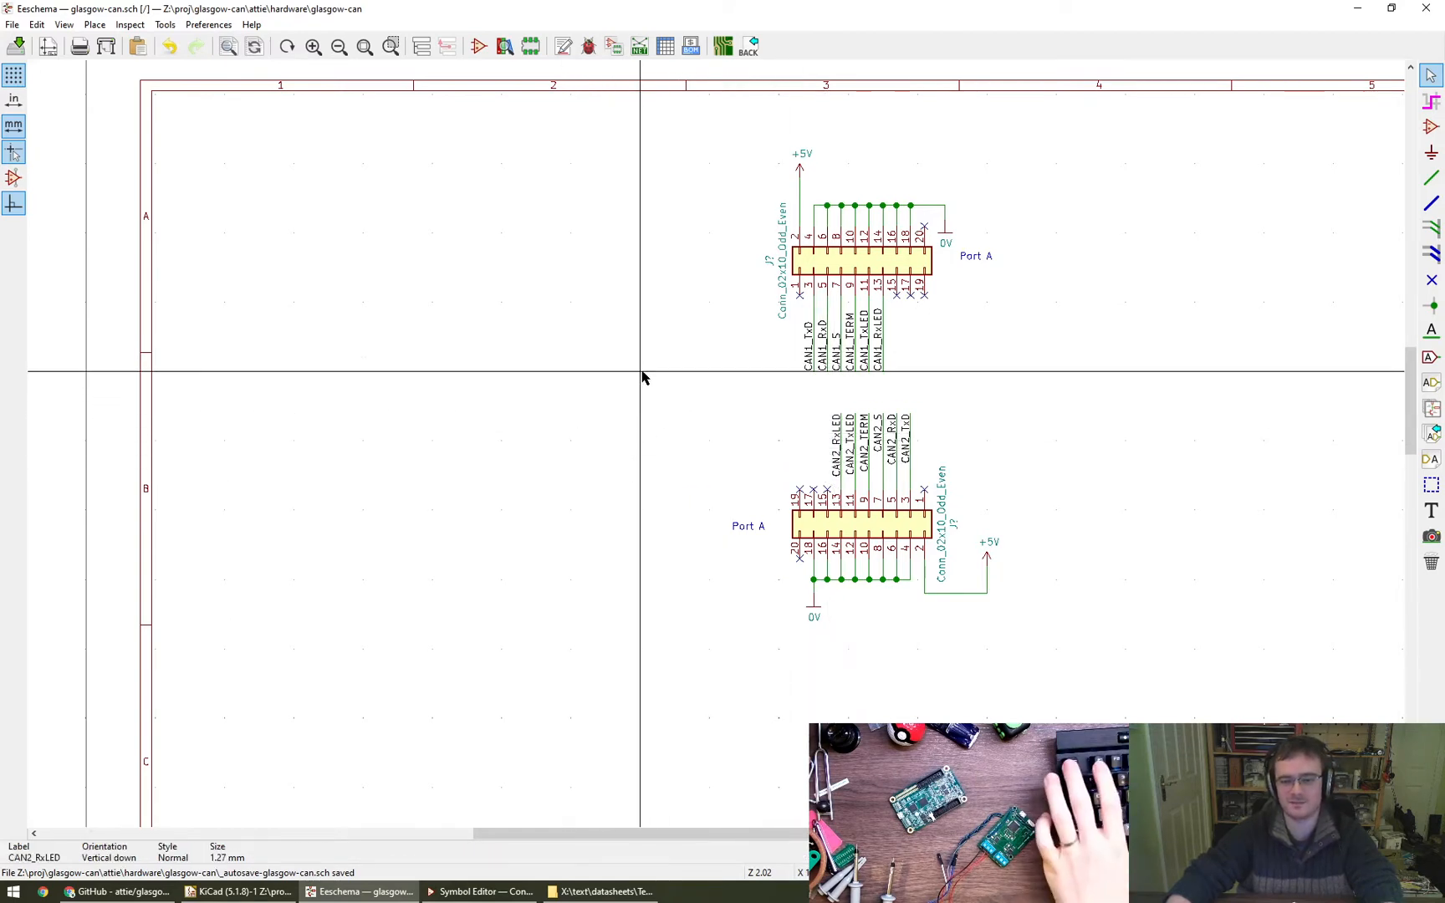
# - Move both port connectors, with their labels, wires and power symbols, as one block further right and down on the sheet
pyautogui.rightClick(580, 337)
pyautogui.scroll(-1, 527, 341)
pyautogui.scroll(-1, 527, 341)
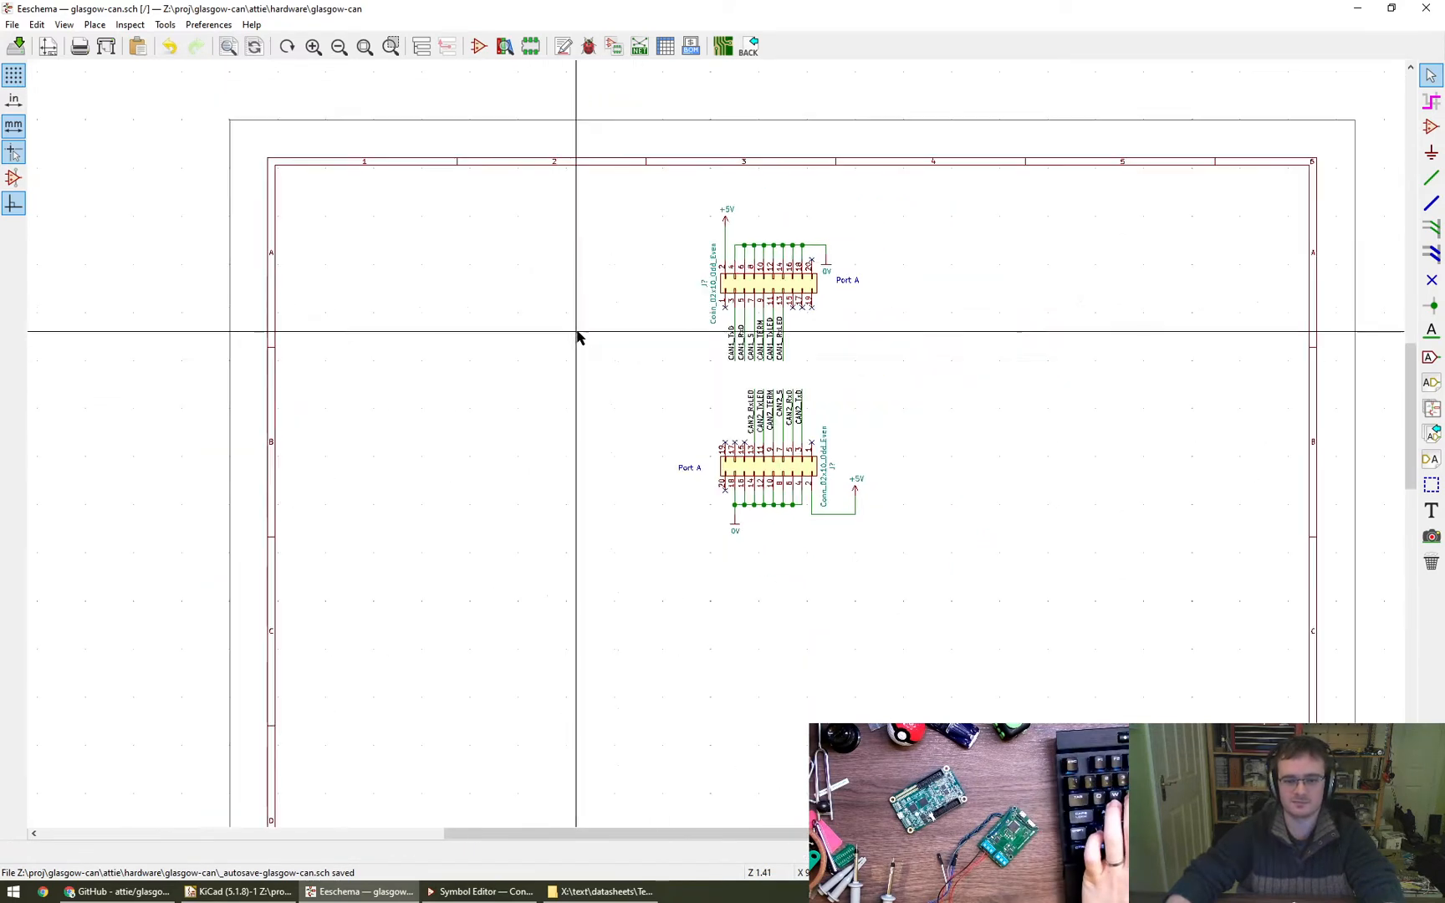
pyautogui.moveTo(663, 178); pyautogui.dragTo(946, 587)
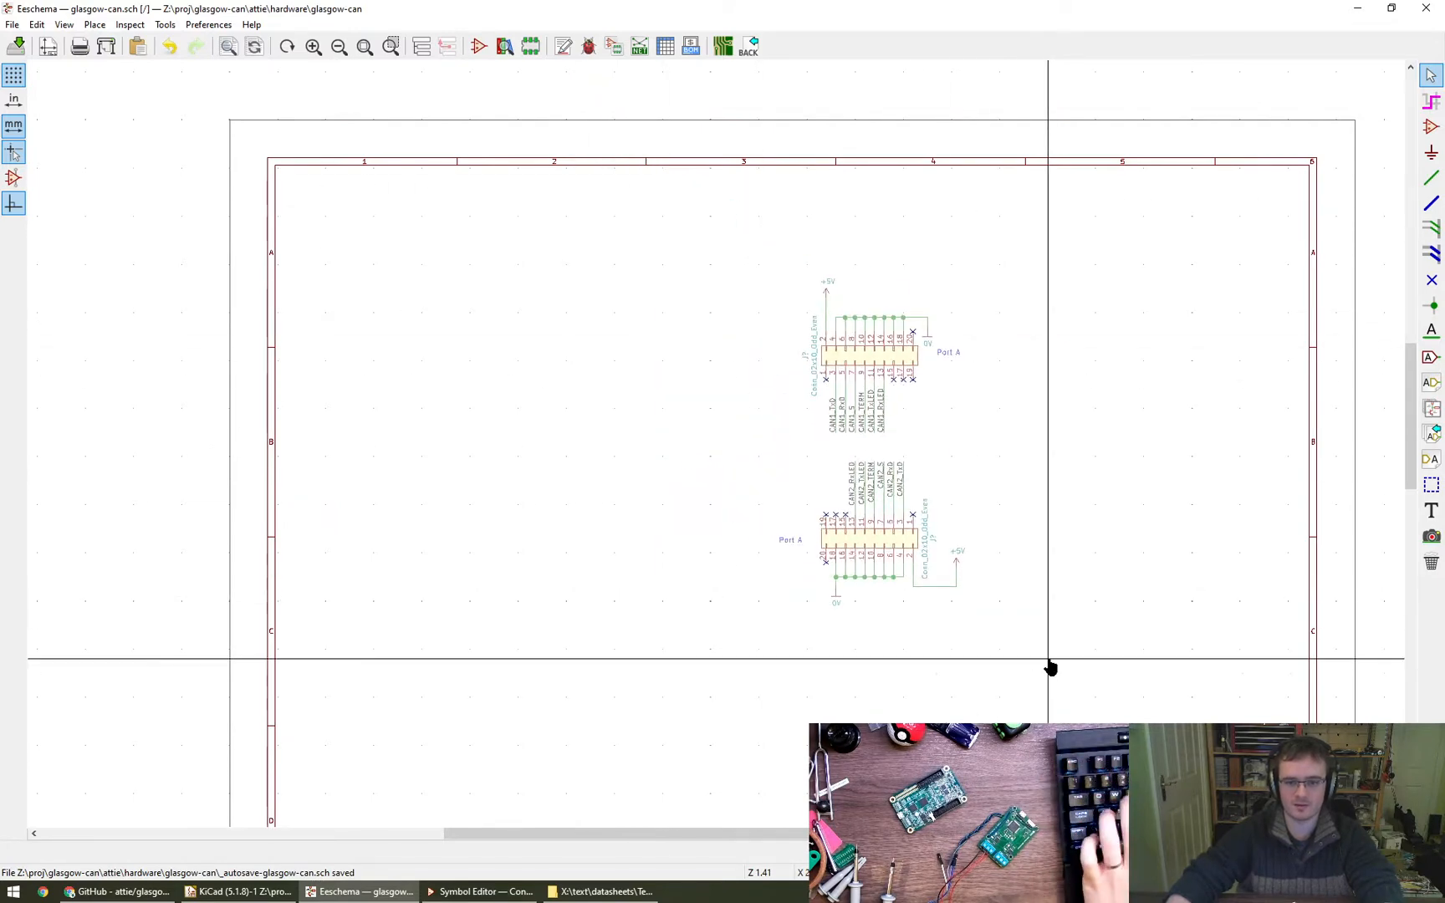
pyautogui.click(1139, 679)
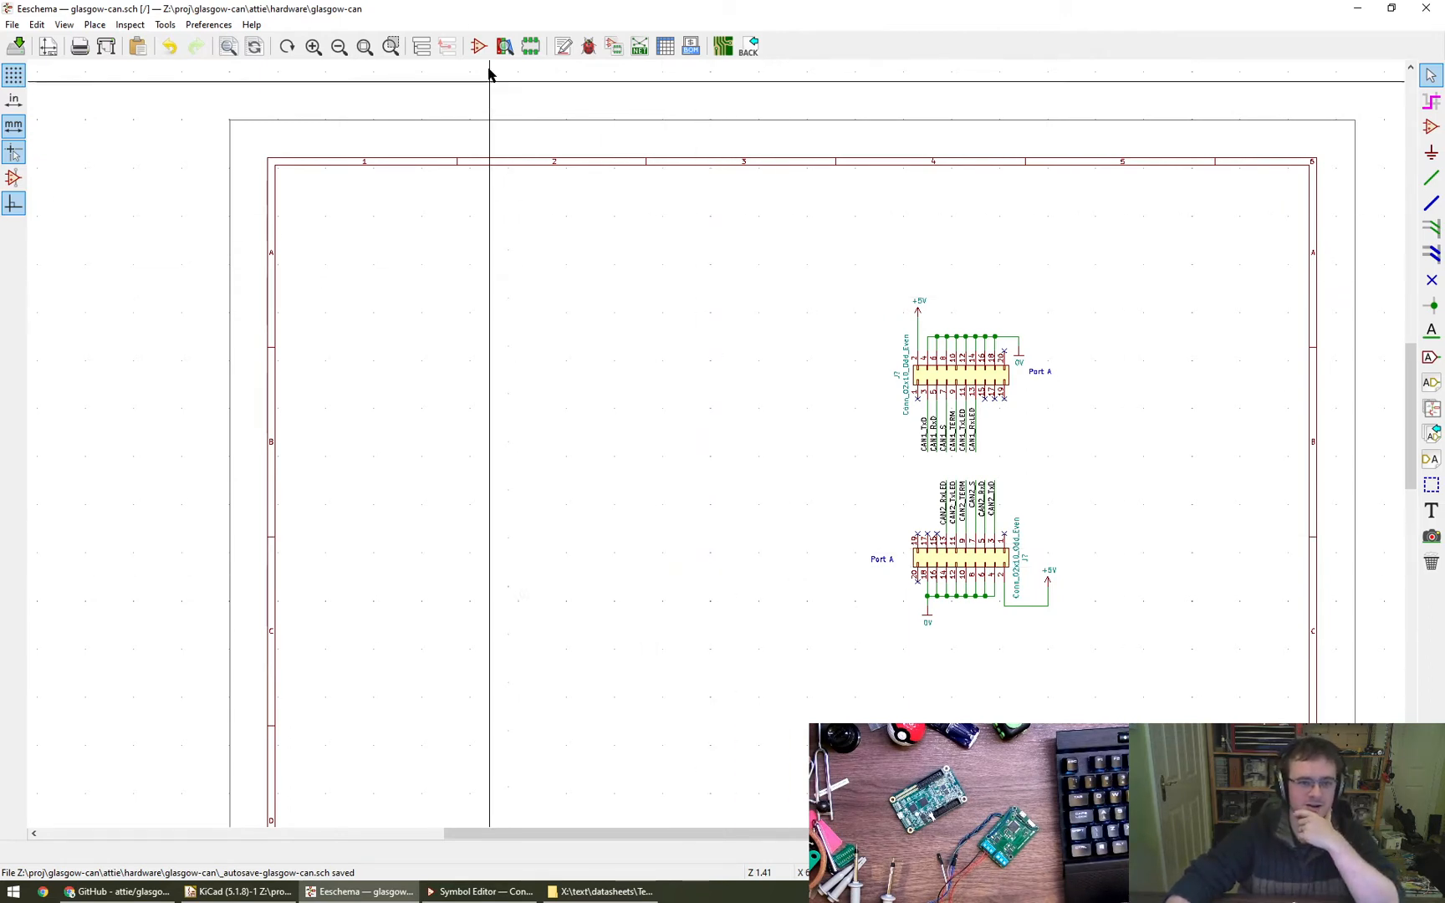
# - Create a hierarchical sheet on the empty area left of the port connectors, with file name CANx.sch and sheet name CANx
pyautogui.click(421, 48)
pyautogui.click(231, 78)
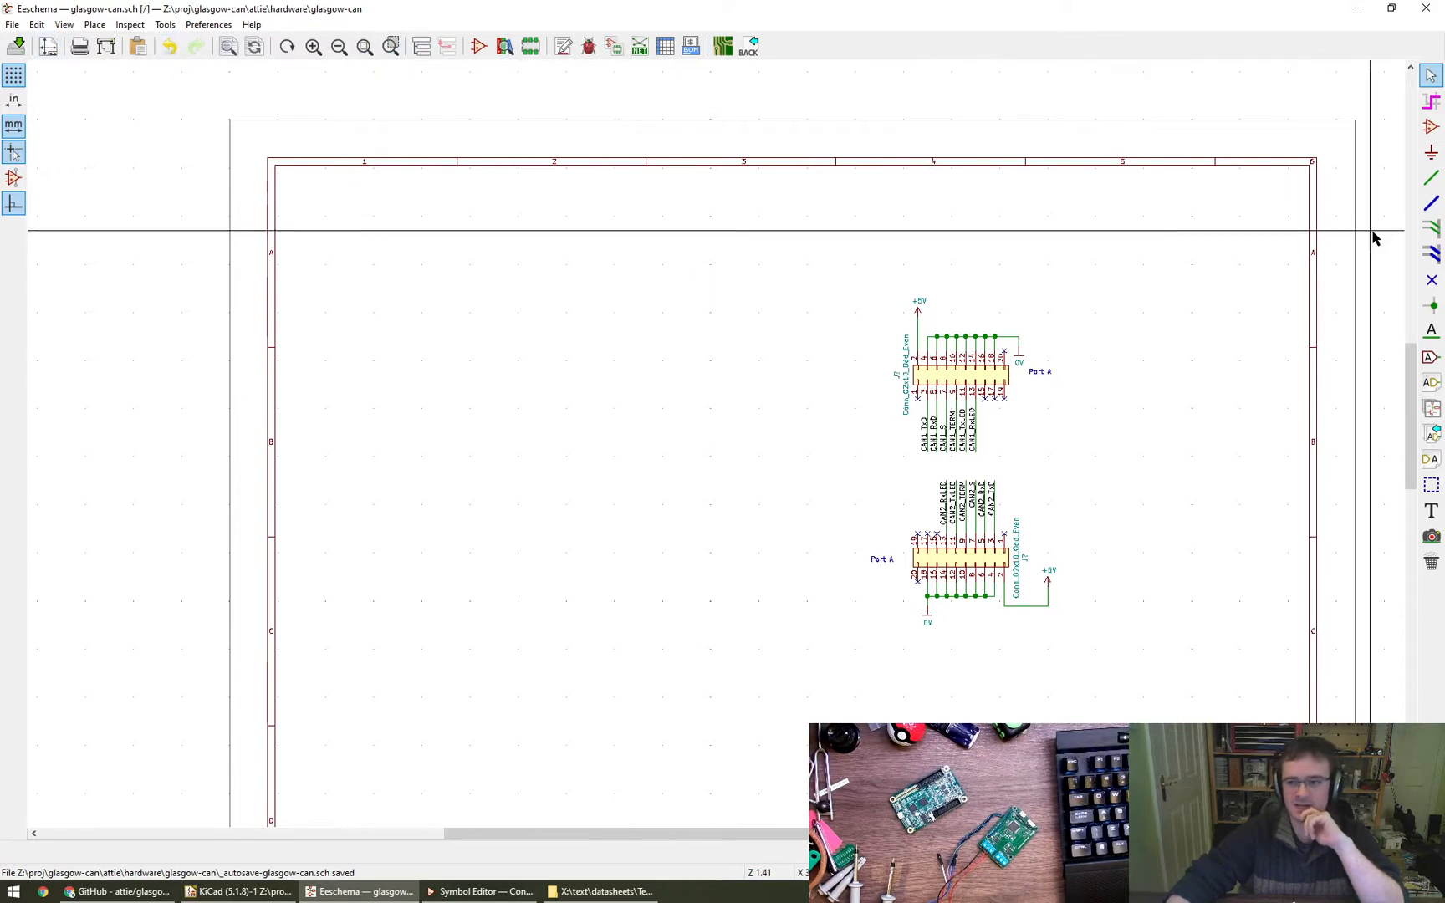
pyautogui.click(1430, 409)
pyautogui.click(586, 292)
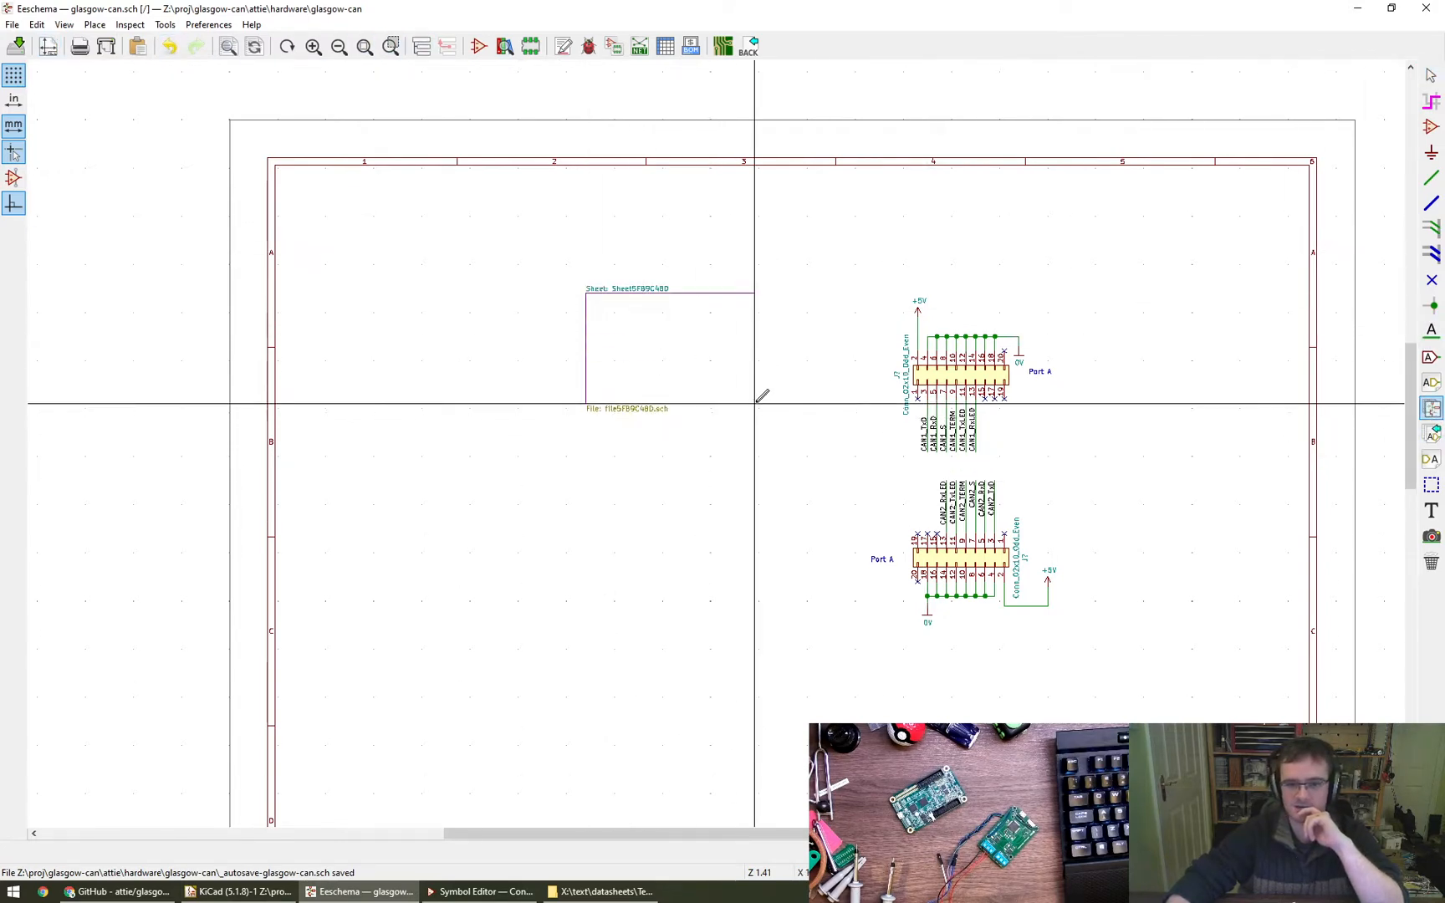
pyautogui.click(754, 403)
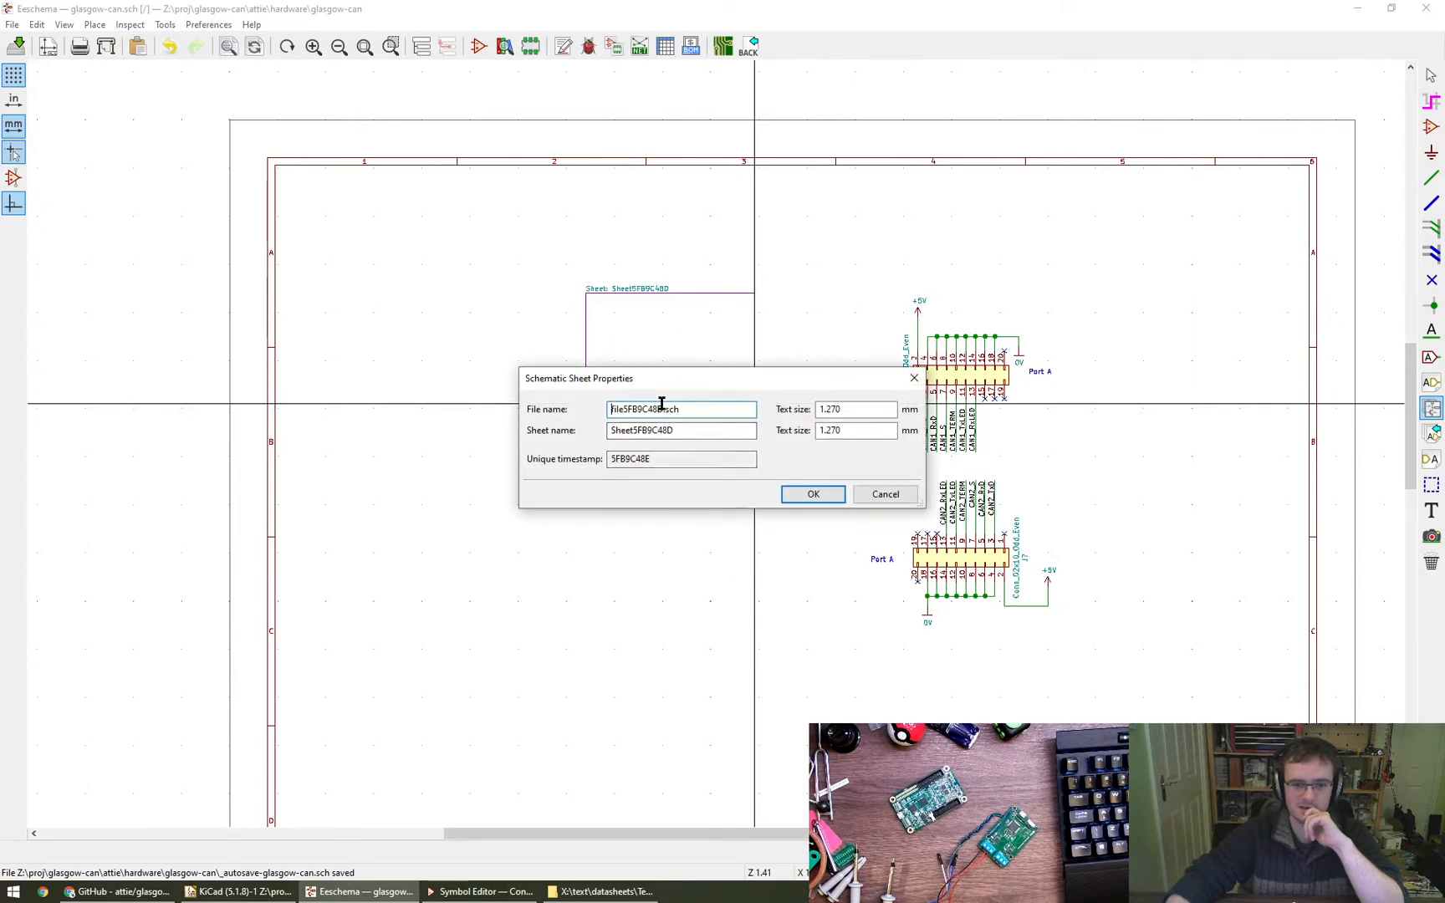
pyautogui.write('CANx')
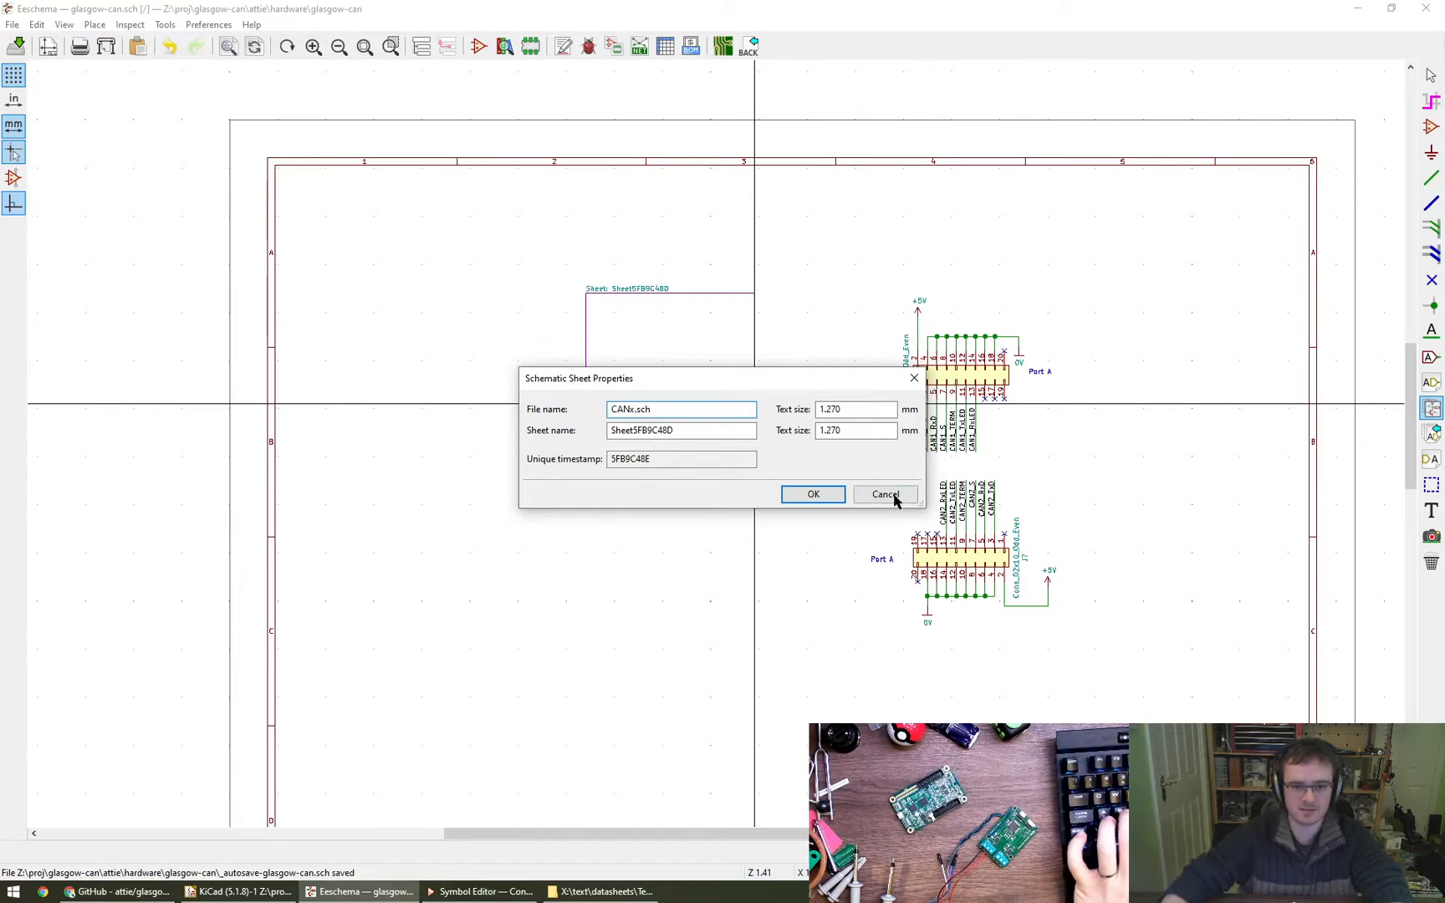
pyautogui.write('CANx')
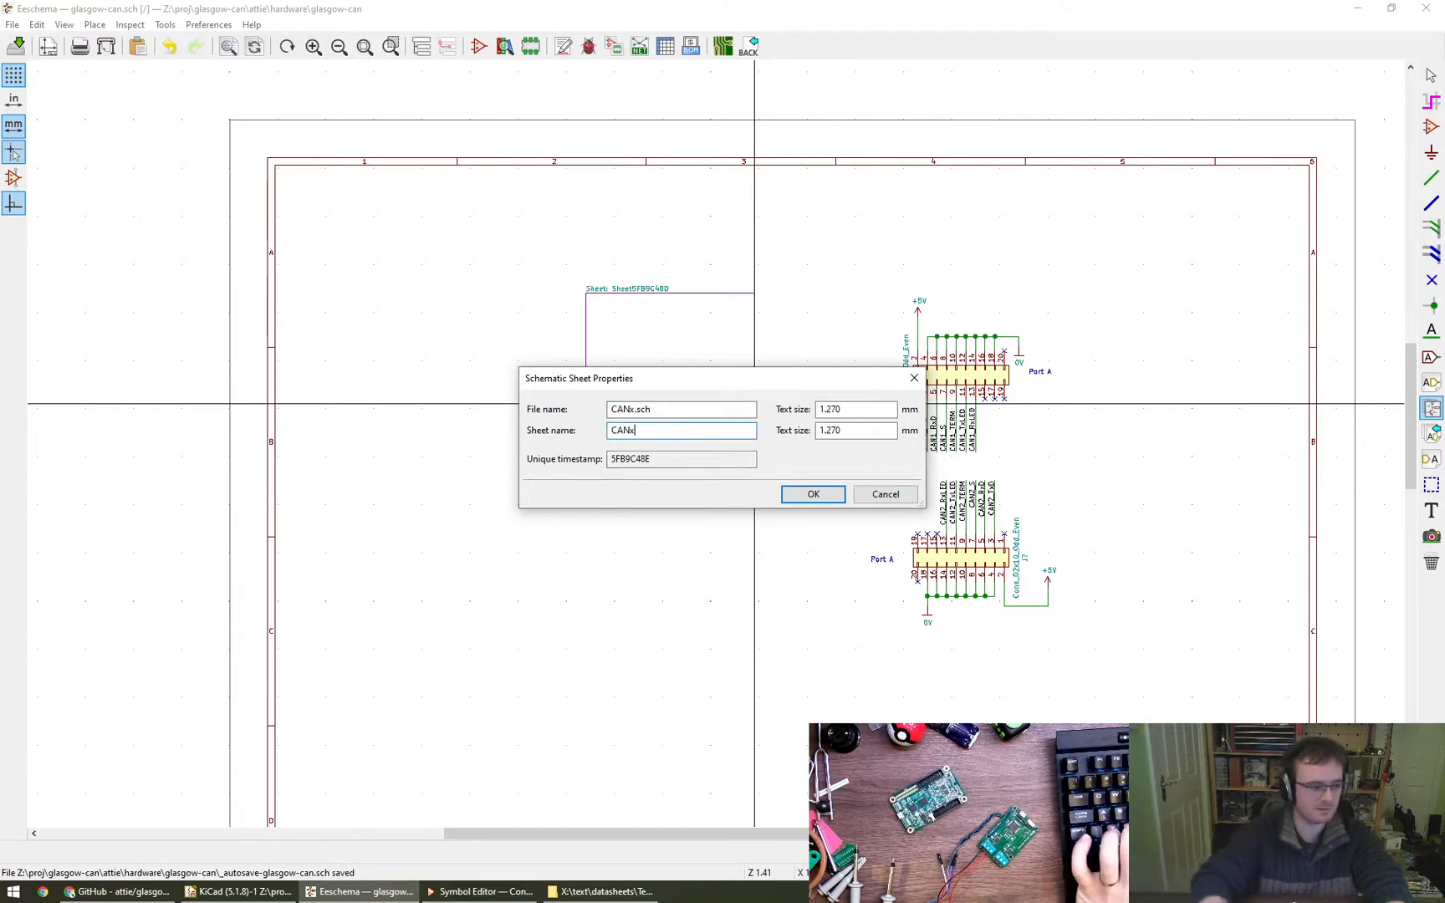
pyautogui.click(814, 496)
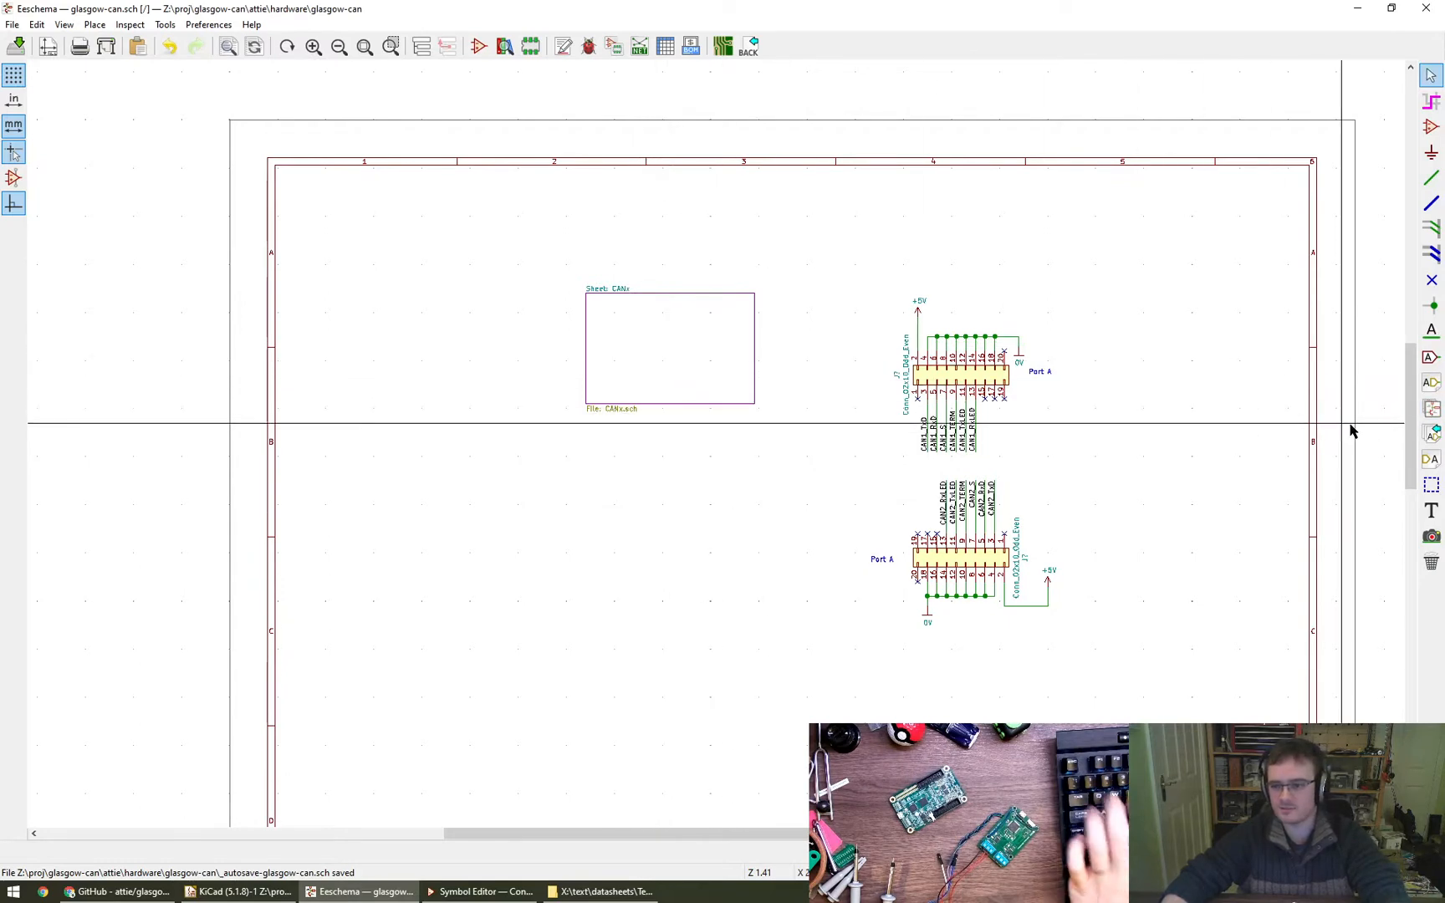
# - Place input-shaped hierarchical labels +5V and 0v on the right edge of the CANx sheet box
pyautogui.click(1429, 384)
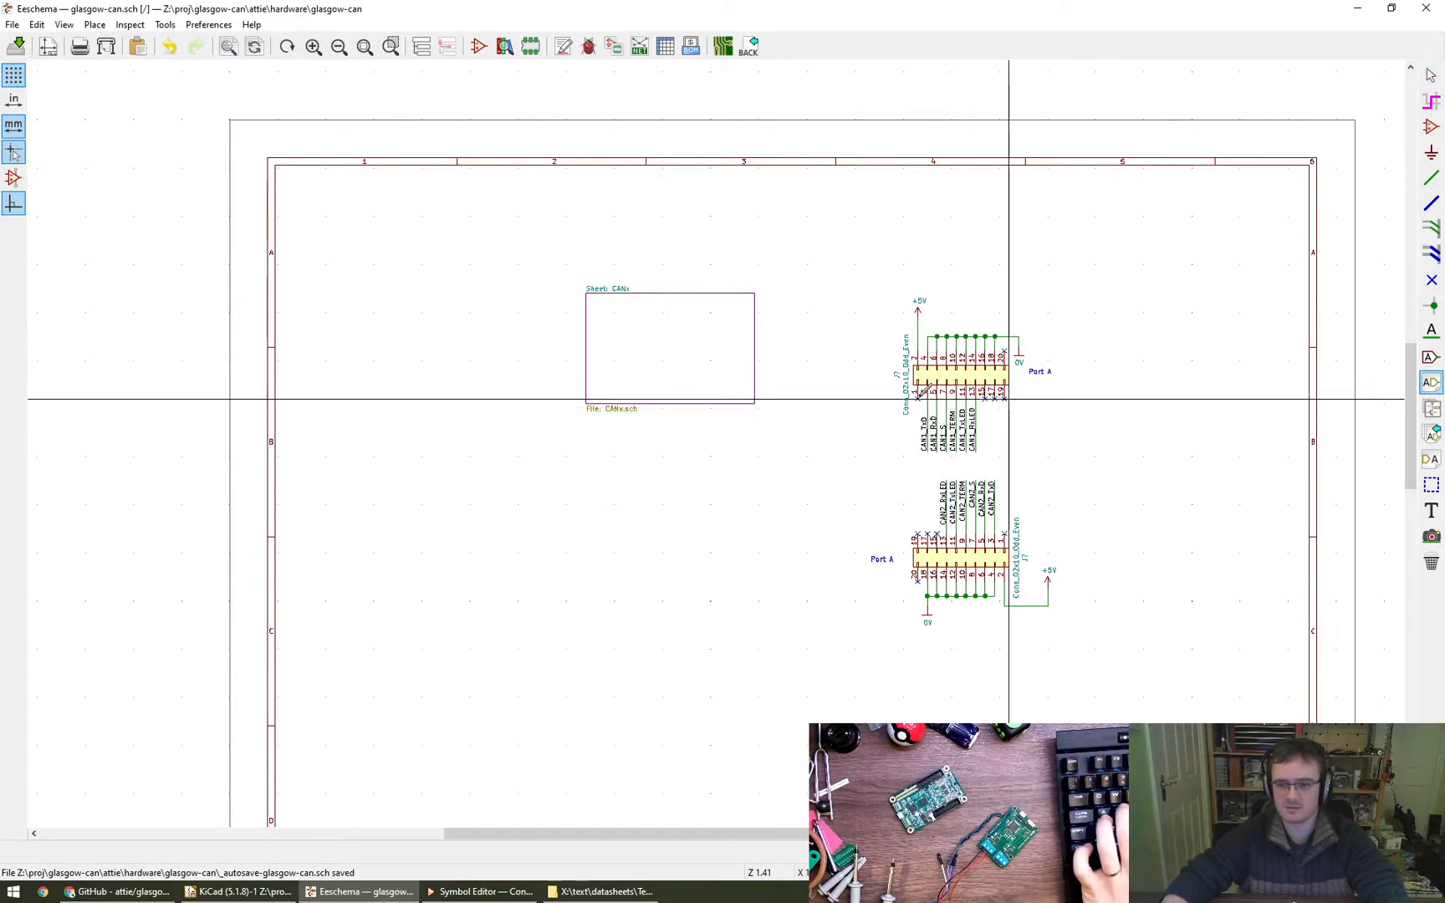
pyautogui.click(755, 312)
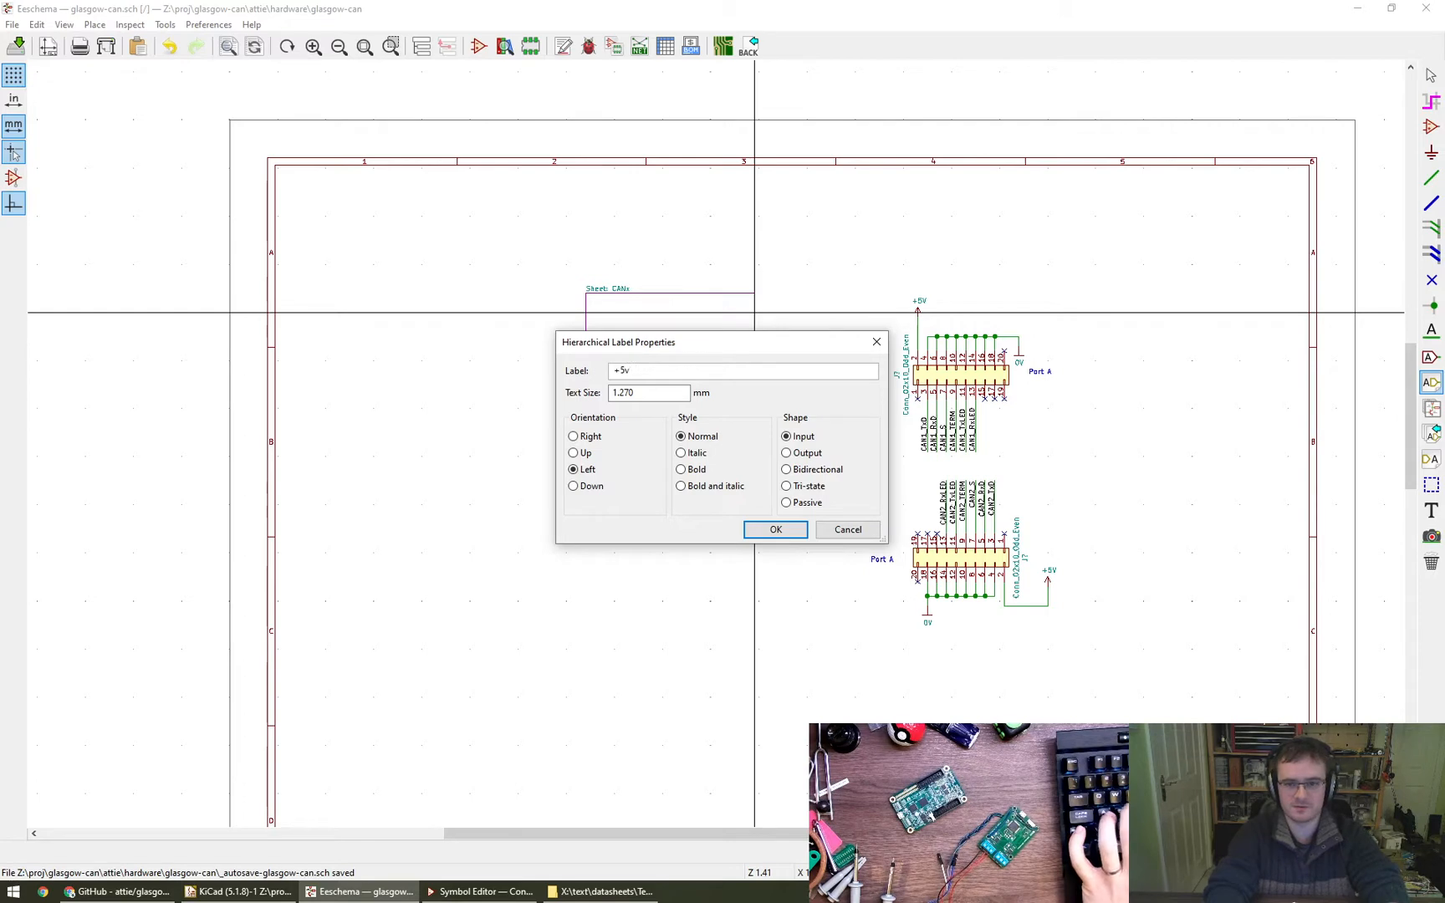
pyautogui.press('Return')
pyautogui.scroll(5, 760, 306)
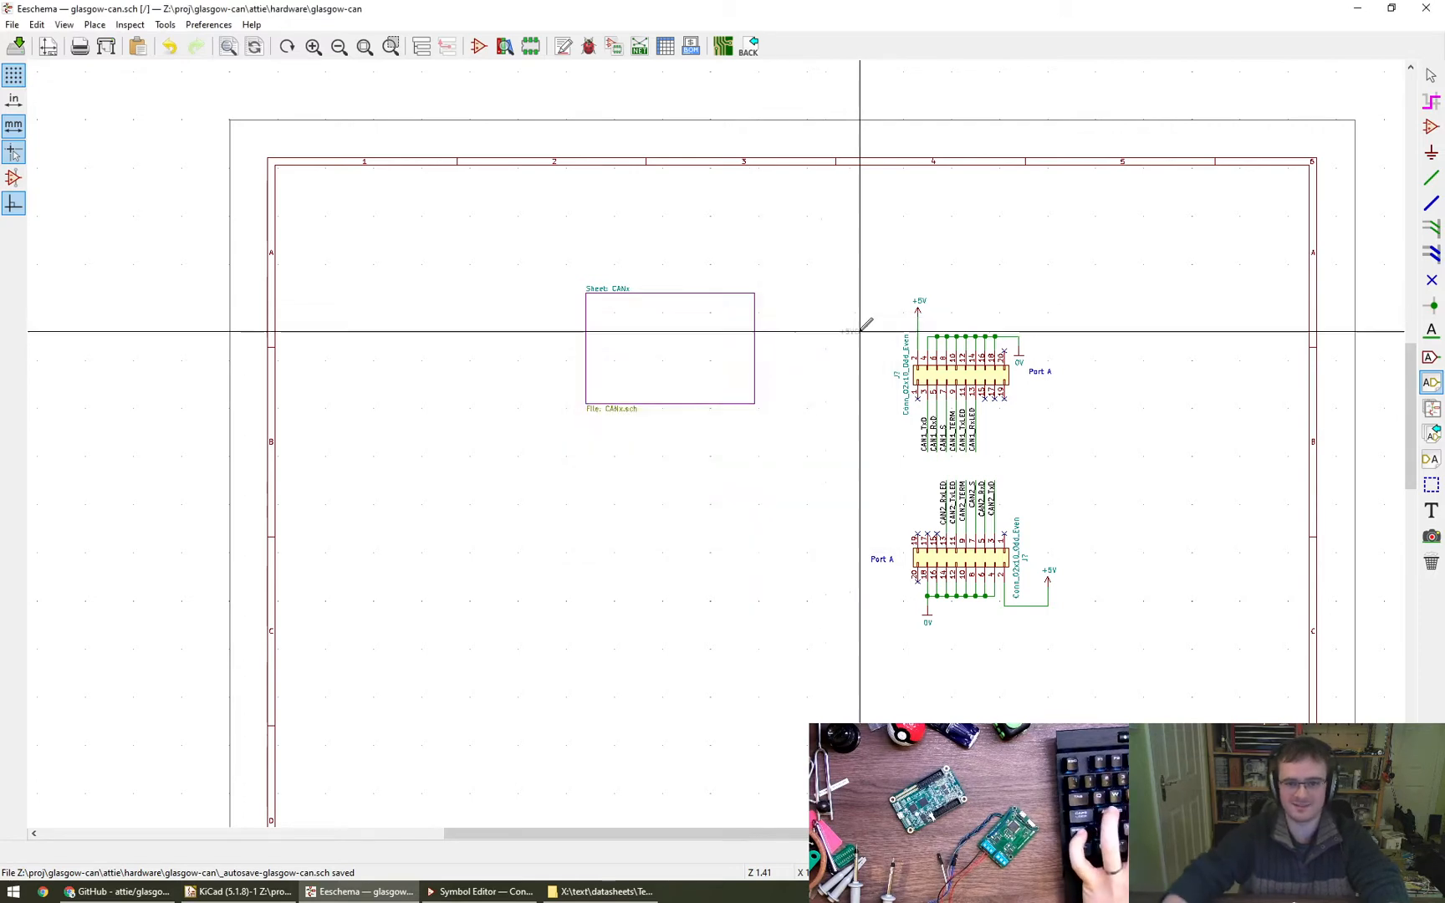
pyautogui.click(758, 305)
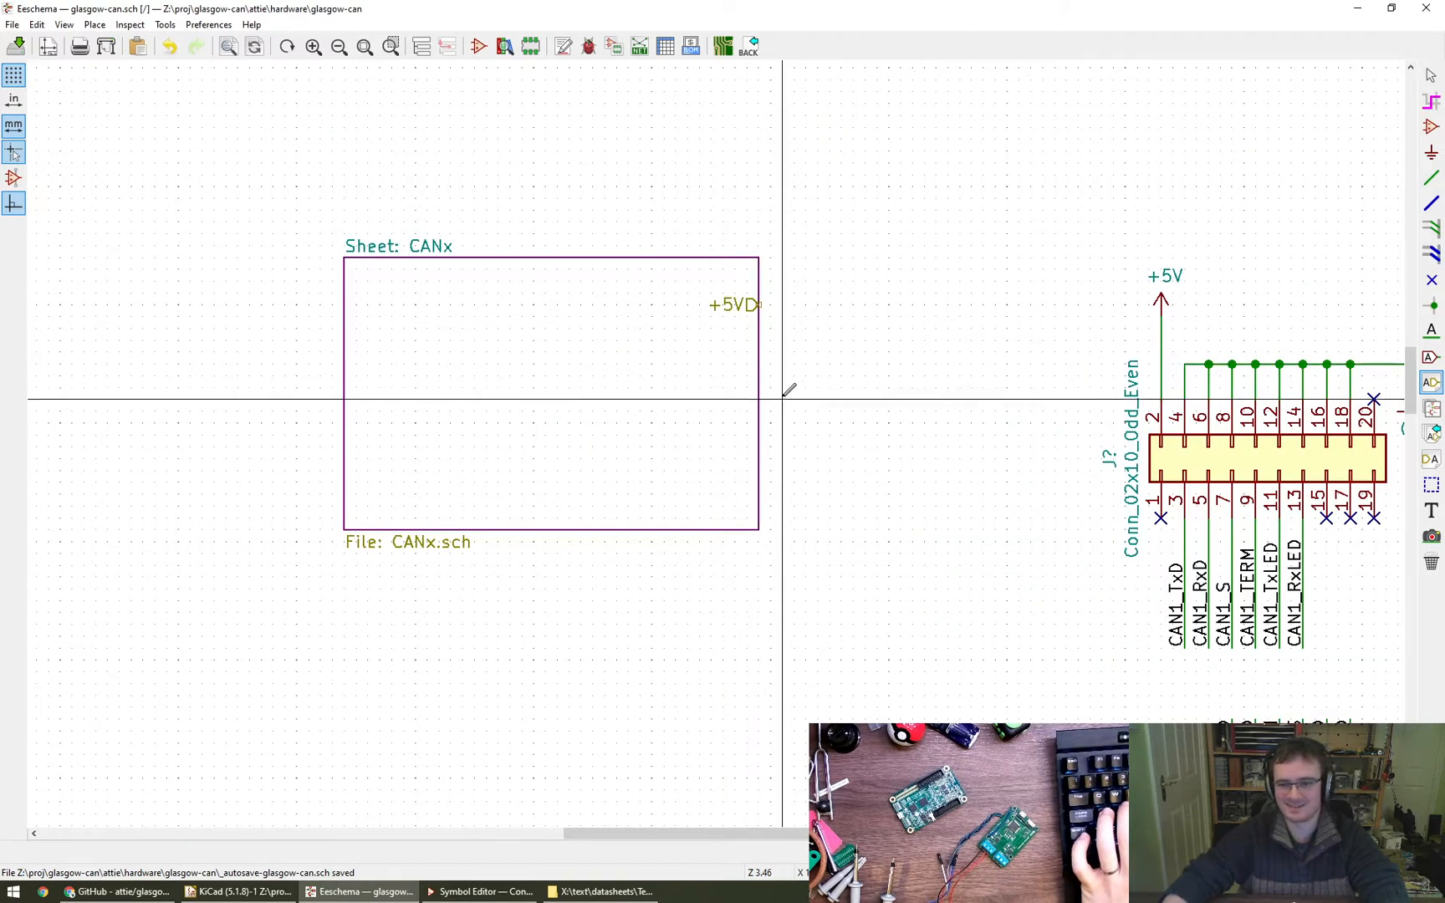
pyautogui.click(747, 411)
pyautogui.write('0V')
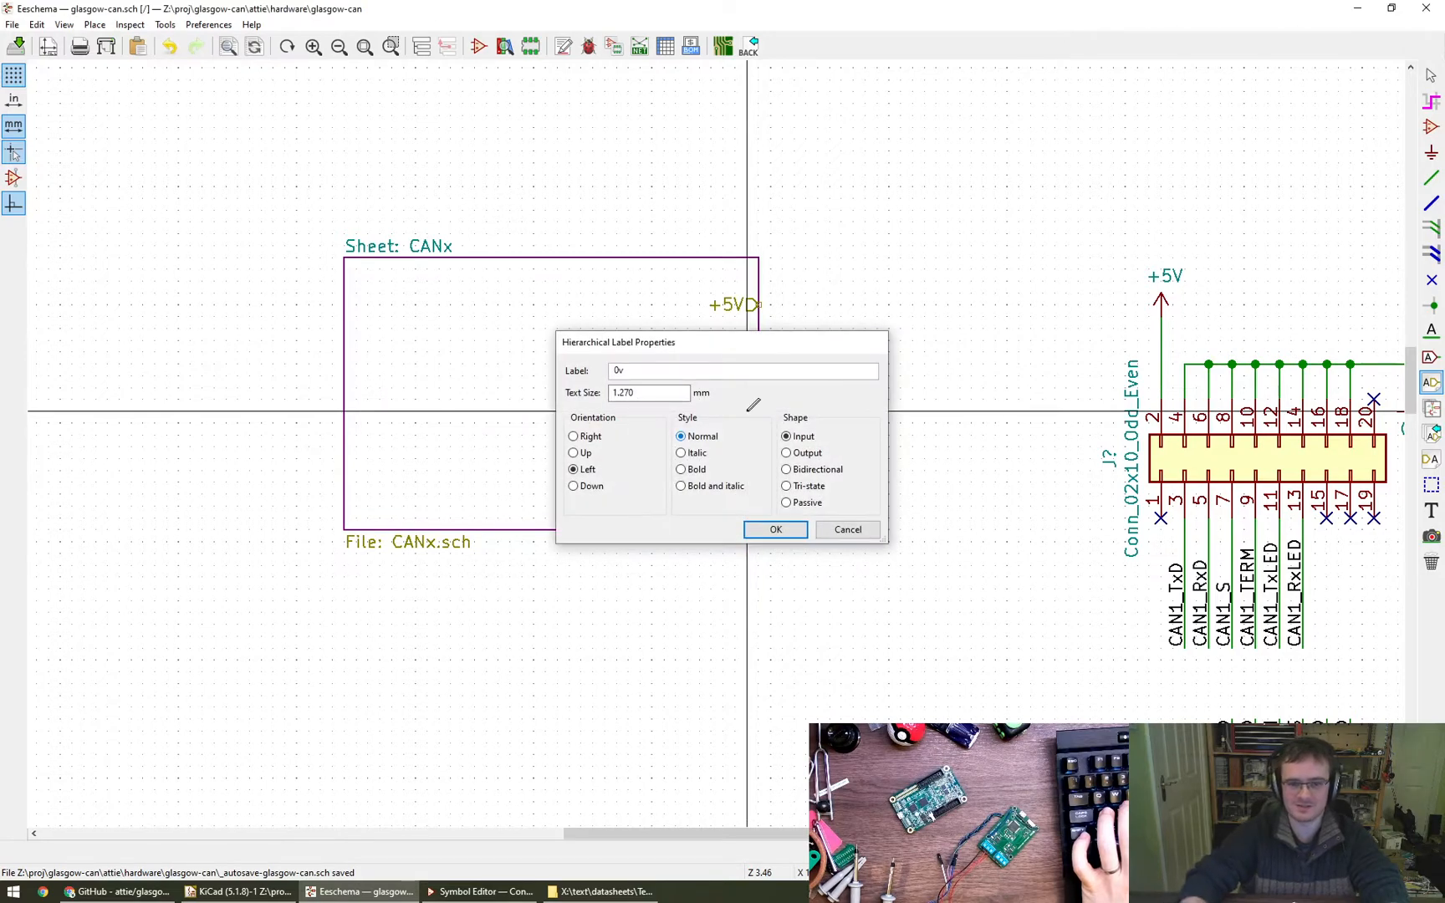
pyautogui.press('Return')
pyautogui.click(759, 423)
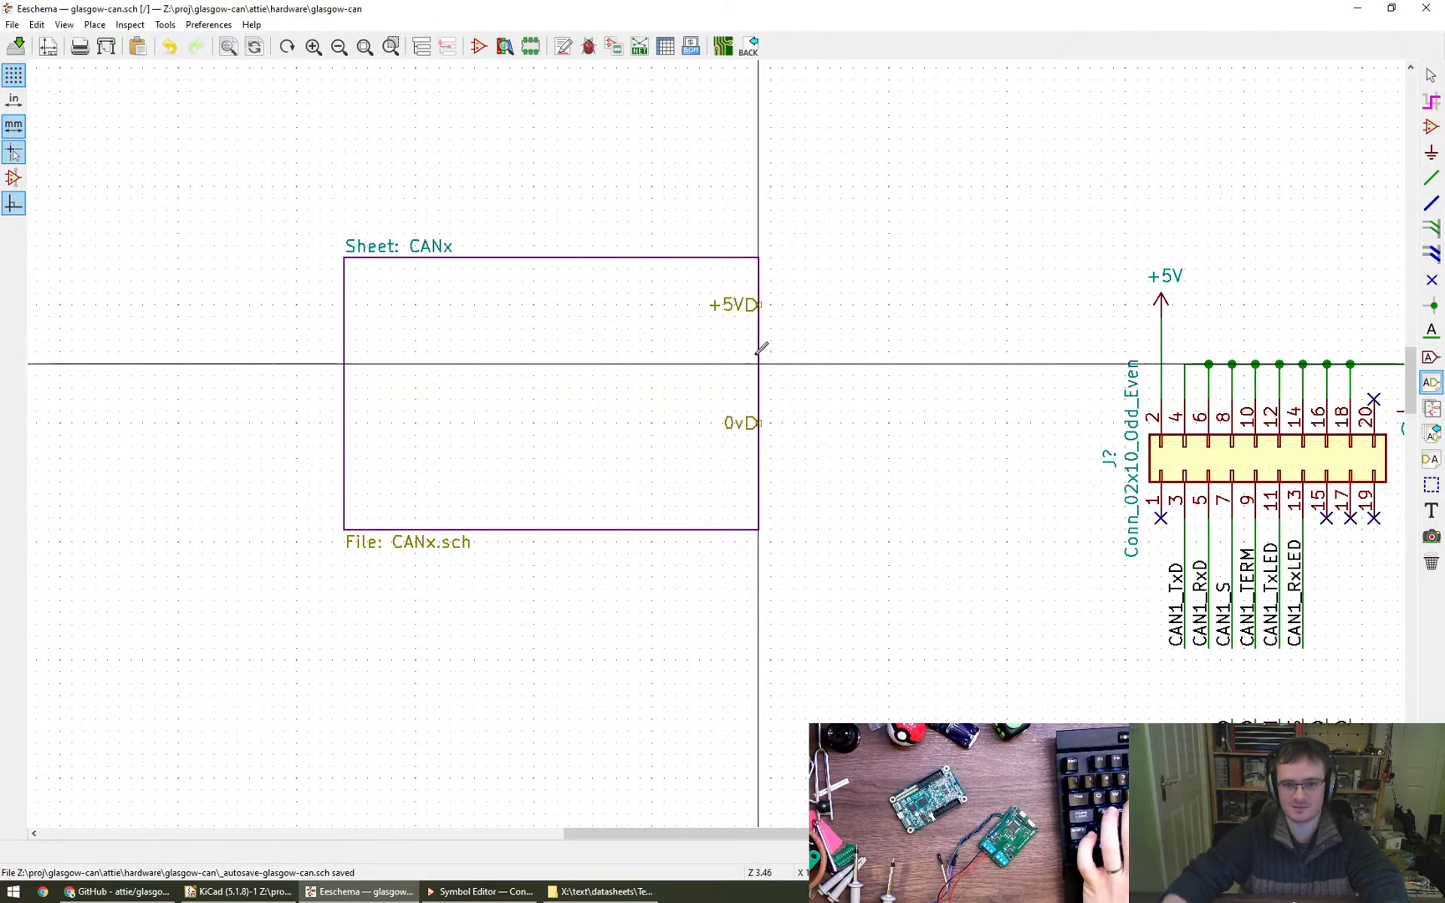
# - Spread the two supply labels along the CANx box's right edge, moving 0v near its lower corner and +5V near its upper corner
pyautogui.press('Escape')
pyautogui.click(759, 495)
pyautogui.press('m')
pyautogui.click(758, 284)
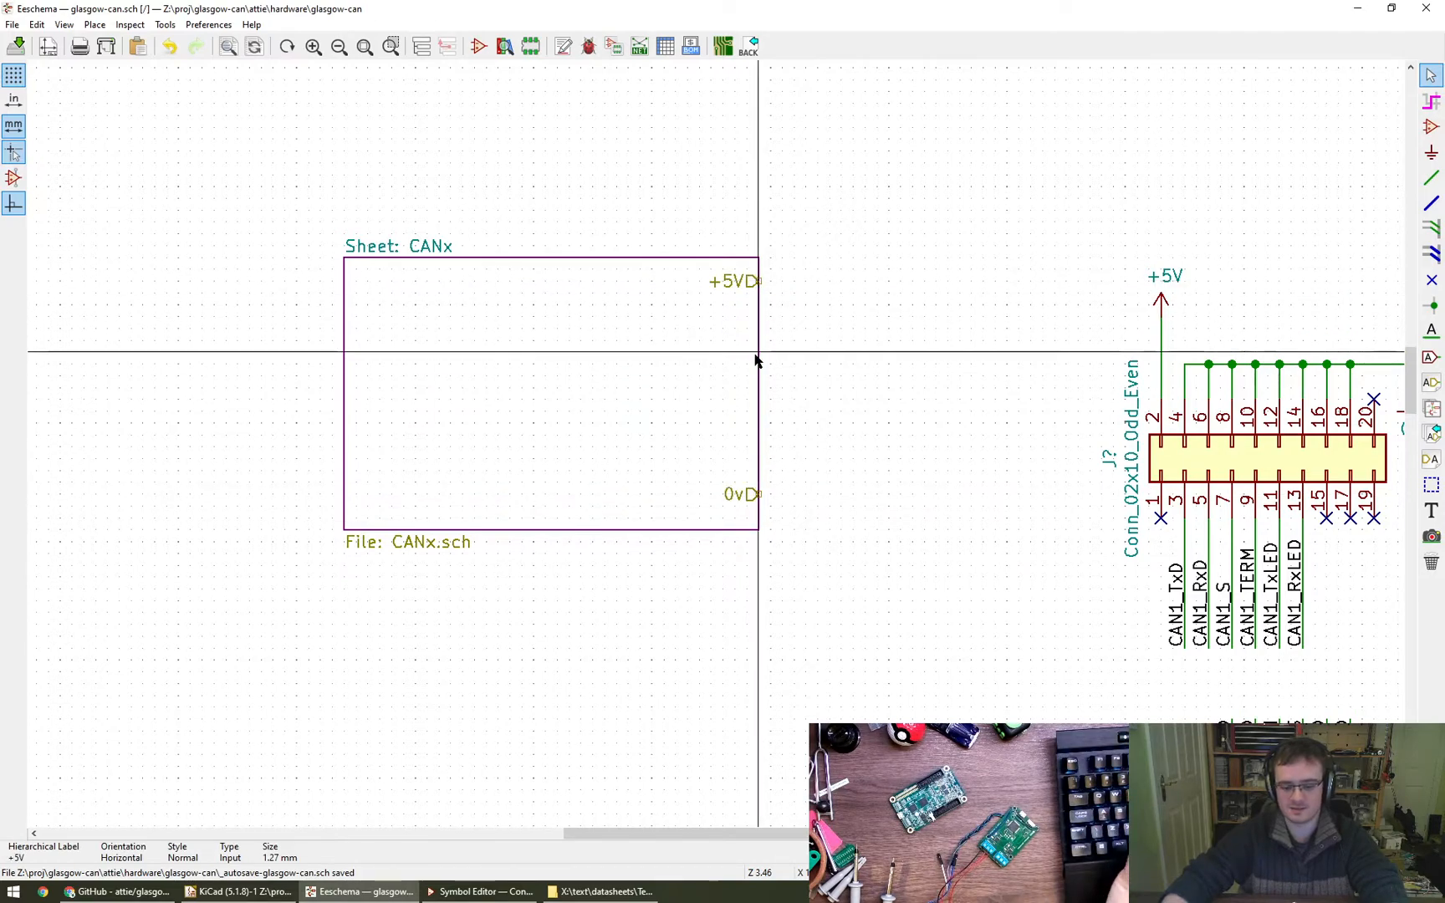
# - Place hierarchical labels TxD and RxD on the CANx box's right edge, one under the other below +5V
pyautogui.click(1431, 382)
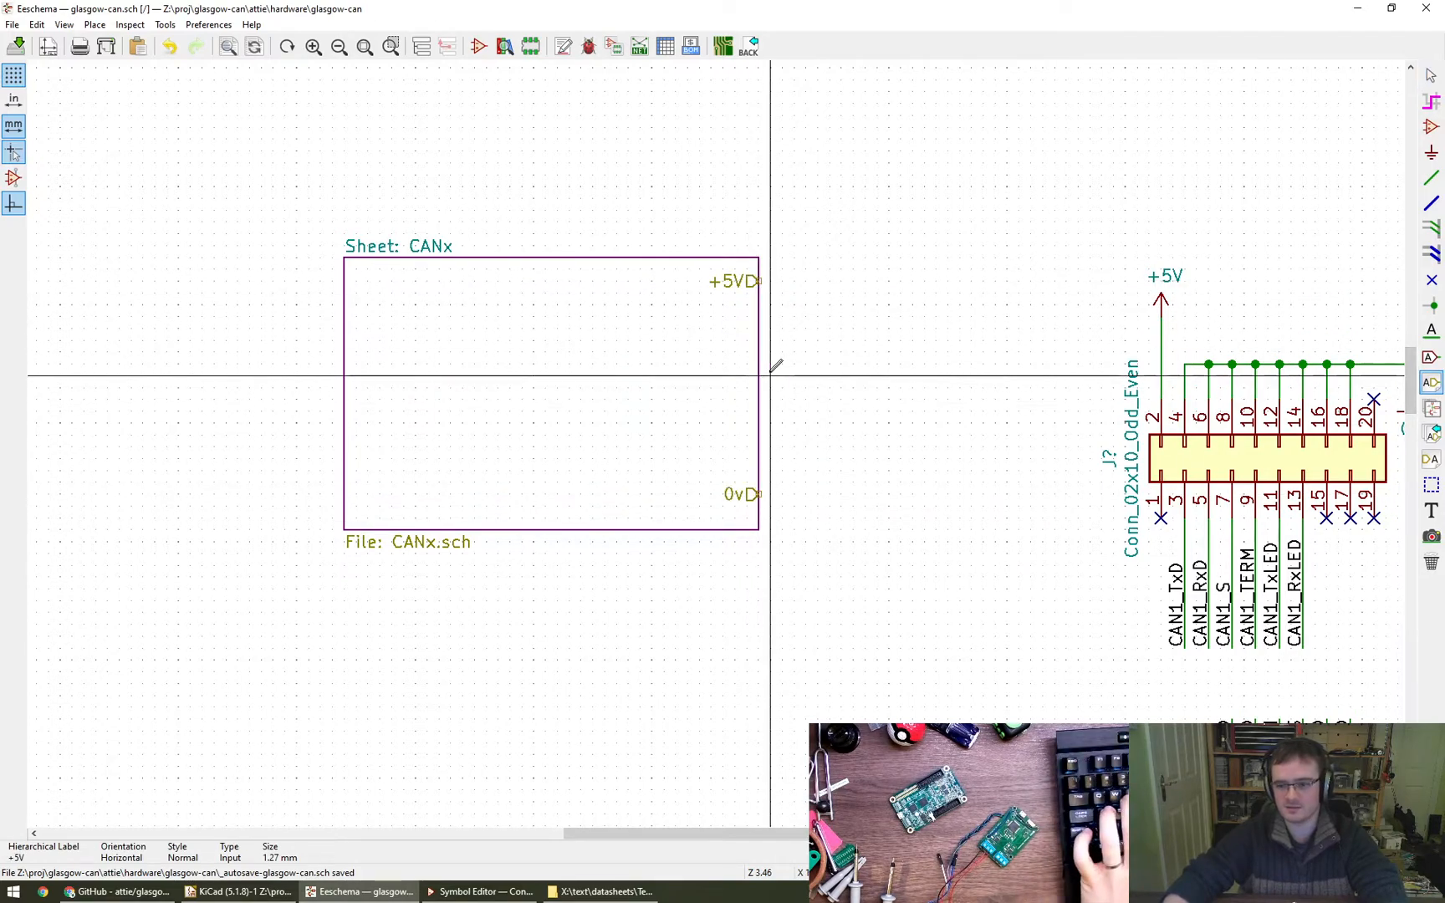
pyautogui.click(759, 316)
pyautogui.write('TxD')
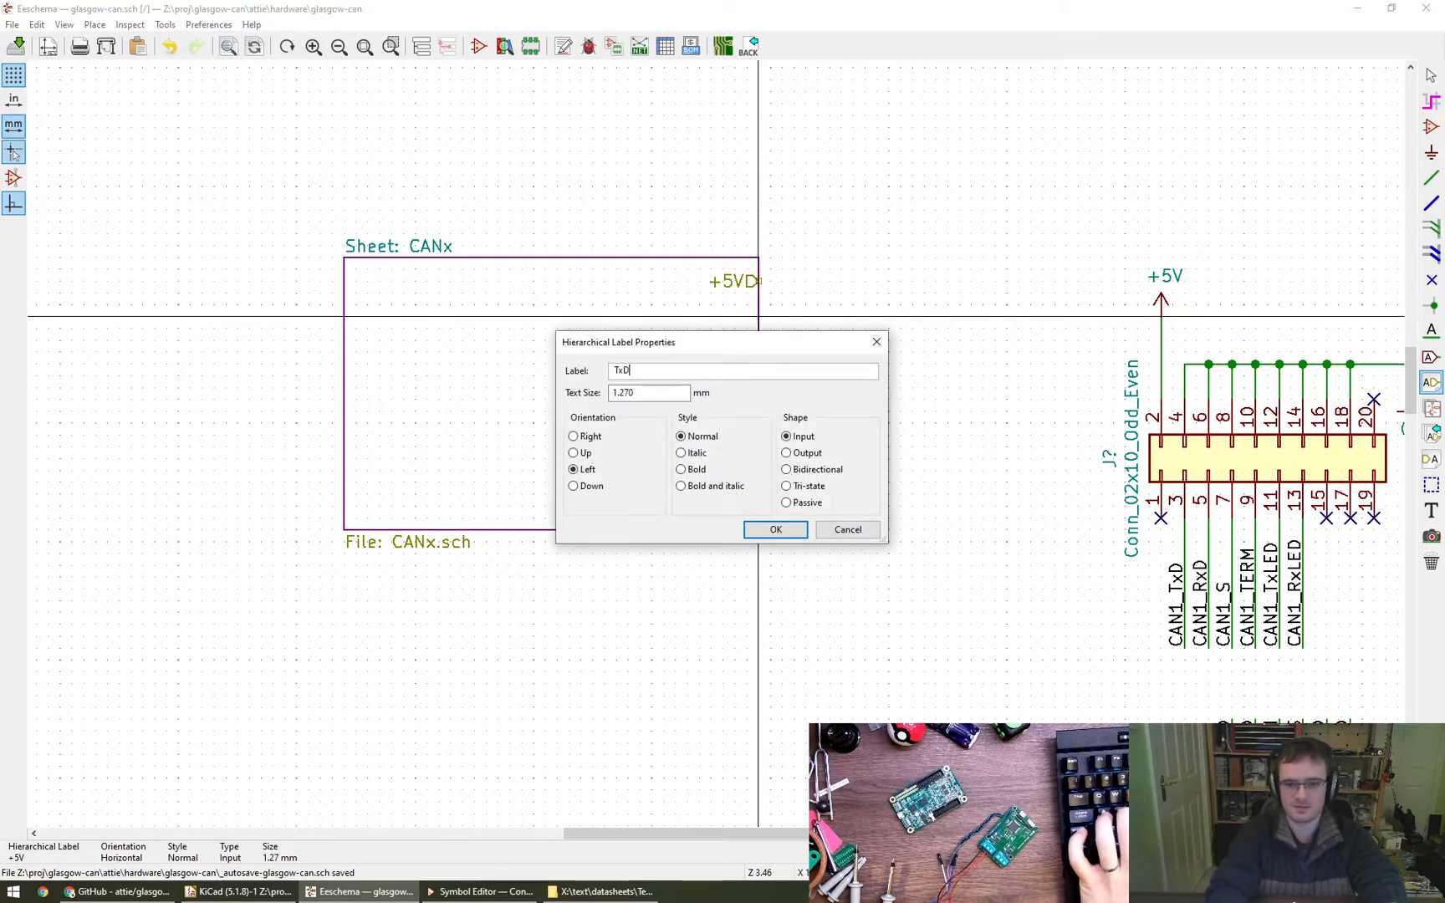
pyautogui.press('Return')
pyautogui.click(758, 316)
pyautogui.click(759, 339)
pyautogui.write('RxD')
pyautogui.press('Return')
# - Add hierarchical labels S and TERM on the CANx box's right edge, below RxD and above 0v
pyautogui.click(758, 364)
pyautogui.write('S')
pyautogui.press('Return')
pyautogui.click(758, 363)
pyautogui.click(759, 399)
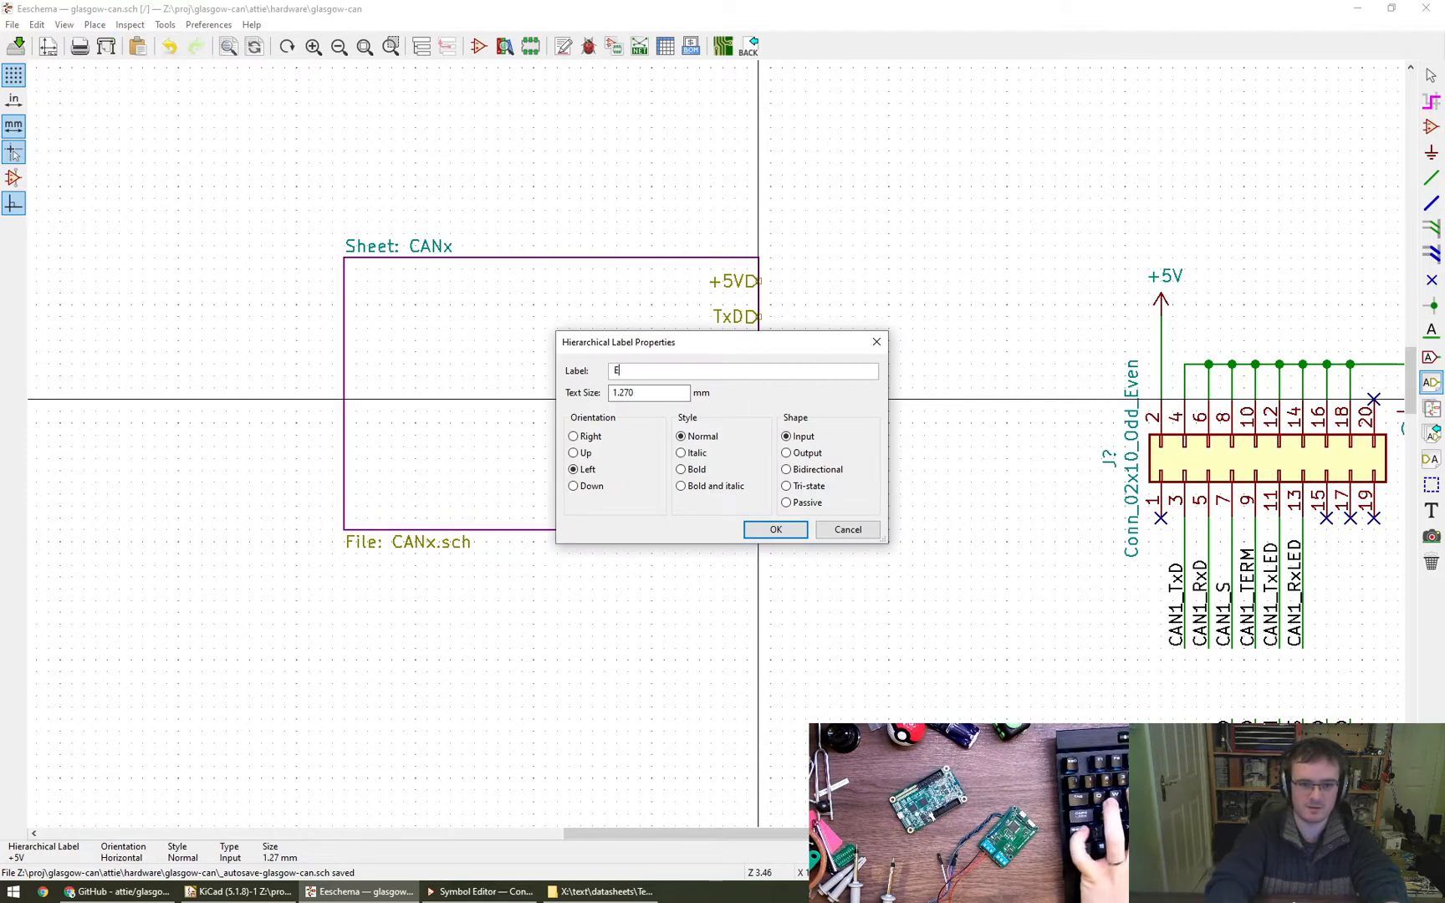
pyautogui.press('Return')
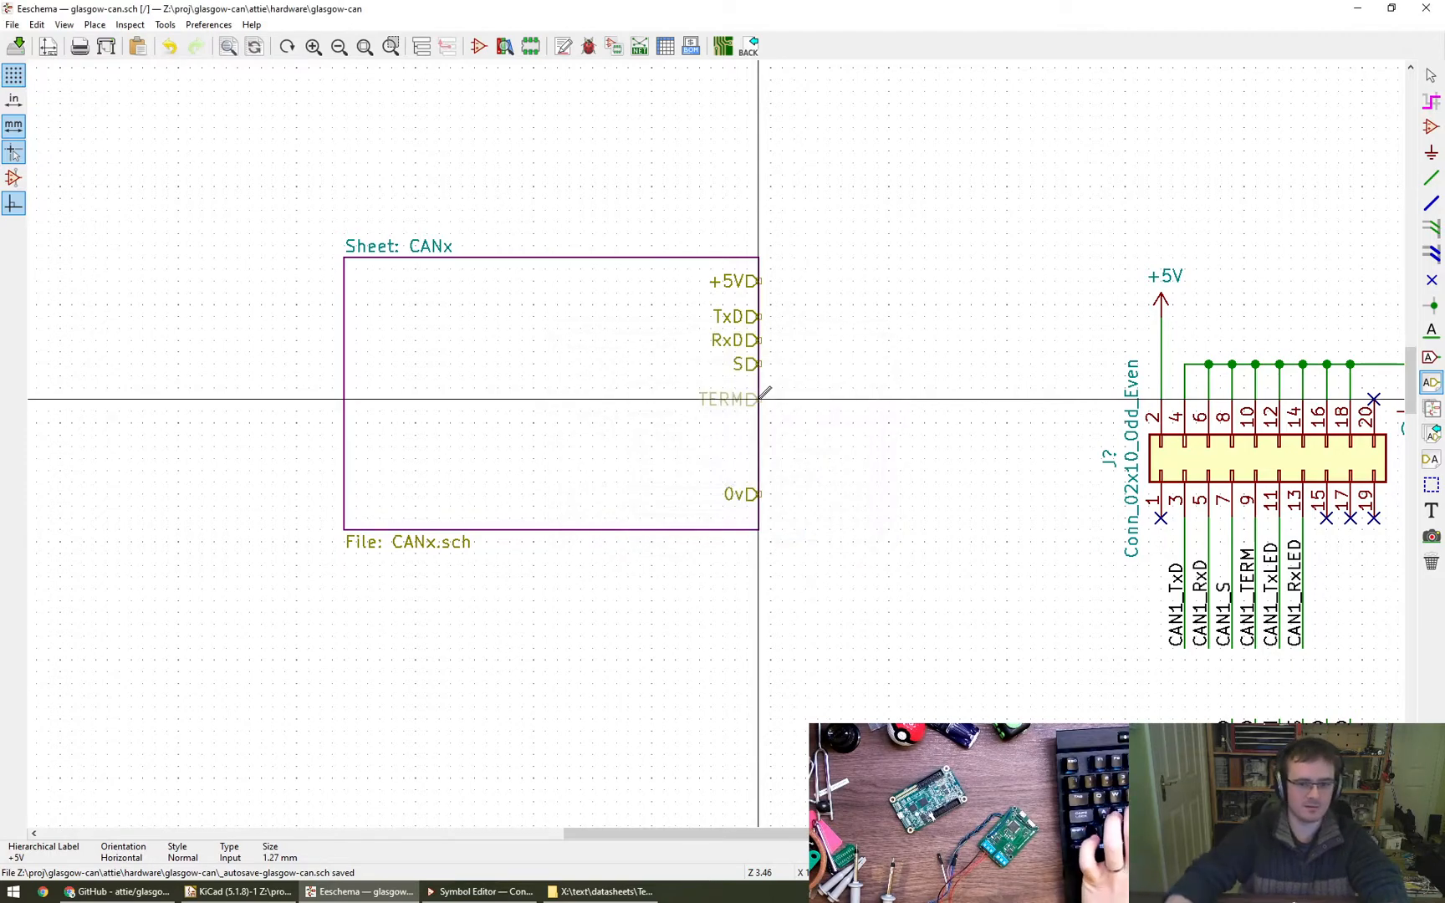
pyautogui.click(758, 398)
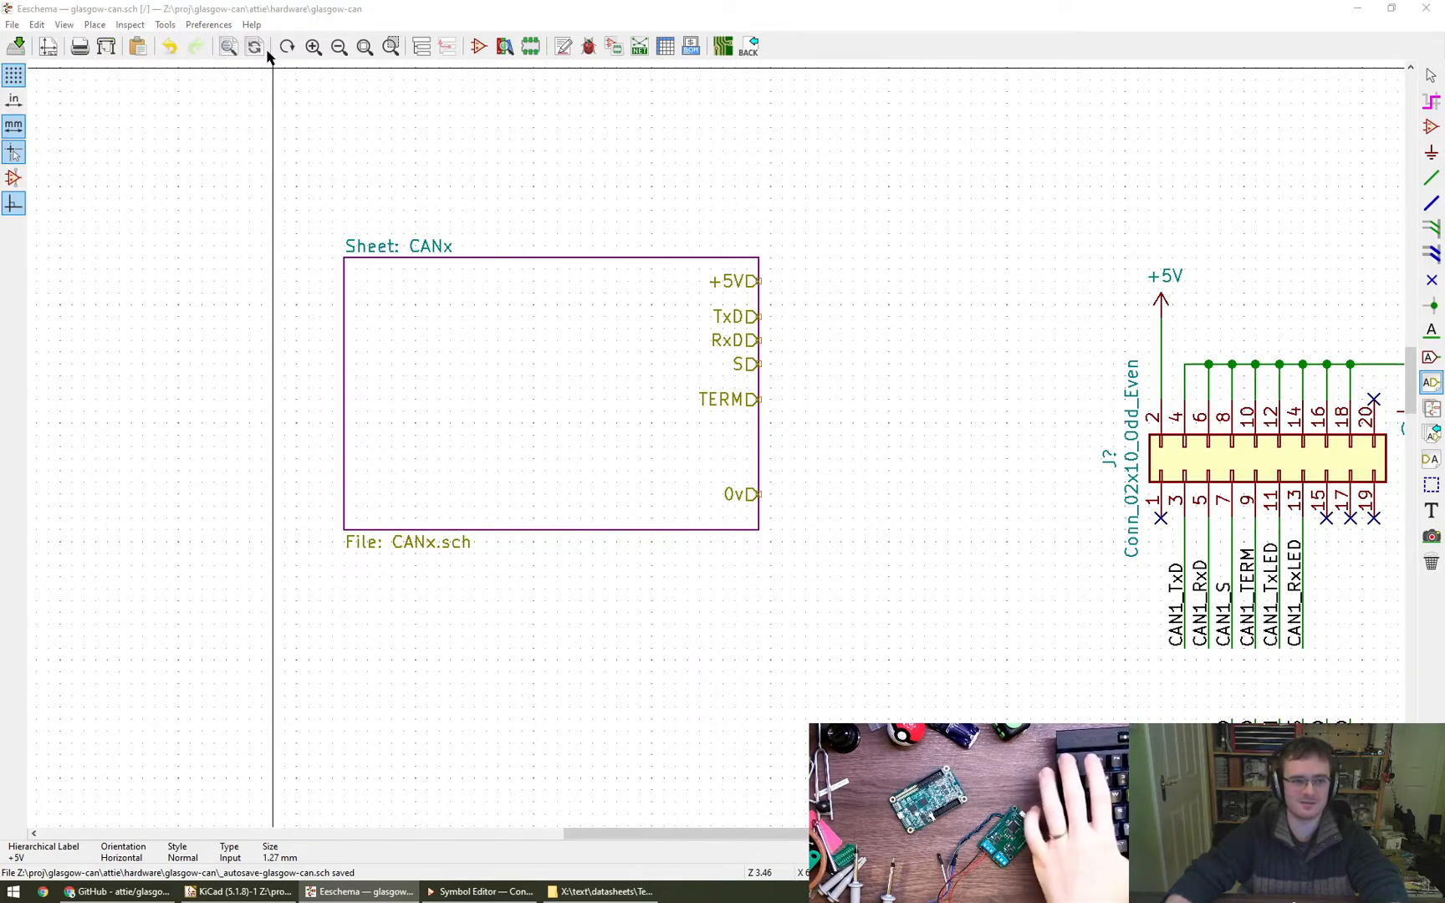
# - Open the CANx sub-sheet from the schematic hierarchy
pyautogui.click(421, 47)
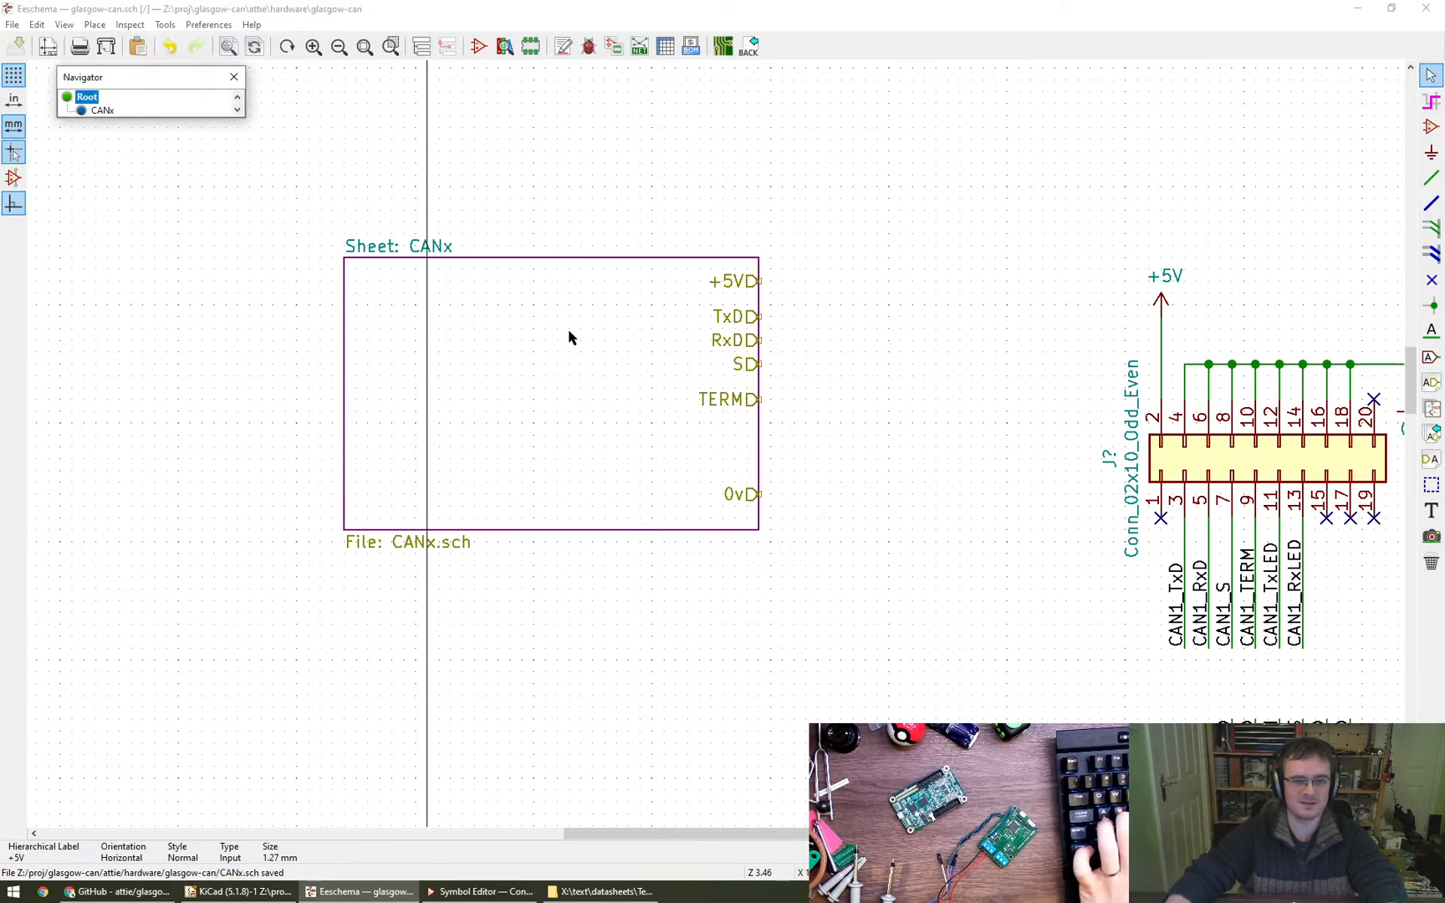
pyautogui.click(101, 112)
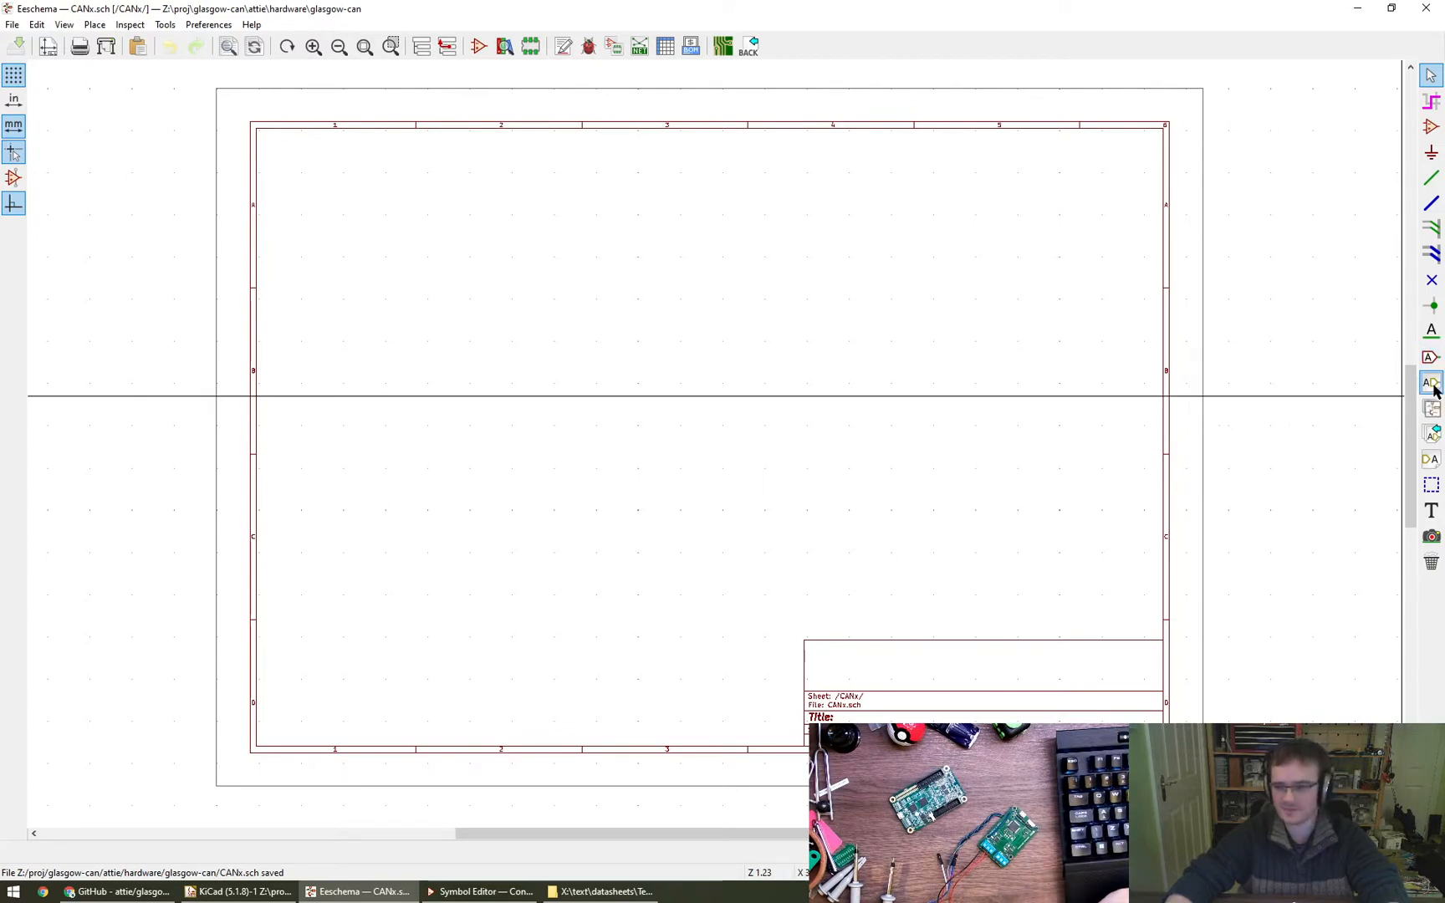
pyautogui.click(1433, 434)
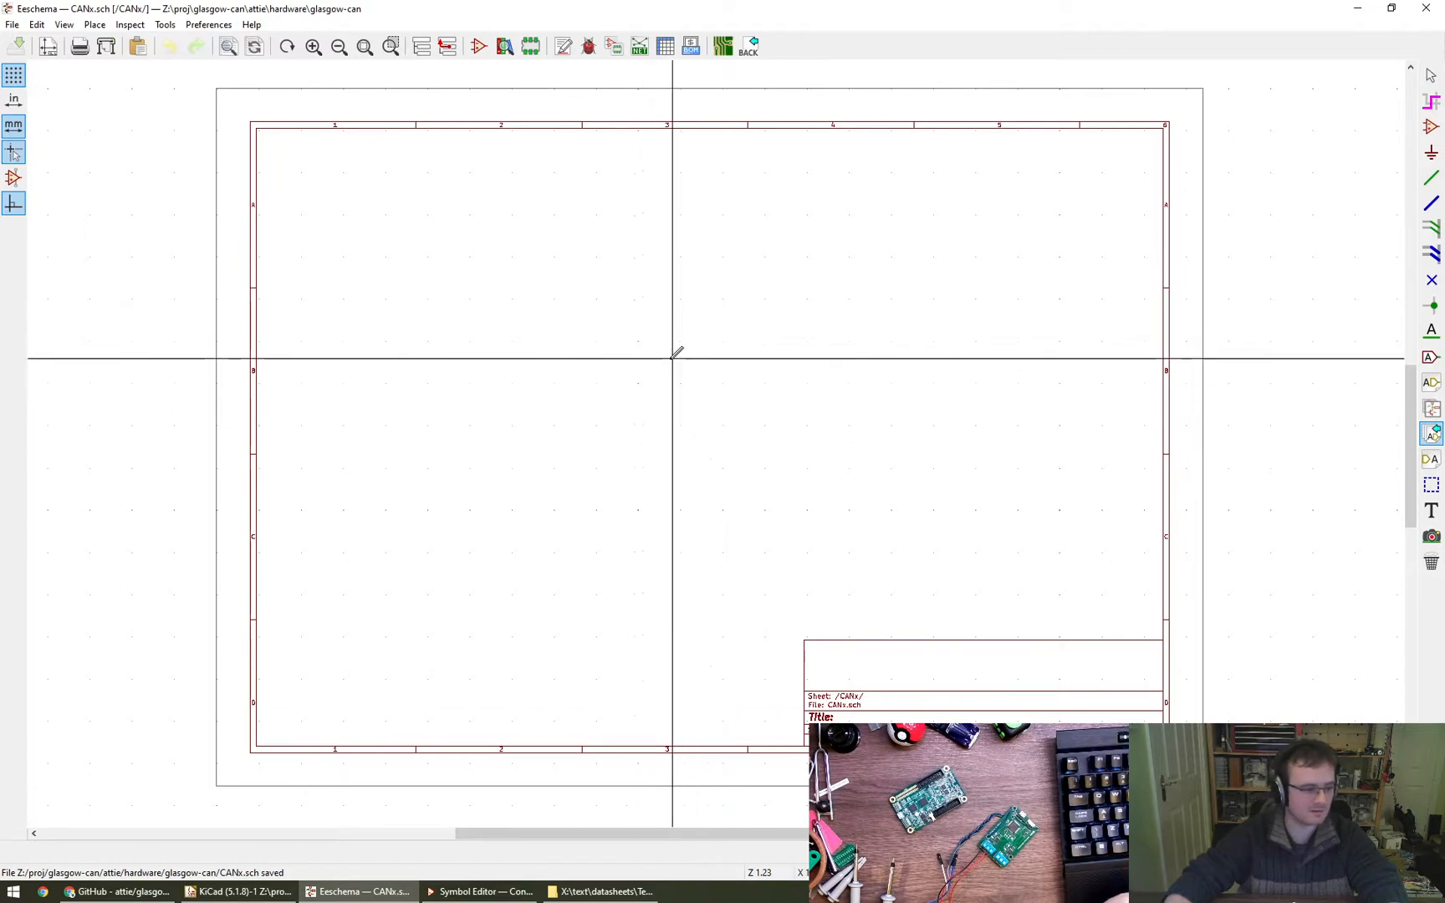
pyautogui.press('Escape')
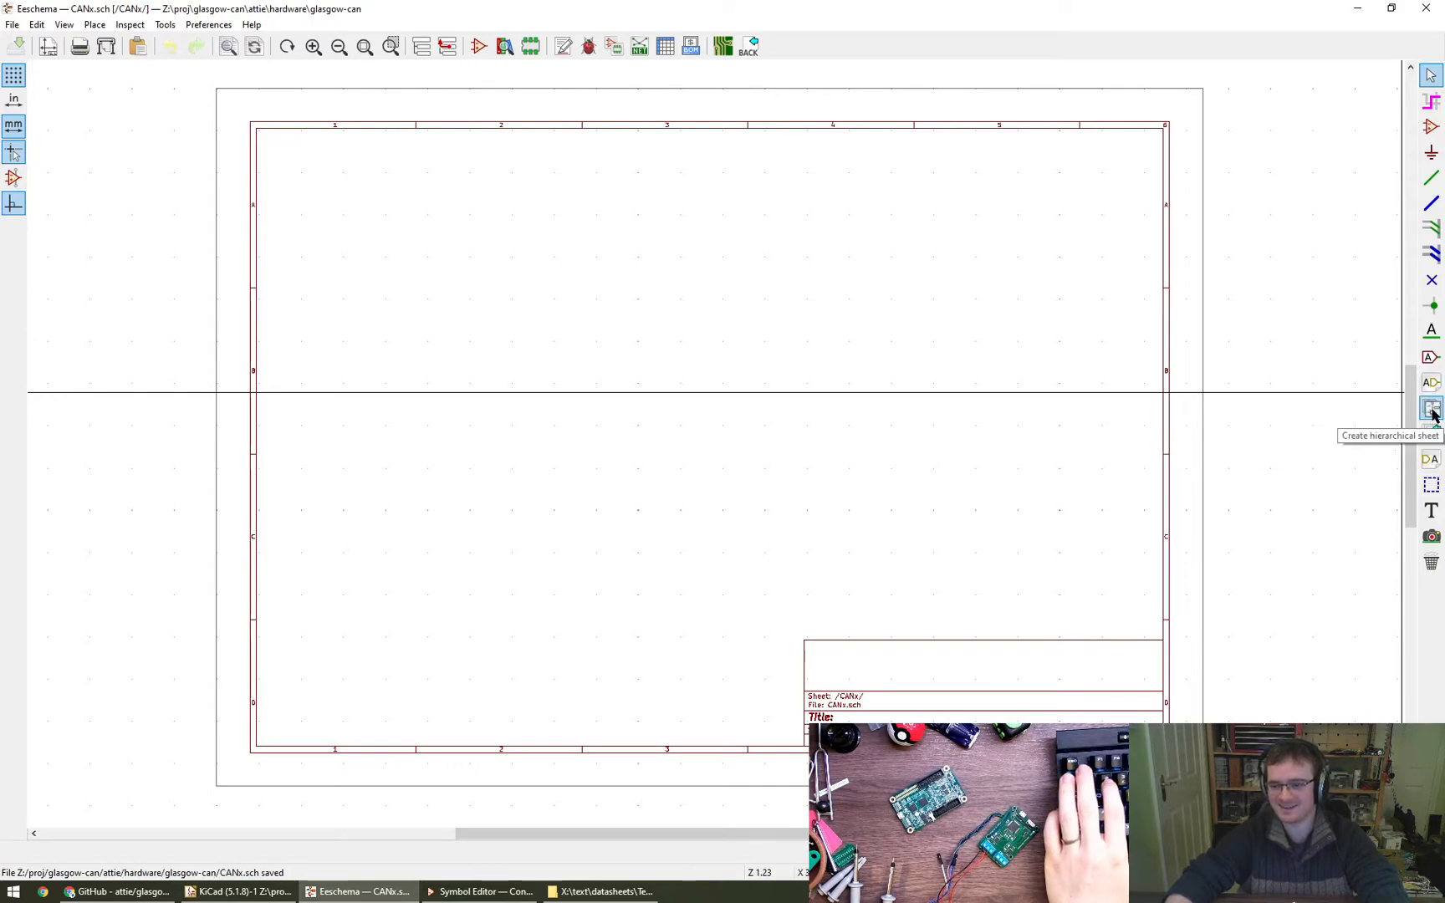
pyautogui.press('Escape')
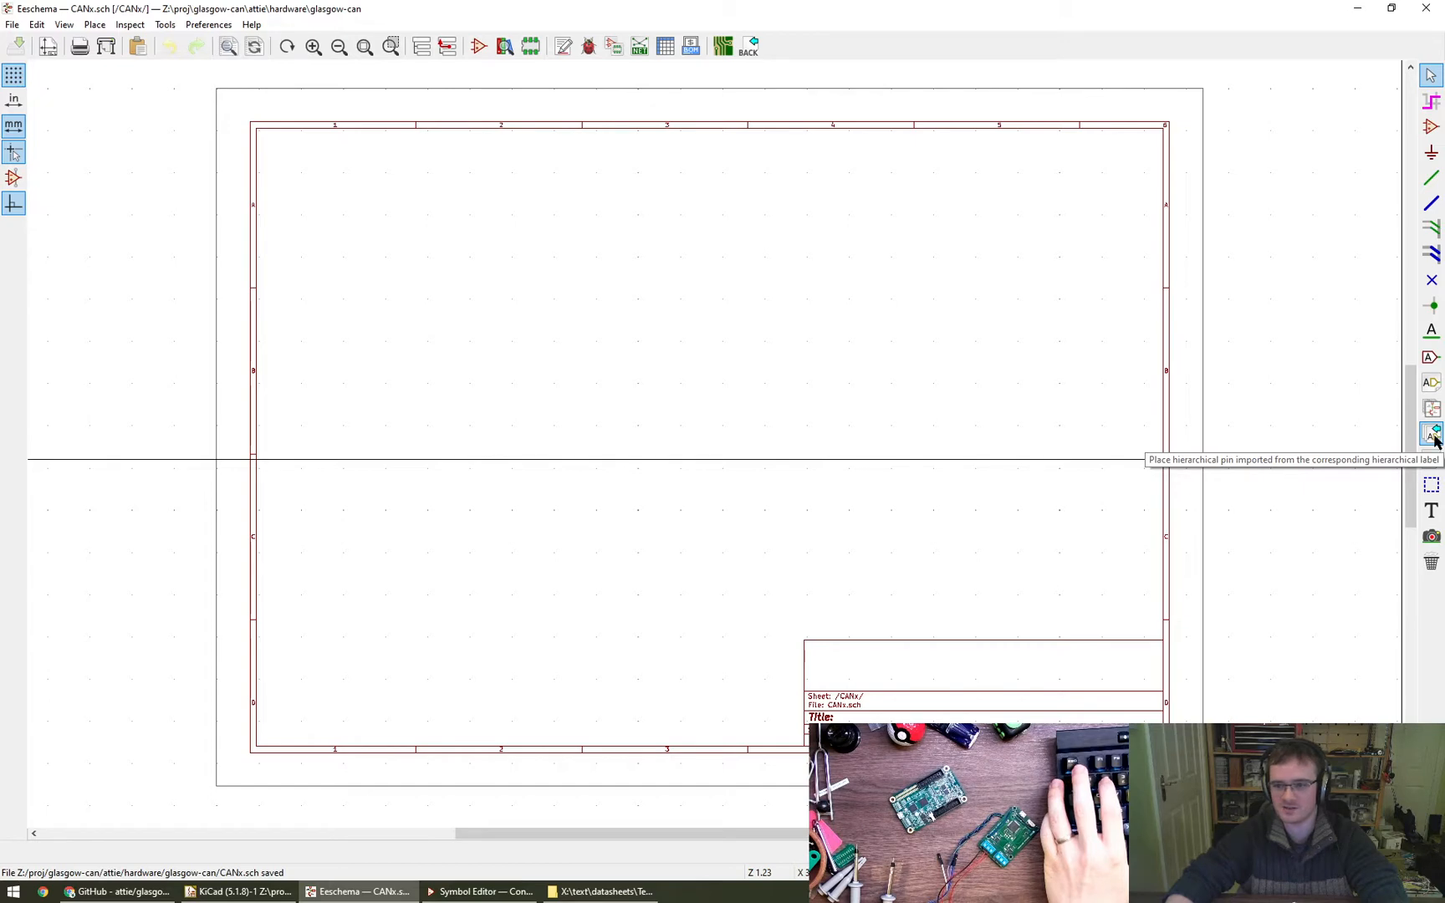
pyautogui.click(1431, 434)
pyautogui.click(727, 392)
pyautogui.press('Escape')
pyautogui.press('Escape')
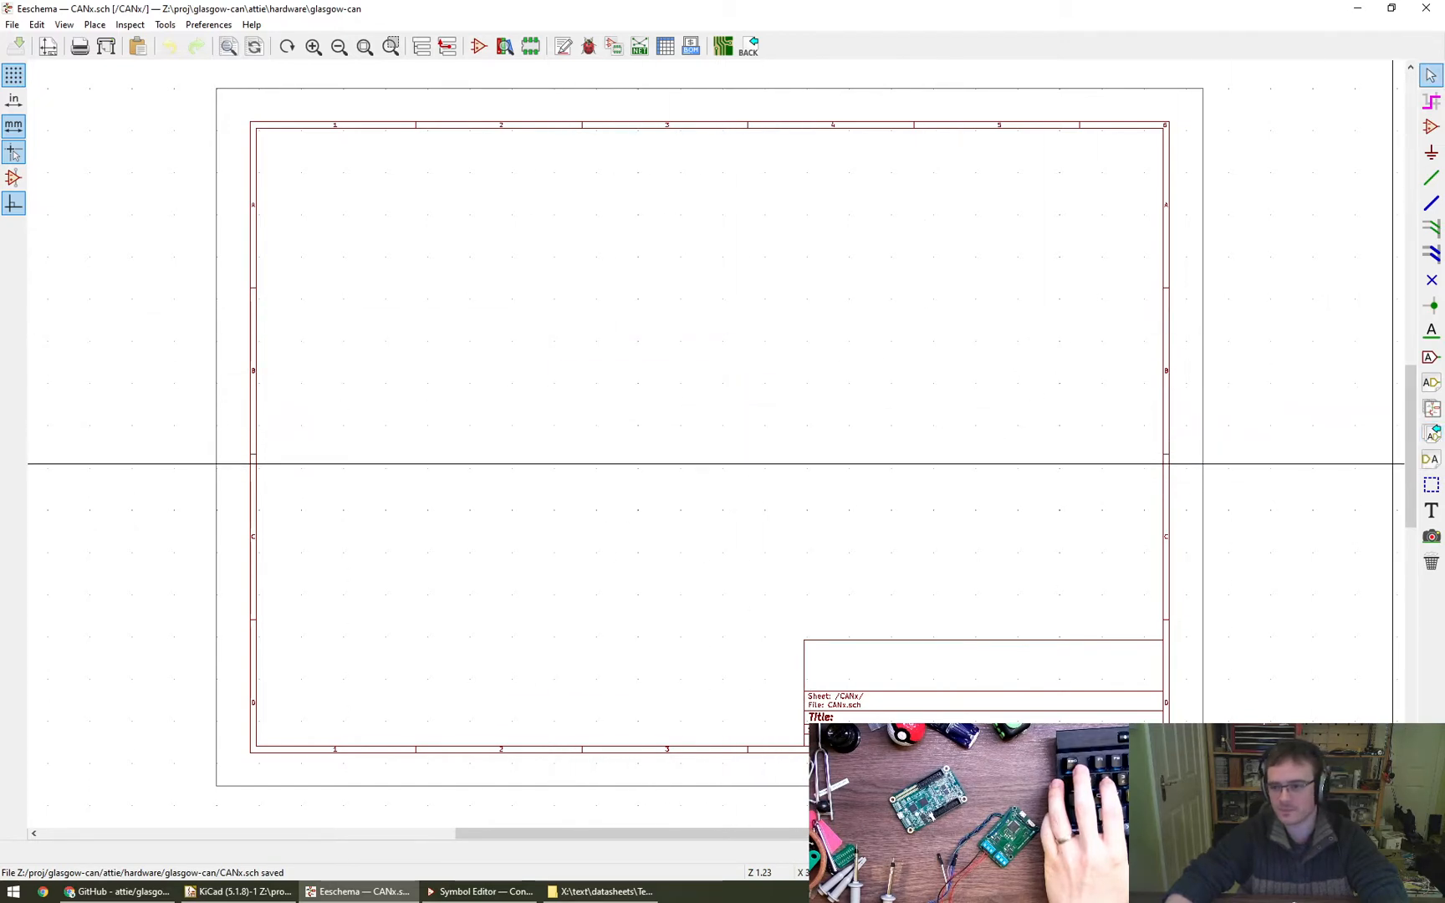
pyautogui.click(1432, 462)
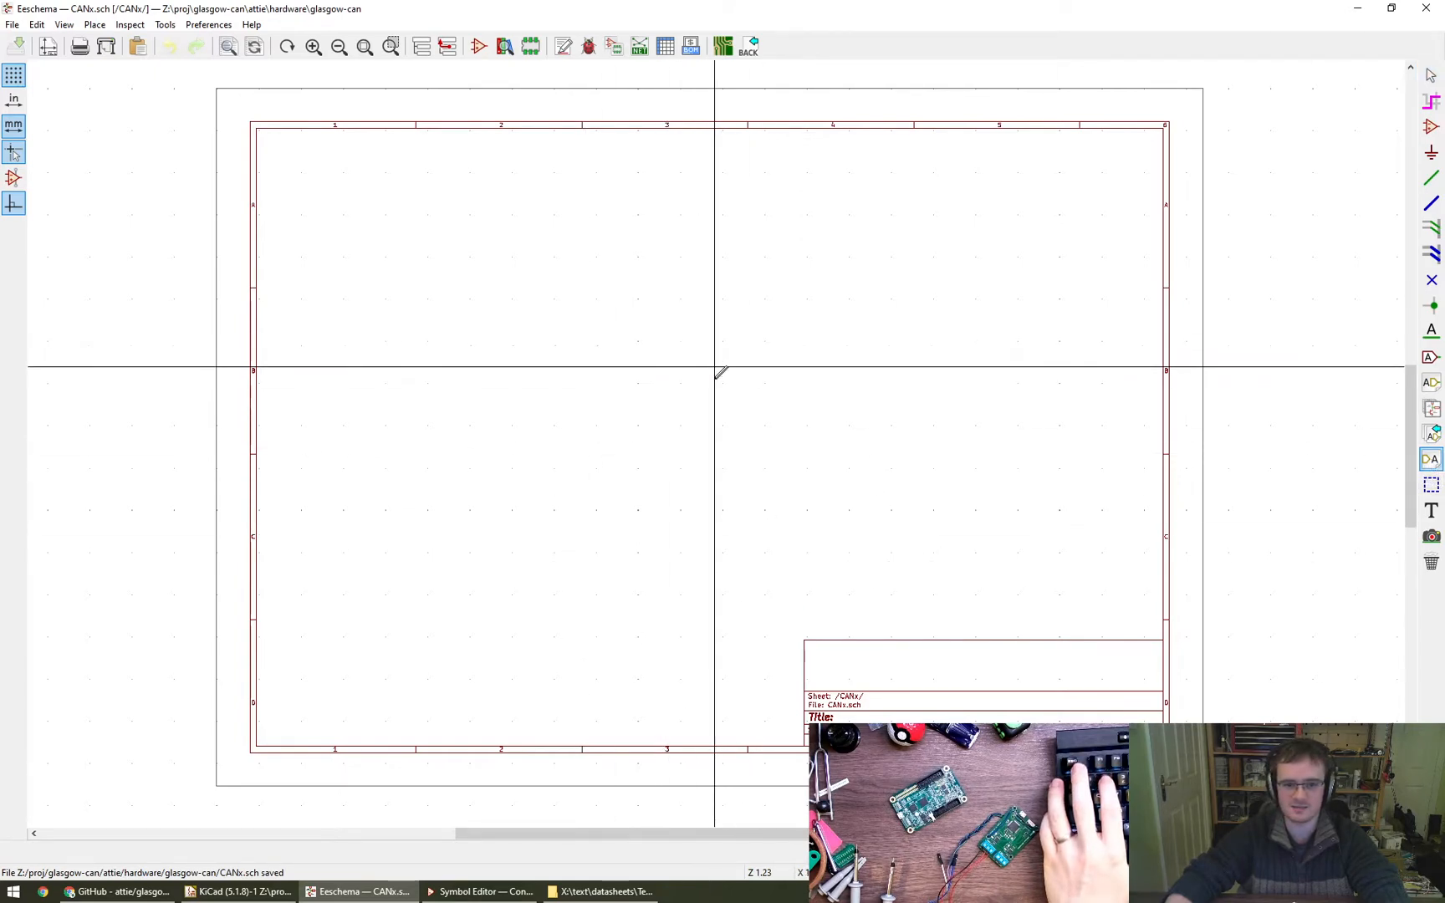
pyautogui.press('Escape')
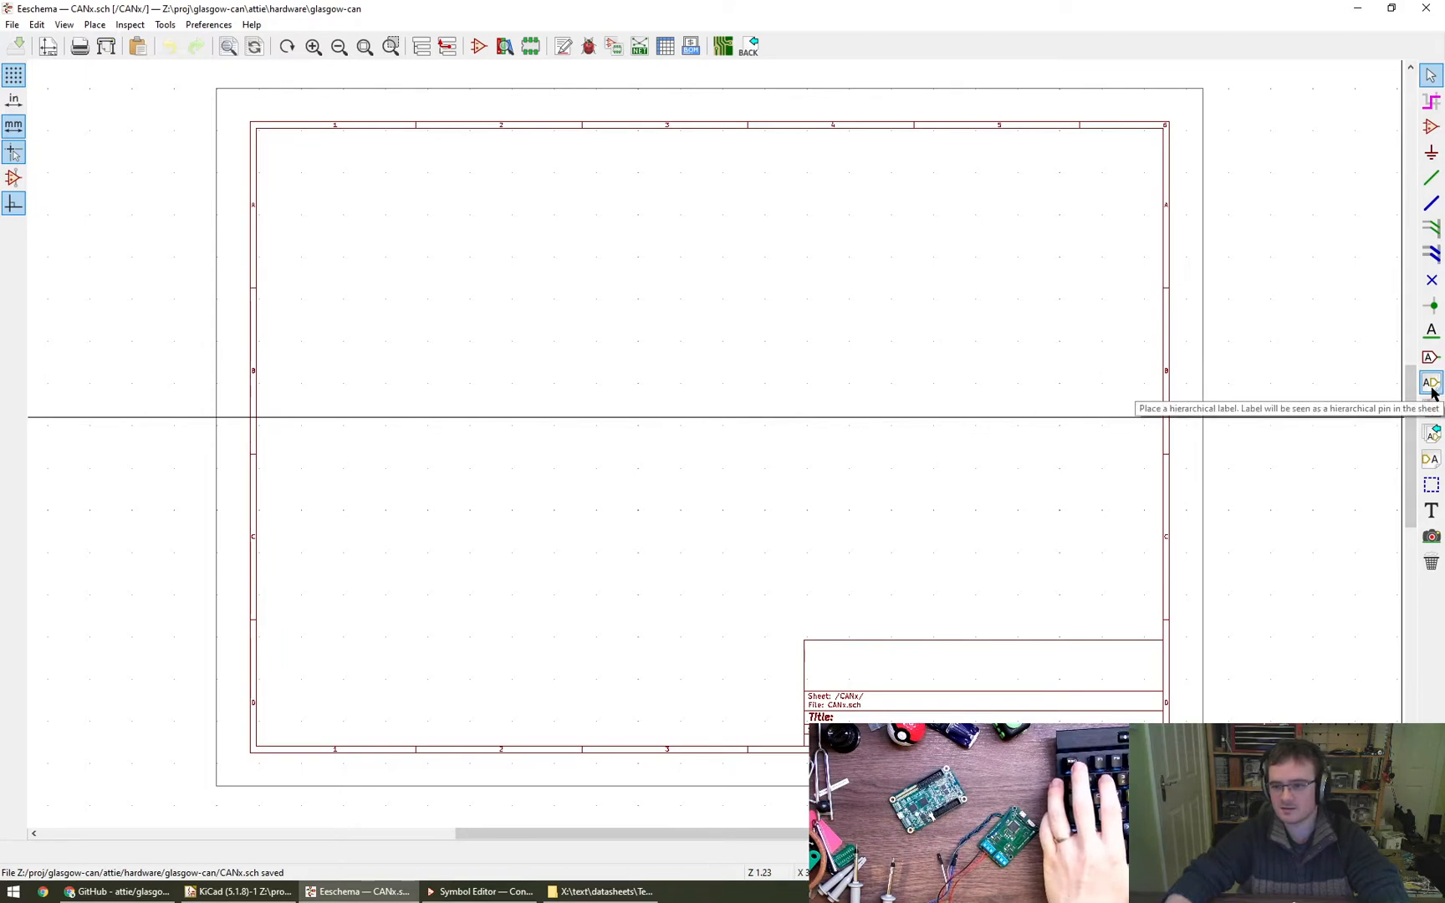
# - Place an input-shaped hierarchical label TxD in the upper middle of the CANx sub-sheet
pyautogui.click(1431, 385)
pyautogui.click(663, 345)
pyautogui.write('CAN')
pyautogui.press('BackSpace')
pyautogui.press('BackSpace')
pyautogui.press('BackSpace')
pyautogui.write('TxD')
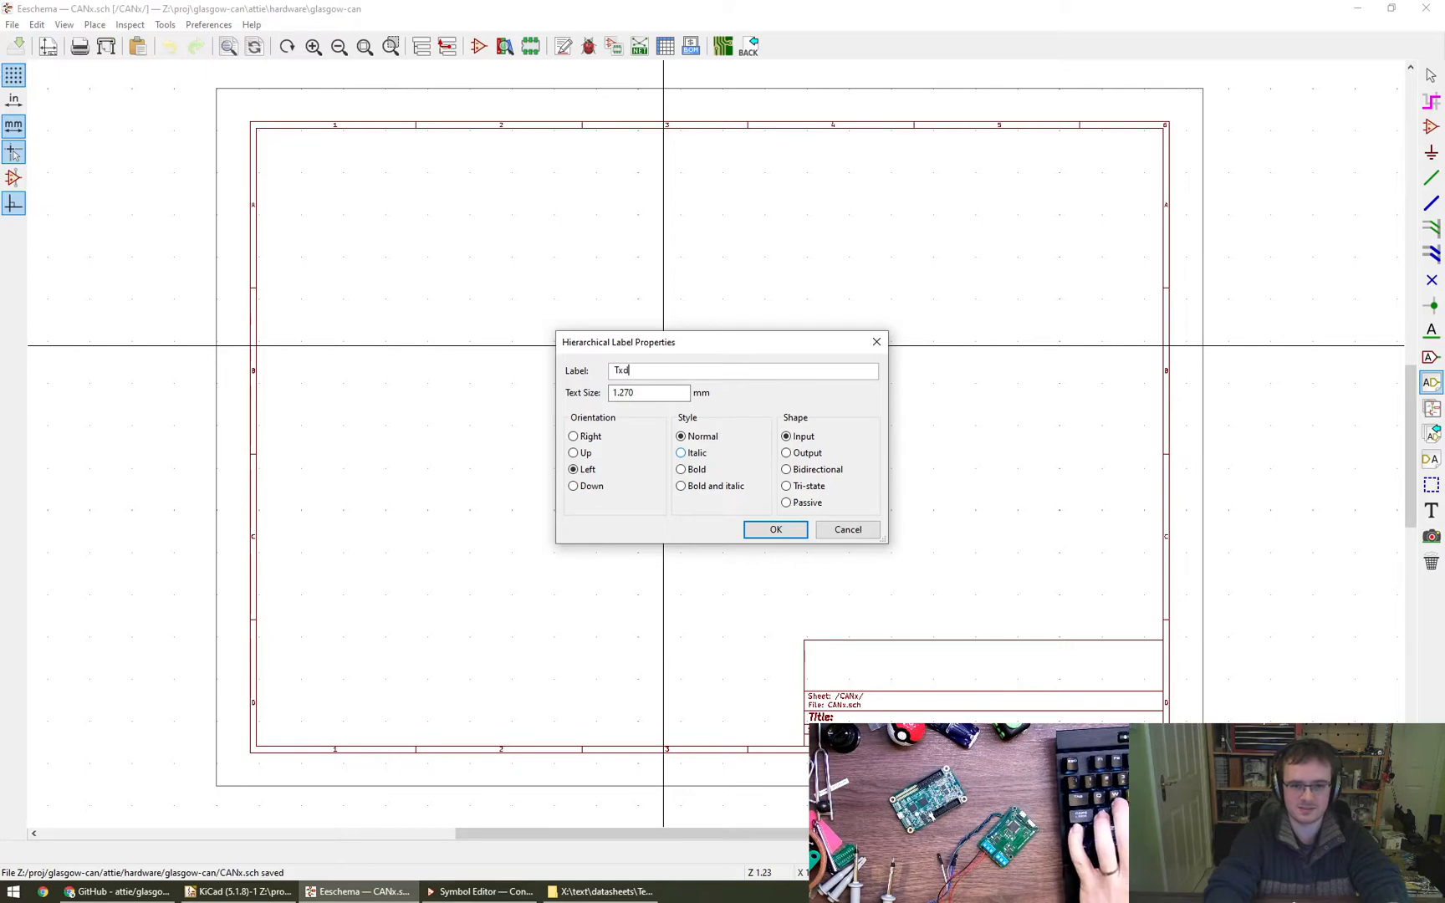
pyautogui.press('Return')
pyautogui.click(677, 301)
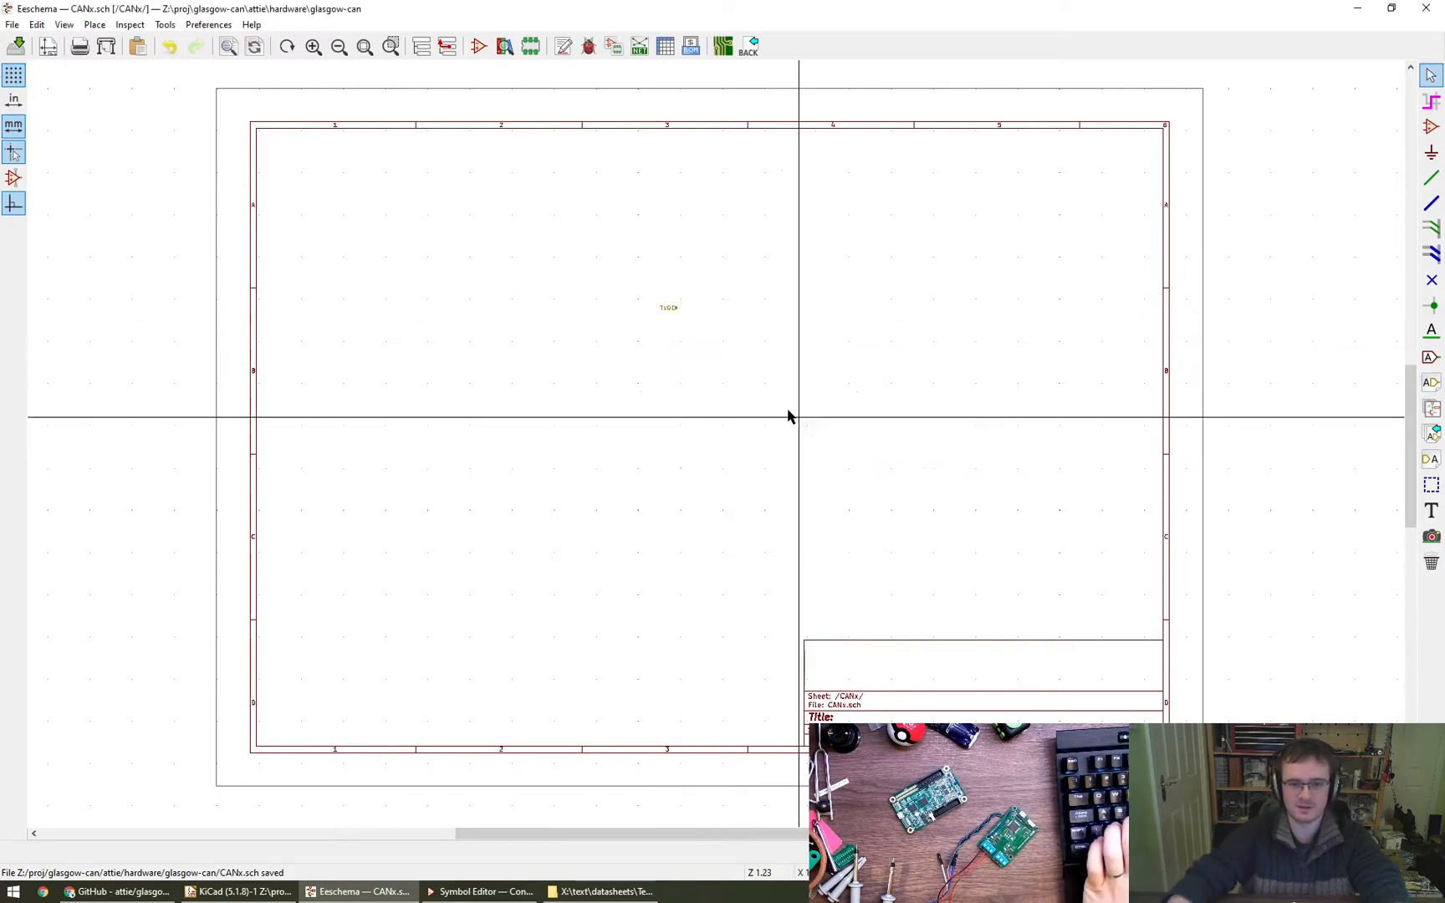
# - Return to the root sheet and delete the +5V, TxD, RxD, S, TERM and 0v hierarchical labels while keeping the CANx box
pyautogui.click(447, 46)
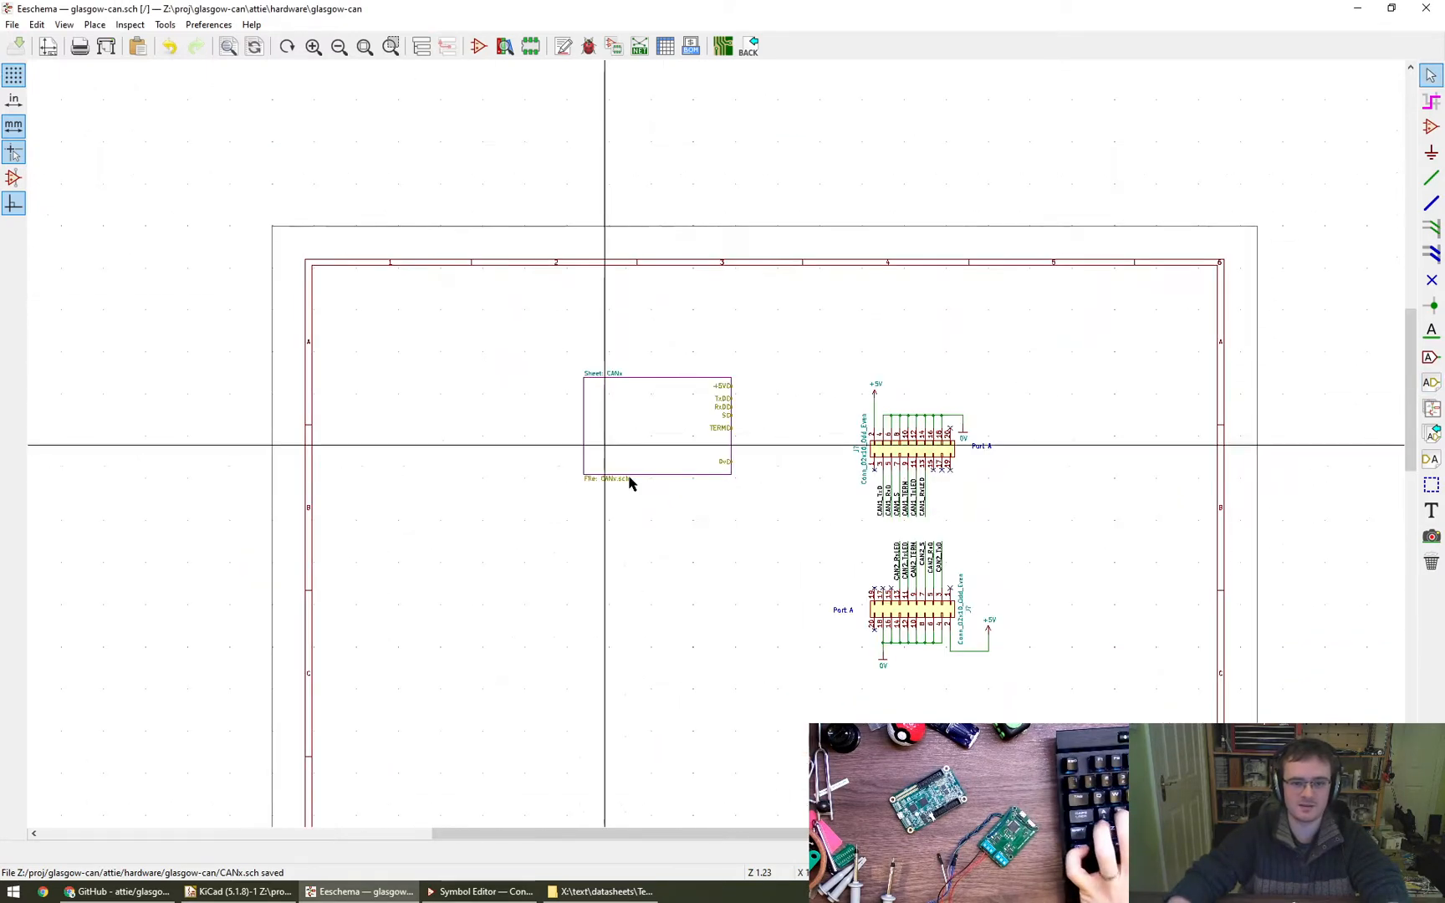
pyautogui.scroll(3, 728, 434)
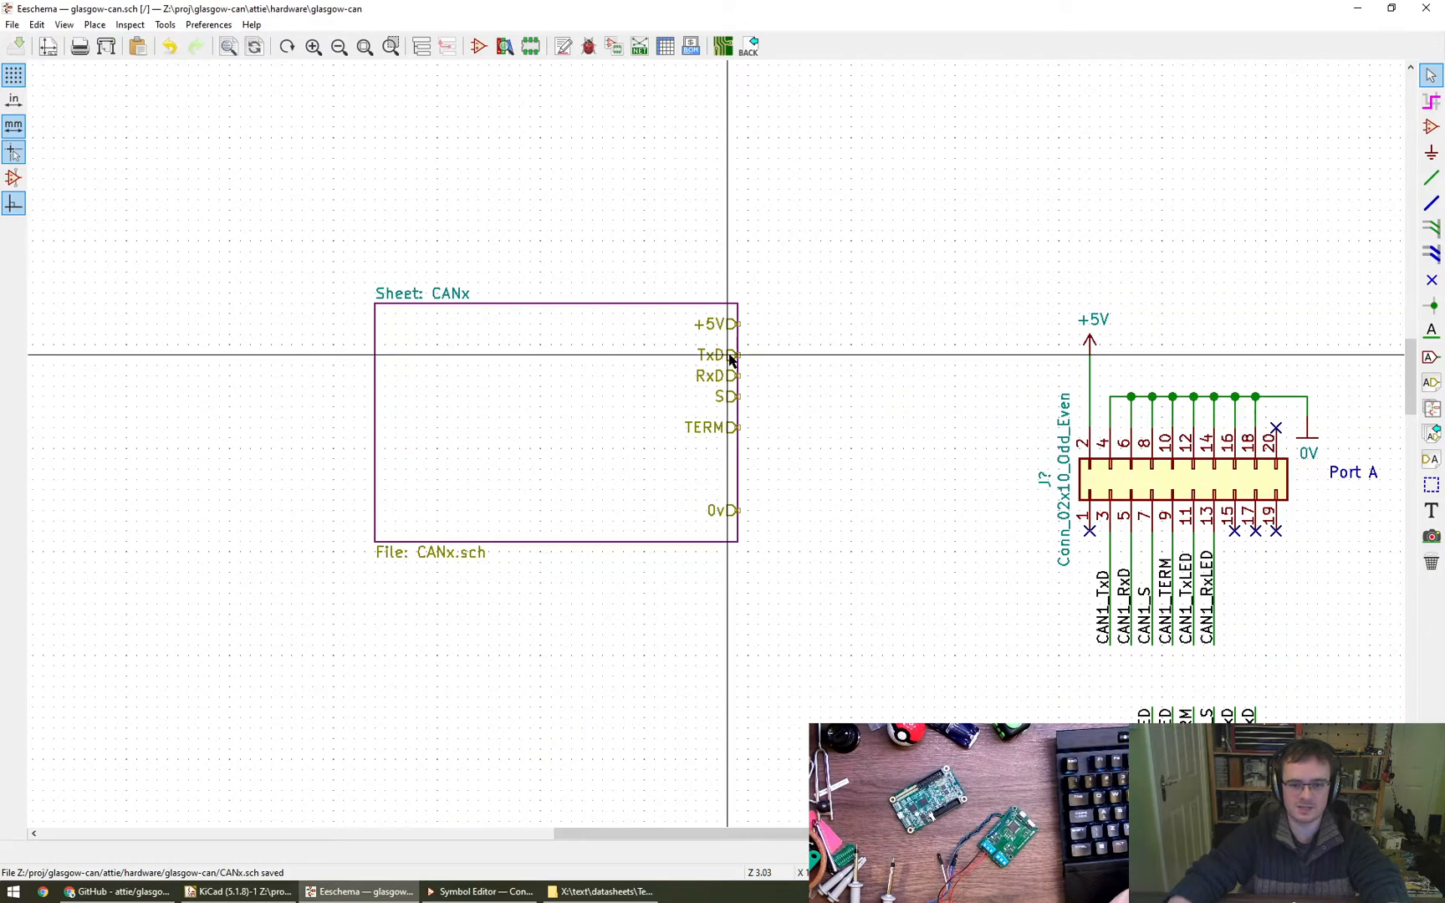
pyautogui.press('Delete')
pyautogui.press('Delete')
pyautogui.press('Delete')
pyautogui.press('Delete')
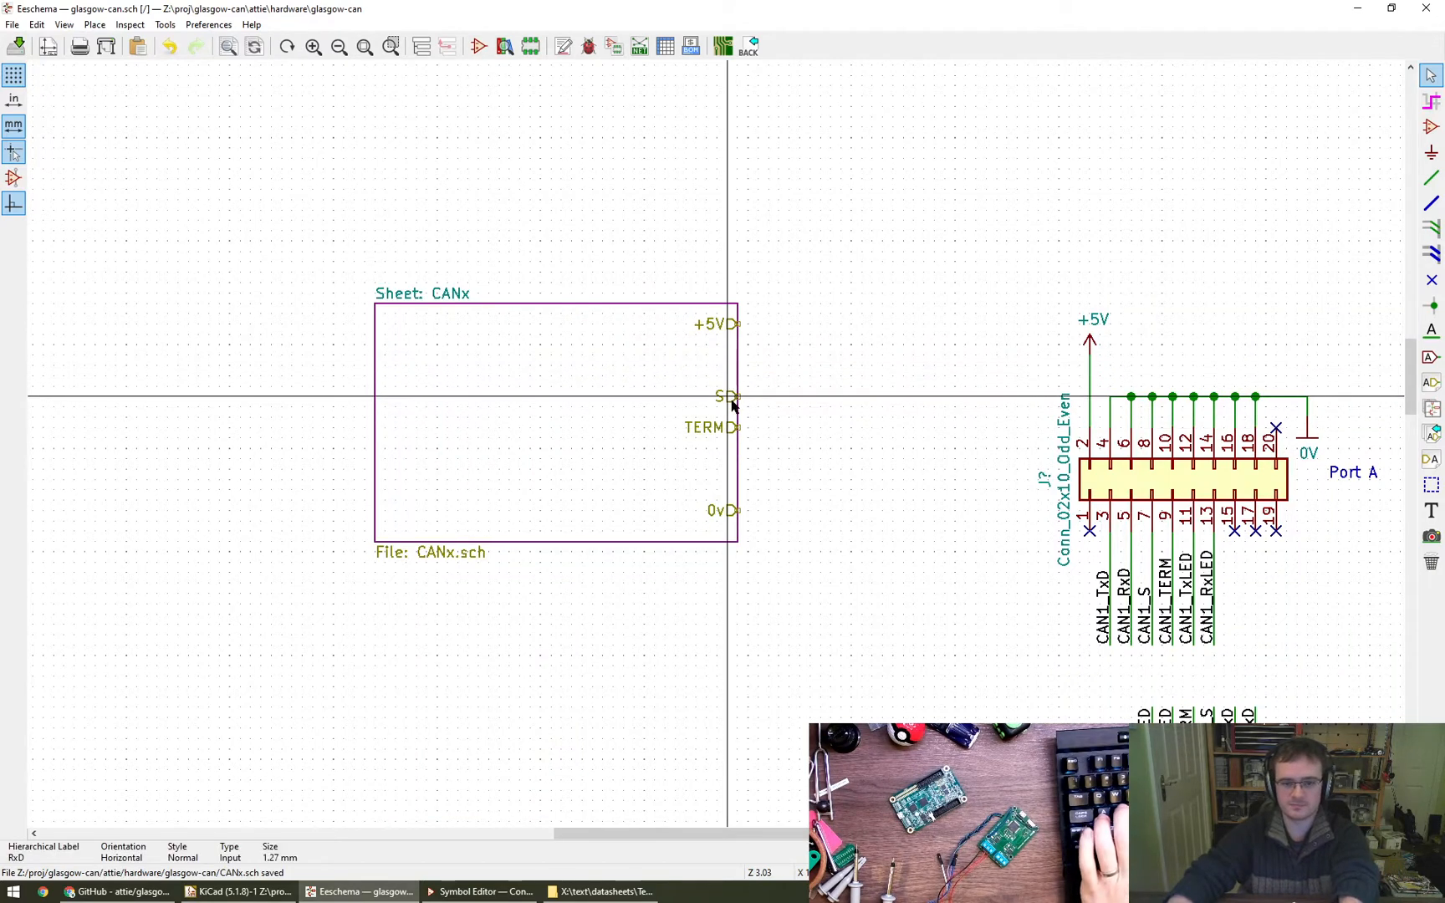
pyautogui.press('Delete')
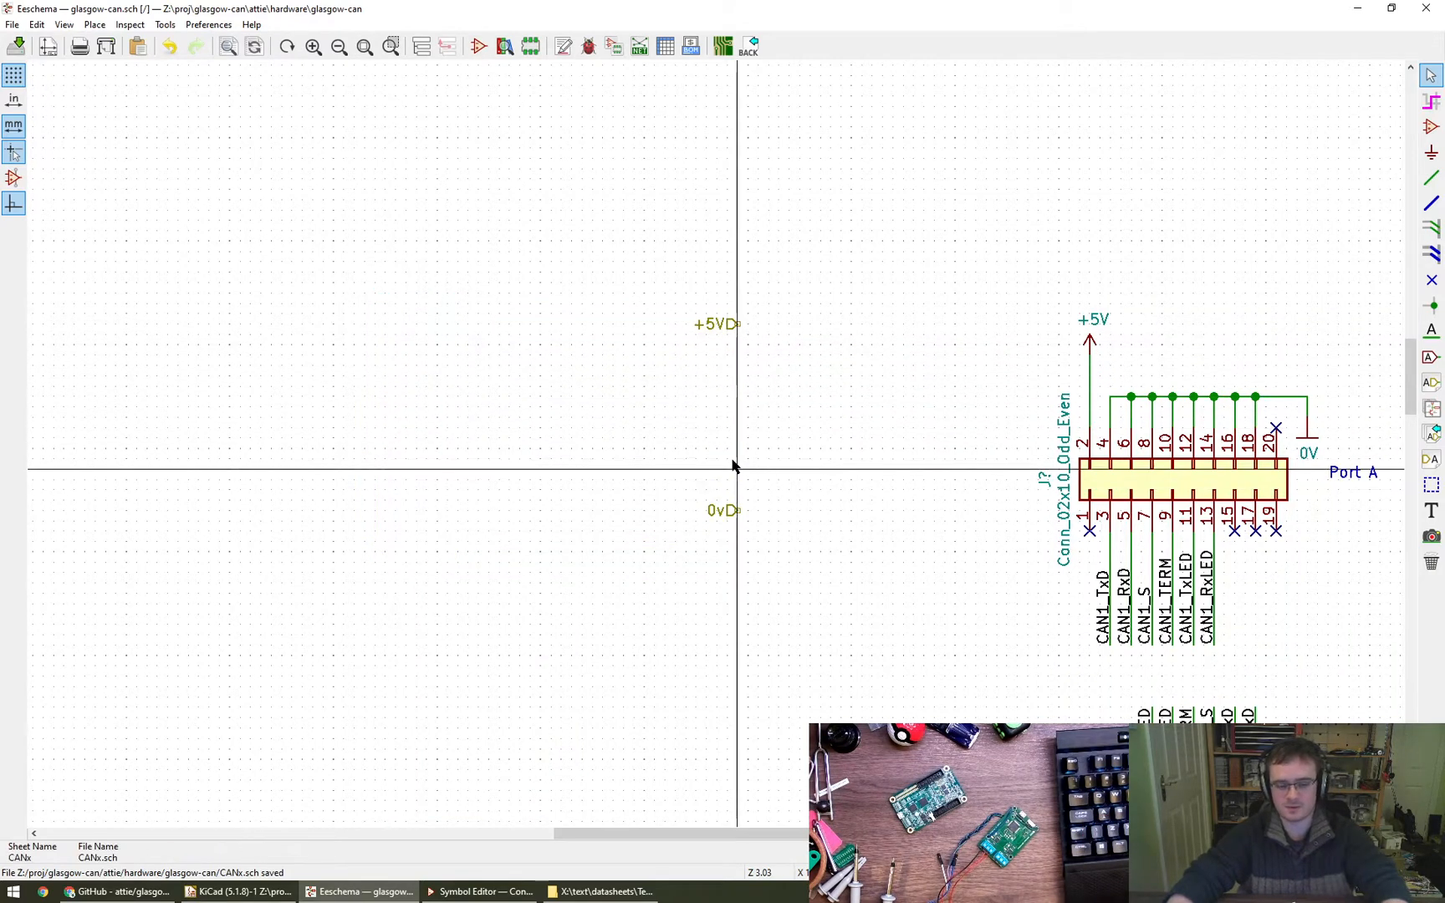
pyautogui.press('Delete')
pyautogui.press('Delete')
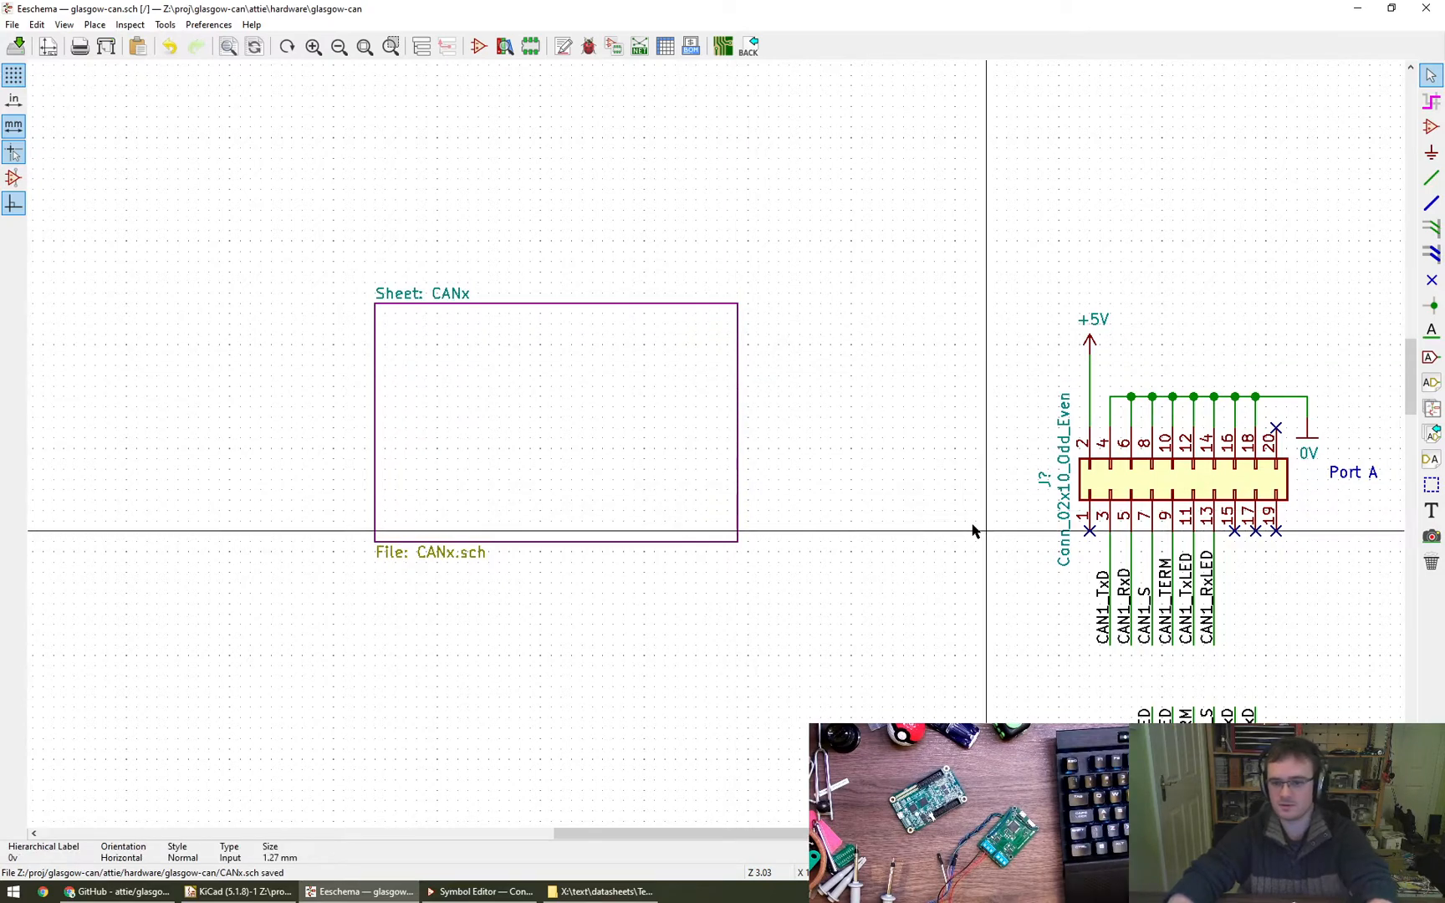
# - Try importing the TxD hierarchical pin onto the CANx box's right edge, and undo its placement
pyautogui.click(1429, 435)
pyautogui.click(664, 447)
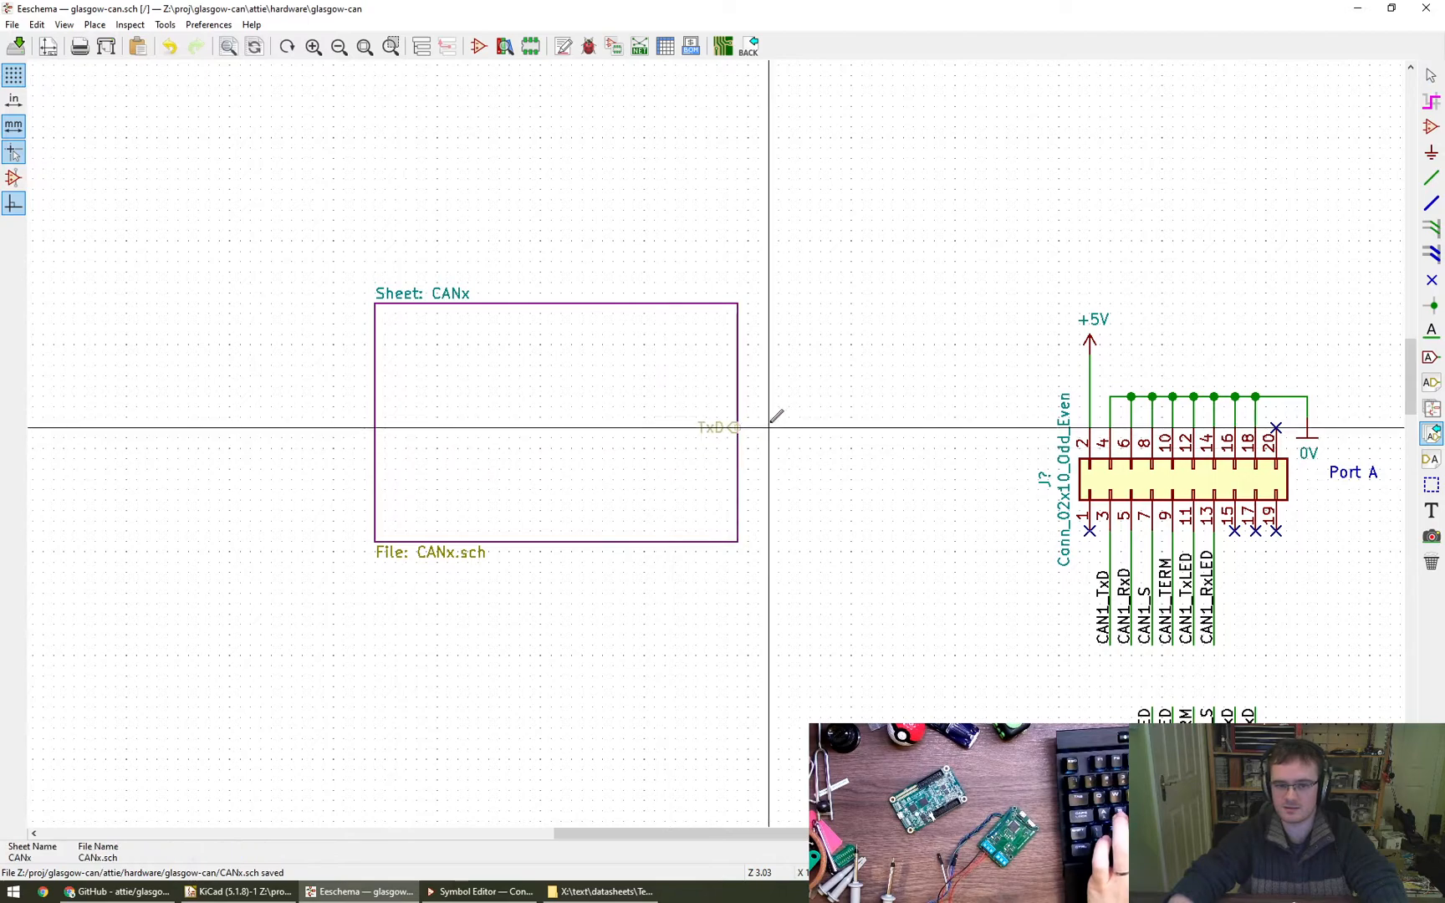
pyautogui.click(738, 345)
pyautogui.press('Escape')
pyautogui.hotkey('ctrl', 'z')
# - Enter the CANx sub-sheet and place an input-shaped hierarchical label RxD directly below TxD
pyautogui.click(422, 47)
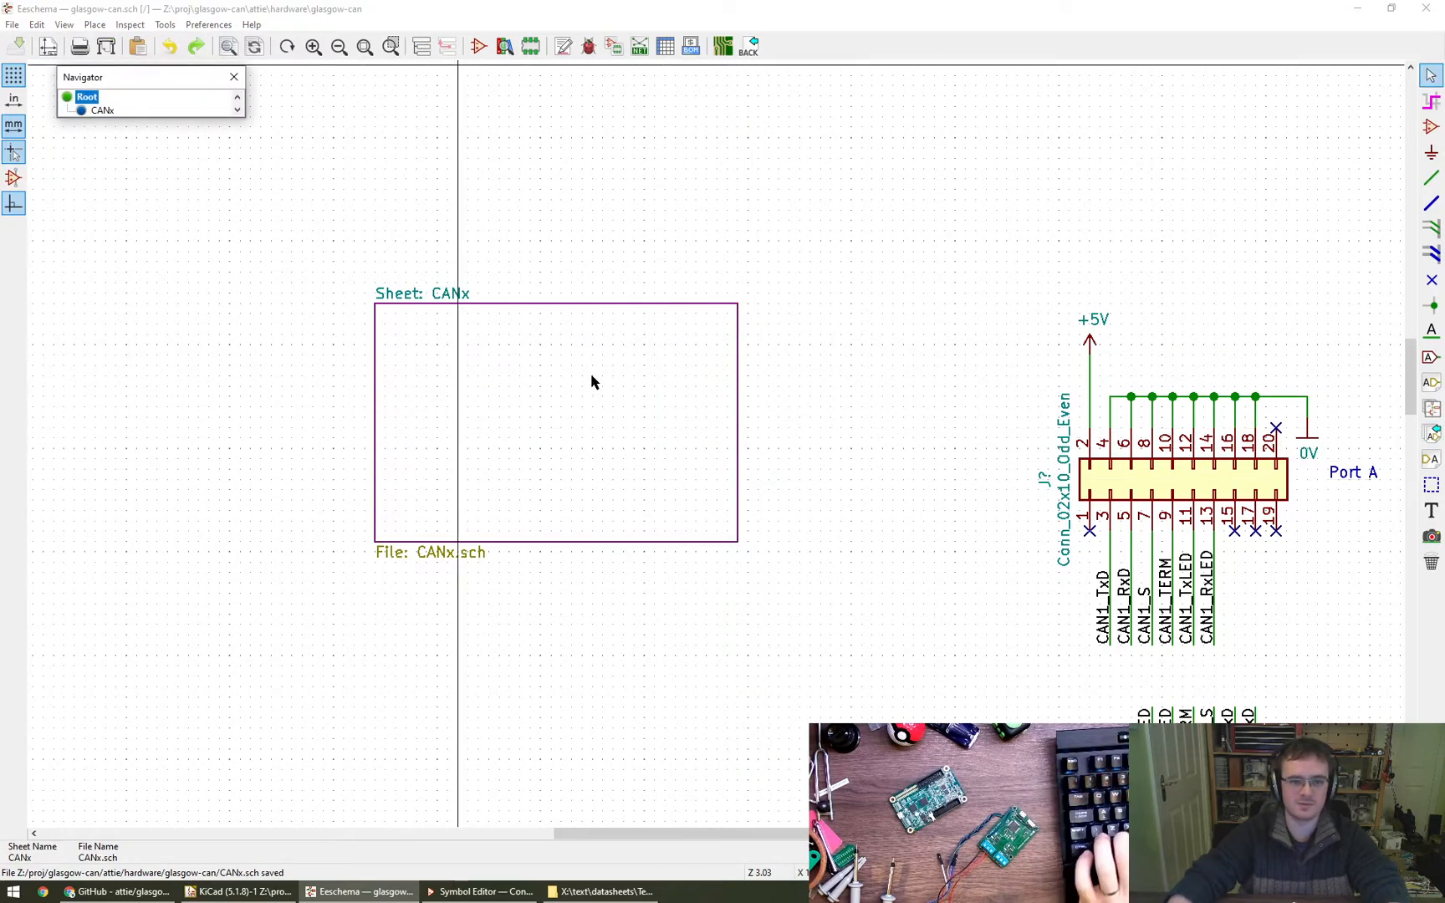
pyautogui.click(107, 111)
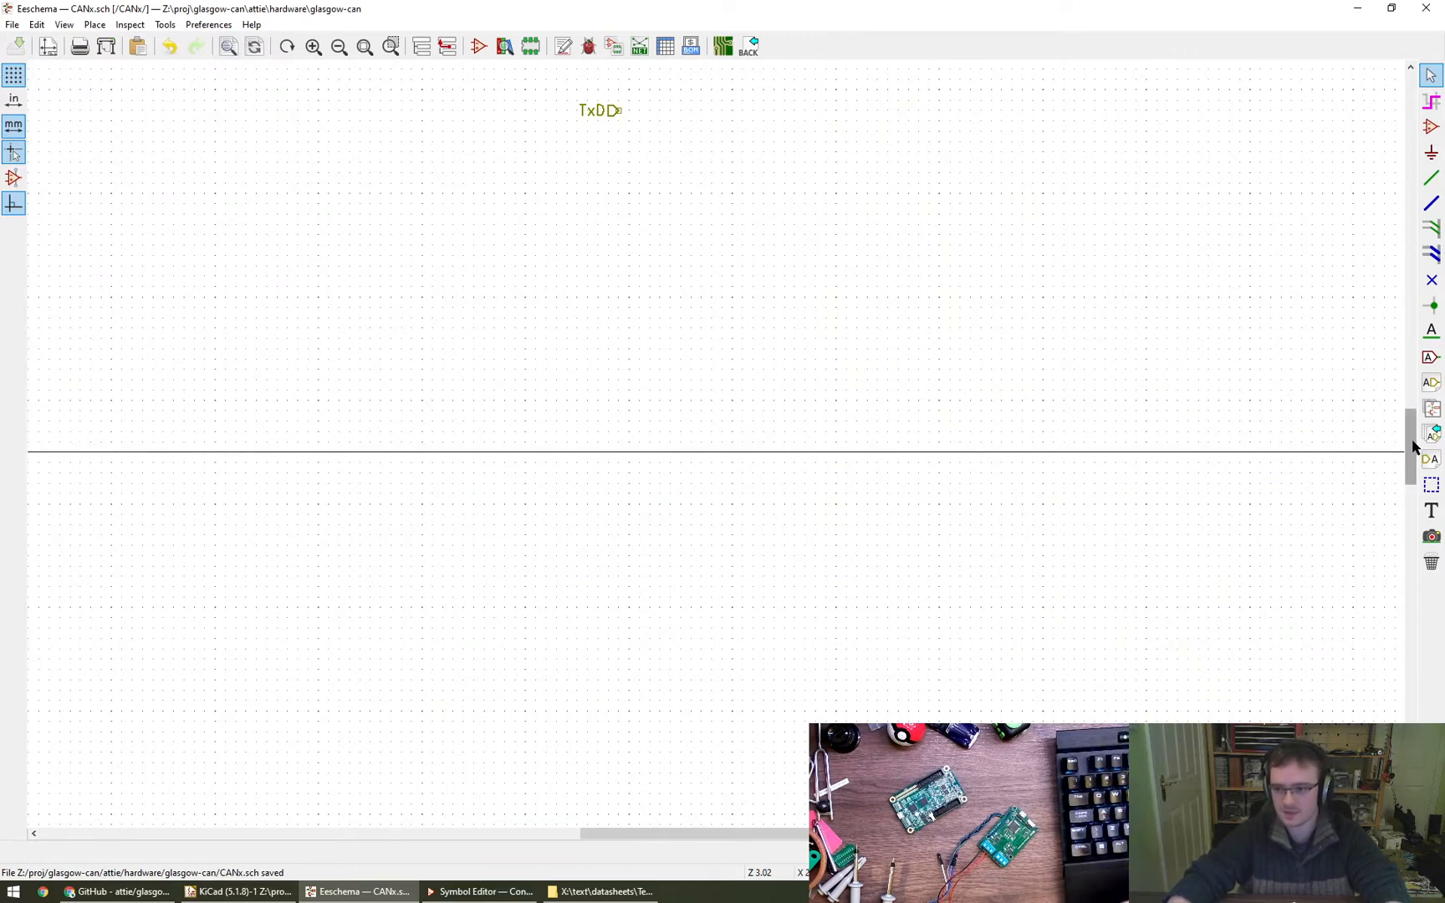
pyautogui.click(1433, 383)
pyautogui.click(597, 172)
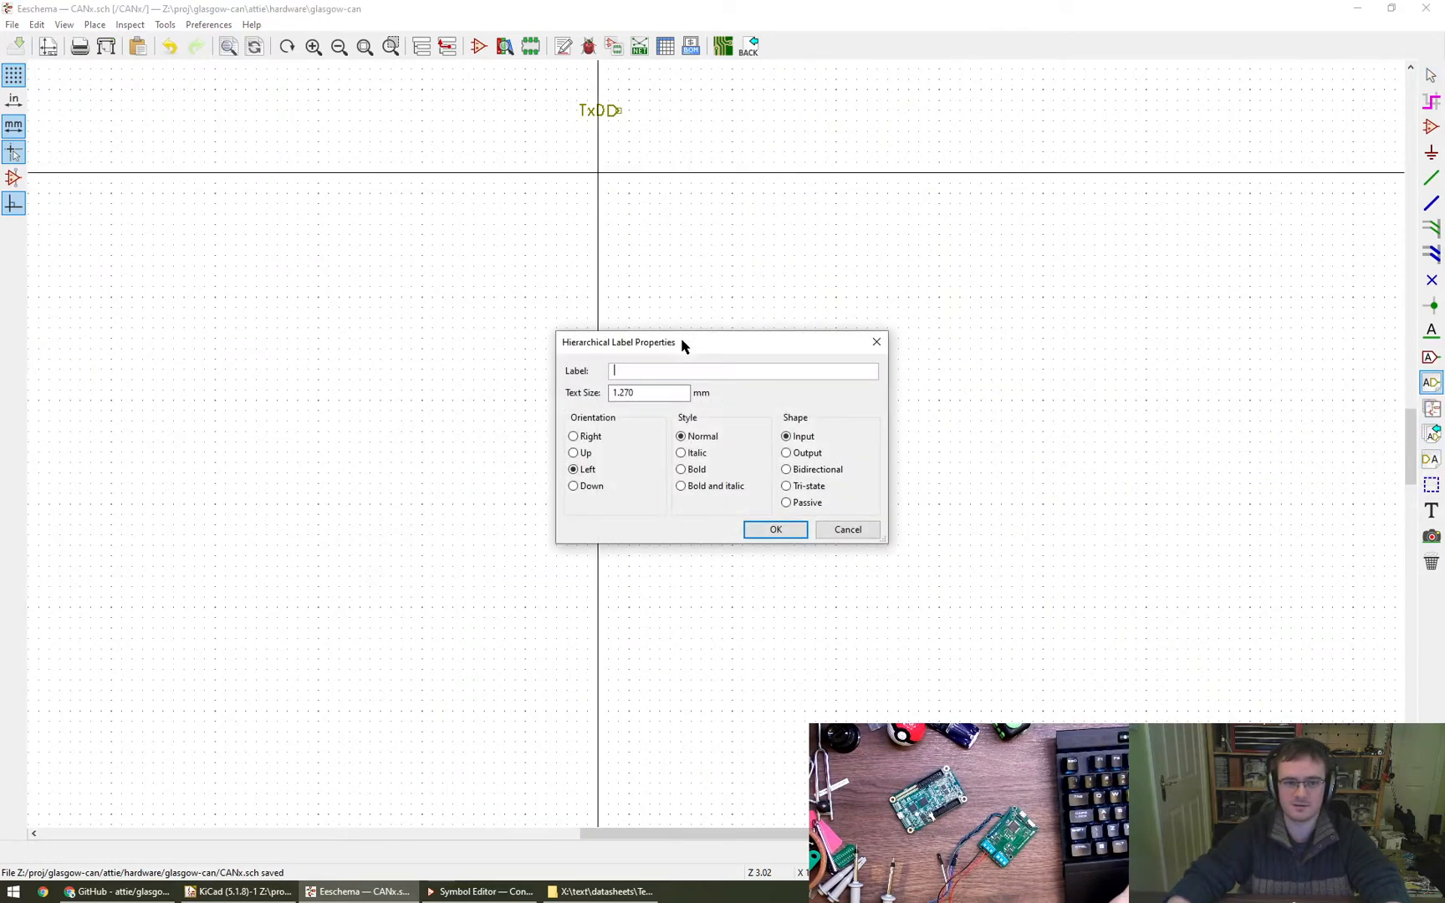
pyautogui.write('RxD')
pyautogui.press('Return')
pyautogui.click(618, 131)
# - Add input-shaped hierarchical labels S and TERM below RxD, aligned in the same column with gaps between them
pyautogui.click(623, 212)
pyautogui.write('SD')
pyautogui.press('Return')
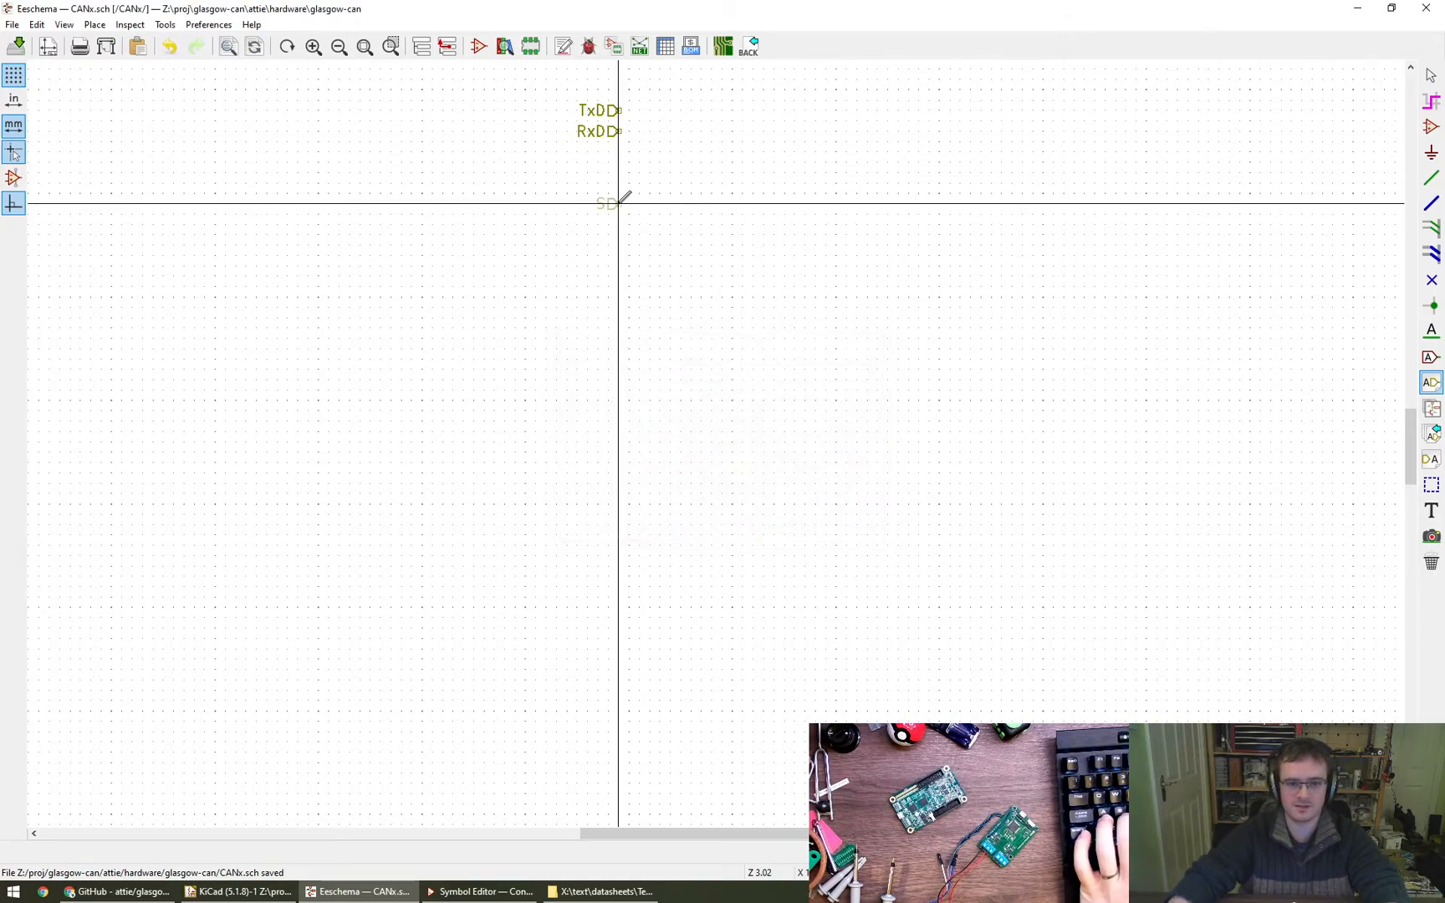
pyautogui.click(622, 173)
pyautogui.click(620, 284)
pyautogui.write('TERM')
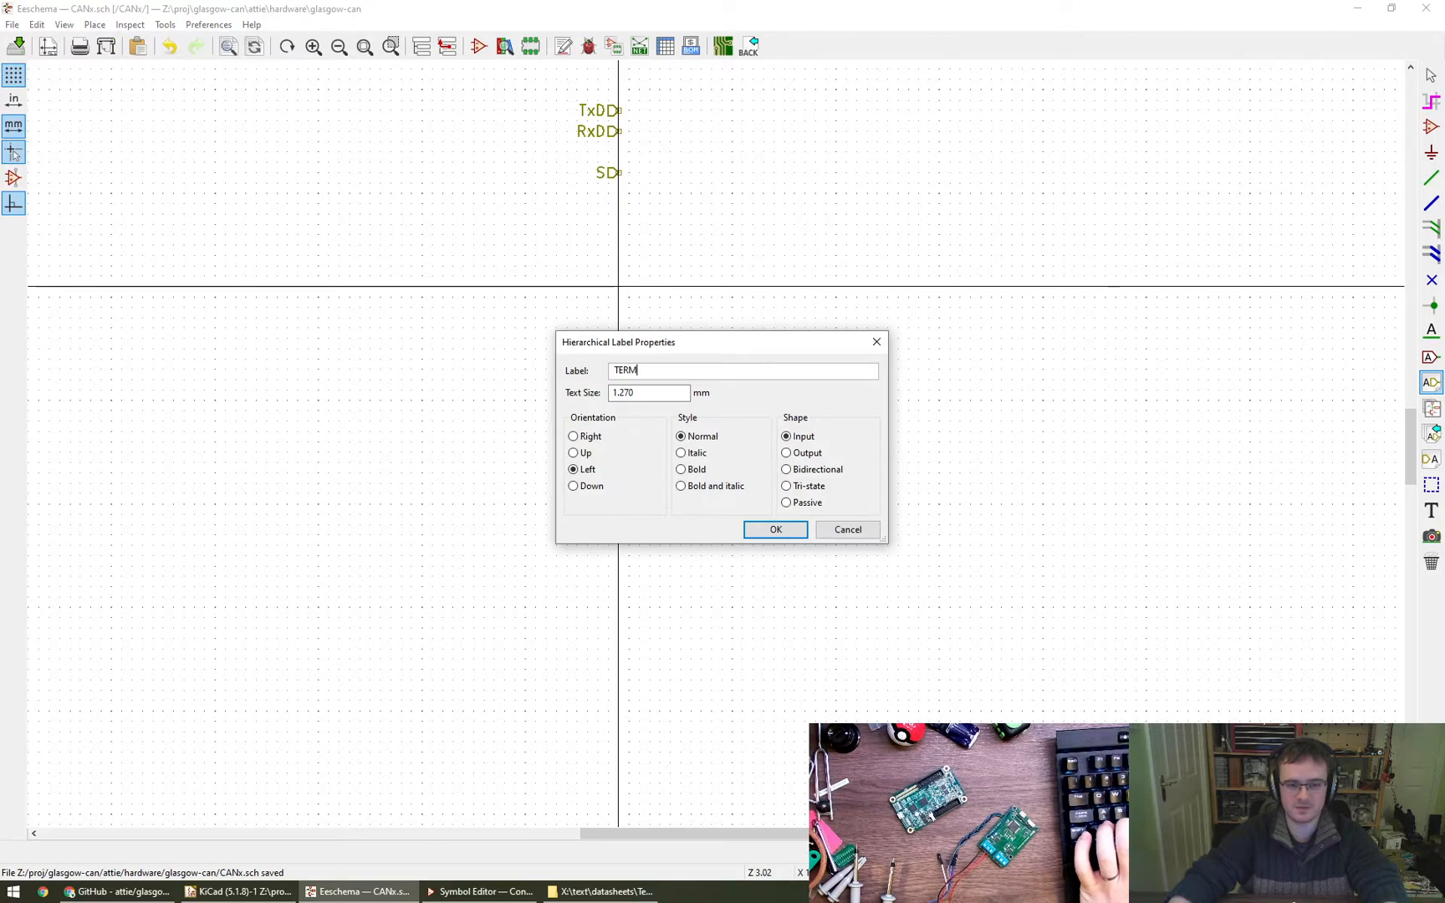
pyautogui.press('Return')
pyautogui.click(620, 224)
# - Add input-shaped hierarchical labels TxLED and RxLED as an adjacent pair below TERM, in the same column
pyautogui.click(619, 327)
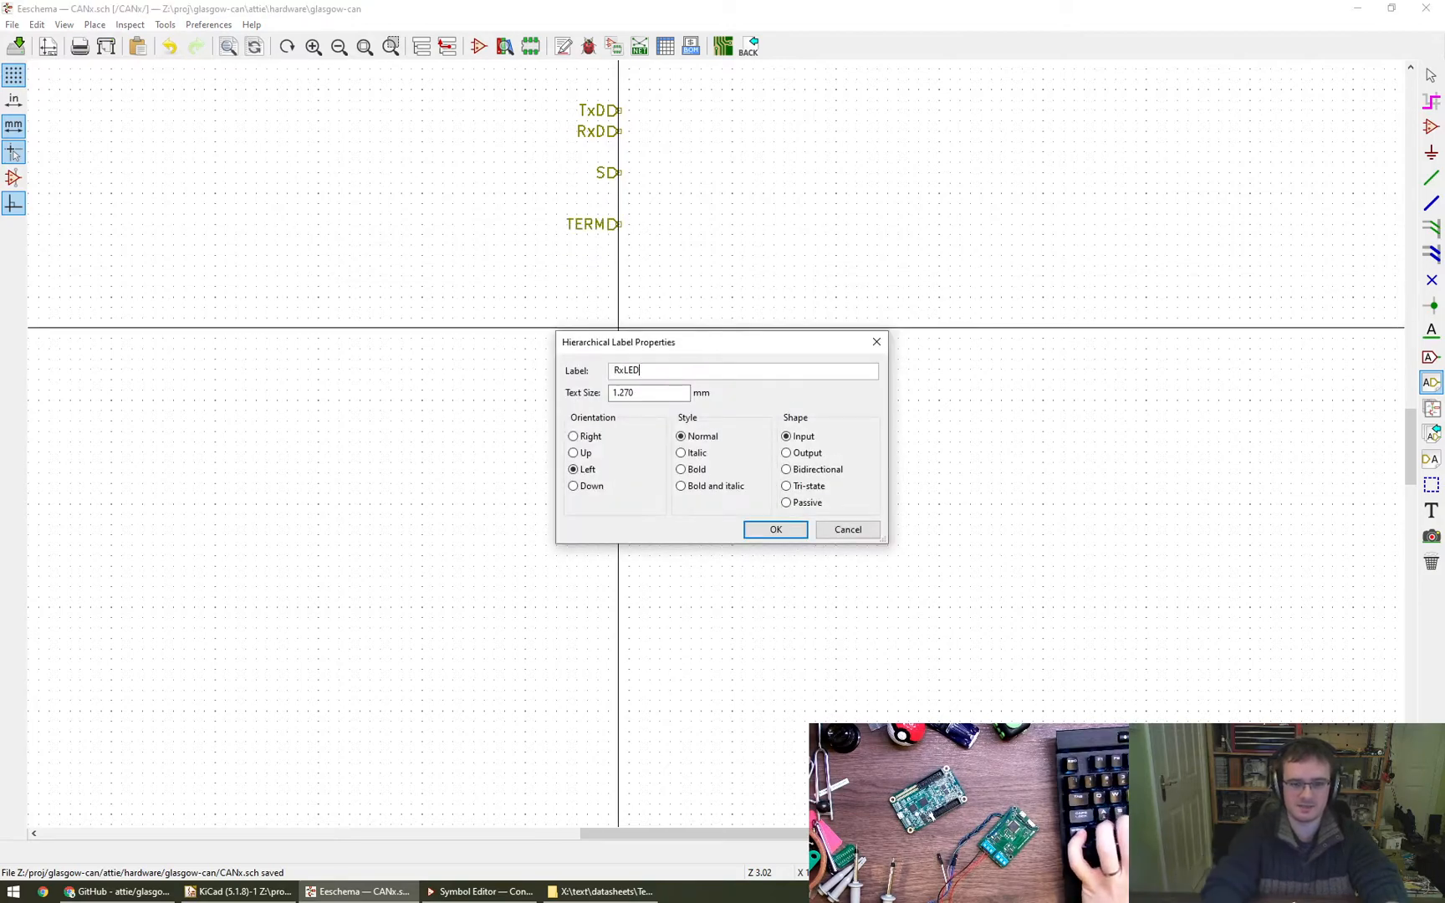
pyautogui.press('Delete')
pyautogui.write('T')
pyautogui.press('Return')
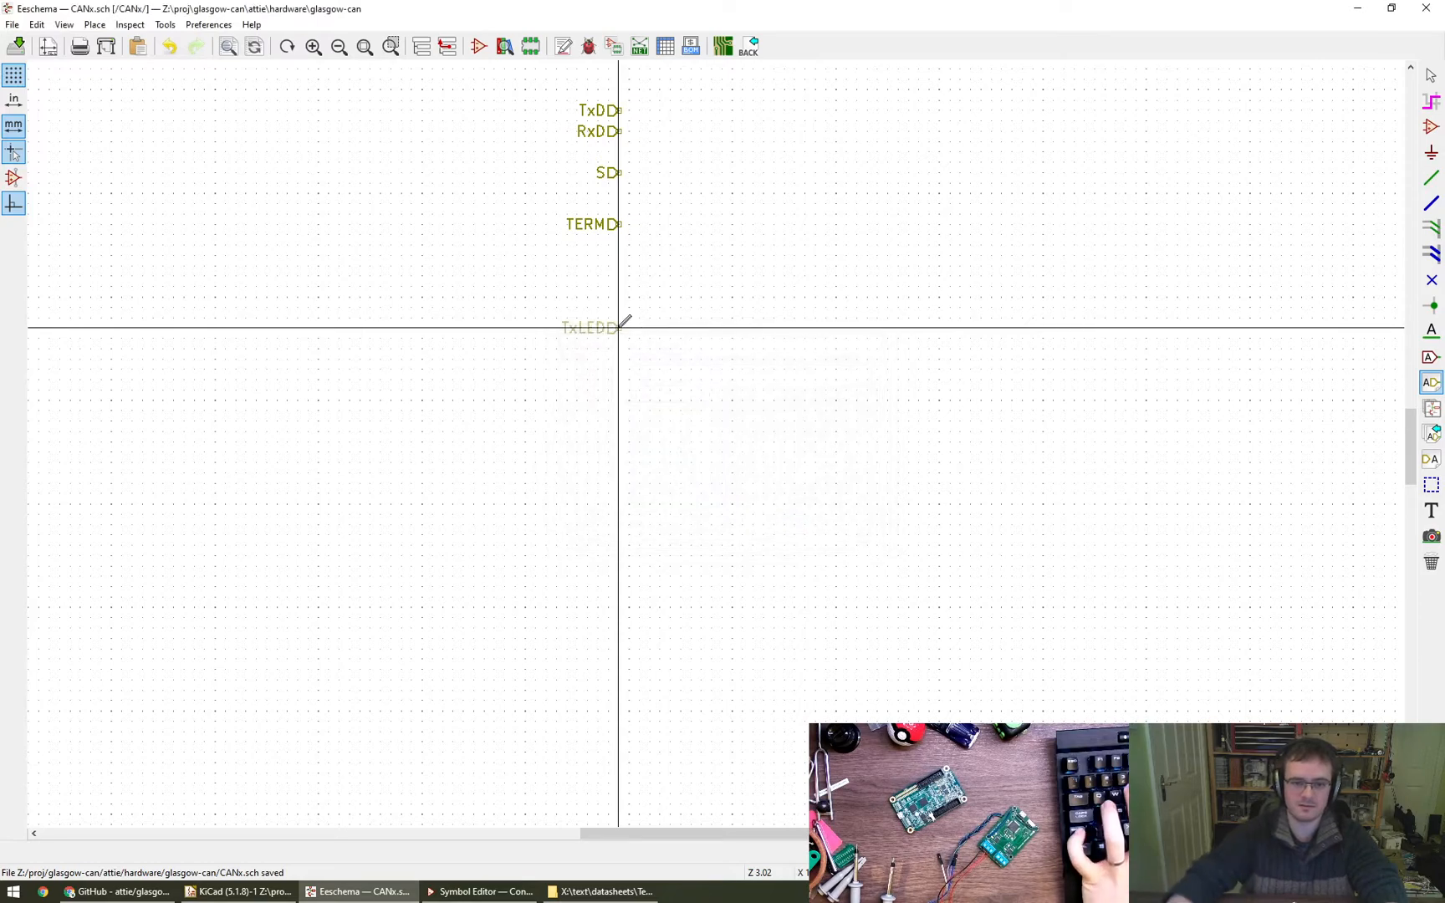
pyautogui.click(628, 327)
pyautogui.click(613, 360)
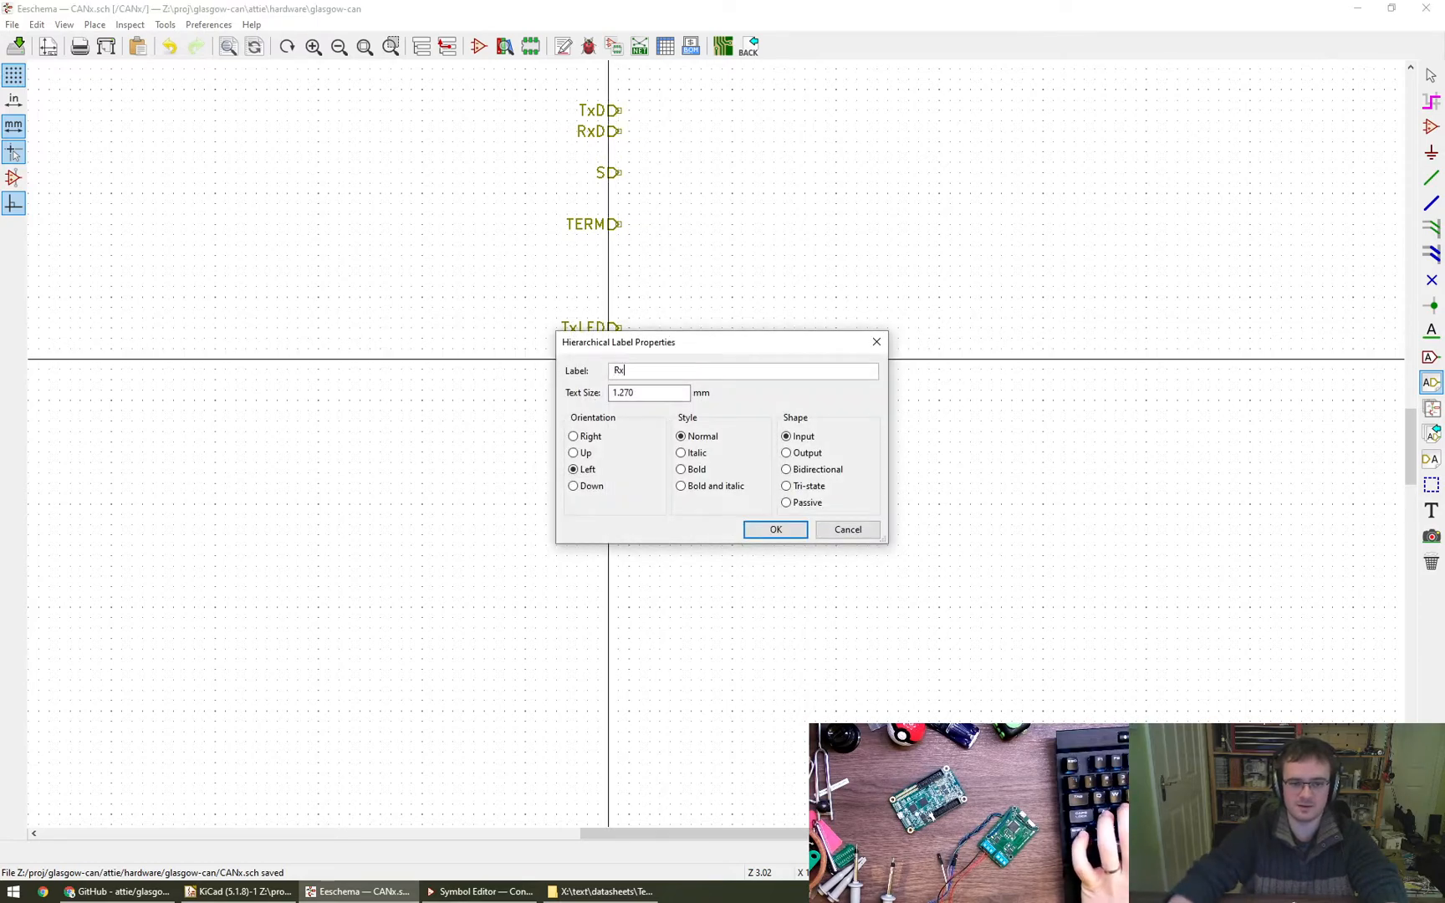
pyautogui.press('Return')
pyautogui.click(620, 348)
# - Add hierarchical labels +5V and, beneath it, 0v below the RxLED label, and return to the root sheet
pyautogui.click(618, 442)
pyautogui.write('0v')
pyautogui.press('Return')
pyautogui.click(620, 442)
pyautogui.click(628, 410)
pyautogui.write('+5v')
pyautogui.press('Return')
pyautogui.click(620, 410)
pyautogui.press('Escape')
pyautogui.click(445, 48)
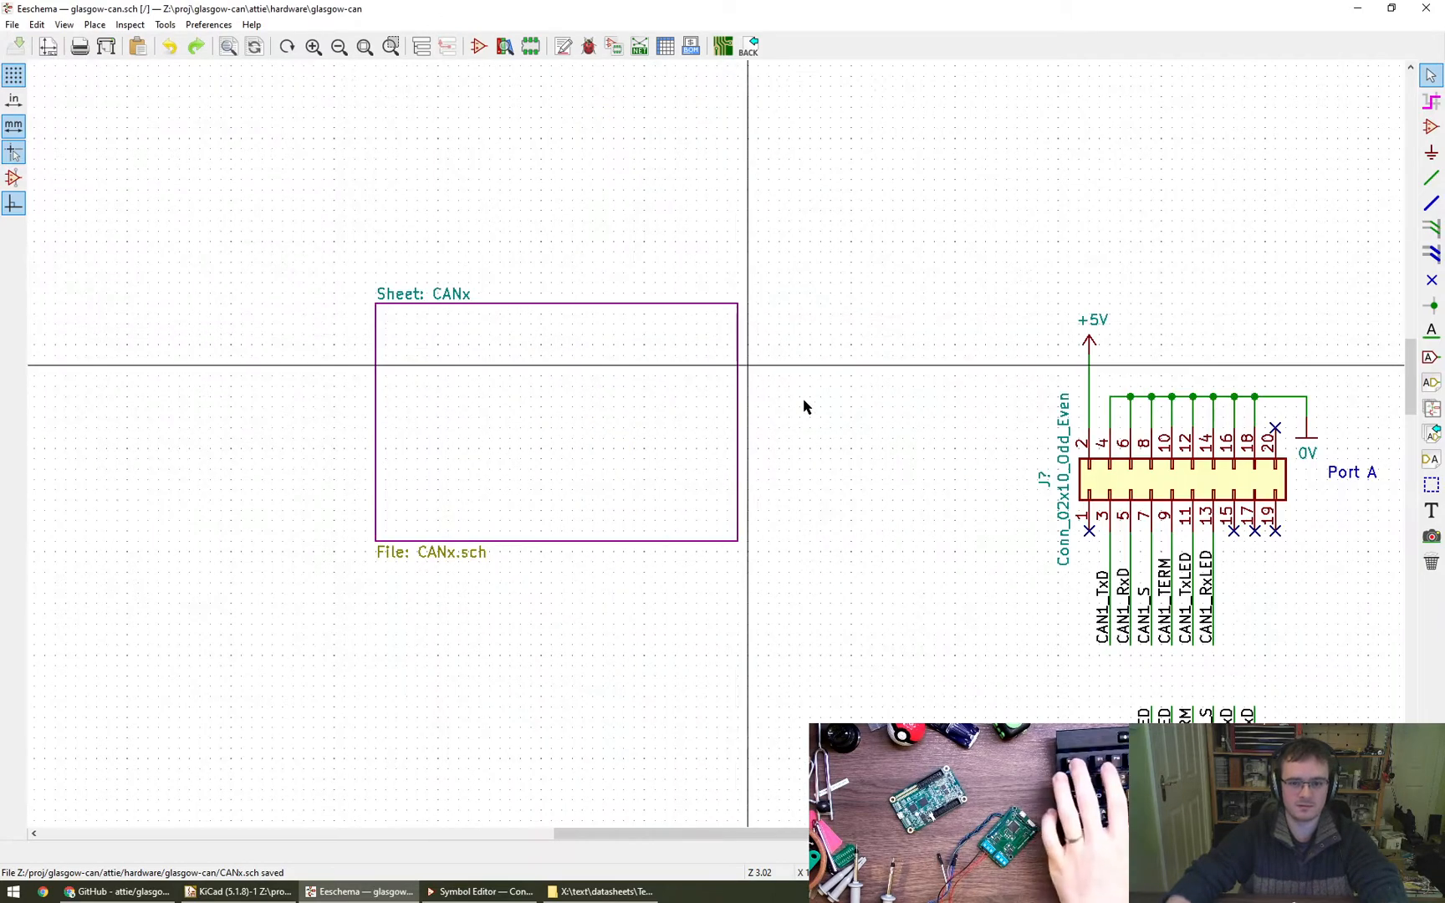
# - Reopen the CANx sub-sheet, rename the 0v label to 0V, and move it up directly beneath +5V
pyautogui.click(421, 46)
pyautogui.doubleClick(98, 111)
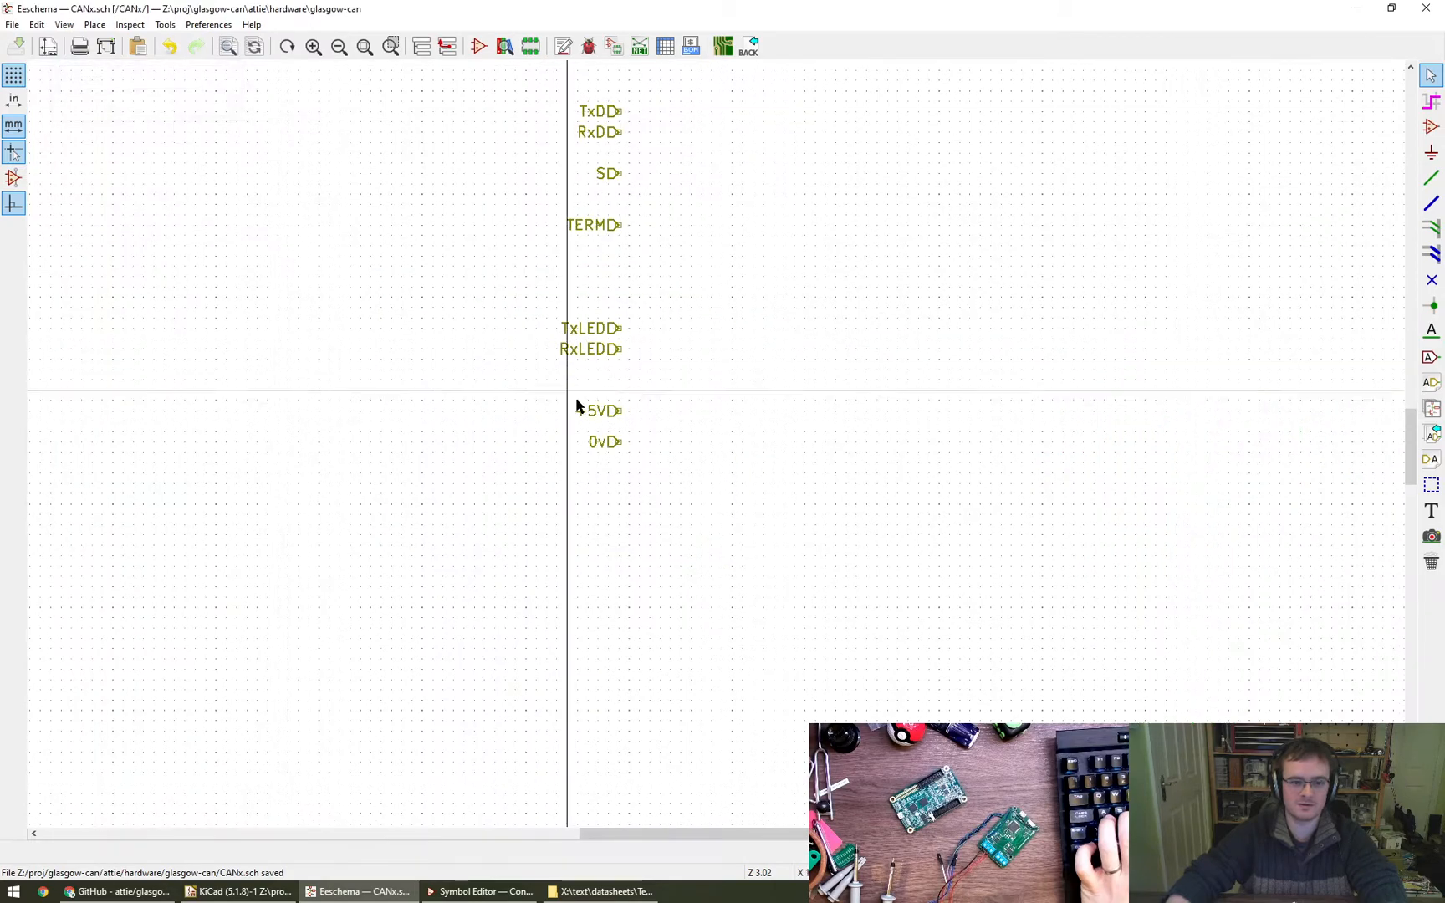
pyautogui.doubleClick(610, 446)
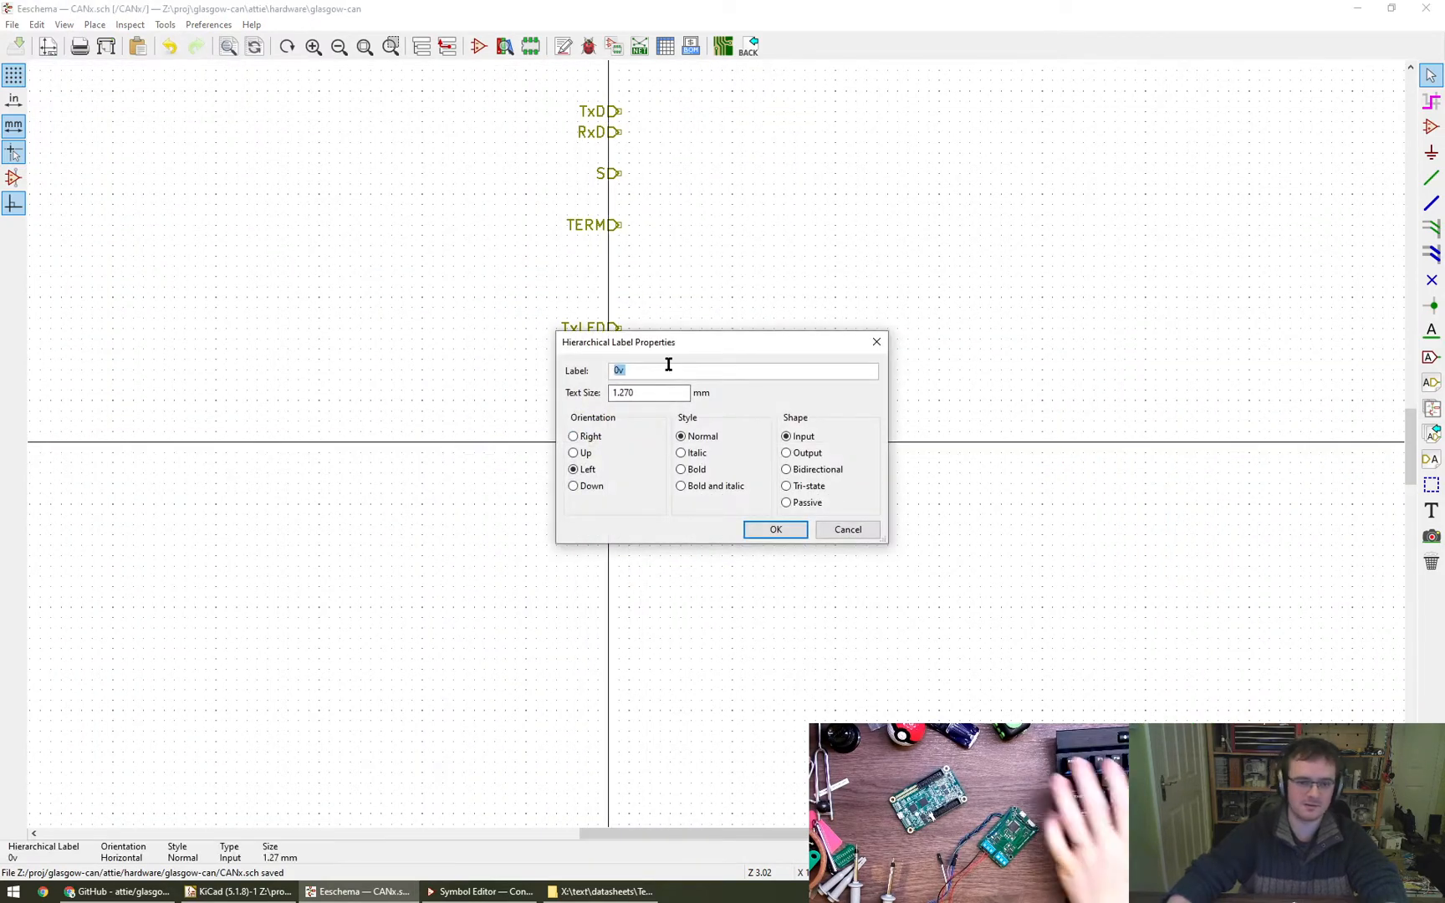
pyautogui.write('V')
pyautogui.press('Return')
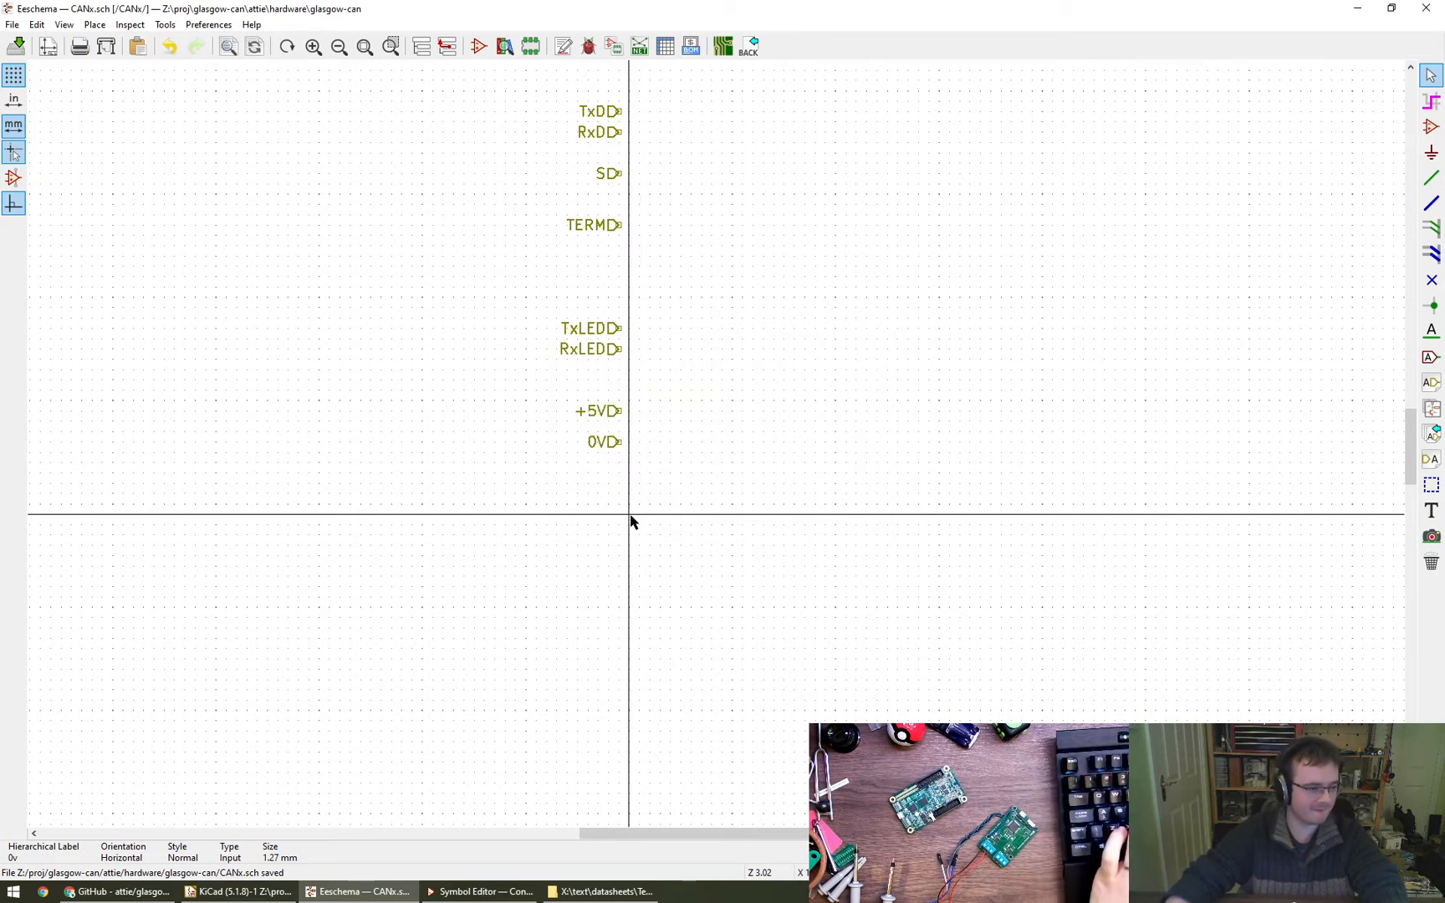
pyautogui.press('m')
pyautogui.click(619, 433)
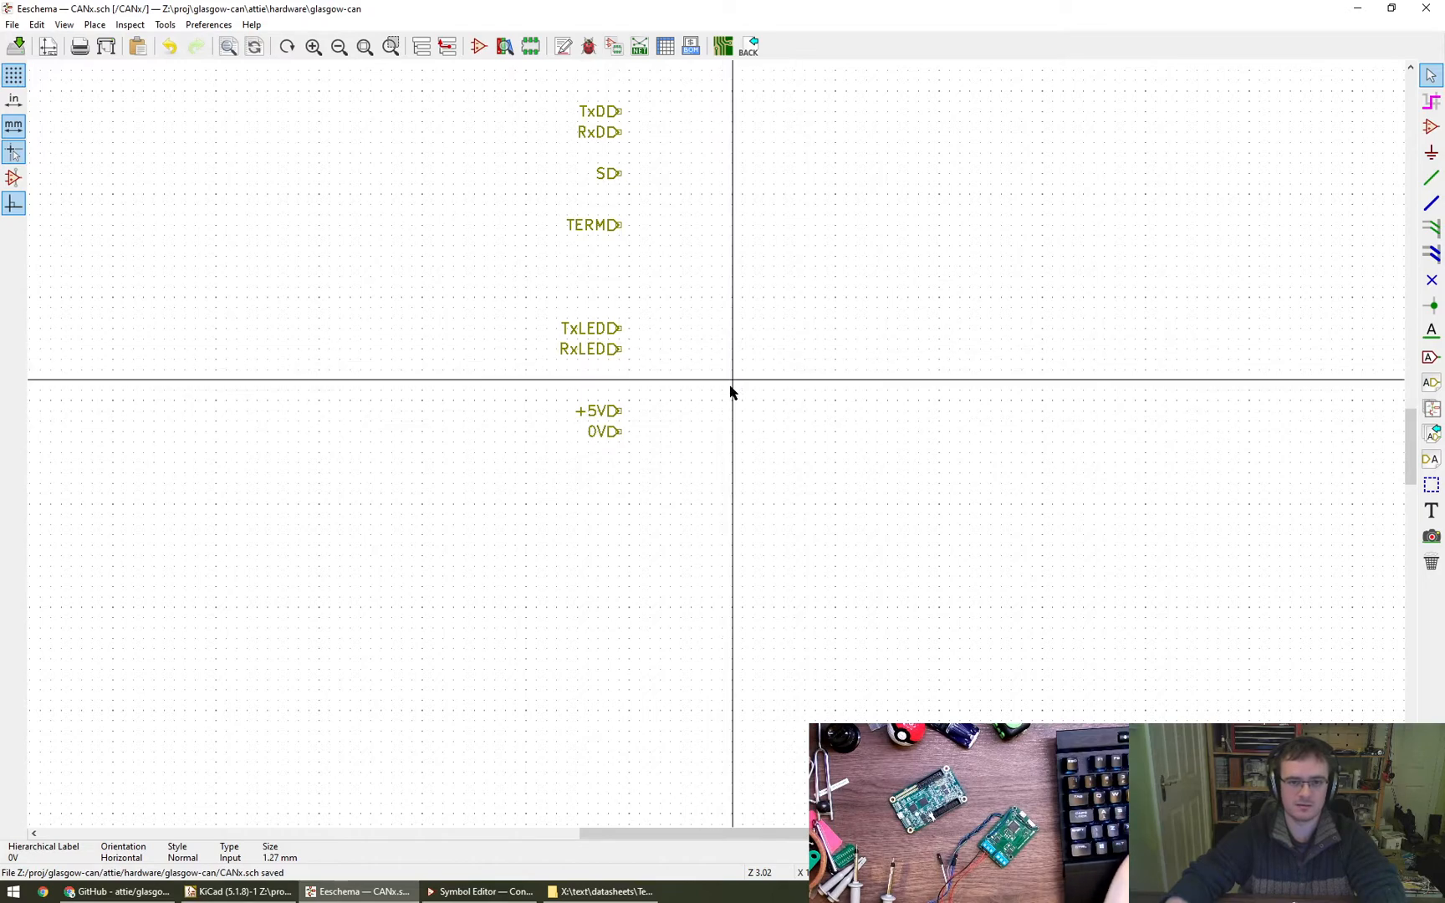
# - Return to the root sheet and import the TxD, RxD, S and TERM pins onto the CANx box's right edge
pyautogui.rightClick(784, 452)
pyautogui.click(447, 46)
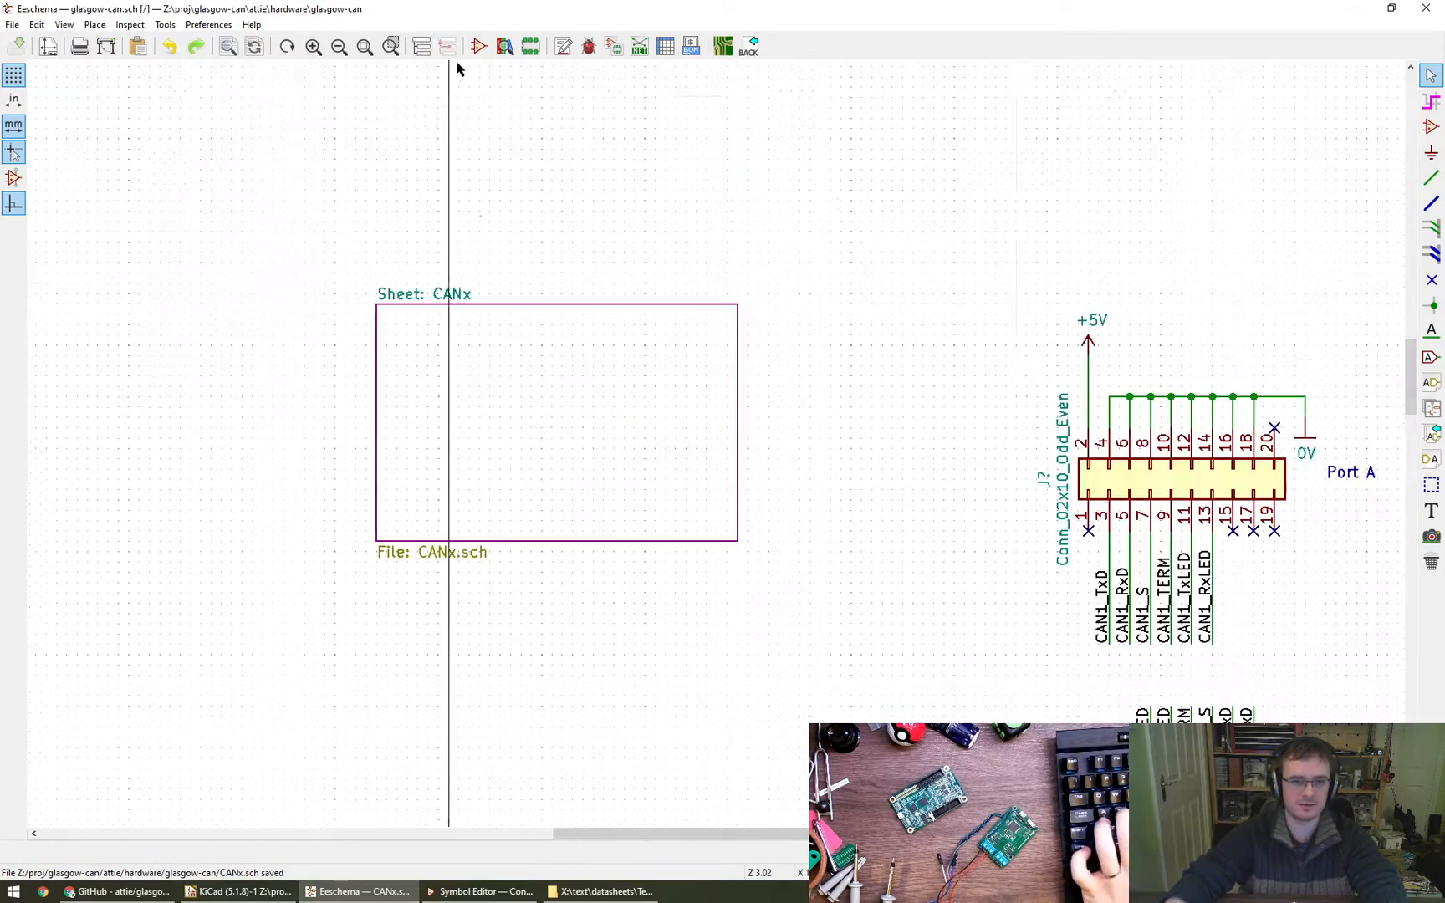
pyautogui.click(1431, 433)
pyautogui.click(736, 360)
pyautogui.click(748, 376)
pyautogui.click(738, 396)
pyautogui.click(738, 396)
pyautogui.click(738, 427)
pyautogui.click(738, 458)
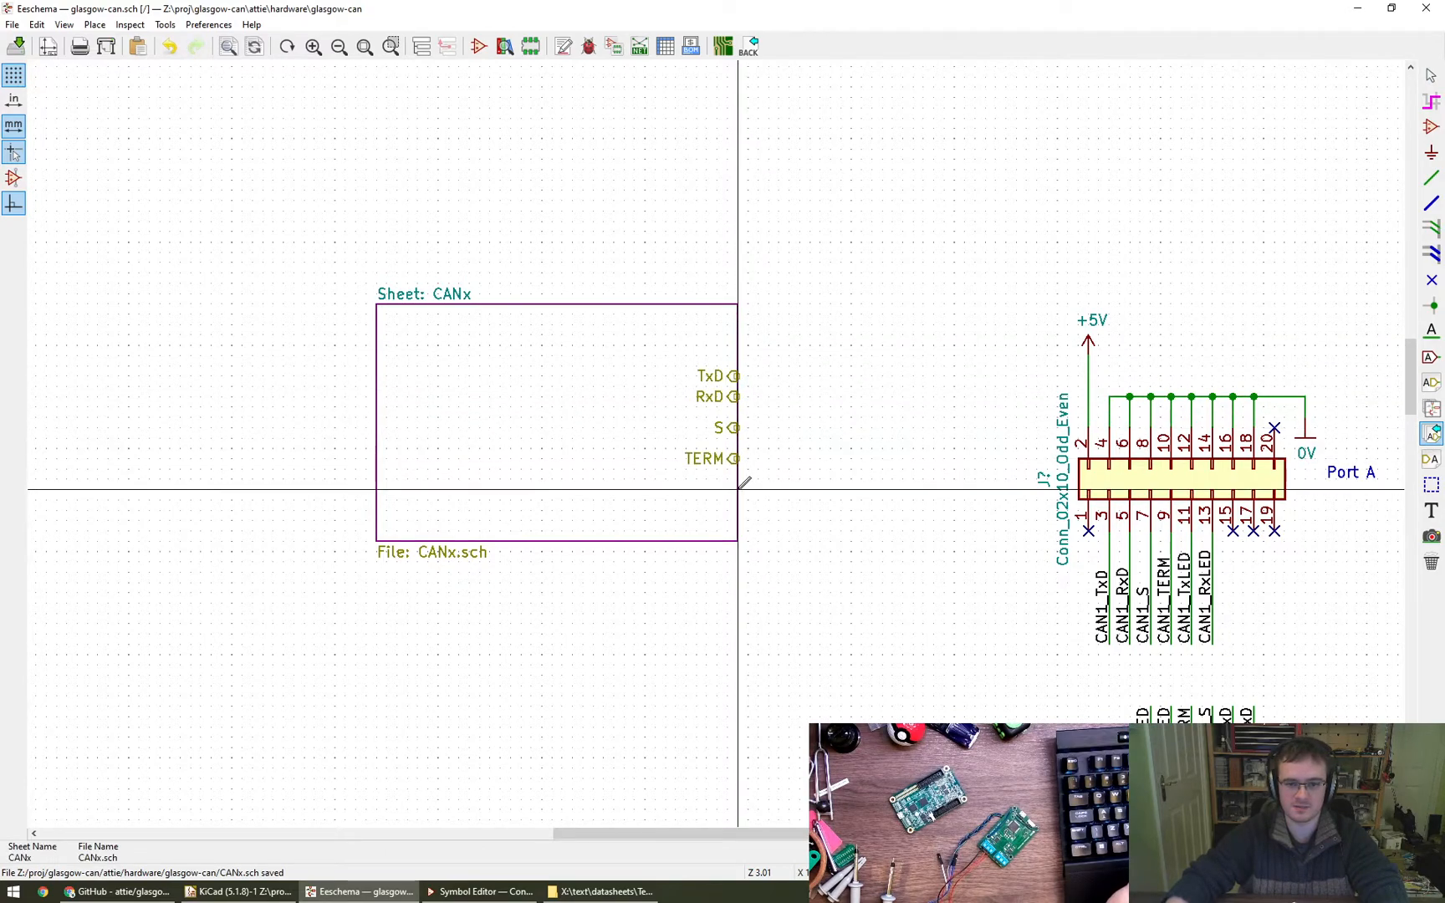
# - Import the TxLED, RxLED and 0V pins below TERM and the +5V pin above TxD on the same edge
pyautogui.click(737, 489)
pyautogui.click(737, 506)
pyautogui.click(738, 510)
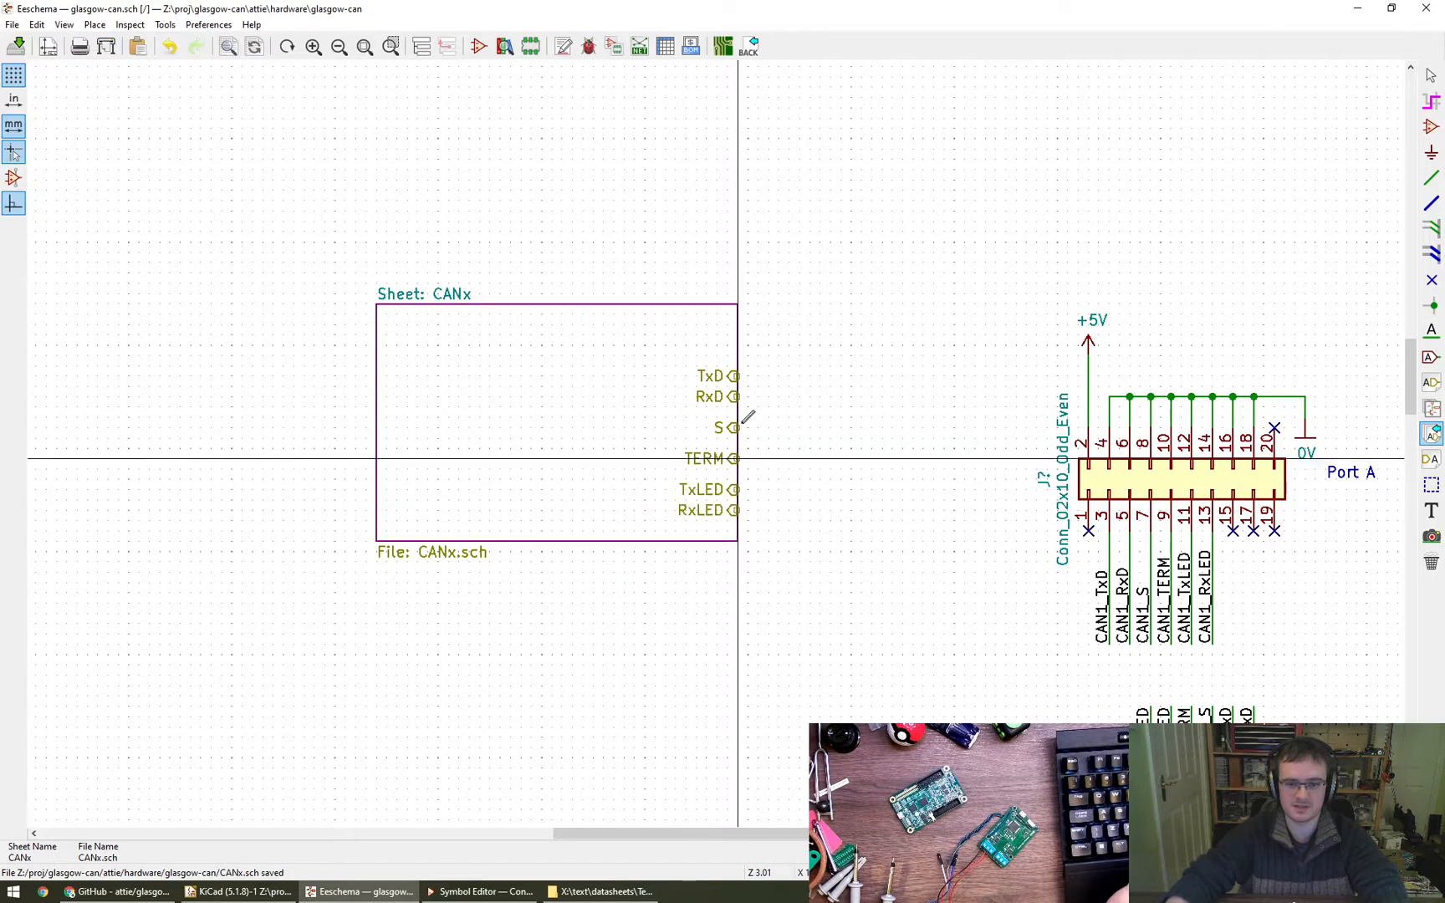
pyautogui.click(737, 335)
pyautogui.click(738, 541)
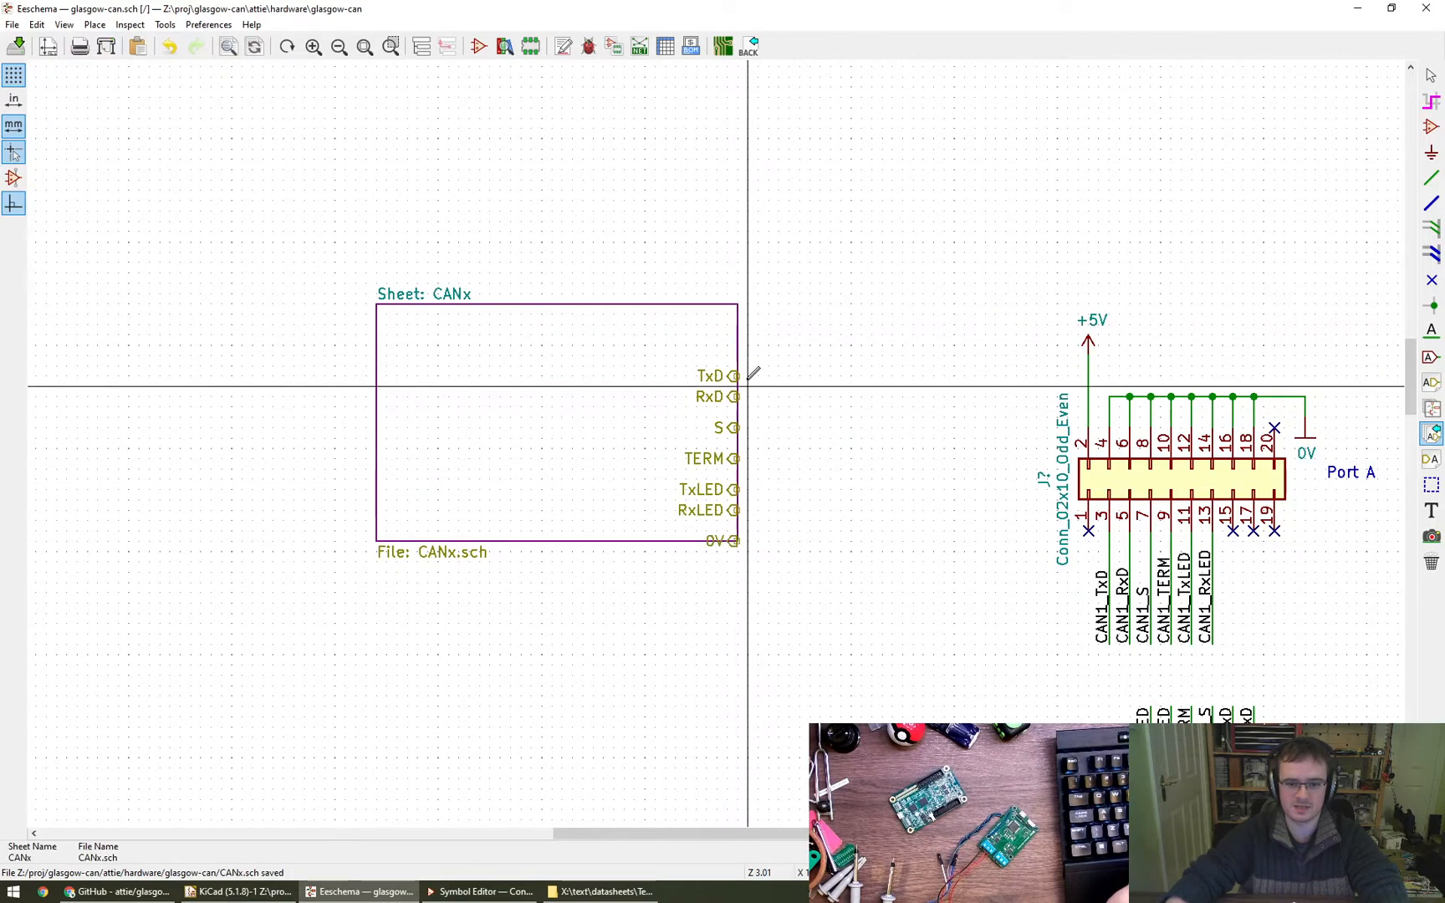
pyautogui.click(738, 334)
pyautogui.click(738, 334)
pyautogui.press('Escape')
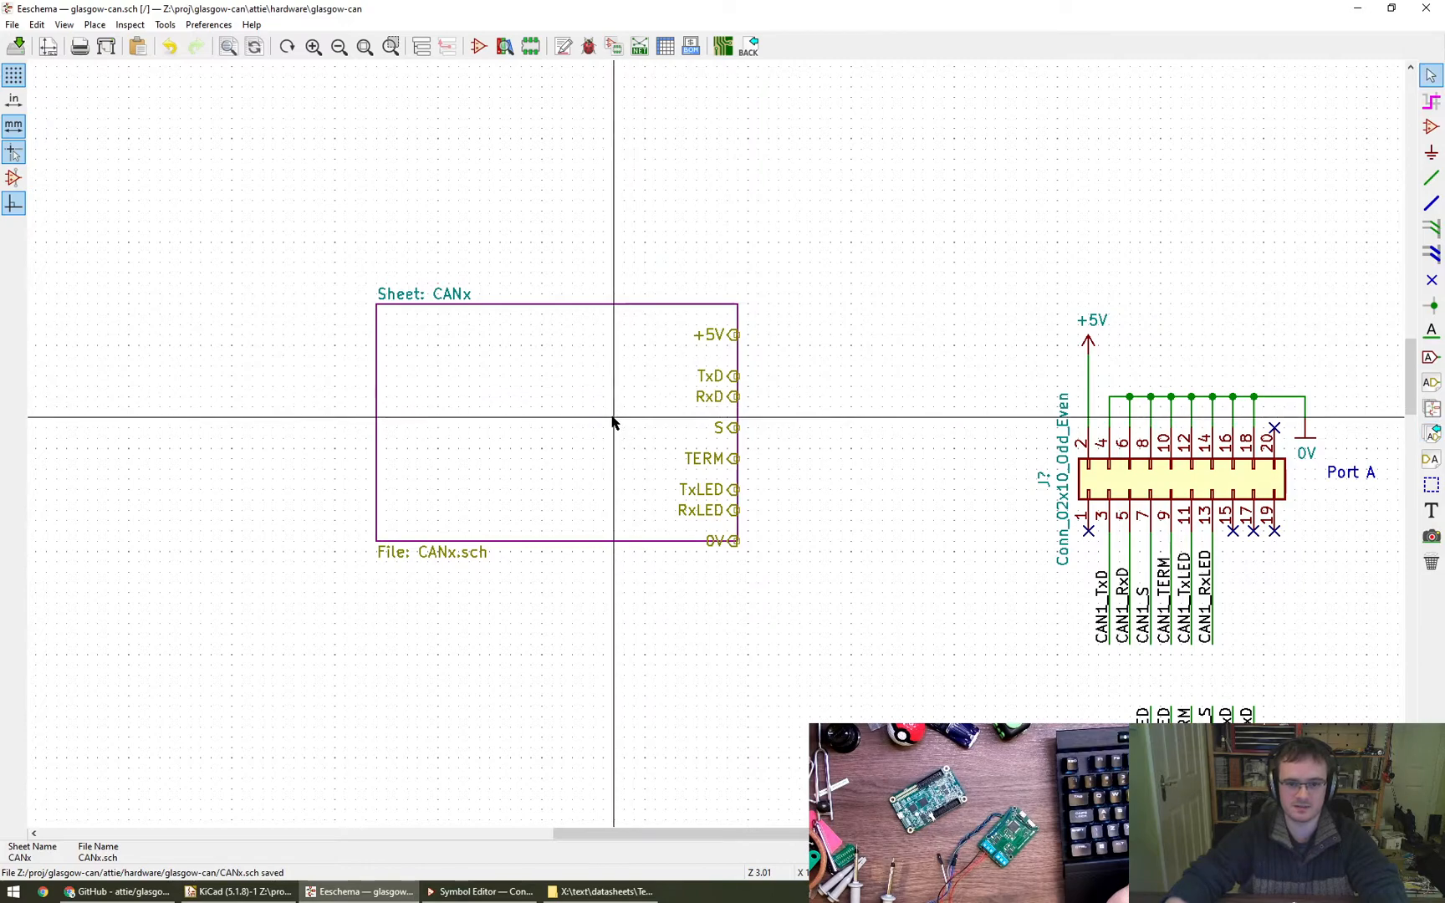
# - Resize the CANx box so that its bottom edge extends below the 0V pin
pyautogui.rightClick(524, 422)
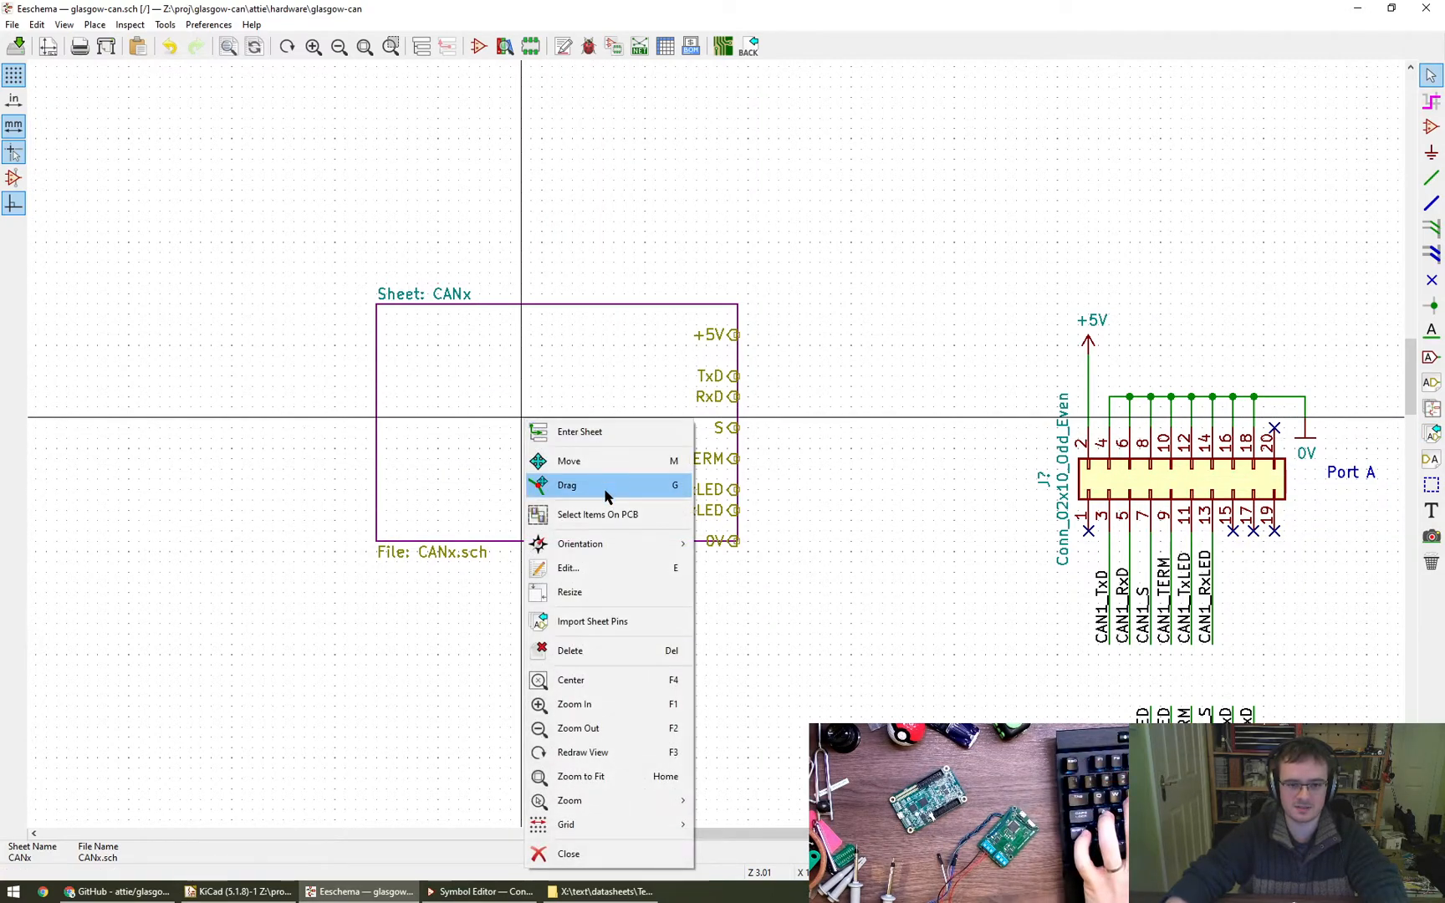
pyautogui.click(606, 486)
pyautogui.rightClick(542, 419)
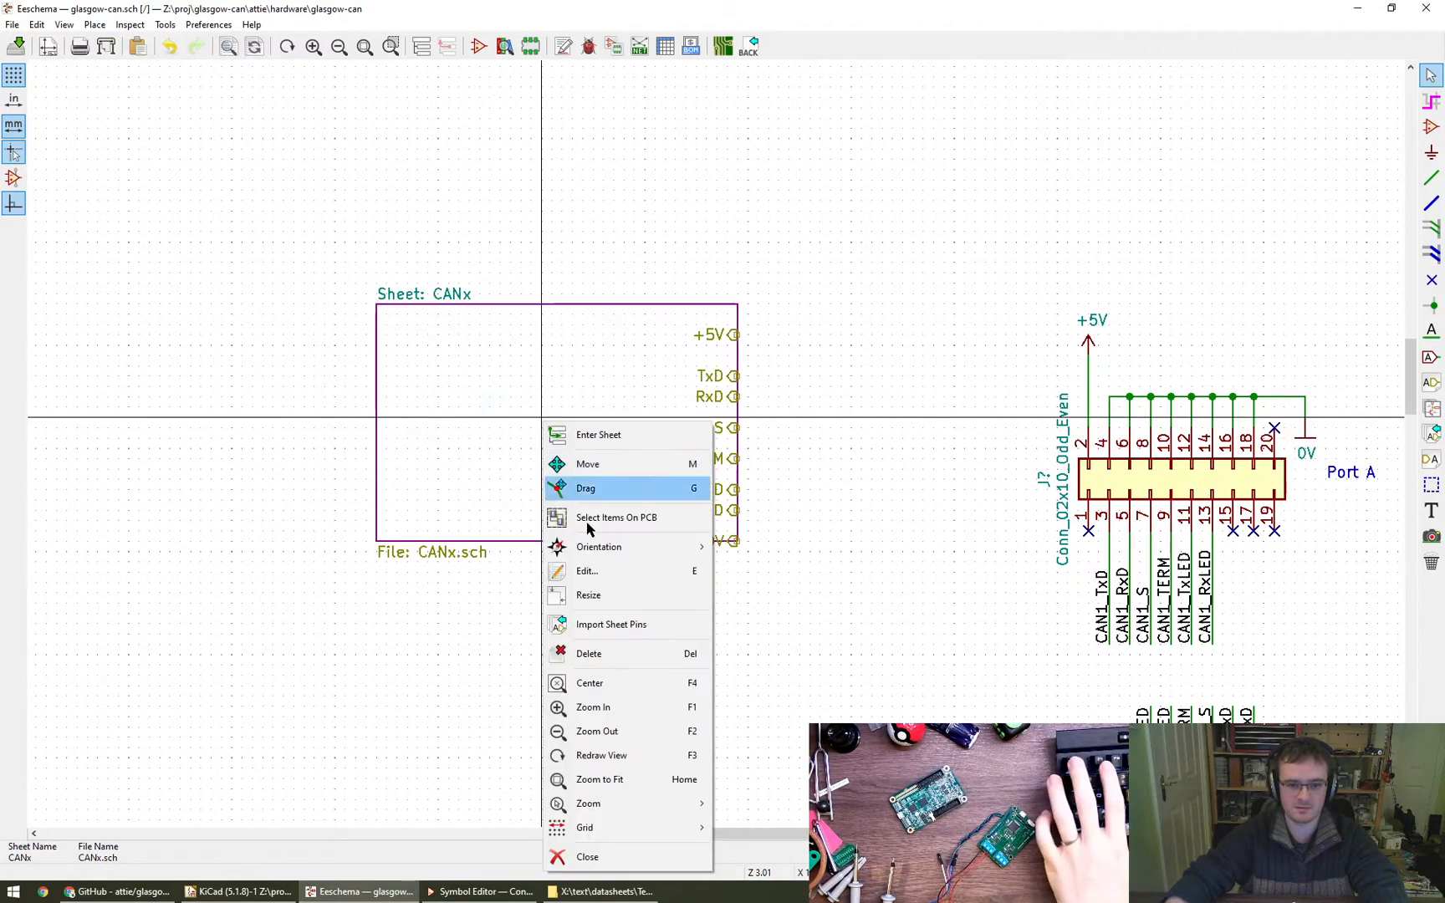
pyautogui.click(629, 596)
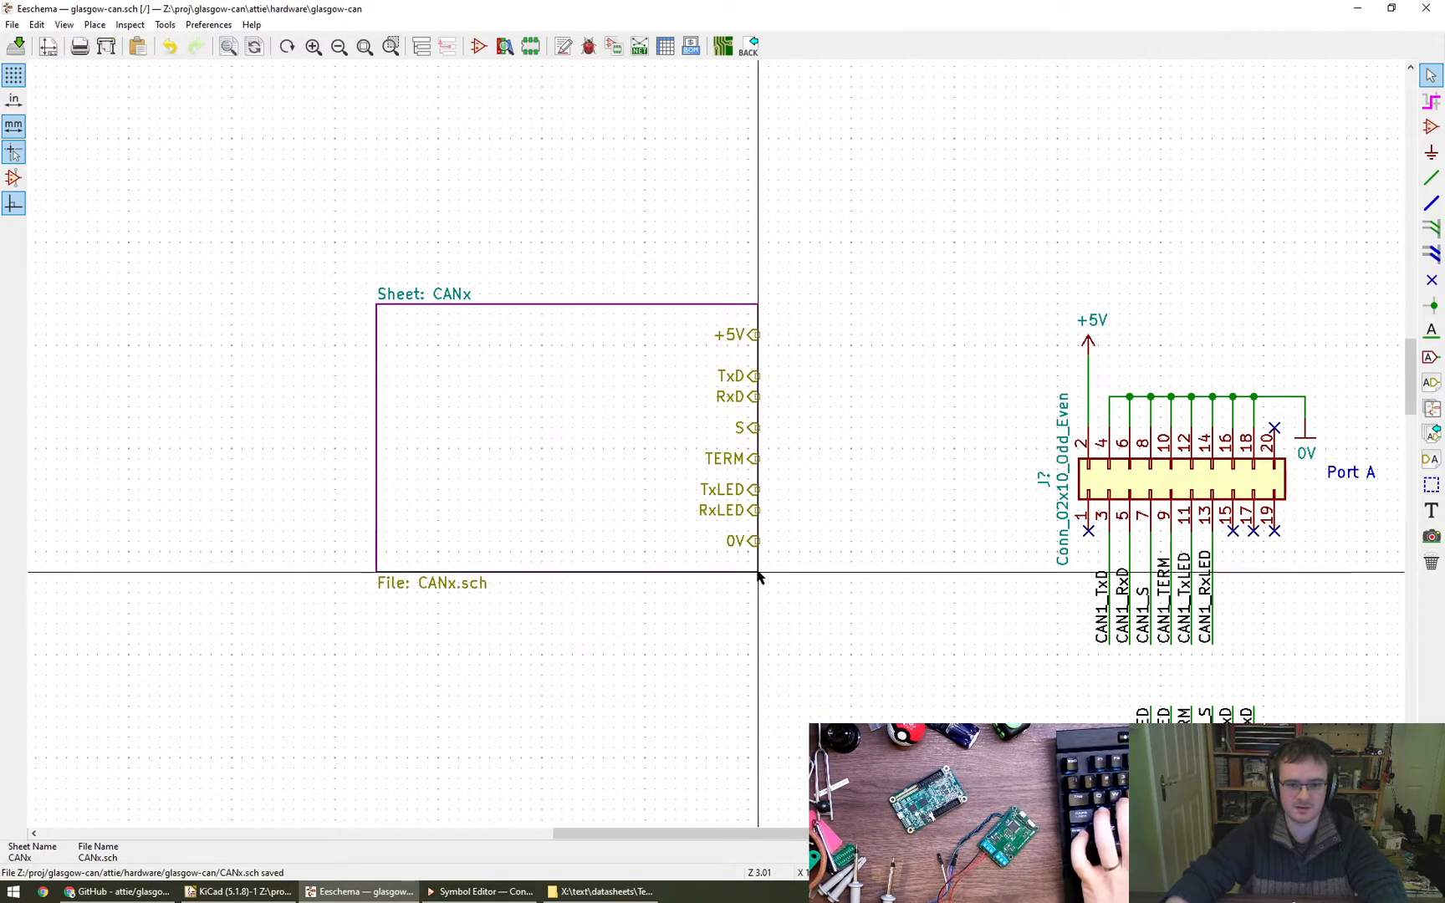
pyautogui.click(758, 574)
# - Narrow the CANx box to less than half its width, and change its sheet name to CAN1
pyautogui.rightClick(655, 500)
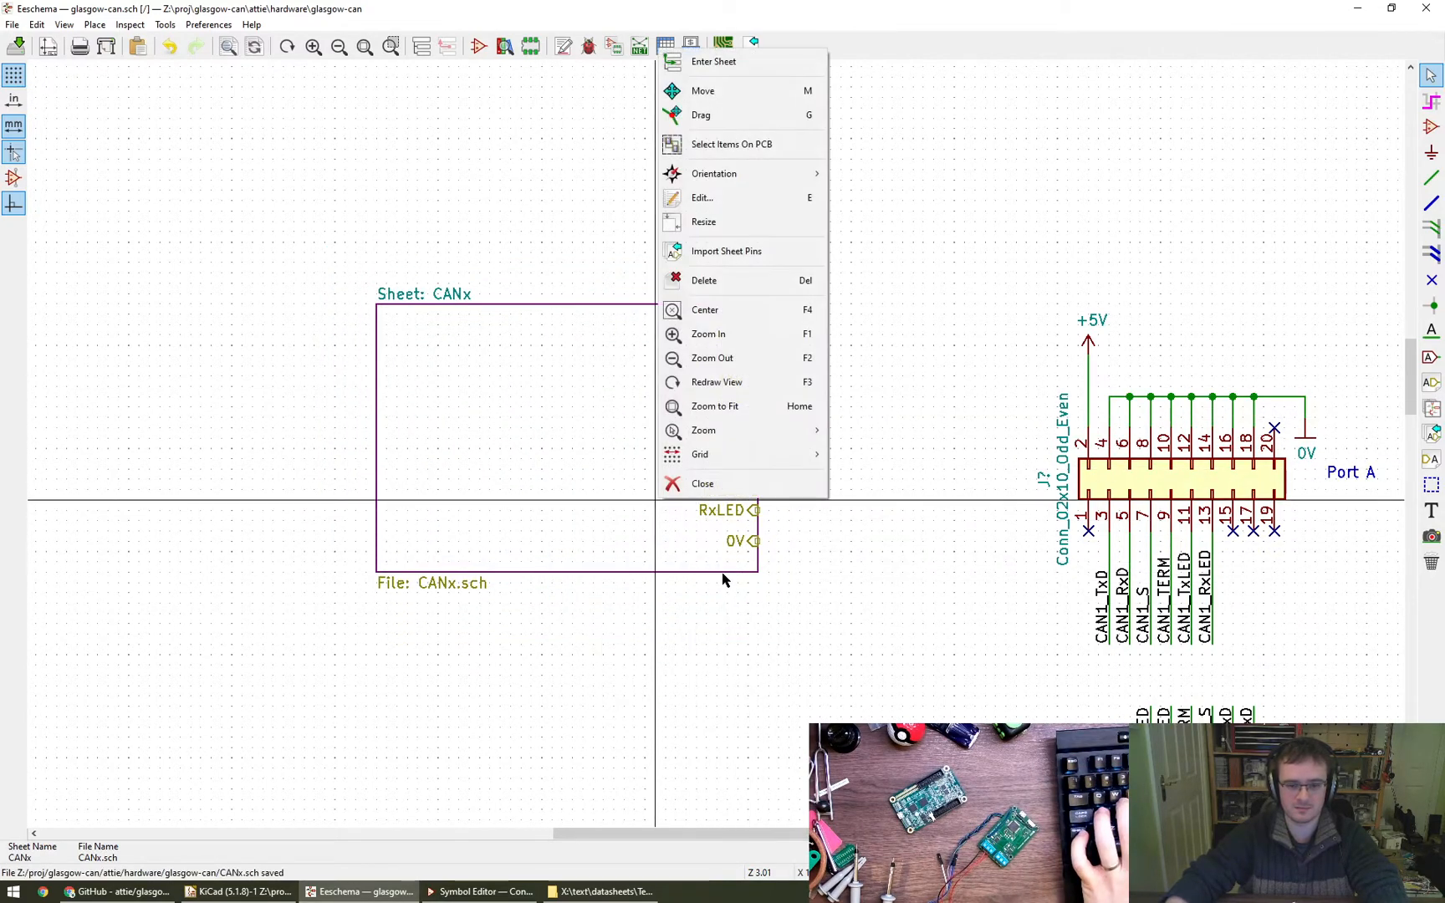
pyautogui.click(731, 226)
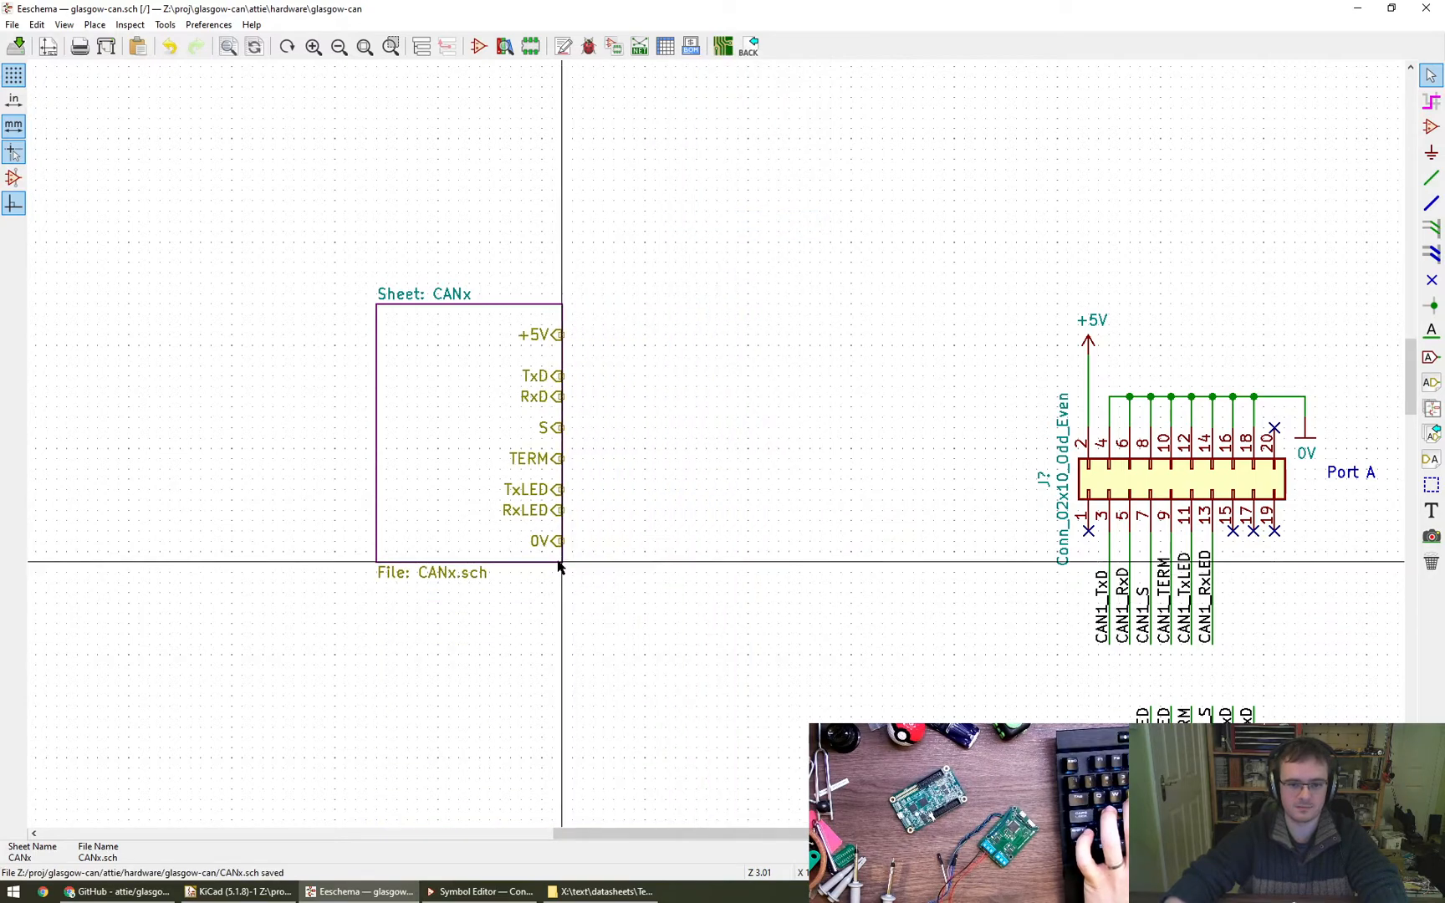
pyautogui.click(527, 574)
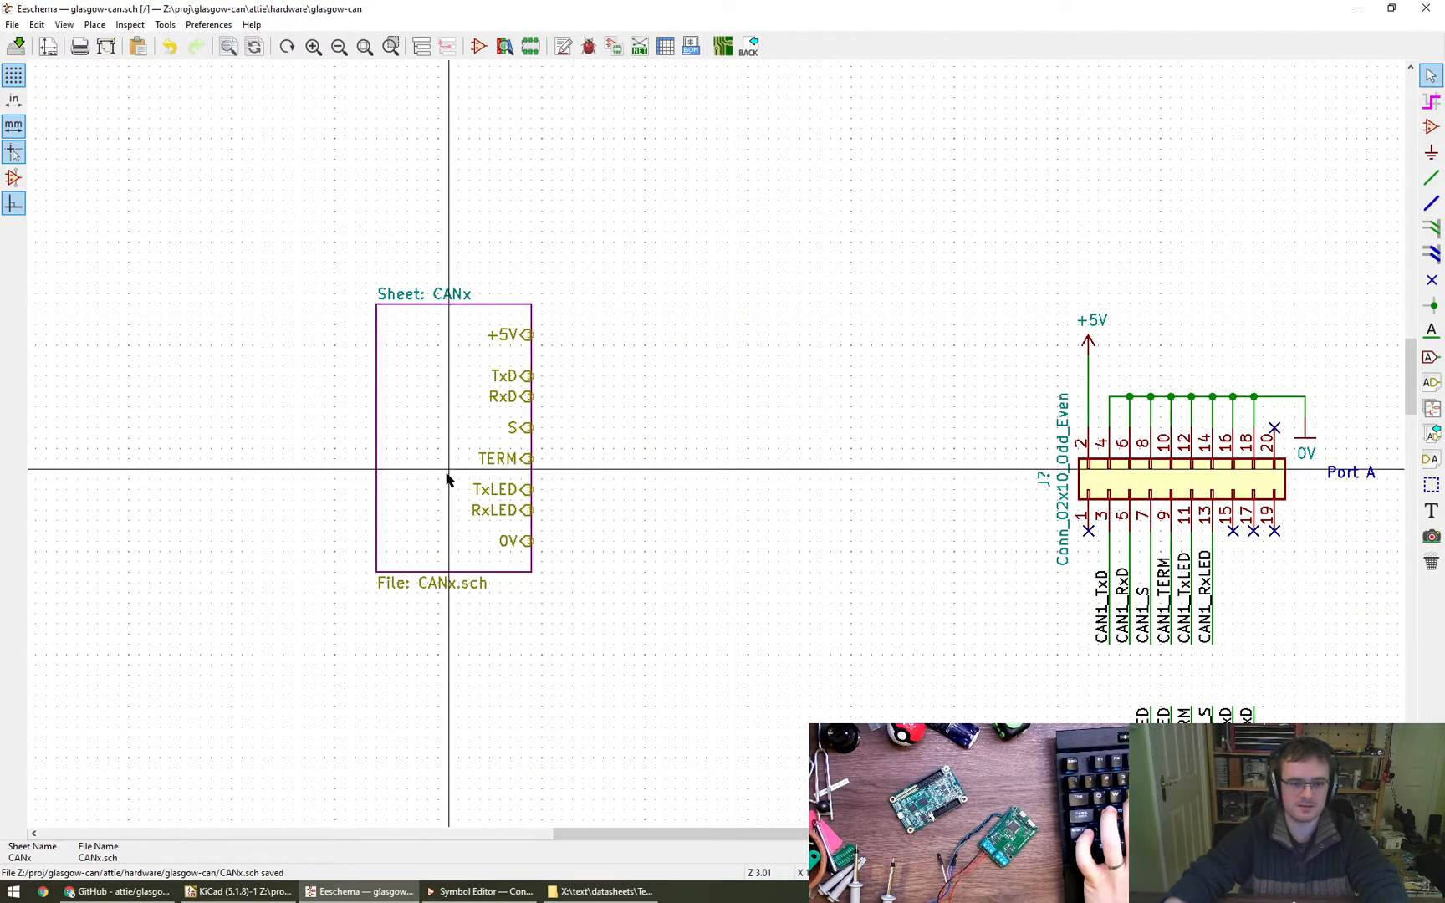
pyautogui.press('e')
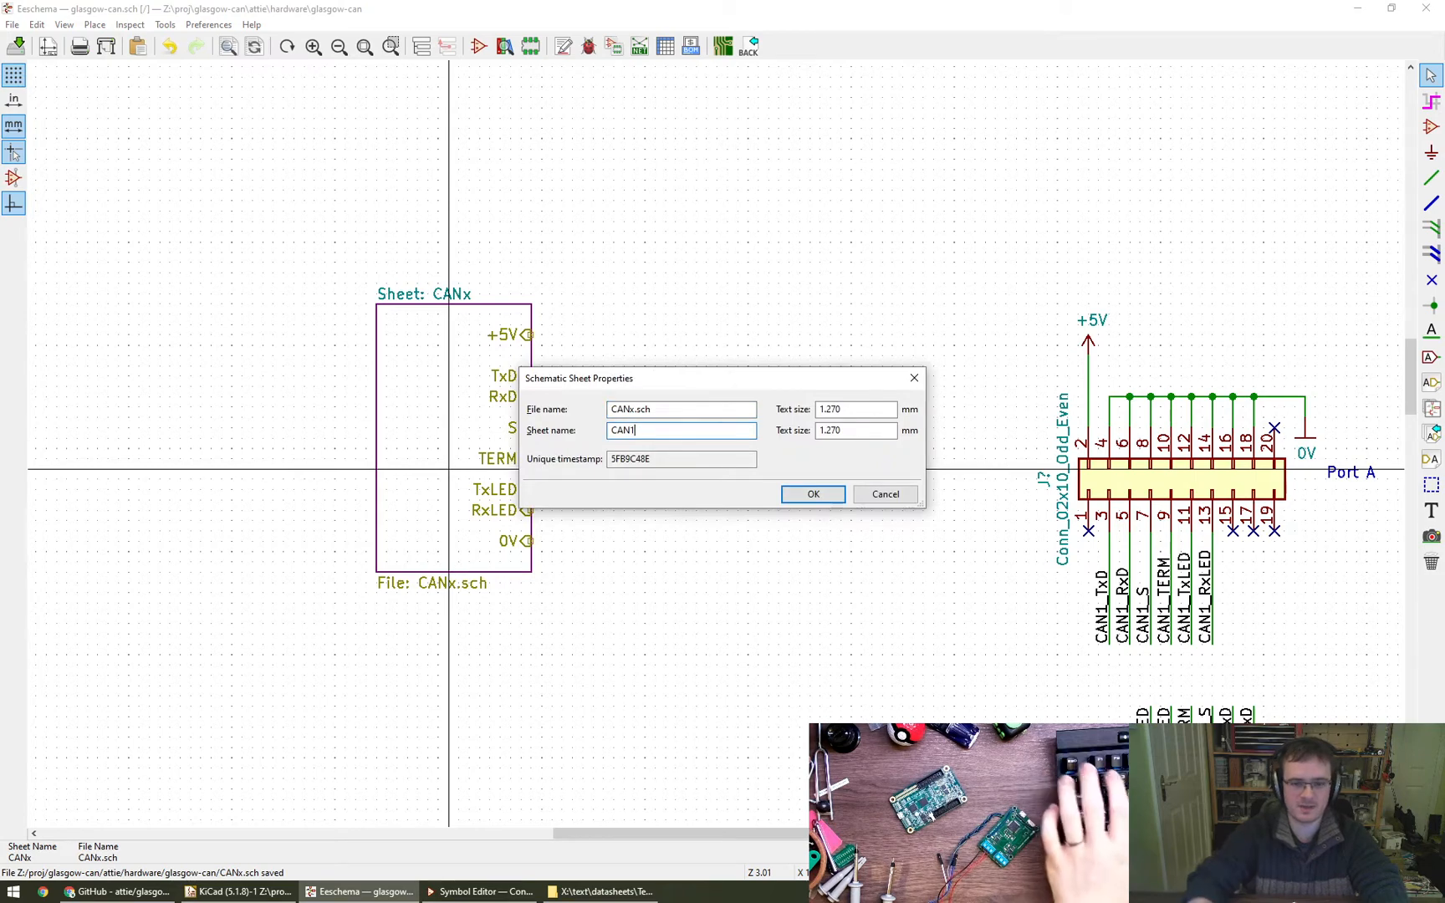
pyautogui.press('Return')
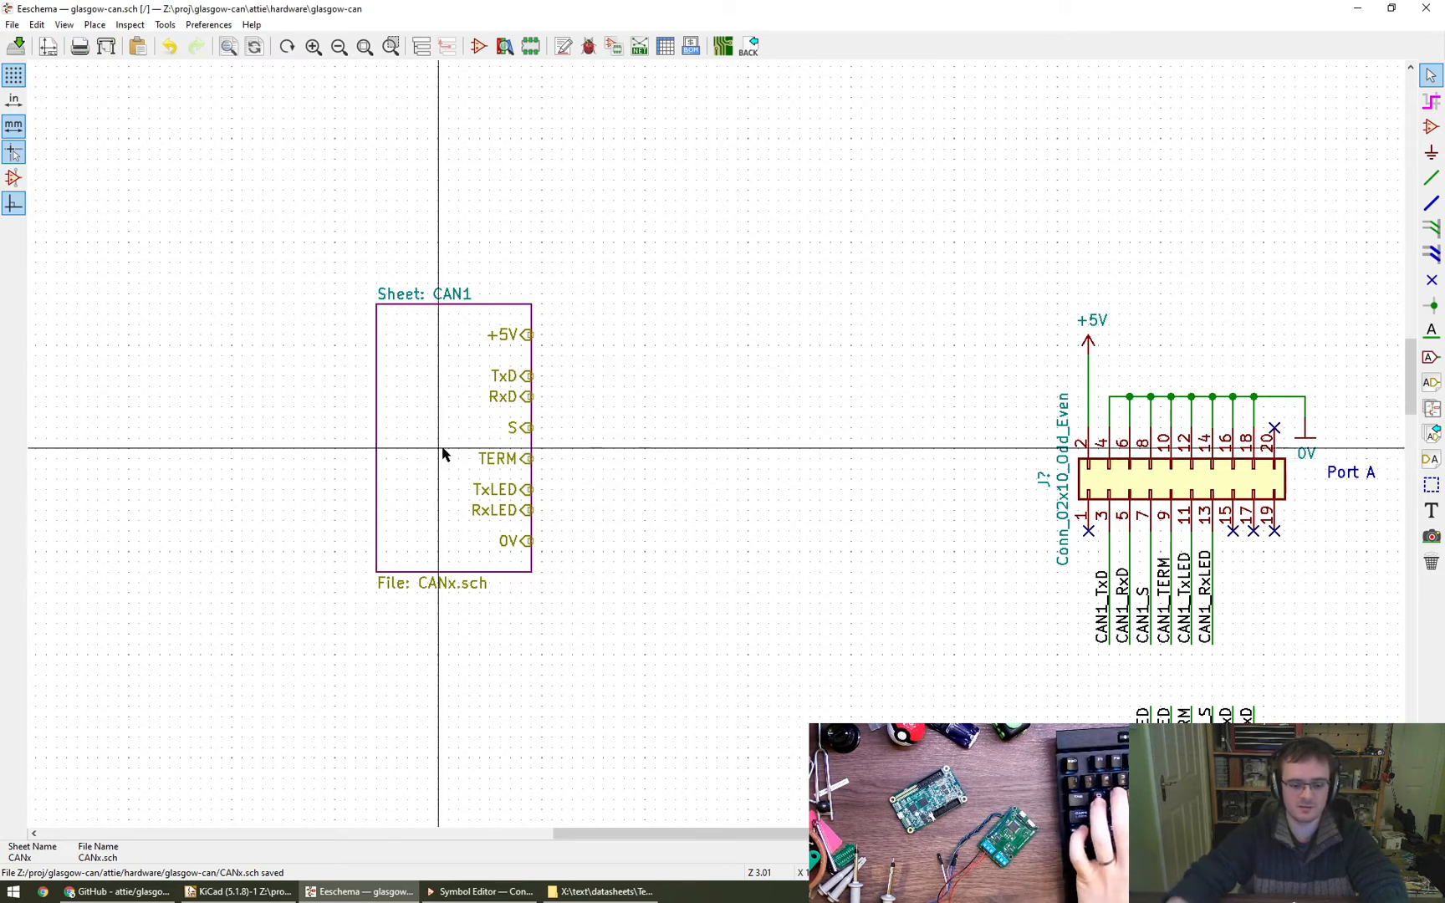
pyautogui.scroll(-1, 493, 523)
pyautogui.rightClick(622, 387)
pyautogui.press('Escape')
pyautogui.moveTo(640, 476); pyautogui.dragTo(689, 328, button='middle')
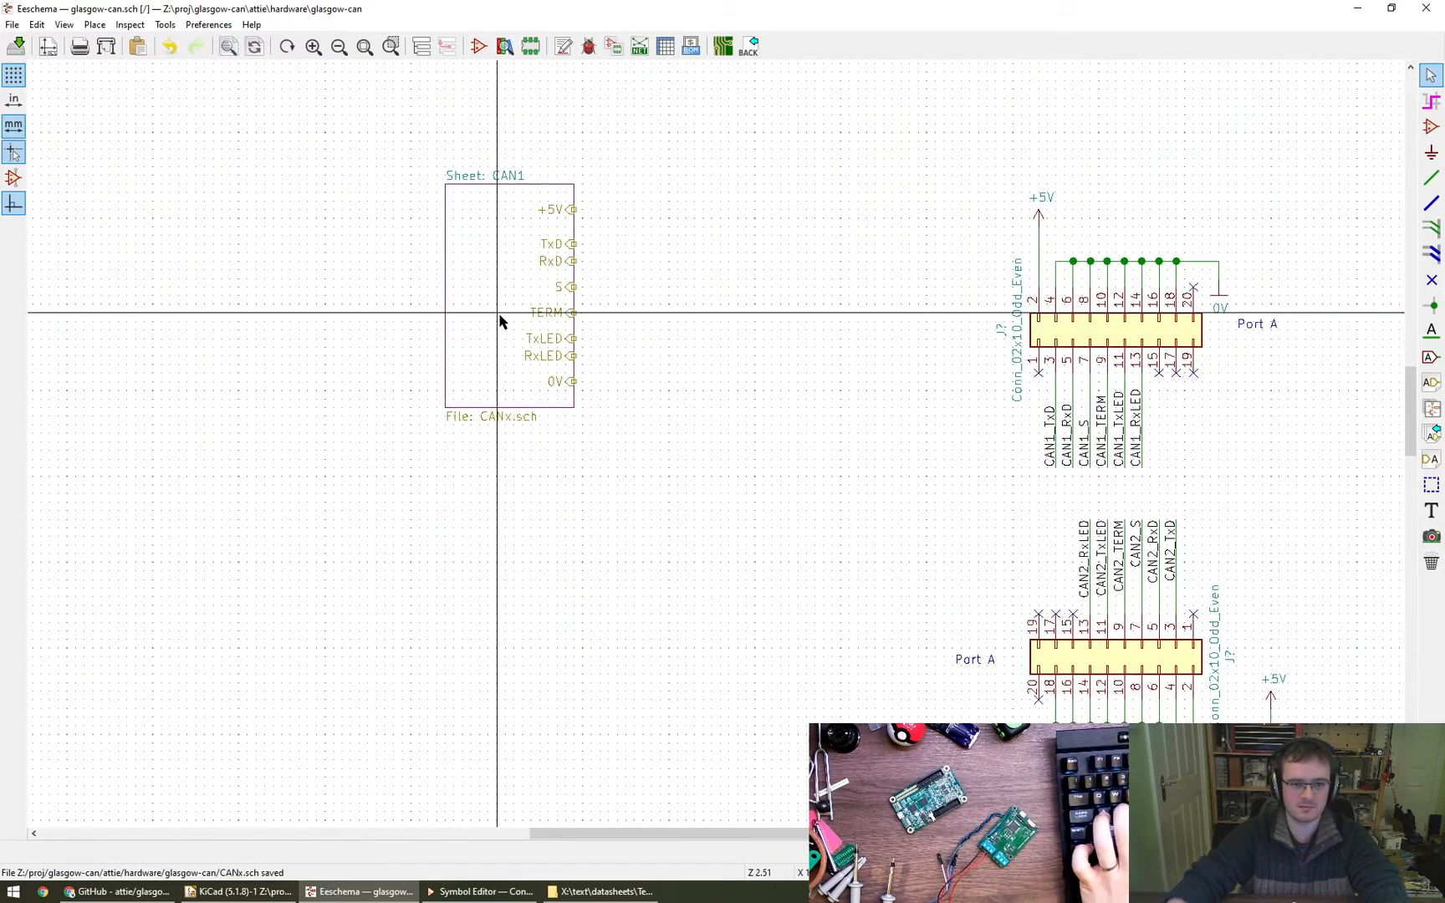
pyautogui.click(467, 194)
pyautogui.rightClick(470, 208)
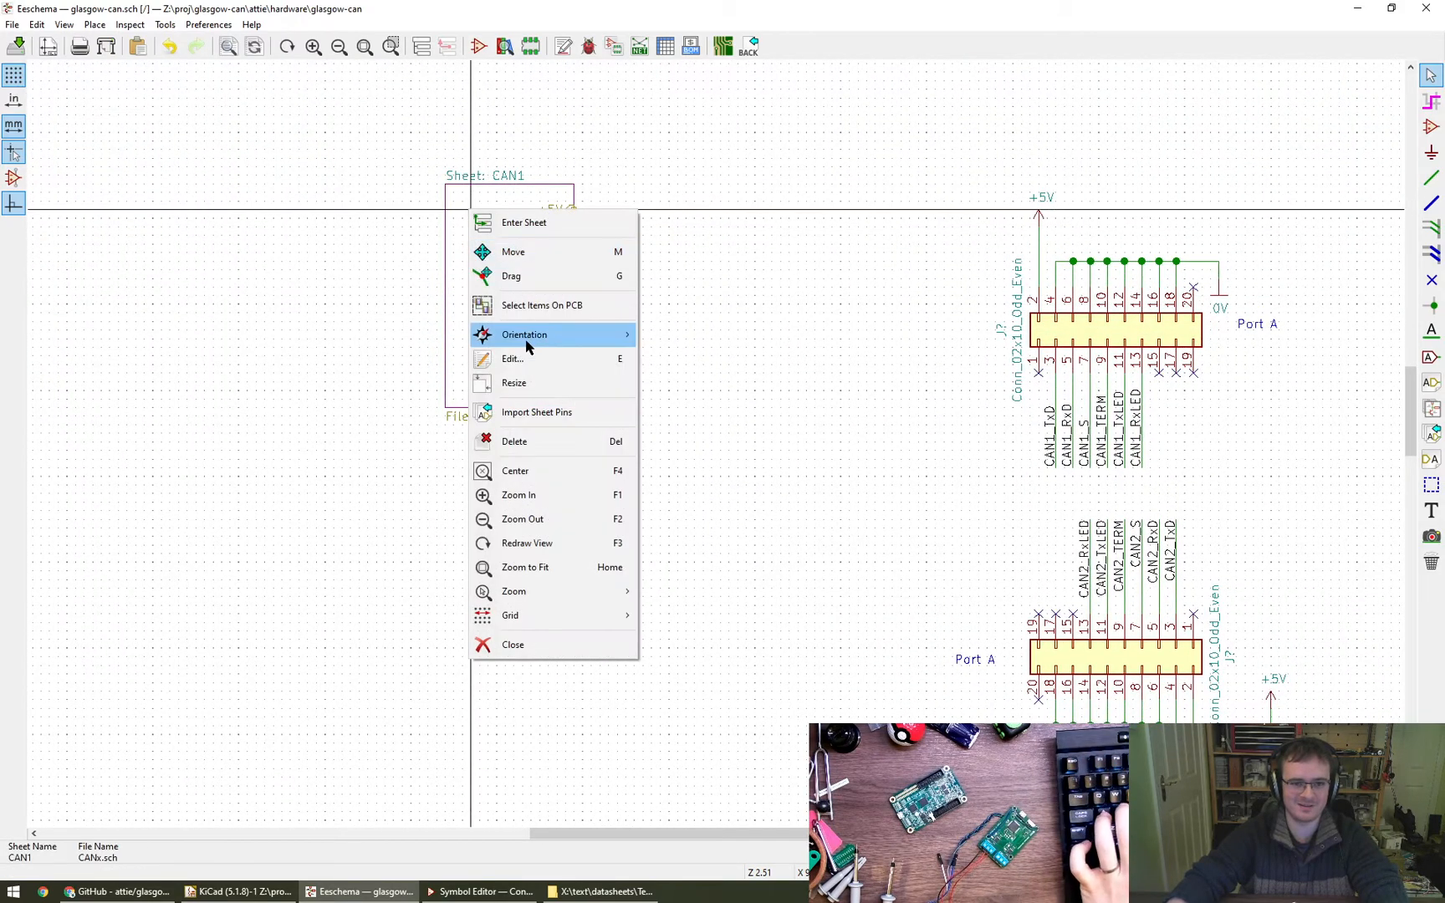
pyautogui.click(544, 413)
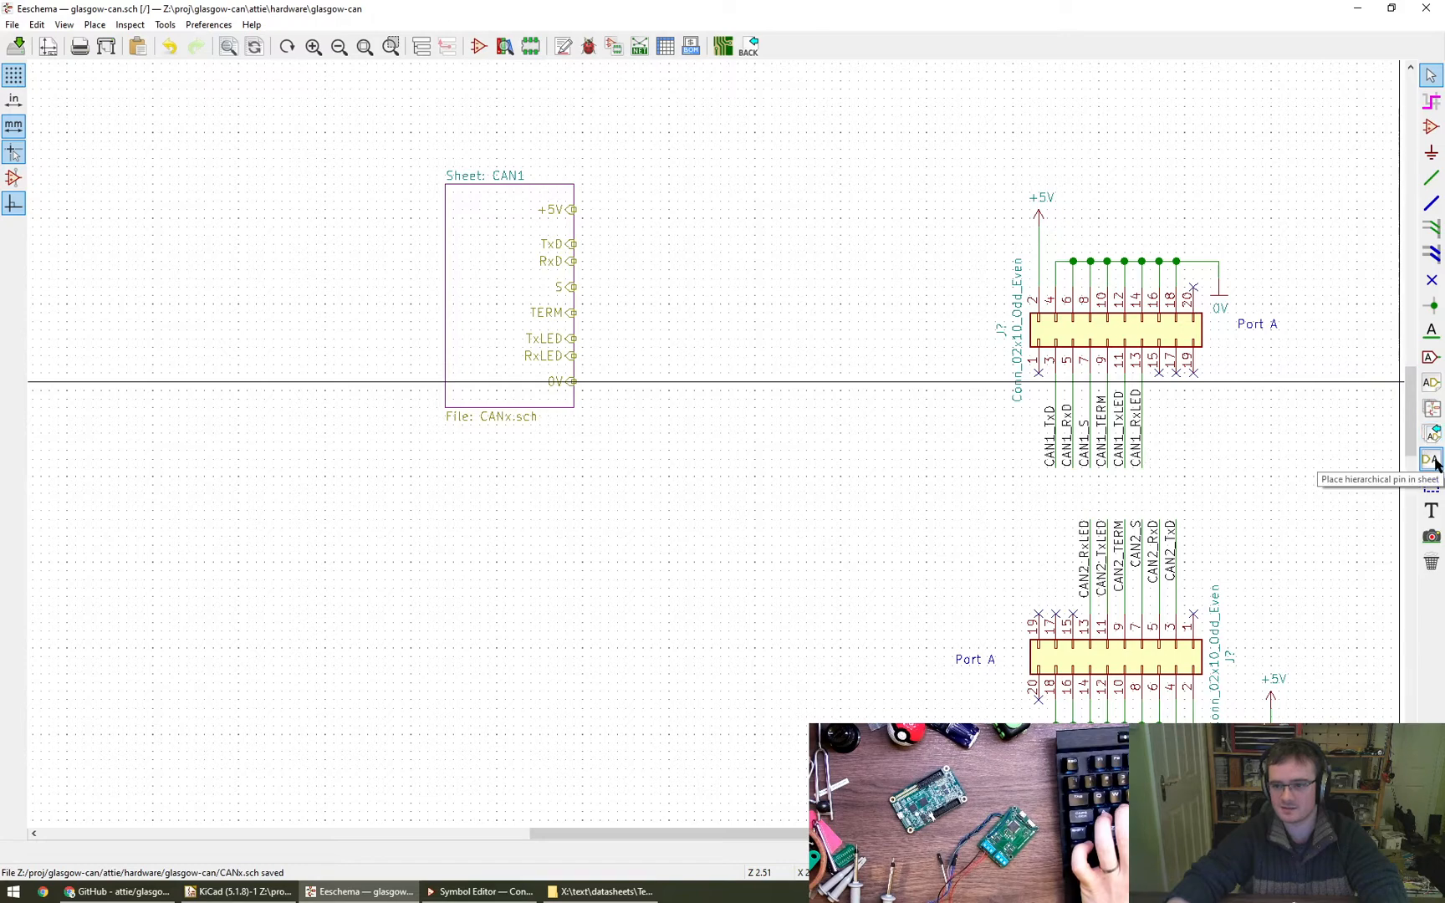
pyautogui.click(1433, 410)
pyautogui.click(393, 532)
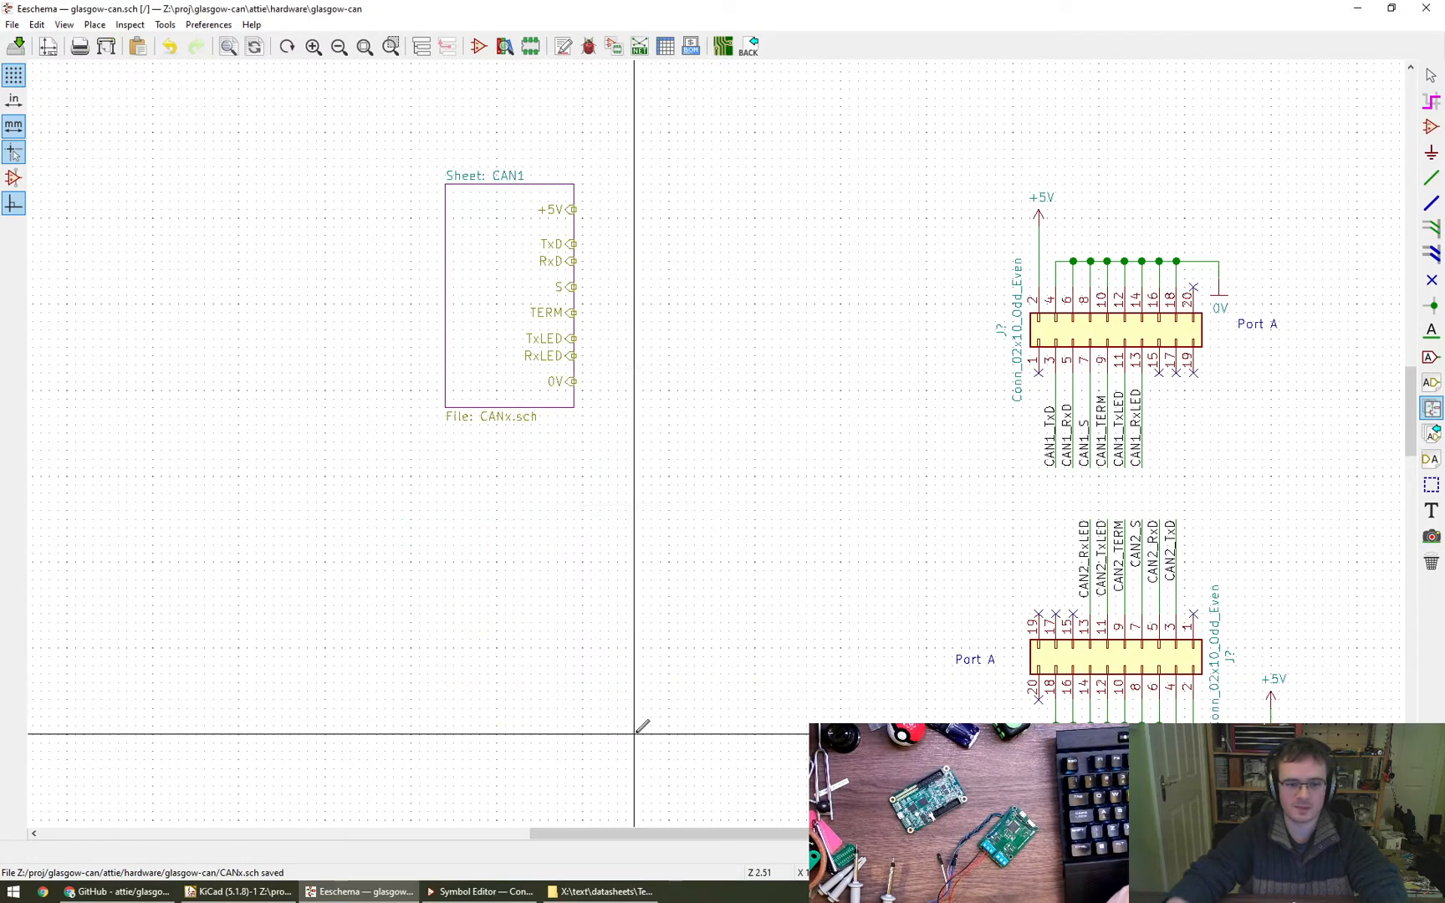
pyautogui.click(454, 502)
pyautogui.click(625, 656)
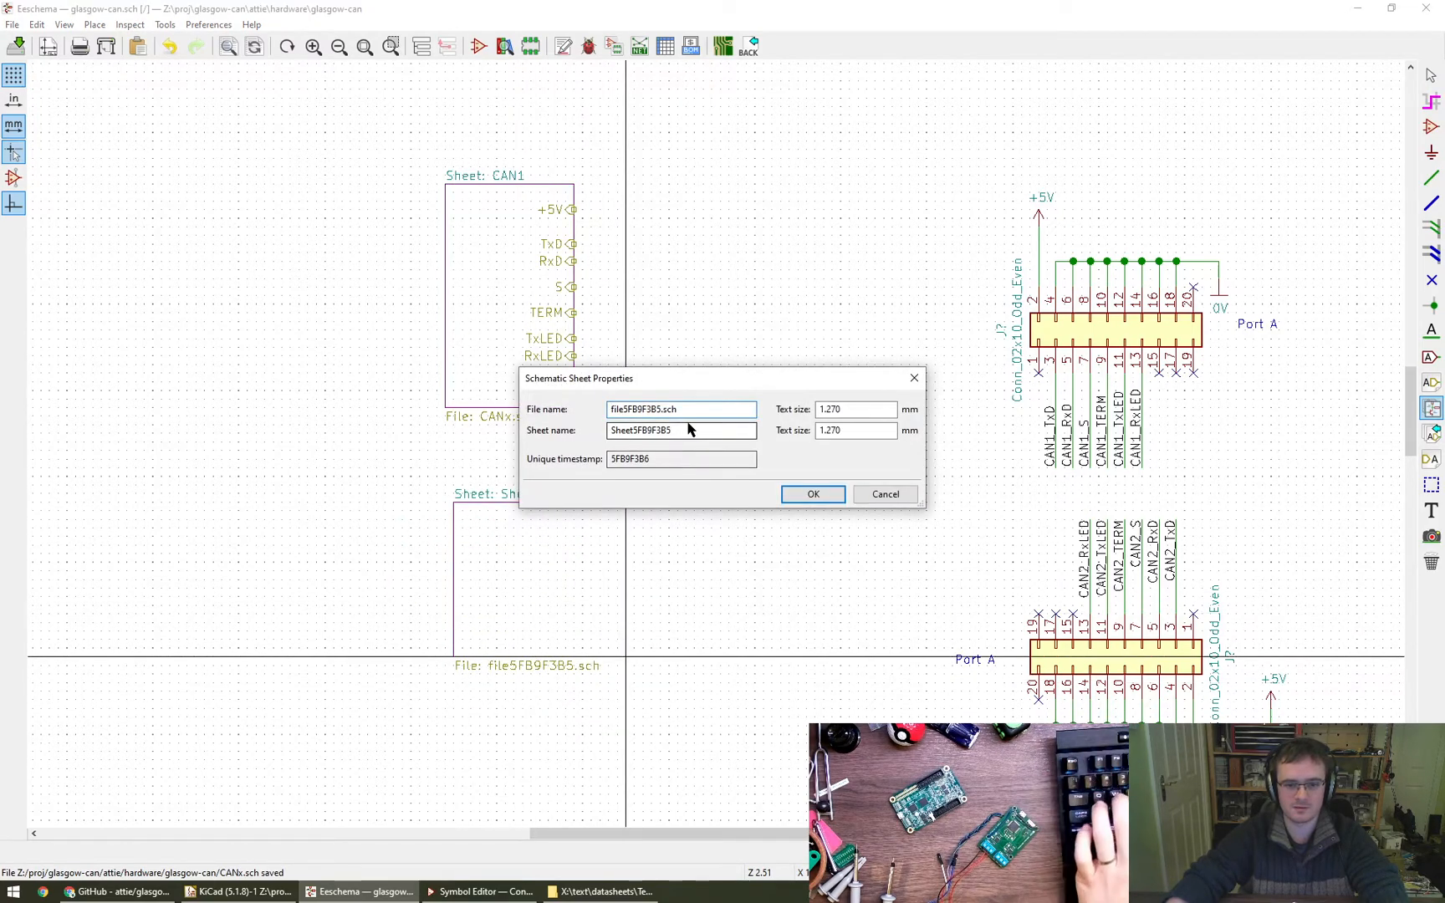
pyautogui.press('Escape')
pyautogui.press('Escape')
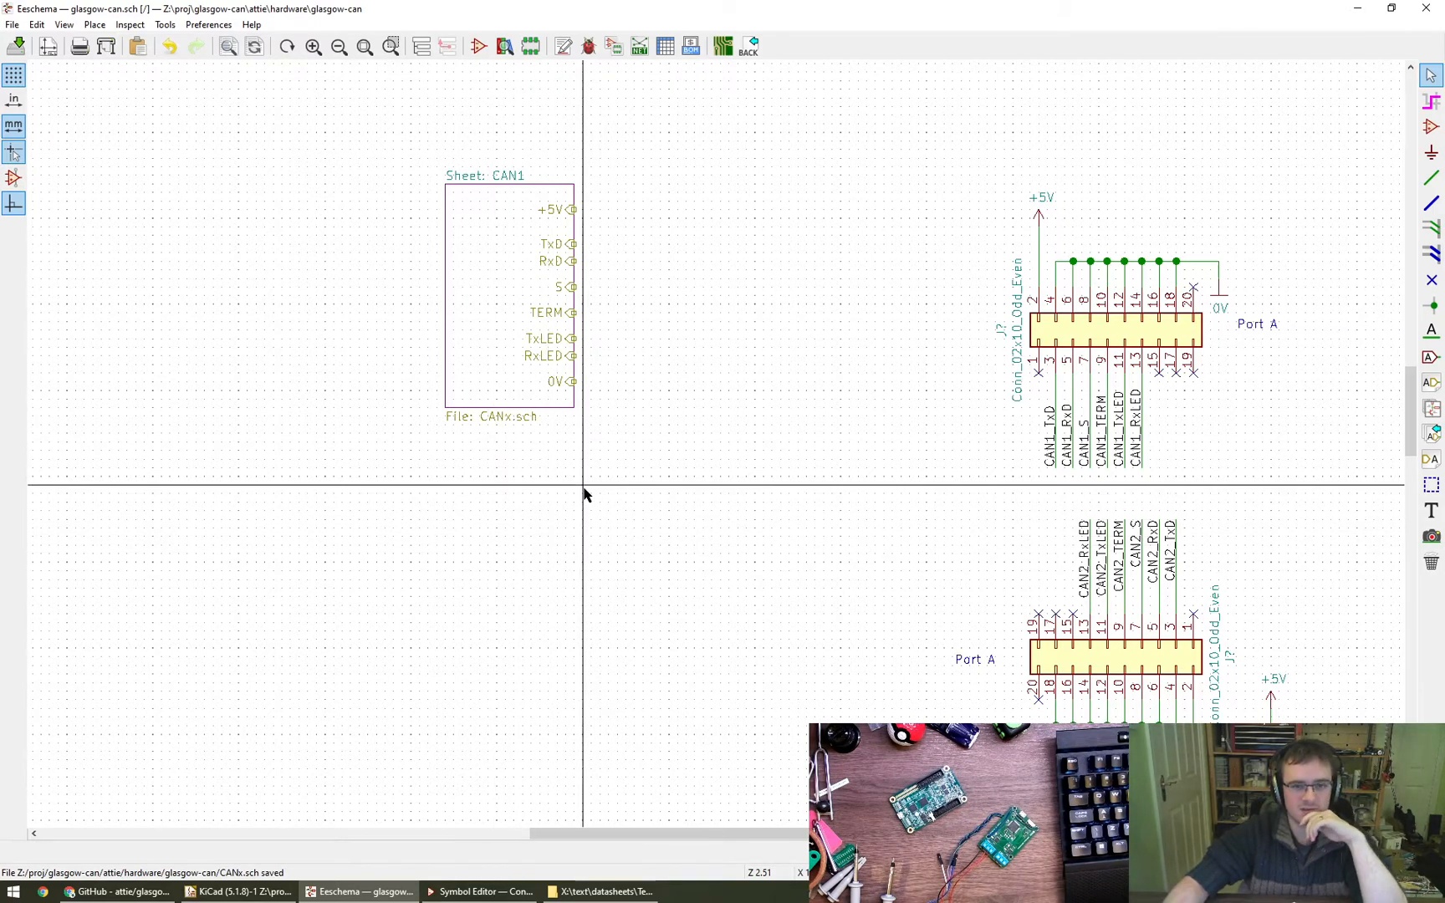
pyautogui.click(1040, 214)
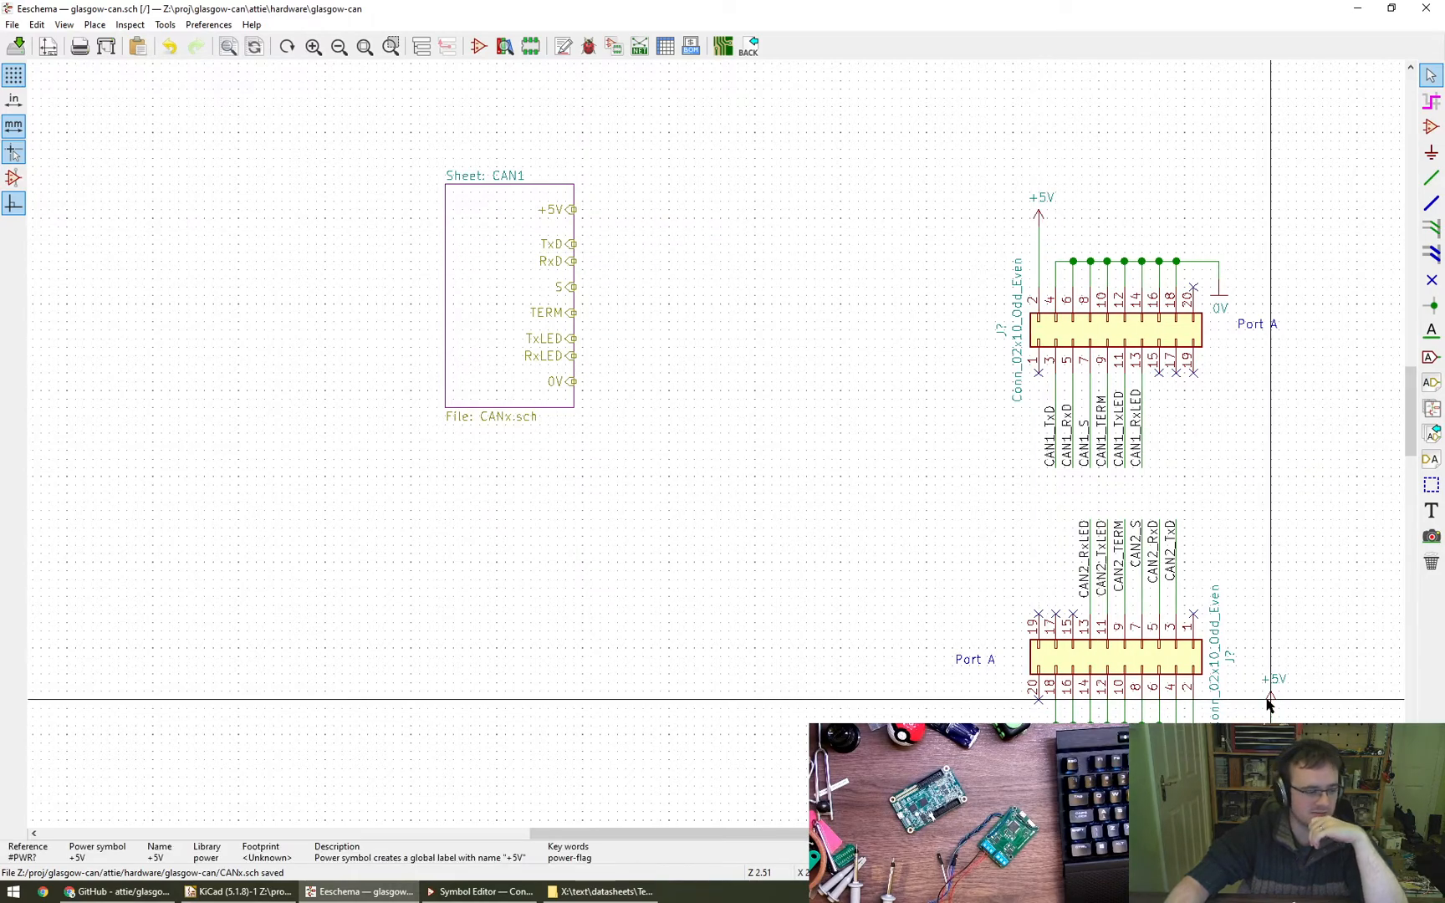
pyautogui.moveTo(1245, 648); pyautogui.dragTo(1297, 734)
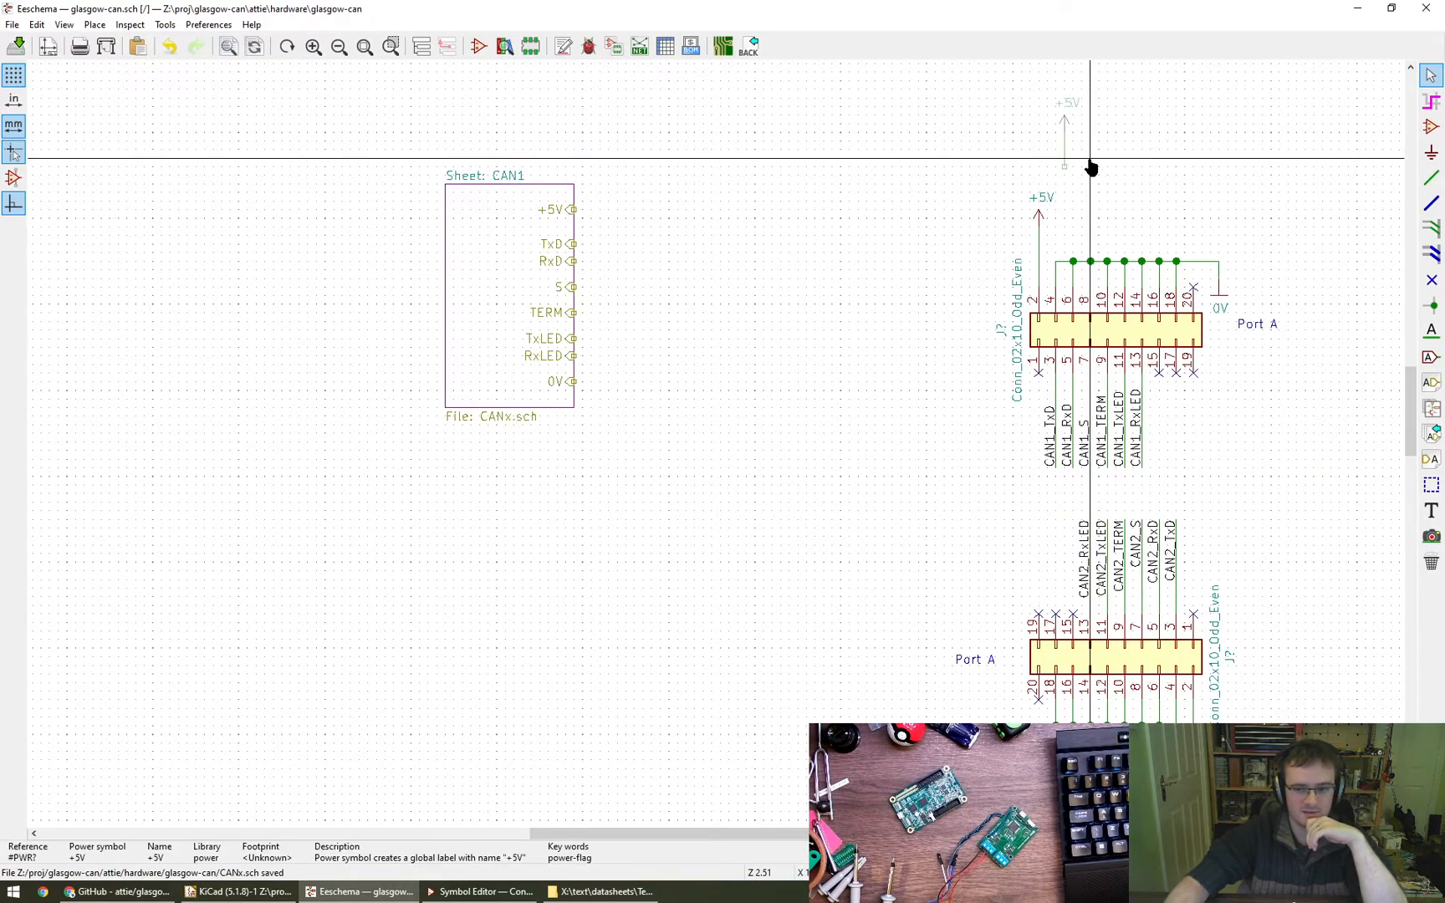
pyautogui.press('Escape')
pyautogui.moveTo(994, 123); pyautogui.dragTo(1085, 242)
pyautogui.press('Escape')
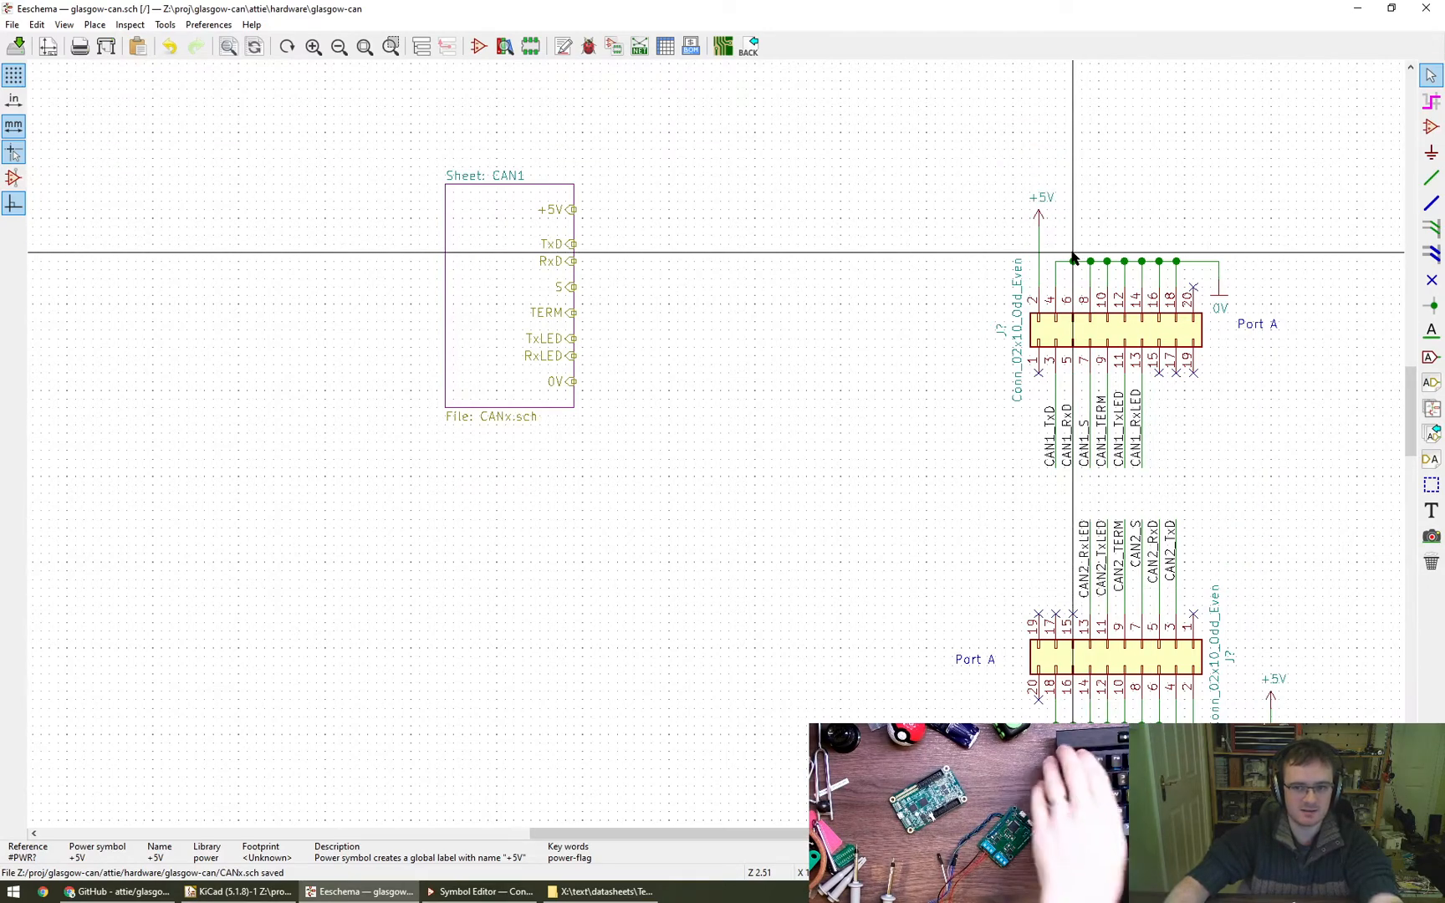
pyautogui.press('e')
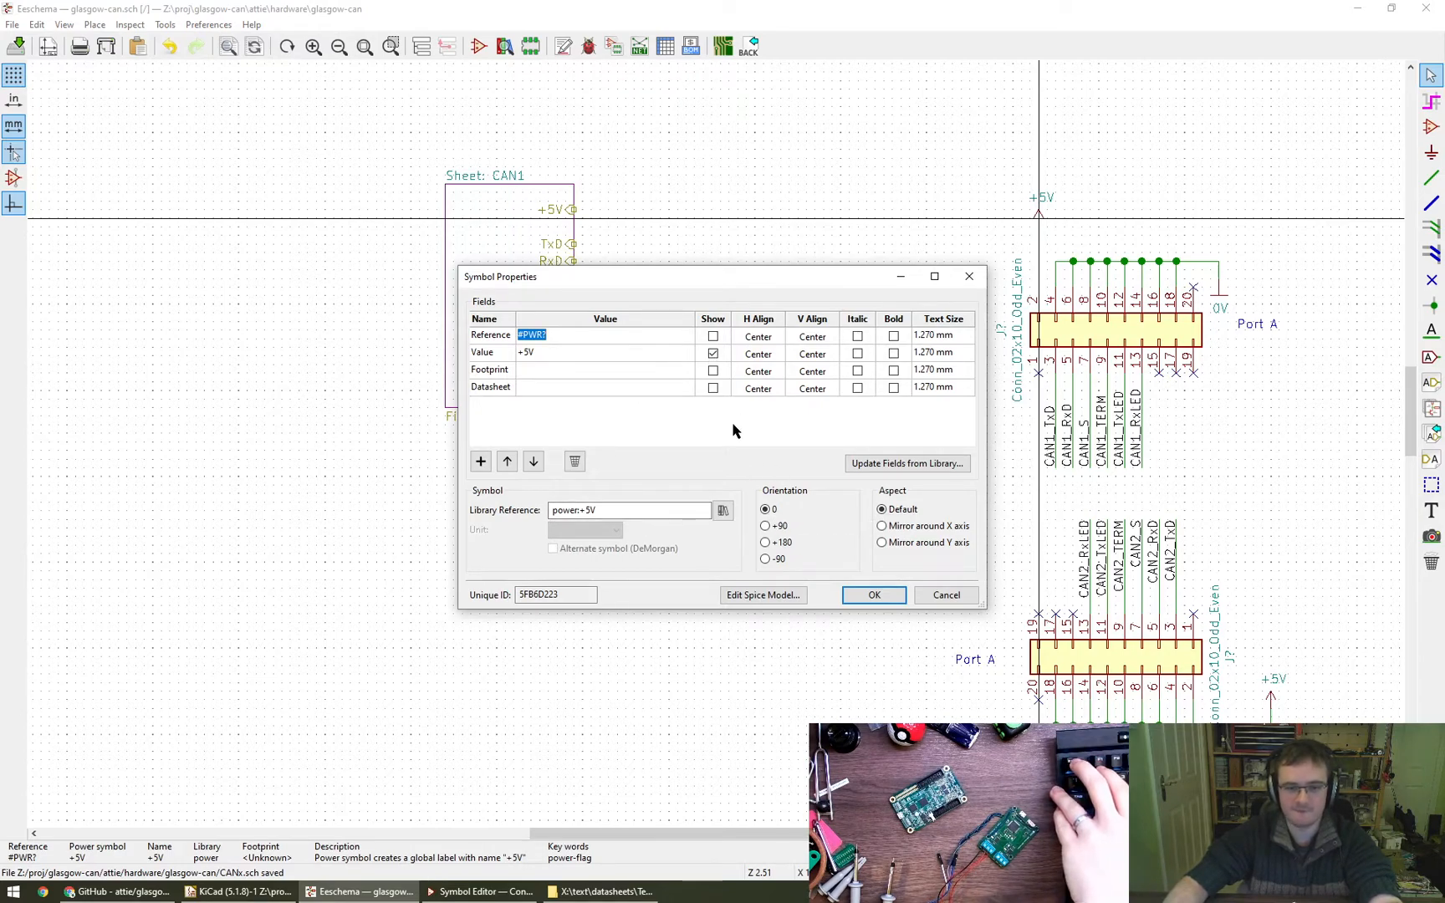
pyautogui.press('Escape')
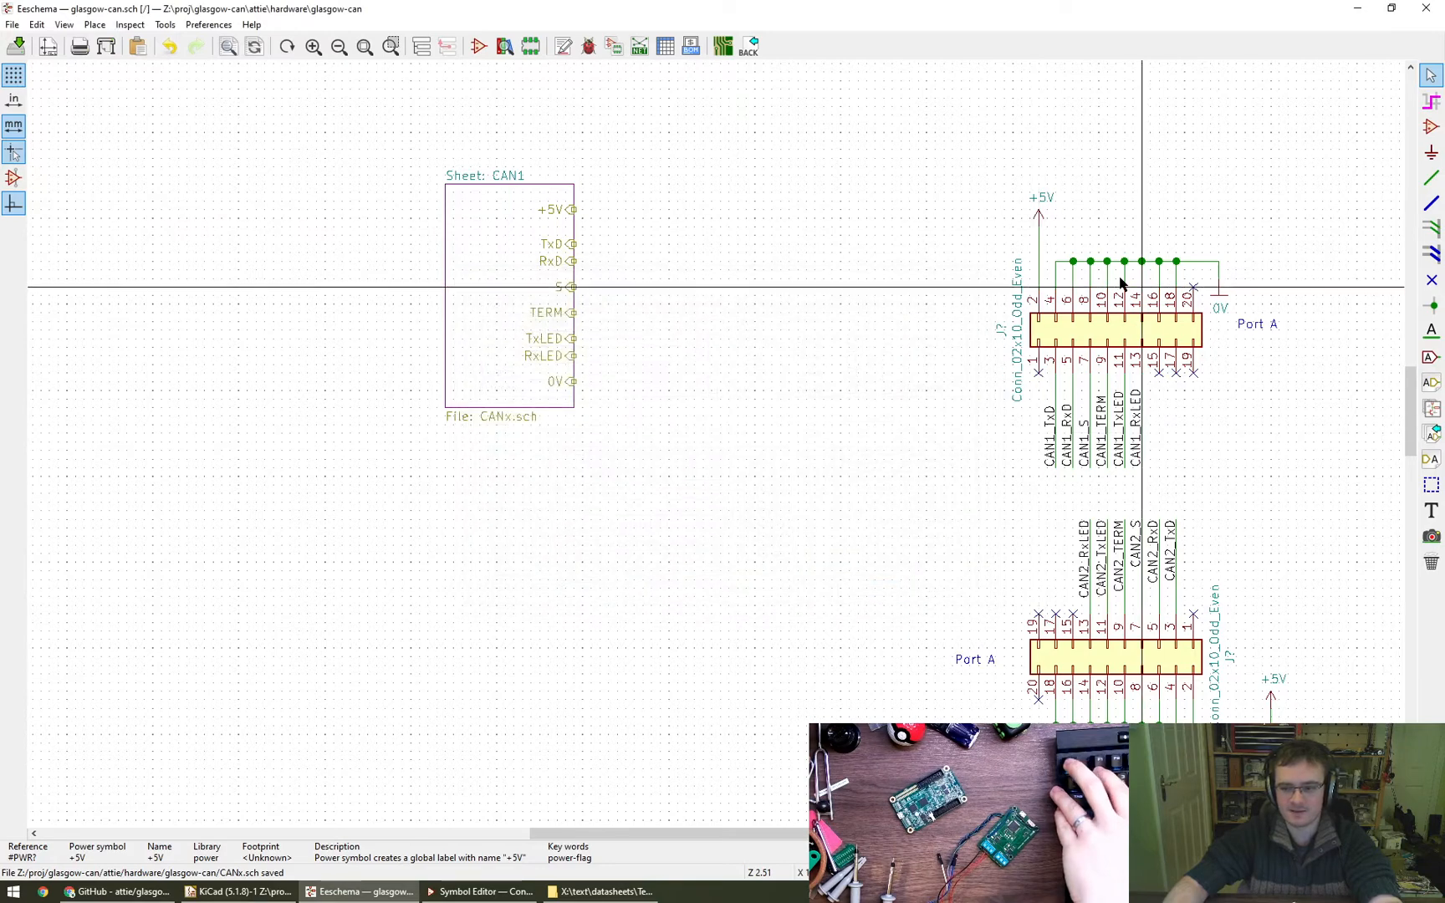
pyautogui.doubleClick(1039, 221)
pyautogui.click(574, 354)
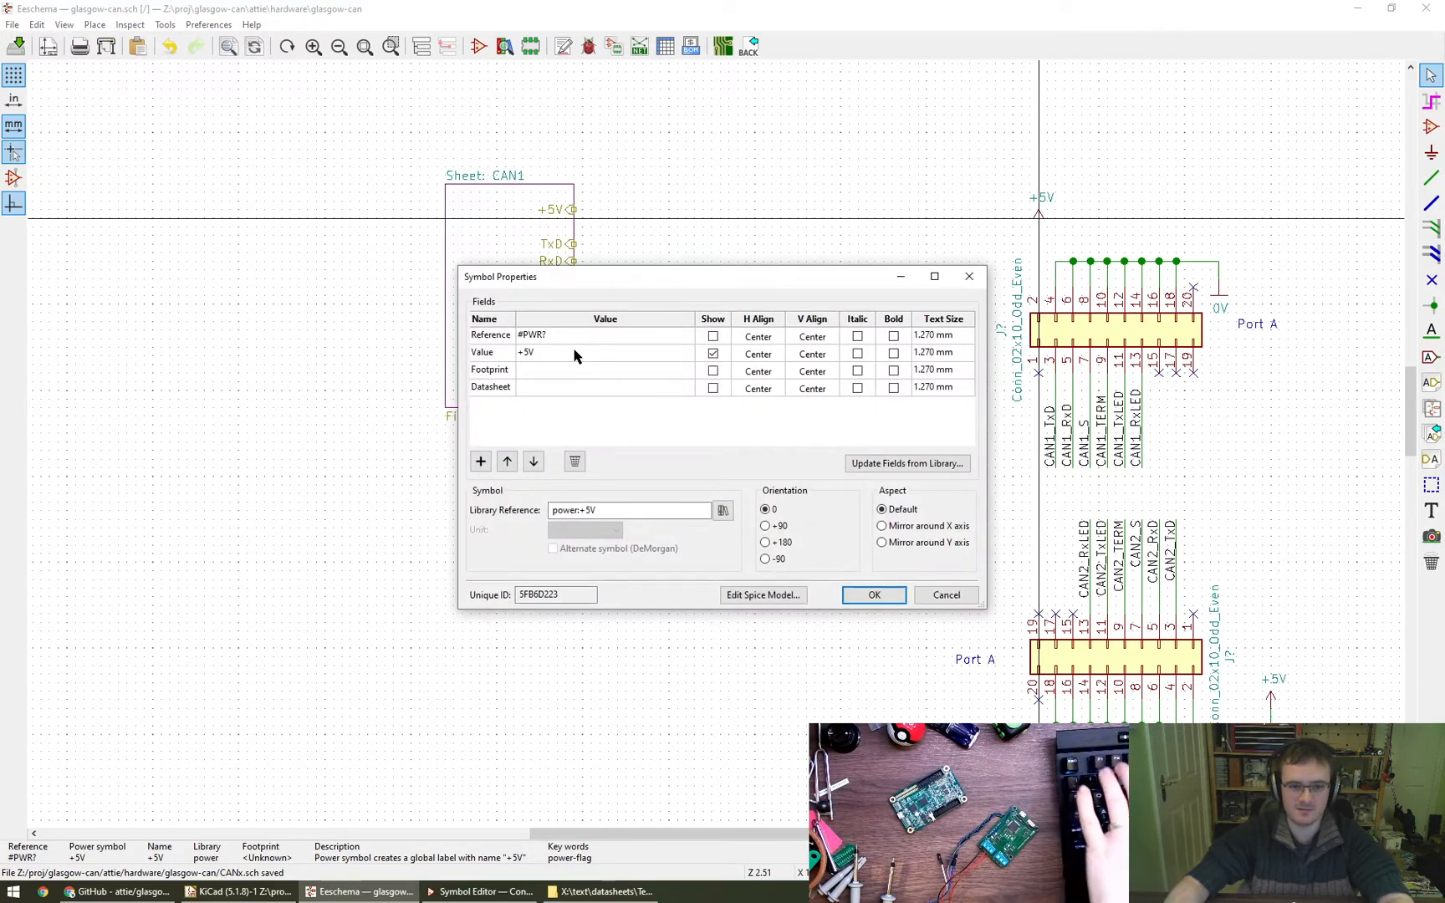
pyautogui.click(574, 351)
pyautogui.press('Escape')
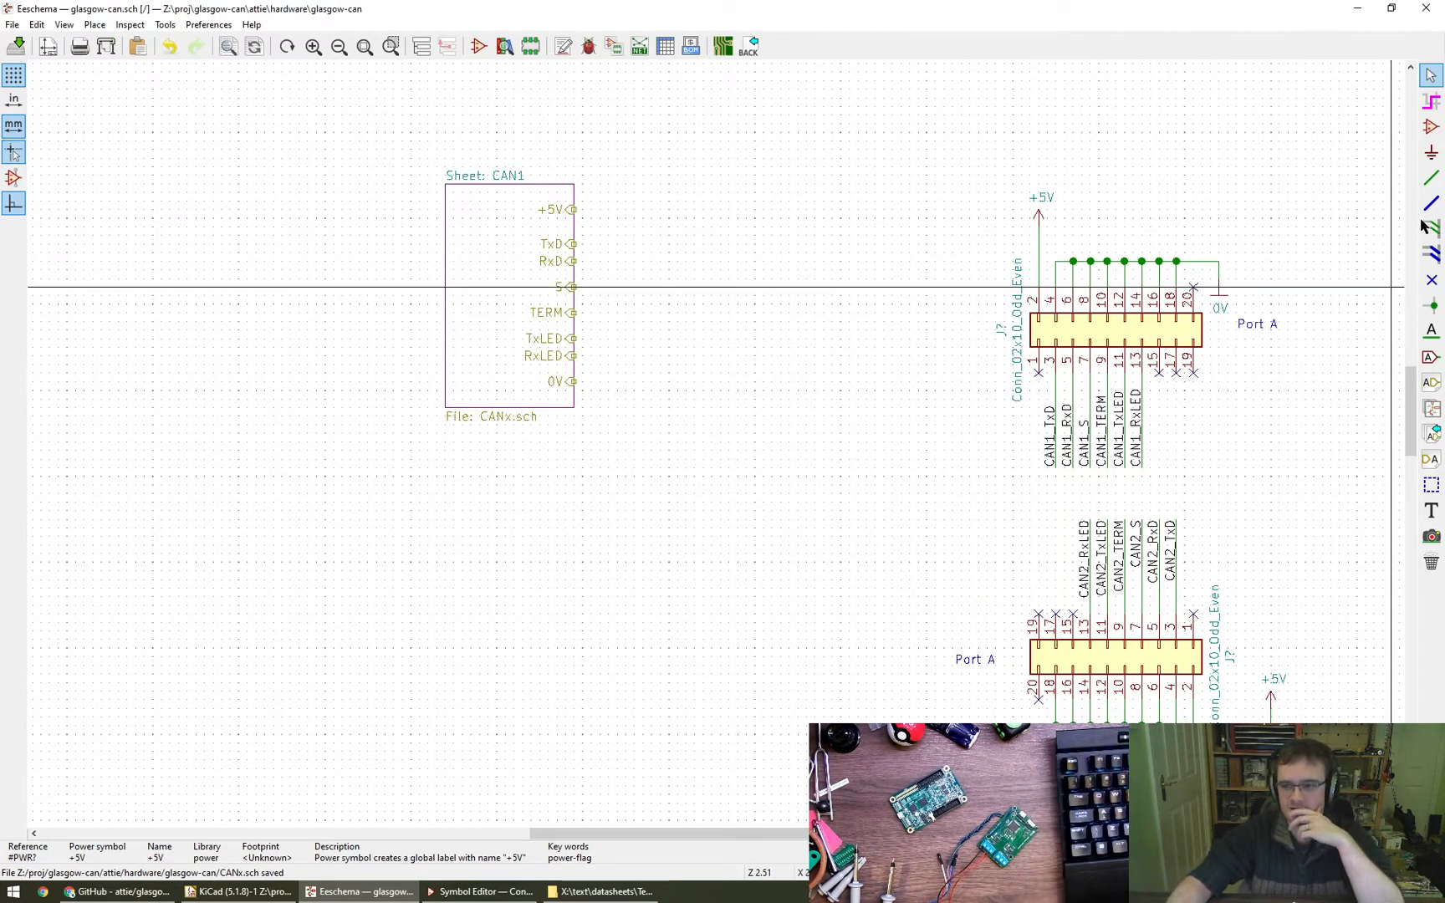
pyautogui.click(1429, 157)
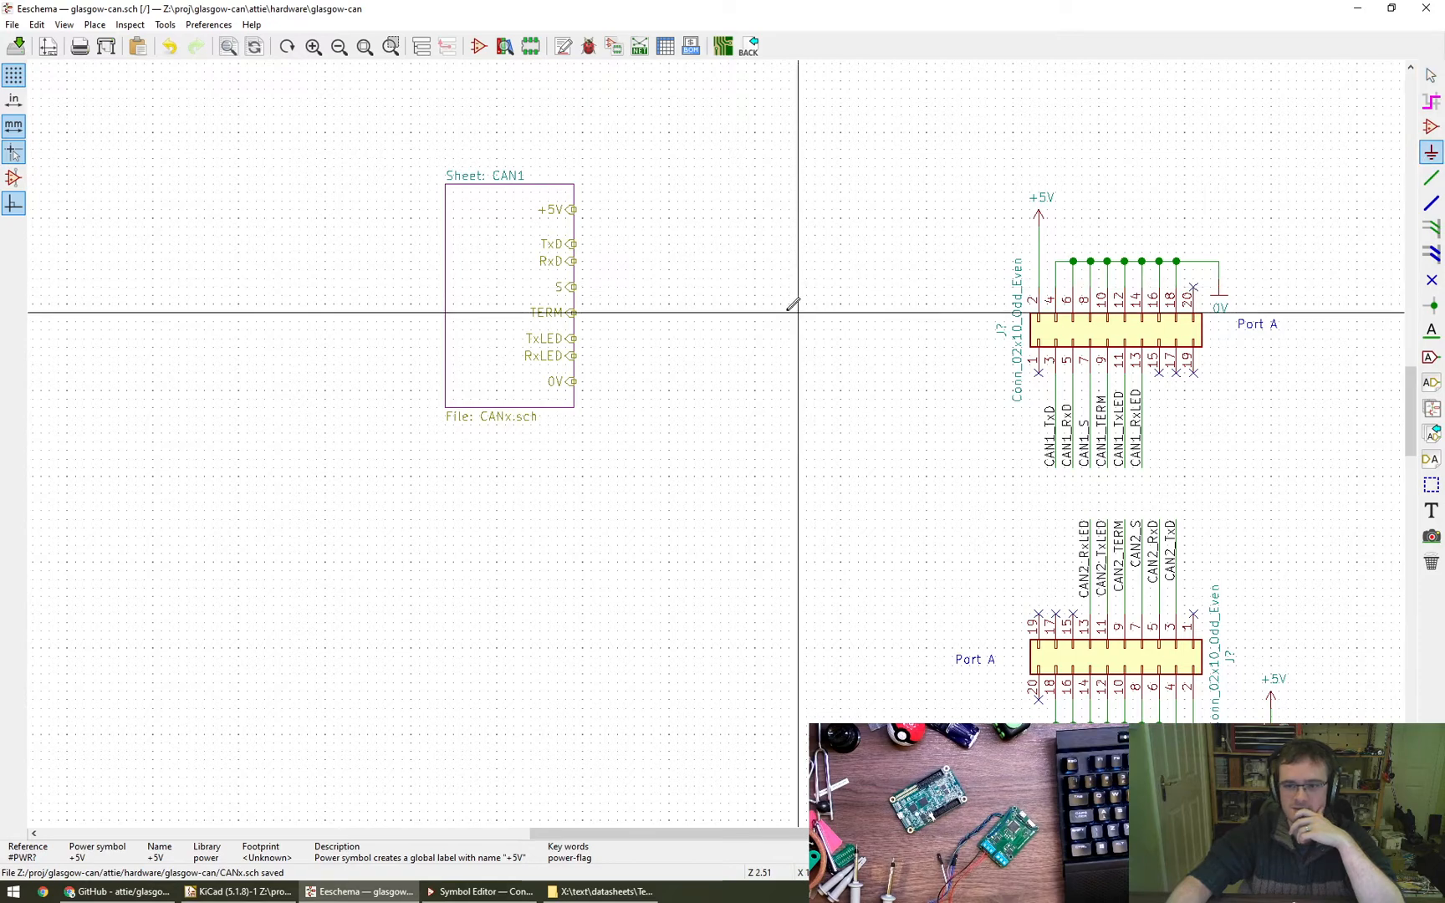
pyautogui.click(780, 295)
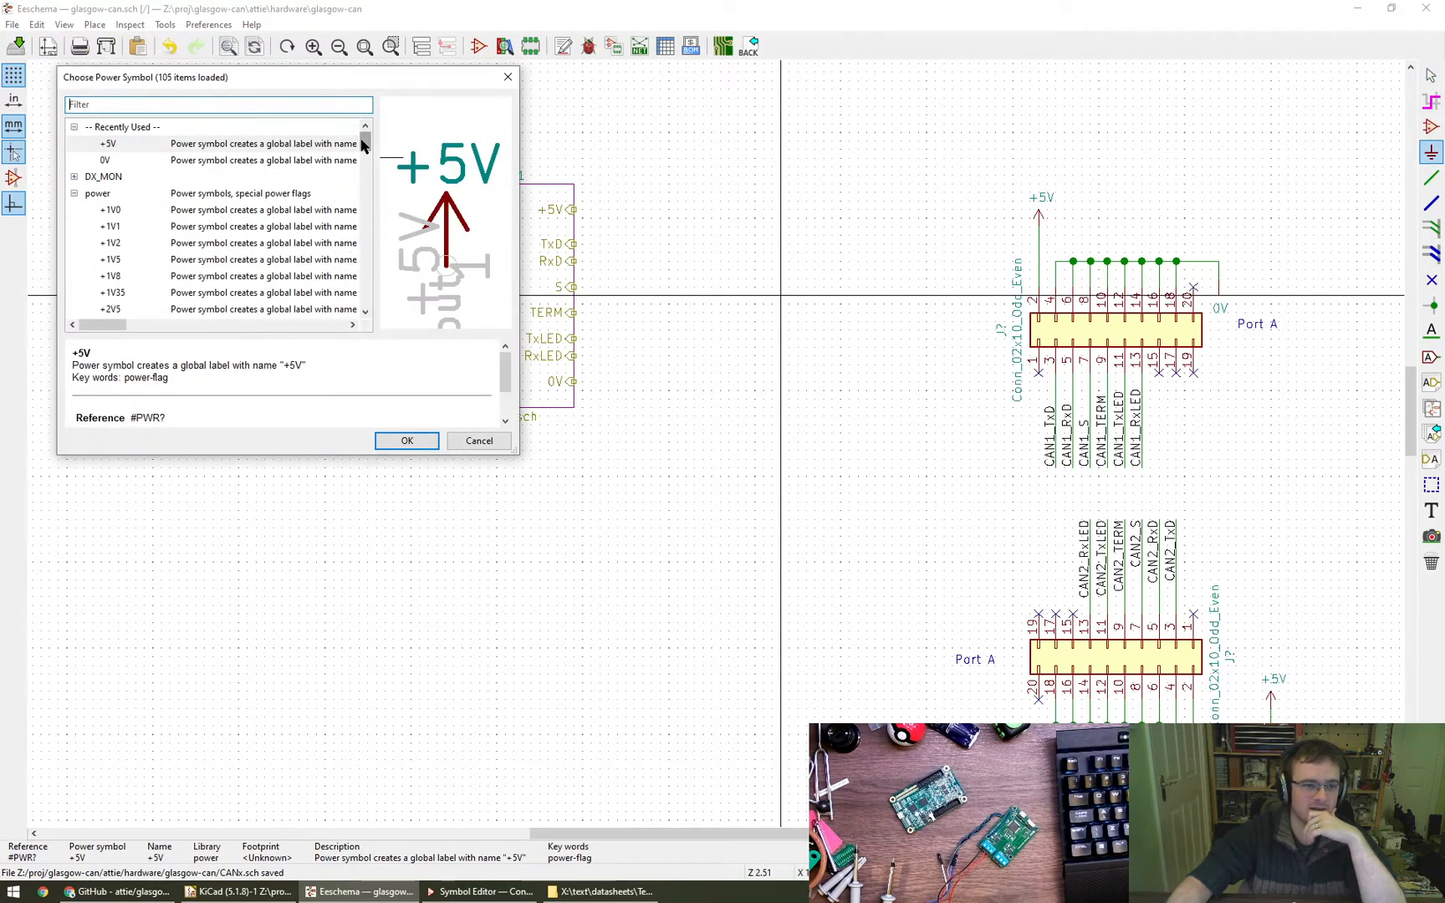
pyautogui.moveTo(362, 144); pyautogui.dragTo(374, 109)
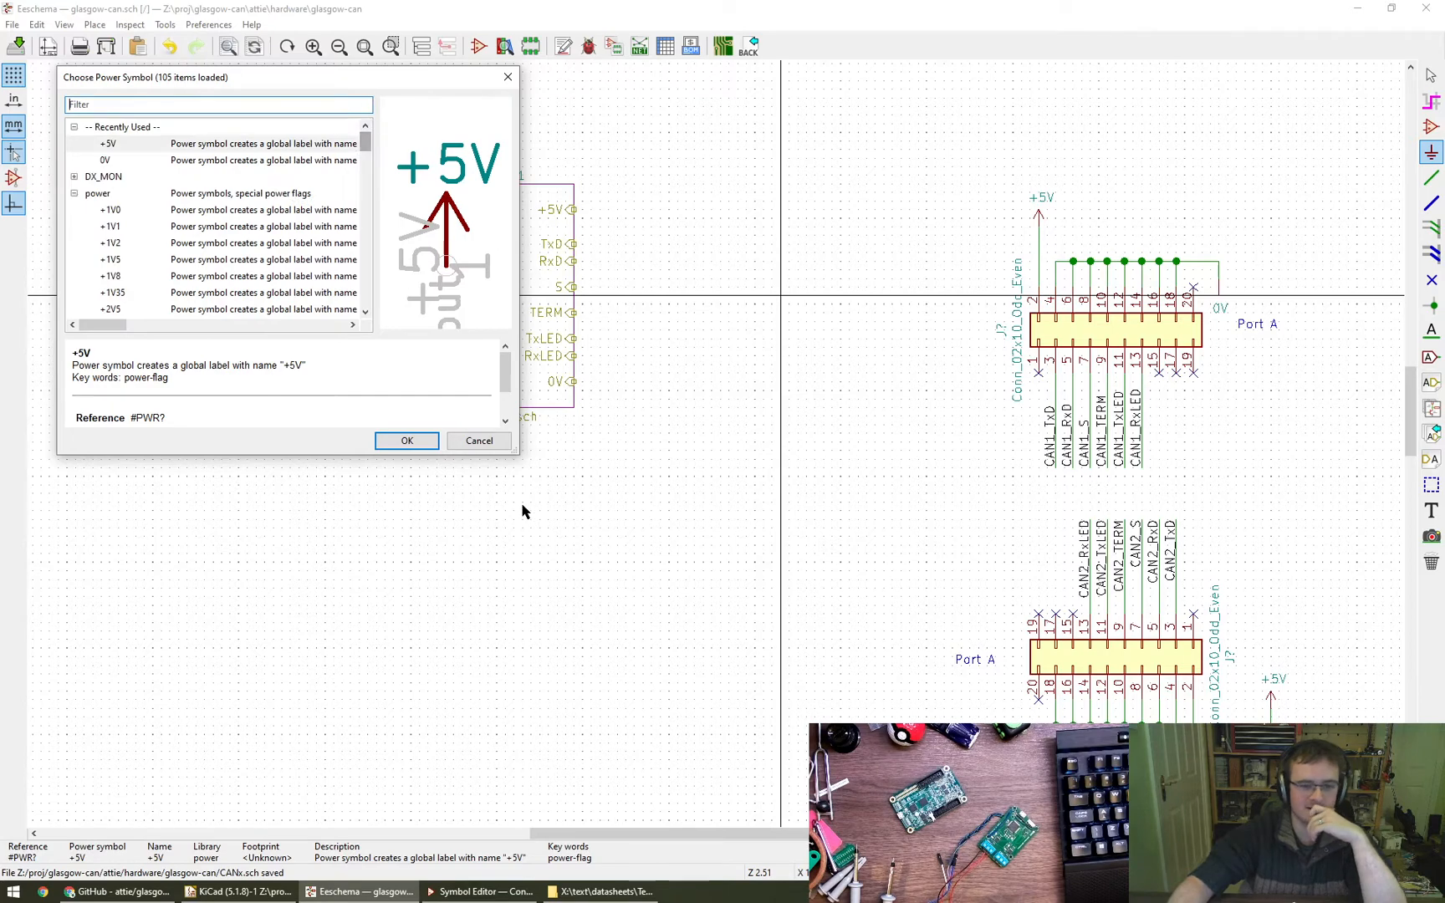
pyautogui.click(479, 440)
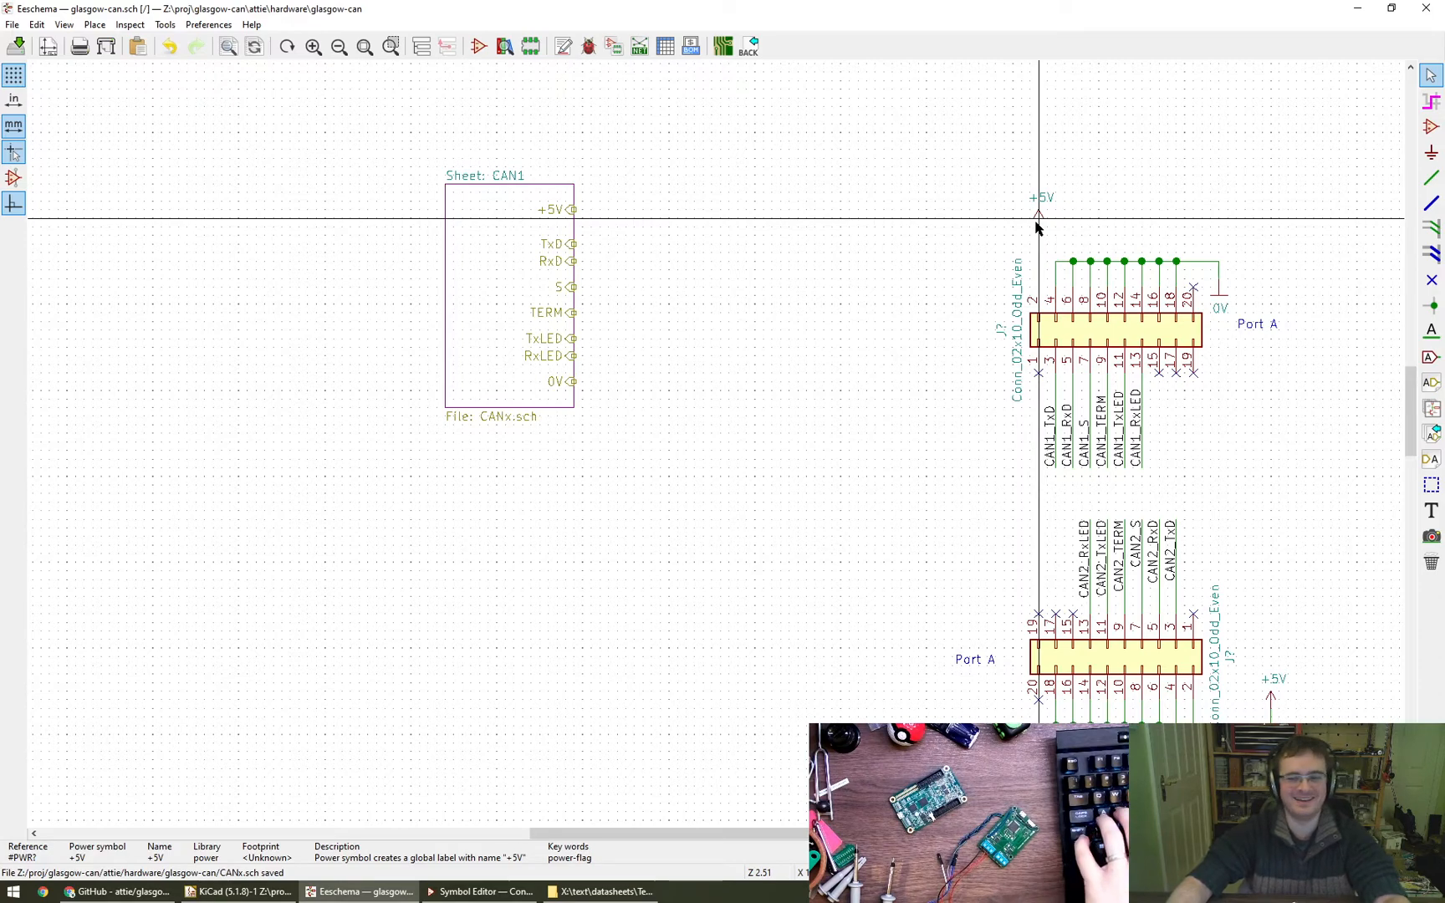
# - Place a net label CAN1_+5V just above the +5V power symbol of the upper connector
pyautogui.click(1430, 330)
pyautogui.click(1030, 139)
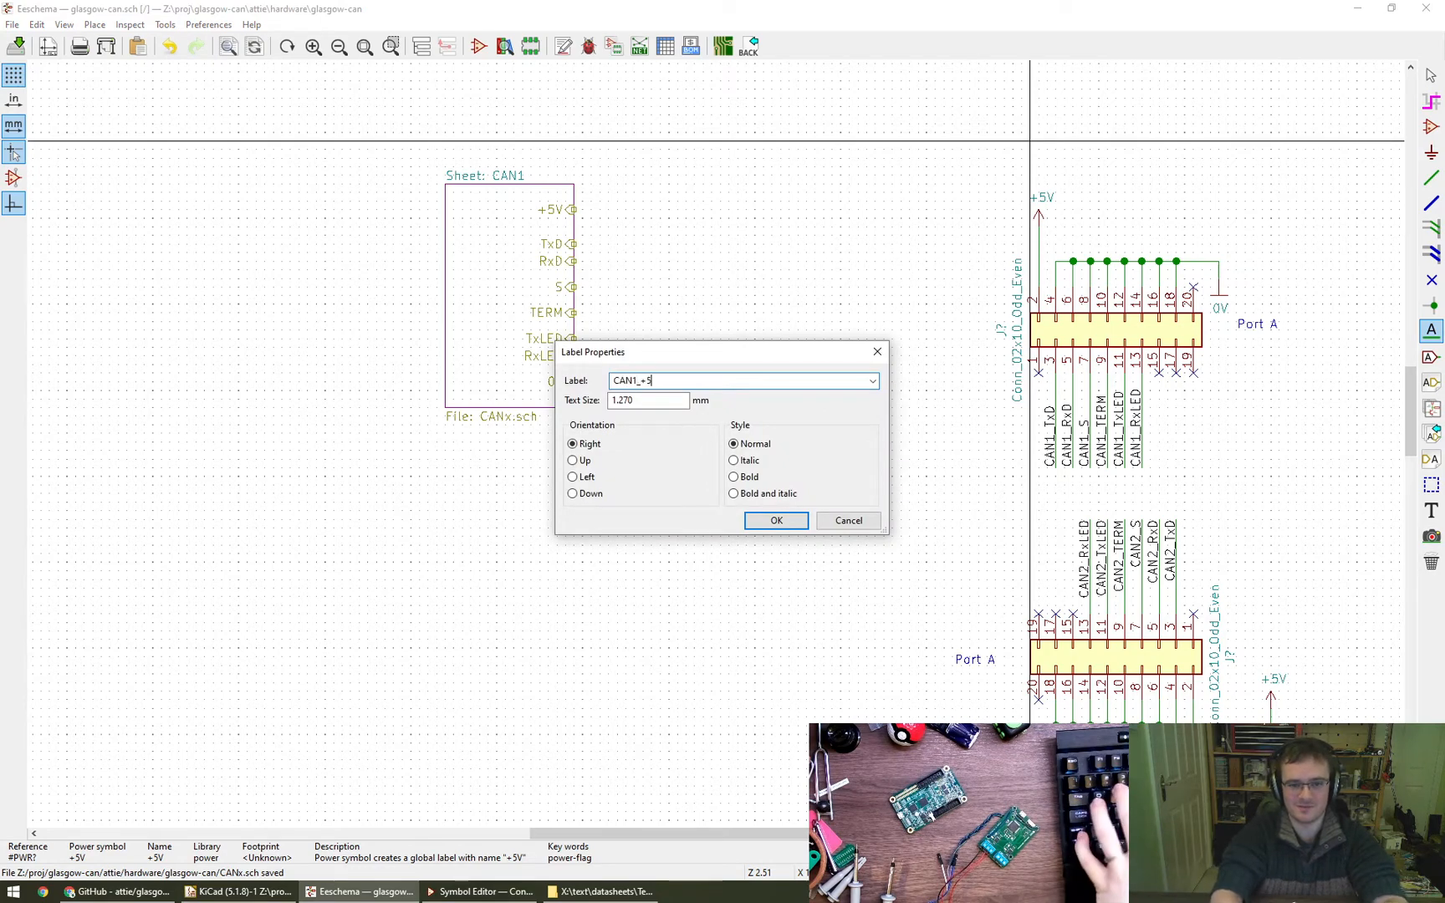
pyautogui.write('CAN1_+5V')
pyautogui.press('Return')
pyautogui.click(1038, 182)
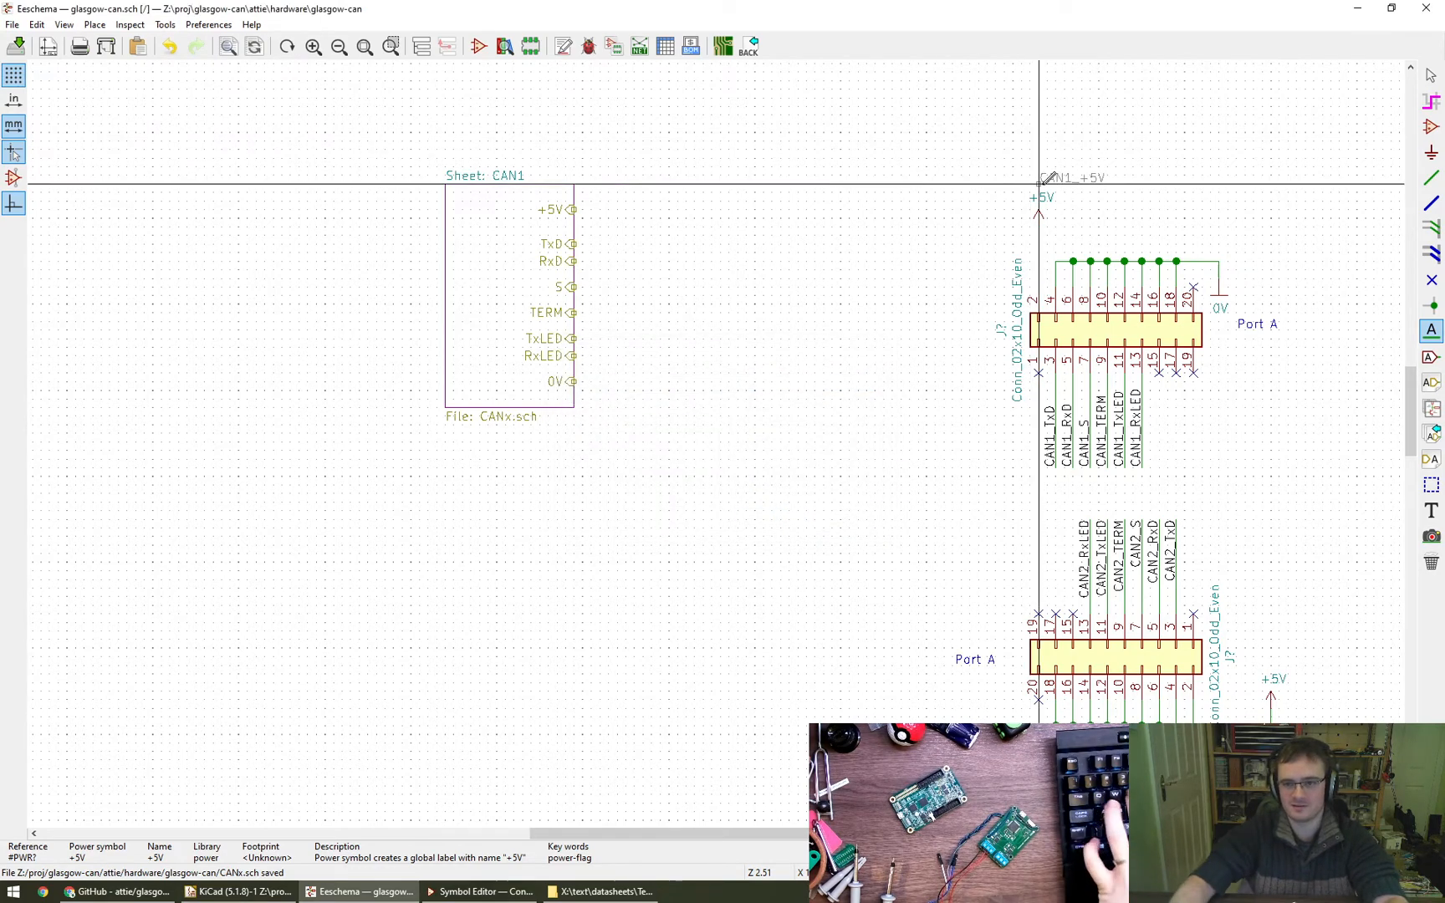
pyautogui.click(1271, 269)
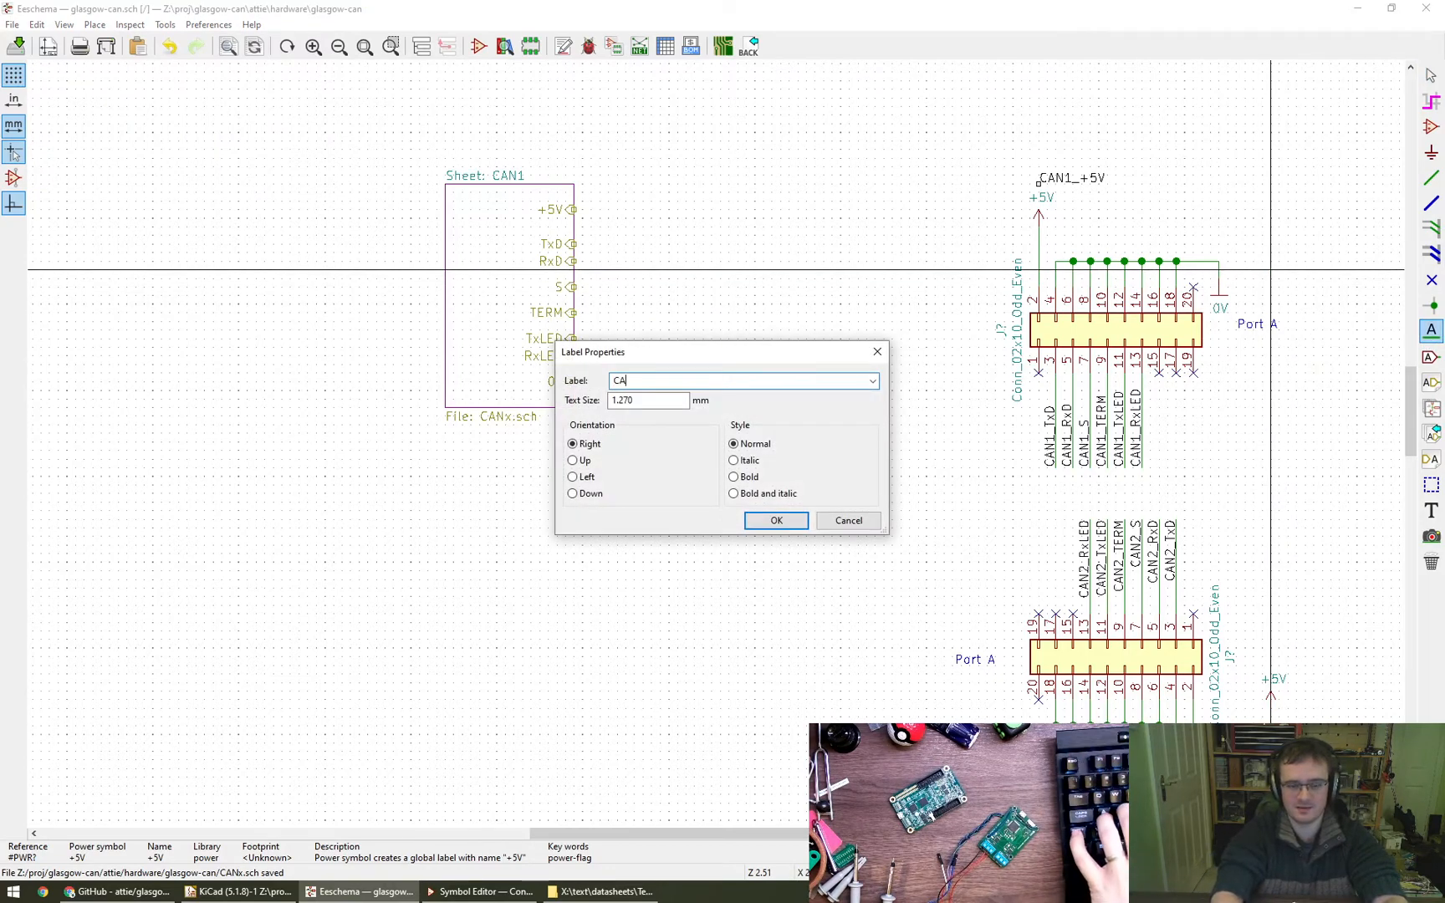
pyautogui.press('Escape')
pyautogui.press('Escape')
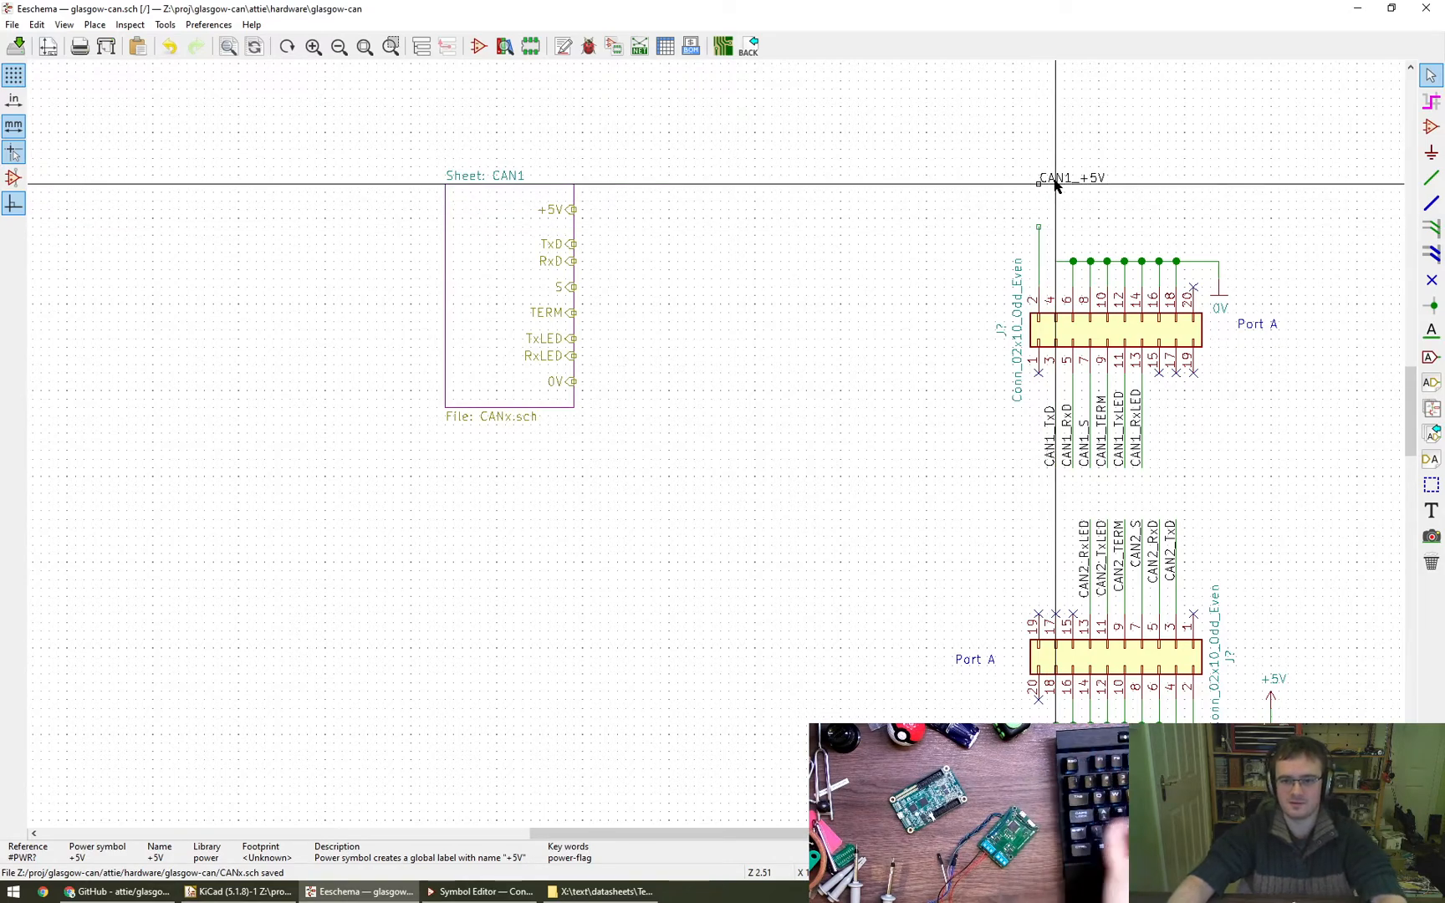
# - Replace the upper connector's +5V power symbol with the CAN1_+5V label, rotated vertically onto the end of the pin 2 wire
pyautogui.press('m')
pyautogui.press('r')
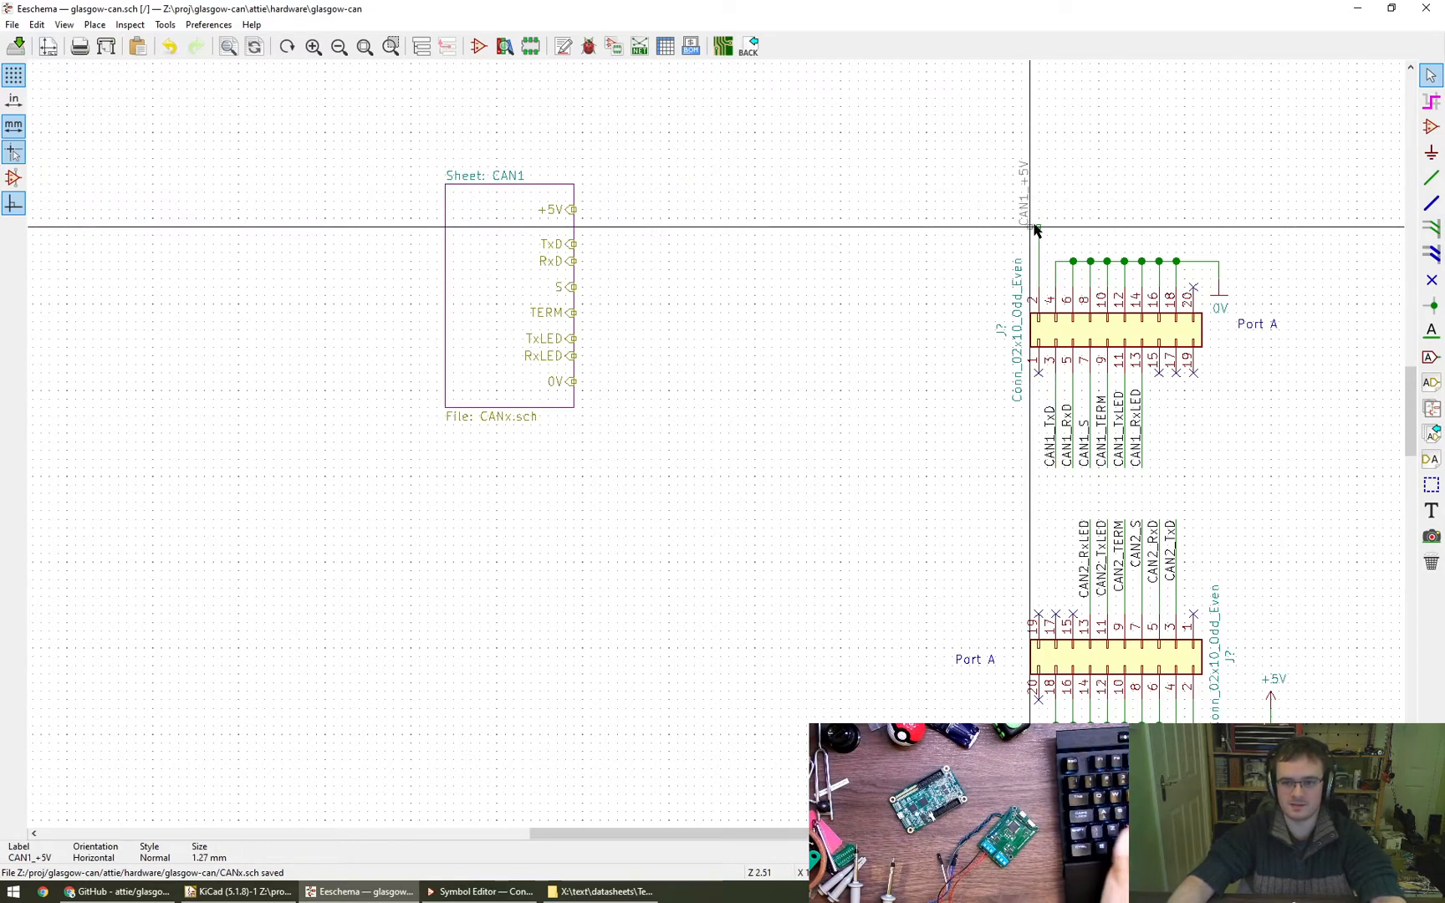
pyautogui.click(1037, 227)
# - Extend the upper connector's pin 2 wire upwards past the full length of the CAN1_+5V label
pyautogui.press('w')
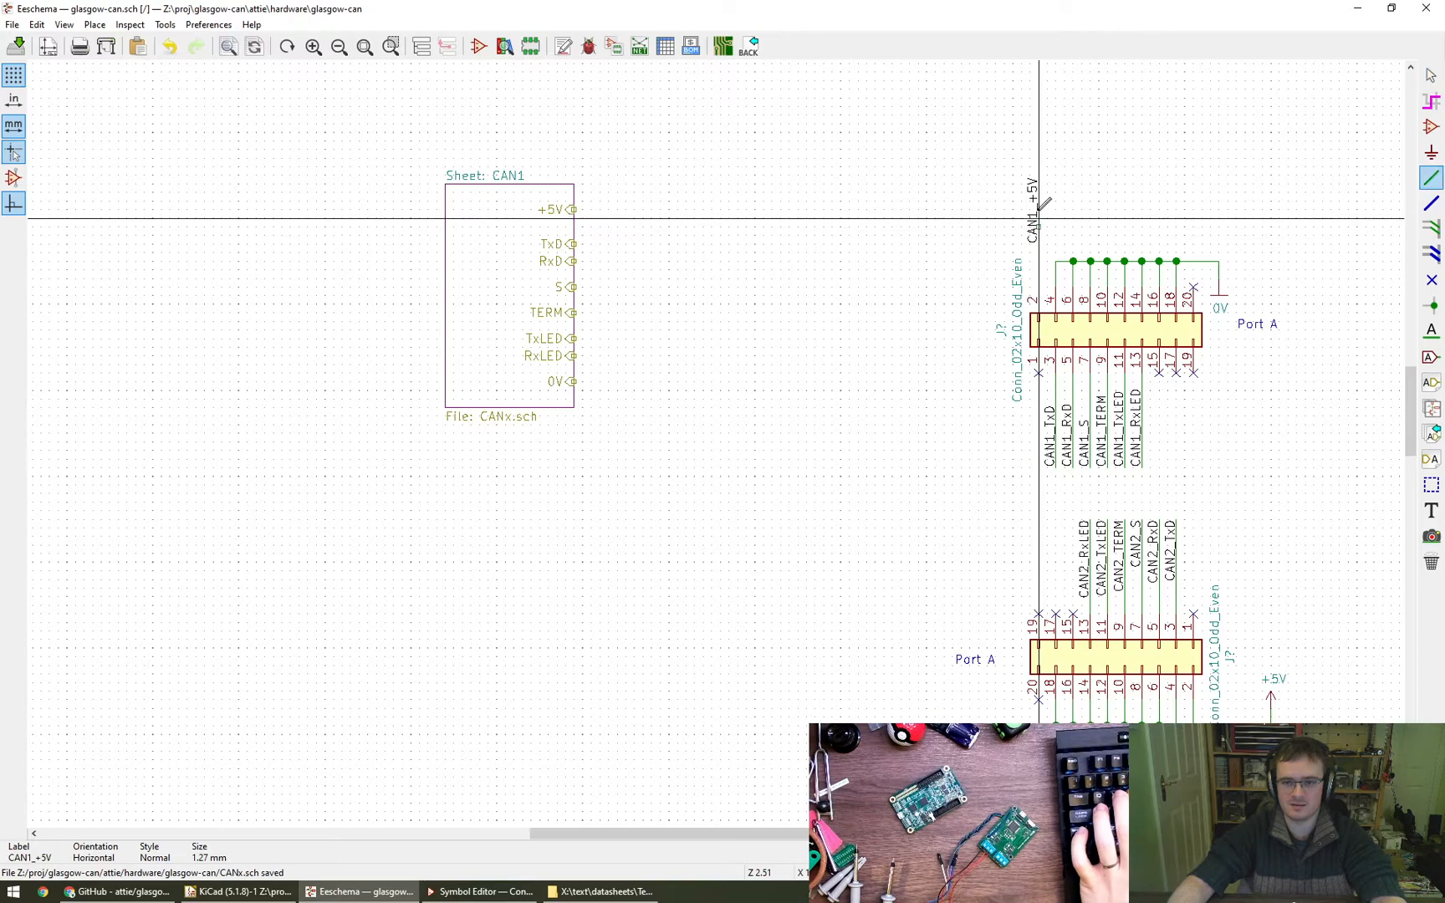
pyautogui.press('Escape')
pyautogui.click(1048, 226)
pyautogui.press('Escape')
pyautogui.press('w')
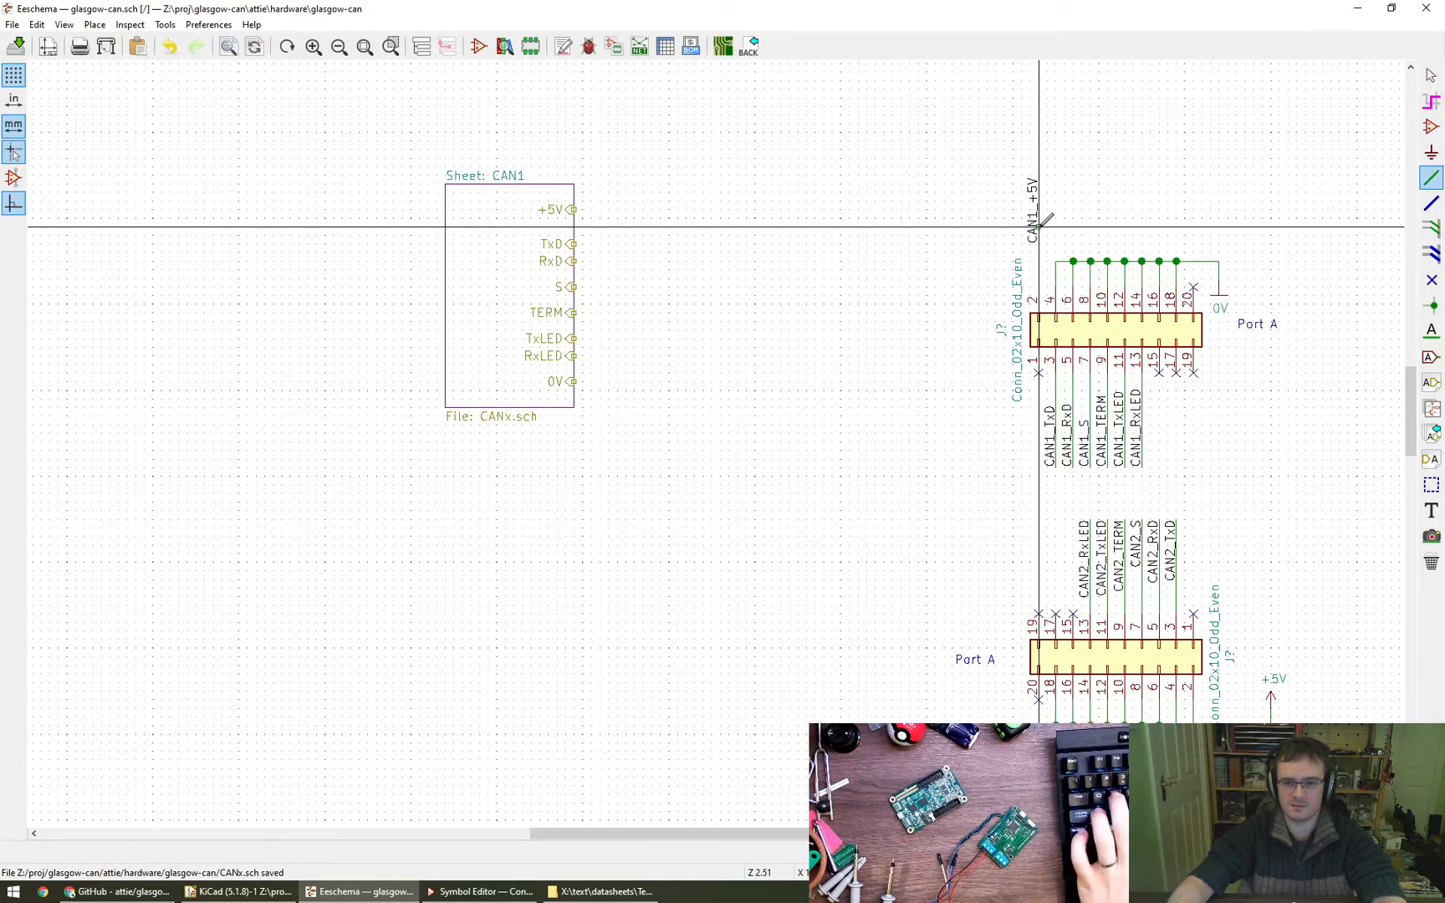
pyautogui.doubleClick(1040, 166)
pyautogui.press('Escape')
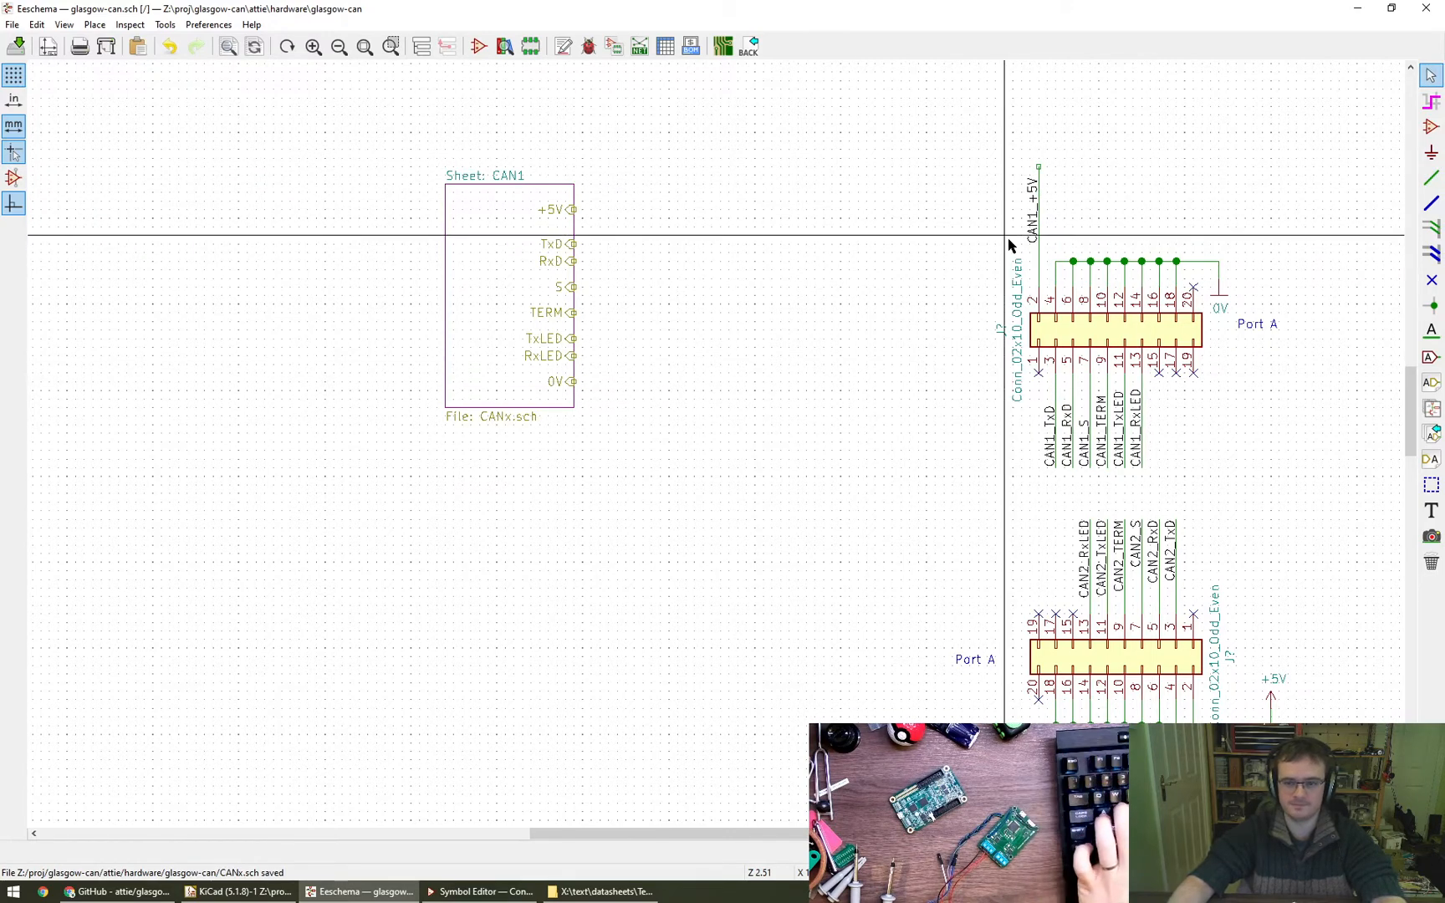
# - Move the CAN1_+5V label onto the upper end of the extended pin 2 wire
pyautogui.press('m')
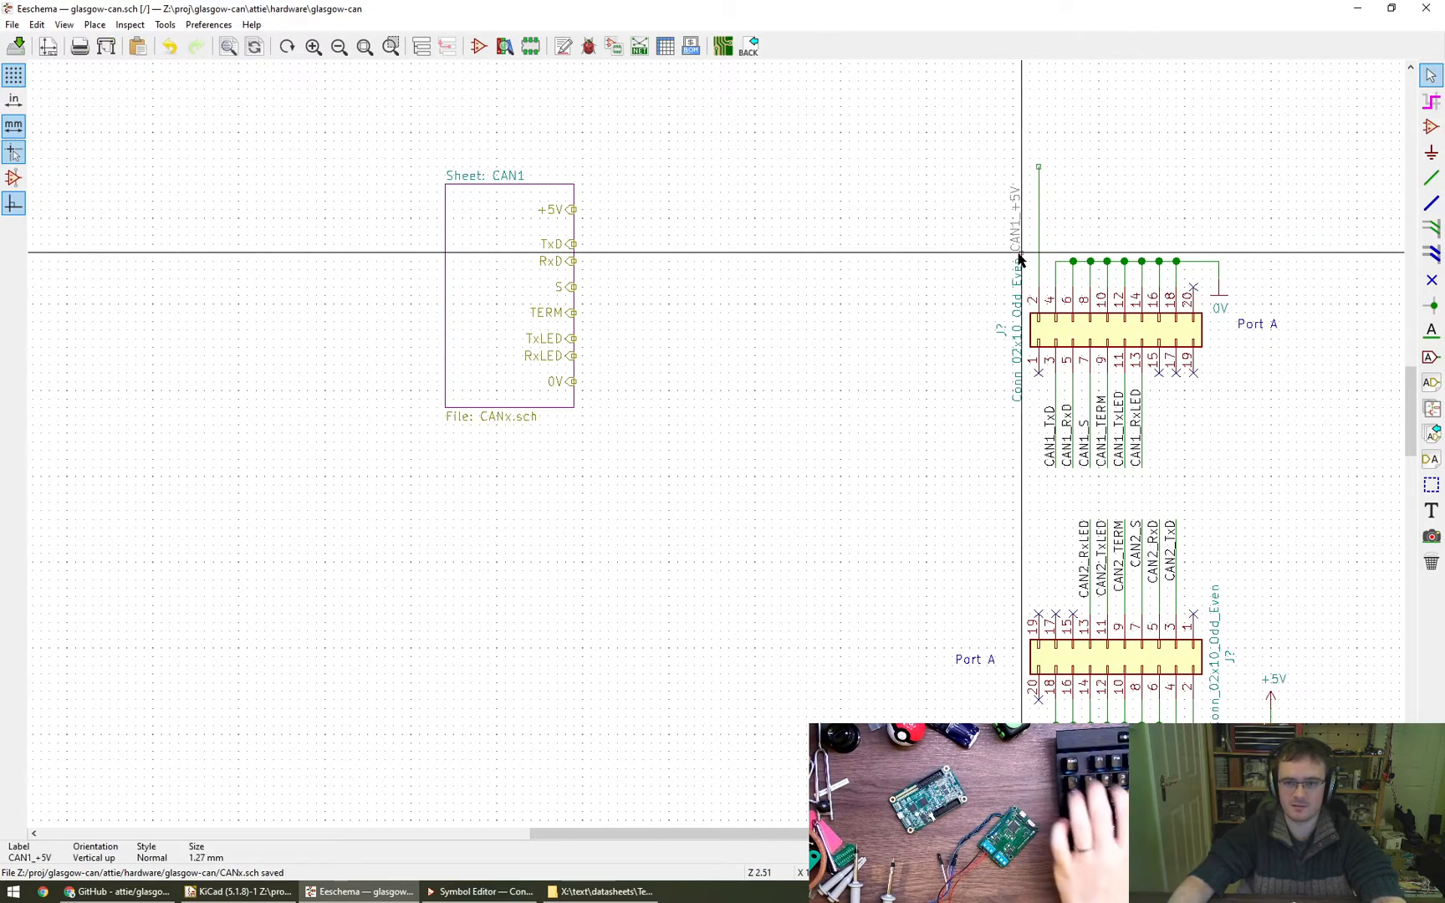
pyautogui.click(1039, 168)
pyautogui.press('g')
pyautogui.click(1030, 209)
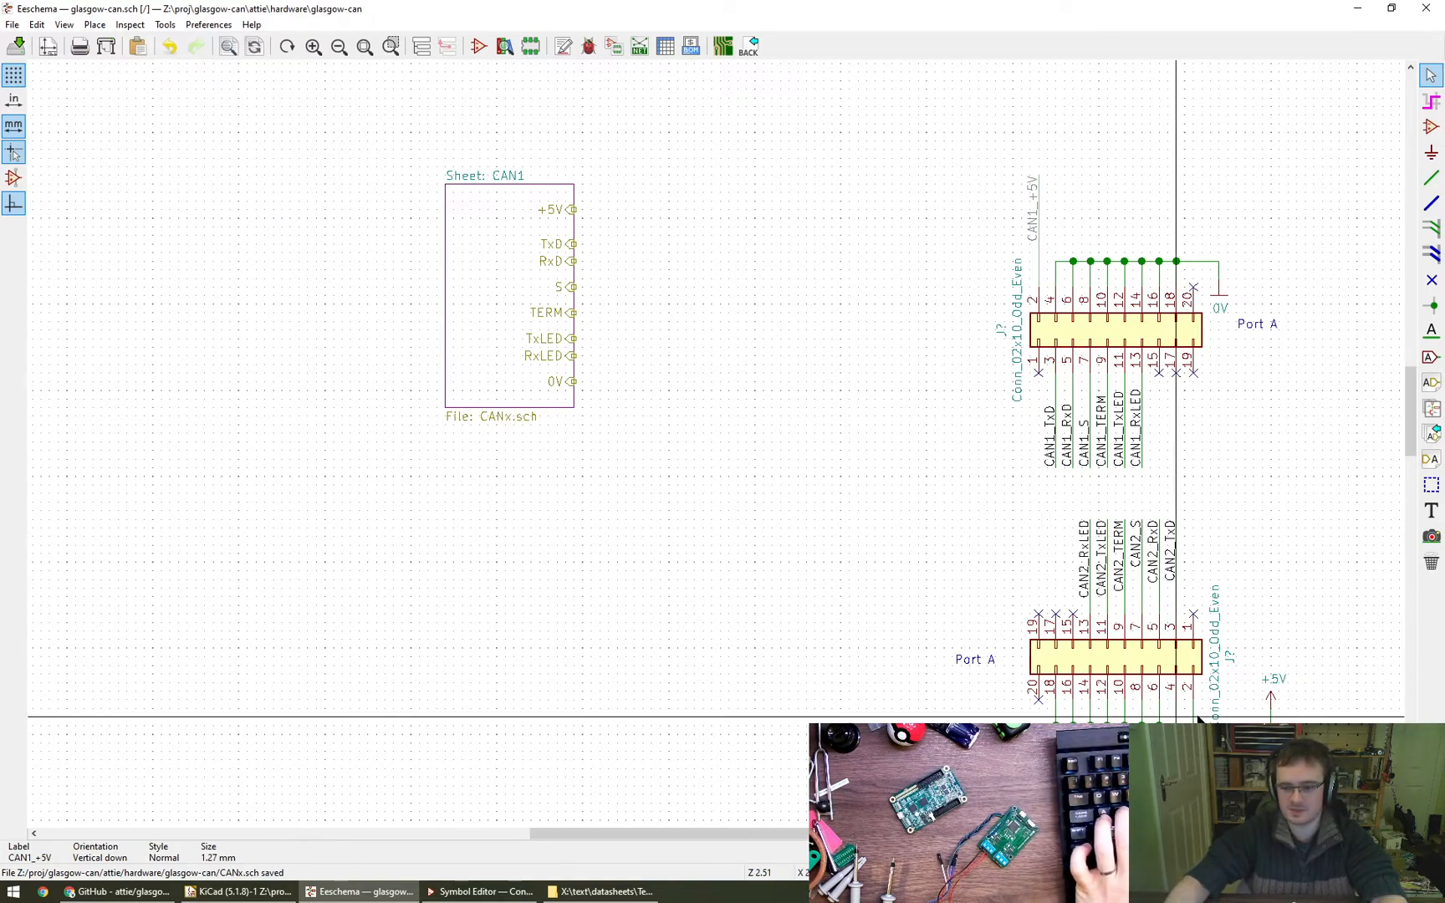
# - Delete the lower connector's +5V power symbol and place a copy of the CAN1_+5V label below that connector's pin 2
pyautogui.press('c')
pyautogui.click(1270, 741)
pyautogui.press('Delete')
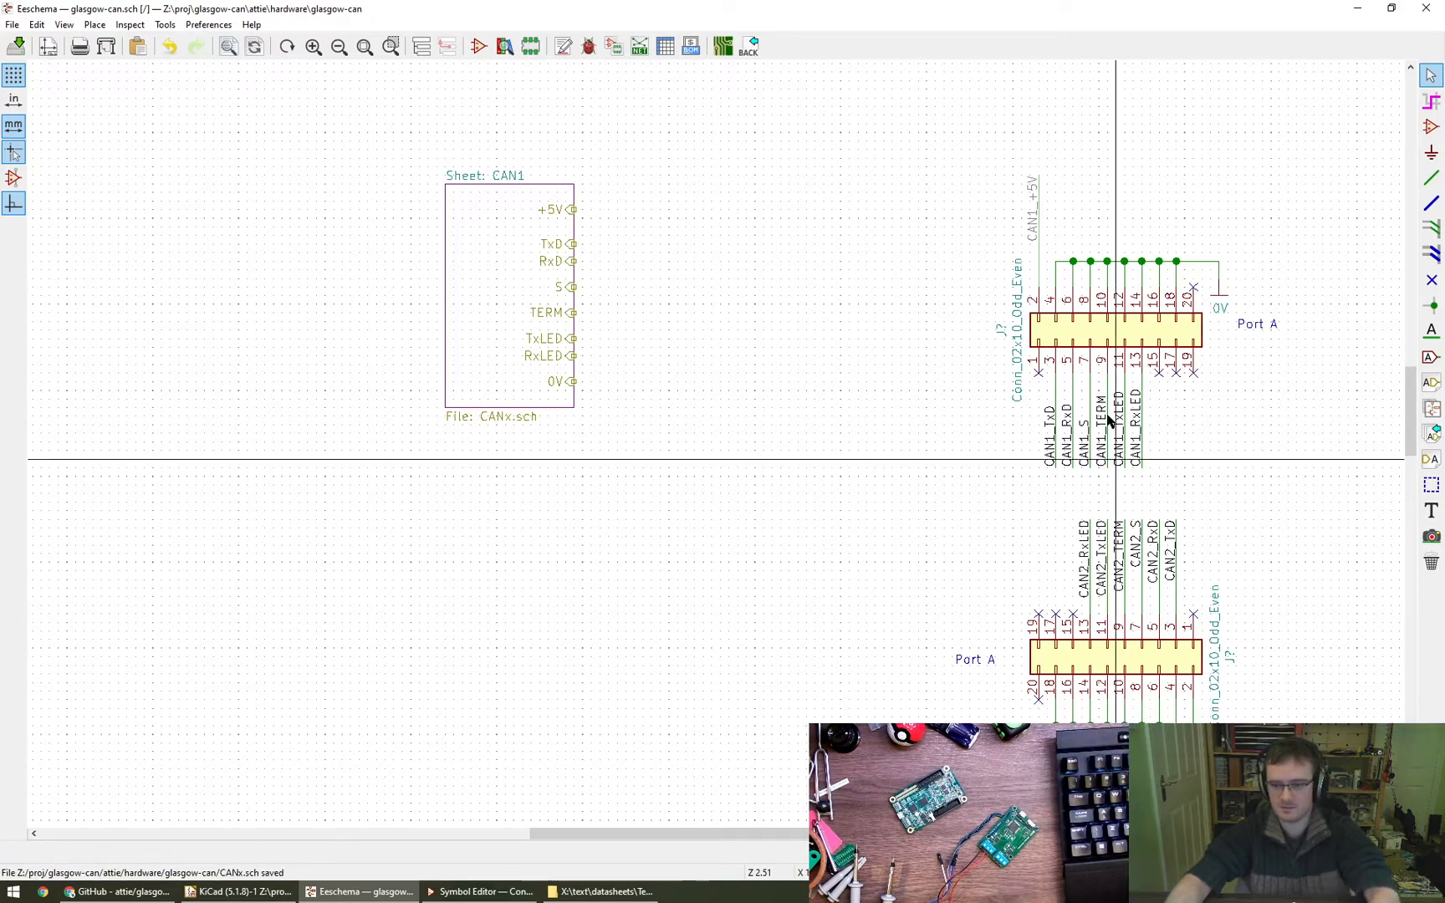
pyautogui.click(1037, 196)
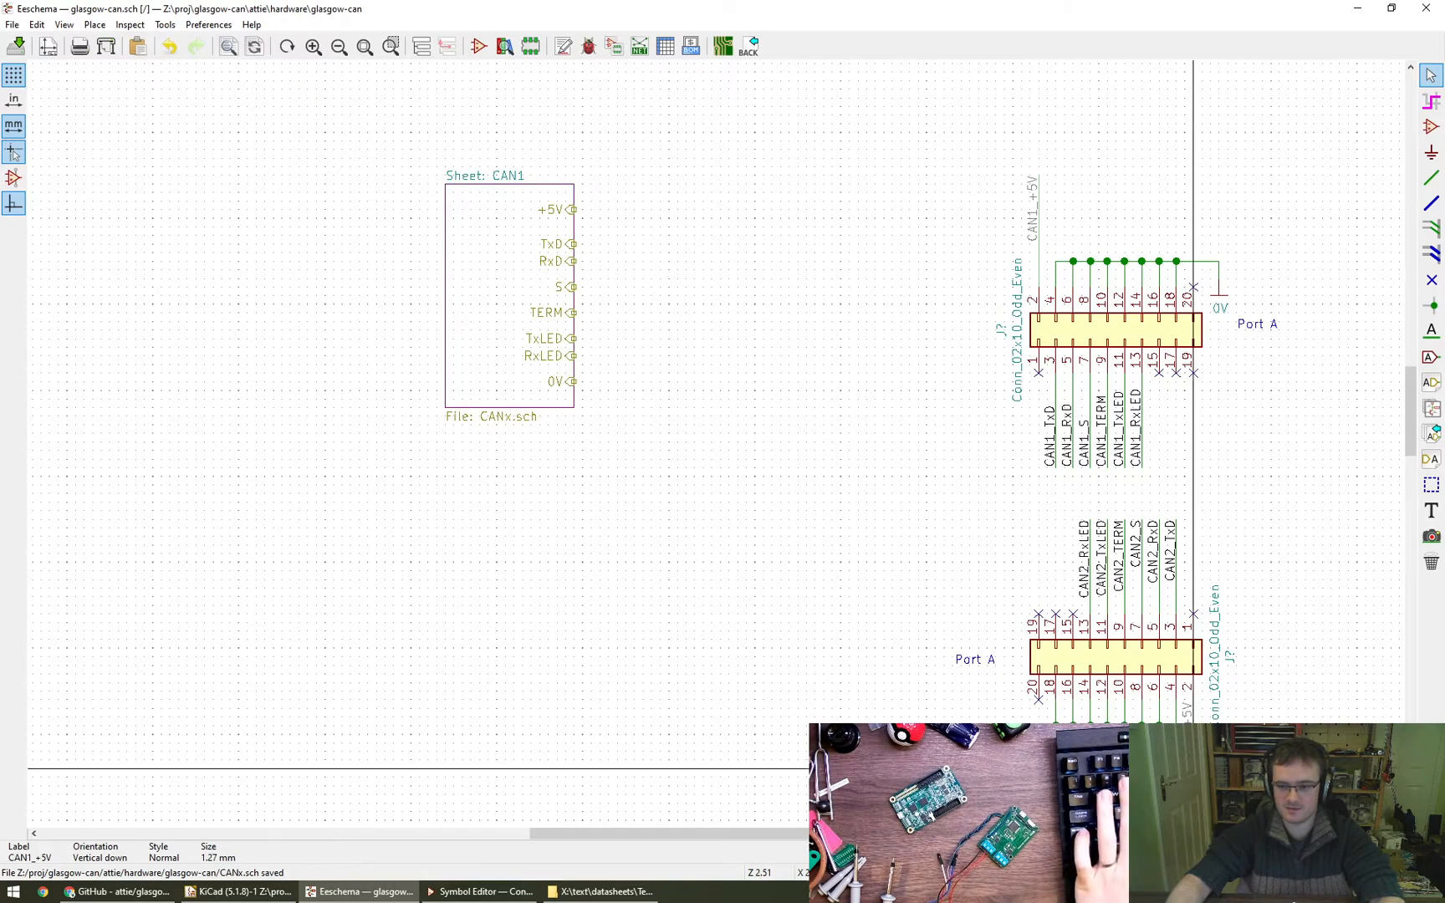
pyautogui.click(1193, 776)
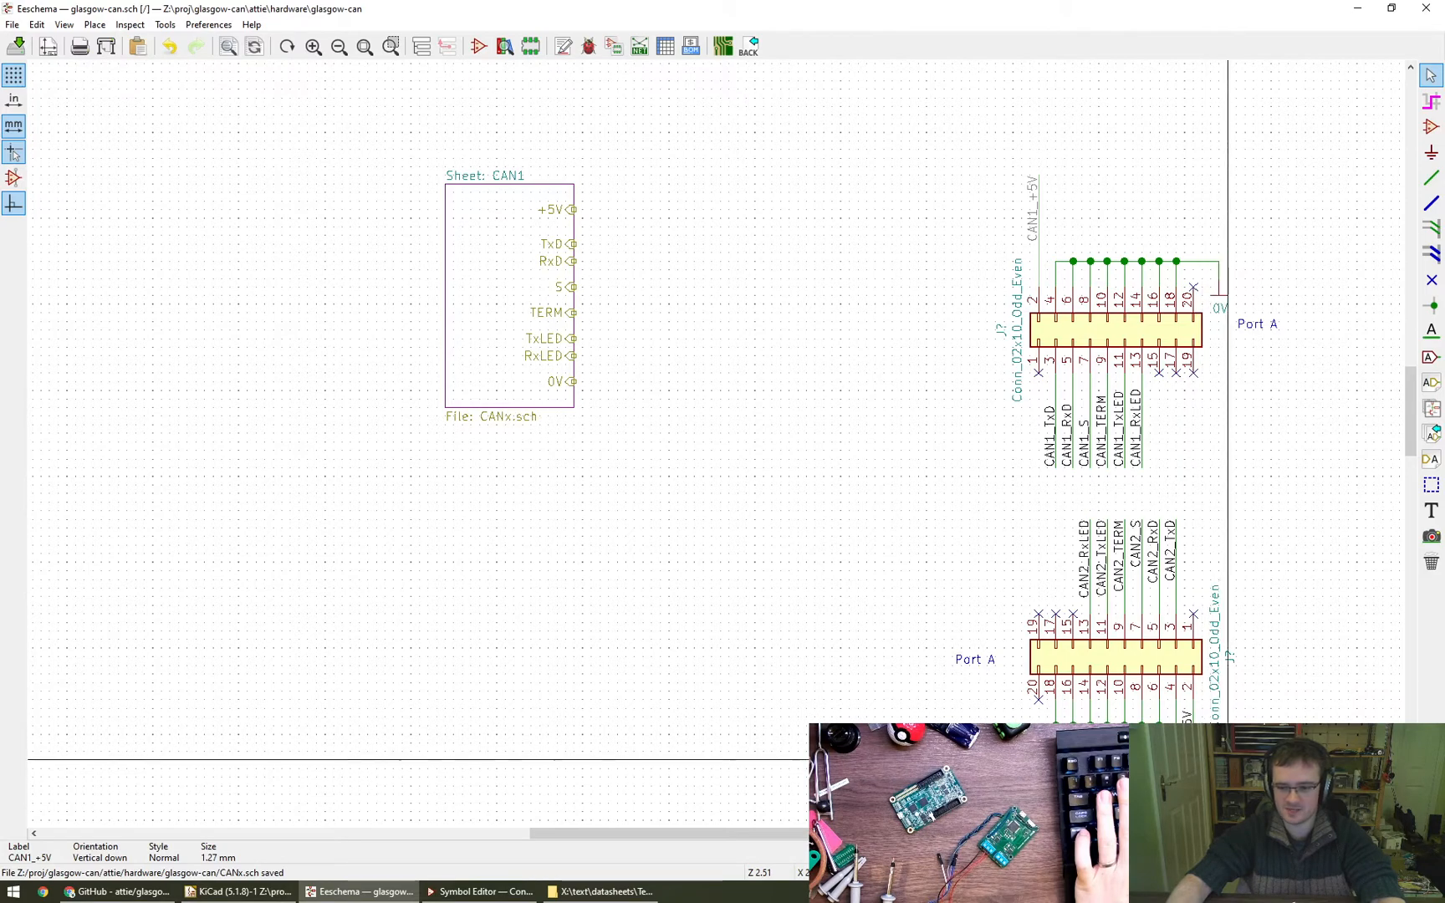
# - Wire the lower connector's pin 2 down to the anchor of the copied +5V label
pyautogui.moveTo(1262, 755); pyautogui.dragTo(886, 556, button='middle')
pyautogui.scroll(5, 837, 552)
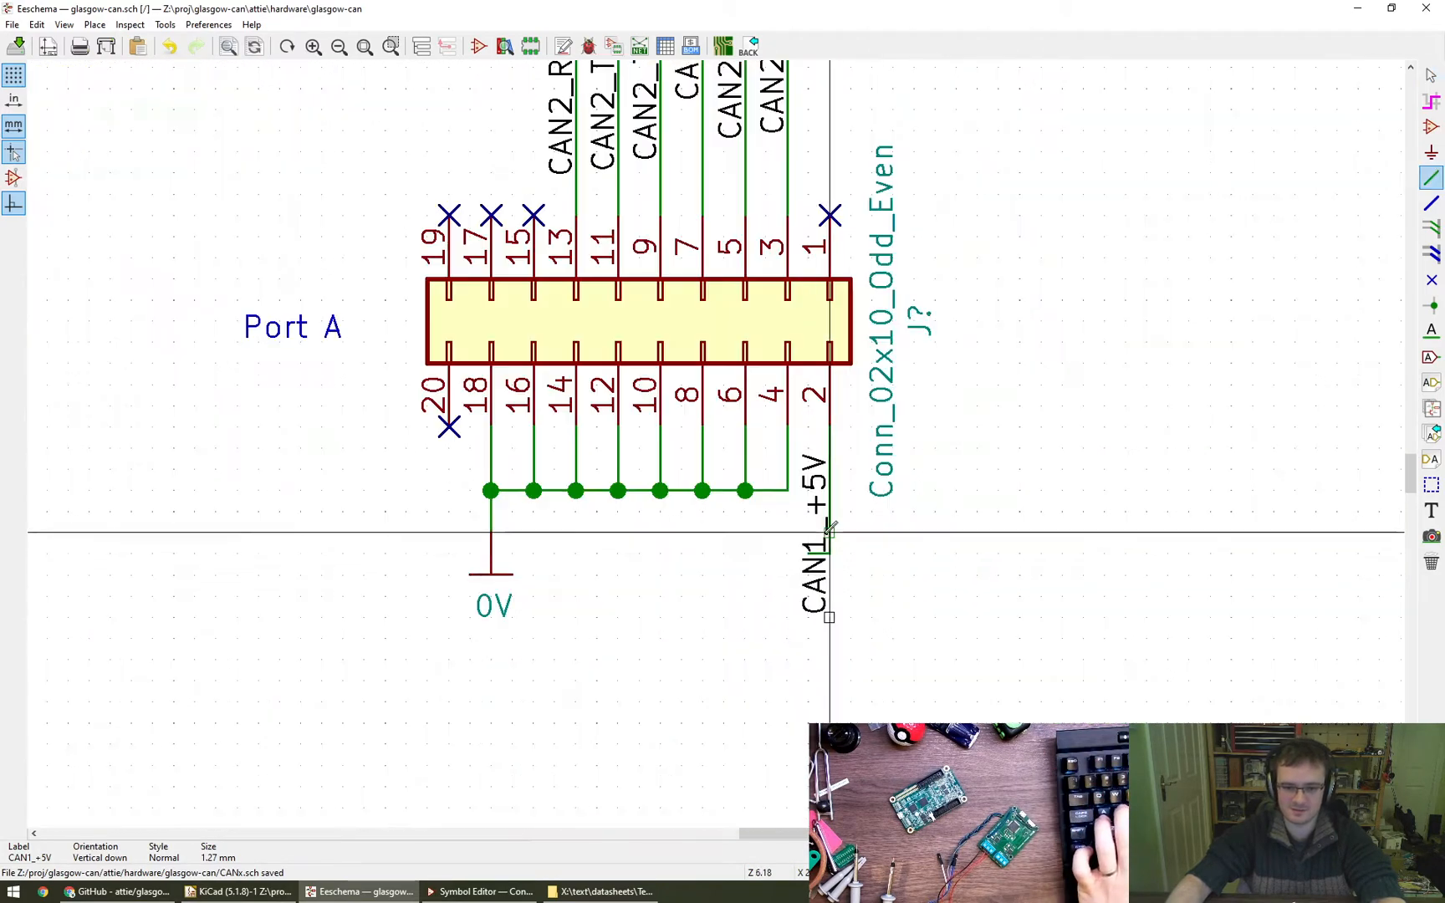
pyautogui.press('w')
pyautogui.click(829, 621)
pyautogui.press('Escape')
pyautogui.rightClick(809, 584)
pyautogui.press('Escape')
pyautogui.press('Escape')
# - Rename the label on the lower connector's pin 2 to CAN2_+5V
pyautogui.press('e')
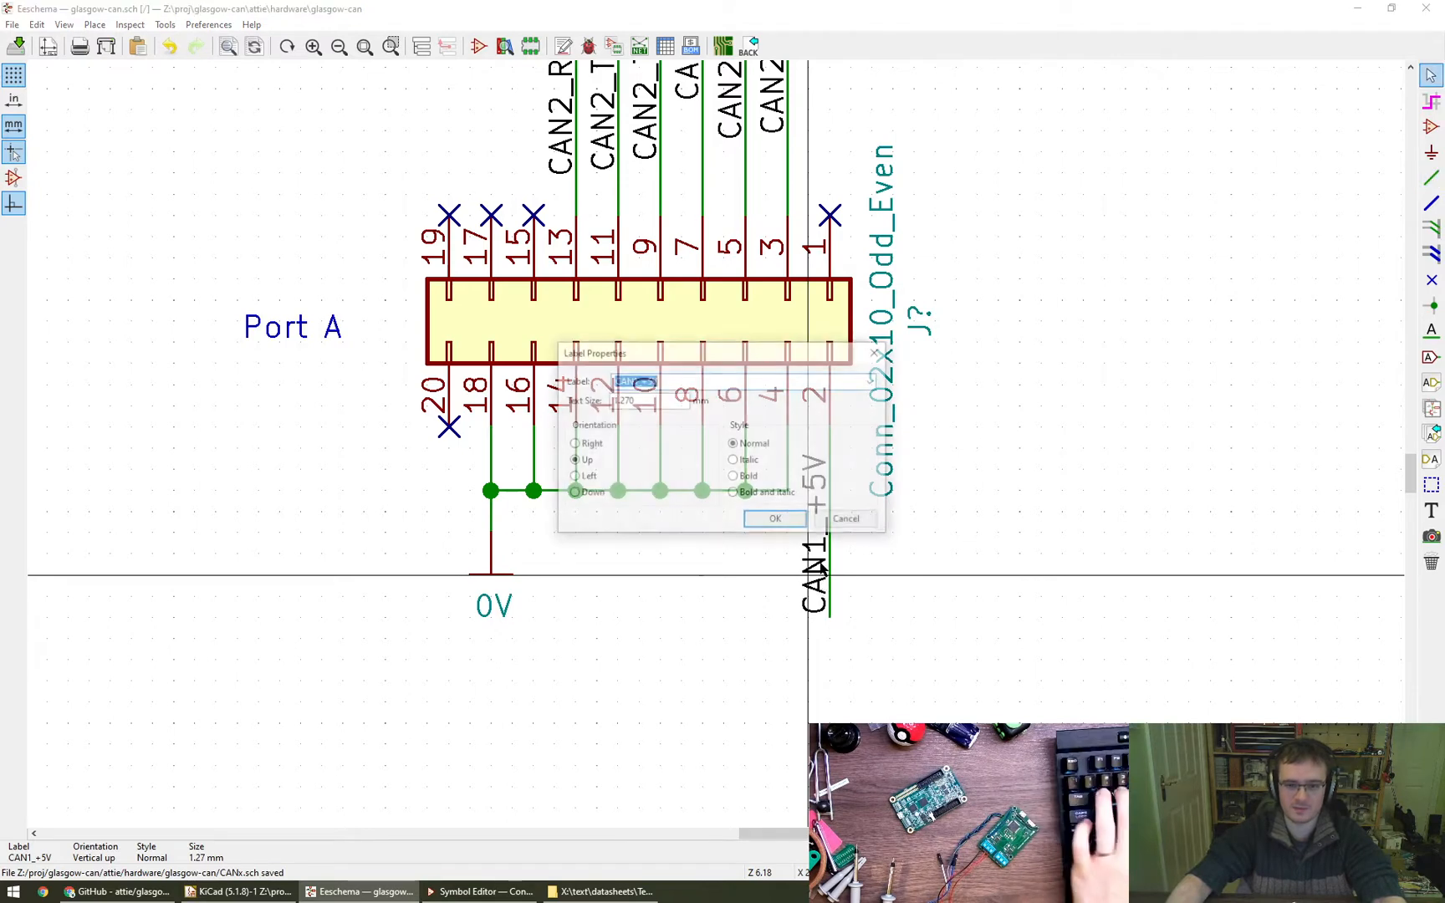
pyautogui.press('Return')
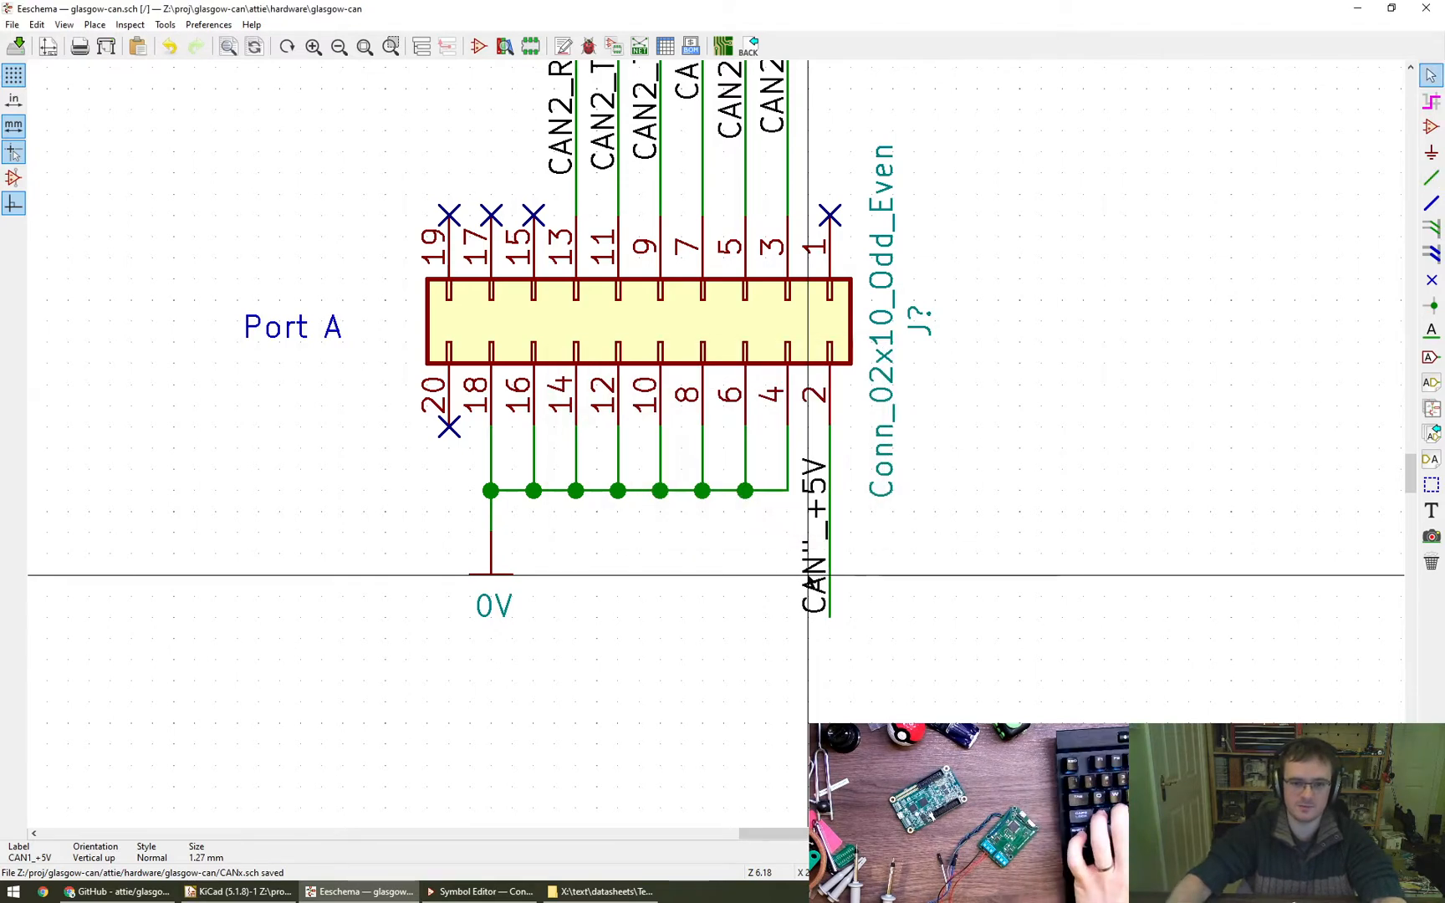
pyautogui.scroll(-2, 807, 569)
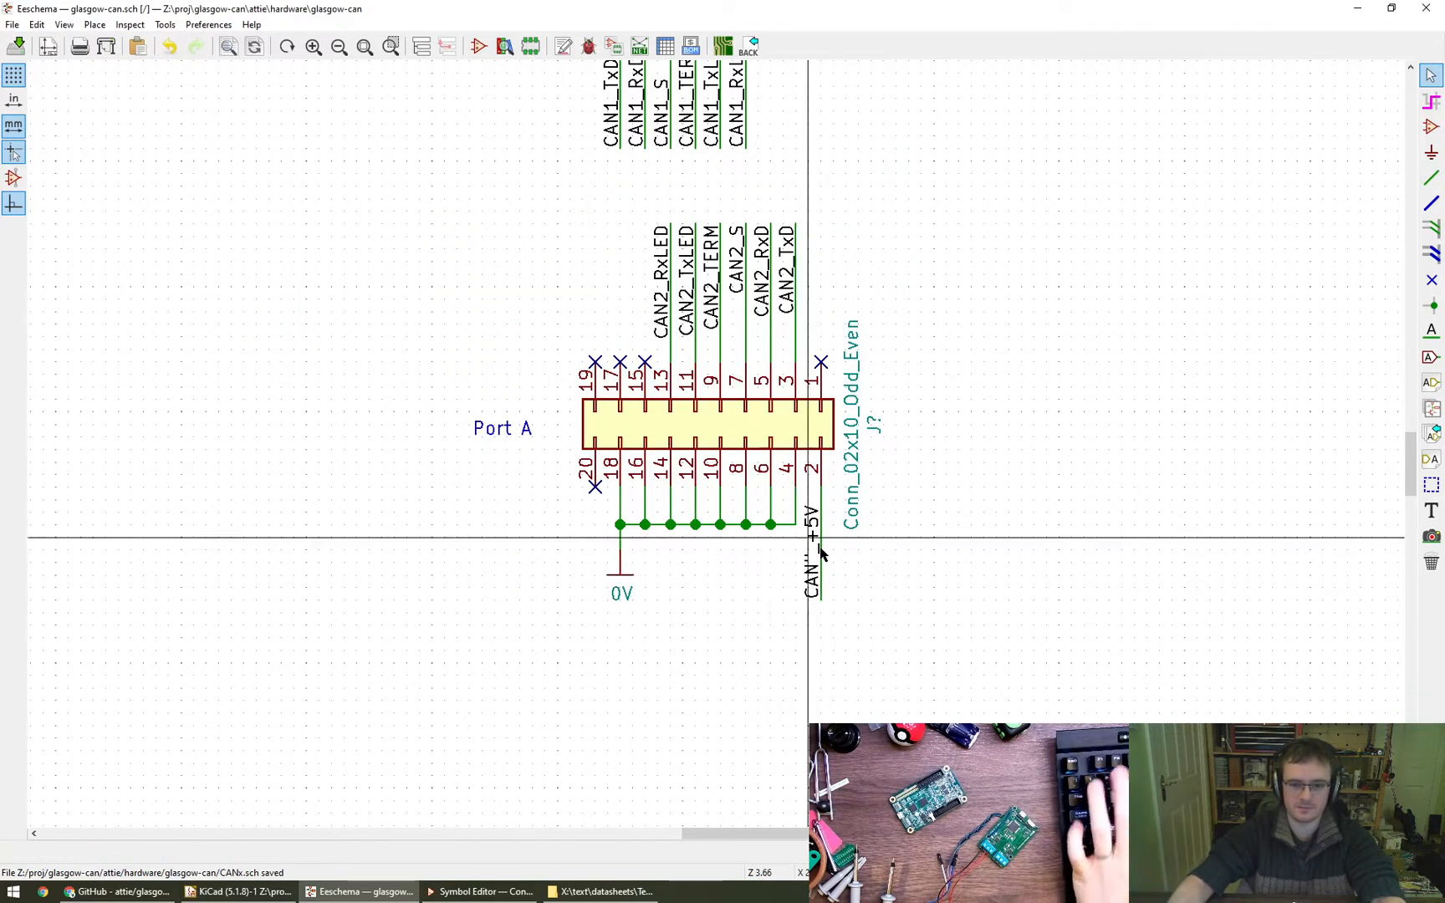
pyautogui.click(809, 558)
pyautogui.click(878, 599)
pyautogui.press('e')
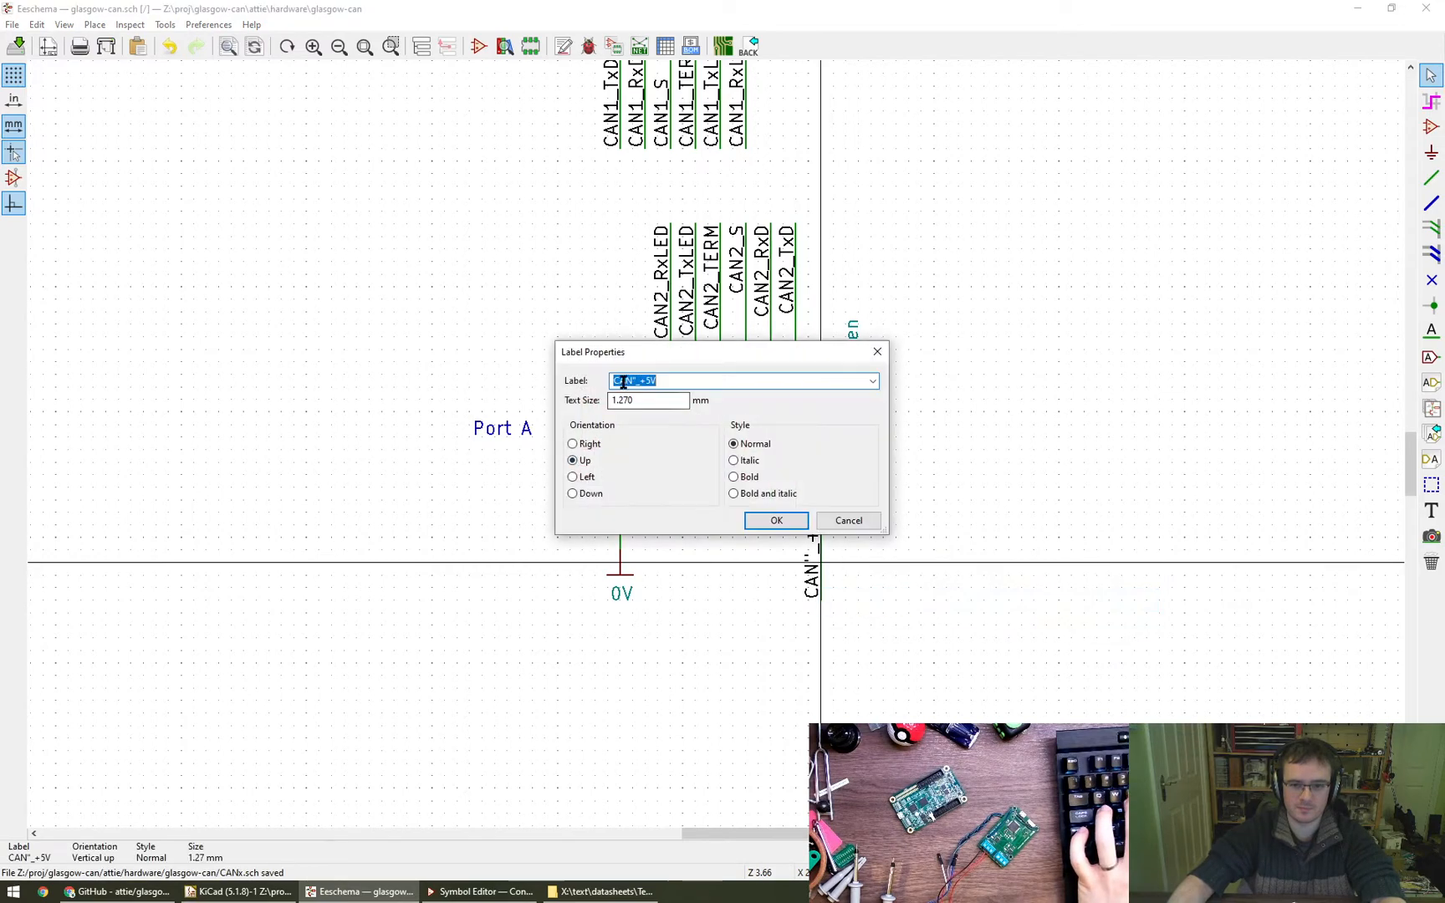
pyautogui.press('BackSpace')
pyautogui.write('2')
pyautogui.press('Return')
# - Draw a second hierarchical sheet box directly below the CAN1 sheet, aligned with it and equally wide
pyautogui.scroll(-3, 1052, 568)
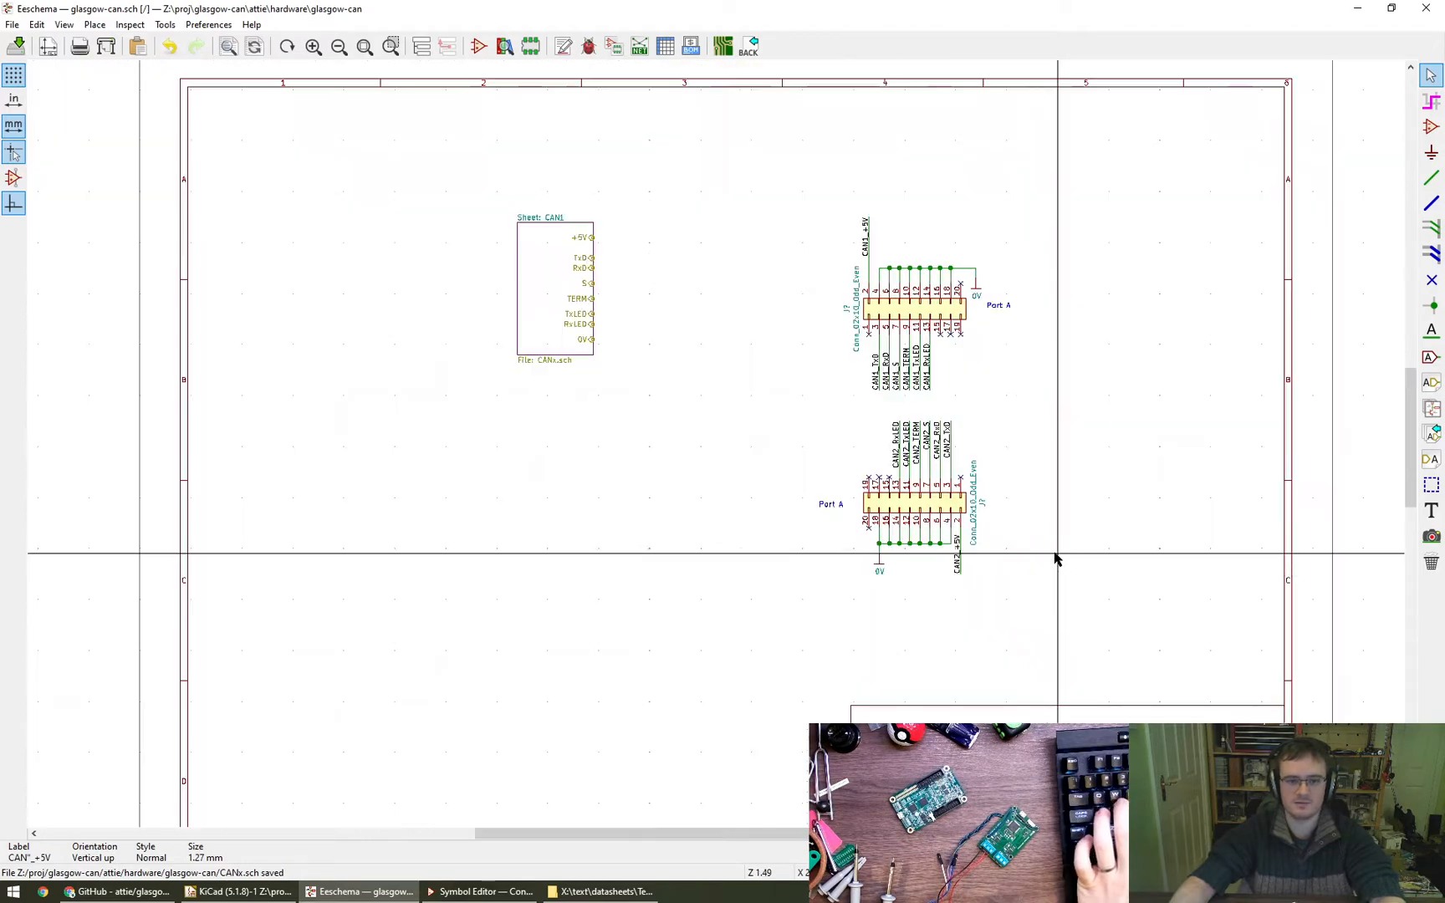
pyautogui.rightClick(541, 299)
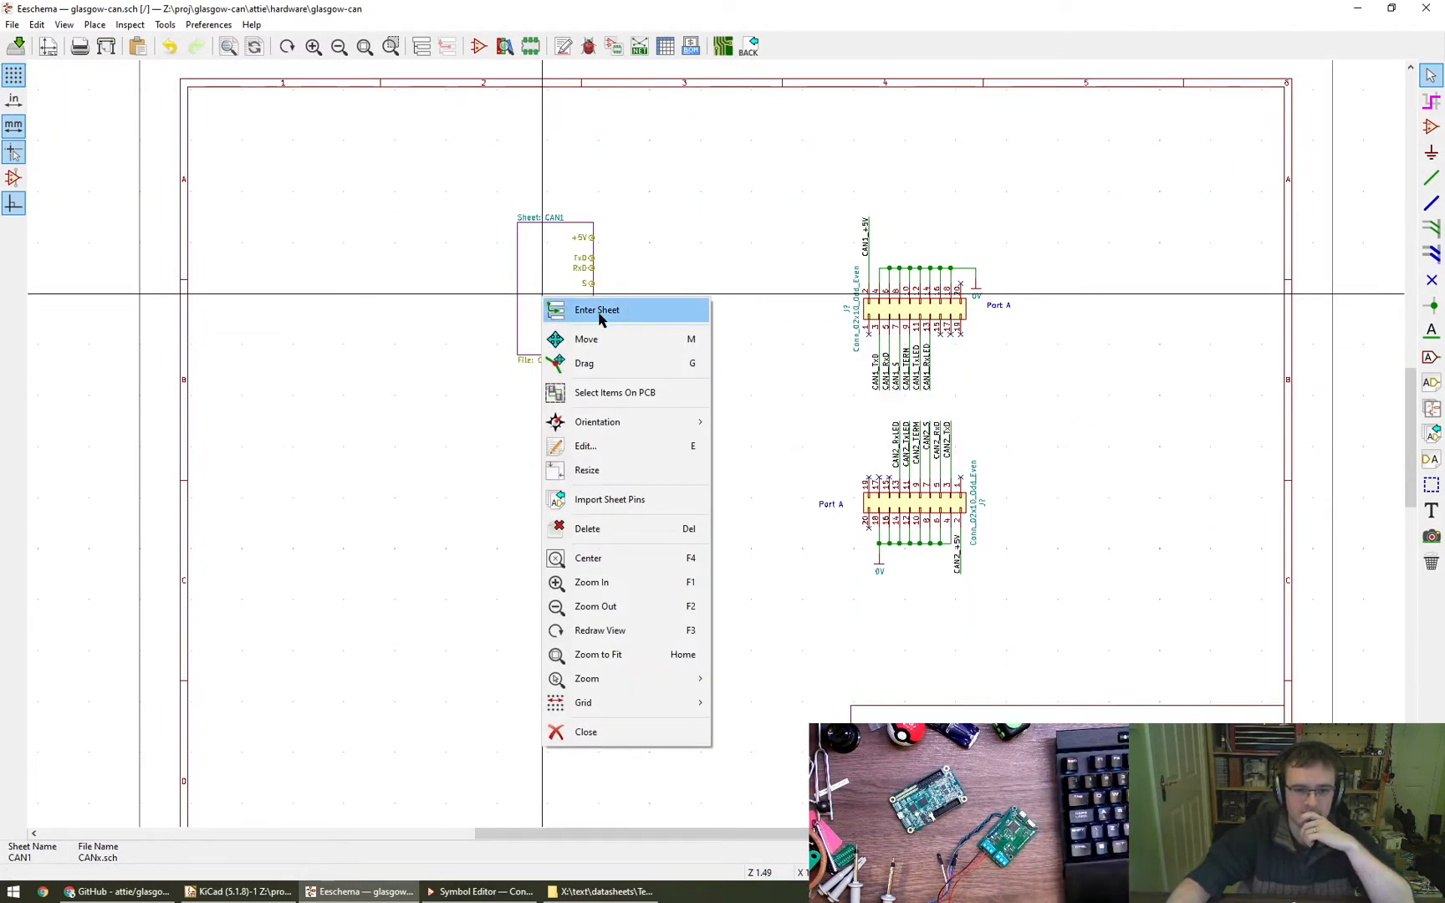
pyautogui.click(769, 687)
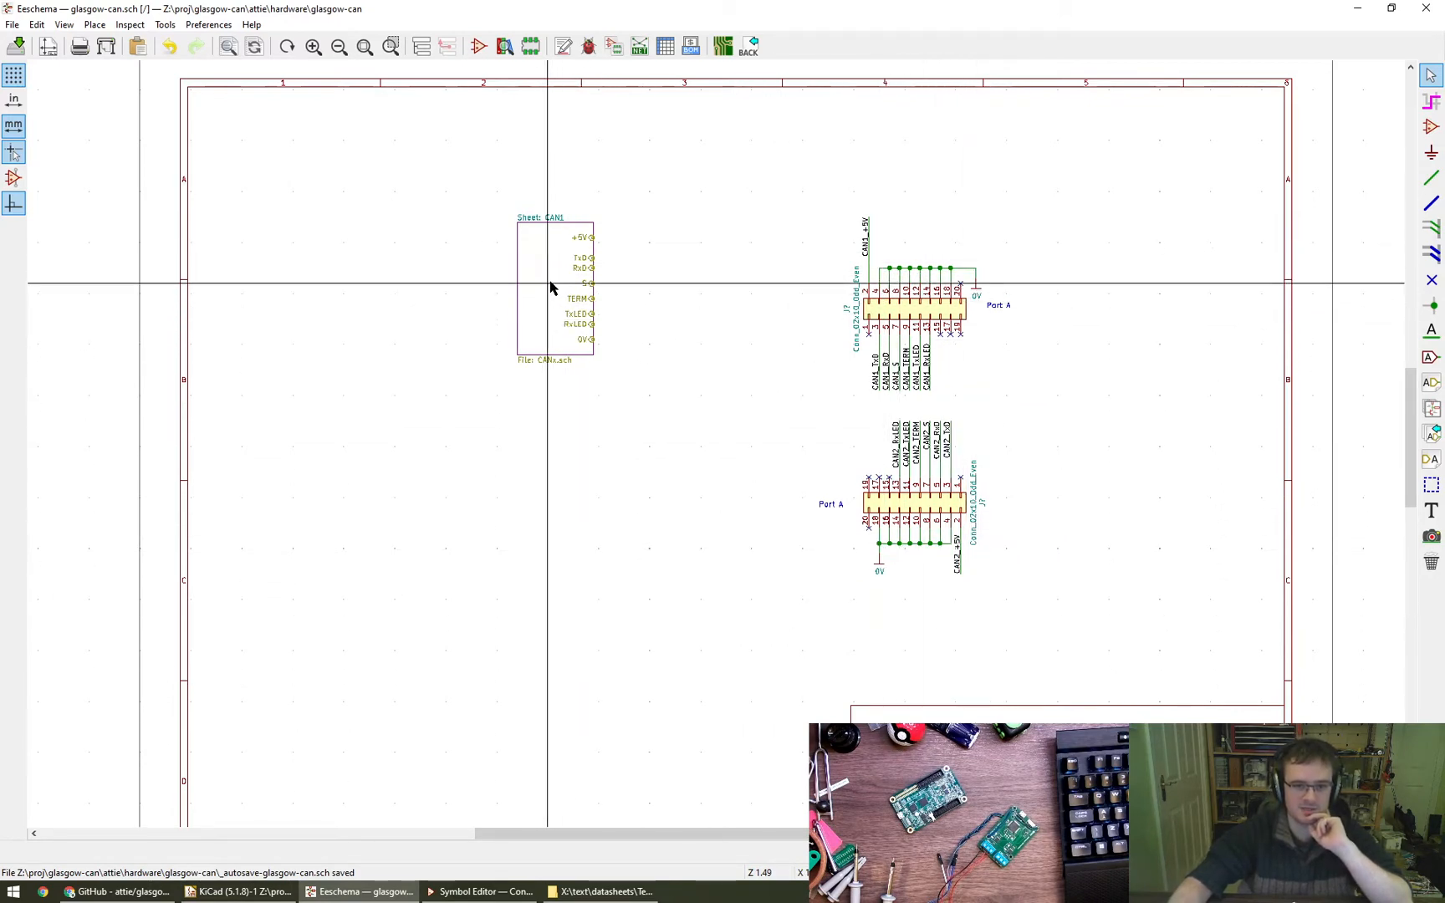
pyautogui.click(1432, 409)
pyautogui.click(516, 415)
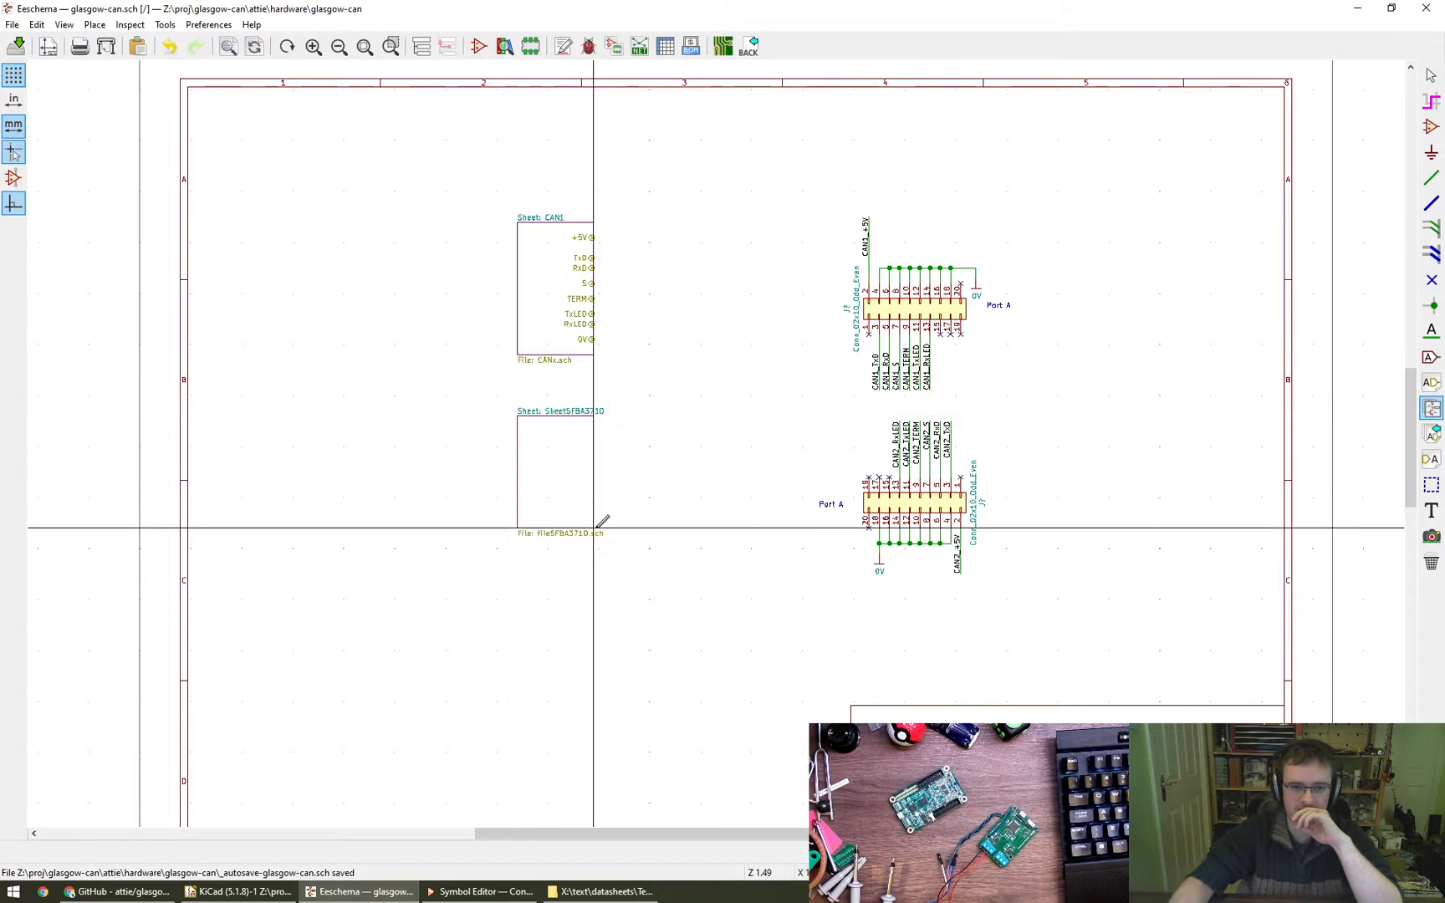
pyautogui.click(594, 528)
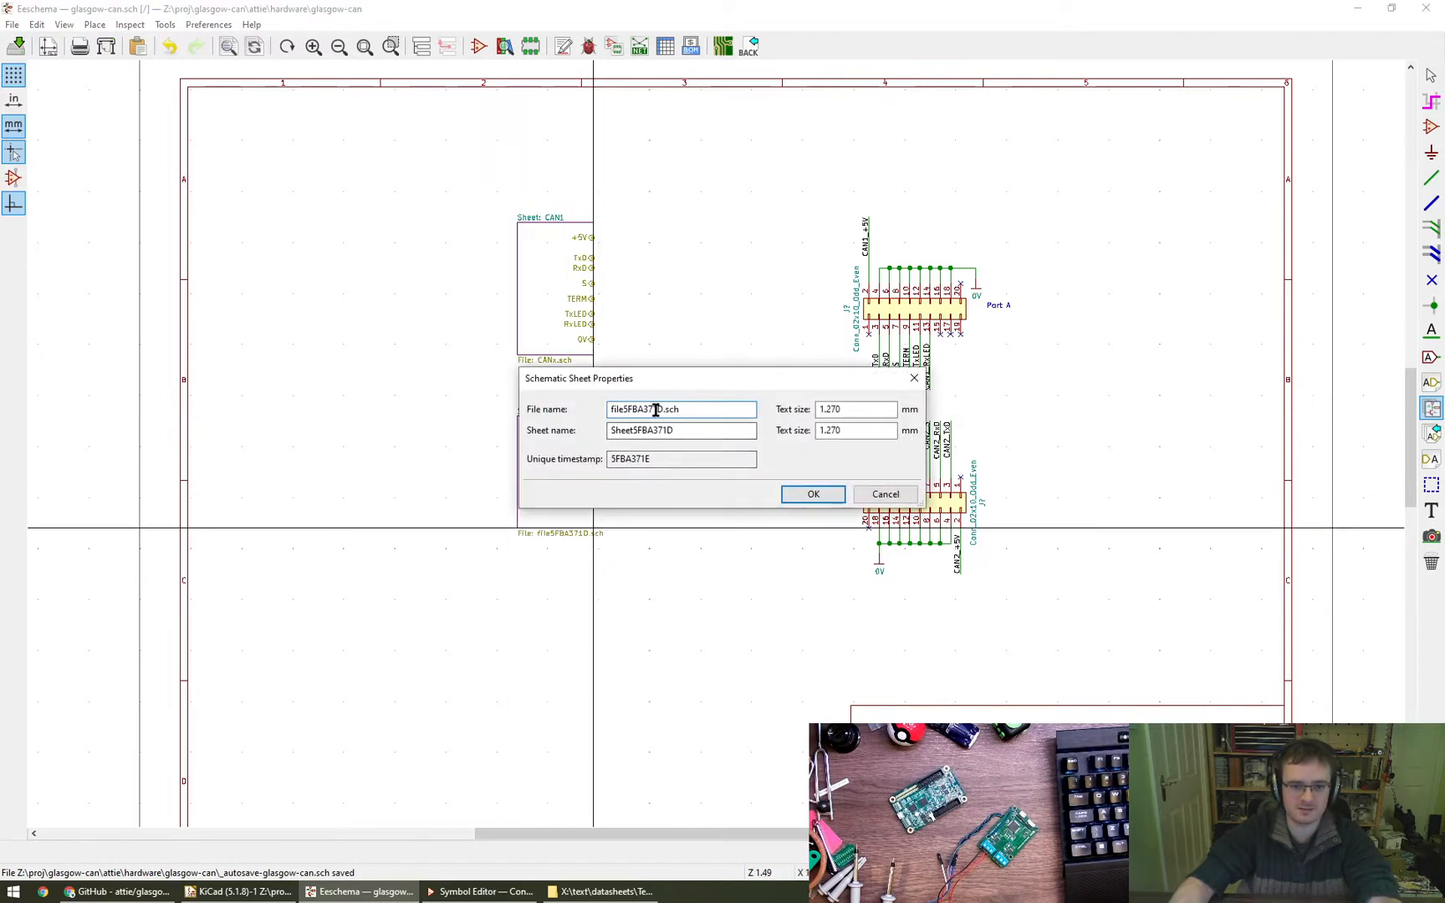
# - Set the new sheet's file name to CANx.sch and its sheet name to CAN2, and link it to the existing file
pyautogui.doubleClick(656, 409)
pyautogui.write('CAN')
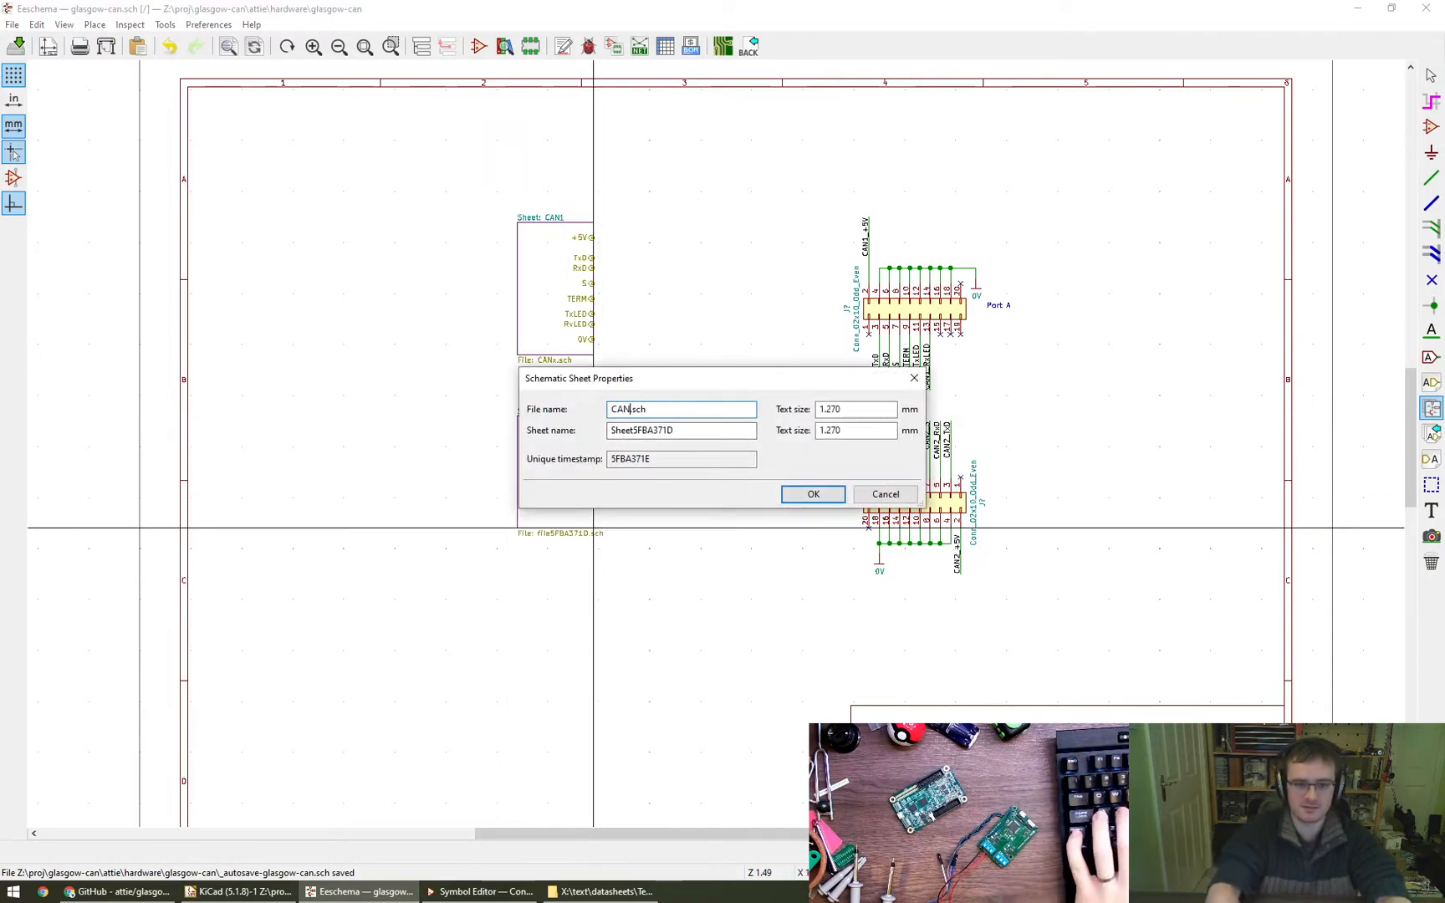
pyautogui.write('x')
pyautogui.press('Tab')
pyautogui.write('CAN2')
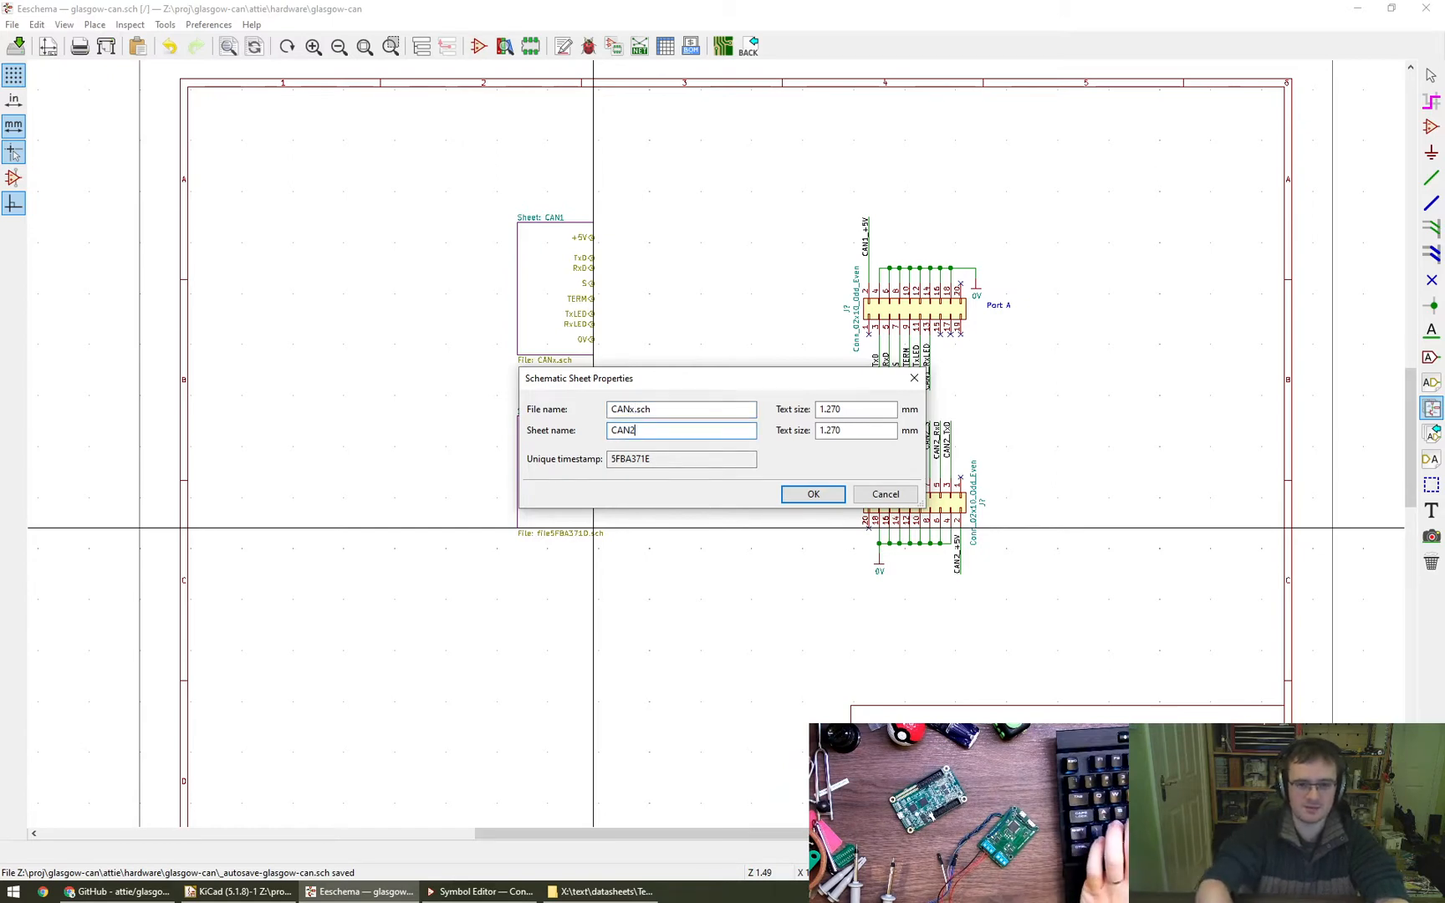
pyautogui.press('Return')
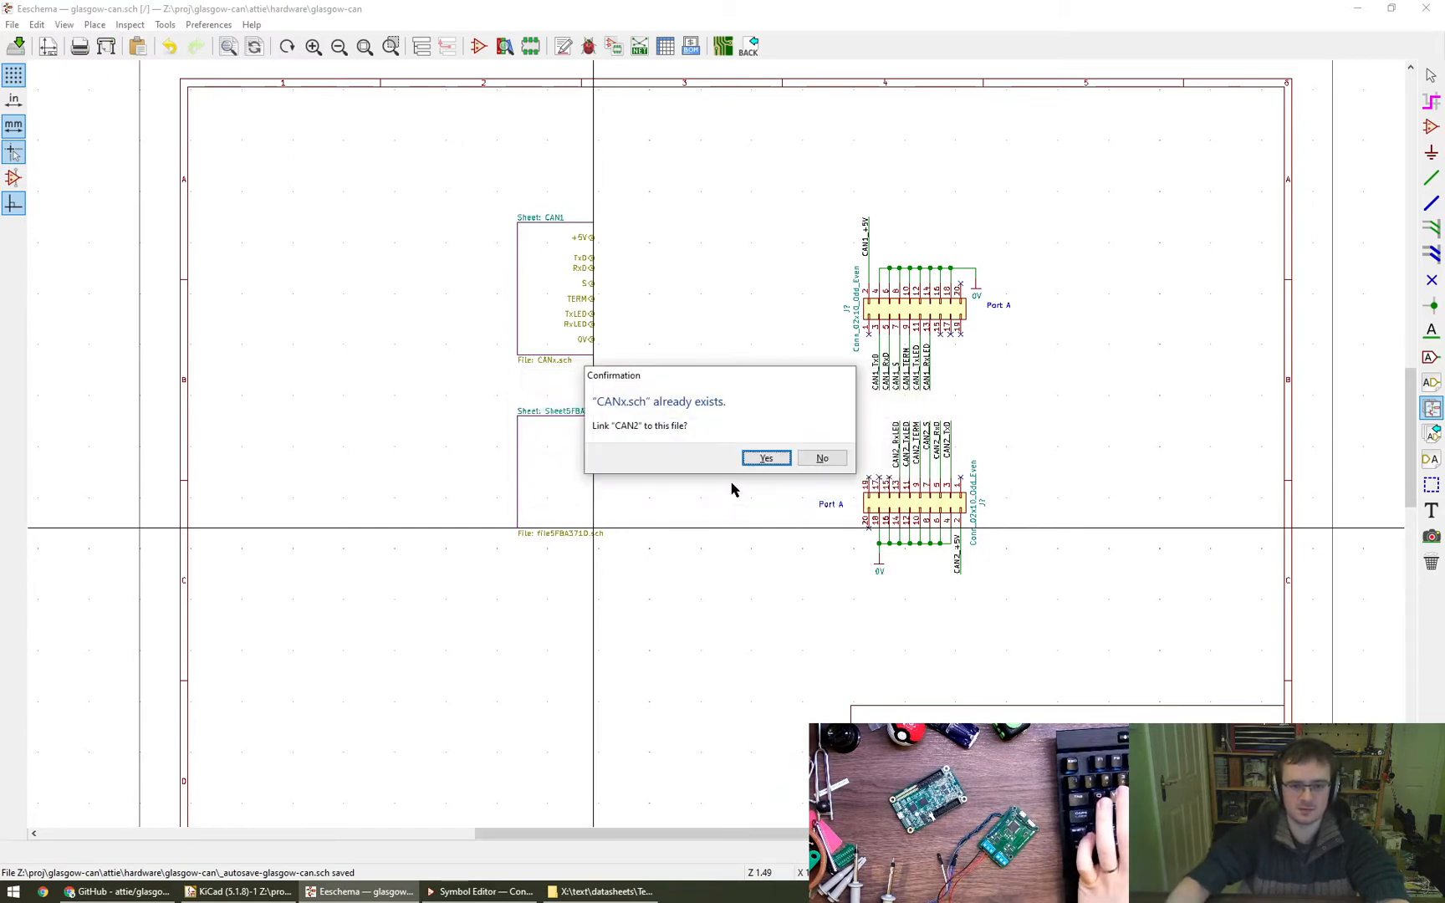
pyautogui.click(766, 459)
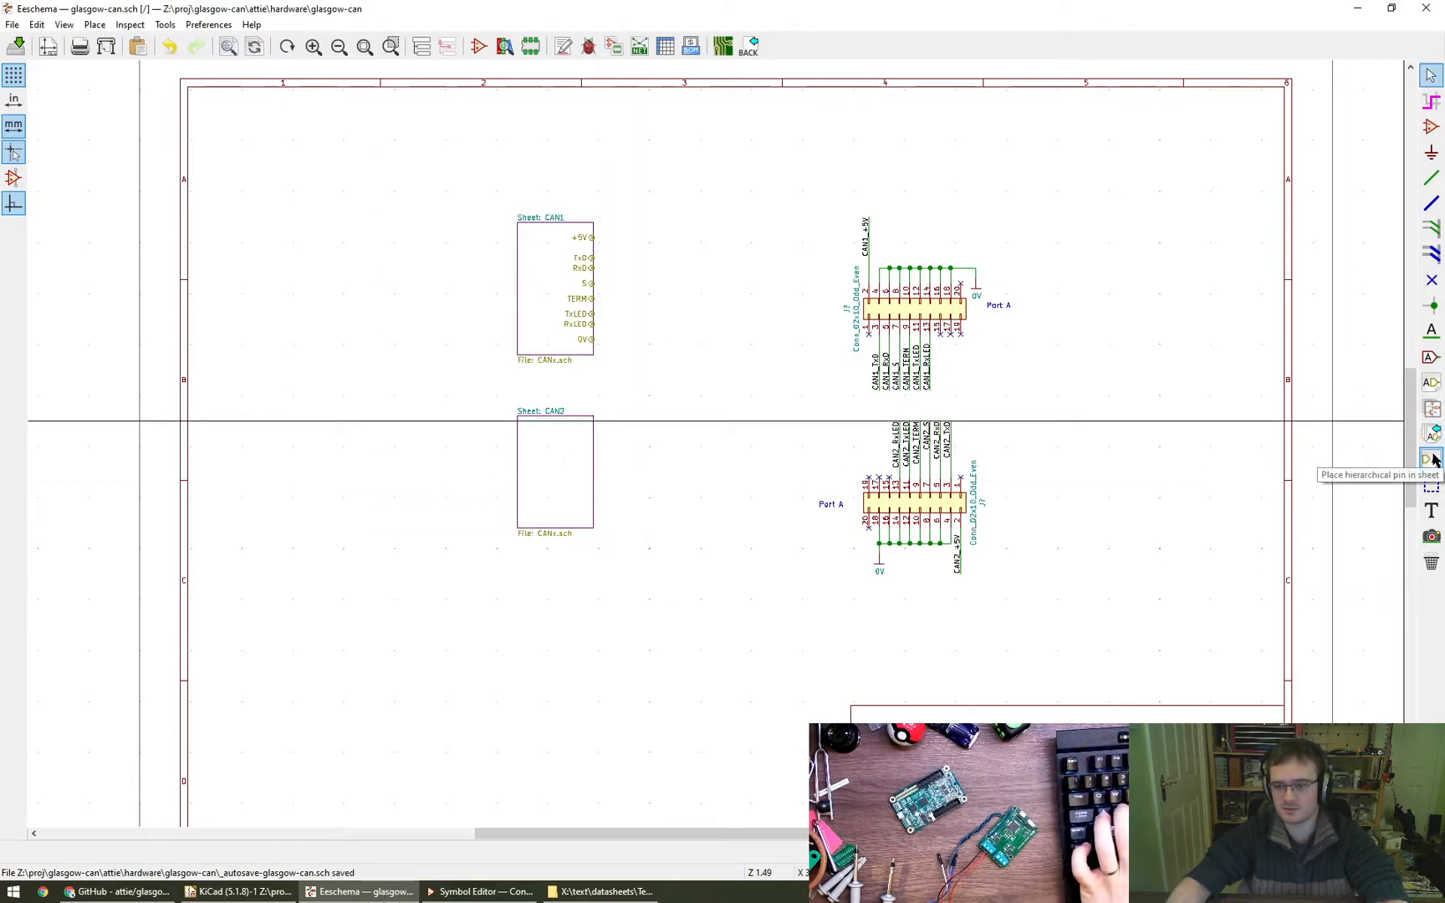
# - Import the TxD and RxD sheet pins onto the right edge of the CAN2 sheet, RxD directly below TxD
pyautogui.click(1433, 442)
pyautogui.click(599, 438)
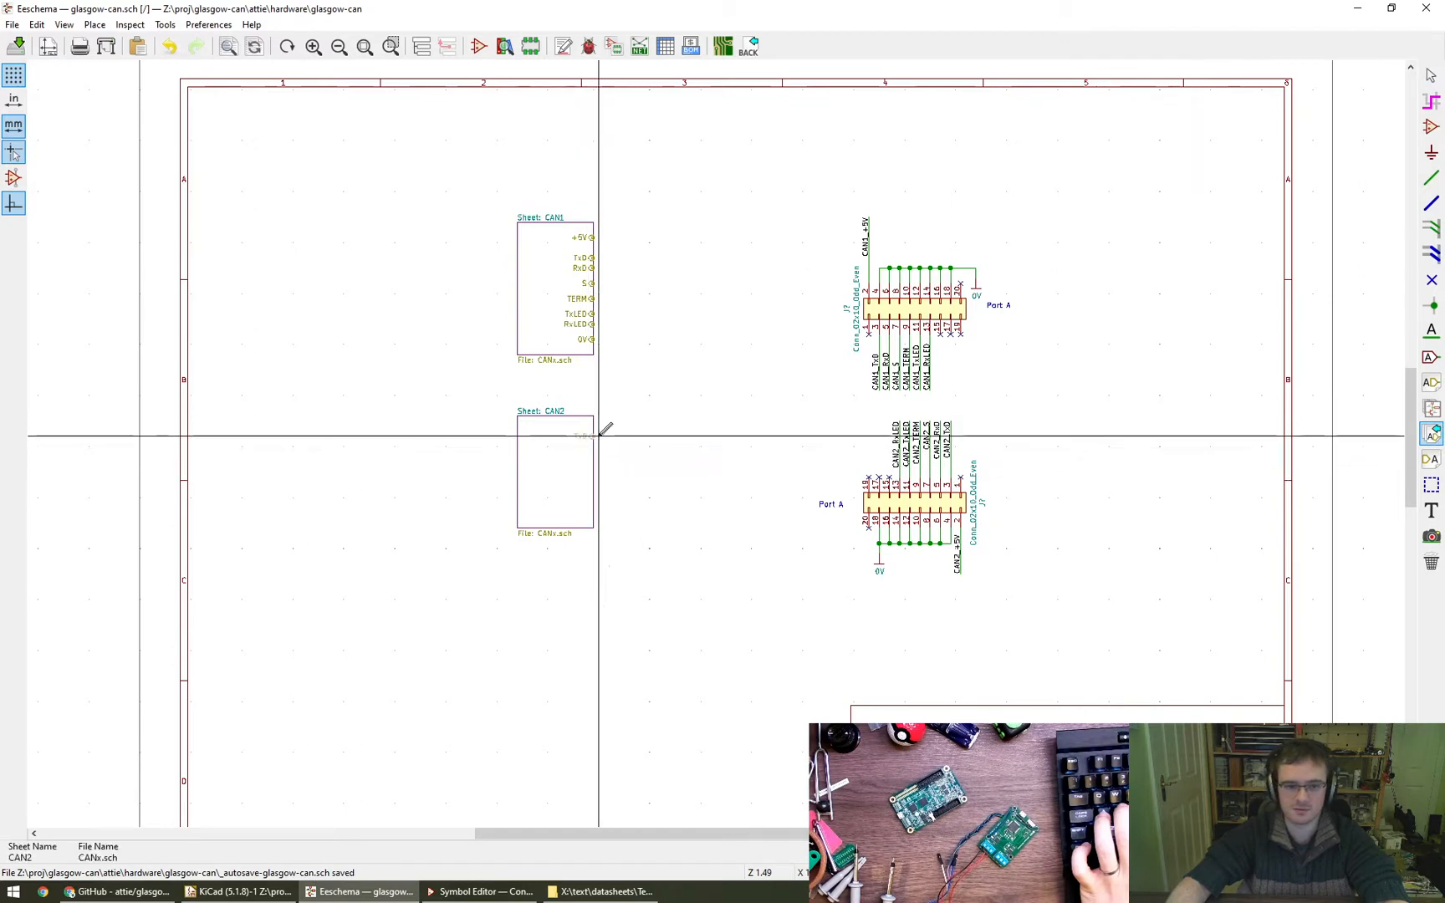
pyautogui.scroll(3, 604, 428)
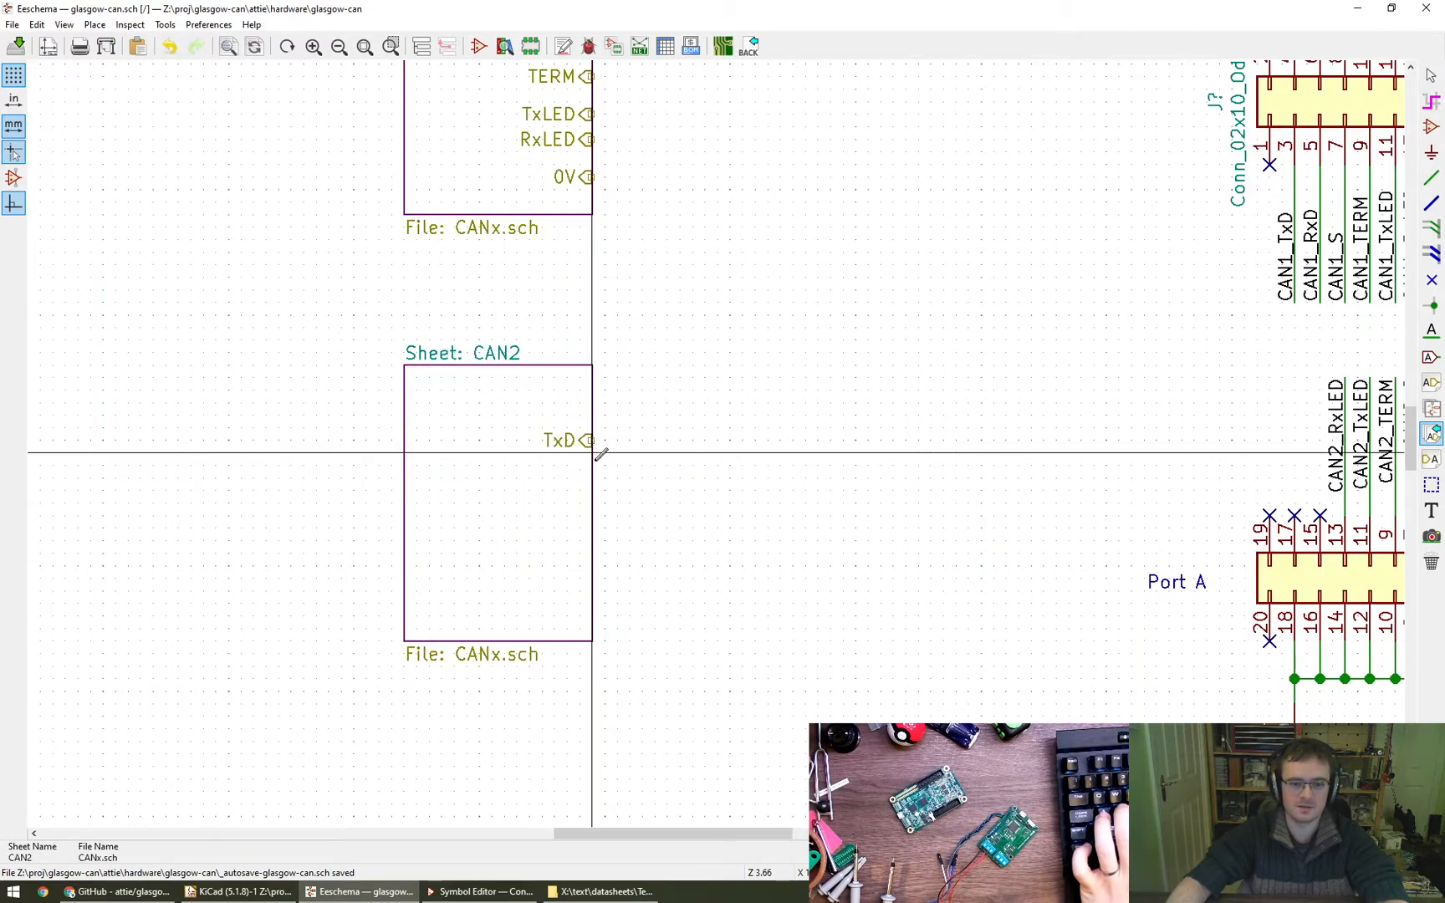
pyautogui.click(593, 440)
pyautogui.click(597, 473)
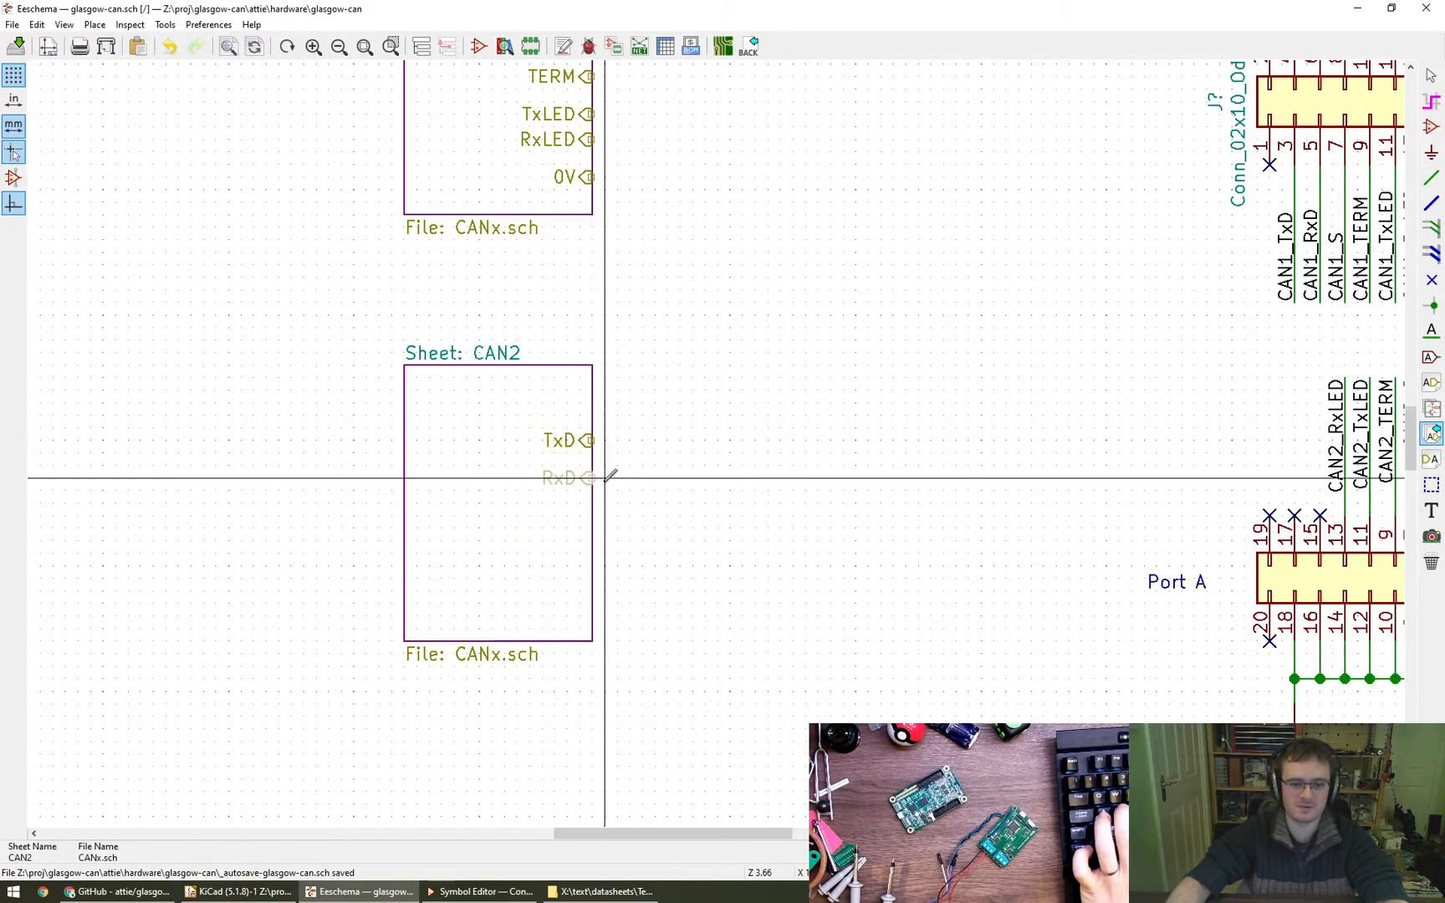
pyautogui.click(594, 465)
# - Import the S, TERM, TxLED and RxLED pins onto CAN2's right edge below RxD, spaced like those on CAN1
pyautogui.click(597, 501)
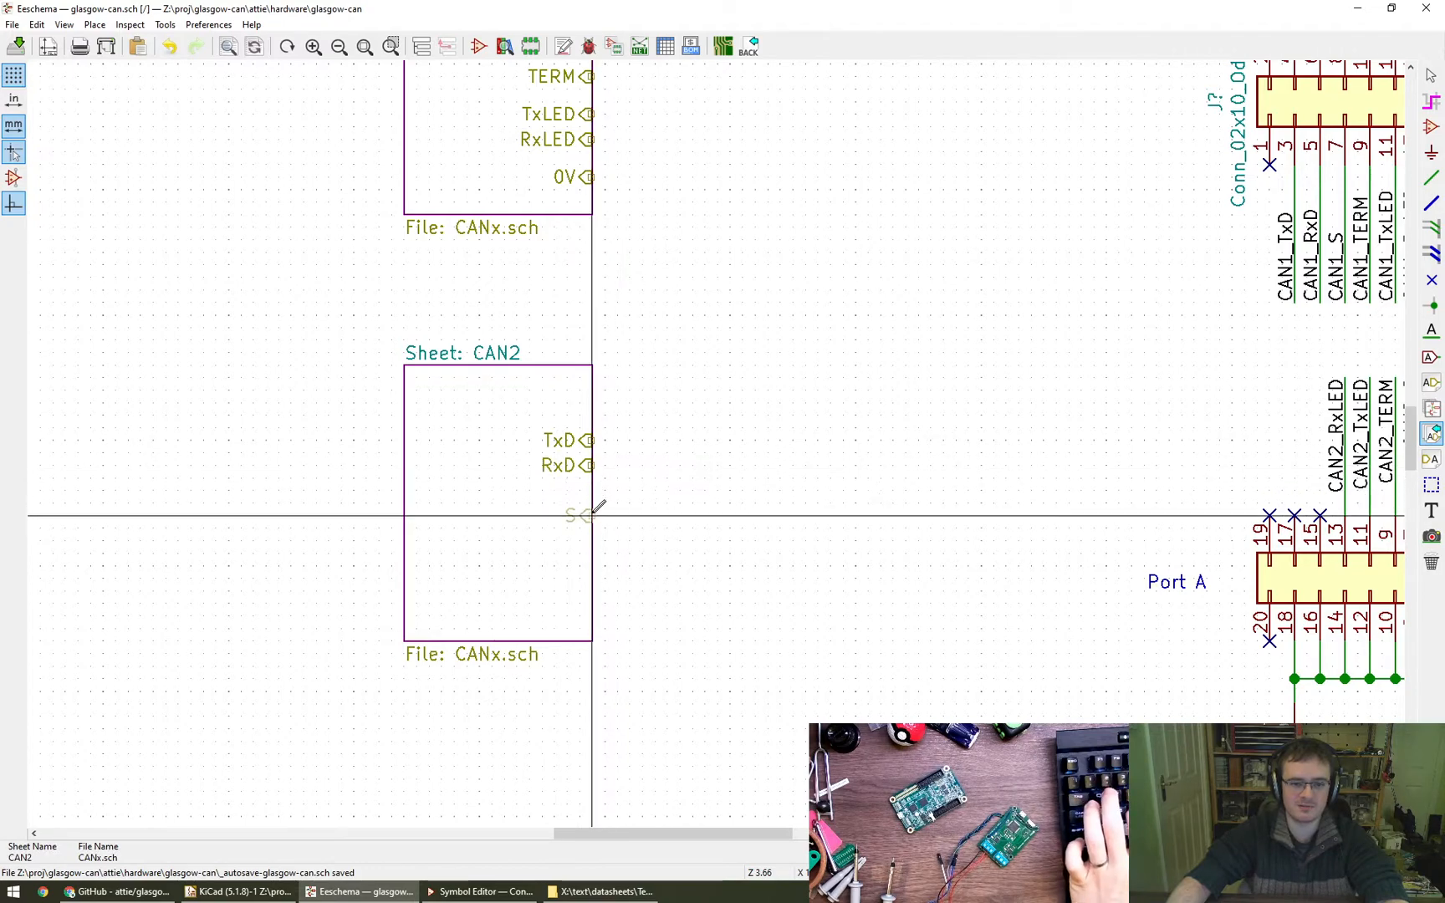
pyautogui.scroll(-1, 597, 502)
pyautogui.moveTo(590, 500); pyautogui.dragTo(599, 590, button='middle')
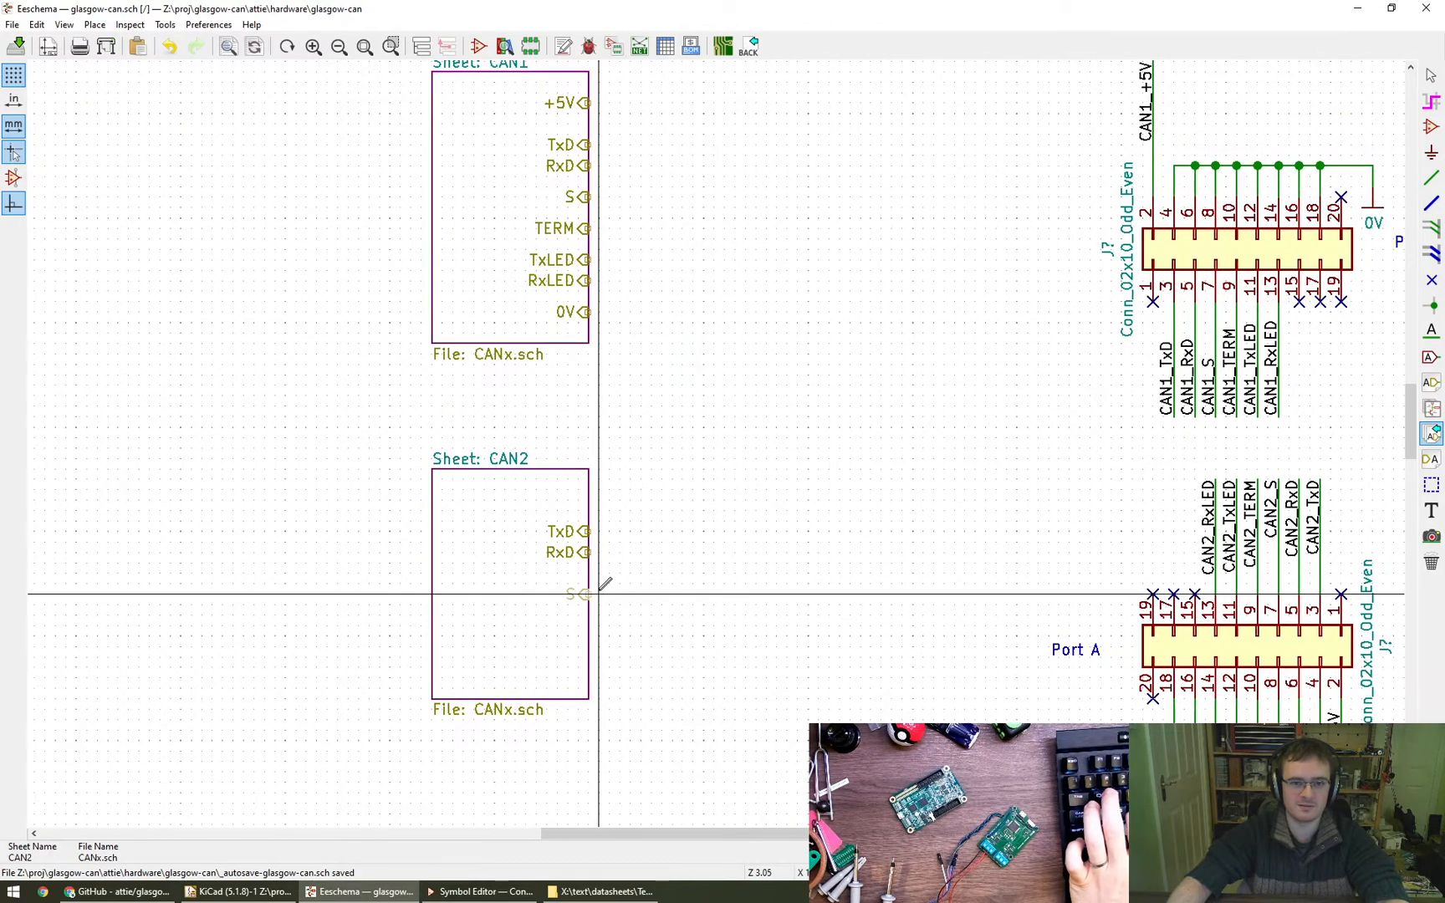
pyautogui.click(595, 582)
pyautogui.click(595, 604)
pyautogui.click(589, 614)
pyautogui.click(589, 637)
pyautogui.click(589, 645)
pyautogui.click(590, 662)
pyautogui.click(589, 666)
# - Place the imported 0V pin at the lower end of CAN2's right edge and the +5V pin above TxD
pyautogui.click(591, 563)
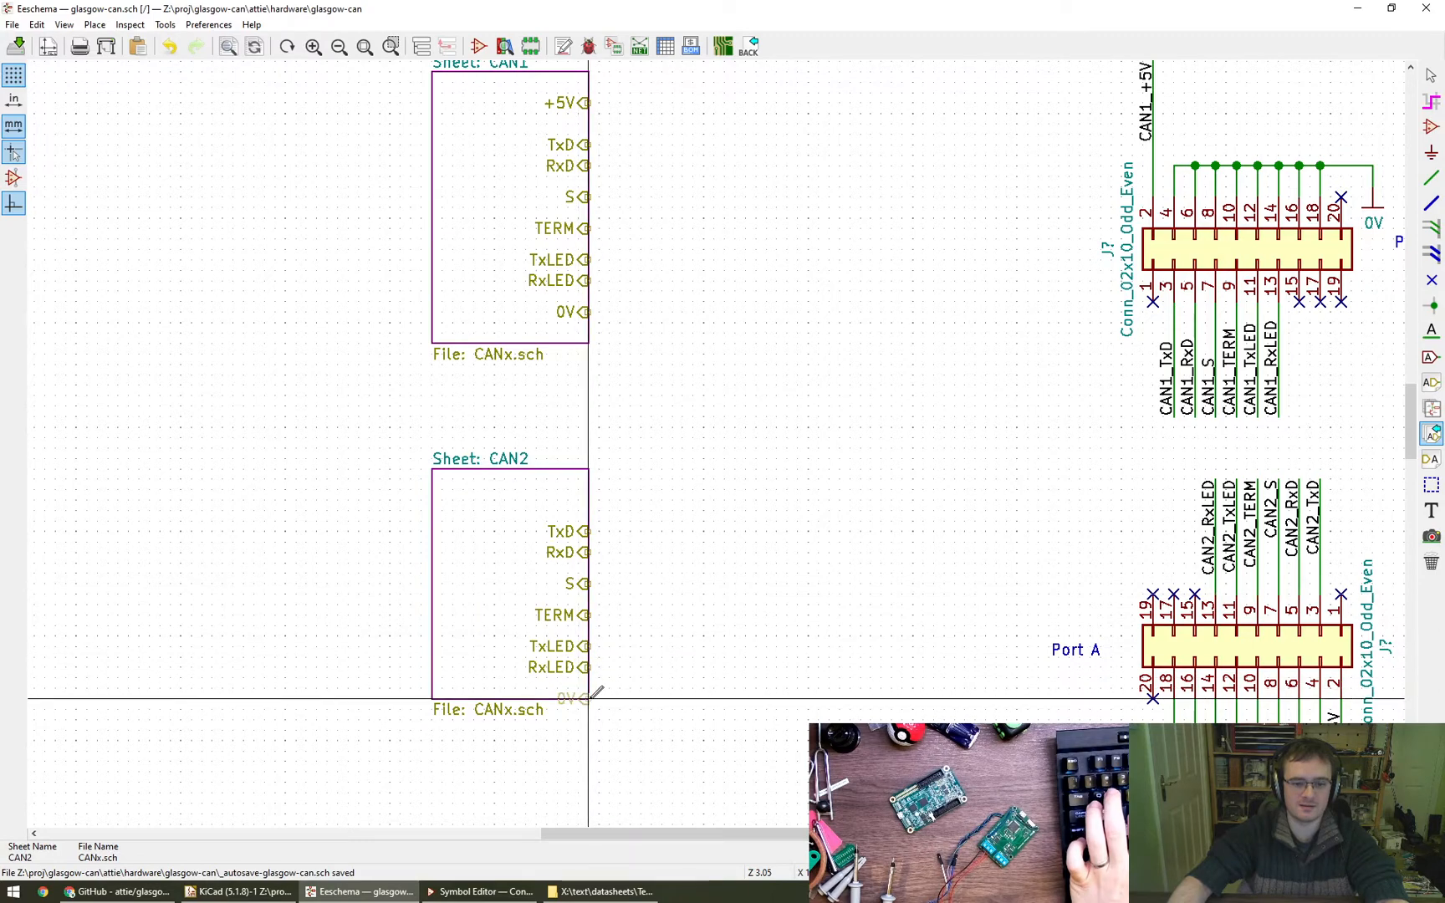
pyautogui.click(595, 692)
pyautogui.click(594, 491)
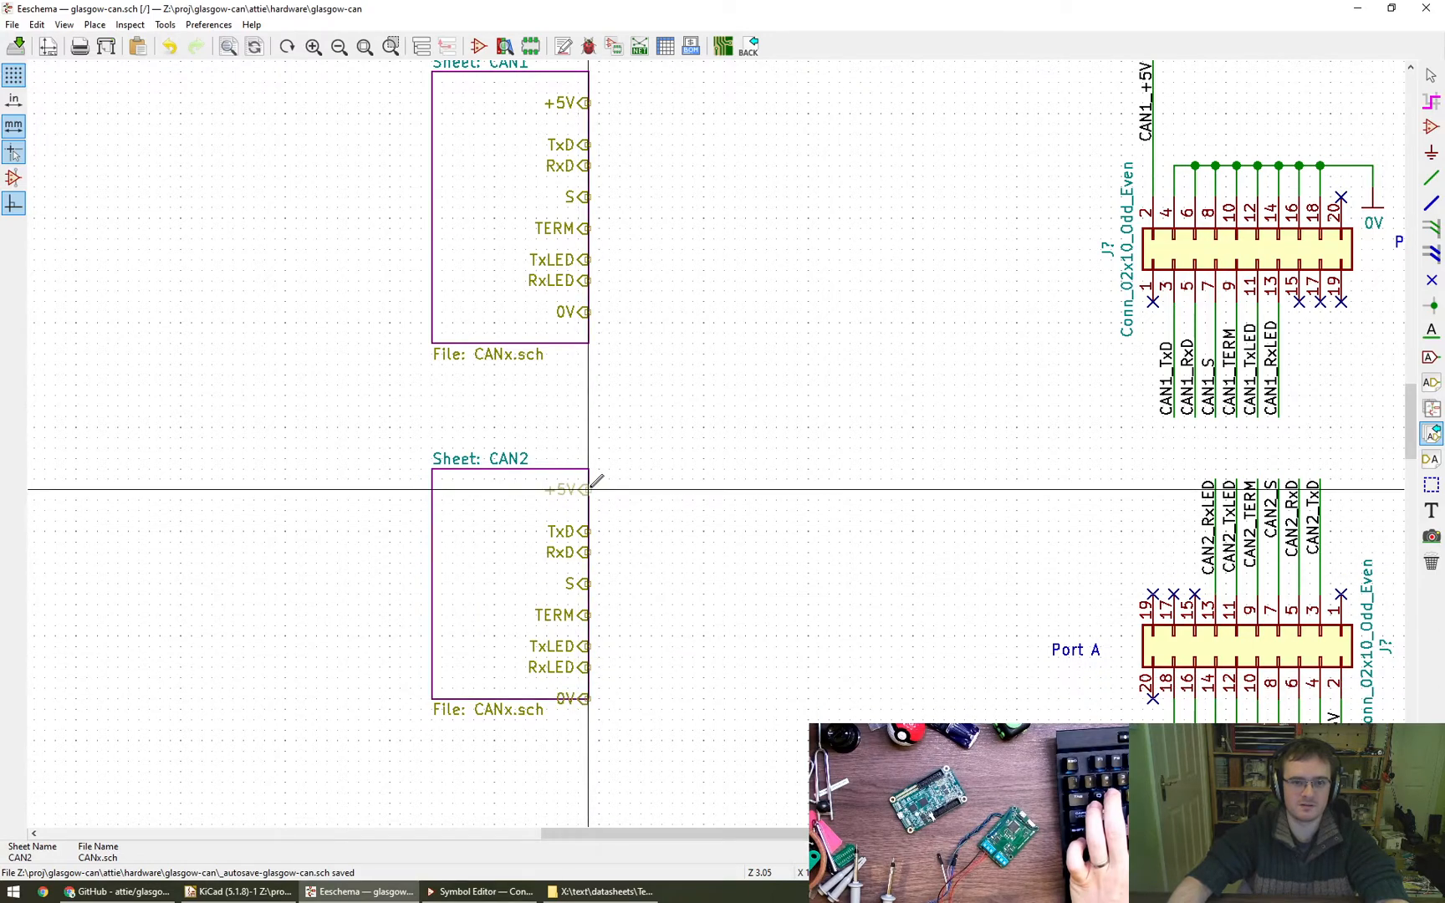
# - Resize the CAN2 sheet box downward so its lower edge lies below the 0V pin
pyautogui.rightClick(505, 614)
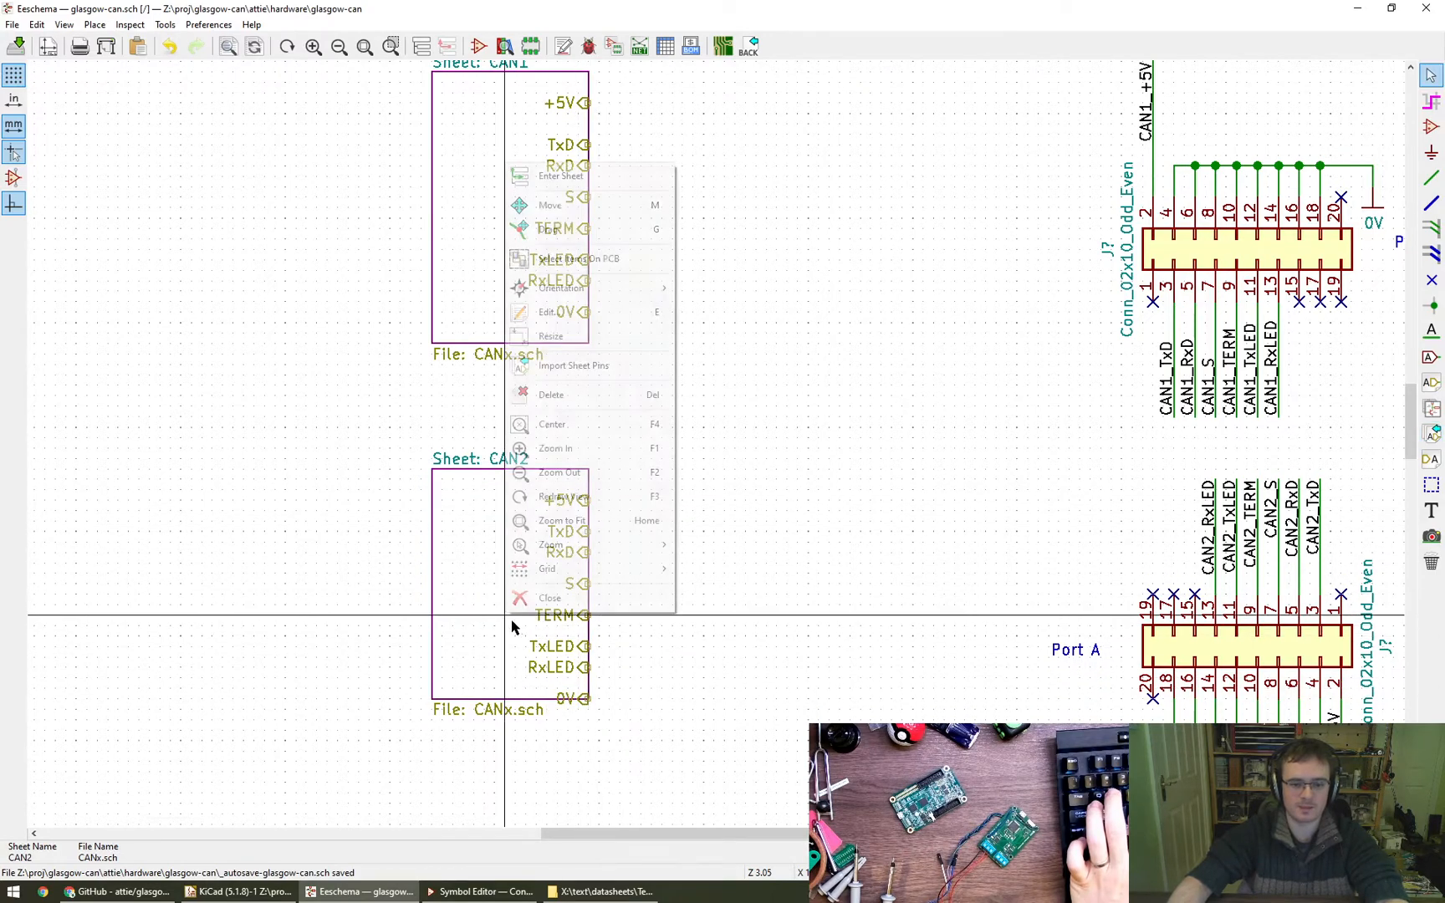
pyautogui.click(583, 336)
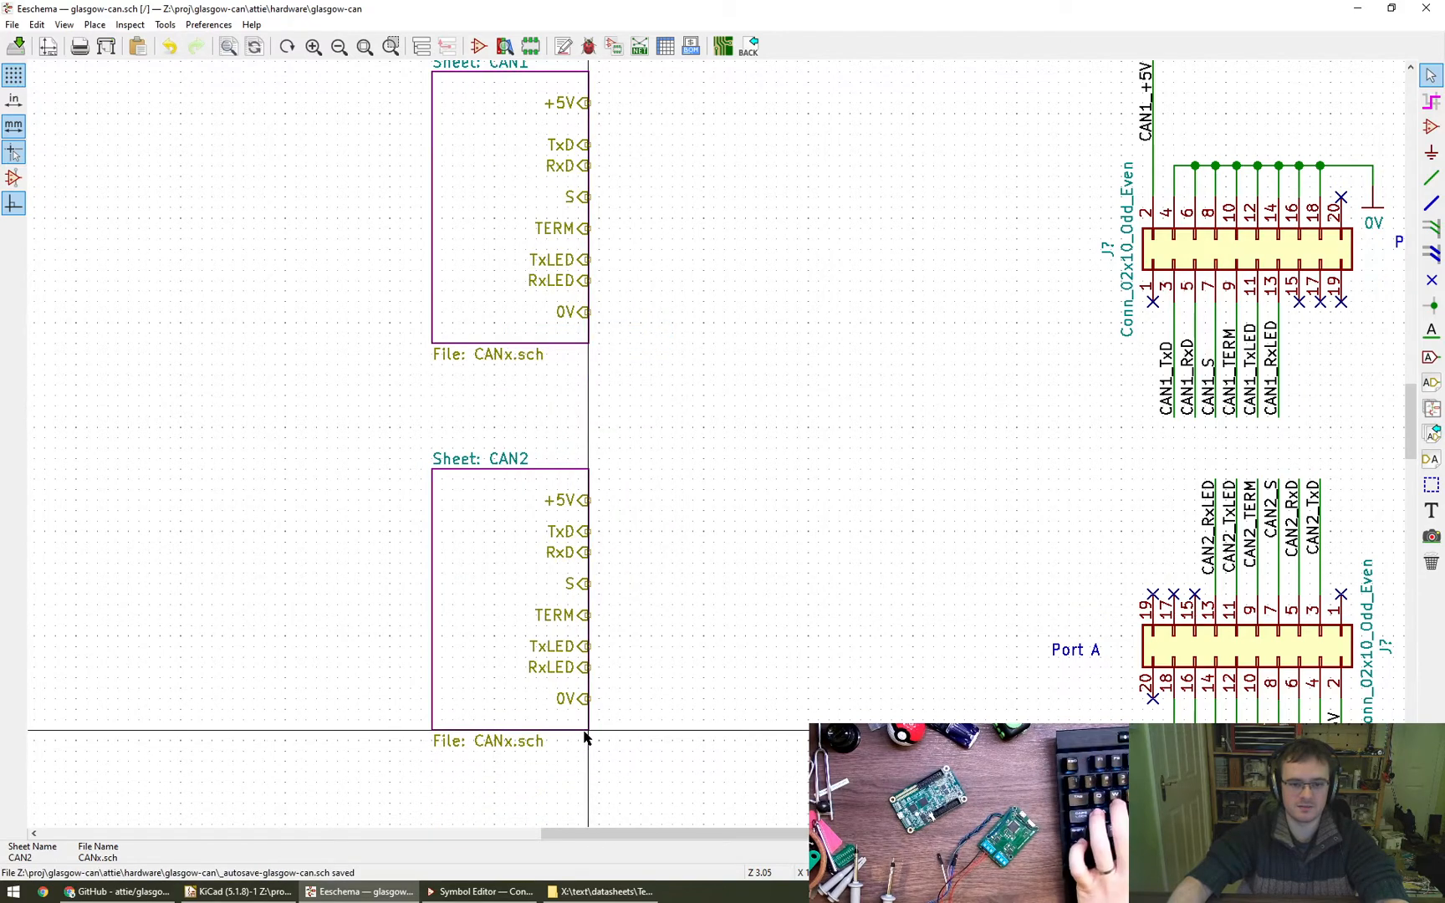
pyautogui.click(584, 736)
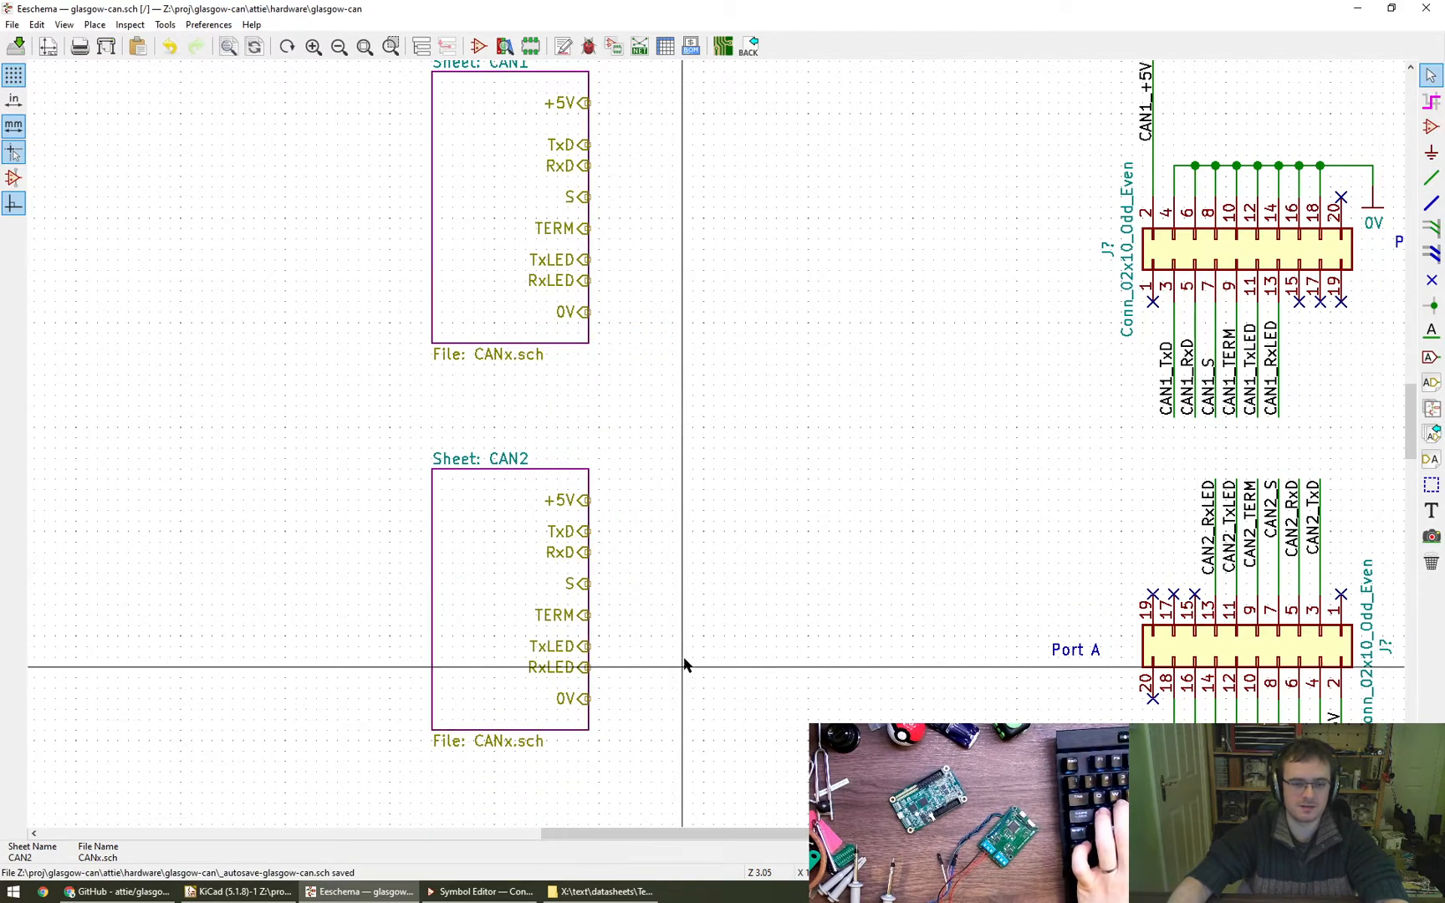
# - Draw a short horizontal wire to the right from the +5V pin of the CAN1 sheet
pyautogui.moveTo(783, 548); pyautogui.dragTo(607, 543, button='middle')
pyautogui.scroll(-1, 674, 526)
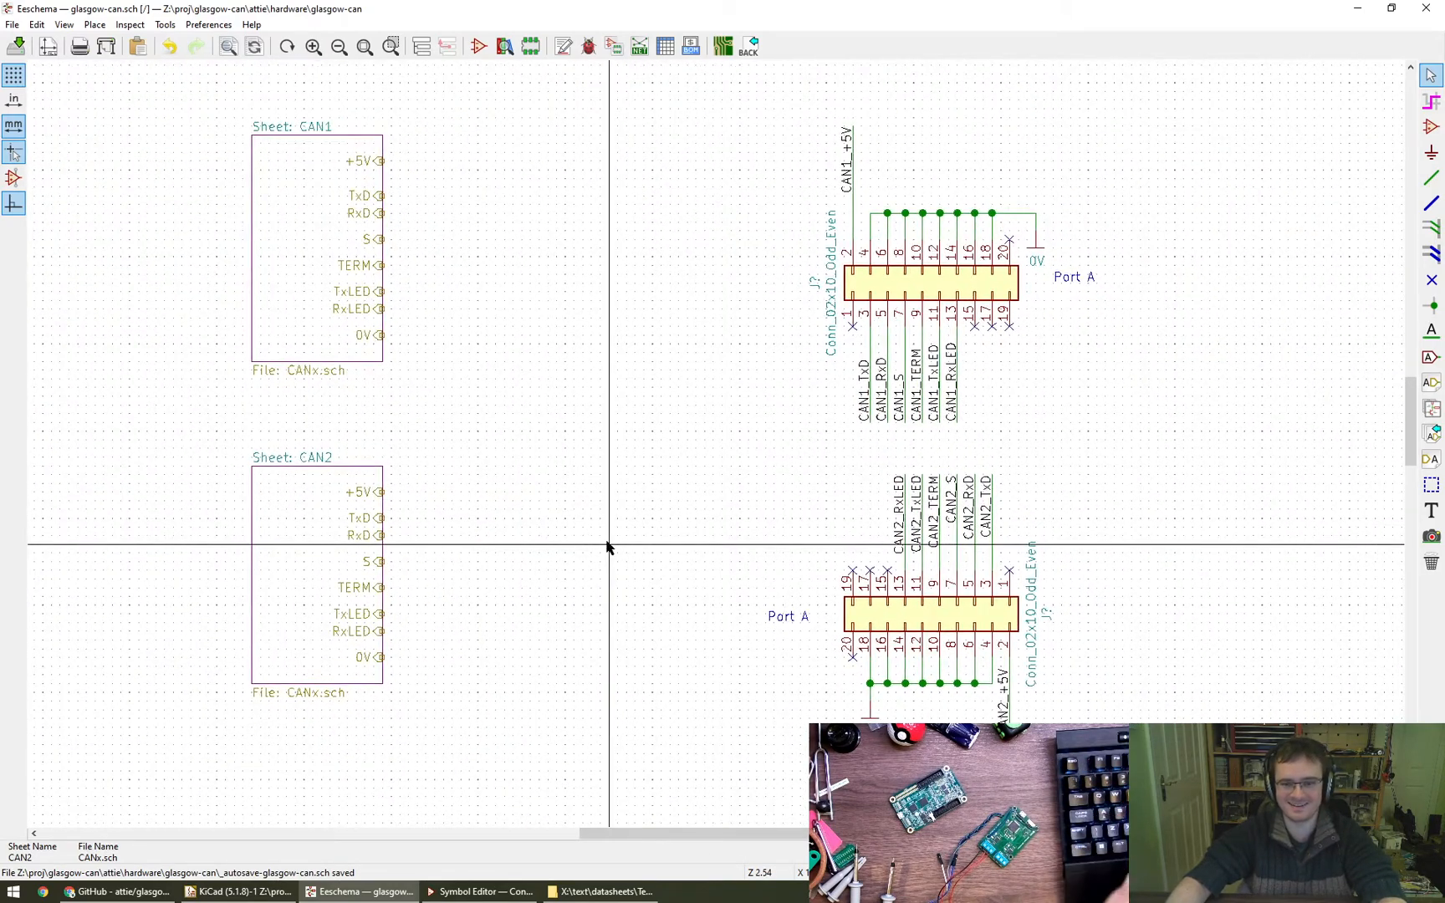
pyautogui.moveTo(572, 370); pyautogui.dragTo(623, 404, button='middle')
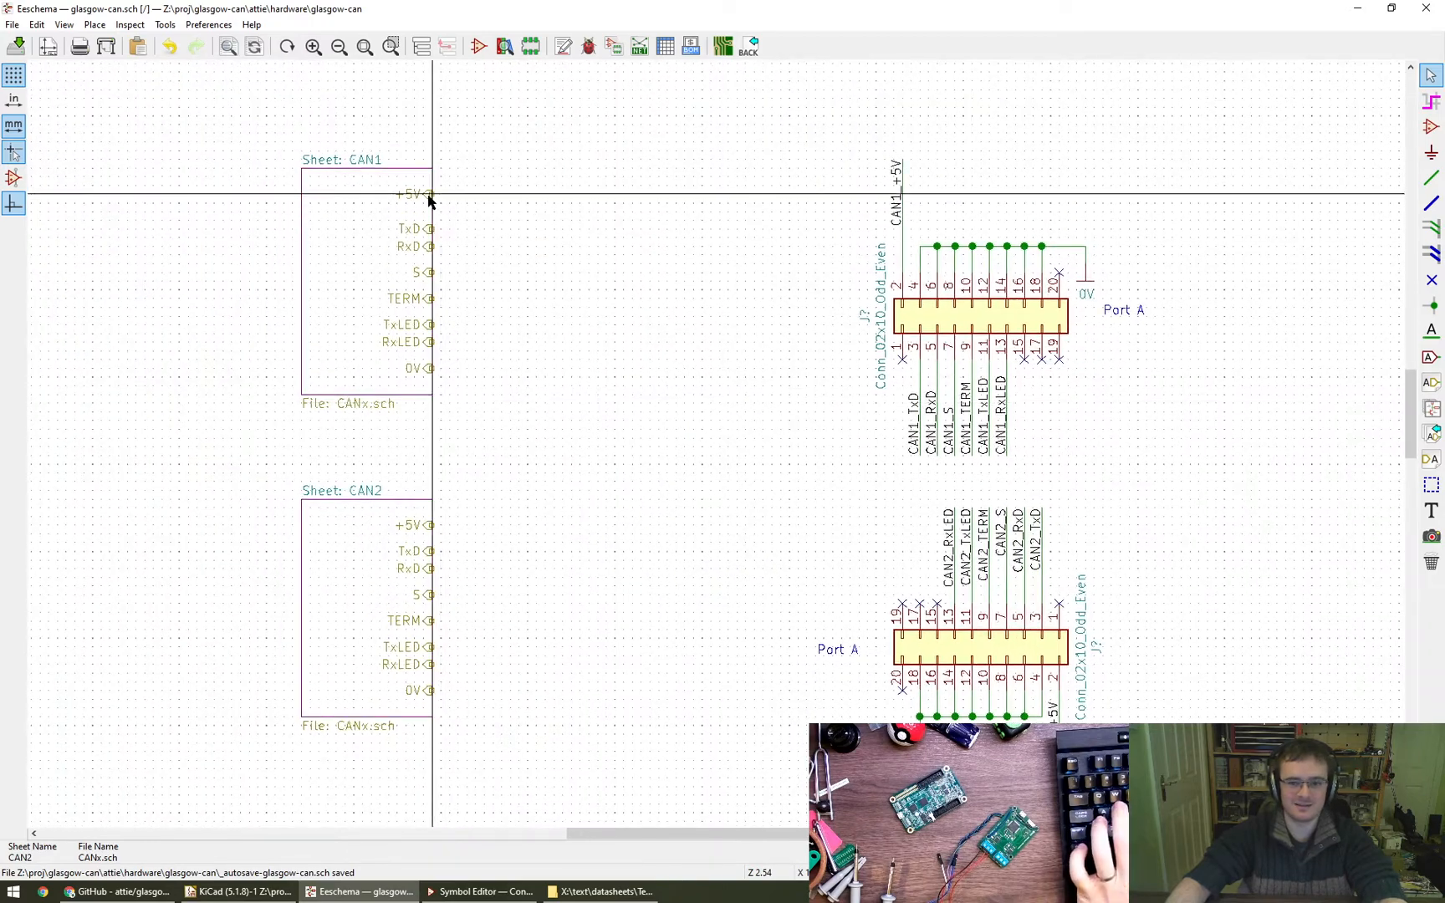
pyautogui.press('w')
pyautogui.press('Escape')
pyautogui.press('w')
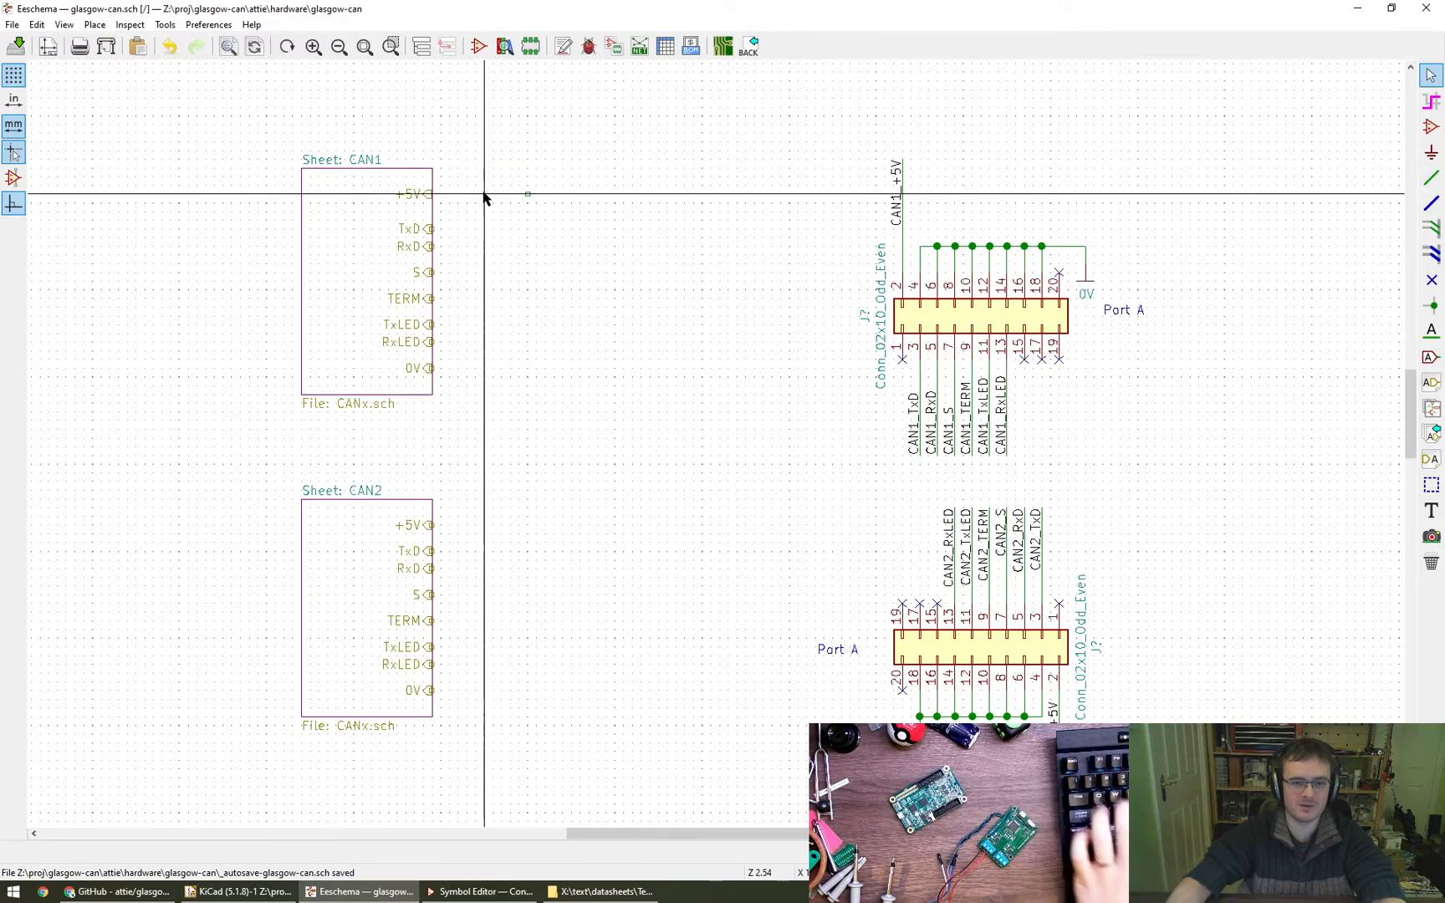
pyautogui.click(443, 196)
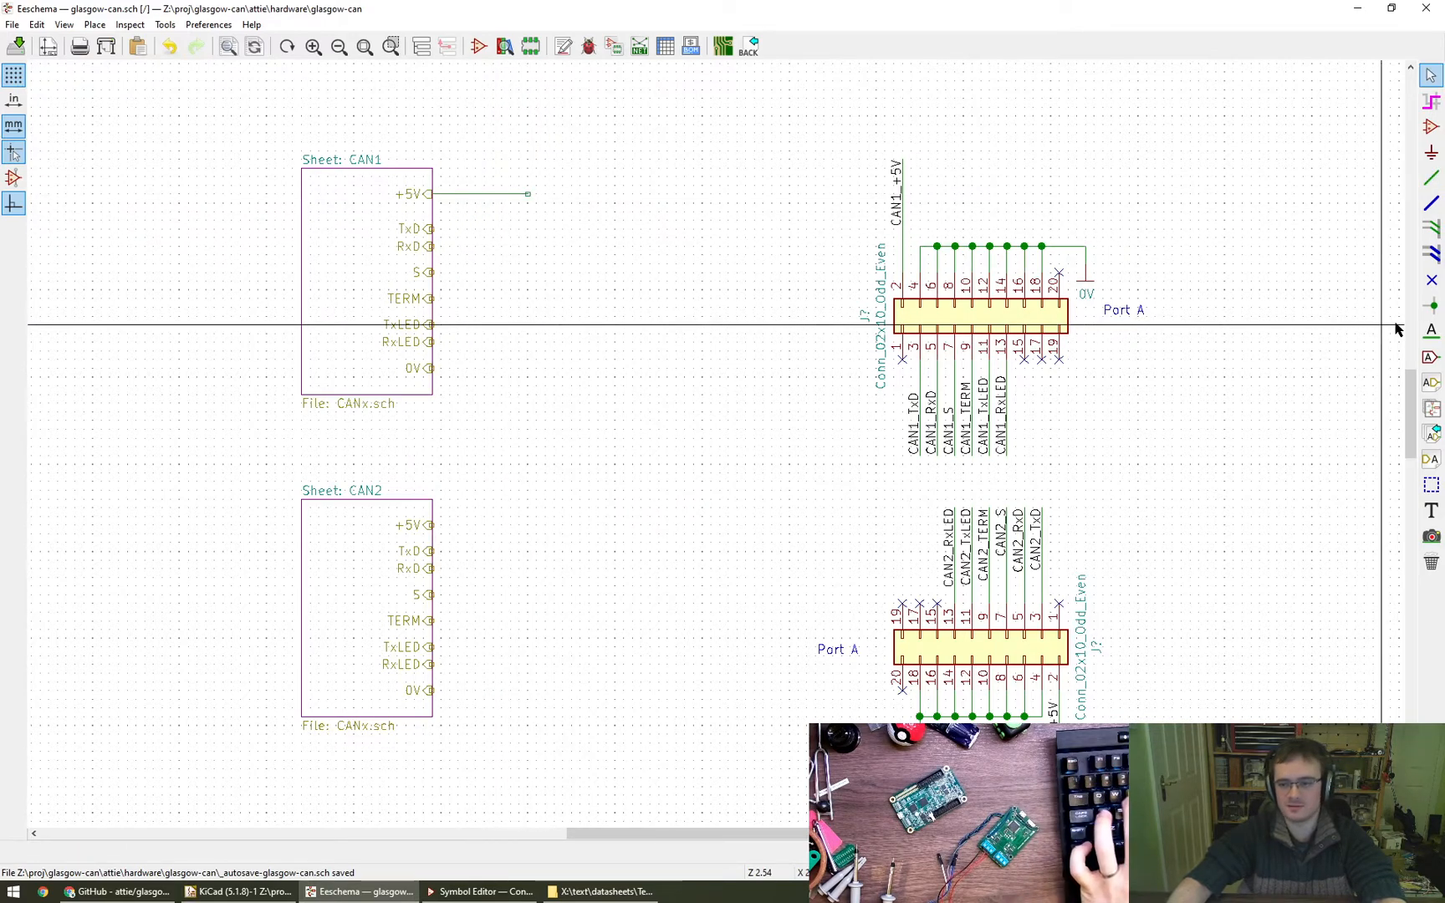
# - Place a left-oriented net label CAN1_+5V at the free end of the CAN1 sheet's +5V wire
pyautogui.click(1431, 331)
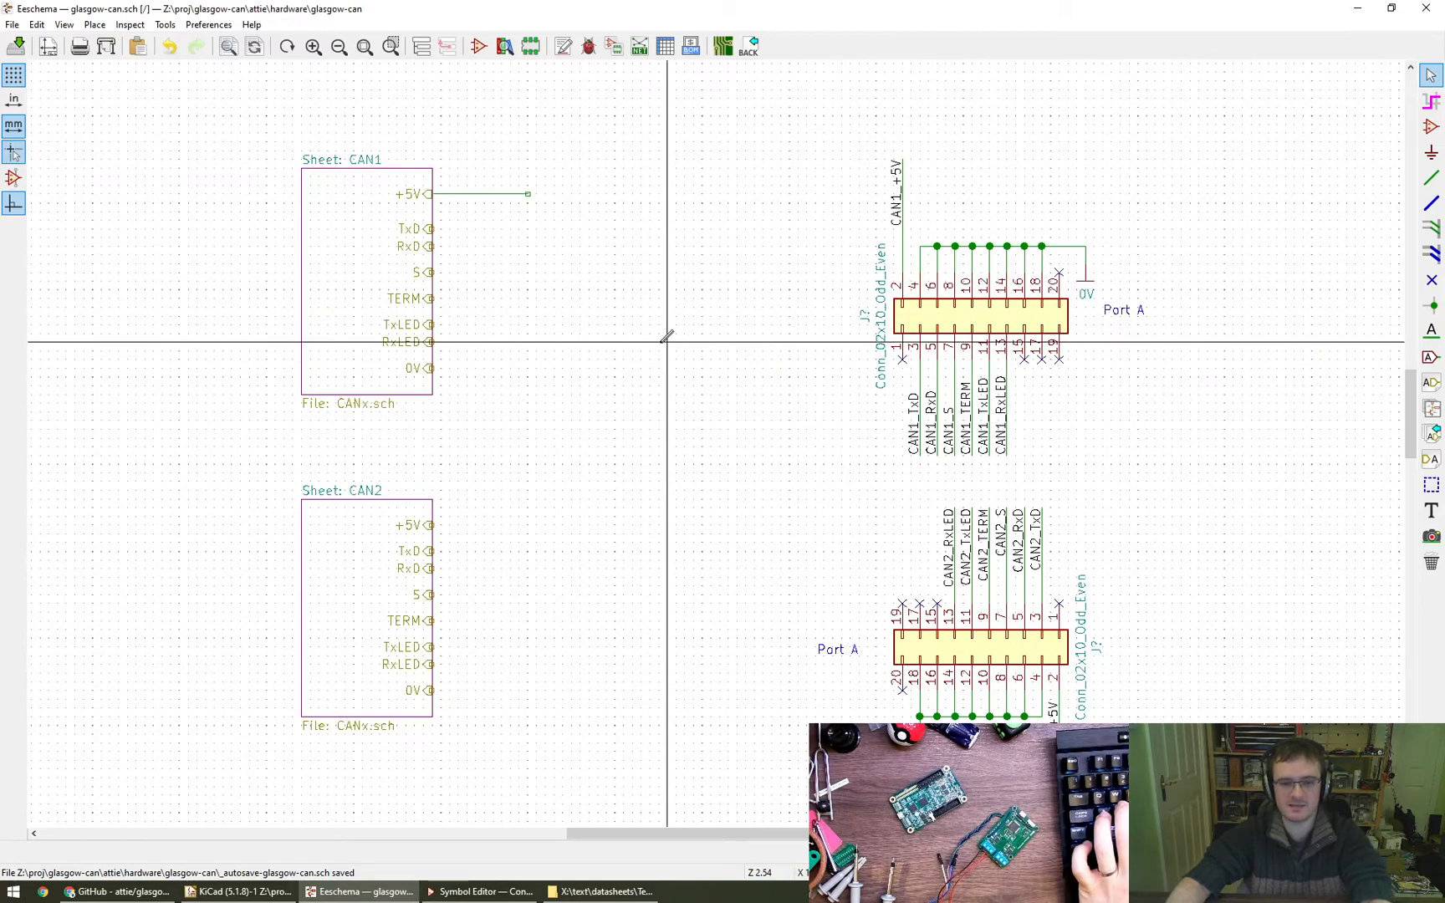
pyautogui.click(667, 342)
pyautogui.press('Escape')
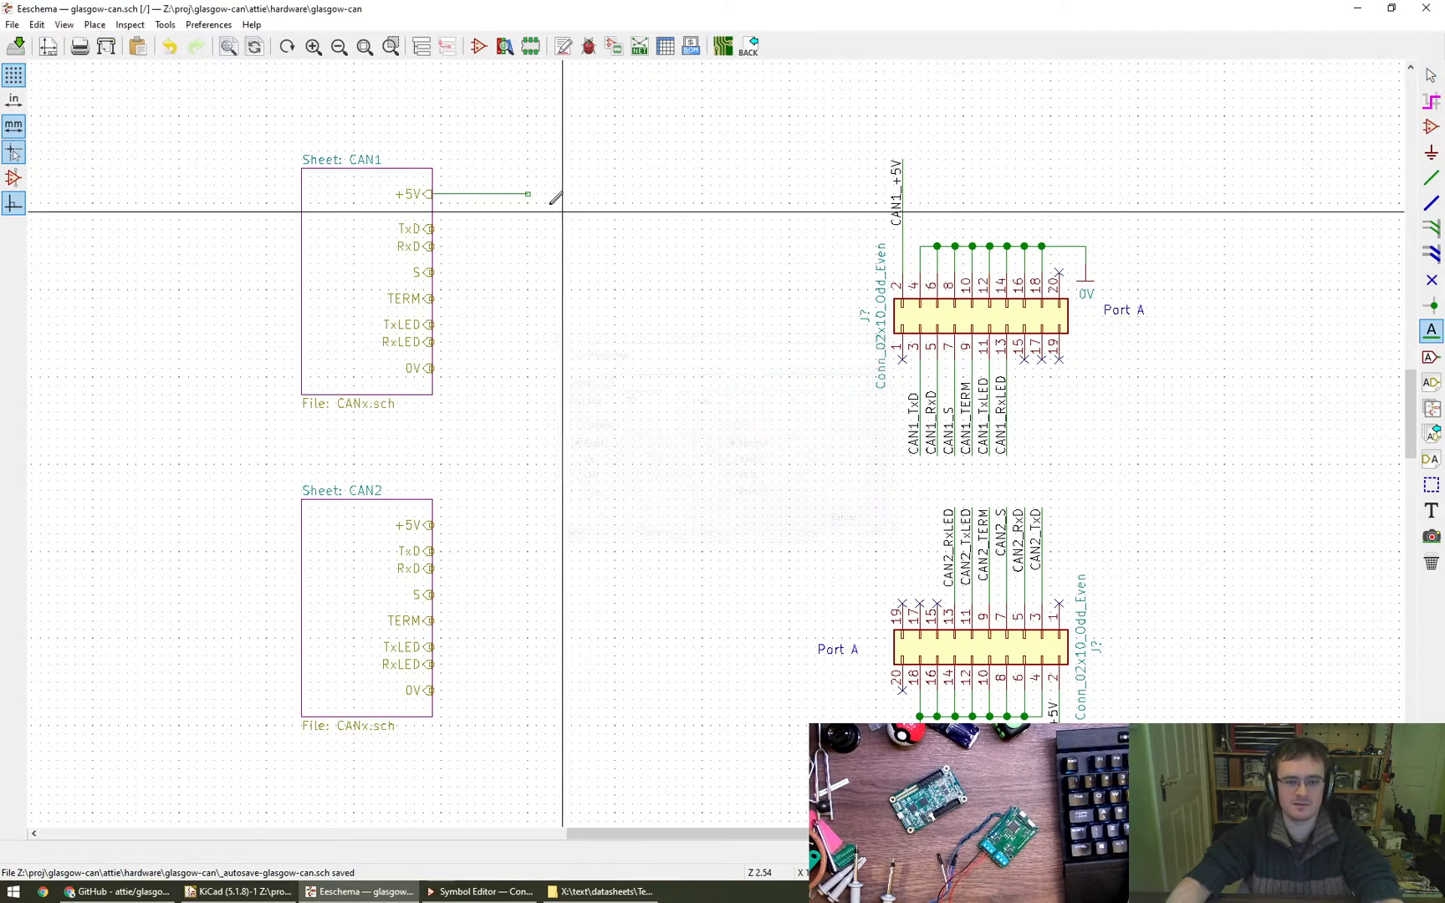
pyautogui.click(527, 194)
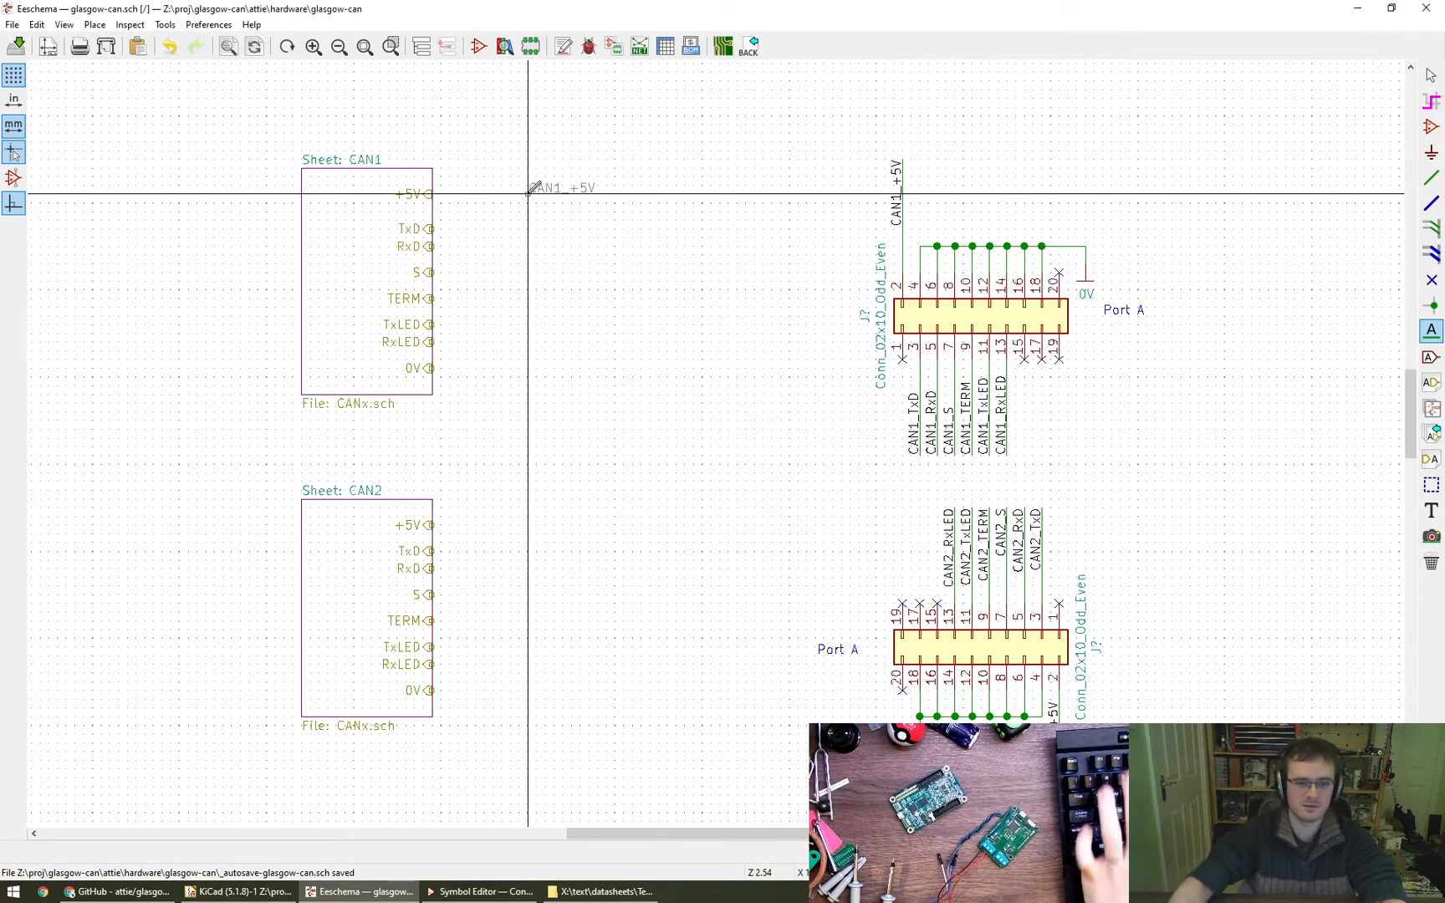
pyautogui.press('Escape')
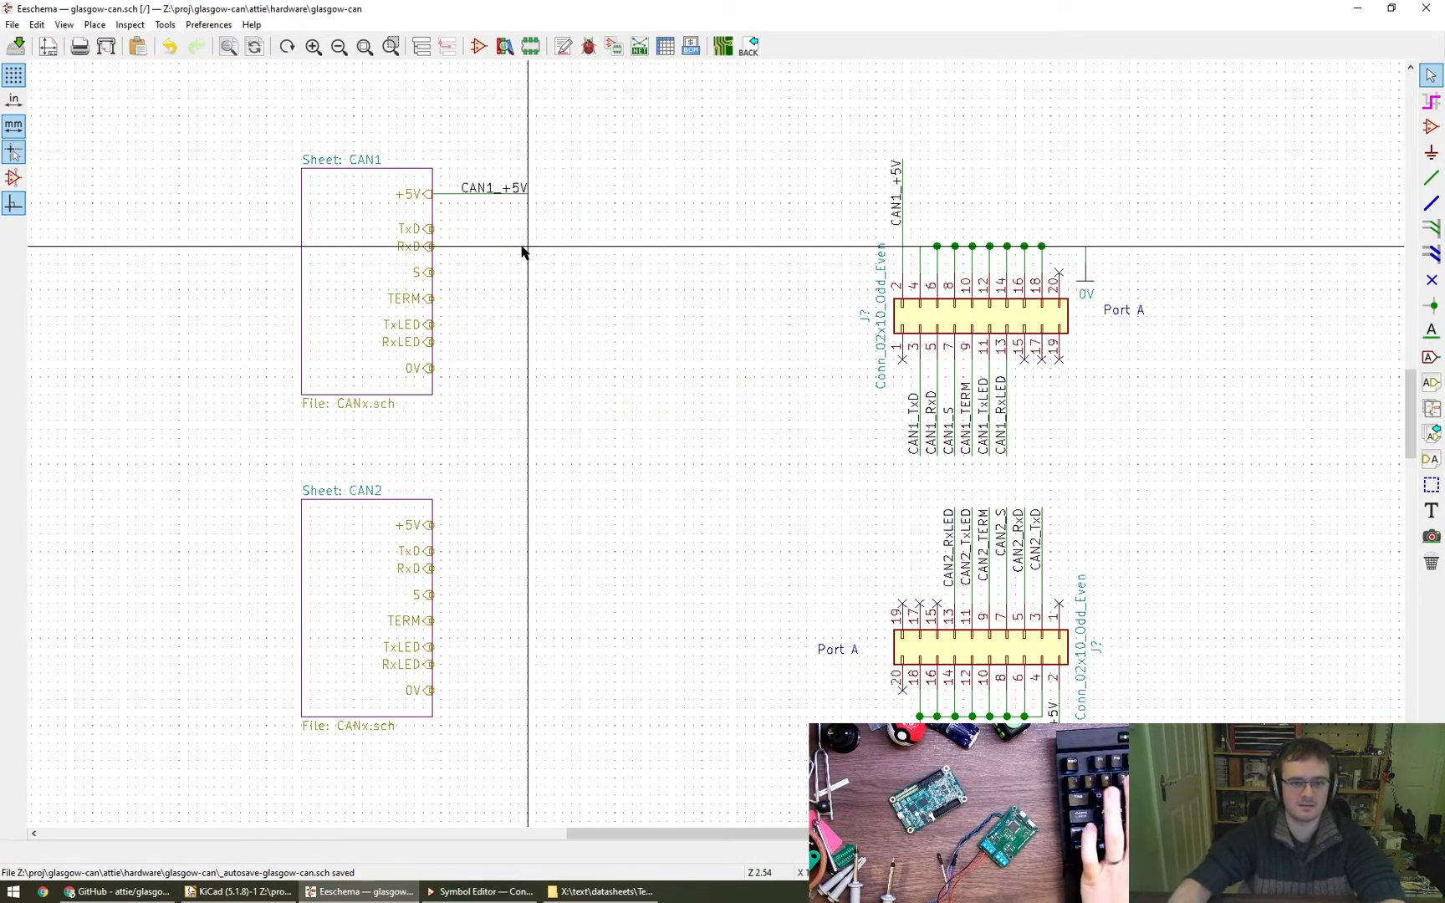
# - Copy the CAN1_+5V label beside CAN1's TxD, RxD, S, TERM, TxLED and RxLED pins, aligned beneath the original
pyautogui.press('c')
pyautogui.click(525, 230)
pyautogui.press('c')
pyautogui.click(527, 246)
pyautogui.press('c')
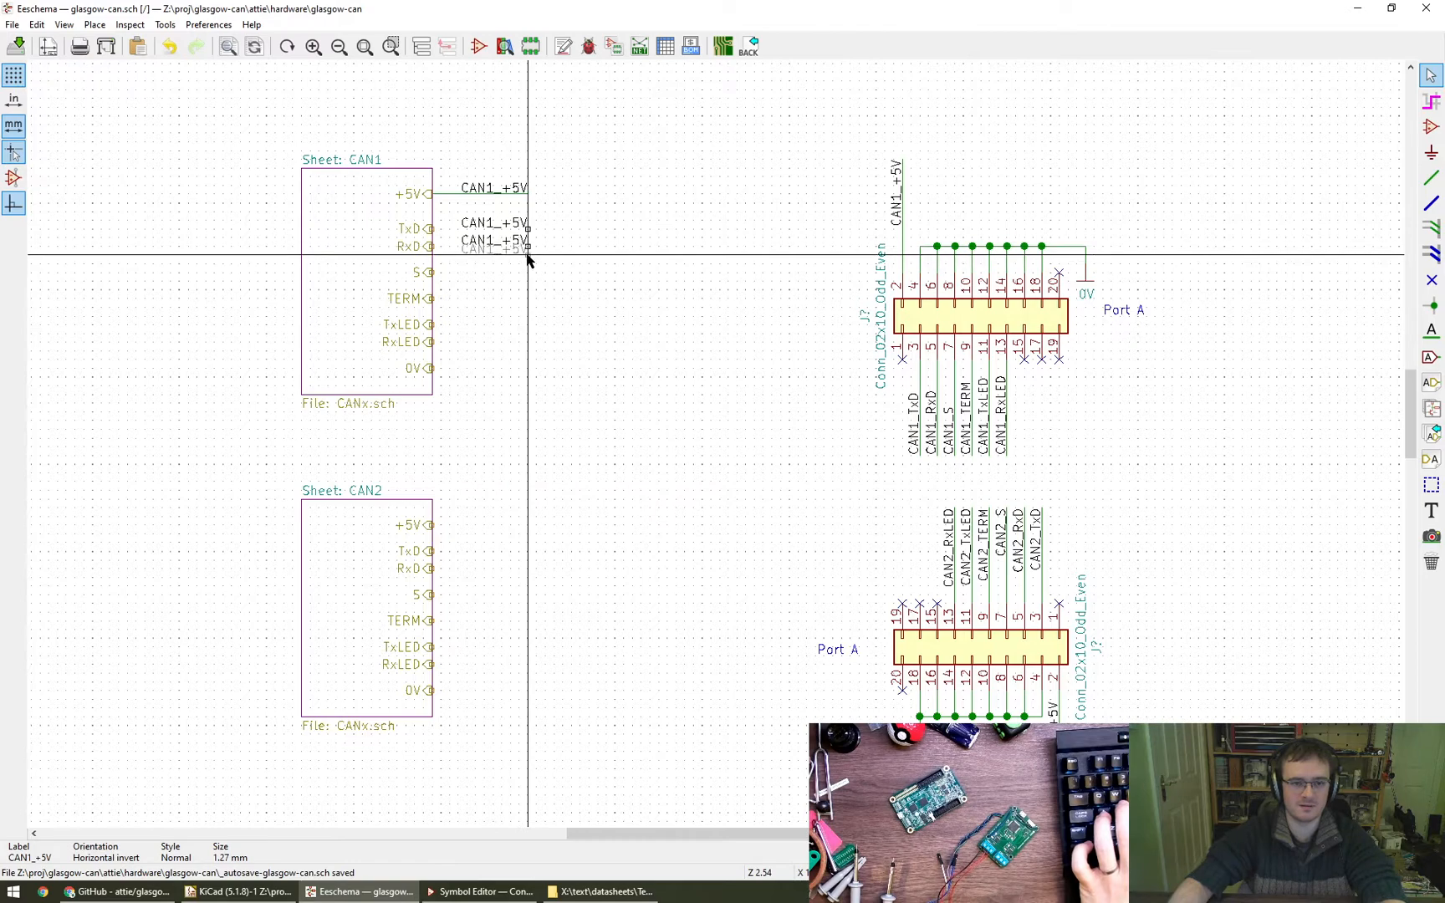
pyautogui.click(528, 271)
pyautogui.press('c')
pyautogui.click(527, 299)
pyautogui.press('c')
pyautogui.click(528, 325)
pyautogui.press('c')
pyautogui.click(528, 342)
pyautogui.press('c')
pyautogui.click(527, 369)
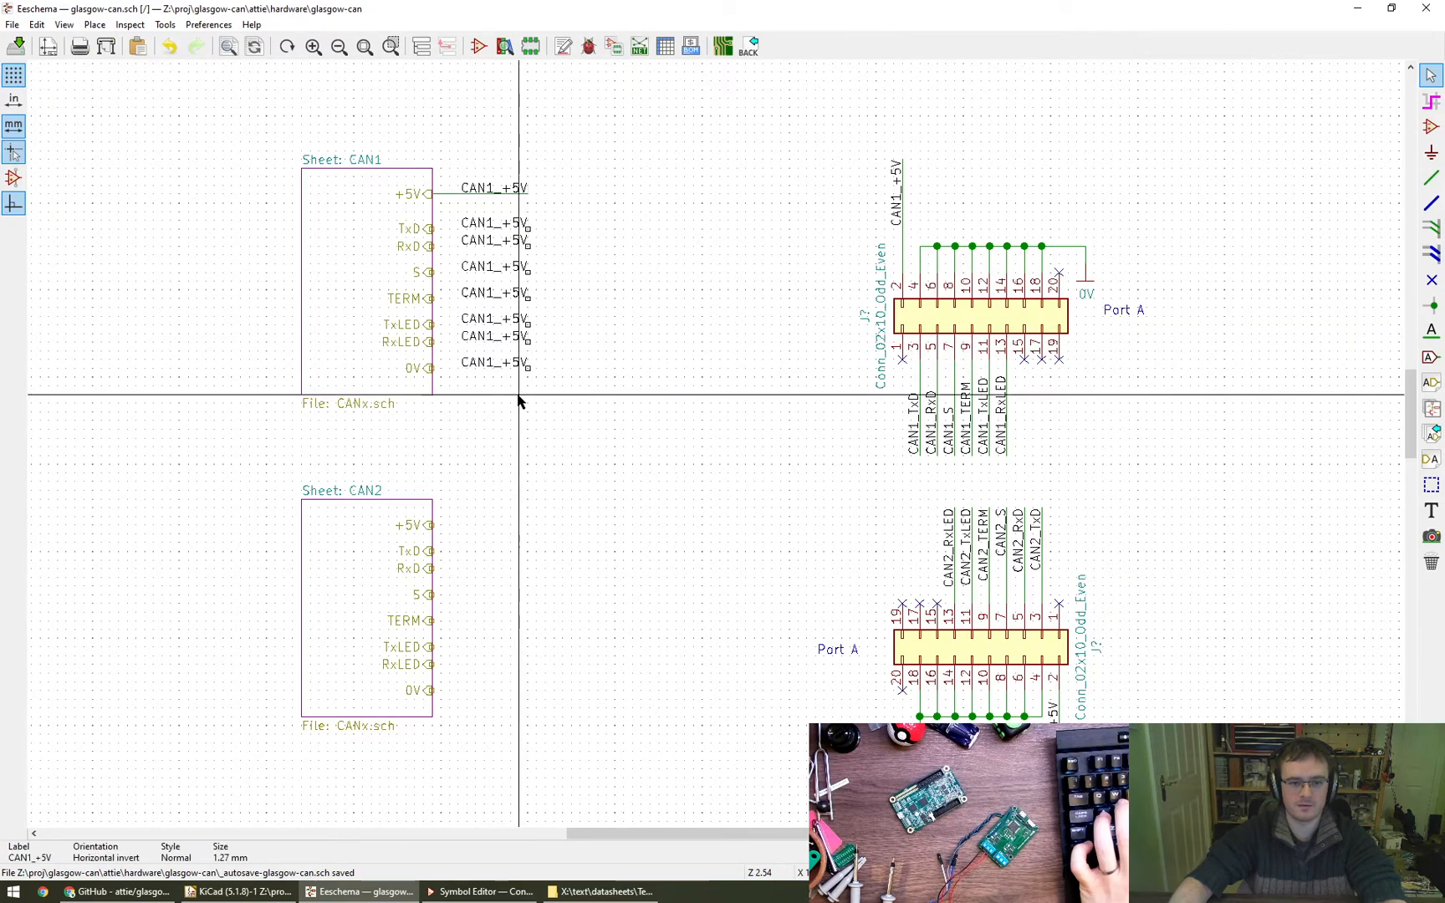
pyautogui.press('Delete')
# - Copy the upper connector's 0V power symbol to below and right of CAN1's 0V pin and wire it to that pin
pyautogui.press('c')
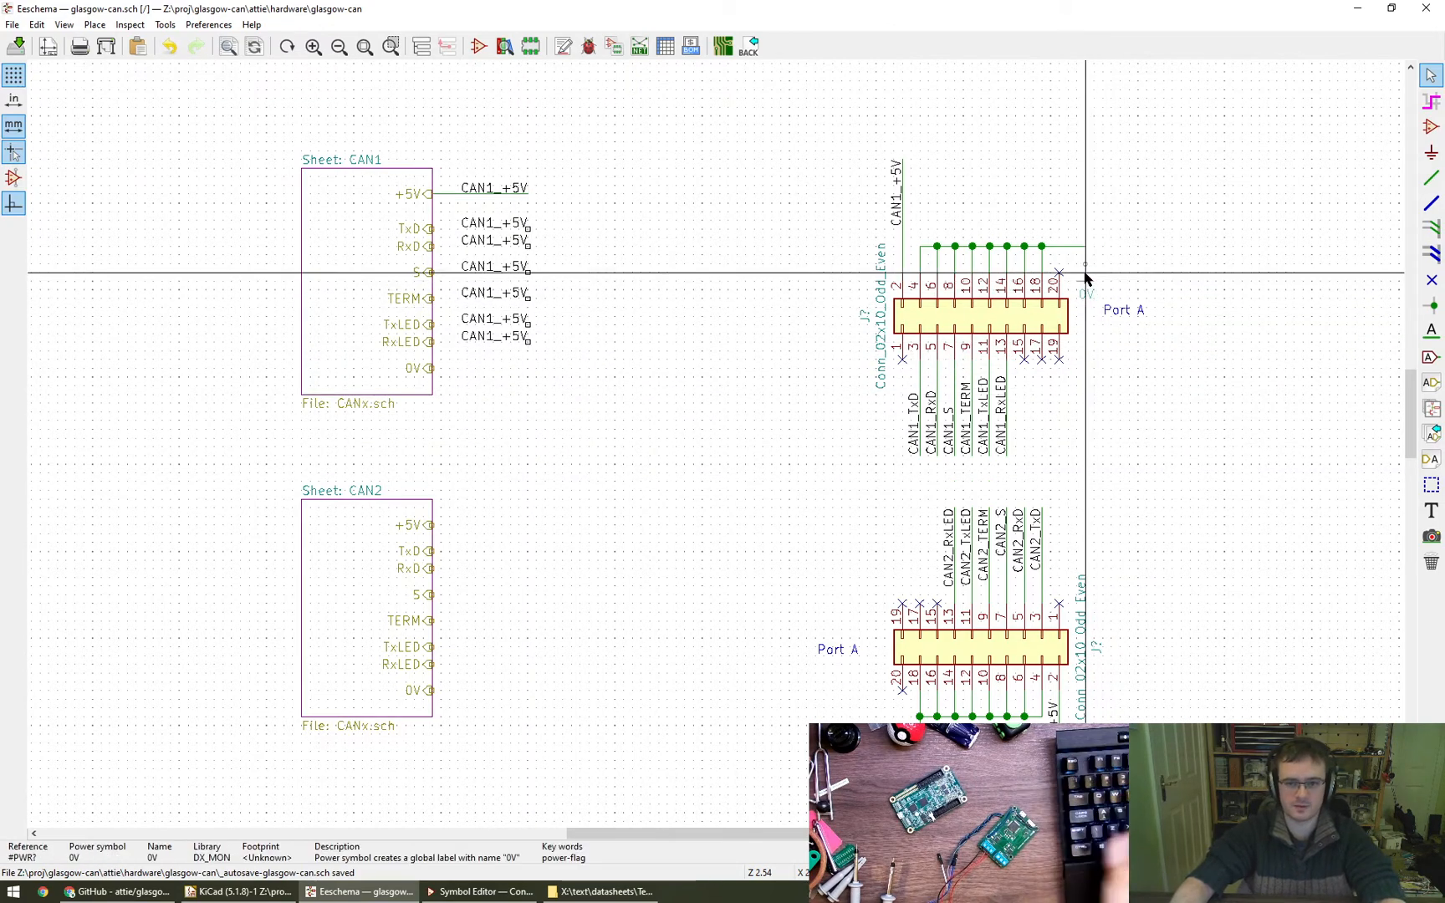
pyautogui.click(459, 392)
pyautogui.press('w')
pyautogui.click(433, 368)
pyautogui.click(458, 402)
pyautogui.press('Escape')
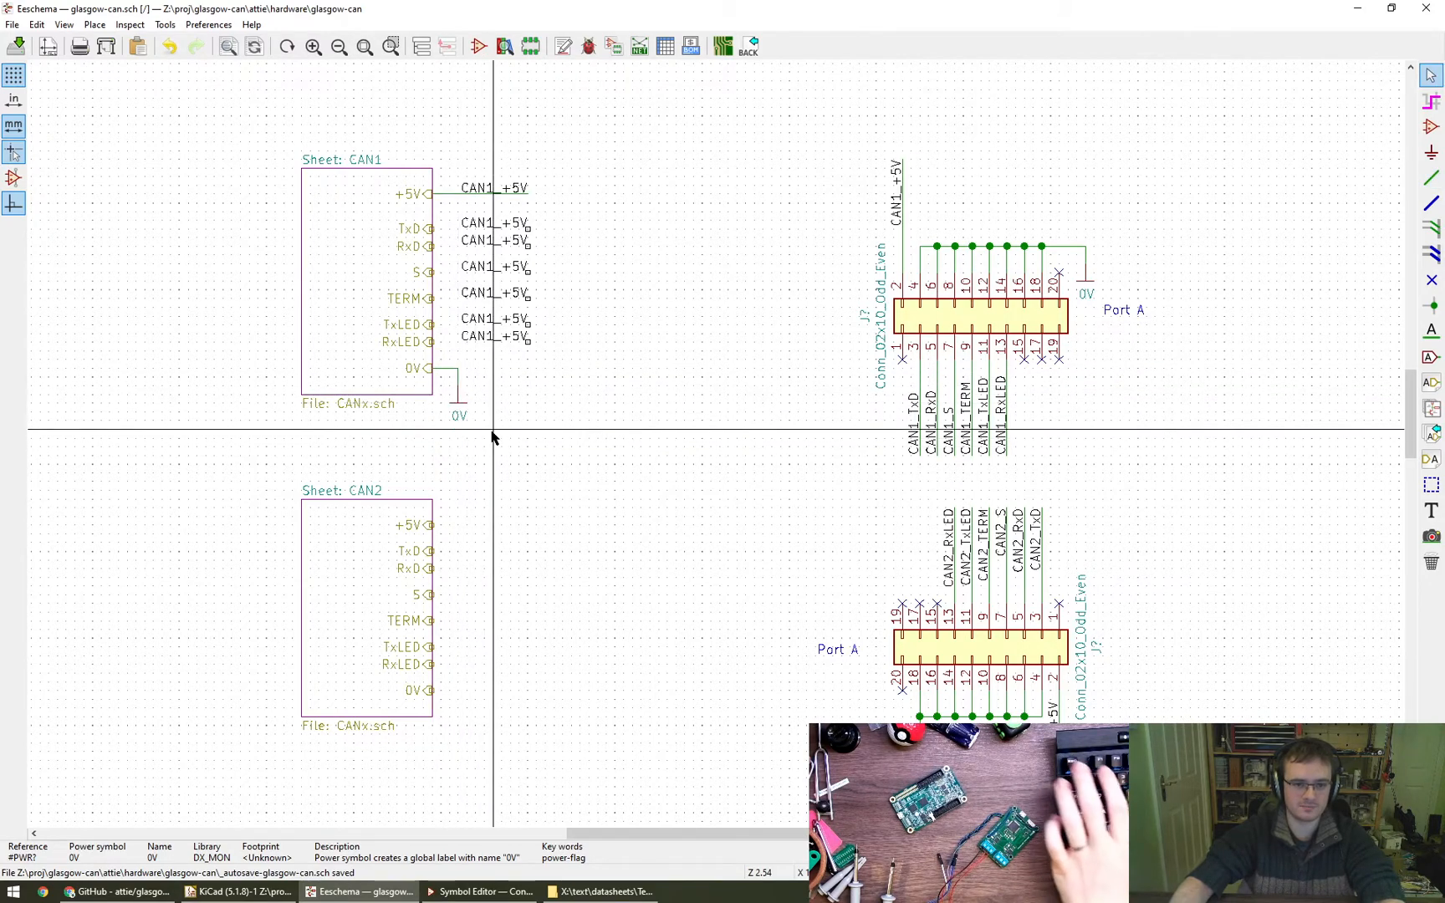
# - Copy the 0V symbol to below and right of CAN2's 0V pin and wire it to that pin
pyautogui.press('c')
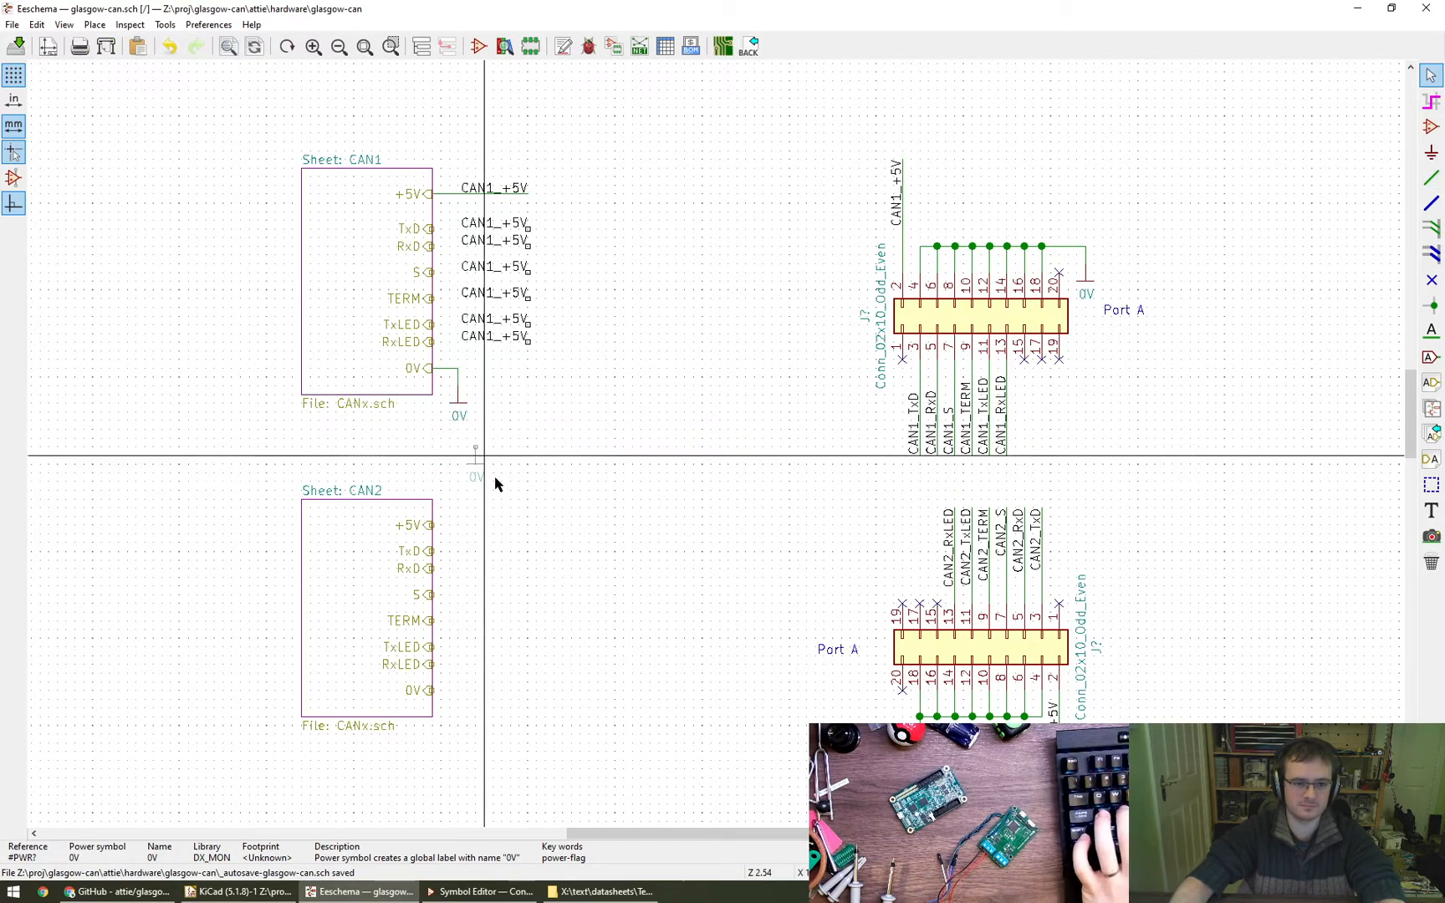
pyautogui.click(470, 734)
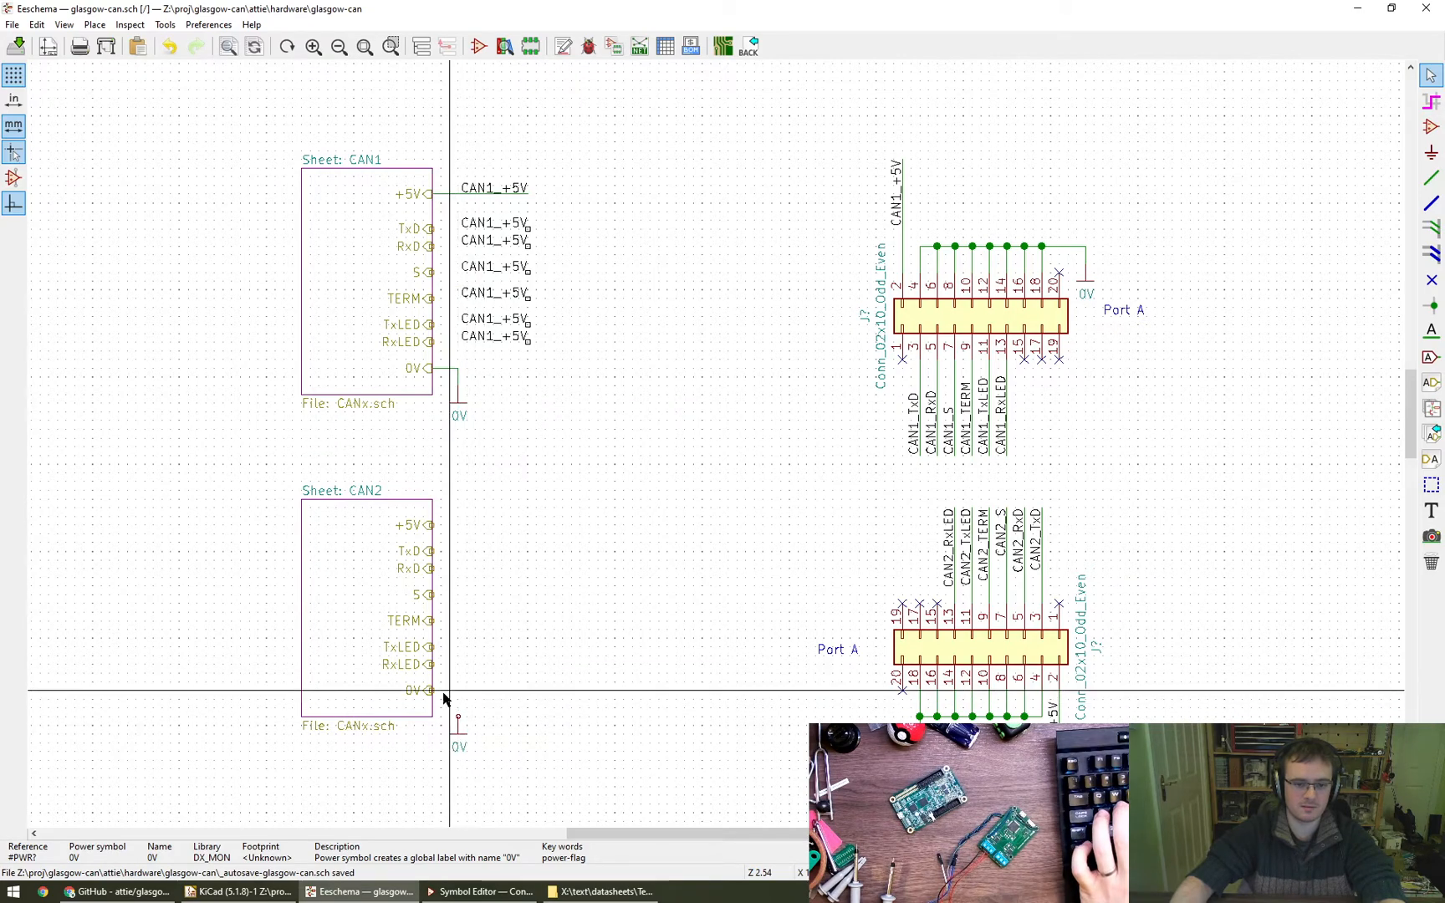
pyautogui.press('w')
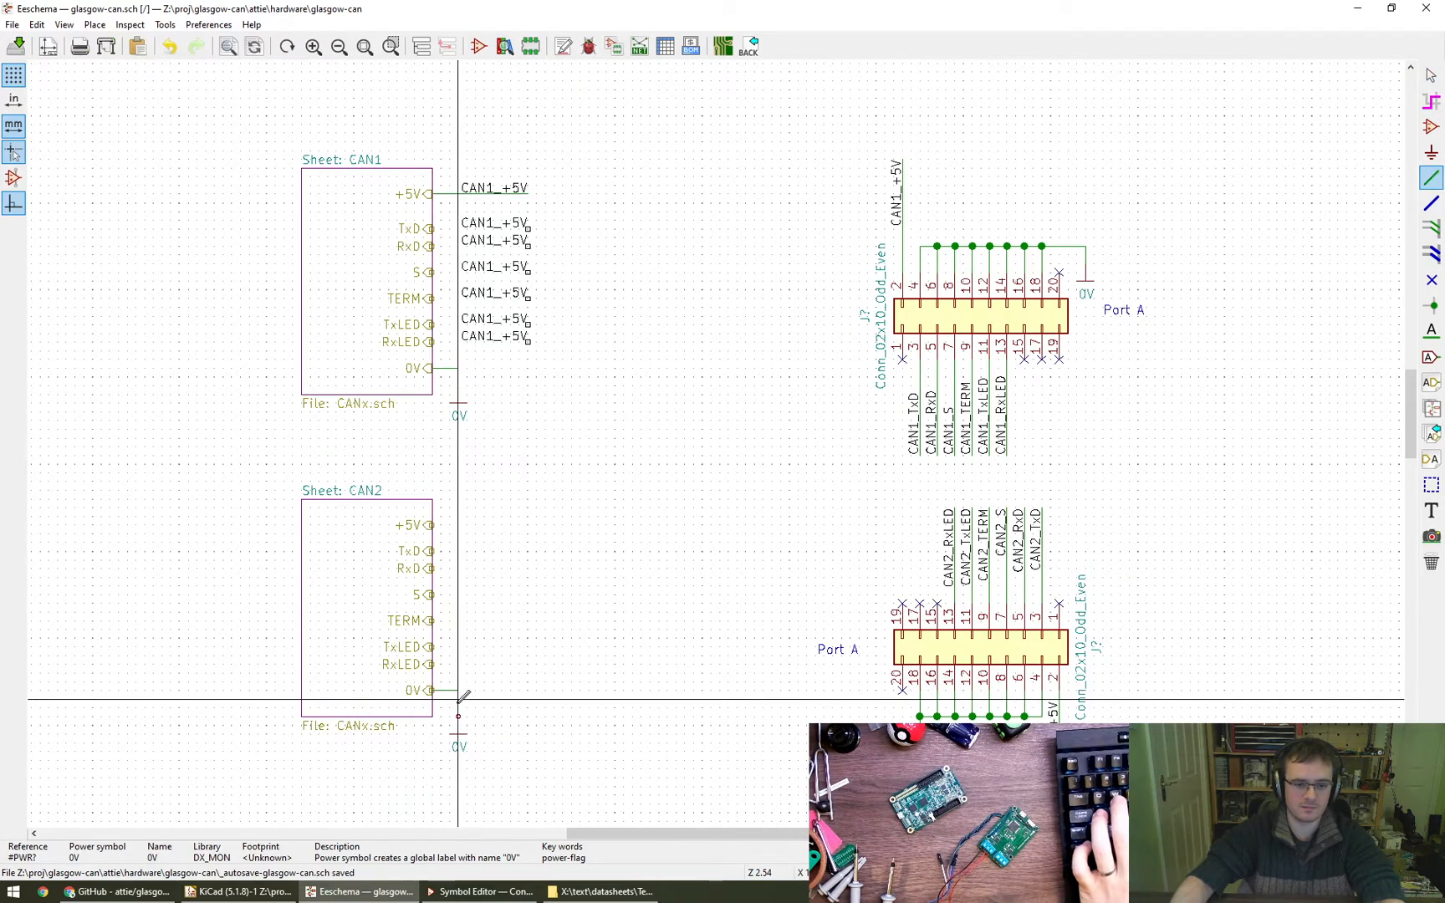
pyautogui.click(434, 690)
pyautogui.press('Escape')
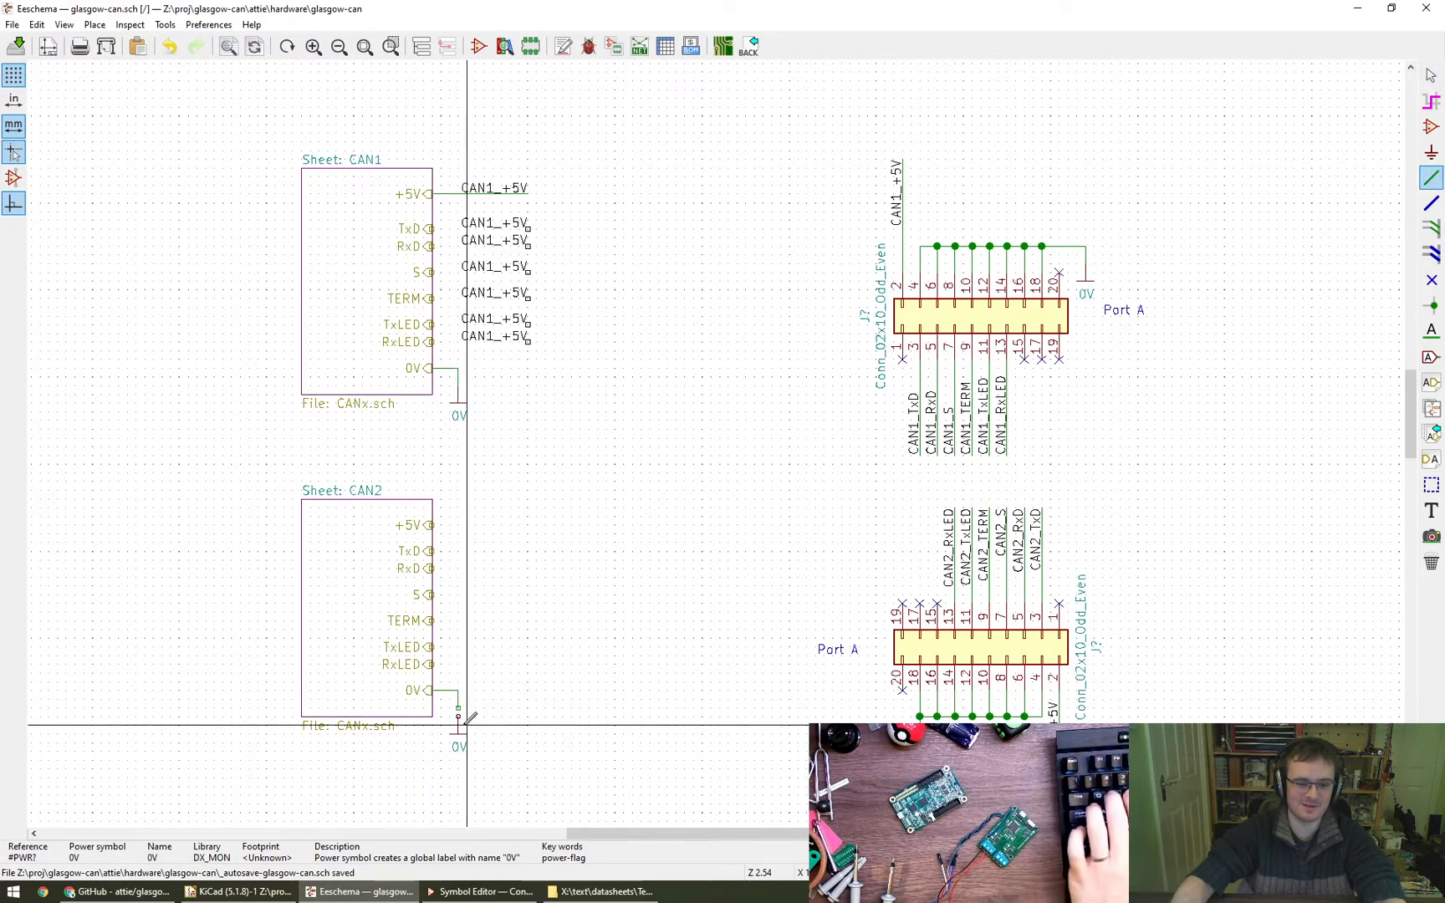
pyautogui.click(458, 717)
pyautogui.press('Escape')
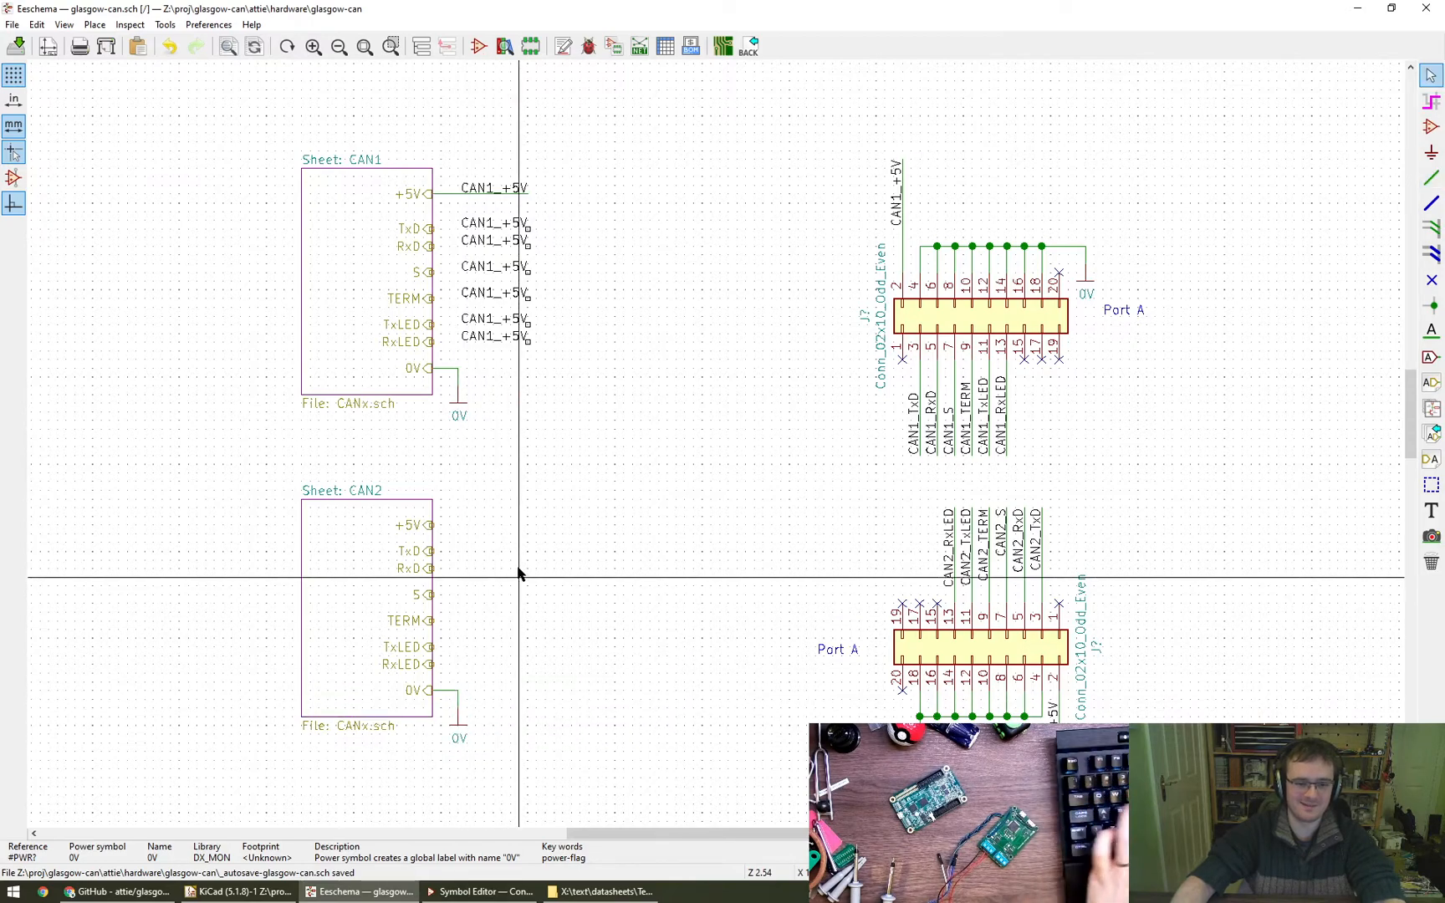
# - Wire CAN1's TxD, RxD, S, TERM, TxLED and RxLED pins to the anchors of their copied labels
pyautogui.press('w')
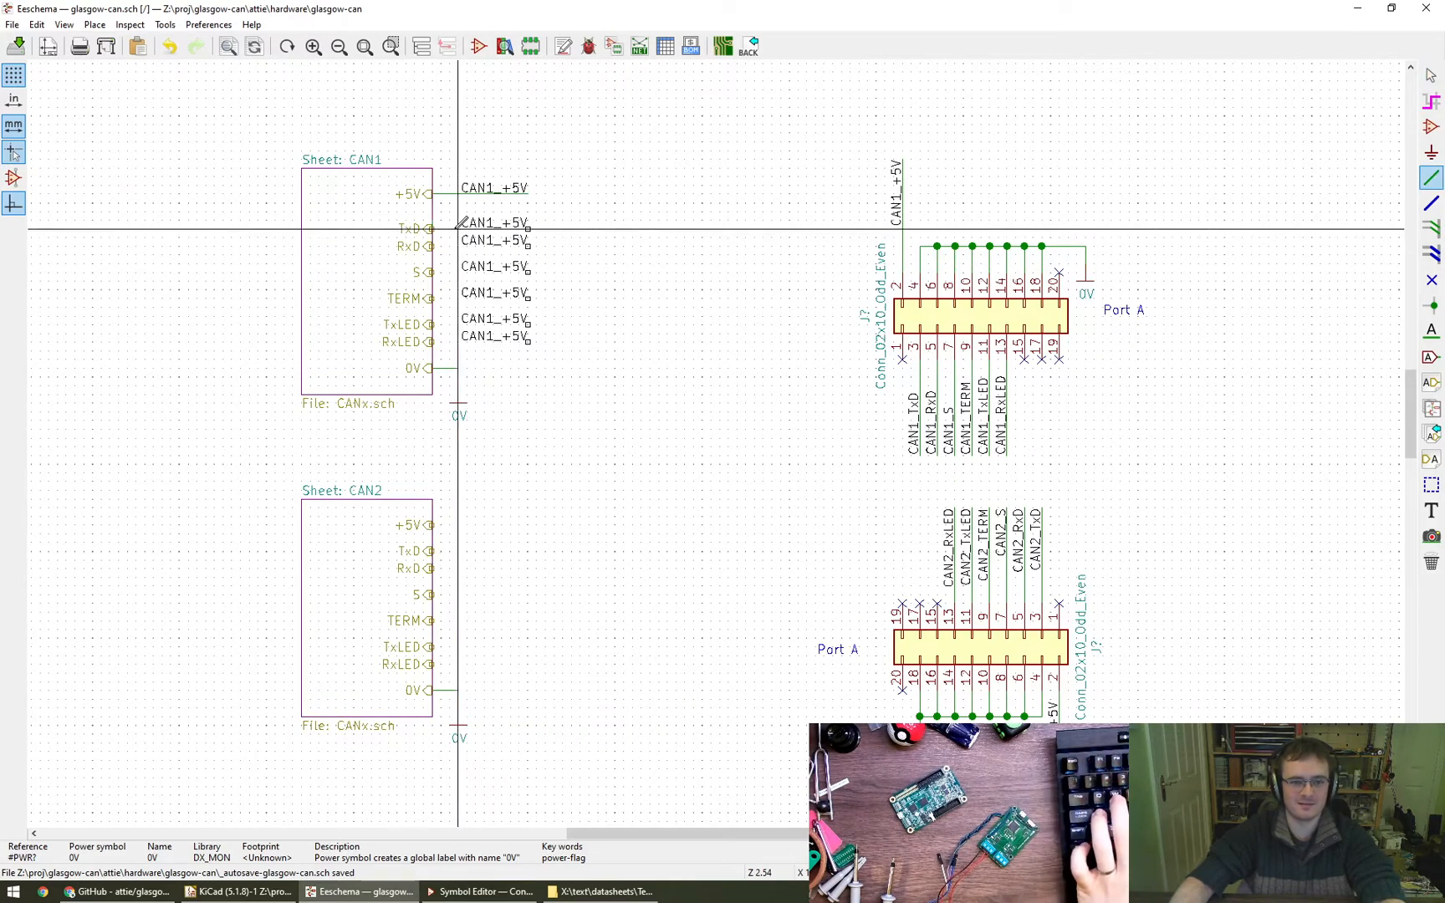
pyautogui.click(528, 228)
pyautogui.press('w')
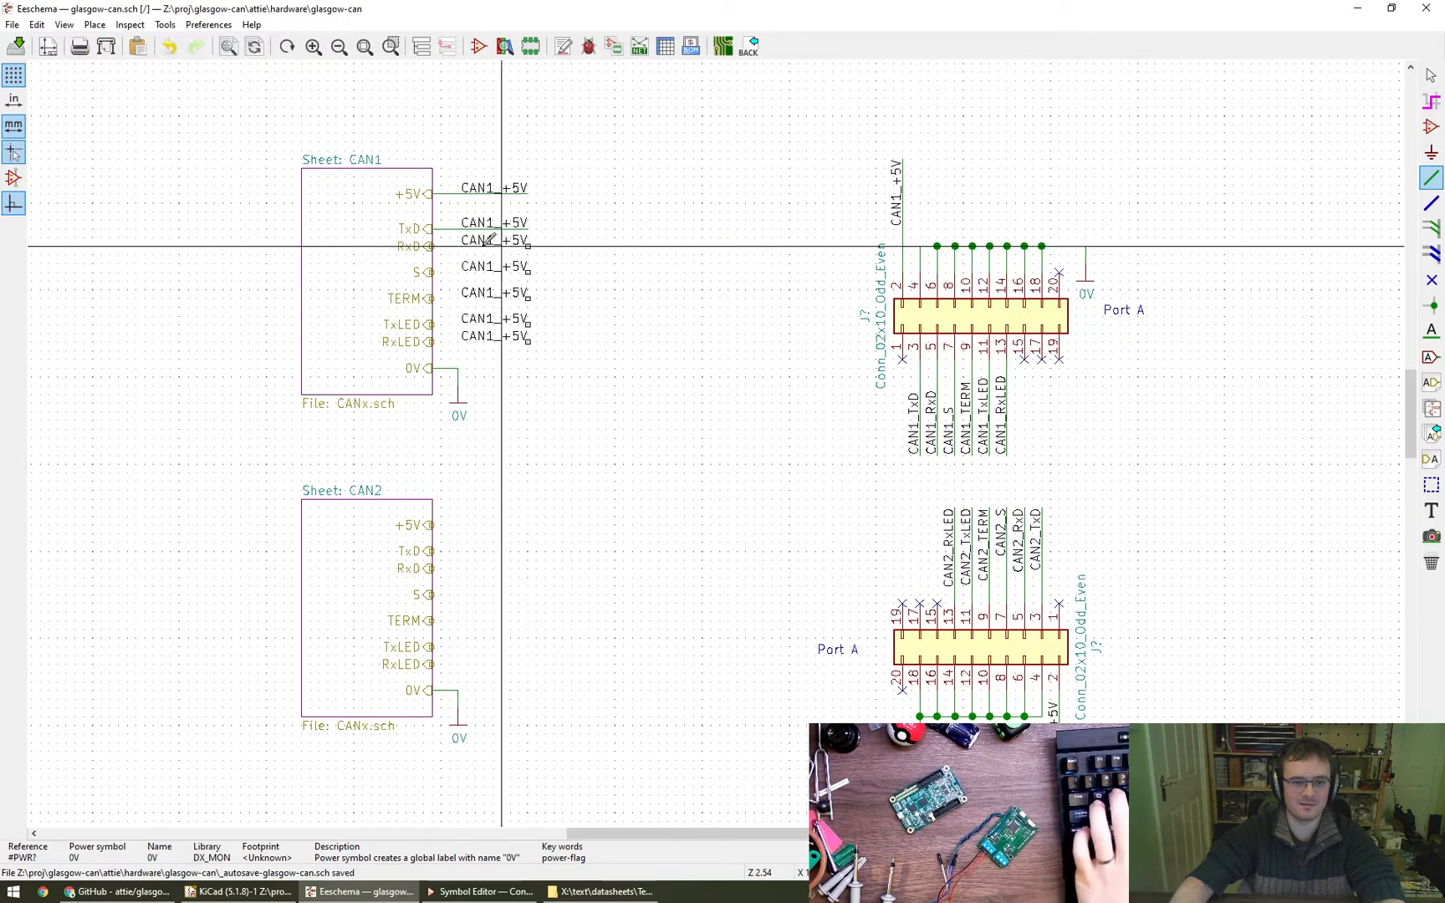
pyautogui.click(432, 245)
pyautogui.press('w')
pyautogui.click(528, 272)
pyautogui.click(432, 298)
pyautogui.press('w')
pyautogui.click(527, 324)
pyautogui.press('w')
pyautogui.click(433, 342)
pyautogui.press('Escape')
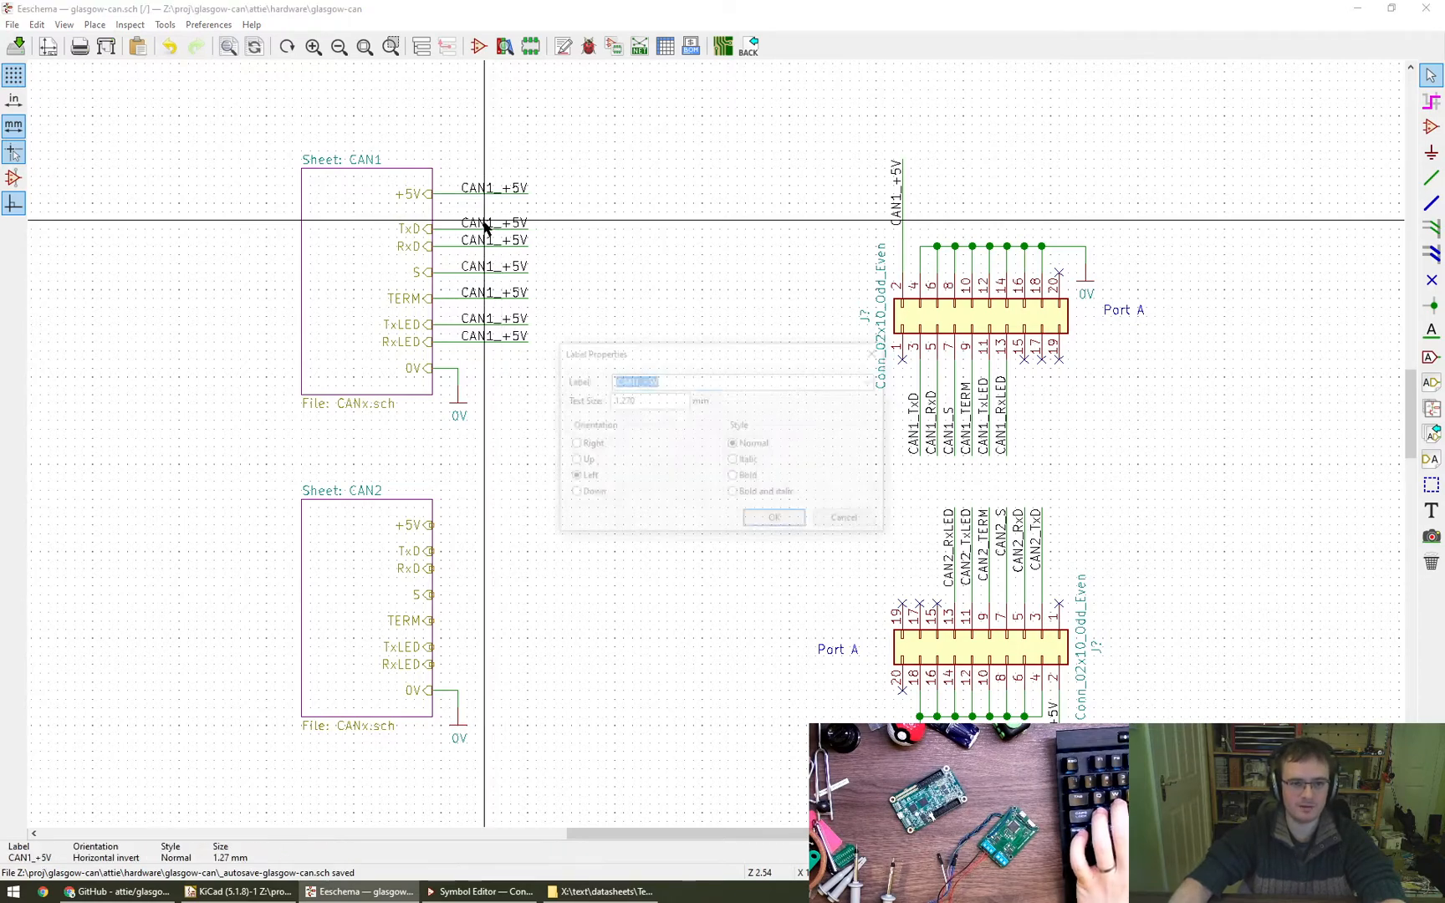
# - Rename the labels on CAN1's TxD, RxD and S wires to CAN1_TxD, CAN1_RxD and CAN1_S
pyautogui.press('e')
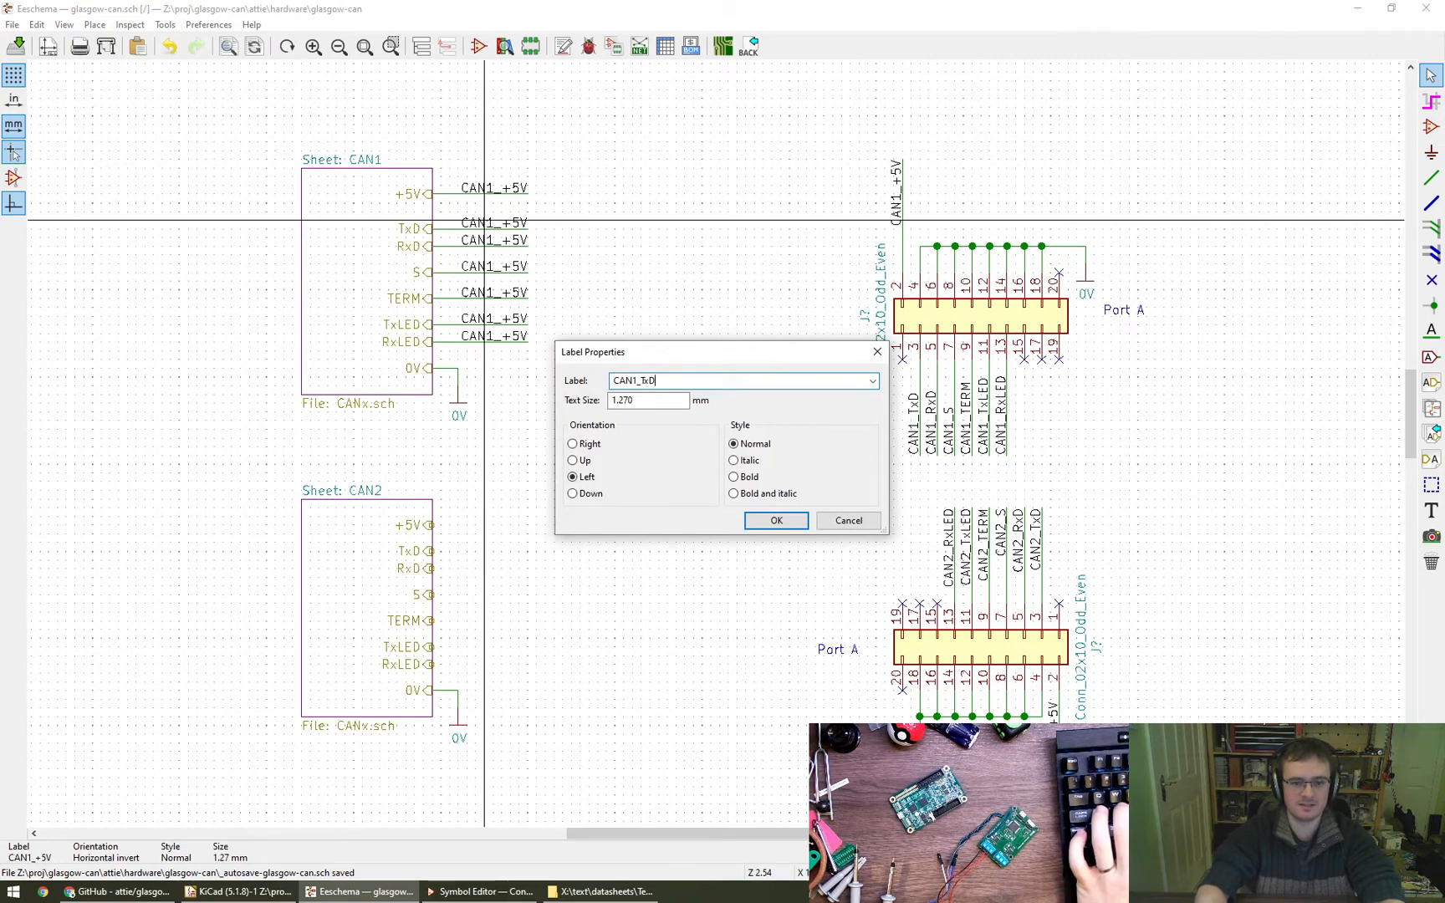
pyautogui.press('Return')
pyautogui.press('e')
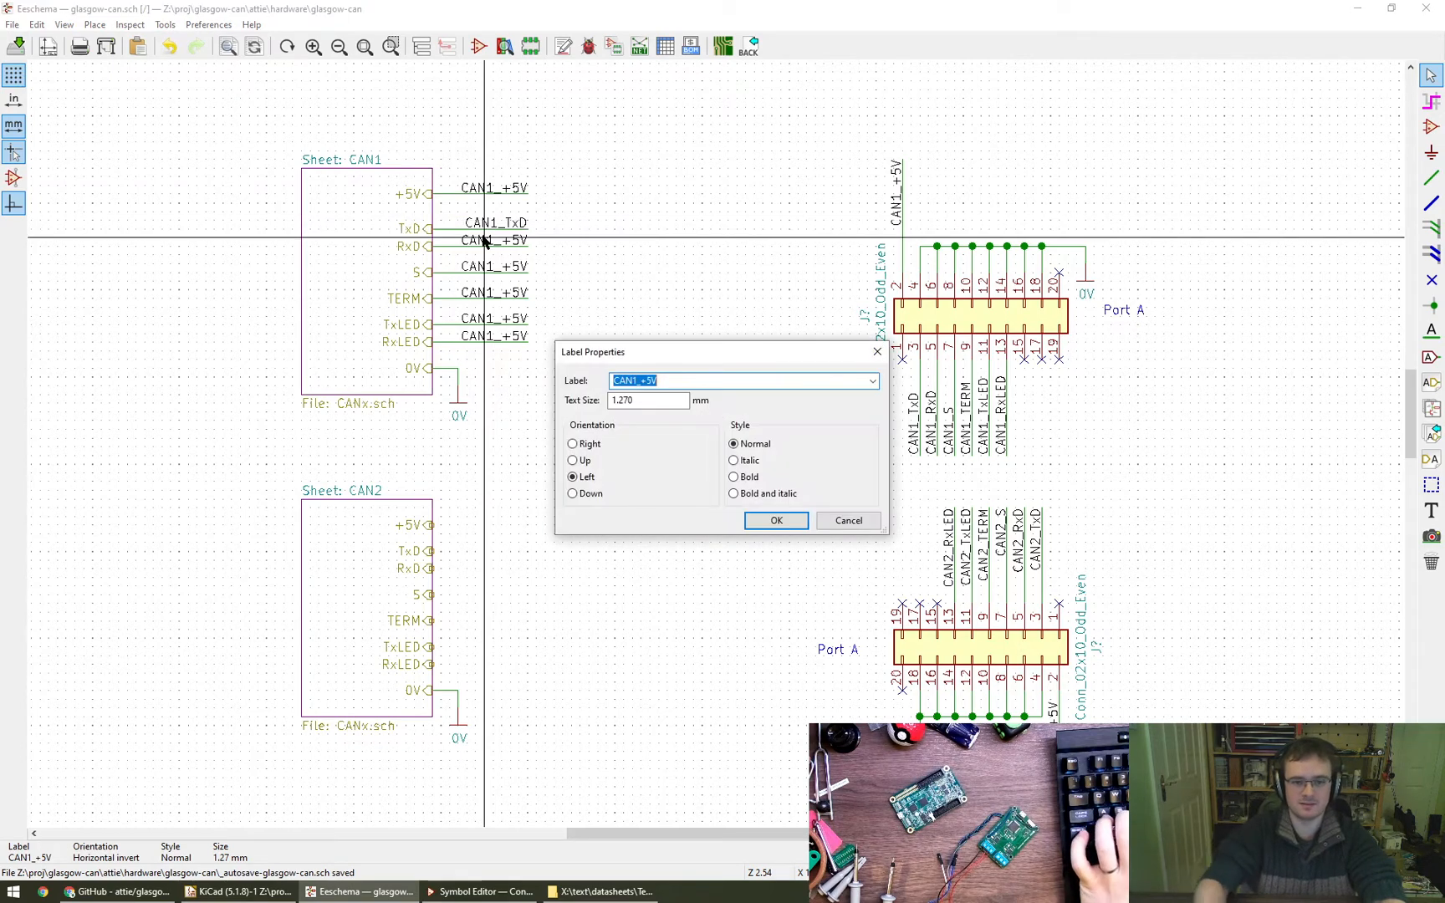
pyautogui.write('CAN1_RxD')
pyautogui.press('Return')
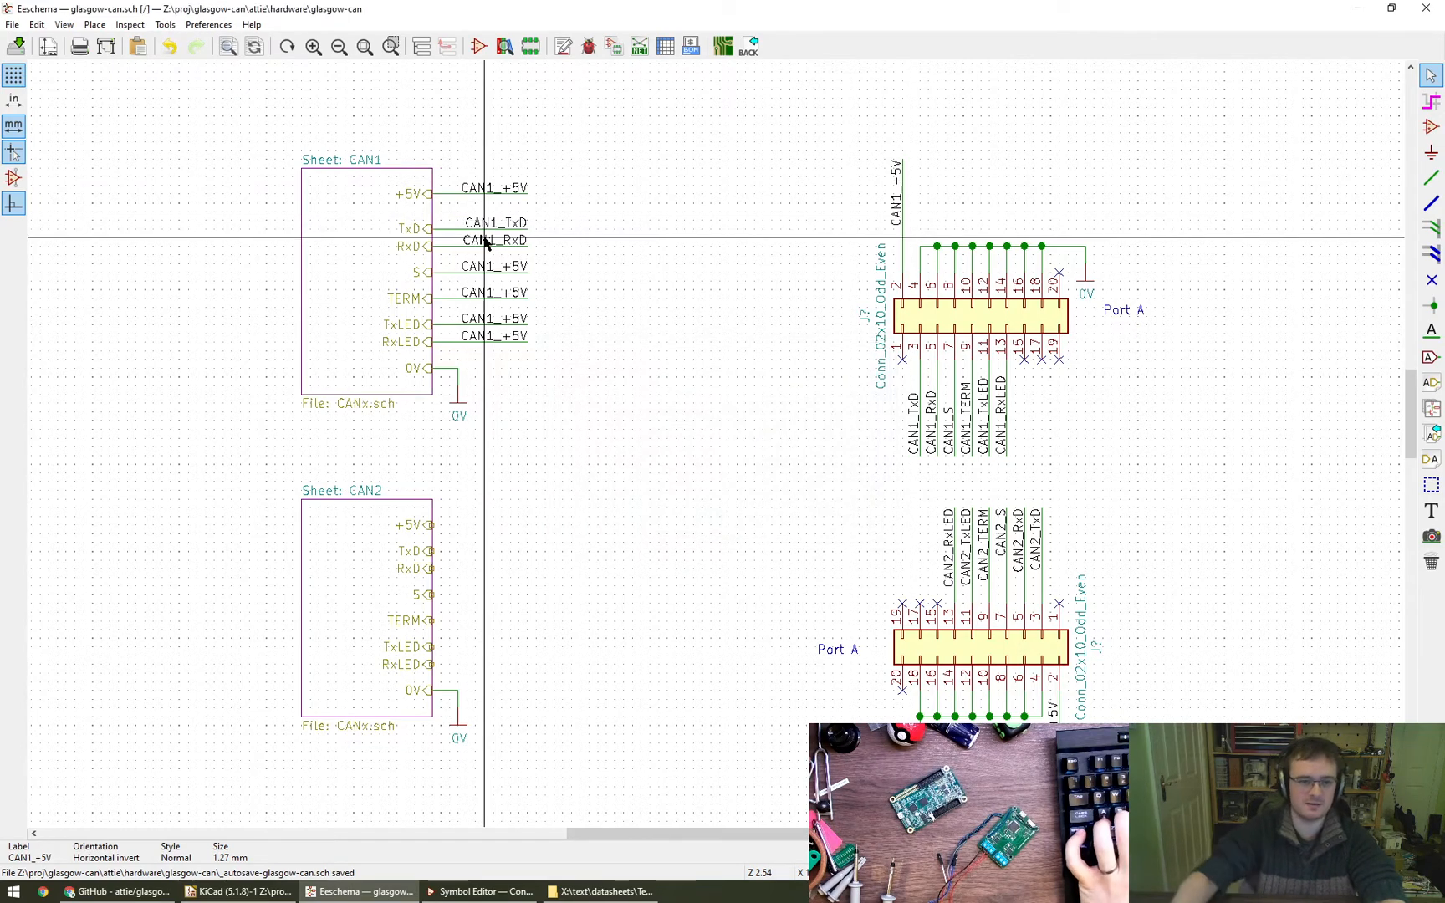
pyautogui.press('e')
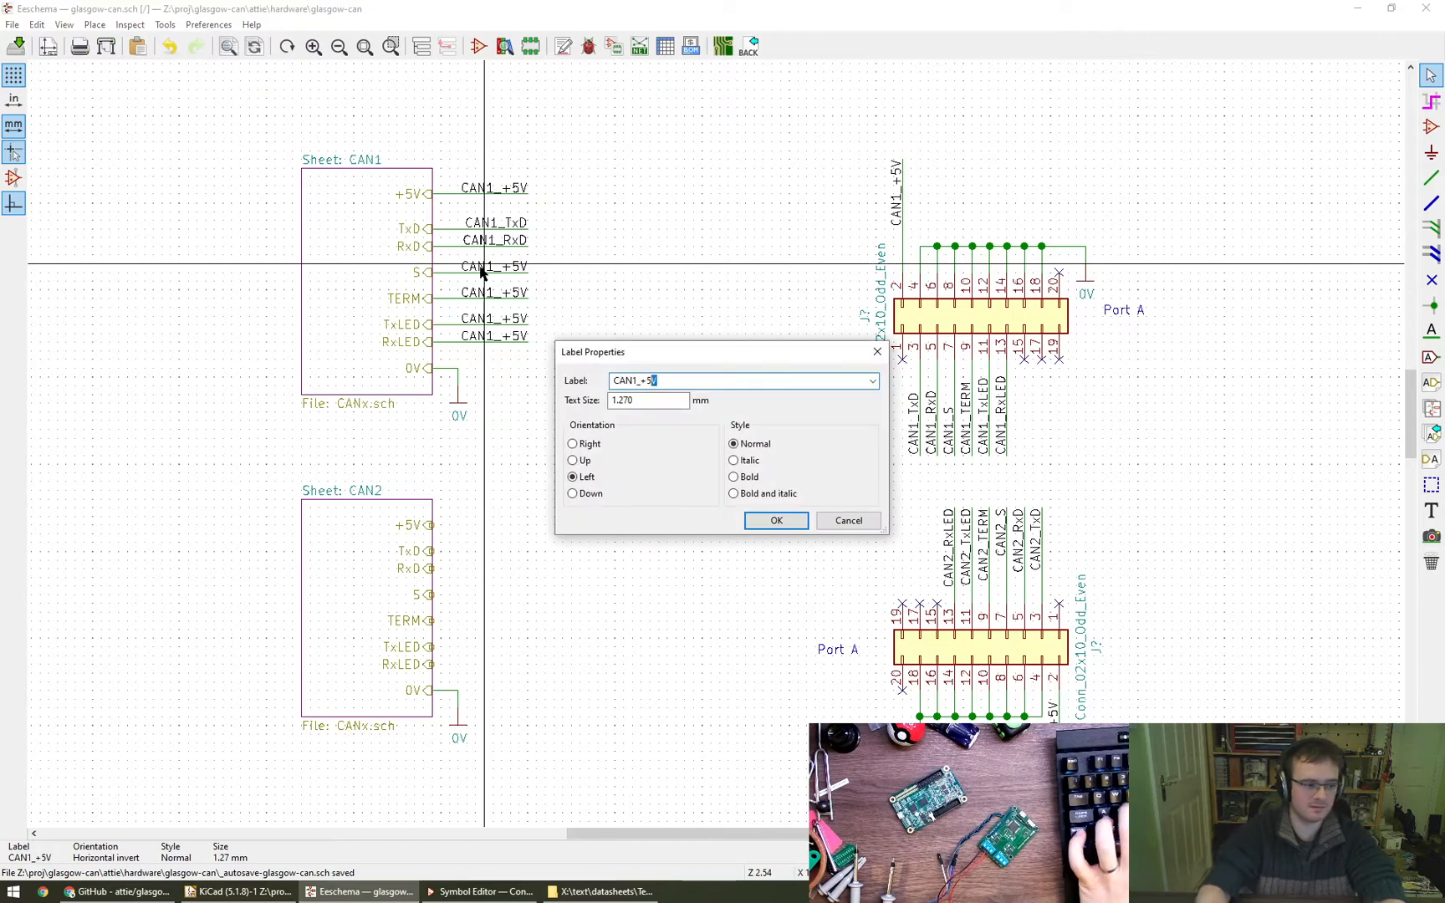
pyautogui.write('CAN1_S')
pyautogui.press('Return')
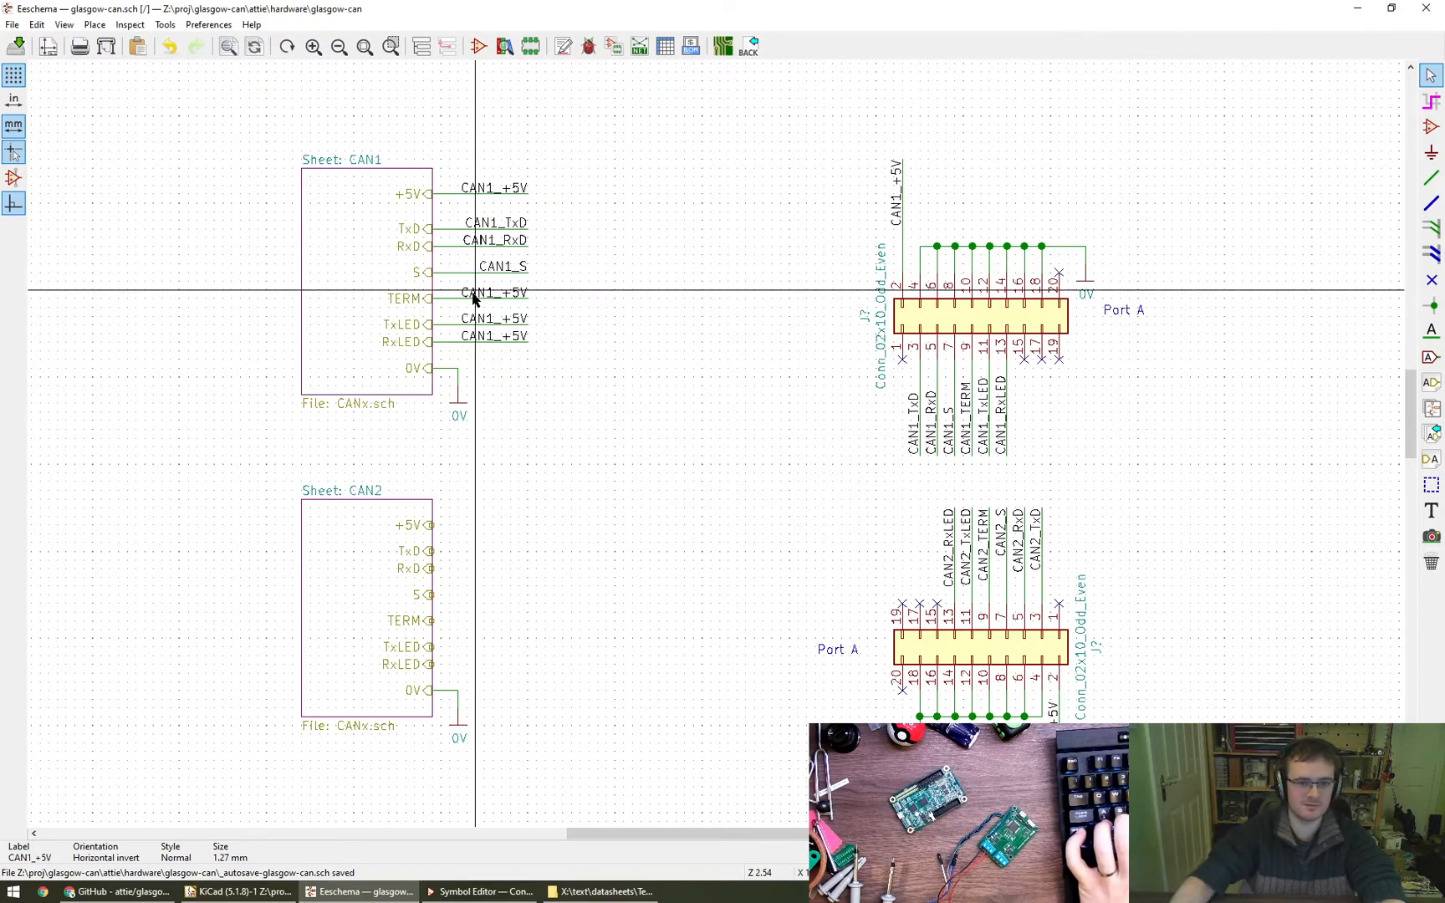
# - Rename the labels on CAN1's TERM, TxLED and RxLED wires to CAN1_TERM, CAN1_TxLED and CAN1_RxLED
pyautogui.press('e')
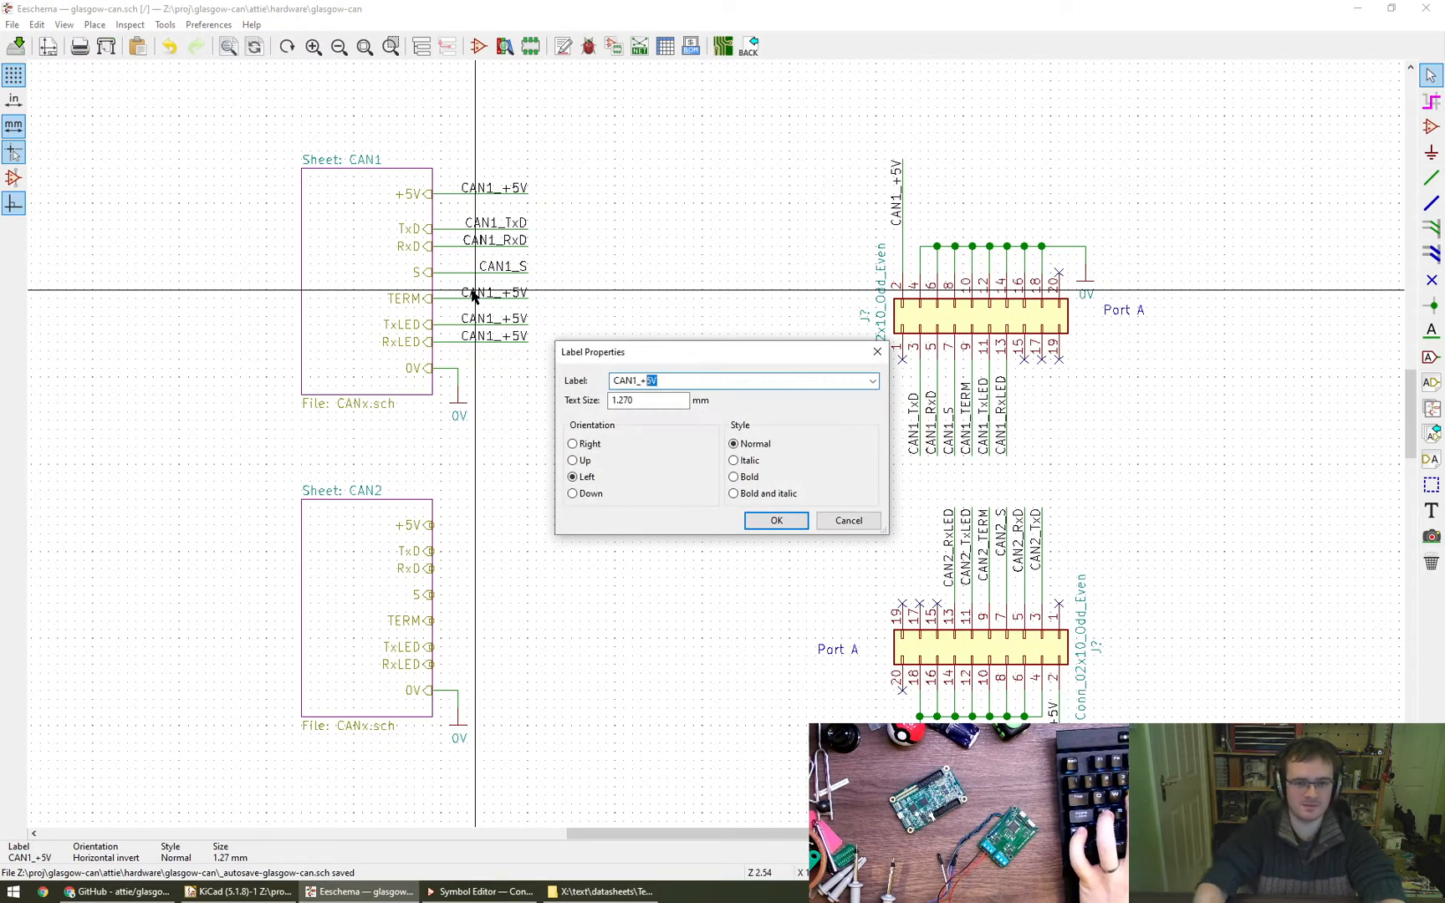
pyautogui.write('CAN1_TERM')
pyautogui.press('Return')
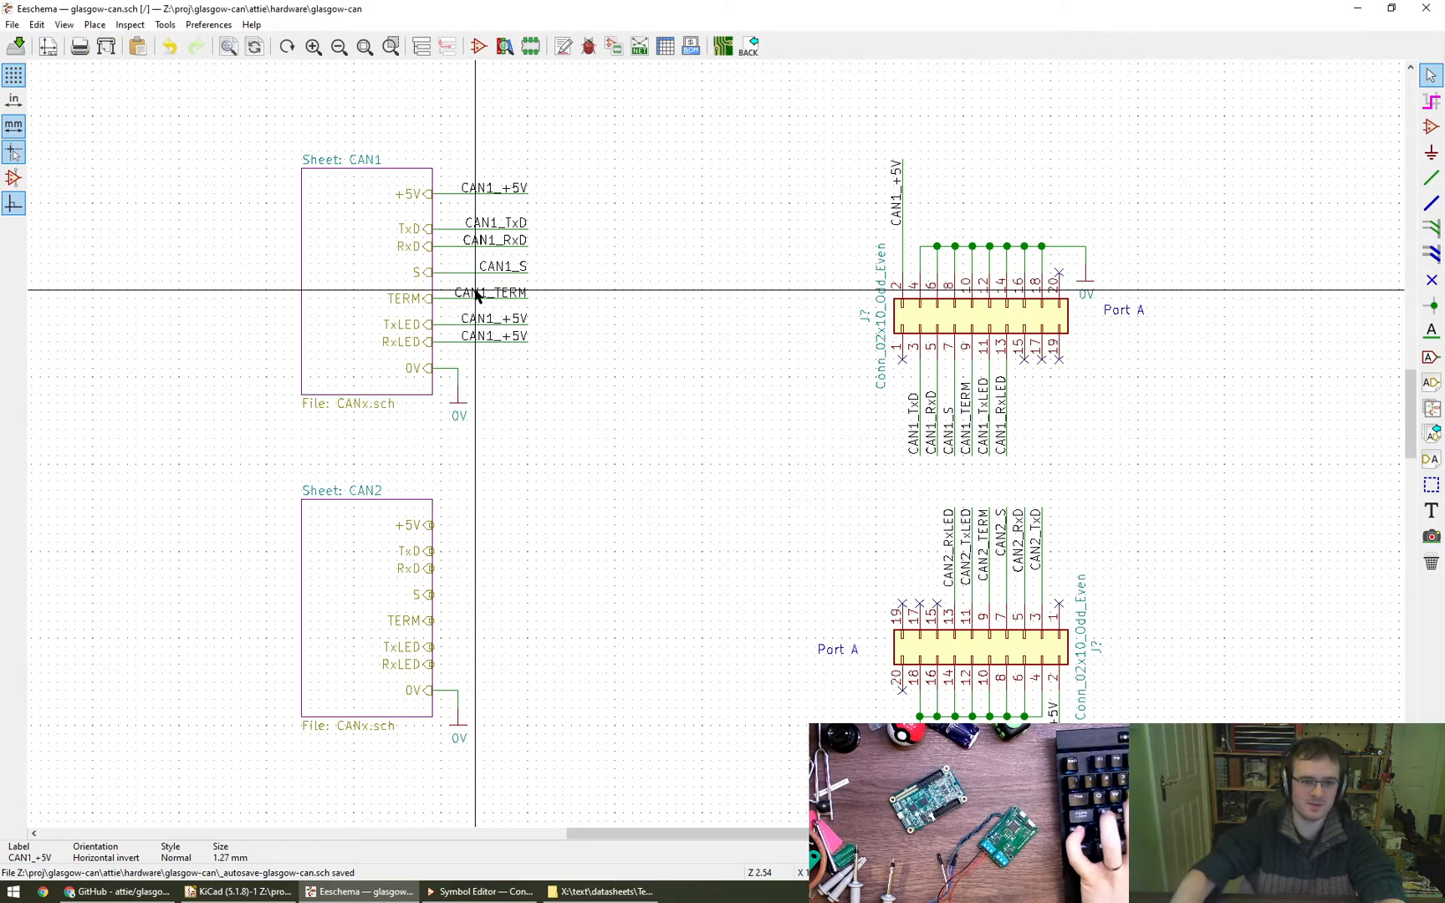
pyautogui.press('e')
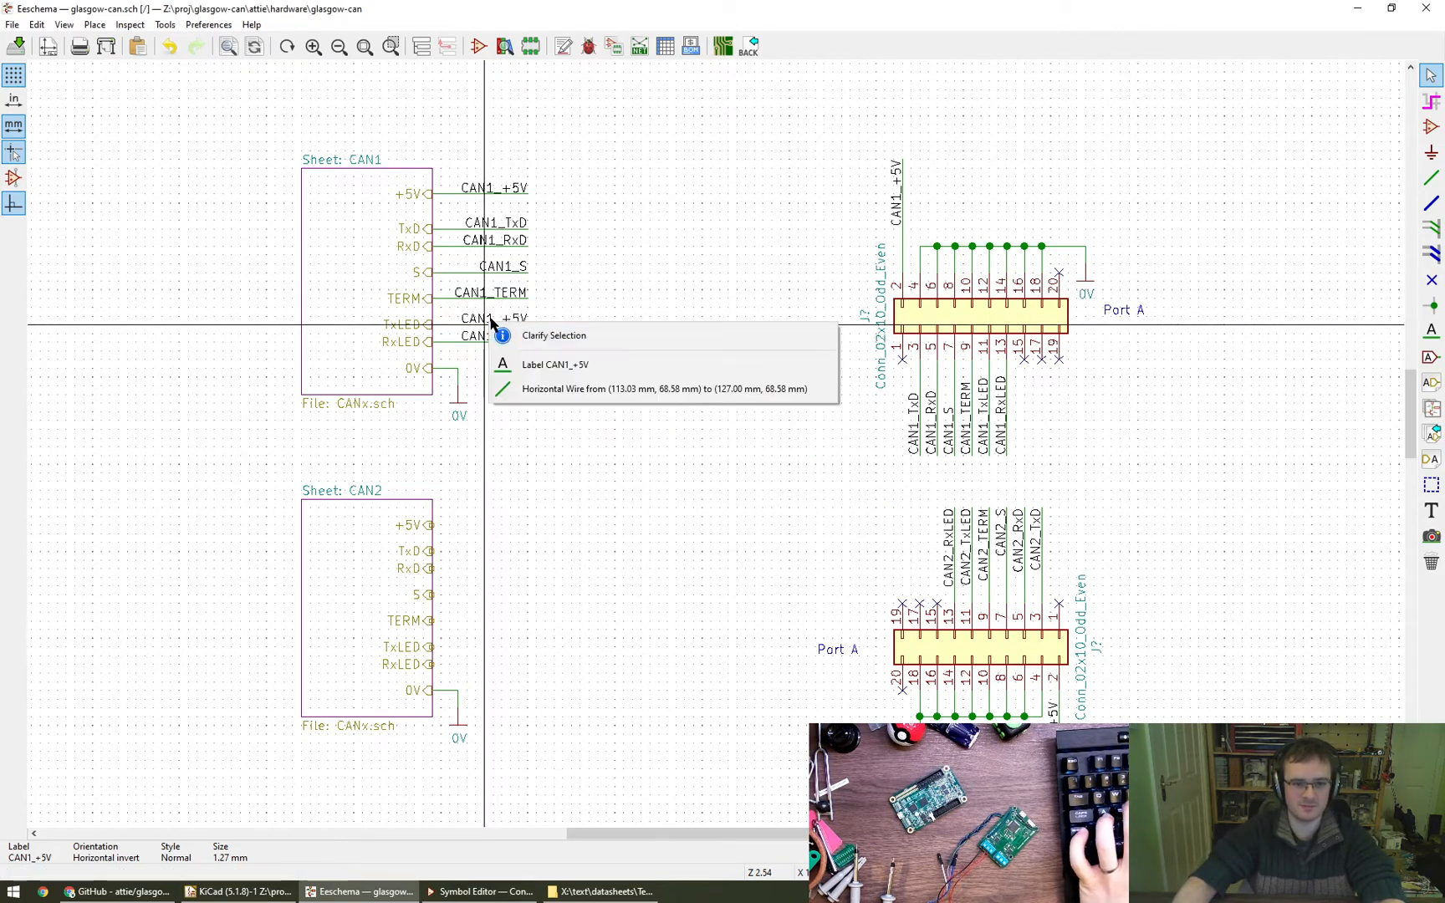
pyautogui.click(555, 365)
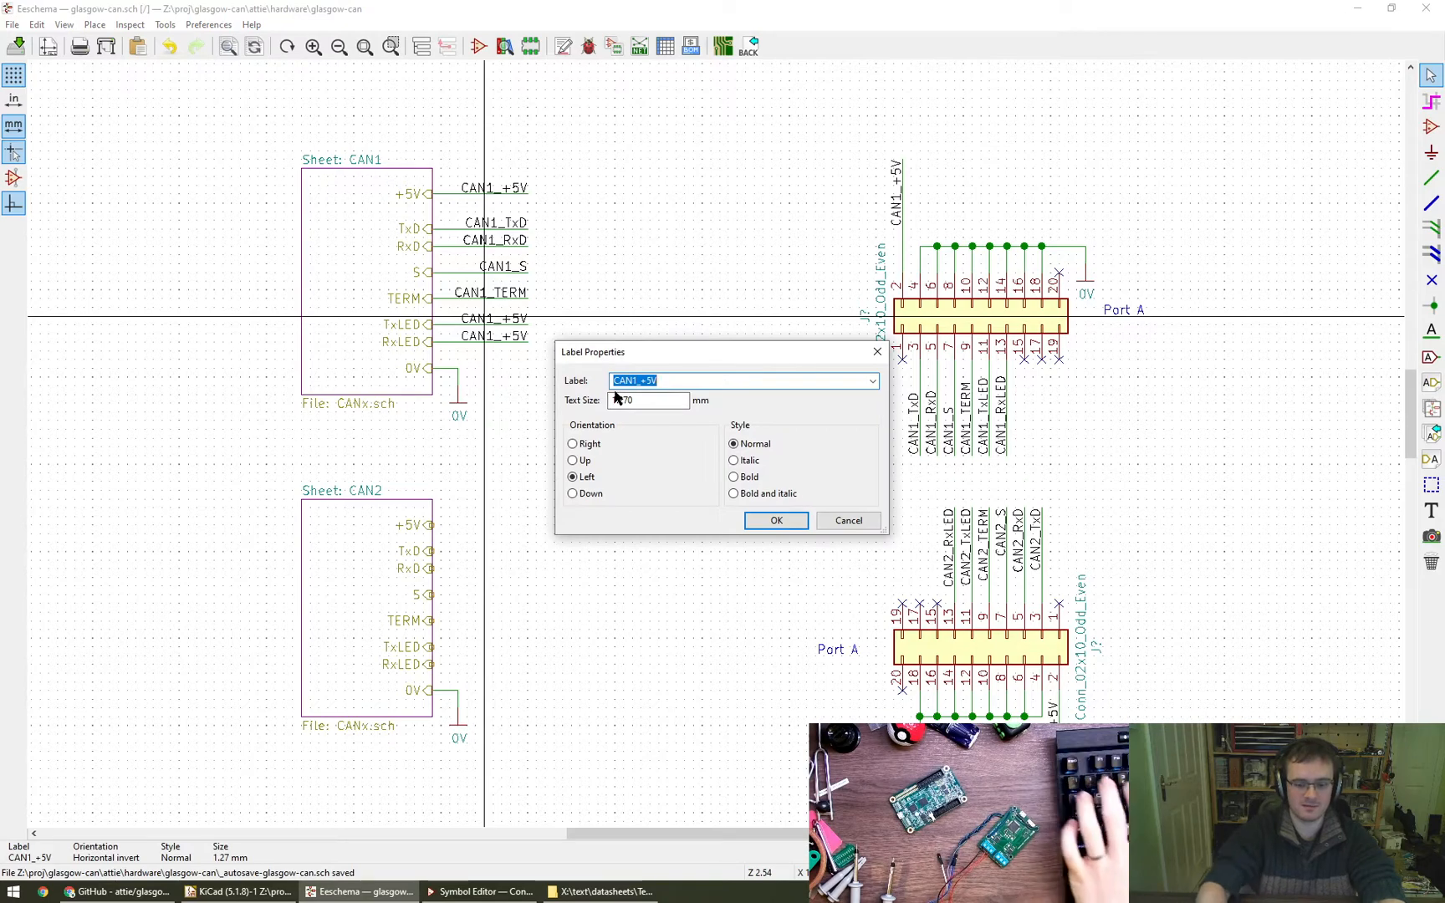
pyautogui.write('CAN1_TxLED')
pyautogui.press('Return')
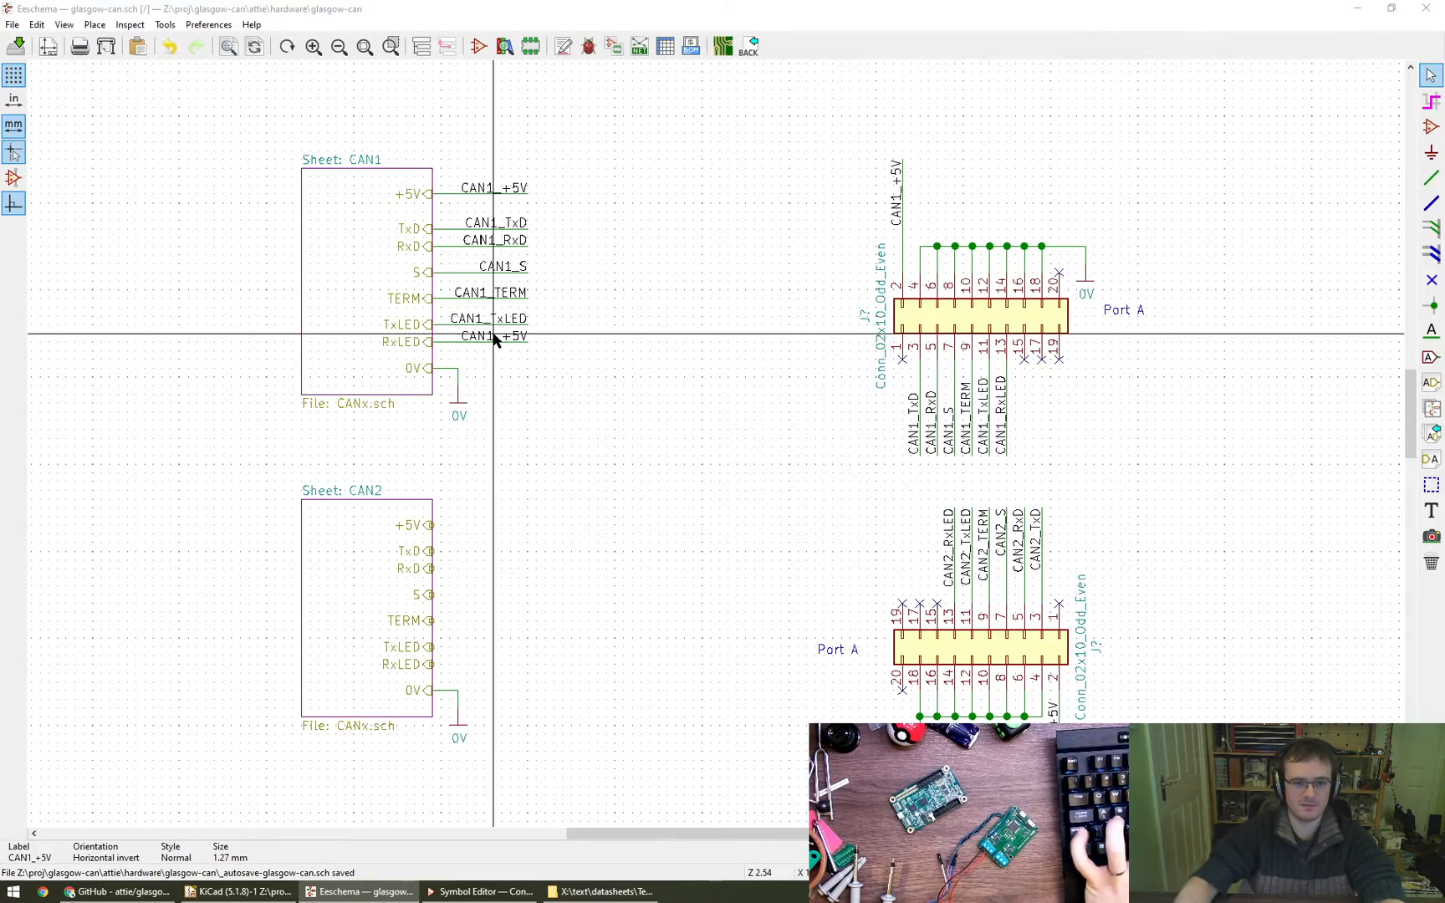
pyautogui.press('e')
pyautogui.write('CAN1_RxL')
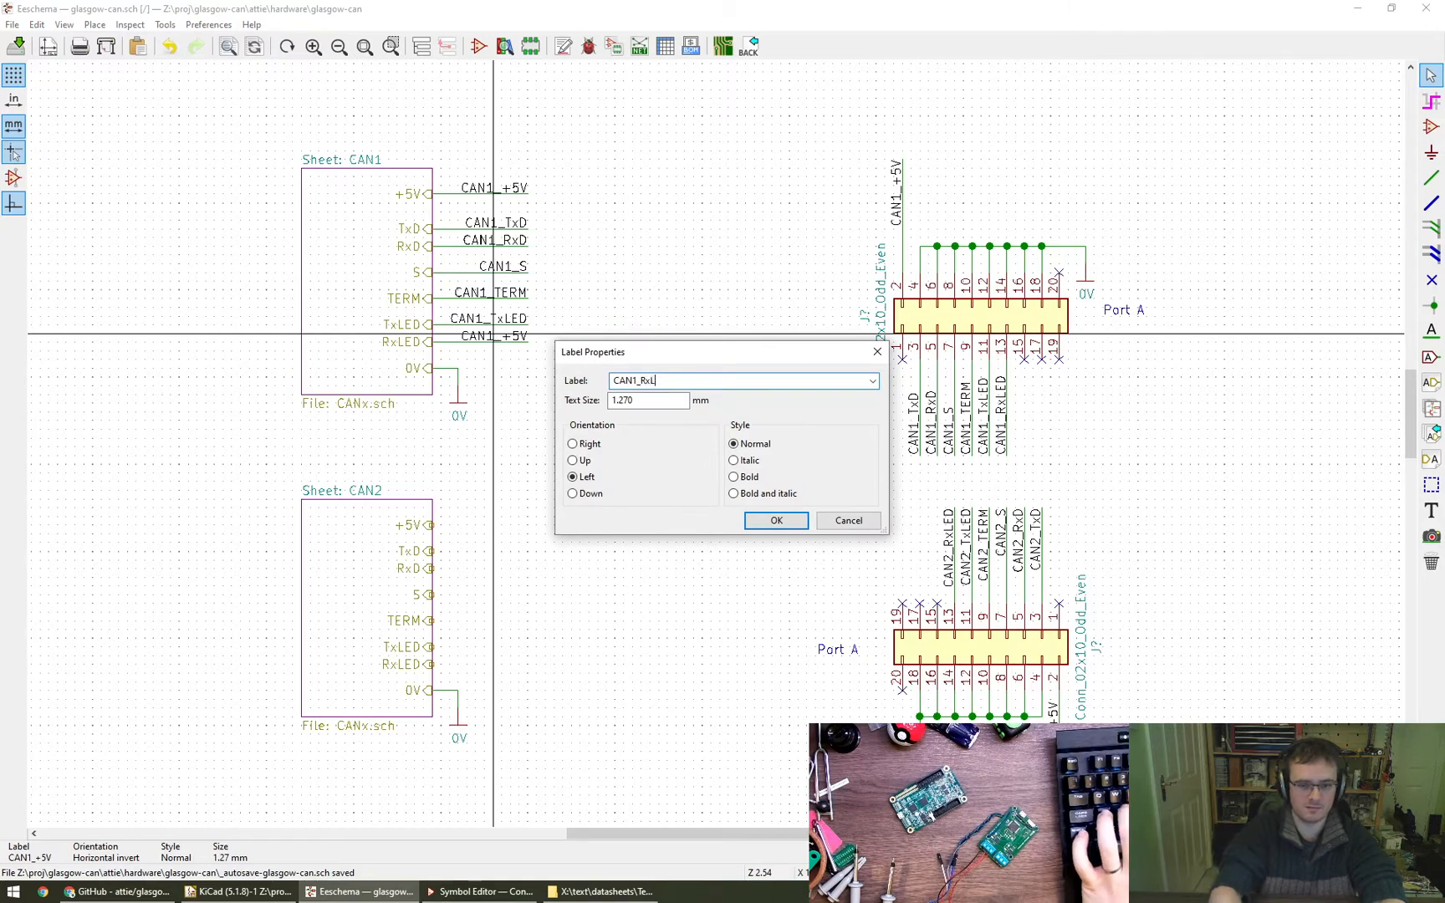
pyautogui.write('ED')
pyautogui.press('Return')
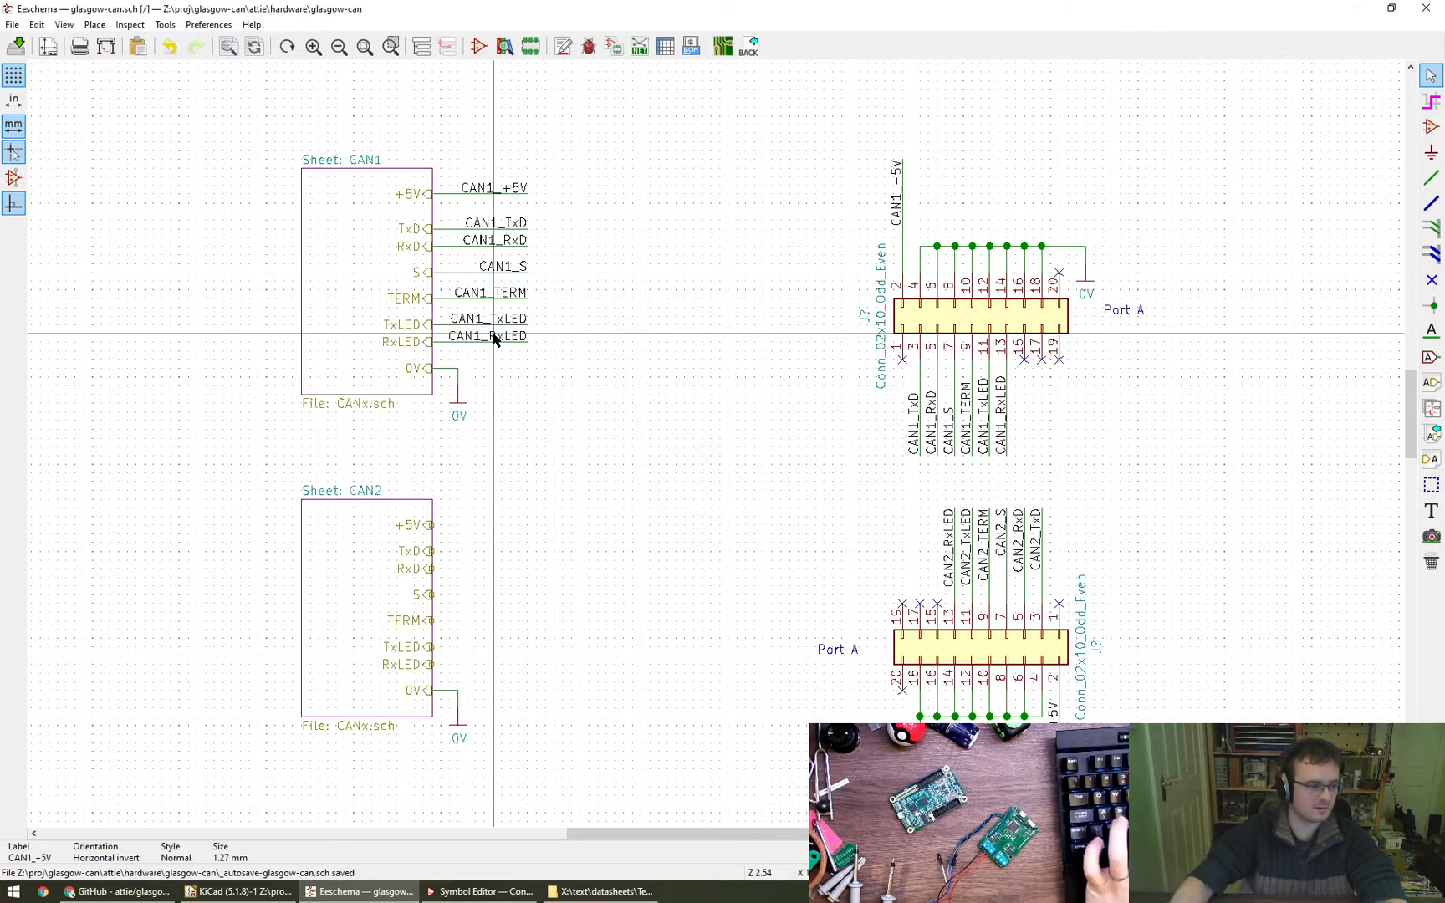
# - Delete the CAN2 sheet with its 0V wiring and put a copy of the whole CAN1 block, including wires and labels, below CAN1
pyautogui.moveTo(264, 464); pyautogui.dragTo(548, 767)
pyautogui.press('Delete')
pyautogui.moveTo(264, 129); pyautogui.dragTo(581, 499)
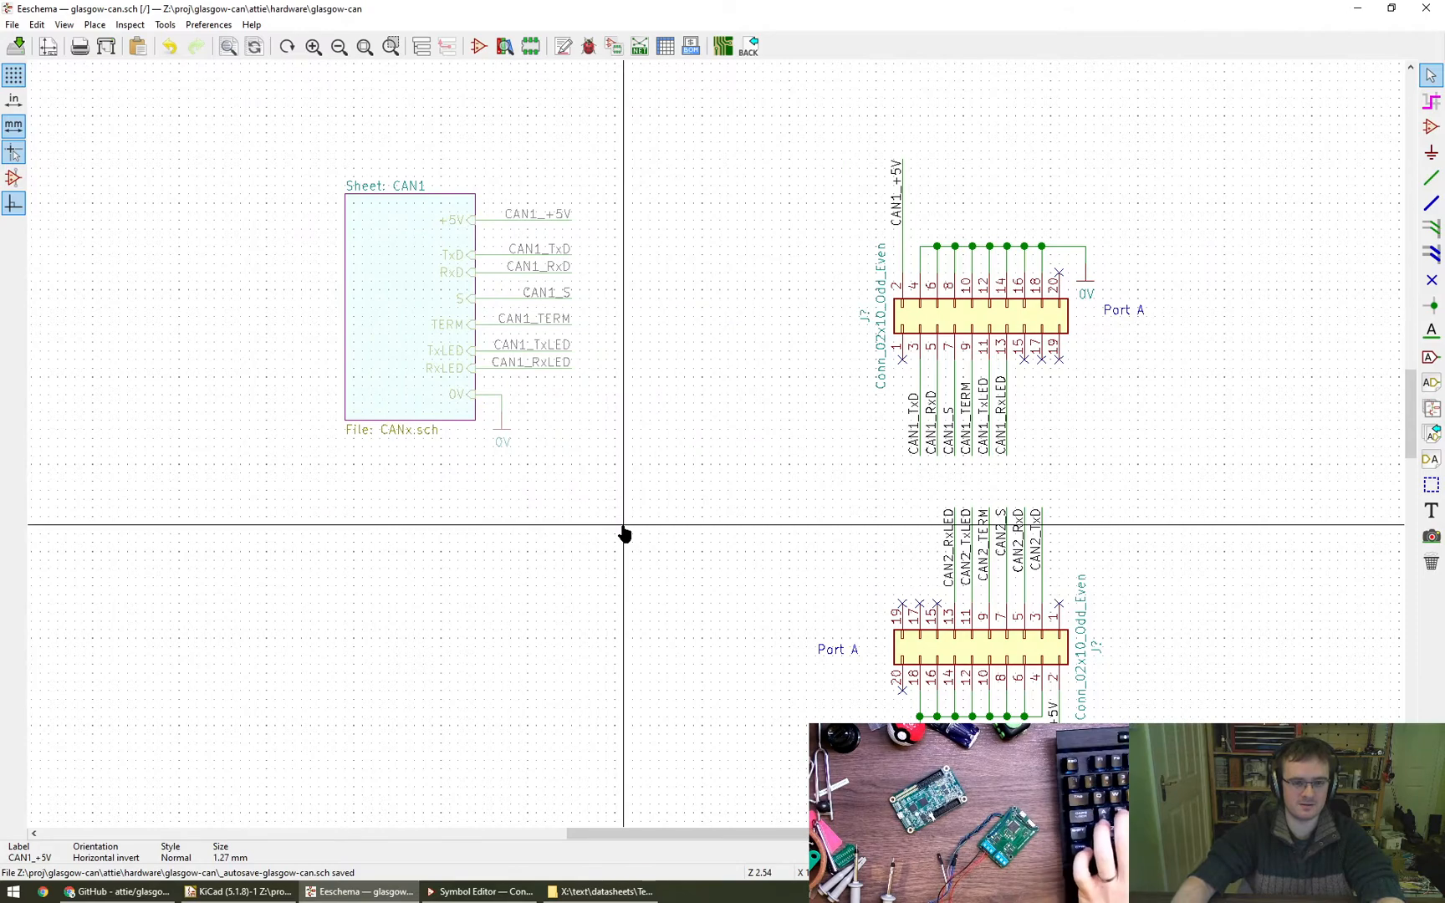
pyautogui.hotkey('ctrl', 'c')
pyautogui.hotkey('ctrl', 'v')
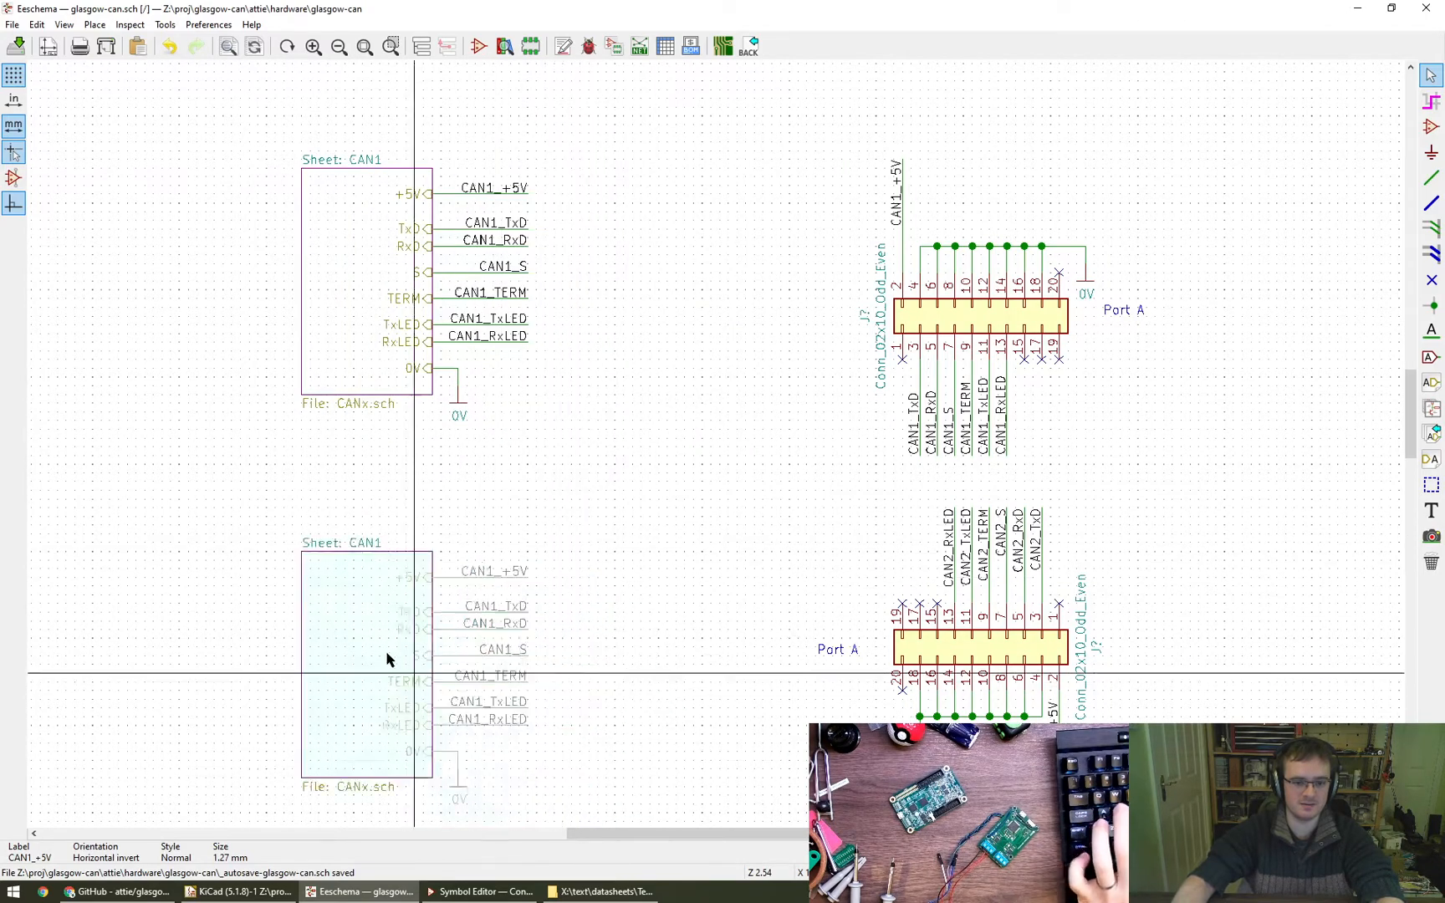
pyautogui.click(416, 606)
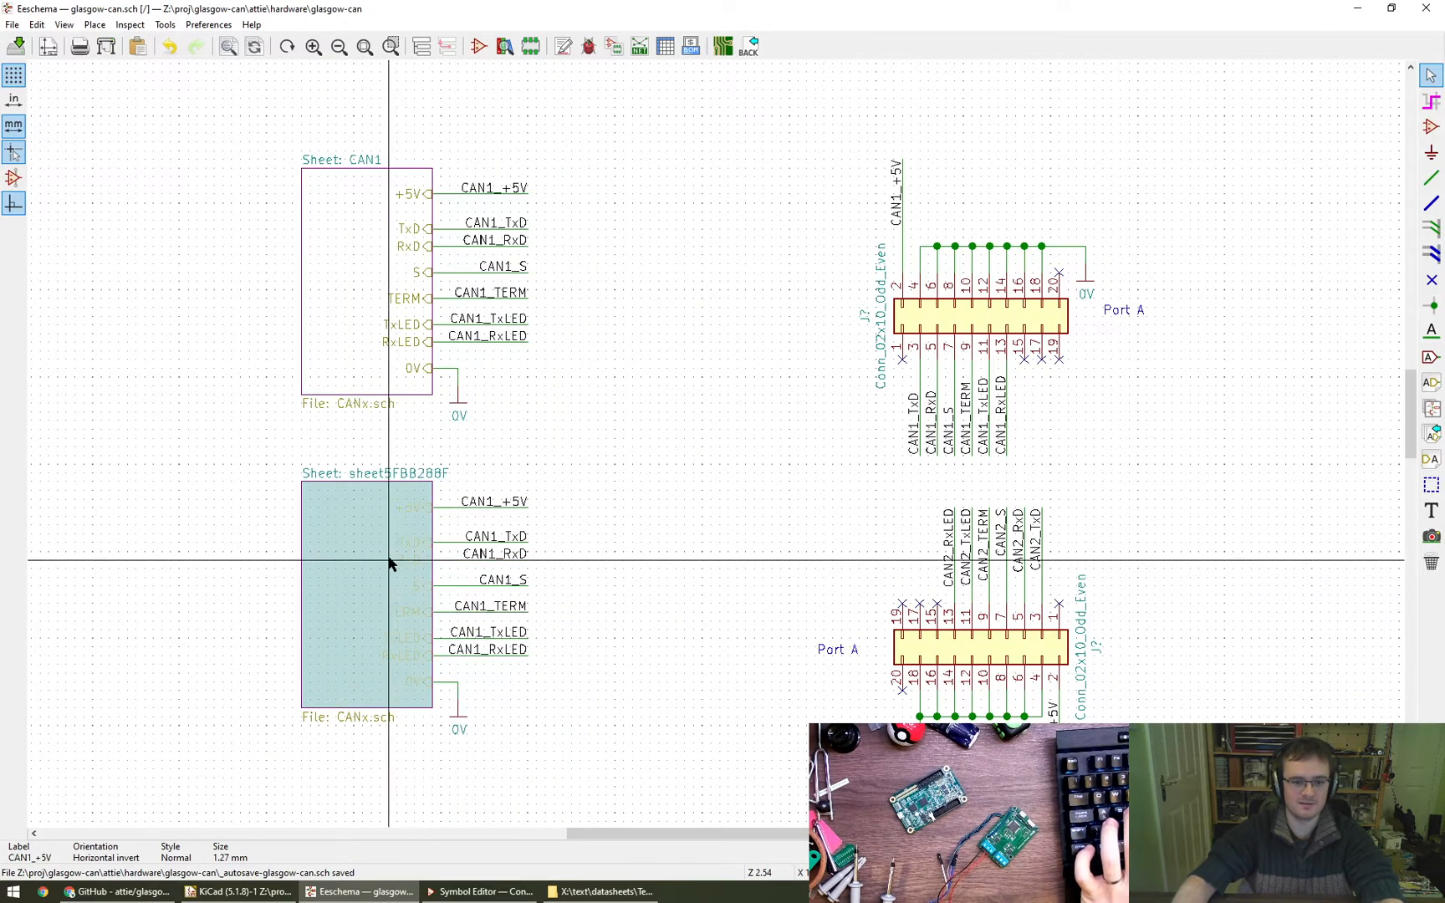
# - Set the copied sheet's name to CAN2
pyautogui.write('et: ')
pyautogui.write('CA')
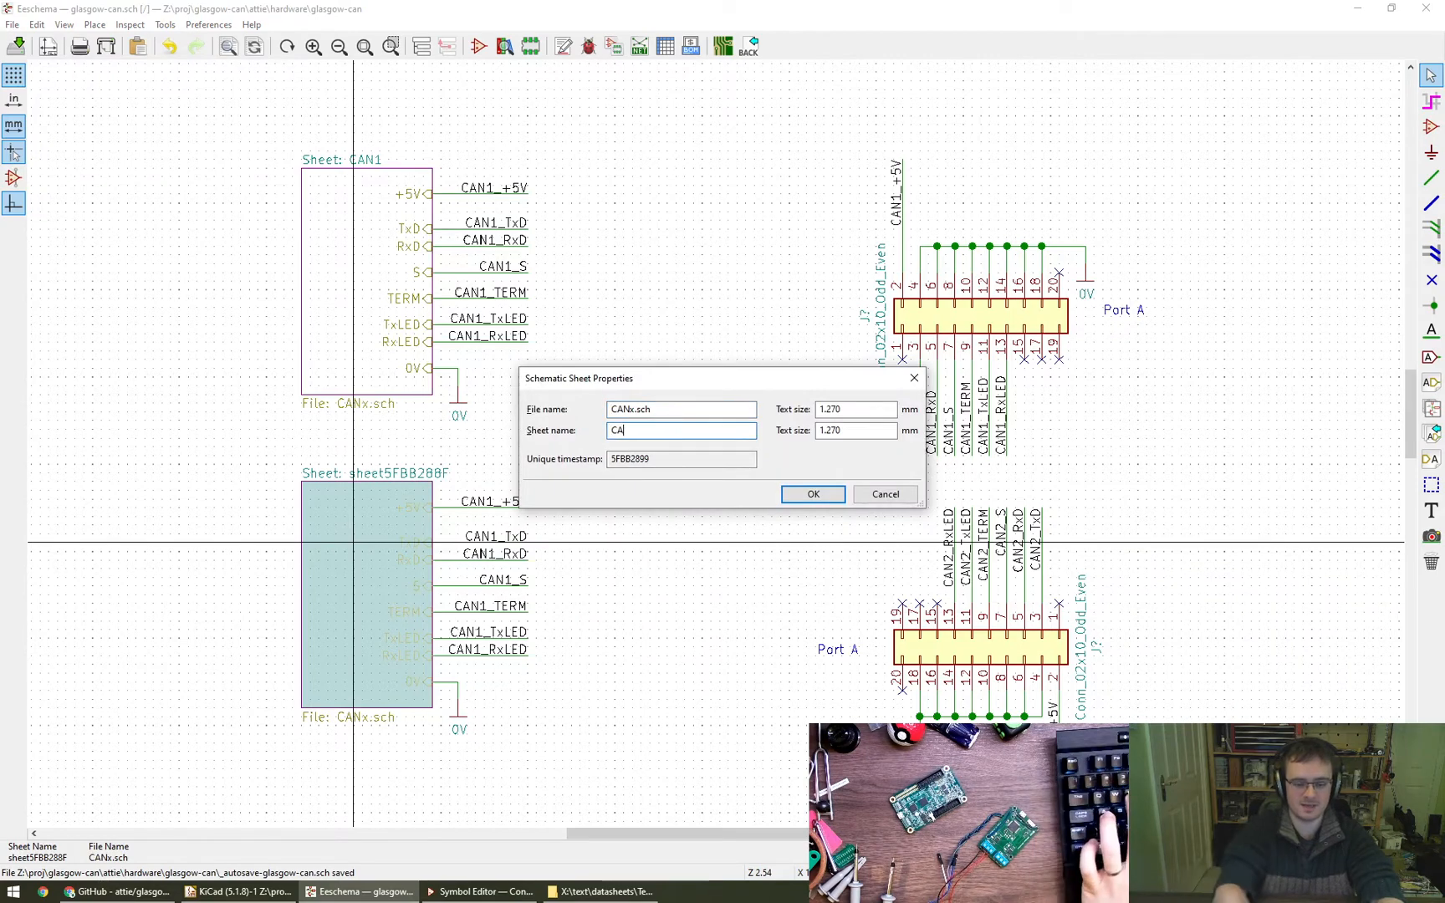
pyautogui.write('N2')
pyautogui.press('Return')
# - Rename the labels on CAN2's +5V, TxD and RxD wires to CAN2_+5V, CAN2_TxD and CAN2_RxD
pyautogui.press('e')
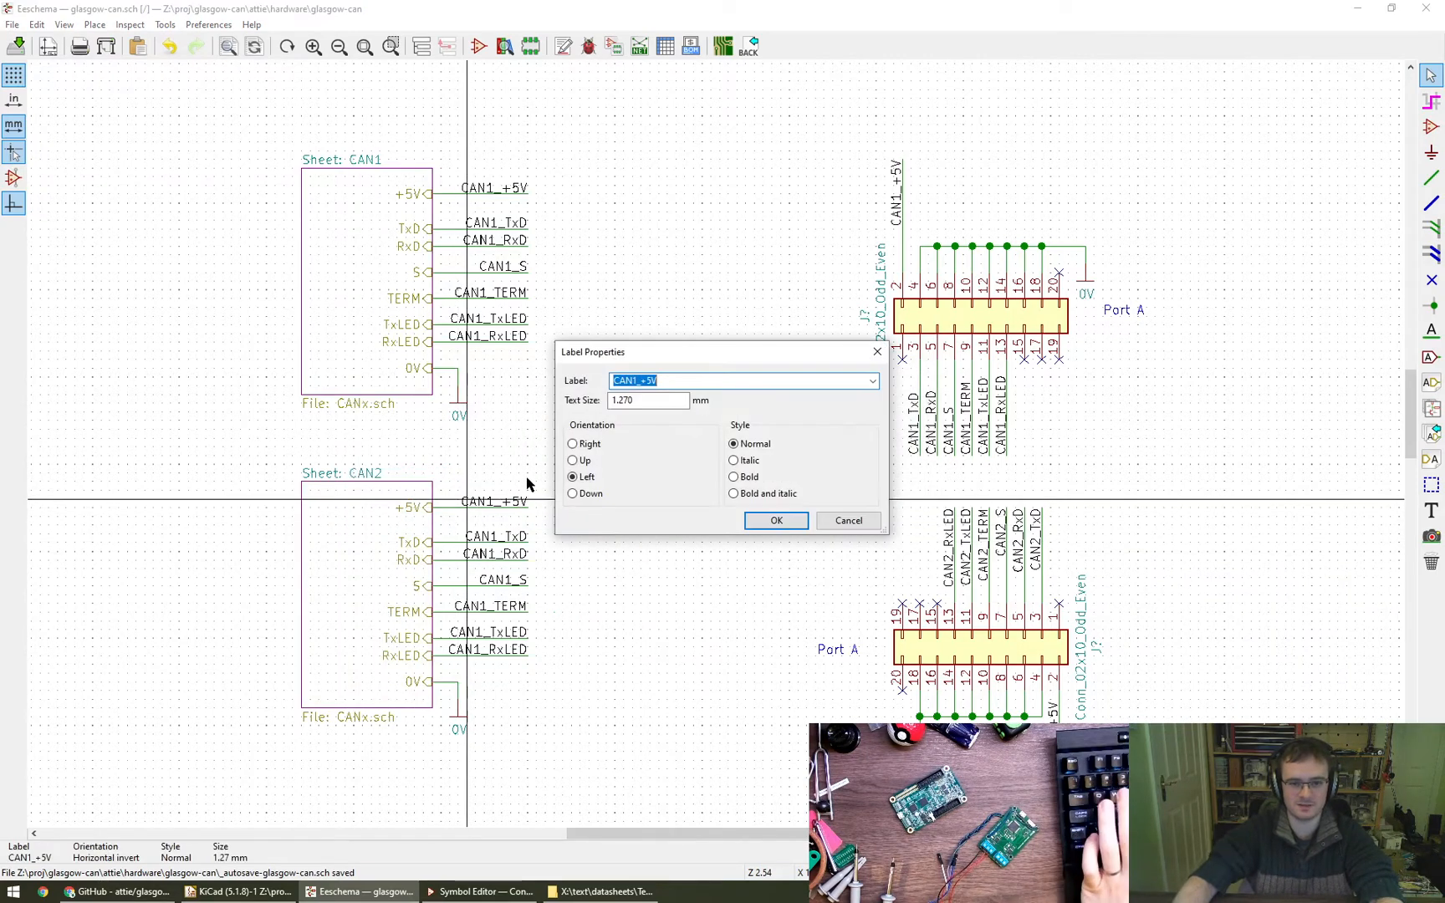
pyautogui.click(777, 517)
pyautogui.press('e')
pyautogui.click(539, 581)
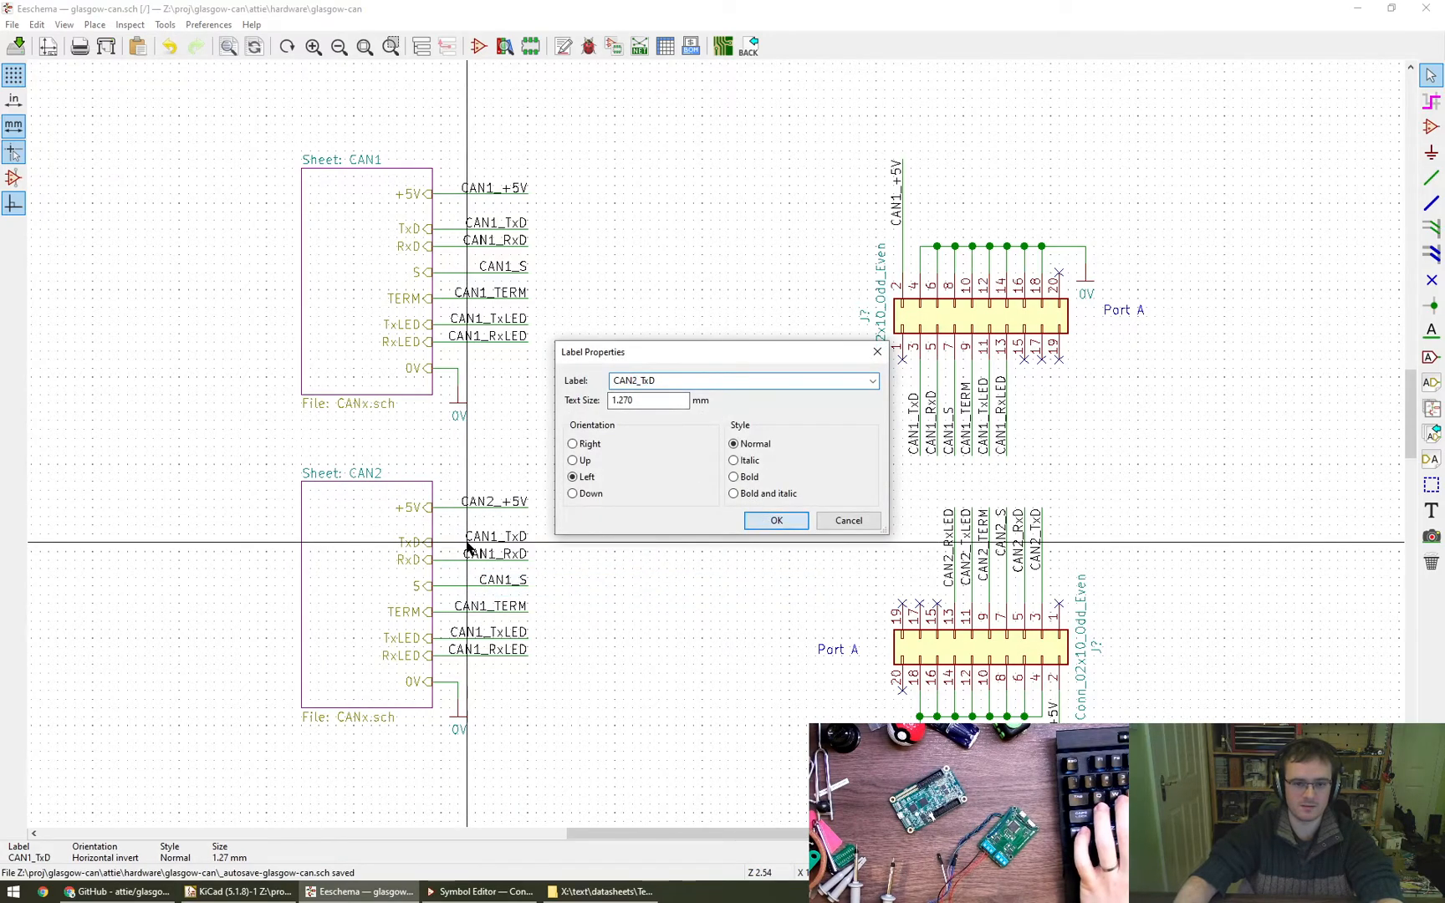
pyautogui.click(775, 520)
pyautogui.press('e')
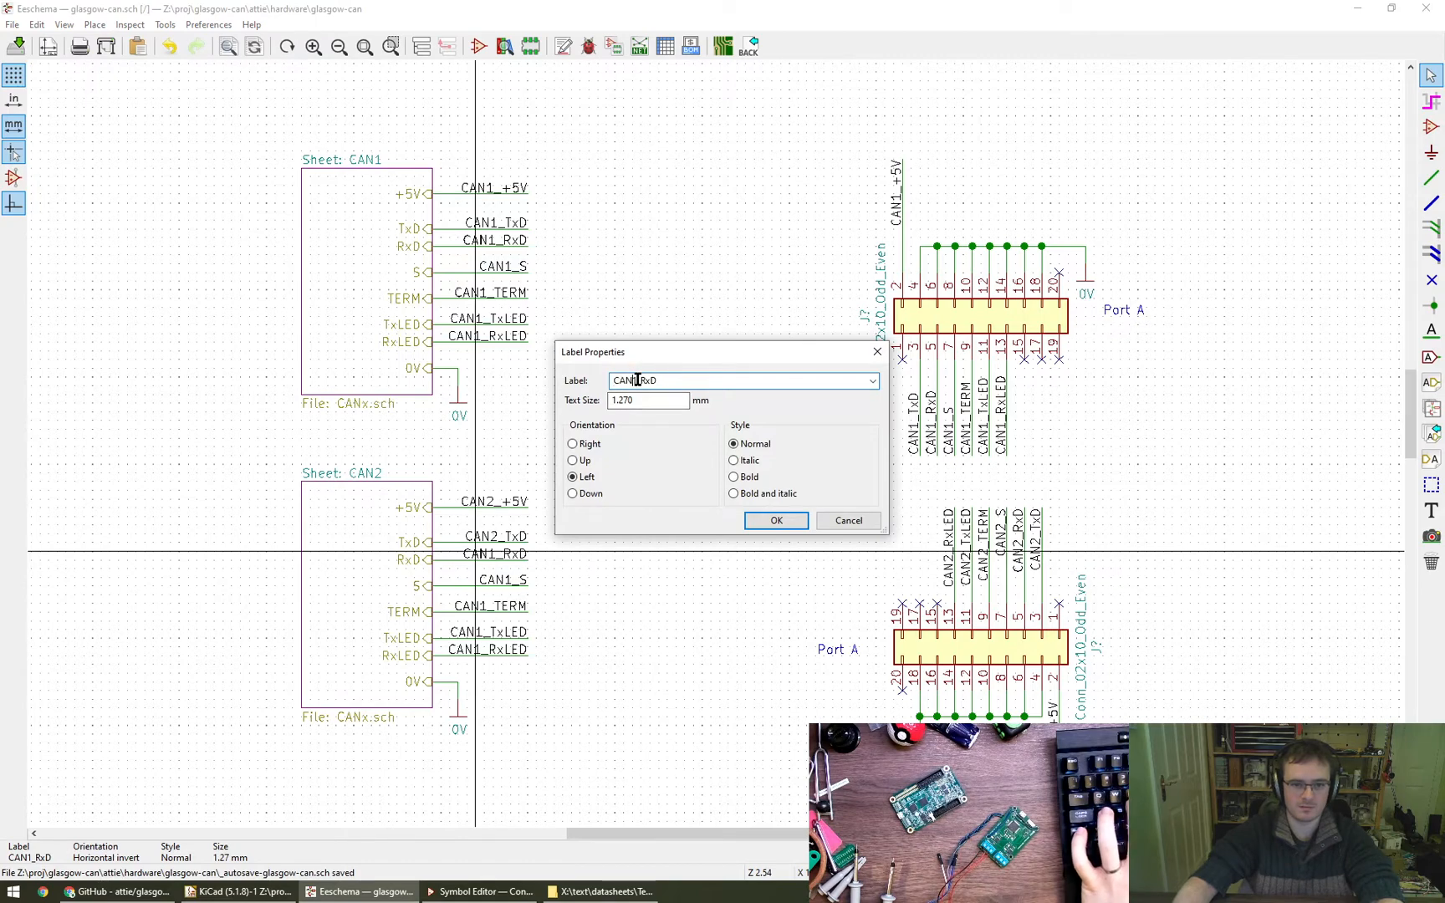
pyautogui.click(779, 514)
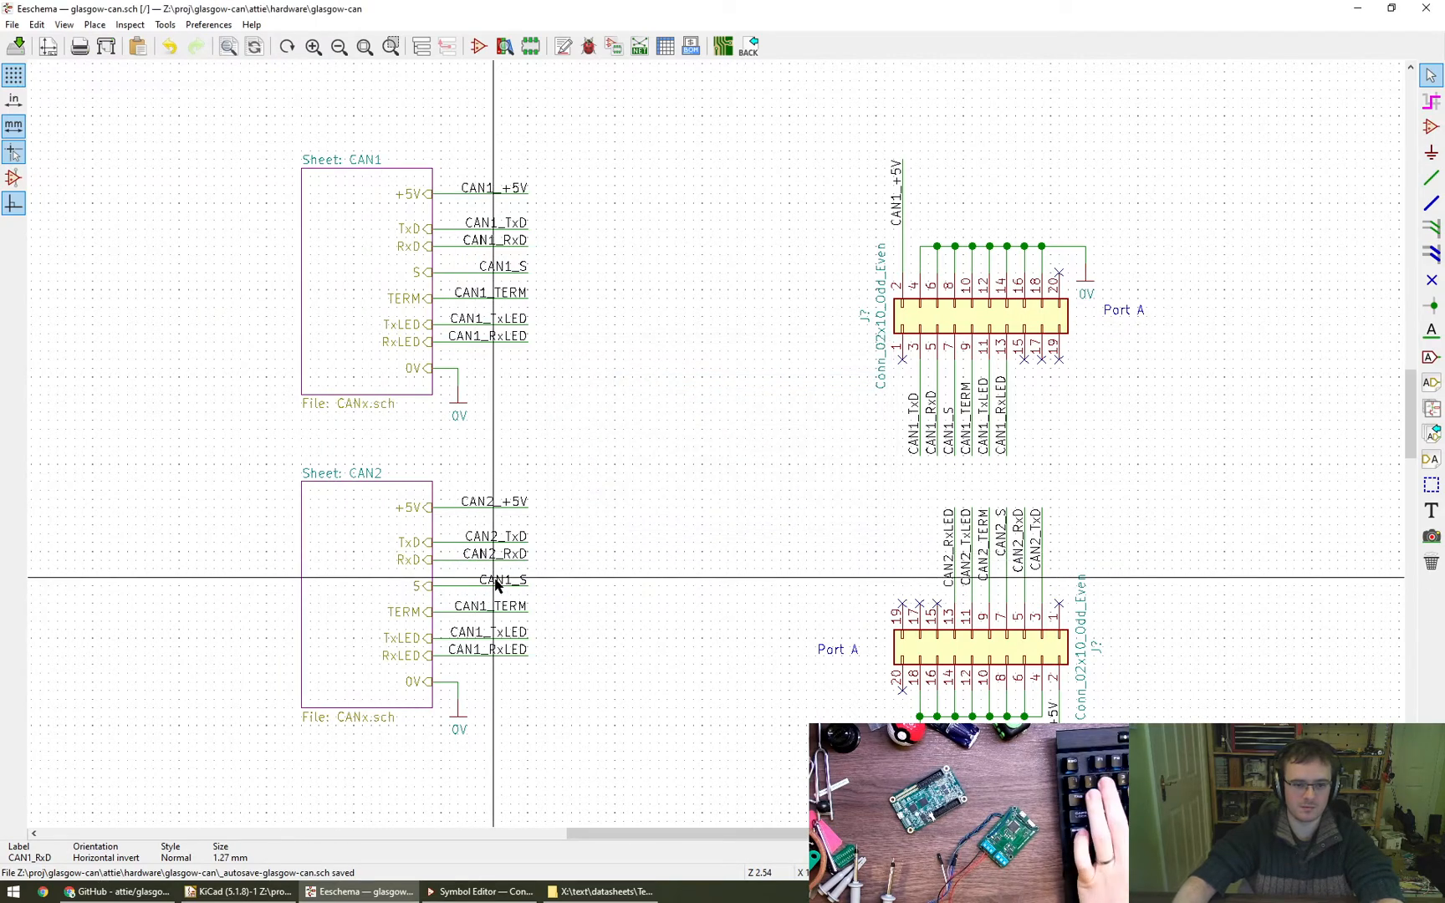
# - Rename the labels on CAN2's S, TERM, TxLED and RxLED wires to CAN2_S, CAN2_TERM, CAN2_TxLED and CAN2_RxLED
pyautogui.press('e')
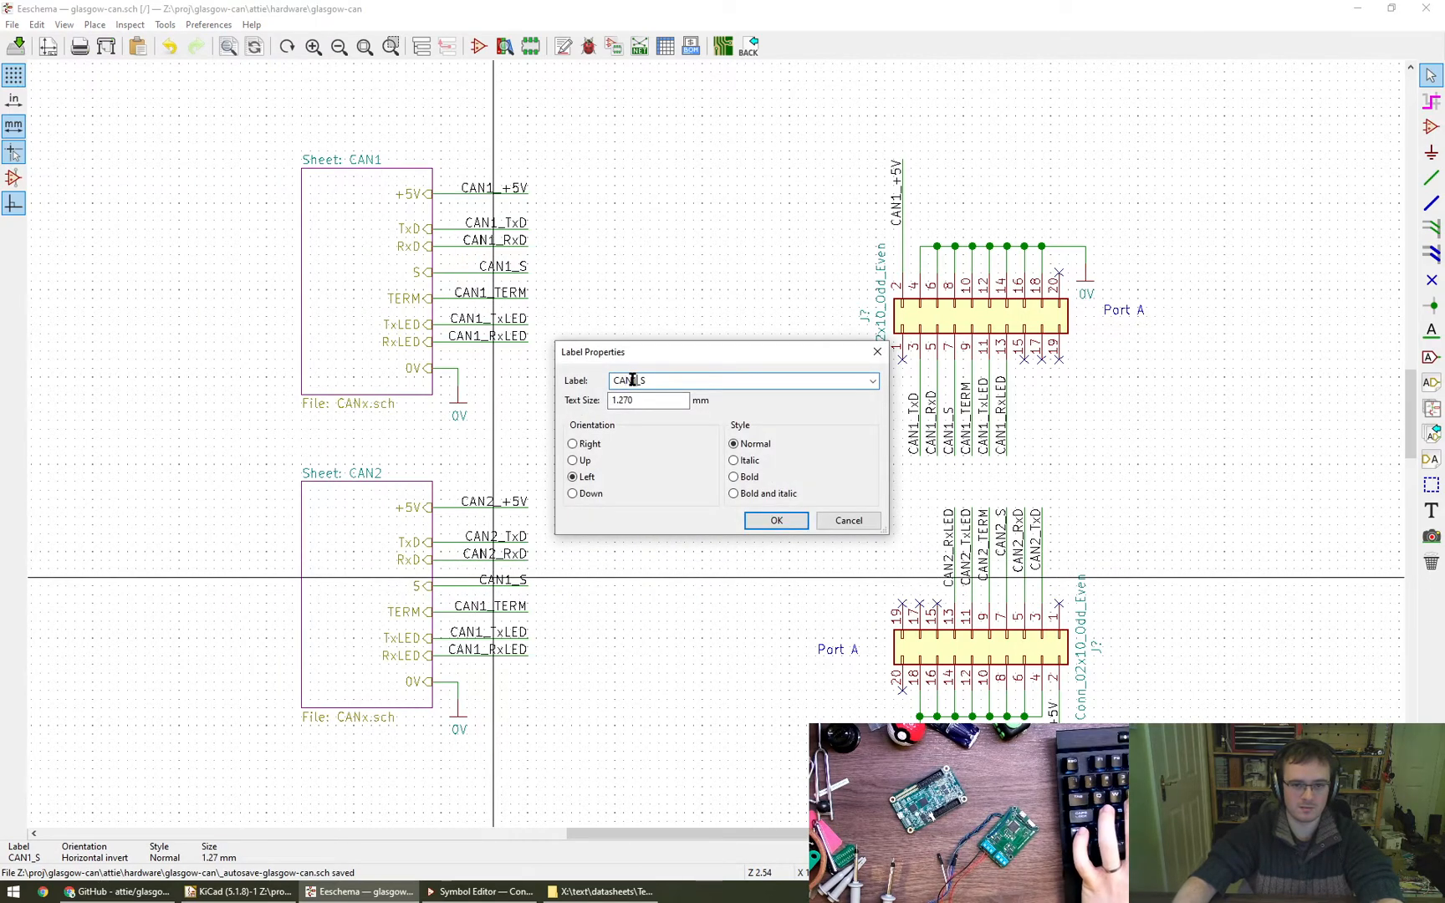
pyautogui.click(803, 524)
pyautogui.press('e')
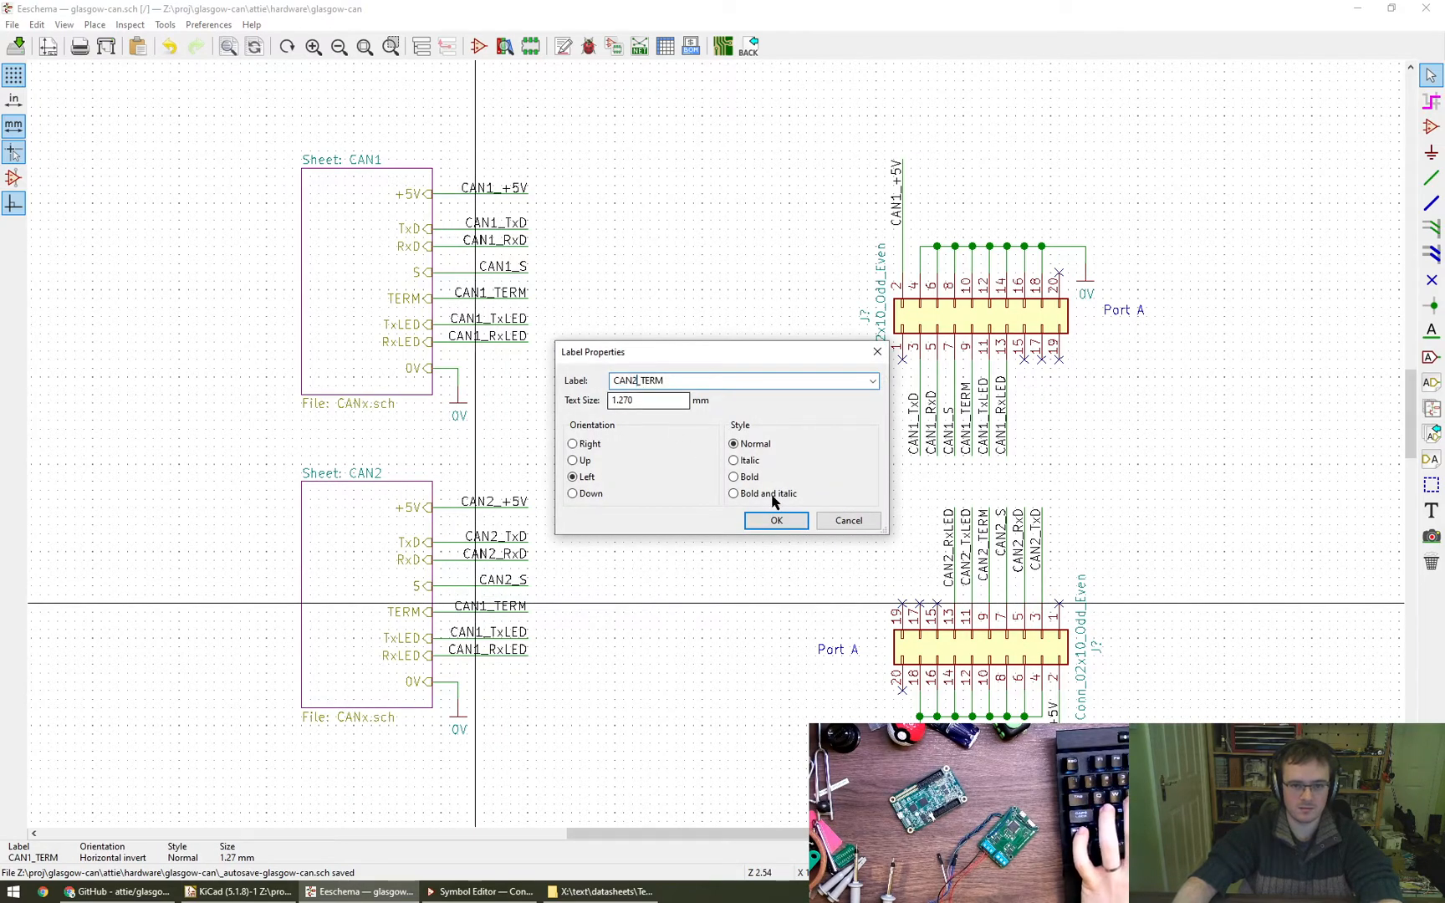
pyautogui.press('Return')
pyautogui.press('e')
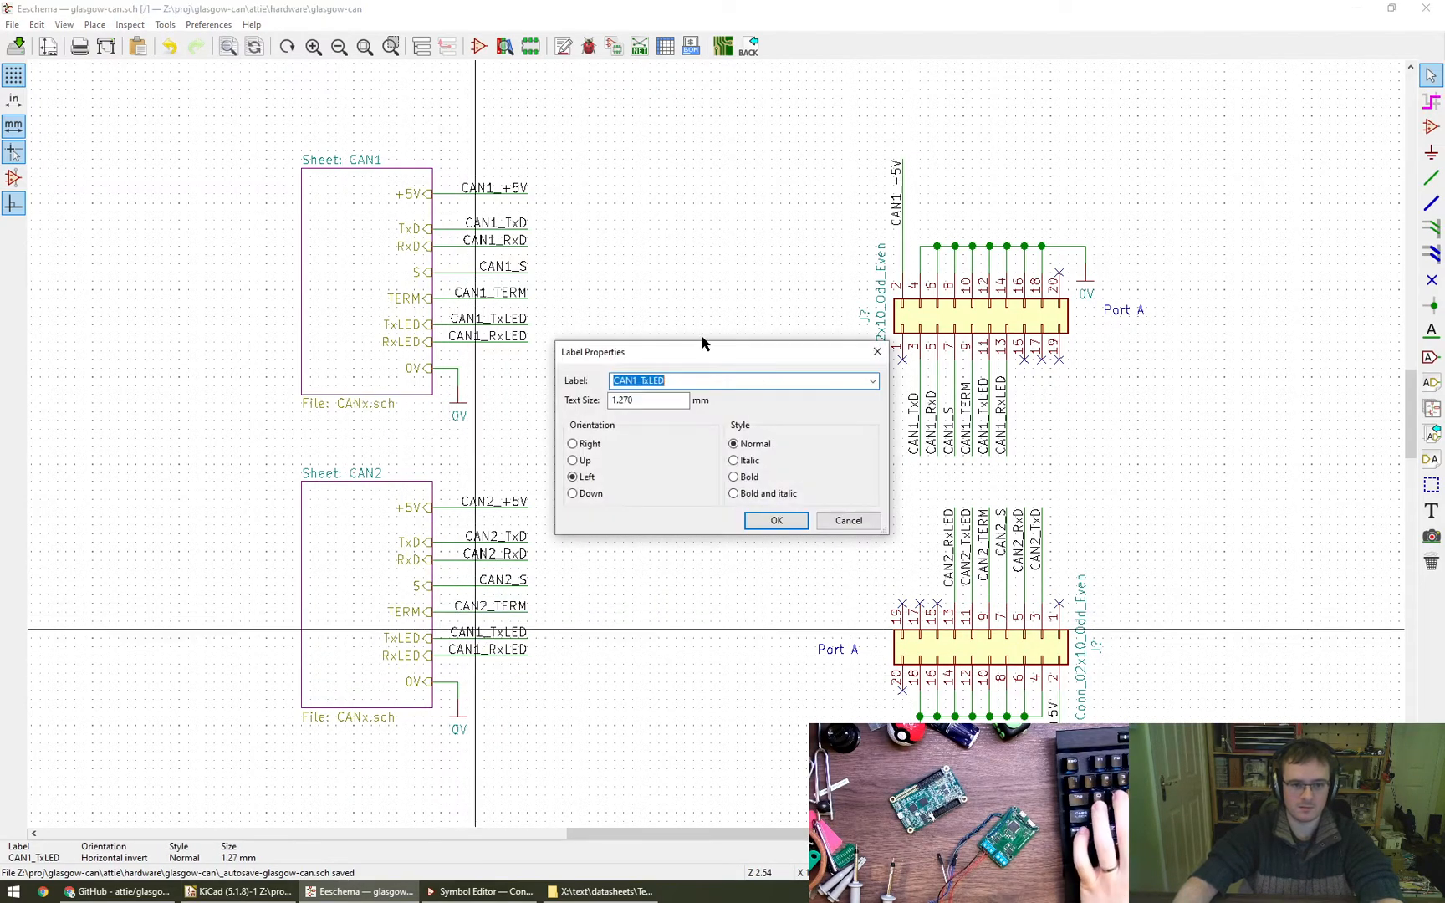
pyautogui.click(767, 520)
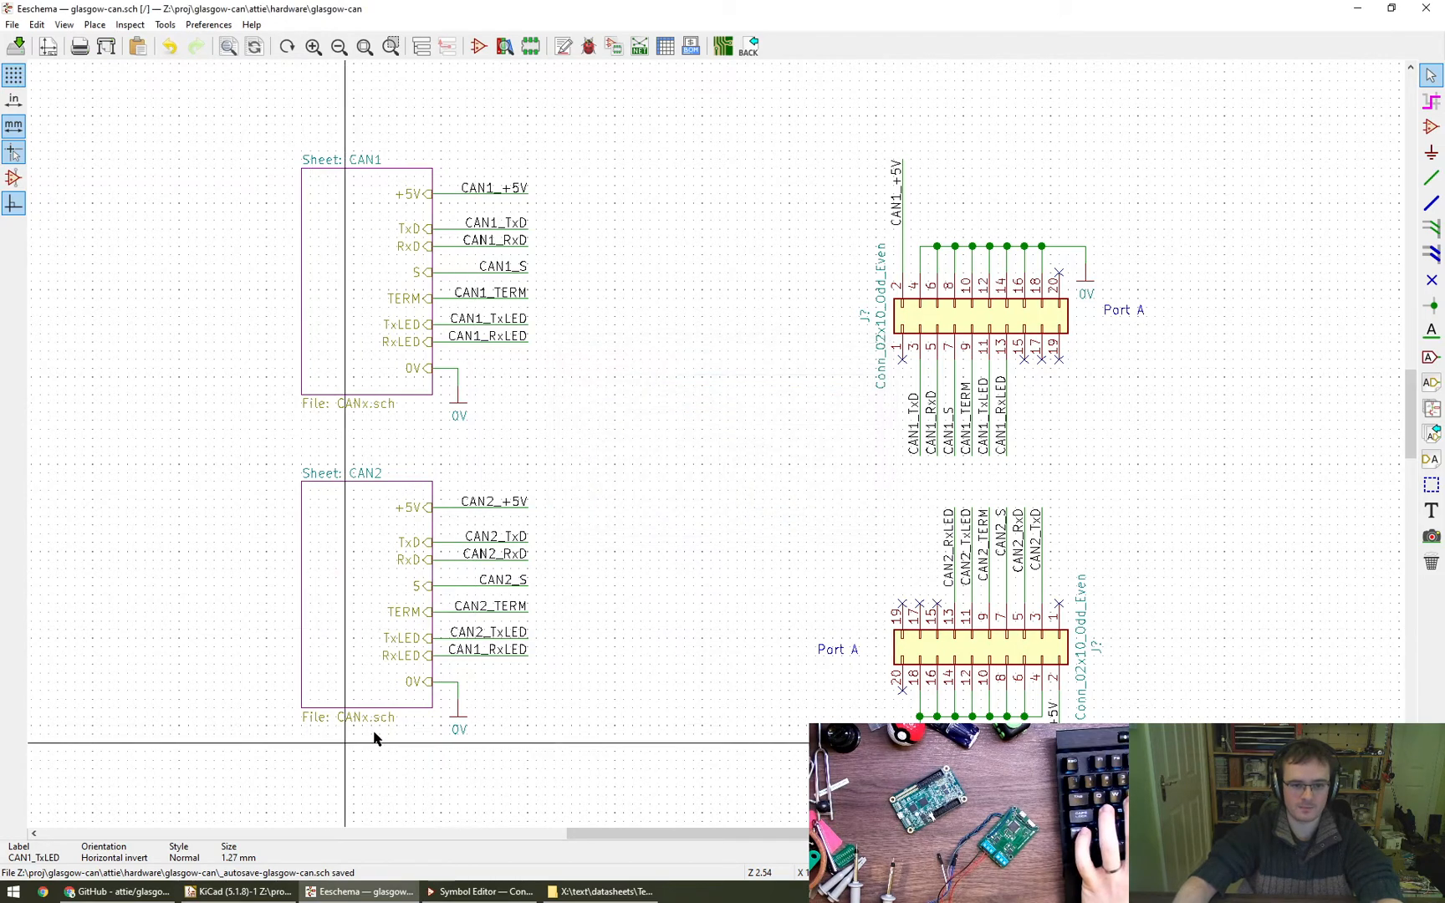
pyautogui.press('e')
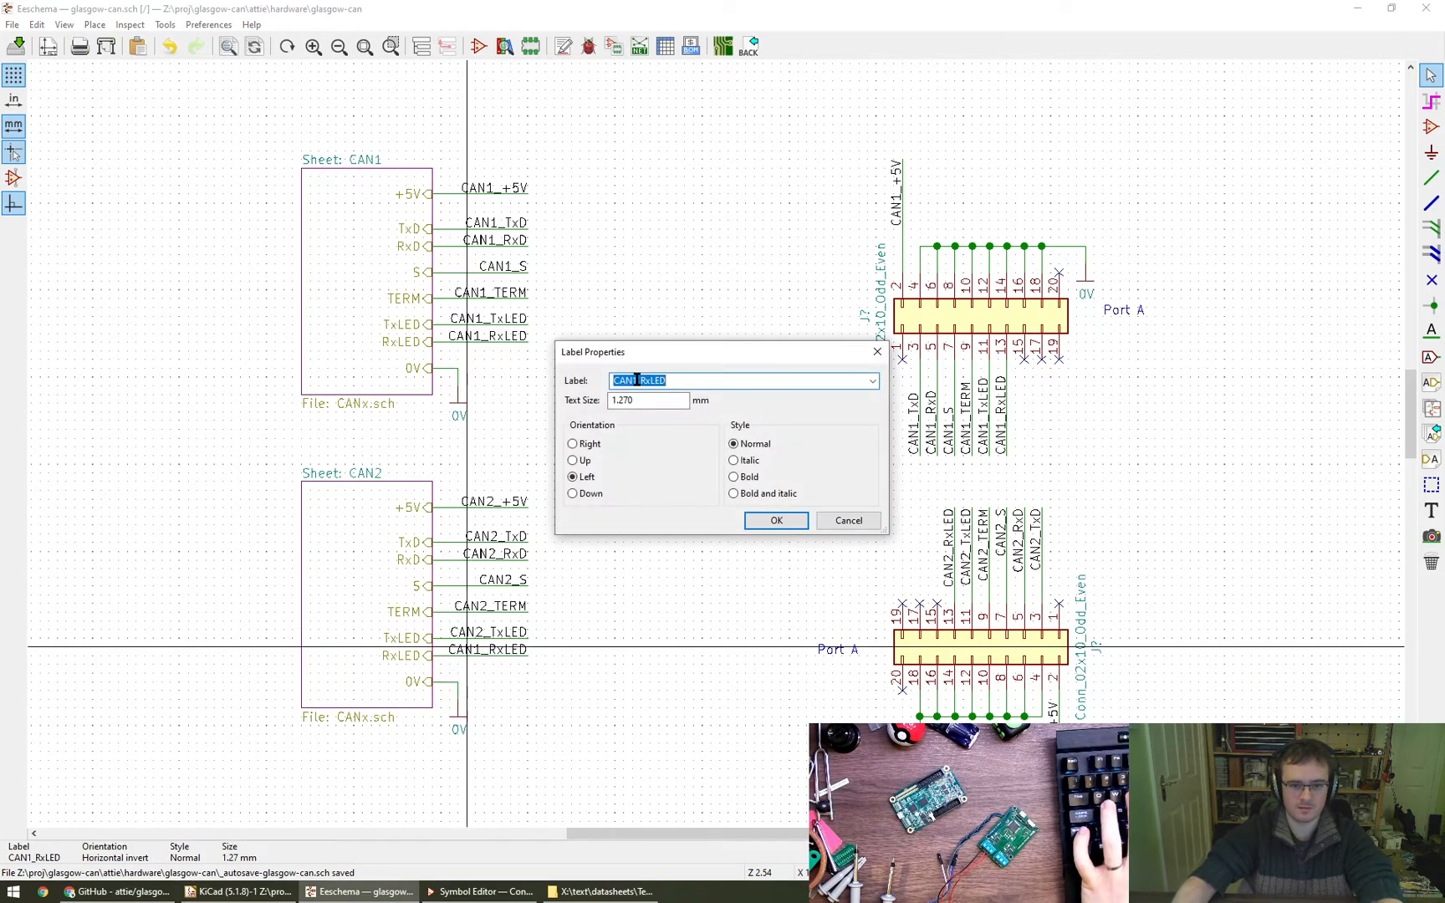
pyautogui.click(778, 520)
# - Move the CAN2 sheet with its wires and labels closer to the lower connector, level with it
pyautogui.scroll(-5, 669, 660)
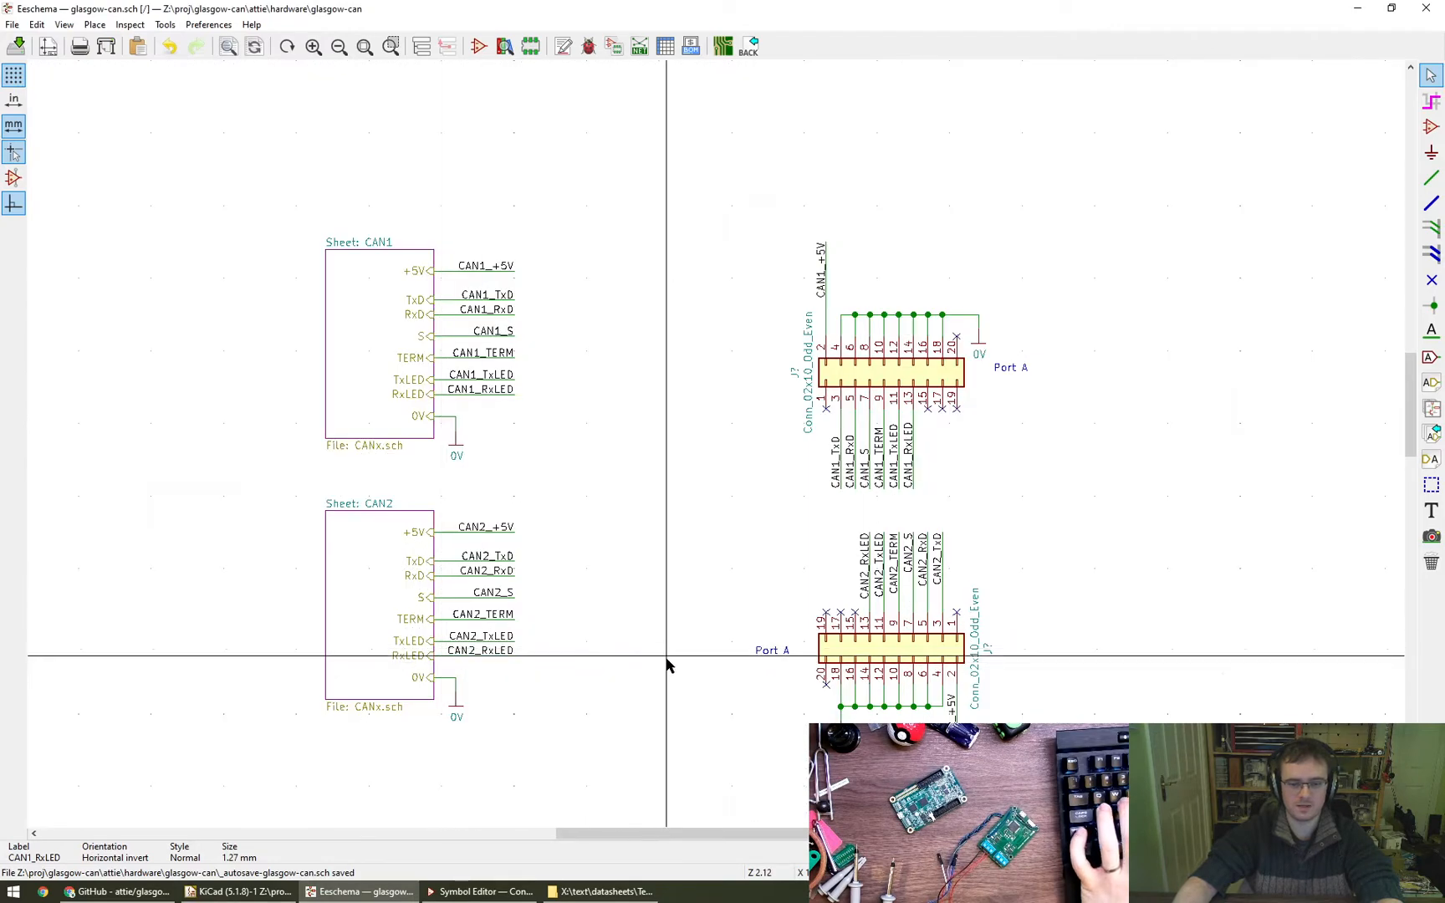
pyautogui.moveTo(683, 615); pyautogui.dragTo(681, 468, button='middle')
pyautogui.moveTo(489, 432); pyautogui.dragTo(617, 569)
pyautogui.click(701, 602)
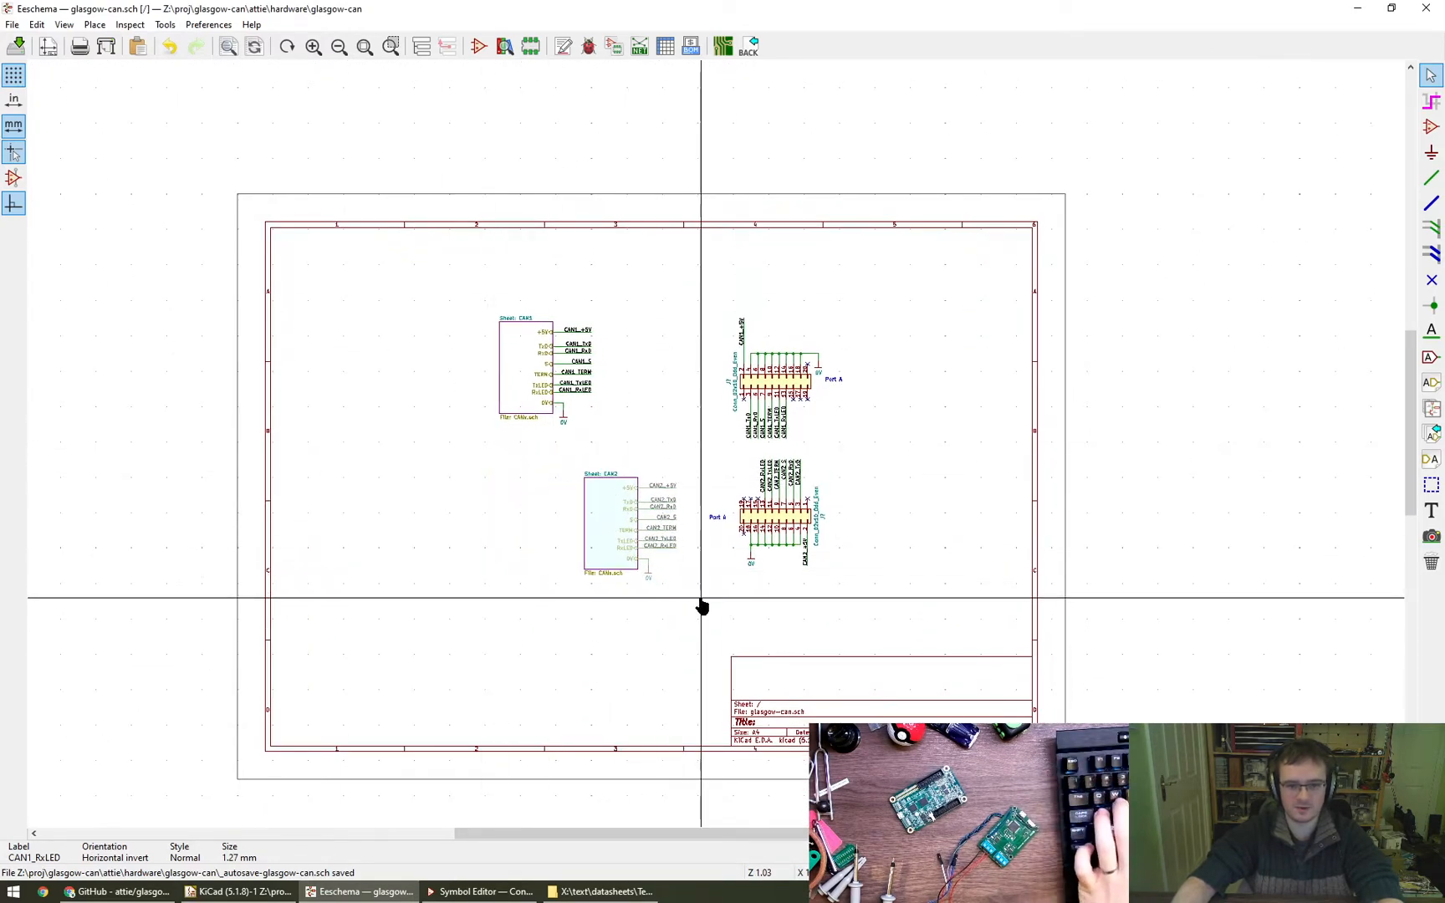
pyautogui.click(715, 520)
pyautogui.press('c')
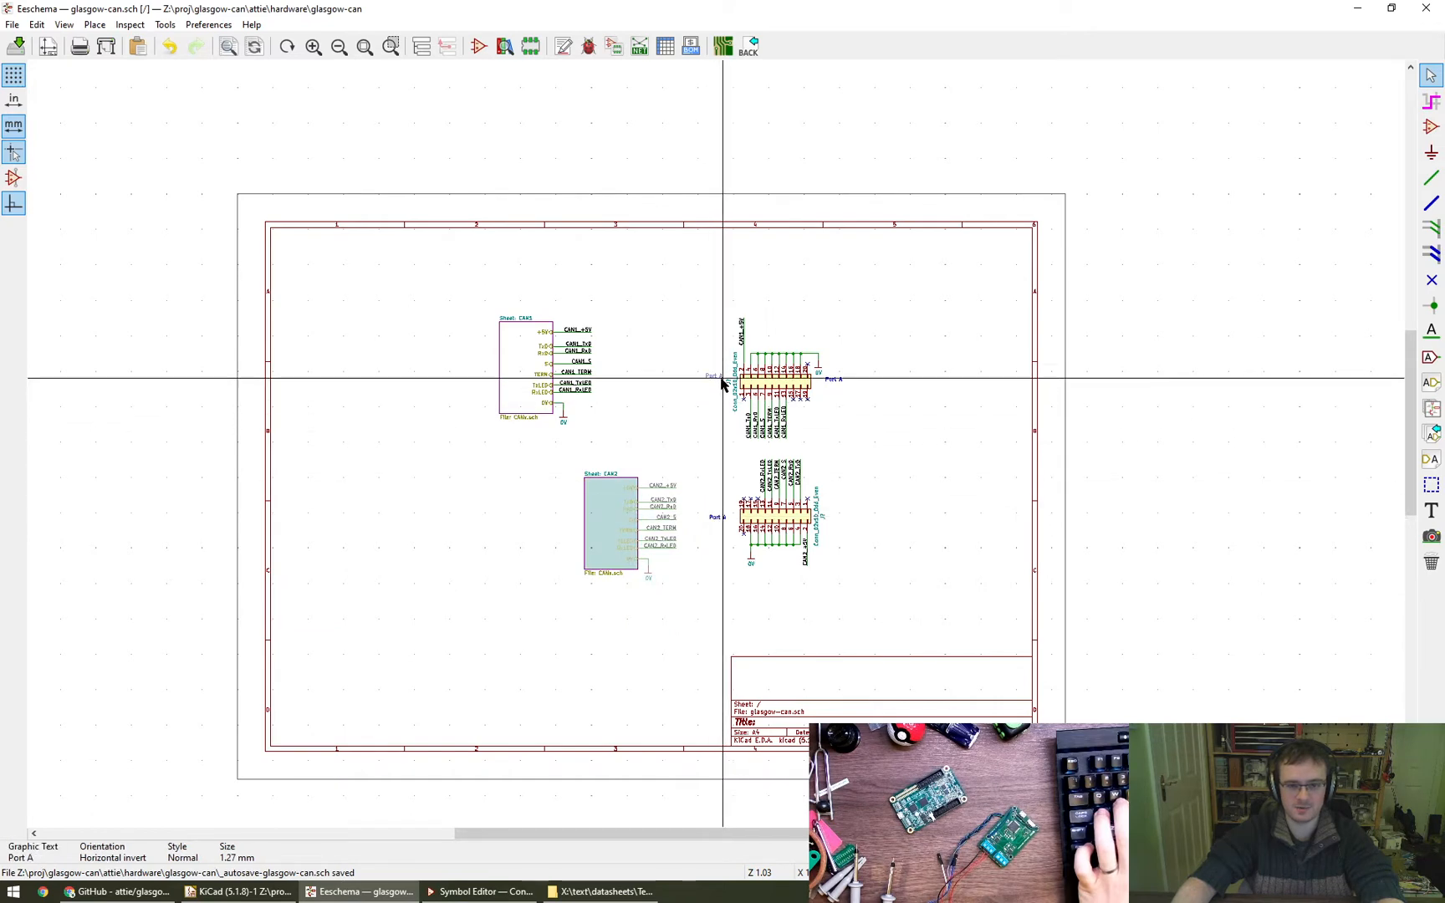
pyautogui.press('Escape')
# - Change the lower connector's caption to Port B and line up both port captions to the right of their connectors
pyautogui.press('e')
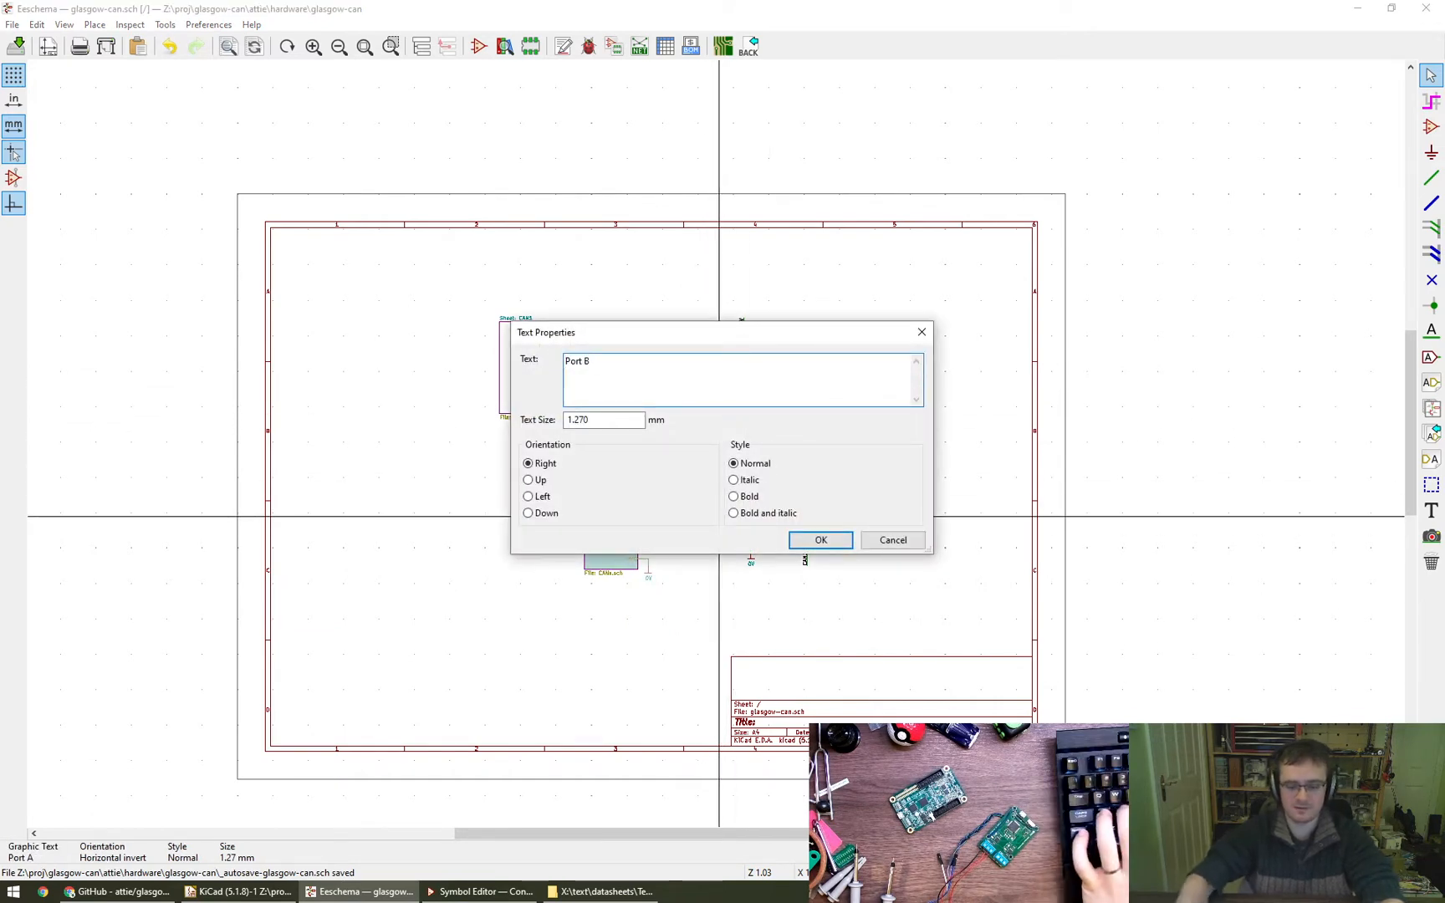
pyautogui.press('Return')
pyautogui.press('m')
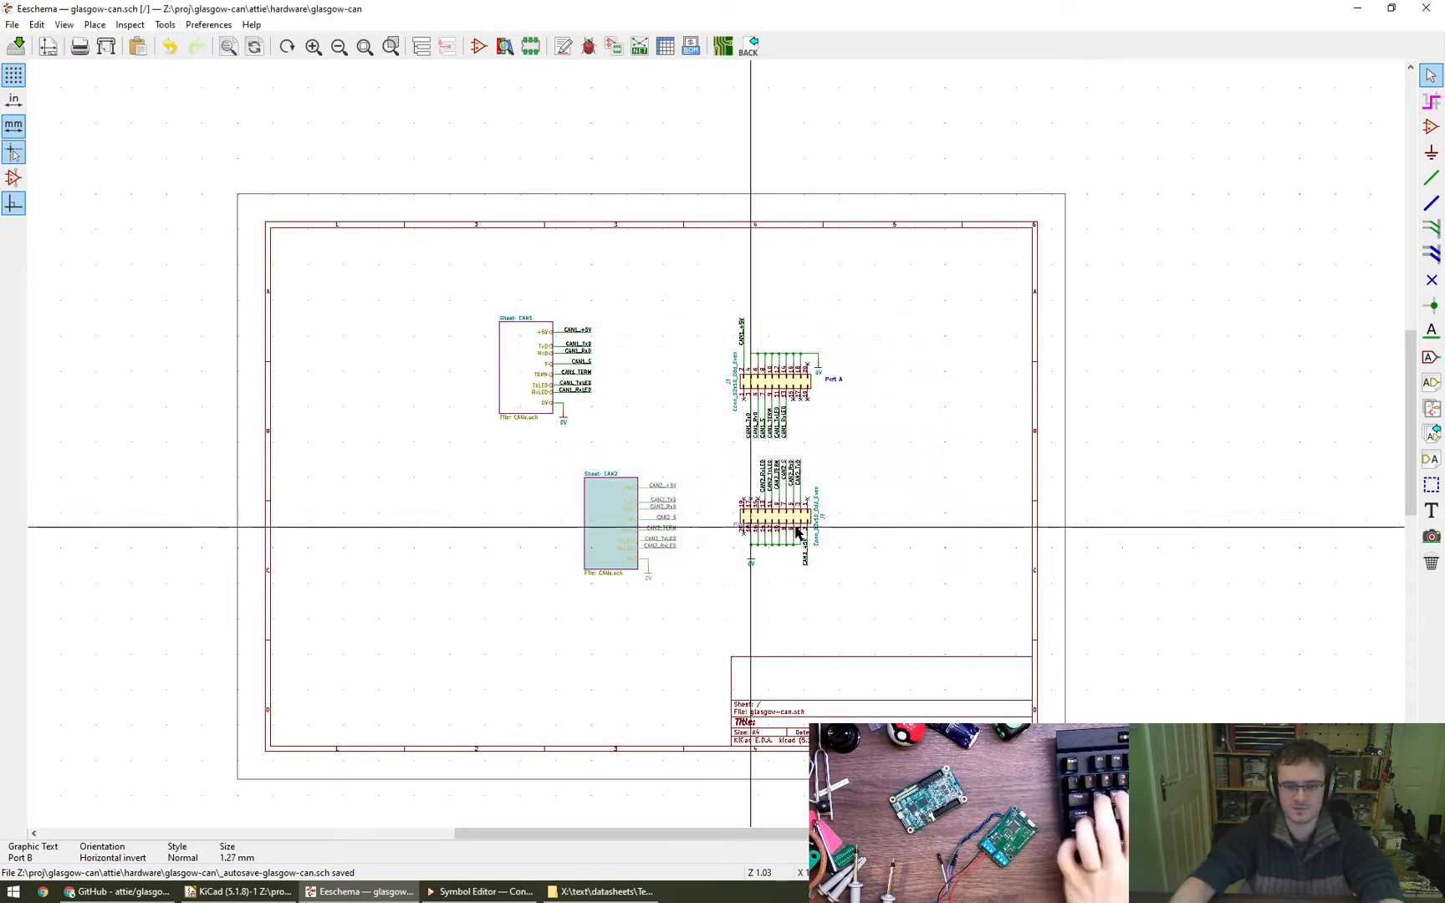
pyautogui.click(854, 520)
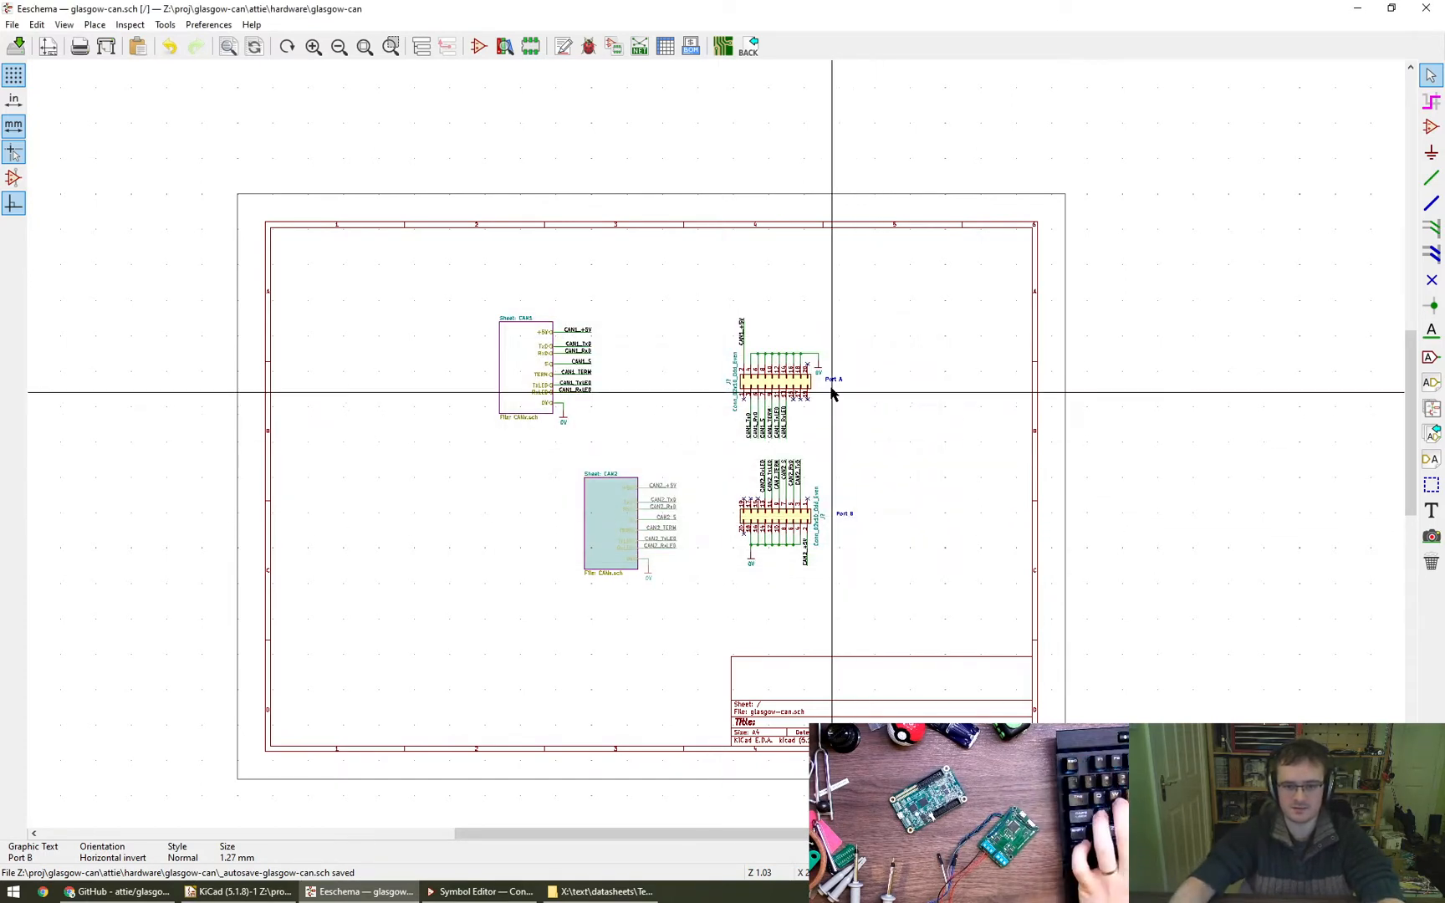
pyautogui.press('m')
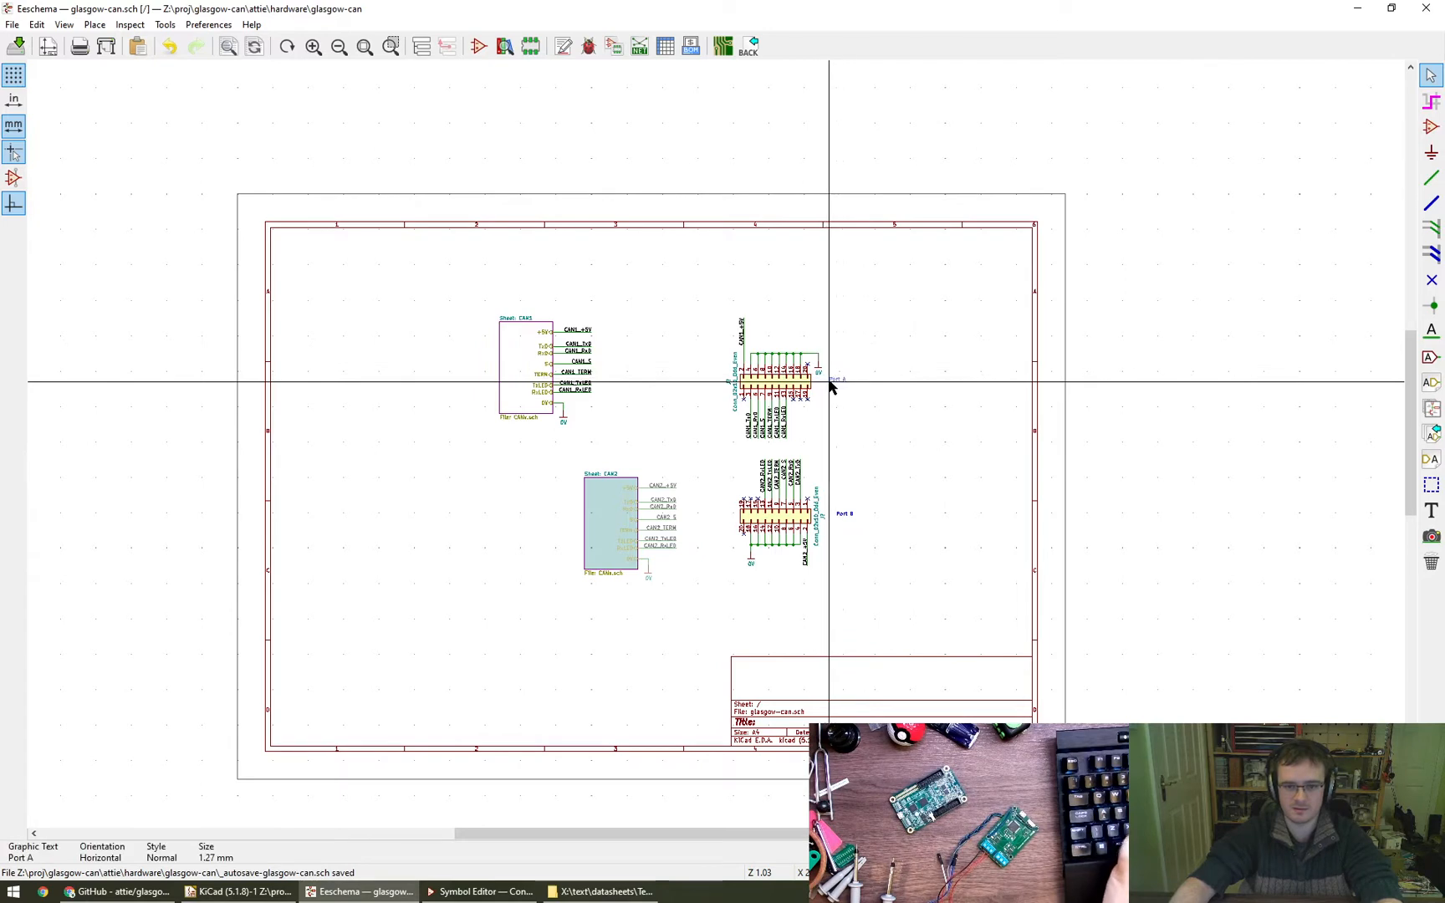
pyautogui.click(839, 386)
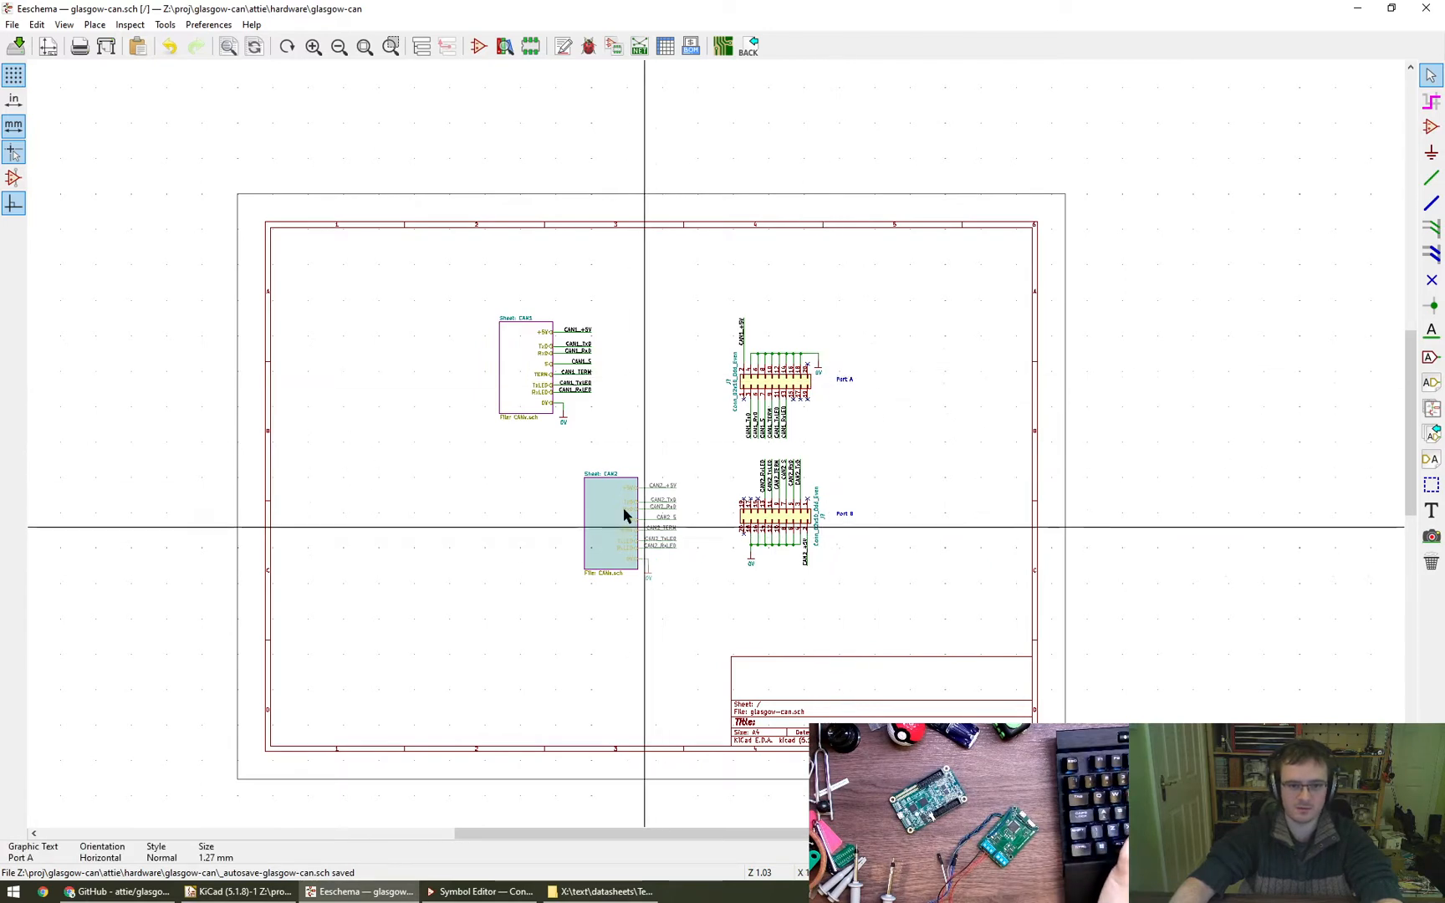
# - Move the CAN1 sheet with its wires and labels directly above the CAN2 sheet, level with the upper connector
pyautogui.moveTo(484, 306); pyautogui.dragTo(606, 442)
pyautogui.press('m')
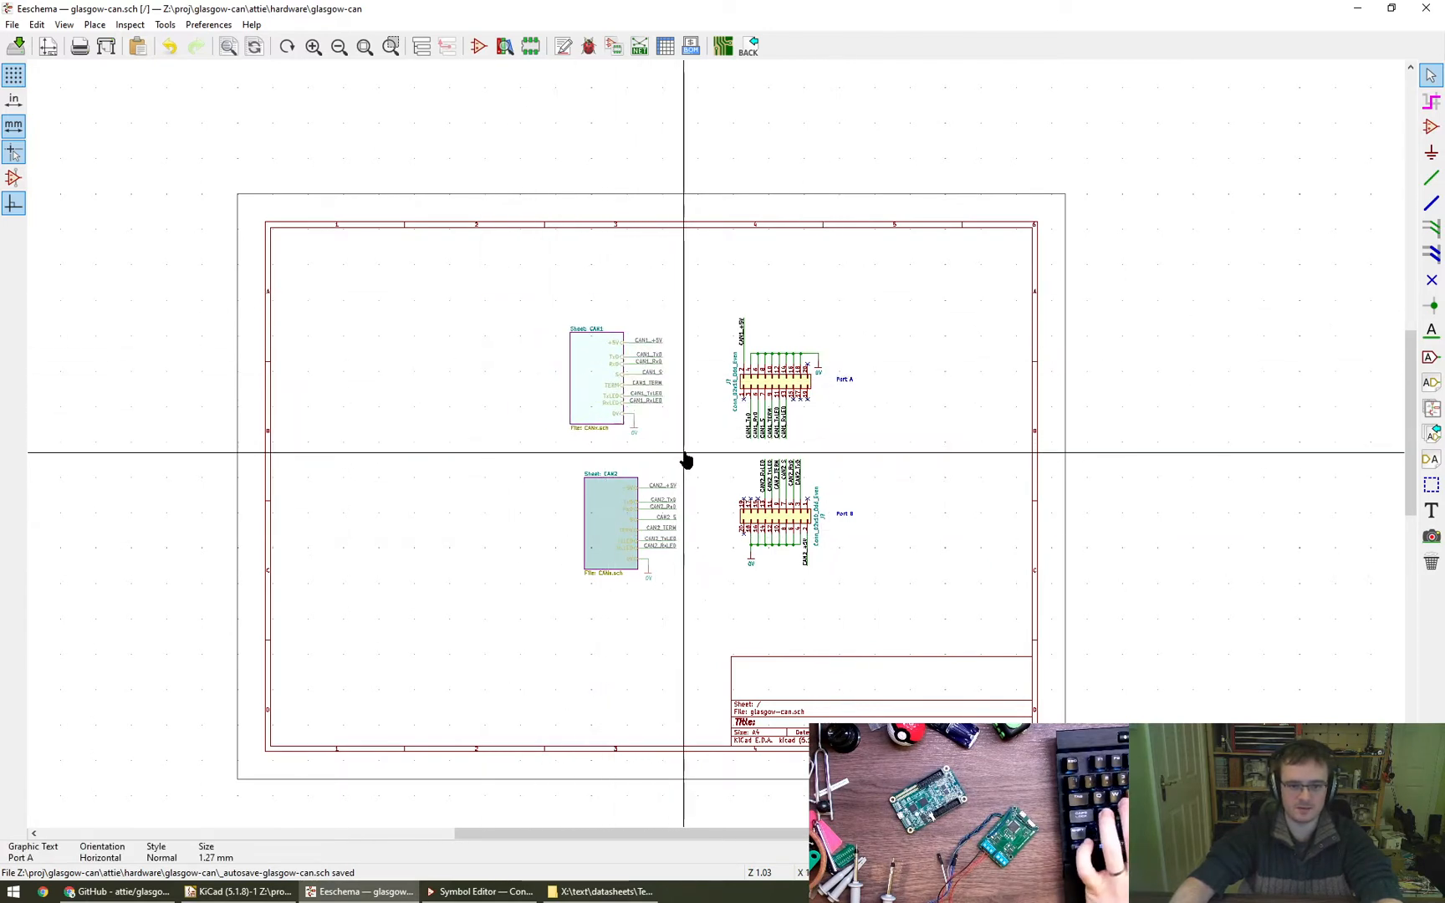
pyautogui.click(699, 458)
# - Shift both sheets and both connectors, with all their wiring and captions, together slightly left on the page
pyautogui.moveTo(559, 301); pyautogui.dragTo(909, 645)
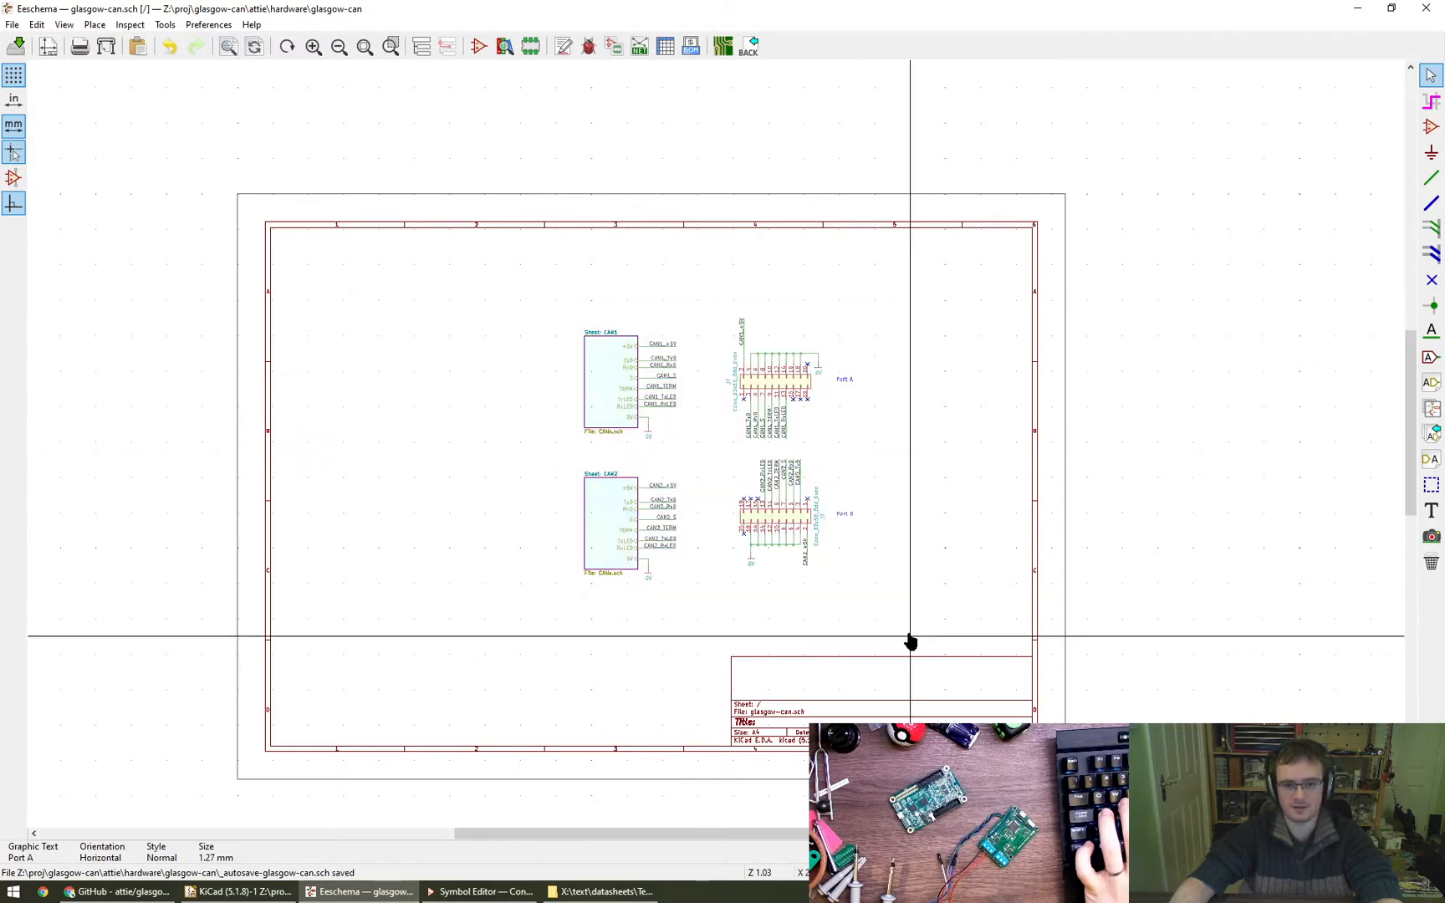
pyautogui.click(871, 641)
pyautogui.click(909, 530)
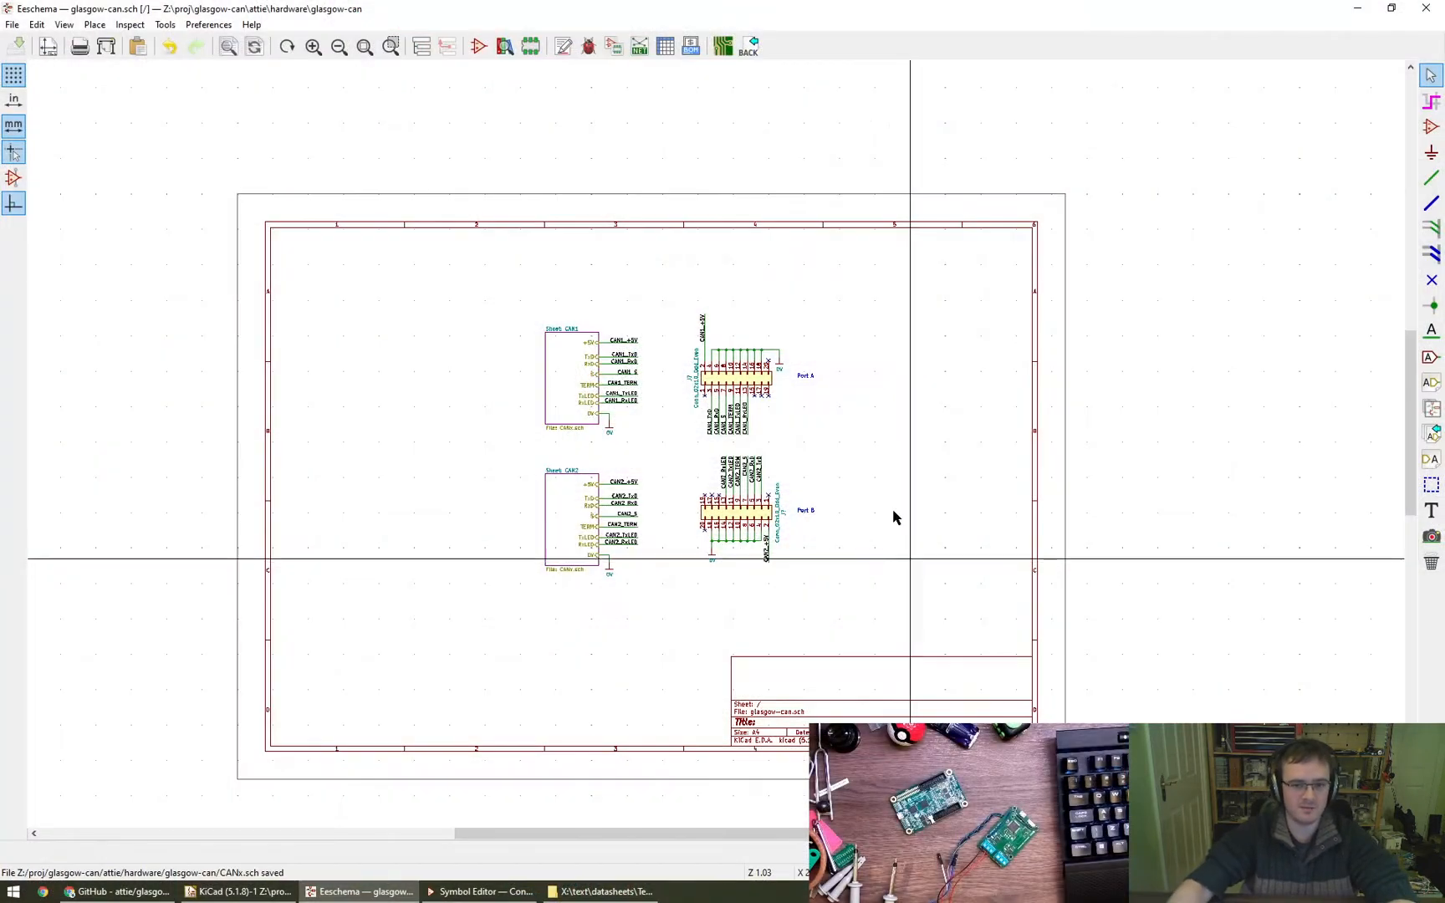
pyautogui.scroll(6, 744, 383)
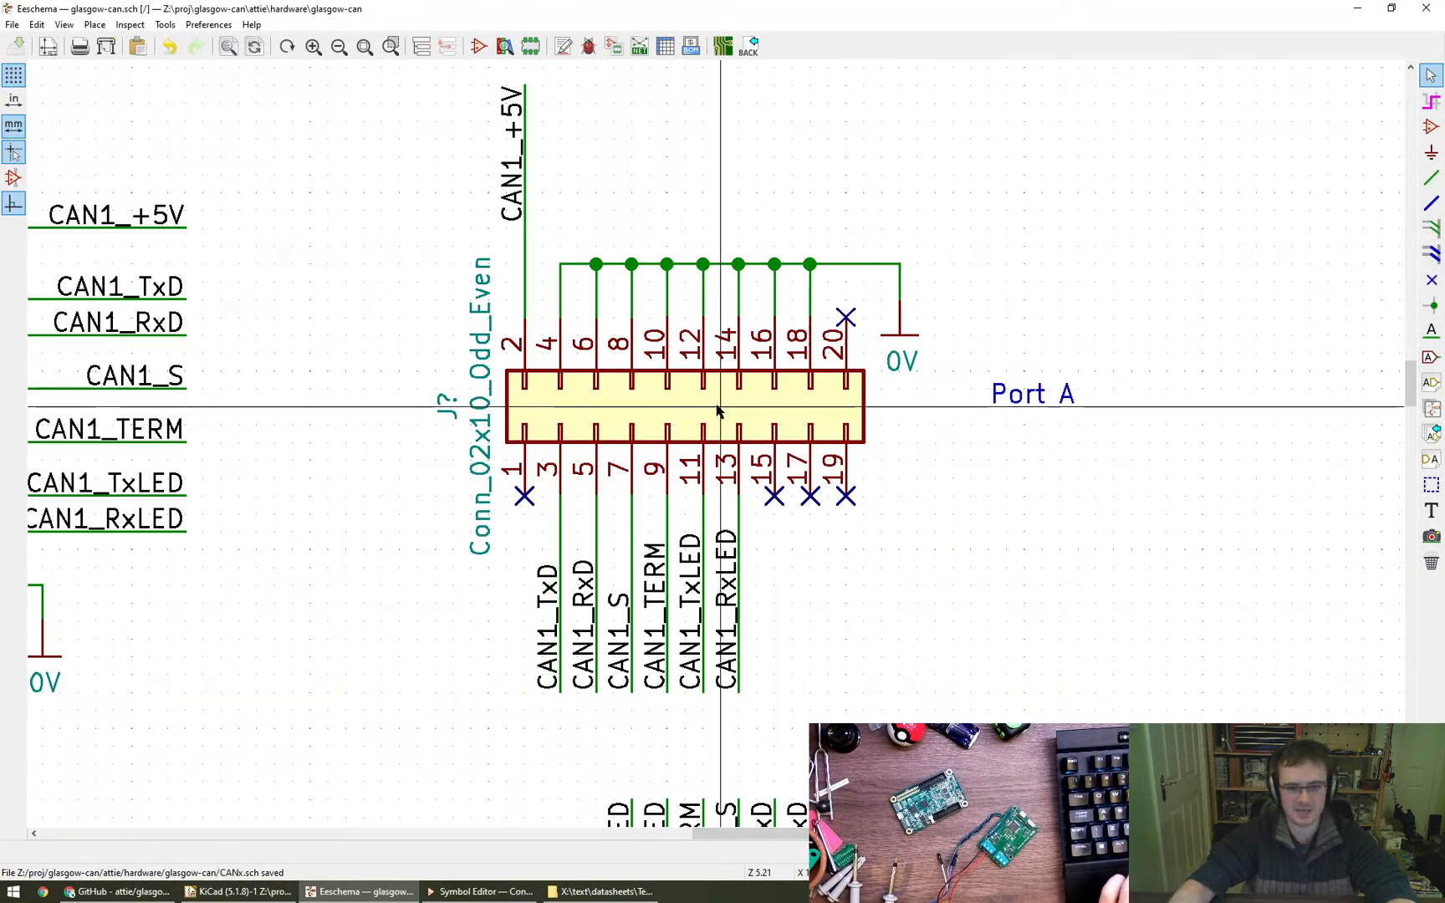
pyautogui.scroll(-1, 1048, 535)
pyautogui.moveTo(1042, 541); pyautogui.dragTo(989, 544, button='middle')
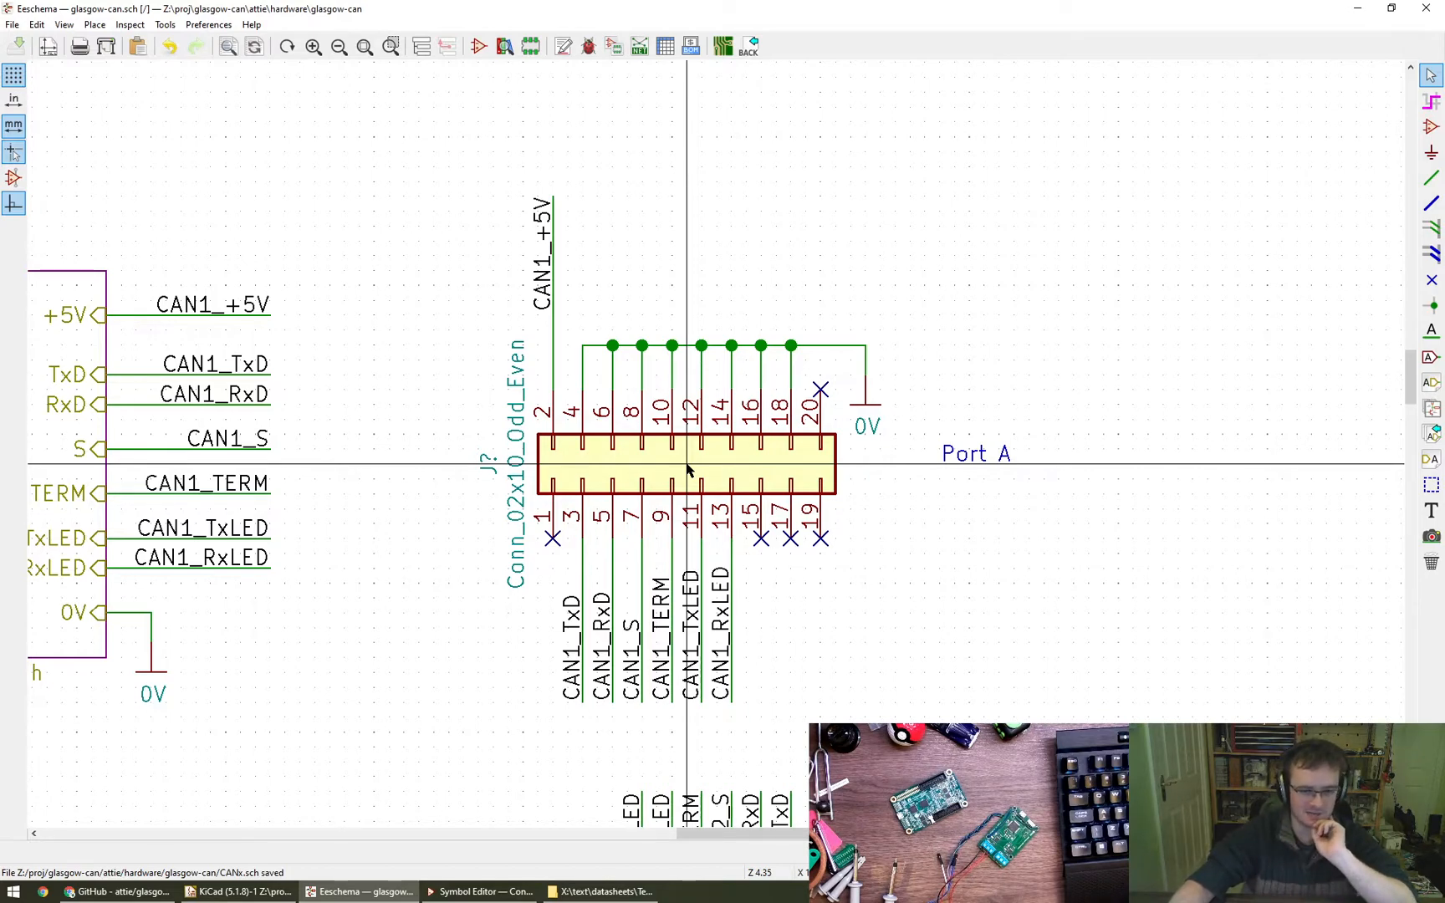
pyautogui.scroll(-6, 688, 469)
pyautogui.scroll(3, 784, 472)
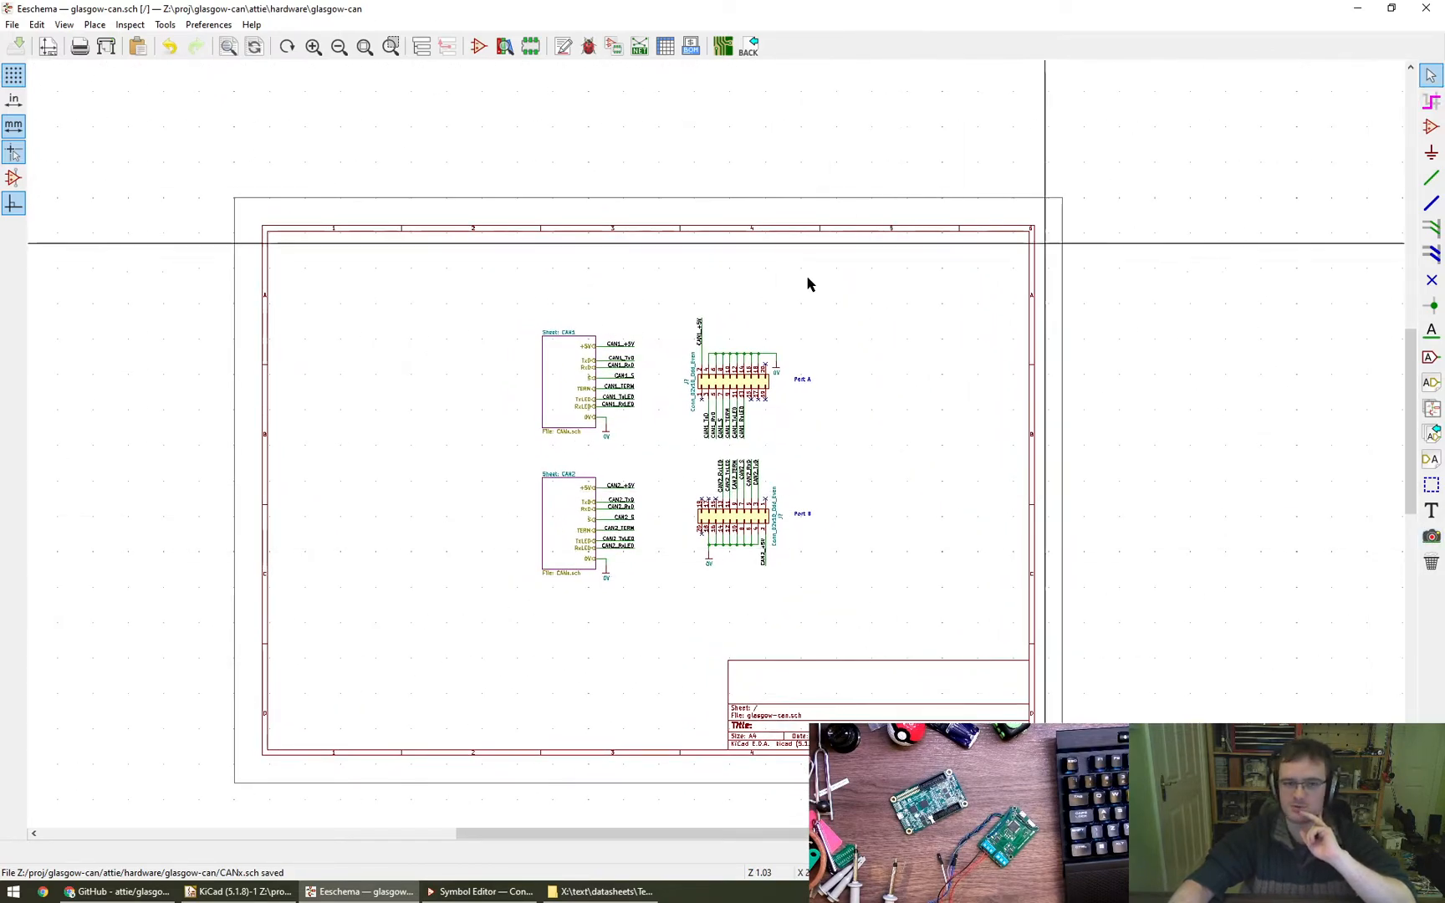
pyautogui.click(35, 24)
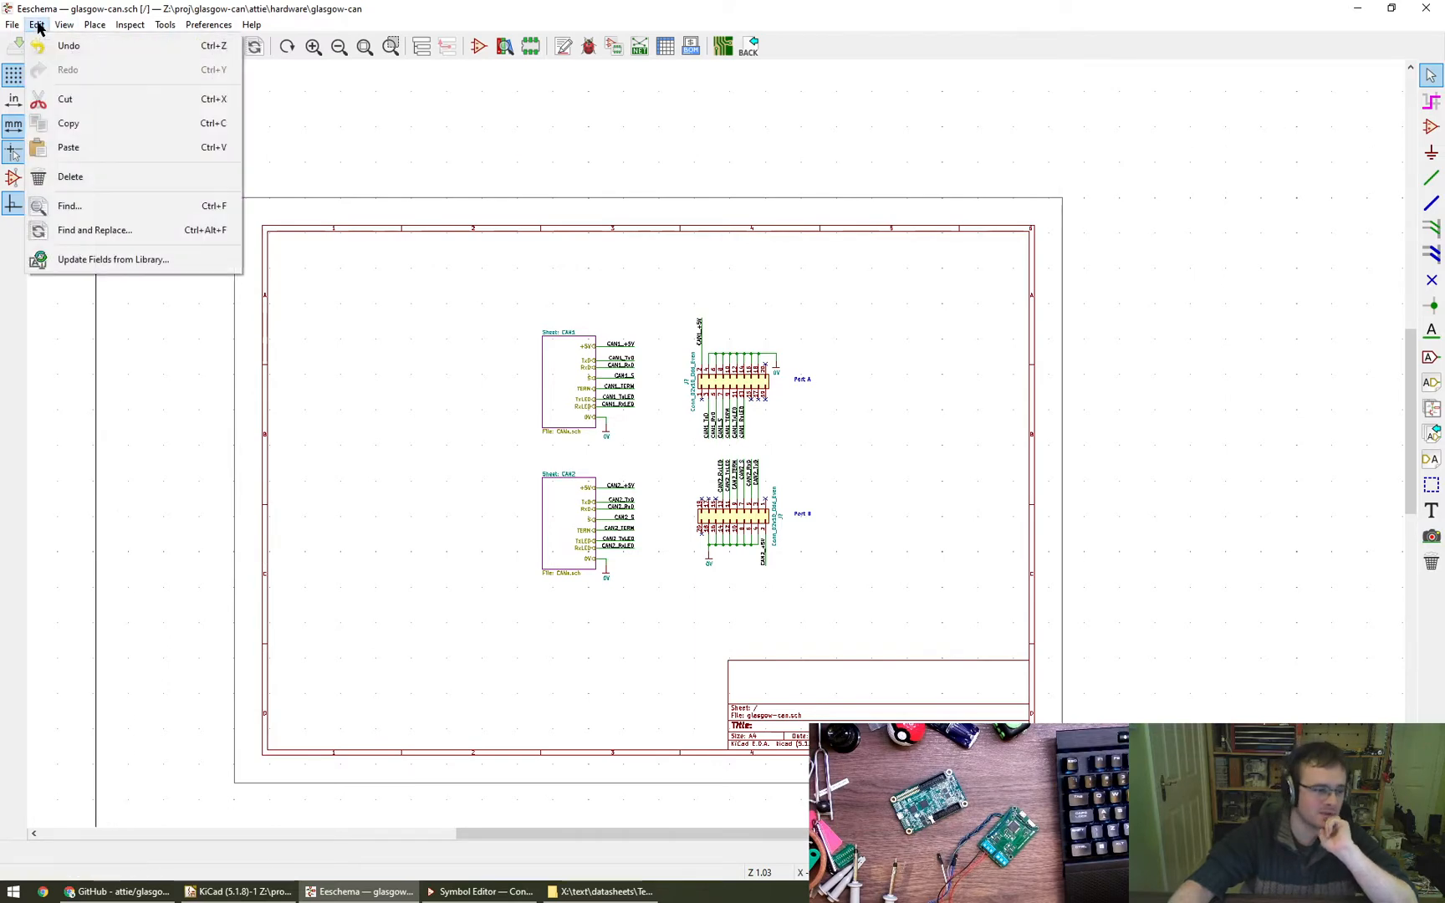
# - Save the schematic
pyautogui.press('Escape')
pyautogui.hotkey('ctrl', 's')
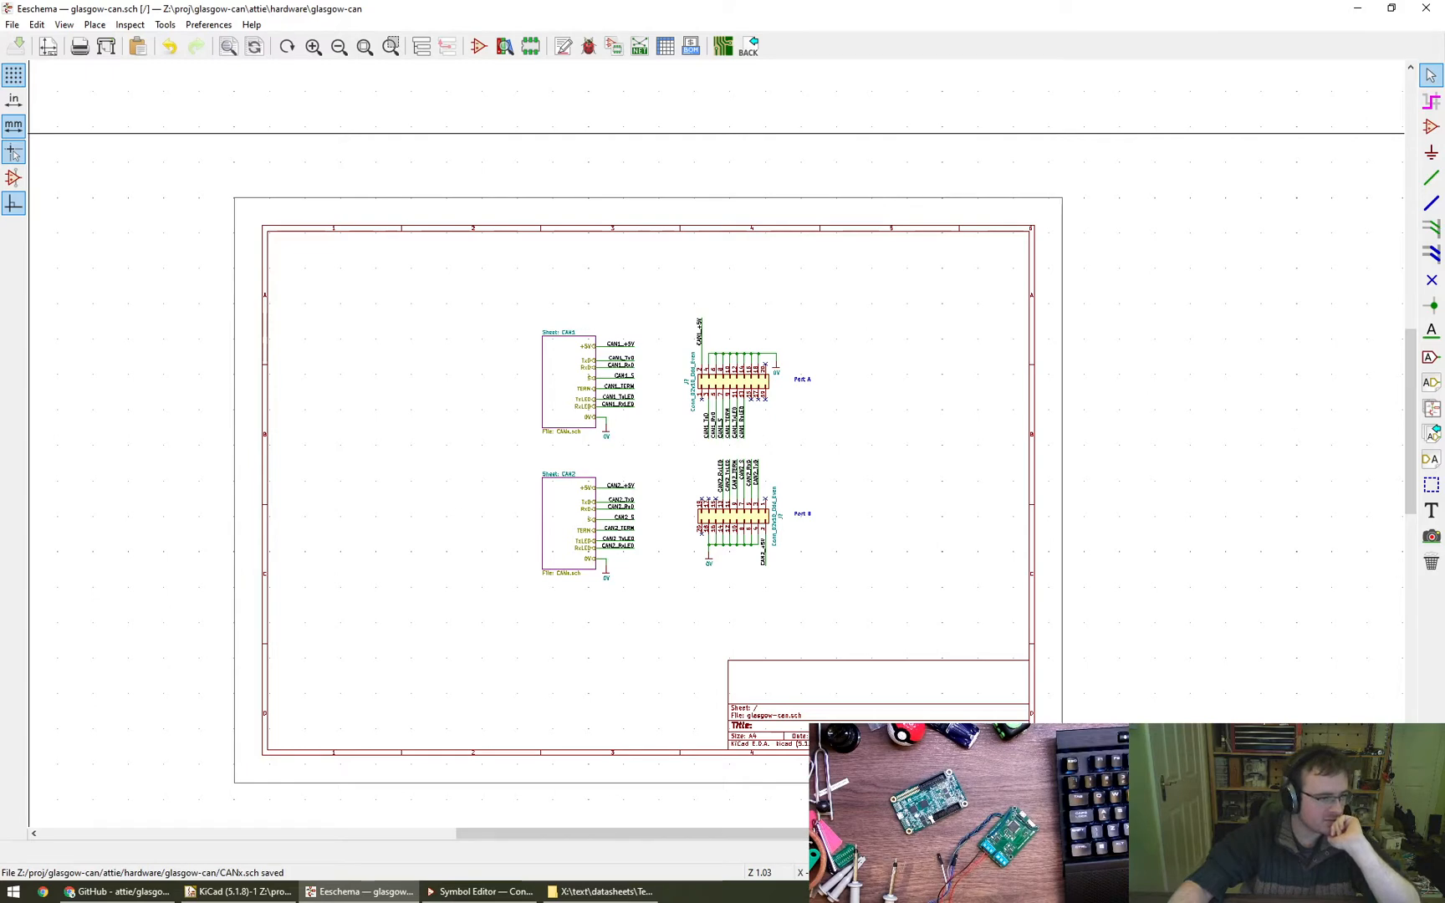
pyautogui.scroll(4, 584, 516)
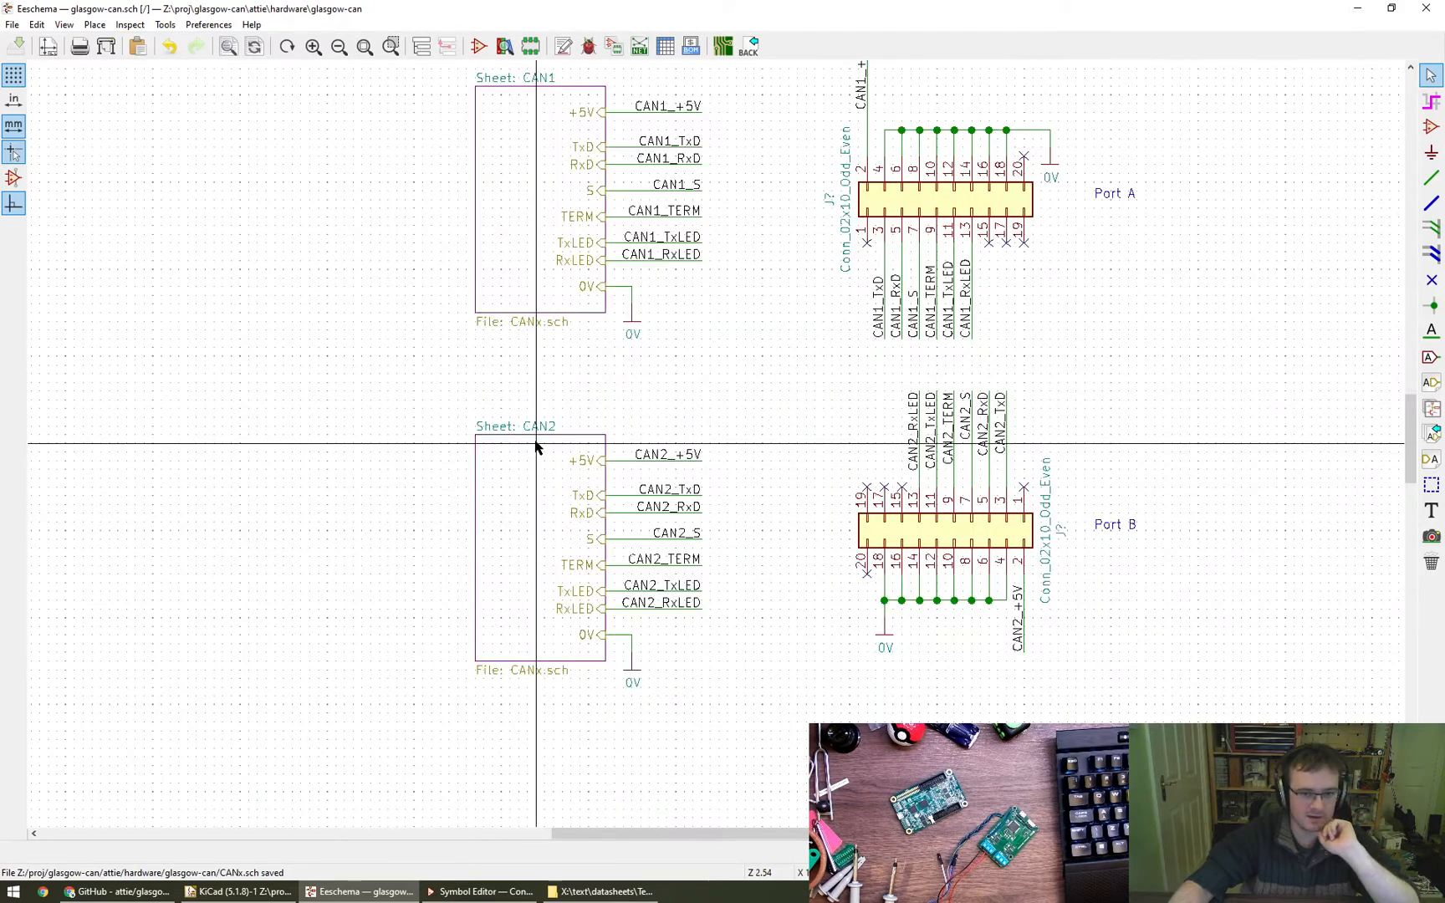
pyautogui.moveTo(503, 429)
pyautogui.mouseDown()
pyautogui.moveTo(474, 403)
pyautogui.moveTo(475, 465)
pyautogui.moveTo(484, 441)
pyautogui.mouseUp()
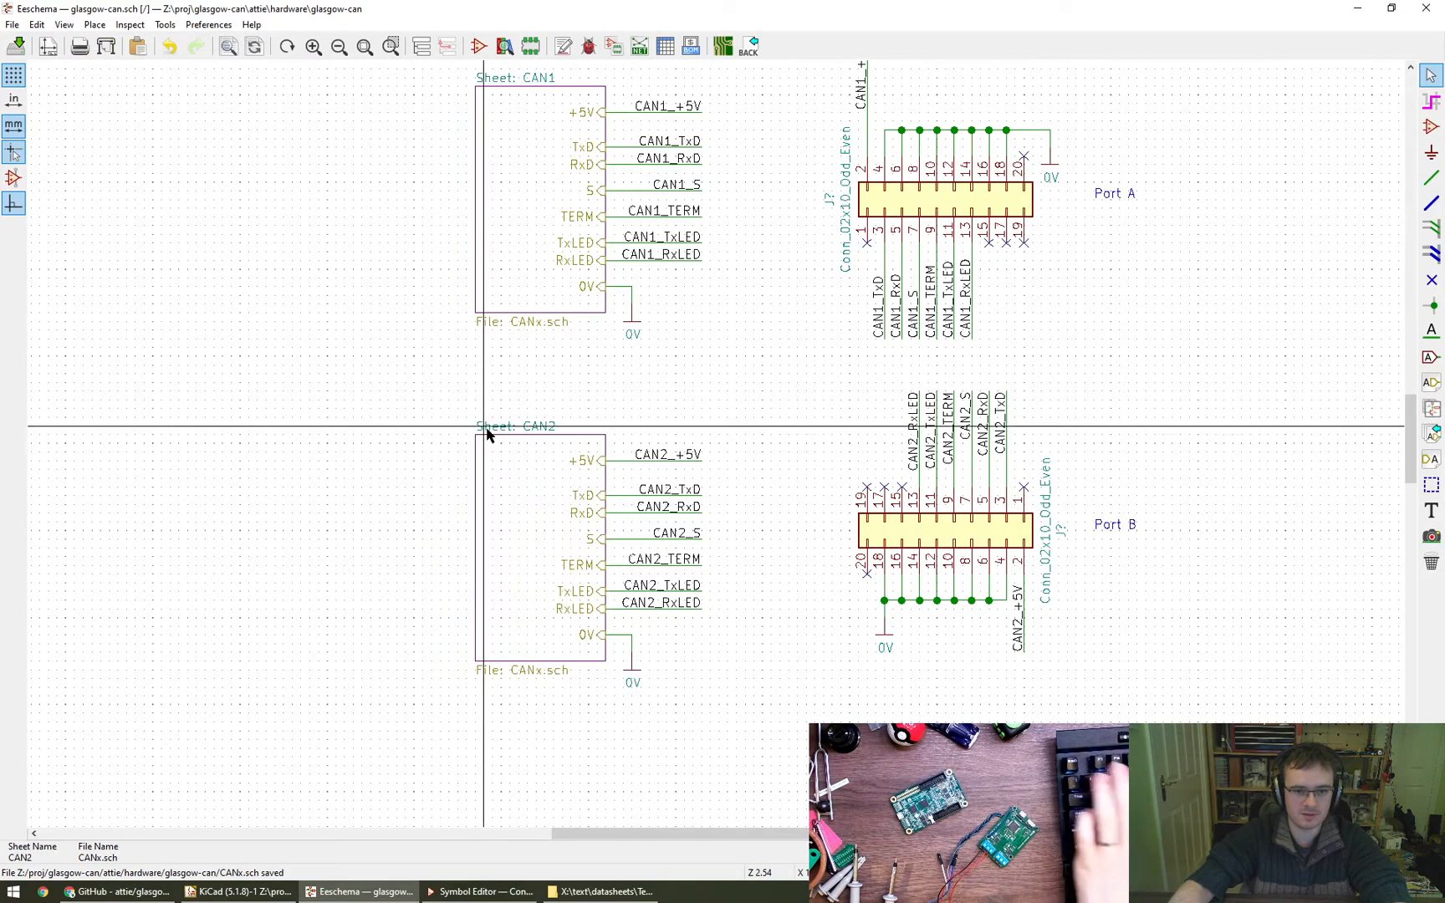
pyautogui.rightClick(487, 430)
pyautogui.click(520, 468)
pyautogui.press('Escape')
pyautogui.press('Escape')
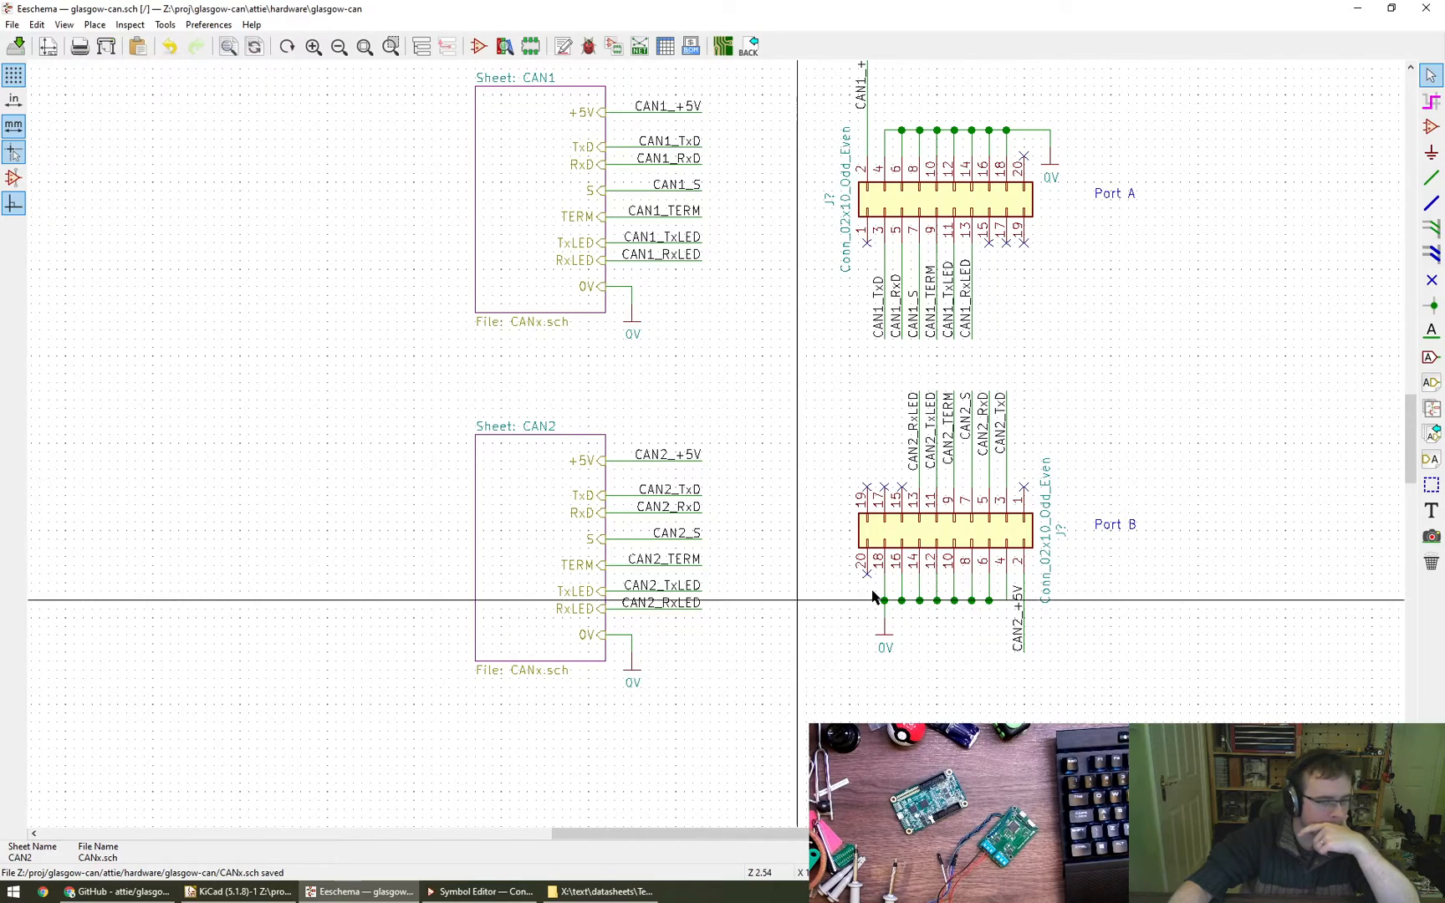
# - Rotate the lower connector's value field to horizontal and place it with the reference field just right of the connector
pyautogui.click(1051, 534)
pyautogui.press('m')
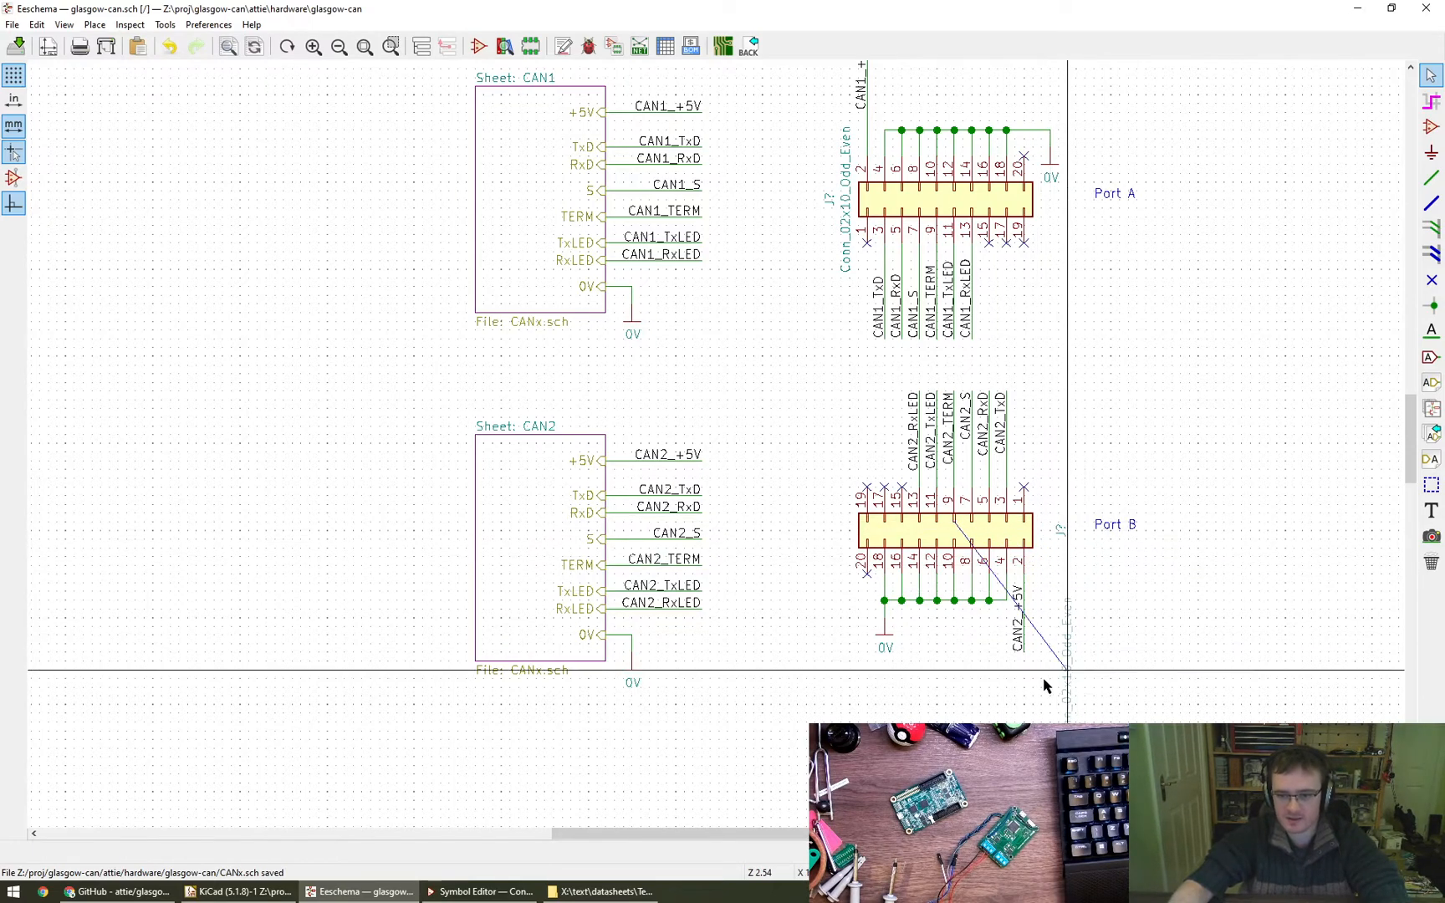
pyautogui.press('r')
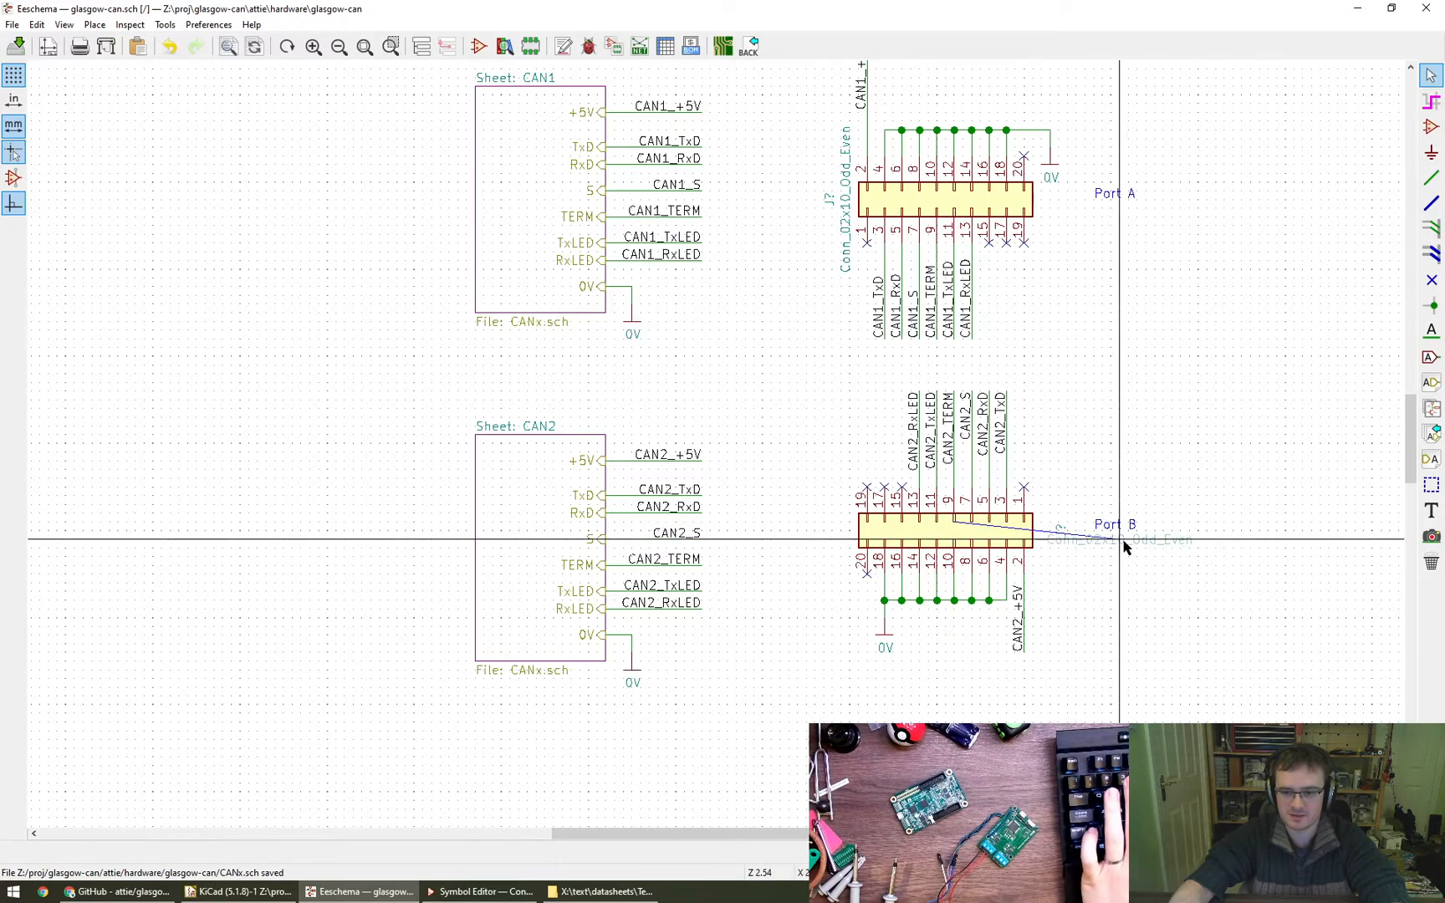
pyautogui.click(1070, 531)
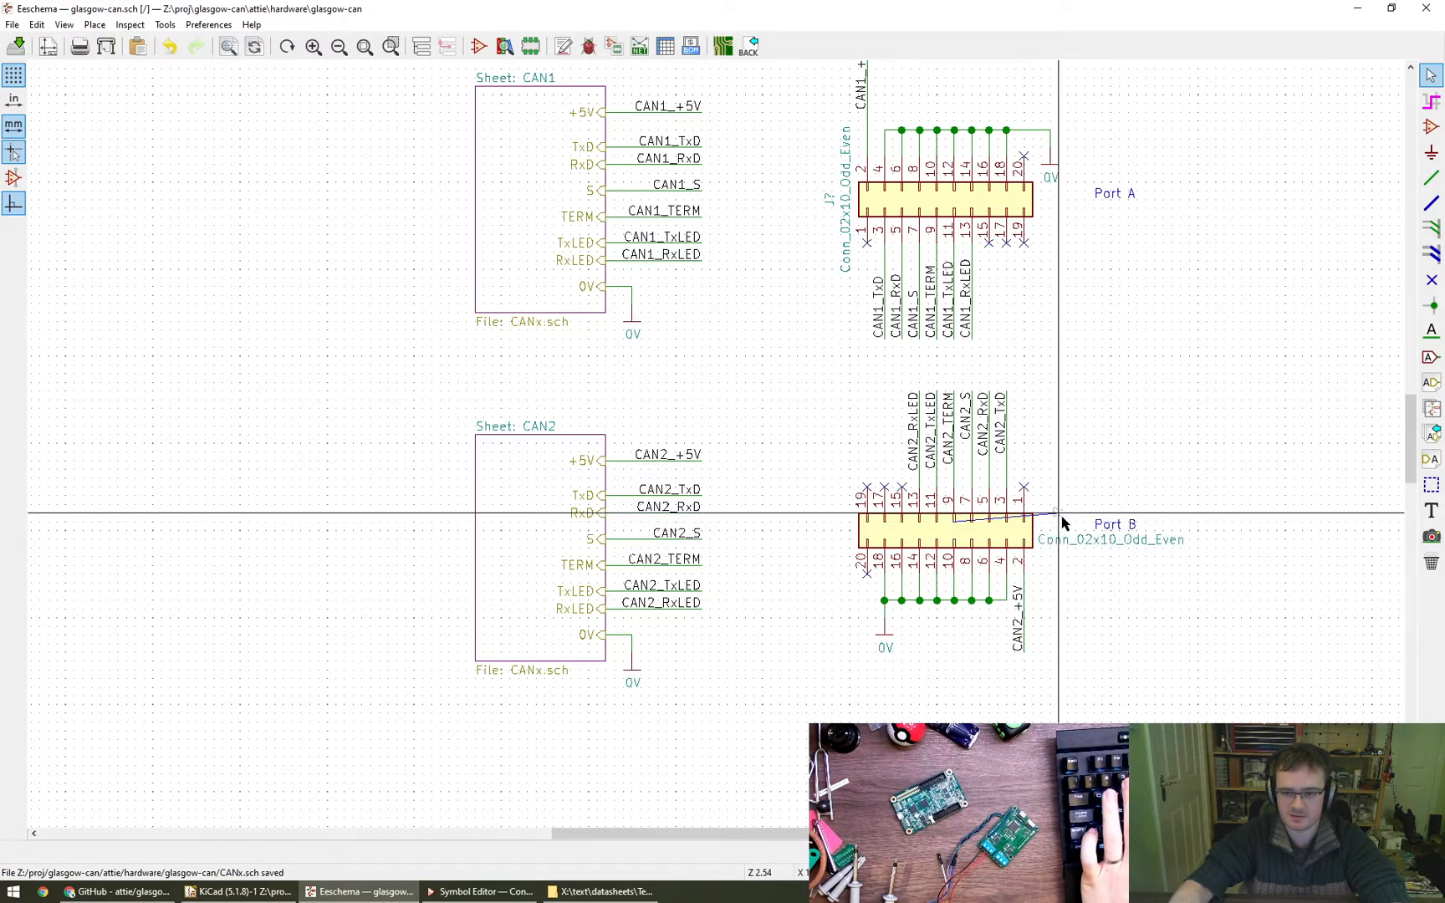
pyautogui.scroll(4, 1050, 535)
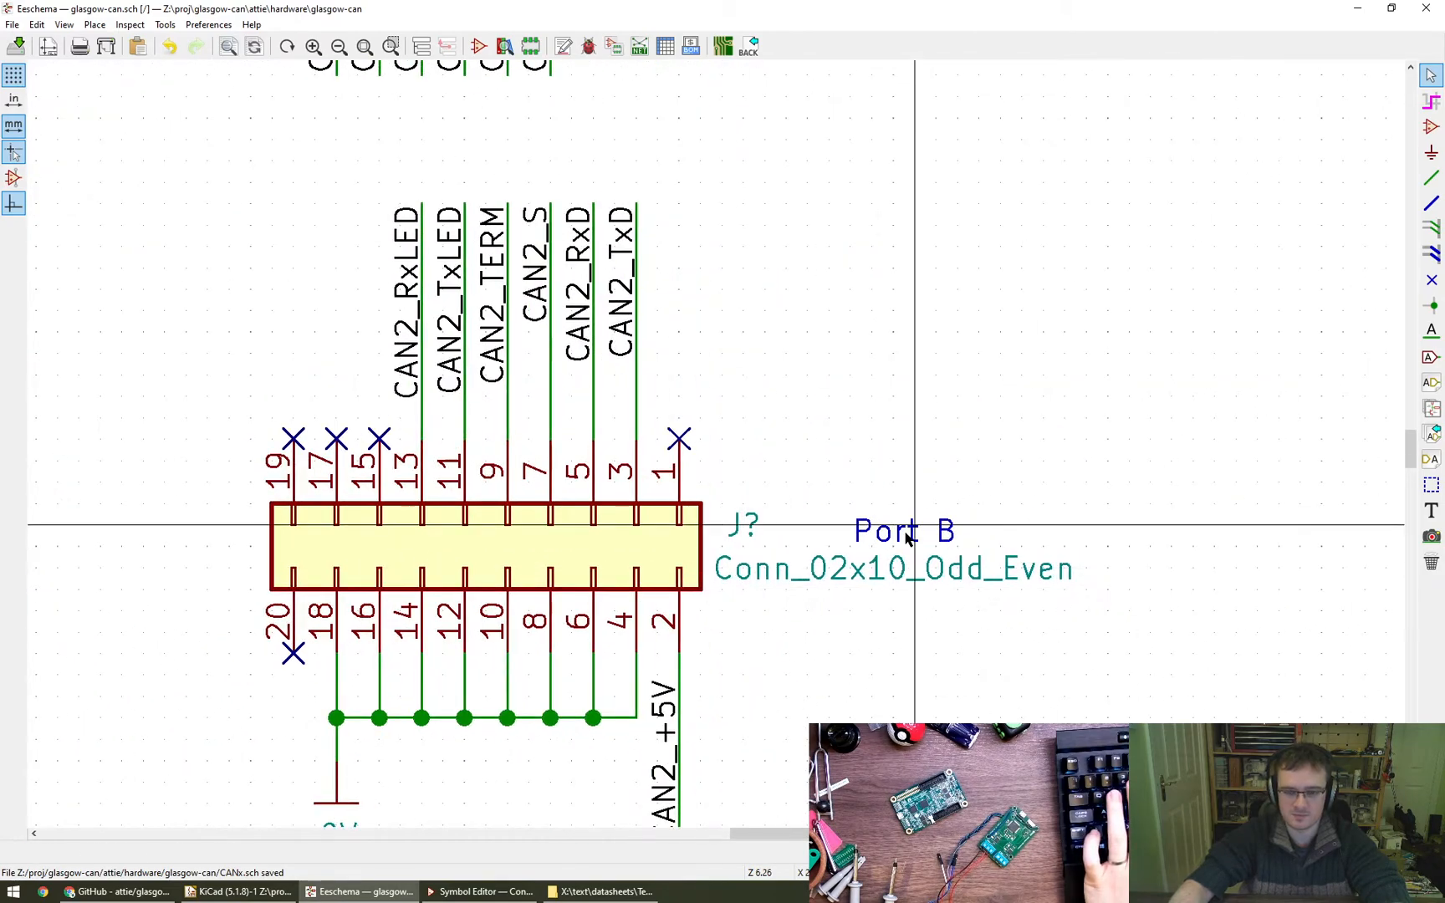
# - Move the Port B and Port A captions up so each sits above the right side of its connector
pyautogui.click(907, 538)
pyautogui.scroll(-4, 908, 538)
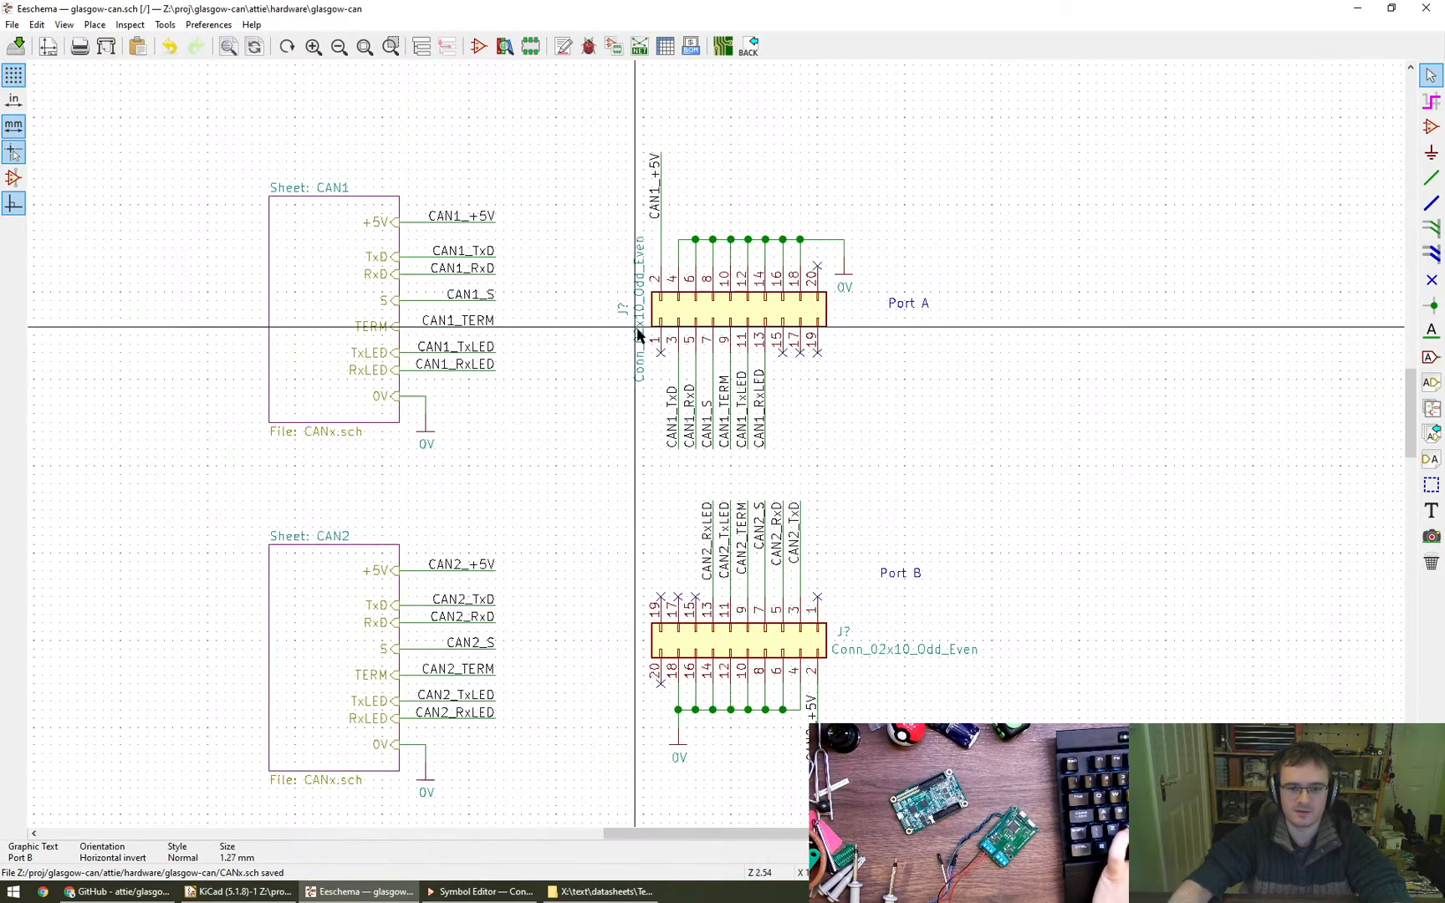
pyautogui.press('m')
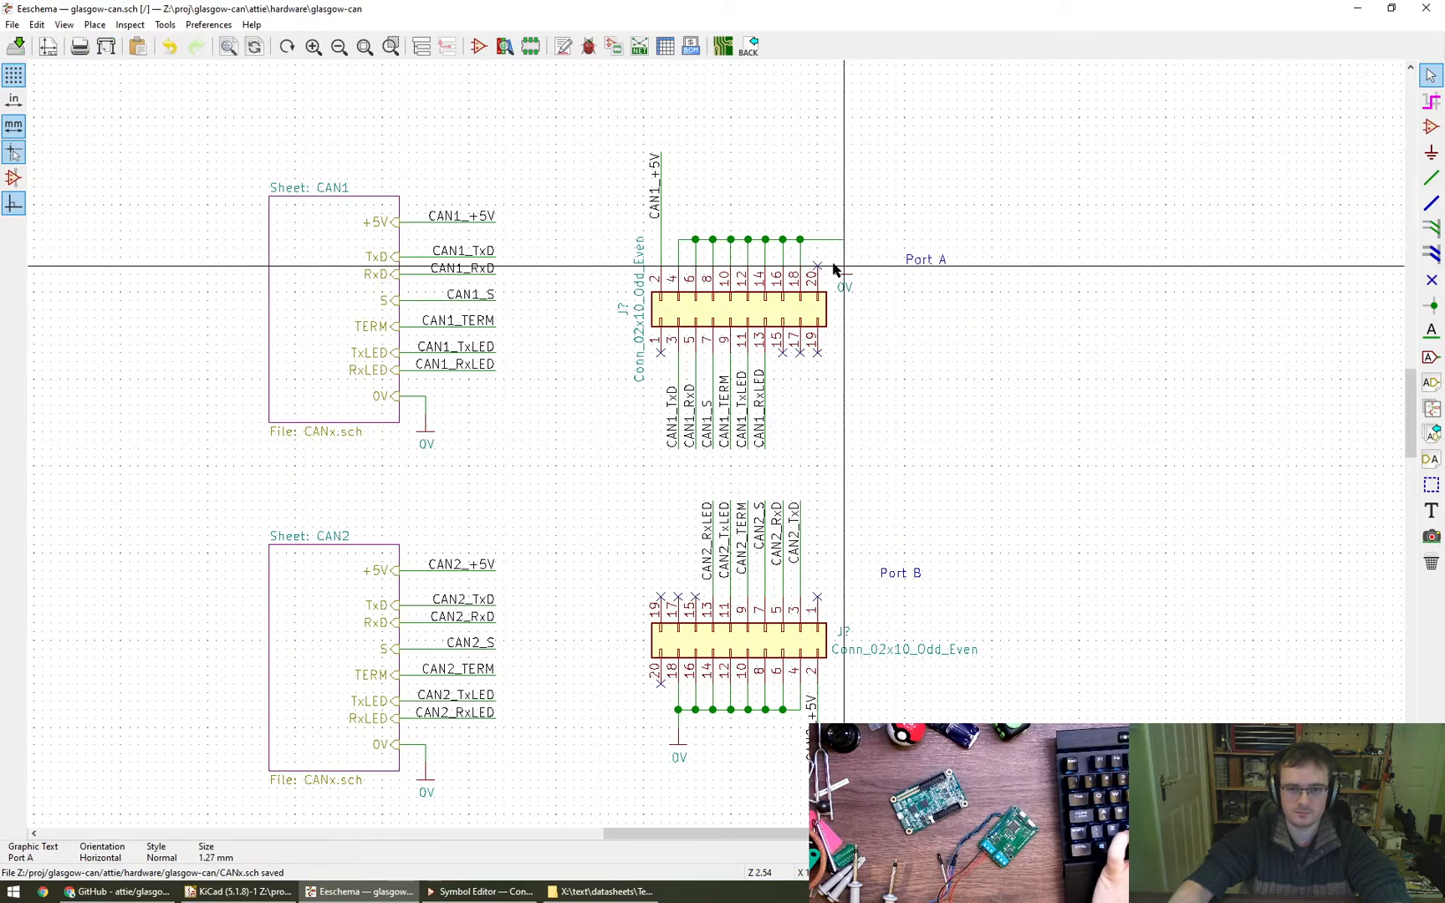
# - Rotate the upper connector's value field to horizontal and place it with the reference field just right of the connector
pyautogui.press('m')
pyautogui.press('r')
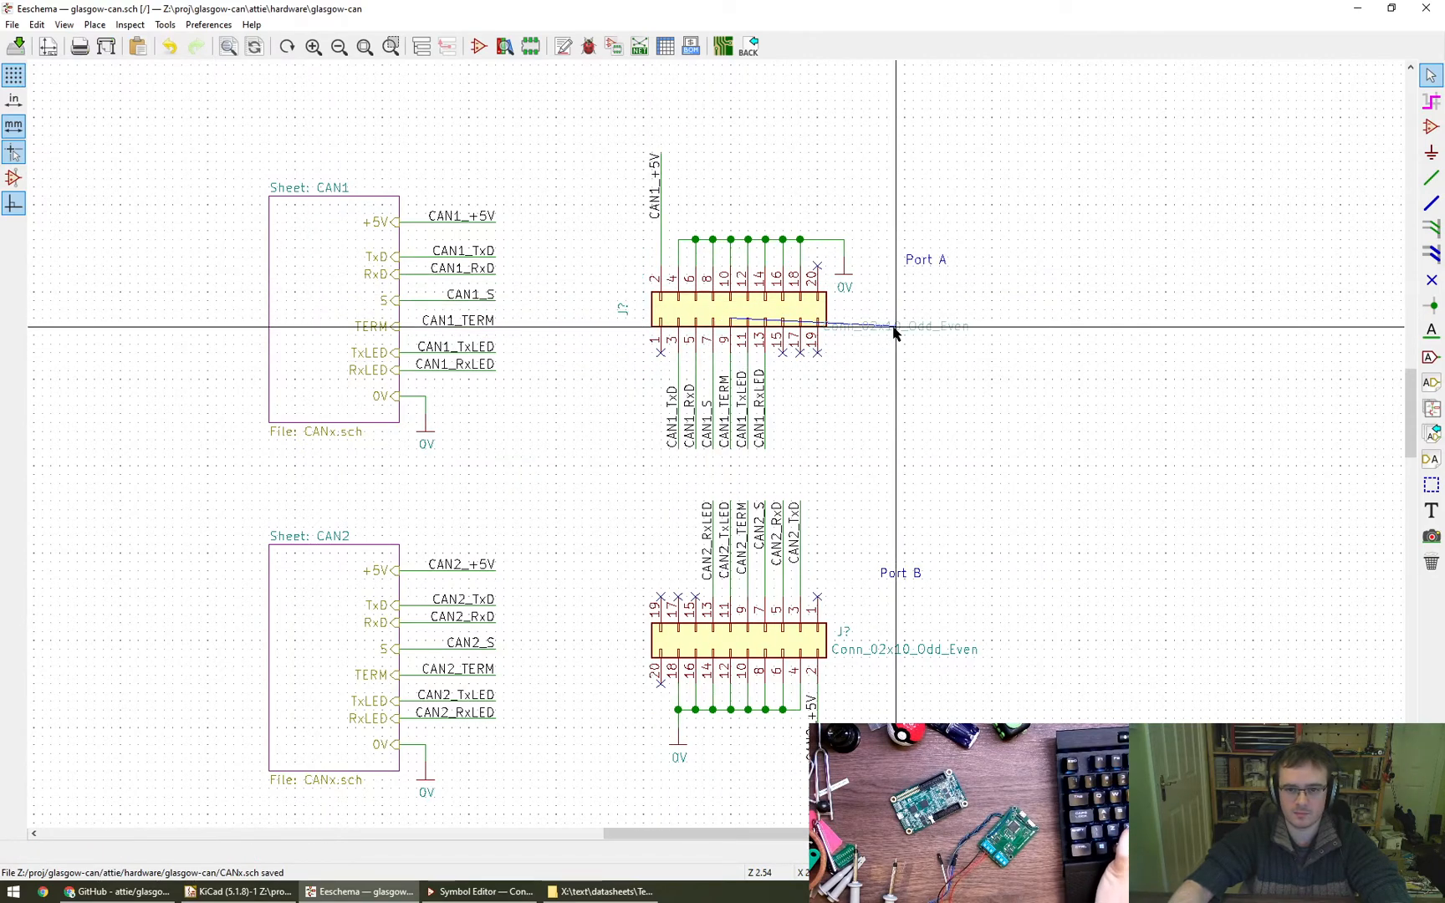
pyautogui.click(913, 336)
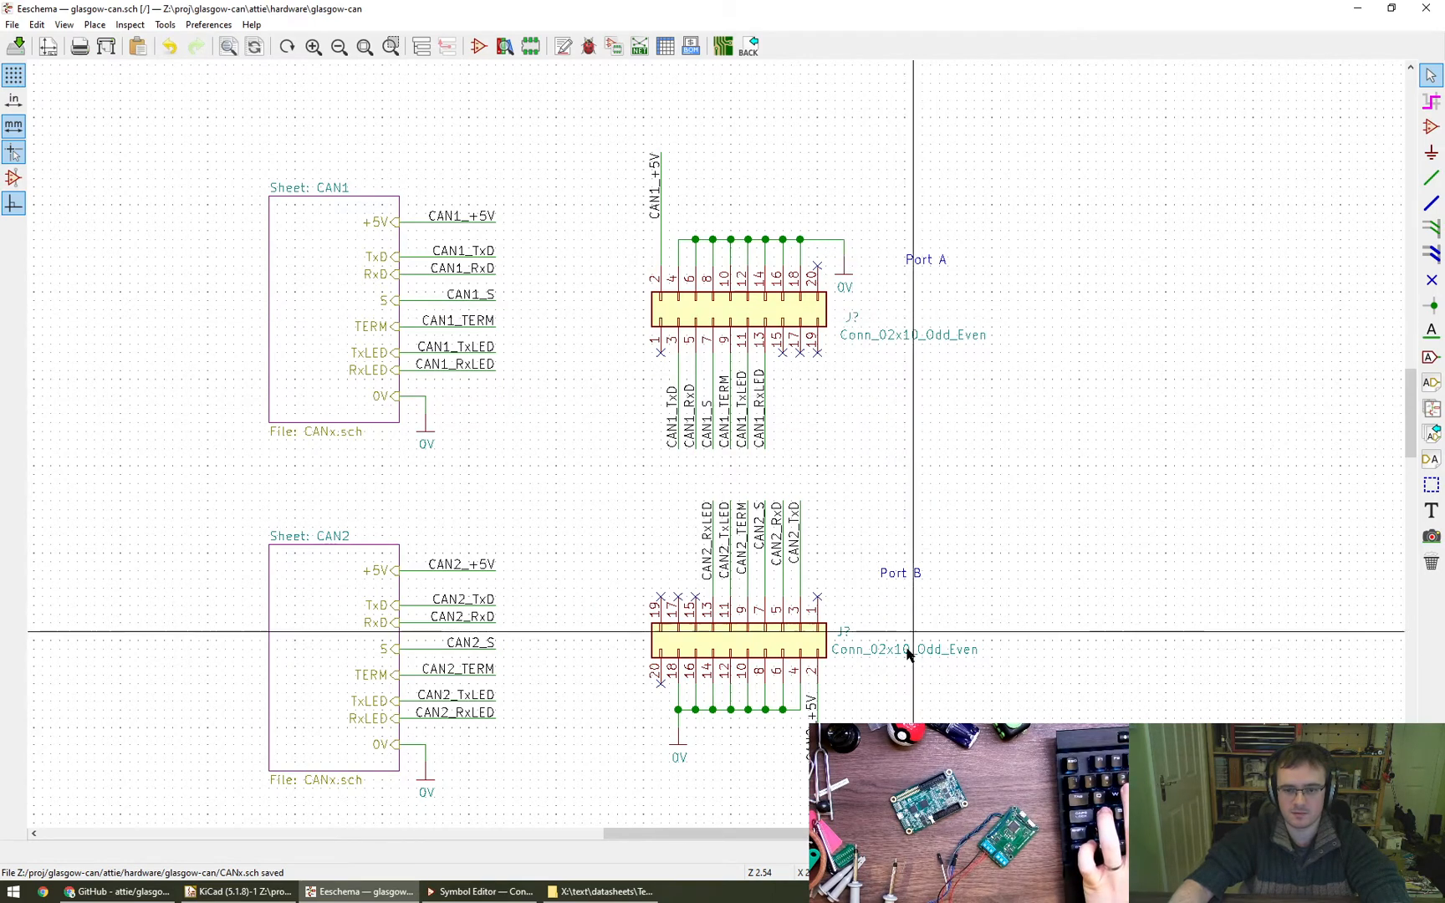
# - Shift the lower connector's value and reference fields slightly down to line up under the upper connector's fields
pyautogui.press('m')
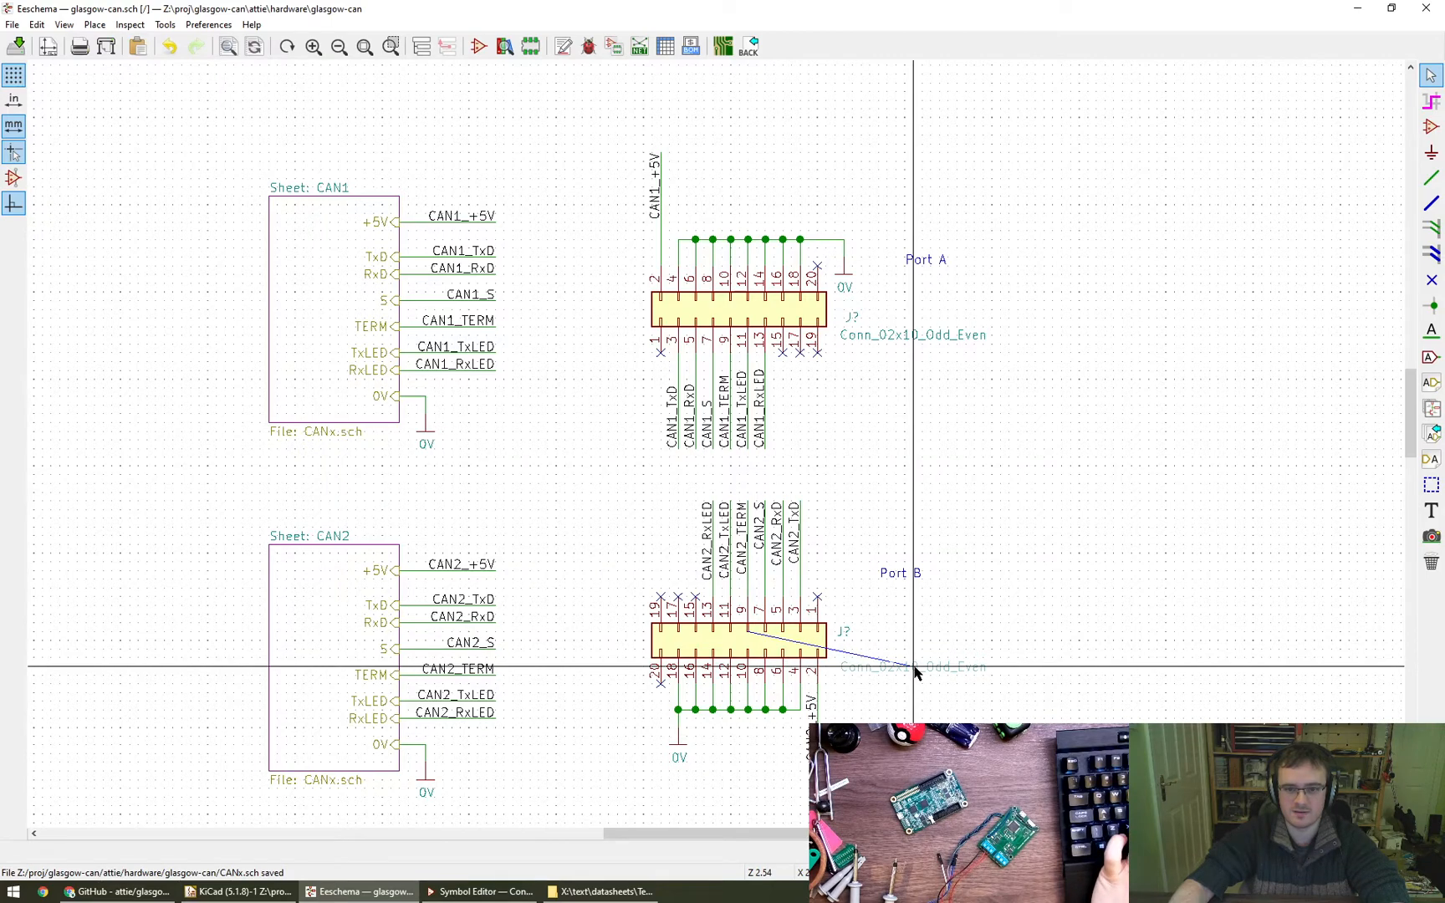
pyautogui.click(913, 667)
pyautogui.press('m')
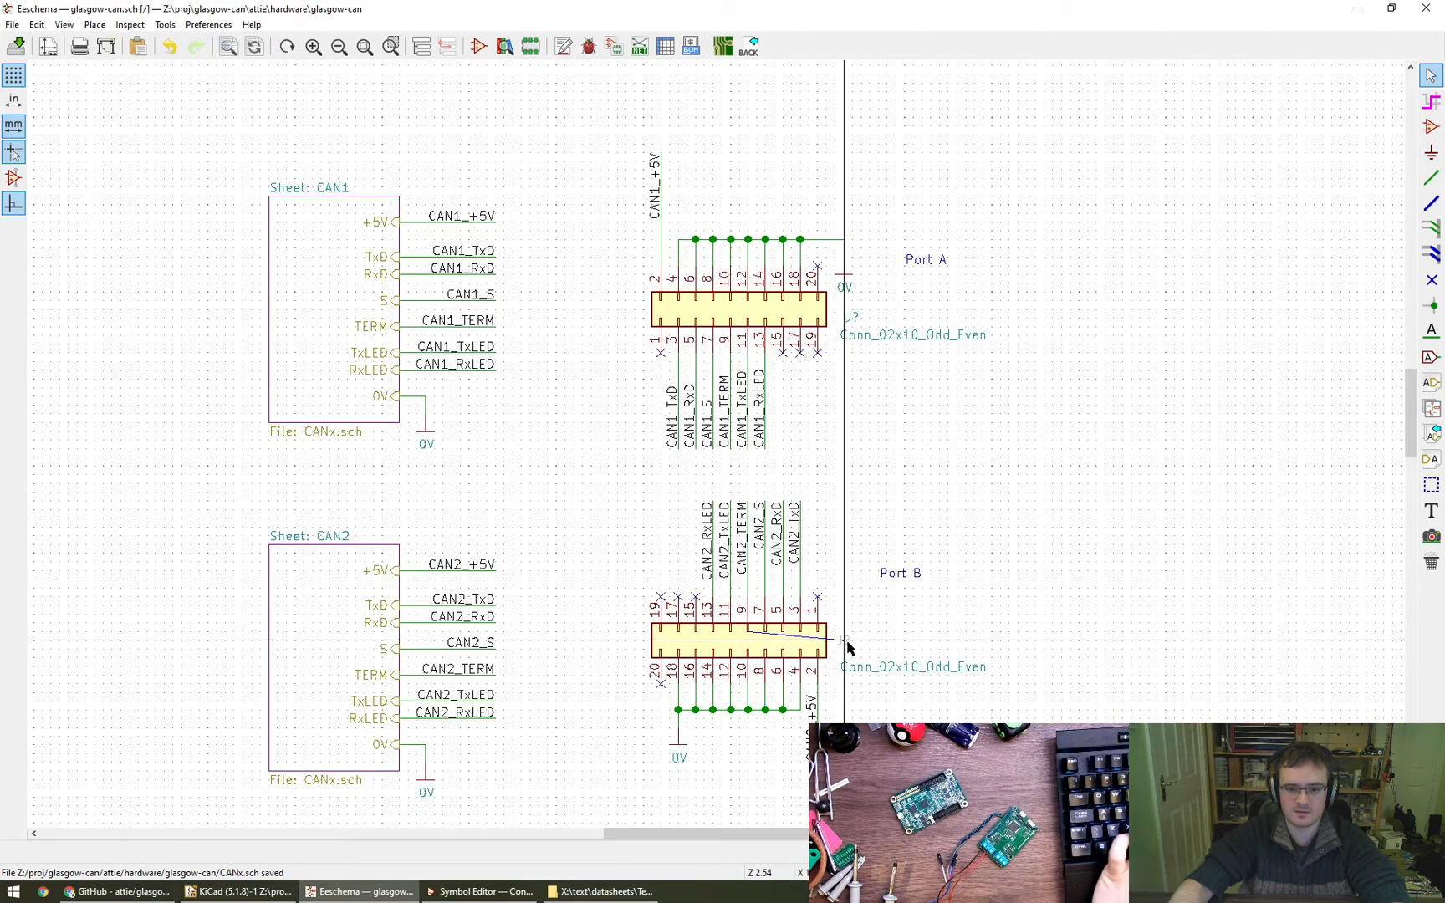
pyautogui.click(845, 644)
# - Place the upper connector's reference level with the connector body and nudge the adjacent 0V symbol's label slightly up
pyautogui.press('m')
pyautogui.click(844, 311)
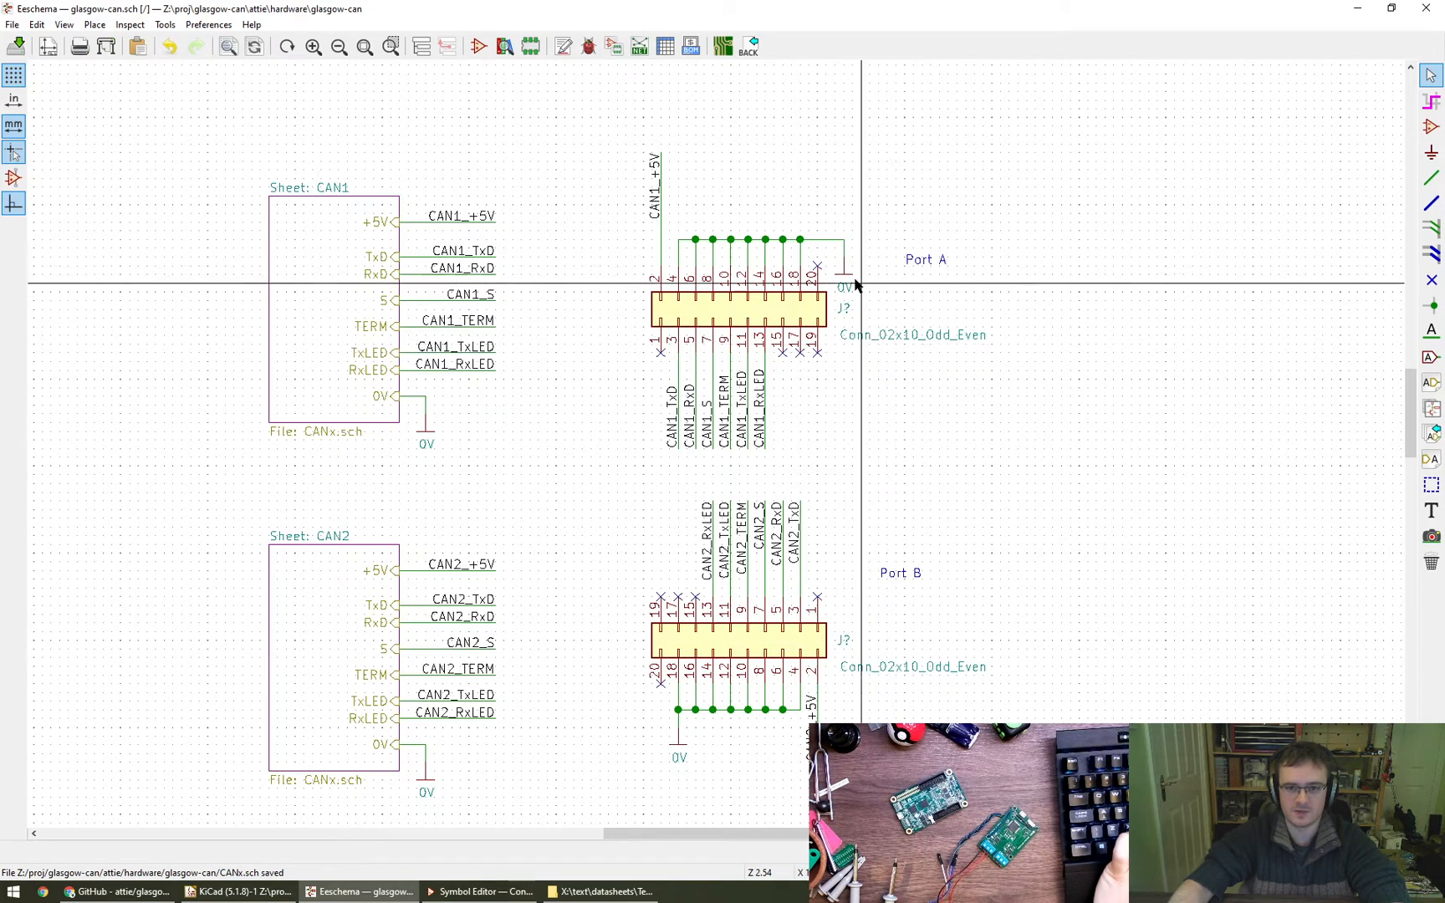
pyautogui.press('m')
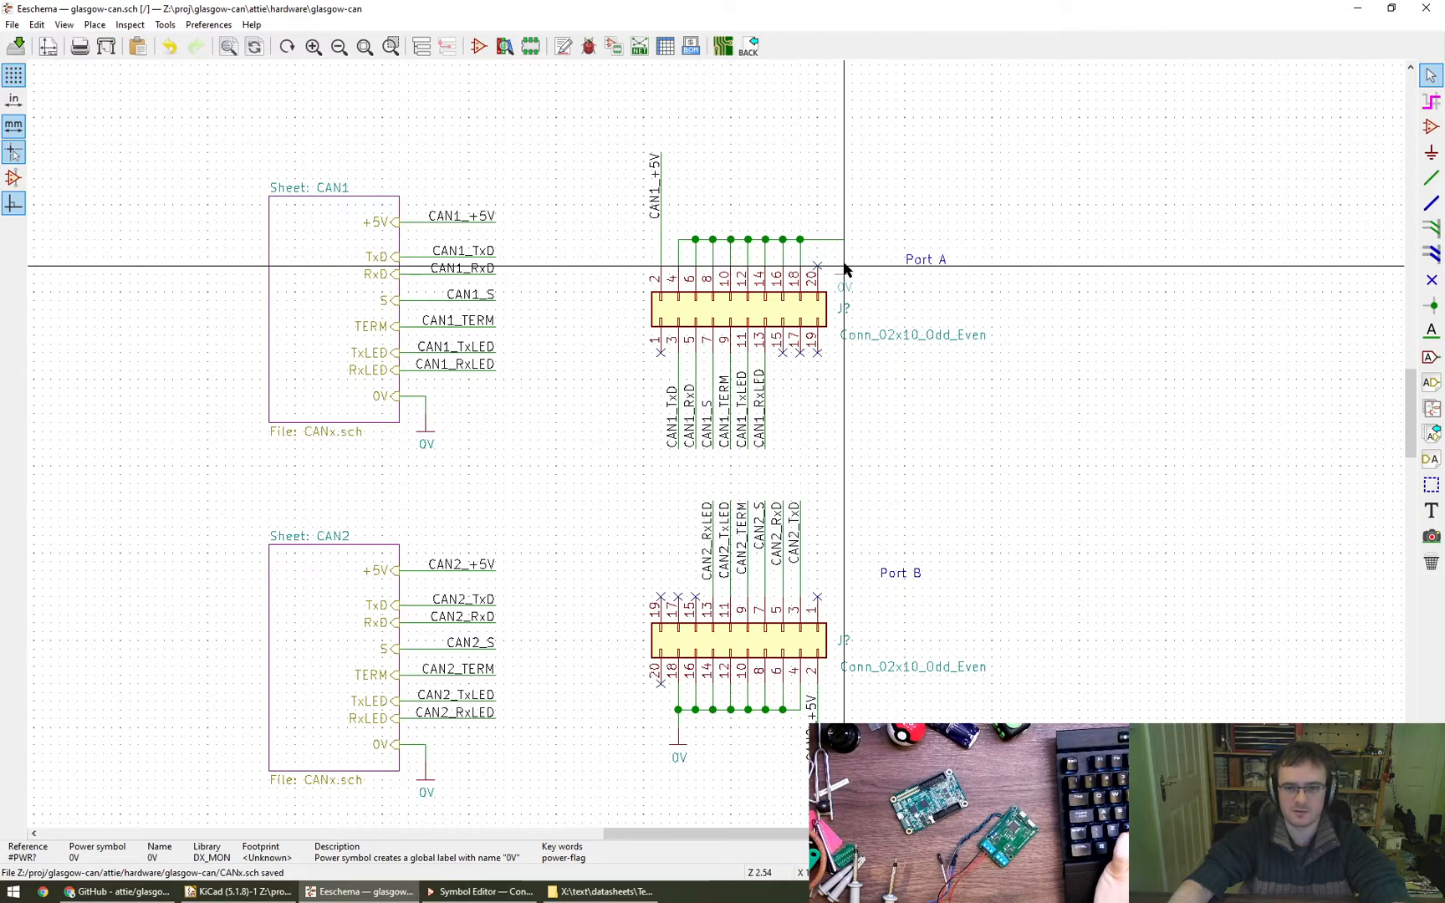
pyautogui.click(844, 266)
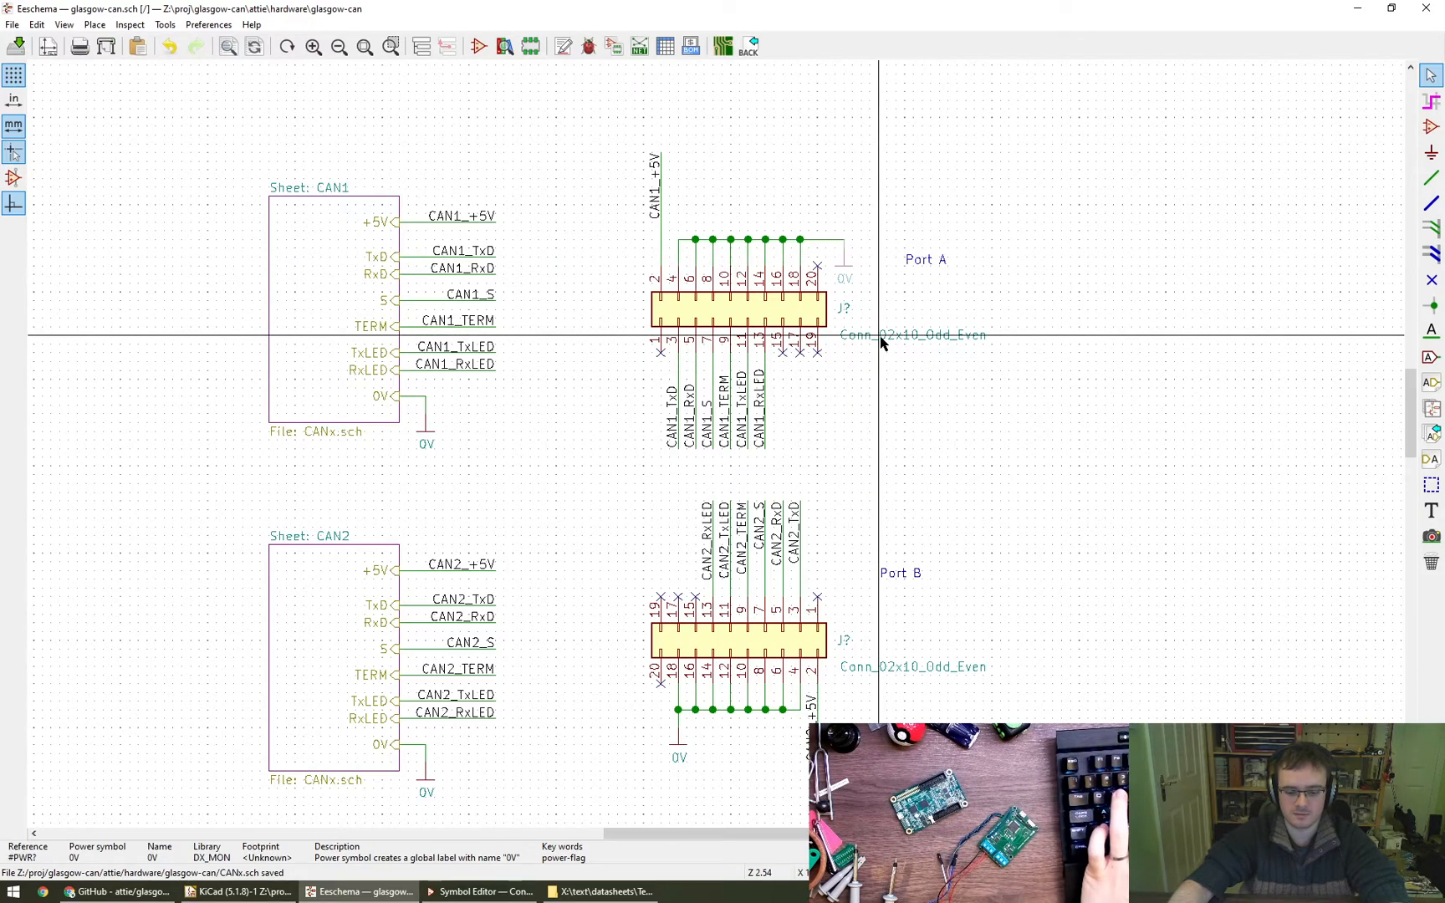
# - Raise the upper connector's value field closer to its reference and settle the reference just above it
pyautogui.press('m')
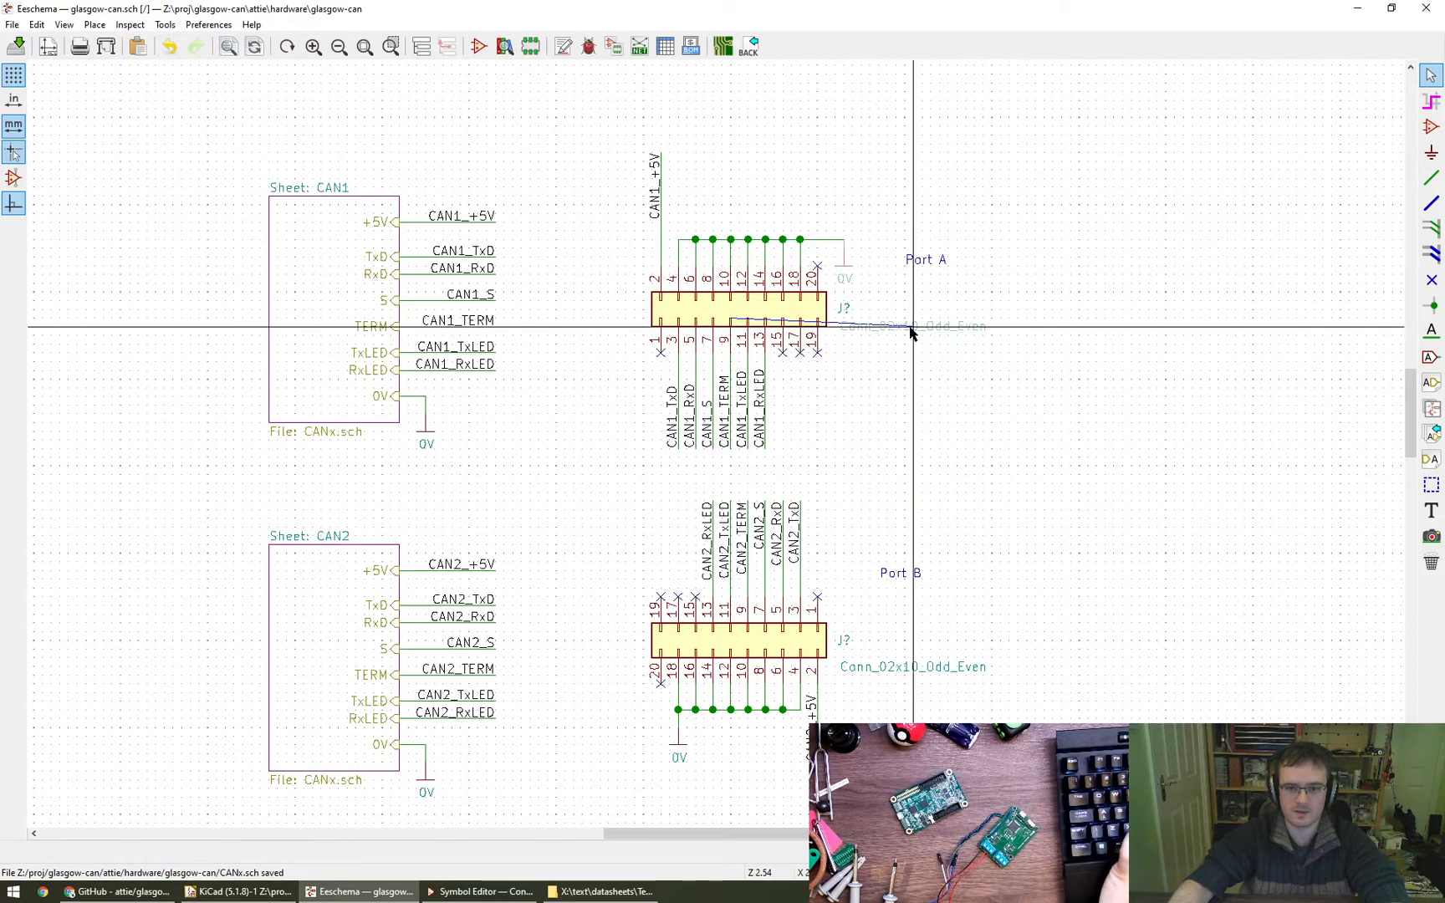
pyautogui.scroll(5, 873, 328)
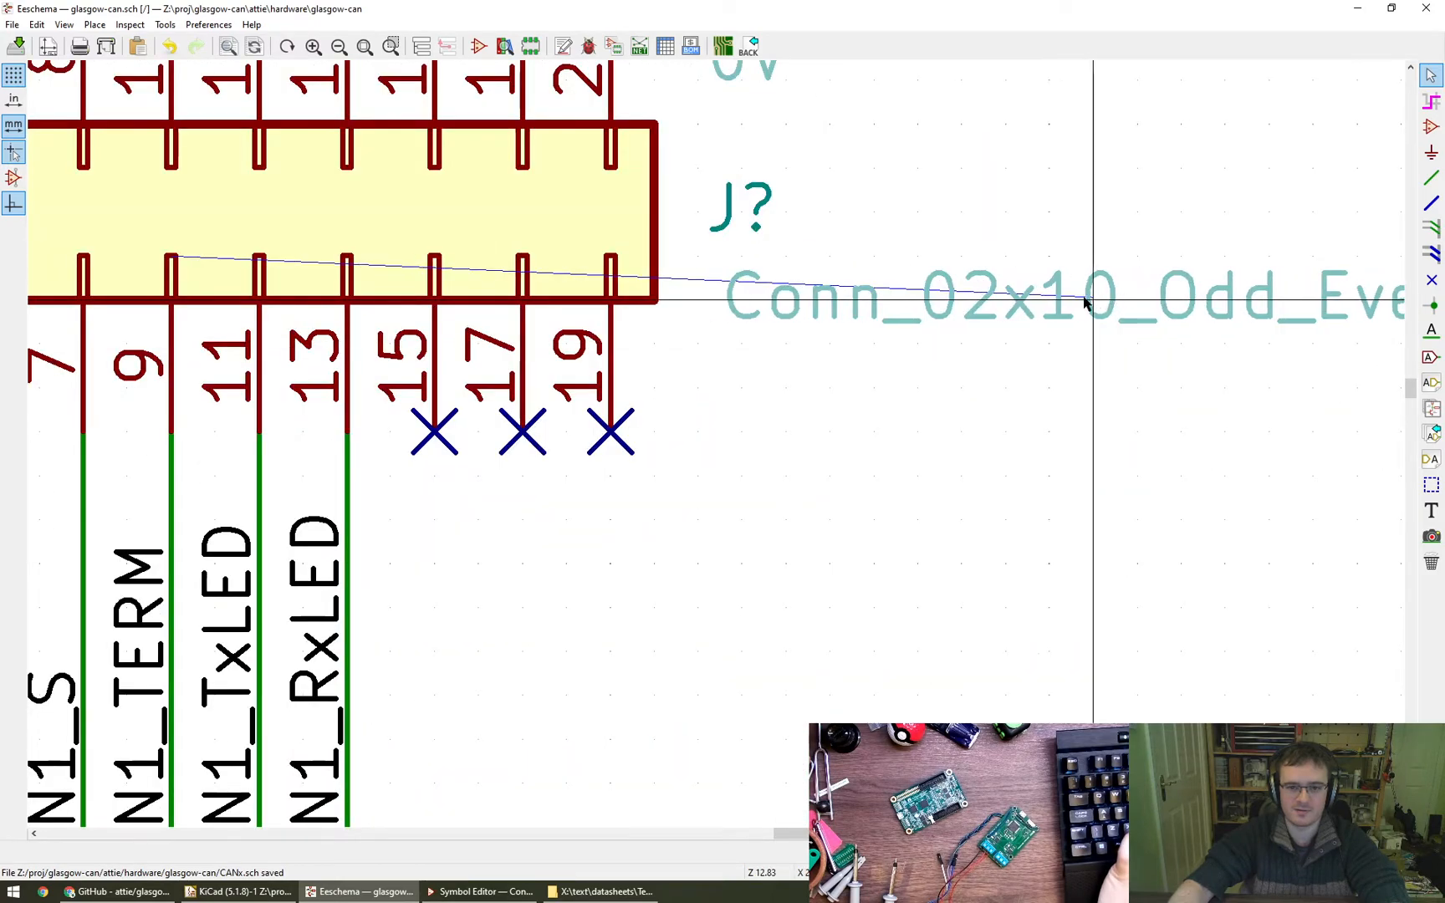
pyautogui.click(1112, 300)
pyautogui.press('m')
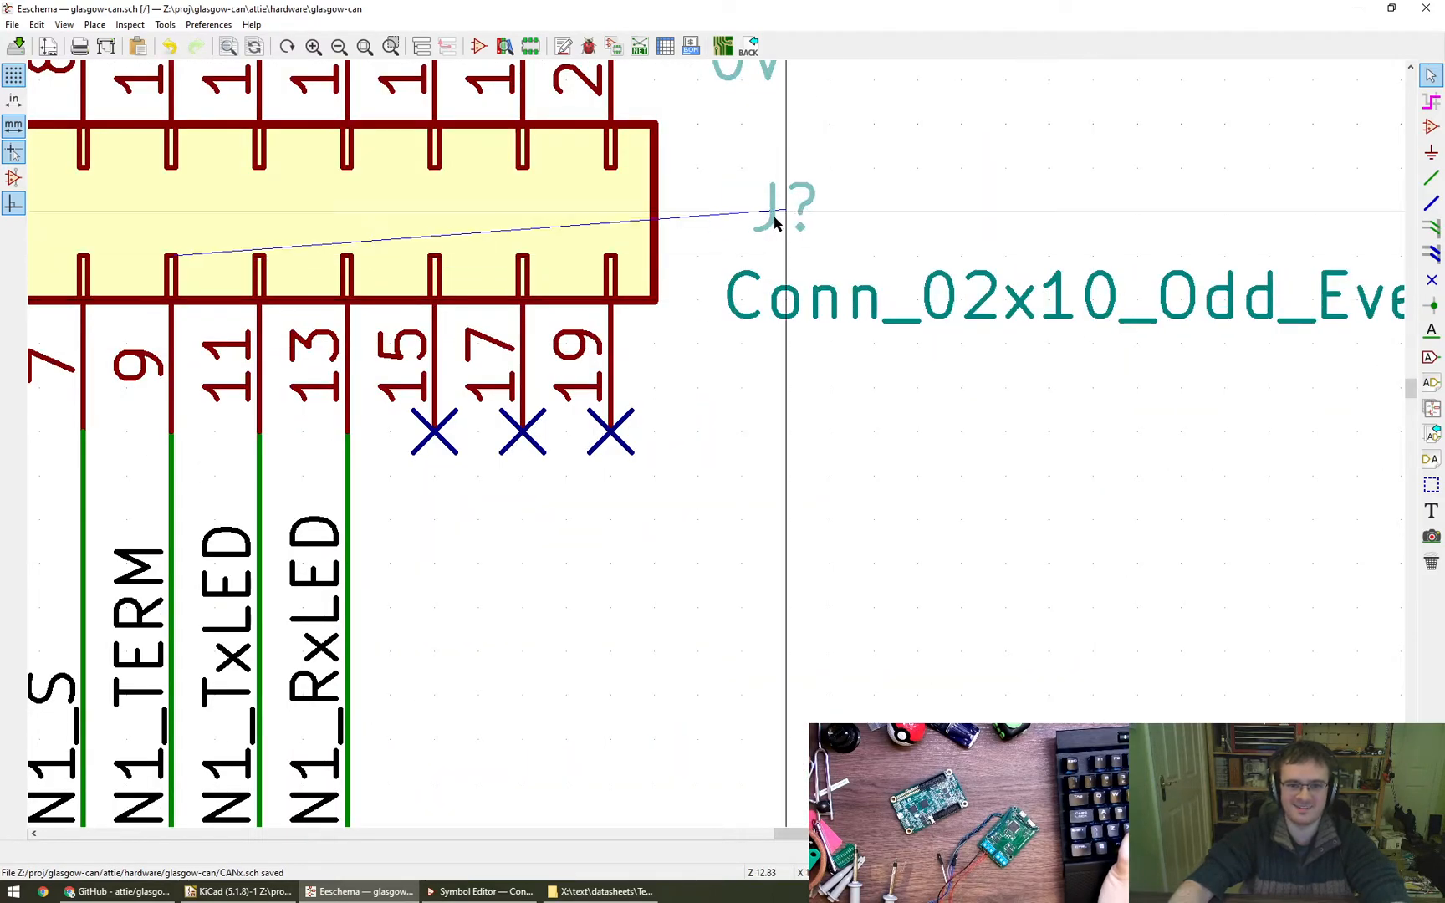
pyautogui.click(750, 210)
# - Raise the lower connector's value field closer to its reference, matching the spacing at the upper connector
pyautogui.scroll(-1, 765, 242)
pyautogui.scroll(-4, 775, 254)
pyautogui.moveTo(865, 402); pyautogui.dragTo(797, 280, button='middle')
pyautogui.scroll(-1, 797, 283)
pyautogui.moveTo(812, 557); pyautogui.dragTo(797, 516, button='middle')
pyautogui.press('m')
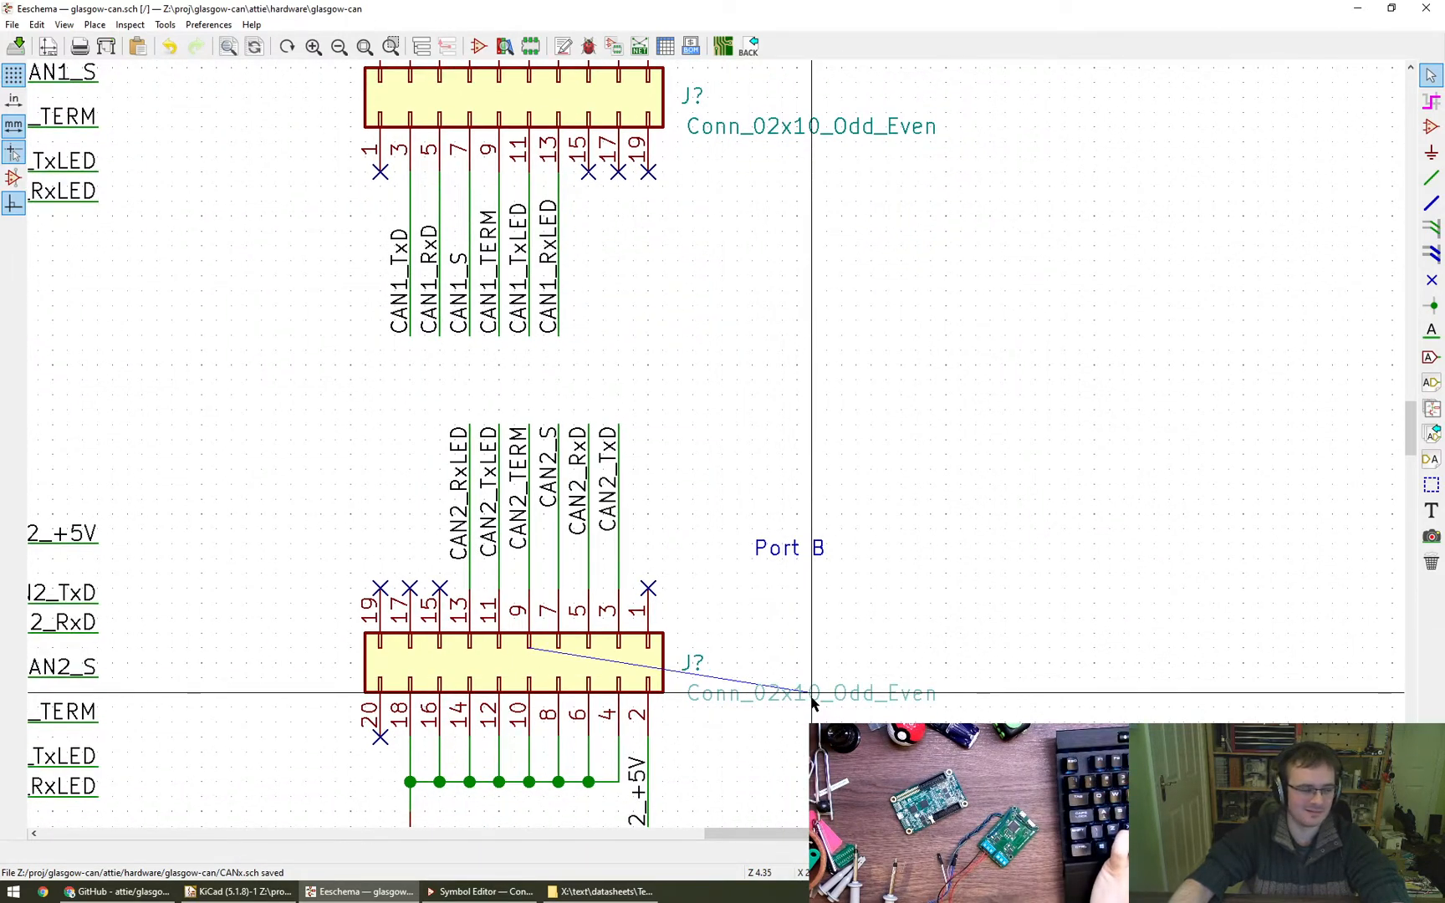
pyautogui.click(811, 702)
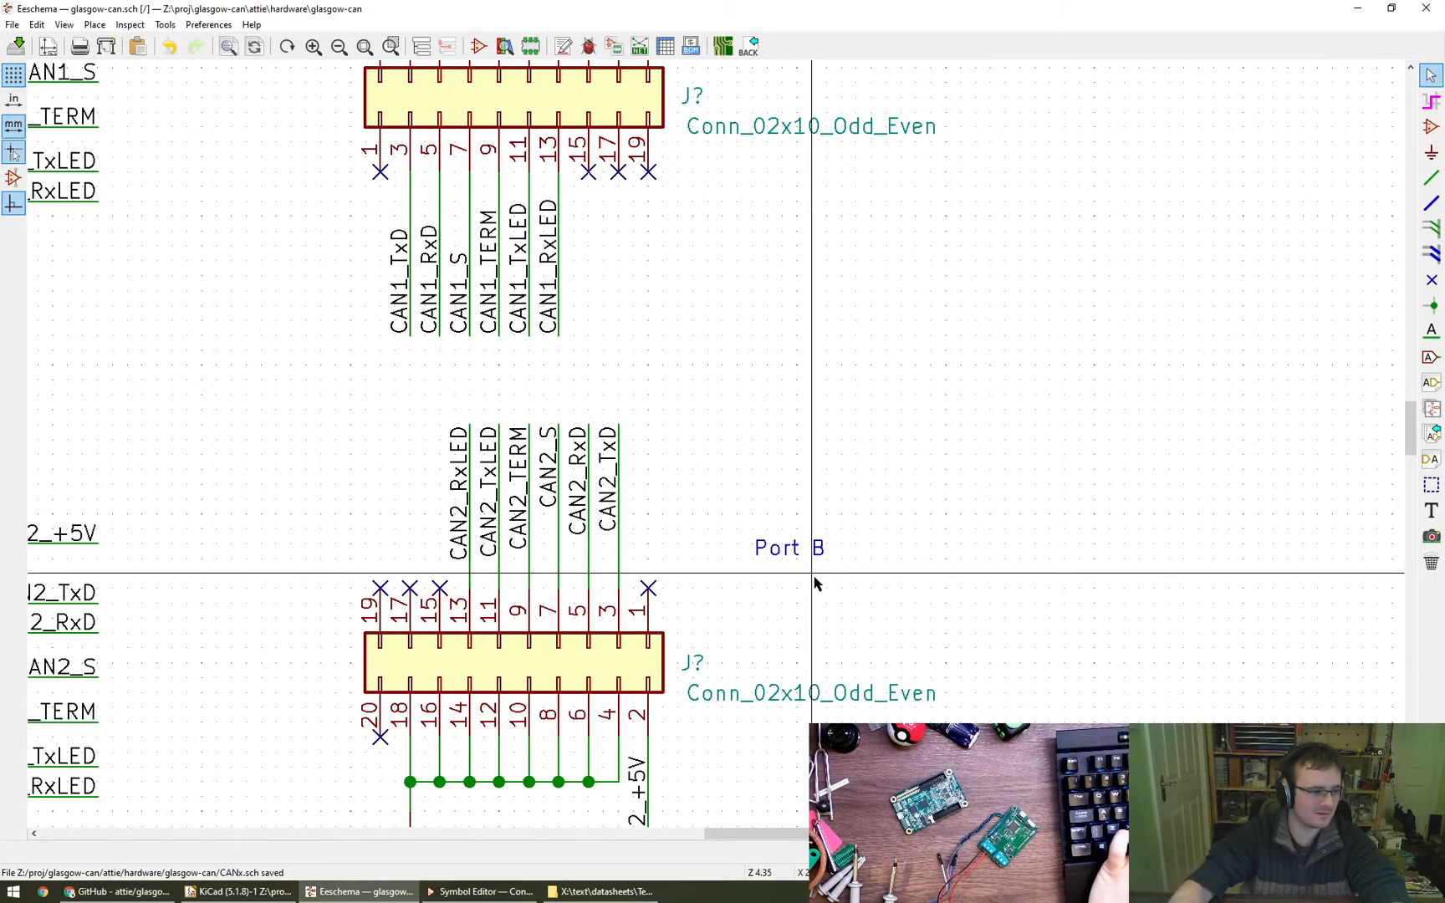
pyautogui.press('v')
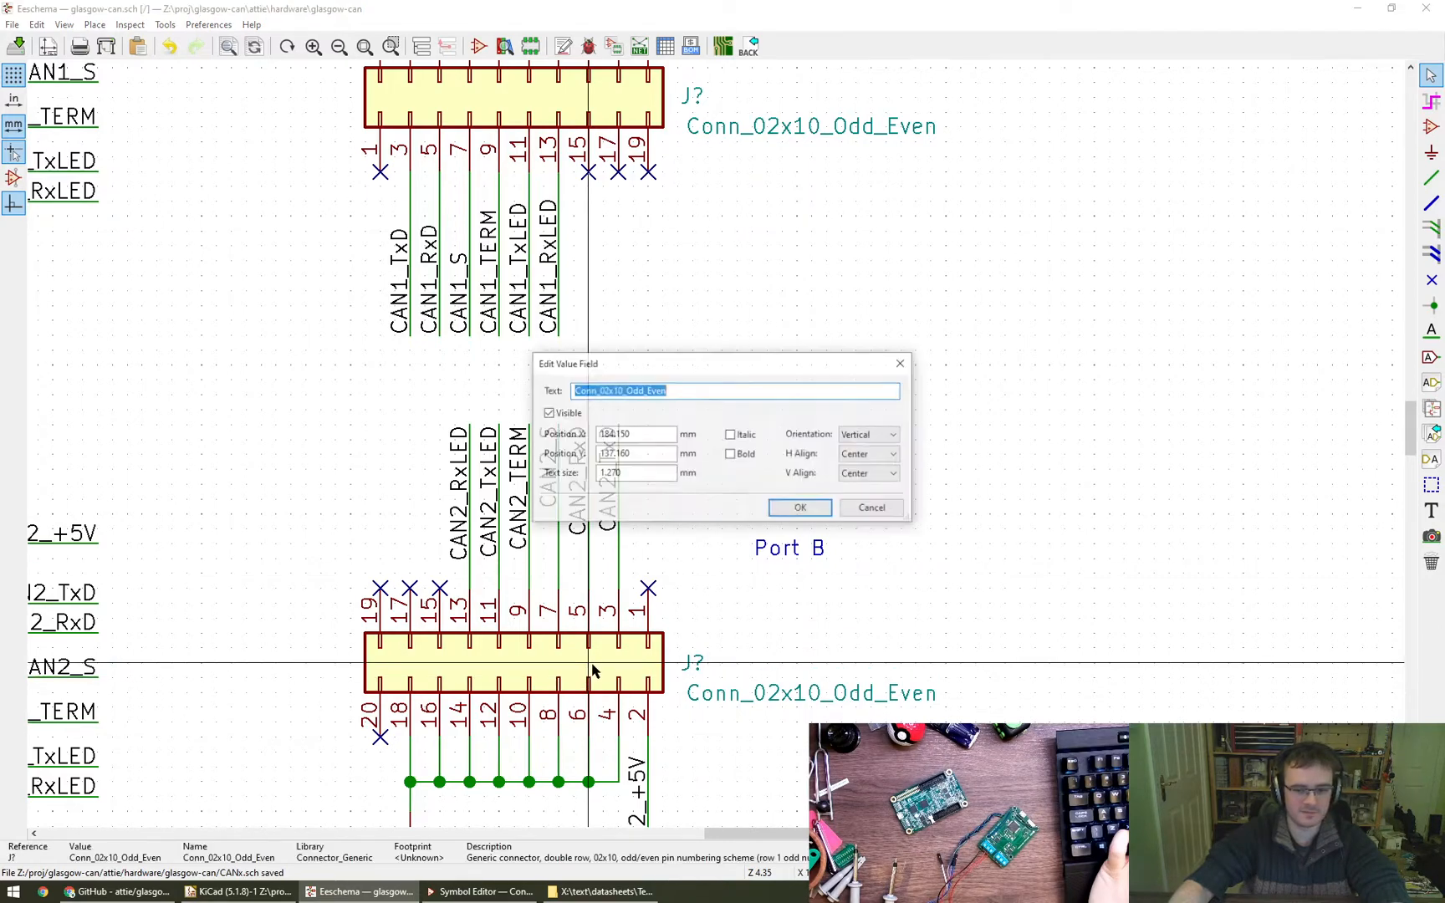
pyautogui.press('Escape')
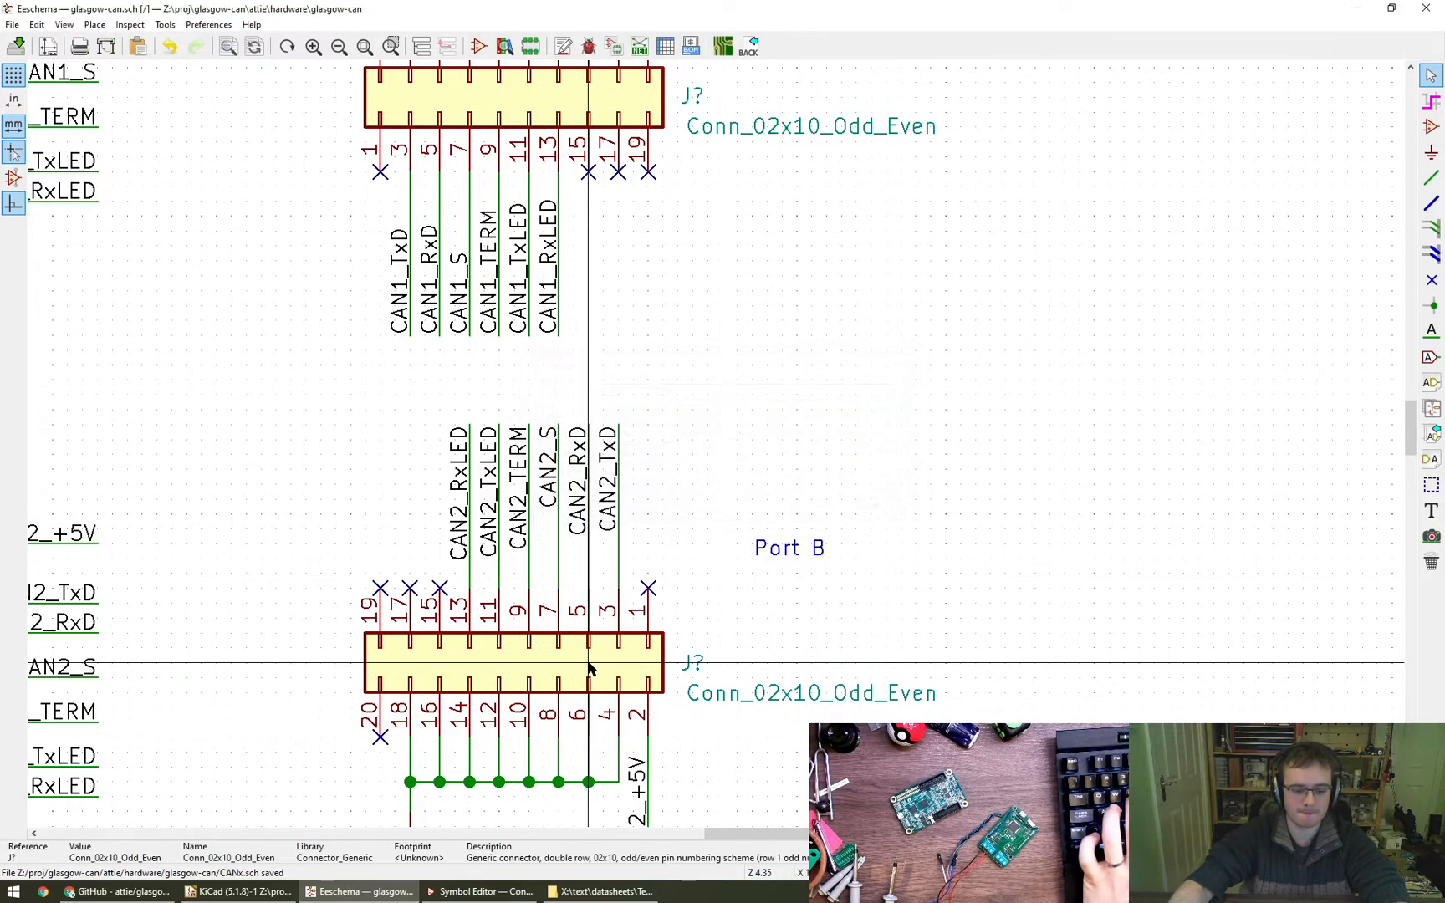
pyautogui.press('f')
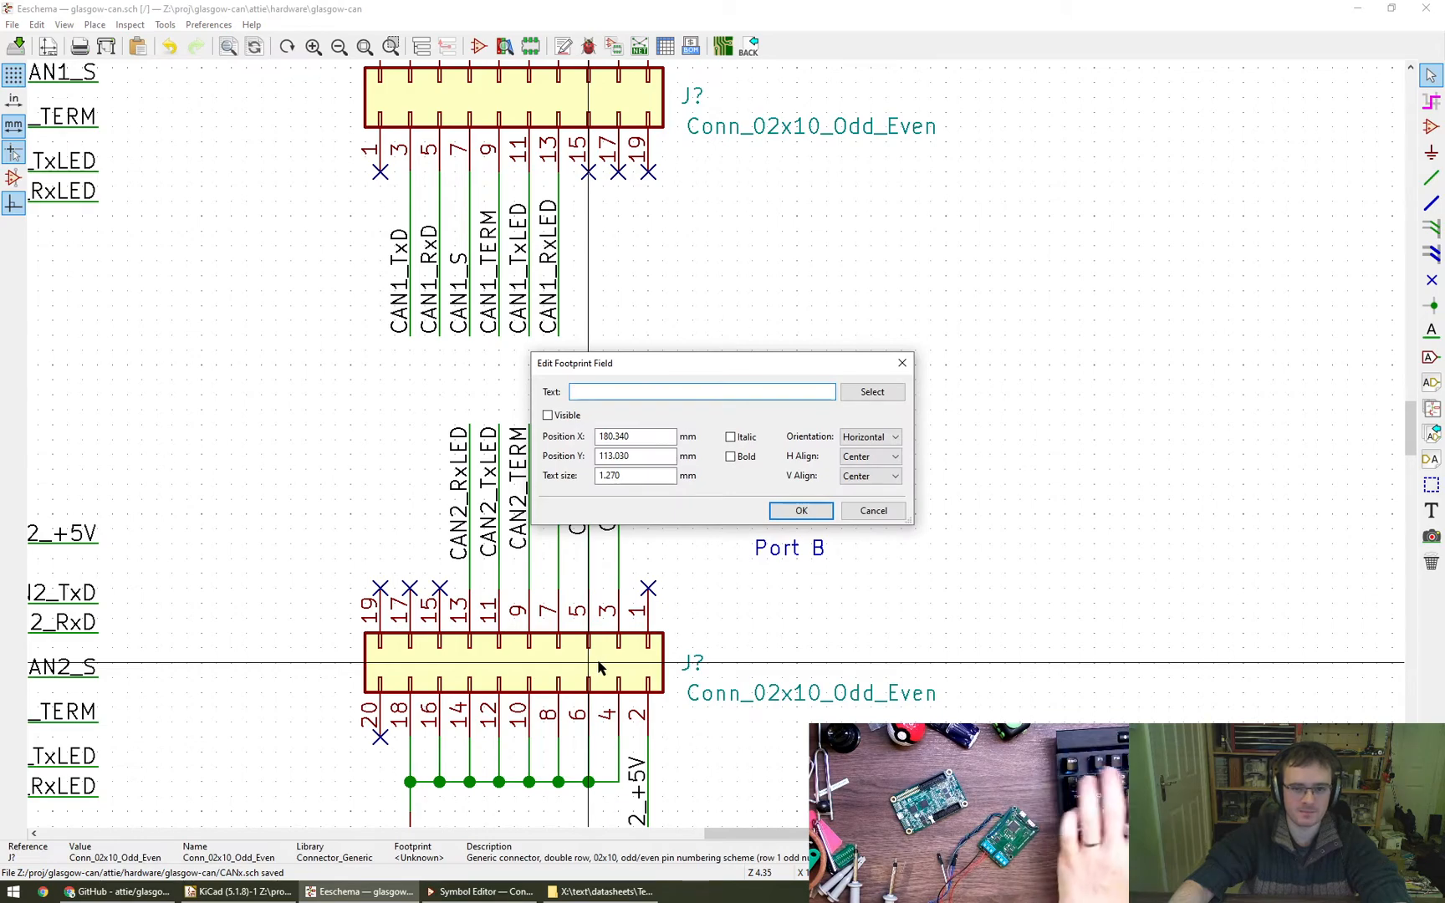
pyautogui.press('Escape')
# - Set the horizontal alignment of the lower connector's reference field to Left
pyautogui.scroll(-1, 930, 622)
pyautogui.moveTo(996, 586); pyautogui.dragTo(915, 635, button='middle')
pyautogui.scroll(-1, 1047, 552)
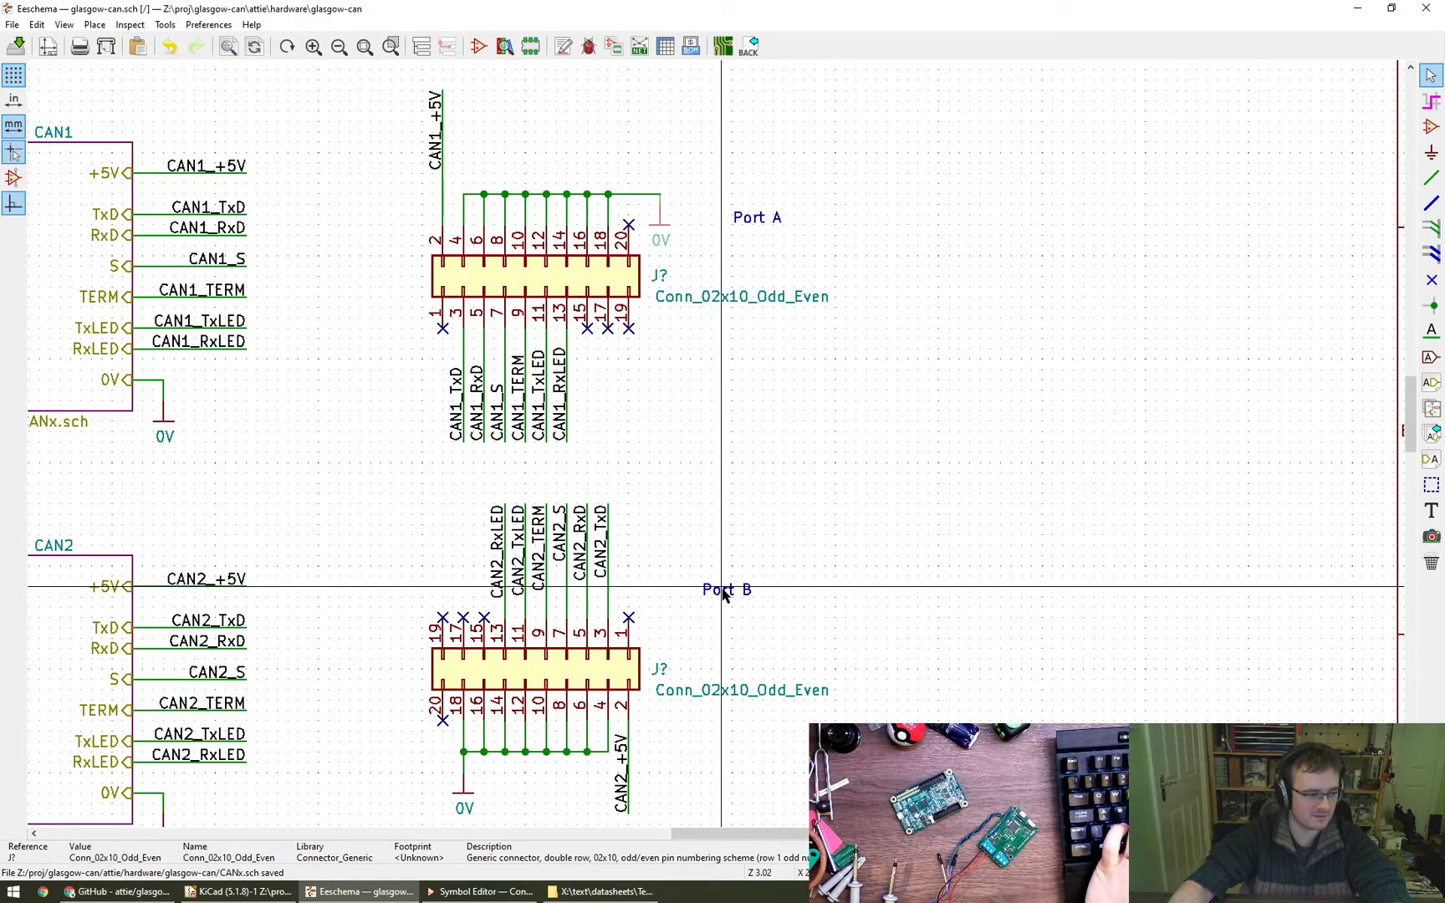
pyautogui.doubleClick(663, 670)
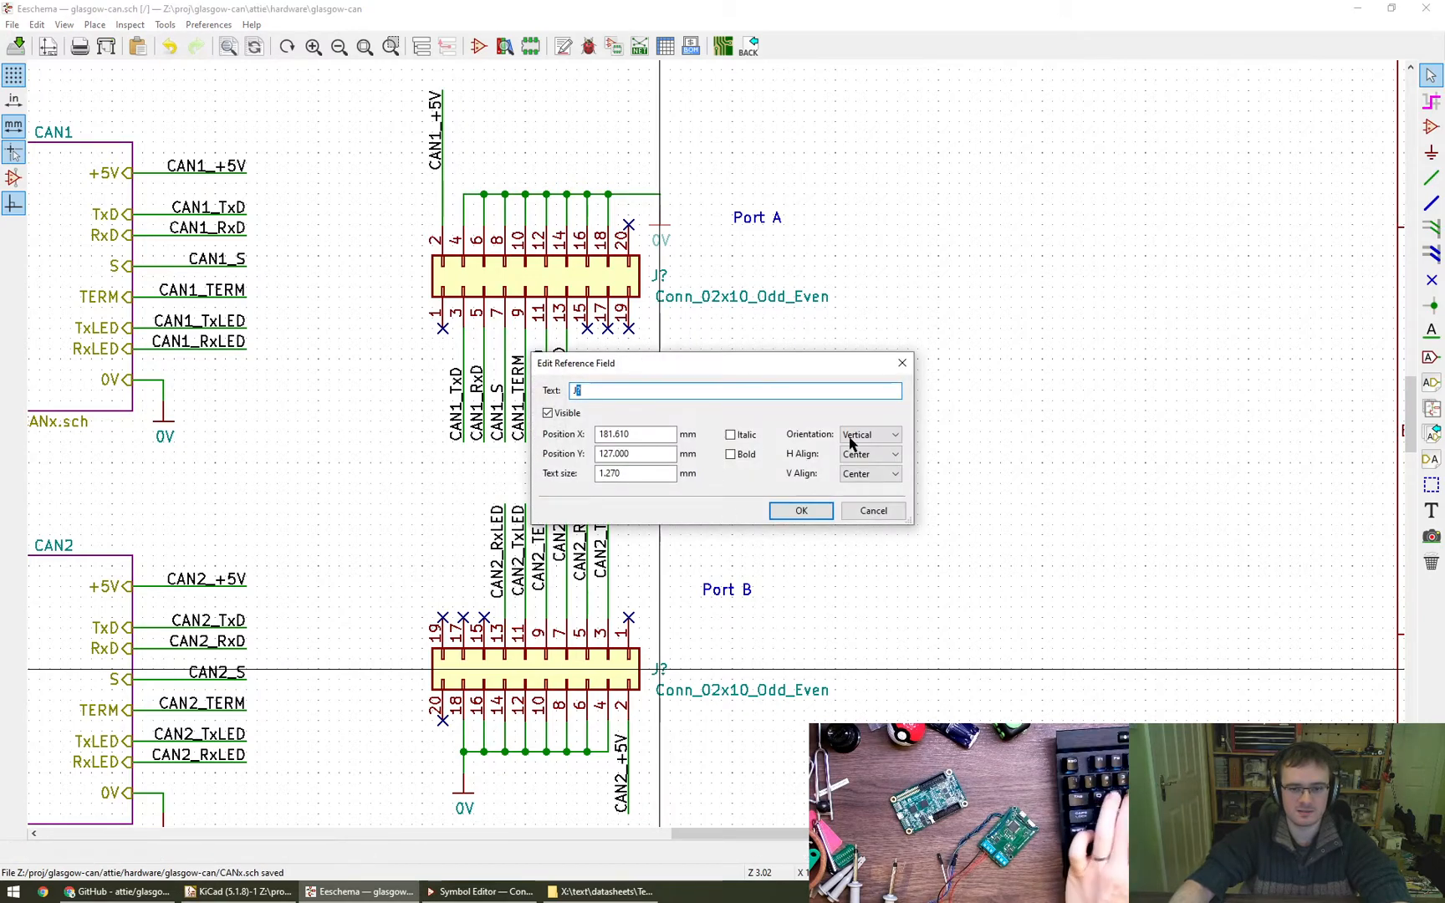
pyautogui.click(889, 456)
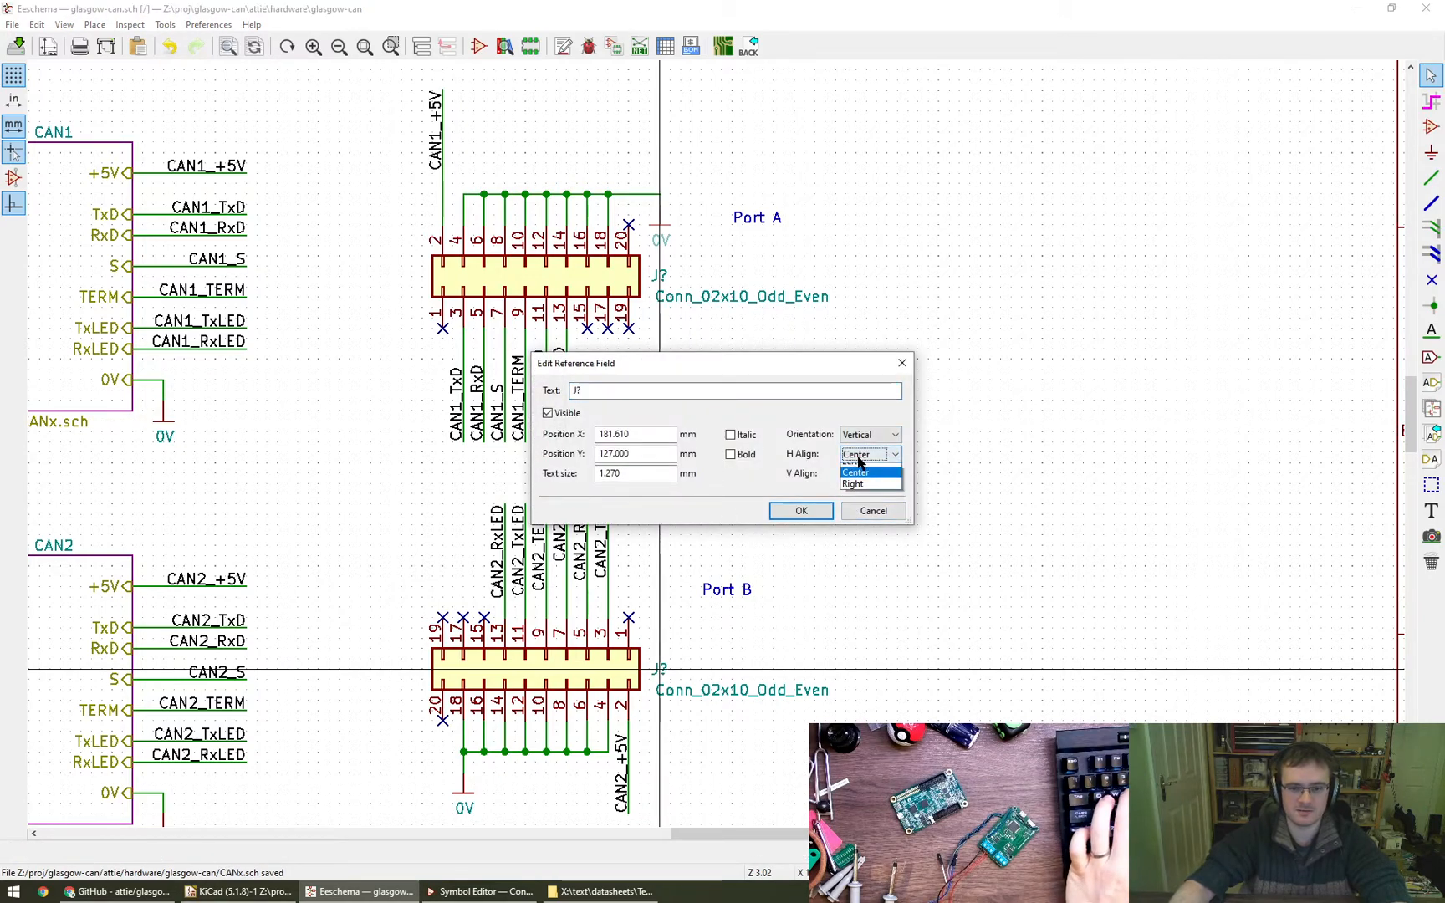
pyautogui.click(846, 471)
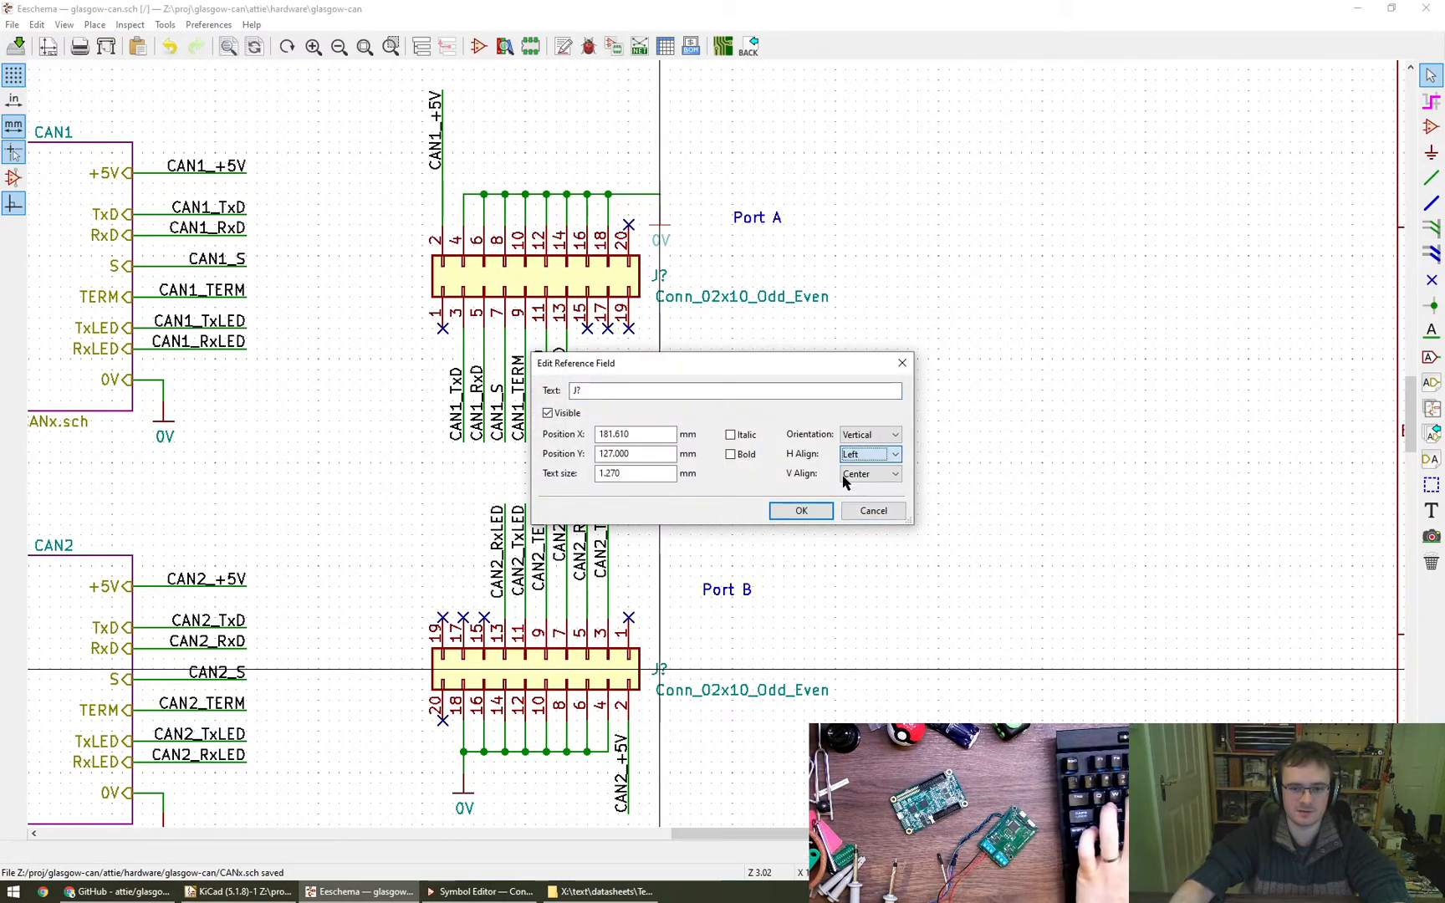
pyautogui.click(801, 511)
# - Set the upper connector's reference field to Left horizontal alignment and shift it slightly right, above the start of the value text
pyautogui.doubleClick(684, 287)
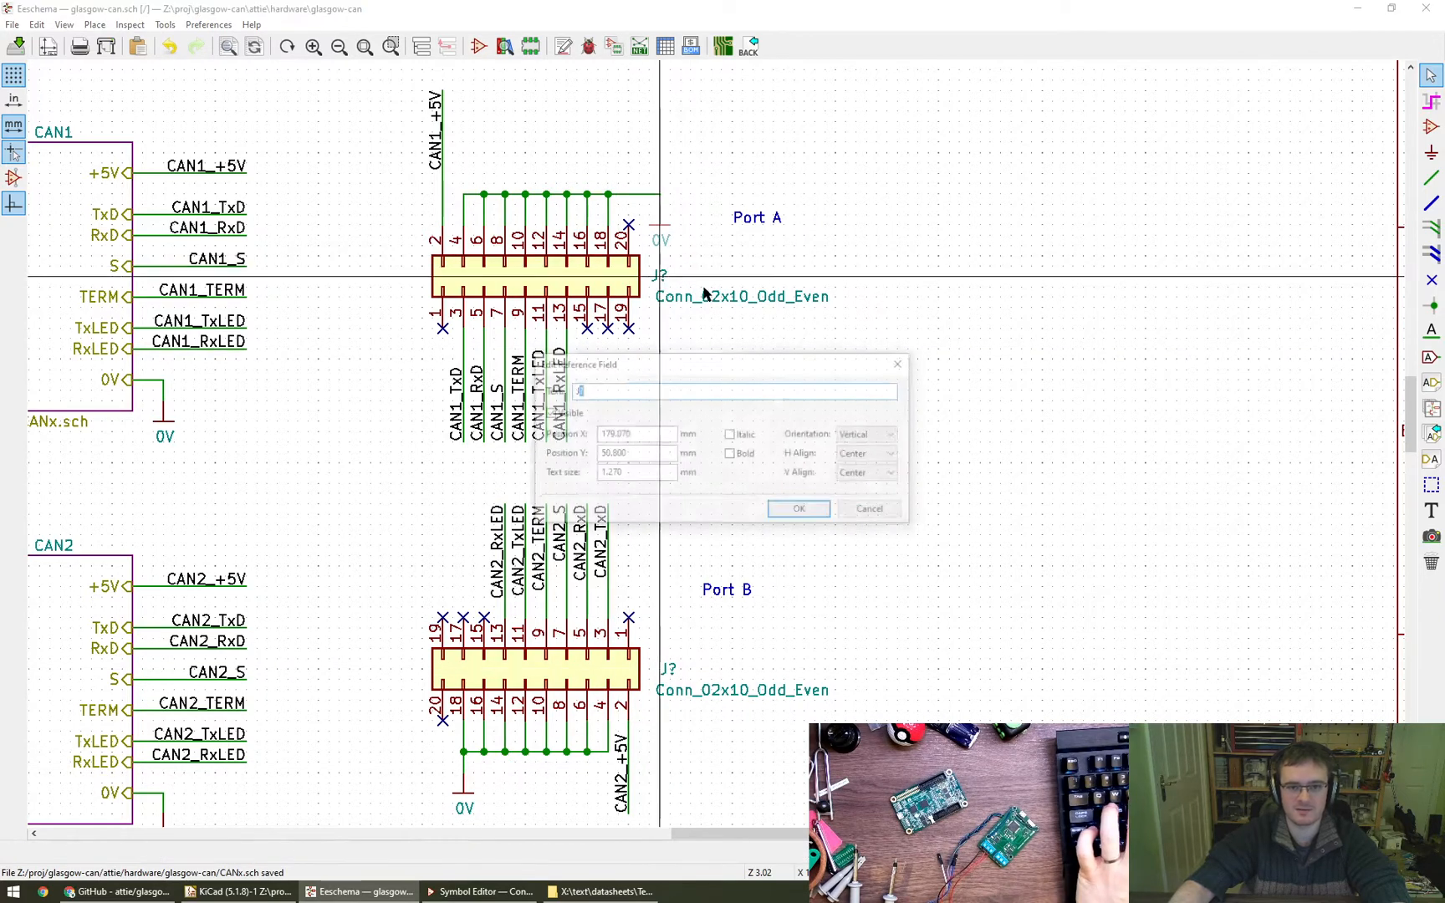
pyautogui.click(867, 466)
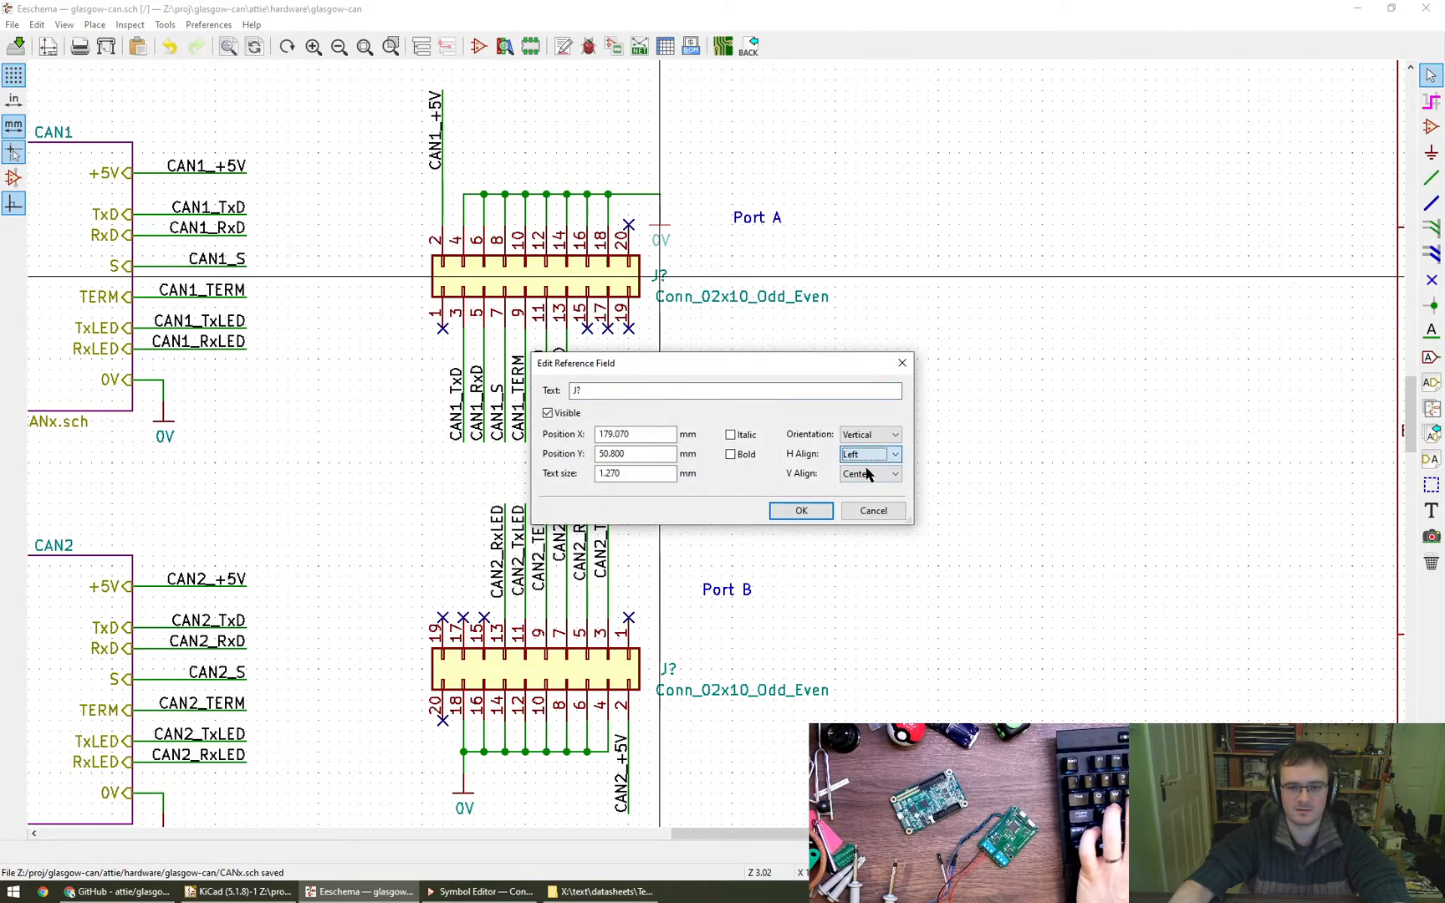
pyautogui.click(811, 510)
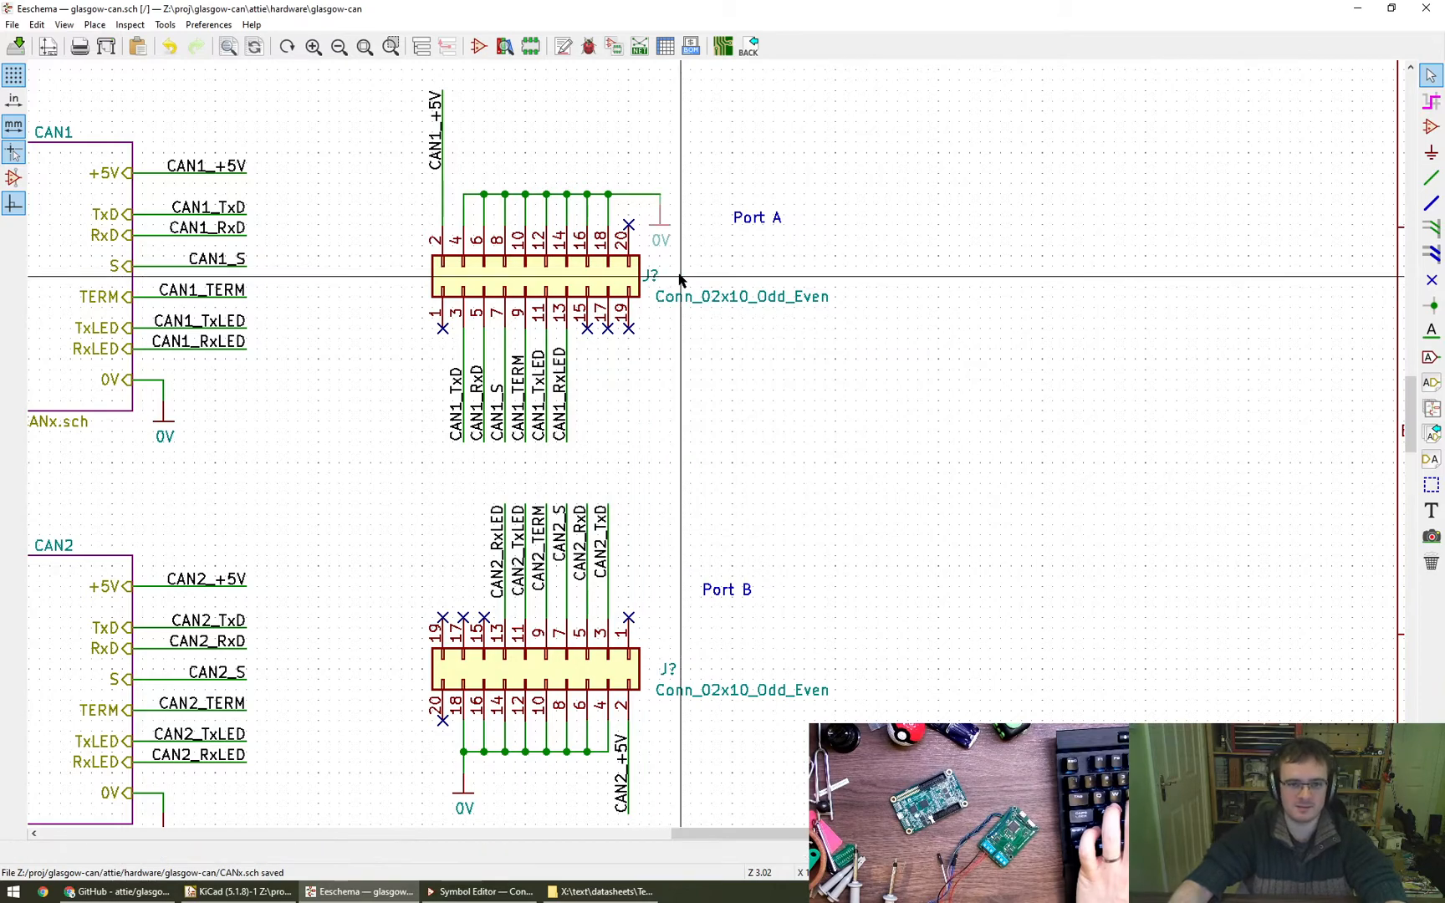
pyautogui.moveTo(659, 282); pyautogui.dragTo(672, 282)
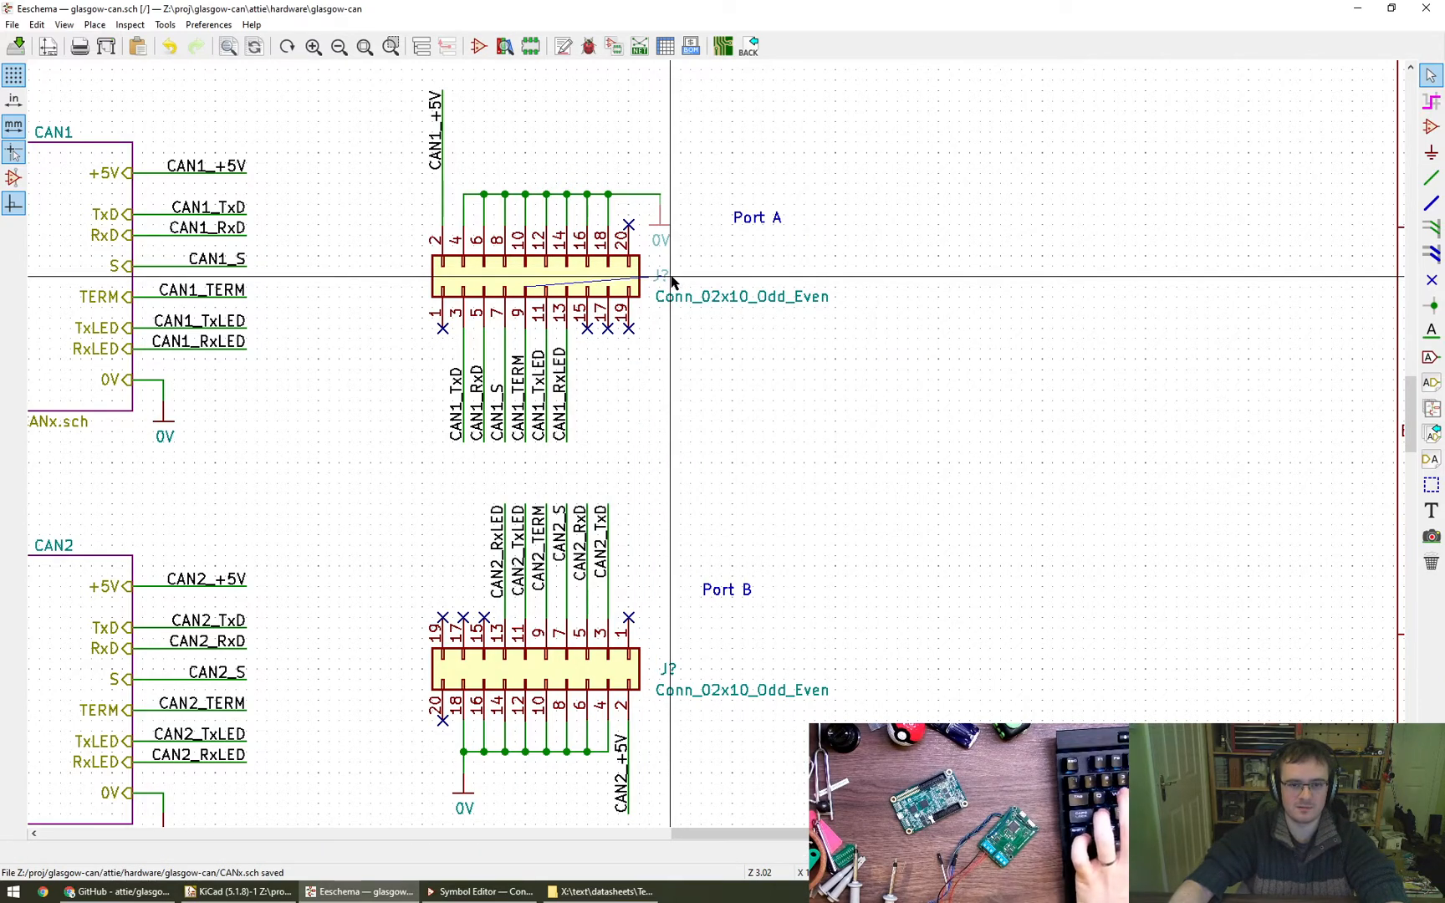
pyautogui.click(671, 282)
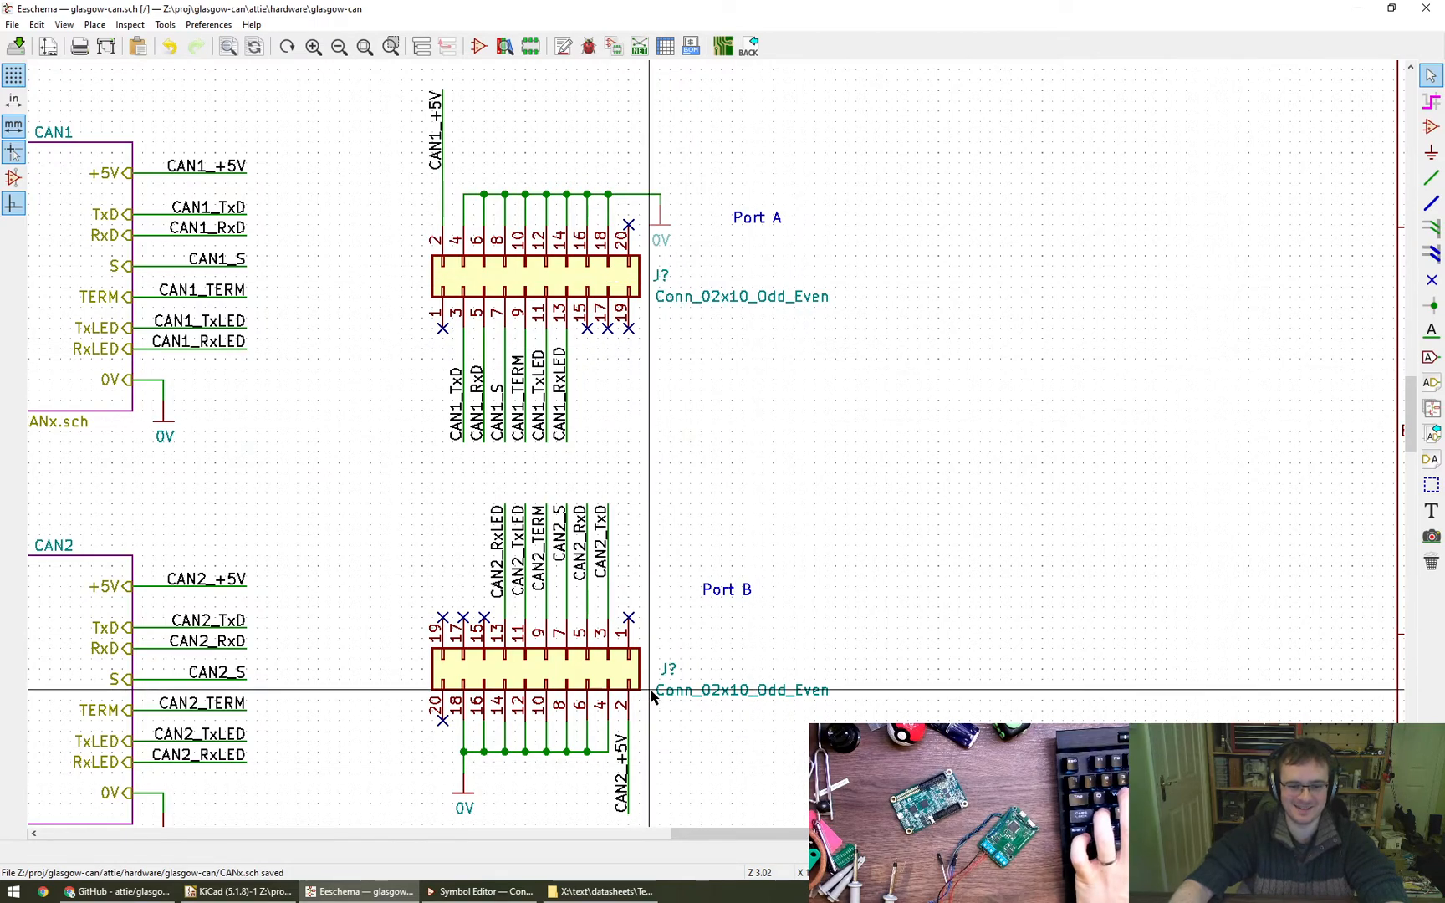
# - Set the lower connector's value field to Left horizontal alignment and move it directly beneath the start of its reference
pyautogui.press('v')
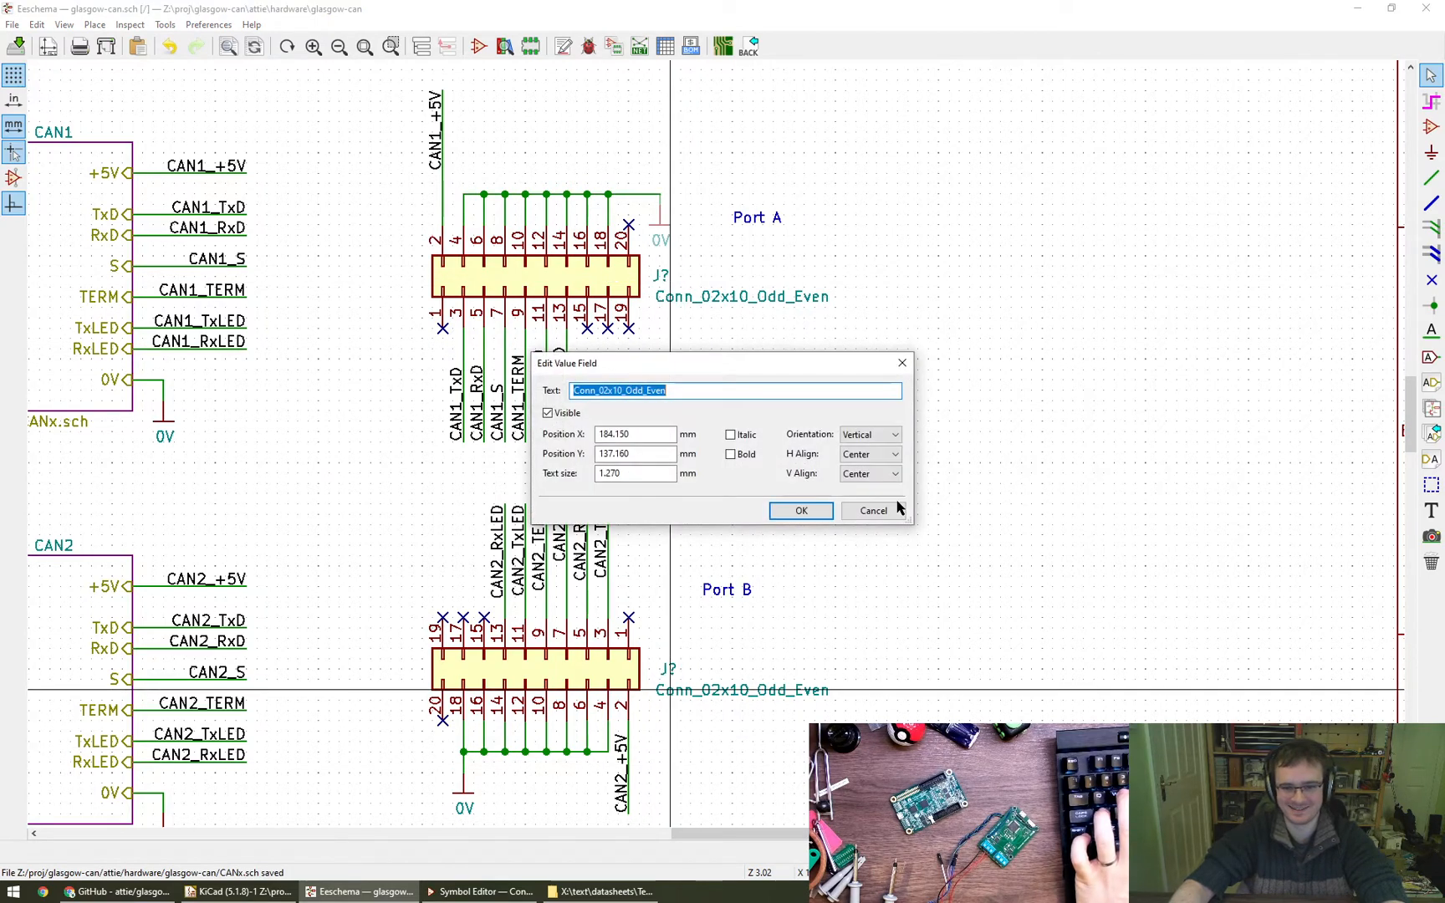
pyautogui.click(866, 458)
pyautogui.click(815, 509)
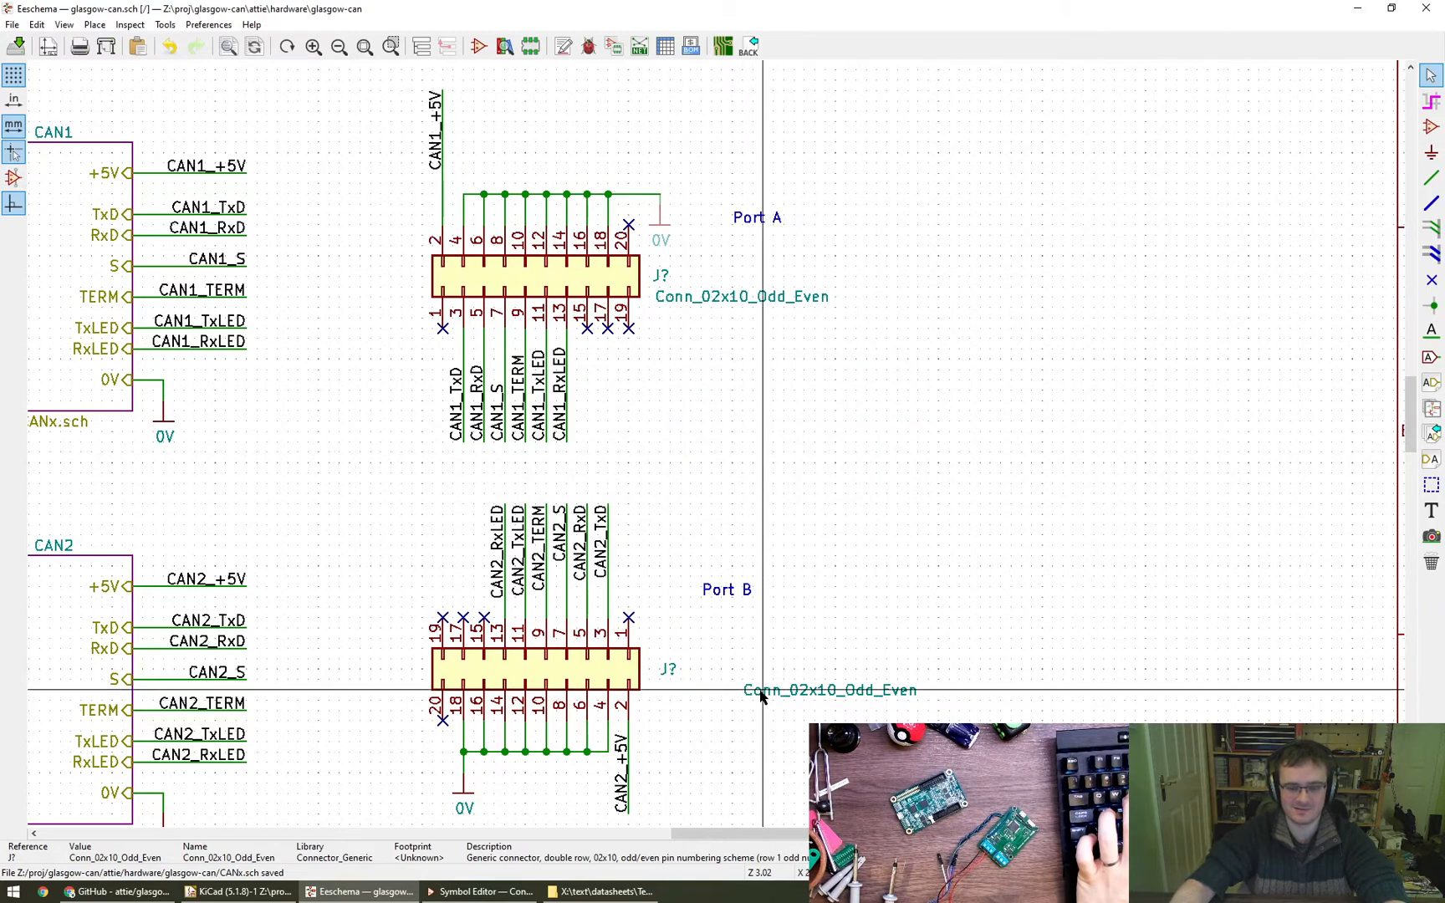
pyautogui.press('m')
pyautogui.click(662, 691)
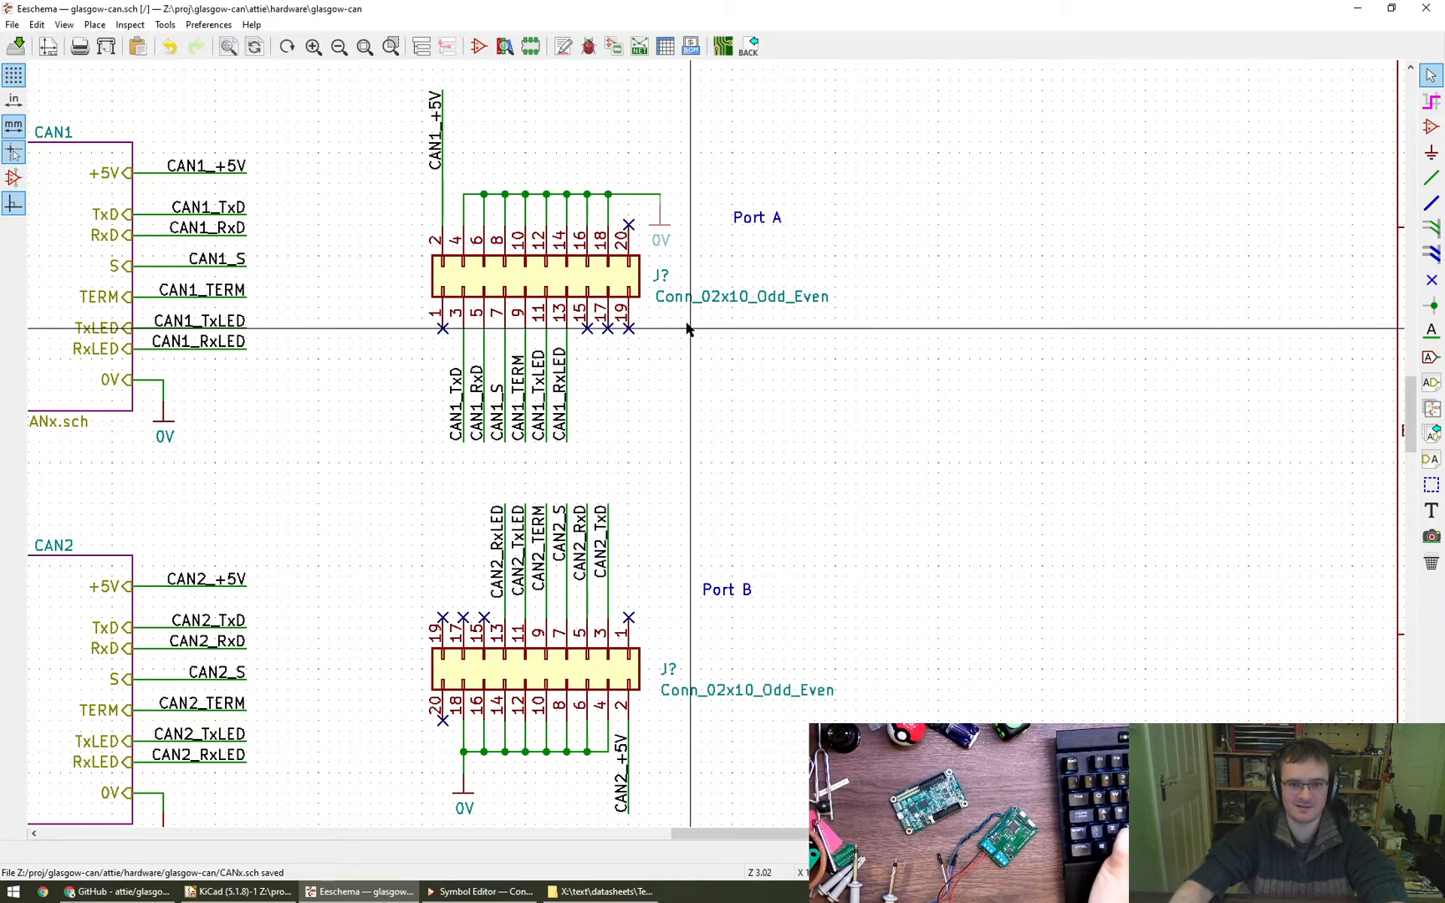
# - Set the upper connector's value field to Left horizontal alignment and line it up beneath the start of its reference
pyautogui.press('v')
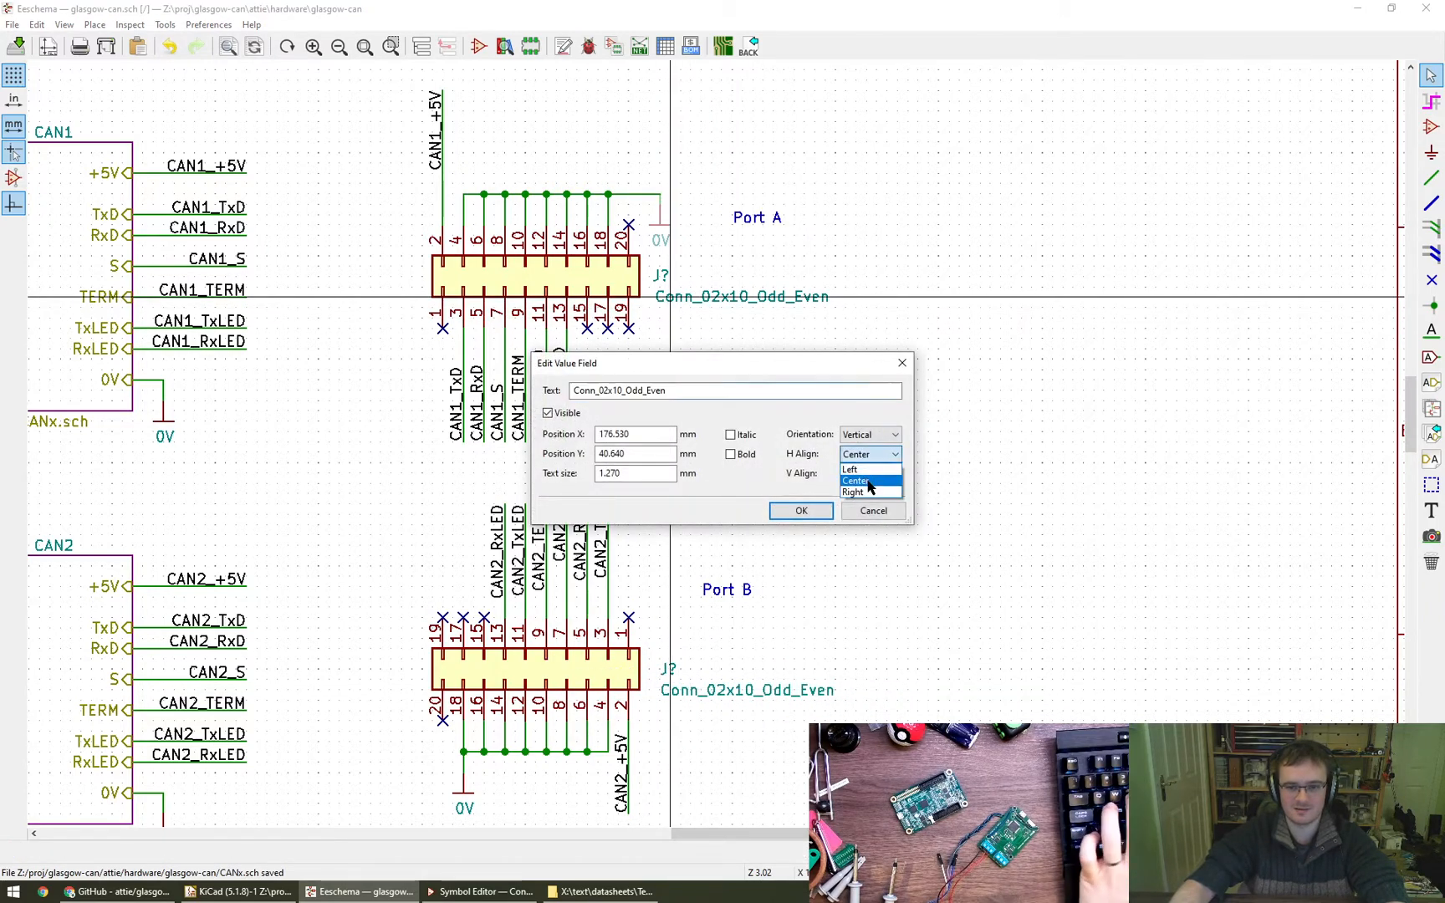
pyautogui.click(803, 511)
pyautogui.press('m')
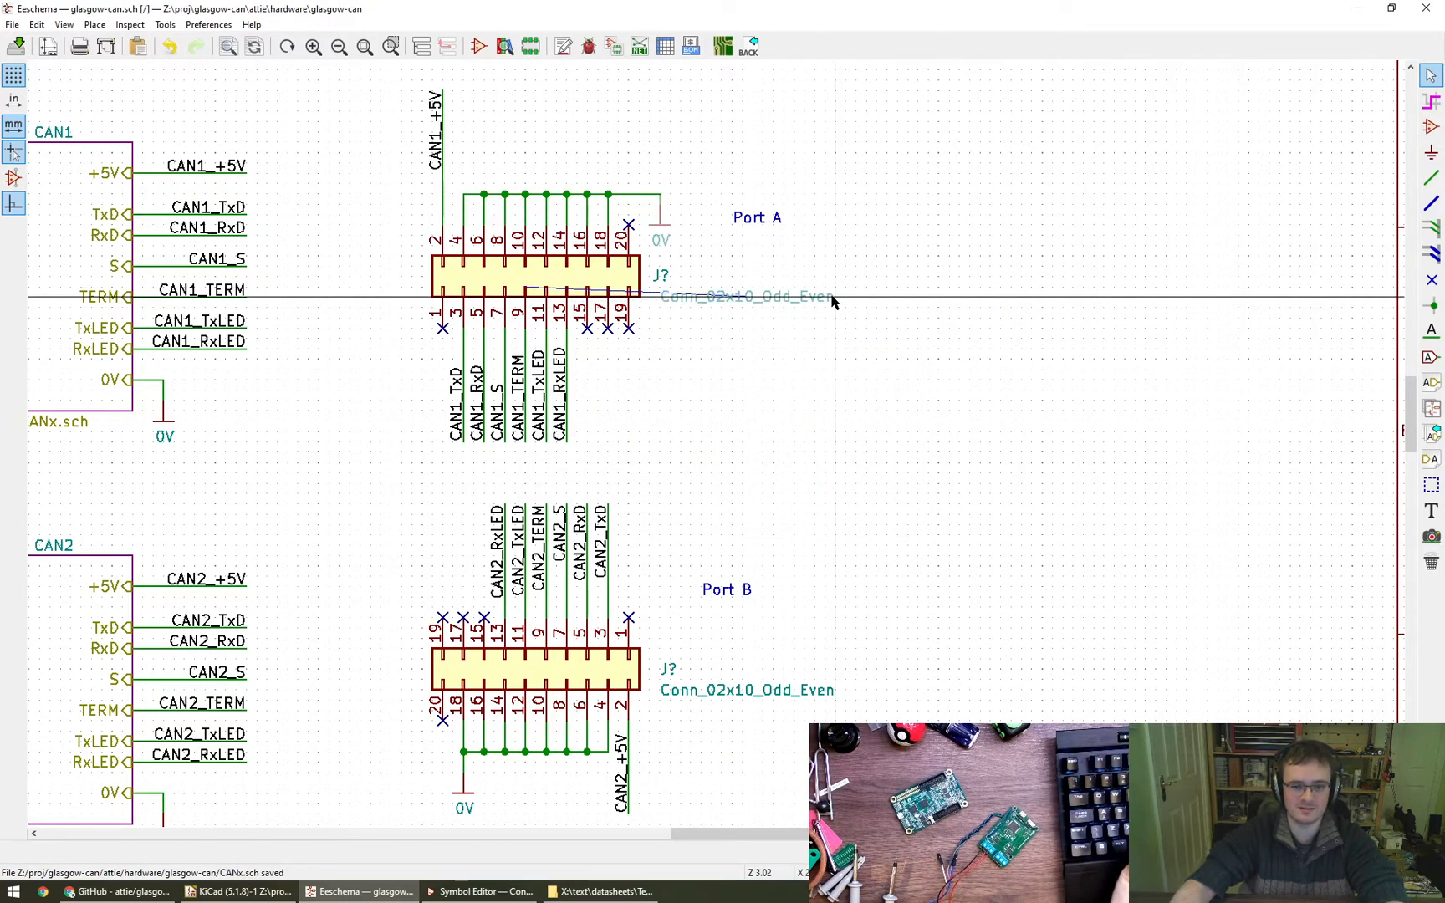
pyautogui.click(681, 285)
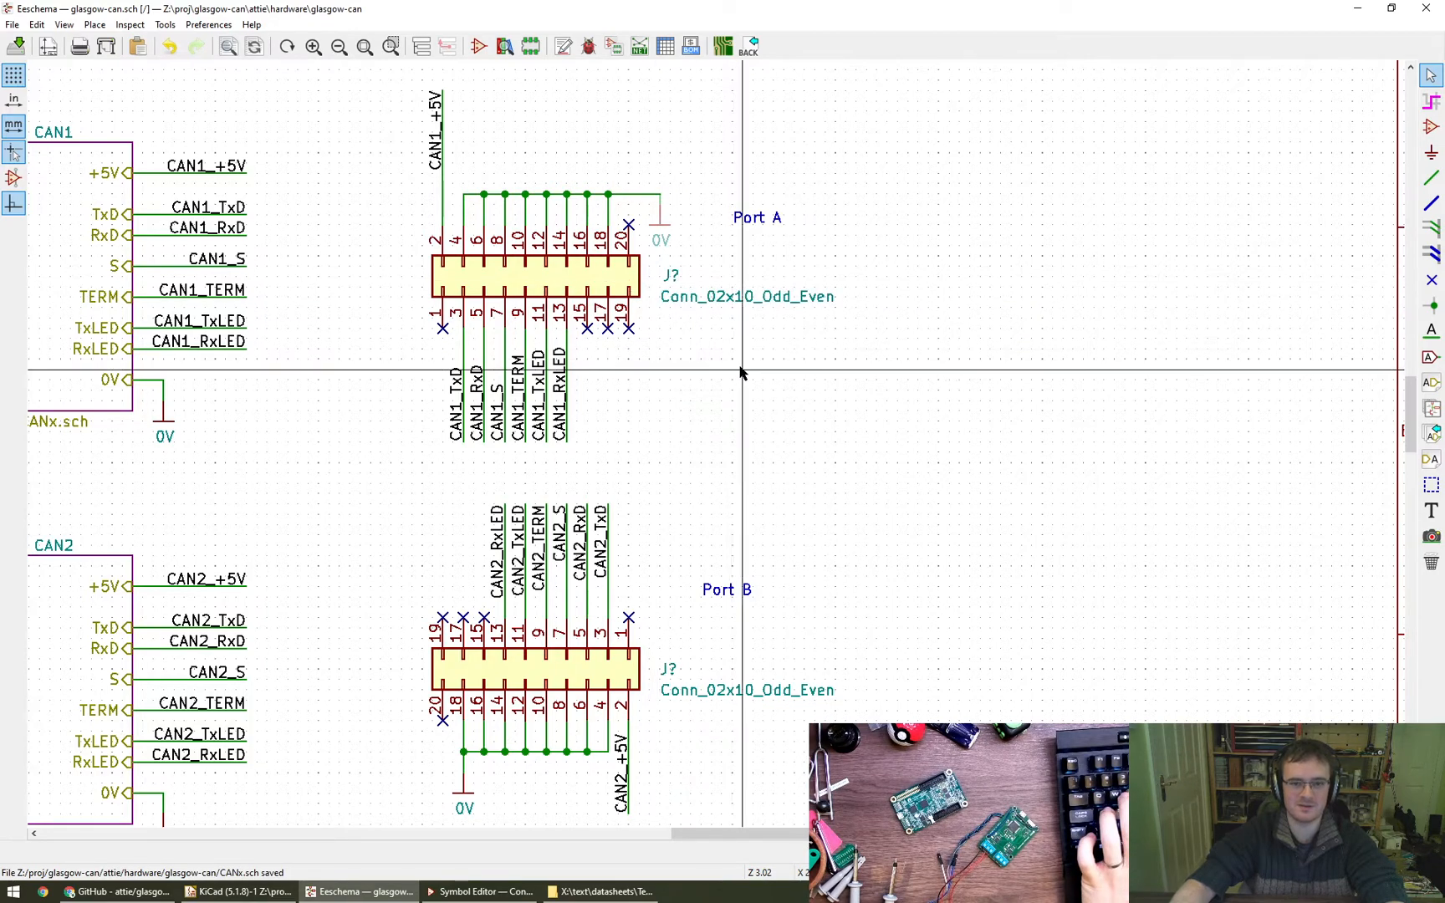
# - Move the Port B and Port A text labels closer to their connectors, each just above the connector's reference
pyautogui.press('m')
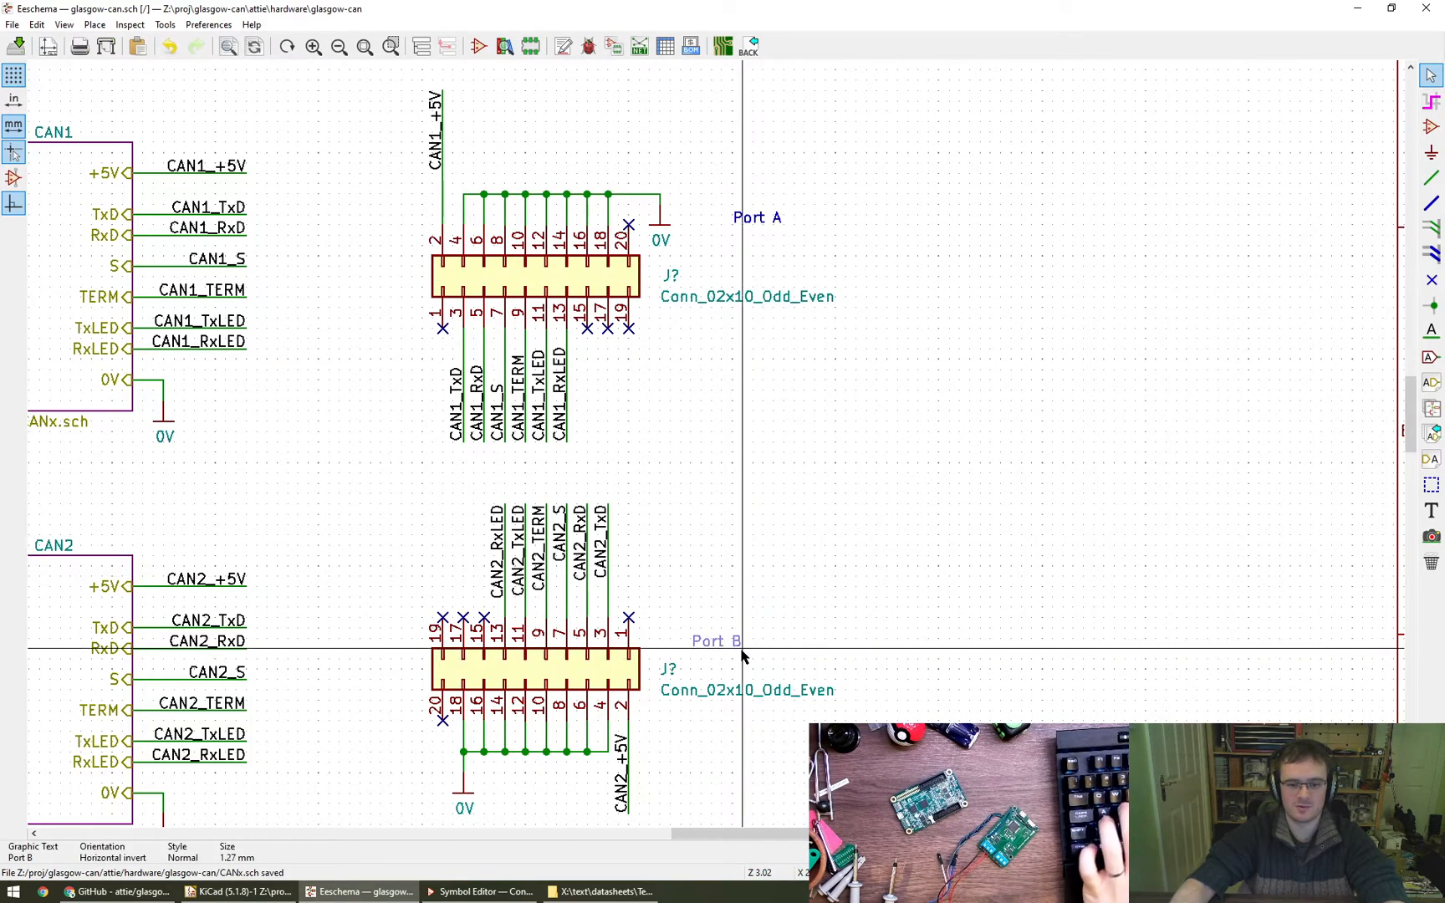
pyautogui.click(737, 646)
pyautogui.press('m')
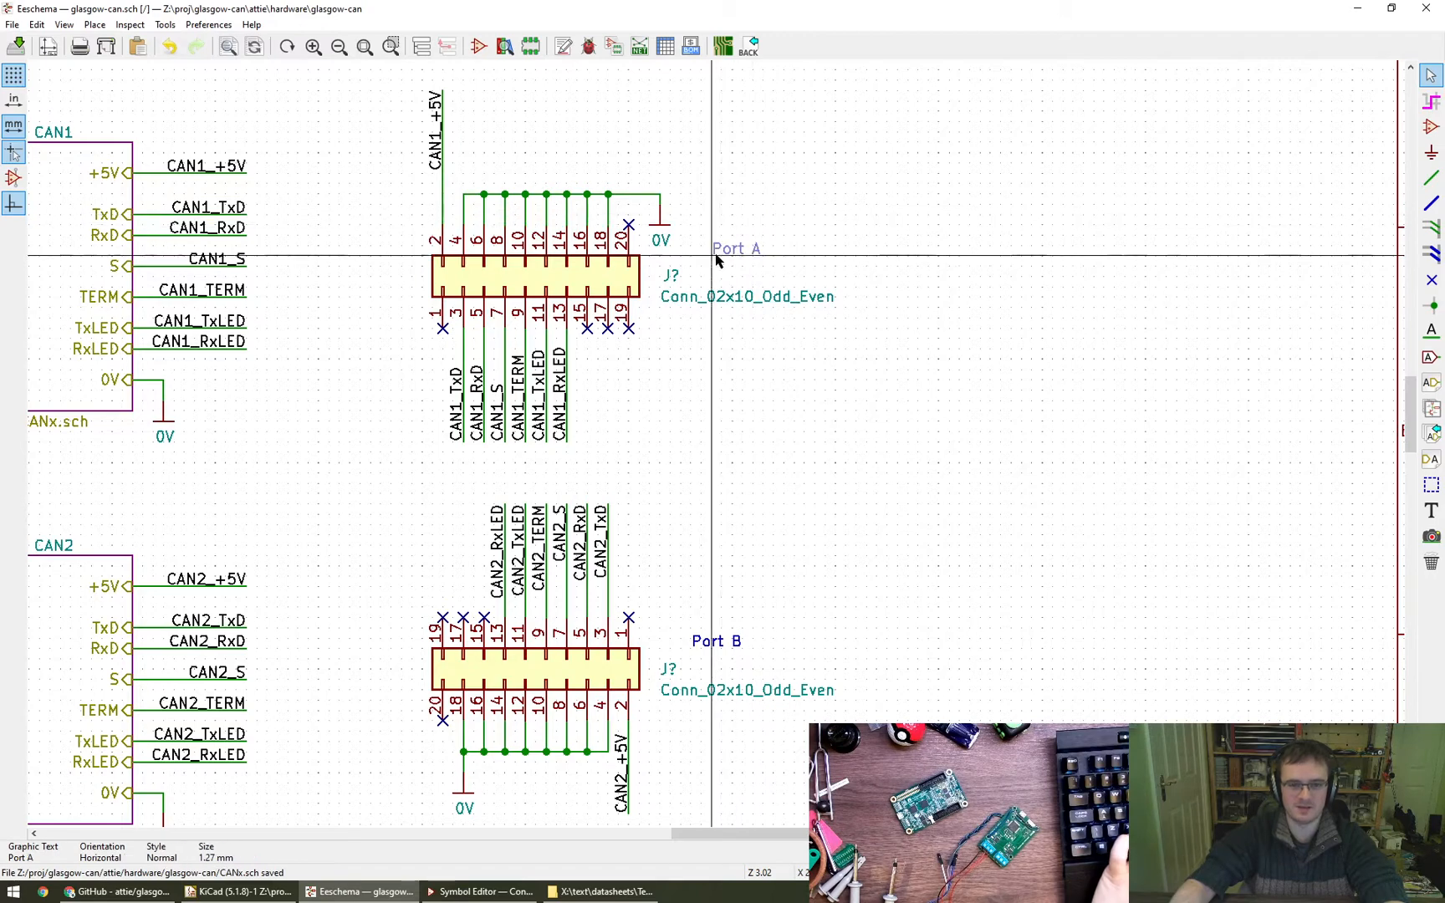
pyautogui.click(696, 265)
# - Save the schematic with the tidied connector fields and port labels
pyautogui.scroll(-4, 854, 445)
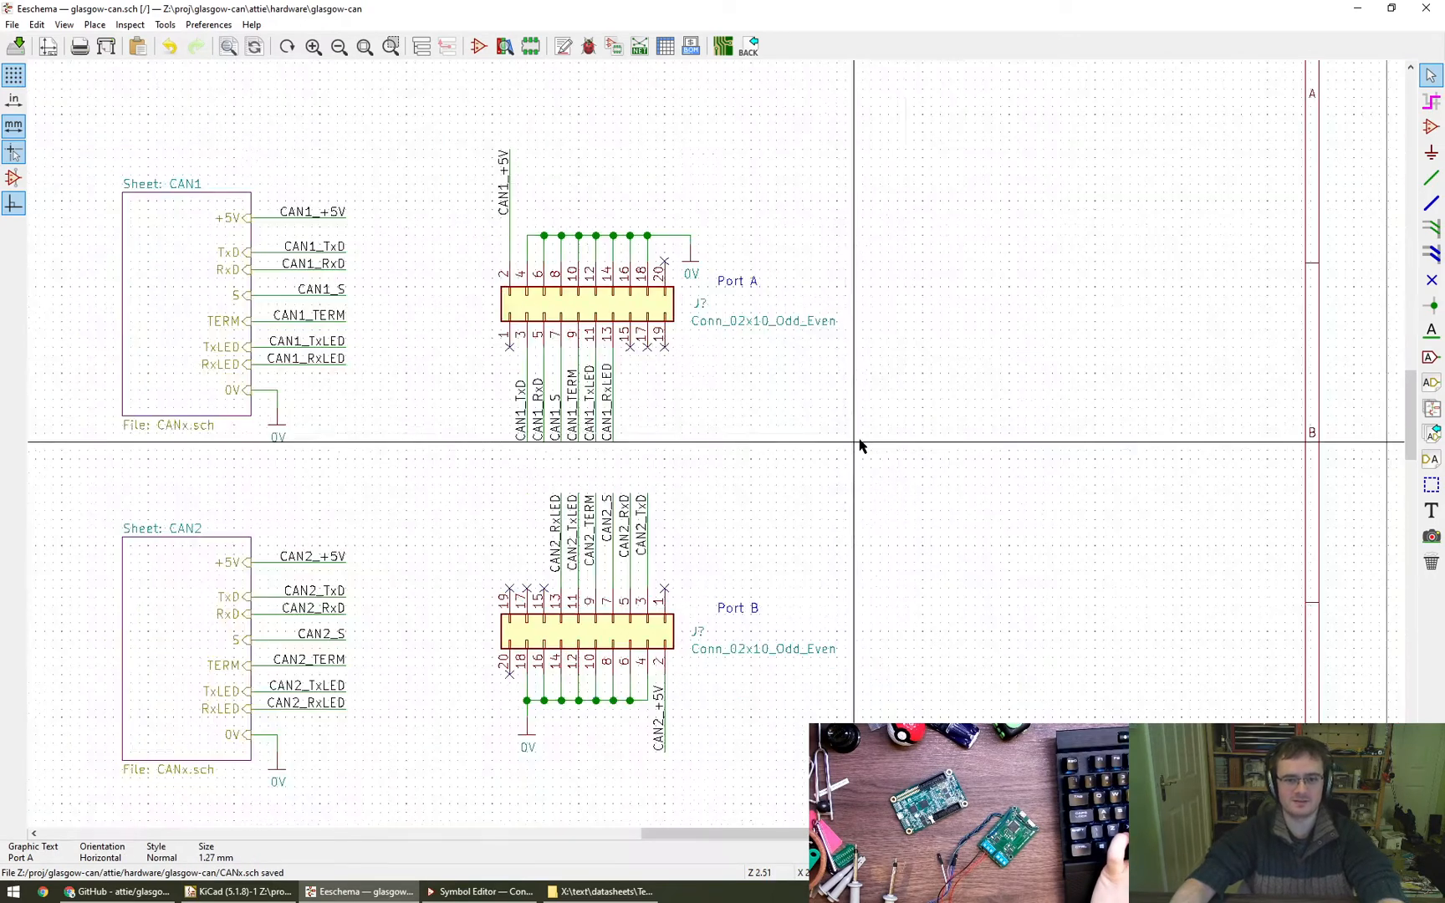
pyautogui.moveTo(1070, 388); pyautogui.dragTo(1066, 393, button='middle')
pyautogui.hotkey('ctrl', 's')
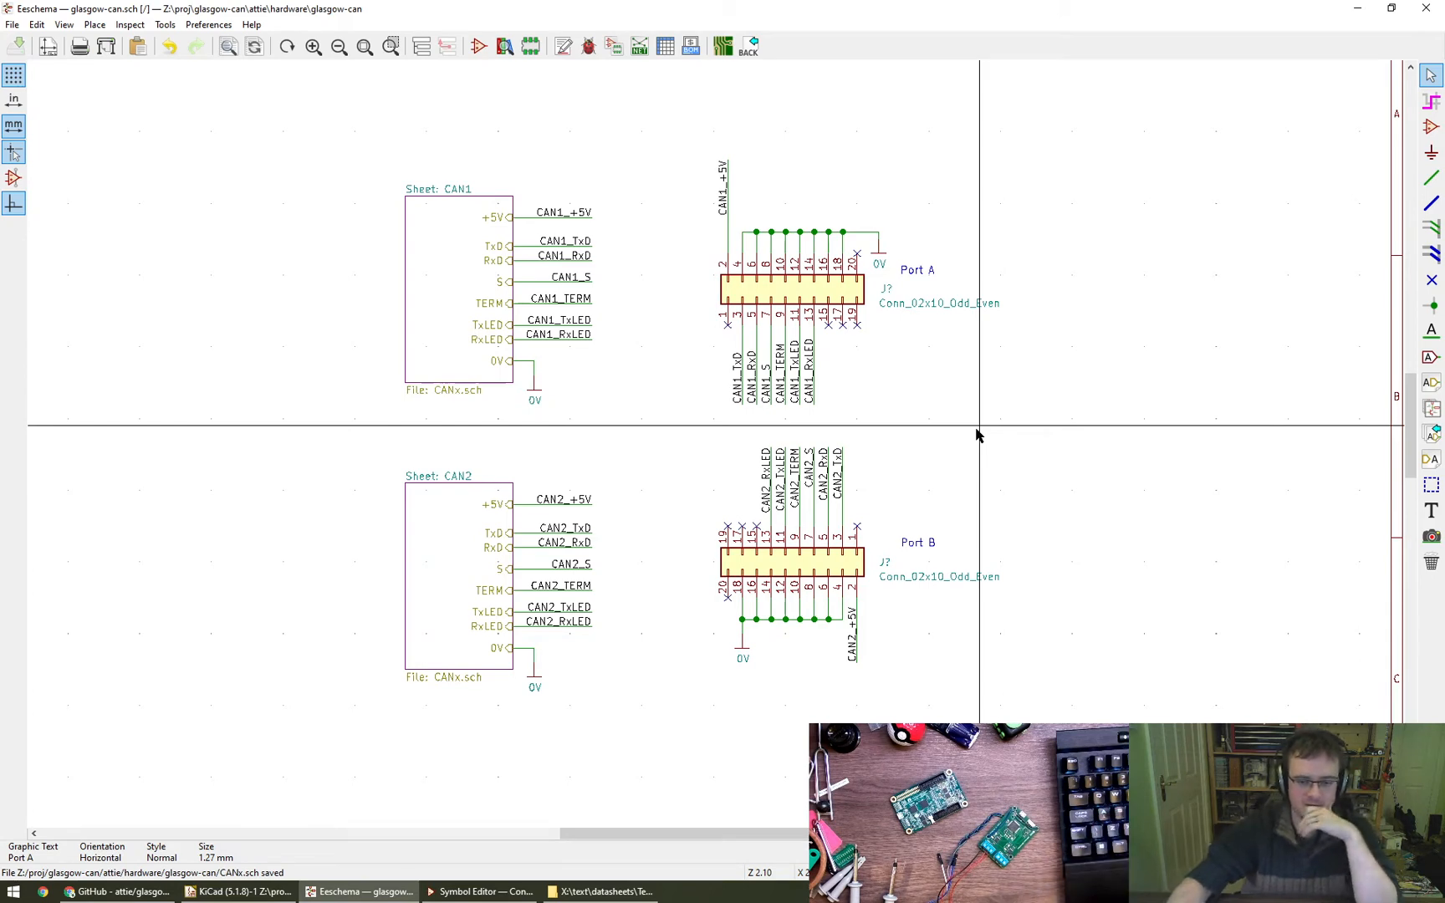
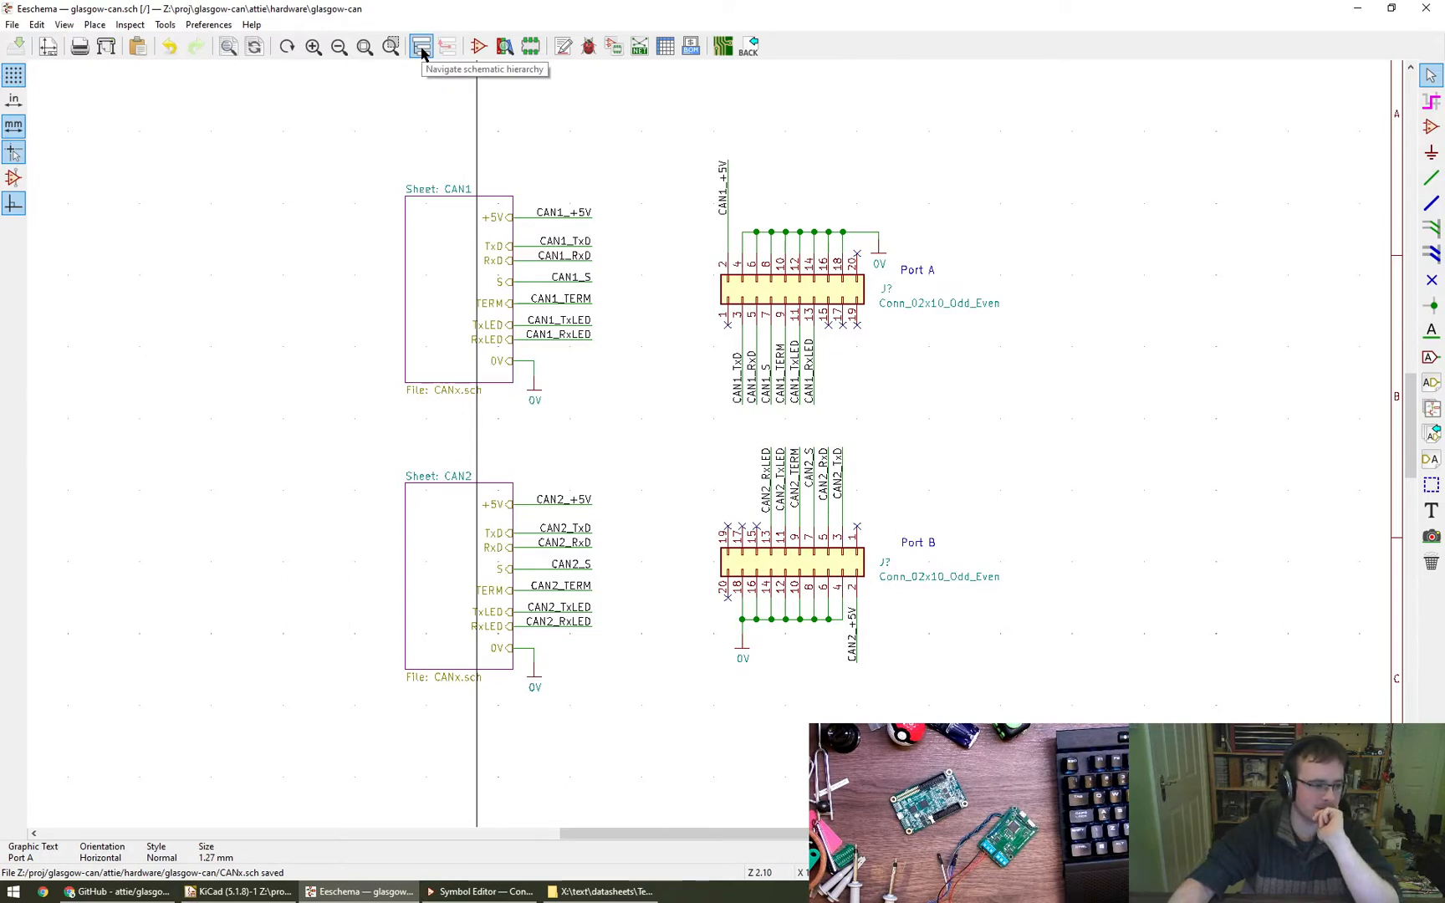
# - Set the upper connector's reference field to Right horizontal alignment and line it up above the start of its value field
pyautogui.doubleClick(898, 306)
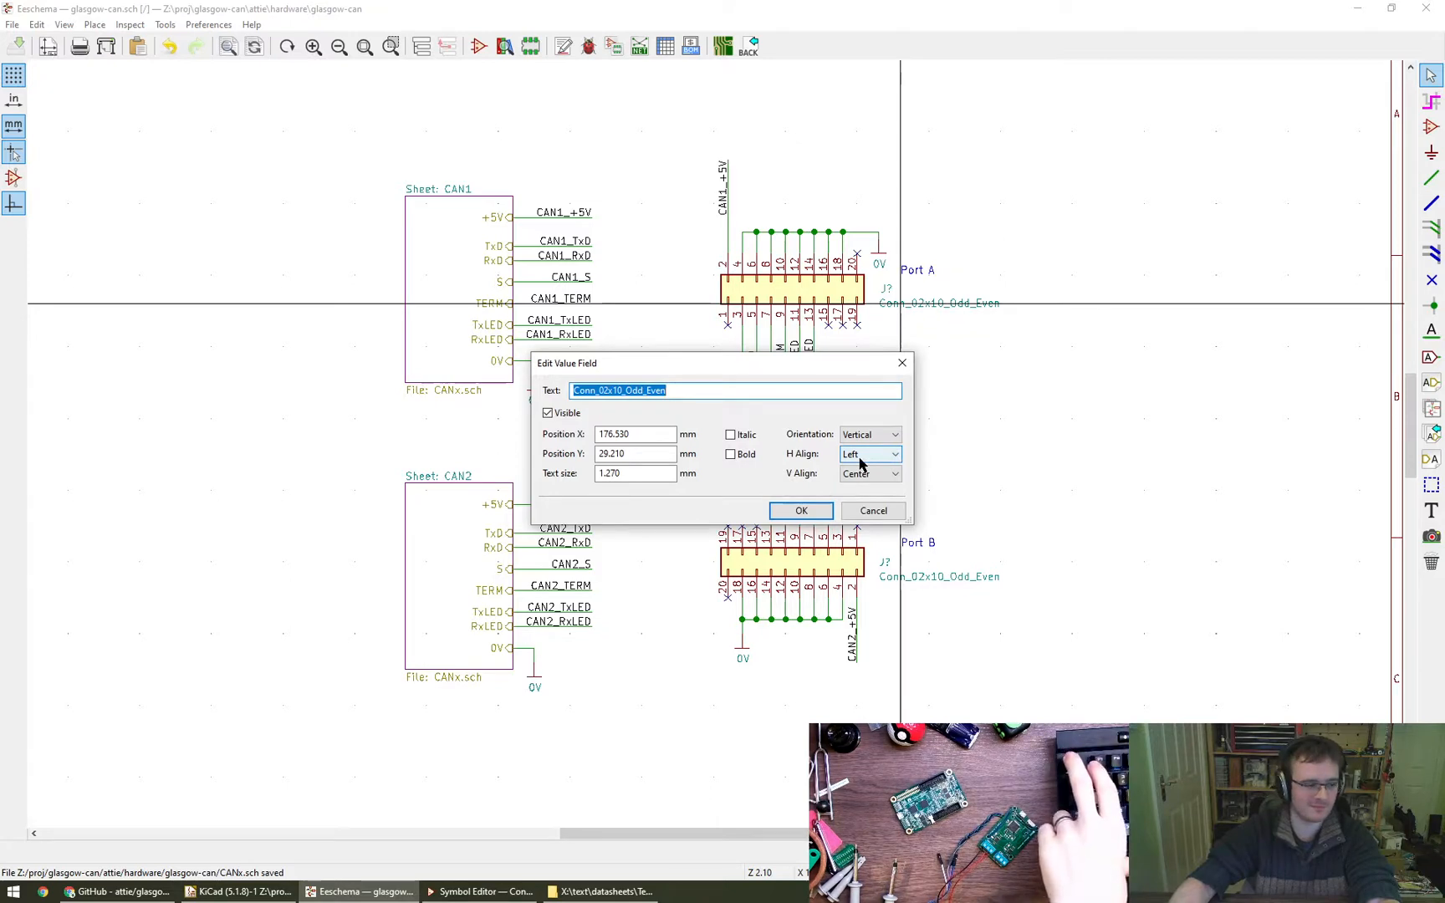
pyautogui.press('Escape')
pyautogui.scroll(6, 903, 297)
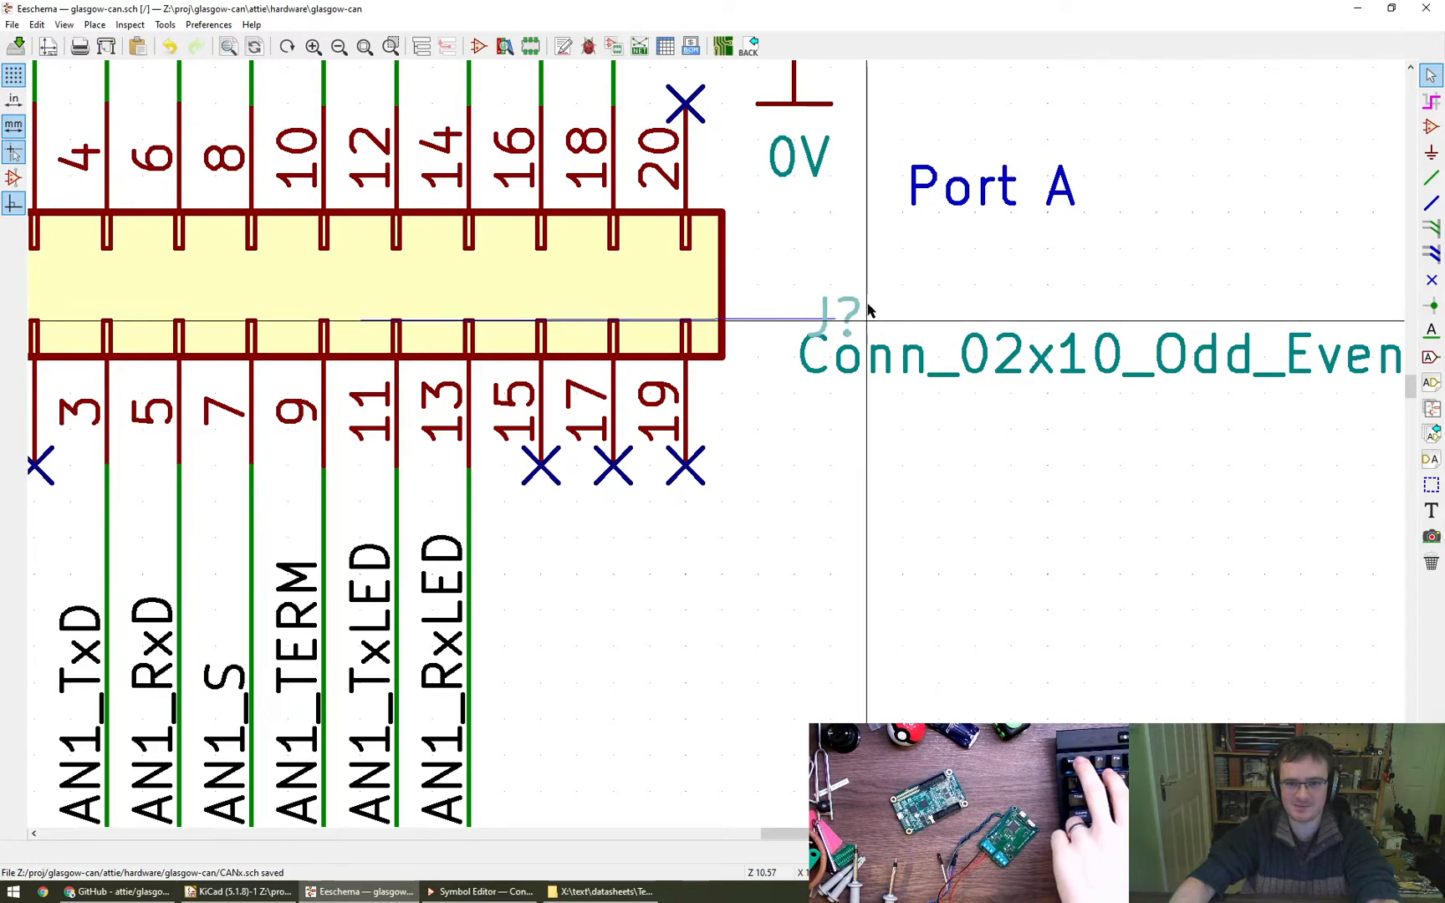
pyautogui.doubleClick(836, 290)
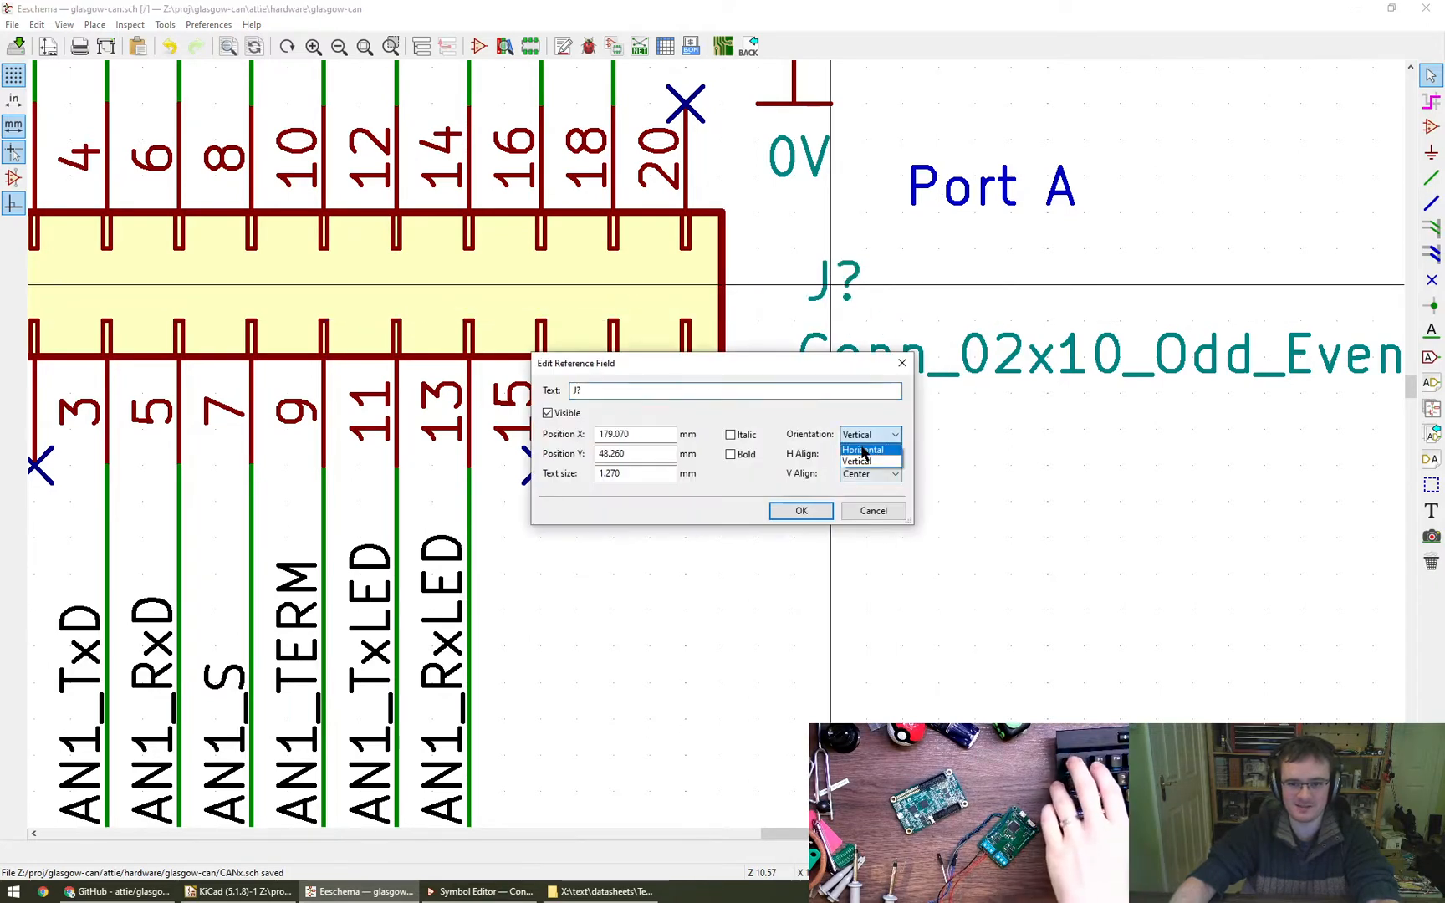
pyautogui.click(869, 454)
pyautogui.press('Escape')
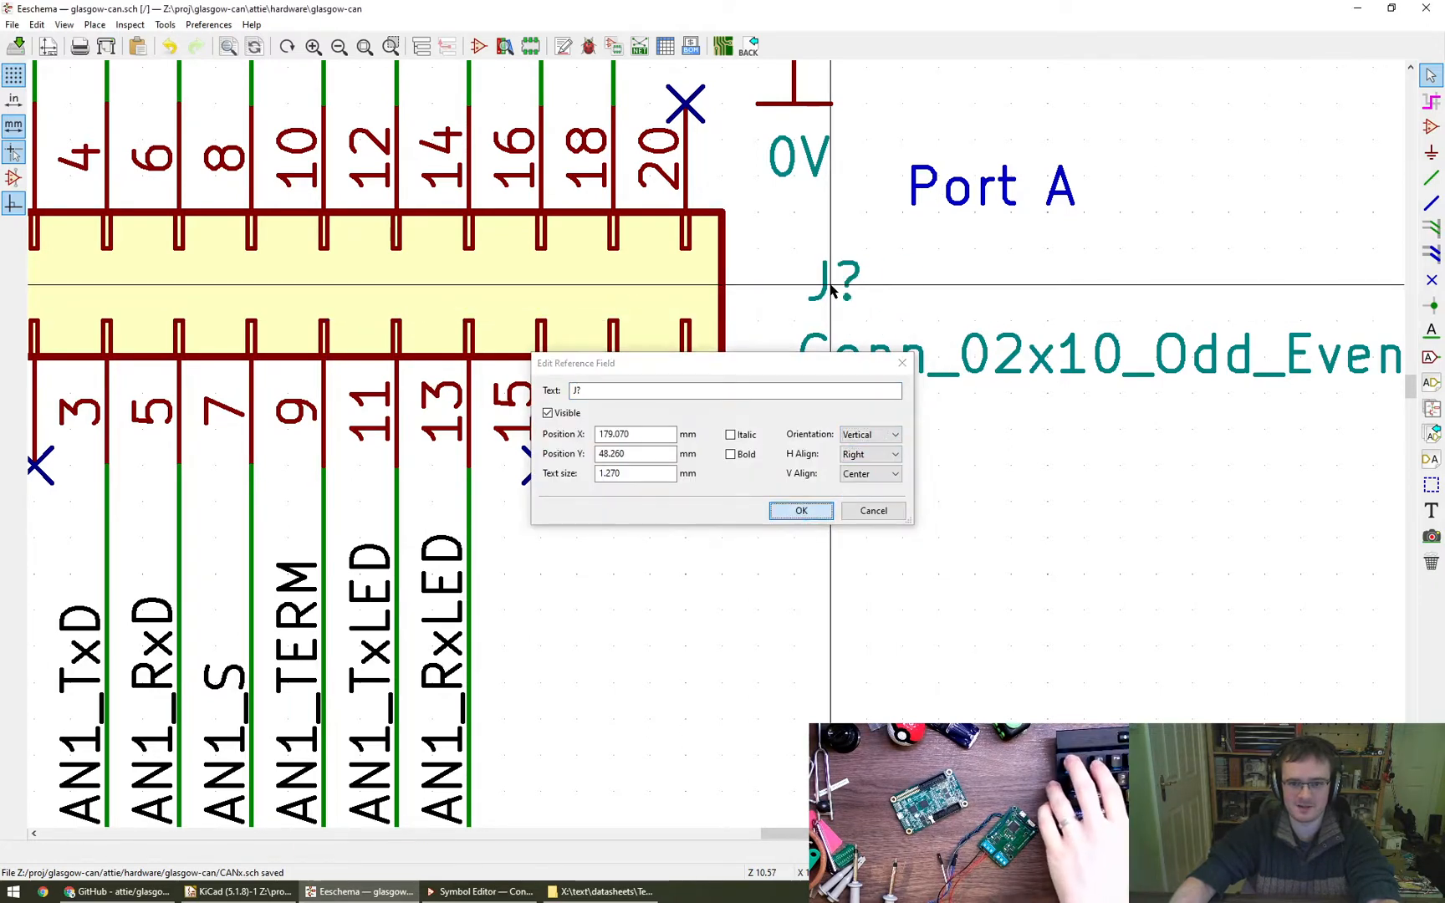
pyautogui.click(799, 511)
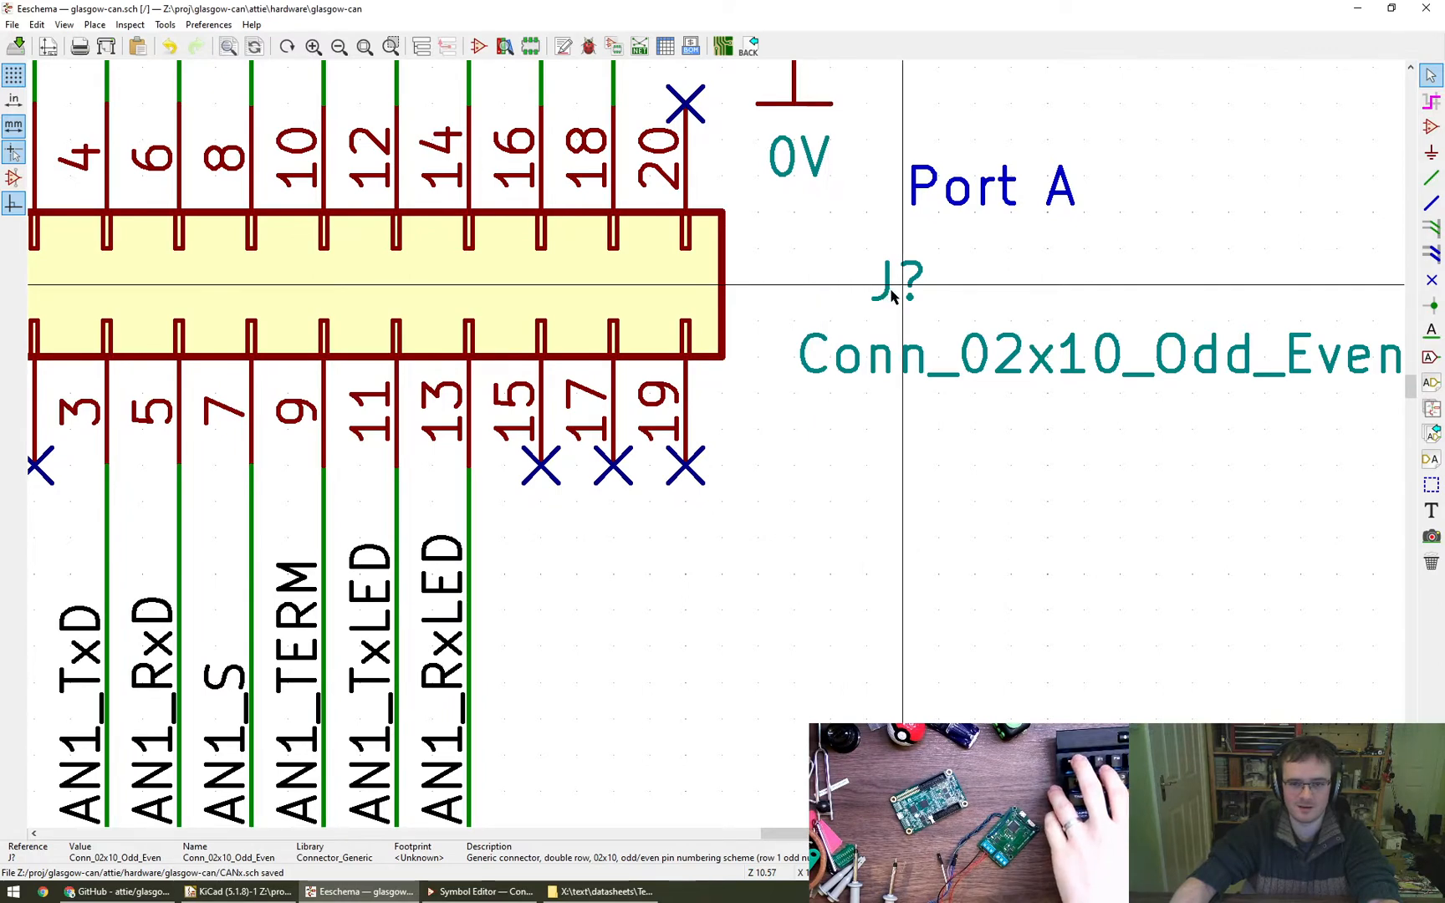
pyautogui.press('m')
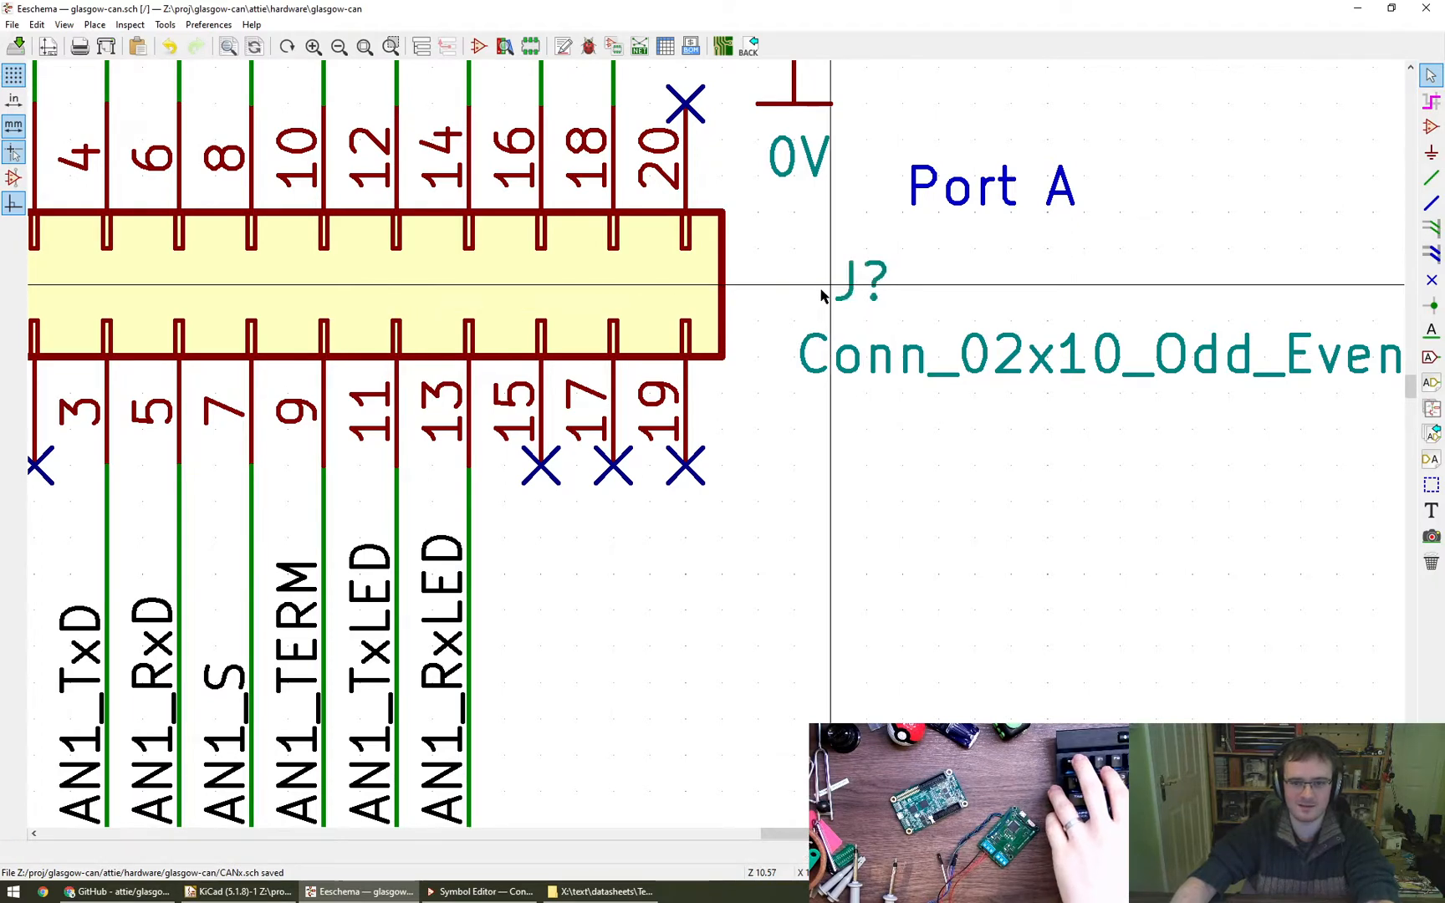
pyautogui.click(793, 292)
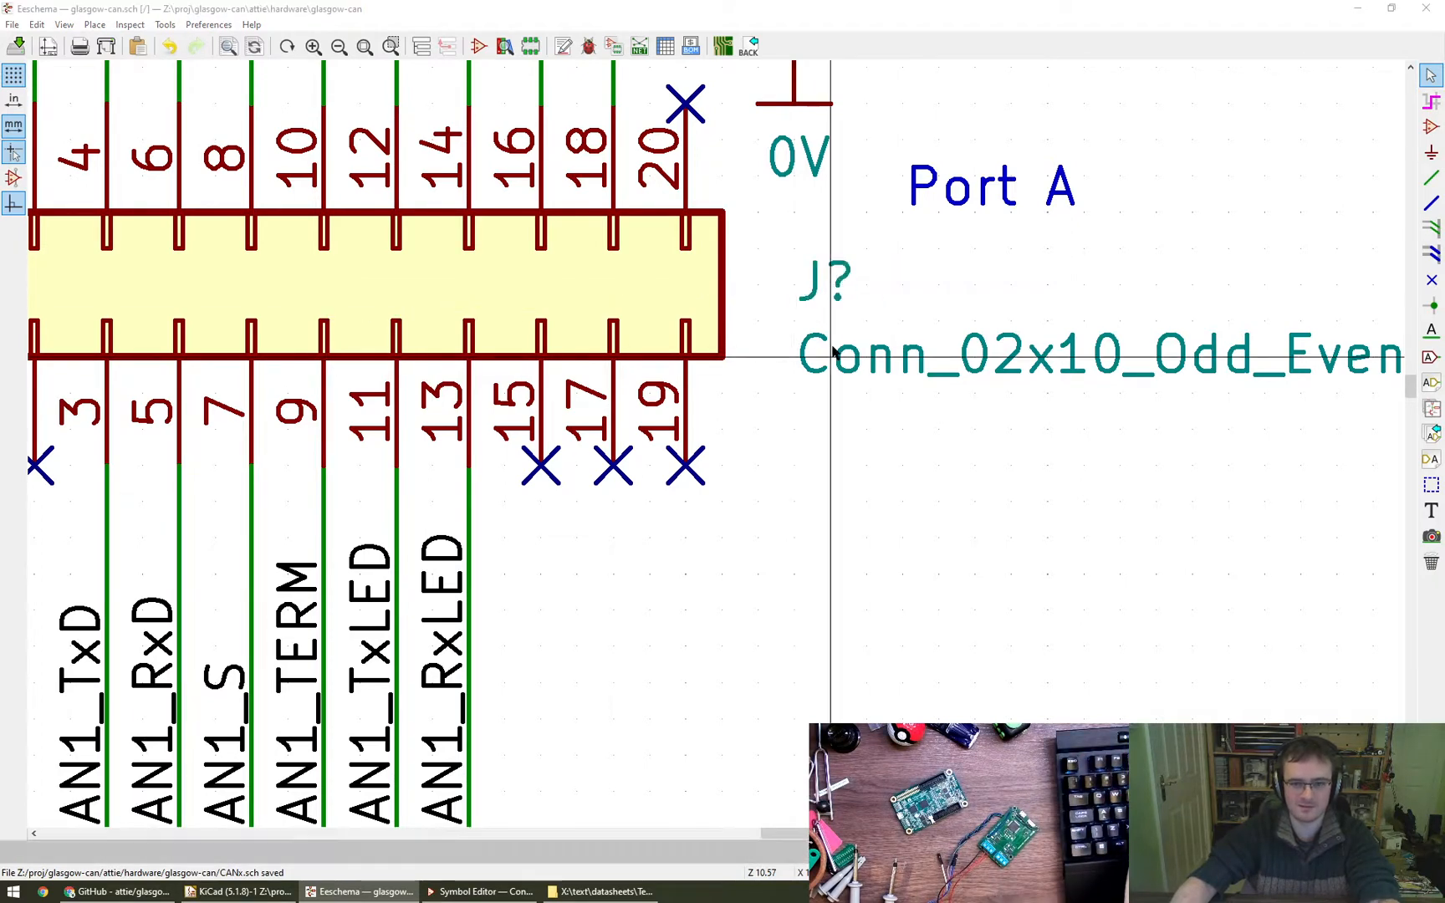
# - Set the upper connector's value field to Right horizontal alignment and move it back directly beneath the start of its reference
pyautogui.doubleClick(832, 352)
pyautogui.click(868, 456)
pyautogui.click(856, 495)
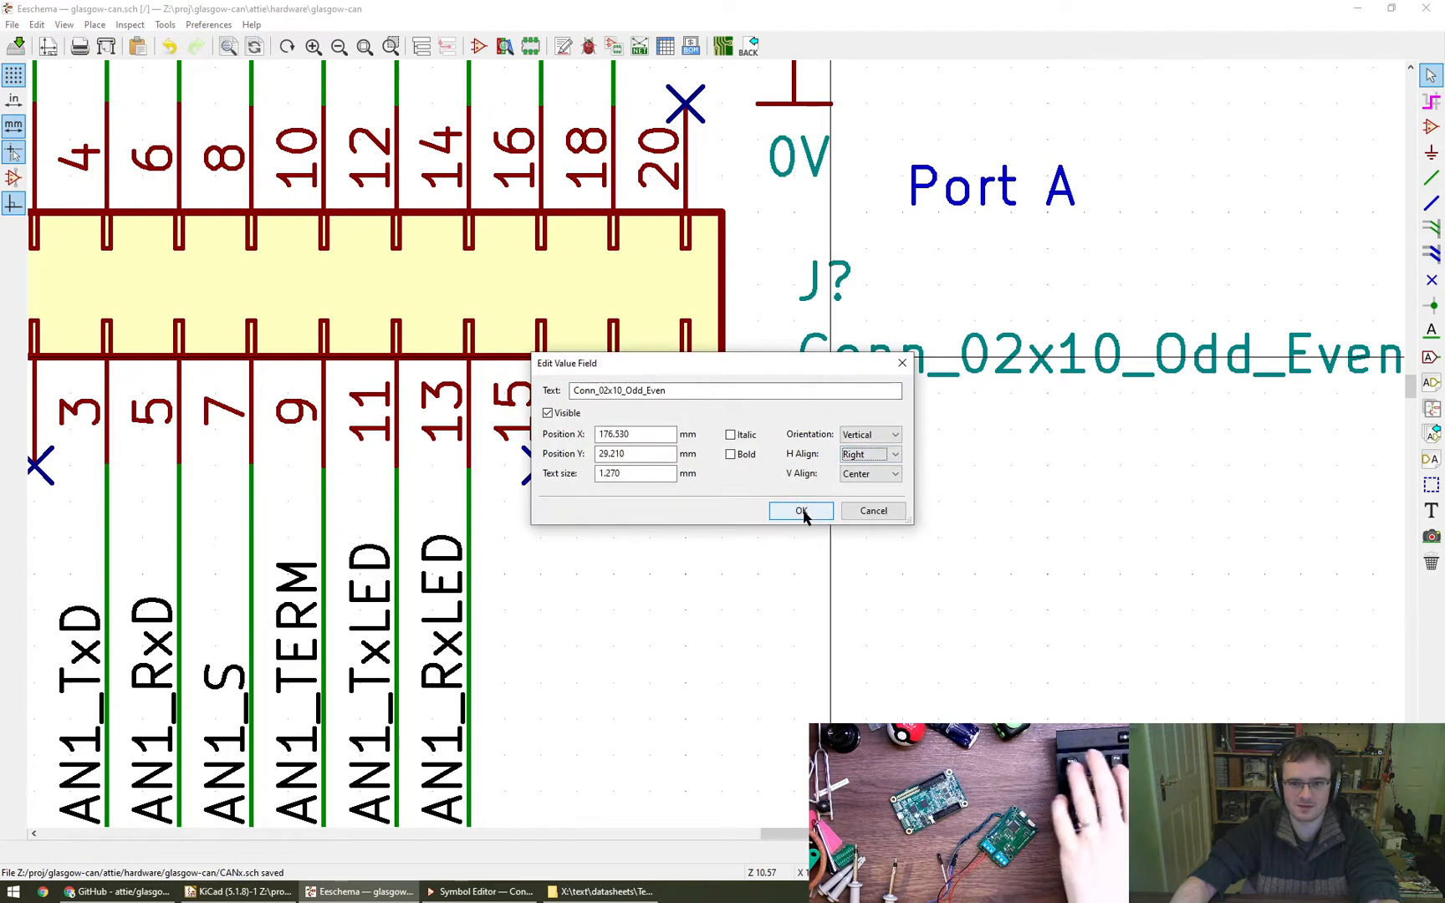
pyautogui.click(801, 511)
pyautogui.scroll(-1, 848, 348)
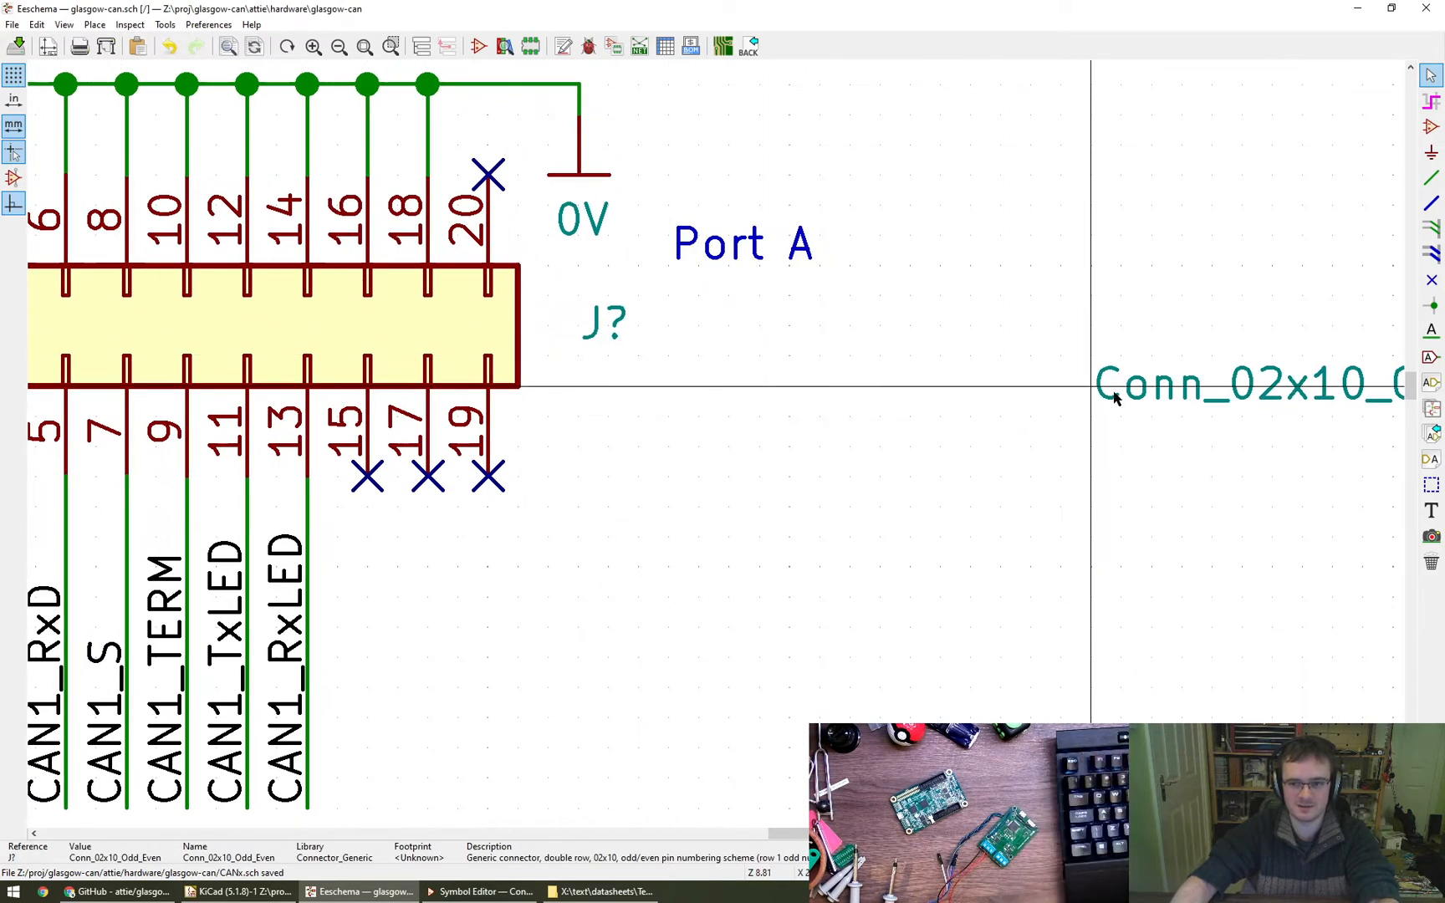
pyautogui.moveTo(1094, 394); pyautogui.dragTo(580, 387)
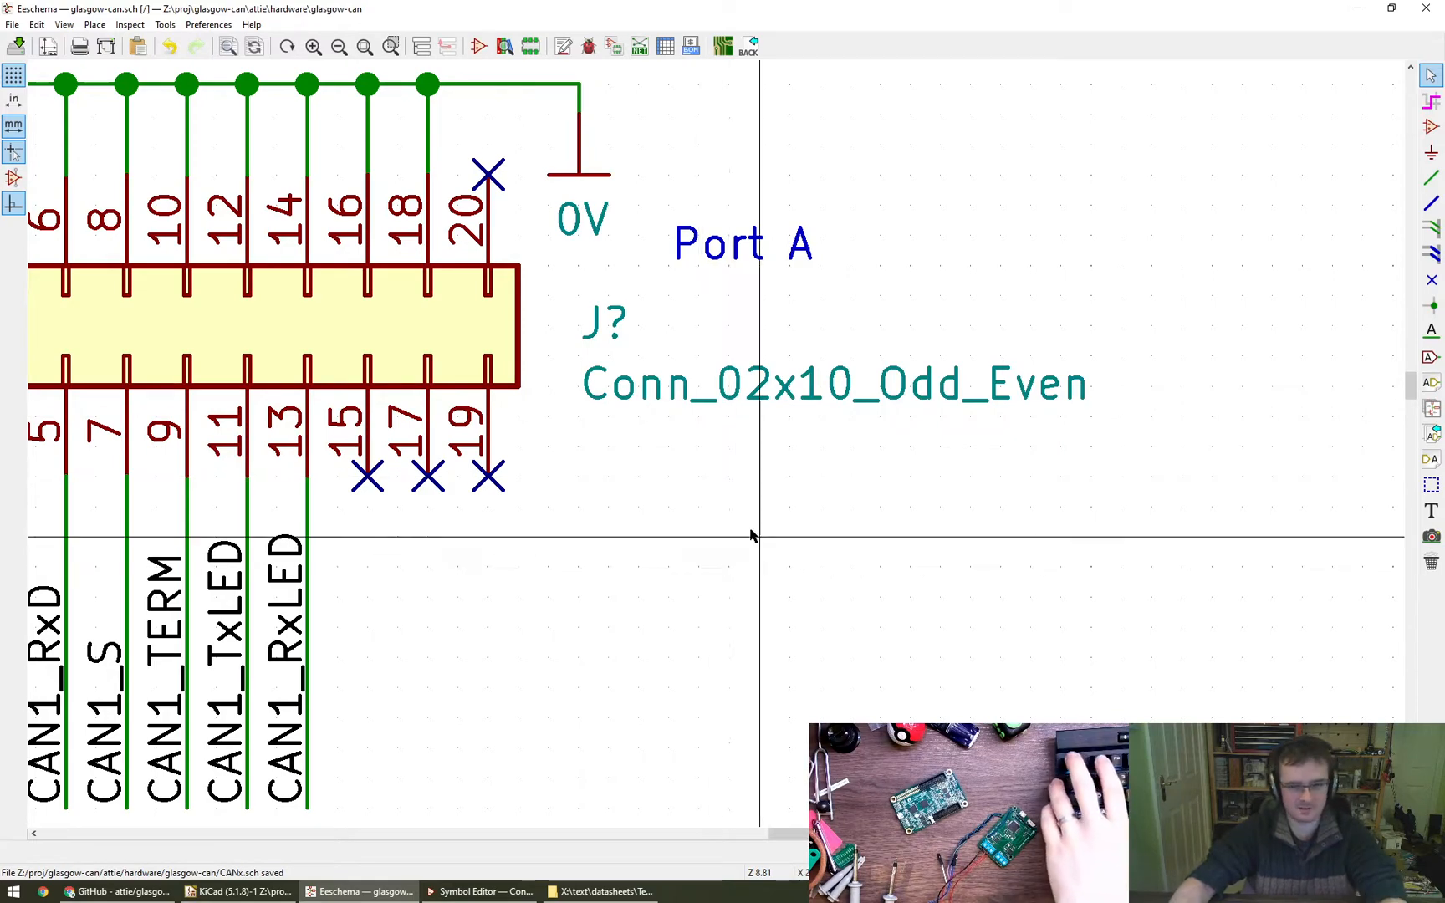
# - Save the schematic with the realigned fields of the Port A connector
pyautogui.scroll(-6, 747, 540)
pyautogui.moveTo(997, 517); pyautogui.dragTo(1018, 546, button='middle')
pyautogui.hotkey('ctrl', 's')
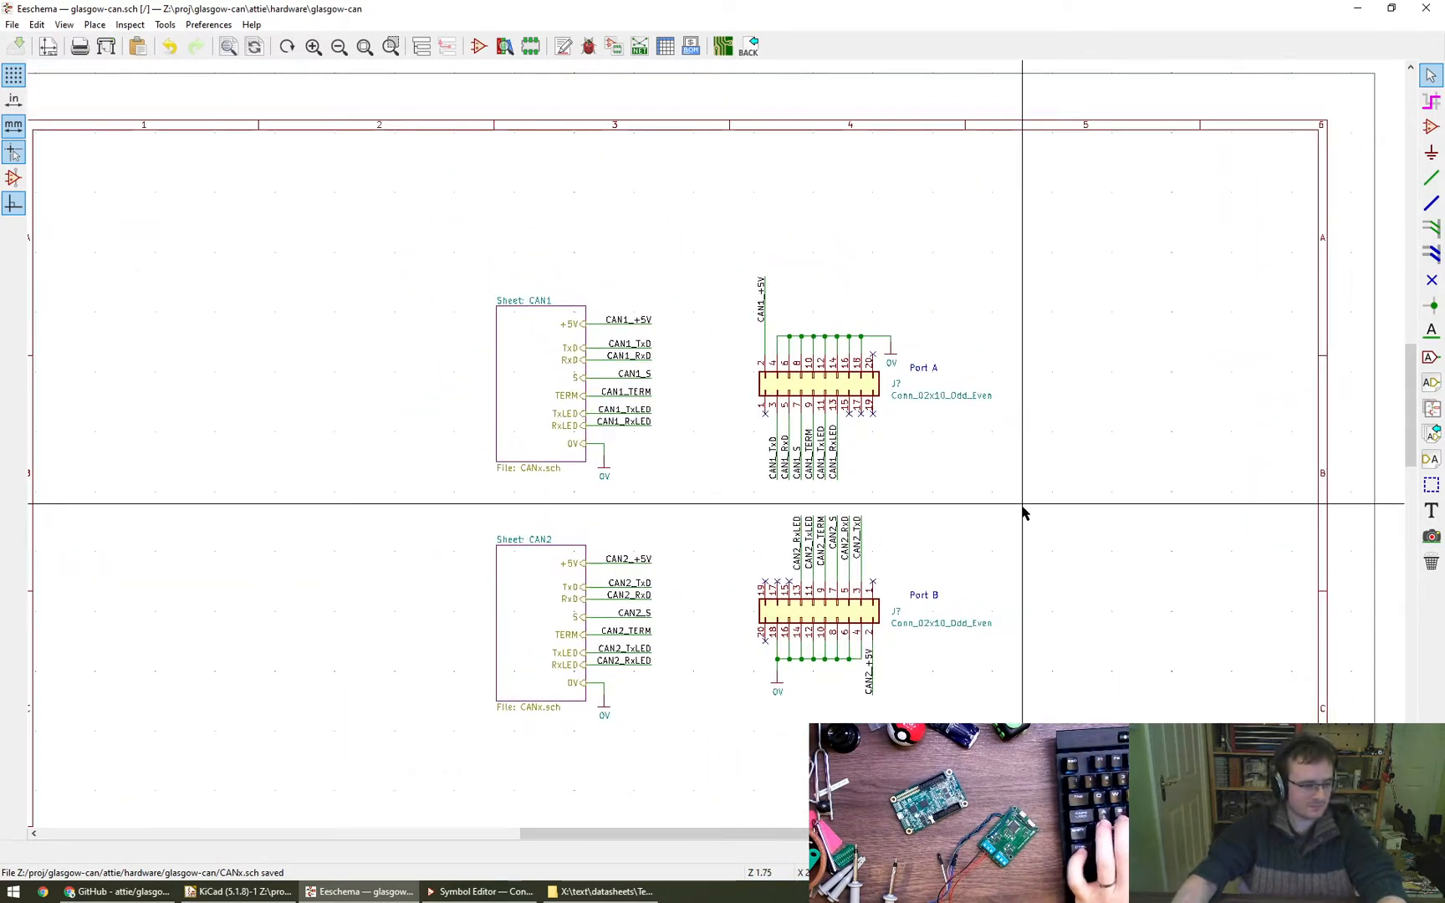
pyautogui.press('m')
pyautogui.click(891, 401)
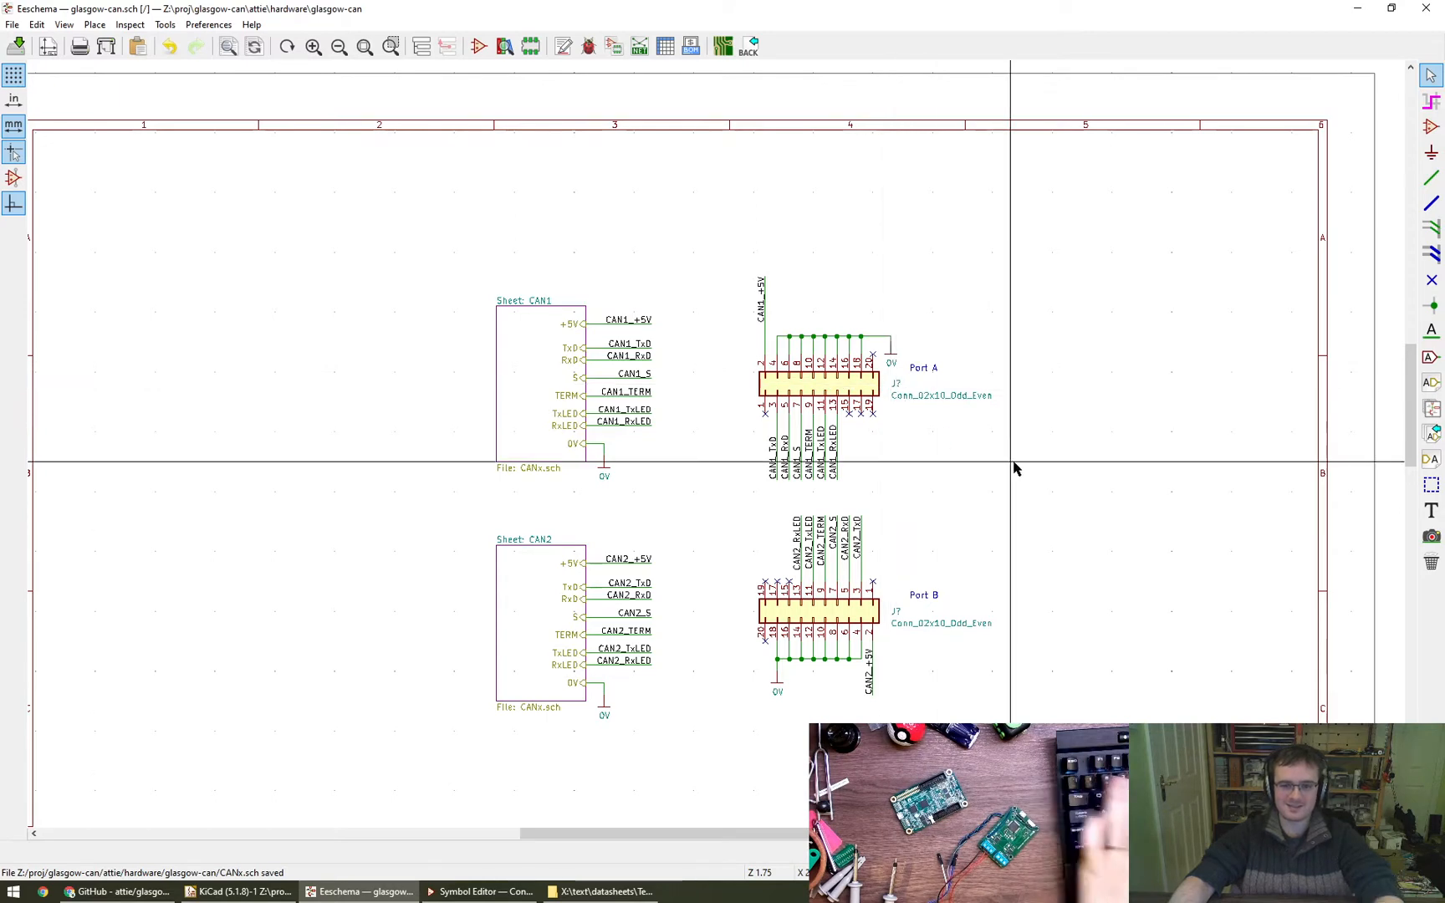
pyautogui.moveTo(1051, 477); pyautogui.dragTo(1093, 448, button='middle')
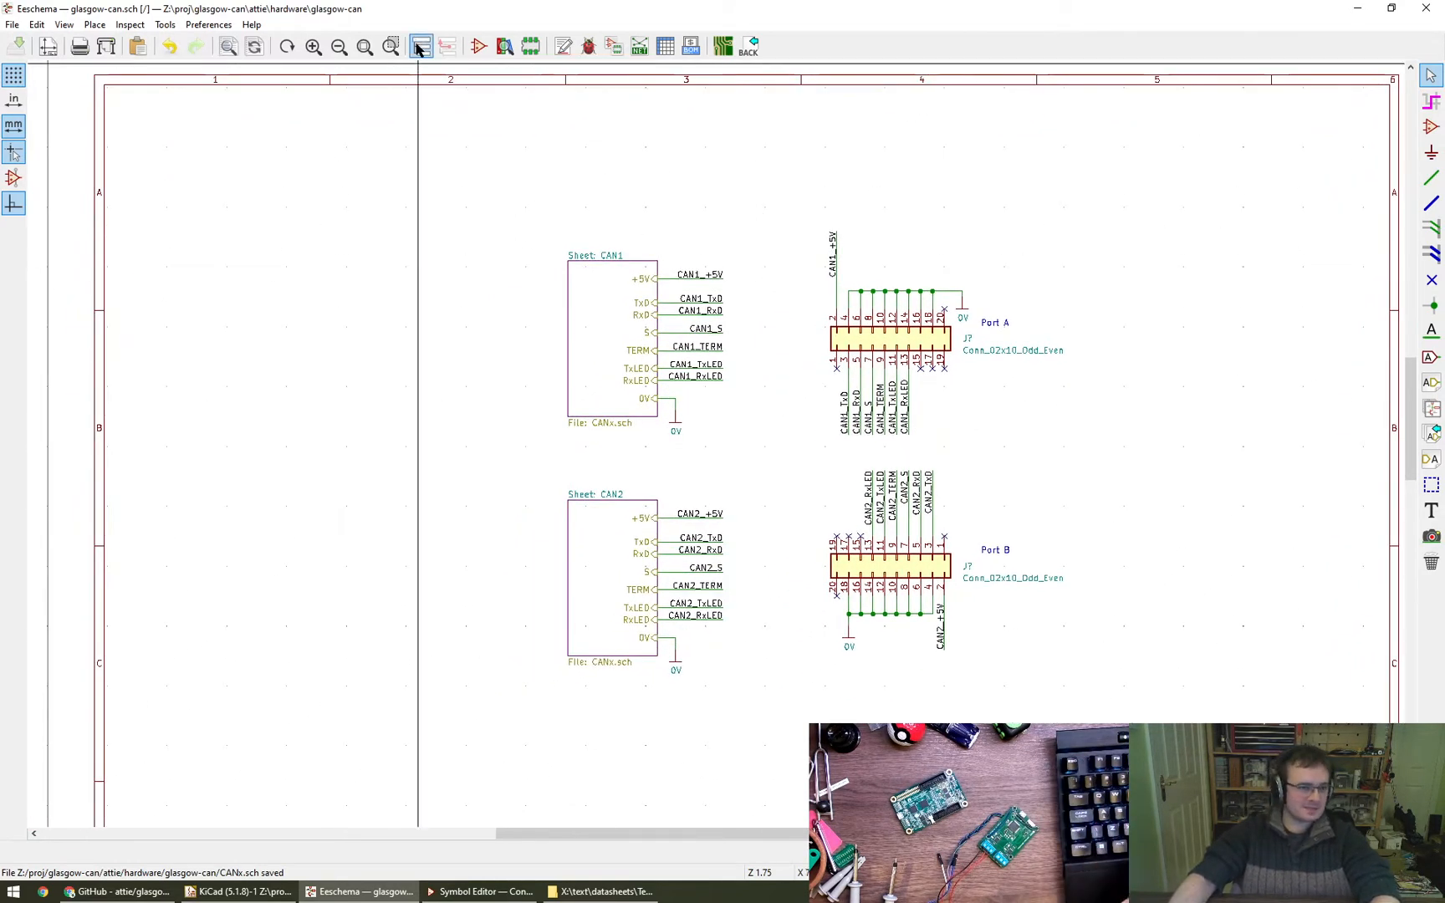
# - View the contents of sheets CAN1 and CAN2 in turn through the sheet hierarchy, ending in CAN1
pyautogui.click(420, 46)
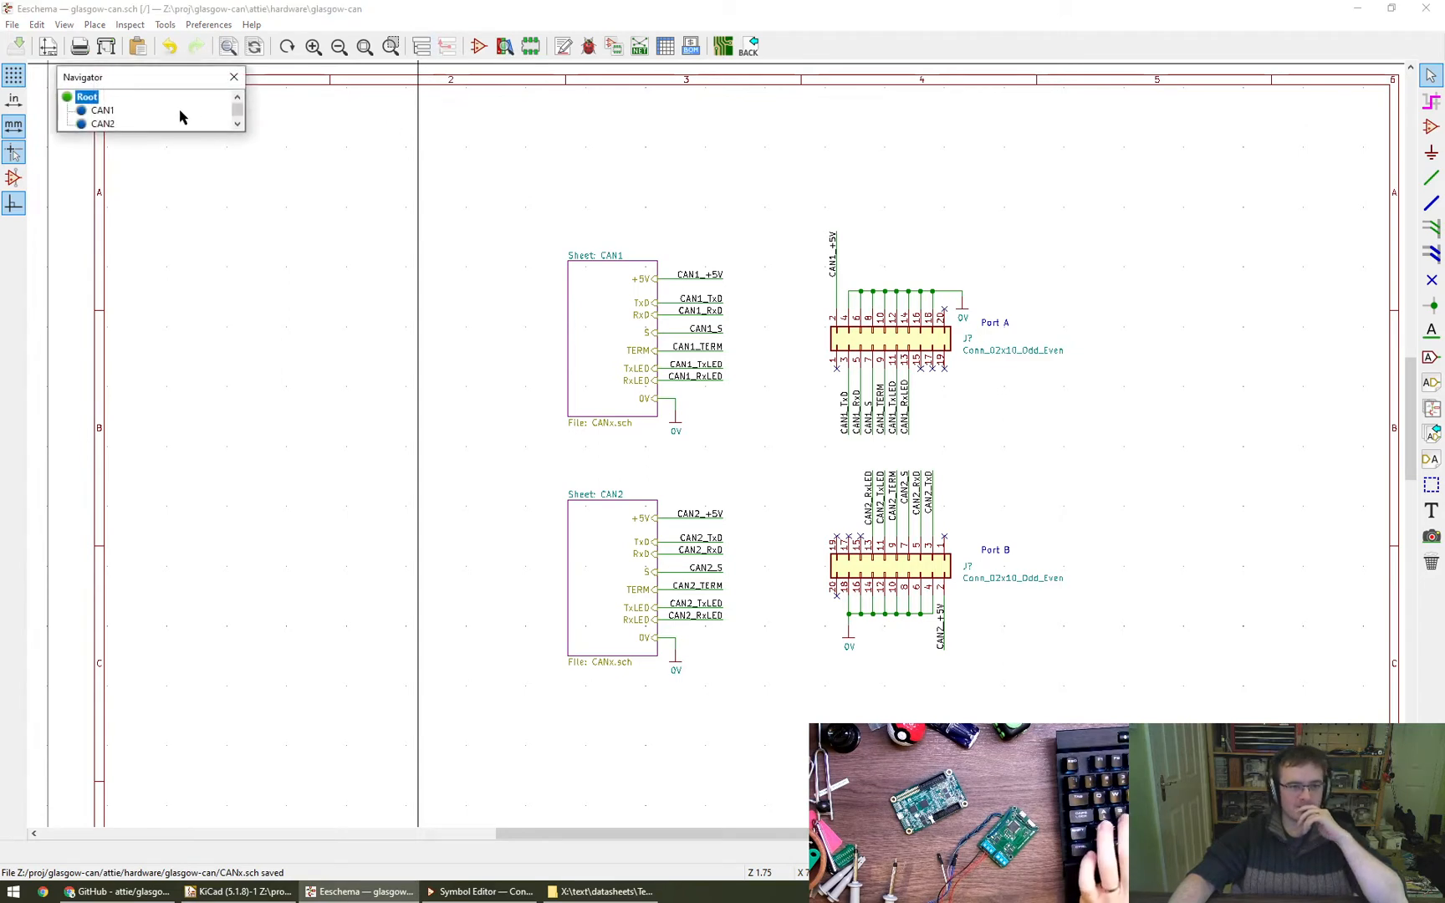
pyautogui.click(101, 112)
pyautogui.click(420, 47)
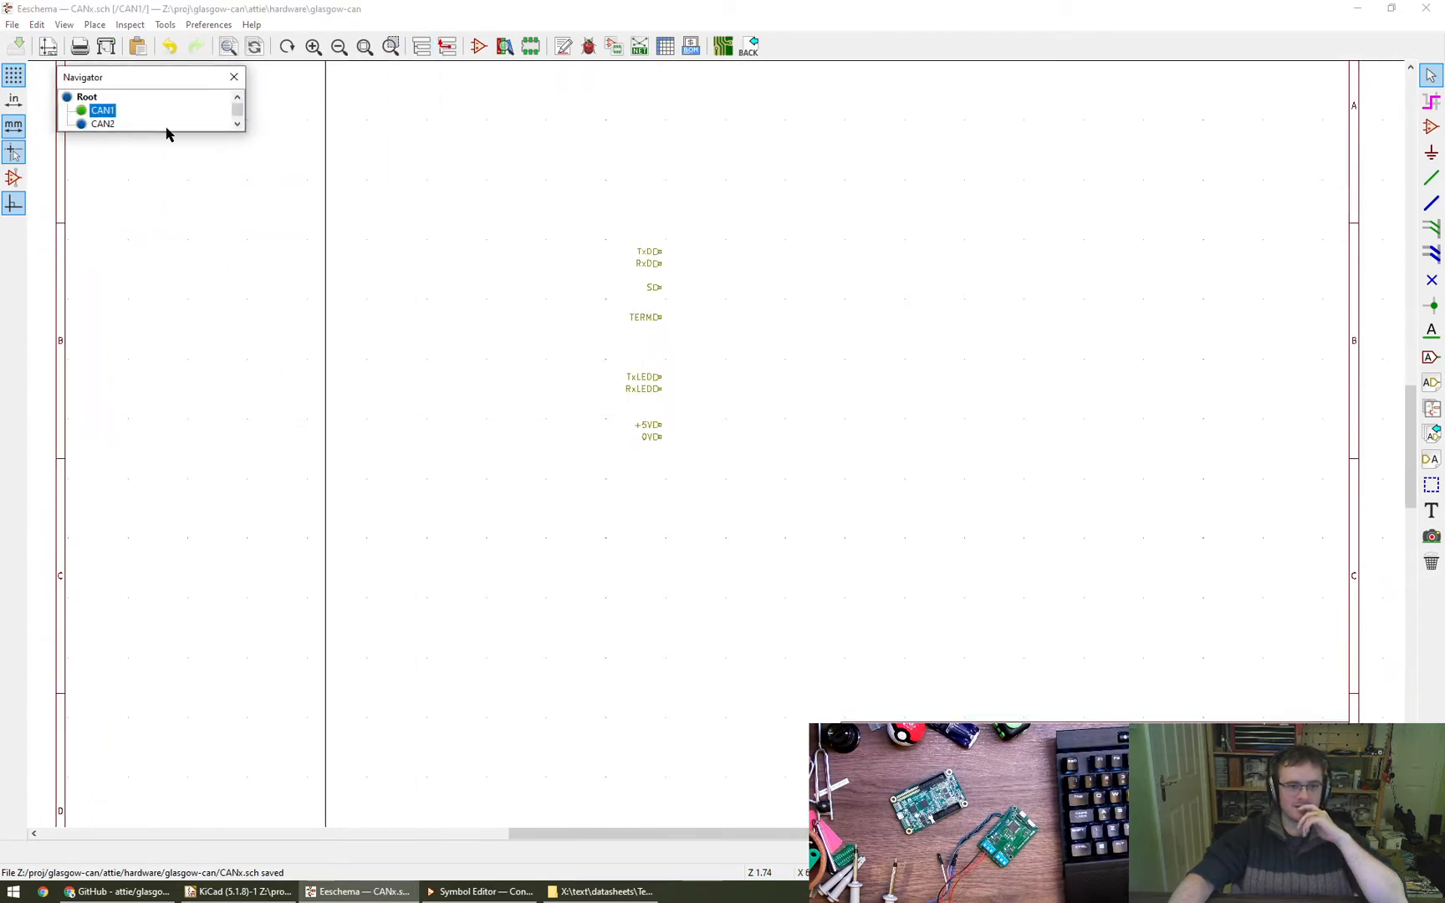
pyautogui.click(99, 124)
pyautogui.click(420, 48)
pyautogui.click(101, 112)
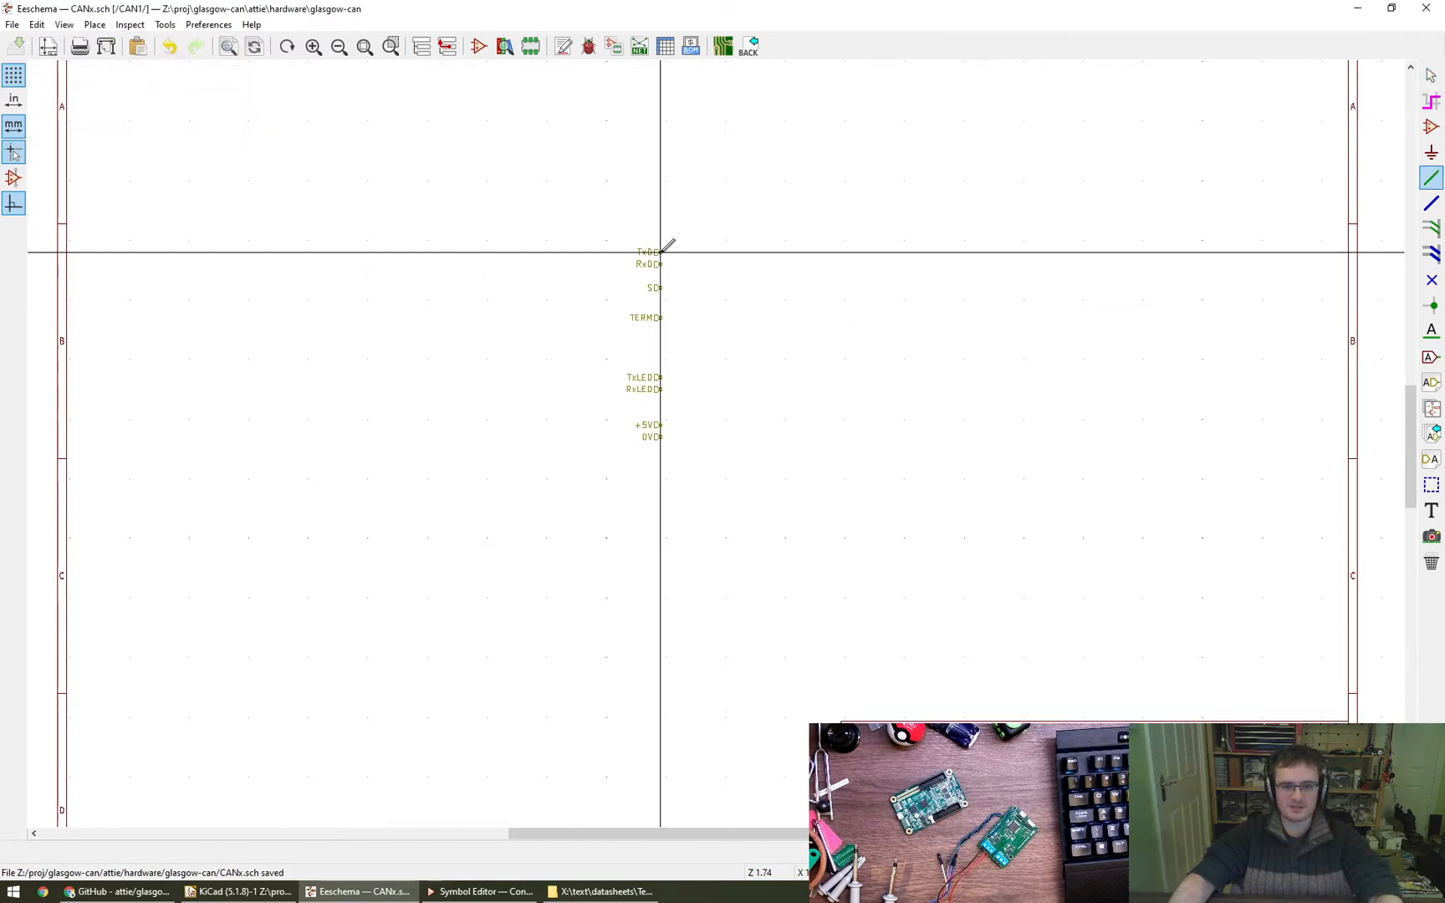
# - Draw a trial wire from the TxD label in CAN1, check for it in sheet CAN2, and return to CAN1
pyautogui.press('w')
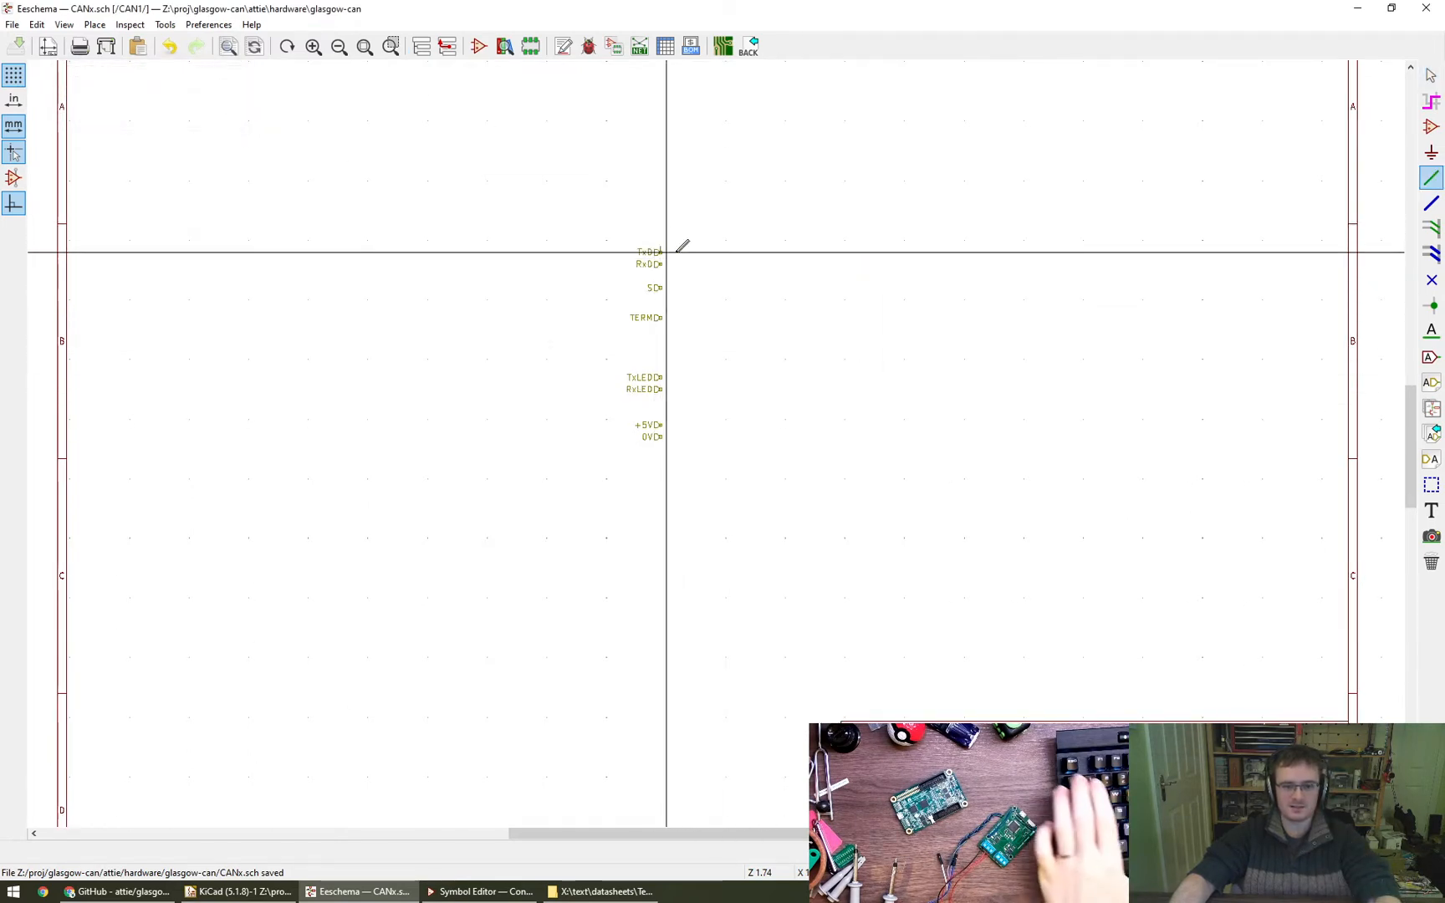
pyautogui.doubleClick(851, 252)
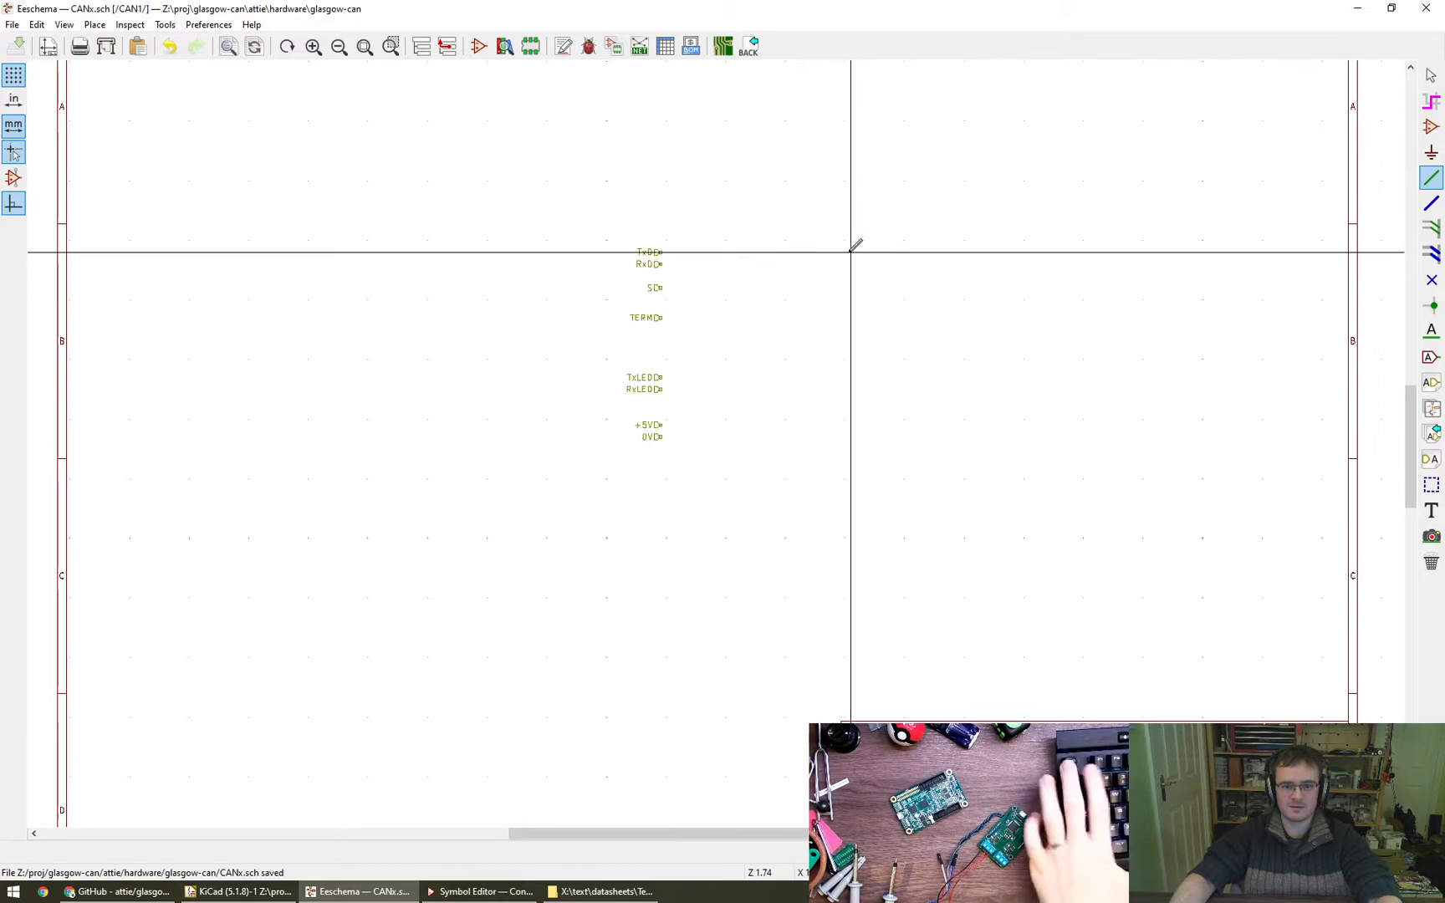
pyautogui.press('Escape')
pyautogui.click(421, 48)
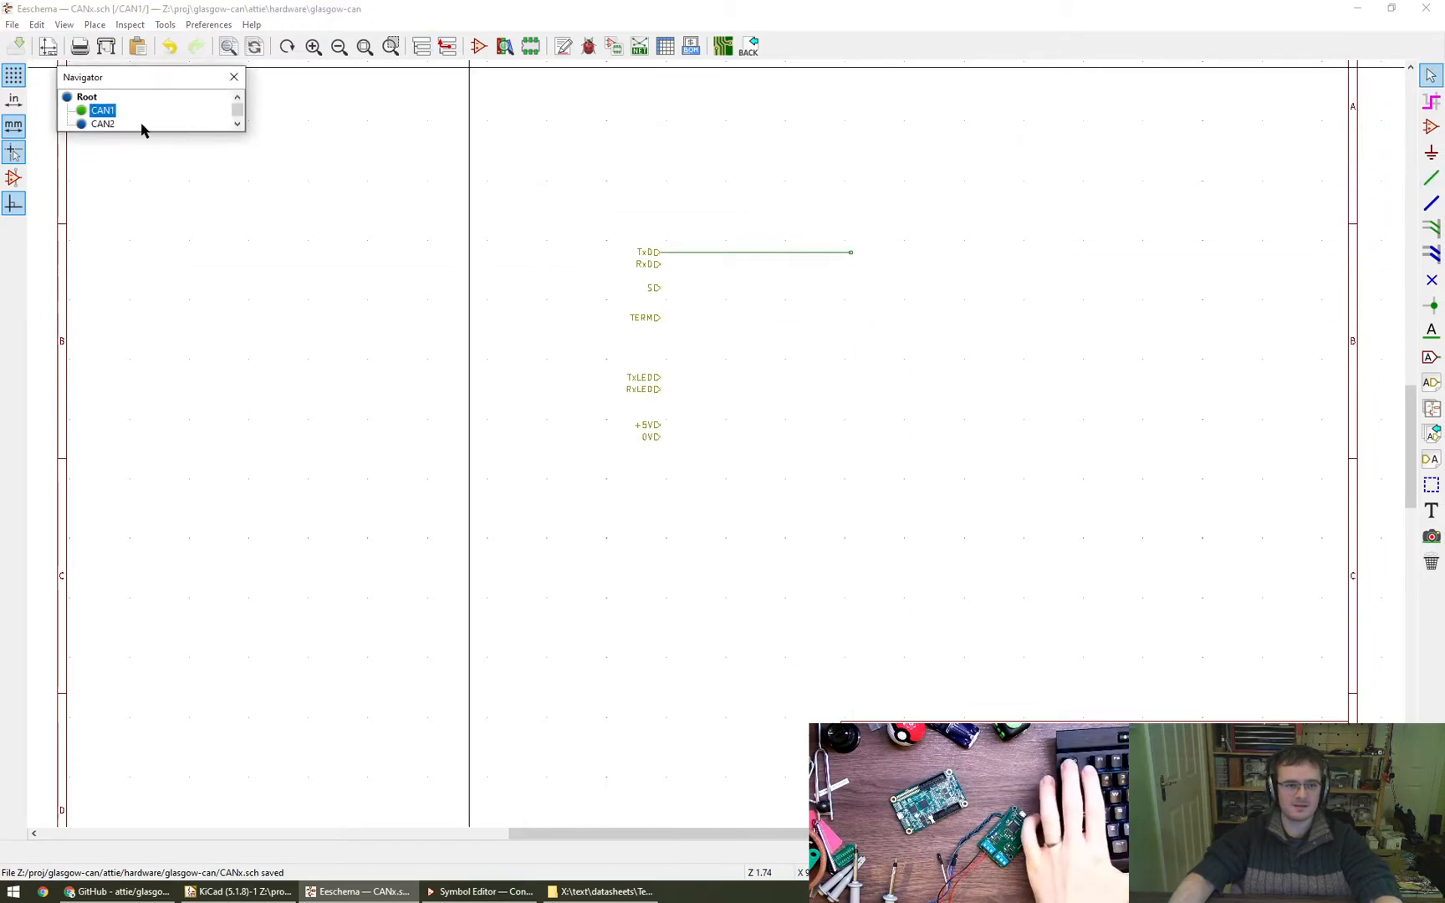
pyautogui.doubleClick(102, 124)
pyautogui.click(449, 47)
pyautogui.click(421, 47)
pyautogui.doubleClick(104, 111)
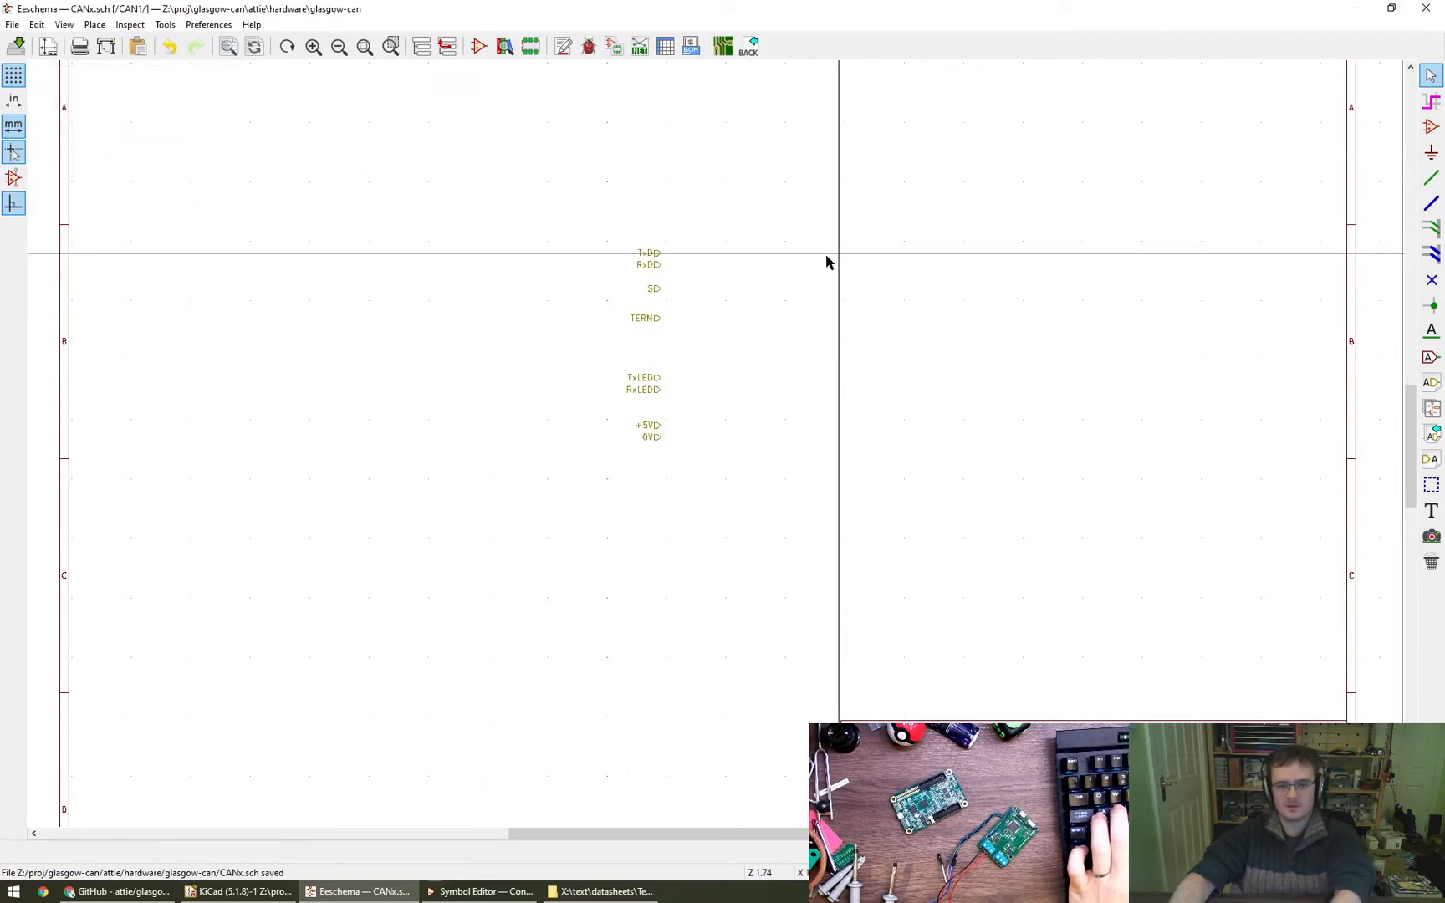
# - Move the whole group of hierarchical labels in CAN1 to the left side of the drawing sheet
pyautogui.moveTo(564, 210); pyautogui.dragTo(752, 484)
pyautogui.click(306, 515)
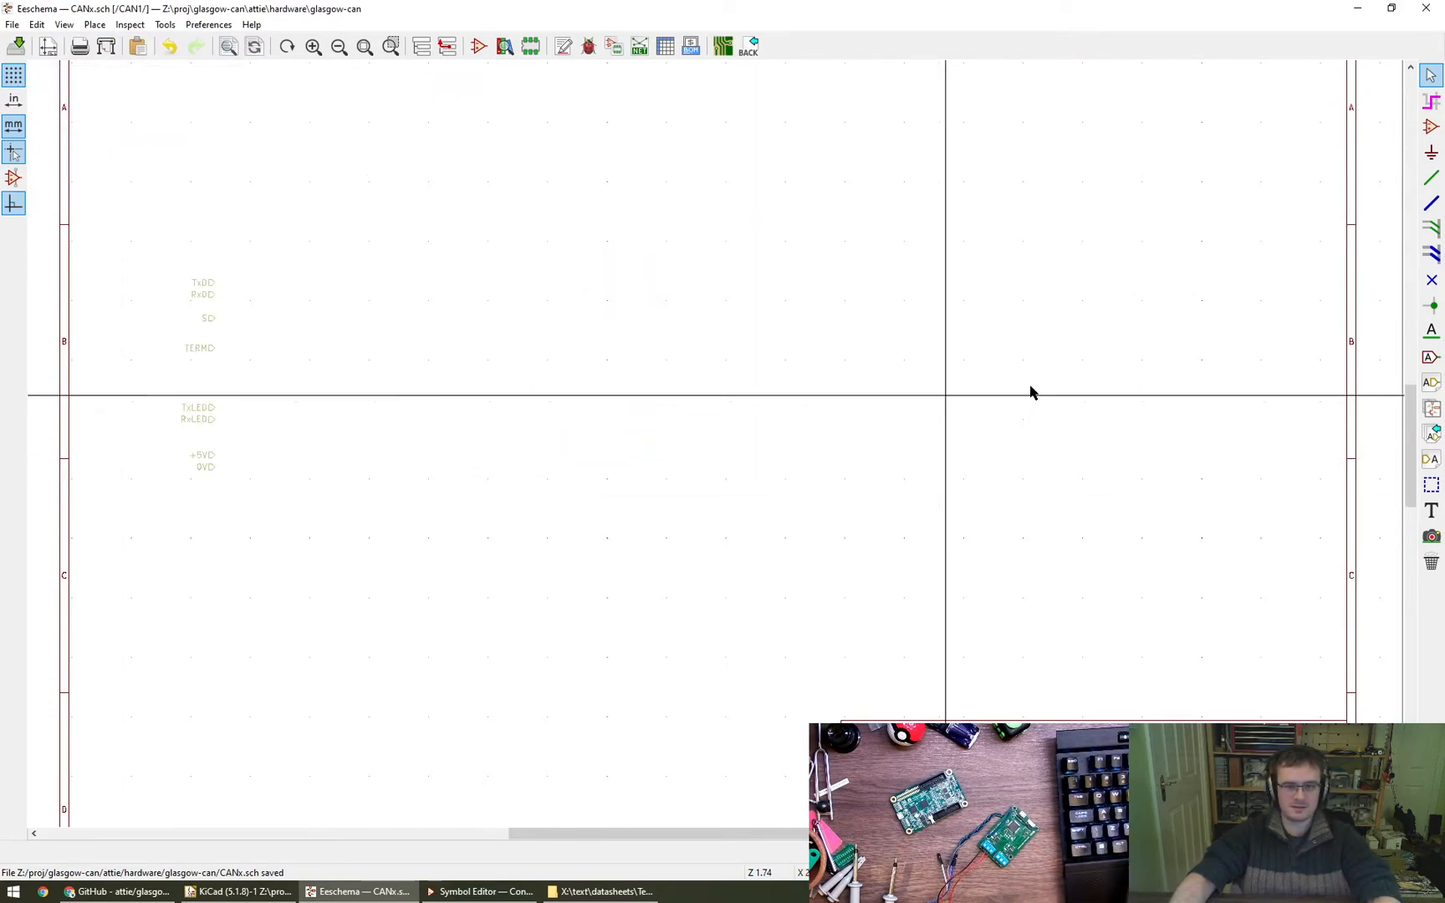
pyautogui.moveTo(703, 358); pyautogui.dragTo(776, 364, button='middle')
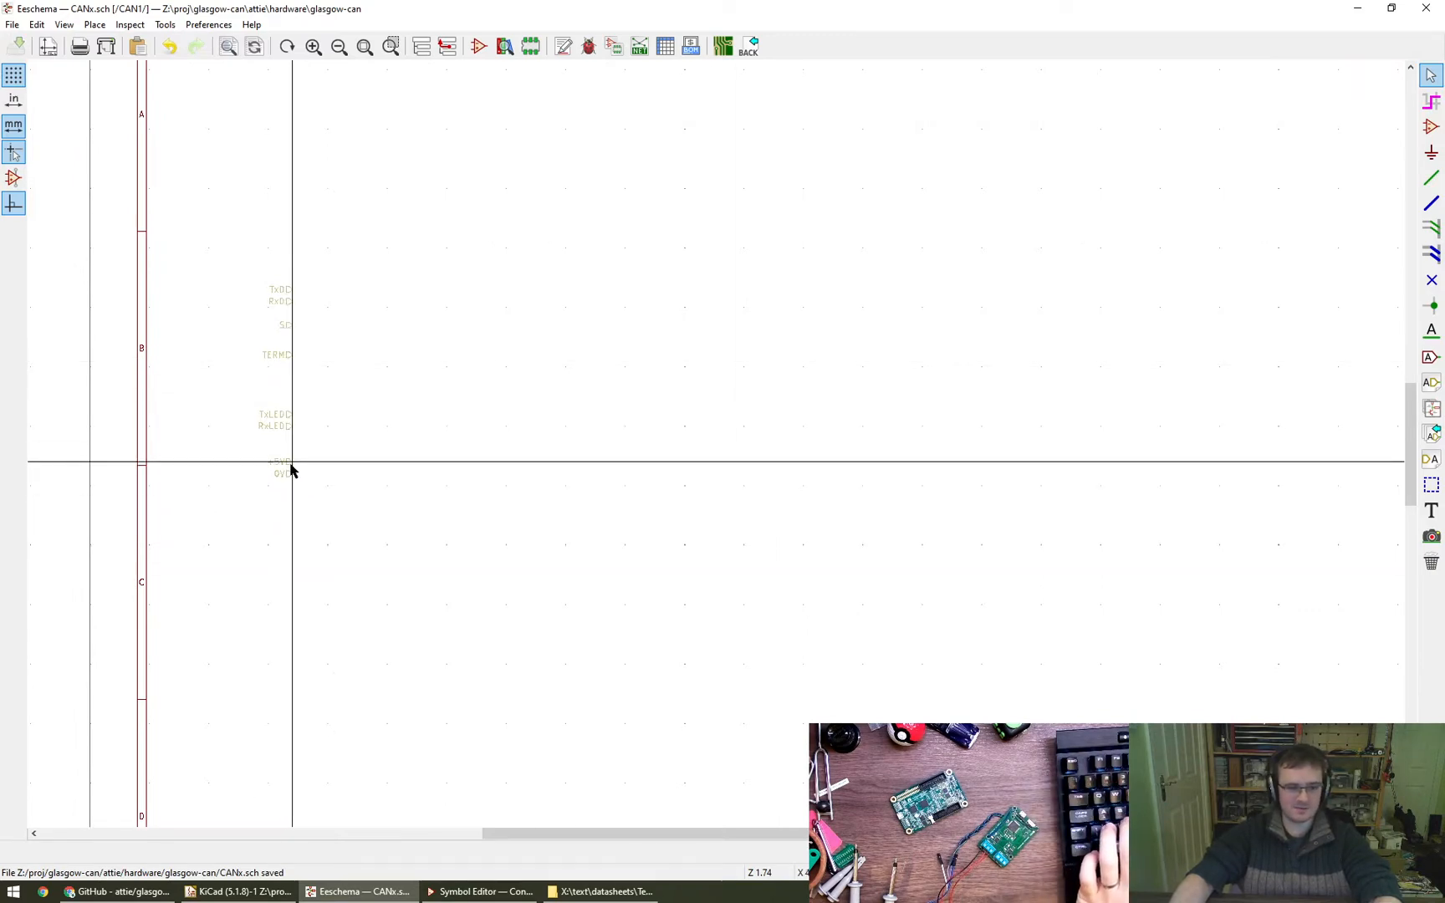
# - Draw parallel horizontal wires about 10 mm long to the right from the +5V and 0V hierarchical labels
pyautogui.press('w')
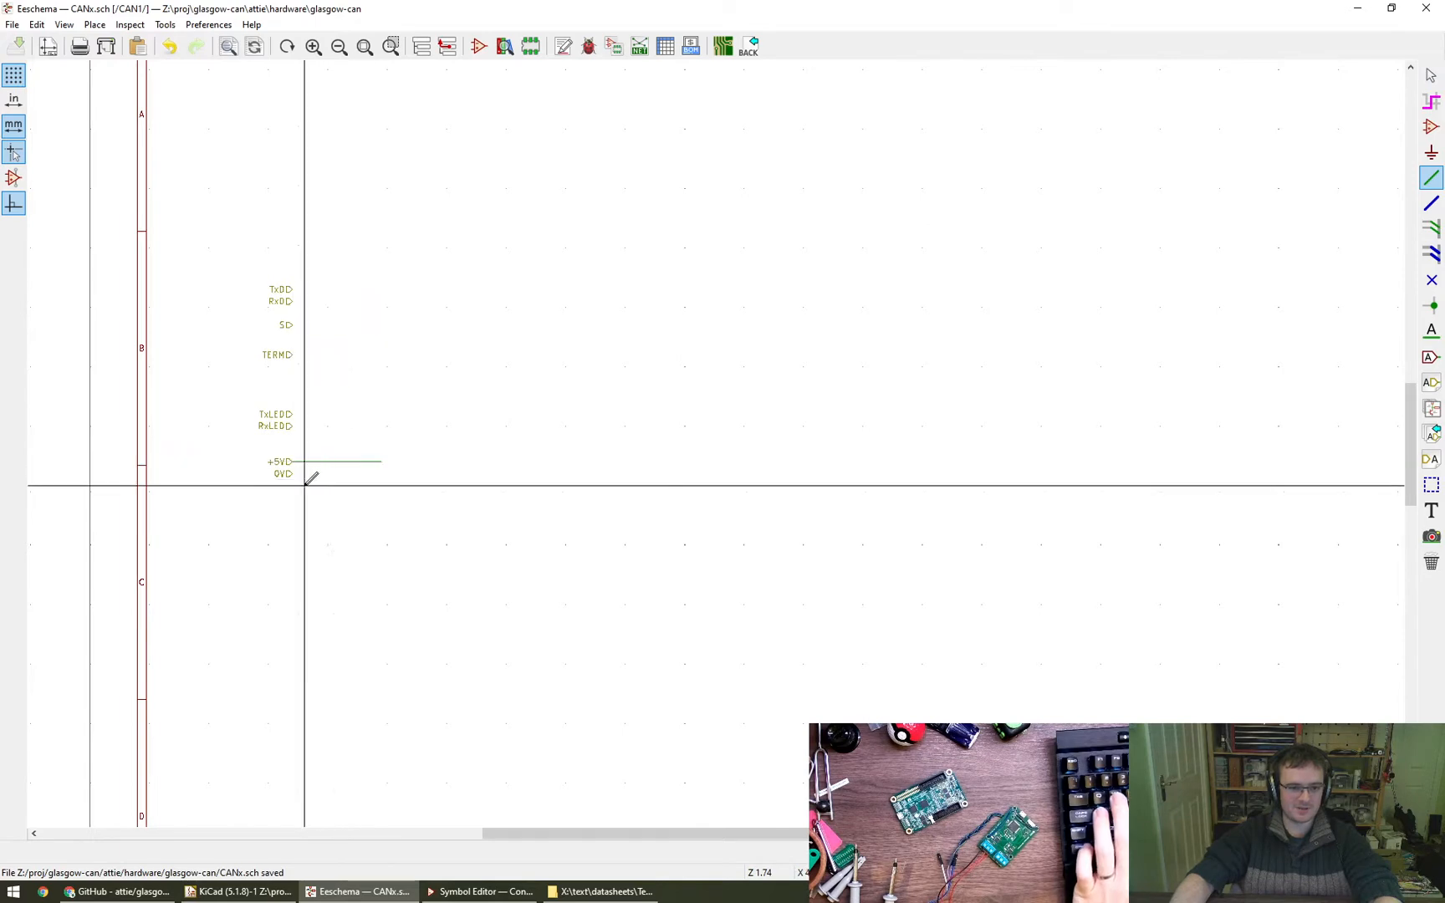
pyautogui.scroll(4, 320, 516)
pyautogui.click(270, 410)
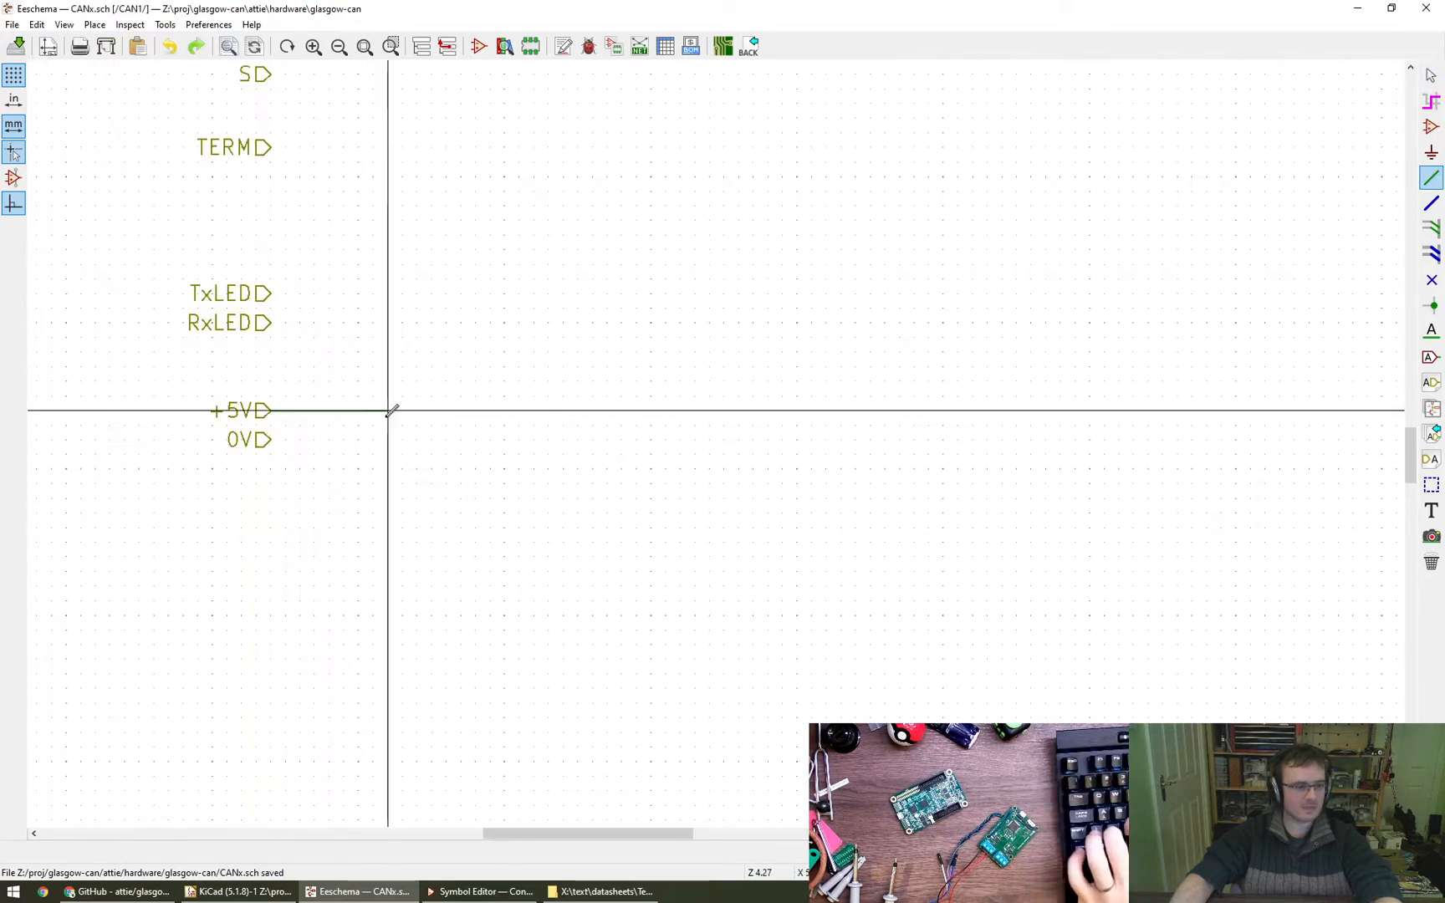
pyautogui.doubleClick(387, 410)
pyautogui.click(270, 439)
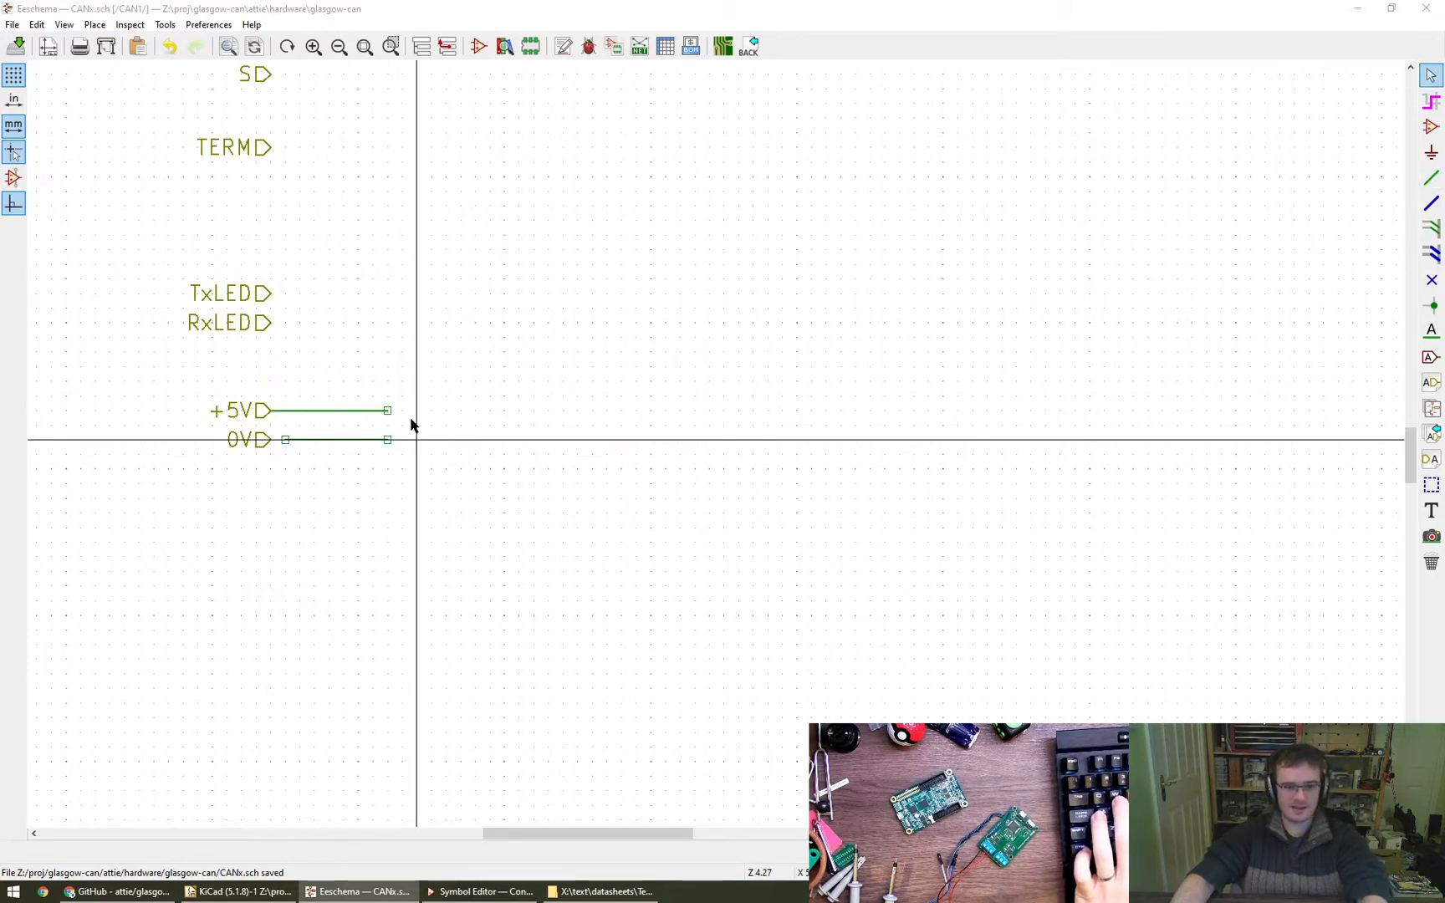
pyautogui.press('l')
pyautogui.press('Escape')
pyautogui.press('l')
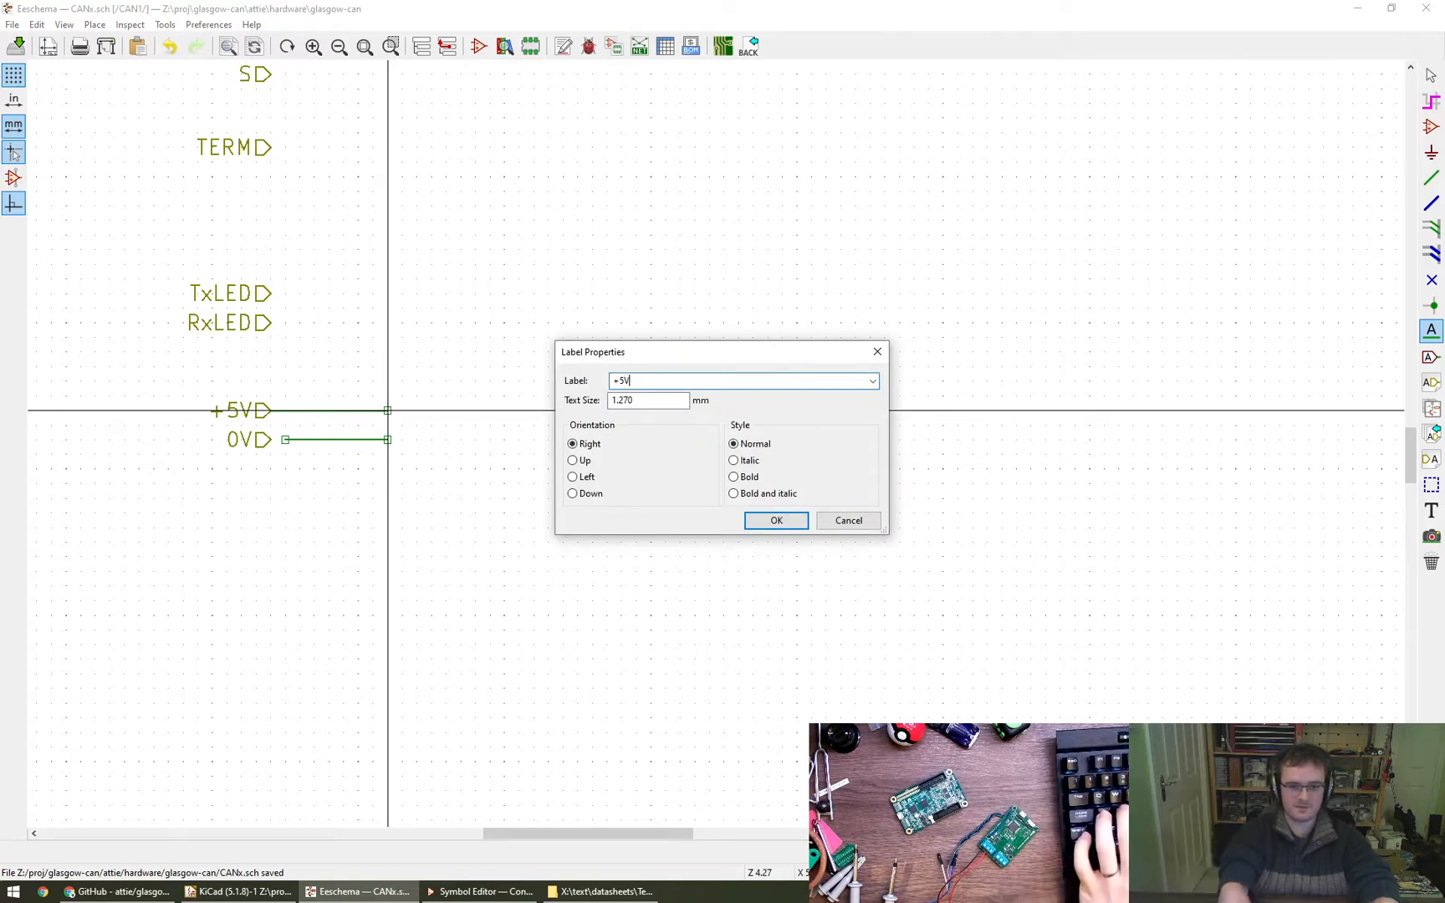
pyautogui.press('Return')
pyautogui.press('Escape')
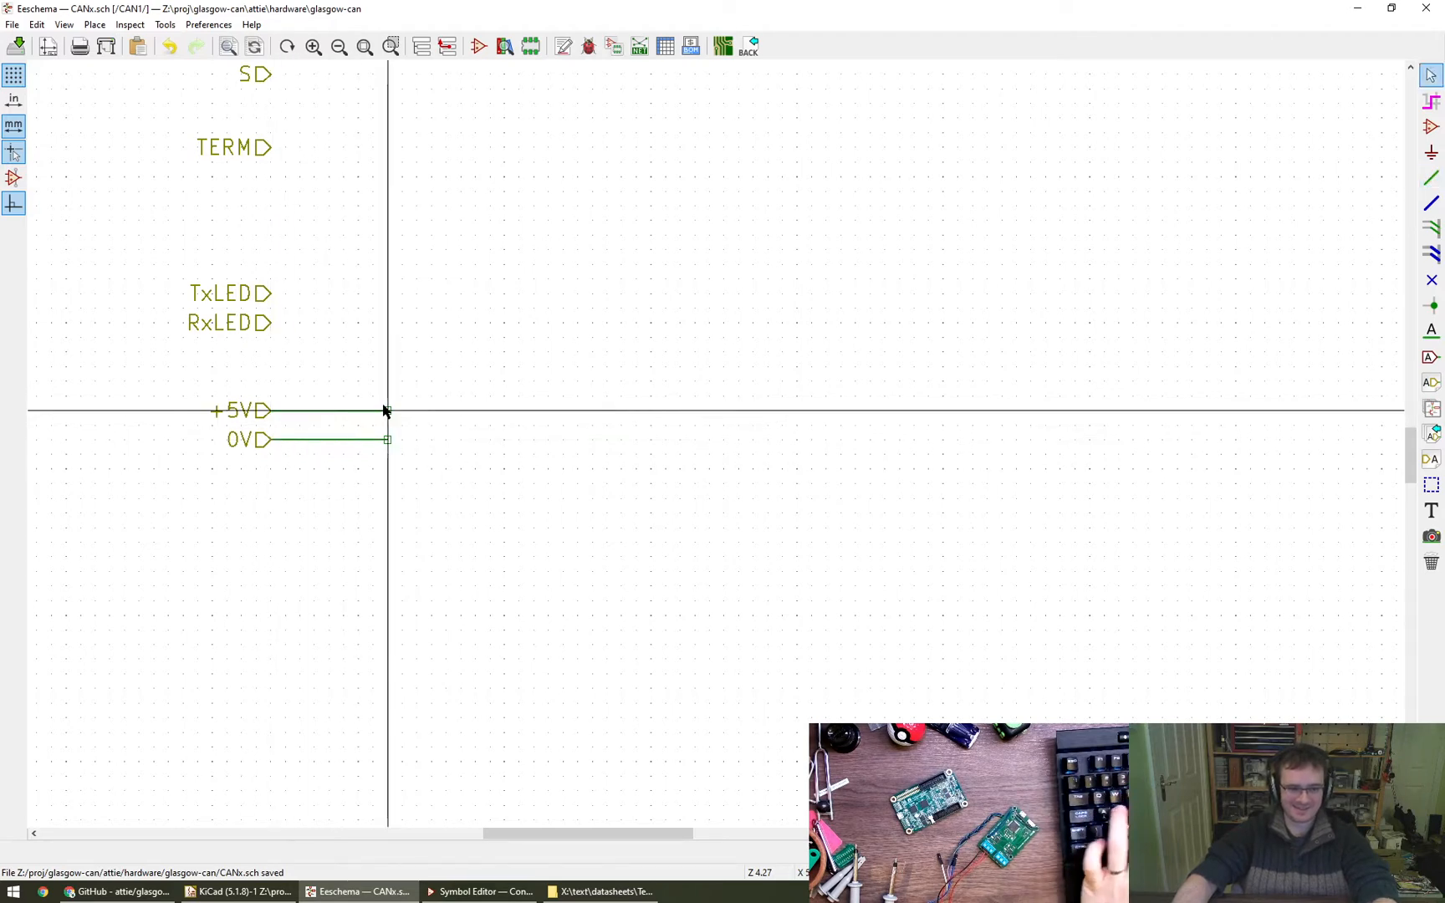
# - Place a +5V net label on the free end of the +5V wire, rotated so its text sits above the wire
pyautogui.press('l')
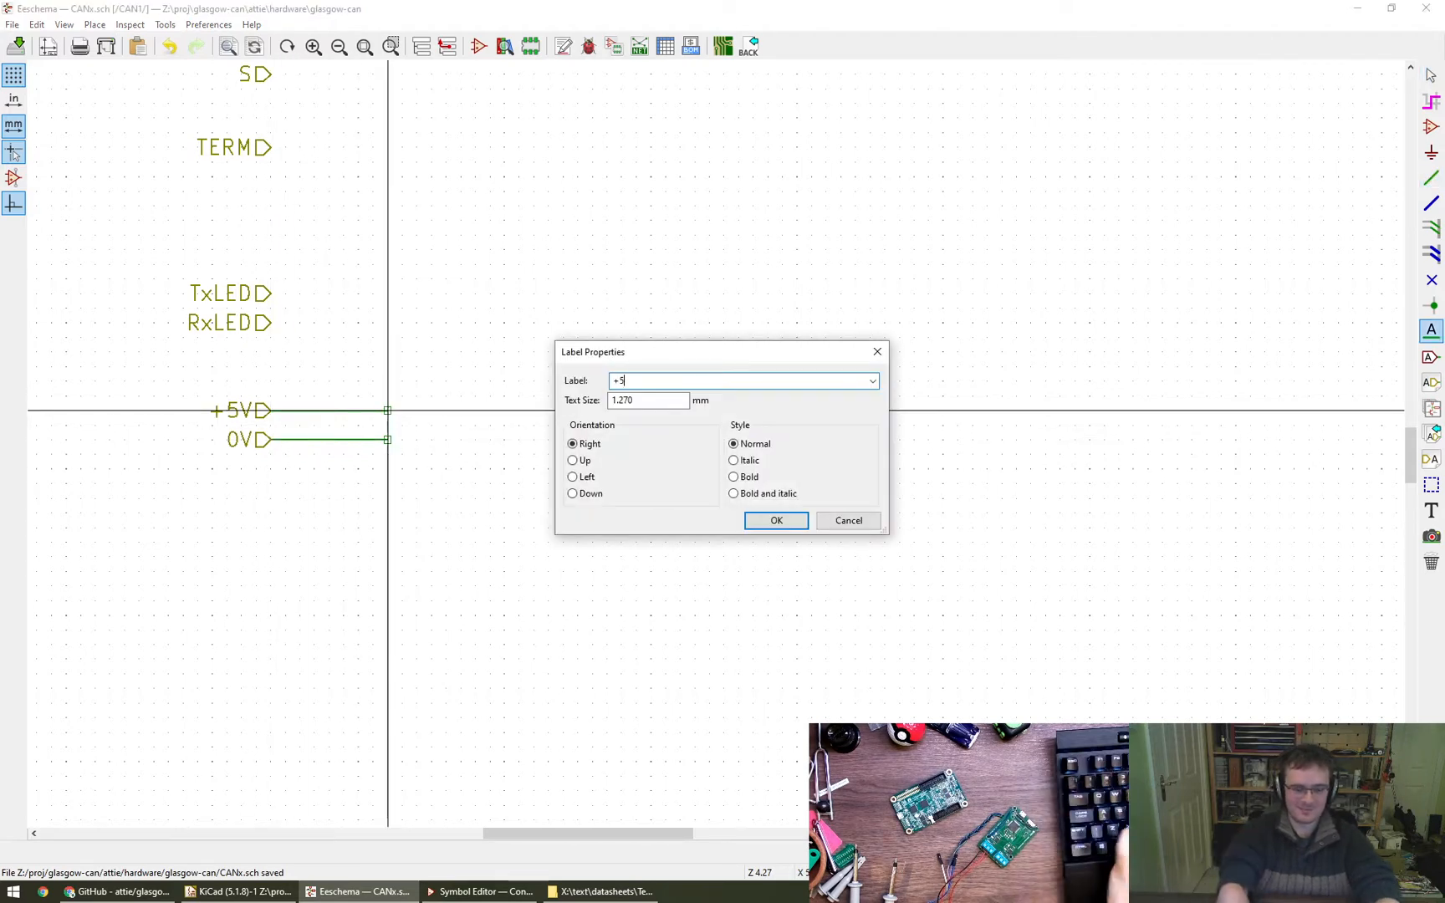
pyautogui.write('+5V')
pyautogui.press('Return')
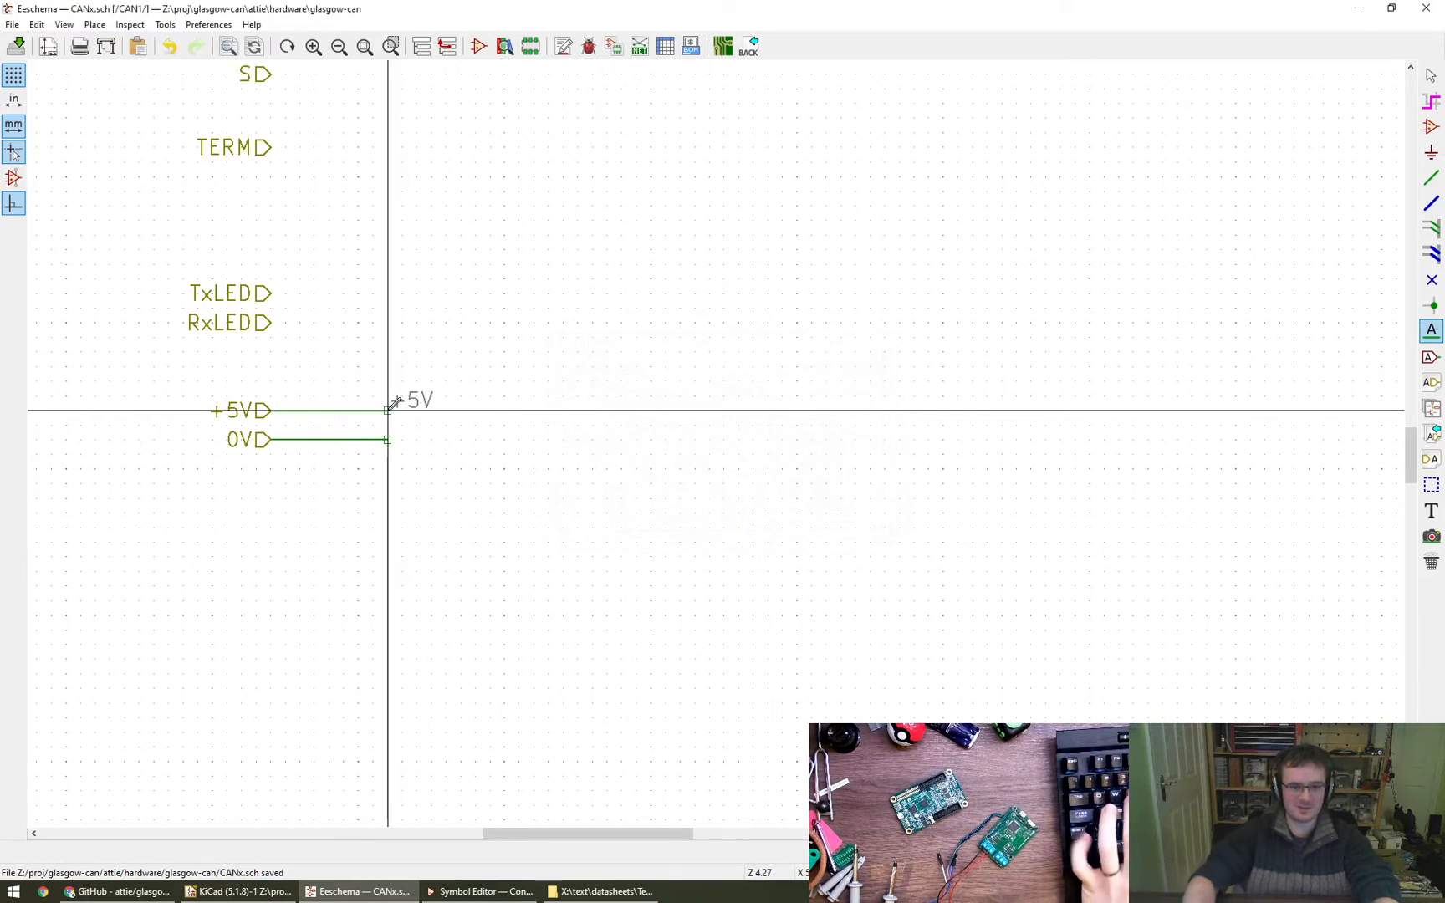
pyautogui.press('r')
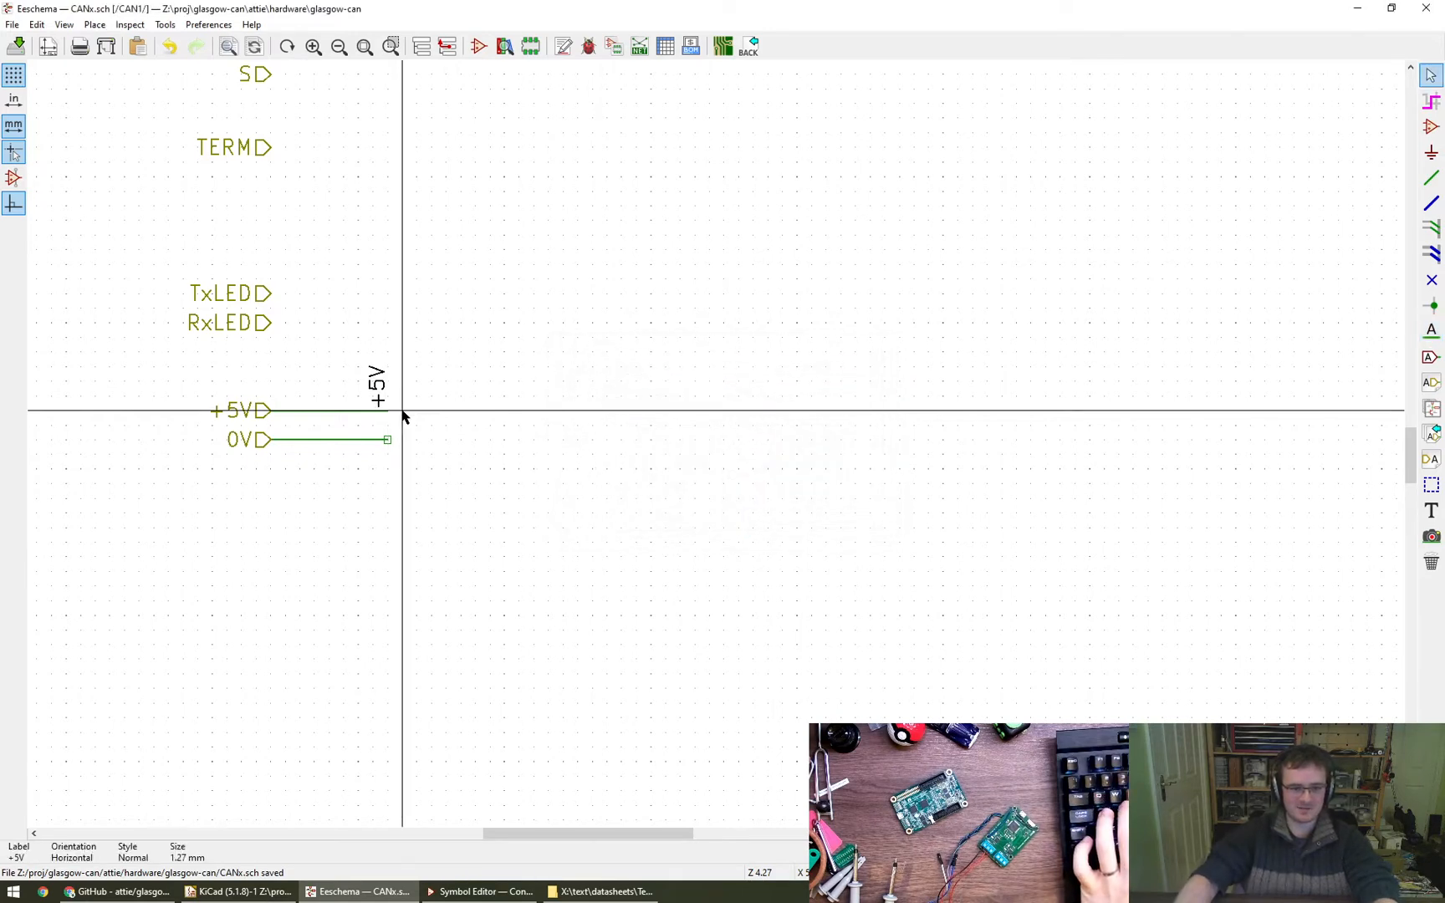
pyautogui.press('r')
pyautogui.click(388, 410)
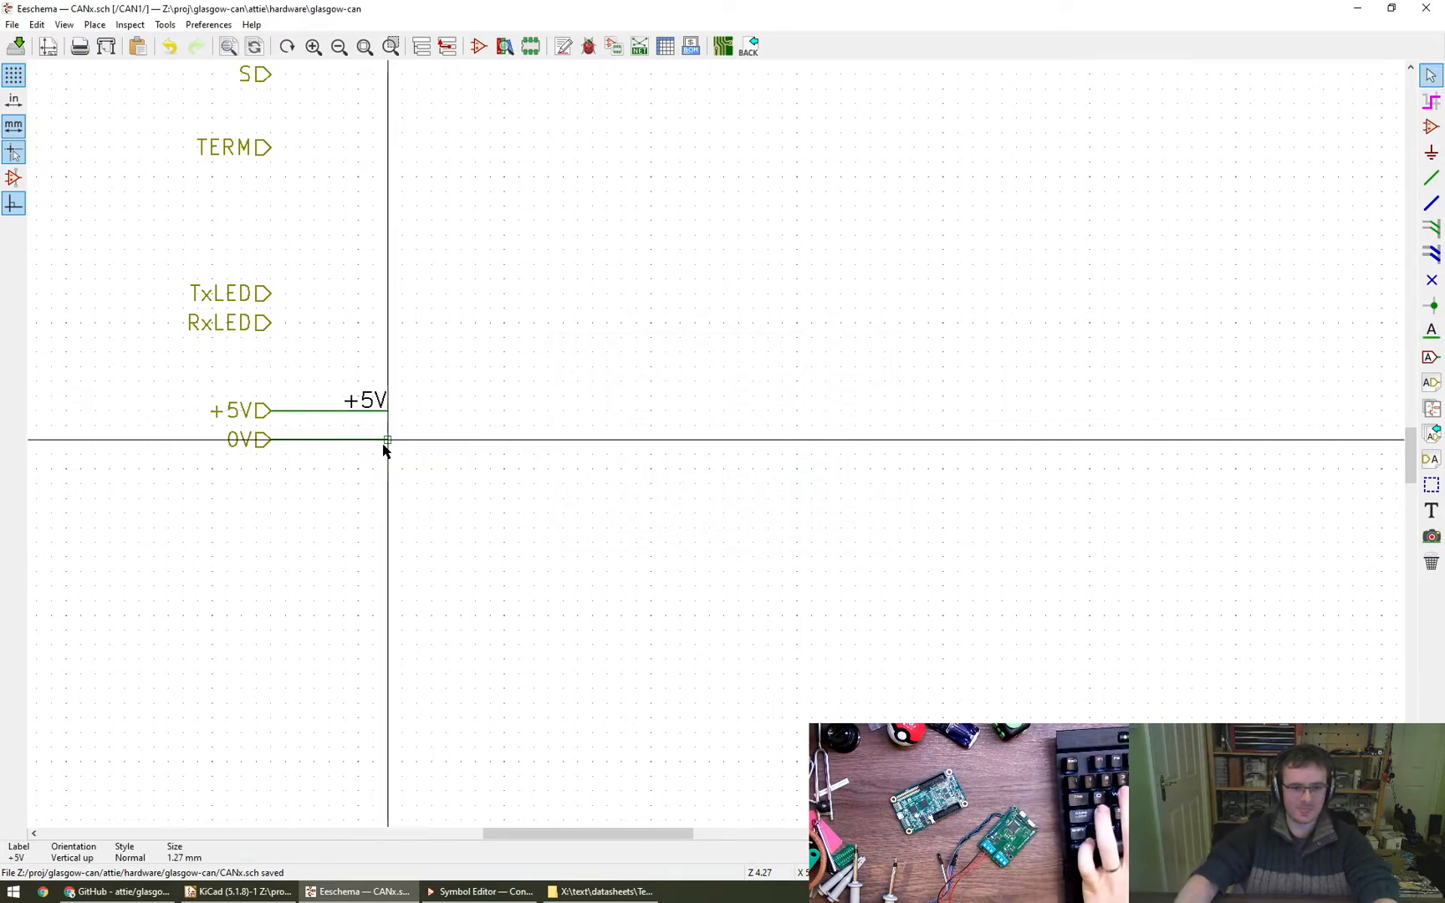
# - Place a 0V power symbol a short distance beneath the 0V wire
pyautogui.press('p')
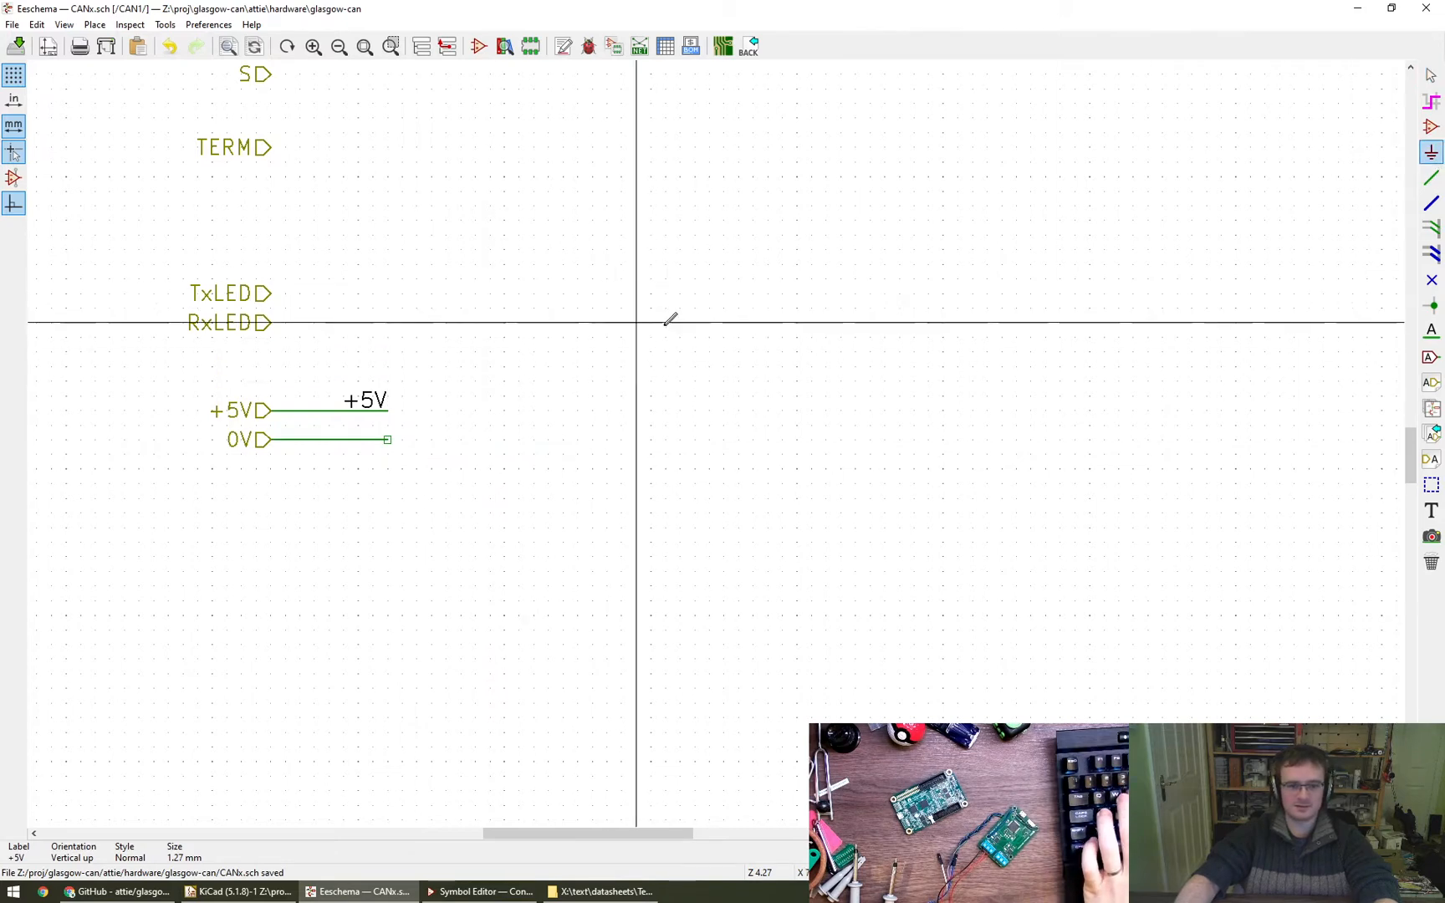
pyautogui.click(402, 527)
pyautogui.write('0V')
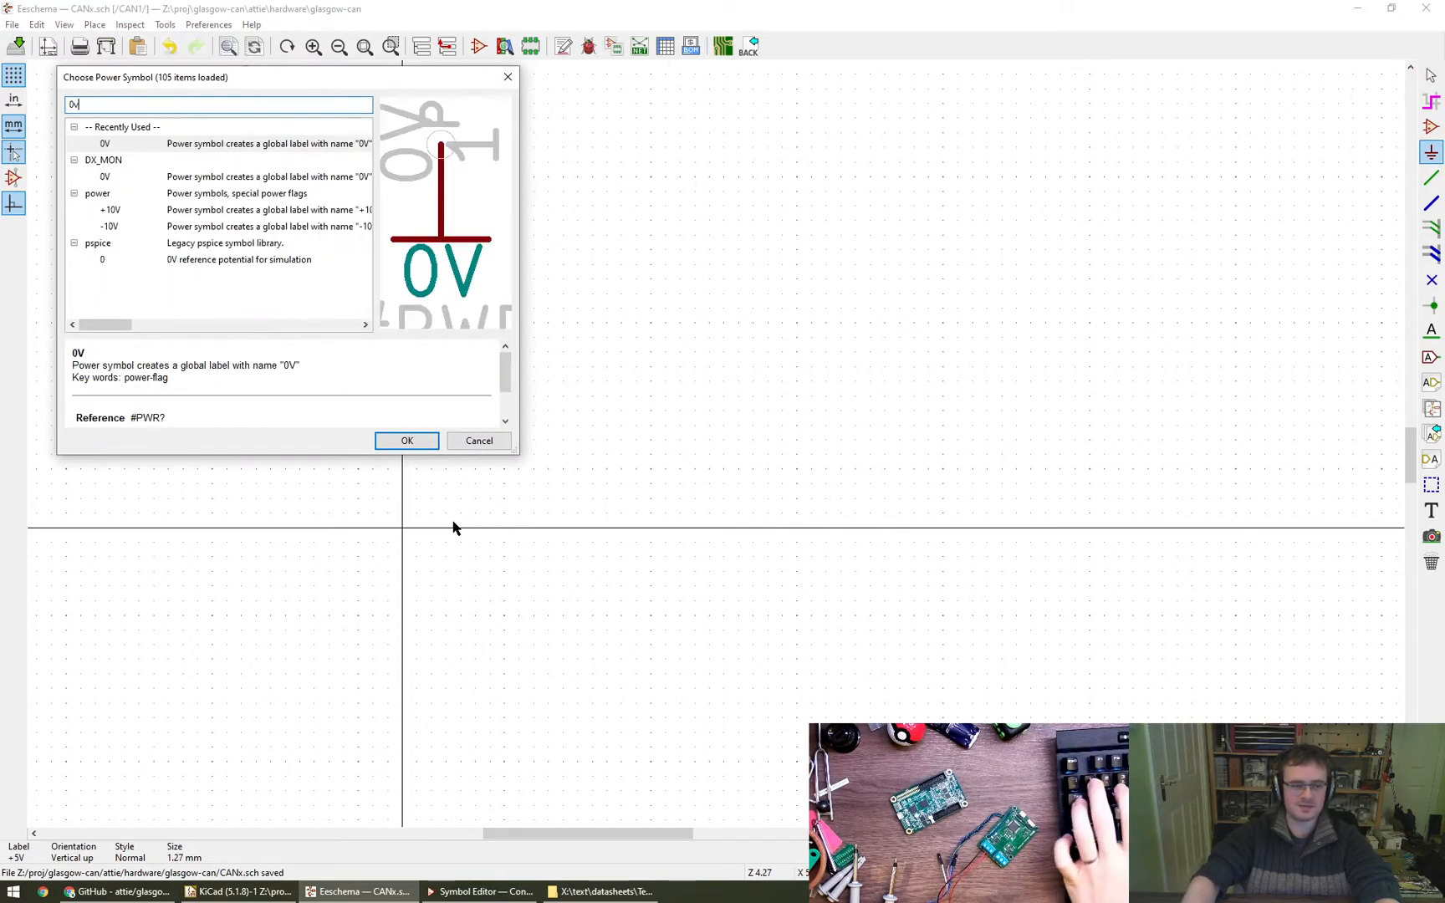
pyautogui.click(406, 441)
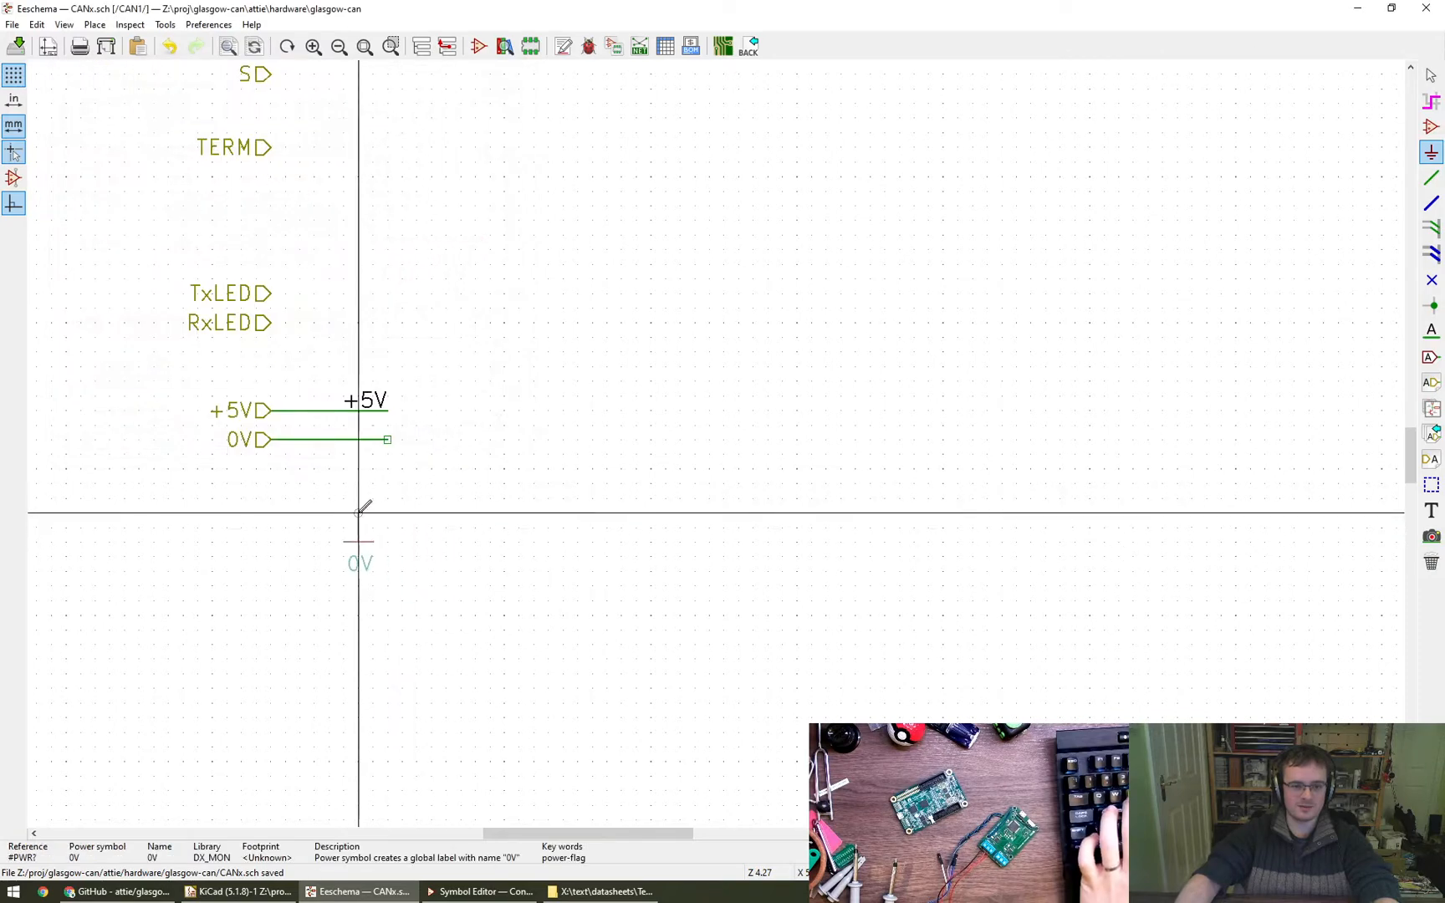
pyautogui.click(359, 512)
# - Delete the stacked 0V hierarchical labels and the wire attached to them
pyautogui.click(263, 443)
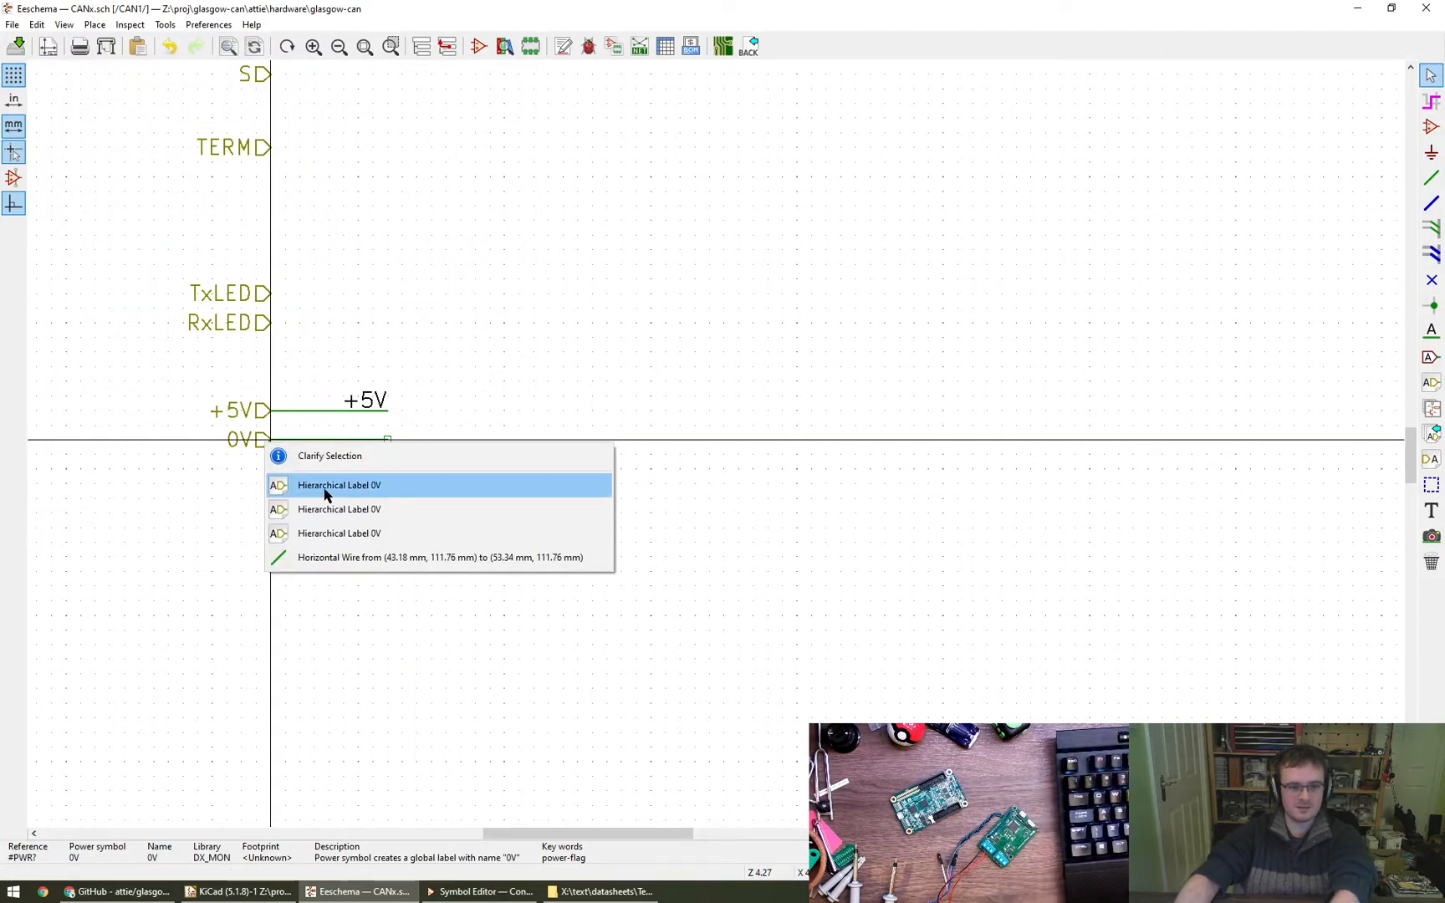
pyautogui.click(325, 485)
pyautogui.click(258, 445)
pyautogui.click(306, 487)
pyautogui.press('Delete')
pyautogui.press('Delete')
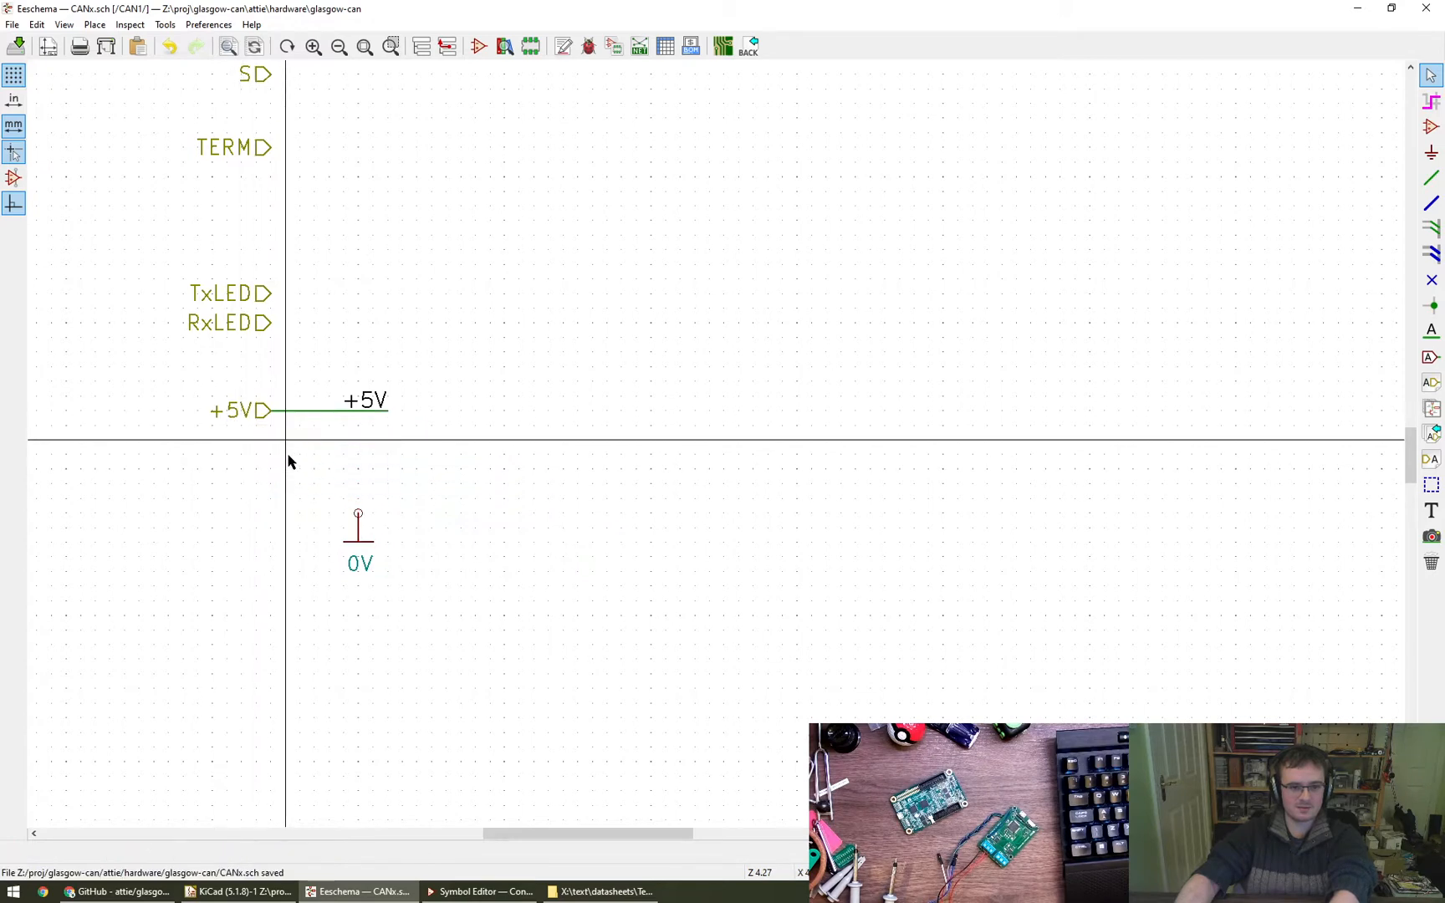
pyautogui.click(250, 420)
pyautogui.click(583, 512)
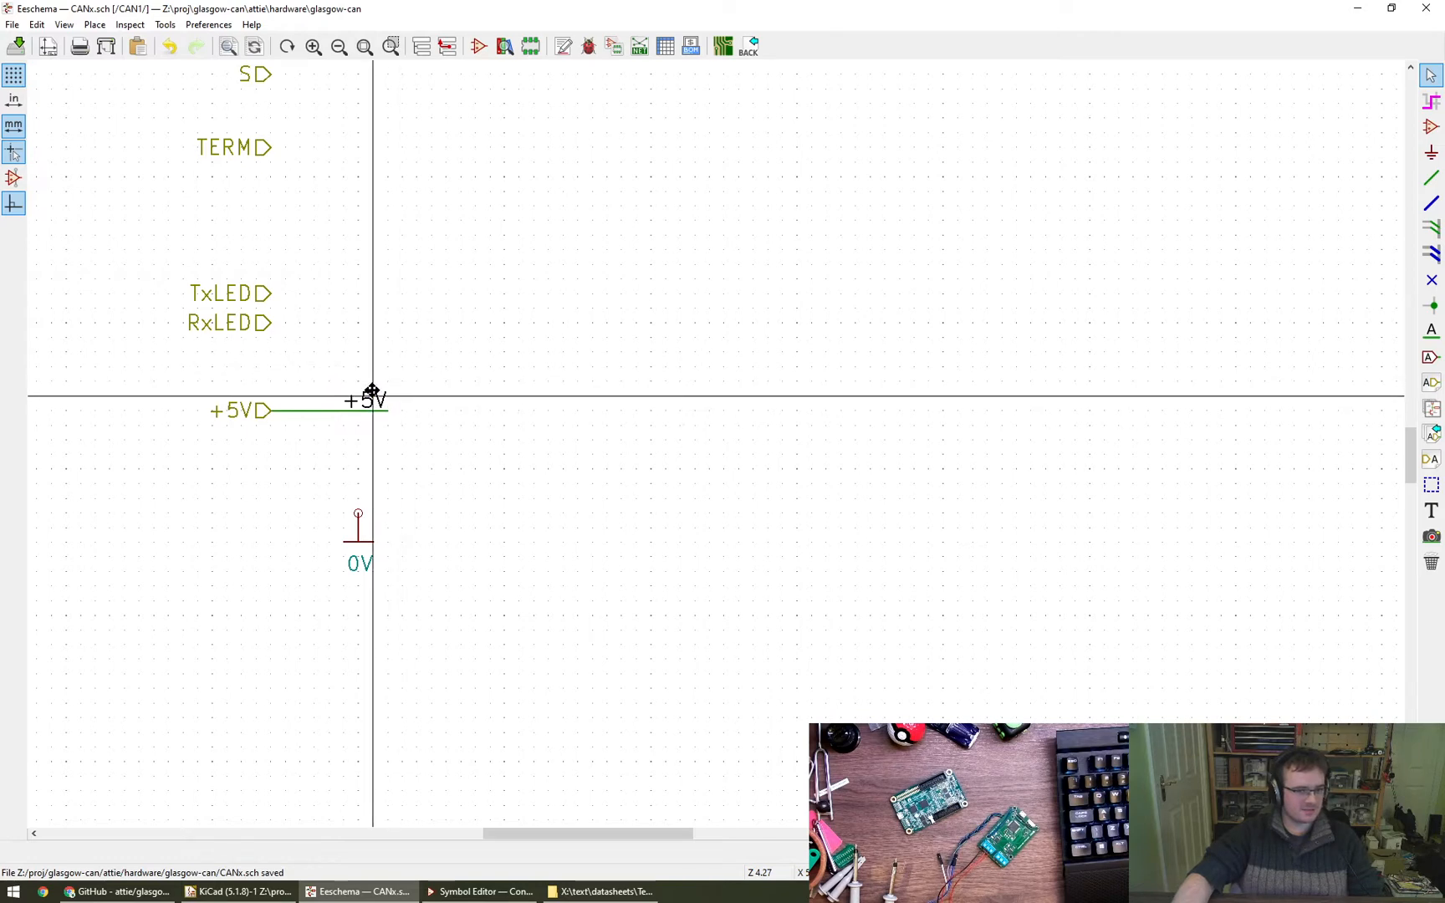
pyautogui.moveTo(331, 368); pyautogui.dragTo(432, 458)
pyautogui.click(418, 442)
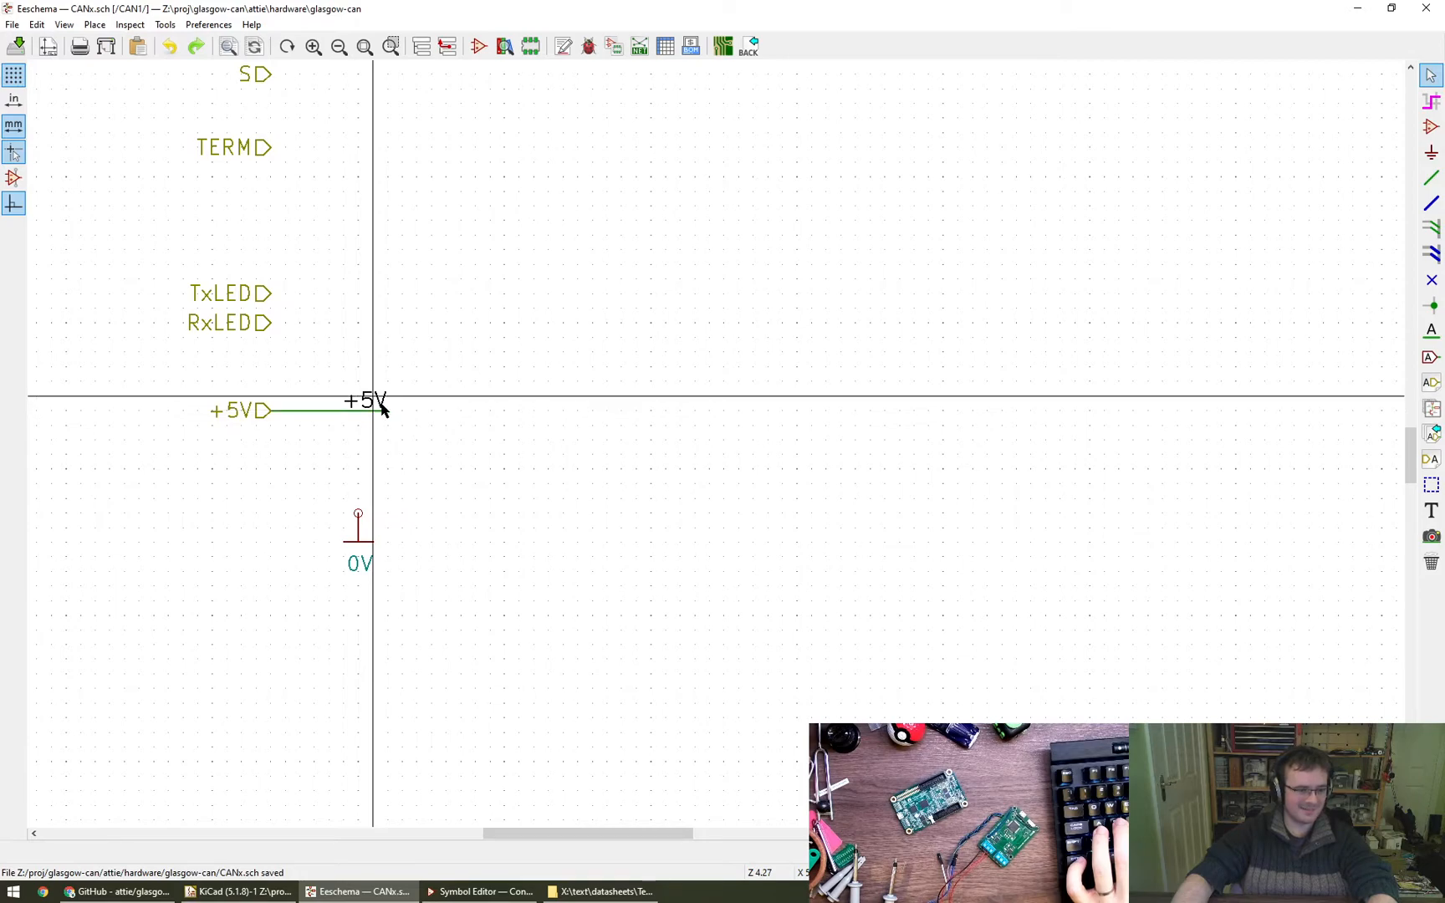
# - Inspect the RxLED, TERM and S hierarchical labels for stacked duplicates and save the schematic
pyautogui.scroll(-3, 387, 419)
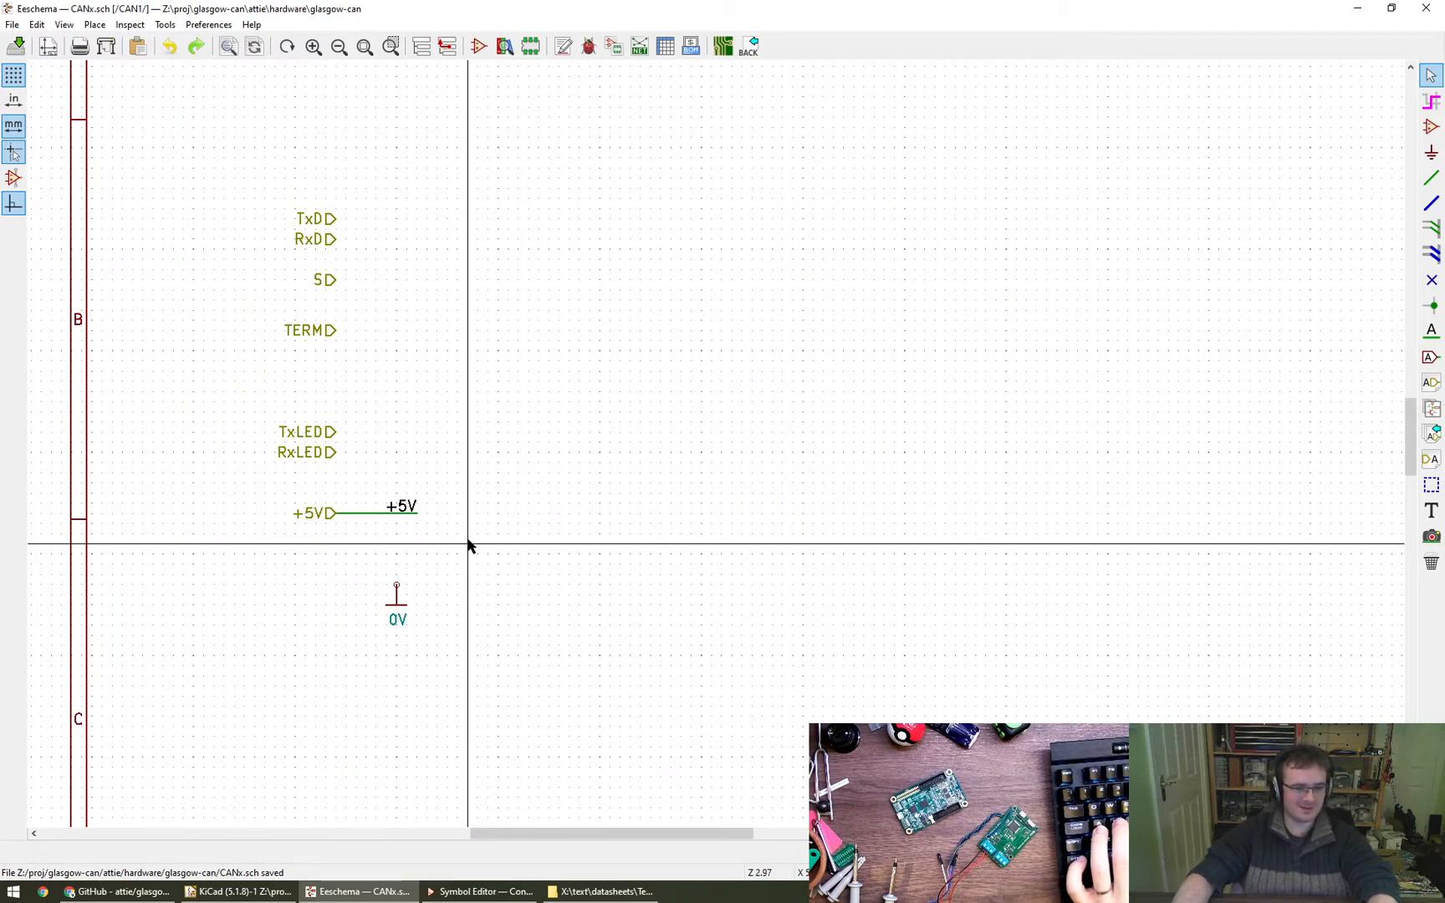
pyautogui.click(325, 454)
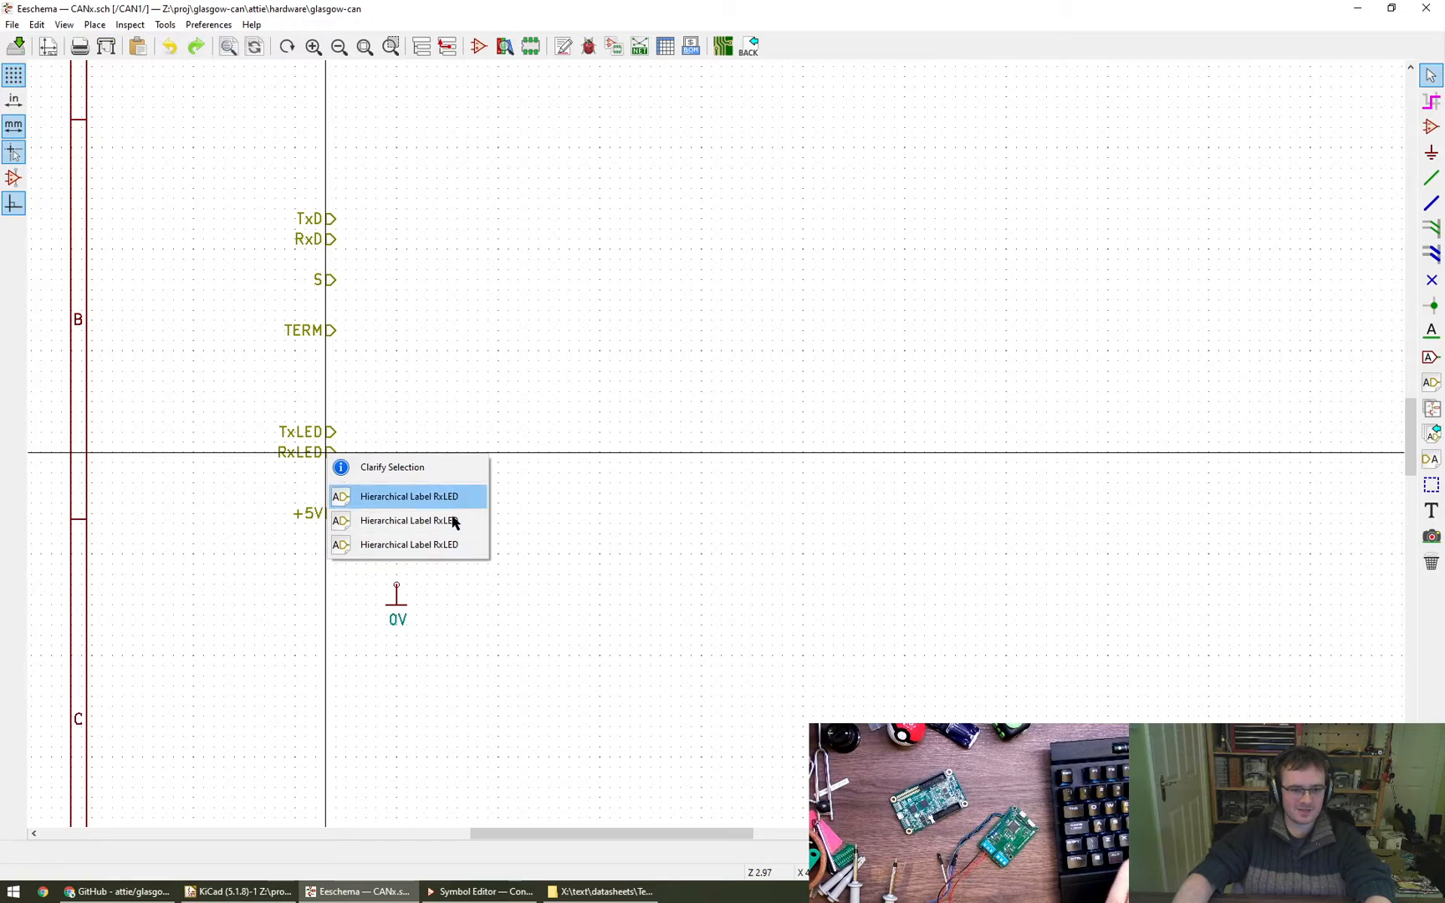
pyautogui.press('Escape')
pyautogui.hotkey('ctrl', 's')
pyautogui.click(334, 333)
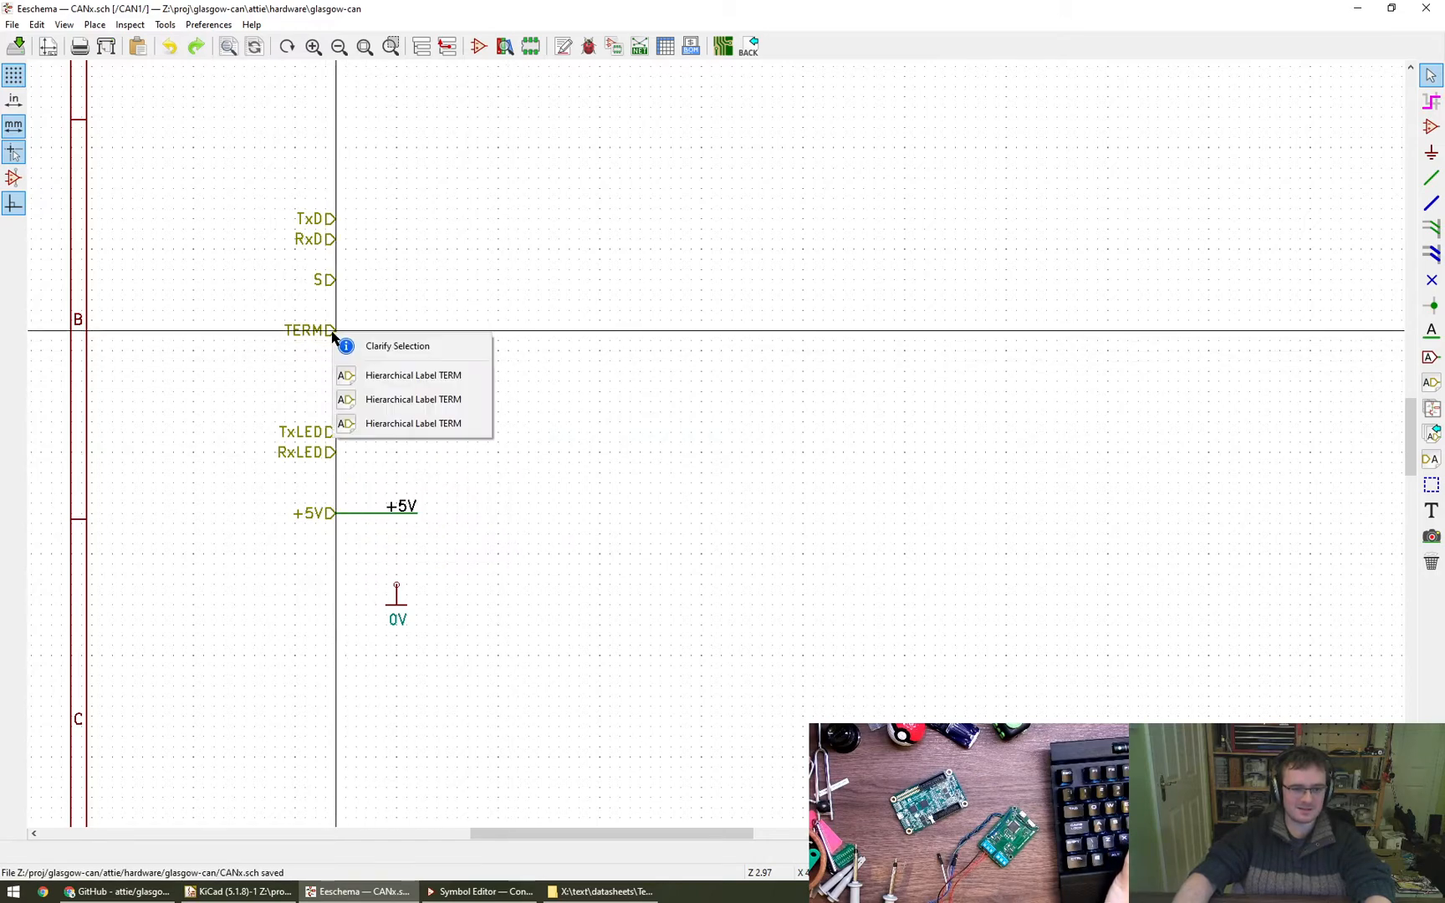
pyautogui.press('Escape')
pyautogui.click(325, 281)
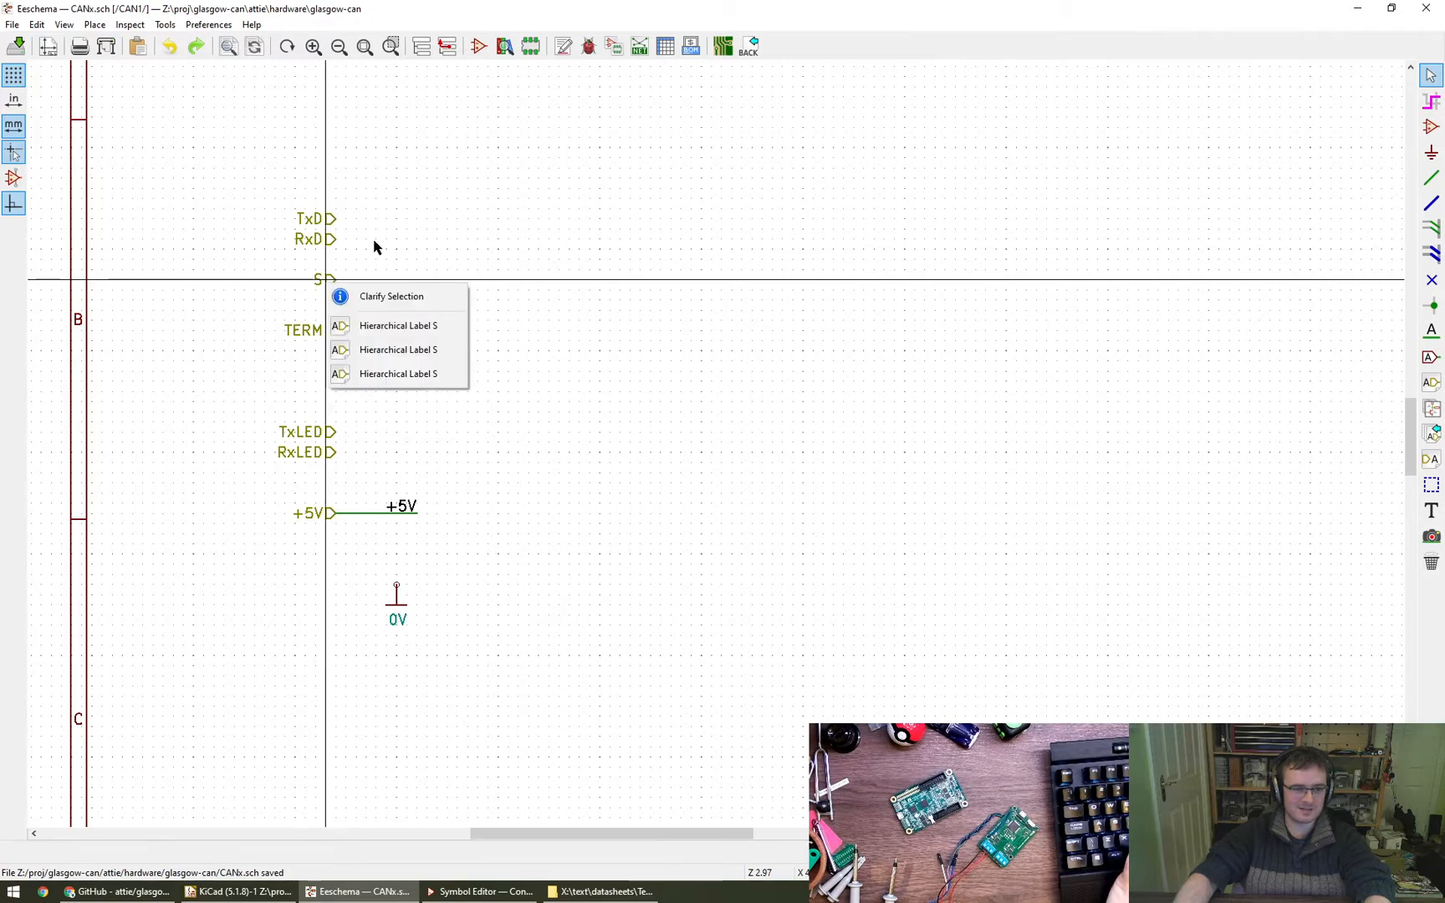
pyautogui.press('Escape')
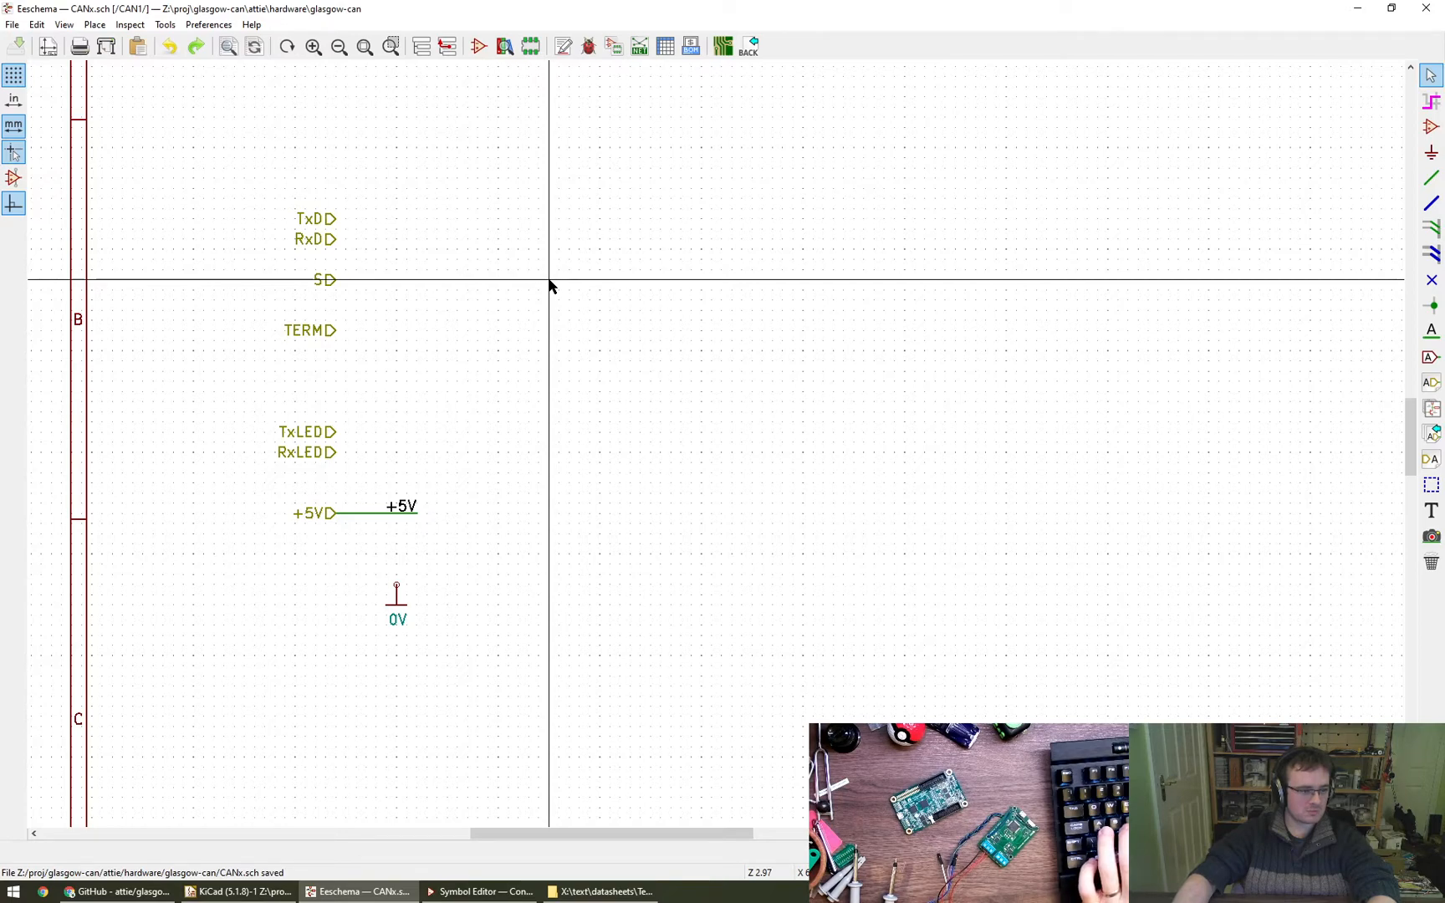
# - Return to the root sheet and check the CAN1 sheet block for hierarchical labels not yet imported as pins
pyautogui.click(448, 47)
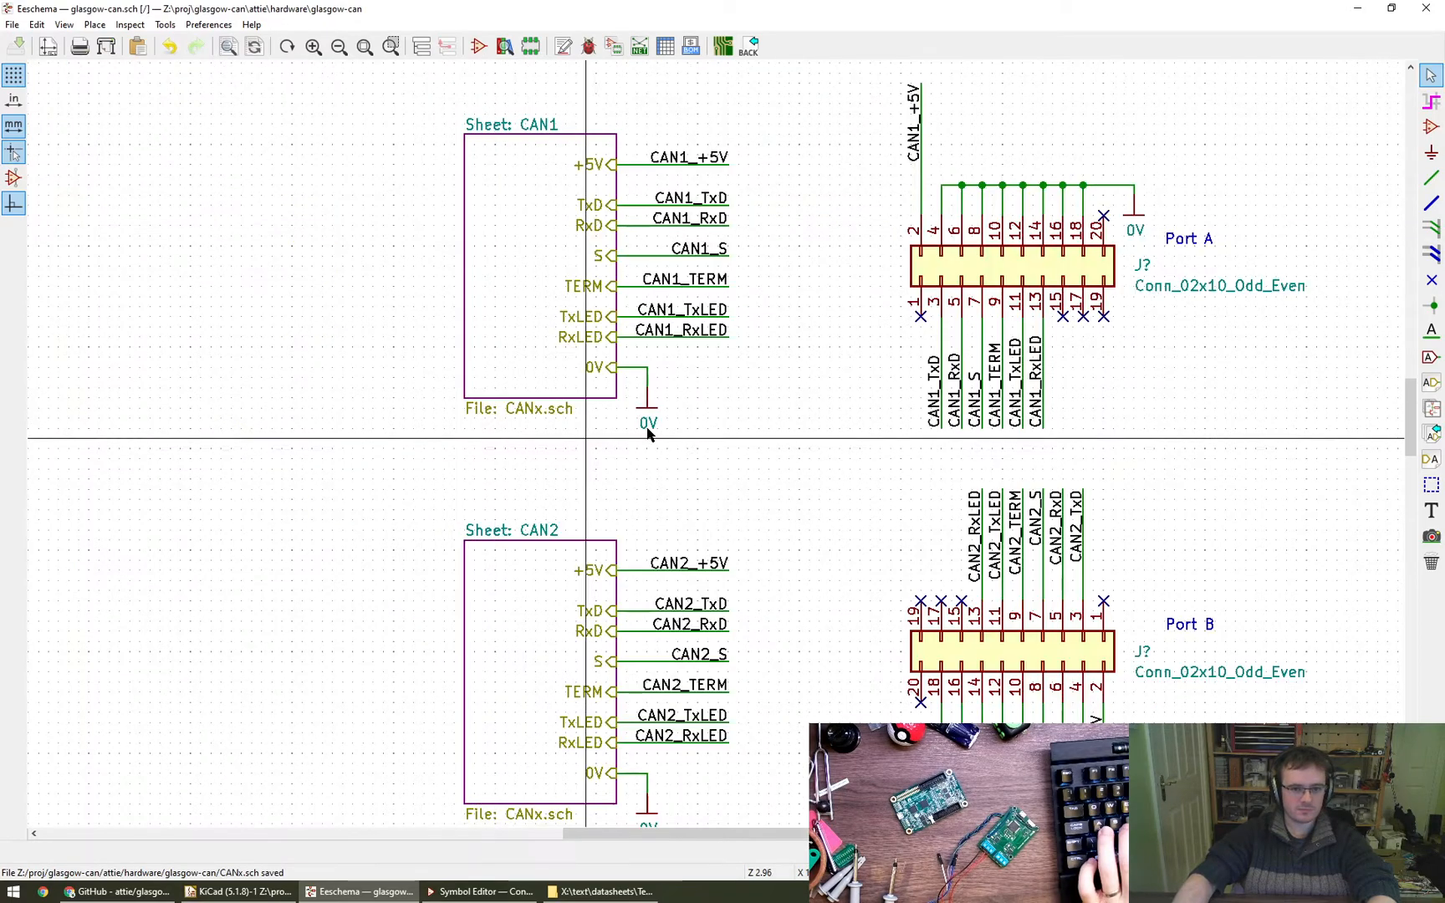
pyautogui.click(1429, 439)
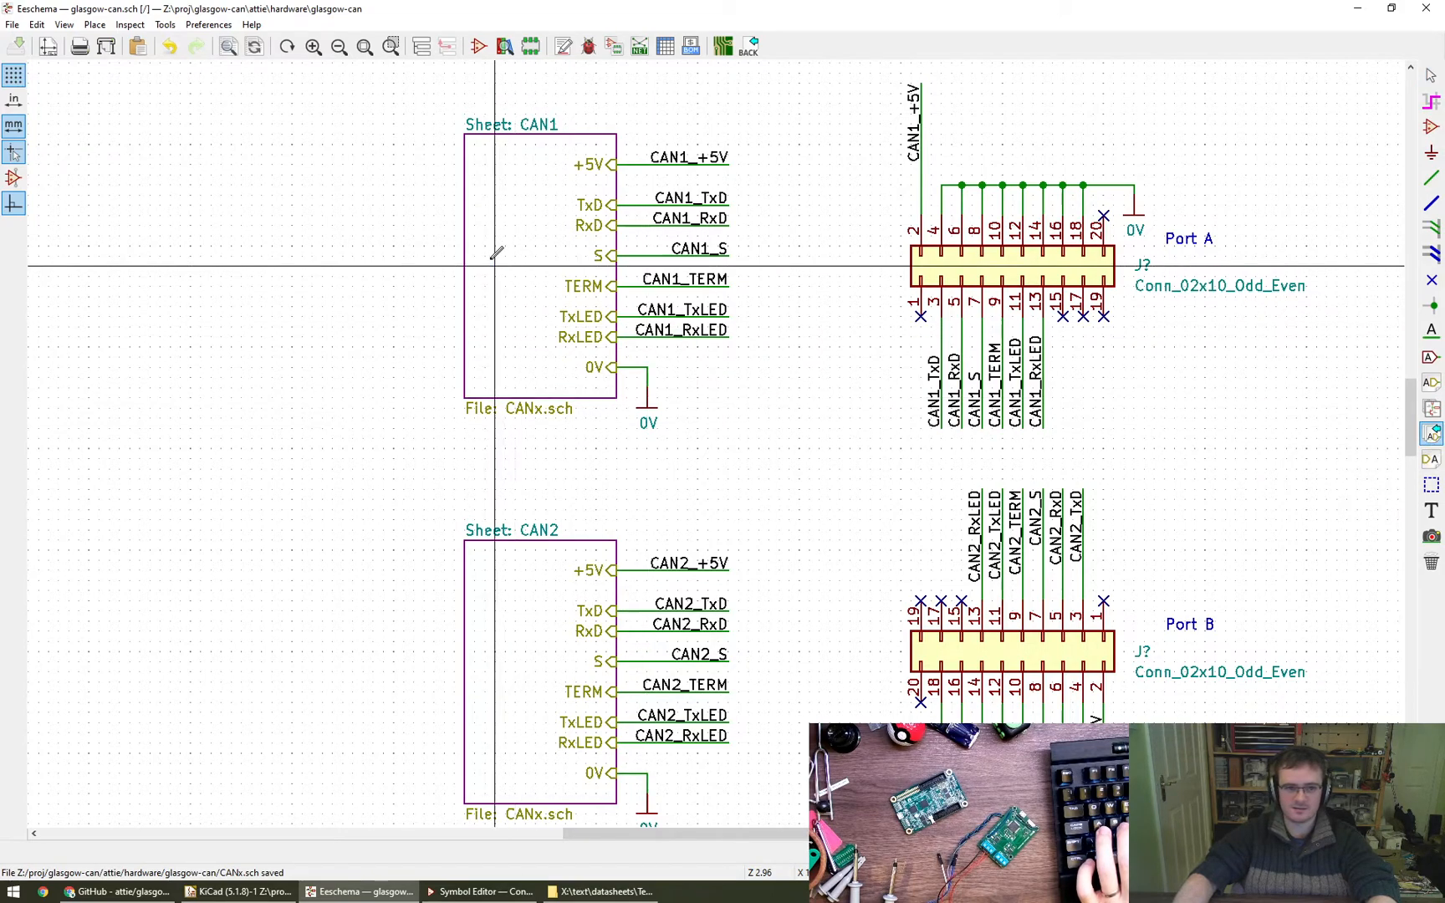
pyautogui.click(482, 228)
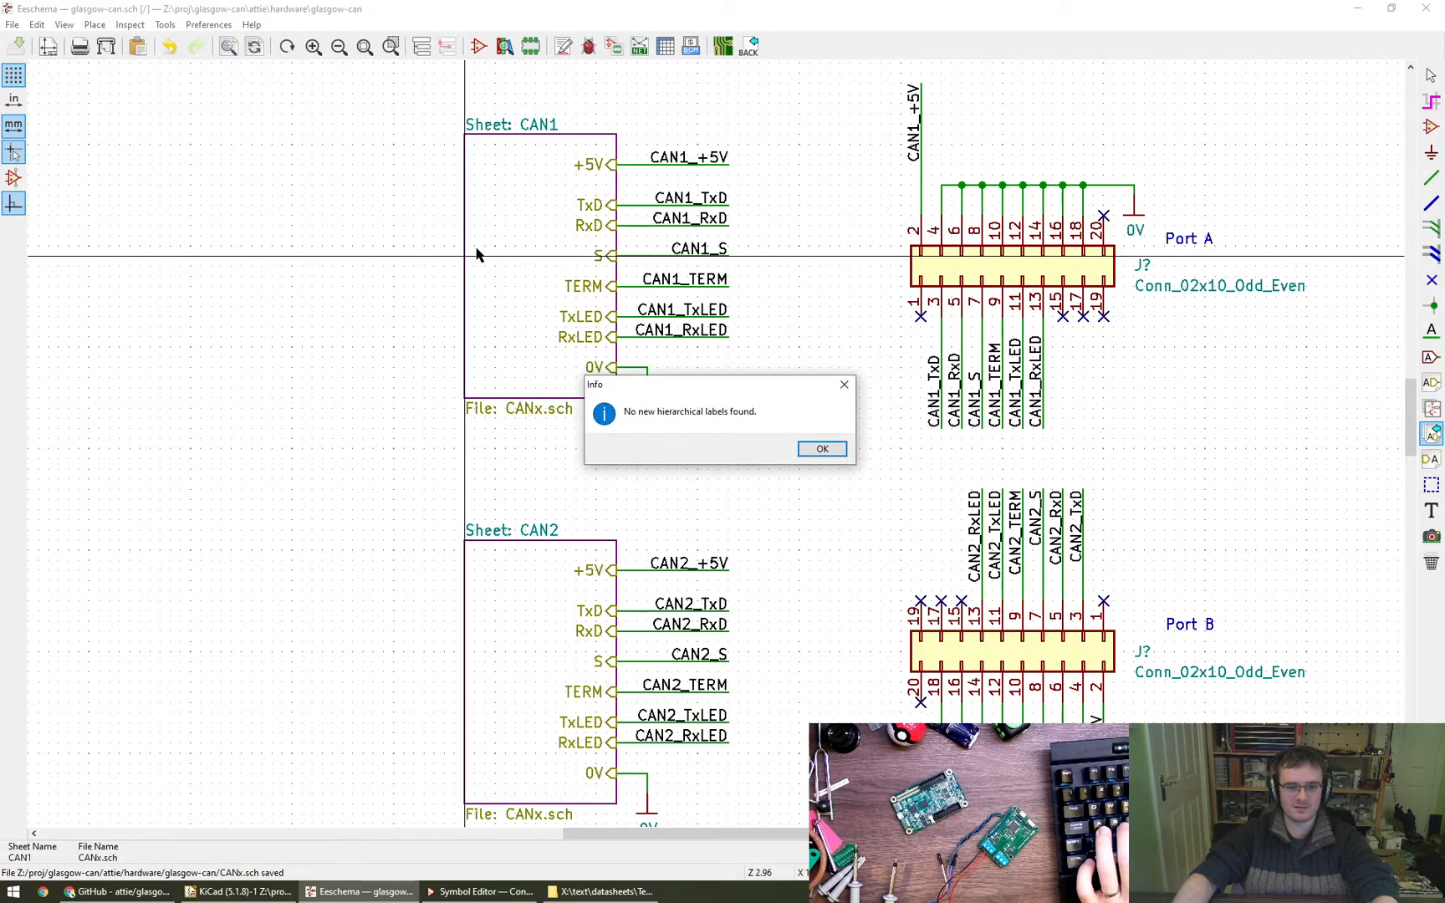
pyautogui.press('Escape')
pyautogui.press('Escape')
# - Open the CAN1 sheet and delete the duplicate TxD hierarchical labels, keeping a single one
pyautogui.click(425, 48)
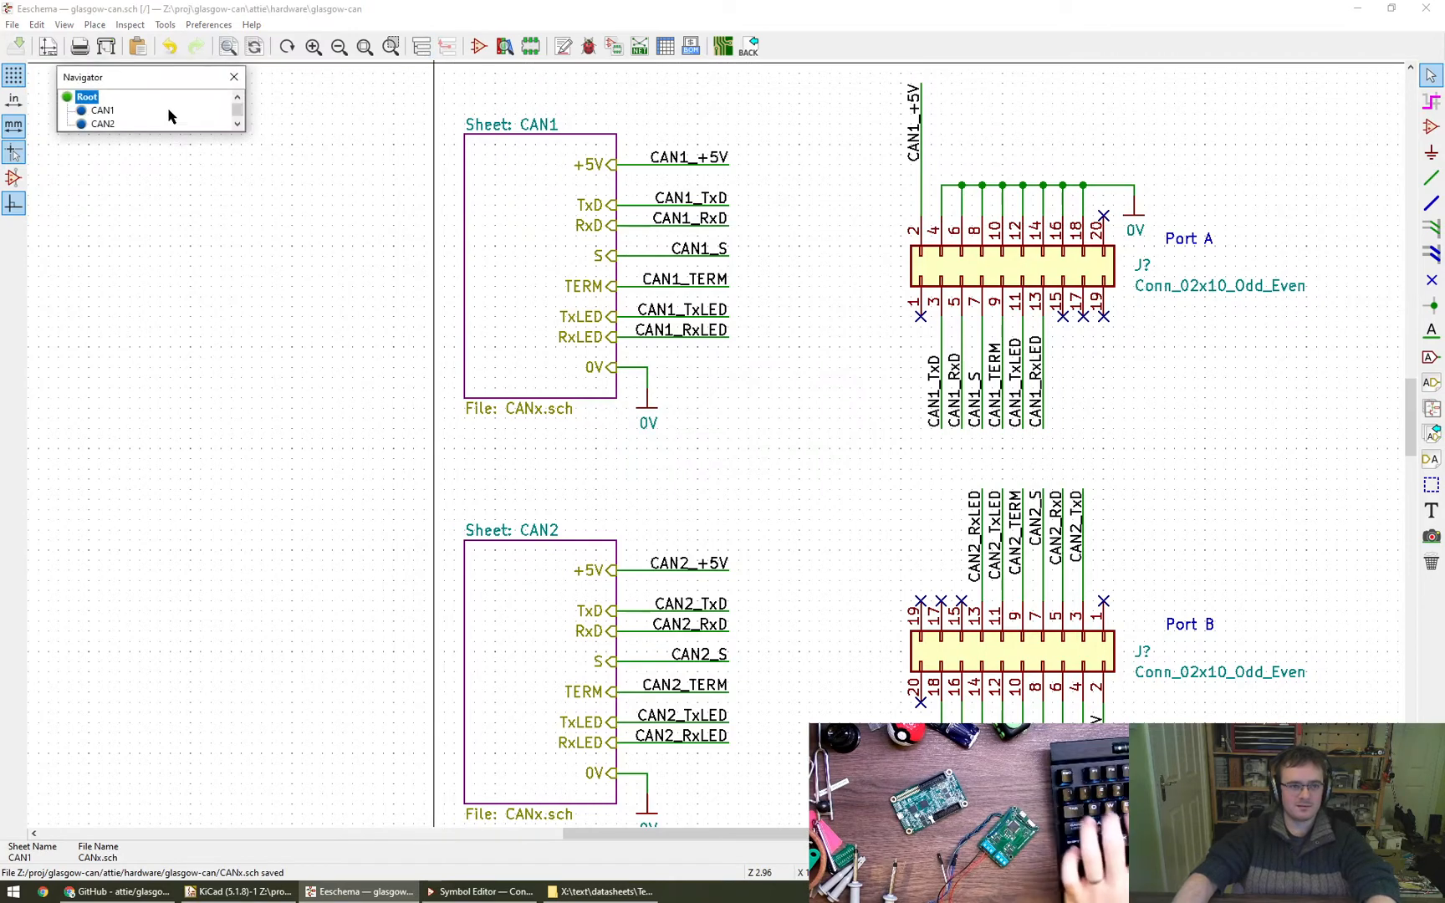
pyautogui.click(78, 113)
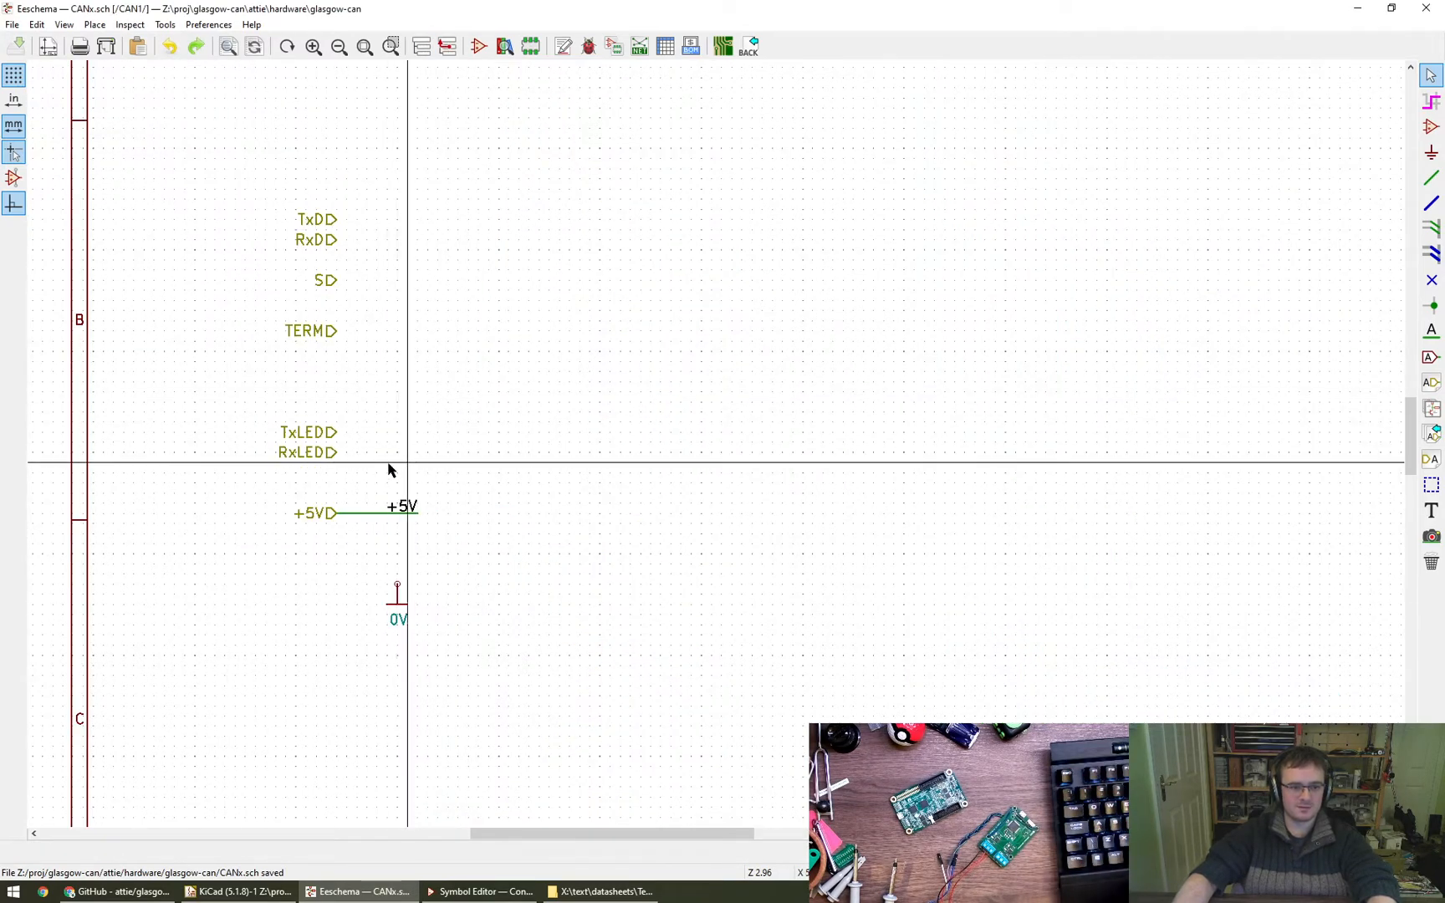
pyautogui.click(328, 434)
pyautogui.click(390, 405)
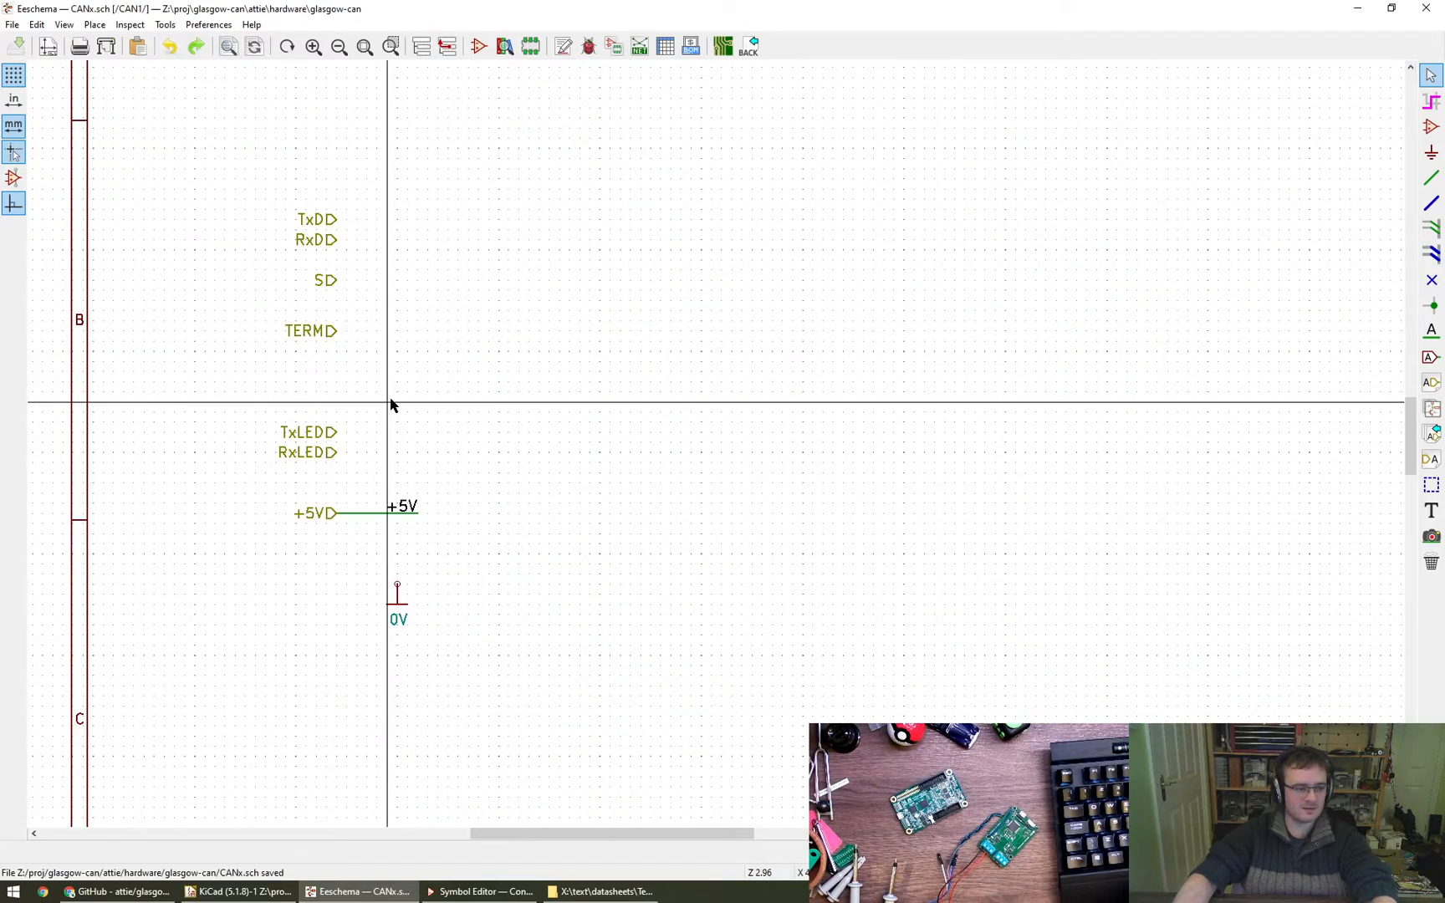
pyautogui.click(329, 219)
pyautogui.click(356, 269)
pyautogui.press('Delete')
pyautogui.click(373, 260)
# - Delete the two duplicate RxD hierarchical labels, keeping a single one
pyautogui.click(323, 241)
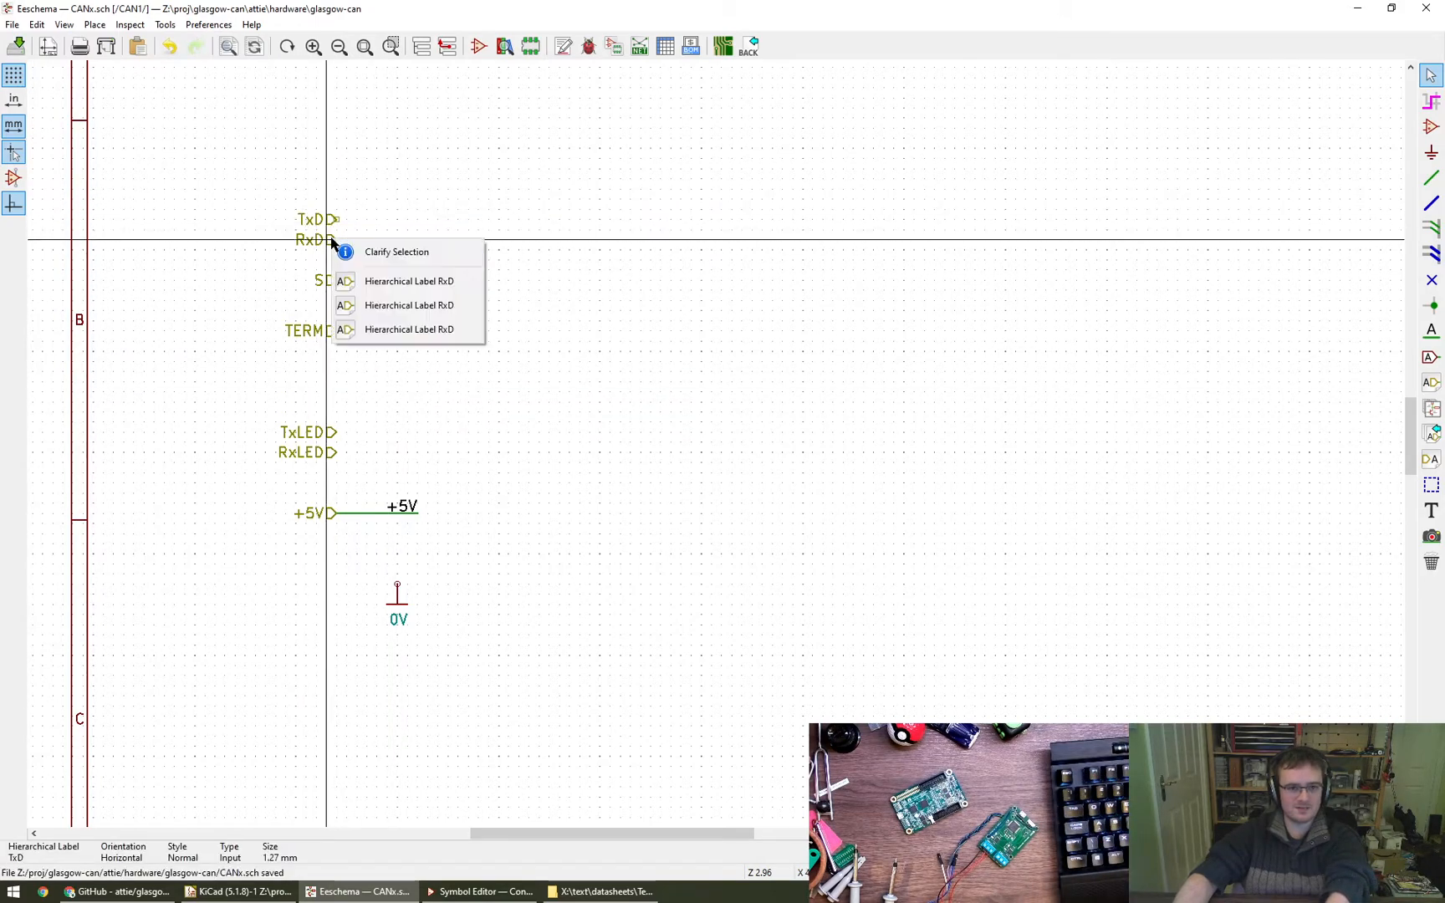
pyautogui.click(381, 280)
pyautogui.press('Delete')
pyautogui.click(326, 240)
pyautogui.click(364, 282)
pyautogui.press('Delete')
# - Delete the two duplicate S hierarchical labels, keeping a single one
pyautogui.click(363, 327)
pyautogui.press('Delete')
pyautogui.click(327, 283)
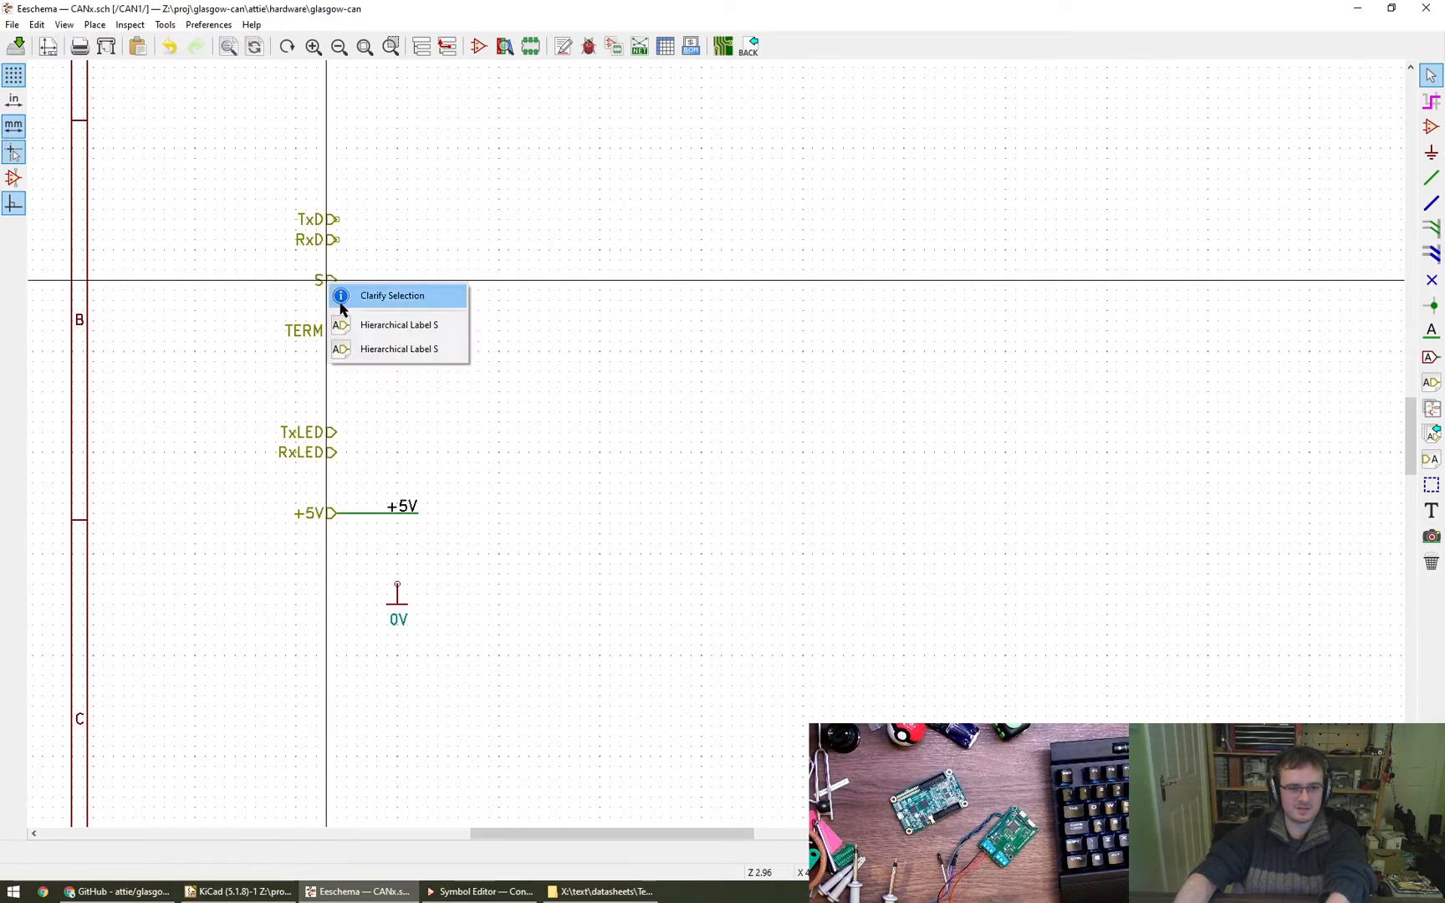
pyautogui.click(359, 324)
pyautogui.press('Delete')
# - Remove the duplicate TERM hierarchical labels so that only one is left
pyautogui.click(332, 334)
pyautogui.click(364, 373)
pyautogui.press('Delete')
pyautogui.click(329, 332)
pyautogui.click(365, 374)
# - Delete the two duplicate TxLED hierarchical labels, keeping a single one
pyautogui.click(327, 434)
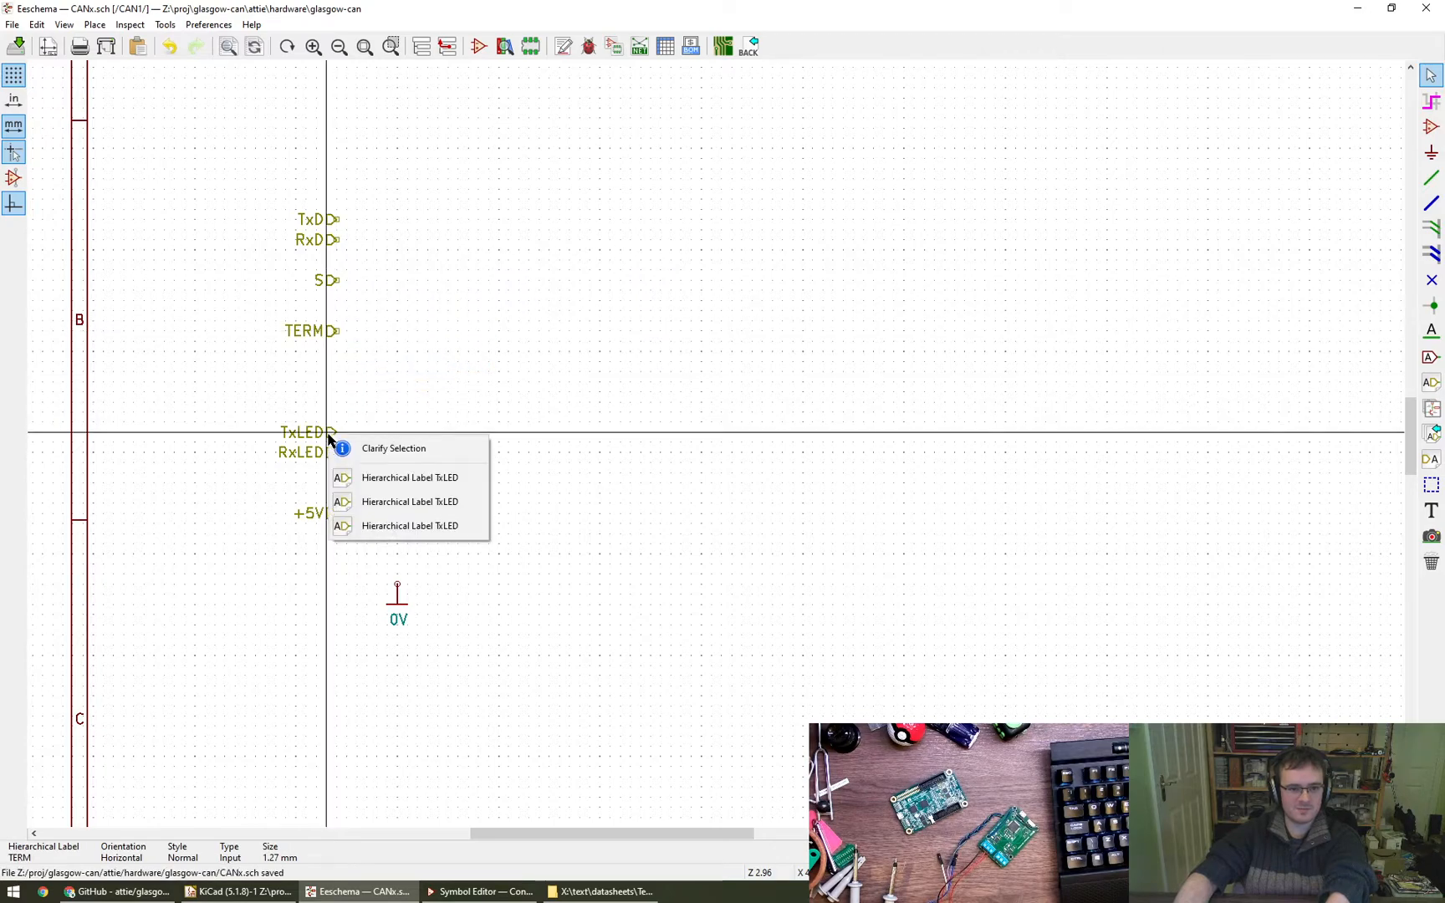
pyautogui.click(356, 478)
pyautogui.press('Delete')
pyautogui.click(327, 434)
pyautogui.click(355, 477)
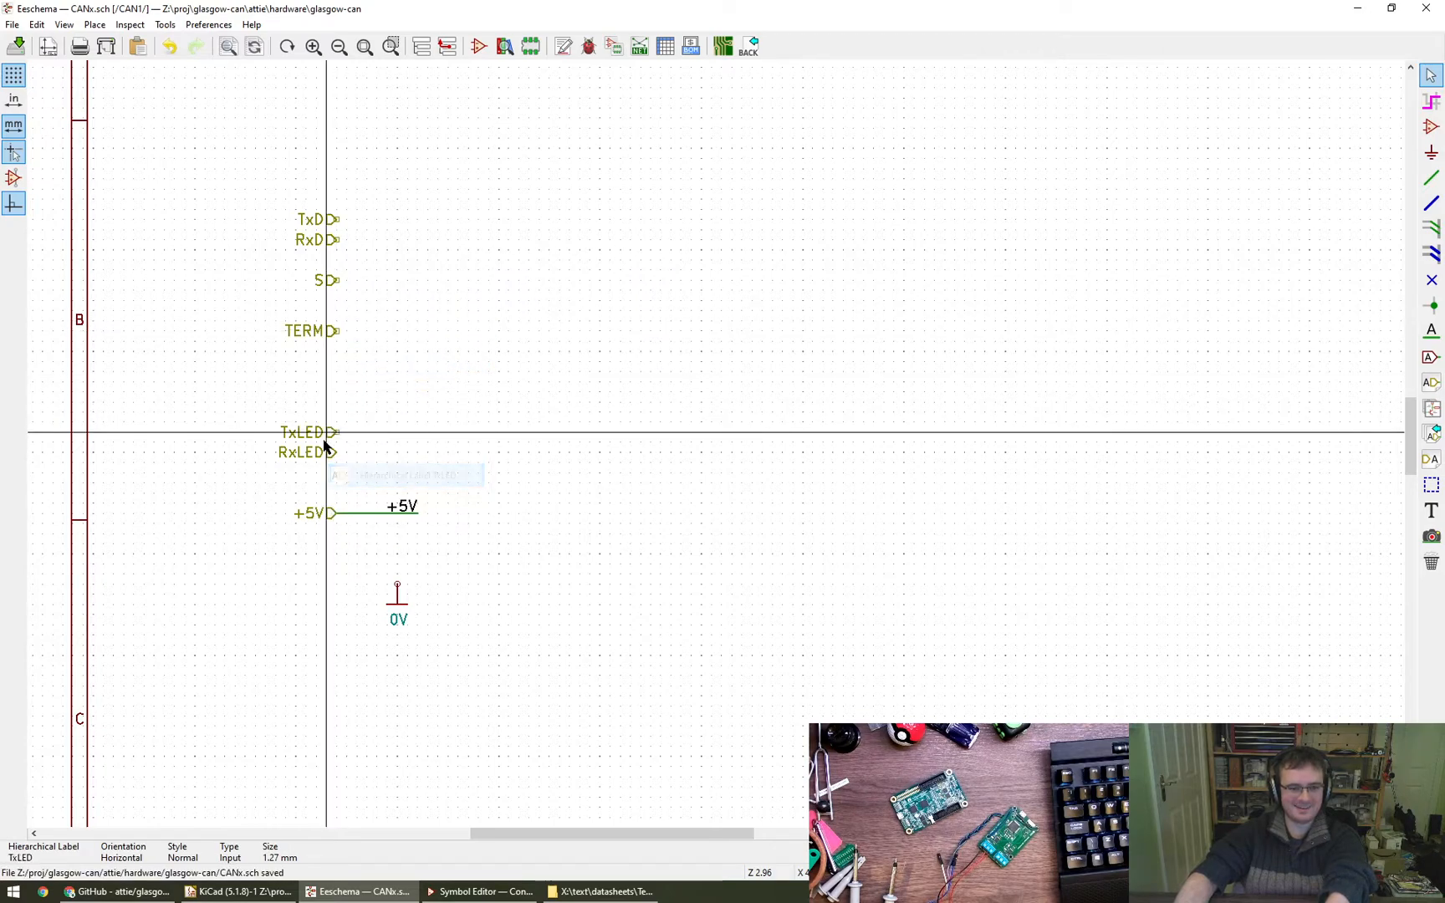
pyautogui.press('Delete')
# - Delete the two duplicate RxLED hierarchical labels, keeping a single one
pyautogui.click(328, 453)
pyautogui.click(356, 490)
pyautogui.press('Delete')
pyautogui.click(329, 454)
pyautogui.click(353, 492)
pyautogui.press('Delete')
# - Delete the two duplicate +5V hierarchical labels at the start of the +5V wire and save the schematic
pyautogui.click(330, 516)
pyautogui.click(361, 560)
pyautogui.press('Delete')
pyautogui.click(326, 513)
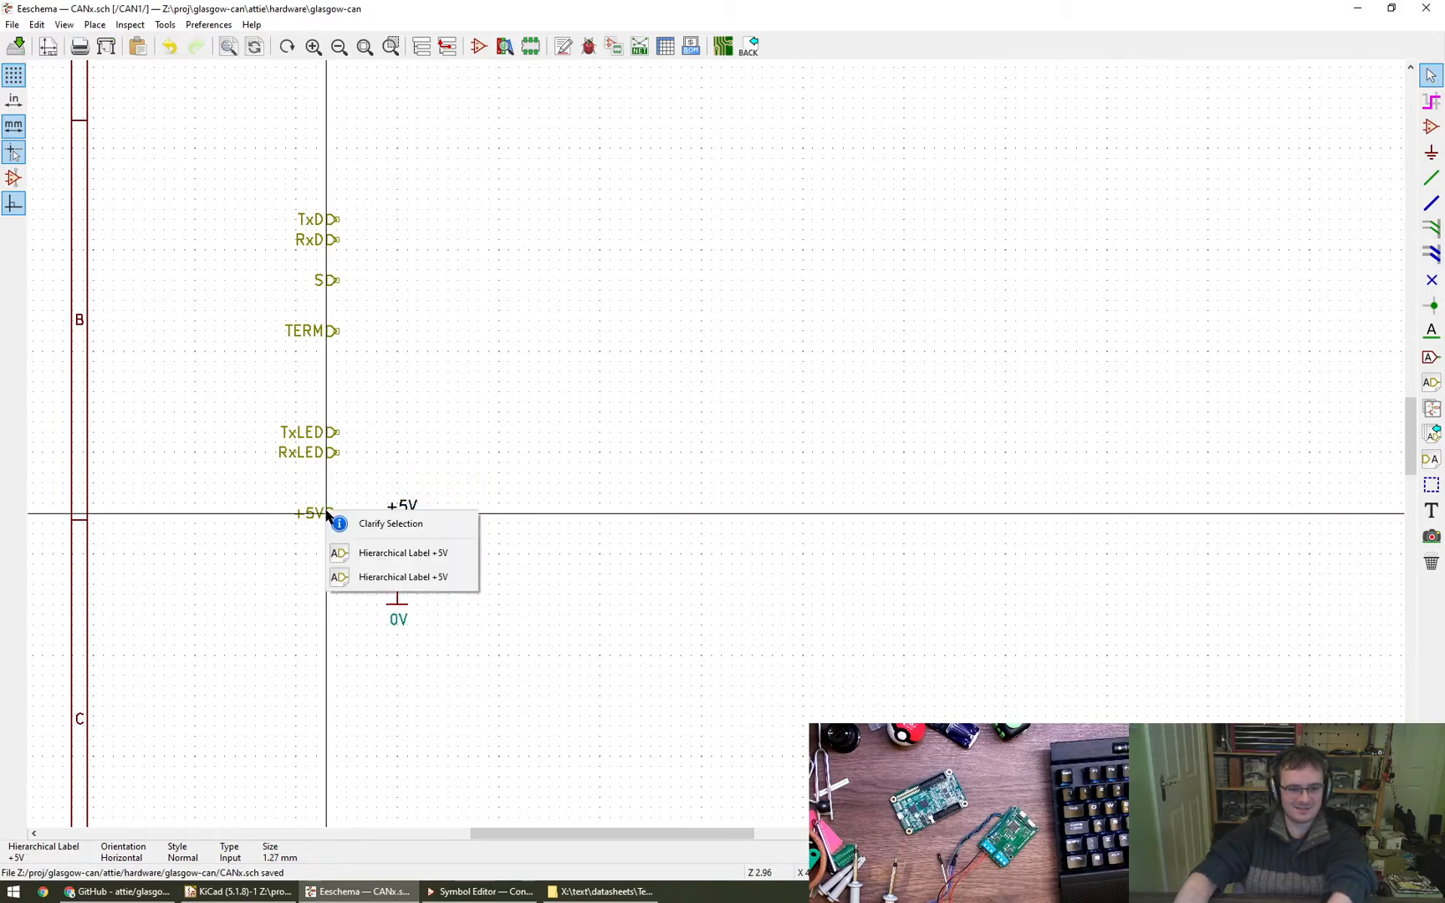
pyautogui.click(353, 556)
pyautogui.press('Delete')
pyautogui.hotkey('ctrl', 's')
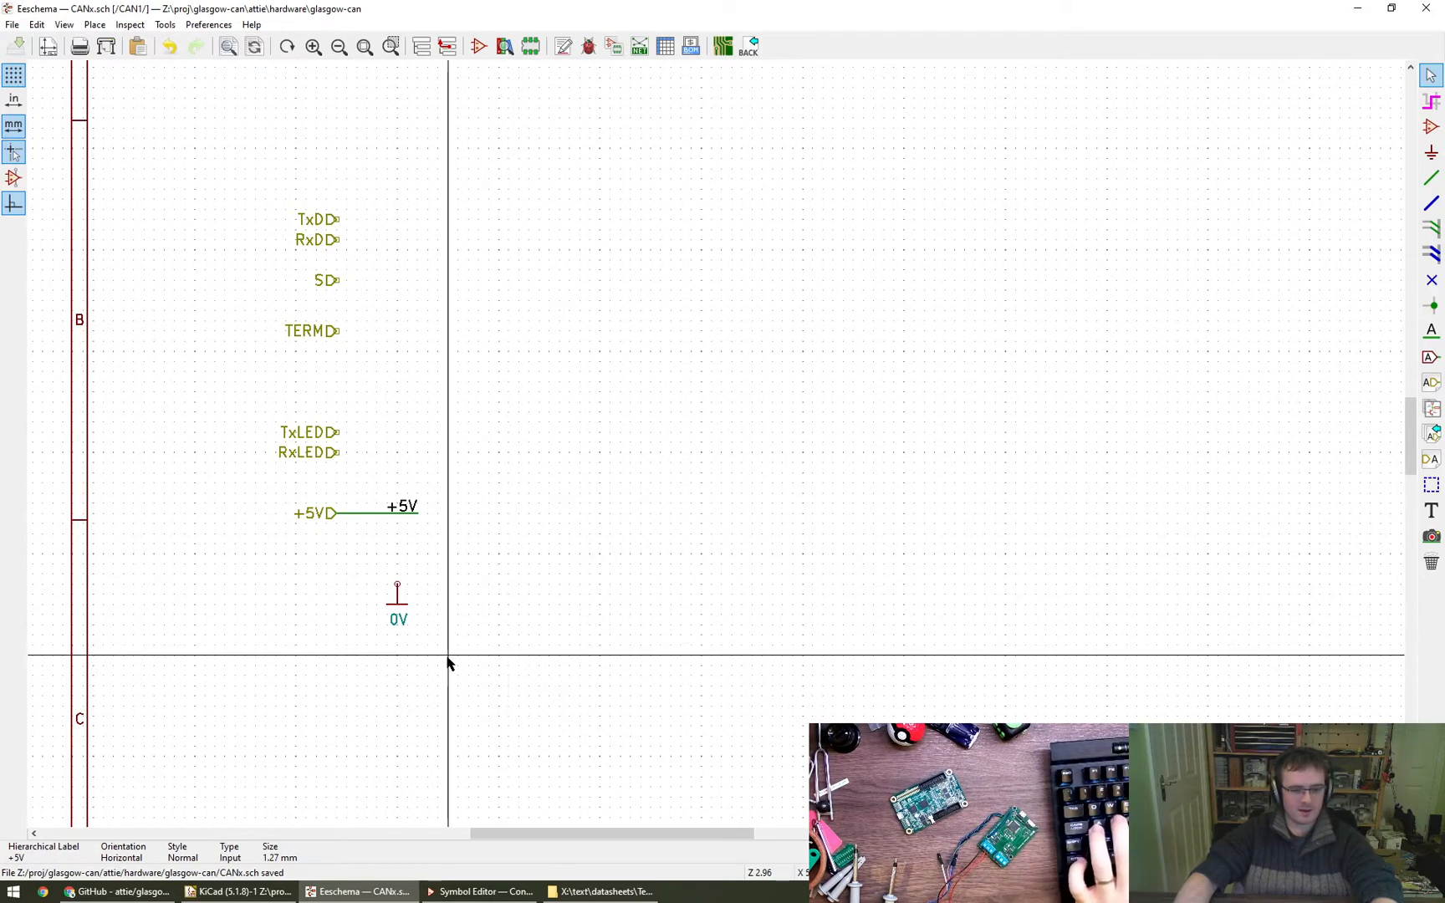
pyautogui.moveTo(458, 654); pyautogui.dragTo(350, 554)
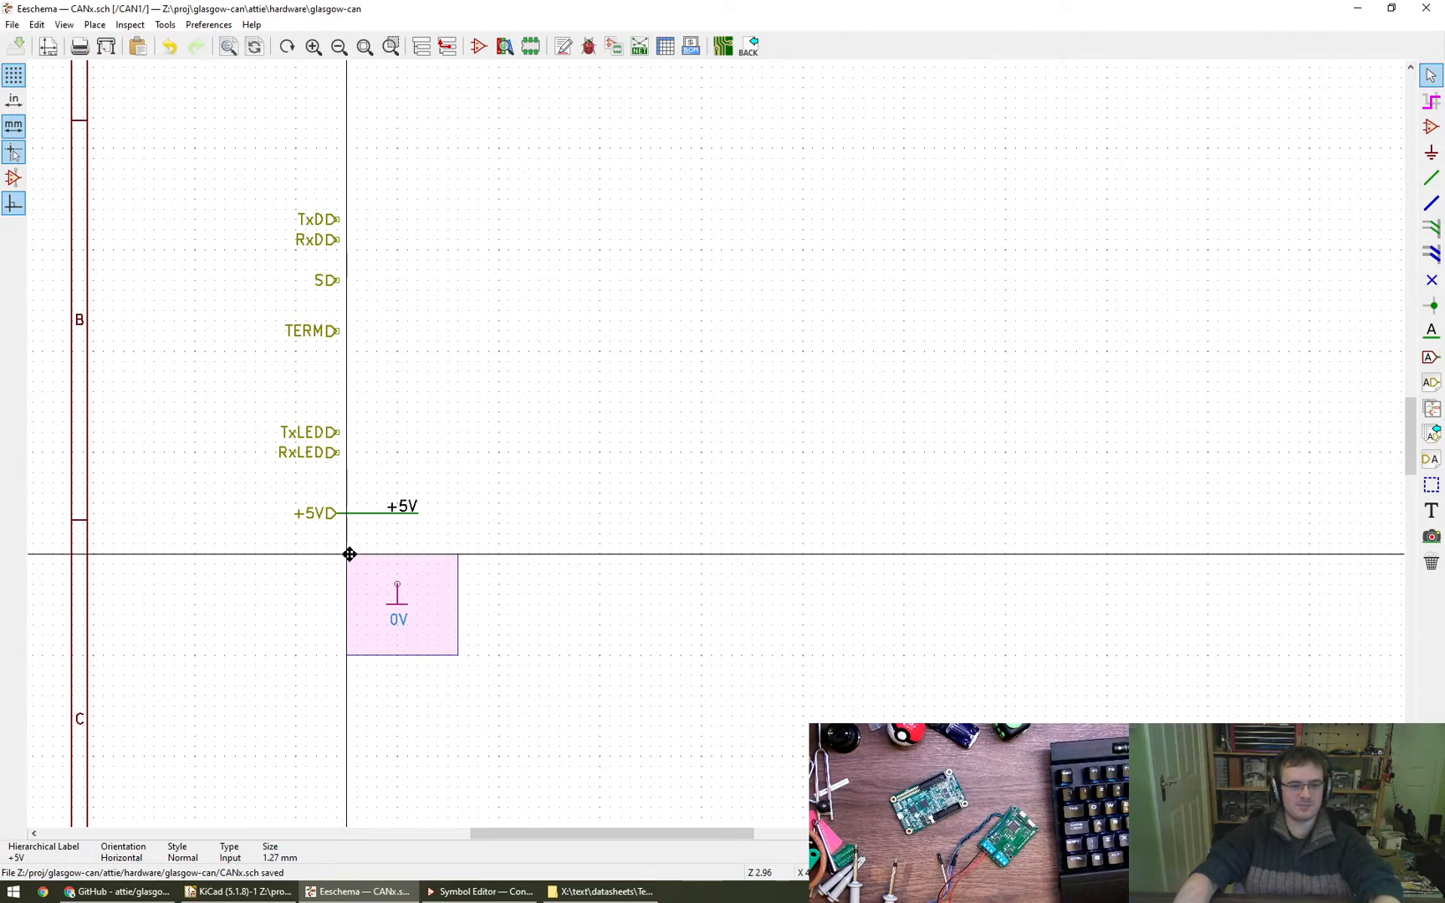
pyautogui.moveTo(350, 554); pyautogui.dragTo(429, 639)
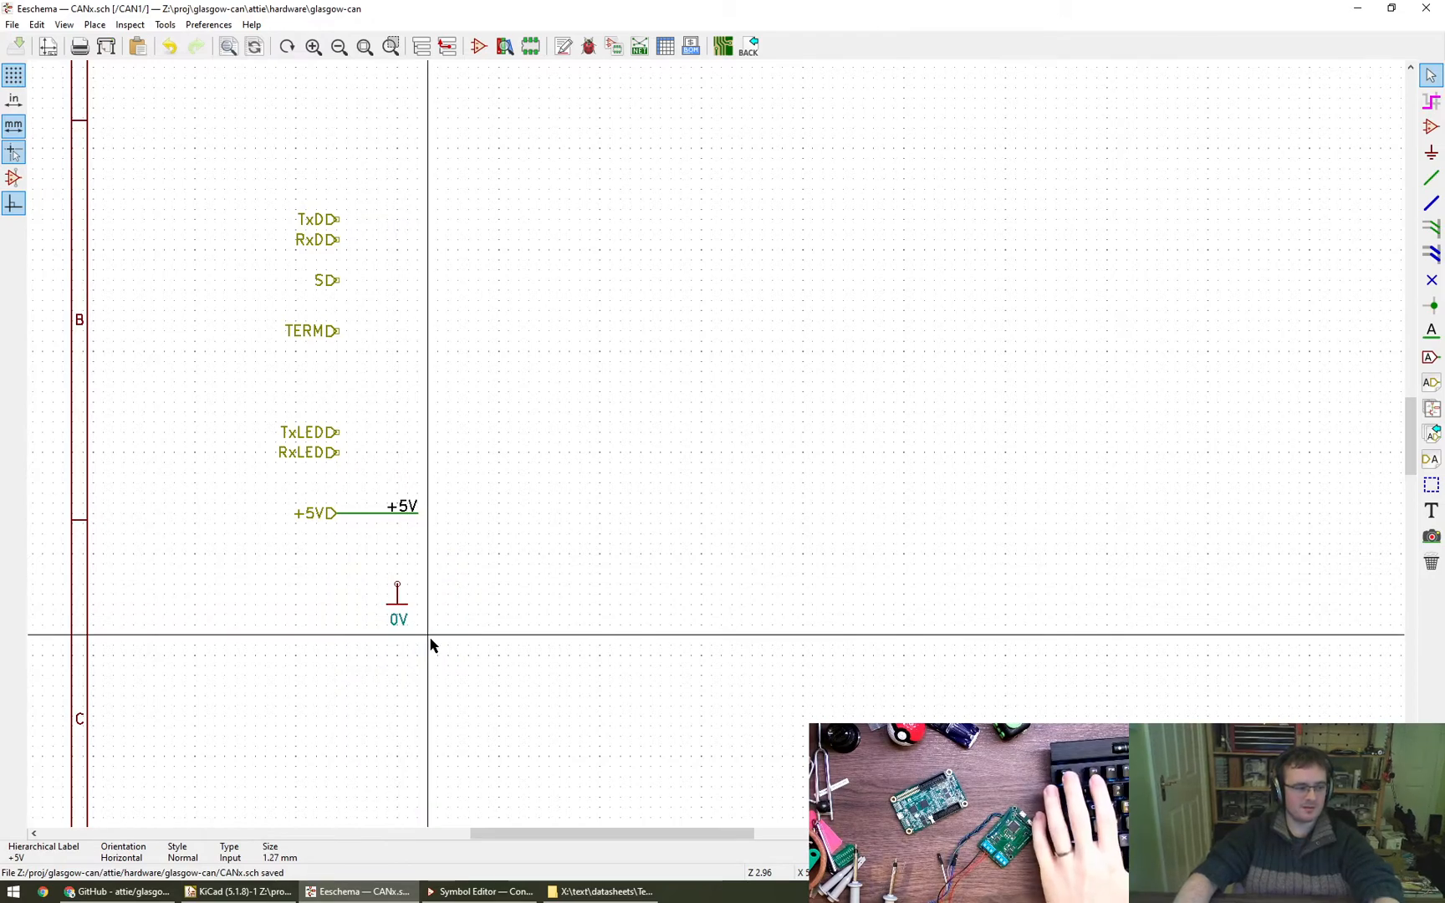
pyautogui.click(165, 24)
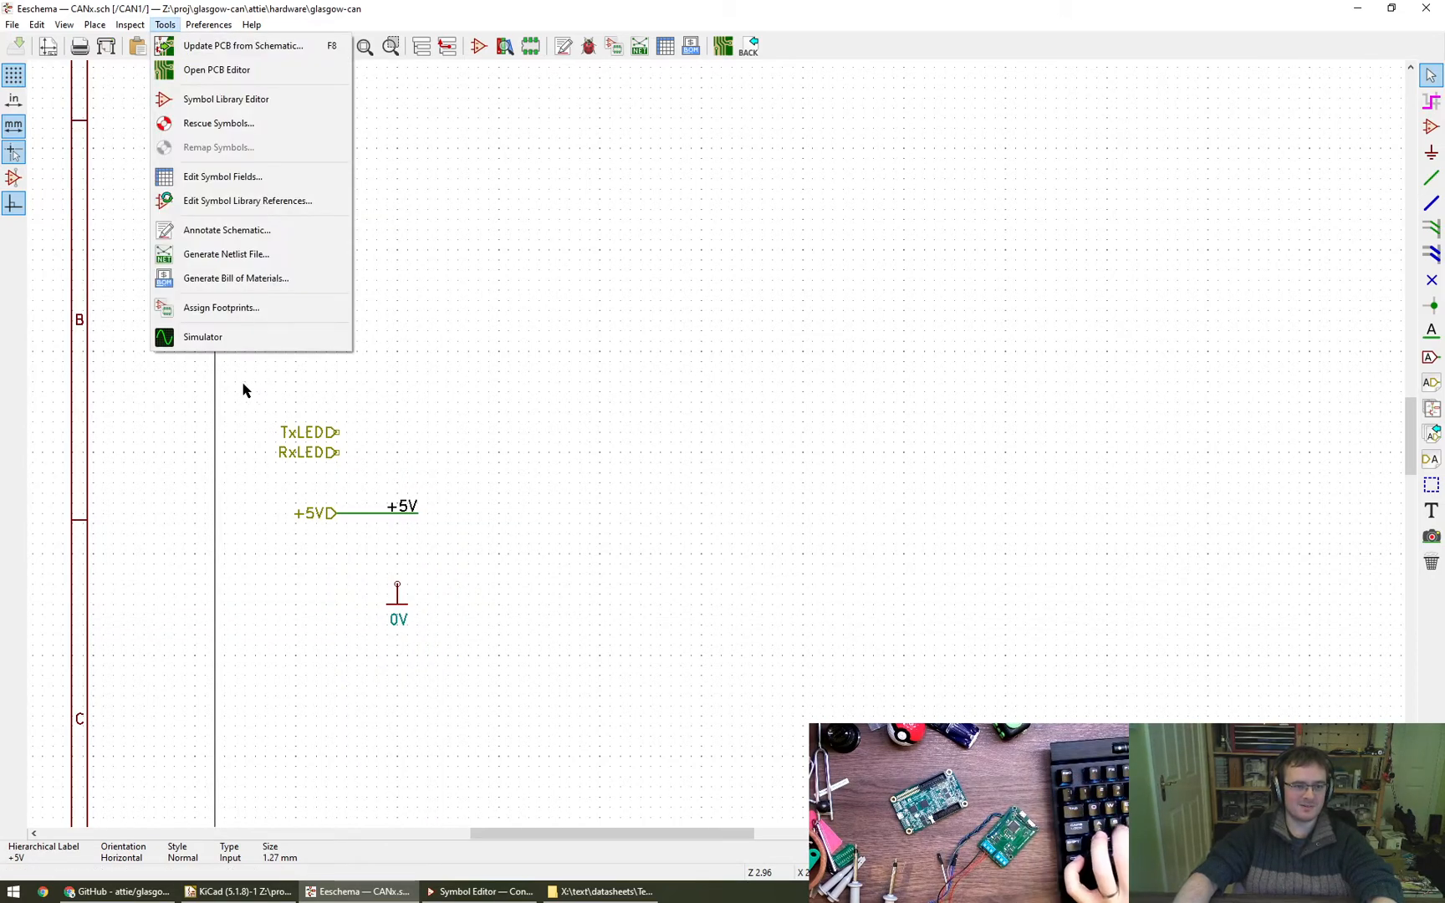
pyautogui.click(35, 24)
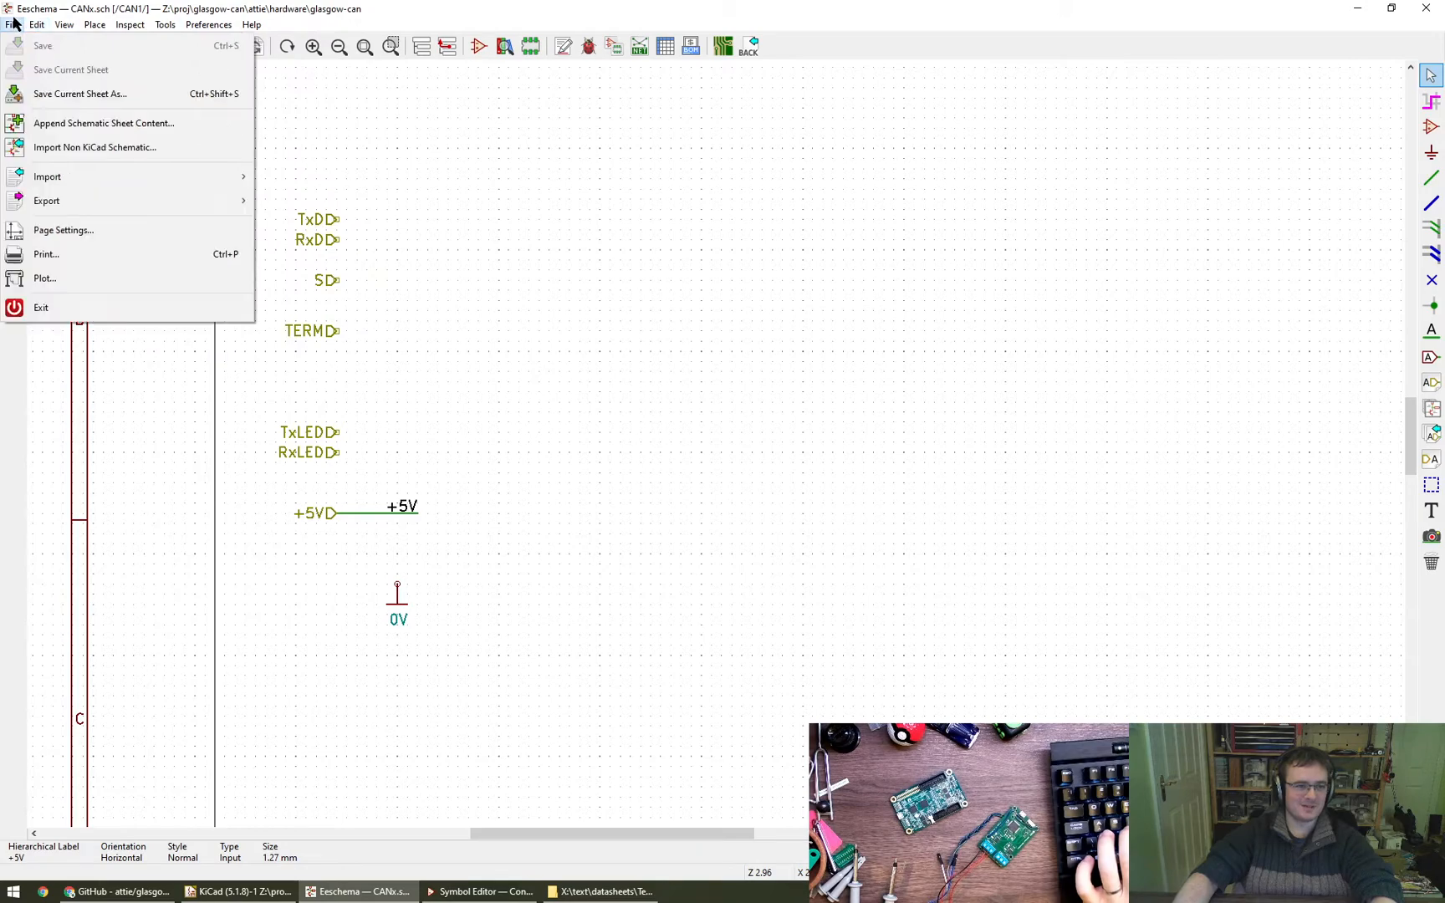
pyautogui.moveTo(13, 25)
pyautogui.click(64, 27)
# - Move the +5V hierarchical label together with its wire and net label to just above the TxD label
pyautogui.moveTo(656, 298); pyautogui.dragTo(724, 344, button='middle')
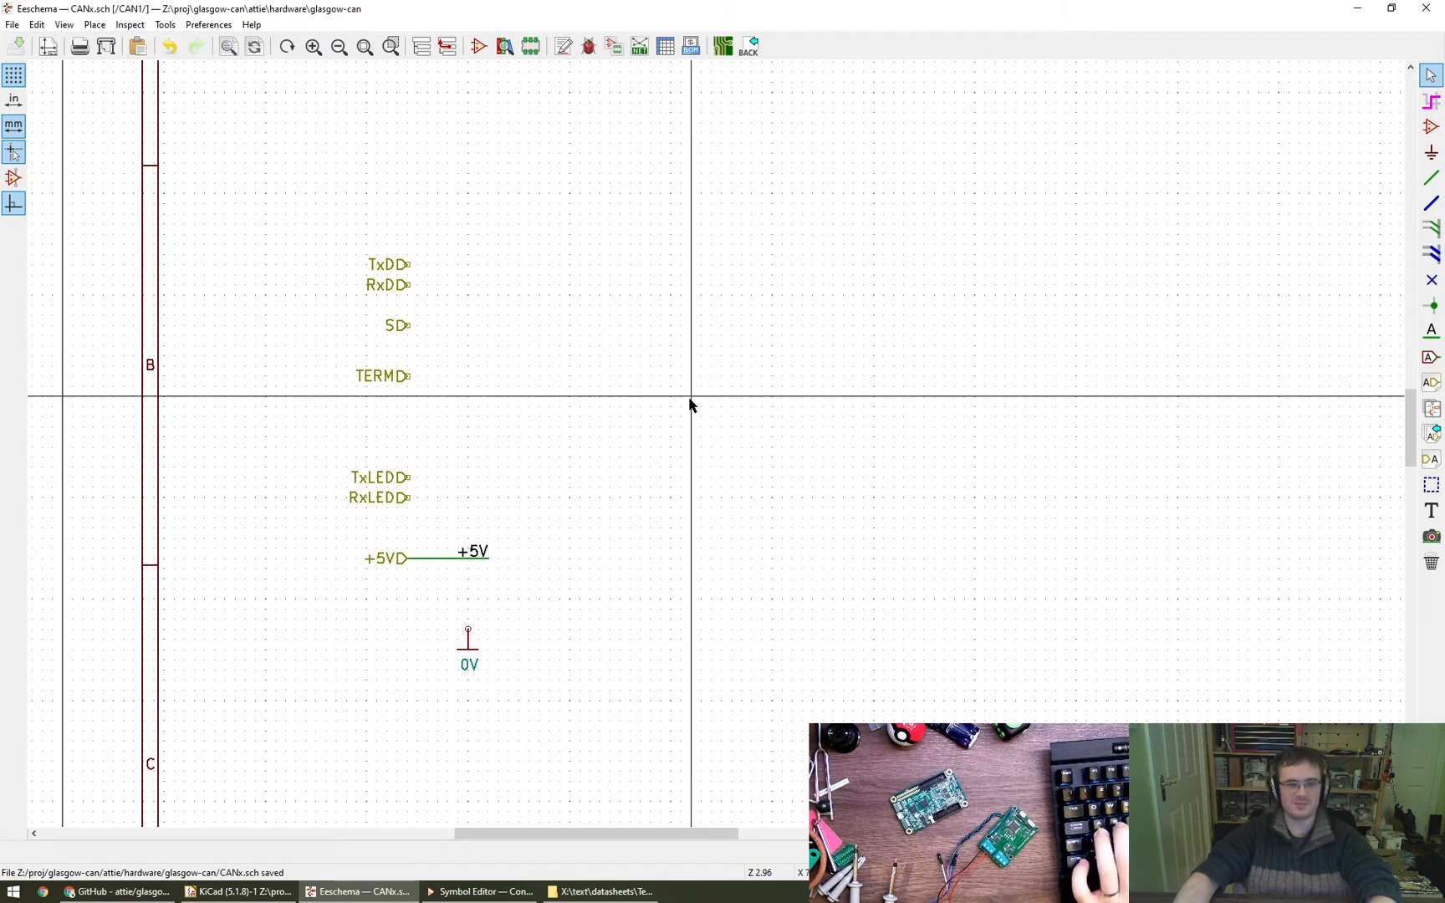
pyautogui.moveTo(347, 528); pyautogui.dragTo(543, 588)
pyautogui.click(552, 227)
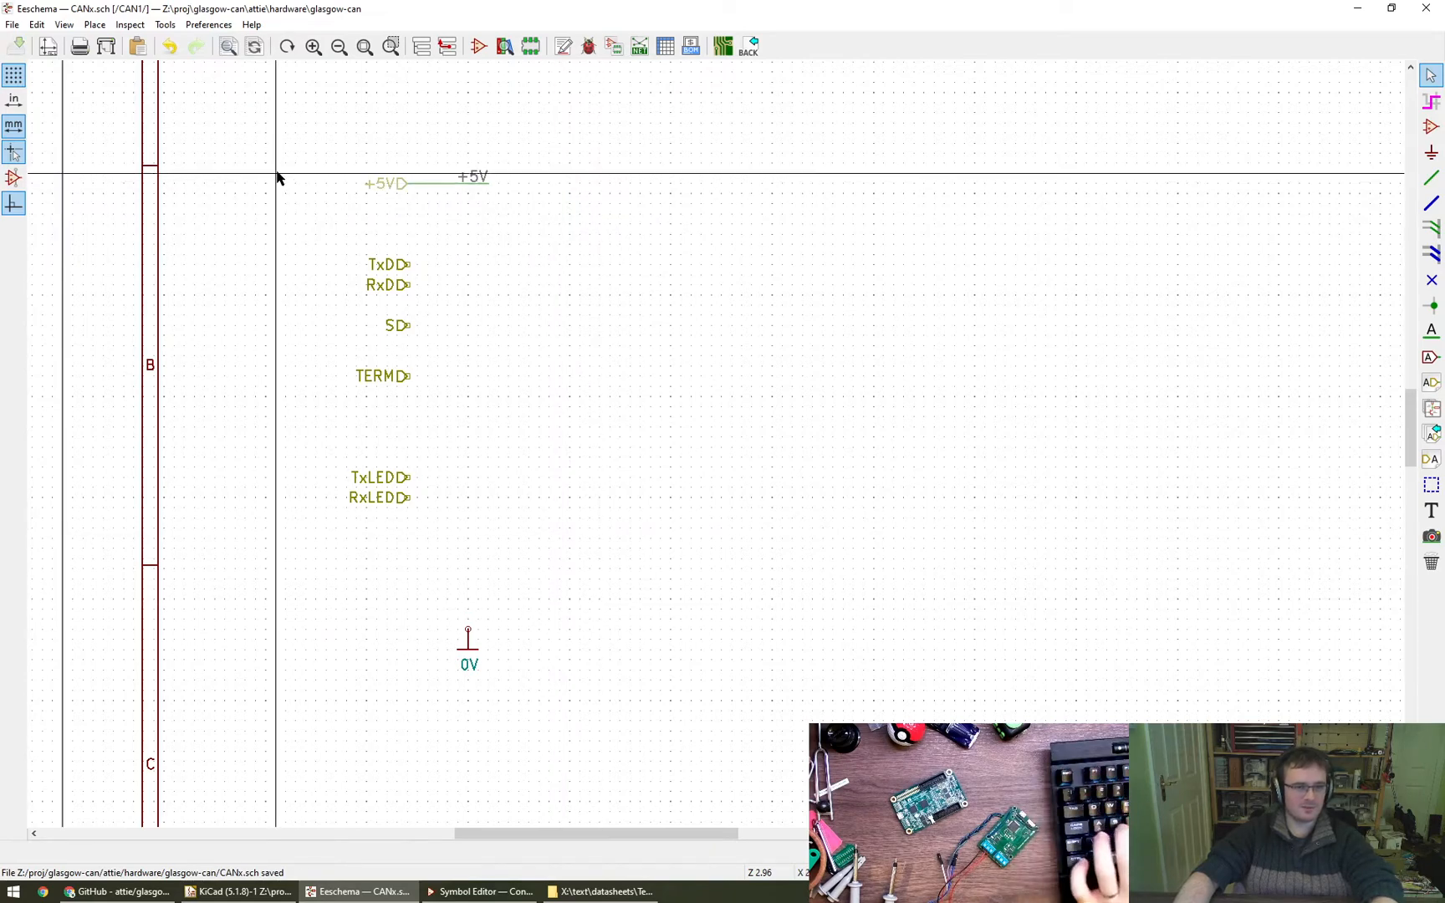
# - Examine the common preferences, including the pan and zoom options, and the accelerated and fallback toolset choices
pyautogui.click(210, 25)
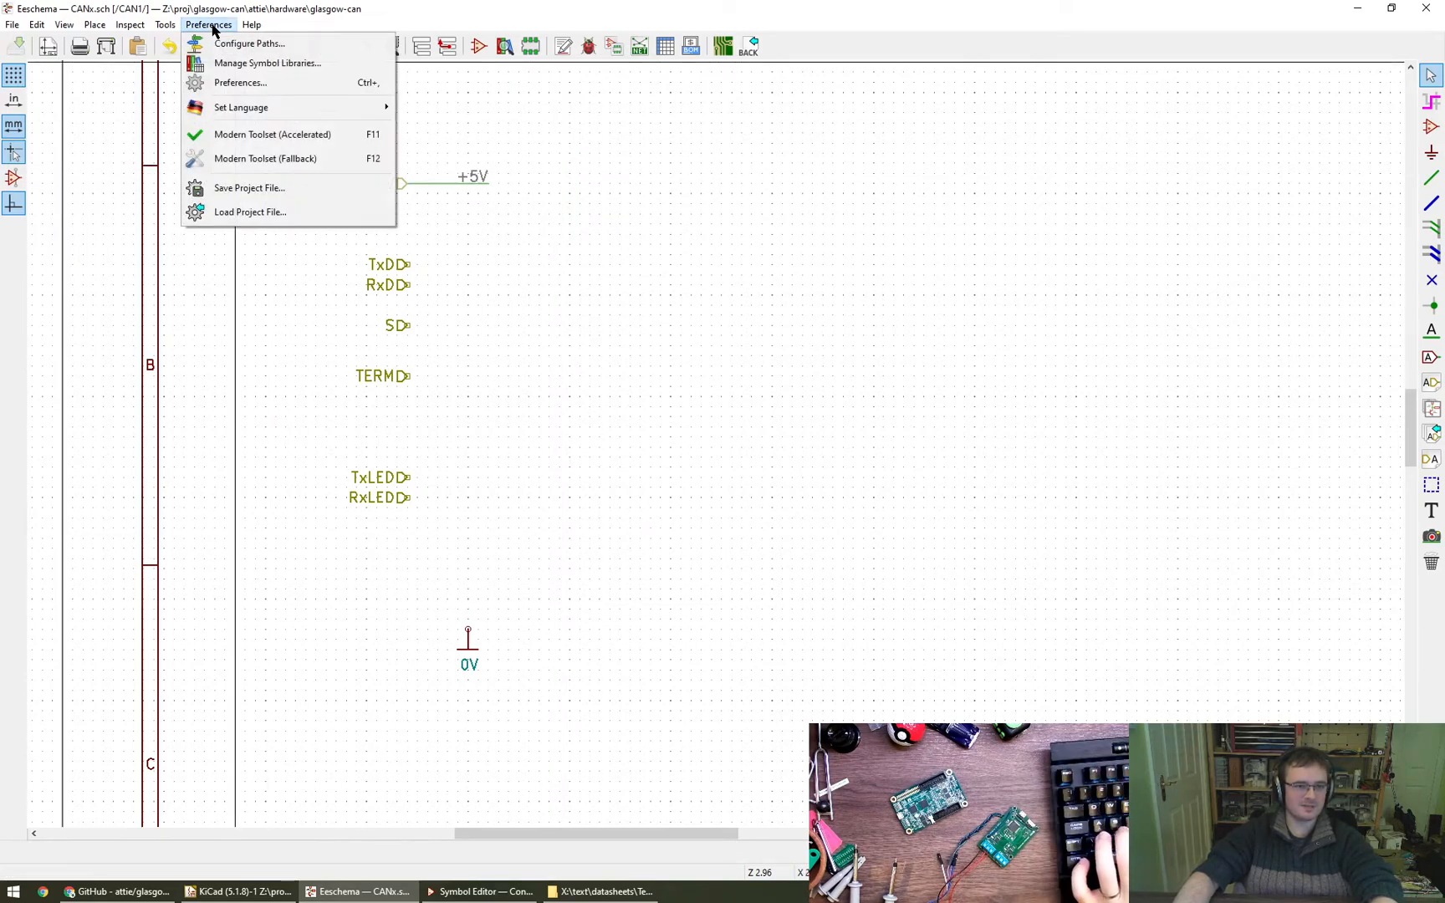
pyautogui.click(260, 84)
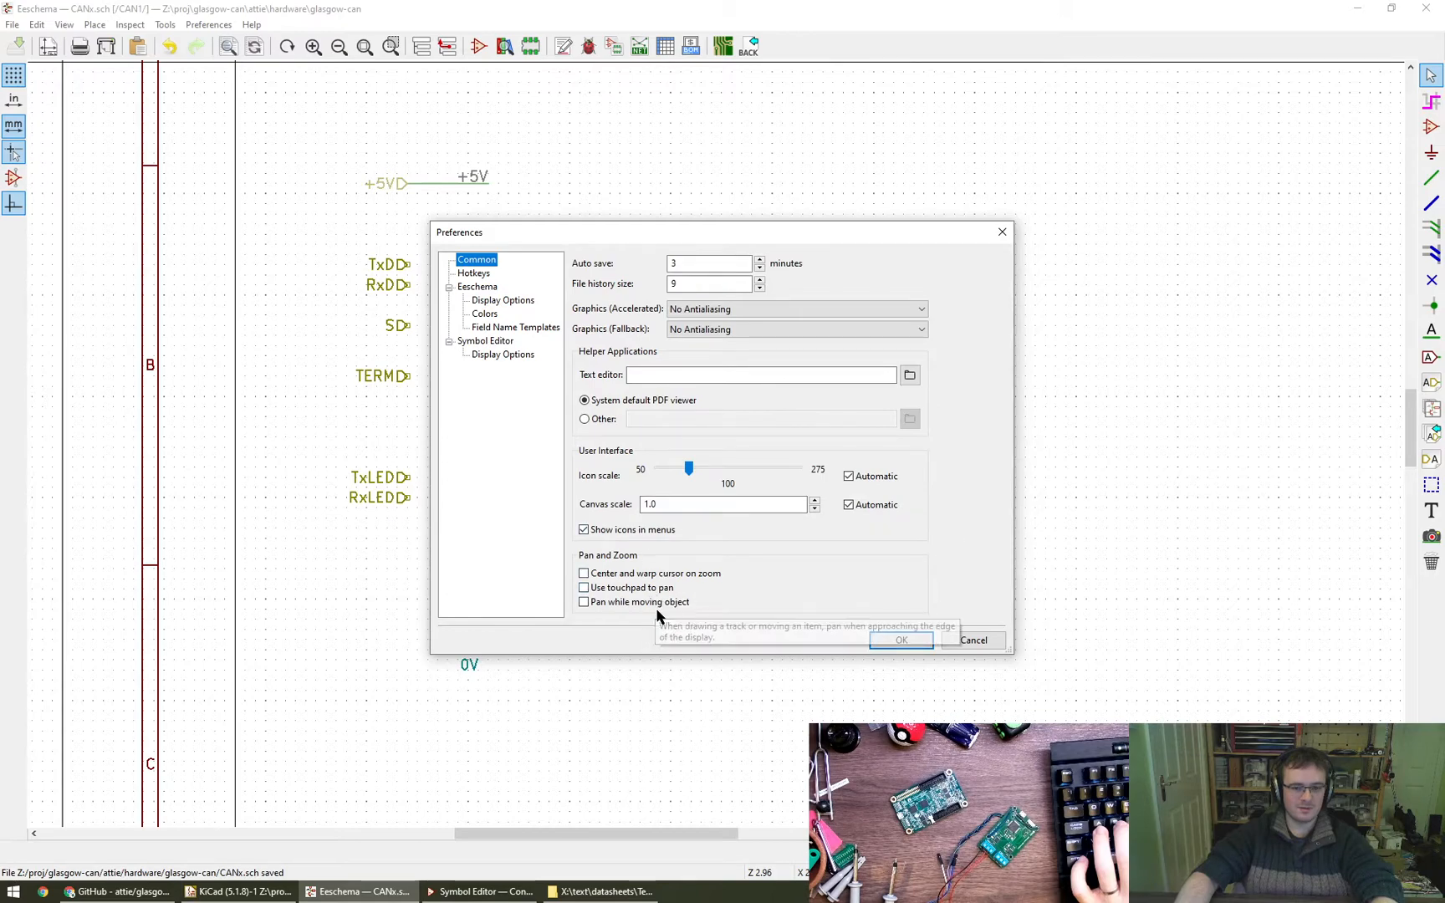
pyautogui.click(973, 640)
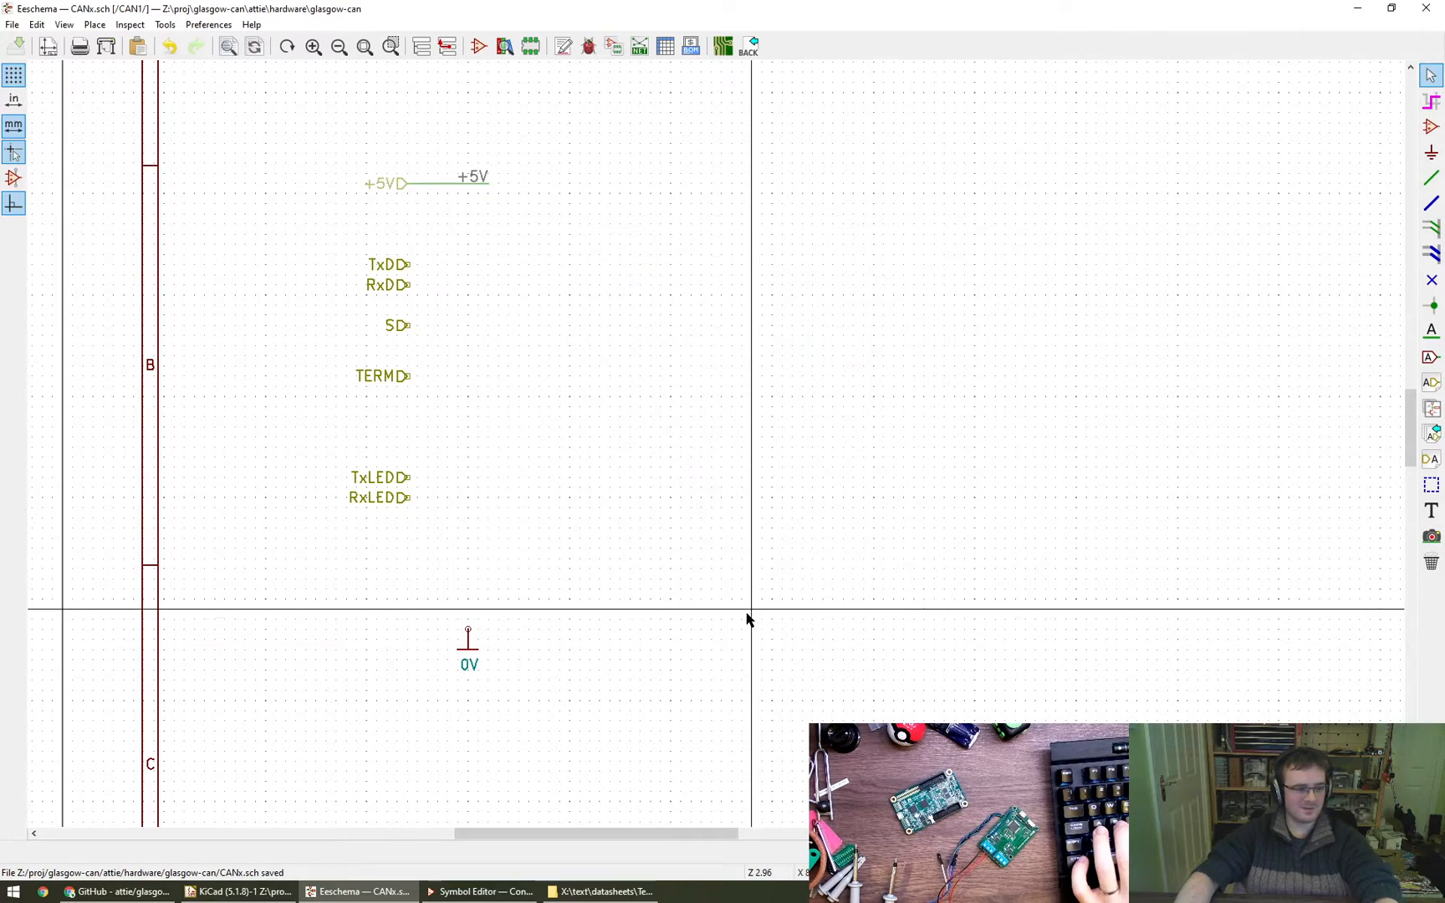
pyautogui.moveTo(801, 601); pyautogui.dragTo(761, 587, button='middle')
pyautogui.click(208, 25)
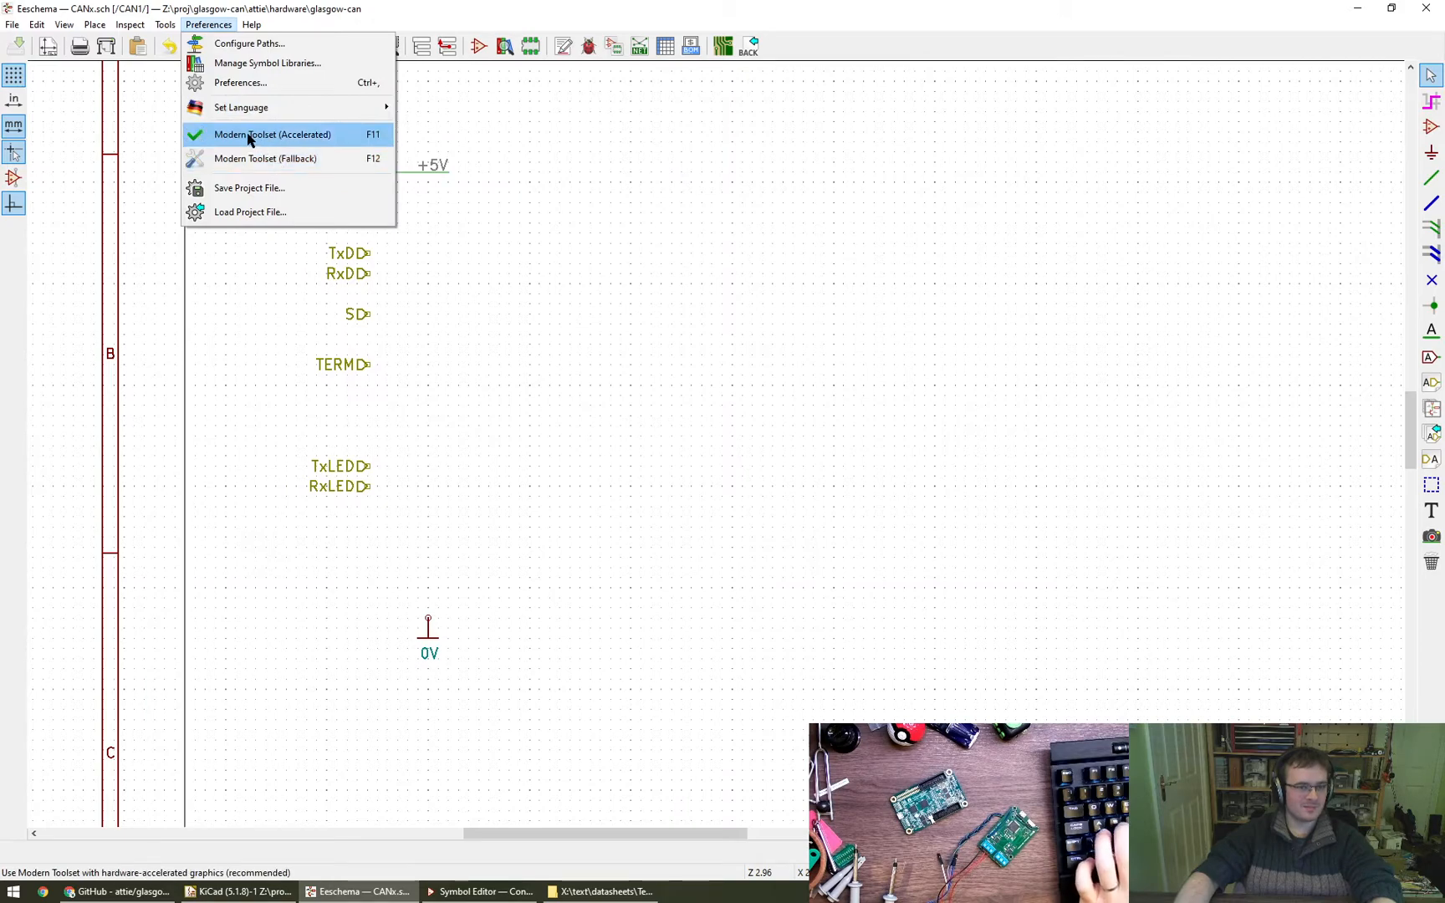
pyautogui.click(328, 139)
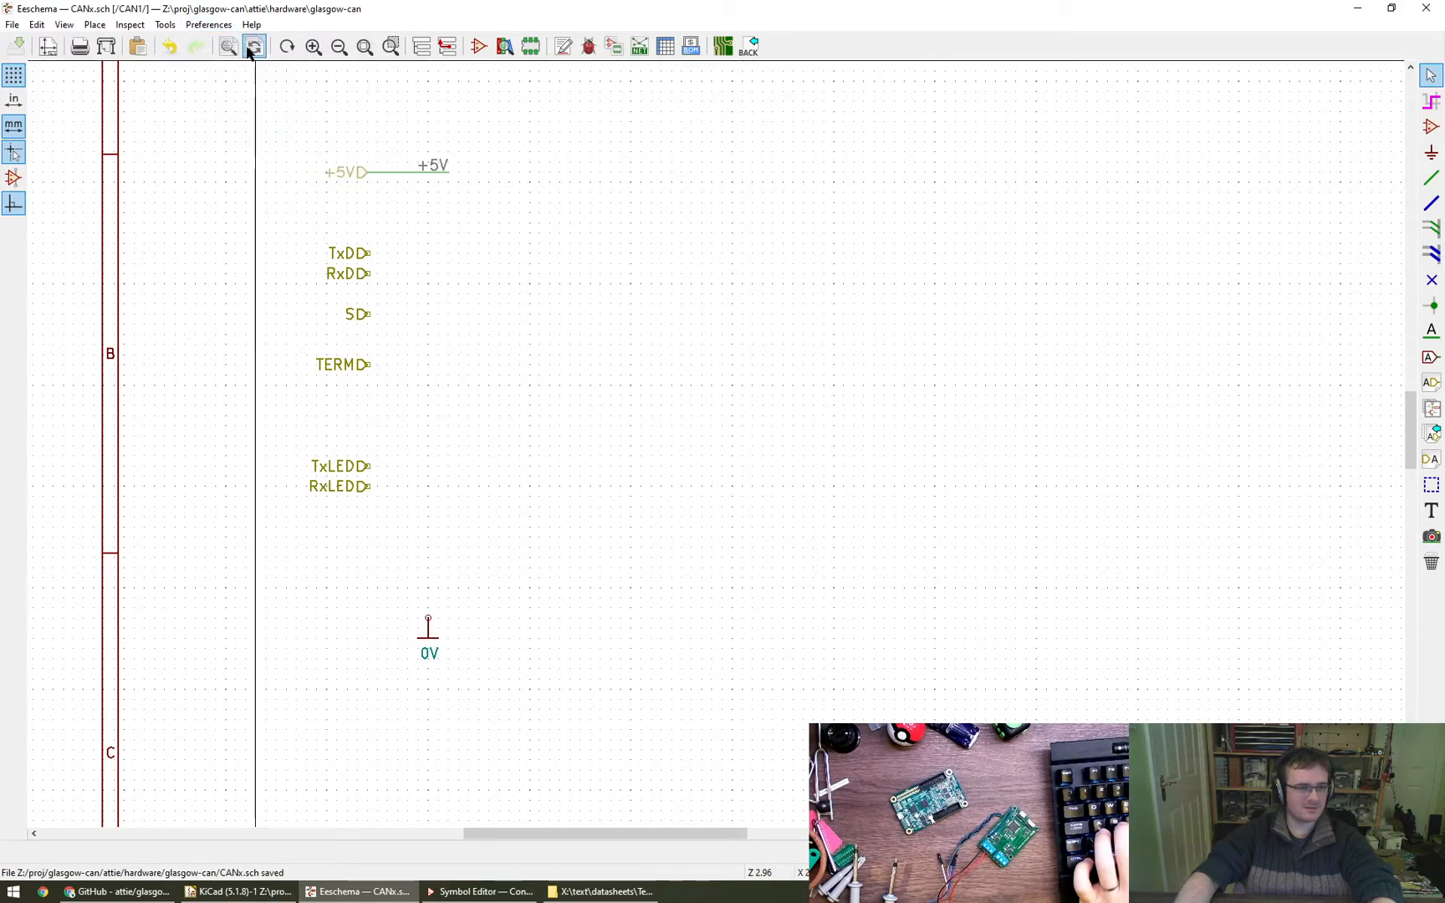
pyautogui.click(199, 25)
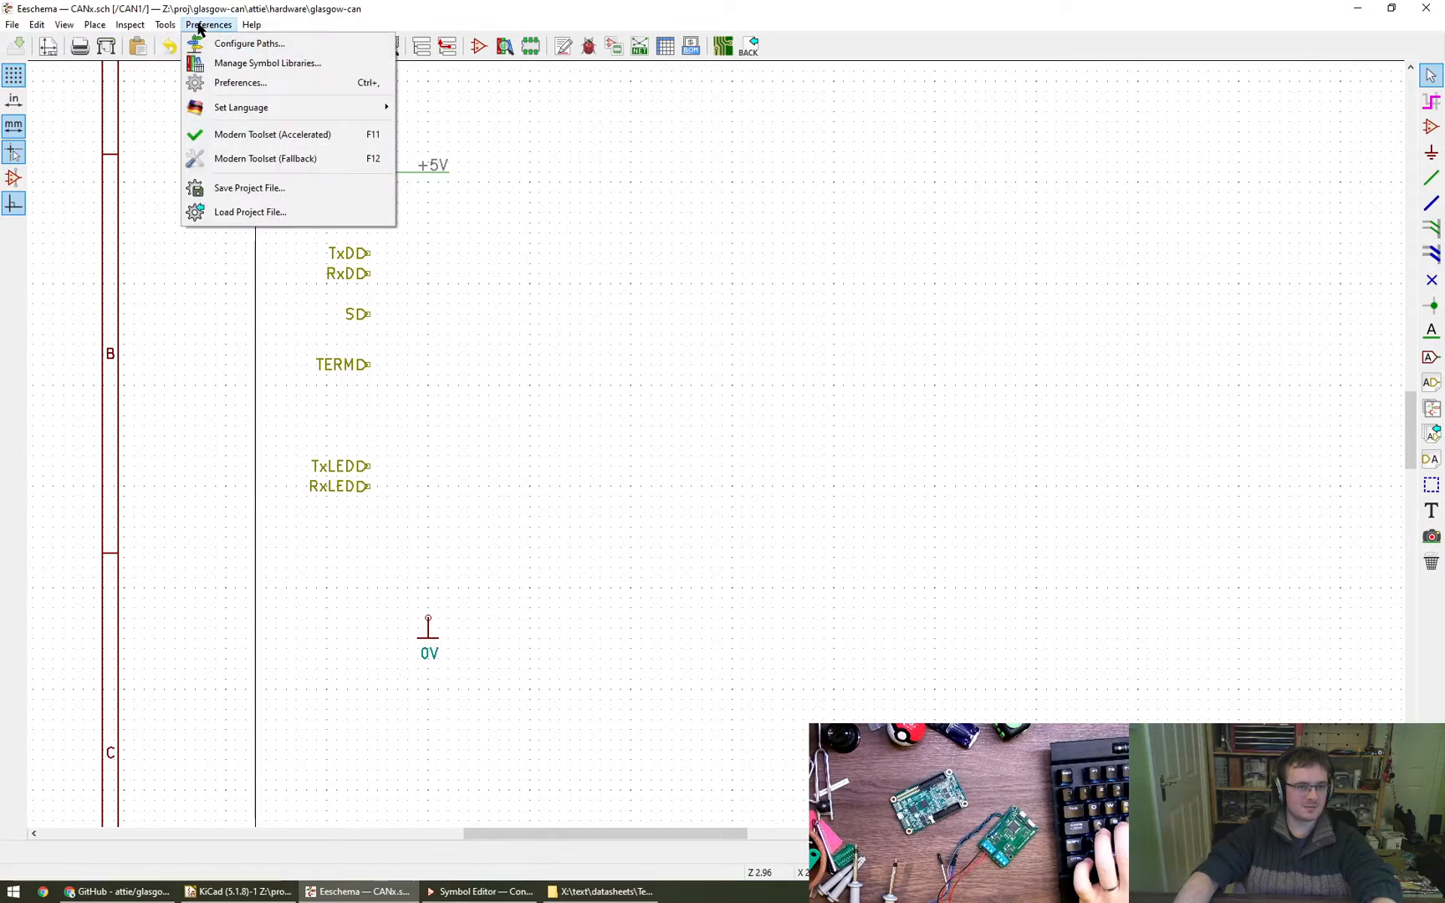
pyautogui.click(251, 82)
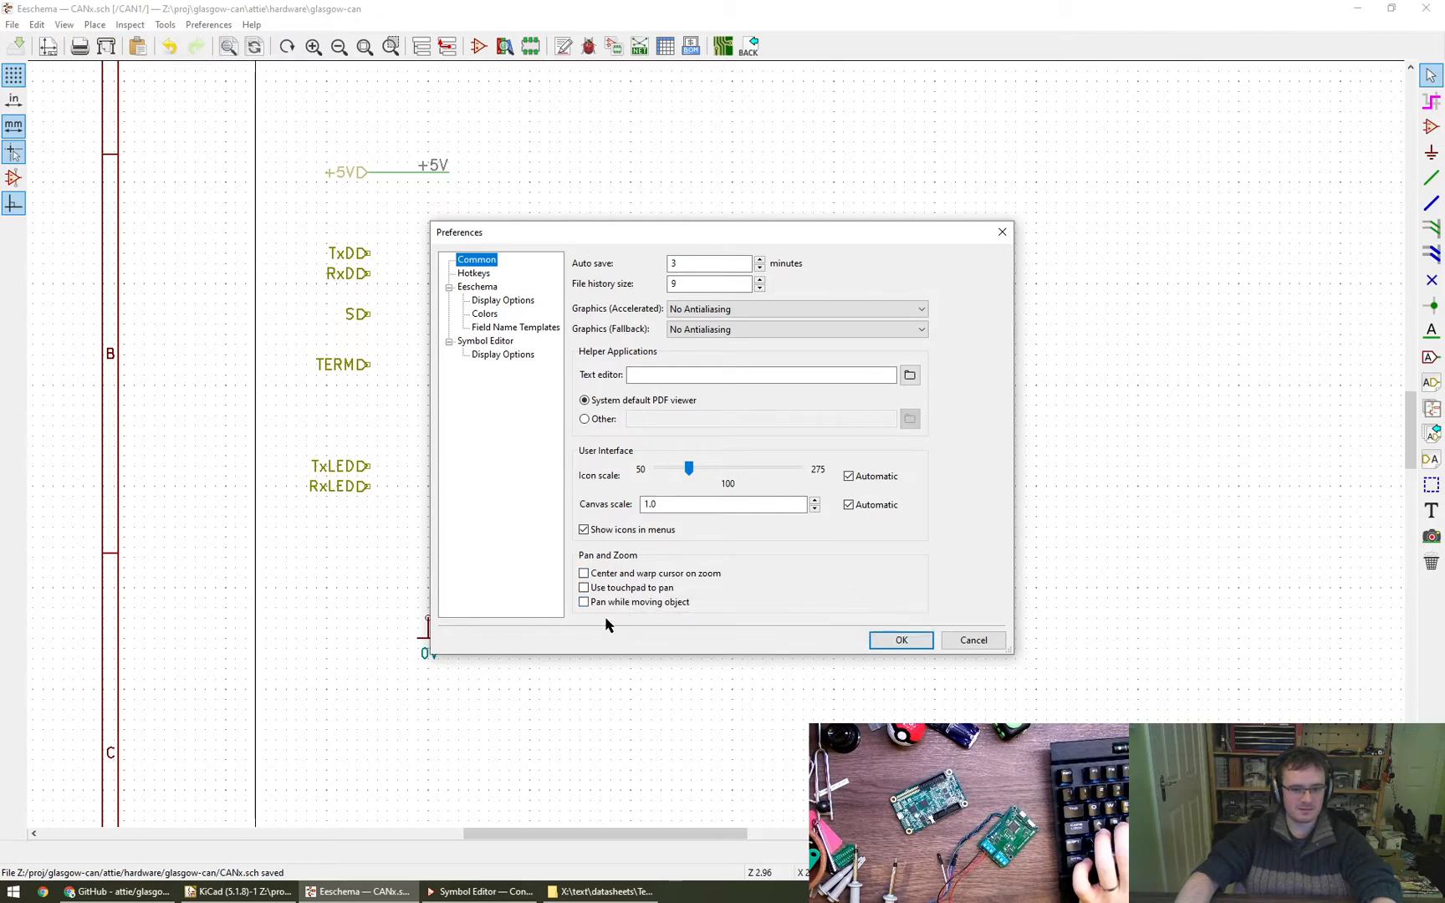
pyautogui.click(977, 642)
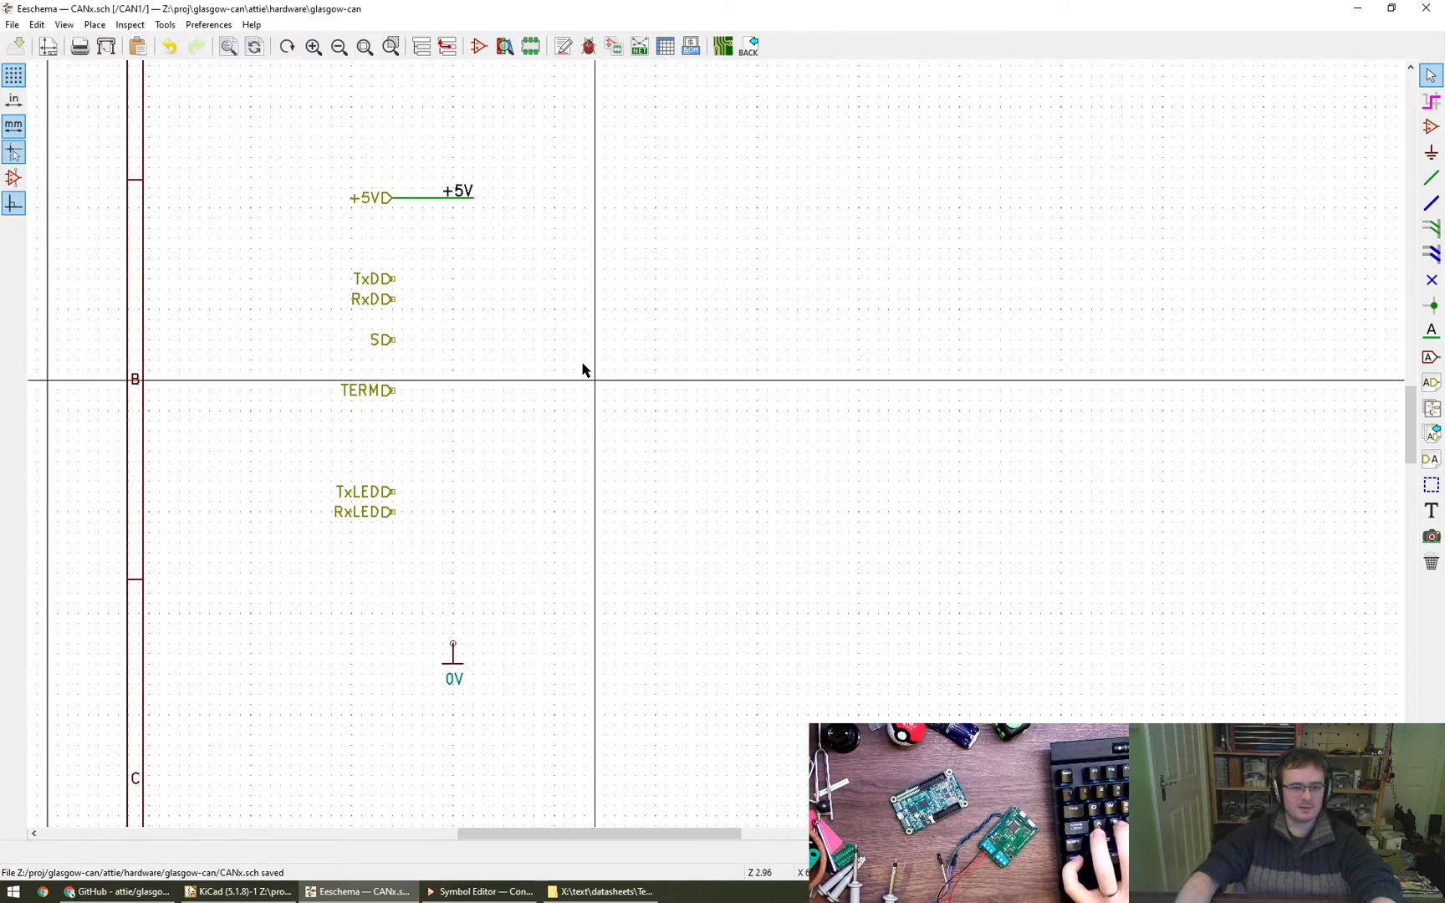
# - Return to the root sheet and delete the CAN1 sheet's 0V pin together with its wires and 0V power symbol
pyautogui.click(447, 48)
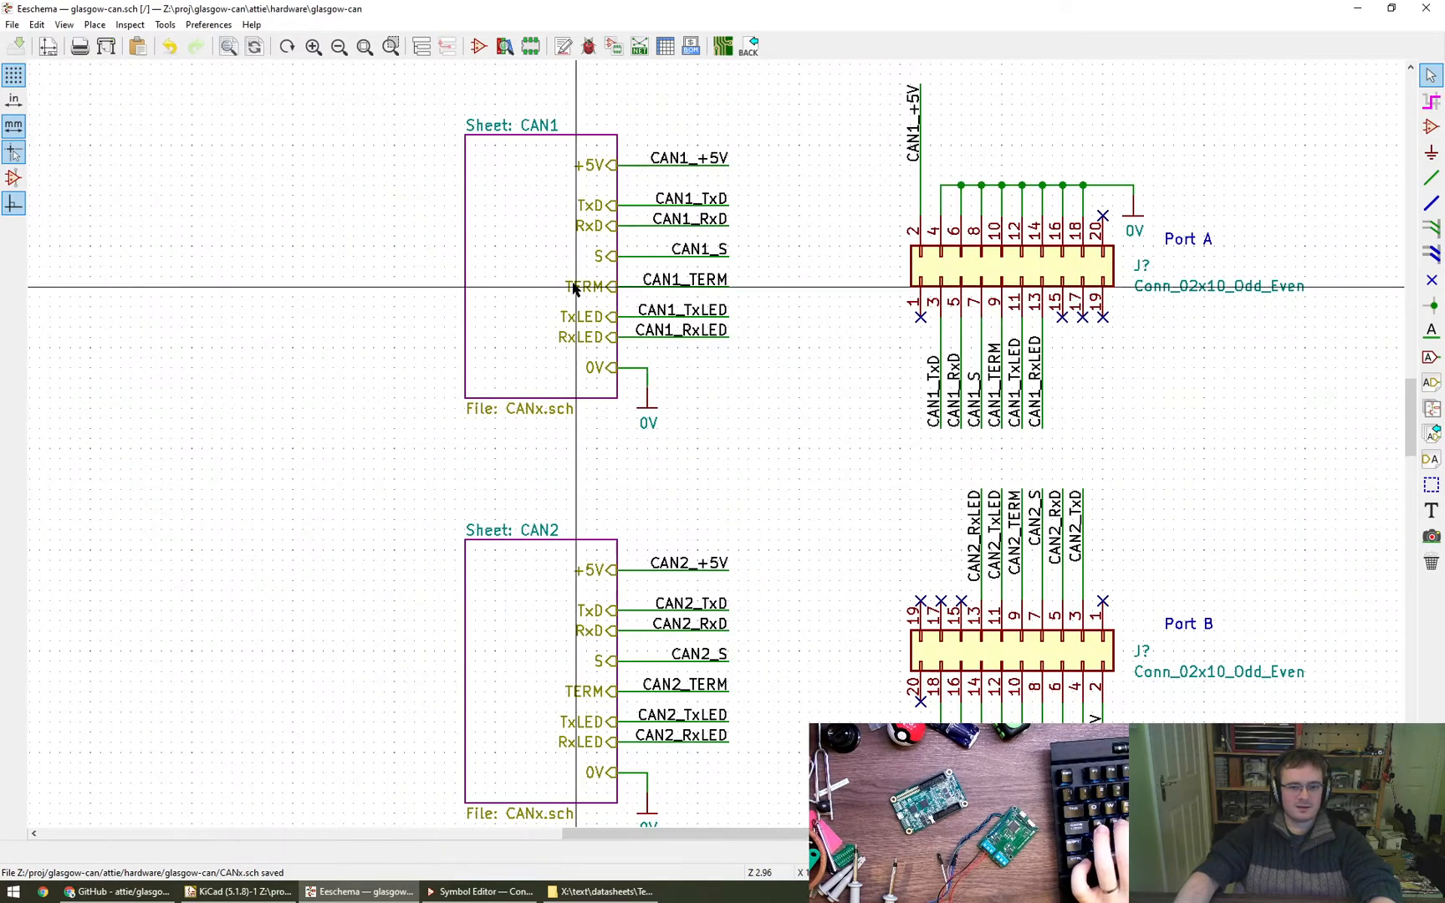
pyautogui.press('Delete')
pyautogui.press('Delete')
pyautogui.press('Delete')
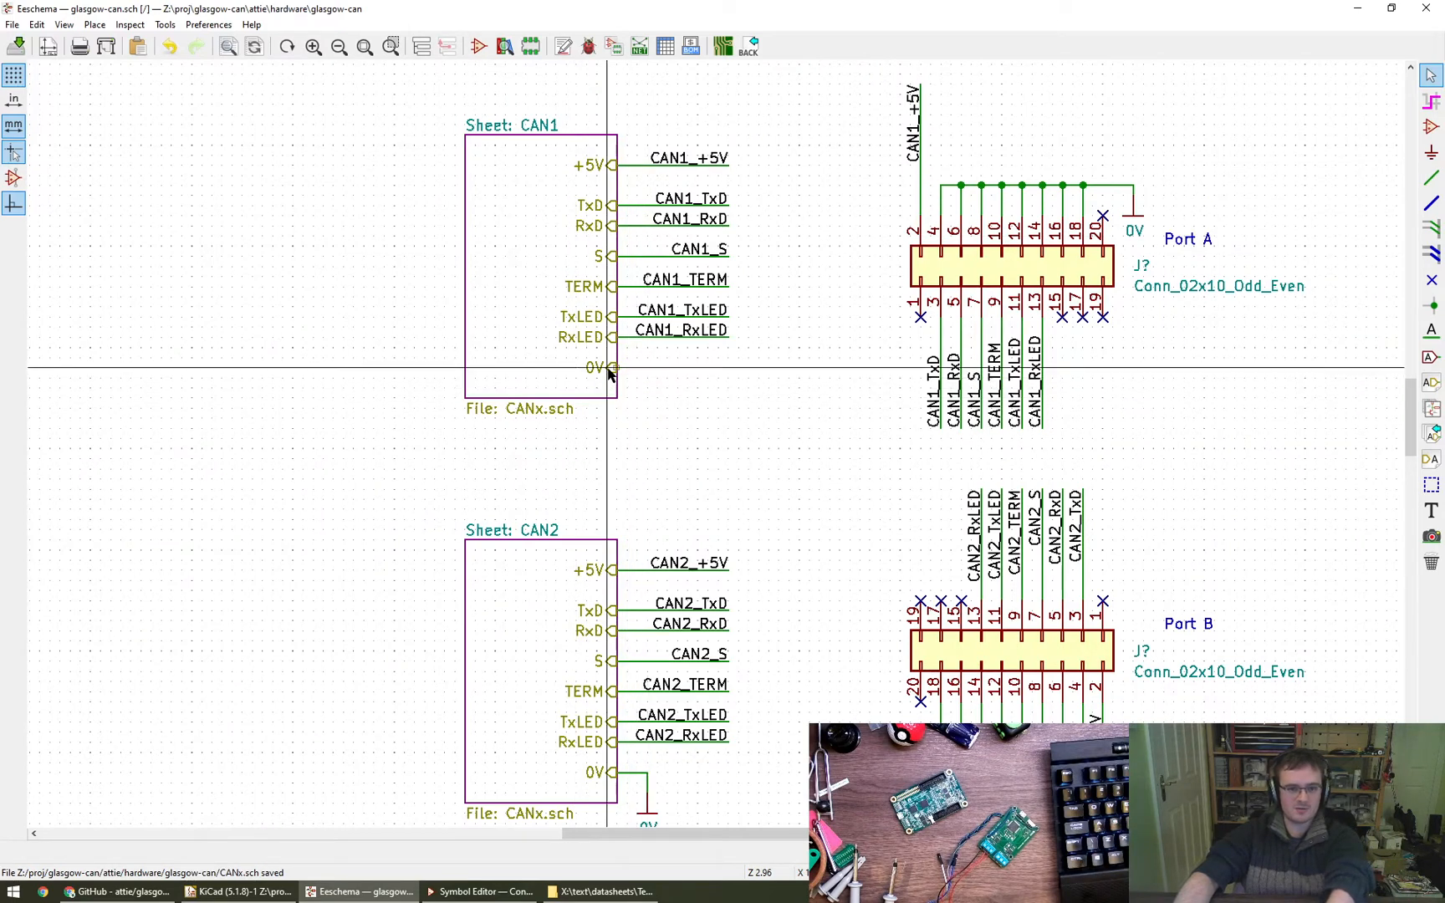
pyautogui.press('Delete')
# - Delete the 0V sheet pin, its wires and the 0V power symbol from the CAN2 sheet
pyautogui.moveTo(708, 470); pyautogui.dragTo(677, 410, button='middle')
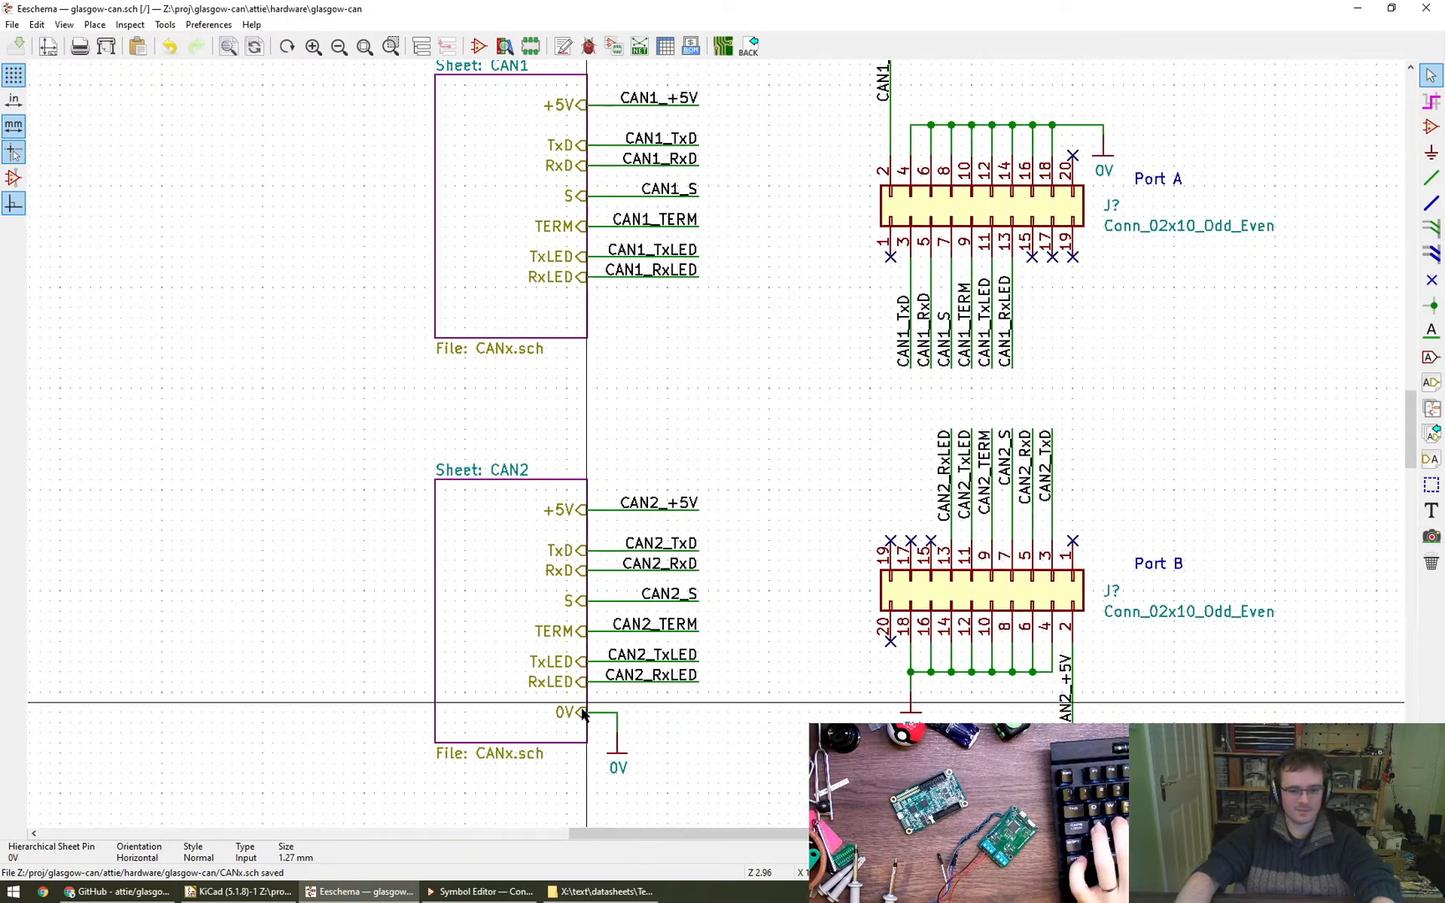
pyautogui.press('Delete')
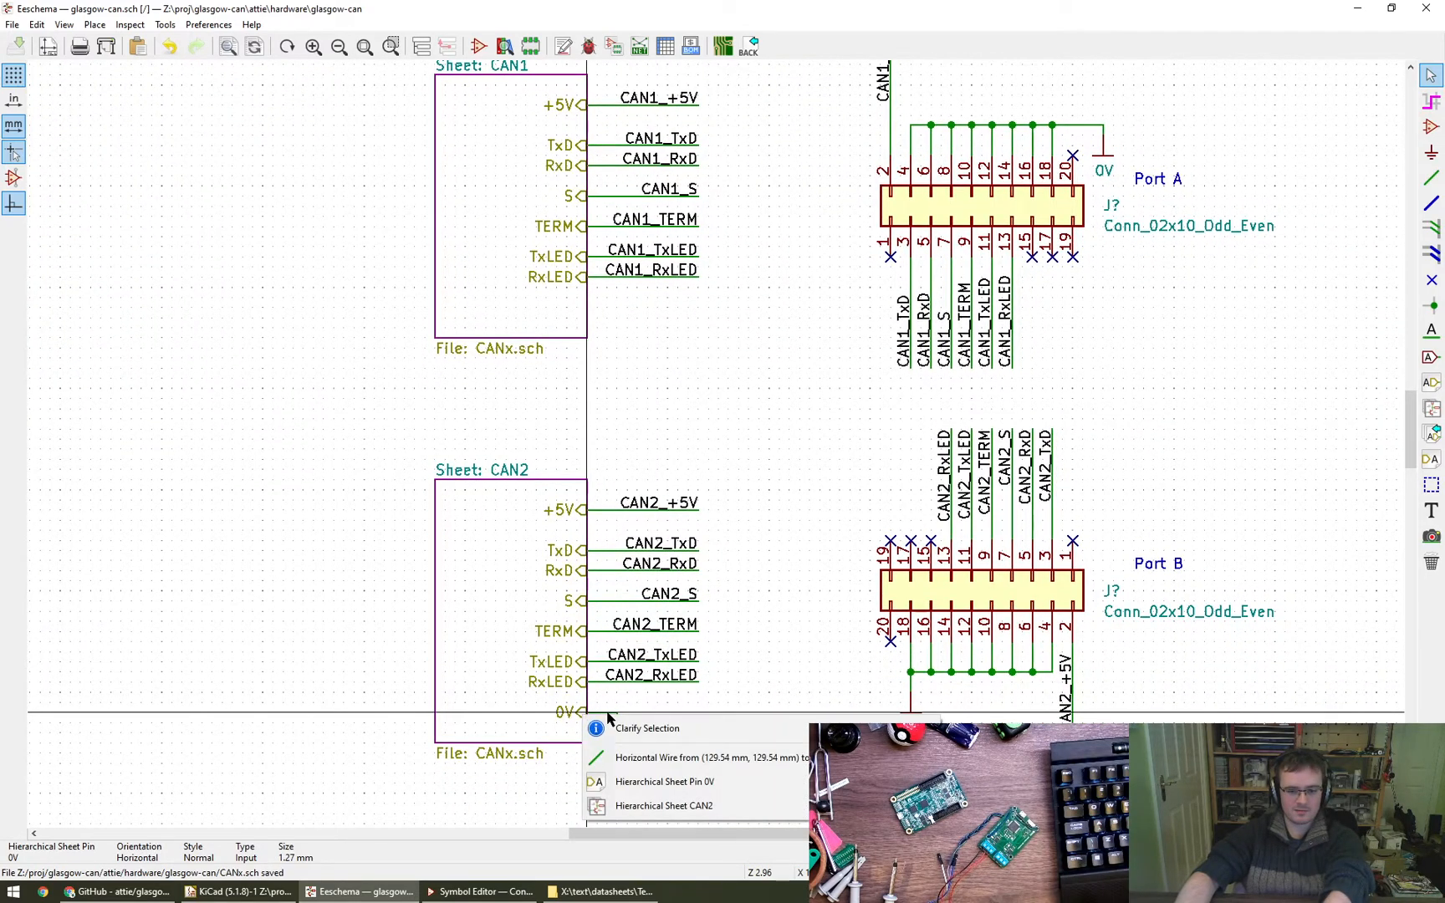
pyautogui.click(668, 794)
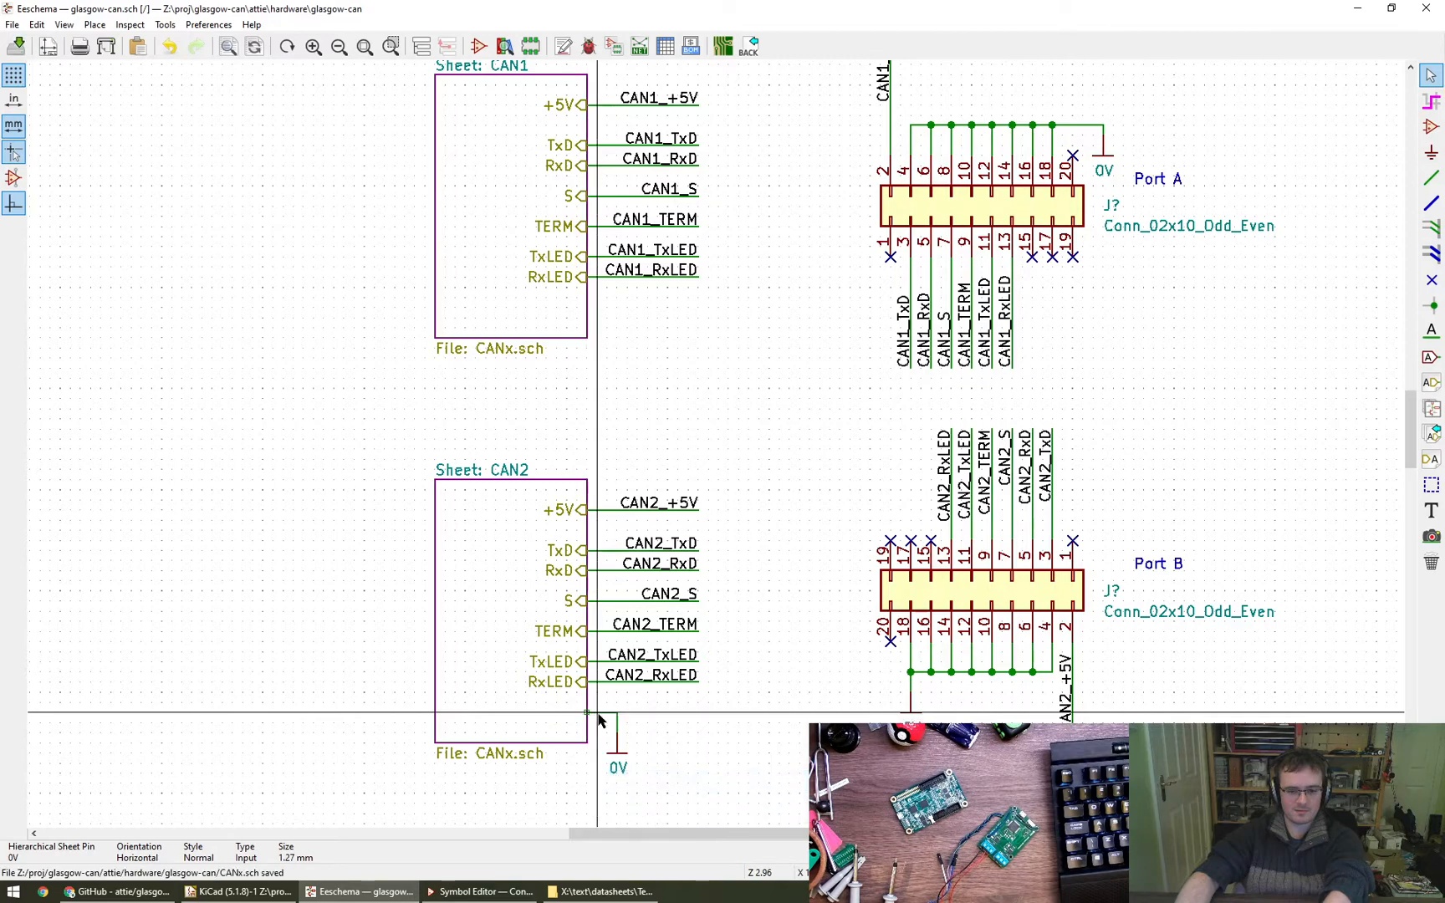
pyautogui.press('Delete')
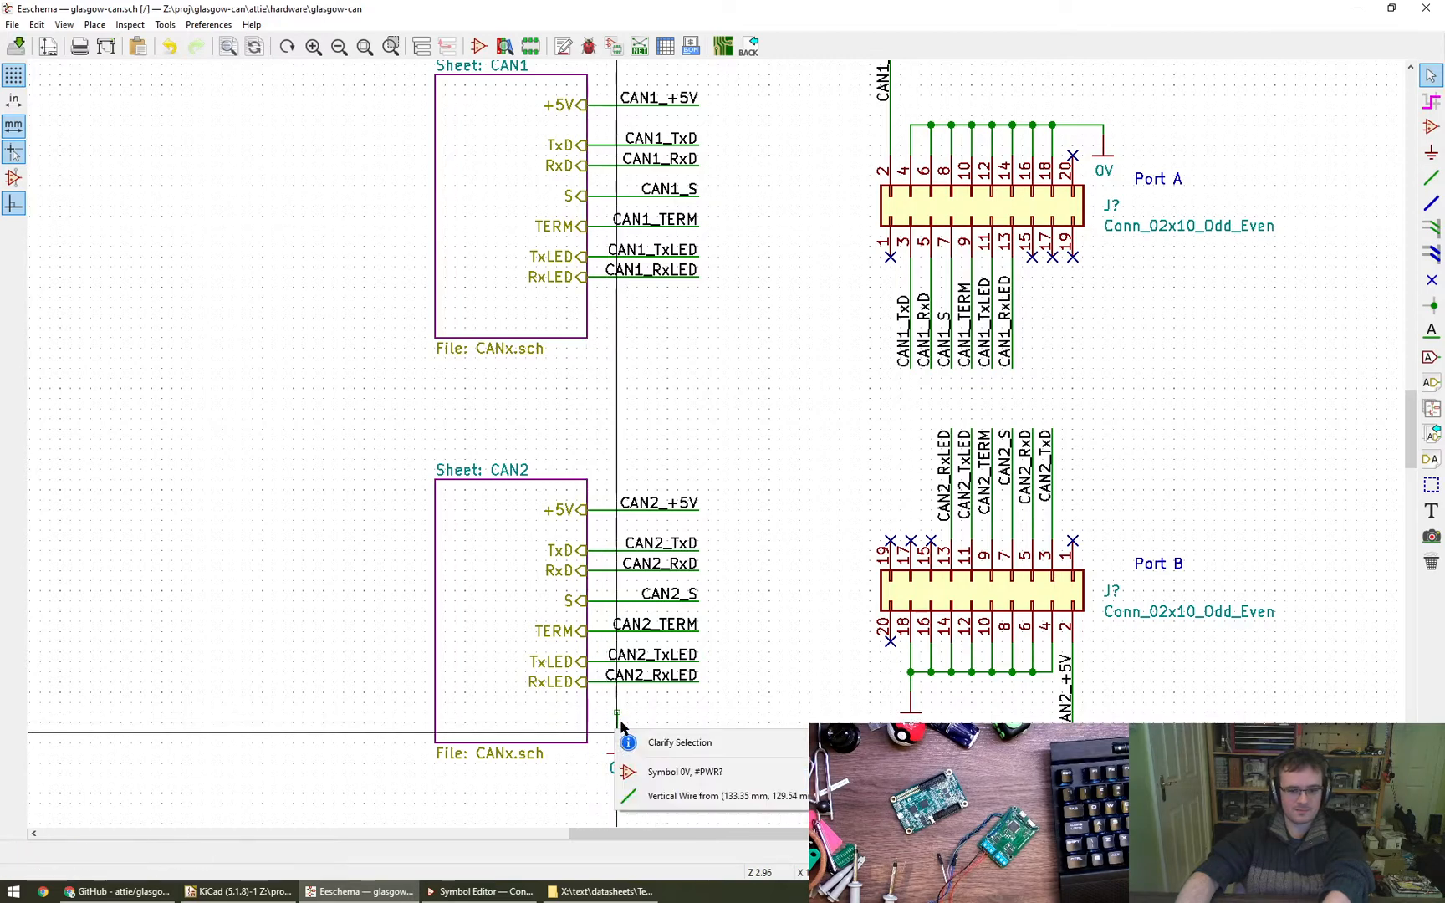
pyautogui.click(666, 784)
# - Shorten the CAN2 and CAN1 sheet boxes so each lower edge sits just below its RxLED pin
pyautogui.rightClick(542, 734)
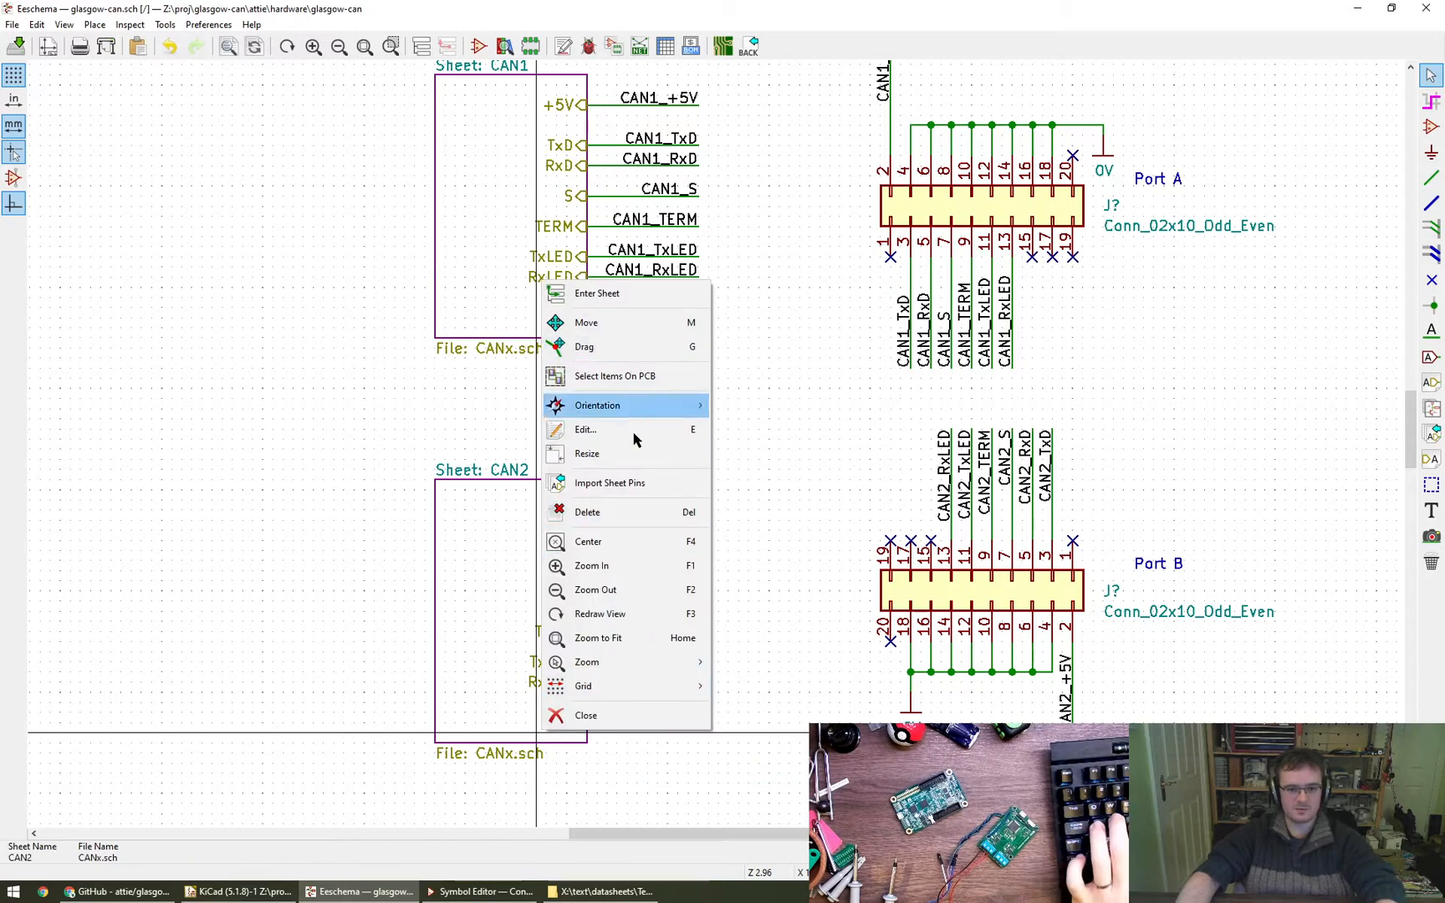
pyautogui.click(633, 453)
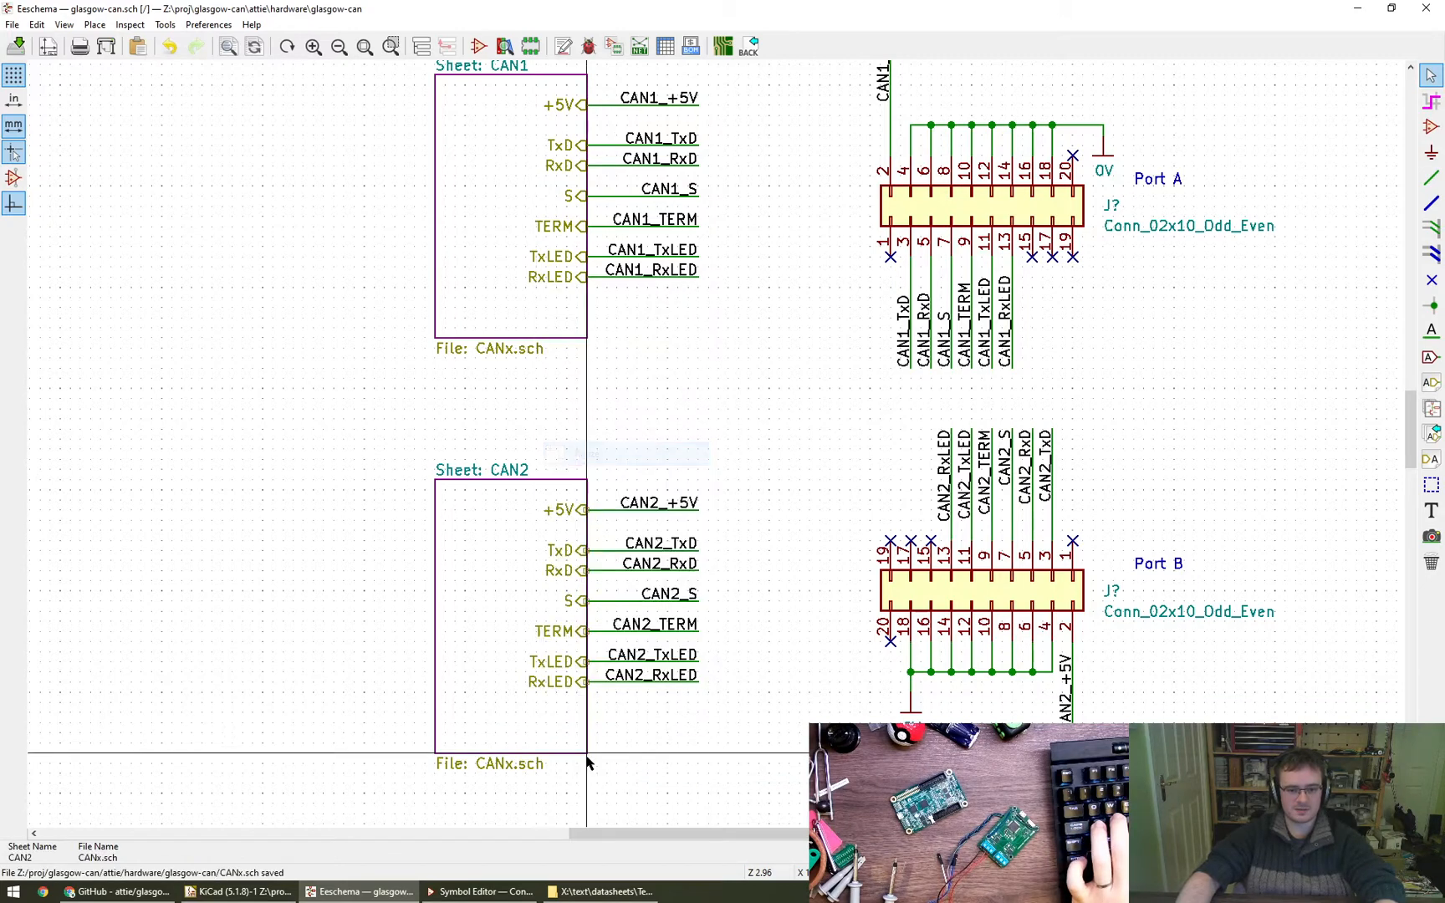
pyautogui.click(586, 713)
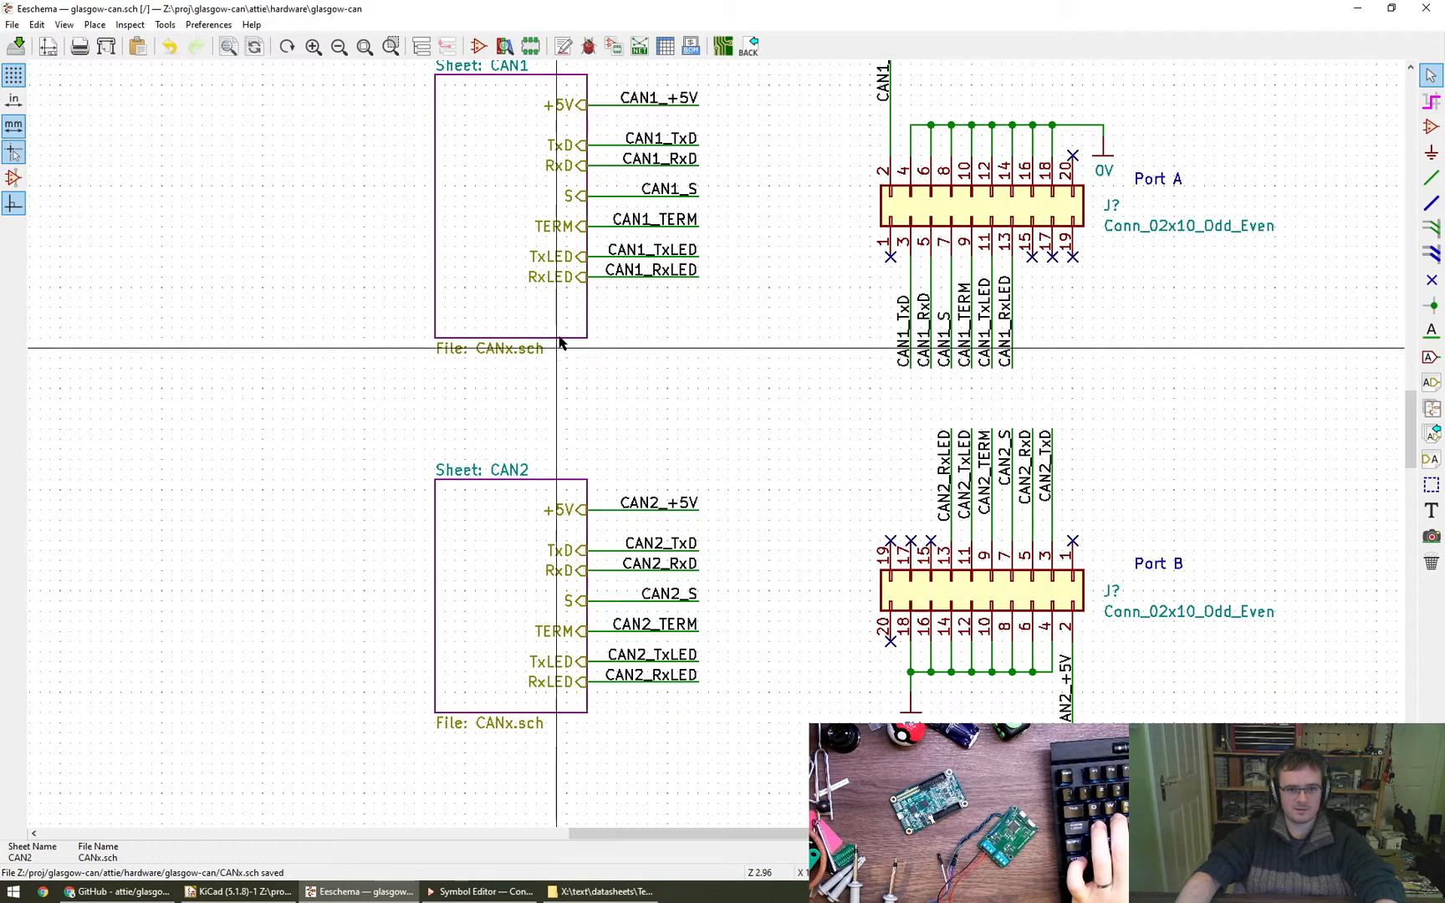
pyautogui.rightClick(560, 336)
pyautogui.click(644, 498)
pyautogui.click(586, 309)
pyautogui.moveTo(744, 397); pyautogui.dragTo(676, 433, button='middle')
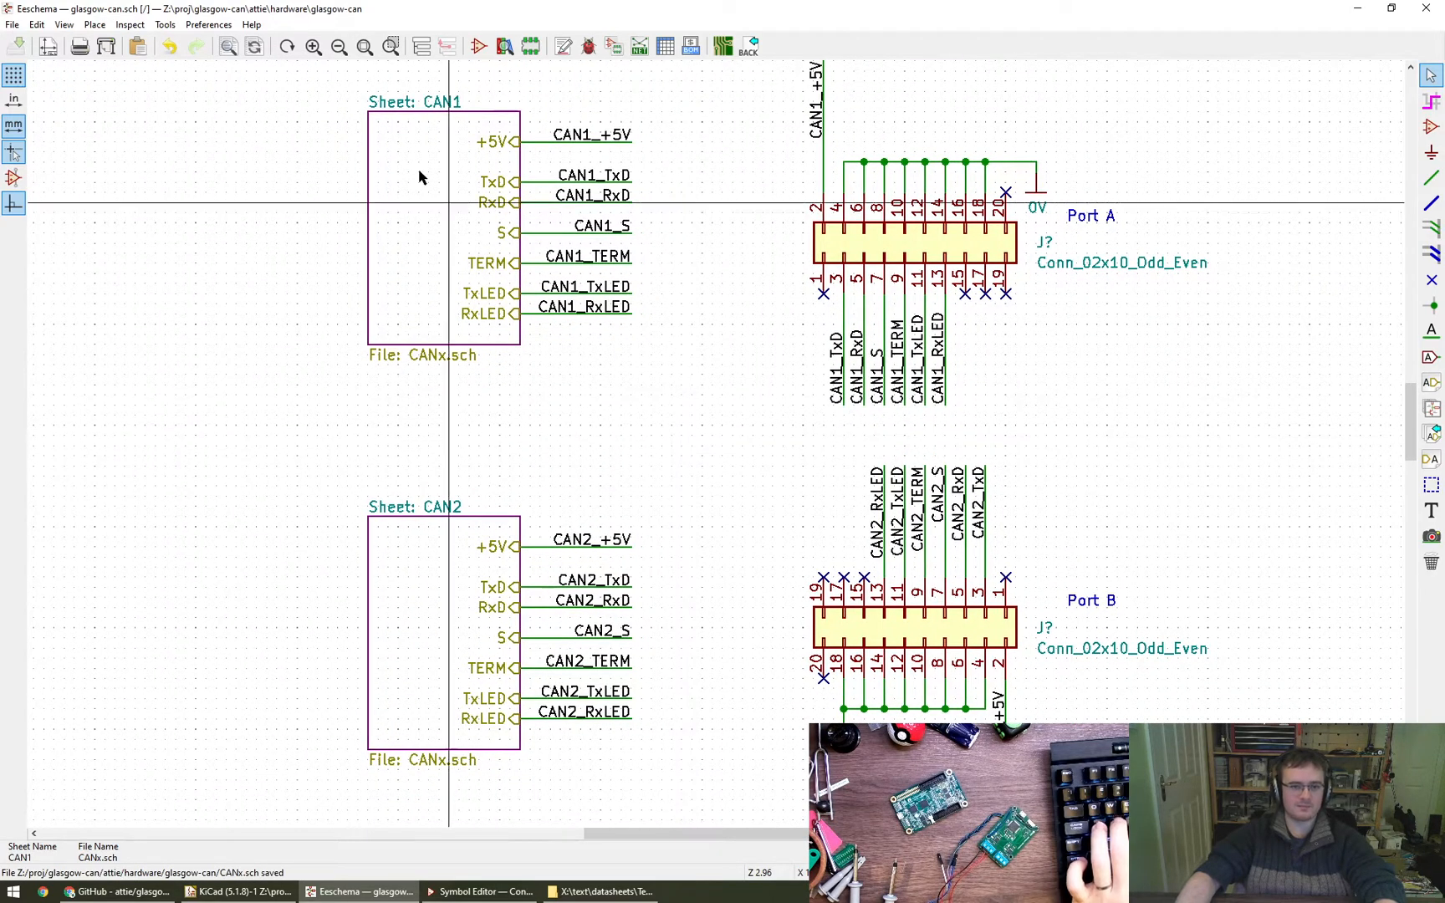
# - Open the CAN1 sheet and move the 0V symbol away from the hierarchical labels, below and to the right of RxLED
pyautogui.click(422, 46)
pyautogui.doubleClick(112, 111)
pyautogui.scroll(-1, 535, 423)
pyautogui.moveTo(530, 433); pyautogui.dragTo(546, 452, button='middle')
pyautogui.moveTo(483, 634); pyautogui.dragTo(726, 570)
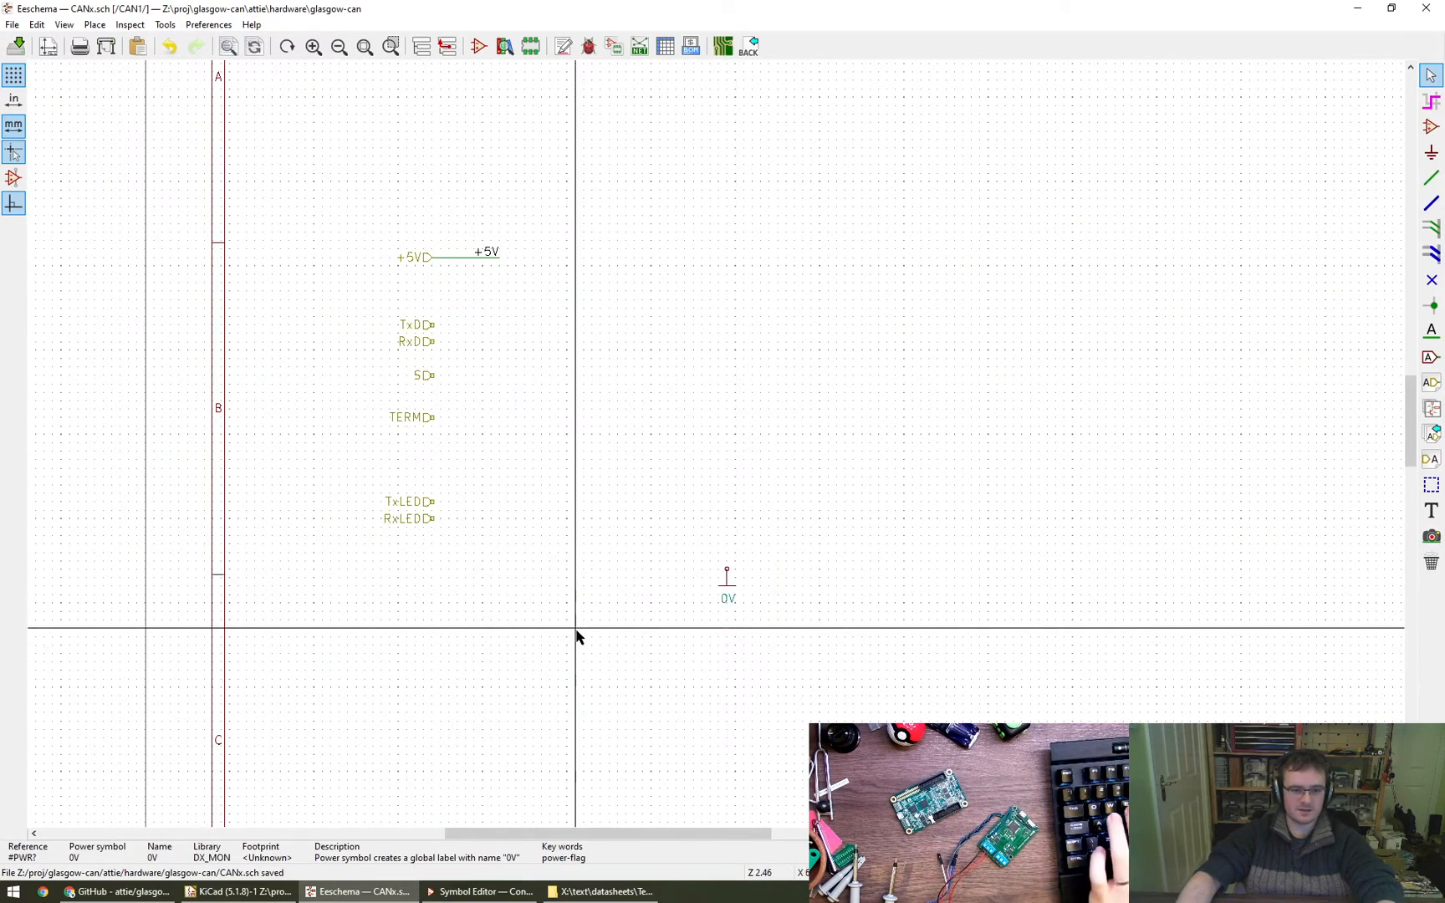
pyautogui.moveTo(524, 628); pyautogui.dragTo(506, 600, button='middle')
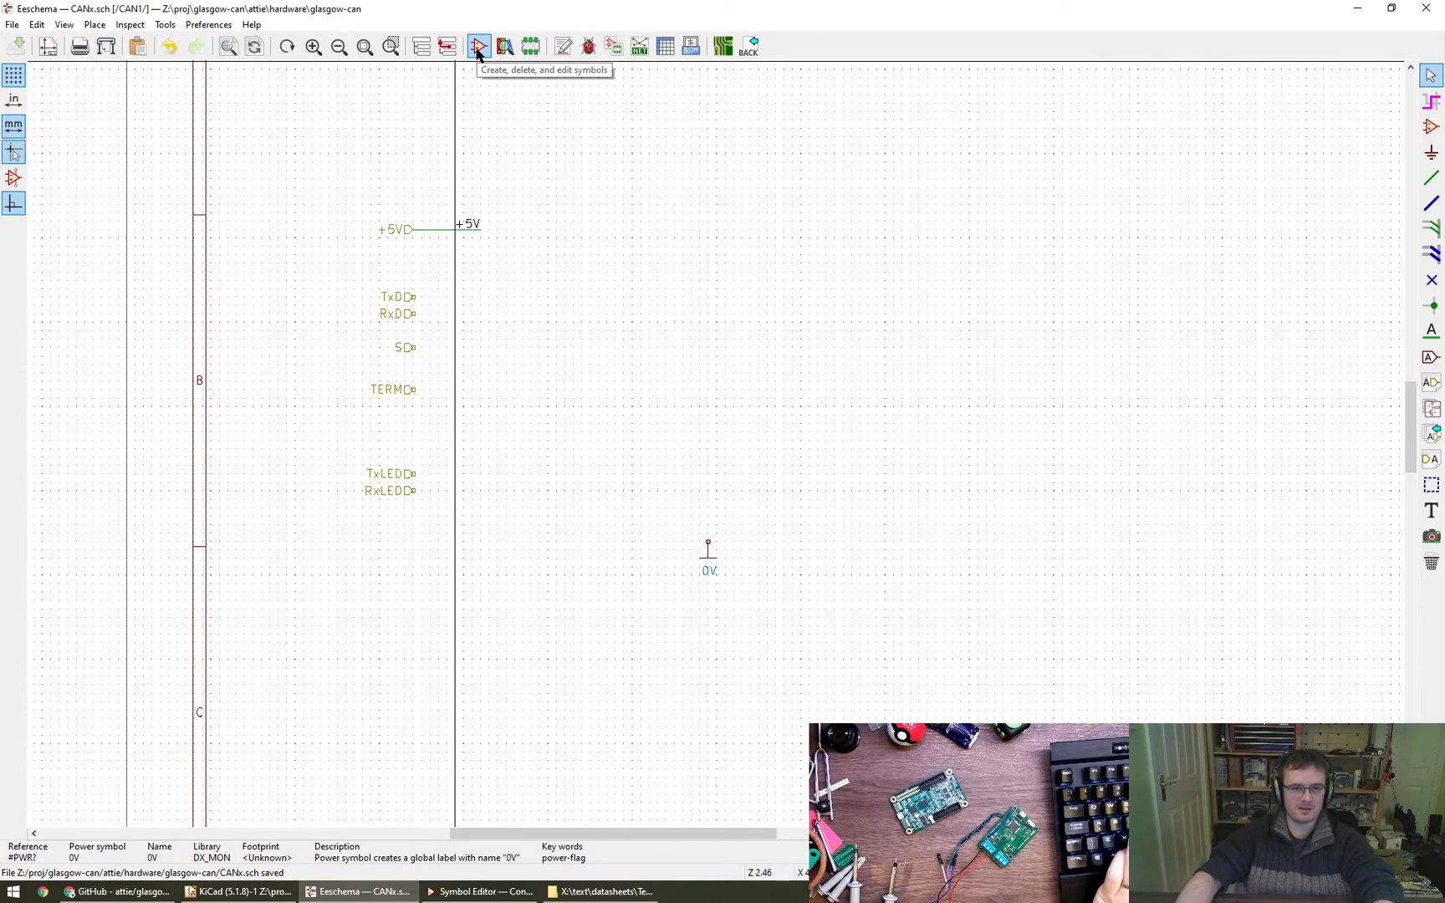
# - Search the symbol library for LED, look through the variants and choose the plain LED from the Device library
pyautogui.click(1427, 130)
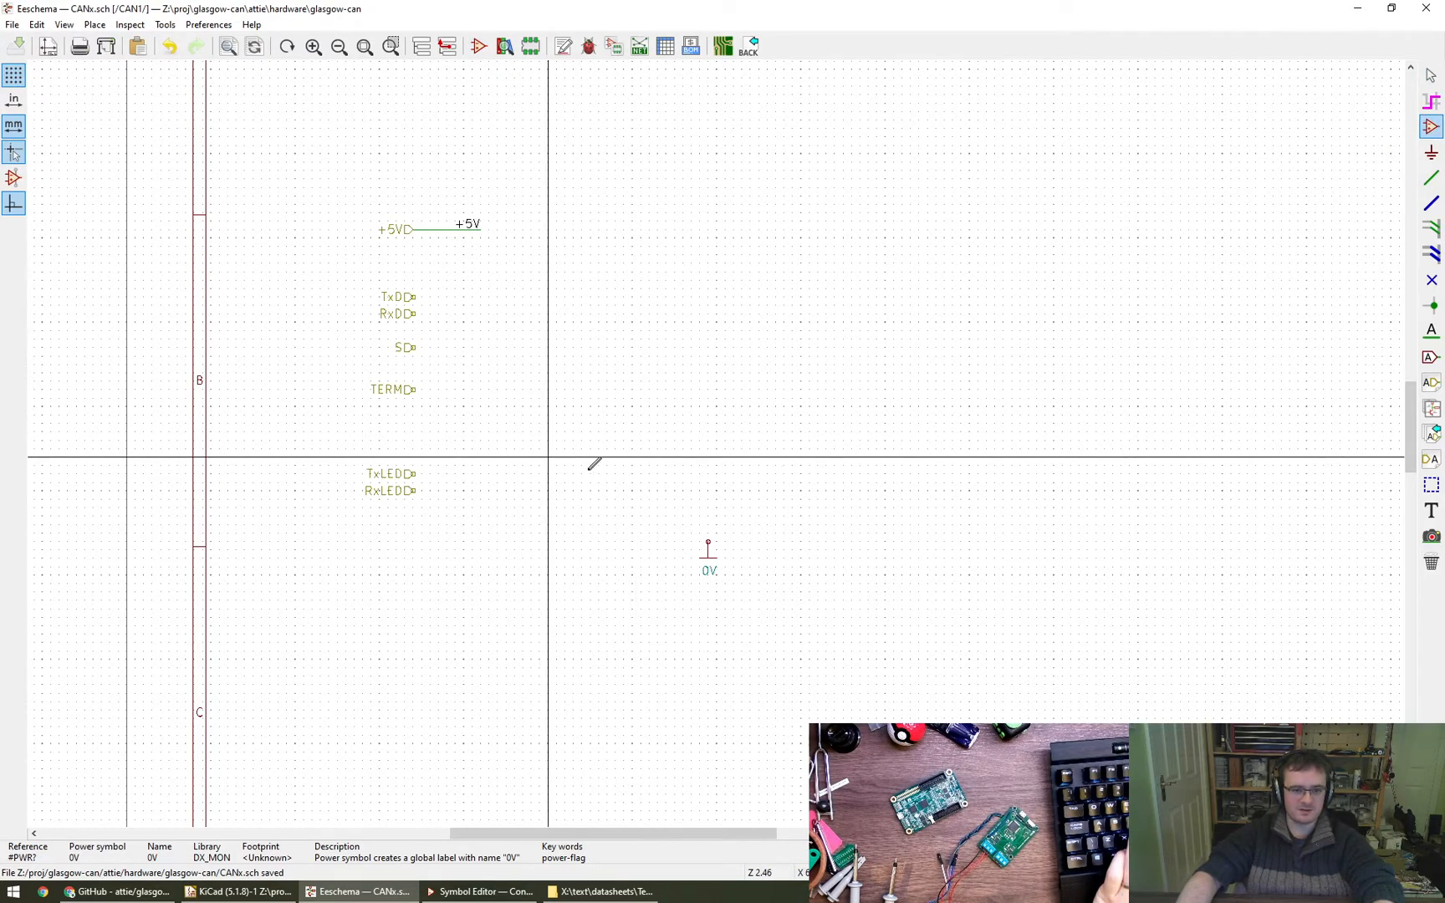
pyautogui.click(736, 572)
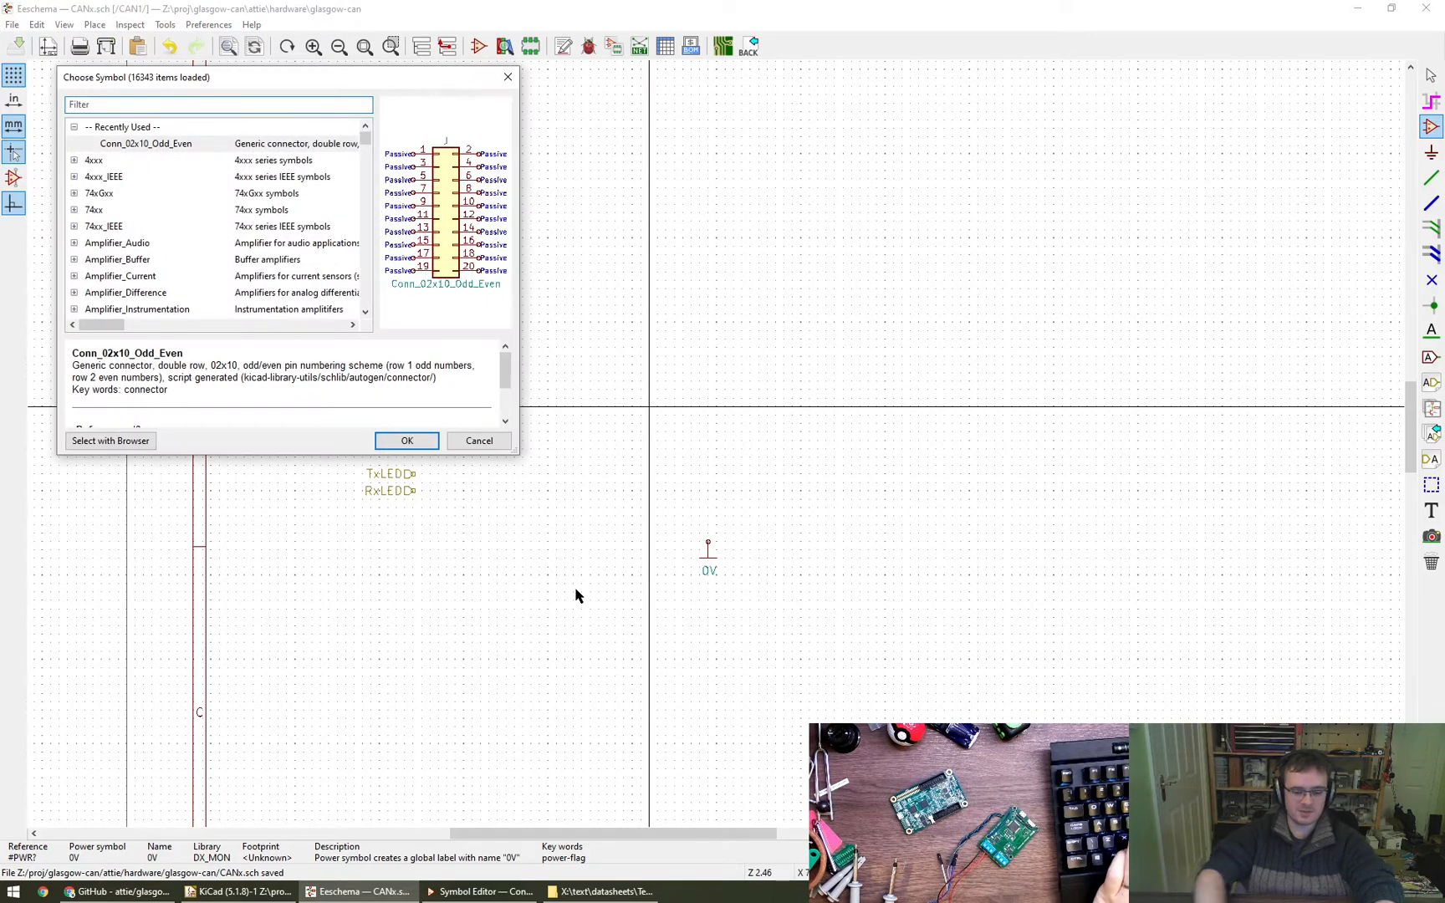
pyautogui.write('LED')
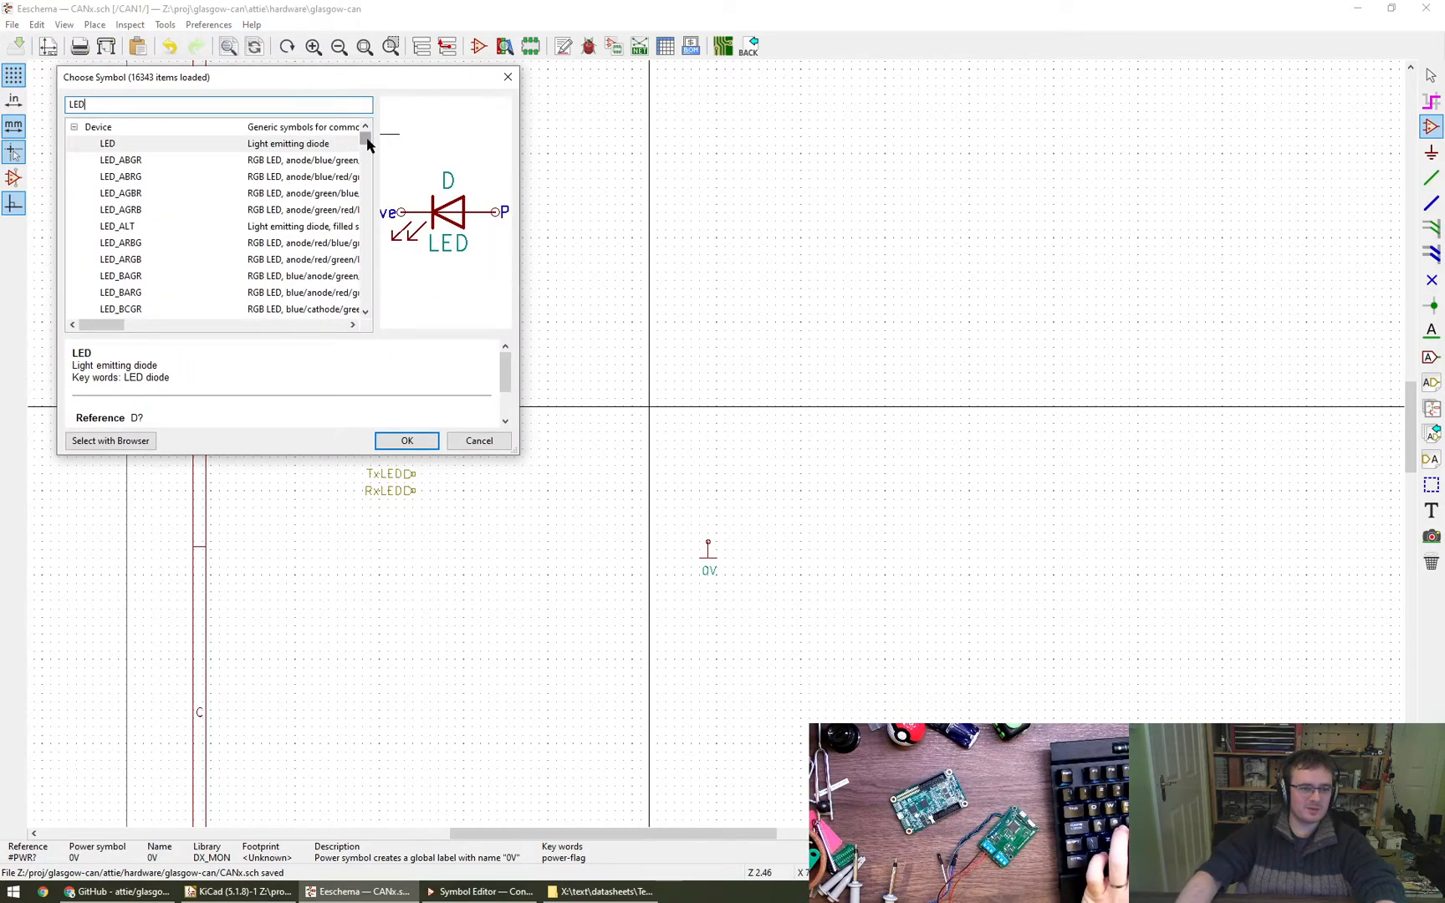
pyautogui.scroll(-5, 366, 144)
pyautogui.scroll(5, 338, 158)
pyautogui.scroll(-2, 189, 213)
pyautogui.scroll(-15, 189, 214)
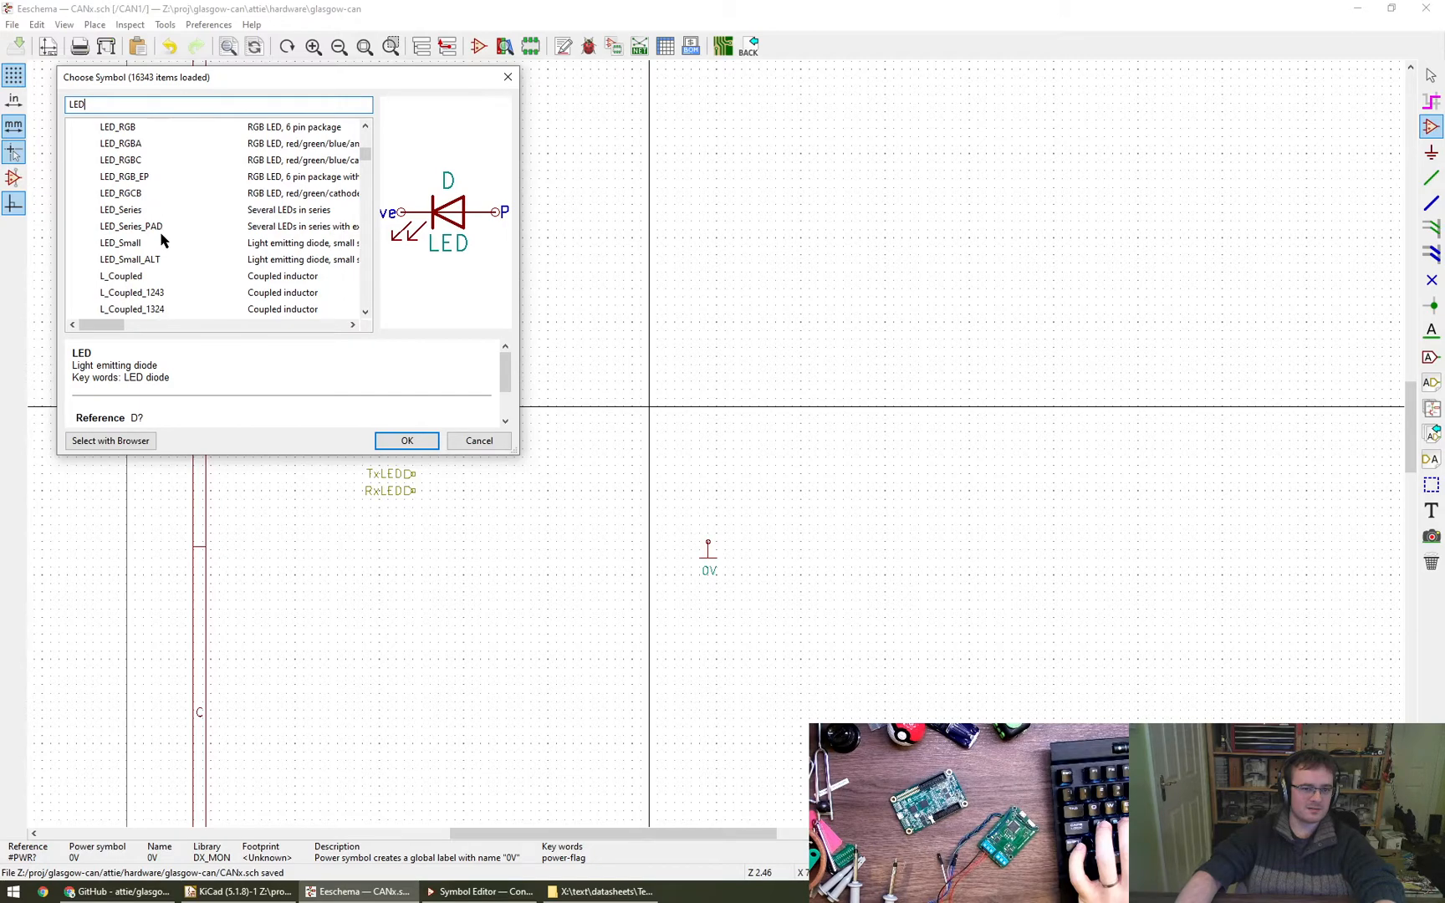
pyautogui.scroll(-8, 161, 245)
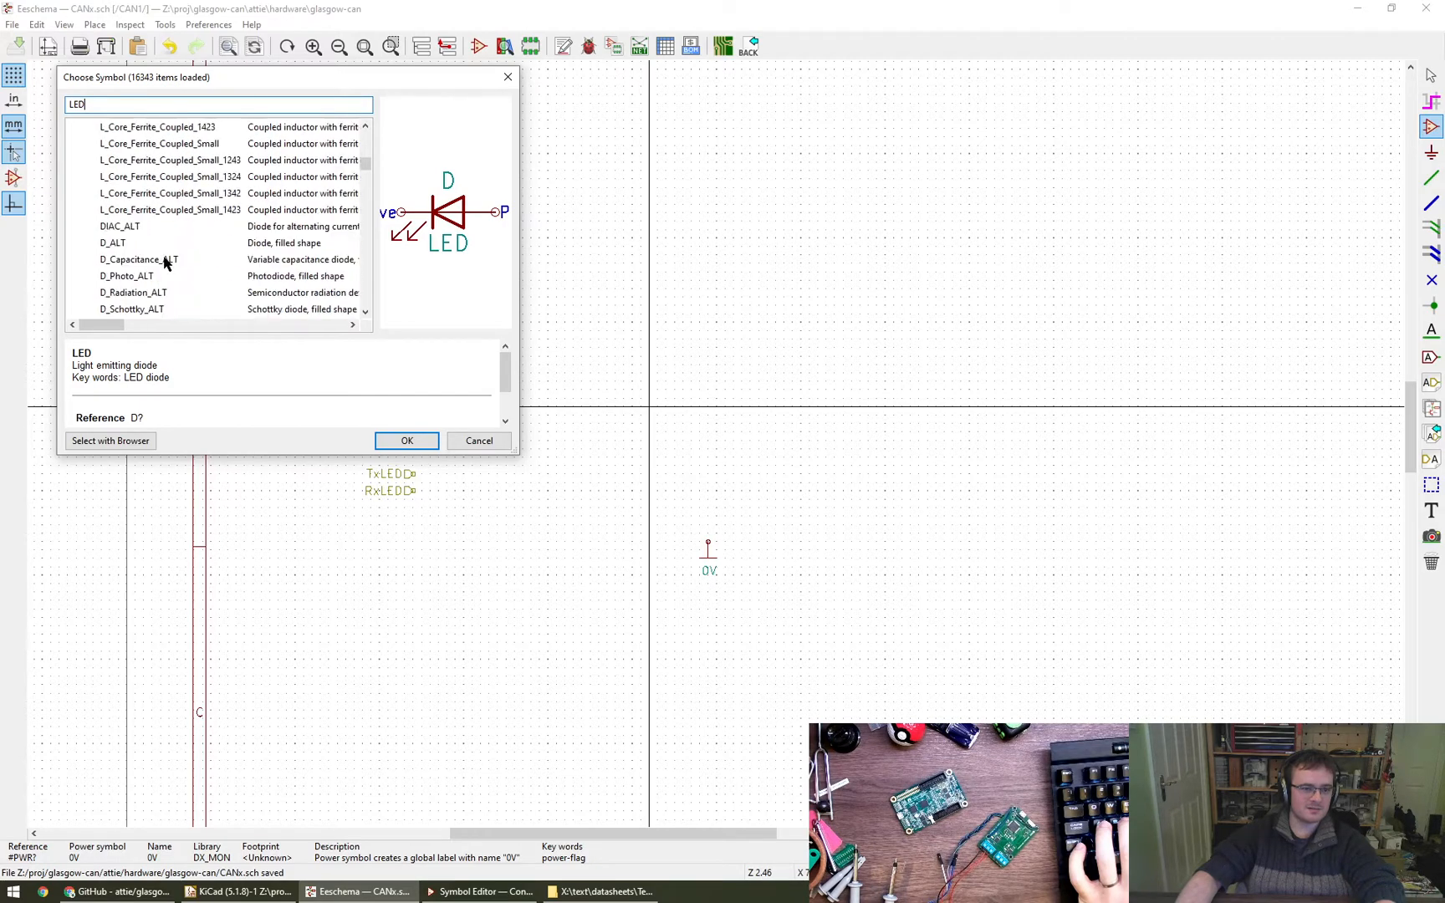
pyautogui.scroll(-15, 220, 290)
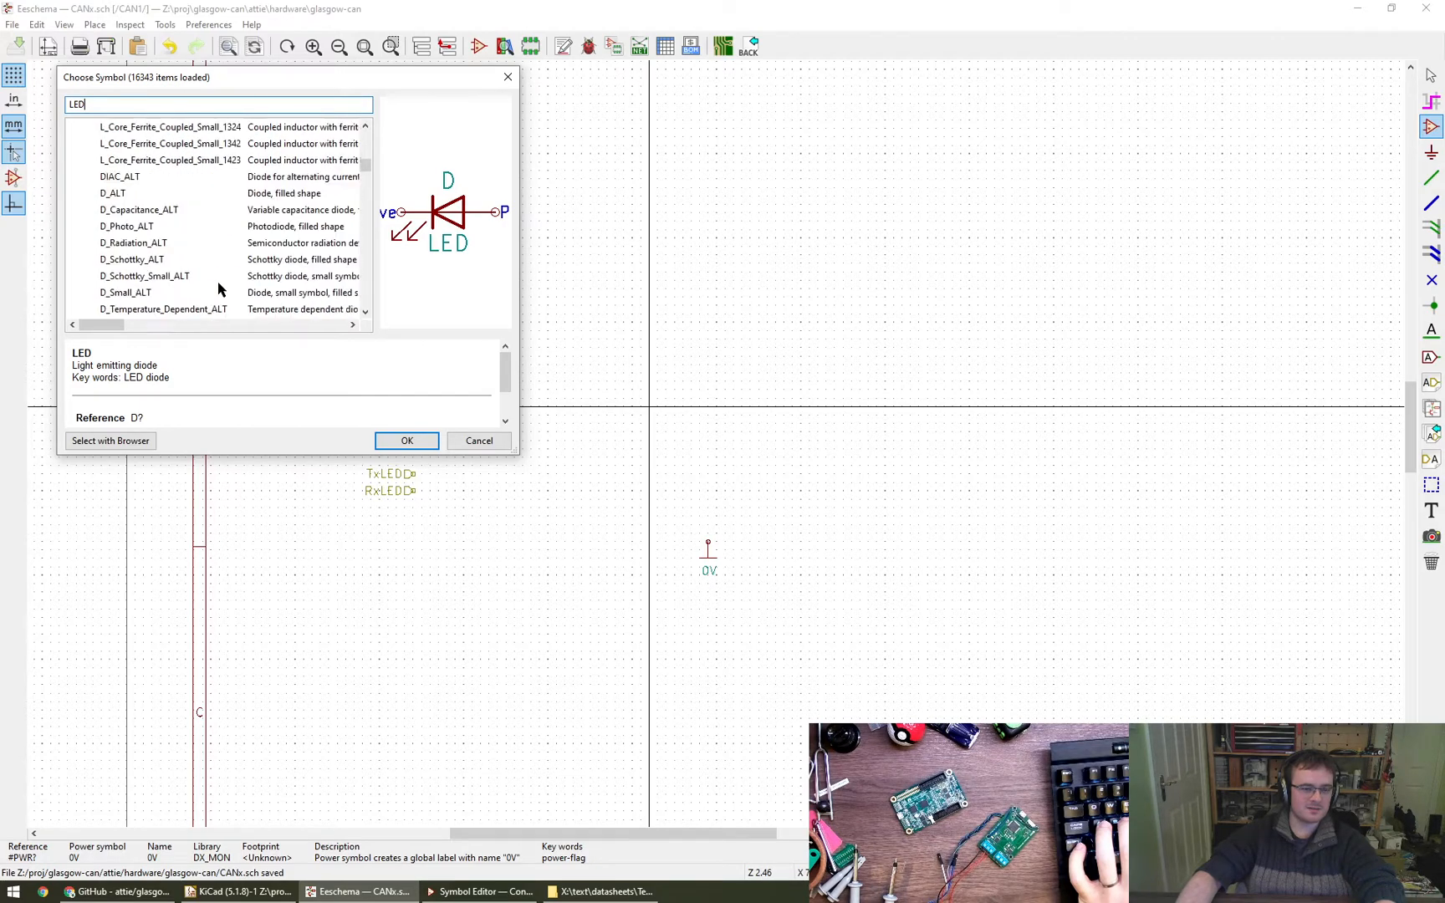
pyautogui.click(406, 439)
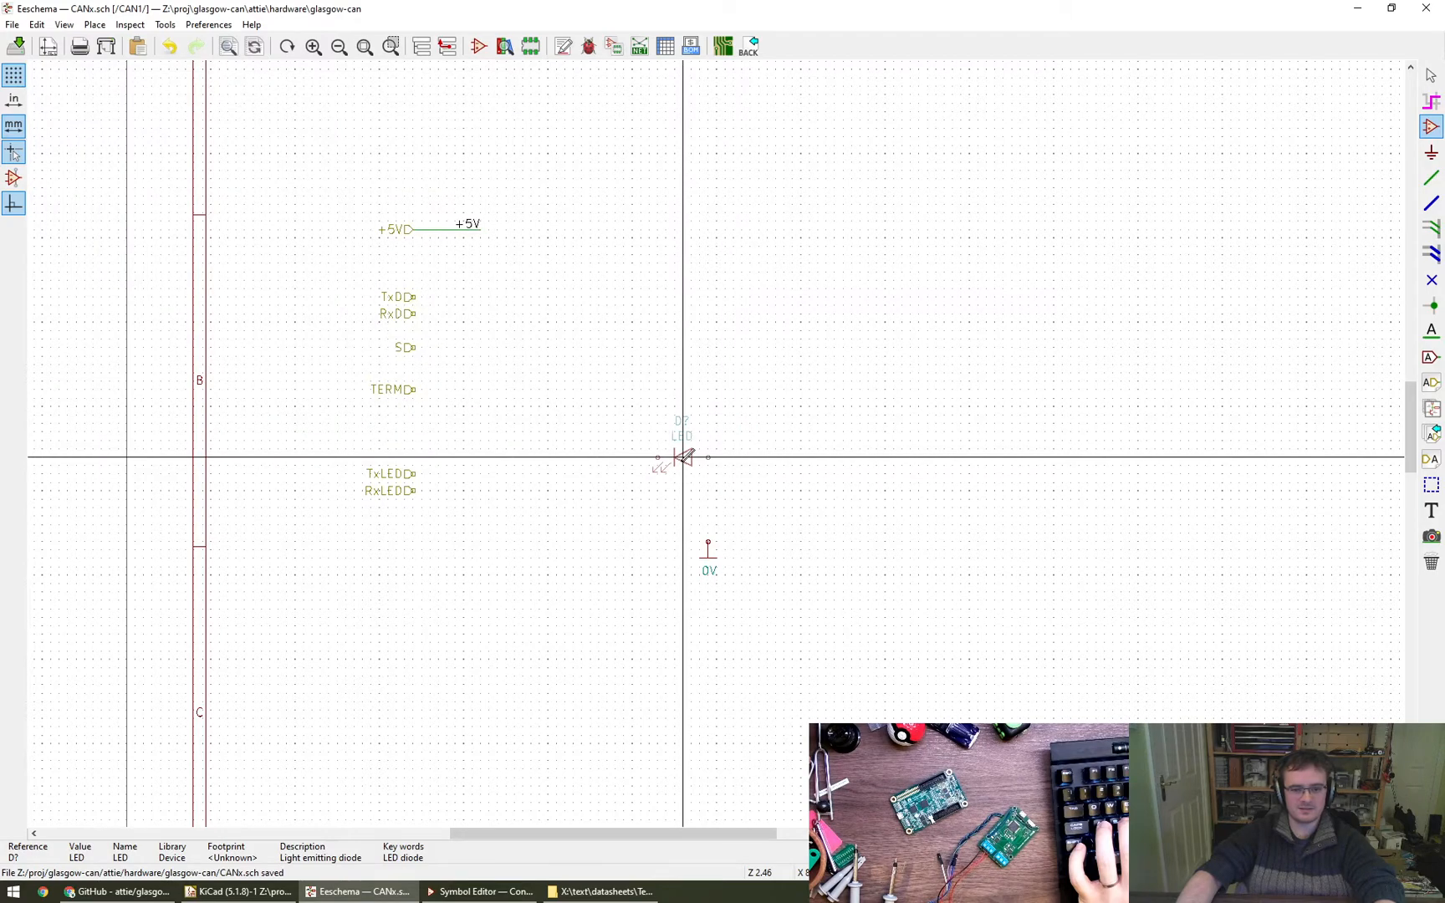
# - Place the LED vertically with its cathode down and put a copy beside it, level with the TxLED and RxLED labels
pyautogui.click(632, 491)
pyautogui.press('c')
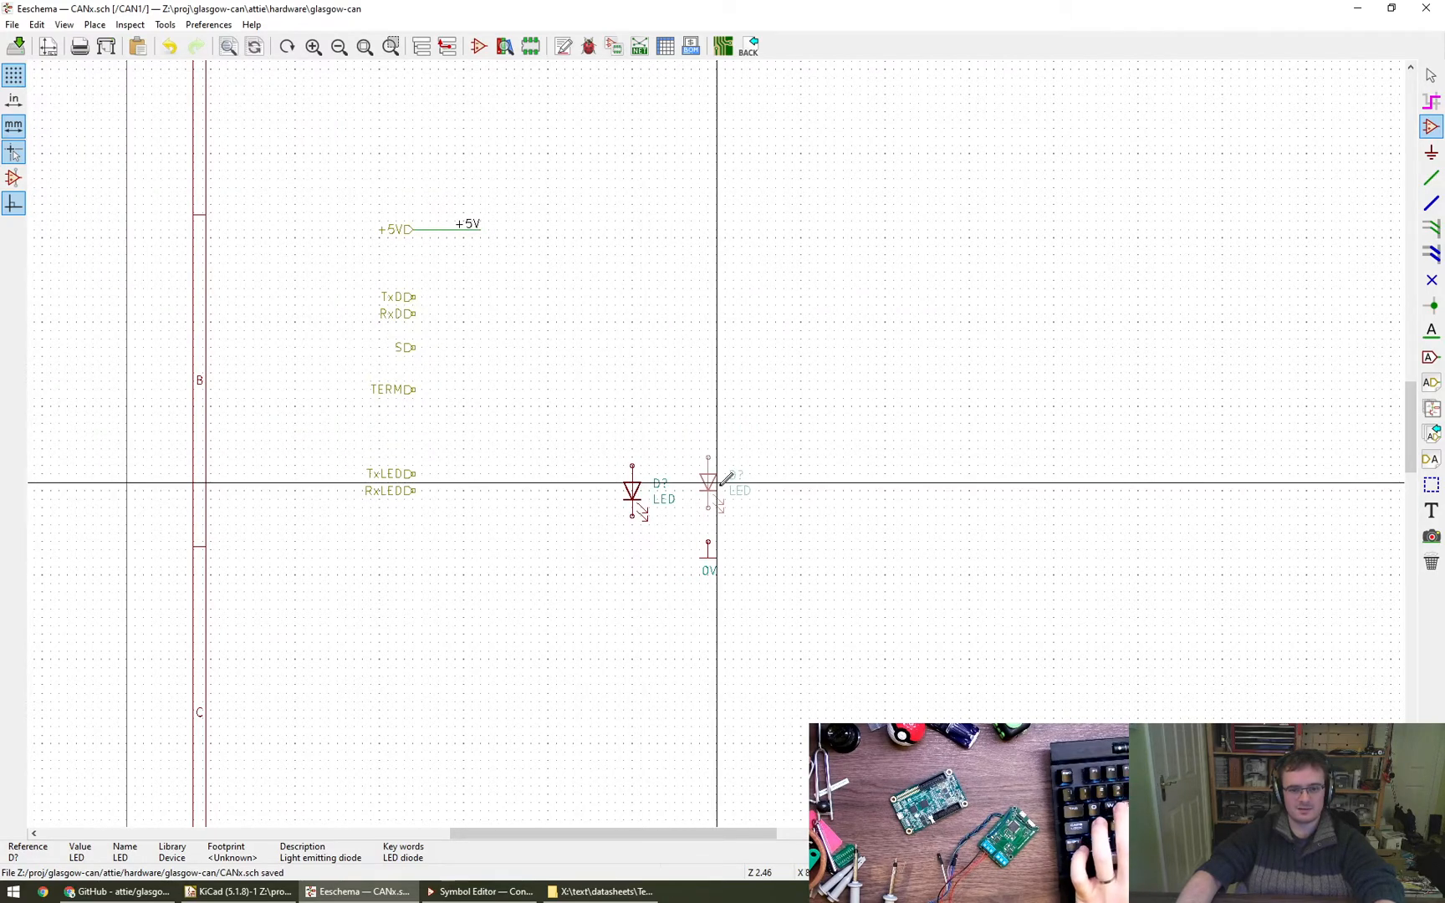
pyautogui.click(733, 491)
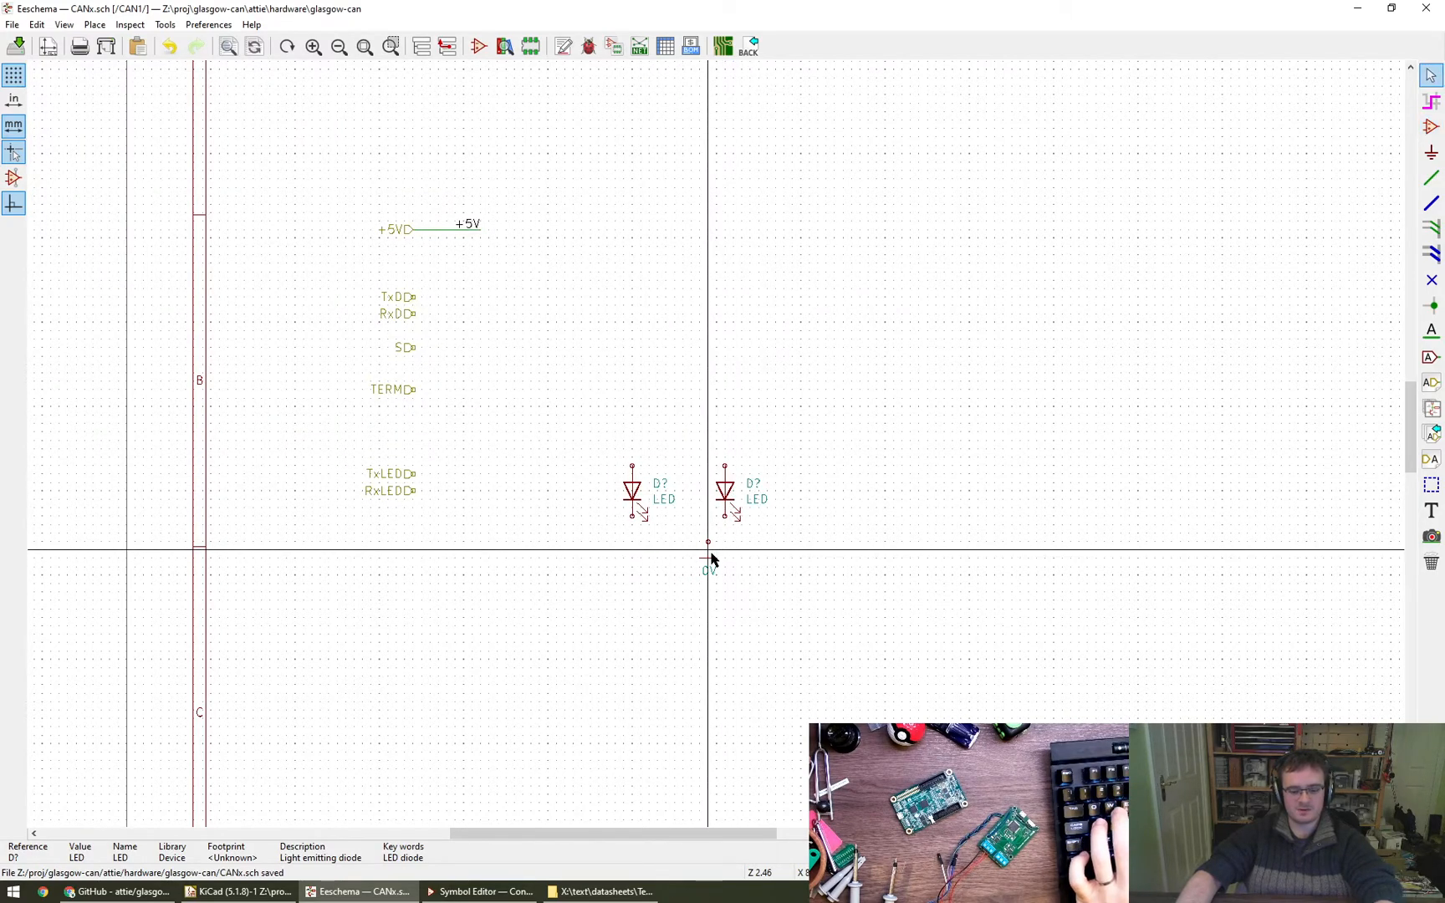
# - Move the 0V symbol directly beneath the left LED, and shift both LEDs with it to below the RxLED label
pyautogui.press('m')
pyautogui.click(633, 593)
pyautogui.moveTo(582, 408); pyautogui.dragTo(812, 664)
pyautogui.moveTo(767, 564); pyautogui.dragTo(875, 460, button='middle')
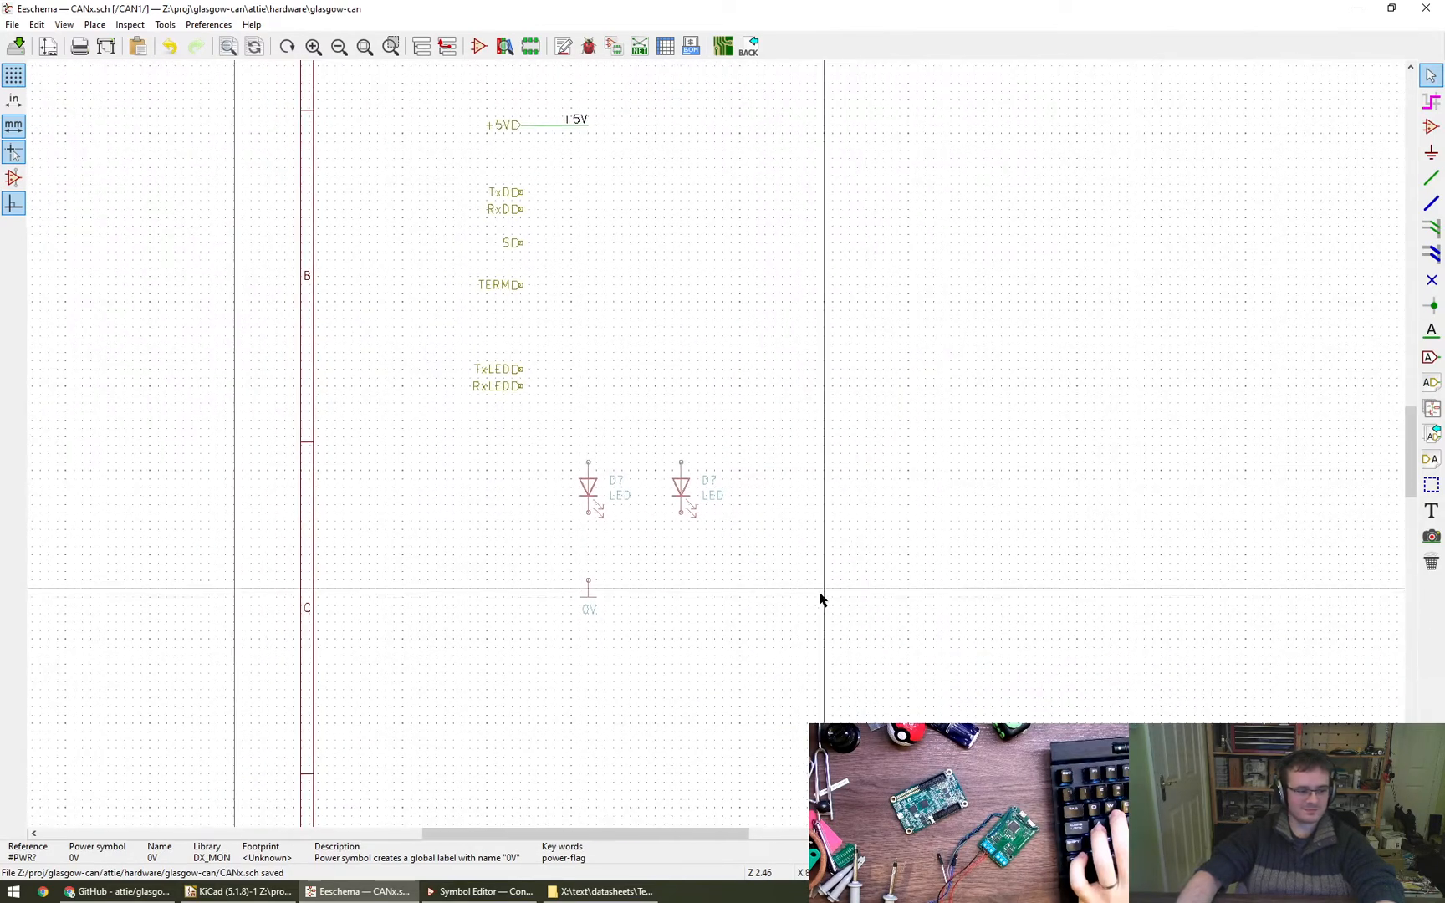
# - Wire the left LED's cathode down to the 0V symbol and join the right LED's cathode to that wire
pyautogui.scroll(4, 628, 565)
pyautogui.press('w')
pyautogui.click(552, 645)
pyautogui.click(552, 562)
pyautogui.click(781, 480)
pyautogui.press('Escape')
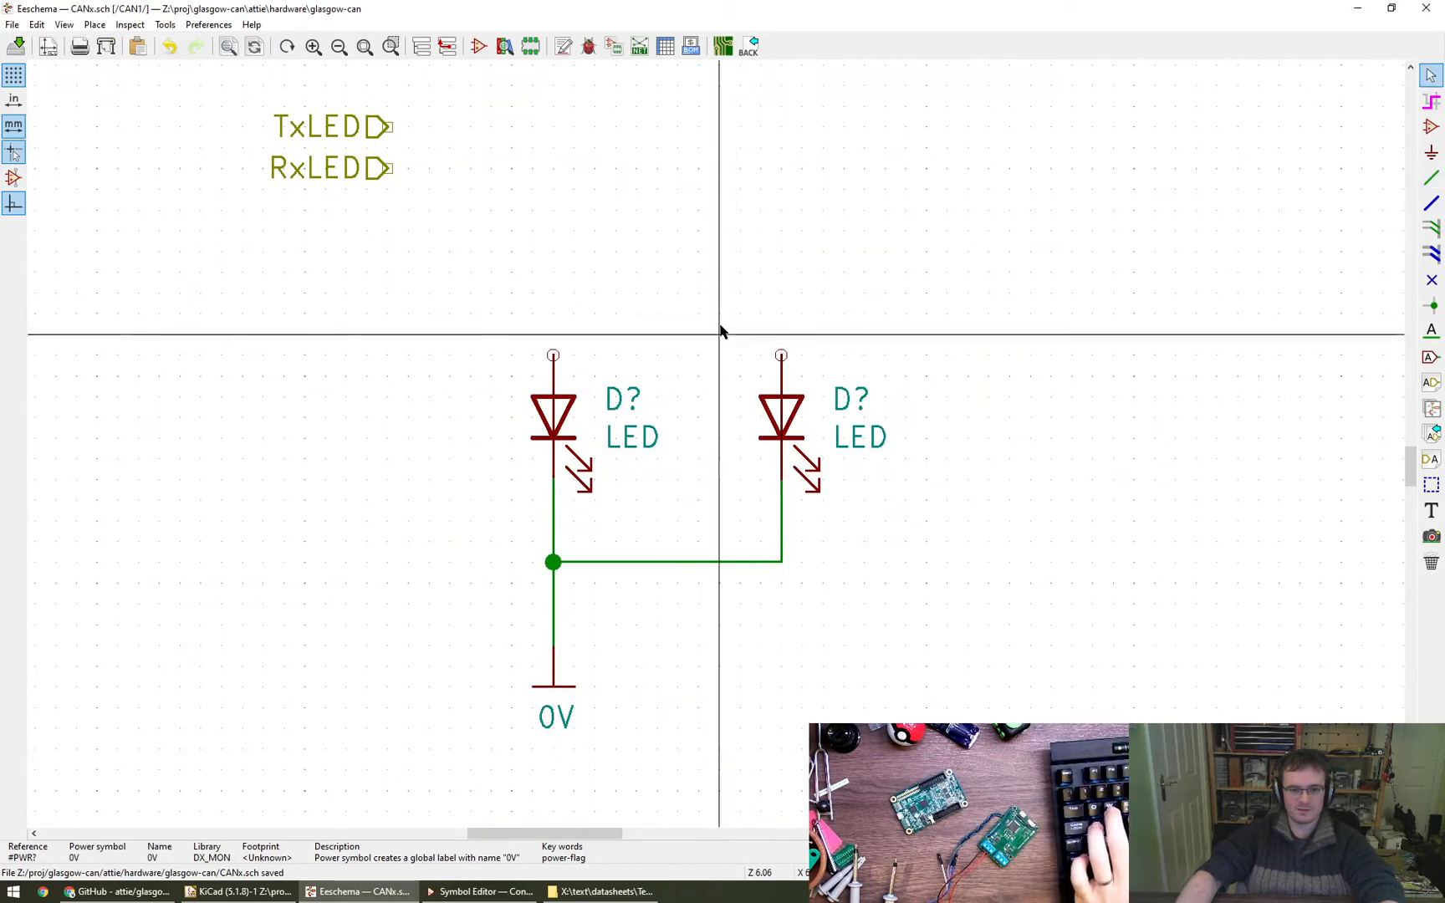
# - Add an R_Small resistor from the Device library vertically above the left LED
pyautogui.click(1430, 126)
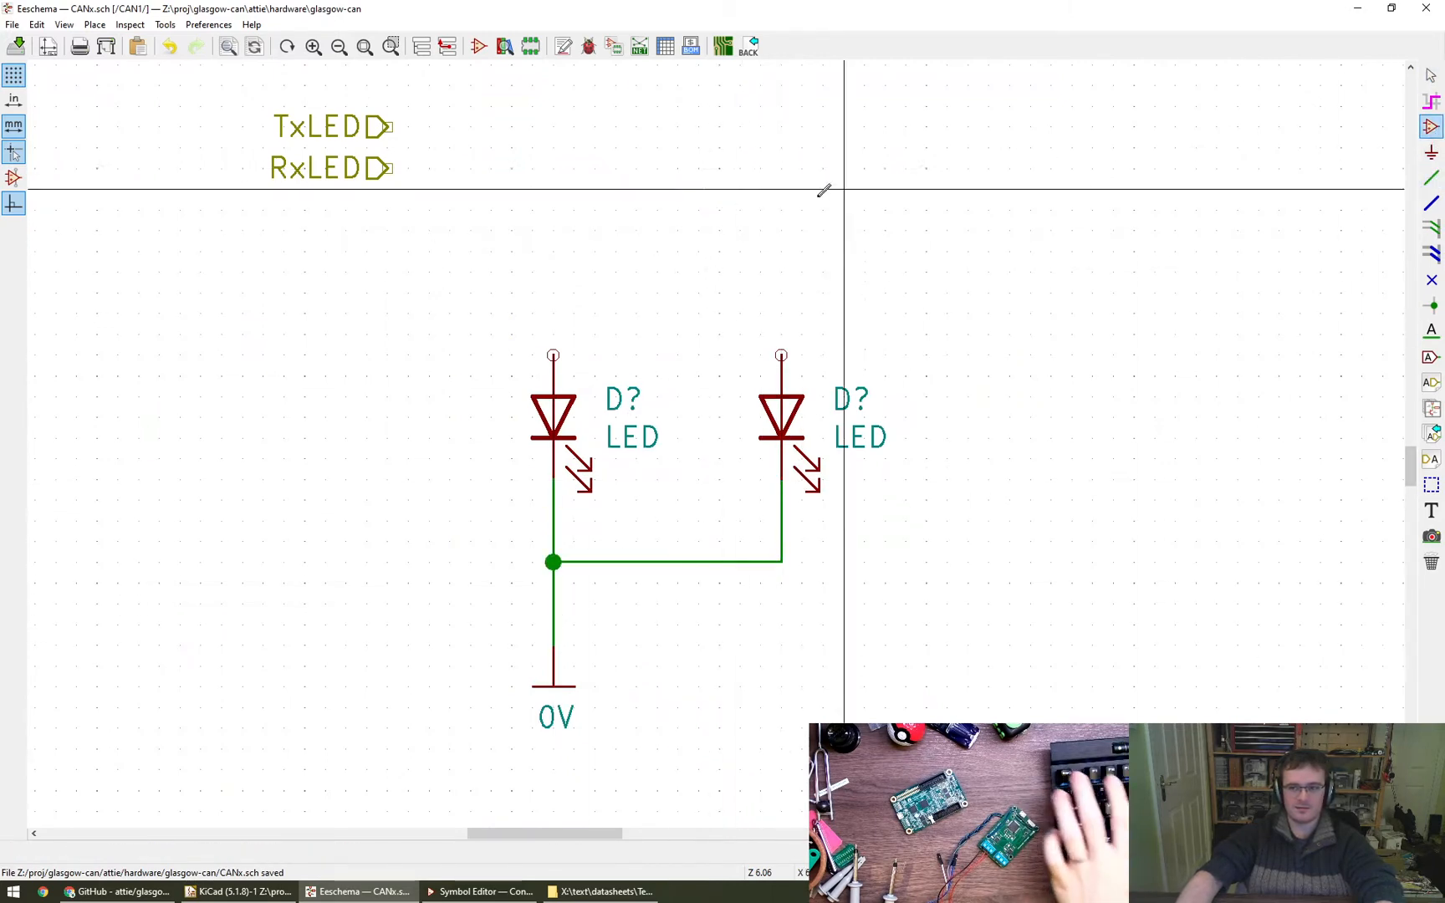
pyautogui.click(699, 286)
pyautogui.write('r')
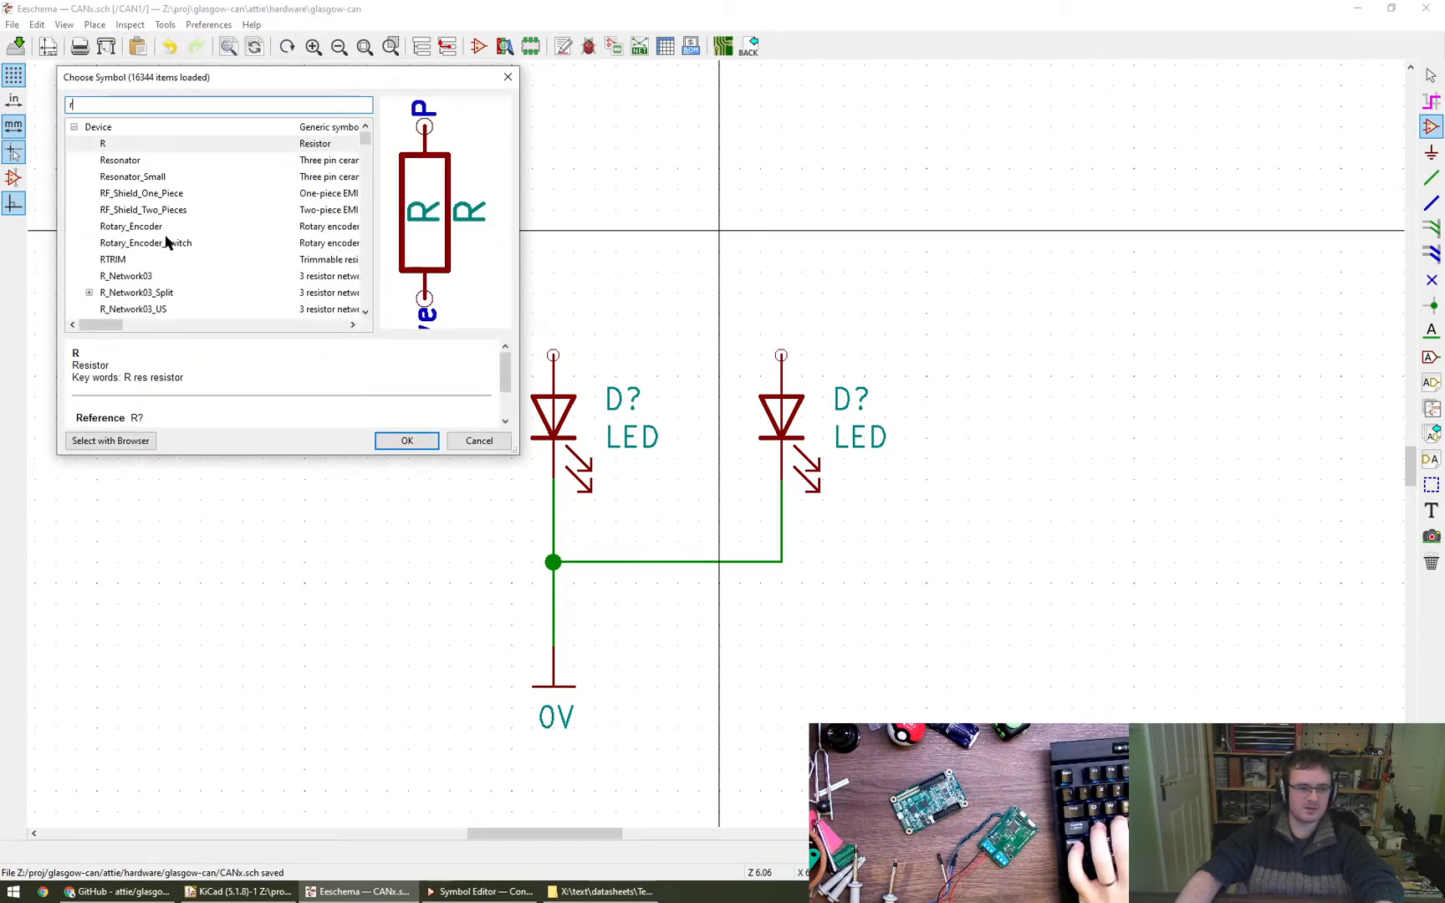
pyautogui.write('_small')
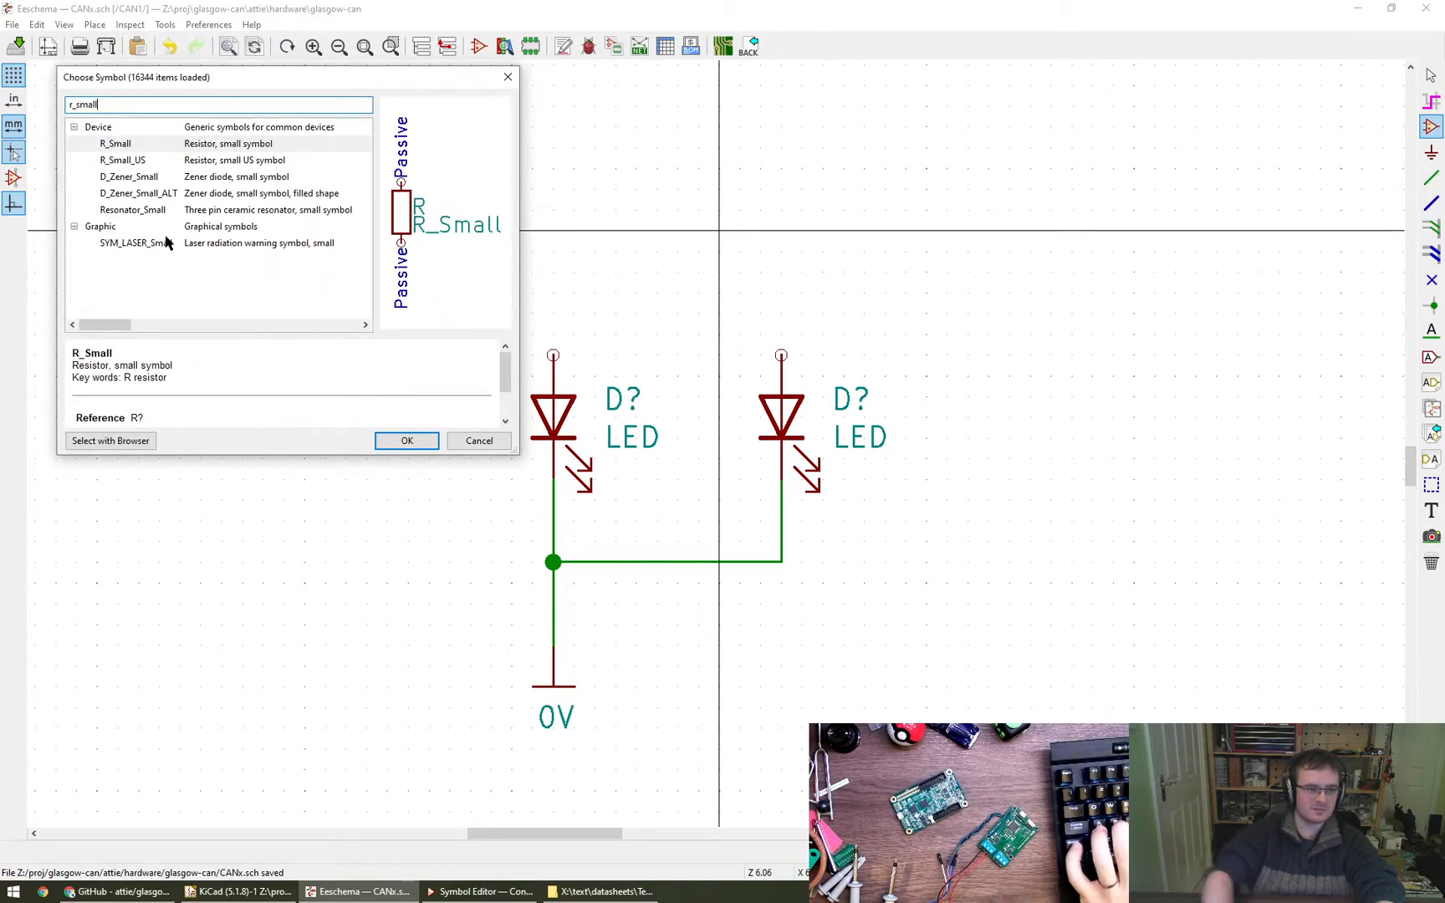
pyautogui.click(406, 443)
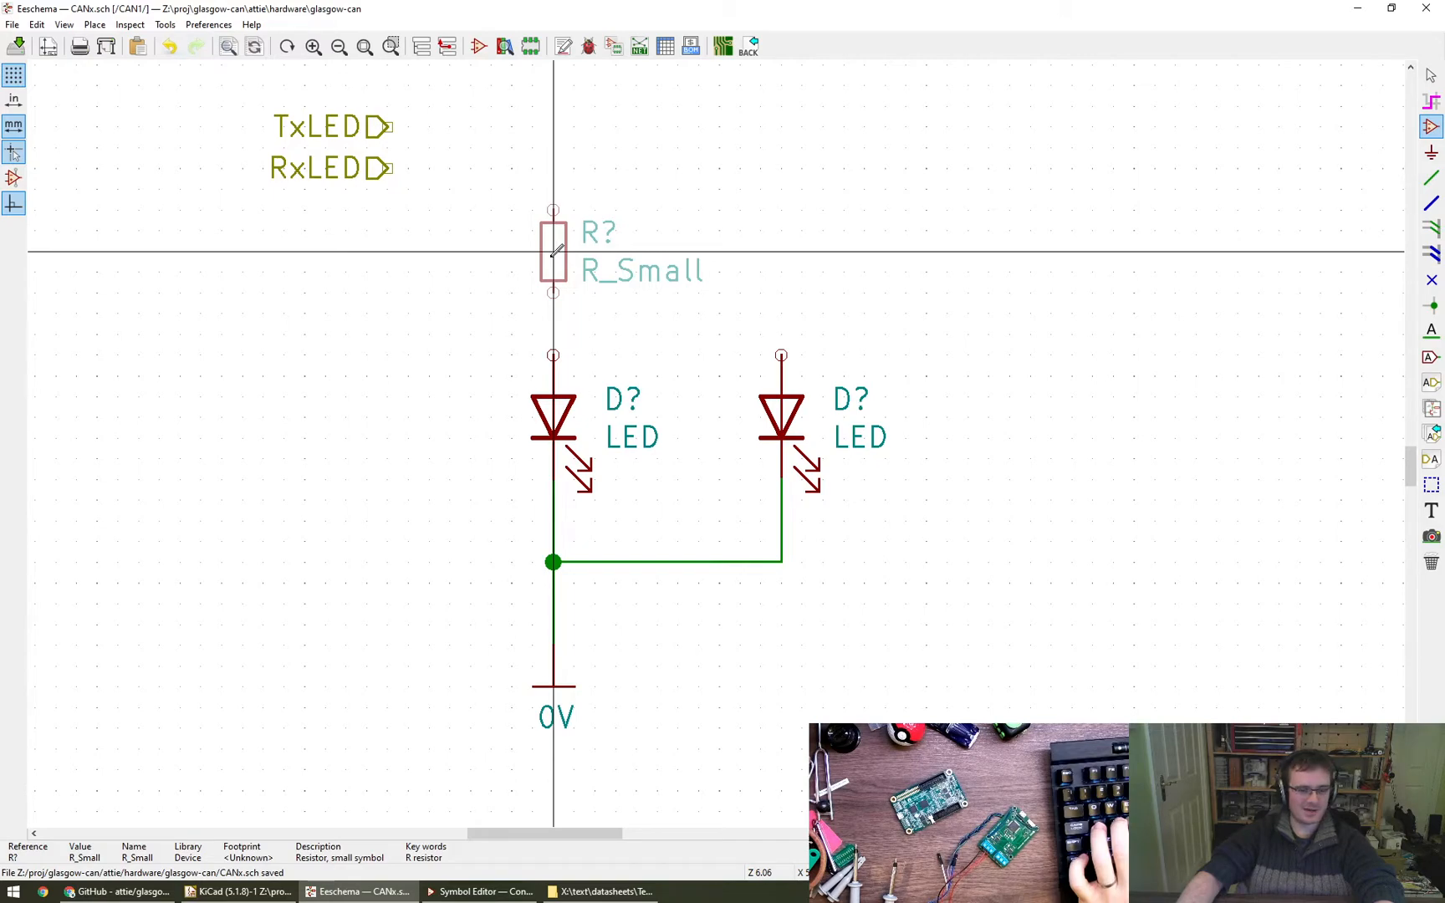
pyautogui.click(553, 251)
pyautogui.press('Escape')
# - Move the resistor, both LEDs, their wiring and the 0V symbol as a block further below the RxLED label
pyautogui.scroll(-1, 756, 230)
pyautogui.moveTo(752, 238); pyautogui.dragTo(622, 348, button='middle')
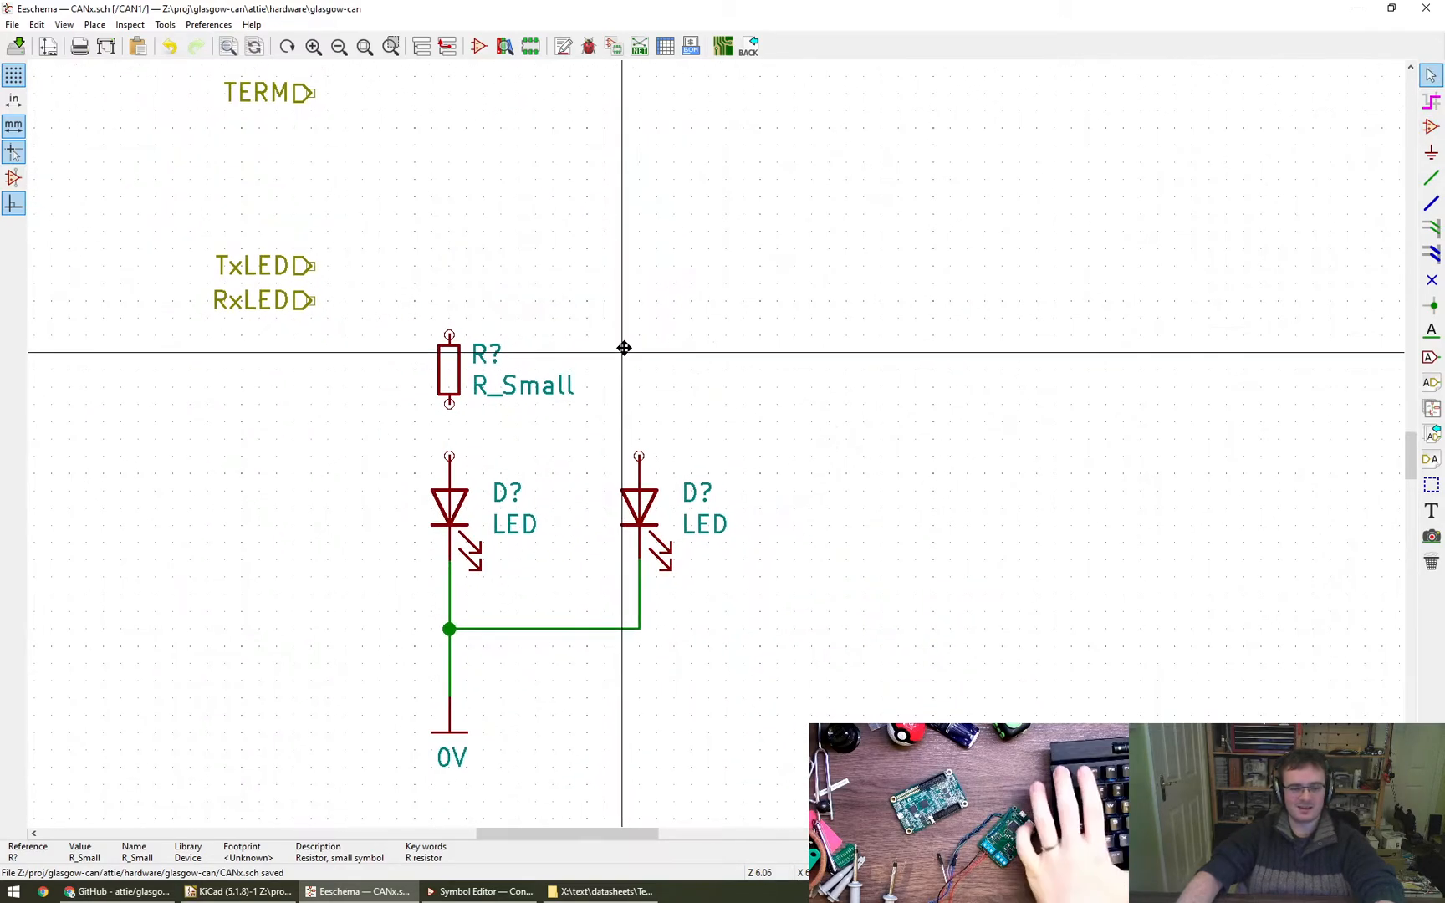
pyautogui.scroll(-1, 577, 276)
pyautogui.moveTo(456, 242); pyautogui.dragTo(729, 617)
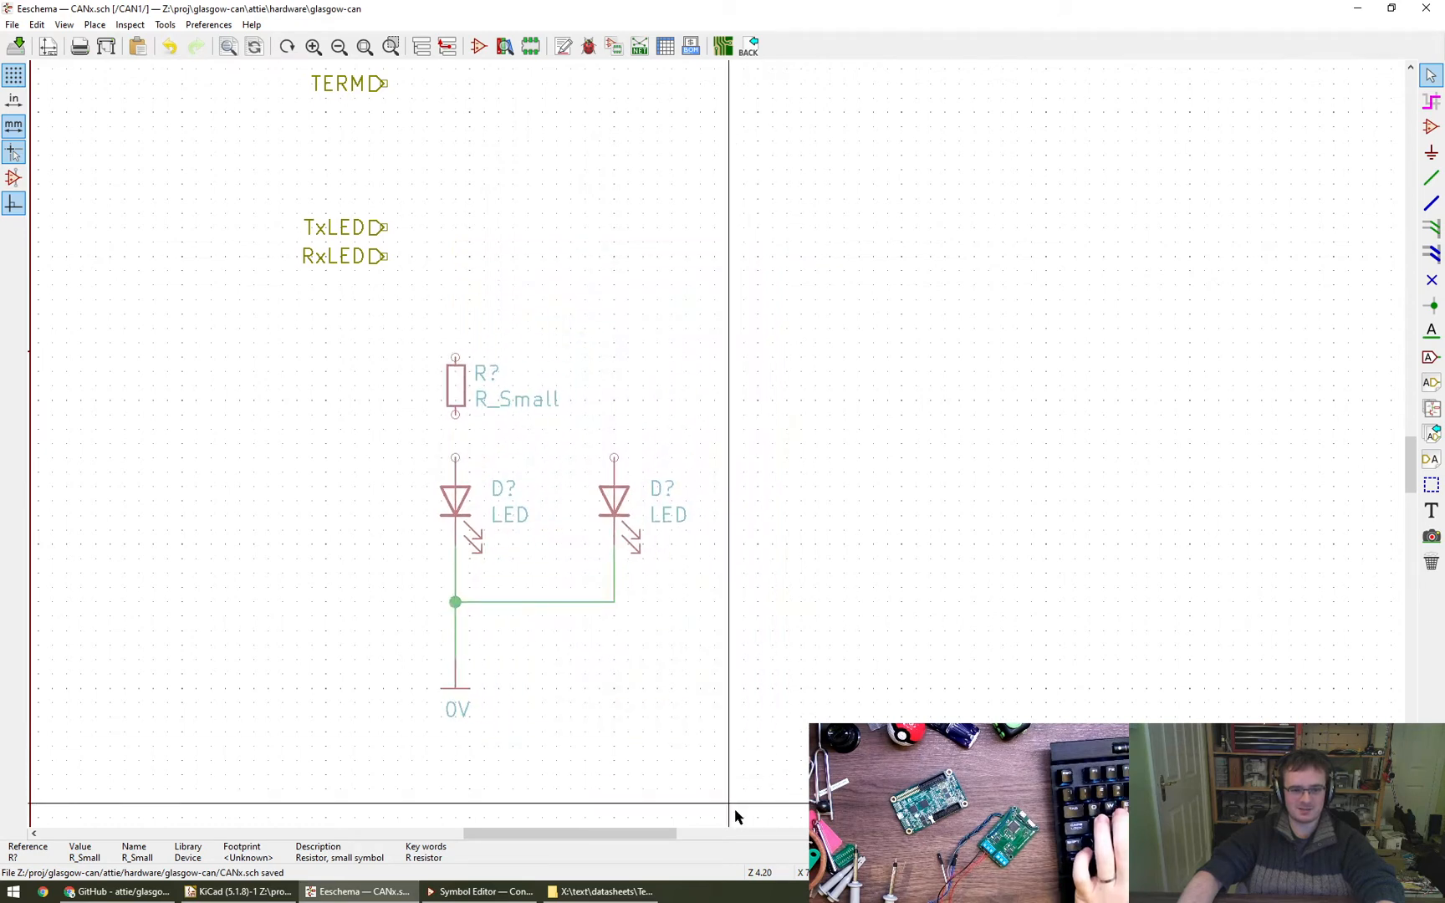
pyautogui.press('Escape')
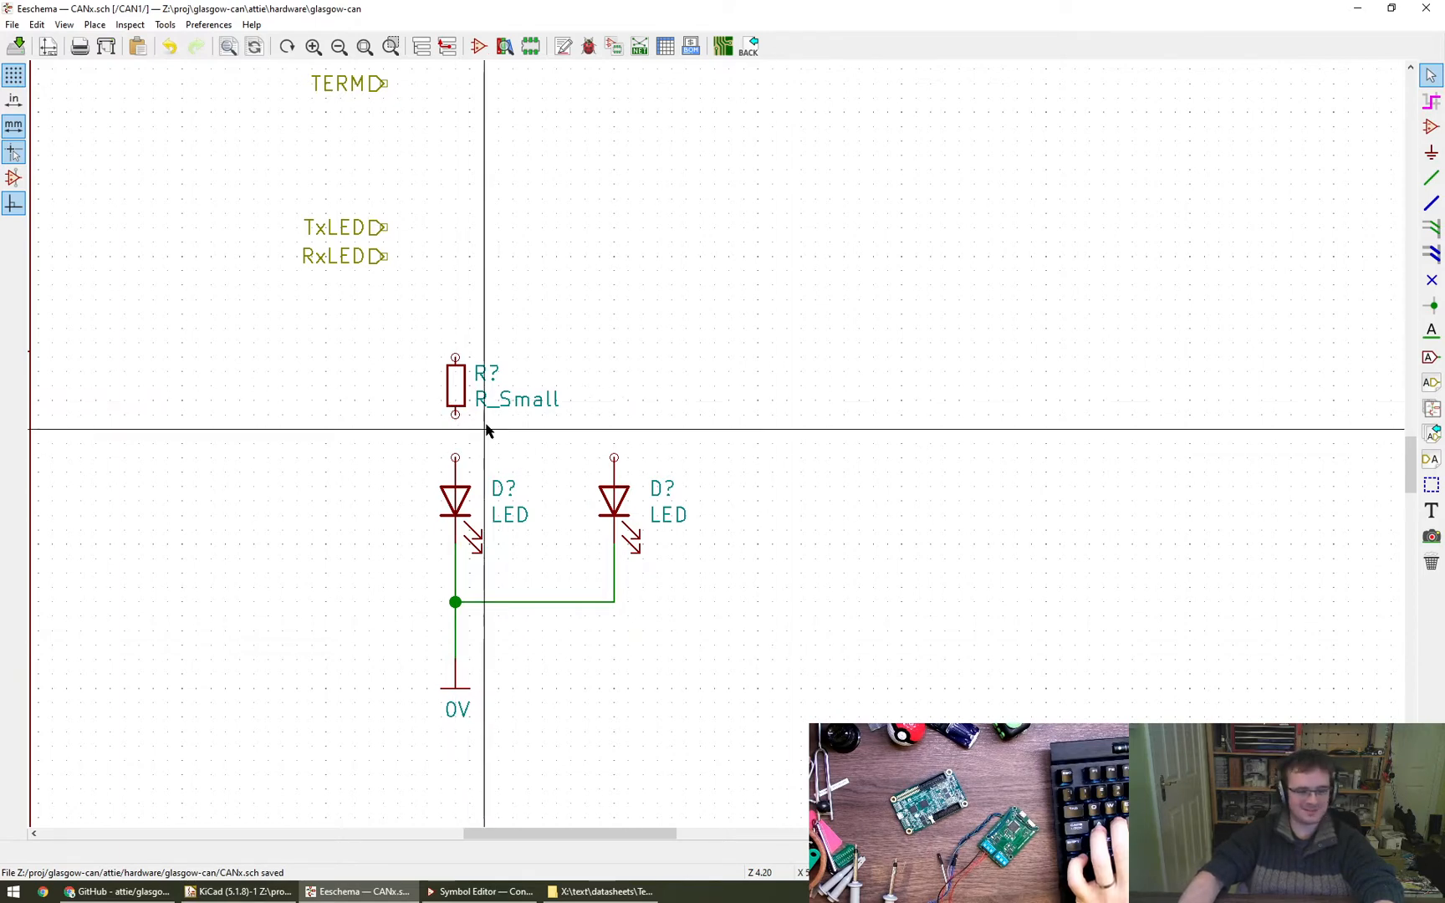
# - Copy the R_Small resistor to above the right LED and wire each resistor to the anode of the LED beneath it
pyautogui.press('c')
pyautogui.click(616, 387)
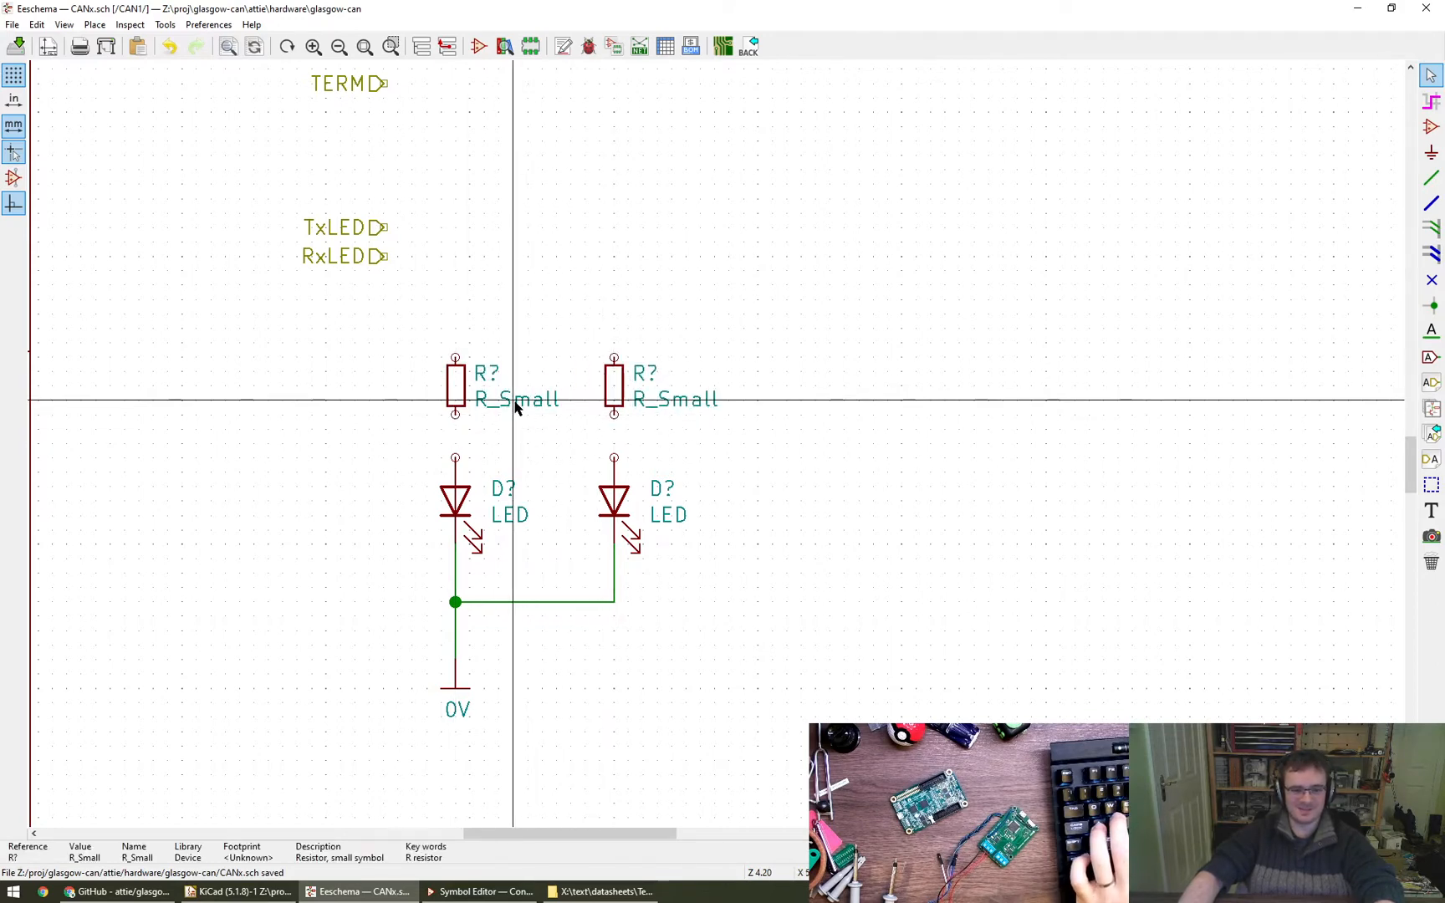
pyautogui.press('w')
pyautogui.click(455, 414)
pyautogui.click(455, 458)
pyautogui.click(613, 414)
pyautogui.click(614, 457)
pyautogui.press('Escape')
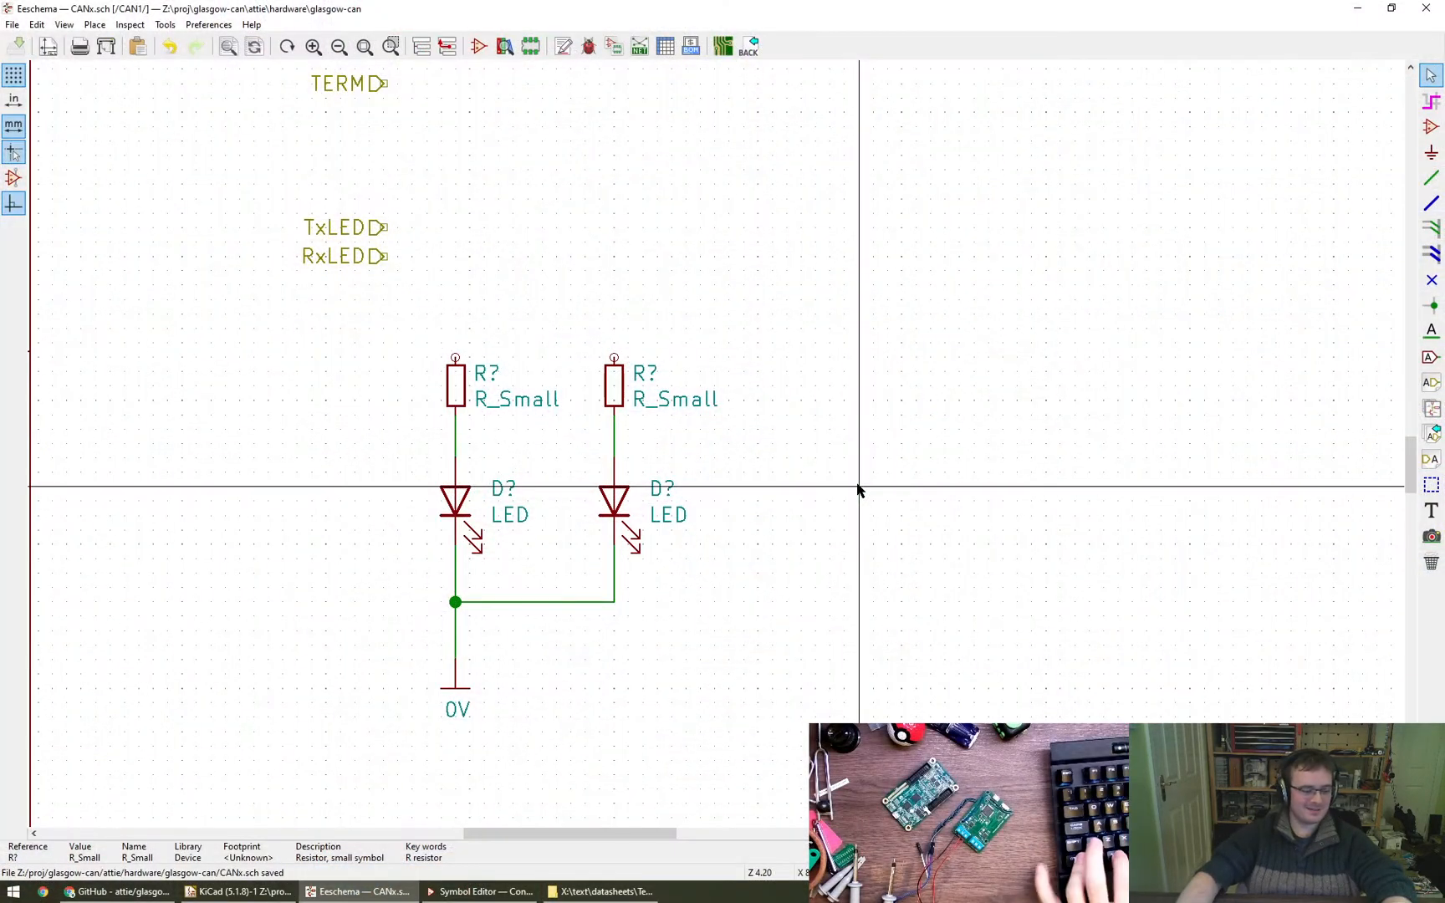
# - Add an LED_RGB symbol from the Device library to the right of the two single-LED branches, rotated so its anodes face up
pyautogui.click(1429, 126)
pyautogui.click(700, 226)
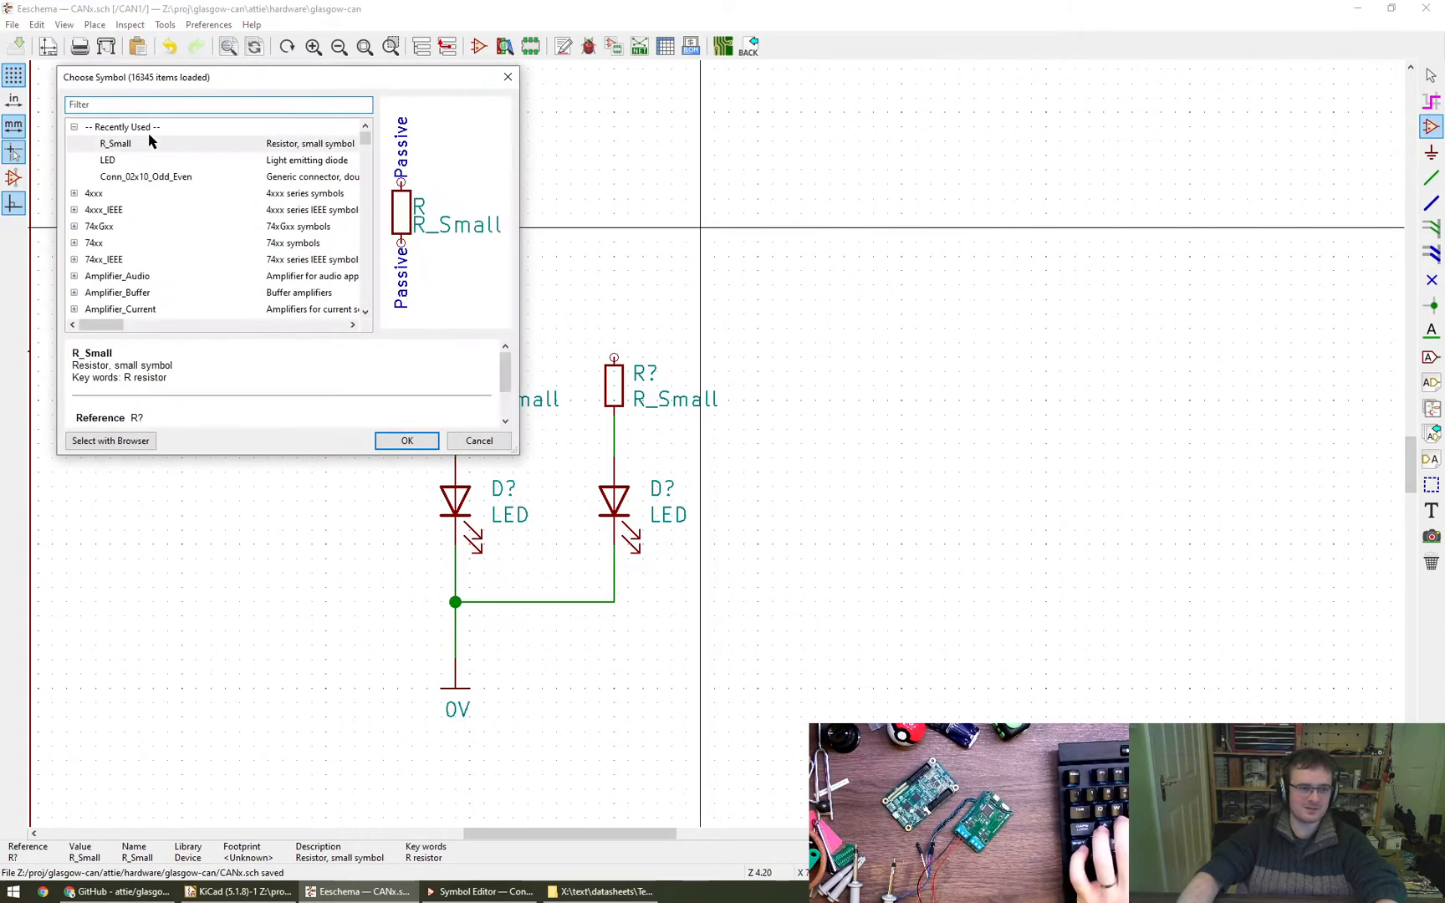
pyautogui.write('LED_RGB')
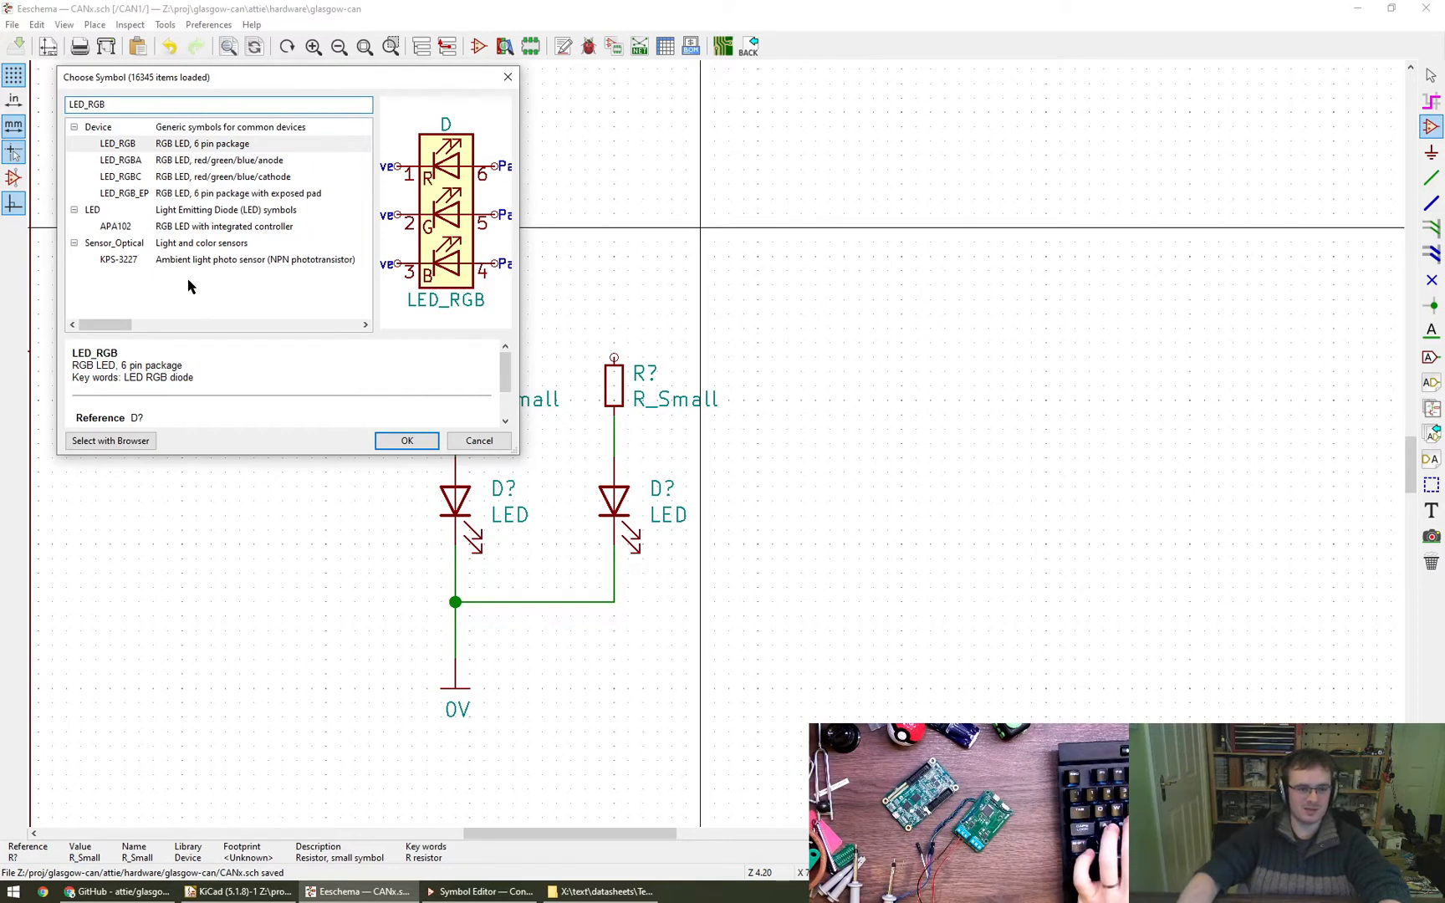
pyautogui.click(406, 447)
pyautogui.press('r')
pyautogui.press('r')
pyautogui.press('r')
pyautogui.press('r')
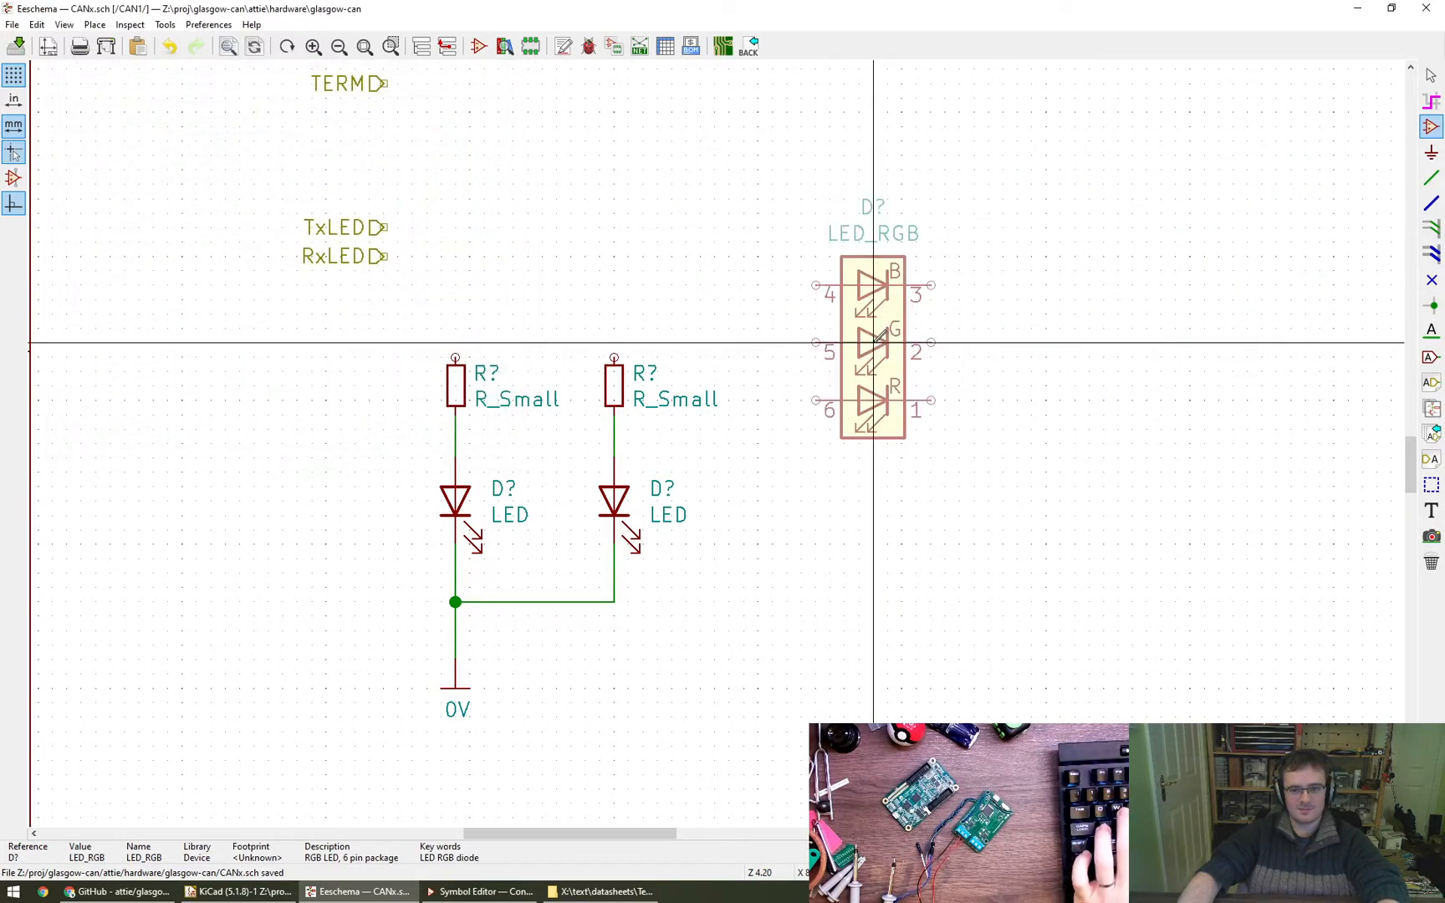
pyautogui.press('r')
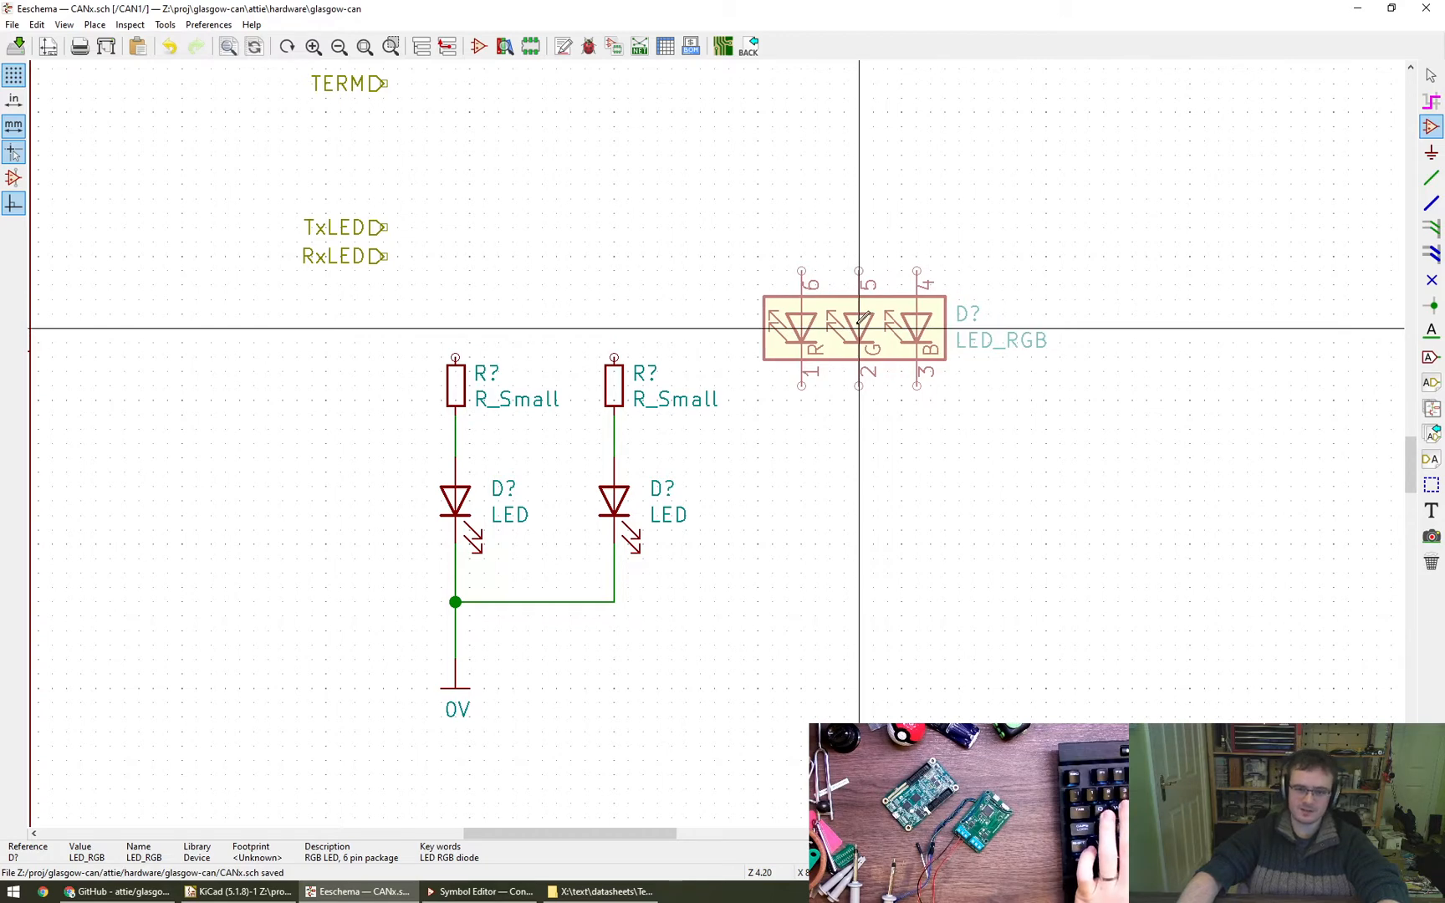
pyautogui.click(861, 318)
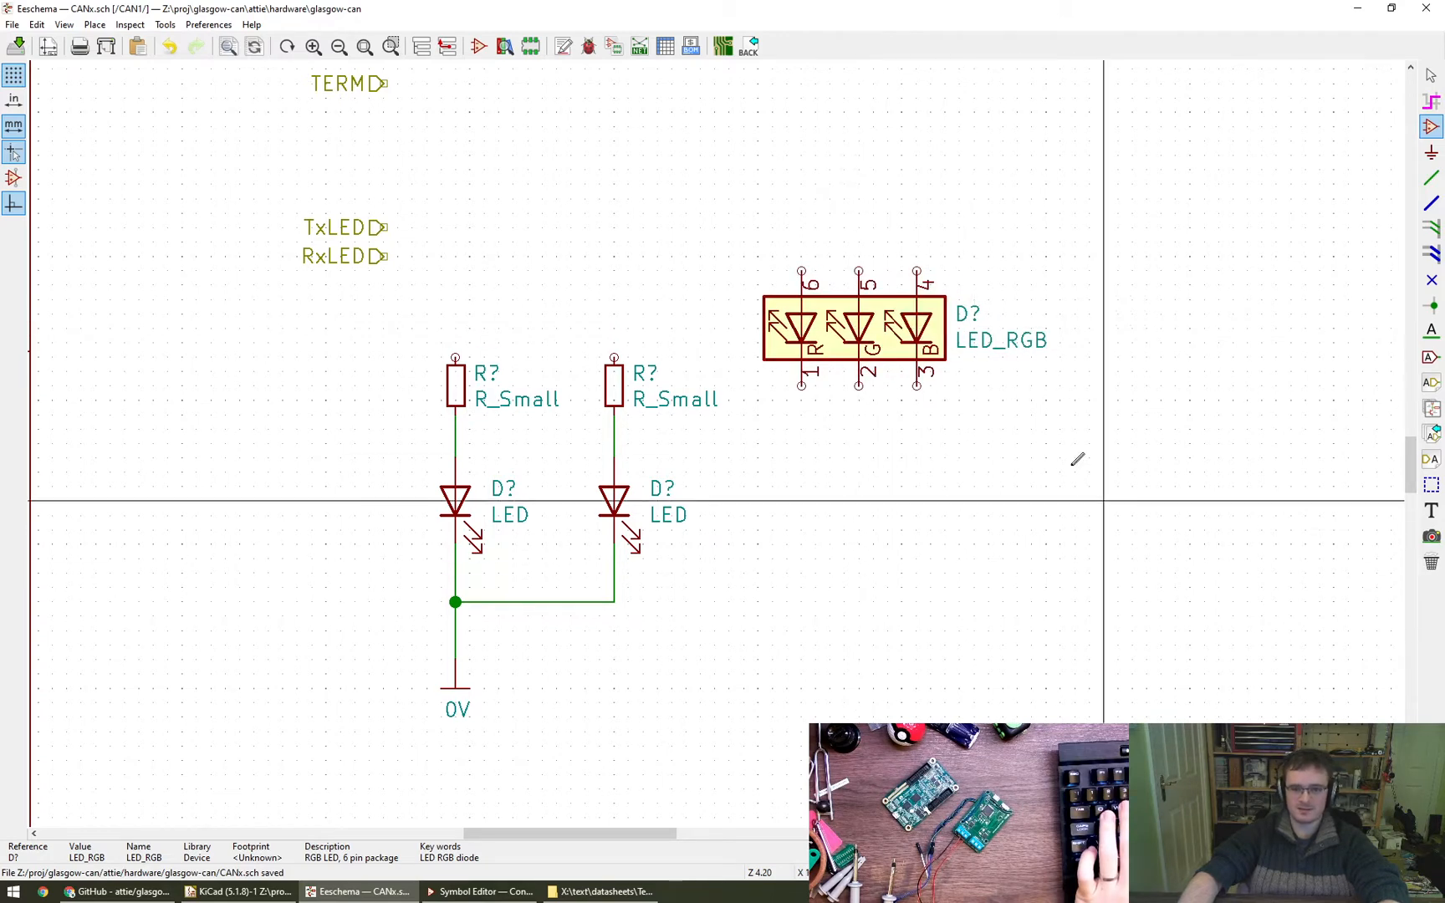
# - Place a common-cathode LED_RGBC symbol with its anodes facing up below the LED_RGB symbol, and delete the LED_RGB
pyautogui.click(1430, 128)
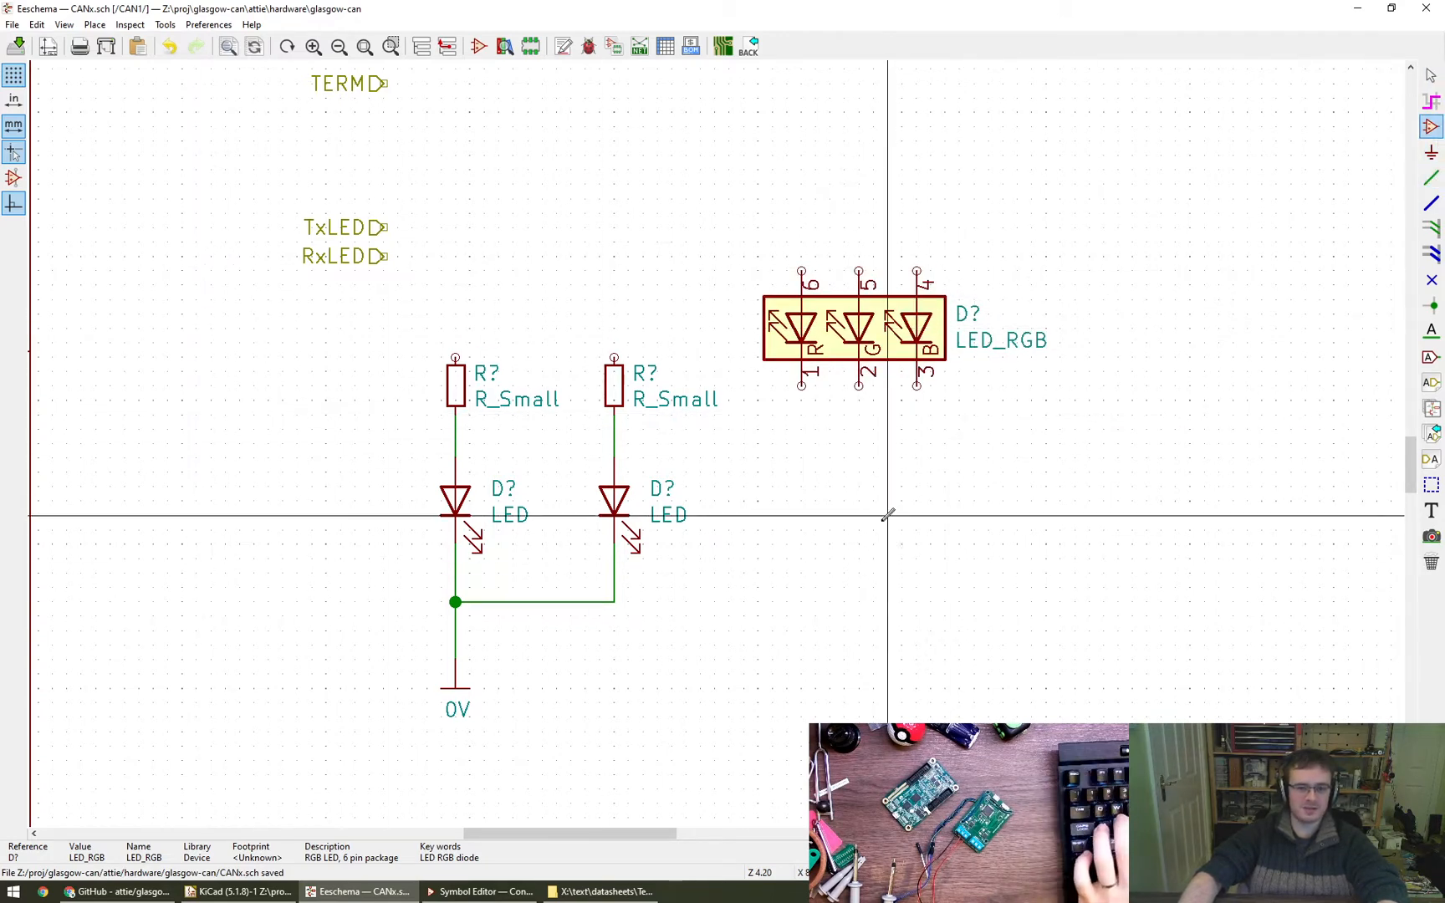
pyautogui.click(886, 656)
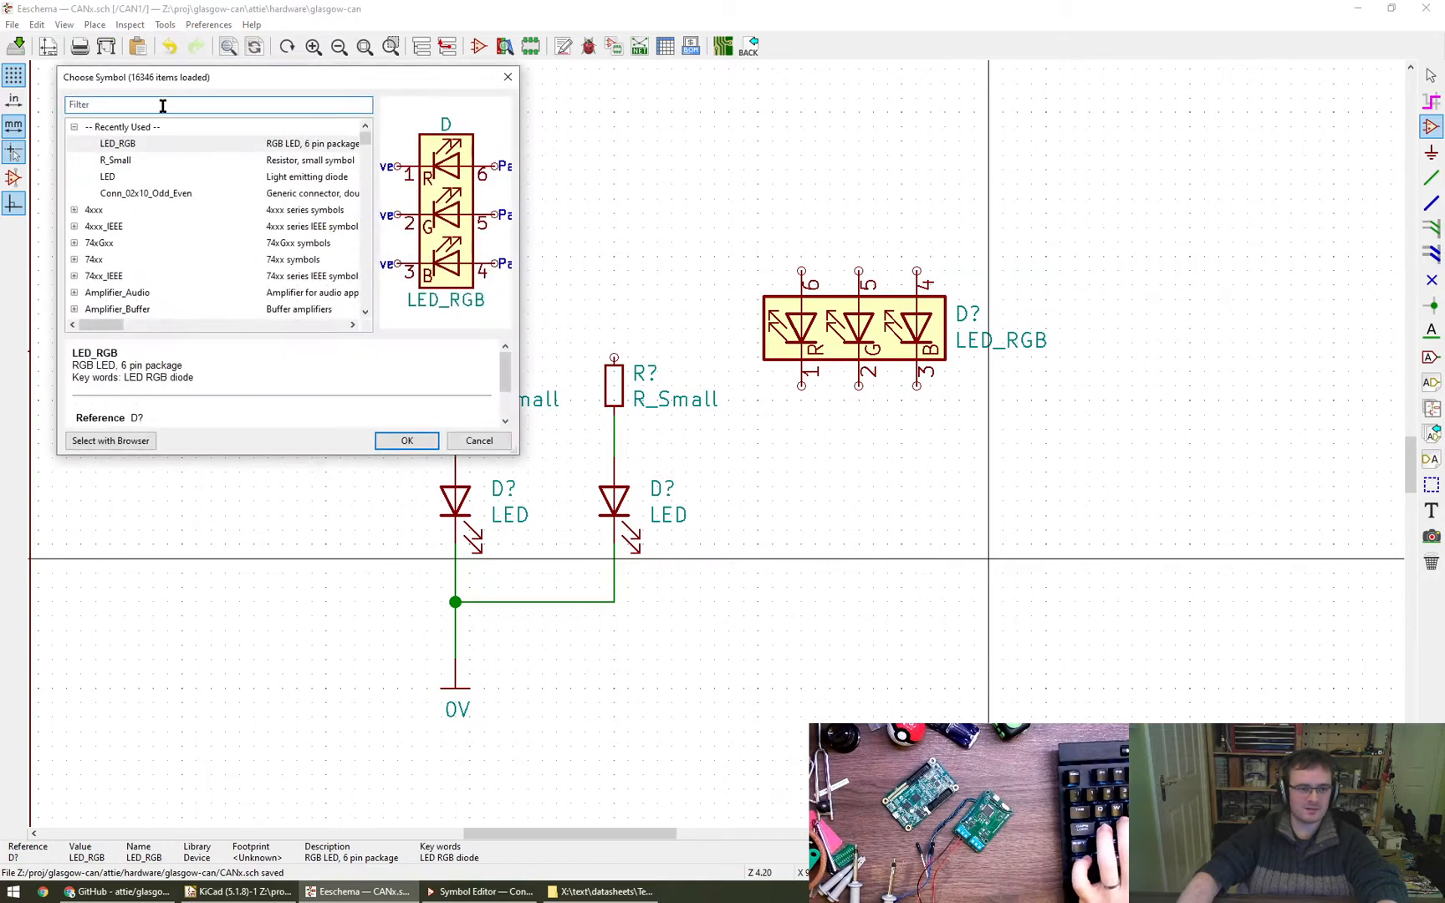
pyautogui.write('LED_')
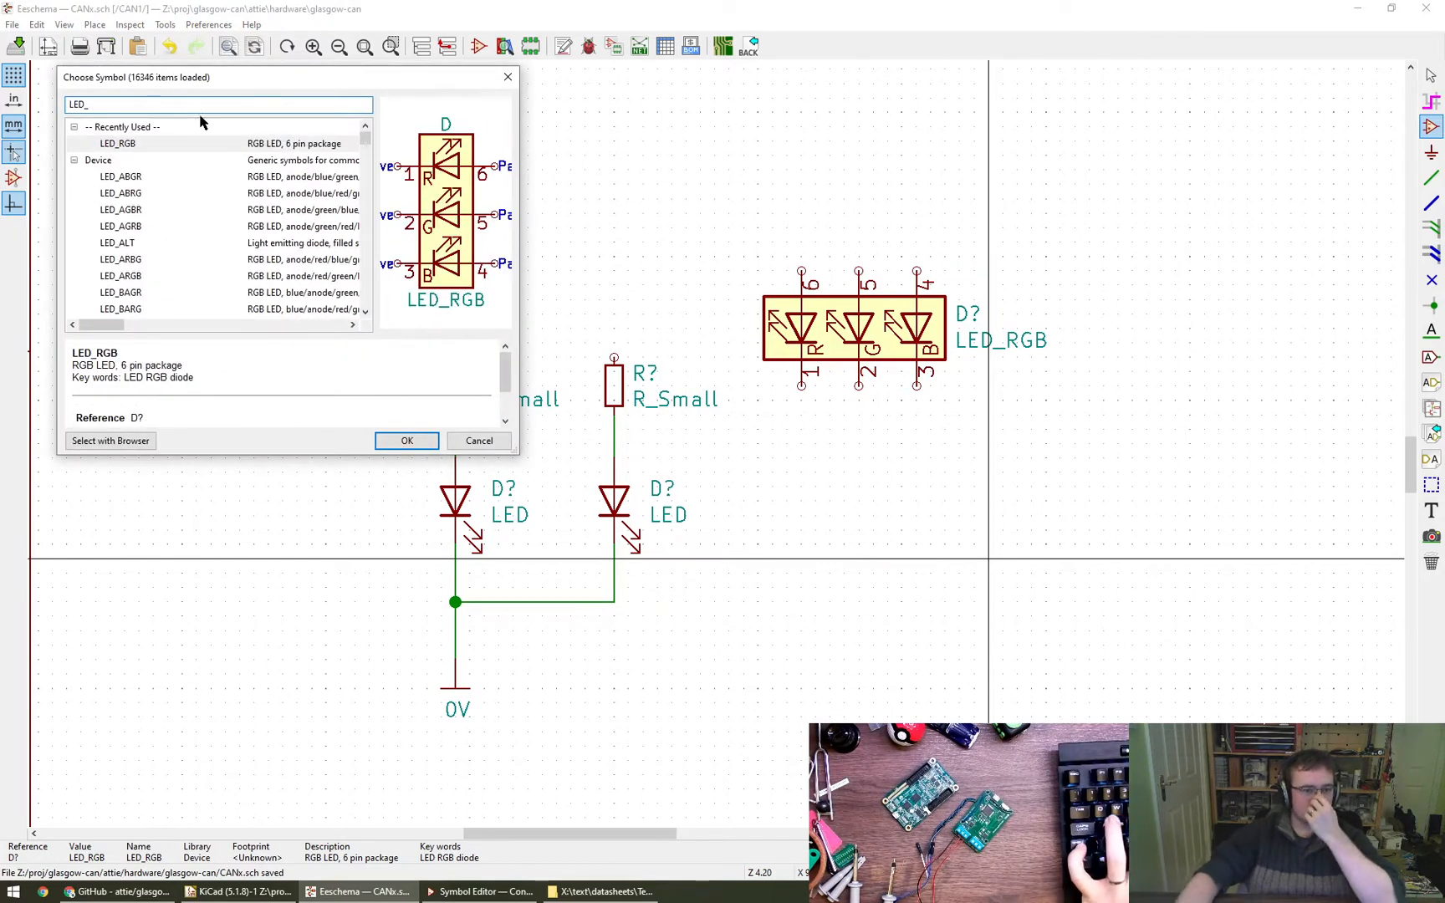
pyautogui.scroll(-6, 199, 175)
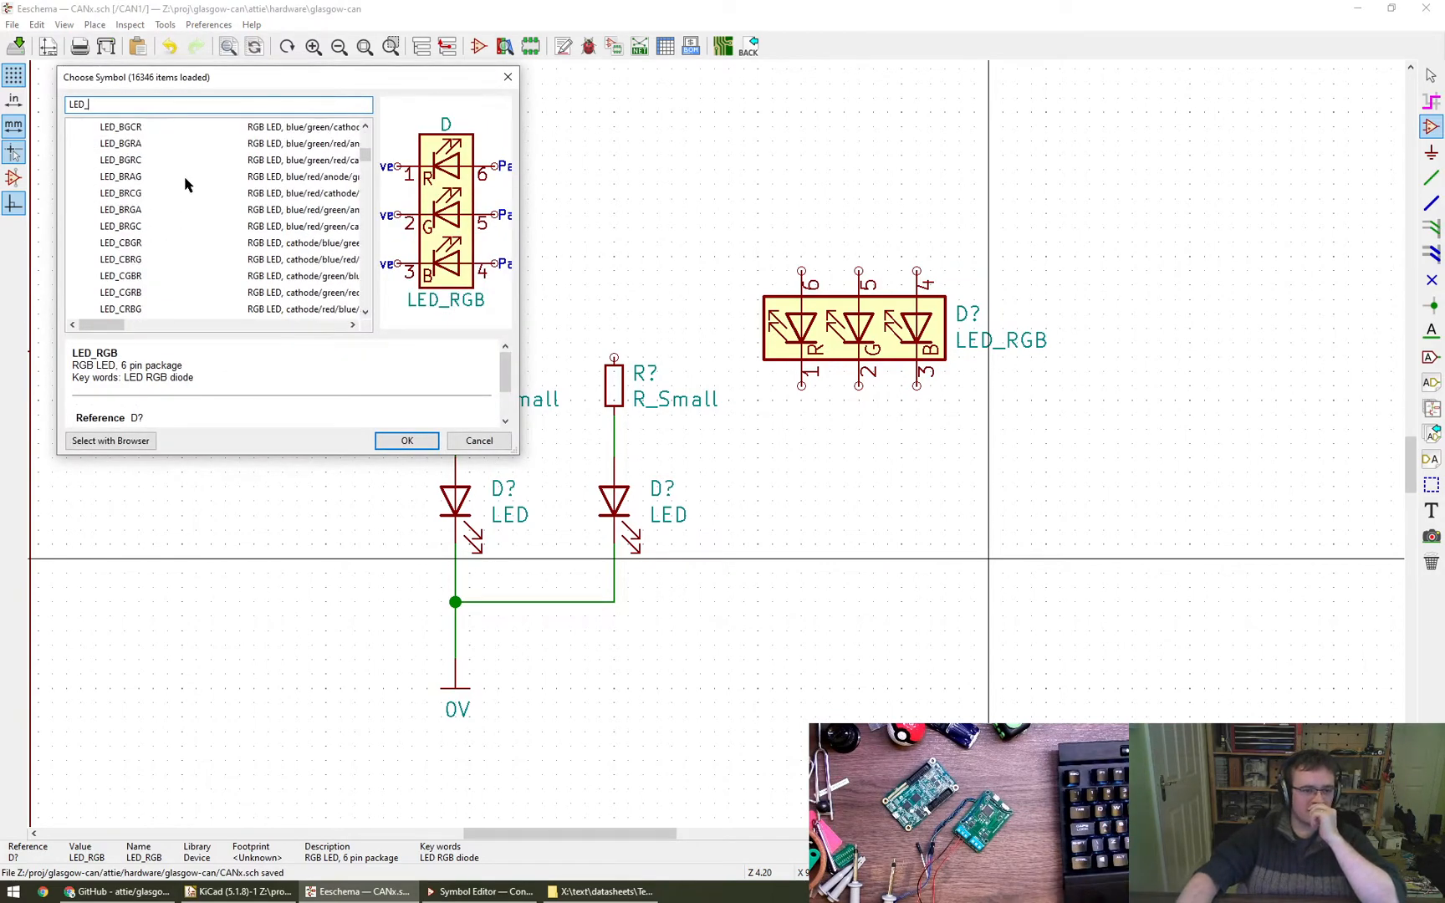
pyautogui.scroll(-5, 206, 192)
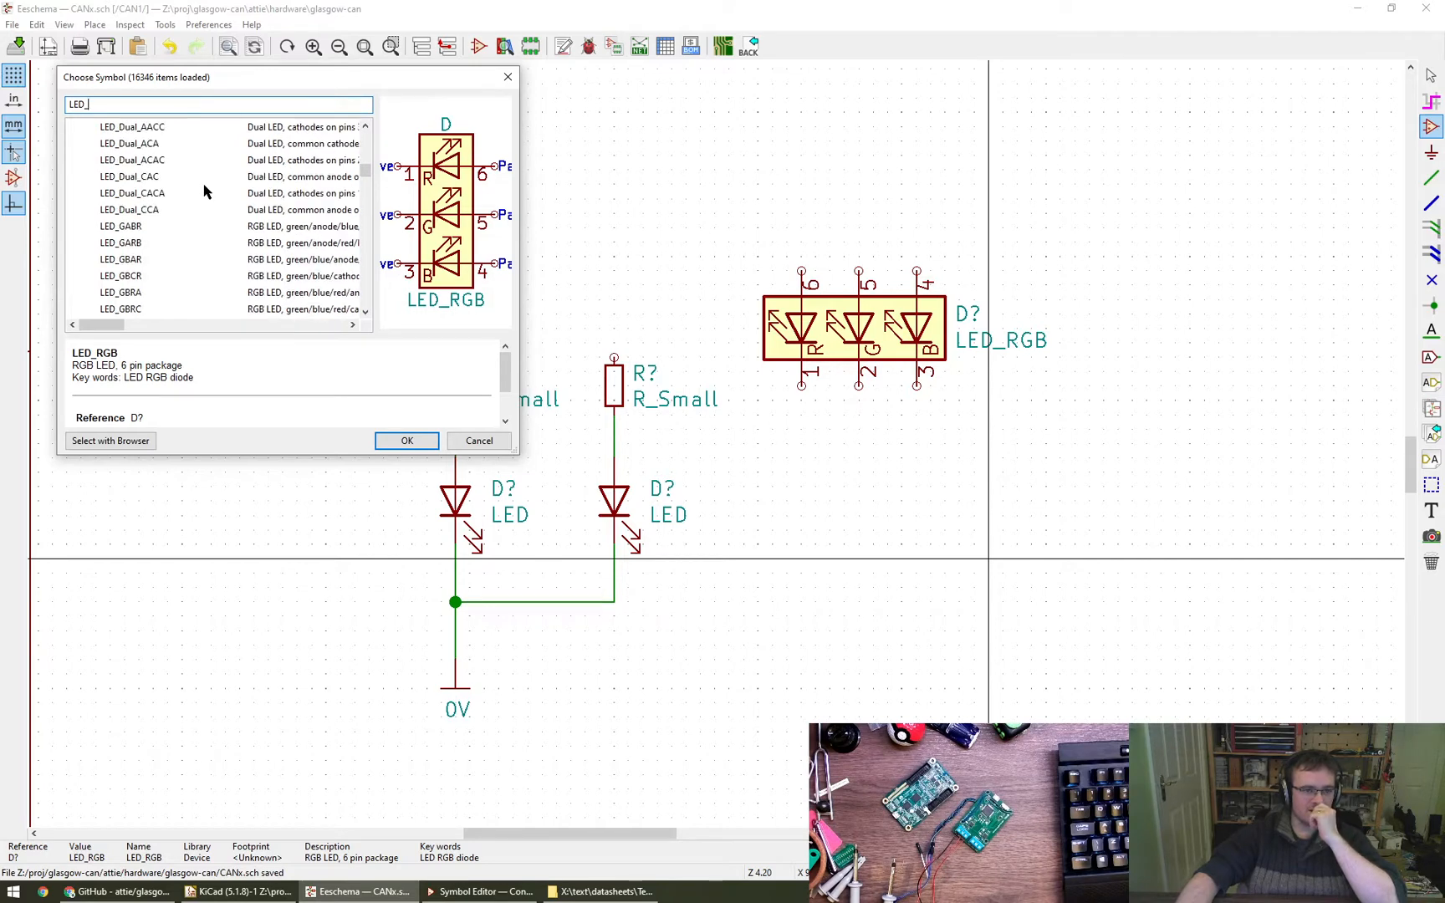
pyautogui.scroll(-10, 205, 191)
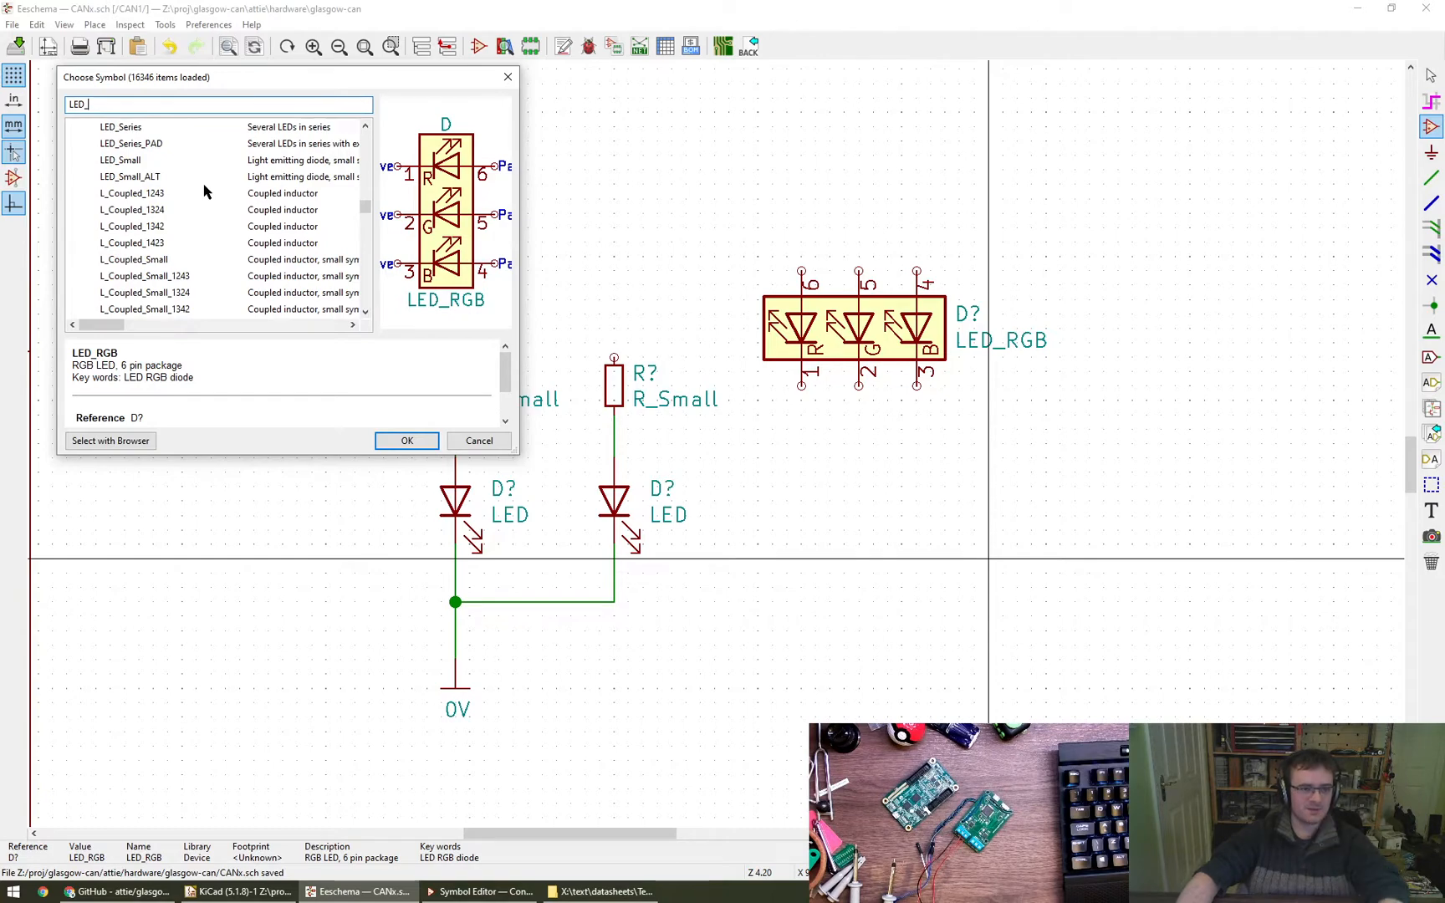
pyautogui.write('RGB')
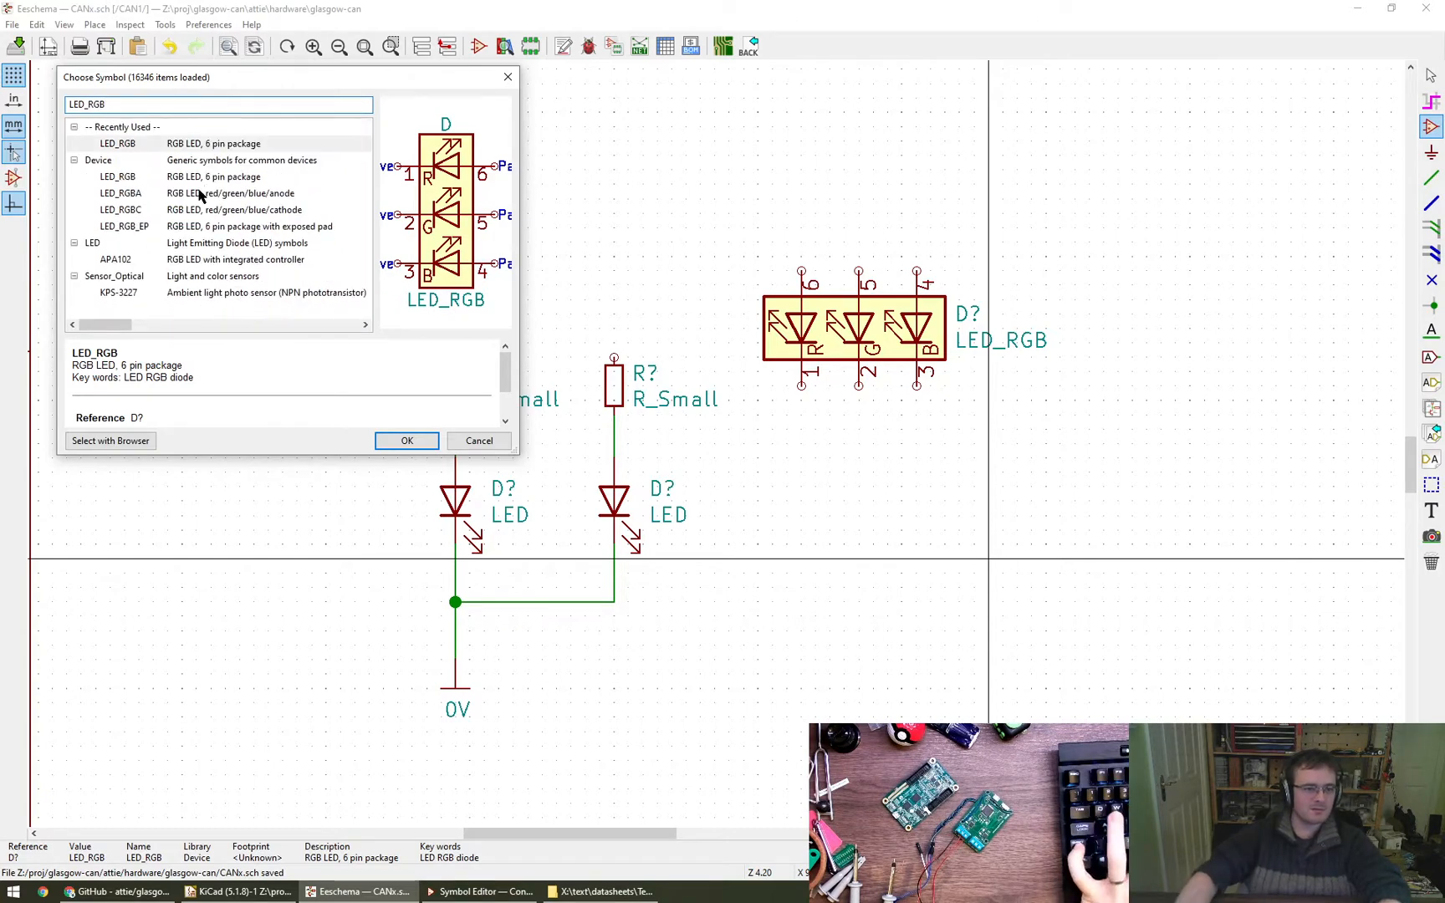
pyautogui.click(203, 194)
pyautogui.click(195, 210)
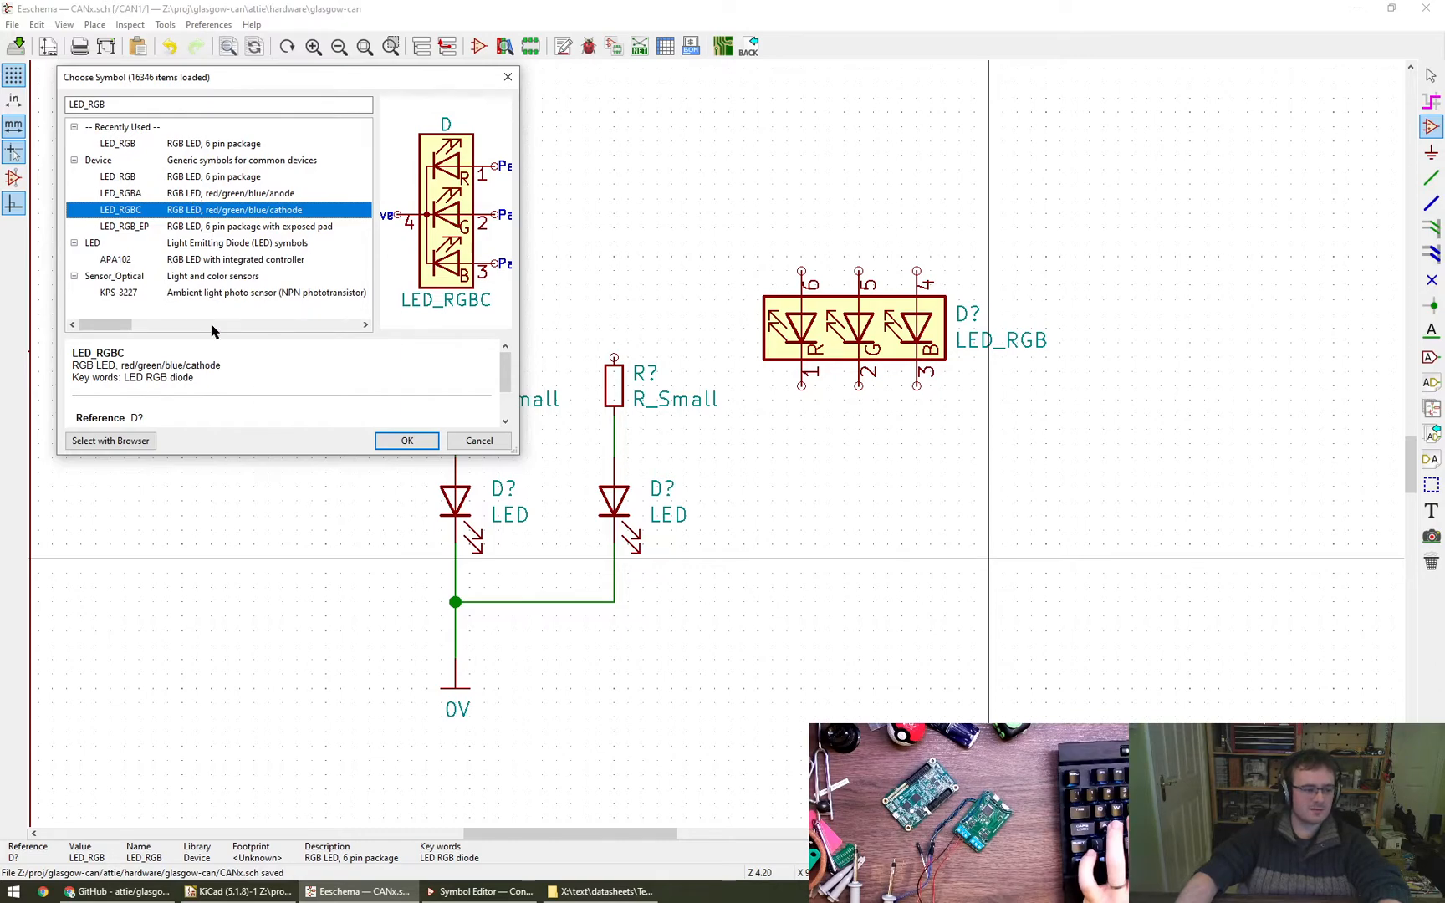
pyautogui.click(405, 441)
pyautogui.press('r')
pyautogui.click(887, 527)
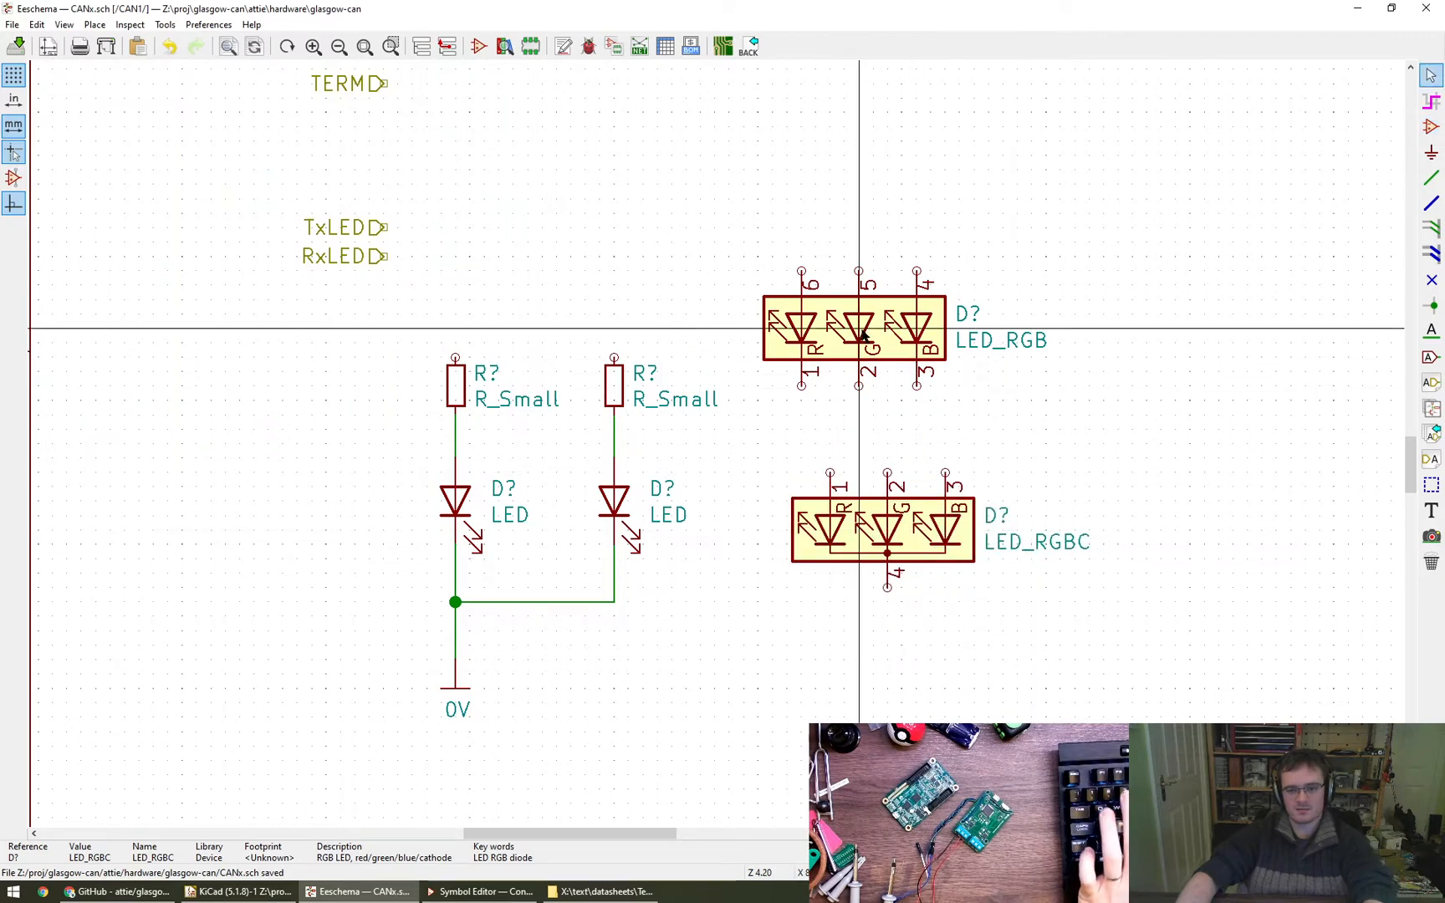
pyautogui.press('Delete')
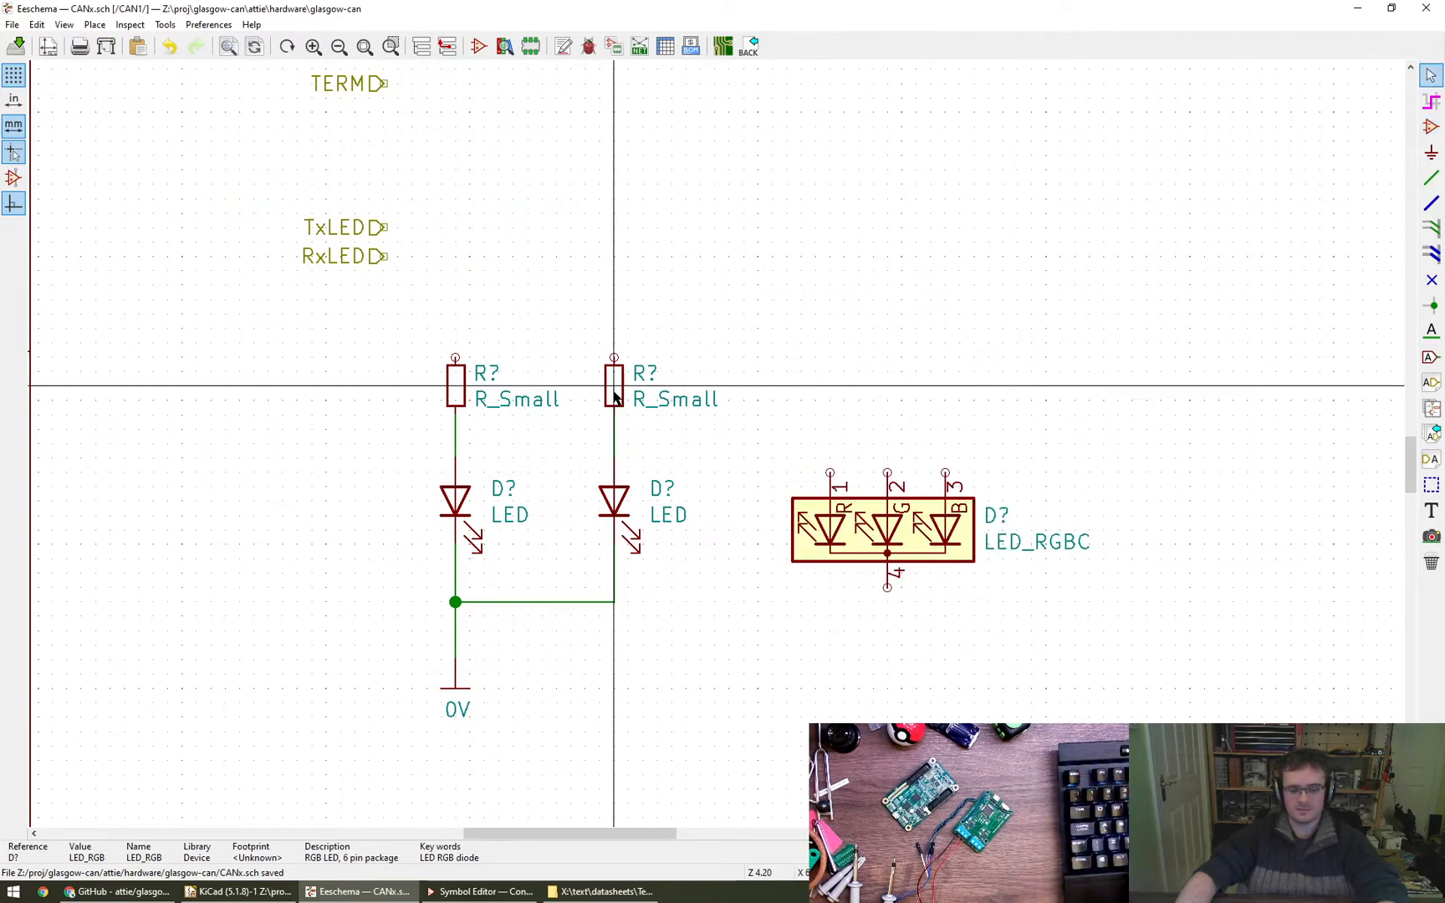
# - Move the two R_Small resistors from the single LEDs to above pins 3 and 2 of the LED_RGBC
pyautogui.press('m')
pyautogui.click(947, 421)
pyautogui.press('m')
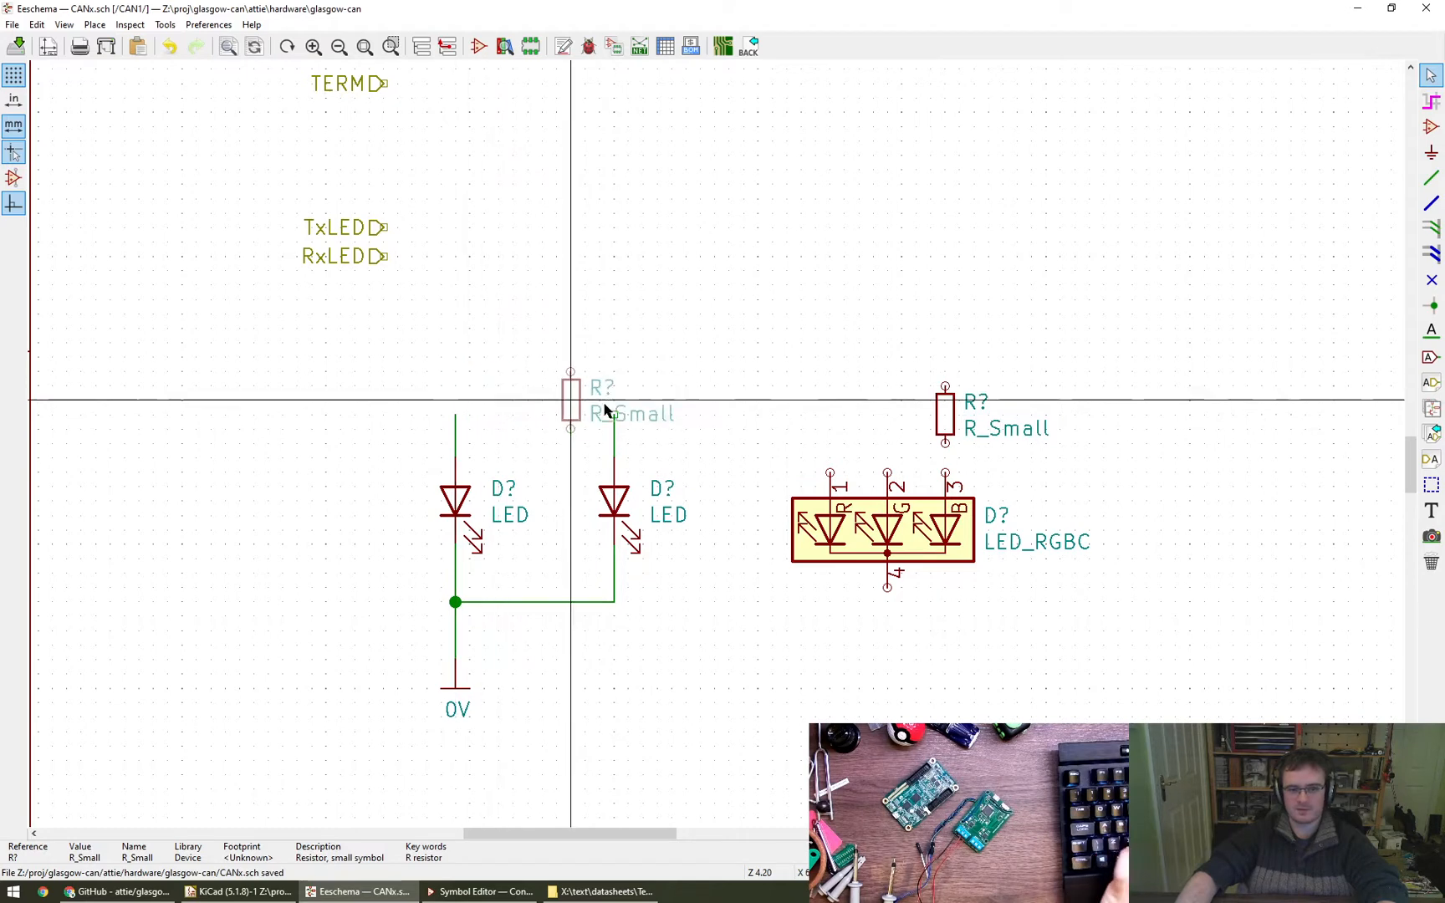
pyautogui.click(885, 421)
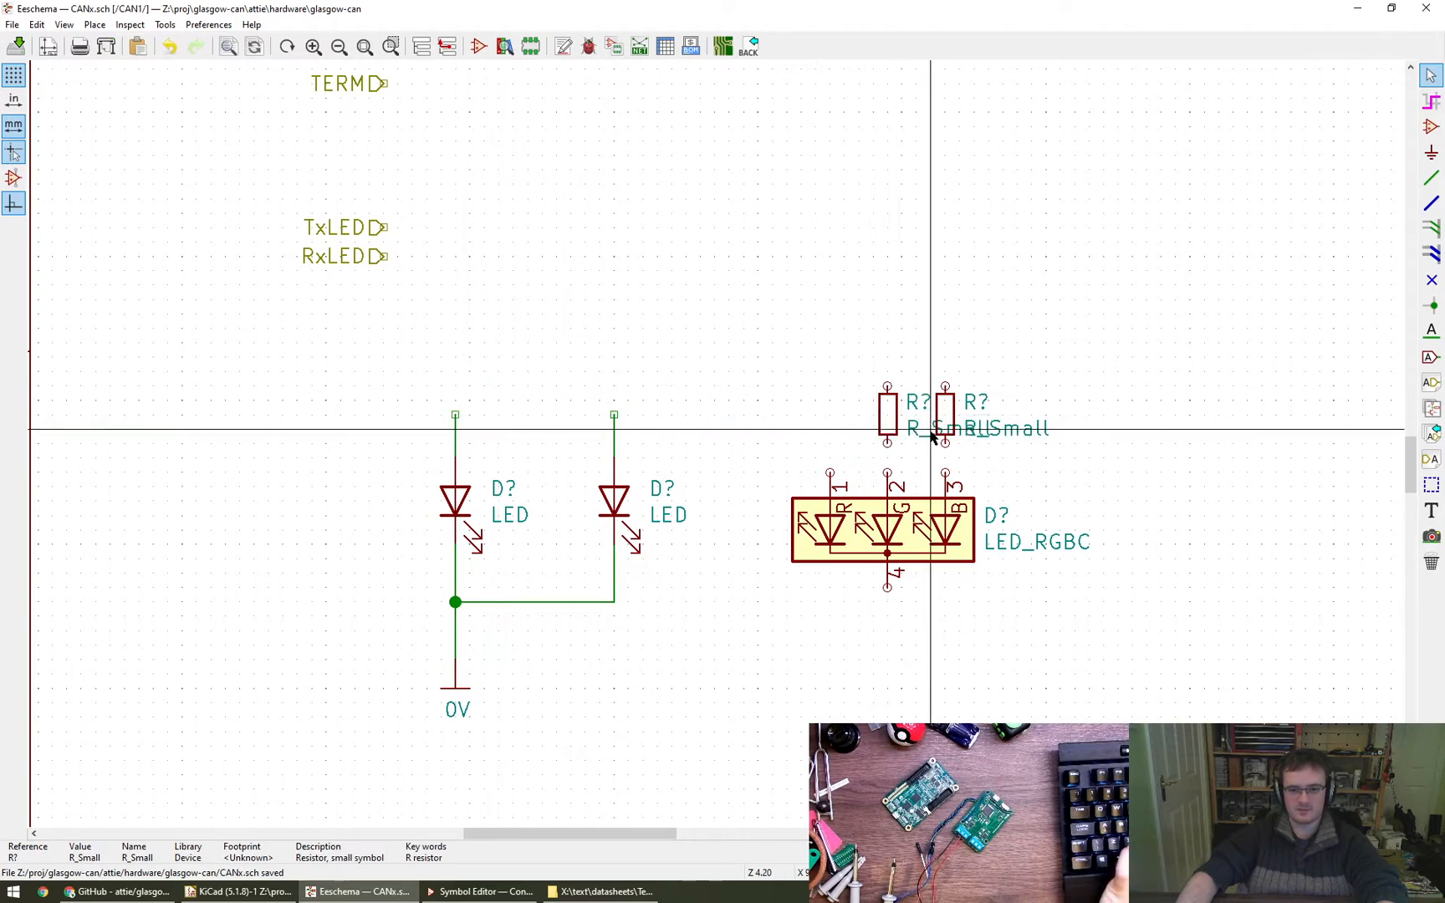
# - Turn the reference text of the resistor above pin 2 vertical and delete the resistor above pin 3
pyautogui.press('m')
pyautogui.press('r')
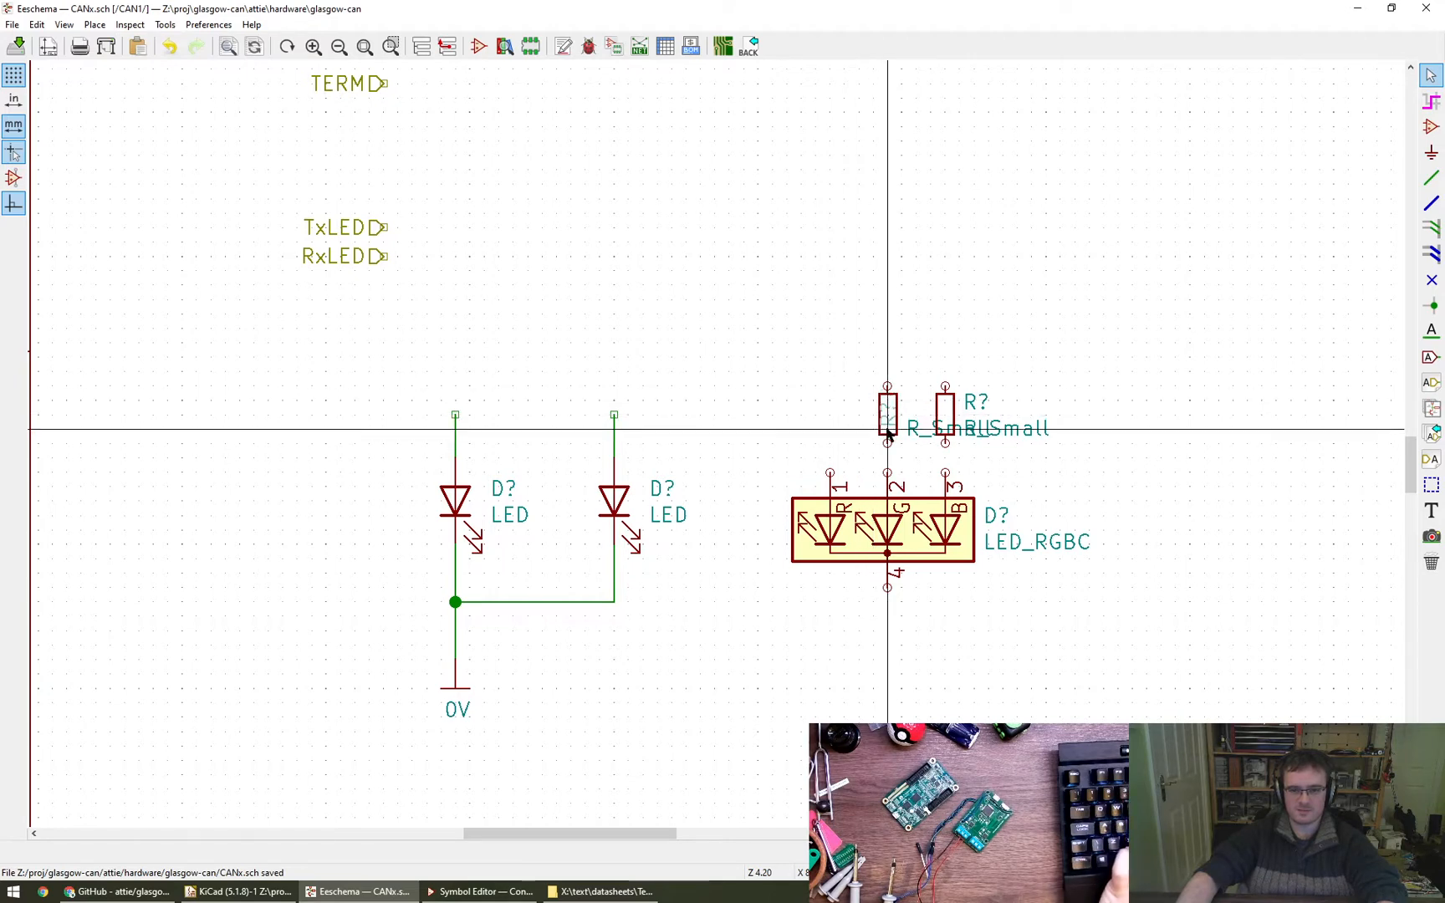
pyautogui.click(887, 414)
pyautogui.press('m')
pyautogui.press('Escape')
pyautogui.press('Delete')
# - Move the remaining resistor's value text aside and place its reference beside the body's left edge with centred horizontal alignment
pyautogui.press('m')
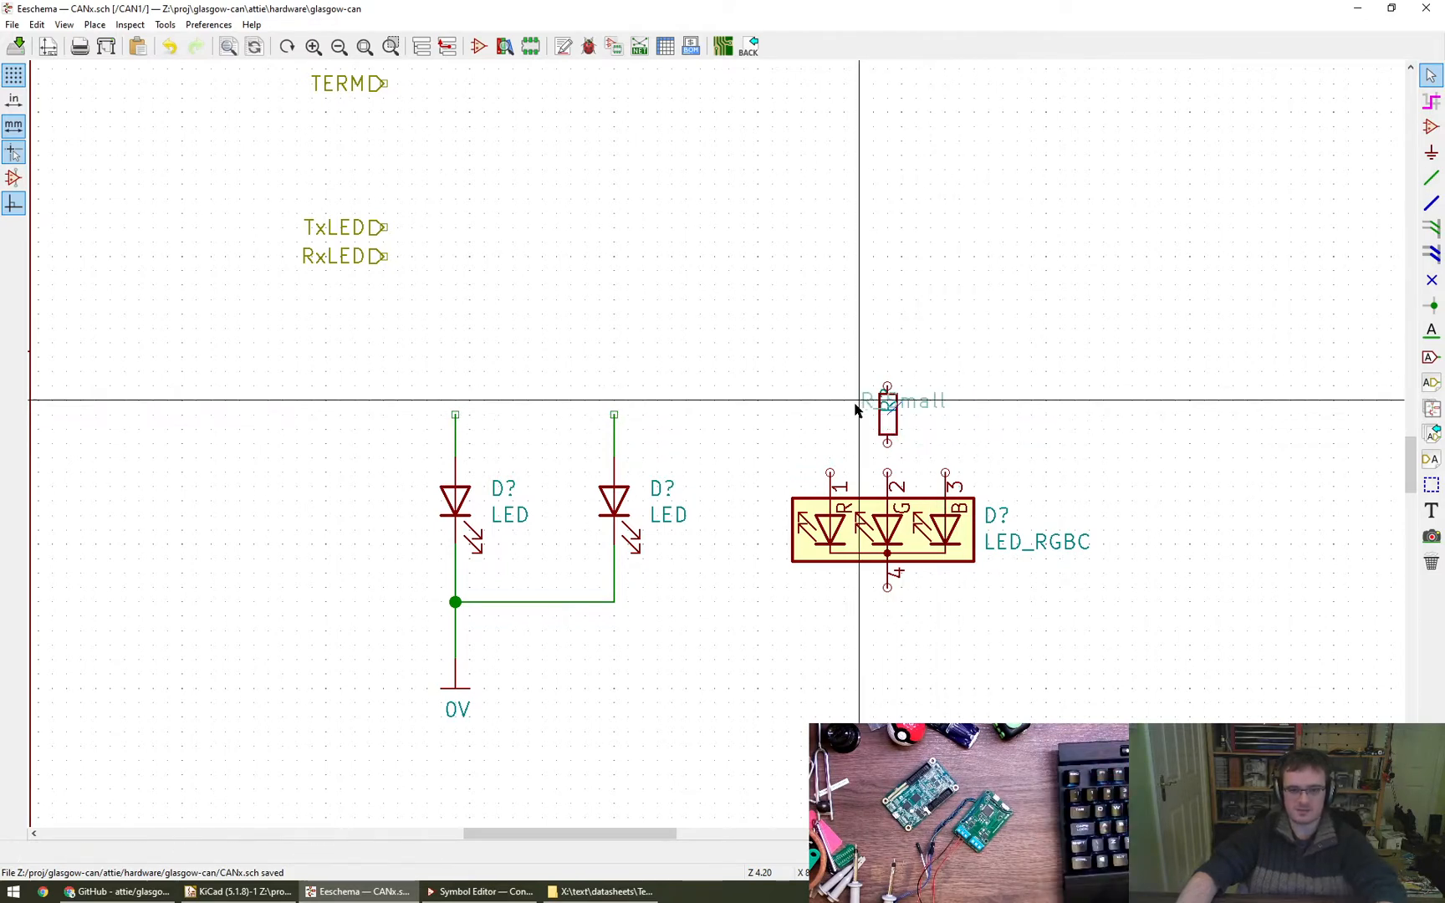
pyautogui.click(932, 413)
pyautogui.scroll(3, 941, 439)
pyautogui.scroll(3, 903, 442)
pyautogui.scroll(-4, 839, 452)
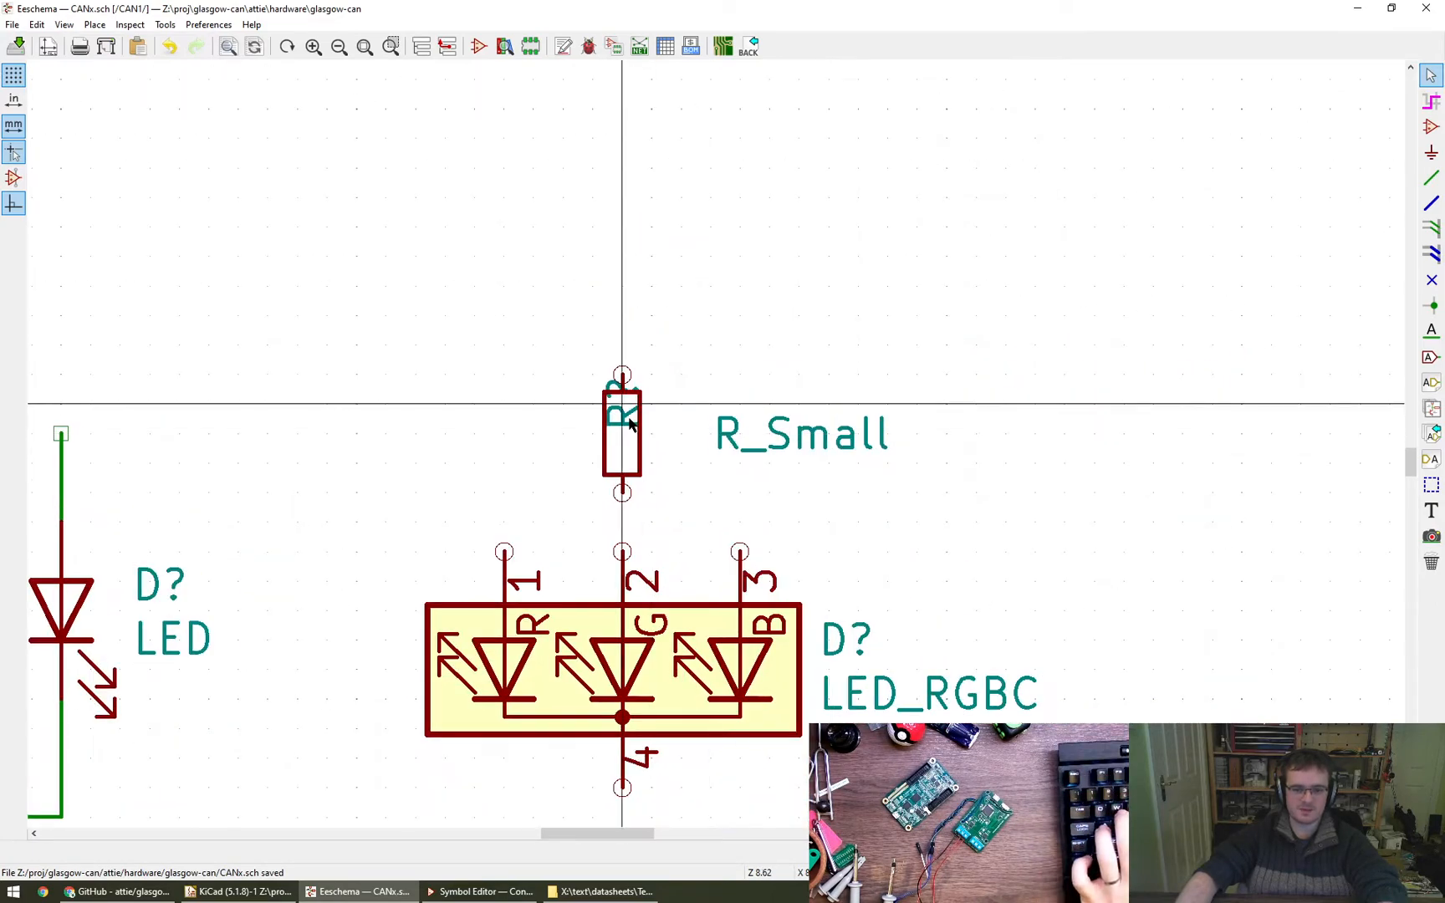
pyautogui.press('m')
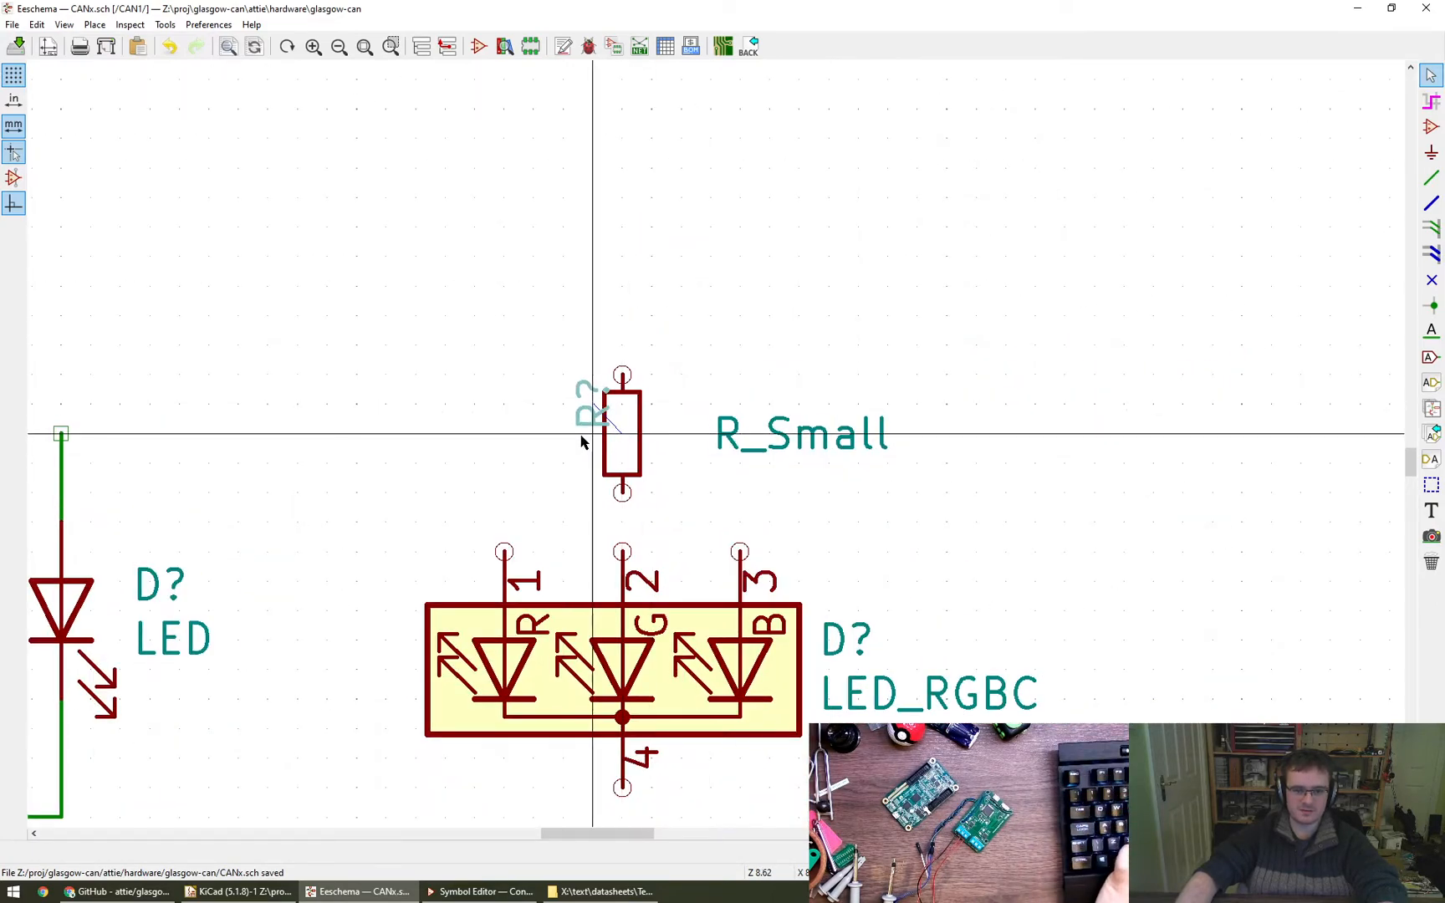
pyautogui.doubleClick(587, 424)
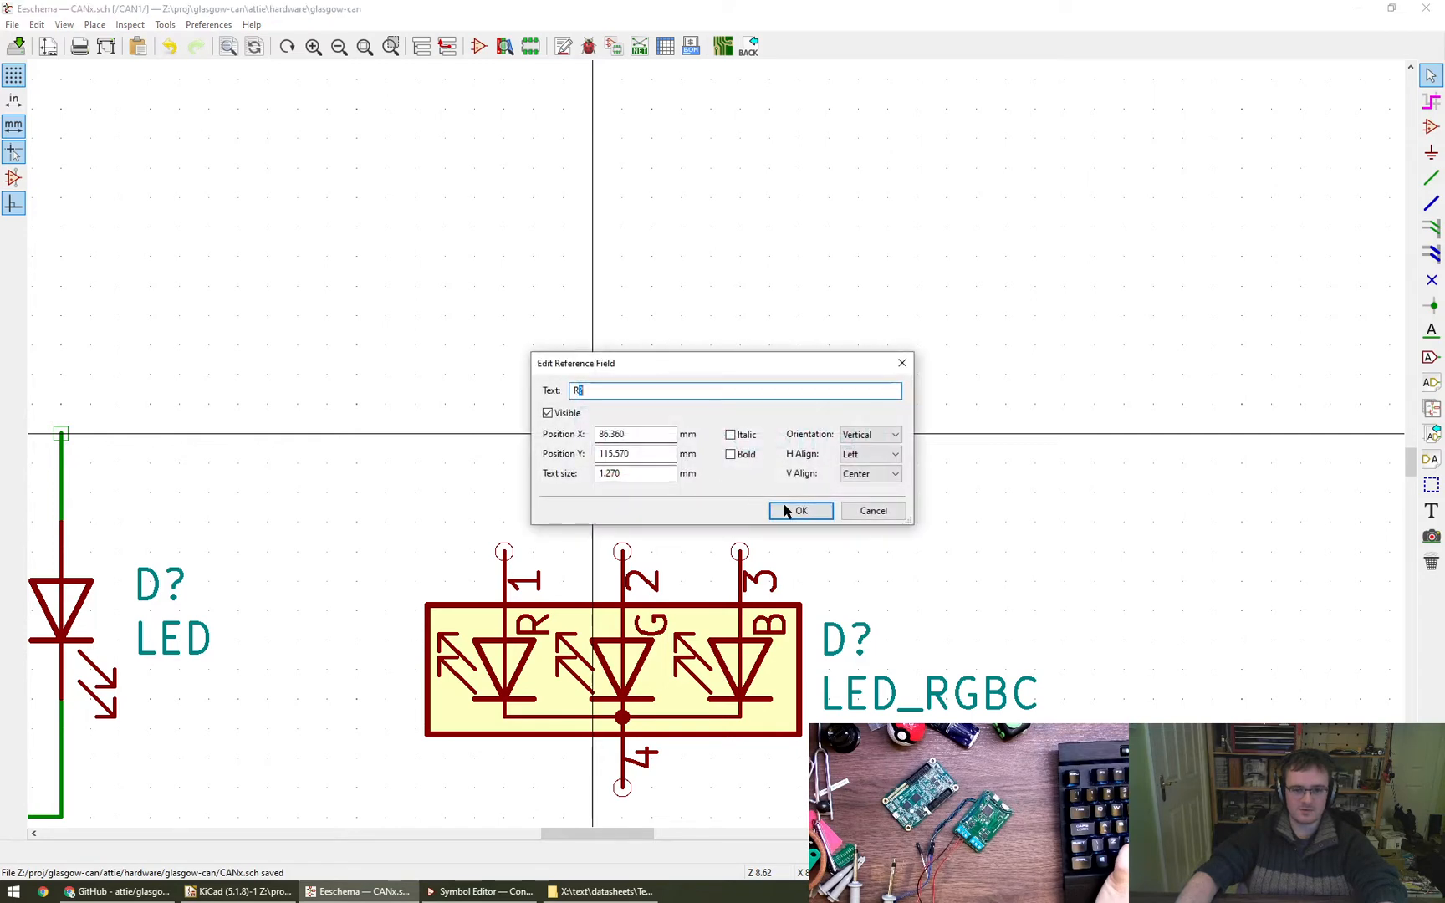
pyautogui.click(868, 457)
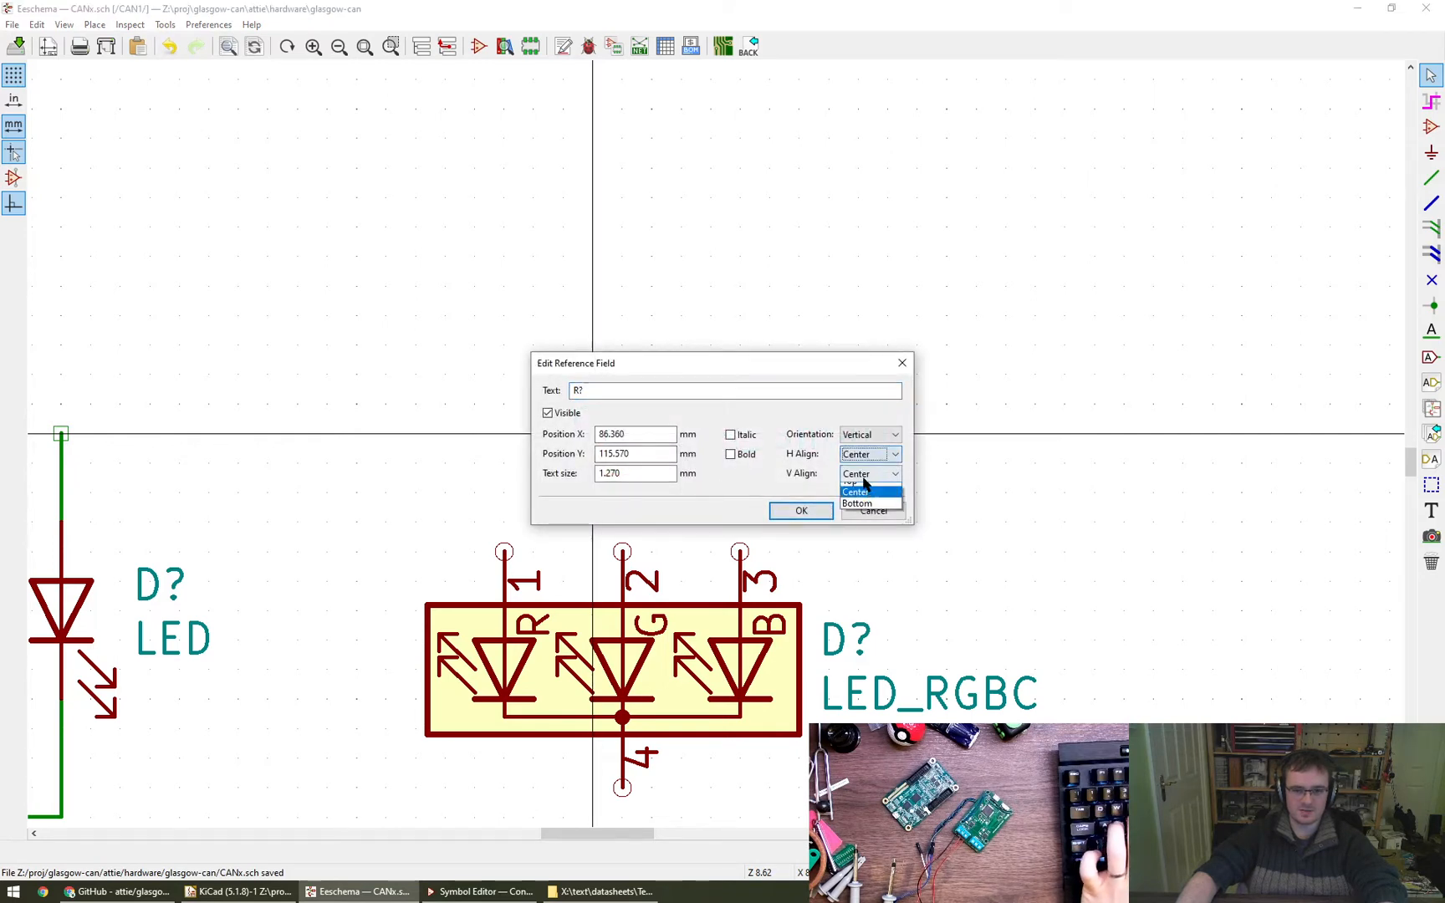
pyautogui.click(801, 512)
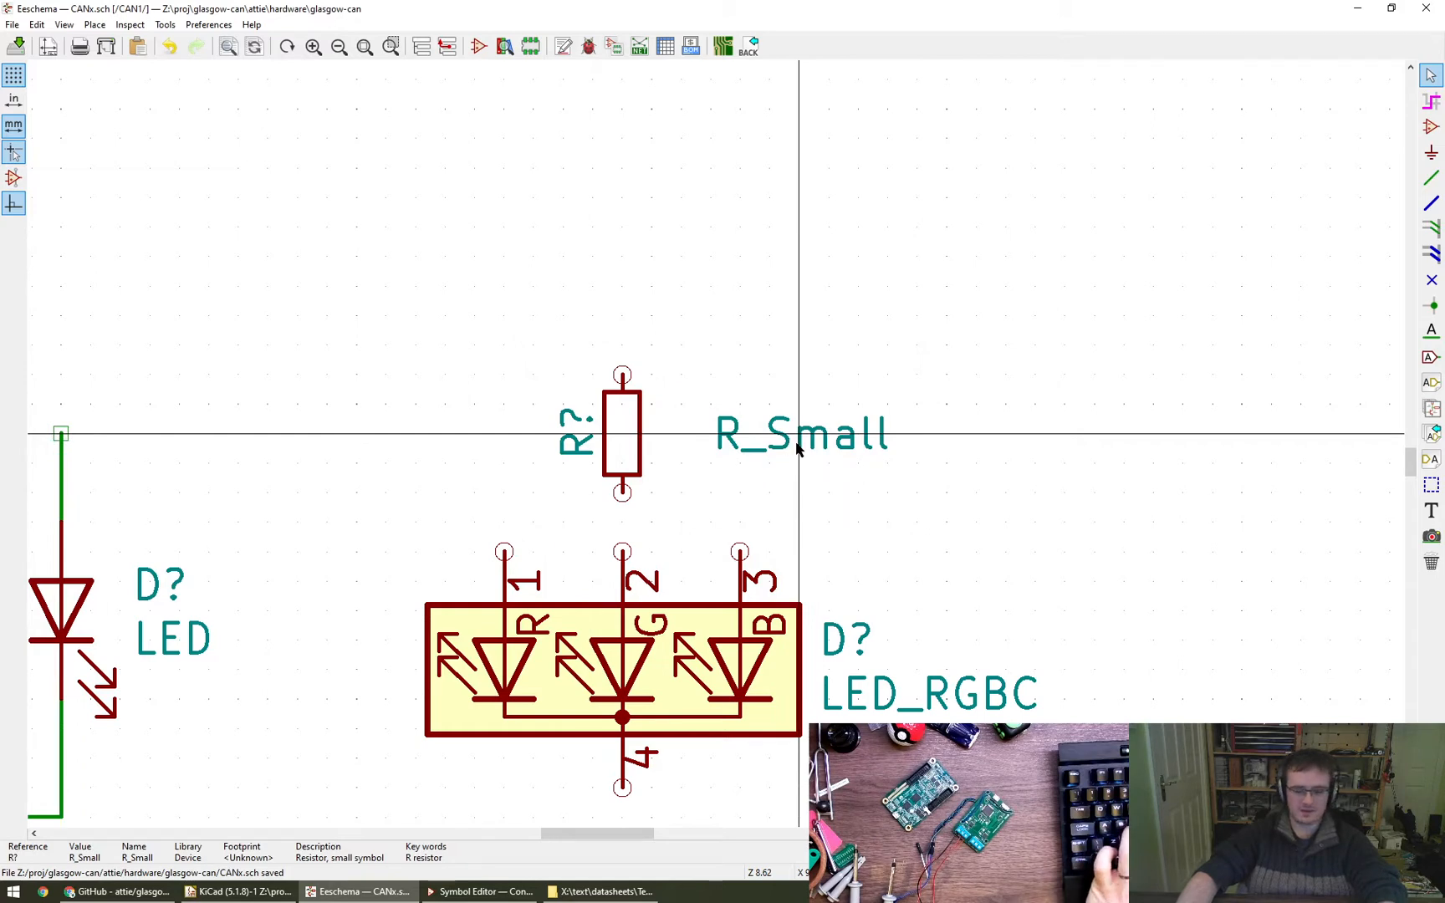
# - Rotate the resistor's value text to vertical, place it over the resistor body and set its horizontal alignment to Center
pyautogui.press('m')
pyautogui.press('r')
pyautogui.click(621, 434)
pyautogui.press('e')
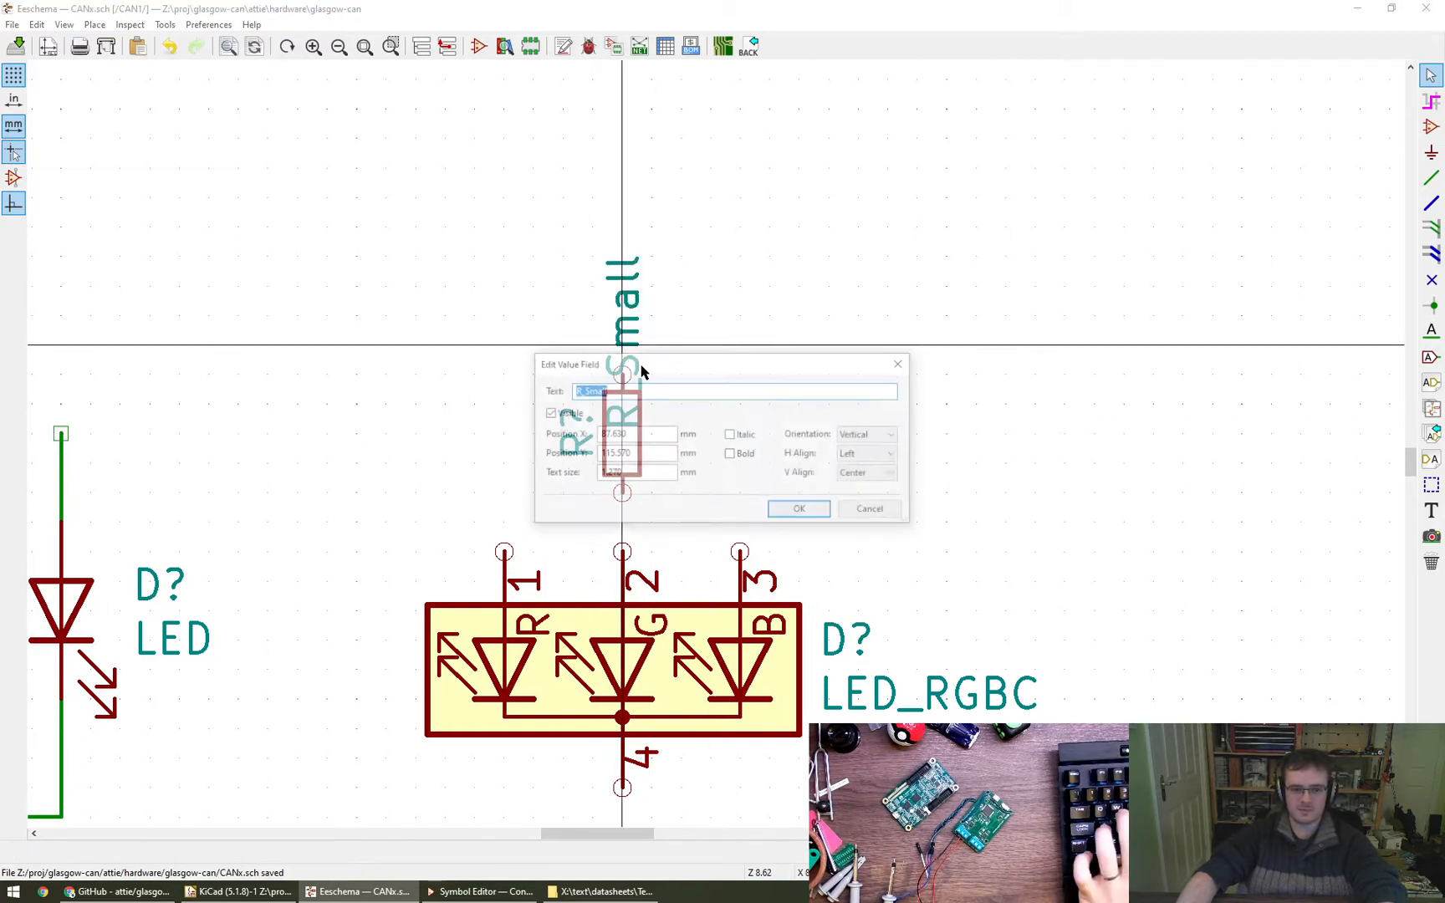
pyautogui.click(870, 459)
pyautogui.click(870, 483)
pyautogui.click(823, 511)
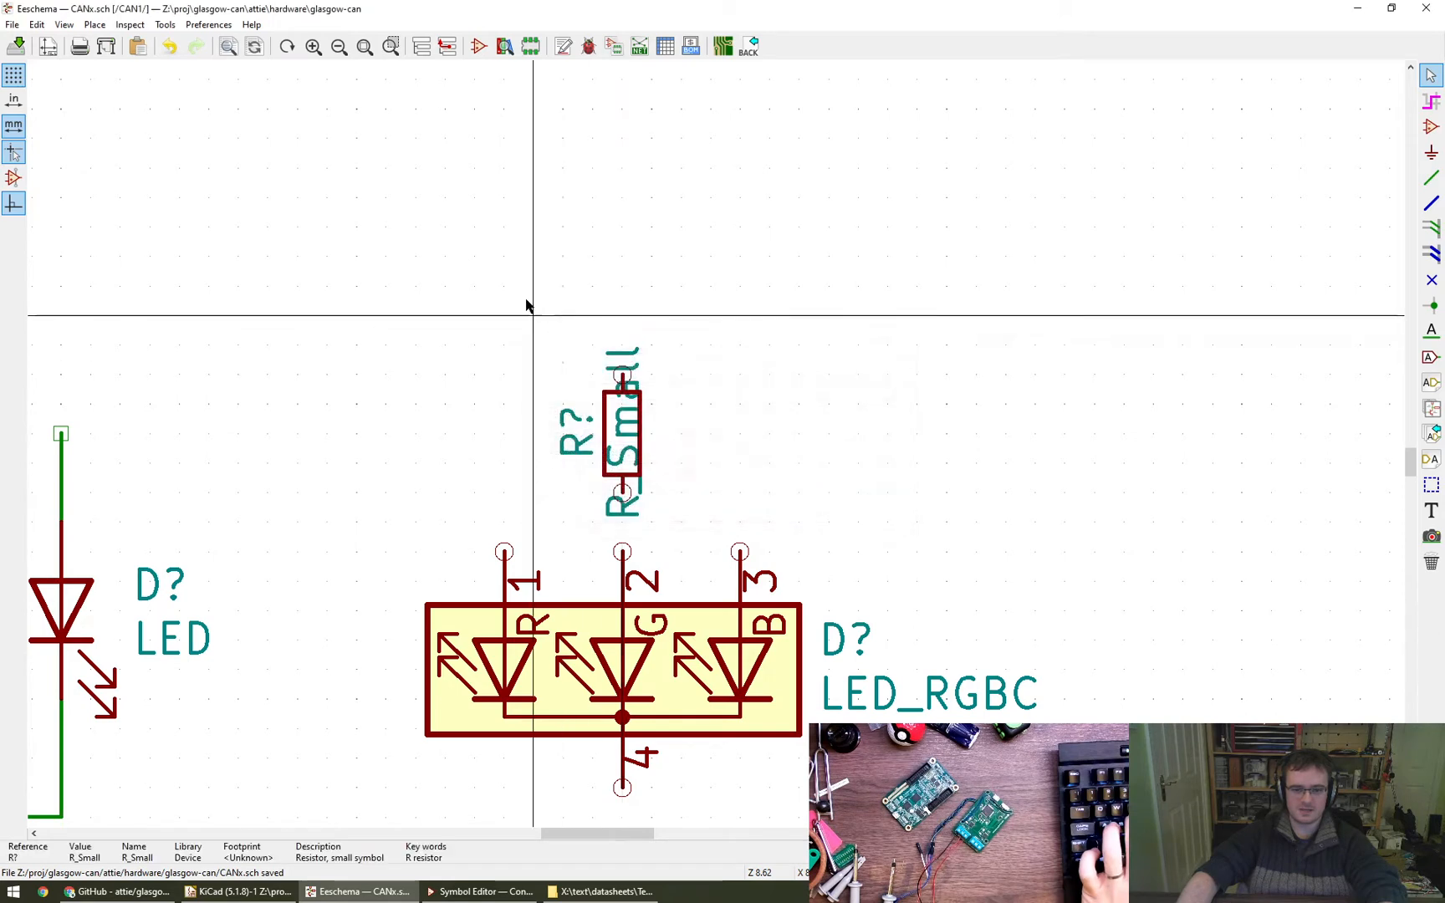
pyautogui.press('e')
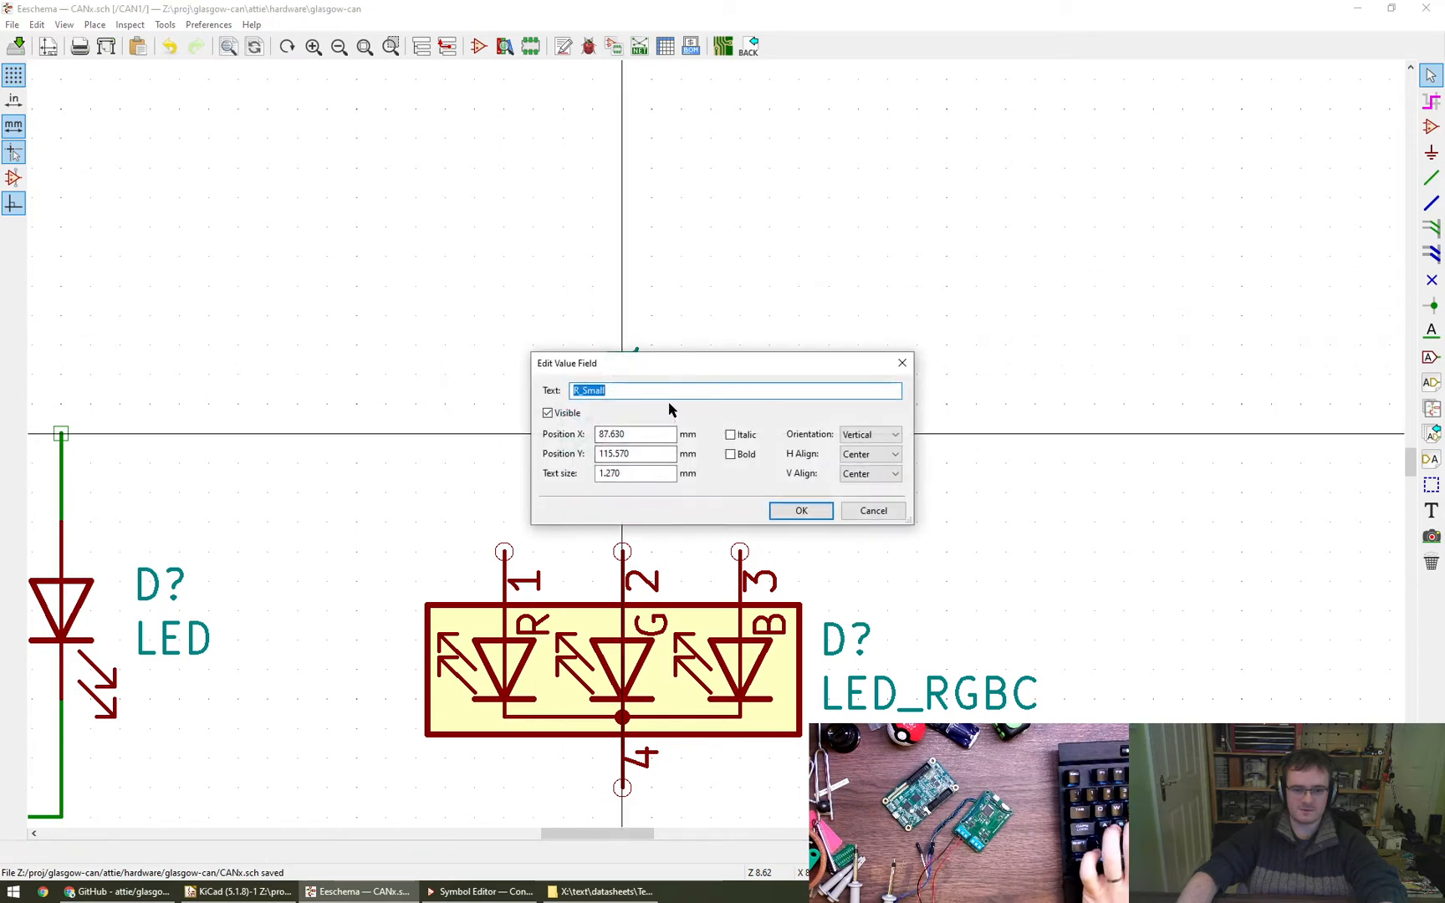
pyautogui.press('Escape')
# - Copy the formatted resistor so that matching resistors also stand above pins 1 and 3 of the LED_RGBC
pyautogui.scroll(-5, 768, 445)
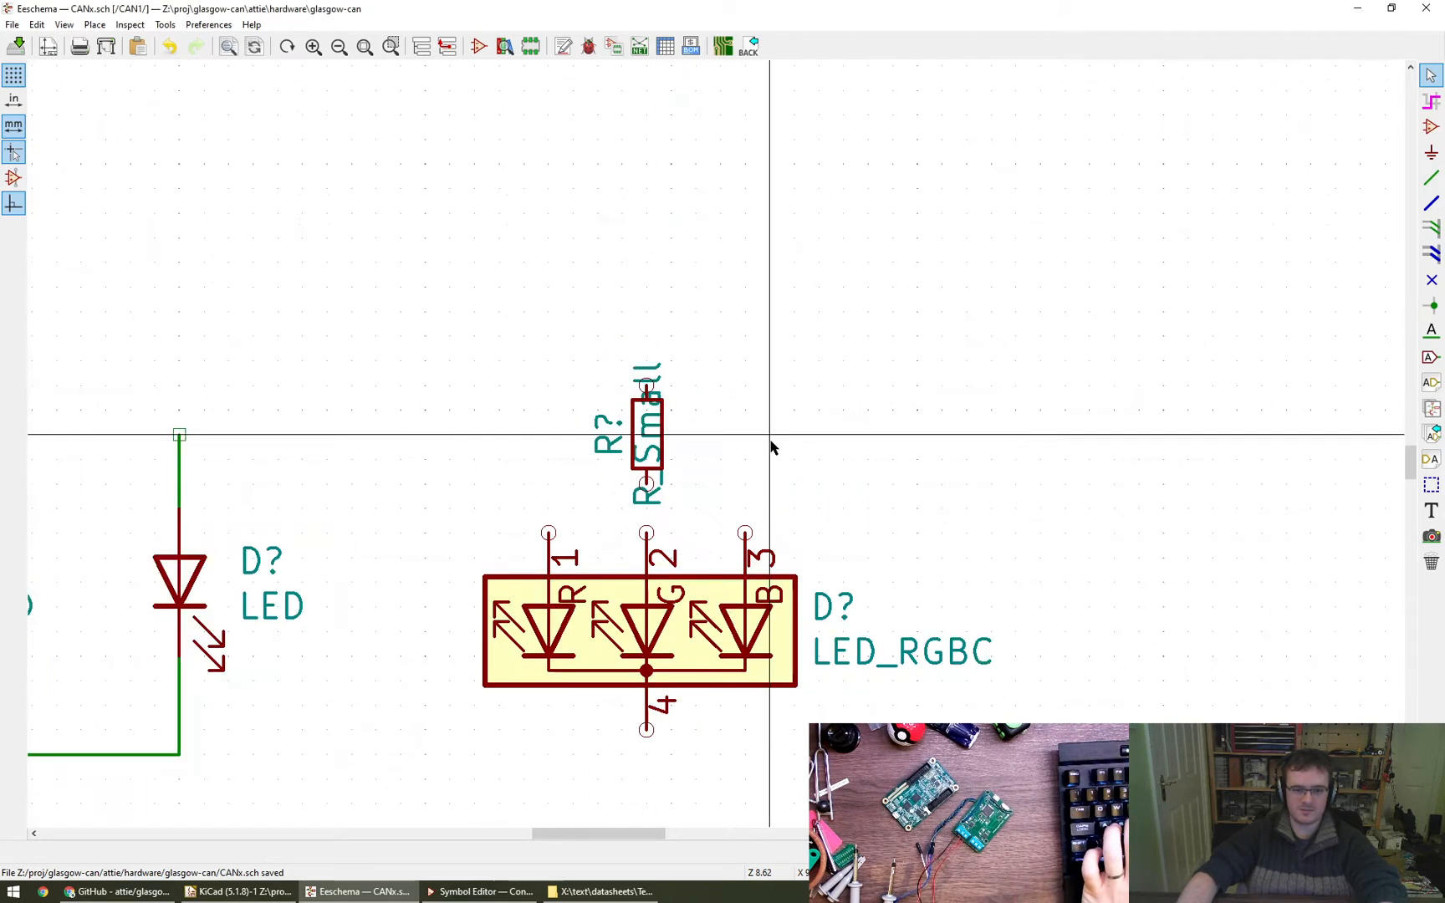
pyautogui.scroll(3, 813, 393)
pyautogui.scroll(3, 822, 375)
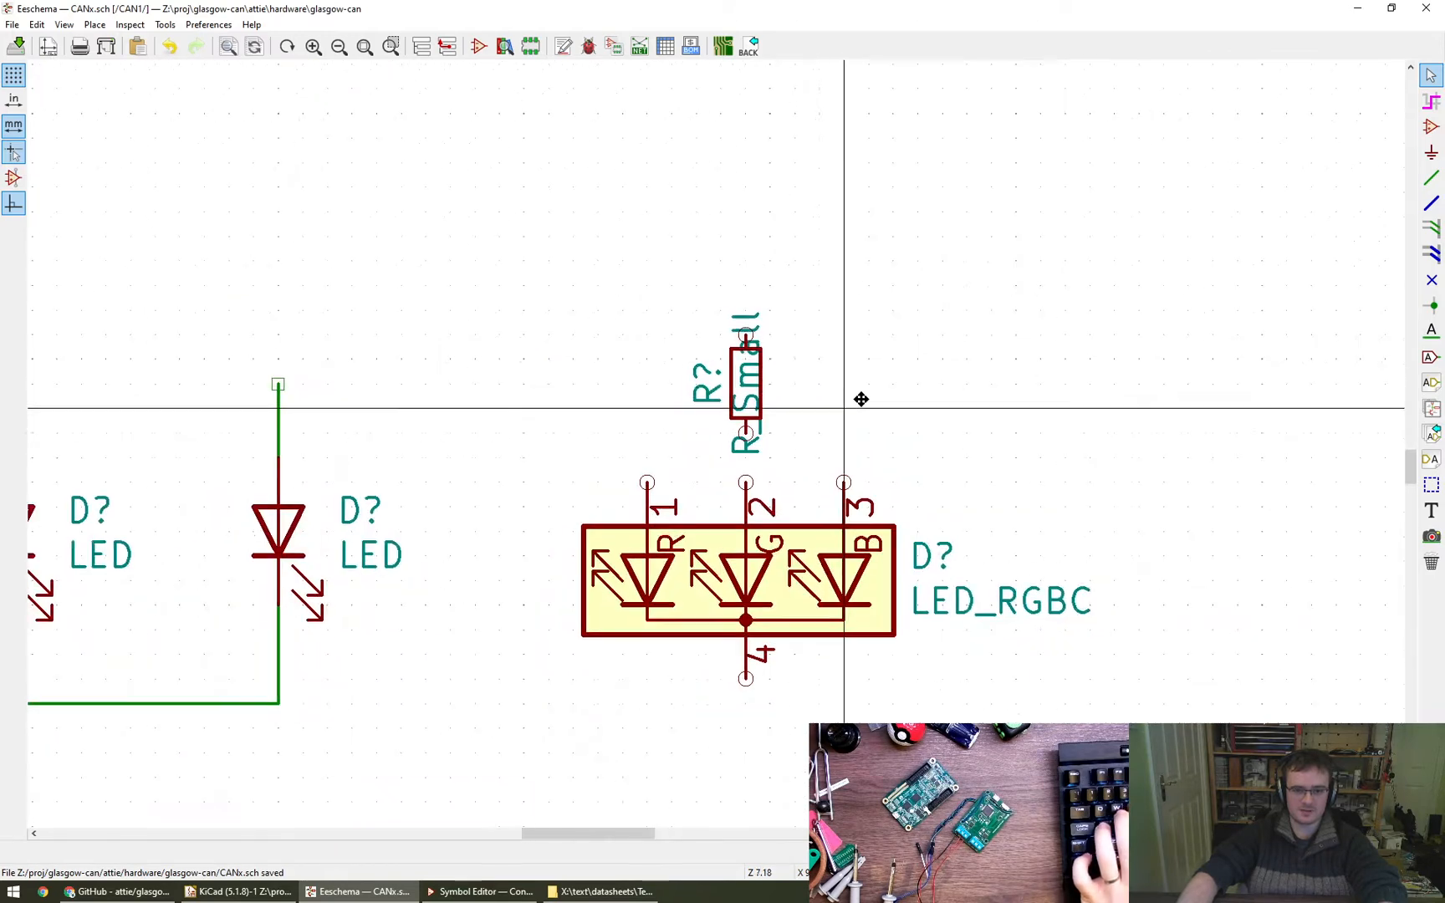
pyautogui.press('c')
pyautogui.click(677, 379)
pyautogui.press('c')
pyautogui.click(799, 383)
pyautogui.press('c')
pyautogui.click(872, 394)
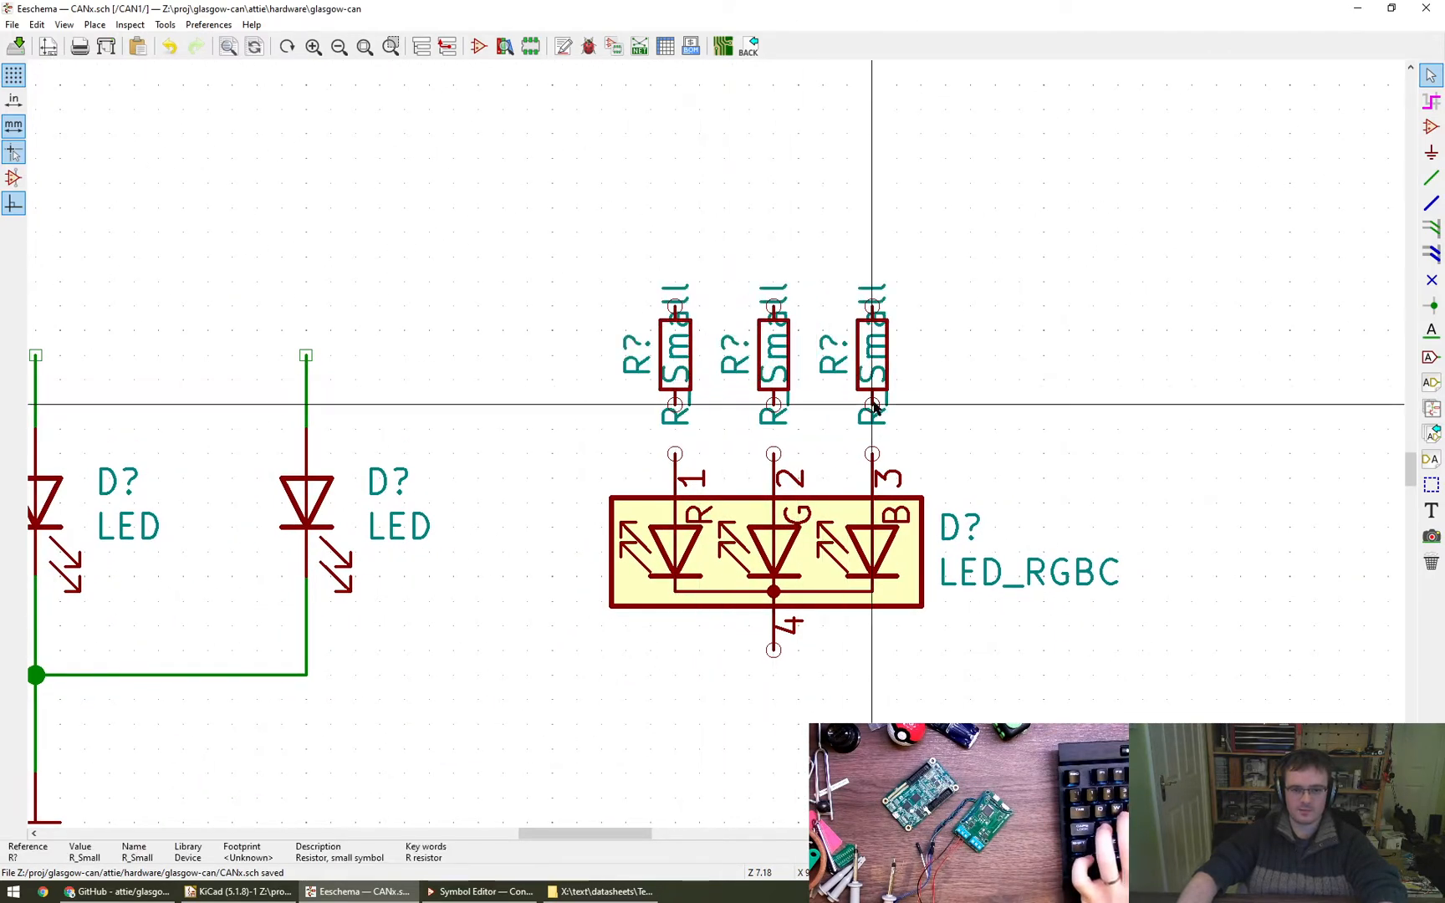
# - Wire the lower ends of the three resistors to pins 3, 2 and 1 of the LED_RGBC
pyautogui.press('w')
pyautogui.click(872, 454)
pyautogui.click(774, 405)
pyautogui.click(773, 454)
pyautogui.click(675, 405)
pyautogui.click(674, 454)
pyautogui.press('Escape')
pyautogui.scroll(-5, 581, 443)
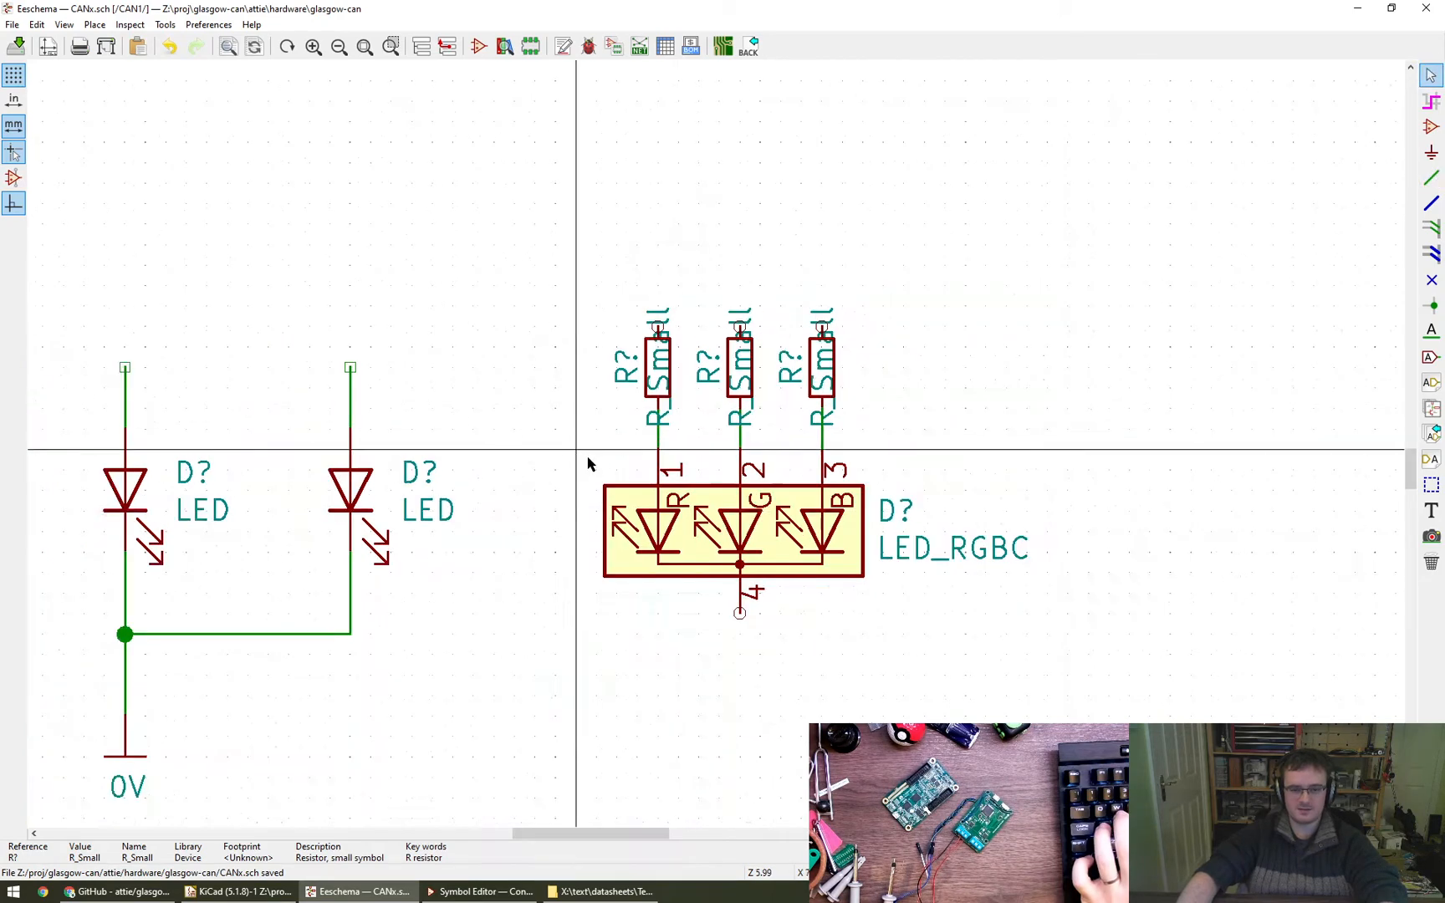
# - Copy the 0V symbol to below the LED_RGBC and wire it to common cathode pin 4
pyautogui.press('c')
pyautogui.click(774, 532)
pyautogui.press('w')
pyautogui.click(773, 512)
pyautogui.click(774, 532)
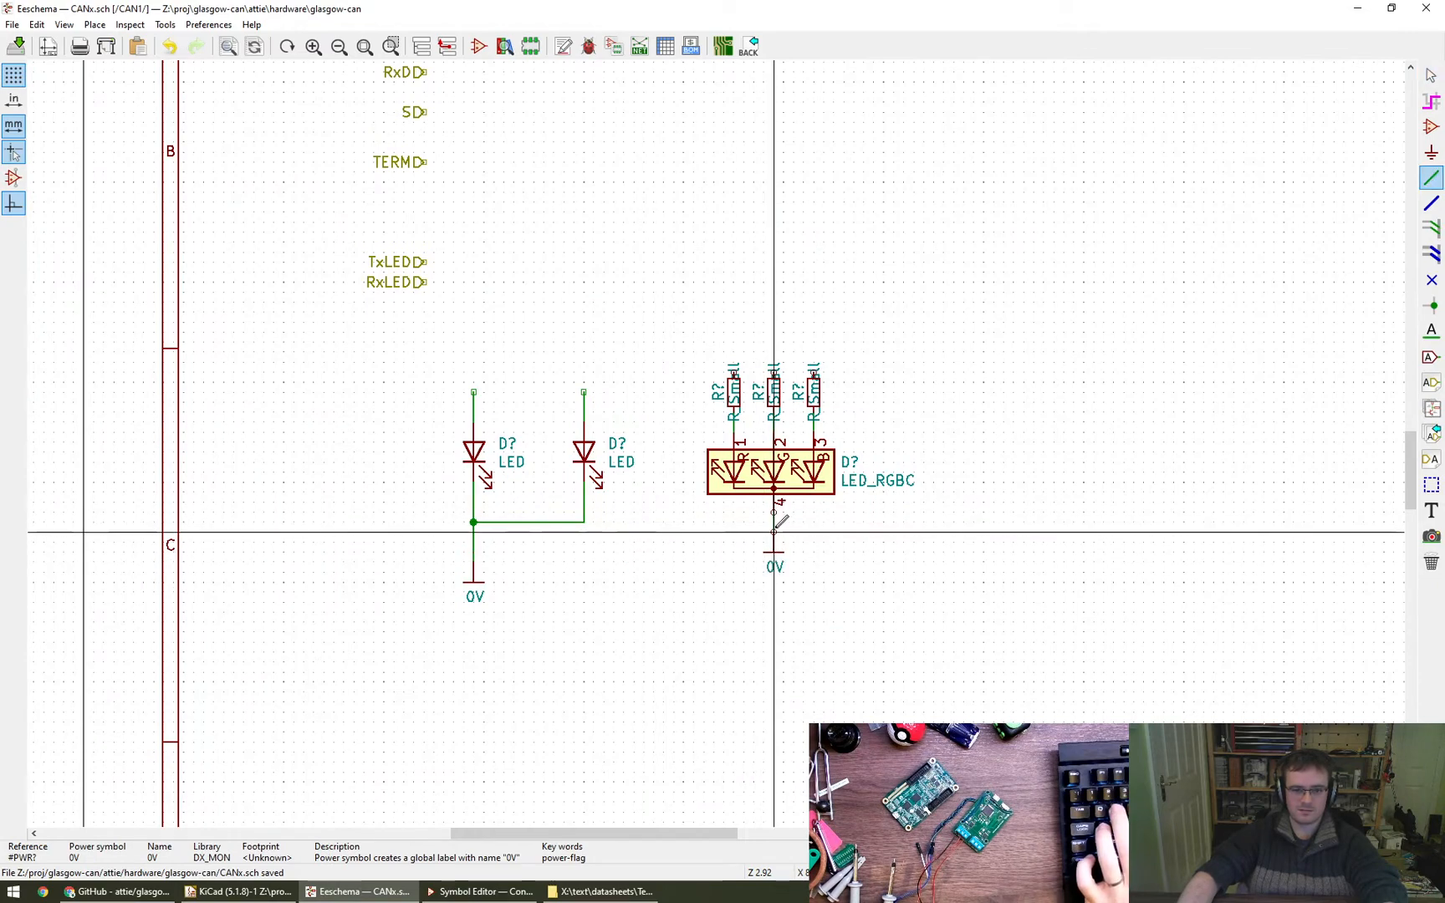
pyautogui.press('Escape')
# - Delete the two single LEDs together with their wiring and 0V symbol
pyautogui.keyDown('ctrl'); pyautogui.keyDown('shift'); pyautogui.moveTo(433, 392); pyautogui.dragTo(641, 648); pyautogui.keyUp('shift'); pyautogui.keyUp('ctrl')
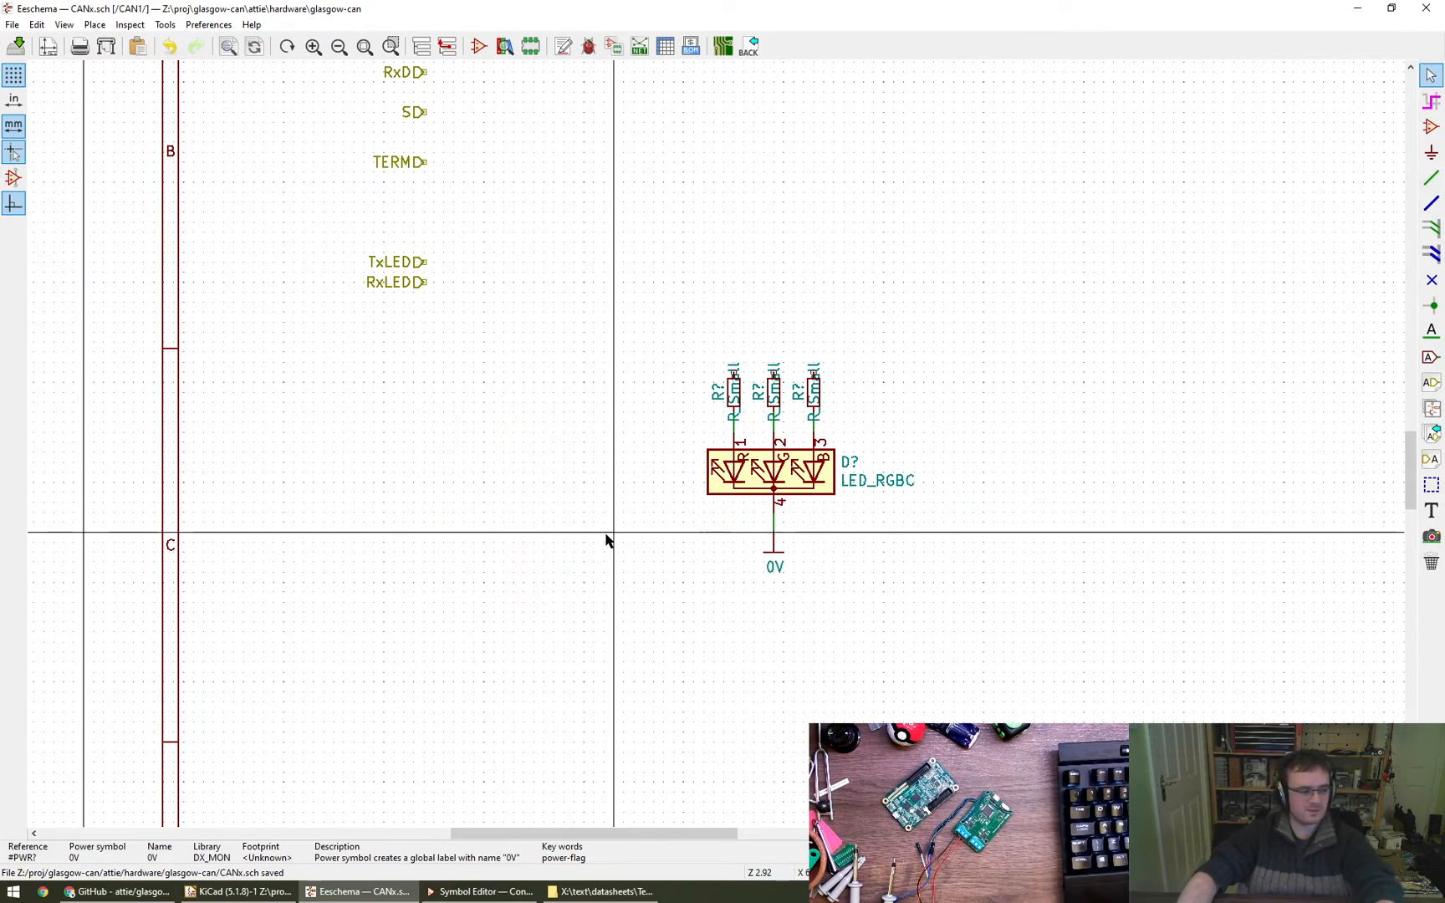
# - Set the value of all three resistors above the LED_RGBC to 1k
pyautogui.moveTo(595, 493); pyautogui.dragTo(491, 551, button='middle')
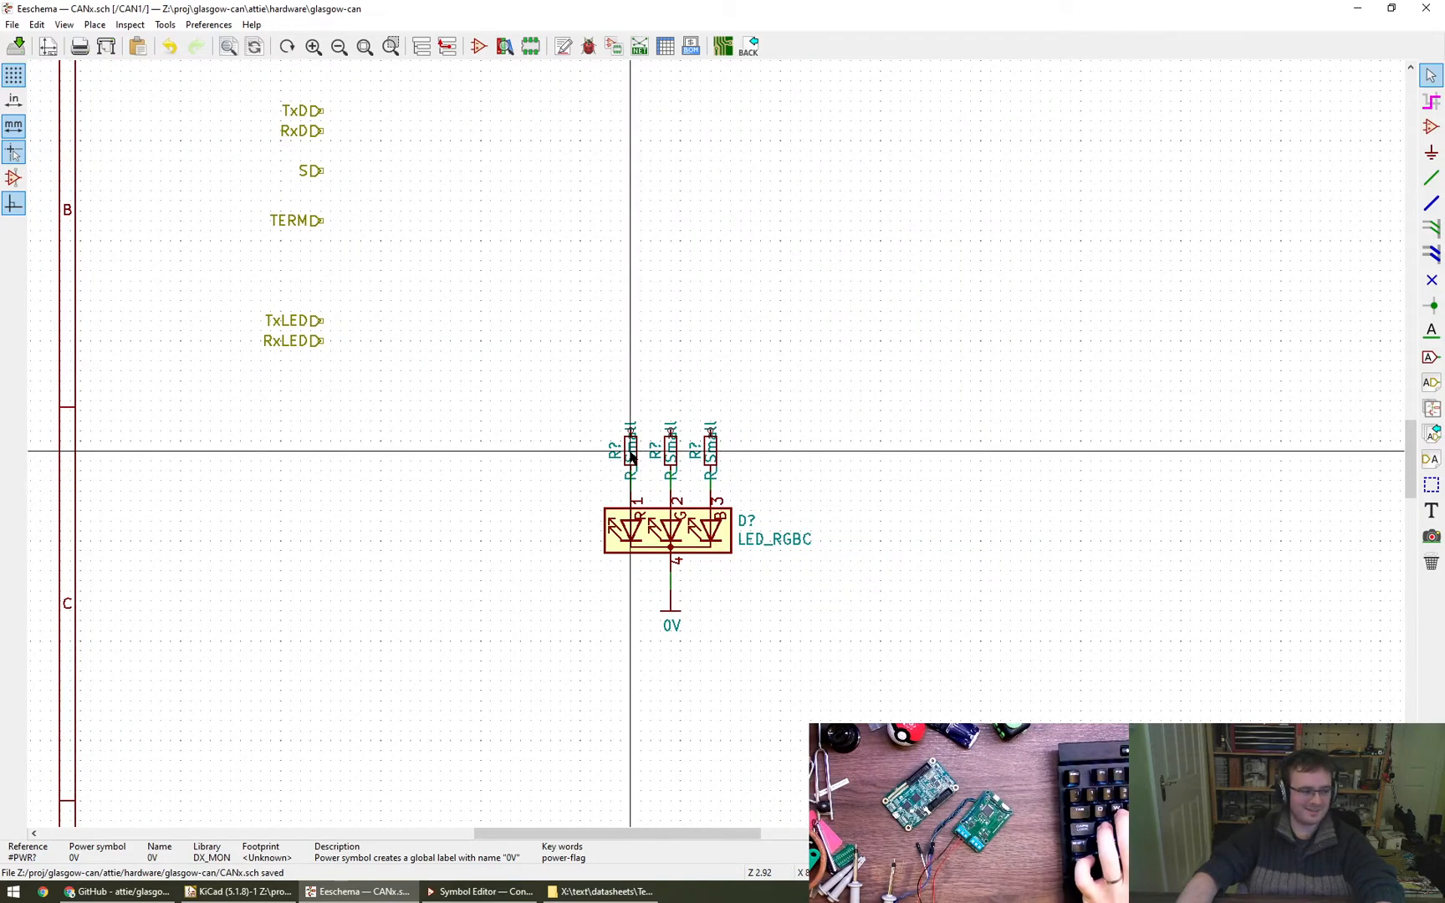
pyautogui.write('v1')
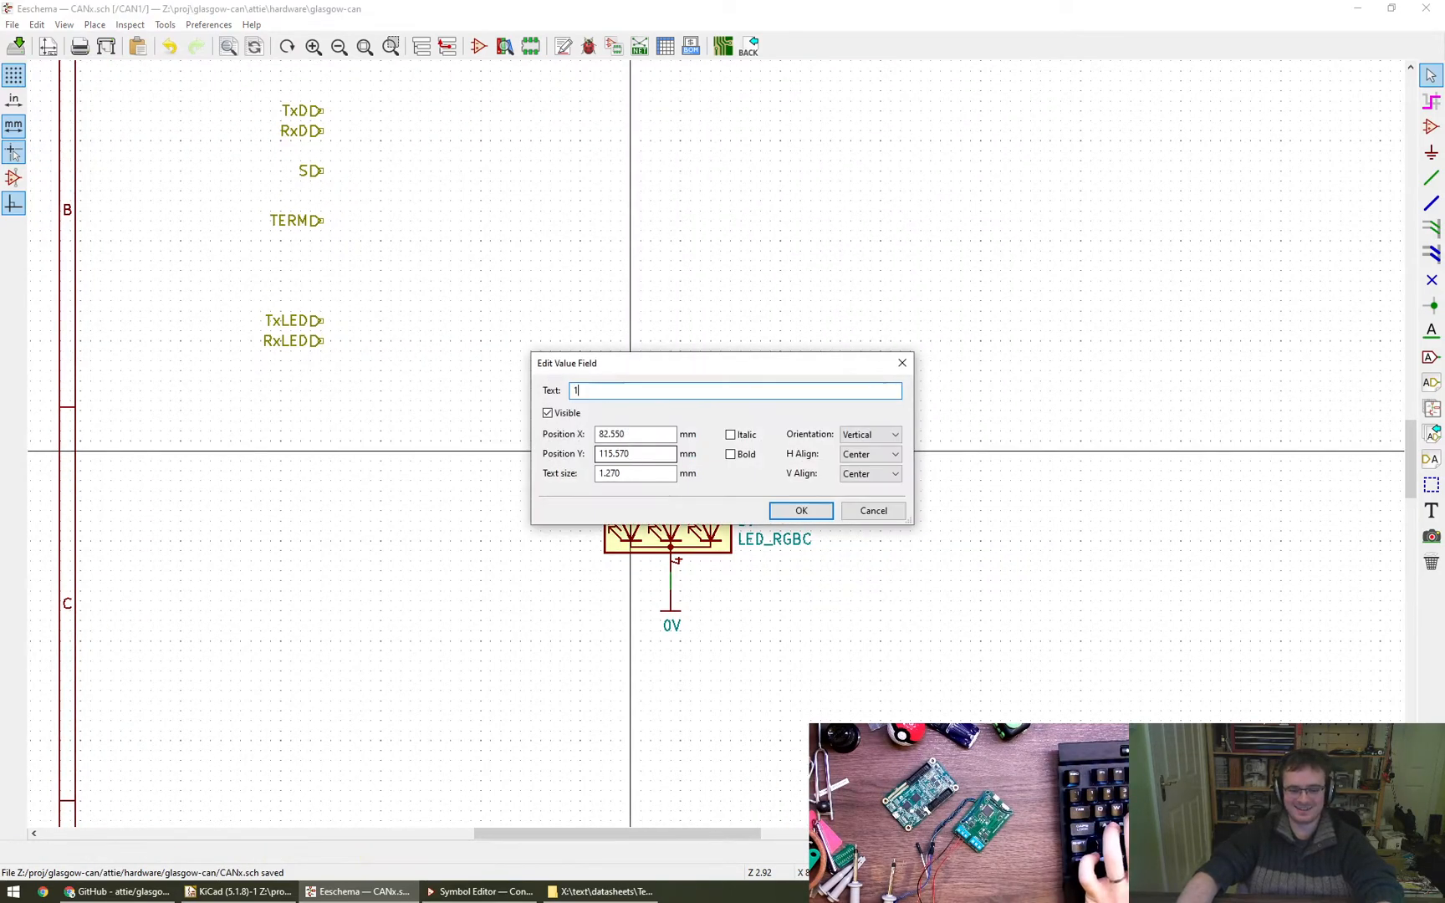
pyautogui.write('k')
pyautogui.press('Return')
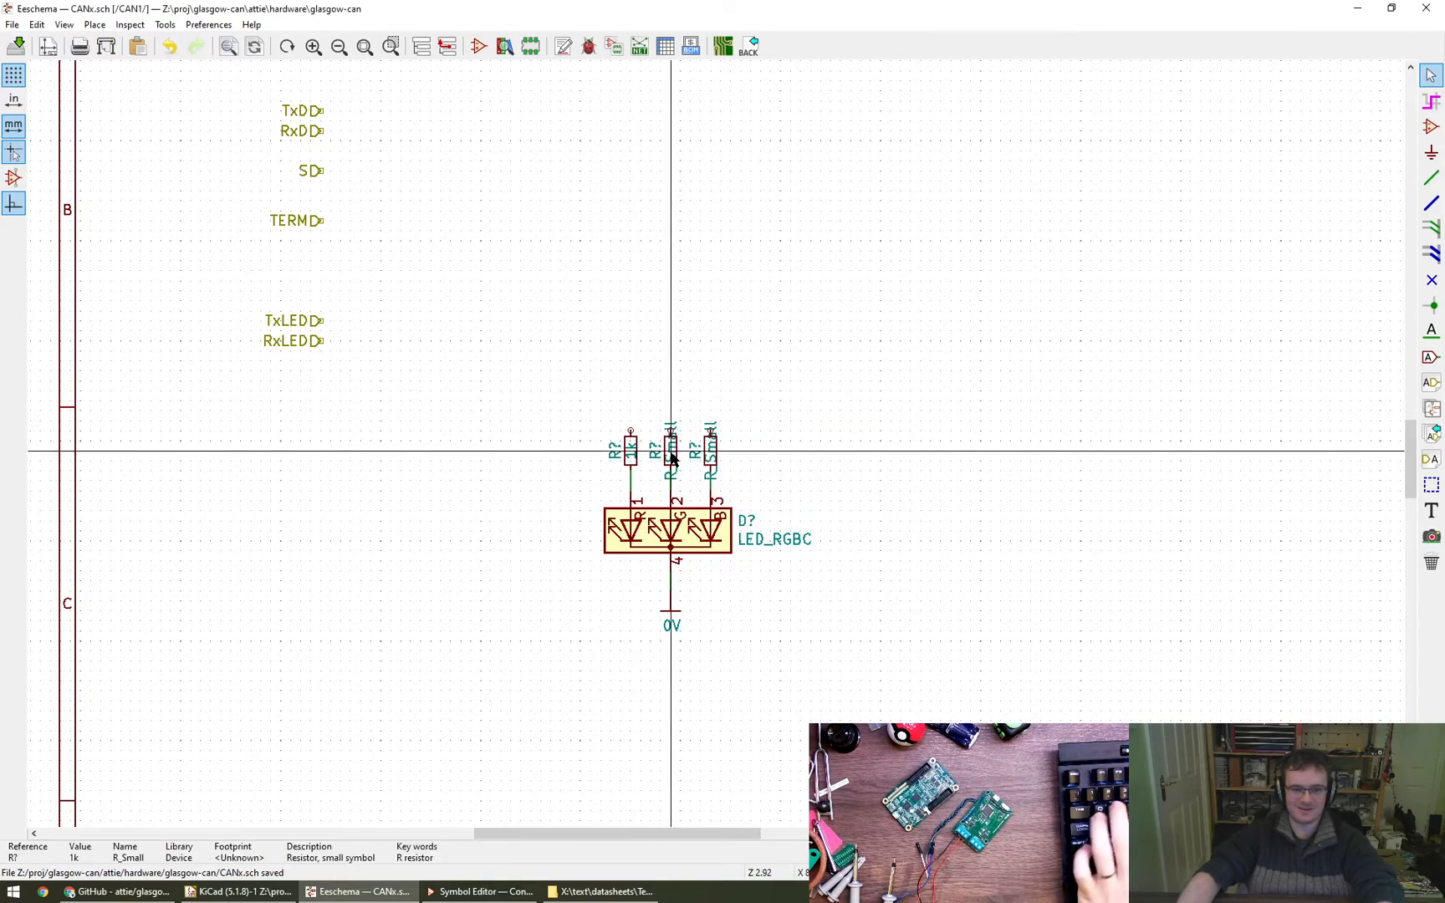
pyautogui.write('v1k')
pyautogui.press('Return')
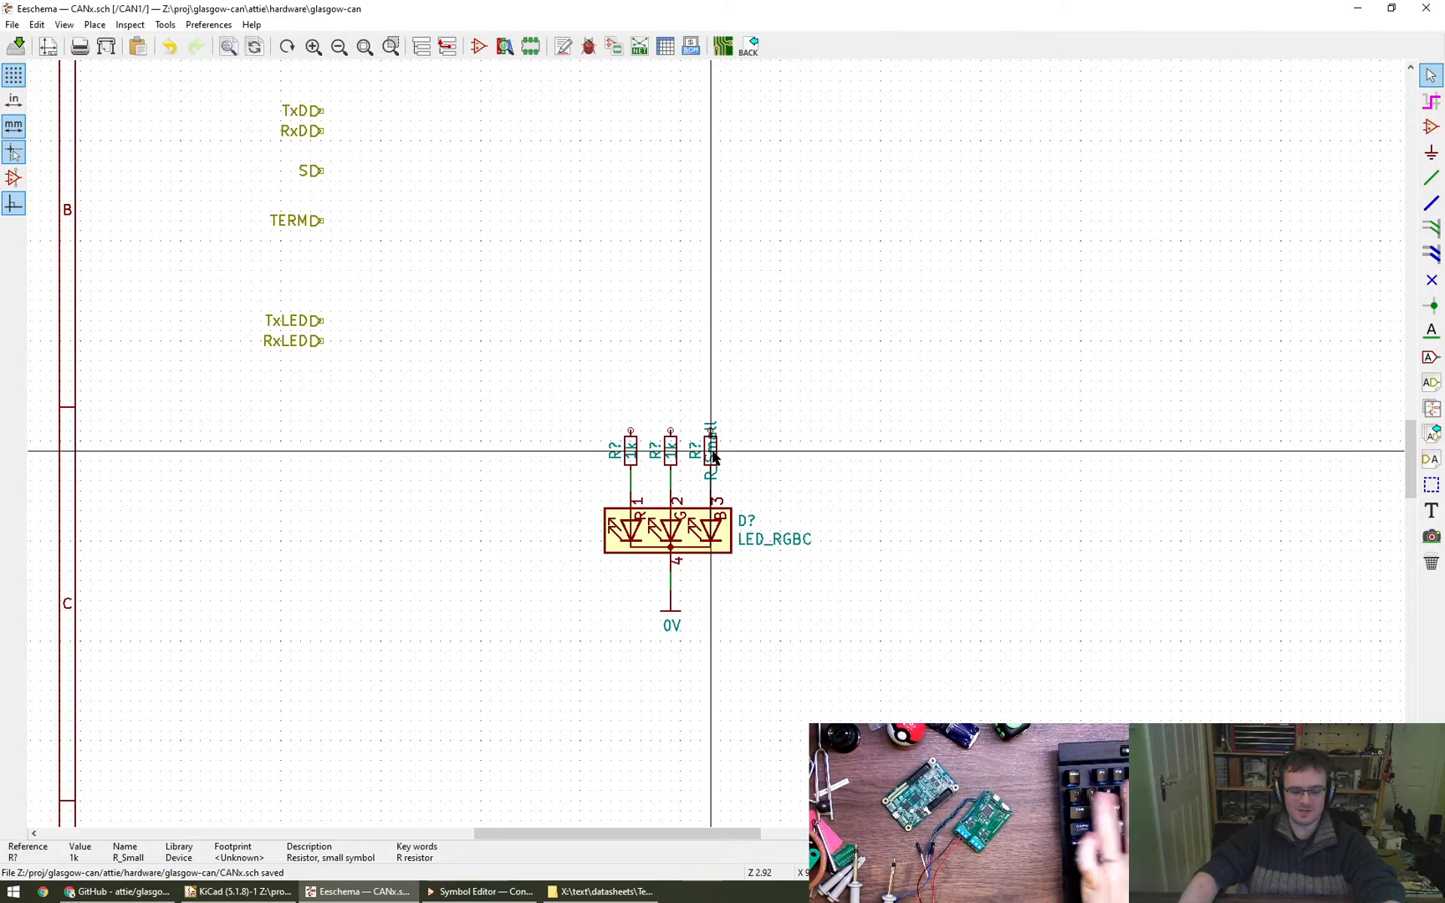
pyautogui.write('v2')
pyautogui.write('1k')
pyautogui.press('Return')
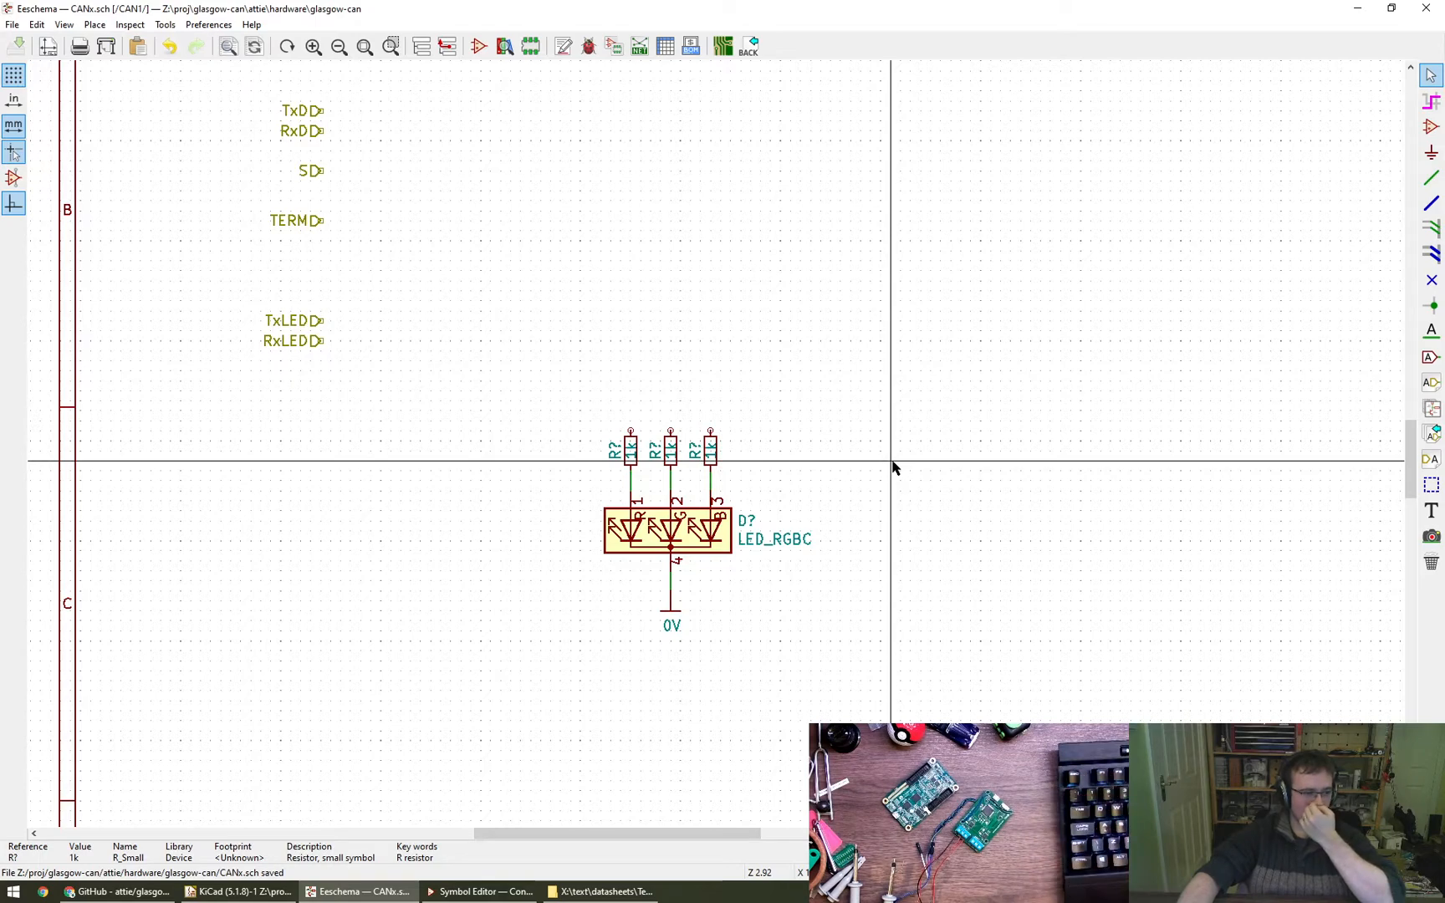
# - Review the pin configurations and pin functions in the TCAN1051-Q1 datasheet, tcan1051-q1.pdf, in Foxit Reader, and return to Eeschema
pyautogui.scroll(-1, 909, 463)
pyautogui.moveTo(911, 468); pyautogui.dragTo(980, 548, button='middle')
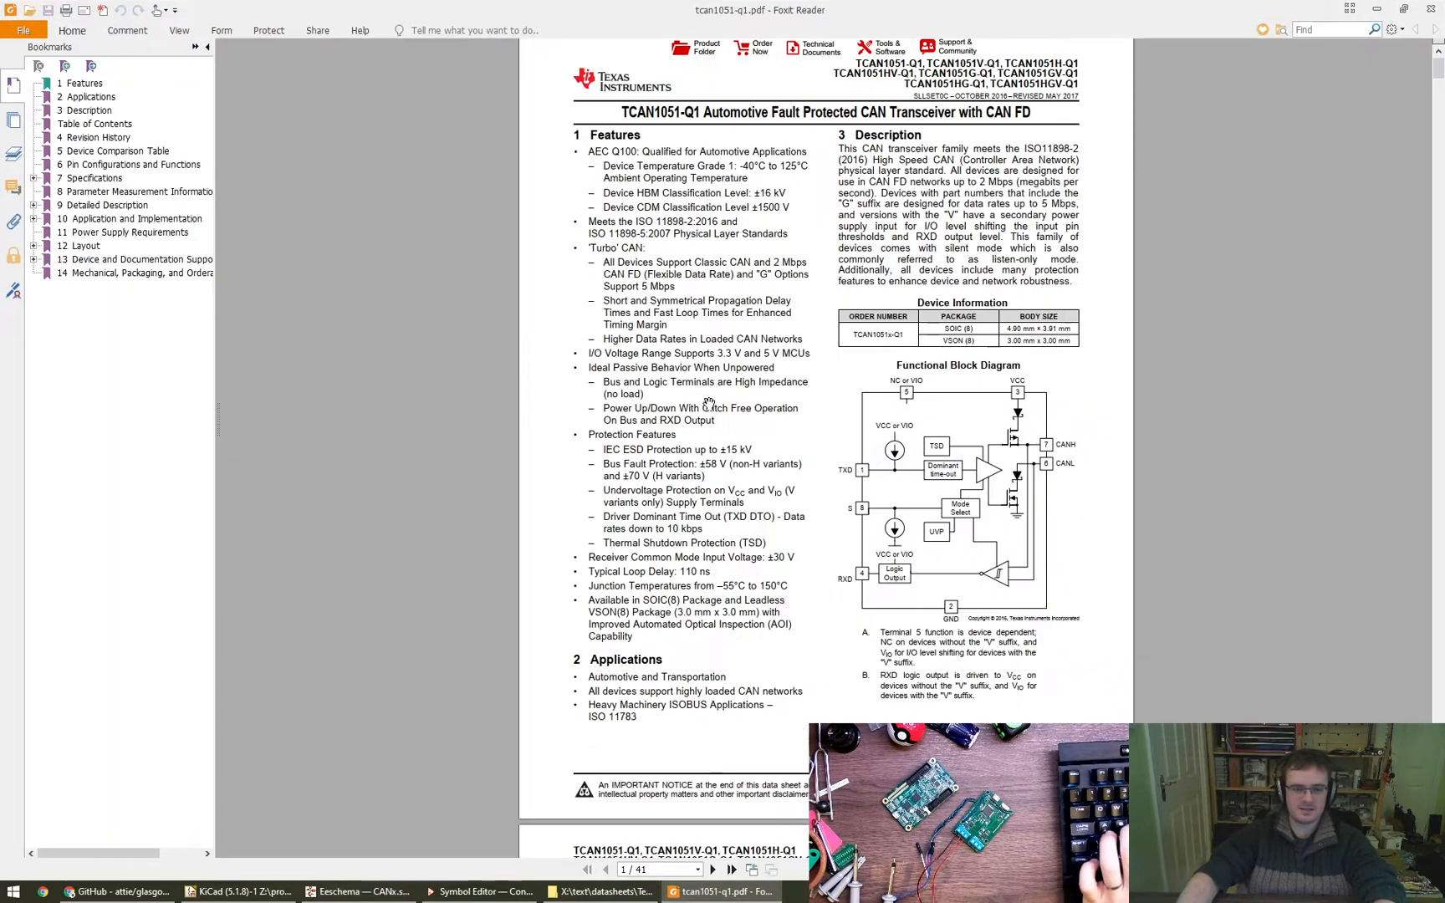
pyautogui.scroll(-15, 622, 504)
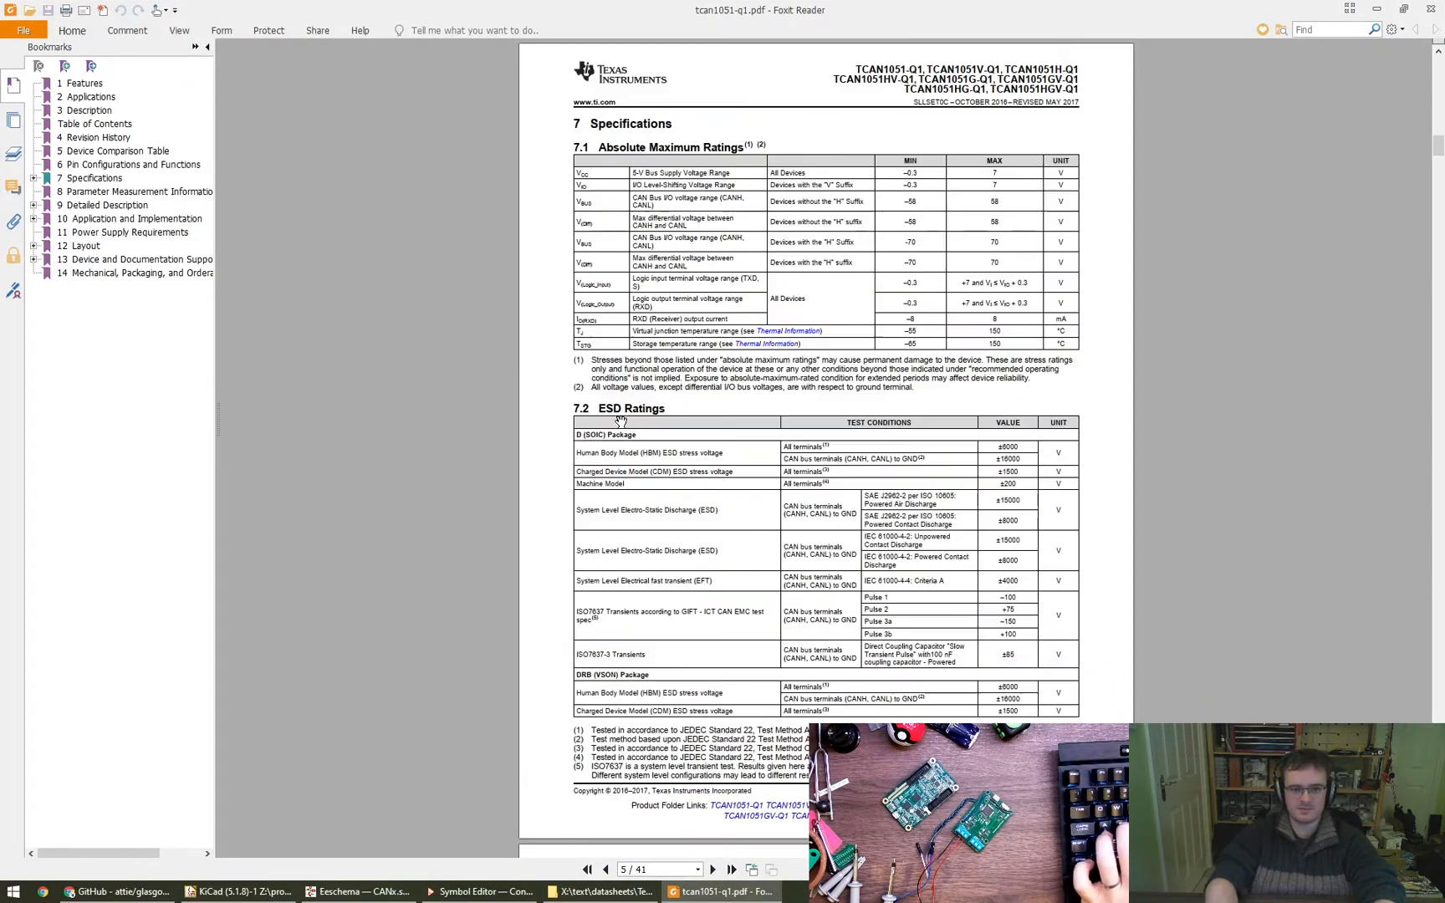
pyautogui.keyDown('ctrl'); pyautogui.scroll(3, 822, 452); pyautogui.keyUp('ctrl')
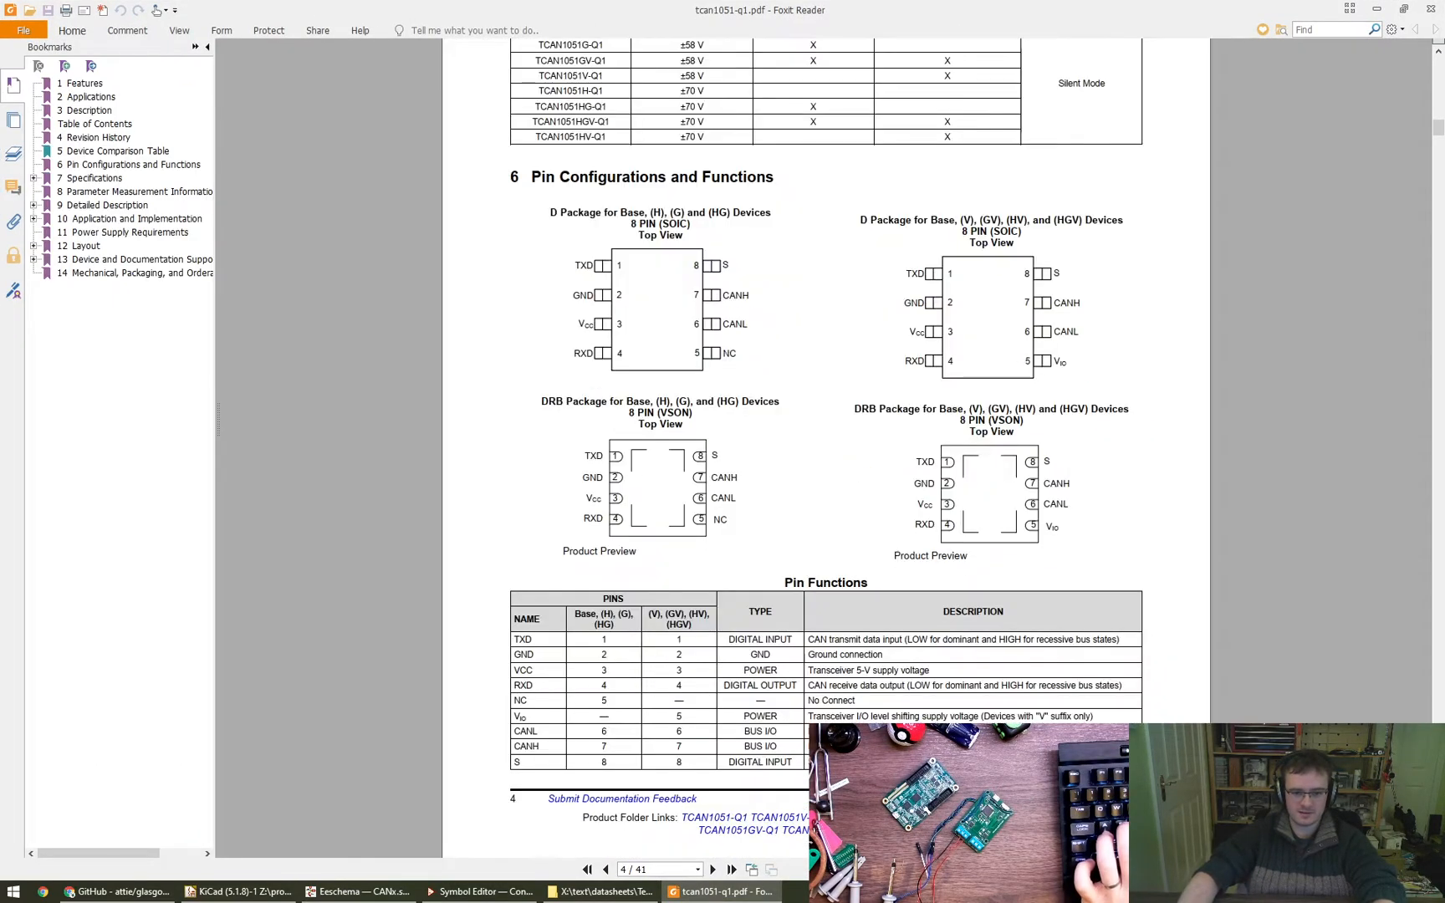
pyautogui.scroll(-2, 822, 452)
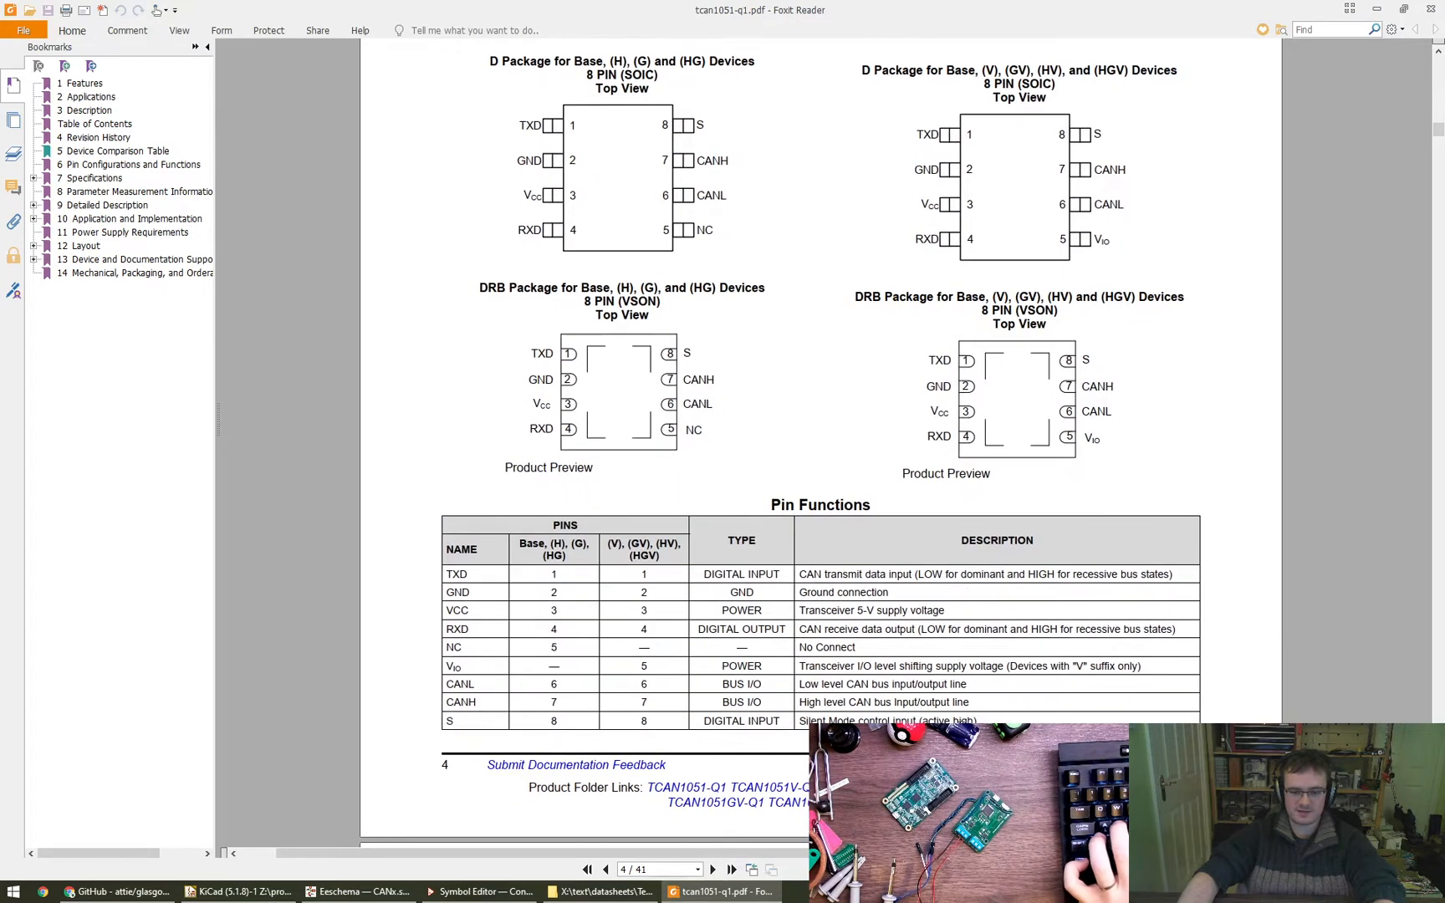
pyautogui.hotkey('alt', 'Tab')
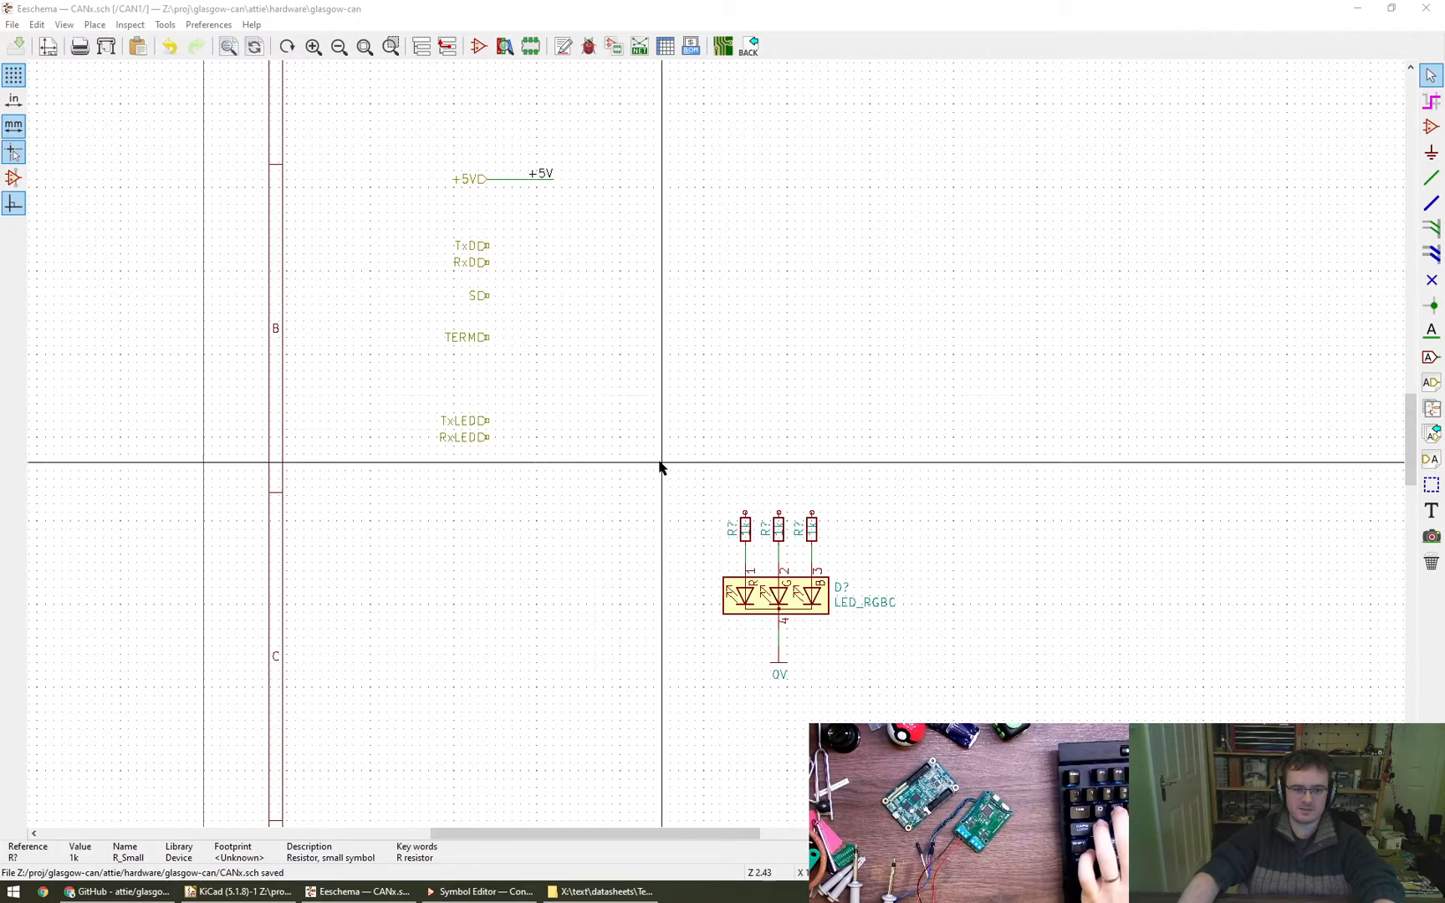
# - Wire the S hierarchical label to the resistor above LED pin 1 and bring the label closer to the LED circuit
pyautogui.press('w')
pyautogui.click(488, 295)
pyautogui.click(745, 512)
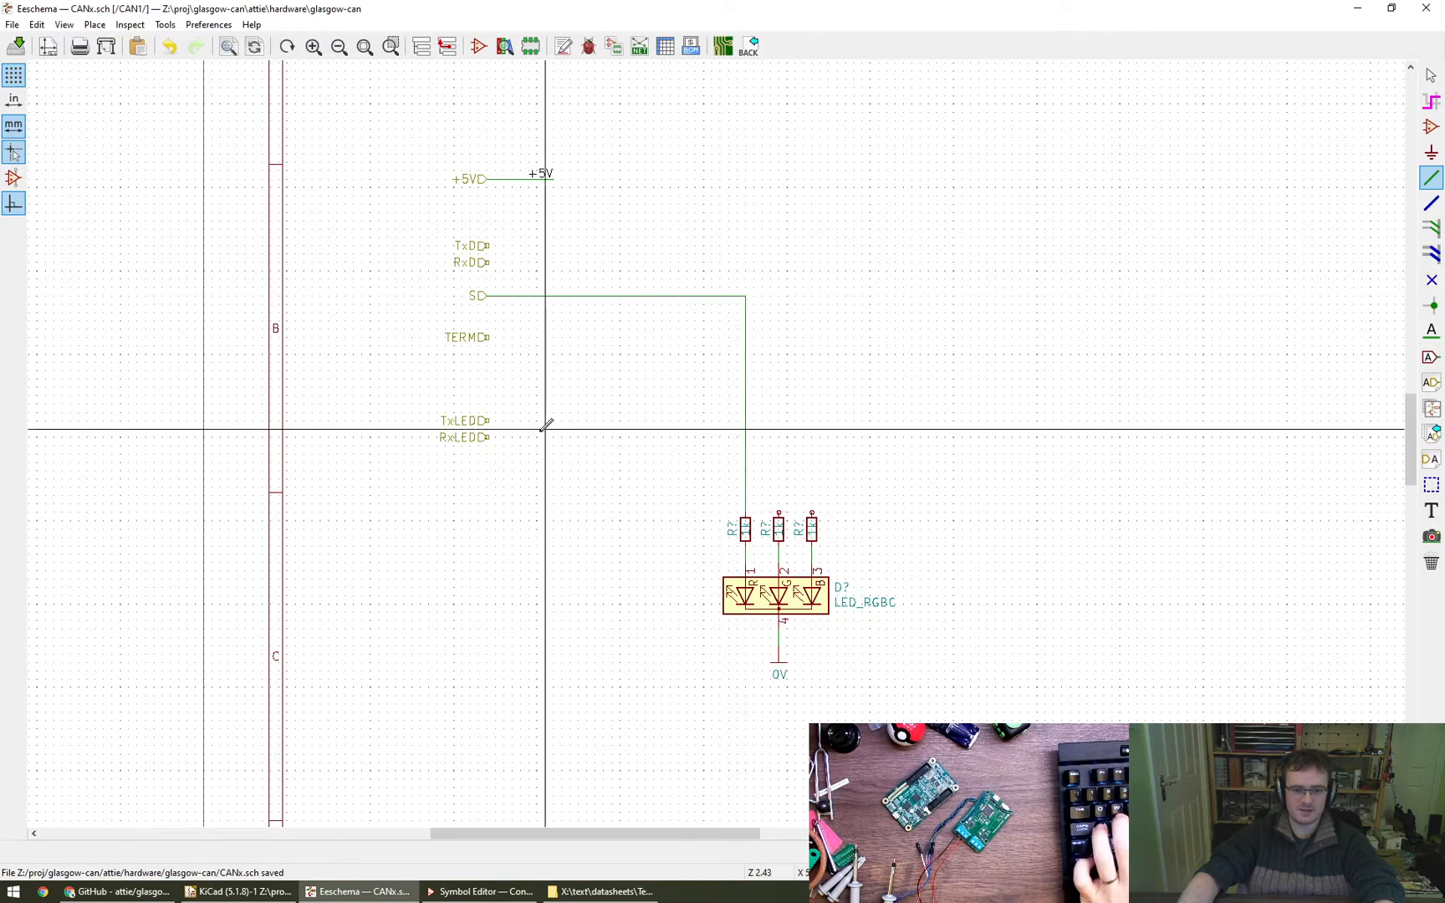
pyautogui.press('Escape')
pyautogui.press('g')
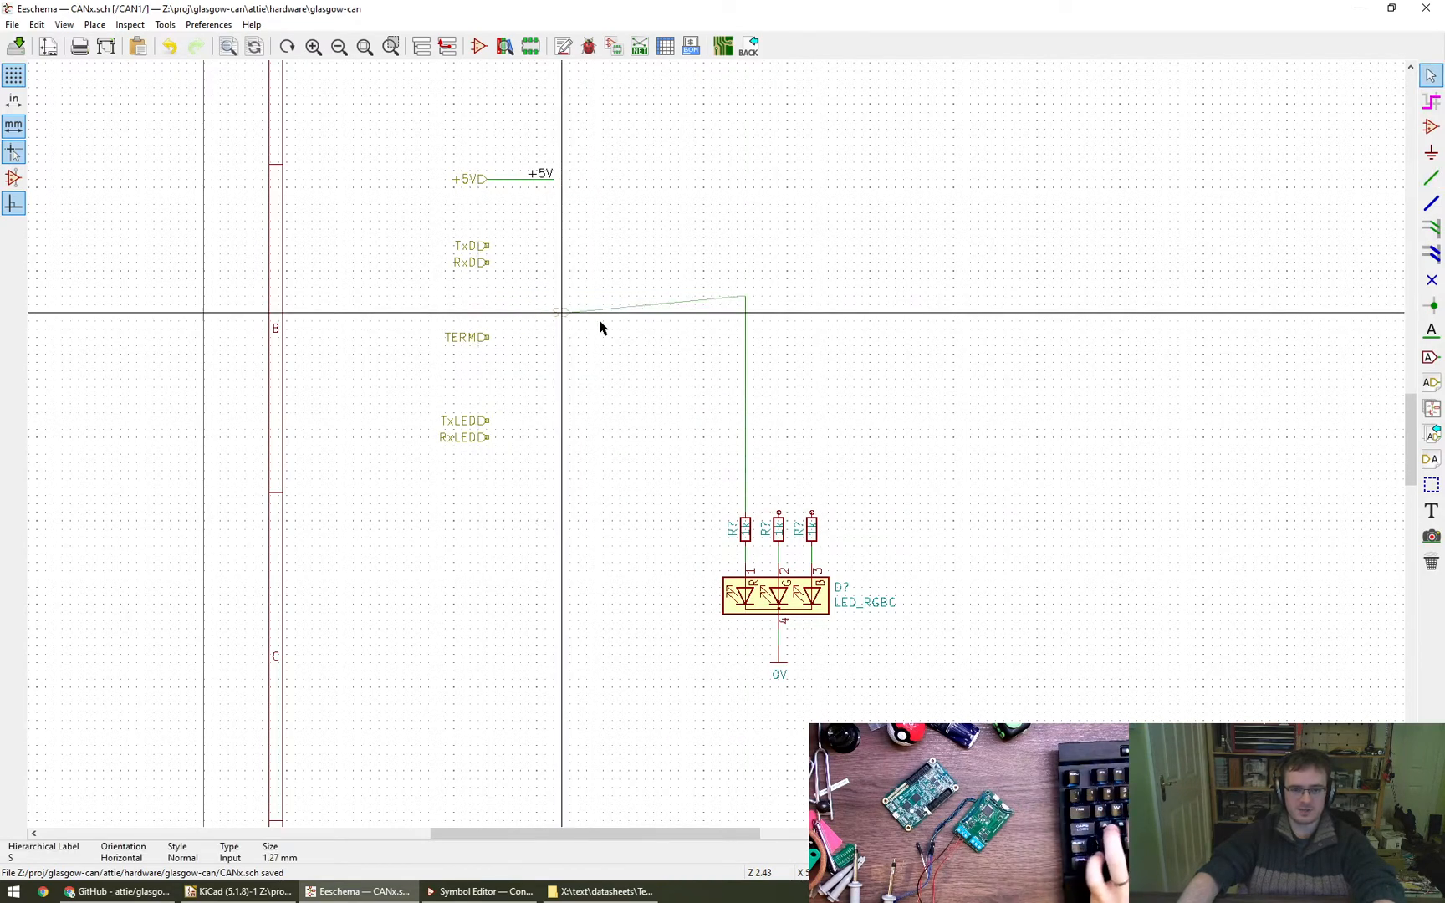
pyautogui.click(702, 305)
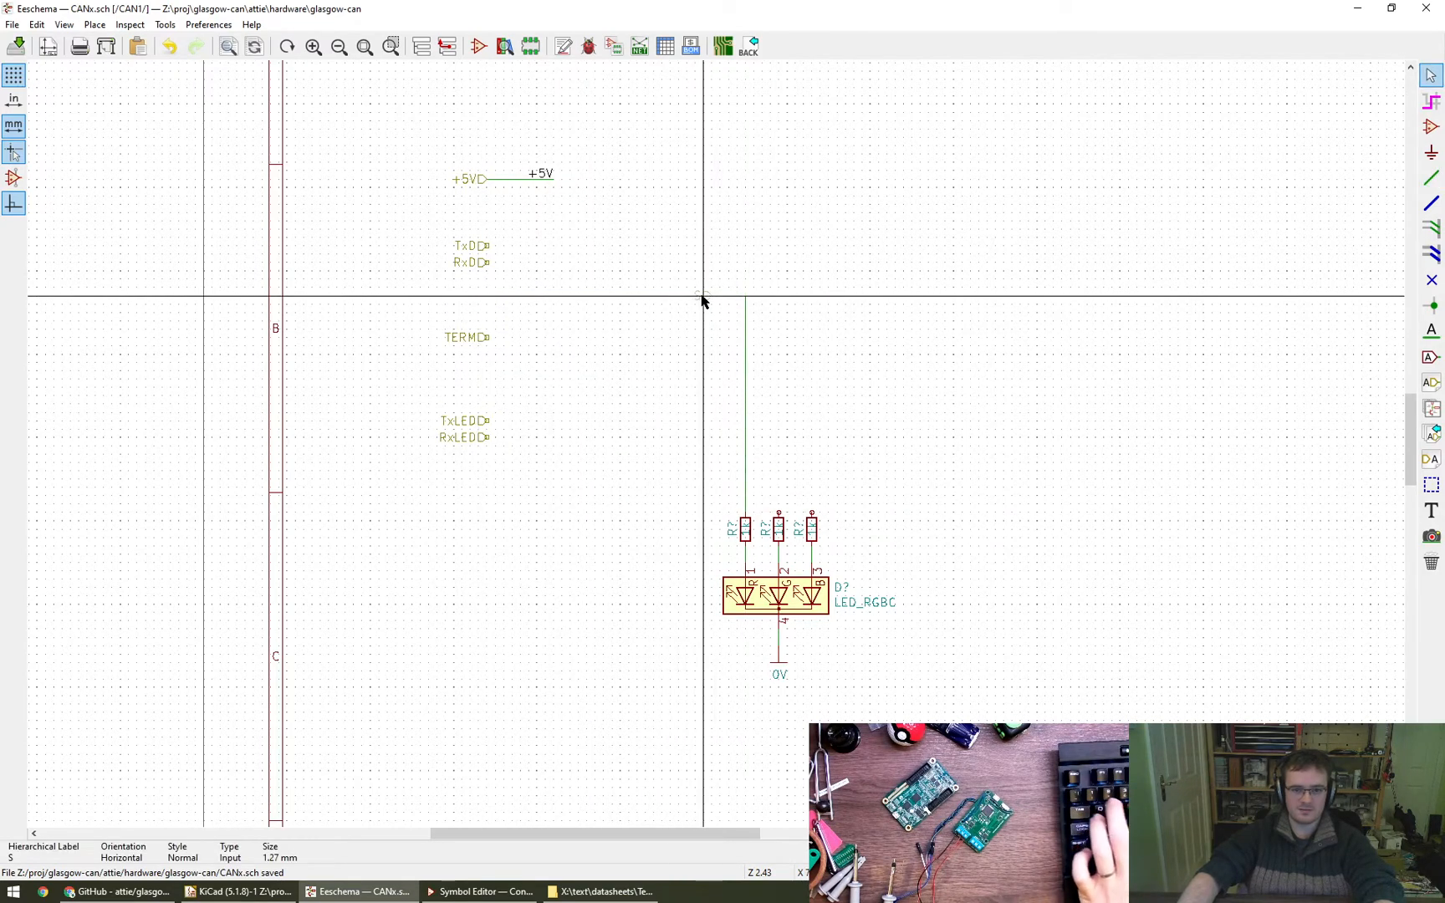
pyautogui.press('h')
pyautogui.press('Escape')
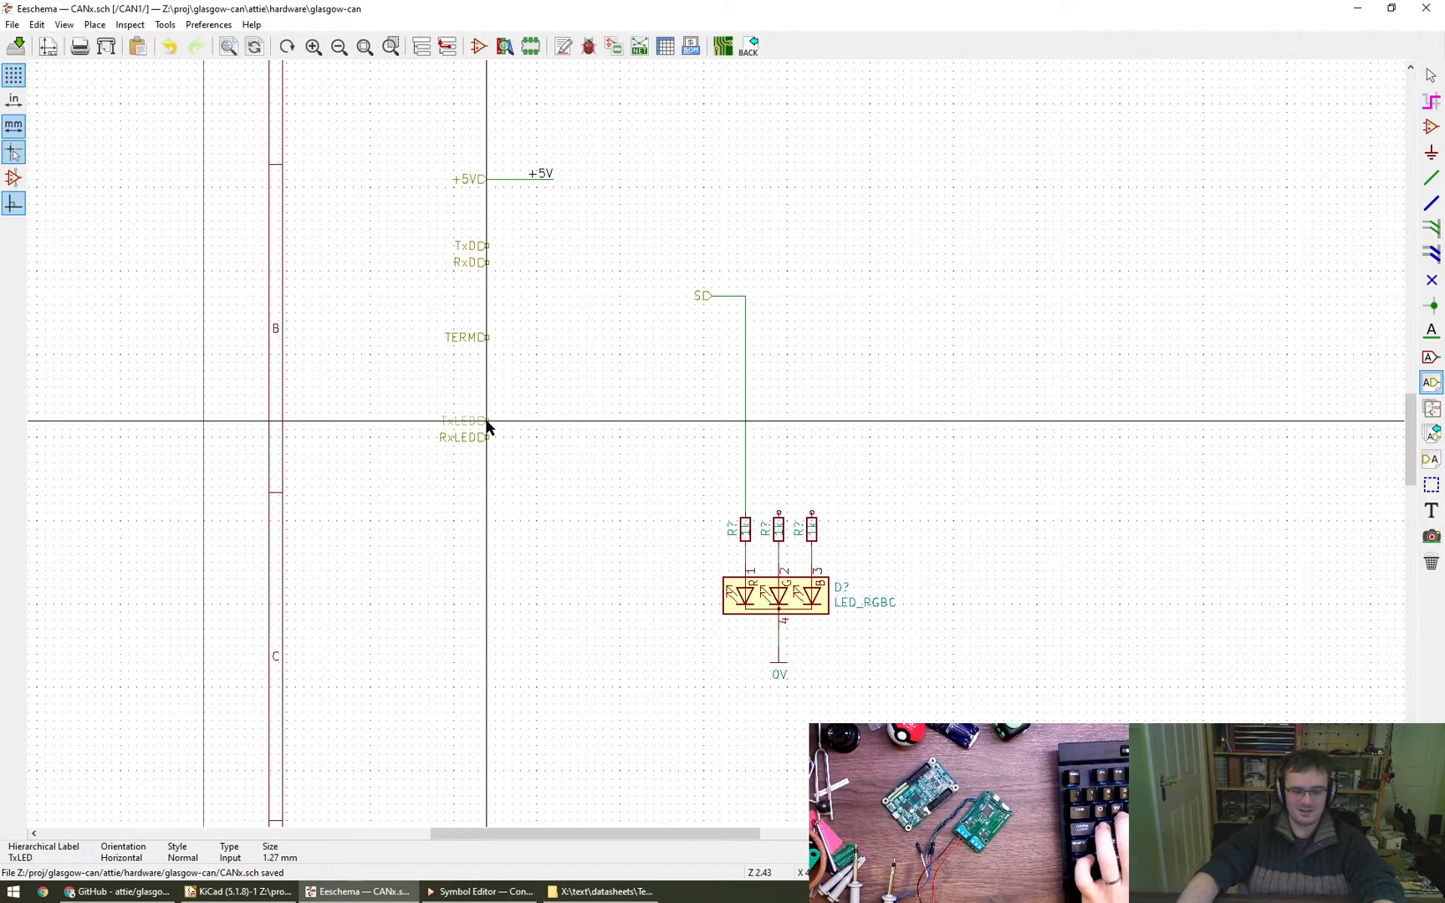
# - Move the TxLED and RxLED labels beside the LED resistors, stacked with RxLED above TxLED
pyautogui.click(687, 454)
pyautogui.press('m')
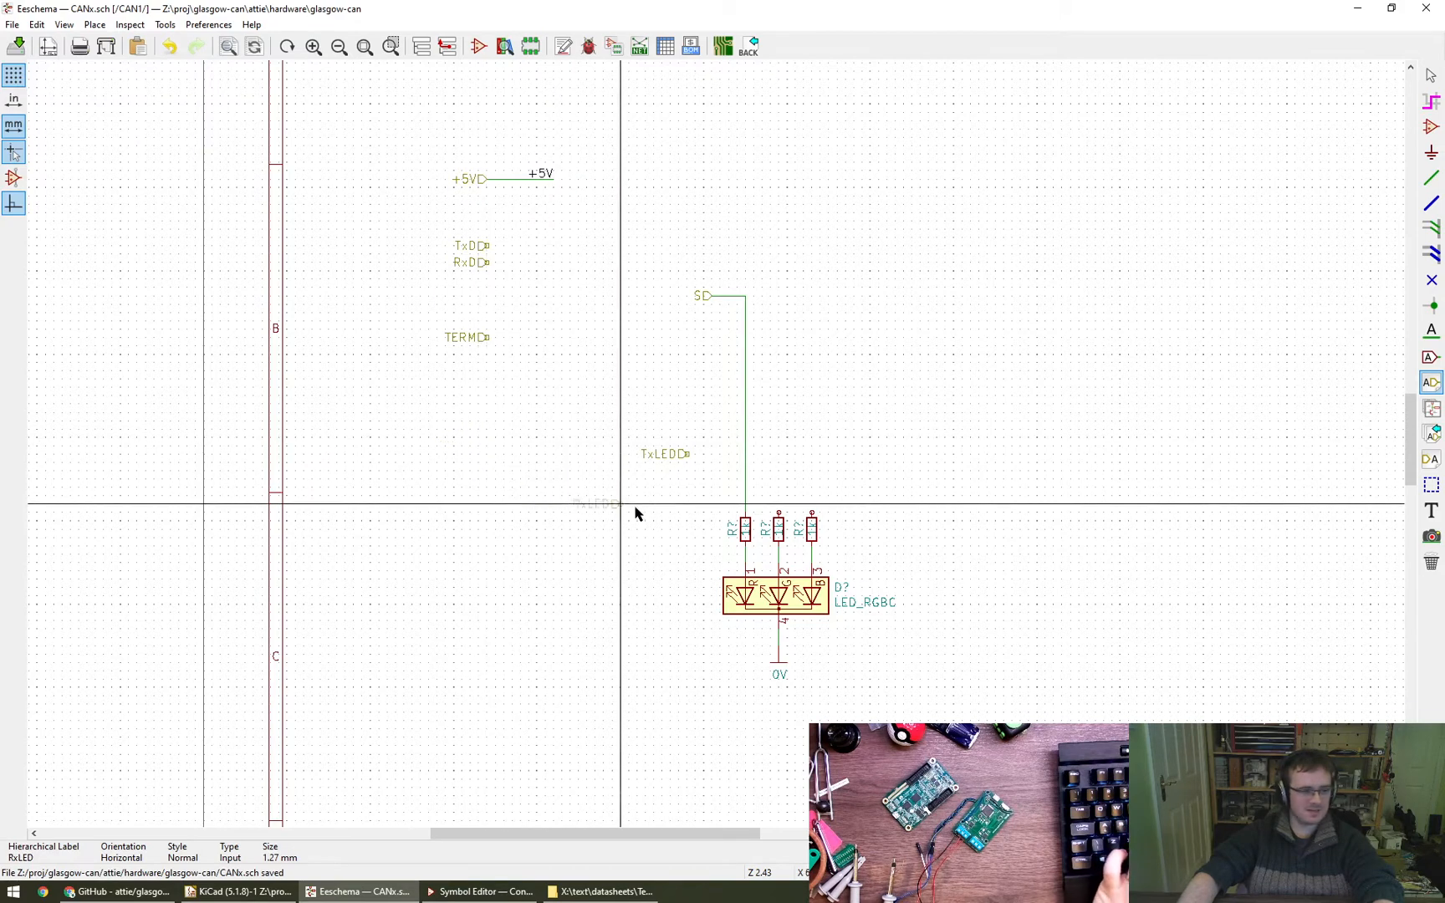
pyautogui.click(687, 471)
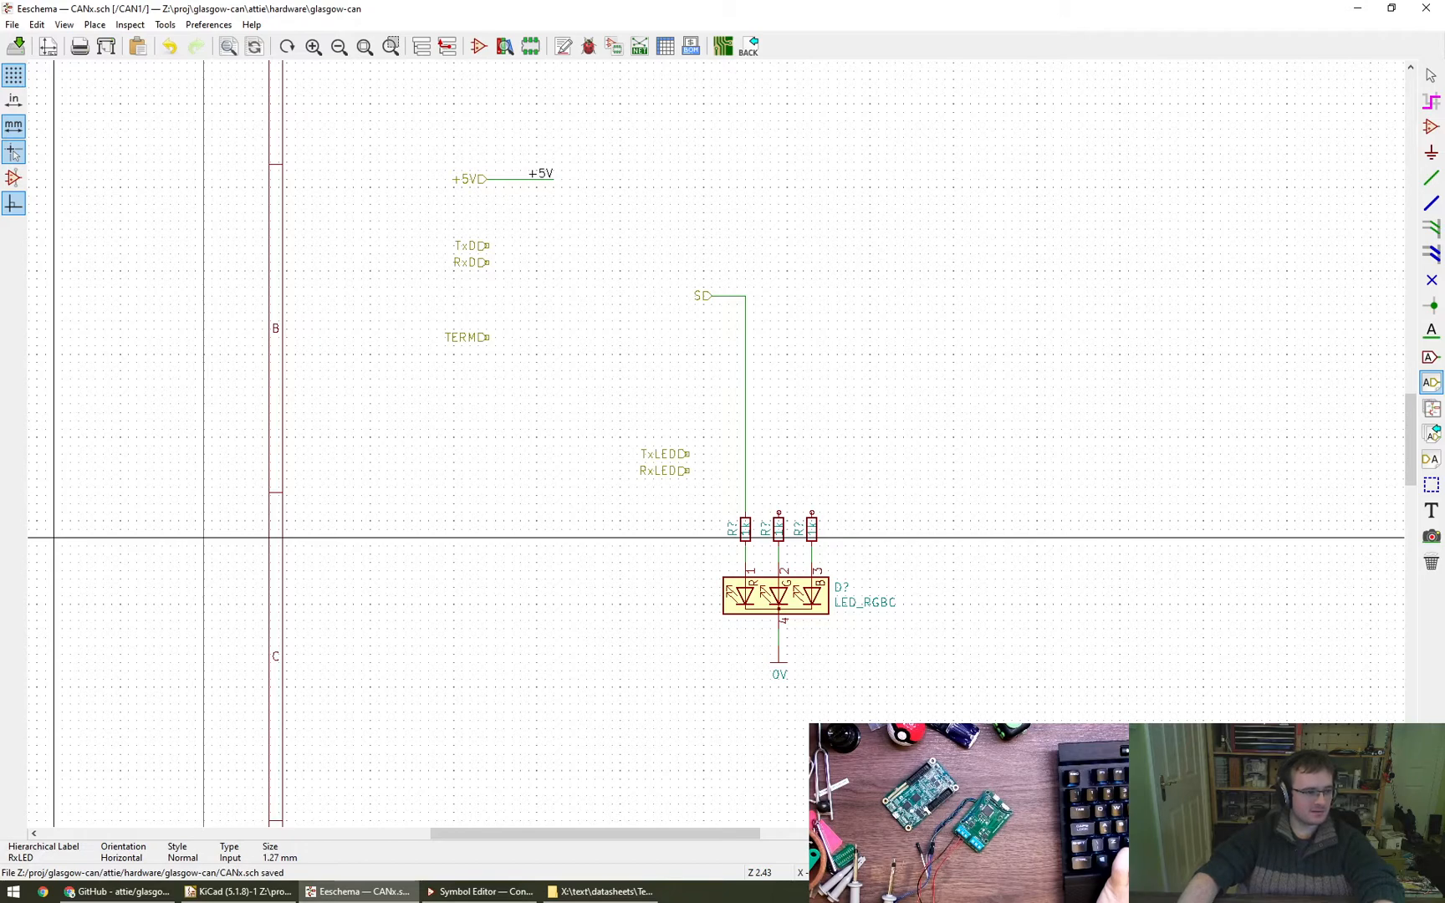
pyautogui.scroll(4, 938, 500)
pyautogui.scroll(-3, 881, 507)
pyautogui.moveTo(881, 507); pyautogui.dragTo(885, 499, button='middle')
pyautogui.press('m')
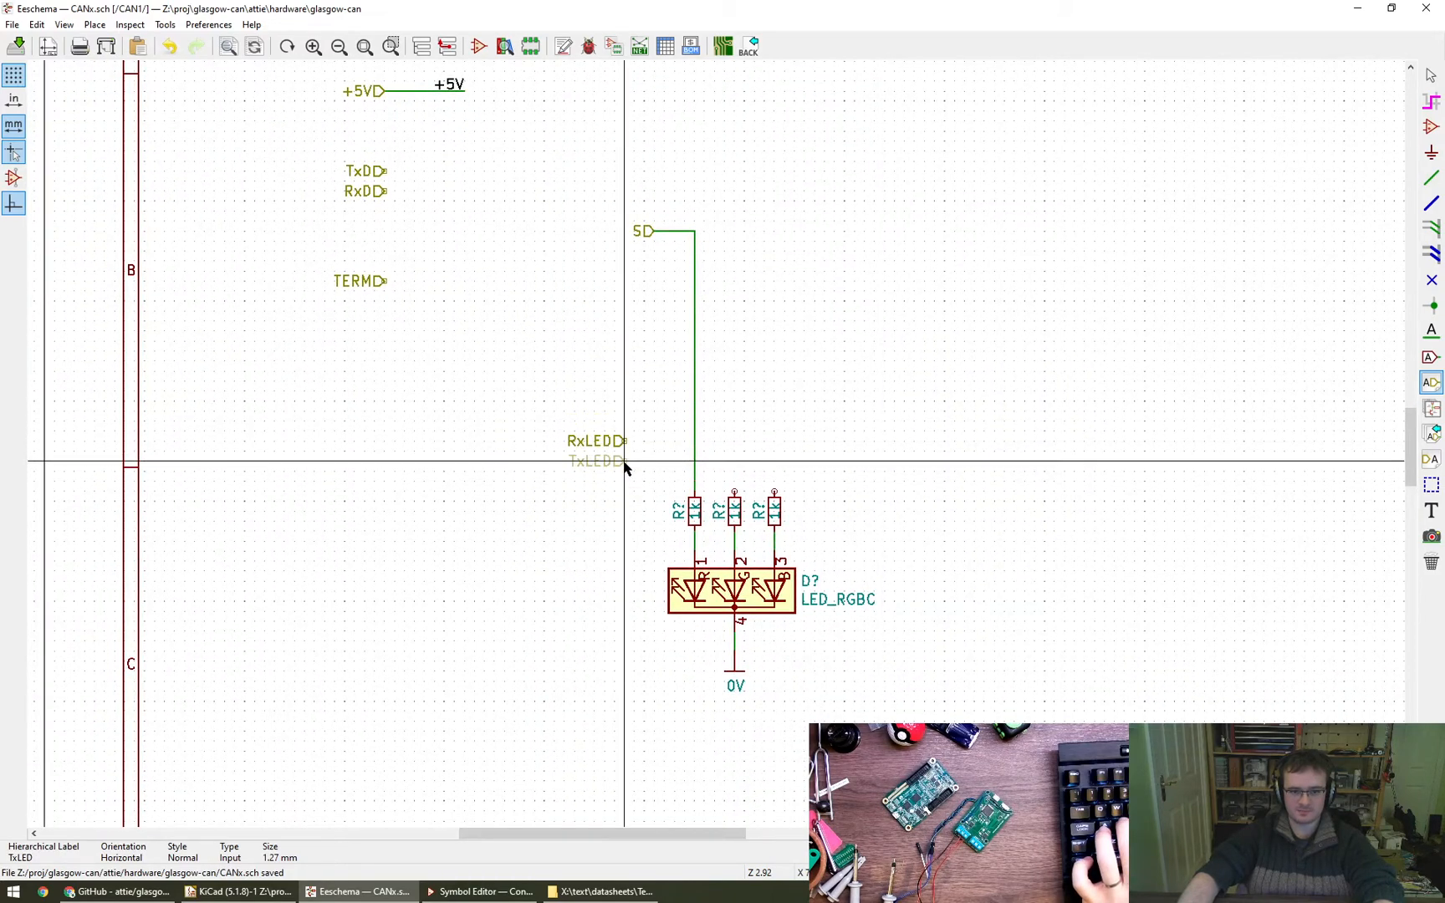
pyautogui.click(626, 462)
# - Wire TxLED to the resistor above LED pin 2 and RxLED to the resistor above LED pin 3
pyautogui.press('w')
pyautogui.click(734, 493)
pyautogui.click(625, 441)
pyautogui.click(774, 493)
pyautogui.press('Escape')
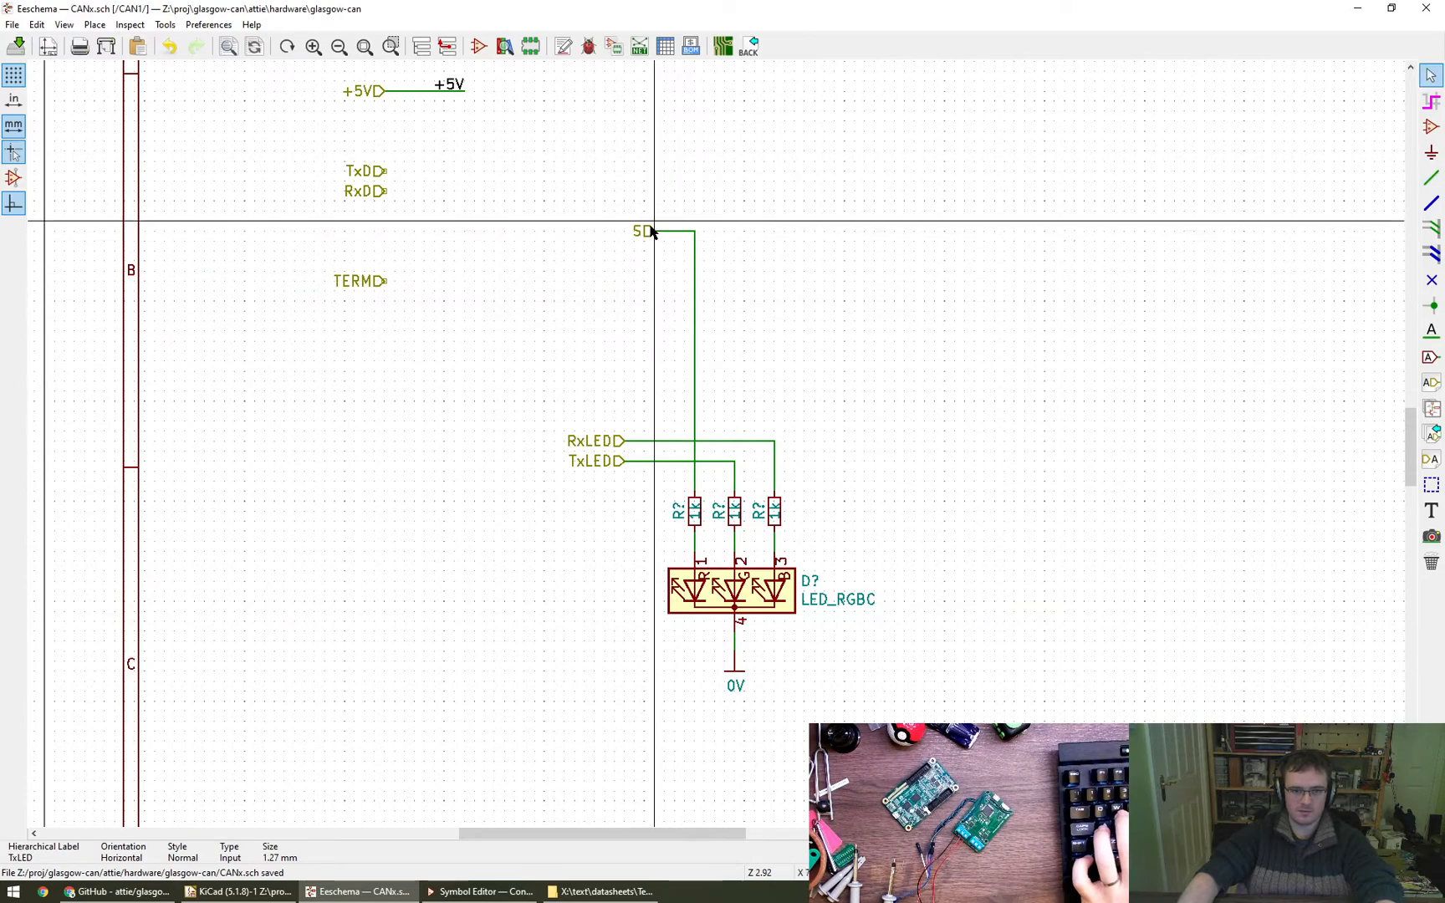
# - Move the S label directly below TxLED and shift the three stacked labels up with their horizontal wires
pyautogui.press('m')
pyautogui.click(624, 481)
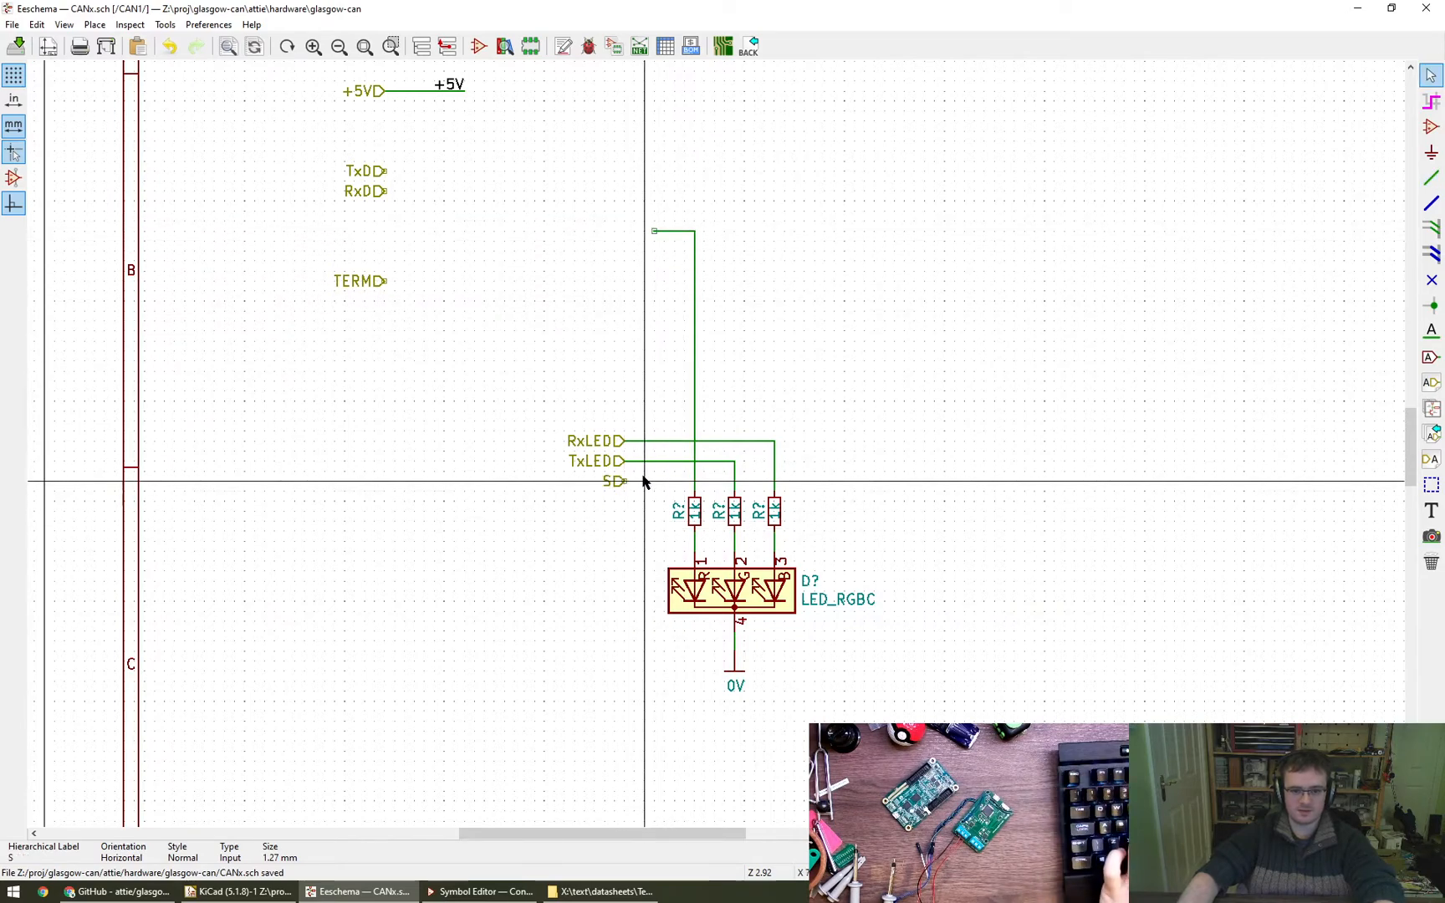
pyautogui.moveTo(559, 418); pyautogui.dragTo(643, 510)
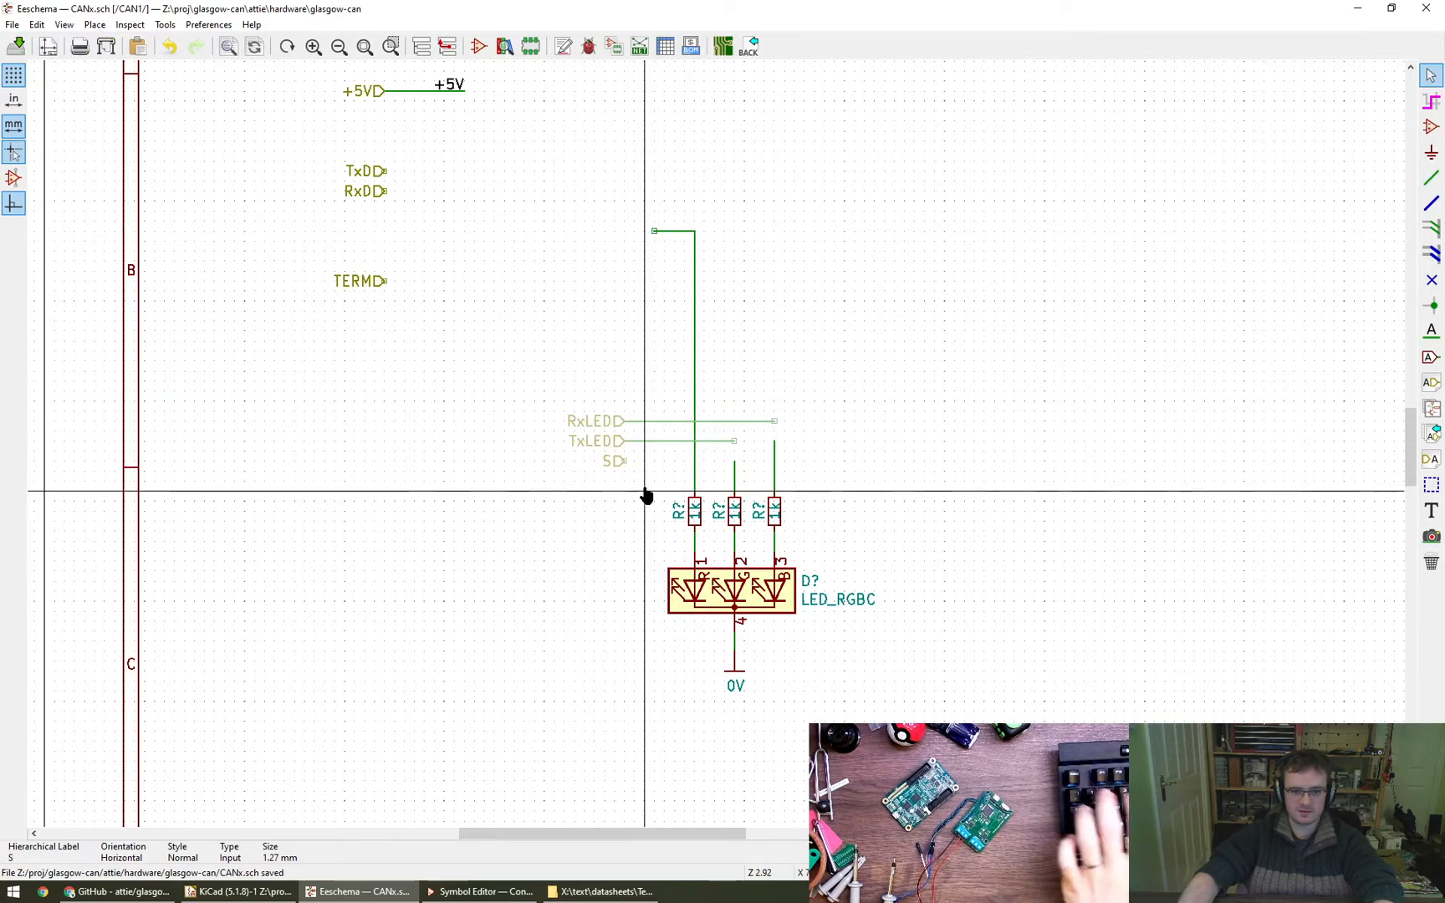
# - Reconnect the shifted RxLED, TxLED and S labels to their resistors and remove the leftover upper part of the old S wire
pyautogui.press('w')
pyautogui.click(774, 441)
pyautogui.click(625, 461)
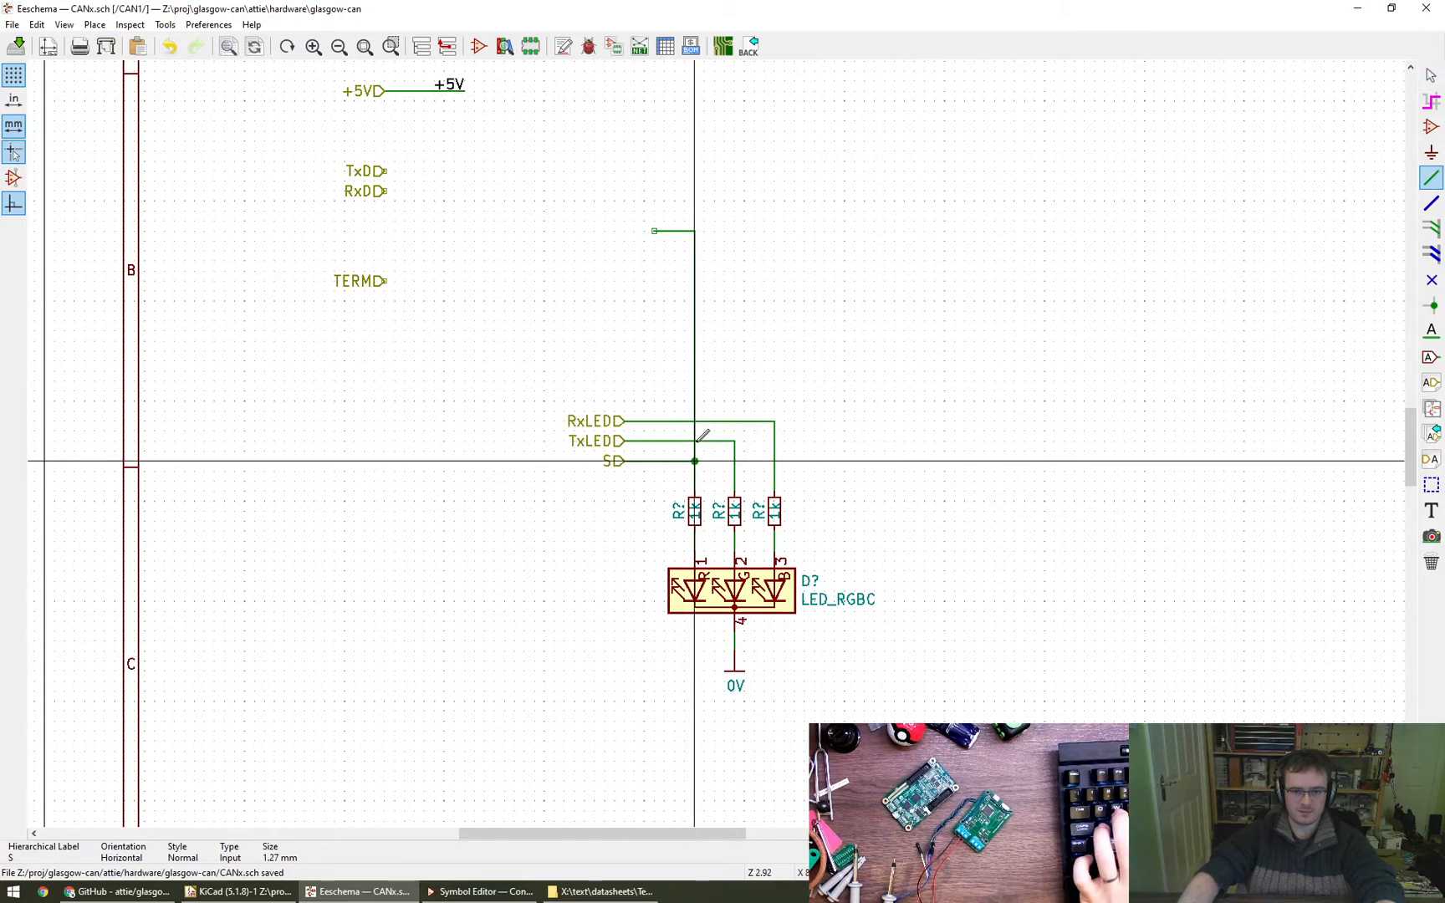
pyautogui.press('Escape')
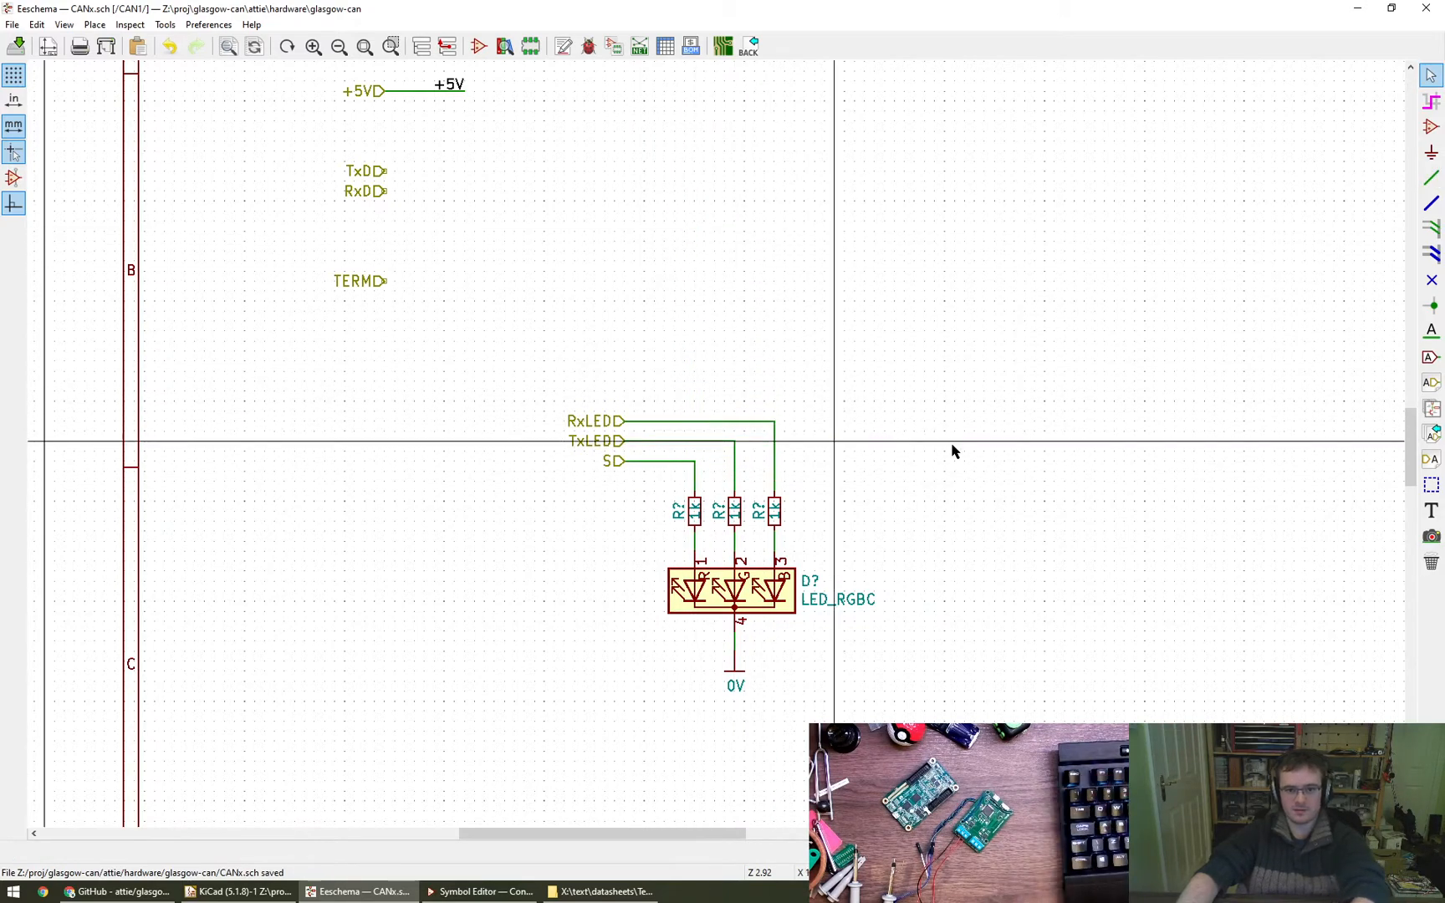
# - Move the complete RGB LED circuit with its labels left and down, beneath the TERM label
pyautogui.scroll(-4, 960, 532)
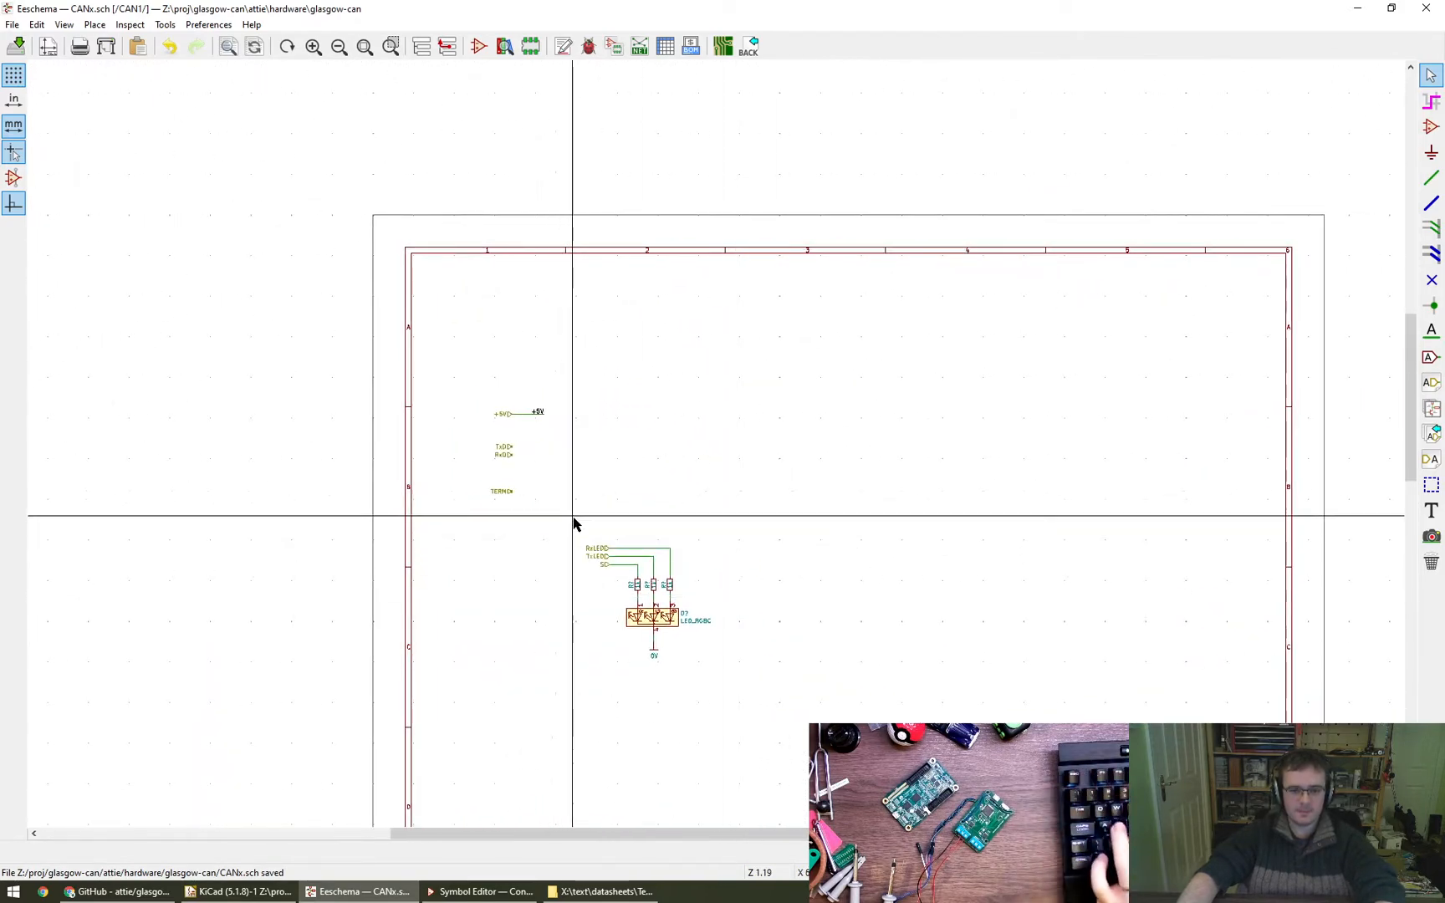
pyautogui.scroll(4, 502, 504)
pyautogui.scroll(-4, 503, 508)
pyautogui.scroll(3, 590, 707)
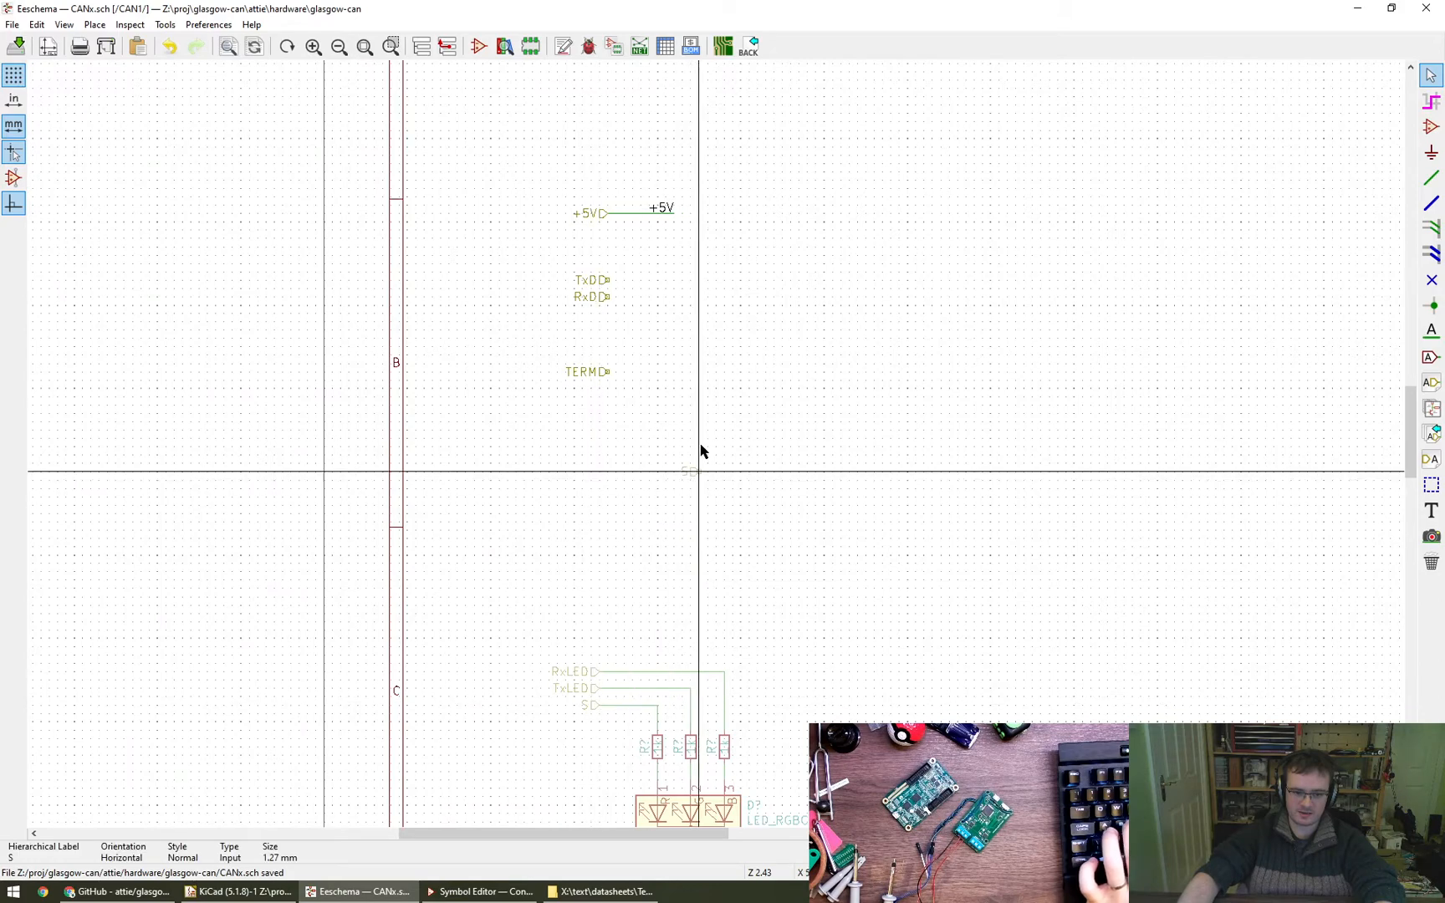
# - Place a copy of the S label between RxD and TERM and save the schematic
pyautogui.click(608, 338)
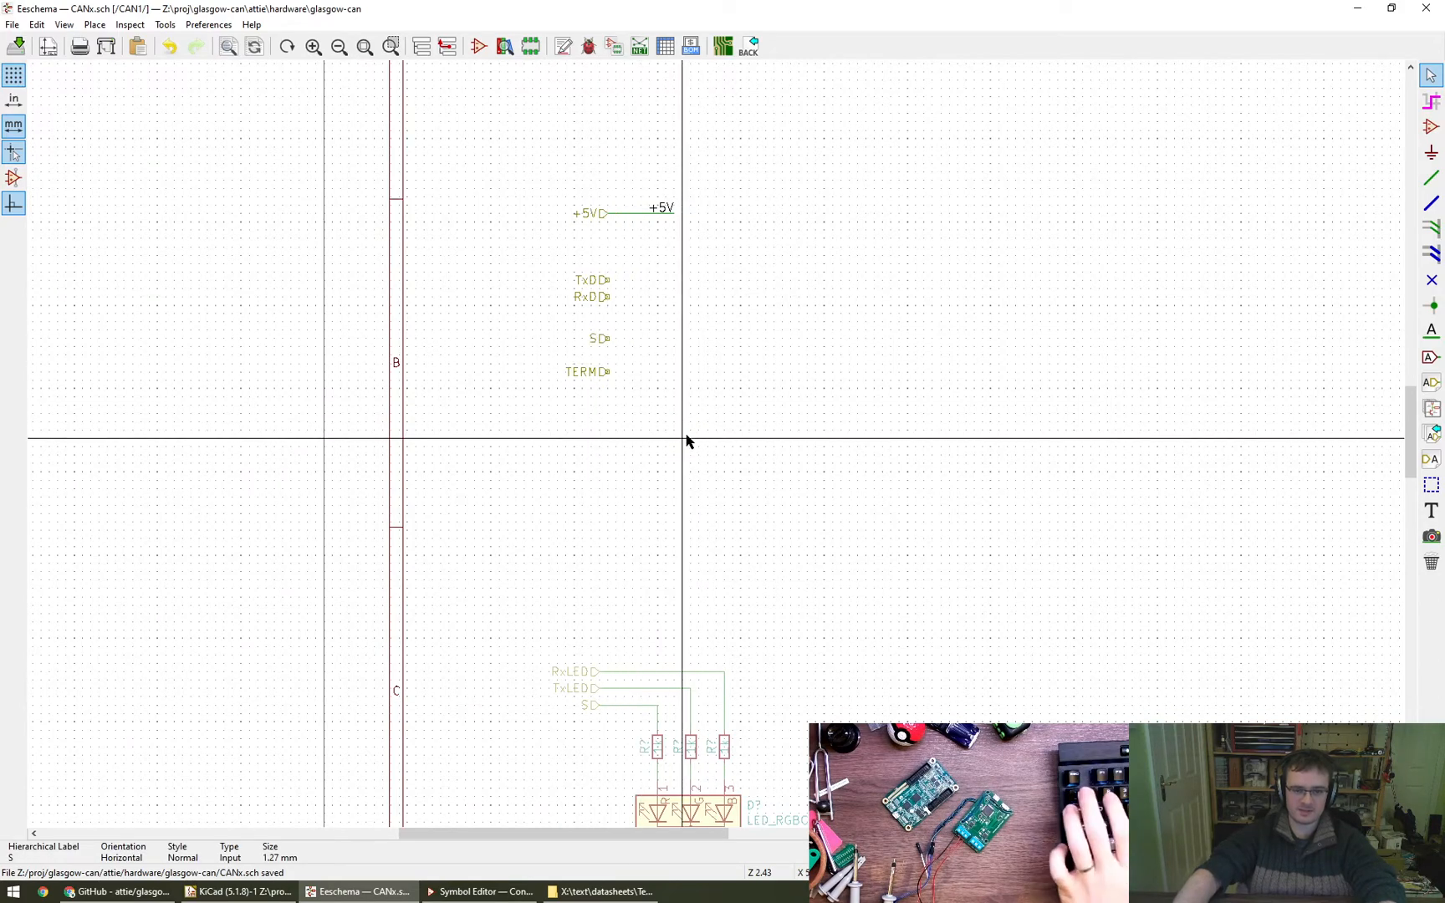
pyautogui.moveTo(707, 571); pyautogui.dragTo(635, 430, button='middle')
pyautogui.hotkey('ctrl', 's')
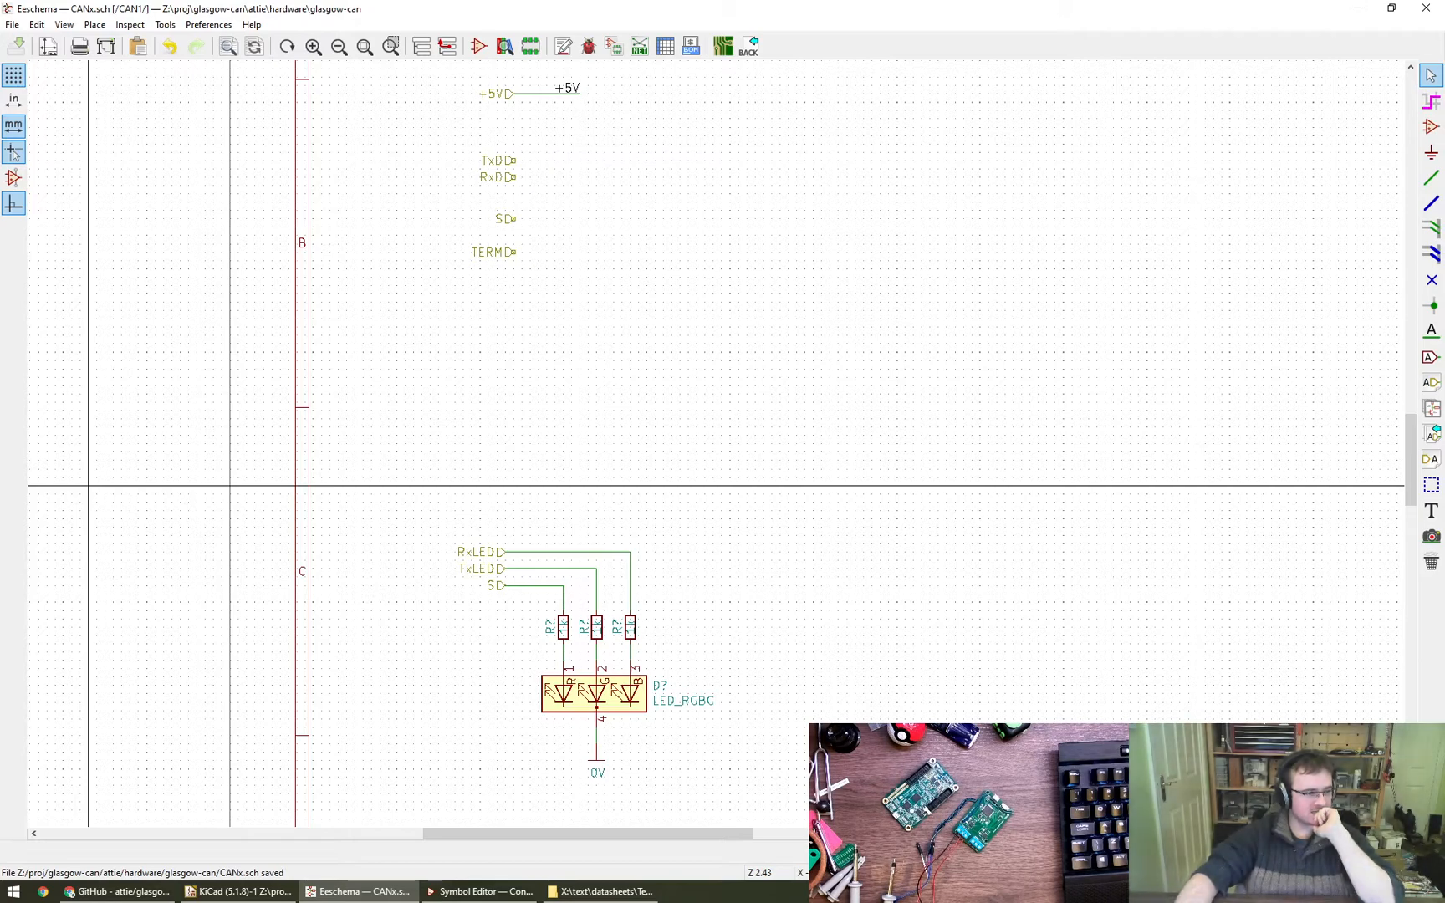
# - Start adding a symbol in the open area and search the library for TCAN1051, then more broadly for TCAN
pyautogui.moveTo(950, 399); pyautogui.dragTo(842, 474, button='middle')
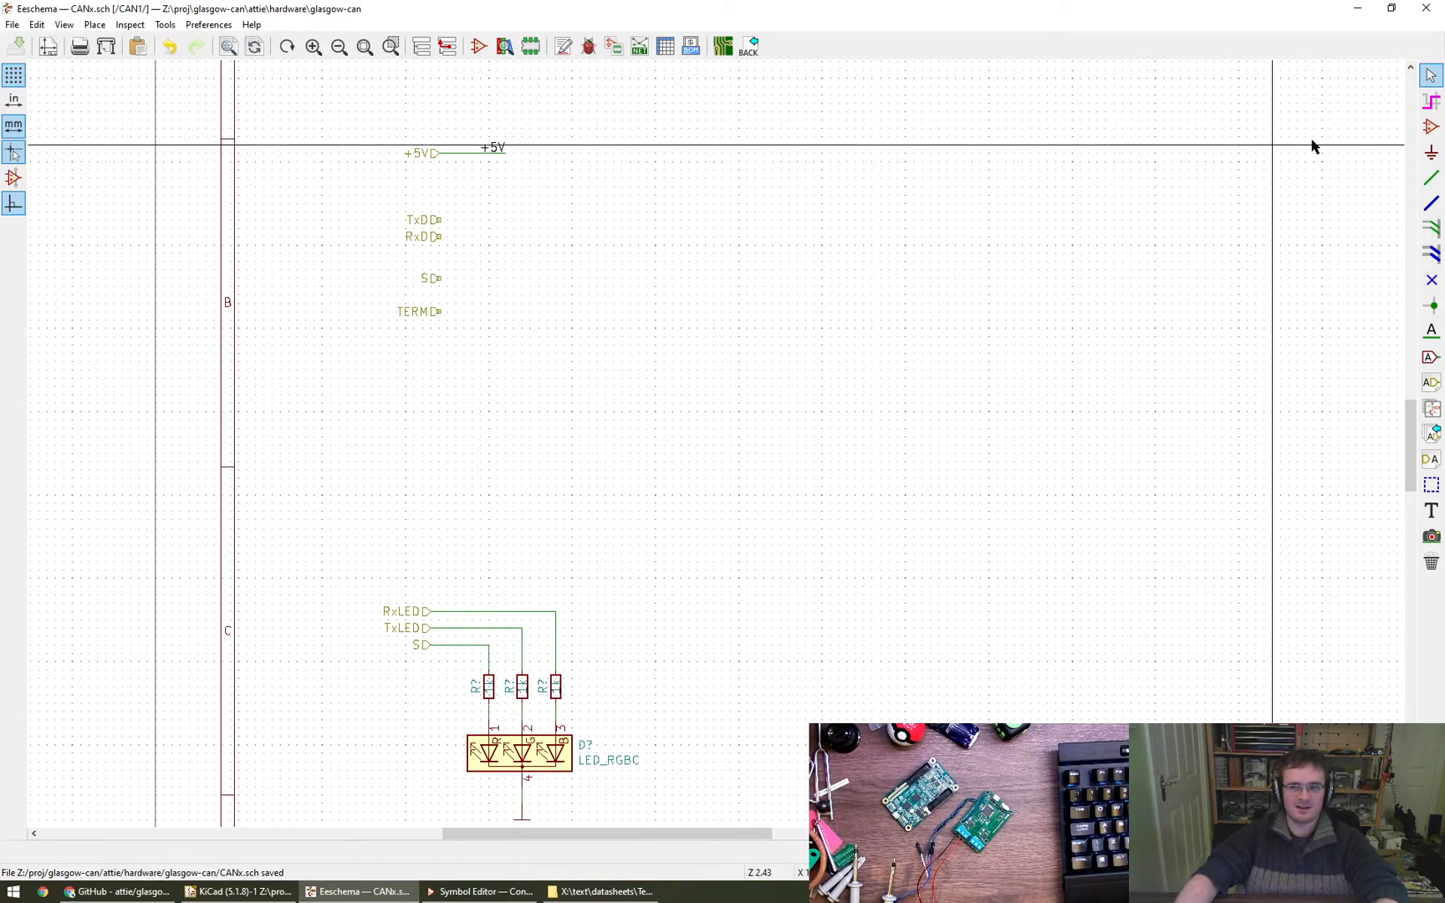
pyautogui.click(1431, 127)
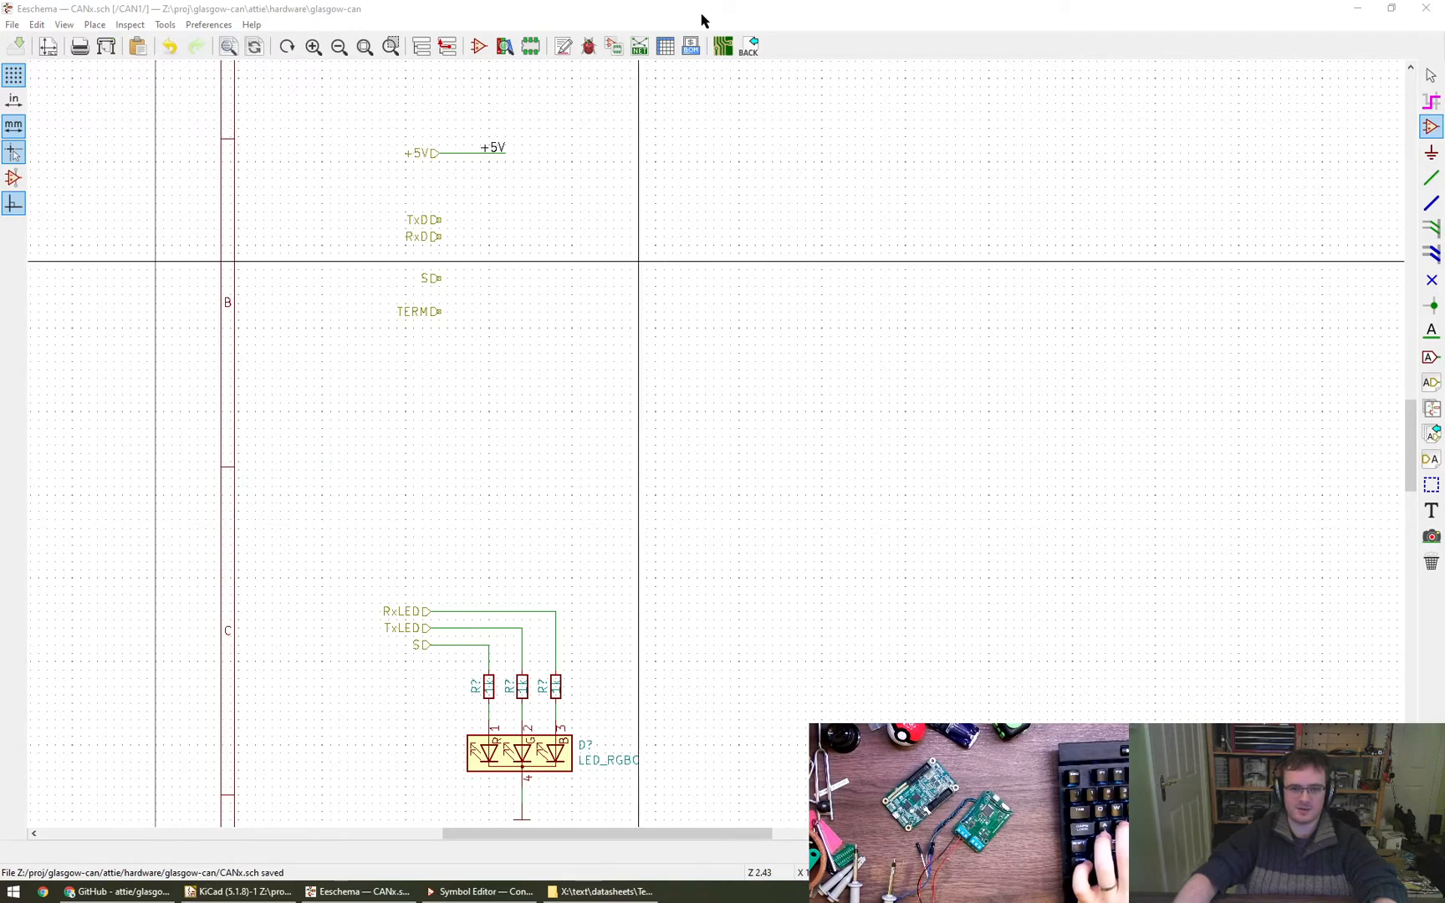
pyautogui.click(794, 435)
pyautogui.write('TCAN1051')
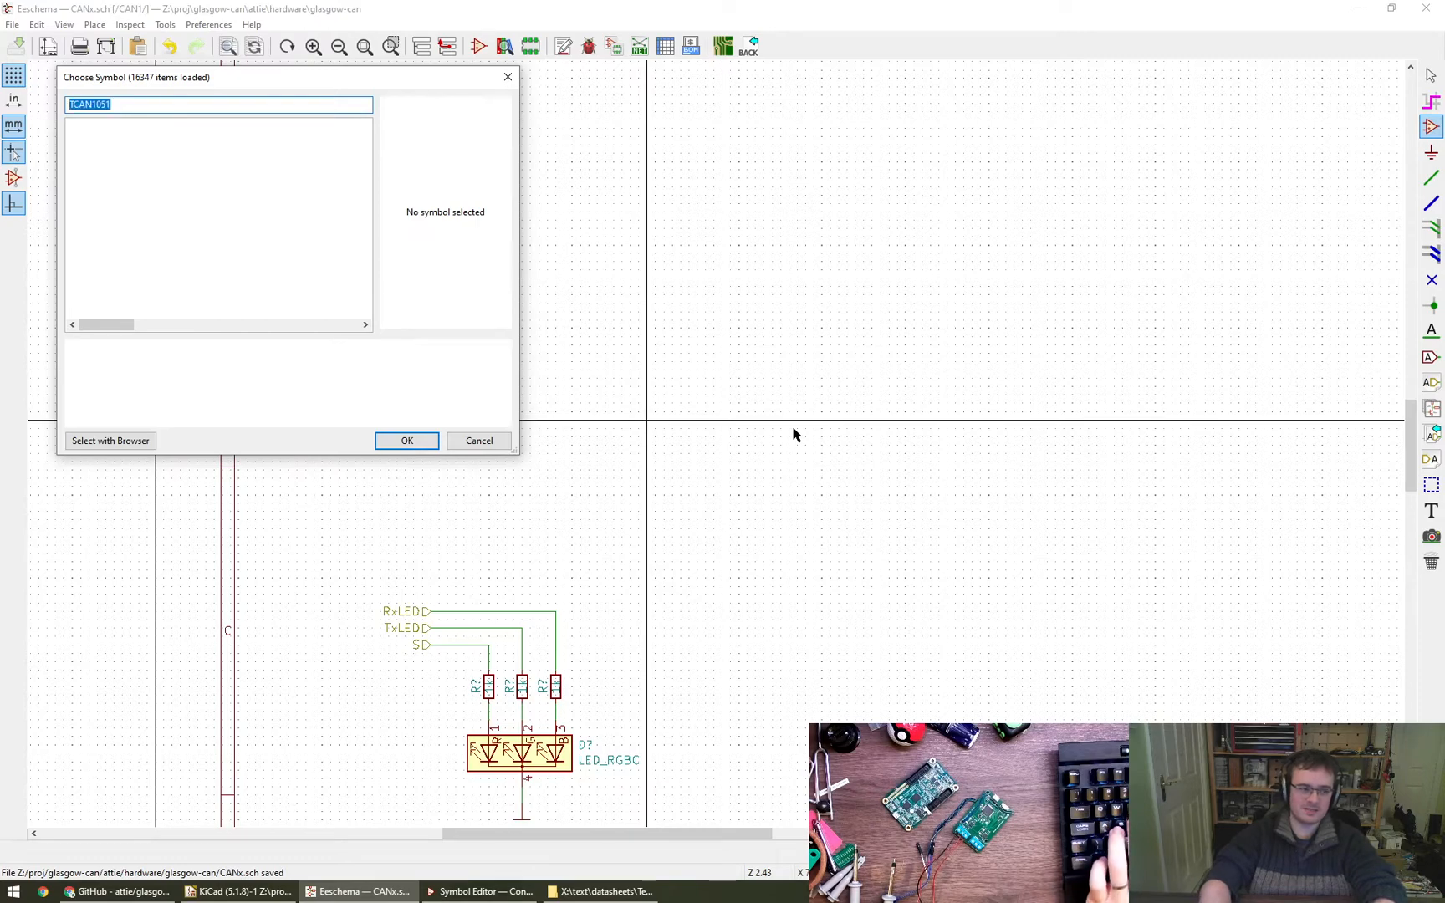
pyautogui.write('TCAN')
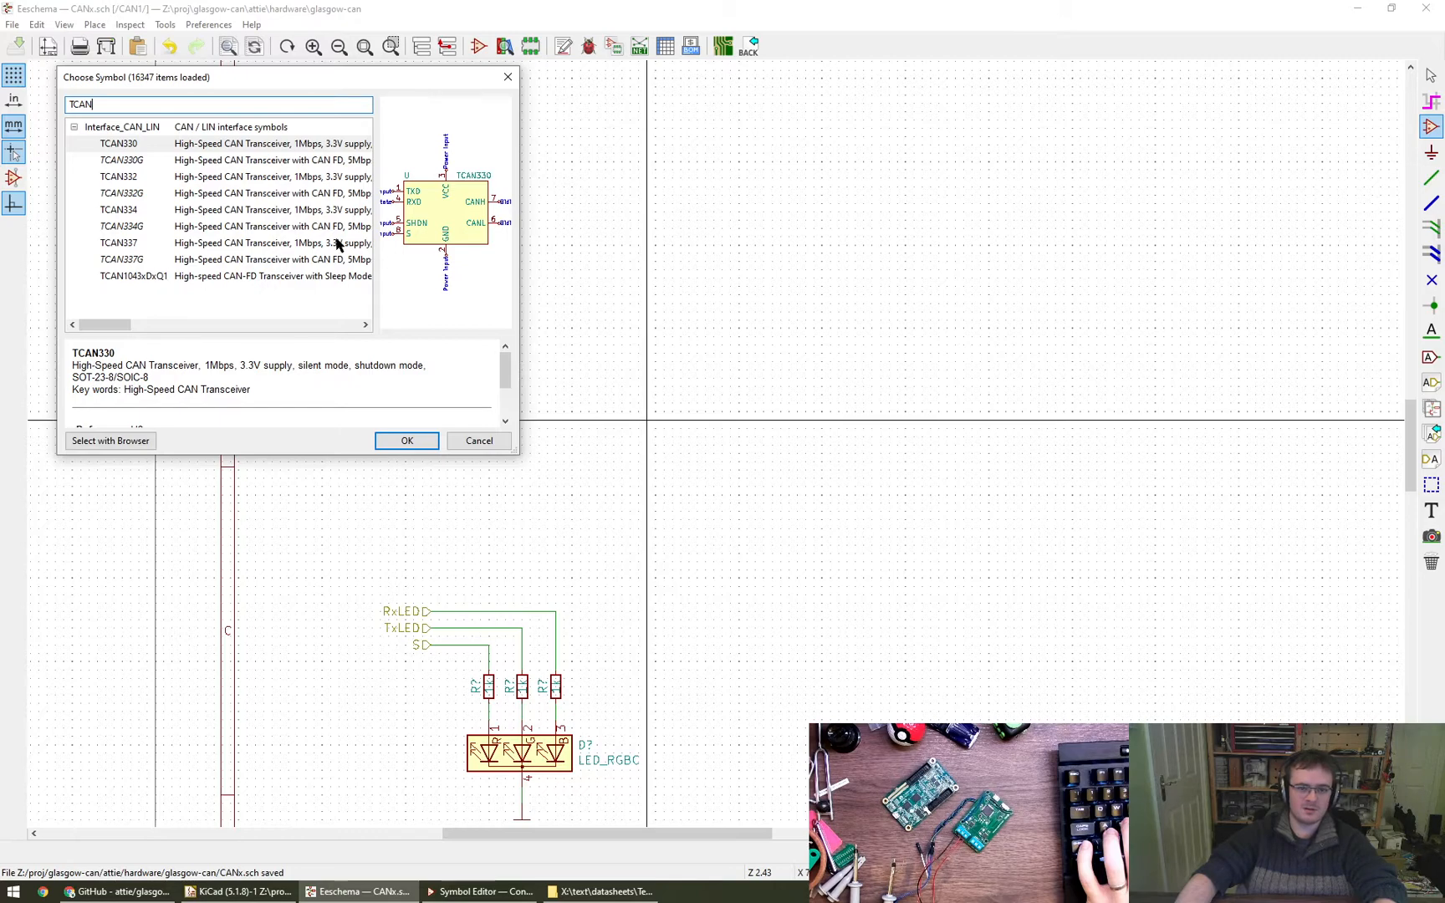
# - Compare the pinouts and descriptions of the TCAN transceiver symbols from TCAN330 to TCAN1043xDxQ1
pyautogui.click(142, 162)
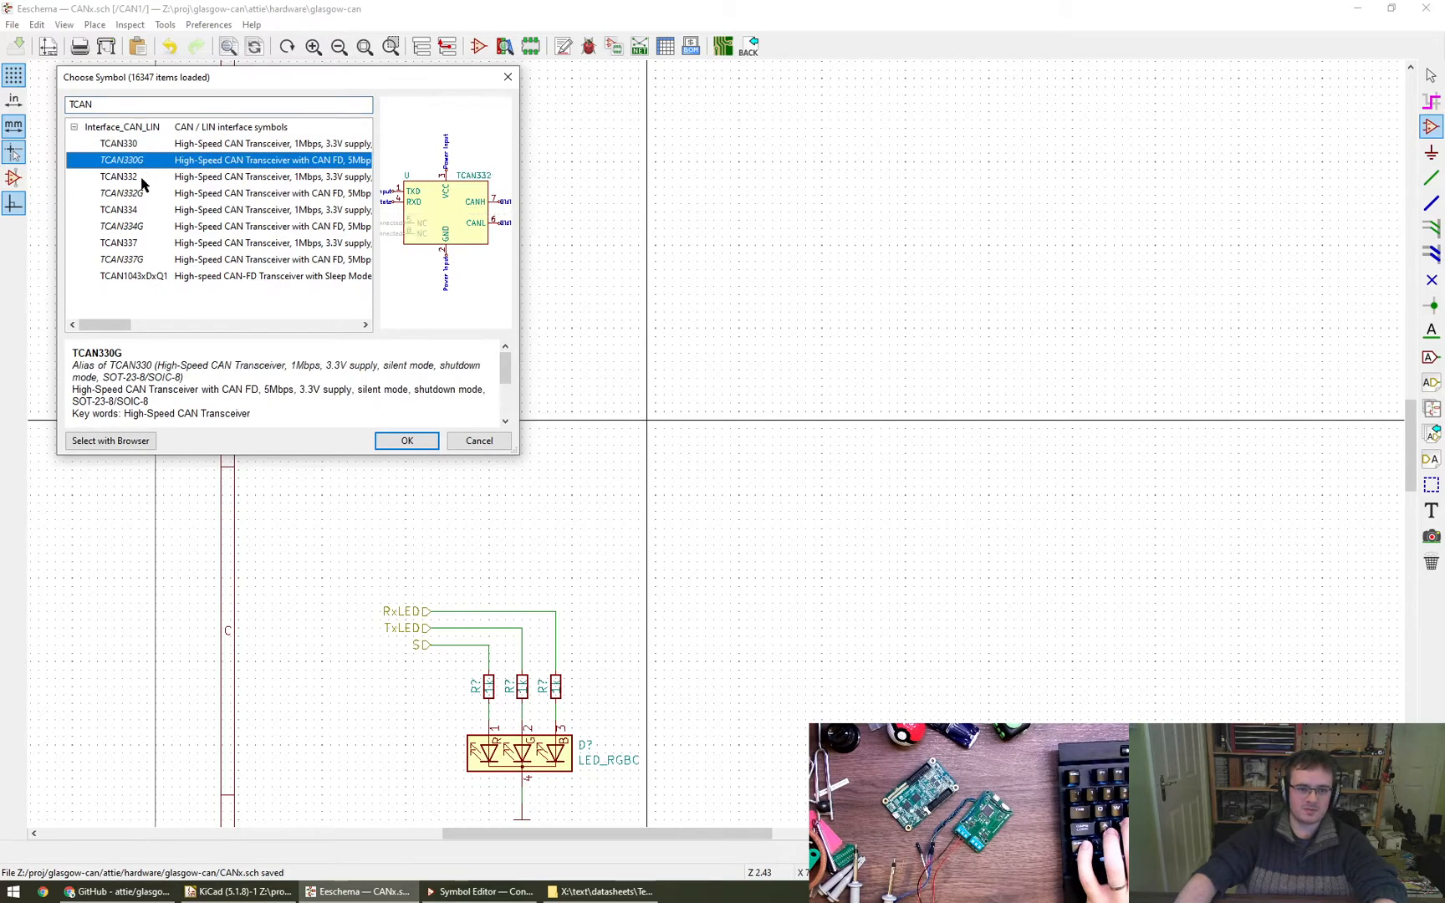
pyautogui.click(142, 177)
pyautogui.click(139, 199)
pyautogui.click(140, 210)
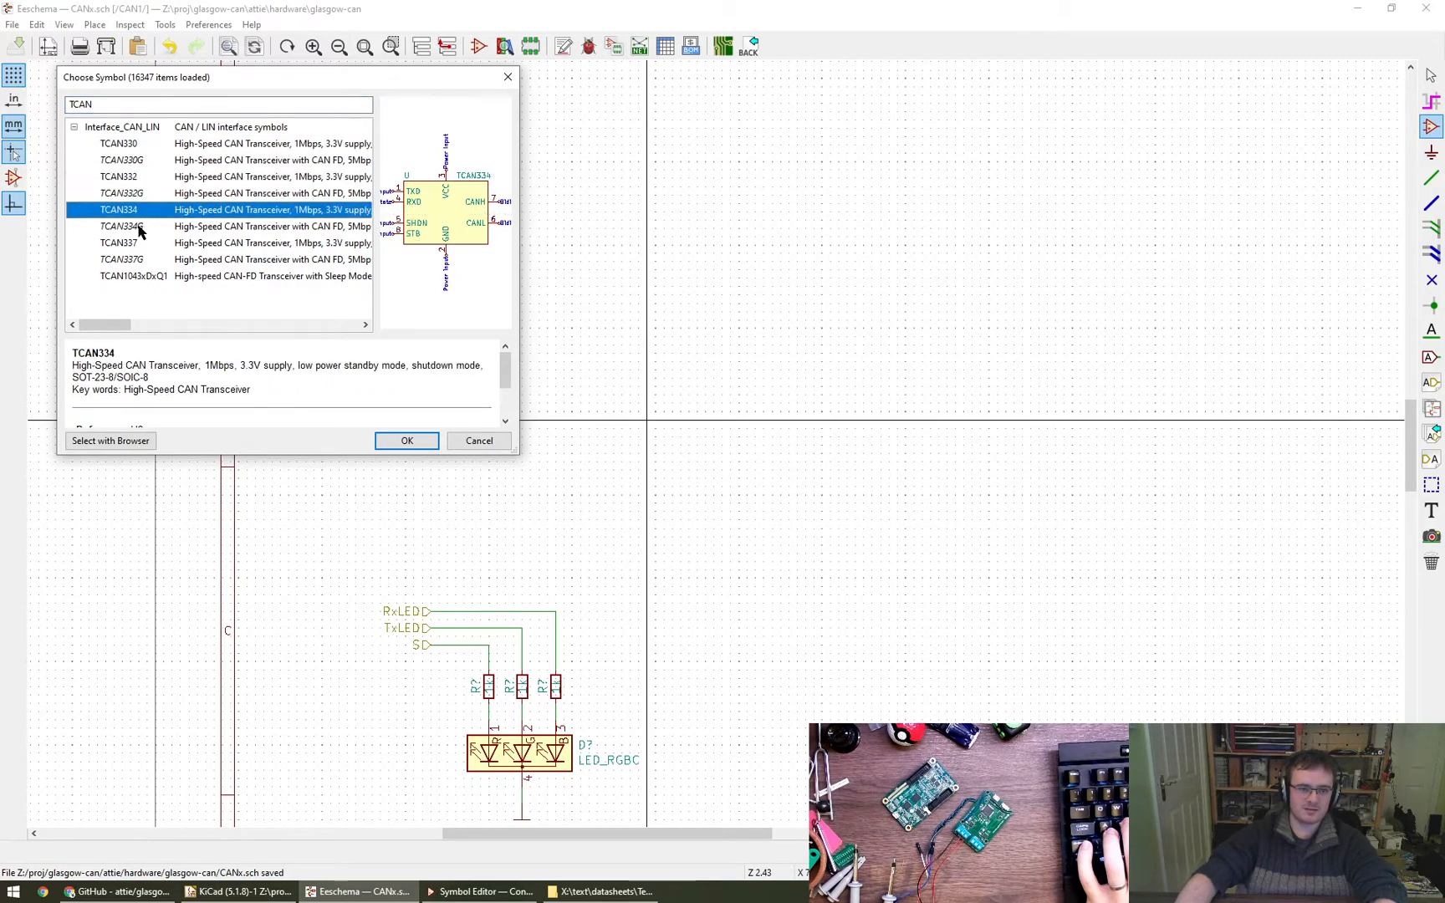
pyautogui.click(139, 229)
pyautogui.click(139, 244)
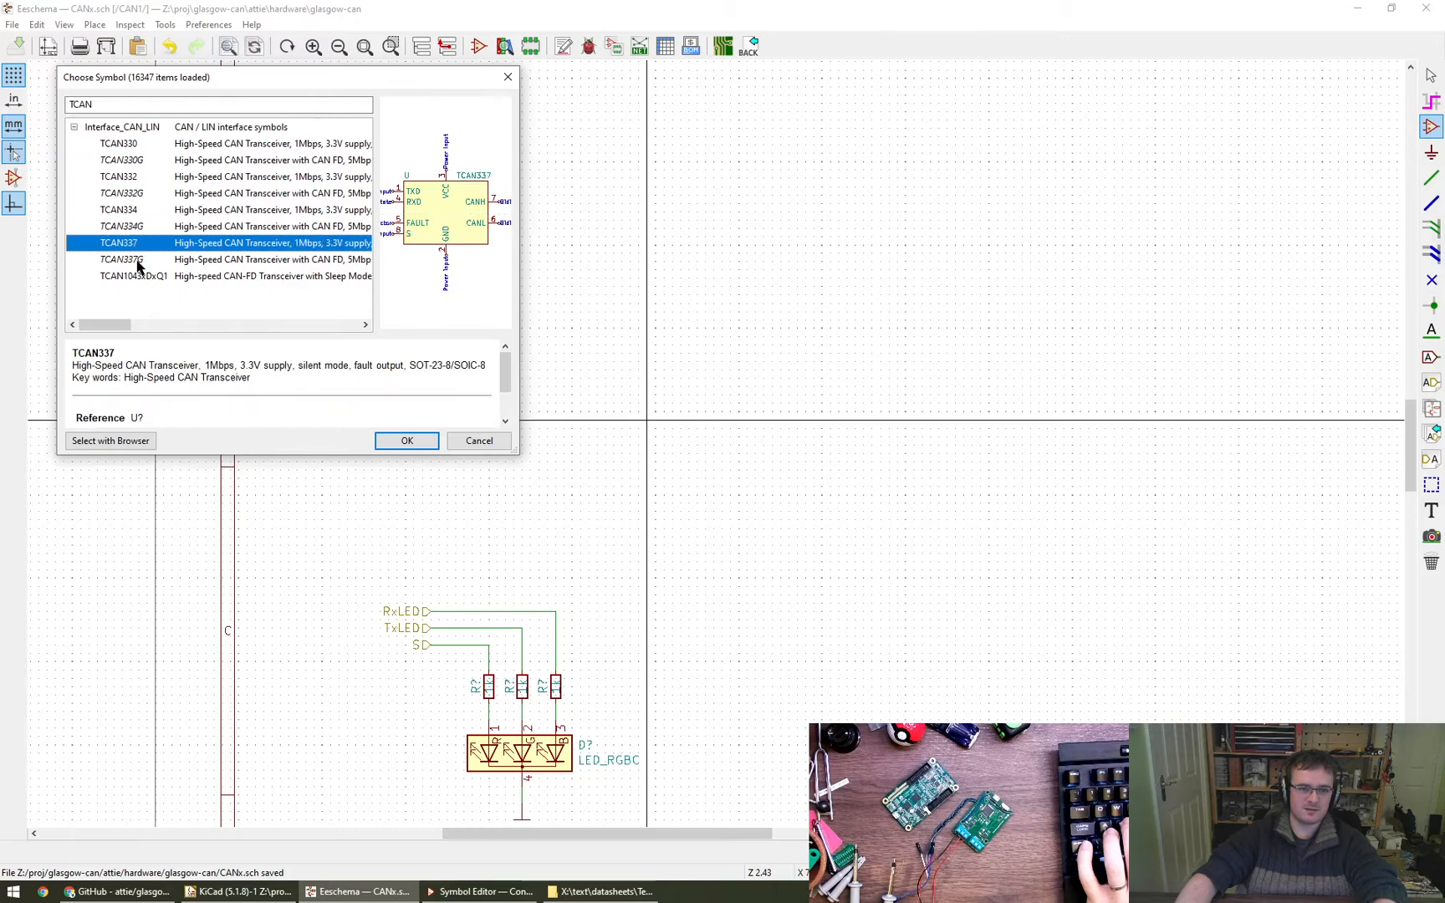
pyautogui.click(139, 264)
pyautogui.click(139, 278)
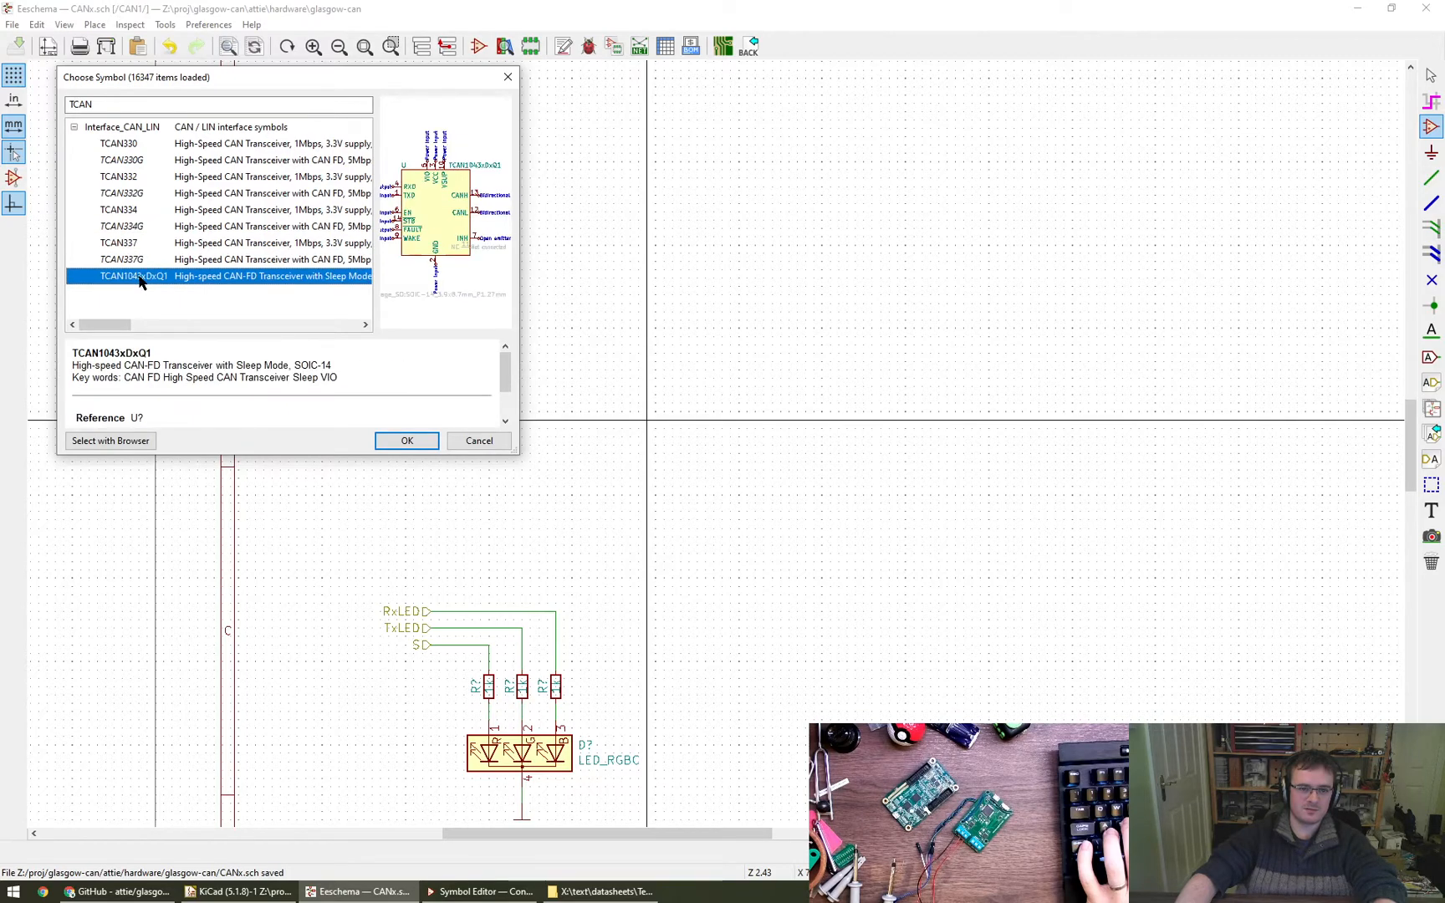
pyautogui.click(128, 148)
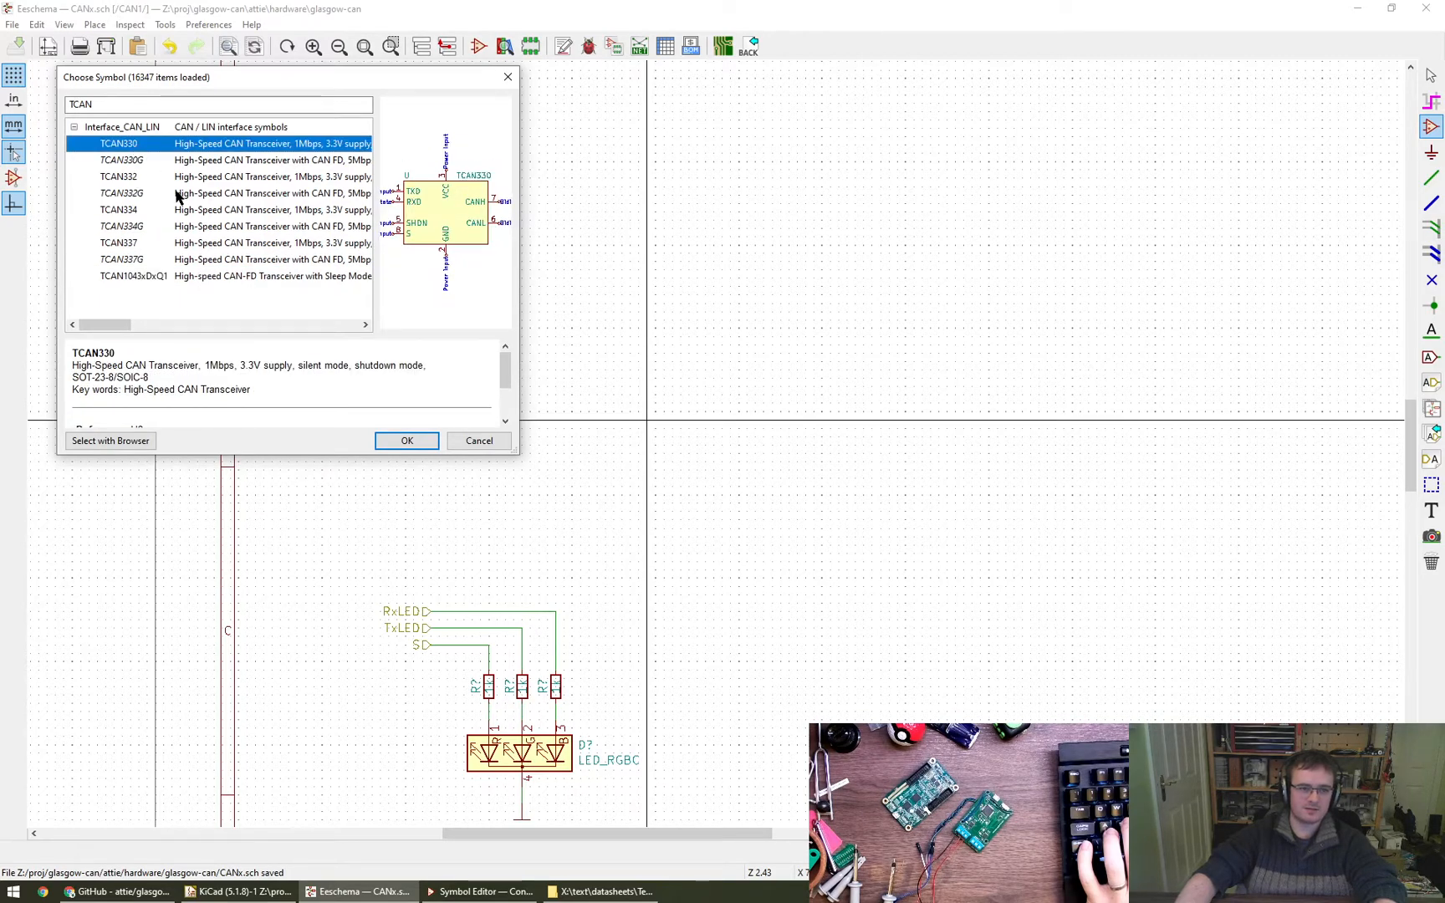
# - Cancel adding the symbol, switch to the Symbol Editor and filter its libraries for TCAN
pyautogui.press('Escape')
pyautogui.click(479, 892)
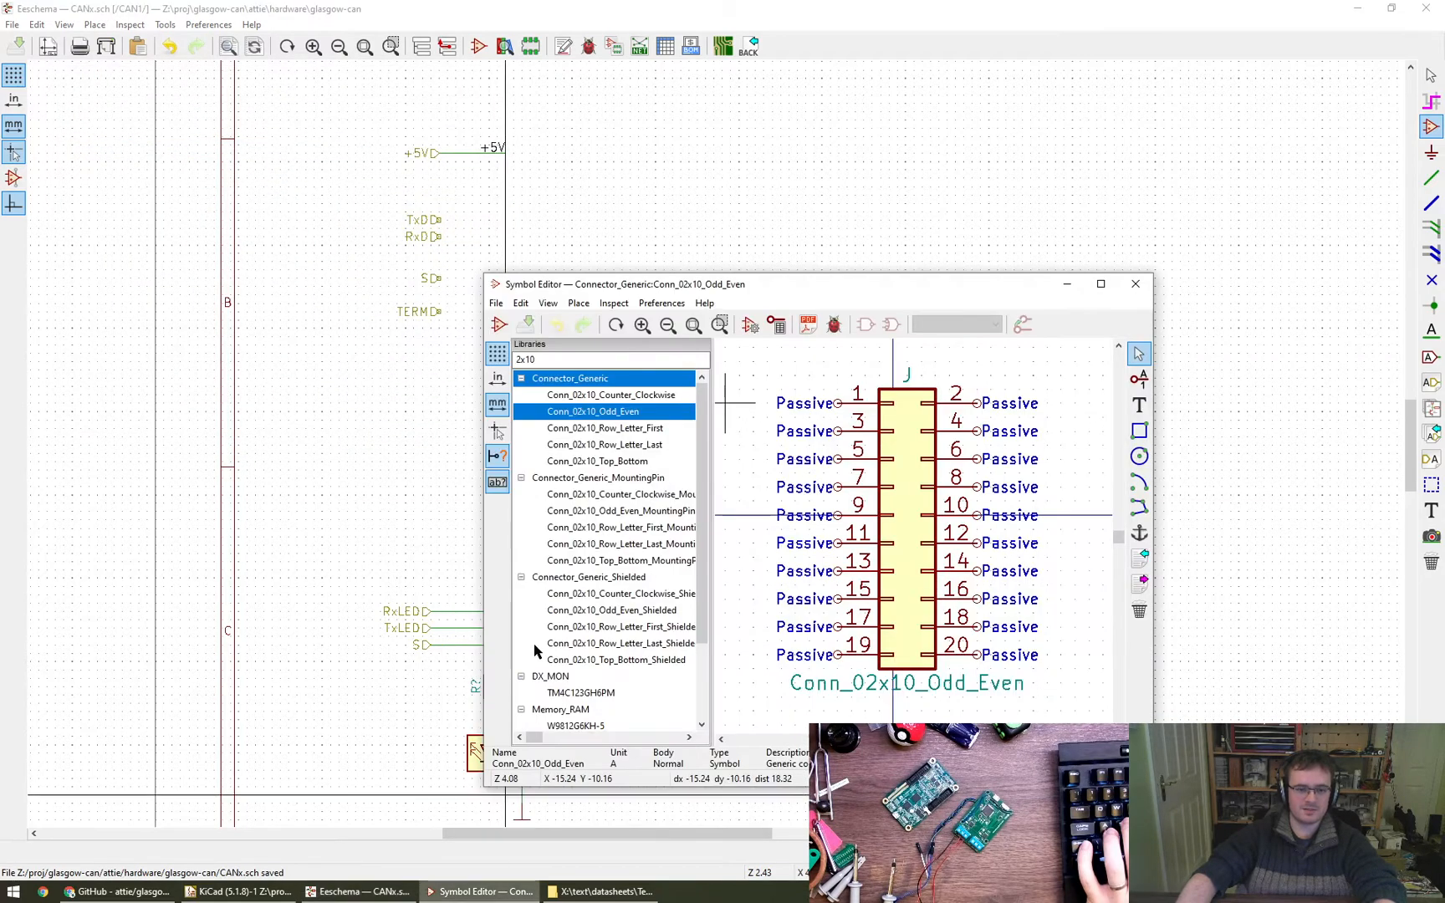
pyautogui.click(563, 358)
pyautogui.click(563, 357)
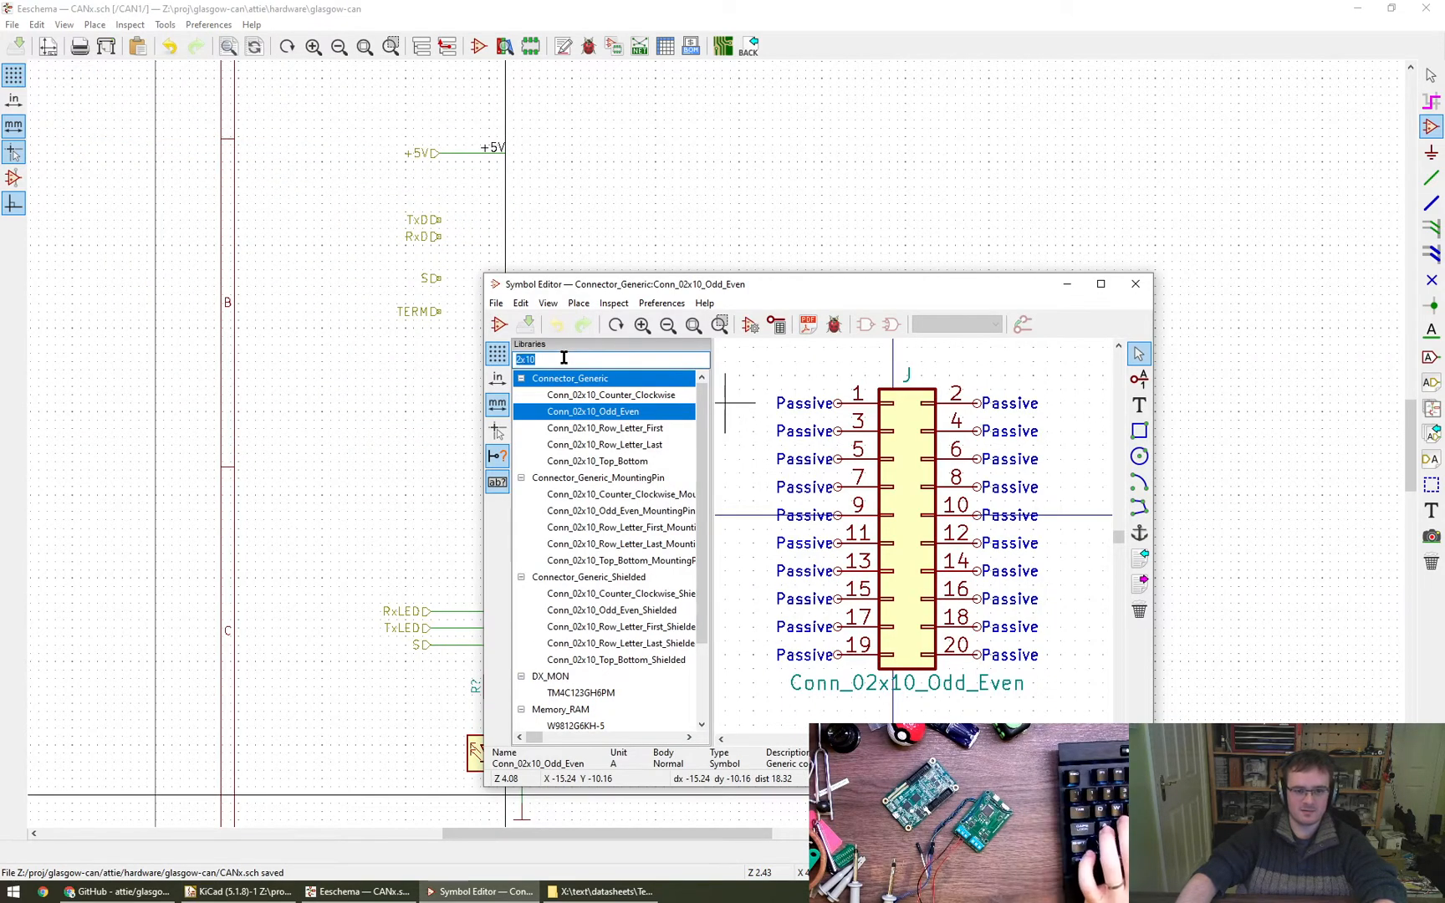
pyautogui.write('TCAN')
pyautogui.click(583, 396)
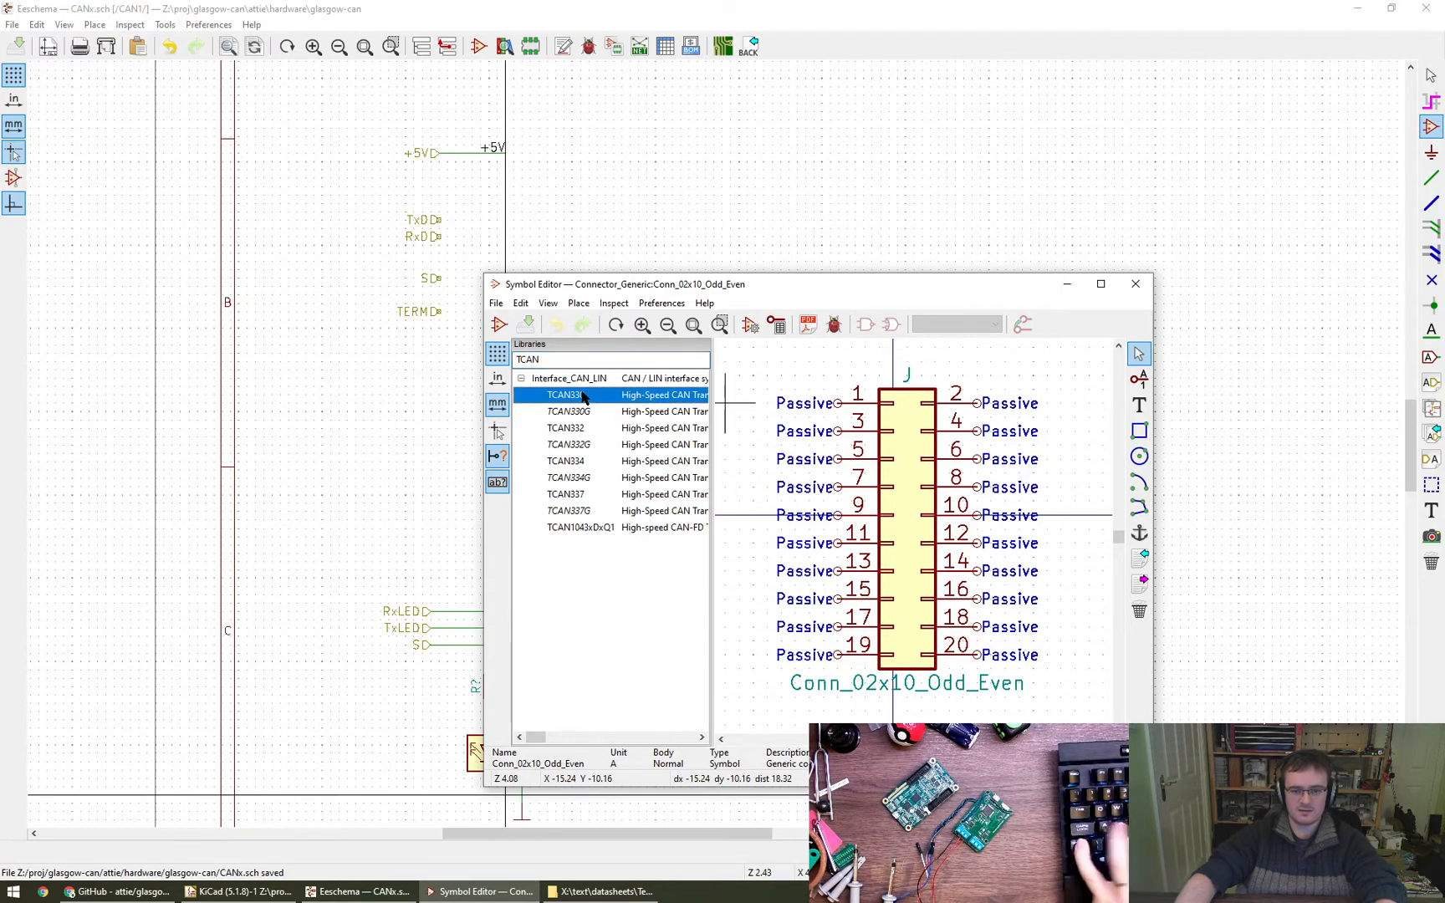
# - Enlarge the Symbol Editor window and library list, and read the full descriptions of the TCAN transceivers
pyautogui.keyDown('alt'); pyautogui.moveTo(707, 569); pyautogui.dragTo(556, 407); pyautogui.keyUp('alt')
pyautogui.keyDown('alt'); pyautogui.moveTo(791, 573); pyautogui.dragTo(987, 657, button='right'); pyautogui.keyUp('alt')
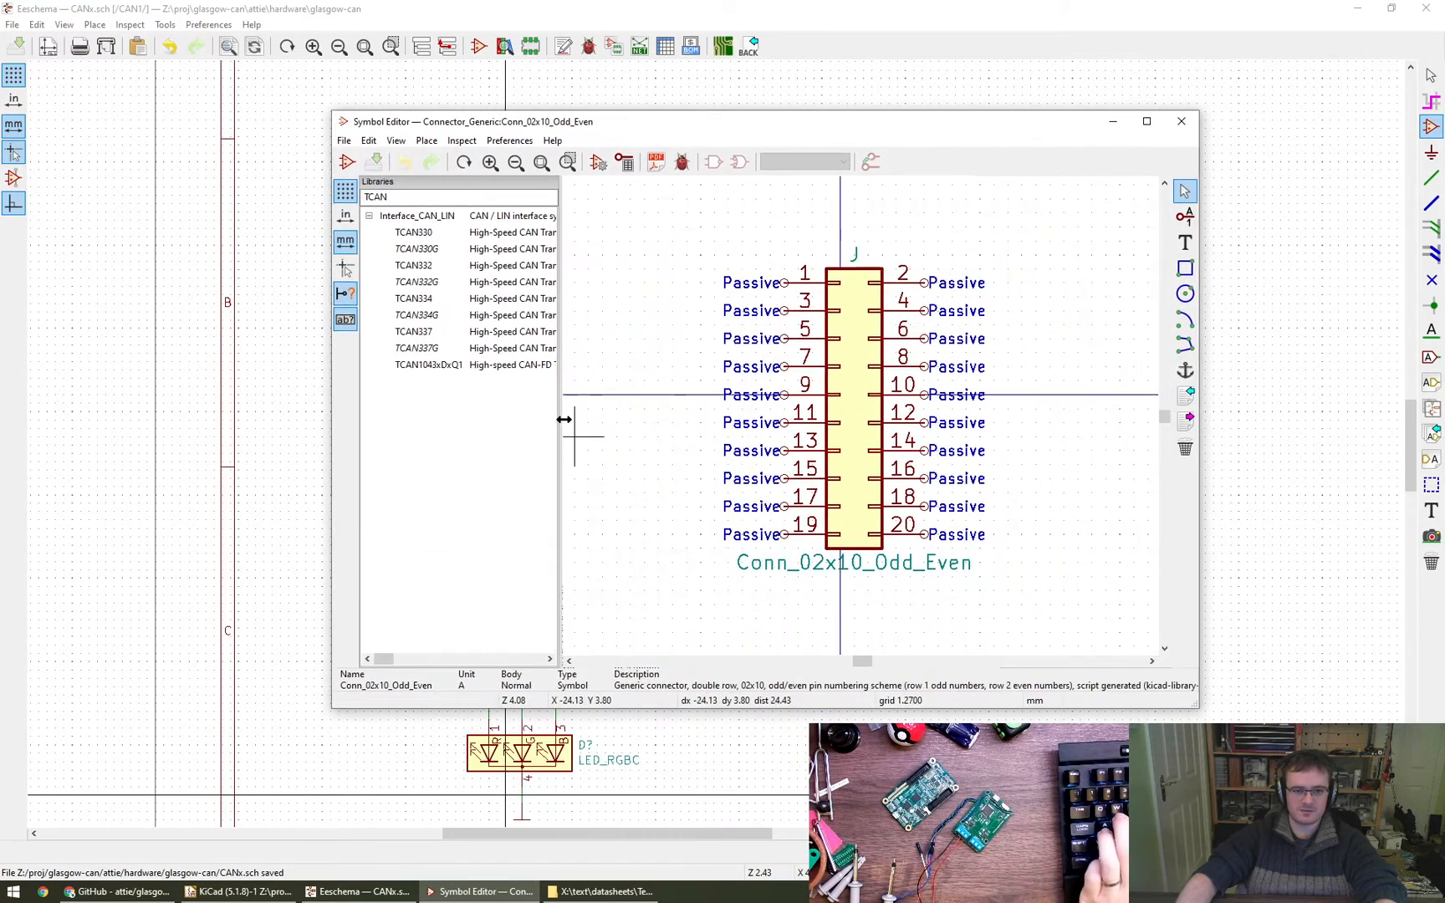
pyautogui.moveTo(691, 432); pyautogui.dragTo(692, 431)
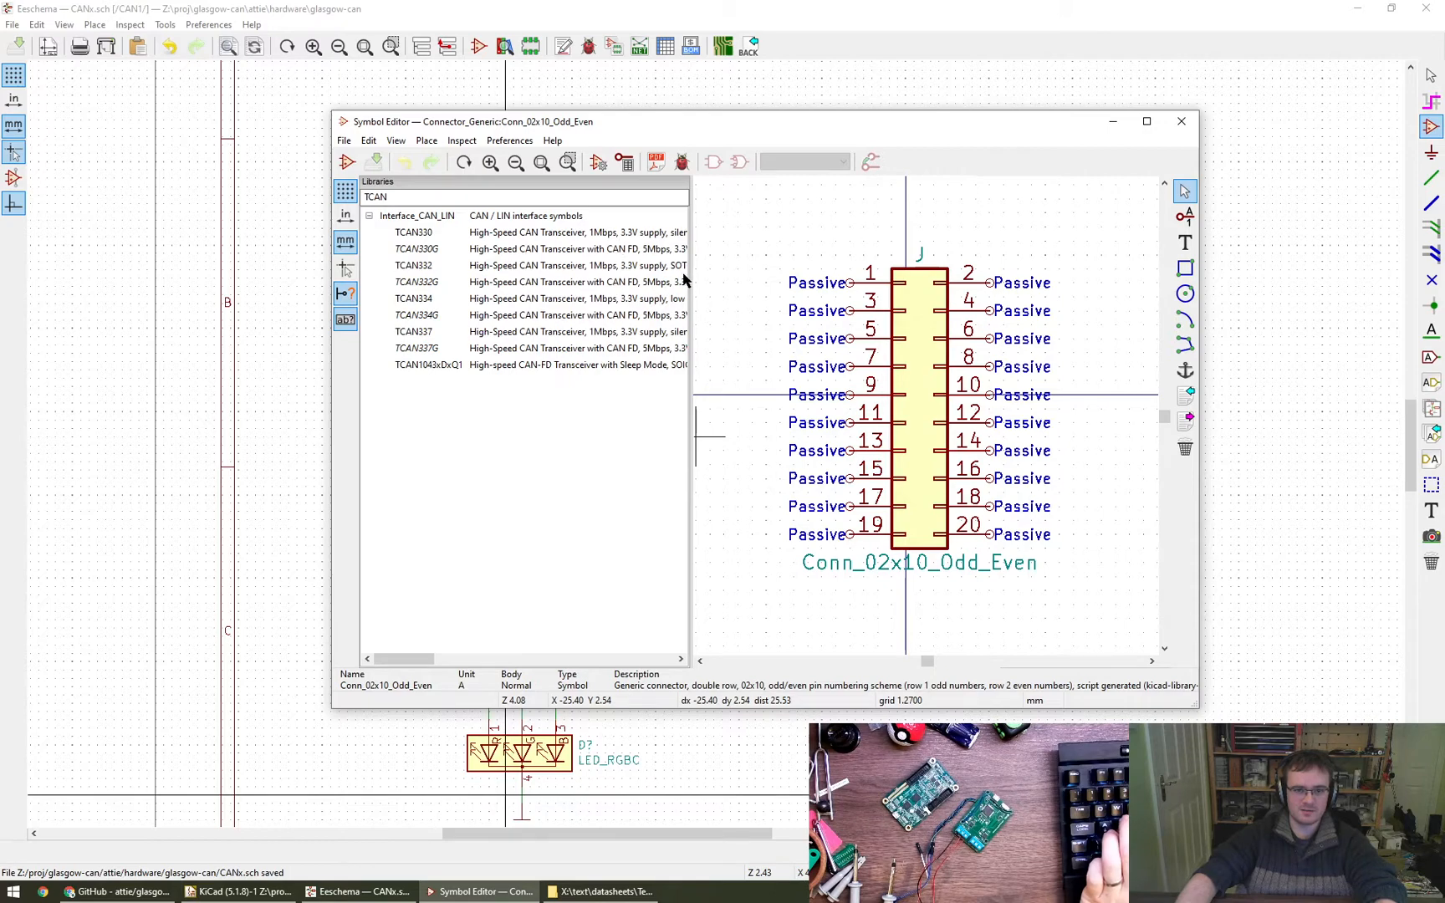
pyautogui.moveTo(689, 276); pyautogui.dragTo(738, 284)
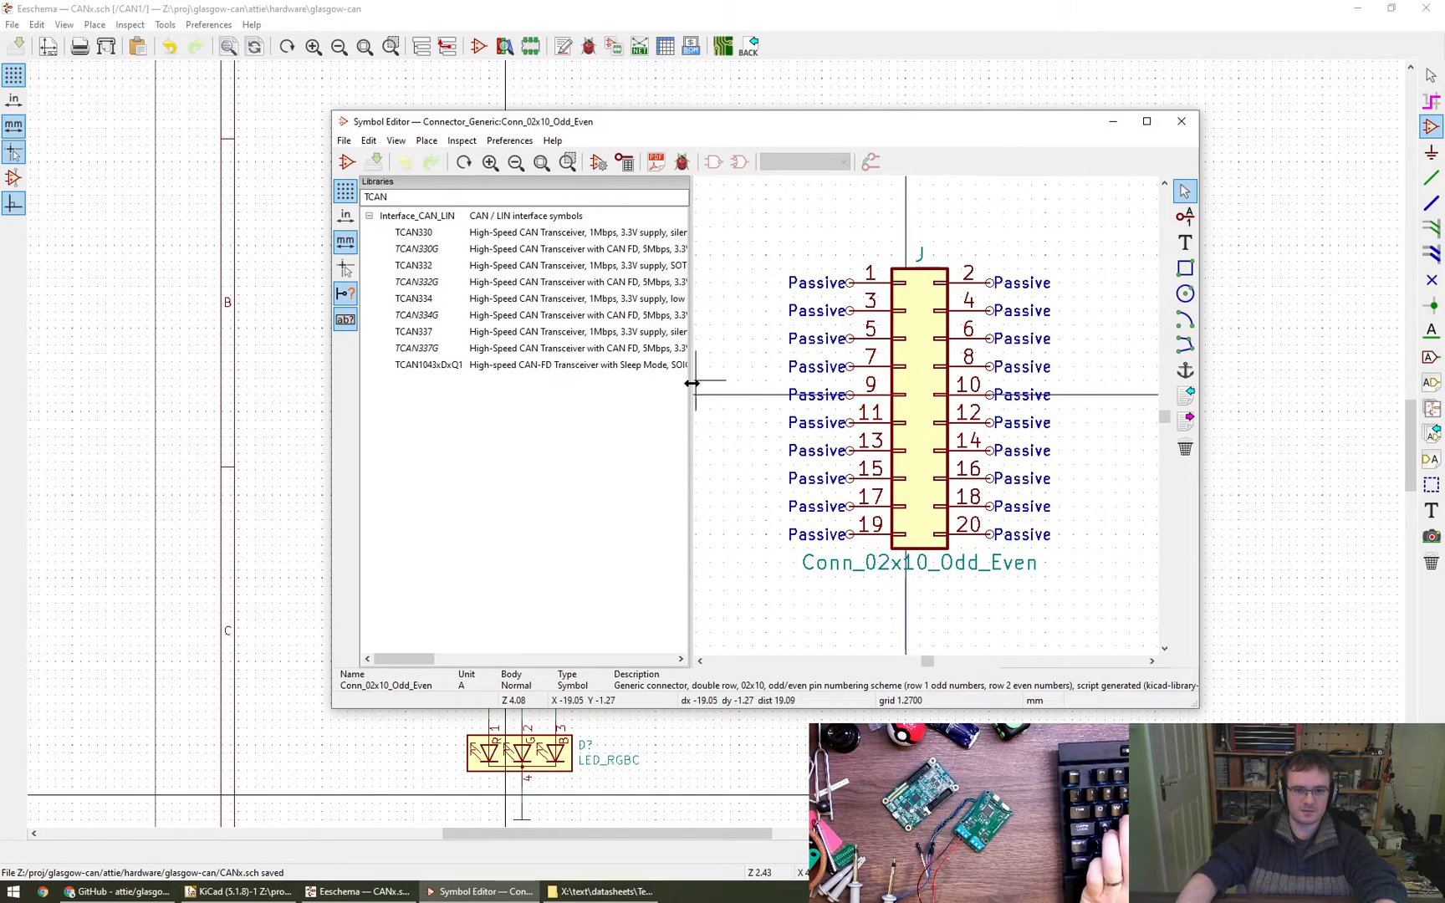
pyautogui.moveTo(787, 398); pyautogui.dragTo(790, 400)
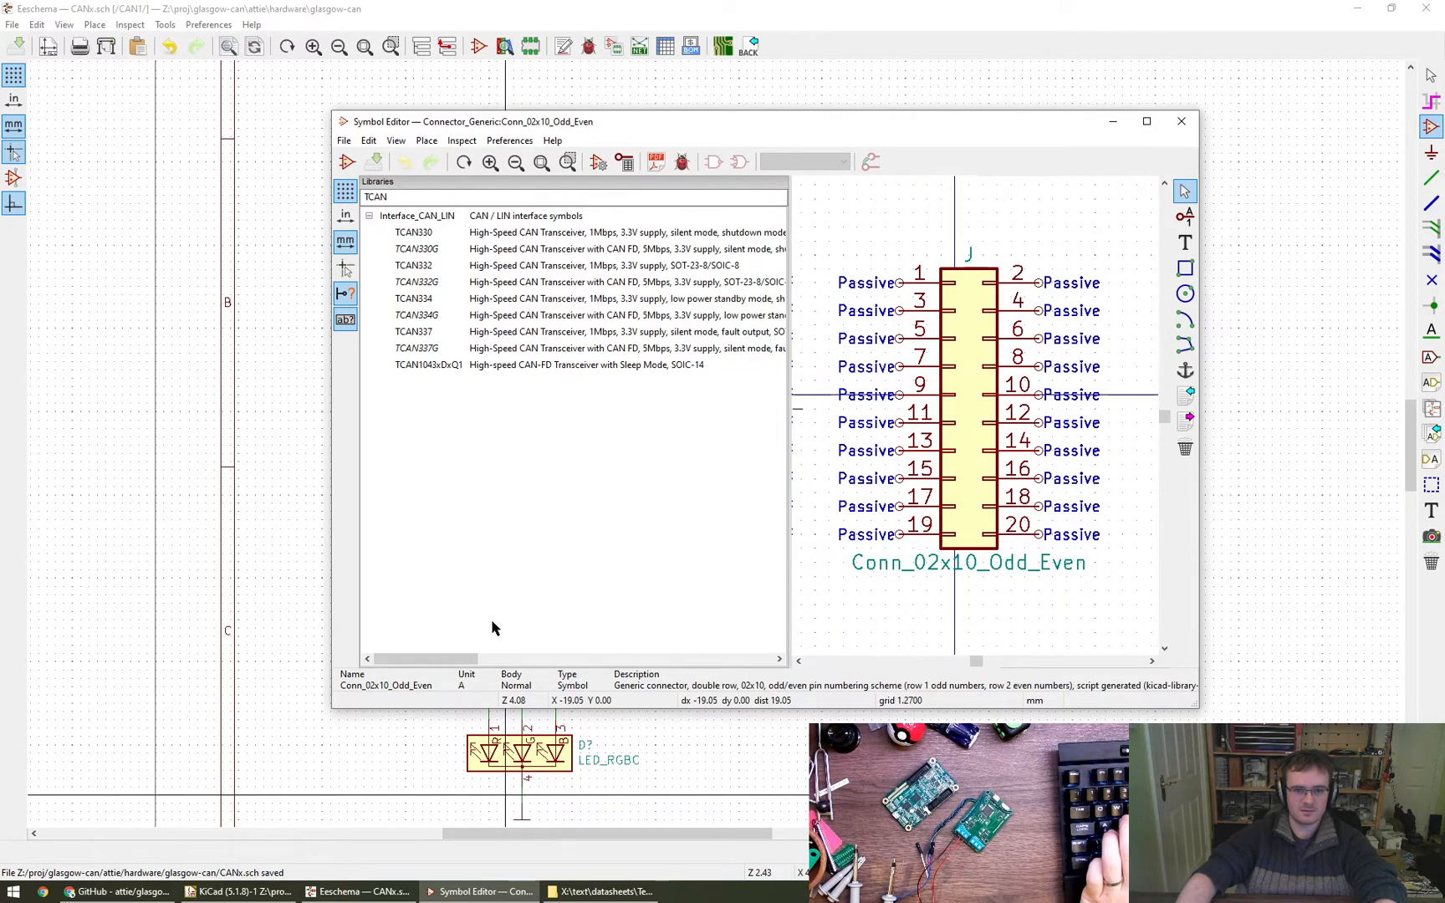
pyautogui.moveTo(449, 660); pyautogui.dragTo(481, 660)
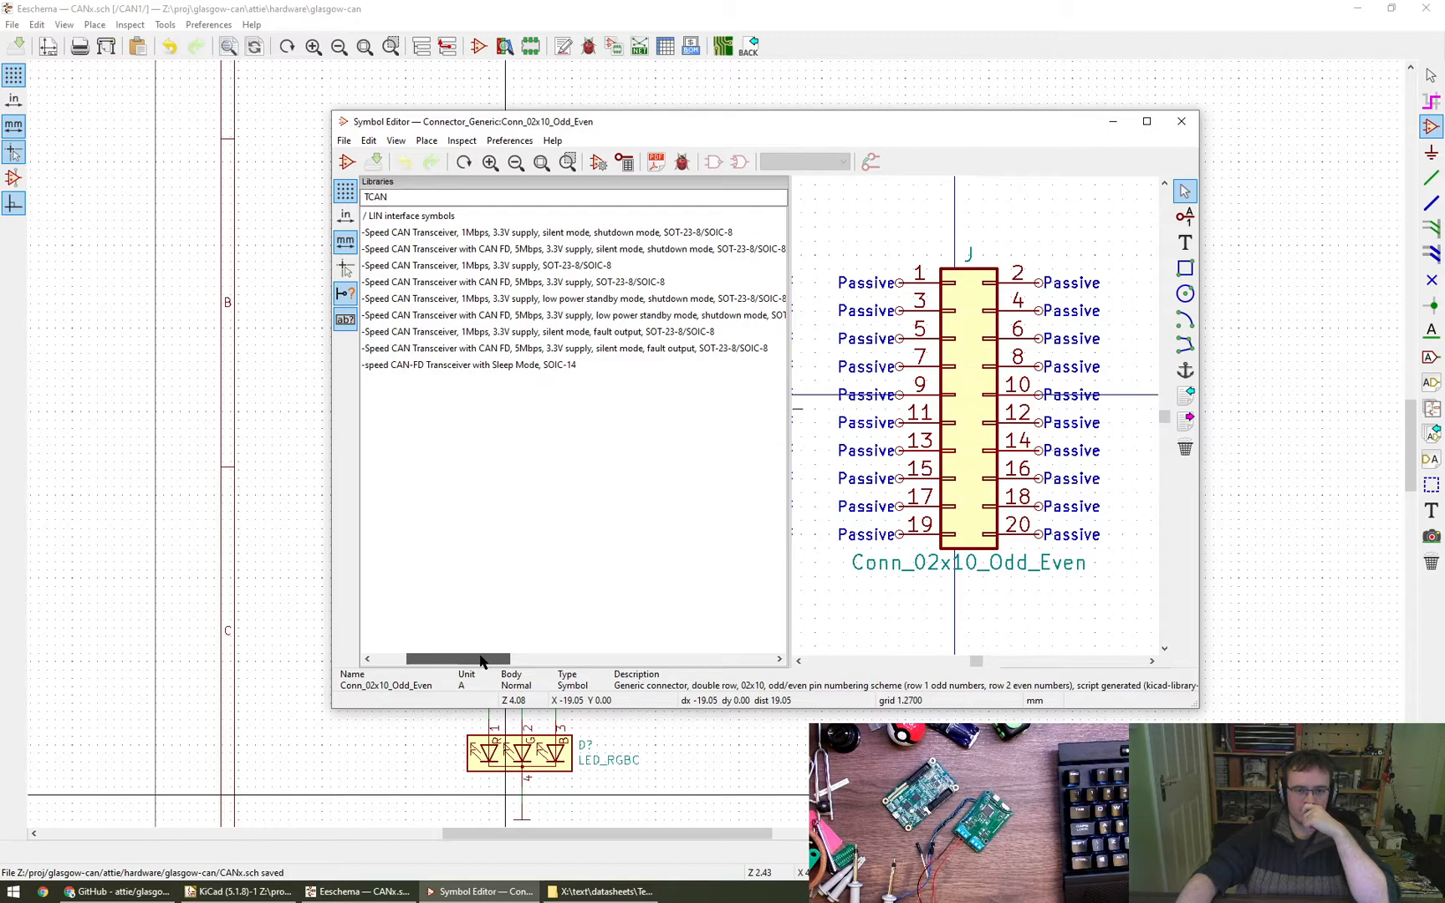
pyautogui.moveTo(481, 661); pyautogui.dragTo(445, 659)
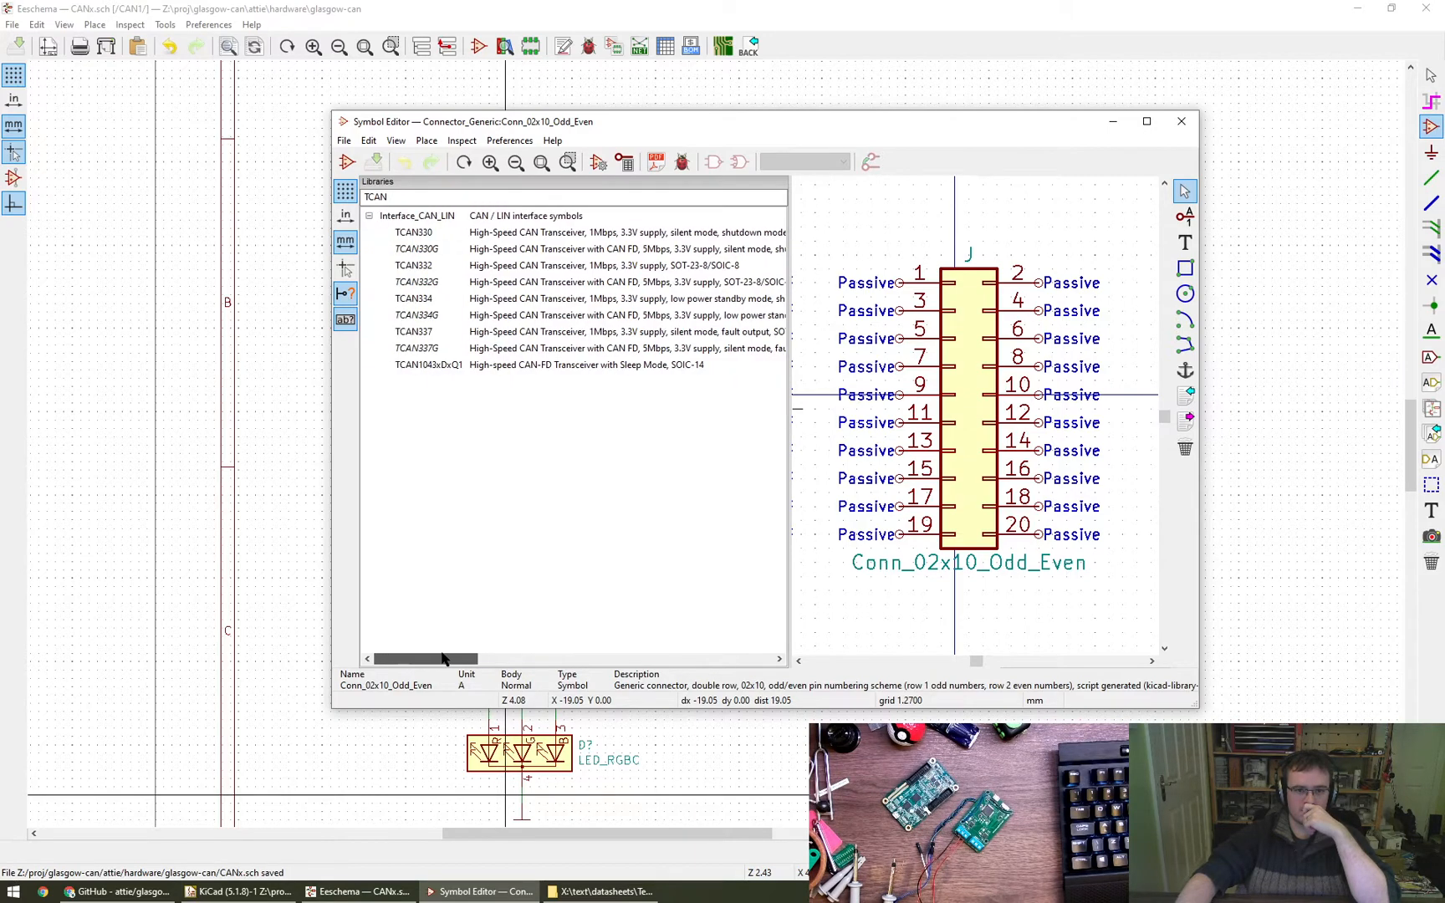
# - Open the TCAN1043xDxQ1 symbol, examine its pinout and copy its part name
pyautogui.click(434, 368)
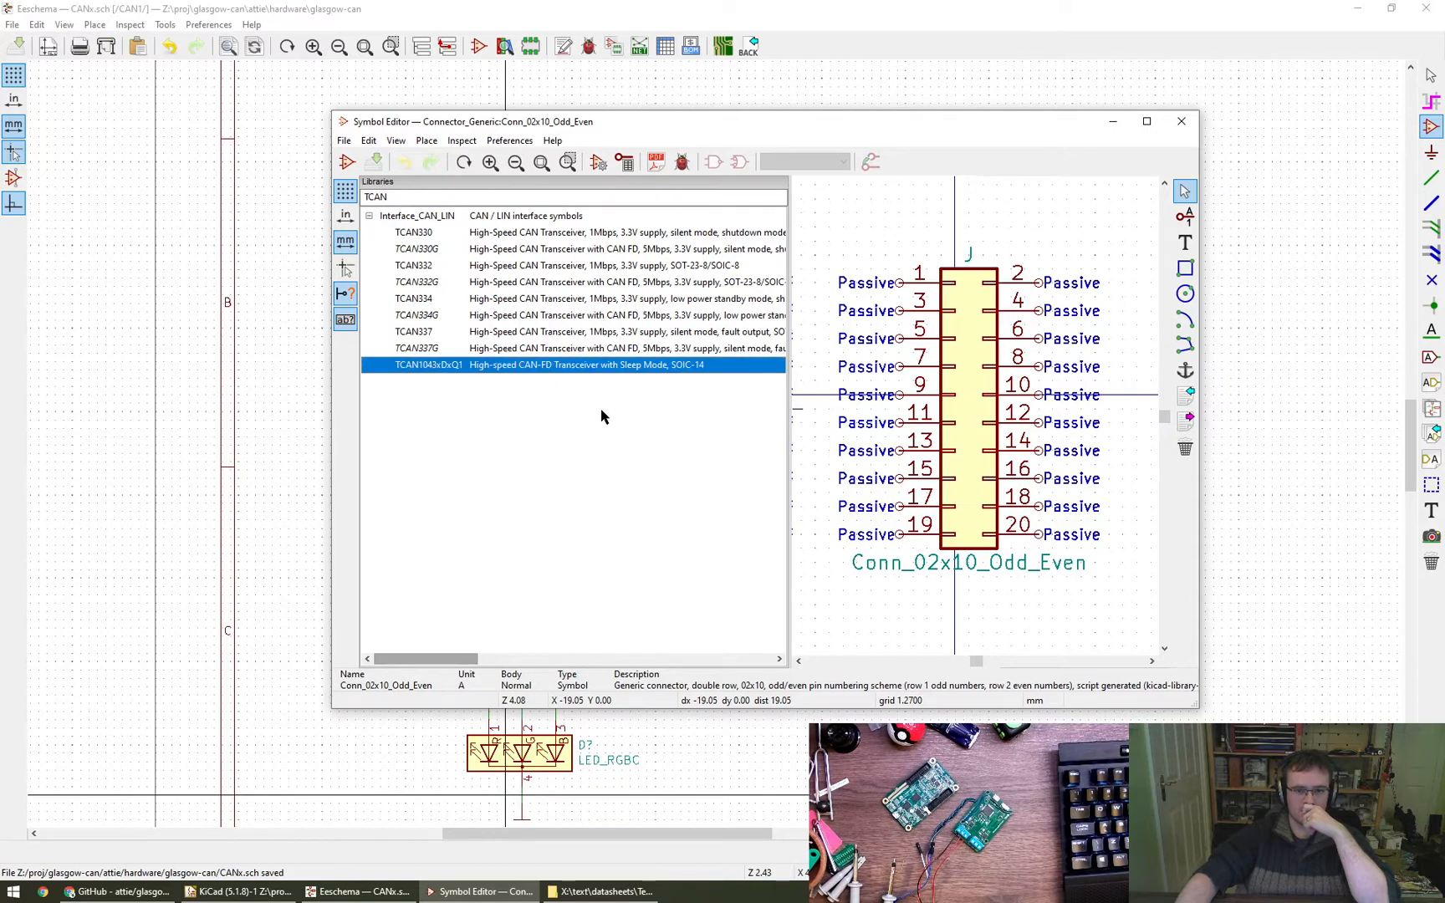
pyautogui.doubleClick(451, 365)
pyautogui.scroll(-3, 970, 462)
pyautogui.moveTo(977, 459); pyautogui.dragTo(975, 432, button='middle')
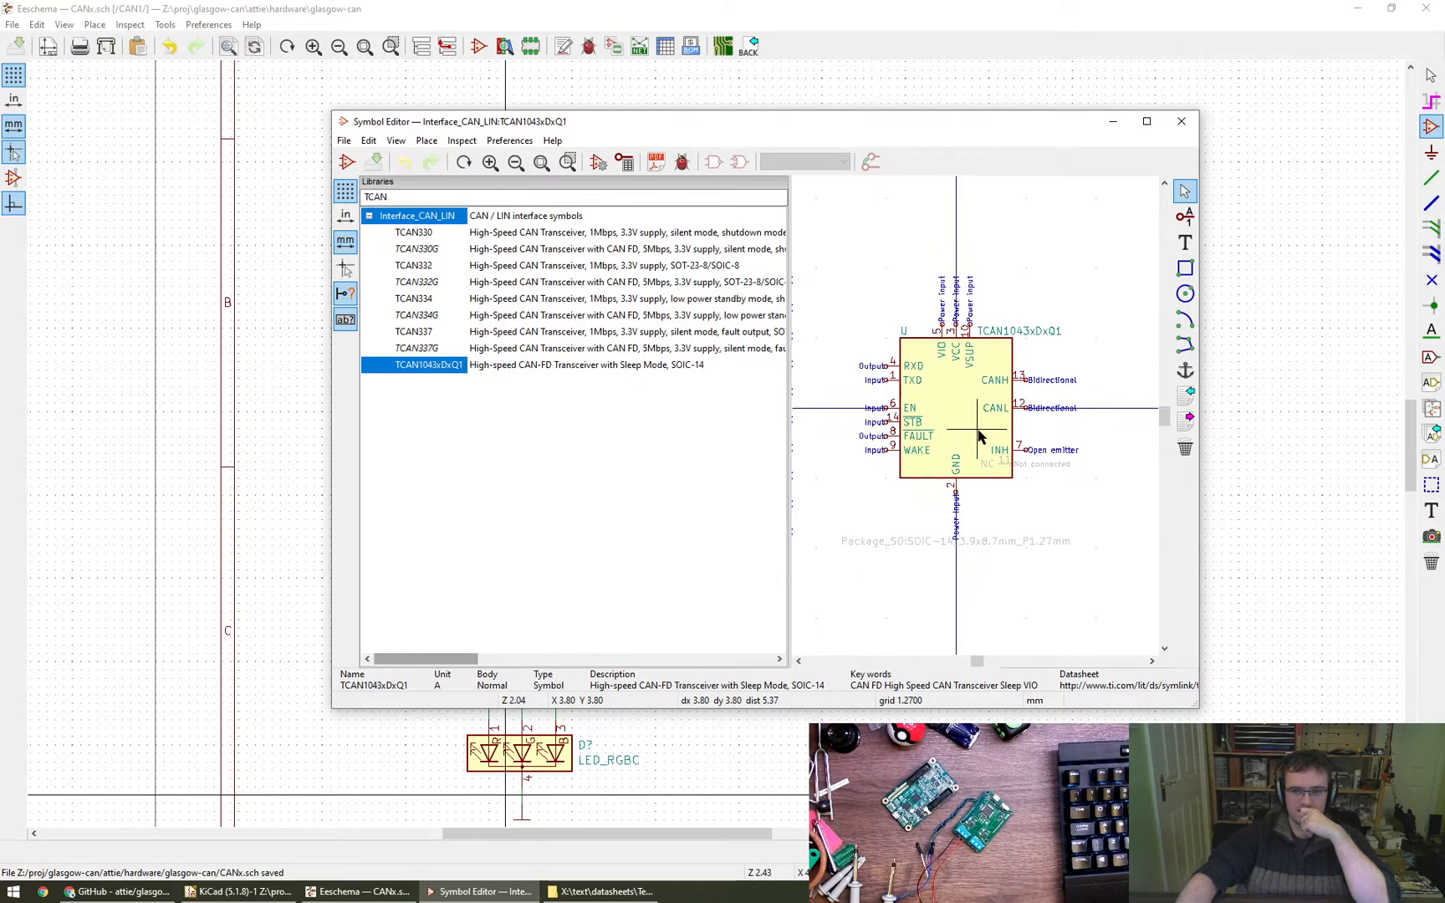
pyautogui.doubleClick(1022, 331)
pyautogui.hotkey('ctrl', 'c')
# - Switch to Chrome, open digikey.co.uk in a new tab and search for TCAN1043xDxQ1
pyautogui.click(109, 891)
pyautogui.hotkey('ctrl', 't')
pyautogui.write('digitk')
pyautogui.press('BackSpace')
pyautogui.press('BackSpace')
pyautogui.write('key.co.uk')
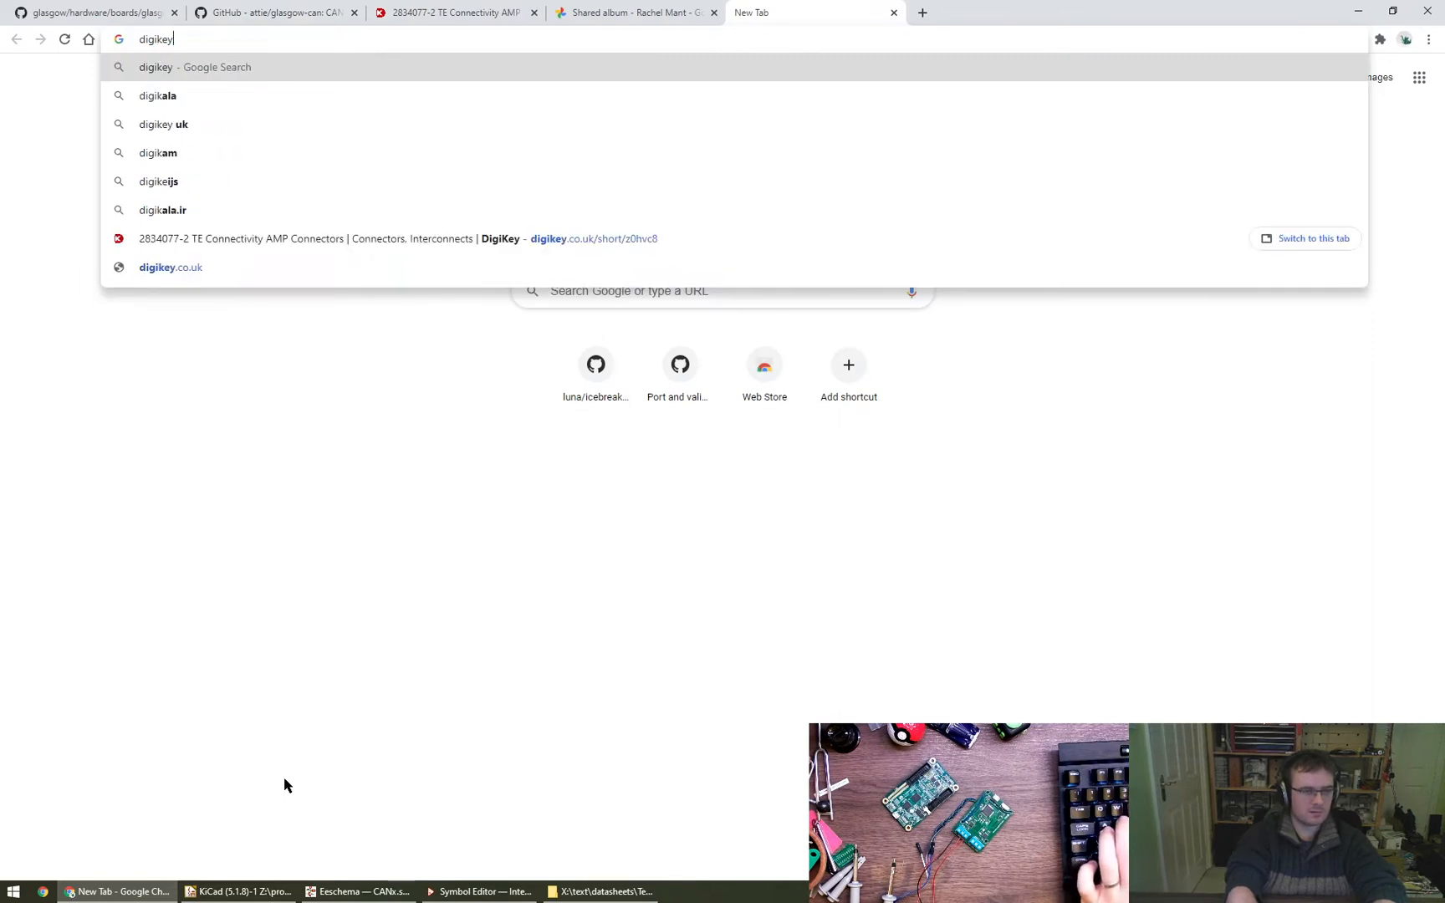
pyautogui.press('Return')
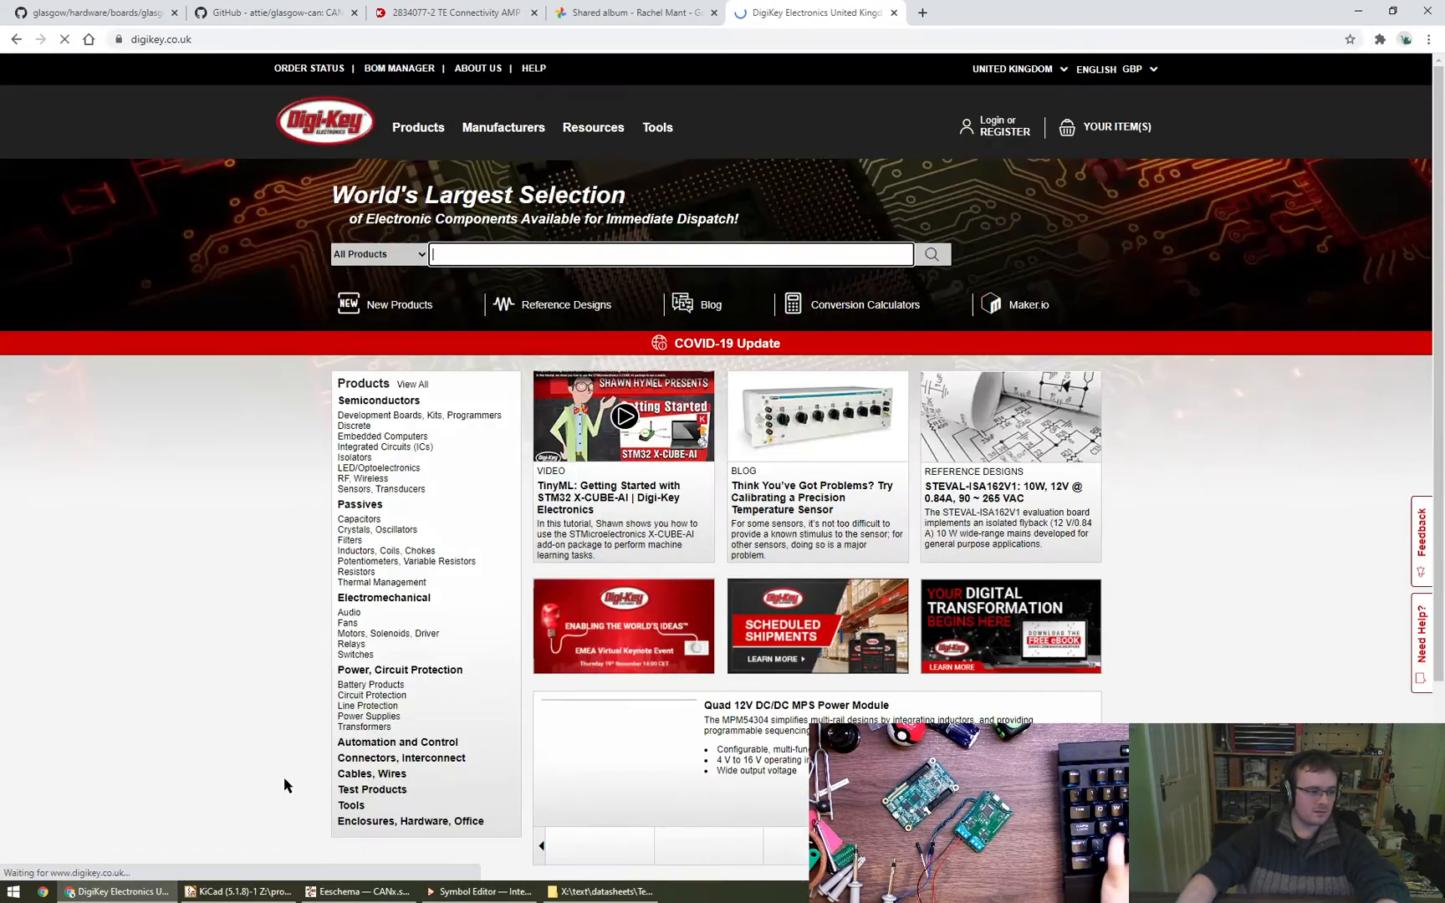
pyautogui.click(502, 259)
pyautogui.hotkey('ctrl', 'v')
pyautogui.press('Return')
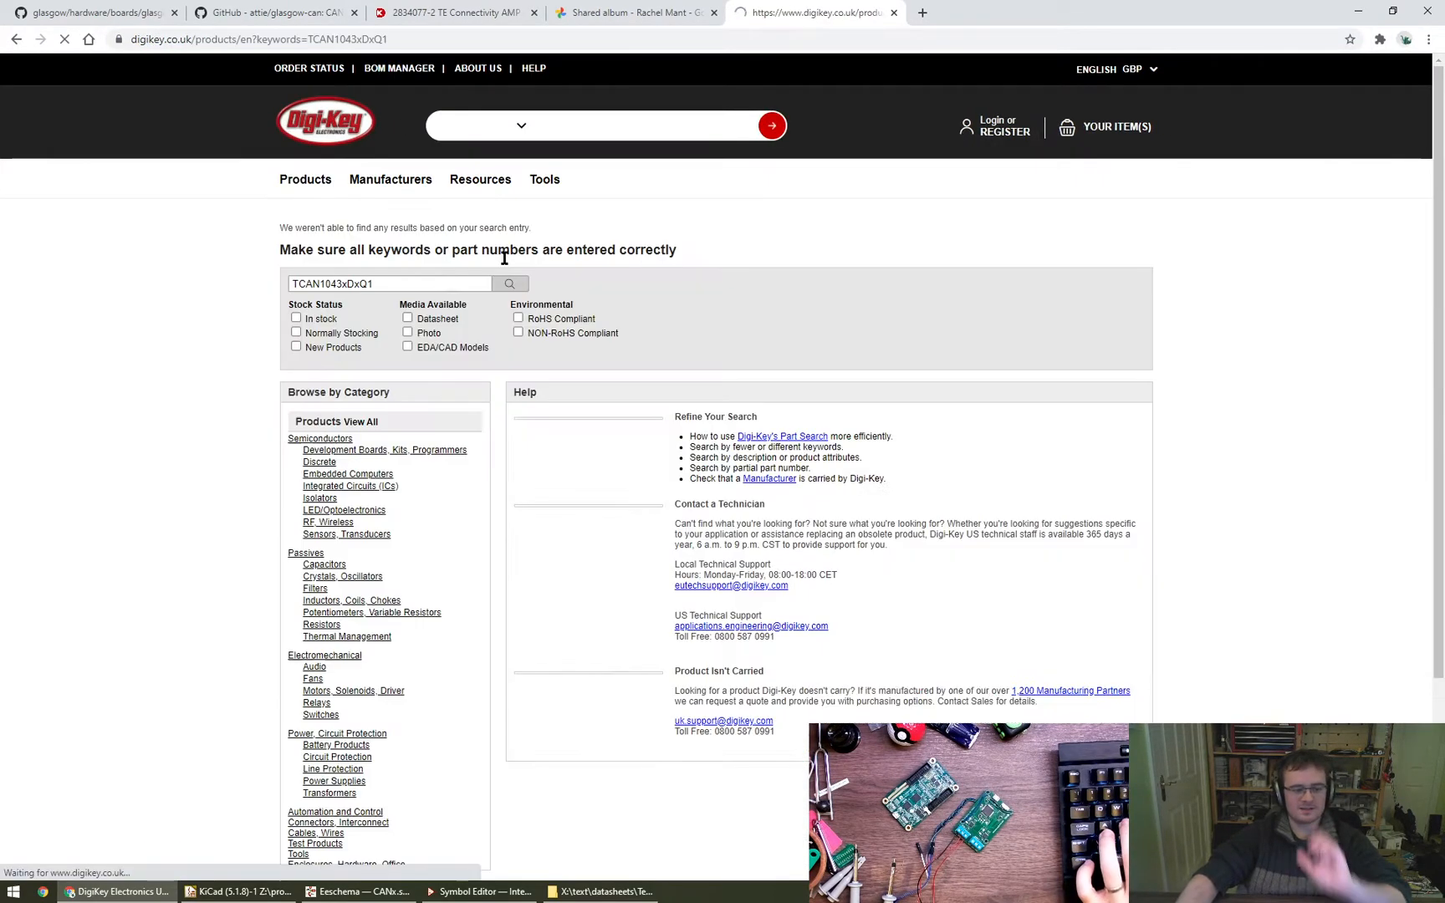
# - Shorten the part search to TCAN1043 and look through the matching transceivers
pyautogui.press('BackSpace')
pyautogui.press('BackSpace')
pyautogui.press('BackSpace')
pyautogui.press('BackSpace')
pyautogui.press('BackSpace')
pyautogui.press('BackSpace')
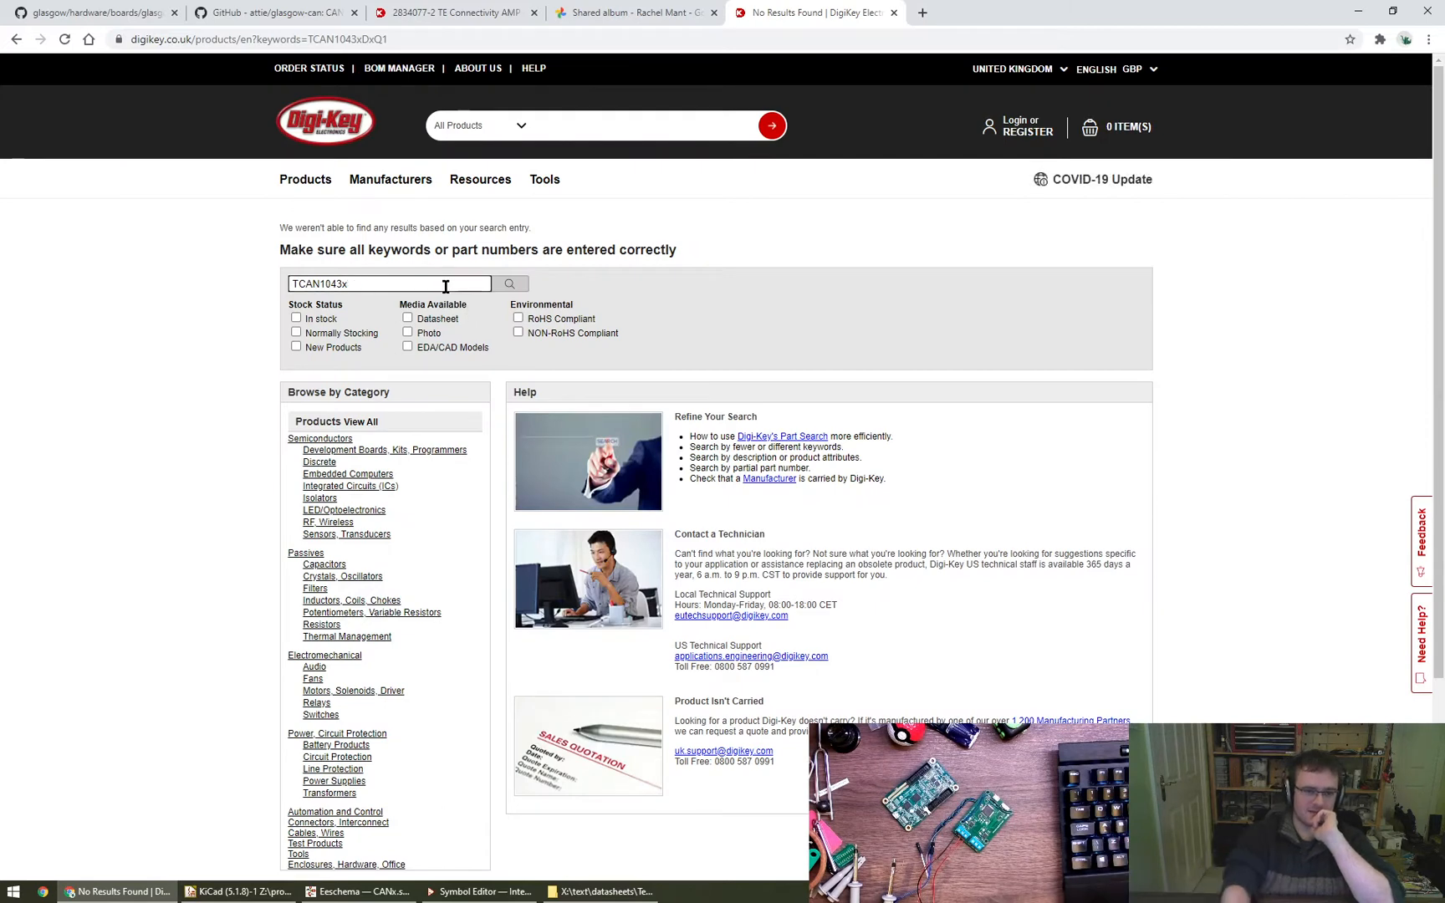
pyautogui.press('Return')
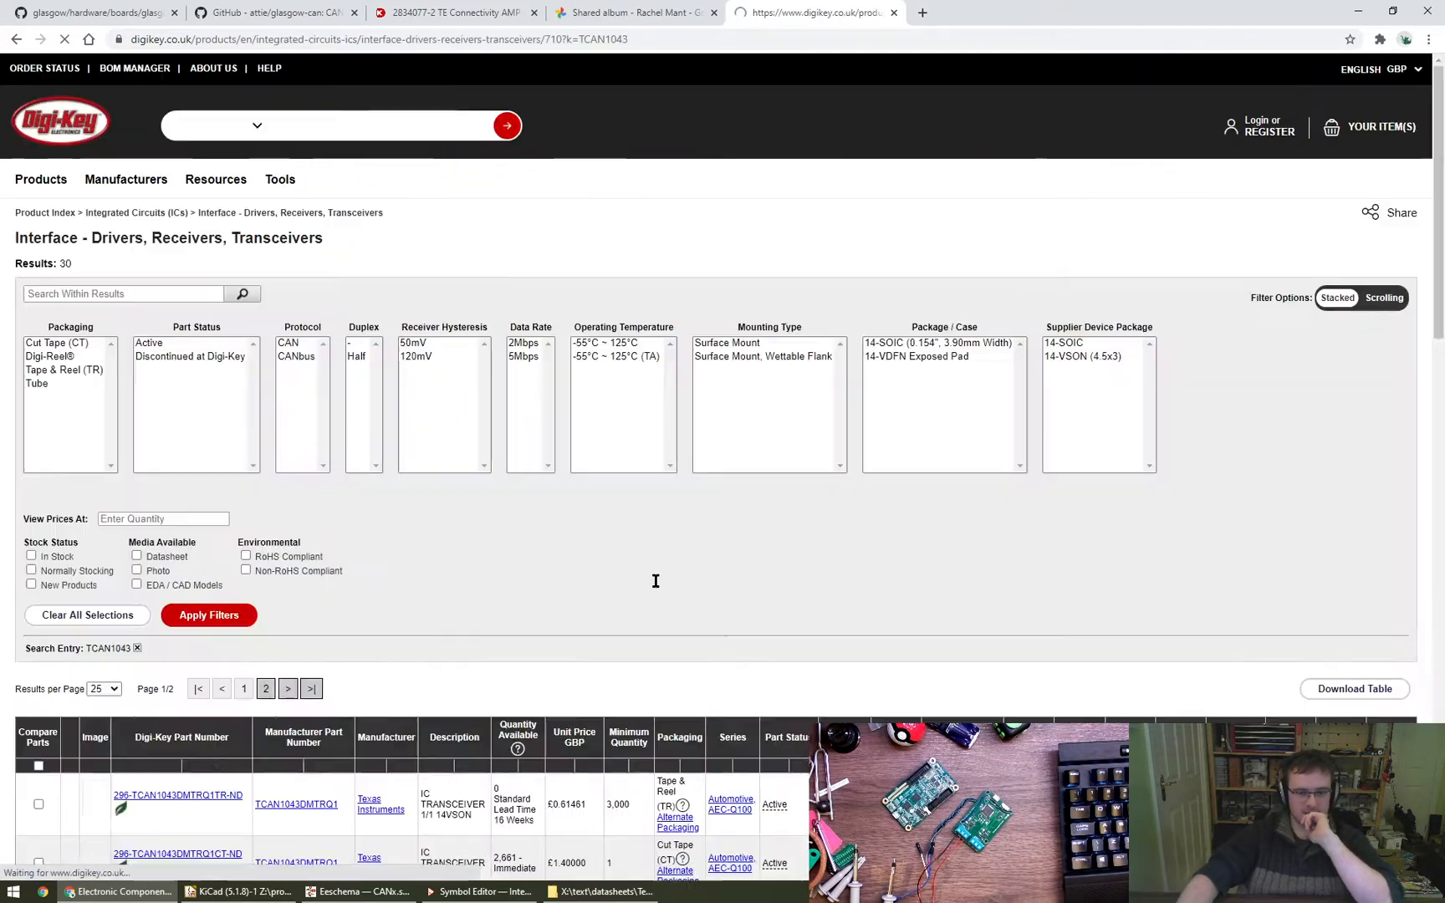
pyautogui.scroll(-4, 639, 577)
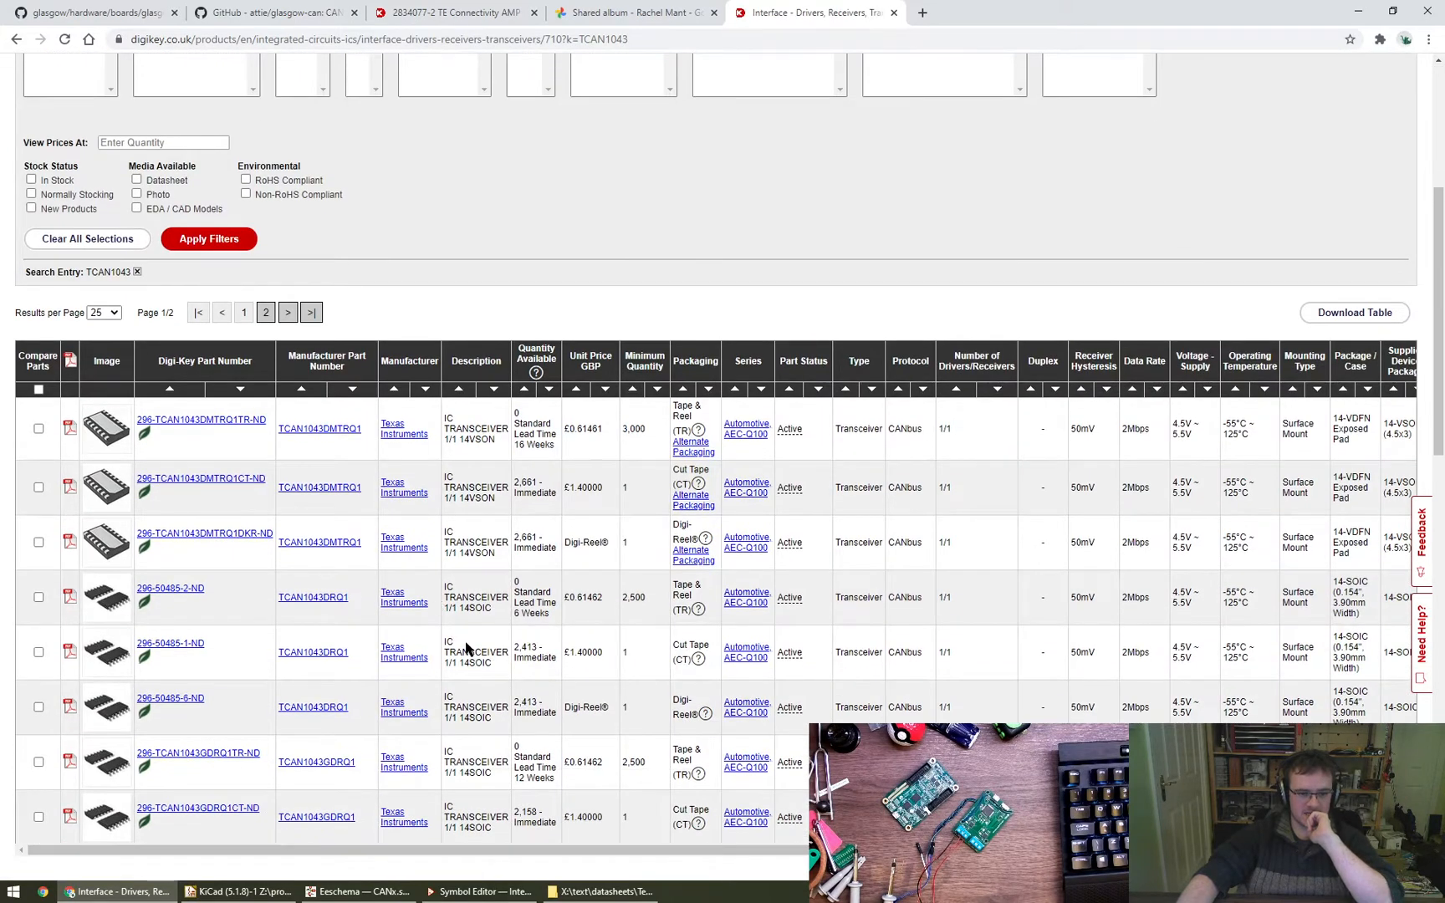
# - Restrict the TCAN1043 results to in-stock parts priced at quantity 1 and compare their prices and packages
pyautogui.click(160, 142)
pyautogui.write('1')
pyautogui.click(209, 239)
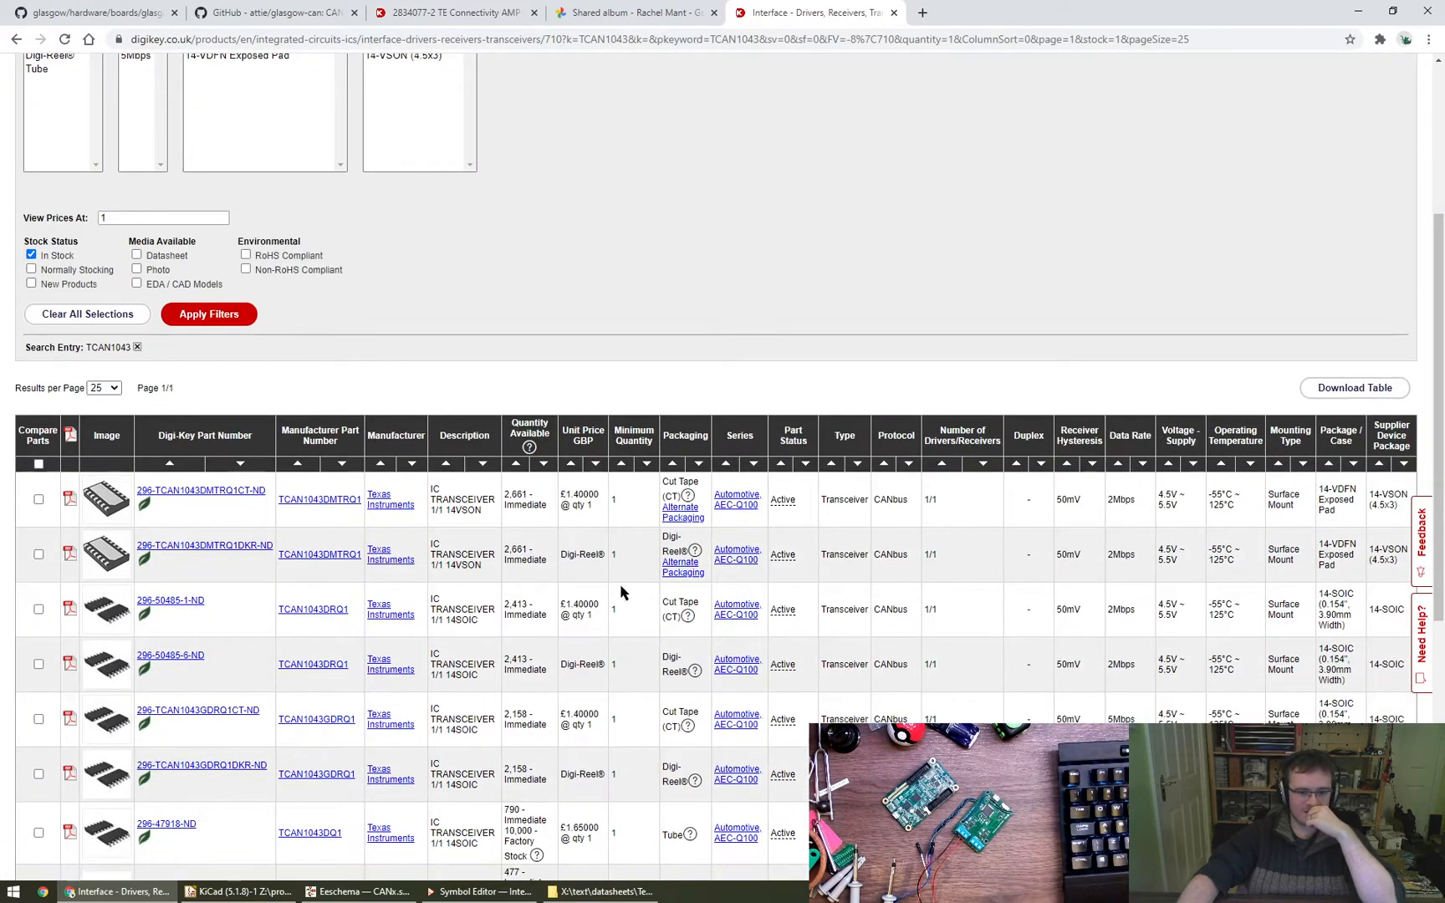
pyautogui.scroll(-1, 615, 584)
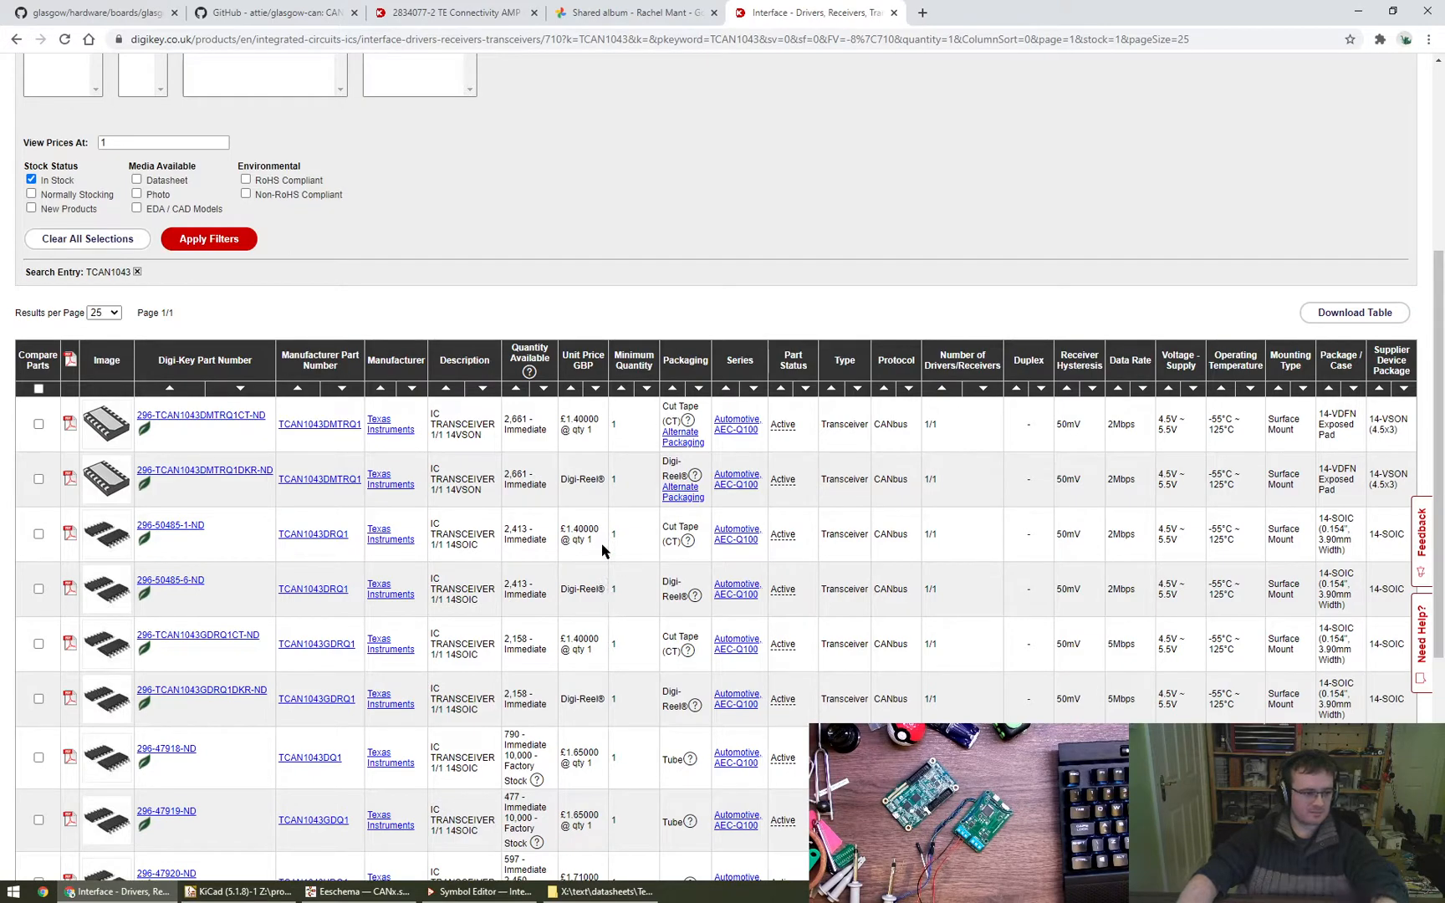
pyautogui.scroll(-1, 606, 548)
pyautogui.scroll(1, 606, 548)
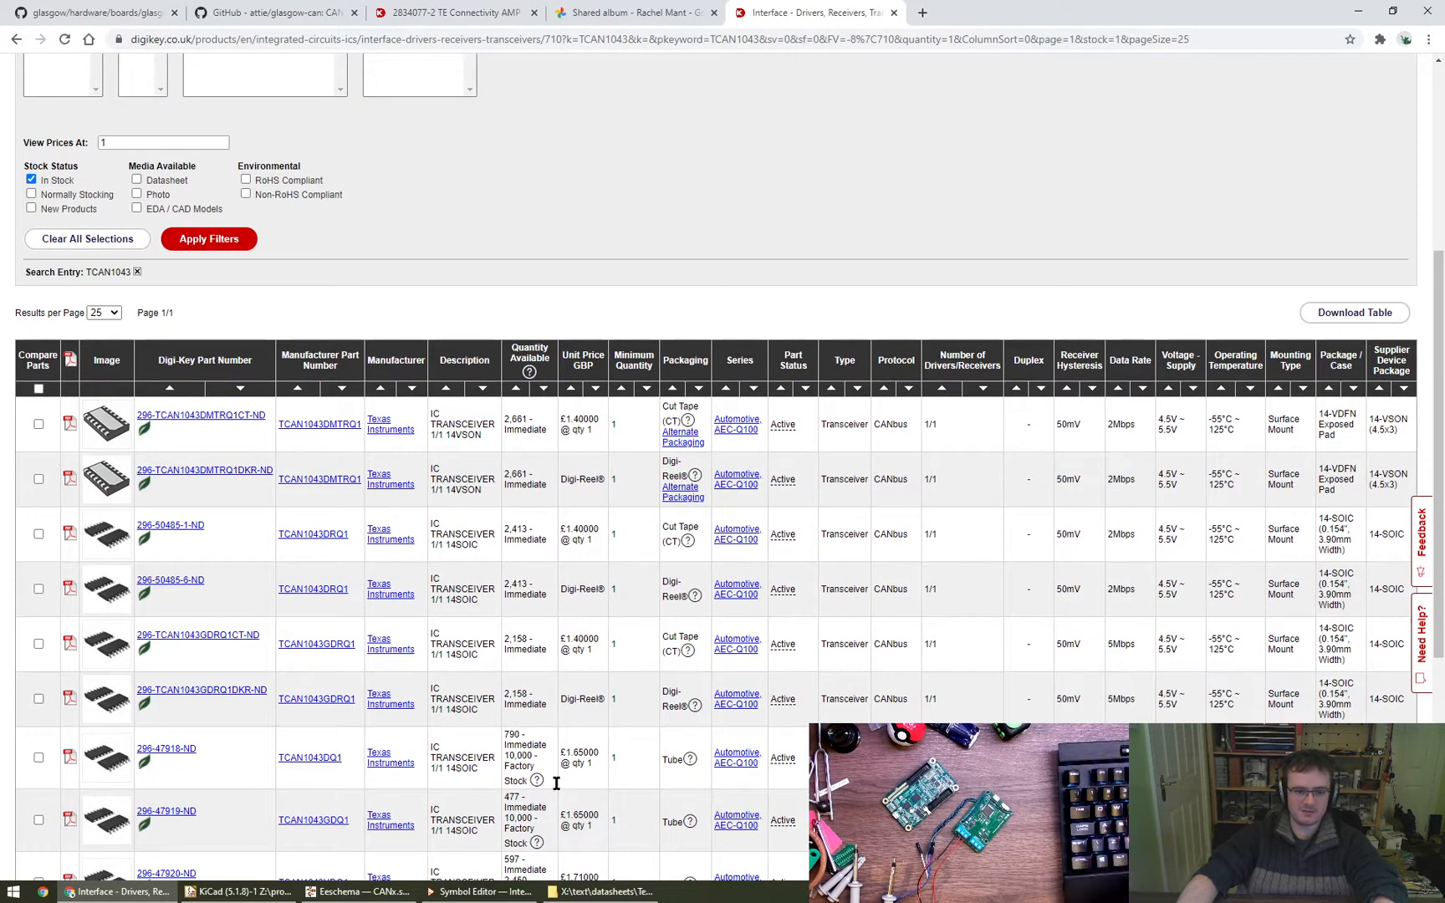
# - Switch back to the Eeschema schematic and inspect the RGB LED circuit
pyautogui.click(345, 893)
pyautogui.scroll(3, 623, 661)
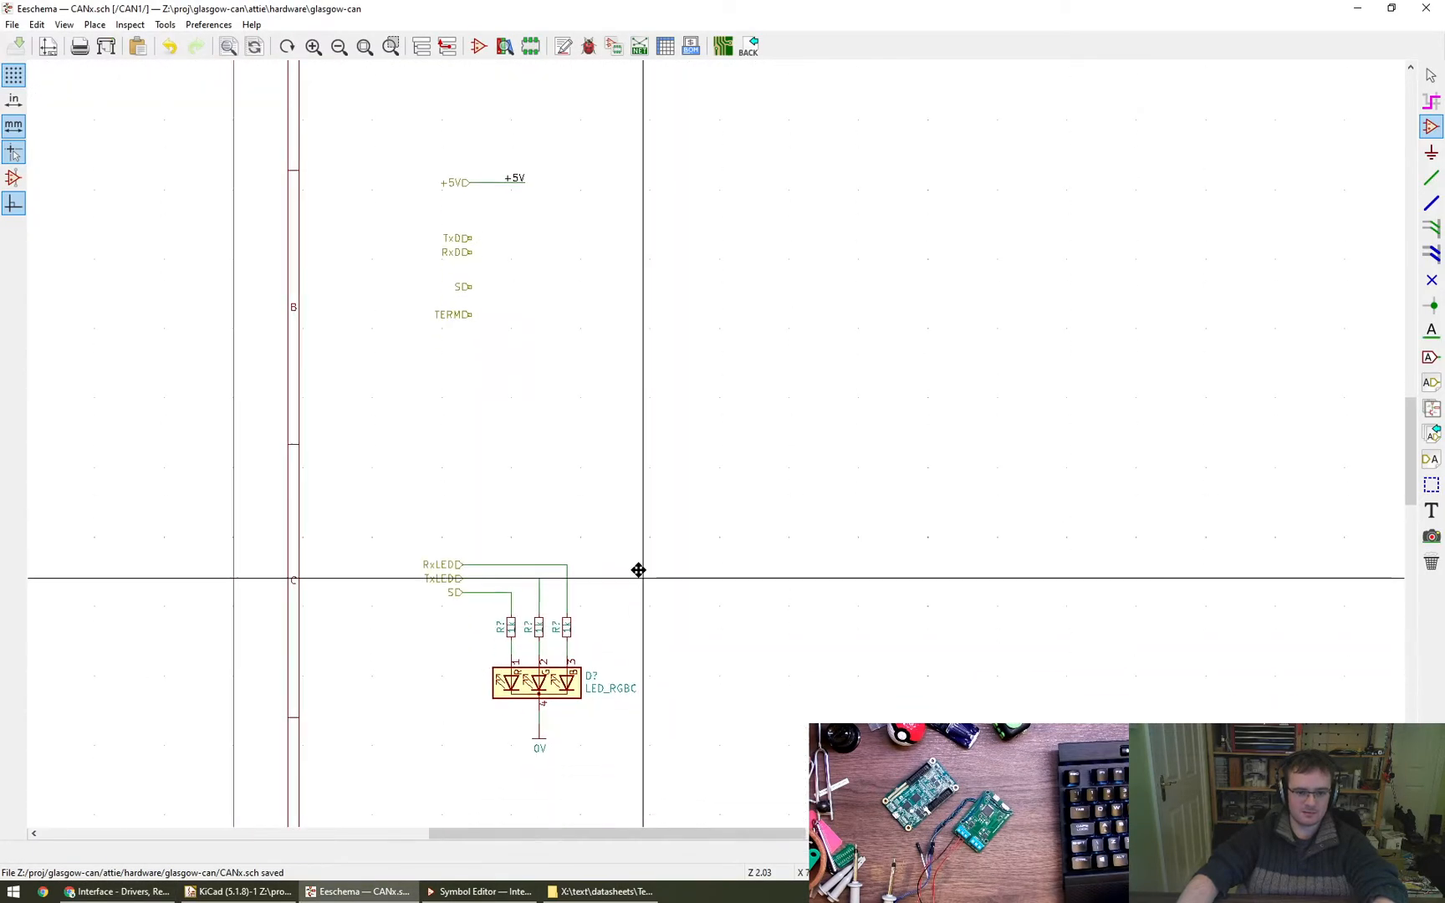
pyautogui.moveTo(622, 488); pyautogui.dragTo(612, 461, button='middle')
pyautogui.scroll(1, 626, 454)
pyautogui.moveTo(703, 612); pyautogui.dragTo(717, 606, button='middle')
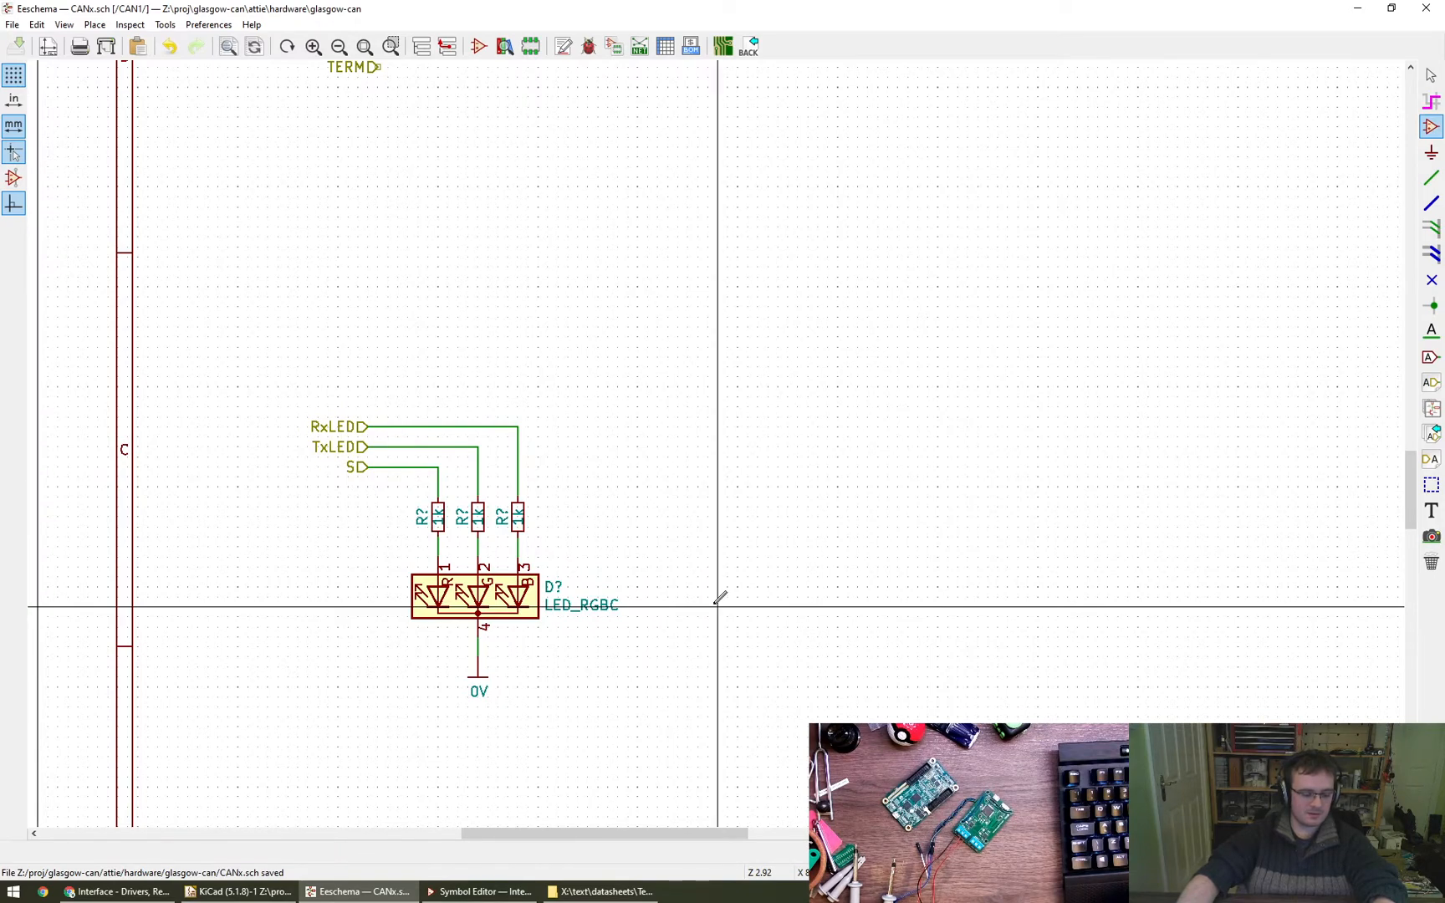
pyautogui.moveTo(762, 636); pyautogui.dragTo(768, 605, button='middle')
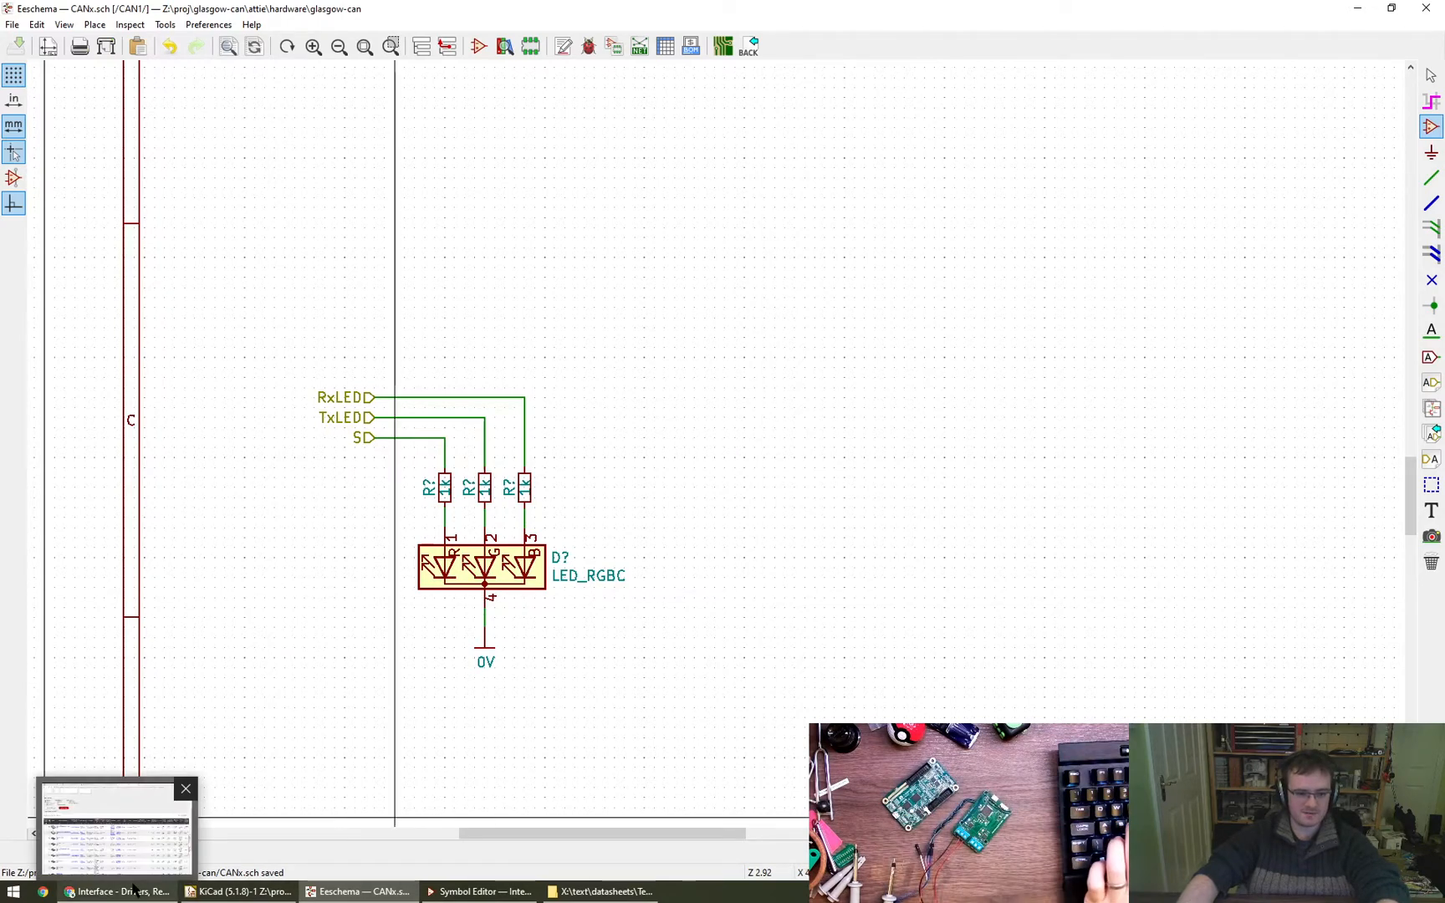
# - Return to Chrome, open the Digi-Key home page in another tab and search for rgb led
pyautogui.click(105, 893)
pyautogui.scroll(5, 562, 334)
pyautogui.middleClick(90, 134)
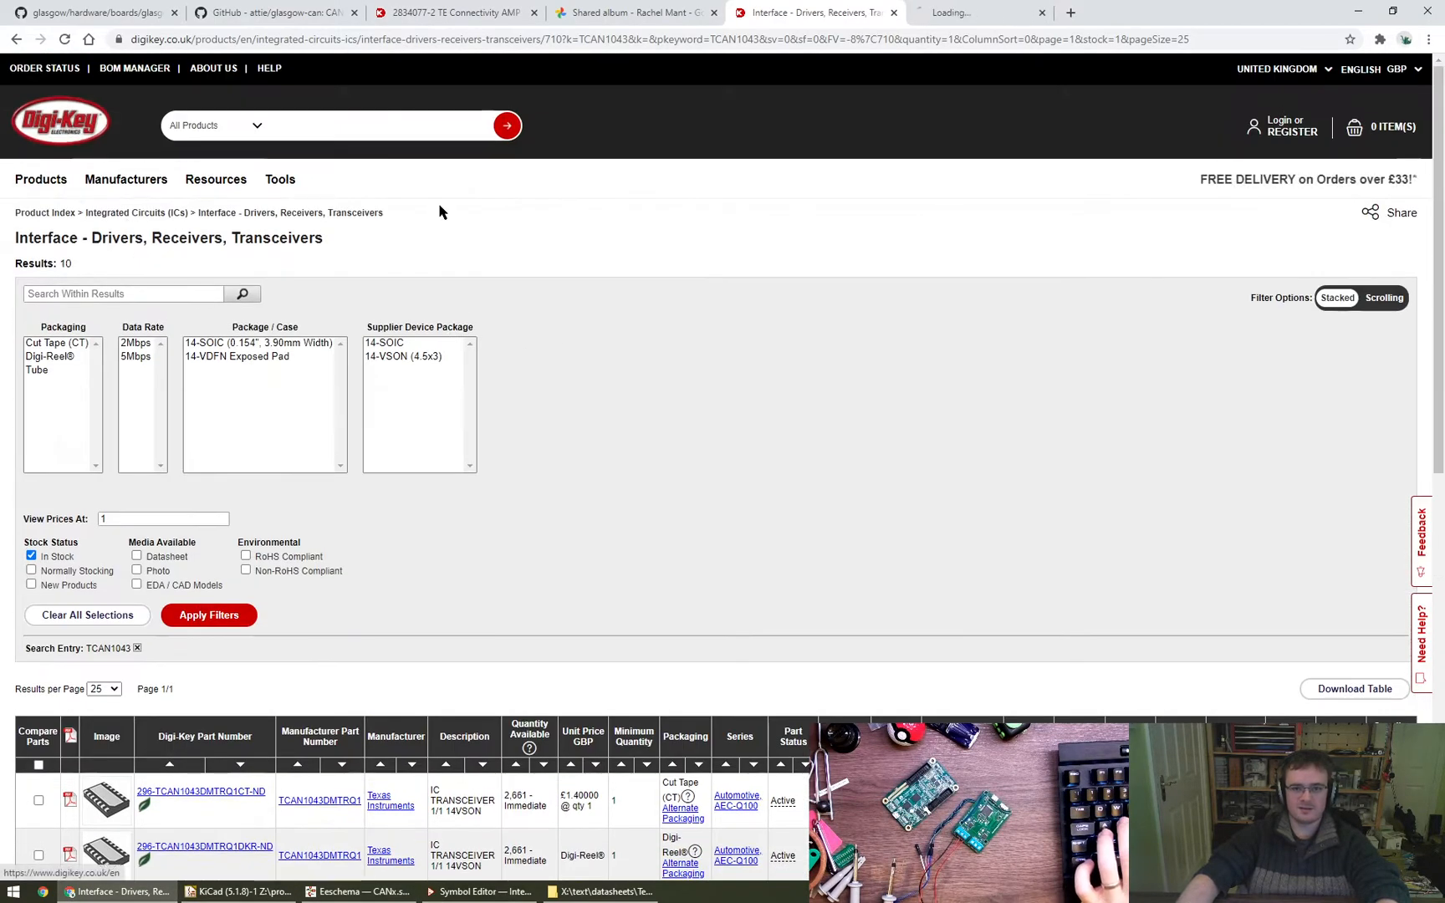
pyautogui.hotkey('ctrl', 'Tab')
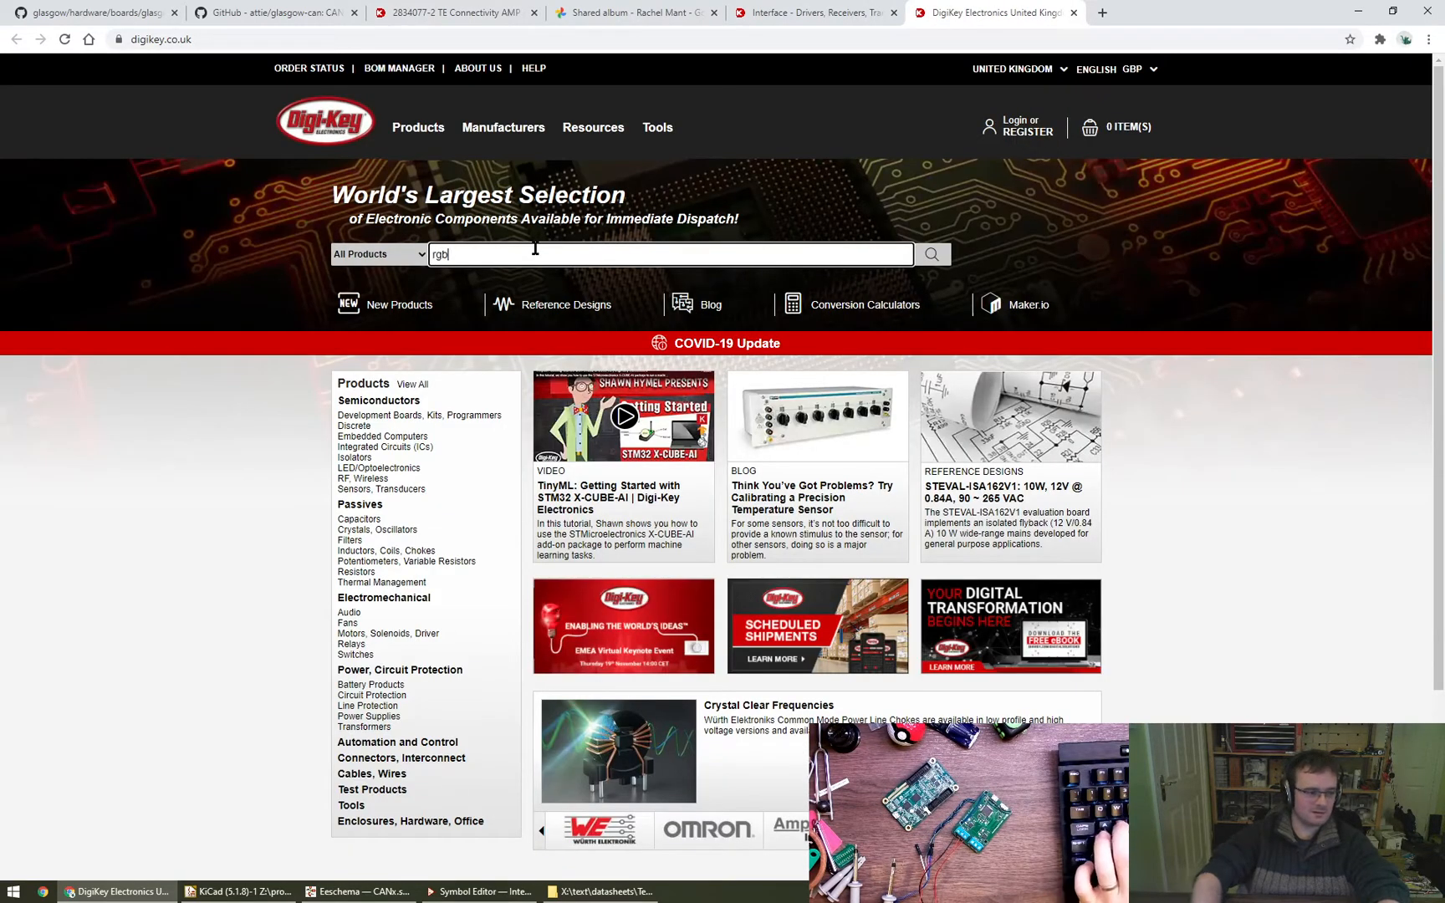
pyautogui.write('rgb ed')
pyautogui.press('BackSpace')
pyautogui.press('BackSpace')
pyautogui.write('led')
pyautogui.press('Return')
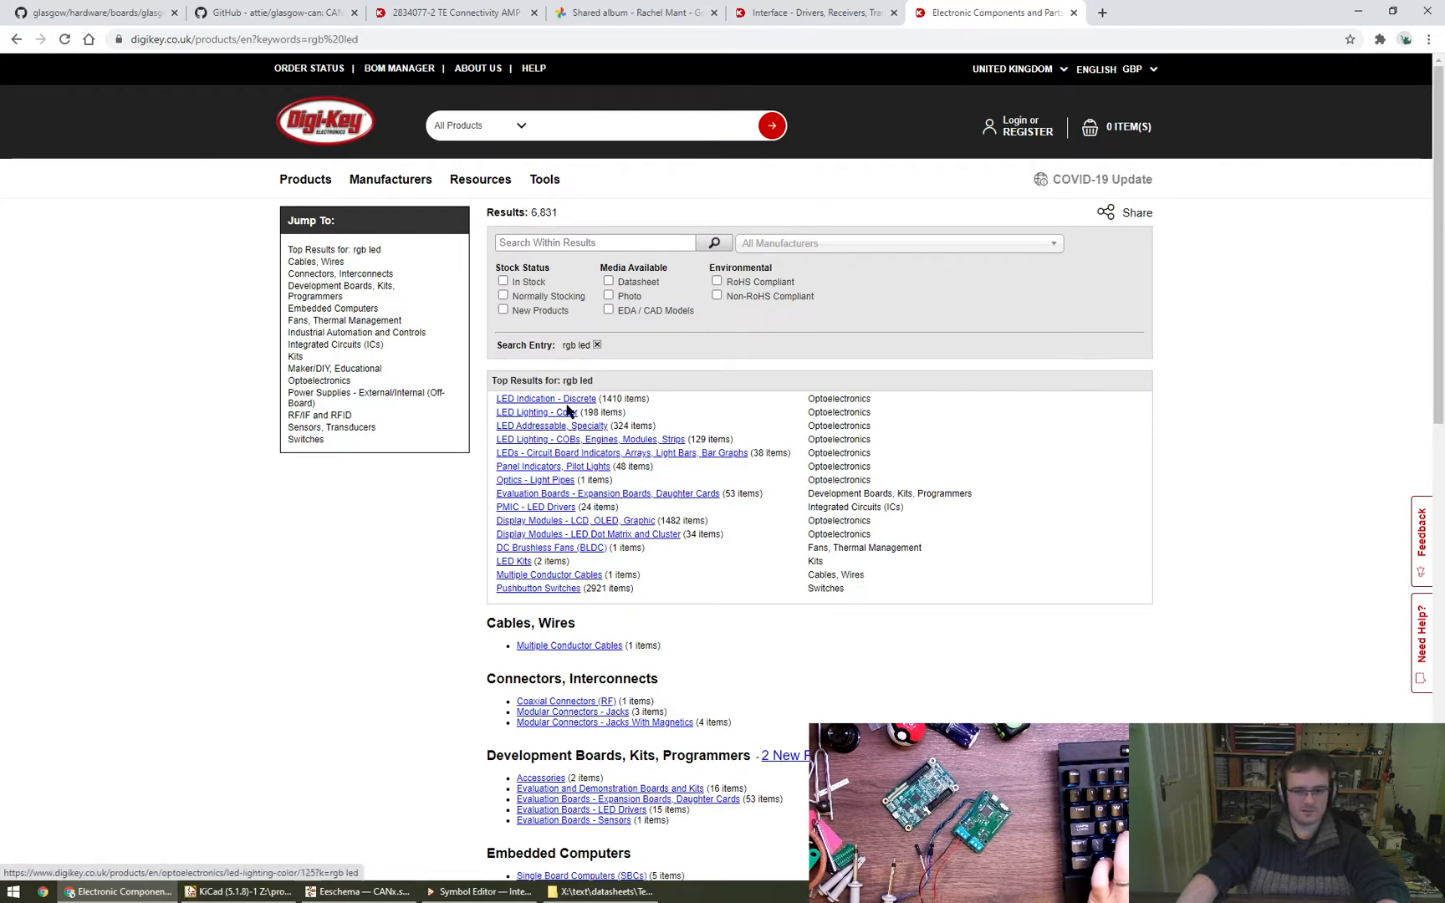
# - Open the LED Indication - Discrete category in a new tab, remove the keyword restriction and choose the color Red, Green, Blue (RGB)
pyautogui.middleClick(573, 400)
pyautogui.hotkey('ctrl', 'Tab')
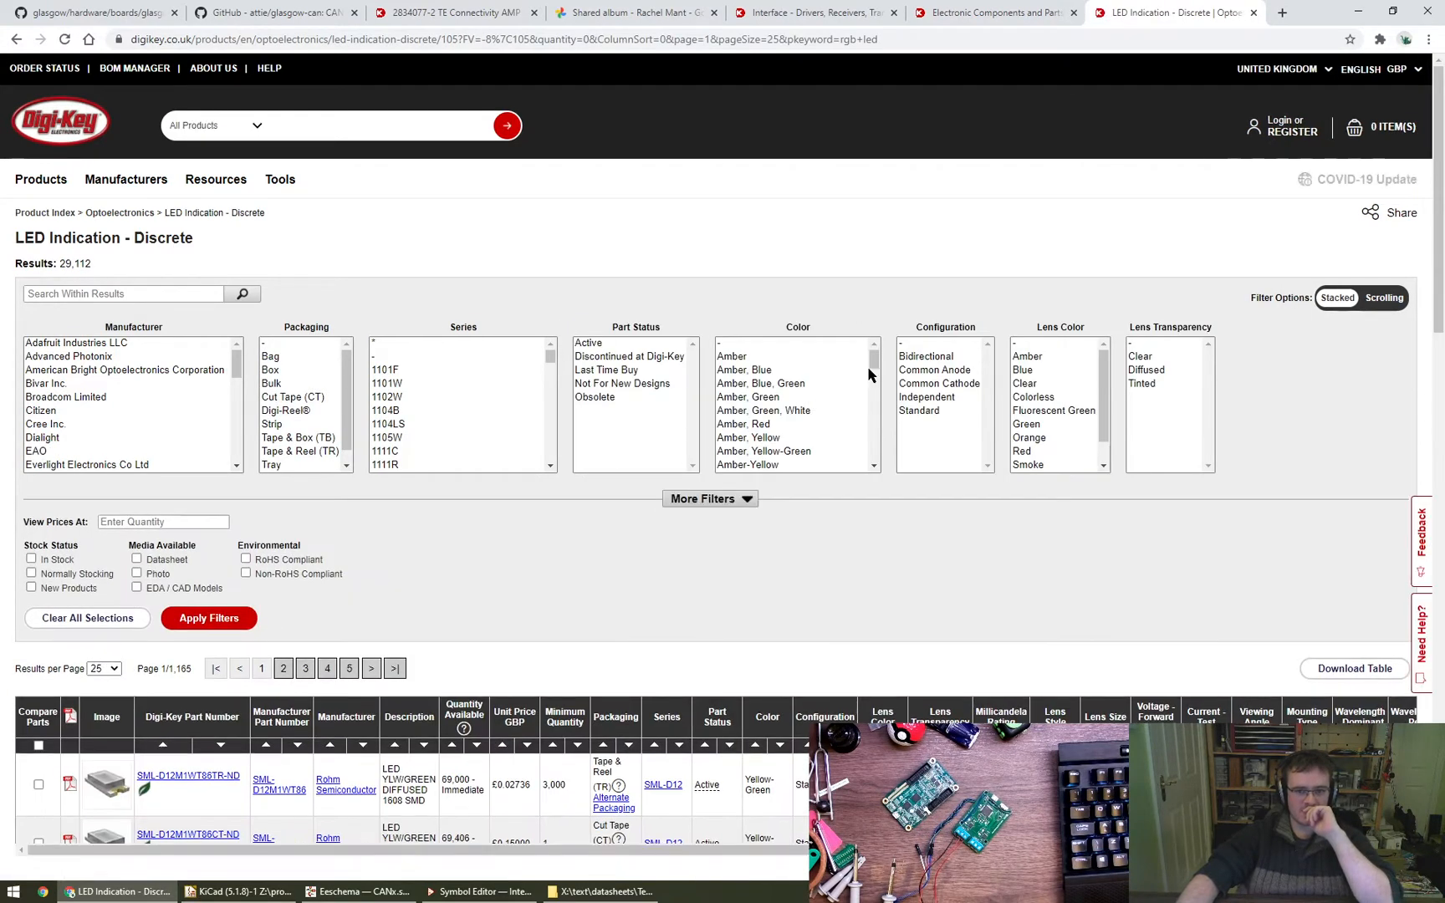
pyautogui.moveTo(869, 368); pyautogui.dragTo(878, 425)
pyautogui.click(828, 391)
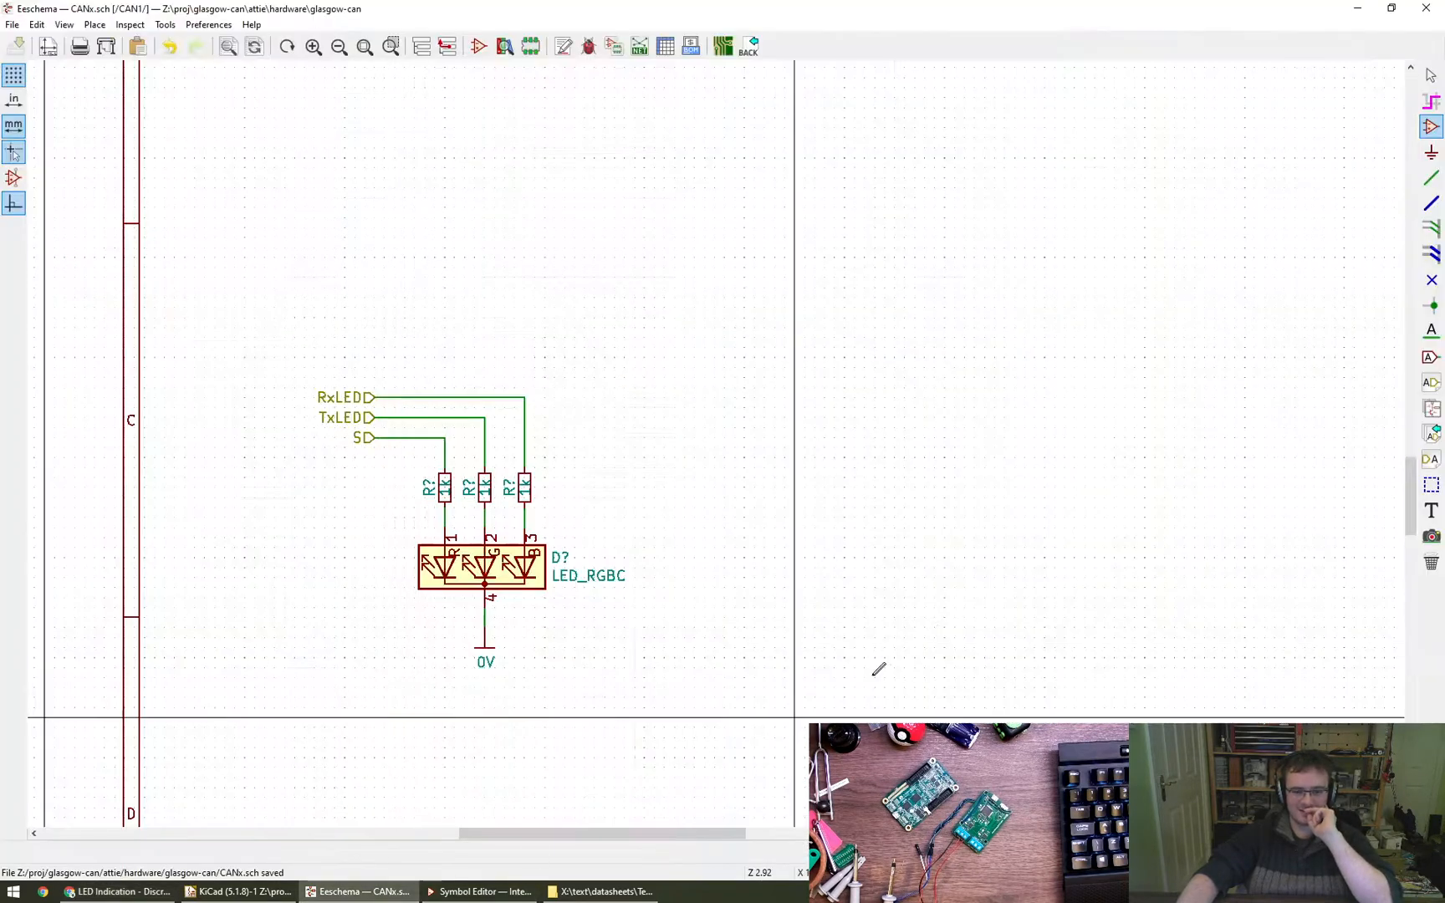
# - Check the LED symbol in the schematic, and filter the Digi-Key parts to Common Cathode, Active and In Stock
pyautogui.click(358, 891)
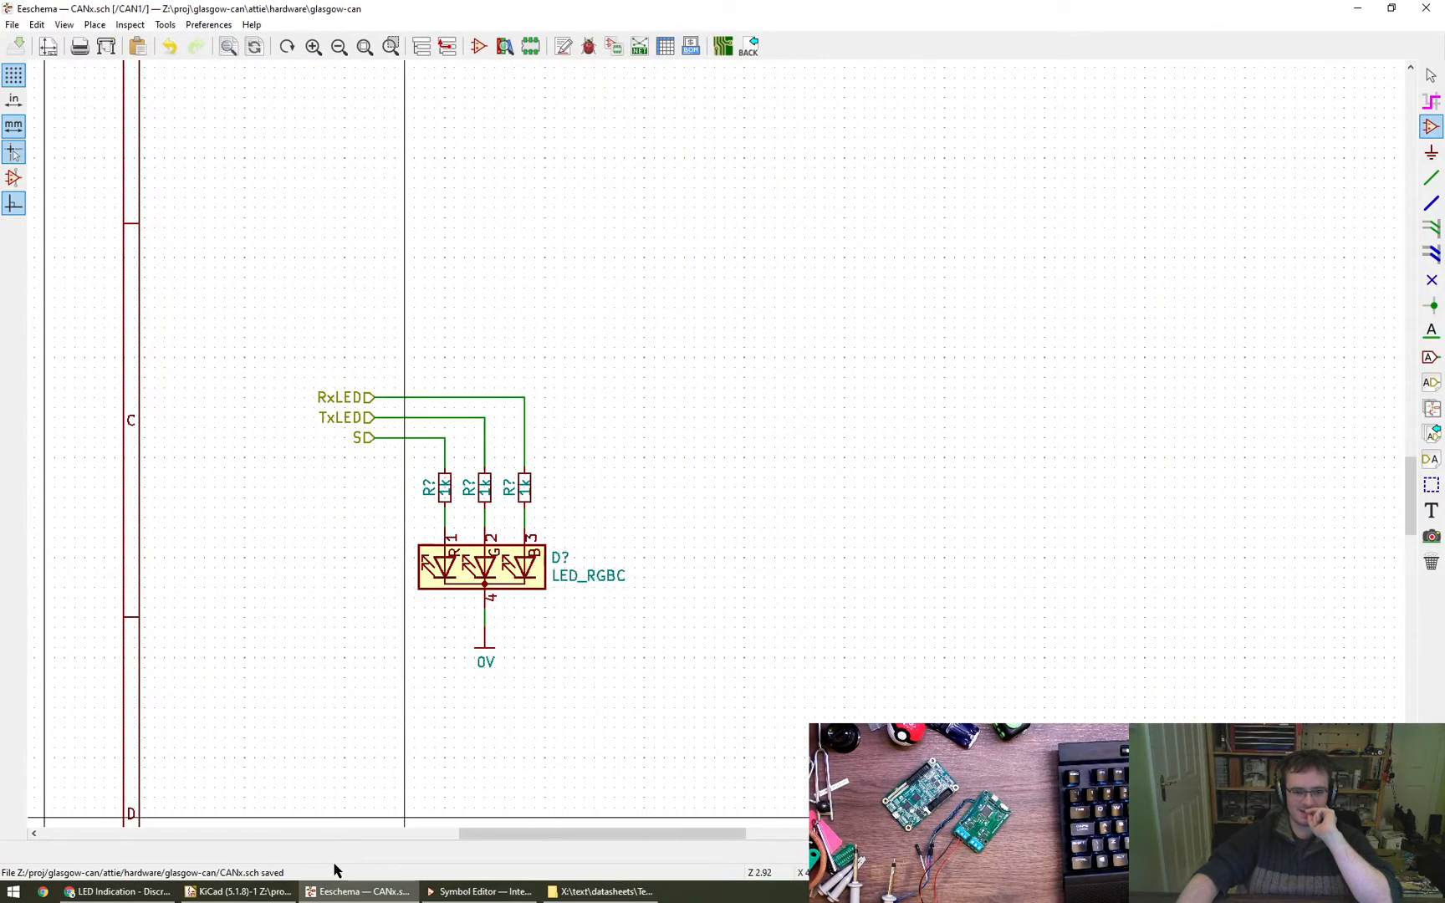
pyautogui.click(112, 893)
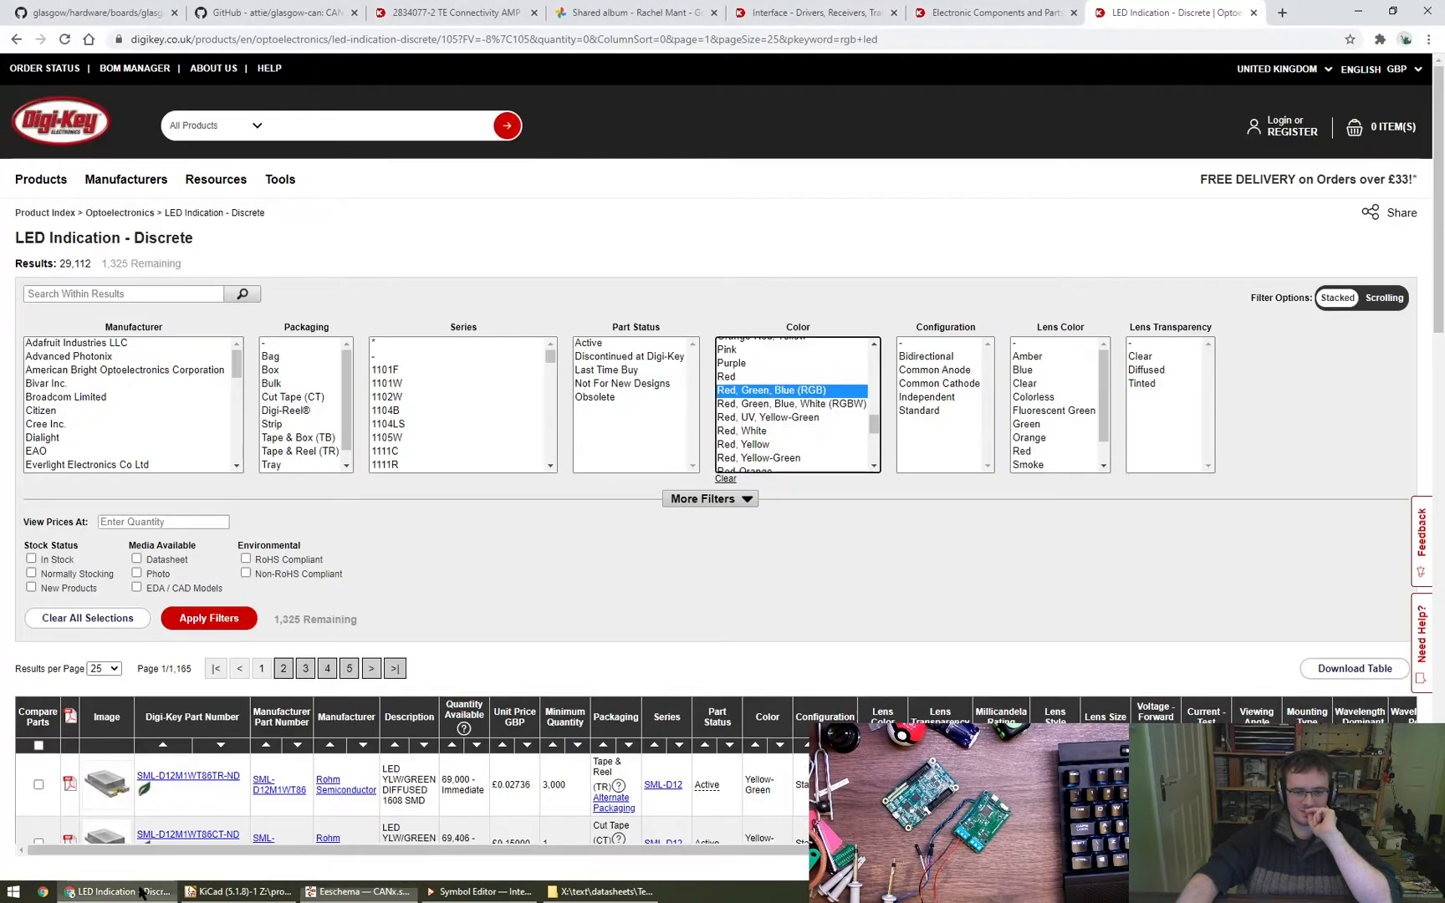
pyautogui.click(943, 383)
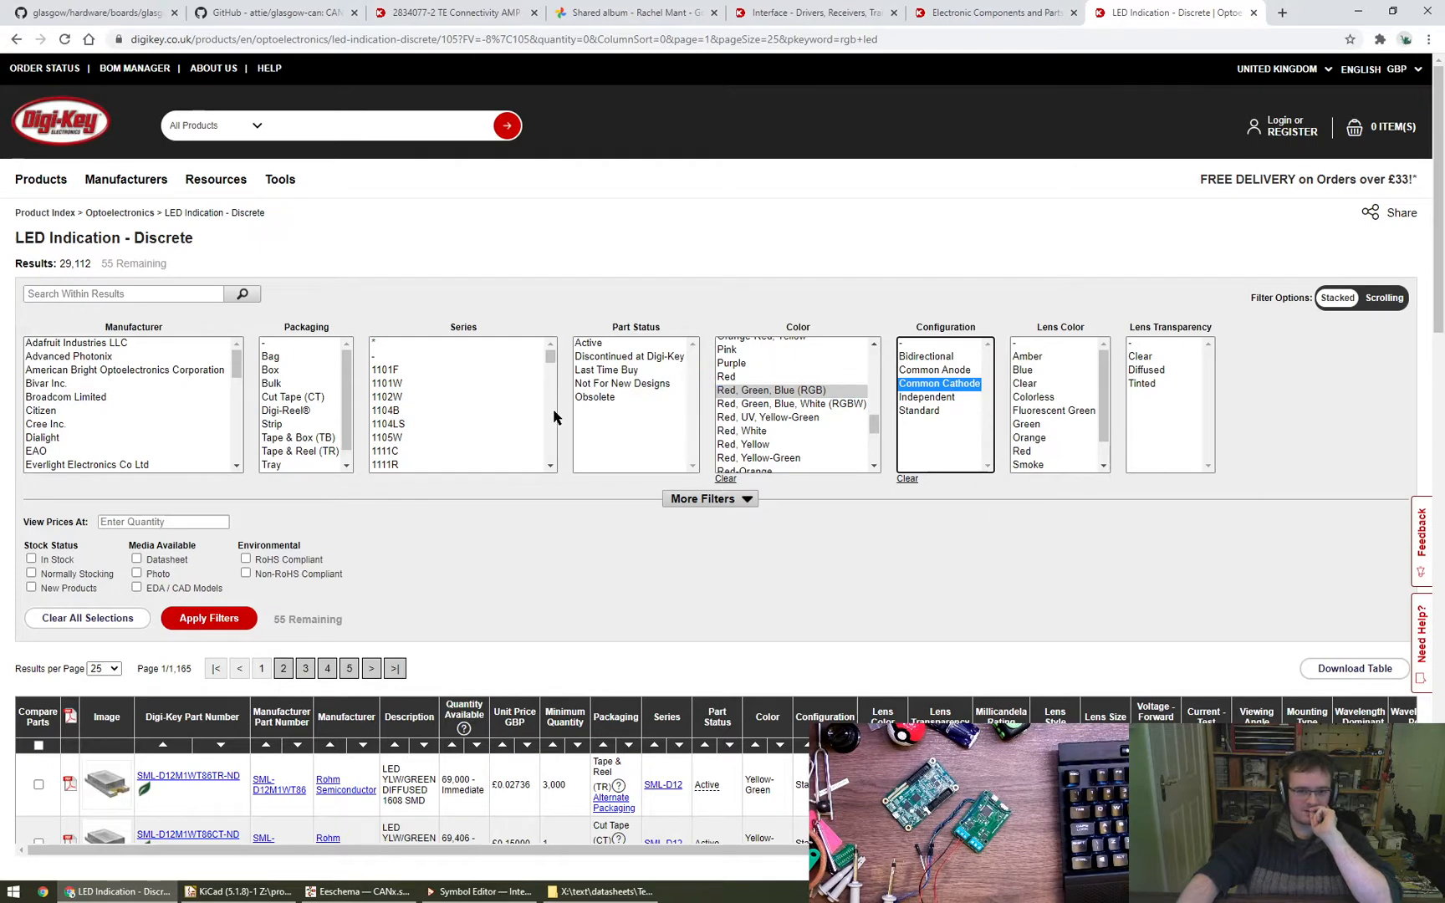
pyautogui.click(588, 343)
pyautogui.click(55, 560)
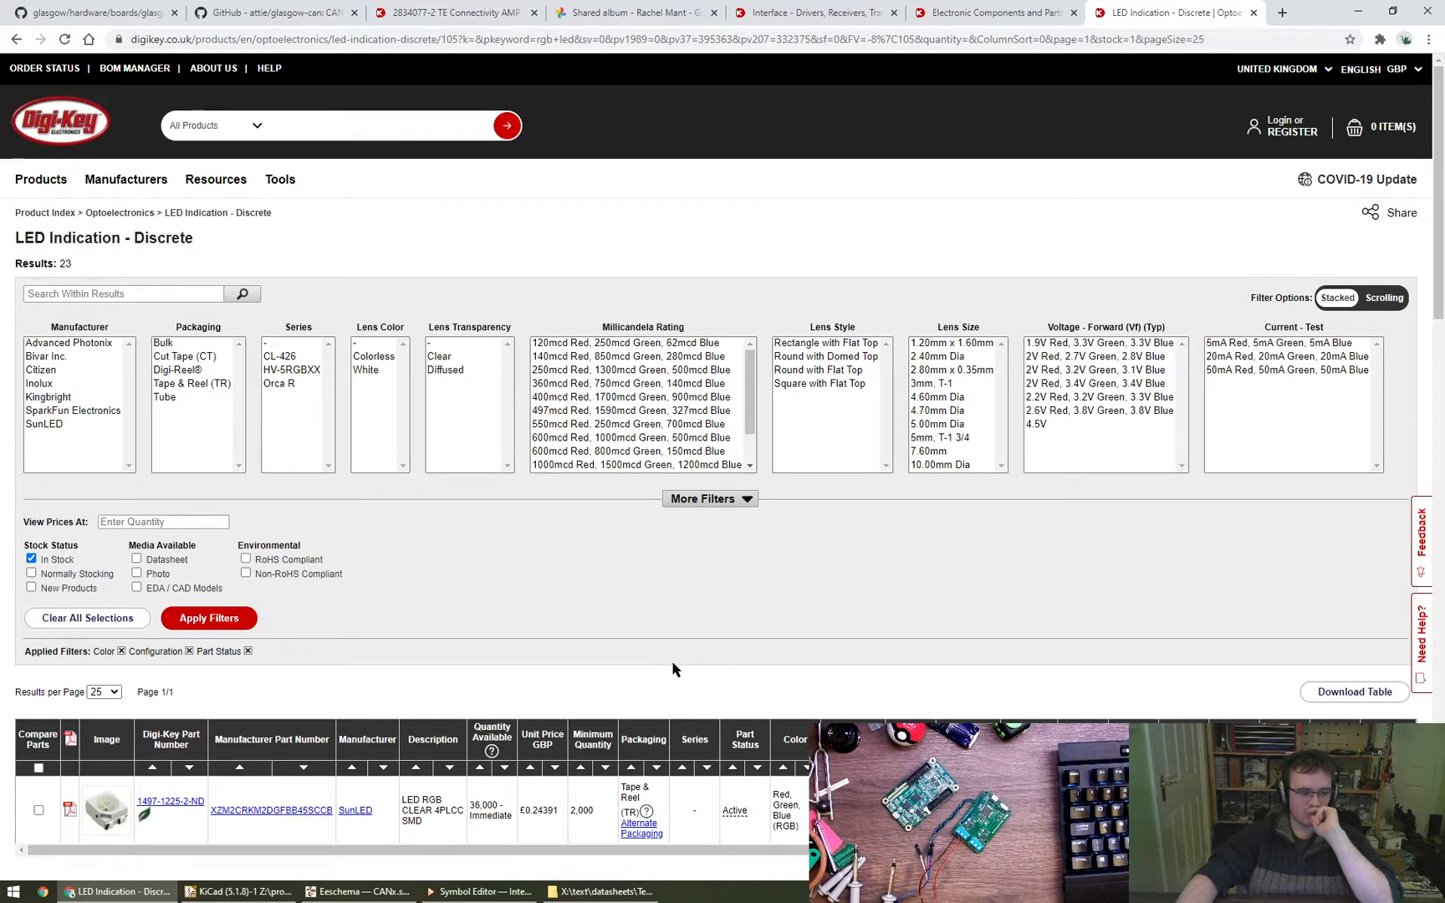
# - Review the filtered common-cathode RGB LEDs and compare them with the LED symbol in the schematic
pyautogui.scroll(-4, 673, 669)
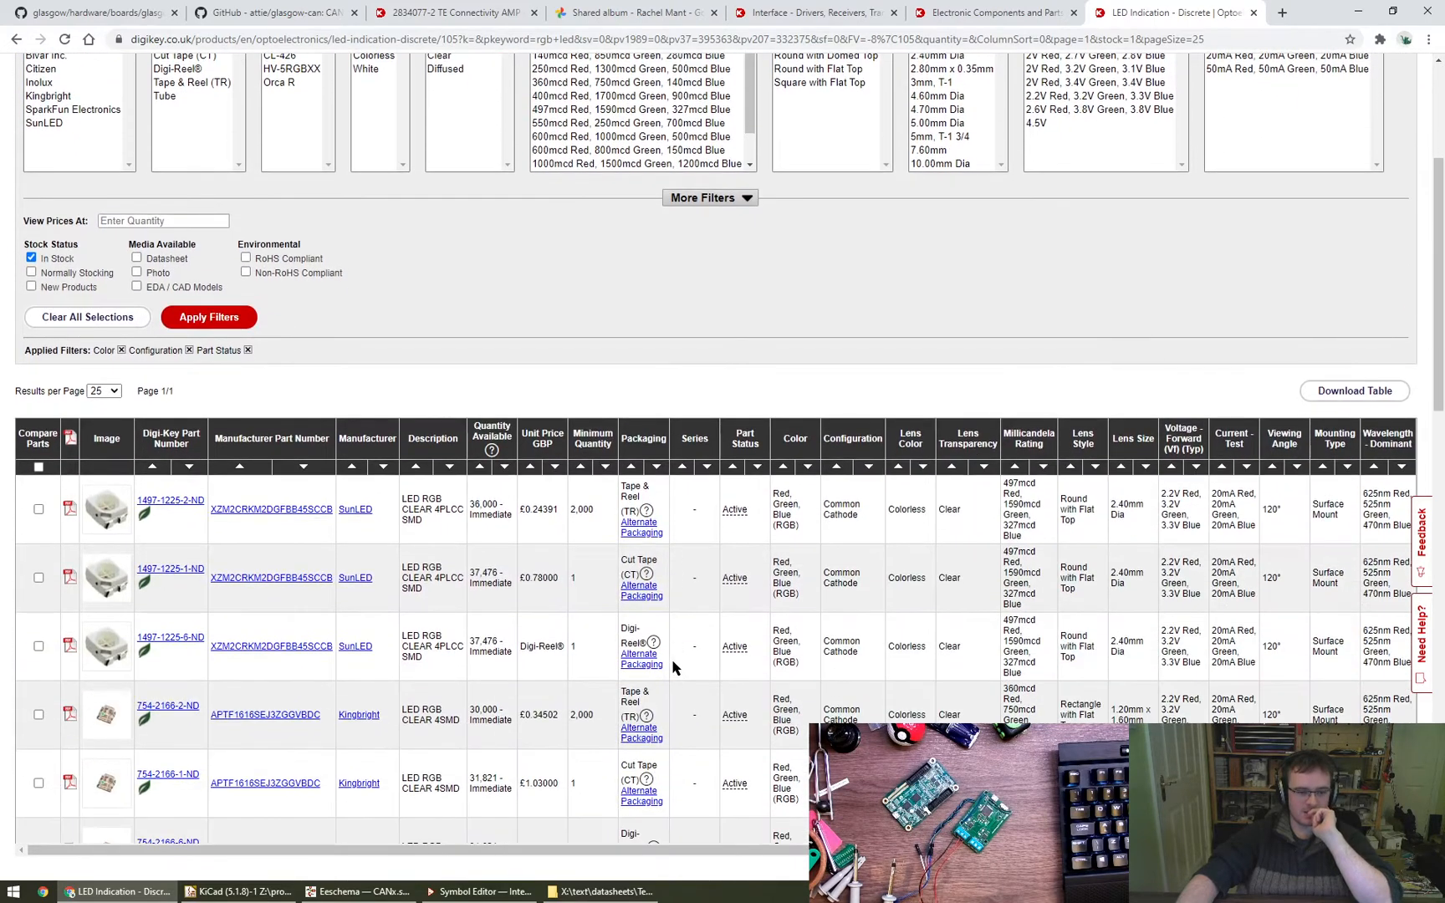
pyautogui.click(358, 892)
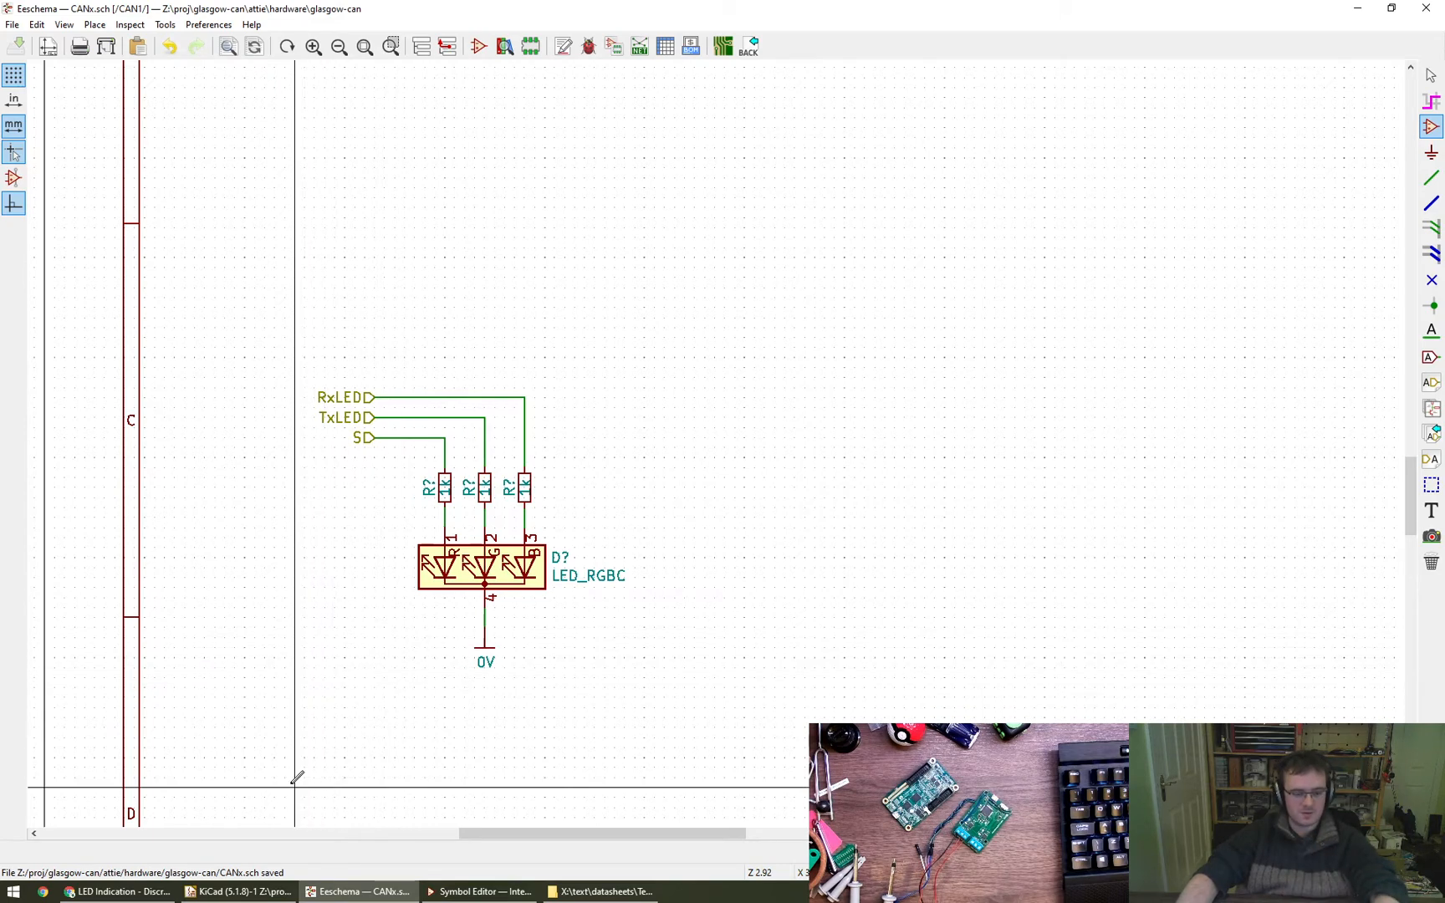
pyautogui.click(130, 893)
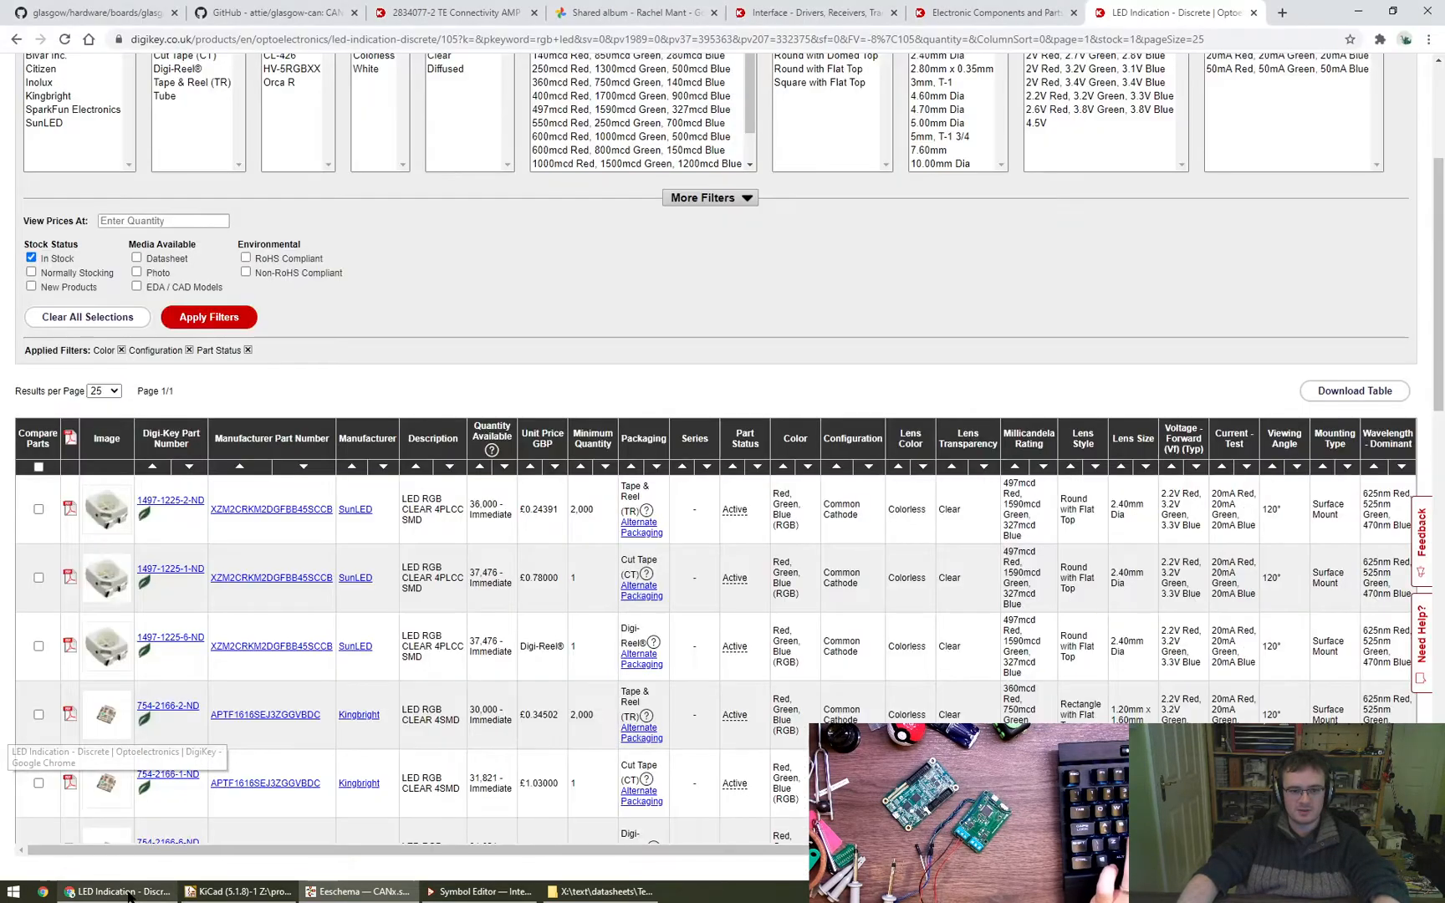
# - Filter the common-cathode RGB LEDs to the 1.60mm L x 1.60mm W size and review the matching parts
pyautogui.scroll(3, 626, 658)
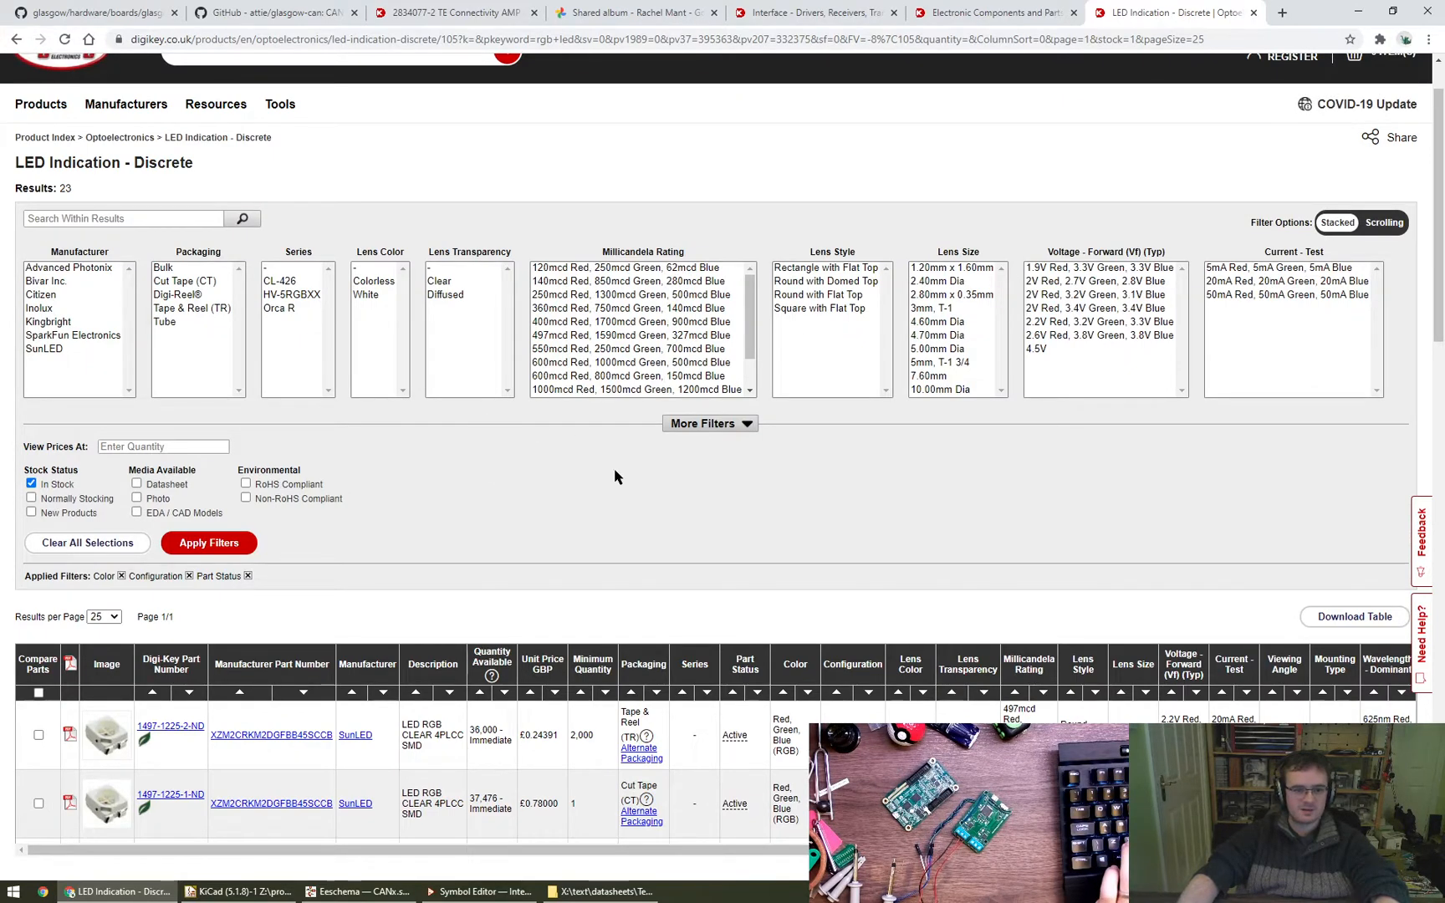
pyautogui.click(701, 424)
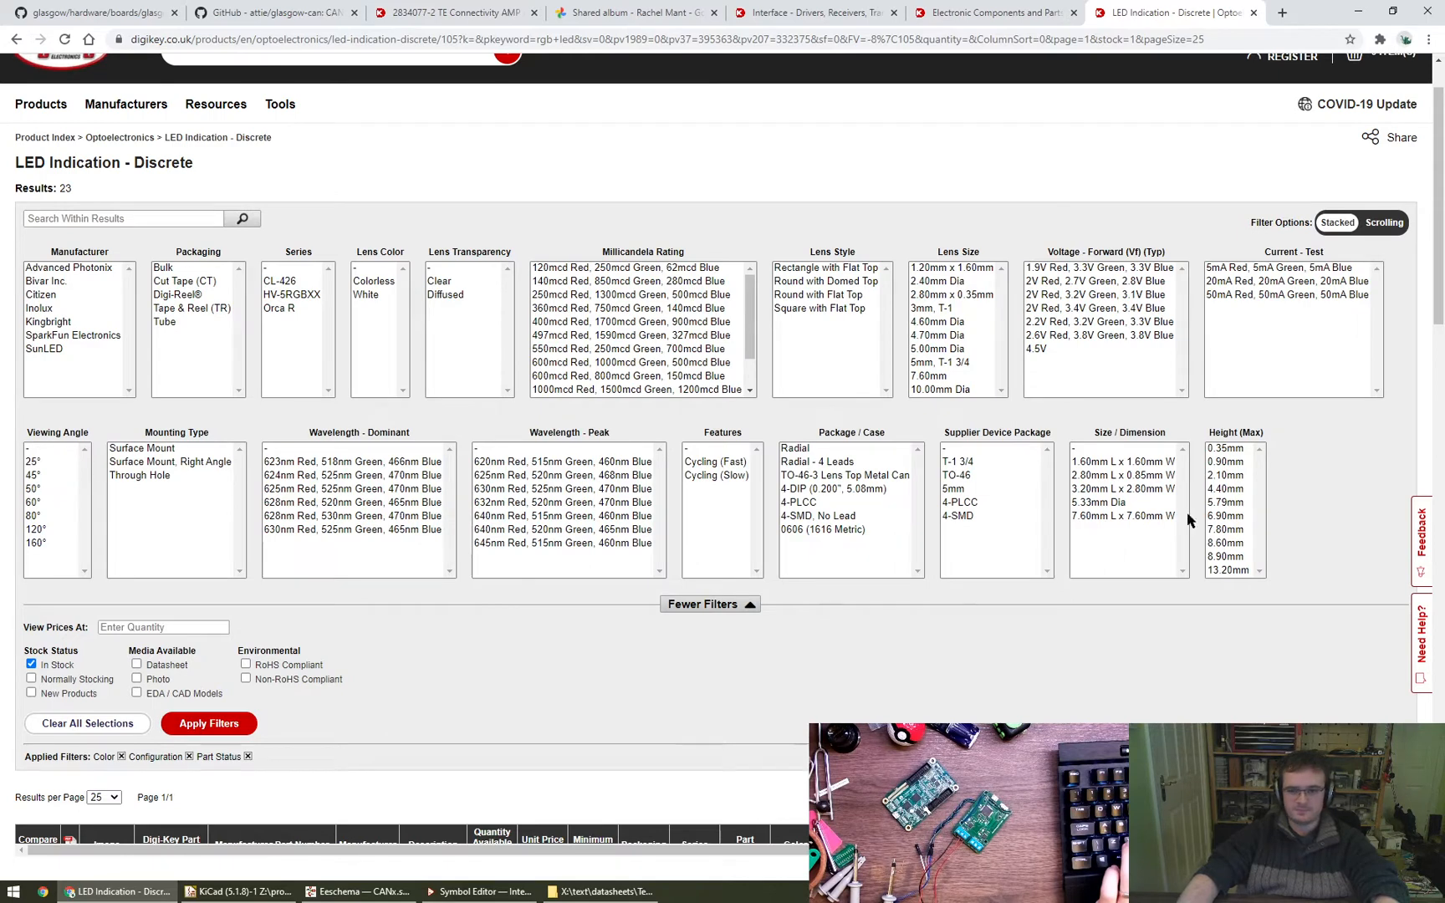
pyautogui.click(1123, 463)
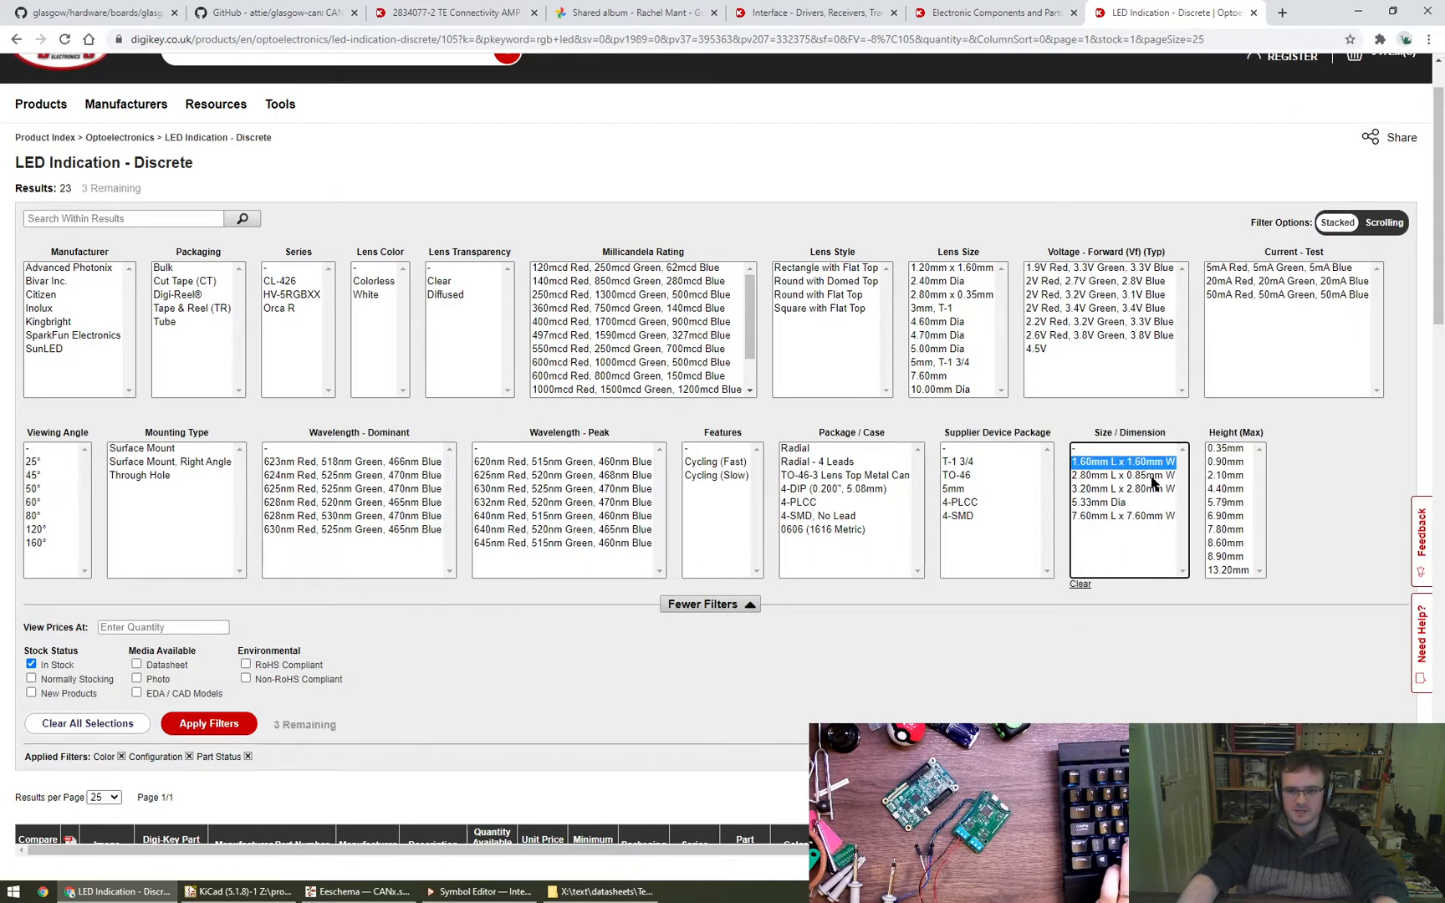
pyautogui.click(208, 723)
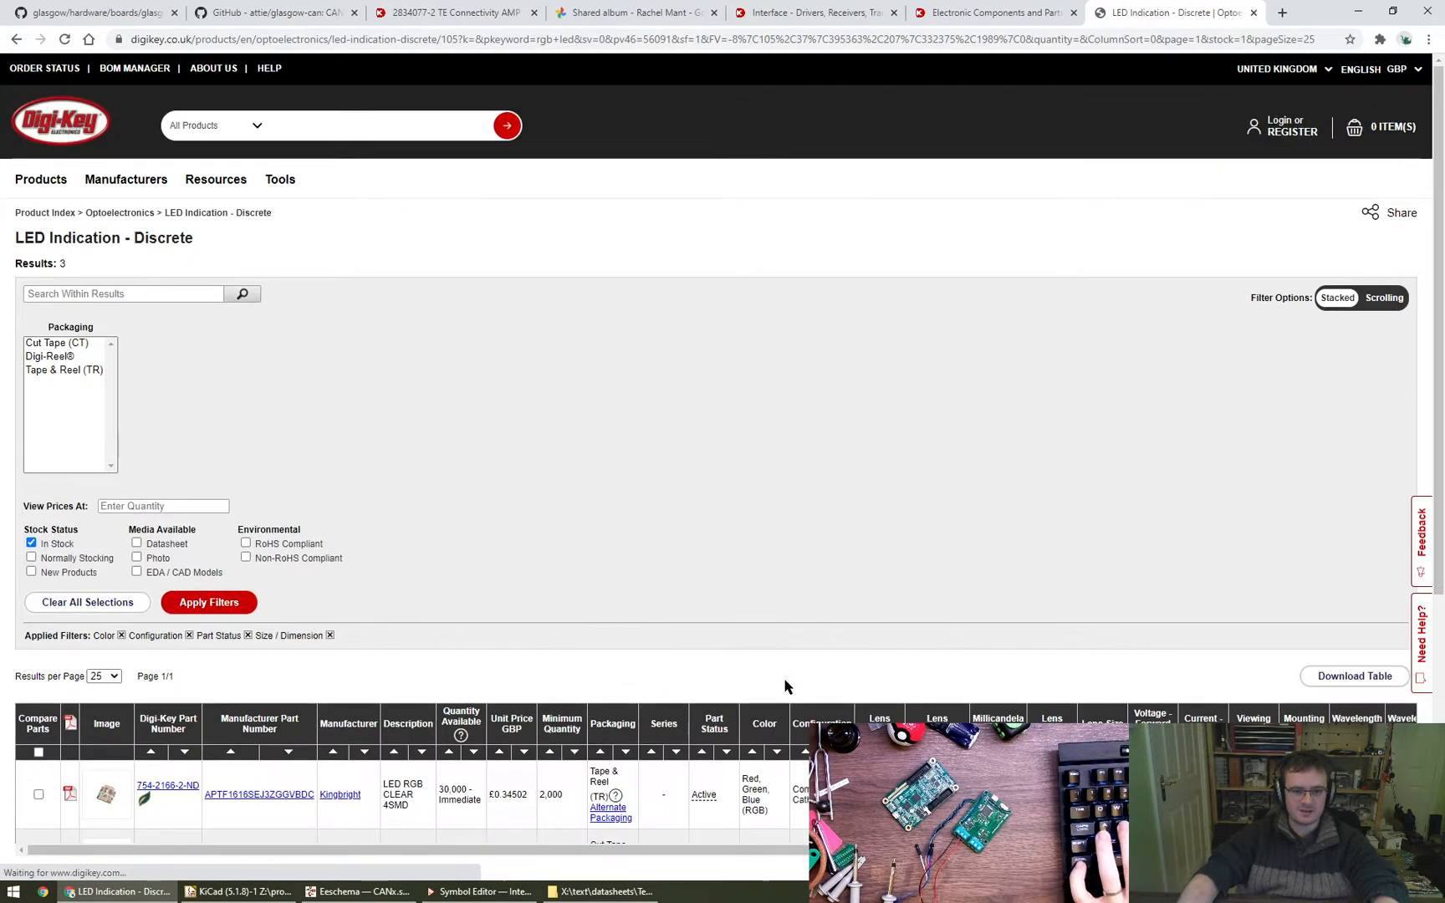
pyautogui.scroll(-3, 528, 649)
pyautogui.moveTo(110, 645)
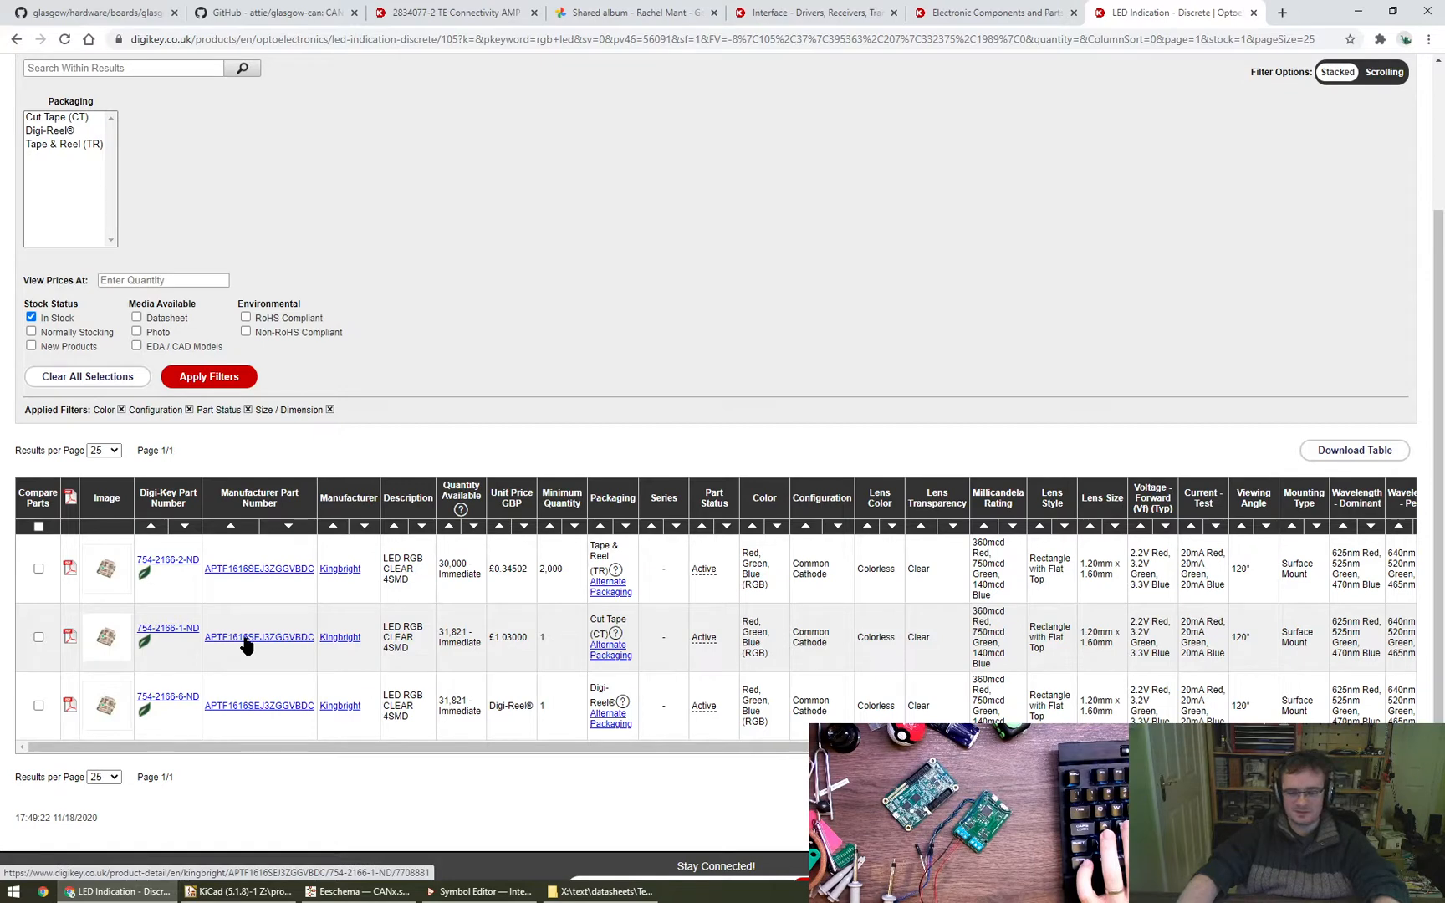
# - Open the previous LED results in another tab and change the configuration filter from Common Cathode to Common Anode
pyautogui.scroll(3, 248, 644)
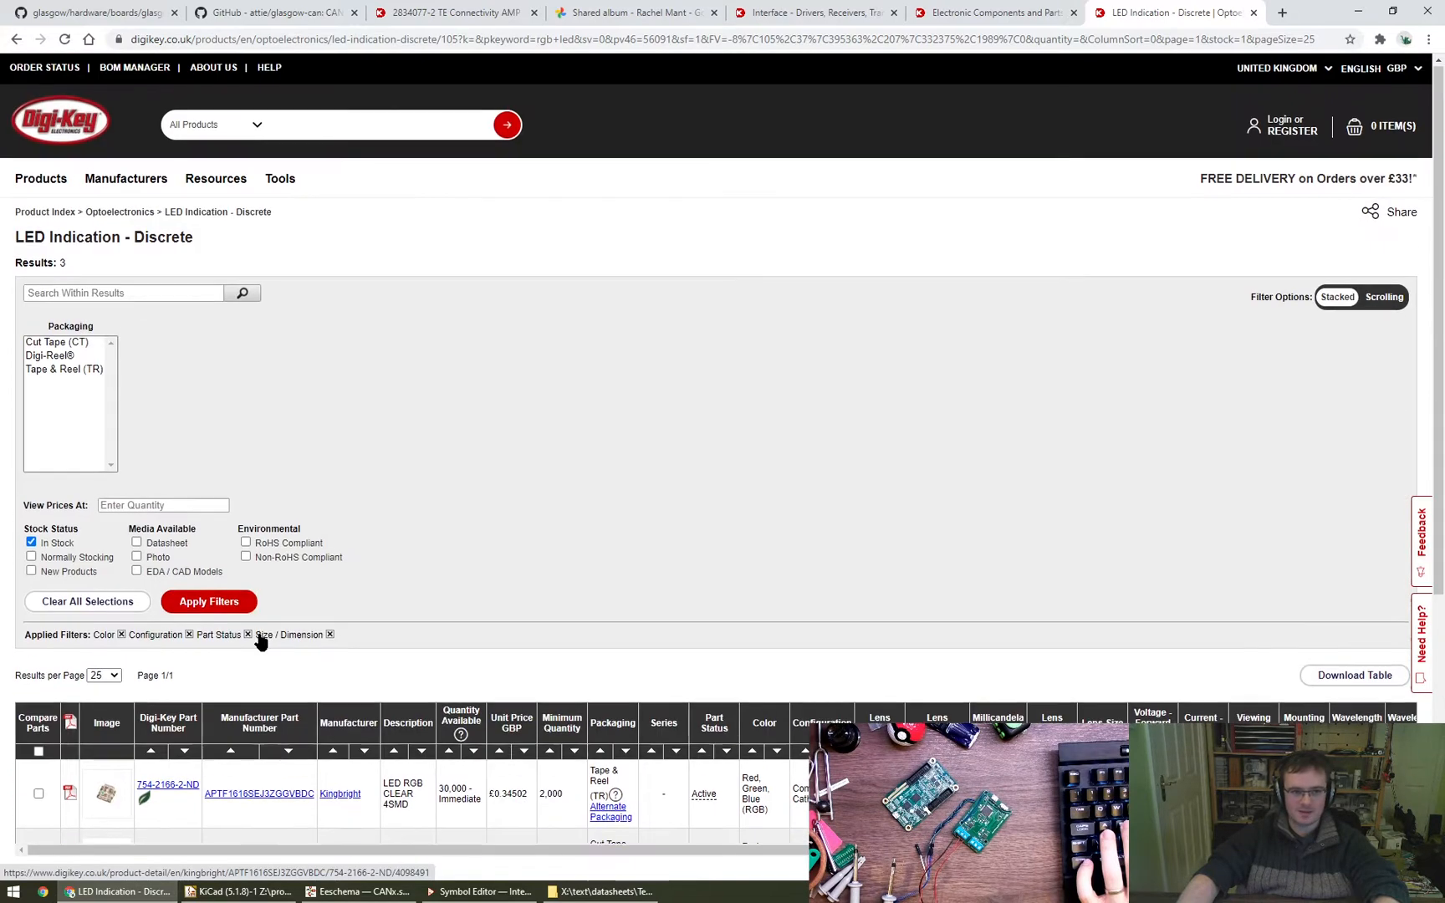
pyautogui.middleClick(70, 132)
pyautogui.click(1187, 12)
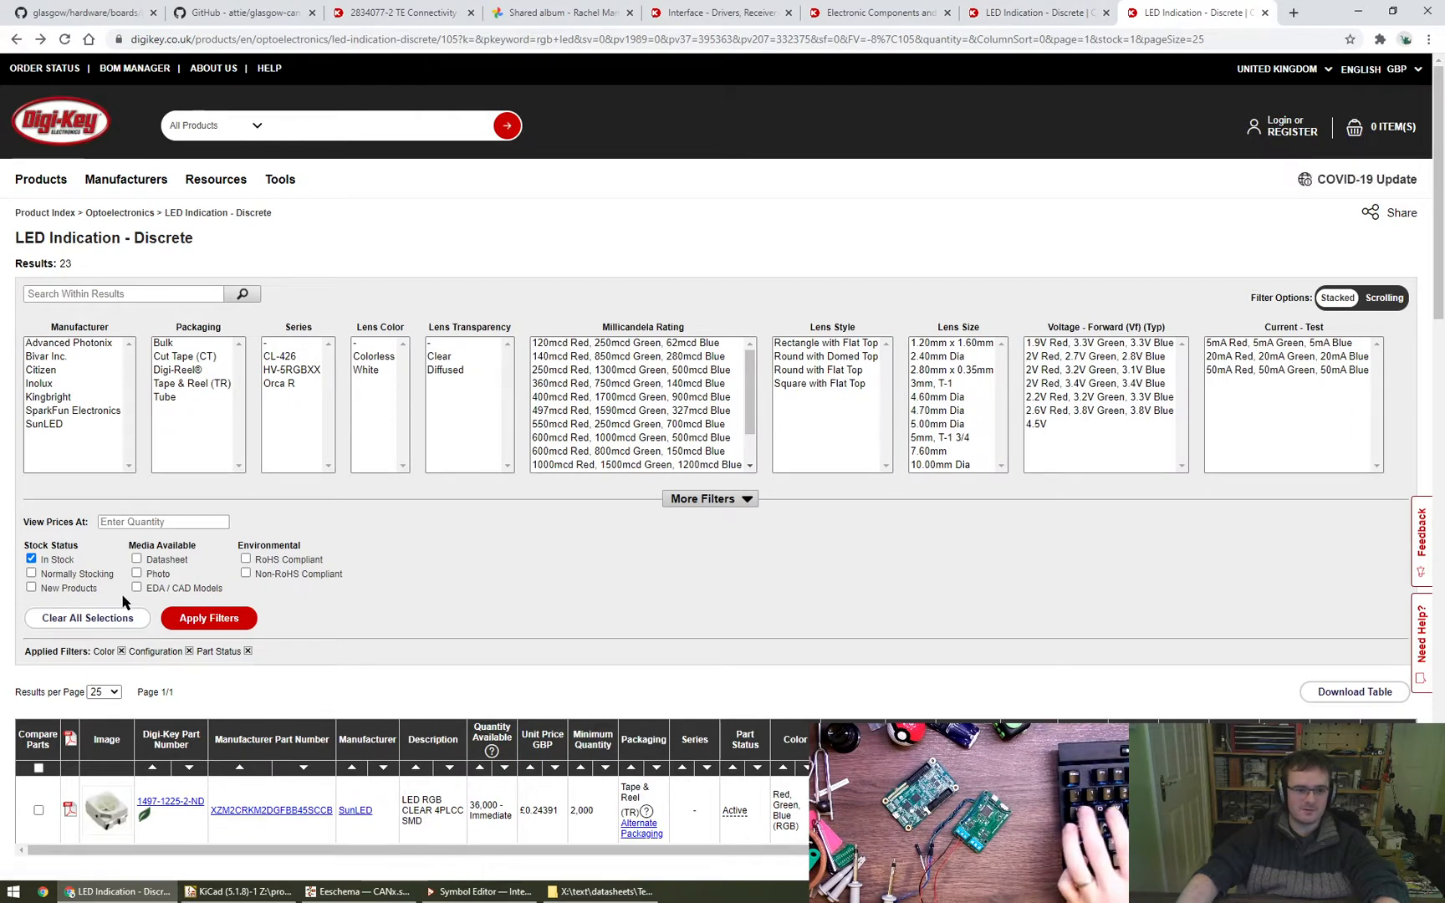
pyautogui.click(189, 652)
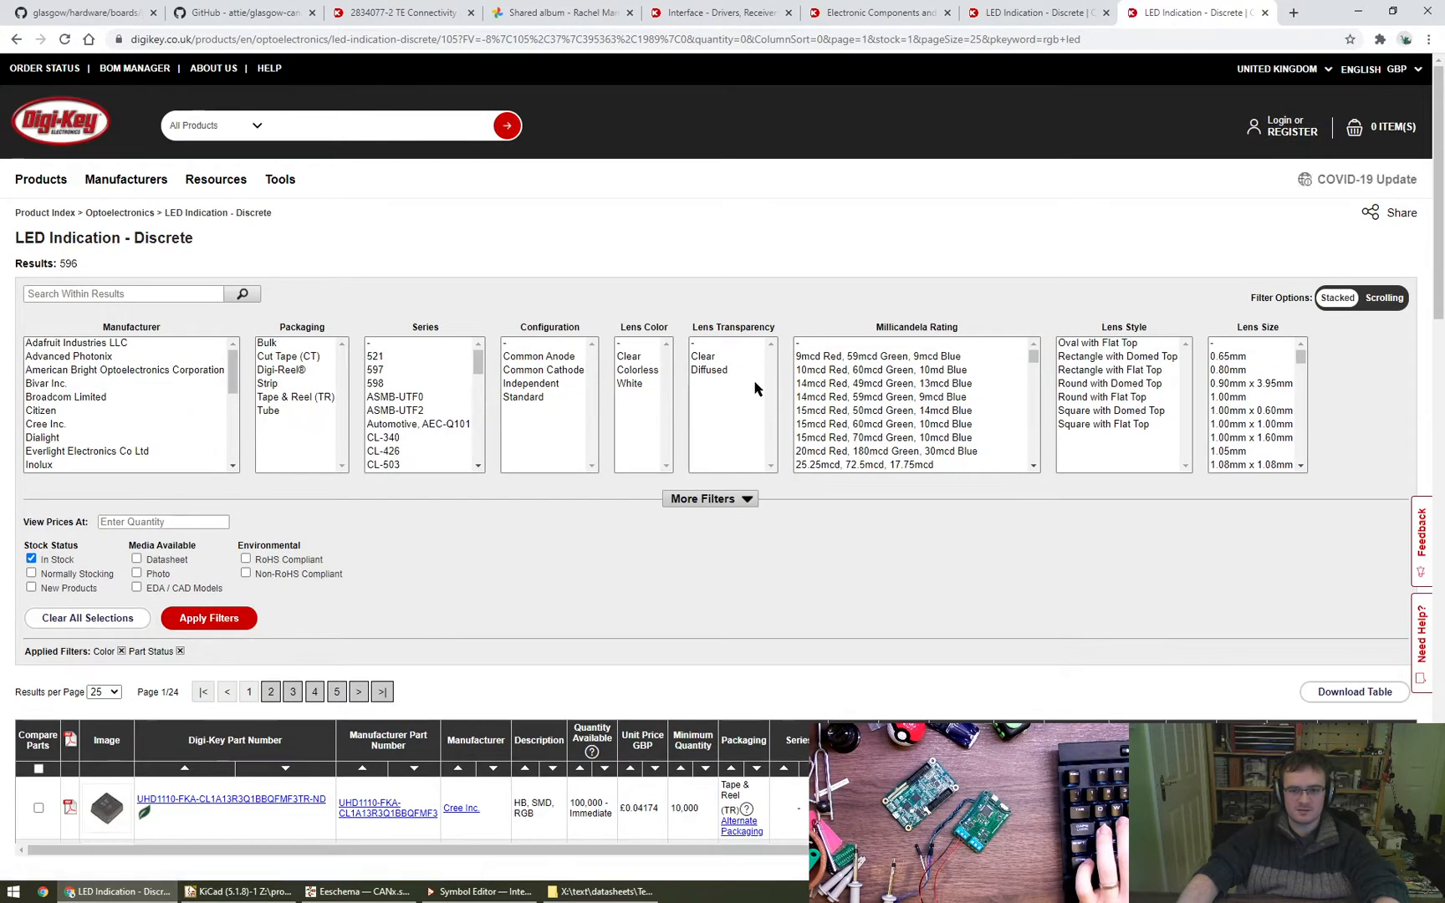
pyautogui.moveTo(542, 357); pyautogui.dragTo(544, 369)
pyautogui.click(213, 618)
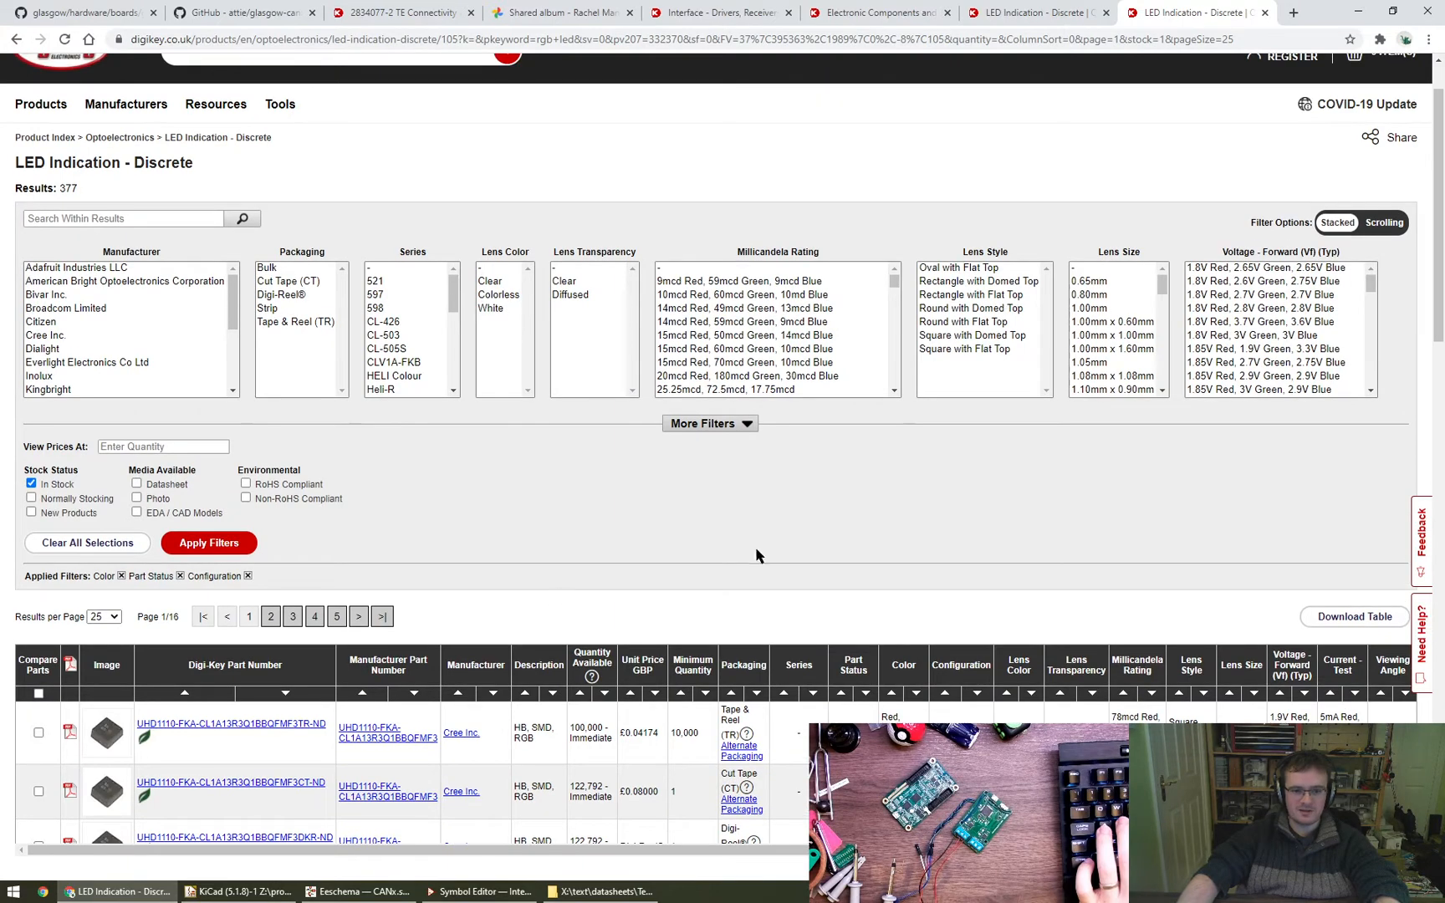
# - Filter the common-anode LEDs to the Size / Dimension entries from 1.00mm L x 1.00mm W through 1.60mm L x 1.60mm W
pyautogui.click(726, 423)
pyautogui.click(675, 779)
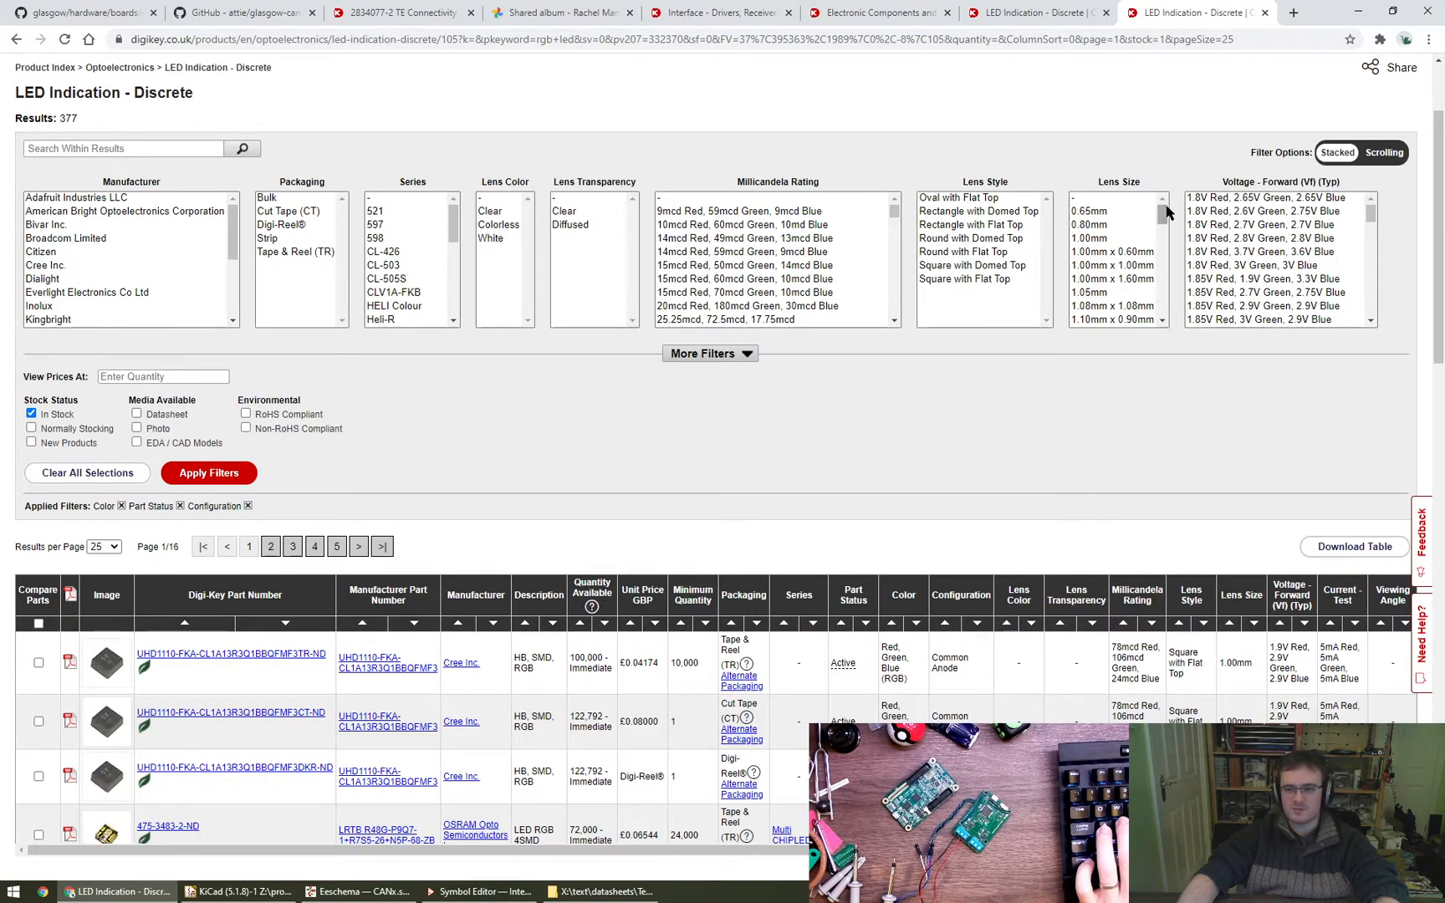
pyautogui.click(707, 355)
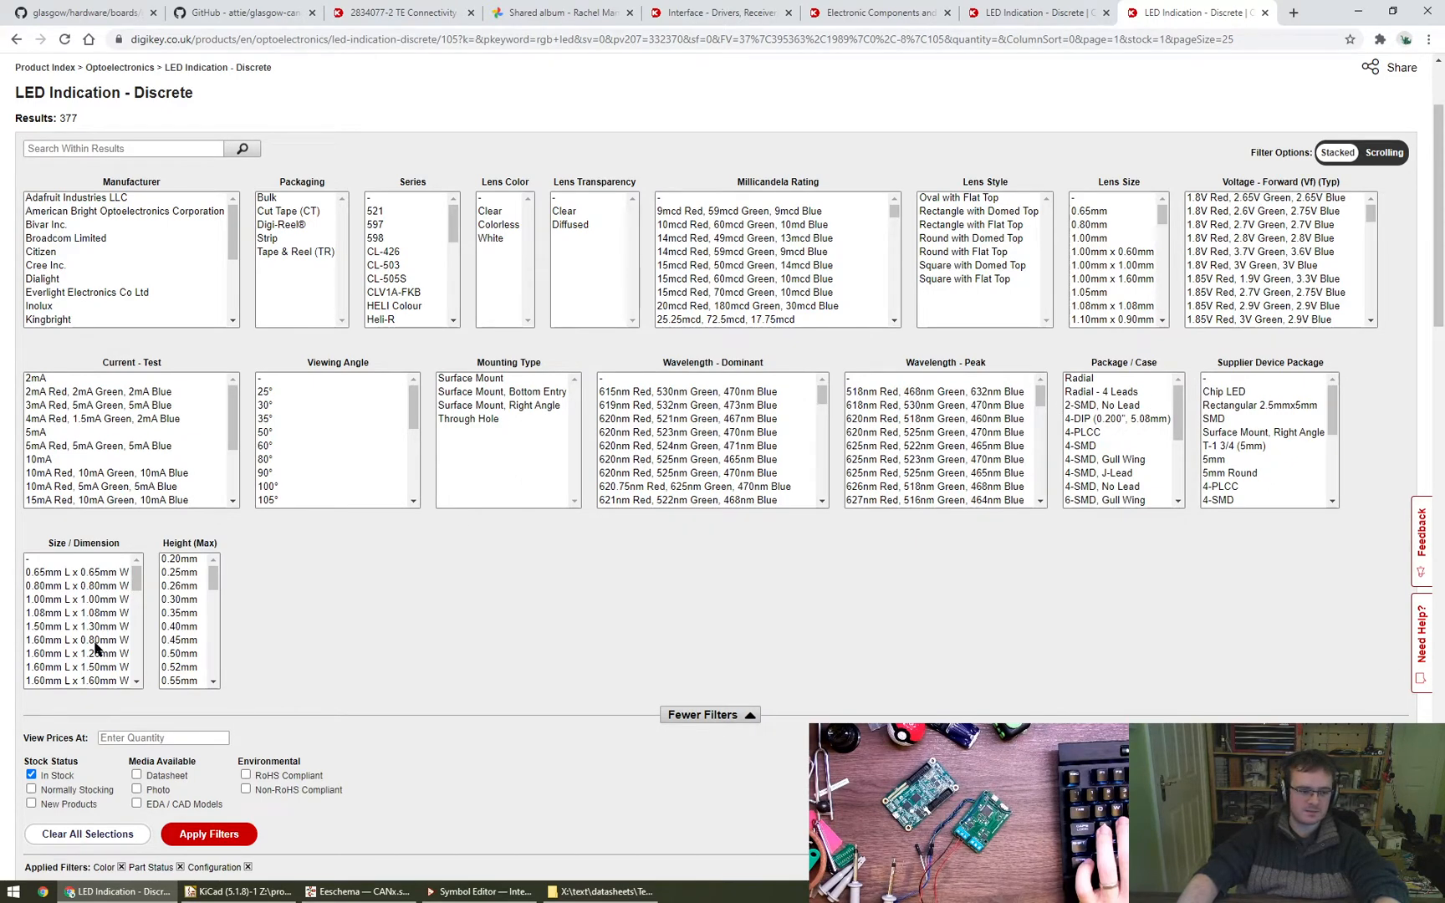
pyautogui.scroll(-2, 96, 660)
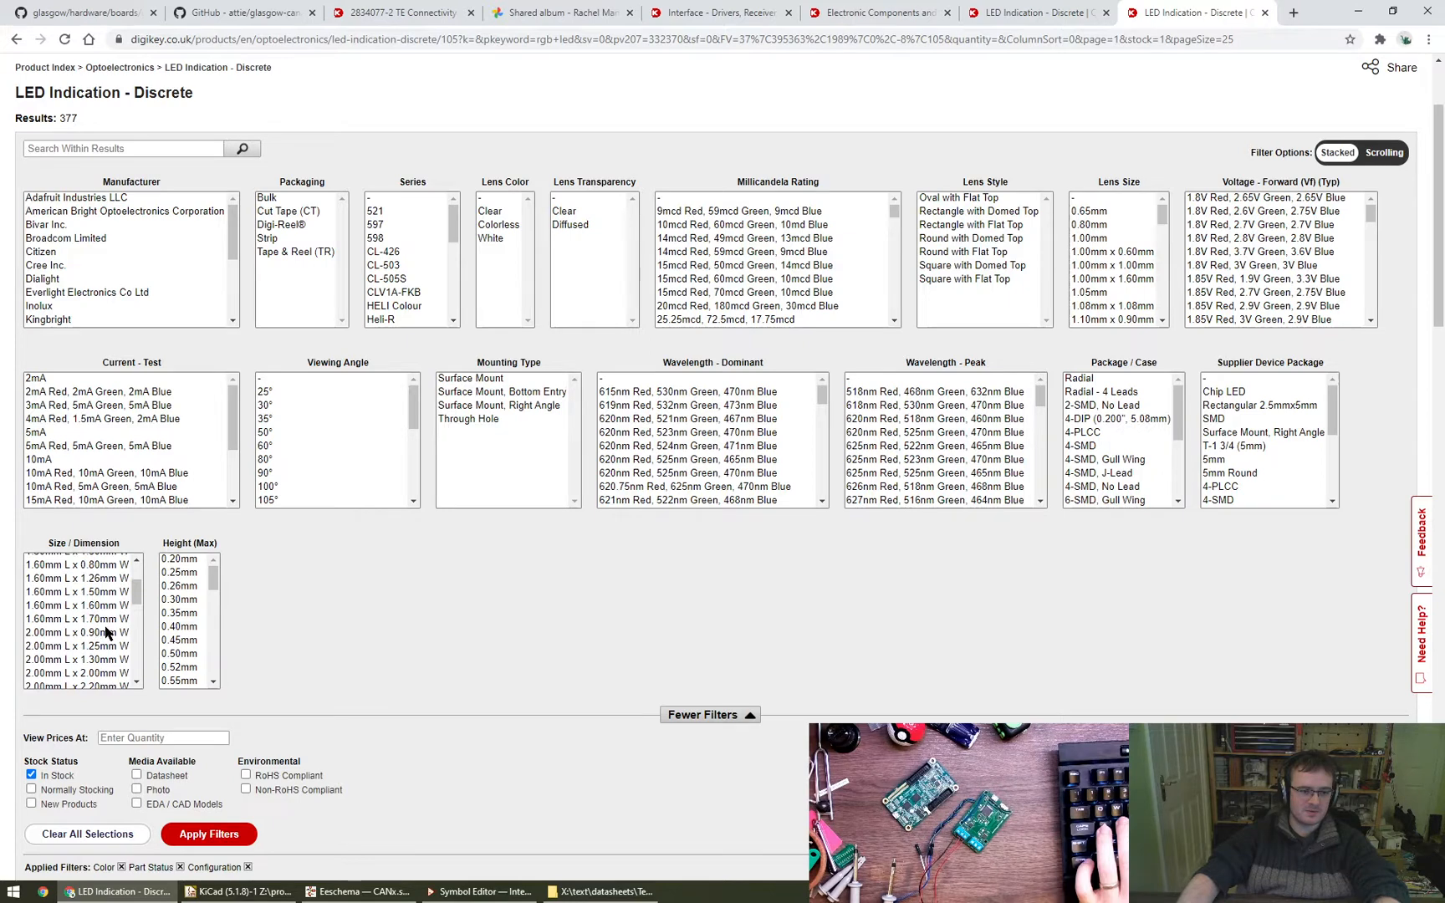
pyautogui.click(117, 605)
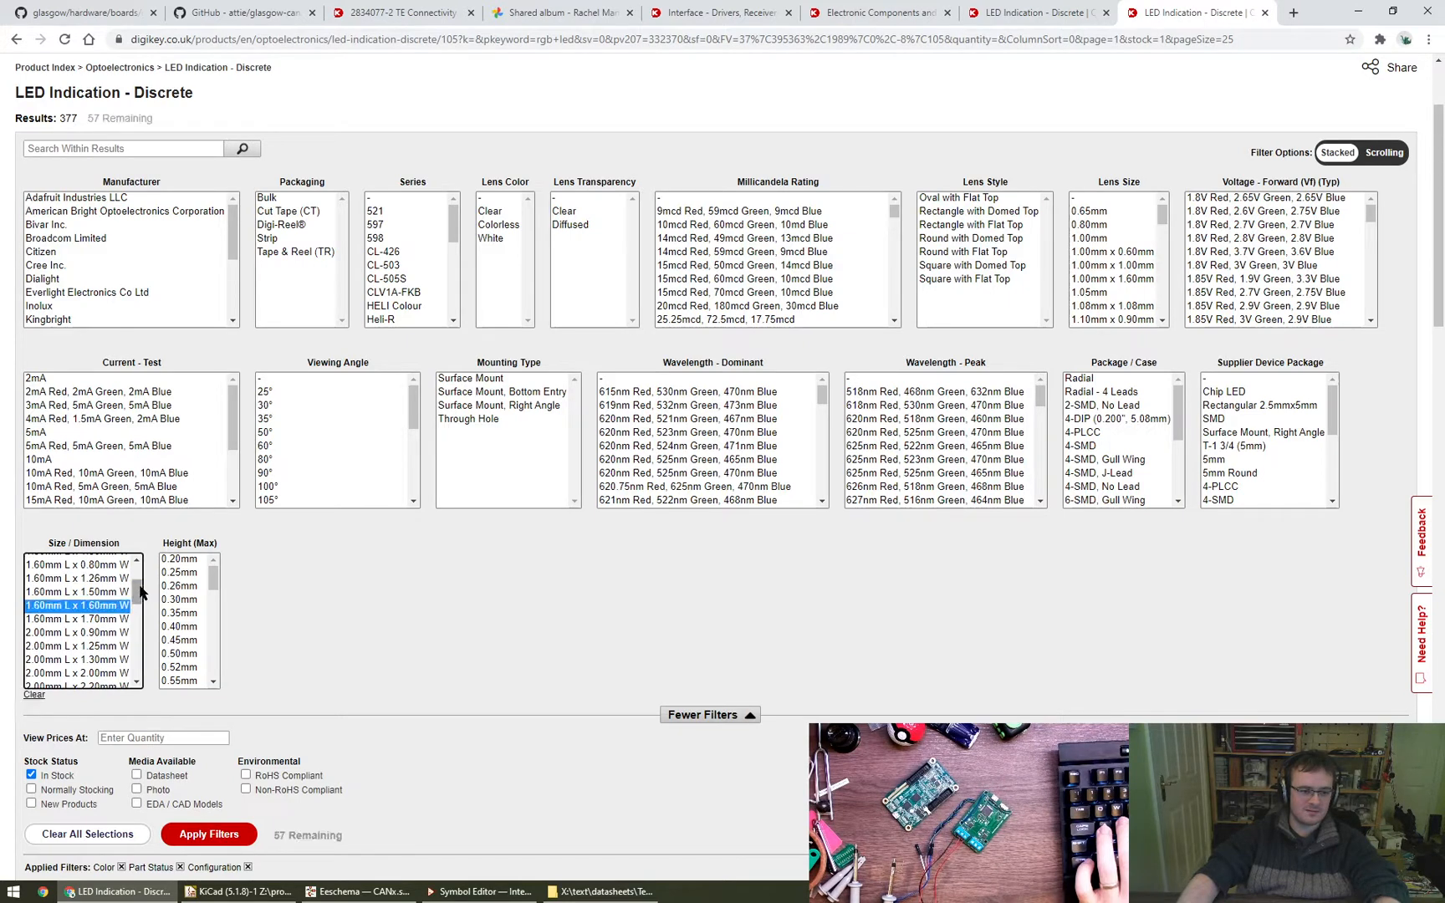
pyautogui.moveTo(140, 591); pyautogui.dragTo(119, 580)
pyautogui.scroll(1, 93, 590)
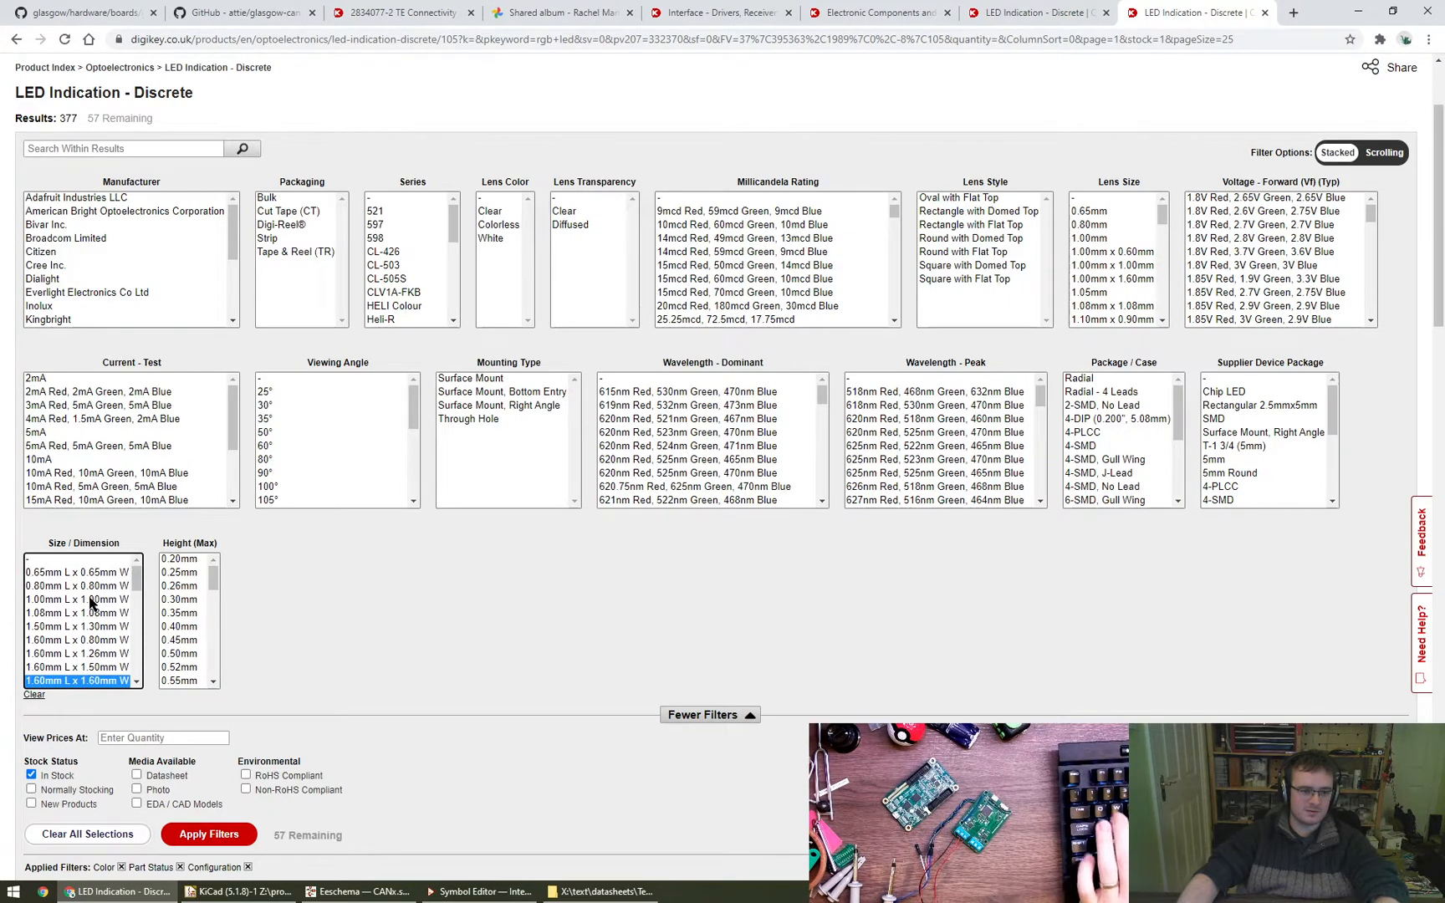
pyautogui.keyDown('shift'); pyautogui.click(92, 602); pyautogui.keyUp('shift')
pyautogui.click(209, 834)
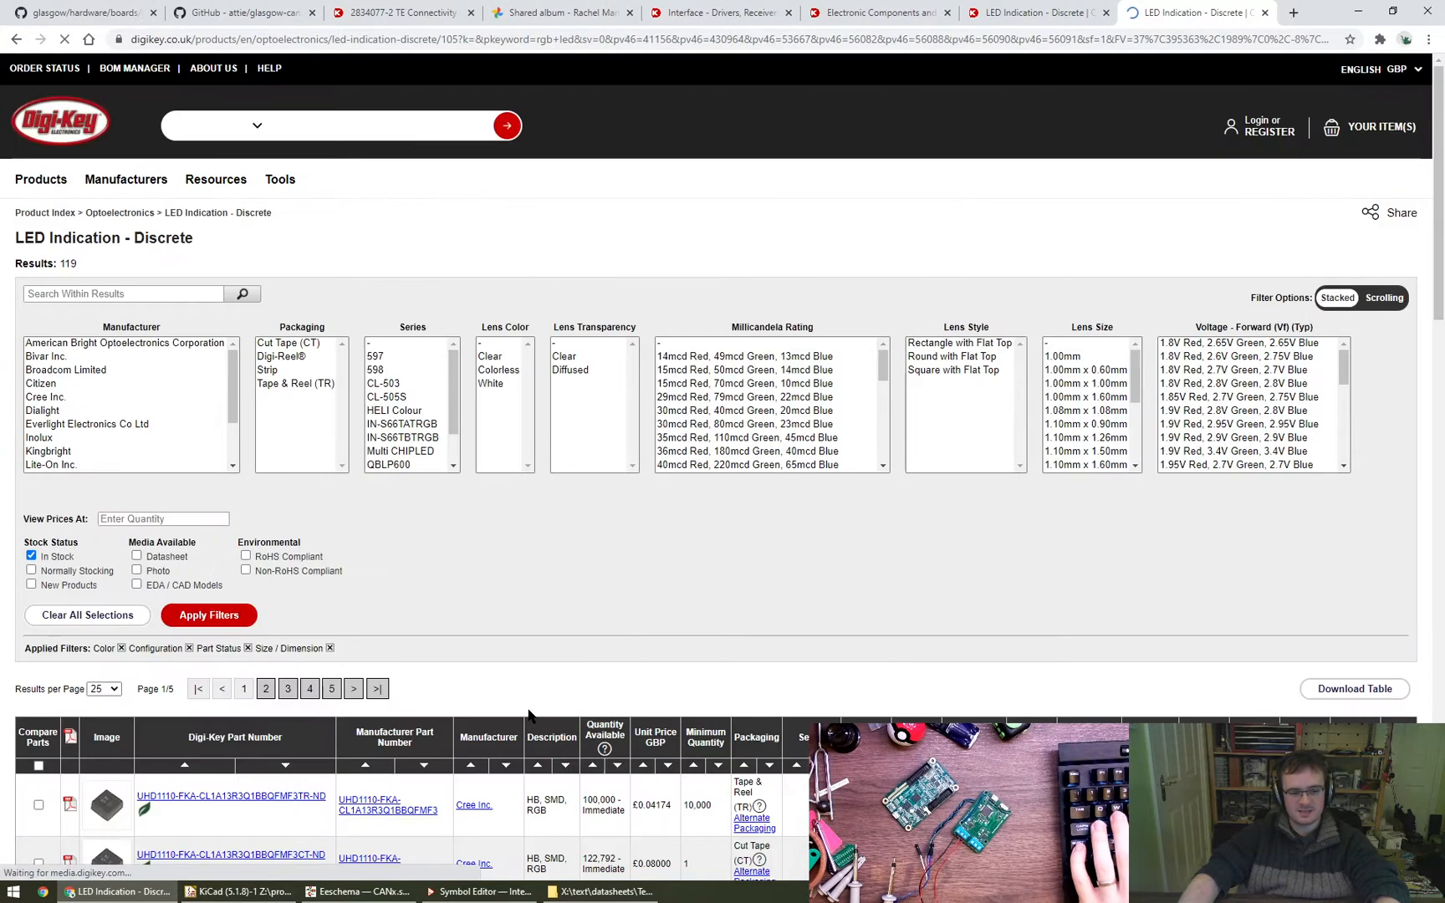
# - Sort the LEDs by ascending unit price at quantity 1 and open the Cree UHD1110-FKA-CL1A13R3Q1BBQFMF3 cut-tape product page
pyautogui.scroll(-5, 523, 719)
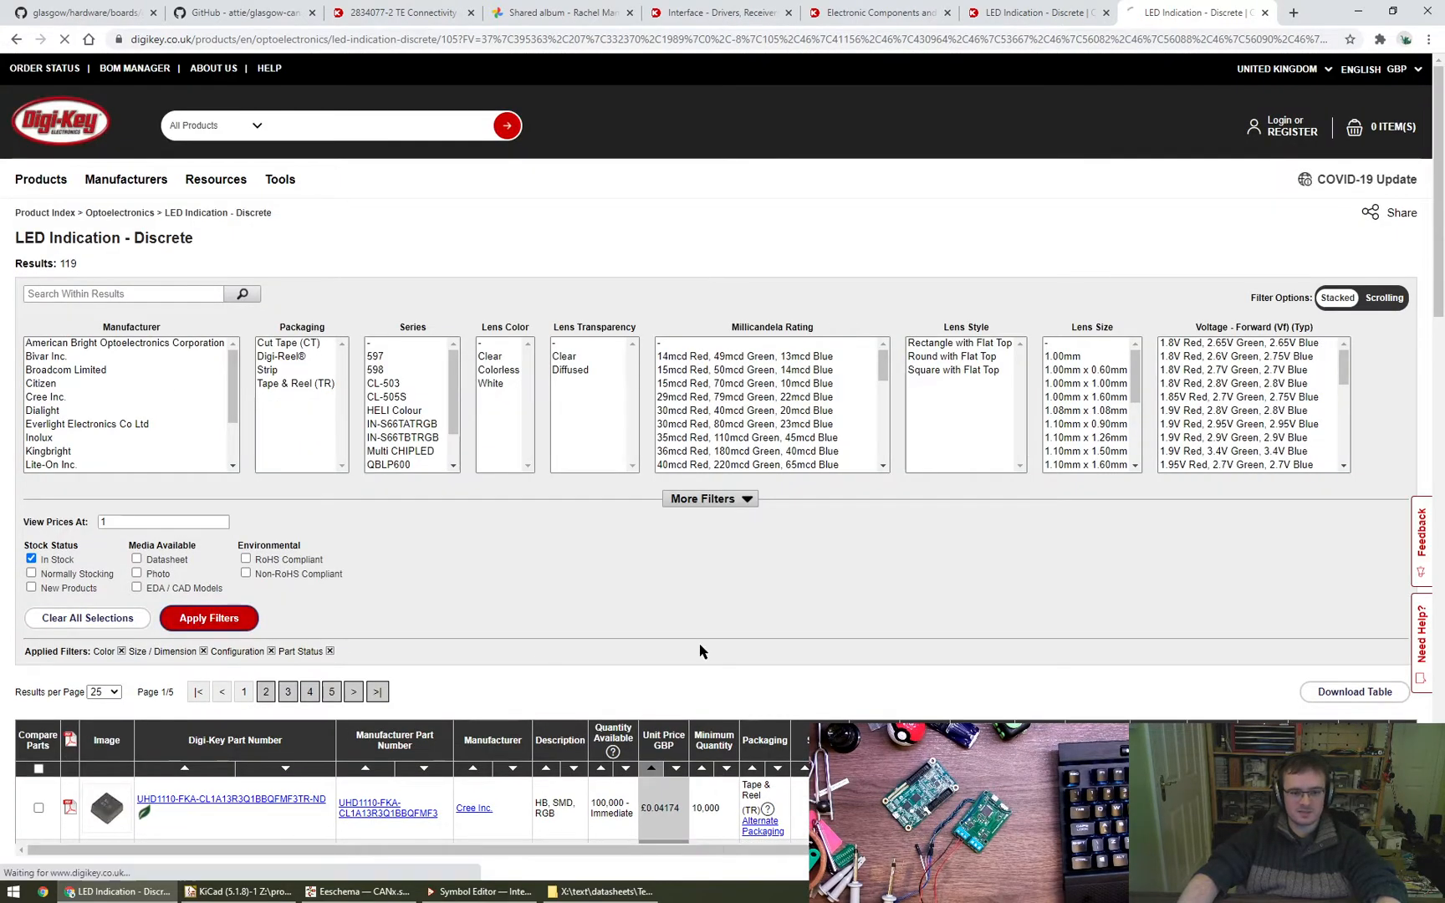
pyautogui.scroll(-3, 660, 608)
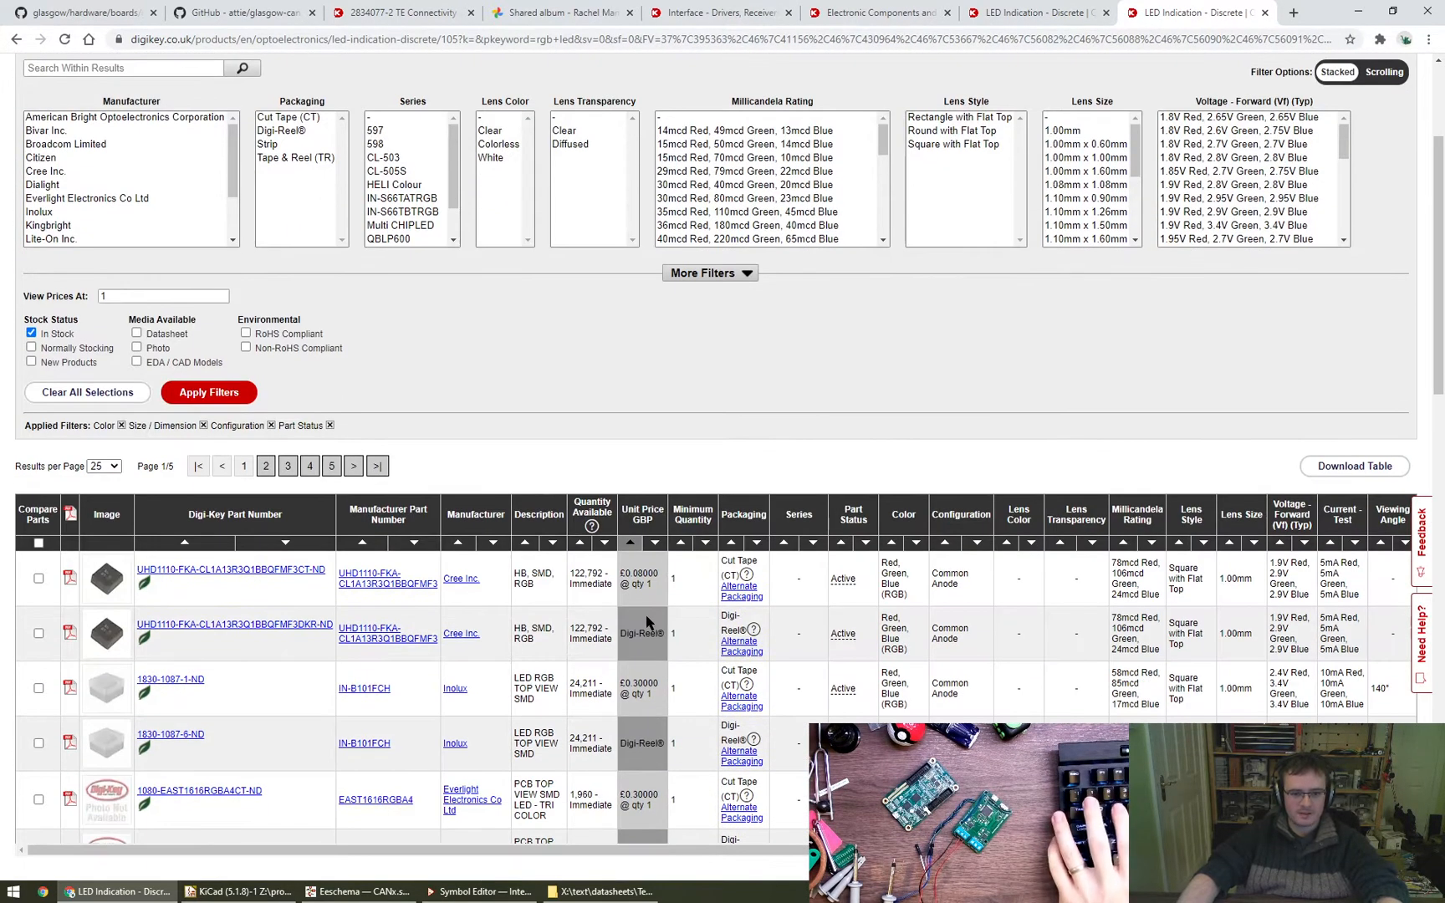
pyautogui.moveTo(105, 579)
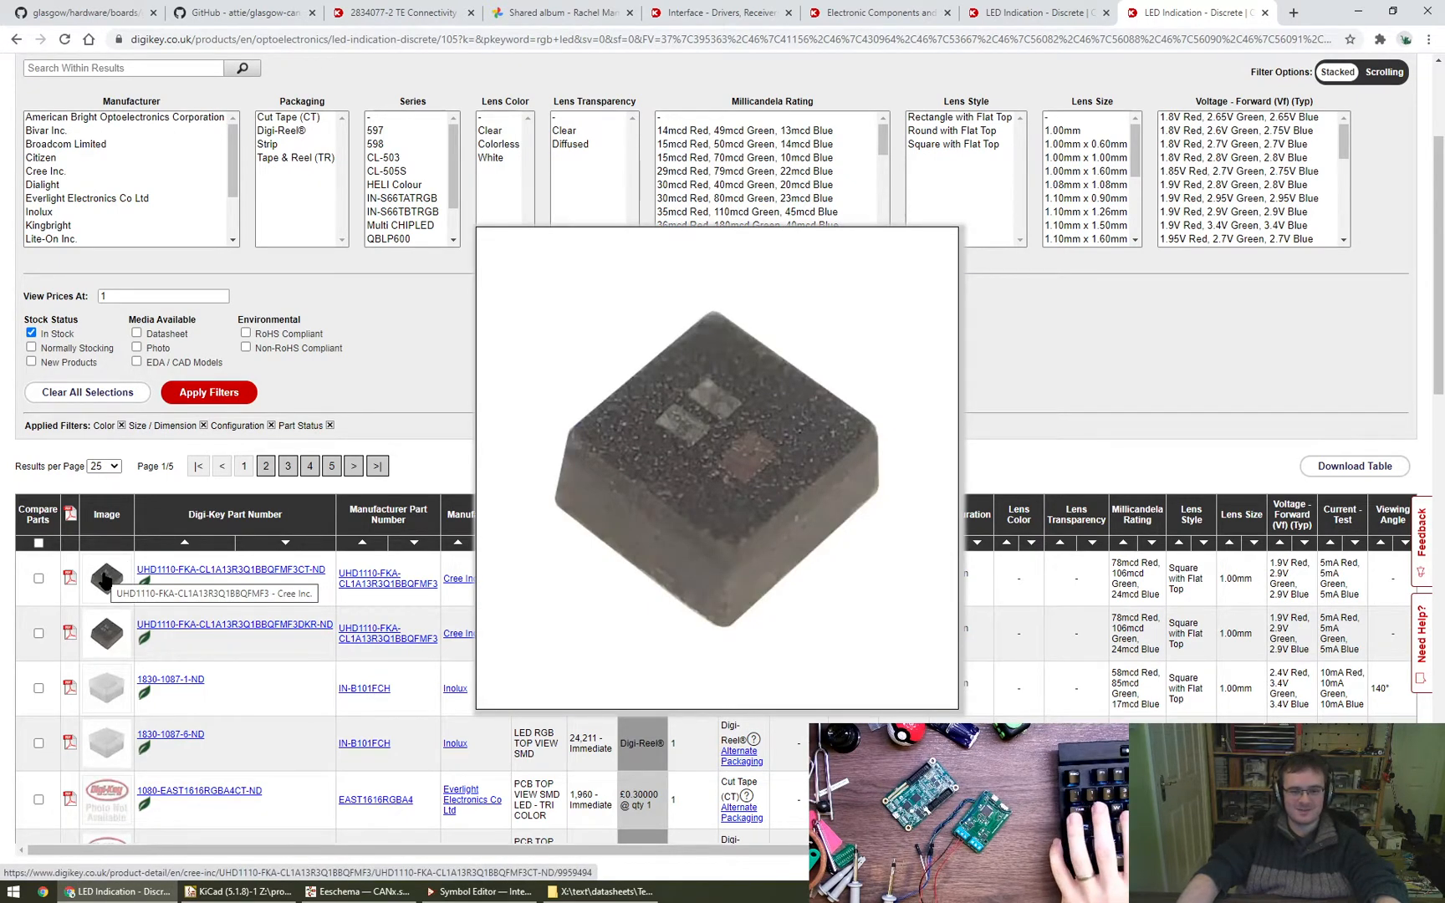
pyautogui.middleClick(206, 578)
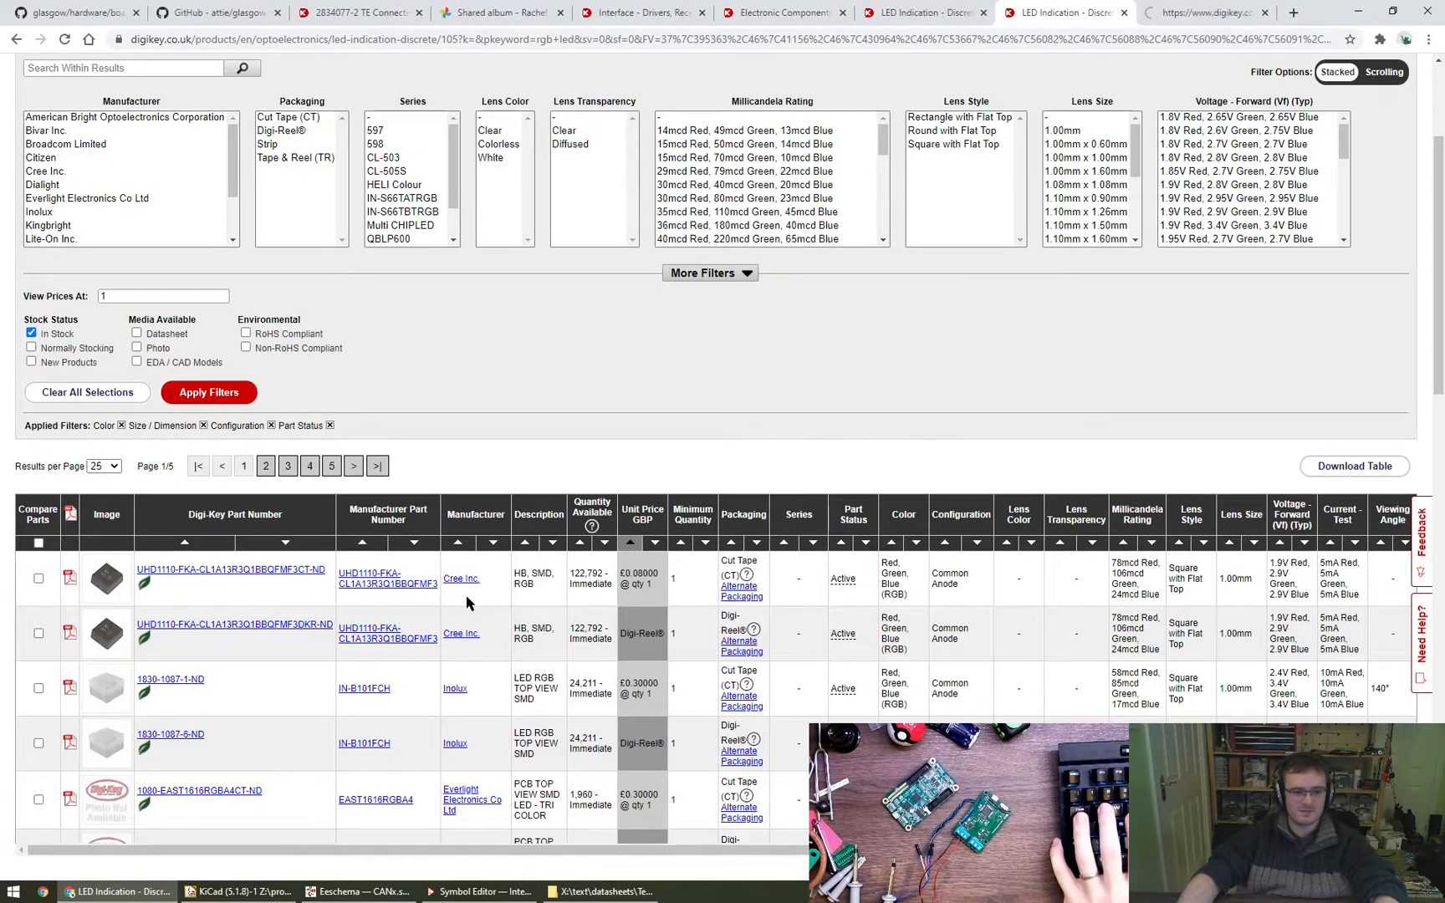
pyautogui.hotkey('ctrl', 'Tab')
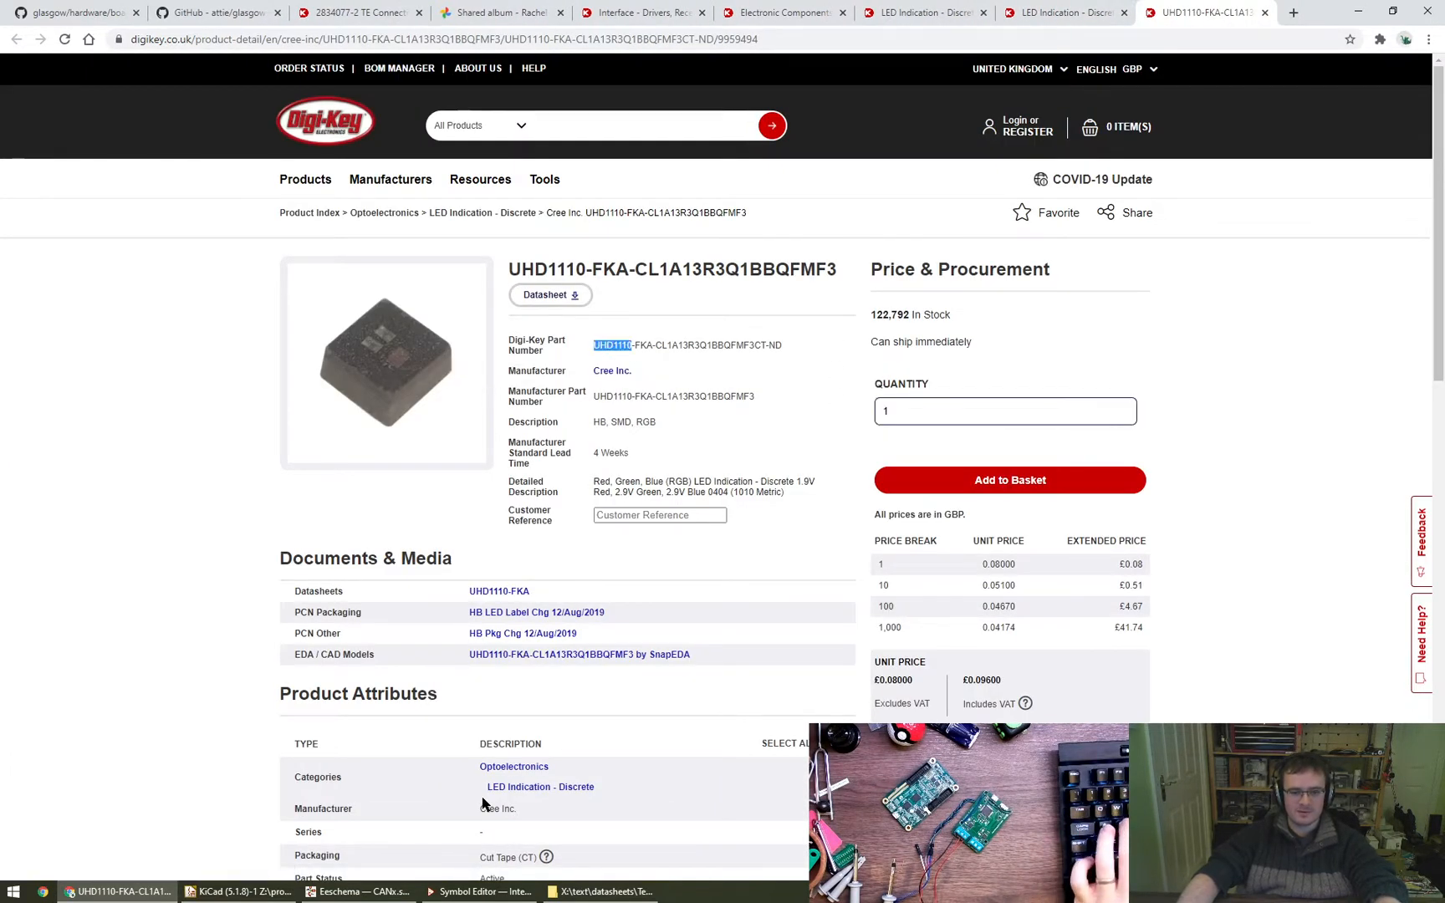
# - Switch to the Eeschema schematic and search the symbol libraries for UHD1110
pyautogui.click(360, 892)
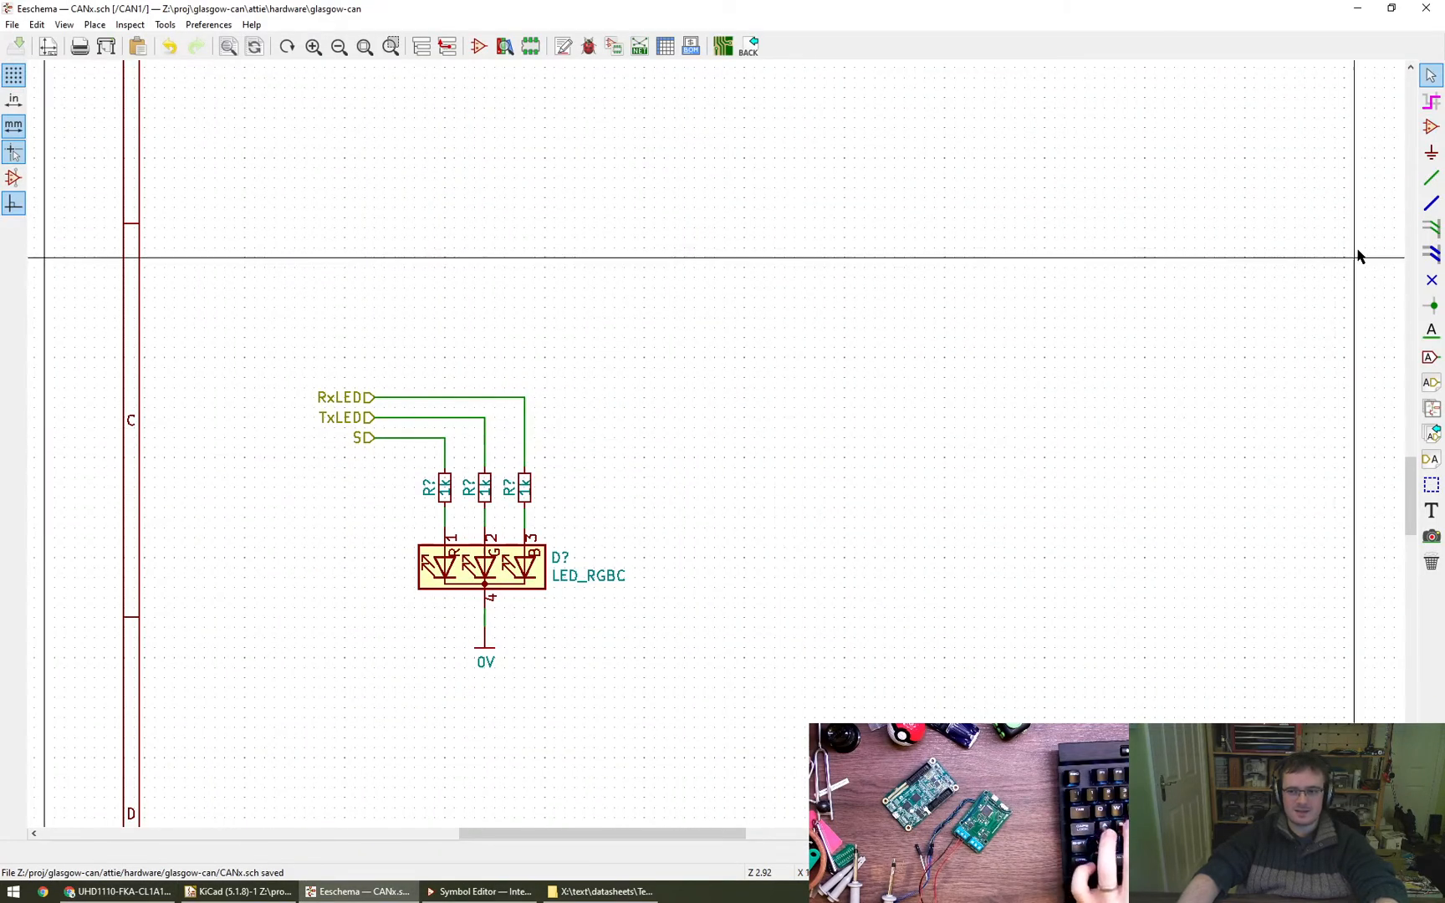
pyautogui.write('aUHD1110')
pyautogui.press('BackSpace')
pyautogui.press('BackSpace')
pyautogui.press('BackSpace')
pyautogui.press('BackSpace')
pyautogui.press('BackSpace')
pyautogui.press('BackSpace')
pyautogui.press('BackSpace')
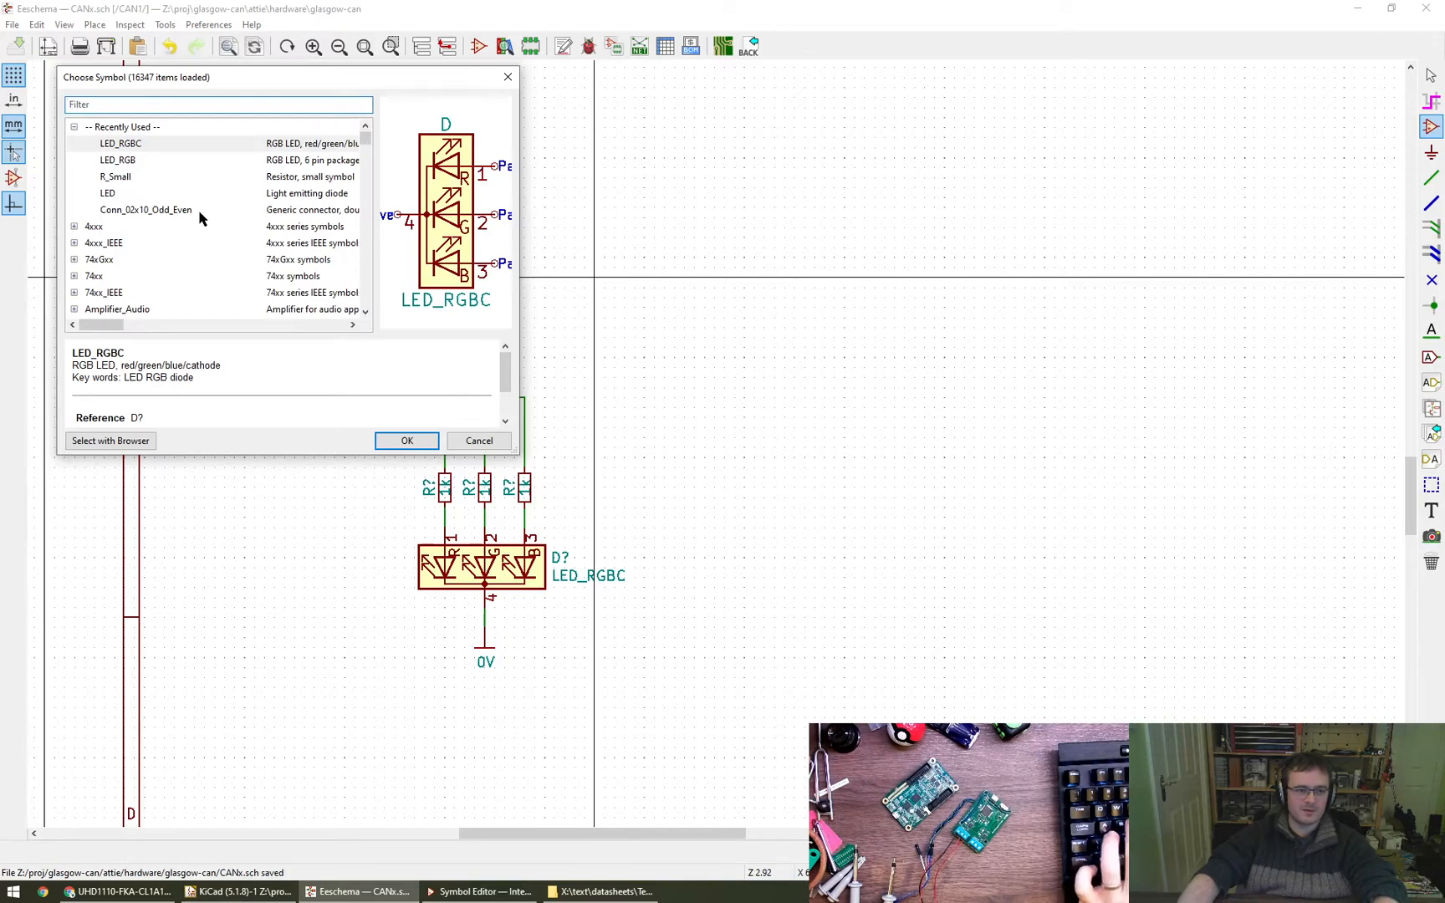
# - Place the LED_RGBA symbol in empty space right of the LED_RGBC circuit, rotated so its common anode pin points up
pyautogui.write('LED_RGBA')
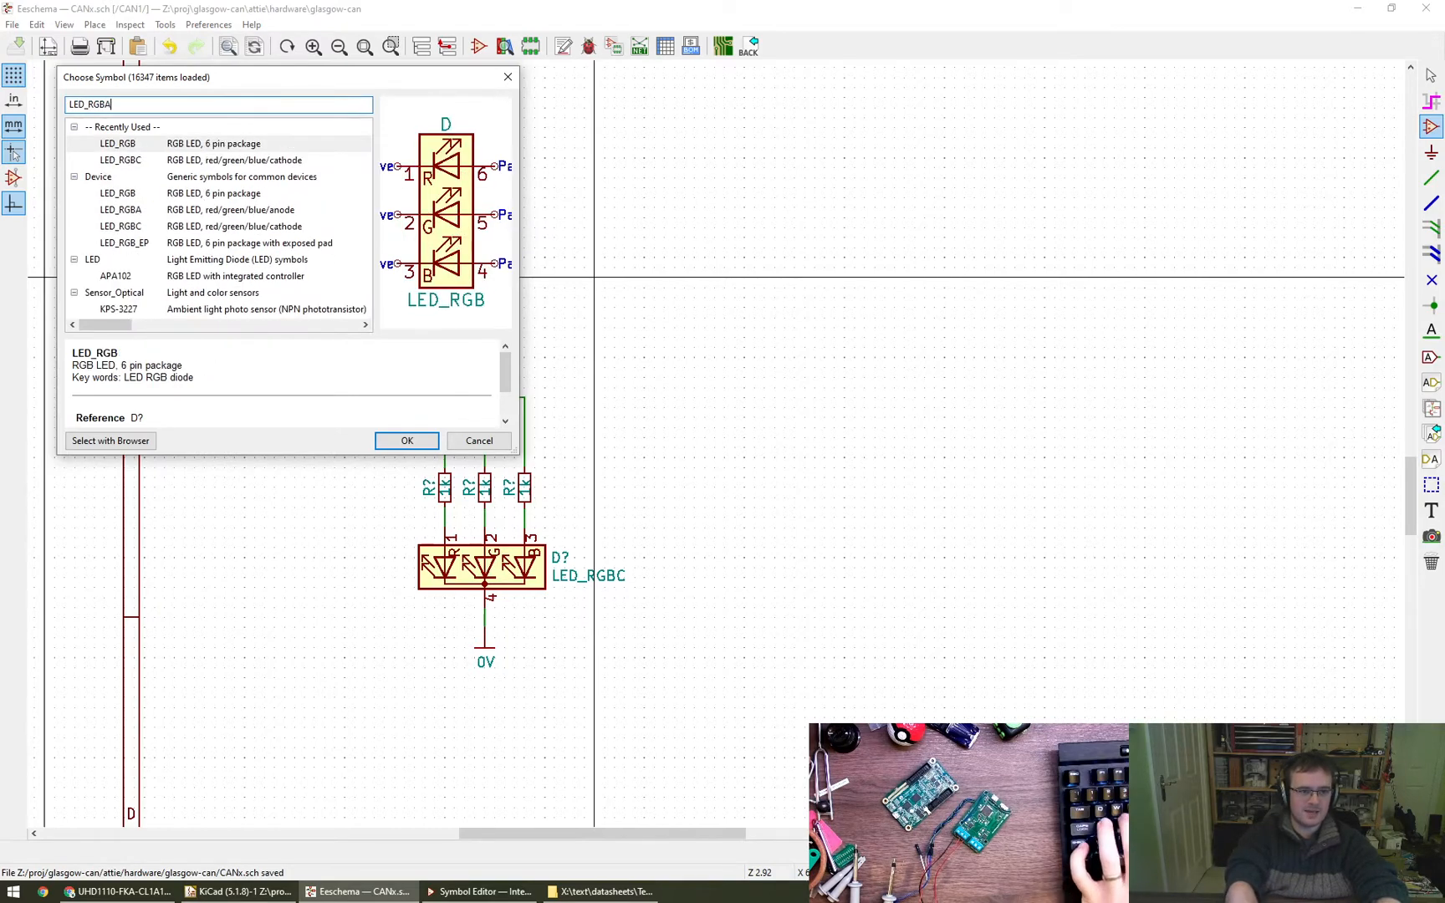
pyautogui.click(232, 146)
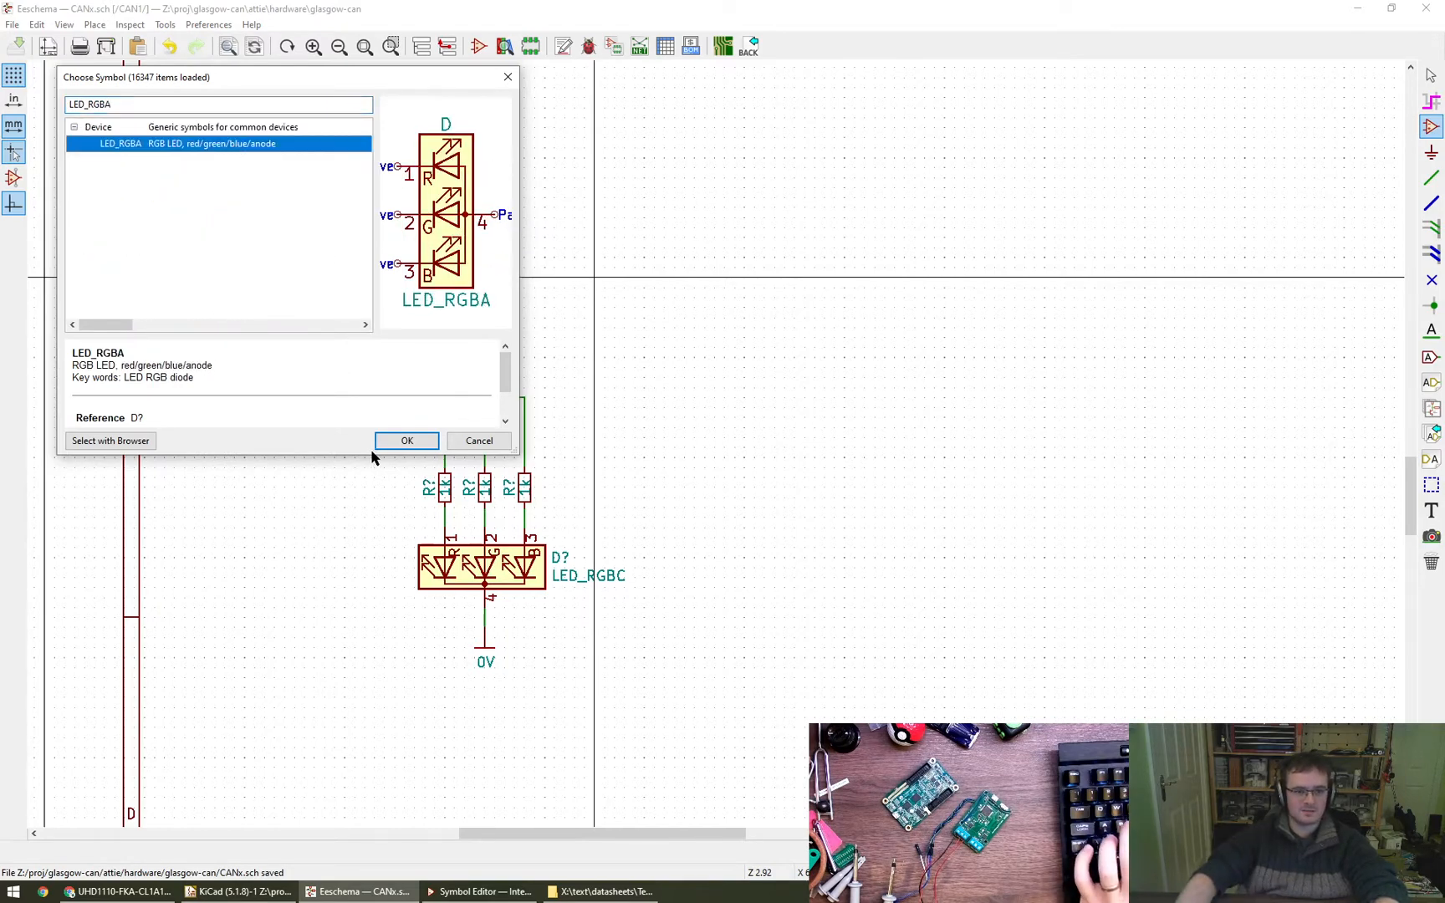
pyautogui.click(408, 443)
pyautogui.press('r')
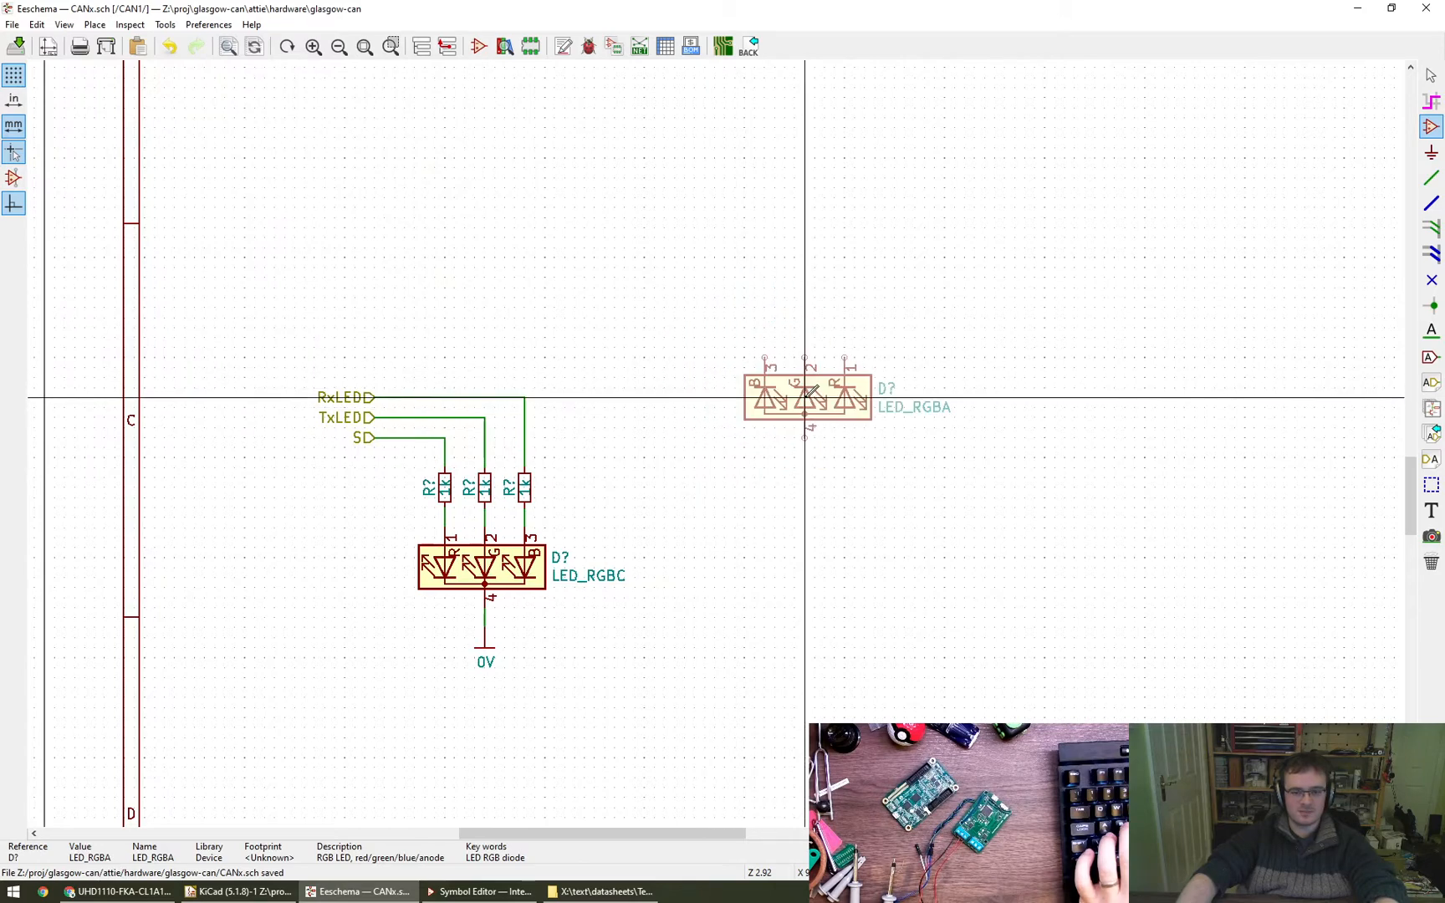
pyautogui.click(814, 378)
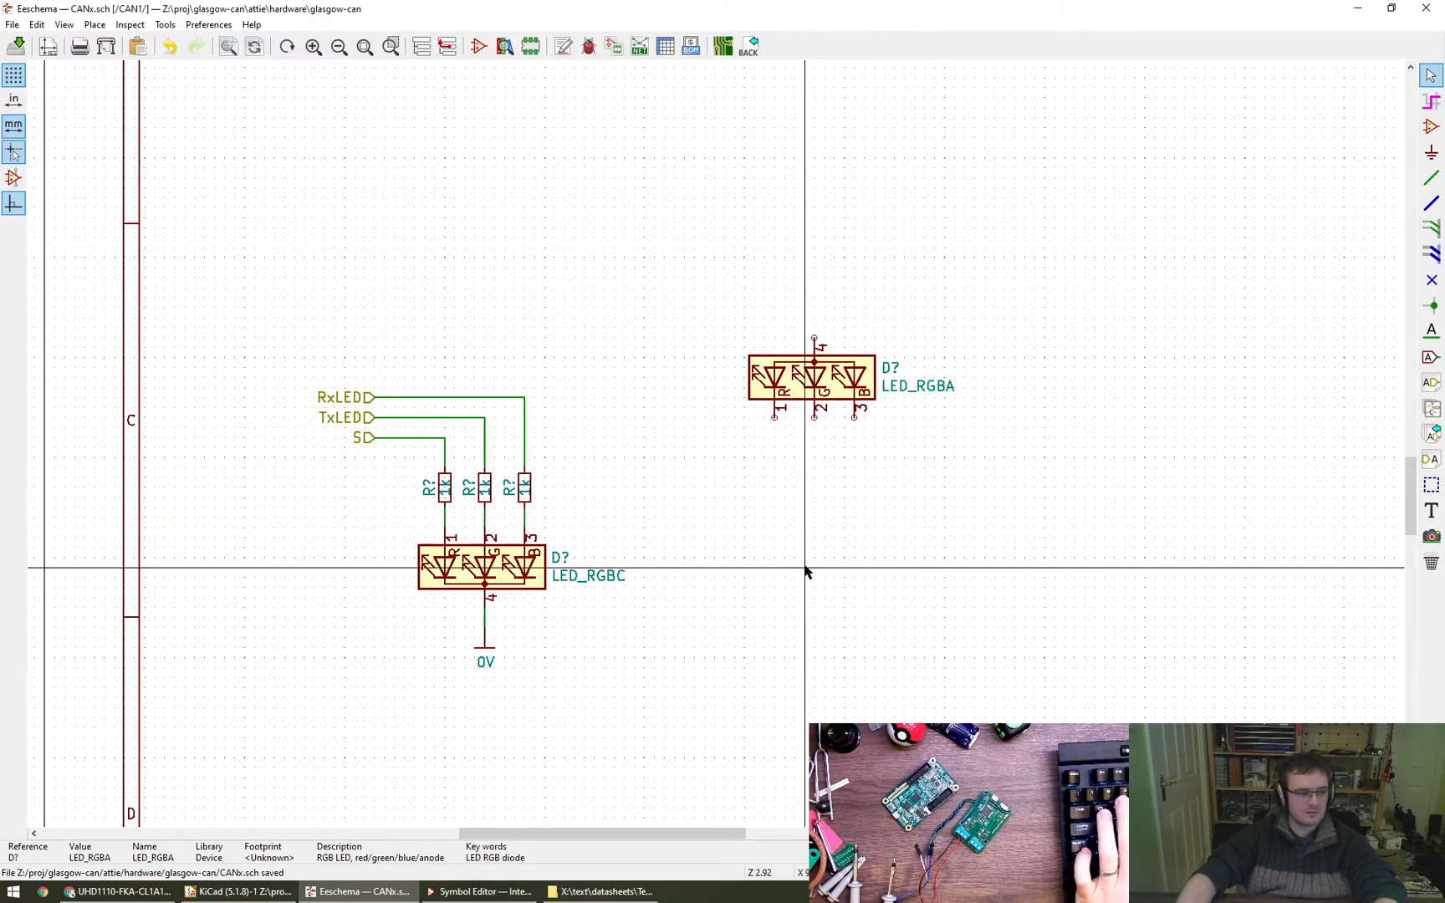
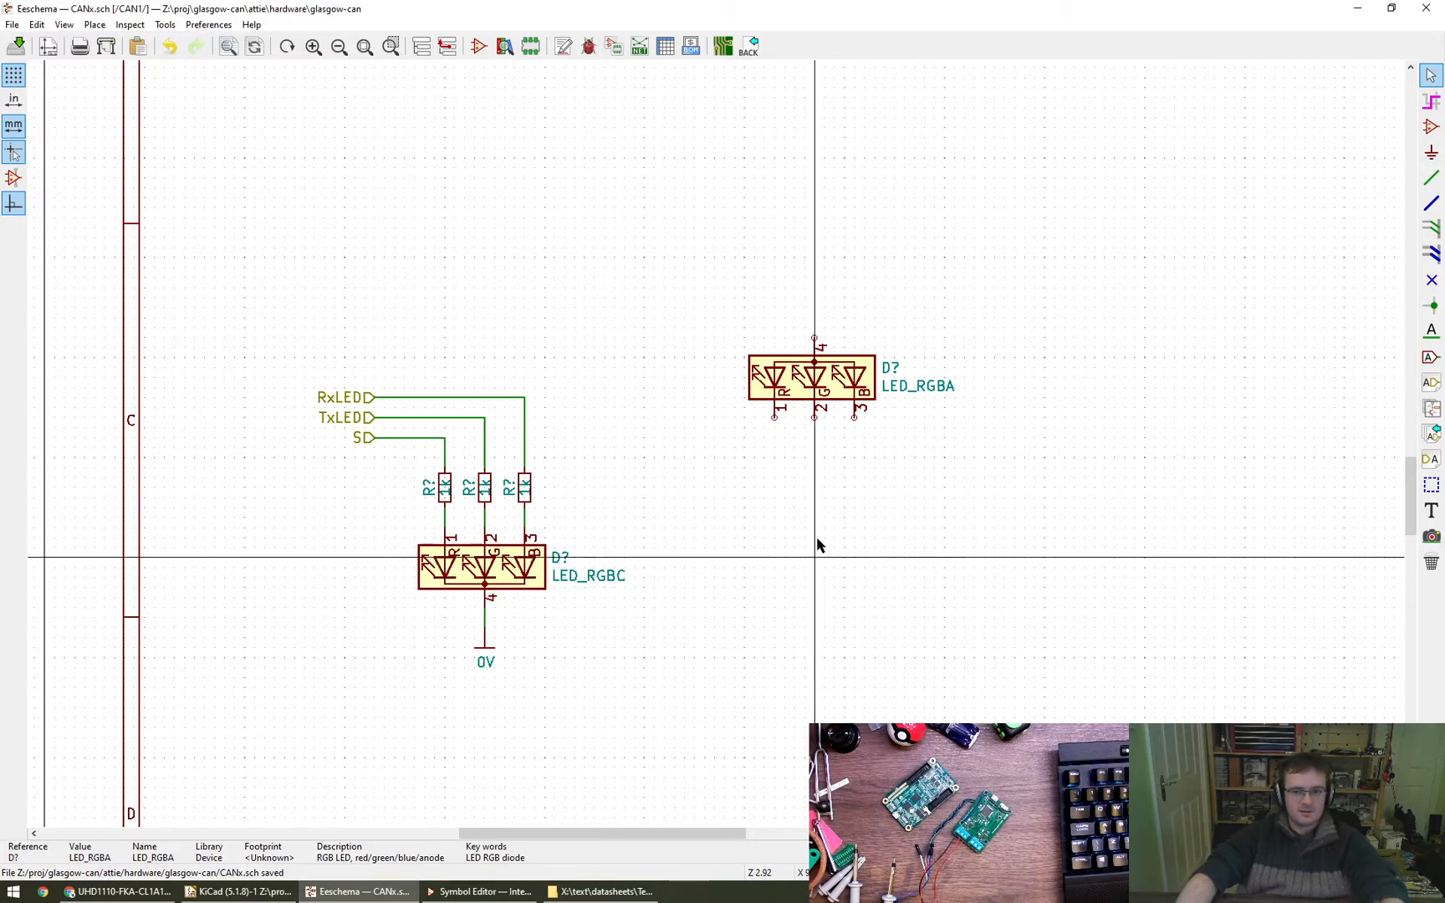
pyautogui.click(834, 499)
pyautogui.doubleClick(816, 387)
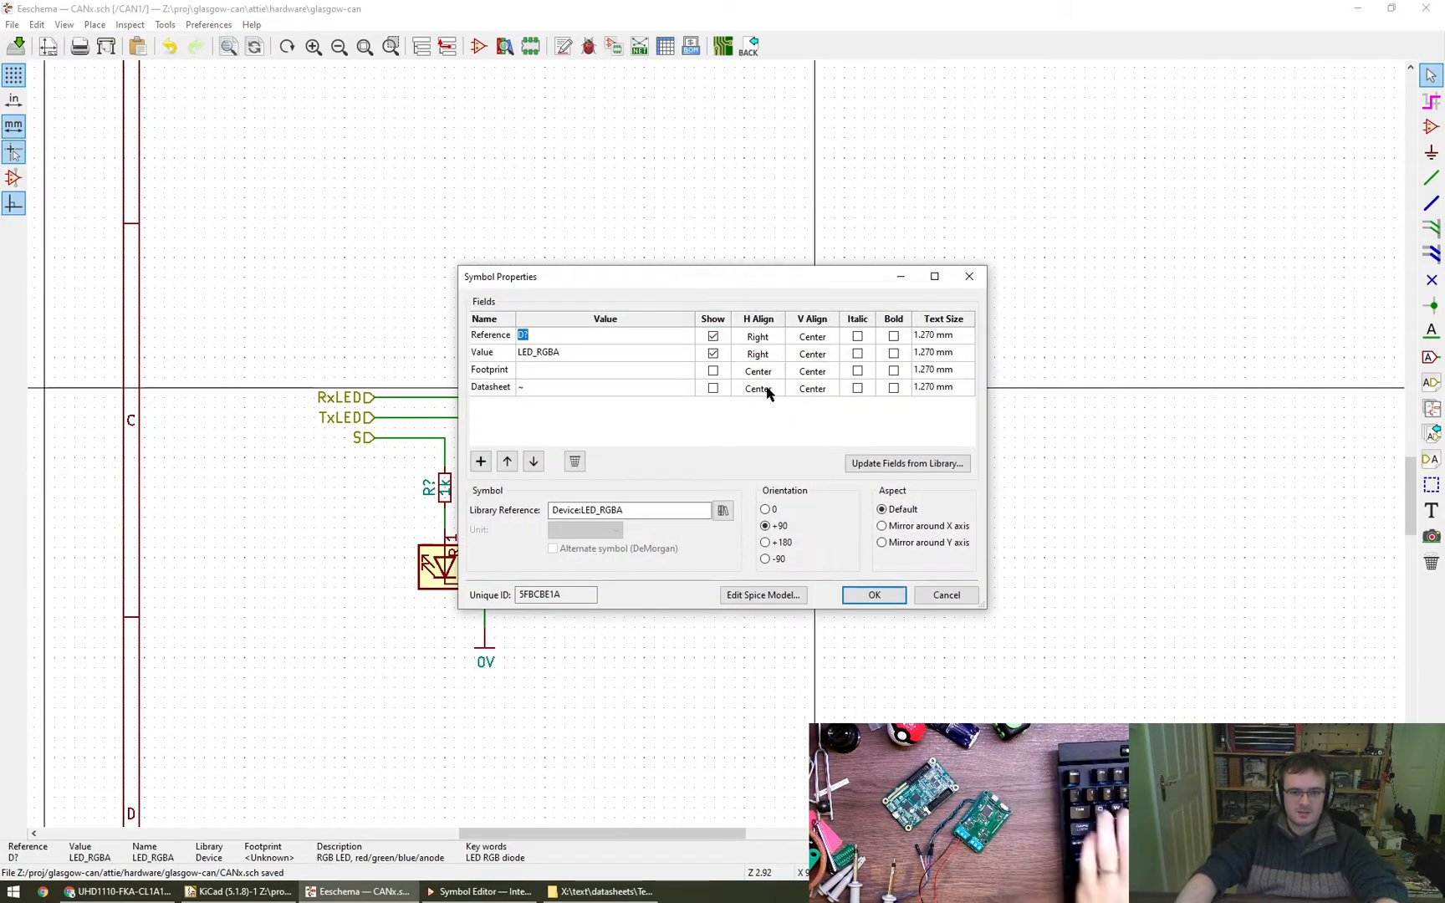
pyautogui.press('Escape')
pyautogui.press('Escape')
pyautogui.press('e')
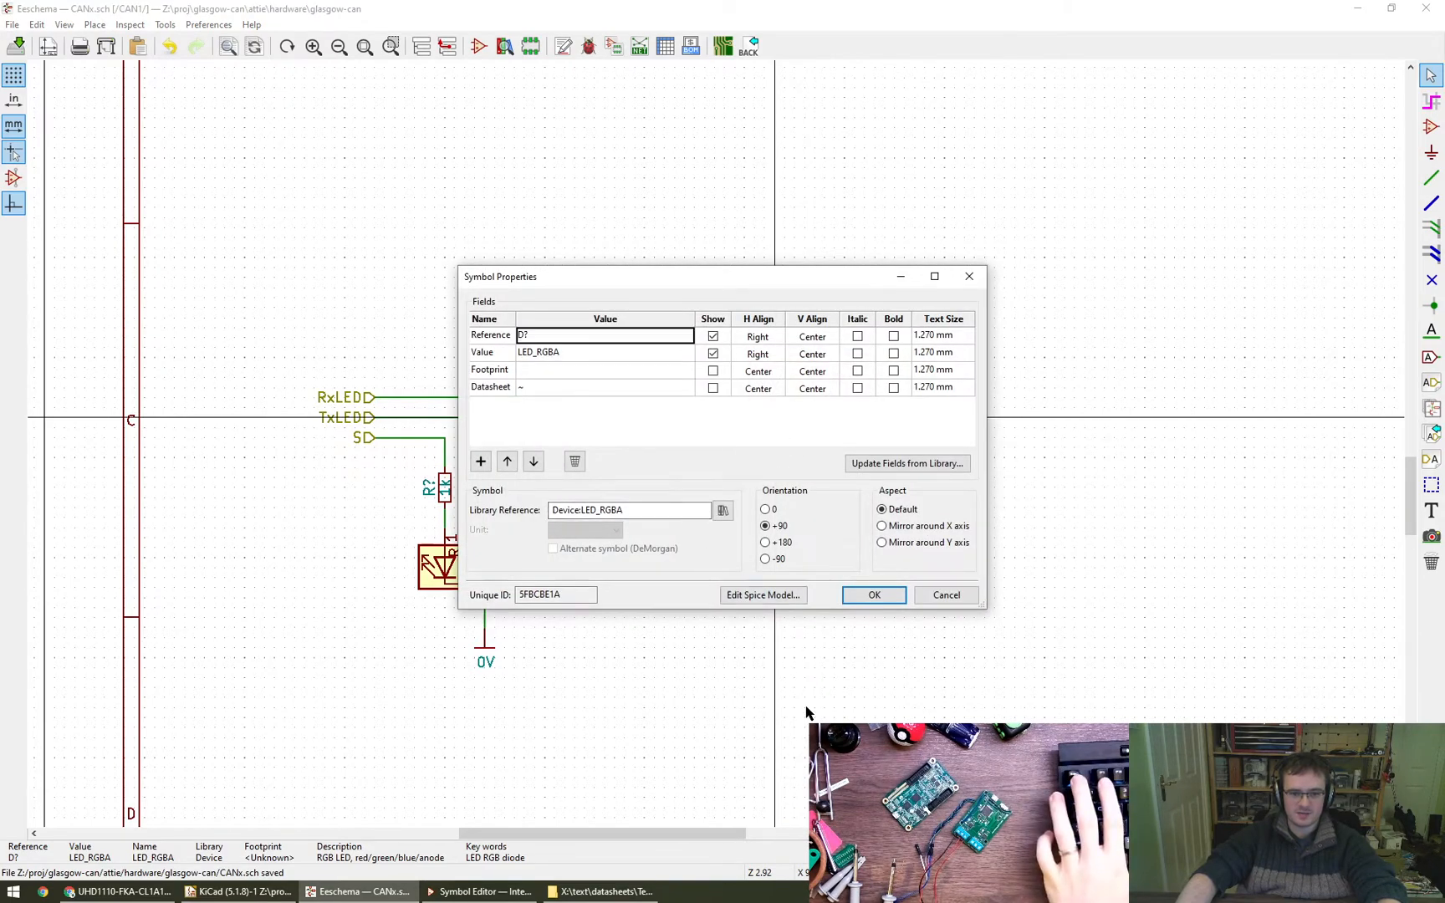
pyautogui.press('Escape')
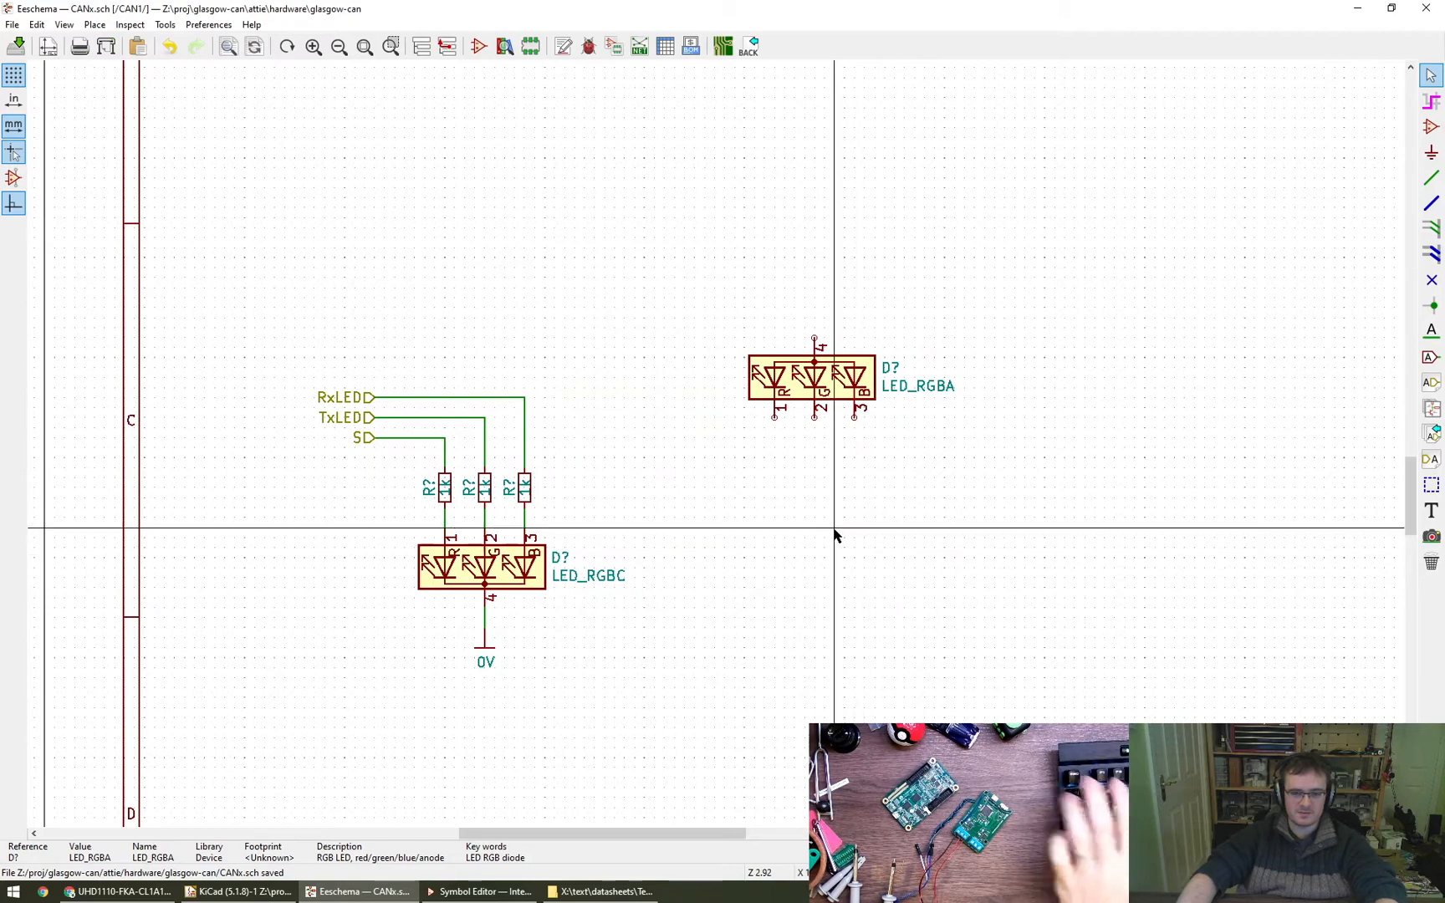
# - Switch to File Explorer, create a UHD1110 folder in X:\text\datasheets\Cree, open it and select its path
pyautogui.click(358, 891)
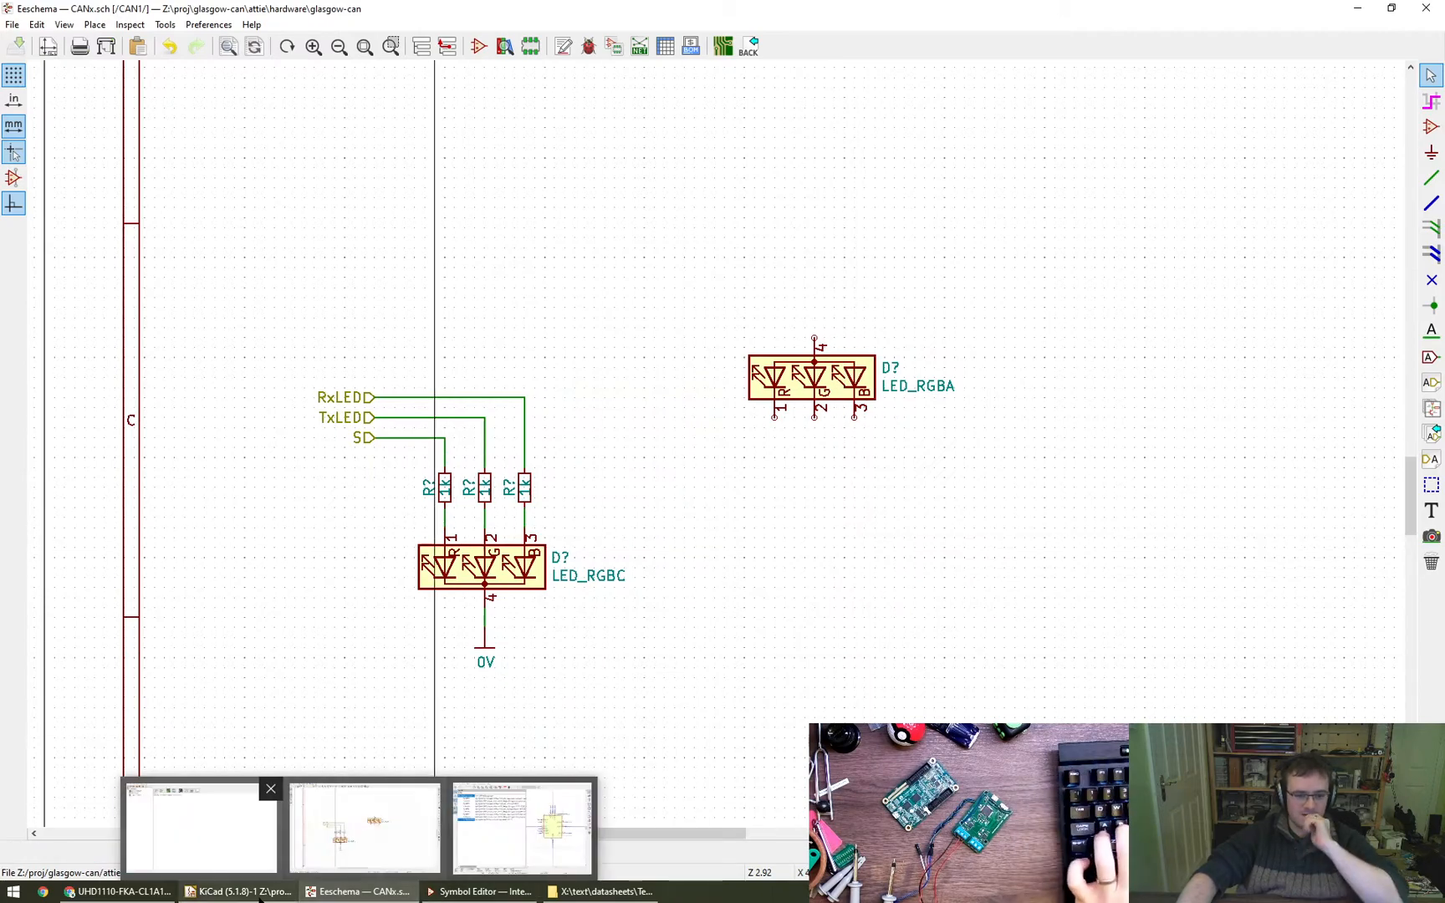
pyautogui.press('super+2')
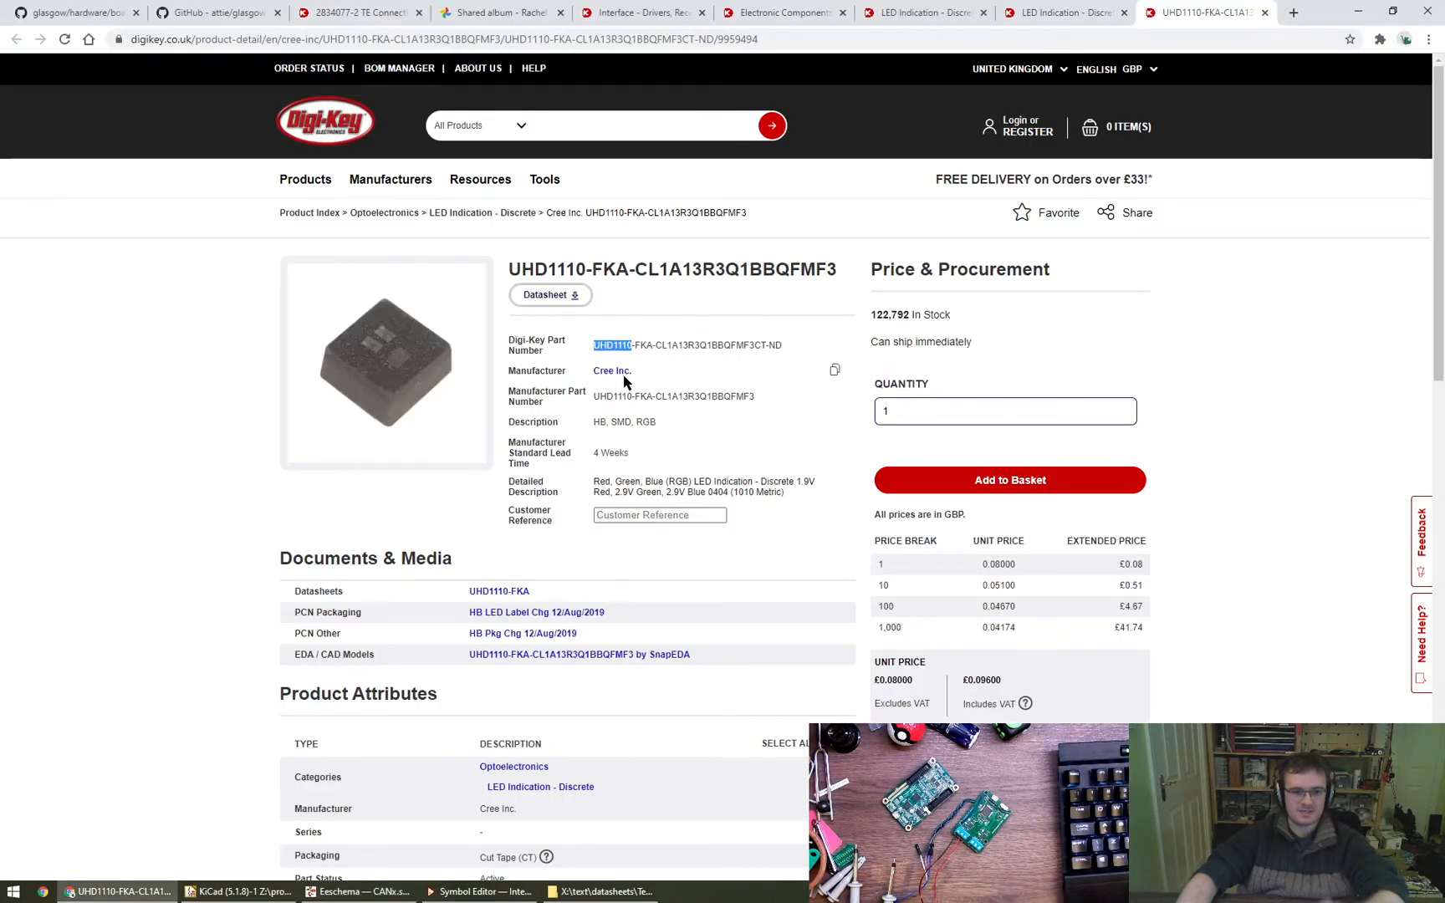
pyautogui.press('super+r')
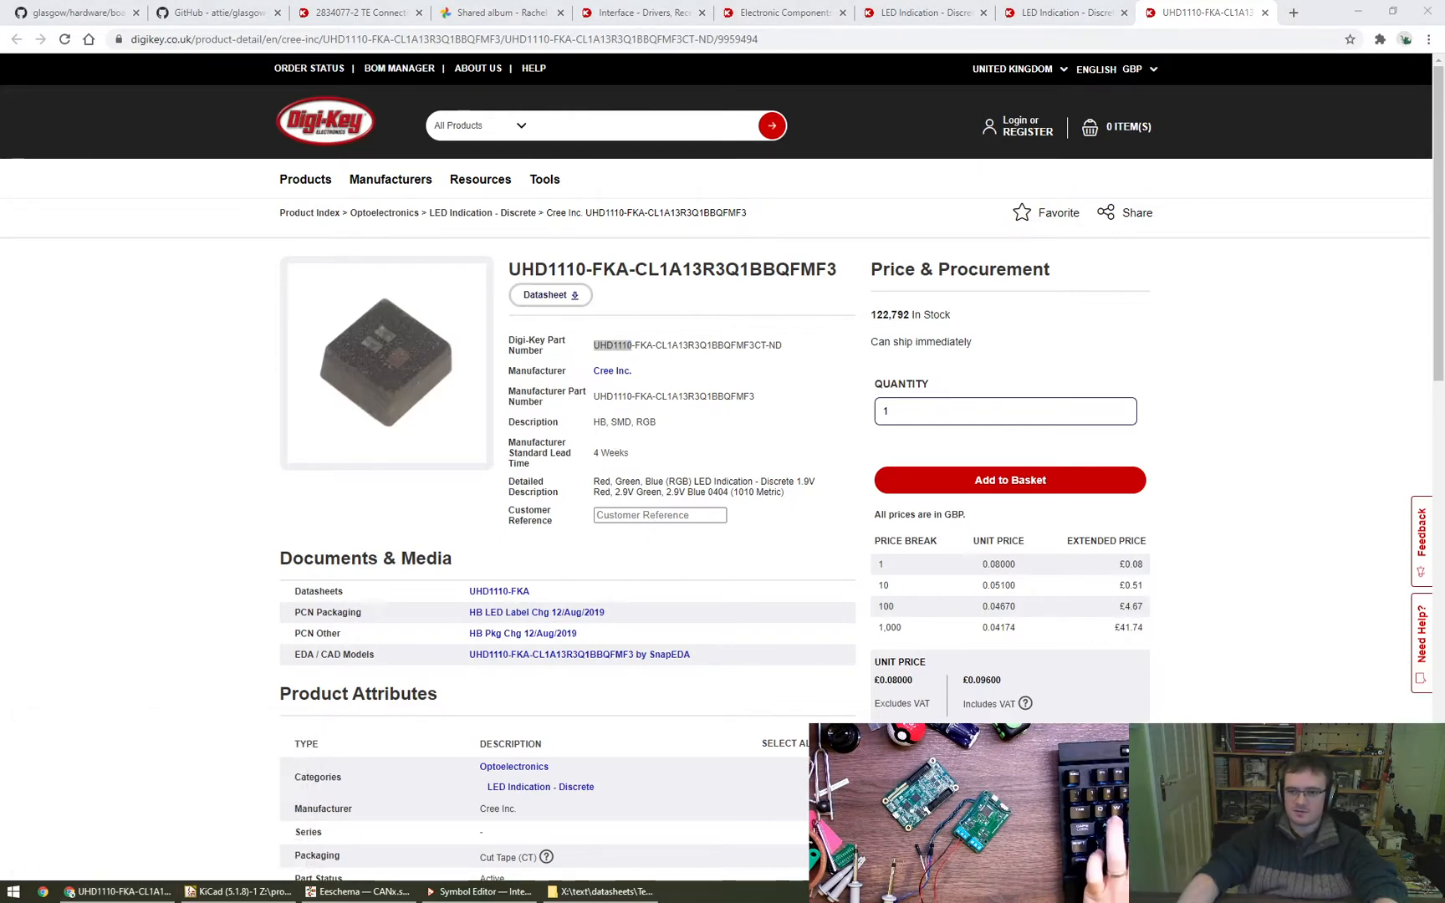
pyautogui.rightClick(1049, 596)
pyautogui.press('w')
pyautogui.press('f')
pyautogui.write('UHD1110')
pyautogui.press('Return')
pyautogui.hotkey('alt', 'Tab')
pyautogui.hotkey('alt', 'Tab')
pyautogui.press('Return')
pyautogui.hotkey('alt', 'd')
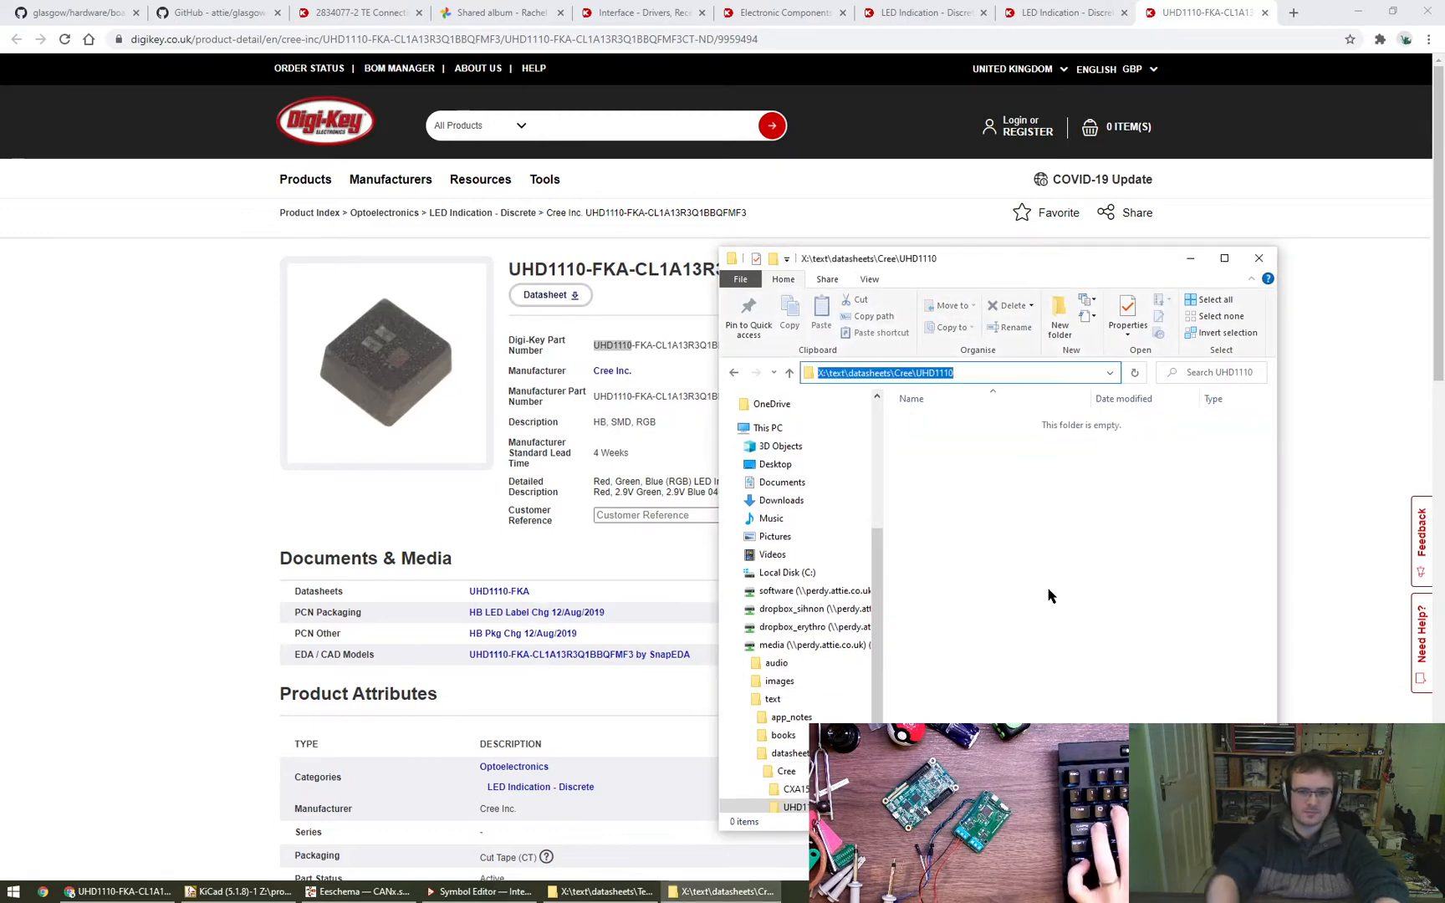
# - Open the UHD1110-FKA datasheet from the Digi-Key product page and save it as ds-UHD1110-FKA.pdf in the UHD1110 folder
pyautogui.click(574, 597)
pyautogui.click(515, 594)
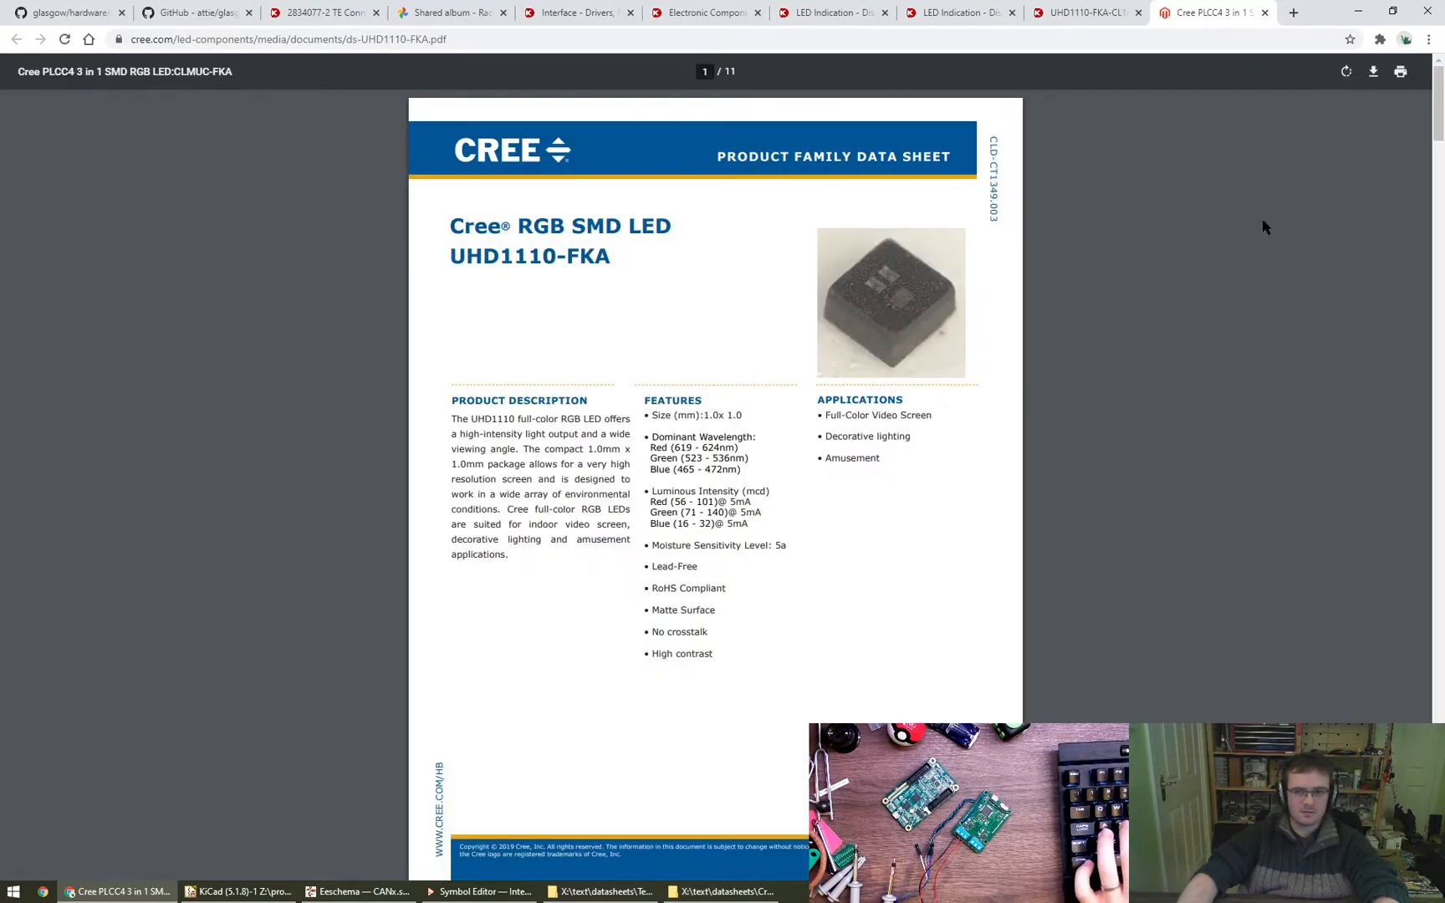
pyautogui.click(1374, 75)
pyautogui.hotkey('ctrl', 'v')
pyautogui.press('Return')
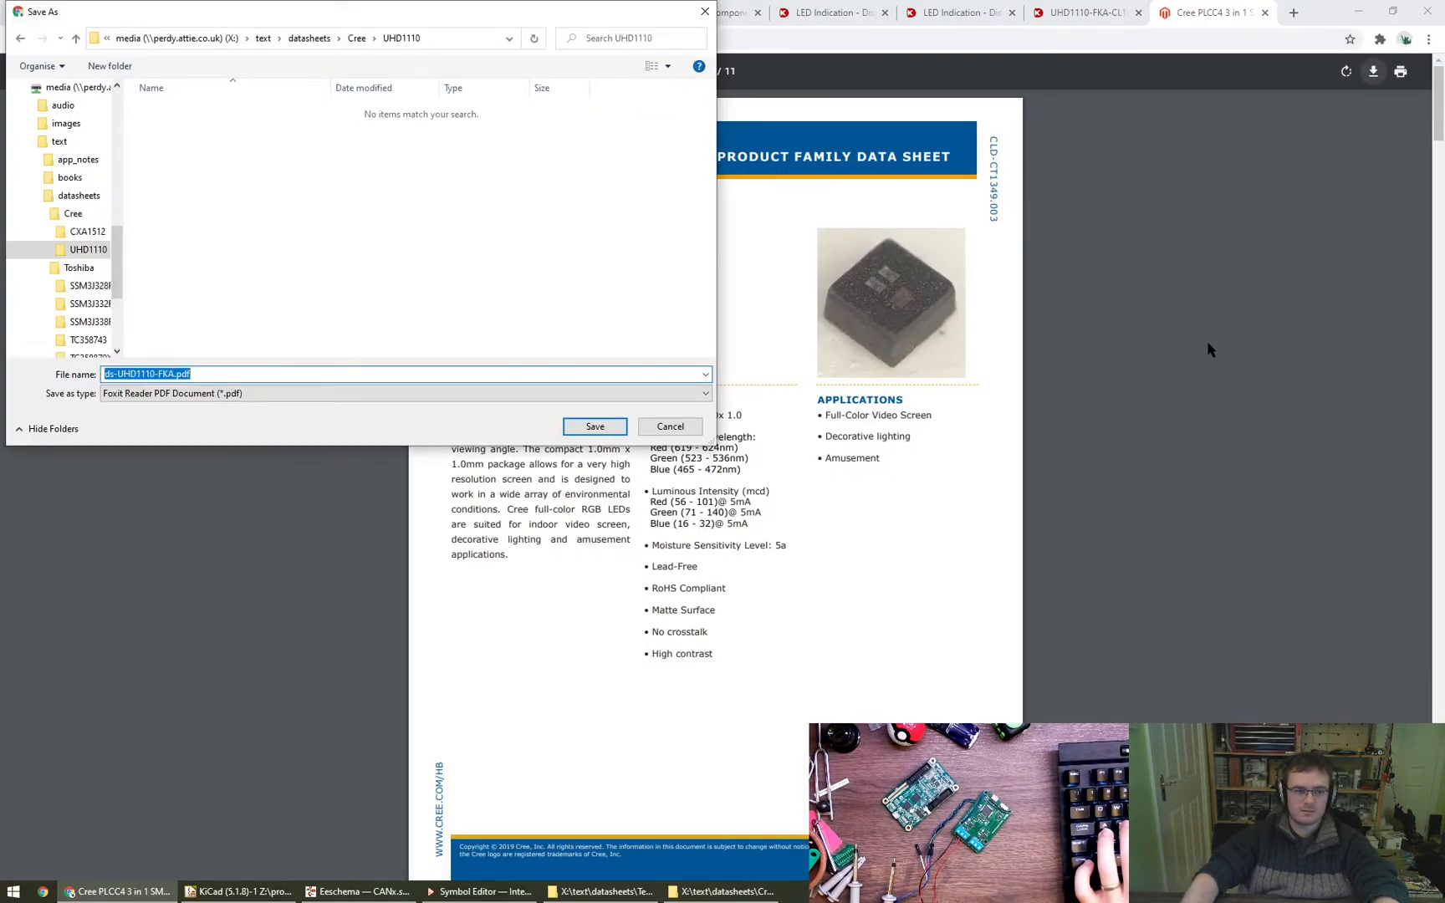
pyautogui.press('Return')
# - Close the datasheet's browser tabs and open the saved ds-UHD1110-FKA.pdf from the UHD1110 folder in Foxit Reader
pyautogui.scroll(-9, 890, 508)
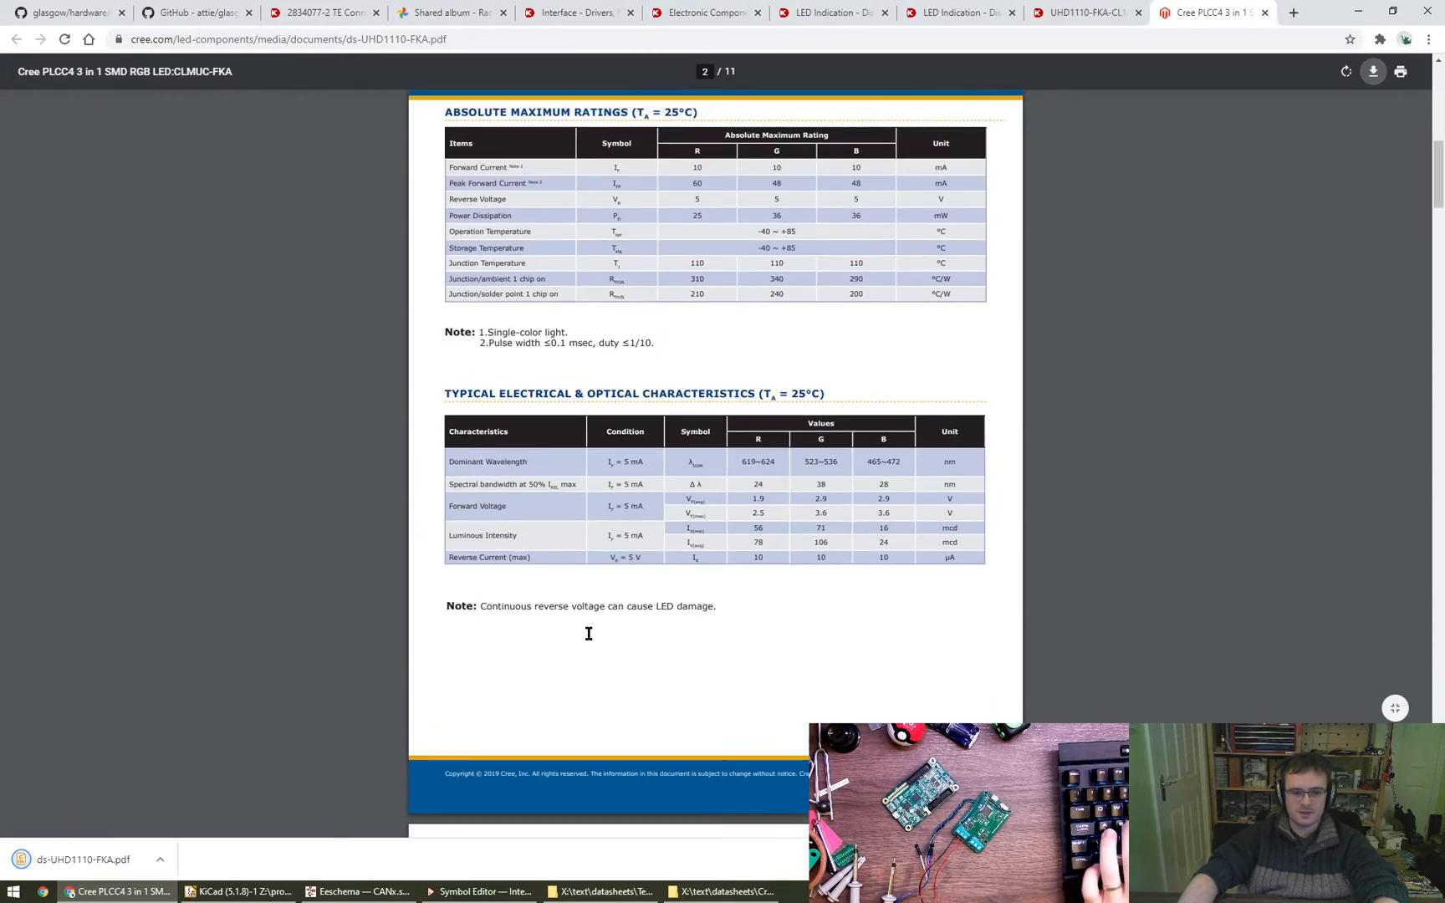
pyautogui.click(97, 859)
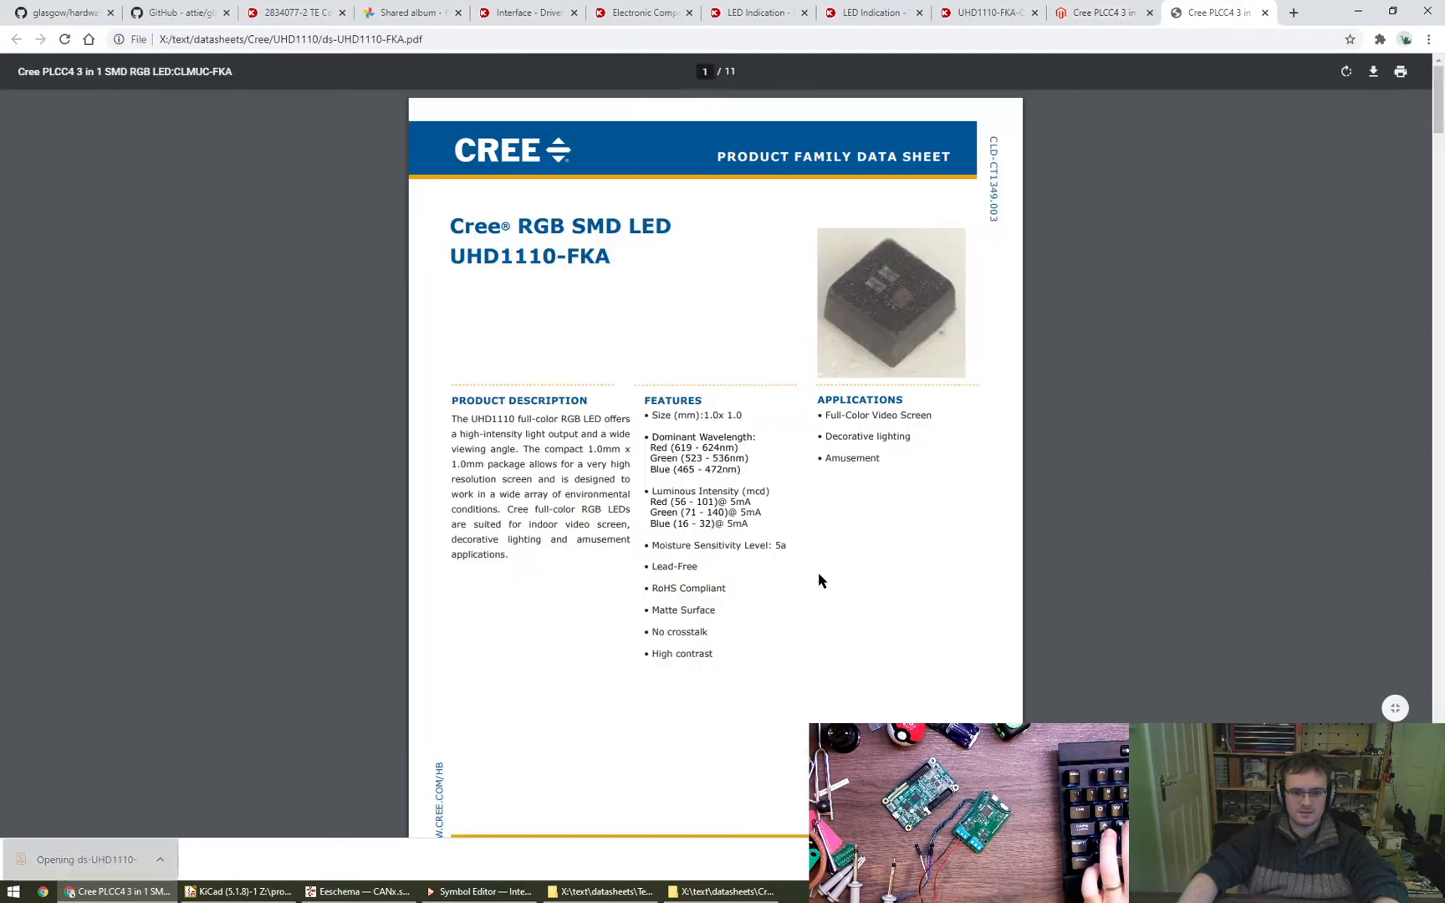
pyautogui.middleClick(1192, 6)
pyautogui.middleClick(1192, 7)
pyautogui.hotkey('alt', 'Tab')
pyautogui.doubleClick(973, 419)
# - Capture the LED pinout diagram from the datasheet's Mechanical Dimensions page into the Greenshot image editor
pyautogui.scroll(-10, 748, 460)
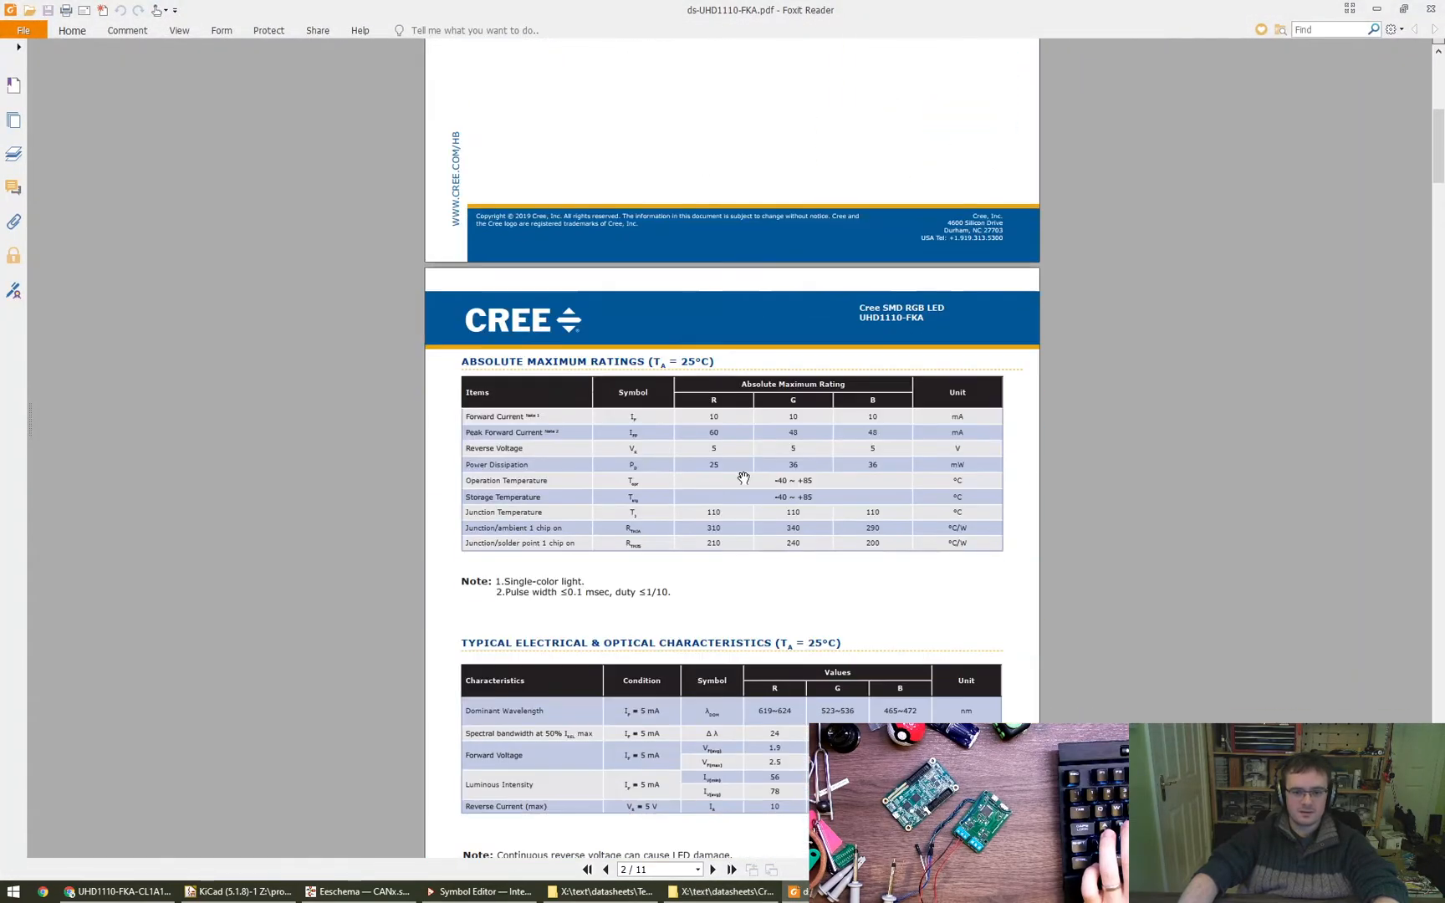
pyautogui.scroll(-20, 748, 460)
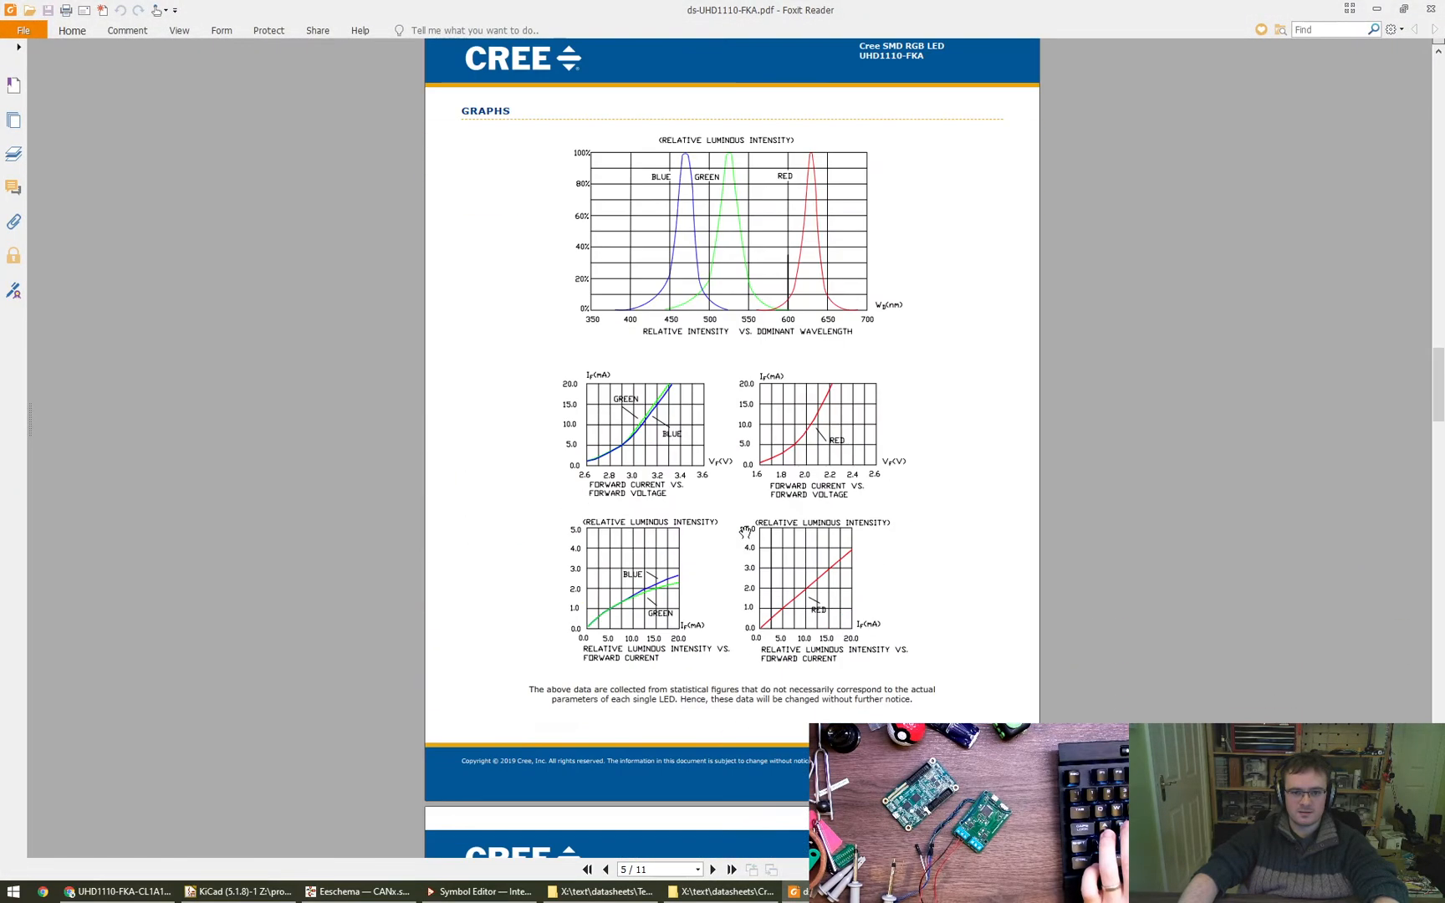
pyautogui.scroll(-15, 743, 532)
pyautogui.keyDown('ctrl'); pyautogui.scroll(3, 806, 461); pyautogui.keyUp('ctrl')
pyautogui.moveTo(875, 396); pyautogui.dragTo(868, 519)
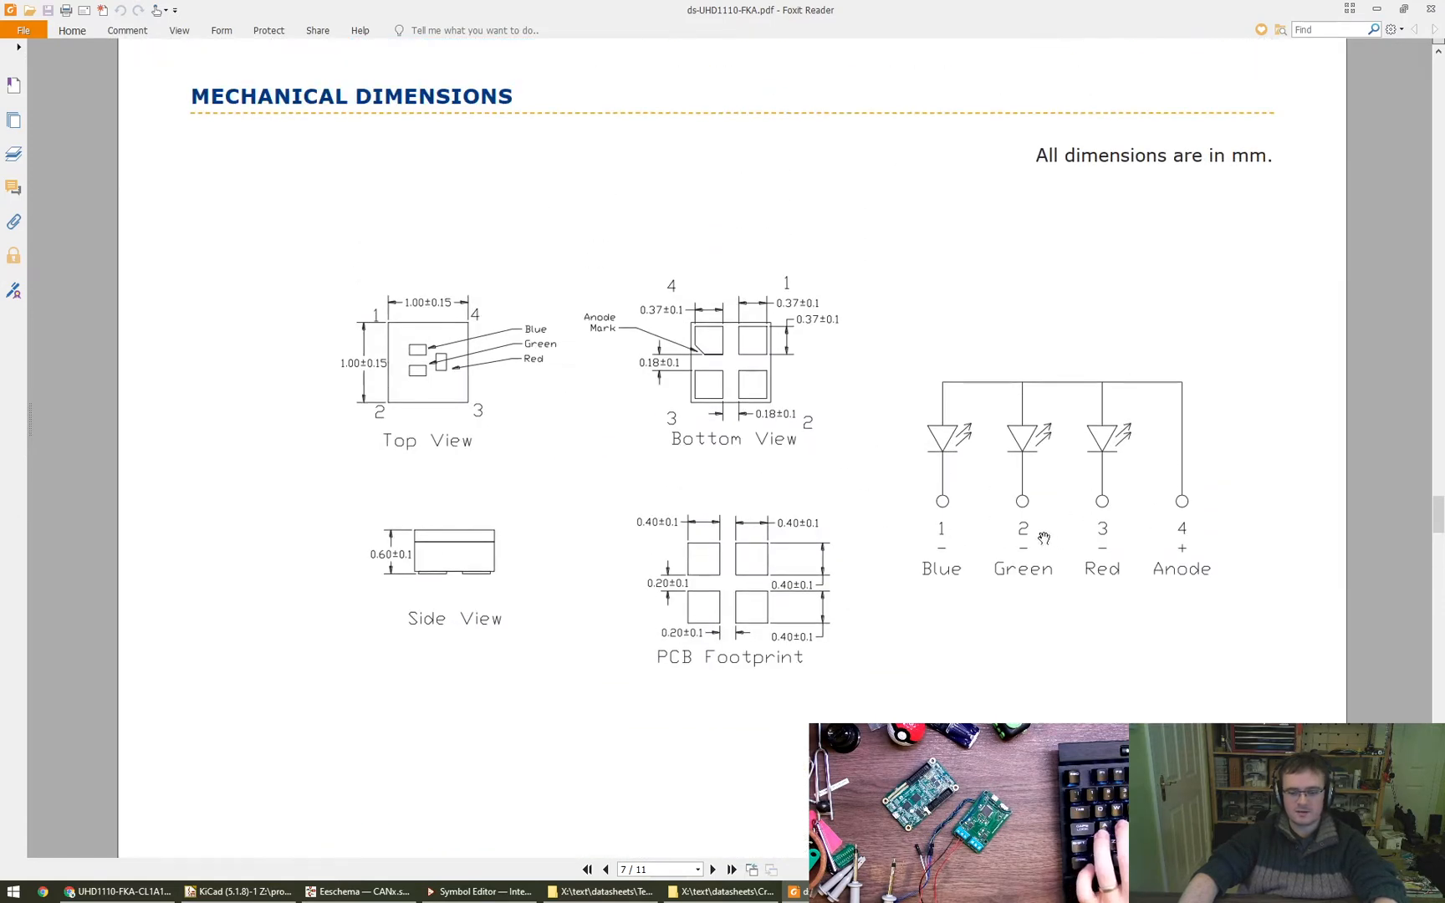
pyautogui.press('Print')
pyautogui.moveTo(896, 357); pyautogui.dragTo(1254, 605)
pyautogui.moveTo(922, 8); pyautogui.dragTo(941, 124)
pyautogui.keyDown('alt'); pyautogui.moveTo(1236, 617); pyautogui.dragTo(819, 397, button='right'); pyautogui.keyUp('alt')
pyautogui.keyDown('alt'); pyautogui.moveTo(791, 381); pyautogui.dragTo(1129, 459); pyautogui.keyUp('alt')
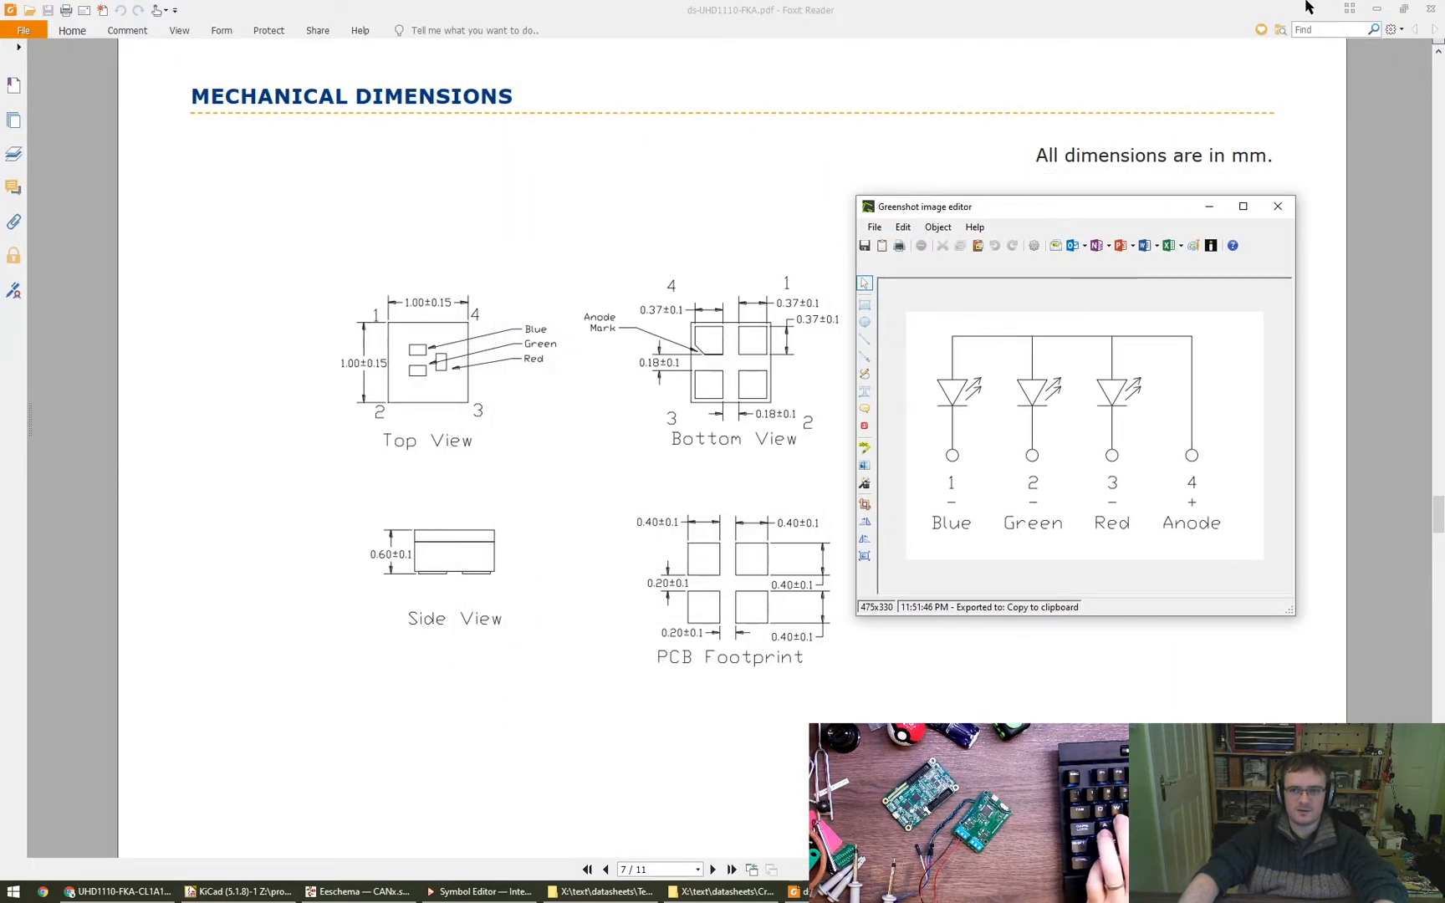
# - Switch to the Eeschema schematic and position the captured pinout image beside the LED_RGBA symbol for comparison
pyautogui.click(243, 891)
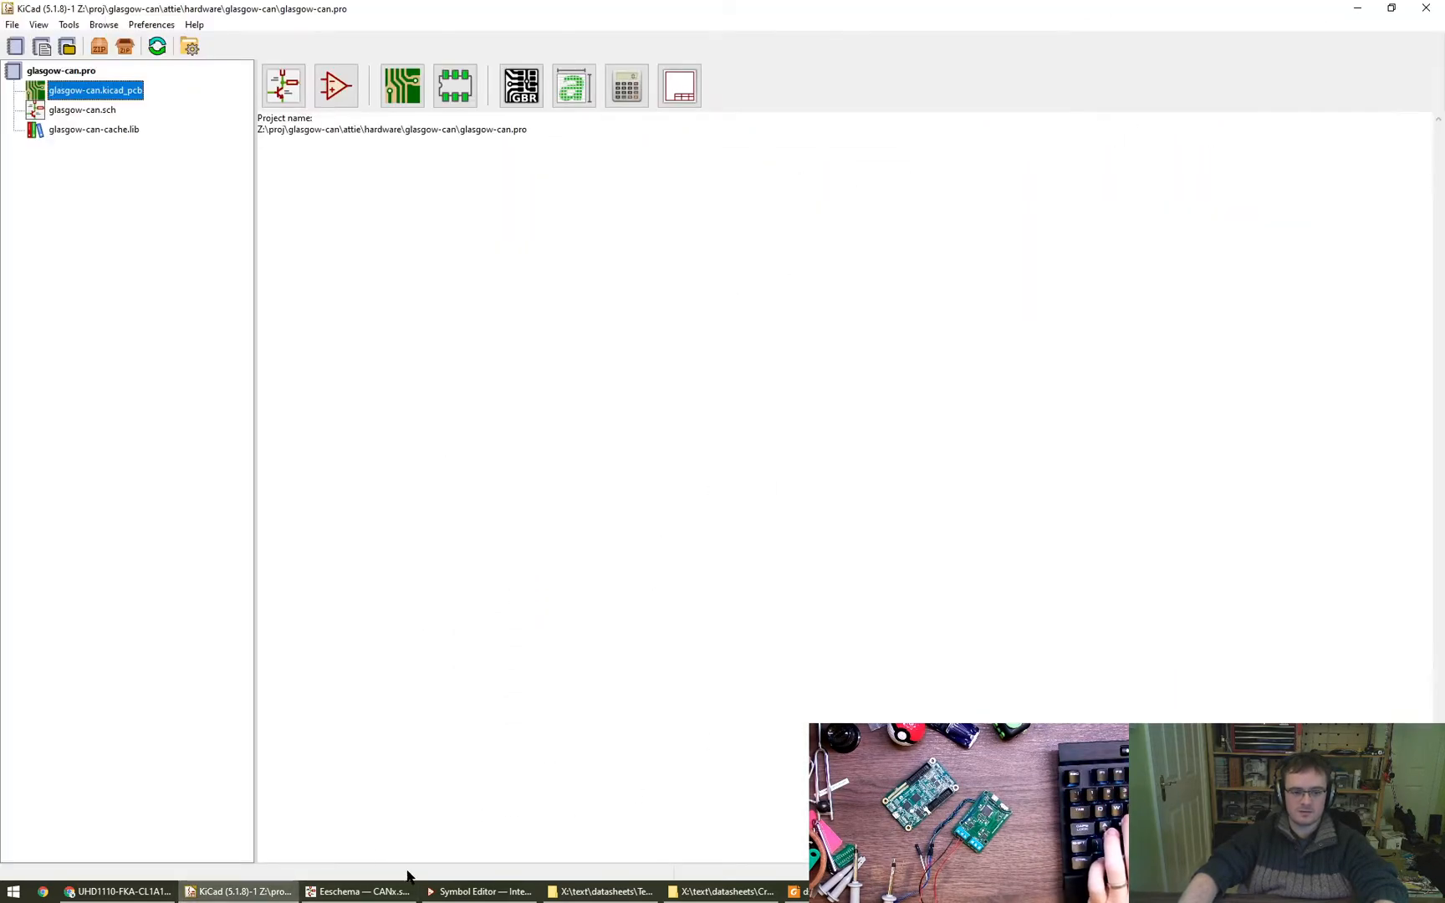
pyautogui.click(368, 891)
pyautogui.click(1062, 892)
pyautogui.keyDown('alt'); pyautogui.moveTo(1076, 502); pyautogui.dragTo(1203, 471); pyautogui.keyUp('alt')
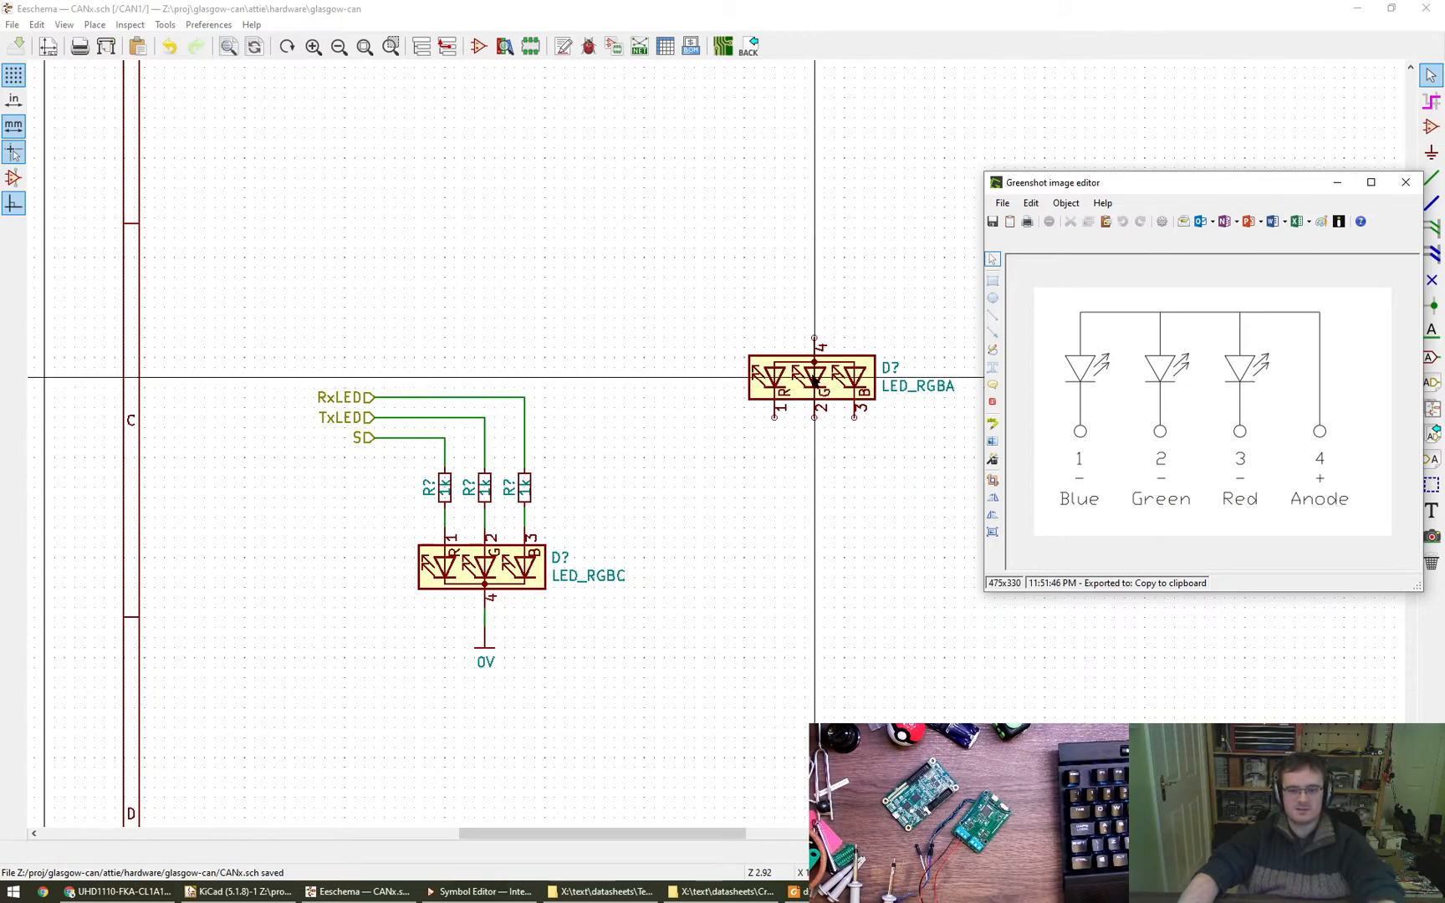
# - Open the Symbol Editor from the schematic and filter its libraries for LED_RGBC
pyautogui.moveTo(783, 482); pyautogui.dragTo(631, 523, button='middle')
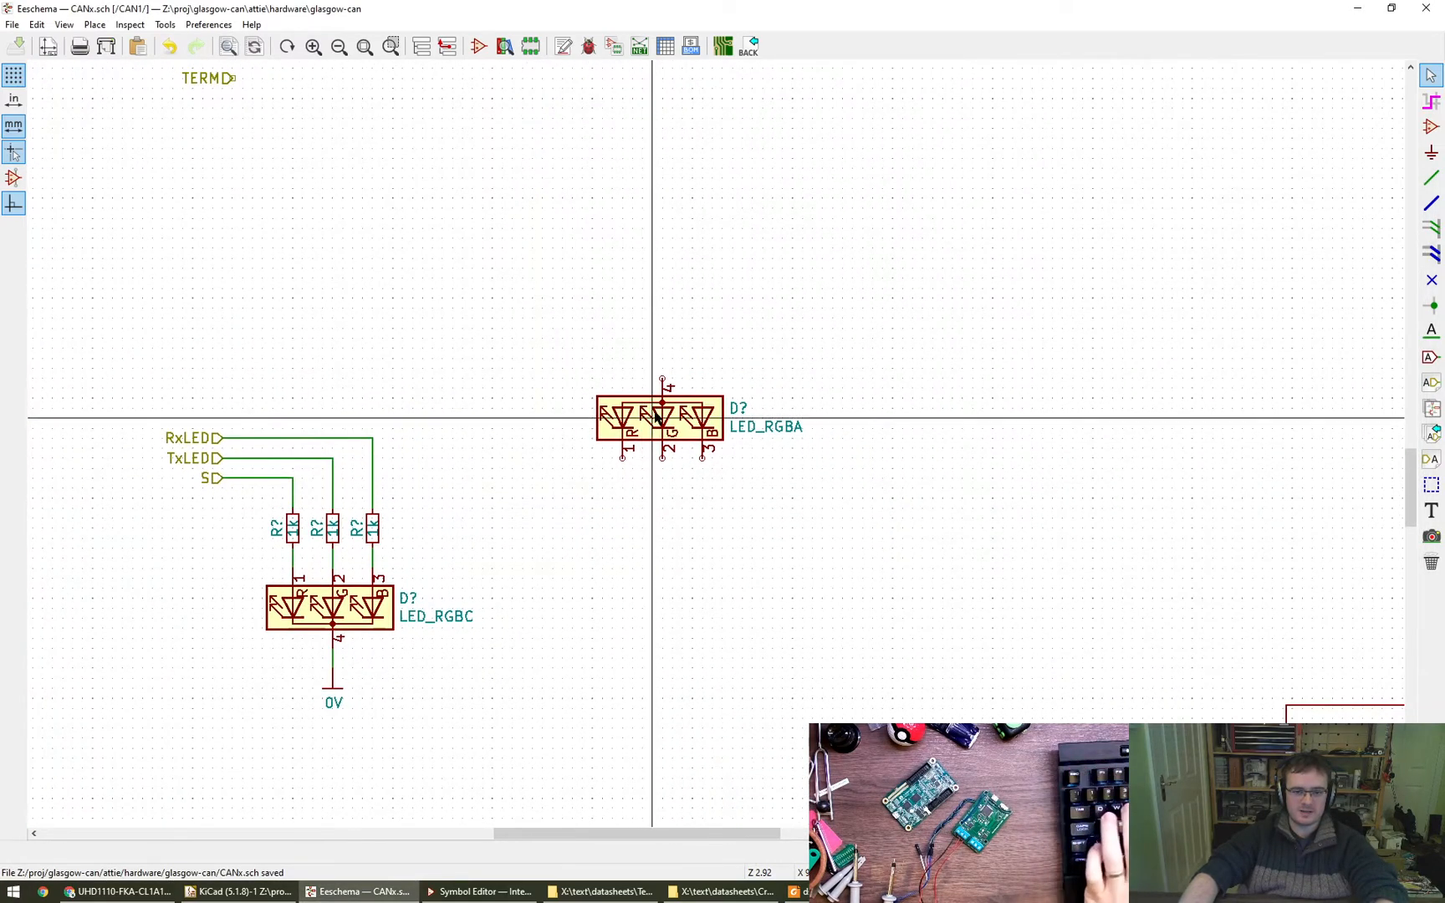
pyautogui.rightClick(655, 412)
pyautogui.click(546, 316)
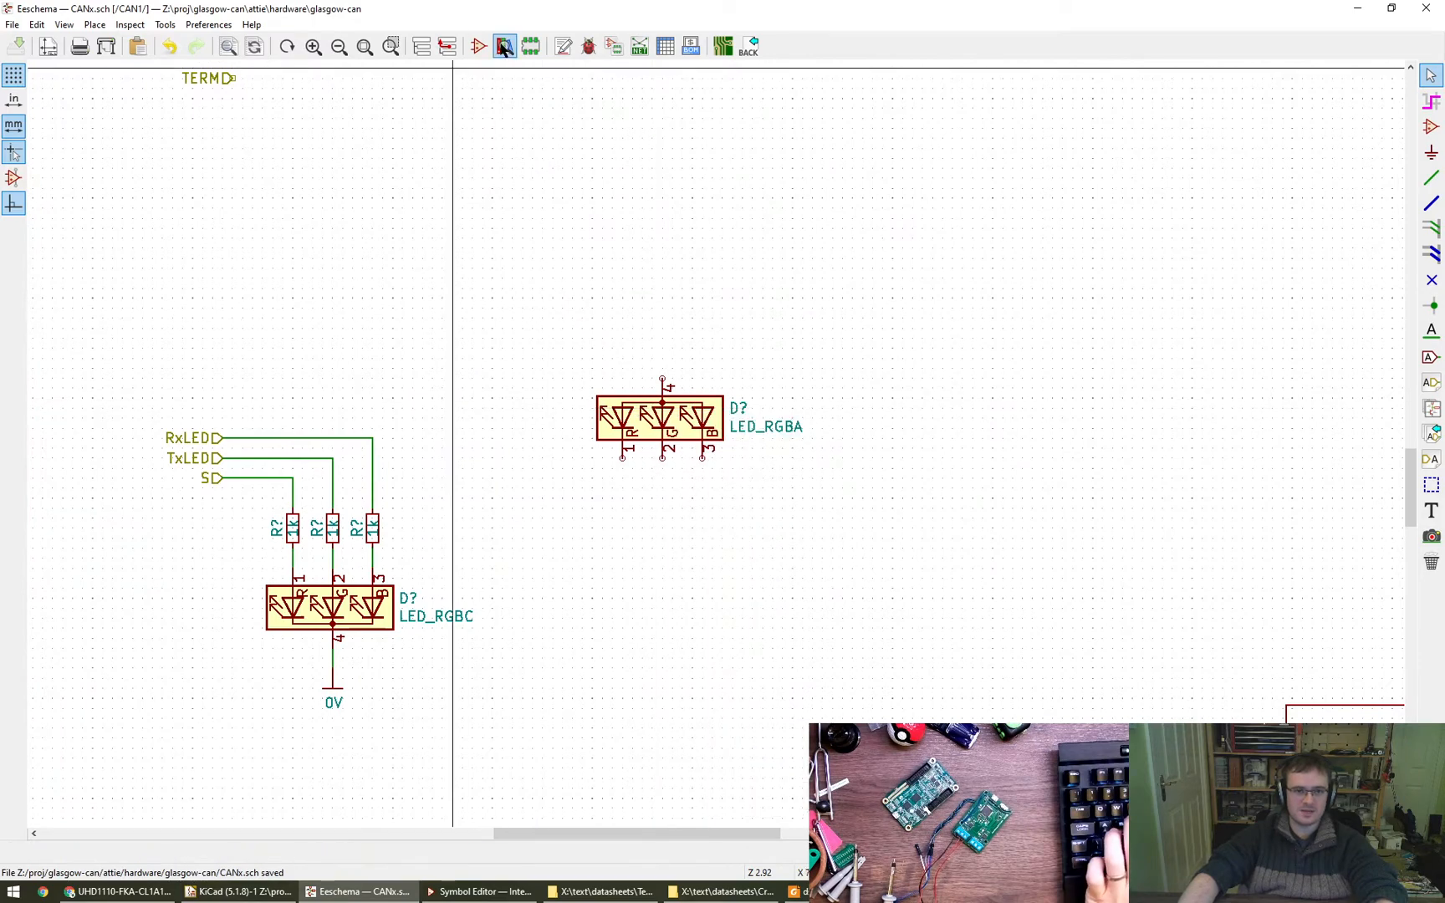
pyautogui.click(478, 47)
pyautogui.click(888, 483)
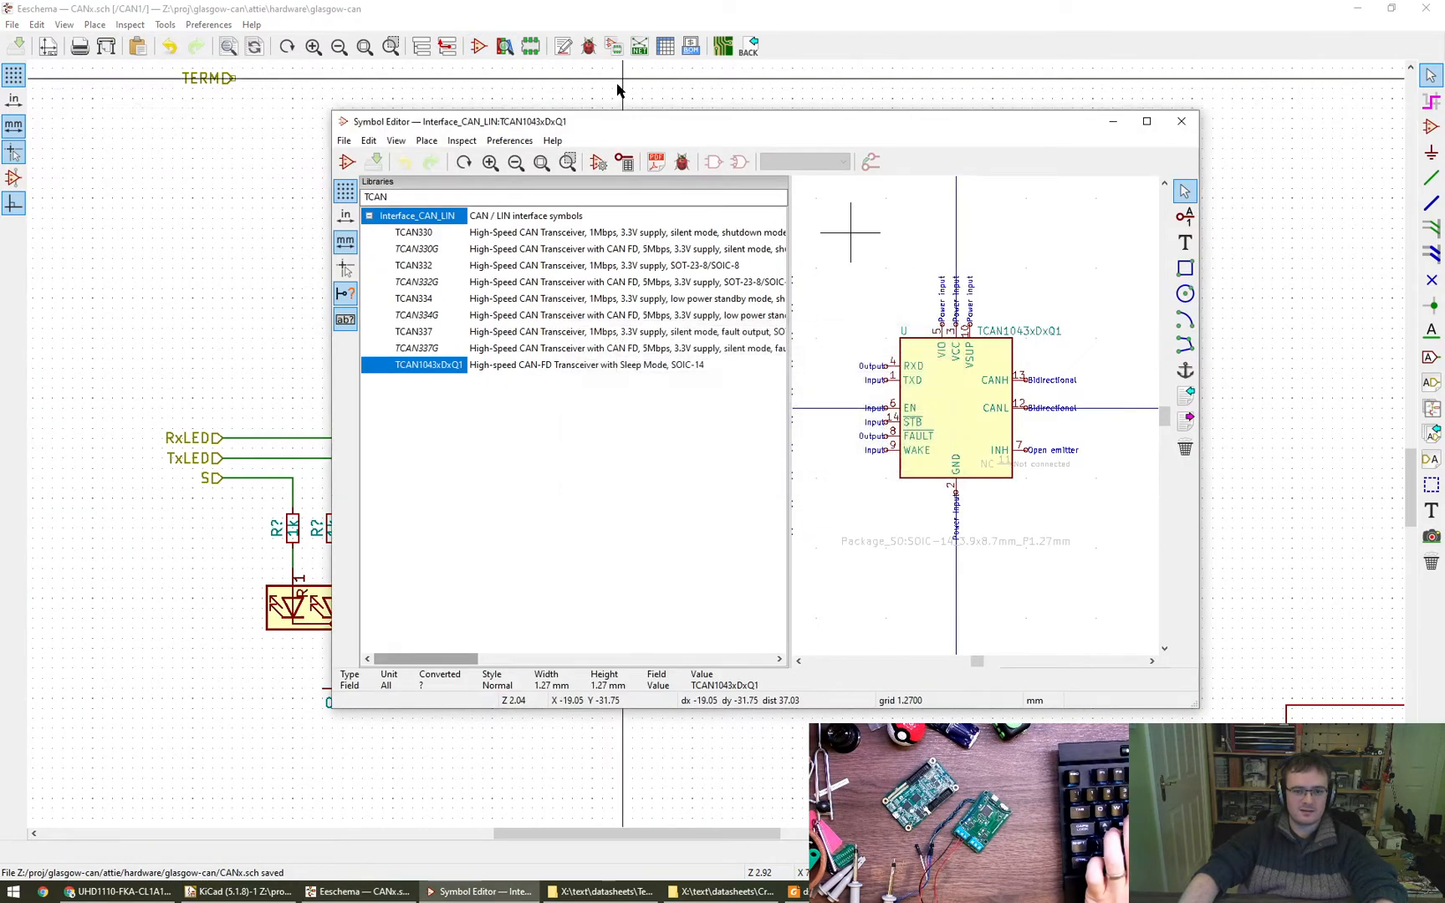
pyautogui.doubleClick(487, 196)
pyautogui.write('RGB')
pyautogui.press('BackSpace')
pyautogui.press('BackSpace')
pyautogui.press('BackSpace')
pyautogui.press('BackSpace')
pyautogui.write('LEDR')
pyautogui.press('BackSpace')
pyautogui.write('_RGBC')
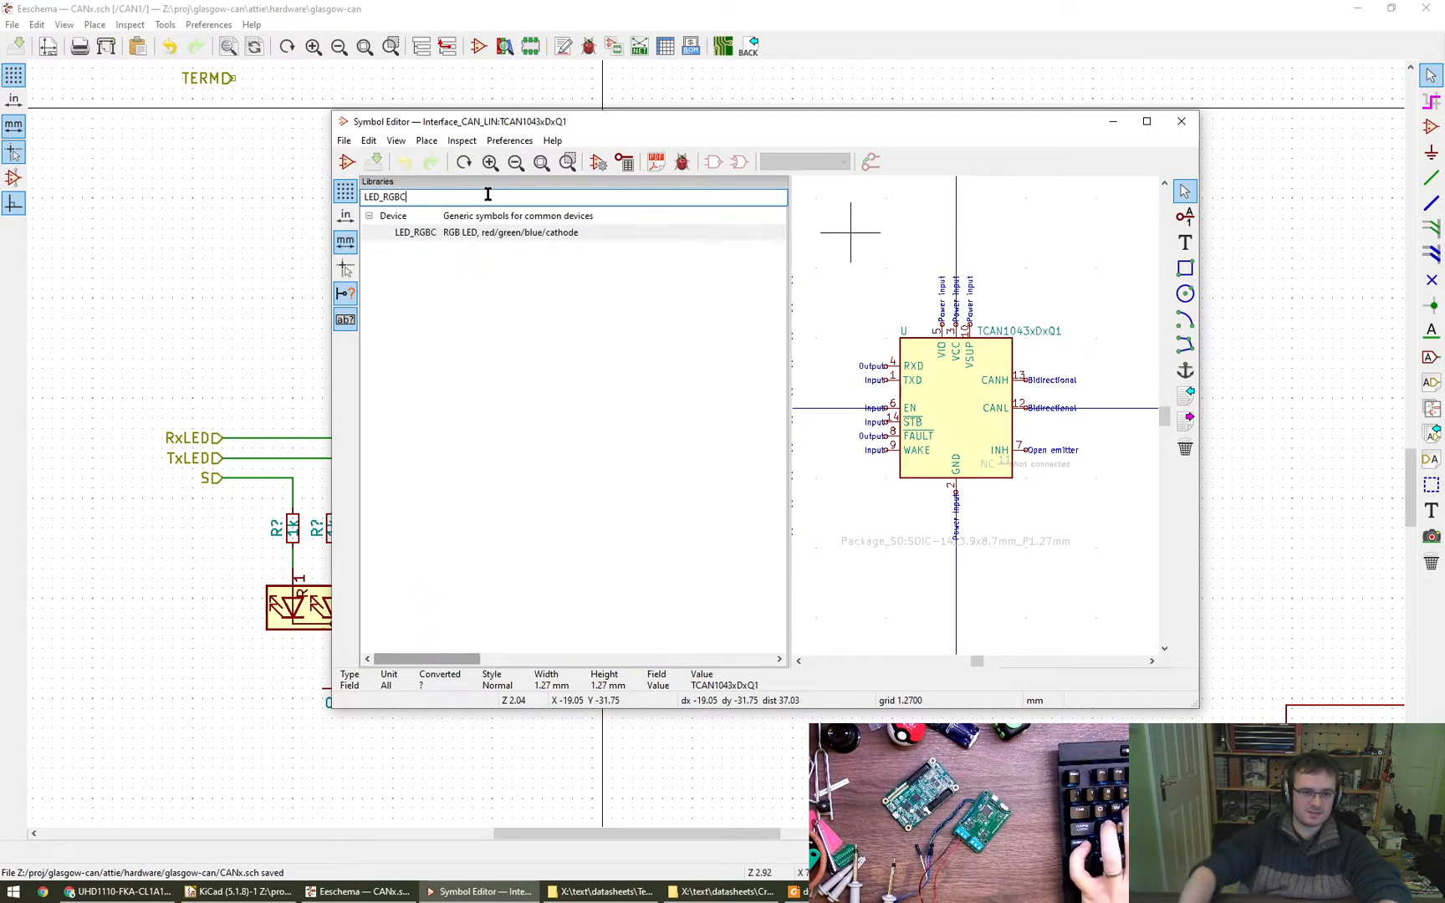
# - Filter the Symbol Editor libraries for LED_RGBA, and change the filter to LED_BGRA to match the datasheet's pin order
pyautogui.keyDown('alt'); pyautogui.moveTo(670, 422); pyautogui.dragTo(756, 453); pyautogui.keyUp('alt')
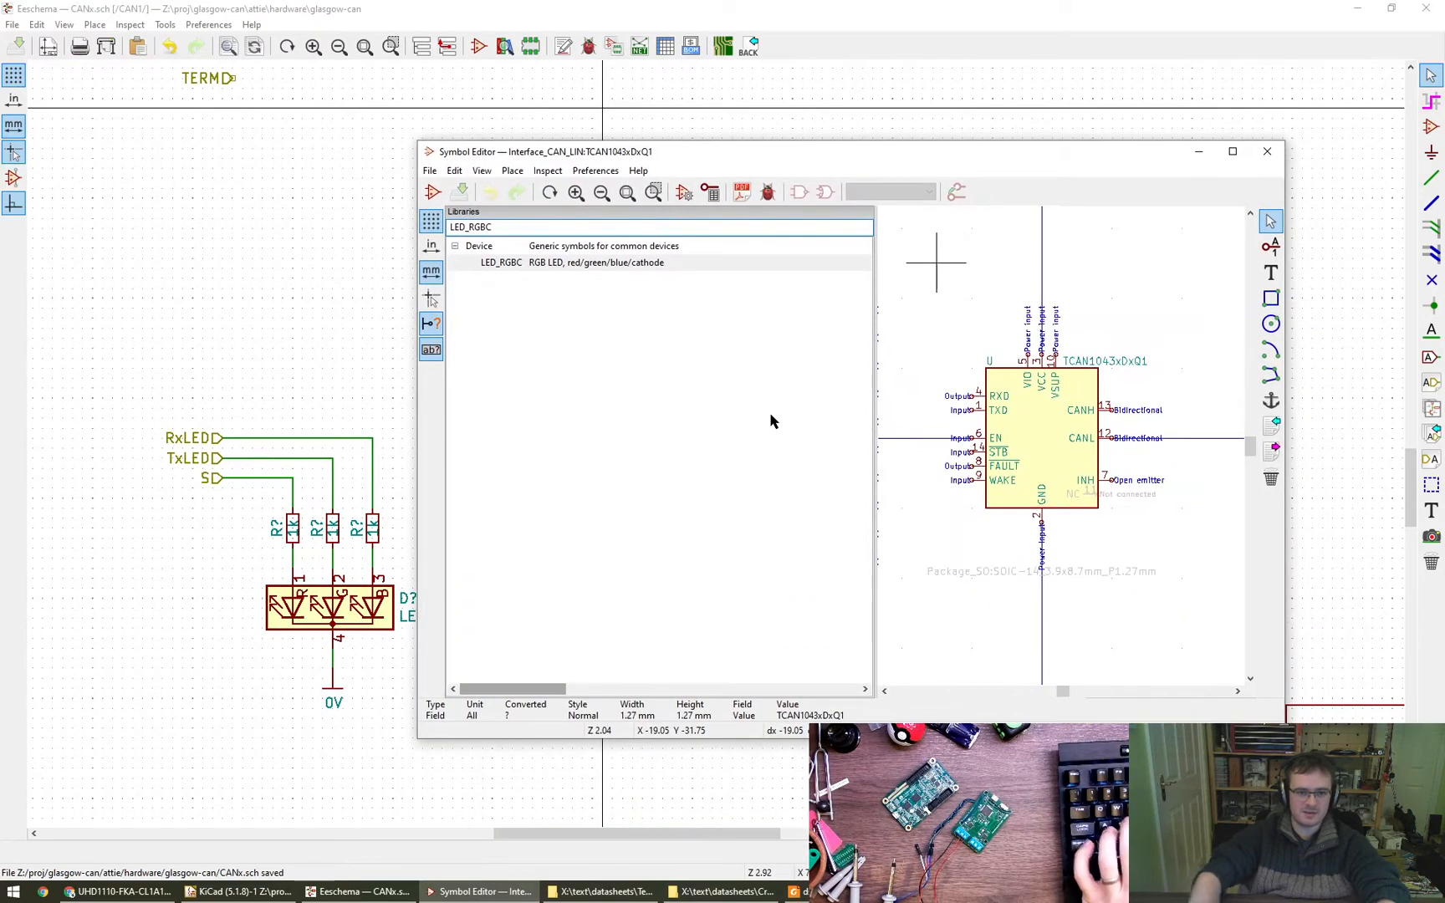
pyautogui.rightClick(511, 268)
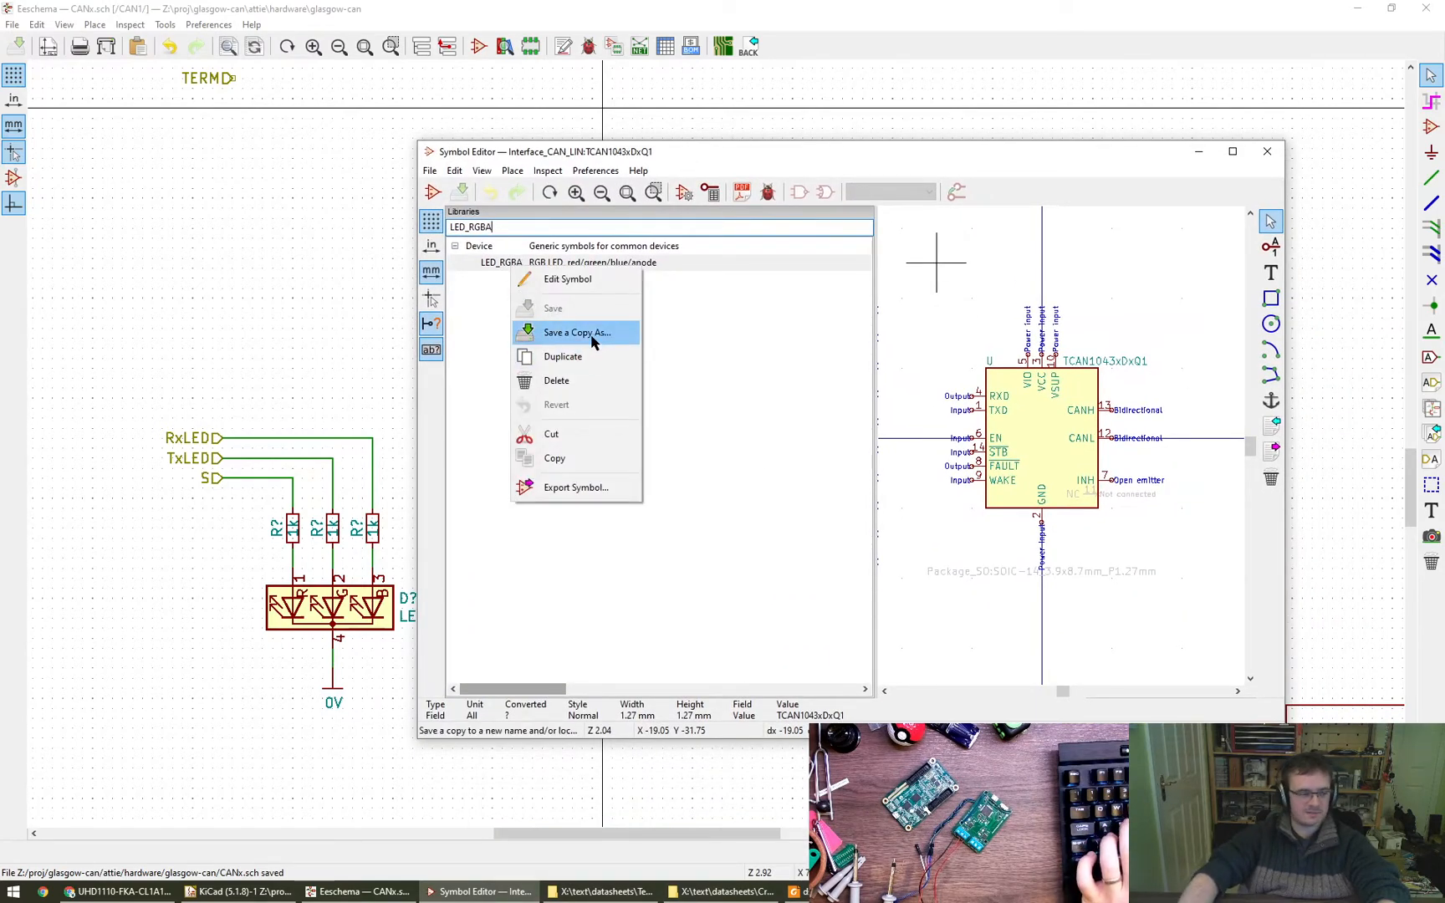
pyautogui.click(727, 341)
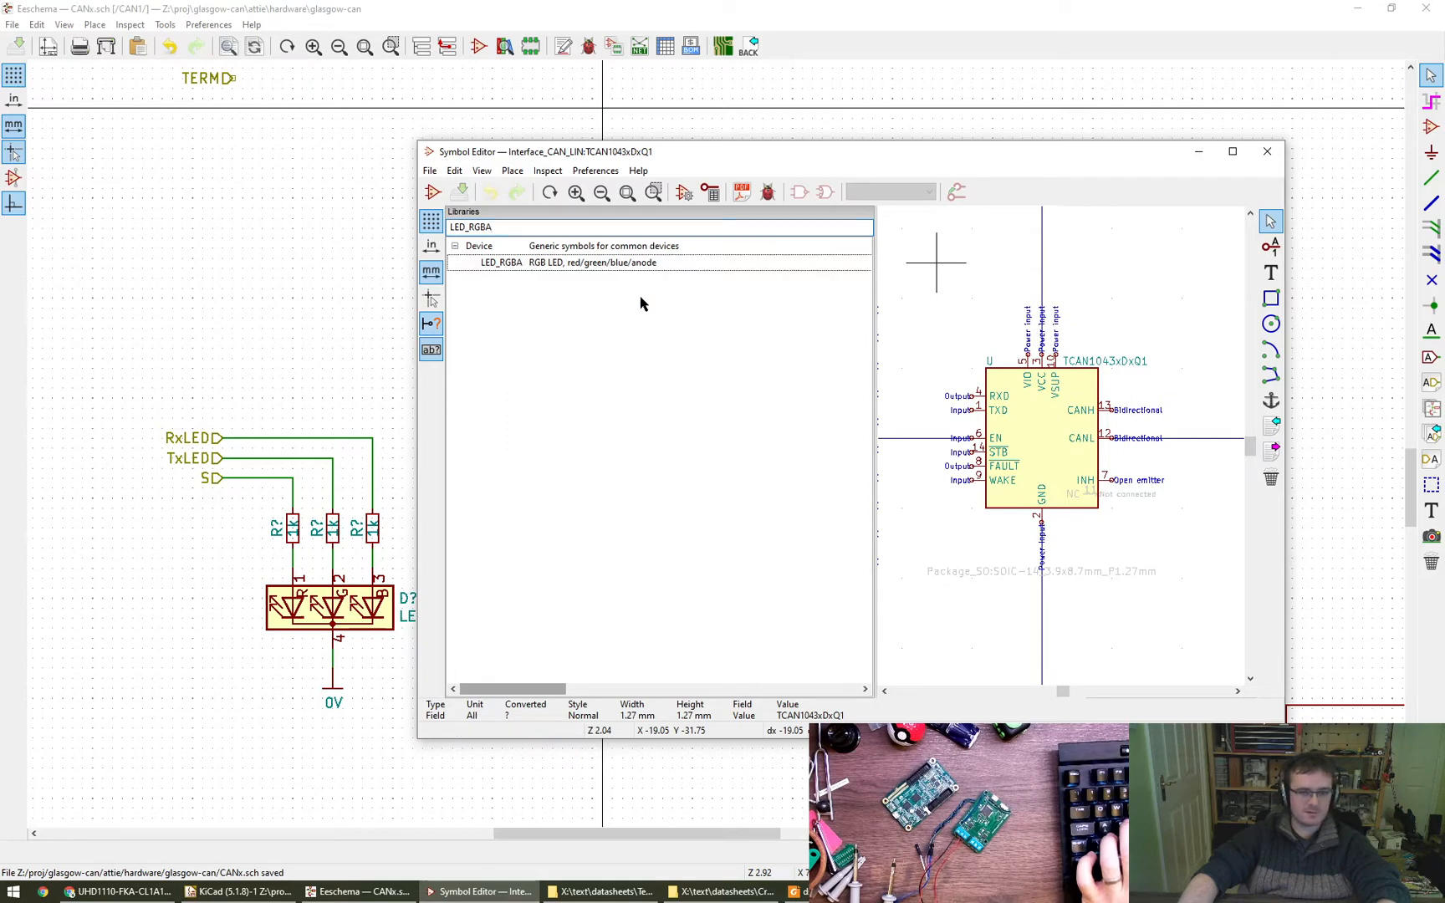
pyautogui.moveTo(470, 227); pyautogui.dragTo(551, 231)
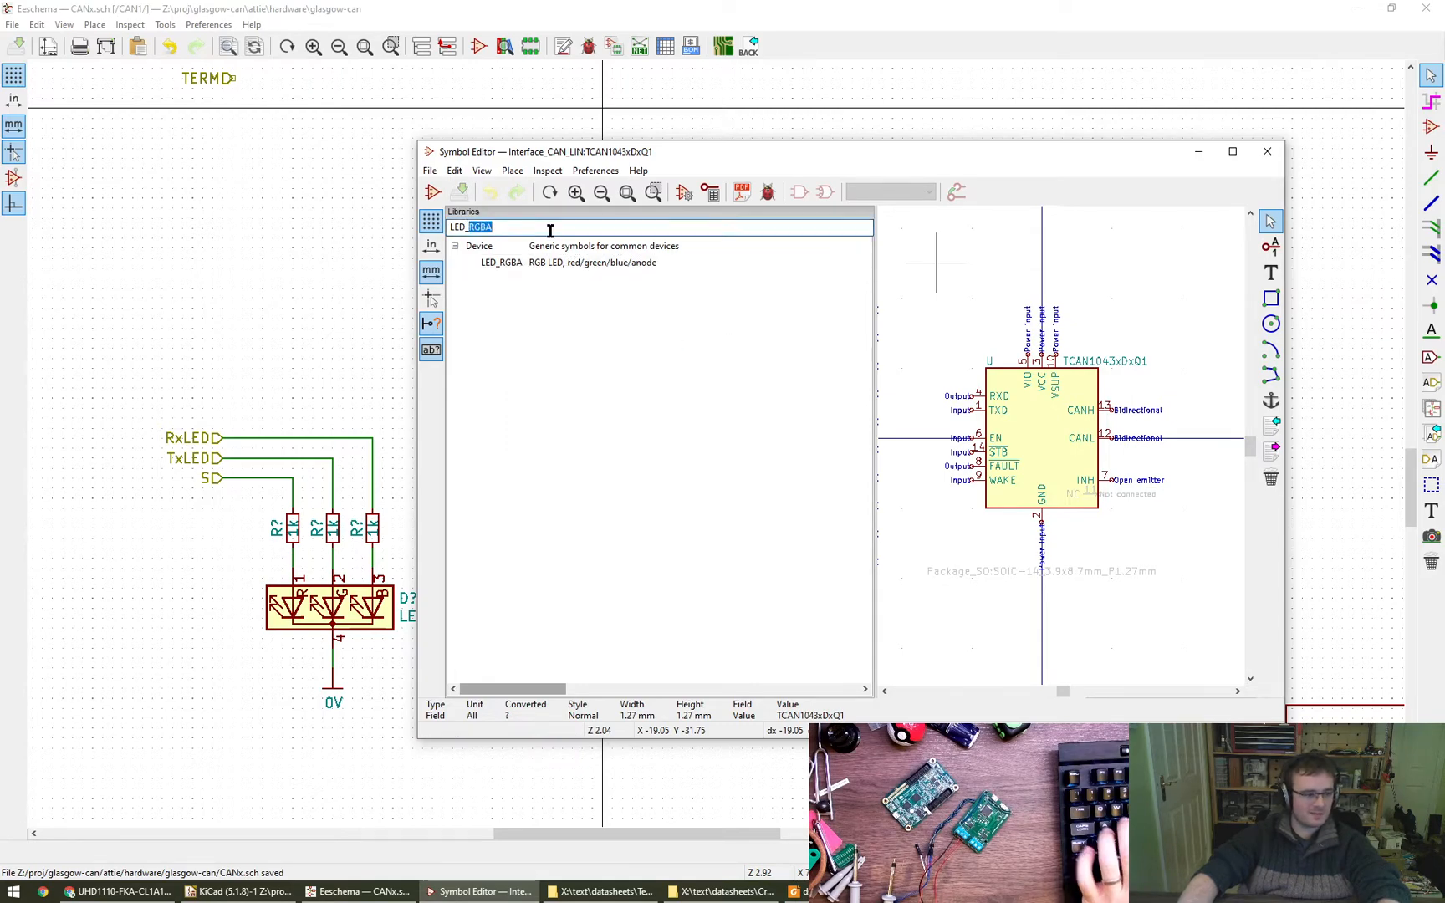
pyautogui.write('BGRA')
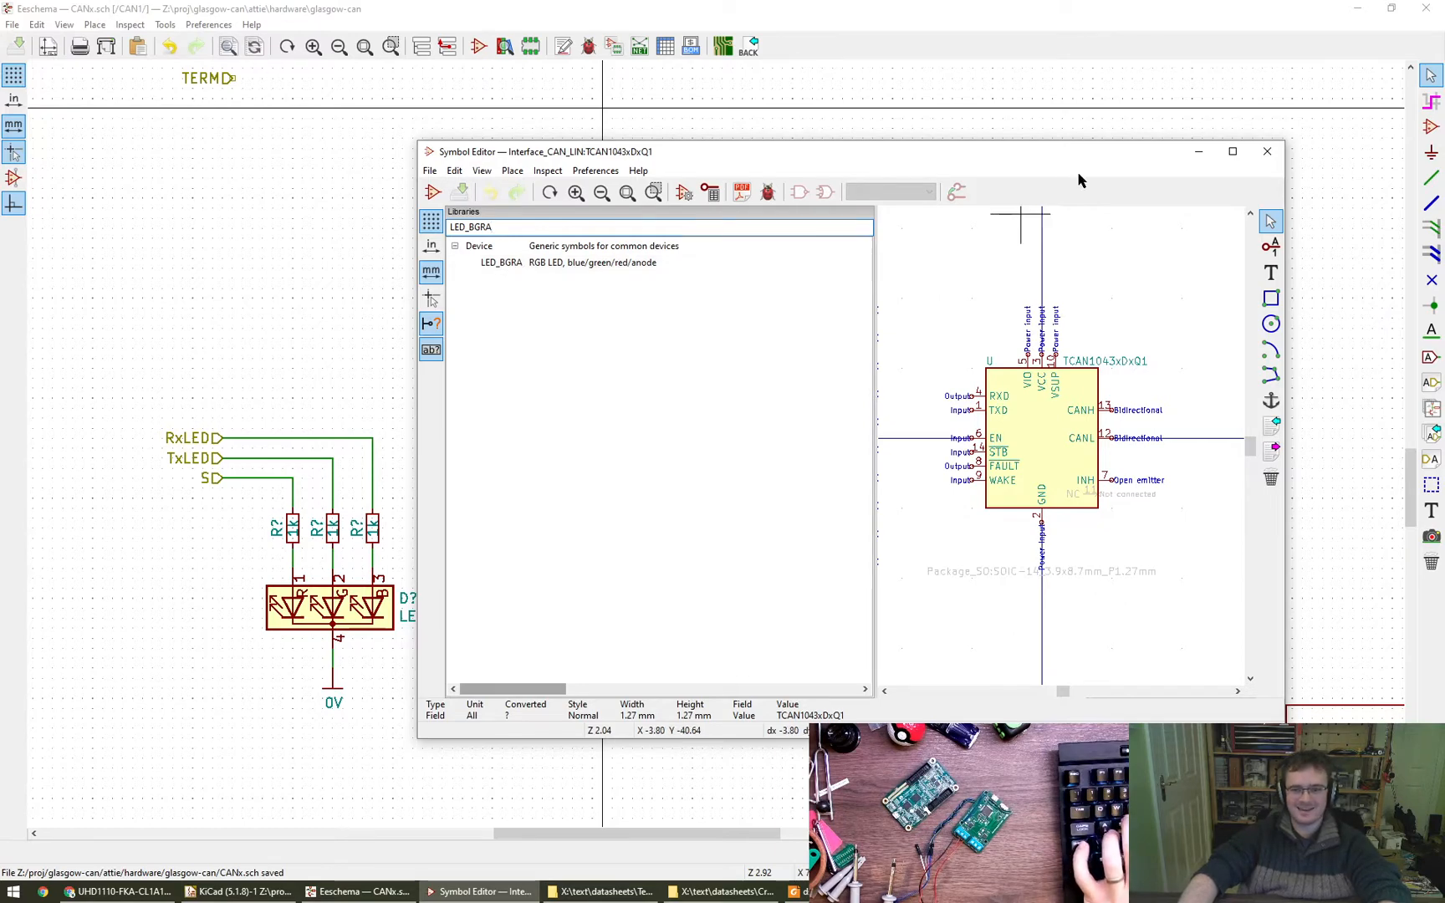
# - Place an LED_BGRA symbol in the schematic above the existing LED circuit, with its common anode pin pointing up
pyautogui.click(742, 6)
pyautogui.click(1429, 127)
pyautogui.click(672, 258)
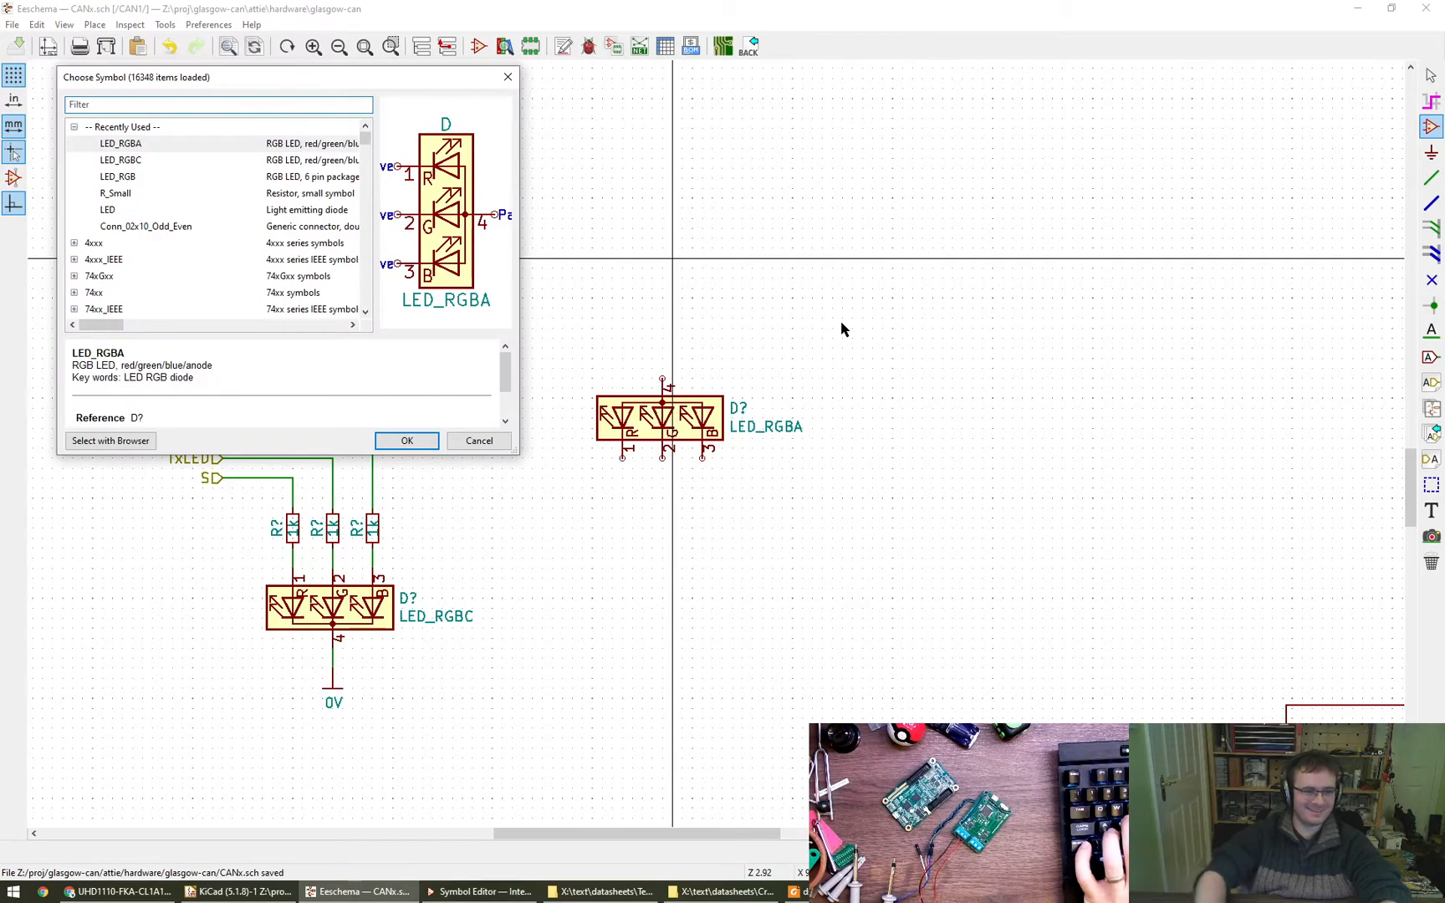
pyautogui.write('LED')
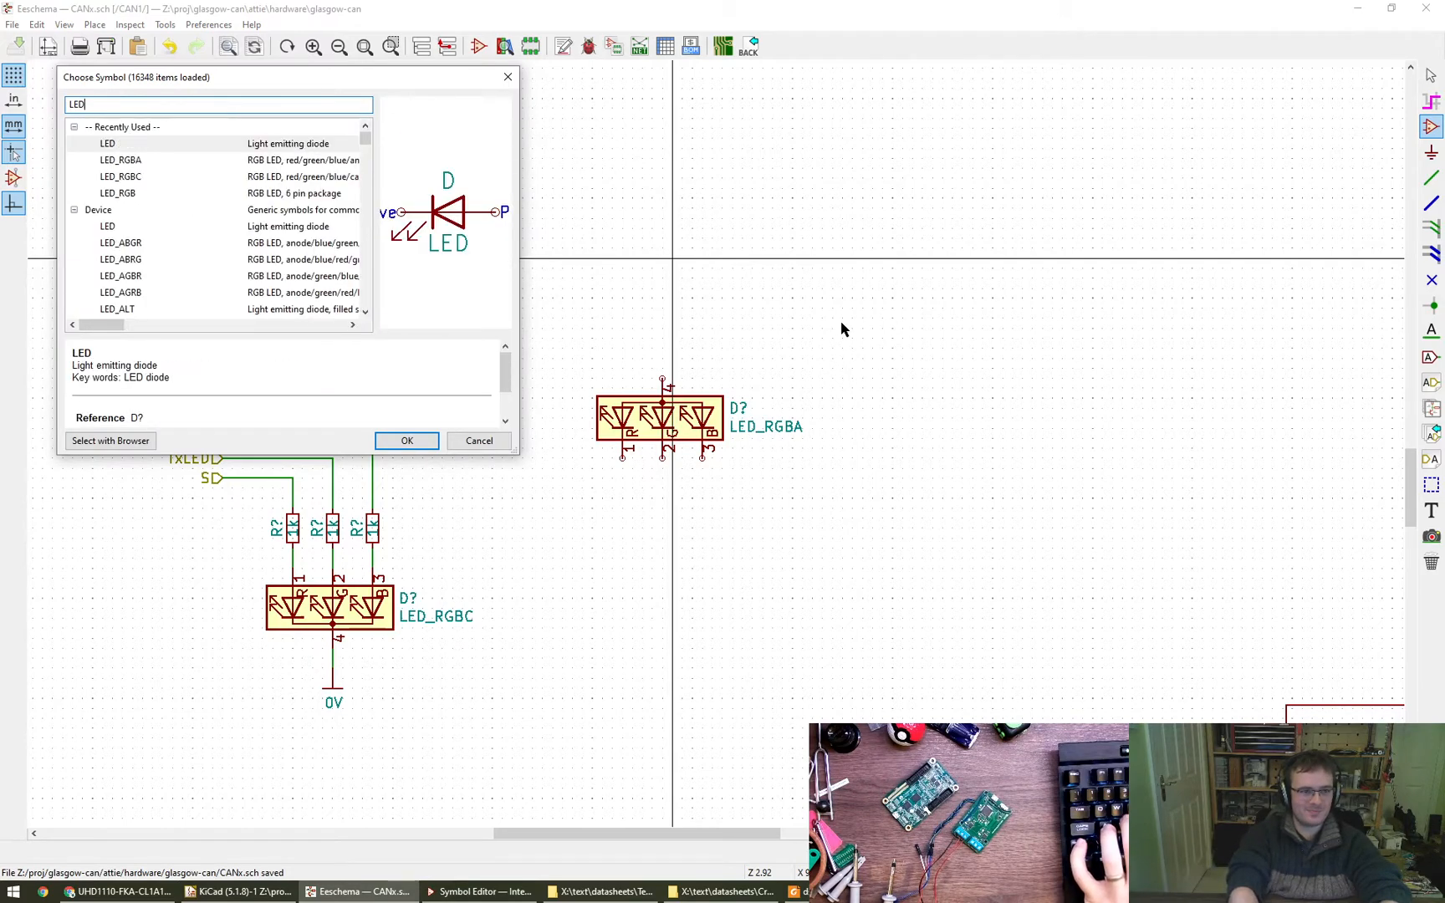
pyautogui.write('_BGRA')
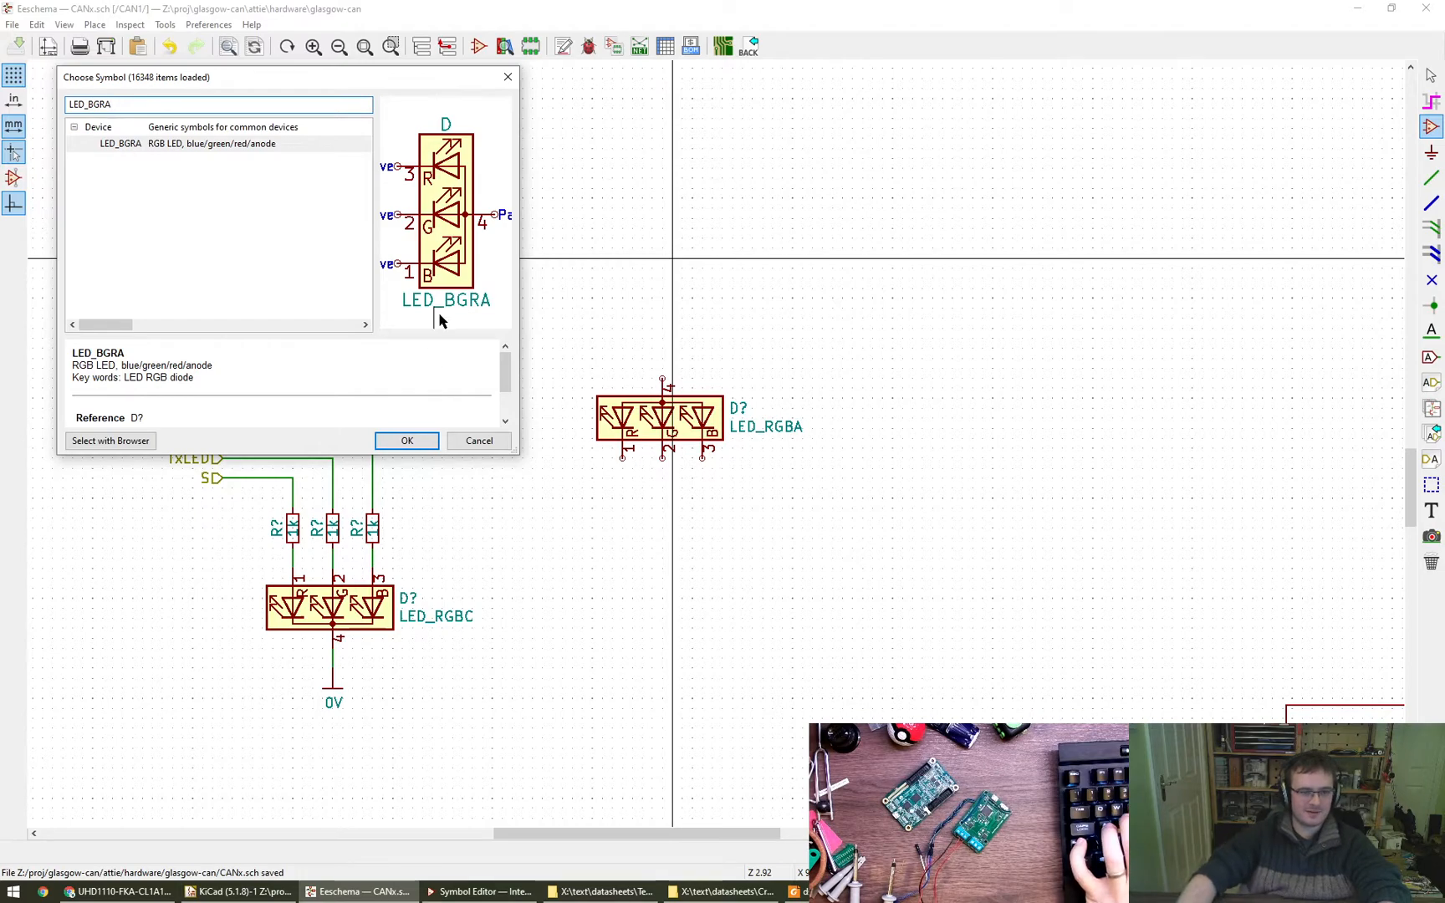
pyautogui.click(406, 441)
pyautogui.click(953, 417)
pyautogui.press('Escape')
pyautogui.moveTo(977, 431); pyautogui.dragTo(555, 259)
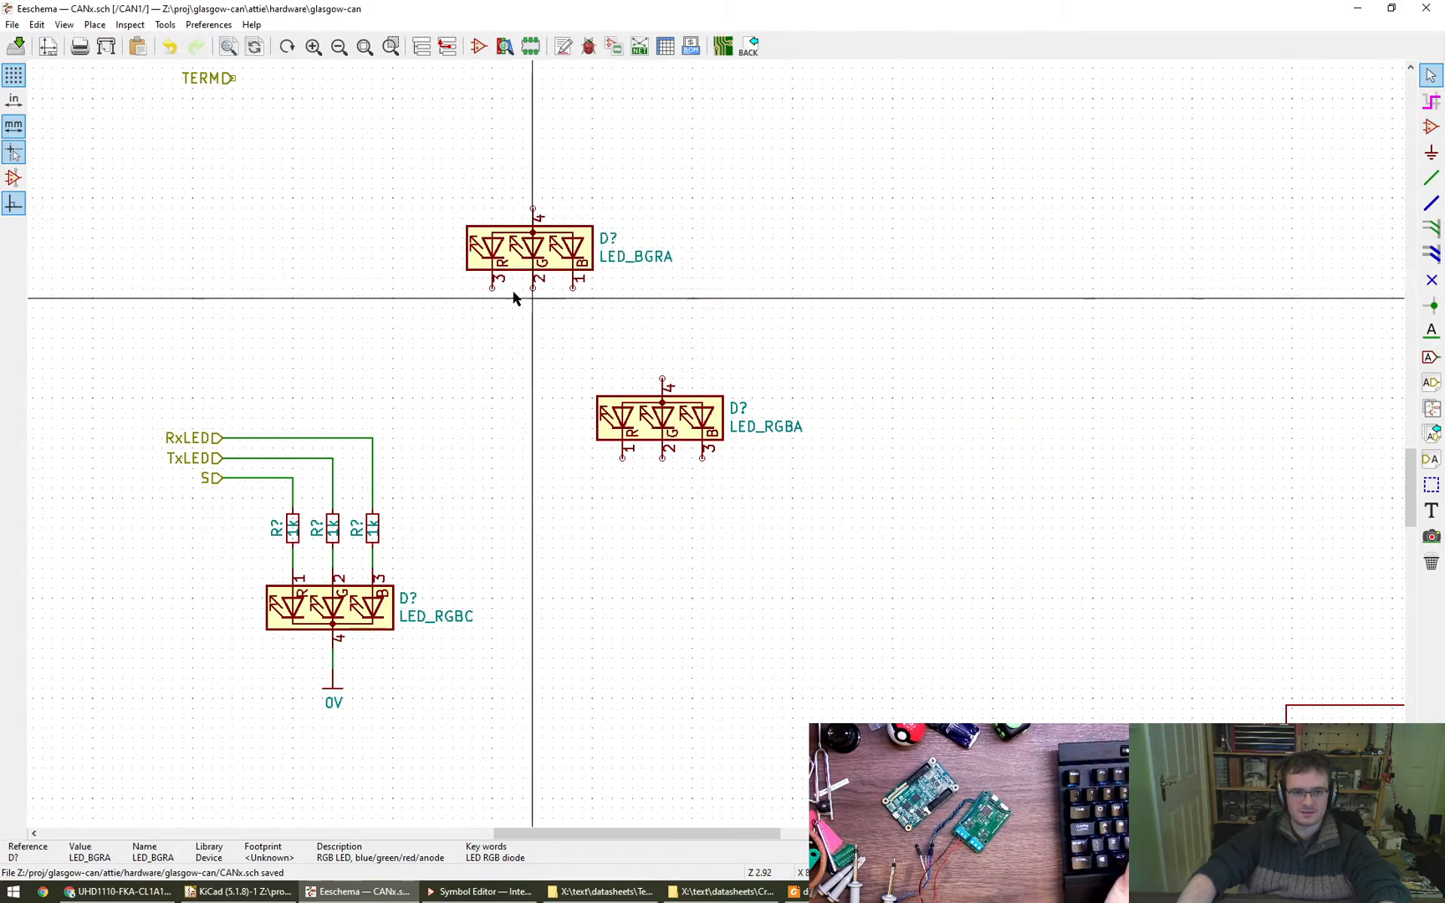
# - Check the captured pinout, and delete the LED_RGBA symbol, the LED_RGBC symbol and its 0V power symbol
pyautogui.click(968, 891)
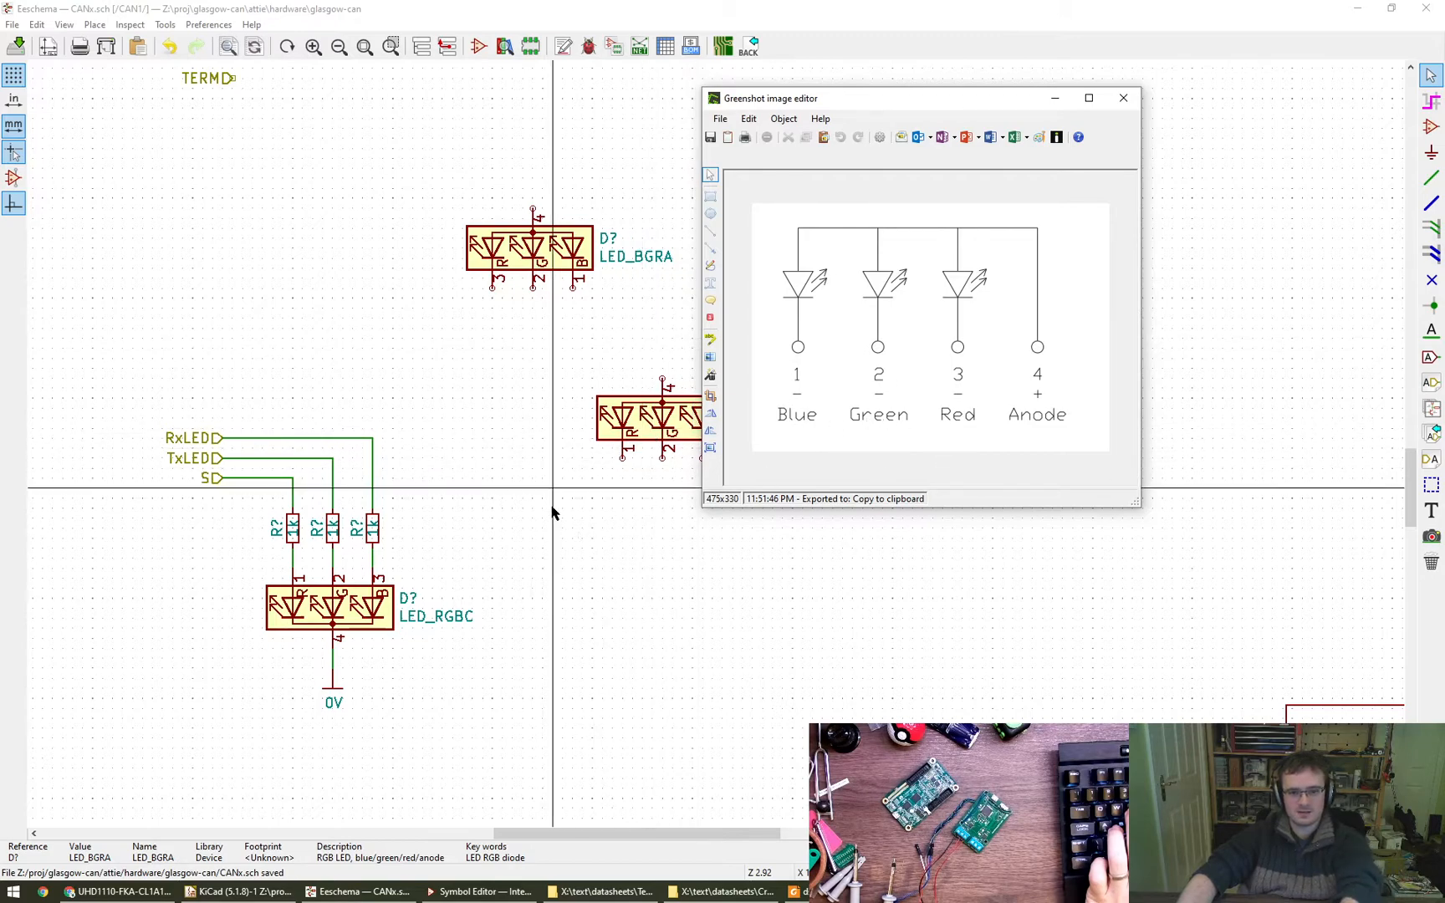
pyautogui.click(572, 551)
pyautogui.press('Delete')
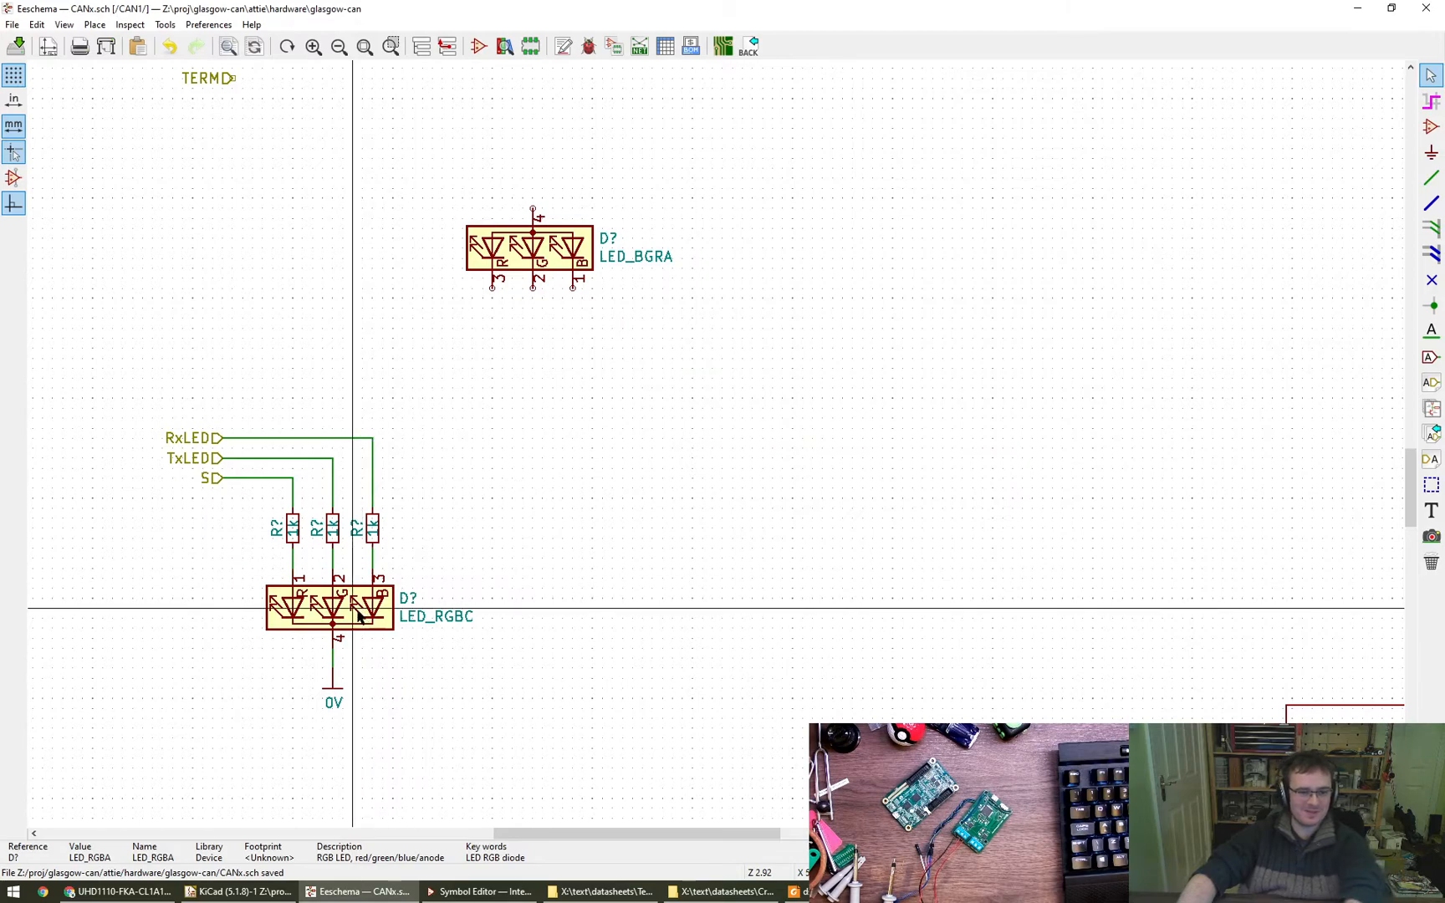
pyautogui.press('Delete')
pyautogui.press('Delete')
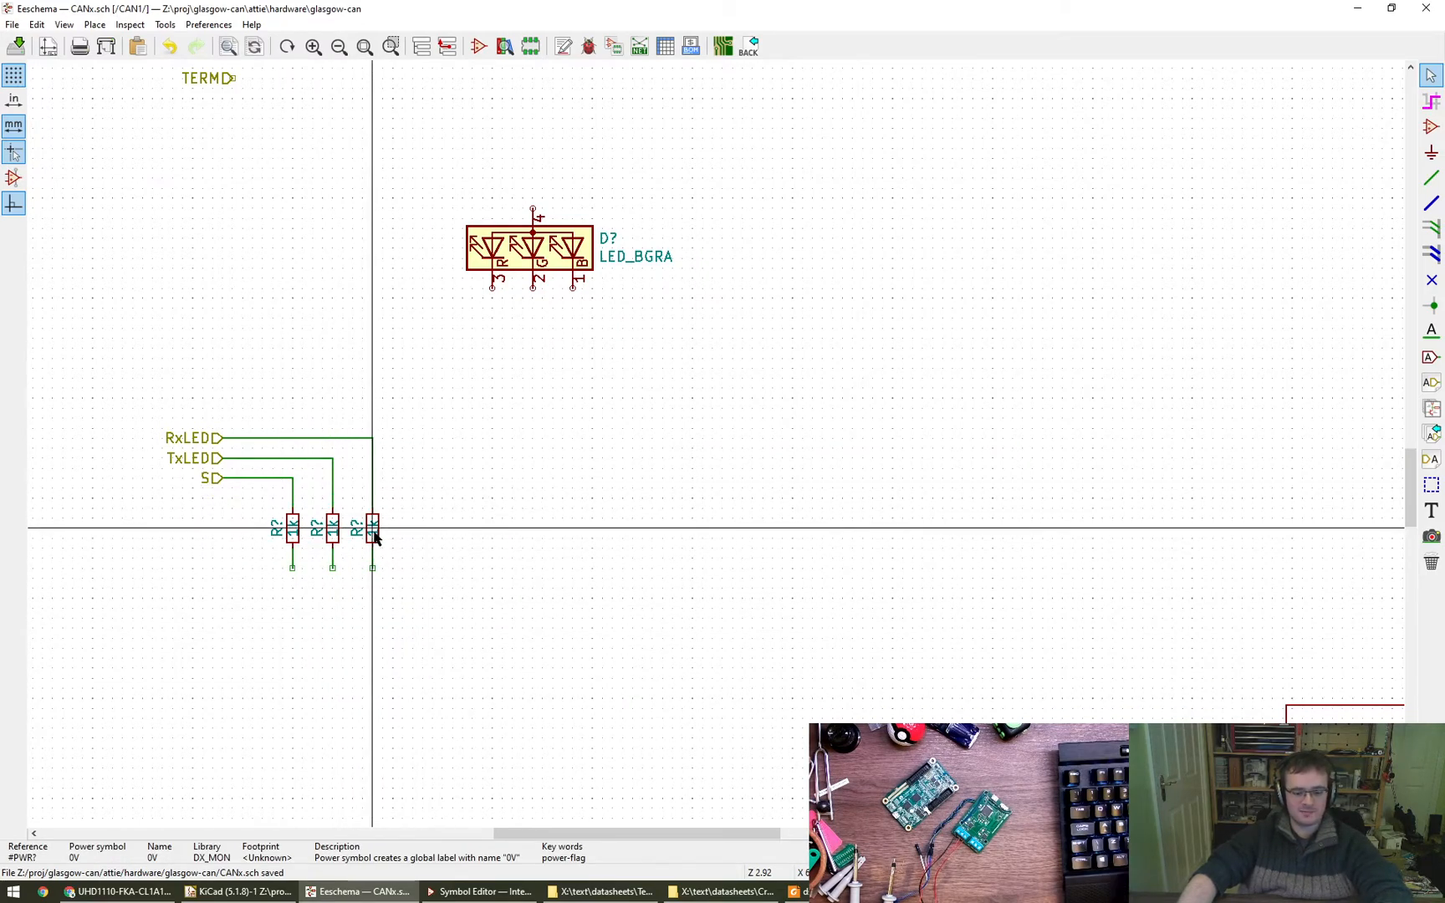
# - Try to move the RxLED line's 1k resistor beneath LED_BGRA's blue pin 1 and wire it to that pin
pyautogui.press('m')
pyautogui.press('Escape')
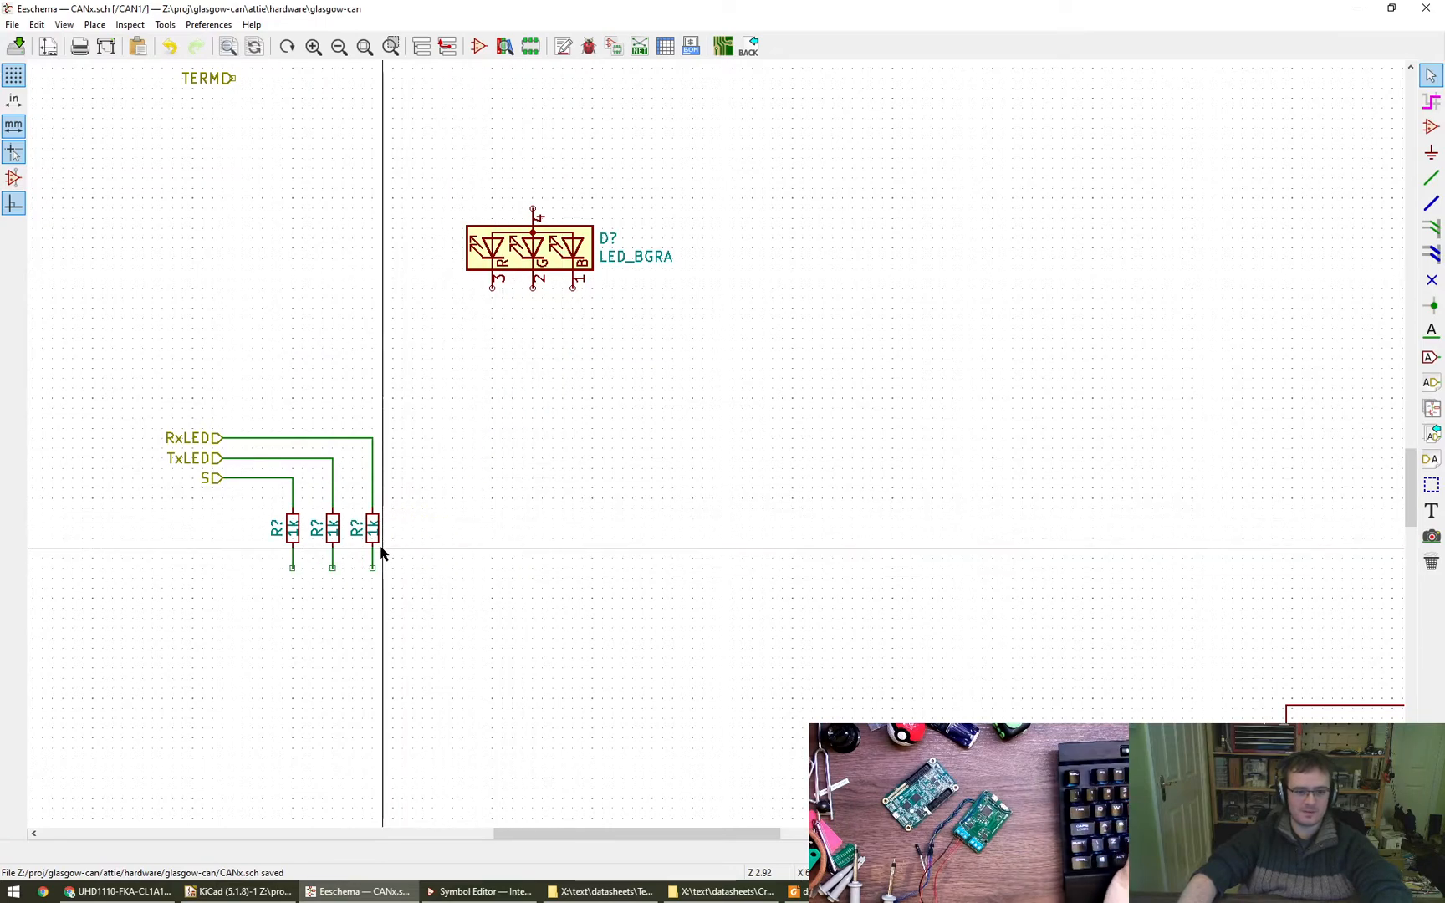
pyautogui.press('m')
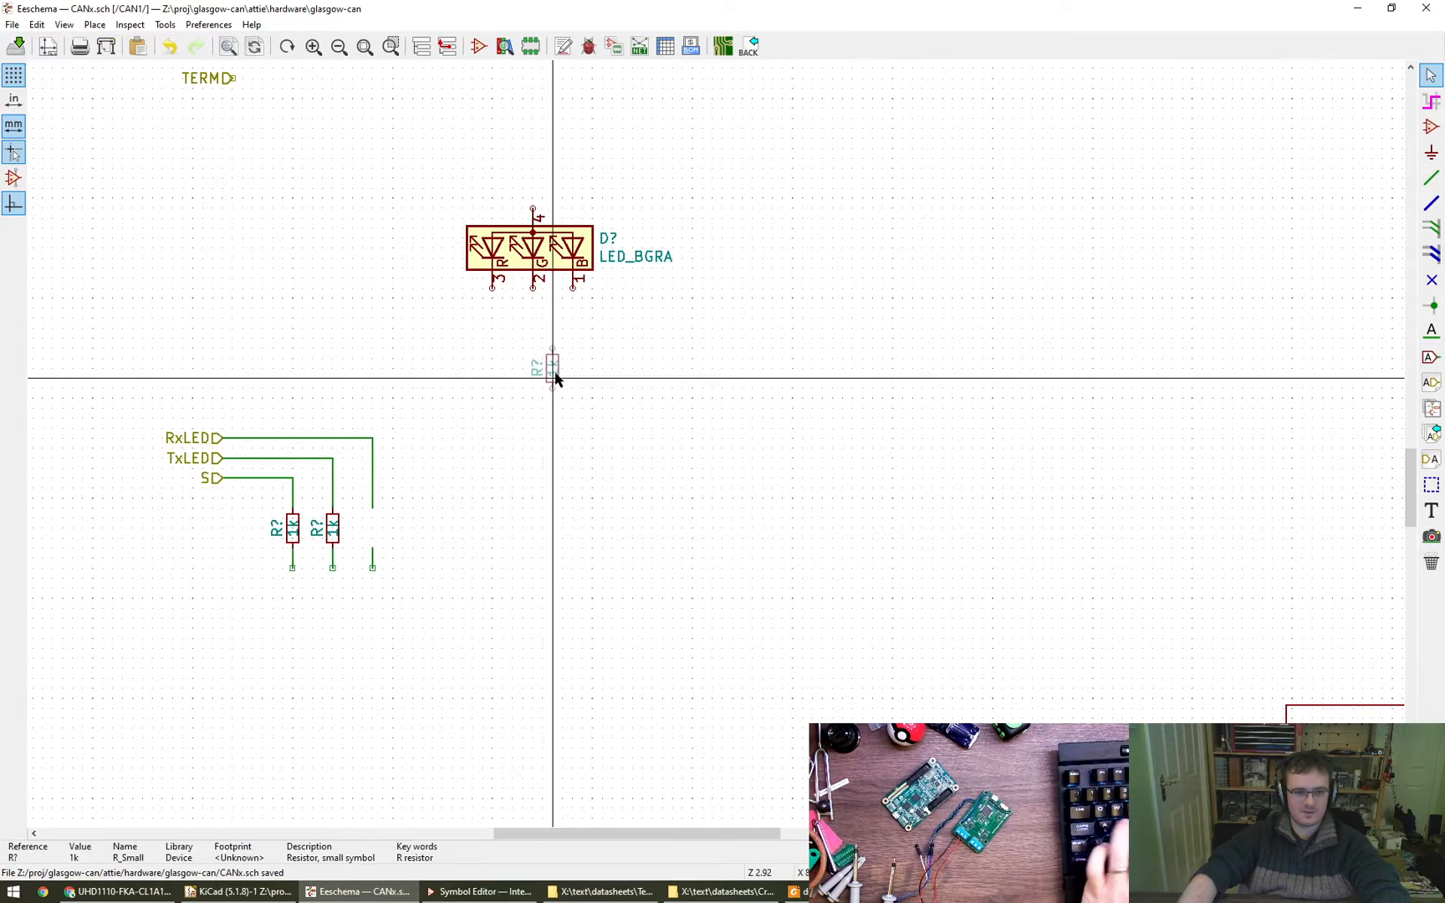
pyautogui.click(573, 340)
pyautogui.moveTo(659, 408); pyautogui.dragTo(845, 295, button='middle')
pyautogui.scroll(4, 687, 370)
pyautogui.press('w')
pyautogui.click(704, 388)
pyautogui.scroll(-3, 753, 506)
pyautogui.press('Escape')
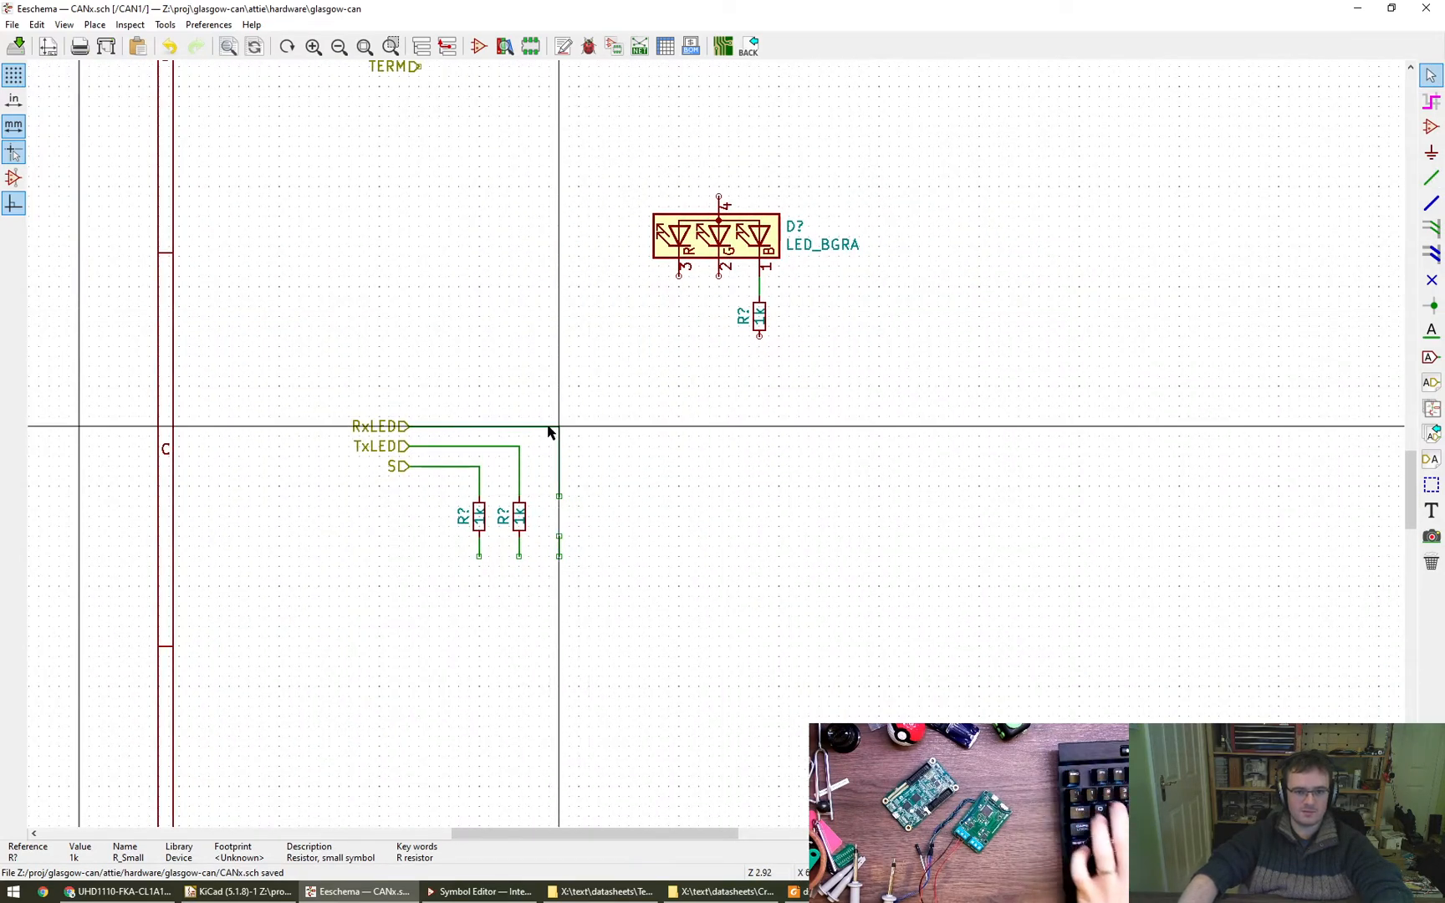
# - Undo the resistor's move and wiring and the deletion of the LED_RGBC symbol with its 0V power symbol
pyautogui.hotkey('ctrl', 'z')
pyautogui.hotkey('ctrl', 'z')
pyautogui.hotkey('ctrl', 'z')
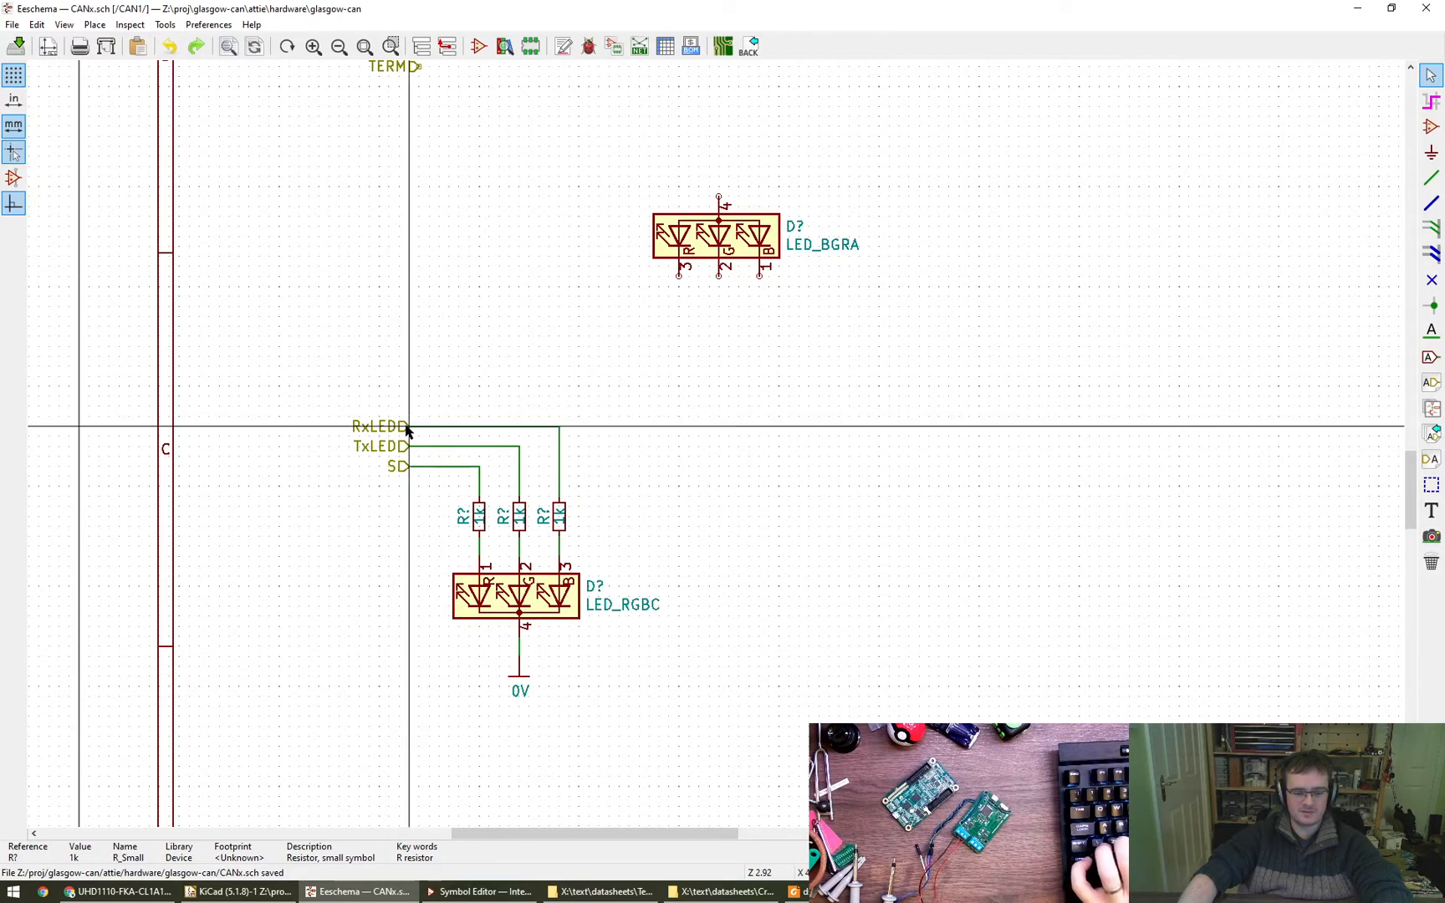
# - Move the RxLED label, rotated to vertical, and its 1k resistor beneath LED_BGRA's blue pin 1
pyautogui.press('m')
pyautogui.press('r')
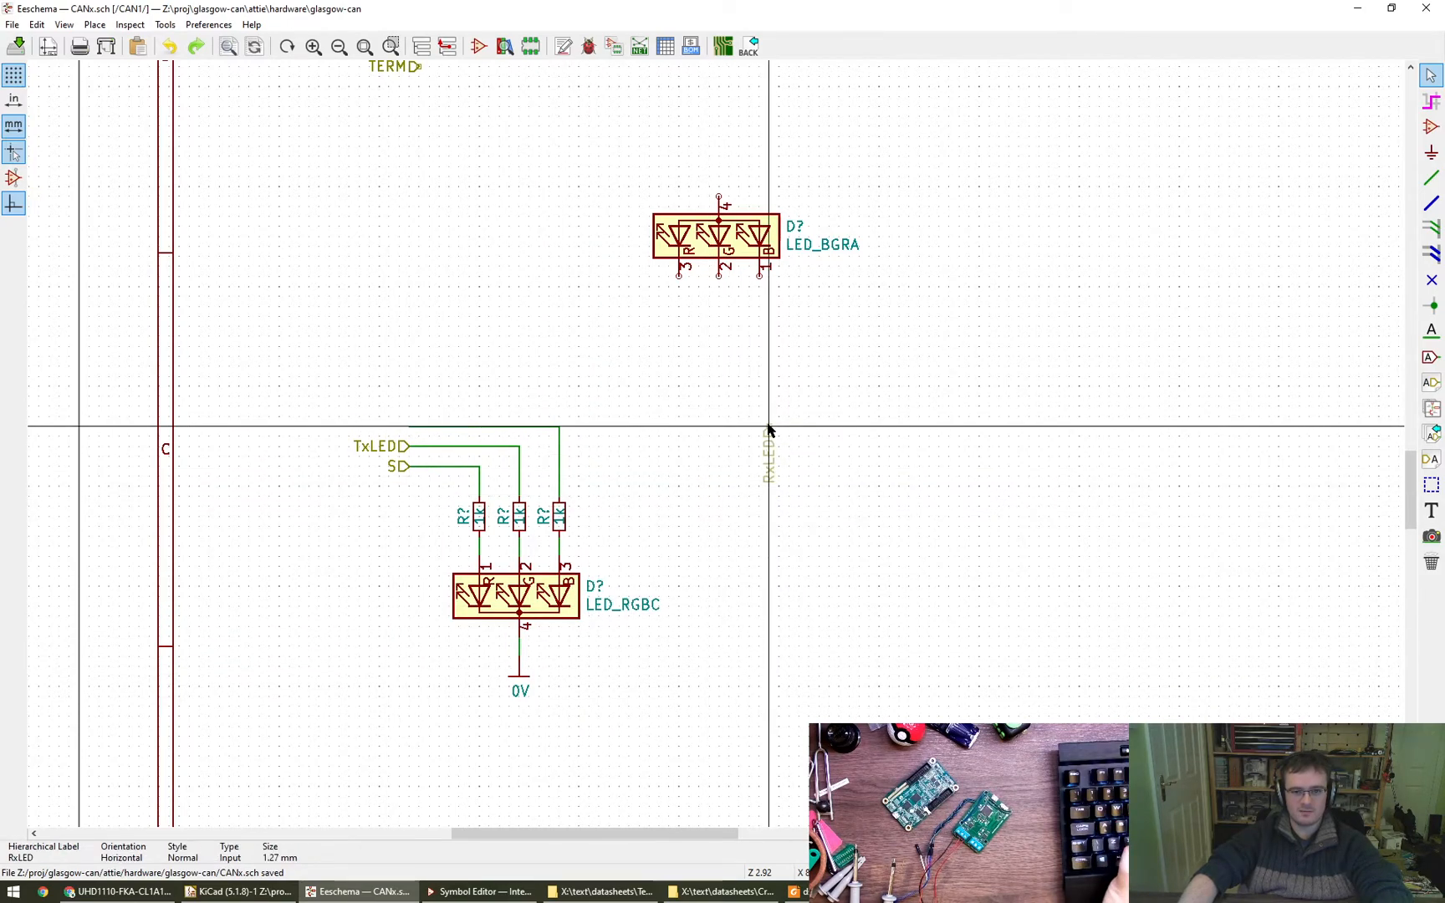
pyautogui.click(758, 409)
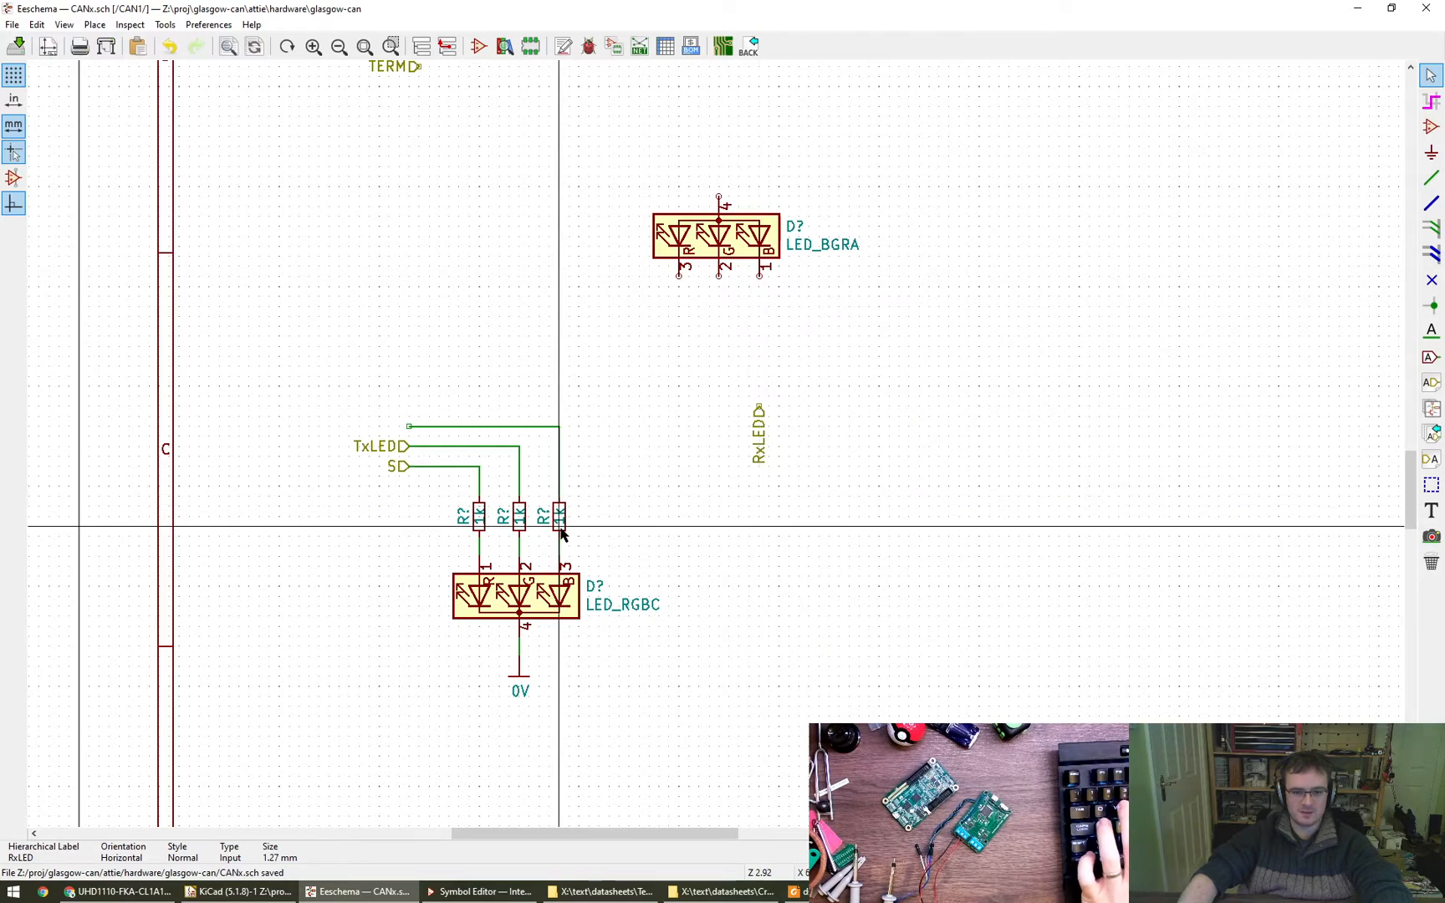
pyautogui.press('m')
pyautogui.click(757, 338)
# - Wire pin 1 to the resistor, add a short wire below the resistor, and attach the RxLED label to its end
pyautogui.press('w')
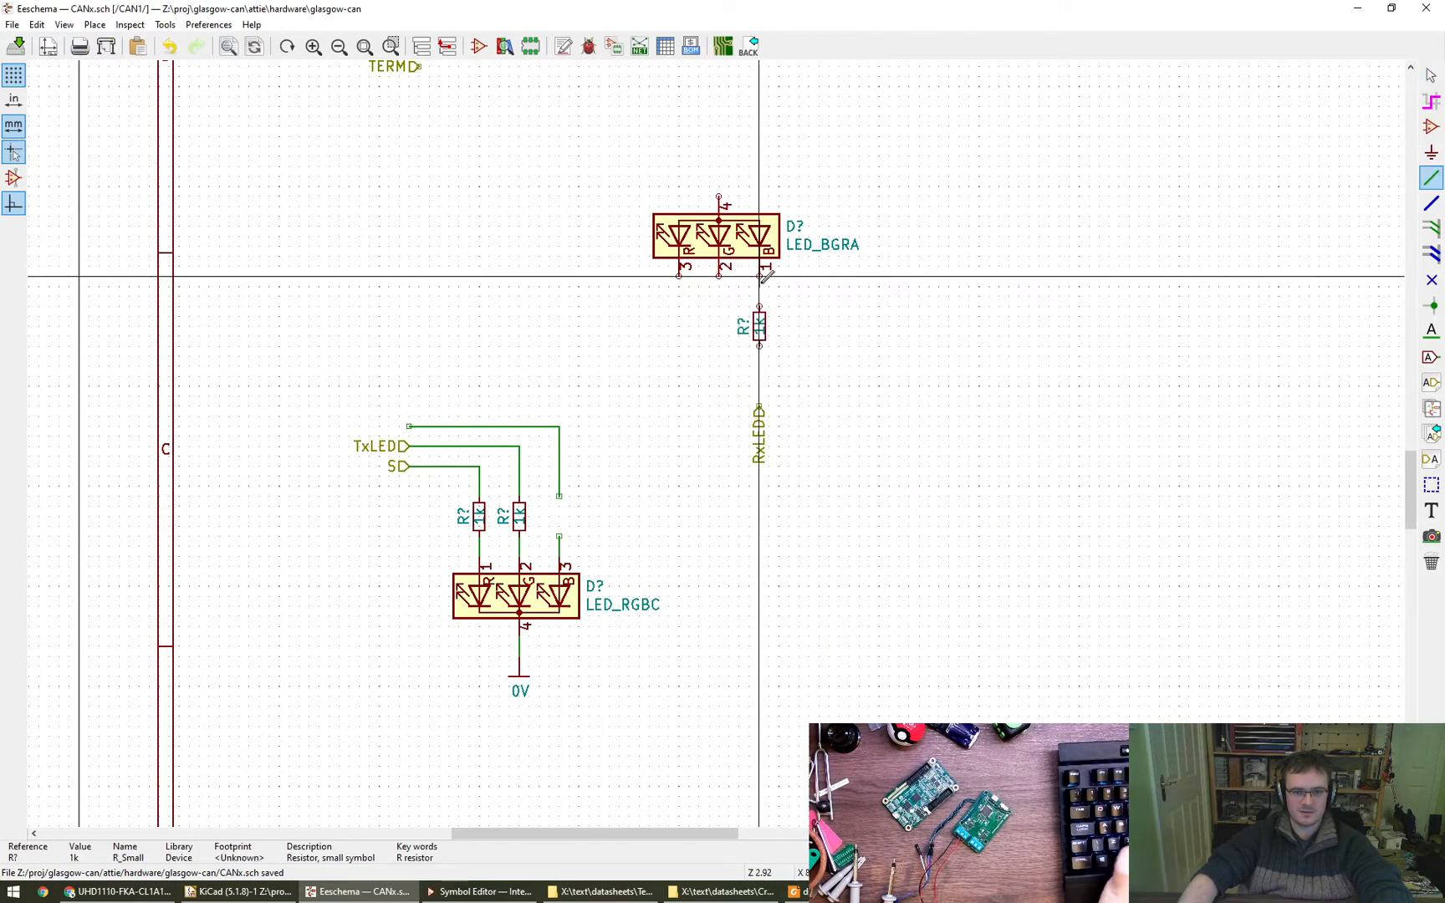
pyautogui.click(759, 276)
pyautogui.click(759, 306)
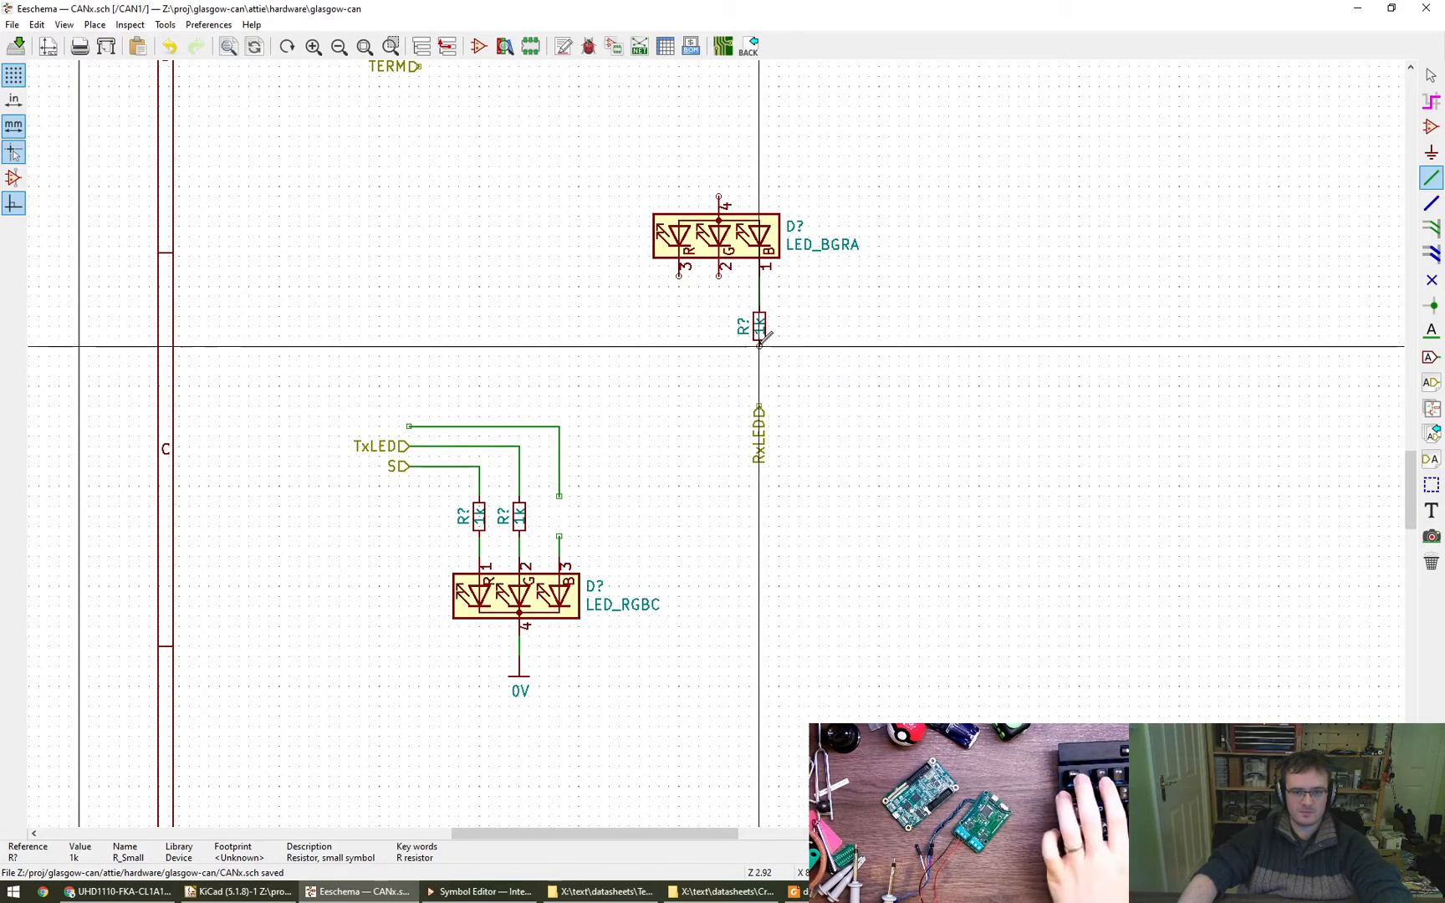
pyautogui.press('Escape')
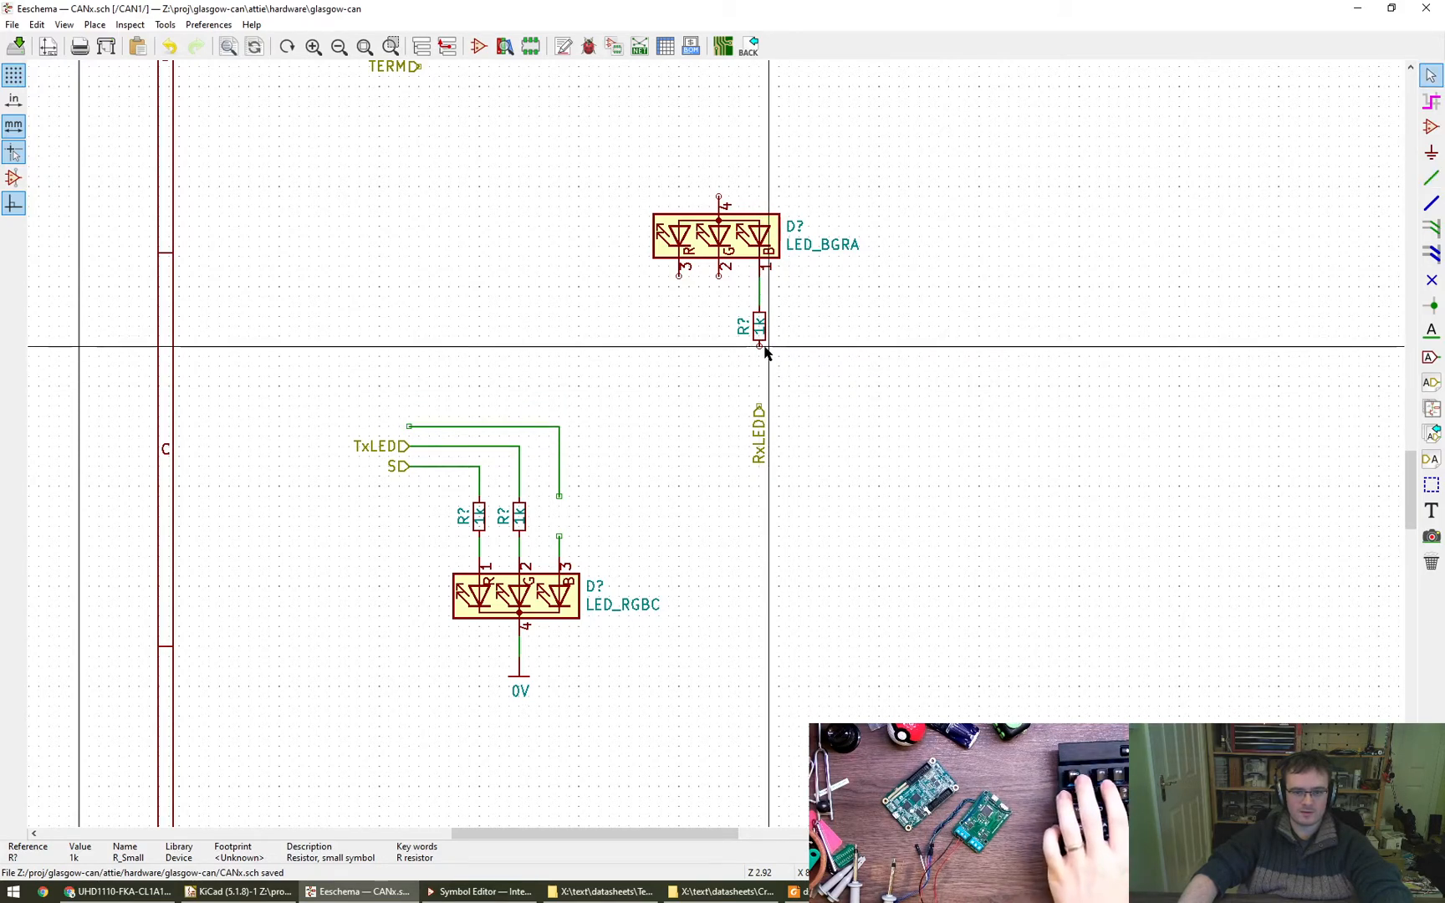
pyautogui.doubleClick(759, 377)
pyautogui.press('Escape')
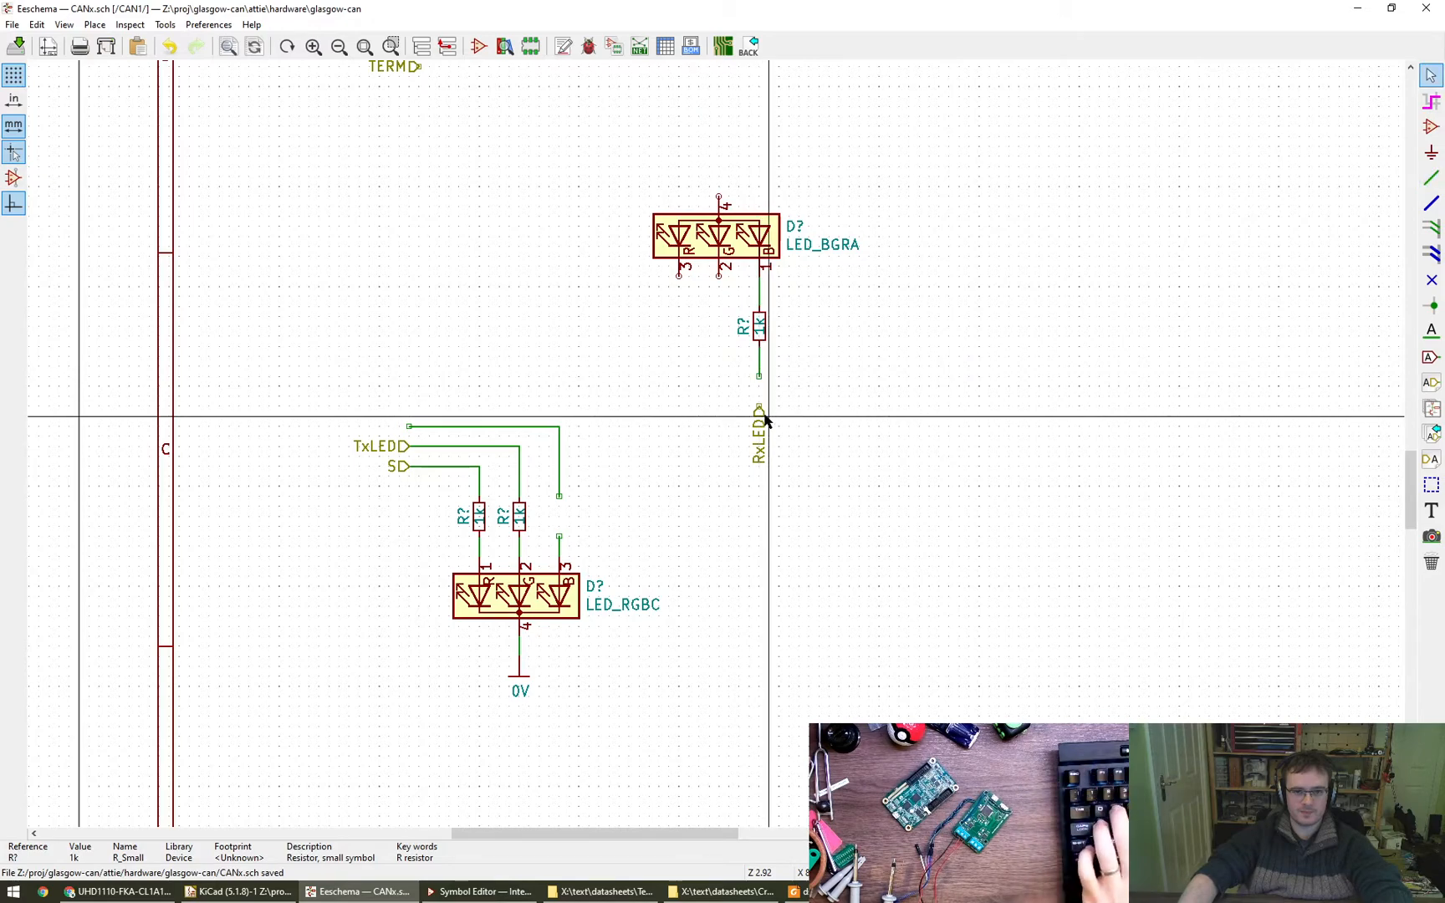
pyautogui.press('m')
pyautogui.click(759, 376)
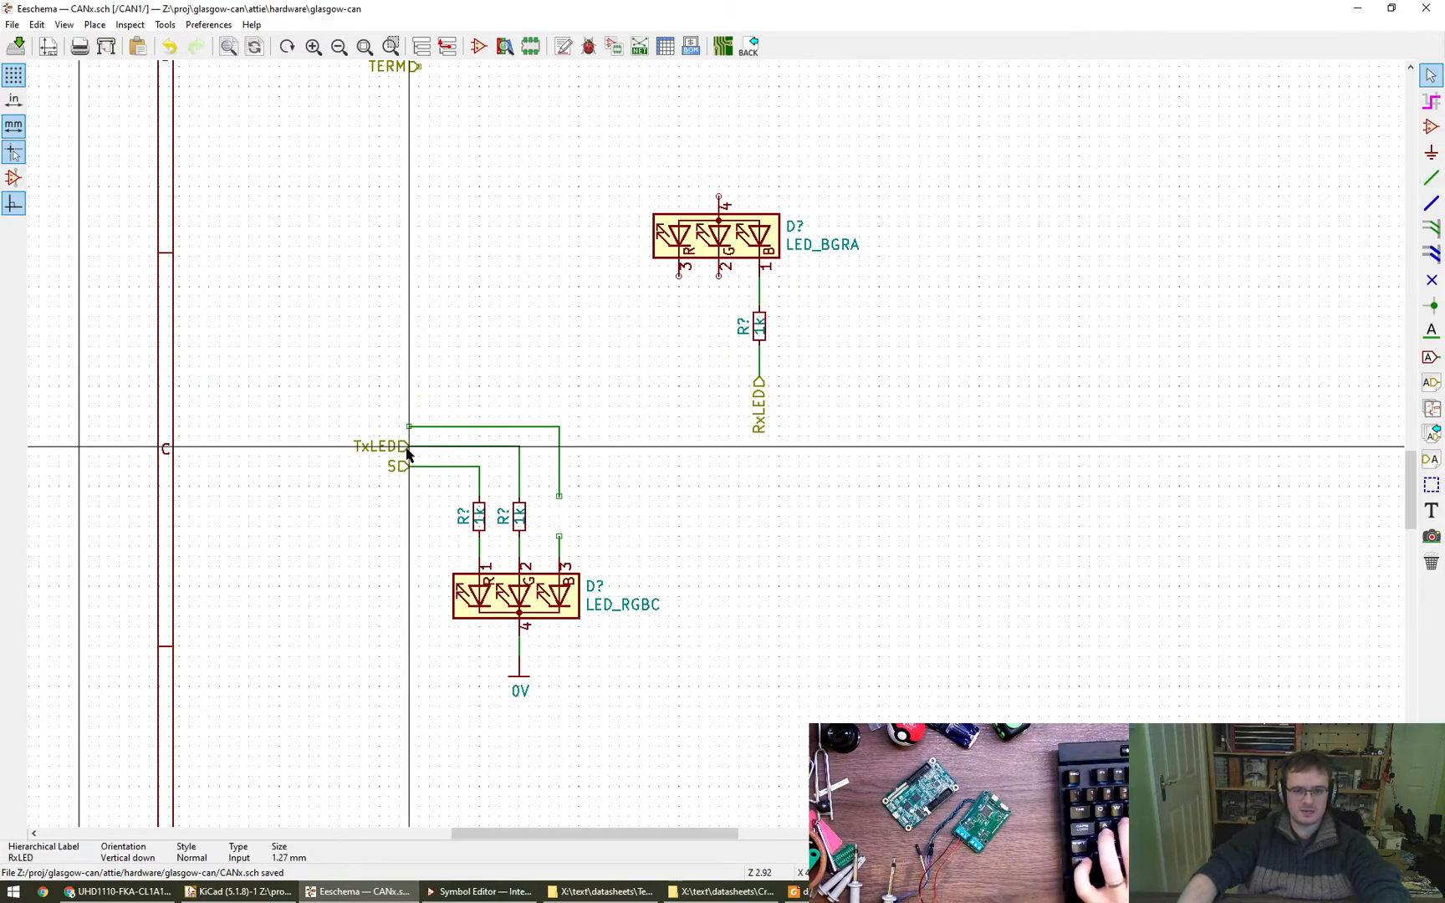
# - Move the TxLED label, rotated to vertical, and its 1k resistor beneath LED_BGRA's green pin 2, and wire them to the pin
pyautogui.press('m')
pyautogui.press('r')
pyautogui.click(720, 383)
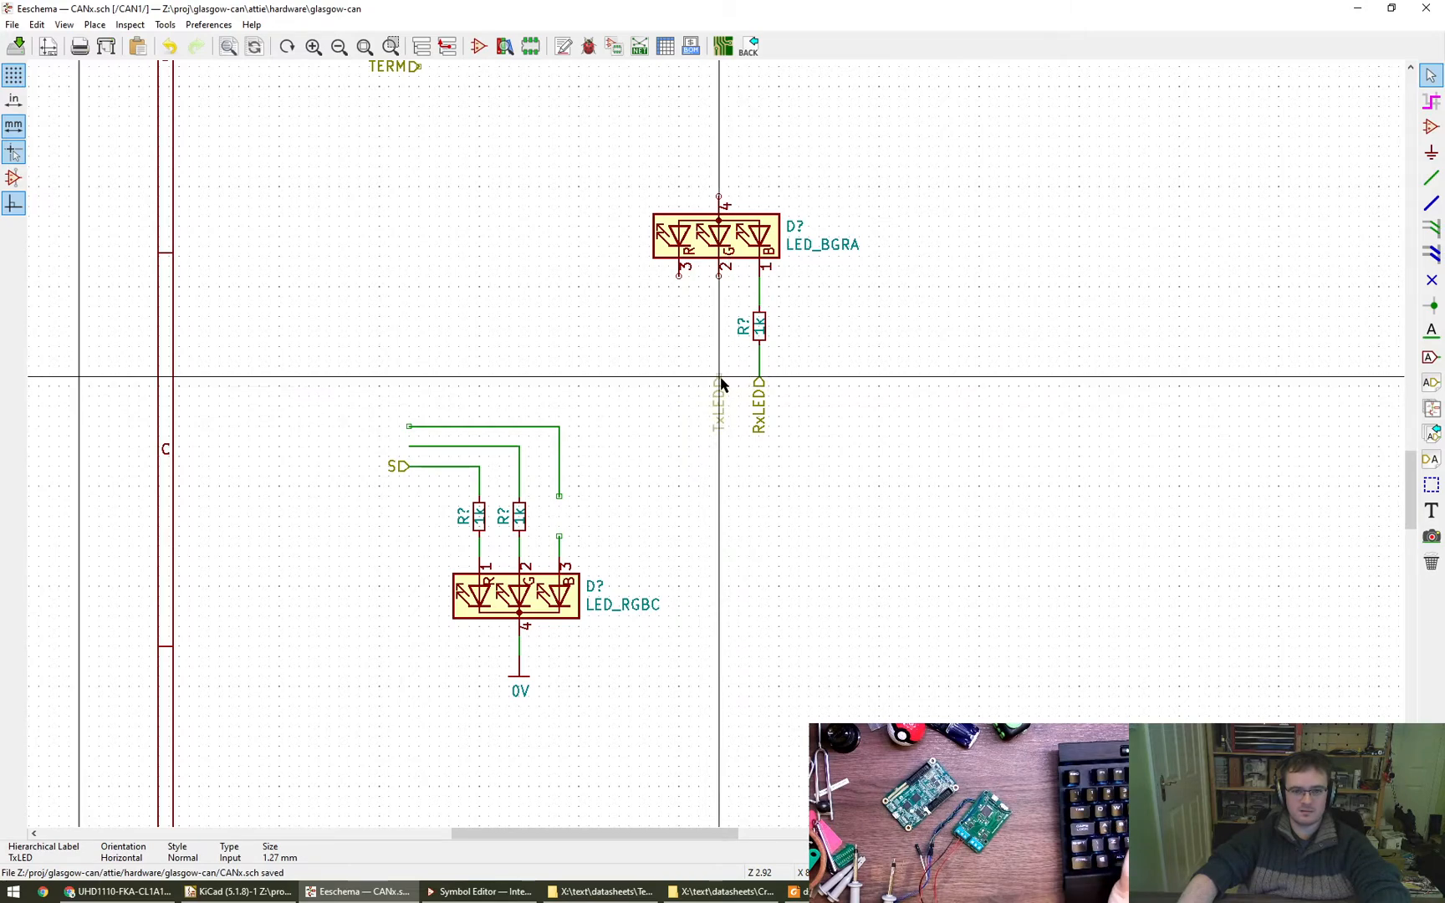
pyautogui.click(520, 528)
pyautogui.press('m')
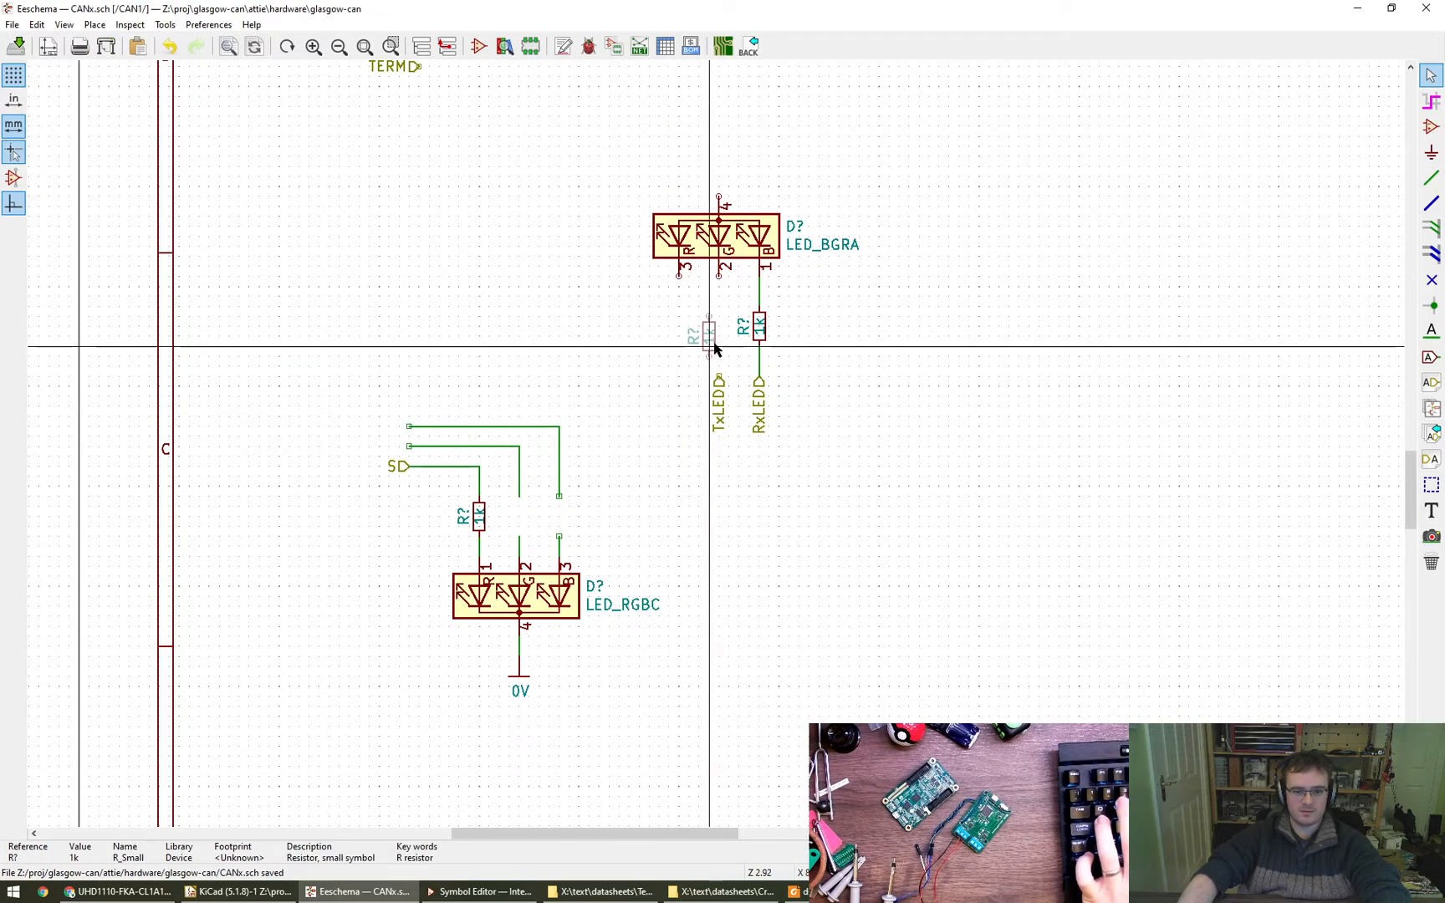
pyautogui.click(719, 326)
pyautogui.press('w')
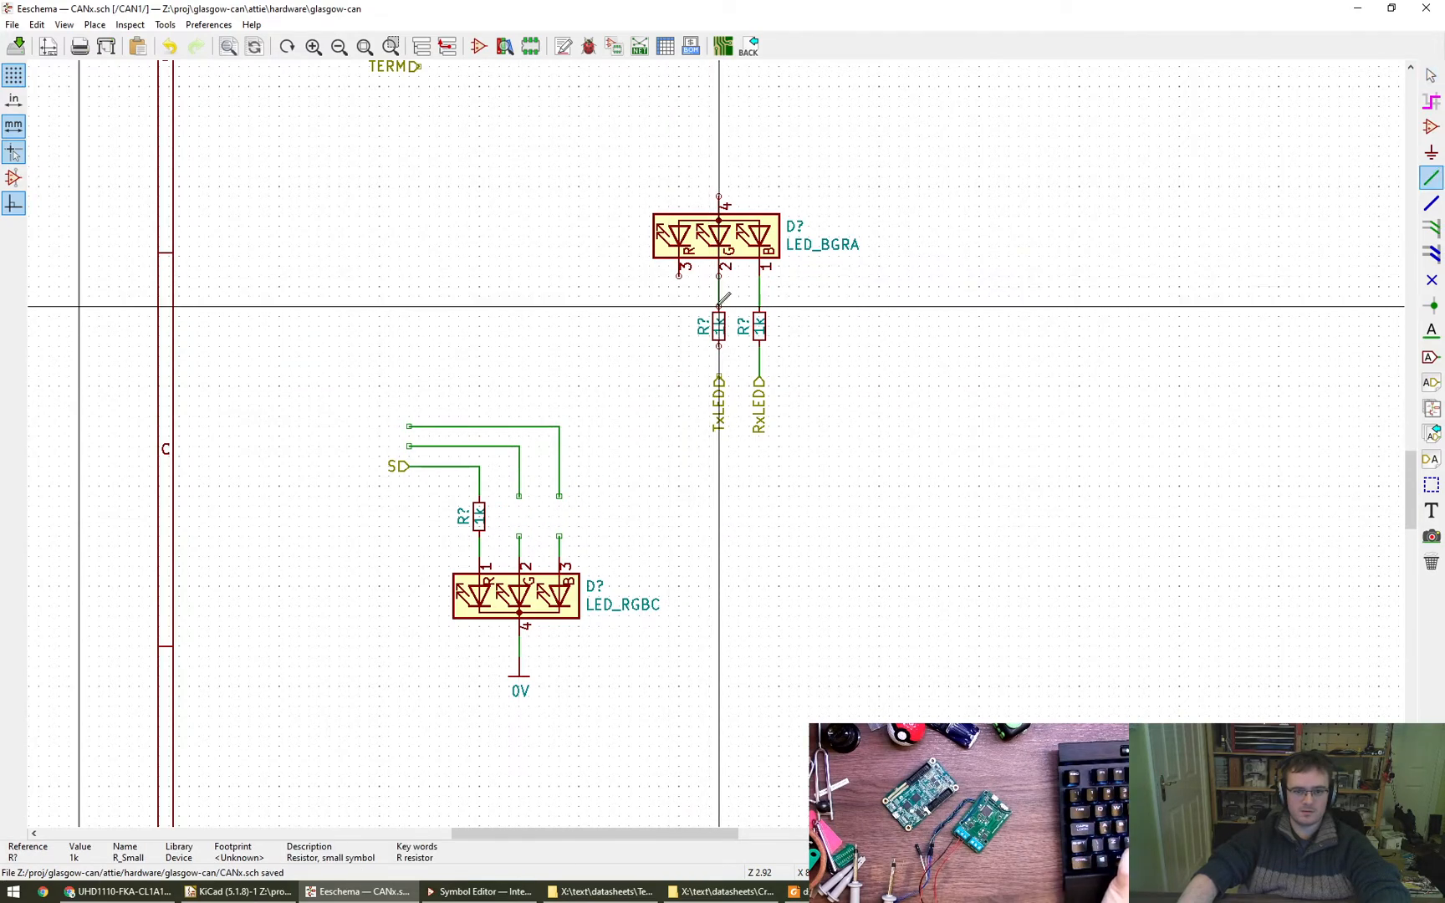
pyautogui.press('Escape')
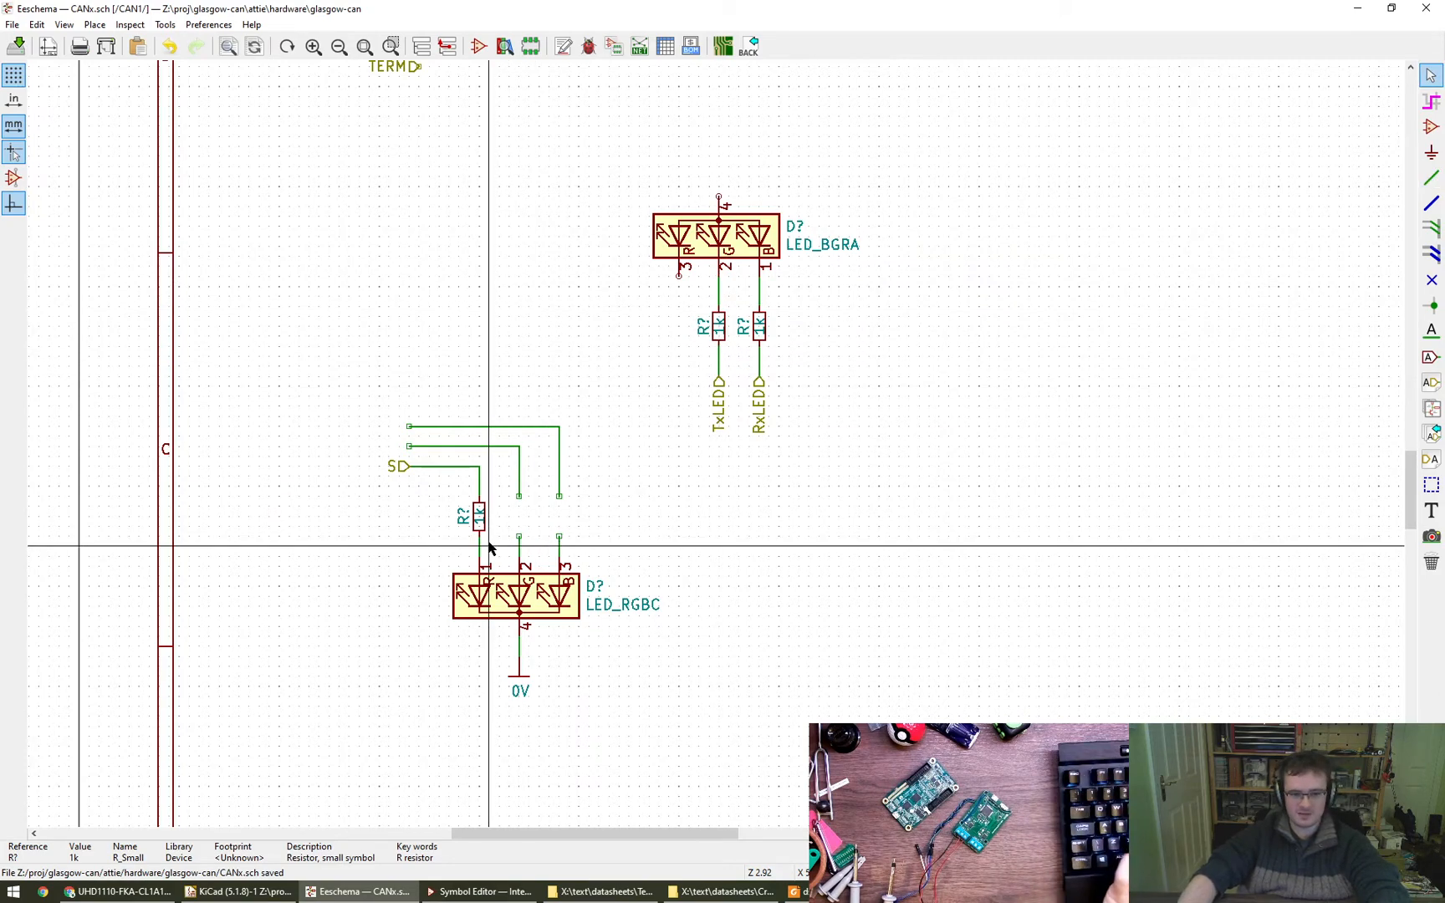
# - Delete the S hierarchical label from the old LED circuit's wiring
pyautogui.click(408, 469)
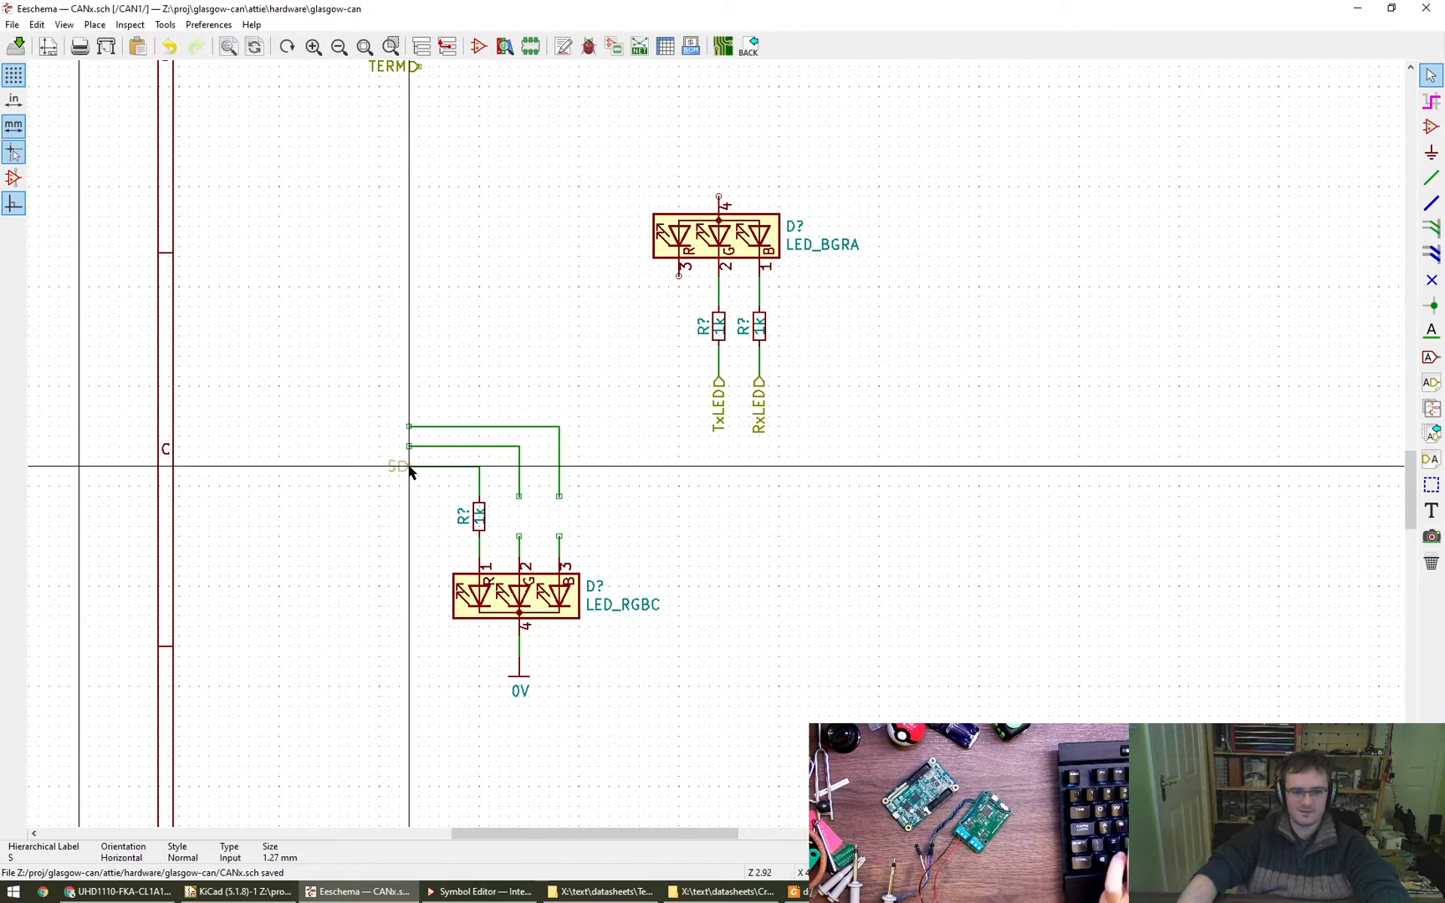
pyautogui.moveTo(445, 249); pyautogui.dragTo(500, 471, button='middle')
pyautogui.press('Escape')
pyautogui.press('Delete')
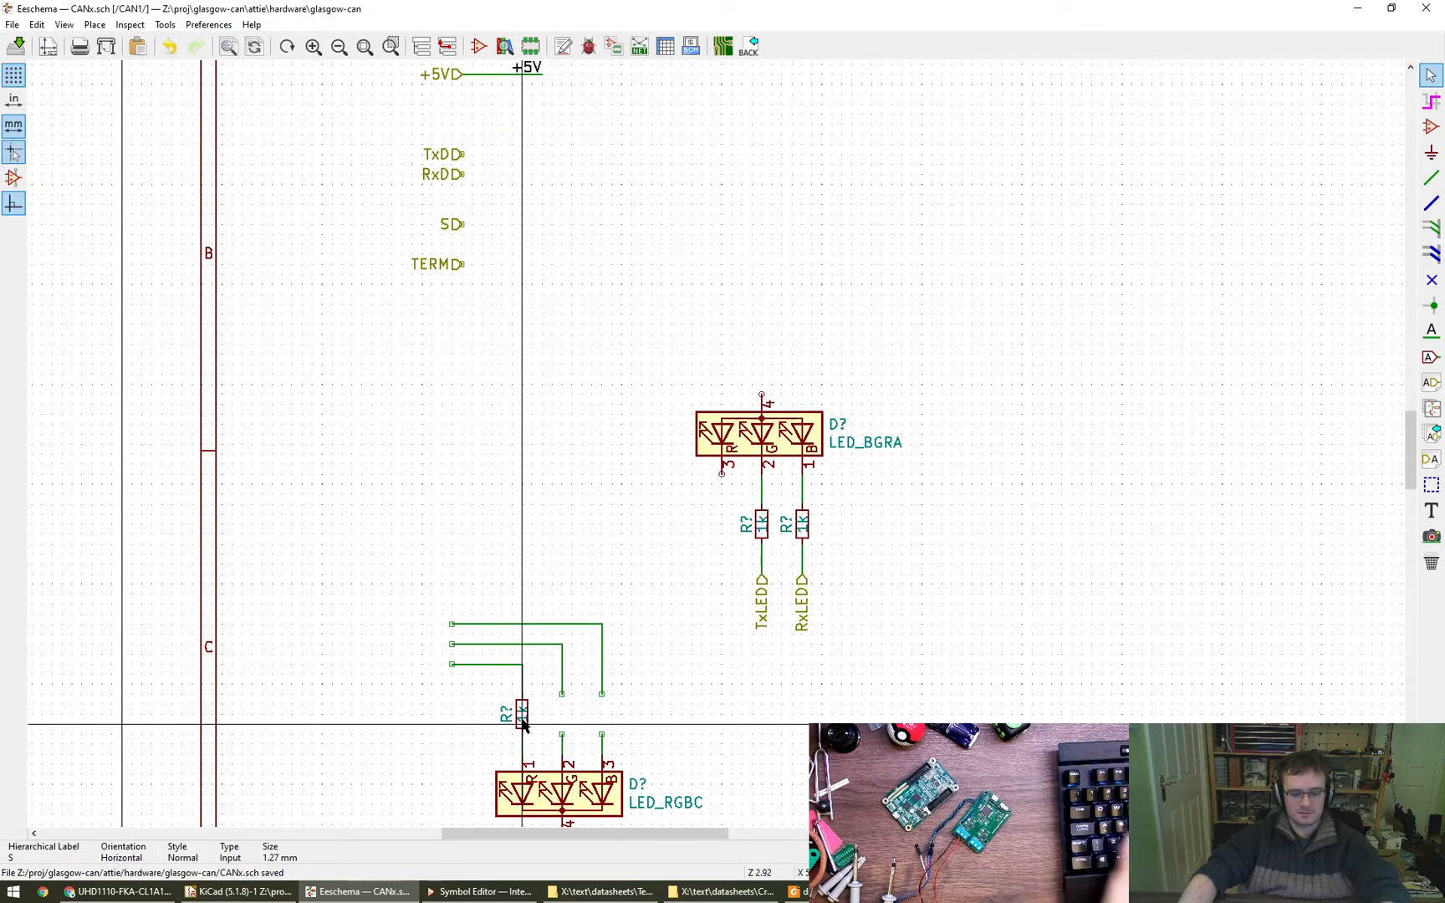
# - Move the remaining 1k resistor beneath LED_BGRA's red pin 3, wire it to the pin, and run a wire leftward from its lower end
pyautogui.press('m')
pyautogui.click(722, 536)
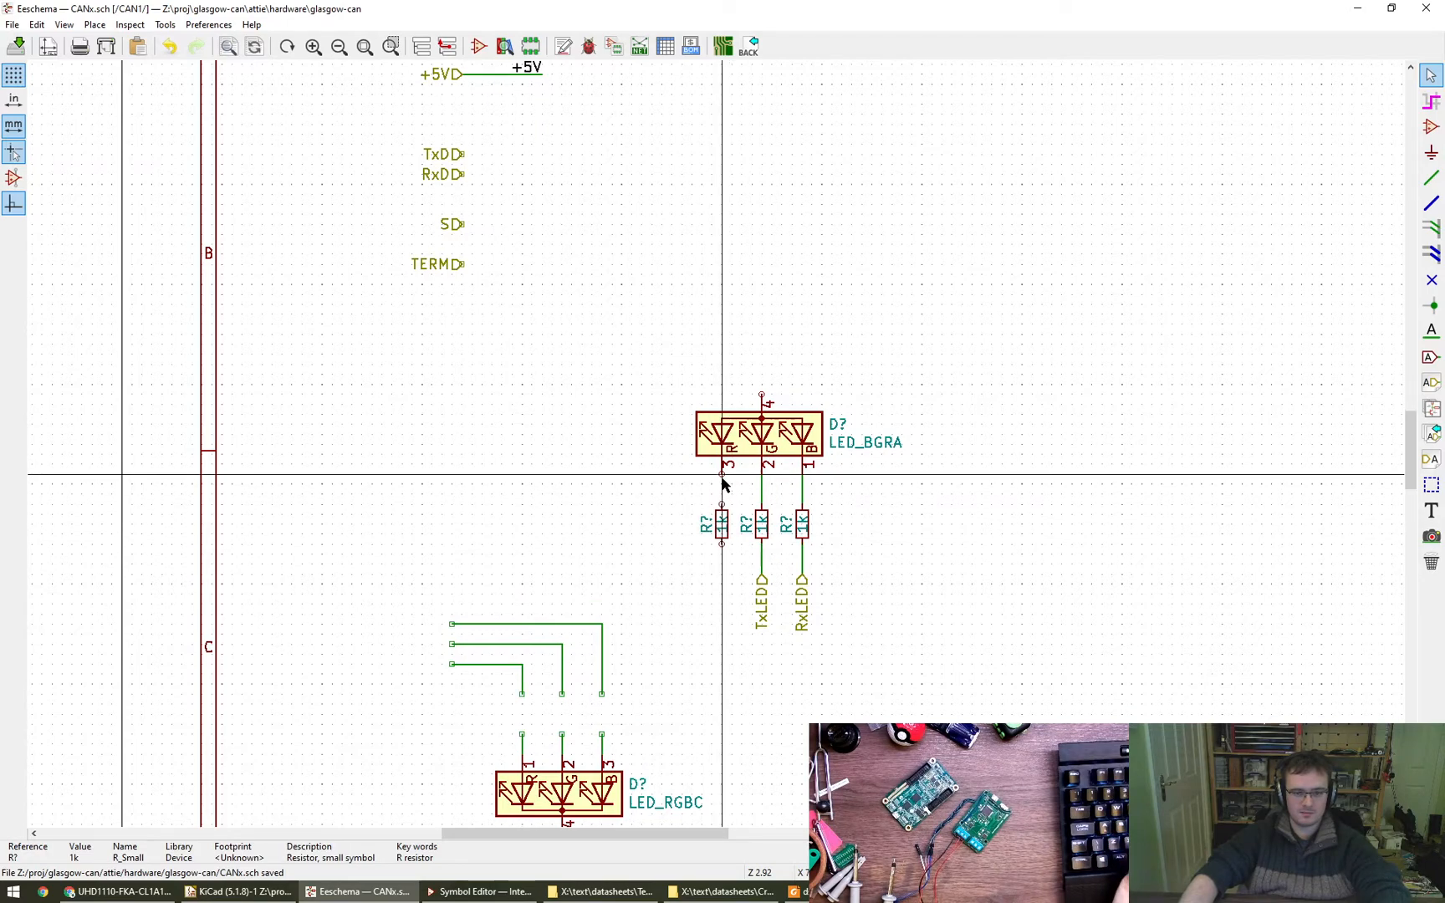
pyautogui.press('w')
pyautogui.click(721, 506)
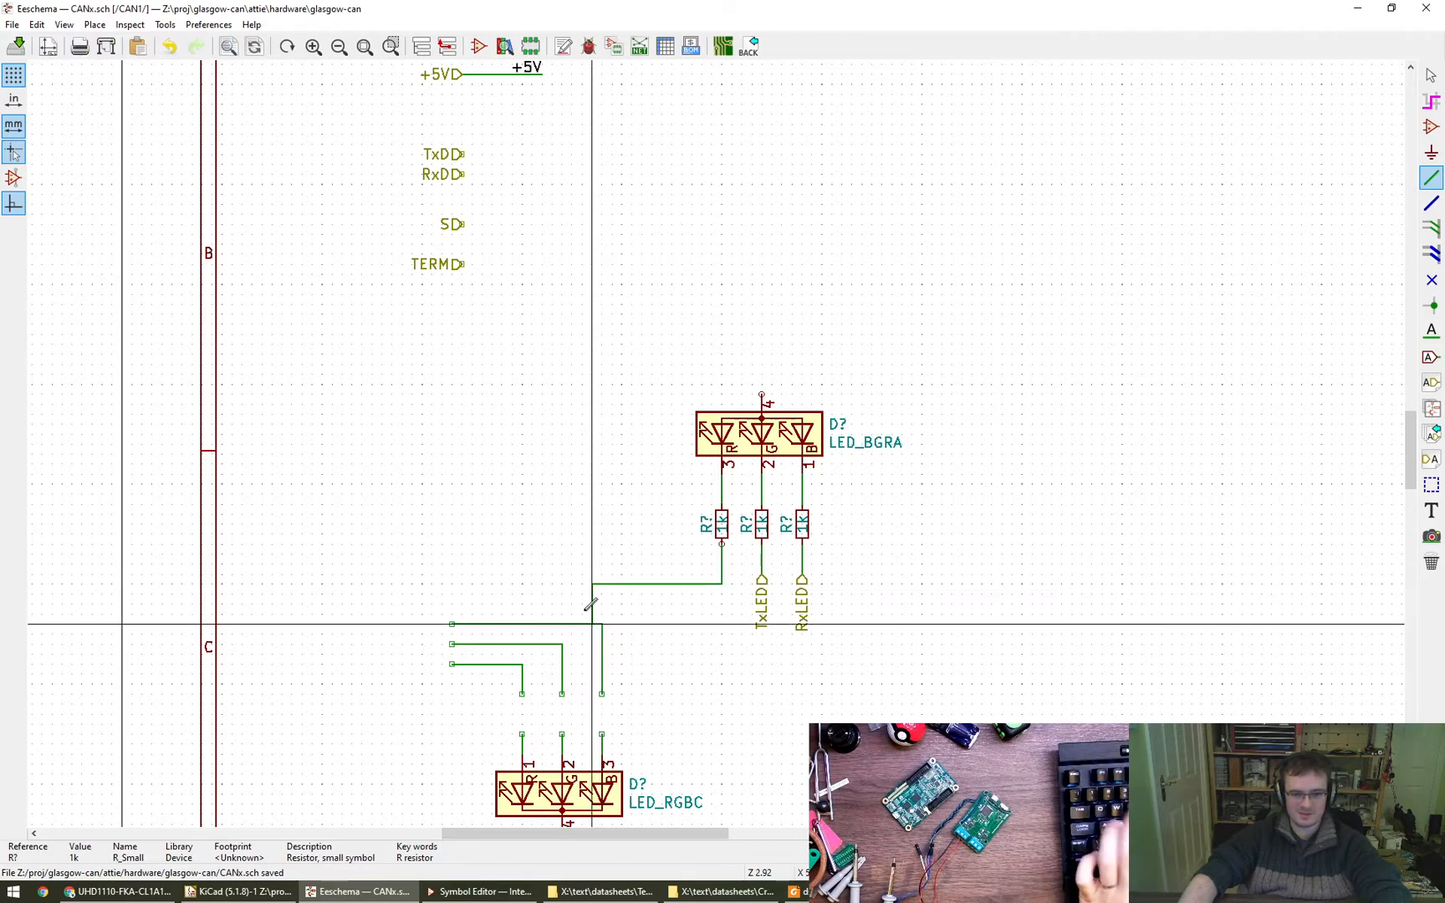
pyautogui.doubleClick(594, 582)
pyautogui.press('Escape')
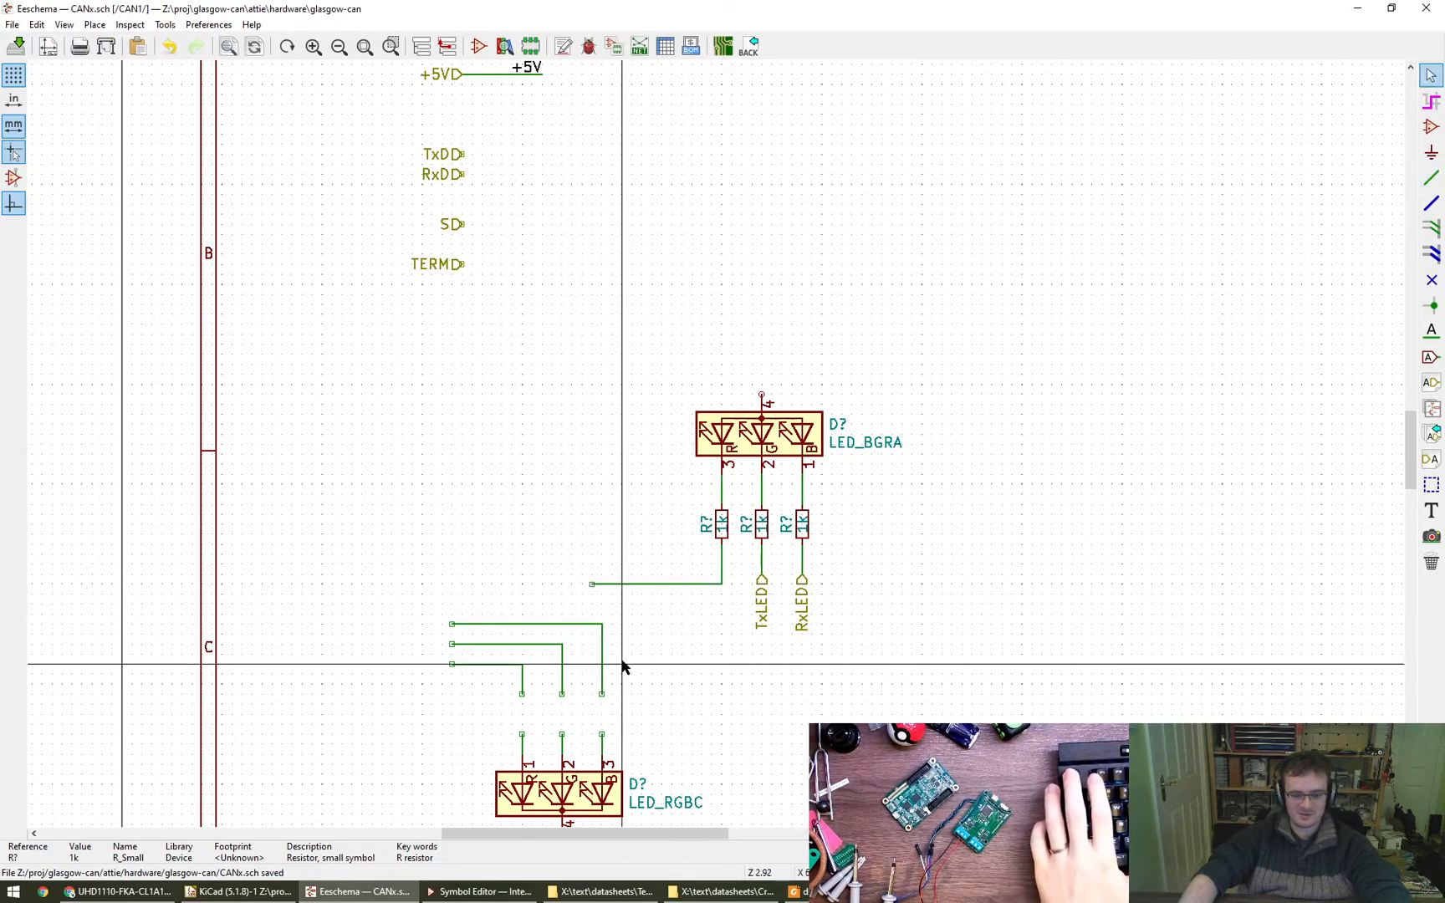
# - Place a net label named S_LED on the open end of the red LED resistor's wire
pyautogui.click(1430, 331)
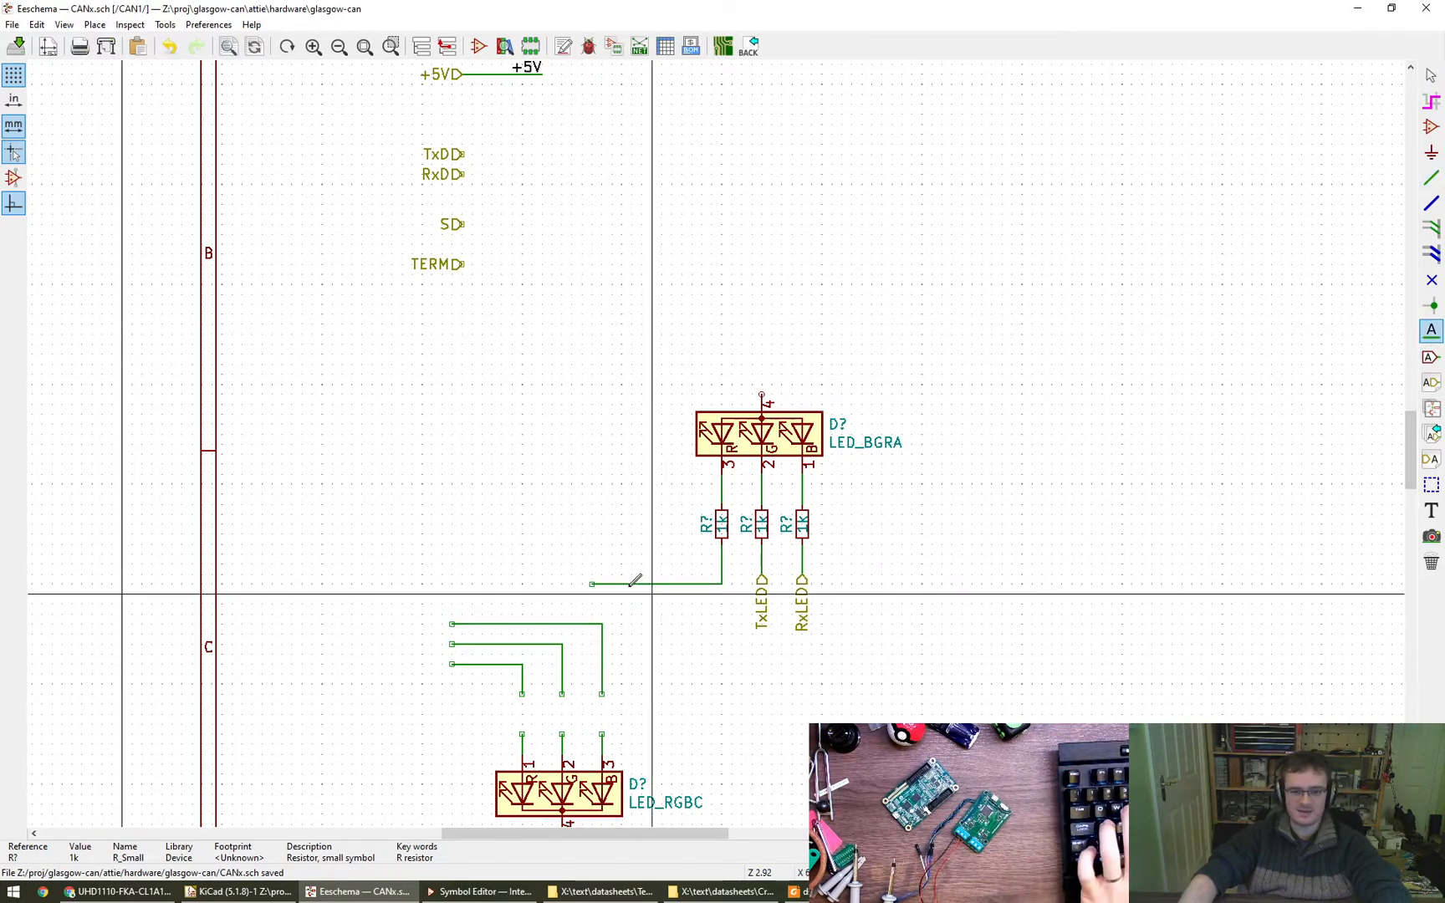
pyautogui.click(591, 584)
pyautogui.press('super')
pyautogui.press('super')
pyautogui.press('super')
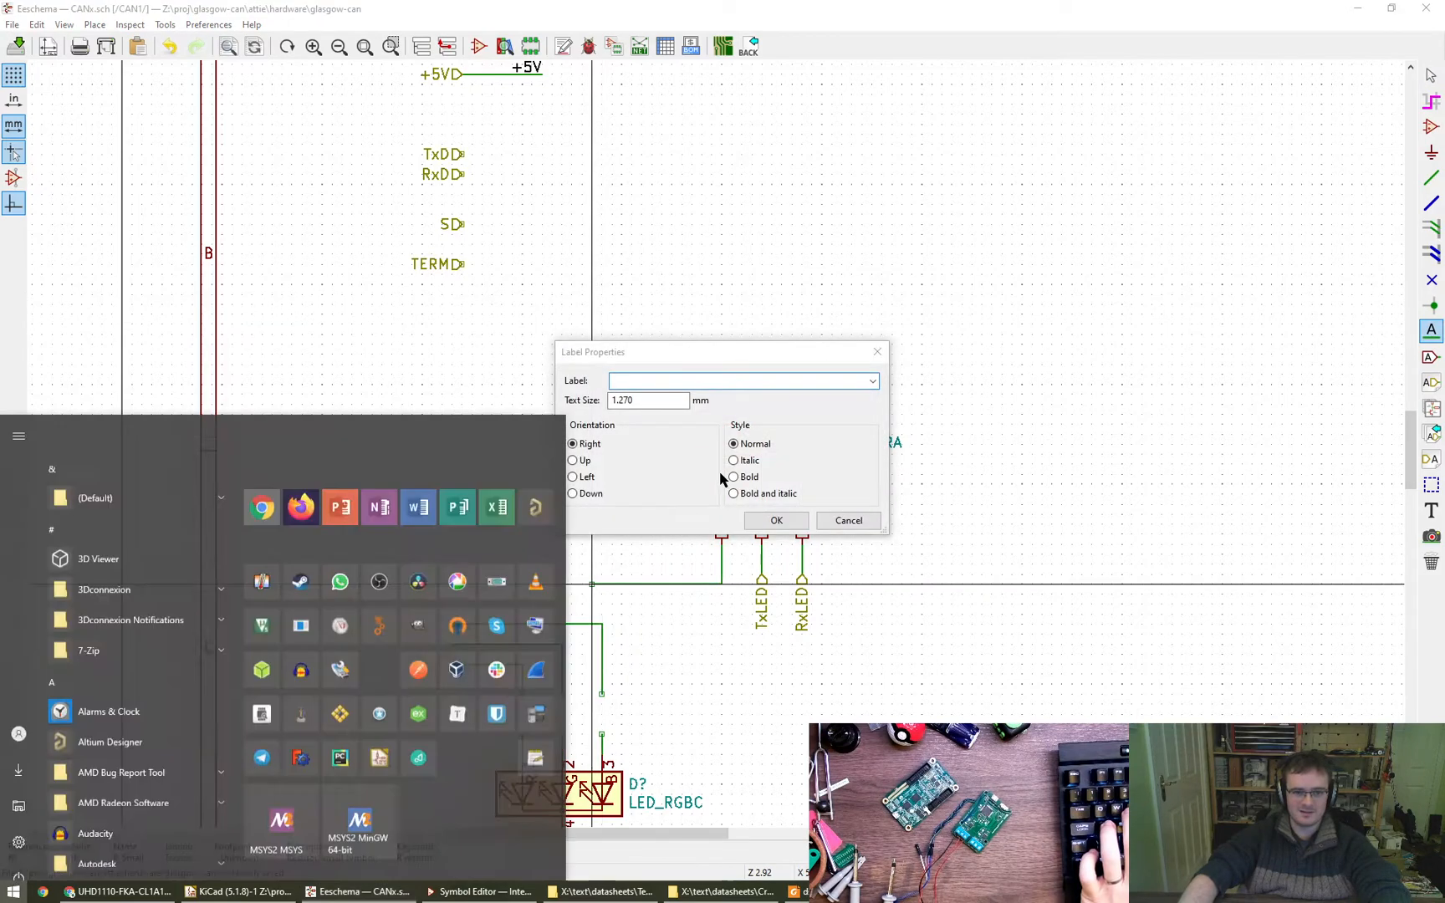
pyautogui.click(678, 376)
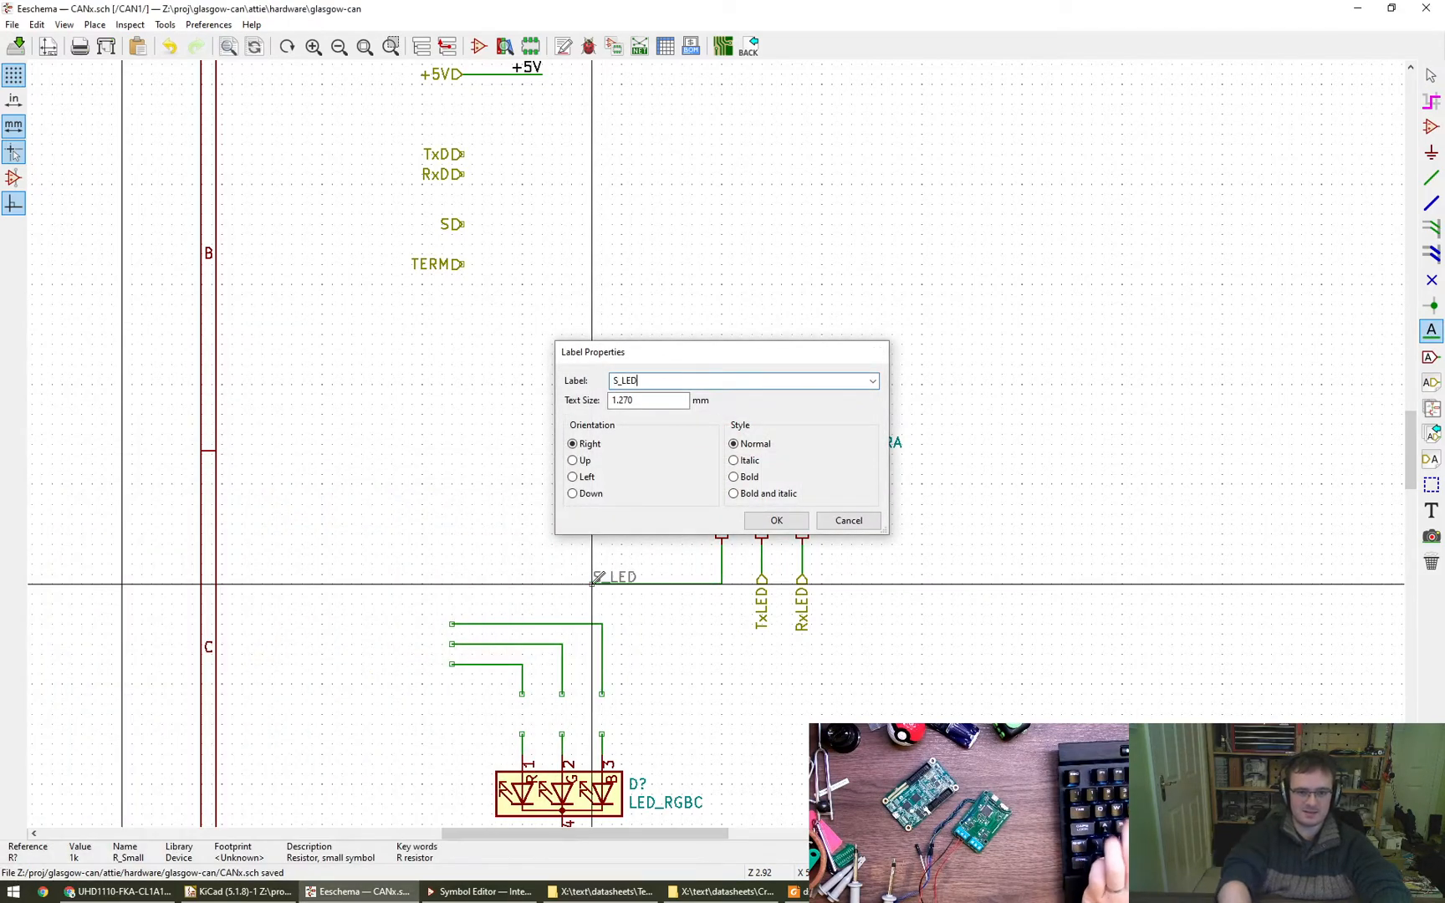
pyautogui.press('Return')
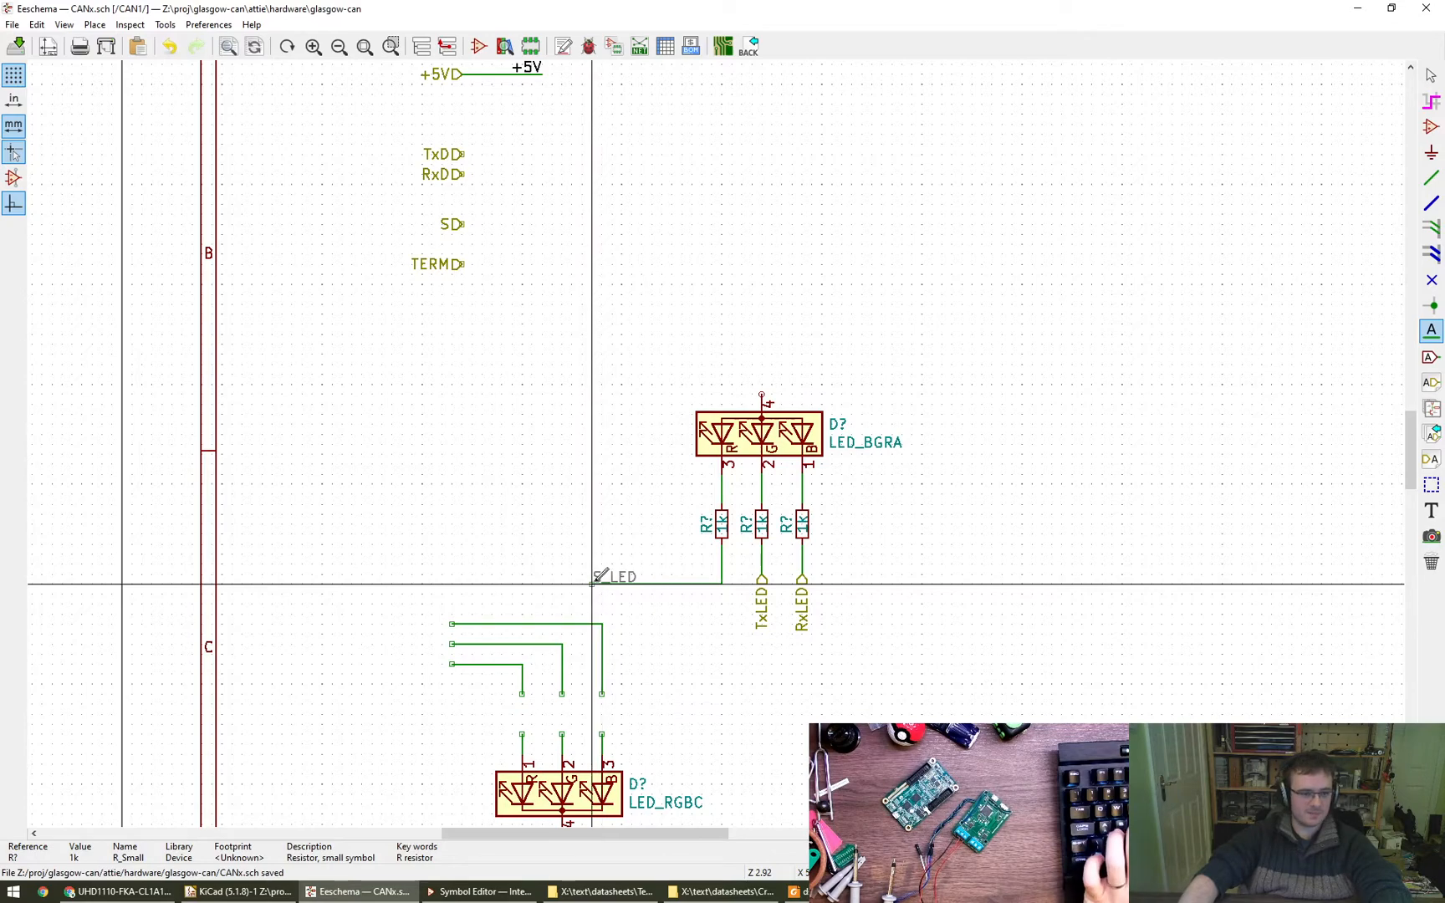
pyautogui.click(594, 577)
# - Delete the old LED_RGBC circuit with its 0V power symbol and leftover wires
pyautogui.scroll(-3, 447, 615)
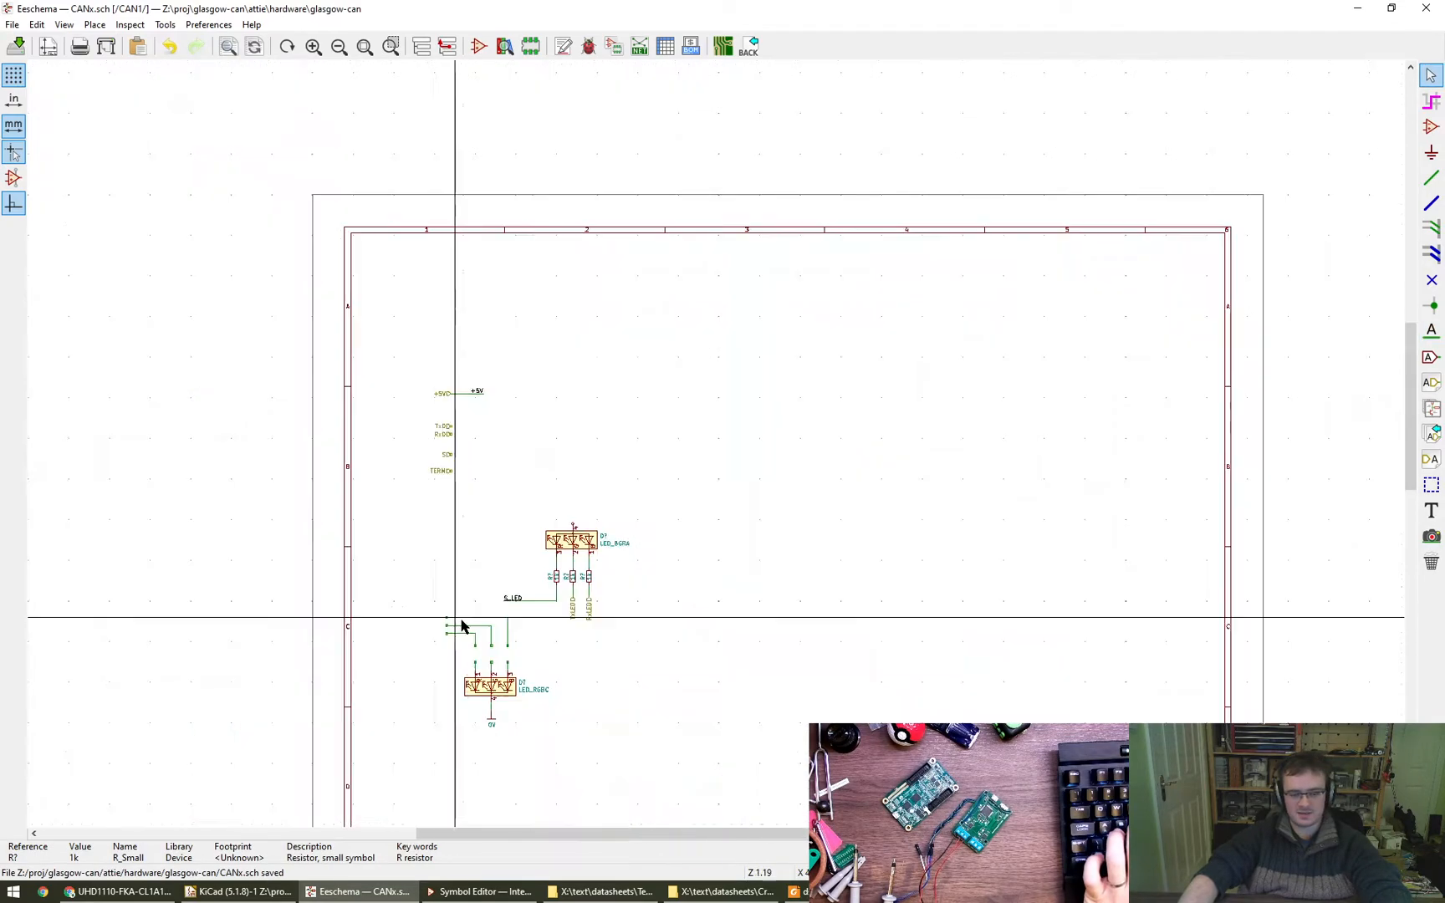
pyautogui.moveTo(422, 566); pyautogui.dragTo(558, 725)
pyautogui.press('Delete')
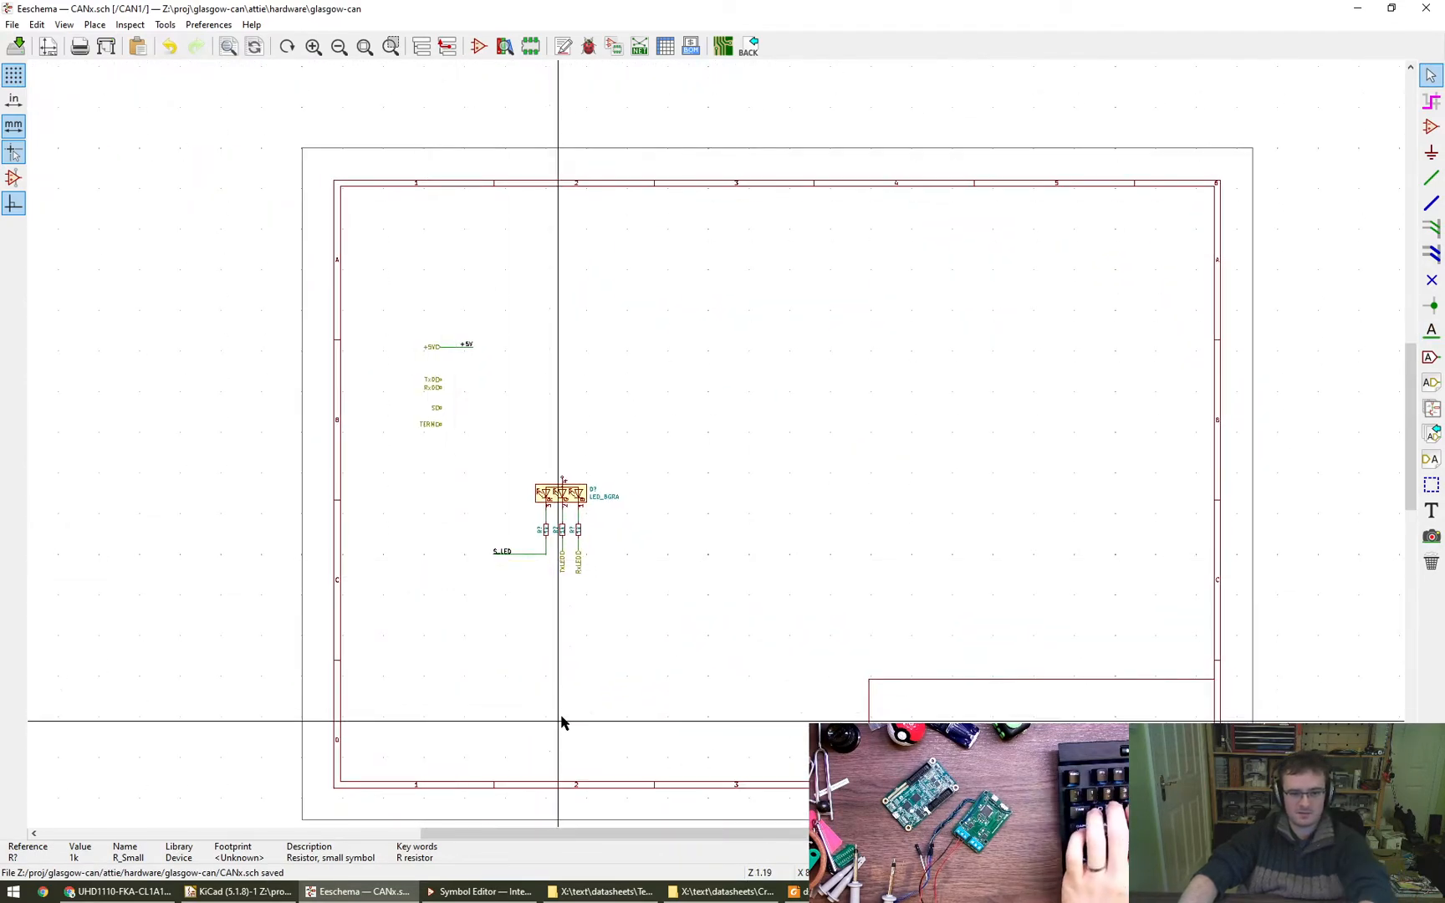
# - Copy the +5V net label above LED_BGRA, rotate it to vertical, and wire it to the common anode pin 4
pyautogui.scroll(1, 623, 575)
pyautogui.scroll(3, 622, 569)
pyautogui.moveTo(528, 434); pyautogui.dragTo(654, 650, button='middle')
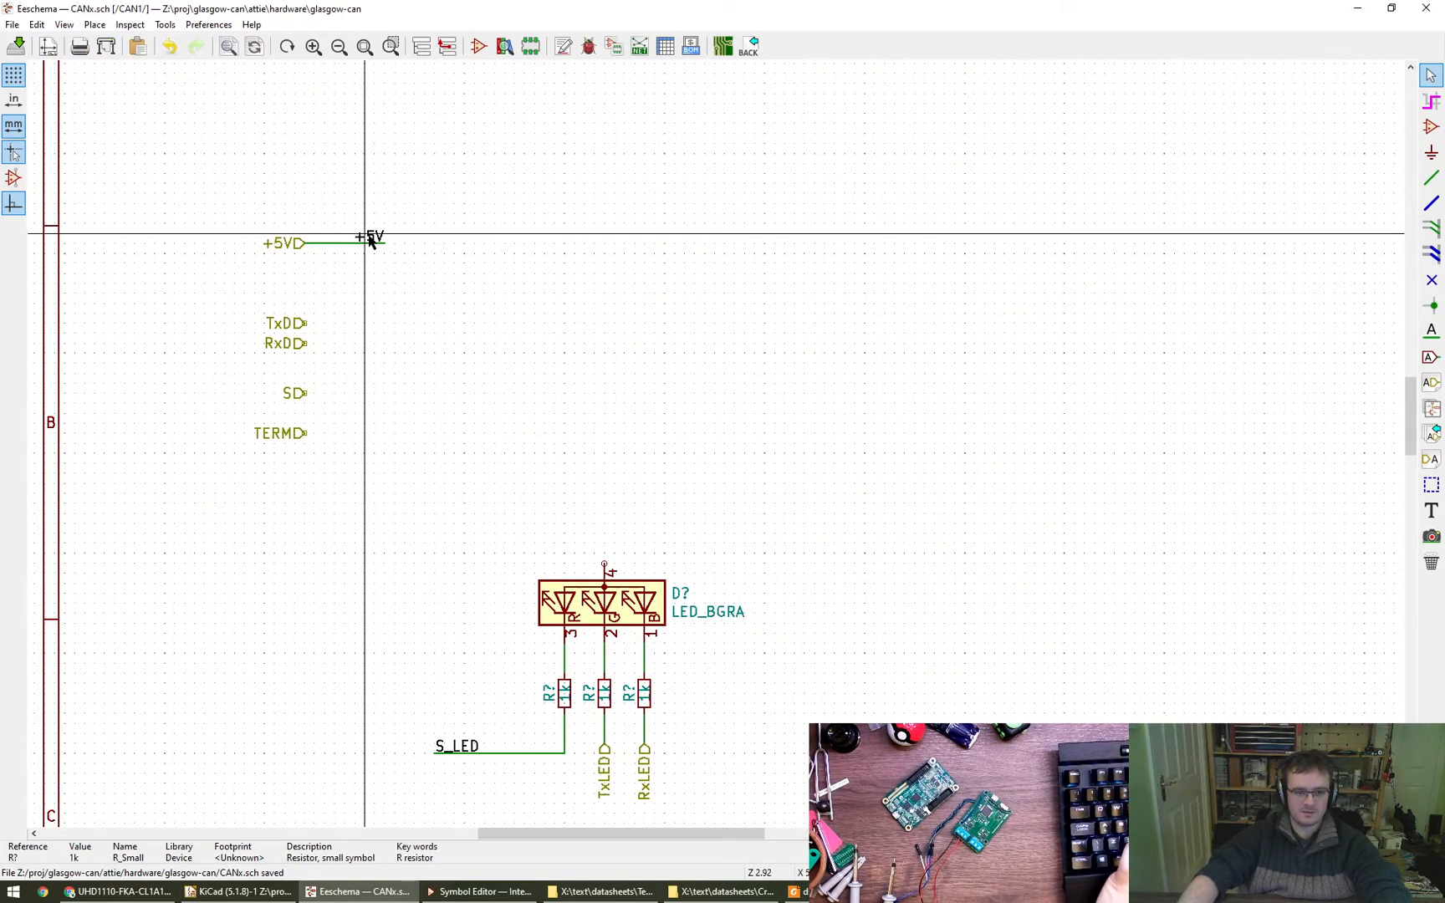
pyautogui.press('c')
pyautogui.press('r')
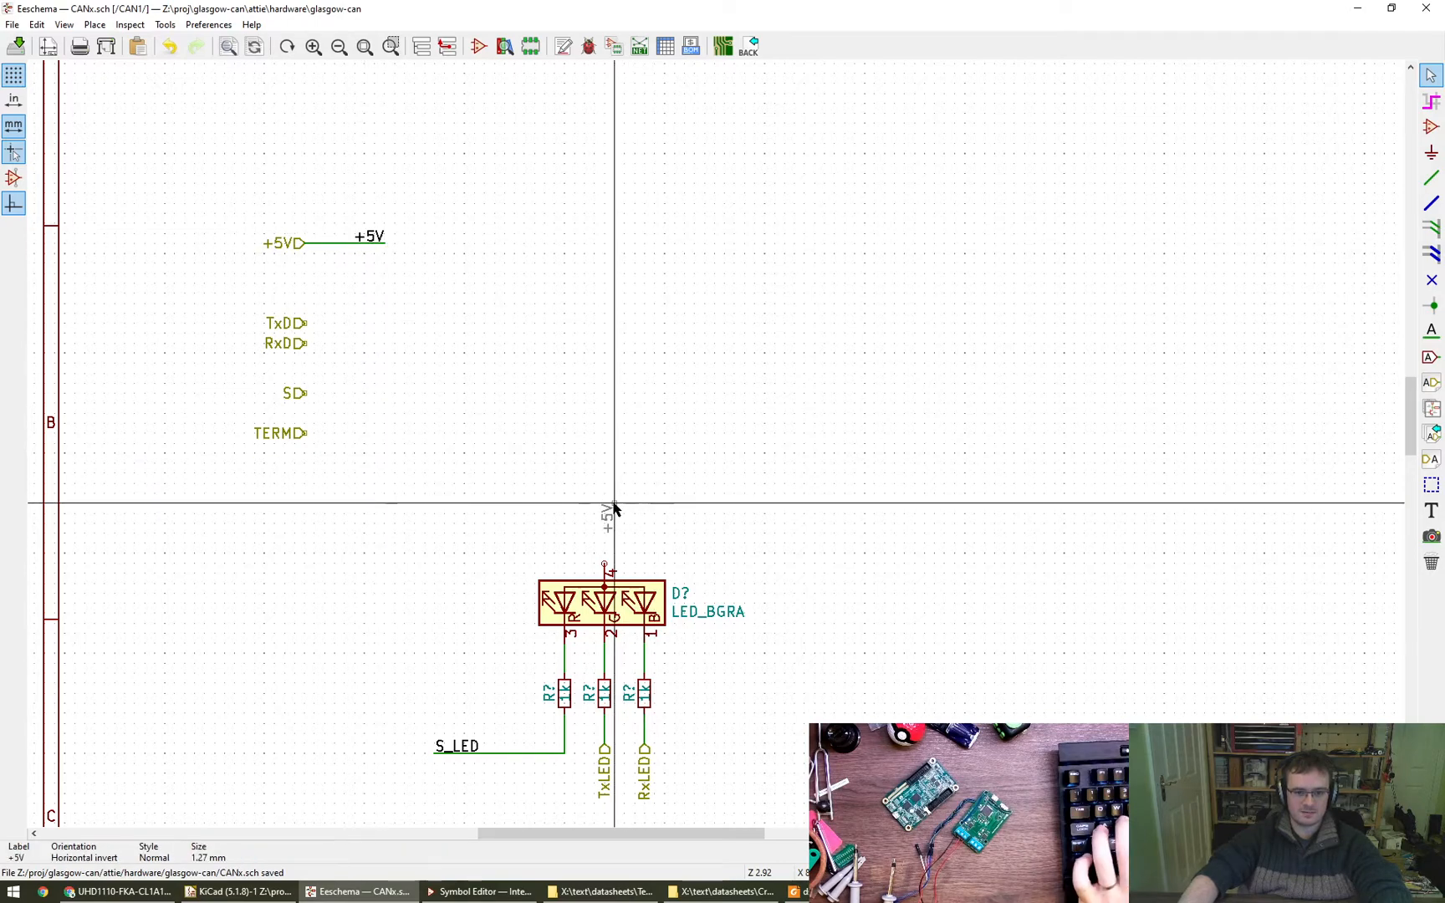
pyautogui.click(605, 484)
pyautogui.press('w')
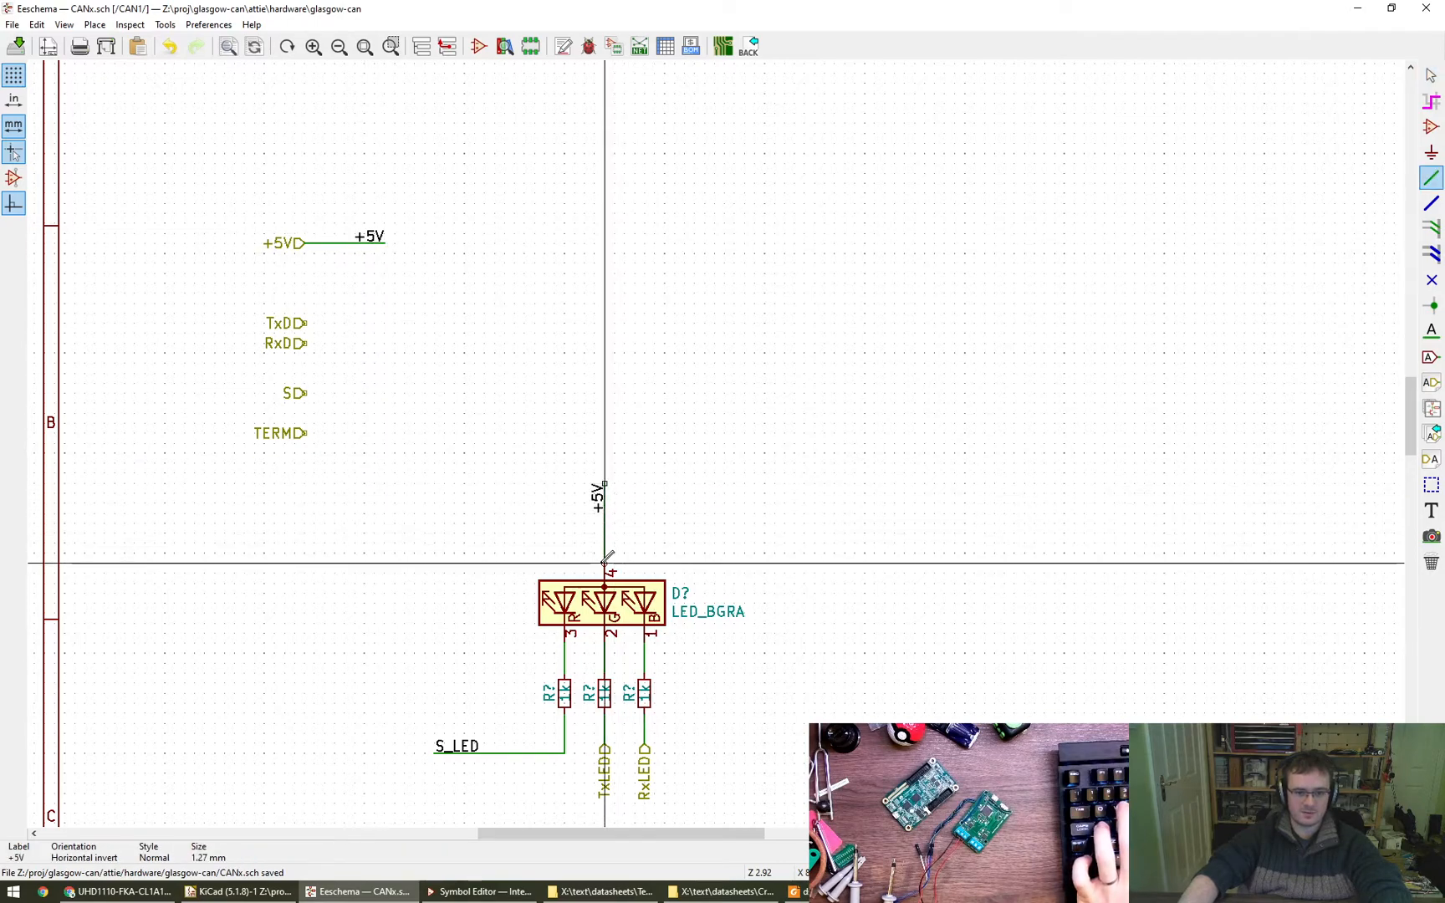
pyautogui.click(604, 563)
pyautogui.press('Escape')
# - Move the whole LED_BGRA circuit to the lower-left corner of the drawing sheet
pyautogui.scroll(-1, 862, 578)
pyautogui.moveTo(403, 355)
pyautogui.mouseDown()
pyautogui.moveTo(790, 671)
pyautogui.moveTo(790, 727)
pyautogui.mouseUp()
pyautogui.scroll(-5, 688, 662)
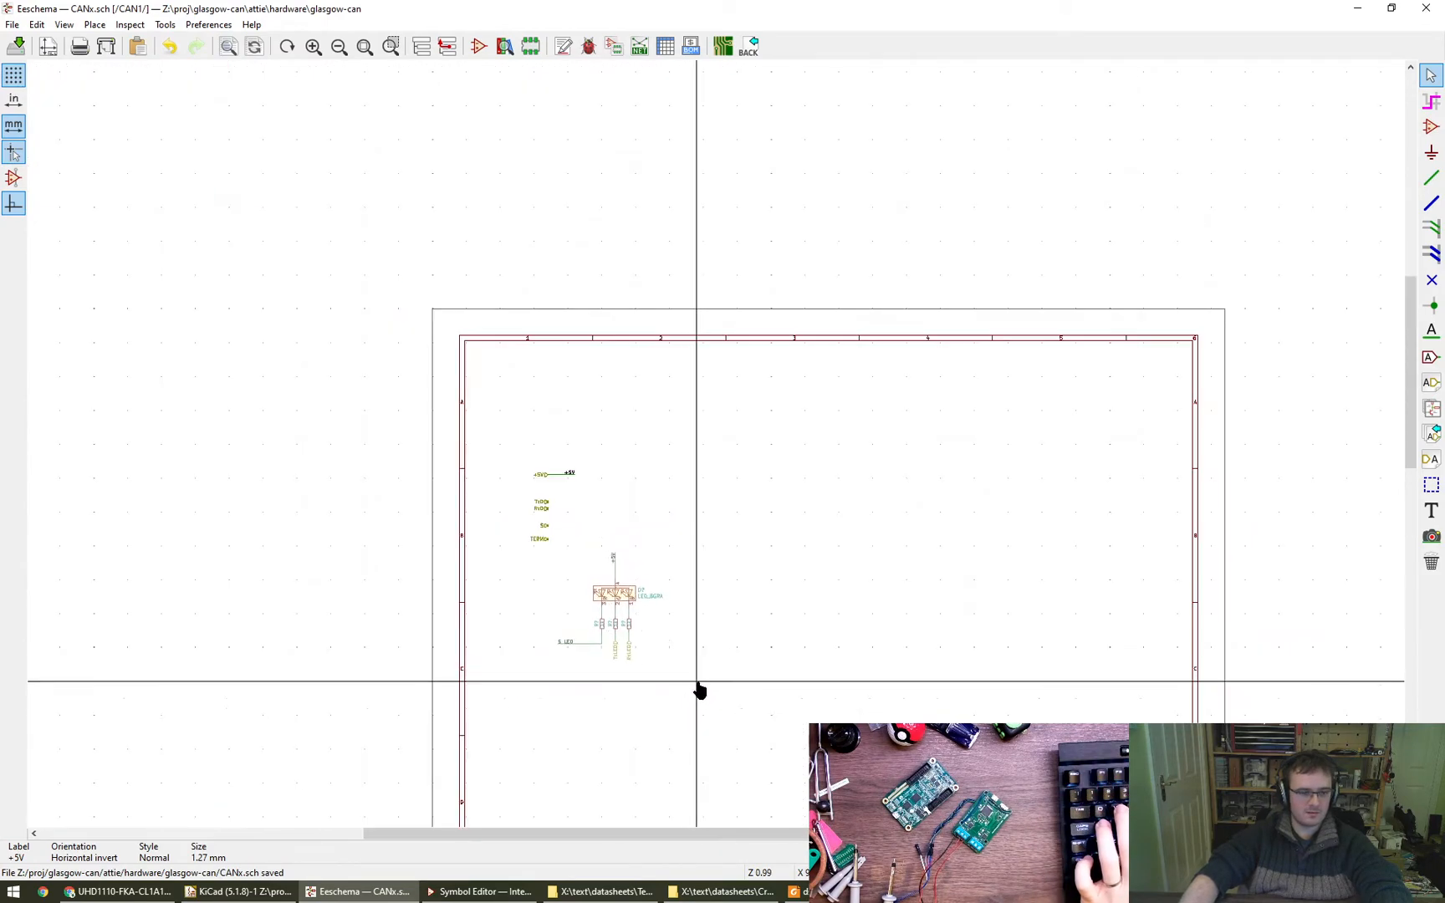
pyautogui.moveTo(701, 622); pyautogui.dragTo(634, 478, button='middle')
pyautogui.click(571, 617)
# - Shorten the S_LED wire by bringing its labelled end closer to the red LED's resistor, and save the schematic
pyautogui.scroll(6, 435, 577)
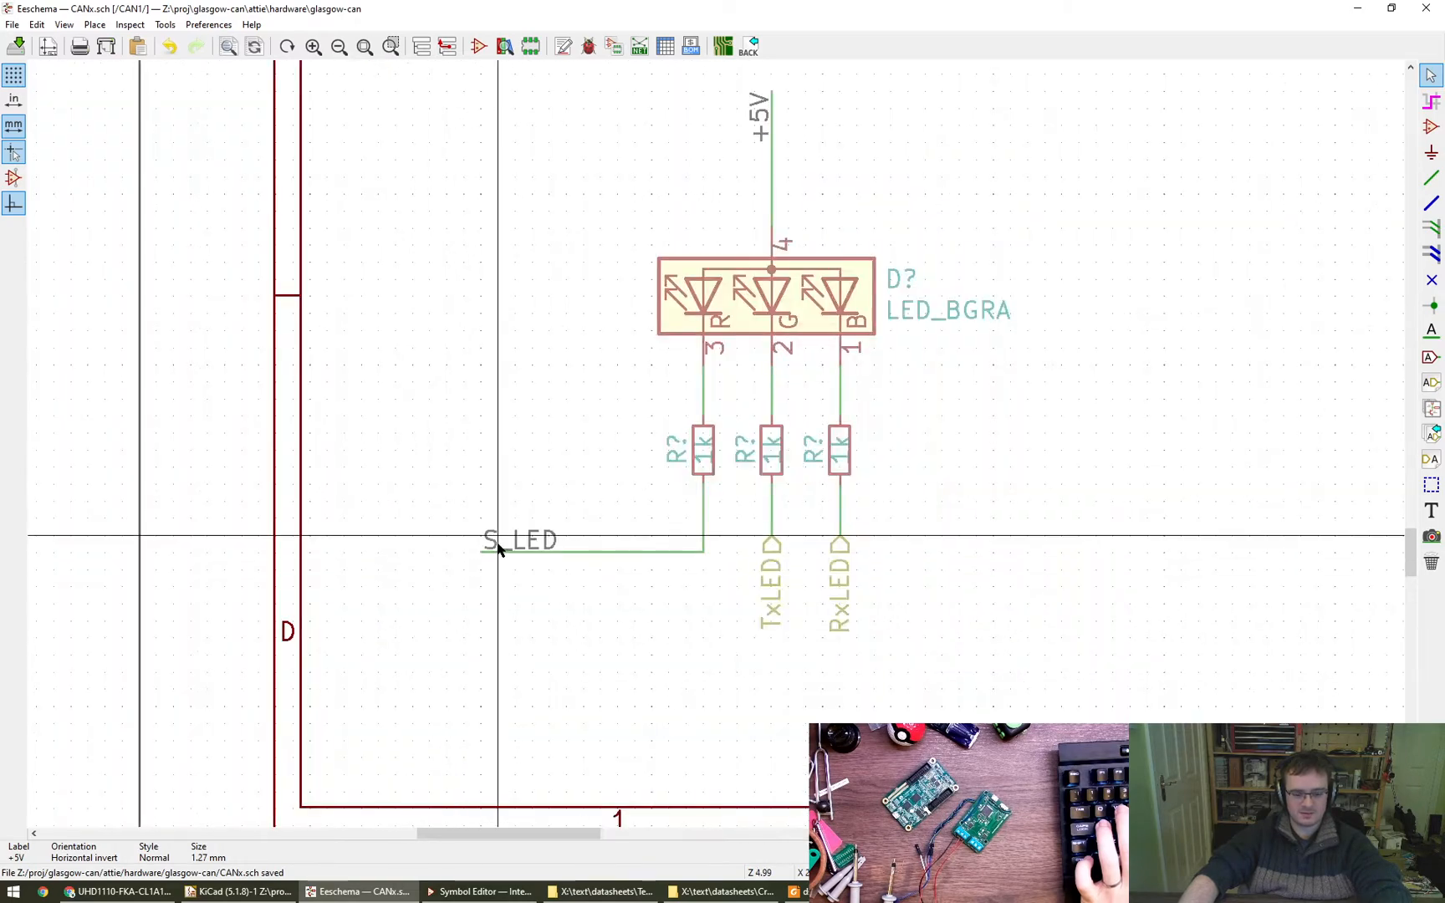
pyautogui.press('g')
pyautogui.click(583, 549)
pyautogui.scroll(-4, 685, 636)
pyautogui.moveTo(632, 724); pyautogui.dragTo(497, 660, button='middle')
pyautogui.scroll(-3, 722, 574)
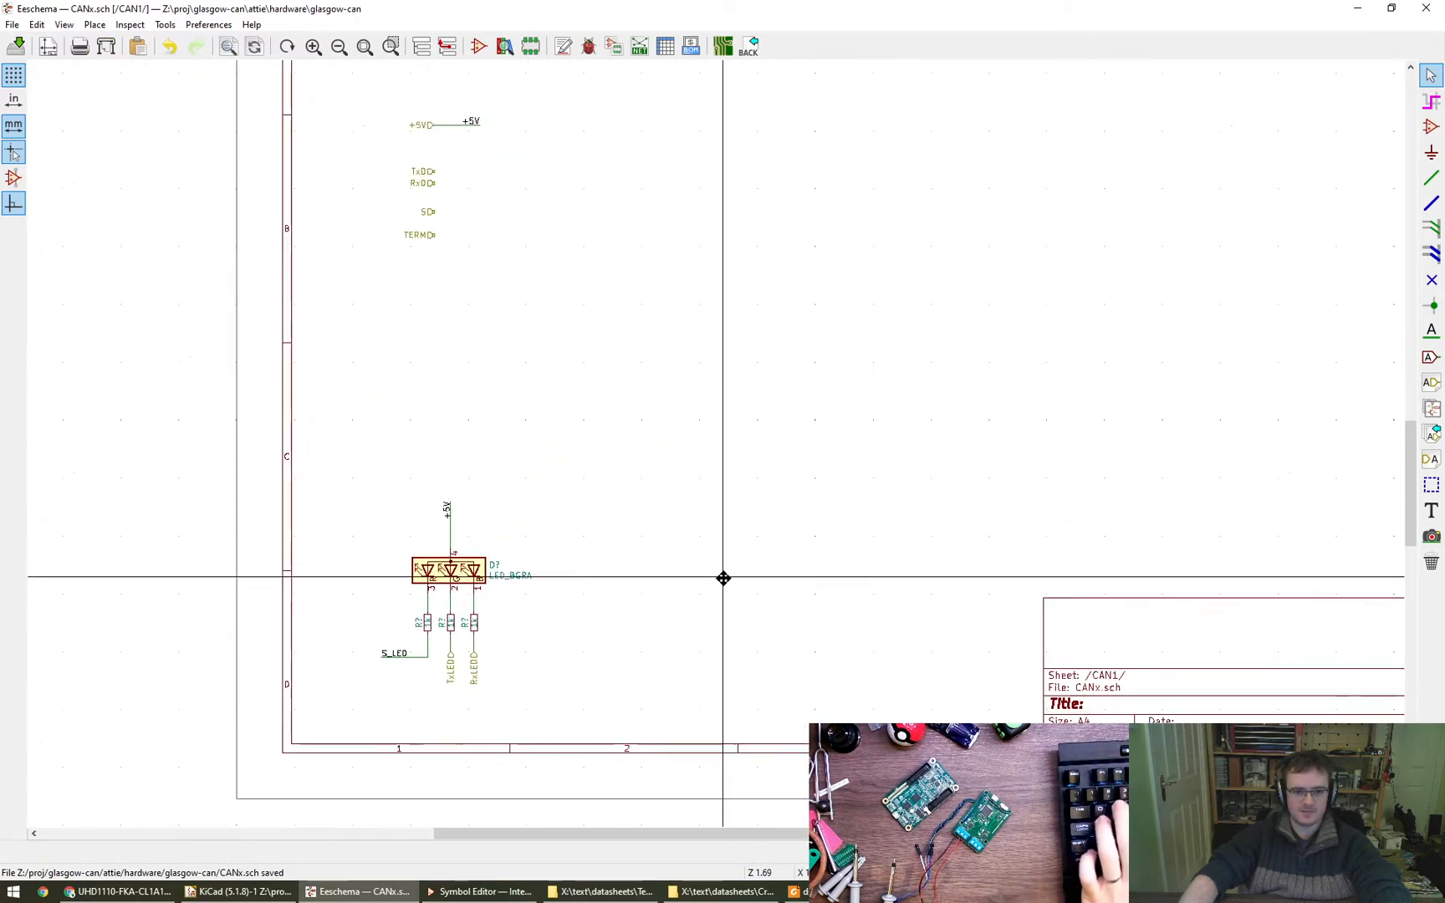
pyautogui.hotkey('ctrl', 's')
pyautogui.moveTo(837, 387); pyautogui.dragTo(719, 478, button='middle')
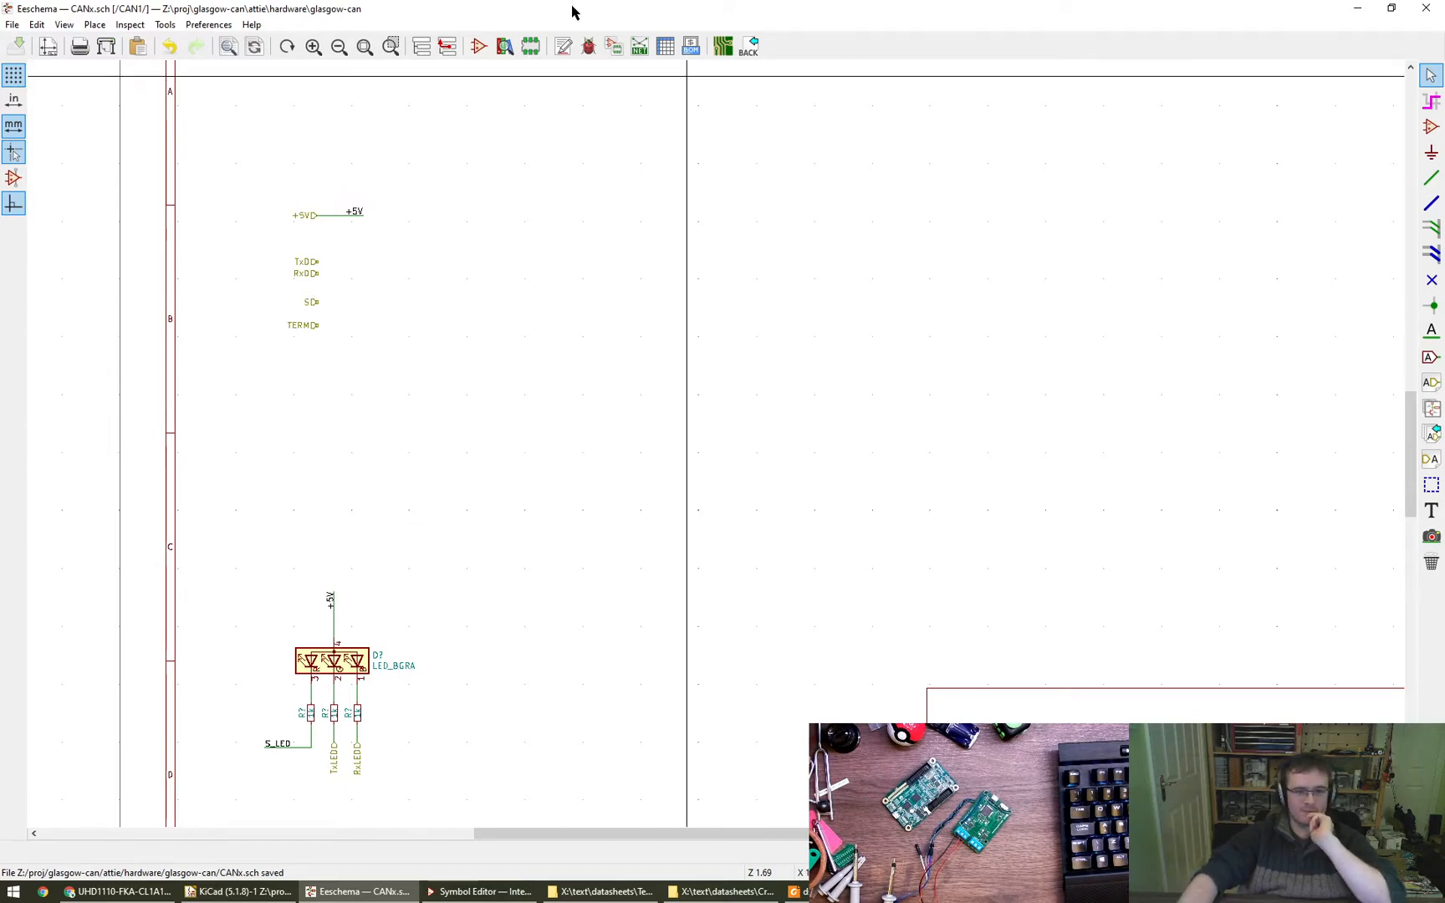
# - Open the Cree RGB LED's Digi-Key product page in the browser, copy its manufacturer part number, and return to the schematic
pyautogui.click(480, 47)
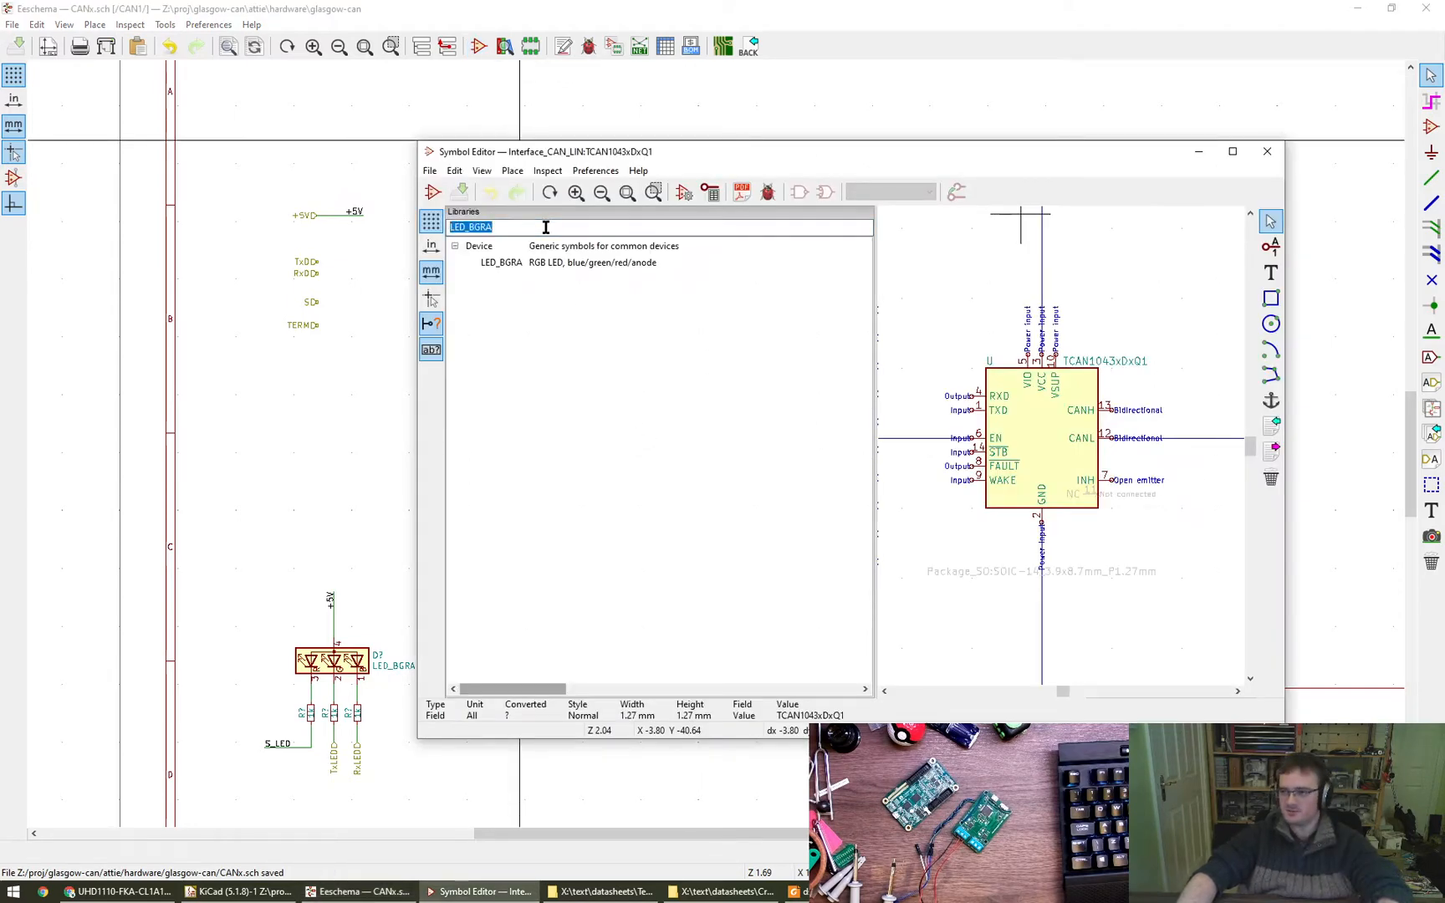
pyautogui.click(118, 892)
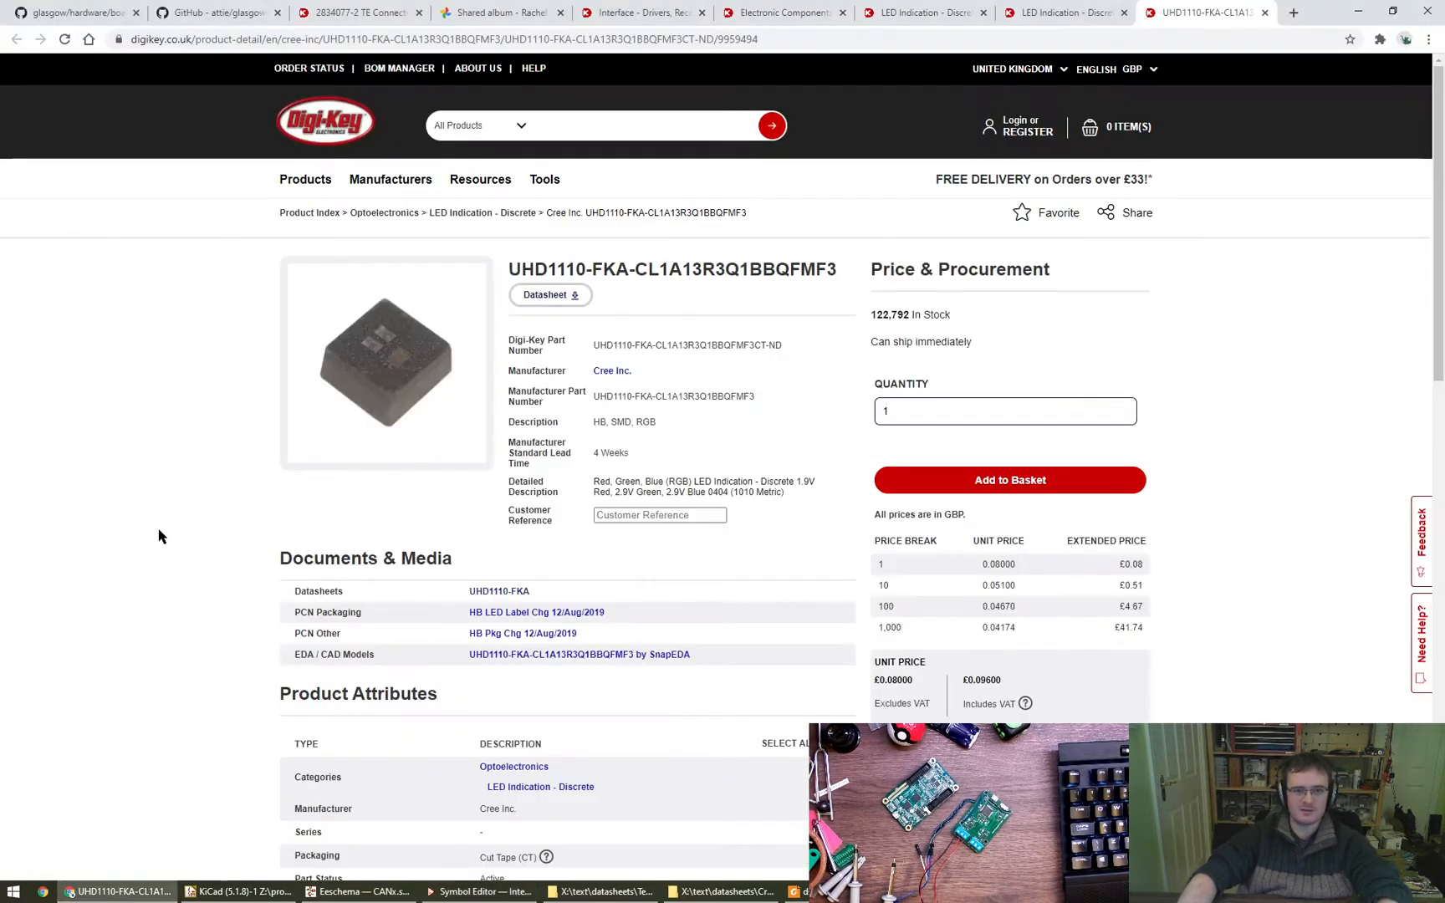
pyautogui.hotkey('alt', 'Left')
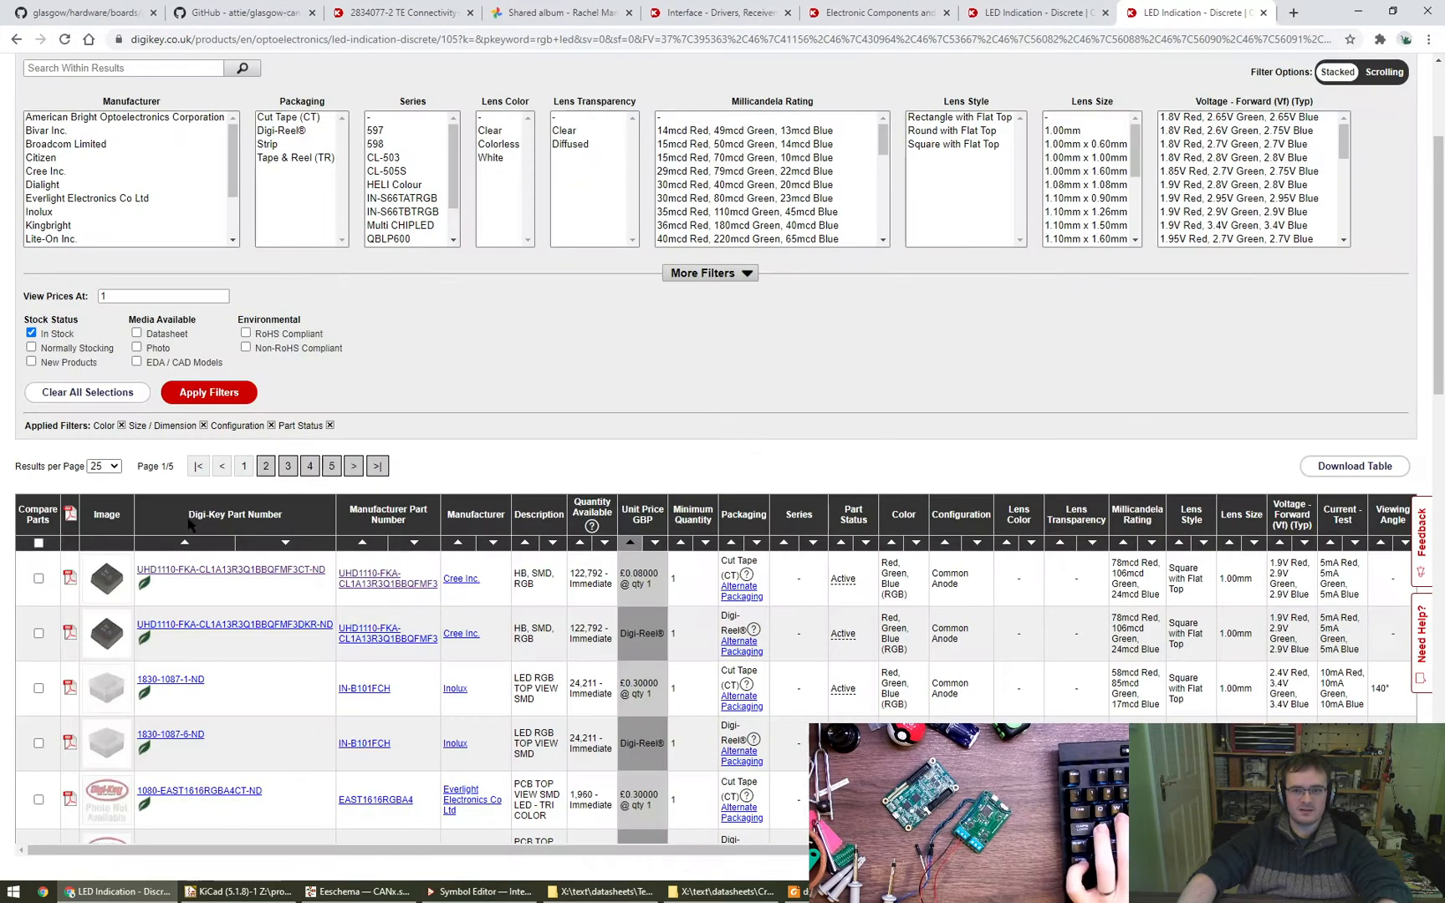
pyautogui.middleClick(232, 571)
pyautogui.hotkey('ctrl', 'Tab')
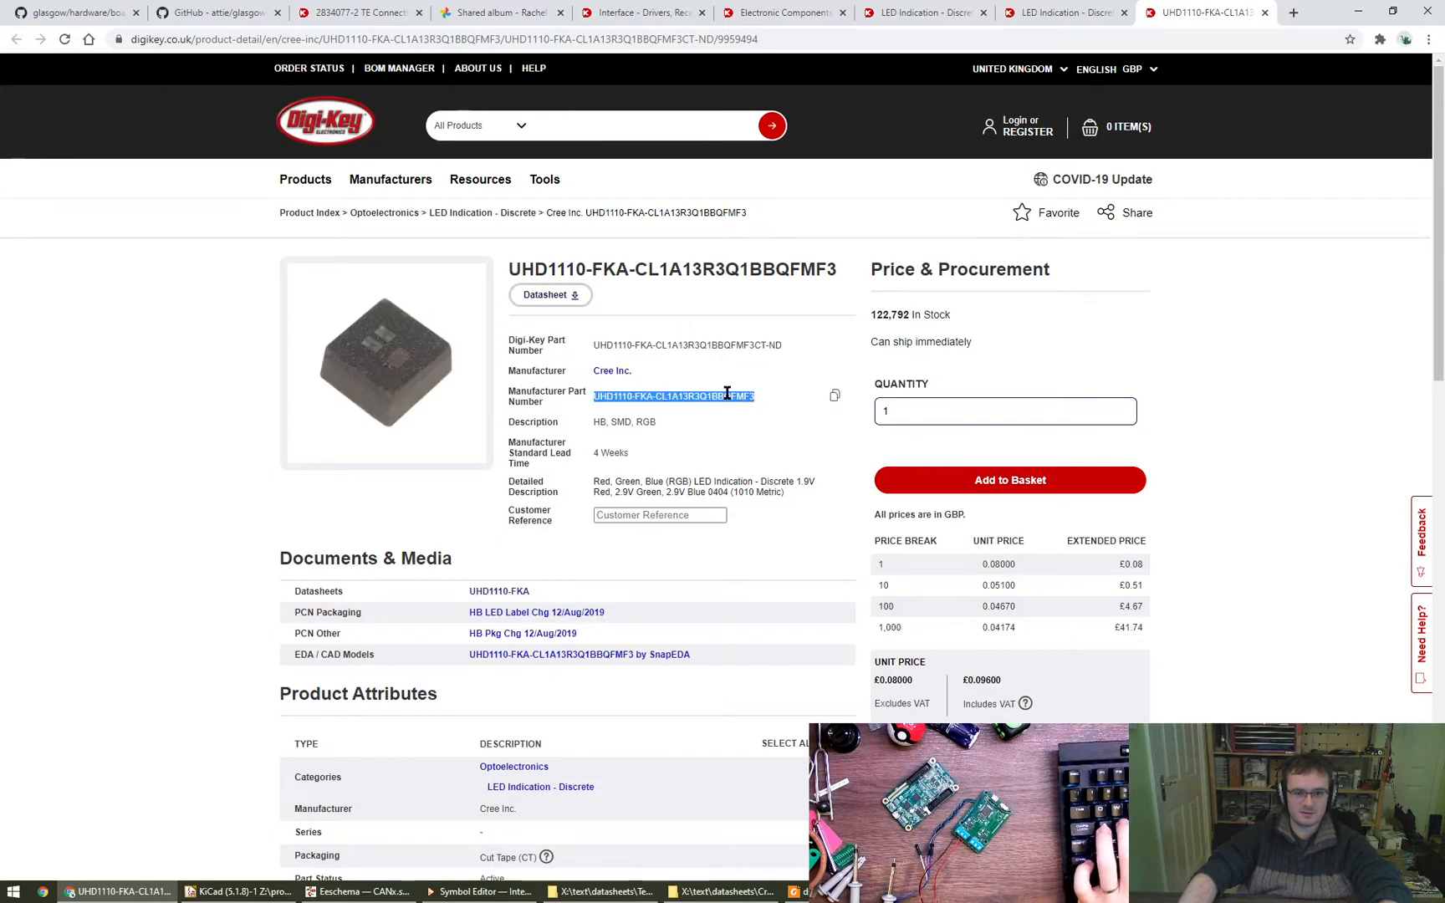
pyautogui.hotkey('alt', 'Tab')
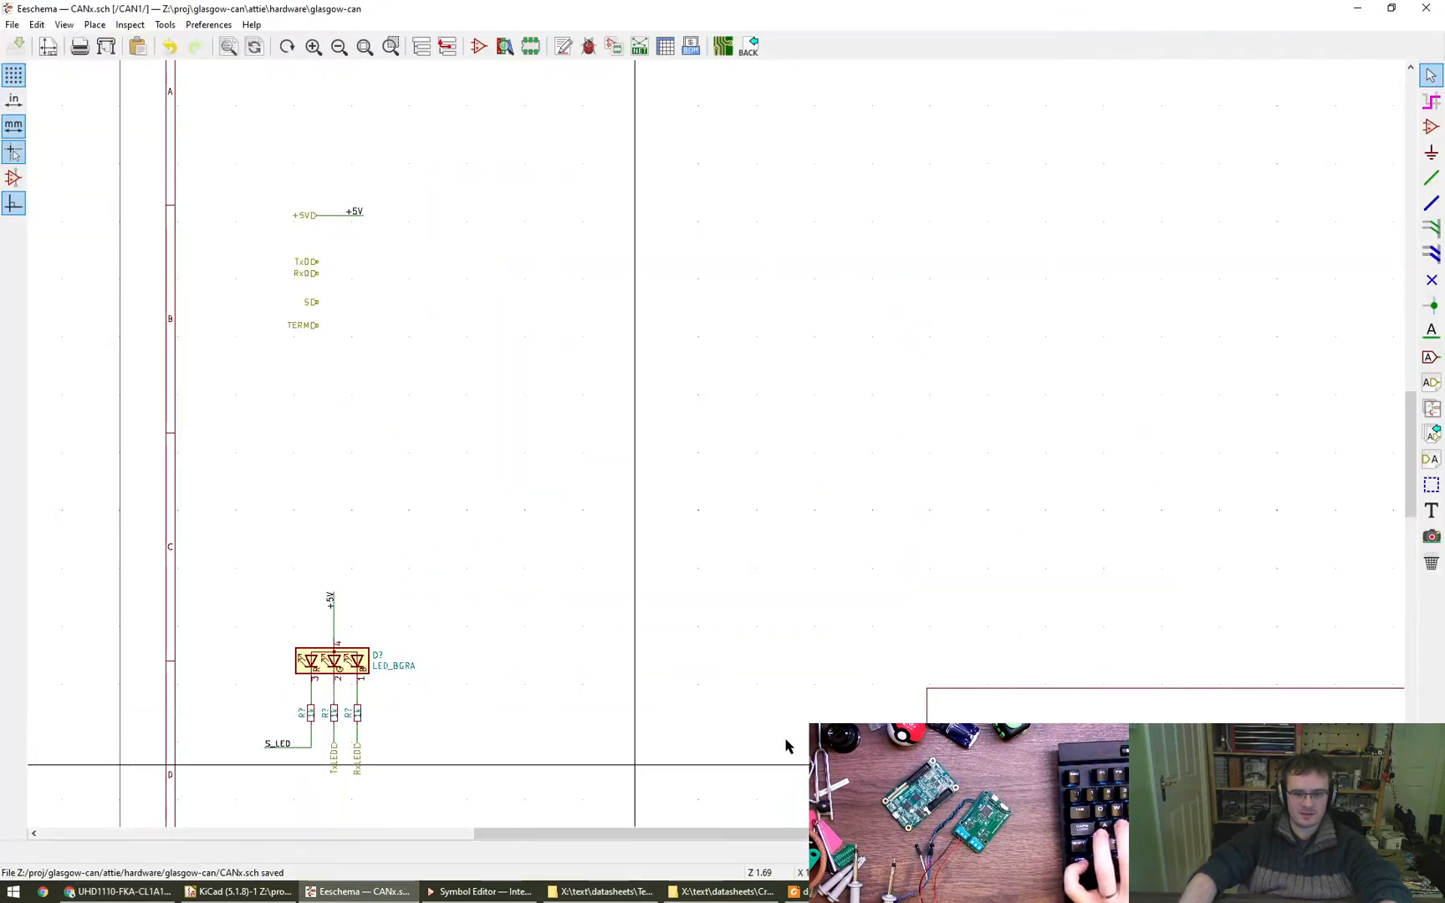
# - Place UHD1110-FKA-CL1A13R3Q1BBQFMF3 as a text note just above the LED_BGRA symbol and save the schematic
pyautogui.press('t')
pyautogui.click(821, 543)
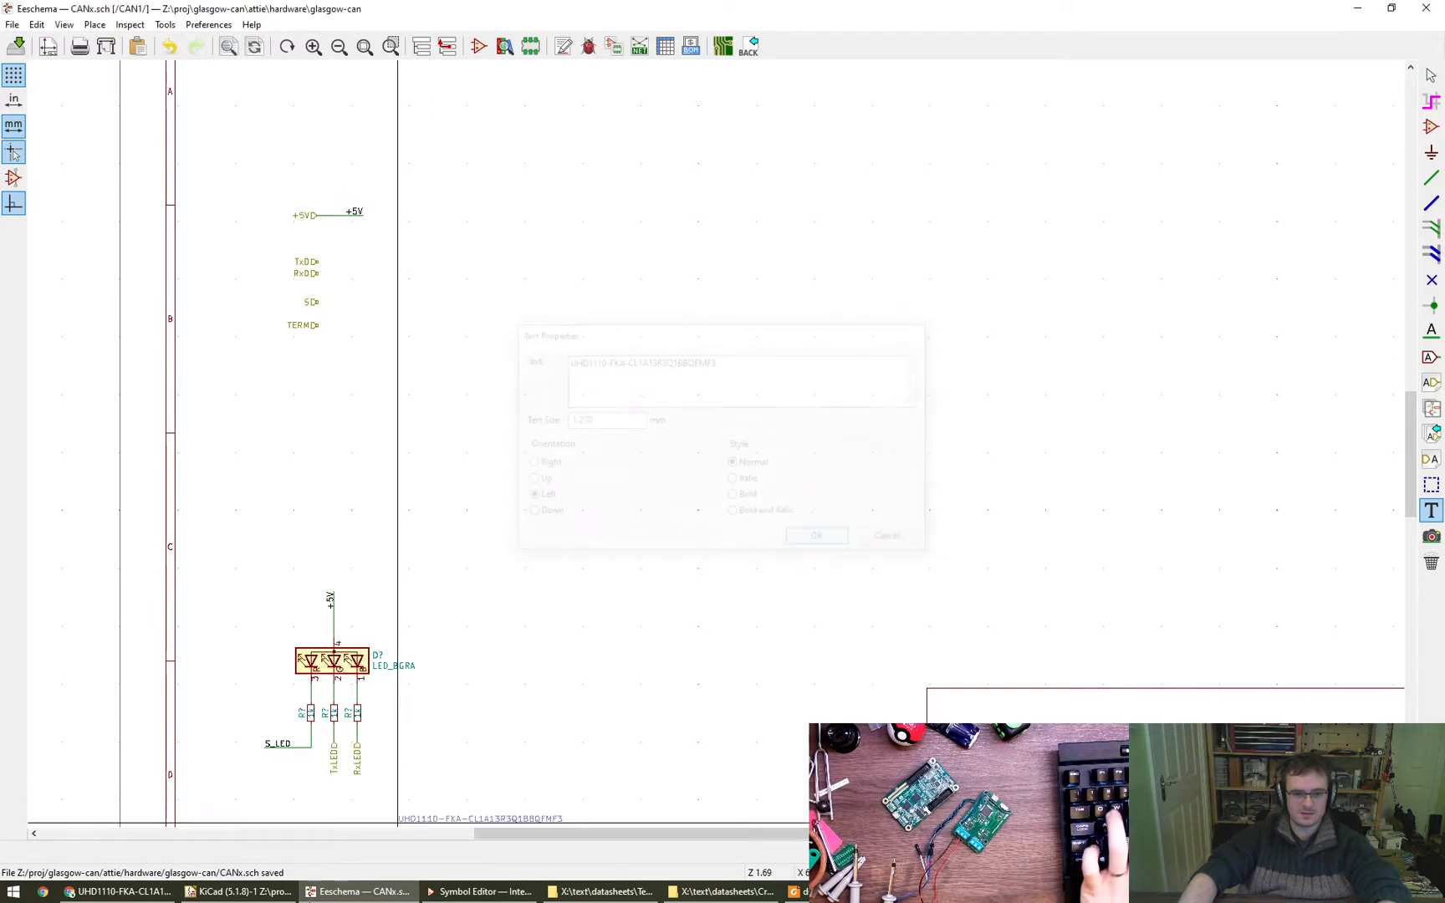
pyautogui.click(352, 636)
pyautogui.press('Escape')
pyautogui.moveTo(540, 696); pyautogui.dragTo(531, 660, button='middle')
pyautogui.hotkey('ctrl', 's')
pyautogui.moveTo(695, 515); pyautogui.dragTo(654, 562, button='middle')
# - Switch to the browser, close the Digi-Key RGB LED pages, and examine the in-stock TCAN1043 transceiver listing for price and package
pyautogui.click(151, 890)
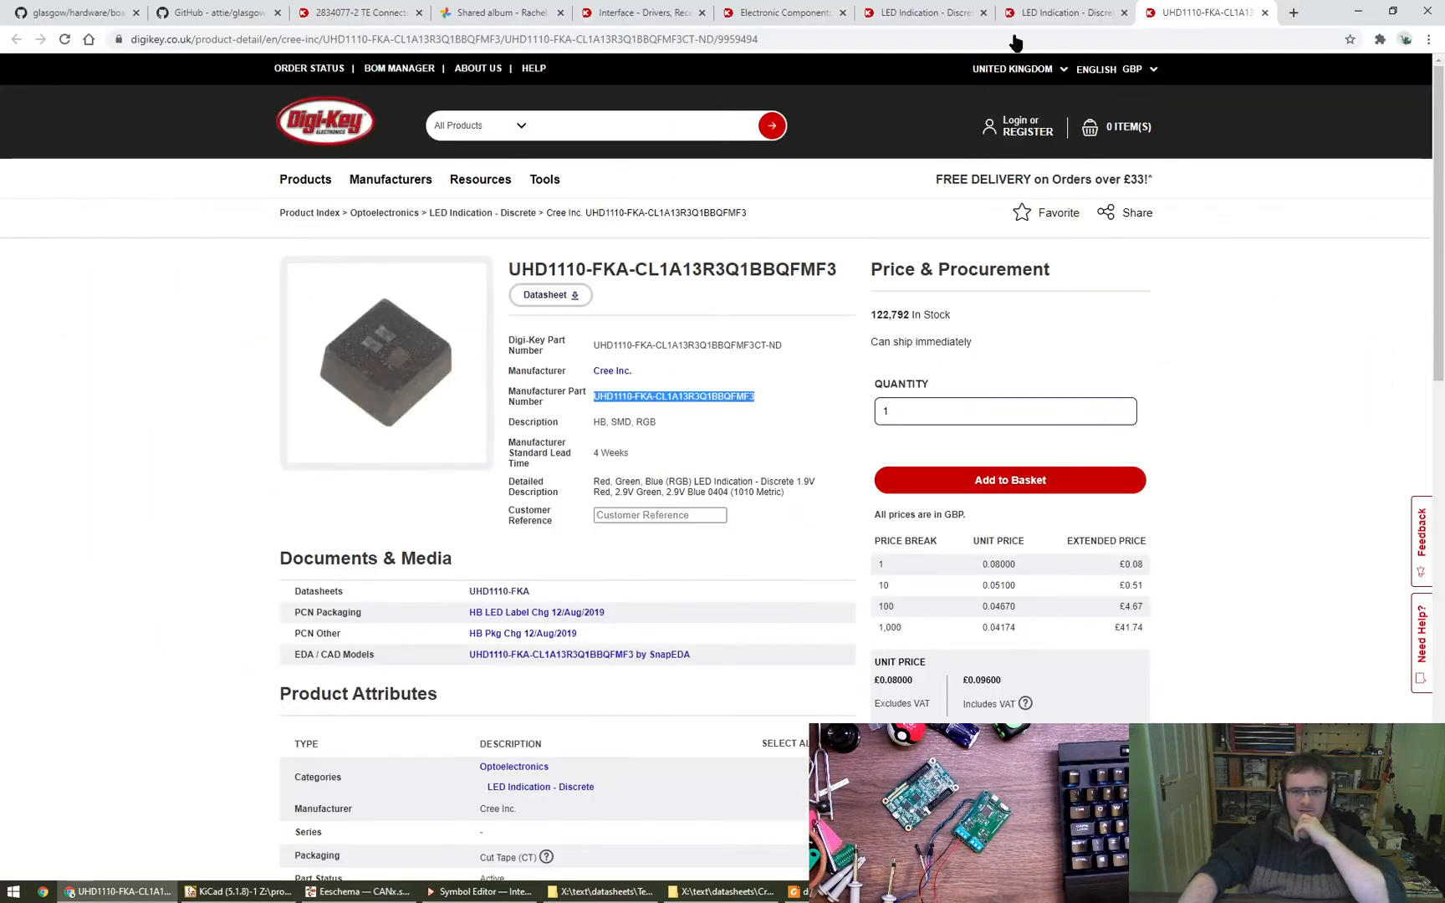
pyautogui.middleClick(1196, 6)
pyautogui.middleClick(1124, 7)
pyautogui.middleClick(1120, 7)
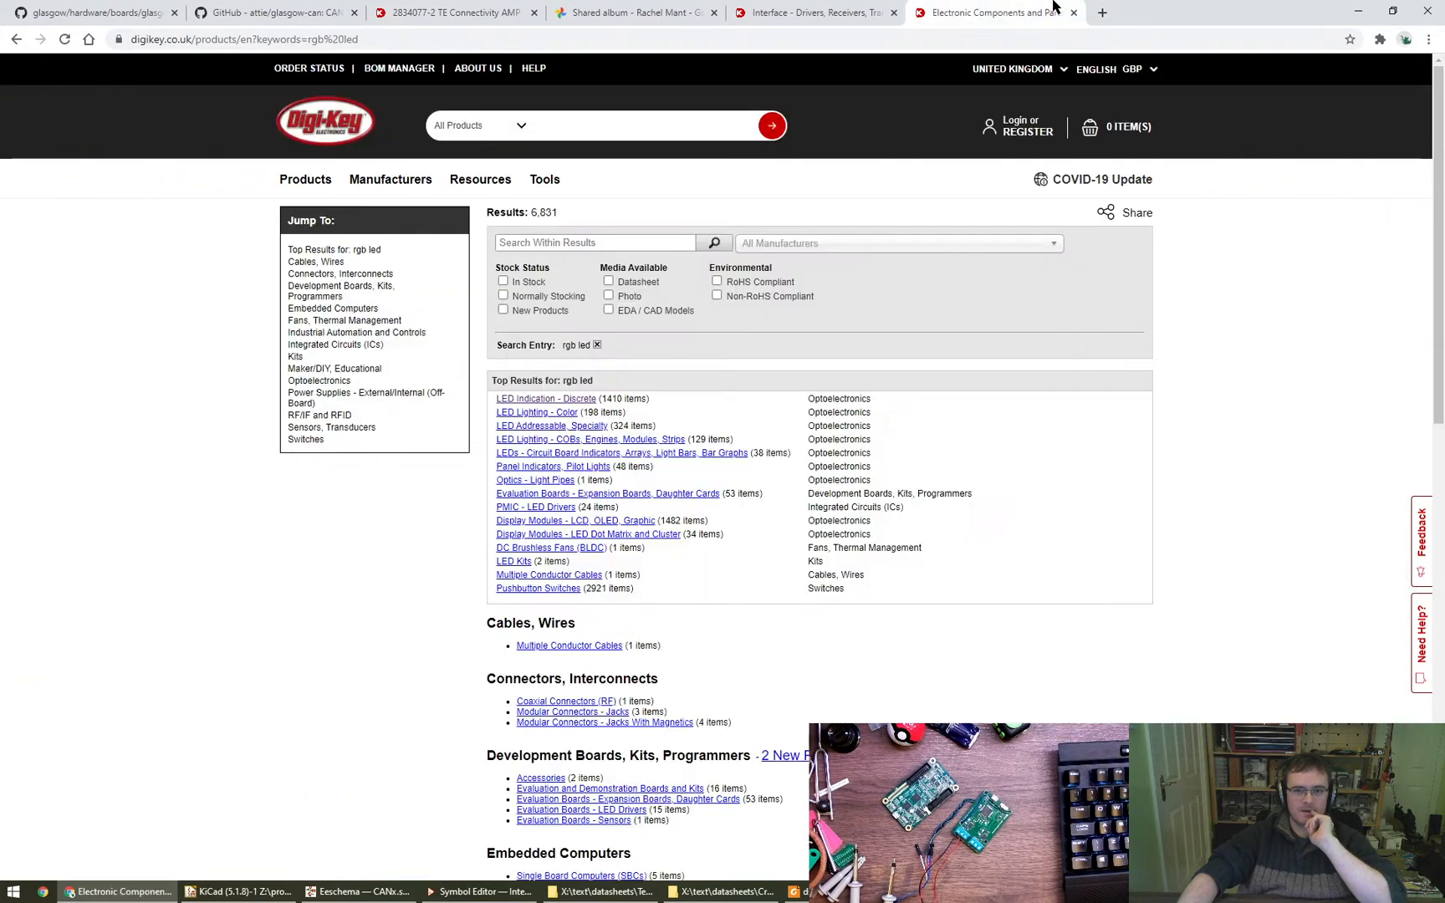
pyautogui.middleClick(1039, 7)
pyautogui.scroll(-4, 731, 481)
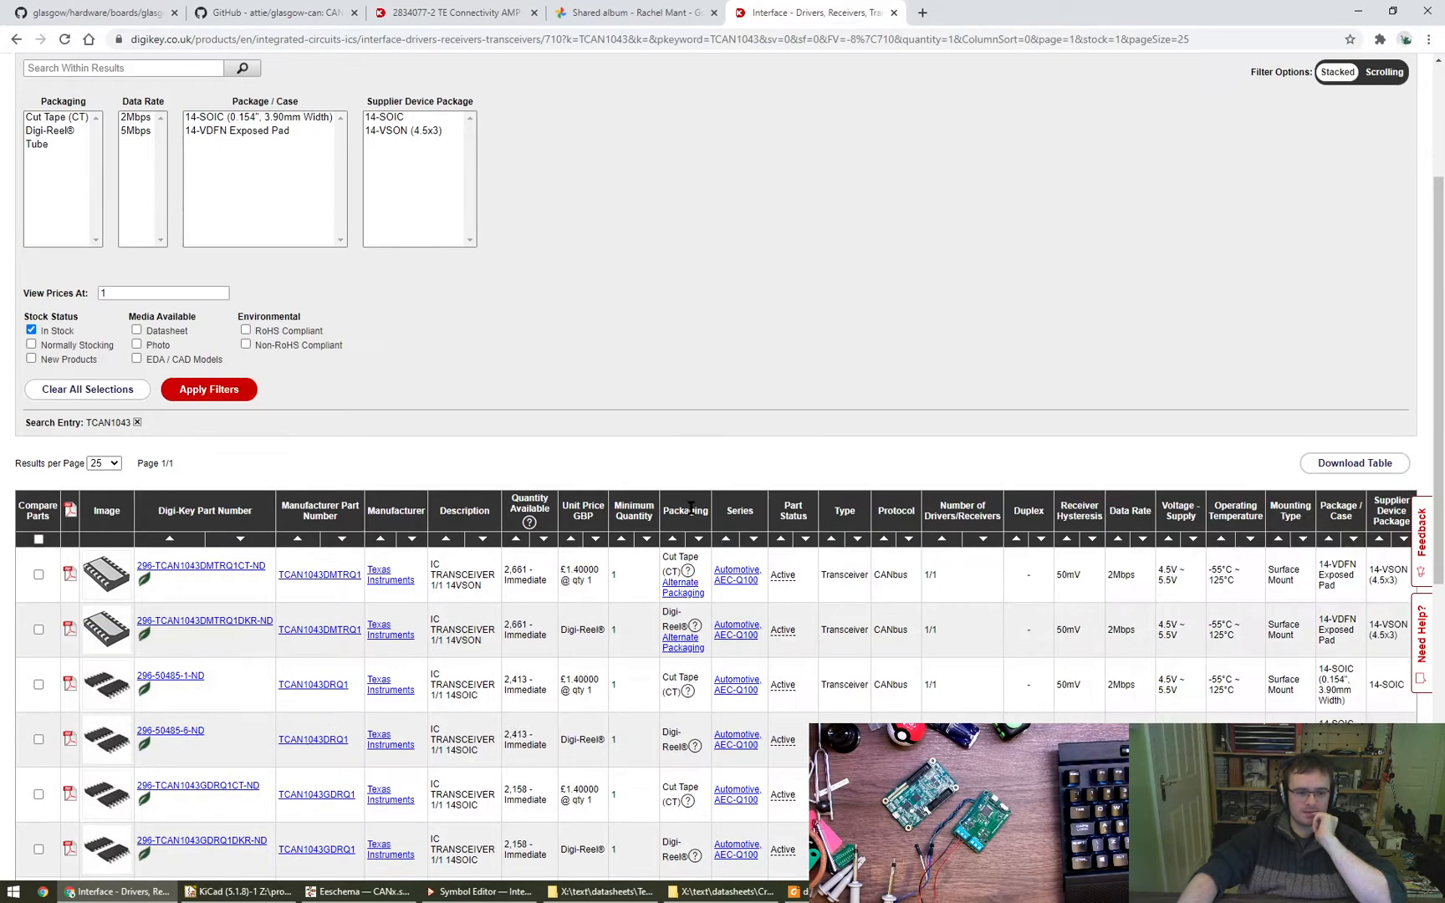
pyautogui.scroll(4, 507, 475)
pyautogui.scroll(-1, 240, 599)
pyautogui.scroll(-3, 240, 599)
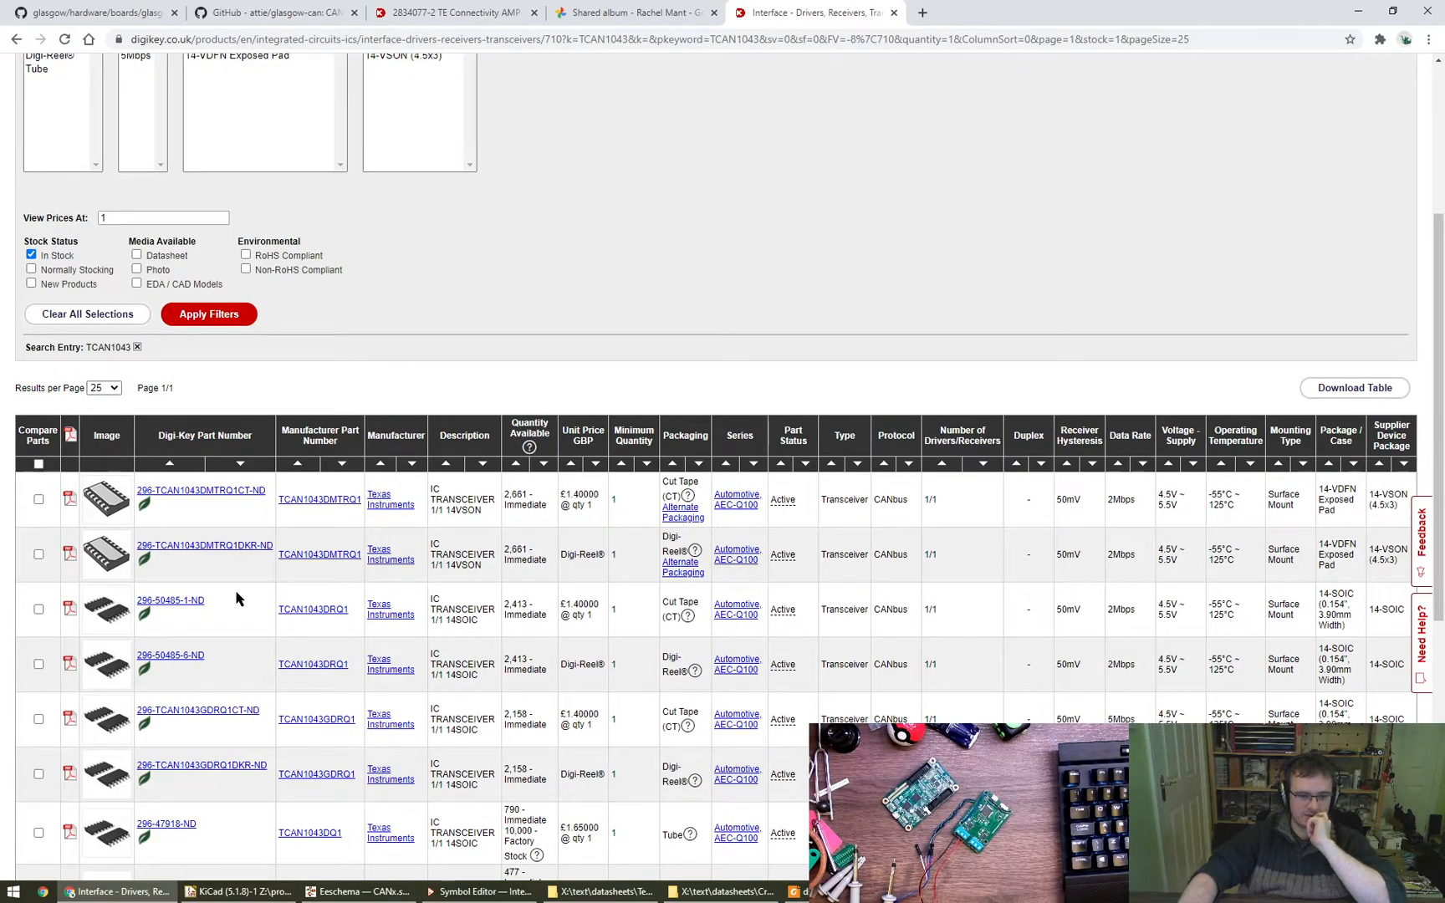
pyautogui.scroll(4, 240, 585)
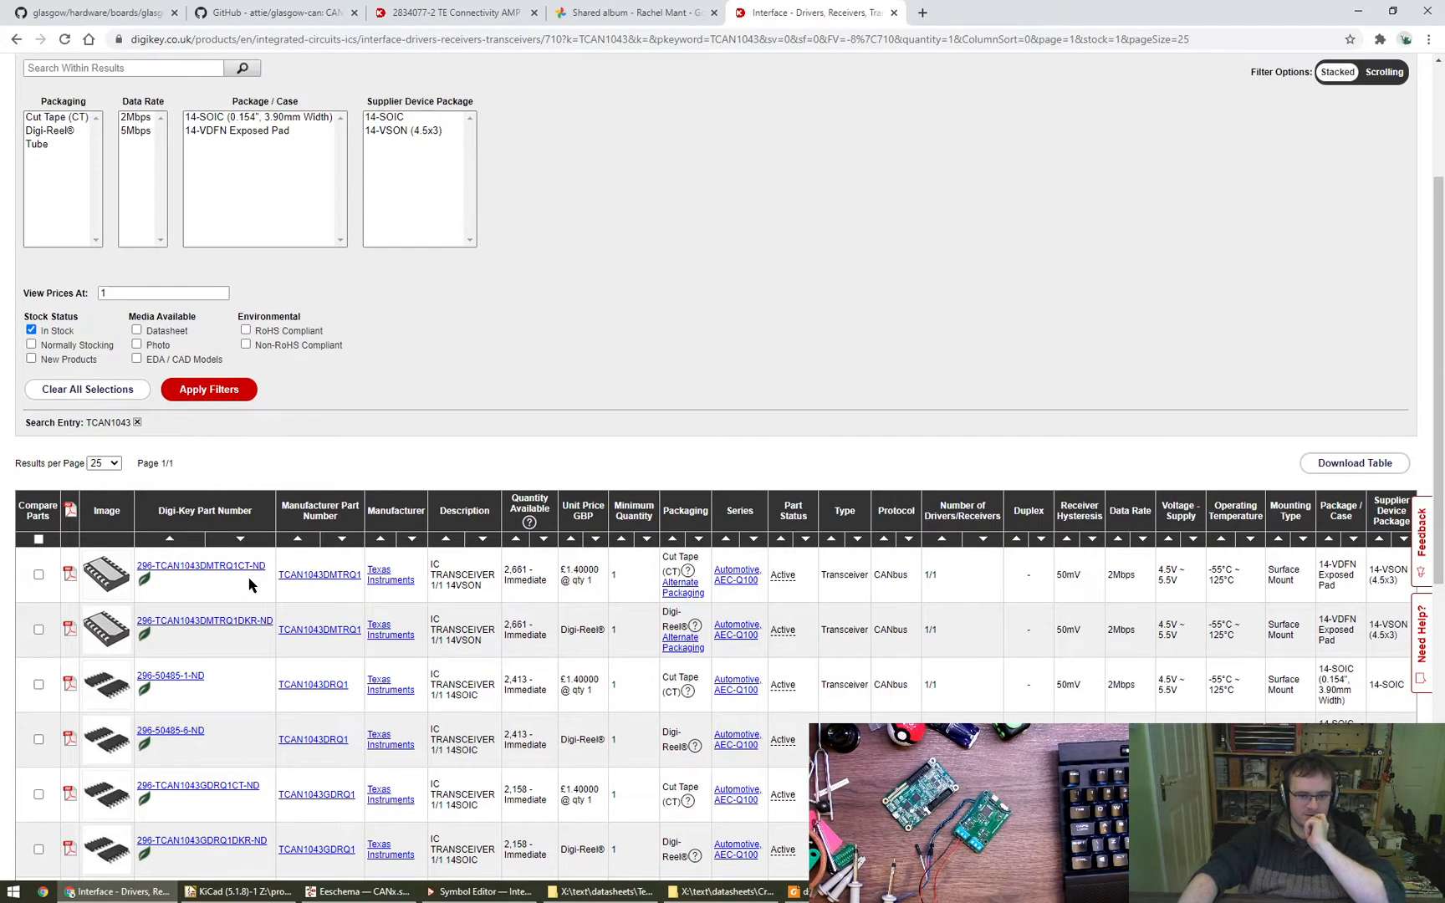
# - Search Digi-Key for tCAN1051 in a separate browser page, correcting the mistyped tusb1051 query
pyautogui.click(950, 14)
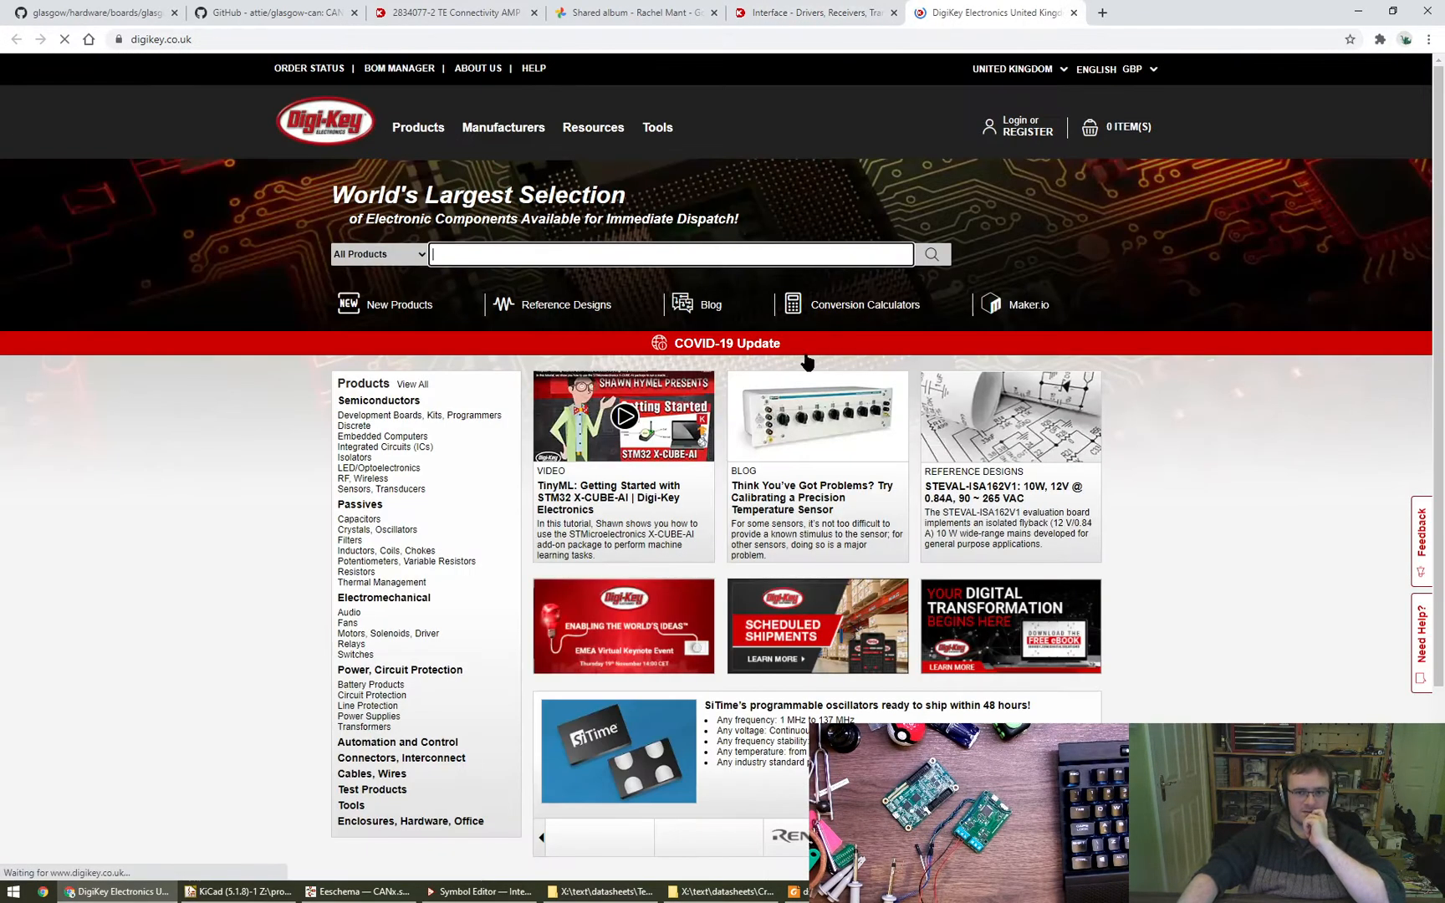
pyautogui.click(590, 256)
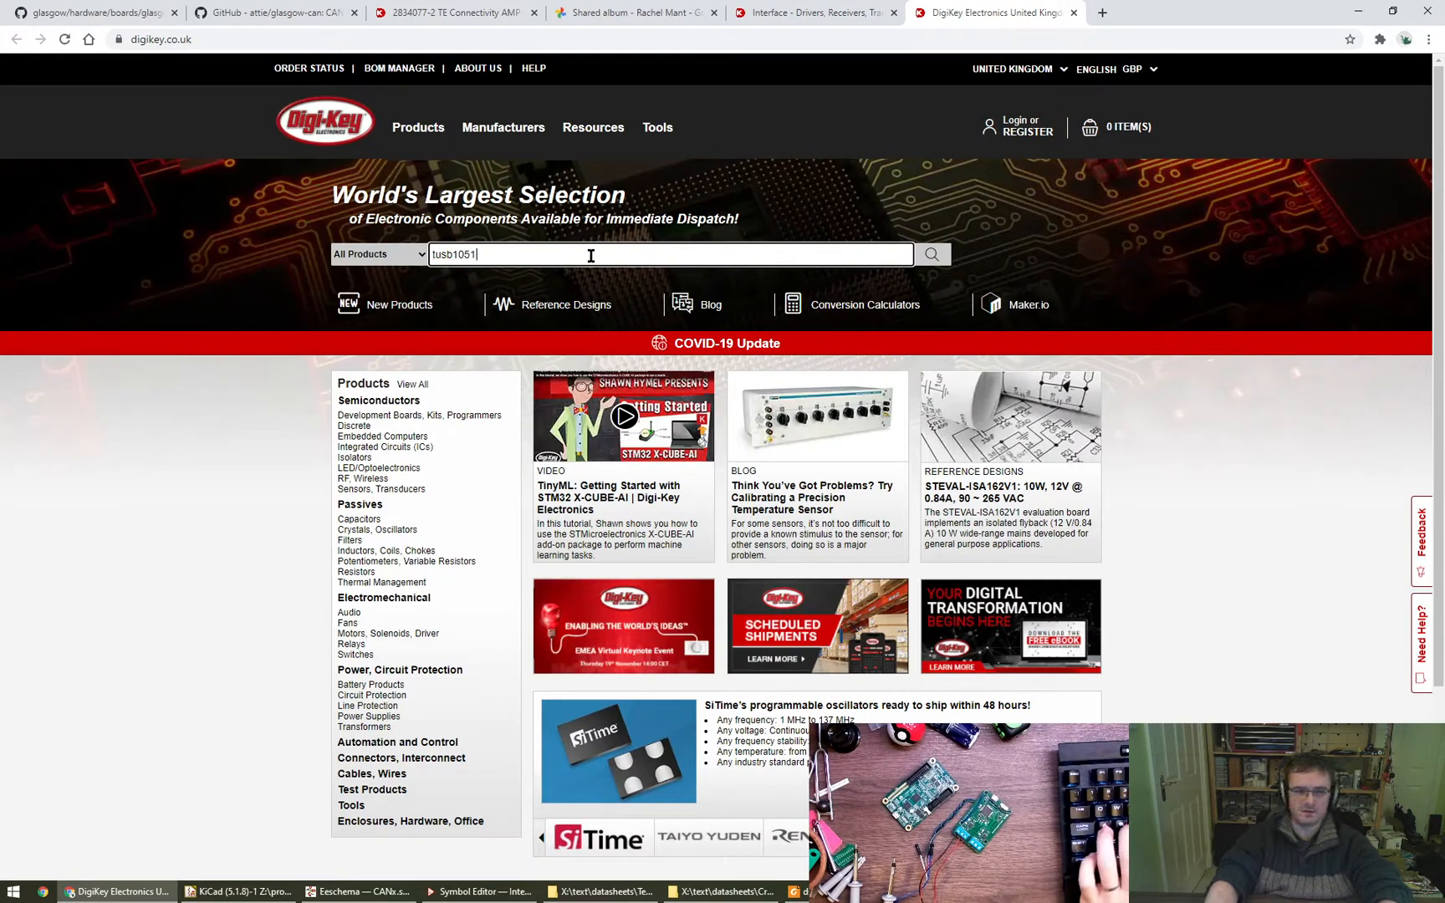
pyautogui.write('tusb1051')
pyautogui.press('Return')
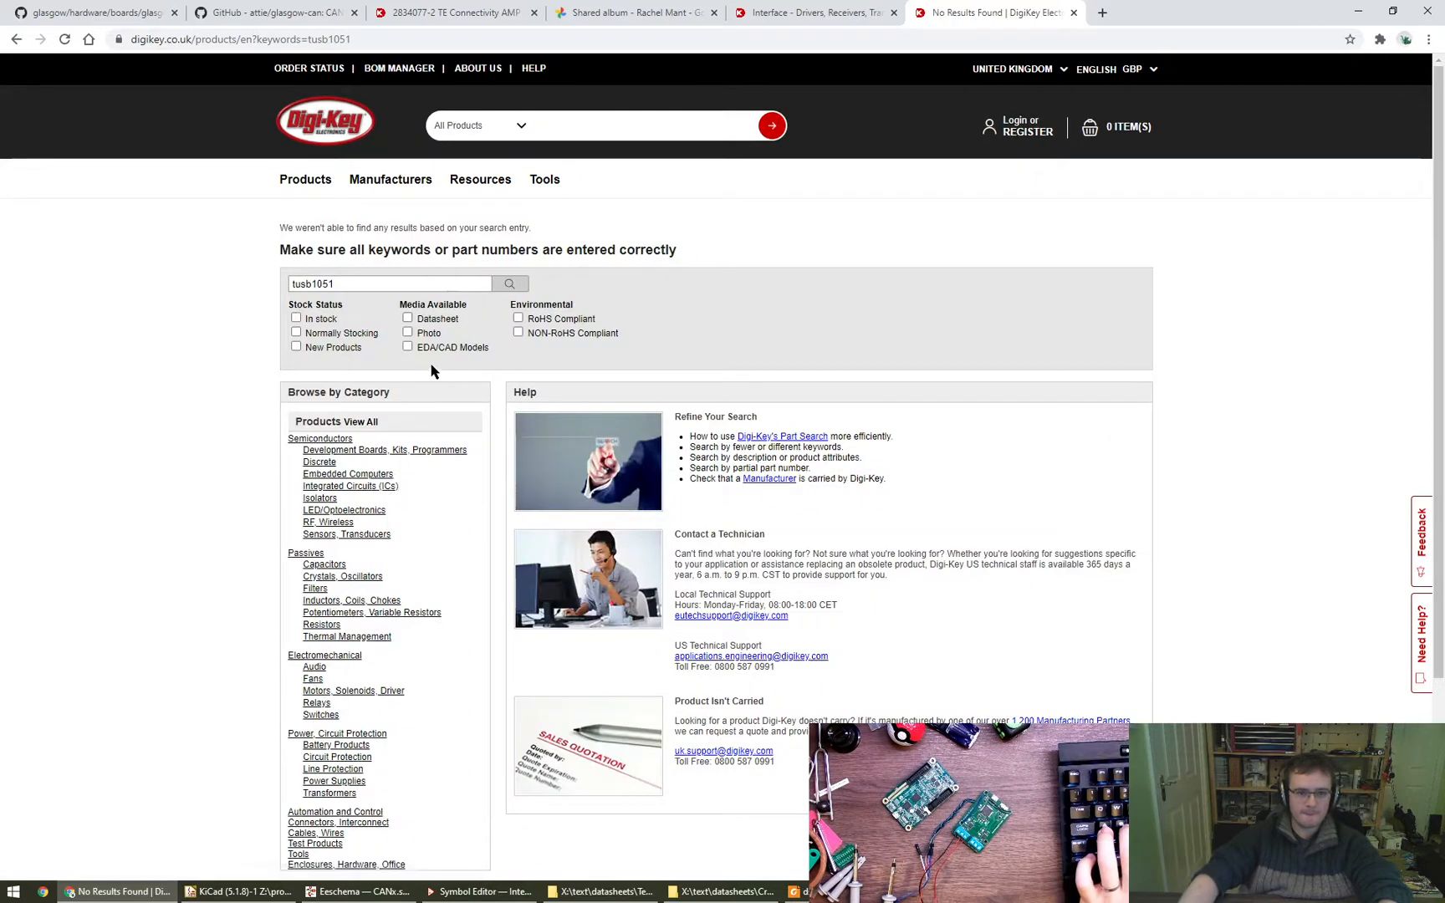
pyautogui.hotkey('shift', 'Right')
pyautogui.hotkey('shift', 'Right')
pyautogui.hotkey('shift', 'Right')
pyautogui.hotkey('shift', 'Right')
pyautogui.press('Return')
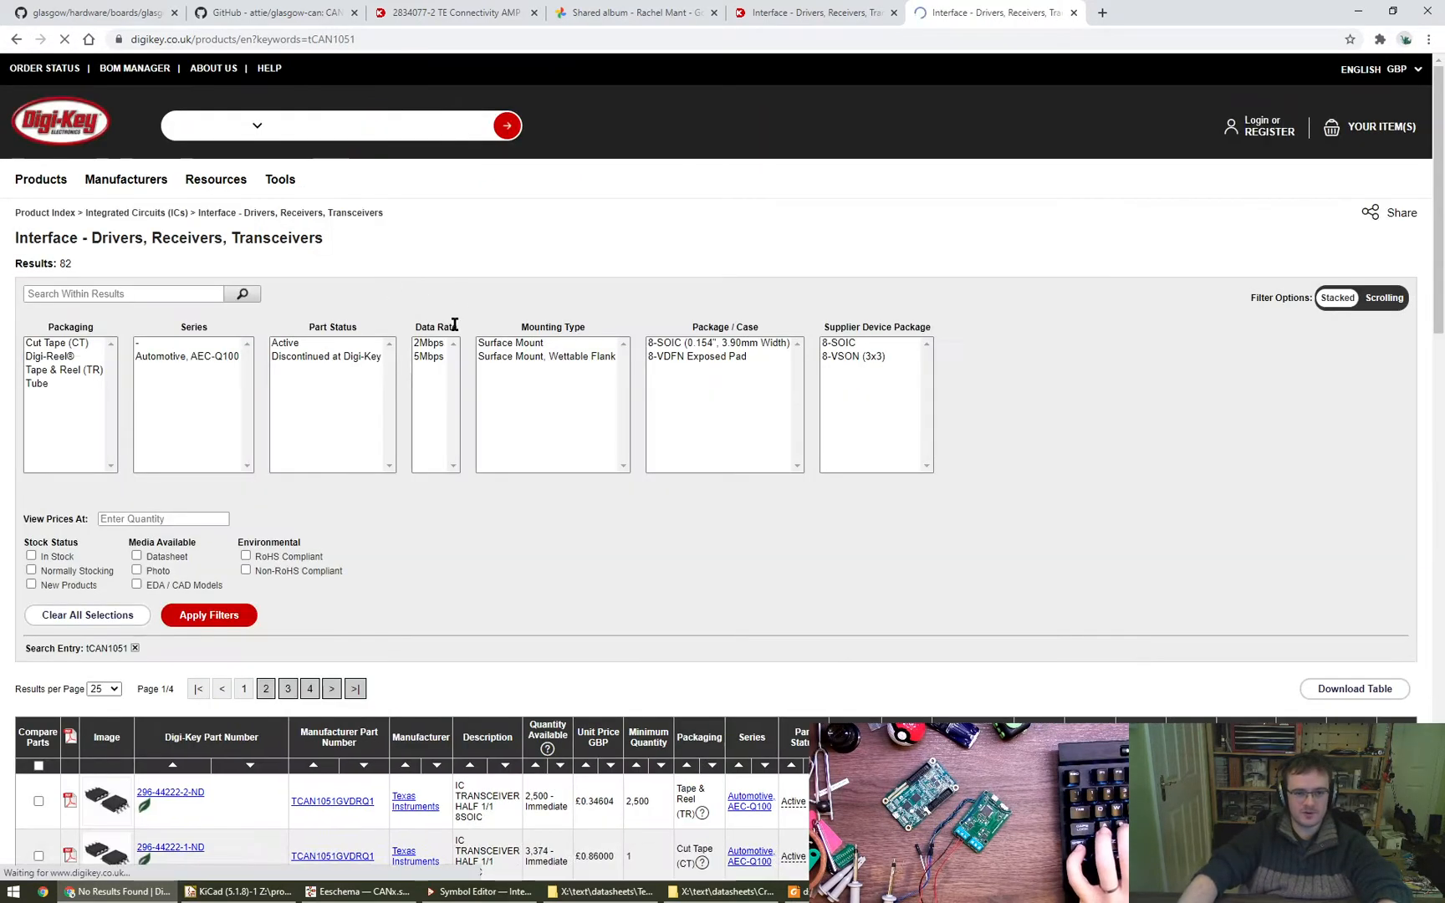
# - Restrict the tCAN1051 results to in-stock parts at quantity 1, sorted by unit price, and compare them with the TCAN1043 listing
pyautogui.scroll(-1, 396, 622)
pyautogui.scroll(-3, 440, 600)
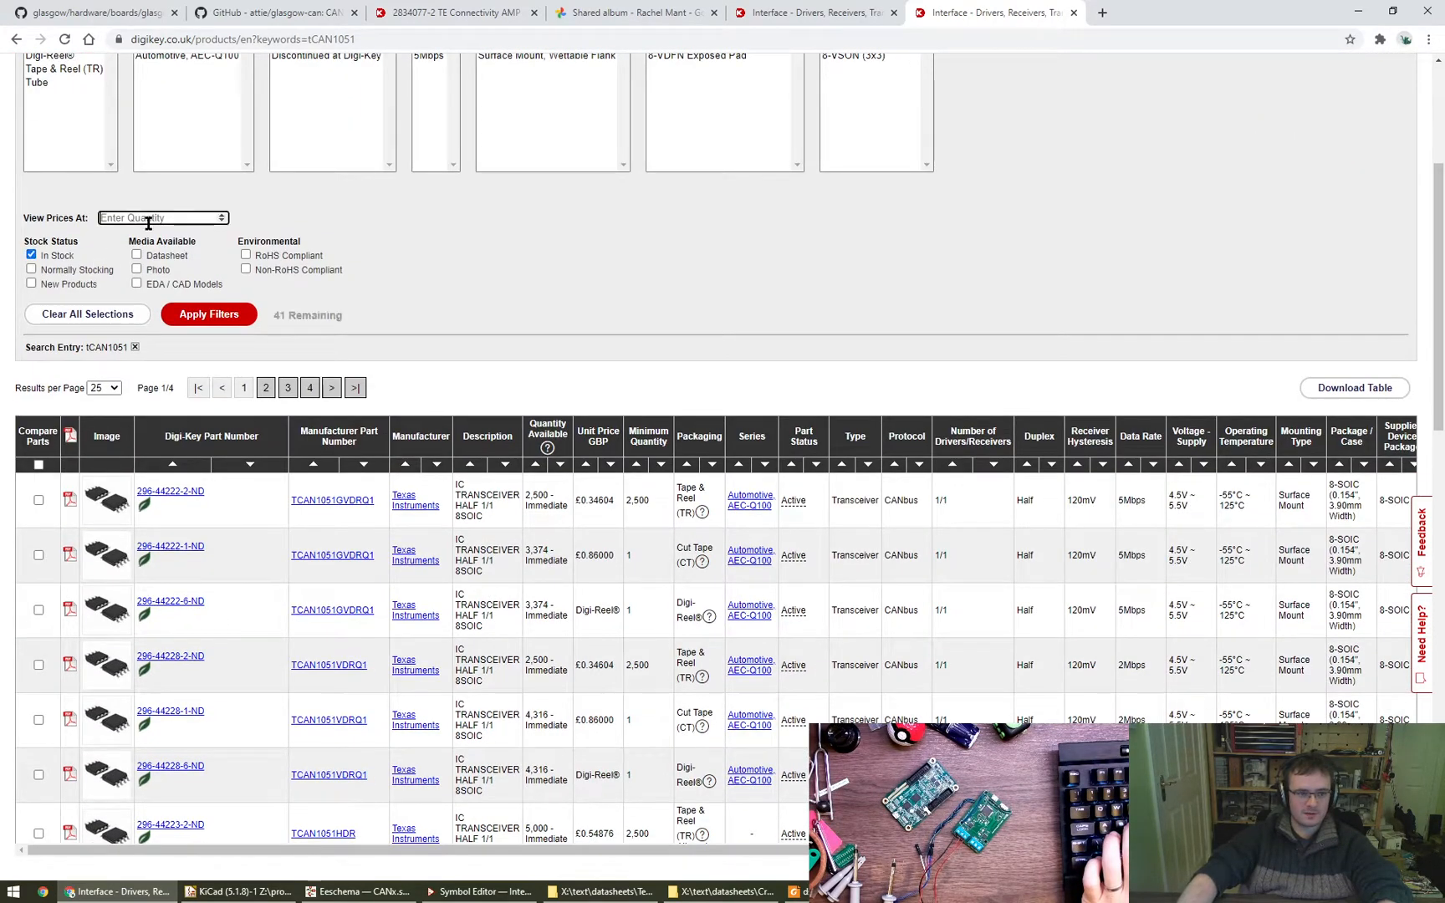
pyautogui.write('1')
pyautogui.click(219, 316)
pyautogui.scroll(-3, 622, 568)
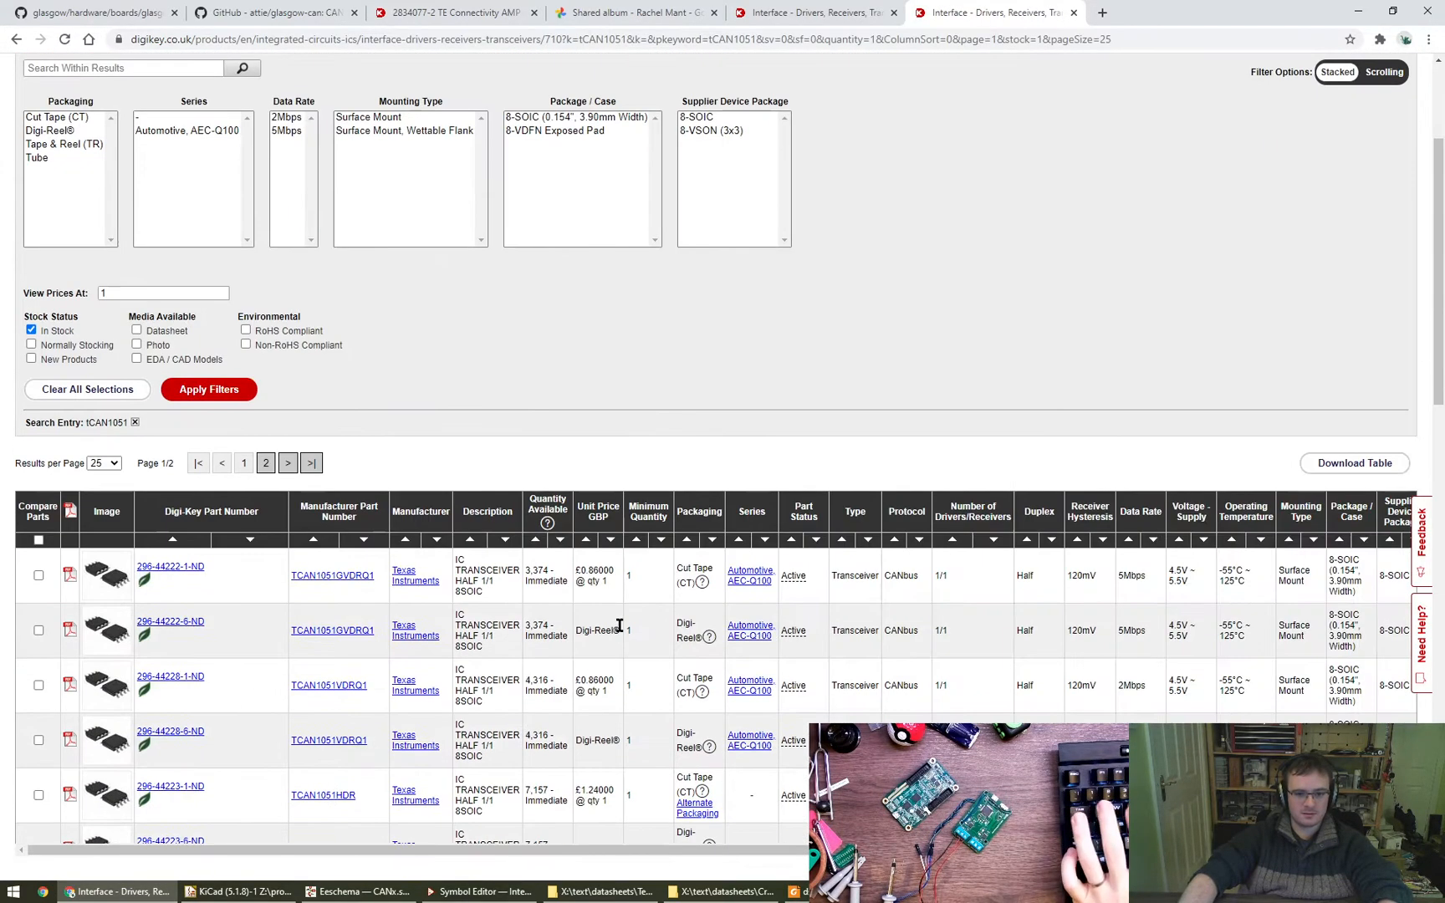
pyautogui.scroll(-3, 664, 614)
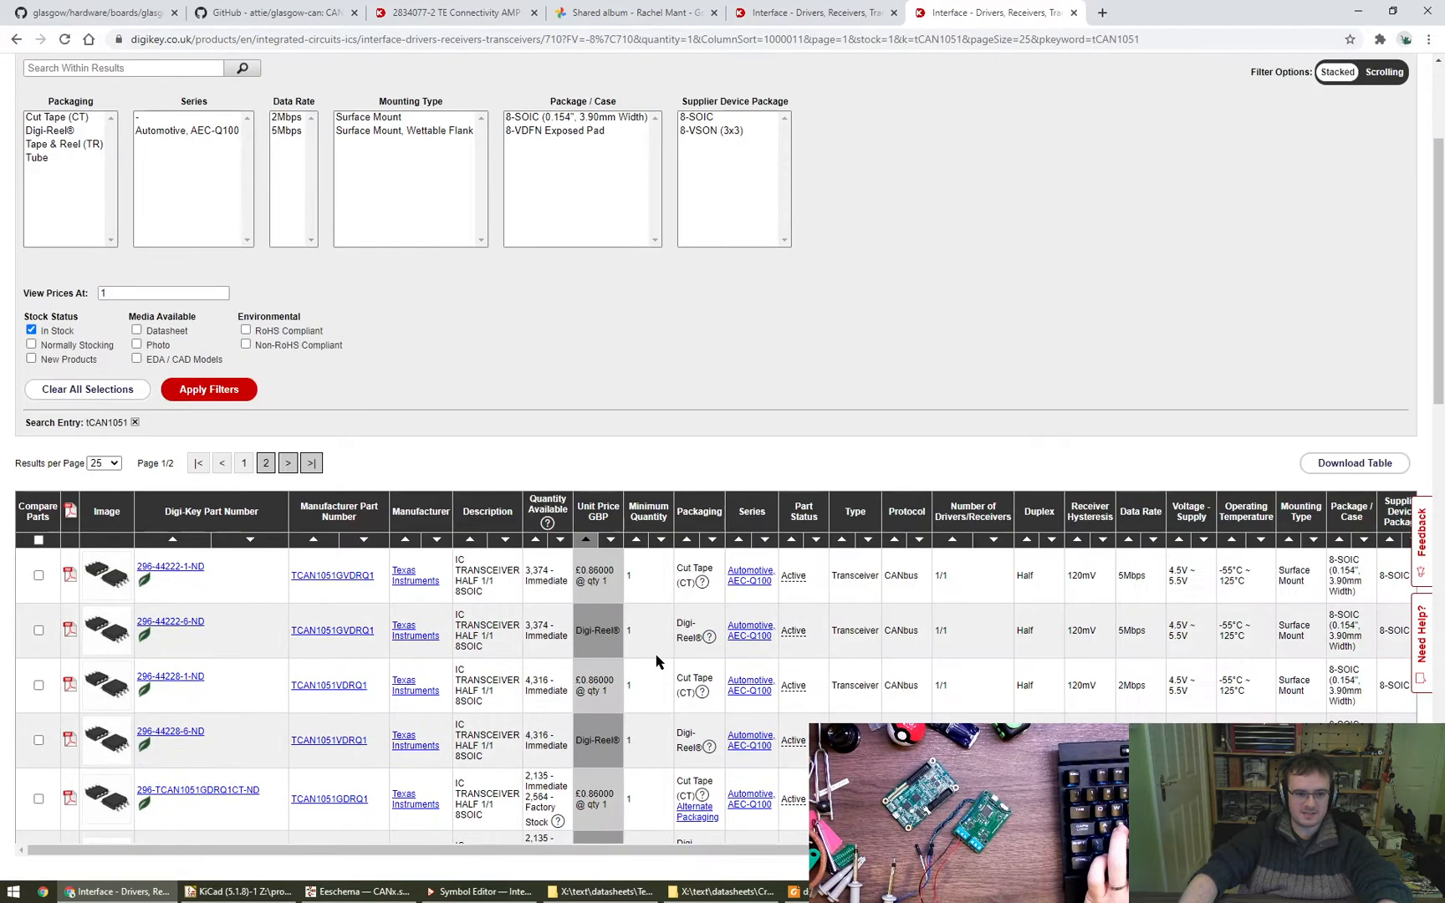
pyautogui.click(808, 7)
pyautogui.click(1001, 7)
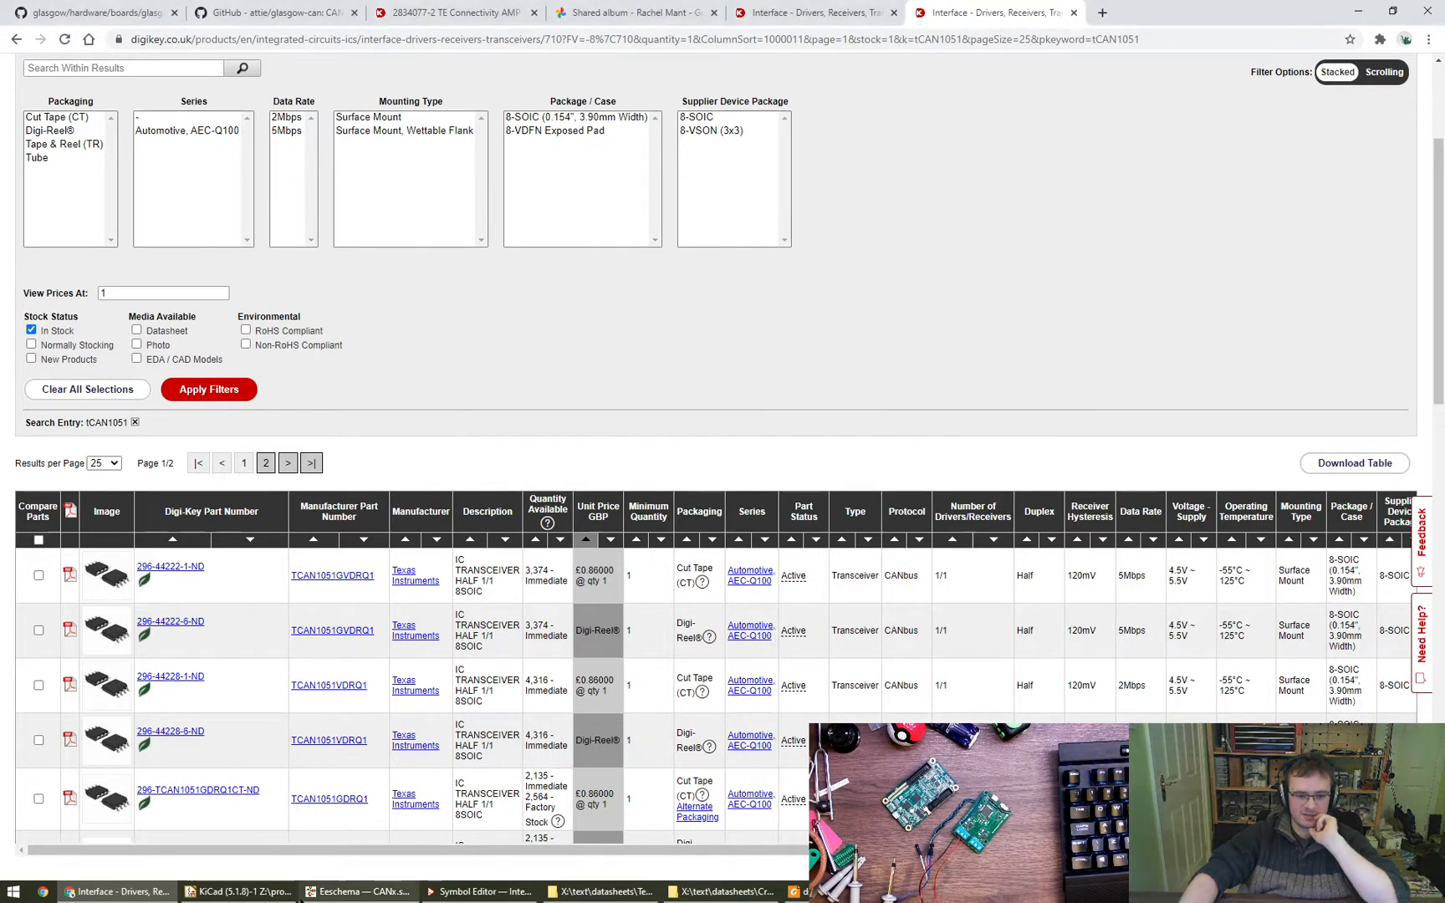
# - Return to the CANx schematic in Eeschema and move the TxLED hierarchical label below TERM, aligned with the other sheet labels
pyautogui.click(358, 893)
pyautogui.scroll(-1, 726, 500)
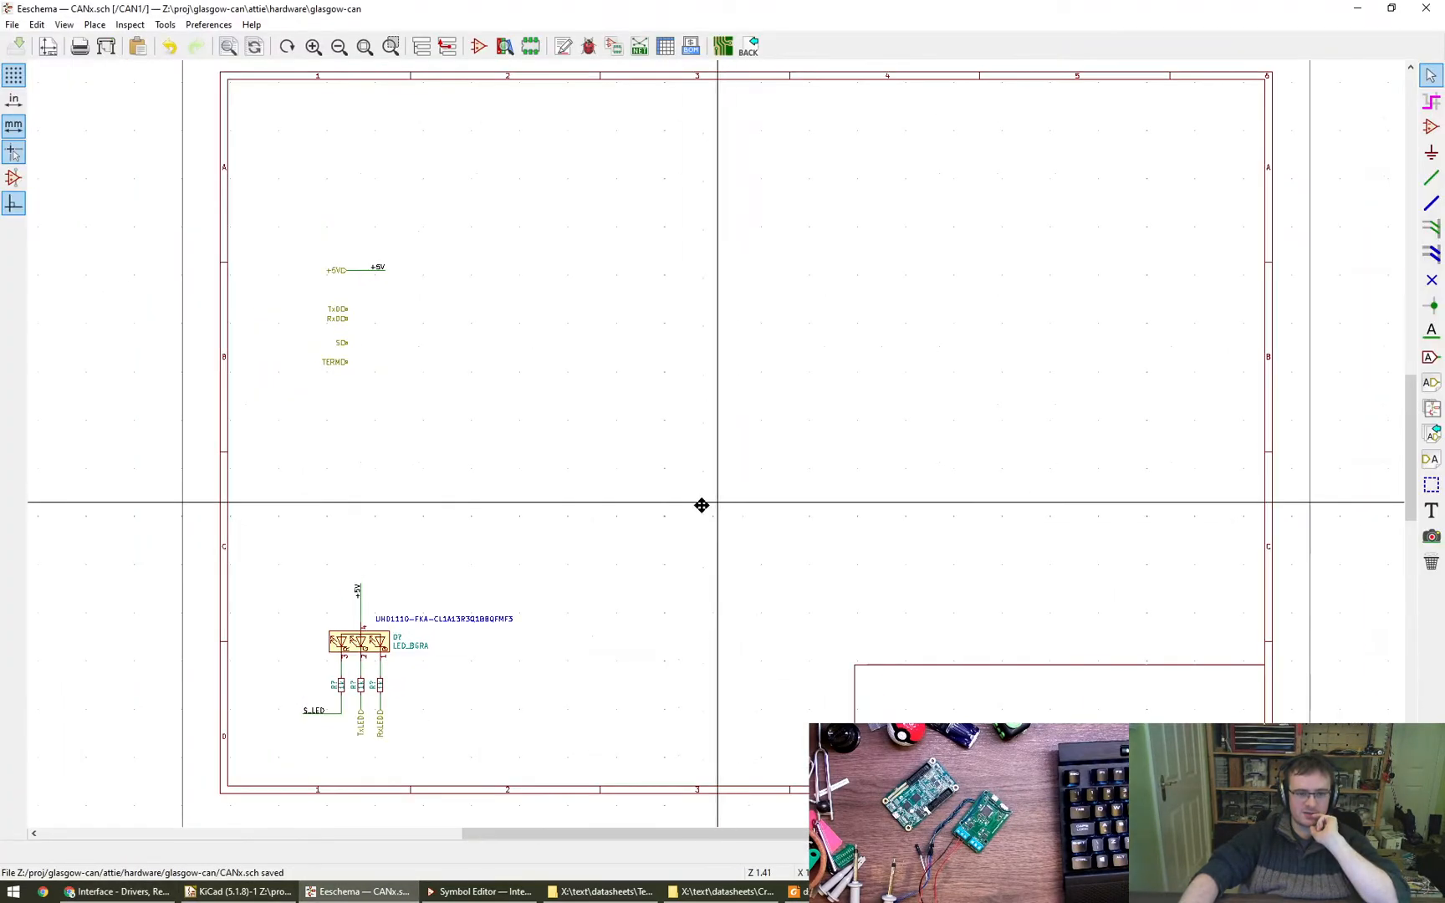
pyautogui.moveTo(710, 507); pyautogui.dragTo(654, 514, button='middle')
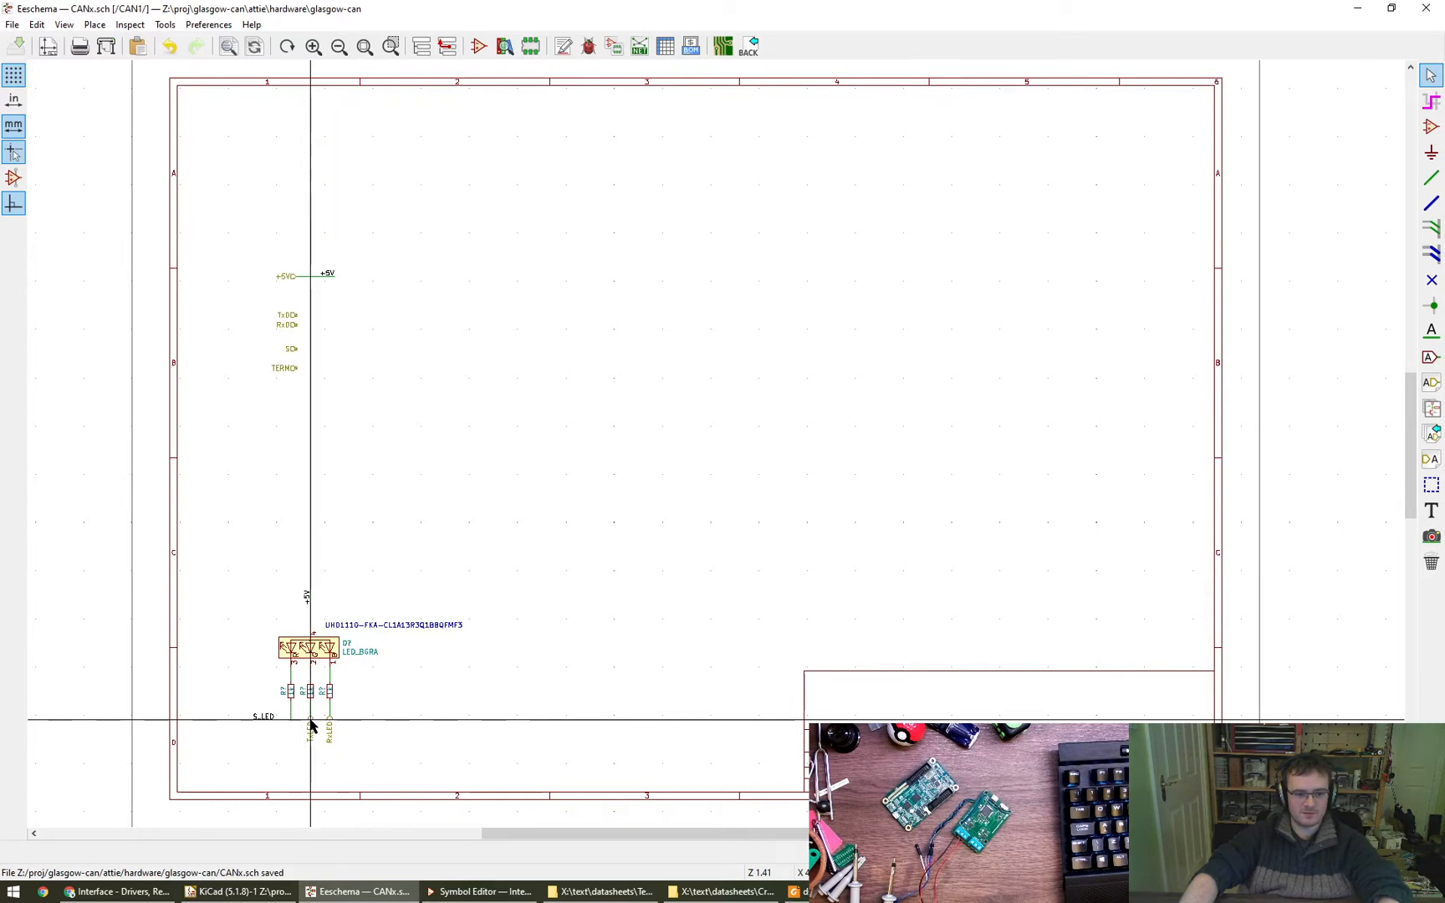
pyautogui.press('m')
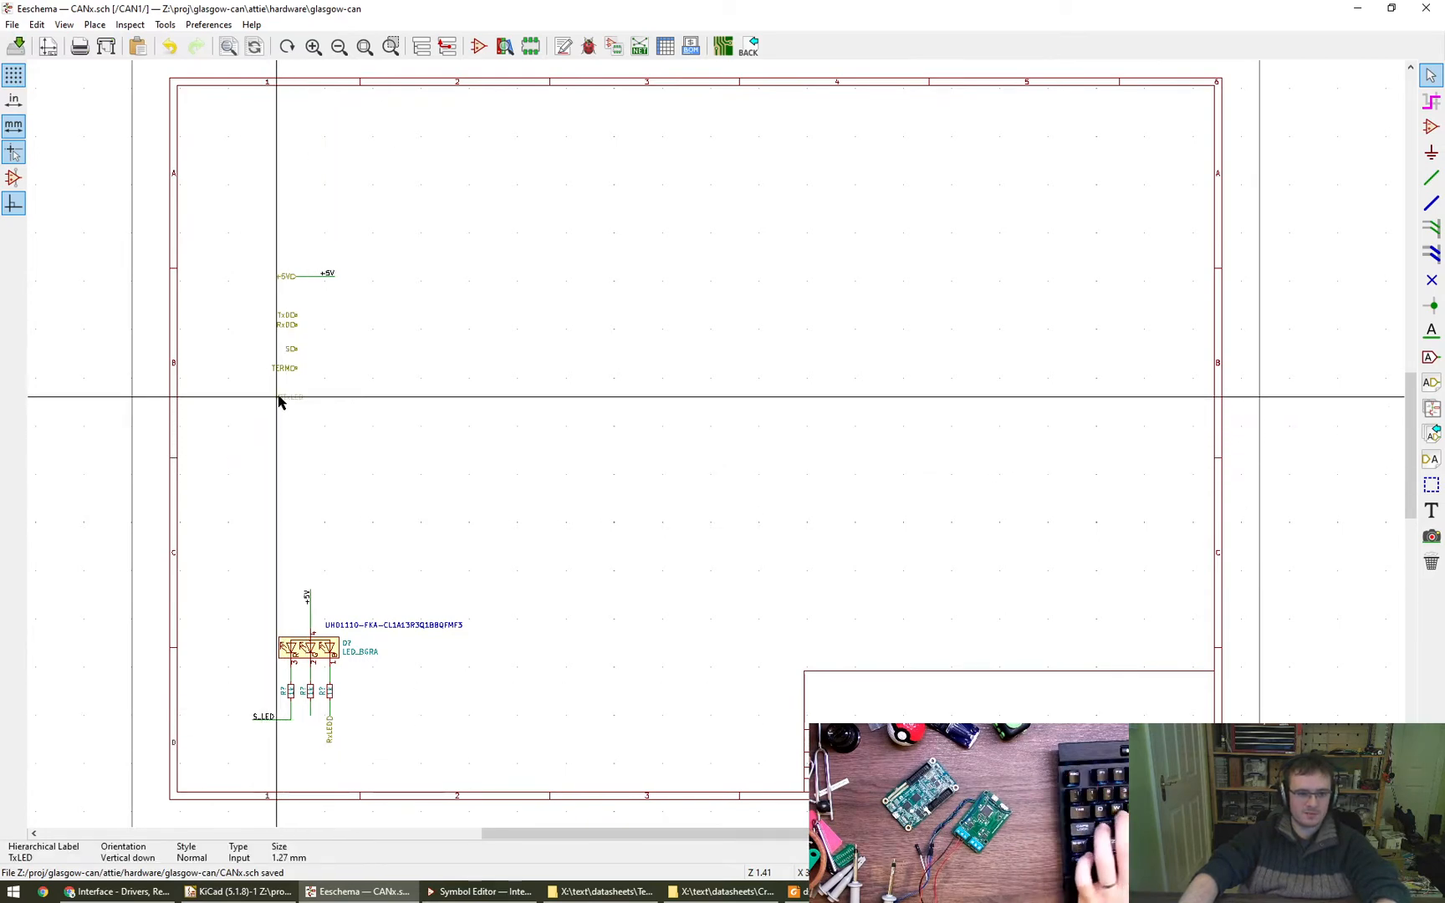
pyautogui.click(295, 389)
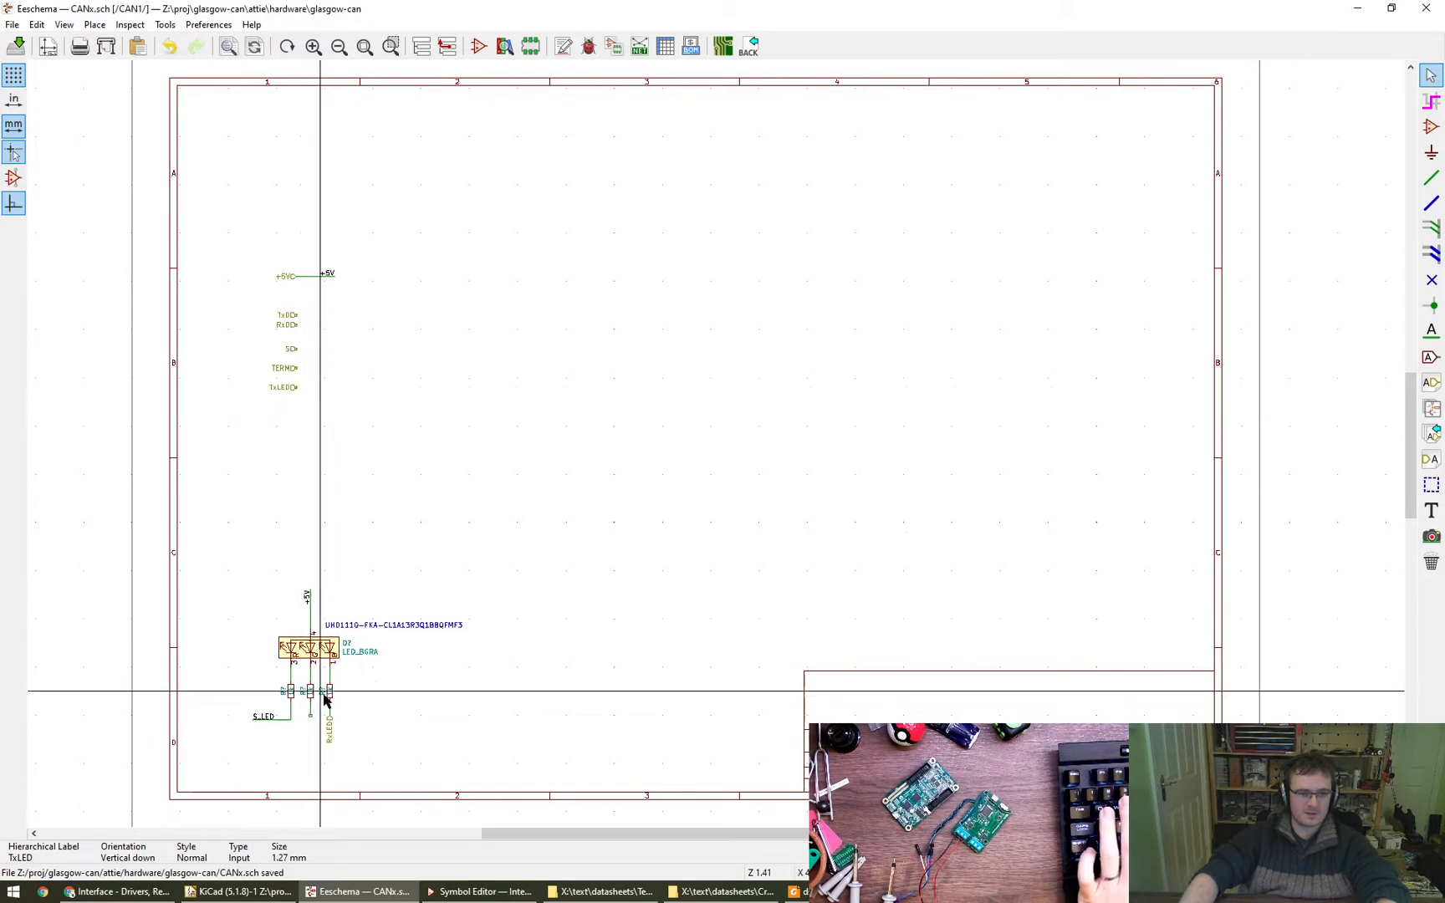
# - Draw a horizontal wire extending to the right from the TxLED hierarchical label
pyautogui.press('w')
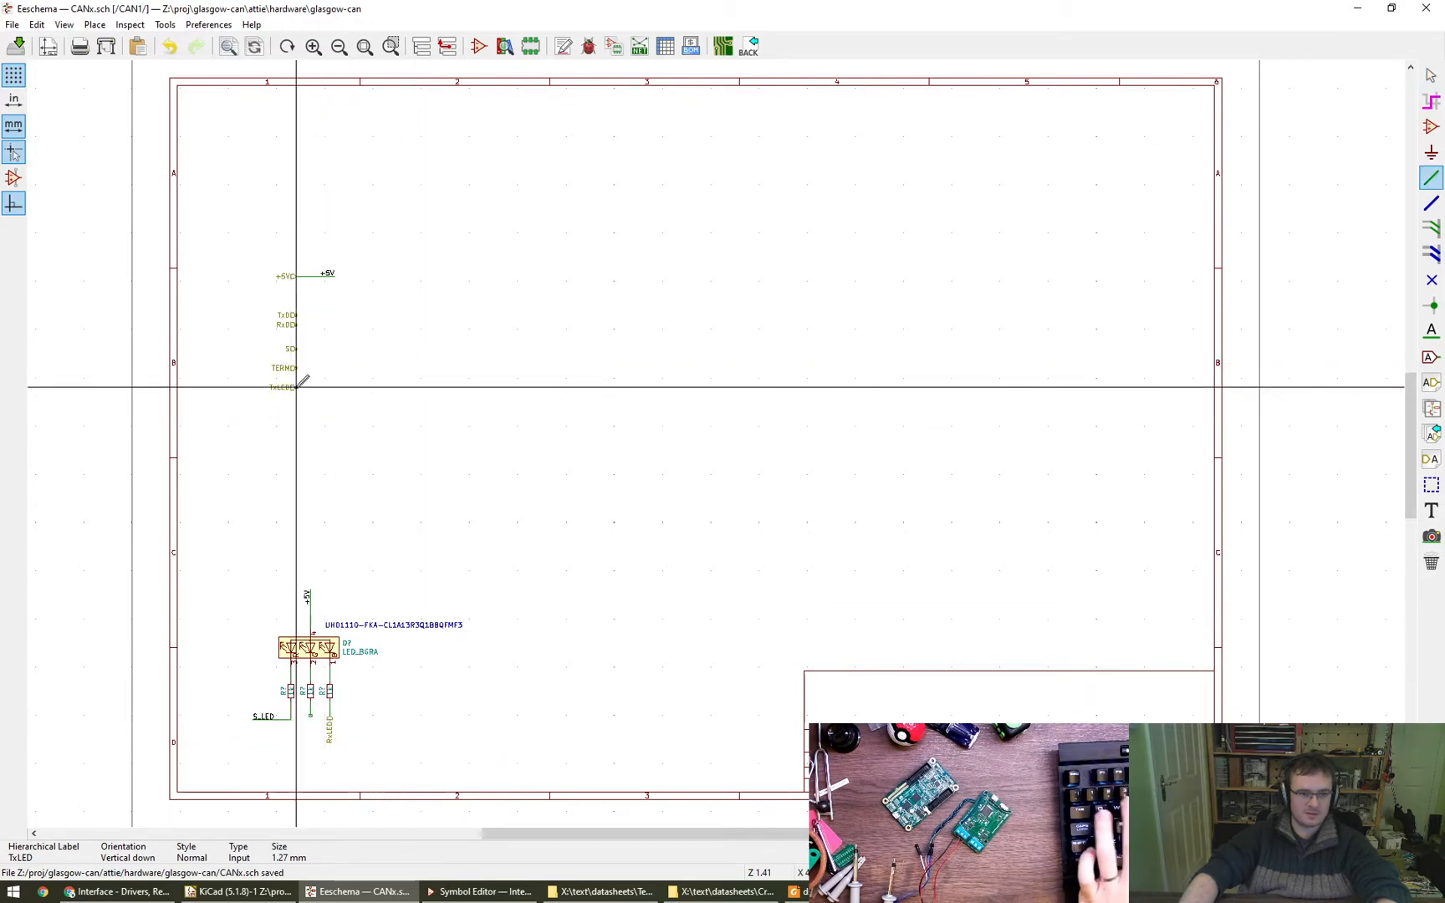
pyautogui.scroll(6, 309, 383)
pyautogui.click(288, 386)
pyautogui.press('Escape')
pyautogui.press('w')
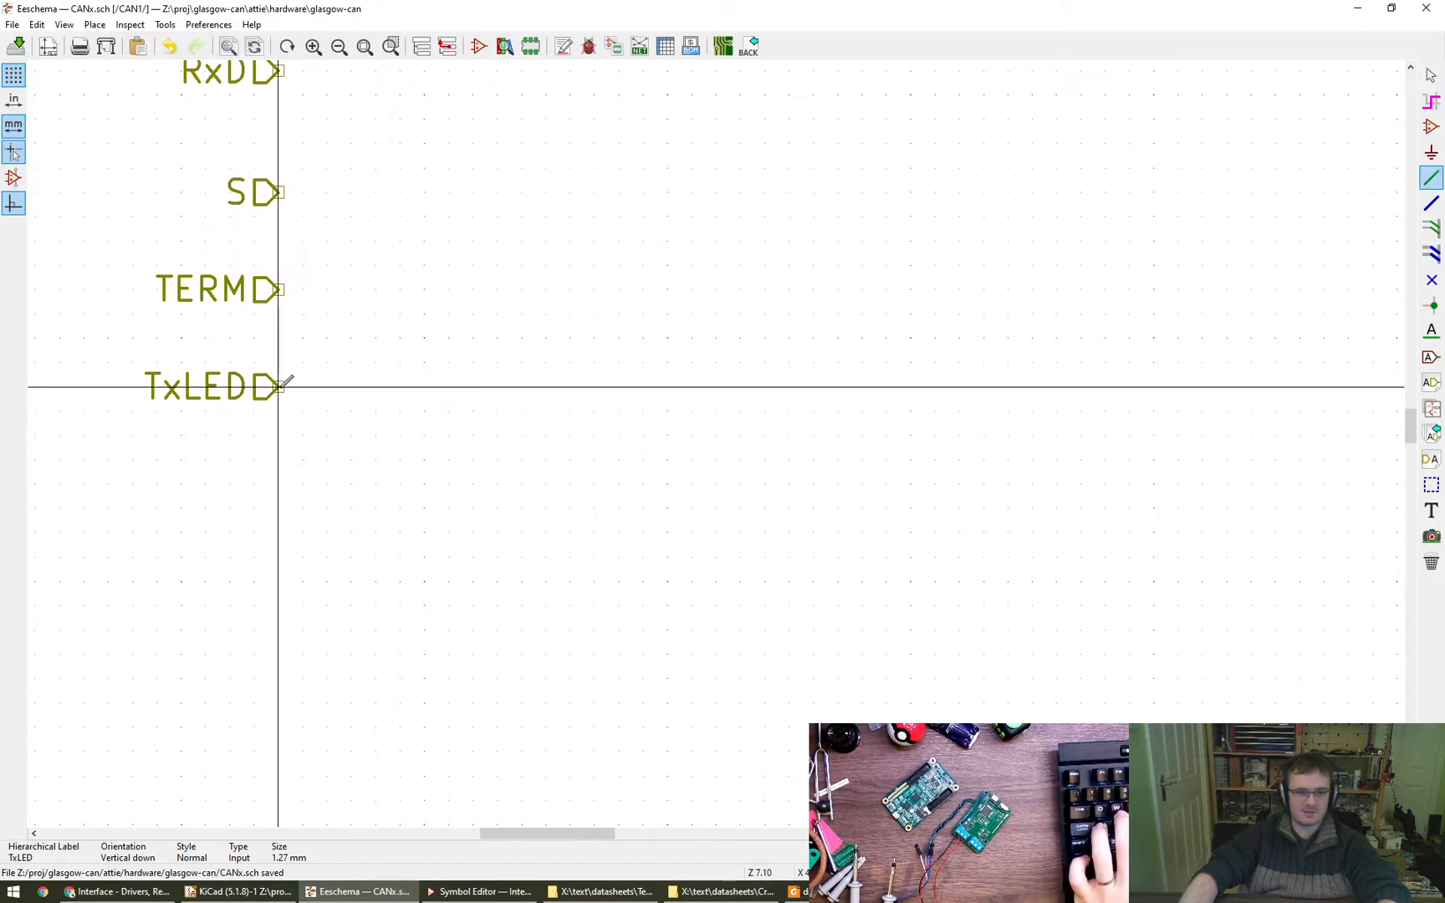
pyautogui.click(619, 386)
pyautogui.press('Escape')
# - Add a Tx_LED net label at the free end of the TxLED wire, with its text above the wire
pyautogui.write('l')
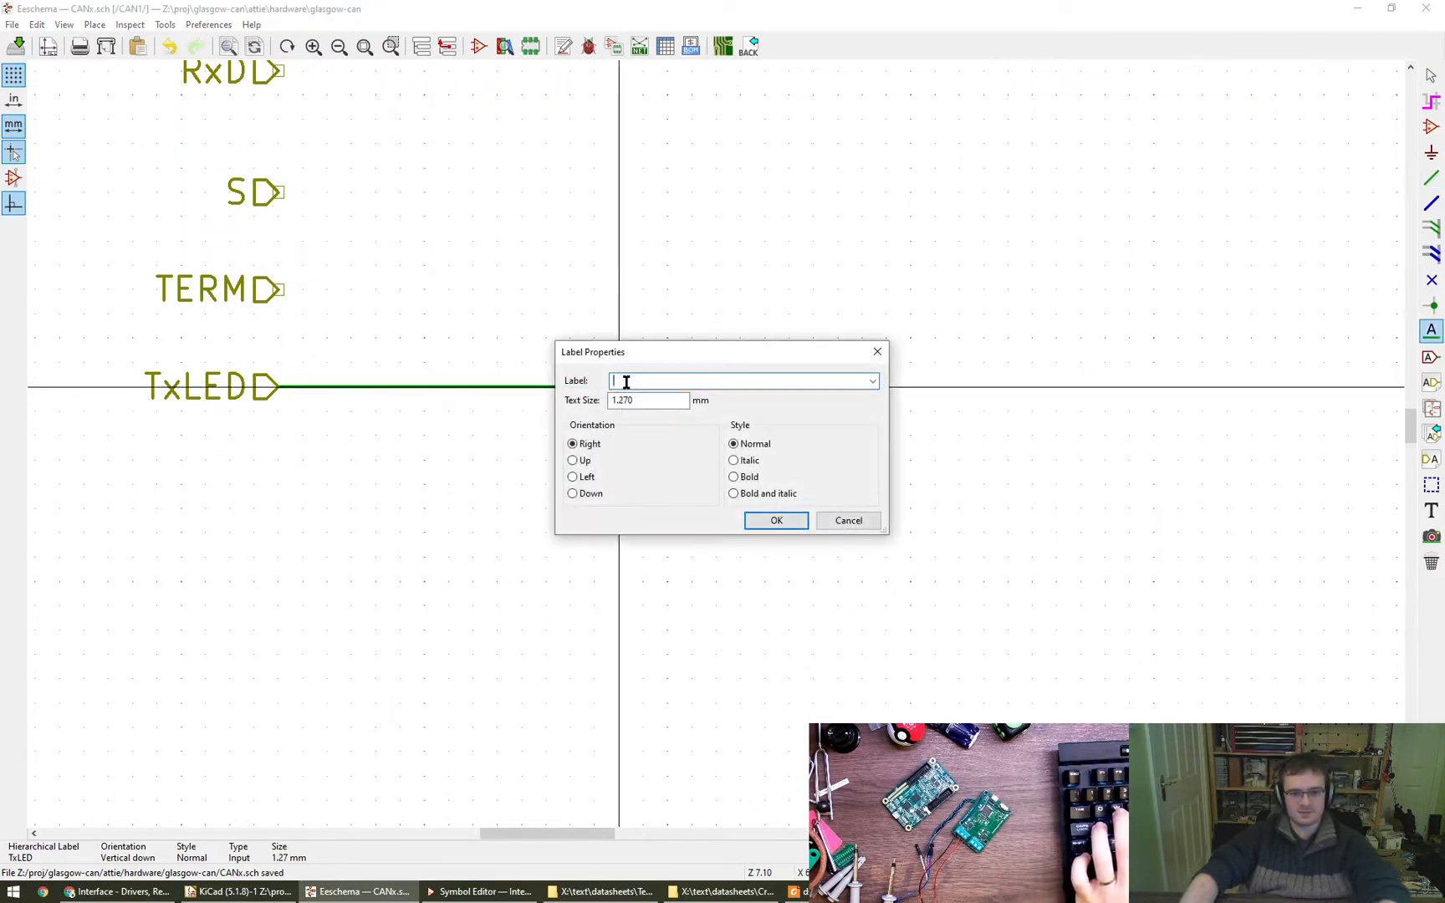
pyautogui.write('TX_')
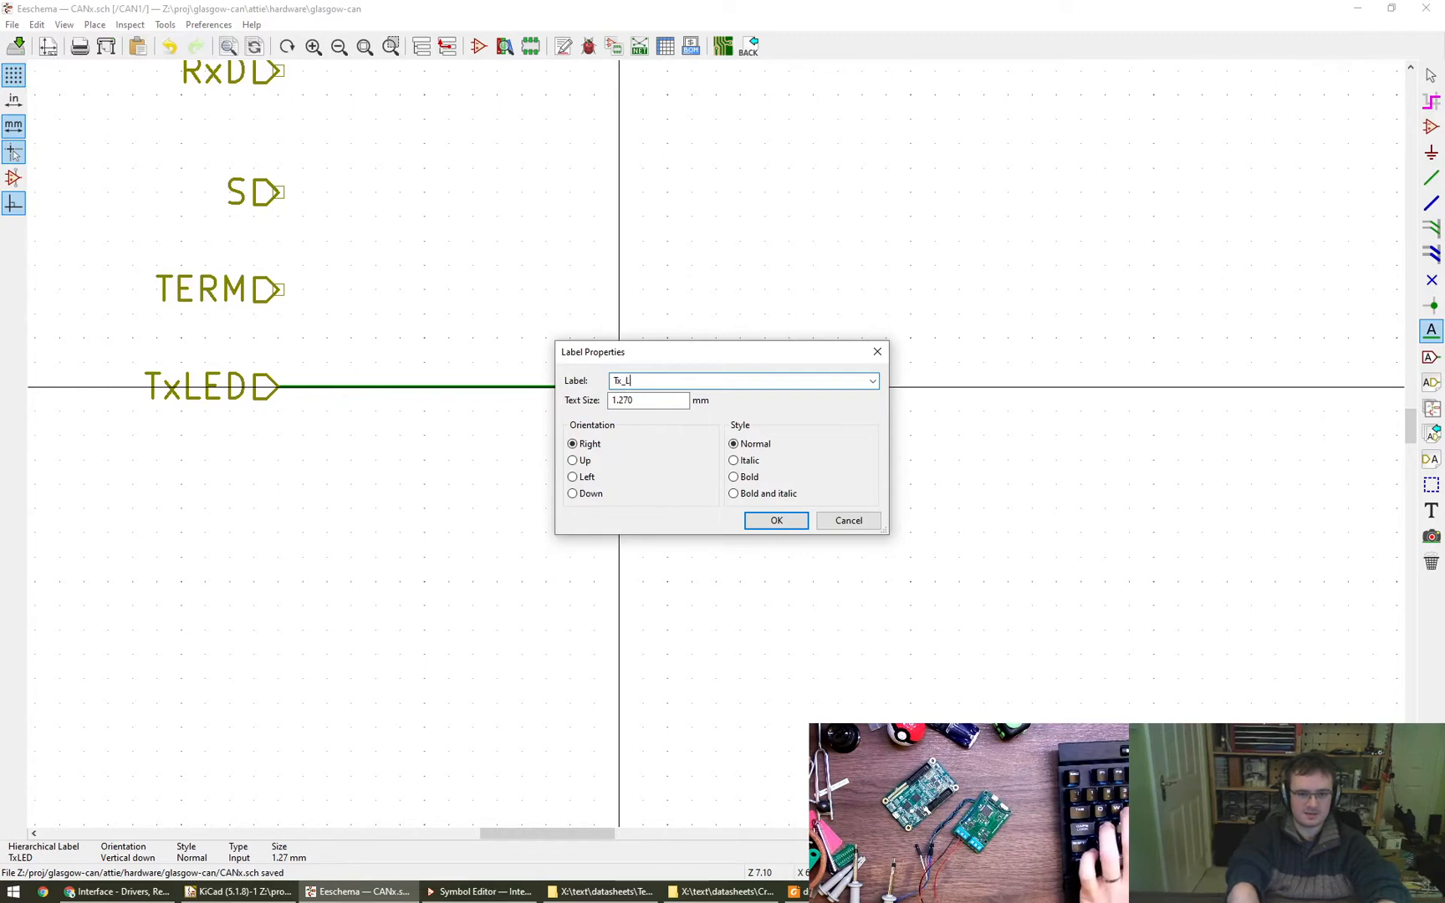
pyautogui.write('LED')
pyautogui.press('Return')
pyautogui.press('r')
pyautogui.press('r')
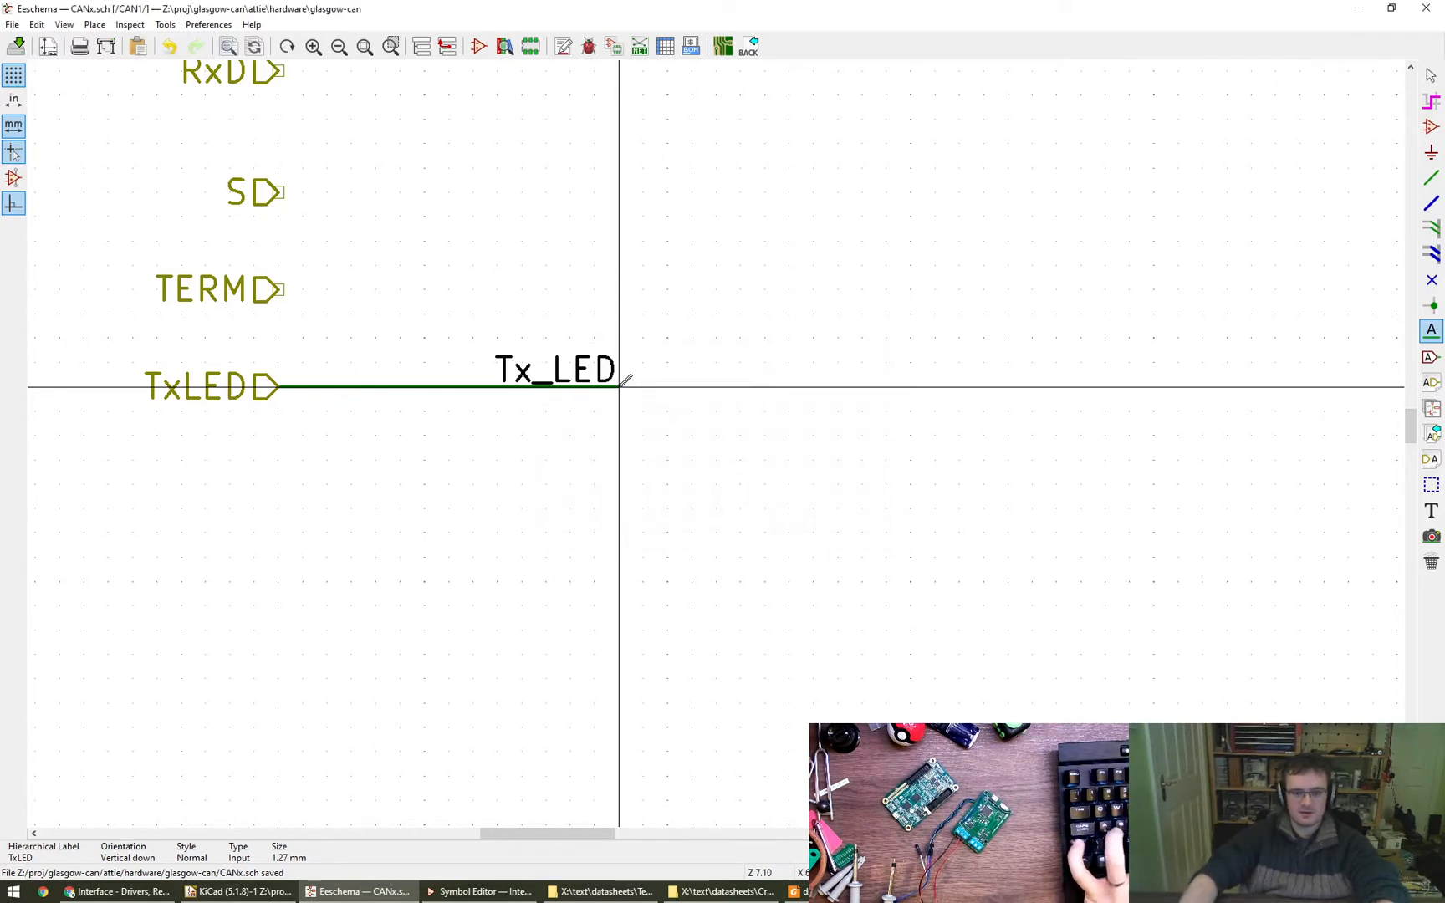
# - Copy the Tx_LED net label below the green LED's resistor, orient it vertically, and wire it to the resistor
pyautogui.scroll(-5, 620, 391)
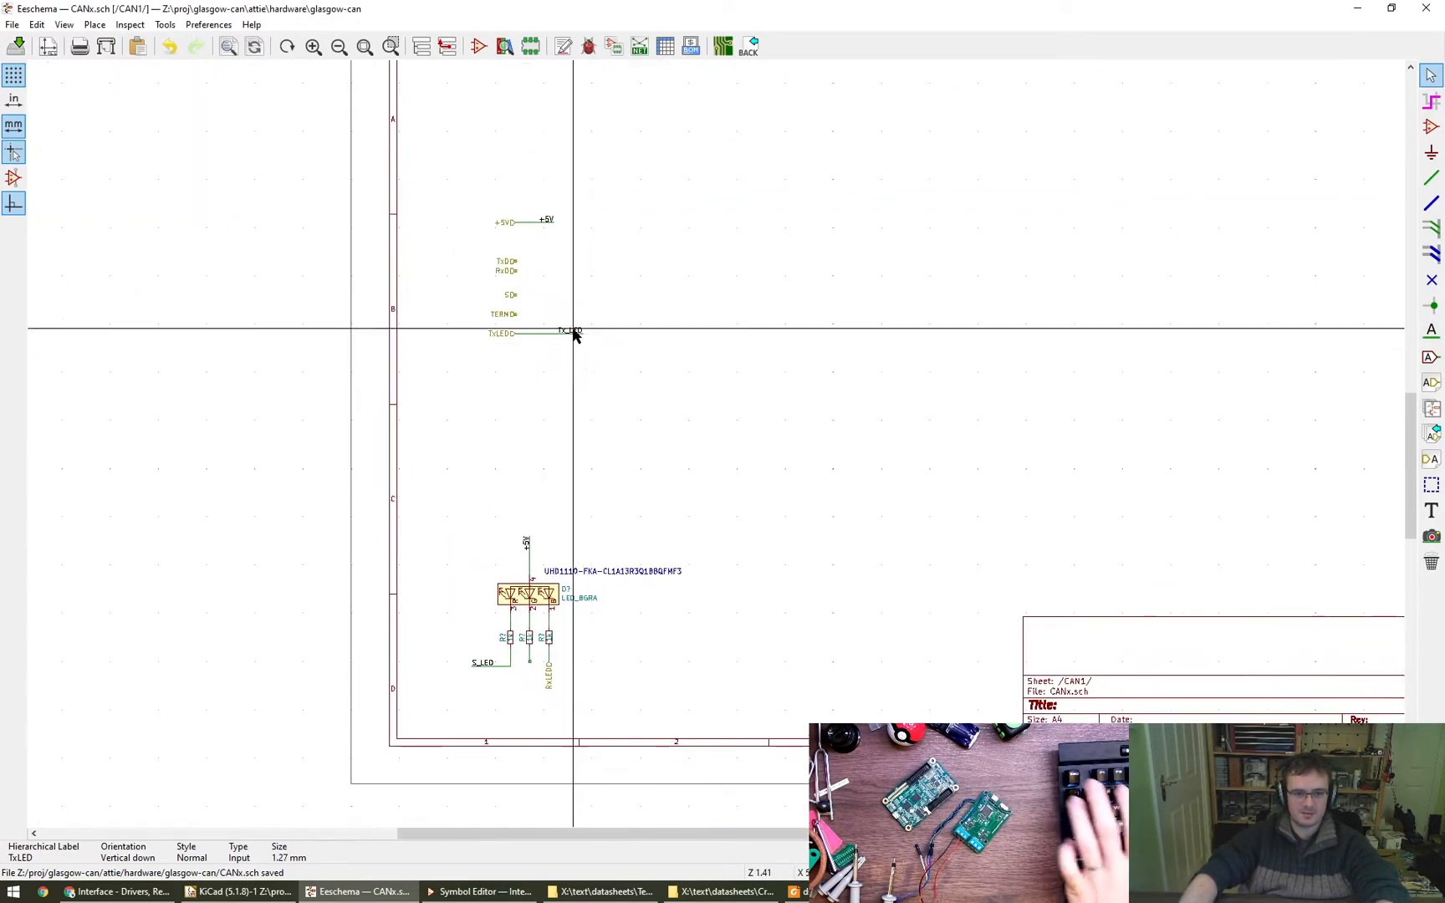
pyautogui.click(573, 332)
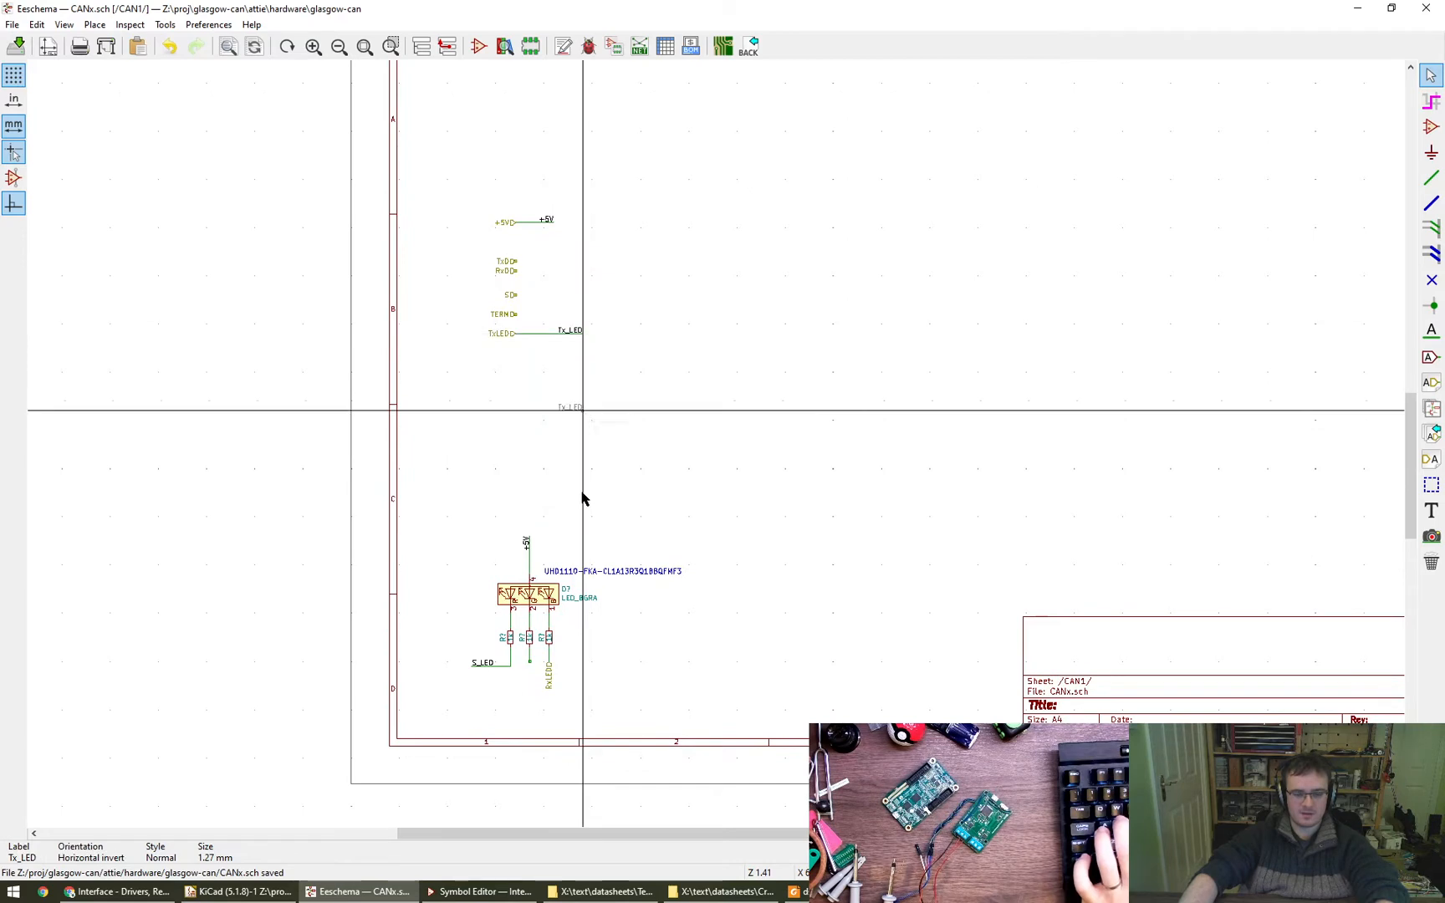
pyautogui.click(530, 686)
pyautogui.scroll(5, 551, 684)
pyautogui.press('w')
pyautogui.scroll(-8, 532, 584)
pyautogui.press('Escape')
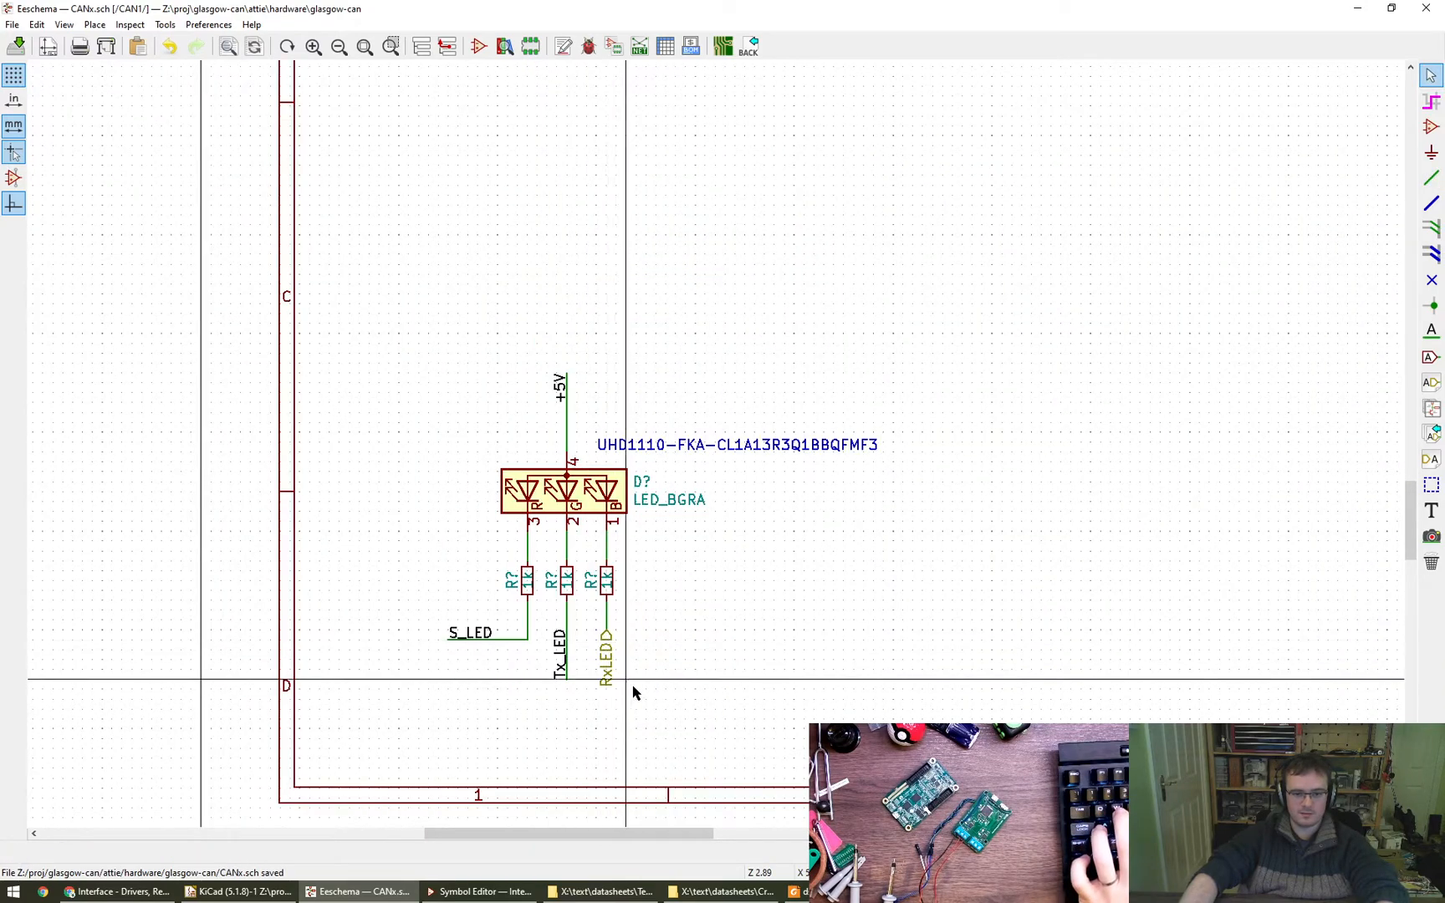
# - Move the RxLED hierarchical label from the blue LED's resistor to directly below TxLED, rotated to horizontal
pyautogui.scroll(4, 629, 685)
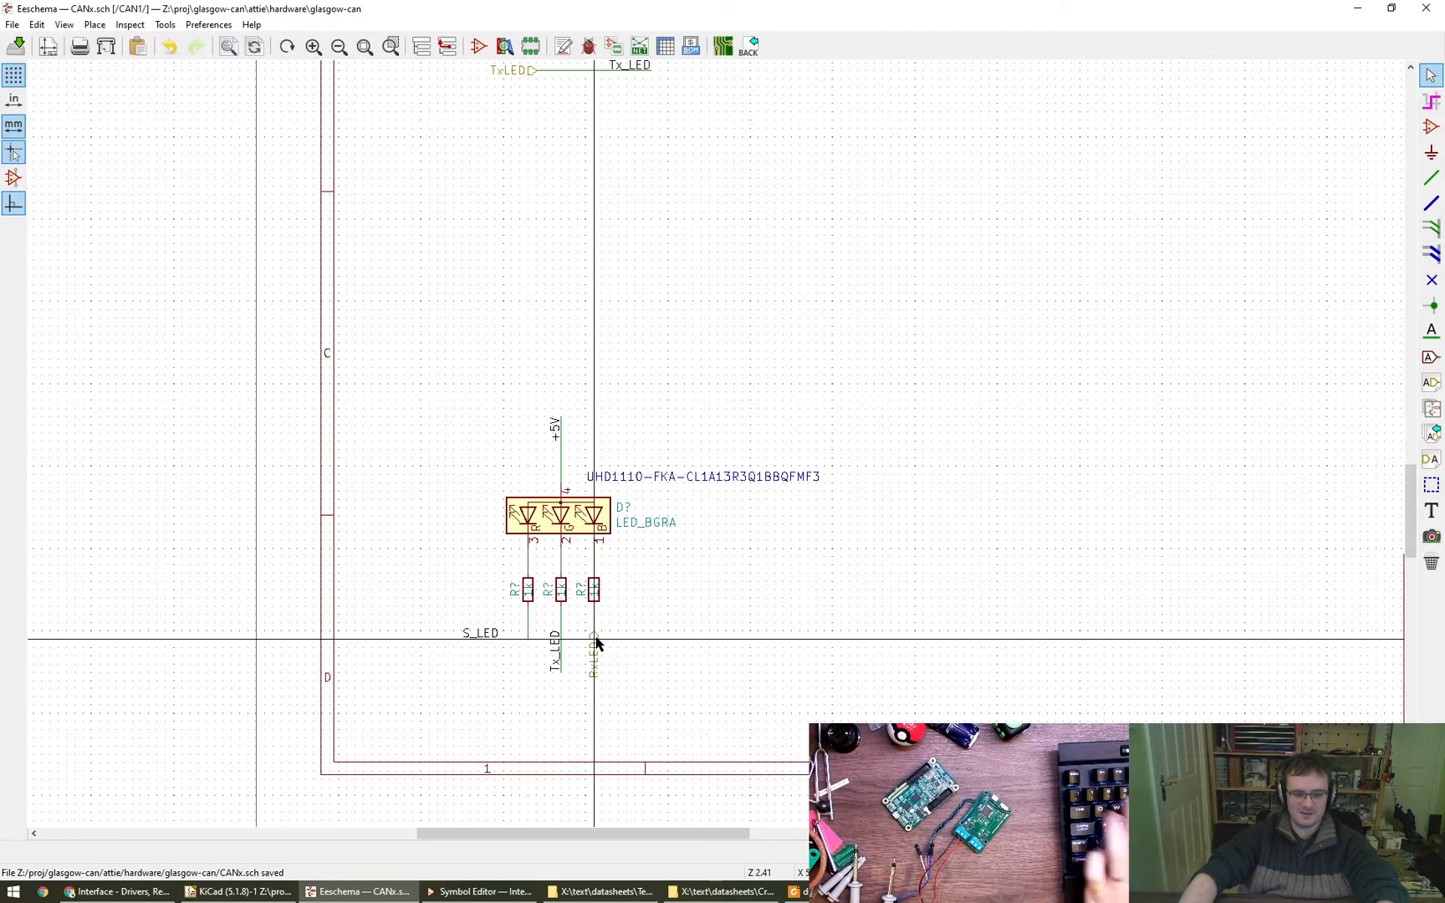
pyautogui.press('m')
pyautogui.scroll(-1, 808, 640)
pyautogui.moveTo(777, 660); pyautogui.dragTo(696, 725, button='middle')
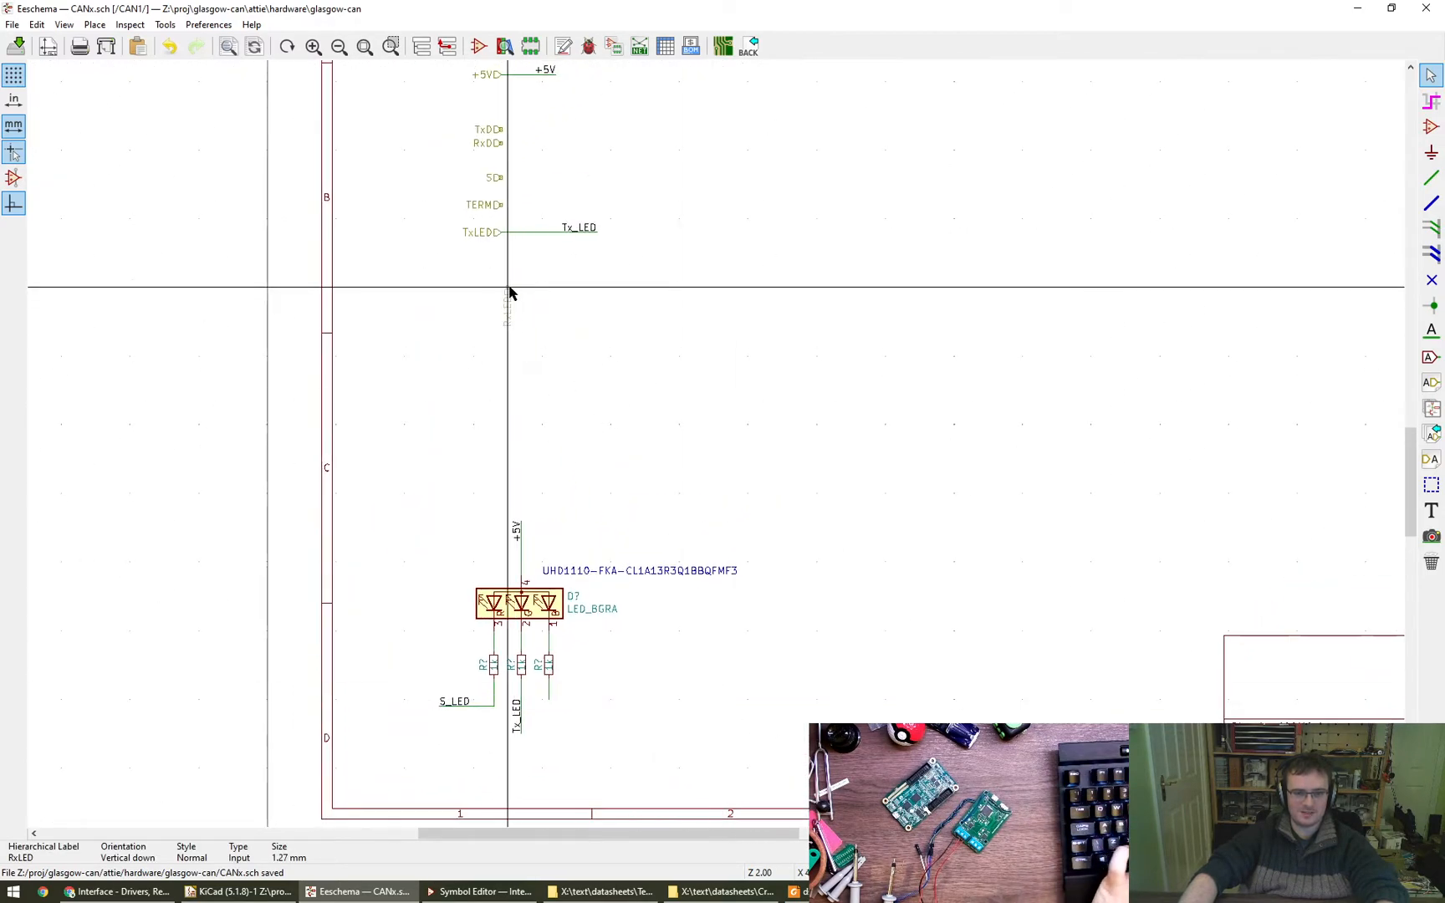
pyautogui.press('r')
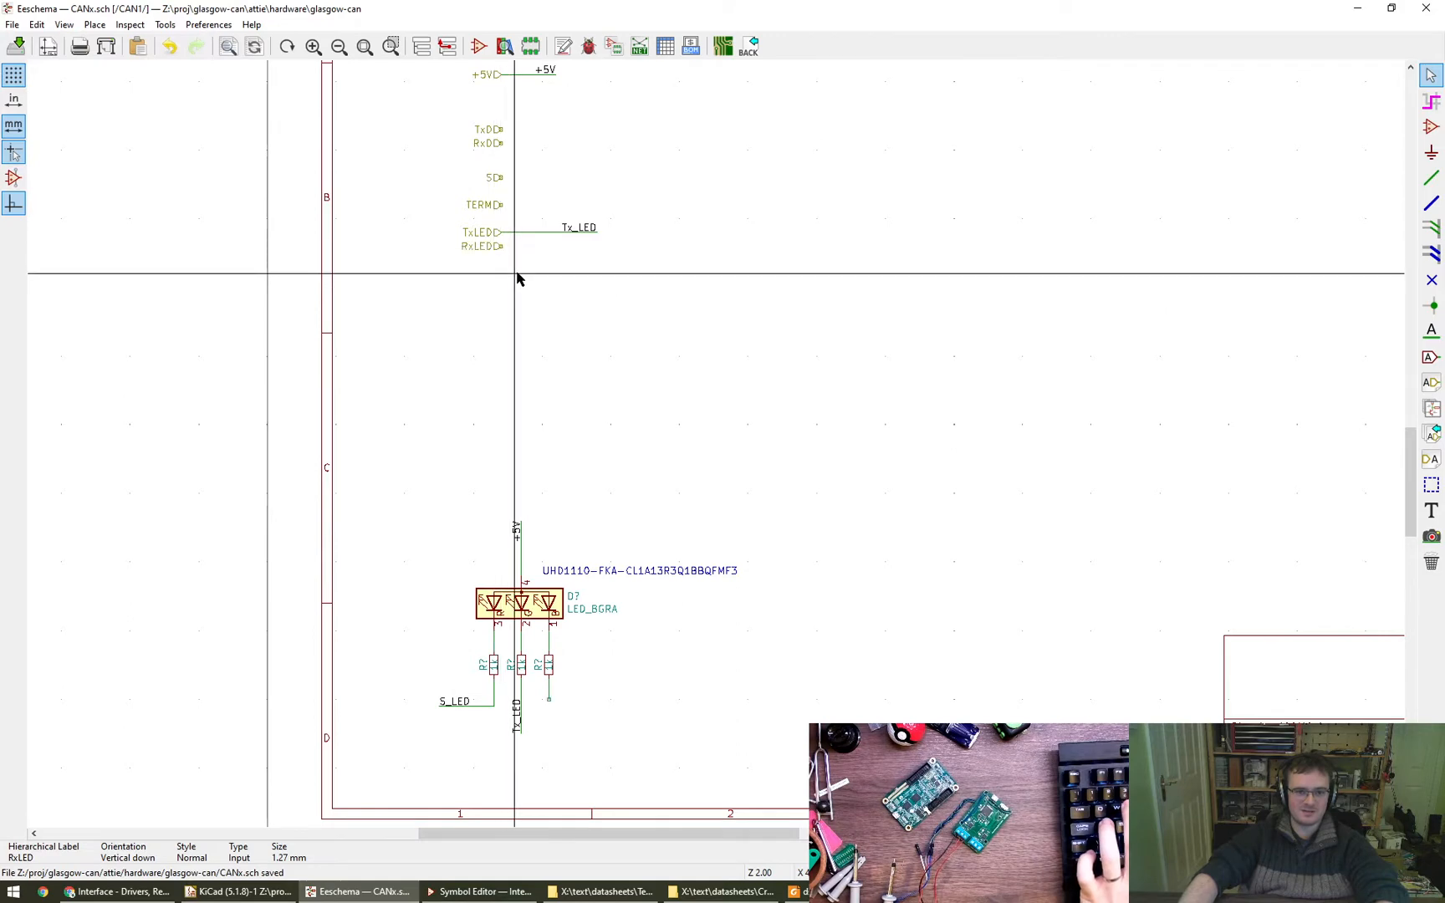
pyautogui.click(501, 247)
# - Wire the RxLED hierarchical label out to the same length as the TxLED wire and end it with an Rx_LED net label
pyautogui.press('w')
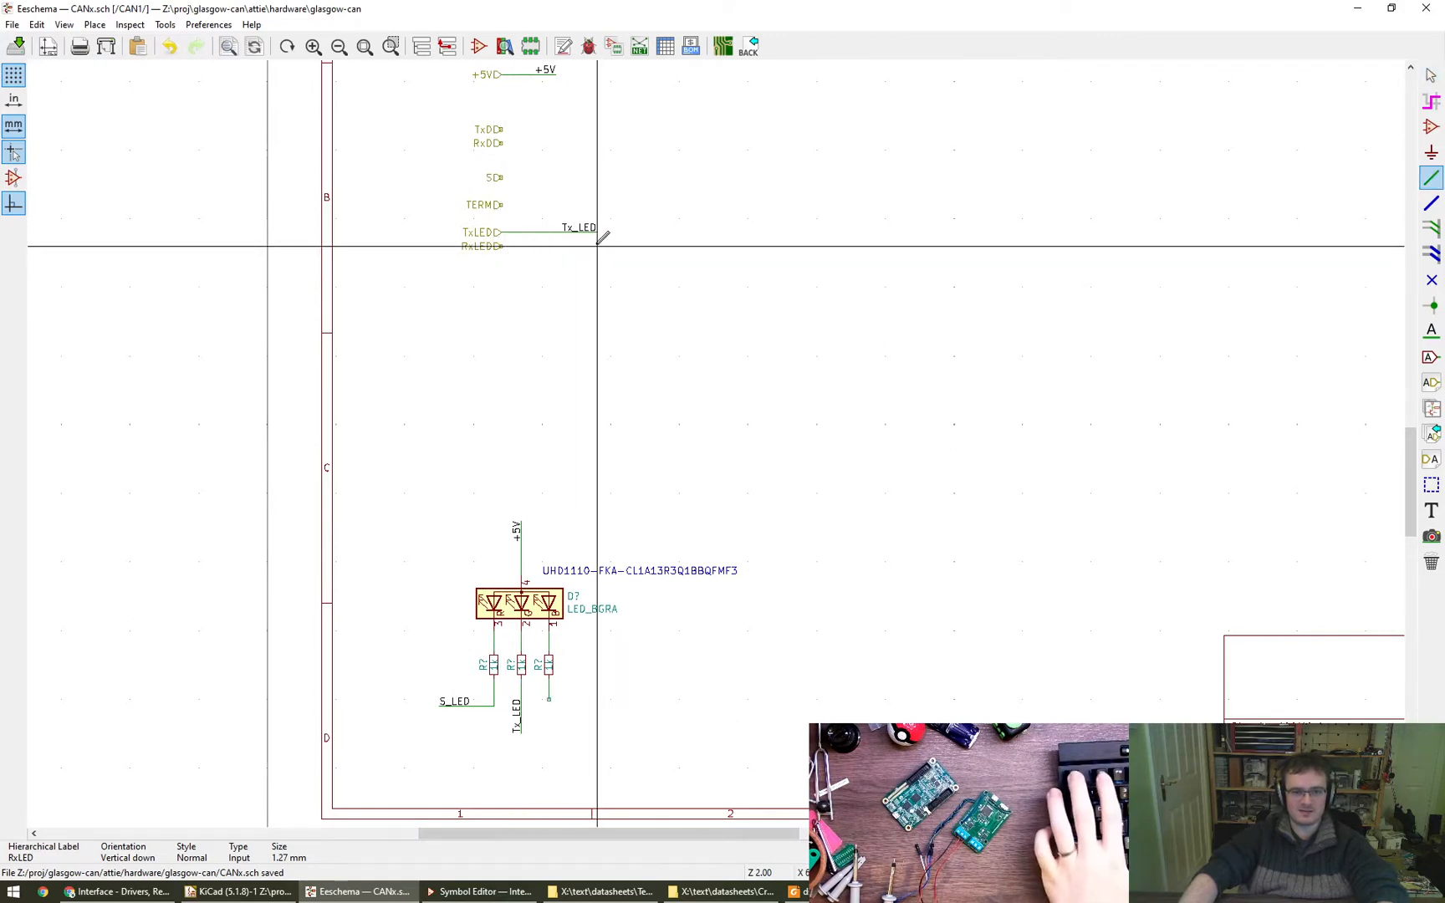
pyautogui.press('l')
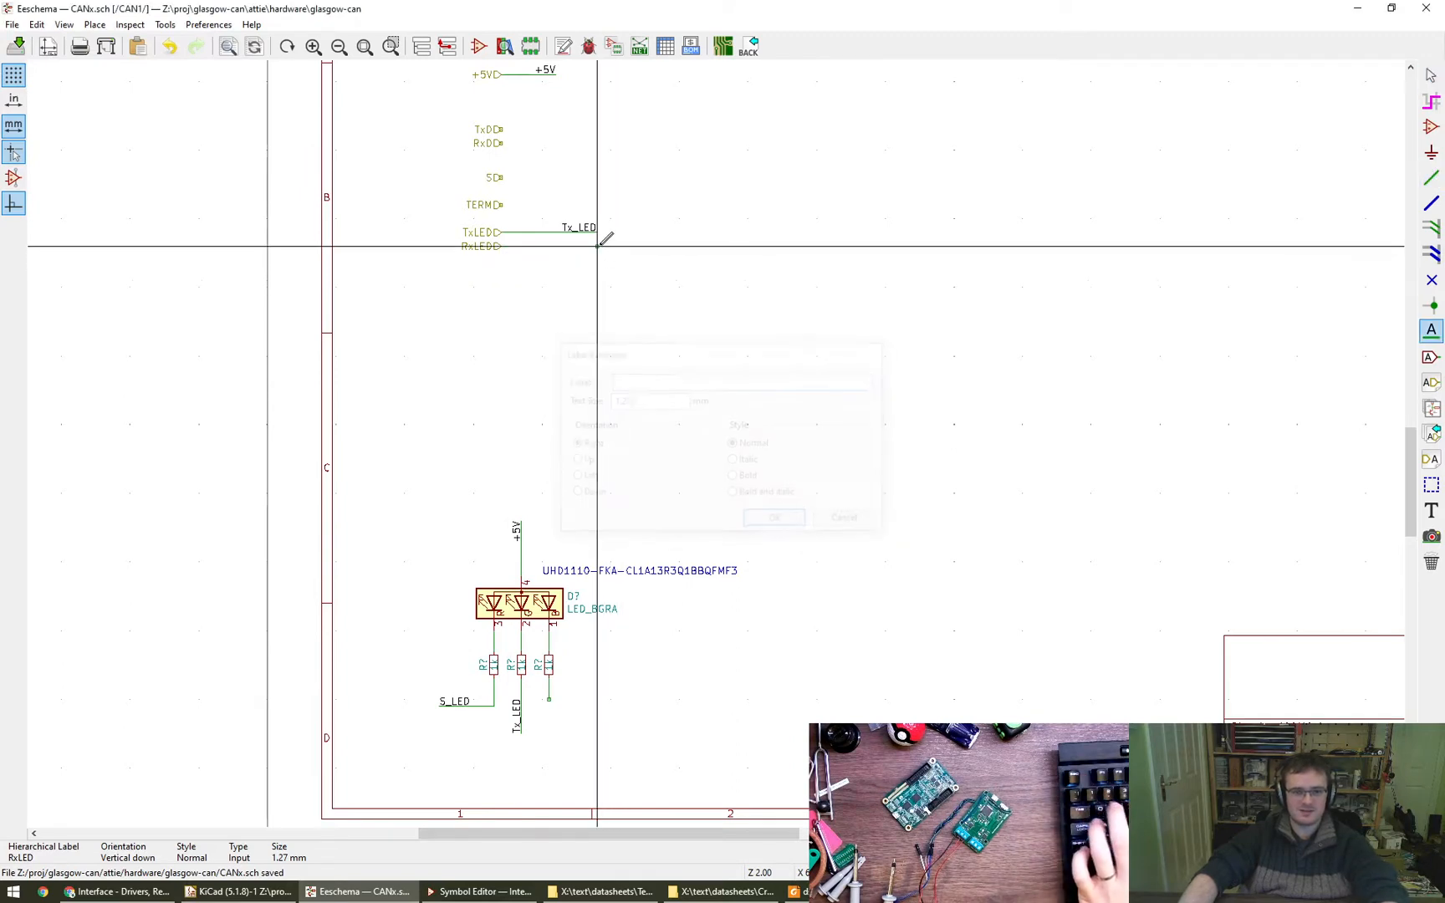
pyautogui.write('Rx_LED')
pyautogui.press('Return')
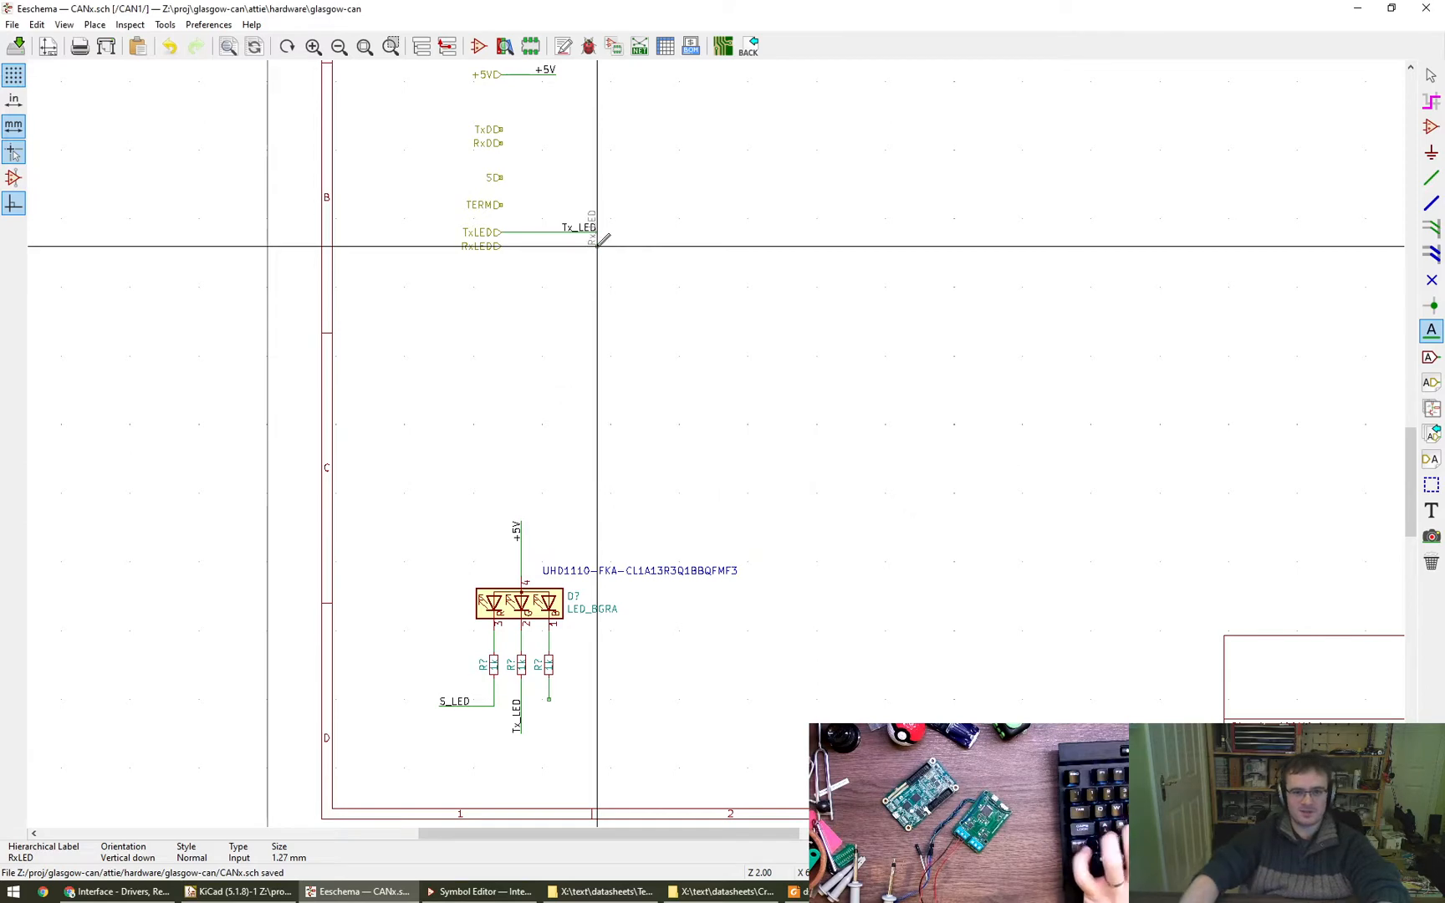
pyautogui.click(599, 242)
# - Copy the Rx_LED net label below the blue LED's resistor, orient it vertically, and wire it to the resistor
pyautogui.moveTo(681, 377); pyautogui.dragTo(580, 384, button='middle')
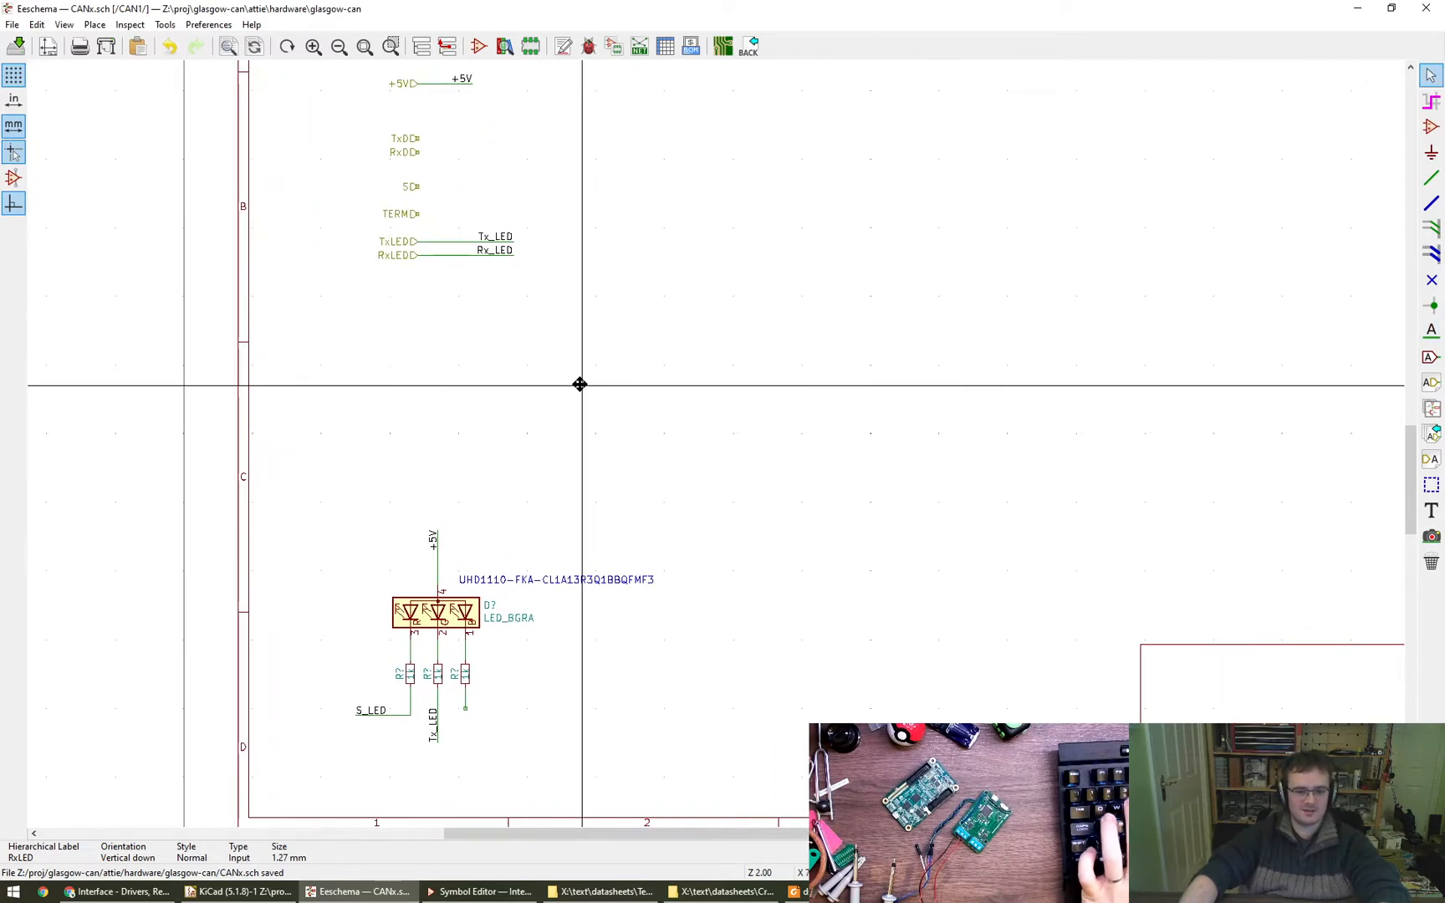
pyautogui.press('c')
pyautogui.press('r')
pyautogui.press('r')
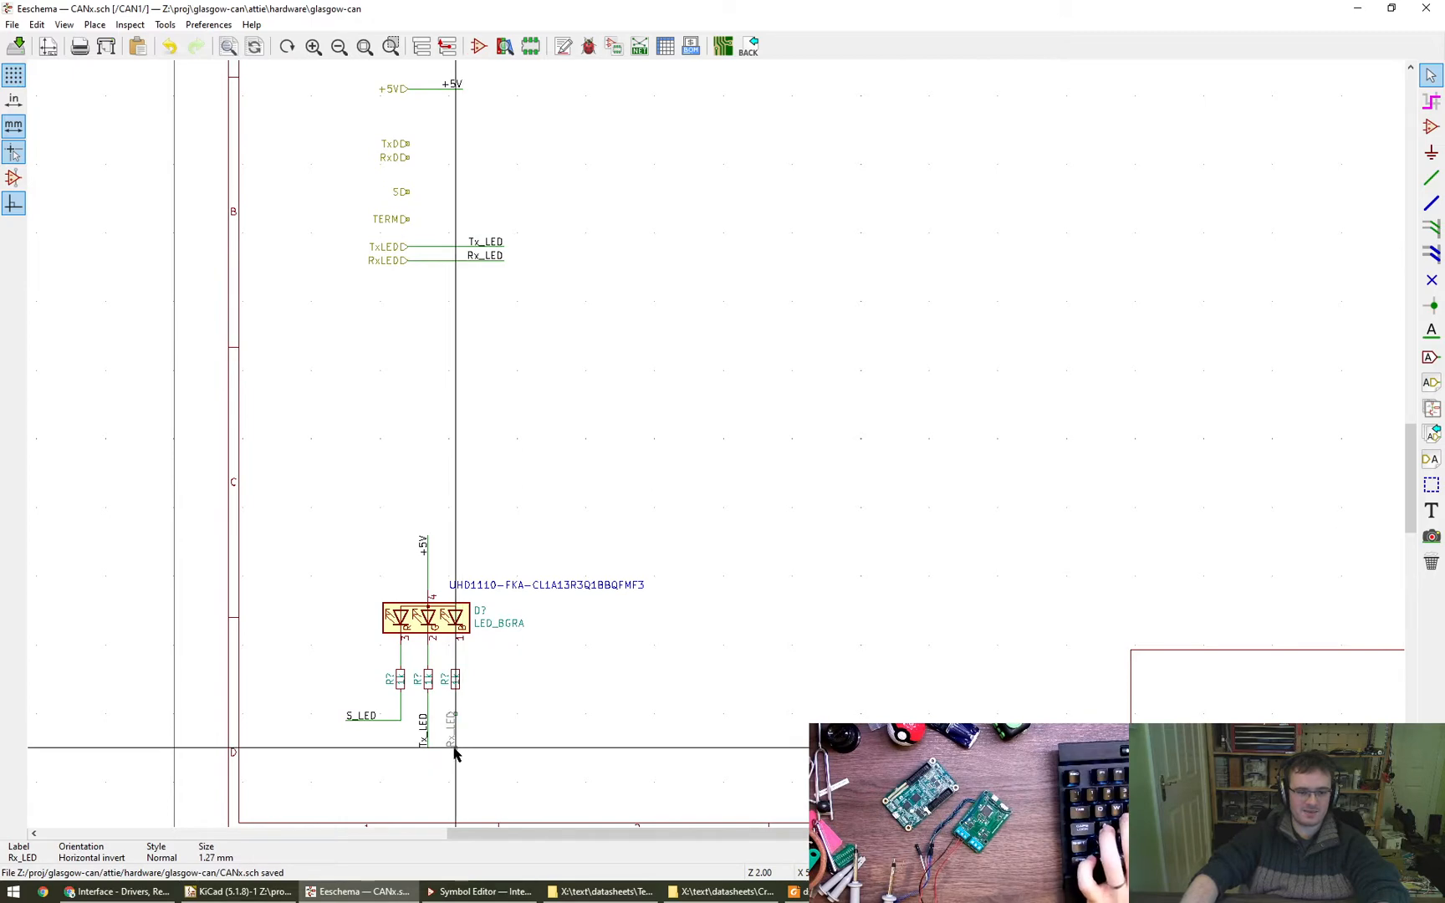
pyautogui.click(454, 752)
pyautogui.press('w')
pyautogui.press('Escape')
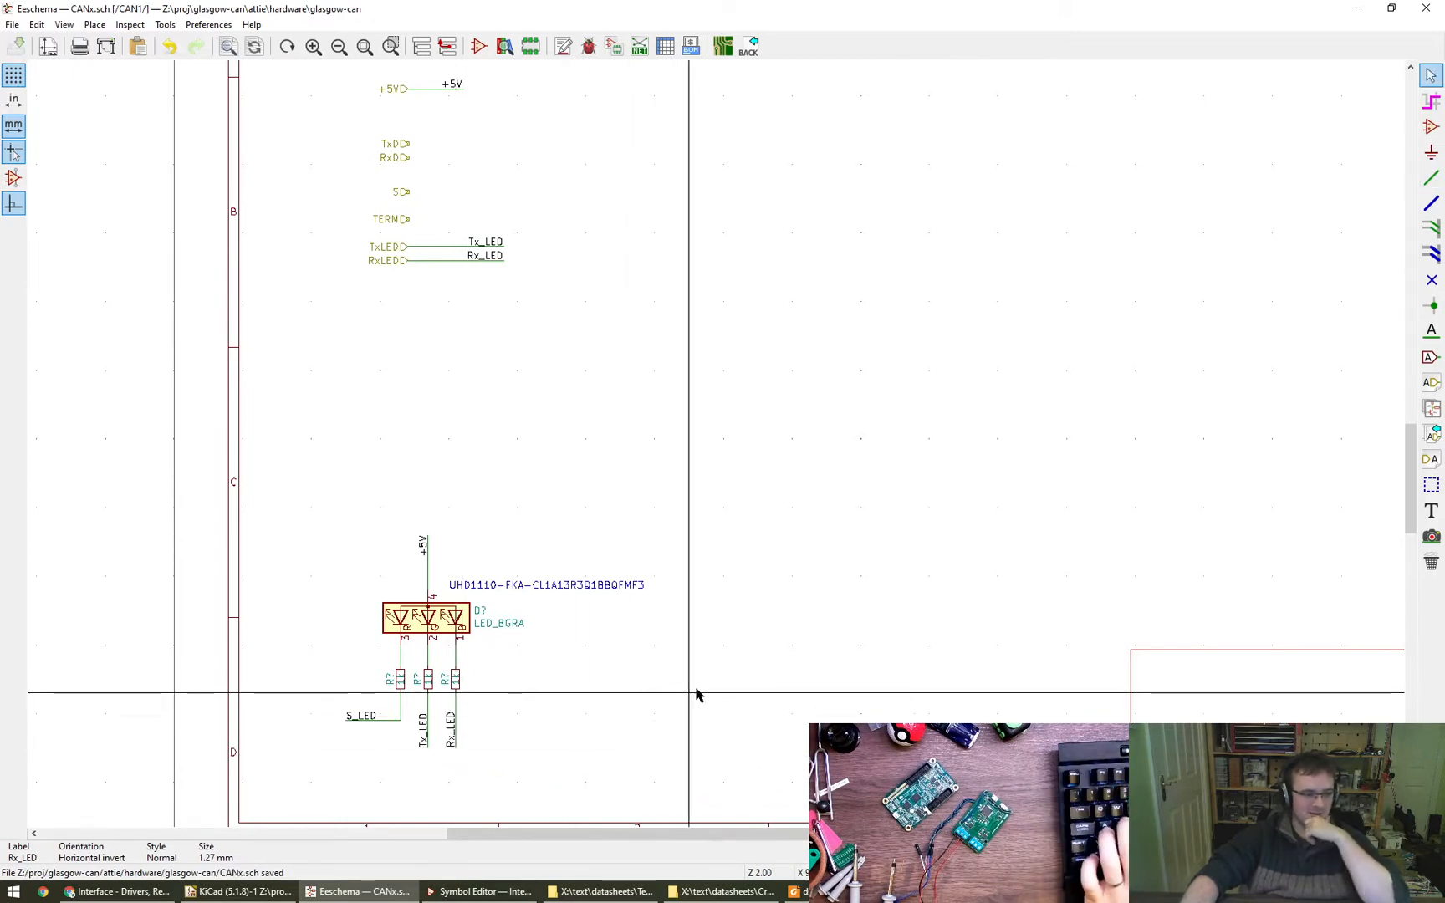
# - Extend the wire from the +5V hierarchical label by shifting its +5V net label into line with the Tx_LED and Rx_LED labels
pyautogui.moveTo(712, 670); pyautogui.dragTo(605, 717, button='middle')
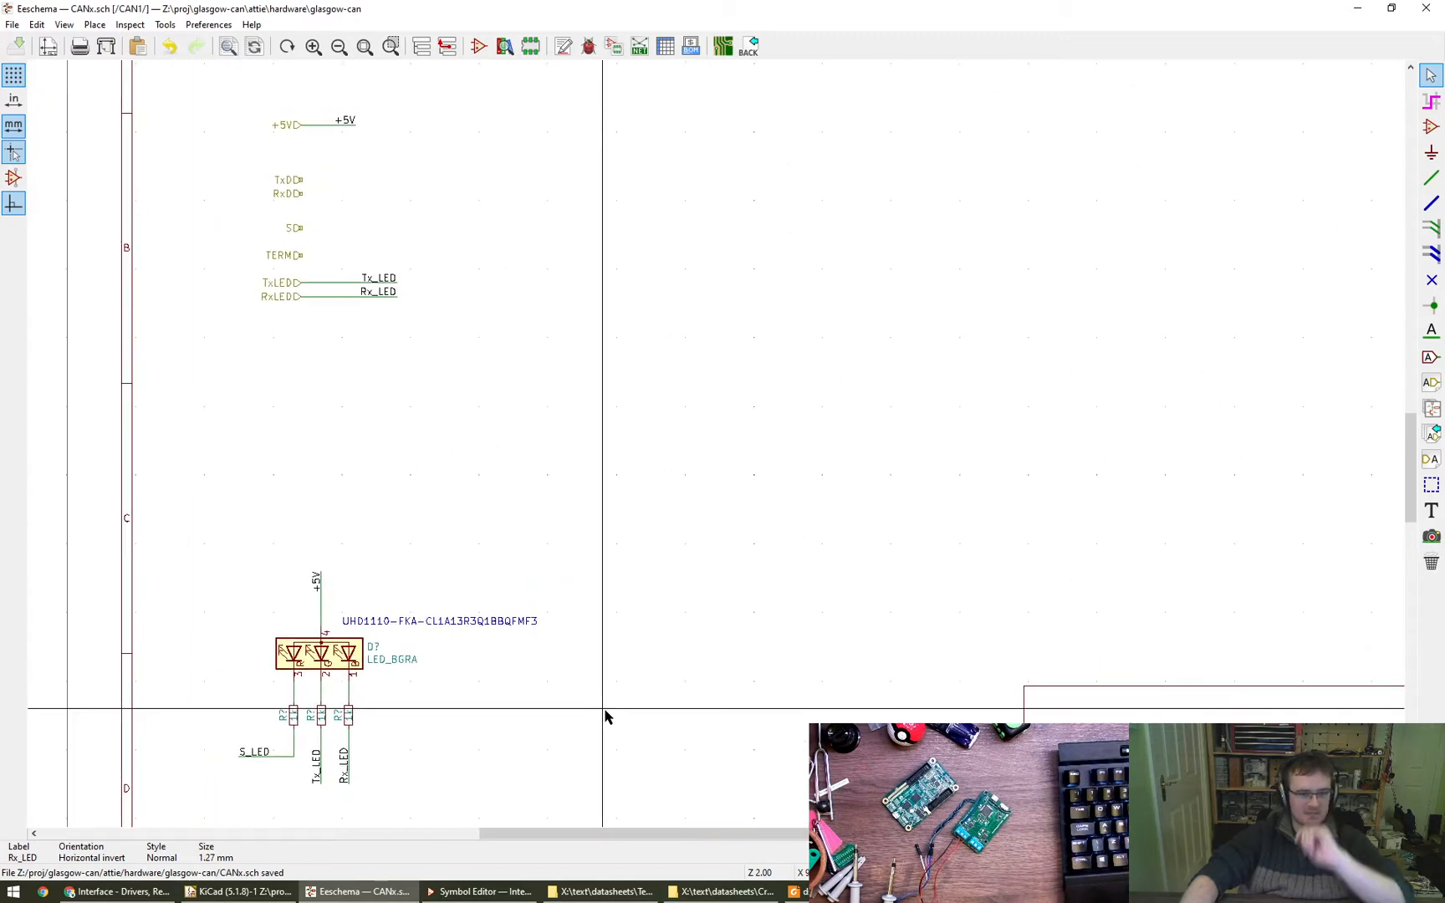
pyautogui.moveTo(636, 522); pyautogui.dragTo(620, 536, button='middle')
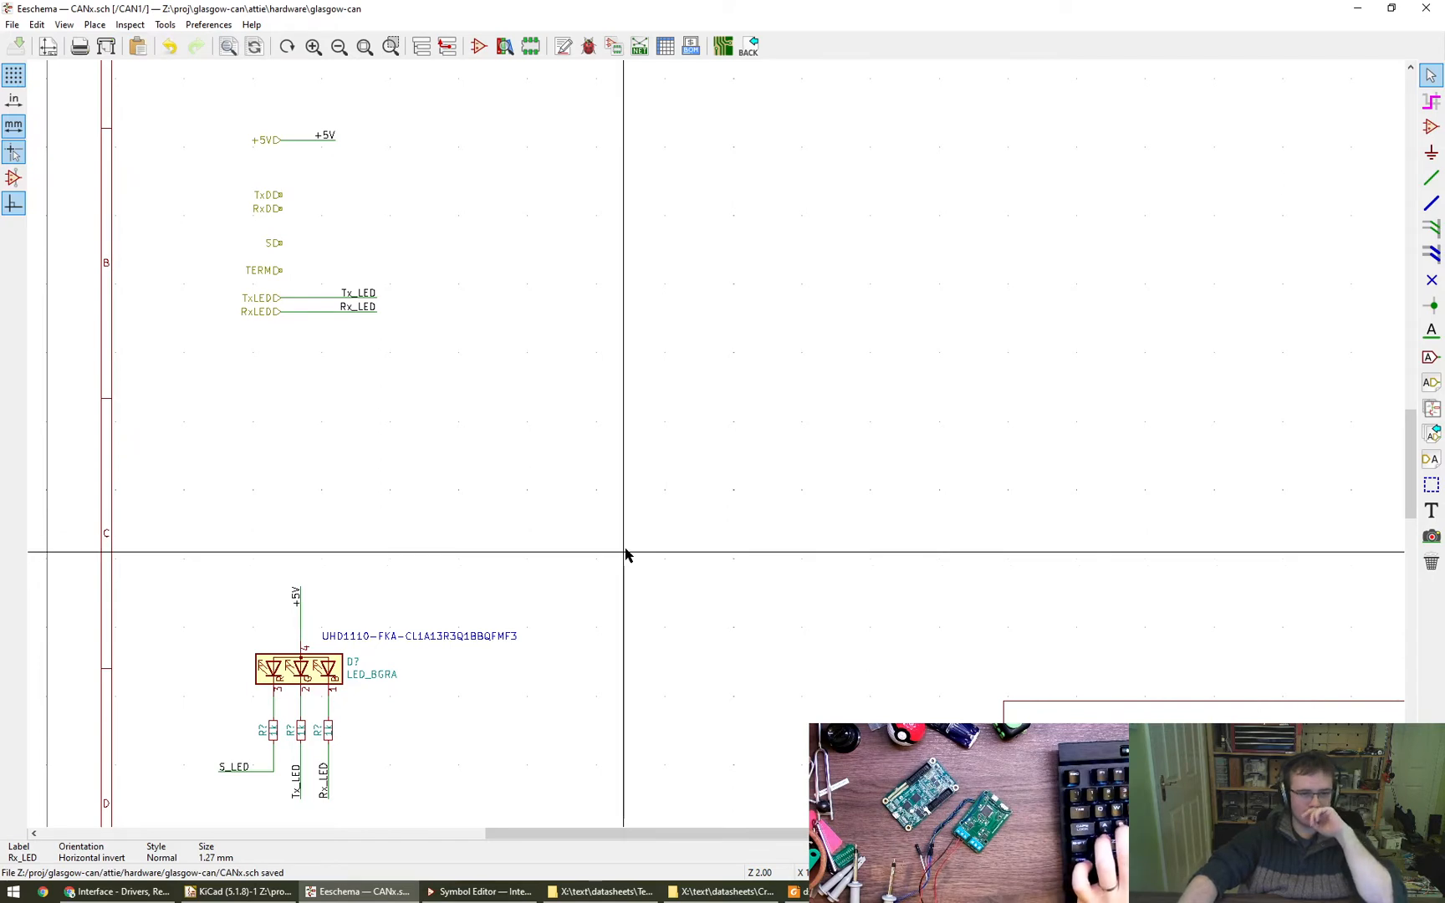
pyautogui.moveTo(637, 476); pyautogui.dragTo(620, 519, button='middle')
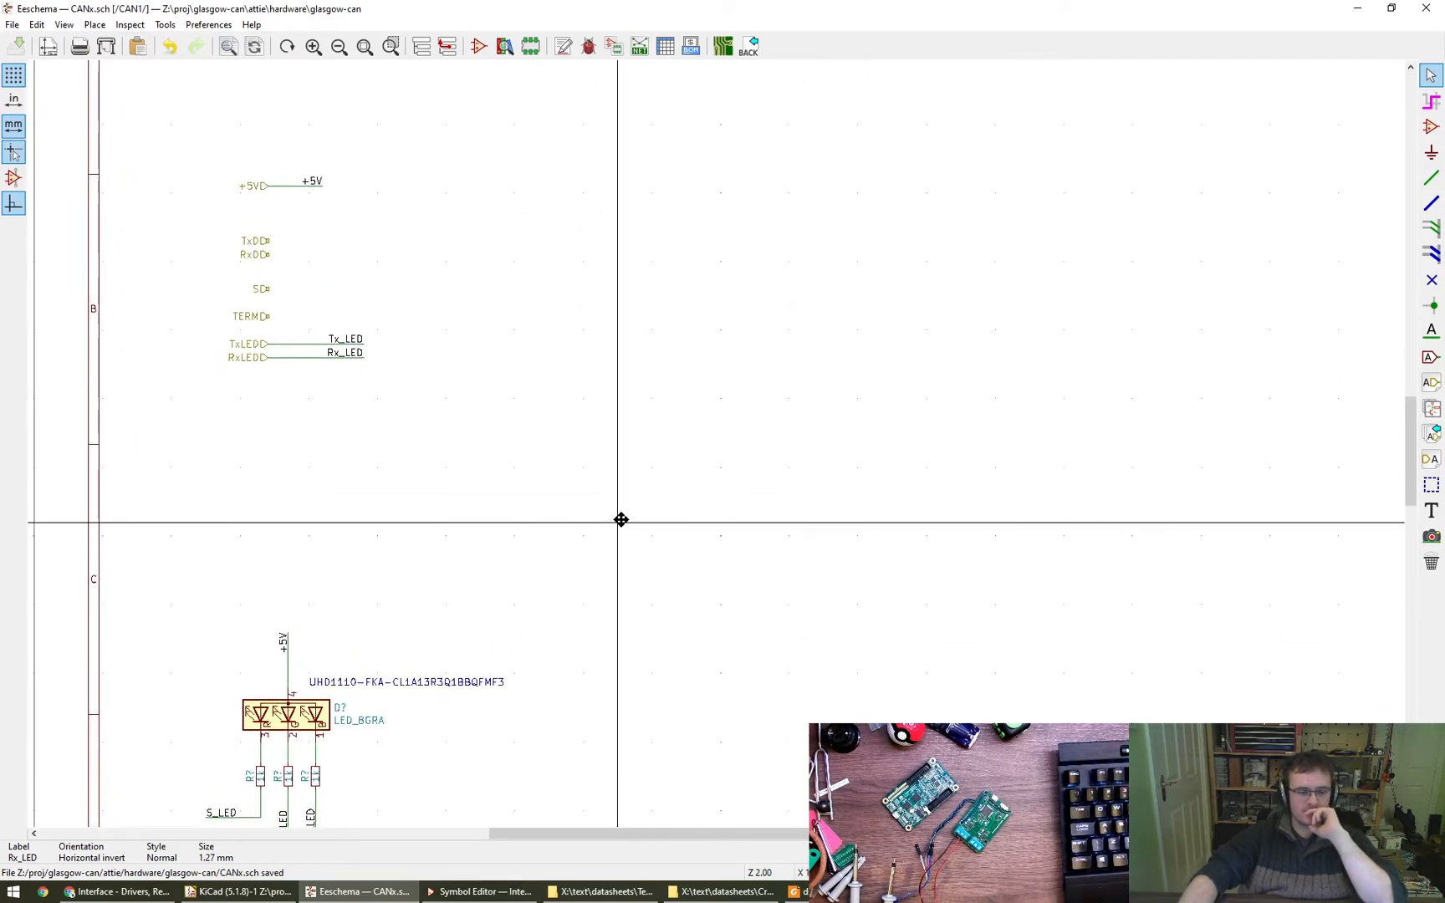
pyautogui.press('g')
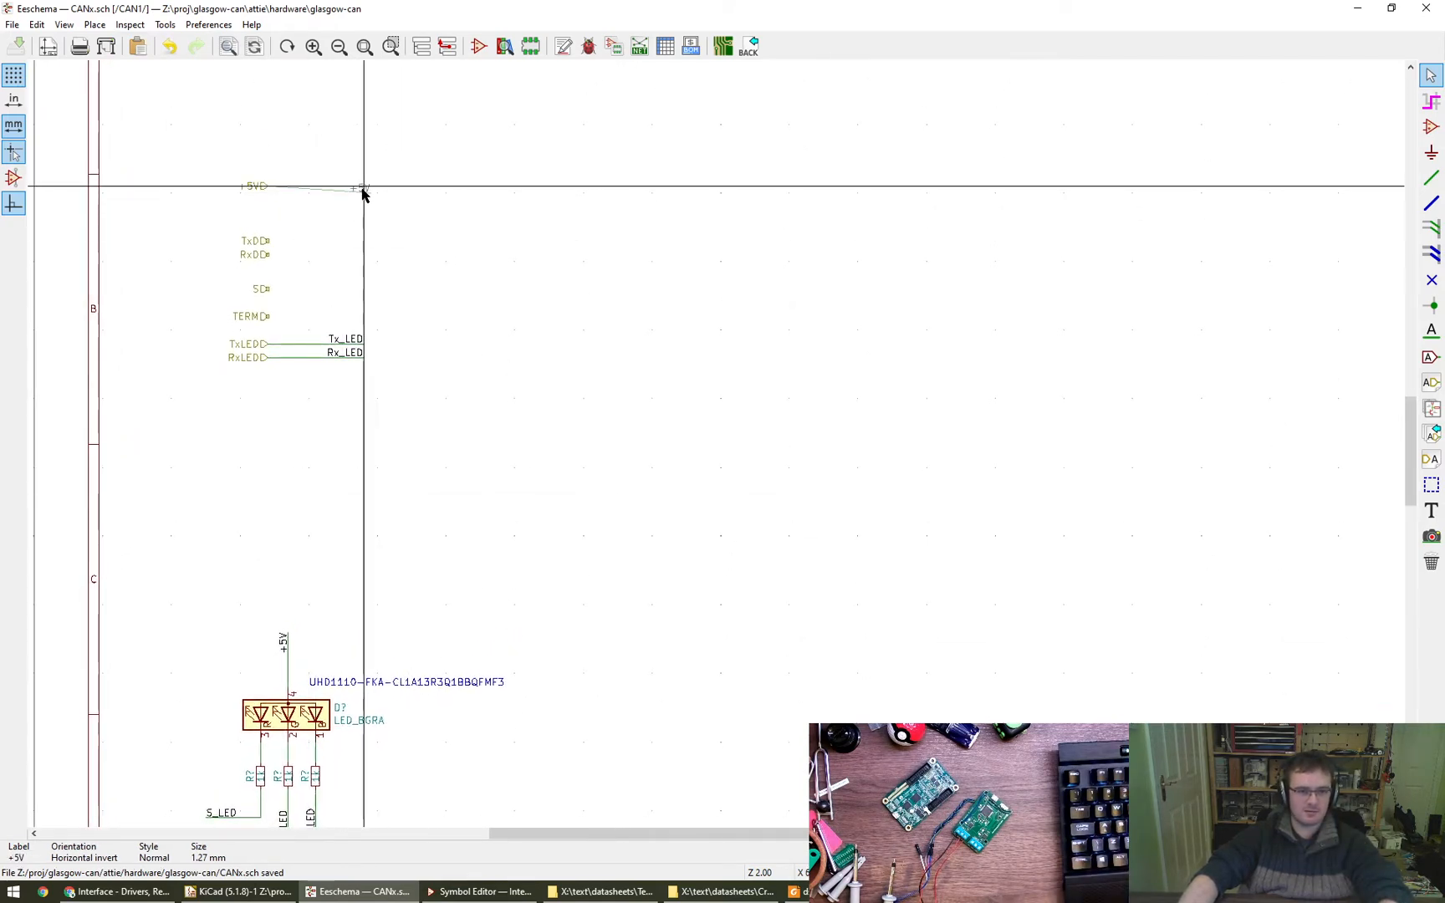
pyautogui.click(354, 184)
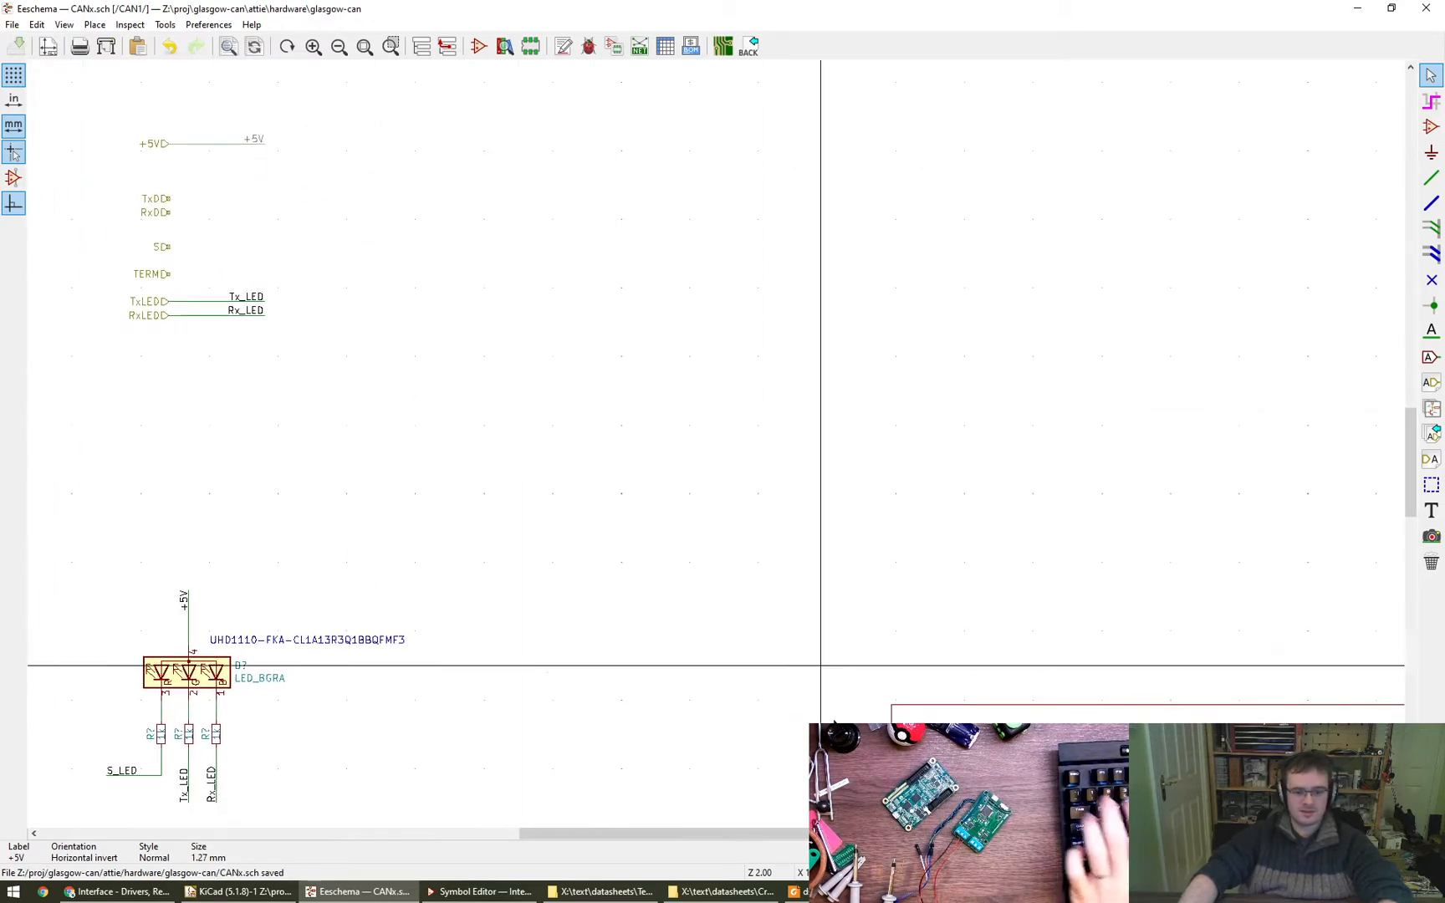
# - Switch to the TCAN1051-Q1 datasheet in Foxit Reader and examine its feature list and functional block diagram
pyautogui.click(832, 891)
pyautogui.click(832, 891)
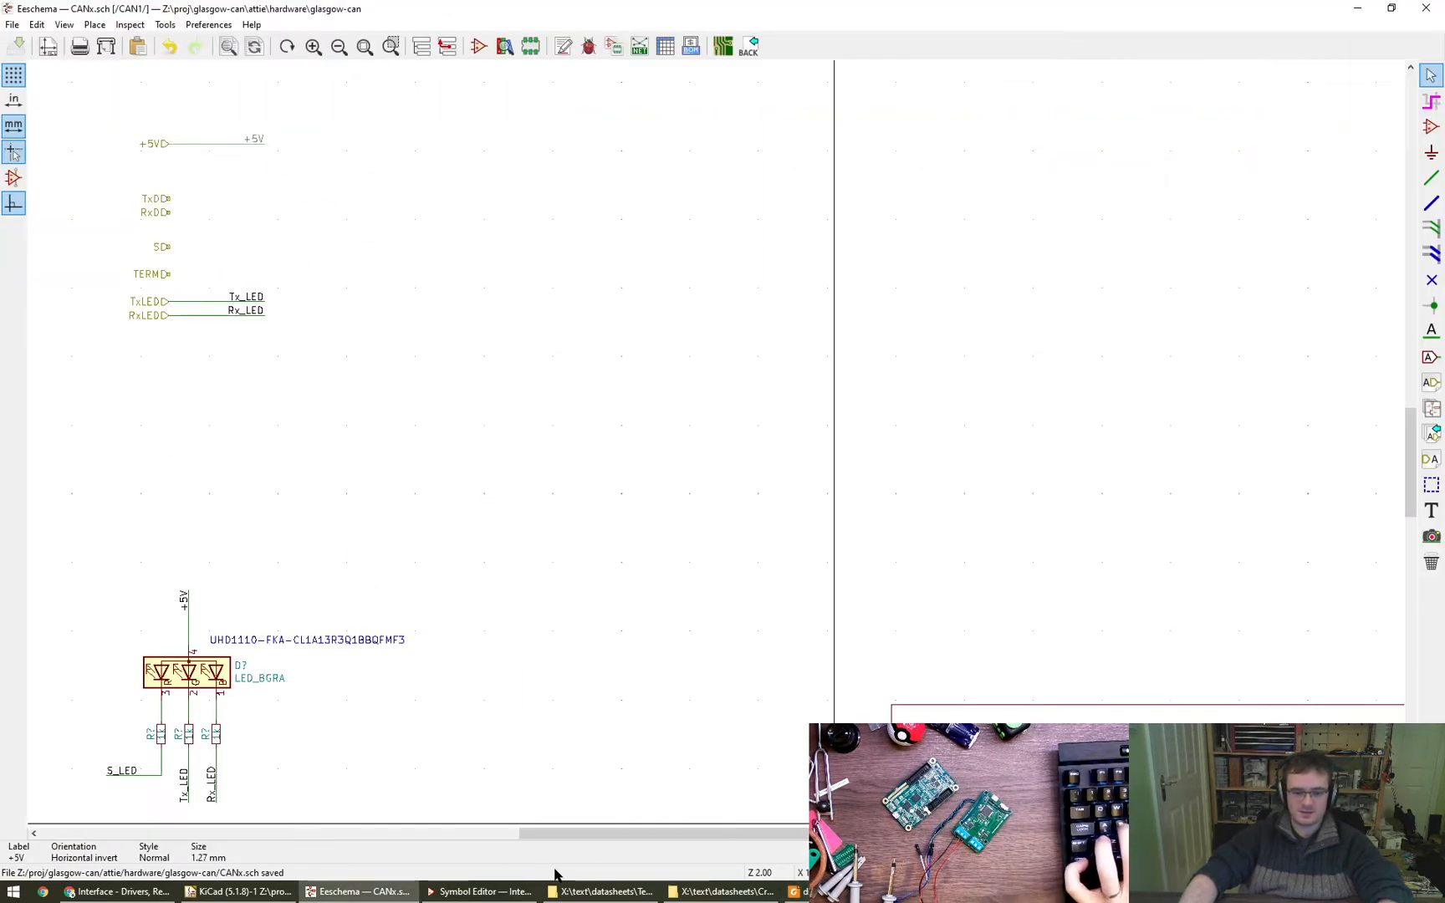
pyautogui.click(1357, 8)
pyautogui.scroll(-2, 964, 531)
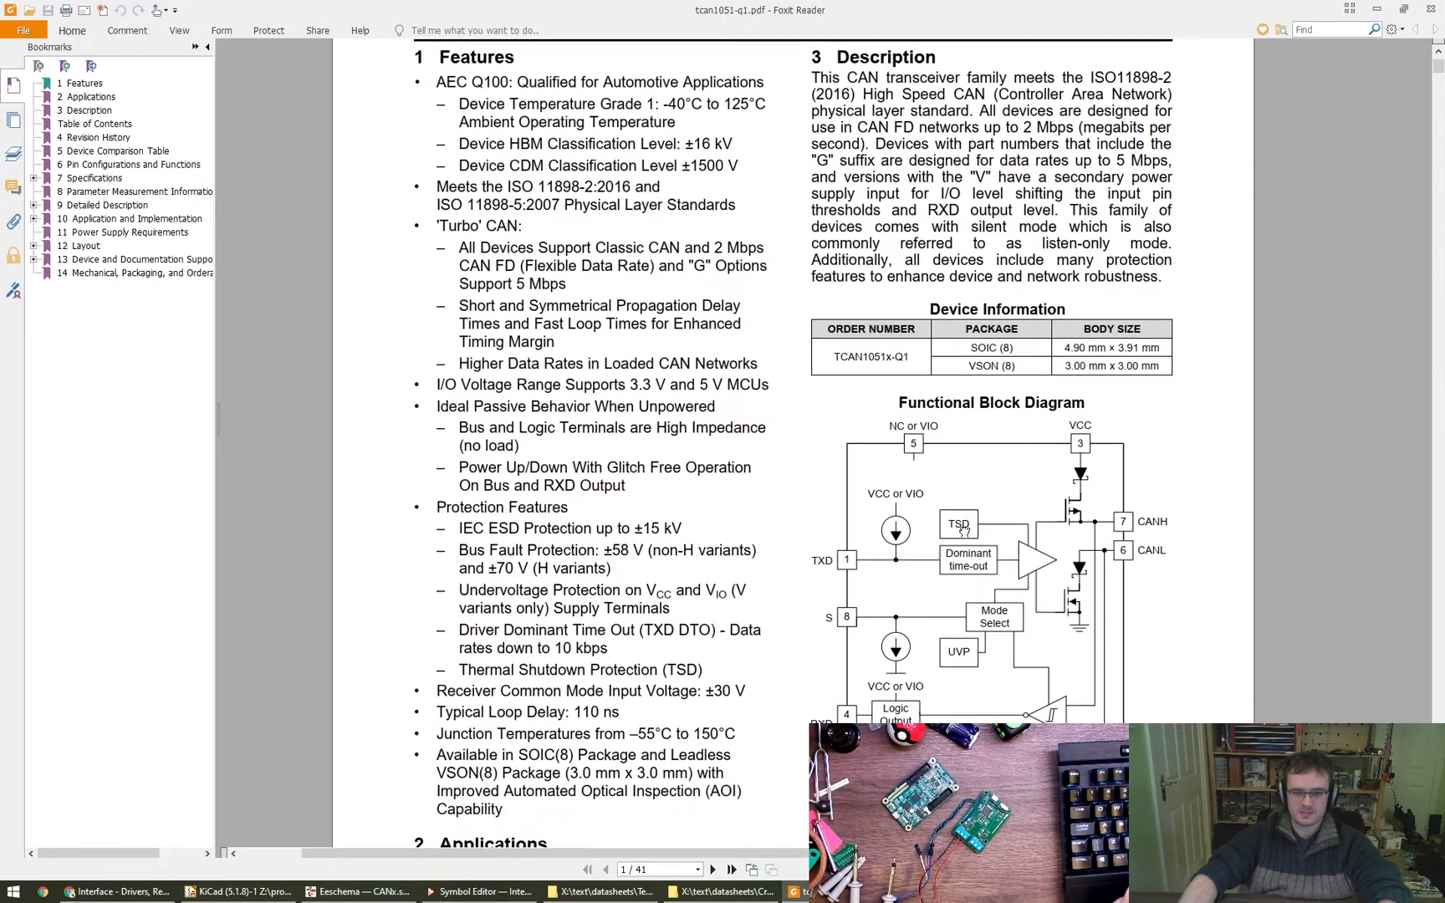
pyautogui.keyDown('ctrl'); pyautogui.scroll(-5, 964, 531); pyautogui.keyUp('ctrl')
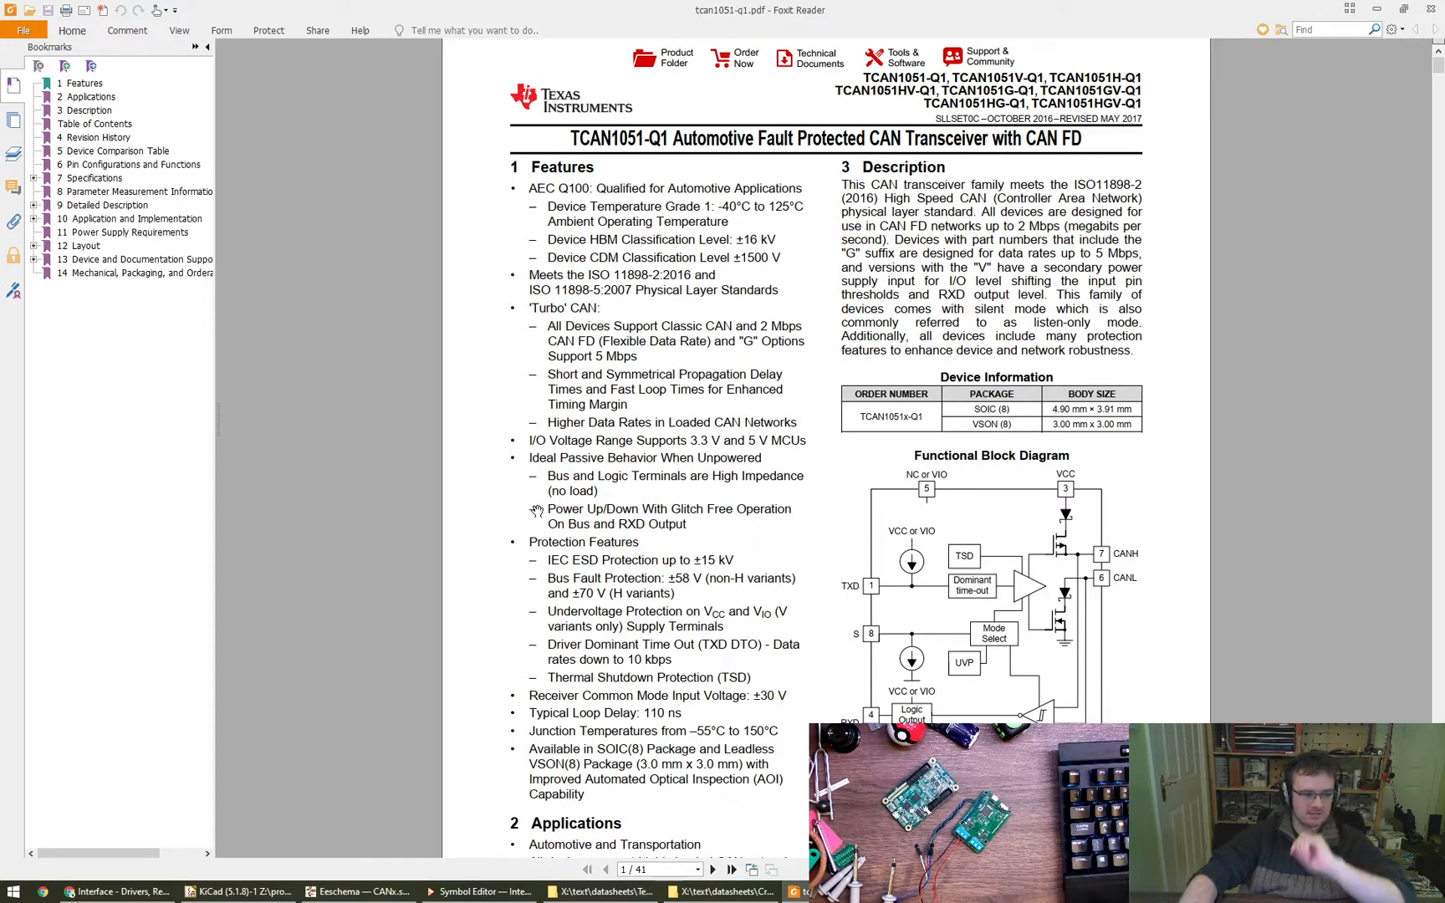
pyautogui.hotkey('alt', 'Tab')
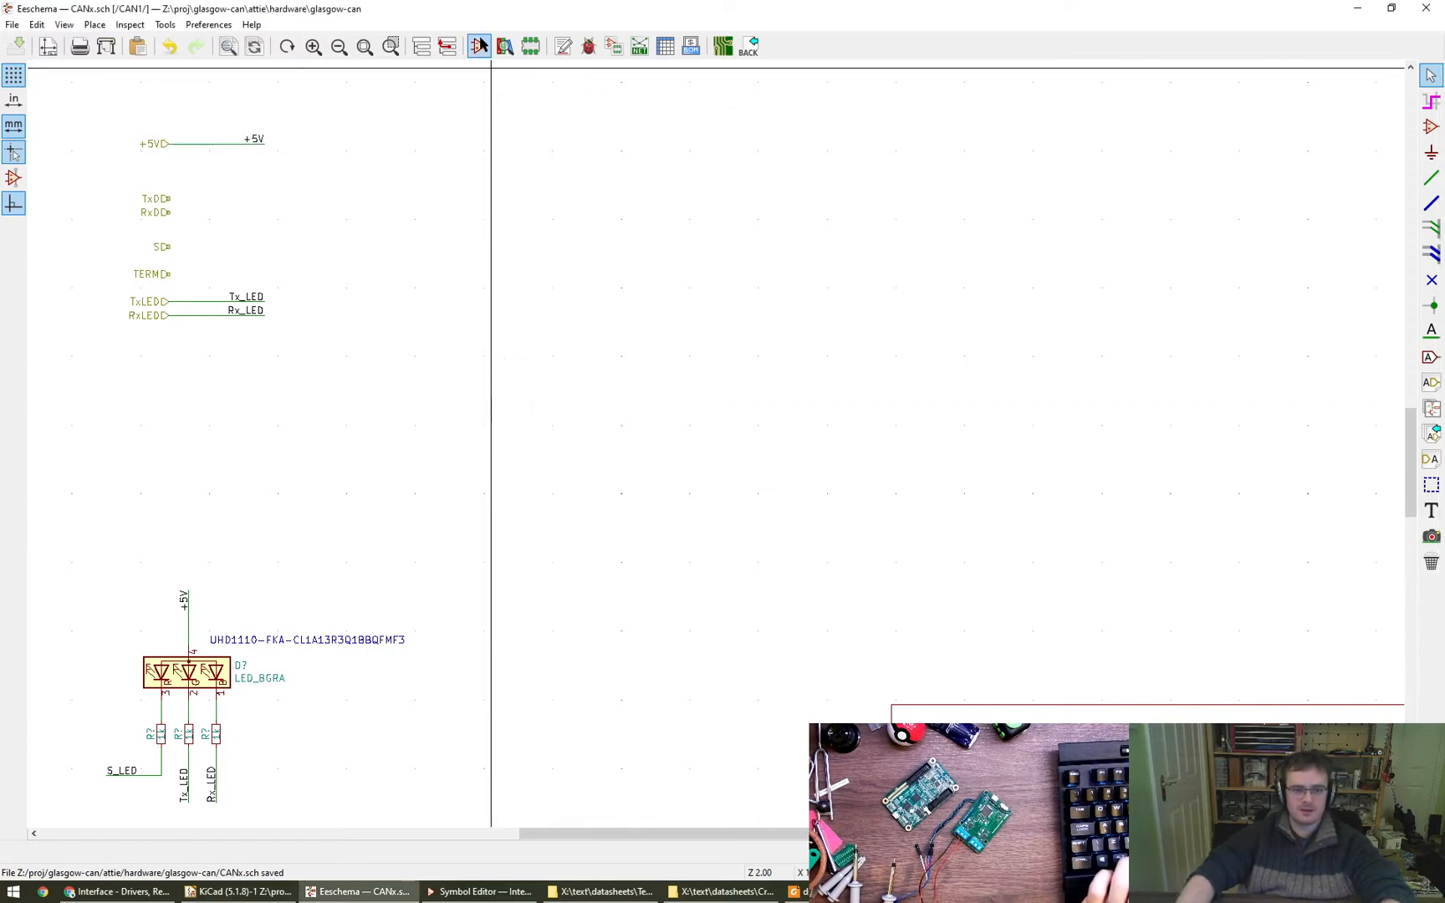
# - Switch to the Symbol Editor and create a symbol library named glasgow-can in the Project library table
pyautogui.hotkey('alt', 'Tab')
pyautogui.press('BackSpace')
pyautogui.moveTo(866, 266); pyautogui.dragTo(845, 181)
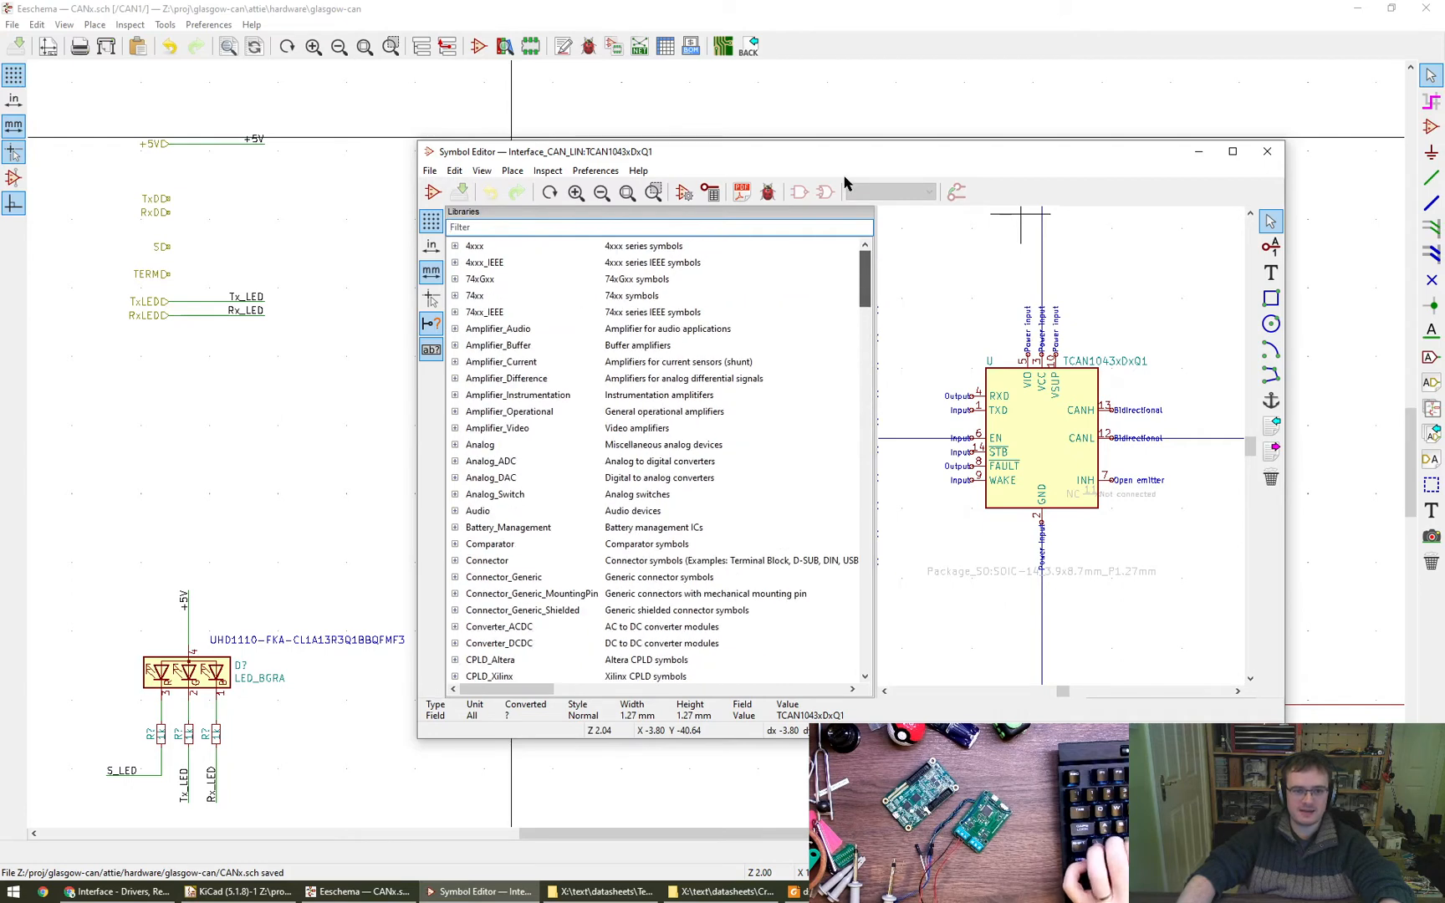
pyautogui.click(429, 171)
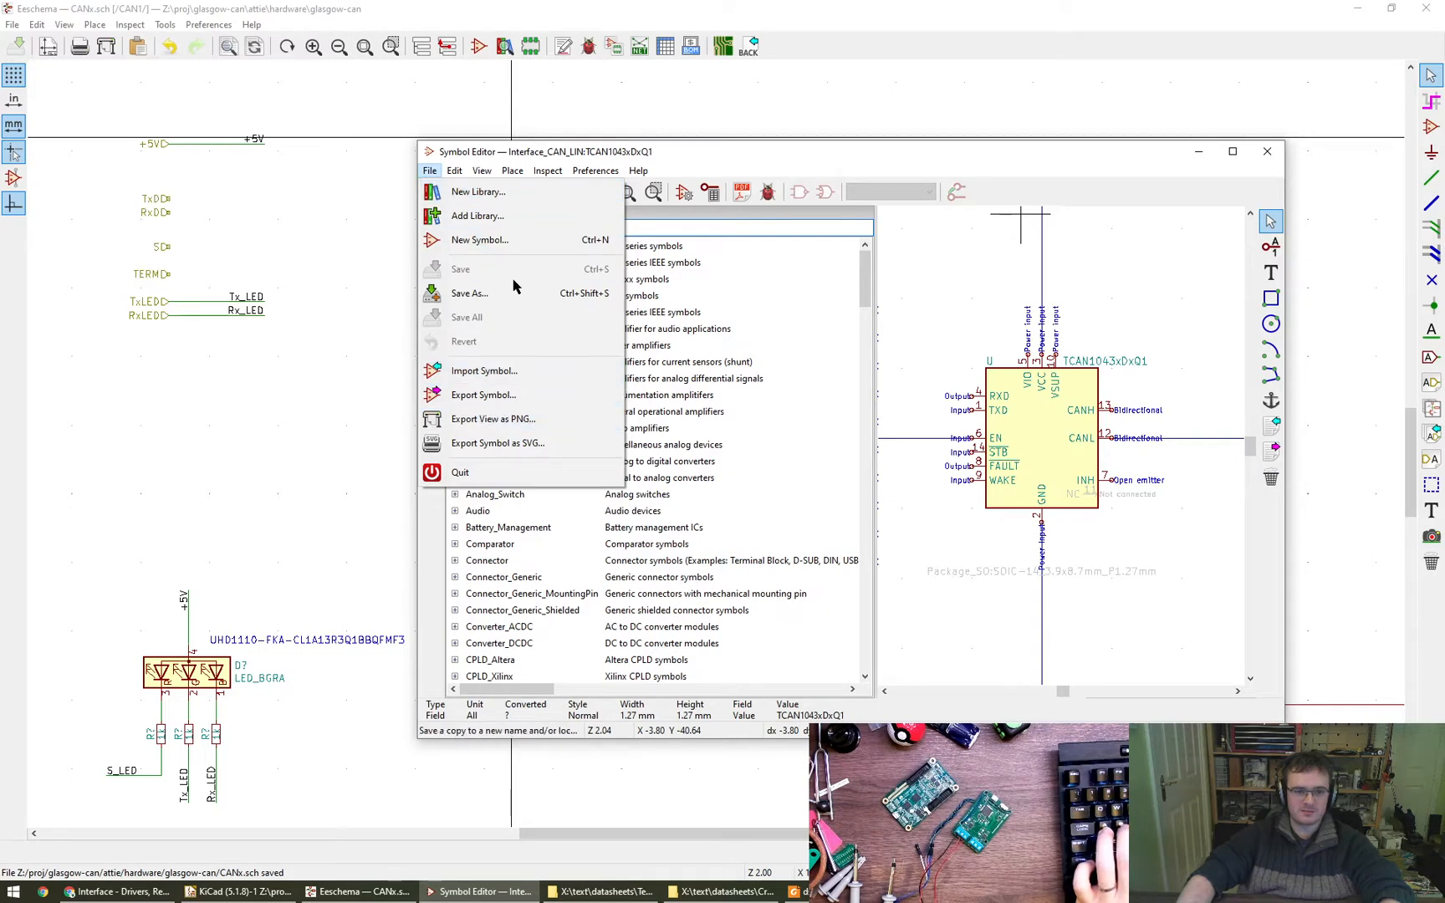
pyautogui.click(477, 192)
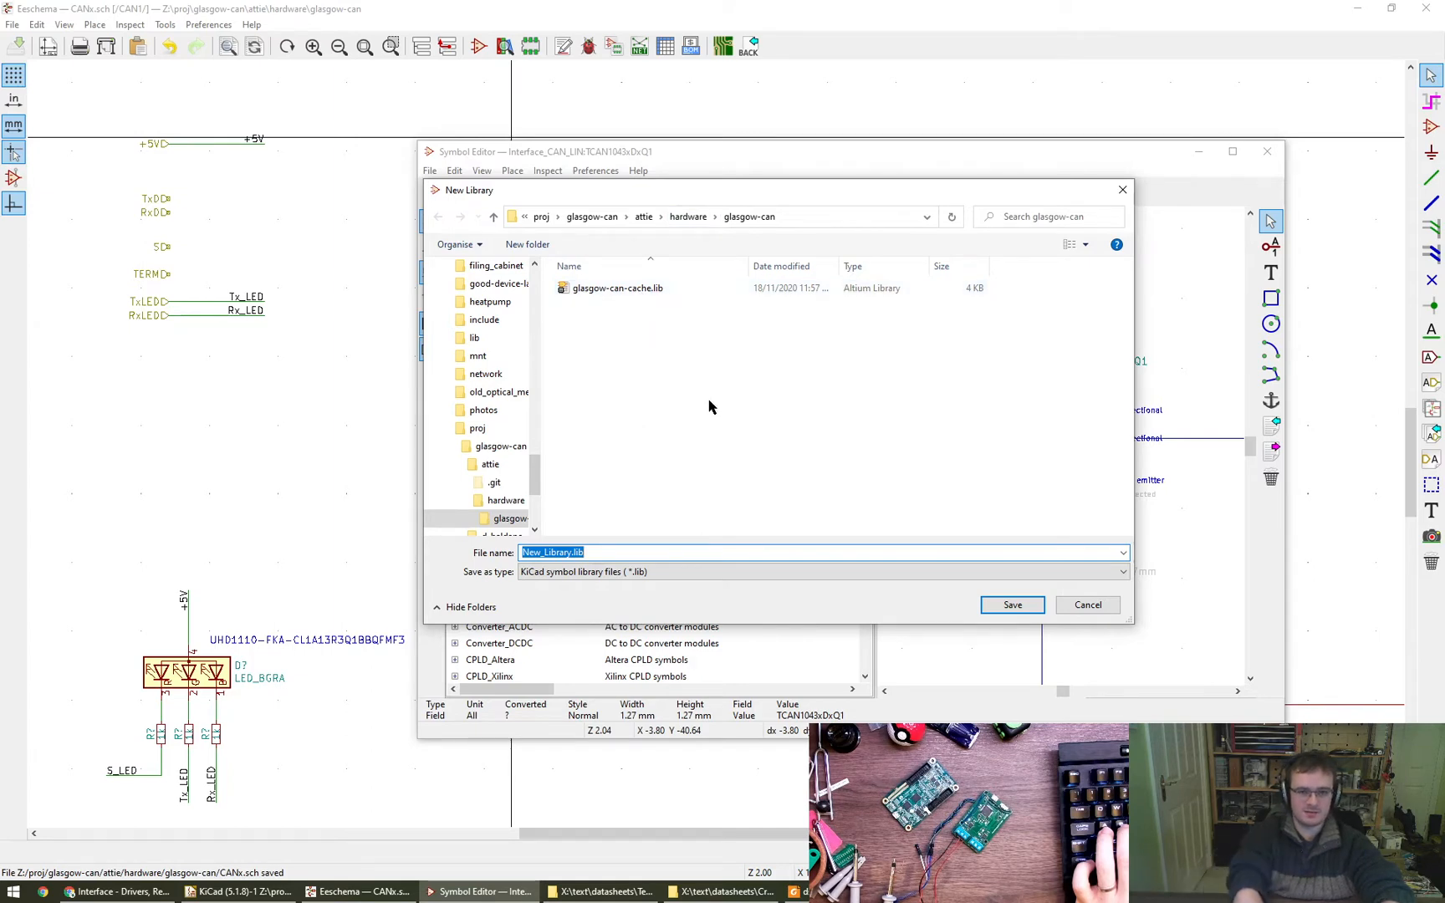
pyautogui.write('glasgow-can')
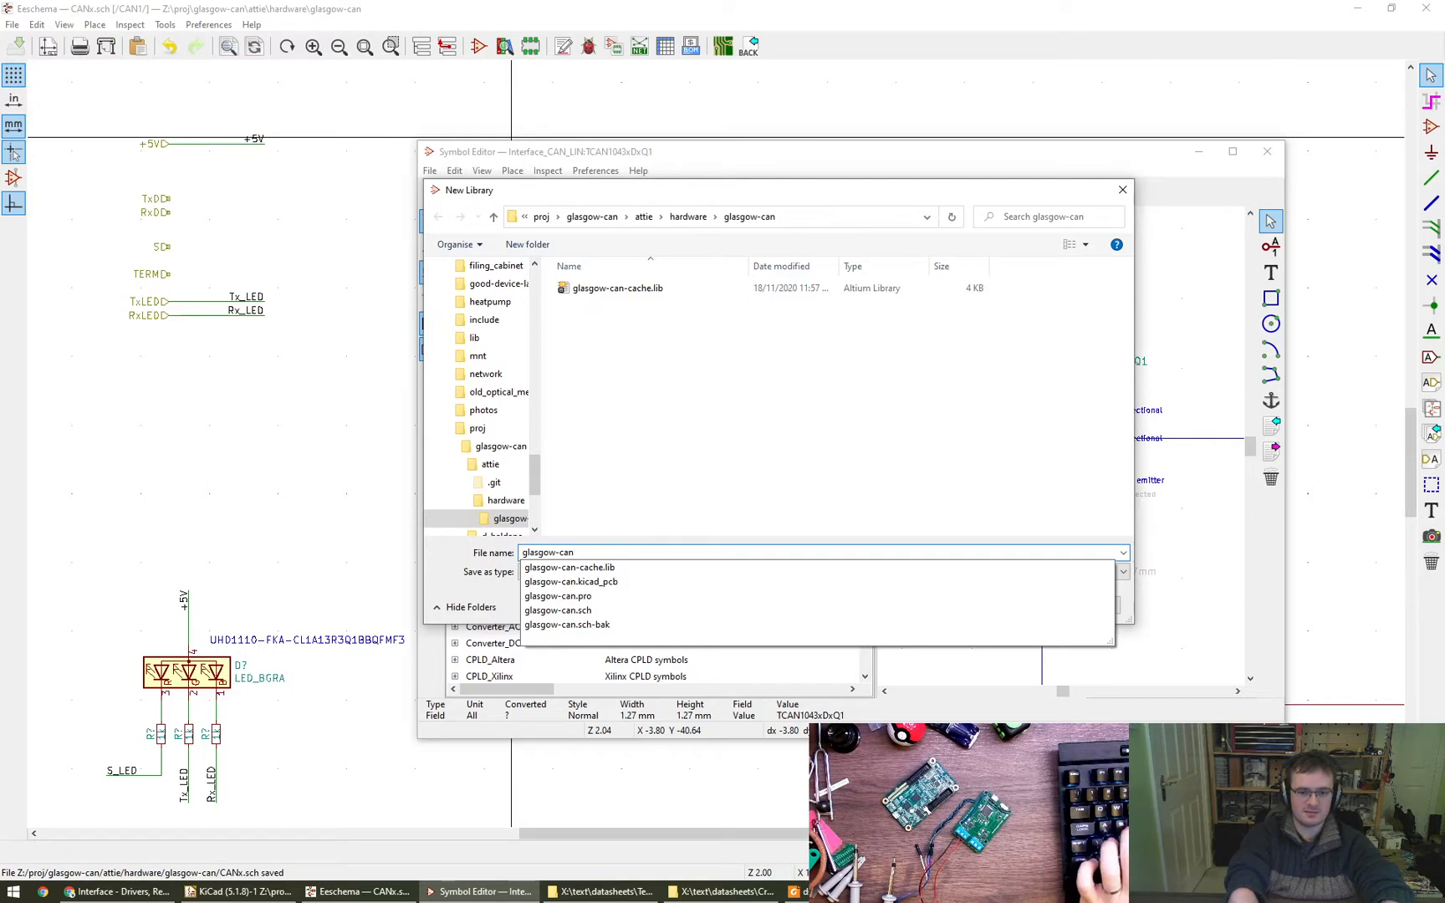
pyautogui.press('Return')
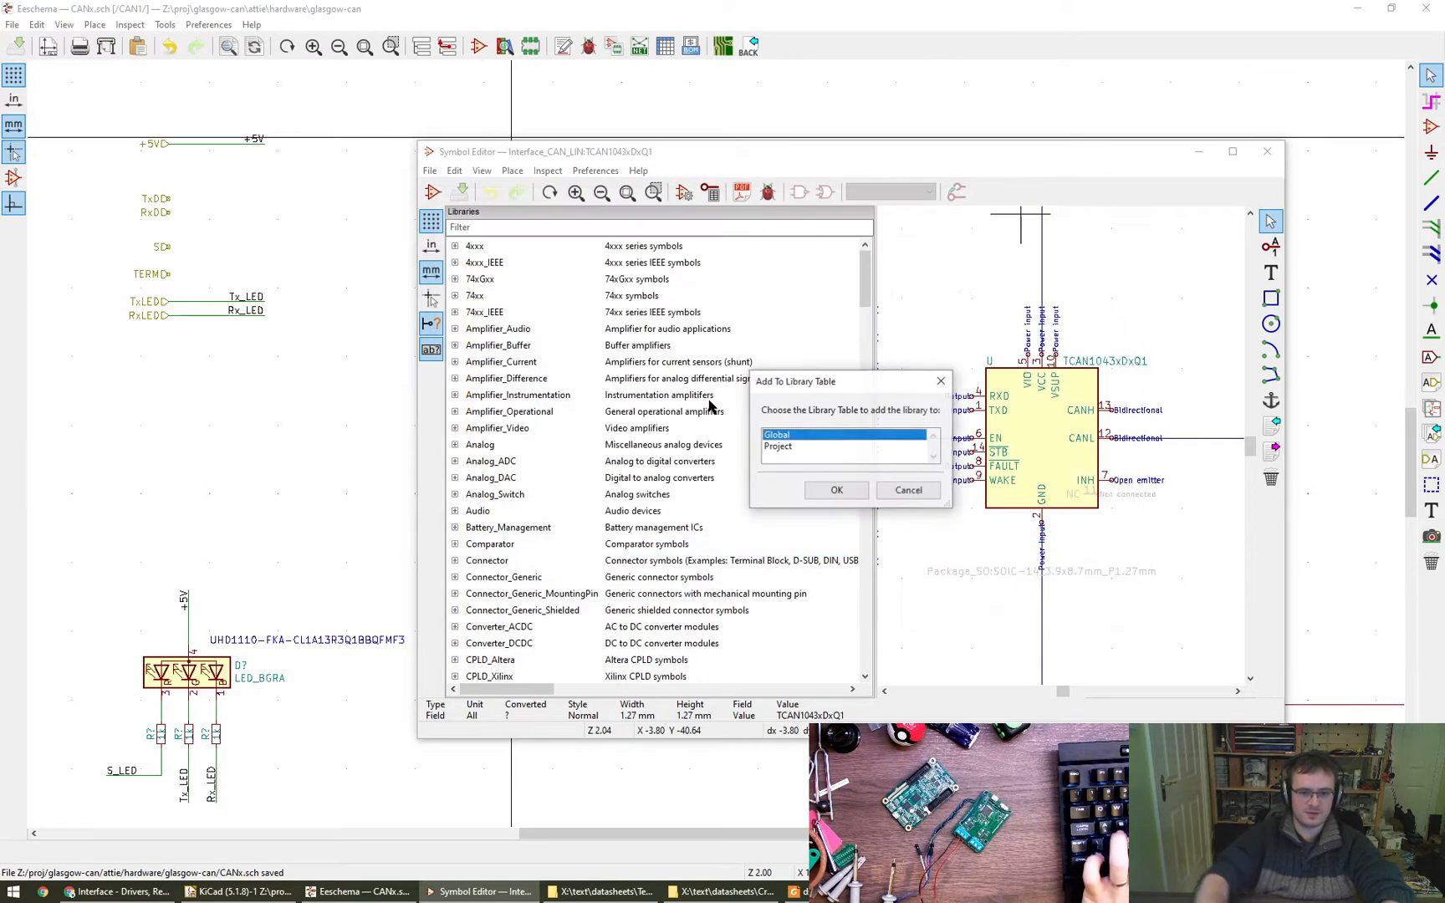
pyautogui.click(791, 448)
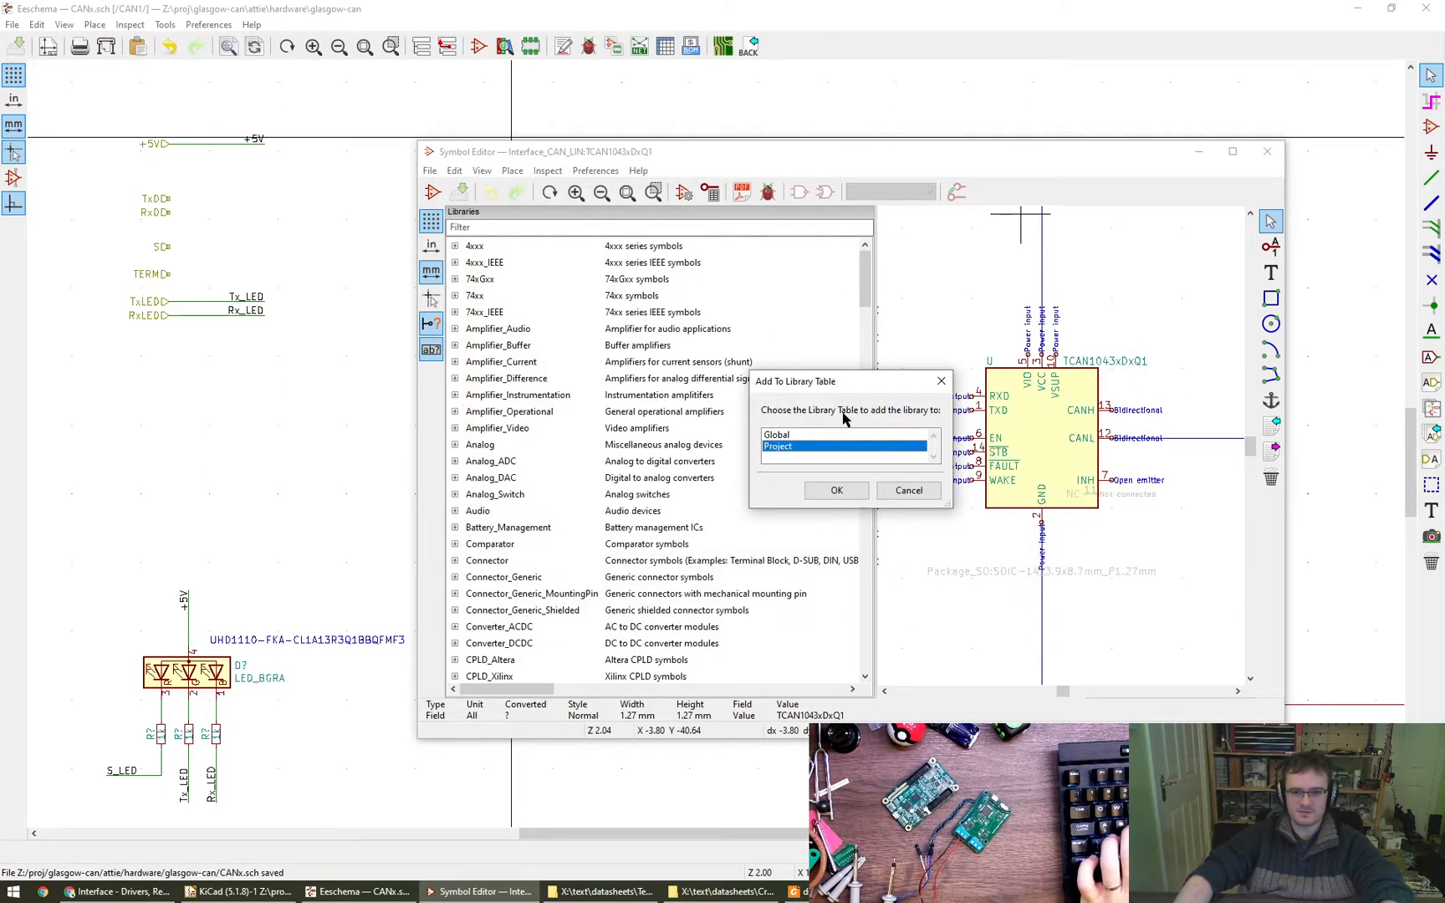
pyautogui.click(836, 490)
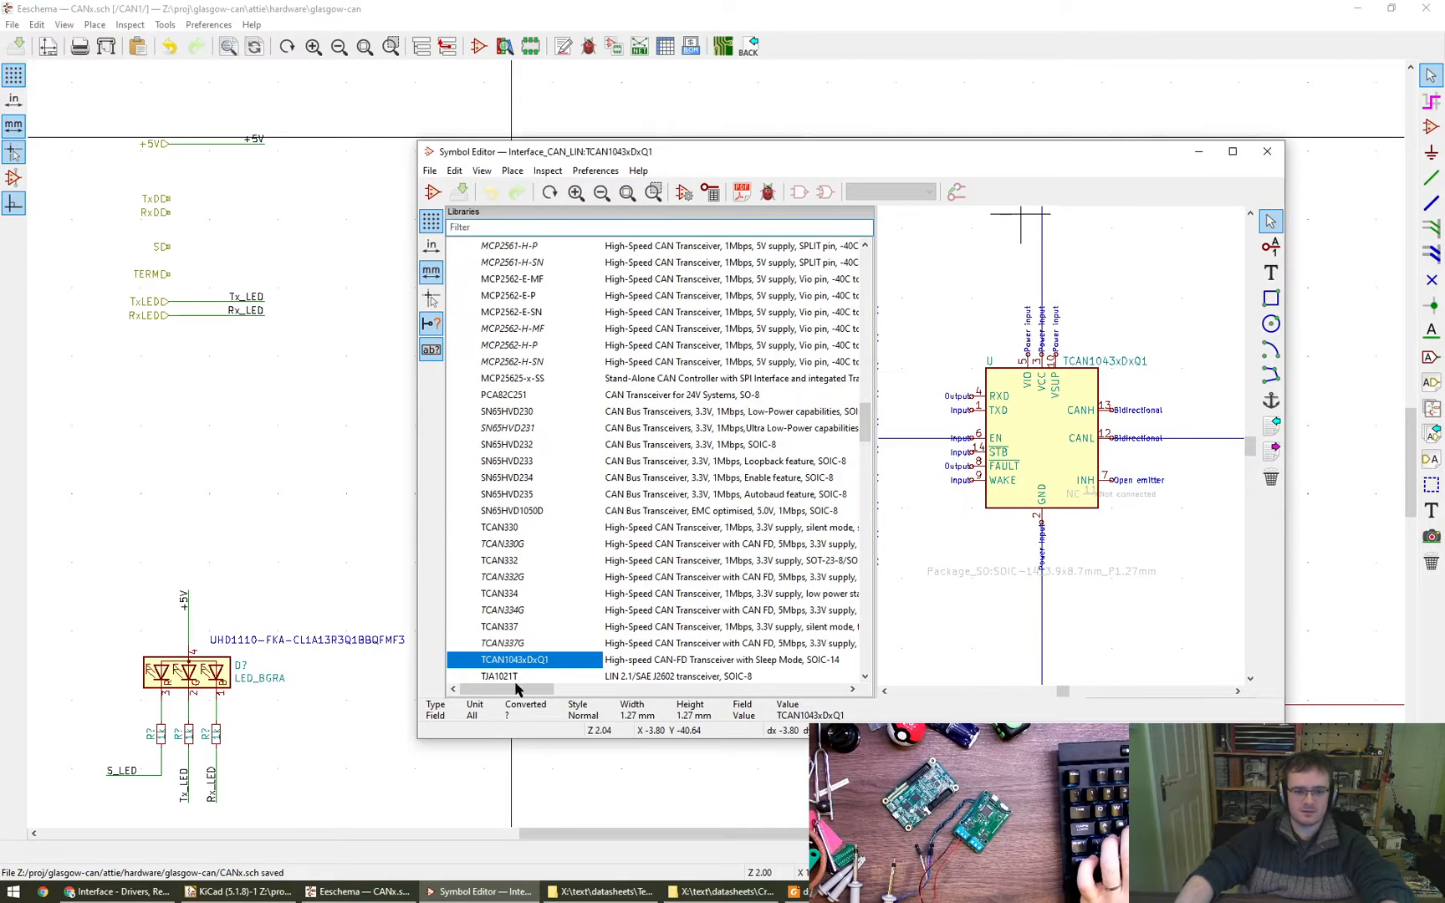
# - Filter the symbol libraries by "glasg" to locate the glasgow-can library
pyautogui.moveTo(861, 426); pyautogui.dragTo(859, 267)
pyautogui.scroll(-7, 486, 581)
pyautogui.click(529, 460)
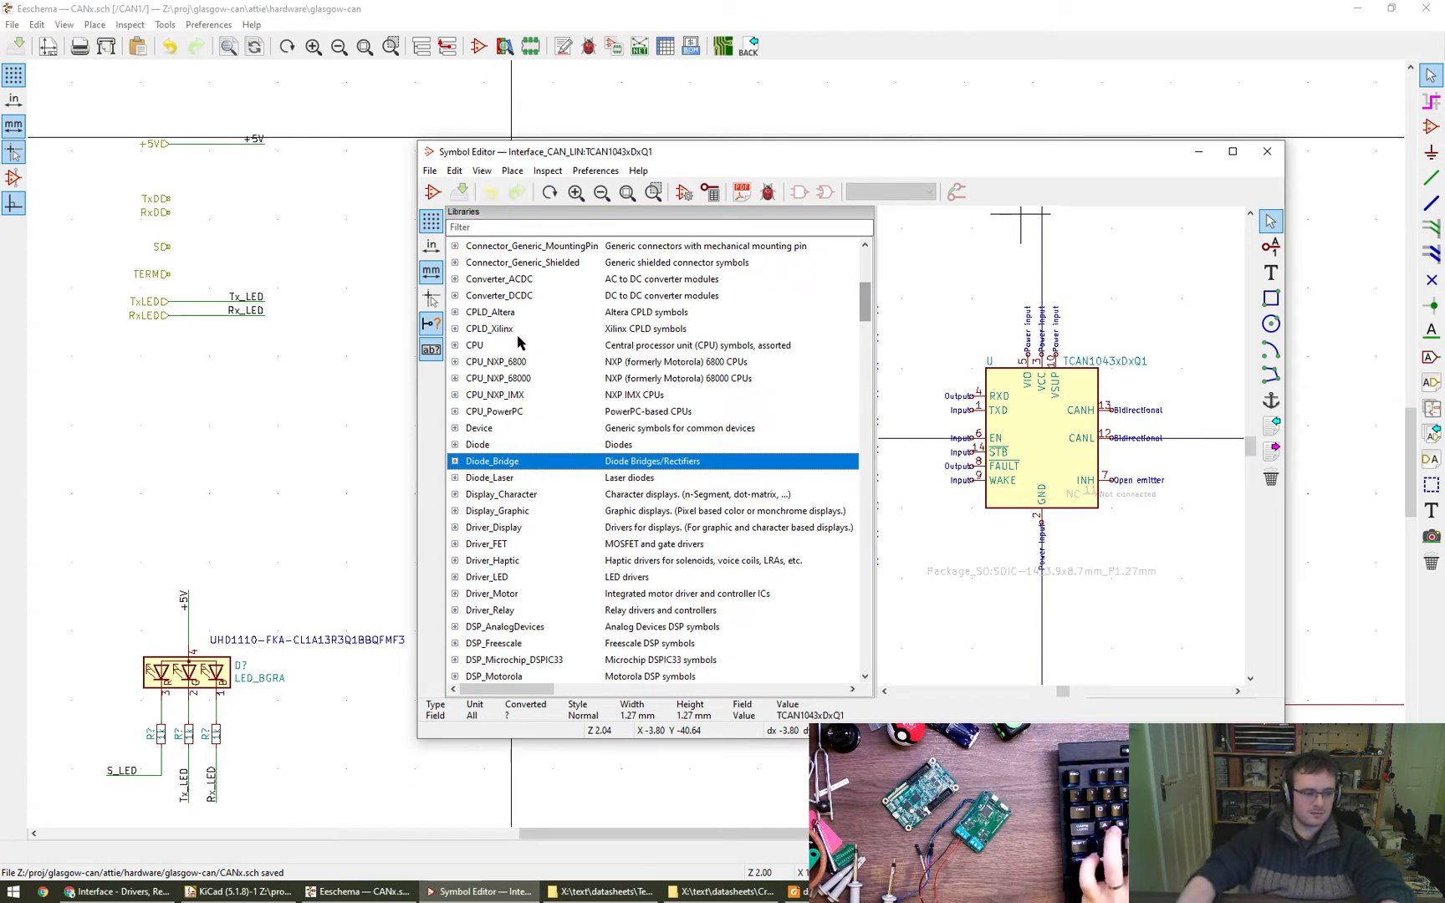
pyautogui.click(495, 225)
pyautogui.write('glasg')
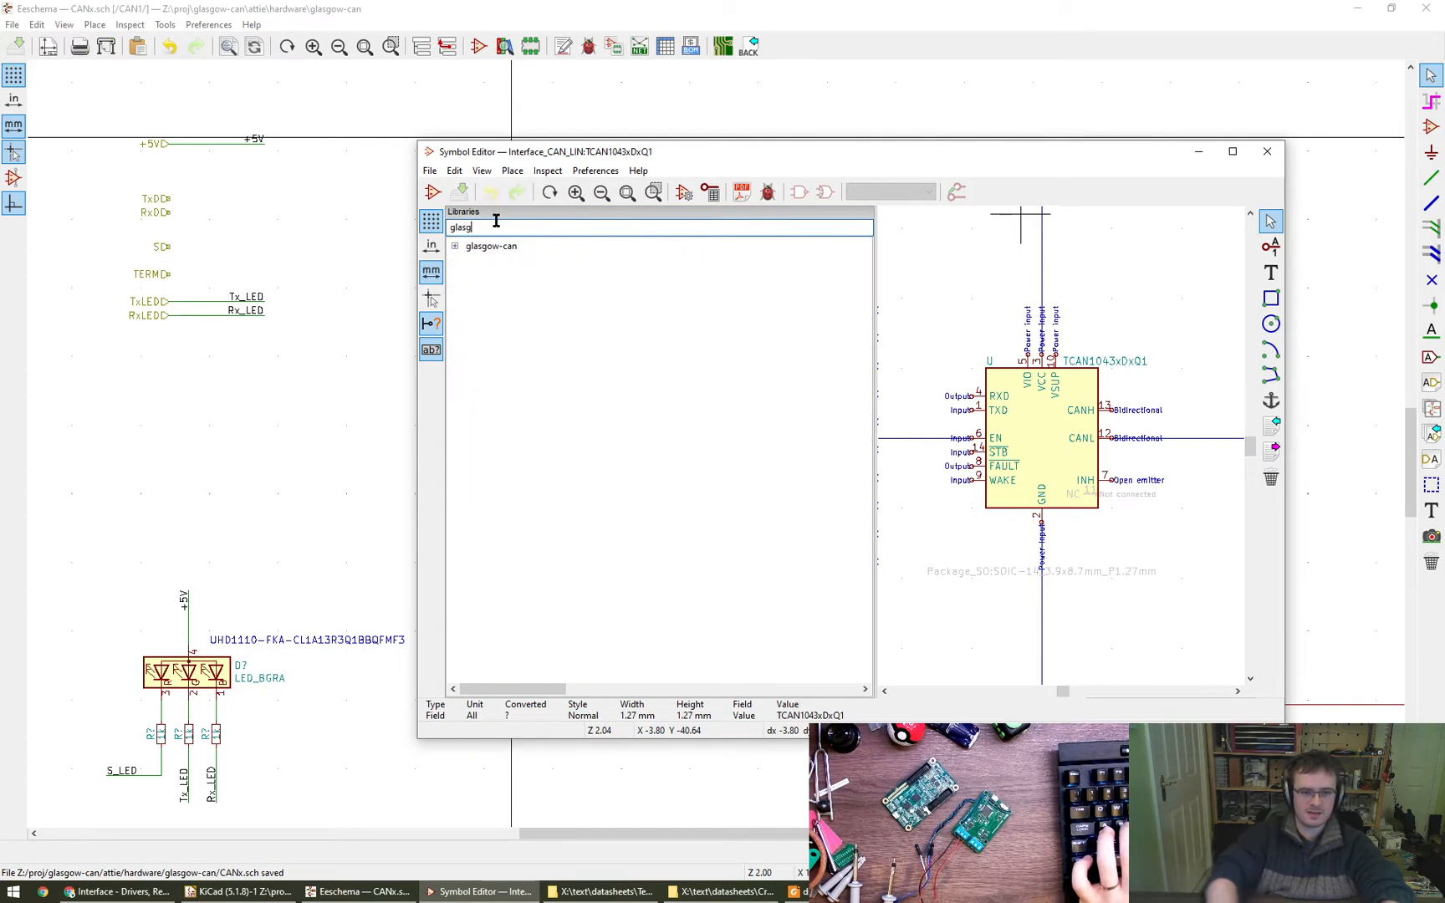
# - Create a new symbol named TCAN1051 in the glasgow-can library with the default reference designator U
pyautogui.rightClick(485, 249)
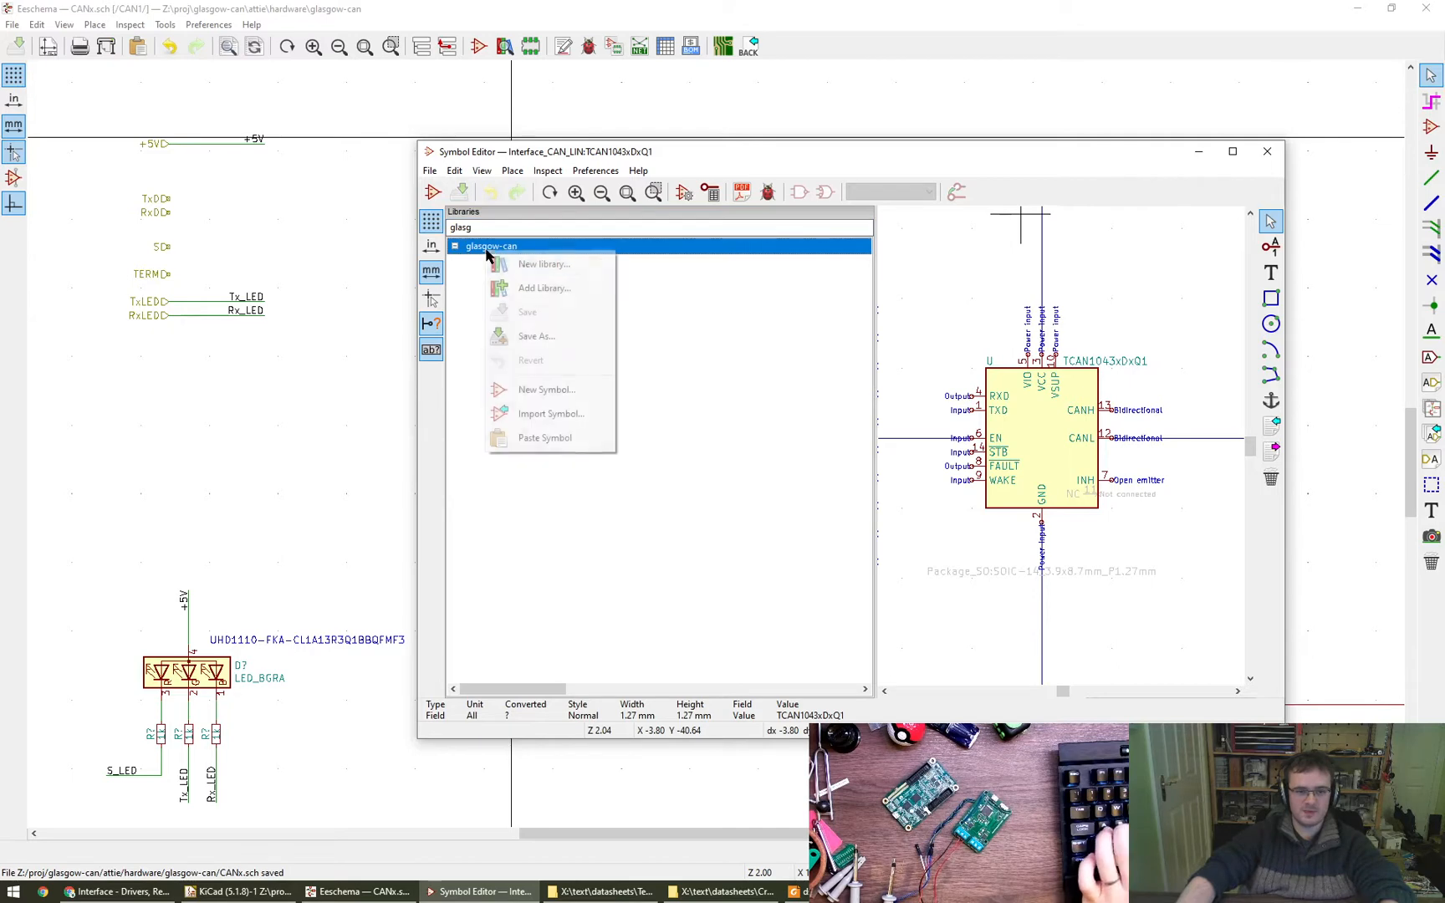
pyautogui.click(547, 390)
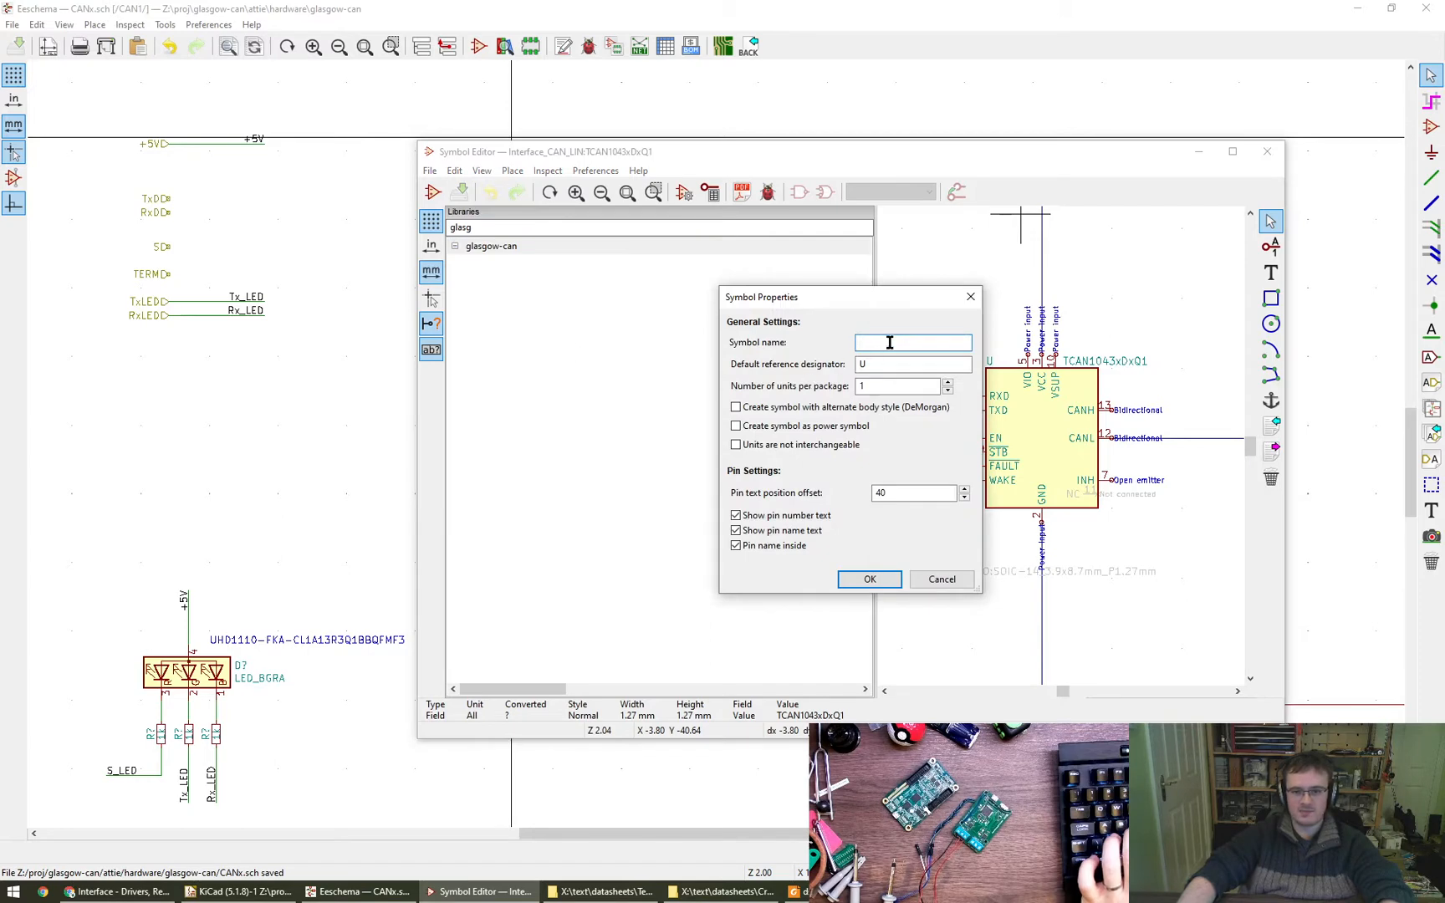
pyautogui.write('TCAN1051')
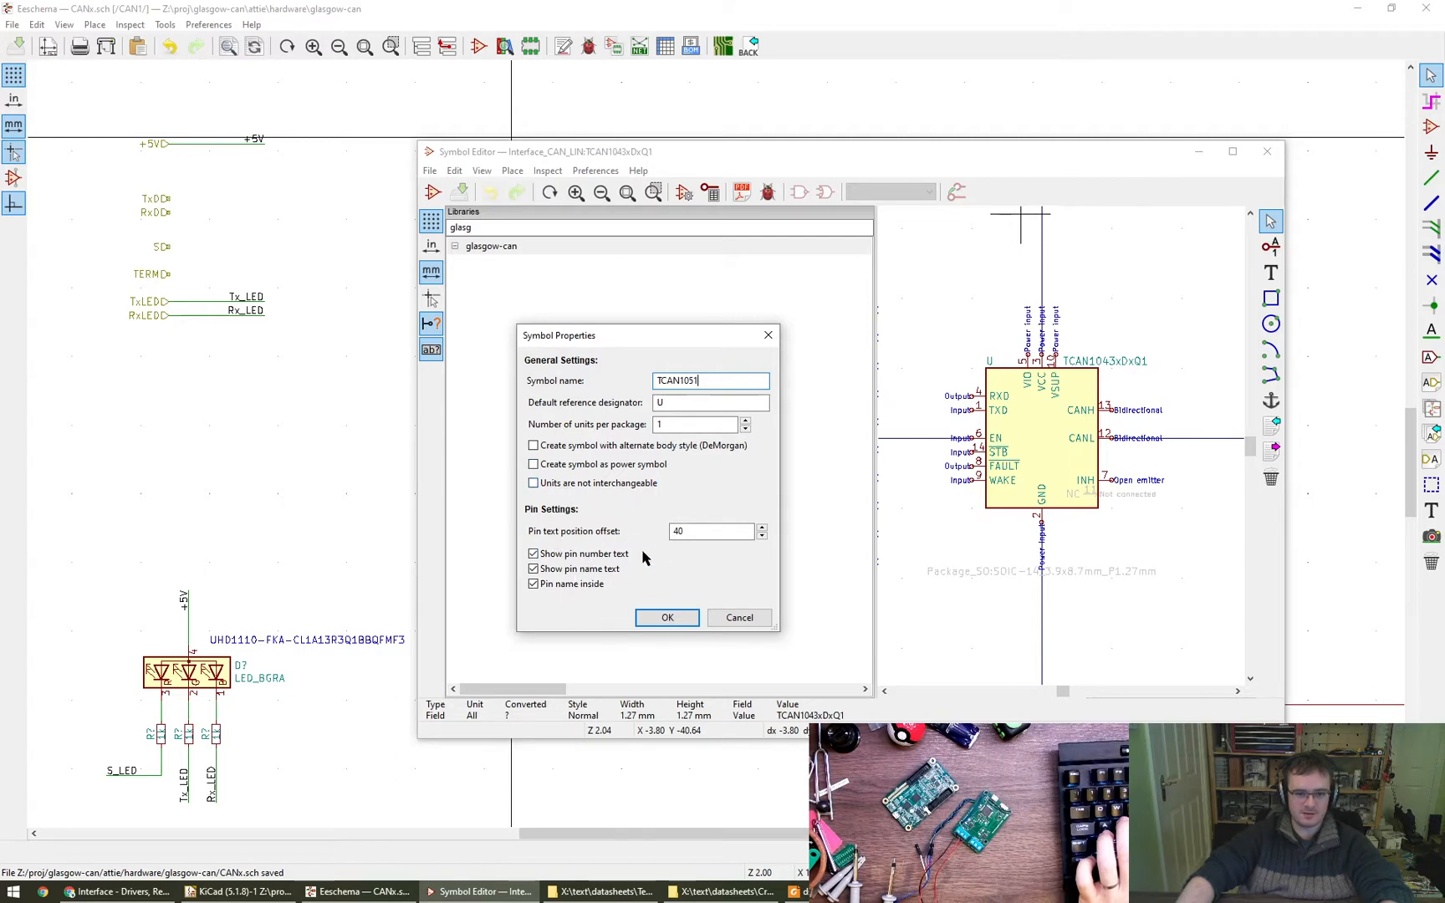
pyautogui.click(666, 618)
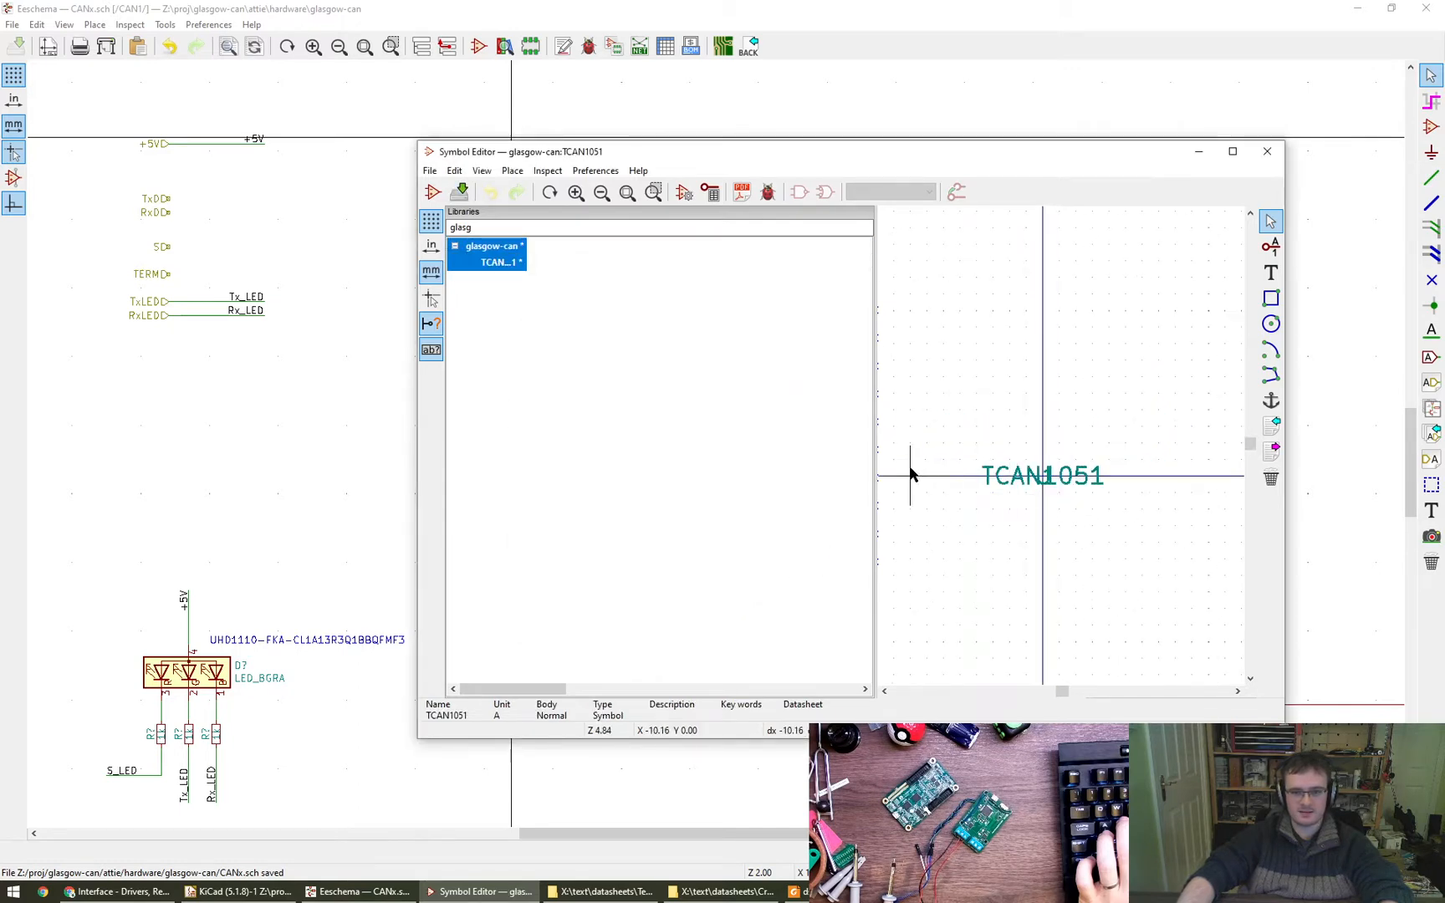
# - Maximize the Symbol Editor window and narrow the library list to enlarge the drawing canvas
pyautogui.moveTo(876, 460); pyautogui.dragTo(744, 452)
pyautogui.doubleClick(855, 161)
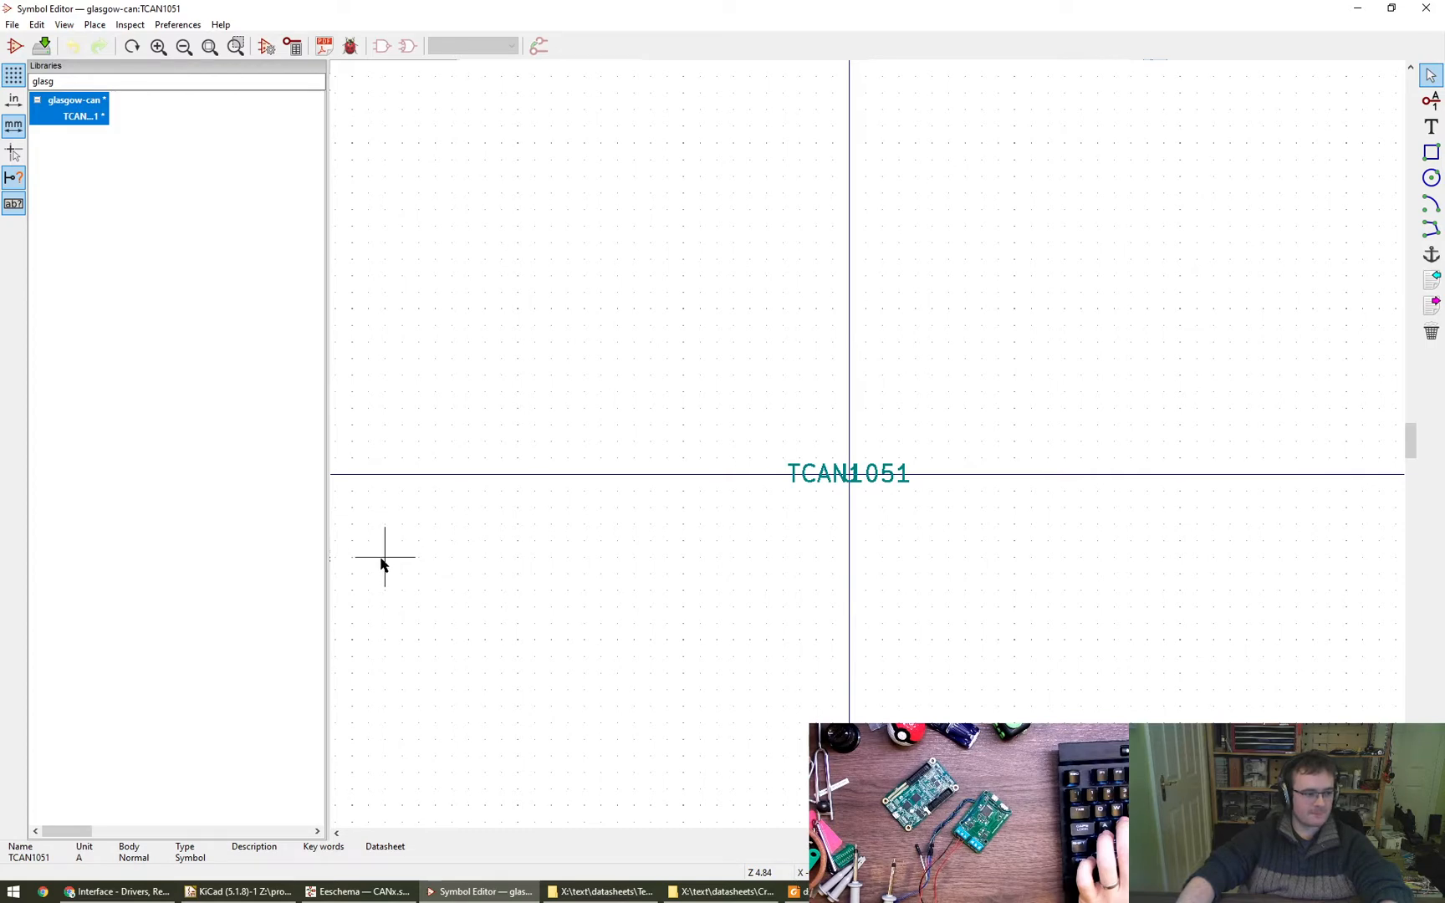
pyautogui.moveTo(328, 549); pyautogui.dragTo(233, 543)
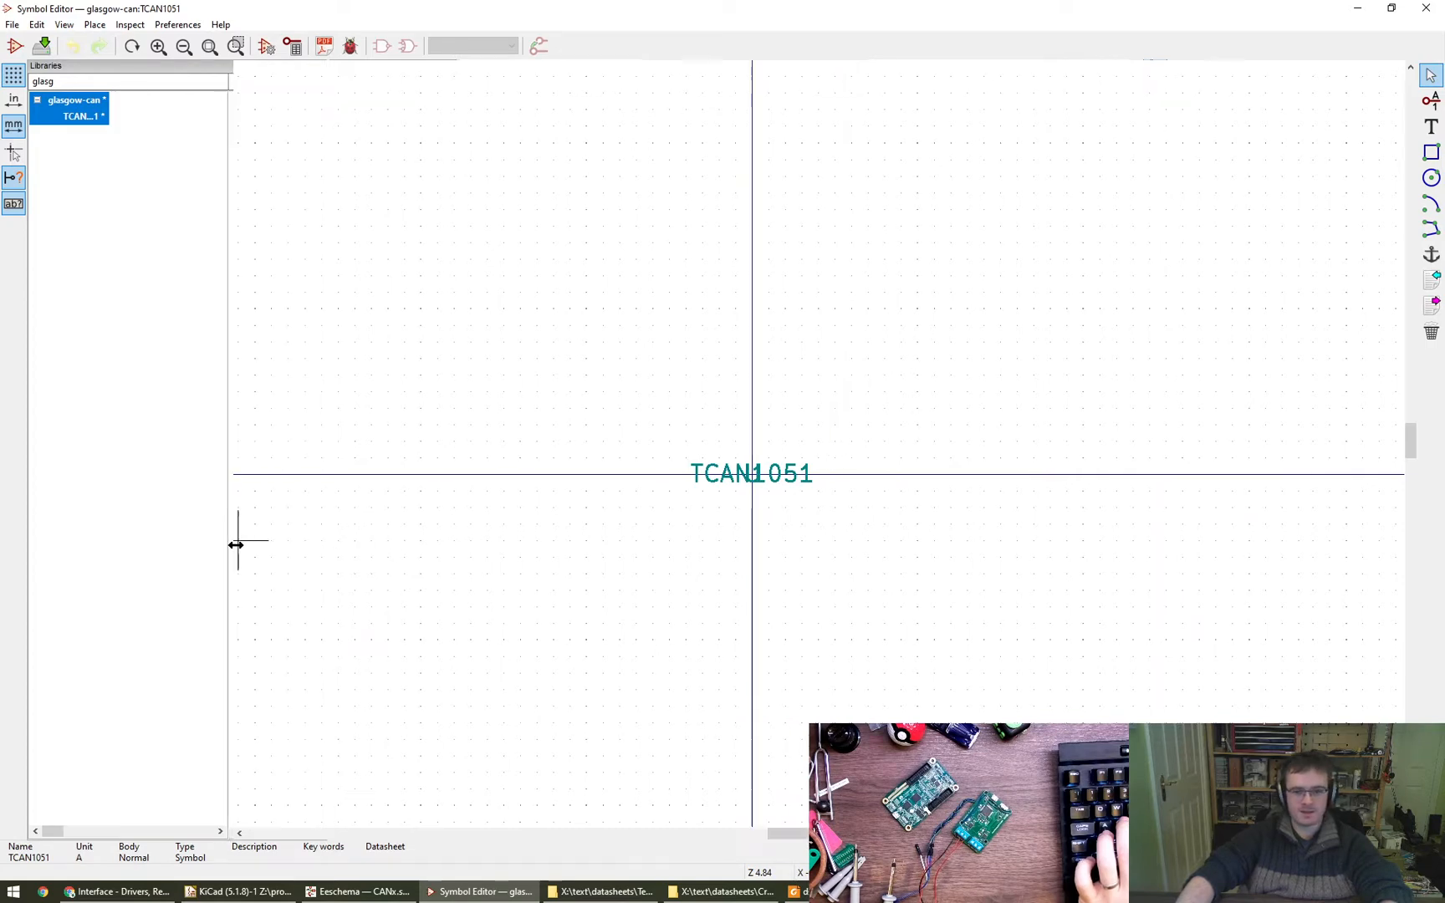
# - Move the TCAN1051 value text below the origin and the U reference text well above it
pyautogui.moveTo(766, 474); pyautogui.dragTo(795, 552)
pyautogui.click(799, 474)
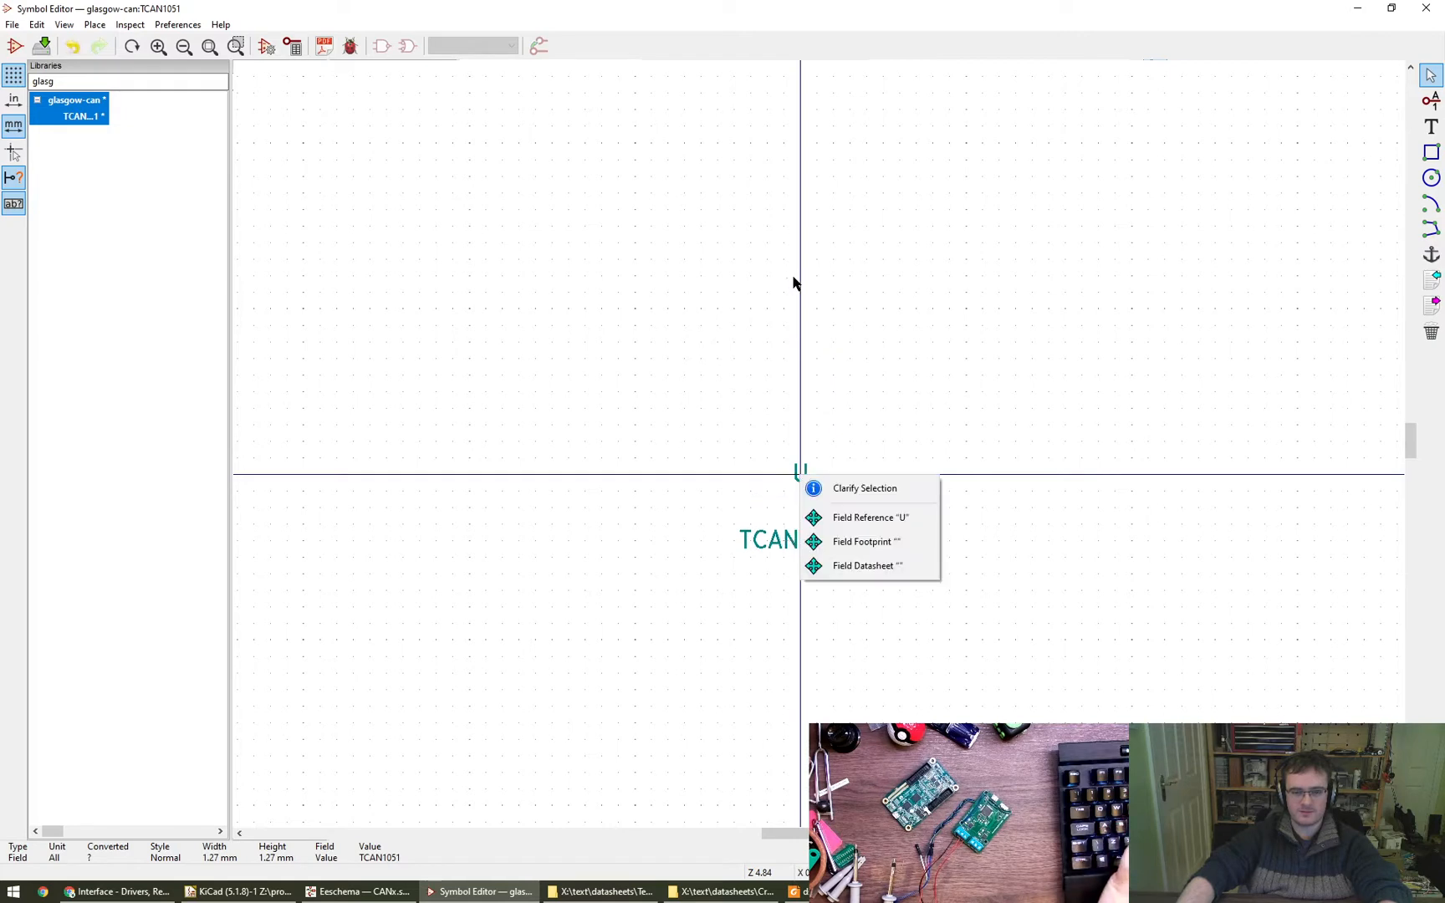
pyautogui.click(869, 518)
# - Set the TCAN1051 symbol's Footprint field text to FPR
pyautogui.click(800, 484)
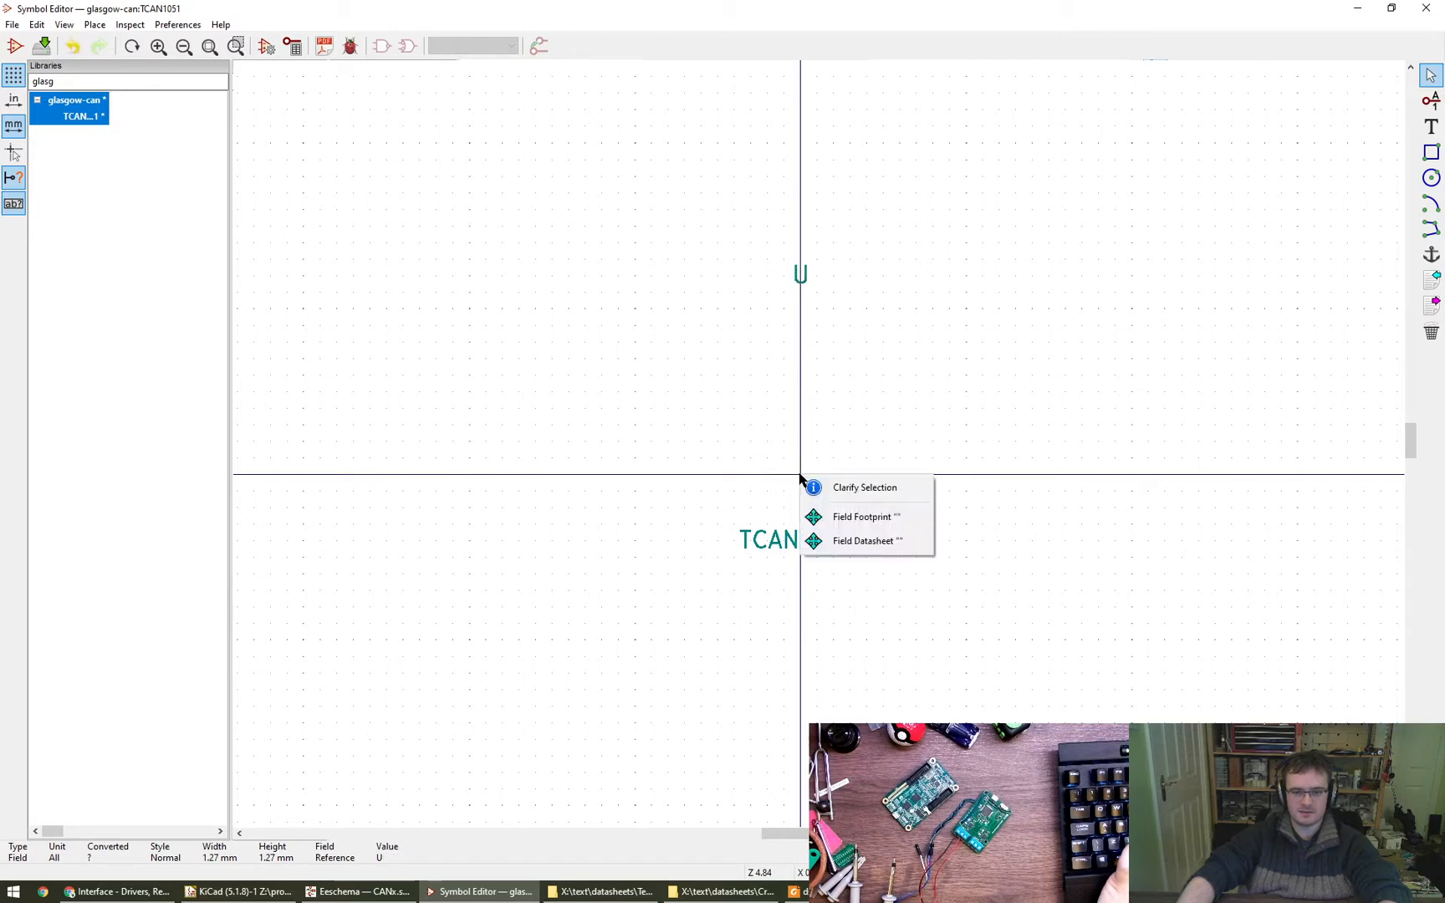
pyautogui.click(784, 462)
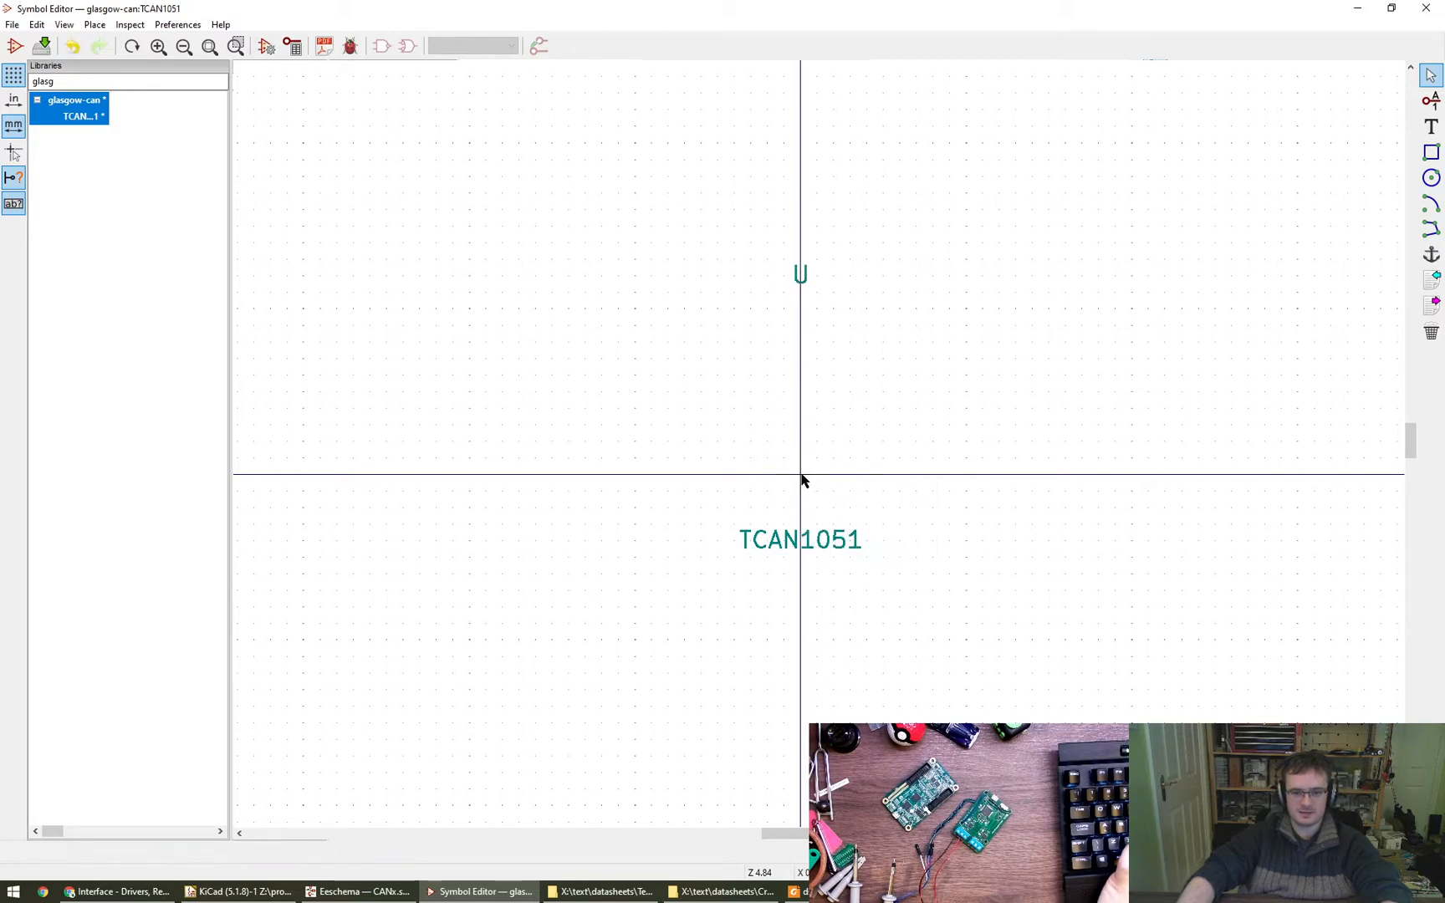
pyautogui.press('e')
pyautogui.click(876, 518)
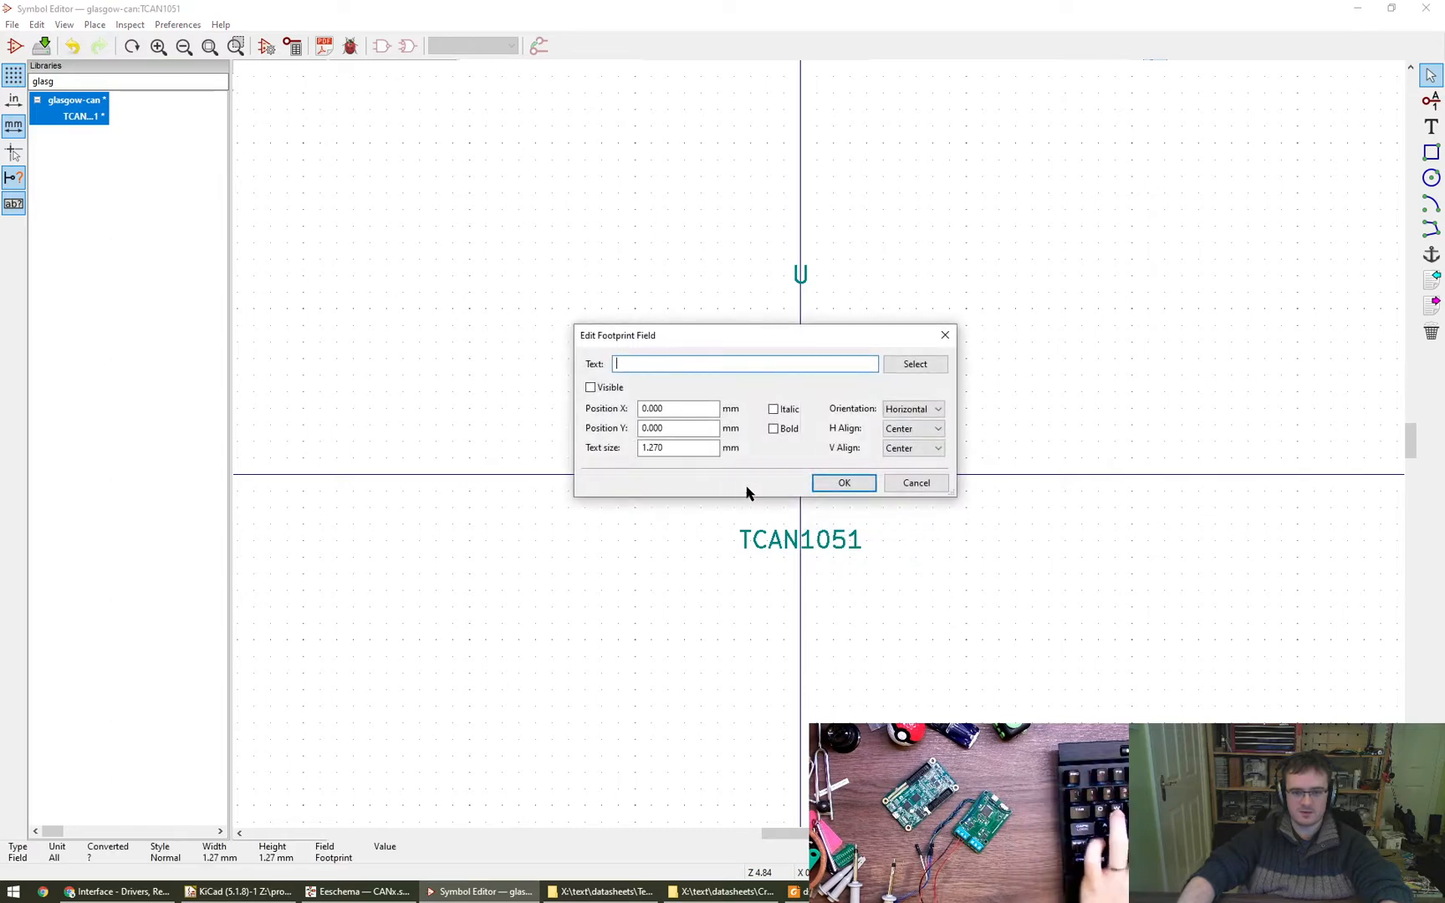
pyautogui.write('FPR')
pyautogui.press('Return')
# - Move the FPR footprint text below the TCAN1051 value text, leave the Datasheet field empty and save the symbol
pyautogui.press('e')
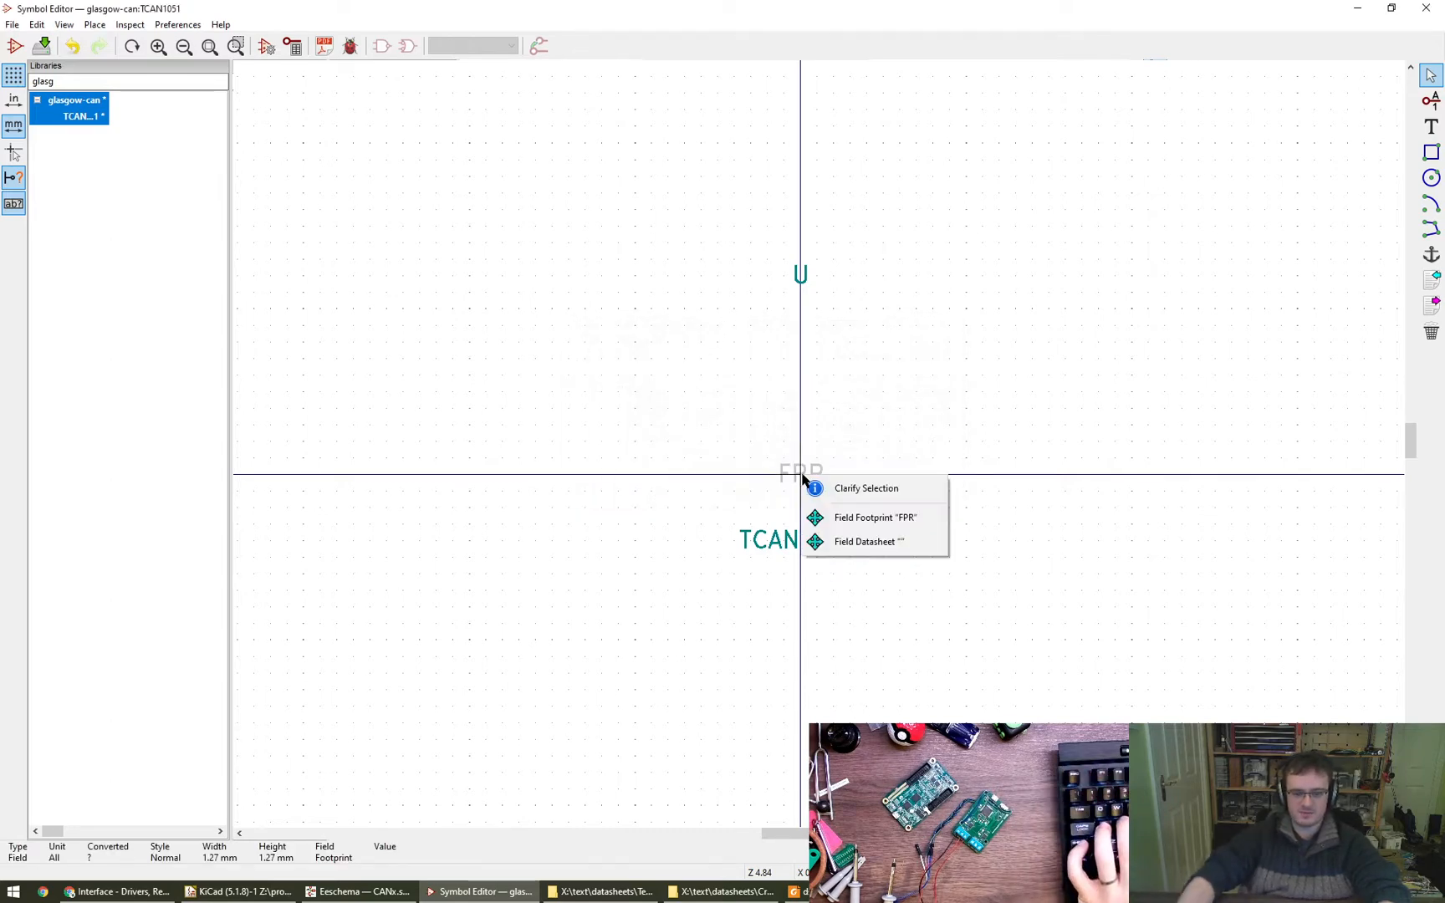
pyautogui.click(876, 518)
pyautogui.press('m')
pyautogui.click(800, 588)
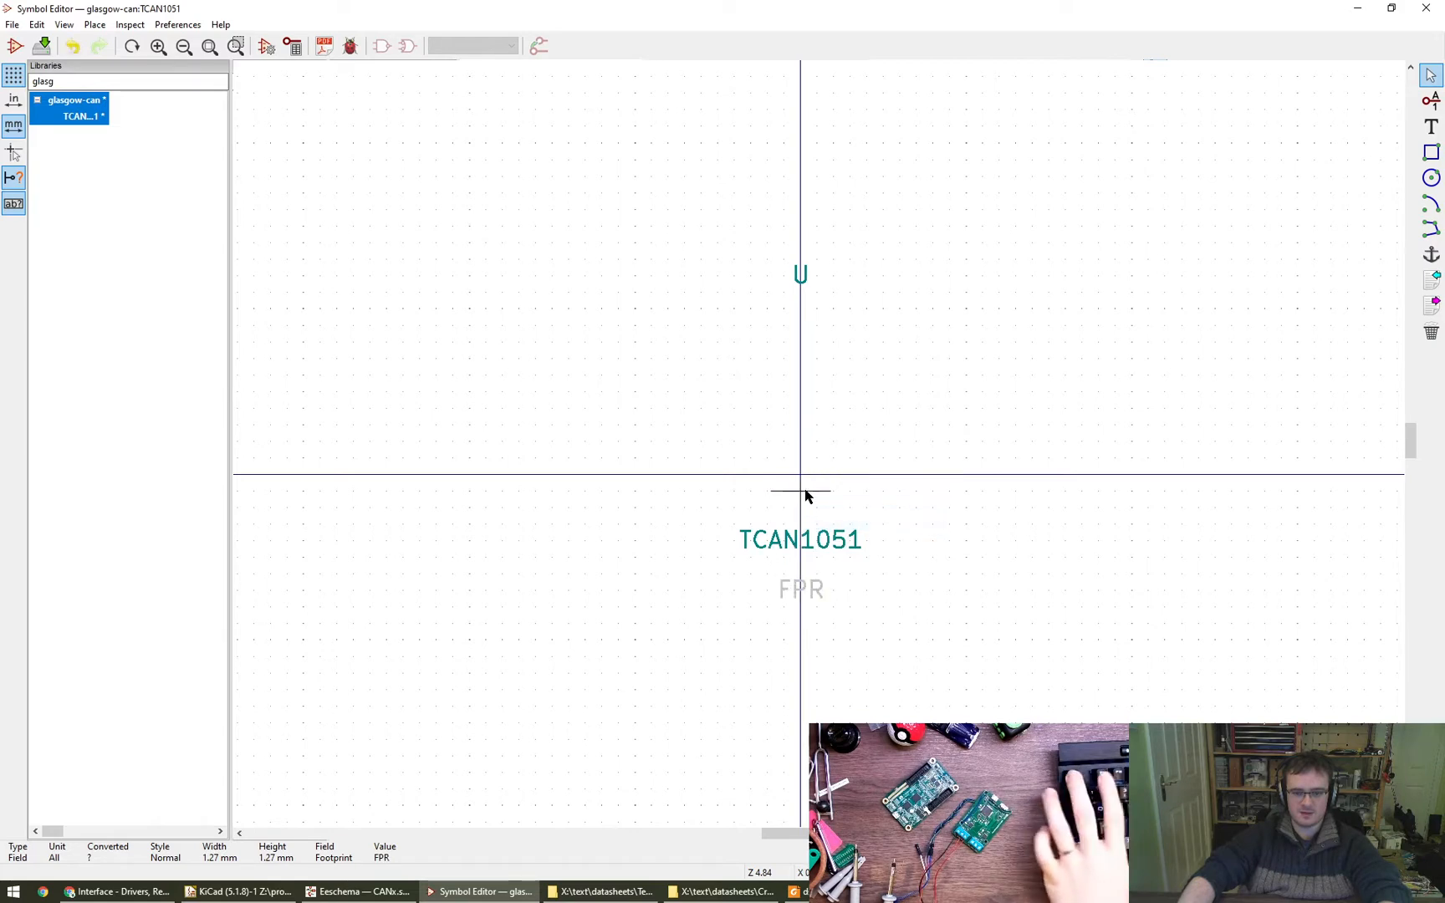
pyautogui.press('e')
pyautogui.press('Return')
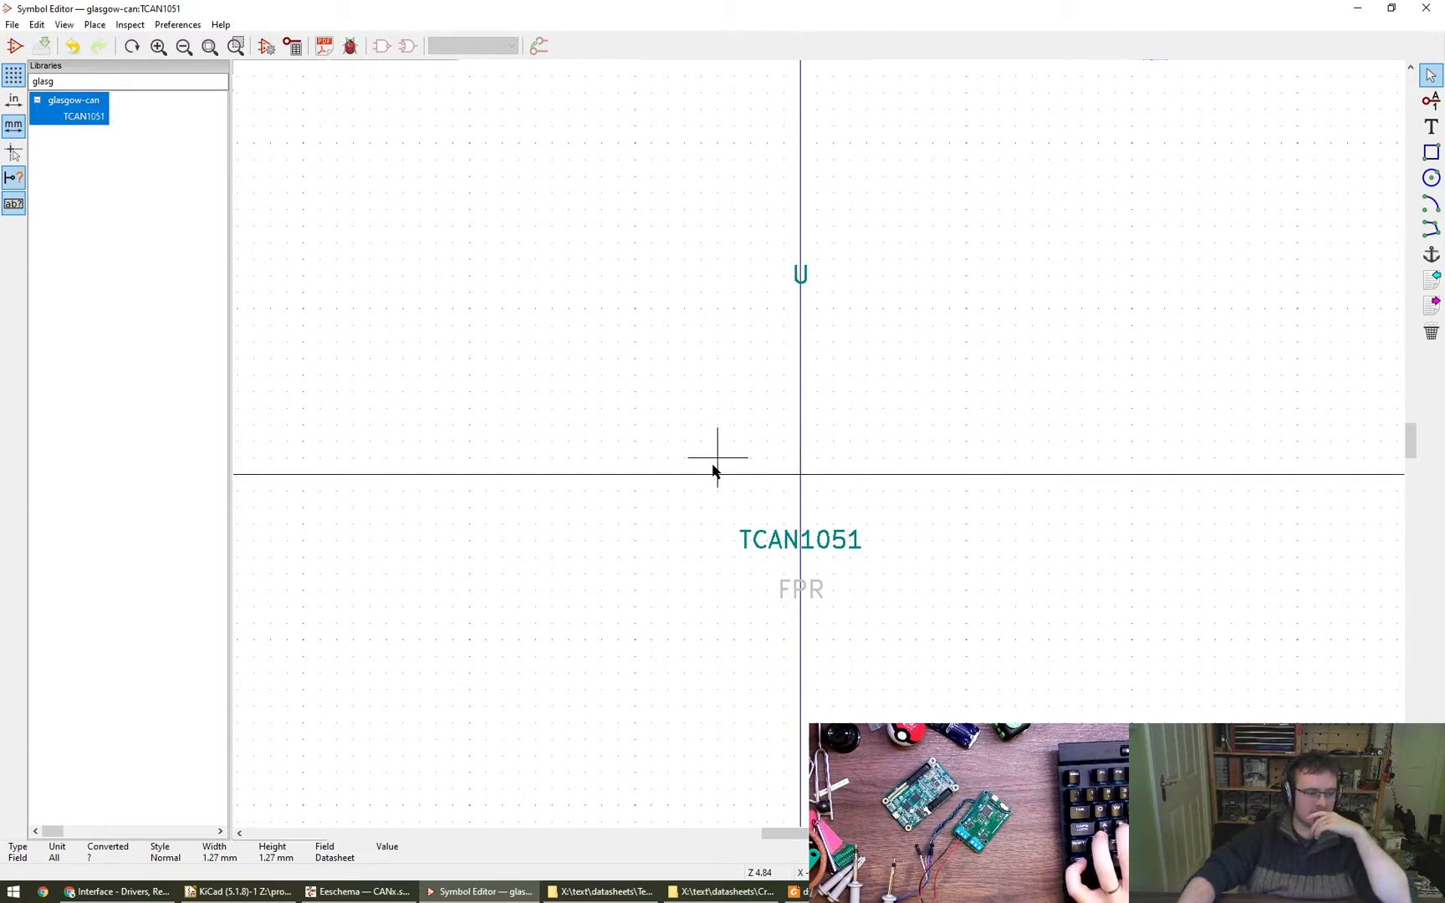
# - Review the TCAN1051 symbol's general properties, aliases and footprint filters without changing them
pyautogui.click(266, 48)
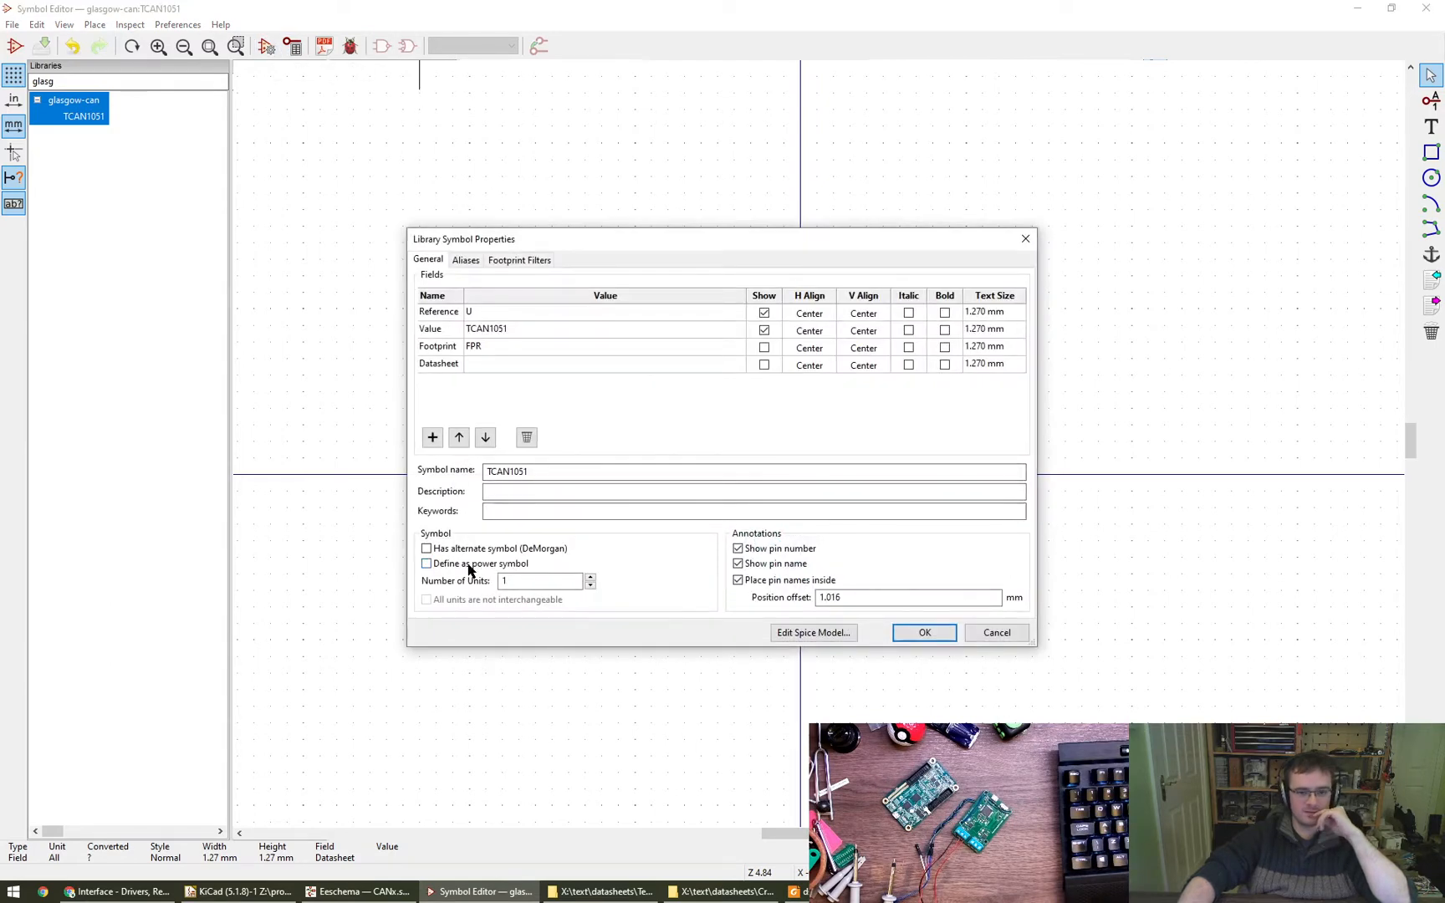
pyautogui.click(475, 261)
pyautogui.click(491, 261)
pyautogui.click(431, 260)
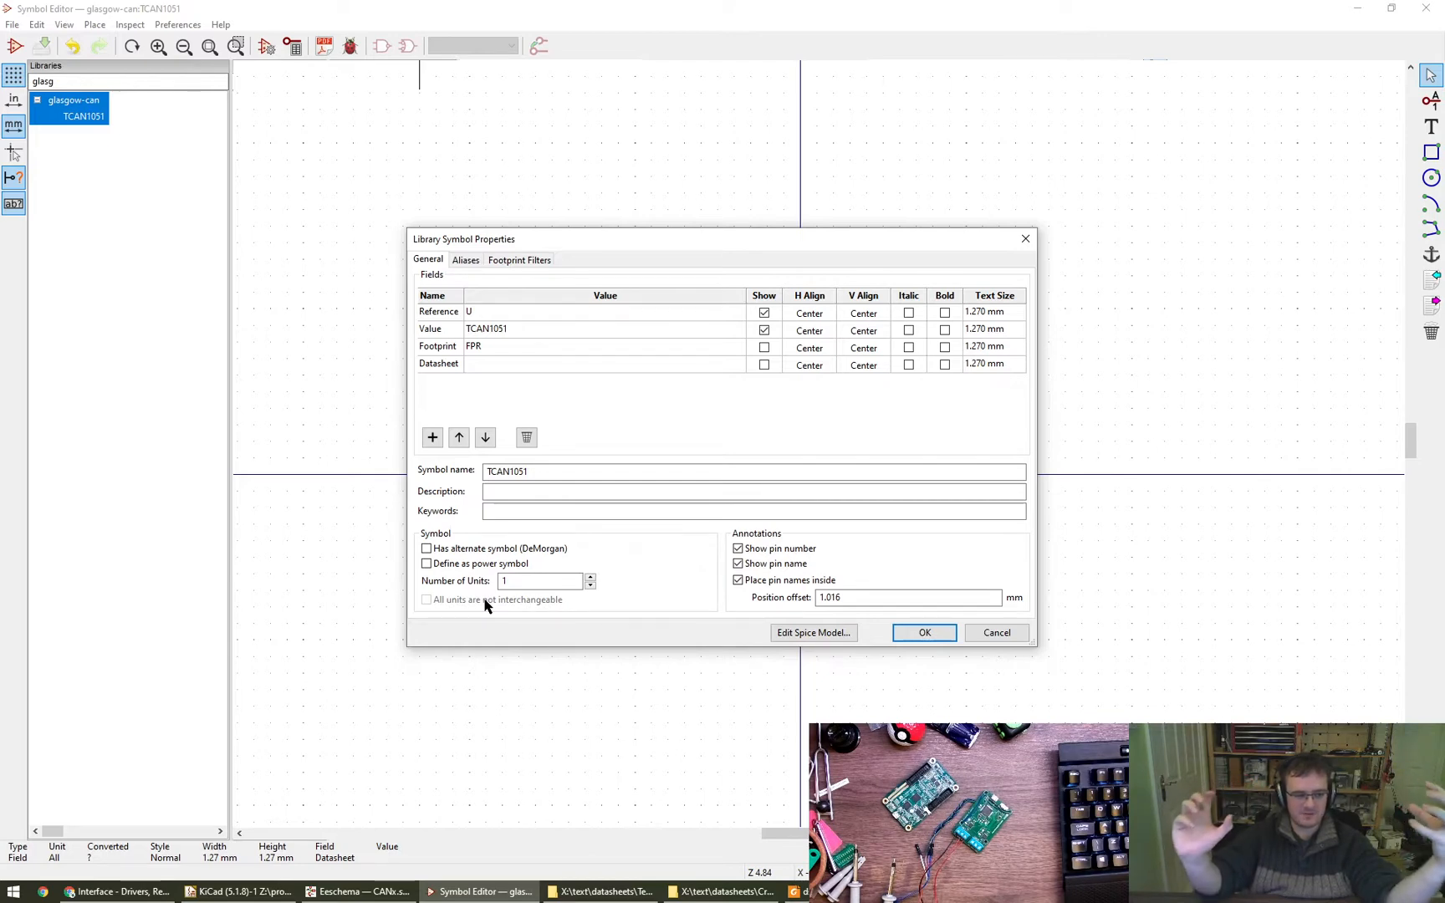
pyautogui.click(997, 632)
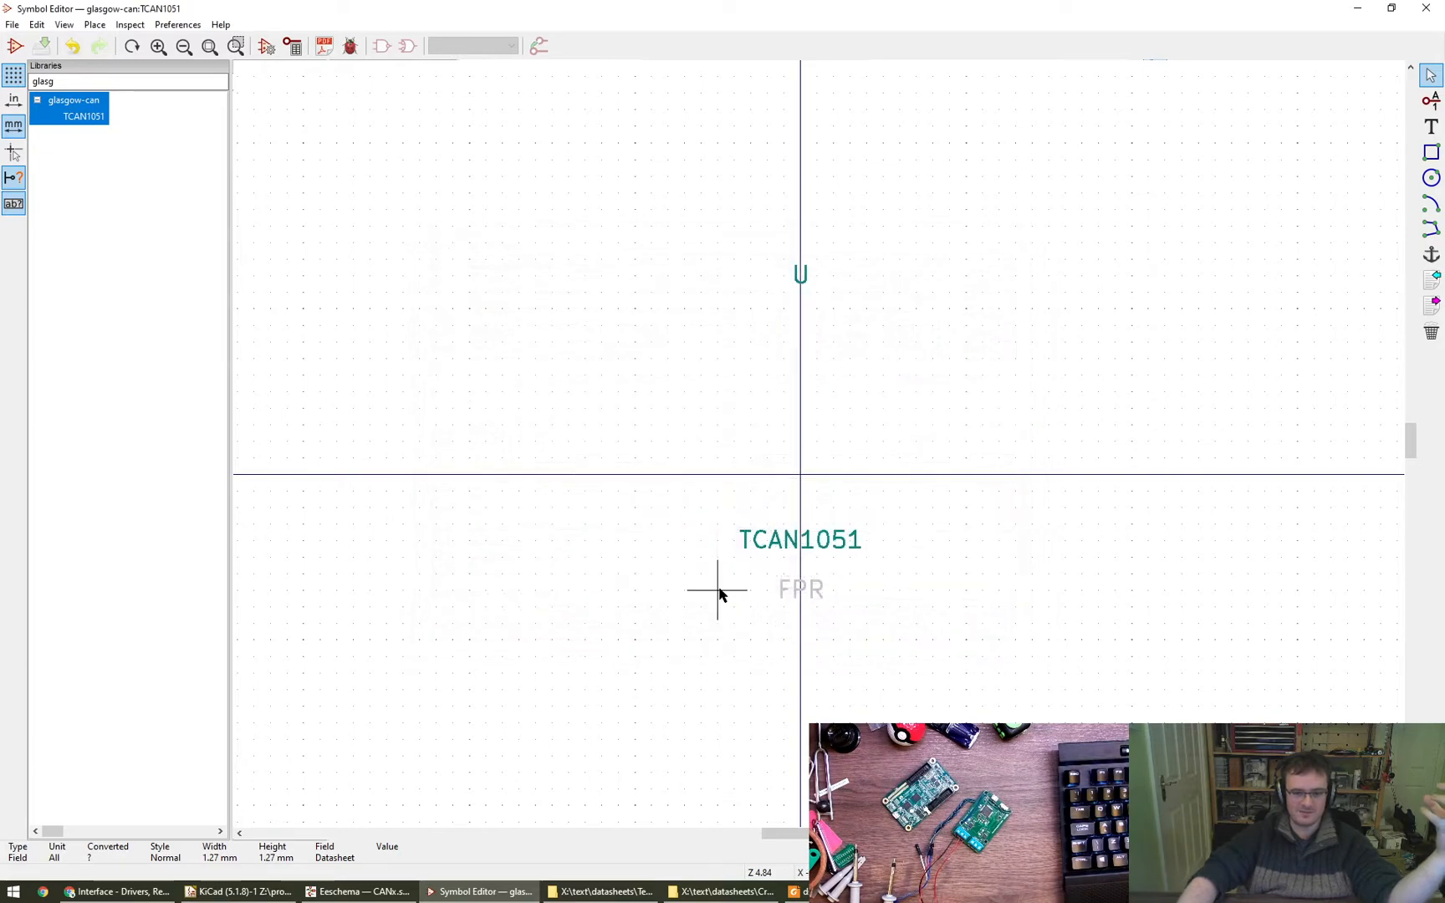
# - Start a new pin at X -8.890 mm, Y 8.890 mm, up and left of the symbol's origin
pyautogui.scroll(-1, 619, 525)
pyautogui.moveTo(647, 496); pyautogui.dragTo(579, 512, button='middle')
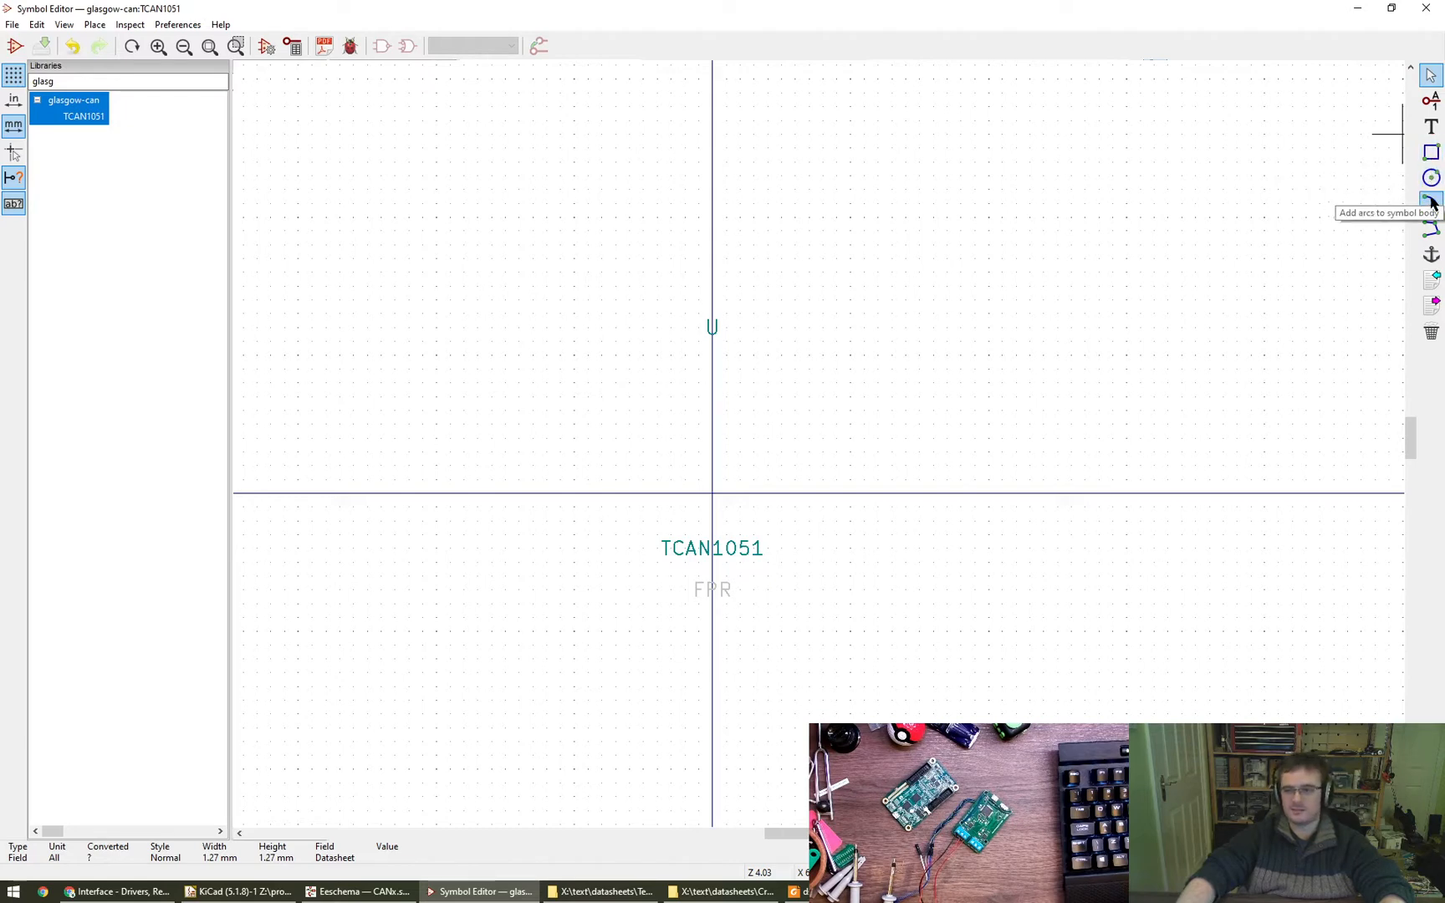
pyautogui.click(1425, 103)
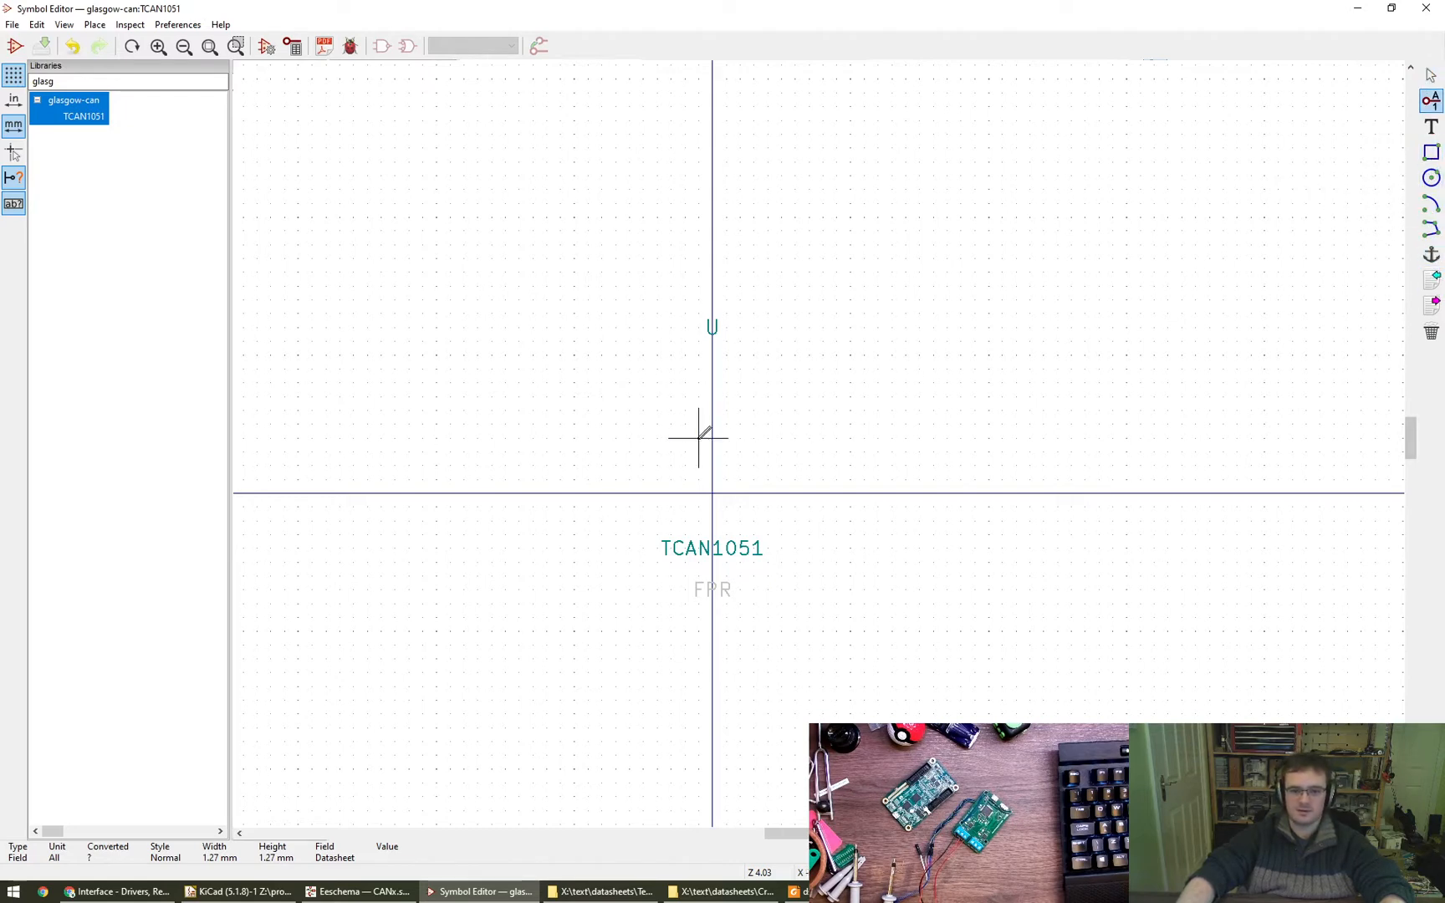
pyautogui.click(616, 396)
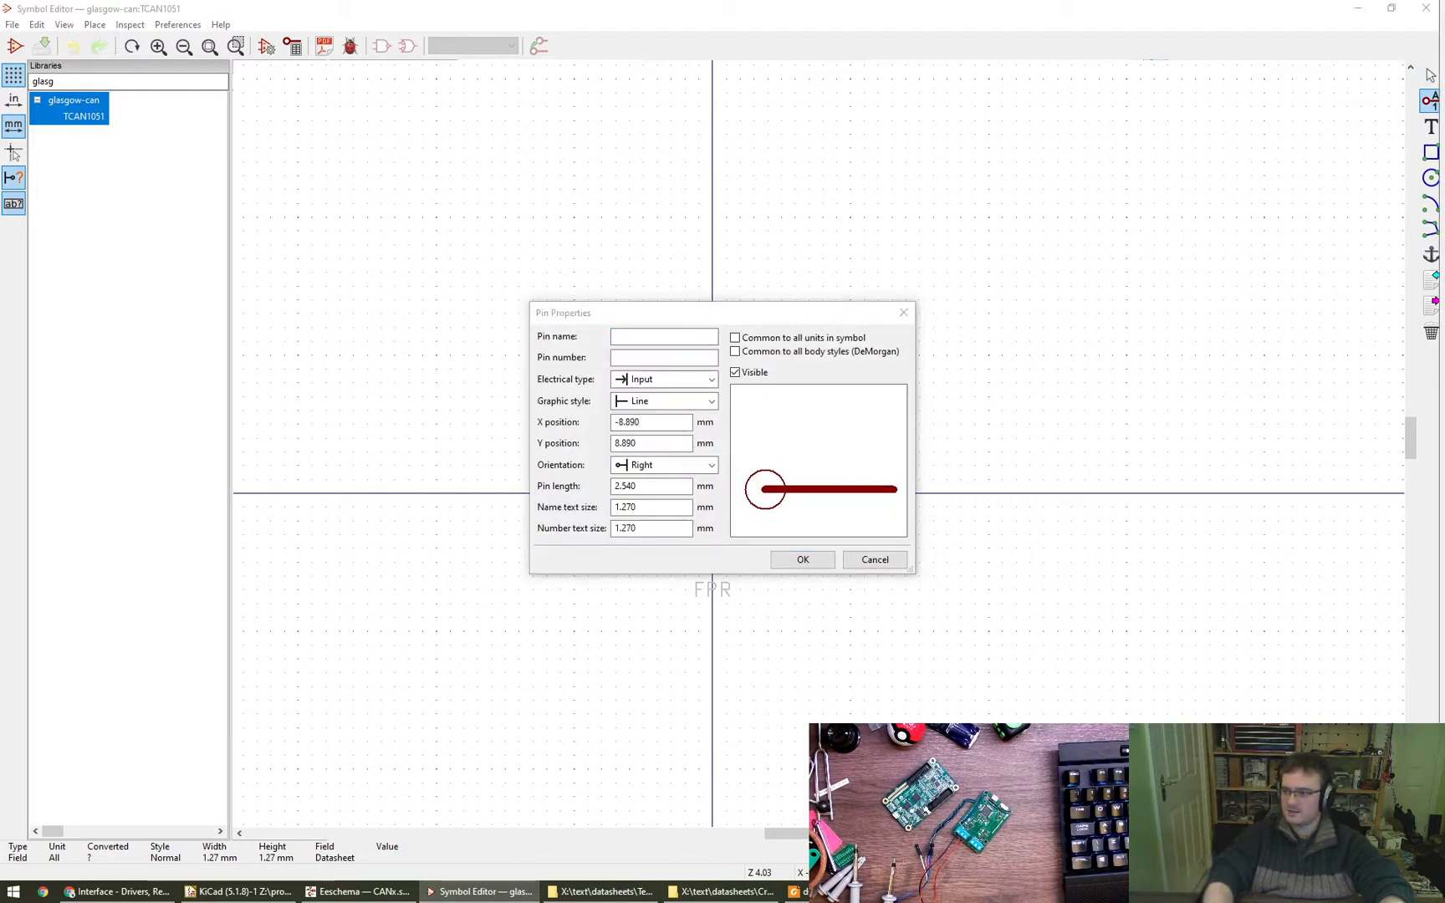
# - Bring up the tcan1051-q1.pdf datasheet and examine its pin configurations and Device Comparison Table
pyautogui.moveTo(1444, 126); pyautogui.dragTo(847, 0)
pyautogui.moveTo(842, 606); pyautogui.dragTo(777, 527)
pyautogui.keyDown('ctrl'); pyautogui.scroll(1, 865, 525); pyautogui.keyUp('ctrl')
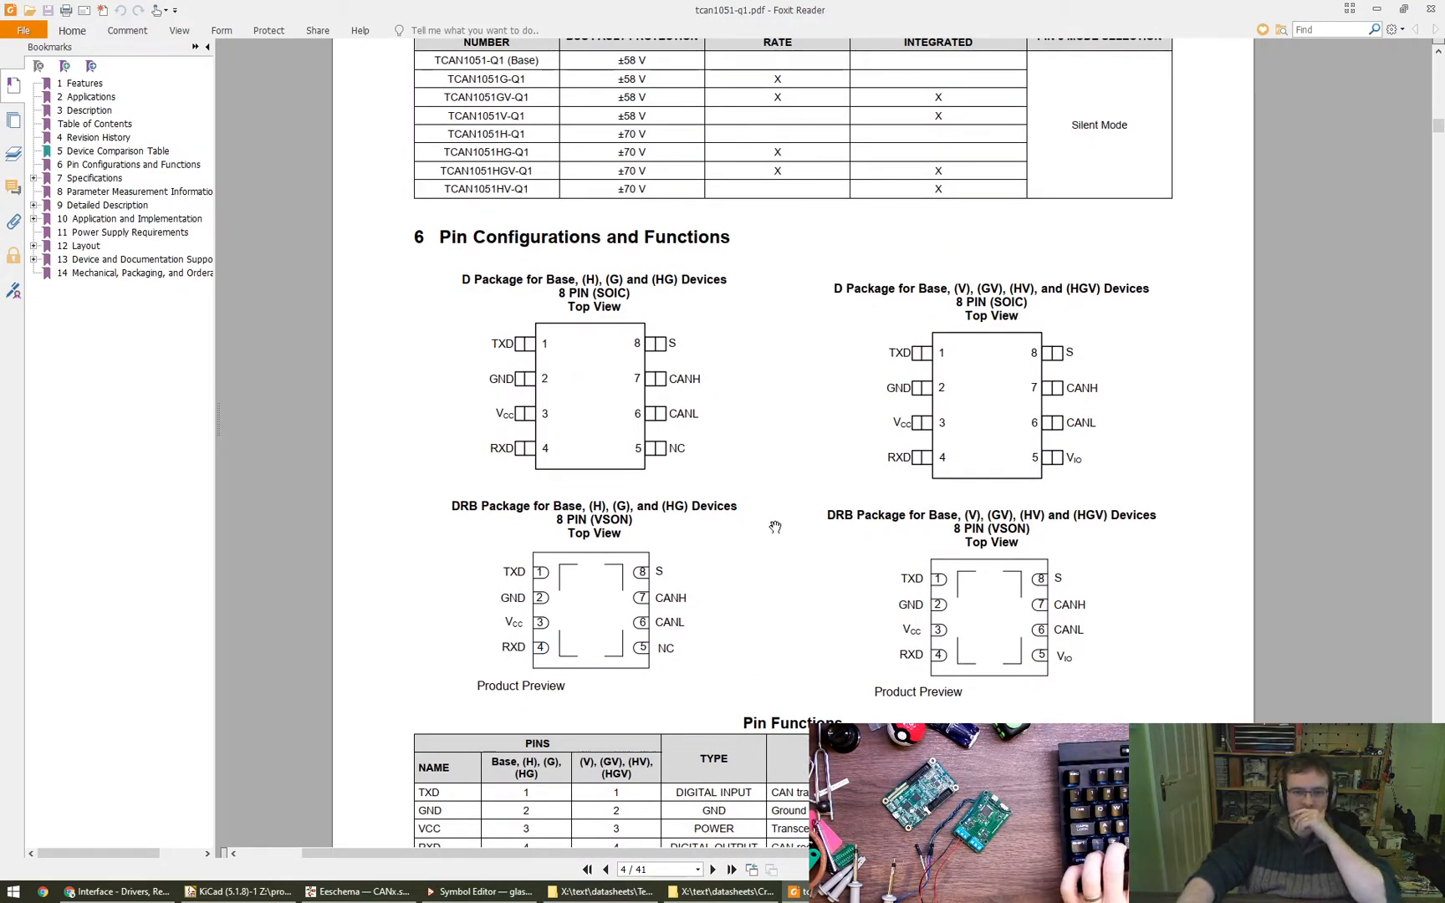
pyautogui.moveTo(724, 599); pyautogui.dragTo(723, 561)
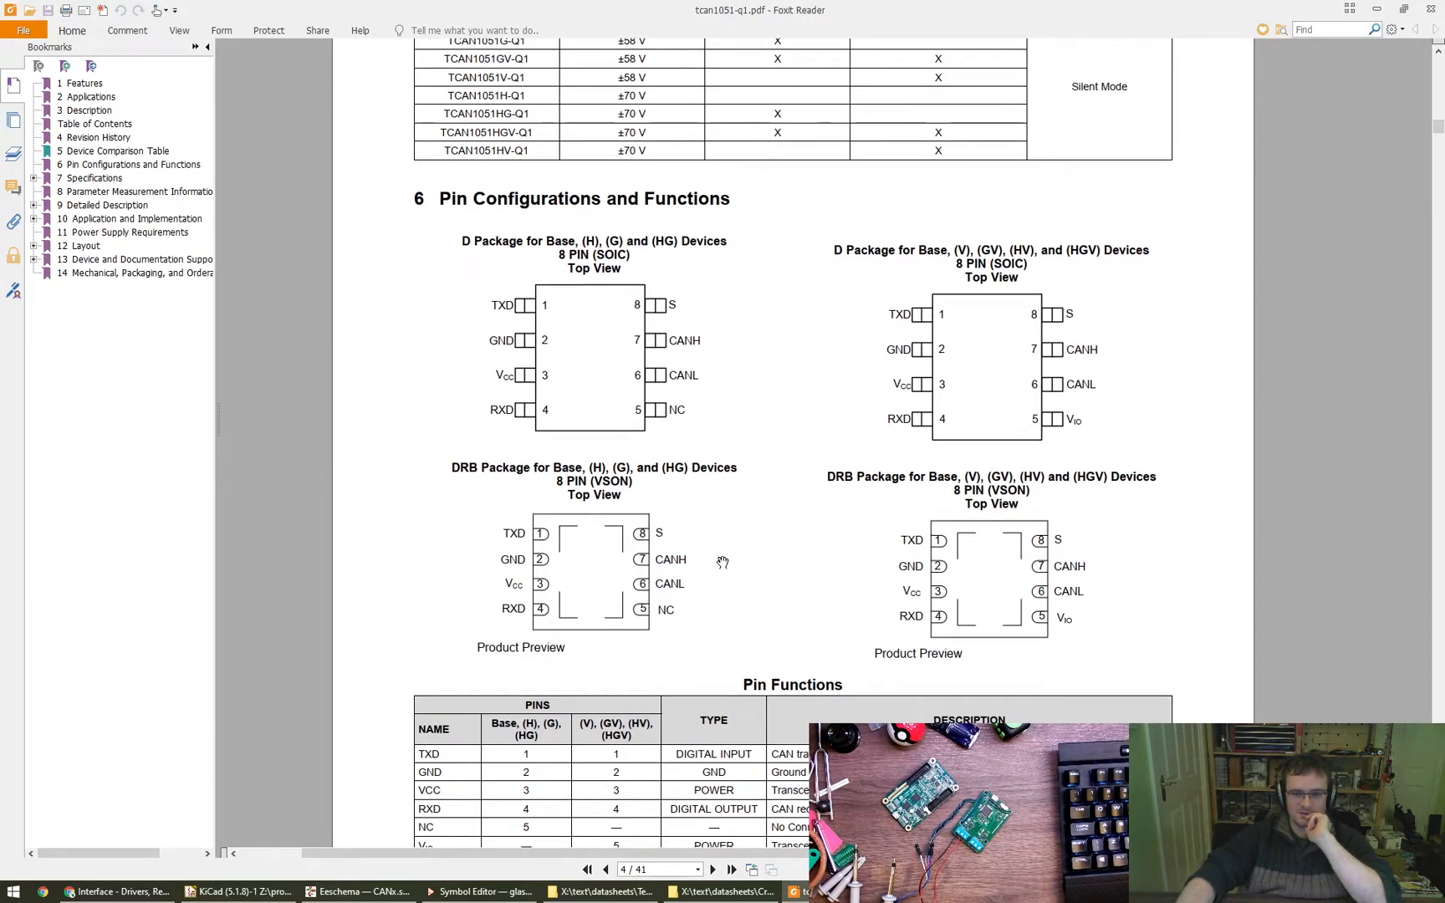
pyautogui.scroll(-1, 737, 577)
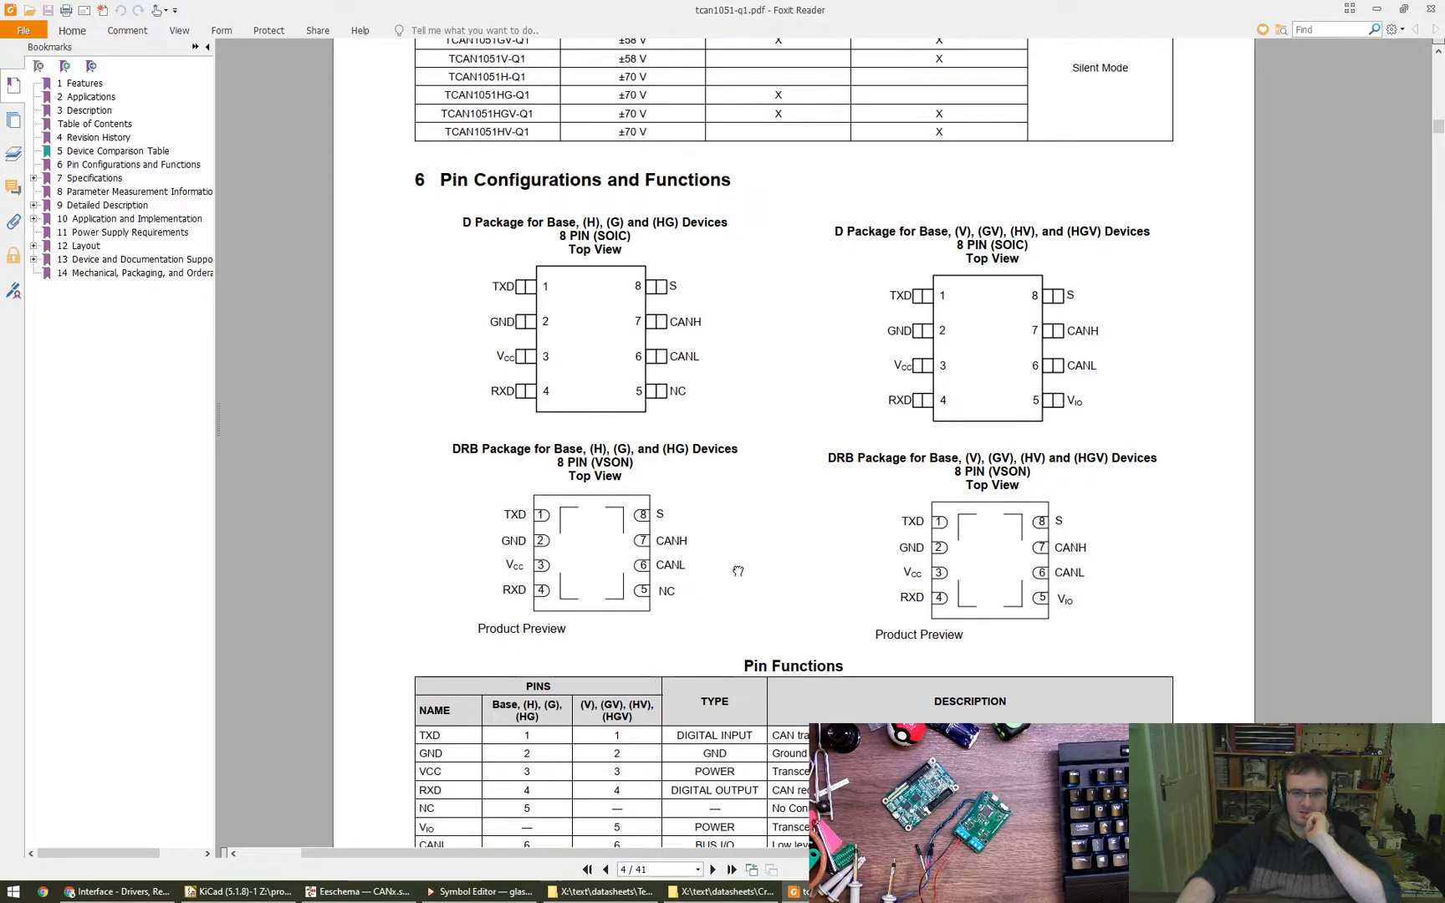
pyautogui.moveTo(763, 582); pyautogui.dragTo(761, 594)
pyautogui.keyDown('ctrl'); pyautogui.scroll(-1, 760, 596); pyautogui.keyUp('ctrl')
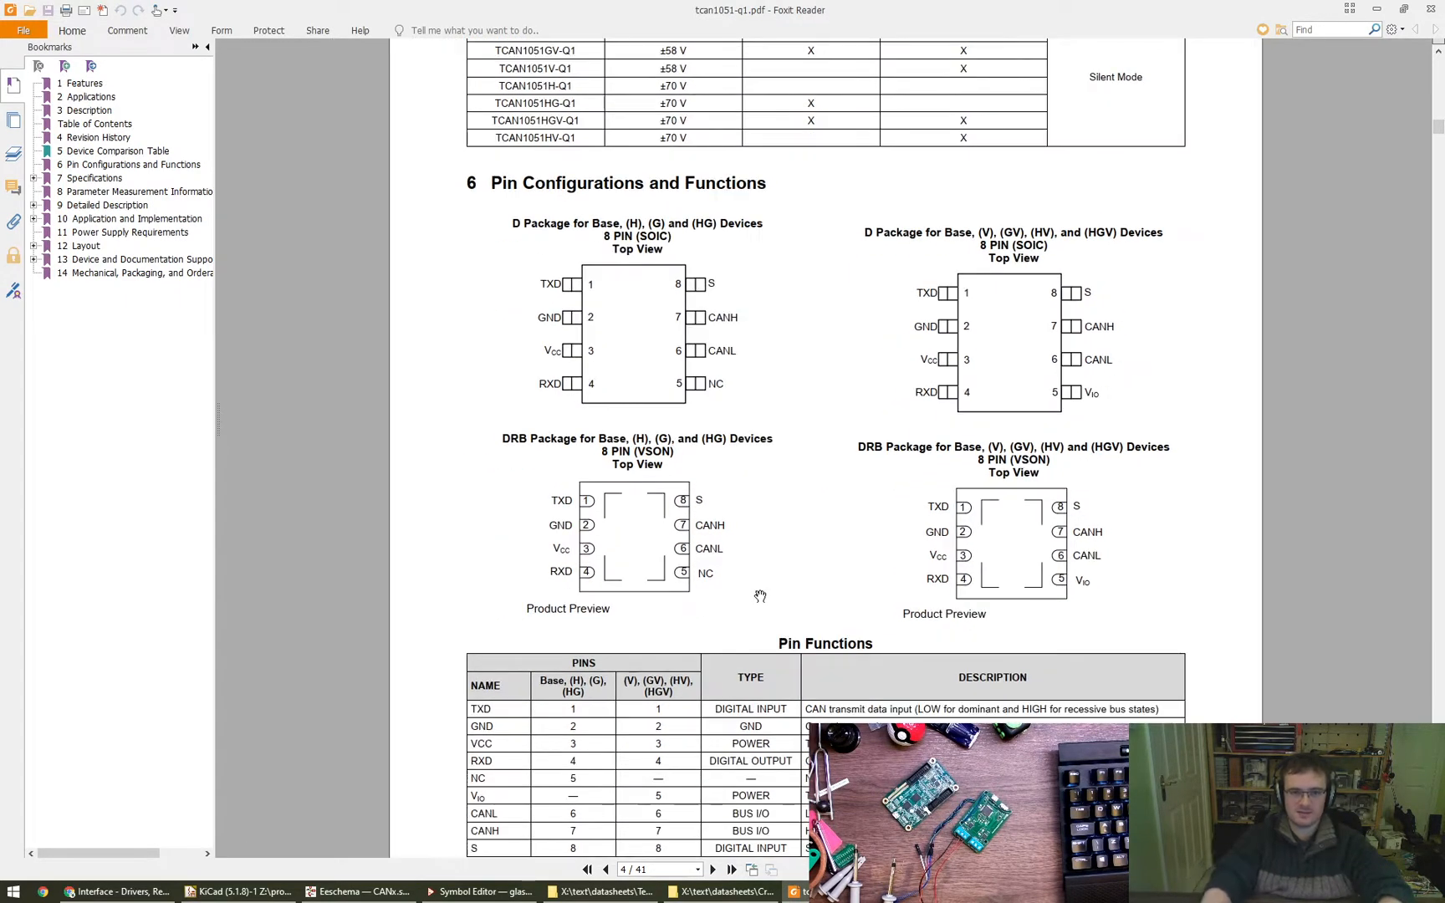
pyautogui.scroll(8, 760, 595)
pyautogui.scroll(-7, 761, 594)
pyautogui.keyDown('ctrl'); pyautogui.scroll(3, 824, 232); pyautogui.keyUp('ctrl')
pyautogui.scroll(3, 824, 233)
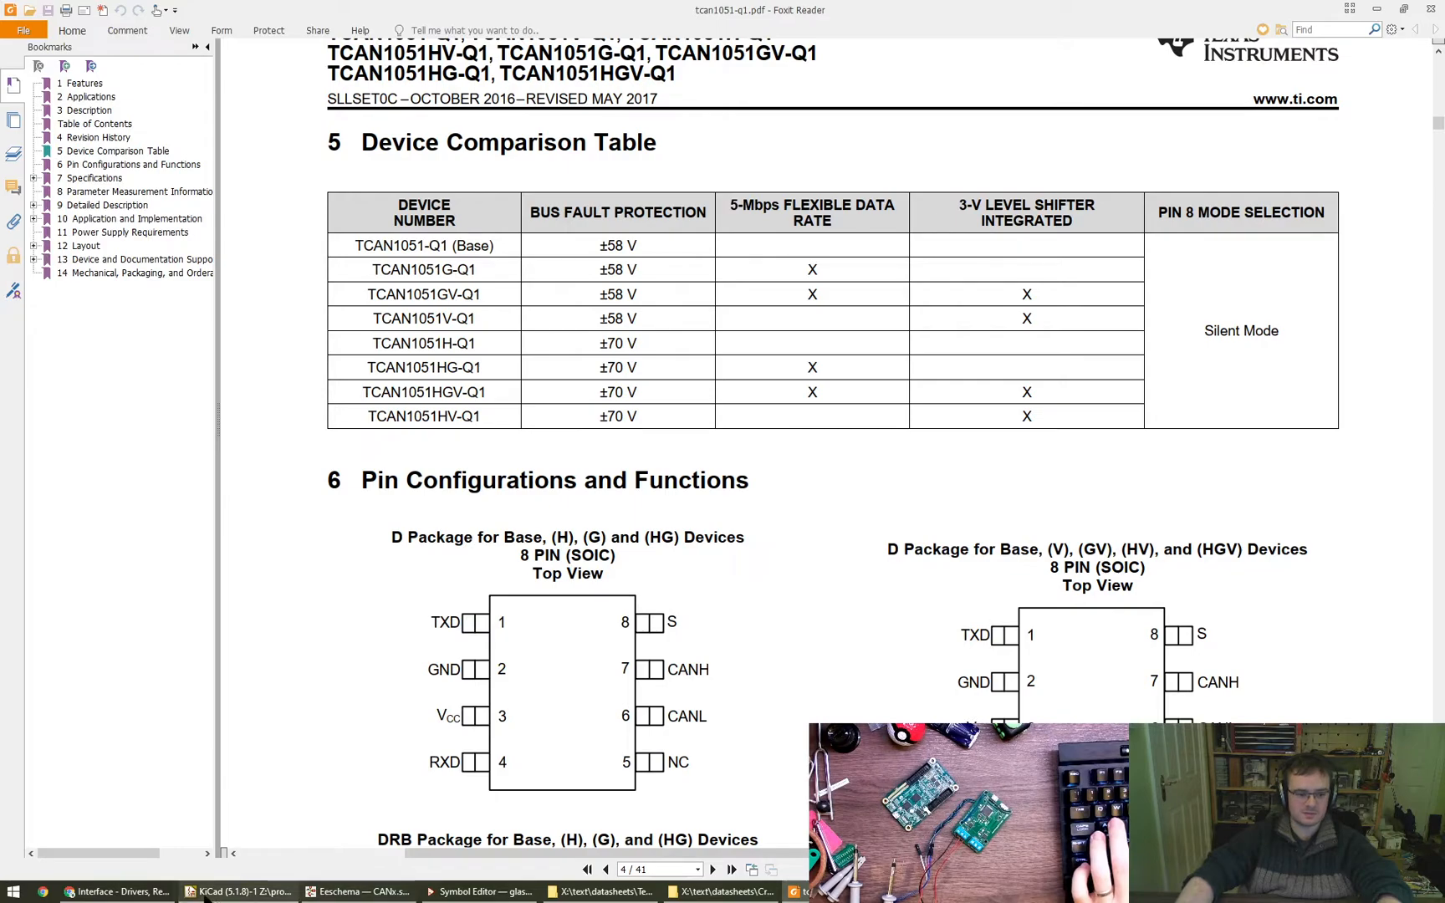
# - Switch to the Digi-Key results in Chrome and look through the available TCAN1051 part variants
pyautogui.click(117, 892)
pyautogui.scroll(-2, 373, 594)
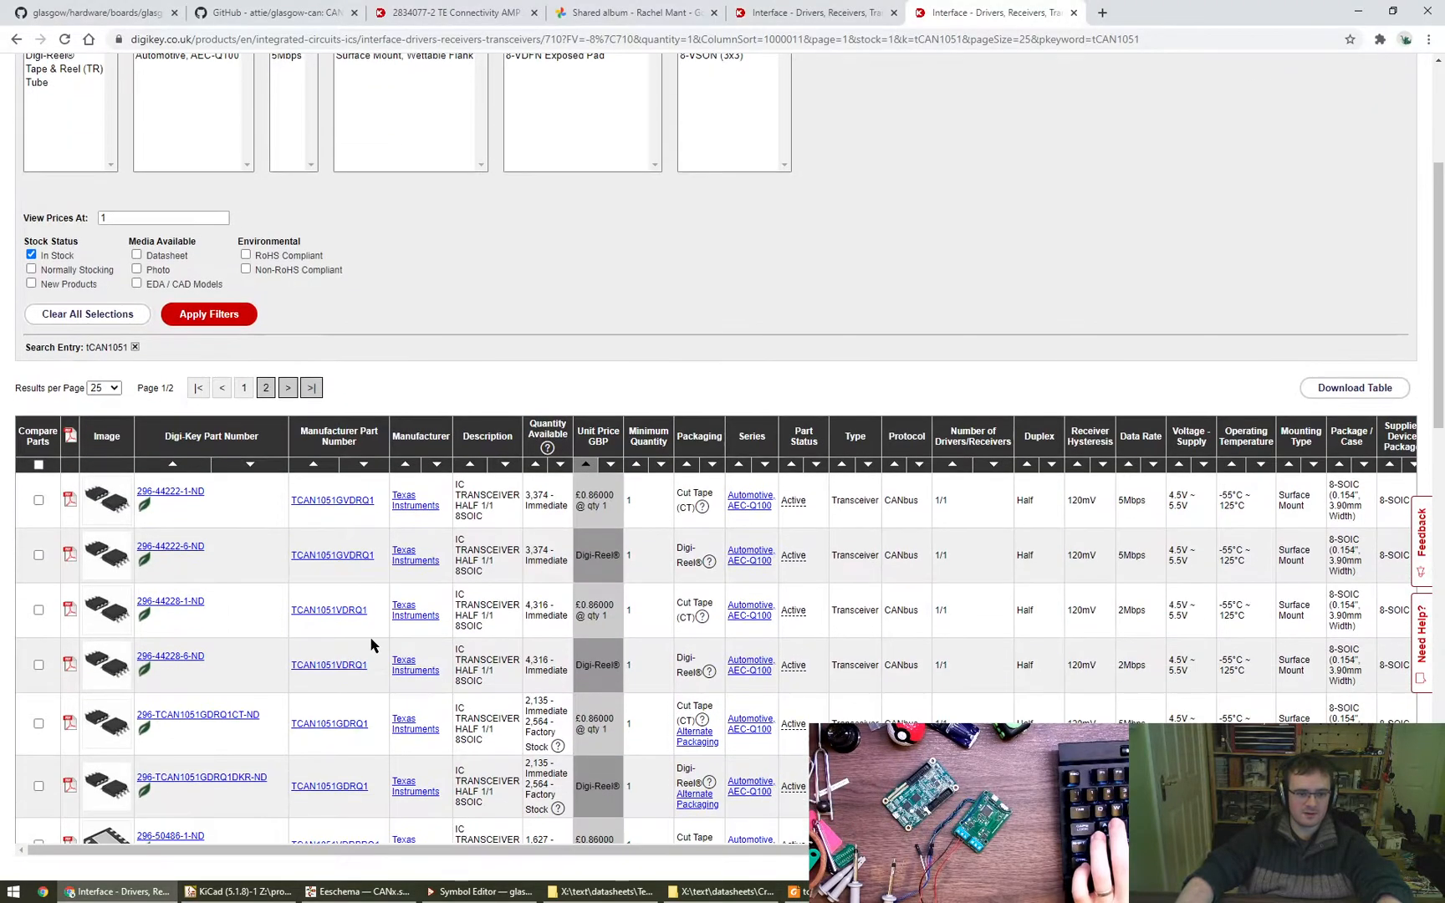
pyautogui.scroll(-8, 374, 617)
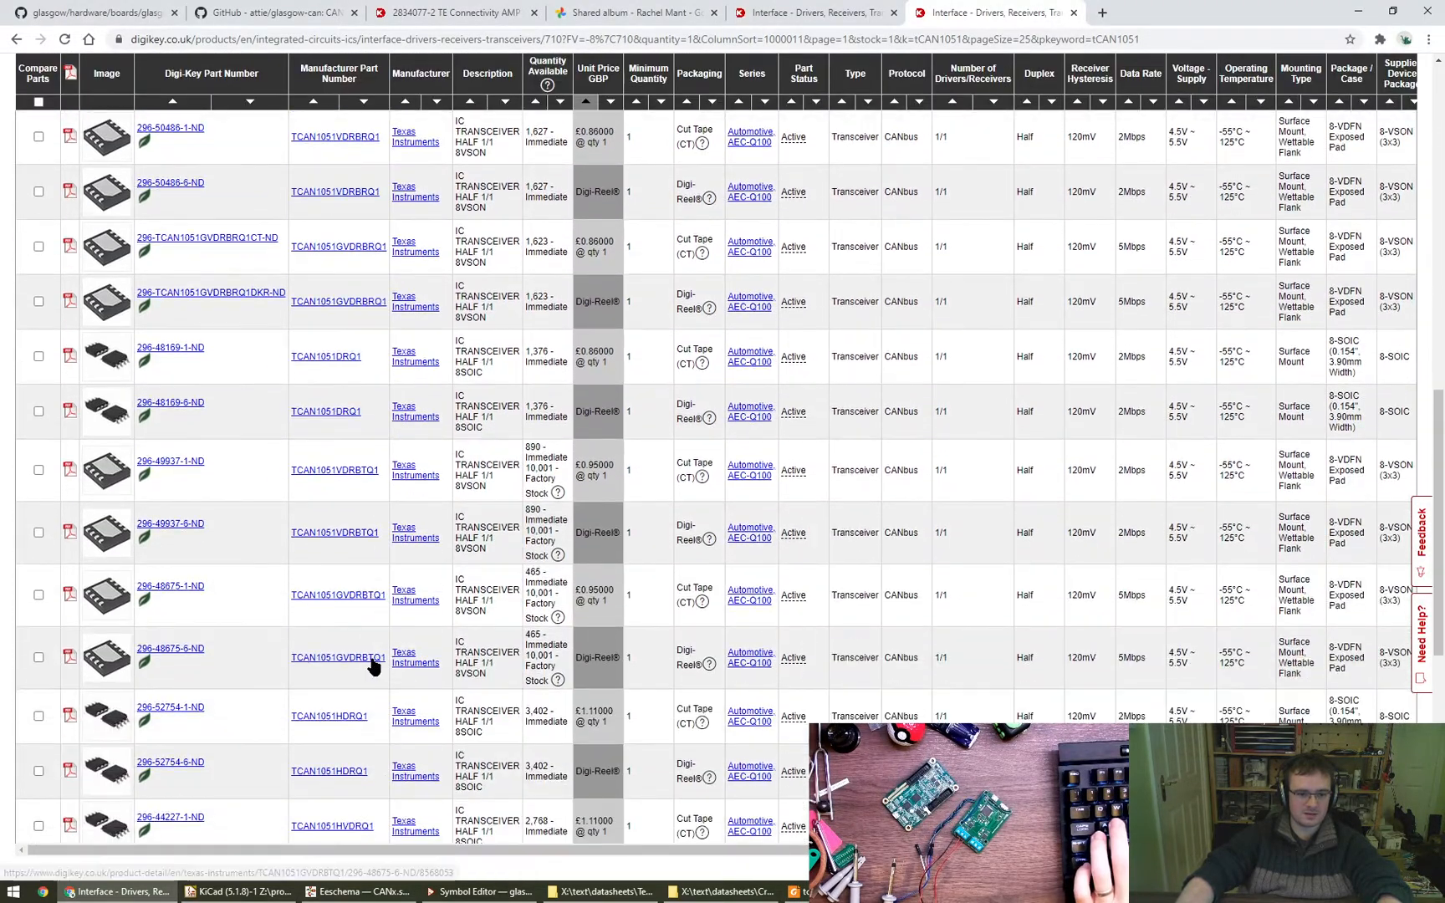
pyautogui.scroll(-4, 375, 671)
pyautogui.scroll(16, 384, 719)
pyautogui.scroll(-2, 386, 711)
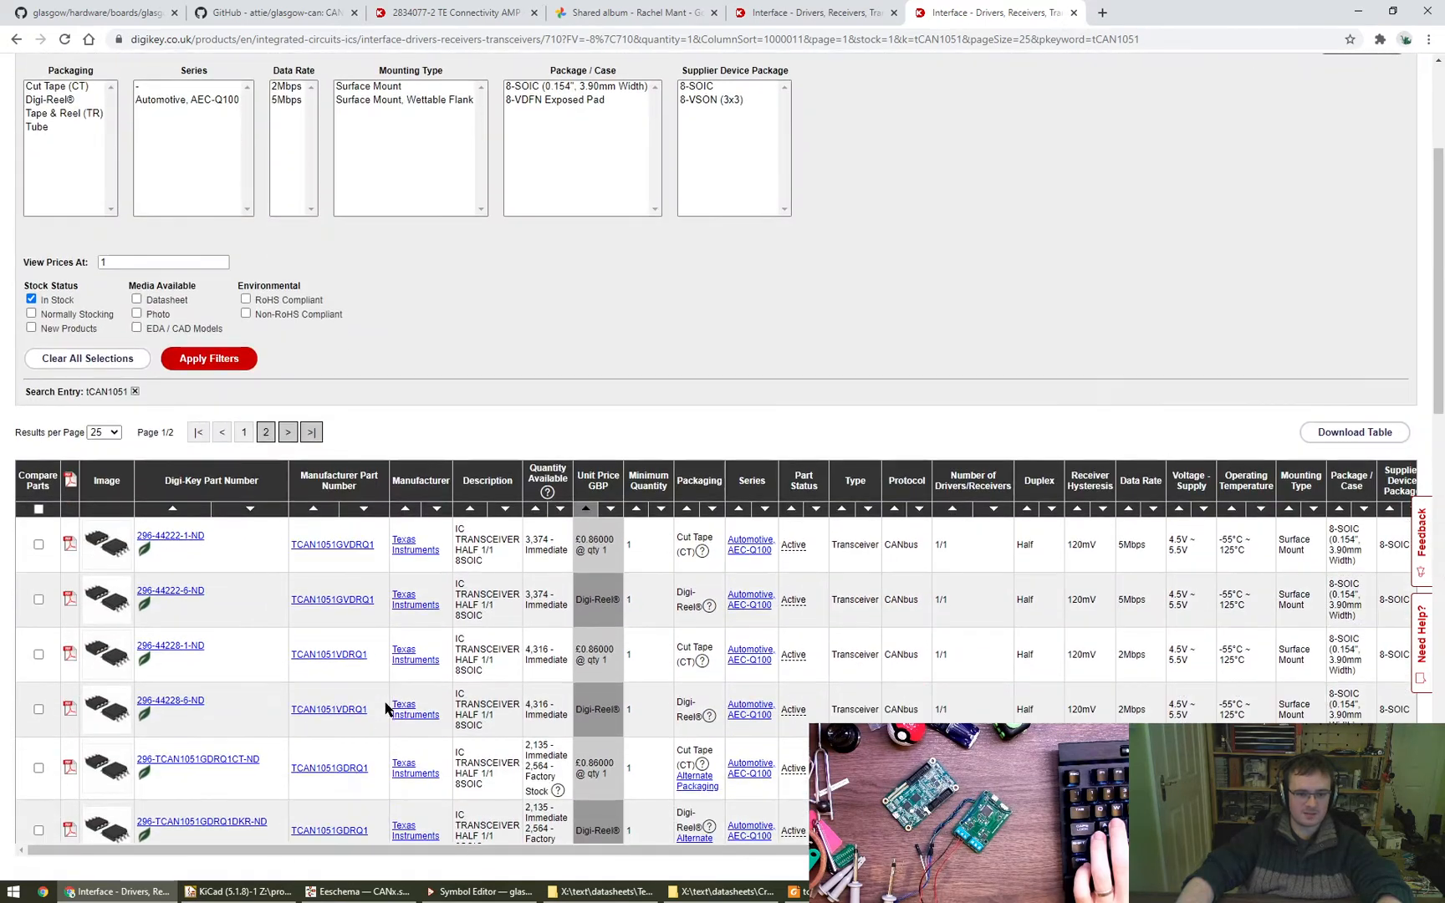
# - Return to the TCAN1051 datasheet in Foxit Reader and capture its Device Comparison Table into the Greenshot image editor
pyautogui.hotkey('alt', 'Tab')
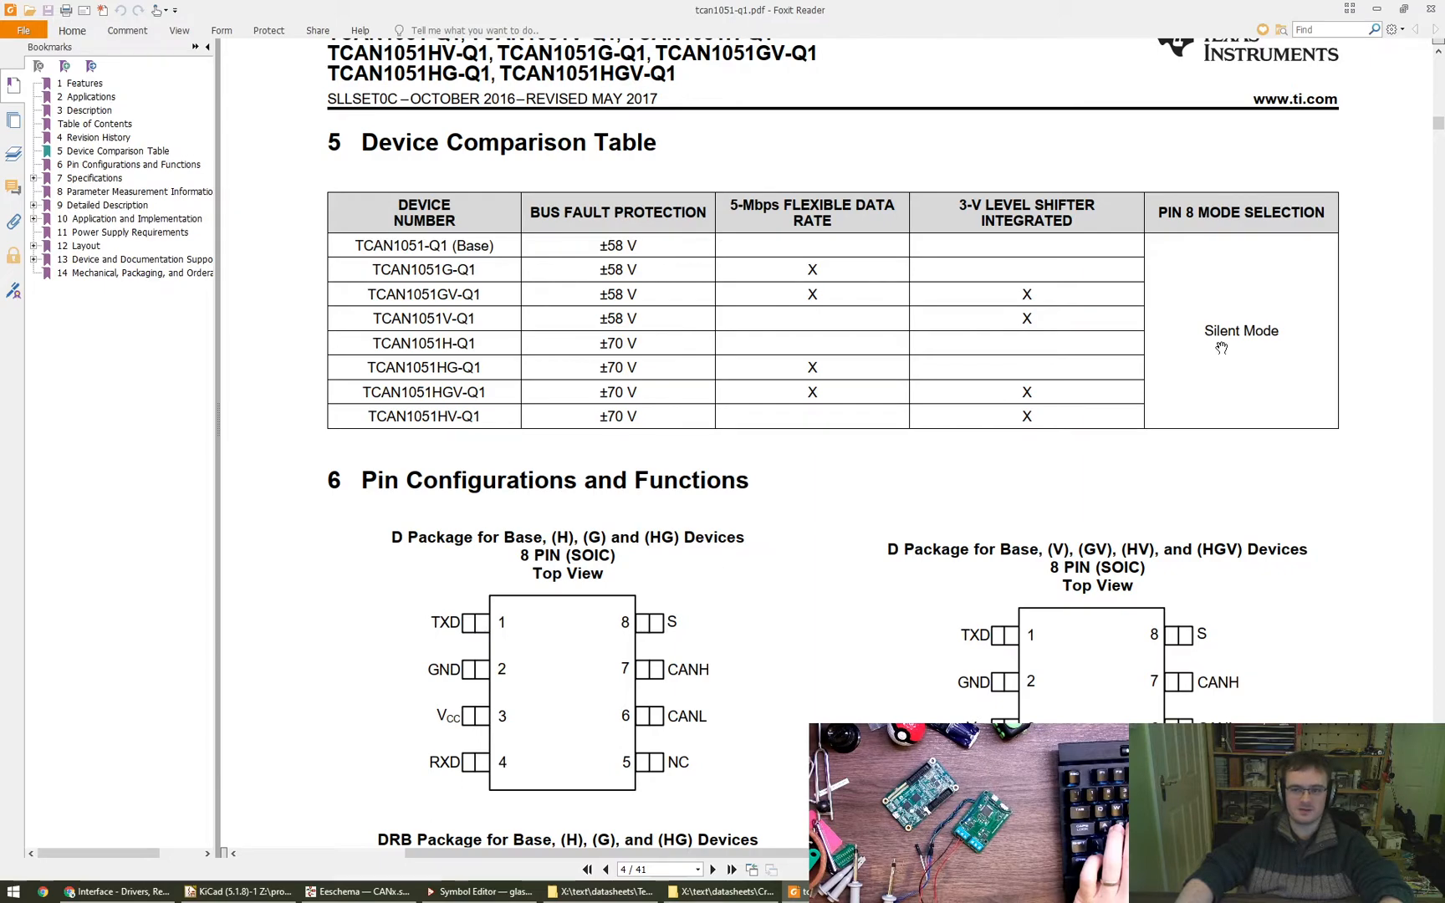
pyautogui.scroll(-2, 1216, 380)
pyautogui.moveTo(1183, 521); pyautogui.dragTo(1168, 382)
pyautogui.scroll(6, 1168, 382)
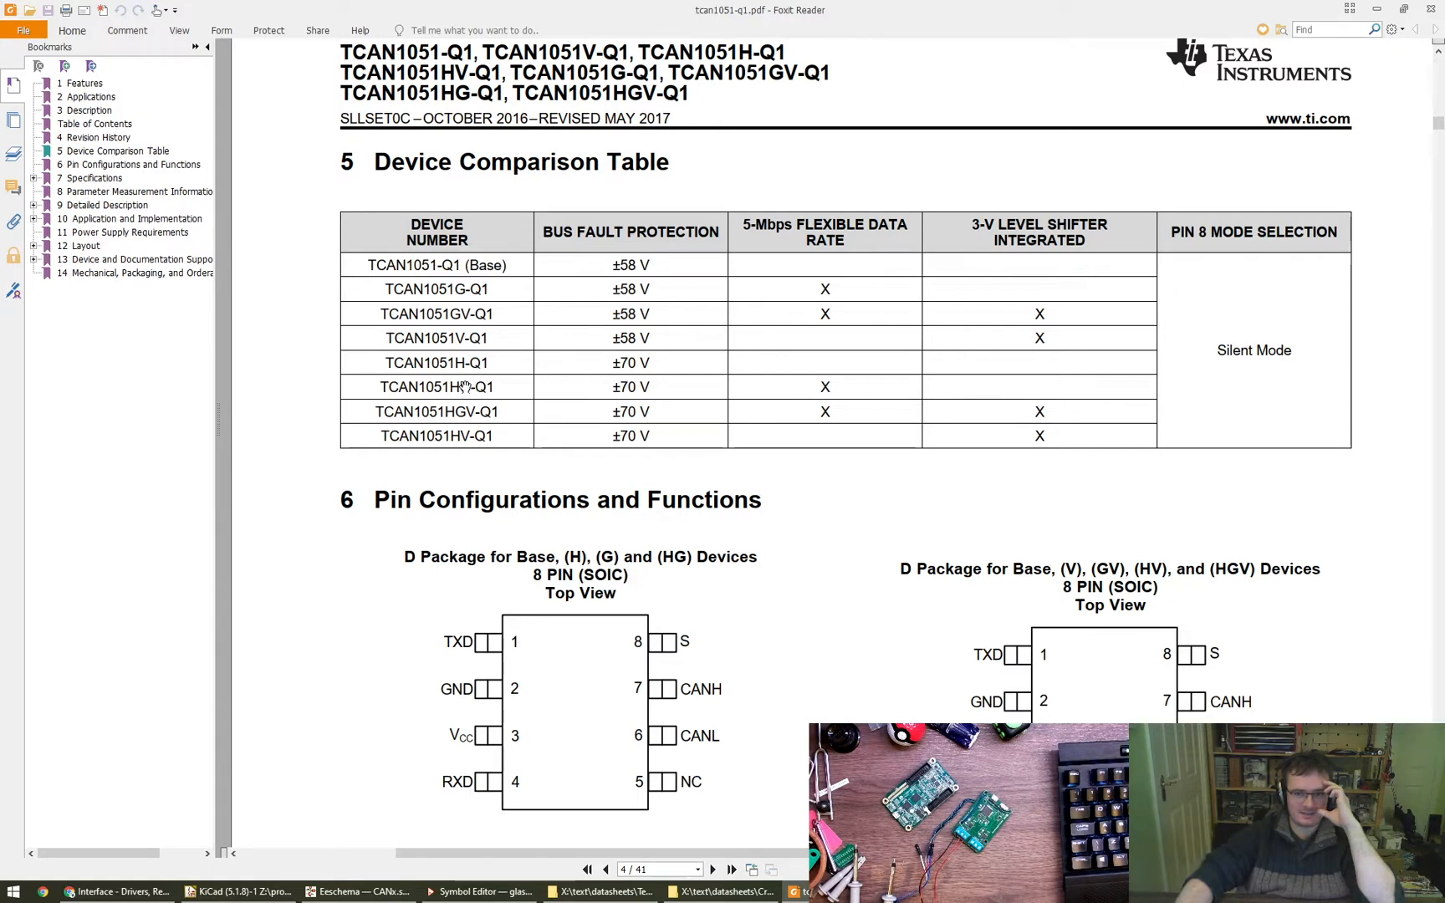
pyautogui.moveTo(425, 238); pyautogui.dragTo(1319, 438)
pyautogui.press('Print')
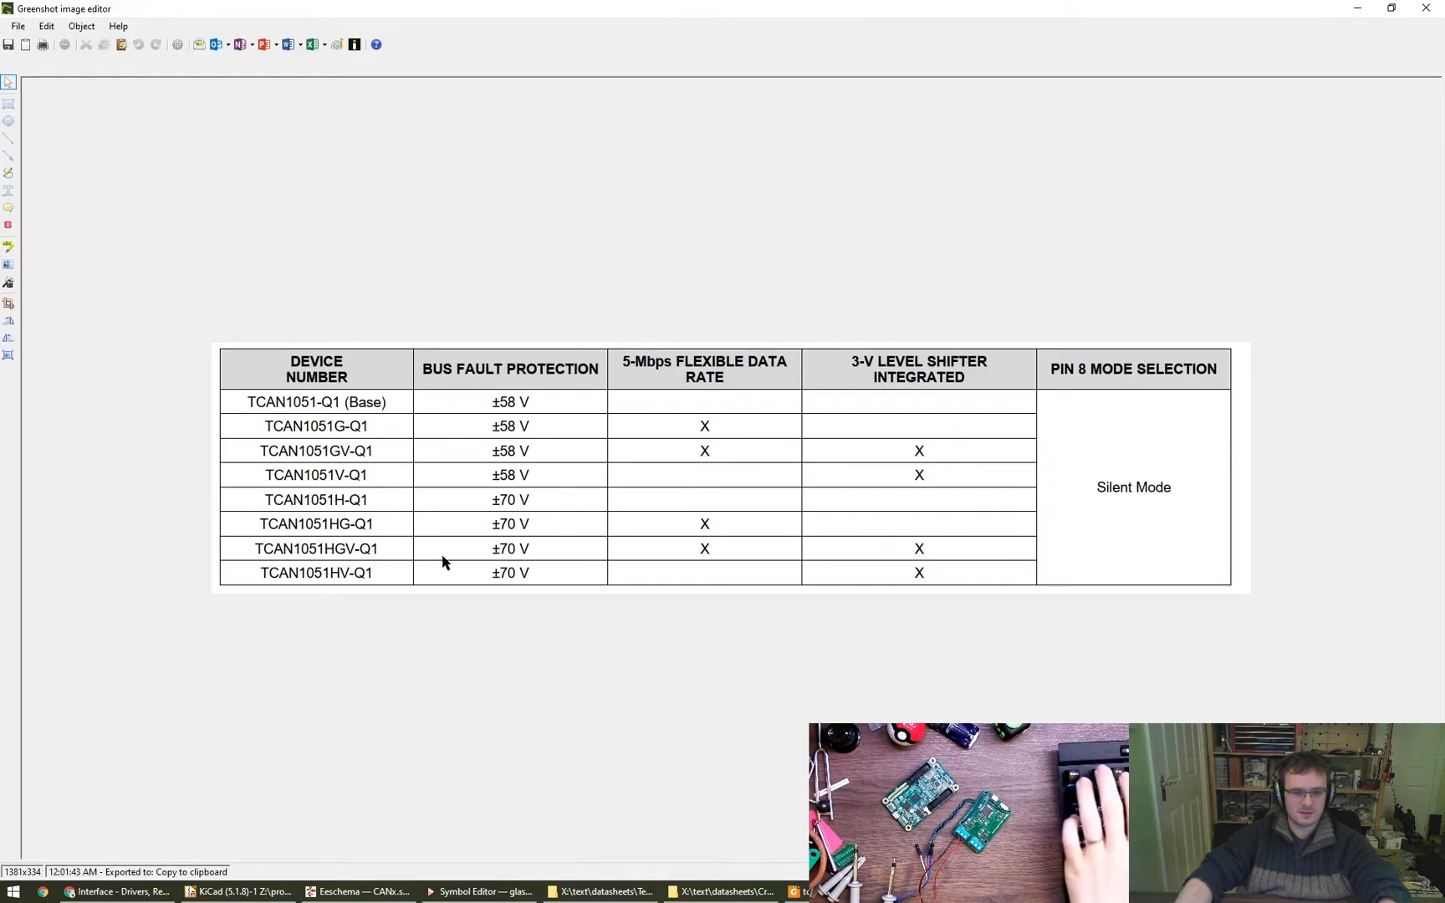
# - Outline the TCAN1051HG-Q1 row of the captured table with a red rectangle
pyautogui.press('r')
pyautogui.moveTo(217, 508); pyautogui.dragTo(1247, 538)
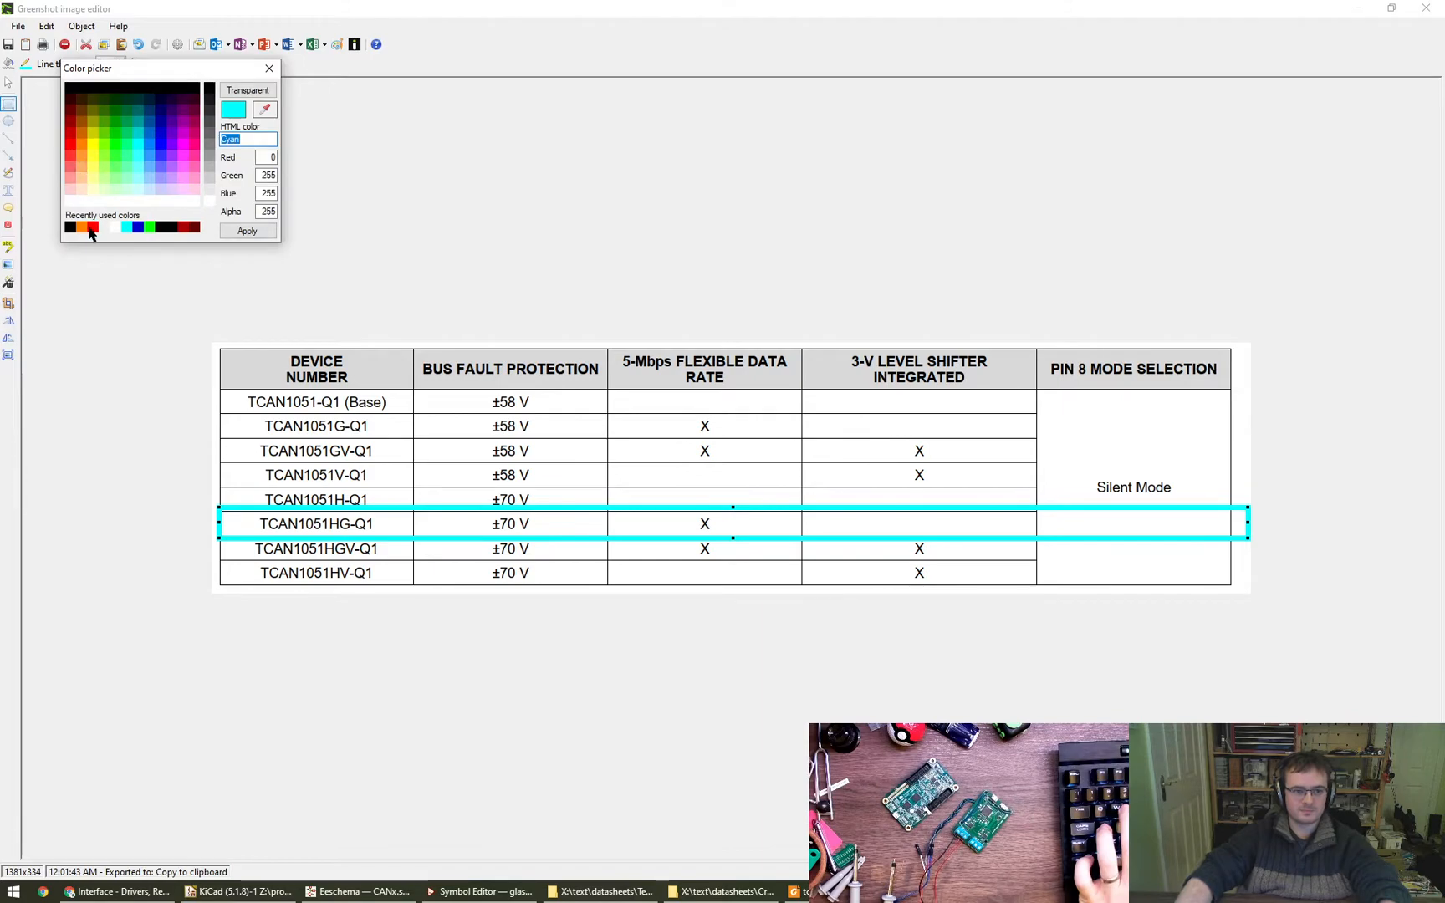
pyautogui.click(264, 233)
pyautogui.press('Escape')
# - Restore and shrink the Greenshot window to fit the annotated table, and move it off to the other monitor
pyautogui.moveTo(194, 7); pyautogui.dragTo(341, 67)
pyautogui.keyDown('alt'); pyautogui.moveTo(768, 538); pyautogui.dragTo(1010, 324, button='right'); pyautogui.keyUp('alt')
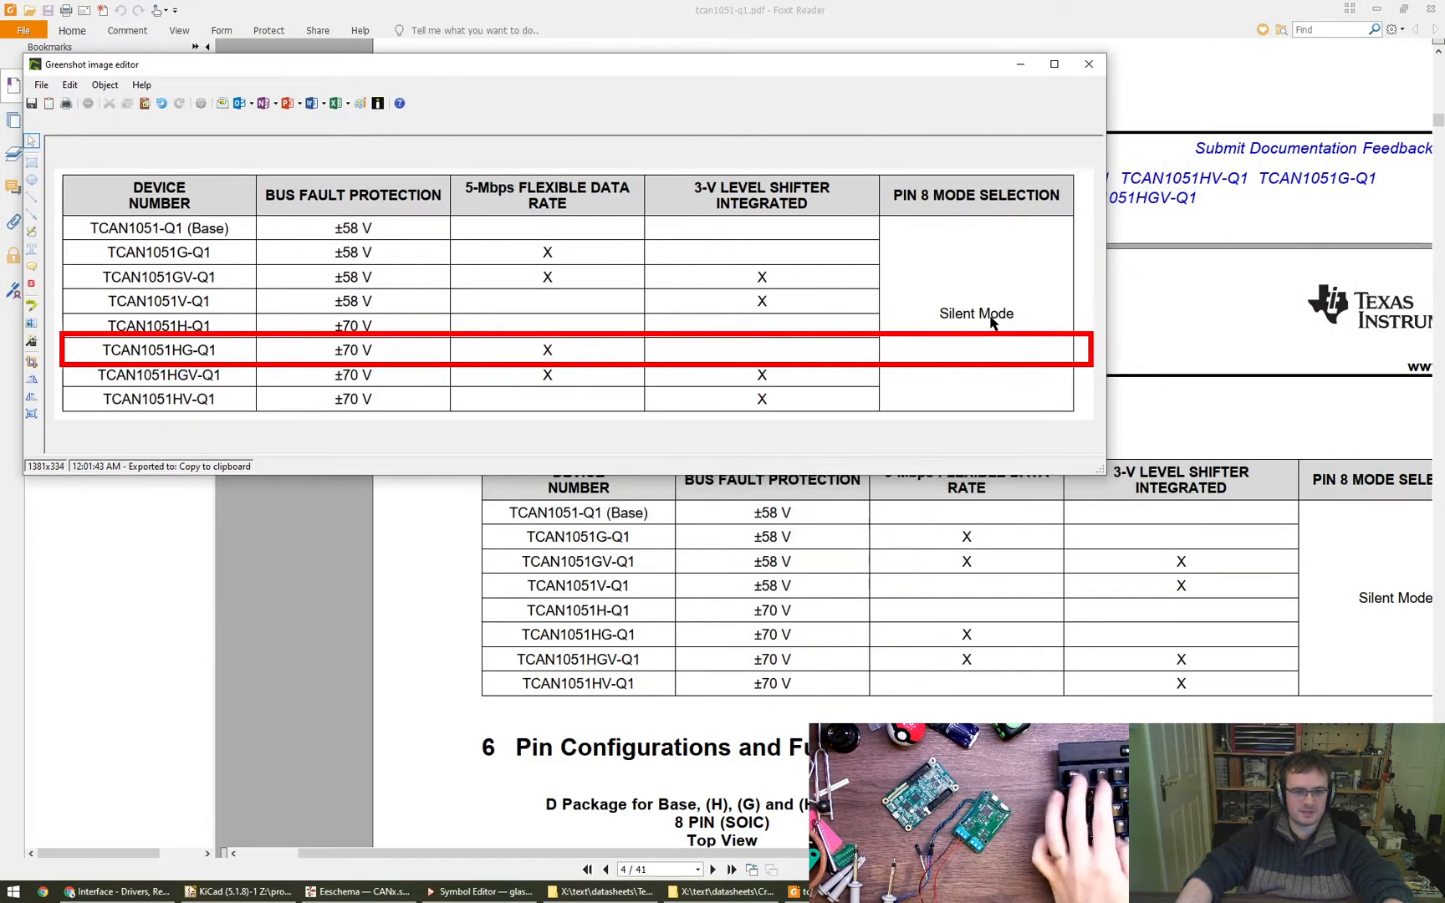
pyautogui.keyDown('alt'); pyautogui.moveTo(1009, 324); pyautogui.dragTo(1444, 486); pyautogui.keyUp('alt')
# - Examine the datasheet's SOIC and VSON pinout diagrams for the Base, H, G and HG devices
pyautogui.moveTo(1348, 473); pyautogui.dragTo(943, 606)
pyautogui.moveTo(666, 603); pyautogui.dragTo(896, 460)
pyautogui.moveTo(696, 557); pyautogui.dragTo(730, 378)
pyautogui.scroll(-1, 793, 542)
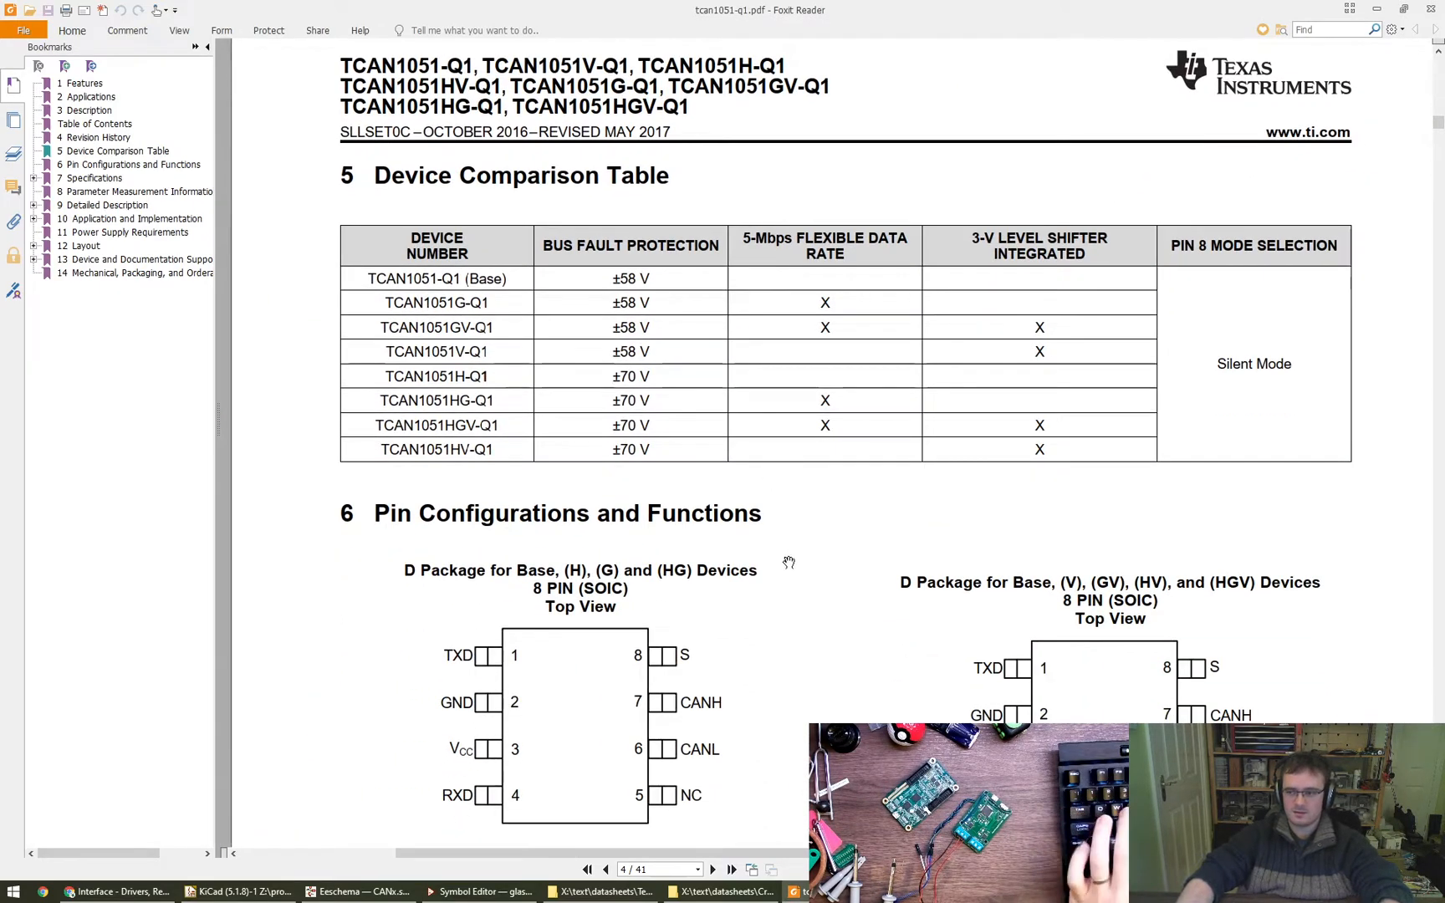
pyautogui.scroll(-3, 790, 565)
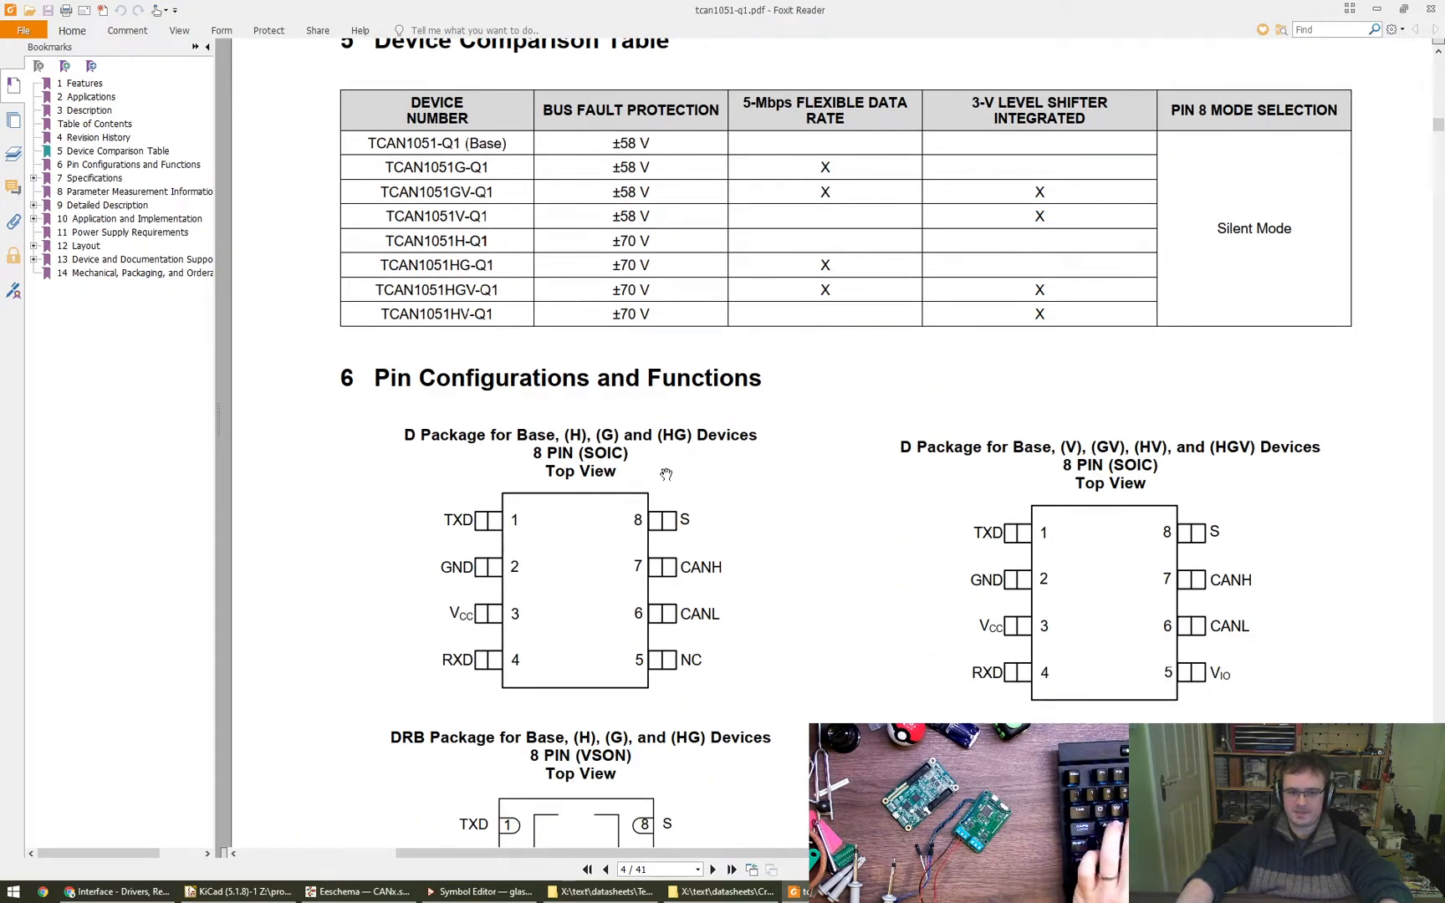
pyautogui.scroll(-1, 723, 711)
pyautogui.keyDown('ctrl'); pyautogui.scroll(-3, 719, 687); pyautogui.keyUp('ctrl')
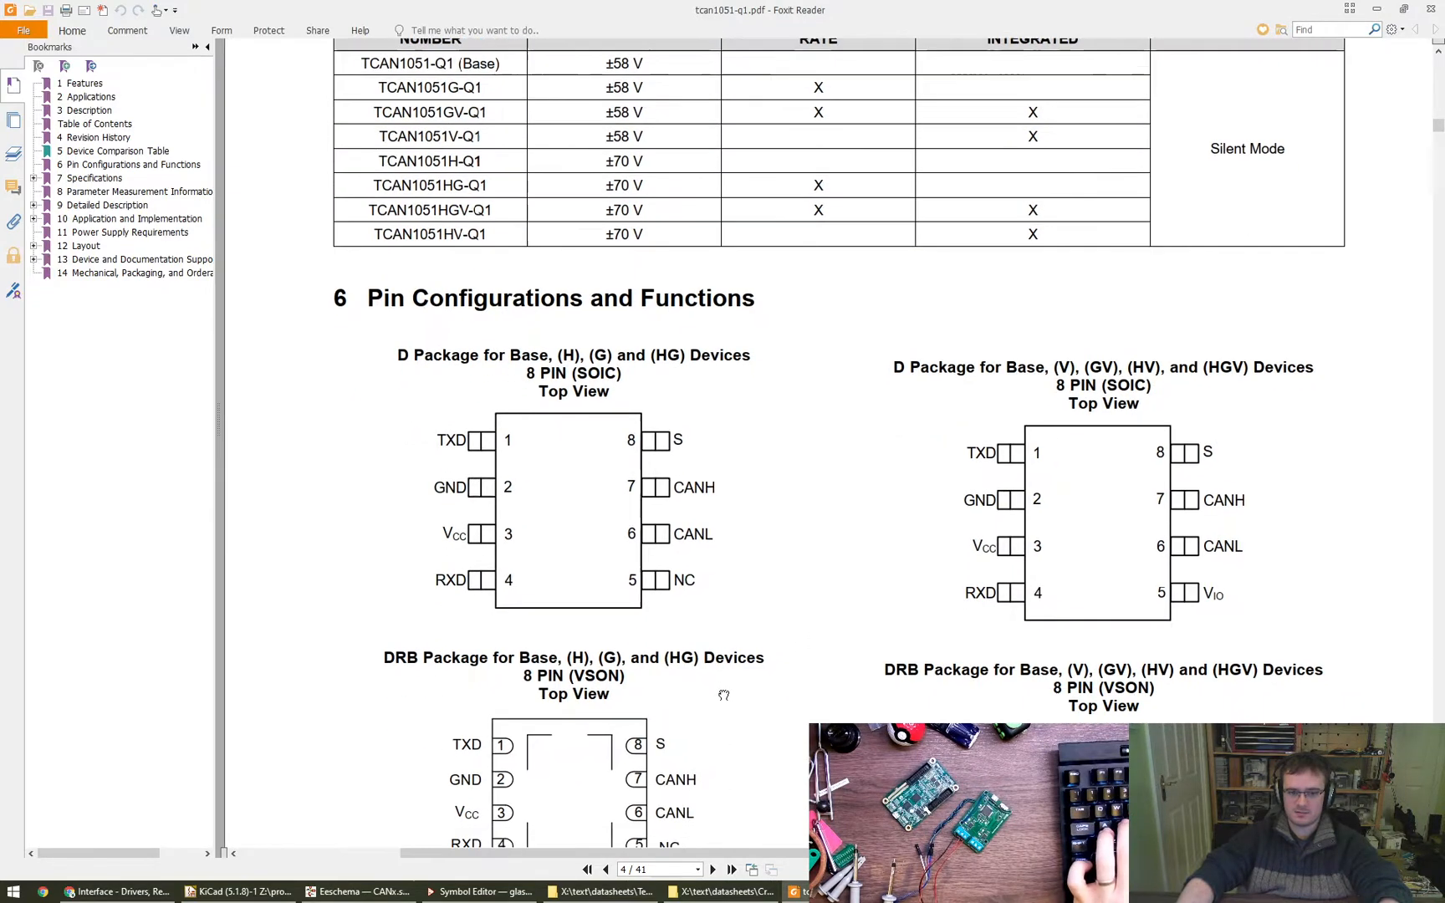
pyautogui.moveTo(722, 707); pyautogui.dragTo(695, 562)
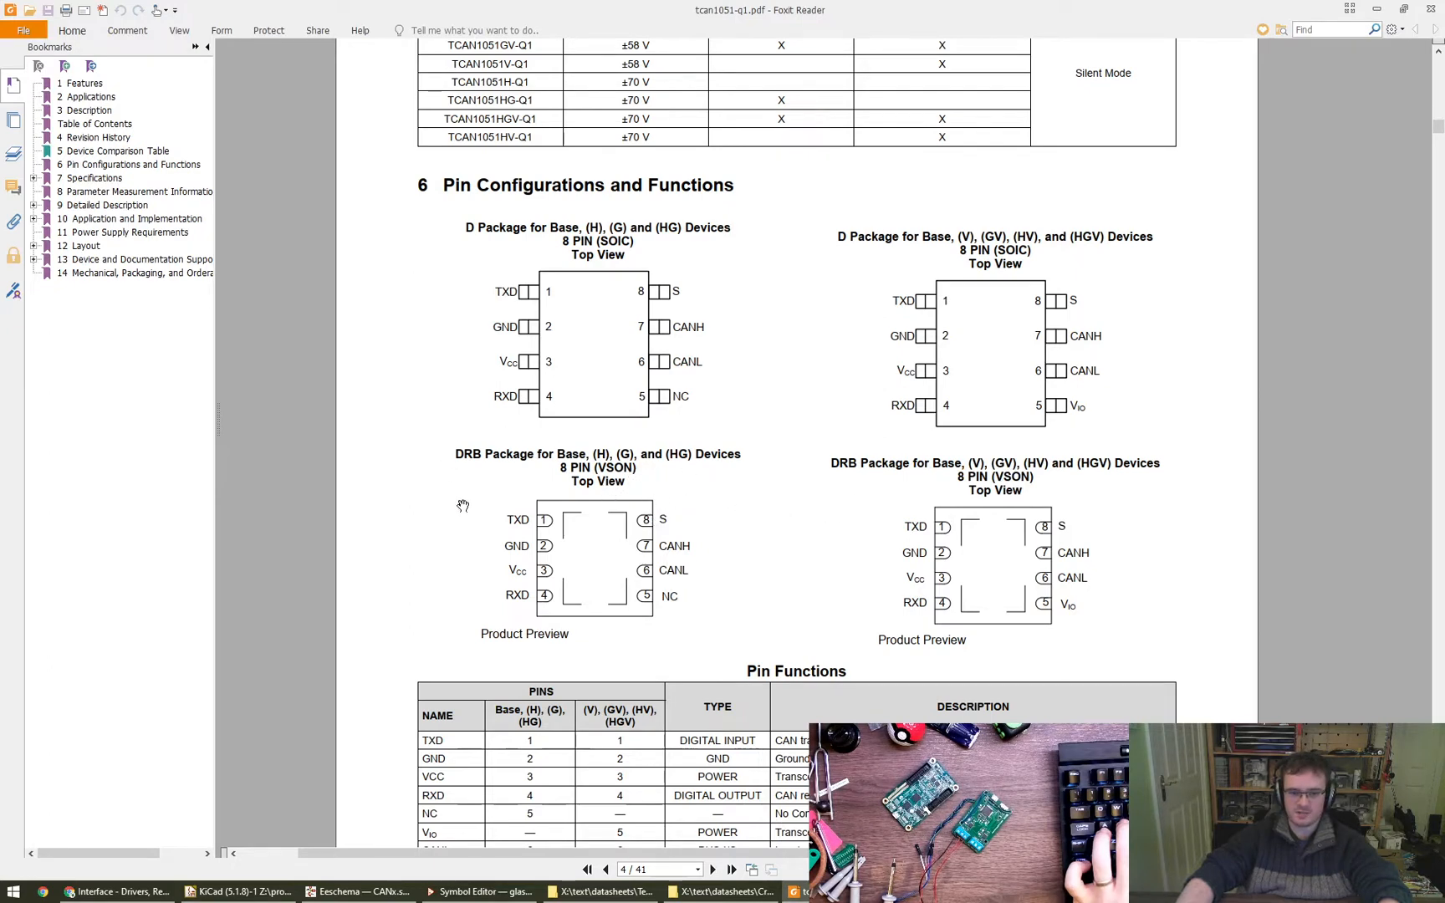
# - Capture the DRB (VSON) pinout for the Base, H, G and HG devices into Greenshot and move its shrunken window to the other monitor
pyautogui.press('Print')
pyautogui.moveTo(446, 440); pyautogui.dragTo(750, 647)
pyautogui.moveTo(751, 3); pyautogui.dragTo(755, 55)
pyautogui.moveTo(1183, 687); pyautogui.dragTo(732, 421)
pyautogui.keyDown('alt'); pyautogui.moveTo(521, 322); pyautogui.dragTo(1444, 661); pyautogui.keyUp('alt')
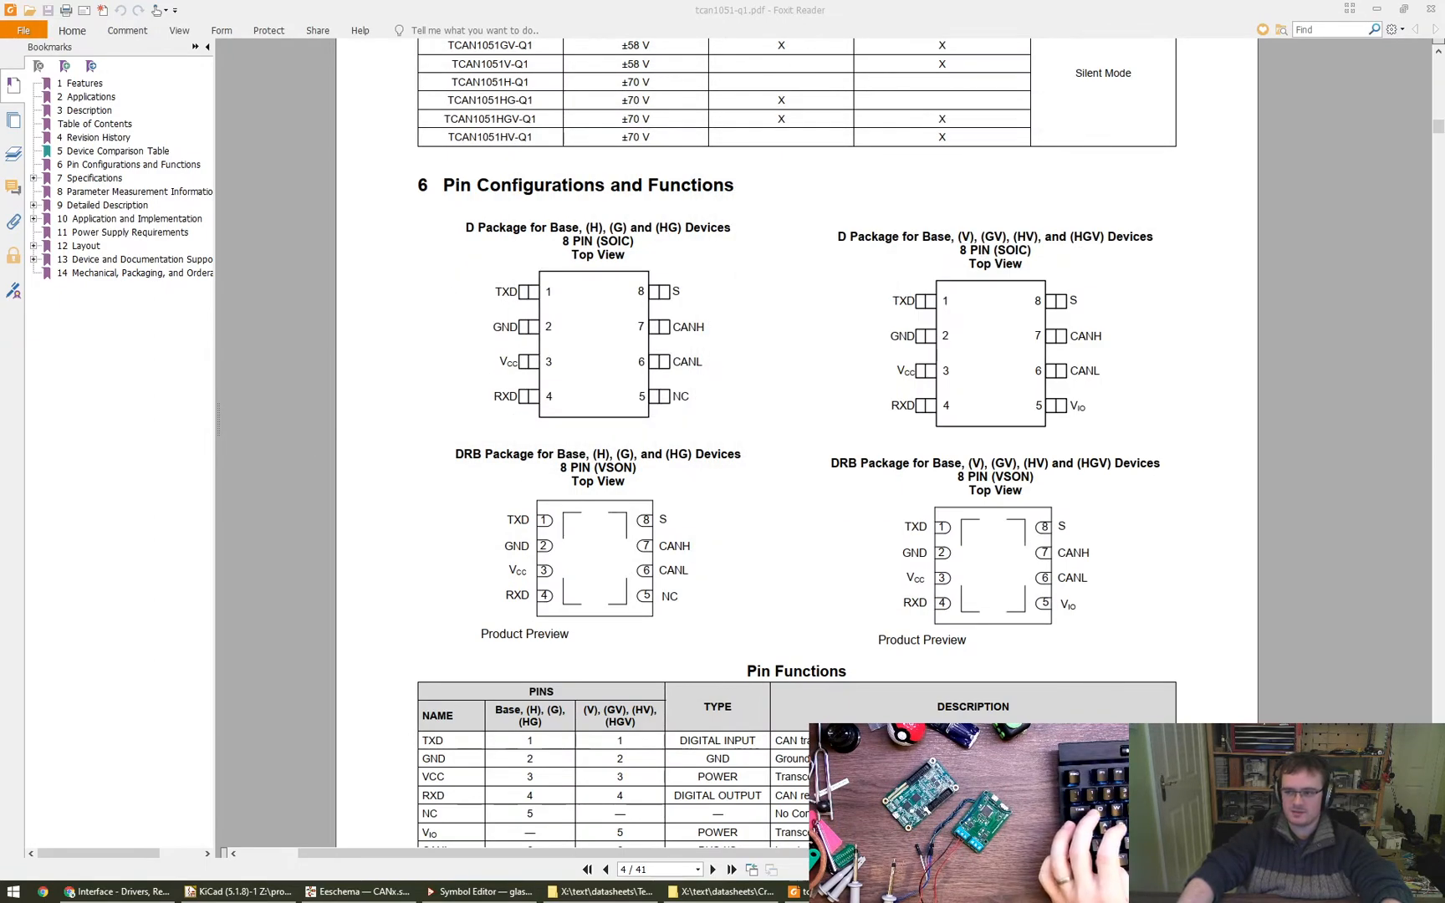
# - Switch back to the Symbol Editor window with the new pin's properties open
pyautogui.hotkey('alt', 'Tab')
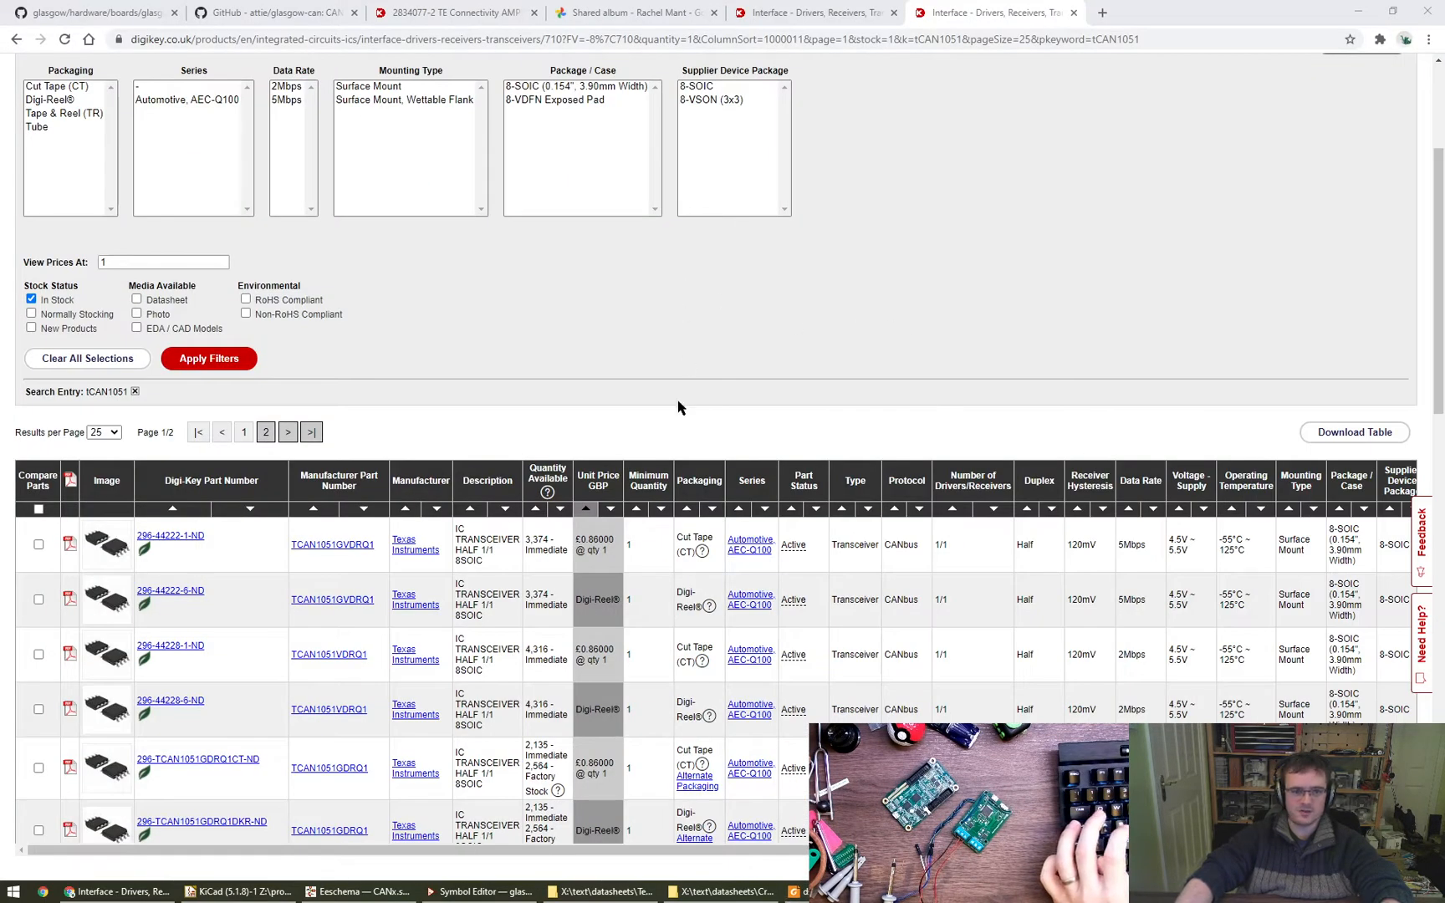
pyautogui.click(238, 892)
pyautogui.click(360, 891)
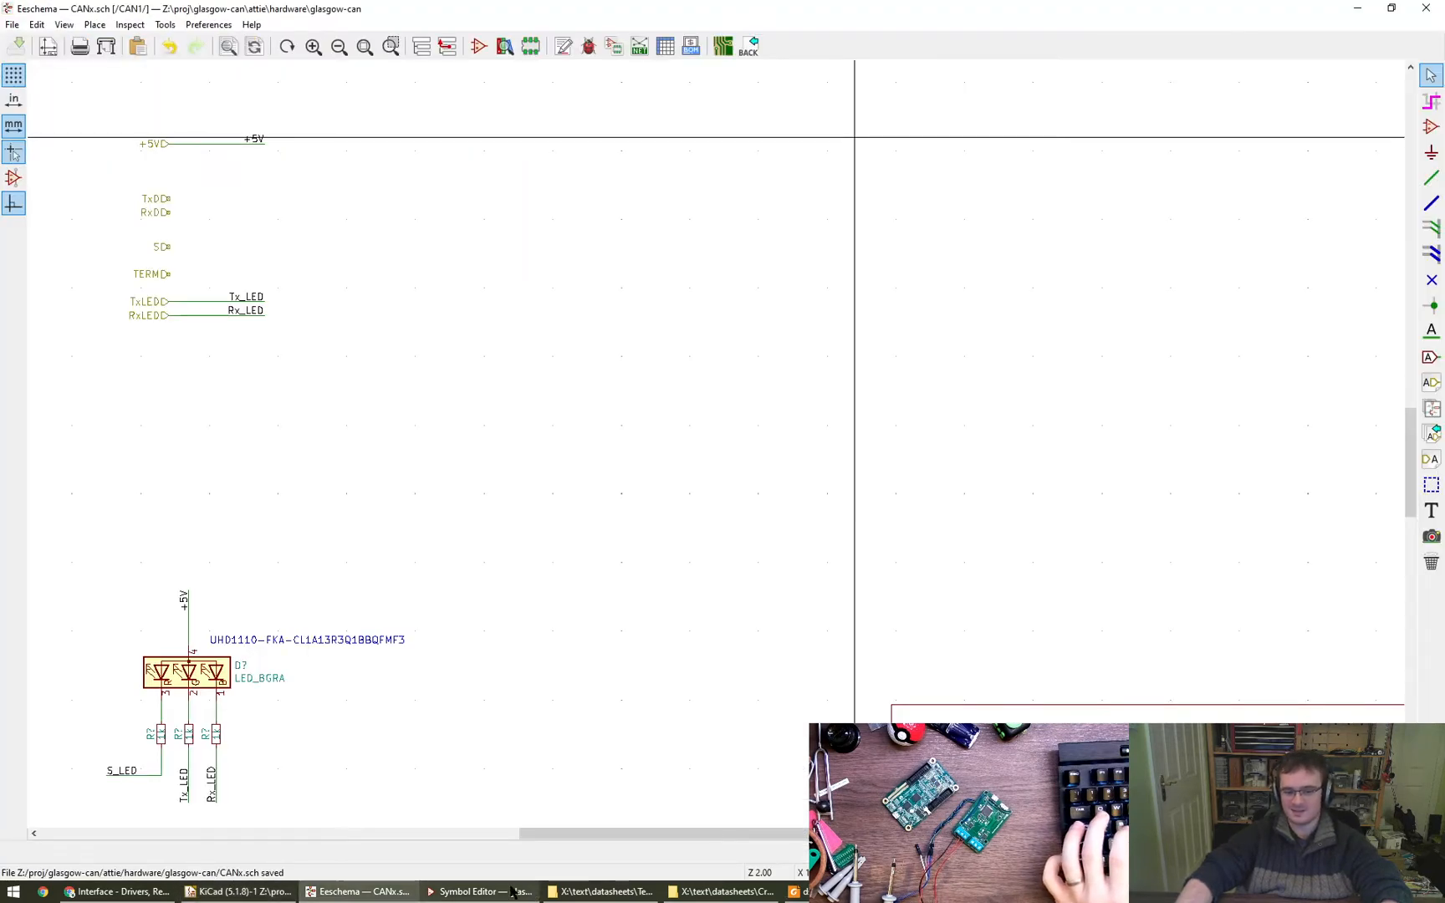
pyautogui.click(481, 891)
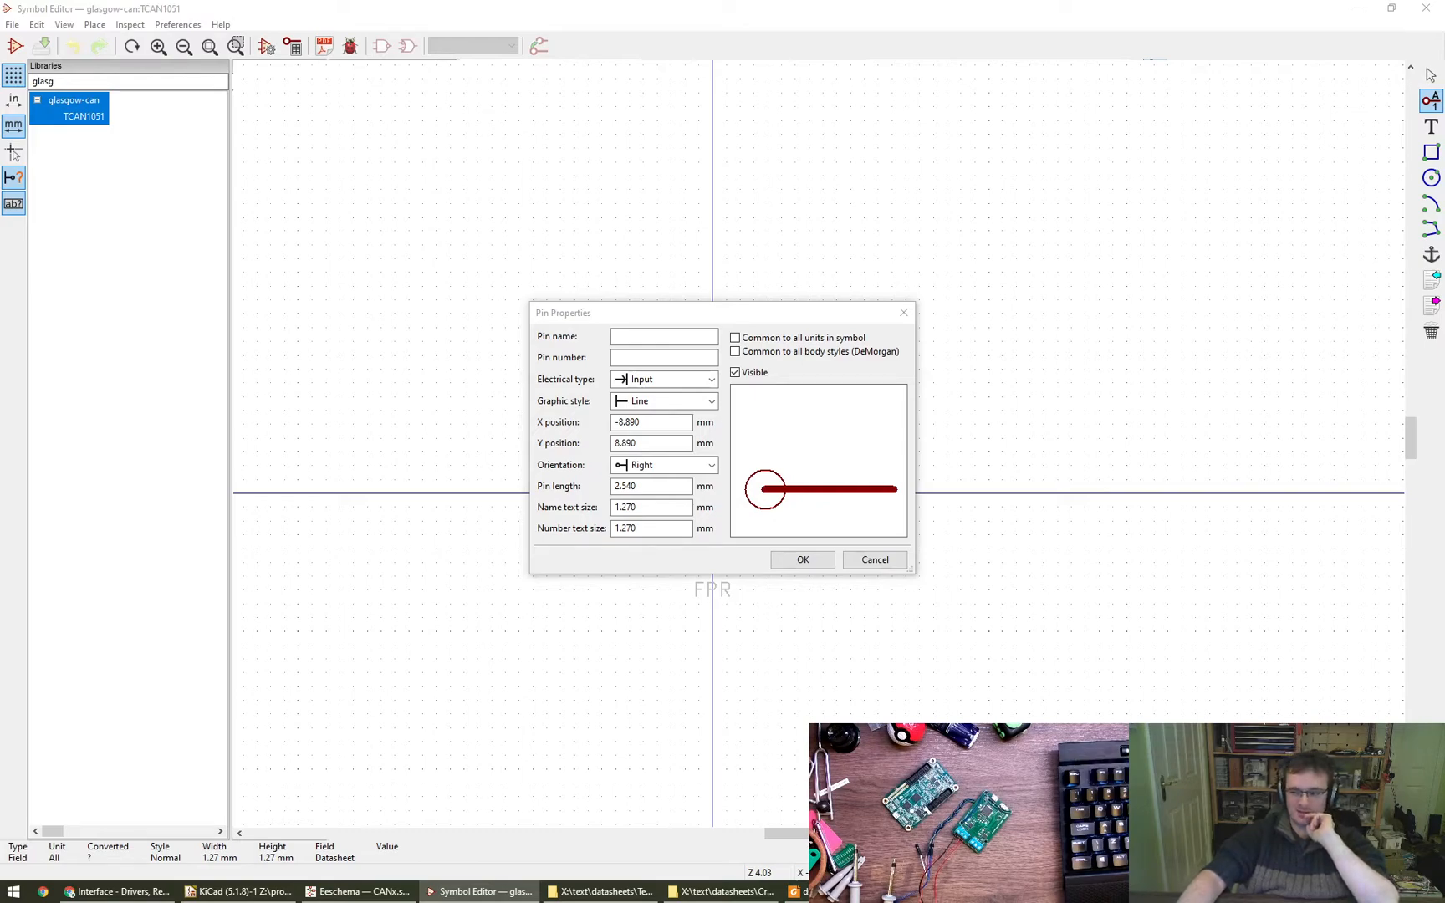
# - Switch to the TCAN1051-Q1 datasheet in Foxit Reader and look through it for the SOIC and VSON package outline drawings
pyautogui.moveTo(1443, 285); pyautogui.dragTo(860, 1)
pyautogui.moveTo(788, 539); pyautogui.dragTo(783, 487)
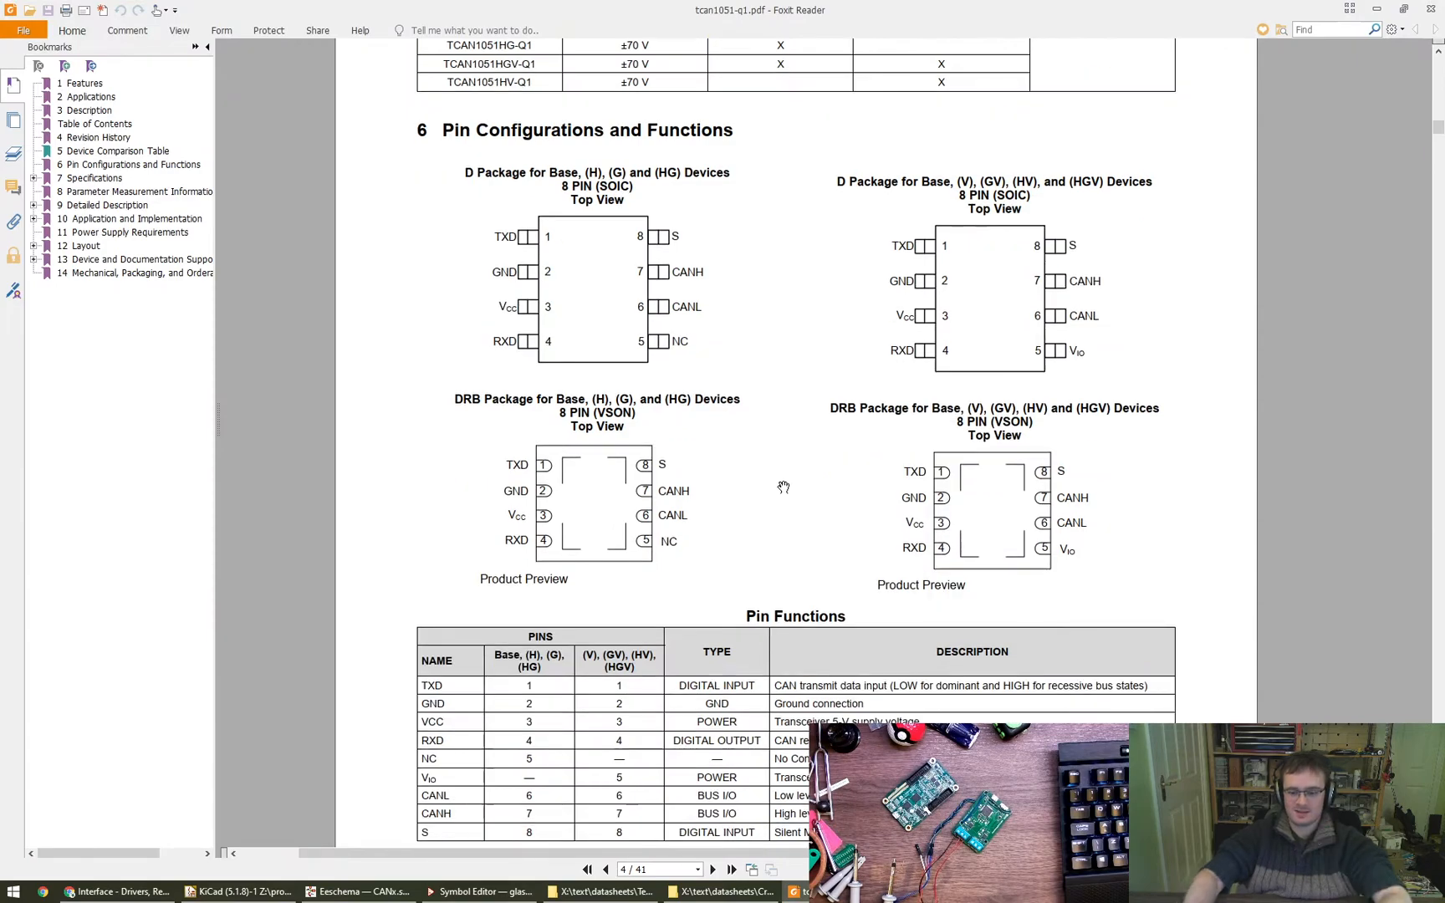
pyautogui.keyDown('ctrl'); pyautogui.scroll(-1, 784, 487); pyautogui.keyUp('ctrl')
pyautogui.scroll(-20, 784, 487)
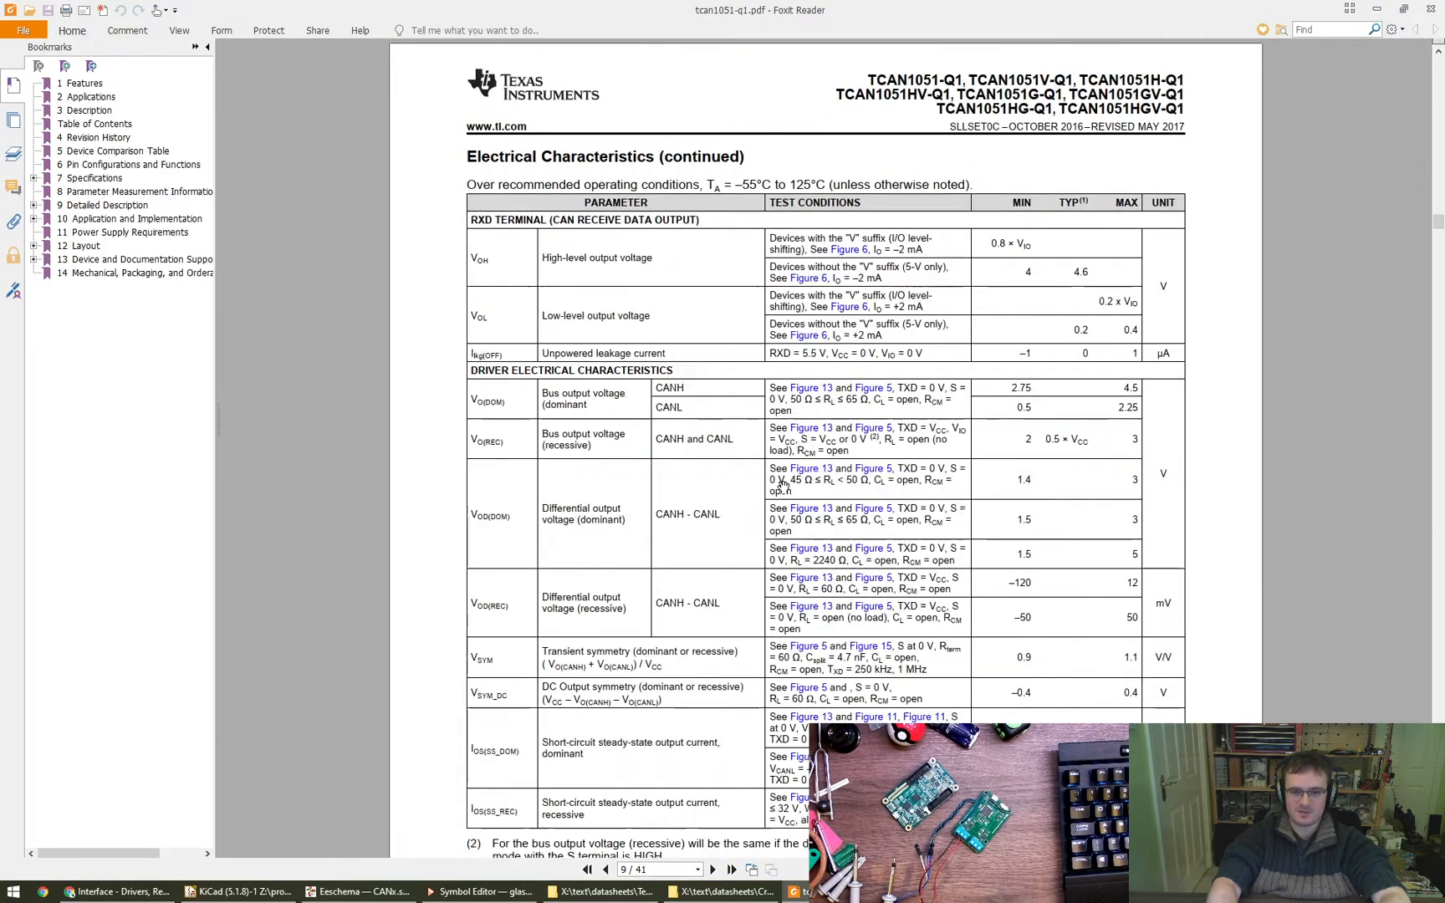
pyautogui.scroll(-20, 784, 486)
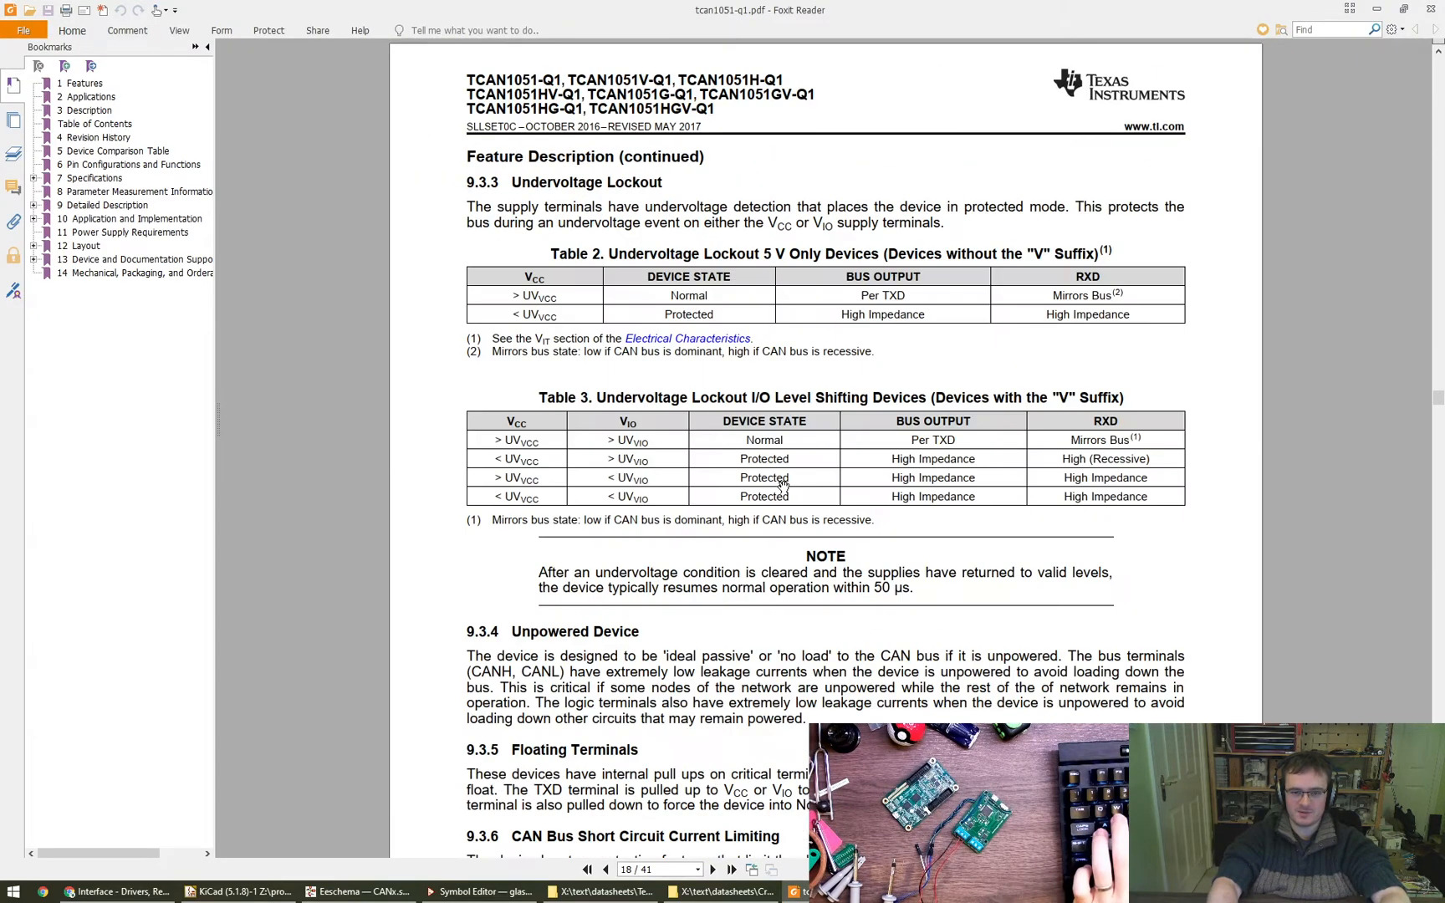
pyautogui.scroll(3, 784, 487)
pyautogui.scroll(-20, 782, 483)
pyautogui.scroll(-20, 783, 487)
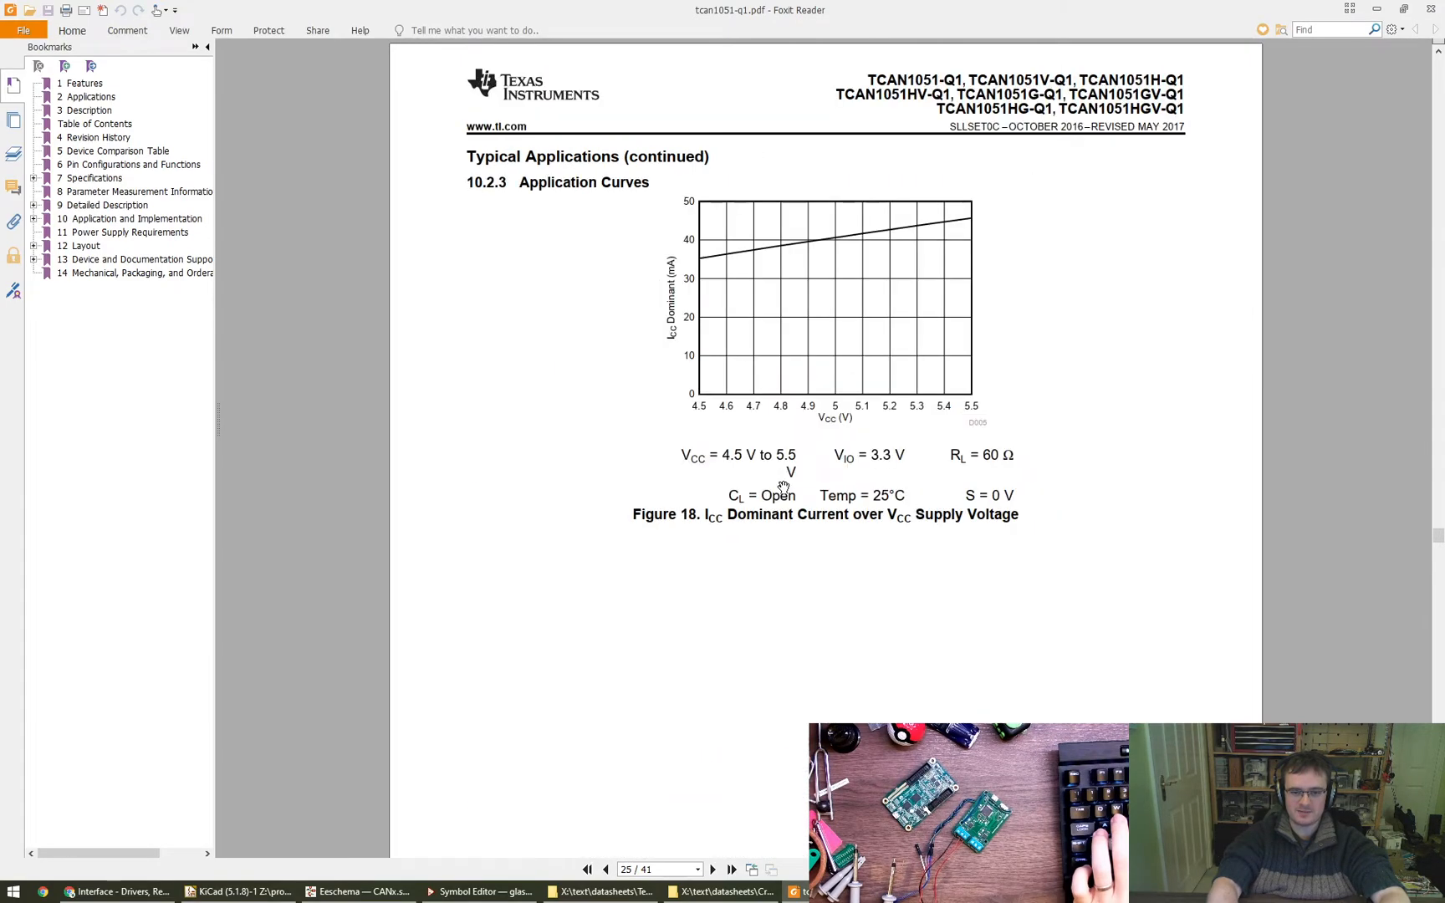
pyautogui.scroll(-10, 784, 486)
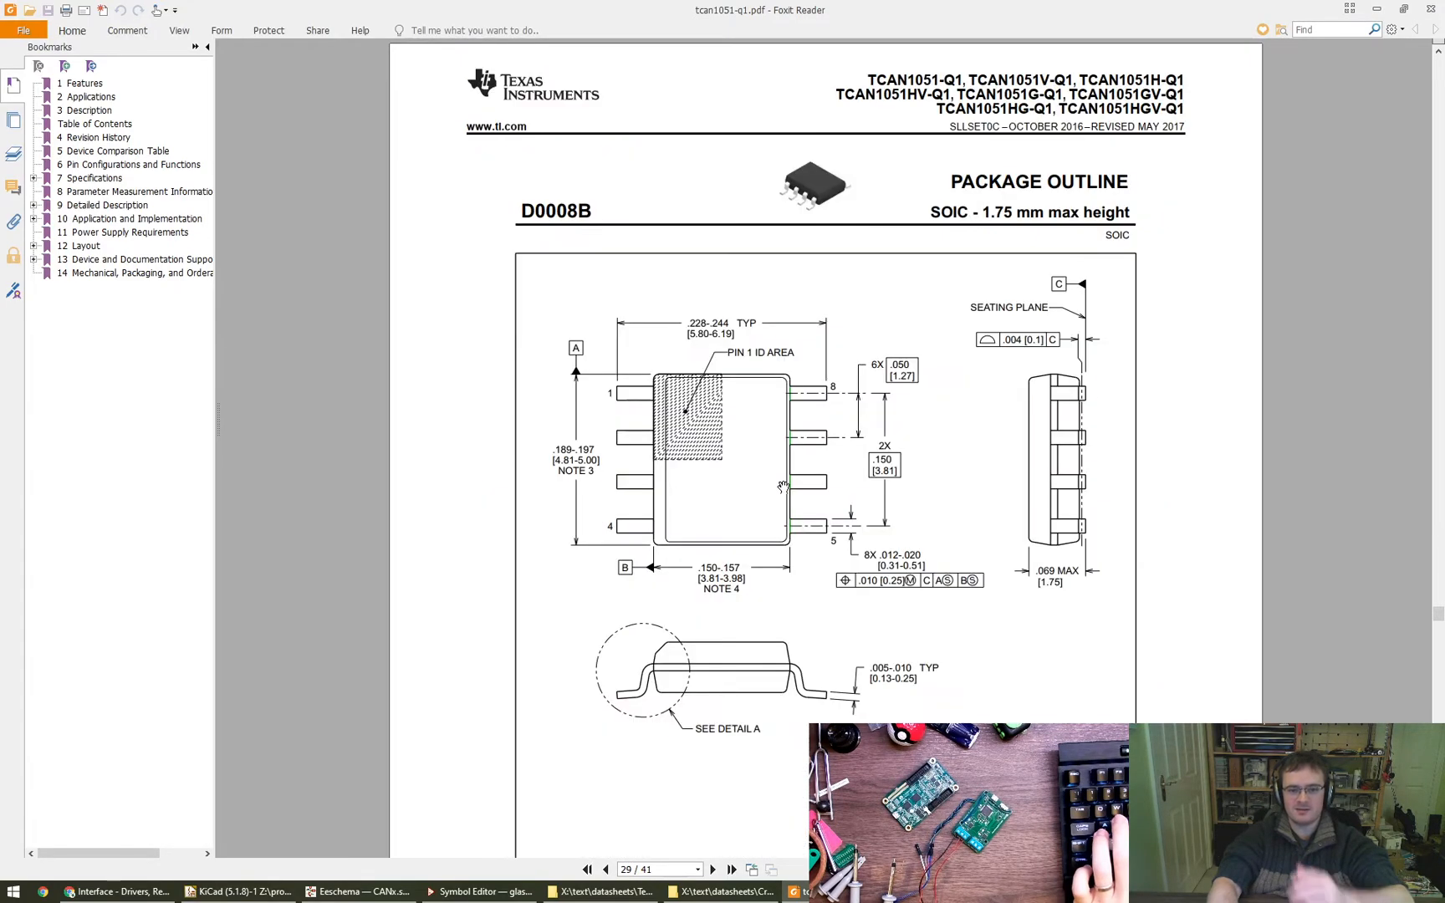
pyautogui.scroll(-3, 783, 487)
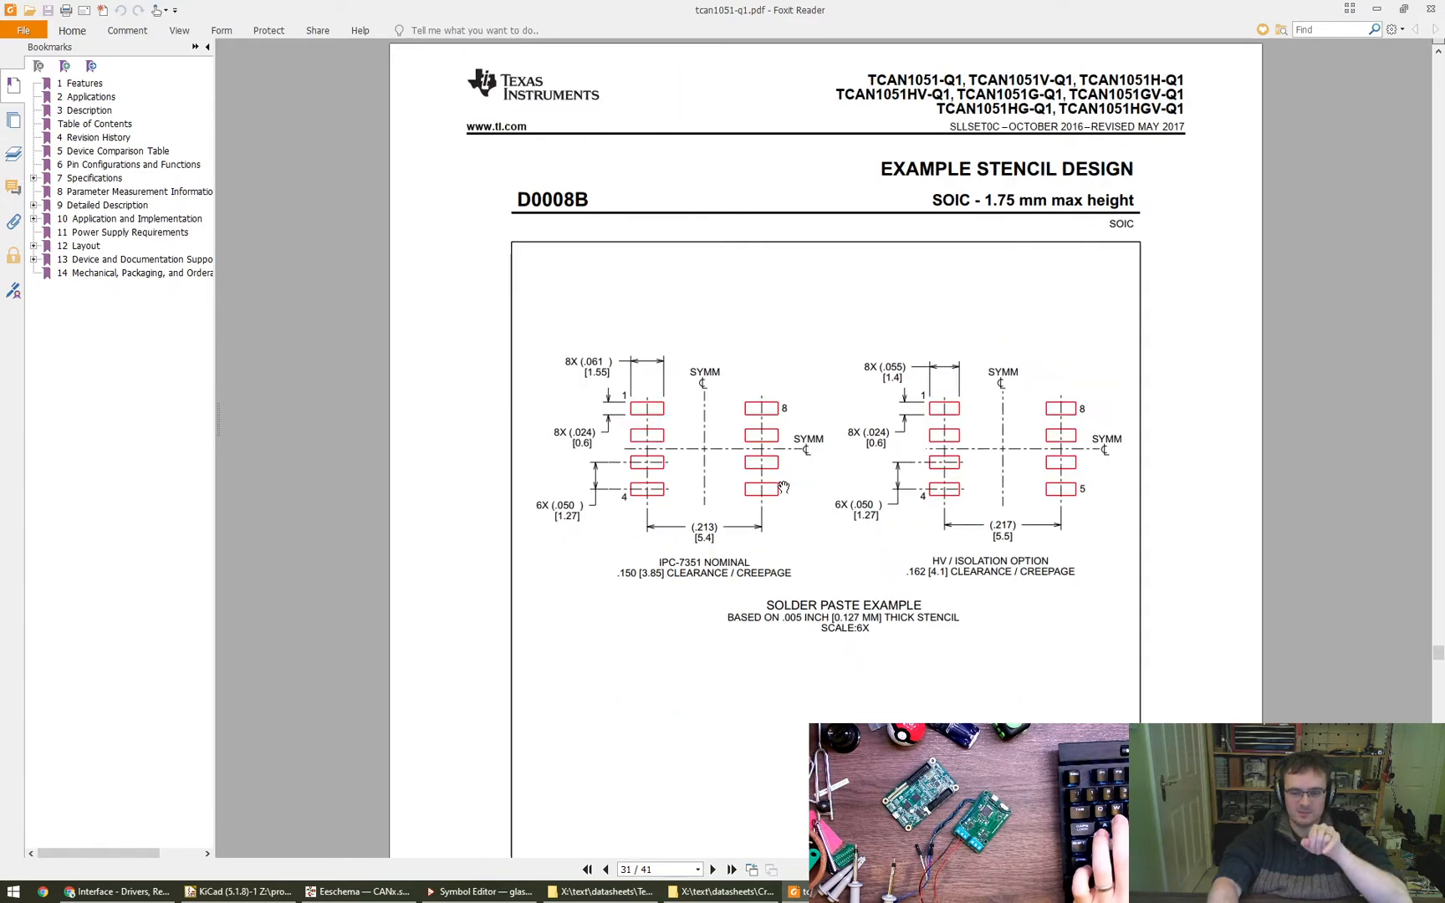
pyautogui.scroll(-3, 783, 487)
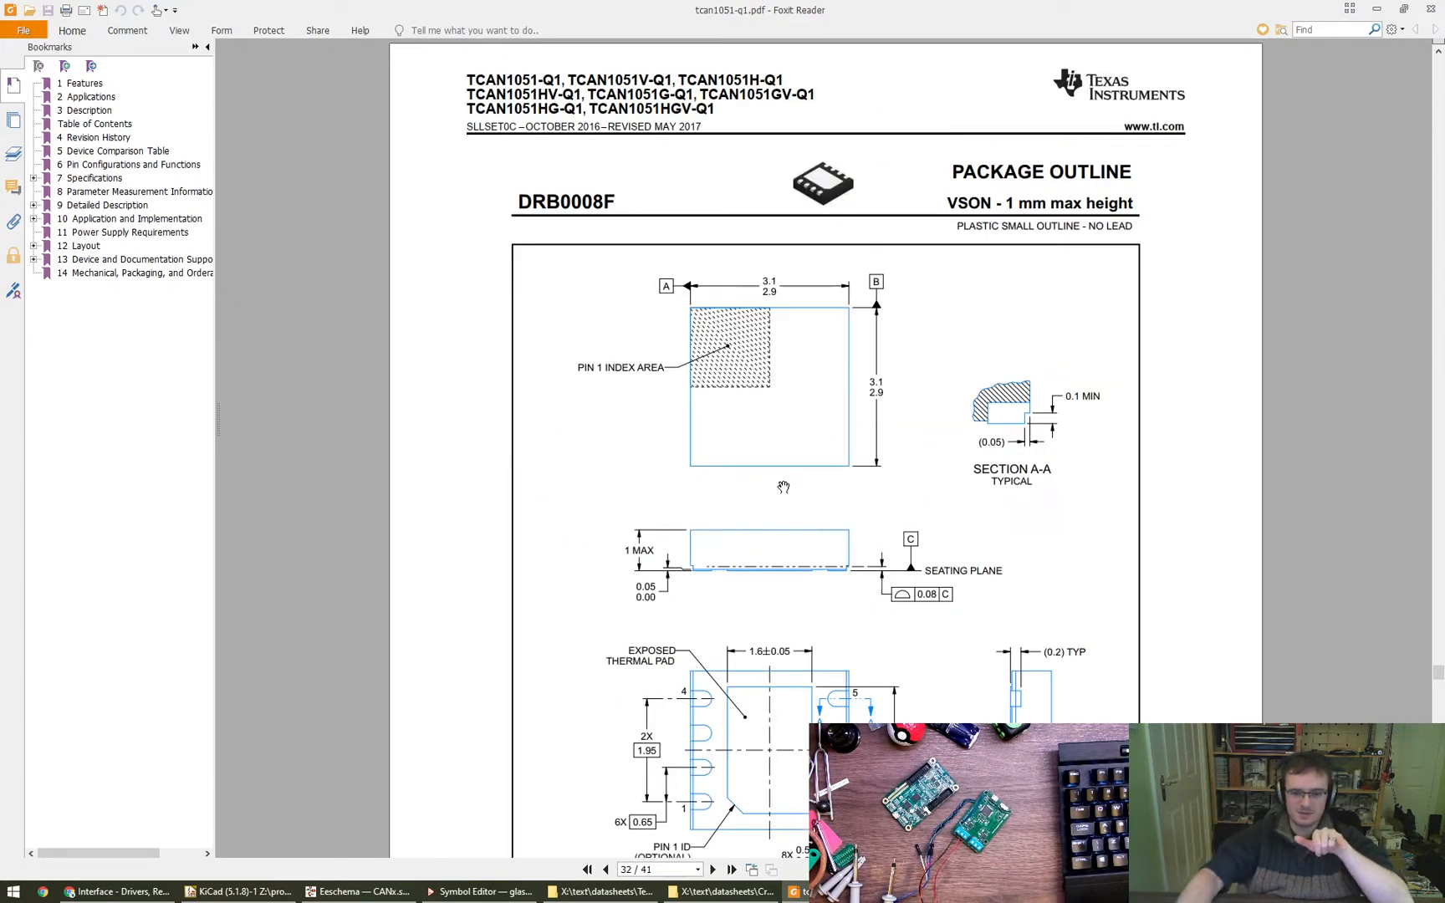
# - Examine the DRB0008F VSON package outline, including its pin numbering and exposed thermal pad
pyautogui.scroll(-1, 784, 487)
pyautogui.keyDown('ctrl'); pyautogui.scroll(2, 1006, 640); pyautogui.keyUp('ctrl')
pyautogui.moveTo(1006, 640); pyautogui.dragTo(987, 589)
pyautogui.moveTo(878, 481)
pyautogui.mouseDown()
pyautogui.moveTo(866, 637)
pyautogui.moveTo(833, 485)
pyautogui.mouseUp()
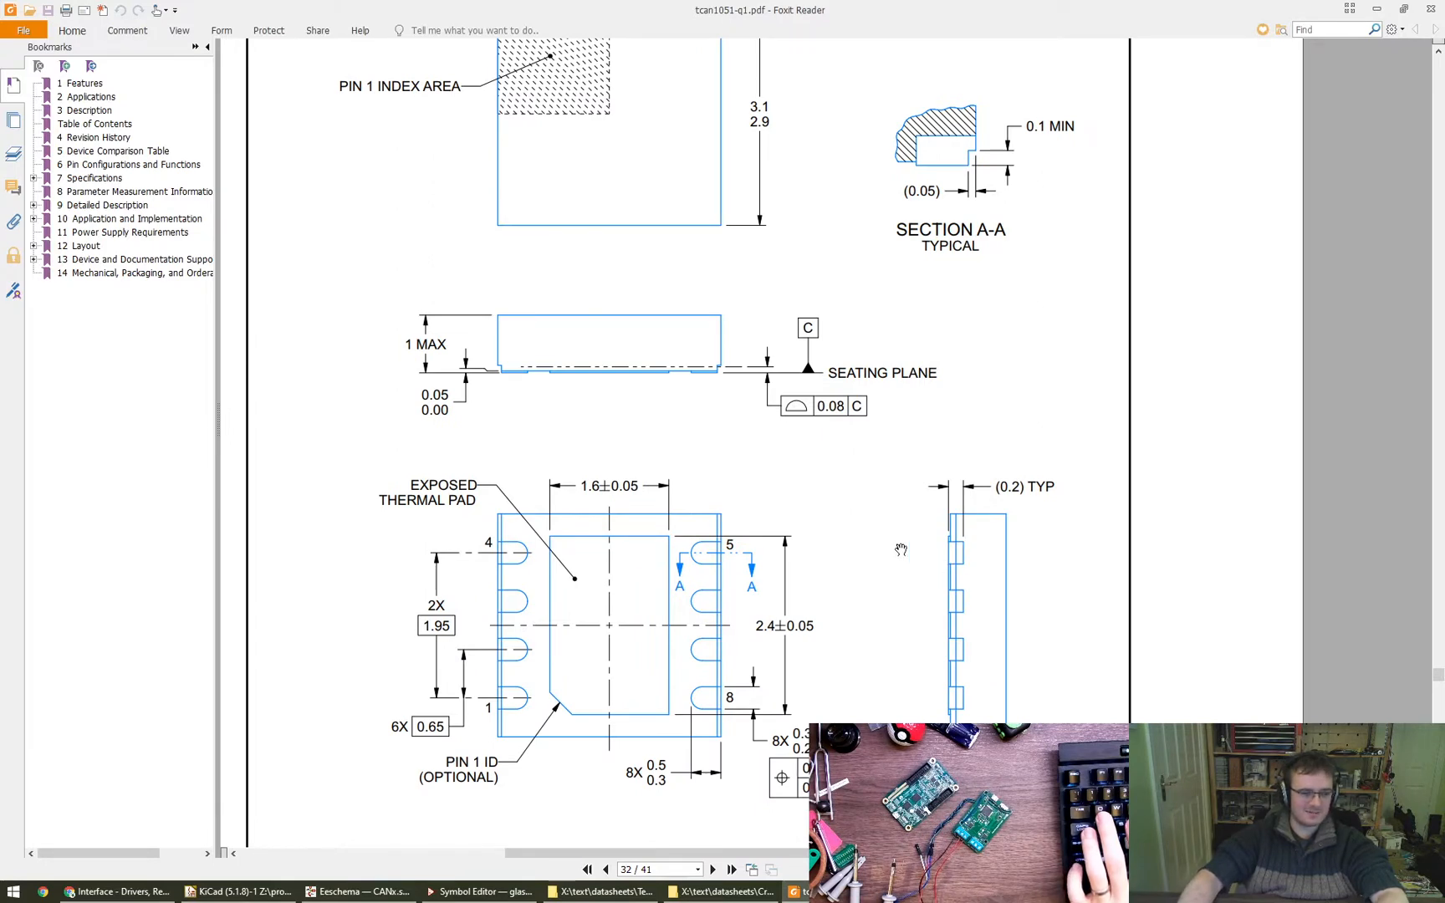
pyautogui.keyDown('ctrl'); pyautogui.scroll(-2, 900, 550); pyautogui.keyUp('ctrl')
pyautogui.scroll(1, 959, 562)
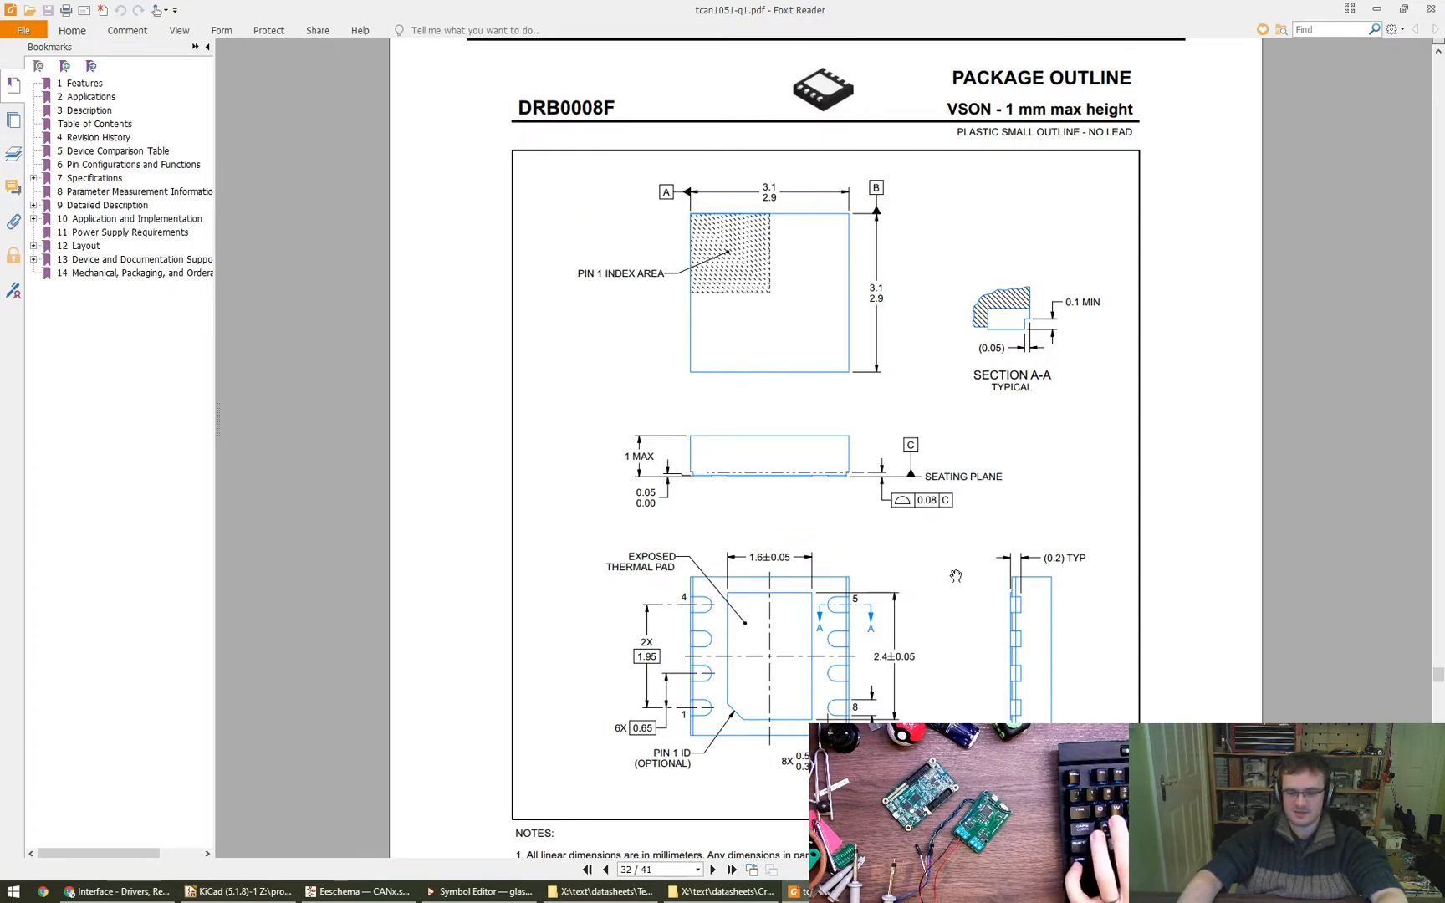
# - Go back to the datasheet's pin configuration page and switch to the Symbol Editor with the new pin's properties open
pyautogui.press('Home')
pyautogui.press('Right')
pyautogui.press('Right')
pyautogui.press('Right')
pyautogui.press('Right')
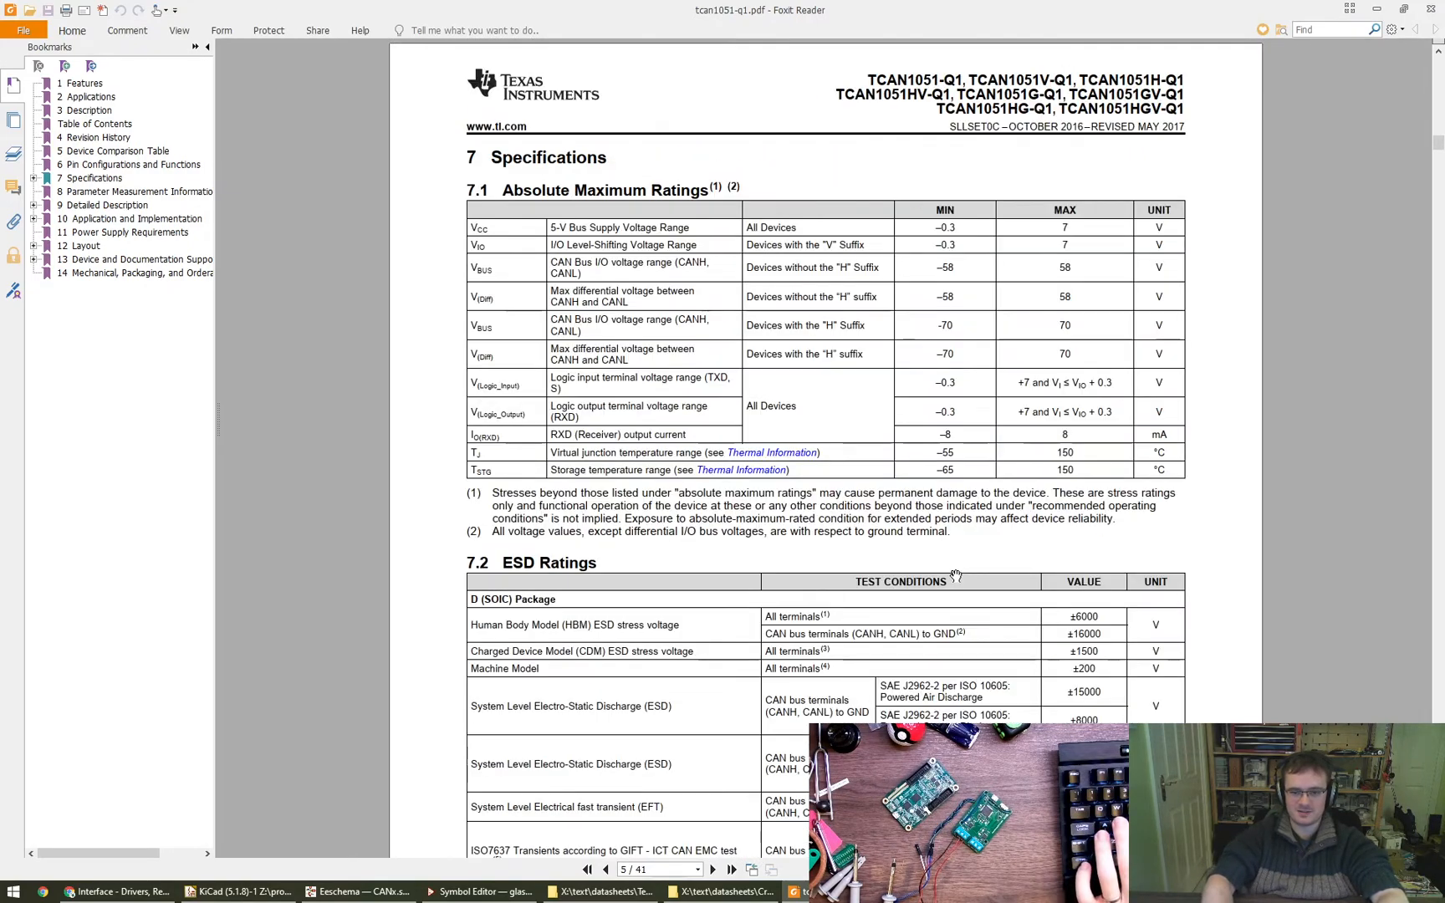
pyautogui.press('Left')
pyautogui.hotkey('alt', 'Tab')
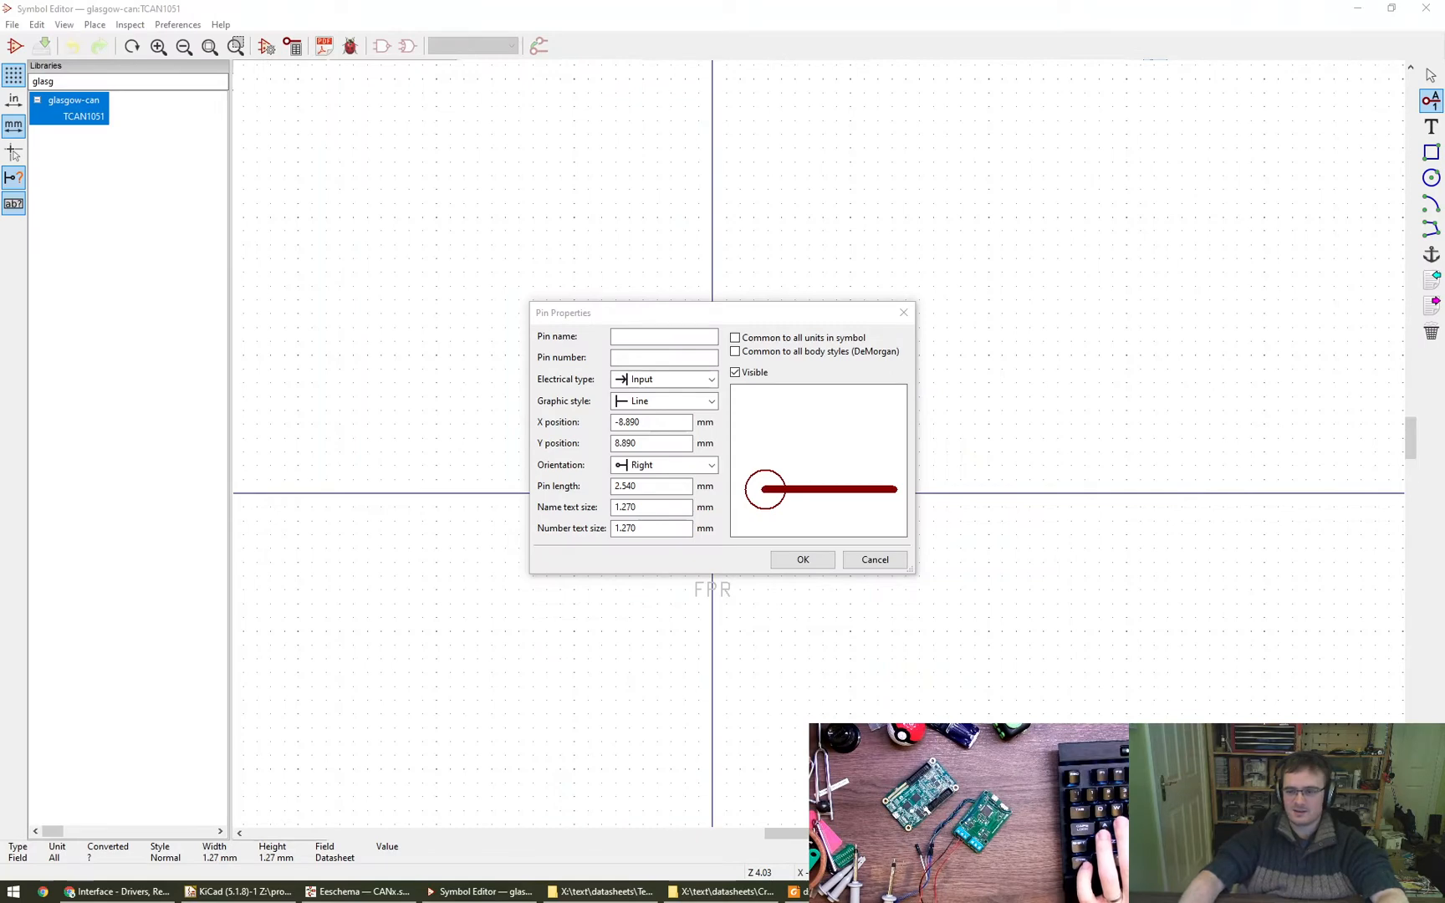
# - Define the new pin as TXD, number 1, electrical type Input, style Line, and place it at X -11.43, Y 10.16 mm
pyautogui.click(669, 334)
pyautogui.write('TXD')
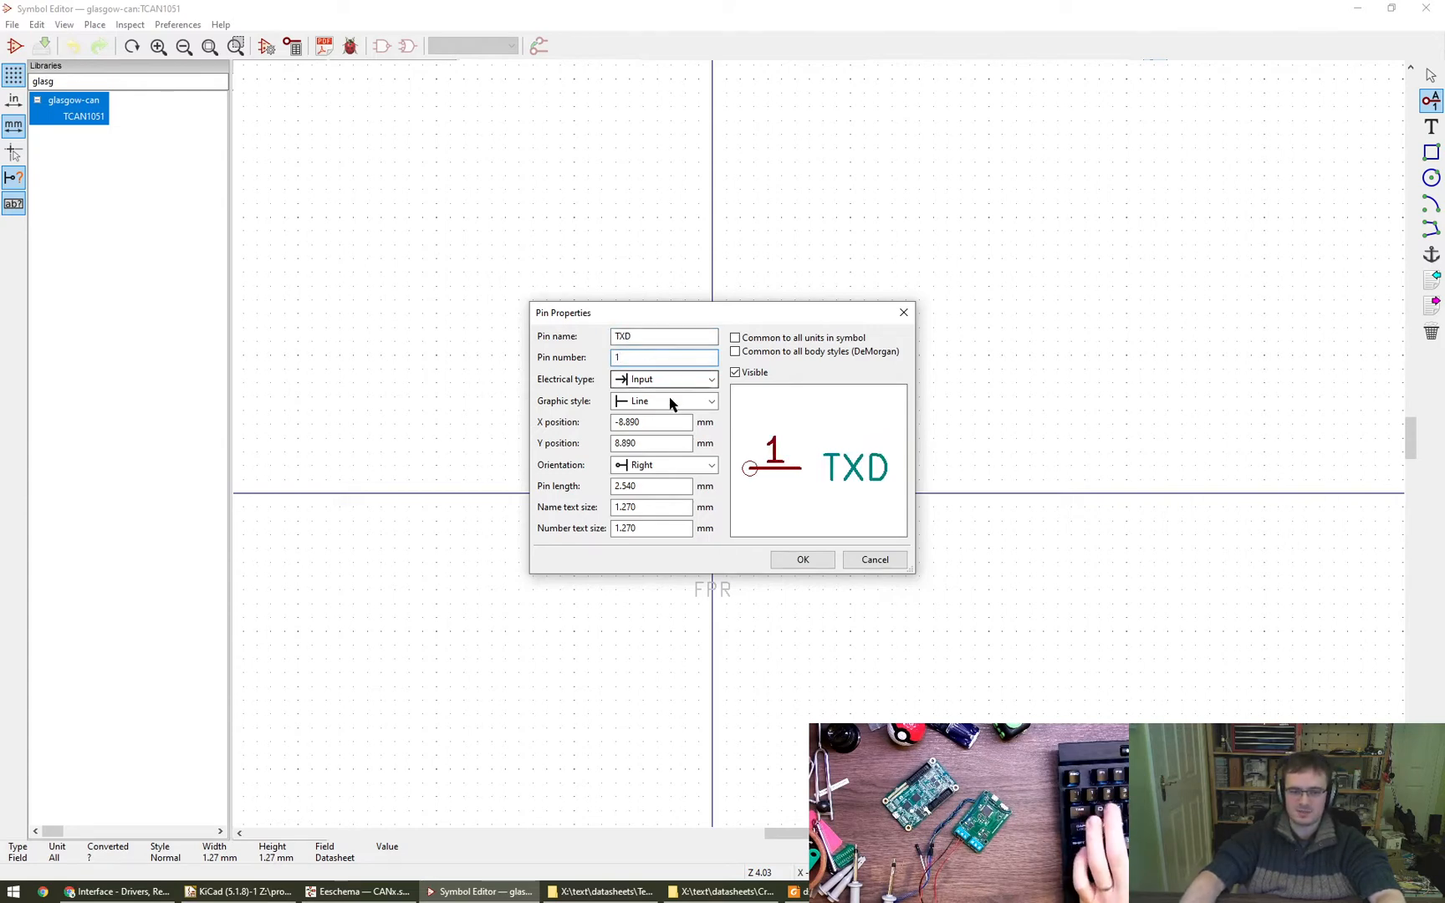
pyautogui.click(669, 379)
pyautogui.click(669, 380)
pyautogui.click(669, 407)
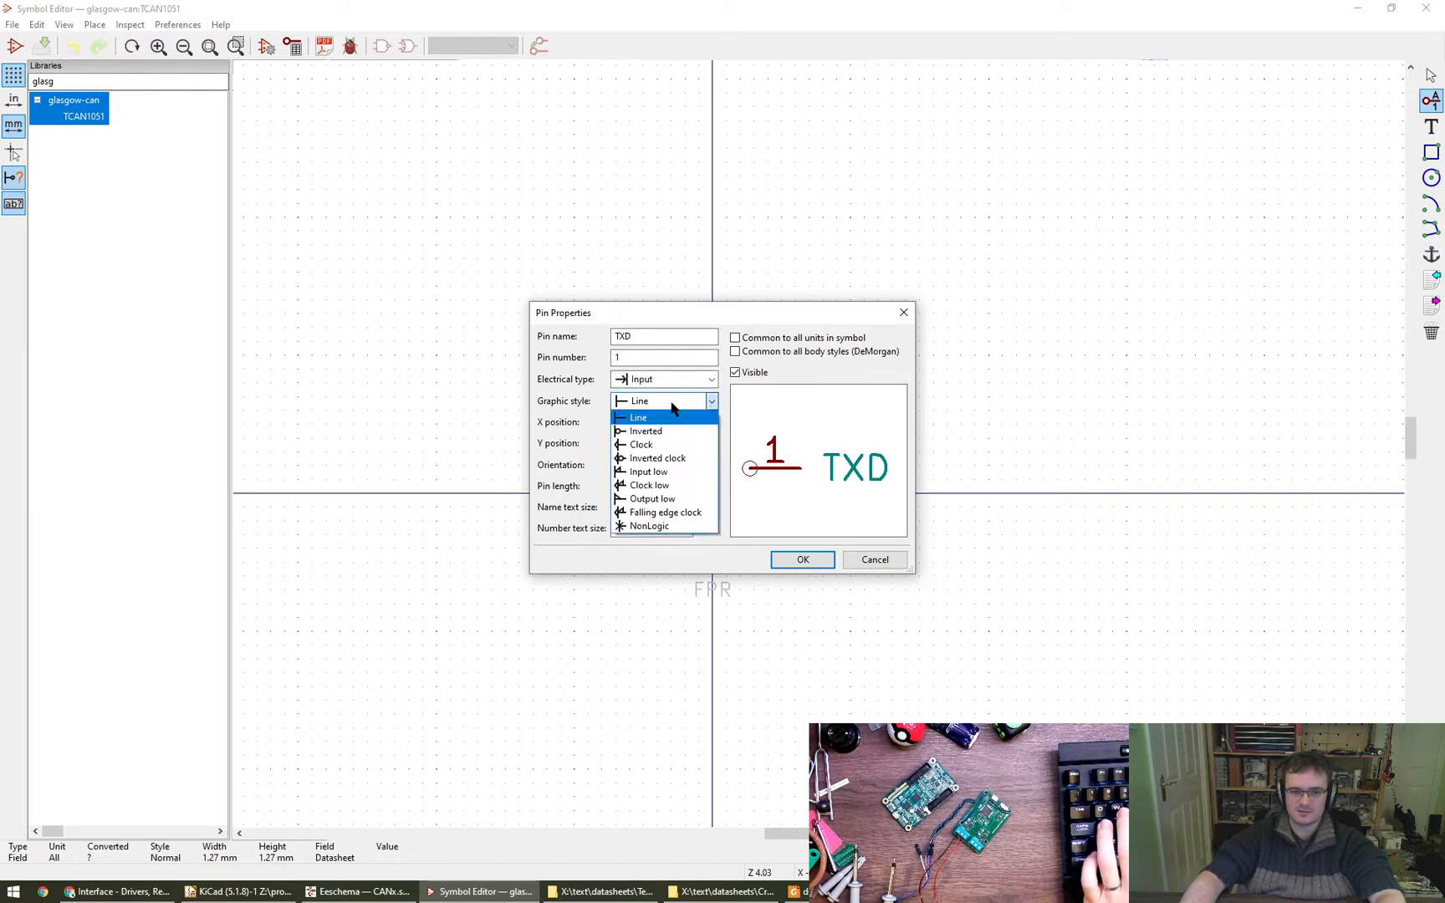
pyautogui.click(671, 415)
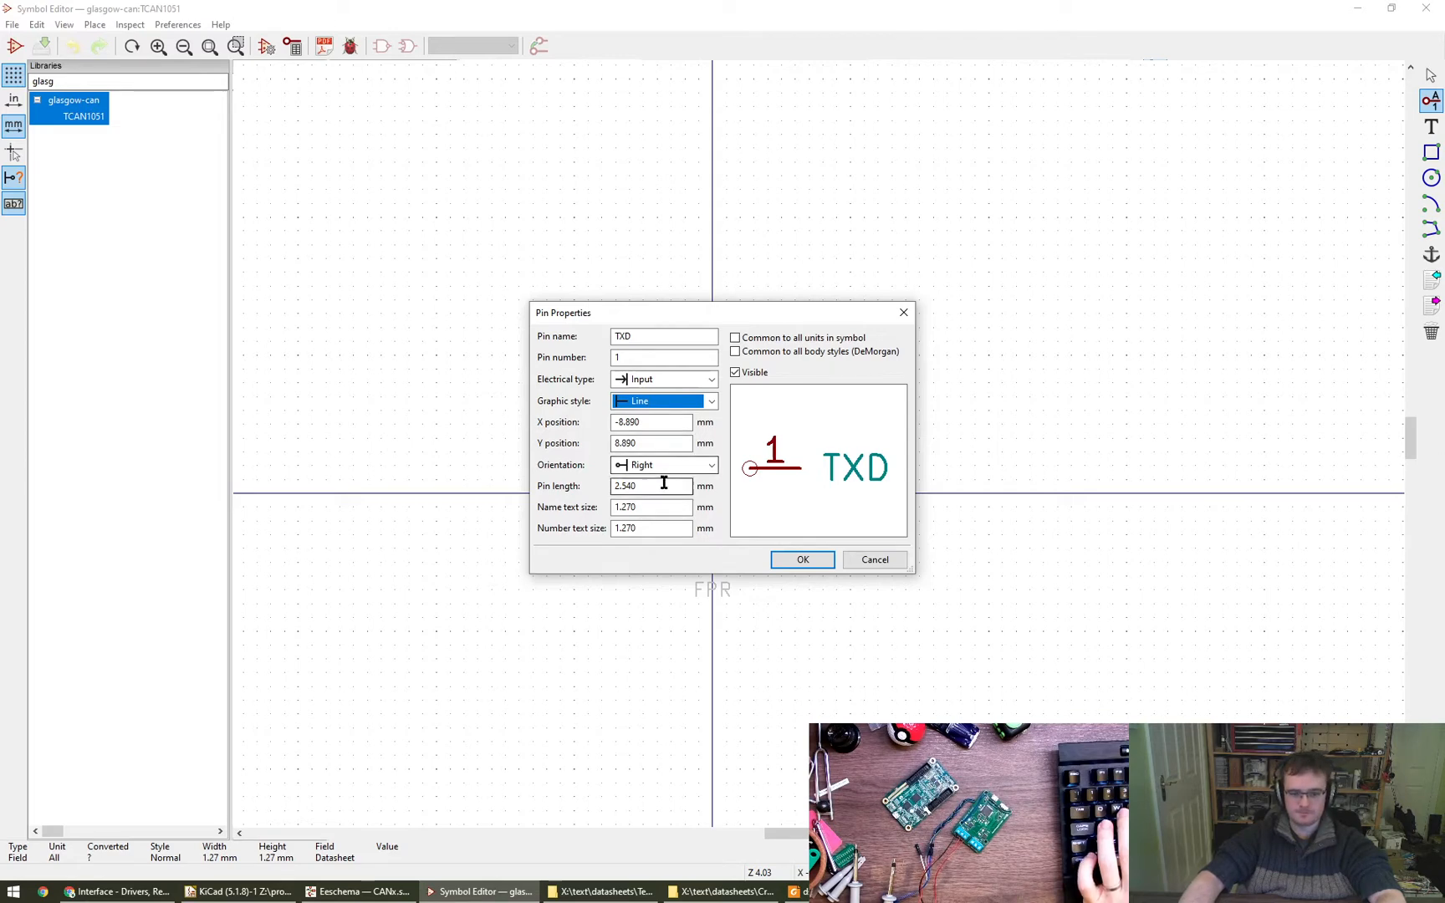
pyautogui.click(770, 553)
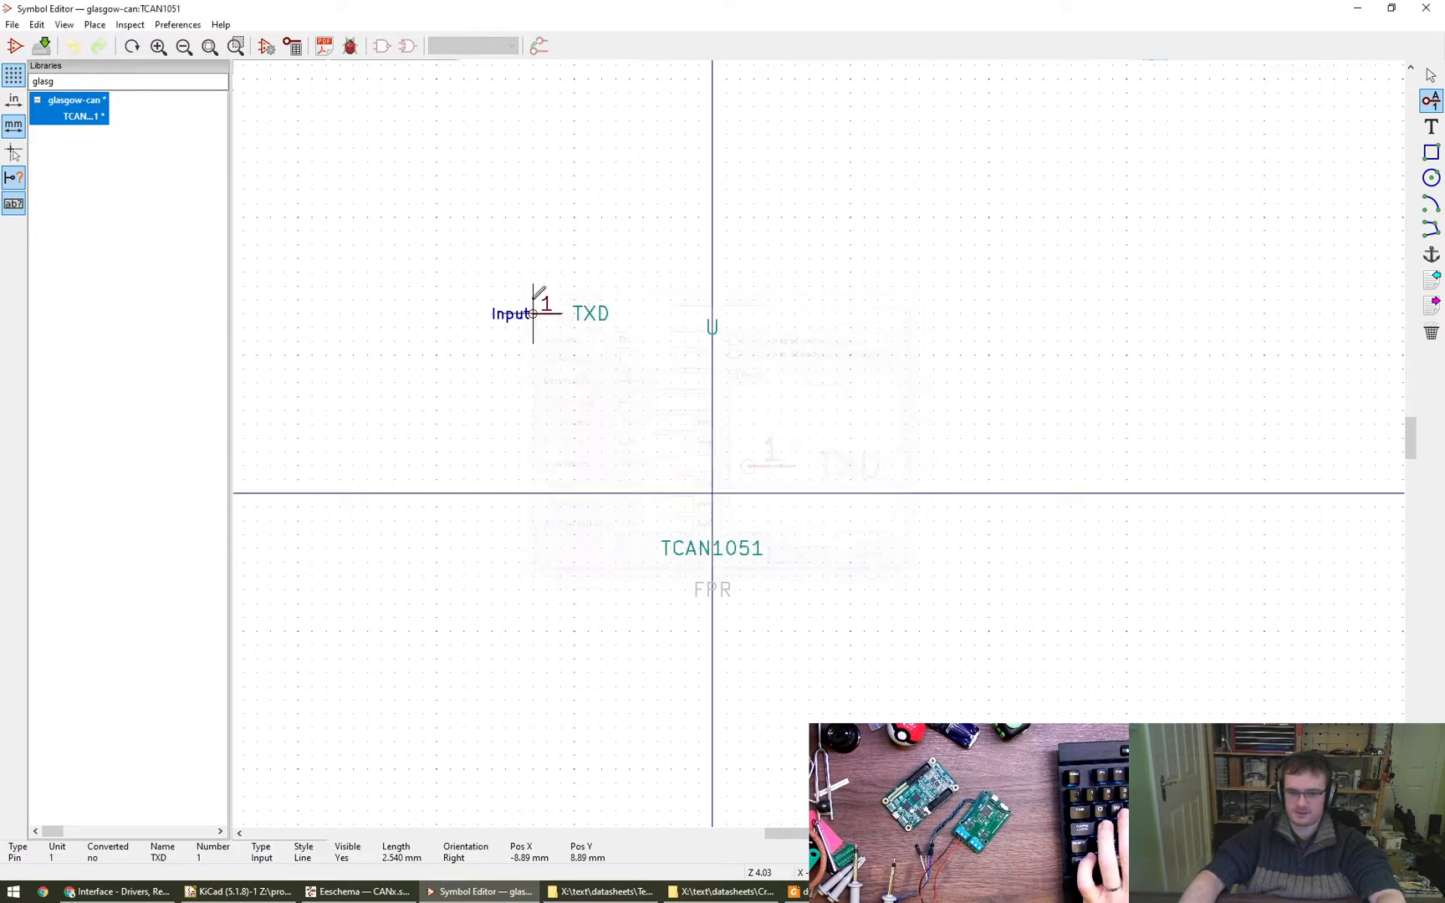
pyautogui.click(590, 382)
# - Start another pin below TXD, bring up the Greenshot capture of the DRB pinout and move its window back to the other monitor
pyautogui.click(591, 429)
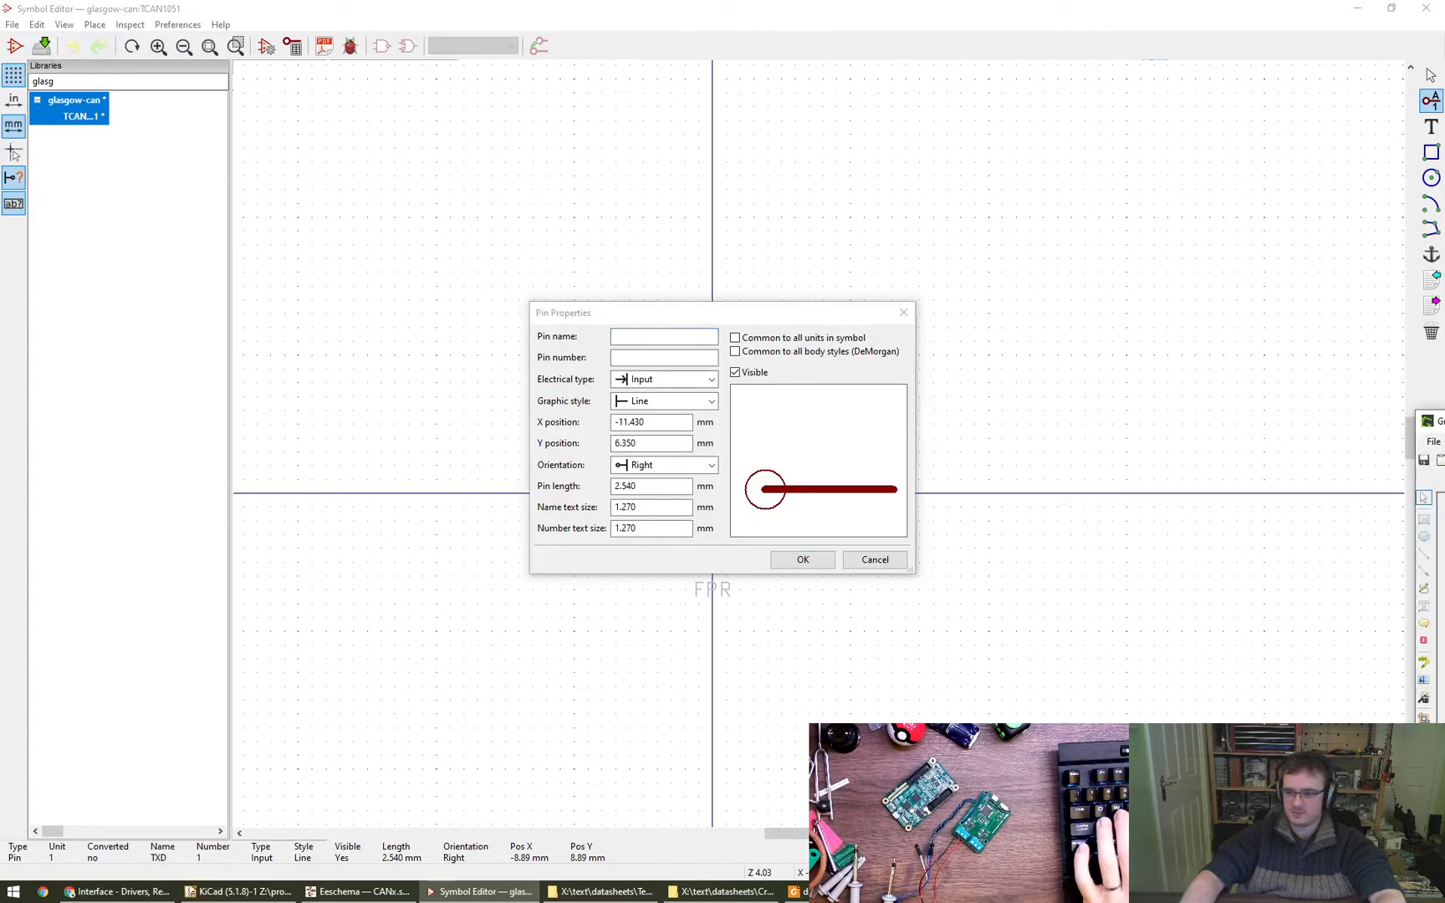
pyautogui.rightClick(1146, 362)
pyautogui.click(1107, 506)
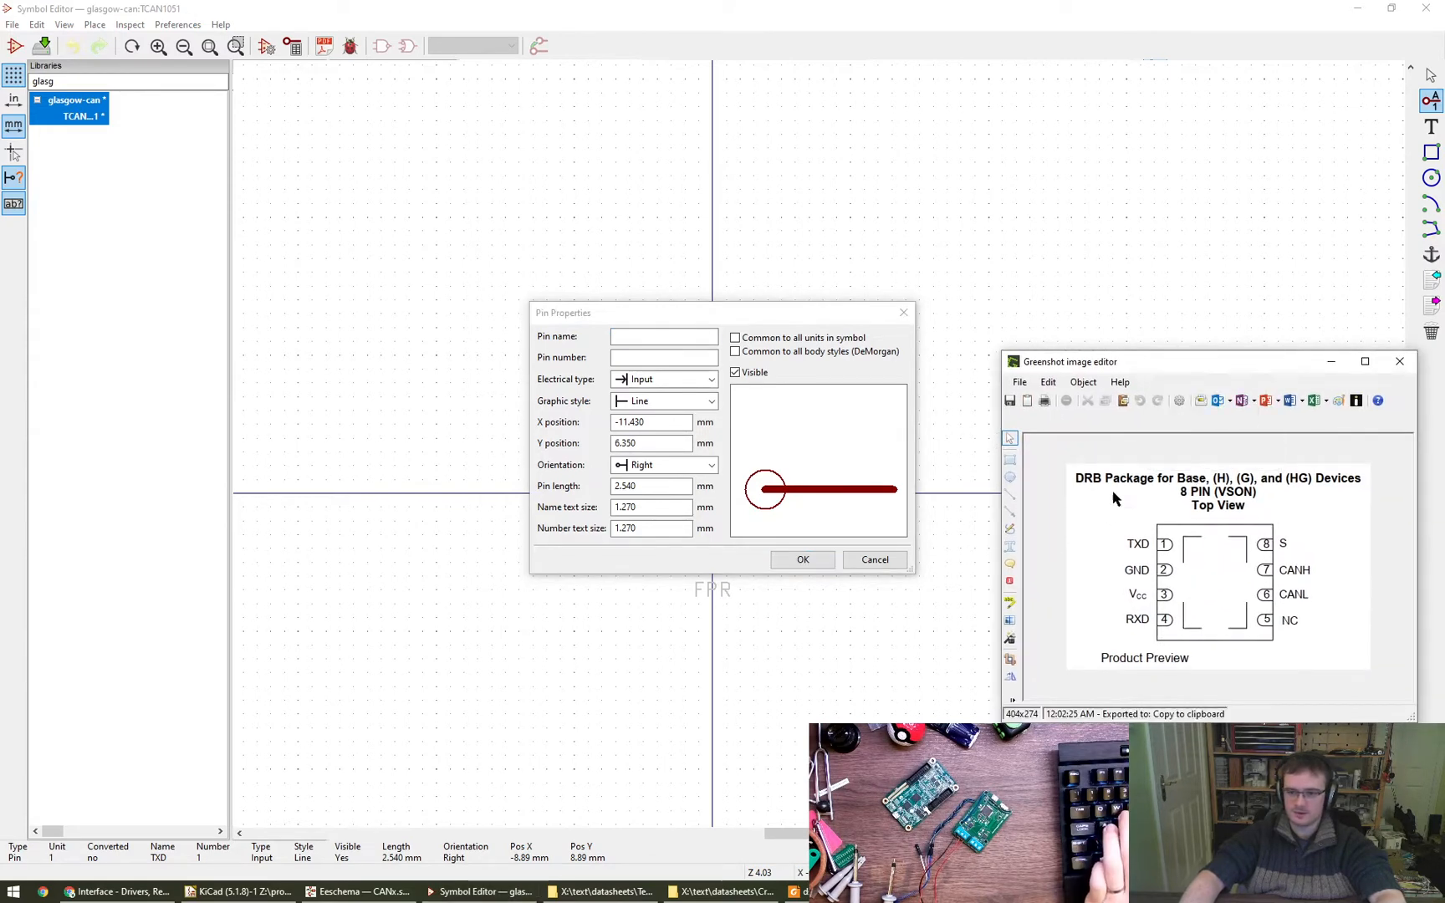
pyautogui.moveTo(1085, 357); pyautogui.dragTo(1097, 401)
pyautogui.moveTo(1213, 410); pyautogui.dragTo(1444, 477)
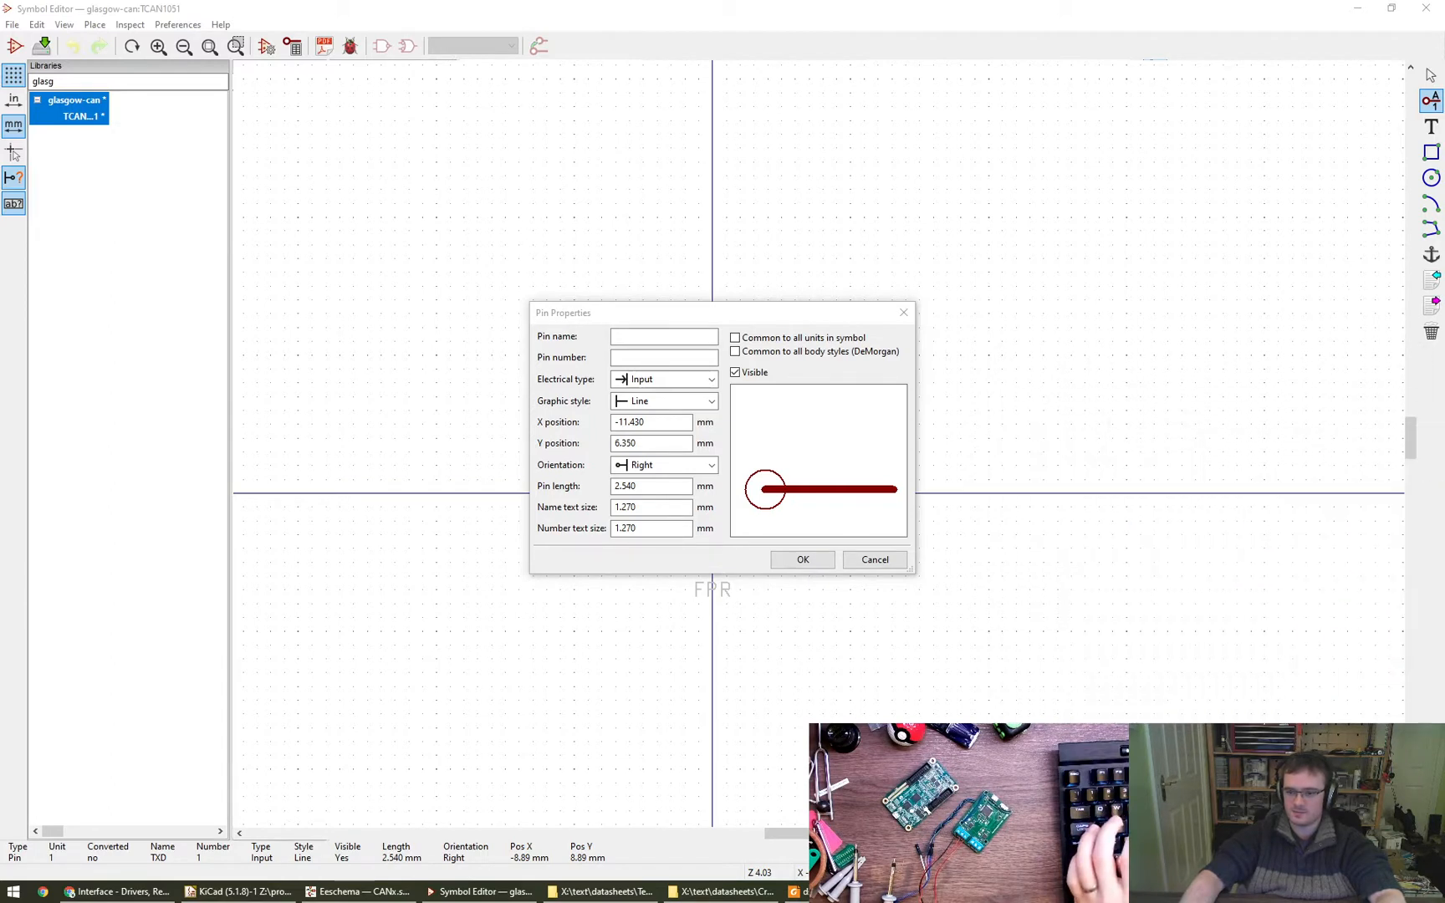
# - Add GND as pin 2 and Vcc as pin 3 below TXD, at Y 7.62 mm and Y 5.08 mm
pyautogui.click(652, 336)
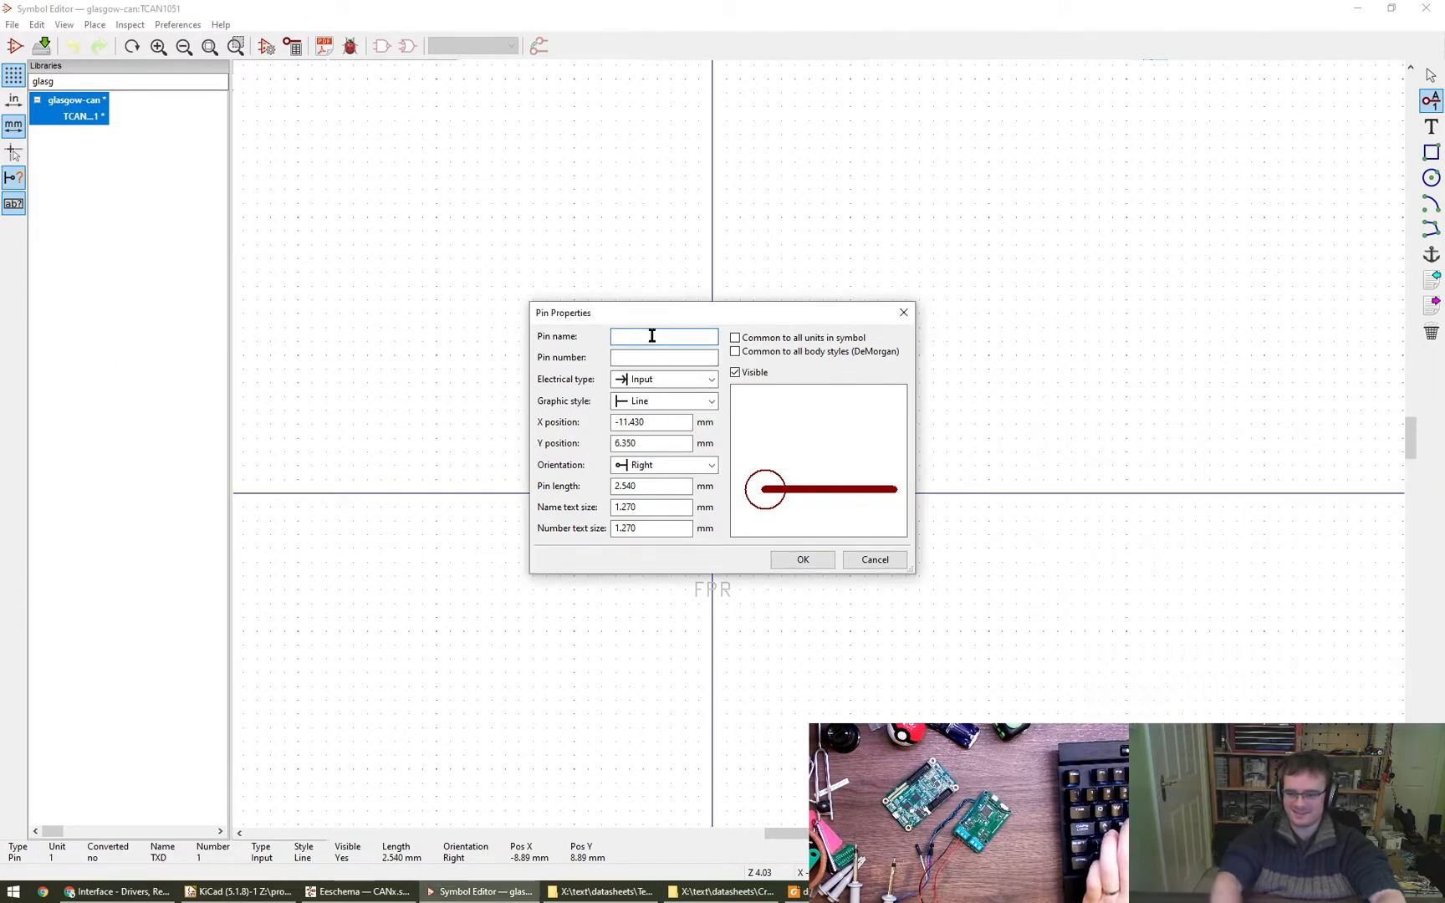
pyautogui.write('GND')
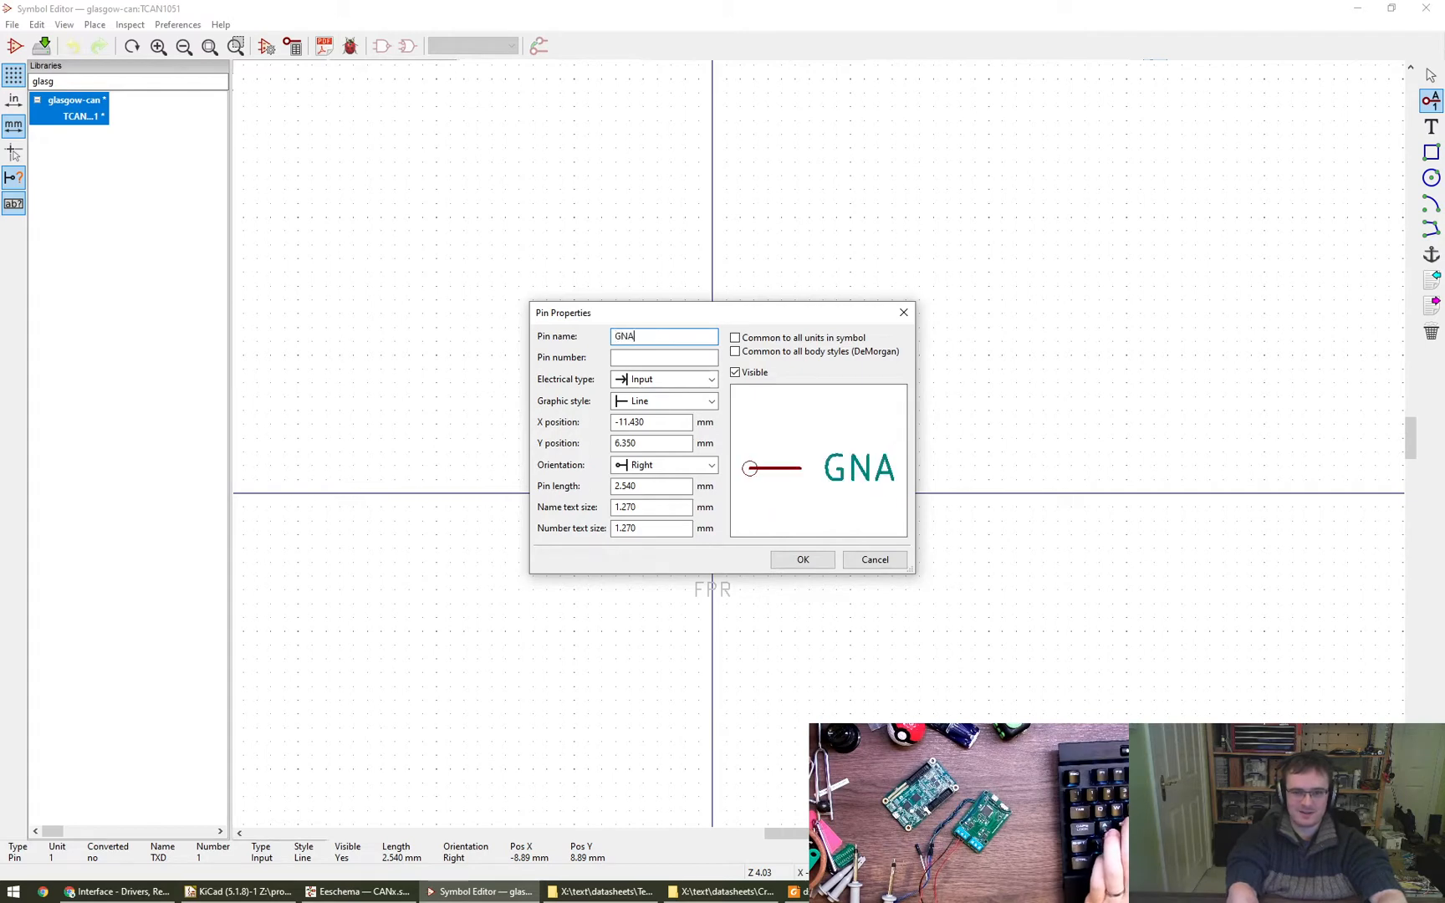
pyautogui.write('2')
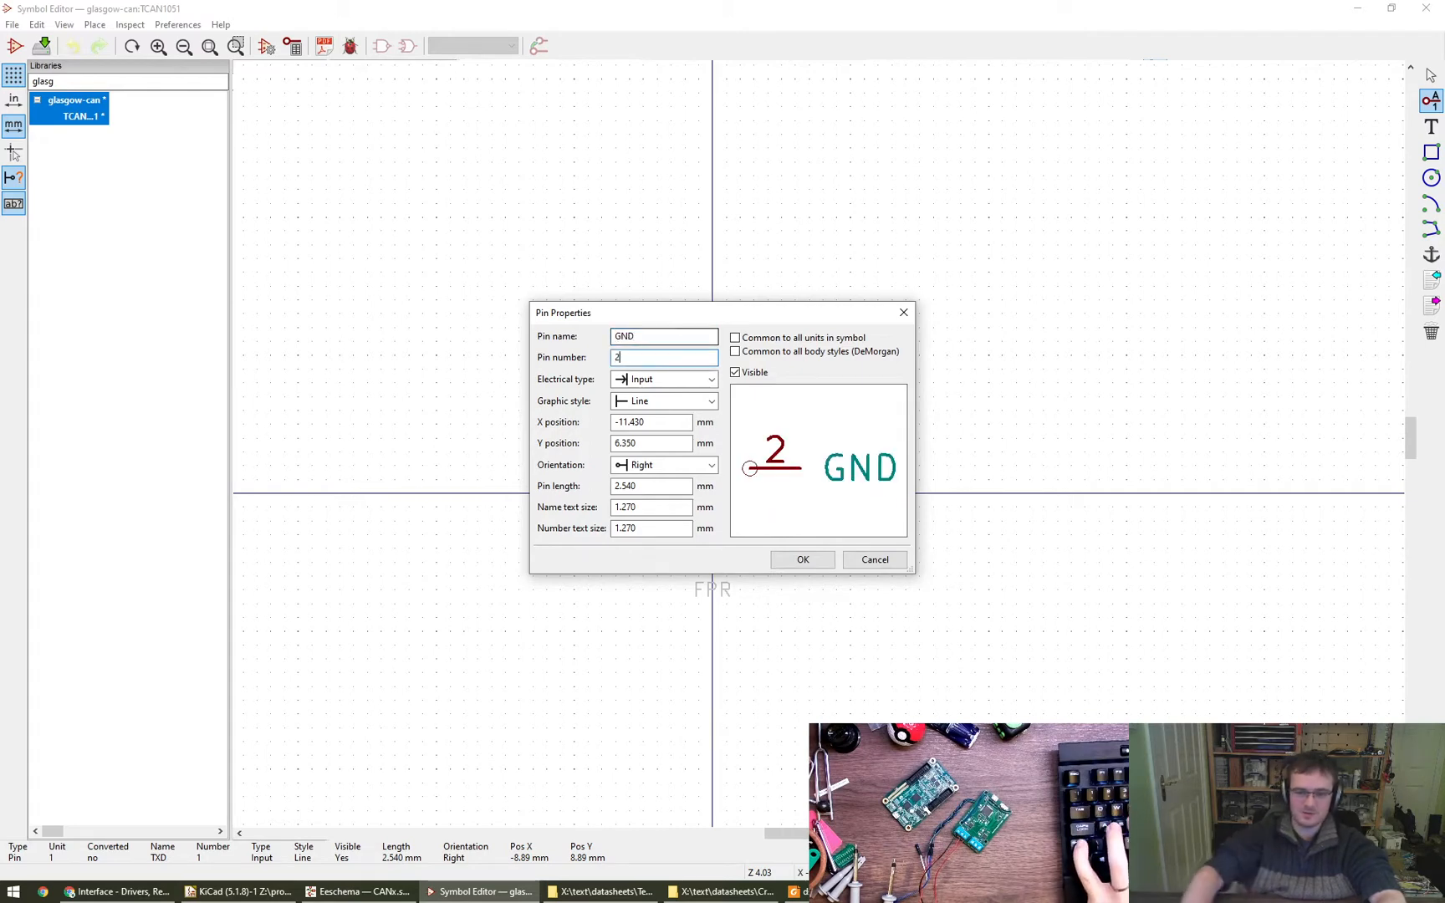
pyautogui.click(802, 560)
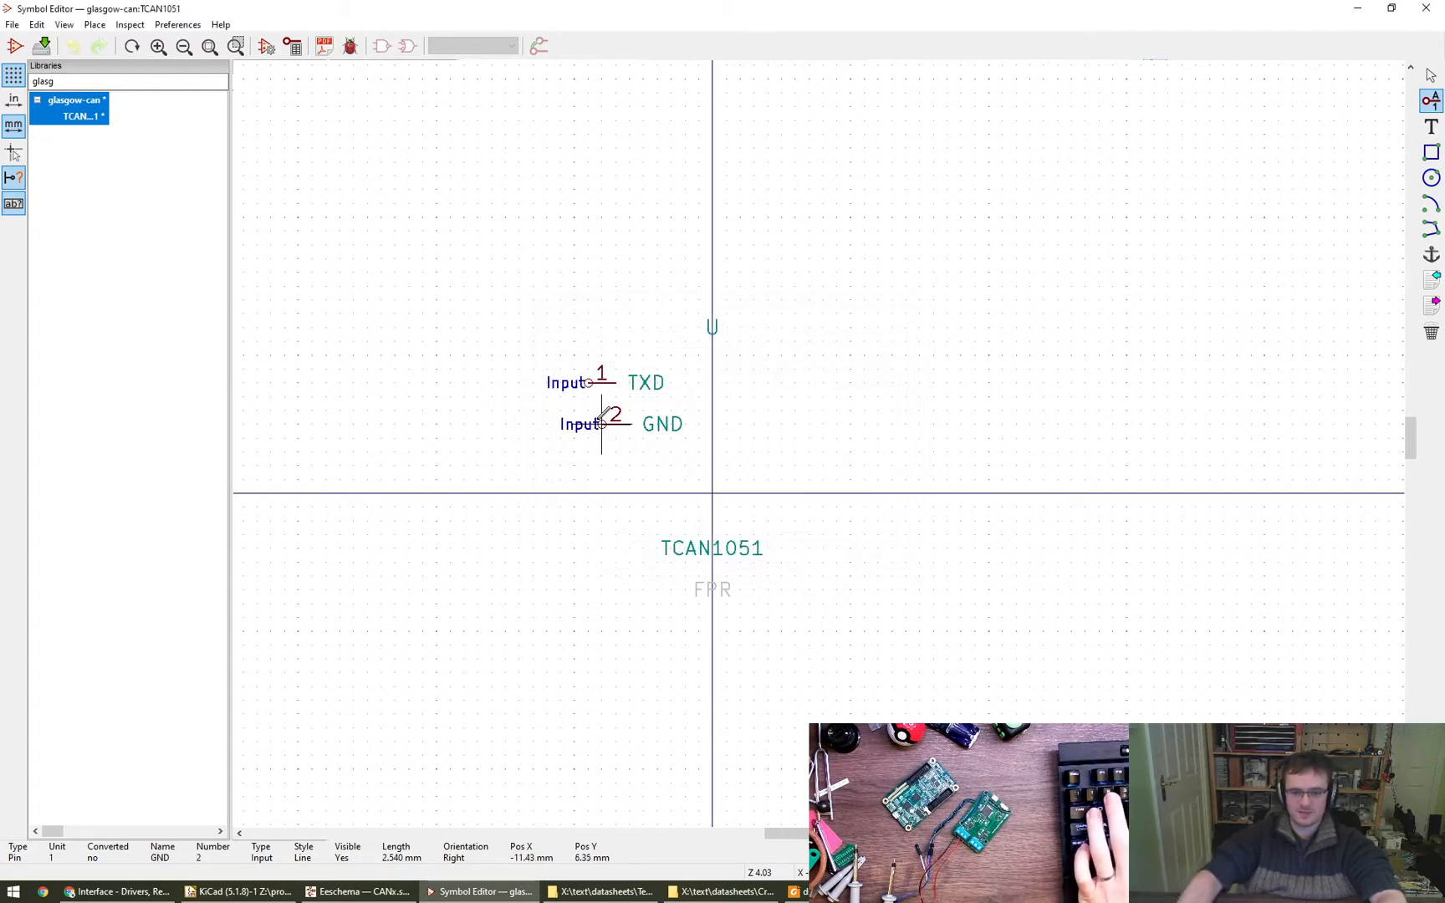
pyautogui.click(588, 437)
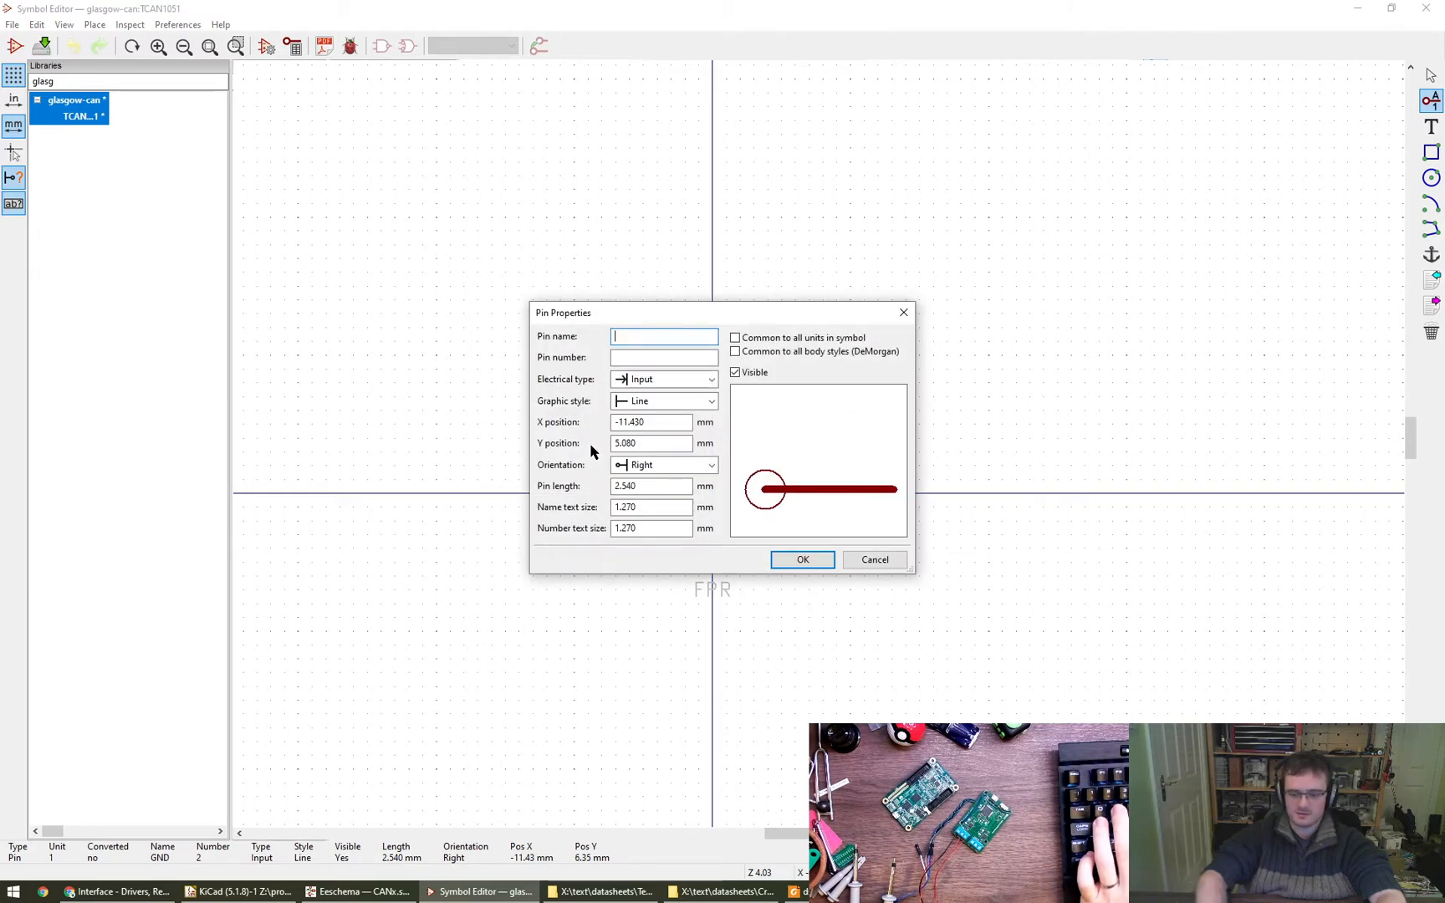
pyautogui.write('Vcc')
pyautogui.press('Return')
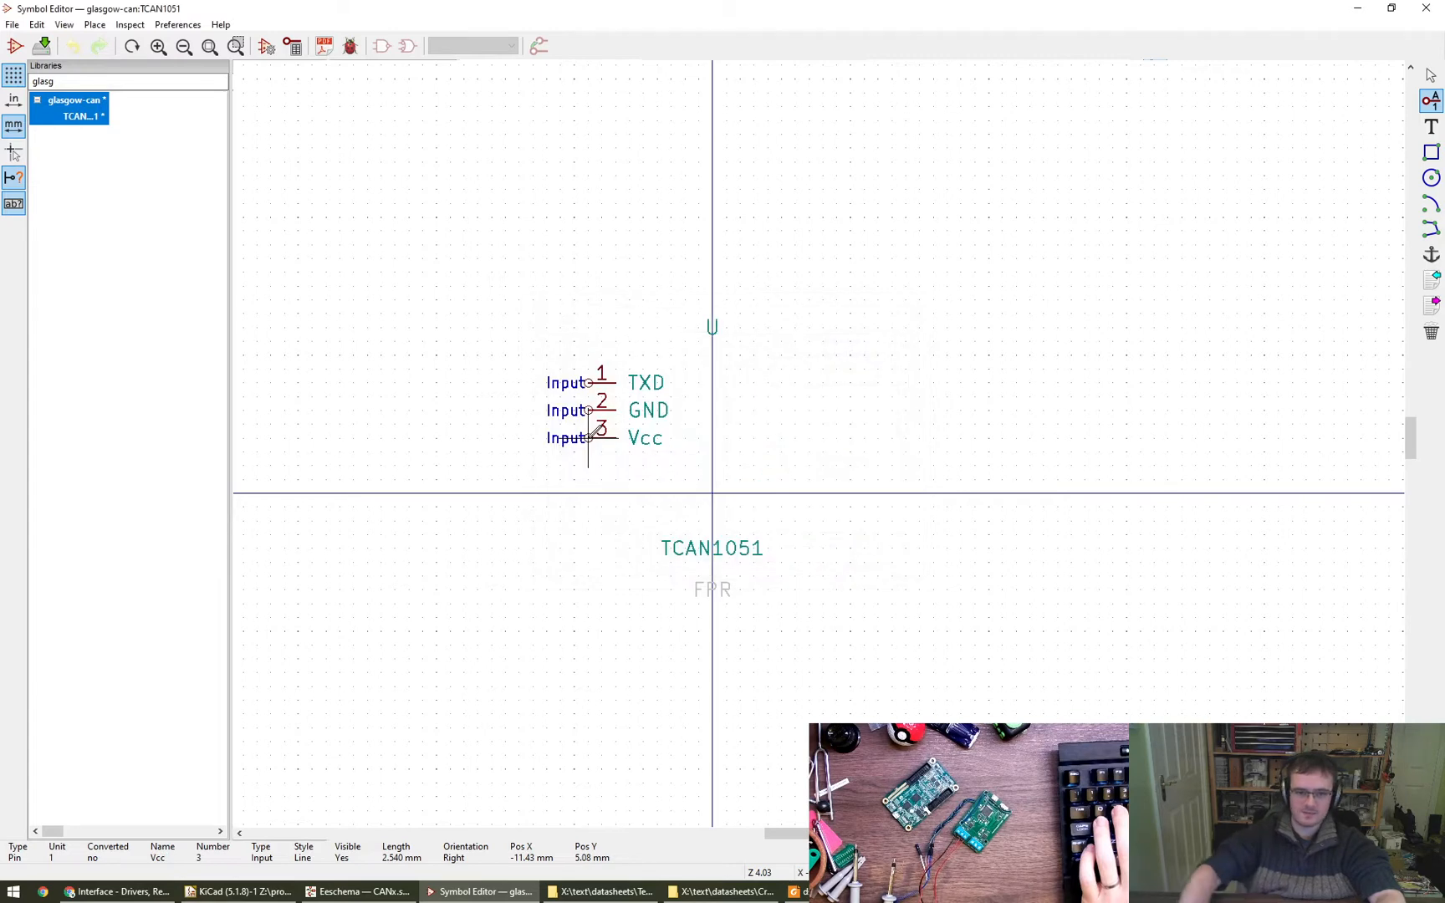
# - Add RXD as pin 4 below Vcc, at X -11.43, Y 2.54 mm
pyautogui.click(589, 465)
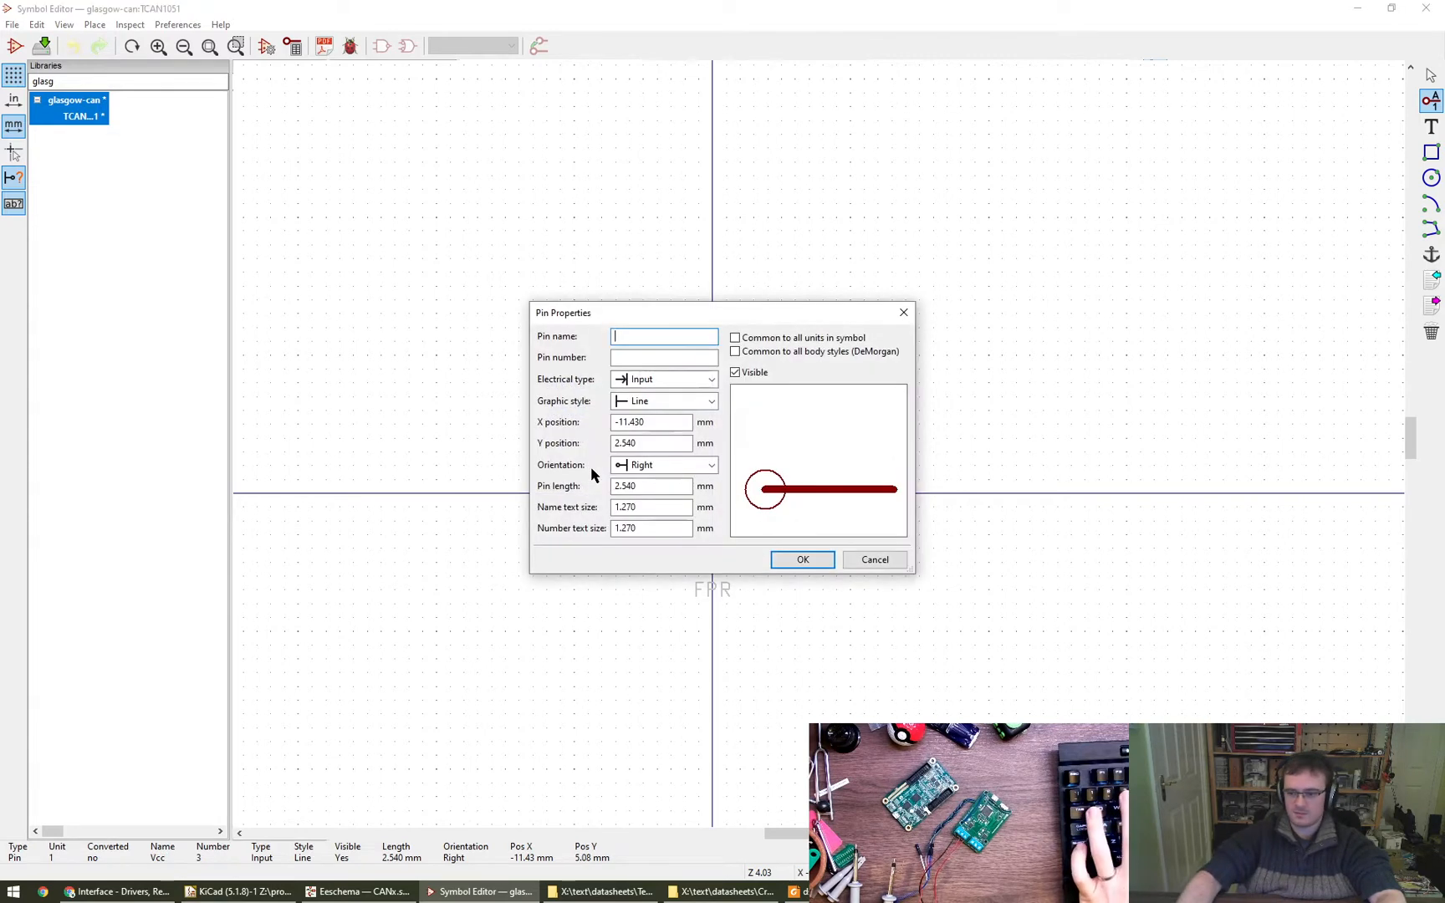
pyautogui.write('RxD')
pyautogui.press('BackSpace')
pyautogui.press('BackSpace')
pyautogui.write('XD')
pyautogui.press('Tab')
pyautogui.write('4')
pyautogui.press('Return')
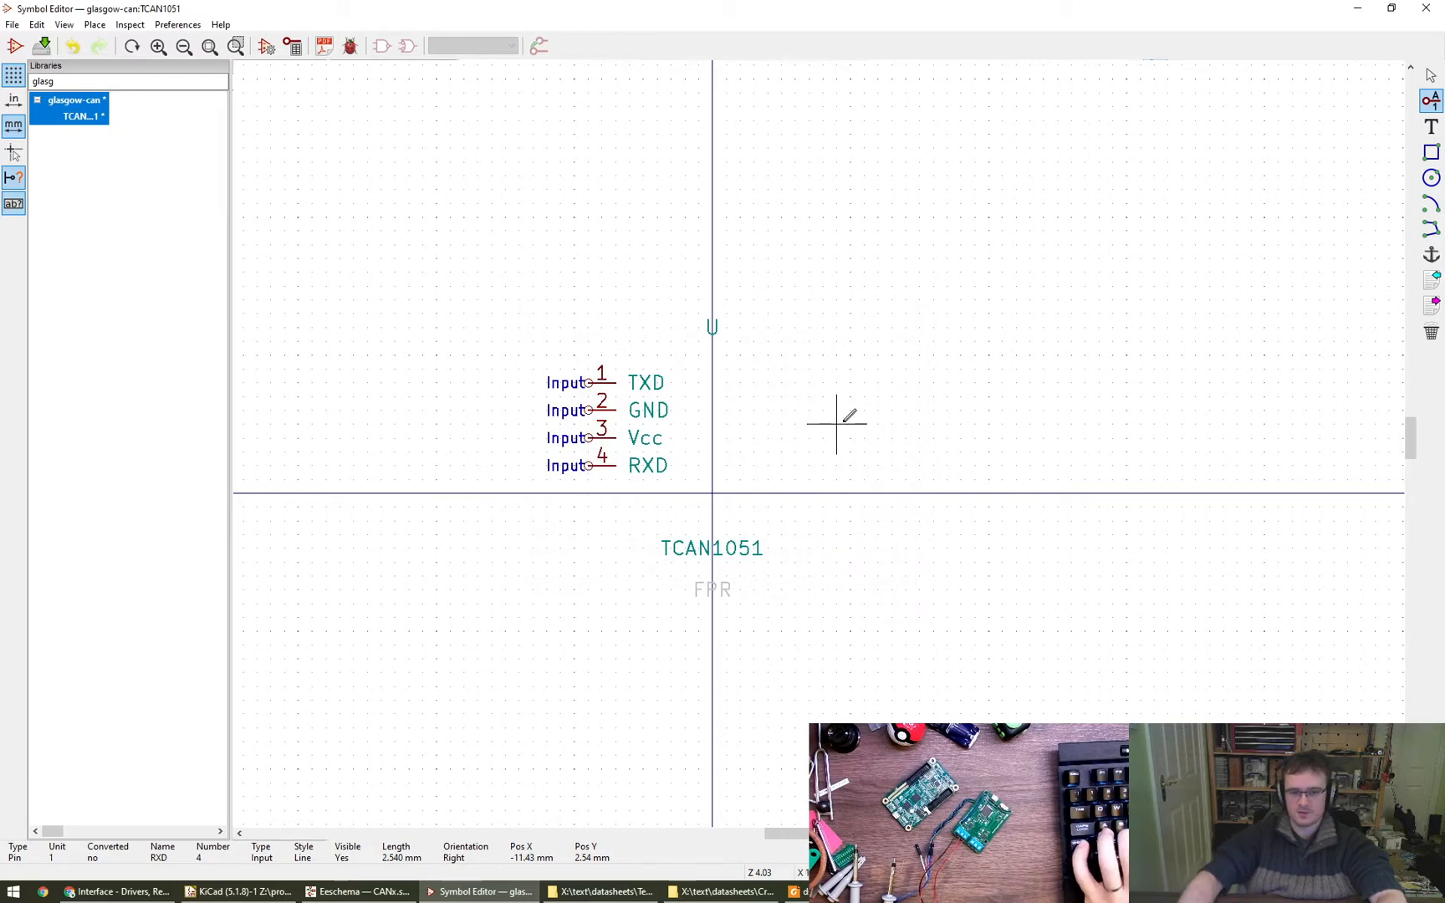
# - Add S as pin 8 on the opposite side of the symbol, at X 16.51, Y 11.43 mm
pyautogui.click(889, 396)
pyautogui.write('S')
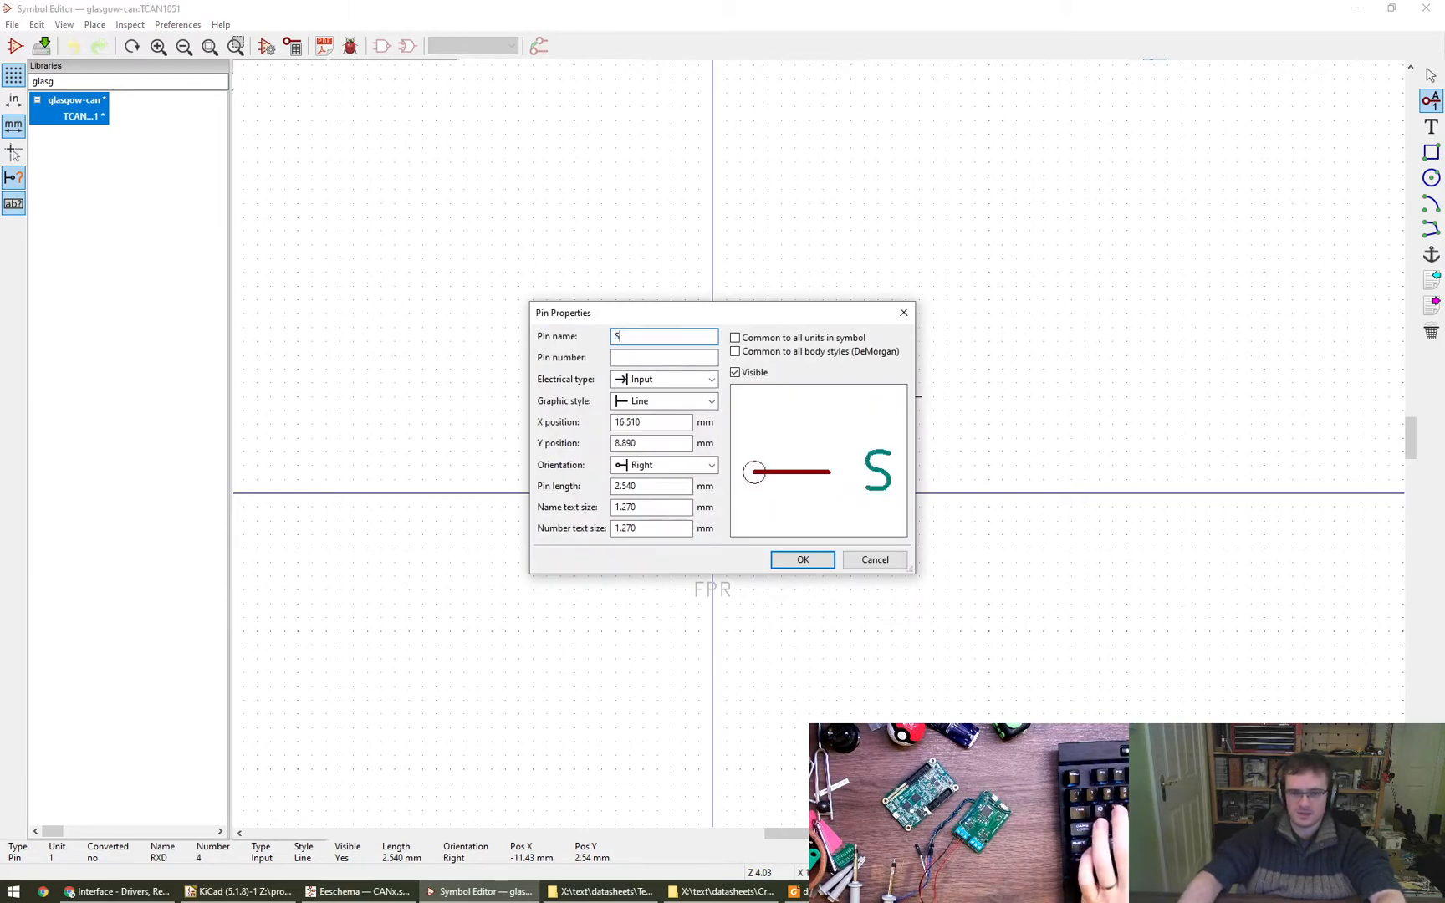
pyautogui.write('8')
pyautogui.press('Return')
pyautogui.click(892, 369)
# - Add CANH as pin 7 below the S pin, at X 15.24, Y 7.62 mm
pyautogui.click(878, 410)
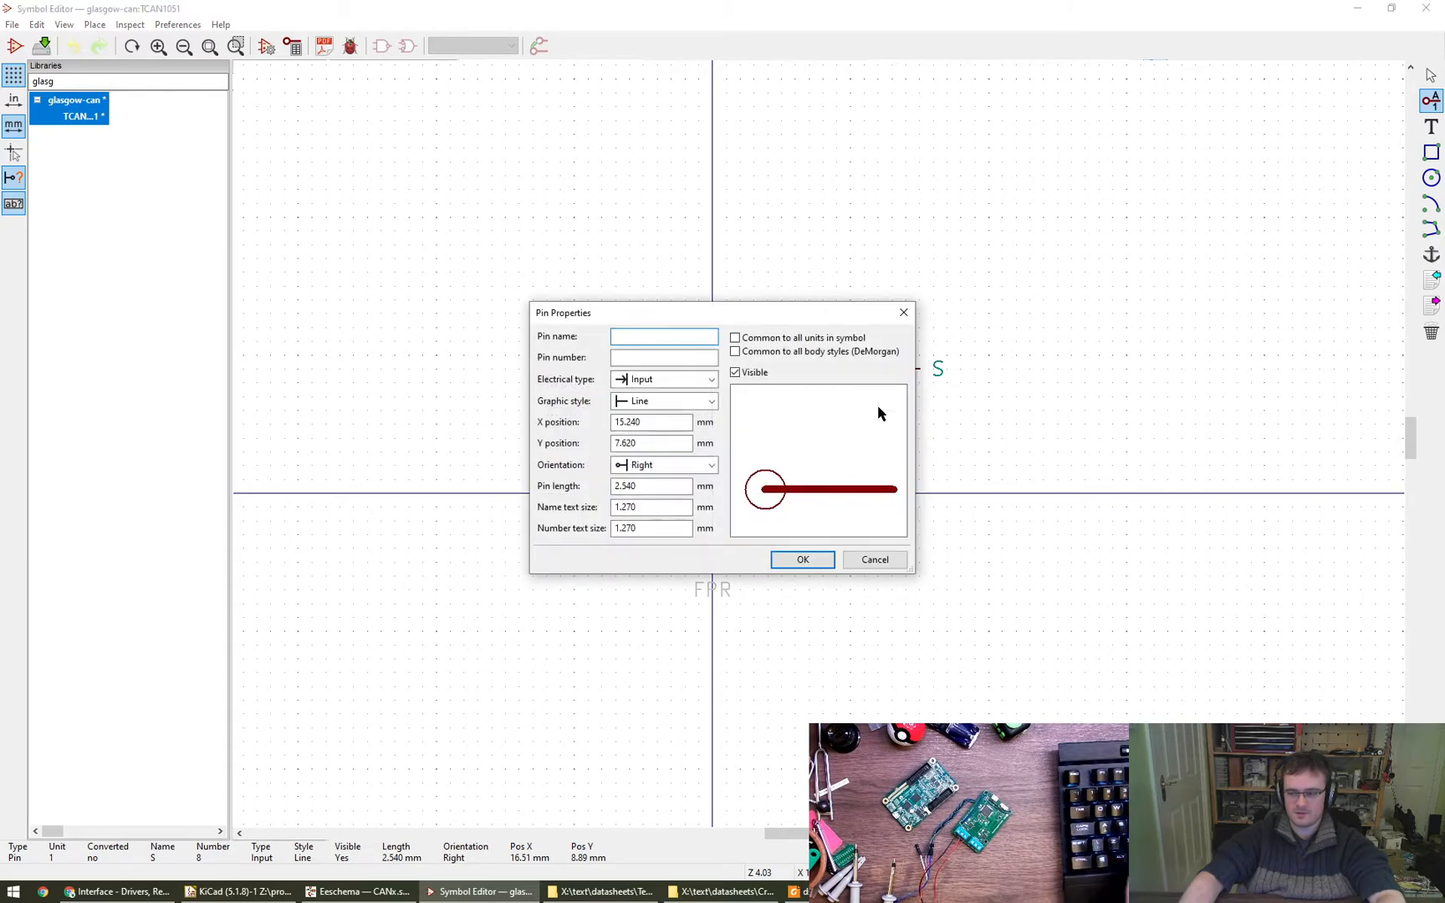
pyautogui.write('CANH')
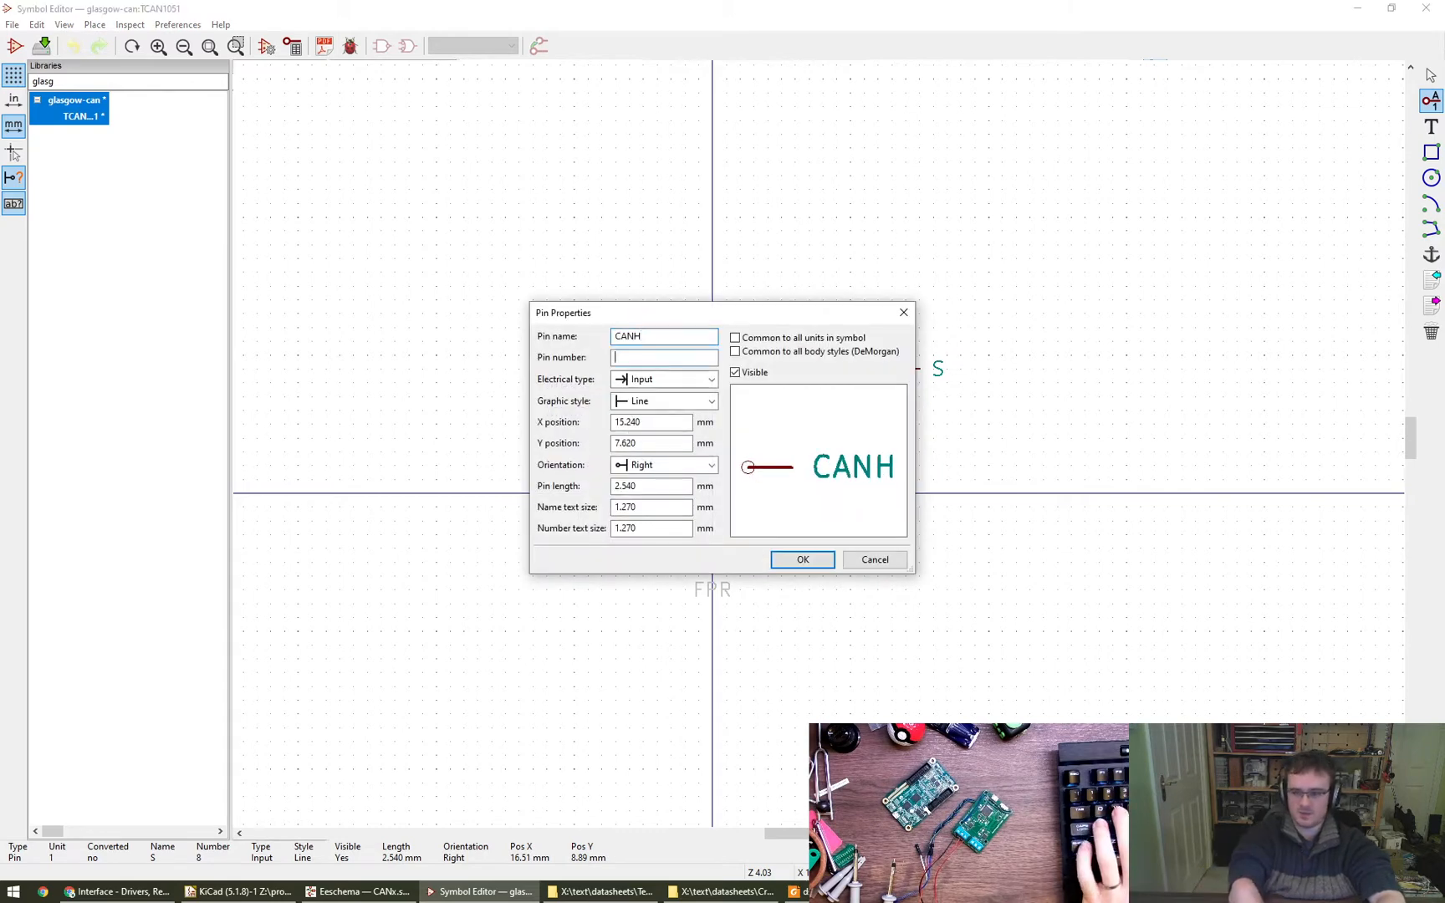
pyautogui.write('7')
pyautogui.press('Return')
pyautogui.click(878, 410)
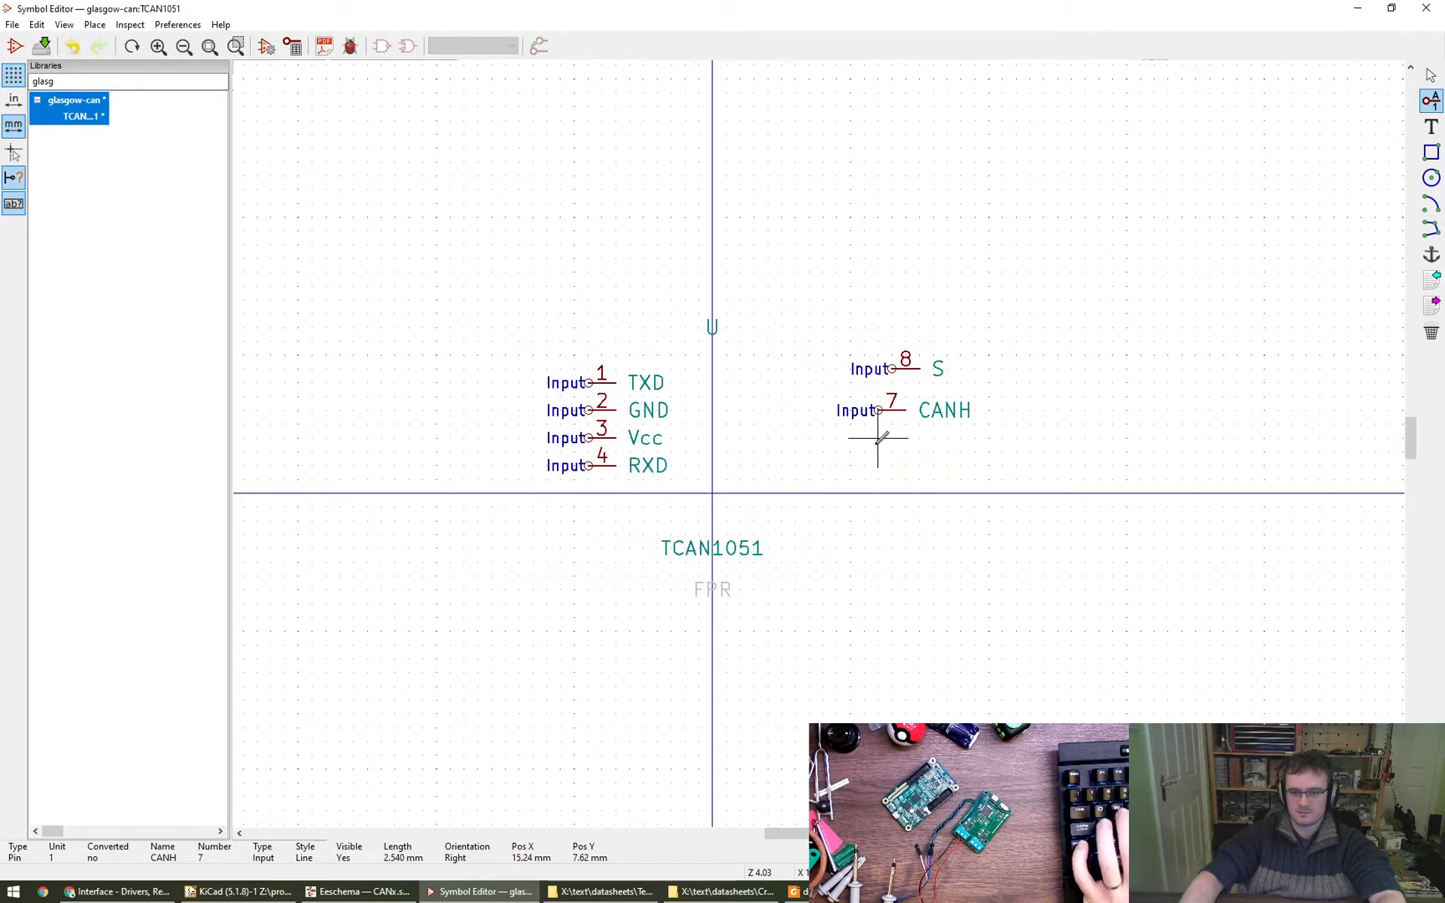
# - Add CANL as pin 6 and NC as pin 5 below CANH, at Y 5.08 mm and Y 2.54 mm, and end pin placement
pyautogui.click(876, 450)
pyautogui.write('CANL')
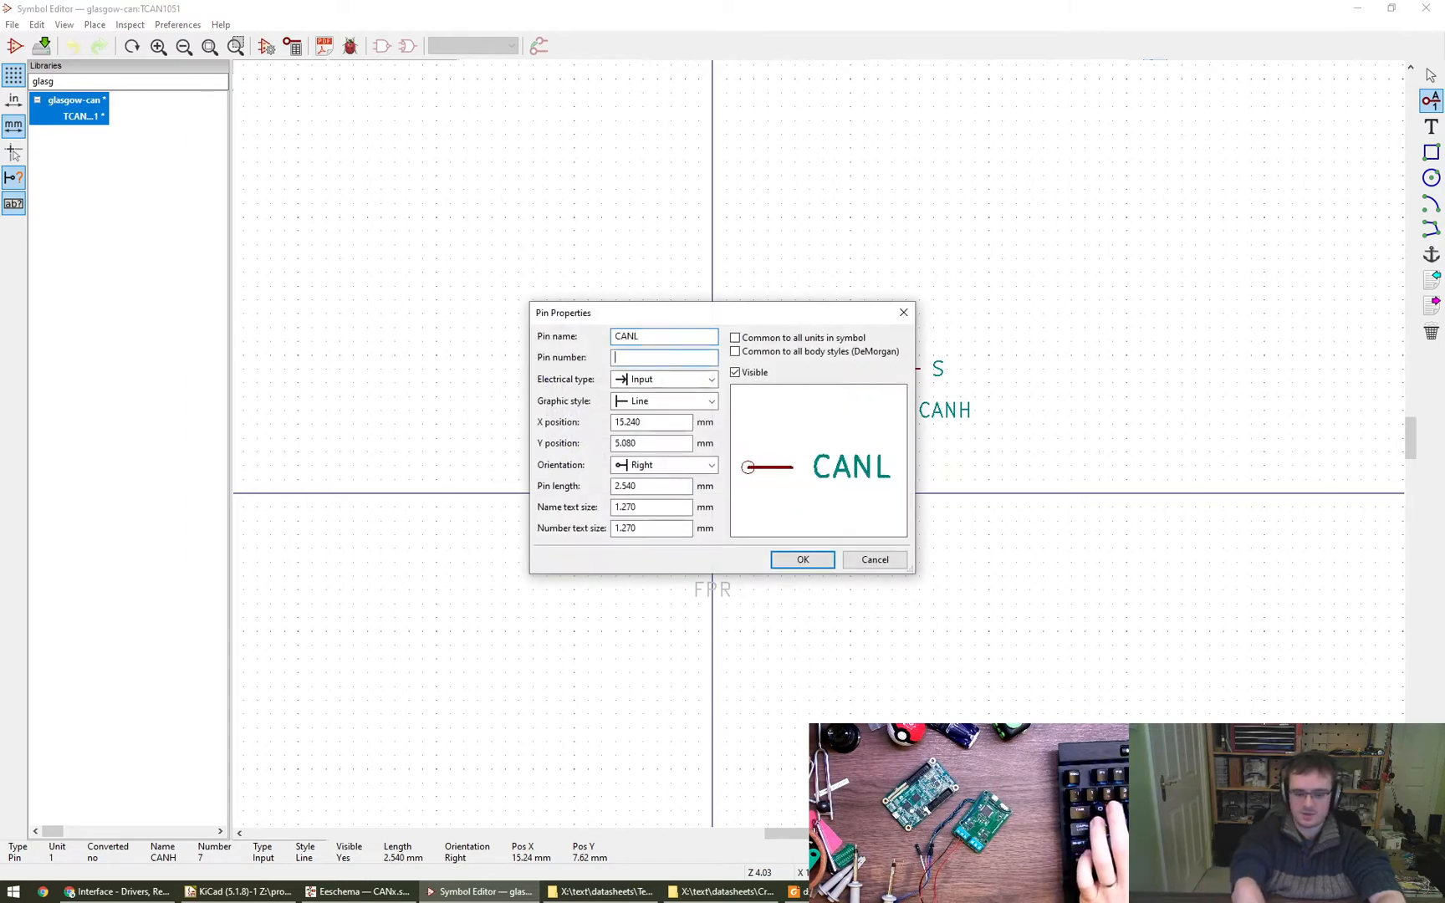
pyautogui.write('6')
pyautogui.press('Return')
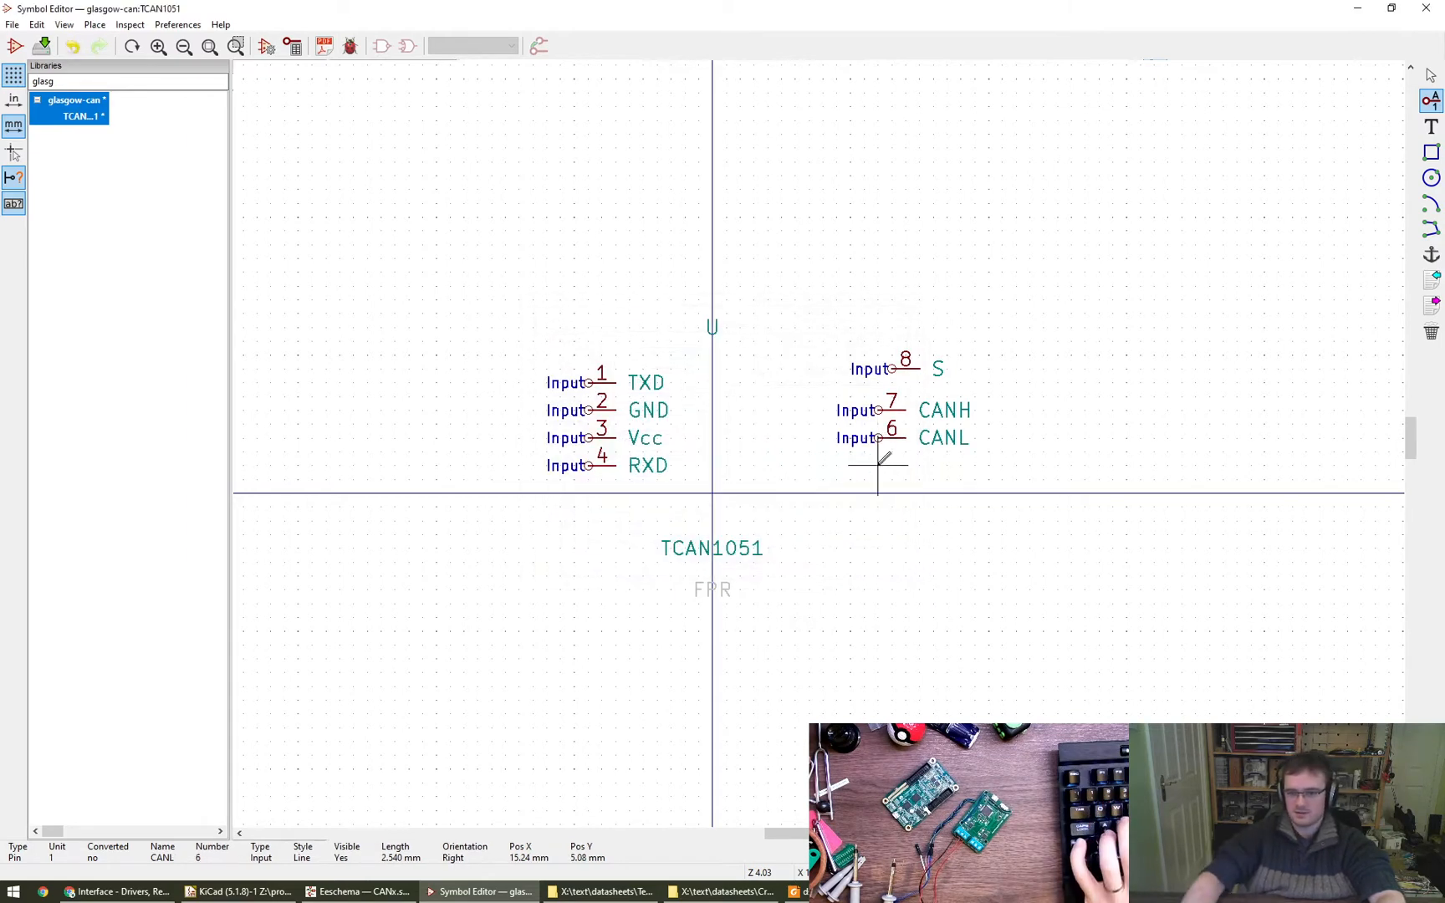
pyautogui.click(878, 465)
pyautogui.write('NC')
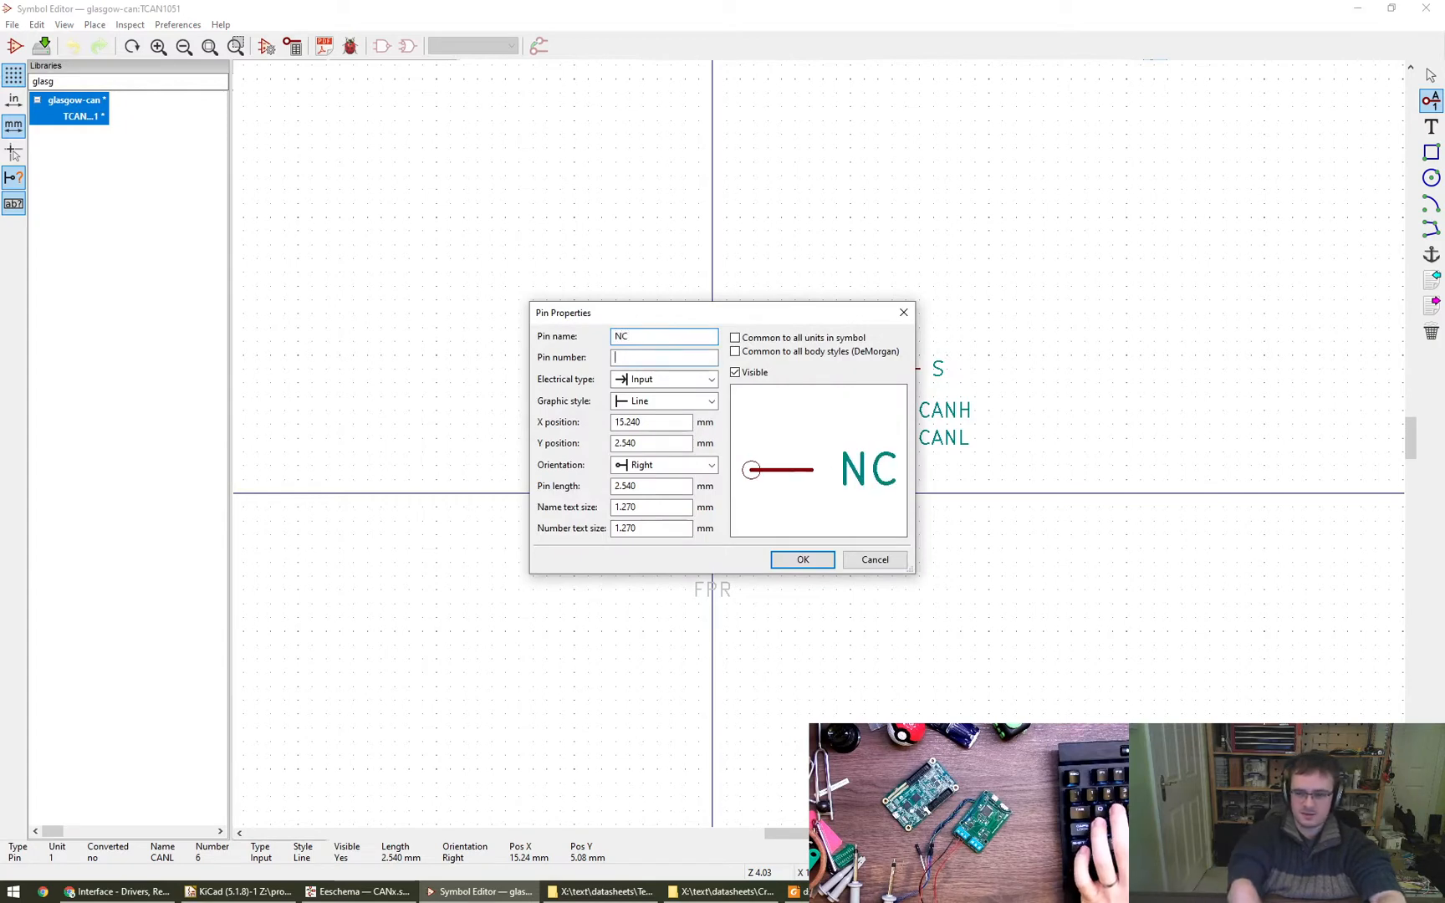
pyautogui.write('5')
pyautogui.press('Return')
pyautogui.press('Escape')
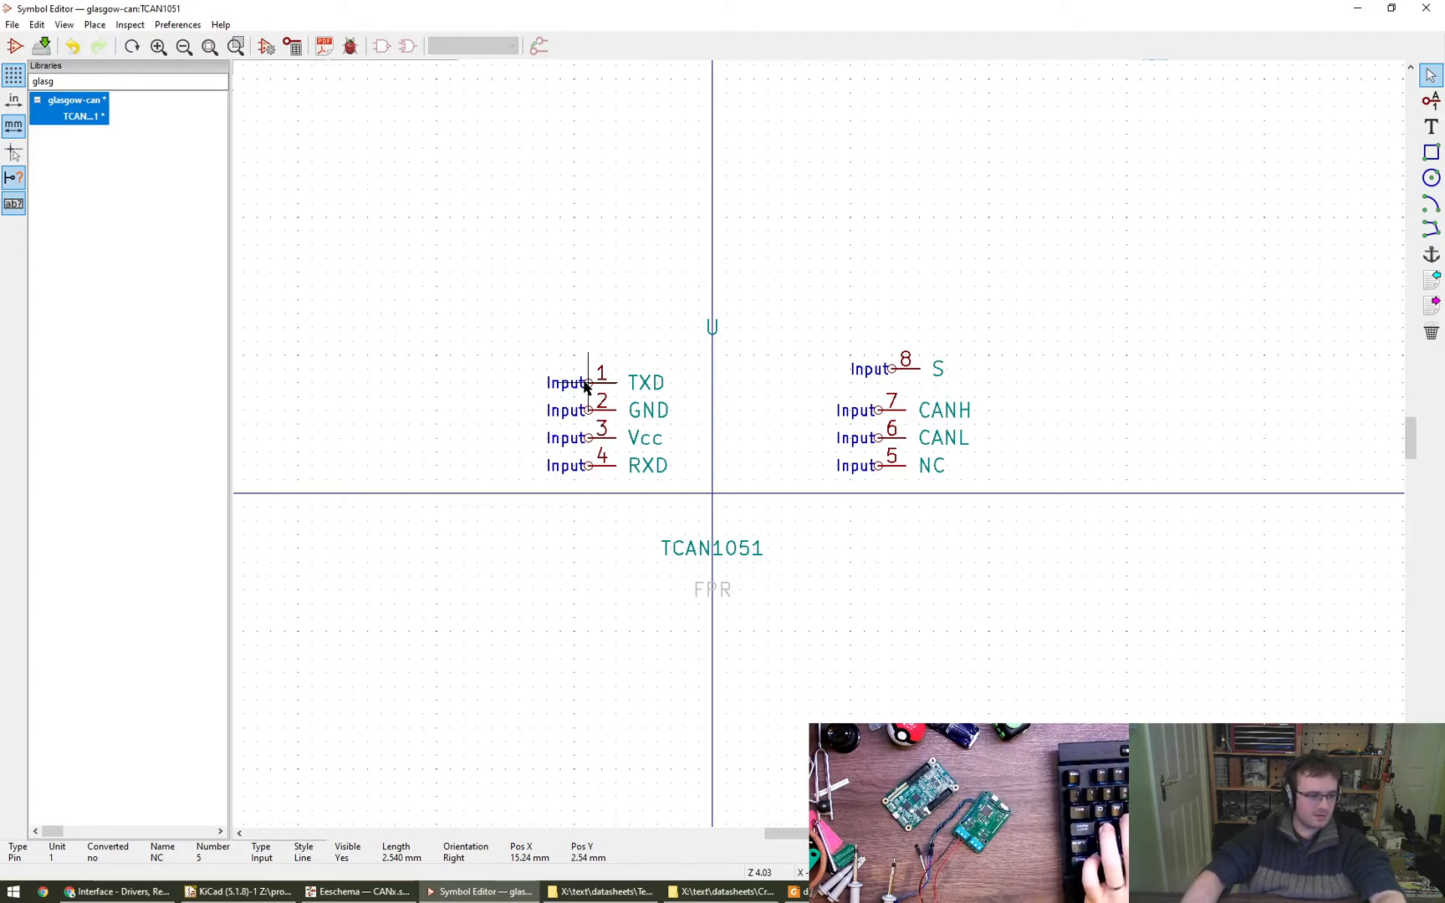
pyautogui.click(291, 48)
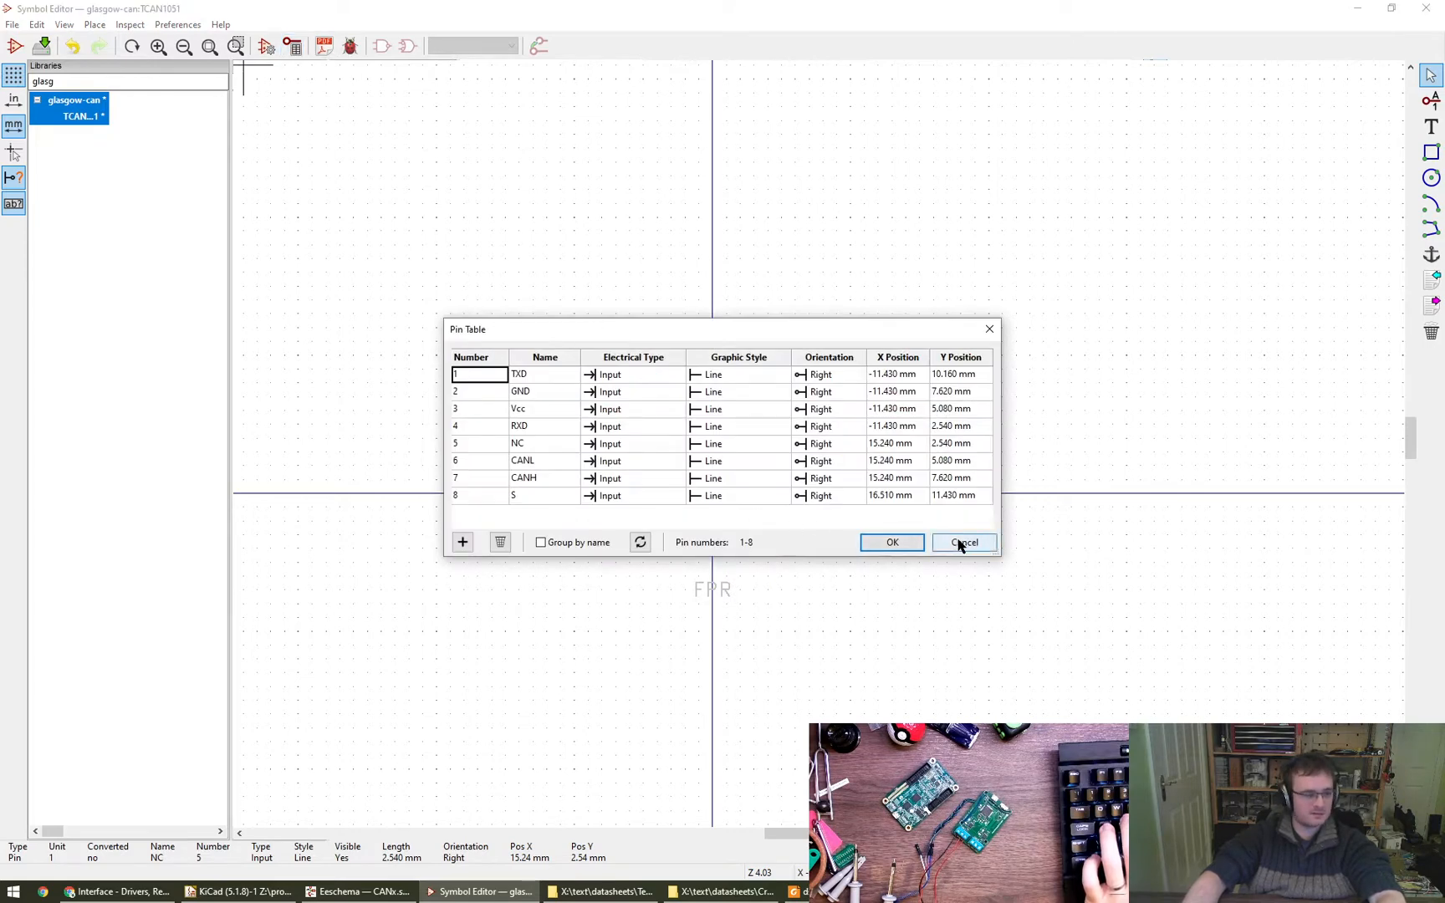
pyautogui.click(464, 544)
pyautogui.click(501, 542)
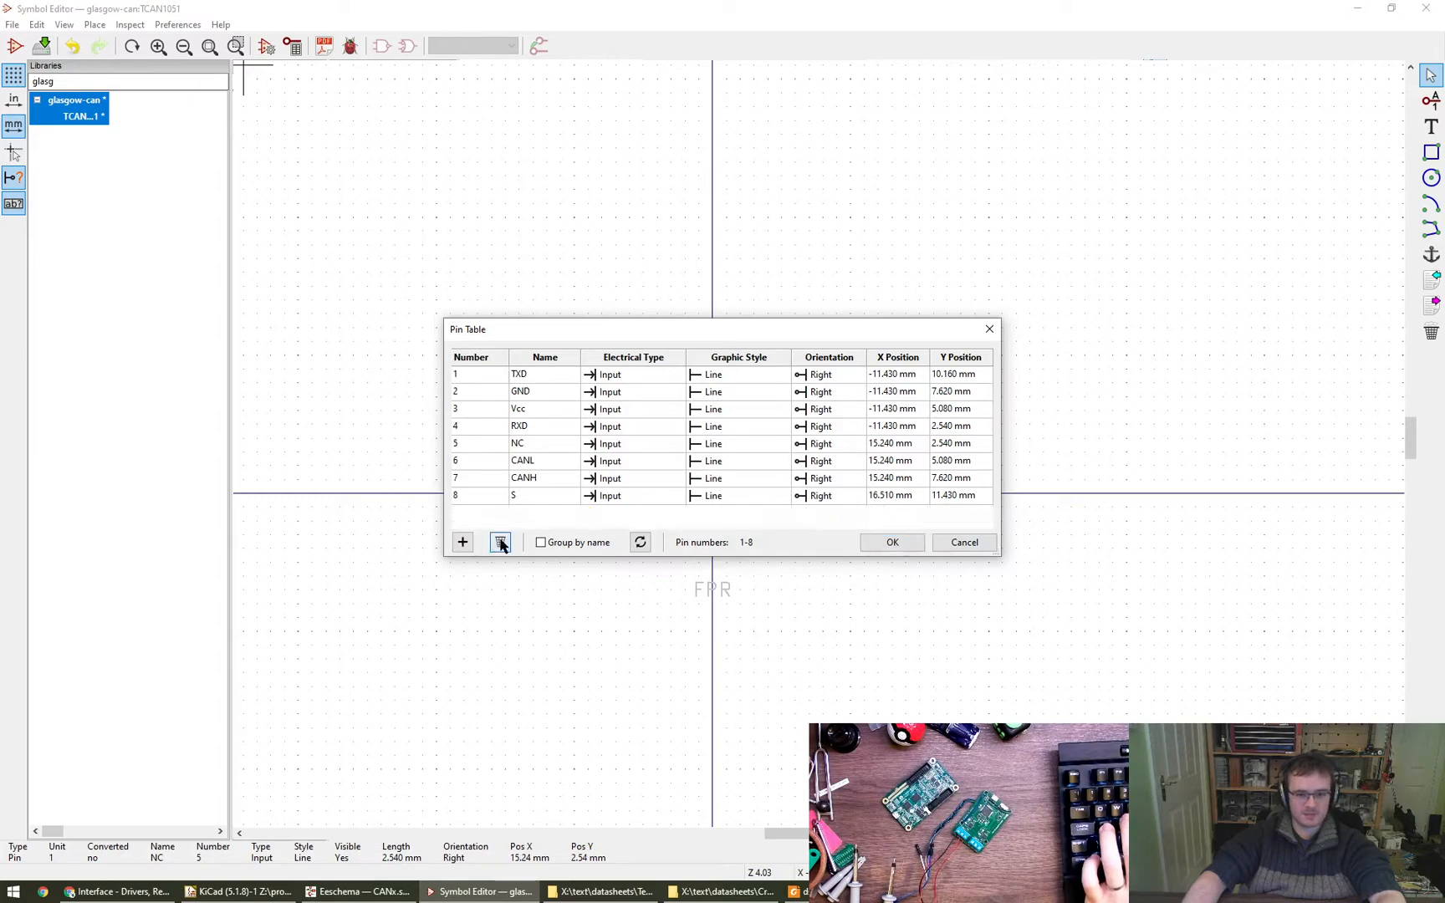
pyautogui.click(907, 545)
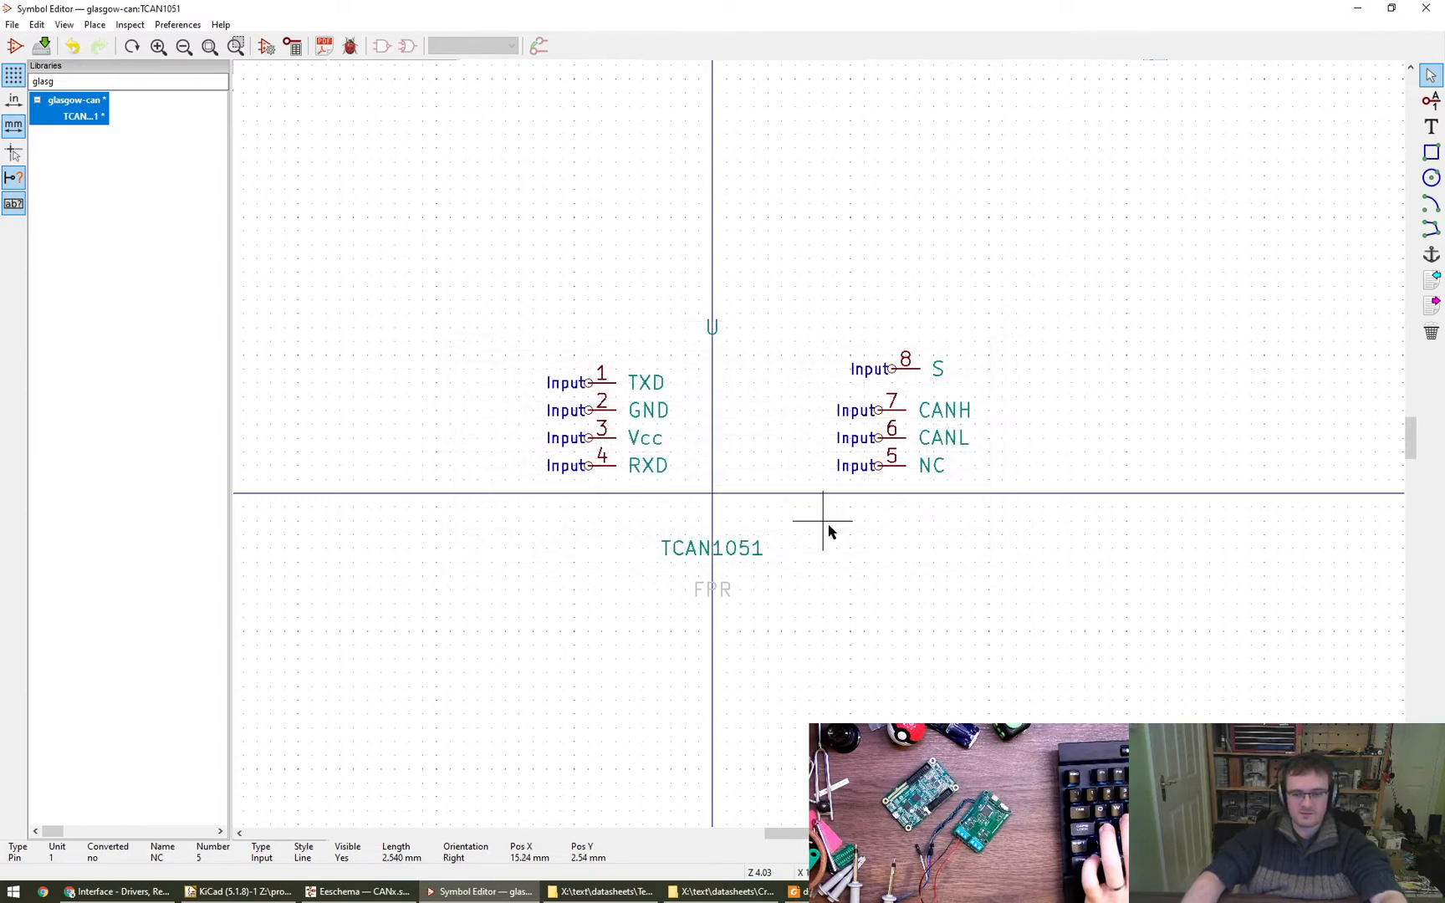
# - Stack the TXD, RXD and S pins in one column on the TXD side and move the U reference above them
pyautogui.moveTo(584, 391); pyautogui.dragTo(543, 279)
pyautogui.moveTo(598, 465); pyautogui.dragTo(549, 312)
pyautogui.moveTo(893, 381); pyautogui.dragTo(545, 357)
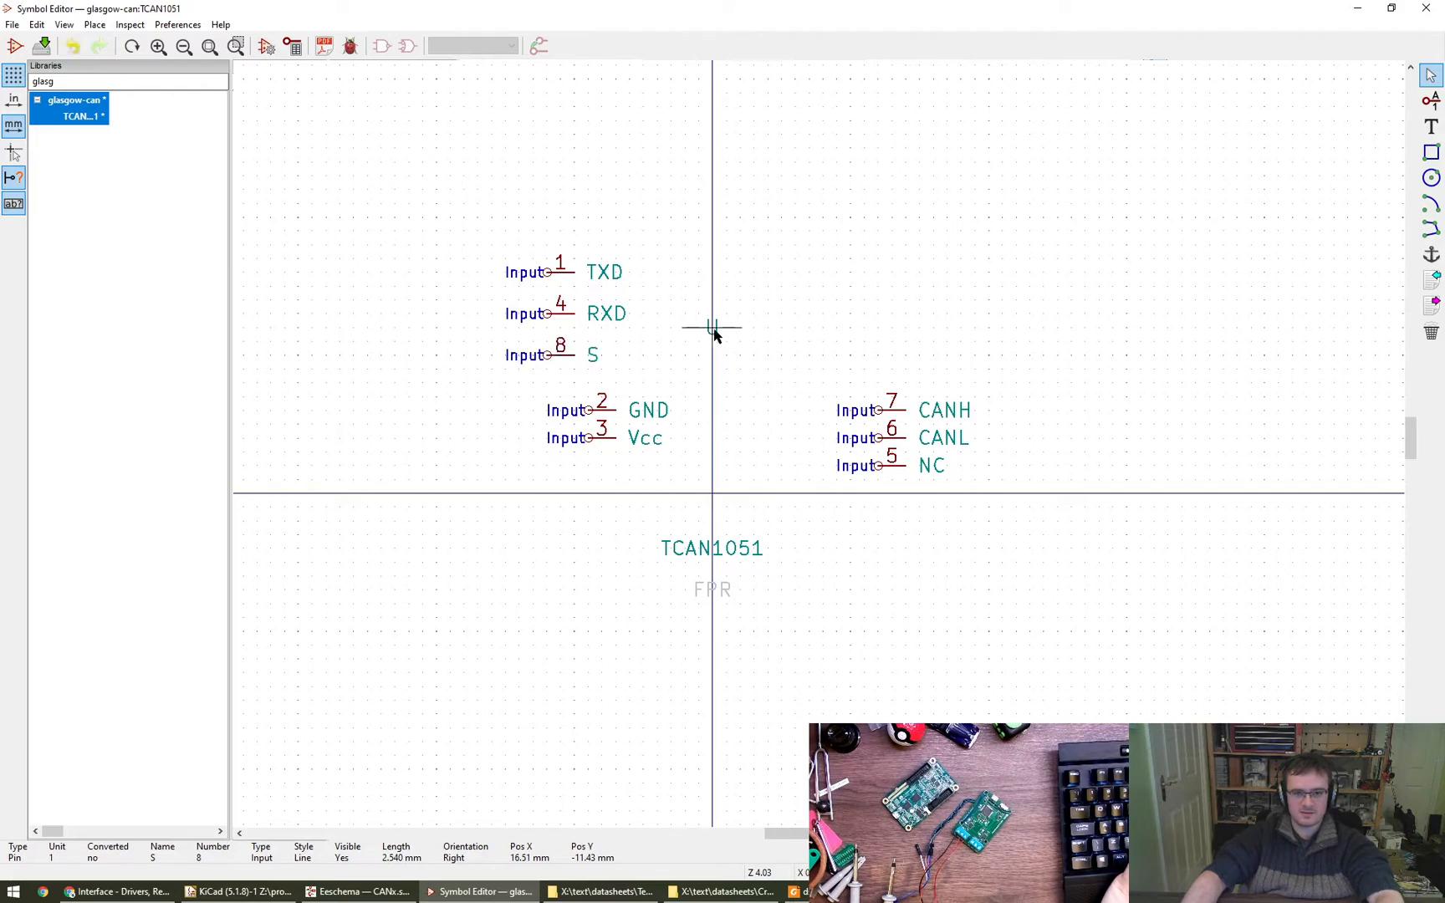
pyautogui.moveTo(710, 328); pyautogui.dragTo(709, 202)
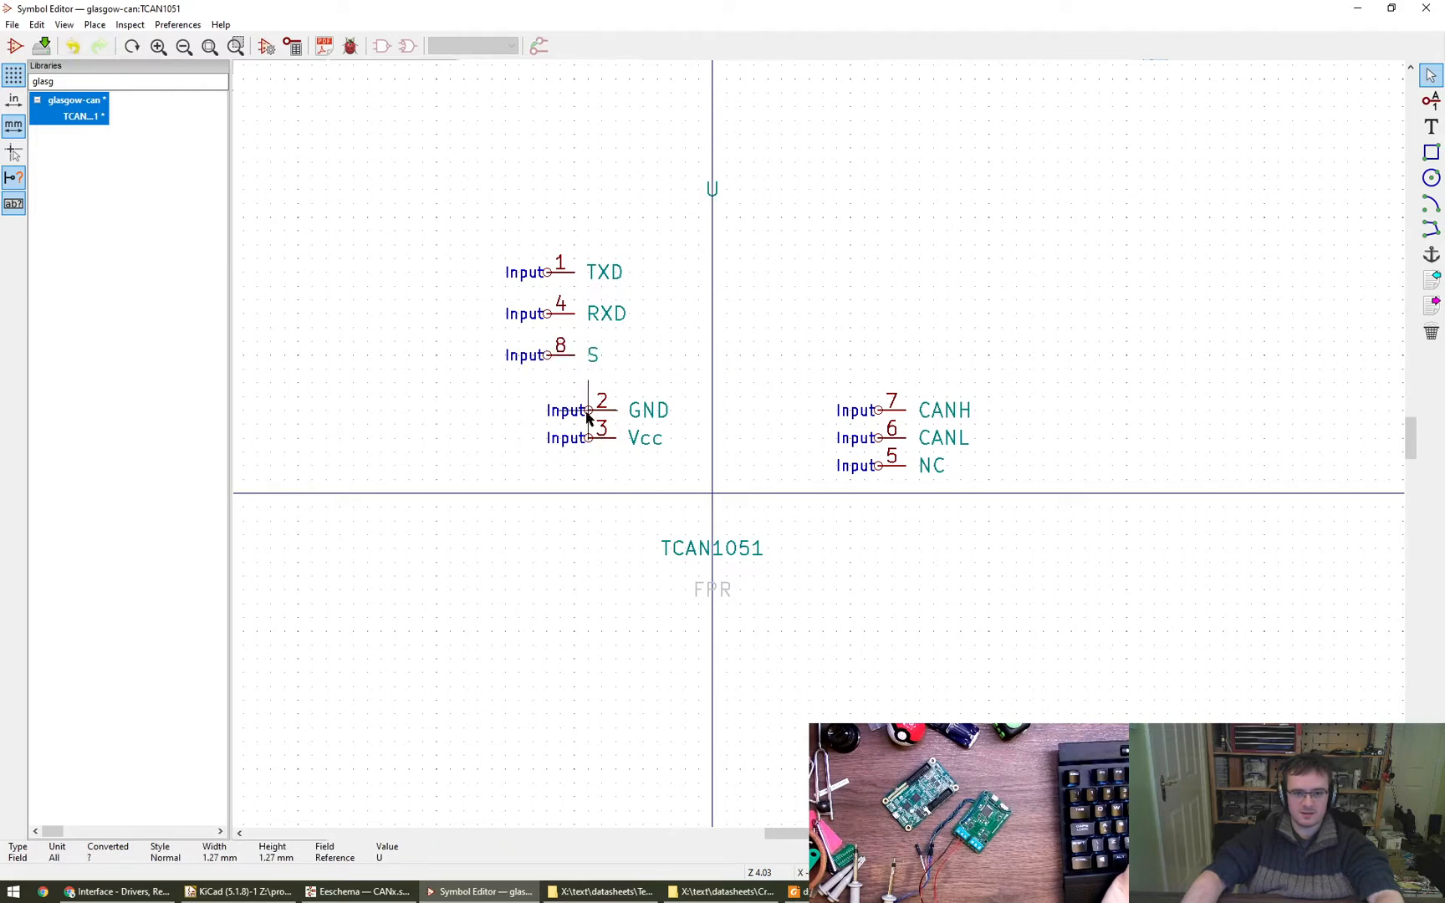
# - Try the GND pin rotated upright on the symbol's vertical centre axis
pyautogui.moveTo(587, 418); pyautogui.dragTo(724, 410)
pyautogui.write('er')
pyautogui.press('Escape')
pyautogui.press('r')
pyautogui.moveTo(588, 414); pyautogui.dragTo(711, 470)
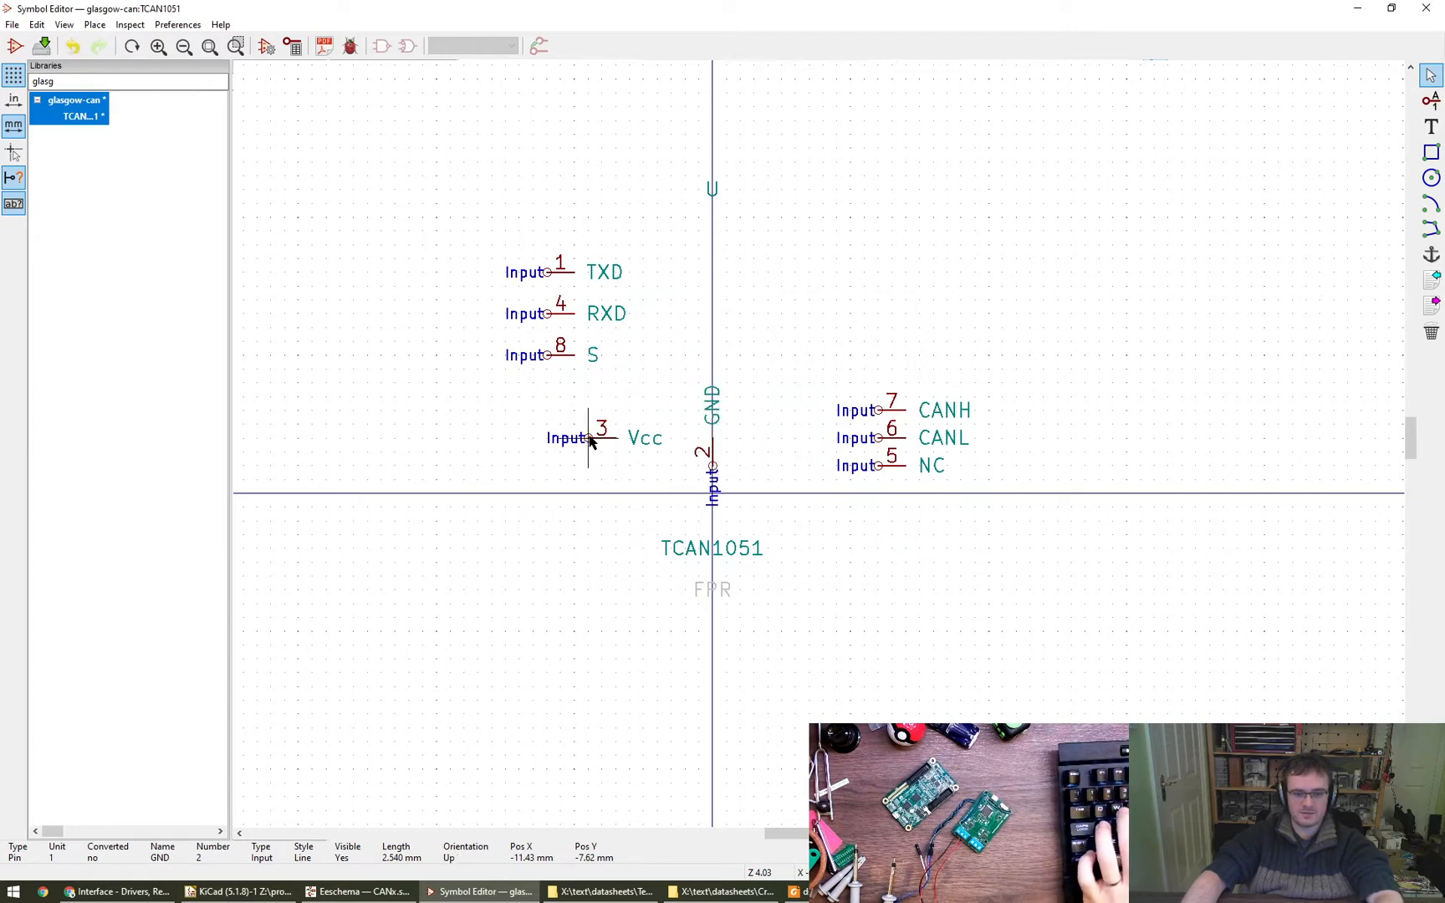
# - Place Vcc above TXD and GND below S in the same column, with both pins oriented like the others there
pyautogui.moveTo(589, 442); pyautogui.dragTo(548, 218)
pyautogui.press('r')
pyautogui.press('r')
pyautogui.press('r')
pyautogui.press('r')
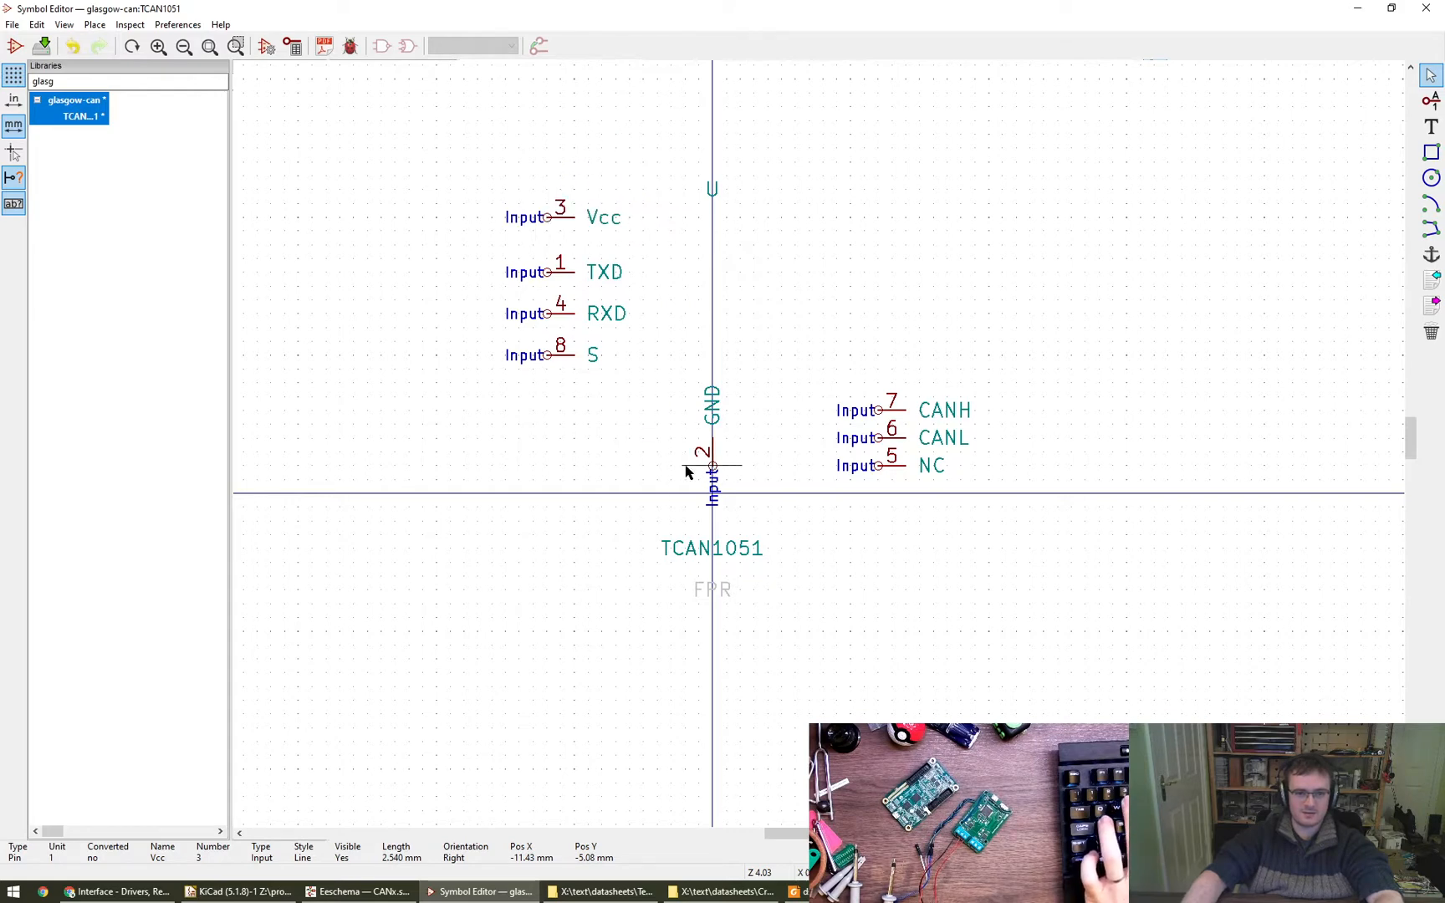
pyautogui.moveTo(712, 473); pyautogui.dragTo(549, 422)
pyautogui.press('r')
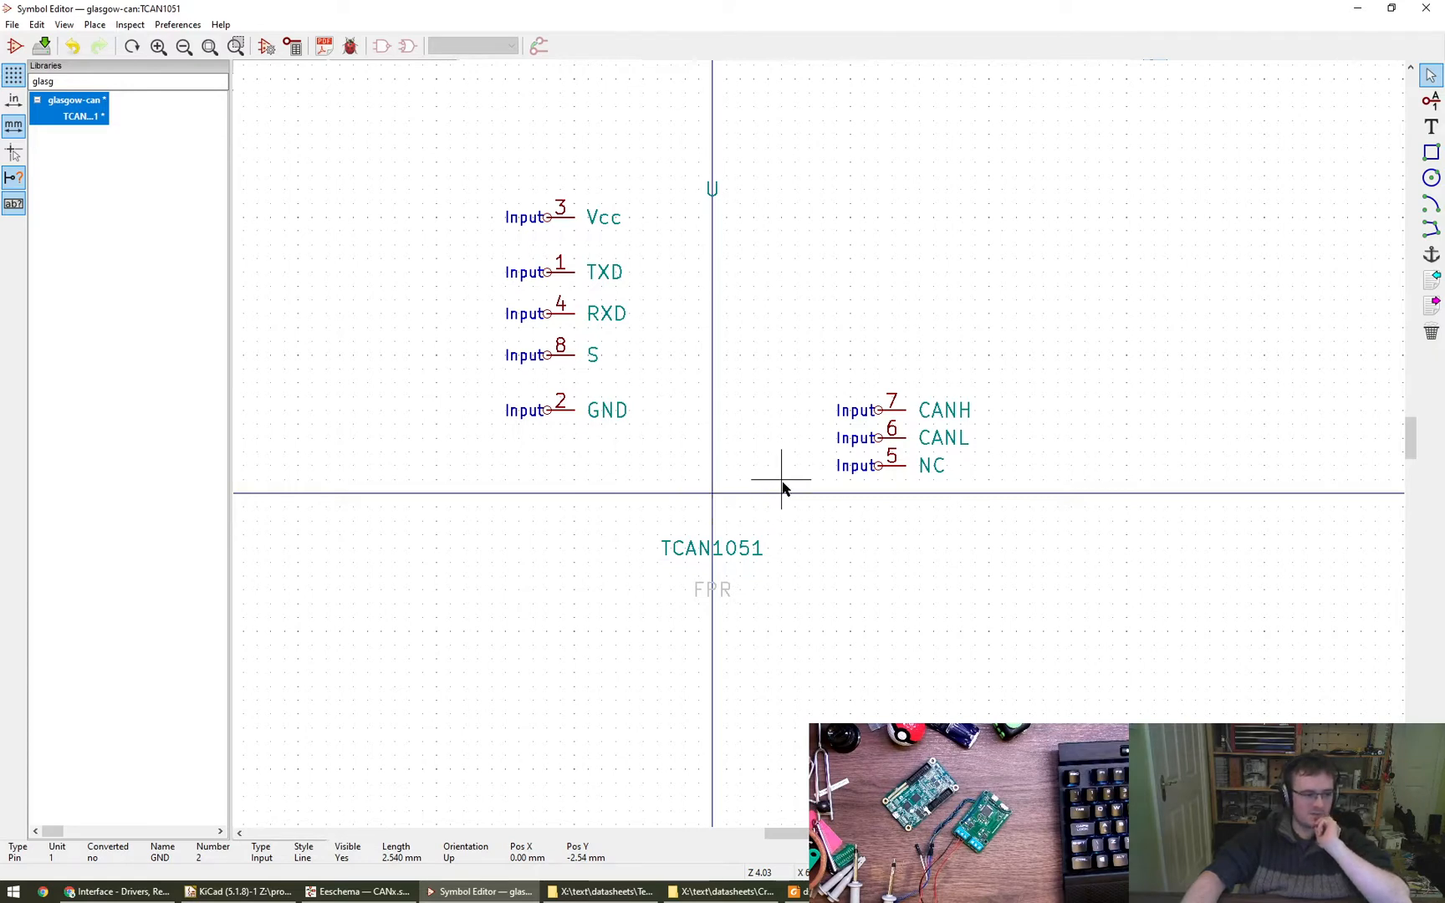
# - Align CANH, CANL and NC in a column opposite the TXD side and rotate them 180° so their names face inward
pyautogui.moveTo(877, 409)
pyautogui.mouseDown()
pyautogui.moveTo(869, 347)
pyautogui.moveTo(832, 285)
pyautogui.moveTo(815, 289)
pyautogui.mouseUp()
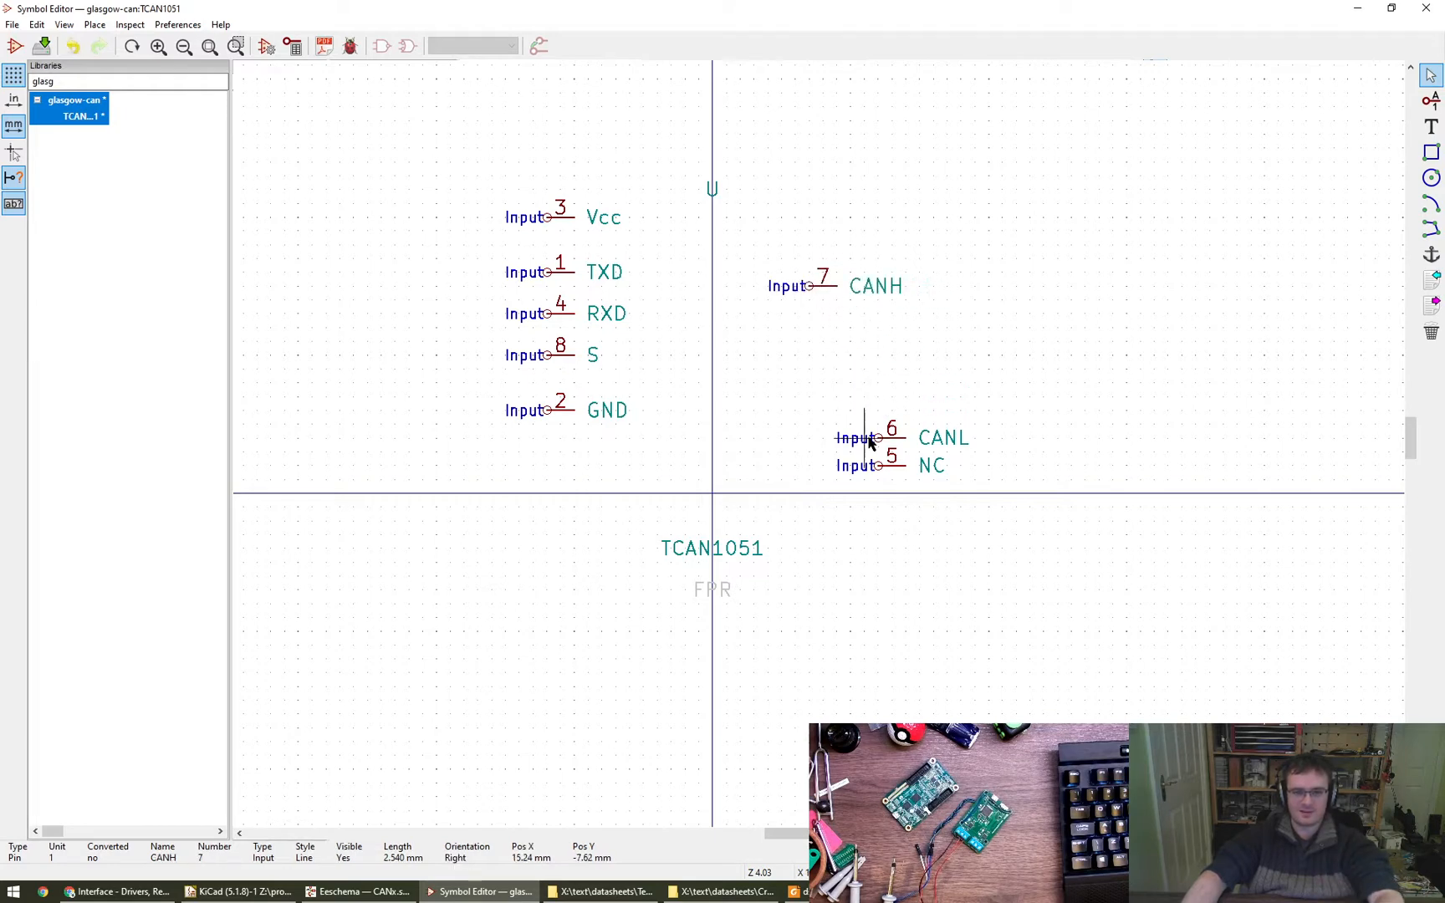
pyautogui.moveTo(876, 441); pyautogui.dragTo(807, 330)
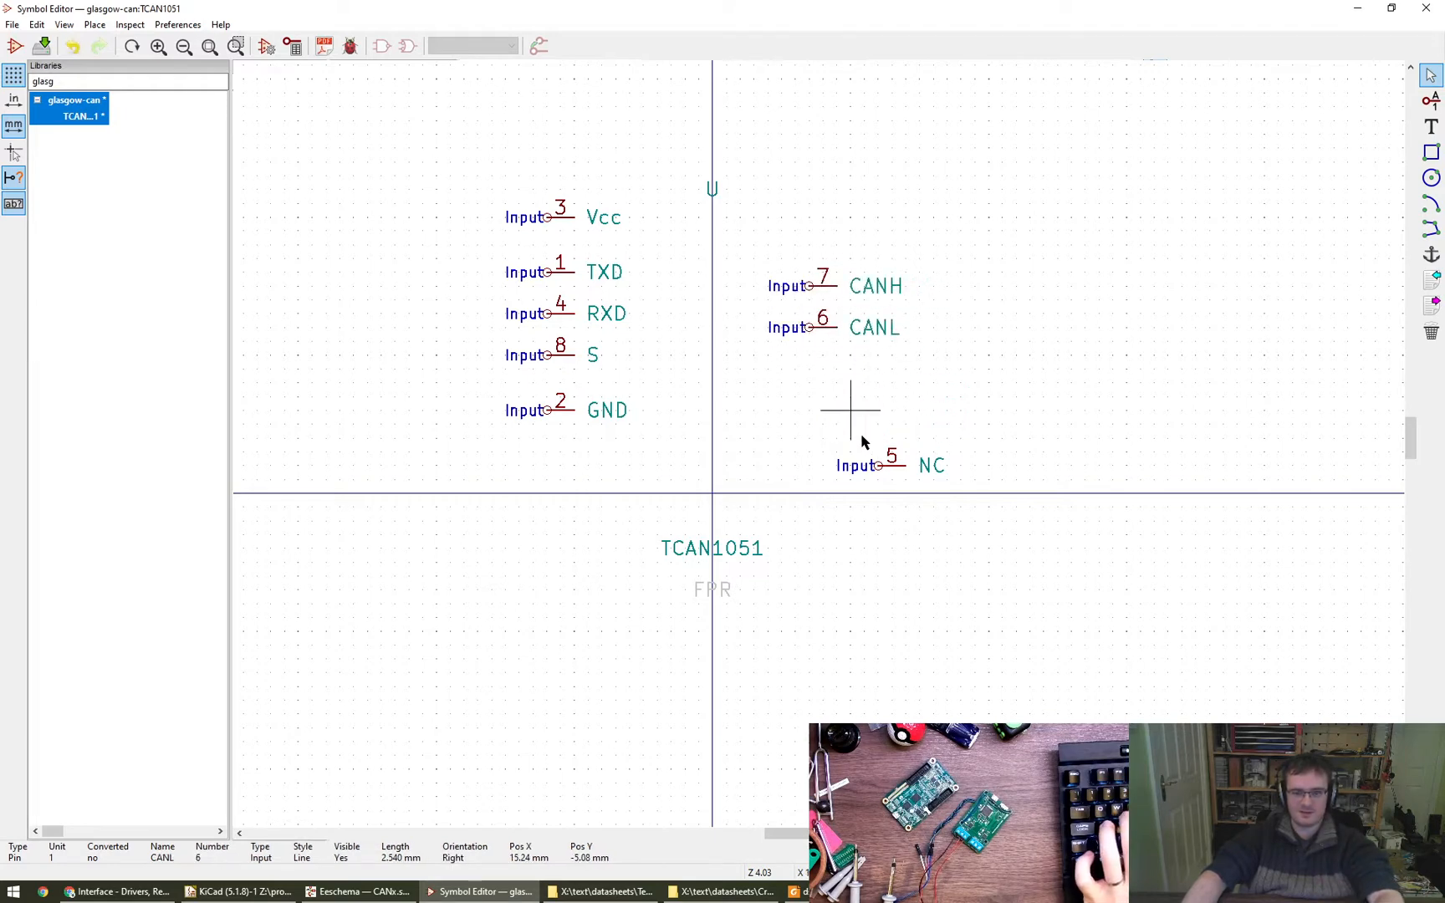
pyautogui.moveTo(877, 468); pyautogui.dragTo(802, 421)
pyautogui.press('r')
pyautogui.press('r')
pyautogui.click(803, 419)
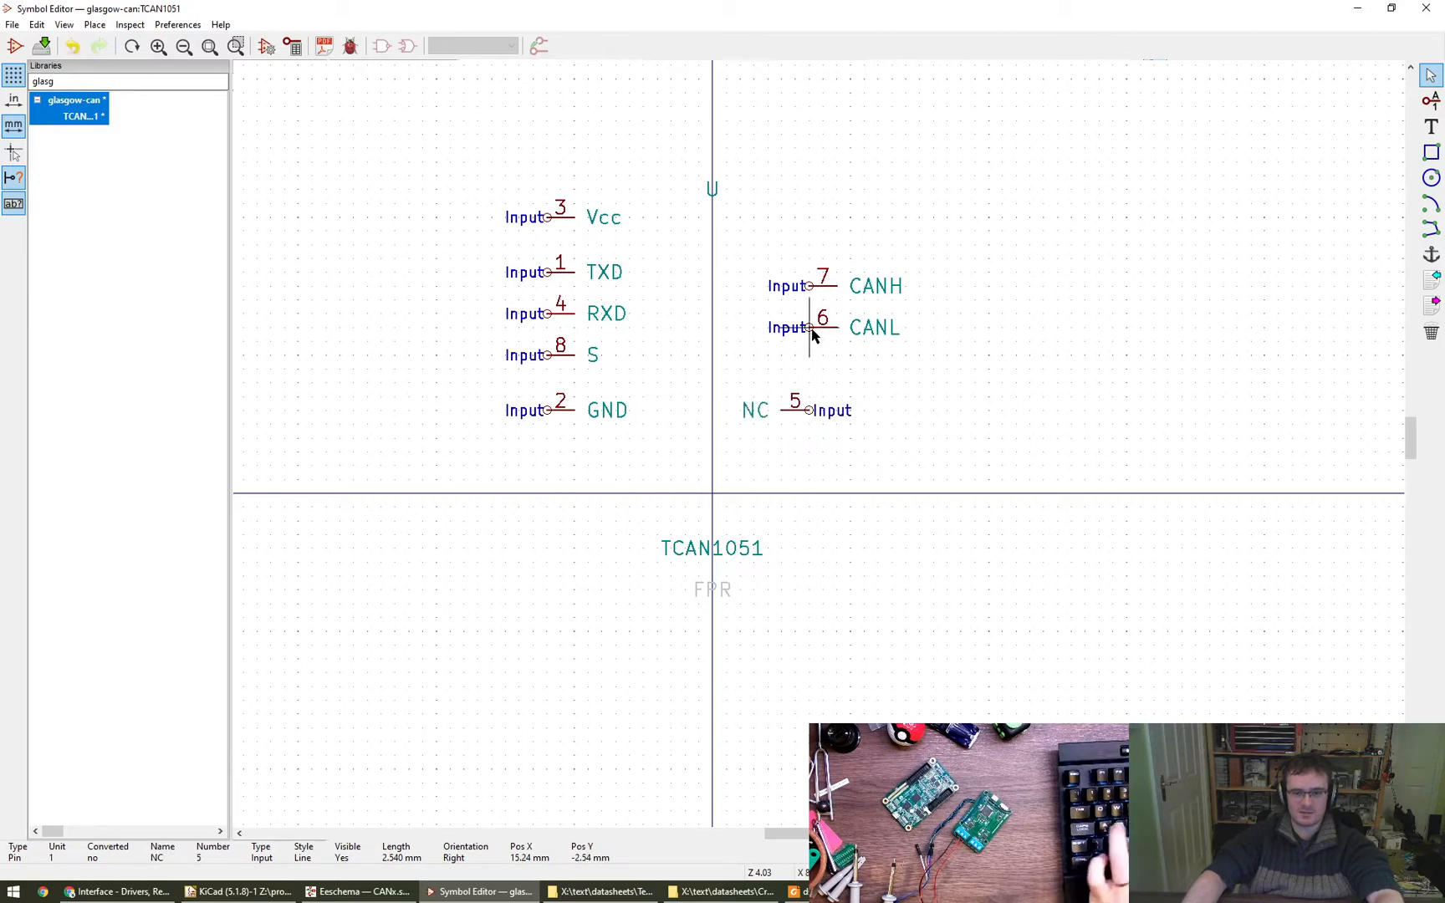
pyautogui.press('r')
pyautogui.press('r')
pyautogui.press('r')
pyautogui.press('r')
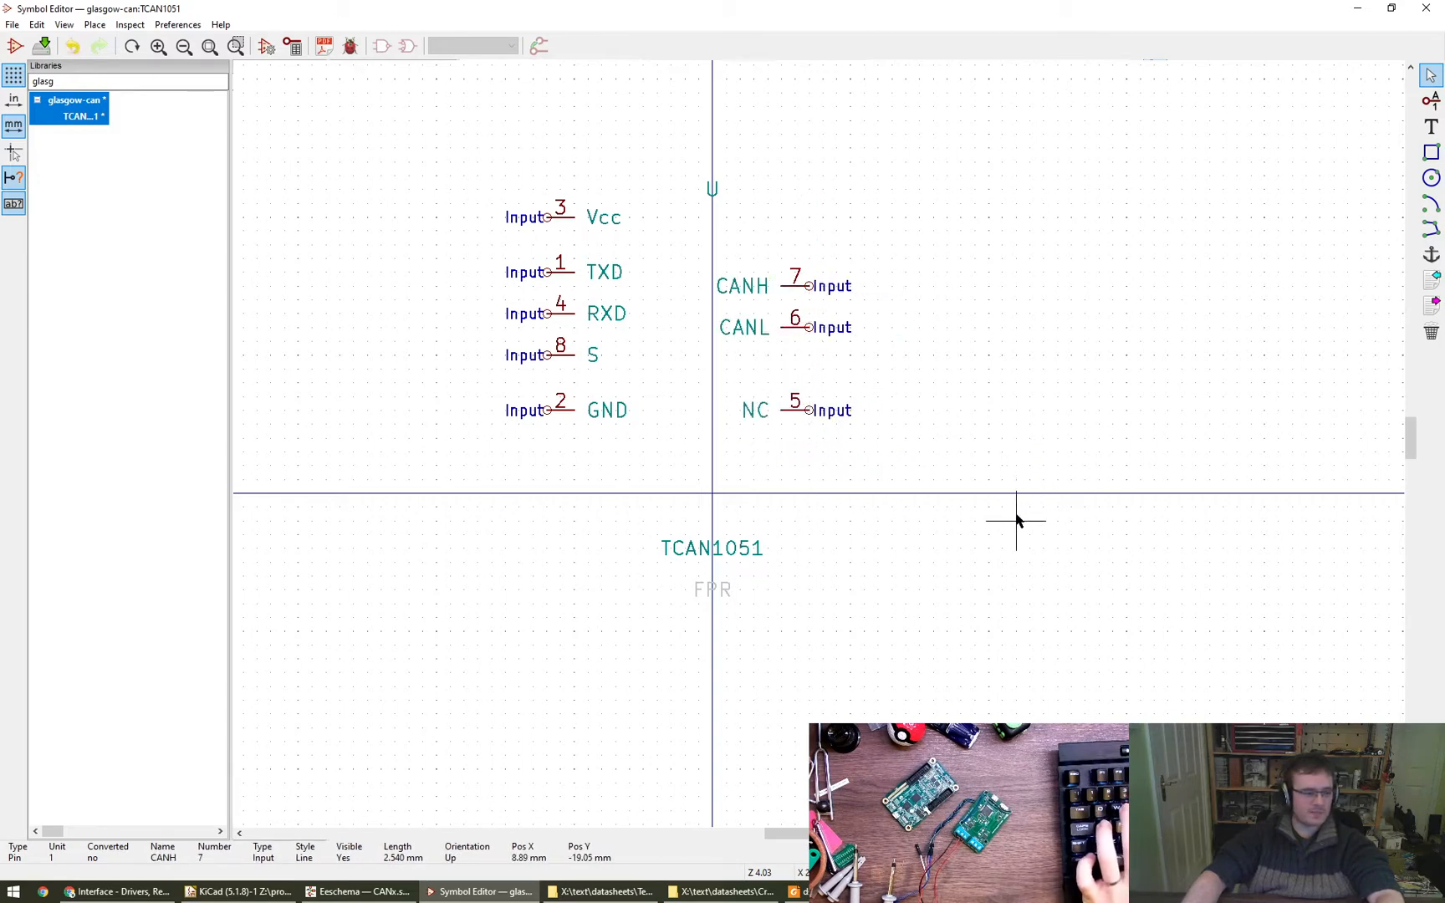
# - Try the S pin one grid step closer to RXD and compare the pin grouping with the ports in the Eeschema schematic
pyautogui.moveTo(996, 456); pyautogui.dragTo(980, 526, button='middle')
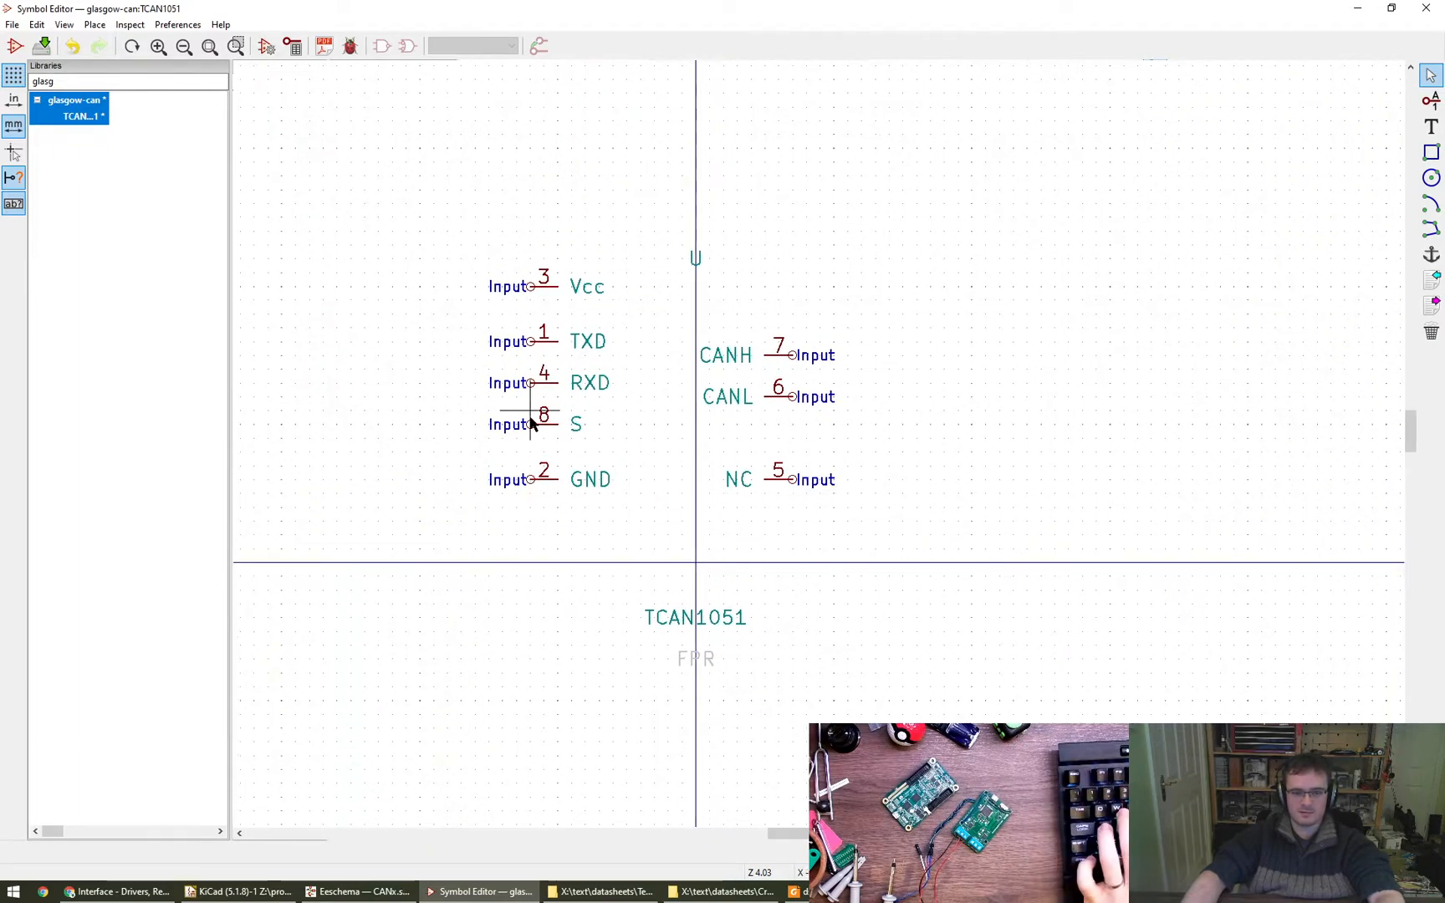
pyautogui.moveTo(530, 428); pyautogui.dragTo(530, 417)
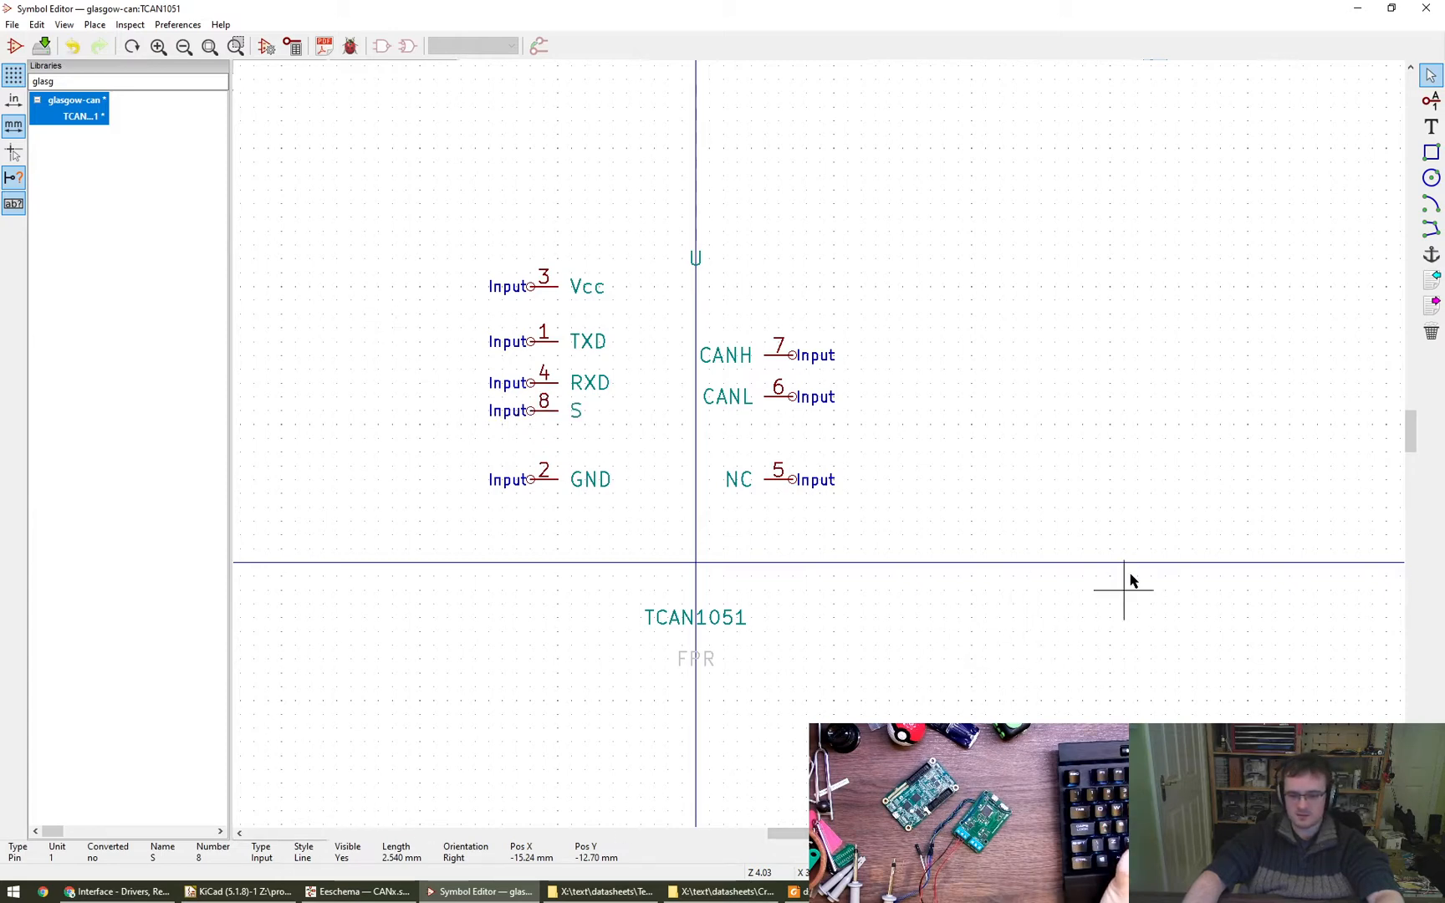
pyautogui.click(358, 891)
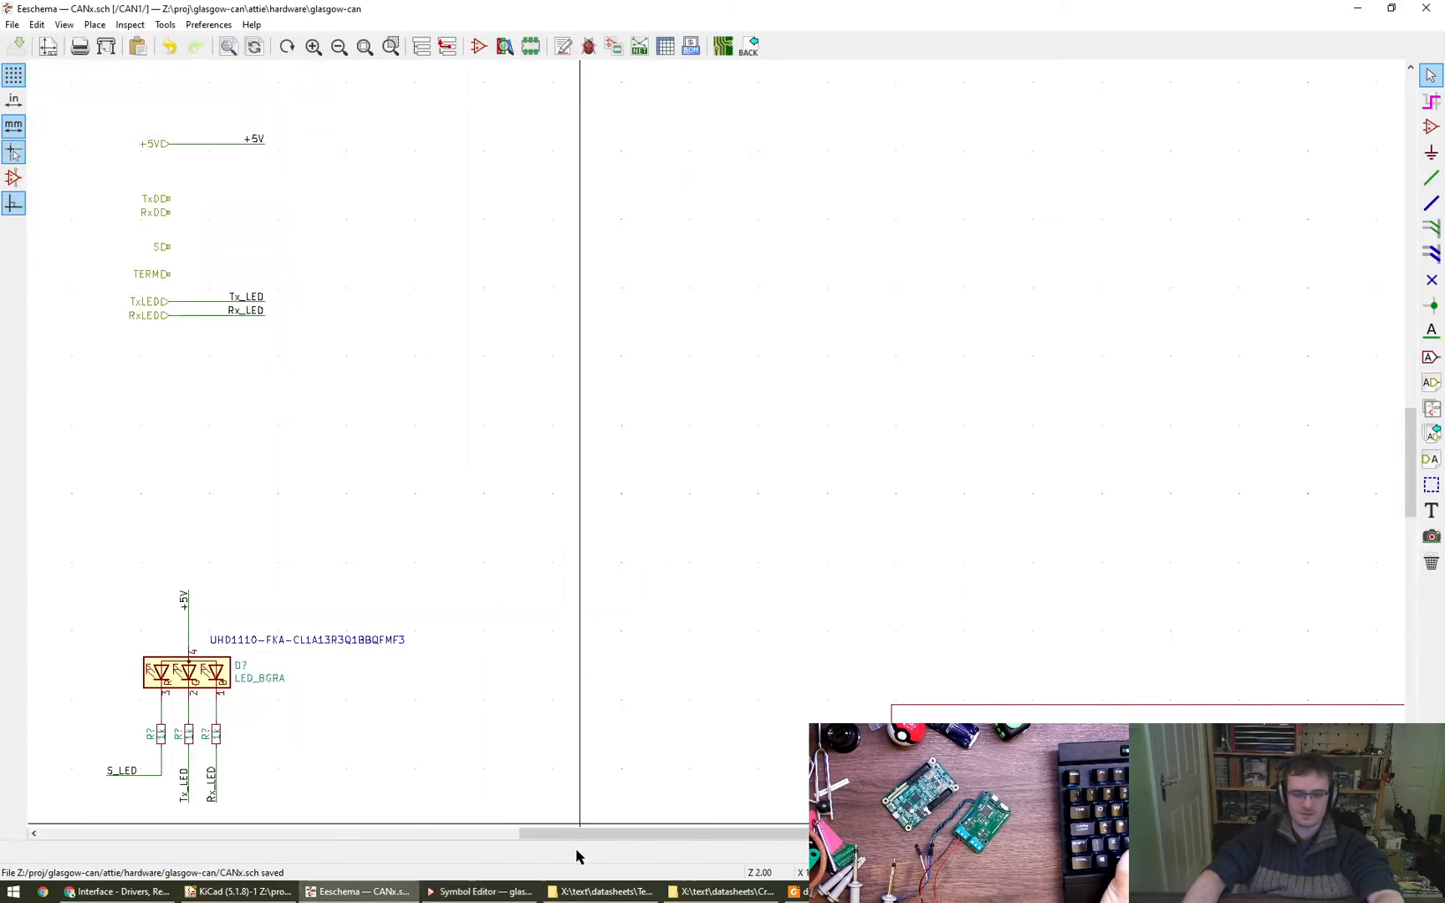
pyautogui.click(479, 891)
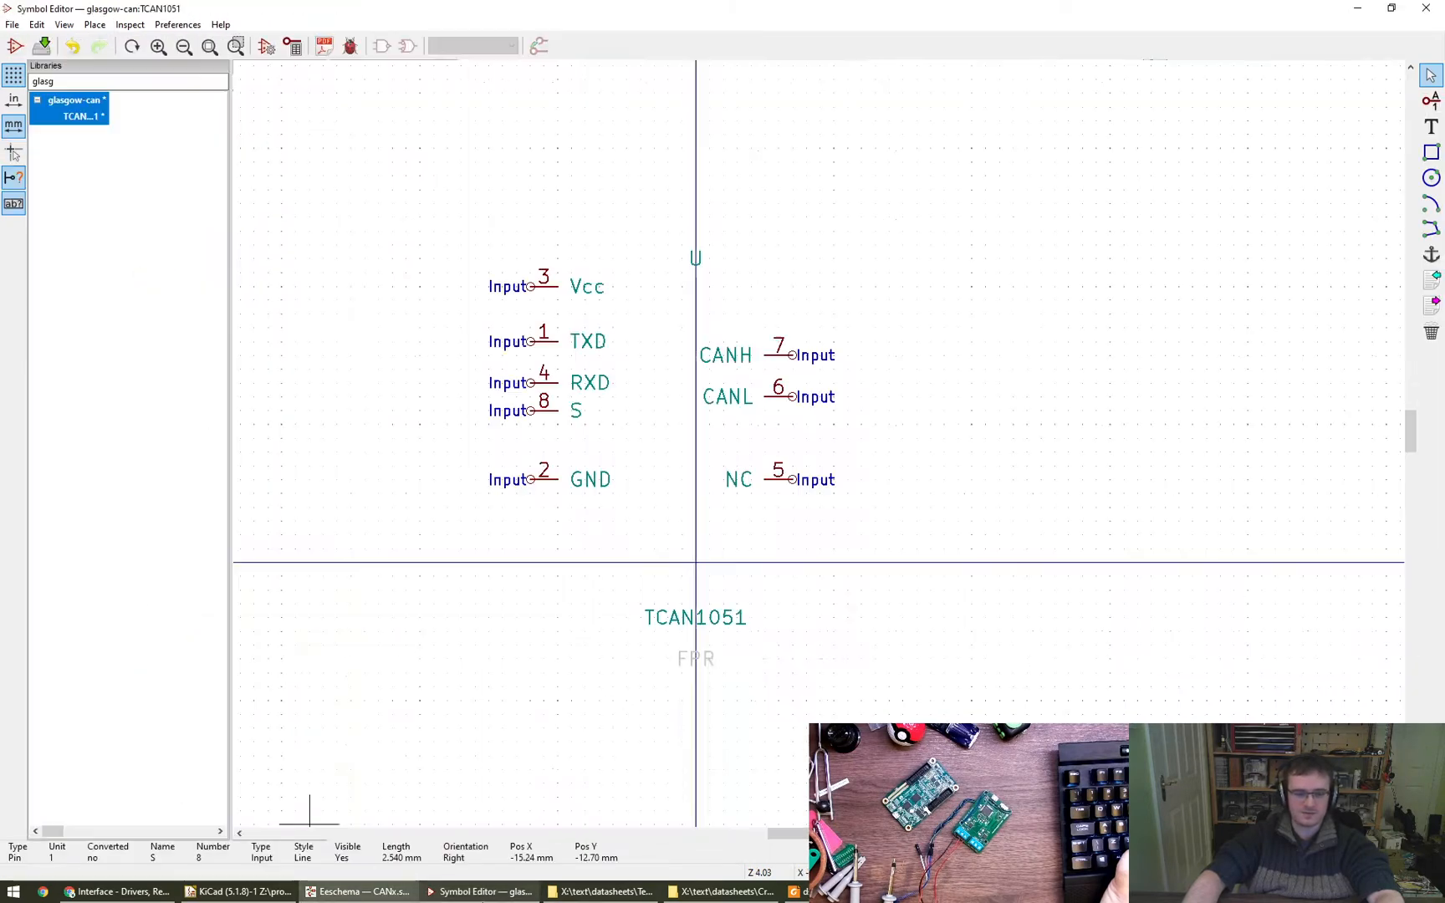
# - Respace the pins: lower TXD, S and Vcc by one grid step and raise CANL by one step towards CANH
pyautogui.press('m')
pyautogui.click(535, 356)
pyautogui.press('m')
pyautogui.click(533, 426)
pyautogui.press('m')
pyautogui.click(533, 305)
pyautogui.press('m')
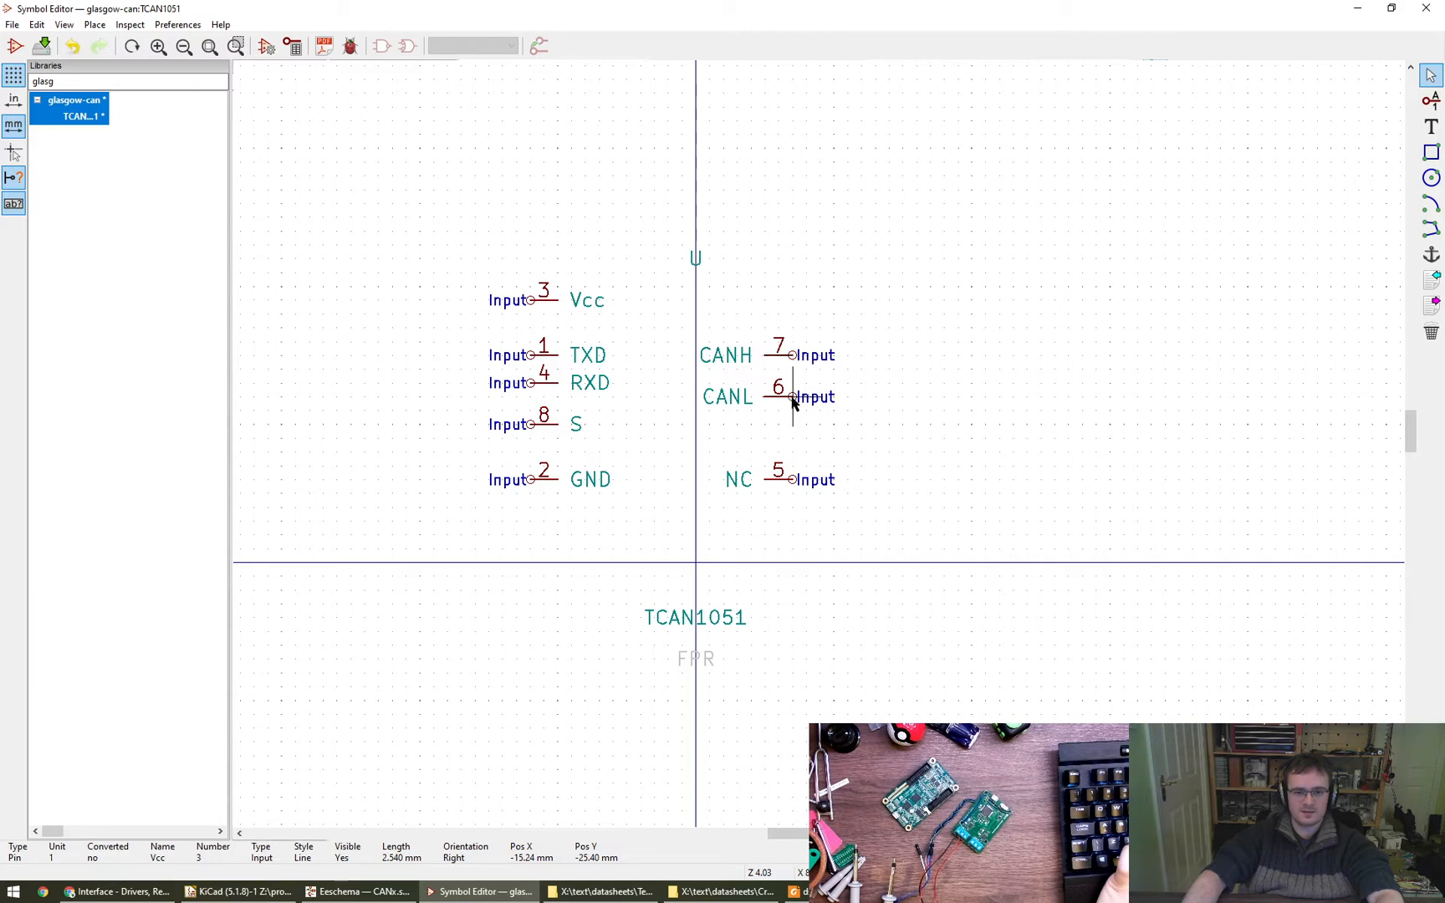
pyautogui.press('m')
pyautogui.click(791, 385)
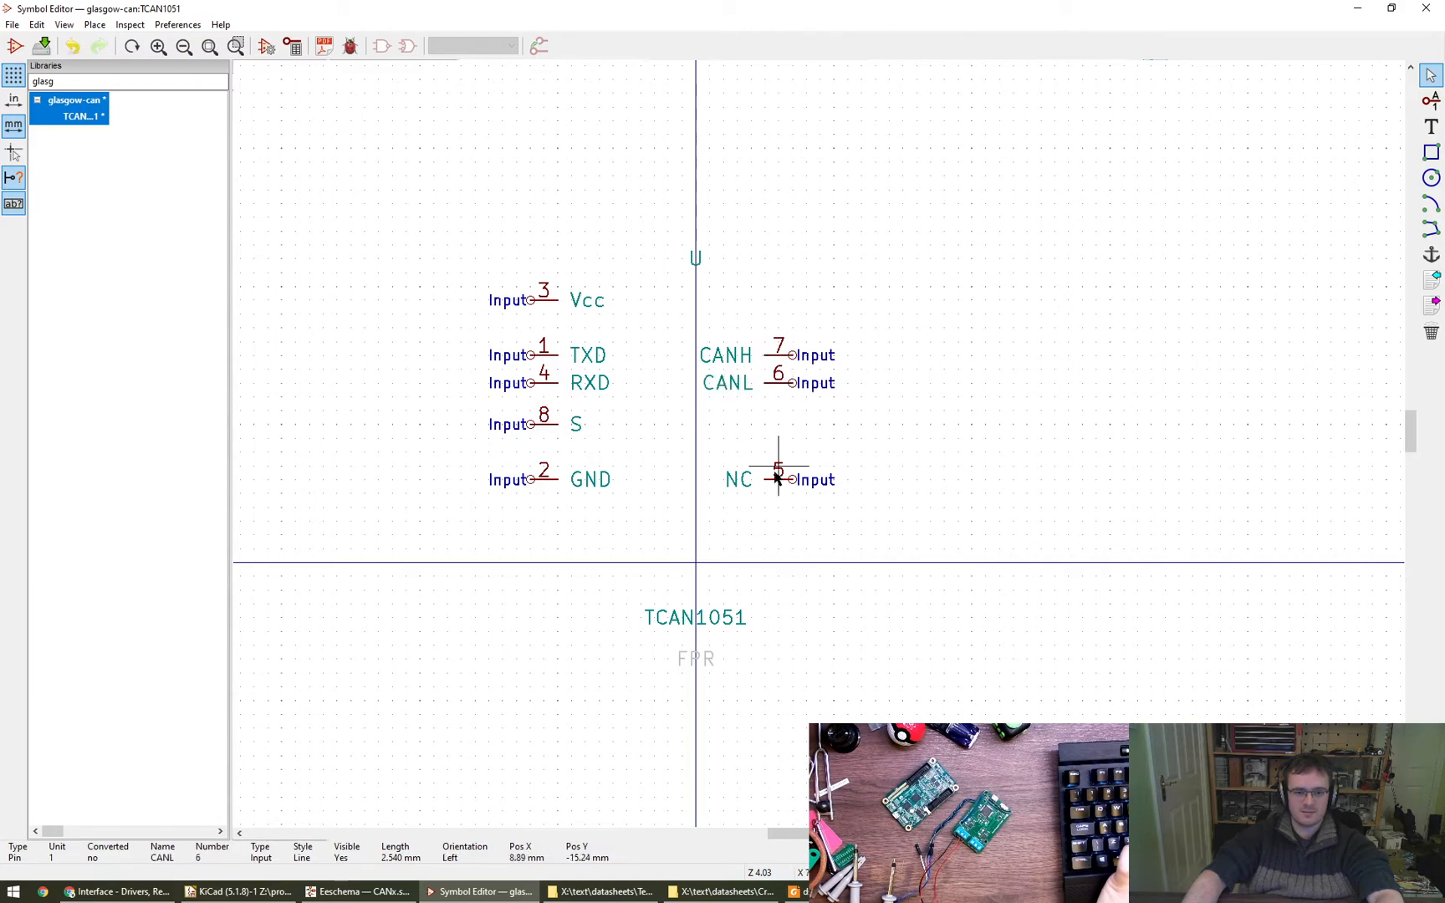
# - Move the CANH, CANL and NC pins together about 3.8 mm inward towards the opposite pin column
pyautogui.moveTo(684, 314); pyautogui.dragTo(906, 521)
pyautogui.press('m')
pyautogui.click(866, 523)
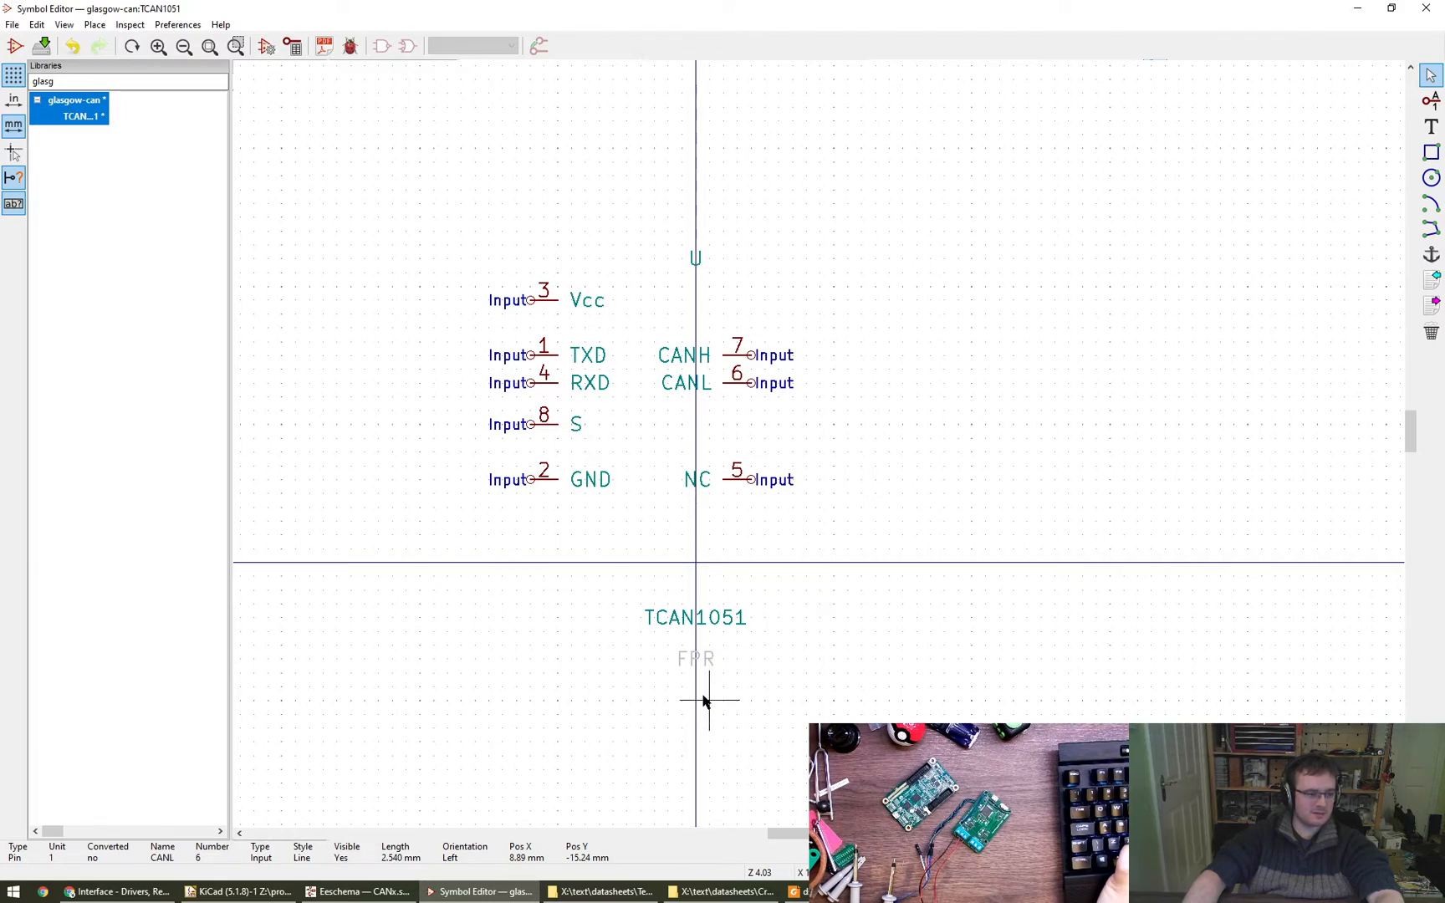
# - Draw the rectangular symbol body between the inner ends of both pin columns, from above Vcc to below GND and NC
pyautogui.click(1430, 153)
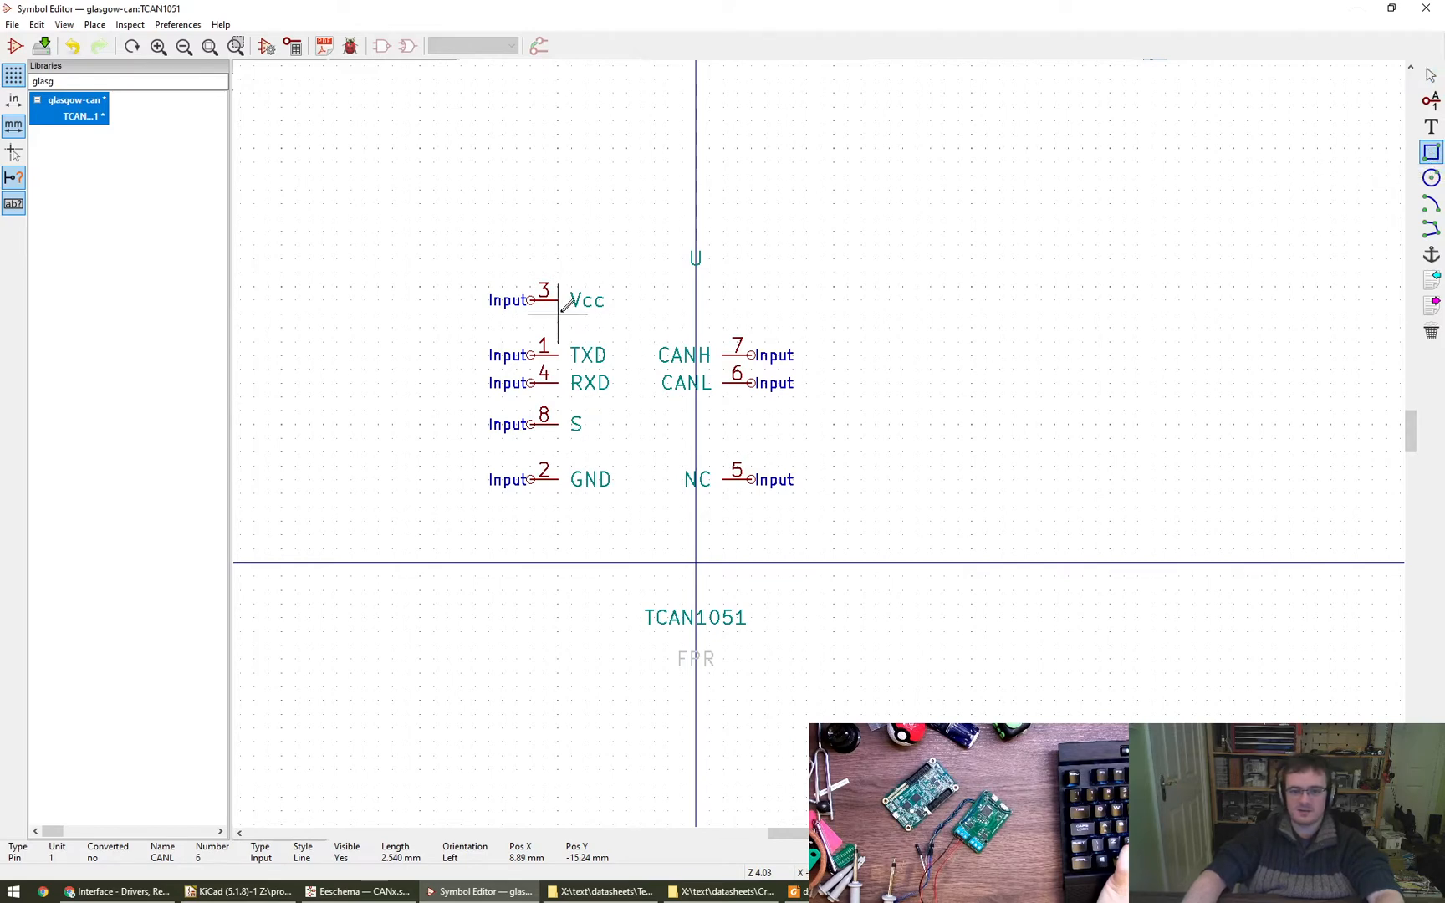
pyautogui.click(559, 273)
pyautogui.click(724, 506)
pyautogui.click(723, 508)
pyautogui.press('Escape')
# - Move the body, all its pins and the U reference together so the body is centred on the origin
pyautogui.moveTo(433, 232); pyautogui.dragTo(862, 552)
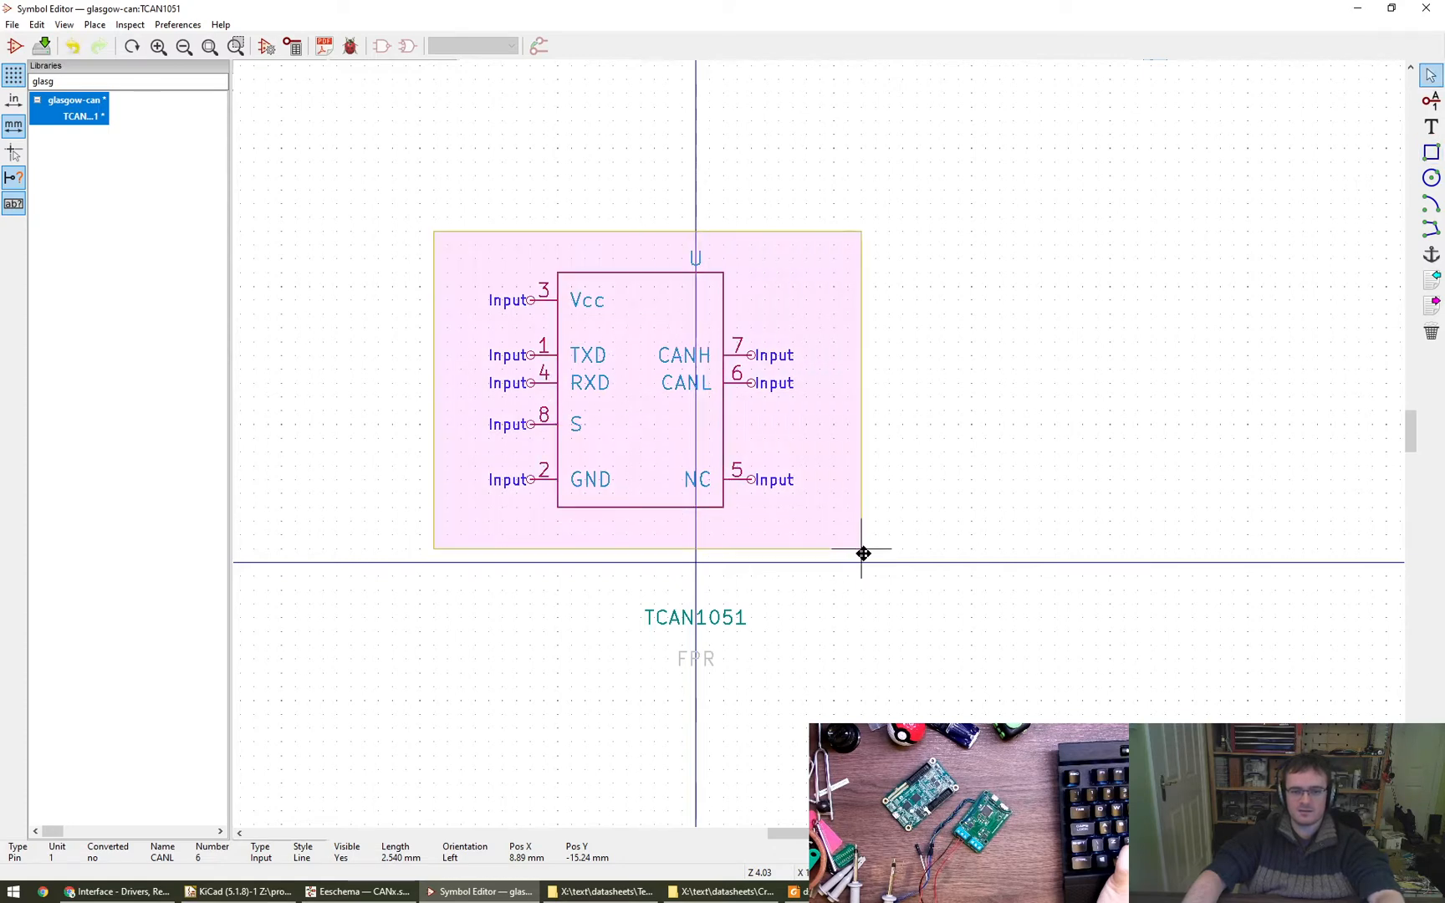
pyautogui.press('m')
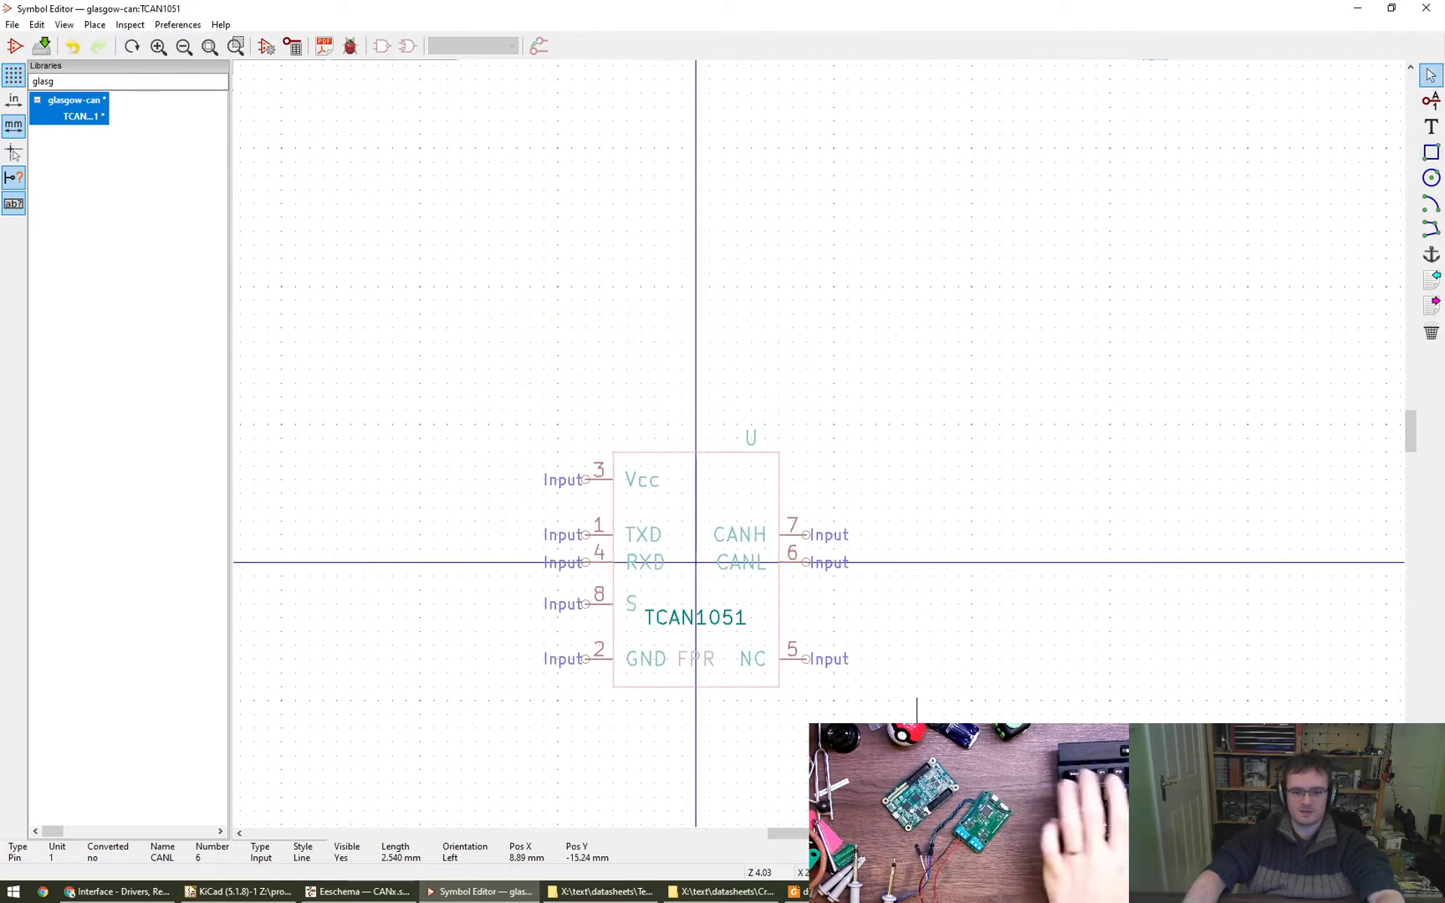
pyautogui.click(695, 562)
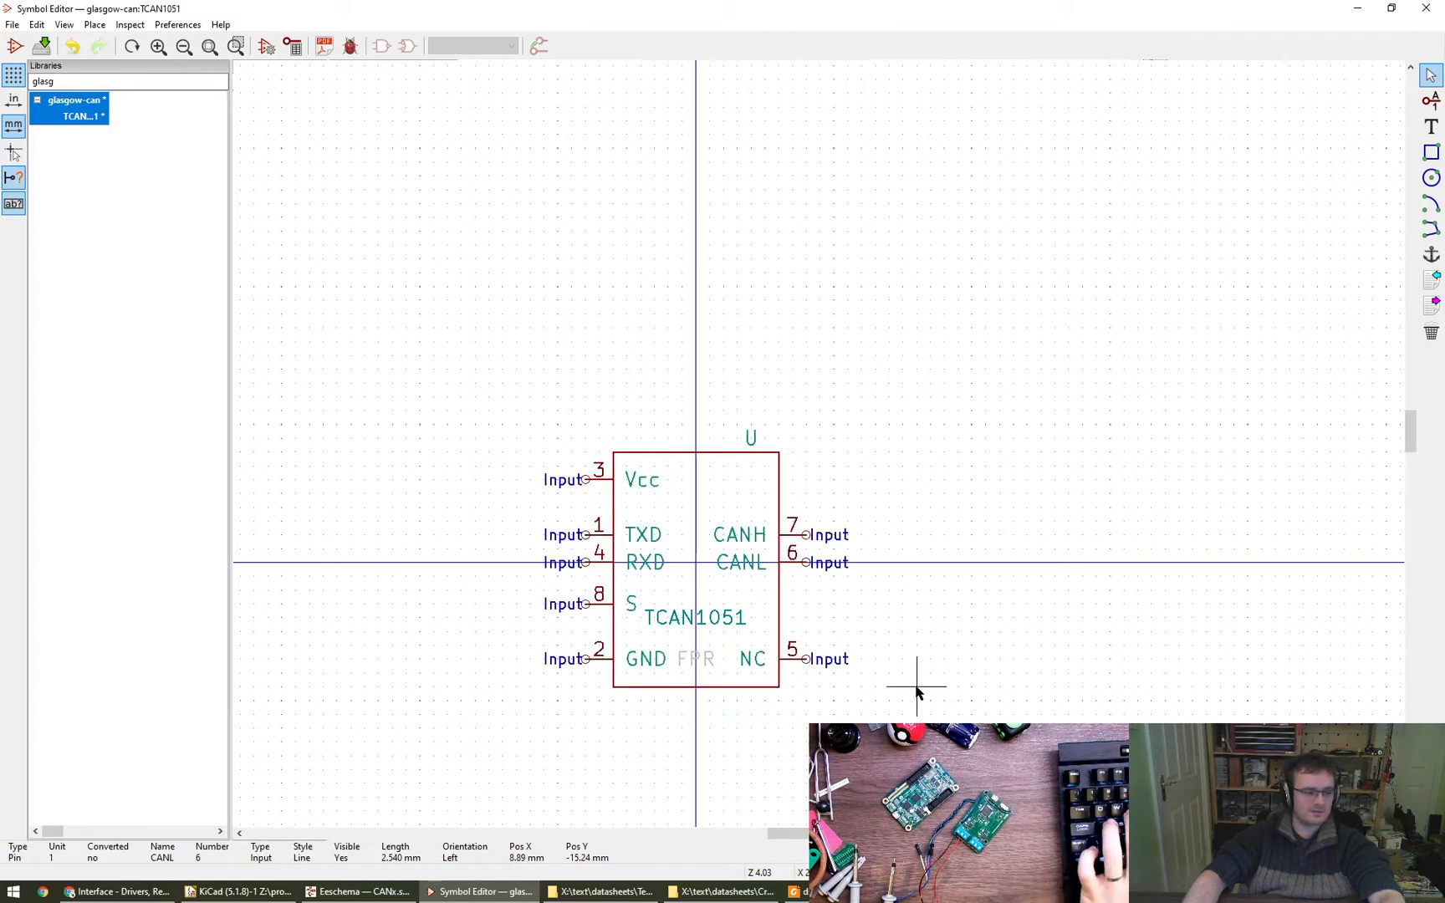
# - Place the U reference above the body near Vcc at X -6.35, Y 11.43 mm, left-aligned
pyautogui.press('m')
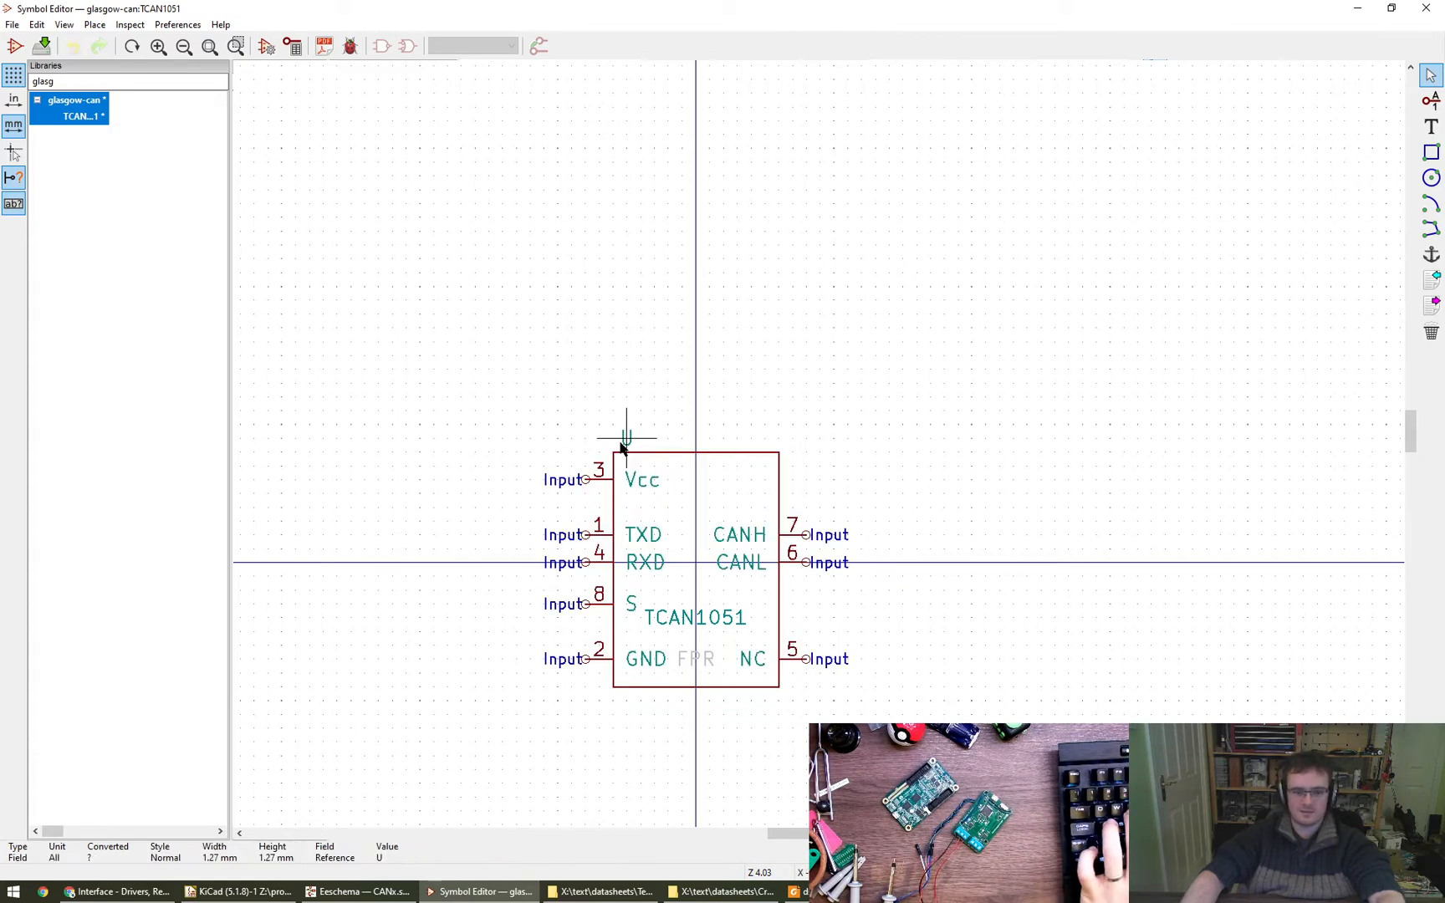
pyautogui.click(624, 447)
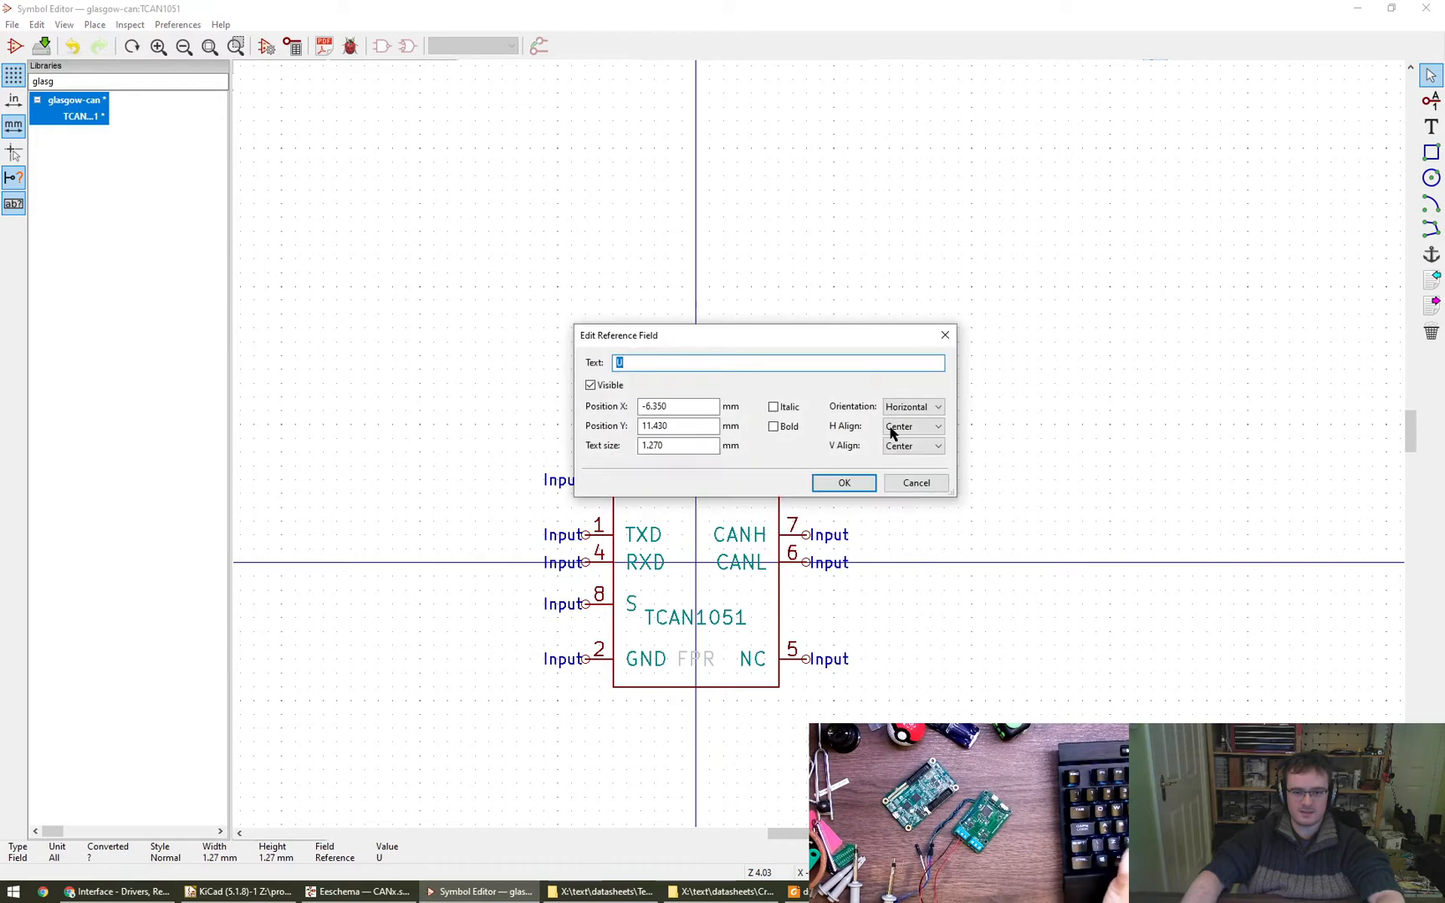
pyautogui.click(845, 484)
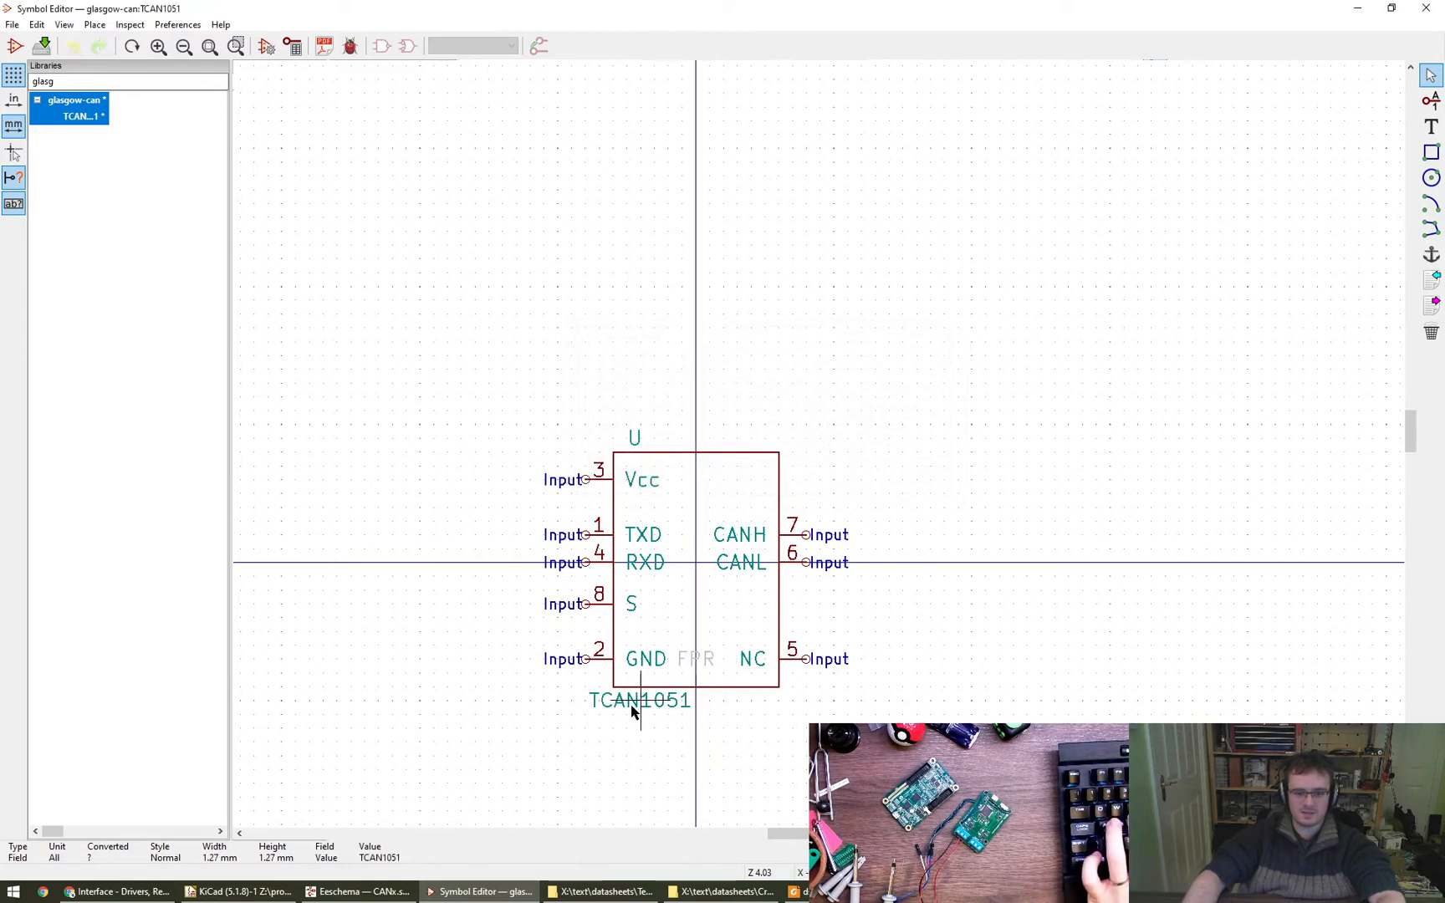
# - Place the TCAN1051 name at X -6.35, Y -12.7 mm and the FPR field at Y -15.24 mm, both left-aligned, and save the library
pyautogui.doubleClick(628, 703)
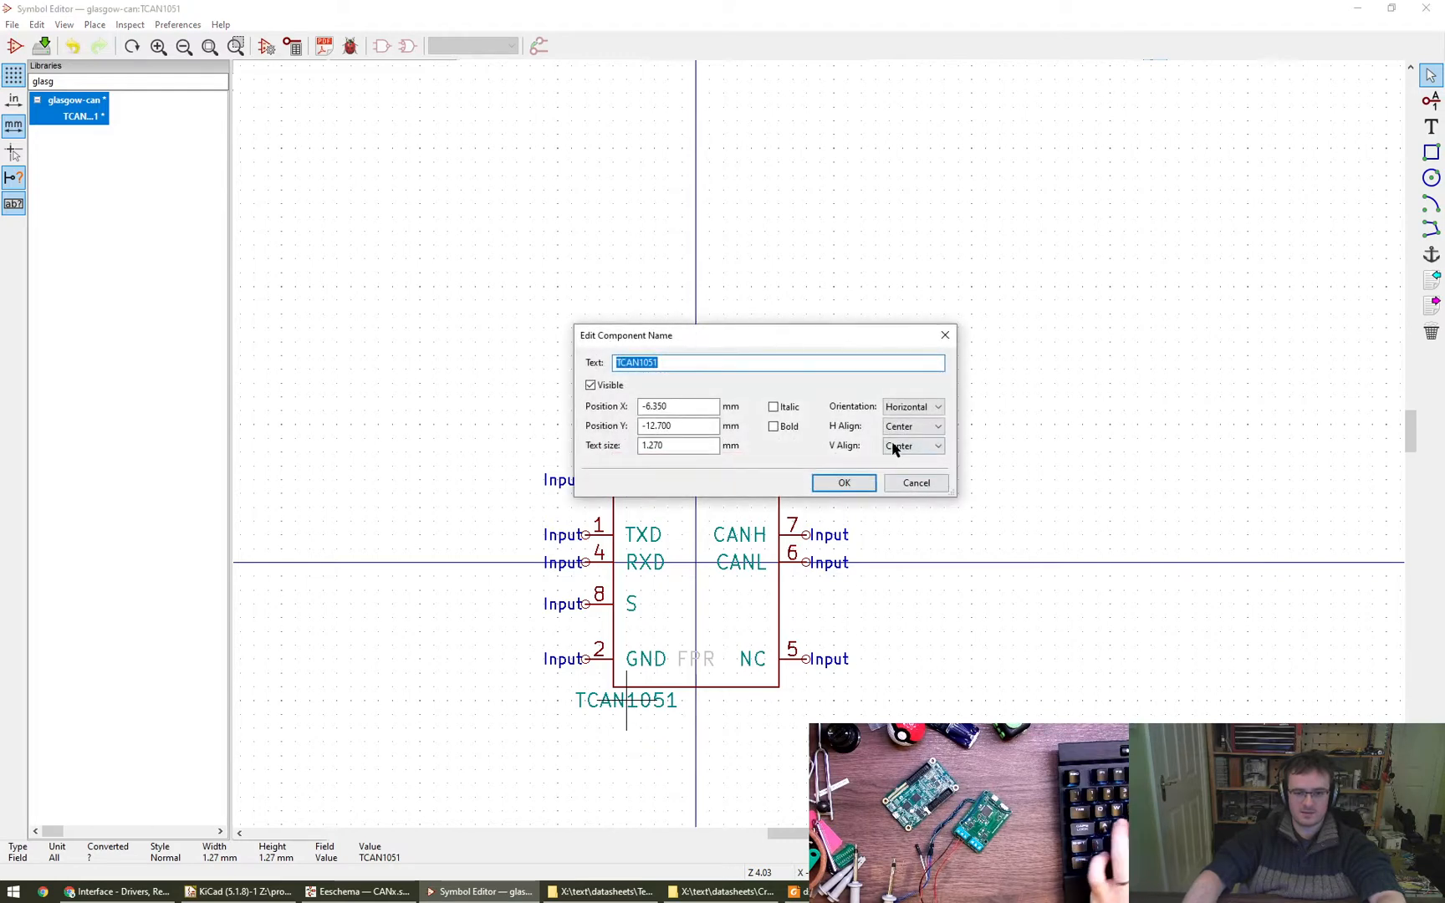
pyautogui.click(851, 484)
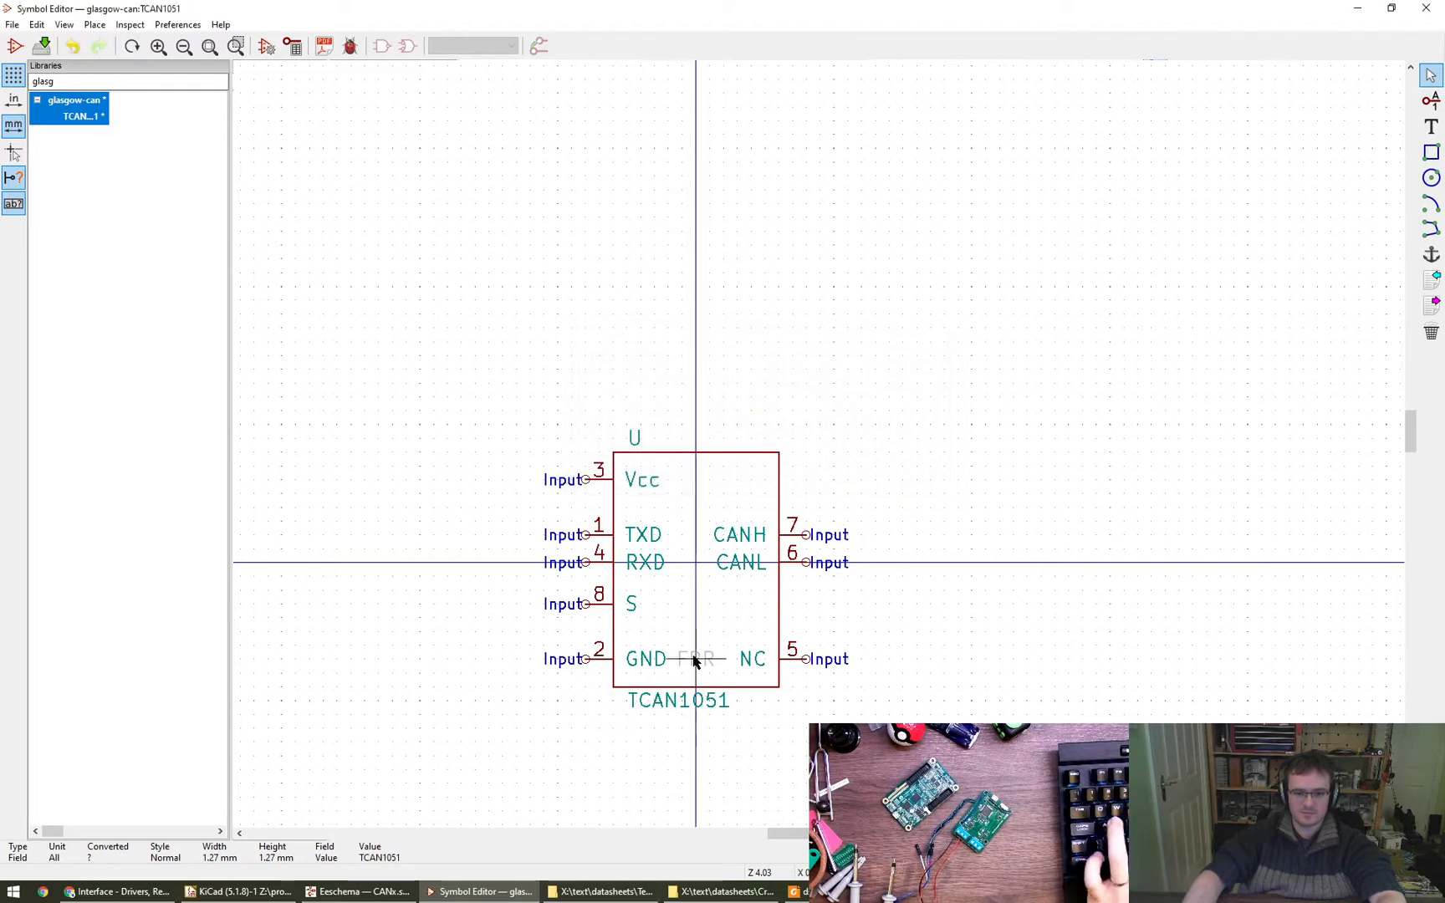
pyautogui.doubleClick(633, 729)
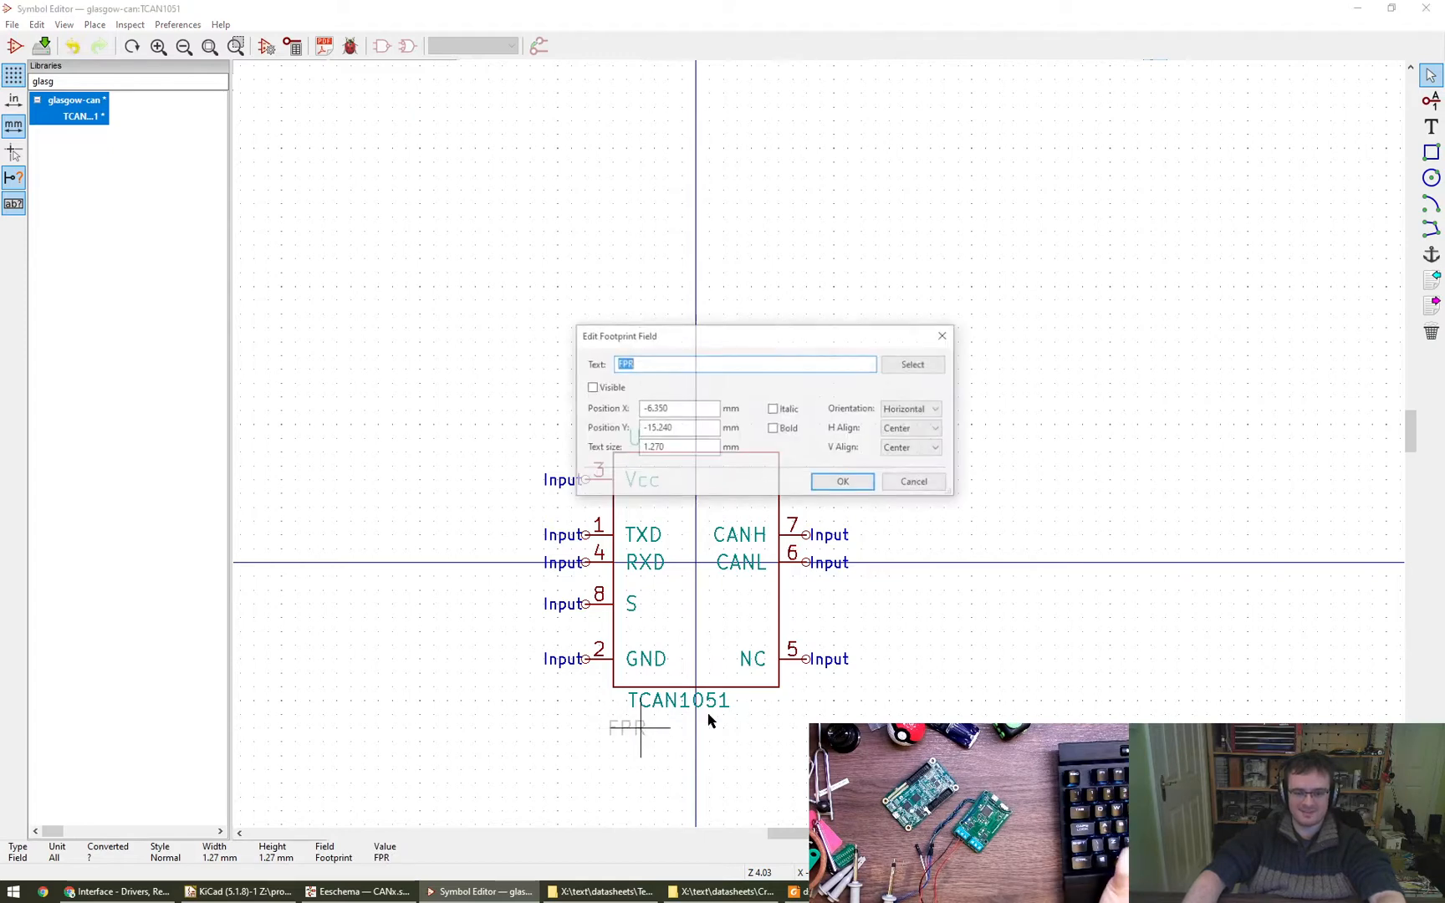
pyautogui.click(844, 484)
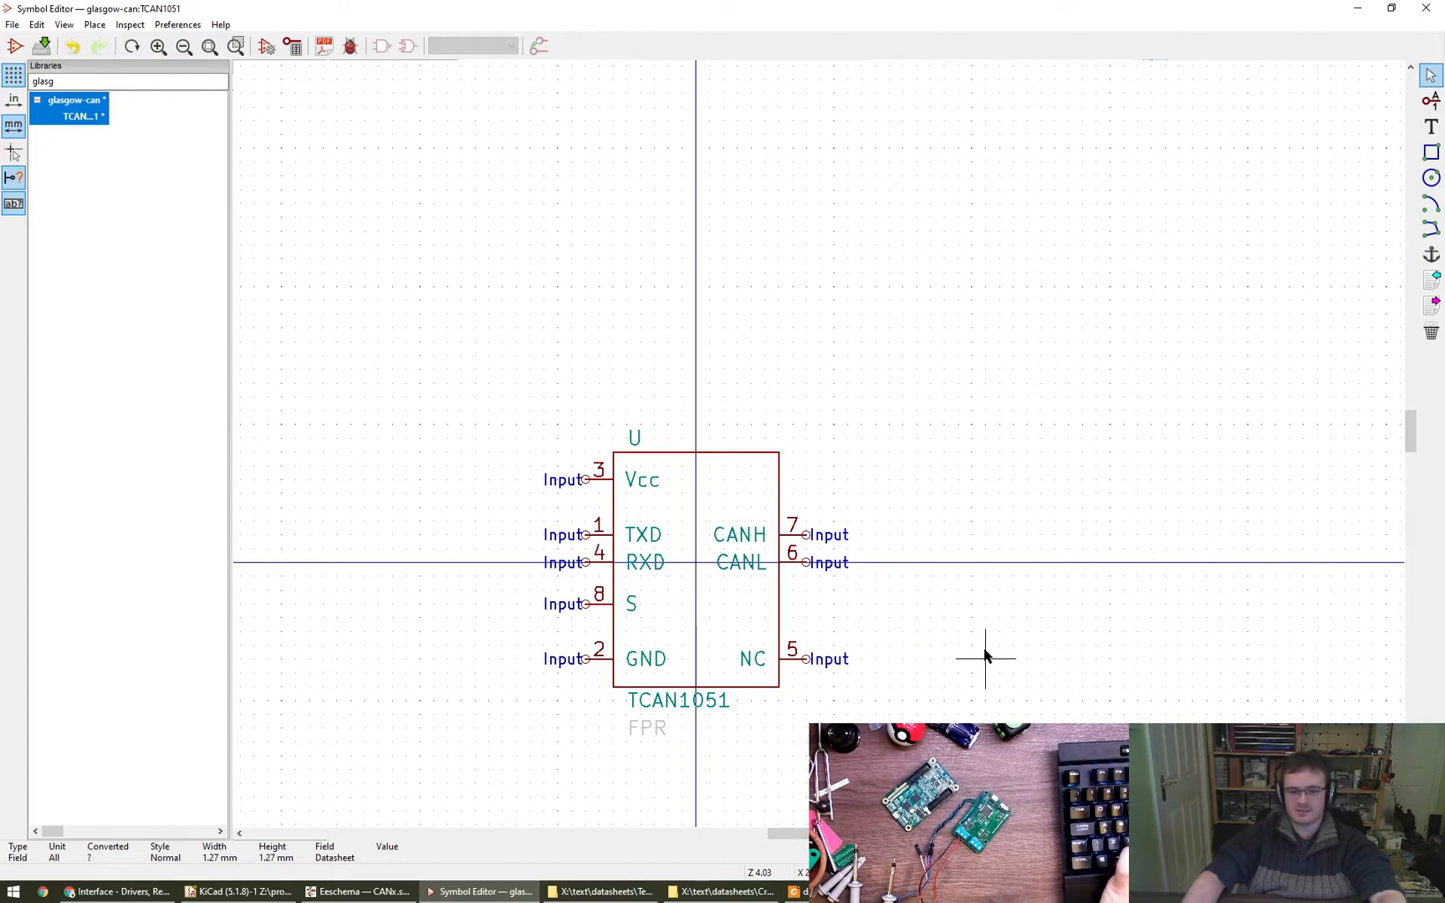
pyautogui.hotkey('ctrl', 's')
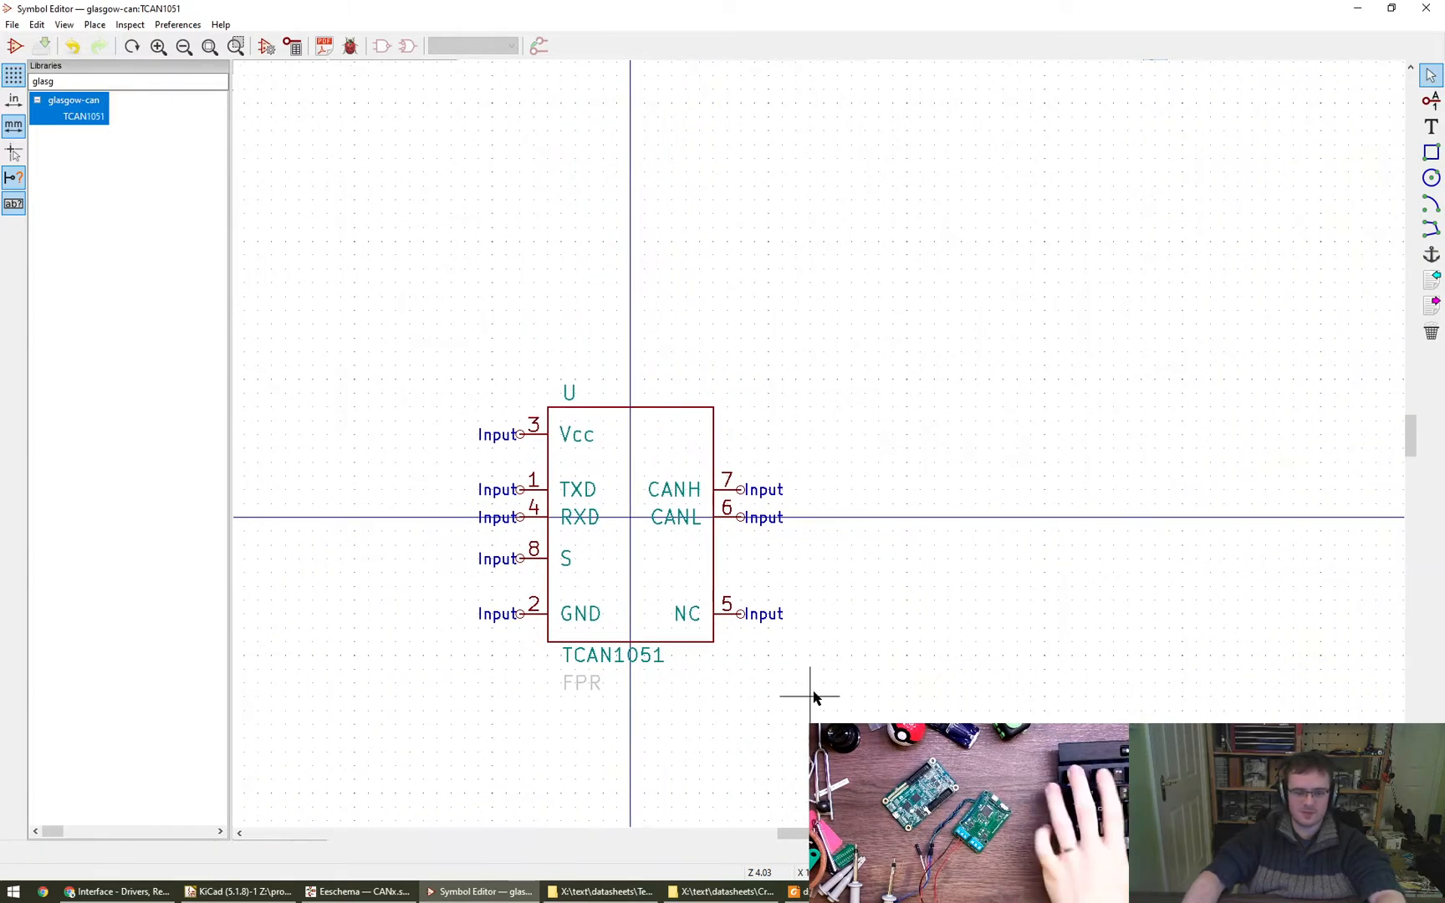
# - Switch to the Eeschema schematic and place the TCAN1051 symbol from the glasgow-can library beside the hierarchical ports
pyautogui.click(358, 891)
pyautogui.click(1429, 129)
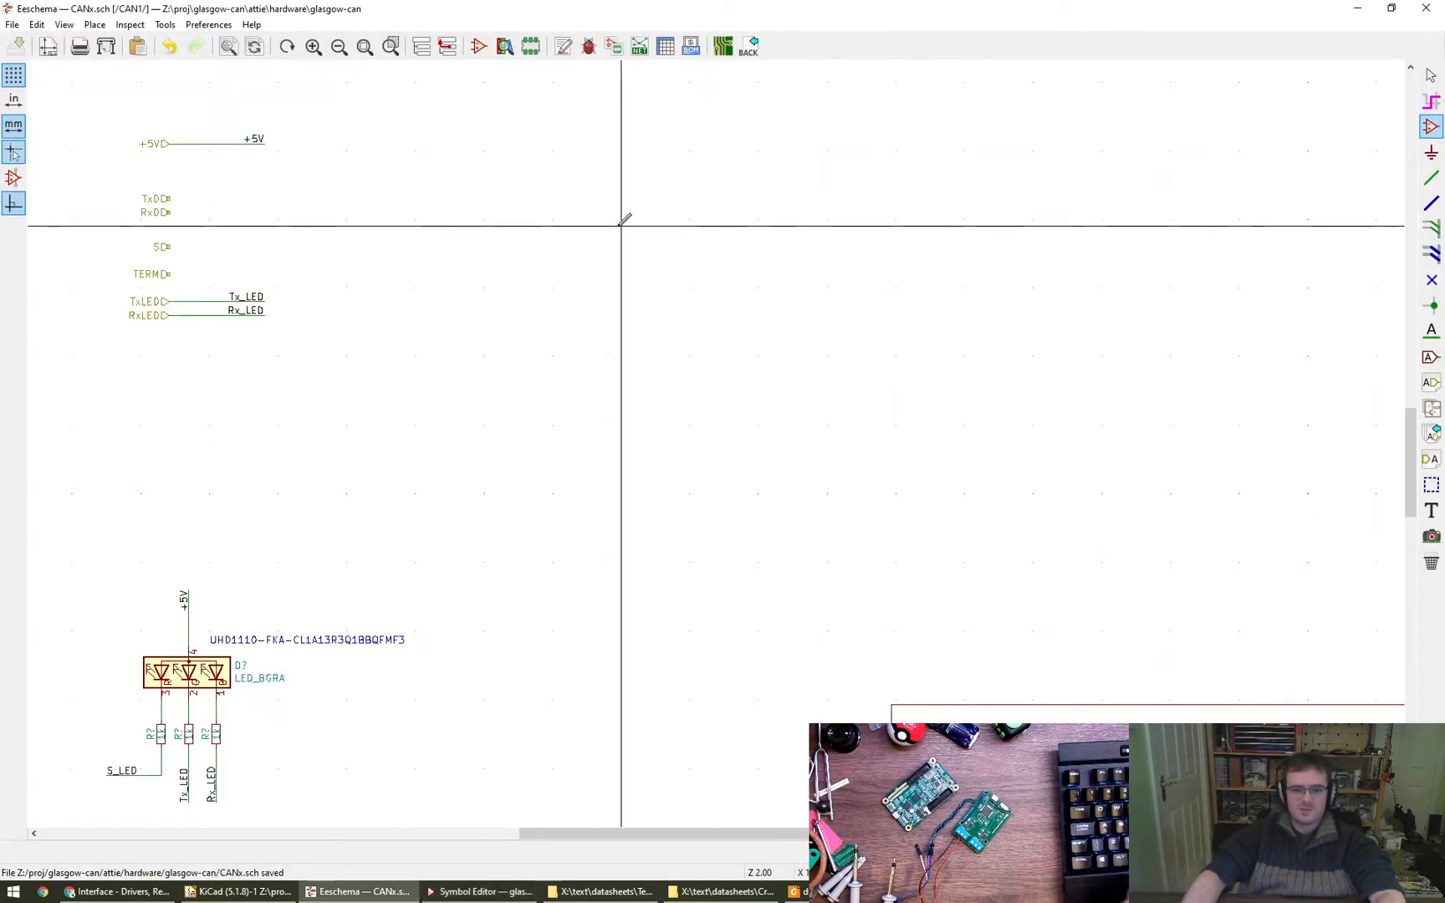
pyautogui.click(666, 328)
pyautogui.write('T')
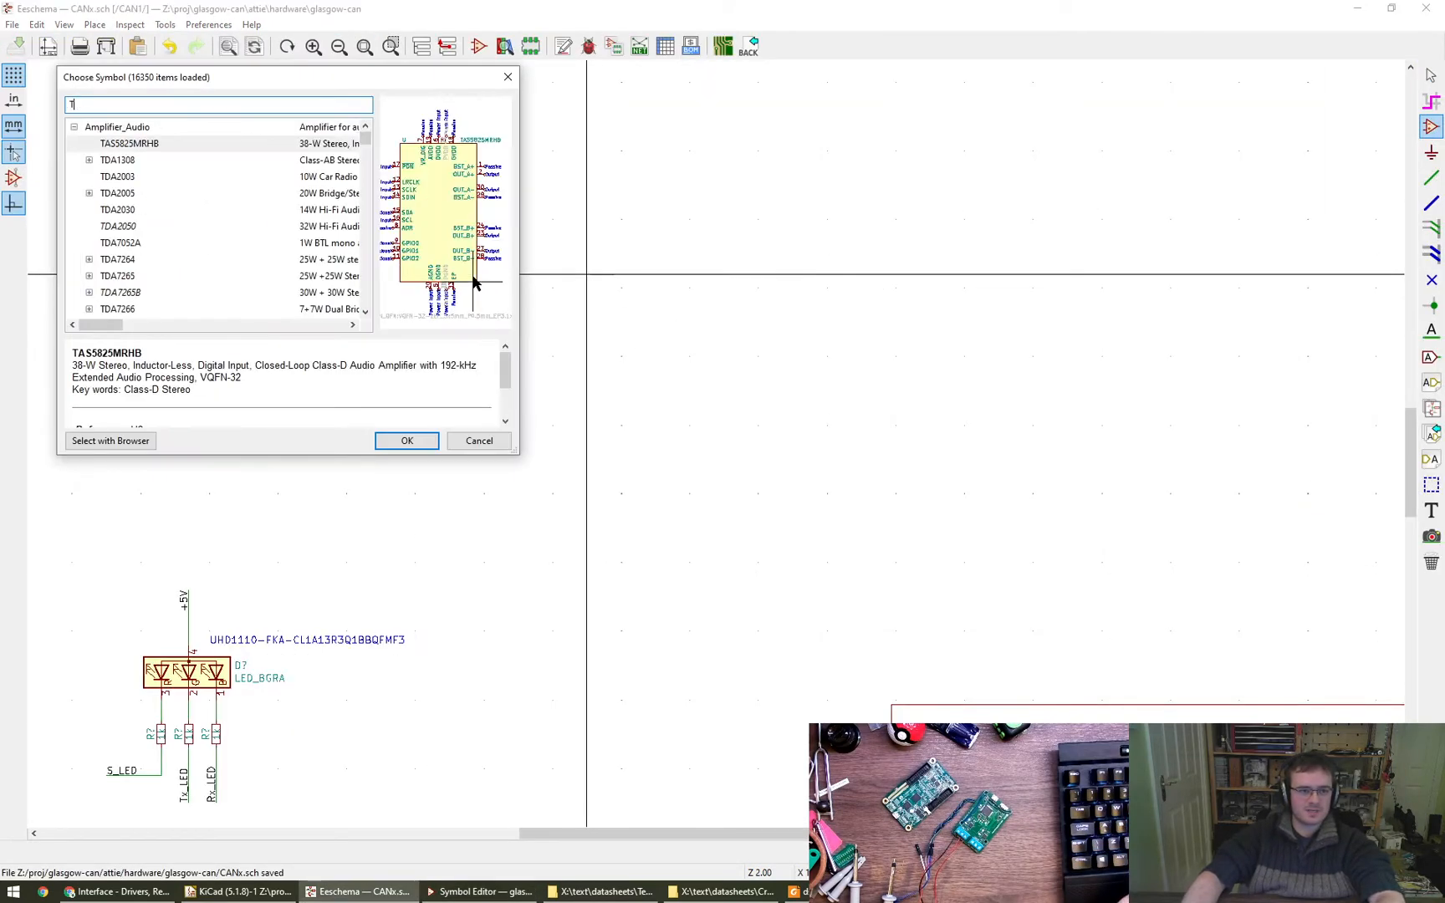
pyautogui.write('CAN')
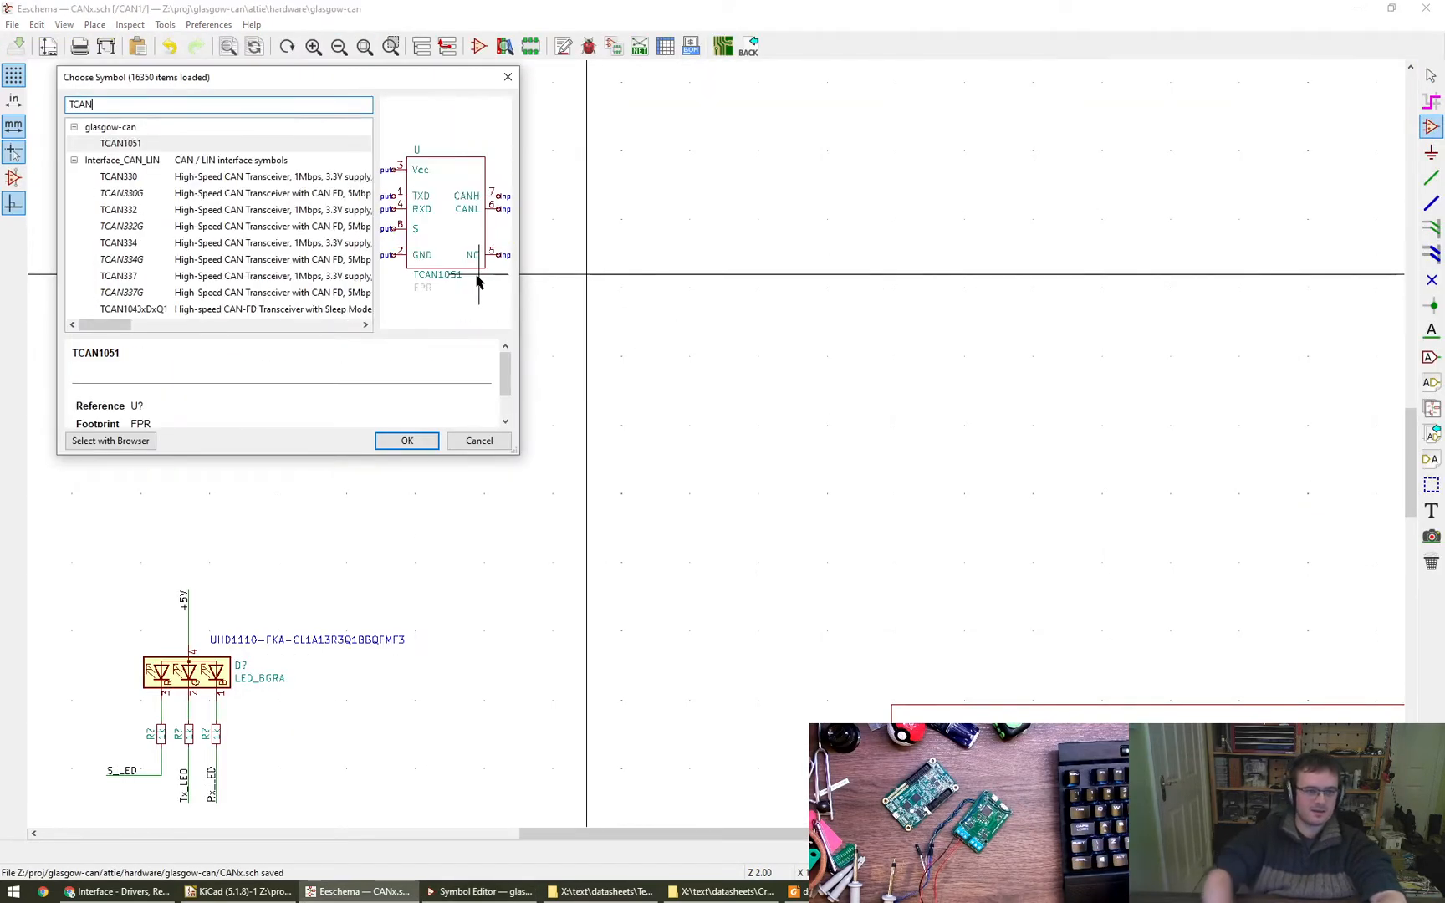
pyautogui.click(404, 441)
pyautogui.click(608, 266)
pyautogui.scroll(1, 502, 284)
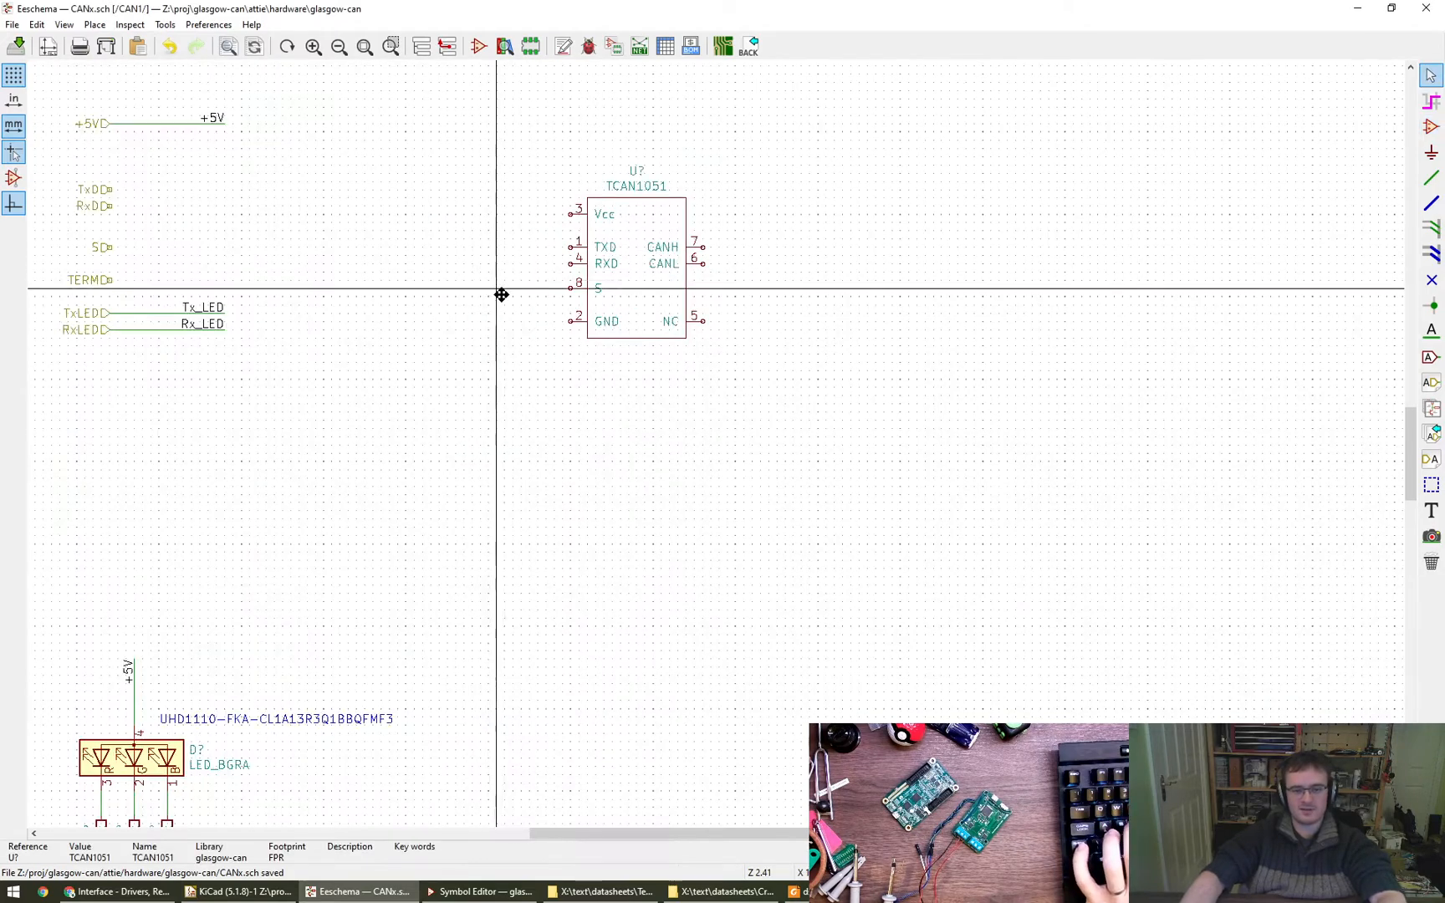
# - Copy the +5V port's net label and attach it by wire to the TCAN1051's Vcc pin
pyautogui.moveTo(493, 291); pyautogui.dragTo(575, 468, button='middle')
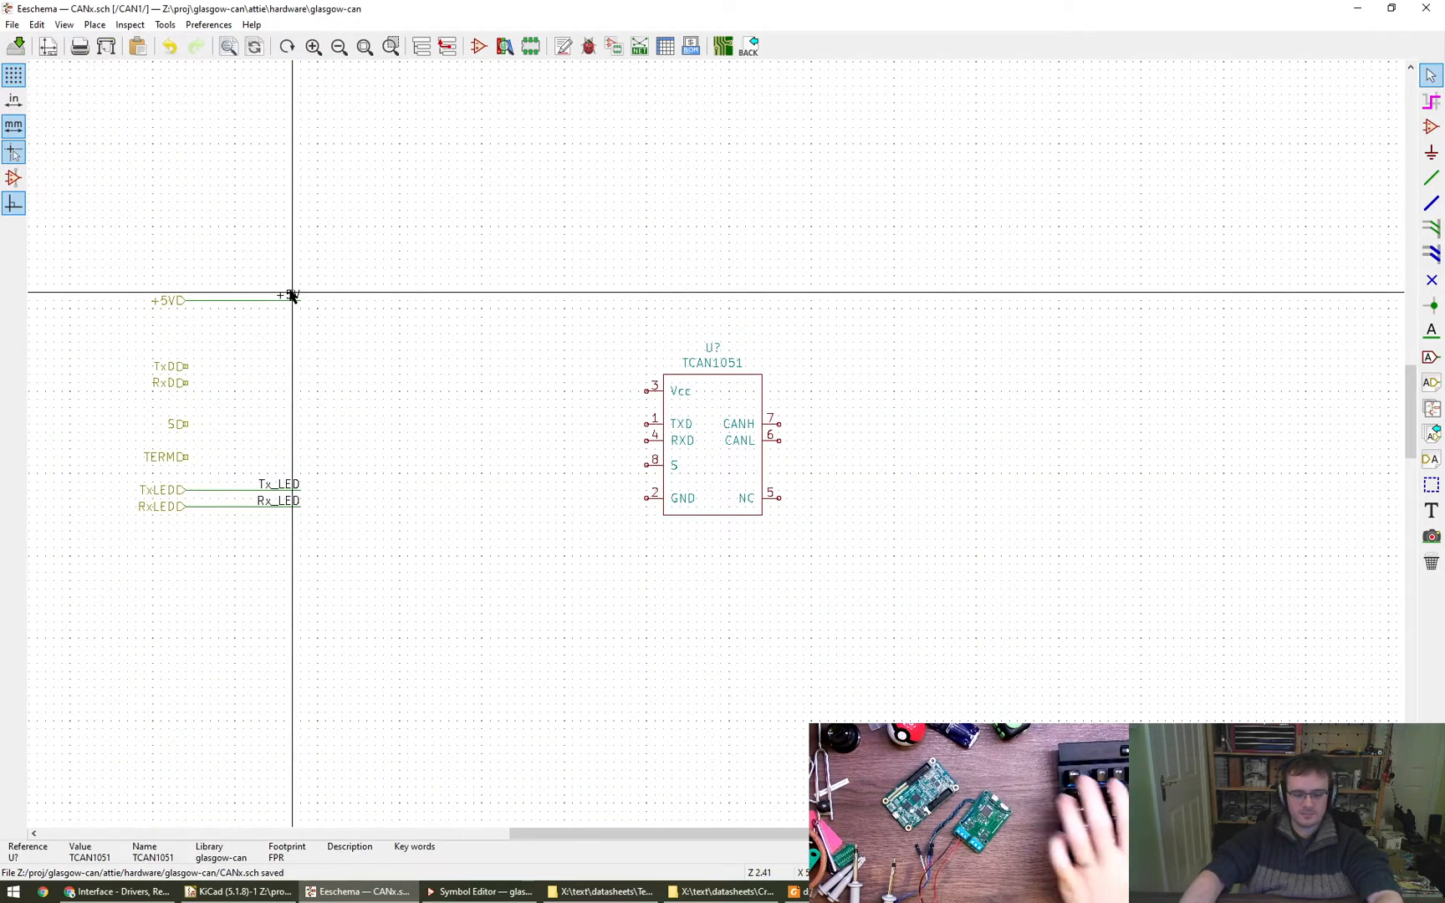
pyautogui.press('c')
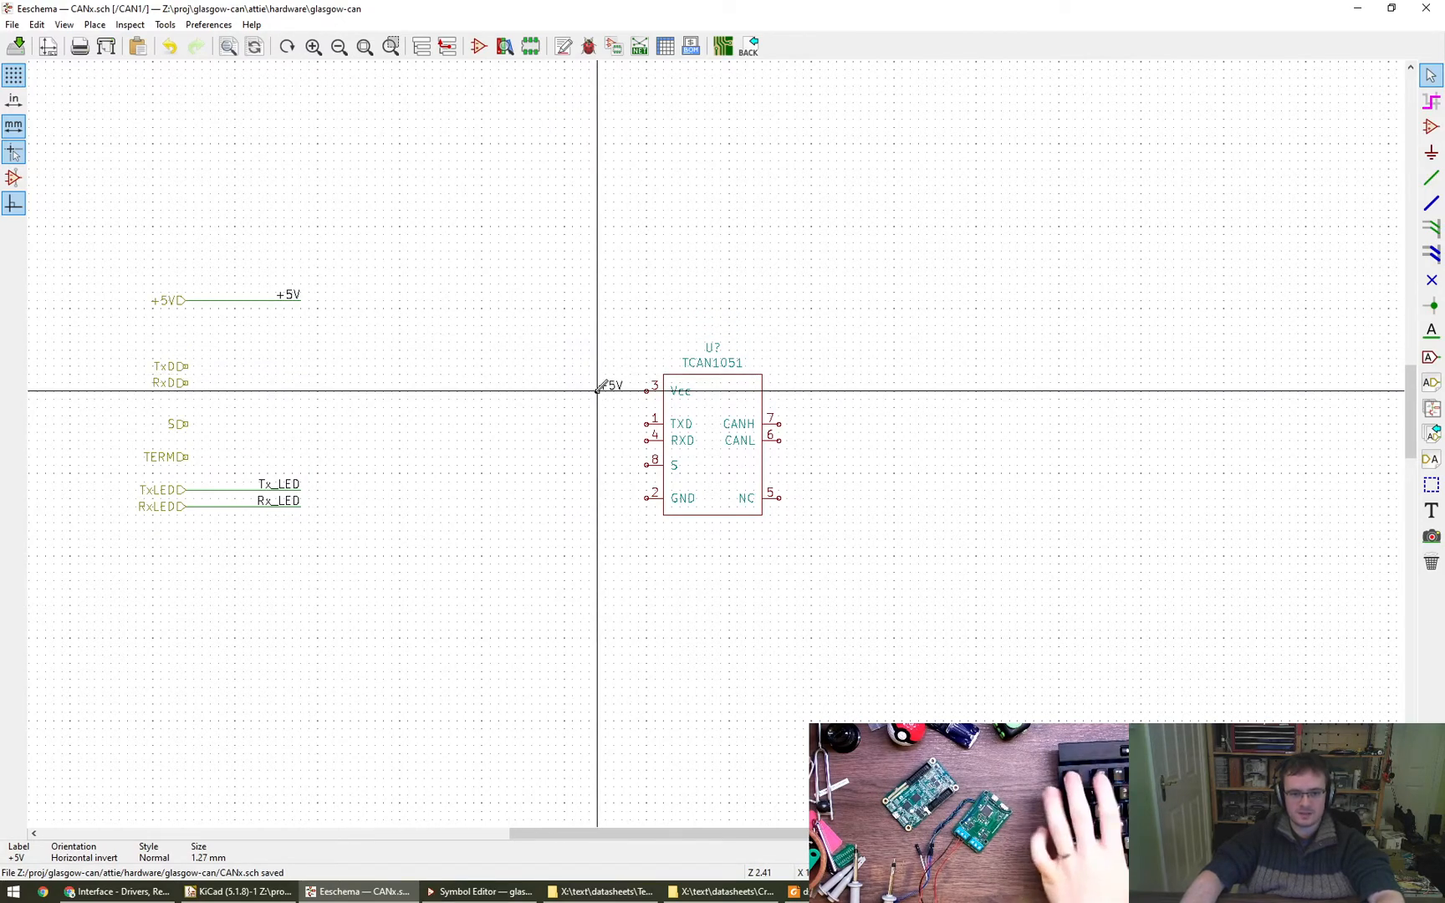
pyautogui.click(649, 387)
# - Place a 0V power symbol below the TCAN1051's GND pin and wire it to that pin
pyautogui.scroll(-4, 390, 564)
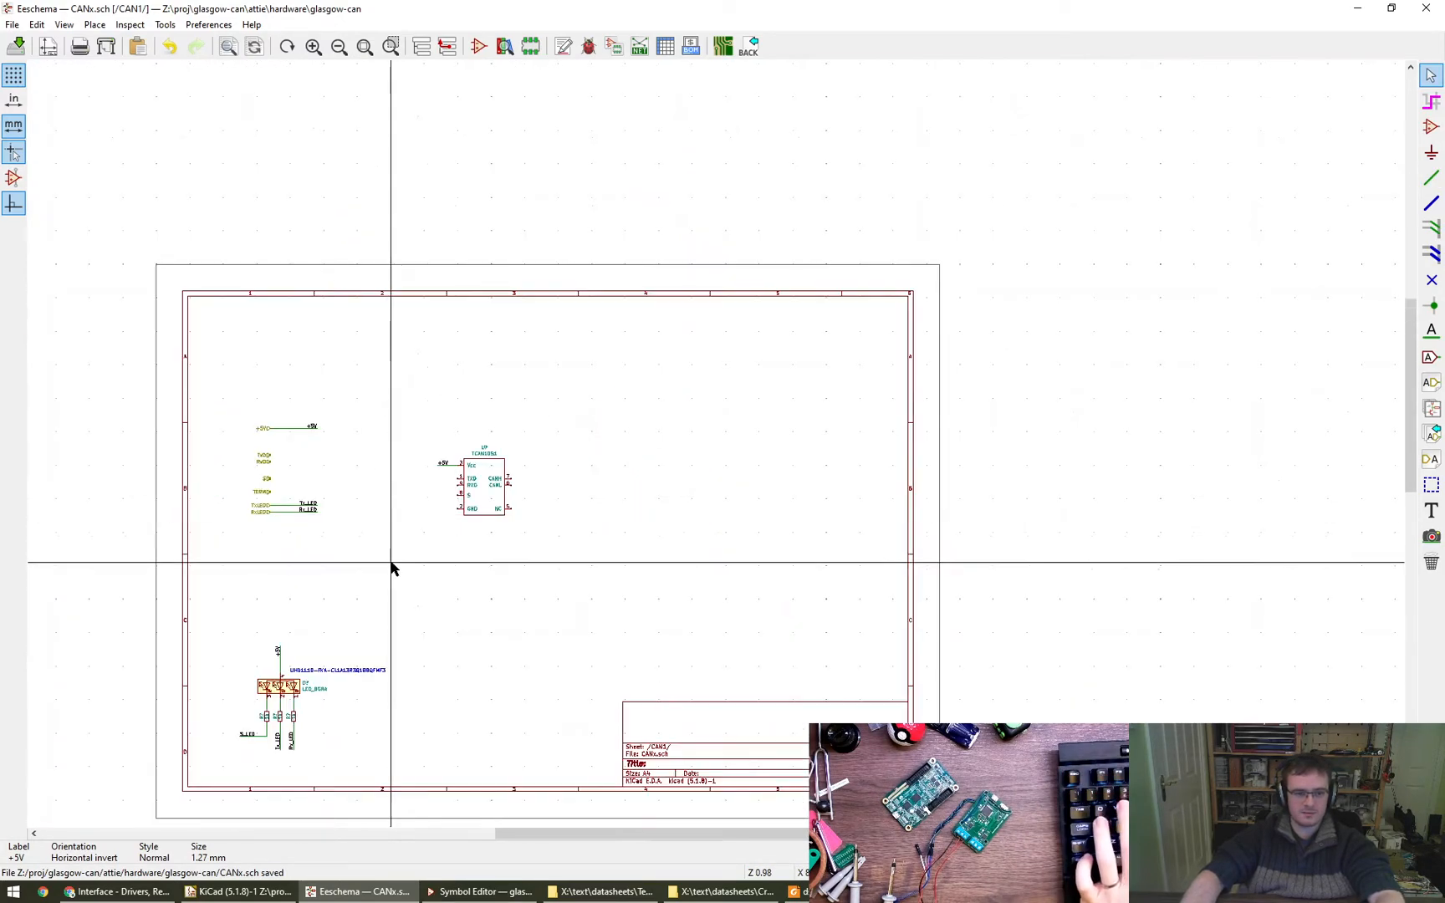
pyautogui.scroll(4, 275, 585)
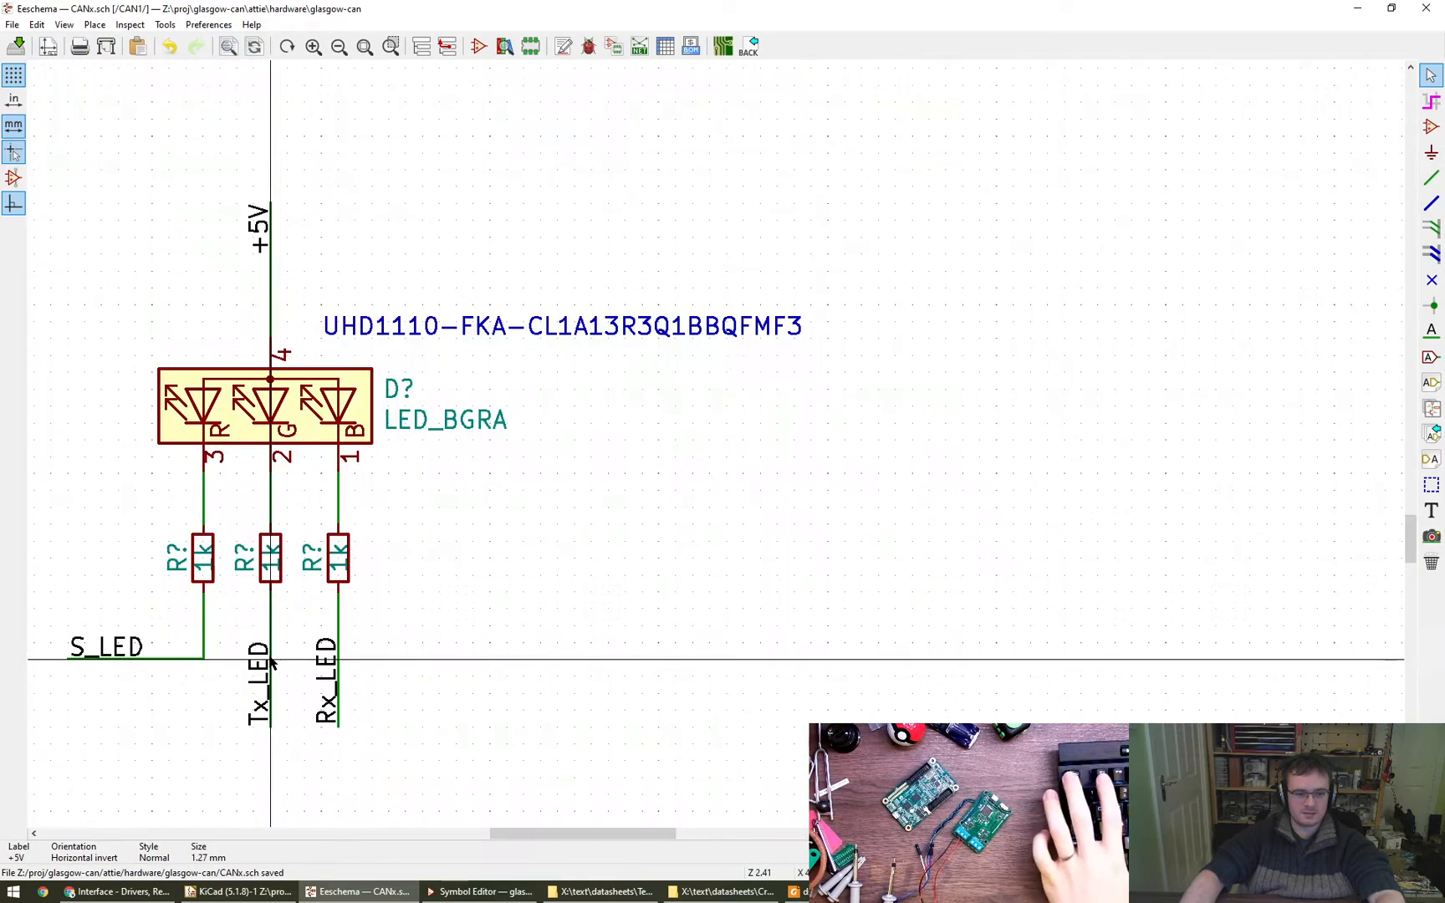
pyautogui.moveTo(542, 531); pyautogui.dragTo(556, 632, button='middle')
pyautogui.scroll(-1, 556, 632)
pyautogui.moveTo(610, 339); pyautogui.dragTo(519, 548, button='middle')
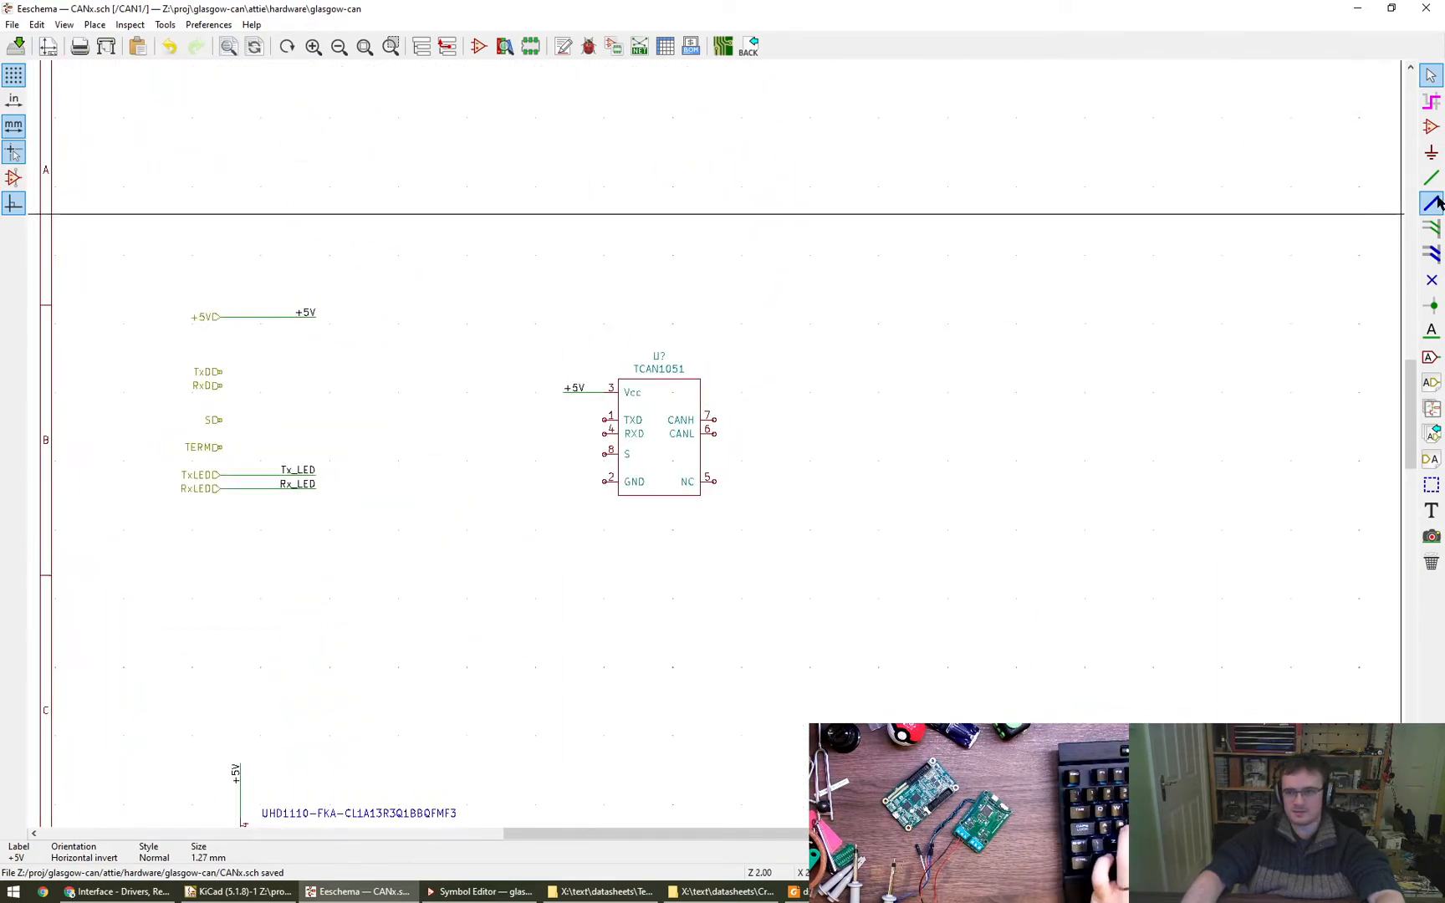
pyautogui.click(1431, 152)
pyautogui.click(525, 574)
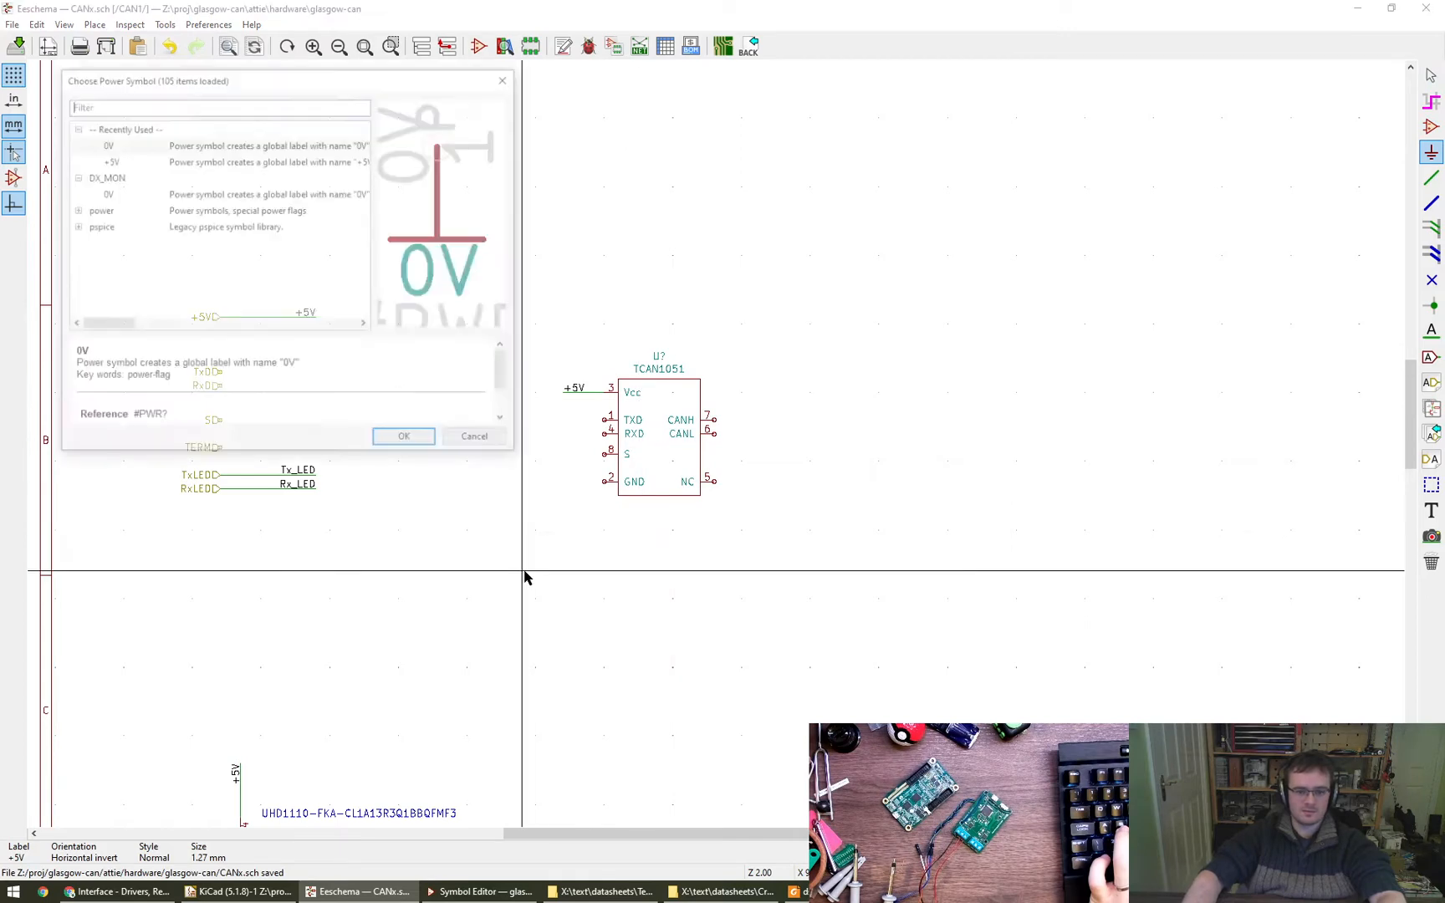
pyautogui.press('Return')
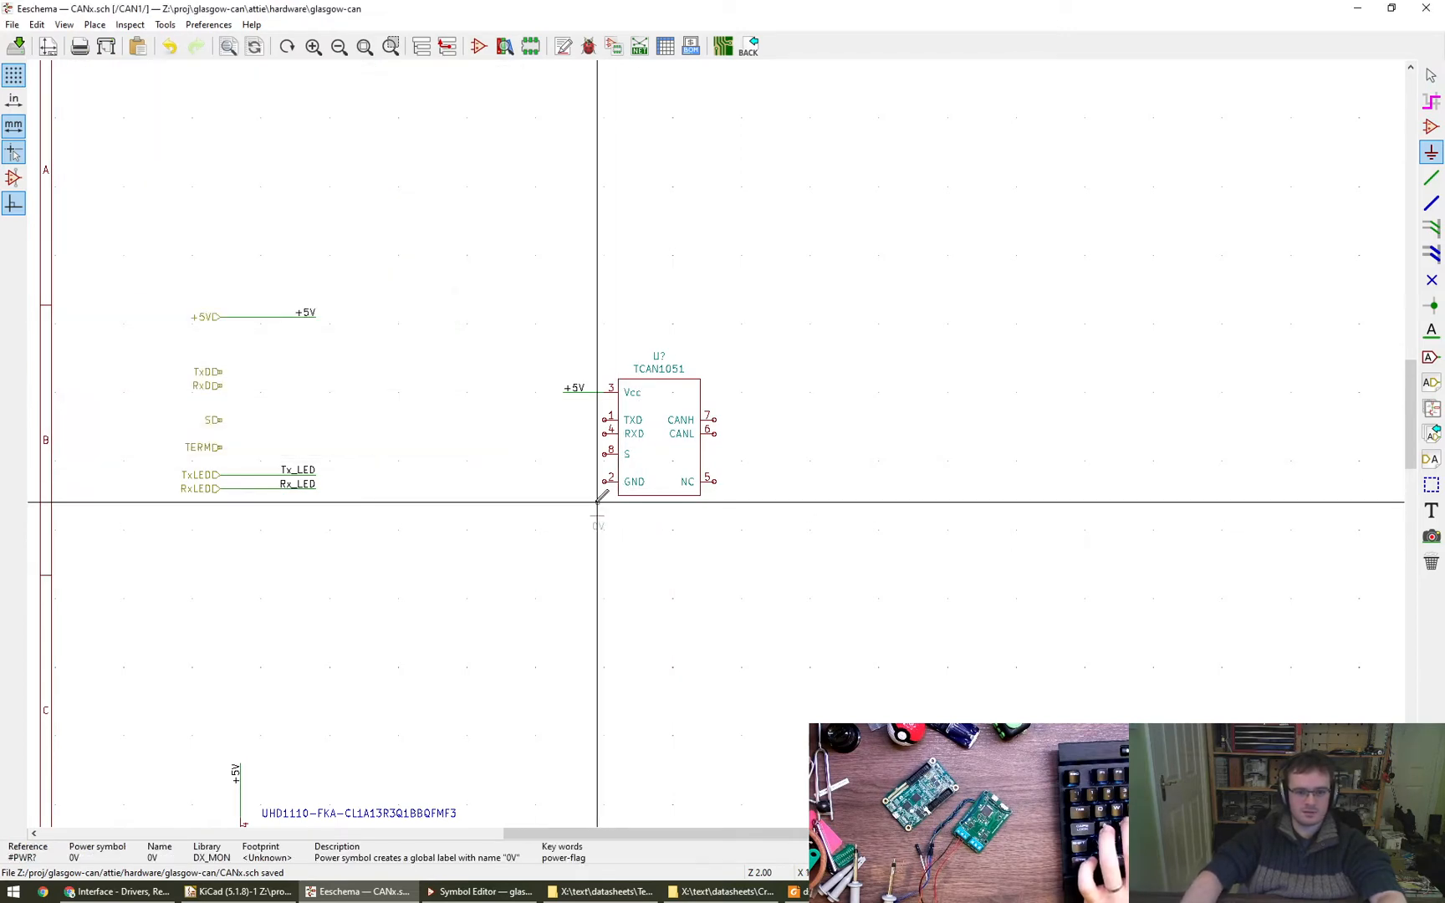
pyautogui.click(591, 502)
pyautogui.press('w')
pyautogui.click(591, 503)
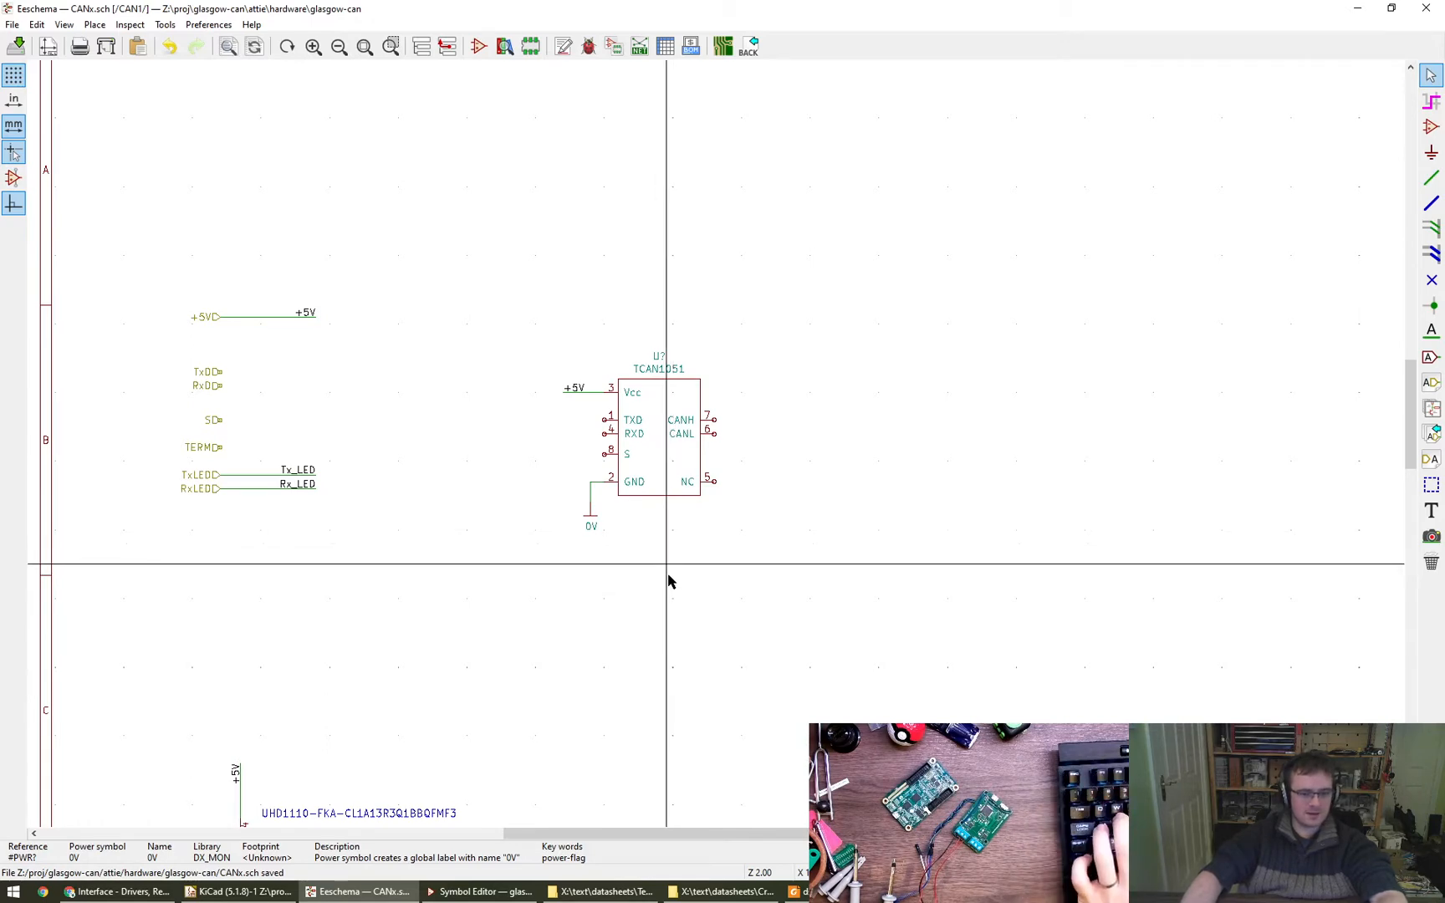
# - Switch to the Symbol Editor, fill the TCAN1051 body rectangle with the body background color and save the library
pyautogui.scroll(-3, 667, 580)
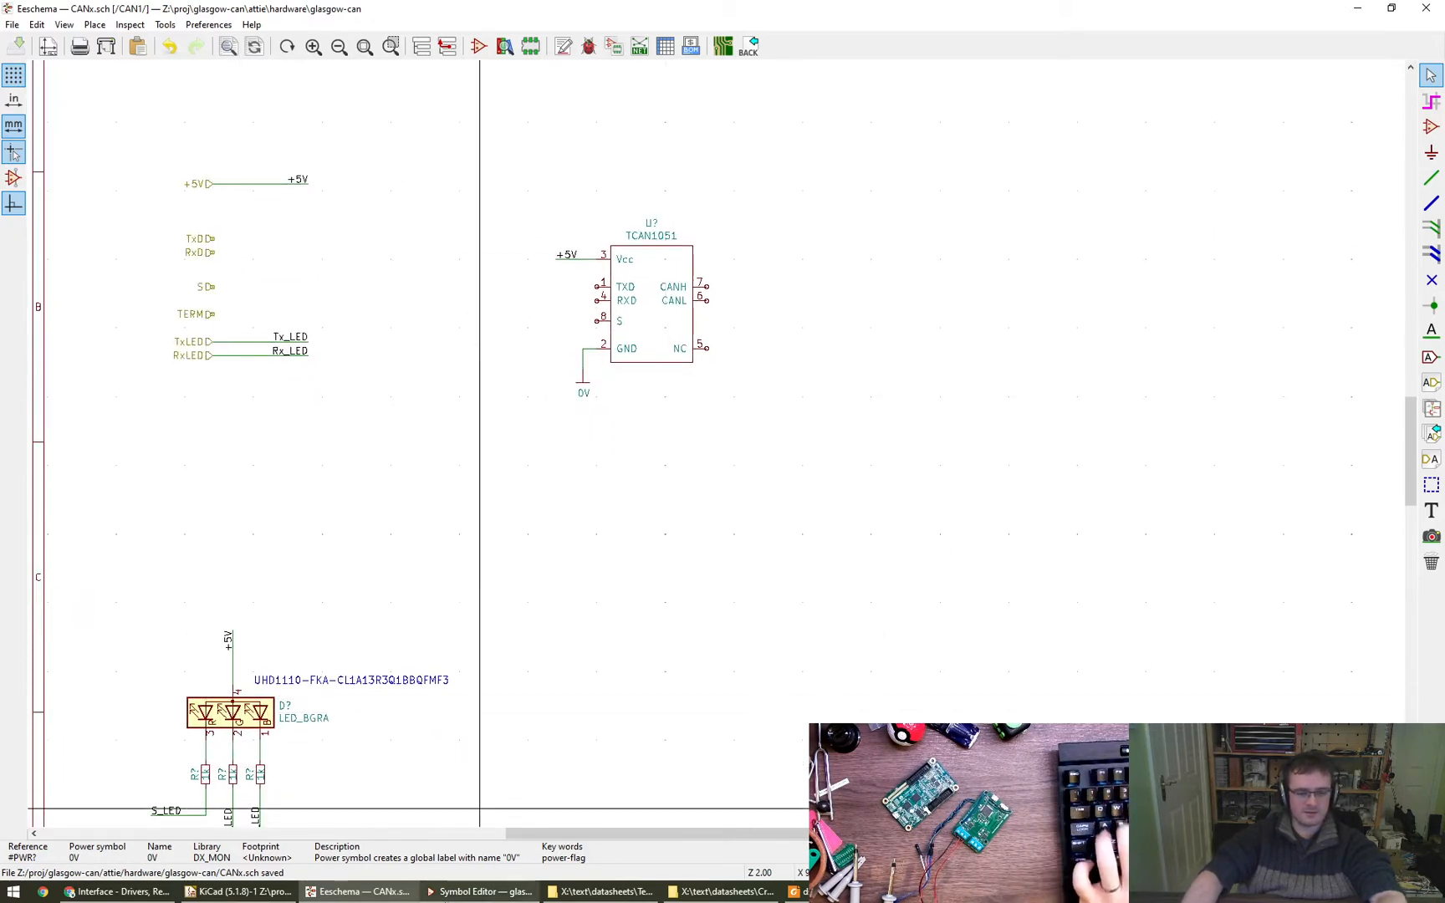
pyautogui.click(525, 888)
pyautogui.doubleClick(686, 410)
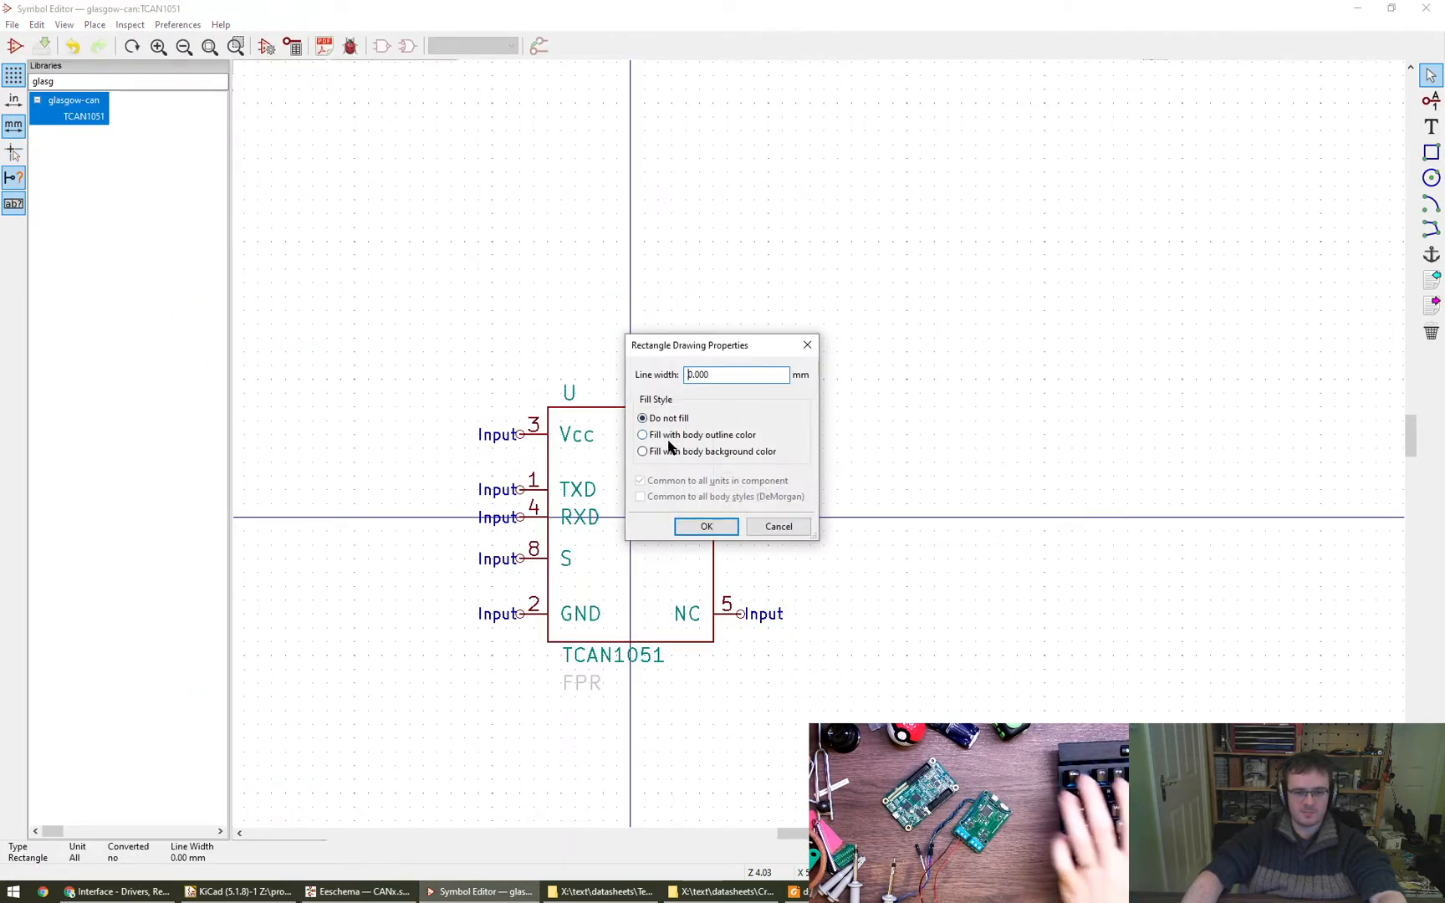
pyautogui.click(708, 523)
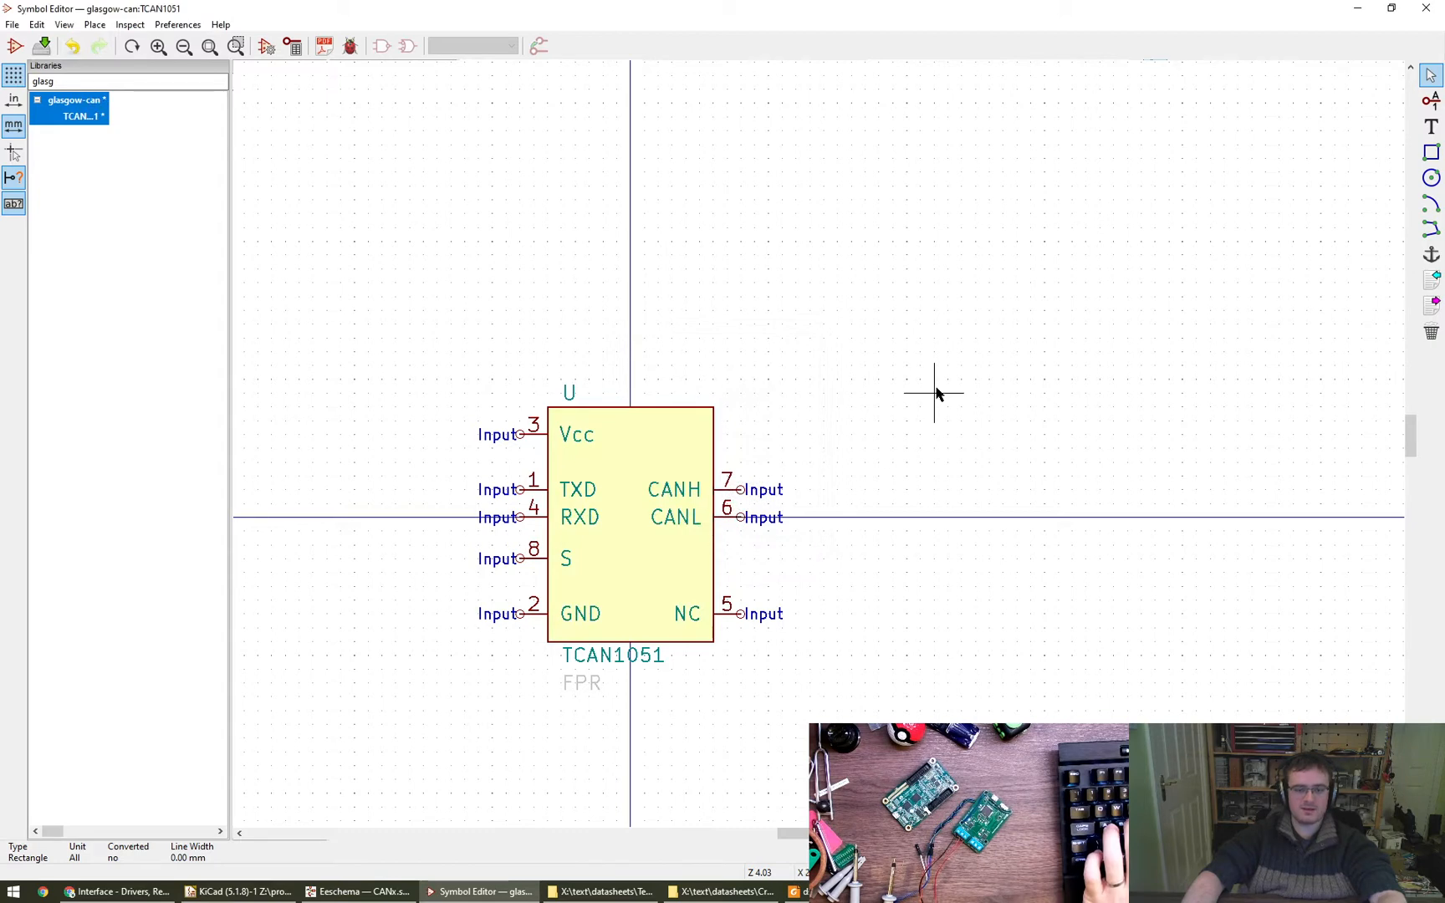
# - Return to the schematic and move the TCAN1051 with its +5V and 0V connections so TXD and RXD line up with the TxD and RxD ports
pyautogui.click(320, 893)
pyautogui.scroll(2, 694, 502)
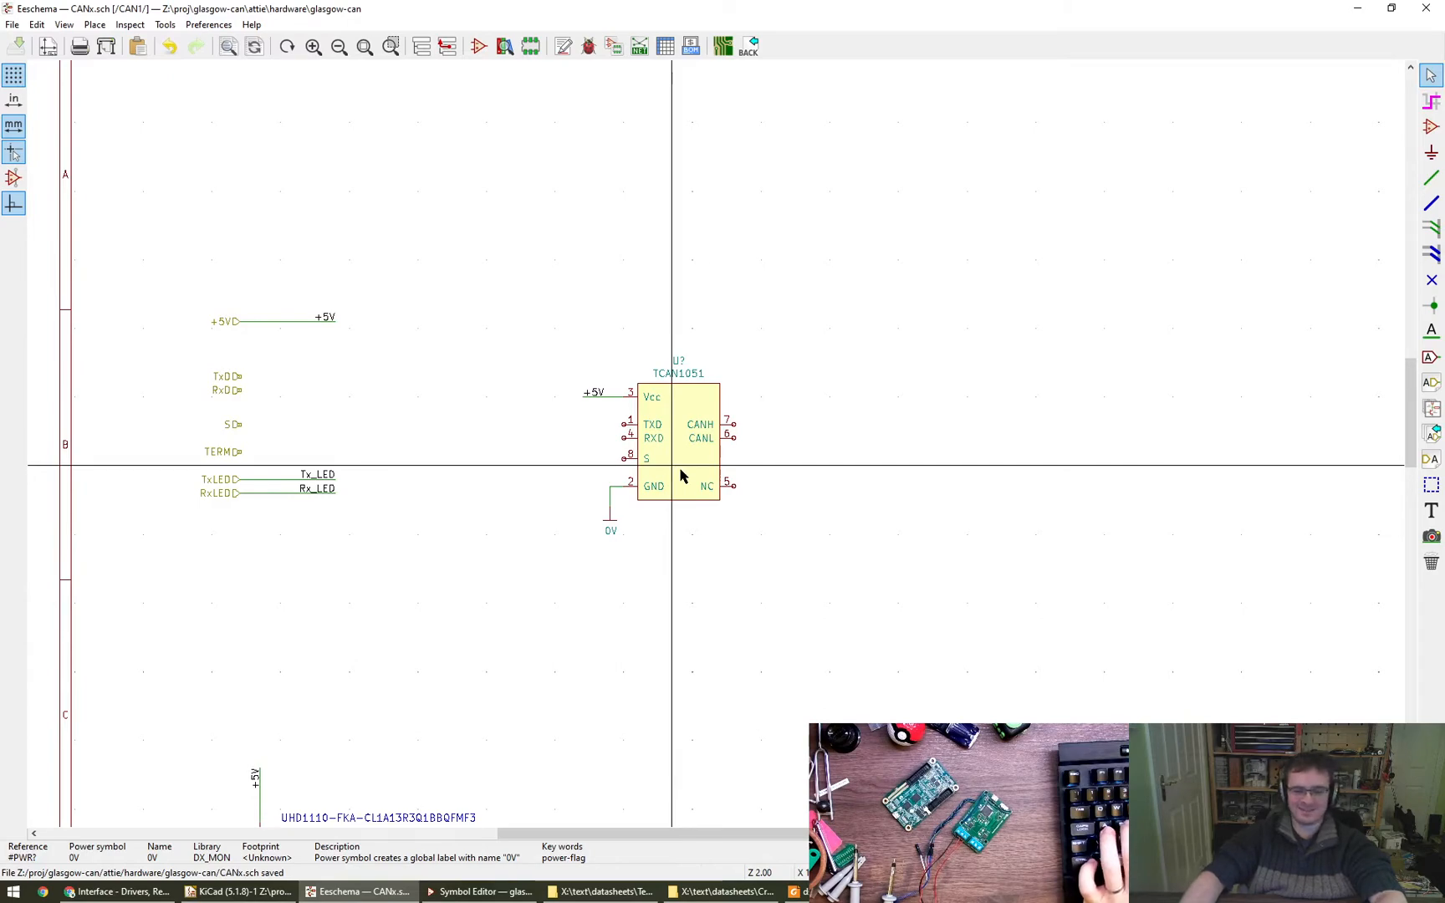
pyautogui.scroll(3, 632, 467)
pyautogui.scroll(-2, 632, 467)
pyautogui.scroll(1, 729, 520)
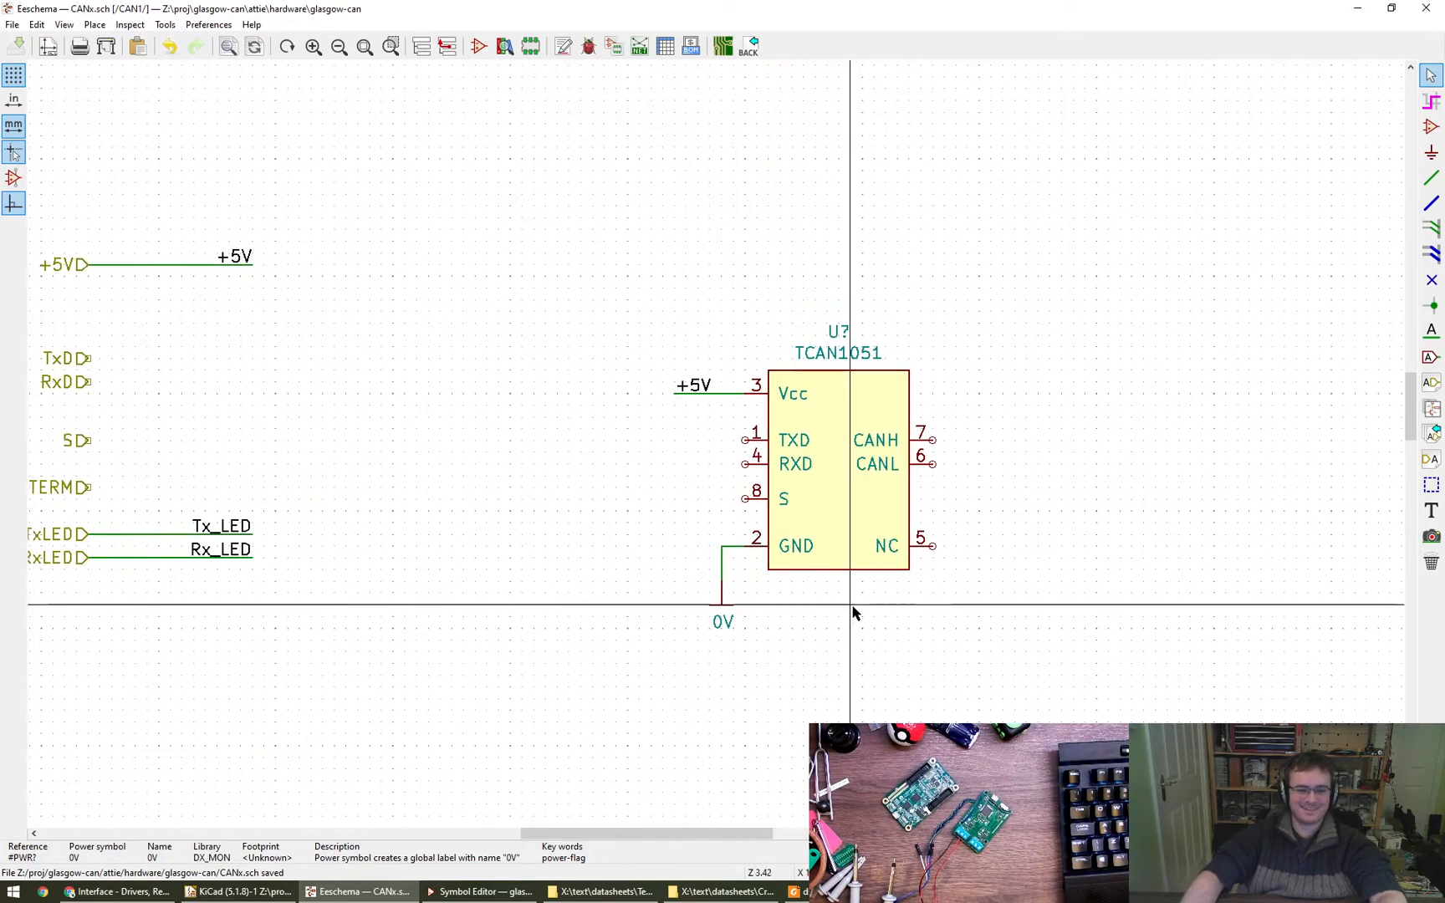
pyautogui.scroll(-1, 846, 611)
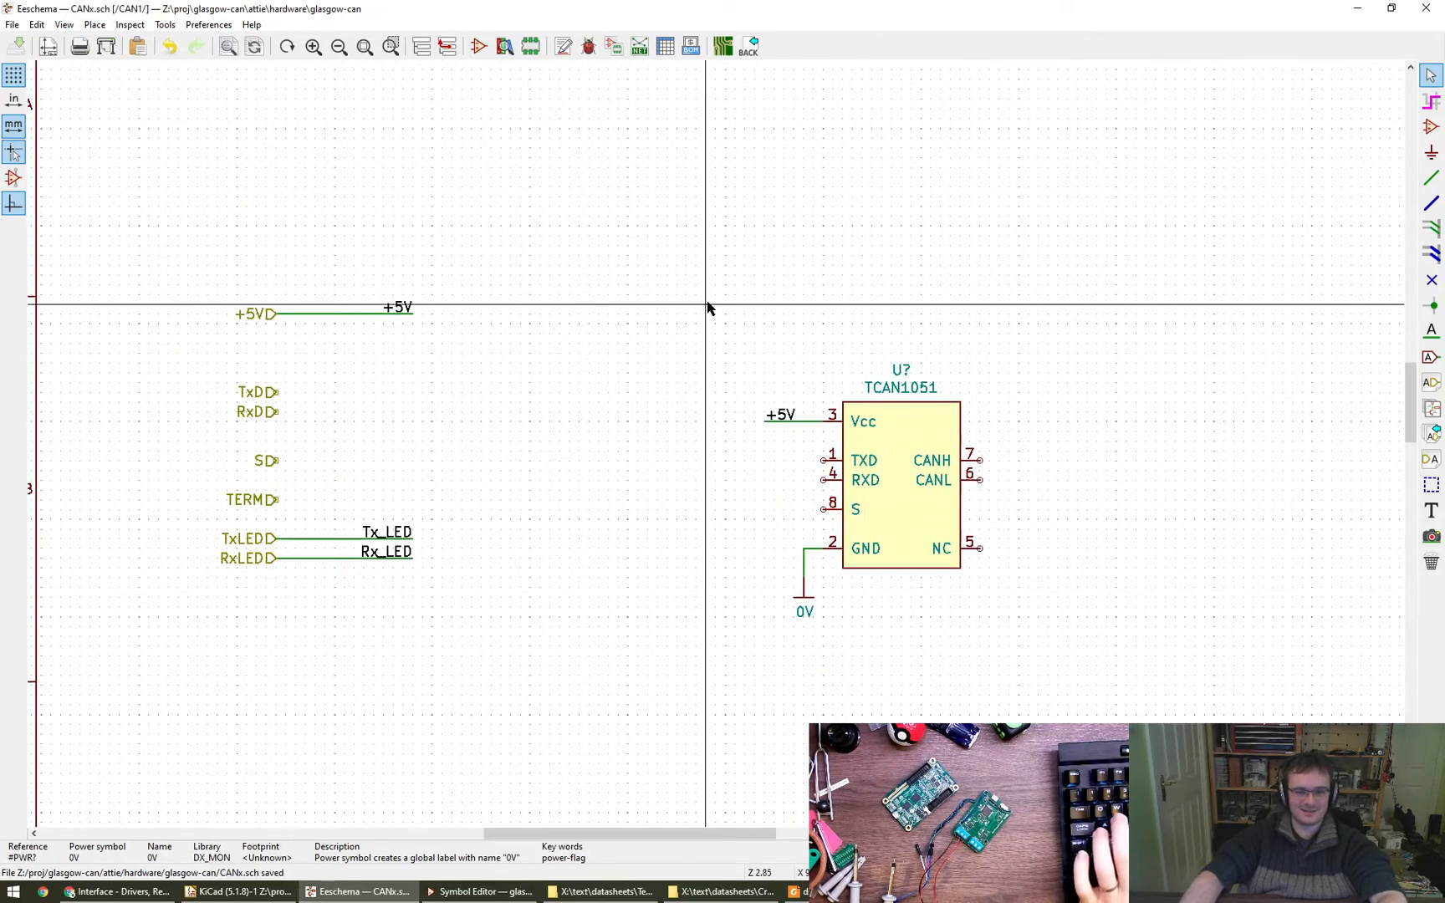
pyautogui.moveTo(686, 294); pyautogui.dragTo(1059, 677)
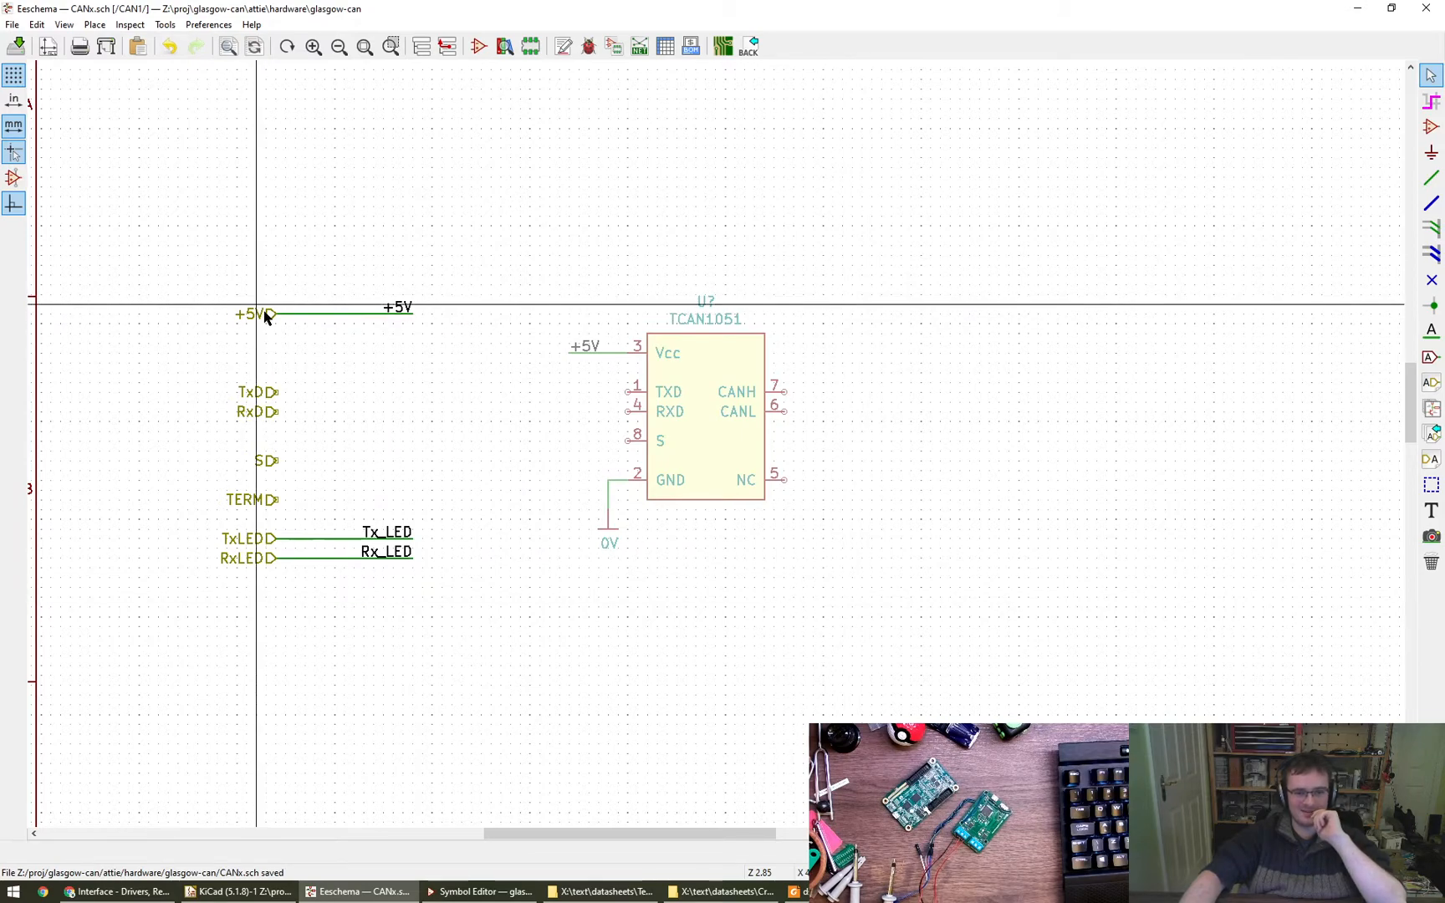
# - Move the +5V port with its wire and label down, level with the TCAN1051's Vcc pin
pyautogui.press('g')
pyautogui.press('Escape')
pyautogui.moveTo(218, 248); pyautogui.dragTo(434, 355)
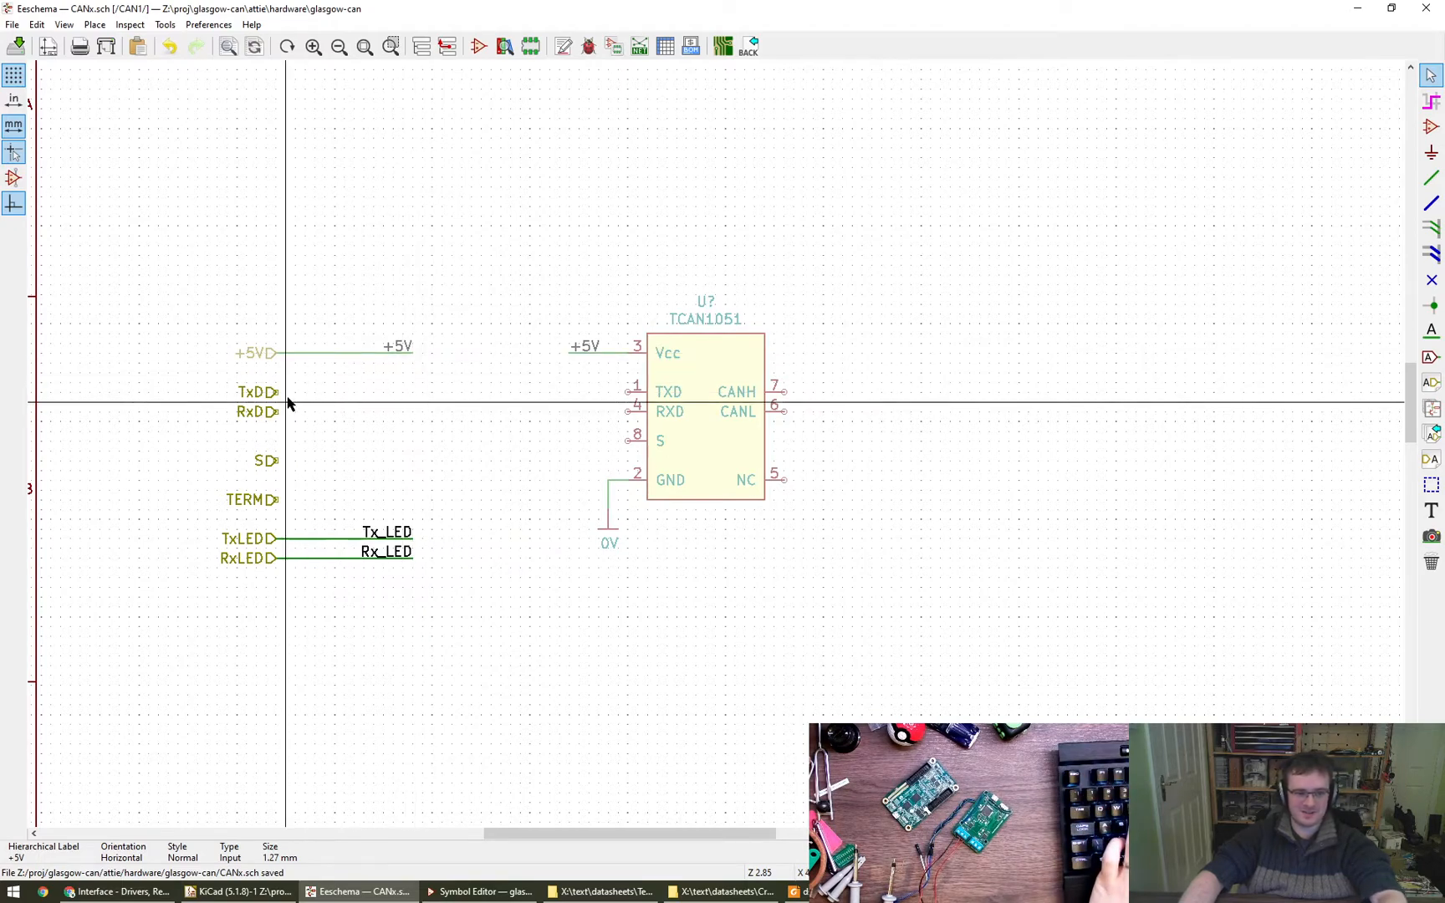
# - Wire the TxD, RxD and S ports to the TCAN1051's TXD, RXD and S pins
pyautogui.press('w')
pyautogui.click(628, 392)
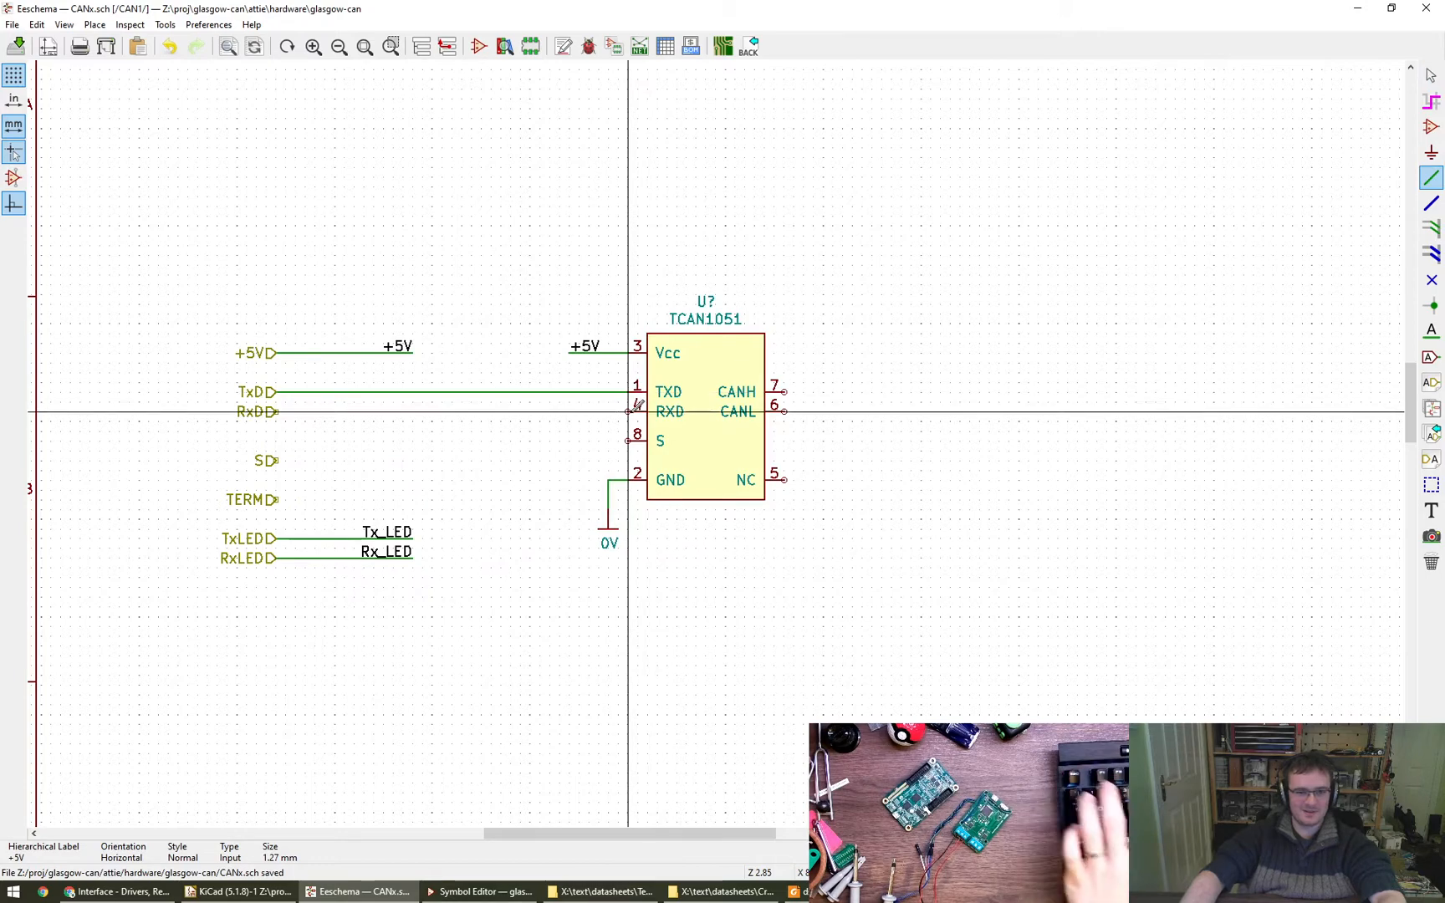
pyautogui.click(276, 411)
pyautogui.click(277, 461)
pyautogui.click(628, 441)
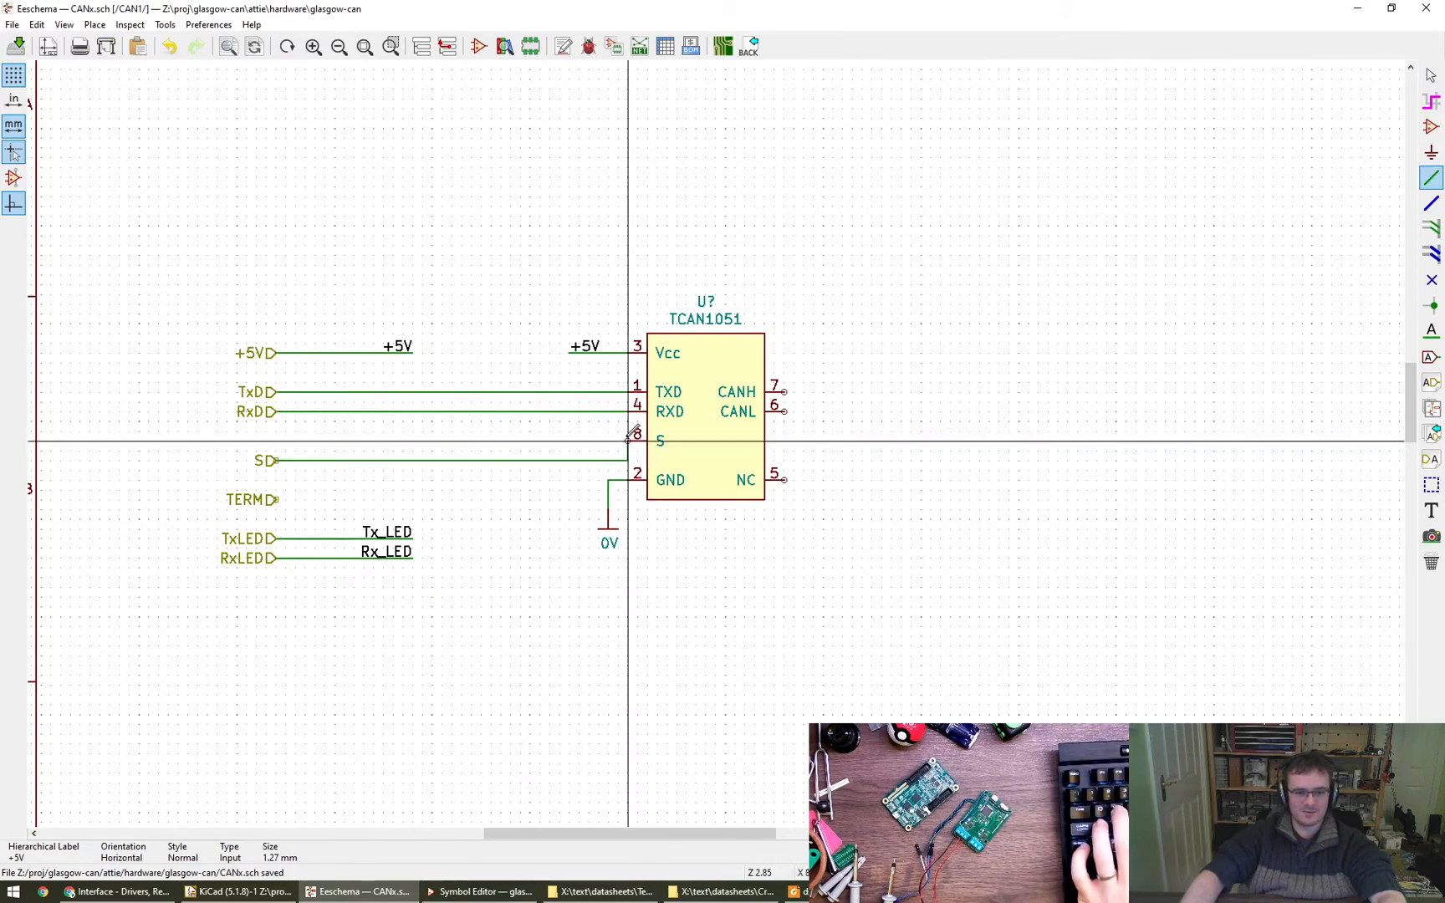
pyautogui.click(501, 441)
pyautogui.click(628, 441)
pyautogui.press('Escape')
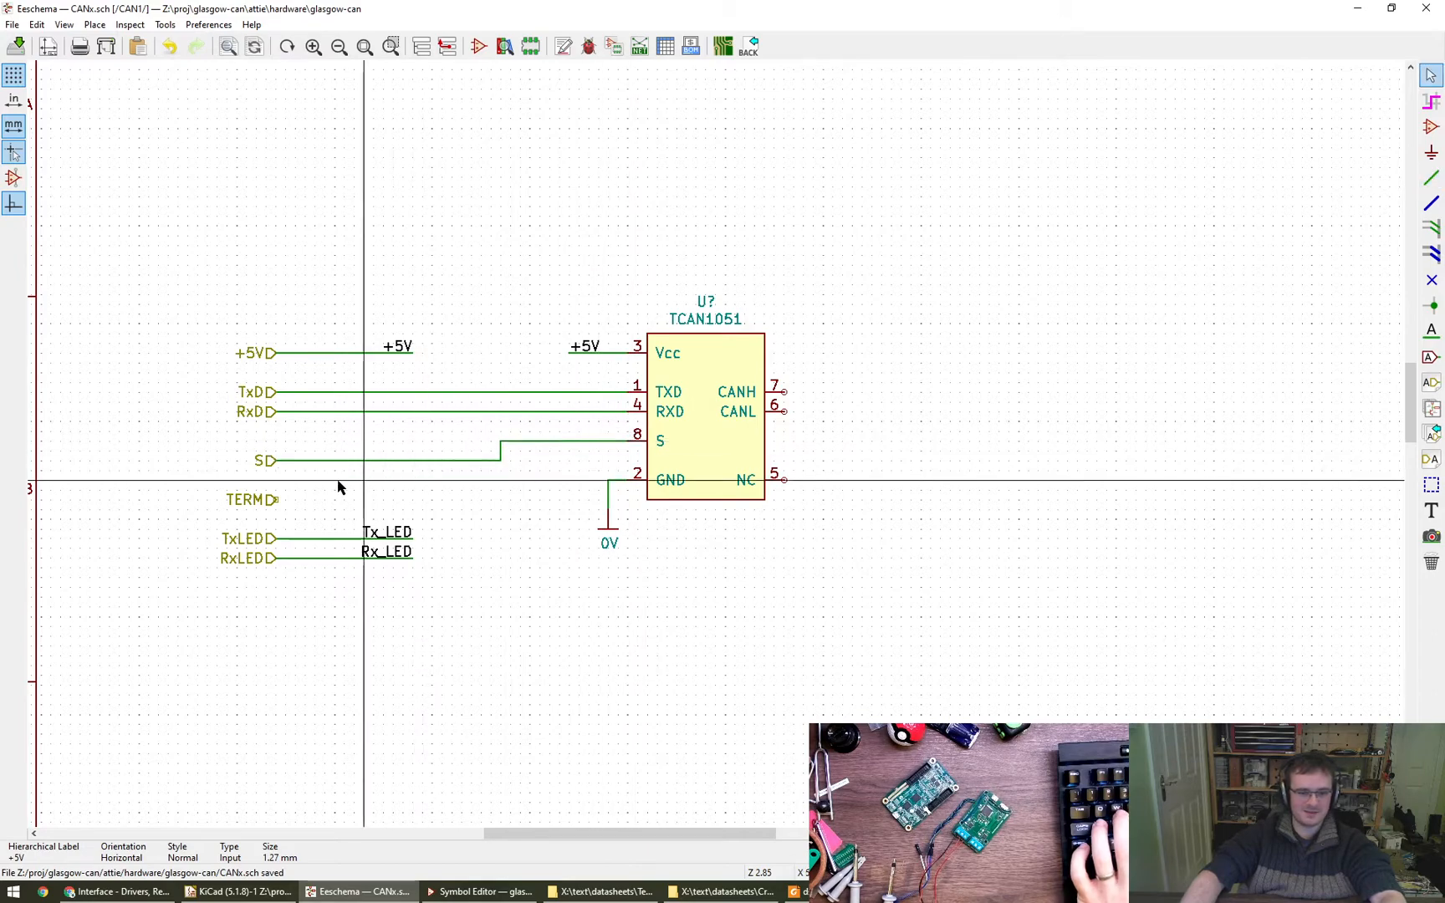
# - Move the S port and its wire up into a straight line with pin 8, and move the TERM port up slightly
pyautogui.moveTo(271, 467); pyautogui.dragTo(268, 441)
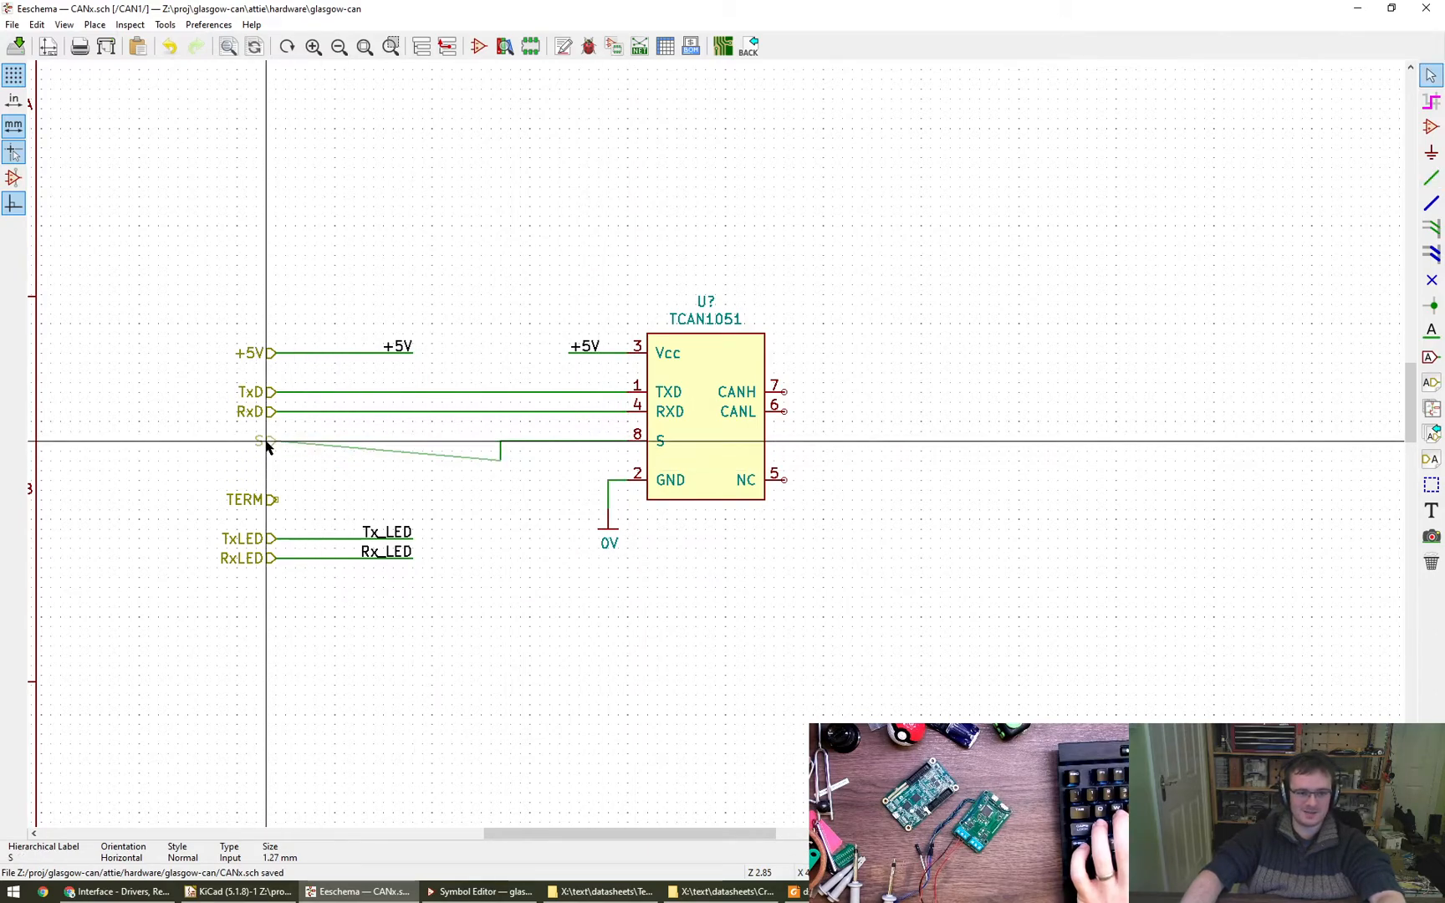
pyautogui.moveTo(498, 462); pyautogui.dragTo(500, 441)
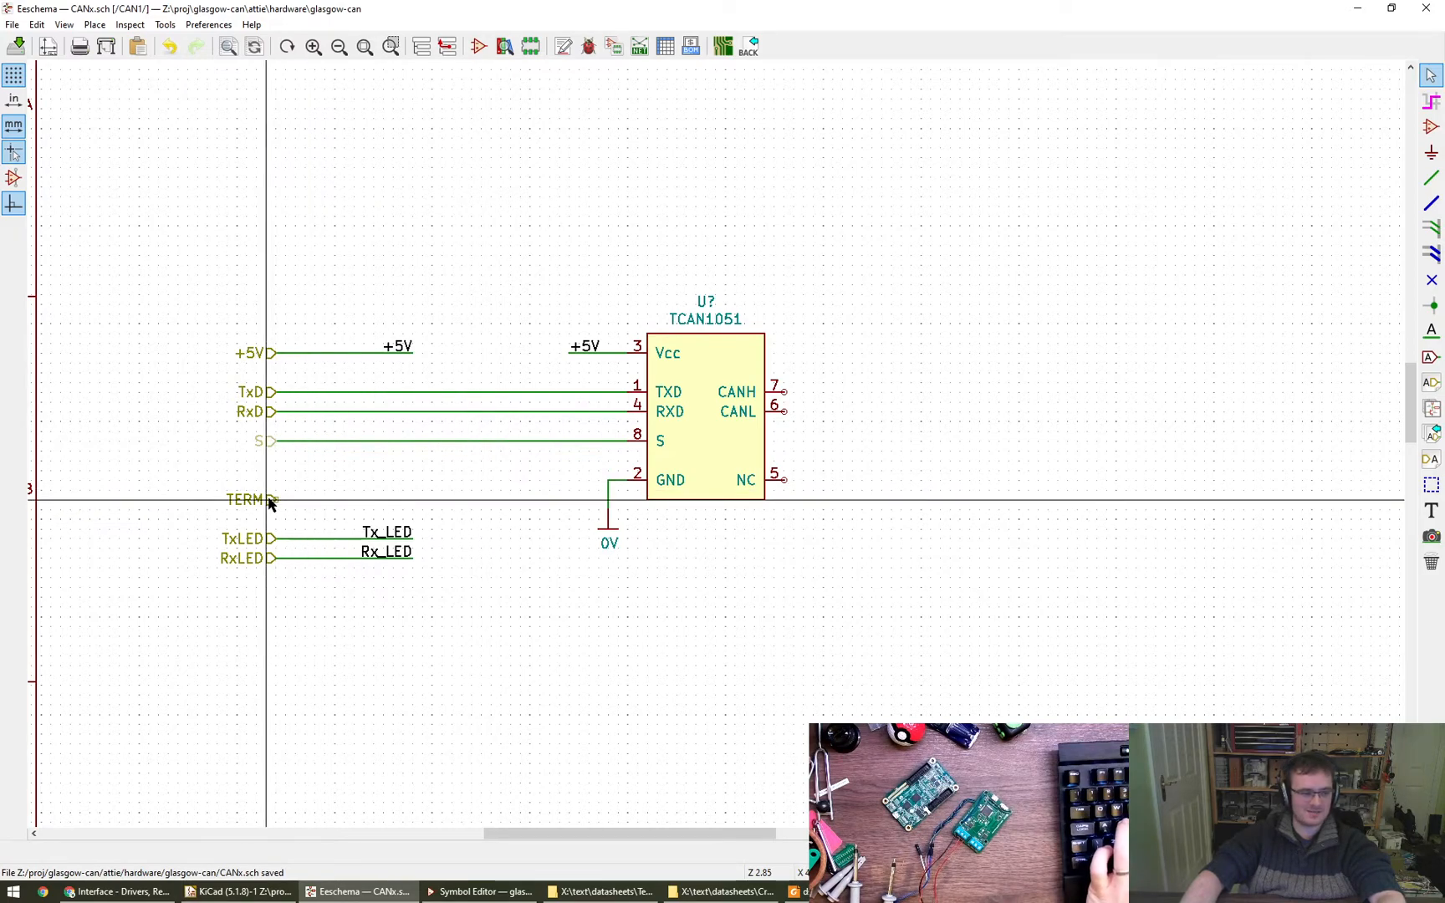
pyautogui.moveTo(269, 501); pyautogui.dragTo(278, 492)
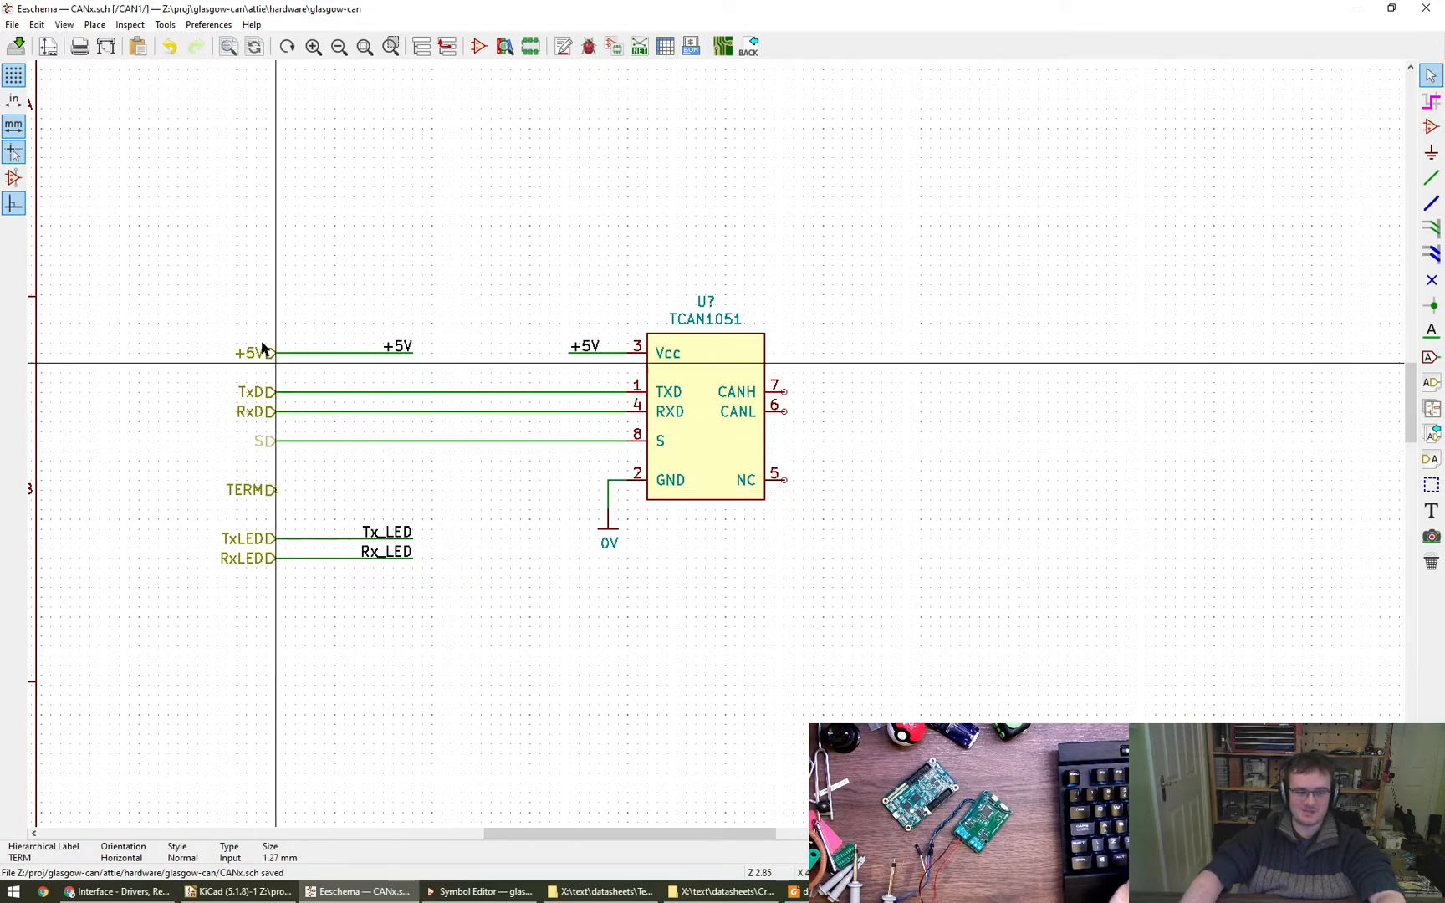
# - Move the +5V net label closer to its port and shorten the wire to match
pyautogui.moveTo(199, 295)
pyautogui.mouseDown()
pyautogui.moveTo(344, 421)
pyautogui.moveTo(219, 287)
pyautogui.mouseUp()
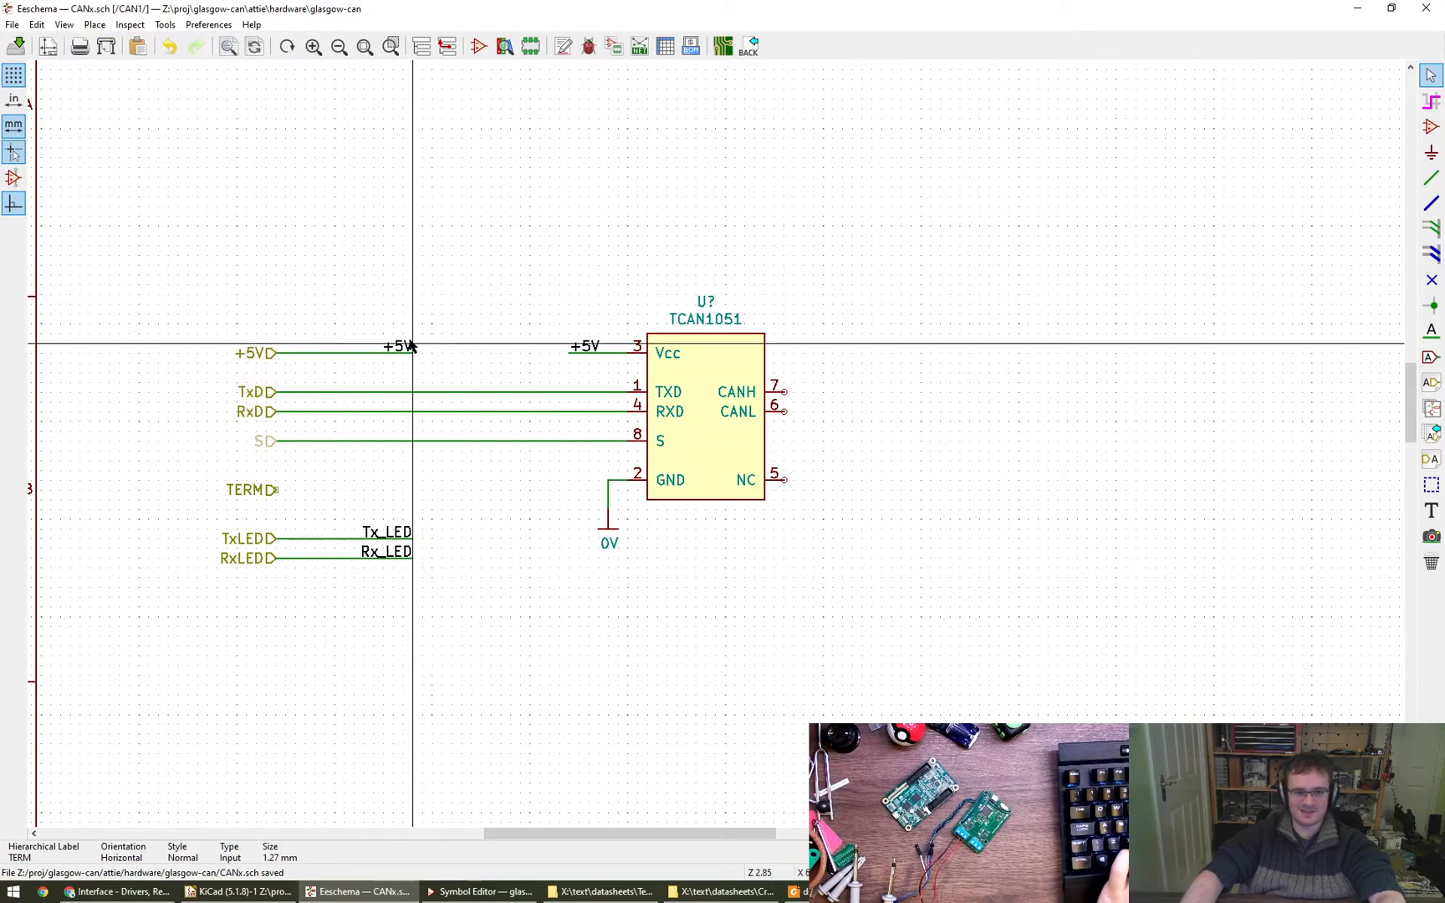
pyautogui.moveTo(412, 358); pyautogui.dragTo(327, 361)
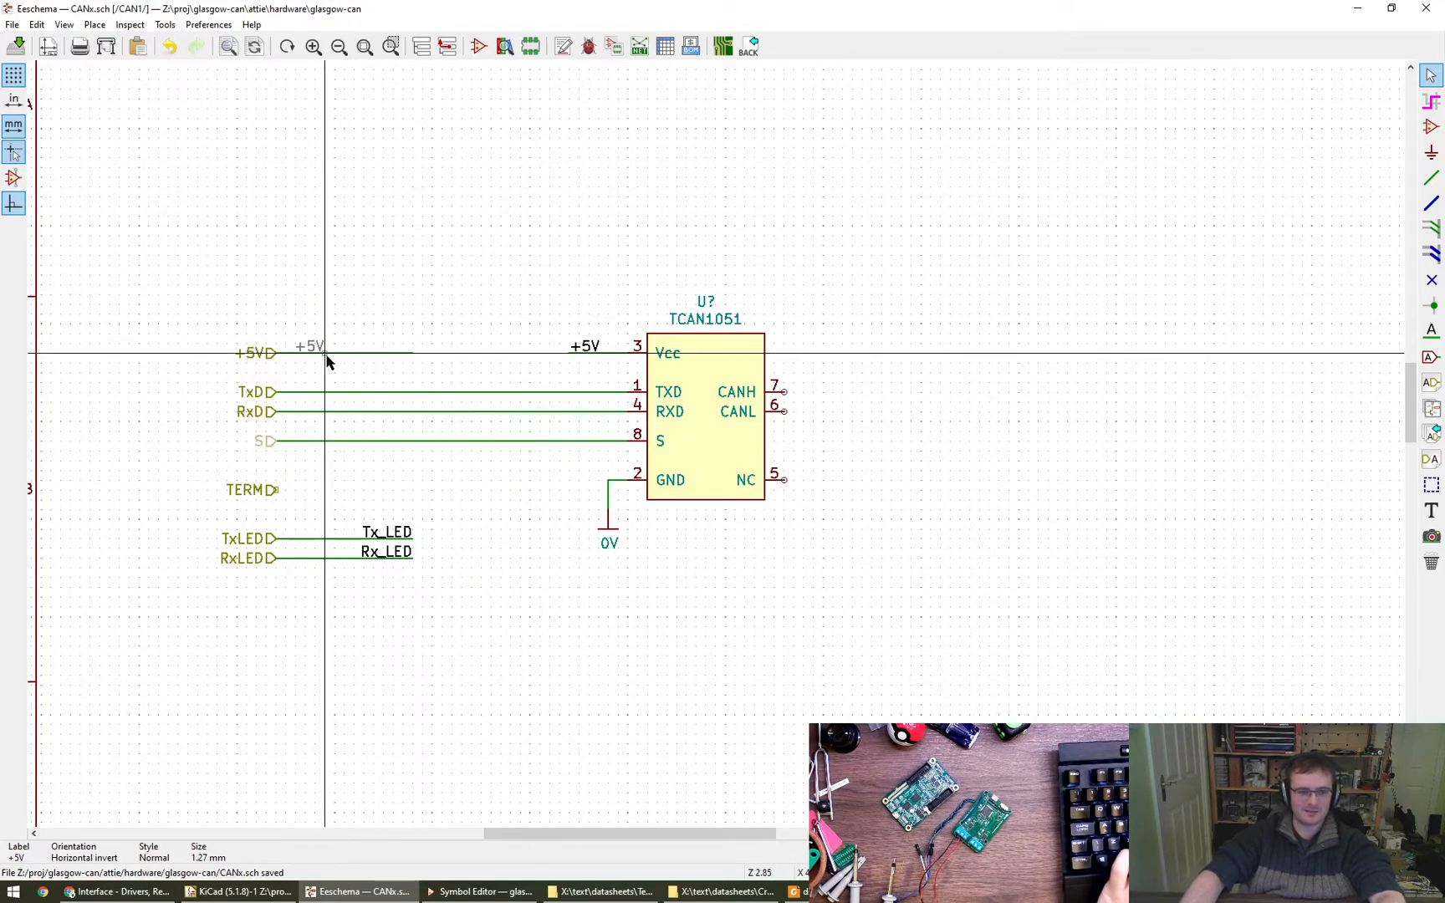
pyautogui.click(323, 351)
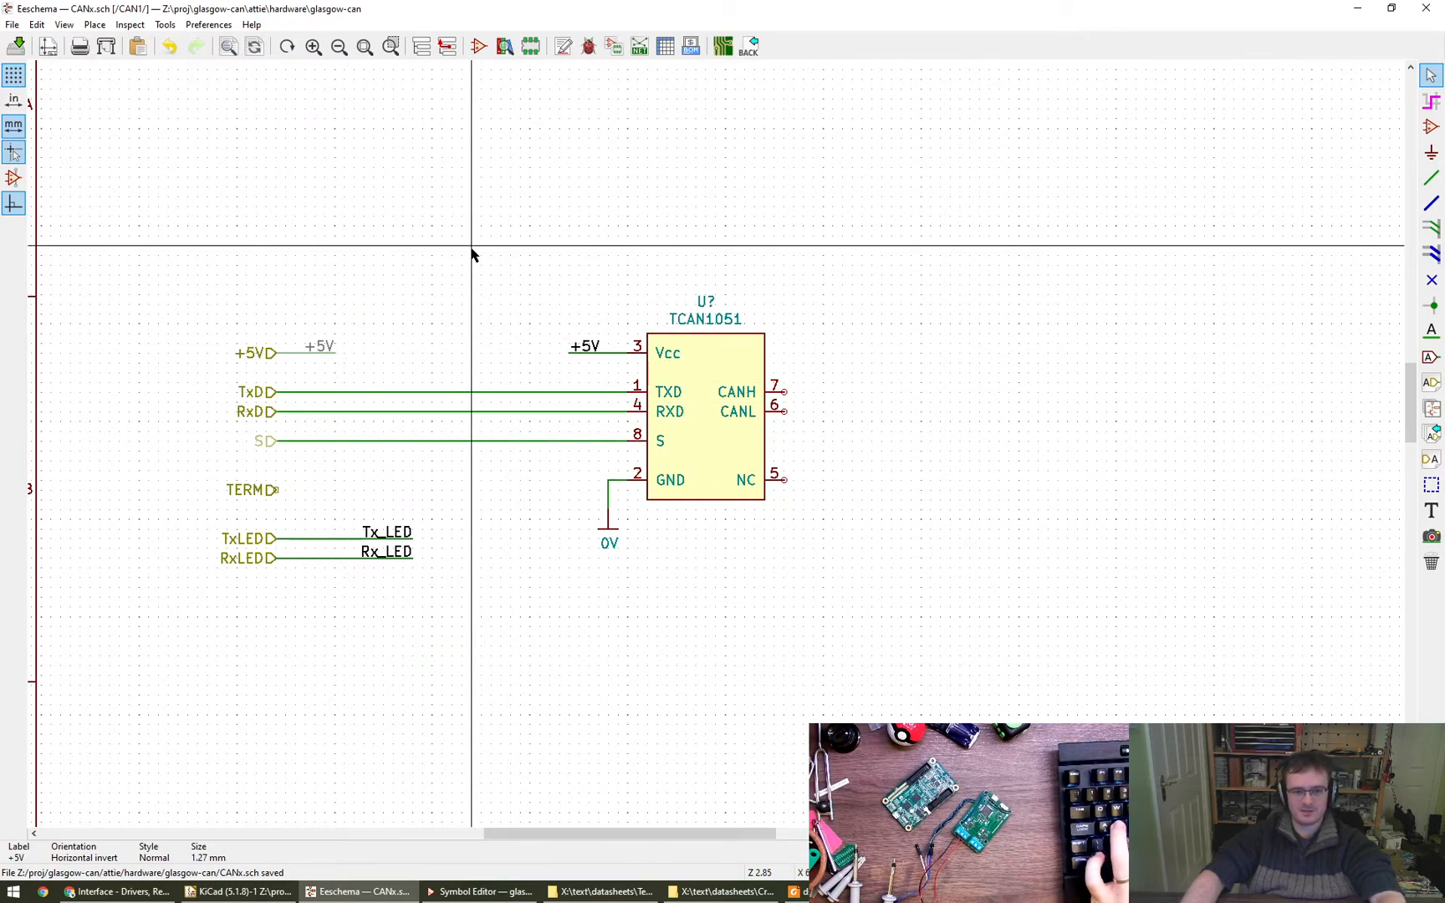
# - Place a left-oriented hierarchical input label CANH well to the right of the TCAN1051
pyautogui.scroll(-3, 470, 251)
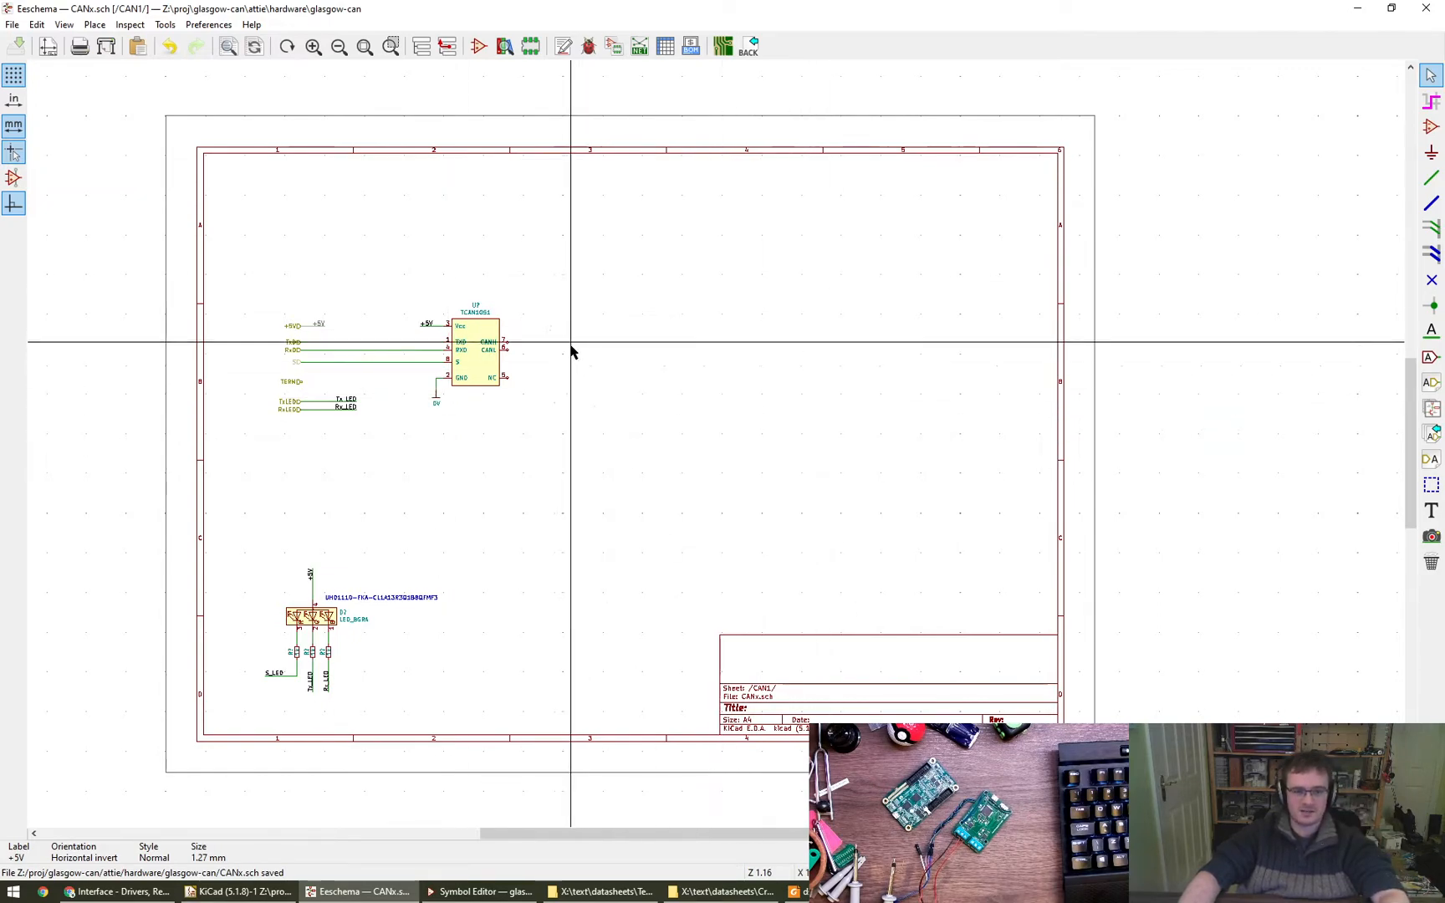
pyautogui.scroll(3, 509, 349)
pyautogui.moveTo(571, 348); pyautogui.dragTo(382, 341, button='middle')
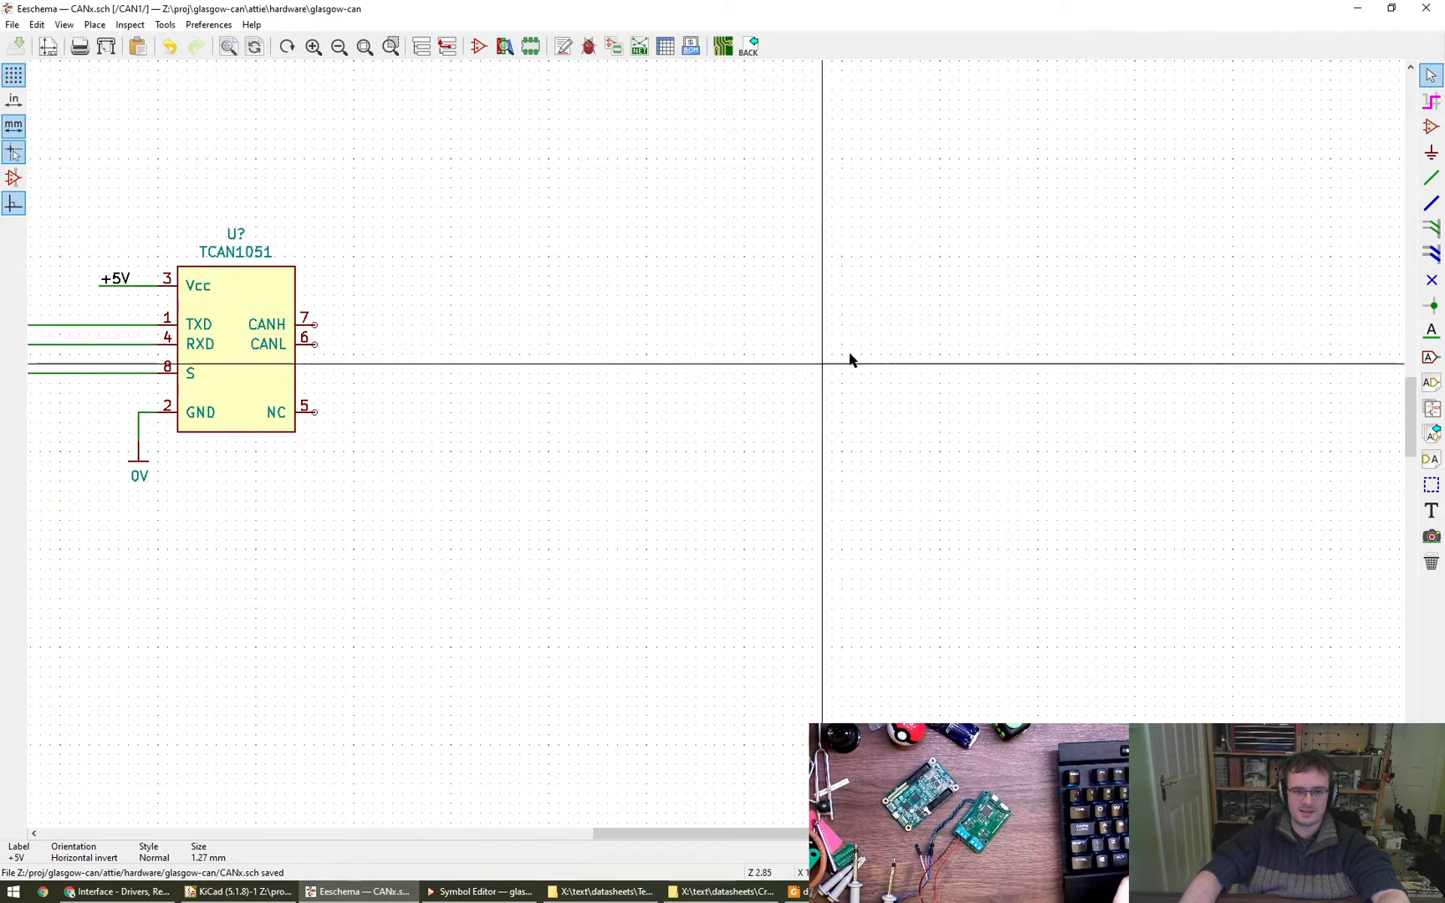
pyautogui.scroll(-1, 854, 355)
pyautogui.moveTo(853, 355); pyautogui.dragTo(755, 368, button='middle')
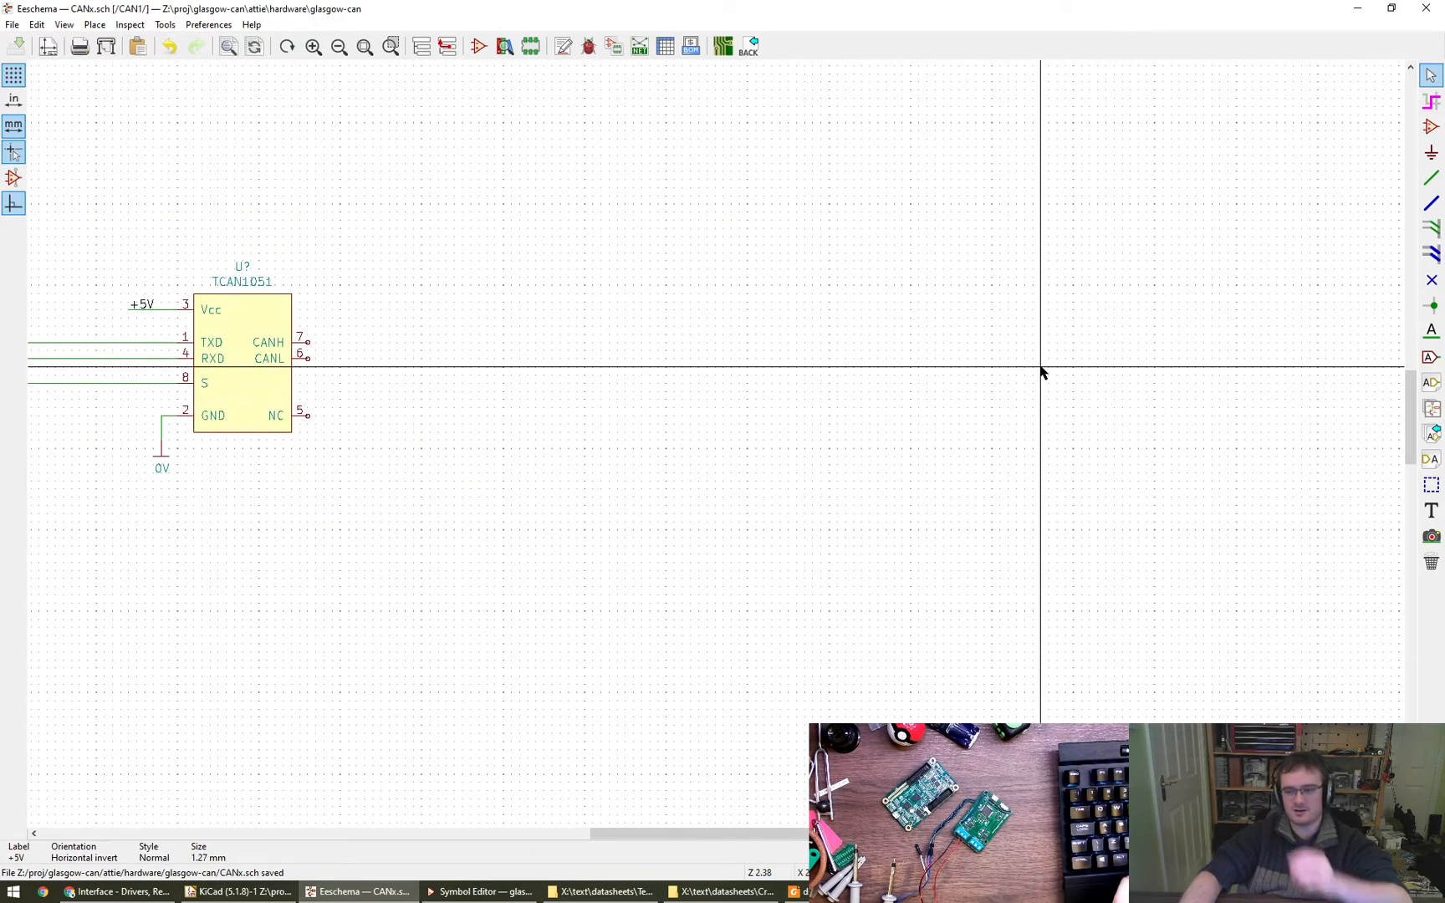
pyautogui.click(1429, 384)
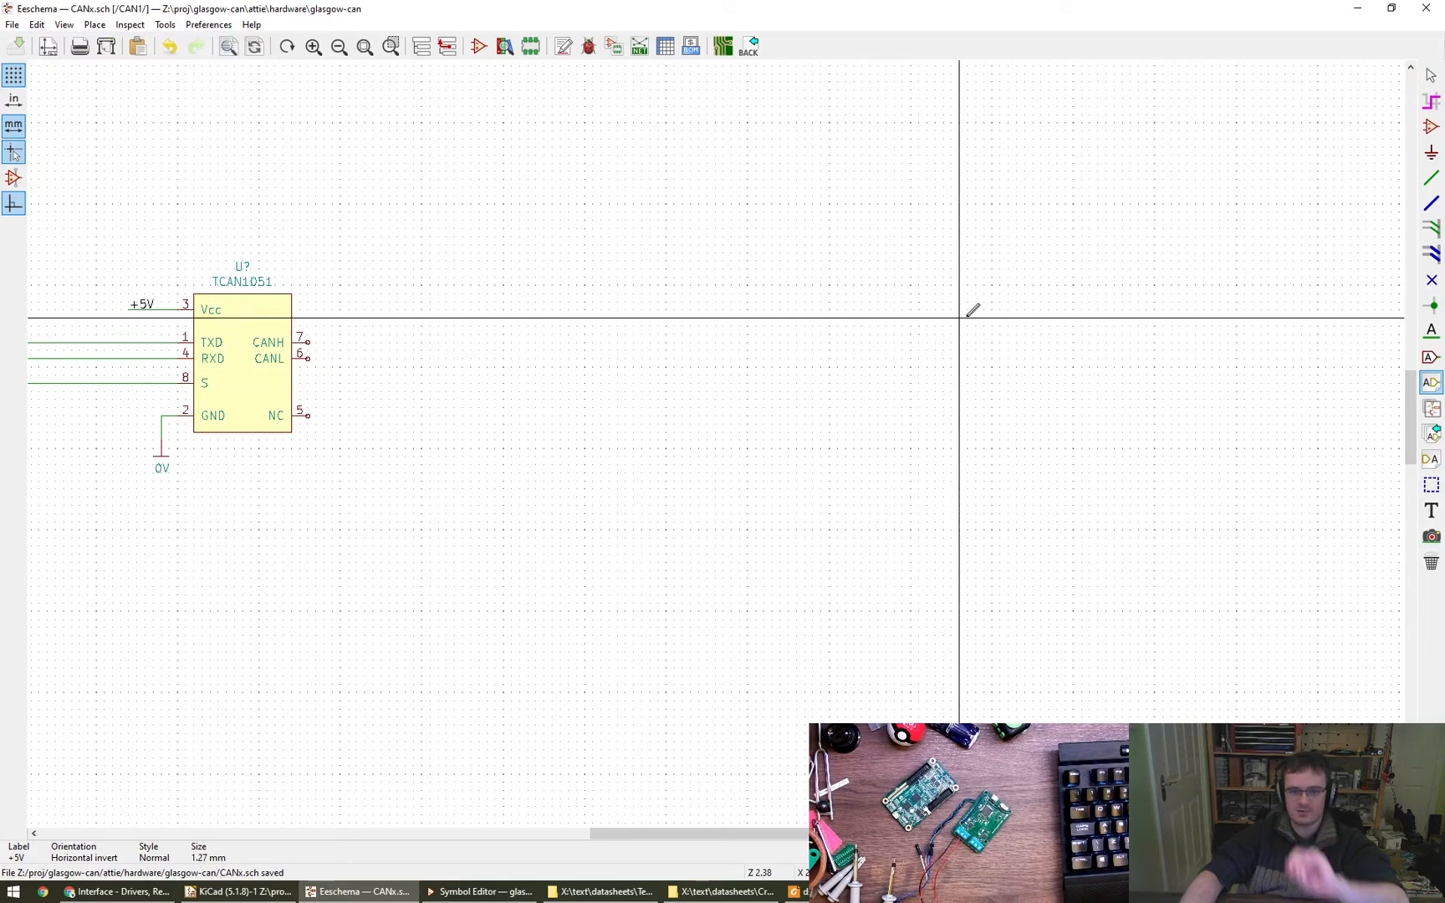
pyautogui.click(967, 309)
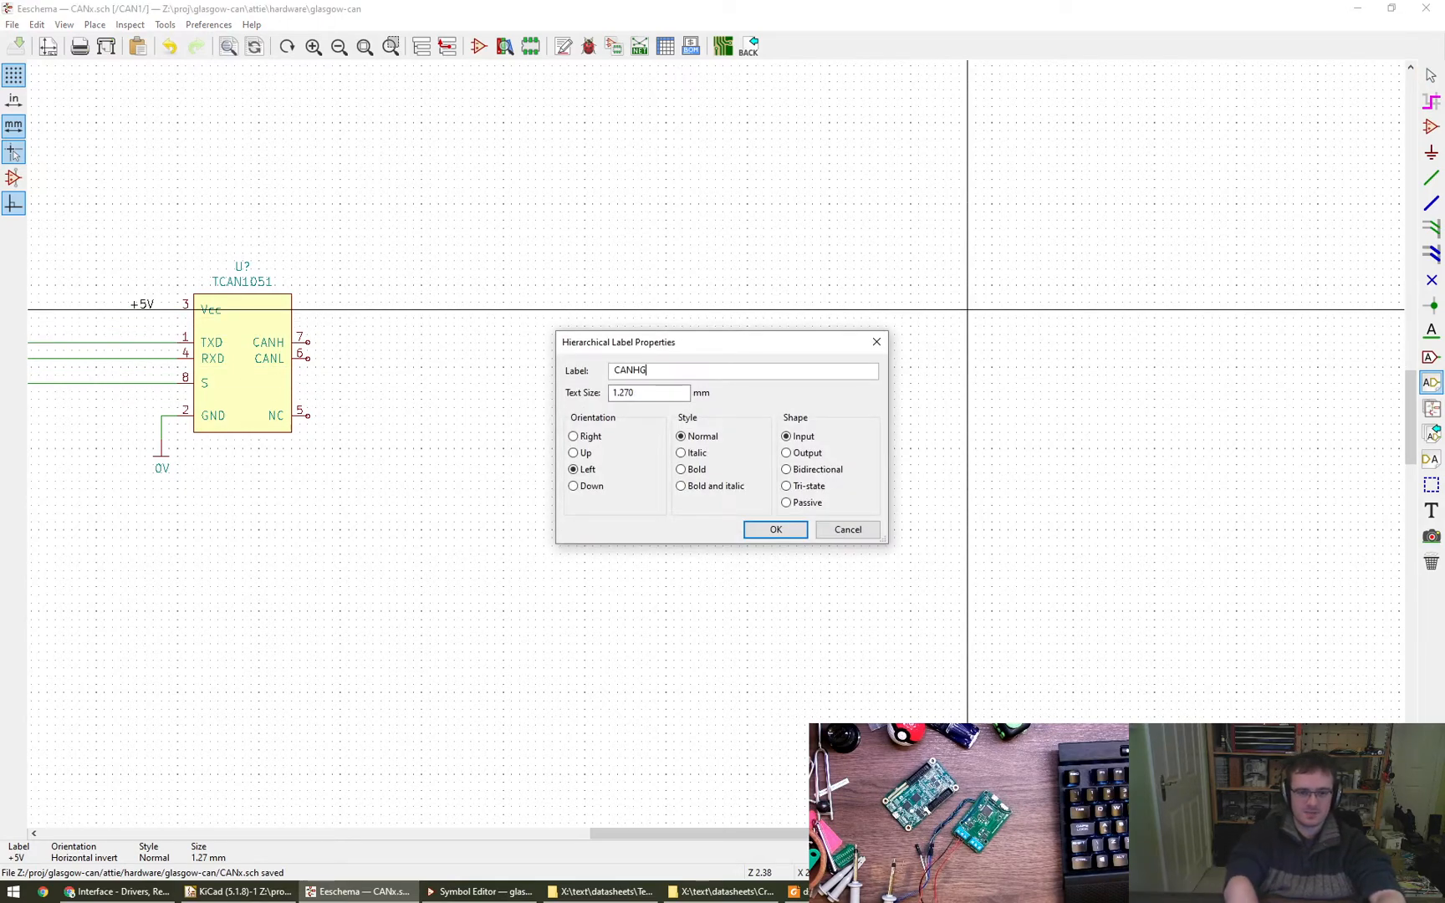
pyautogui.press('Return')
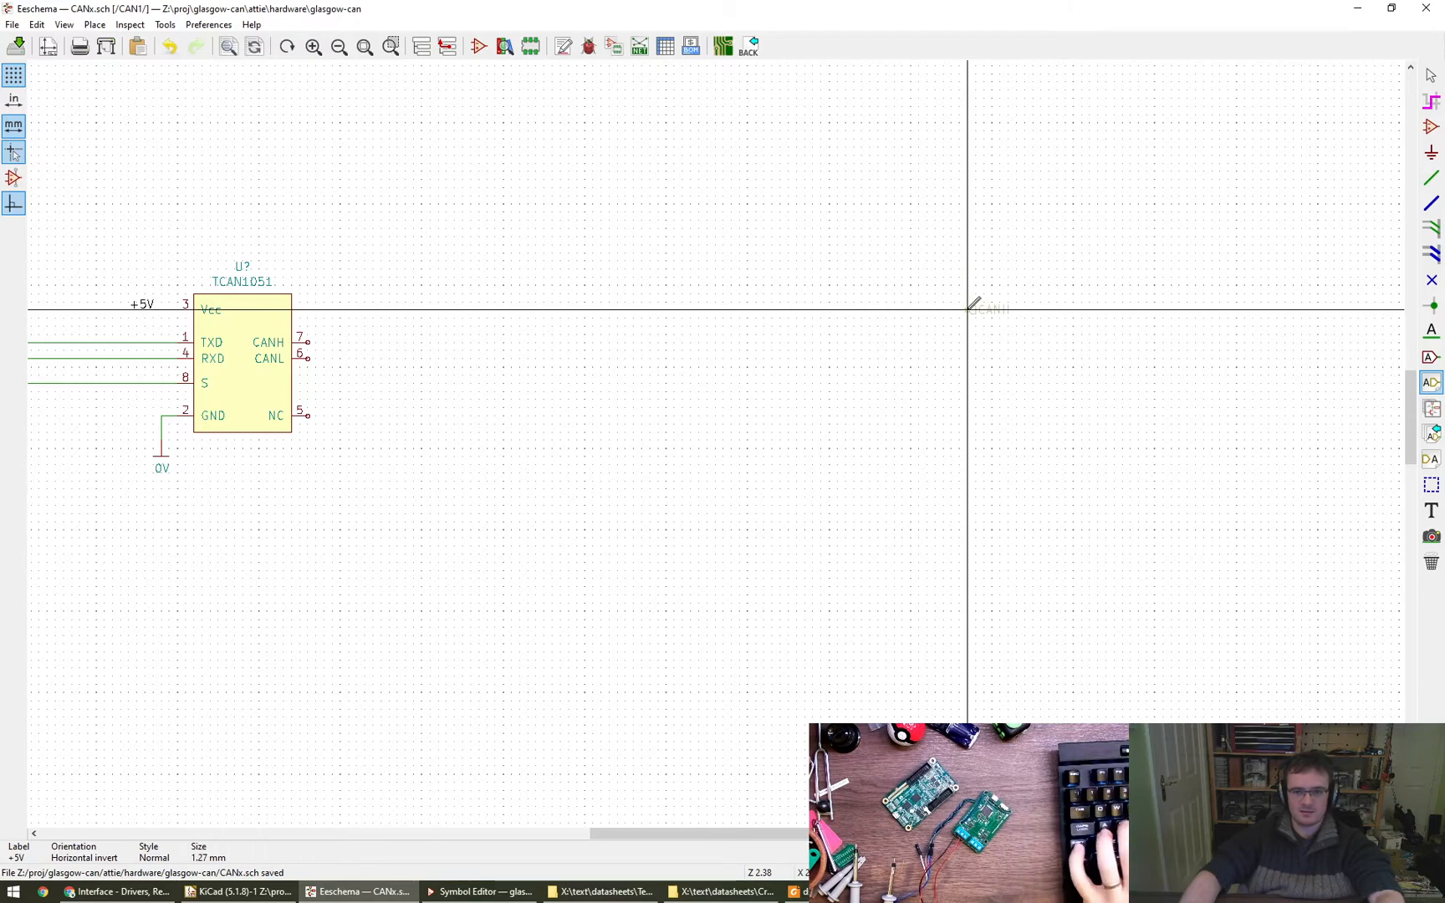
pyautogui.click(967, 309)
# - Place a left-oriented hierarchical input label CANL just below CANH and save the sheet
pyautogui.click(968, 335)
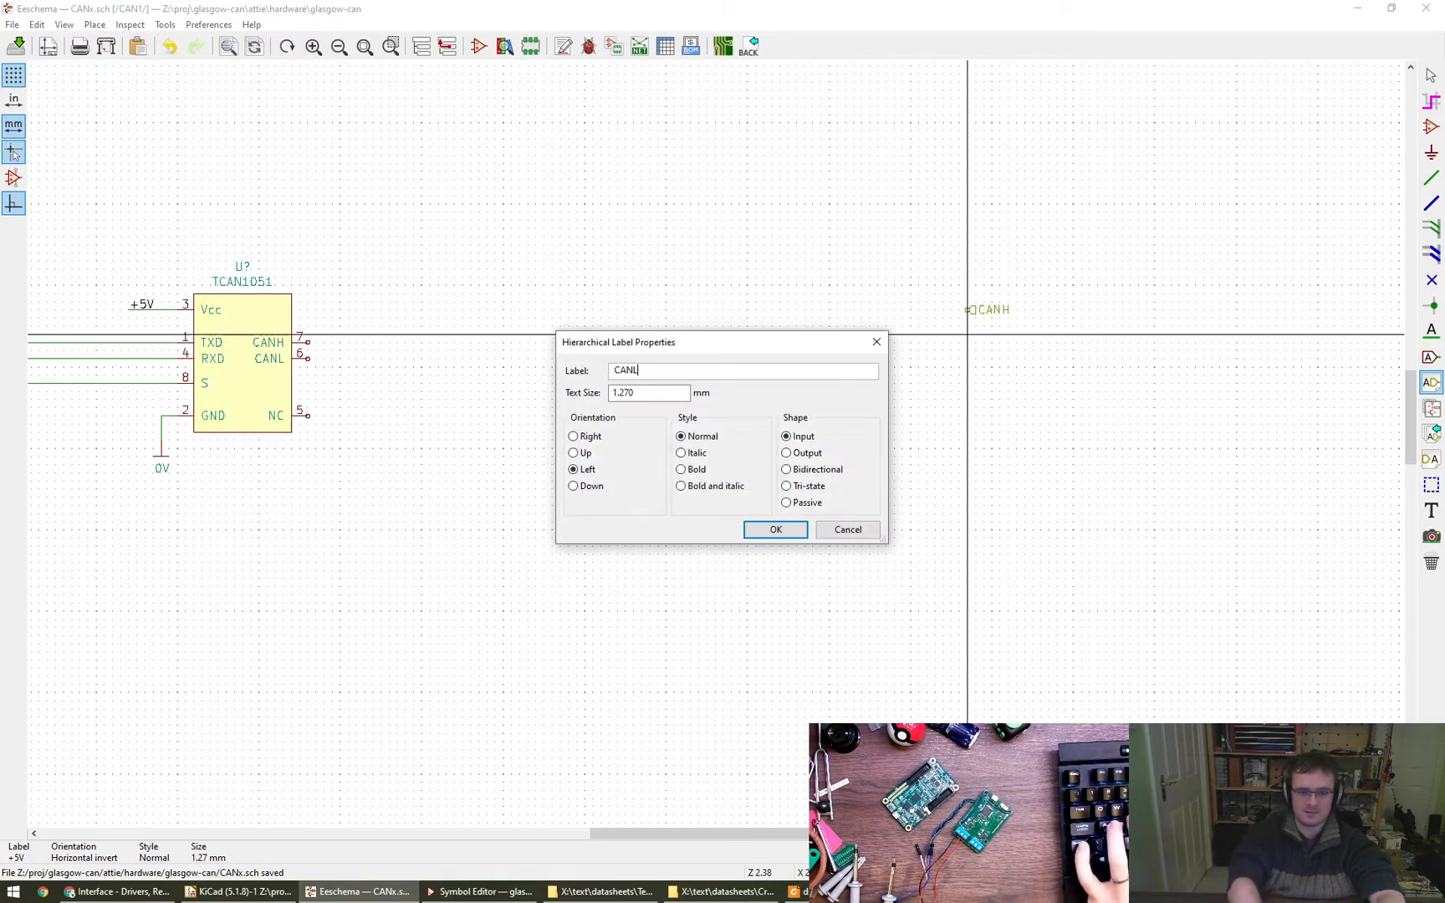
pyautogui.write('CANL')
pyautogui.press('Return')
pyautogui.click(967, 335)
pyautogui.press('Escape')
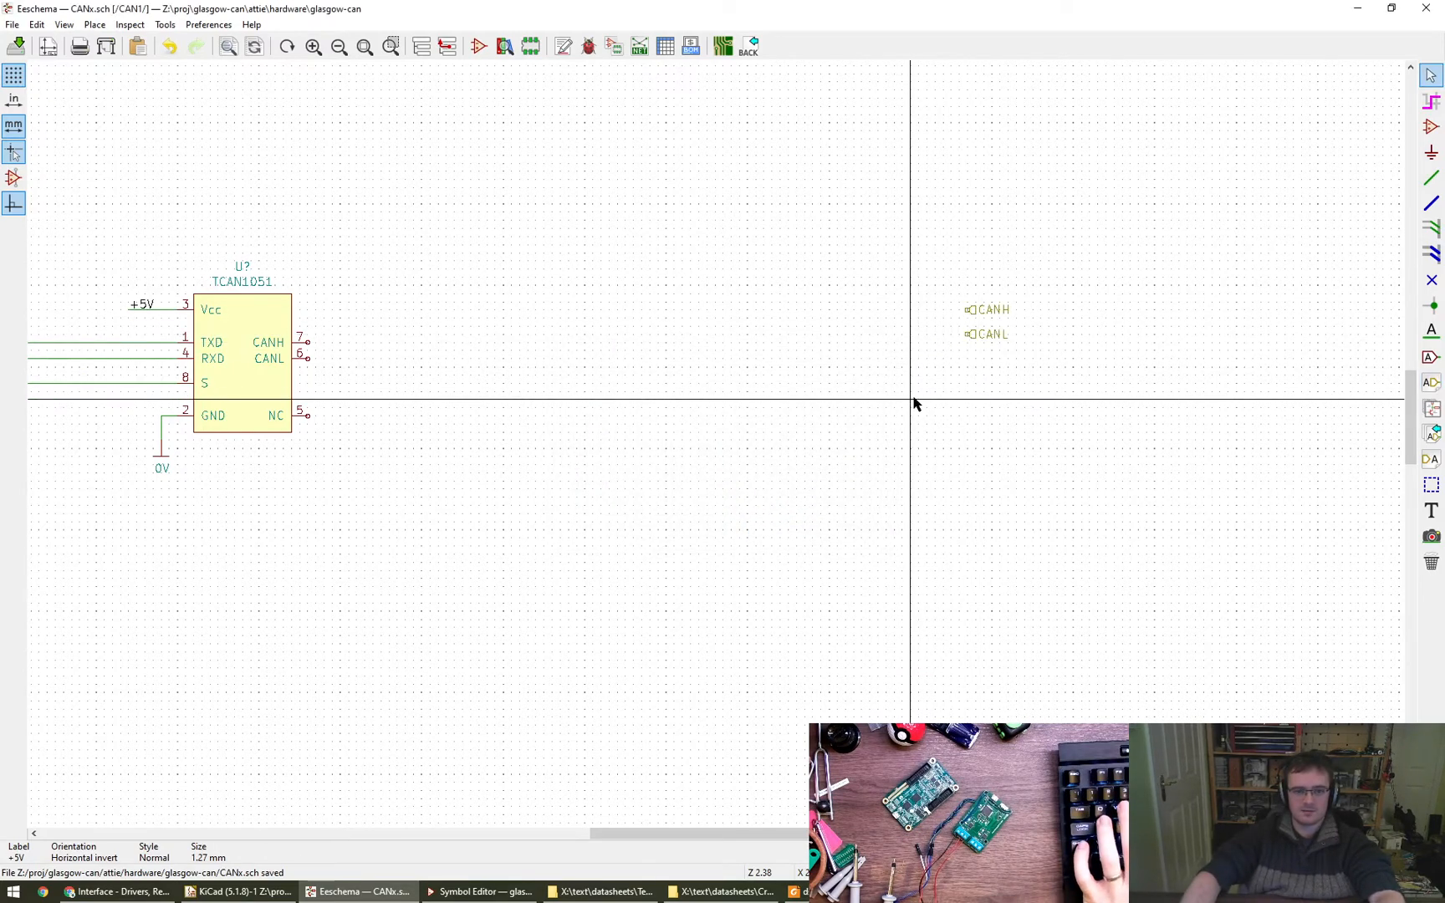
pyautogui.hotkey('ctrl', 's')
# - Return to the root sheet and import the CANH and CANL sheet pins onto the outer edge of the CAN1 block
pyautogui.scroll(-1, 916, 409)
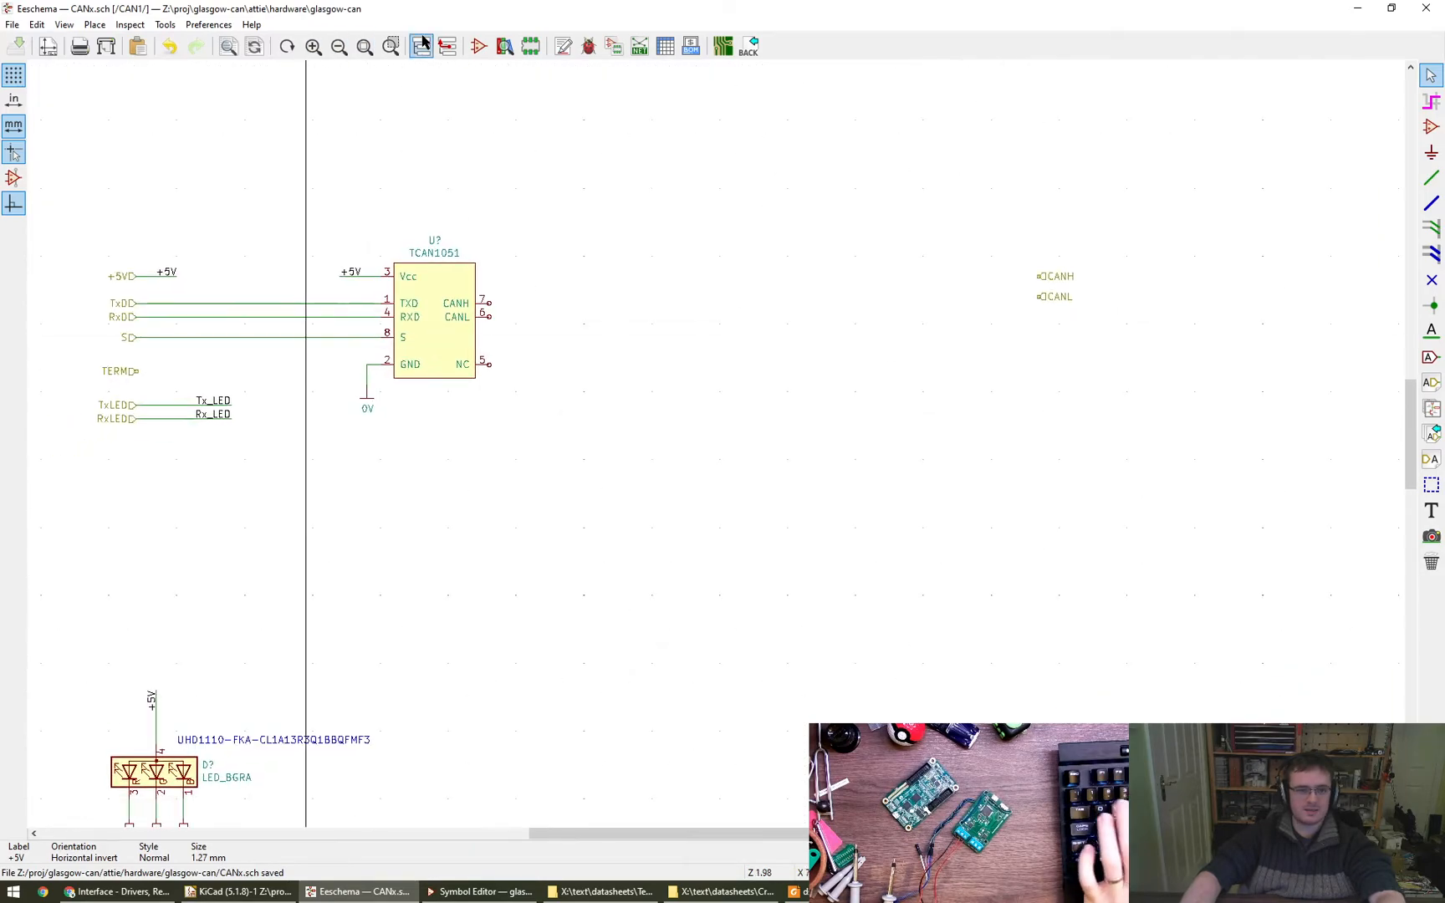
pyautogui.click(446, 46)
pyautogui.click(1431, 432)
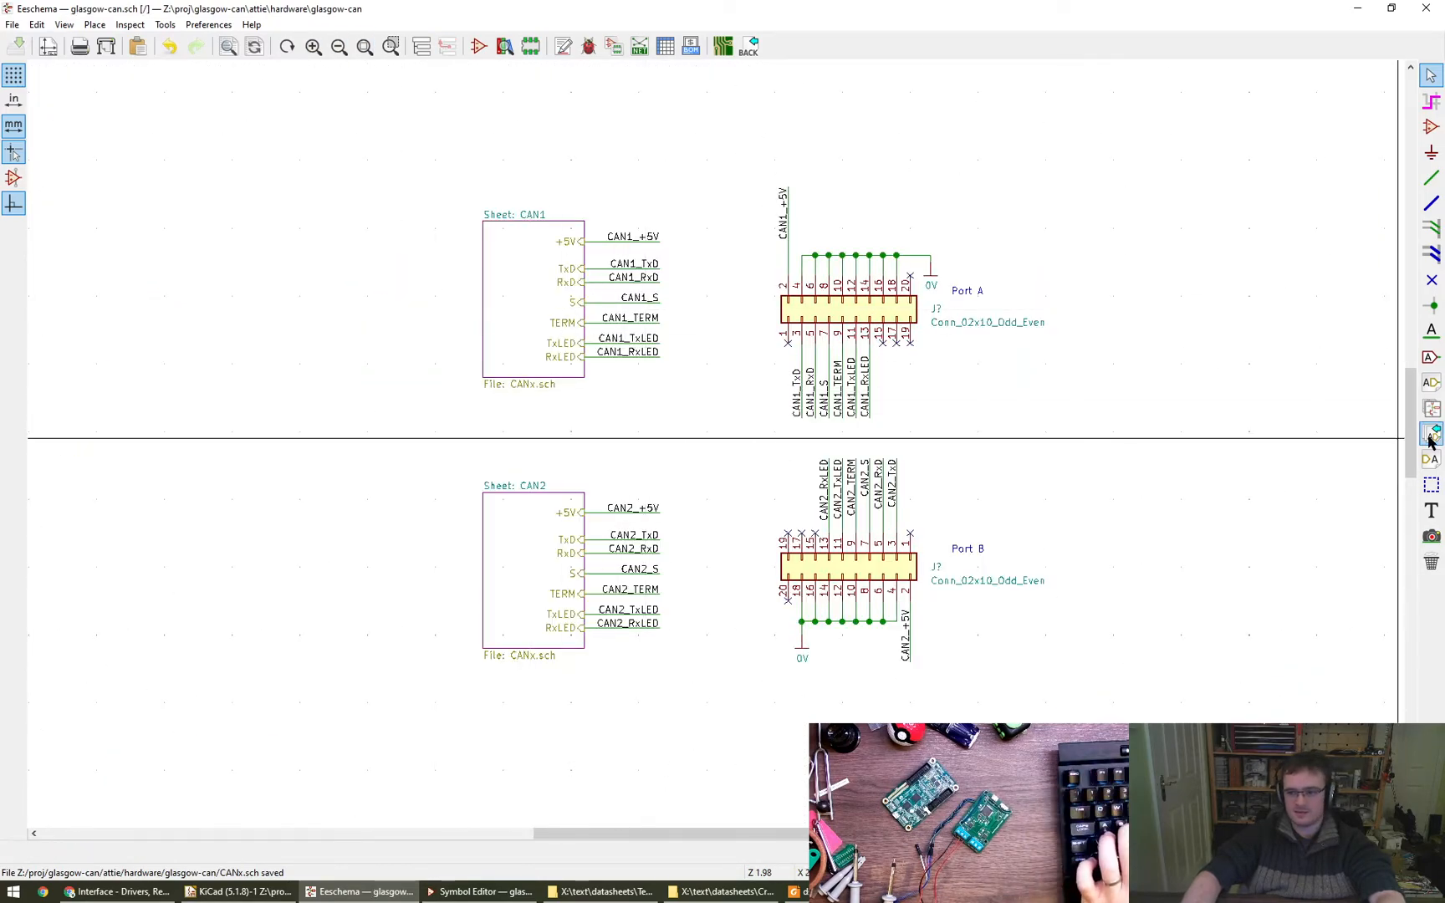
pyautogui.click(552, 293)
pyautogui.click(475, 288)
pyautogui.click(477, 316)
# - Import the CANH and CANL sheet pins onto the outer edge of the CAN2 block and save the schematic
pyautogui.click(479, 559)
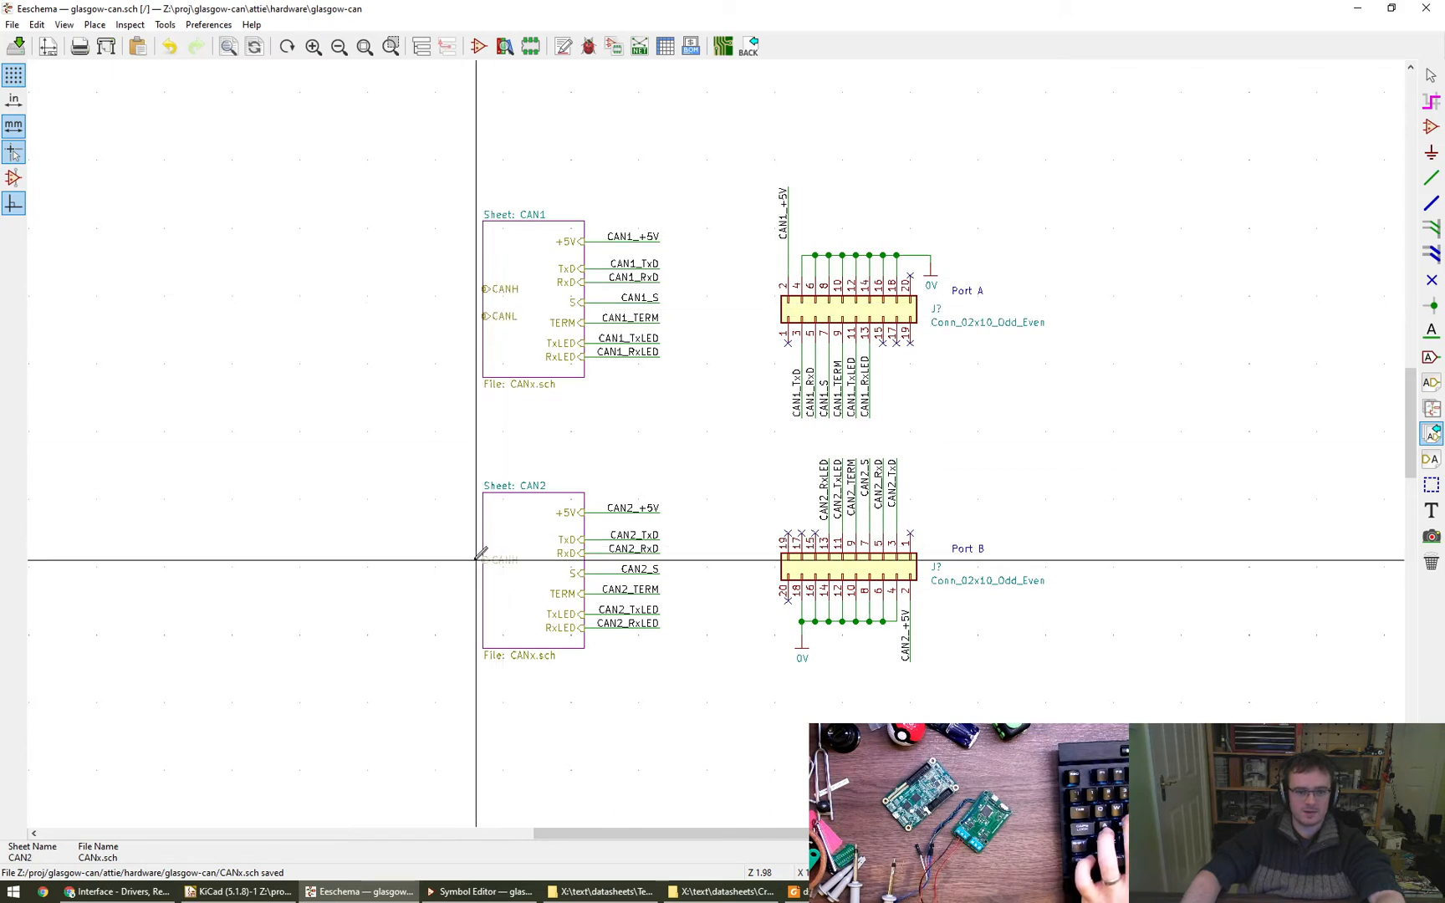
pyautogui.click(480, 559)
pyautogui.click(480, 586)
pyautogui.press('Escape')
pyautogui.hotkey('ctrl', 's')
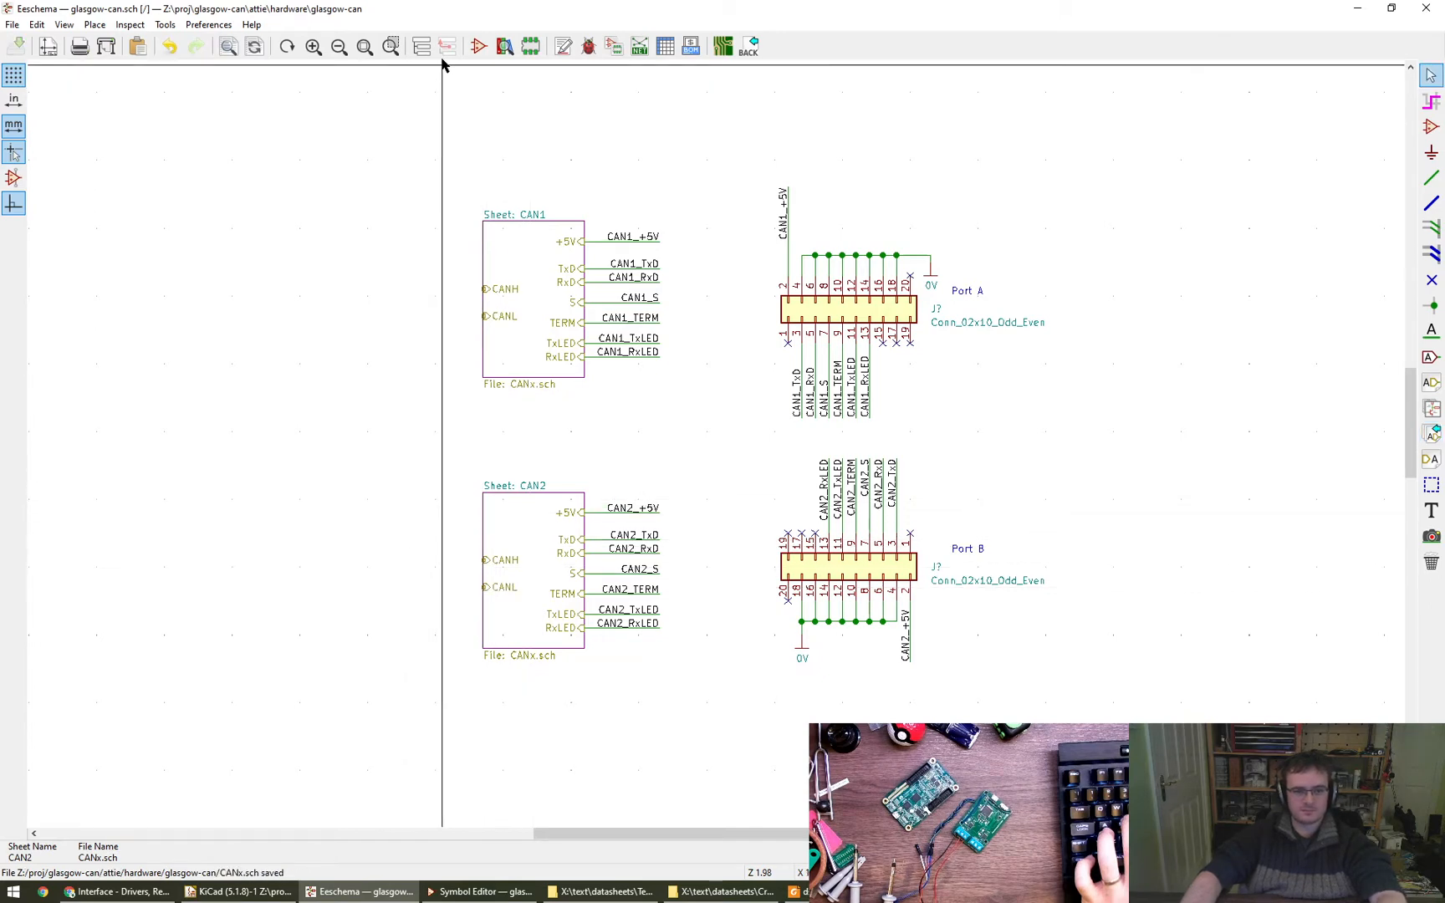
# - Open the CAN1 sheet, move the CANH and CANL ports slightly down and away from the TCAN1051, and save
pyautogui.click(422, 47)
pyautogui.click(107, 113)
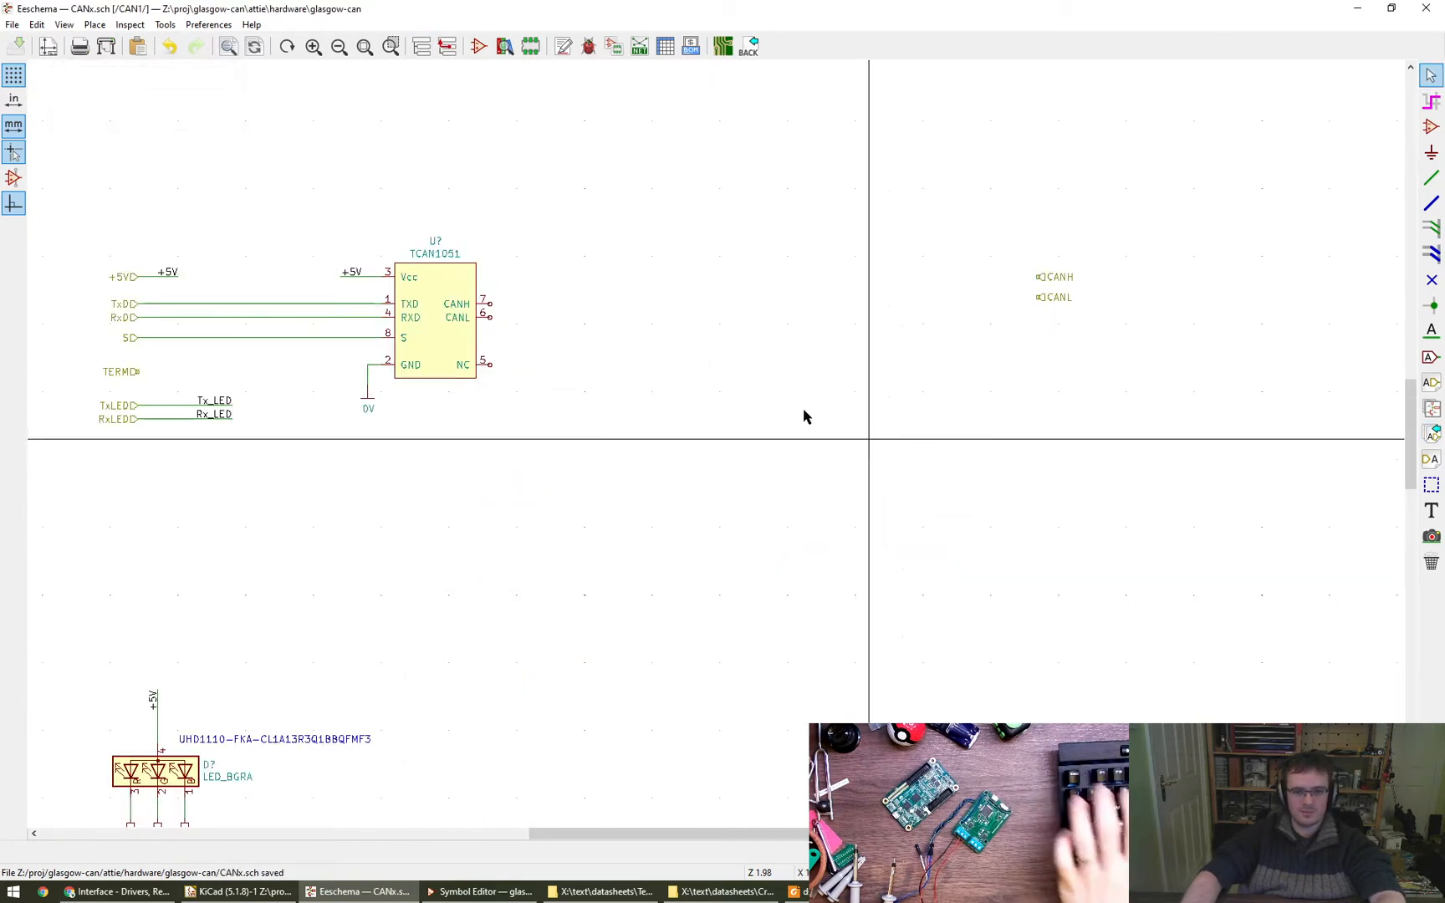
pyautogui.moveTo(984, 182); pyautogui.dragTo(1119, 324)
pyautogui.click(1145, 344)
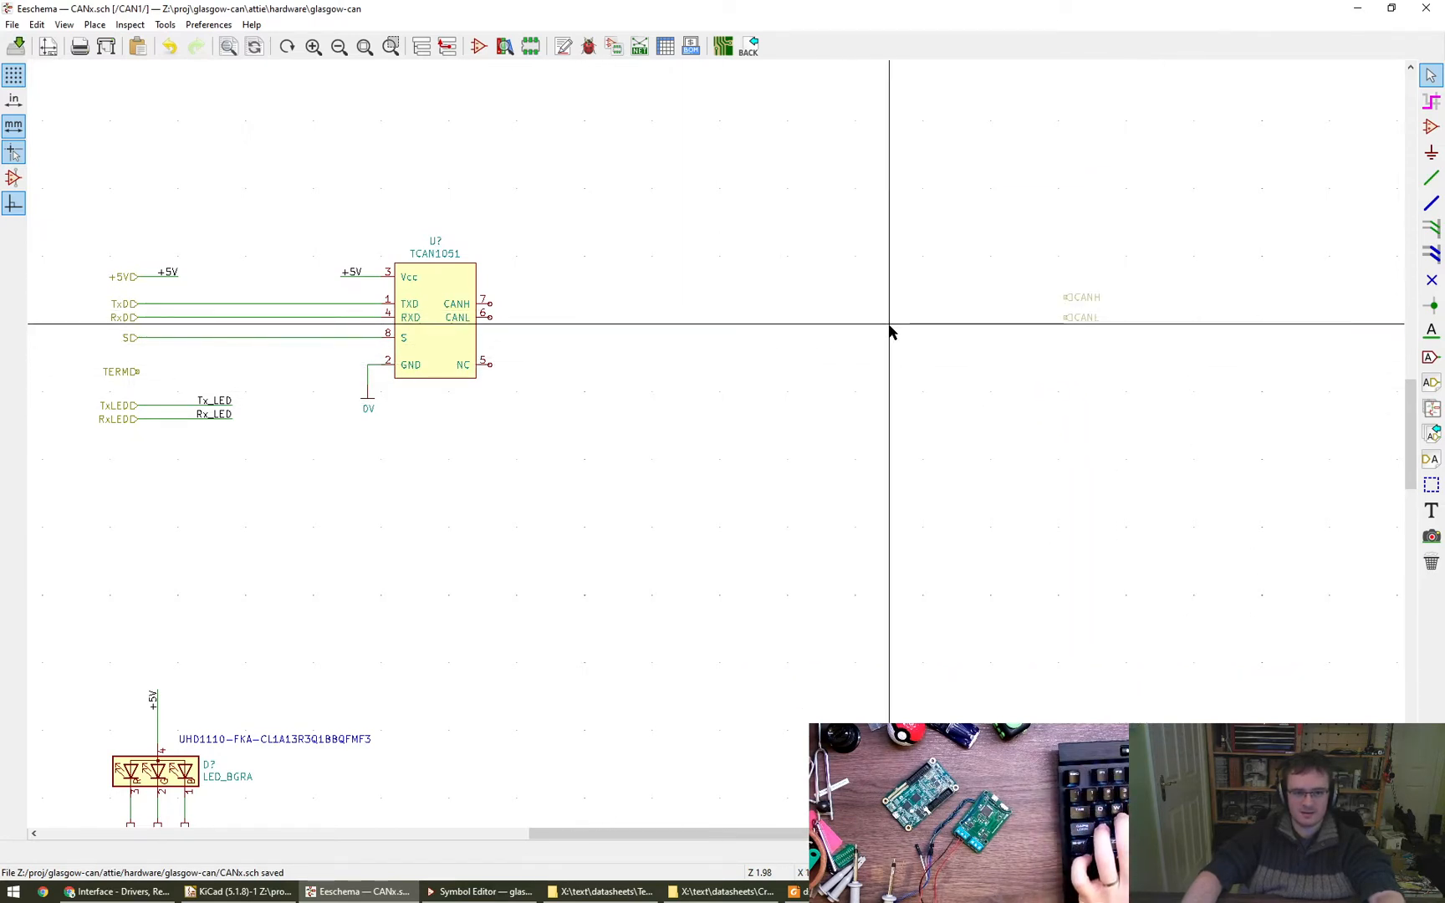
pyautogui.moveTo(984, 441); pyautogui.dragTo(1007, 333, button='middle')
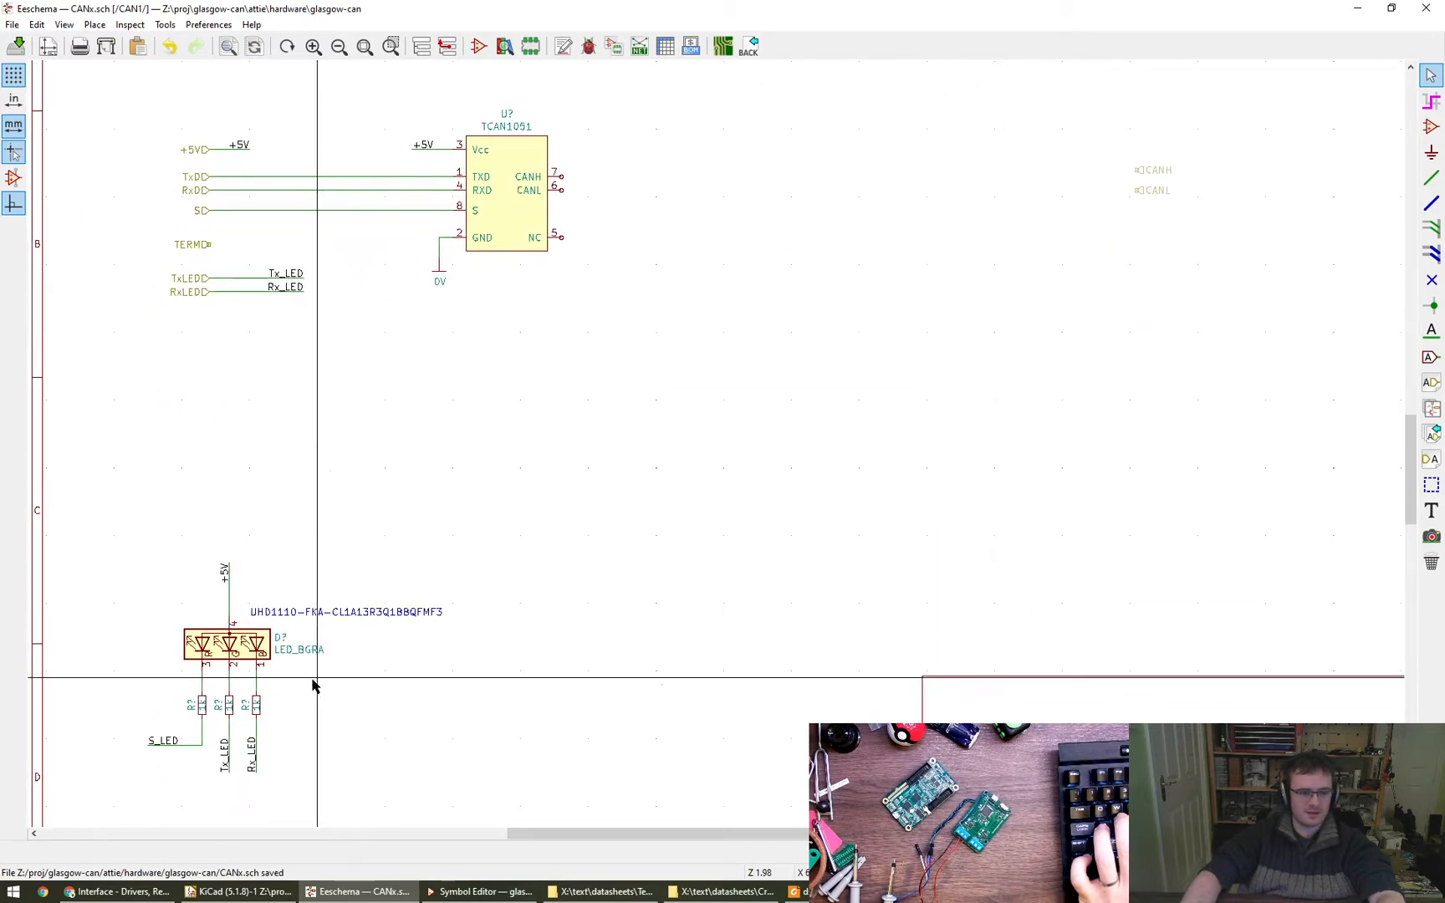
pyautogui.moveTo(705, 469)
pyautogui.mouseDown(button='middle')
pyautogui.moveTo(694, 482)
pyautogui.moveTo(703, 461)
pyautogui.mouseUp(button='middle')
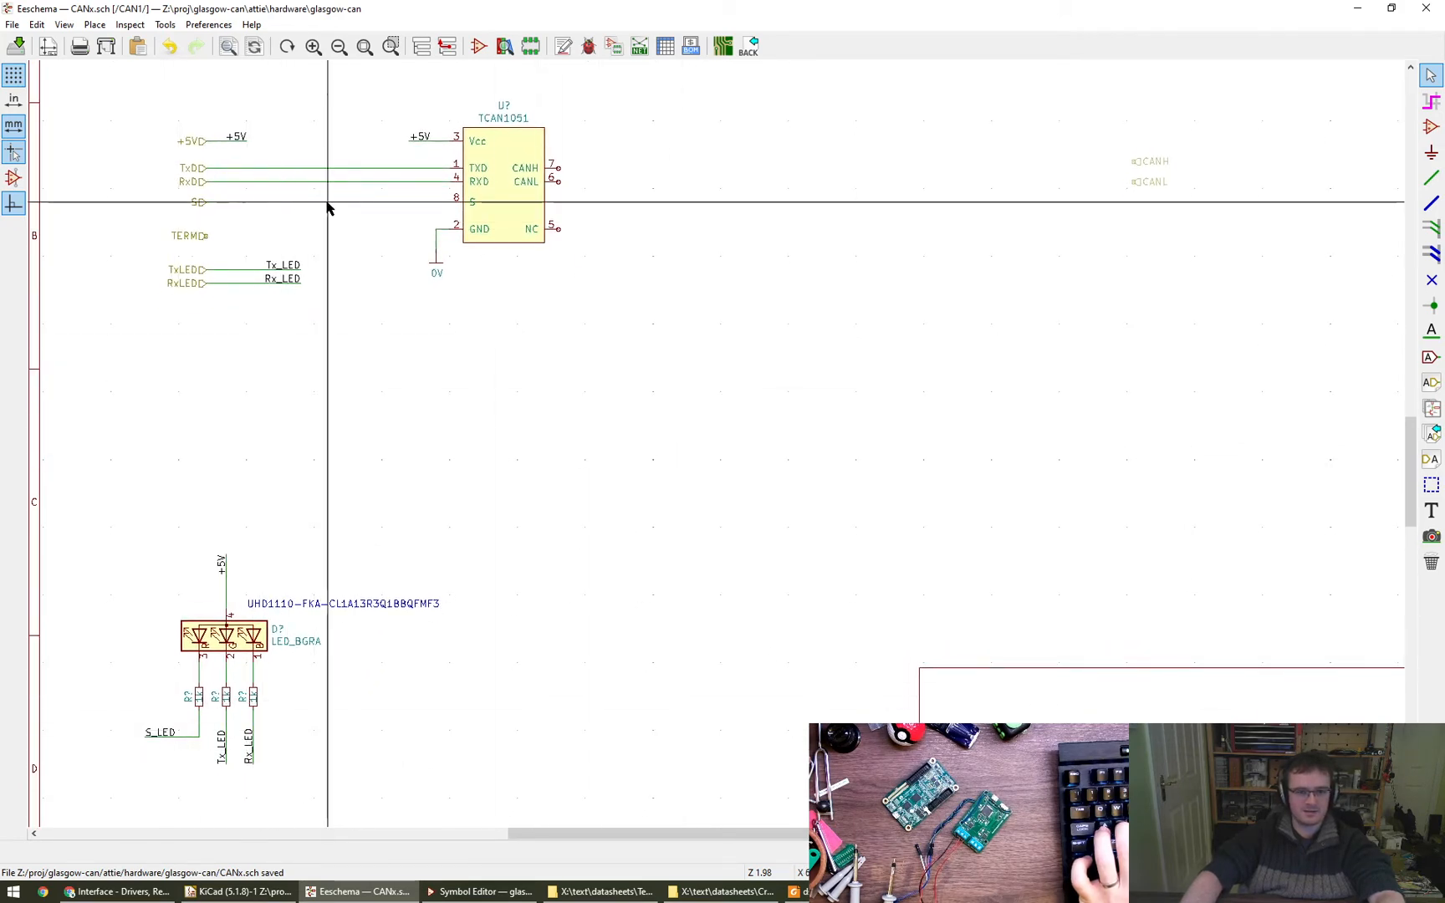
pyautogui.moveTo(653, 428); pyautogui.dragTo(684, 453, button='middle')
pyautogui.hotkey('ctrl', 's')
pyautogui.scroll(1, 438, 326)
pyautogui.moveTo(465, 353); pyautogui.dragTo(541, 392, button='middle')
pyautogui.scroll(-1, 648, 394)
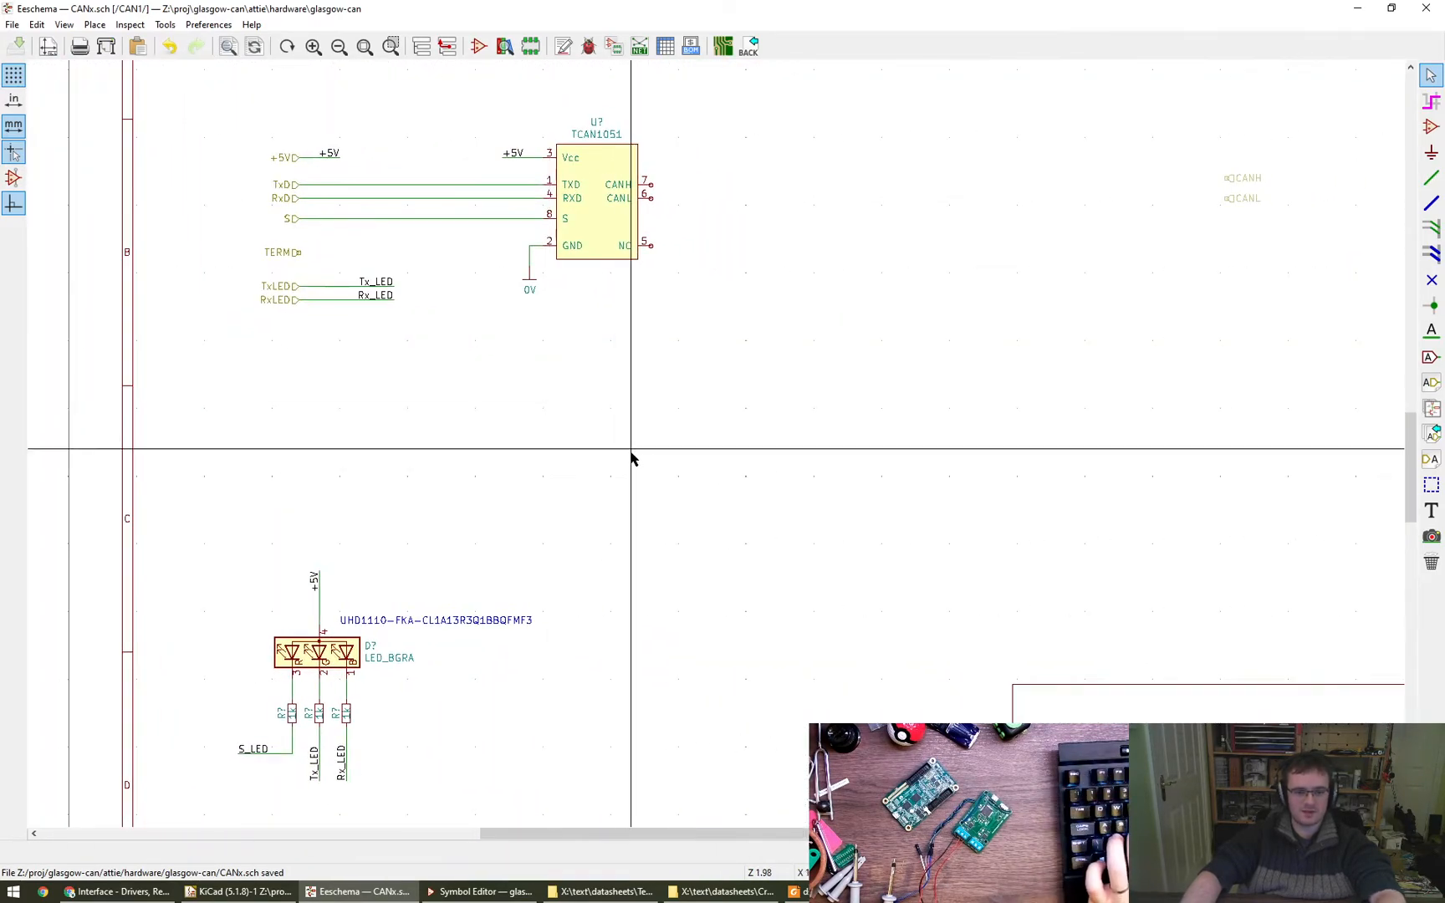
pyautogui.click(1431, 126)
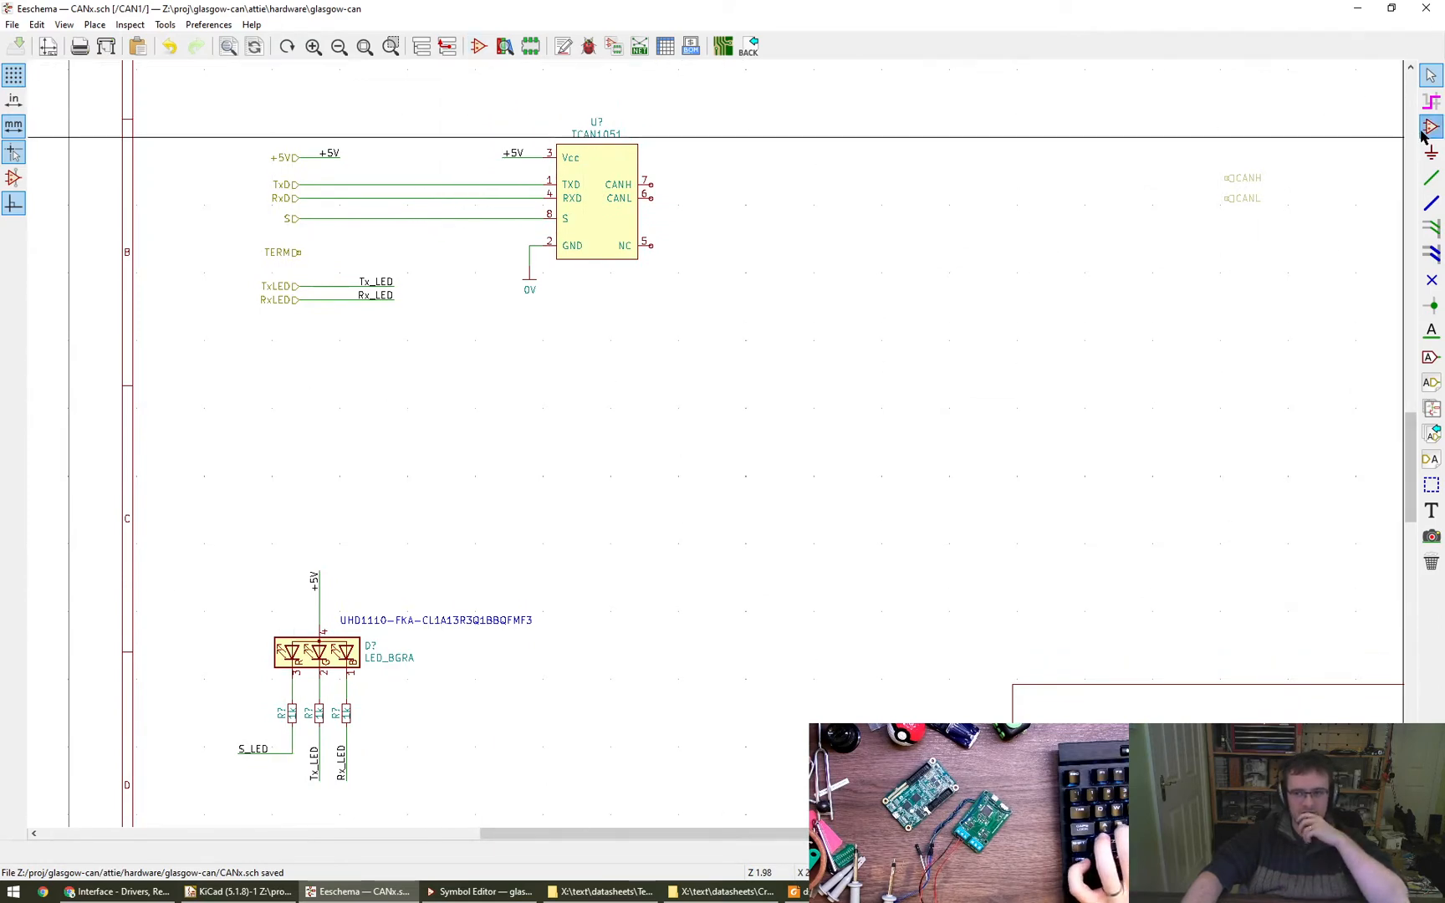
pyautogui.click(744, 439)
pyautogui.write('FETR')
pyautogui.press('BackSpace')
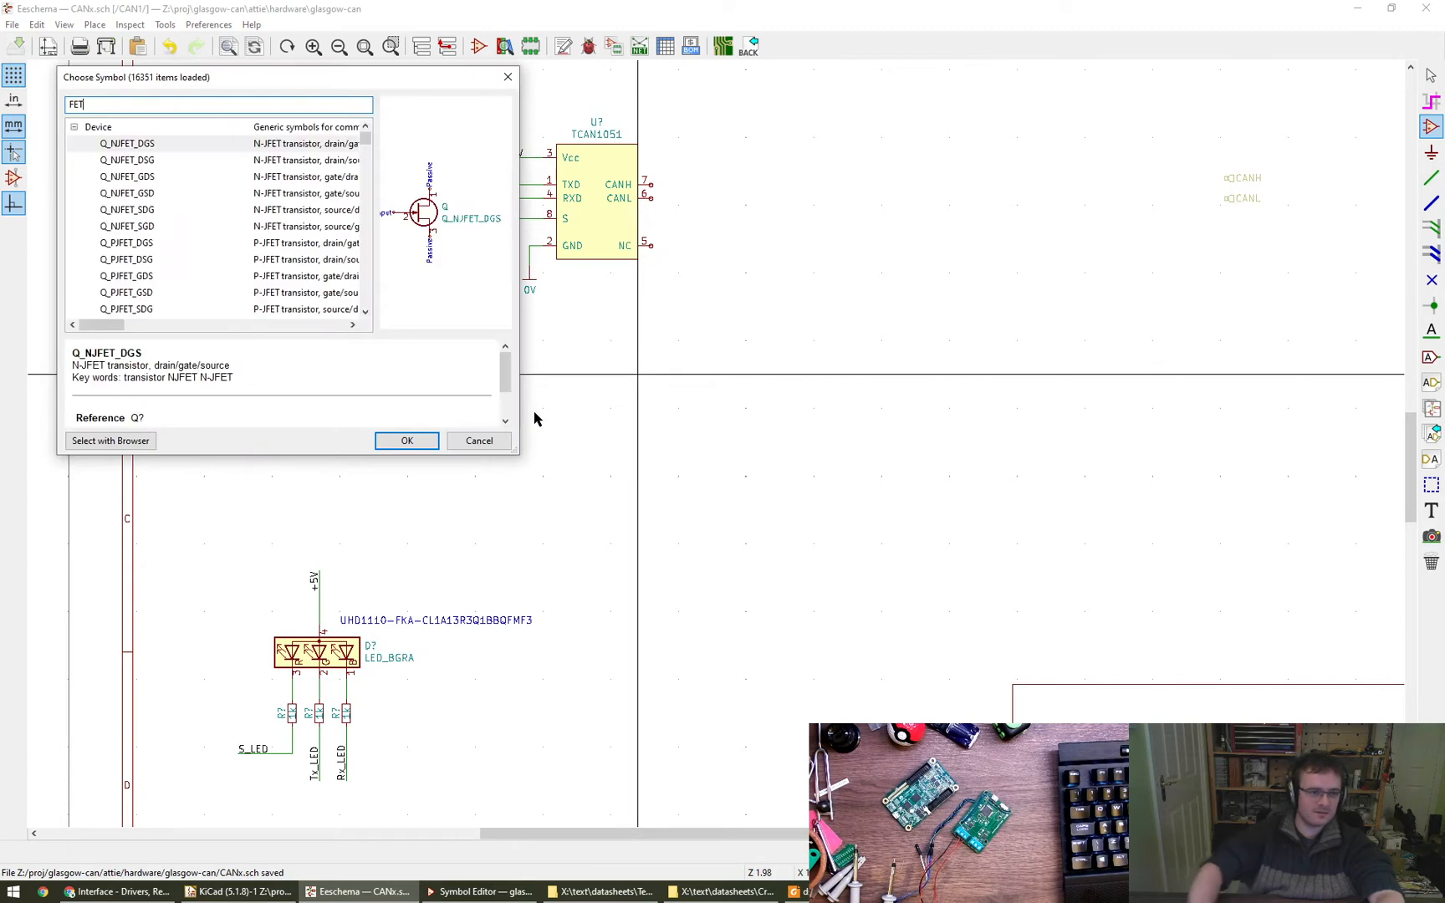
pyautogui.moveTo(361, 136)
pyautogui.mouseDown()
pyautogui.moveTo(362, 151)
pyautogui.moveTo(362, 140)
pyautogui.mouseUp()
pyautogui.scroll(5, 298, 174)
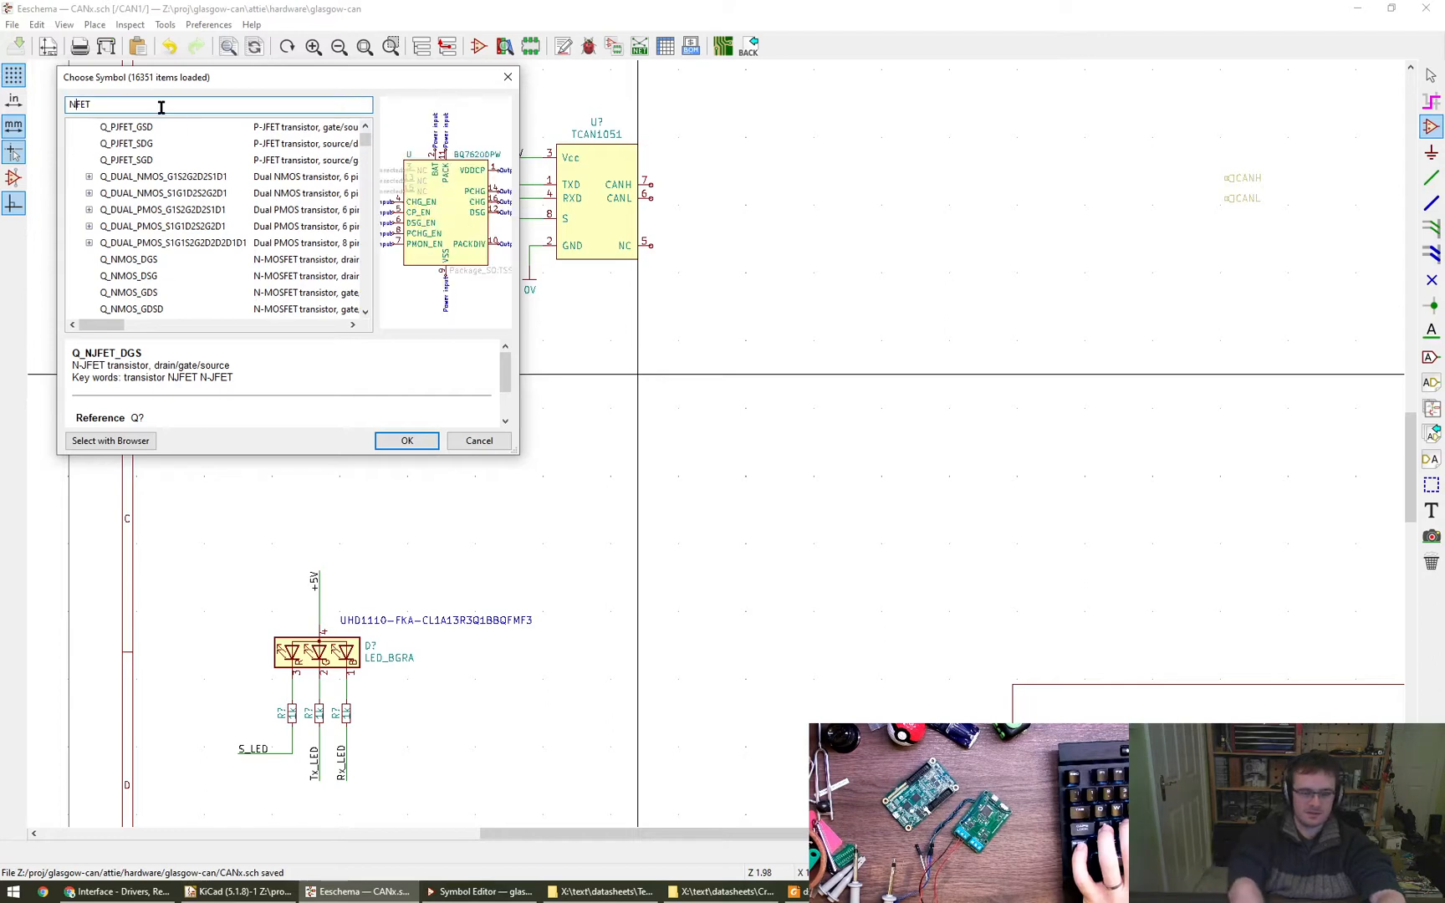
pyautogui.write('MOS')
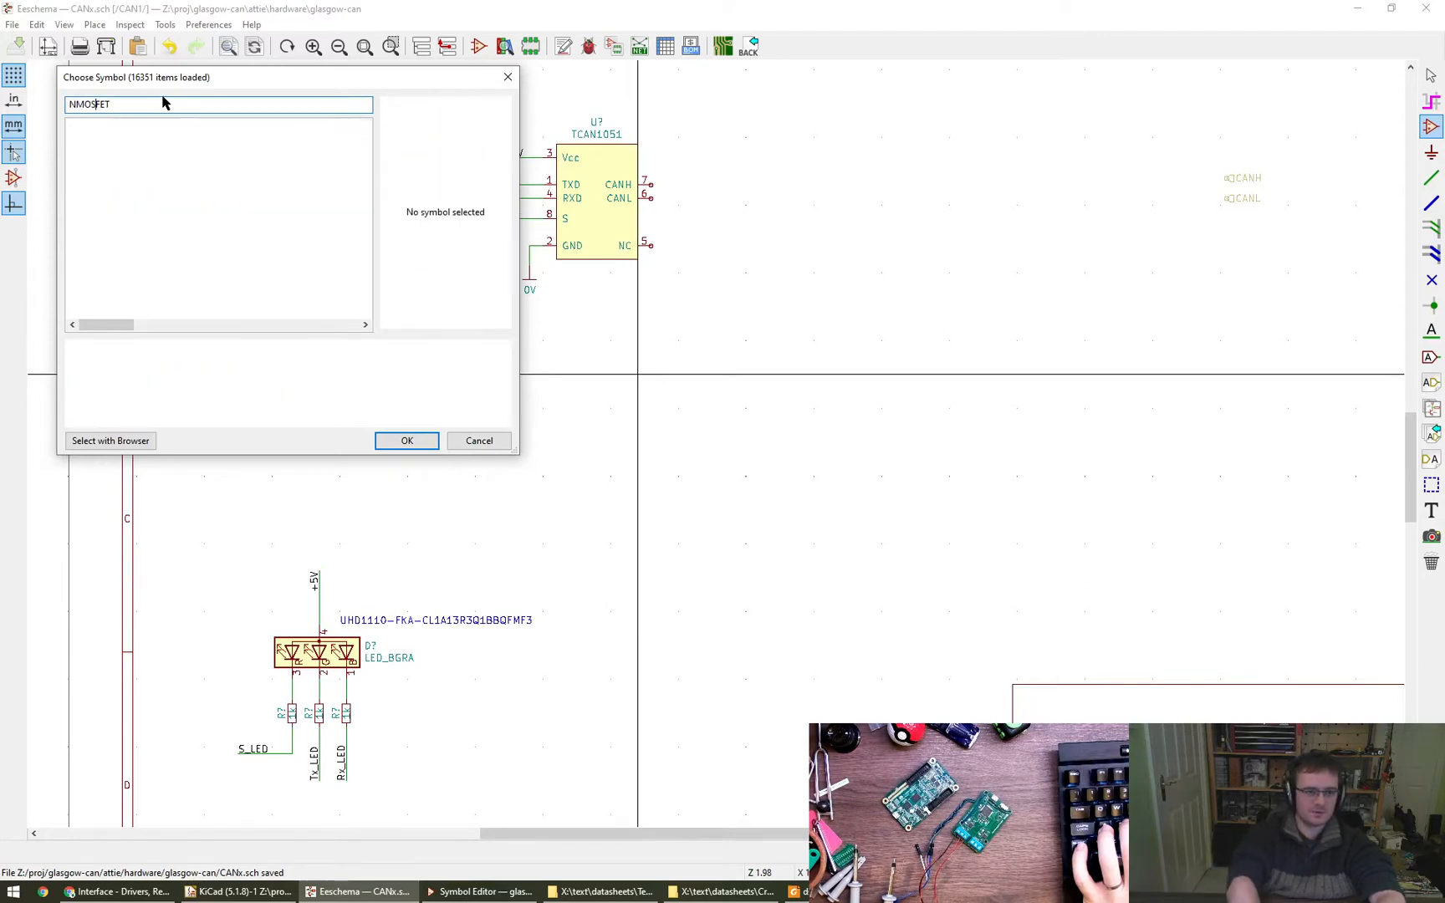
pyautogui.press('End')
pyautogui.press('BackSpace')
pyautogui.press('BackSpace')
pyautogui.press('BackSpace')
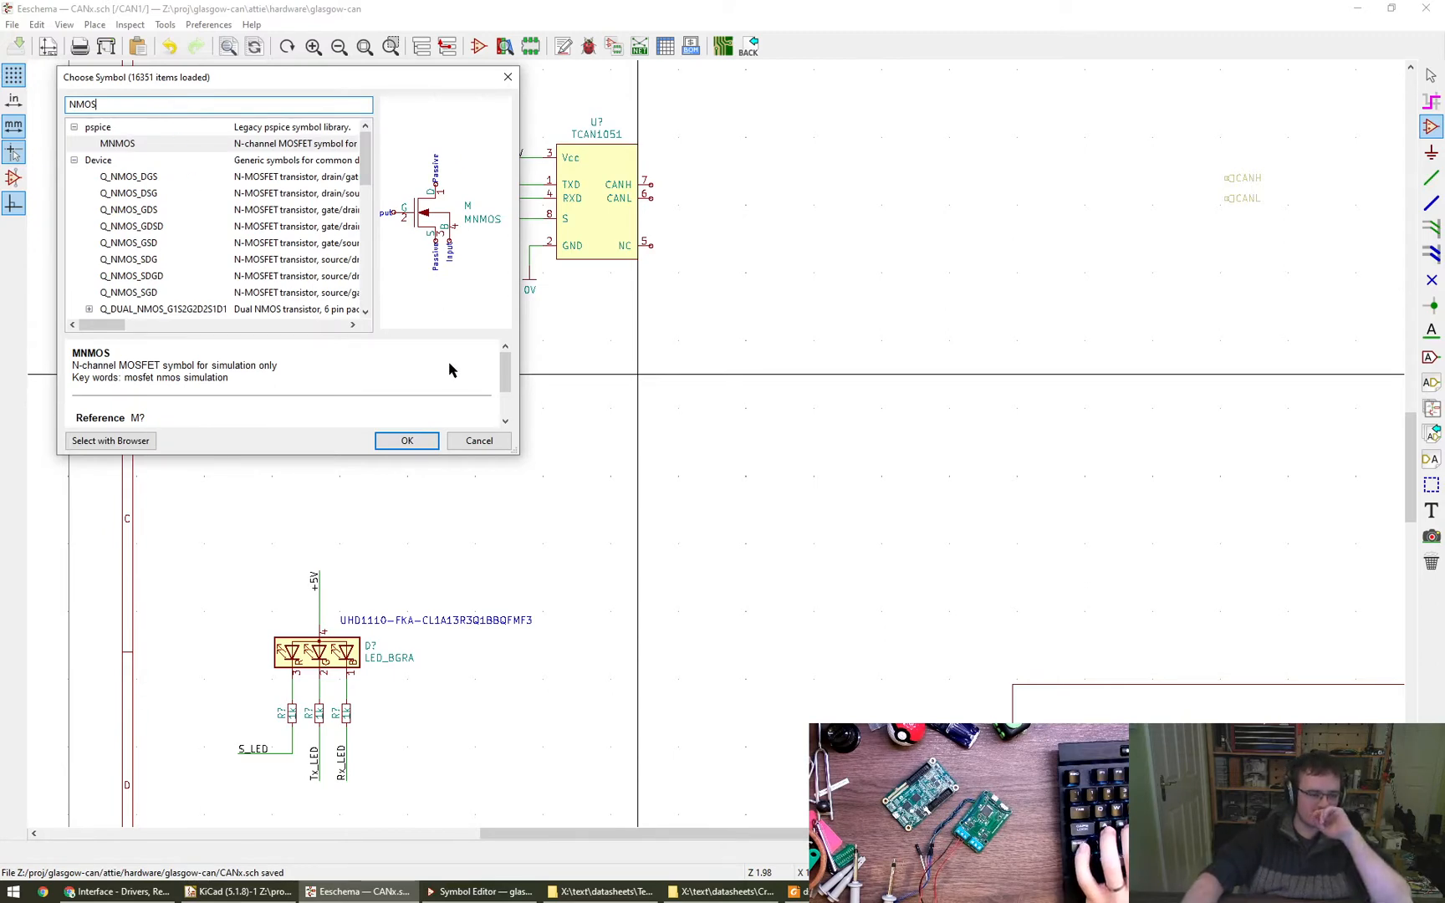
pyautogui.click(475, 439)
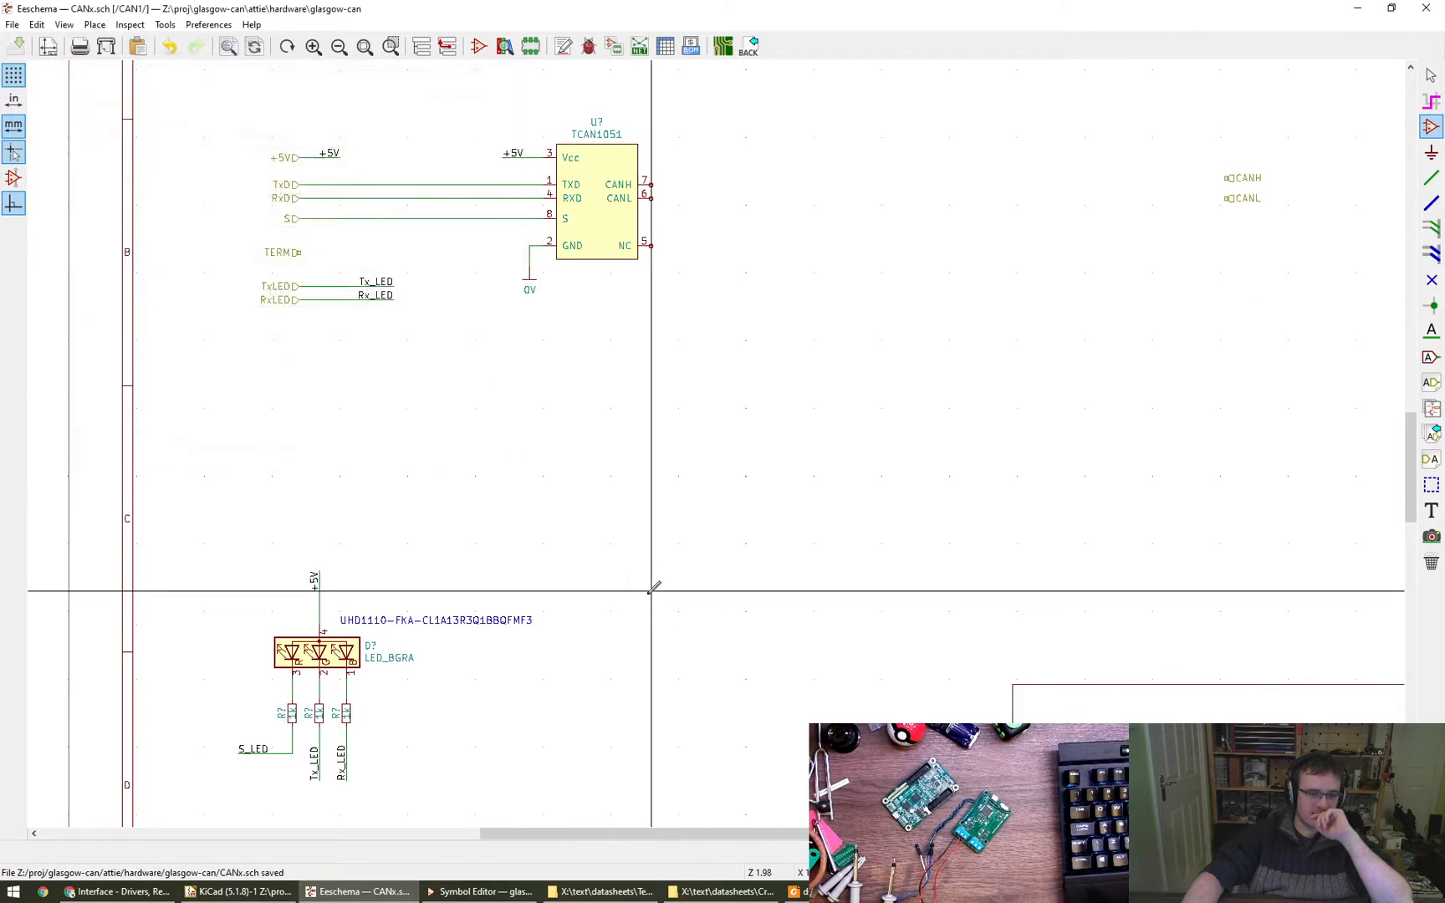
# - Examine the RGB LED circuit and the free area between the TCAN1051 and the CANH and CANL ports
pyautogui.moveTo(585, 598); pyautogui.dragTo(796, 467, button='middle')
pyautogui.scroll(2, 796, 466)
pyautogui.scroll(1, 797, 506)
pyautogui.moveTo(551, 326); pyautogui.dragTo(445, 350, button='middle')
pyautogui.scroll(-1, 450, 343)
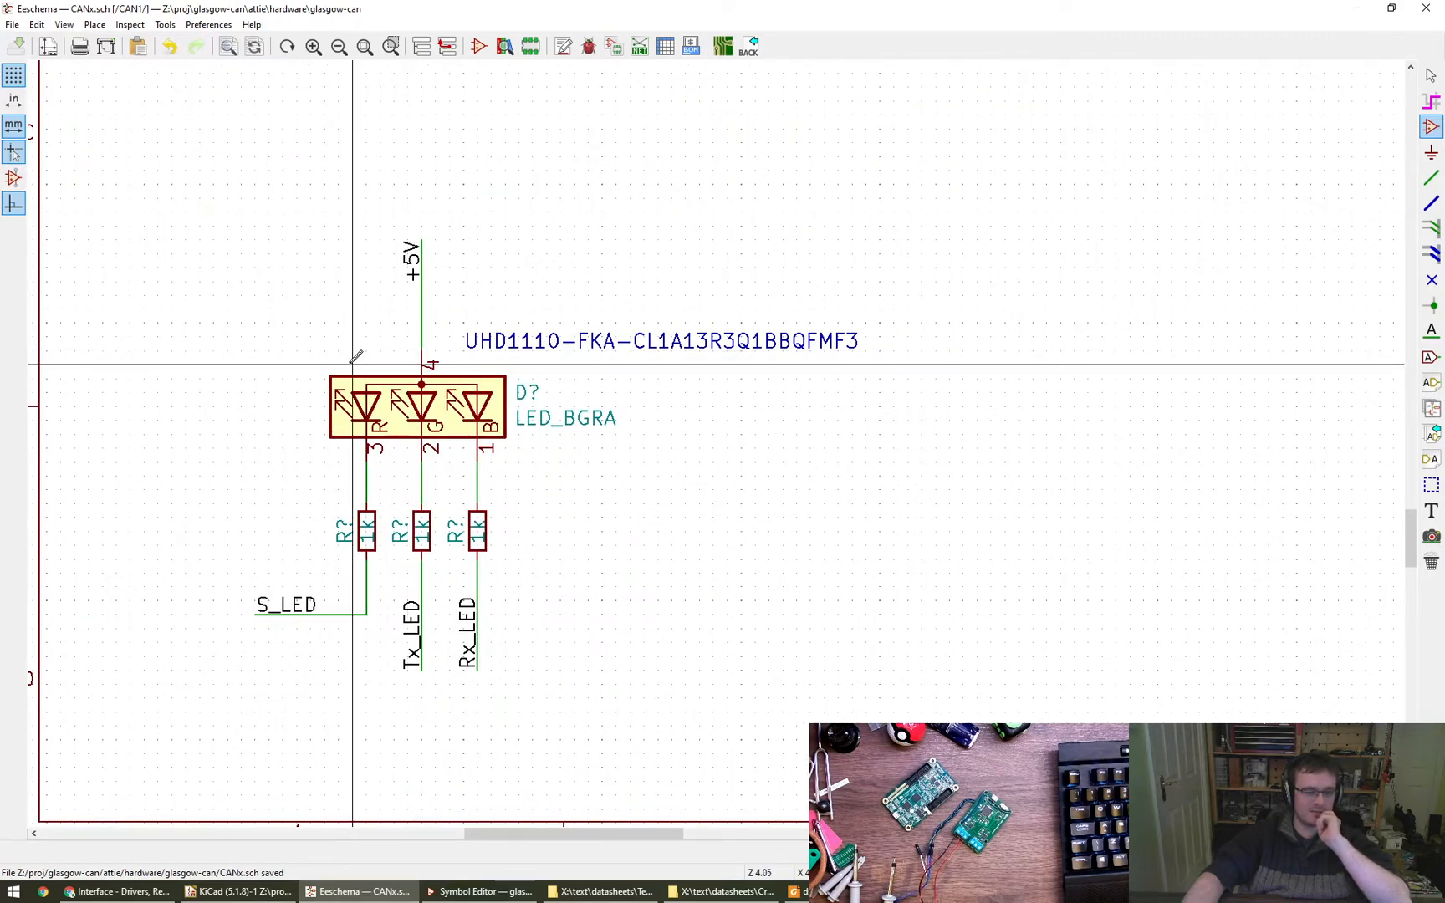
pyautogui.moveTo(295, 375); pyautogui.dragTo(218, 383, button='middle')
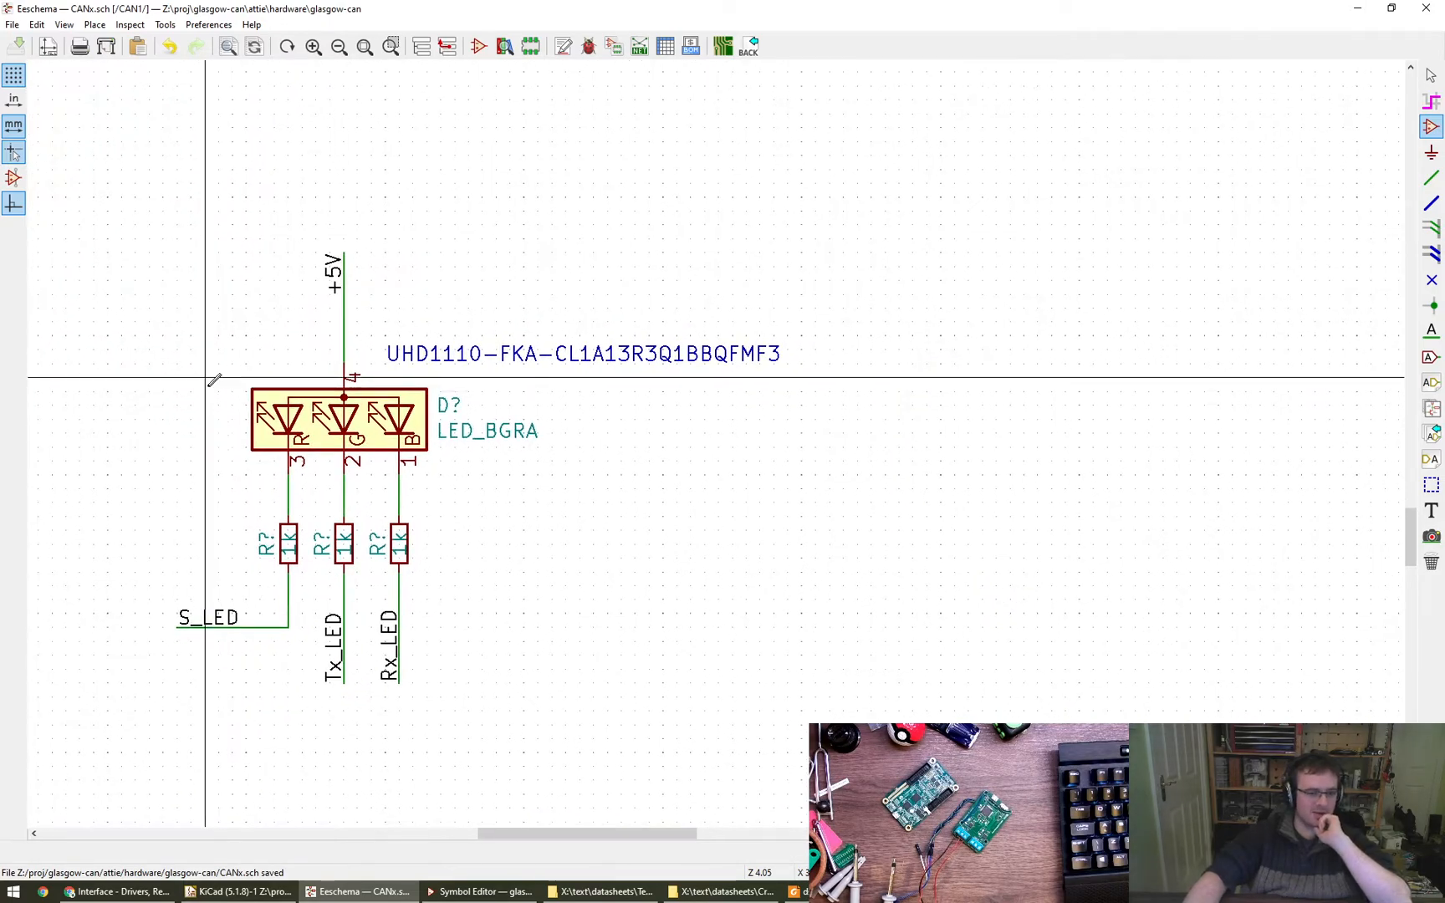
pyautogui.scroll(-1, 685, 471)
pyautogui.moveTo(880, 422); pyautogui.dragTo(709, 487, button='middle')
pyautogui.scroll(-1, 709, 486)
pyautogui.moveTo(774, 373); pyautogui.dragTo(633, 471, button='middle')
pyautogui.moveTo(770, 323); pyautogui.dragTo(763, 331, button='middle')
pyautogui.moveTo(763, 331); pyautogui.dragTo(668, 479)
pyautogui.scroll(-1, 669, 479)
pyautogui.moveTo(706, 346); pyautogui.dragTo(577, 436, button='middle')
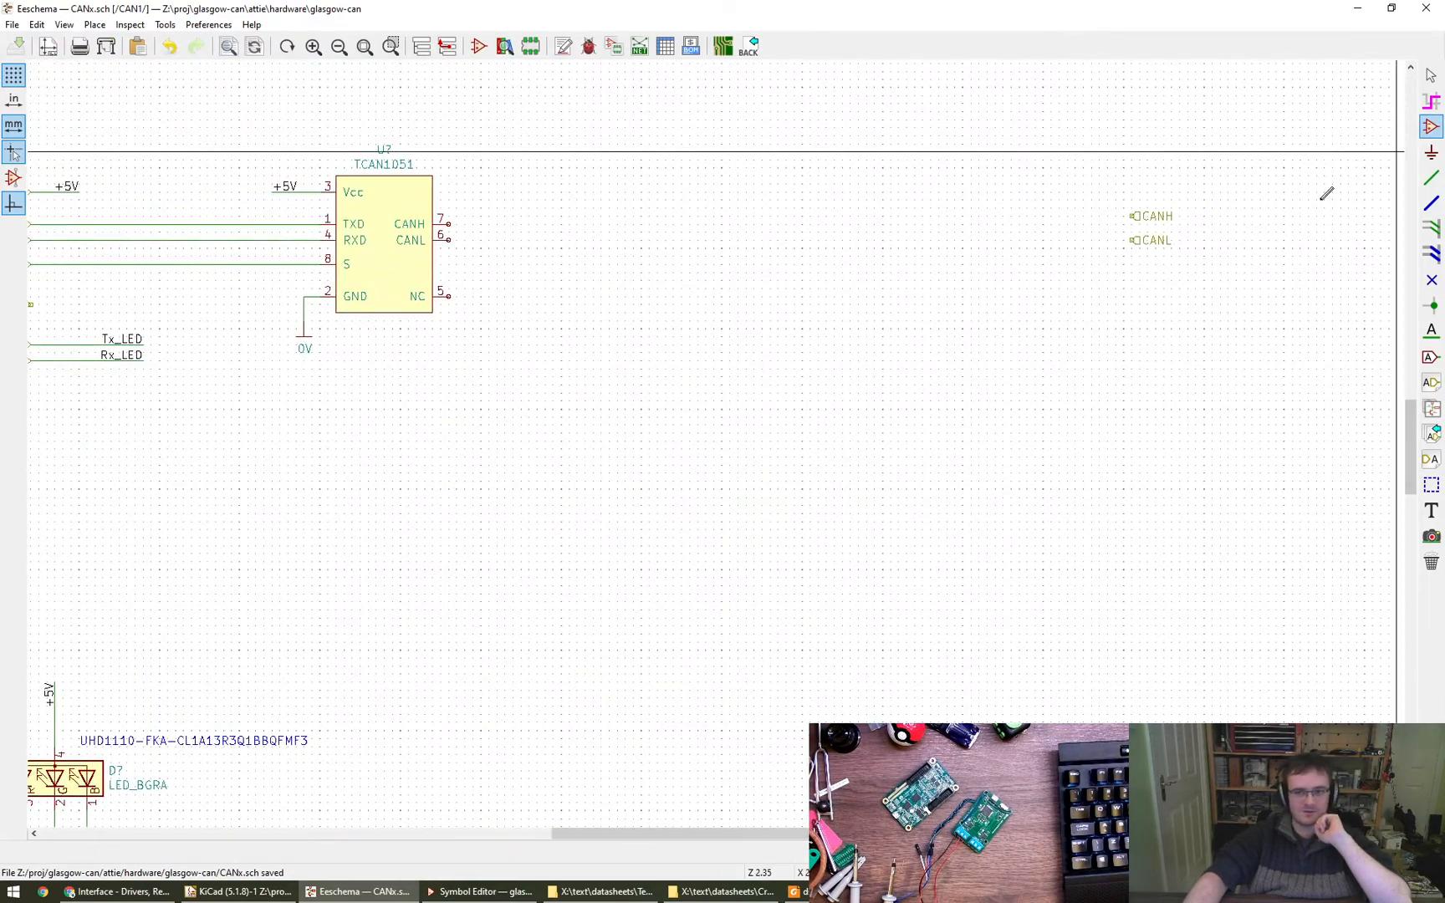
# - Search the symbol library for NMOS, select Q_NMOS_DGS, and enlarge the symbol chooser to view its preview and details
pyautogui.click(617, 297)
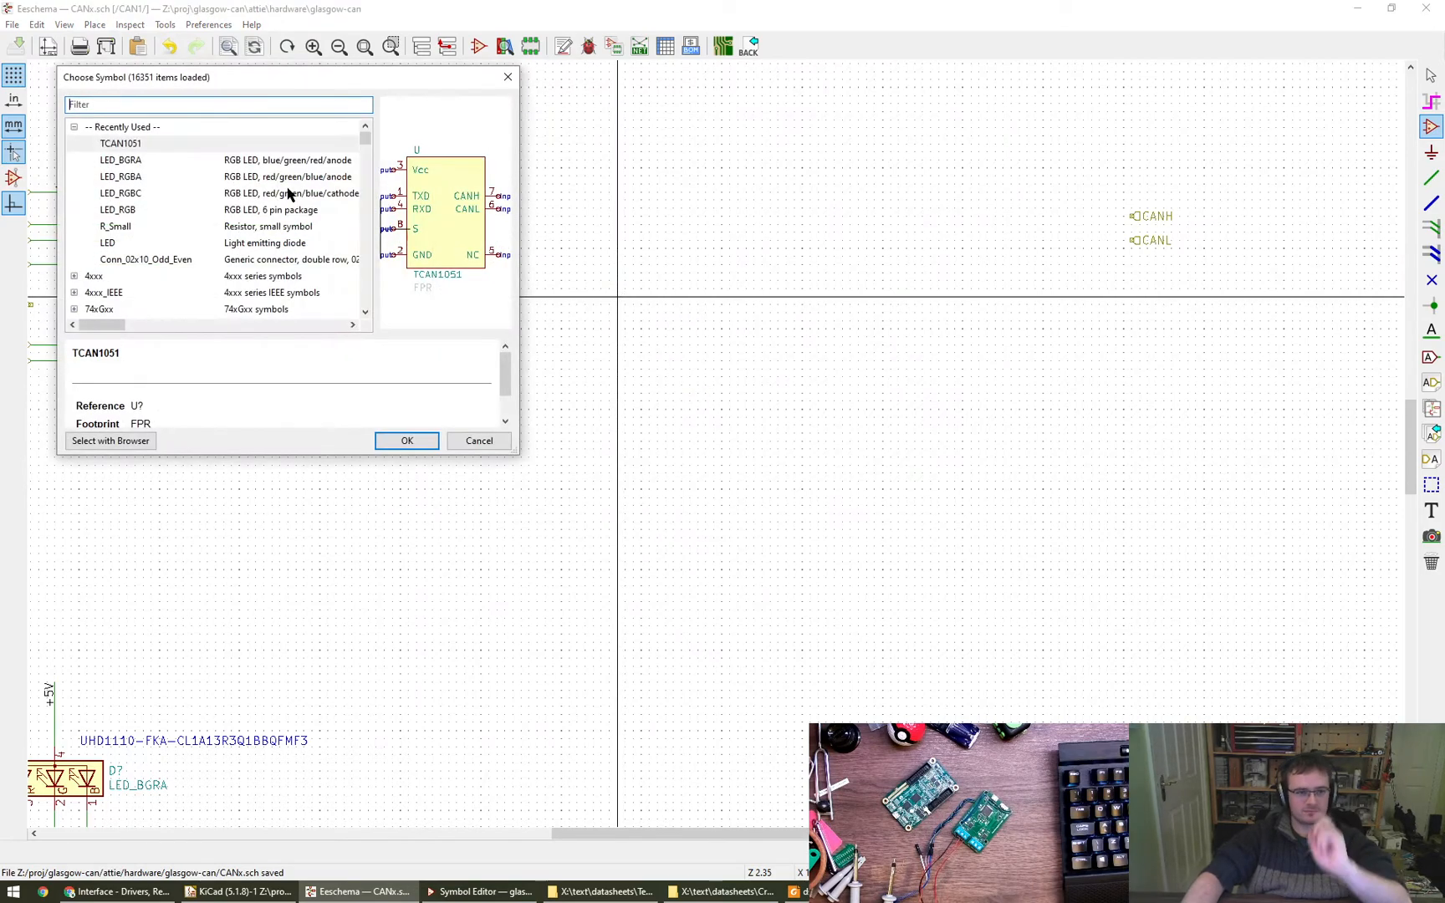
pyautogui.write('NMOS')
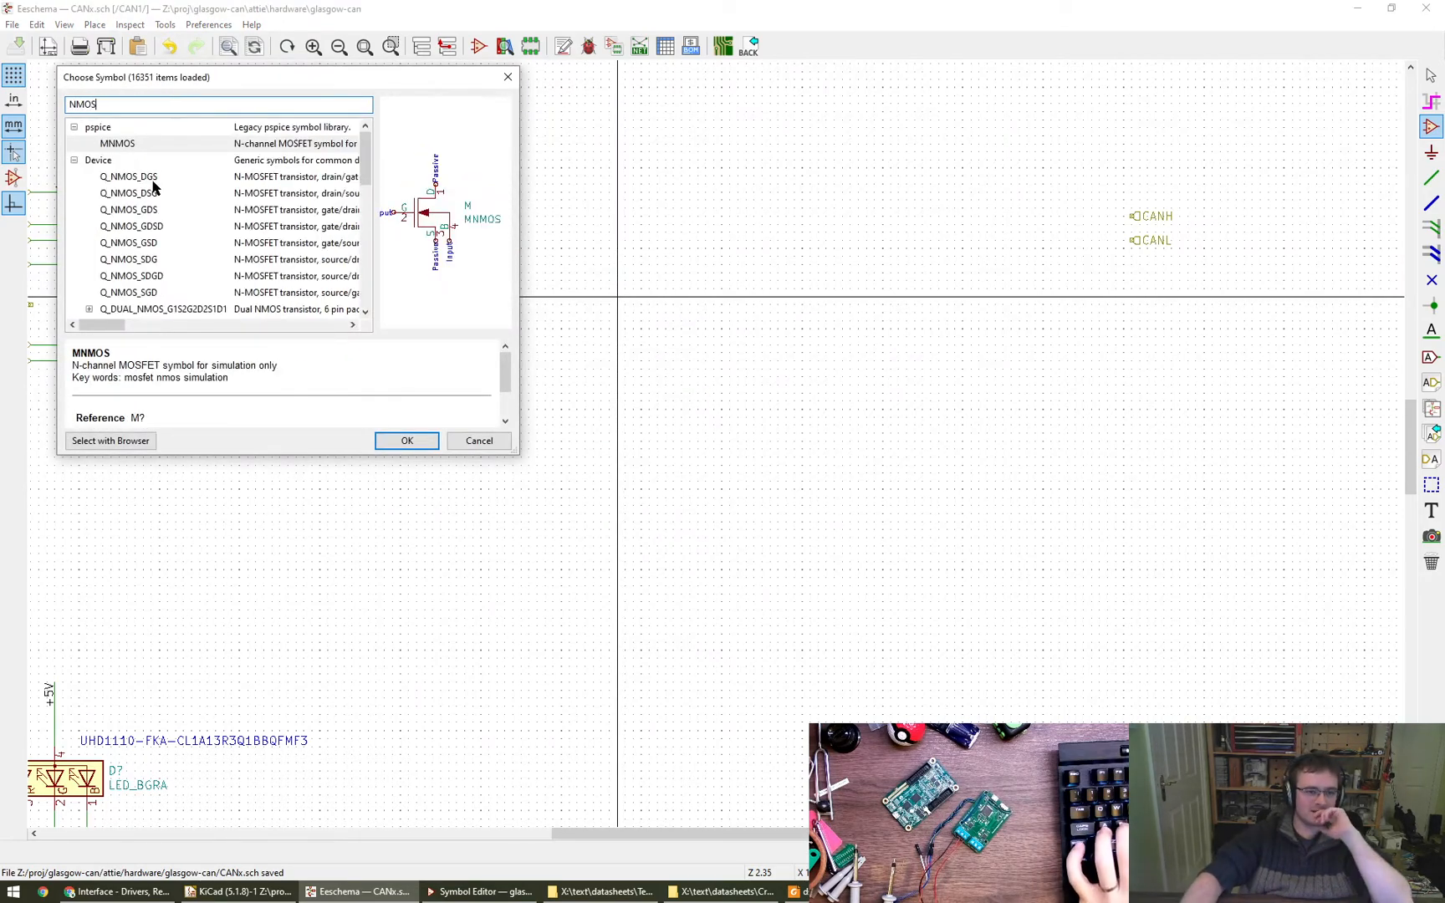
pyautogui.click(152, 184)
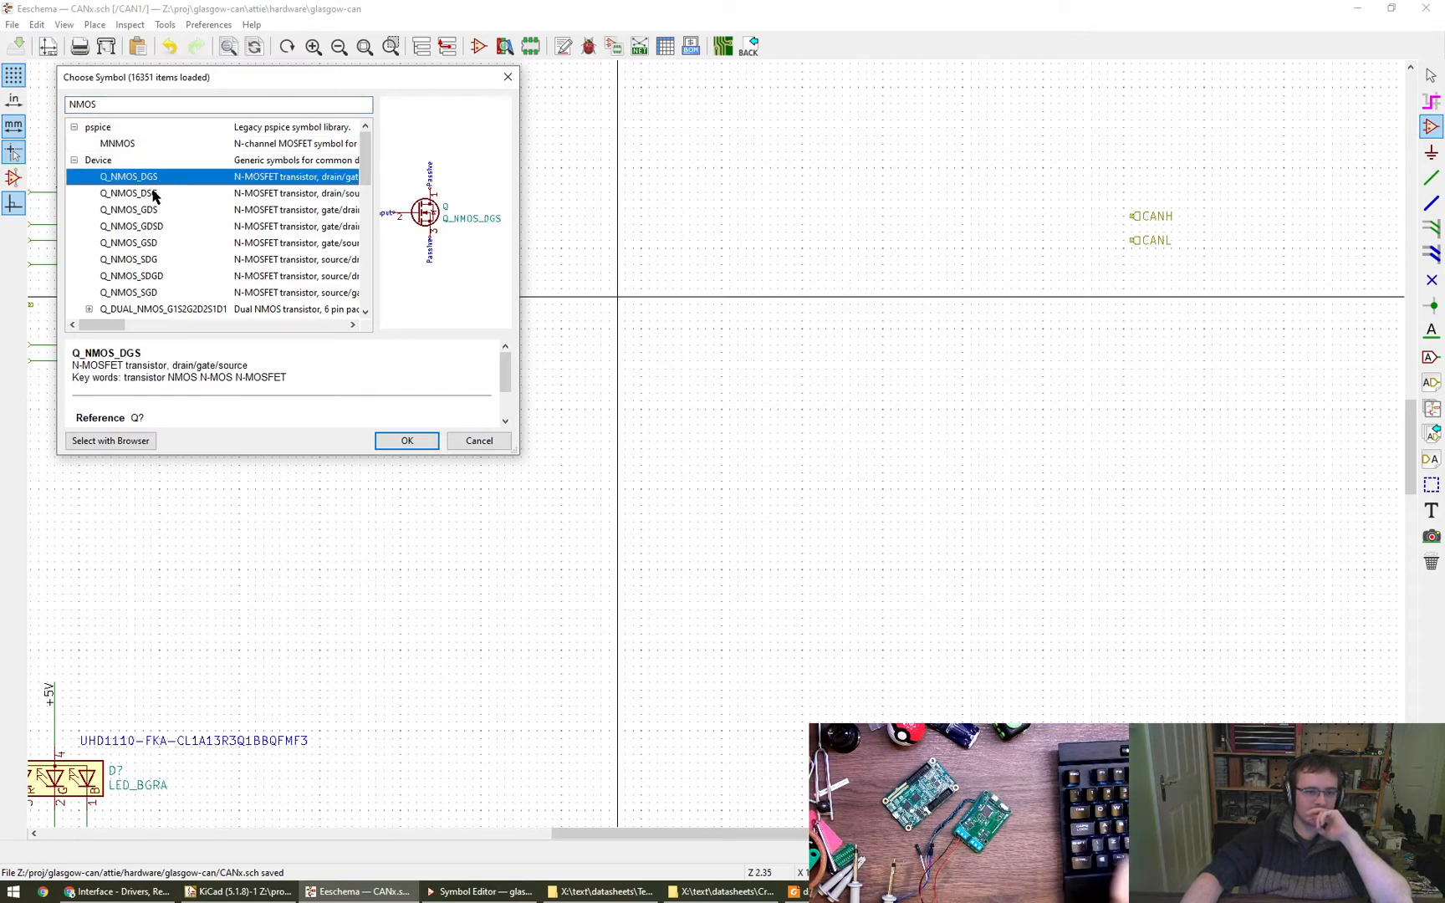
pyautogui.scroll(1, 435, 222)
pyautogui.scroll(3, 435, 226)
pyautogui.keyDown('alt'); pyautogui.moveTo(434, 259); pyautogui.dragTo(757, 271, button='right'); pyautogui.keyUp('alt')
pyautogui.keyDown('alt'); pyautogui.moveTo(744, 347); pyautogui.dragTo(733, 479, button='right'); pyautogui.keyUp('alt')
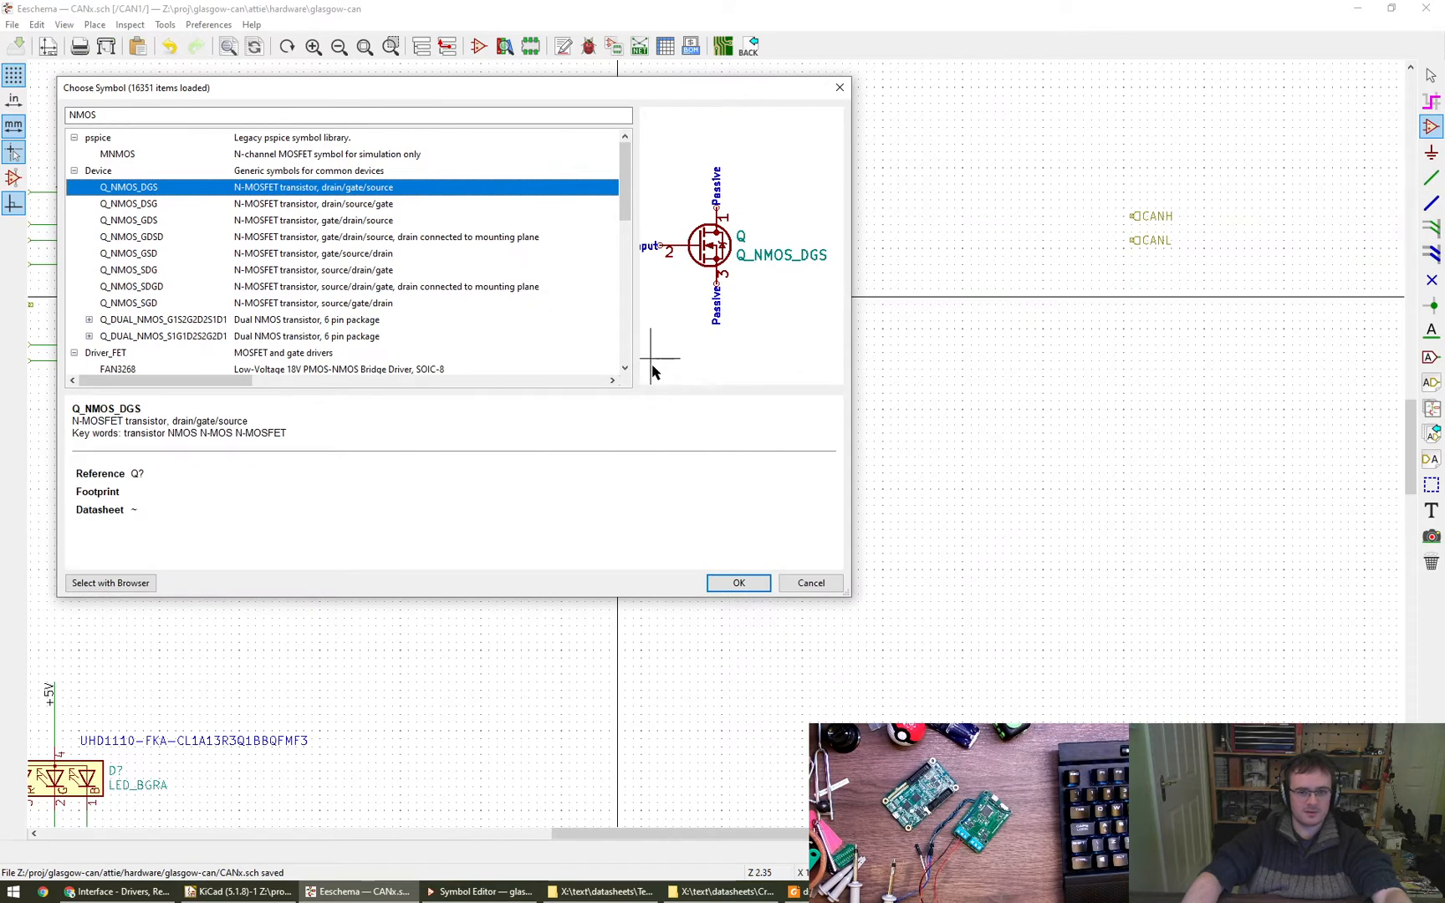
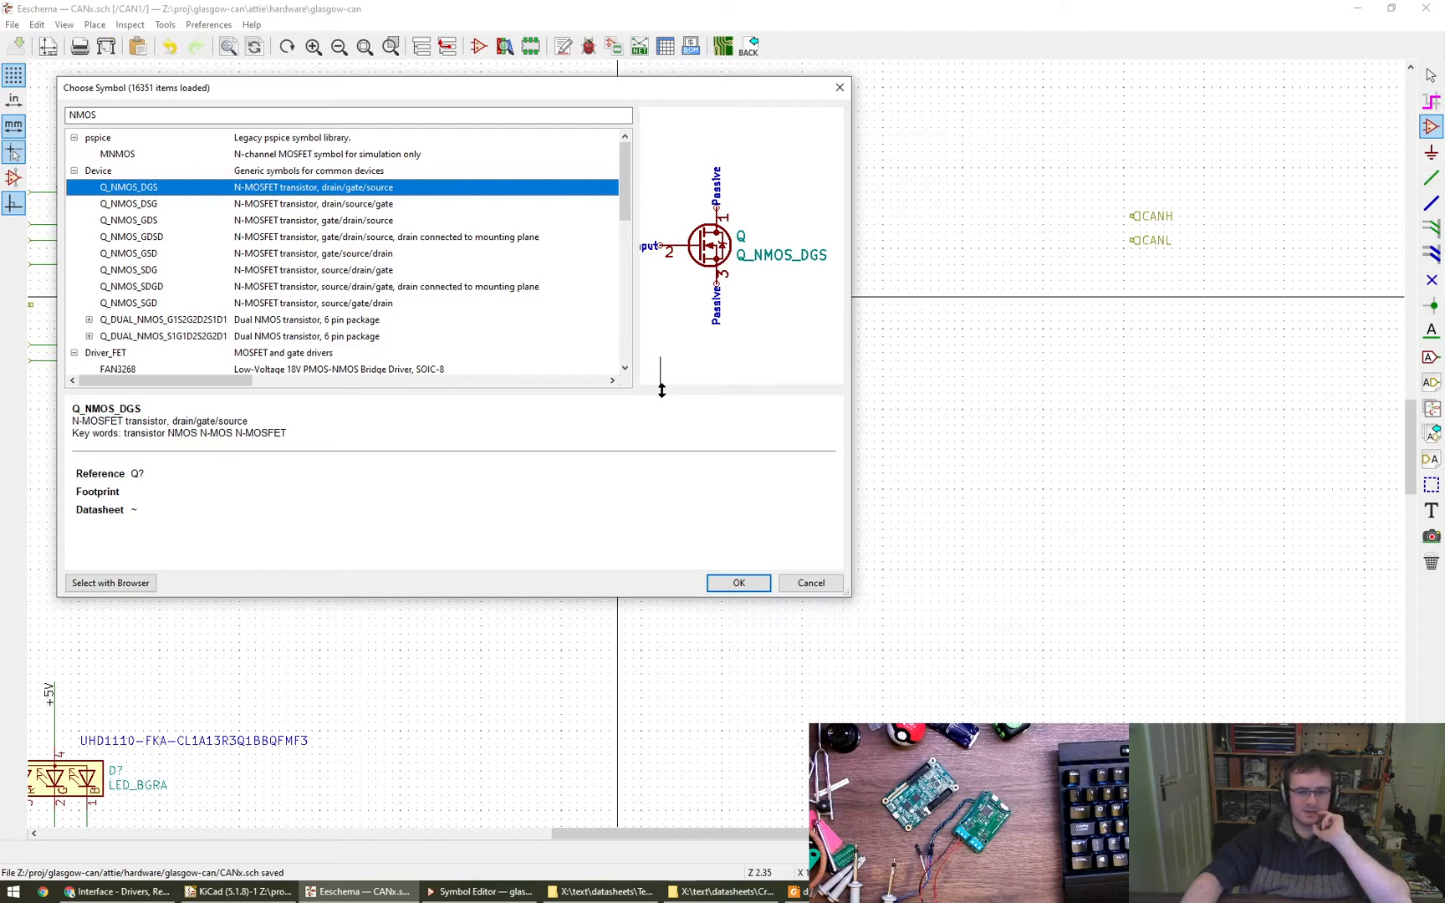
# - Compare the pin orders of the Q_NMOS_DSG, Q_NMOS_GDS and Q_NMOS_DGS symbols in the Device library
pyautogui.click(138, 207)
pyautogui.click(137, 222)
pyautogui.click(142, 190)
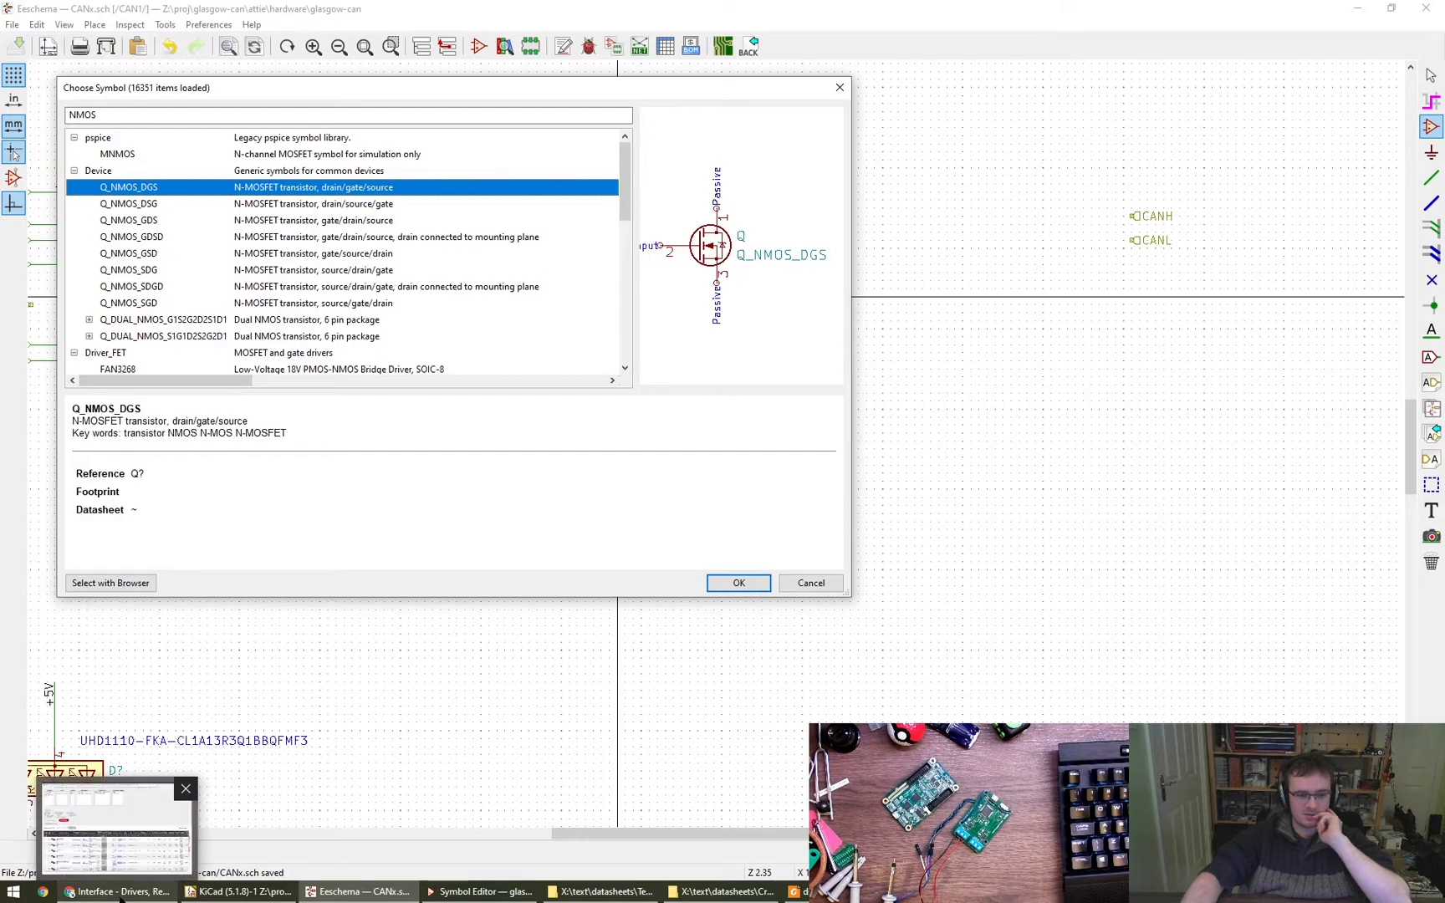
# - Switch to the browser, search the Digi-Key site for "nfet" and open the Transistors - FETs, MOSFETs - Single category
pyautogui.click(117, 891)
pyautogui.scroll(1, 626, 345)
pyautogui.scroll(3, 625, 346)
pyautogui.click(83, 132)
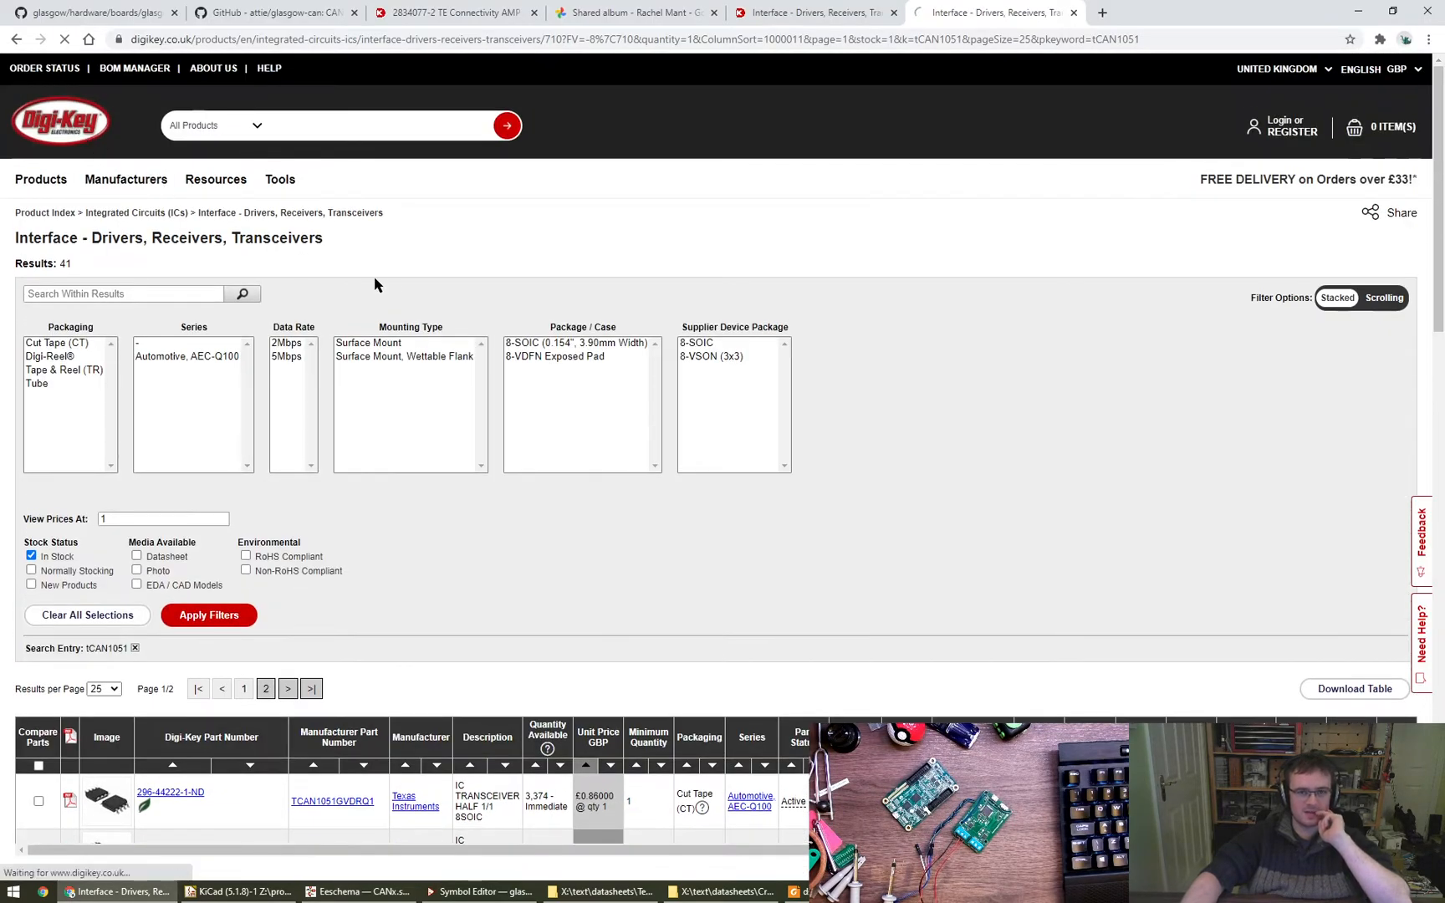
pyautogui.write('nfet')
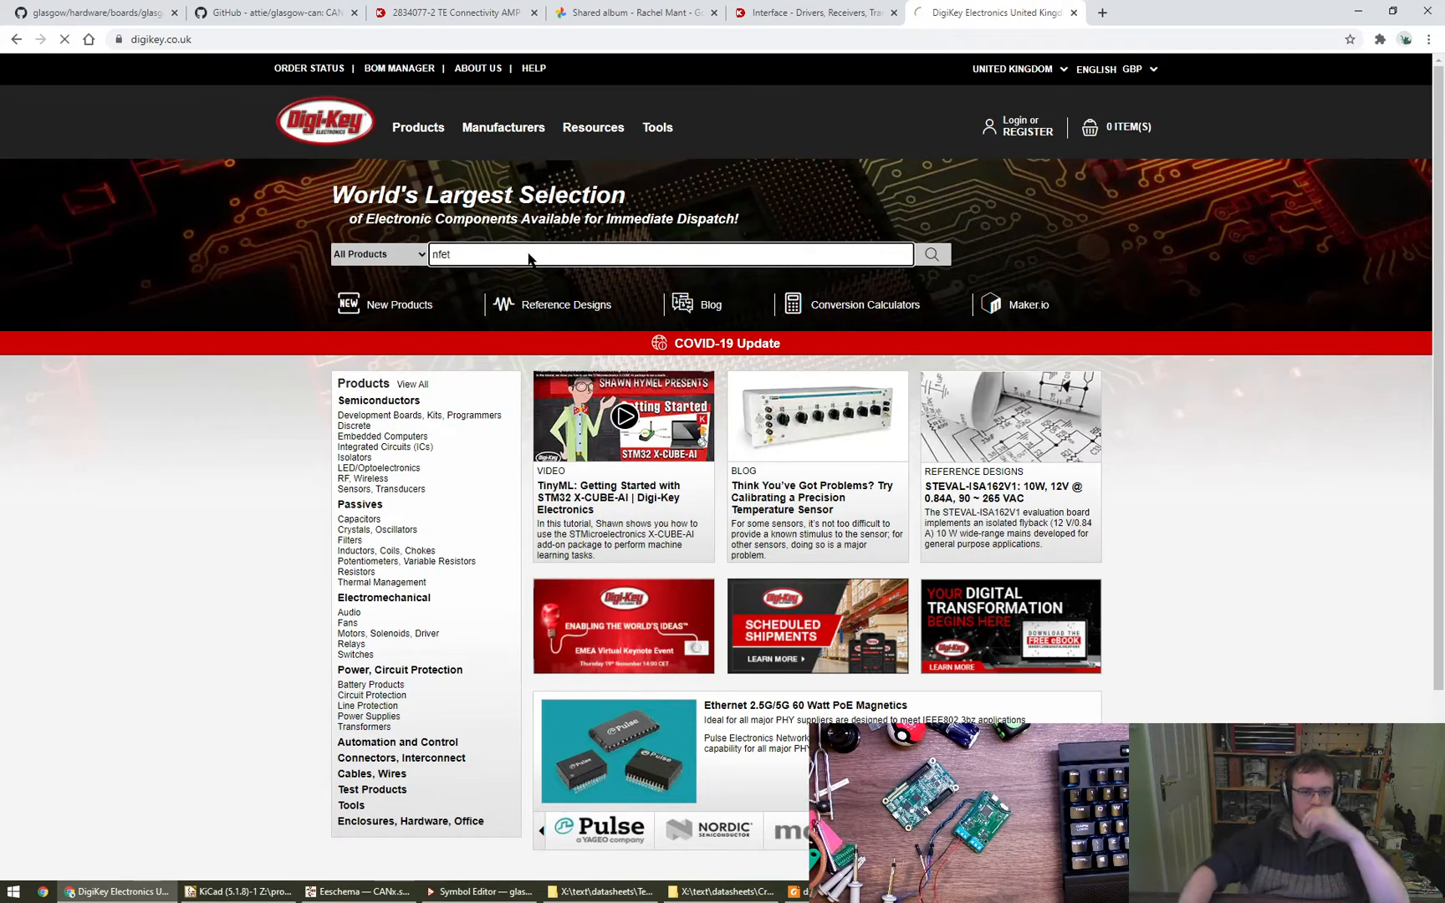
pyautogui.press('Return')
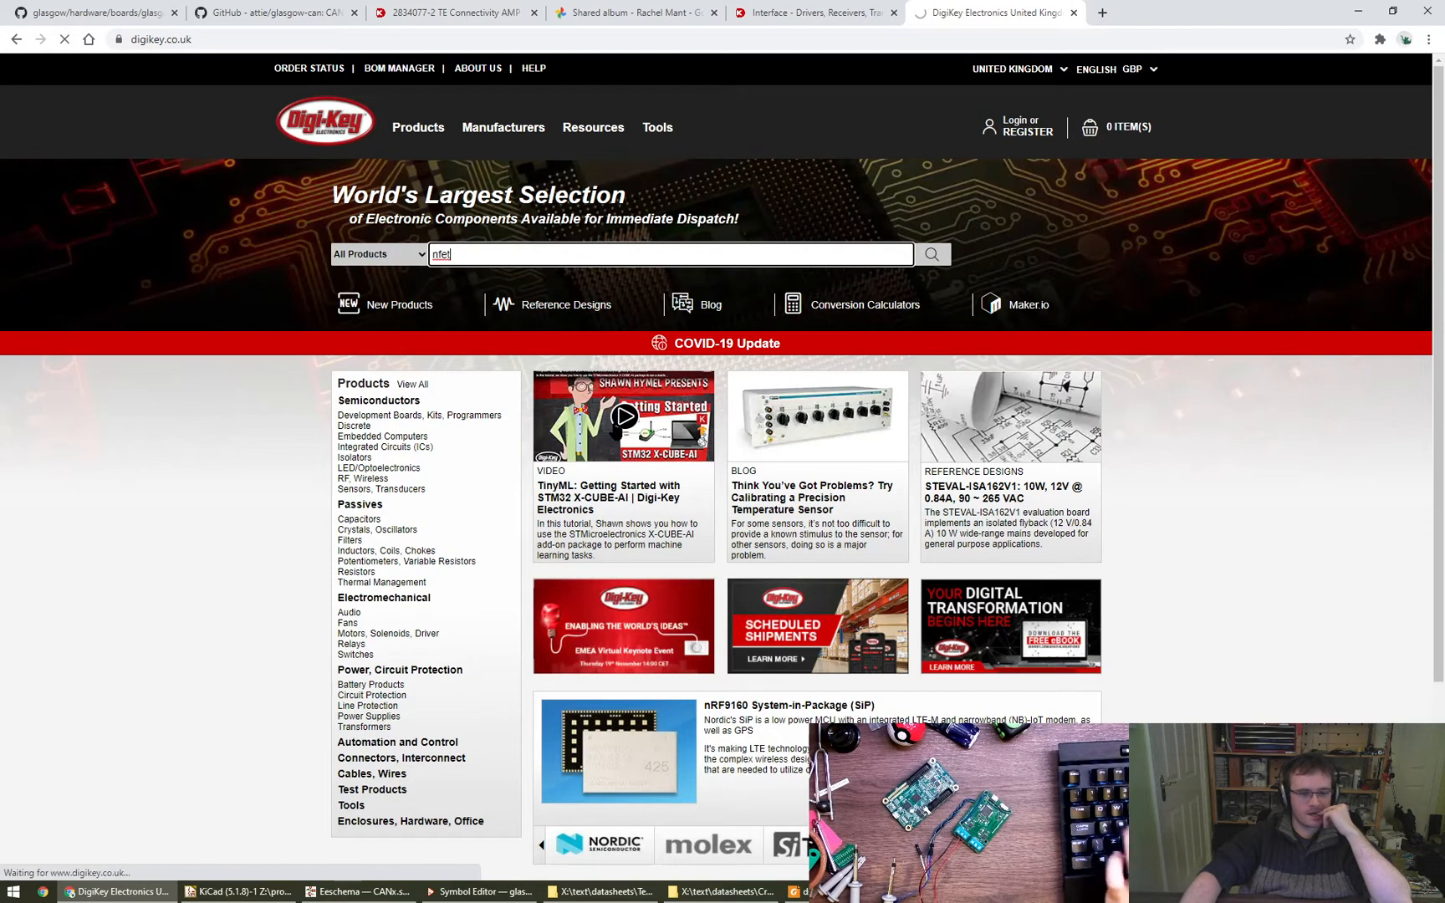
pyautogui.scroll(-3, 505, 555)
pyautogui.scroll(3, 505, 555)
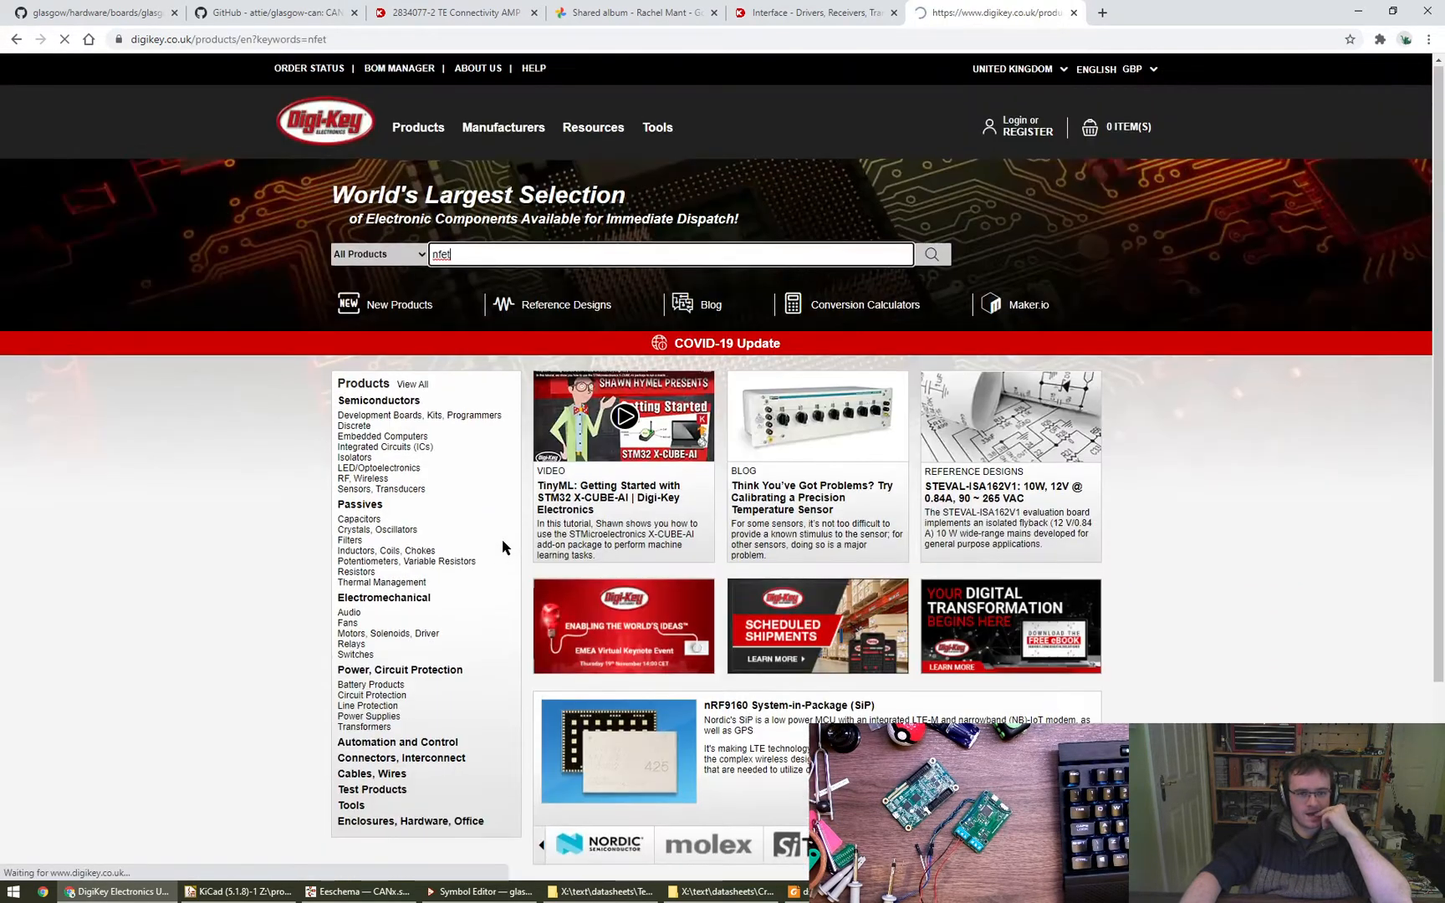
pyautogui.click(415, 400)
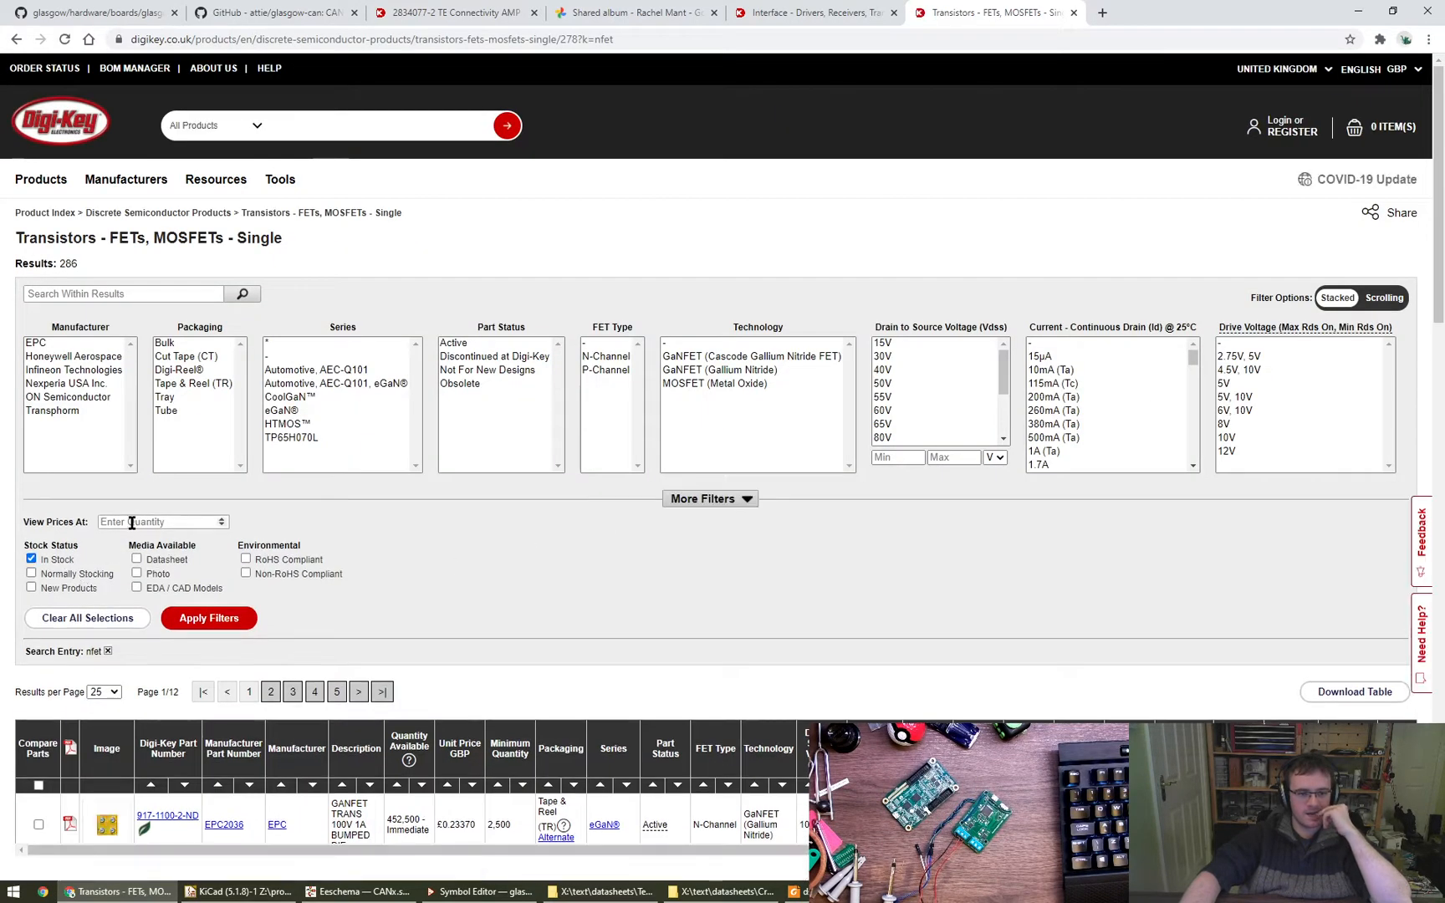
# - Filter the single-MOSFET results to in-stock parts priced at quantity 1 with Active part status
pyautogui.click(31, 558)
pyautogui.click(204, 618)
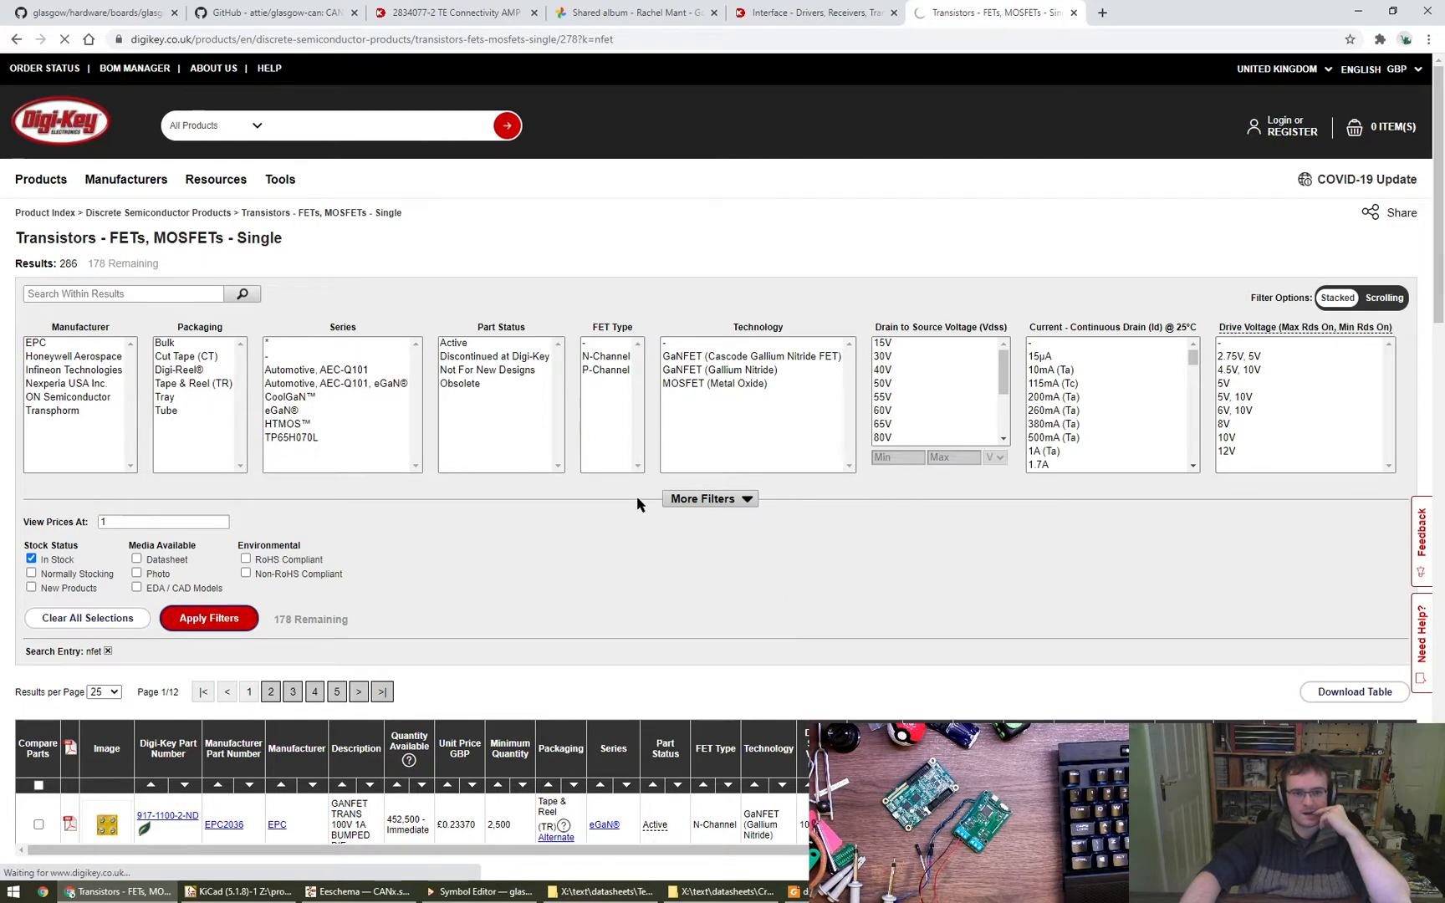
pyautogui.click(493, 345)
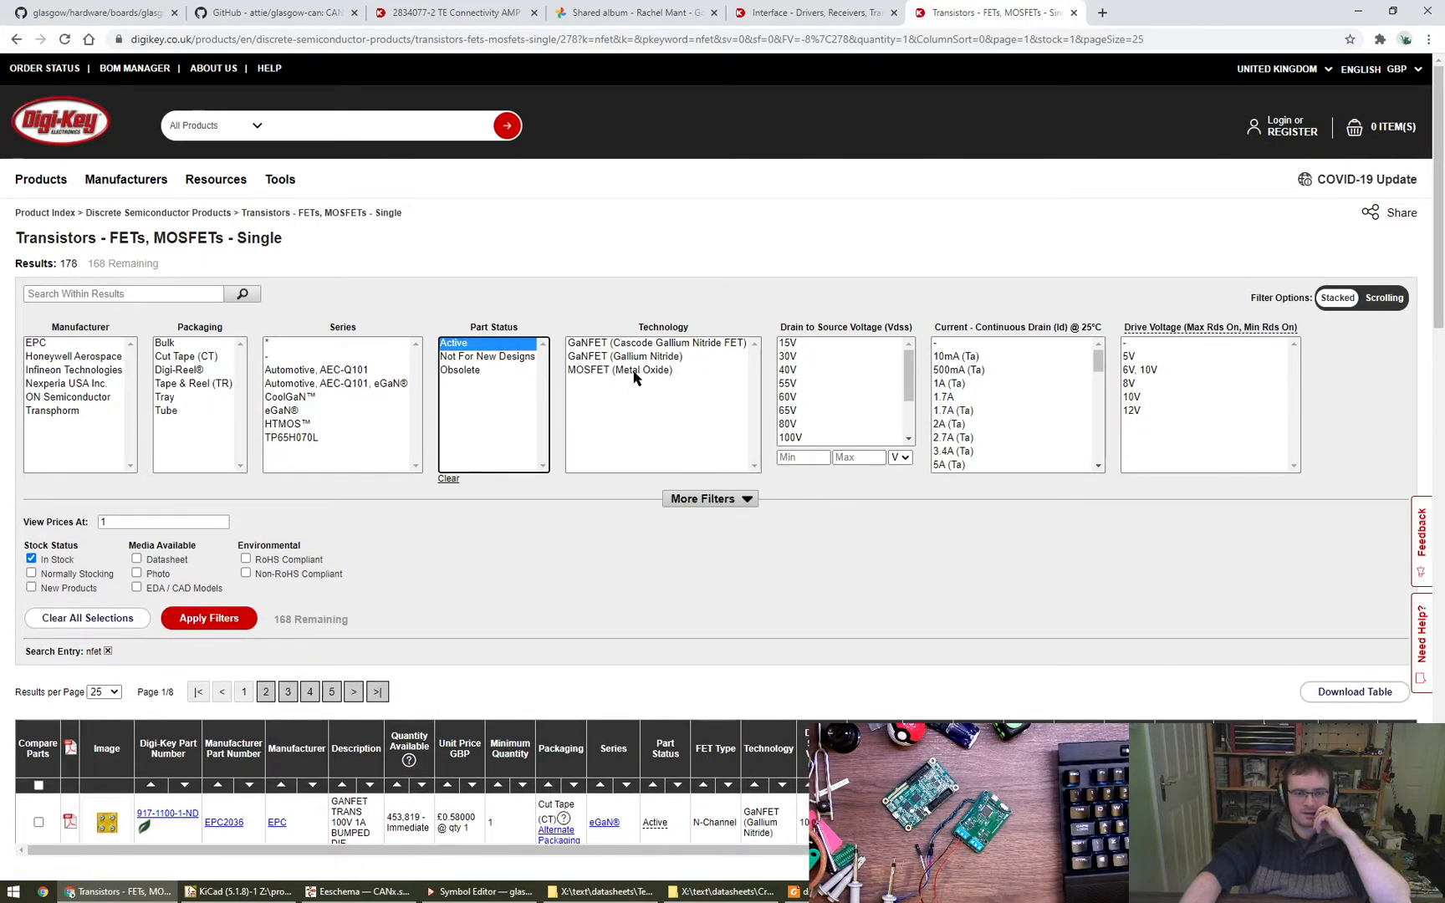
pyautogui.click(696, 501)
pyautogui.scroll(-3, 474, 681)
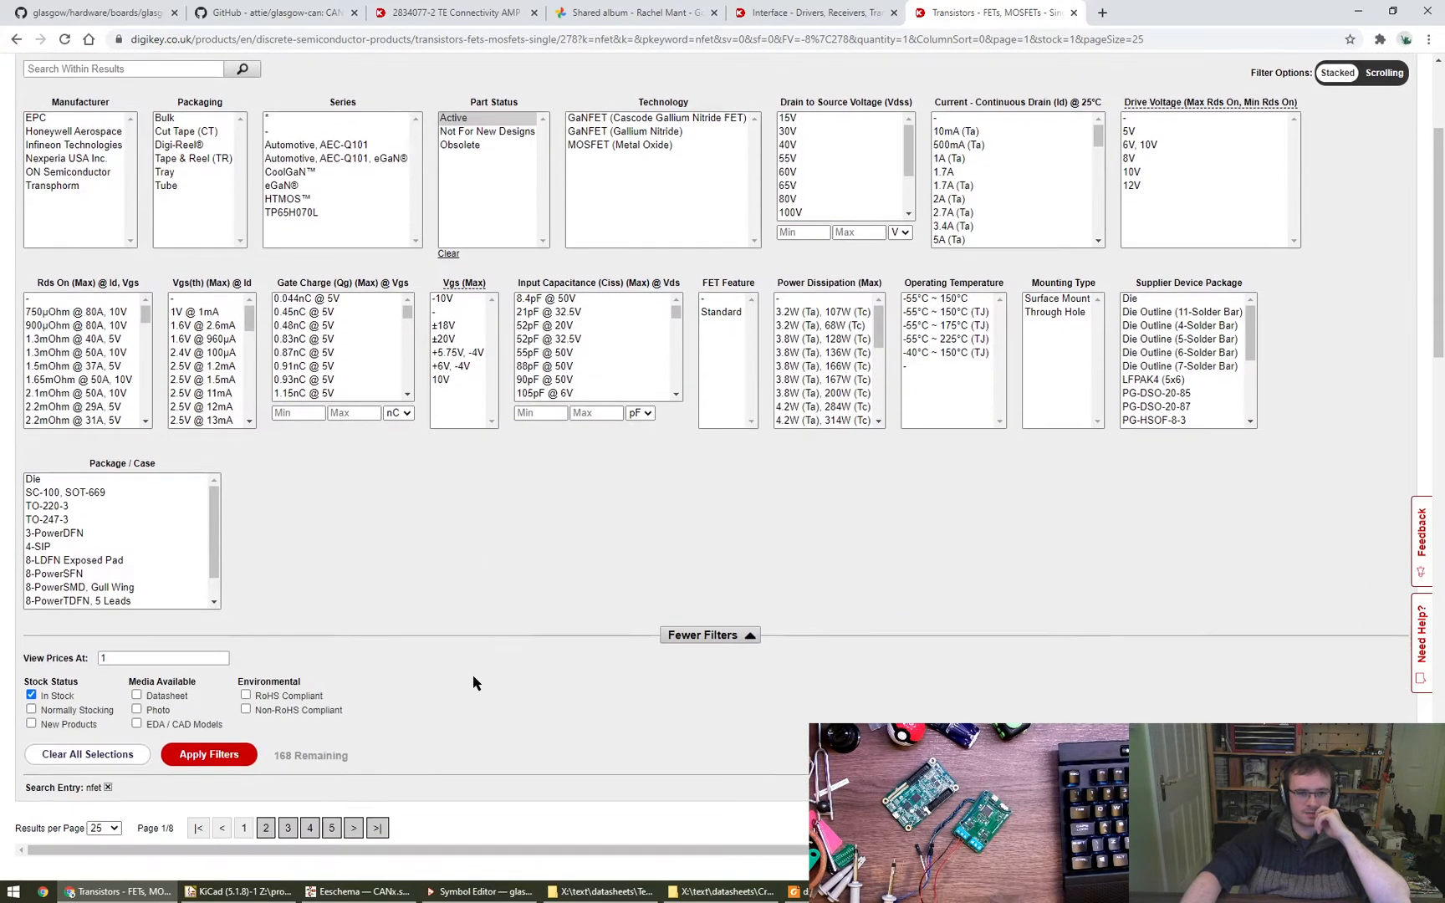
pyautogui.click(236, 755)
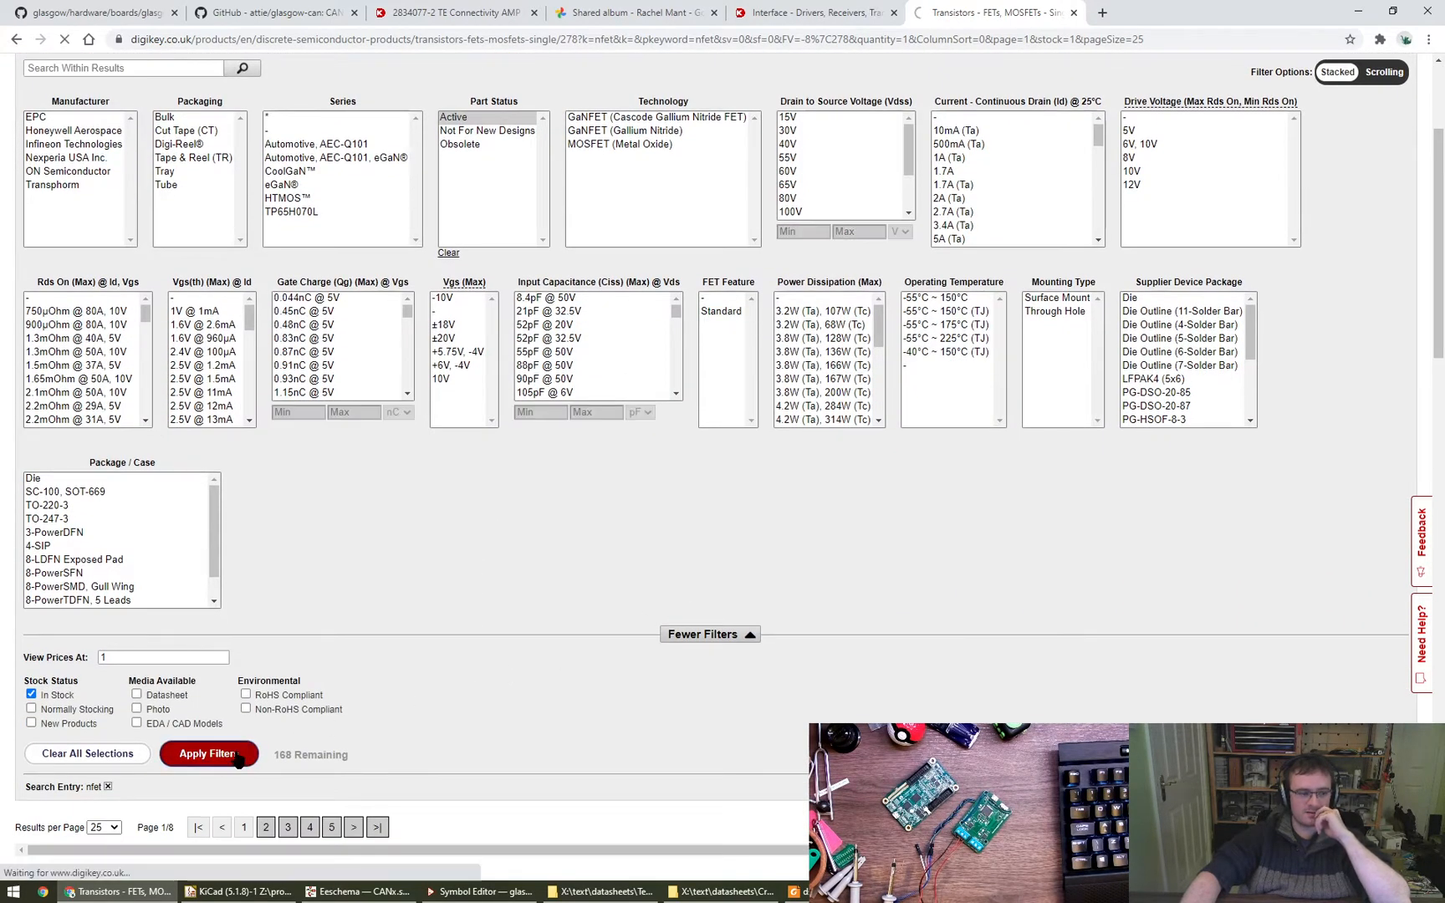
pyautogui.scroll(-1, 232, 767)
pyautogui.scroll(-1, 231, 767)
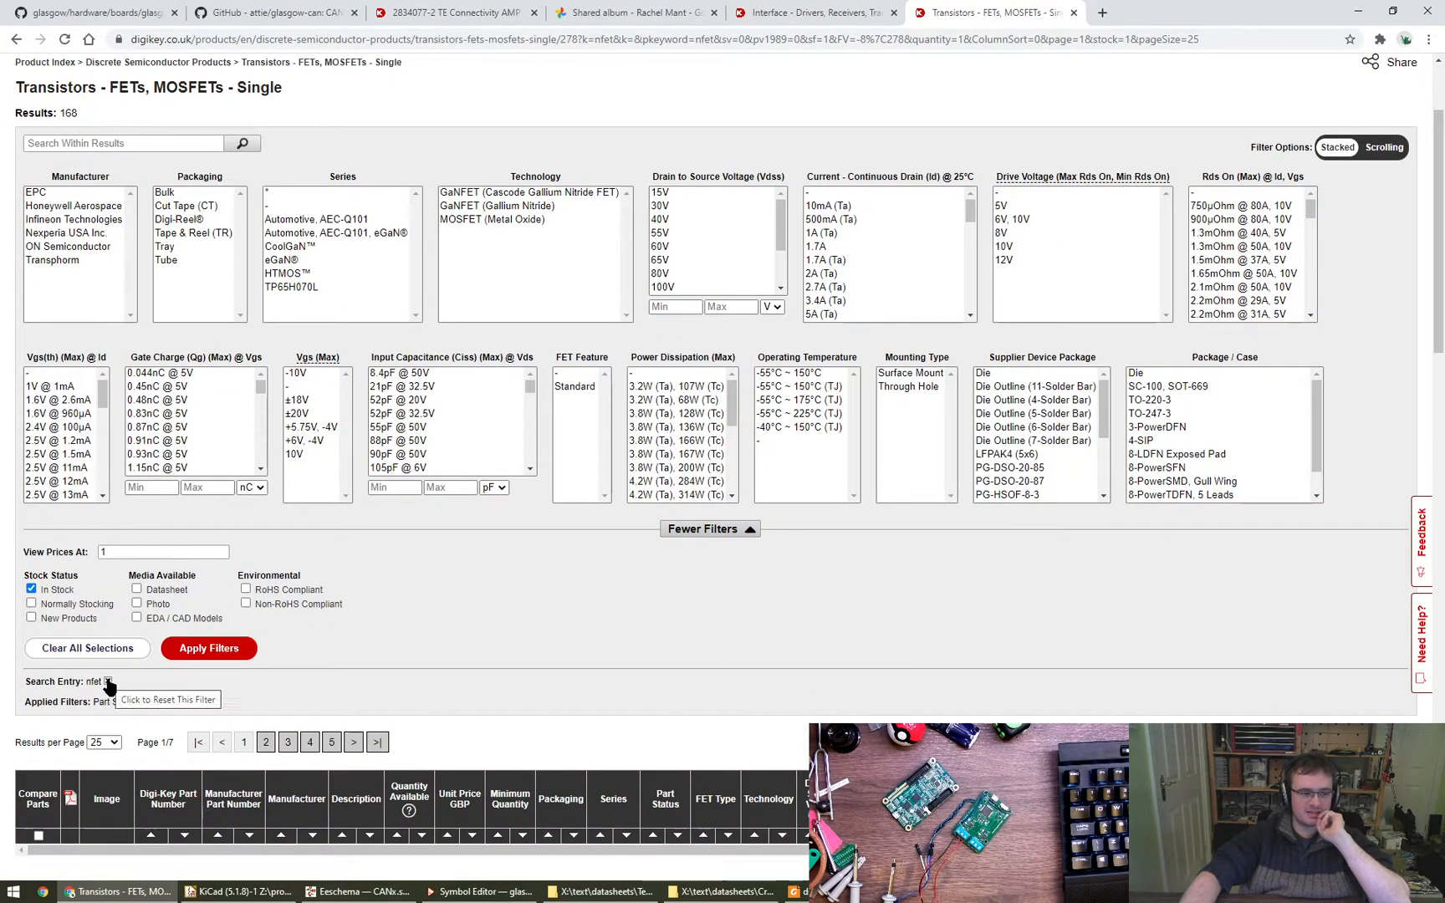
# - Remove the nfet search entry and filter the parts to N-Channel type with MOSFET (Metal Oxide) technology
pyautogui.click(108, 682)
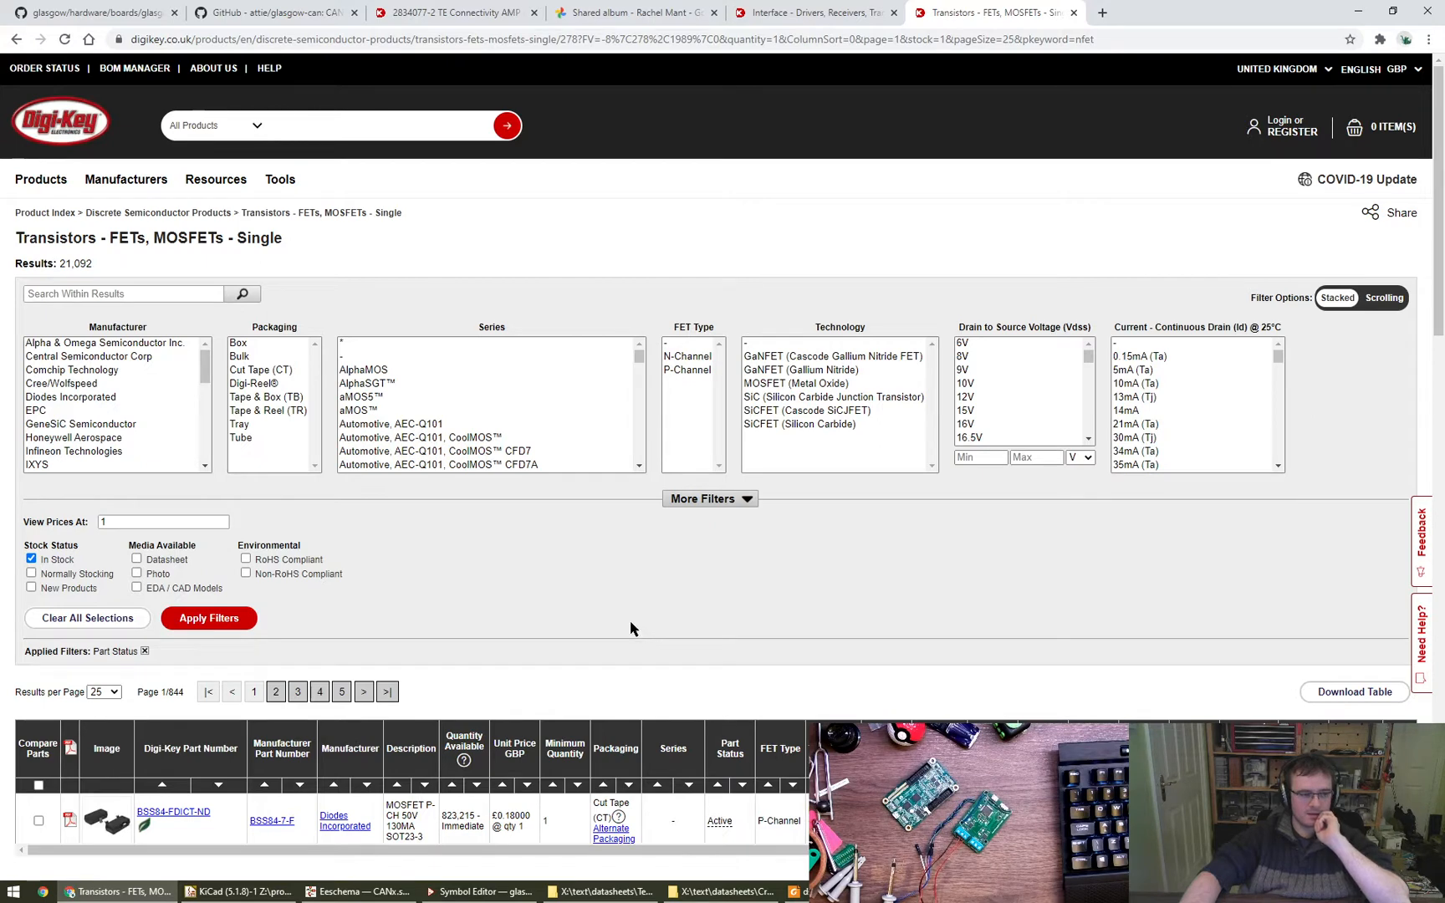
pyautogui.click(694, 358)
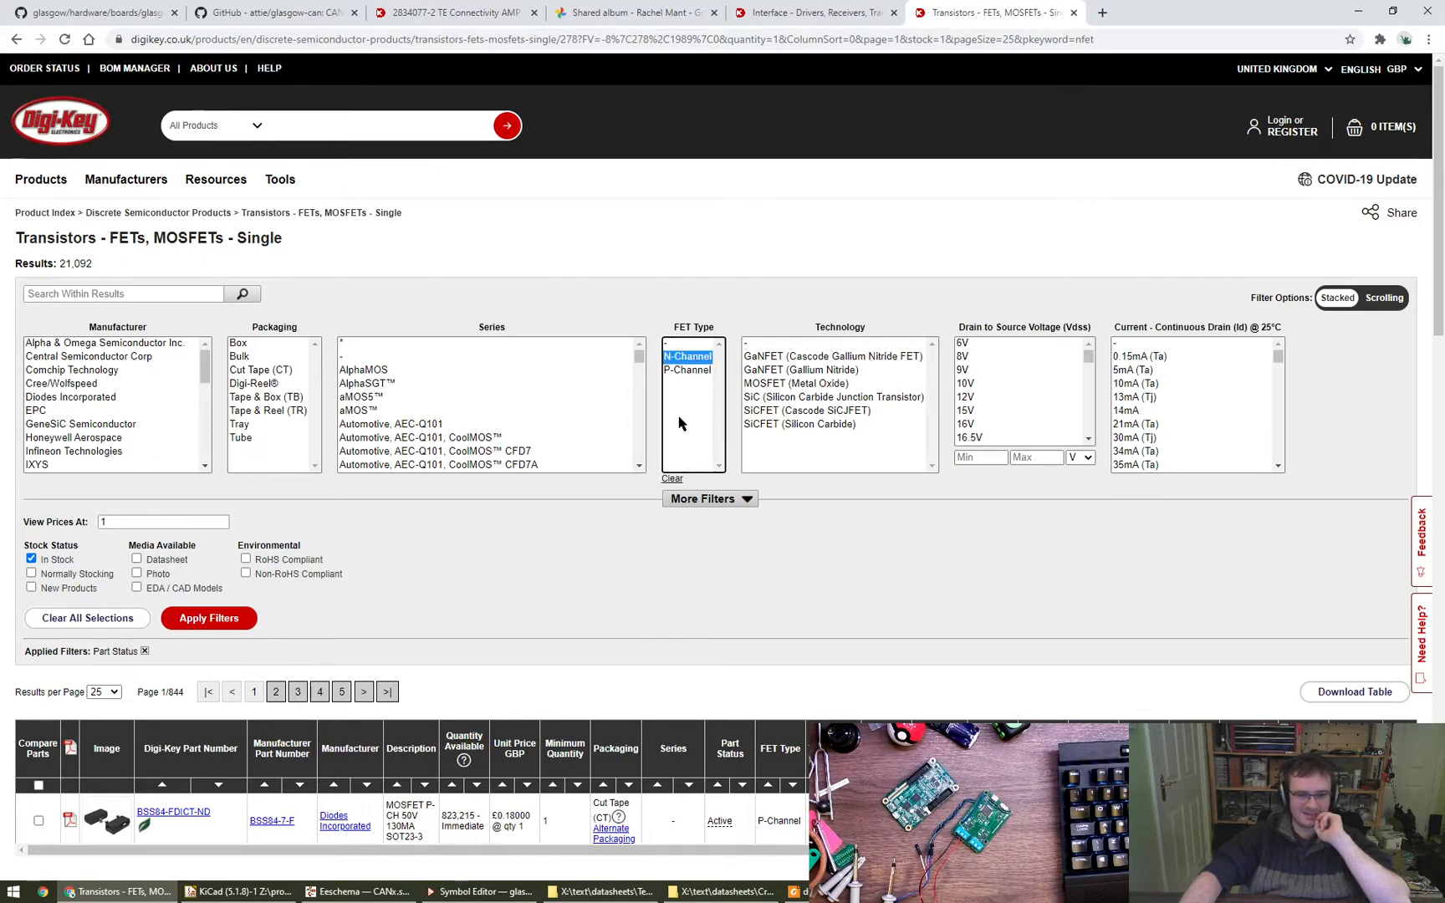
pyautogui.click(844, 384)
pyautogui.click(215, 619)
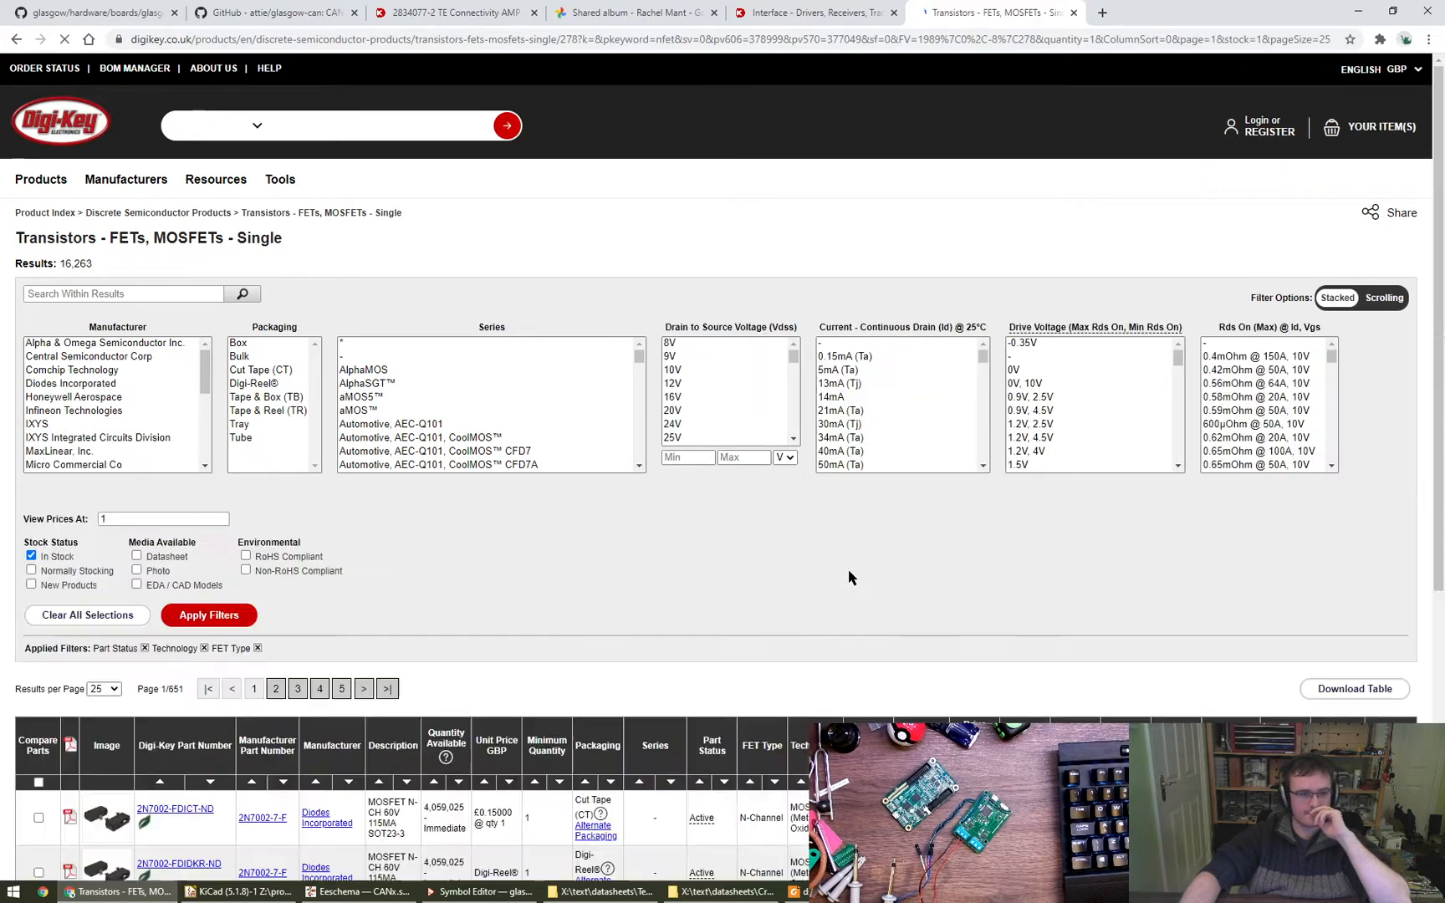
# - Examine the filtered N-channel MOSFET listing and the additional filter categories
pyautogui.moveTo(641, 361)
pyautogui.mouseDown()
pyautogui.moveTo(643, 423)
pyautogui.moveTo(641, 345)
pyautogui.mouseUp()
pyautogui.scroll(-3, 629, 583)
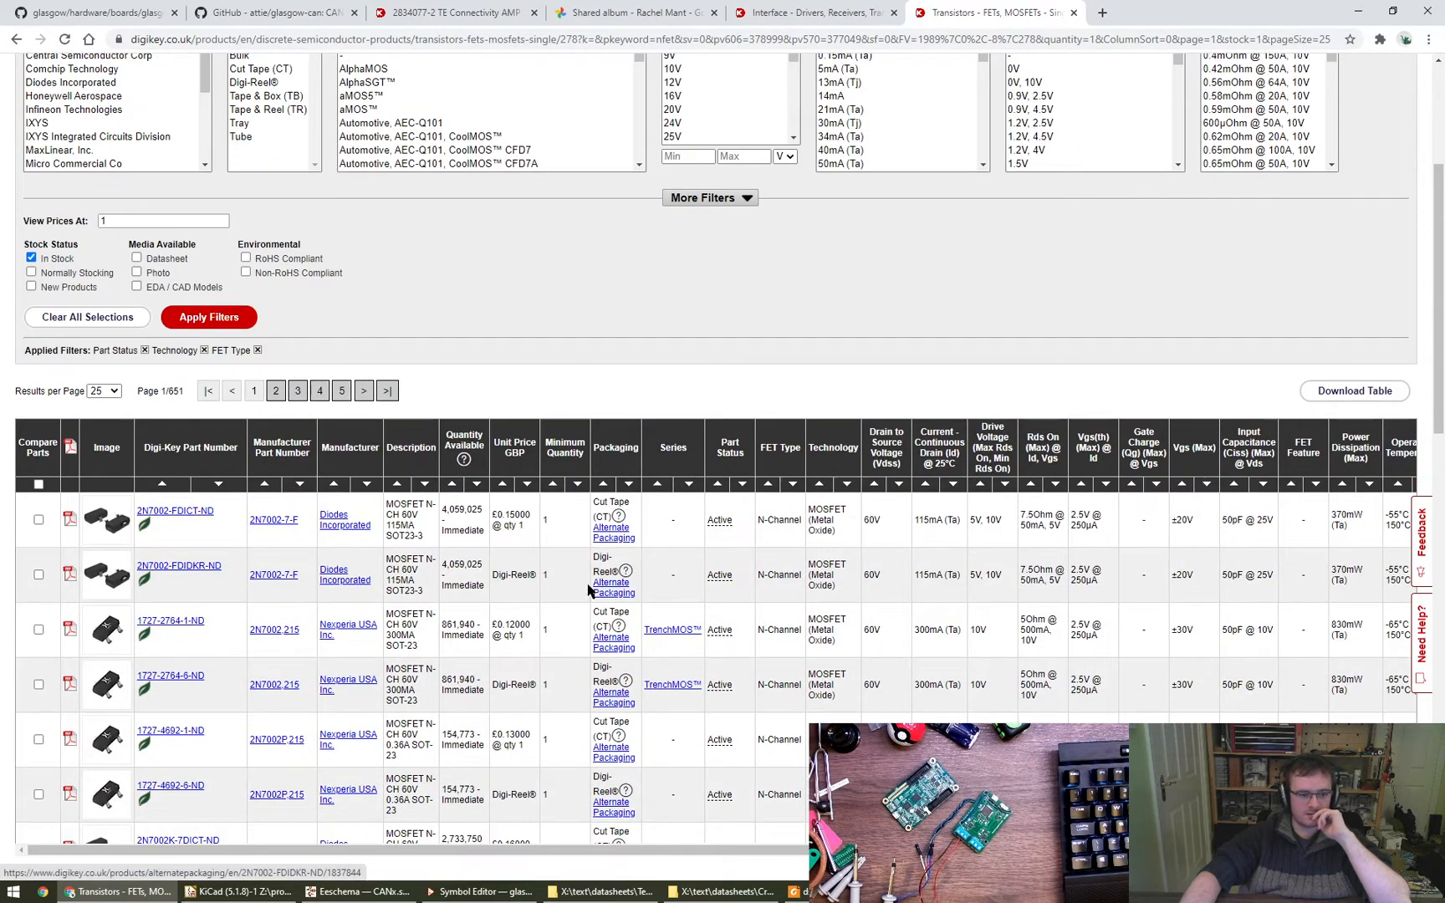
pyautogui.scroll(3, 577, 597)
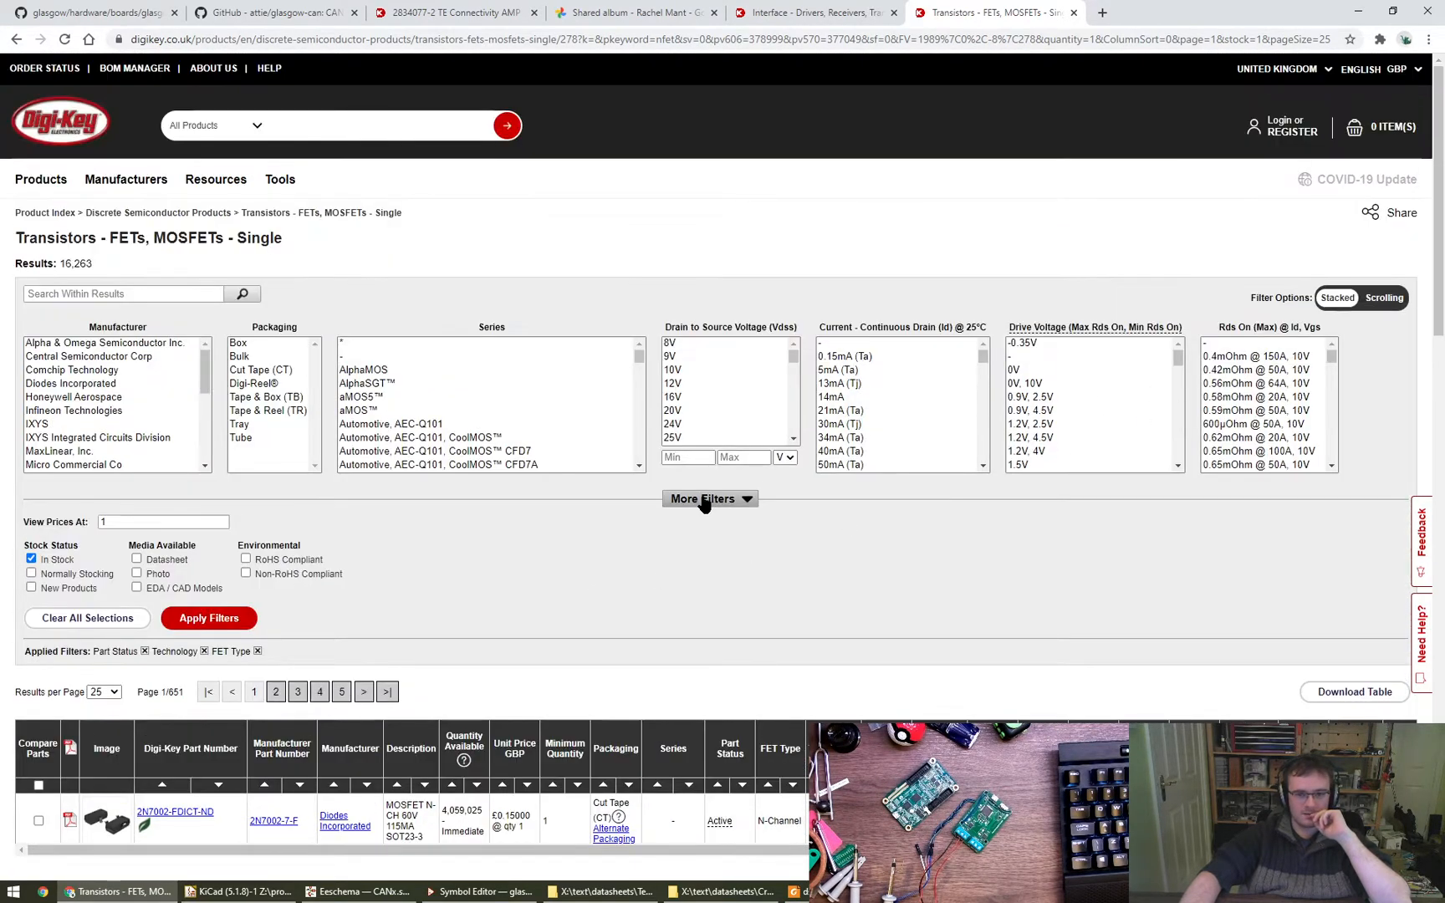
pyautogui.click(709, 498)
pyautogui.scroll(-1, 524, 779)
pyautogui.scroll(-1, 526, 769)
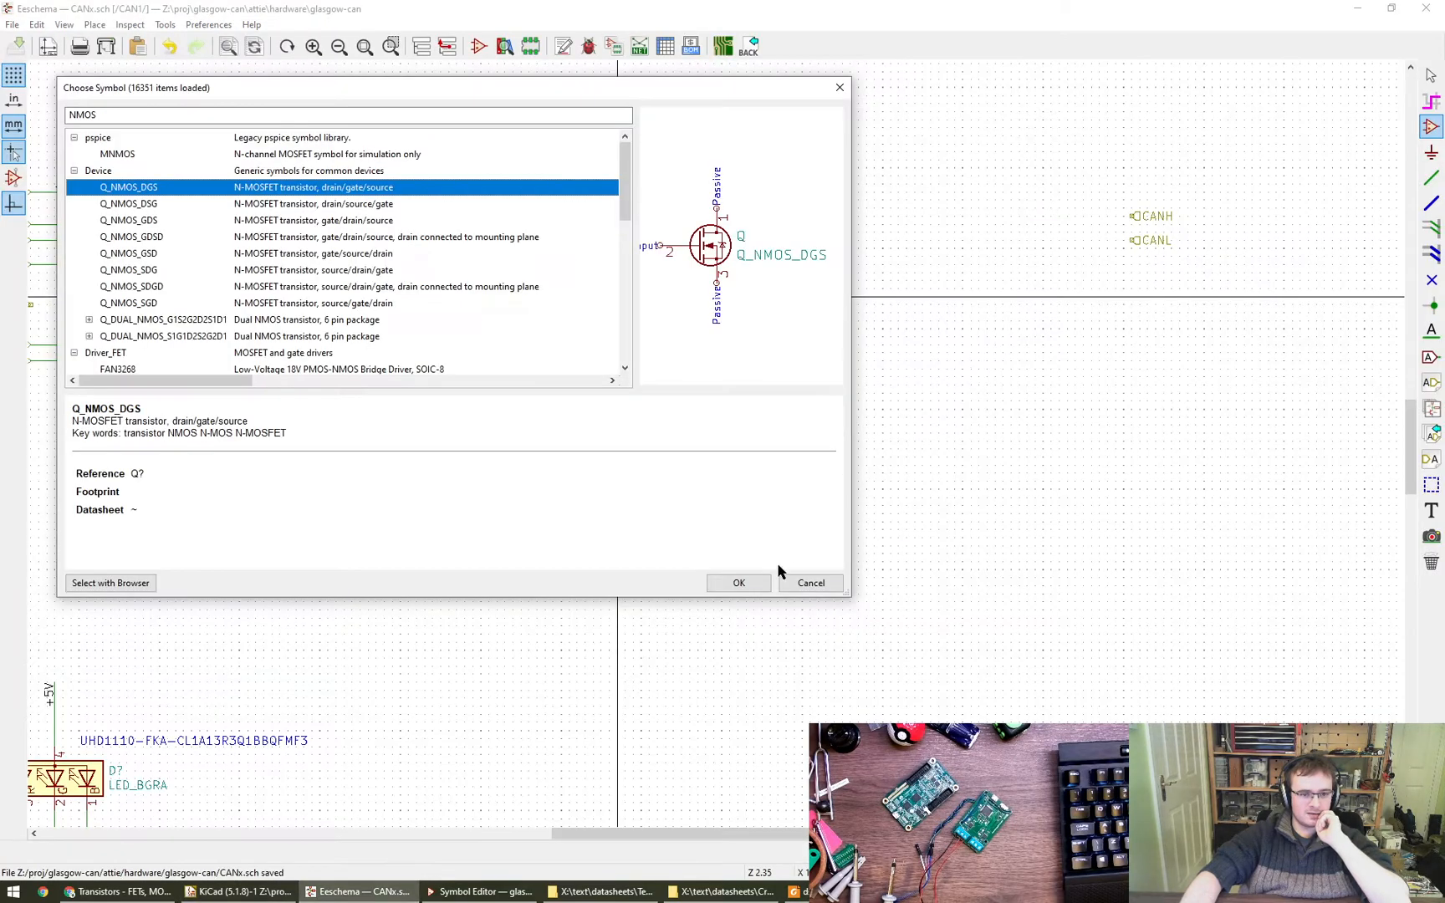
# - Return to Eeschema, dismiss the symbol chooser and add an MPN field with the value TCAN1051HG-Q1 to the TCAN1051 symbol
pyautogui.click(798, 583)
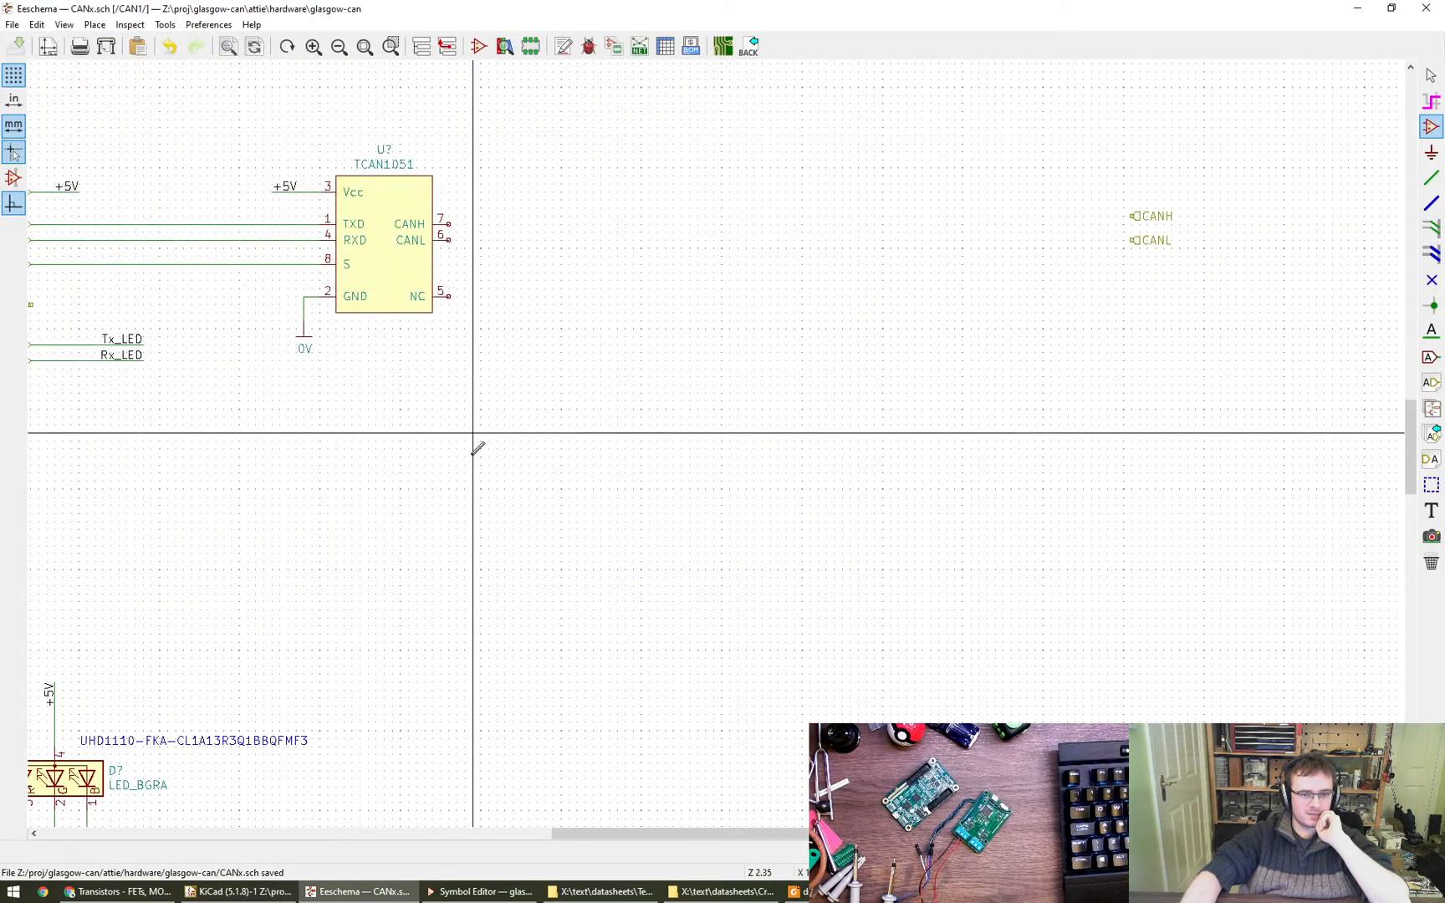
pyautogui.moveTo(378, 492); pyautogui.dragTo(677, 484, button='middle')
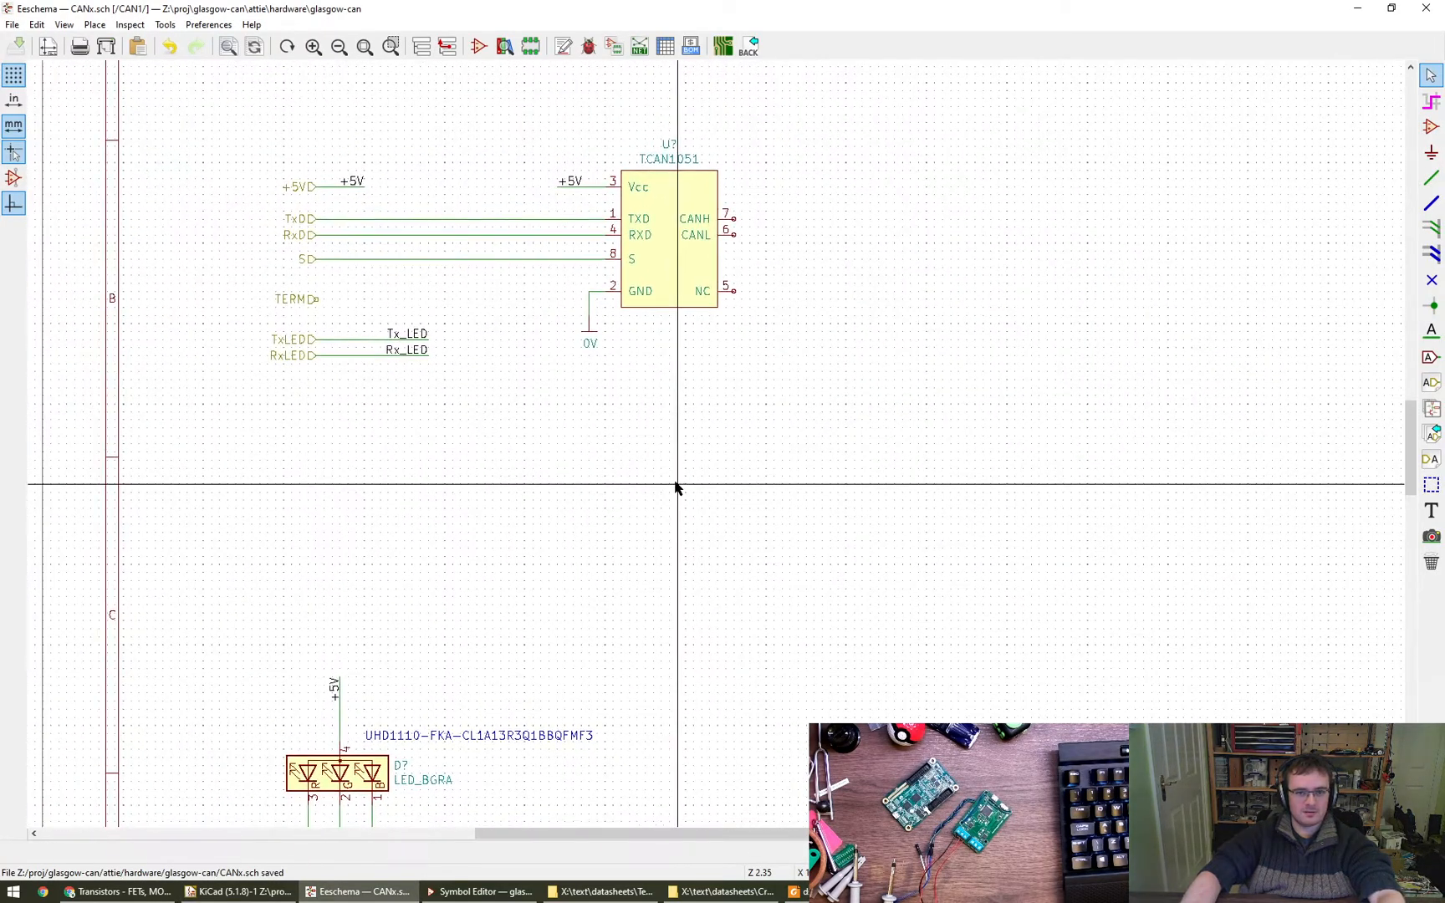
pyautogui.doubleClick(673, 238)
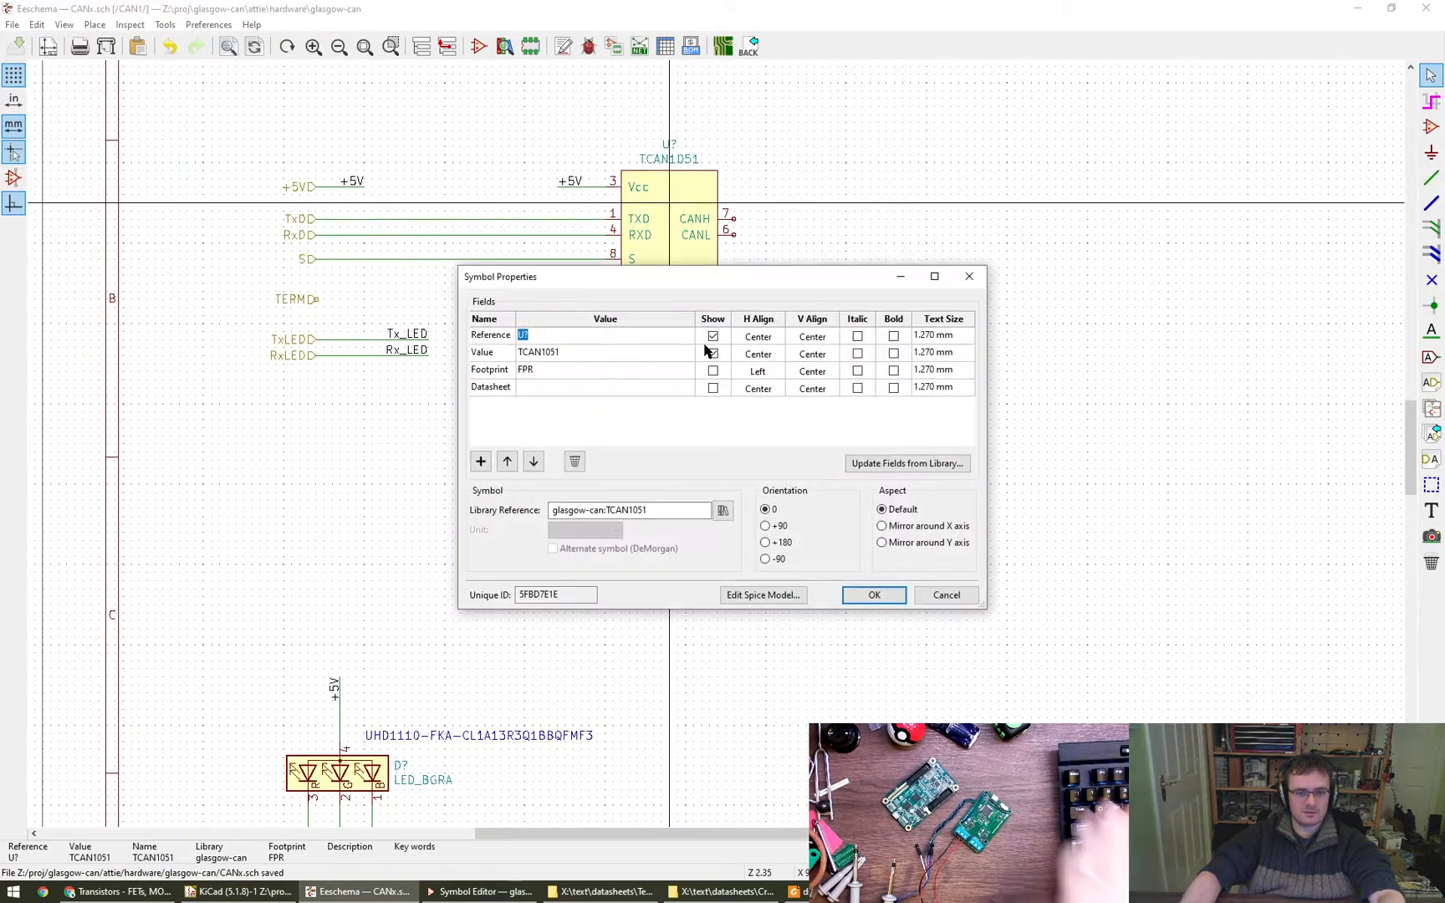
pyautogui.click(479, 463)
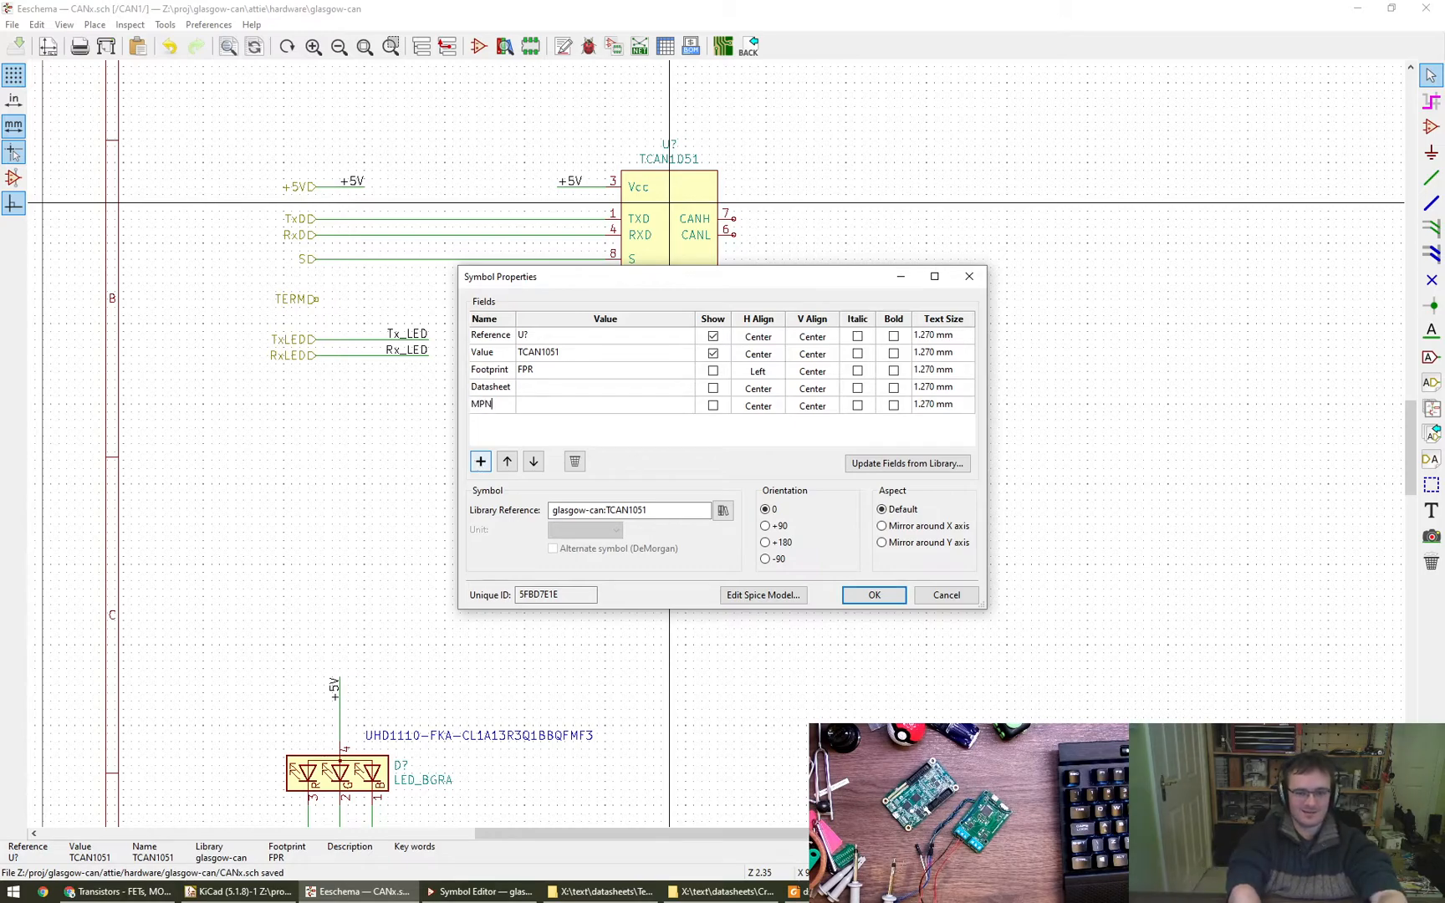
pyautogui.press('Tab')
pyautogui.keyDown('alt'); pyautogui.moveTo(744, 414); pyautogui.dragTo(770, 529); pyautogui.keyUp('alt')
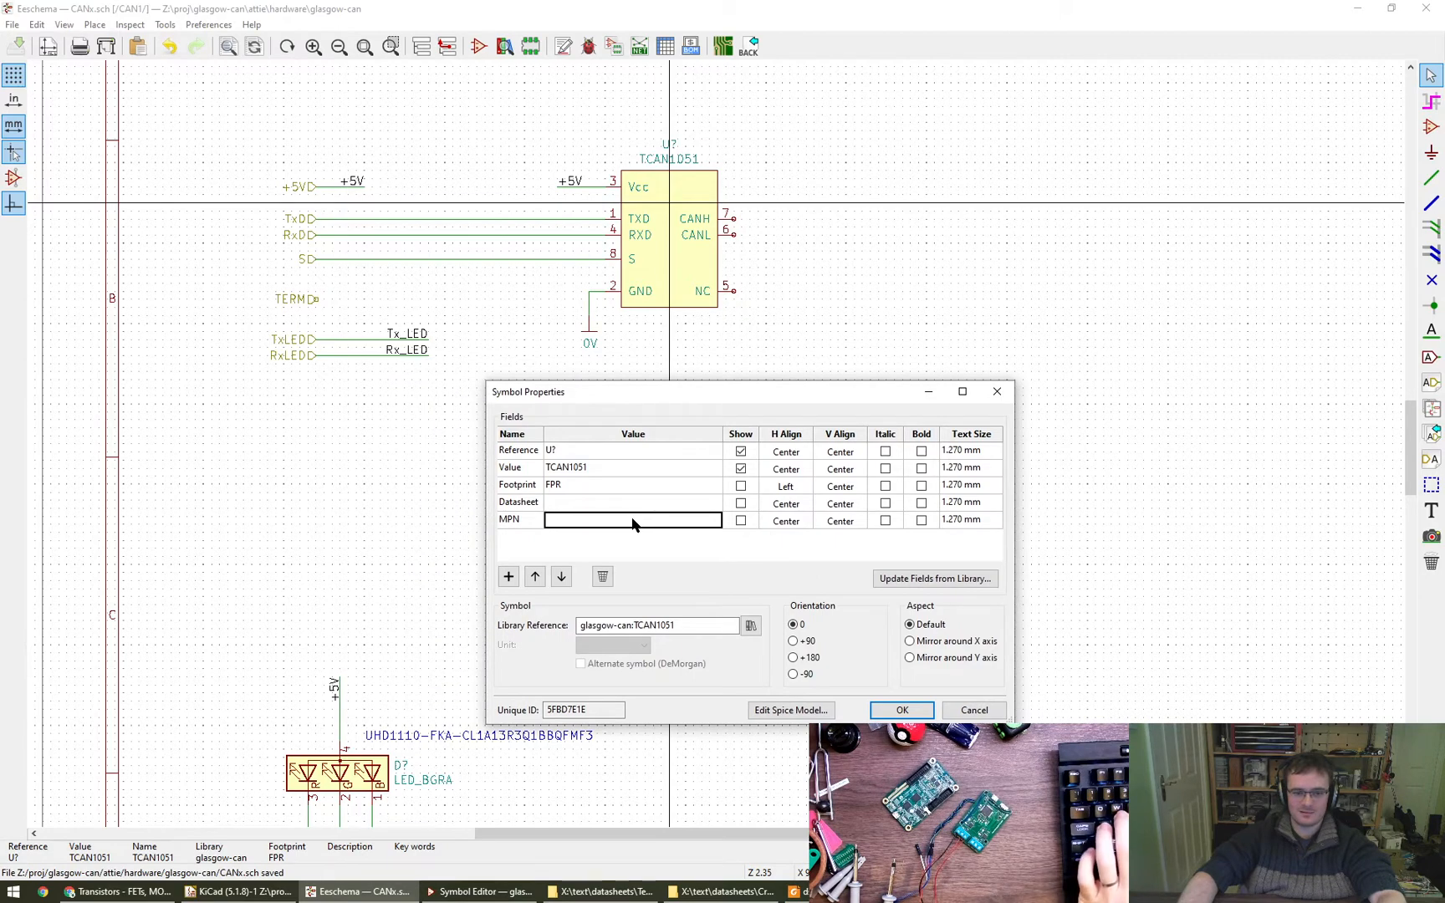
pyautogui.write('TCAN1051H')
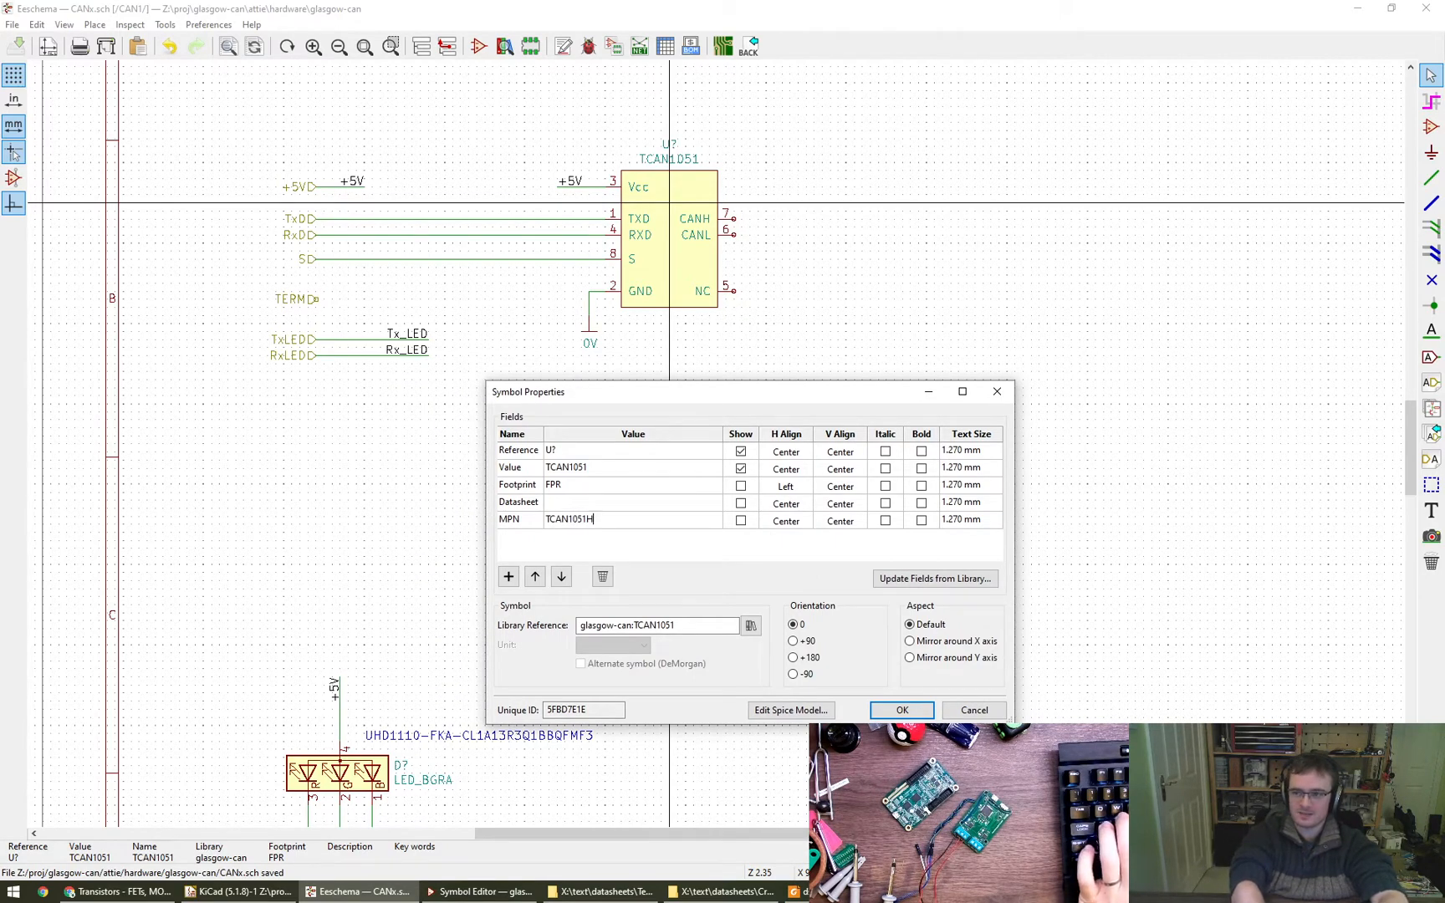
pyautogui.write('G-Q1')
# - Add an MFR field with the value Texas Instruments to the TCAN1051 symbol
pyautogui.click(508, 576)
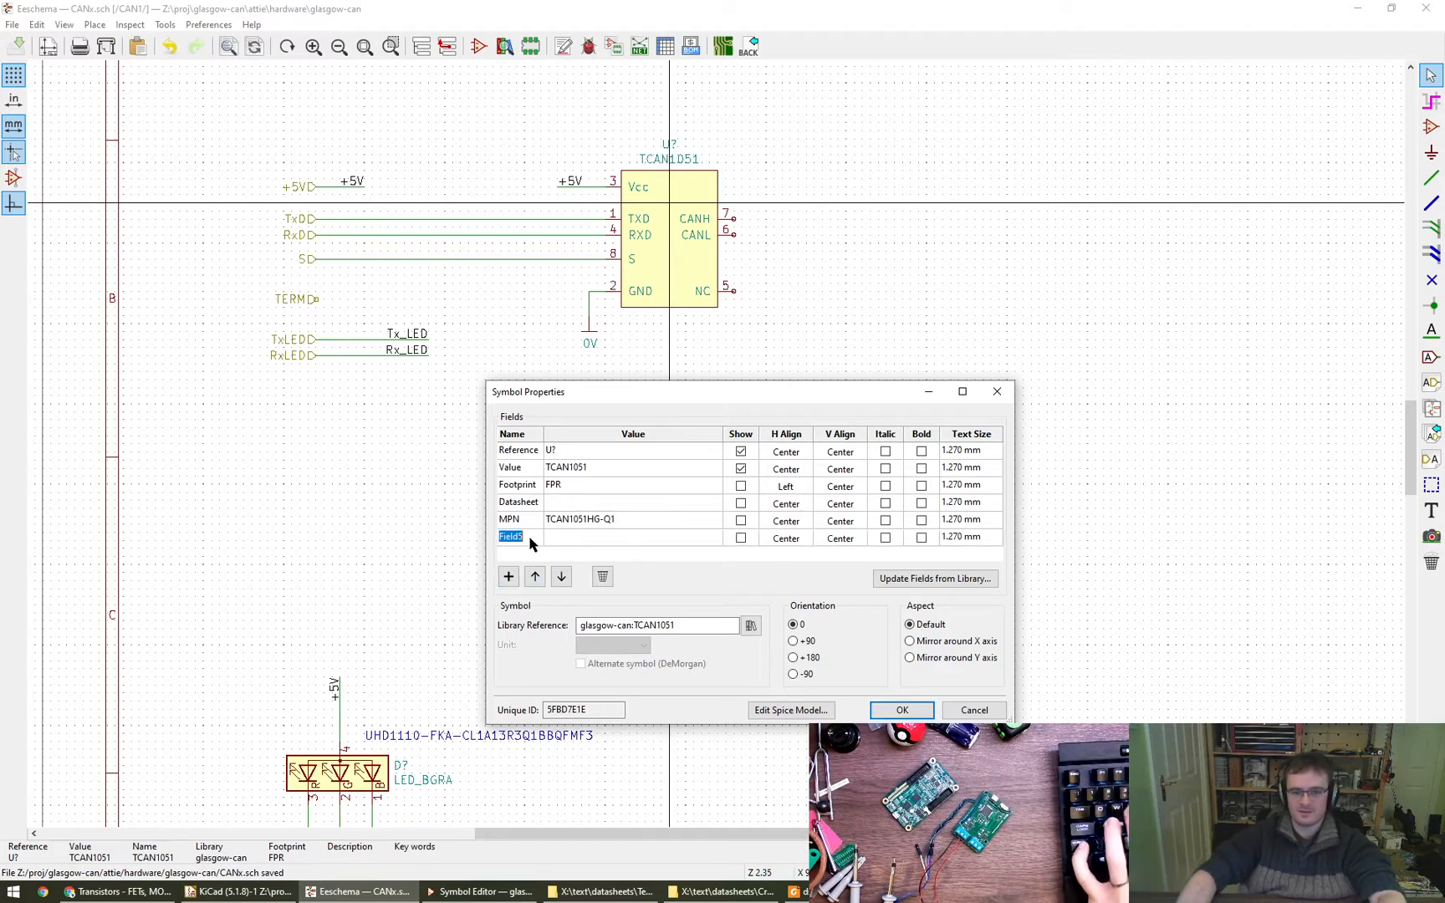
pyautogui.write('MFR')
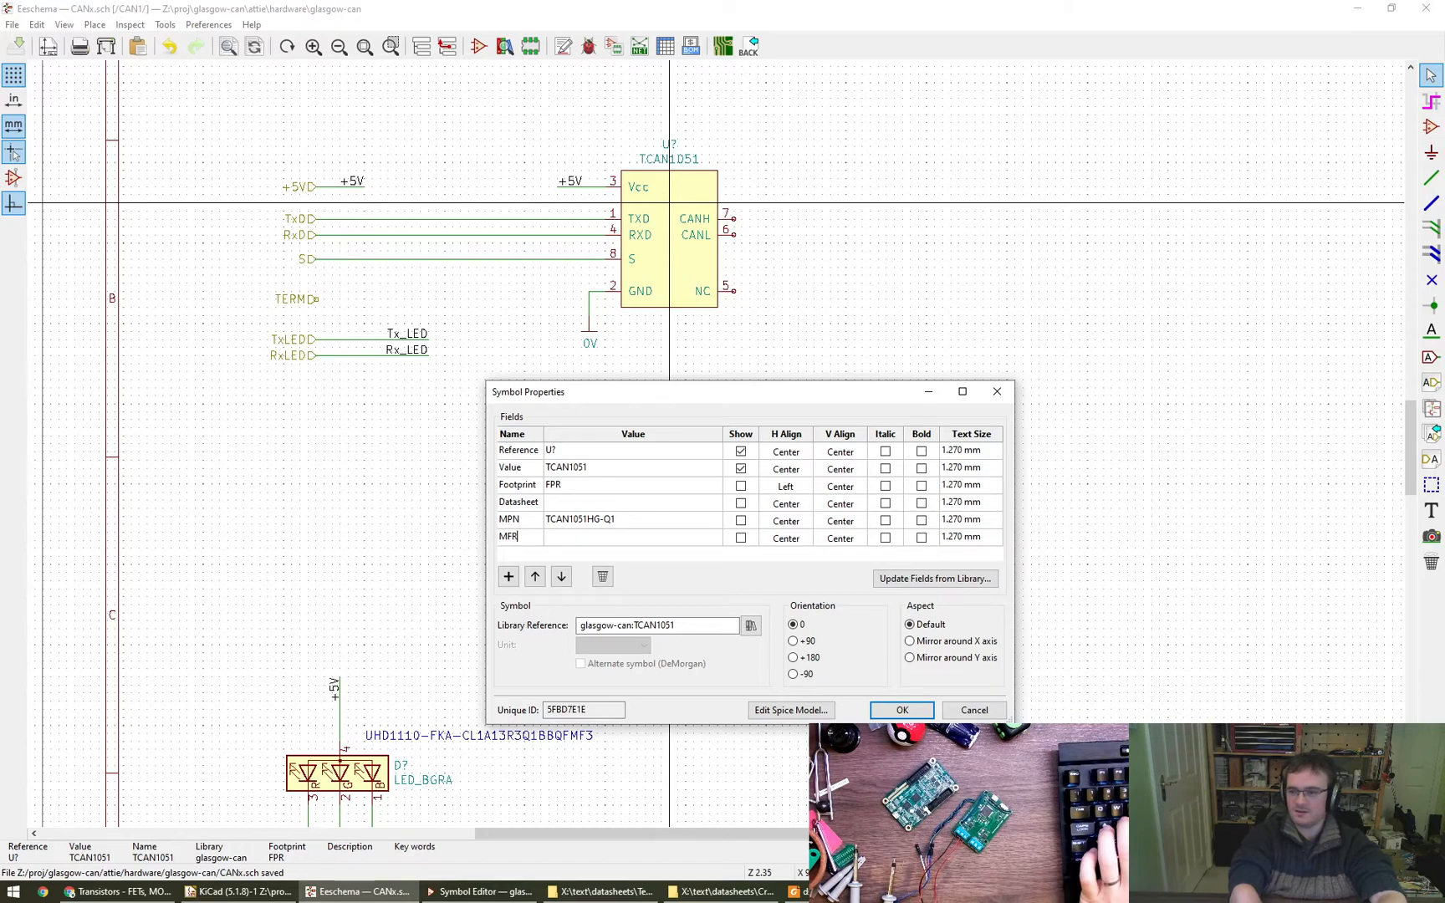
pyautogui.press('Tab')
pyautogui.write('Tex')
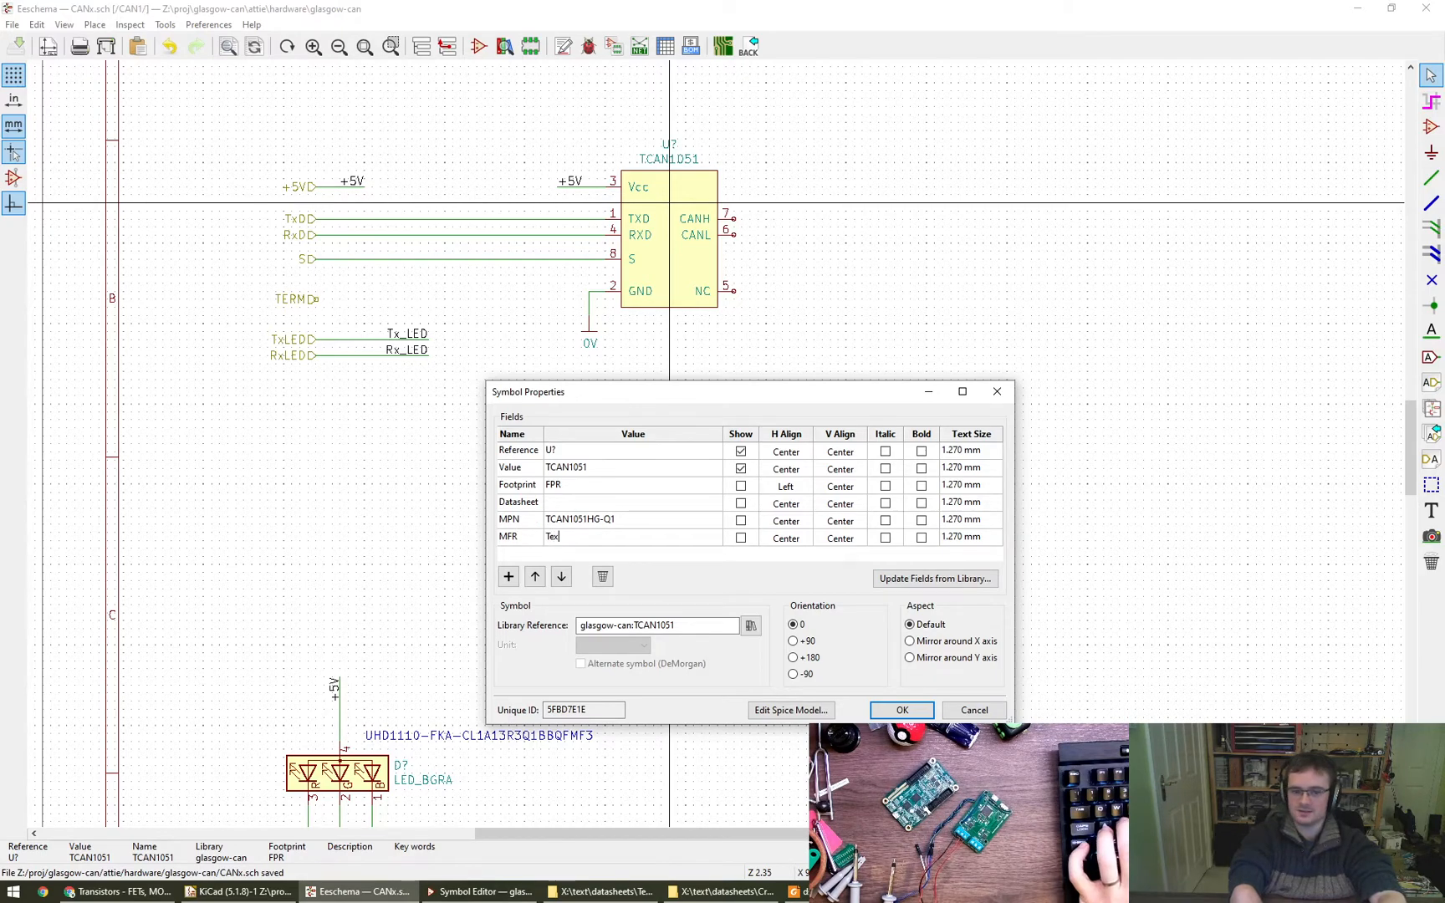
pyautogui.write('as Instruments')
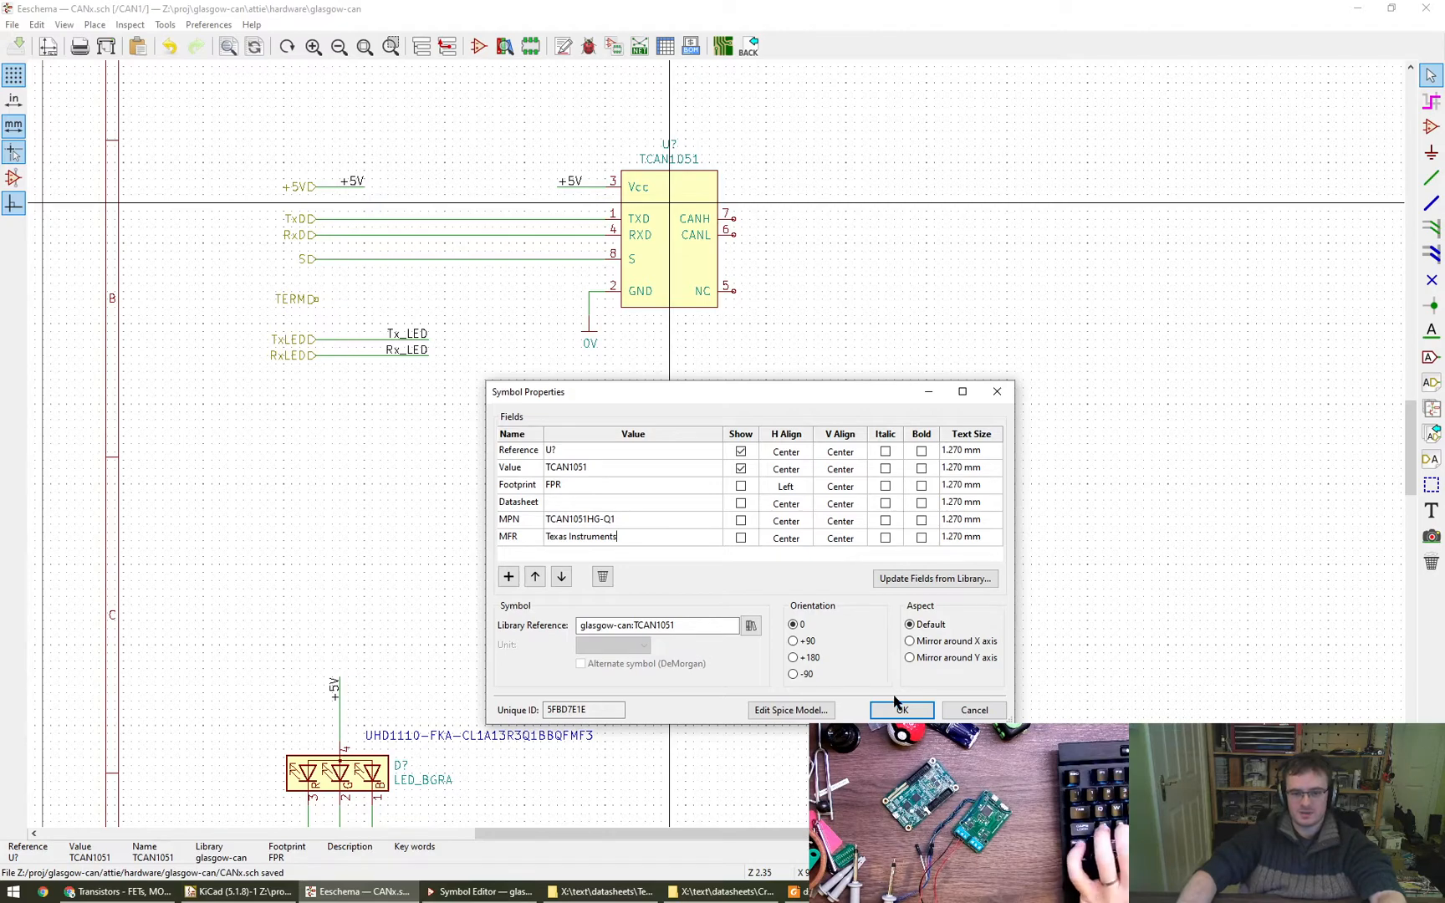
# - Show the MPN instead of the Value on the TCAN1051 symbol, apply the properties and recheck them
pyautogui.click(740, 469)
pyautogui.click(899, 710)
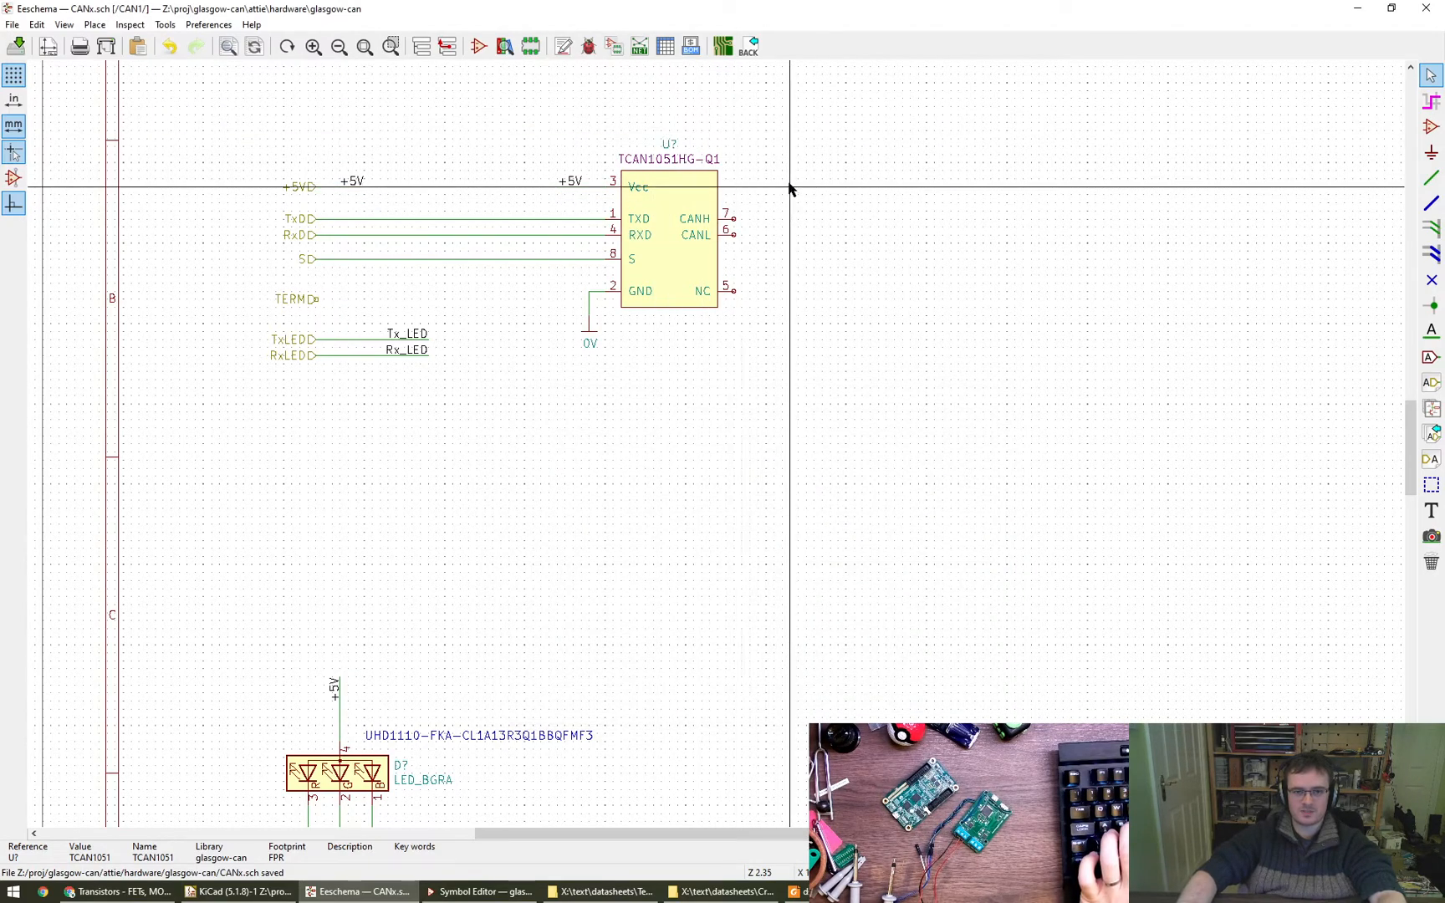
pyautogui.doubleClick(709, 251)
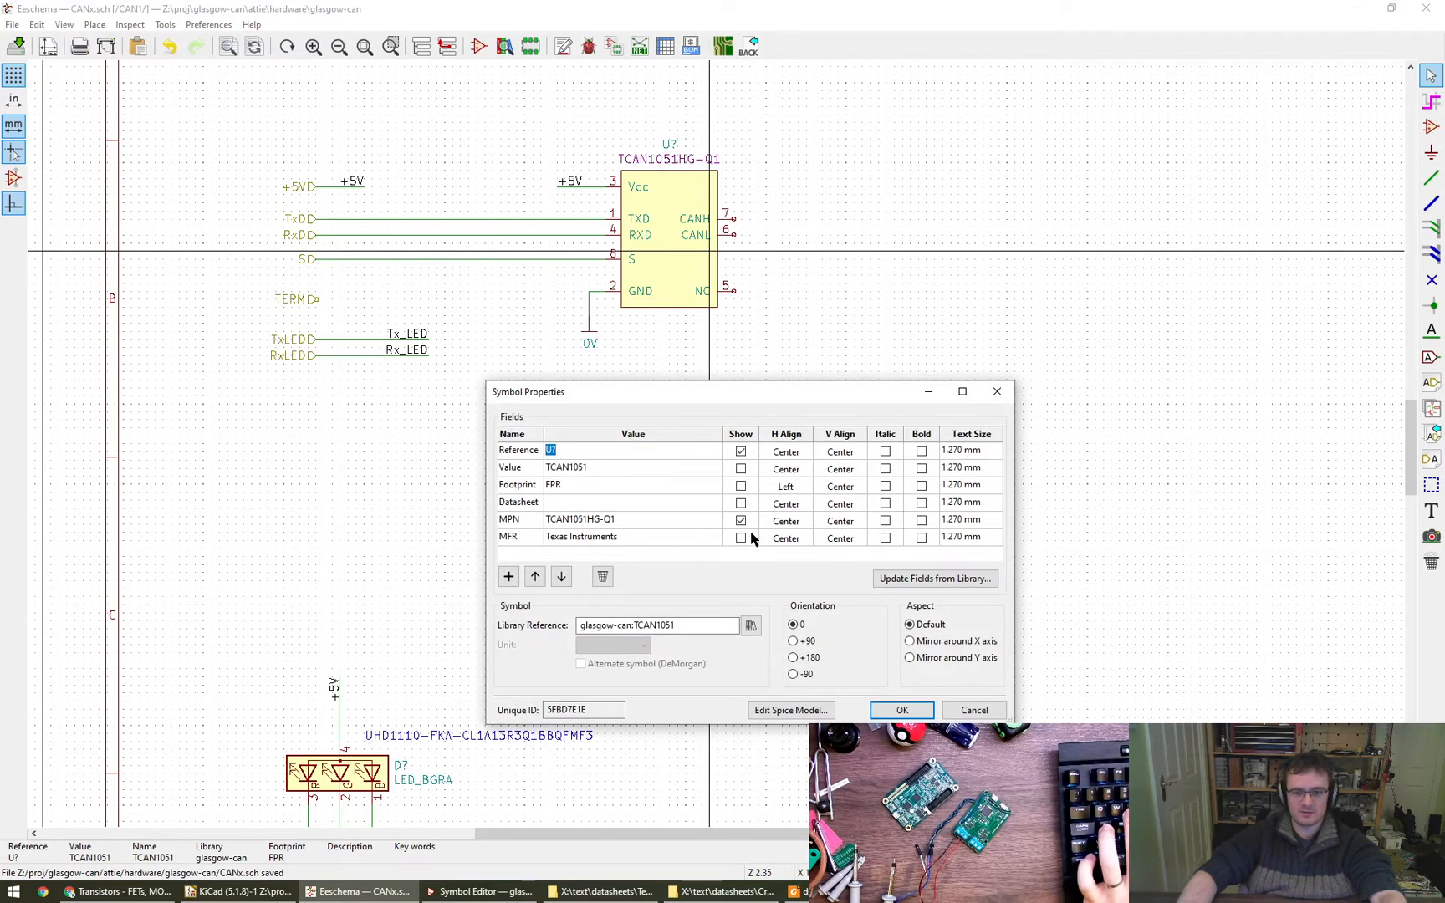
pyautogui.press('Escape')
pyautogui.press('Escape')
# - Add a blank MPN field to the LED_BGRA symbol and apply the properties
pyautogui.moveTo(721, 501); pyautogui.dragTo(801, 361, button='middle')
pyautogui.doubleClick(445, 641)
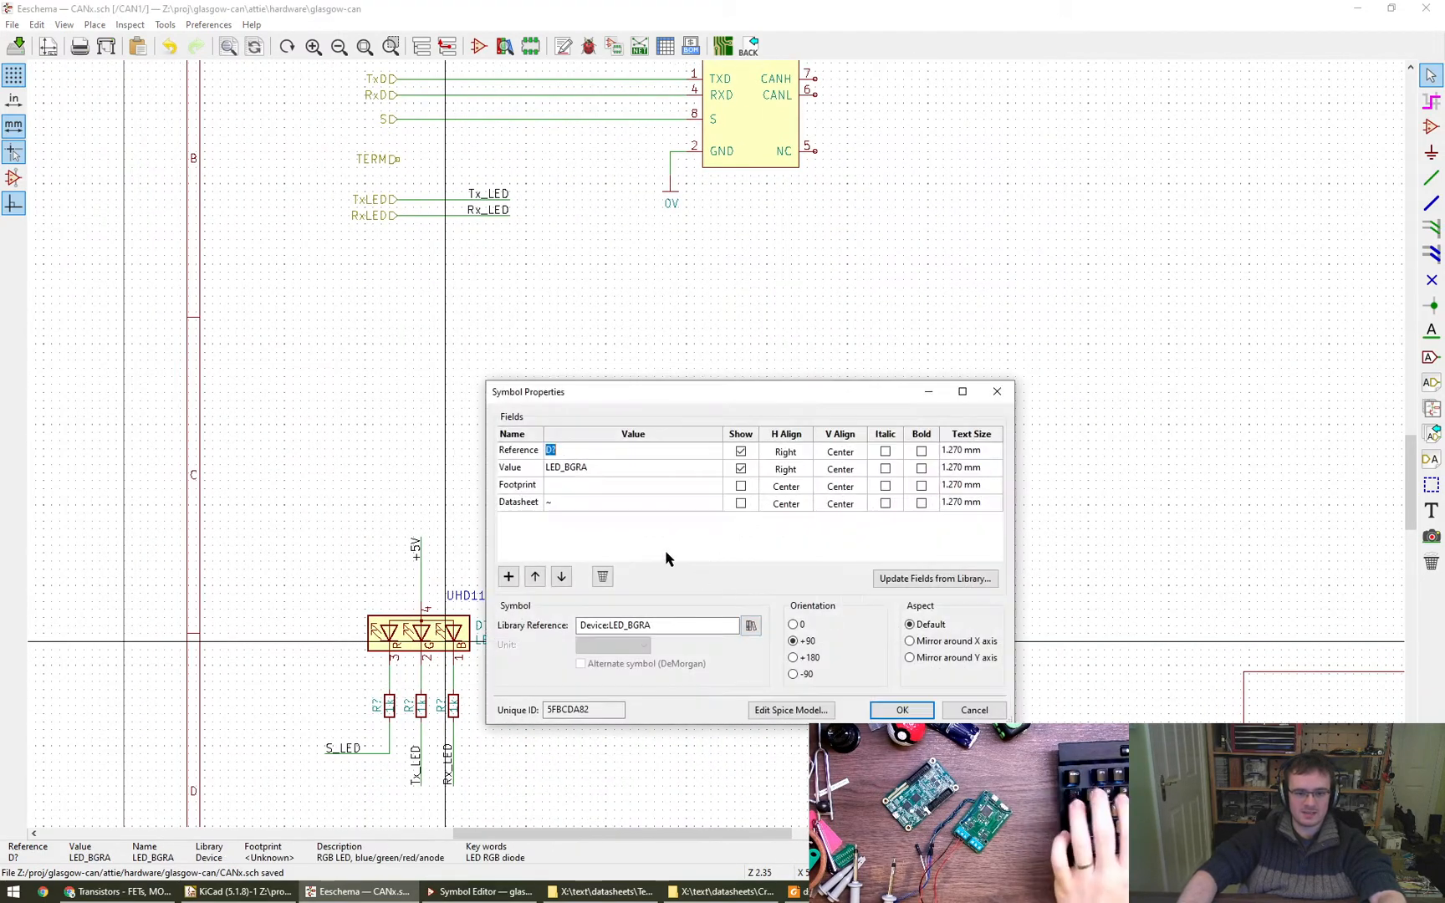
pyautogui.click(516, 576)
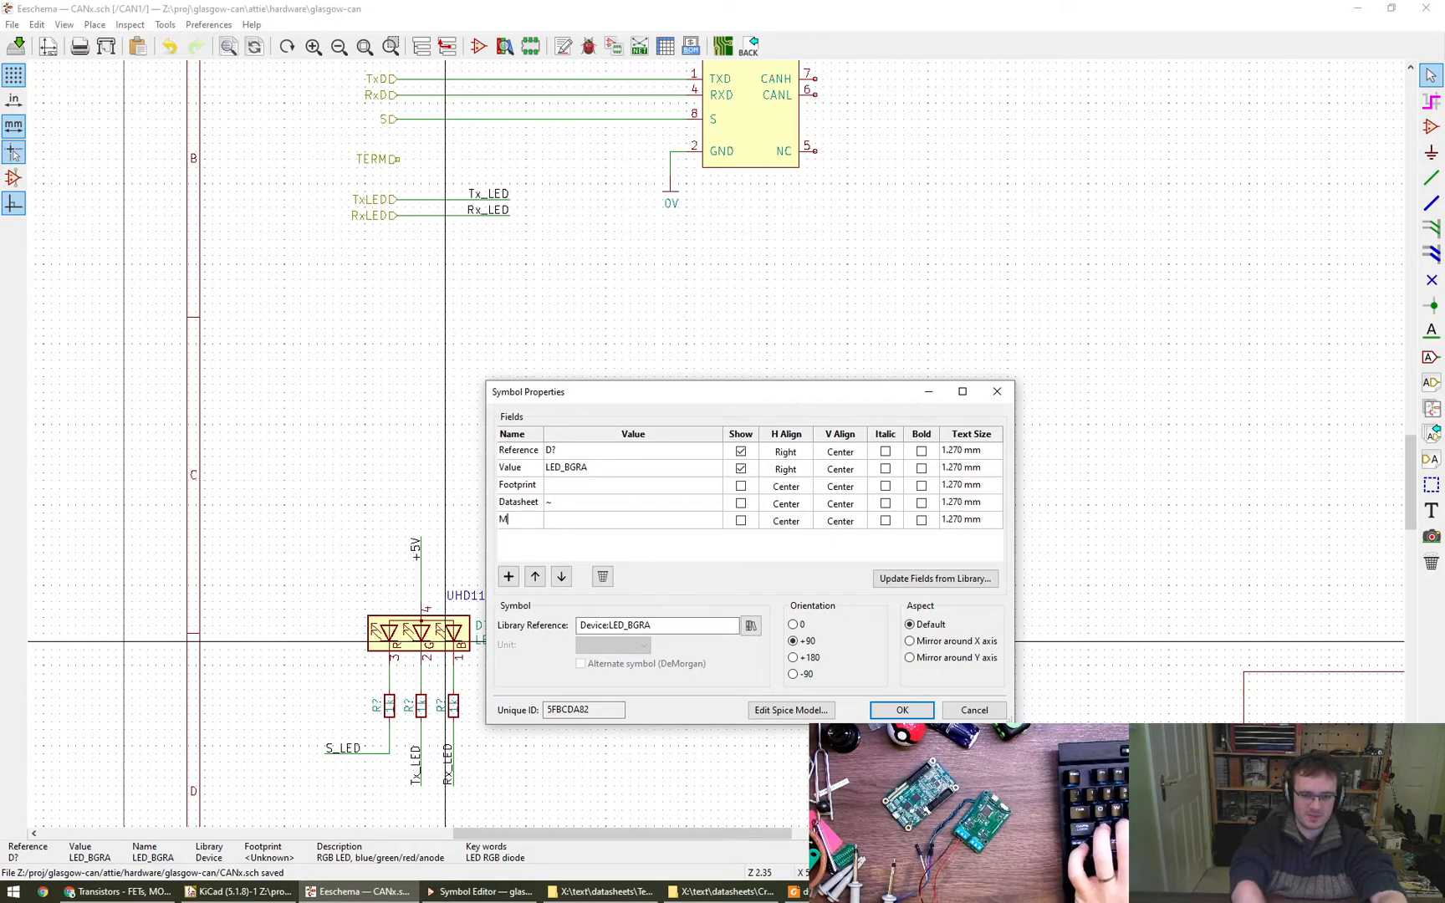
pyautogui.press('Tab')
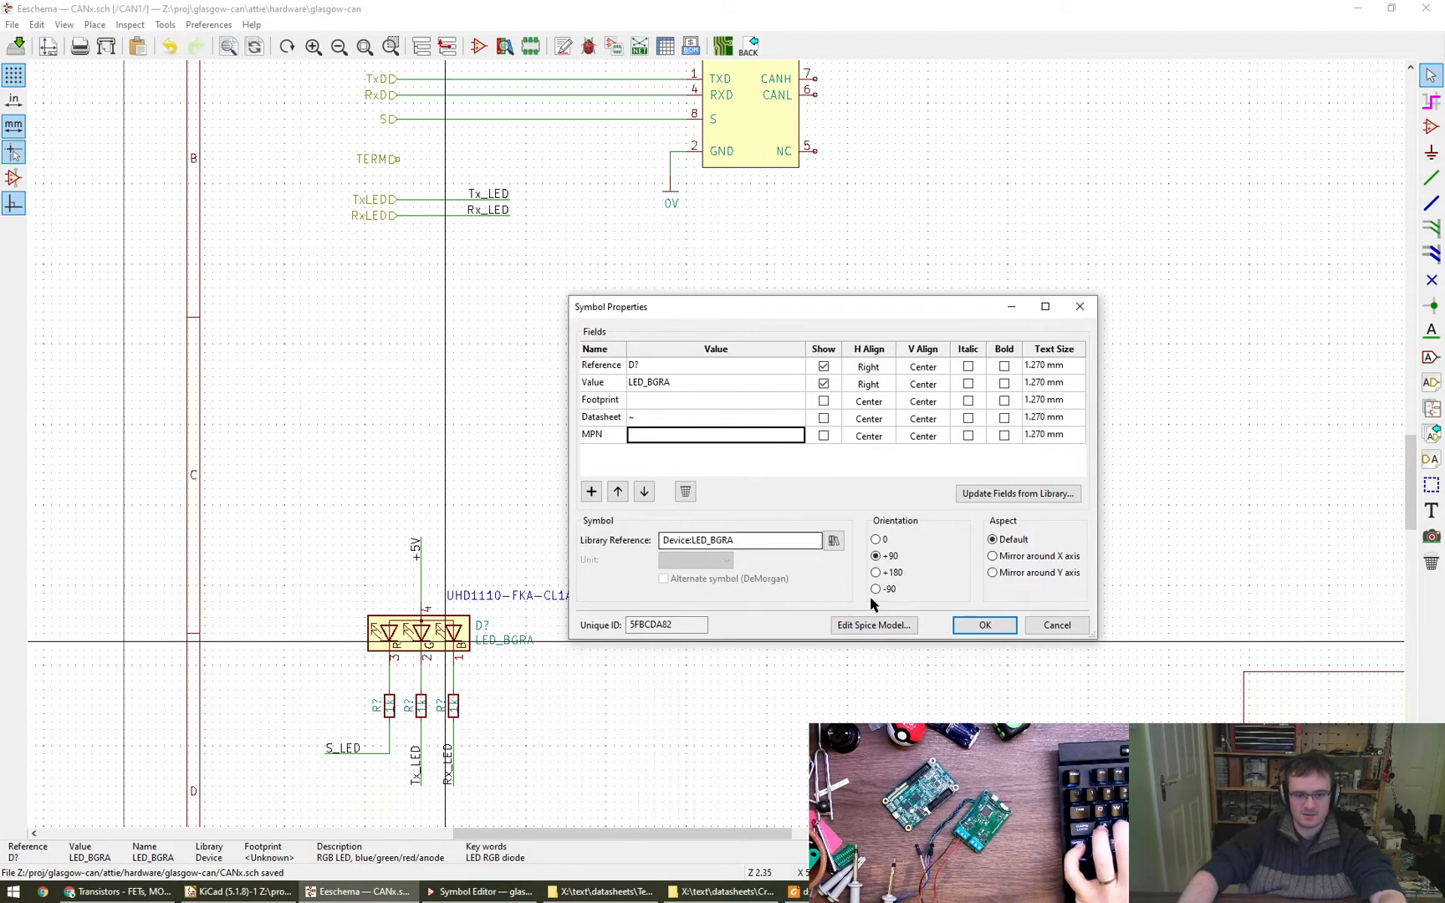
pyautogui.click(978, 629)
# - Copy UHD1110-FKA-CL1A13R3Q1BBQFMF3 from the text note above the LED into the LED_BGRA symbol's MPN field
pyautogui.doubleClick(479, 597)
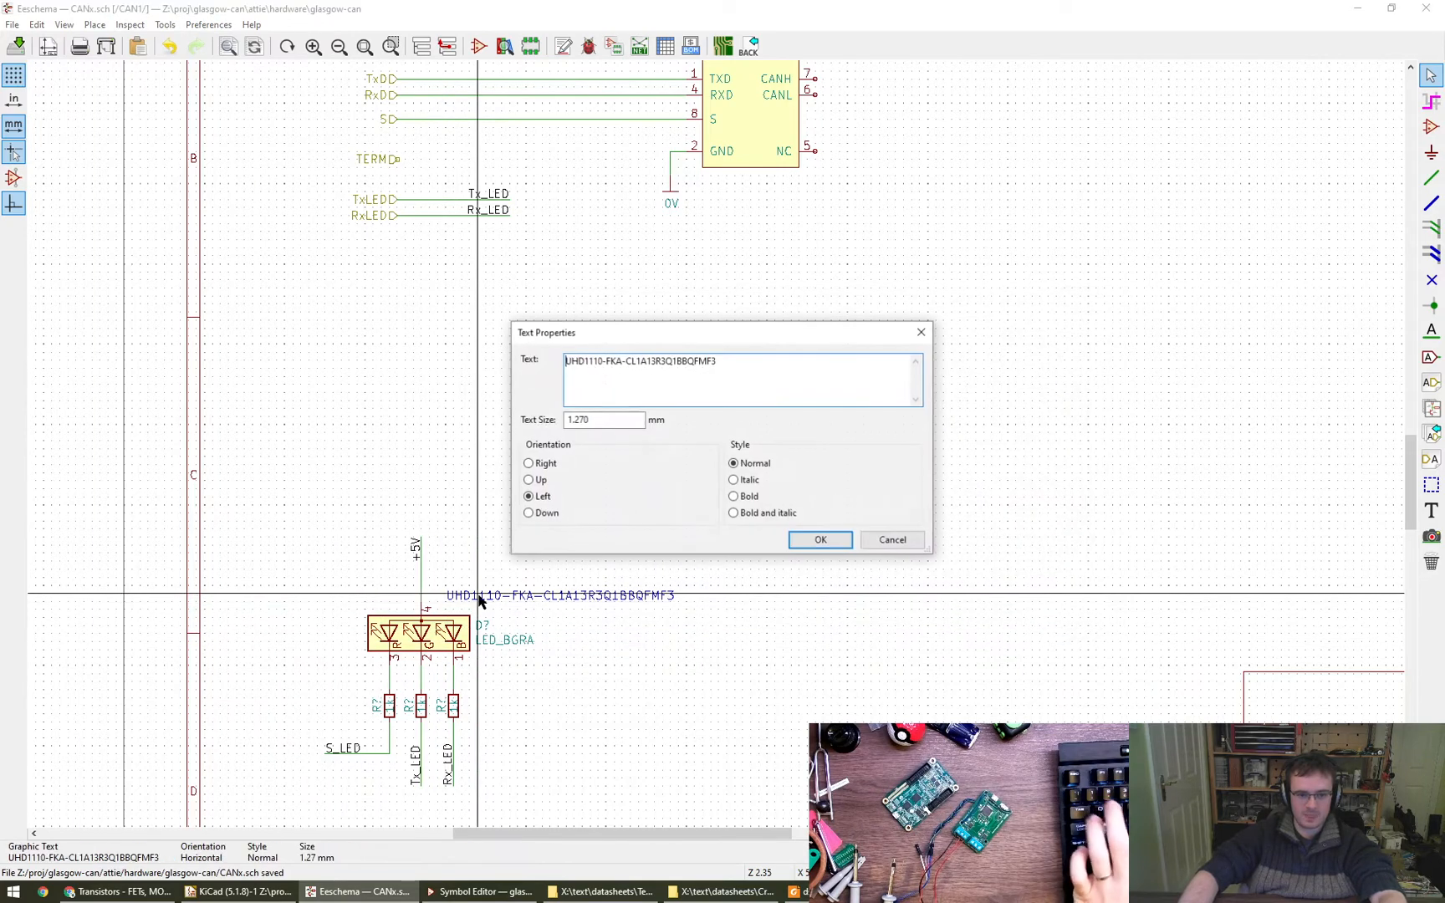
pyautogui.press('Escape')
pyautogui.doubleClick(438, 626)
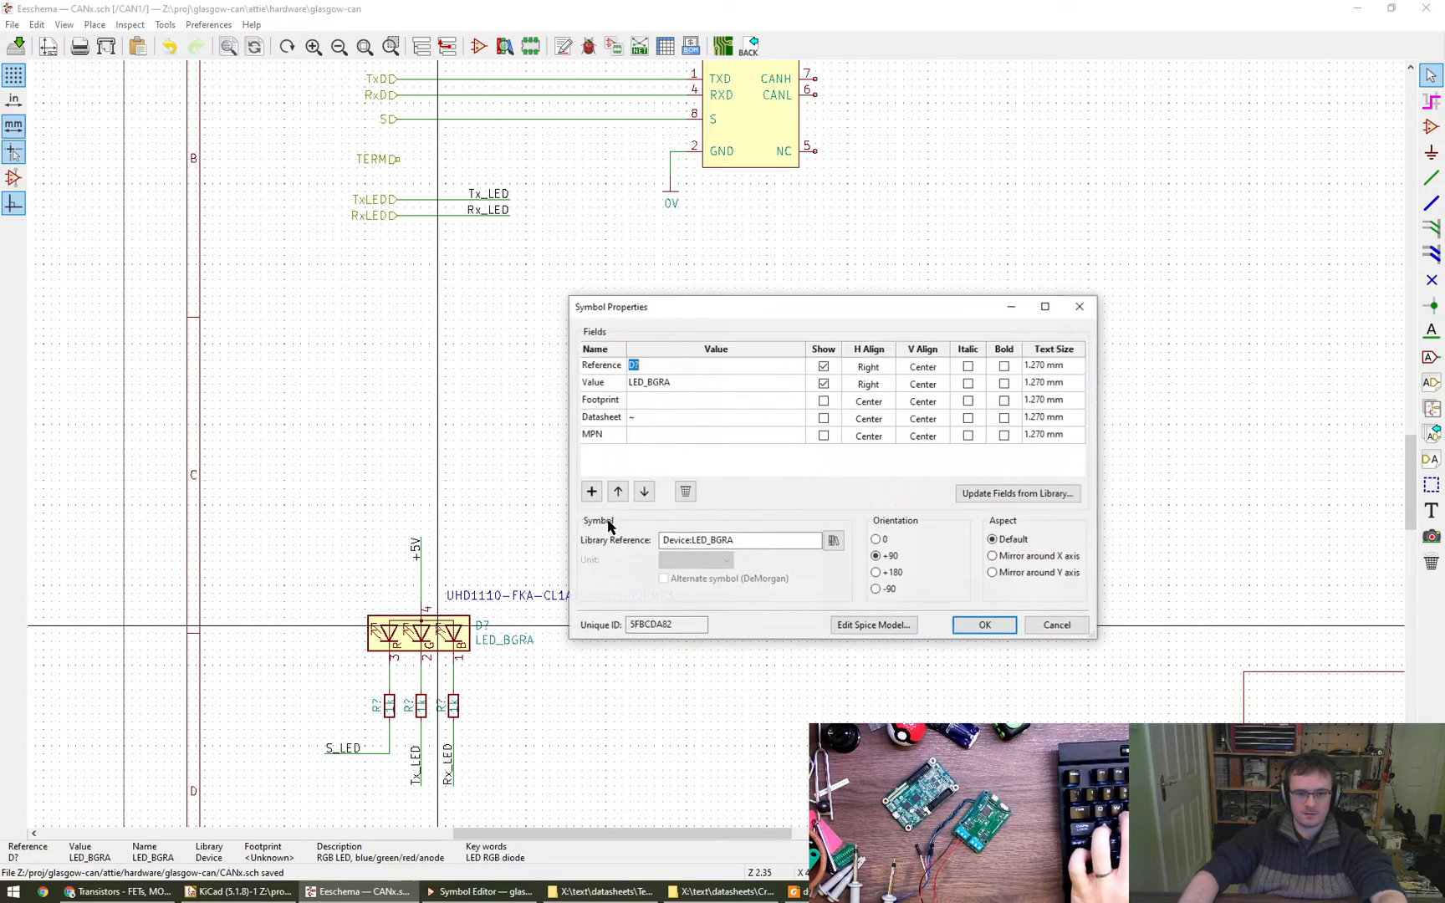
pyautogui.click(655, 435)
pyautogui.write('UHD1110-FKA-CL1A13R3Q1BBQFMF3')
# - Add an MFR field with the value Cree to the LED_BGRA symbol
pyautogui.click(591, 491)
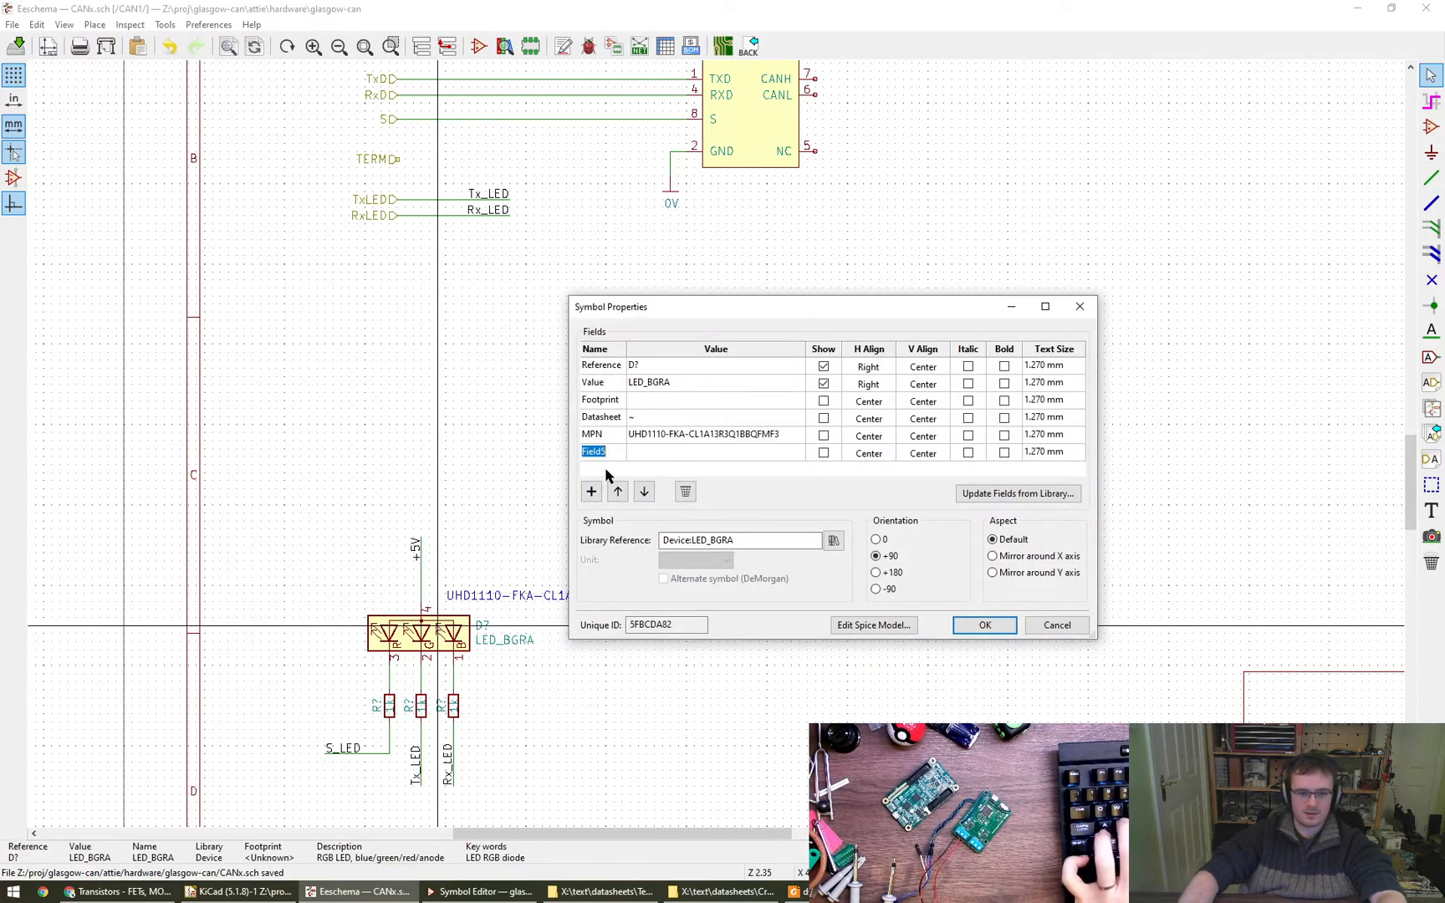
pyautogui.write('MFR')
pyautogui.press('Tab')
pyautogui.write('Cree')
# - Consult the UHD1110-FKA datasheet in Foxit Reader, examining the mechanical dimensions and the kit number system that explains the order code
pyautogui.click(722, 891)
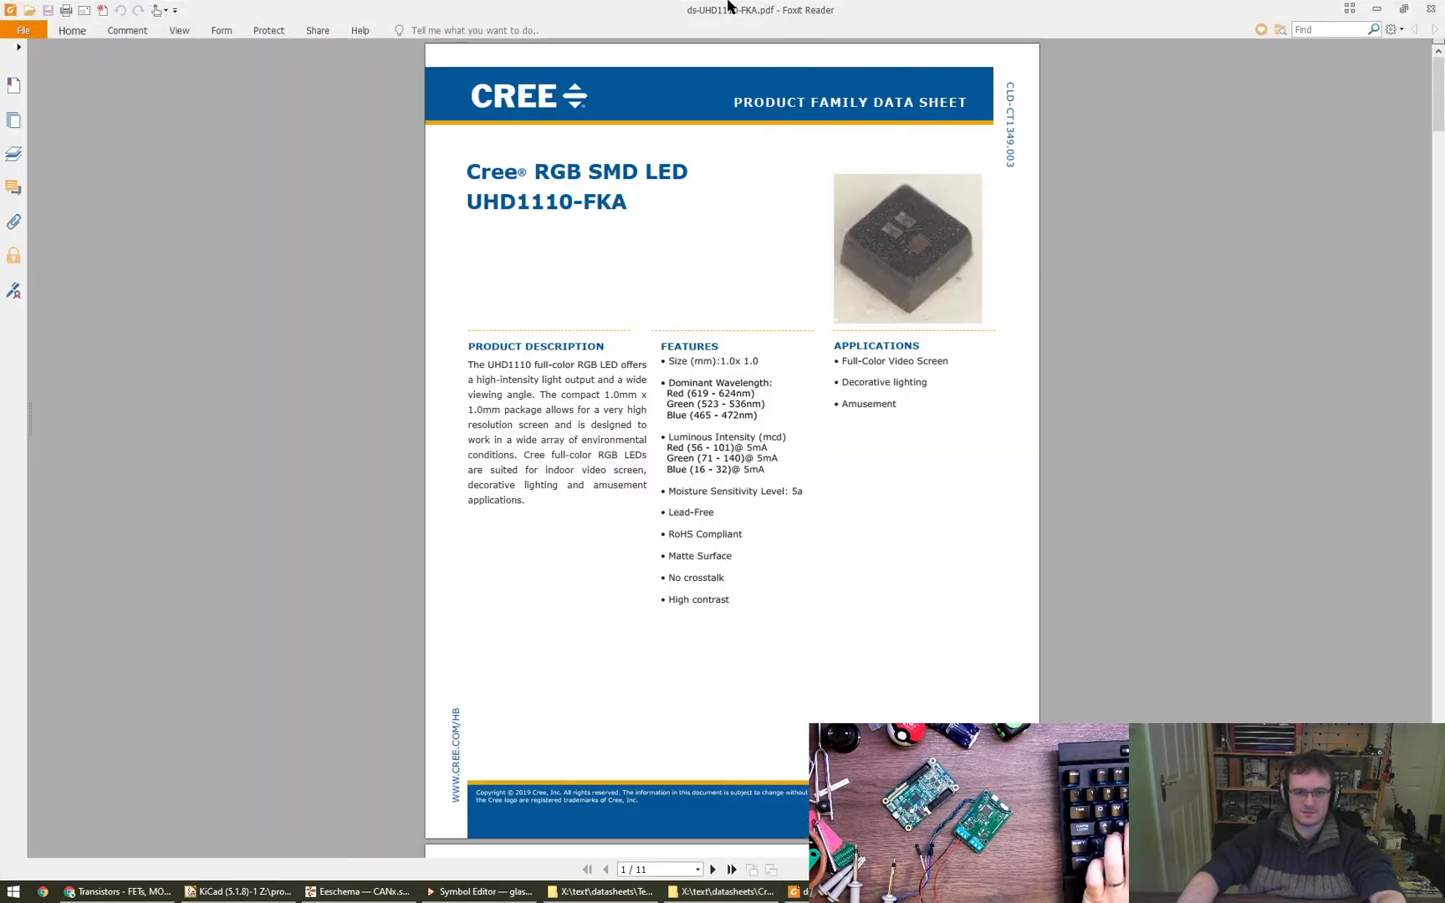
pyautogui.moveTo(729, 6); pyautogui.dragTo(1443, 502)
pyautogui.click(639, 523)
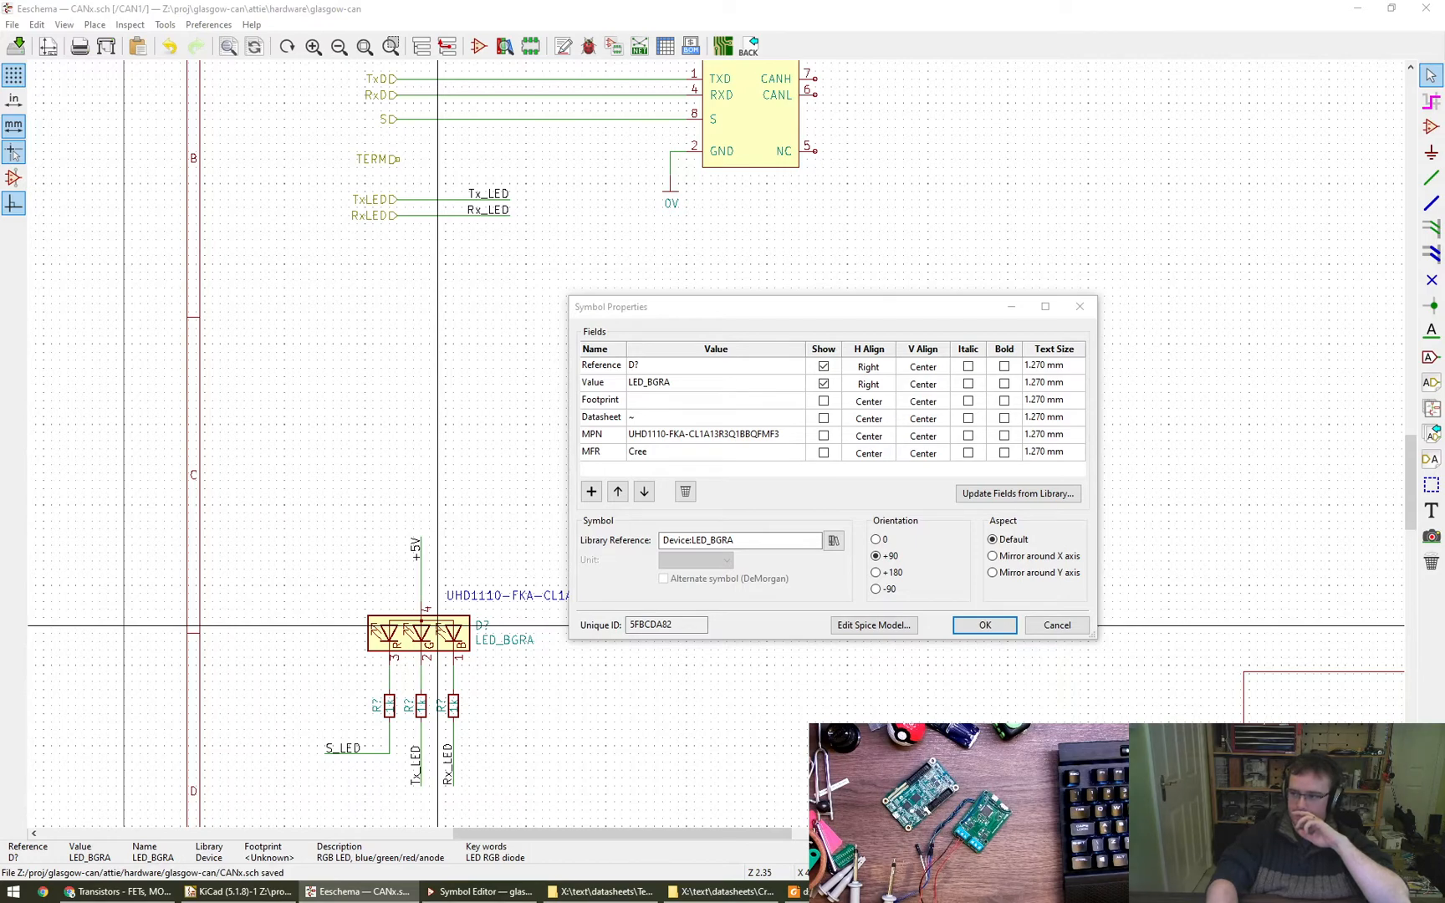
pyautogui.hotkey('alt', 'Tab')
pyautogui.press('pagedown')
pyautogui.press('pagedown')
pyautogui.press('pagedown')
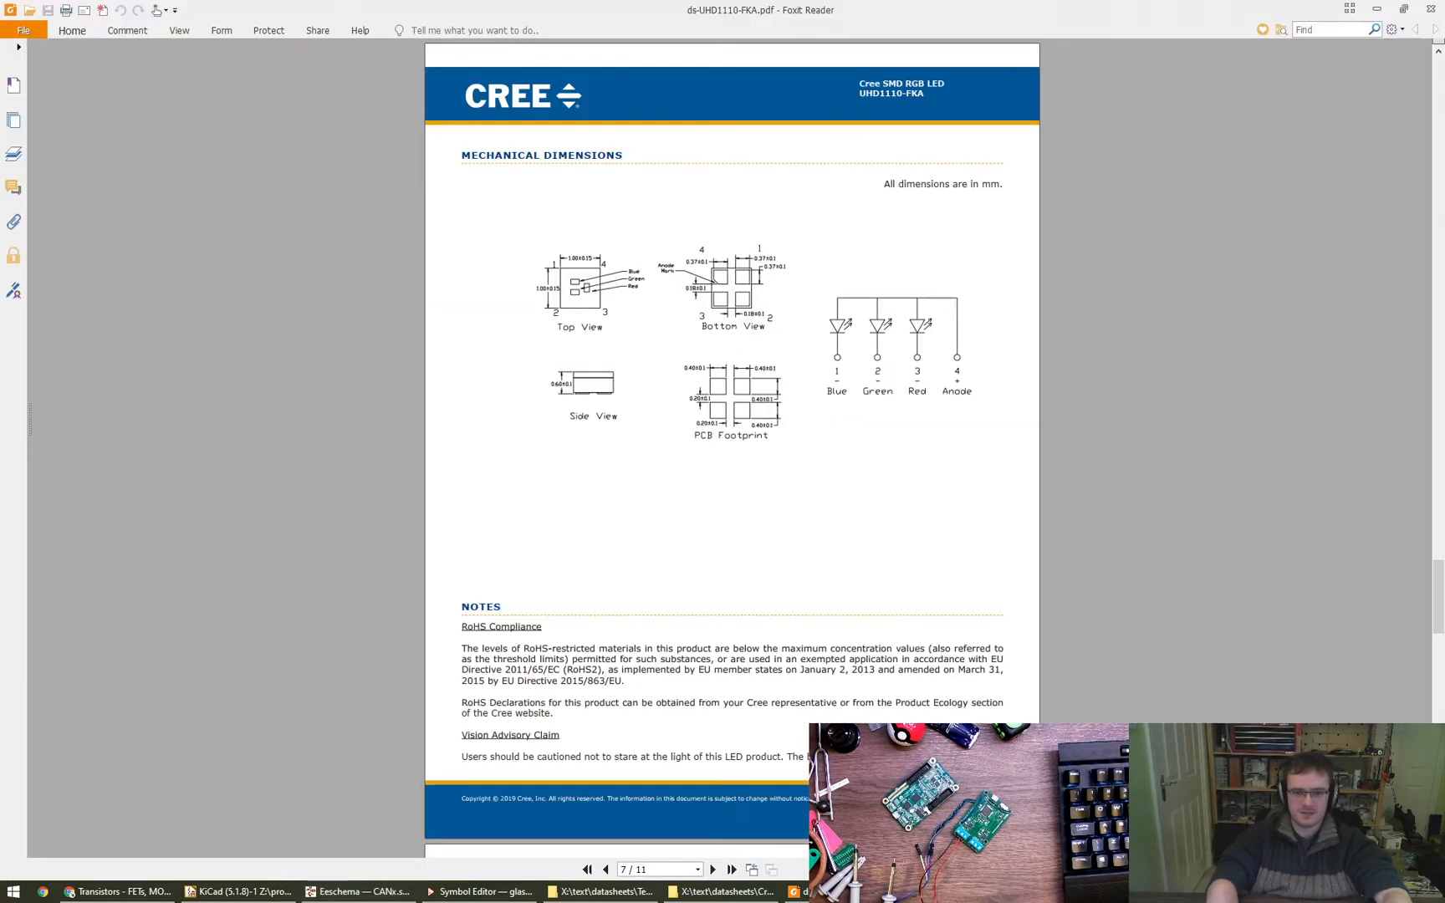
pyautogui.press('pageup')
pyautogui.press('pageup')
pyautogui.press('pageup')
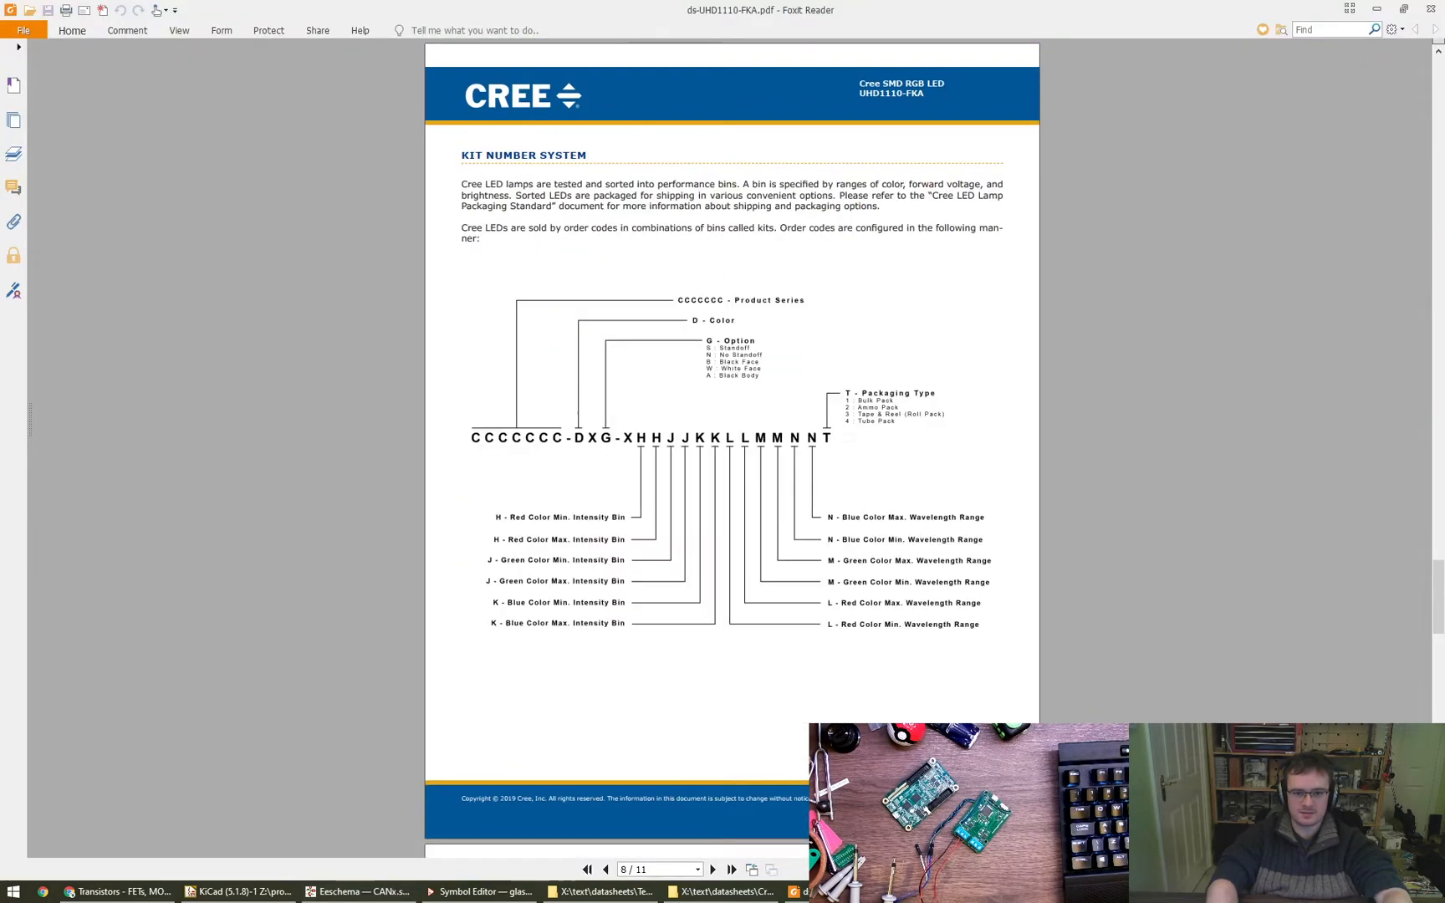
pyautogui.keyDown('ctrl'); pyautogui.scroll(2, 946, 586); pyautogui.keyUp('ctrl')
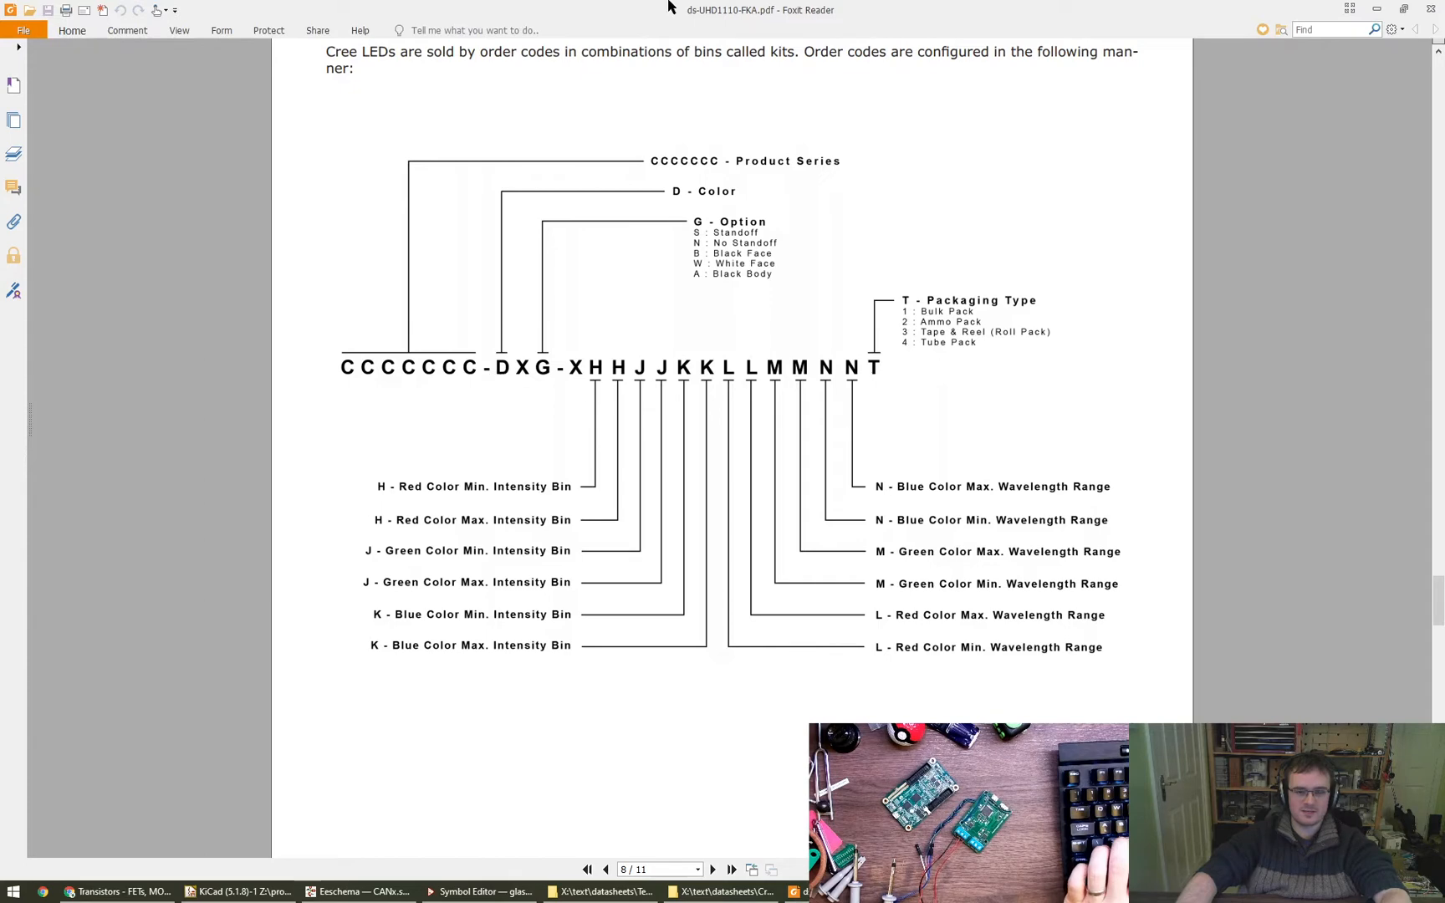
# - Back in the schematic editor, shorten the LED symbol's MPN to UHD1110-FKA by removing the bin-code suffix
pyautogui.hotkey('alt', 'Tab')
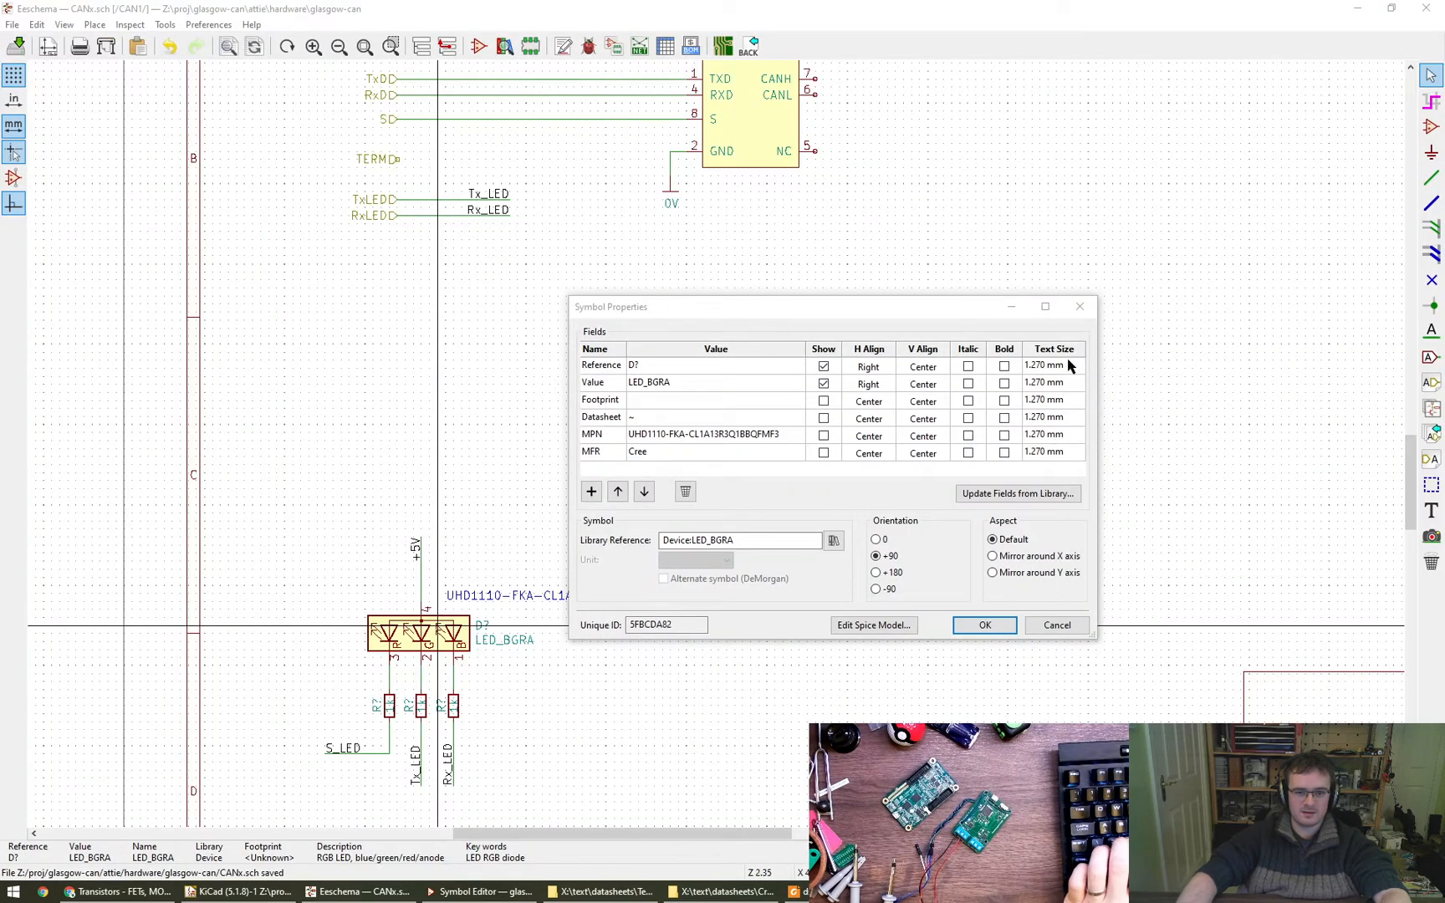
pyautogui.click(680, 435)
pyautogui.click(685, 435)
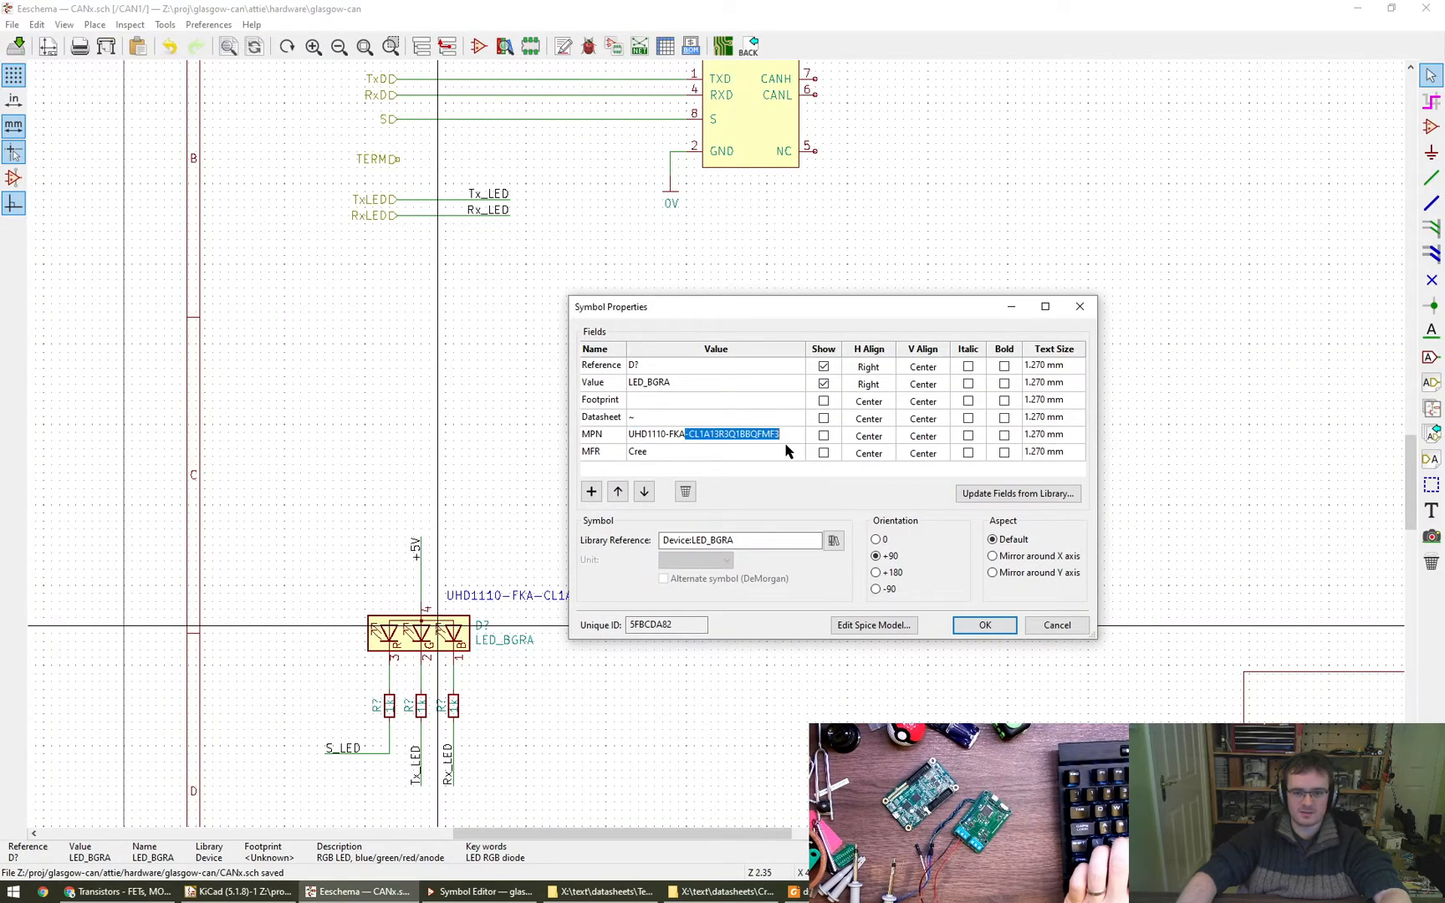
pyautogui.press('Delete')
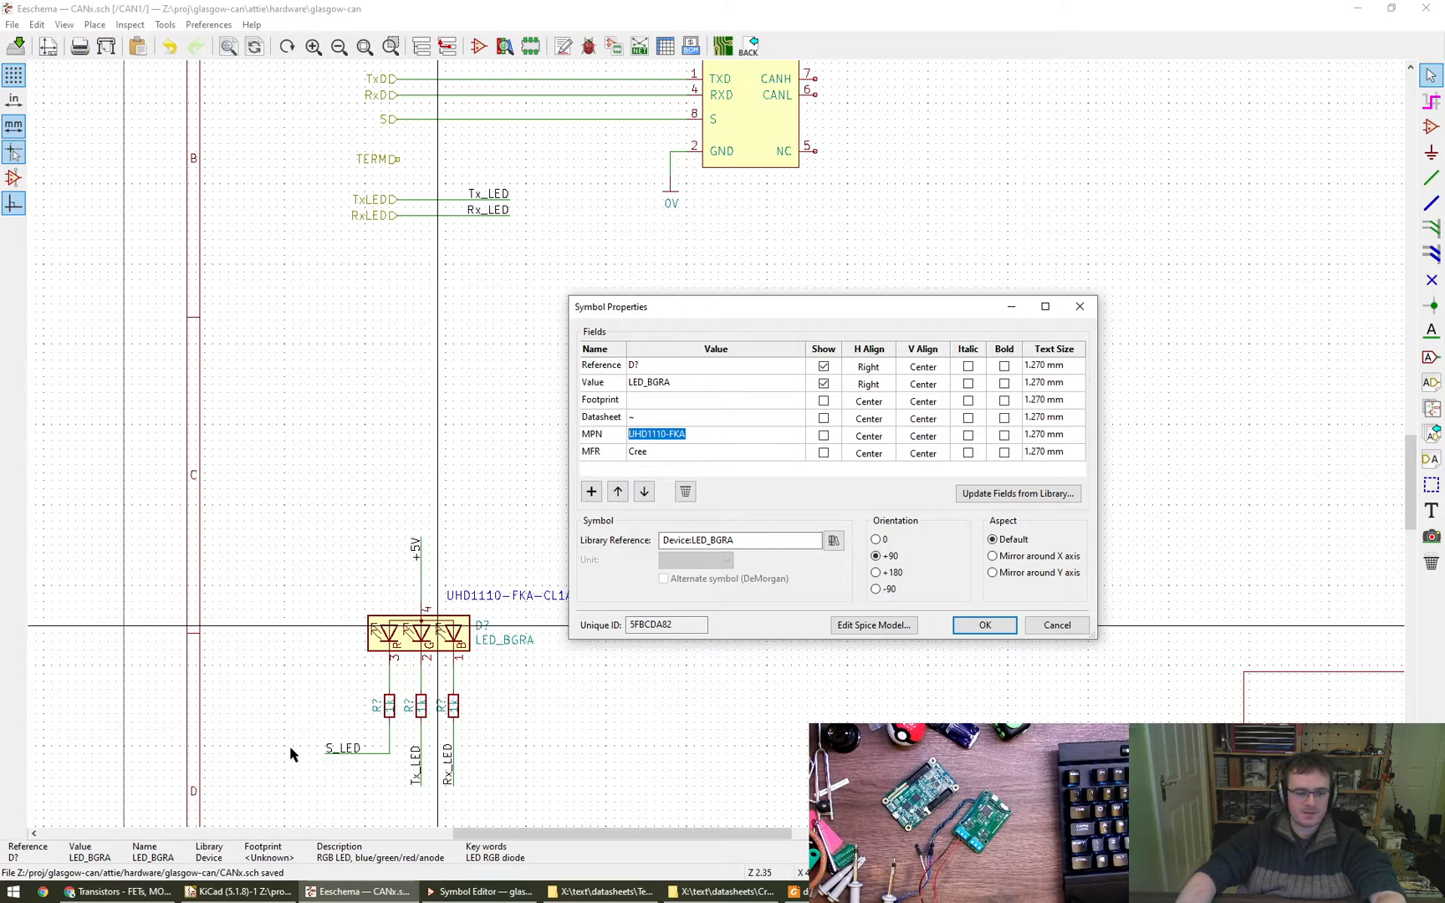
# - Search Digi-Key in the browser for UHD1110-FKA and compare the listed parts with the datasheet's kit number system
pyautogui.click(122, 891)
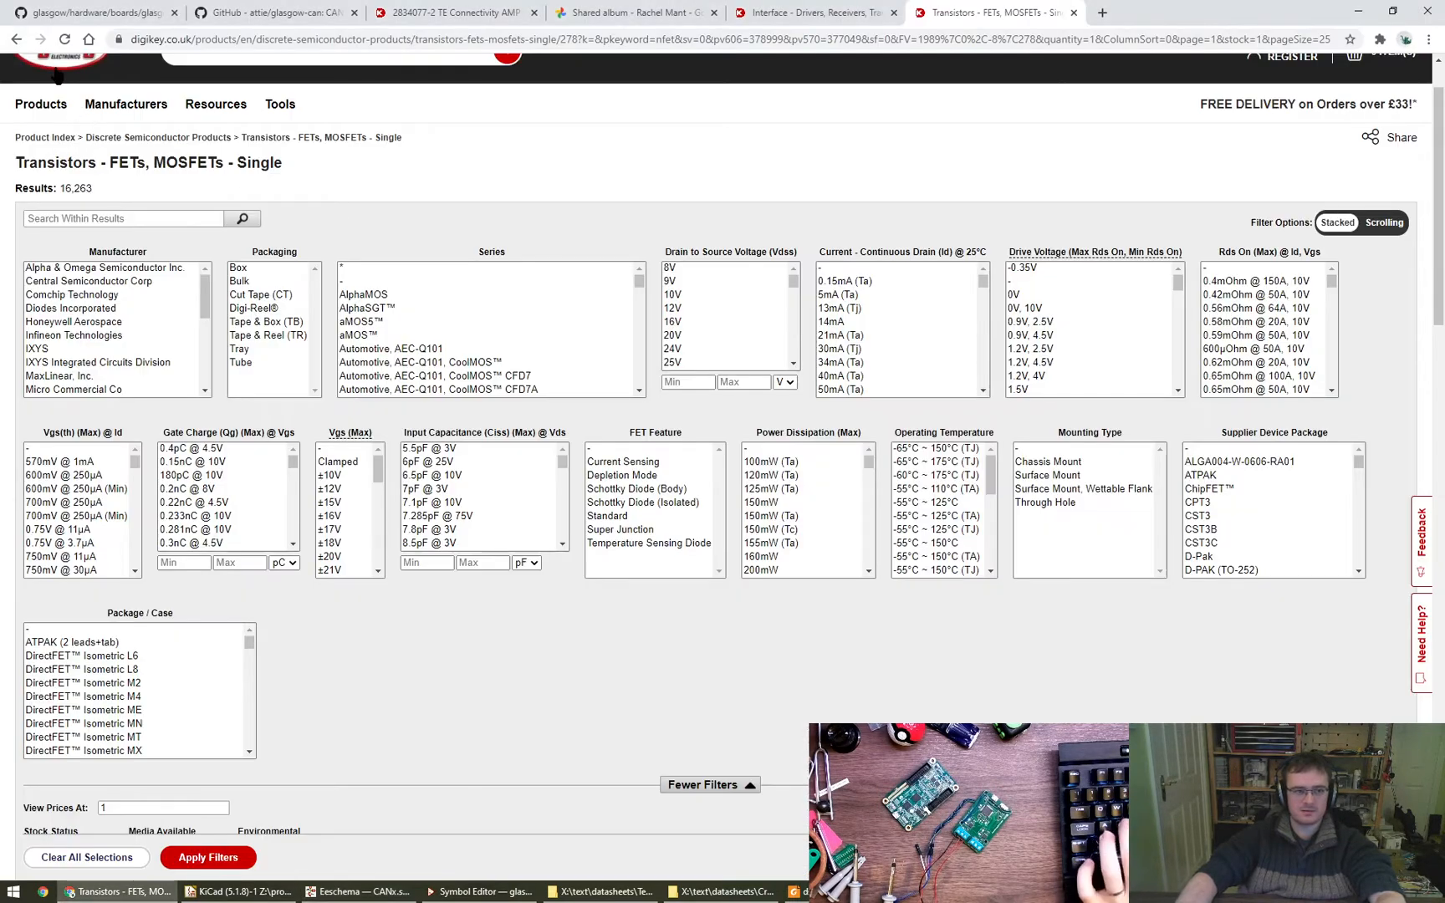
pyautogui.middleClick(86, 70)
pyautogui.hotkey('ctrl', 'Tab')
pyautogui.click(730, 248)
pyautogui.write('UHD1110-FKA')
pyautogui.press('Return')
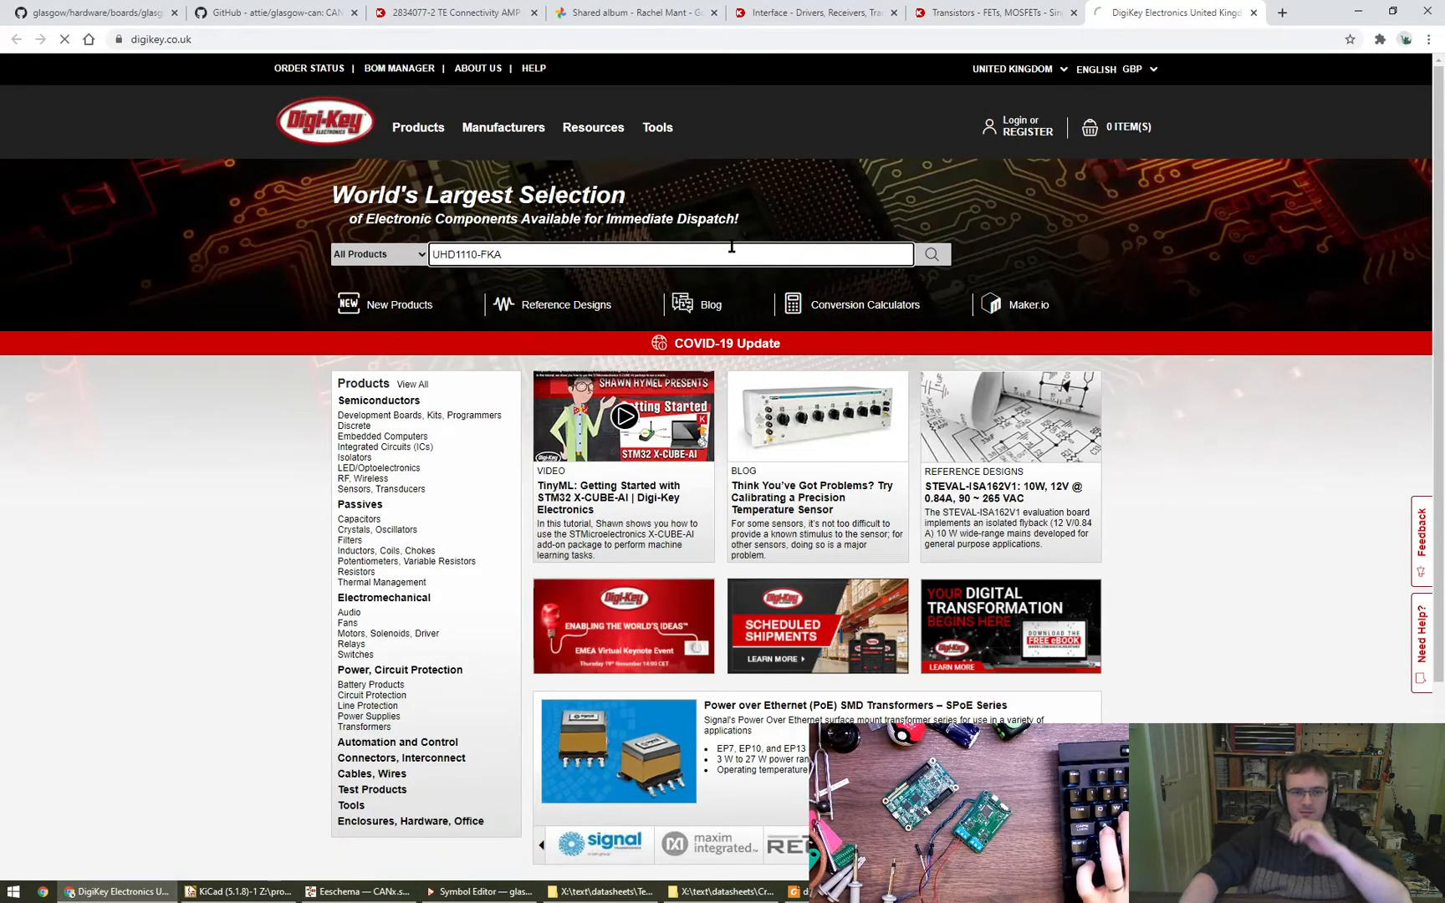
pyautogui.scroll(-3, 645, 558)
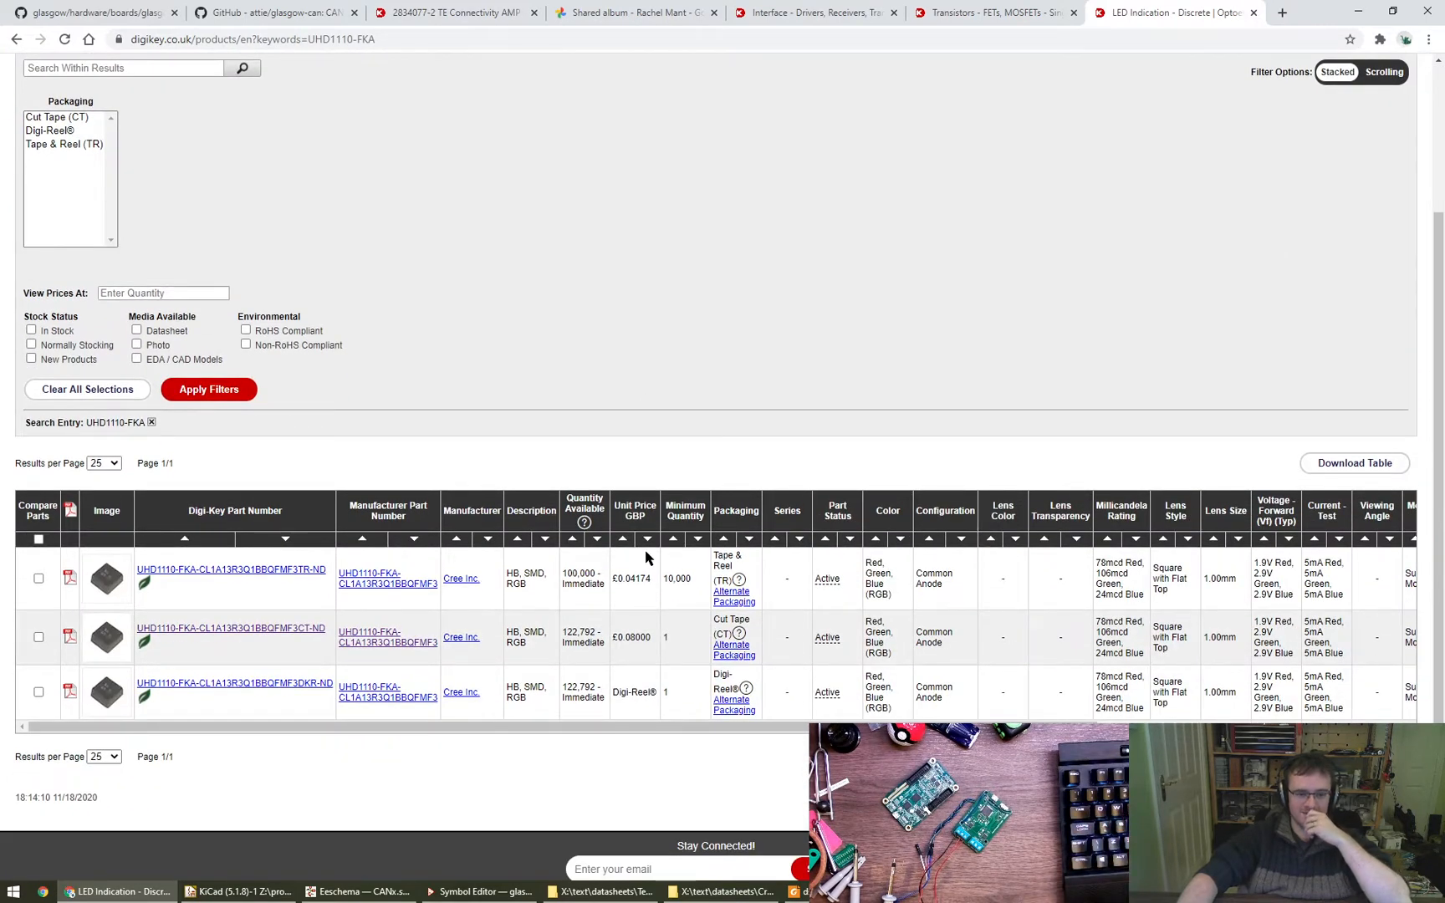
pyautogui.scroll(3, 645, 556)
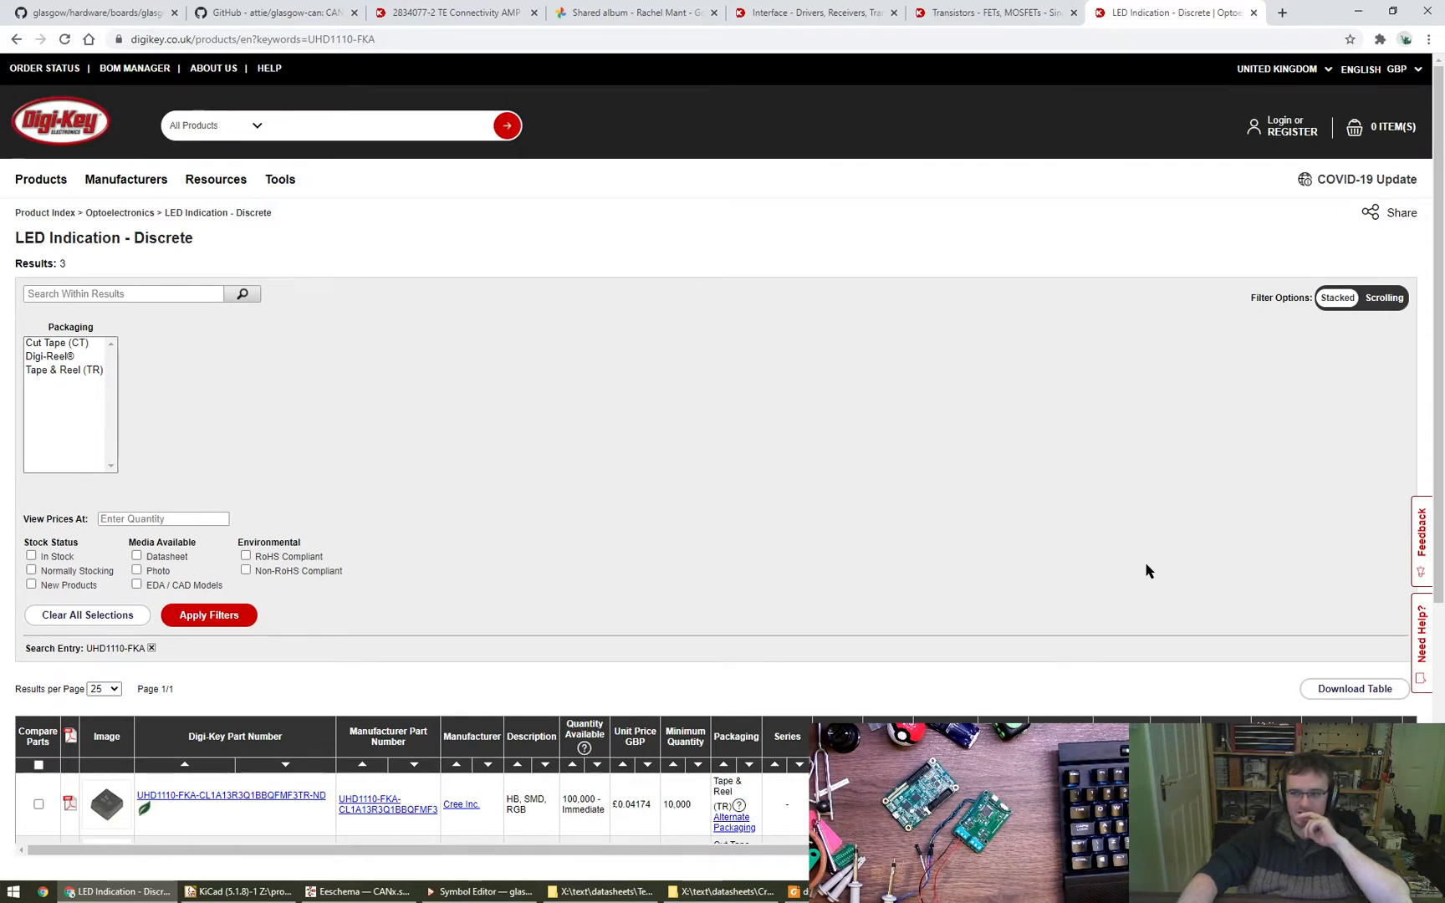
pyautogui.scroll(-2, 922, 568)
pyautogui.scroll(2, 749, 503)
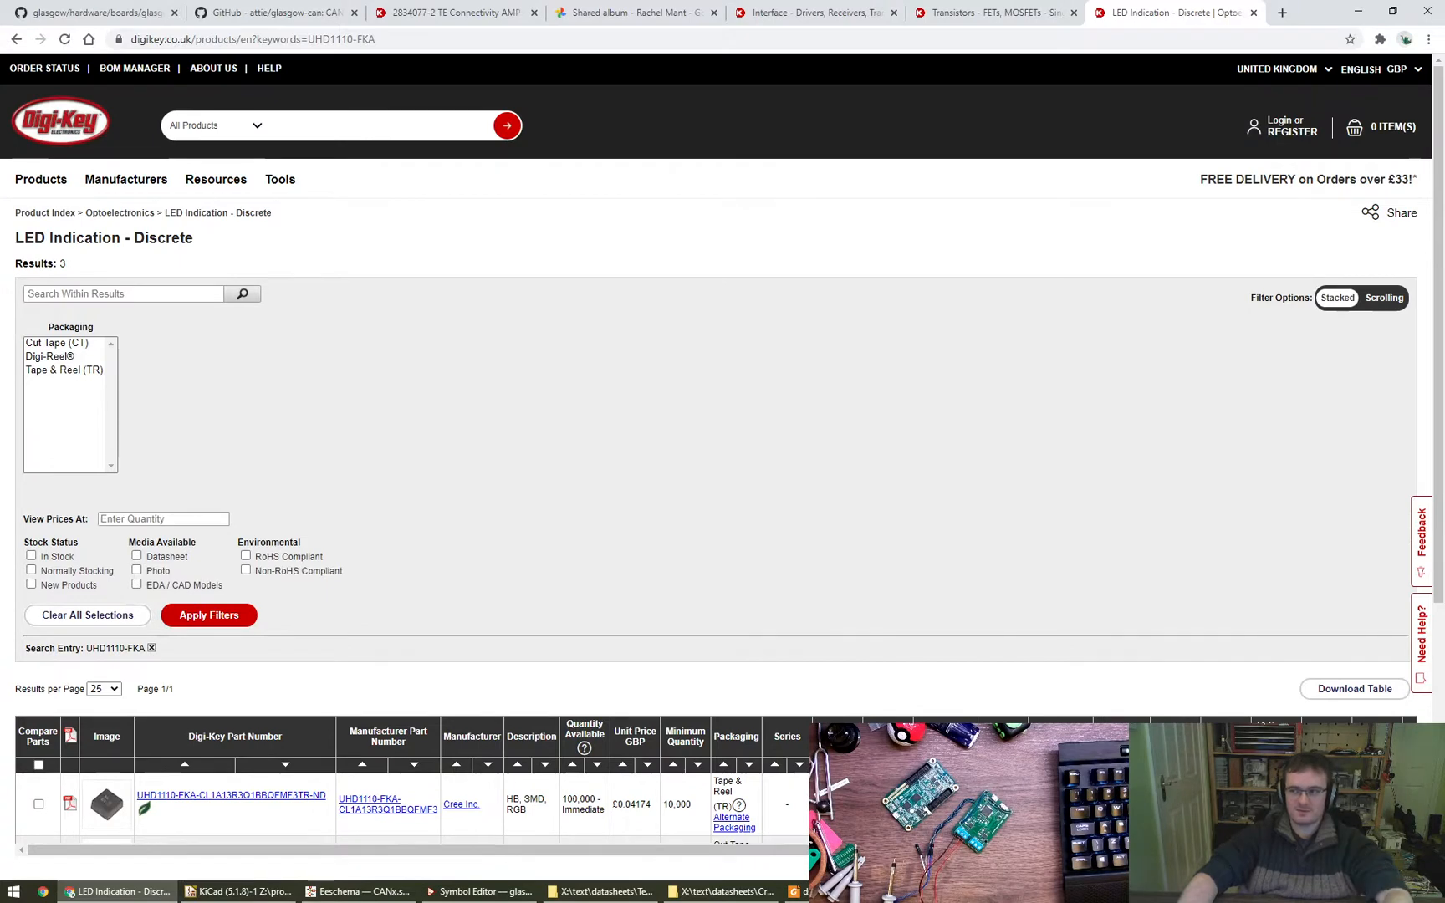
pyautogui.keyDown('alt'); pyautogui.moveTo(1444, 669); pyautogui.dragTo(925, 599); pyautogui.keyUp('alt')
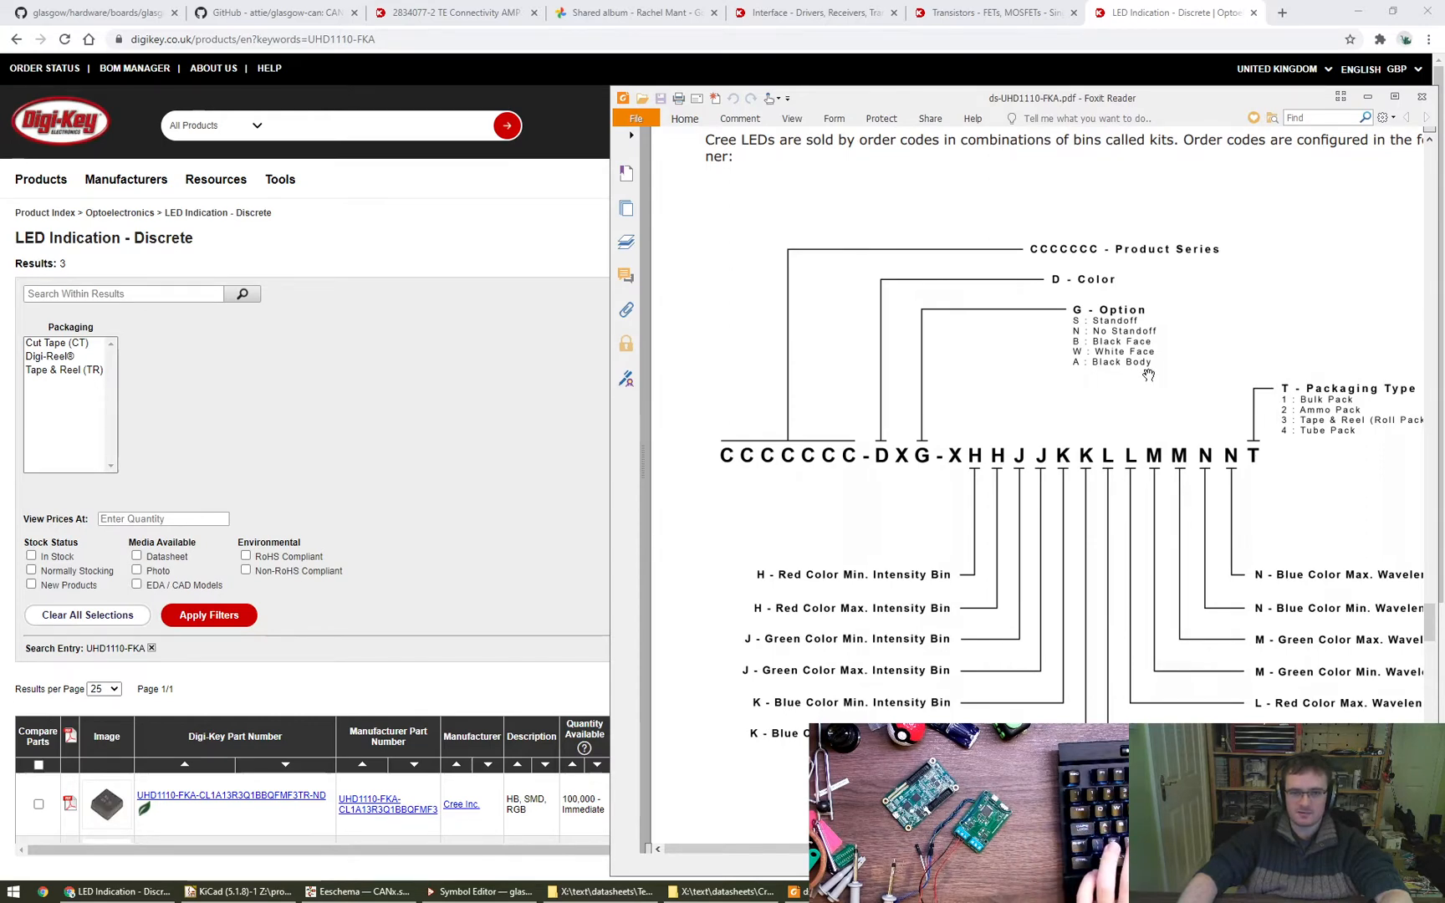
# - Widen the Digi-Key search to UHD1110, examine the matching LED listings and close the search page
pyautogui.click(387, 441)
pyautogui.click(107, 649)
pyautogui.click(339, 131)
pyautogui.click(326, 126)
pyautogui.write('UHD1110-FKA')
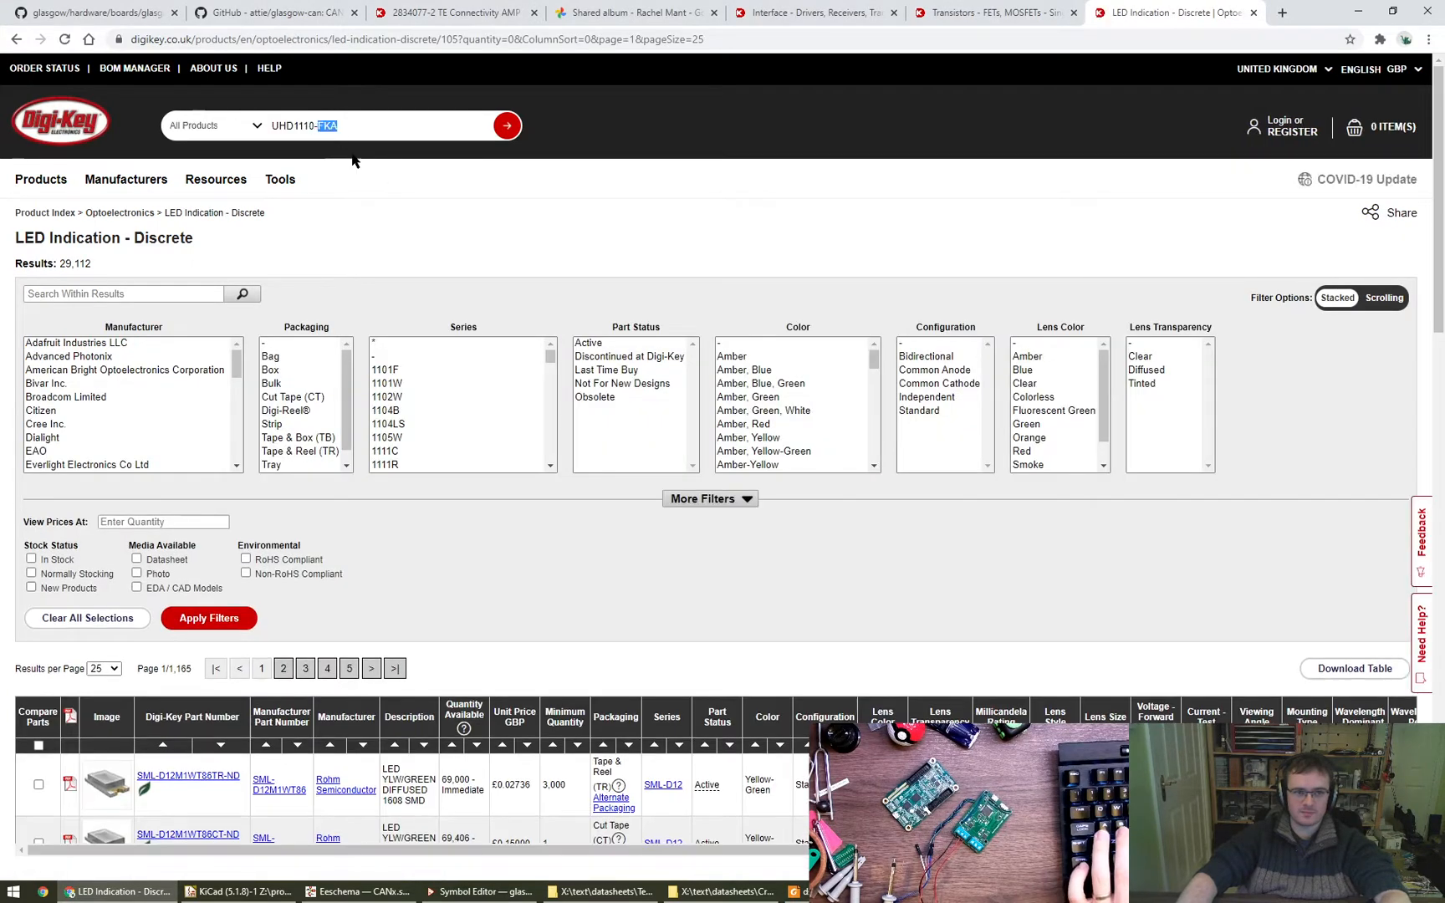
pyautogui.press('BackSpace')
pyautogui.press('Return')
pyautogui.scroll(-1, 595, 357)
pyautogui.scroll(-2, 595, 358)
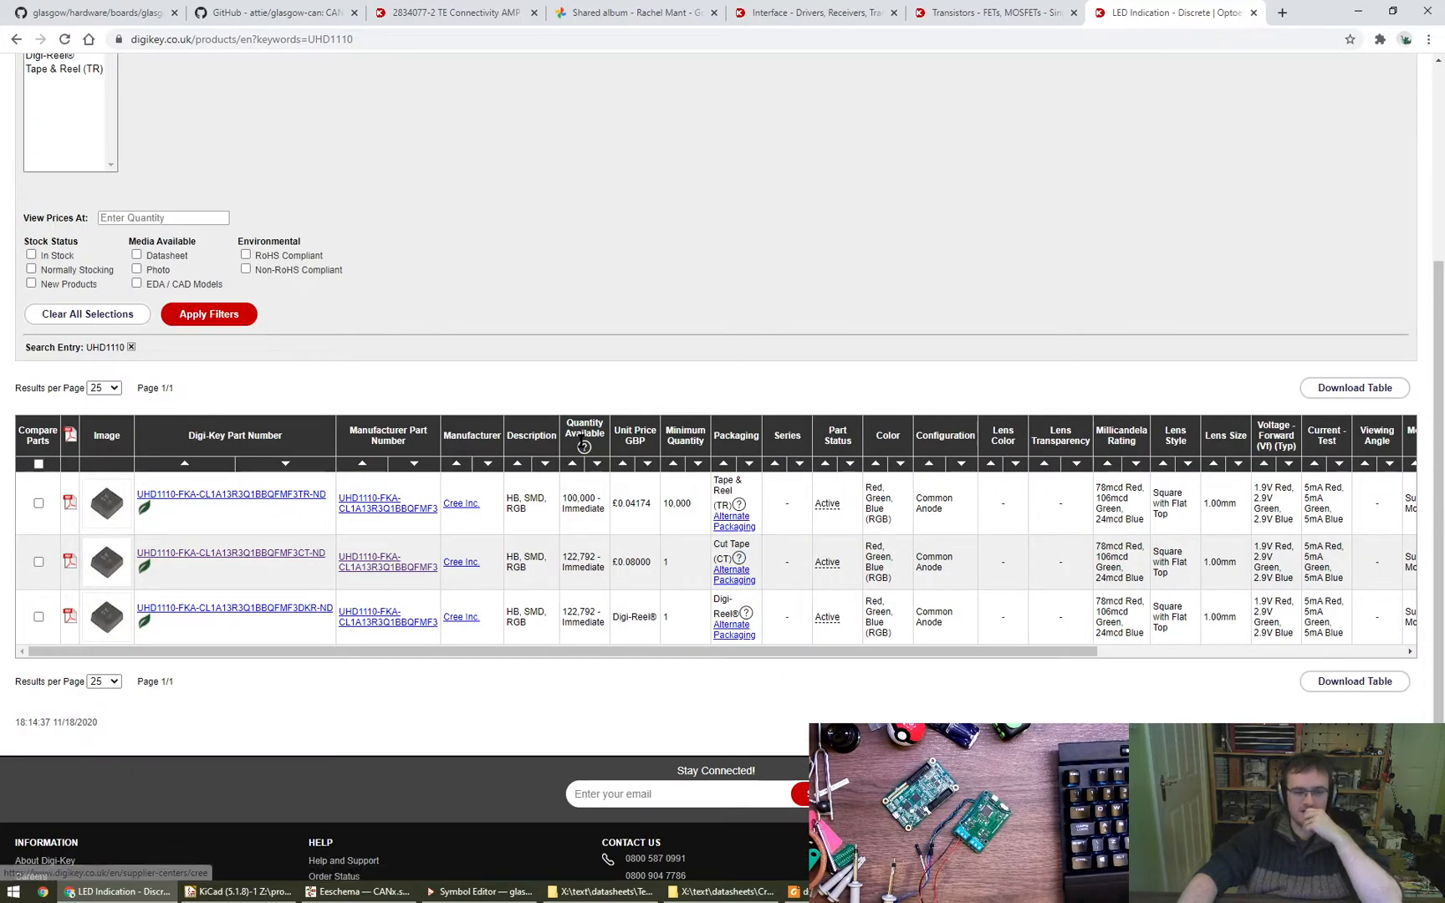
pyautogui.middleClick(1142, 7)
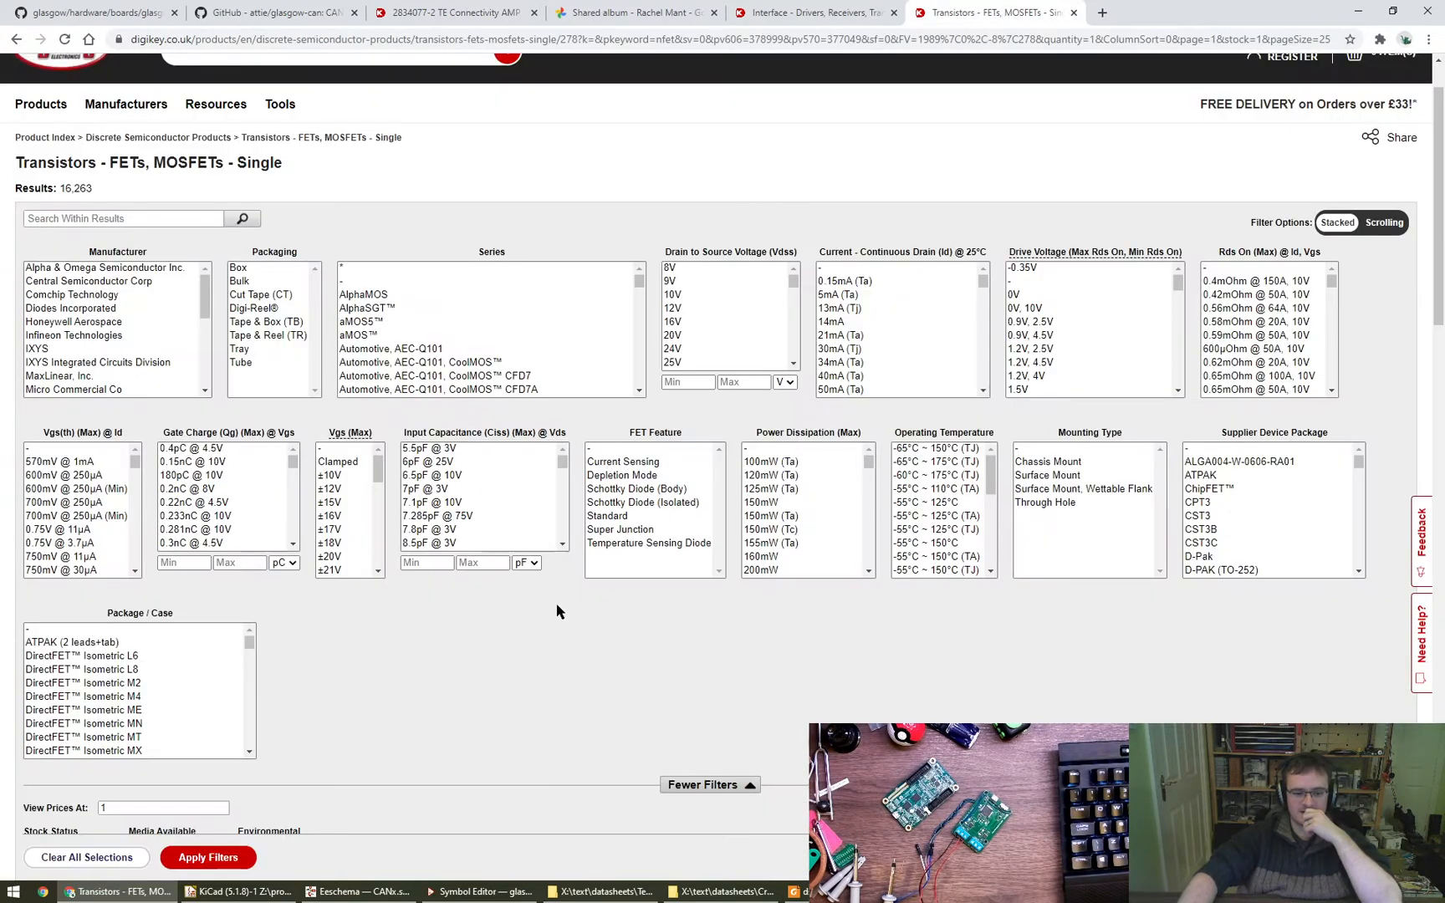
# - Return to the schematic editor, copy UHD1110-FKA from the LED's MPN into its Value field and apply the properties
pyautogui.hotkey('alt', 'Tab')
pyautogui.click(668, 449)
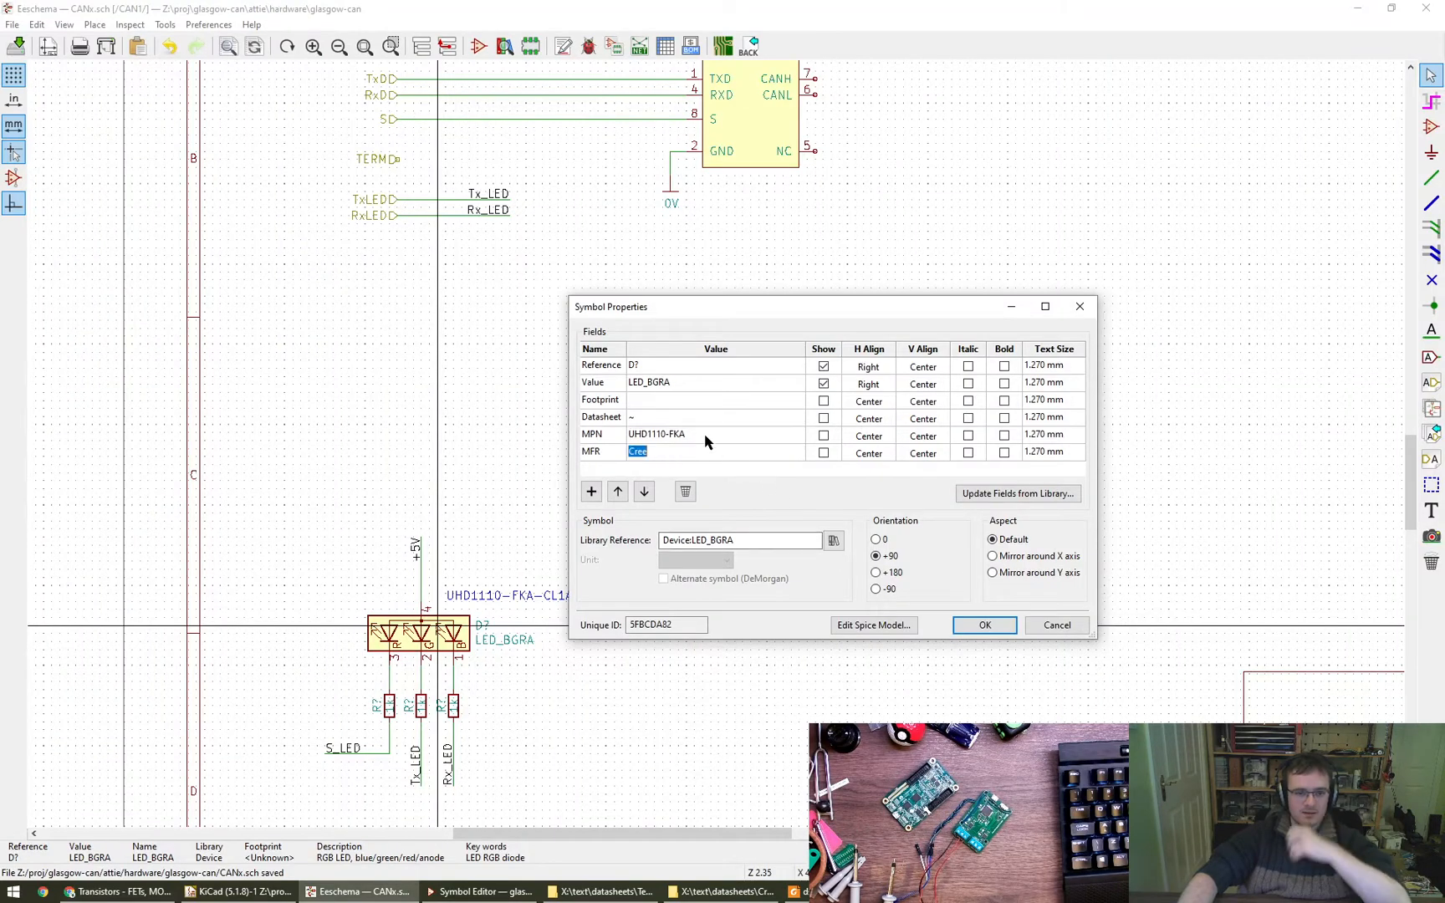
pyautogui.moveTo(705, 435); pyautogui.dragTo(620, 438)
pyautogui.click(695, 433)
pyautogui.hotkey('ctrl', 'c')
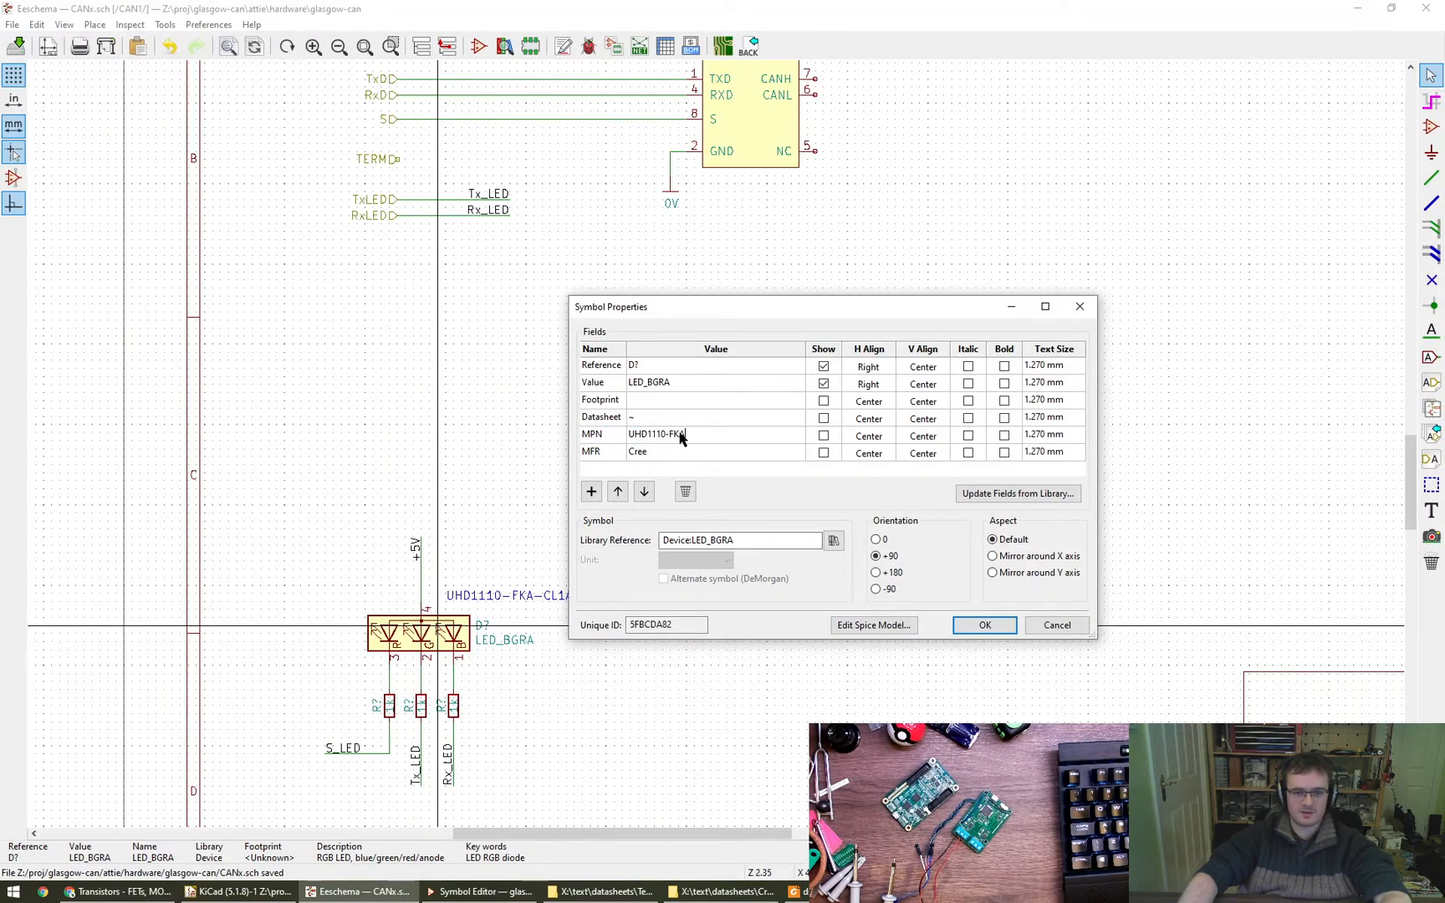
pyautogui.moveTo(633, 437); pyautogui.dragTo(631, 436)
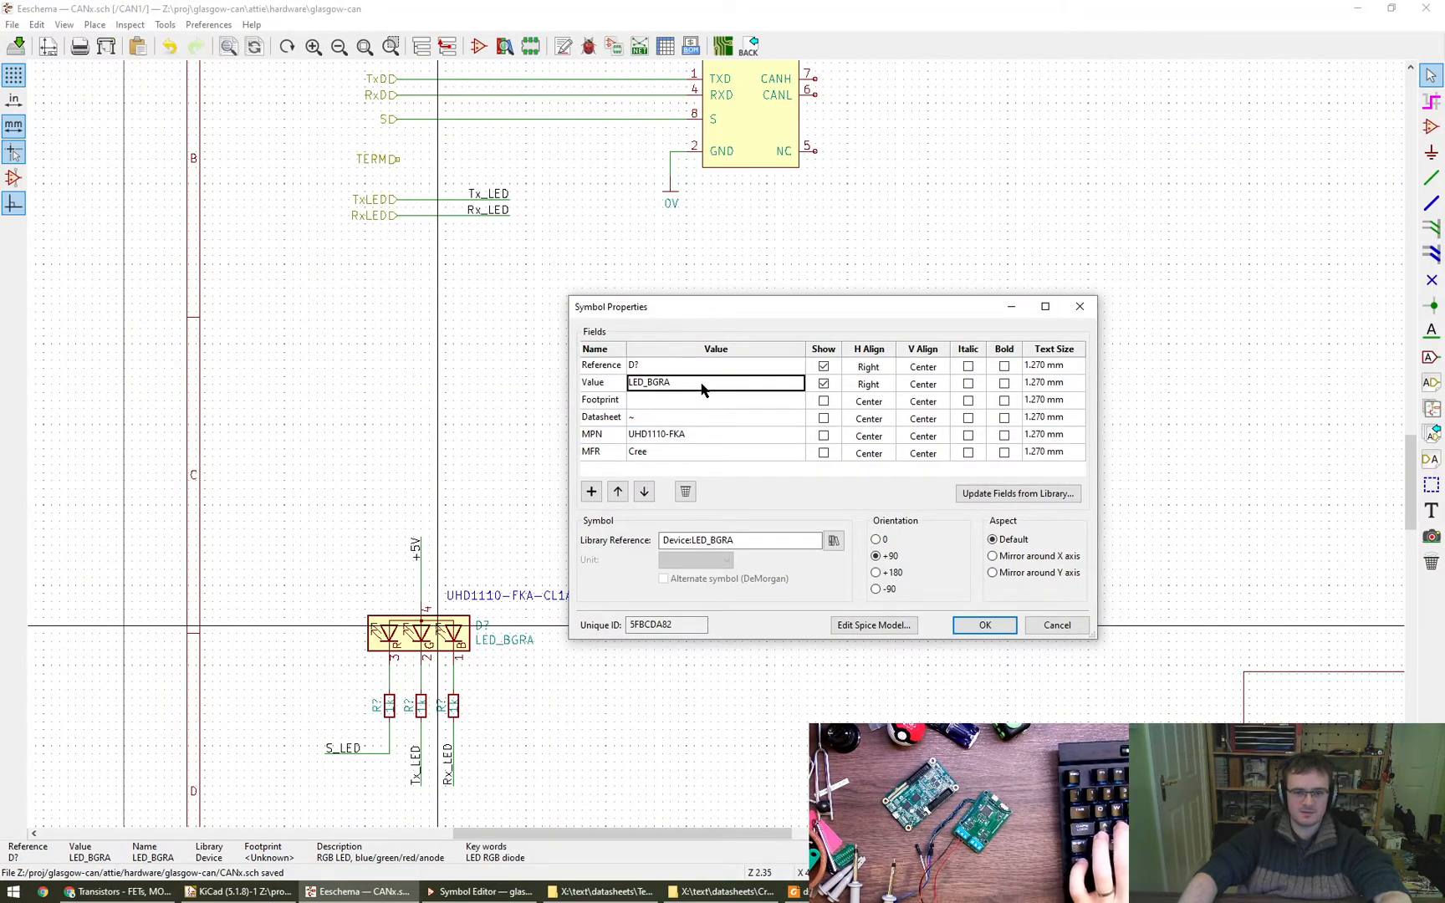
pyautogui.hotkey('ctrl', 'v')
pyautogui.click(970, 624)
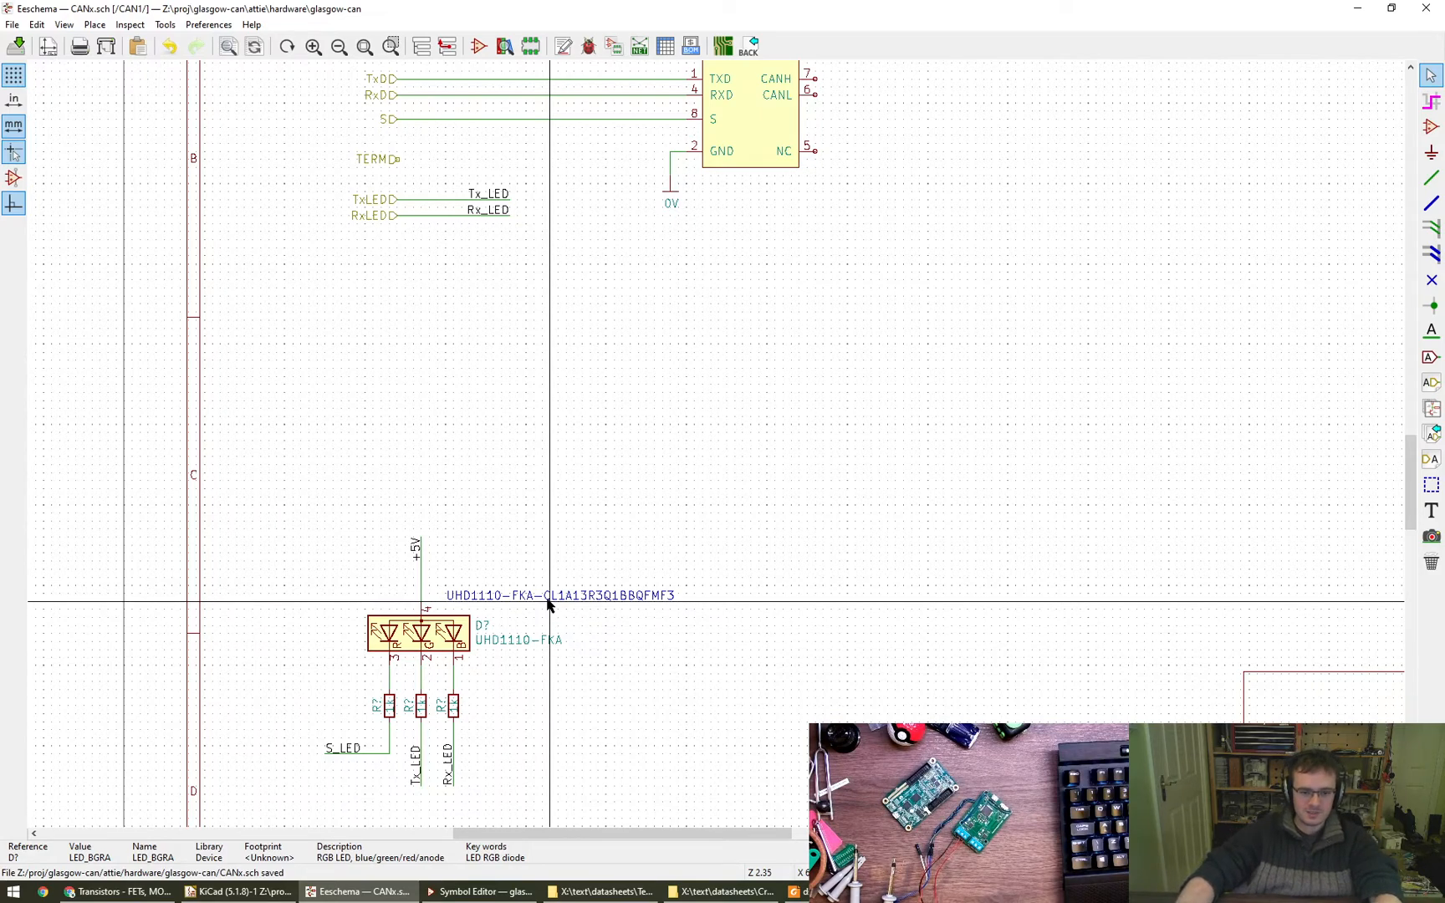
# - Delete the UHD1110-FKA-CL1A13R3Q1BBQFMF3 text note above the LED symbol
pyautogui.press('Delete')
pyautogui.moveTo(734, 605); pyautogui.dragTo(723, 590, button='middle')
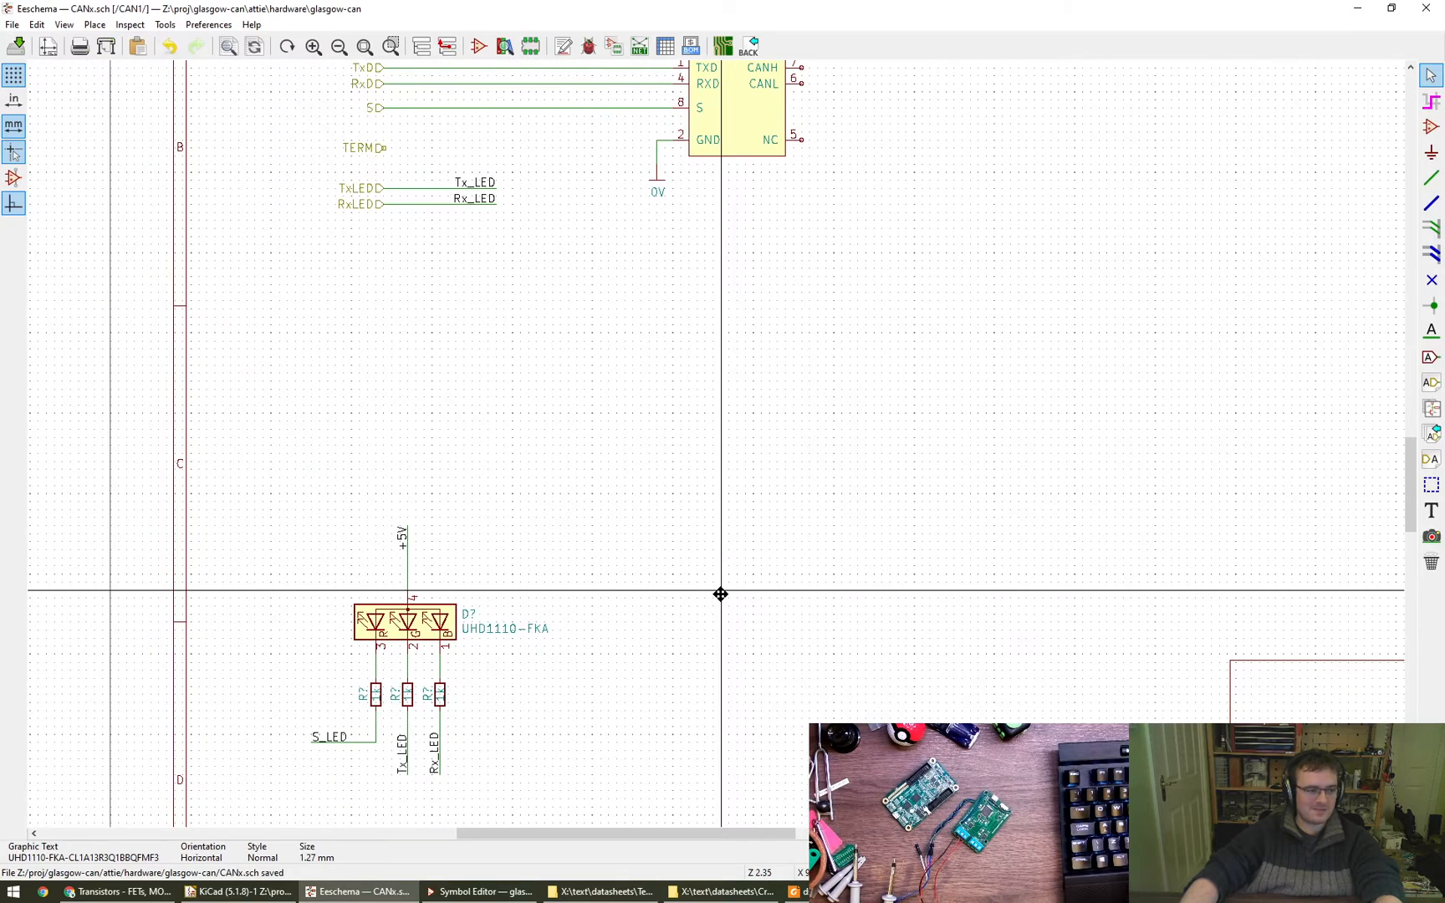
pyautogui.moveTo(725, 664); pyautogui.dragTo(715, 656, button='middle')
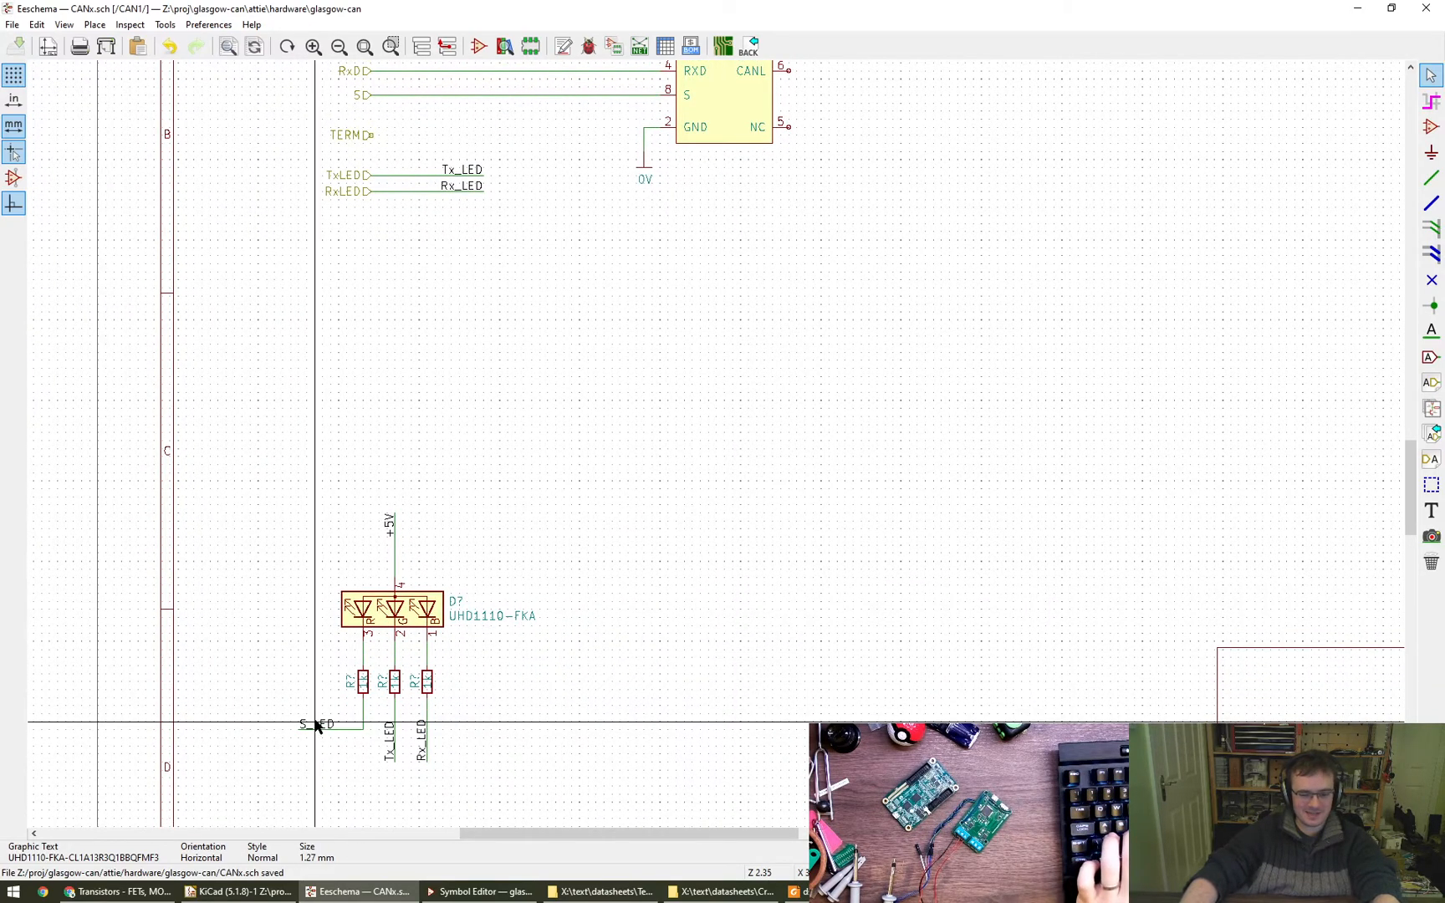
# - Rotate the S_LED label to vertical, move it below the red LED's resistor and reroute its wire straight down
pyautogui.press('m')
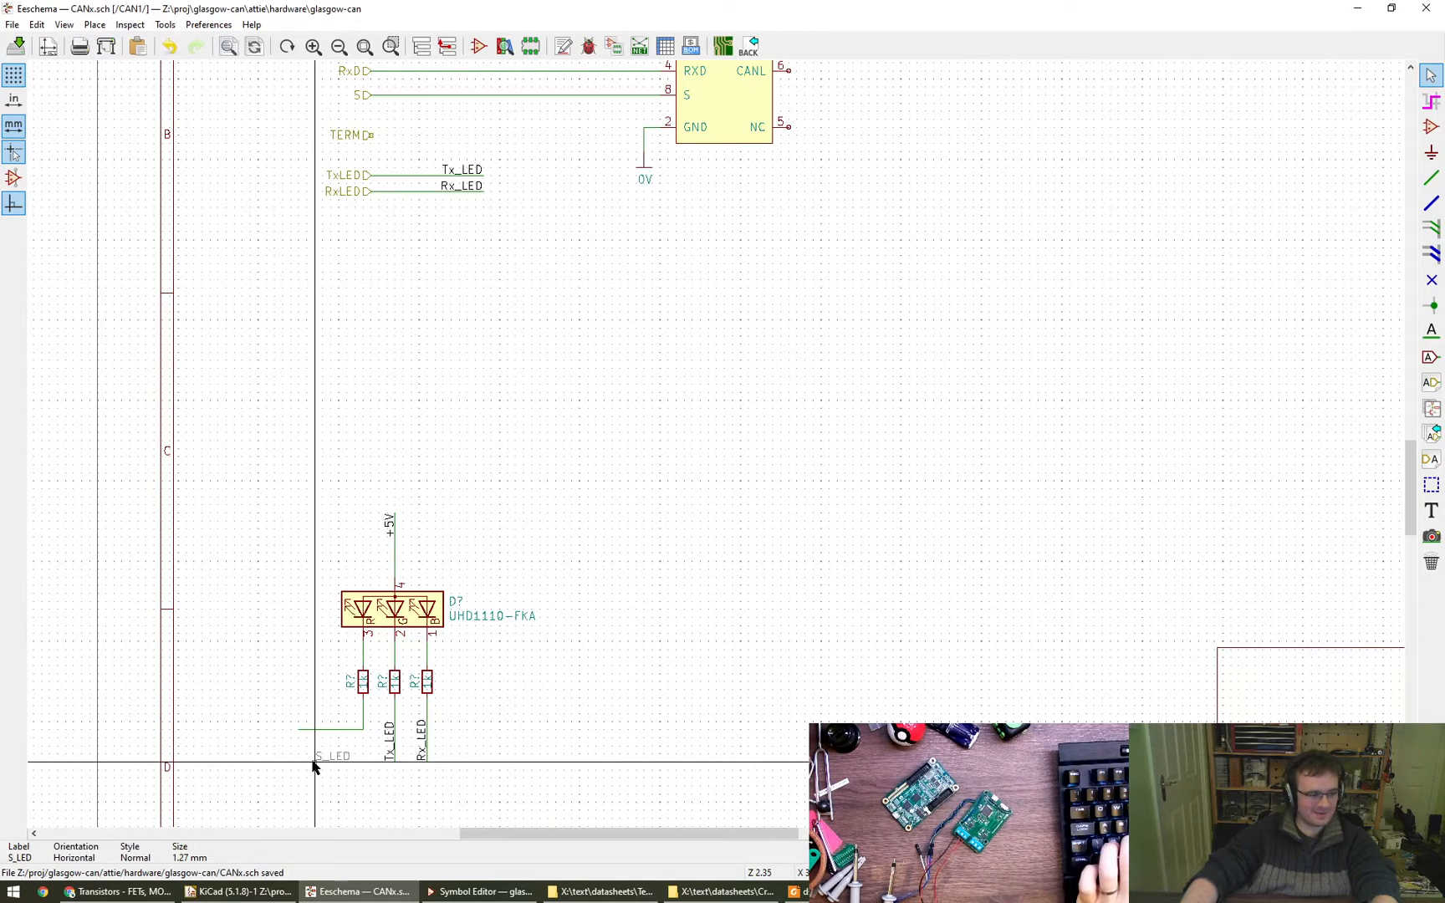
pyautogui.press('r')
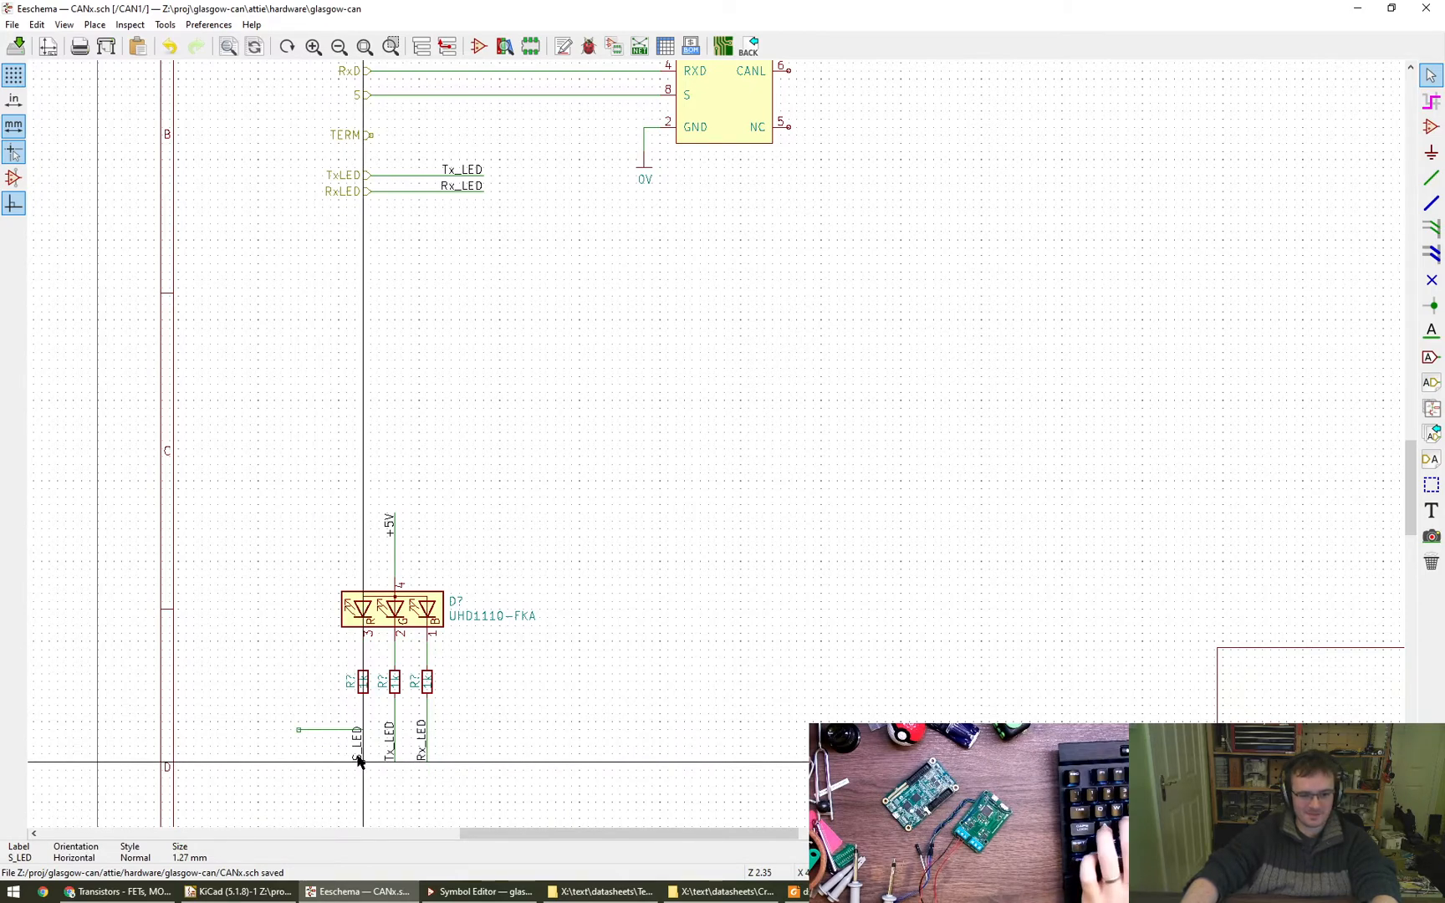
pyautogui.click(362, 765)
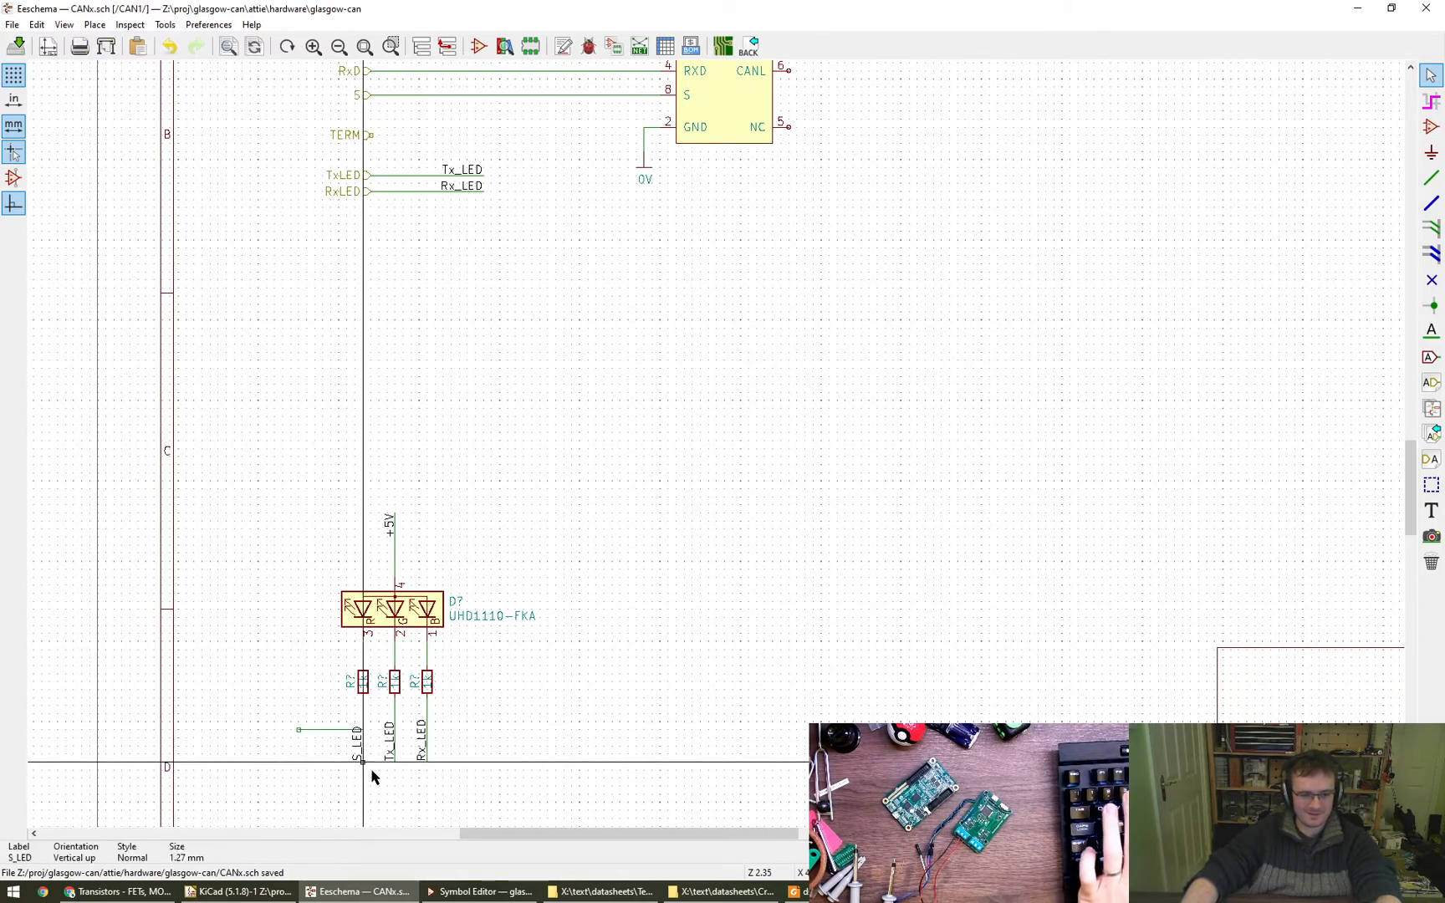
pyautogui.press('w')
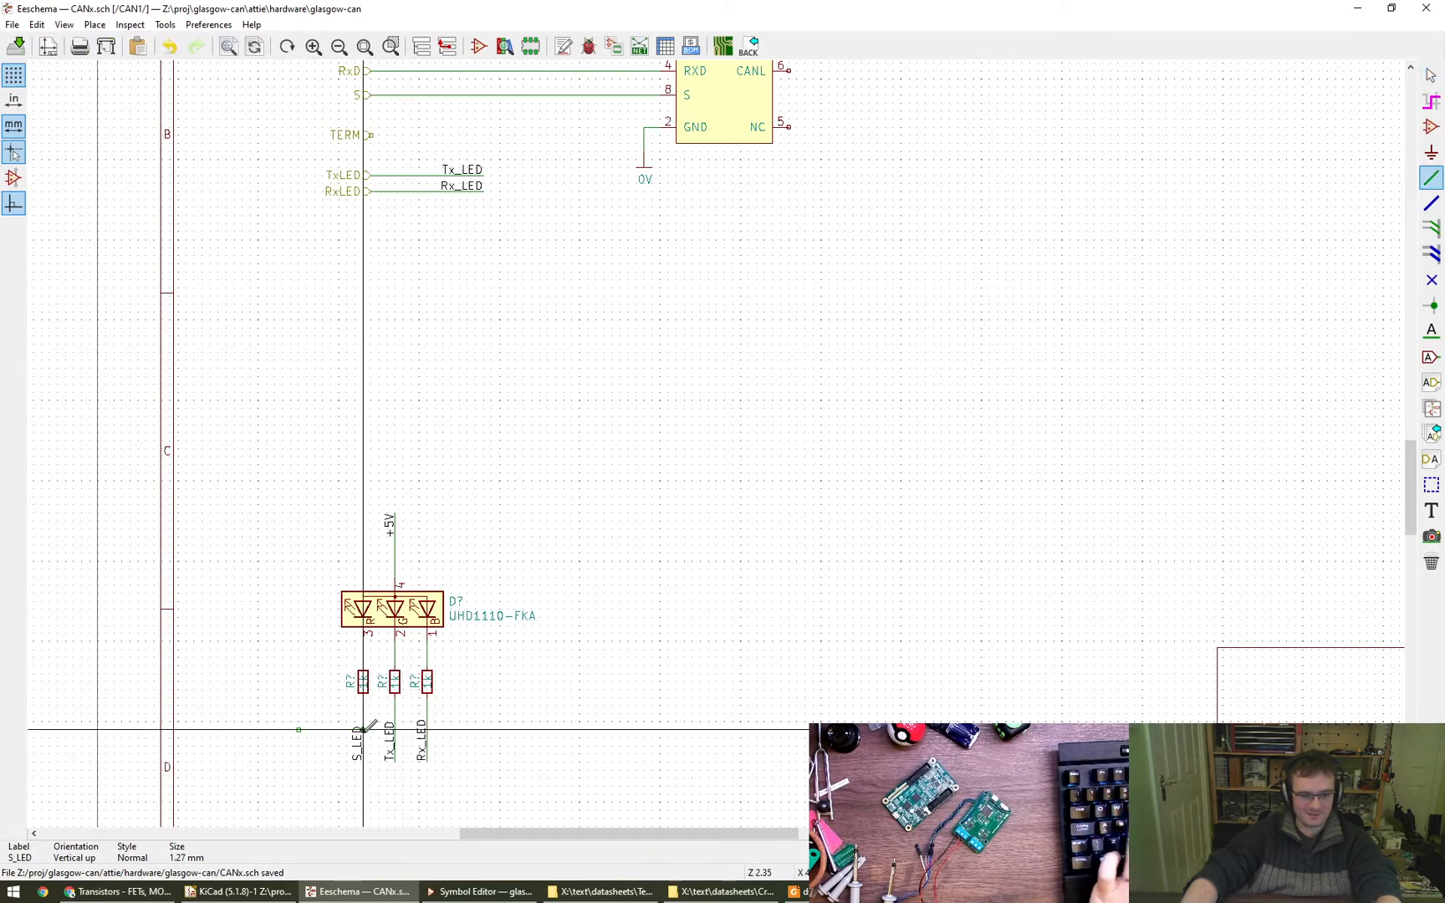
pyautogui.press('Escape')
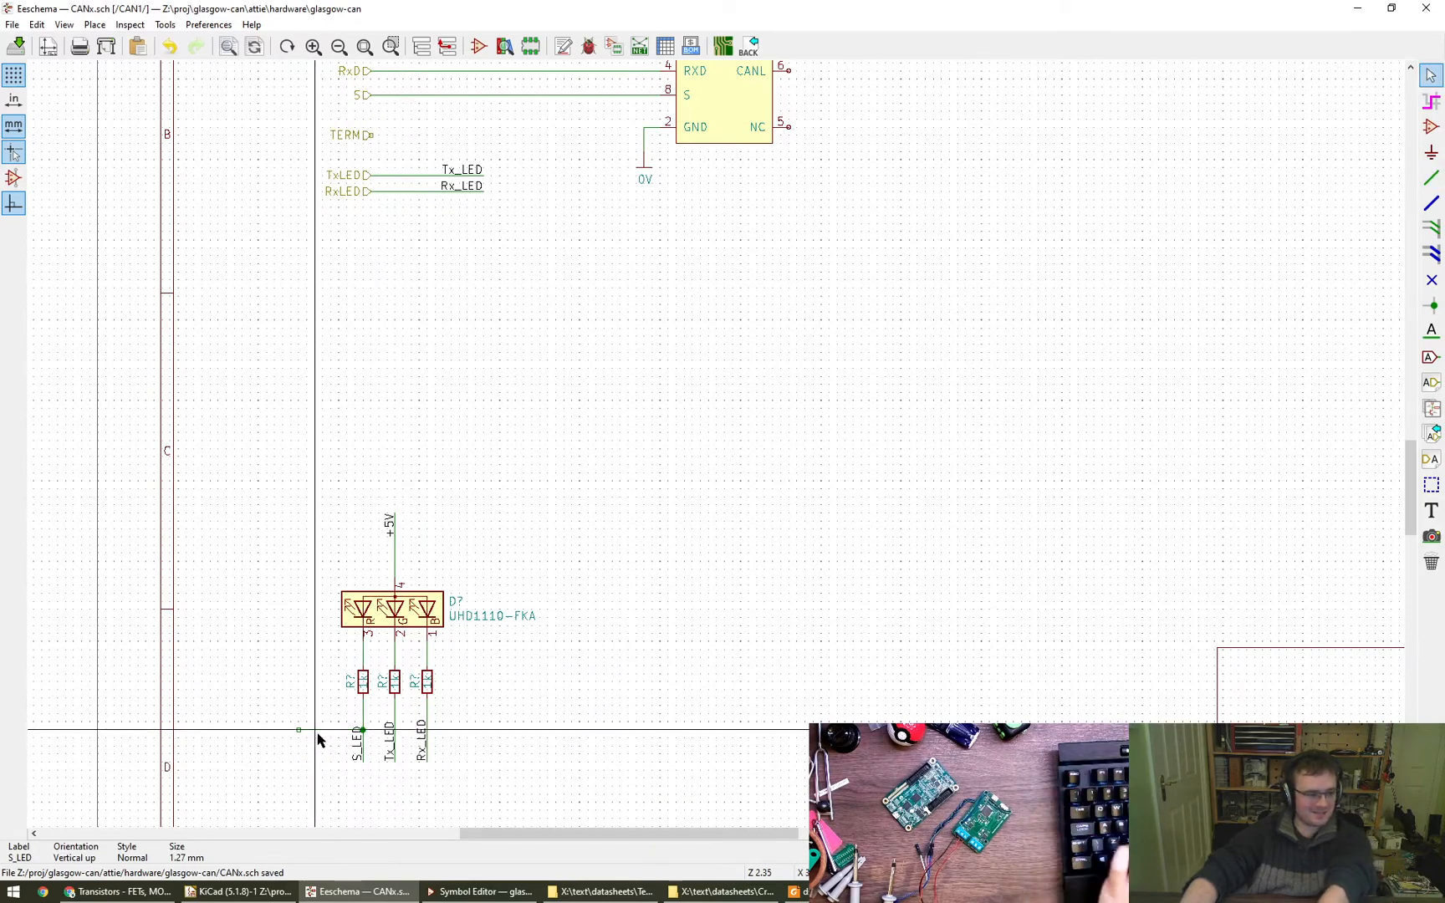
pyautogui.hotkey('ctrl', 'z')
pyautogui.moveTo(696, 693); pyautogui.dragTo(669, 657, button='middle')
# - Switch to the browser and open the LCSC website in a new tab
pyautogui.click(117, 891)
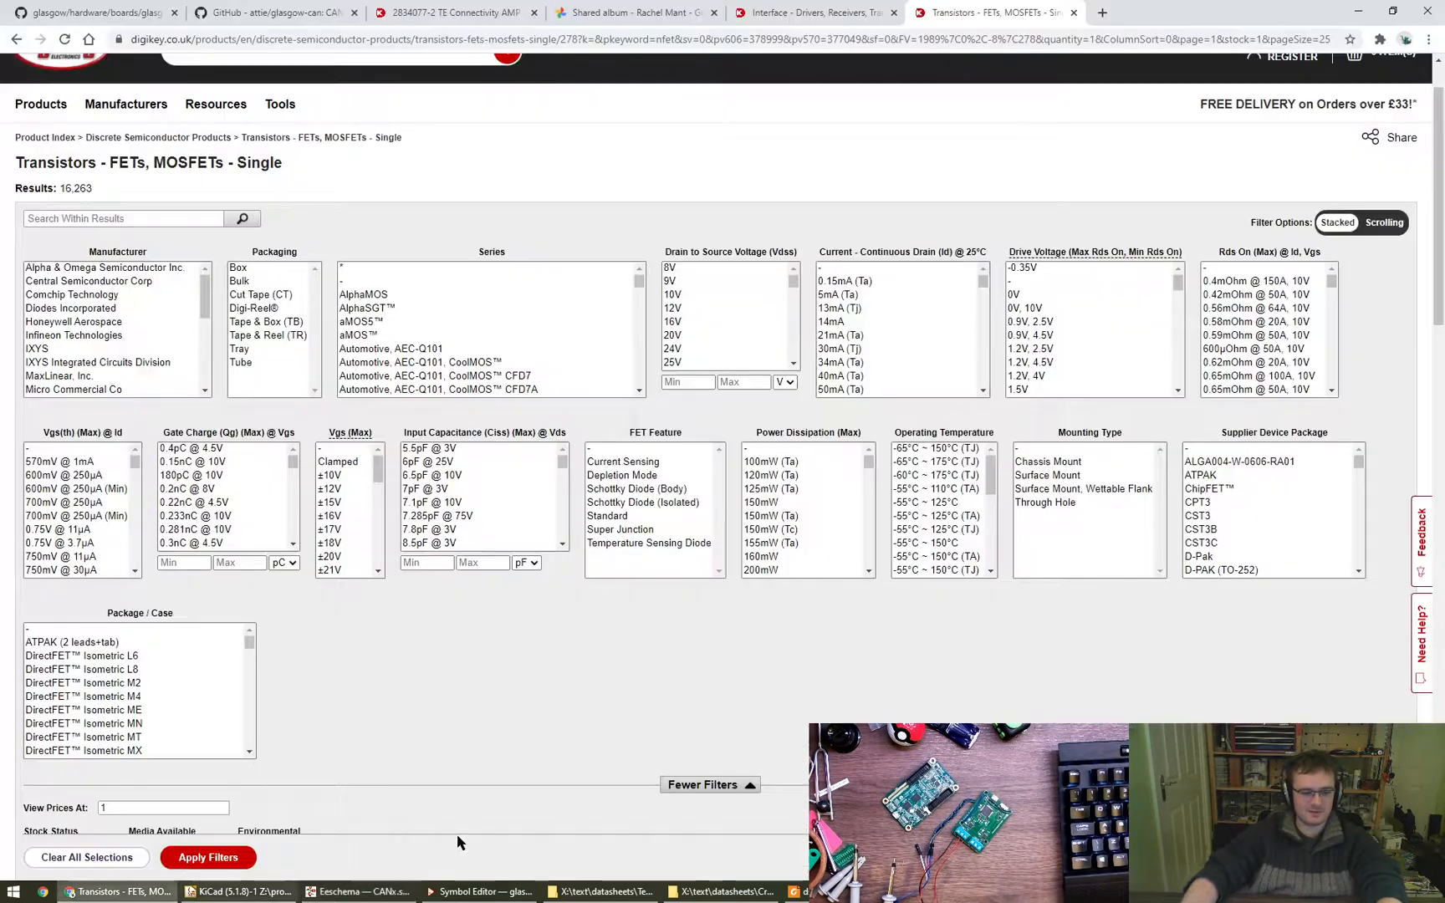
pyautogui.hotkey('ctrl', 't')
pyautogui.write('lcsc')
pyautogui.press('Return')
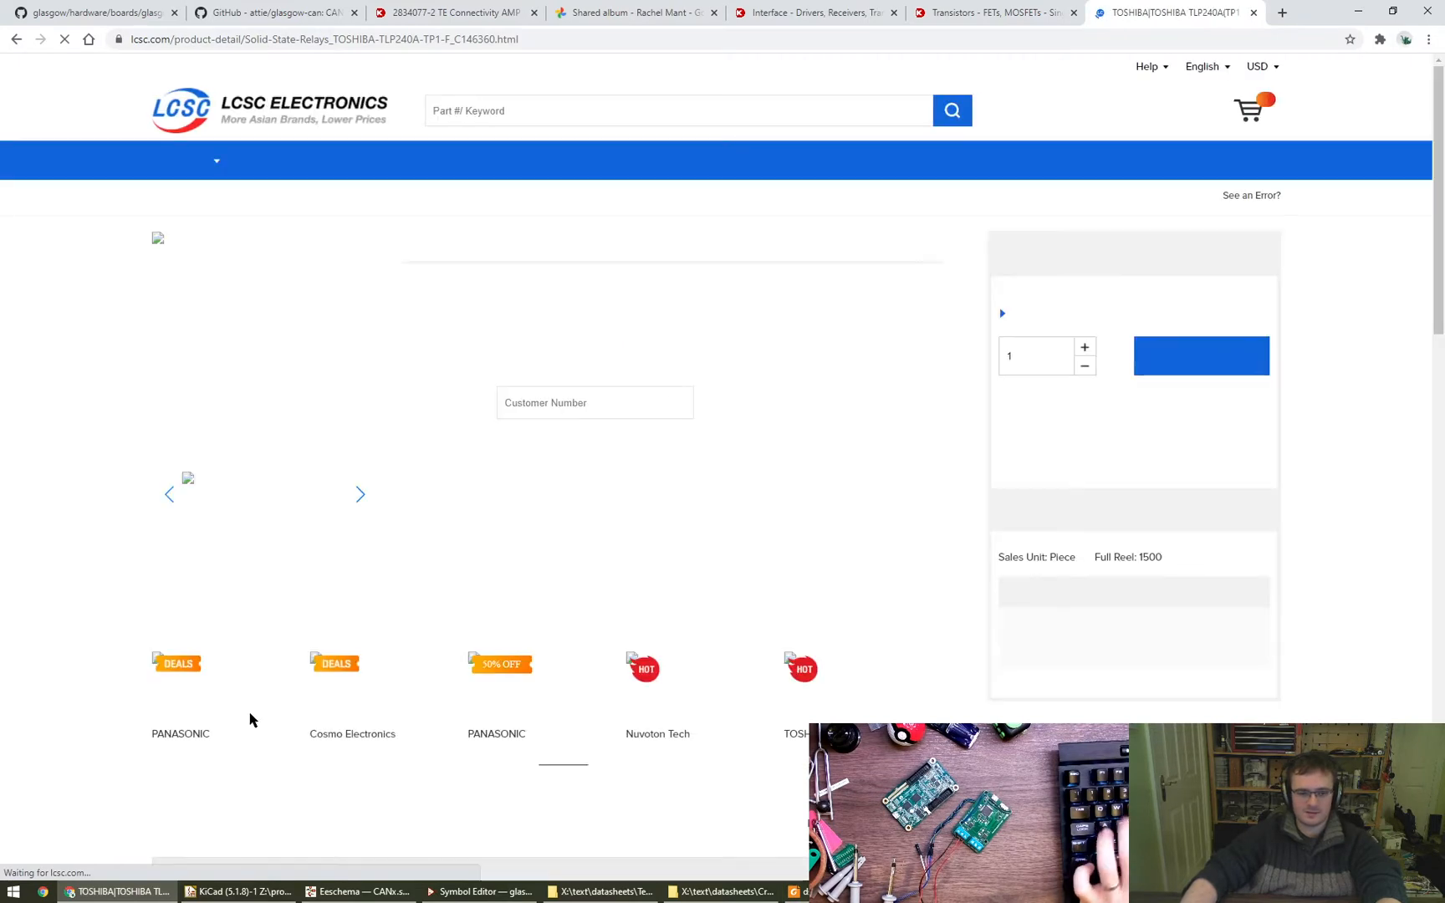
# - Copy UHD1110 from the LED symbol's Value field in the schematic and search LCSC for it
pyautogui.hotkey('alt', 'Tab')
pyautogui.doubleClick(404, 577)
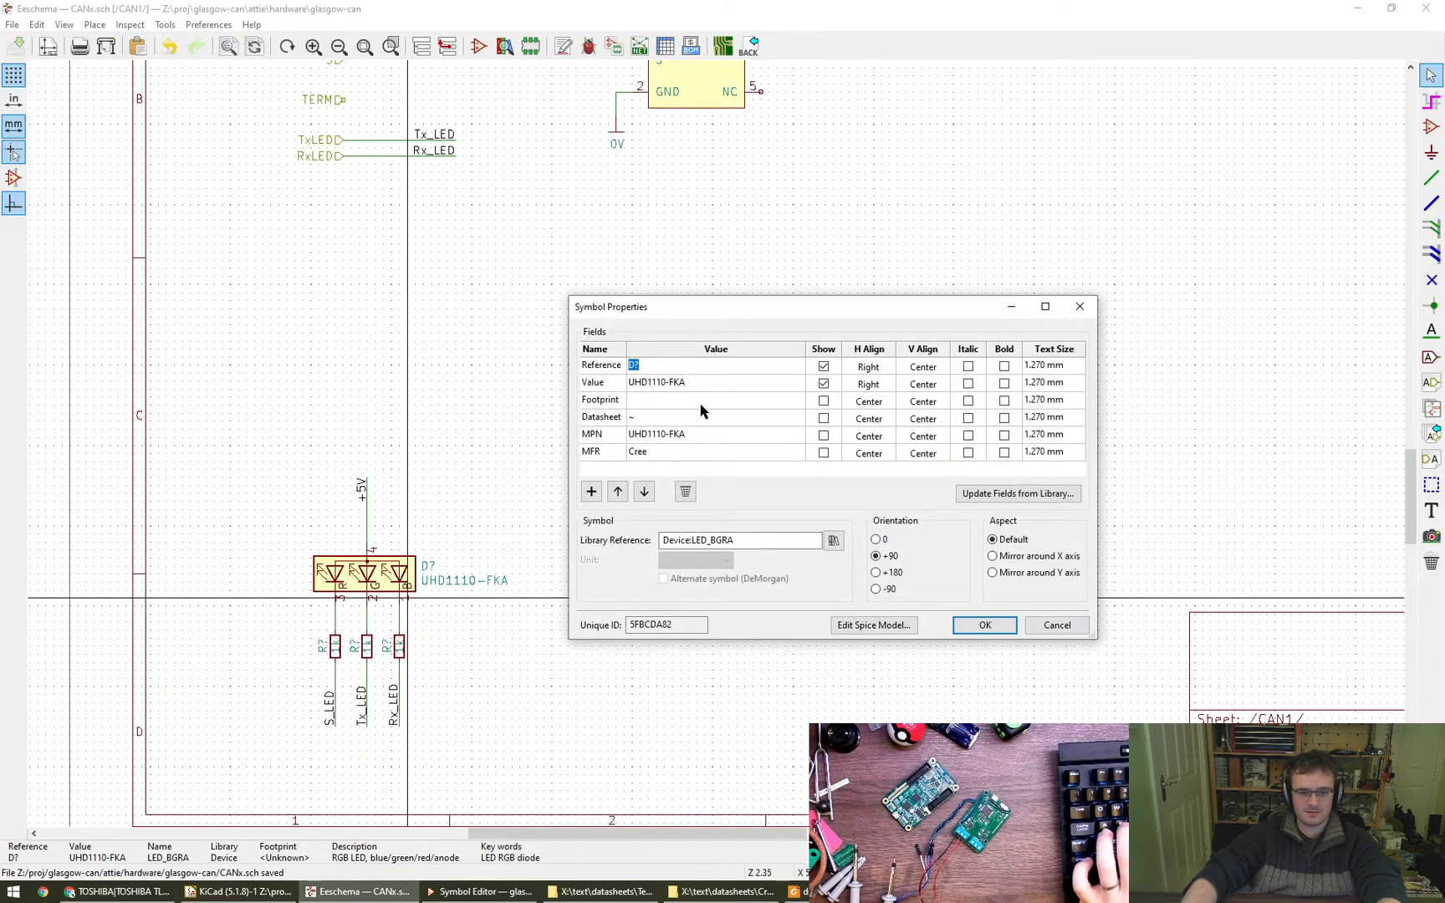
pyautogui.moveTo(698, 385); pyautogui.dragTo(609, 398)
pyautogui.doubleClick(678, 386)
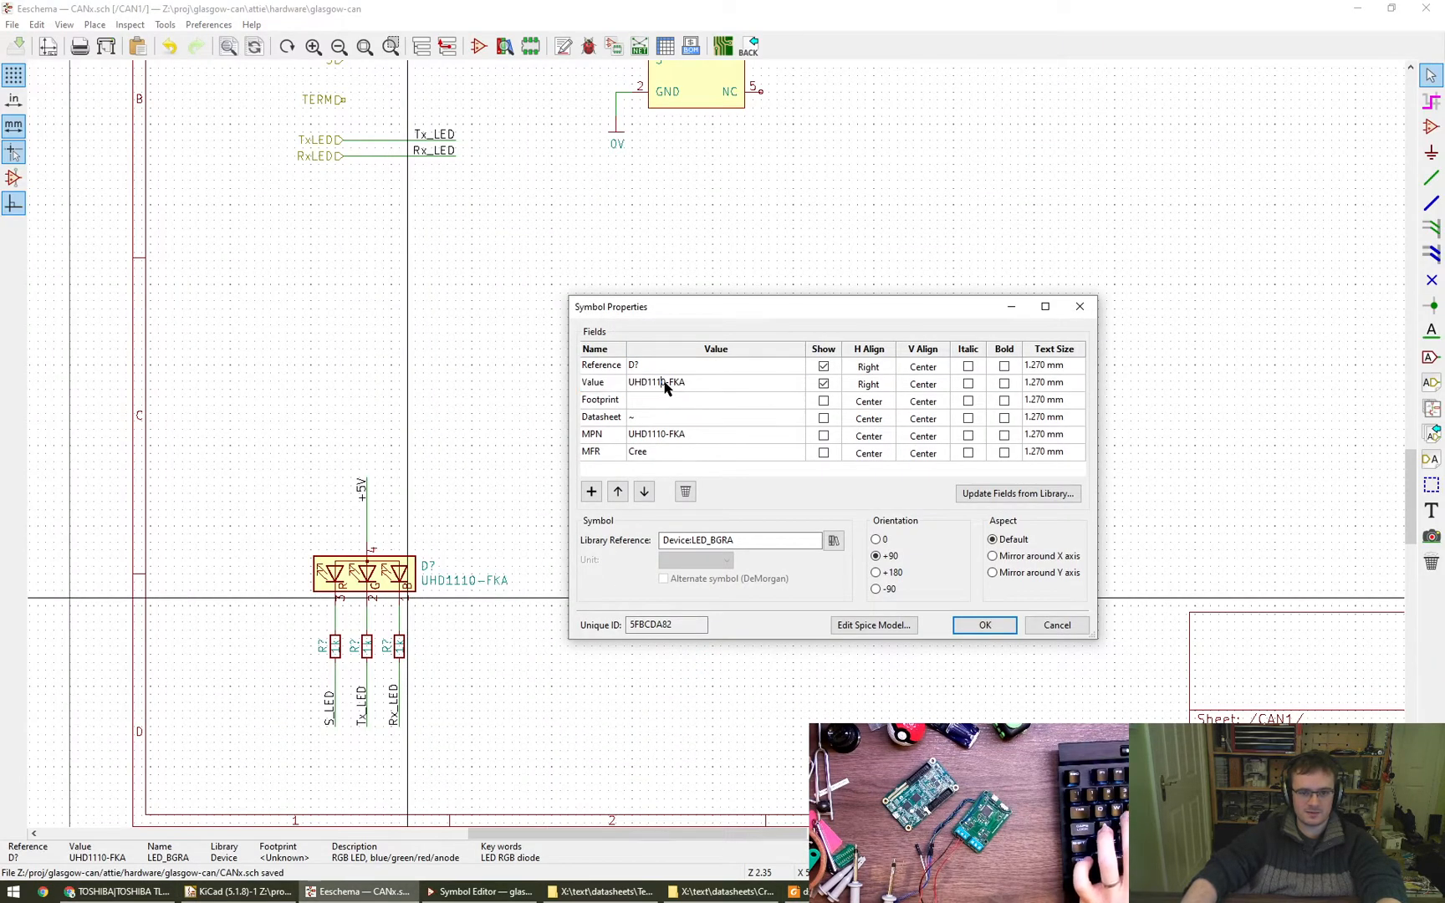
pyautogui.hotkey('alt', 'Tab')
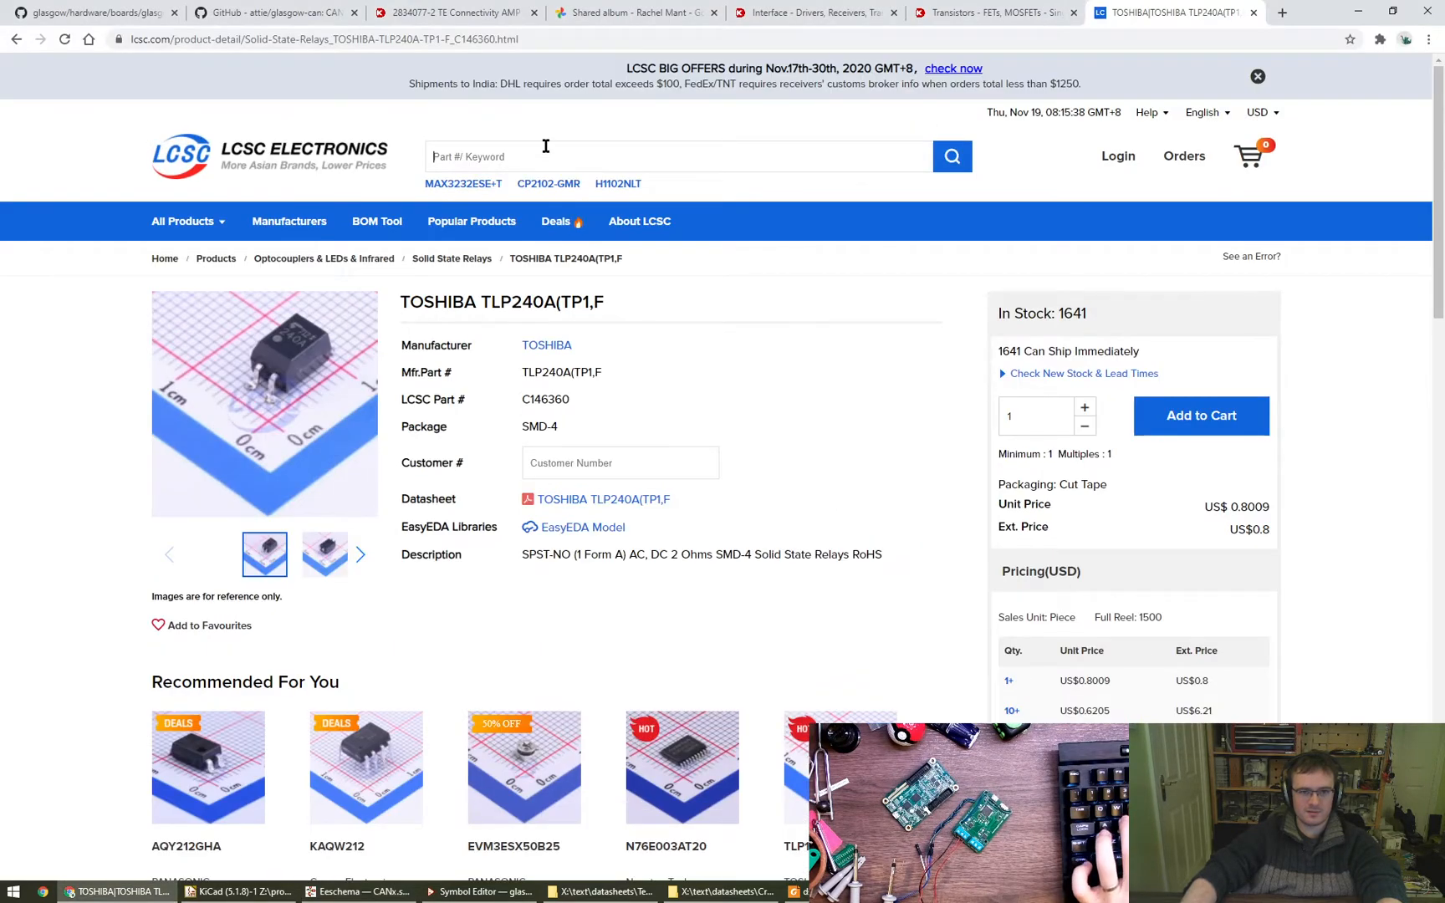
pyautogui.press('Return')
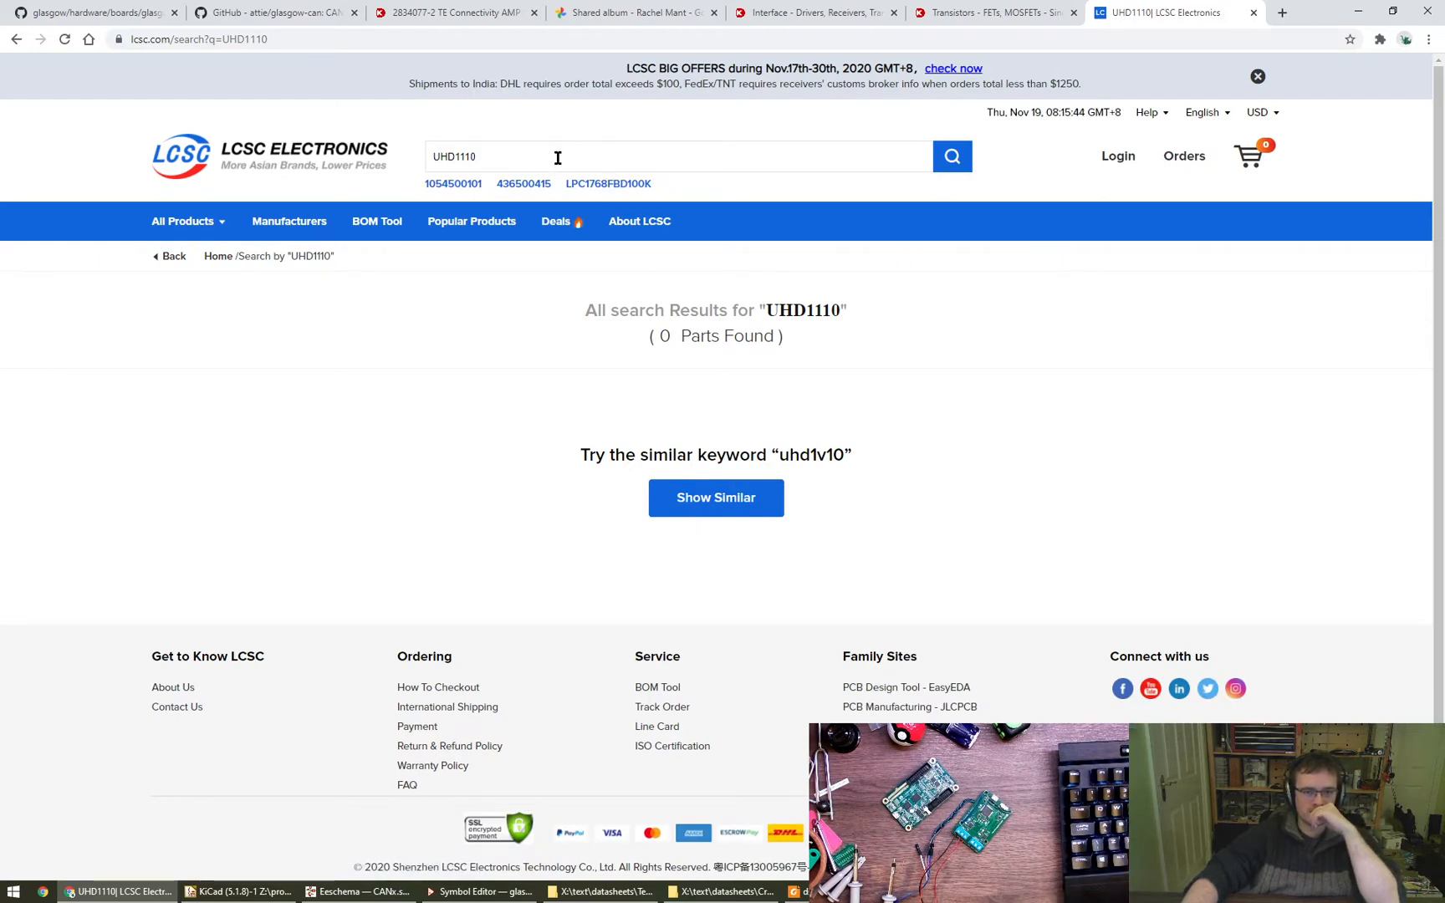
# - Close the LCSC search page, return to the schematic and cancel the LED's Symbol Properties
pyautogui.doubleClick(525, 151)
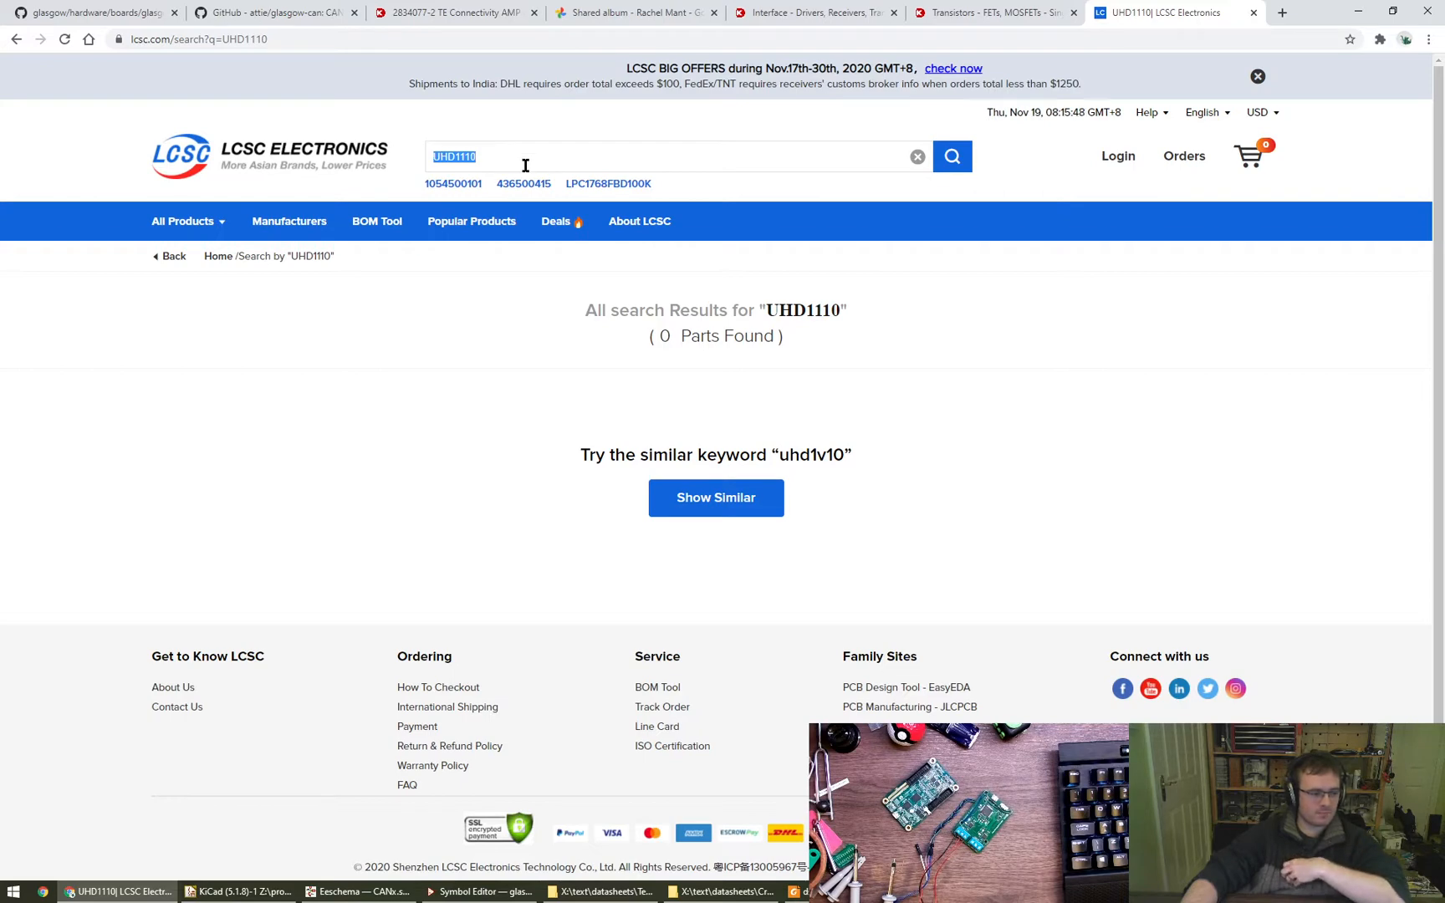
pyautogui.click(541, 378)
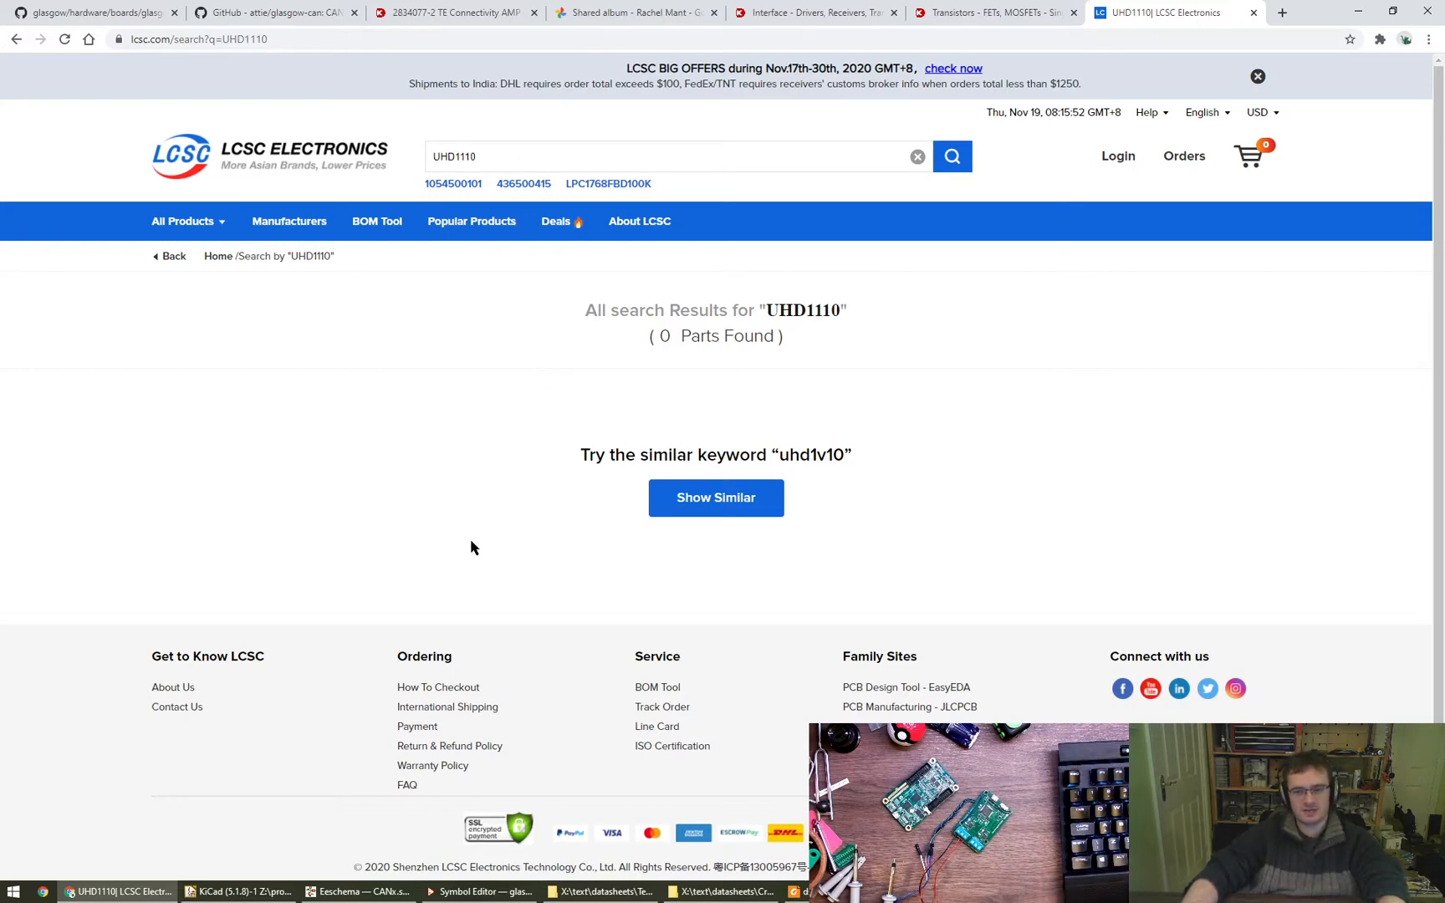
pyautogui.hotkey('ctrl', 'w')
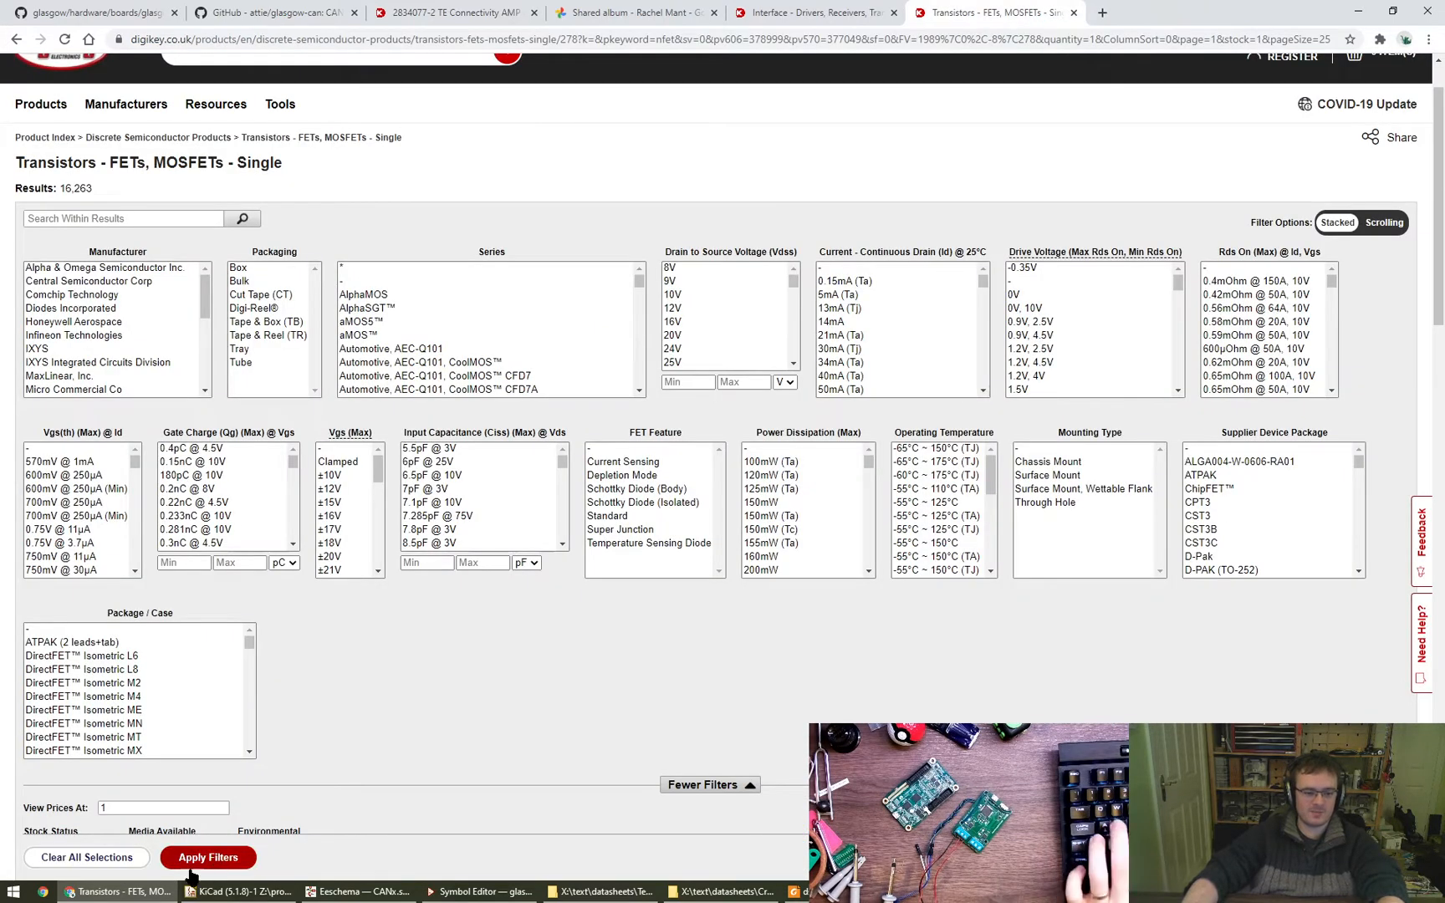
pyautogui.click(360, 891)
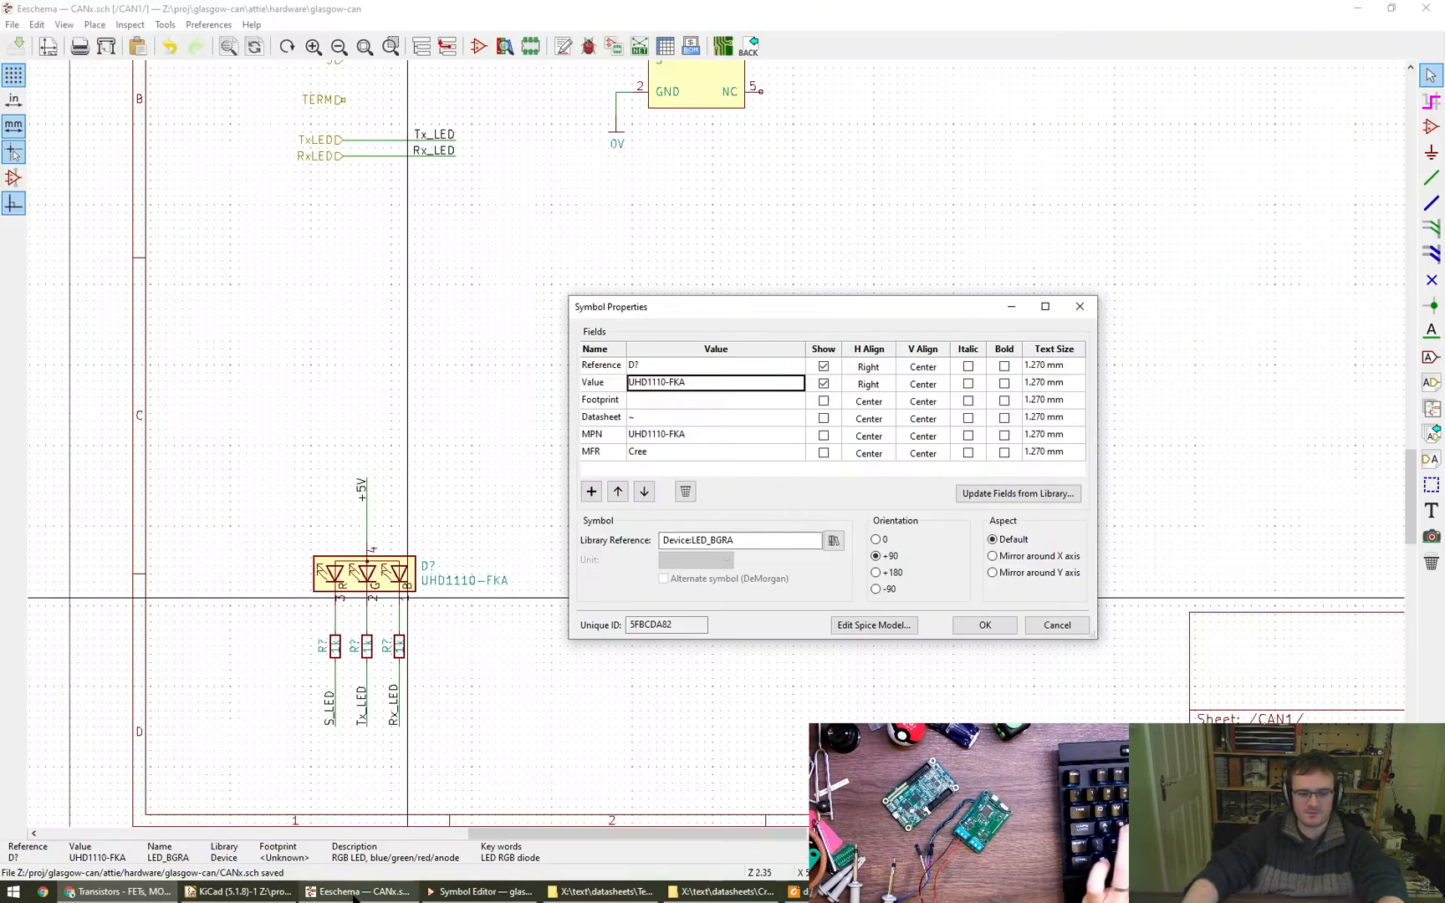
pyautogui.click(1075, 627)
pyautogui.moveTo(557, 637); pyautogui.dragTo(396, 654, button='middle')
pyautogui.scroll(-2, 481, 663)
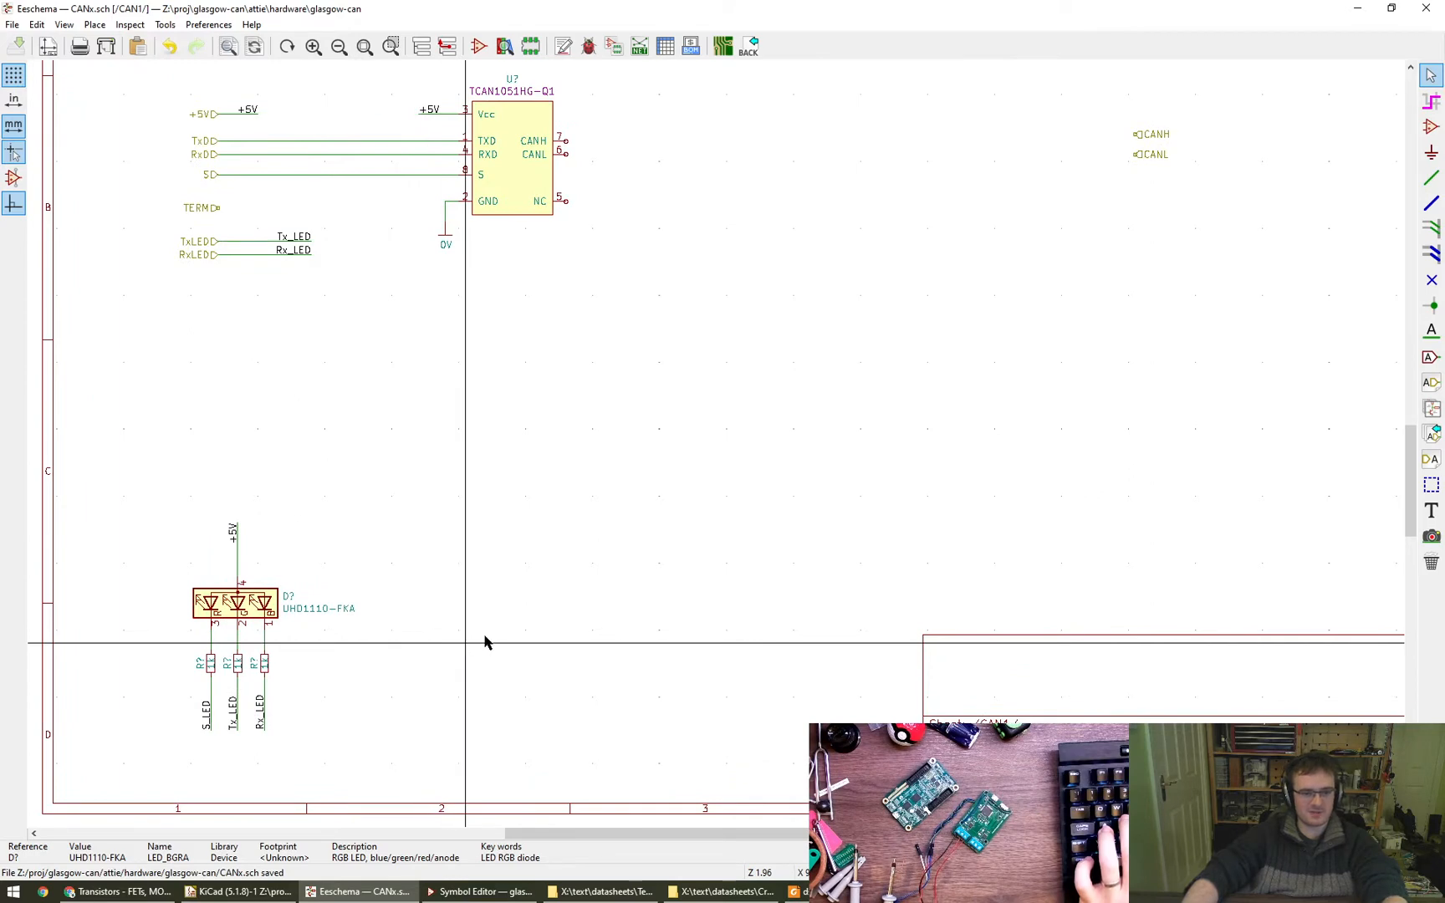
pyautogui.moveTo(627, 559)
pyautogui.mouseDown(button='middle')
pyautogui.moveTo(581, 601)
pyautogui.moveTo(652, 555)
pyautogui.mouseUp(button='middle')
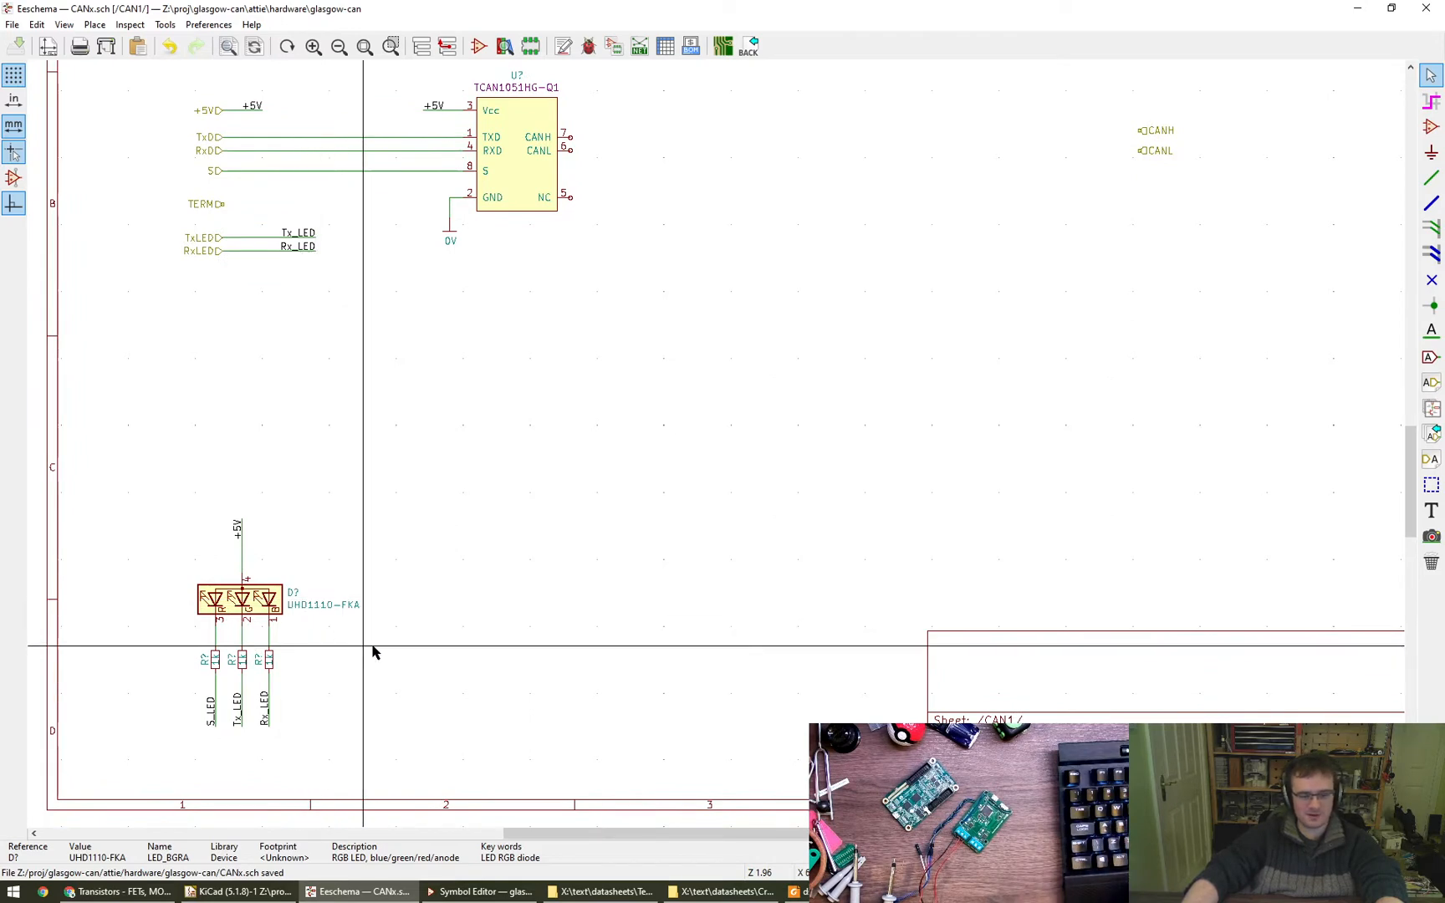
pyautogui.moveTo(736, 527); pyautogui.dragTo(732, 584, button='middle')
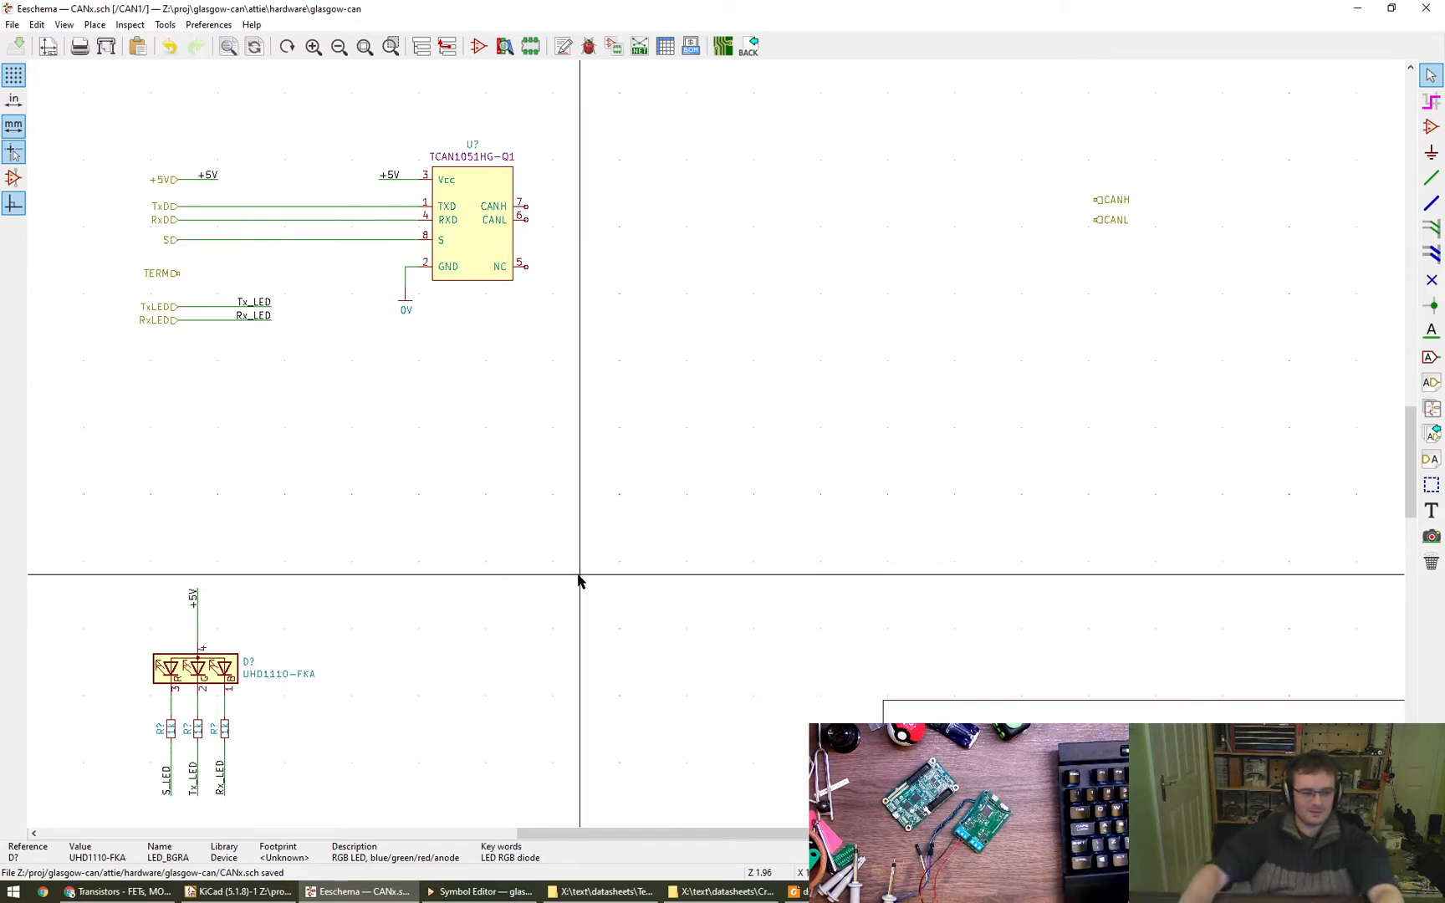
pyautogui.scroll(-1, 597, 561)
pyautogui.scroll(-1, 599, 563)
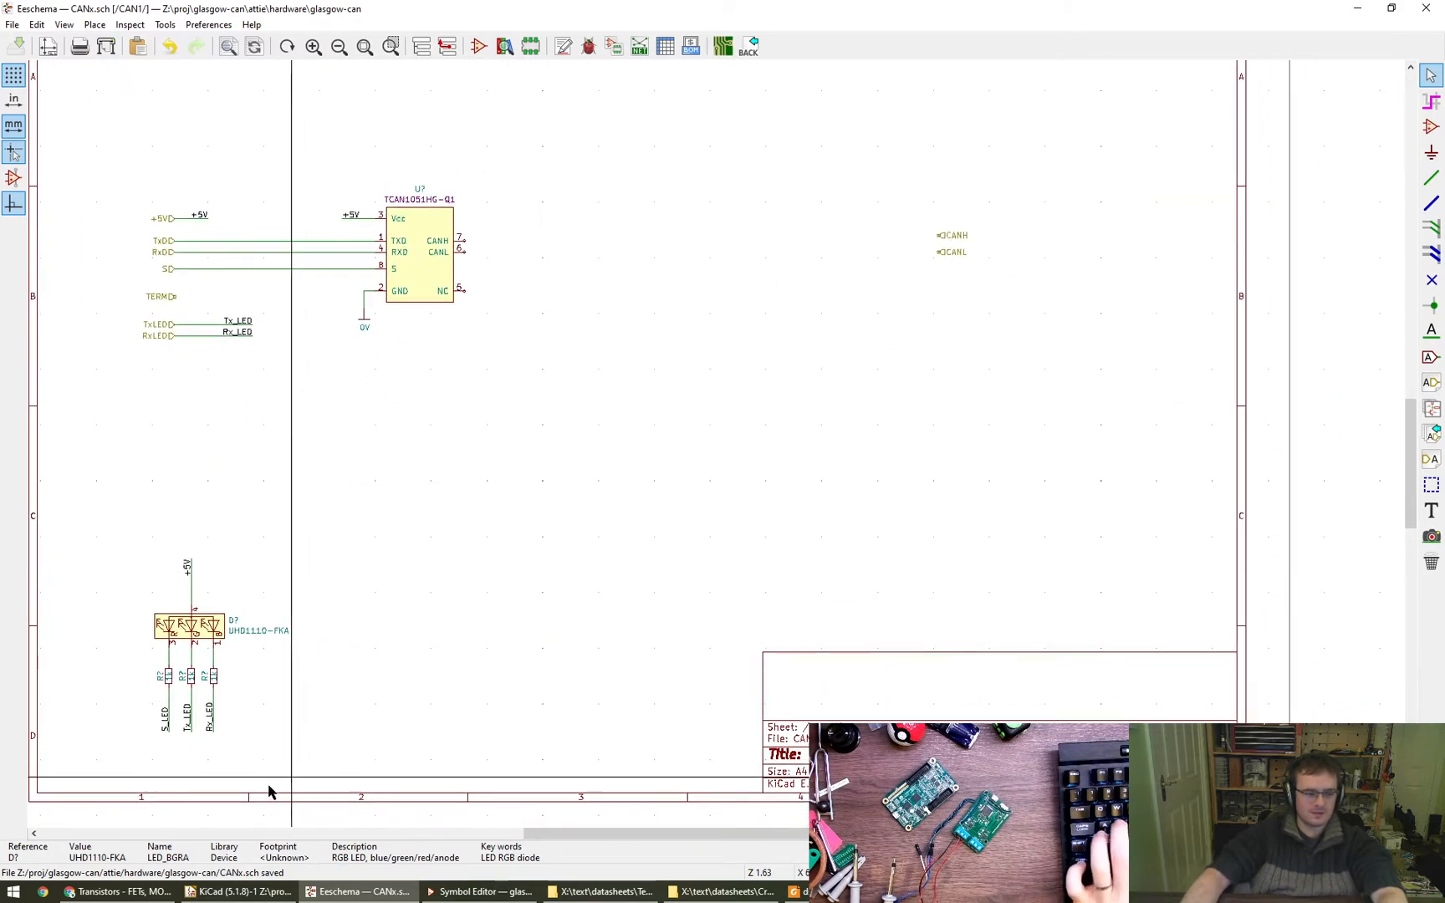
# - Switch to the browser, open the Digi-Key home page in a new tab and search for "rgb led"
pyautogui.click(145, 895)
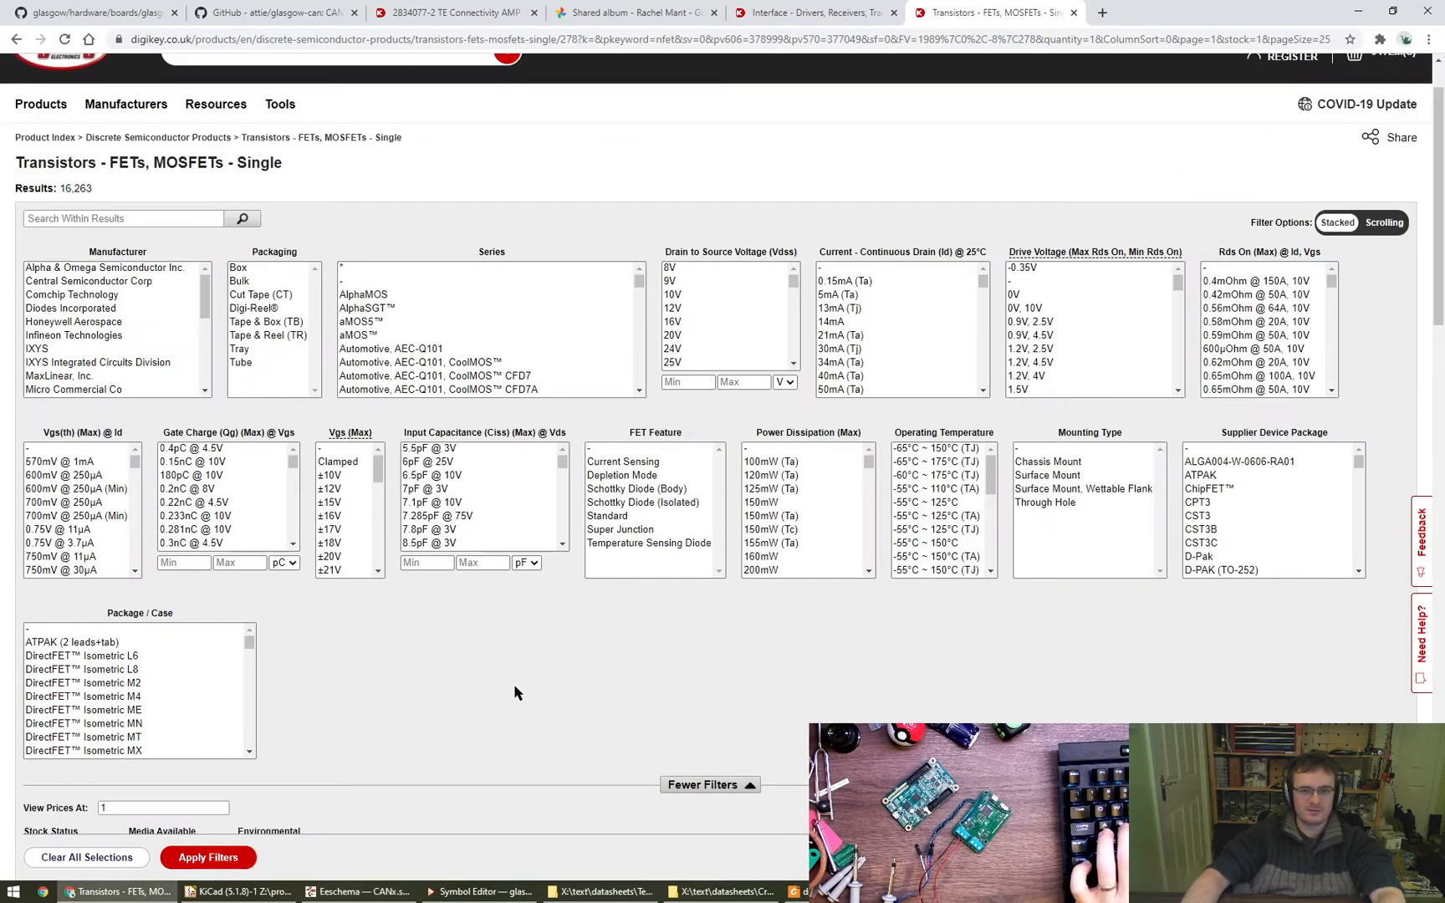
pyautogui.middleClick(80, 61)
pyautogui.hotkey('ctrl', 'Tab')
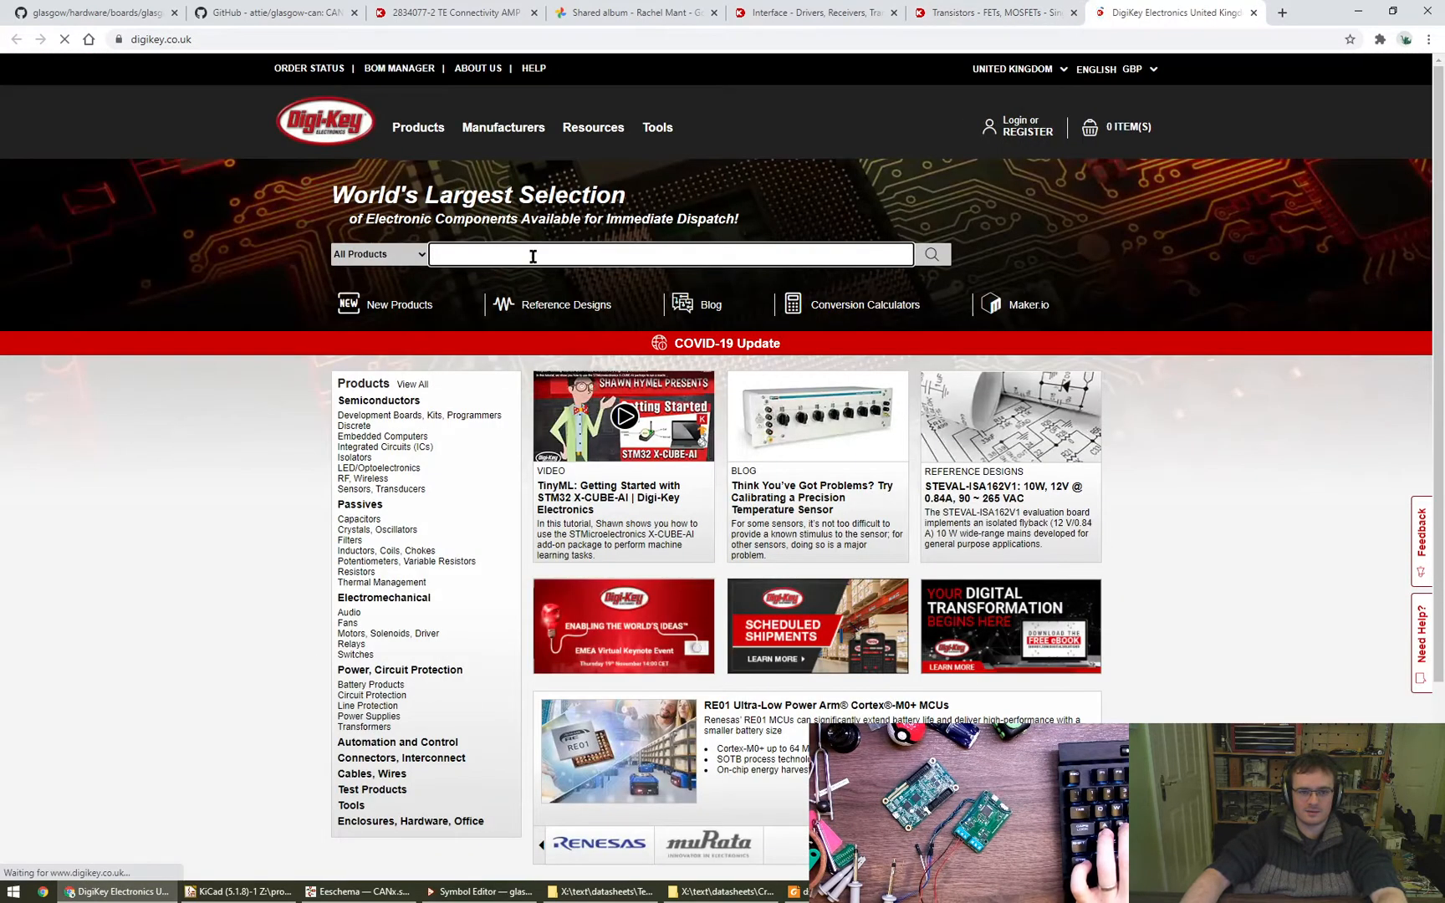
pyautogui.write('rgb led')
pyautogui.press('Return')
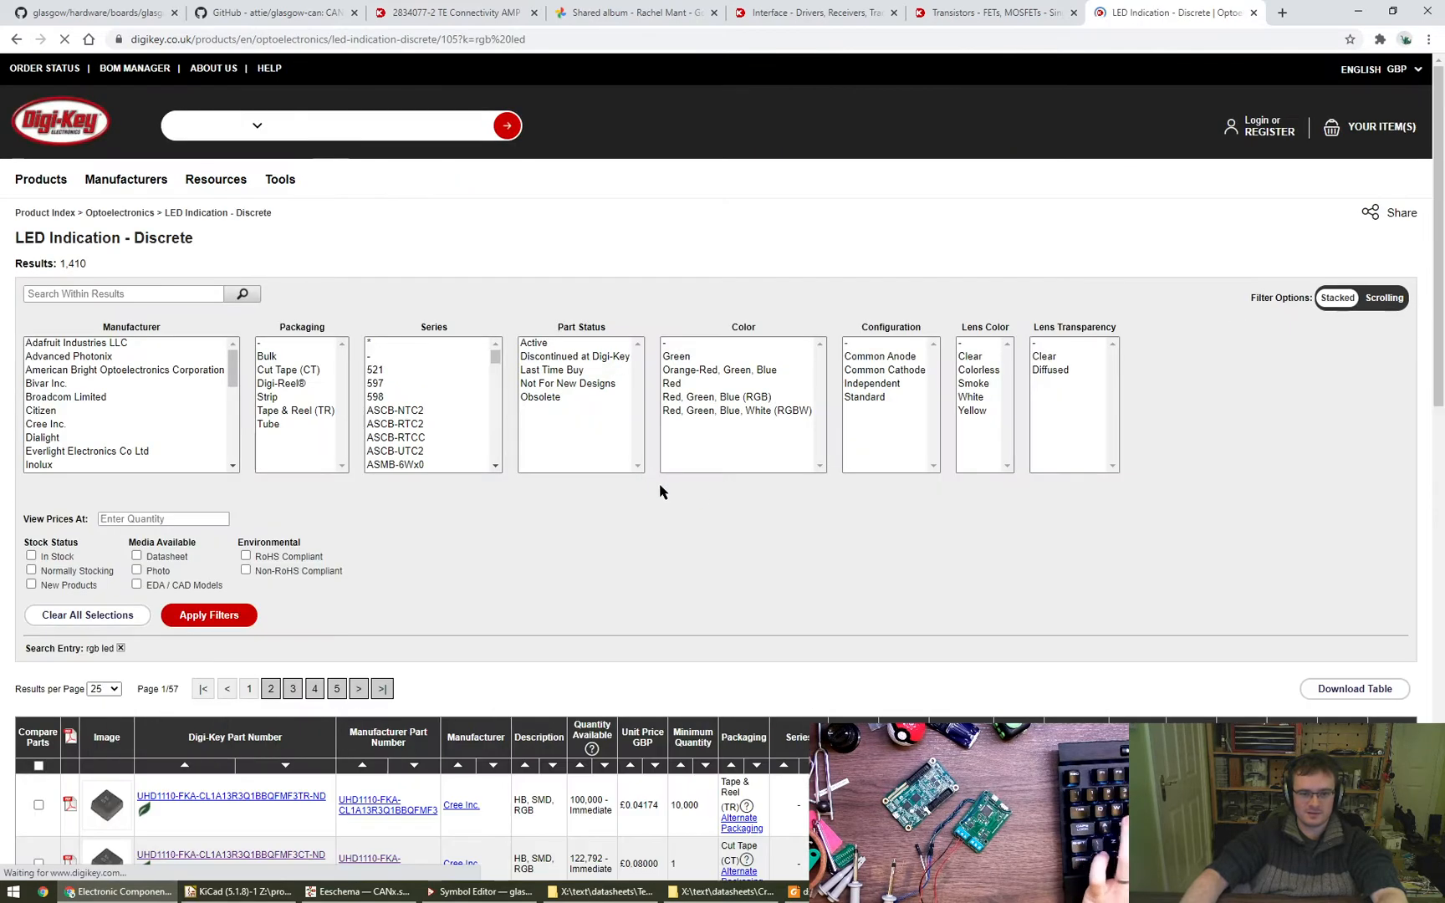
# - Filter the LED results to Active parts in Red, Green, Blue (RGB) that are in stock, with prices viewed at quantity 1
pyautogui.click(541, 345)
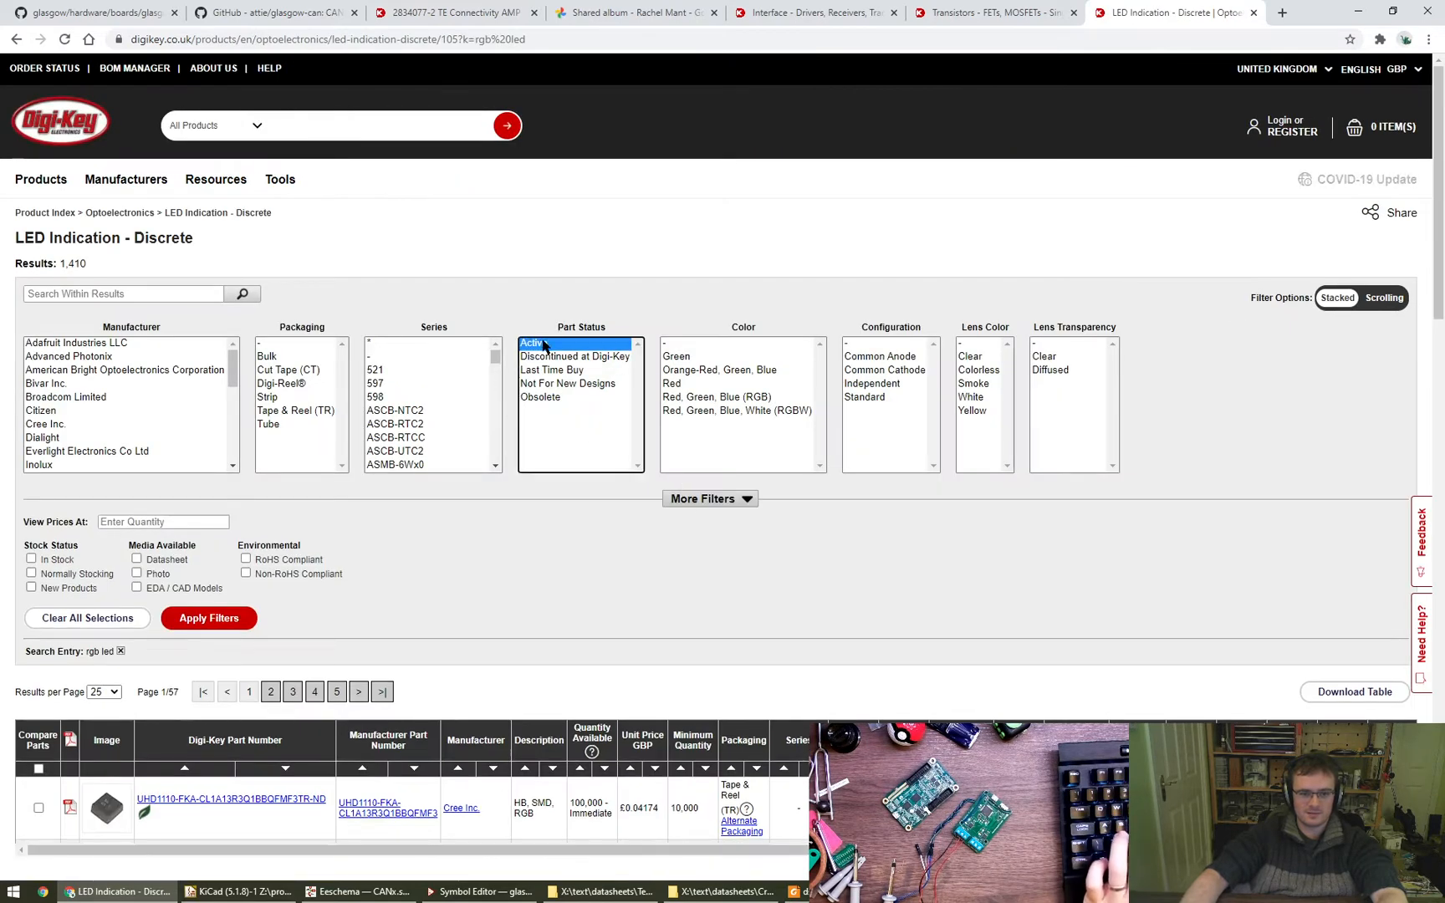
pyautogui.click(738, 398)
pyautogui.click(184, 625)
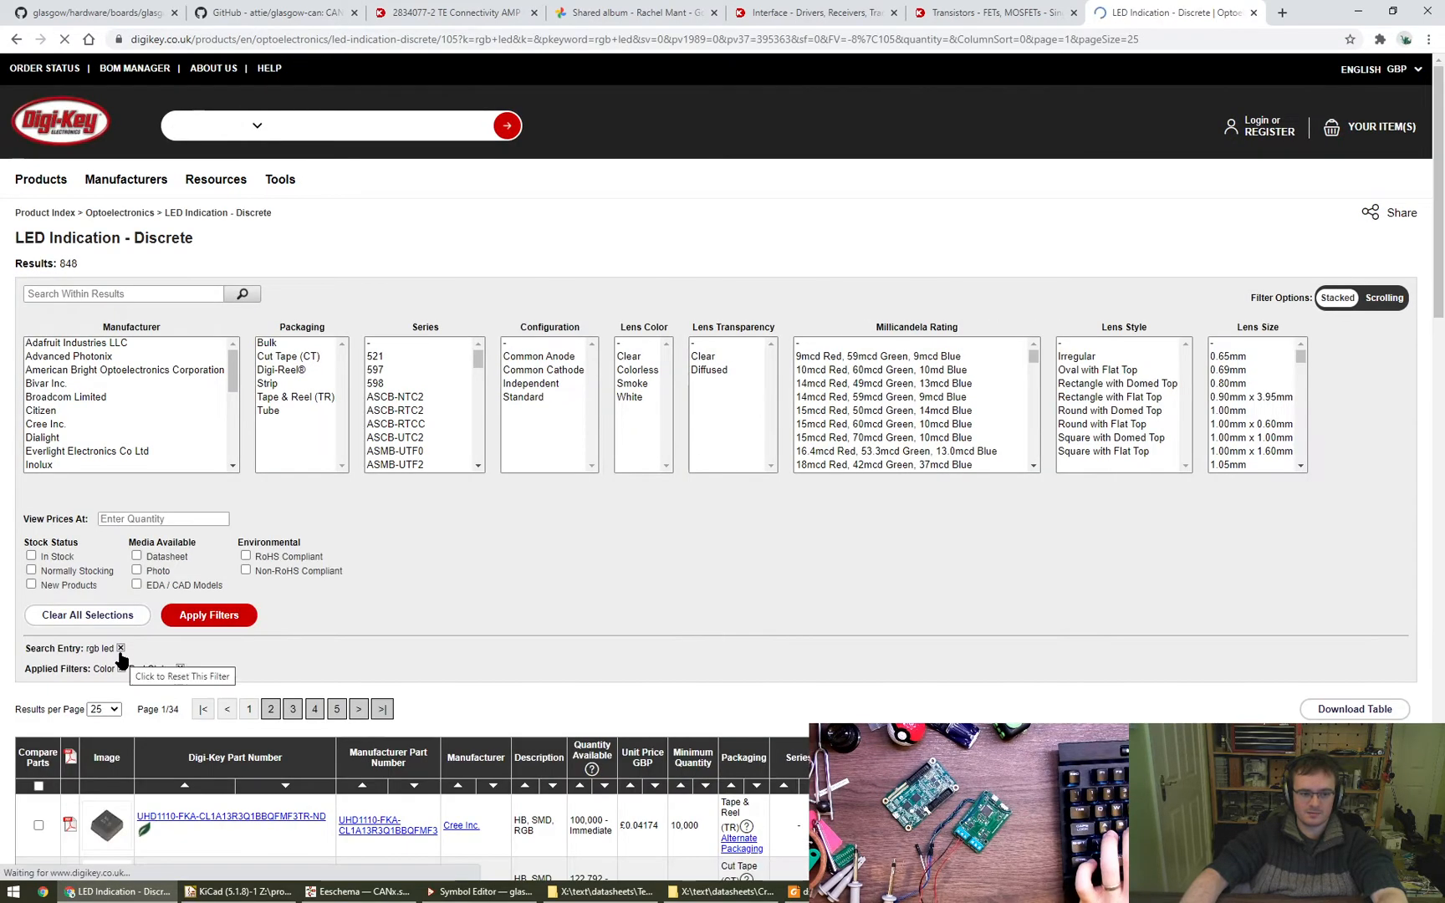
pyautogui.click(153, 520)
pyautogui.write('1')
pyautogui.click(214, 619)
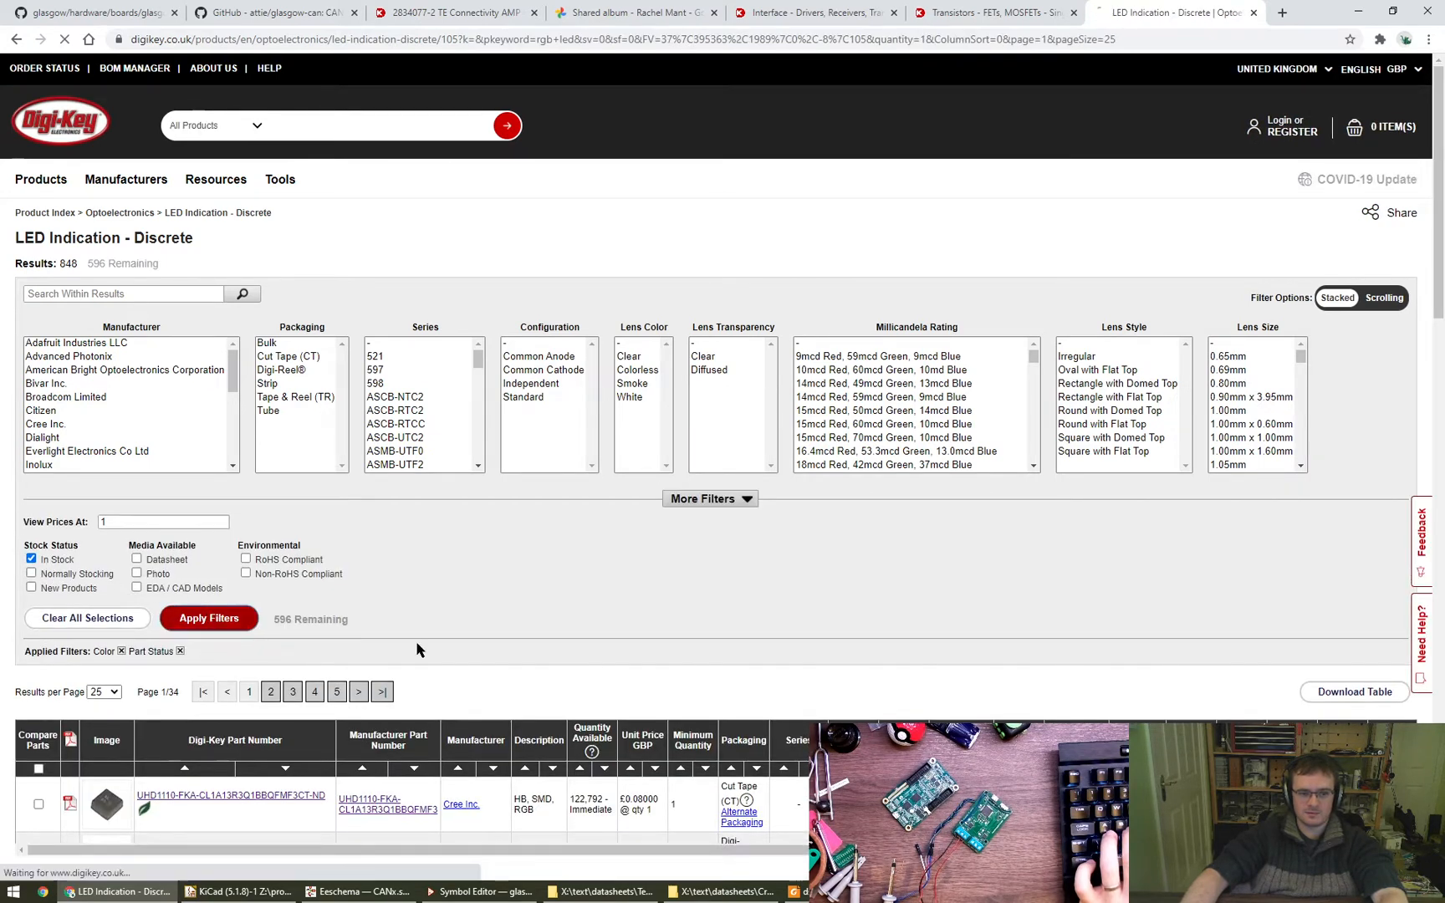
# - Filter the LEDs by size from 1.60mm L x 1.60mm W to 2.20mm L x 2.00mm W and review the matching parts
pyautogui.click(709, 499)
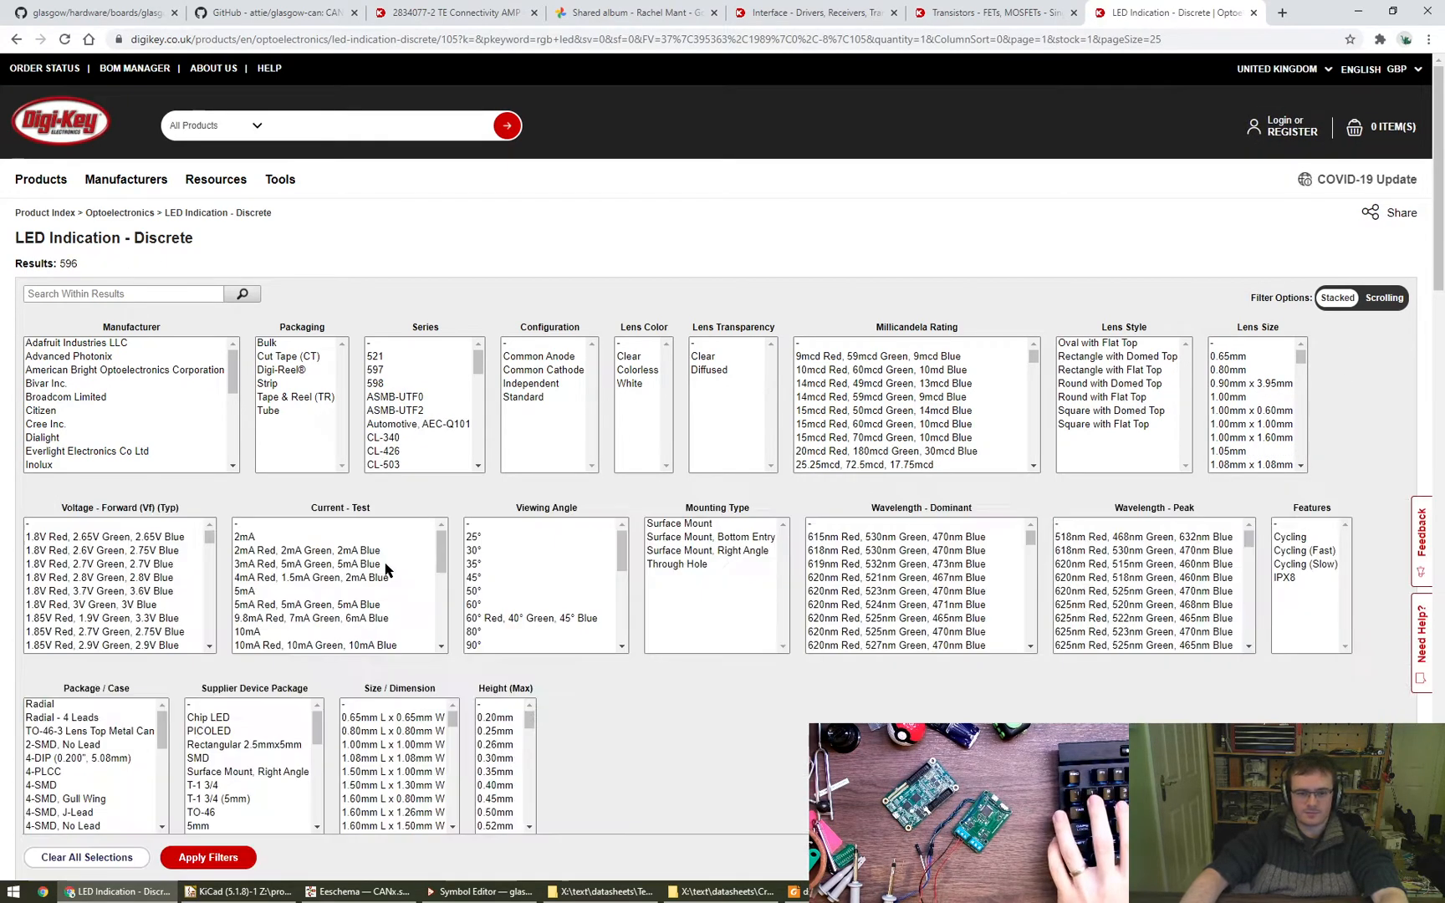
pyautogui.scroll(-1, 238, 702)
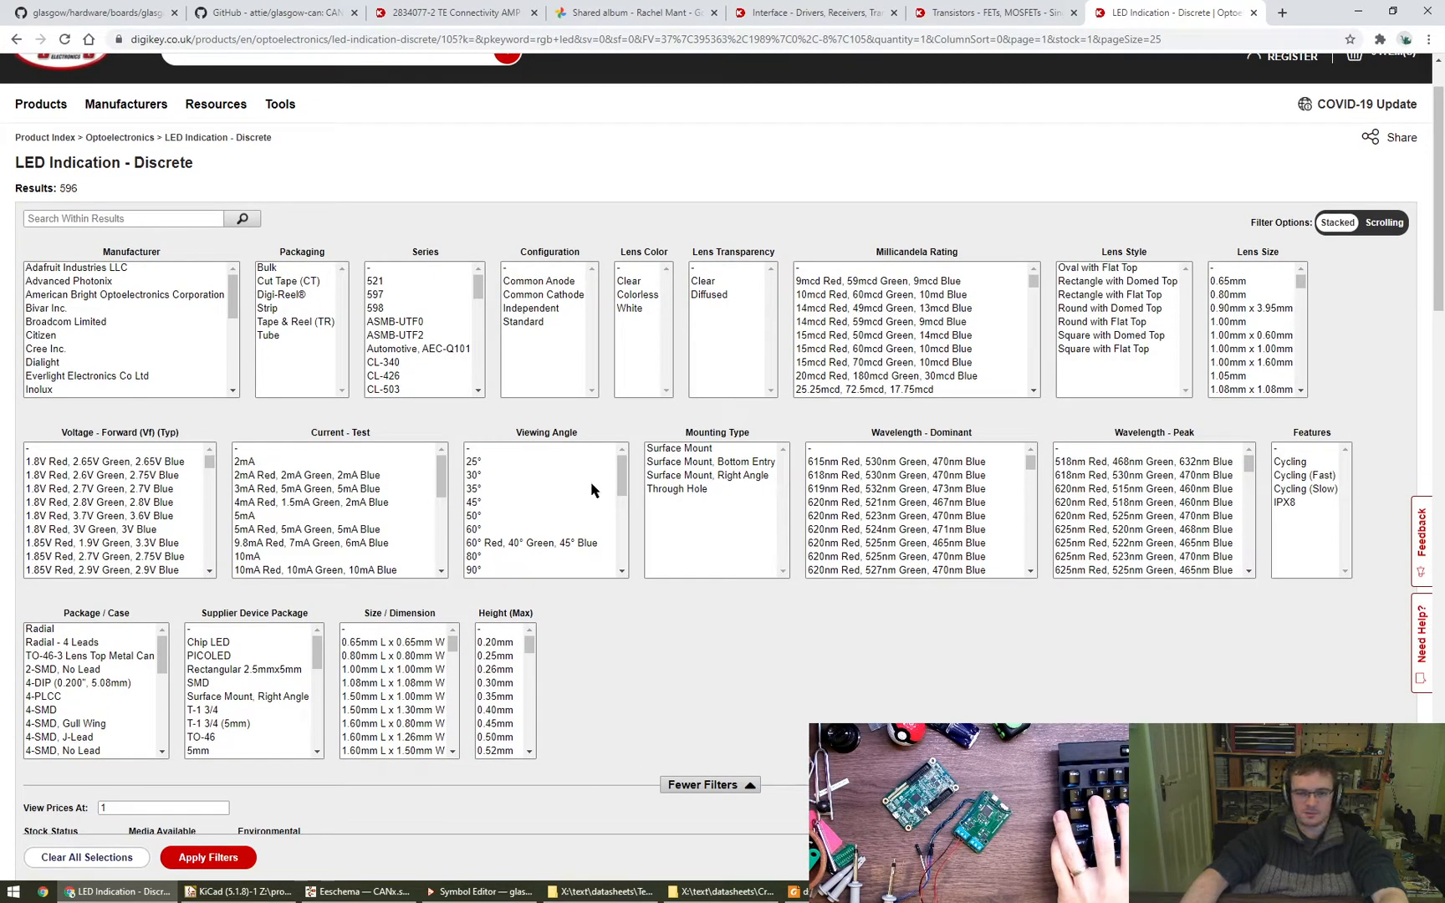
pyautogui.scroll(-1, 734, 661)
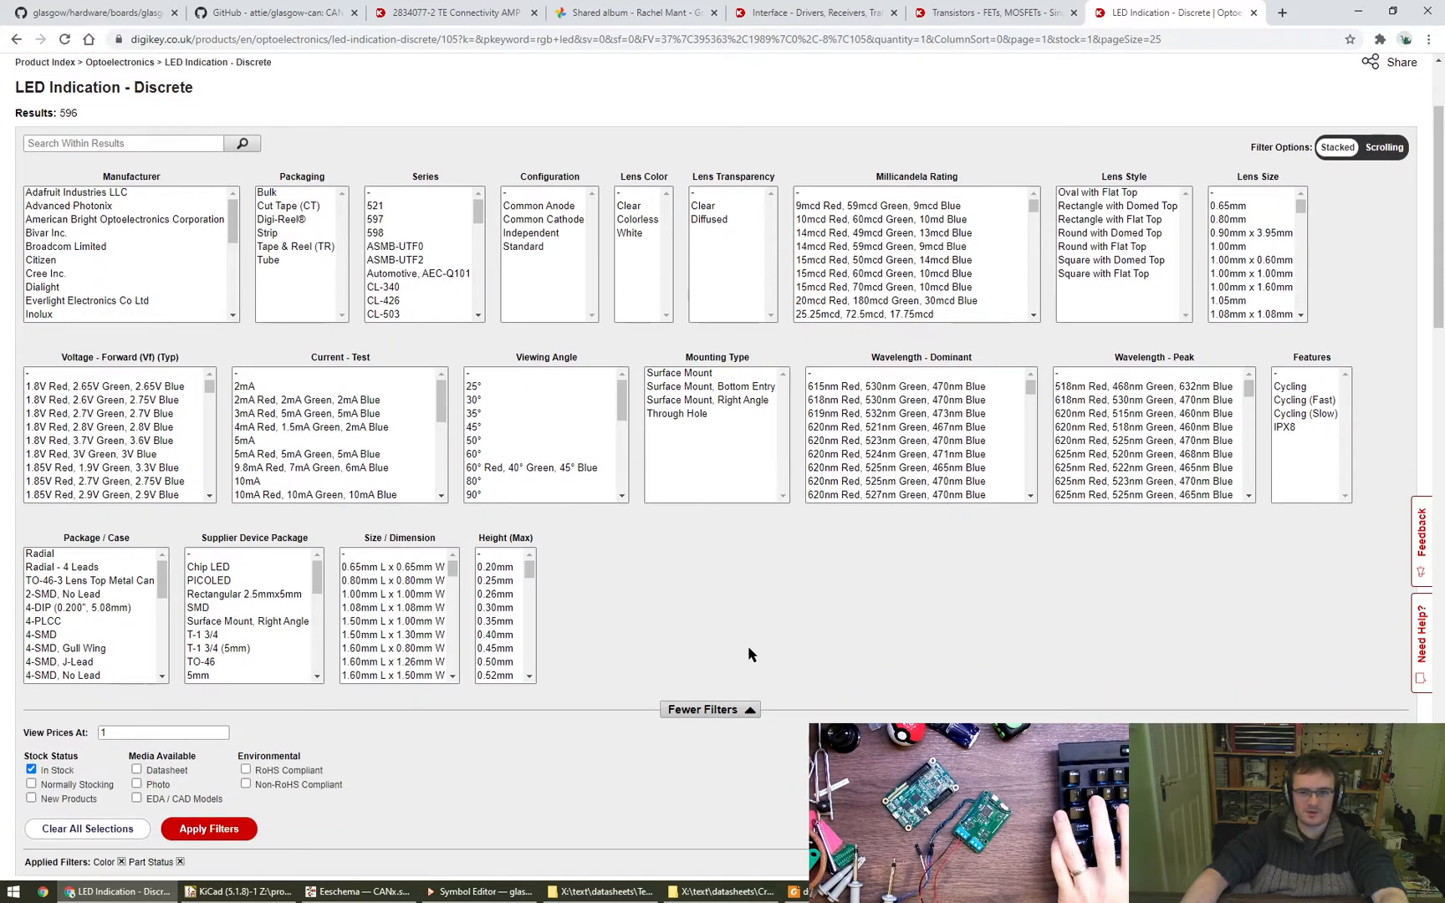
pyautogui.click(454, 587)
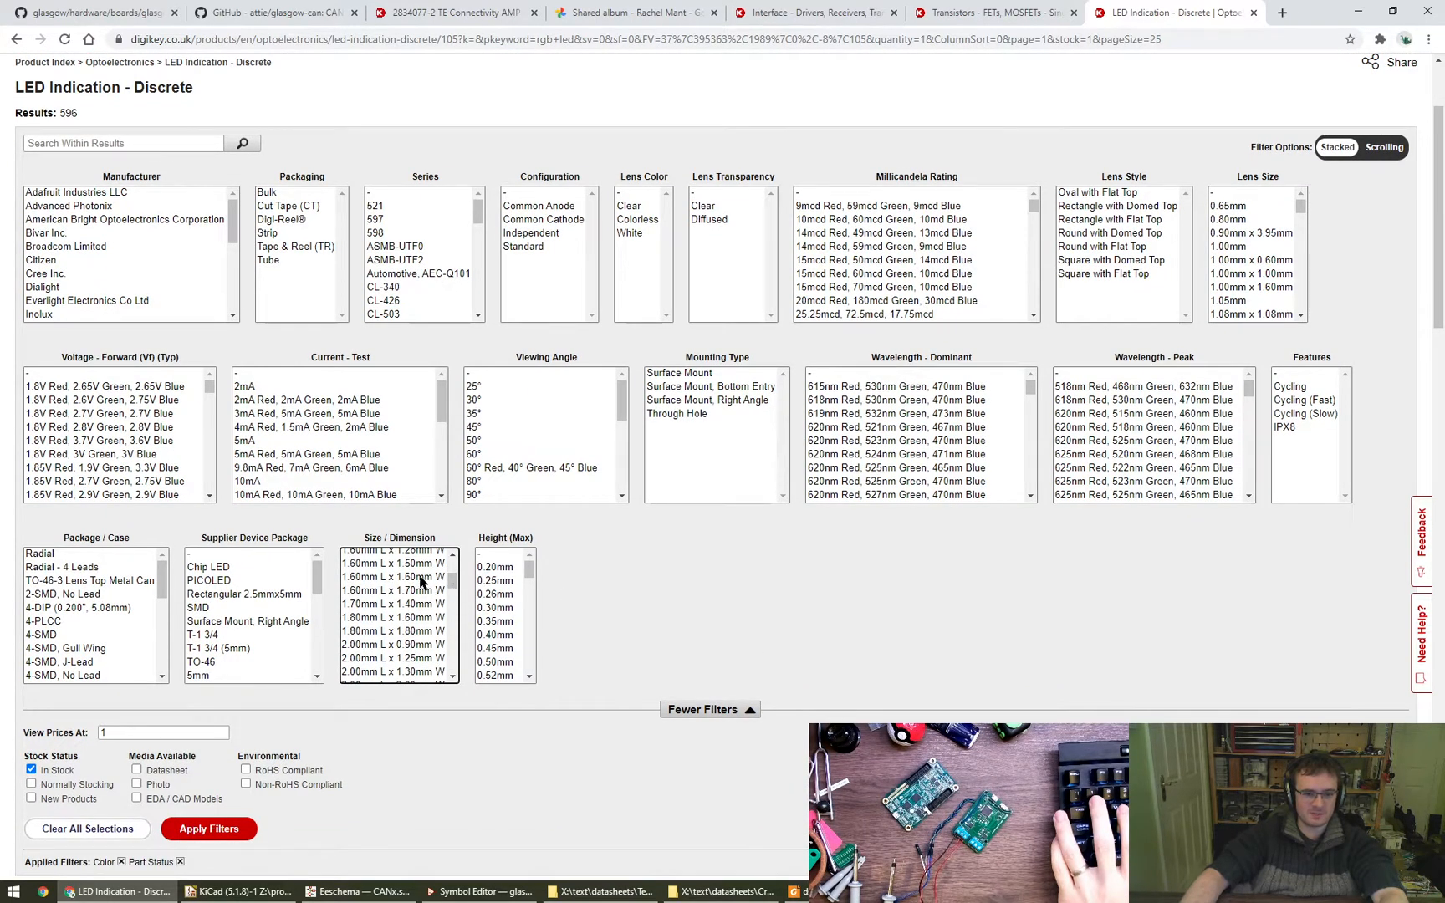
pyautogui.click(422, 582)
pyautogui.scroll(-2, 422, 637)
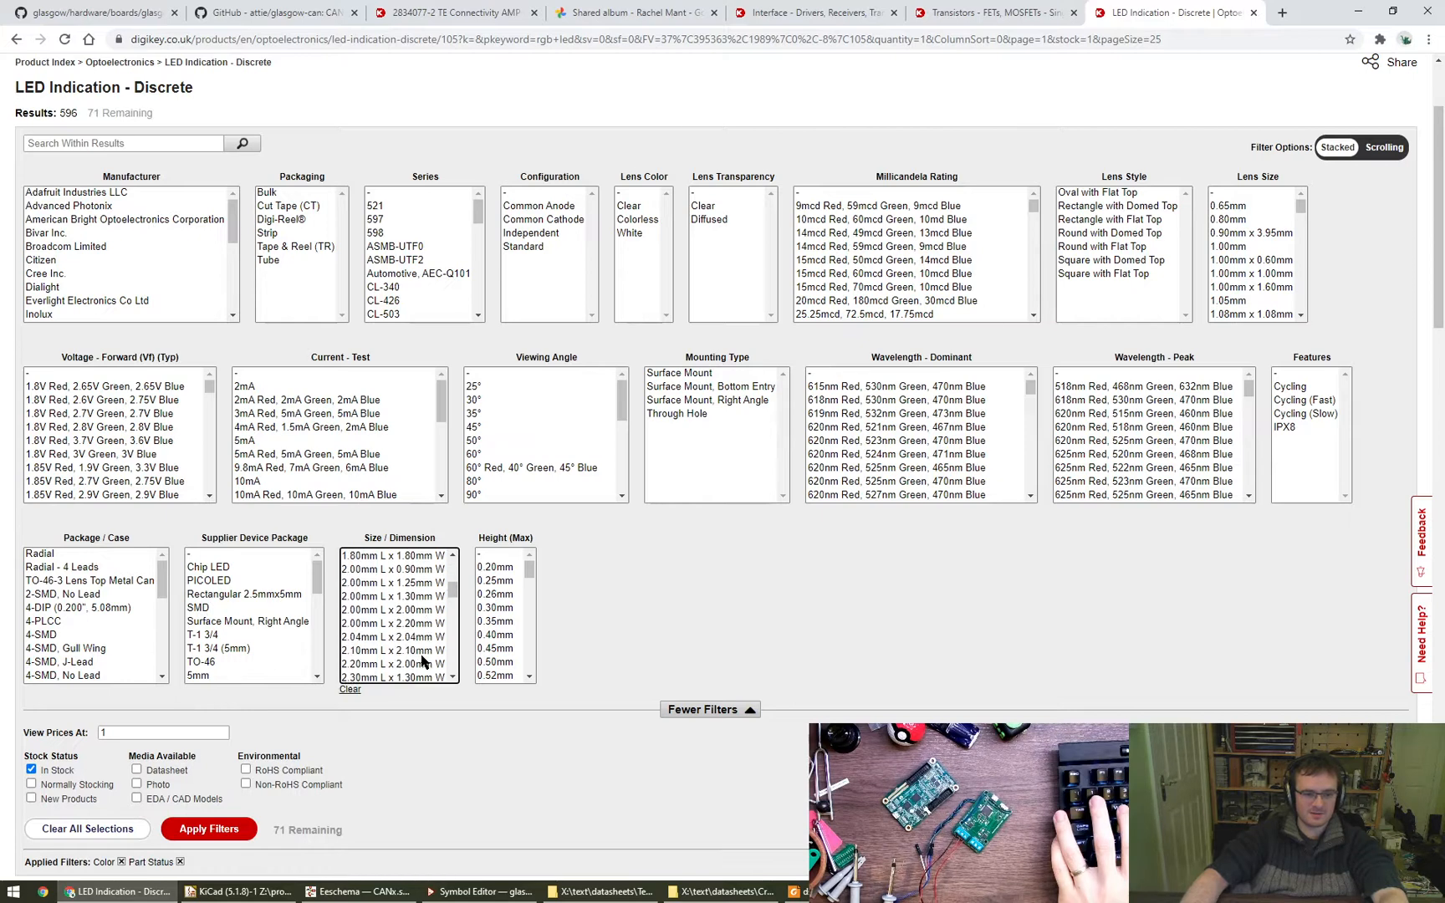
pyautogui.scroll(-2, 426, 660)
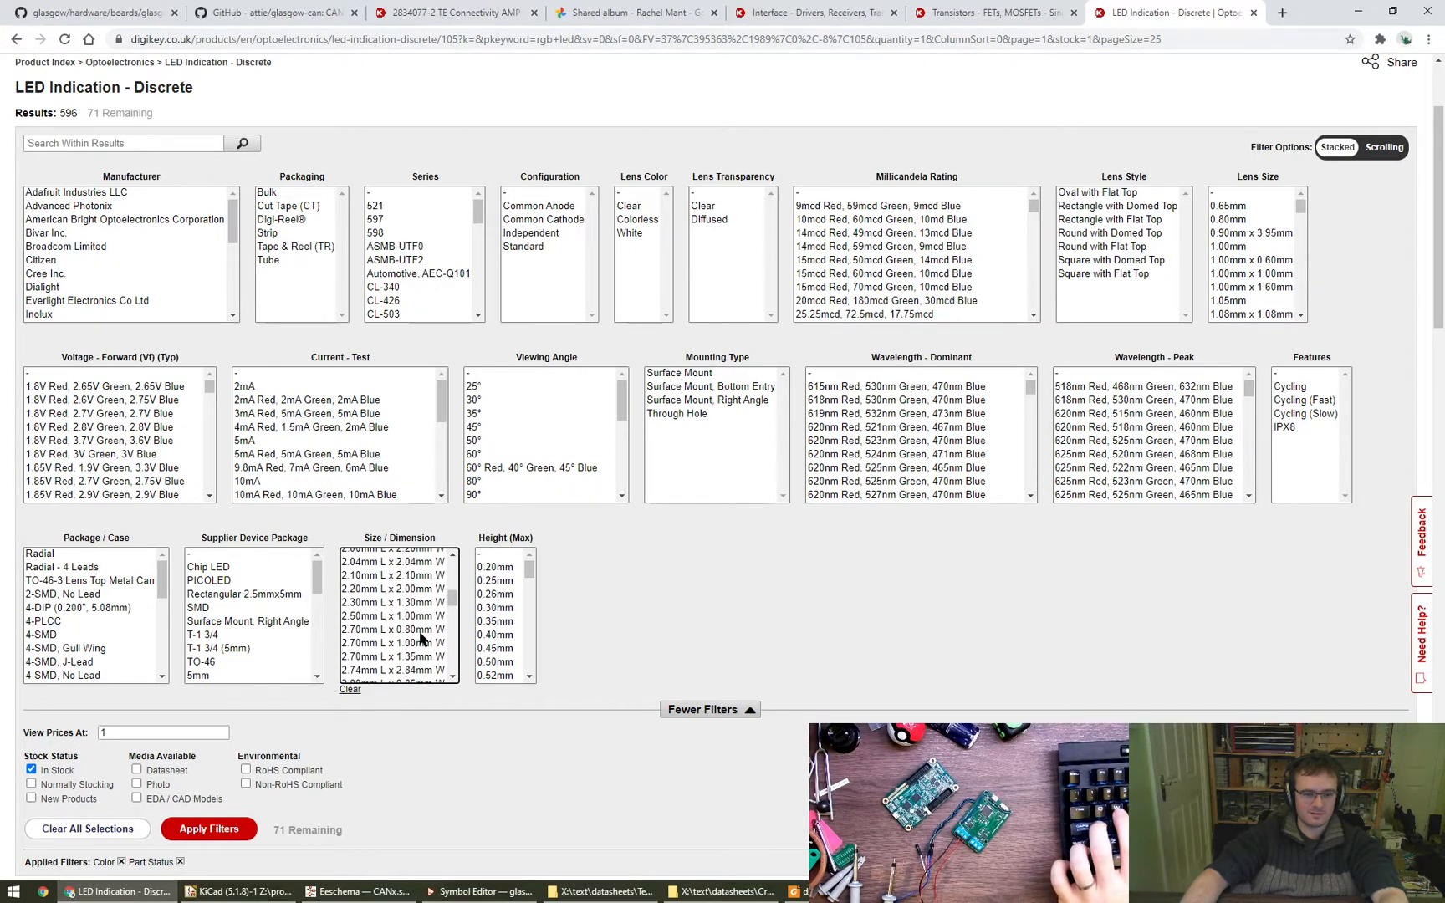
pyautogui.keyDown('shift'); pyautogui.click(417, 589); pyautogui.keyUp('shift')
pyautogui.click(219, 834)
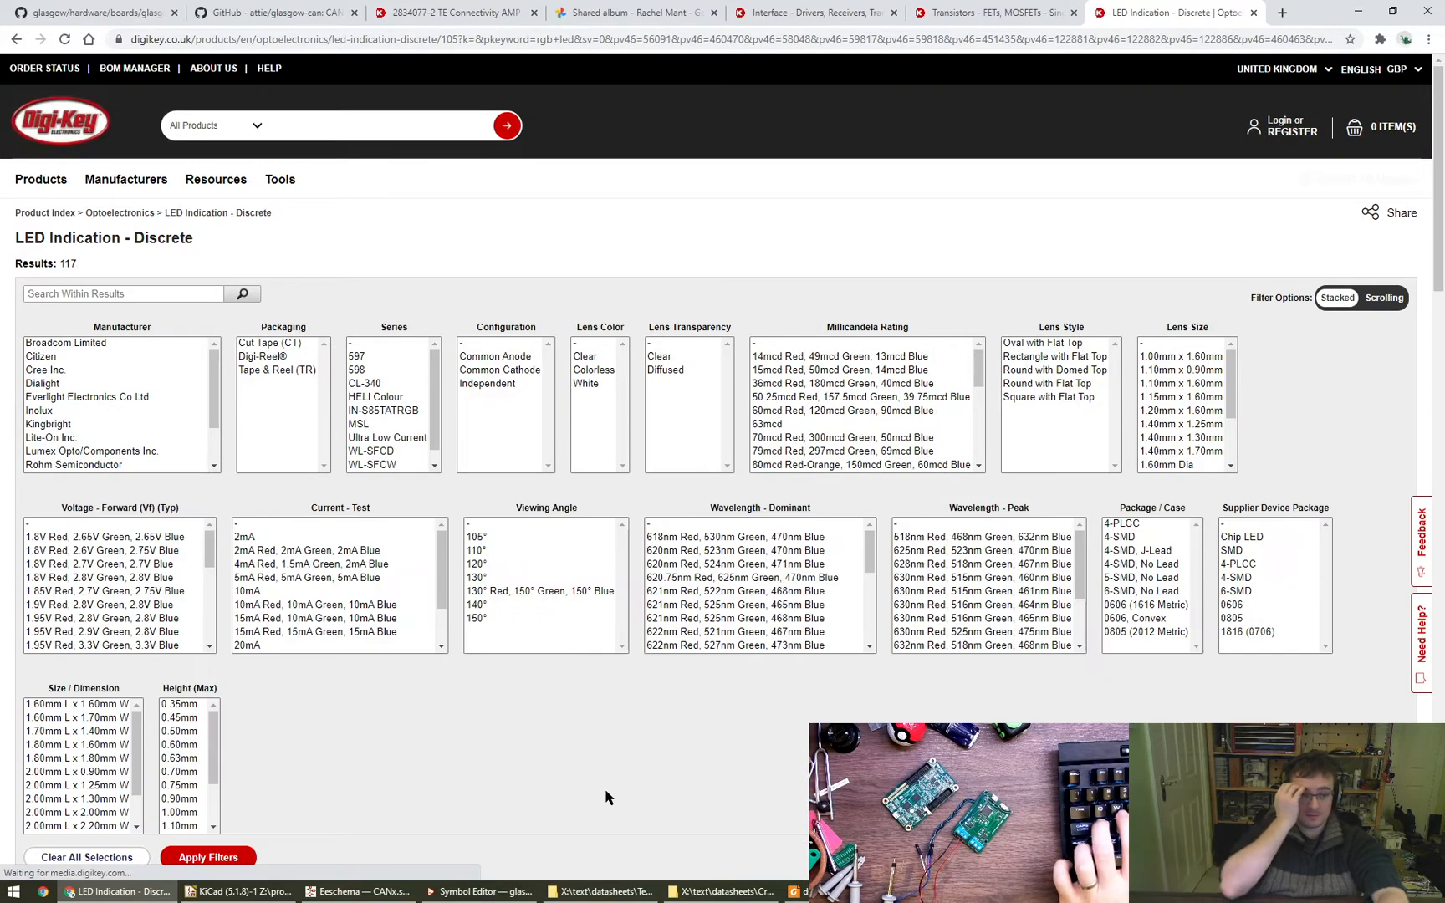
pyautogui.scroll(-4, 602, 786)
pyautogui.scroll(-5, 588, 778)
pyautogui.moveTo(110, 566)
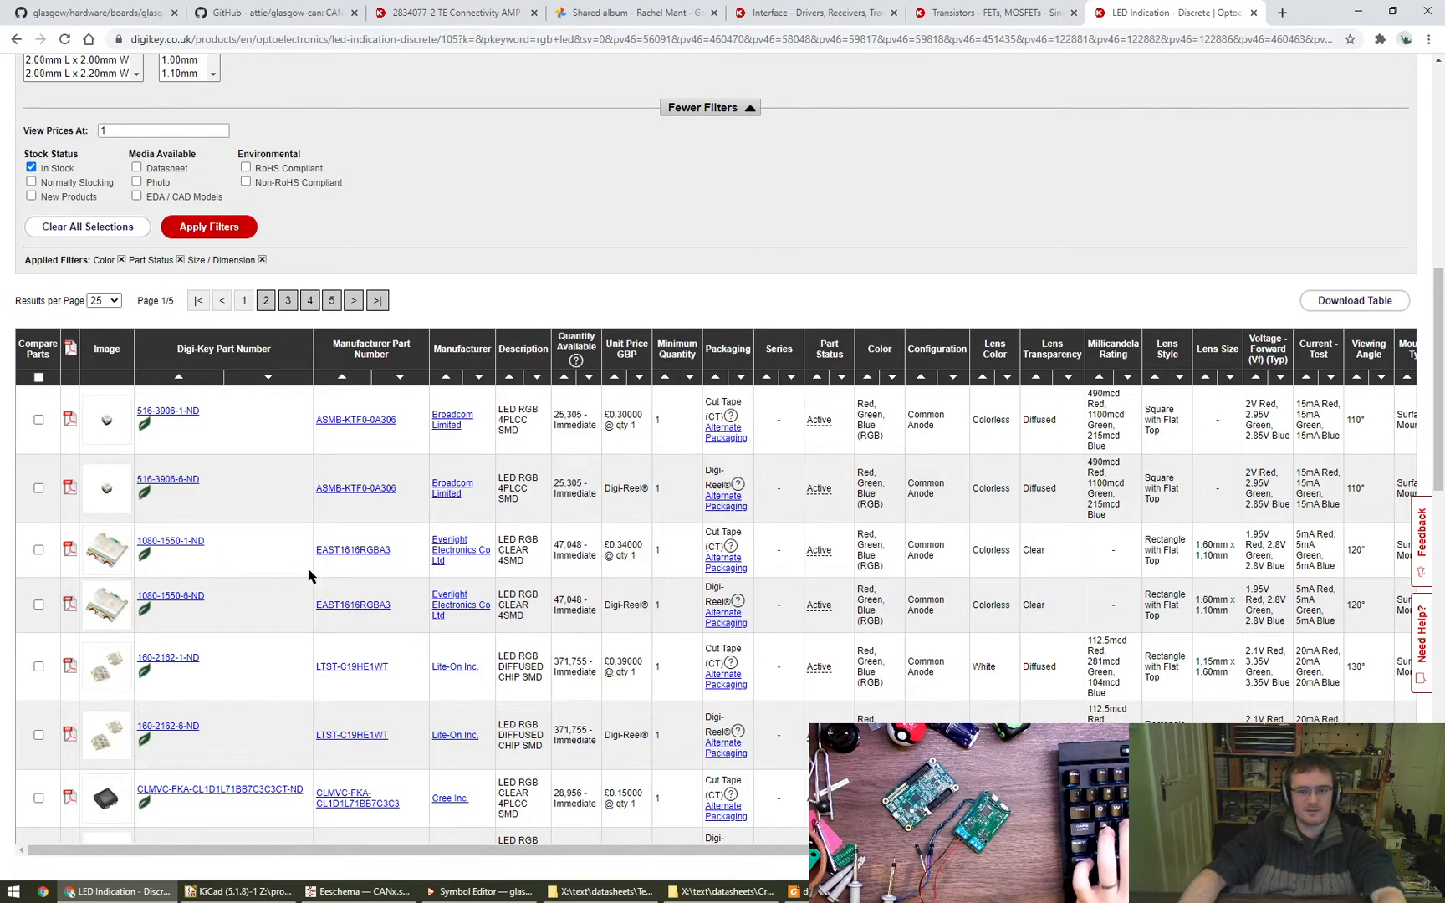
# - Open LCSC in a new tab and bring up the product page for Foshan NationStar's FM-B2020RGBA-HG LED
pyautogui.hotkey('ctrl', 't')
pyautogui.write('lcsc')
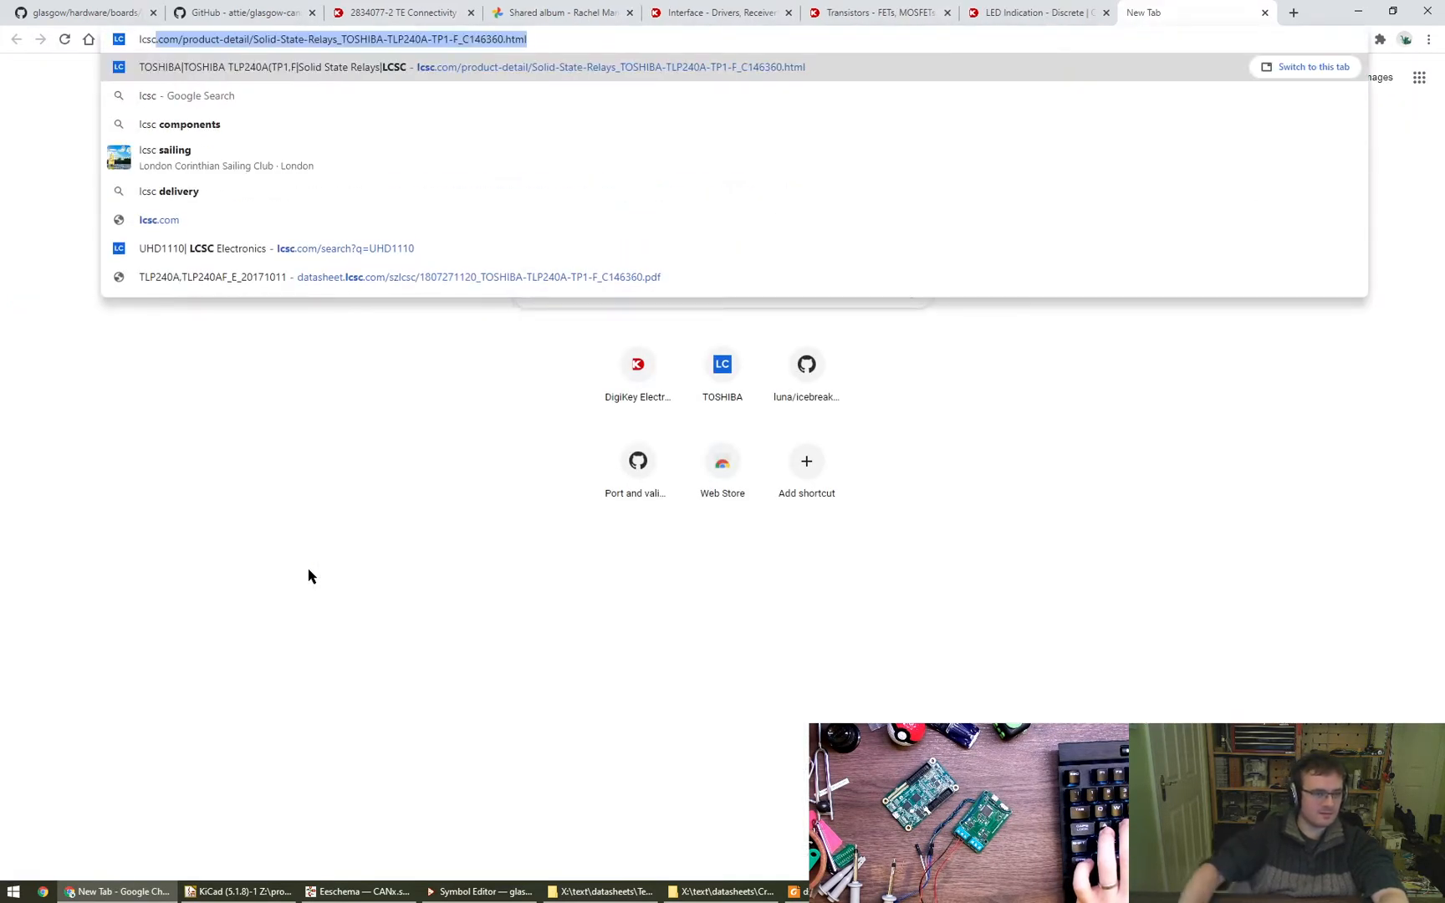
pyautogui.press('Return')
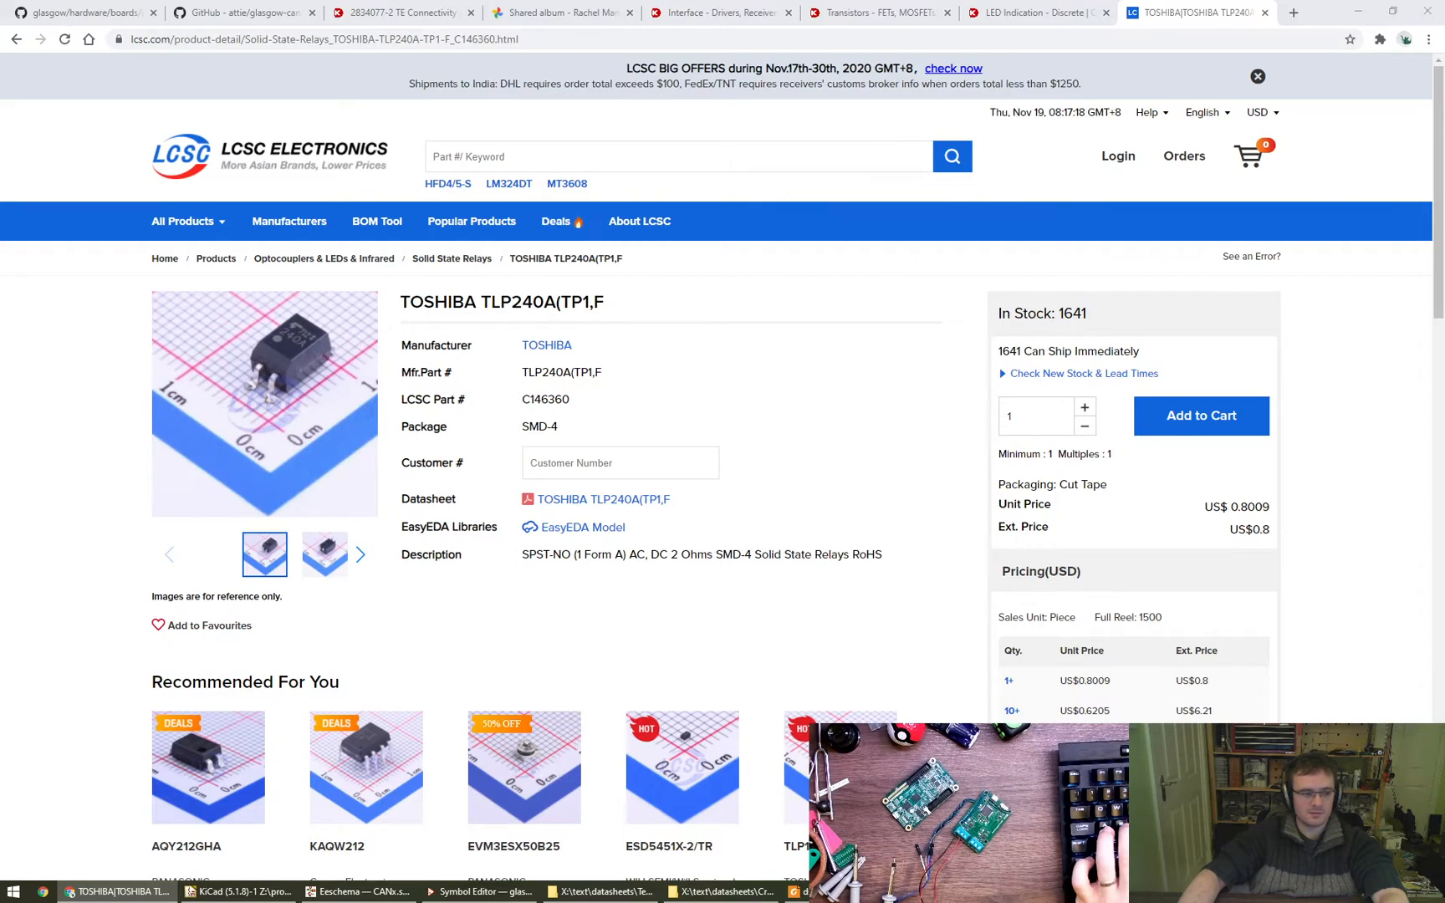
pyautogui.moveTo(399, 654); pyautogui.dragTo(506, 620)
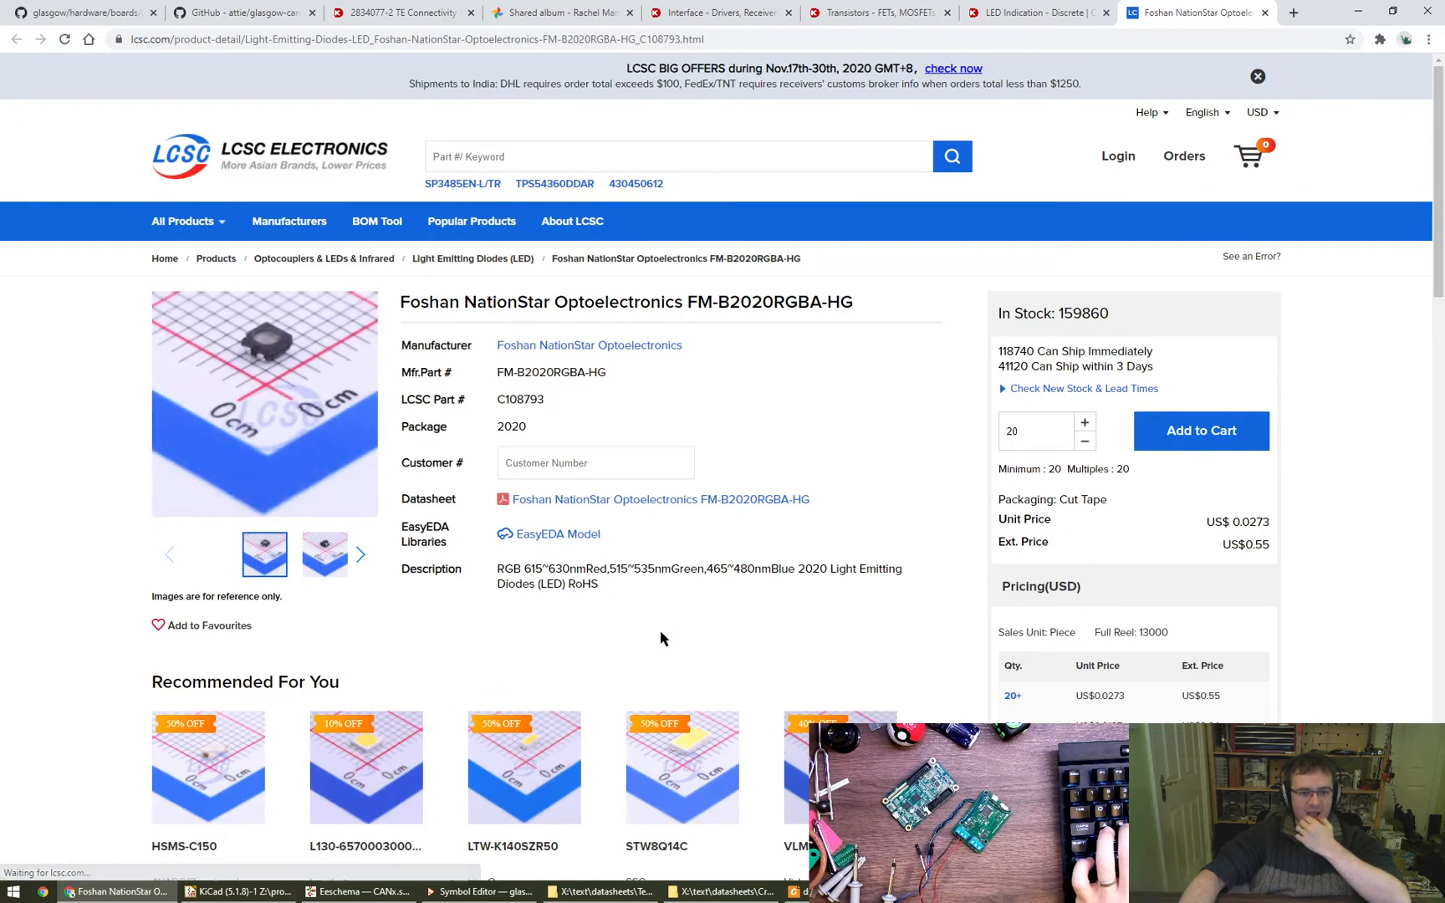
pyautogui.moveTo(272, 375)
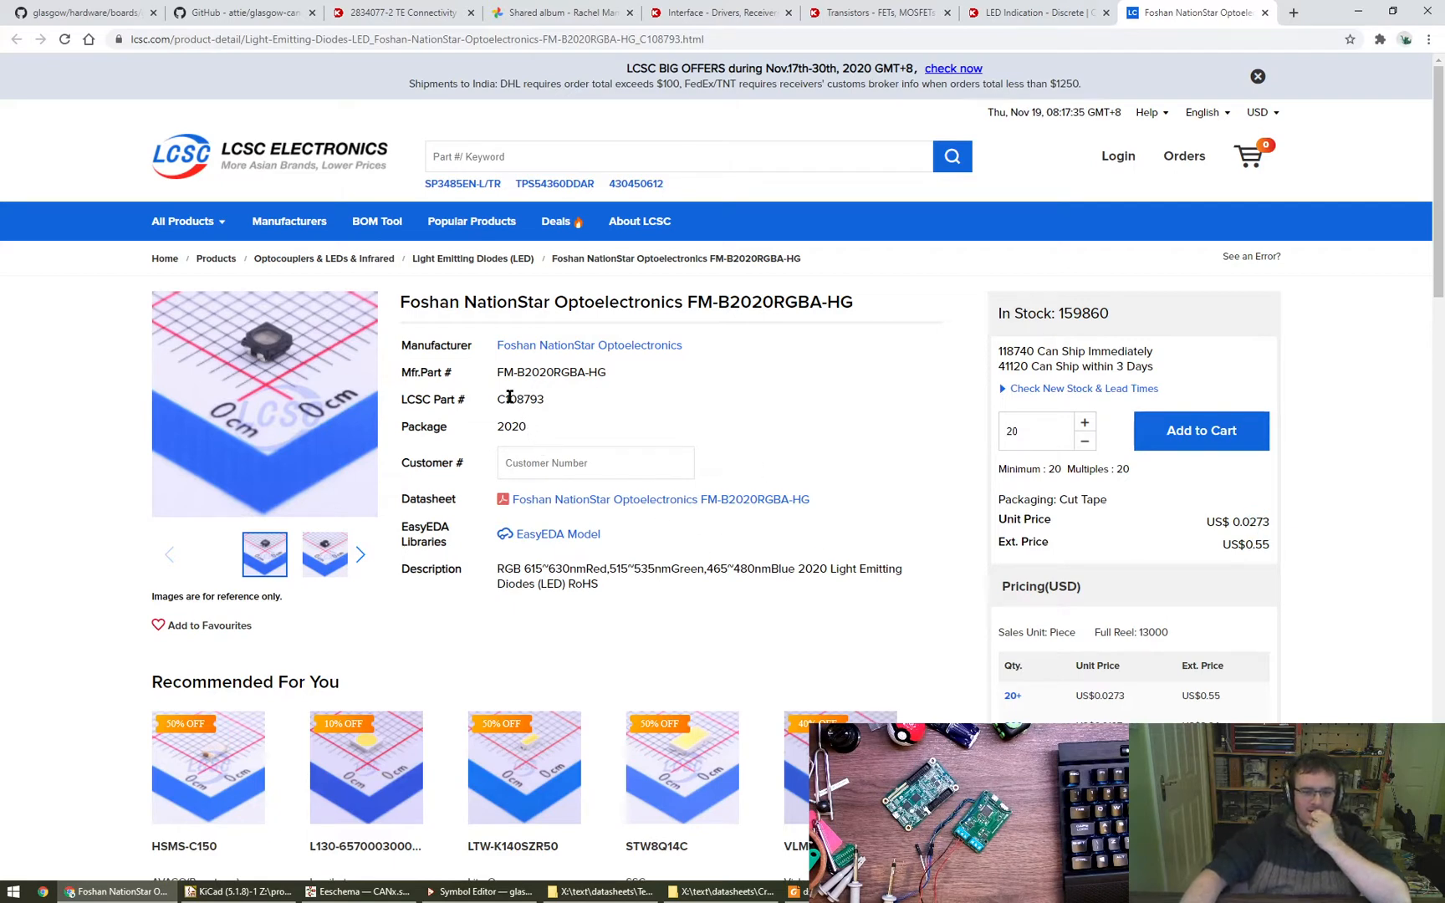
pyautogui.moveTo(505, 371); pyautogui.dragTo(607, 372)
pyautogui.hotkey('ctrl', 'c')
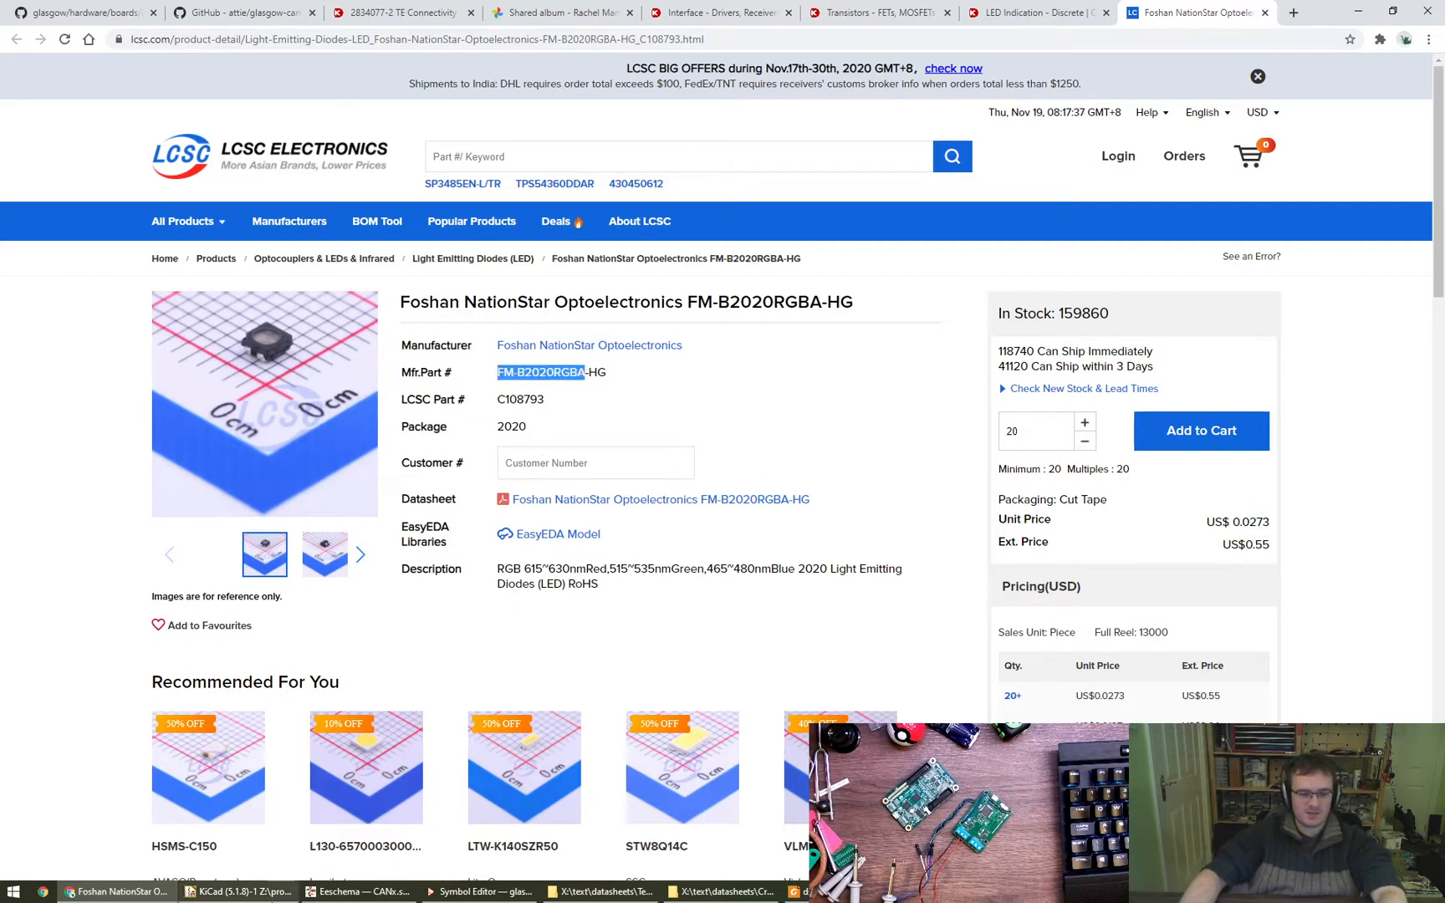
pyautogui.click(358, 891)
pyautogui.hotkey('alt', 'Tab')
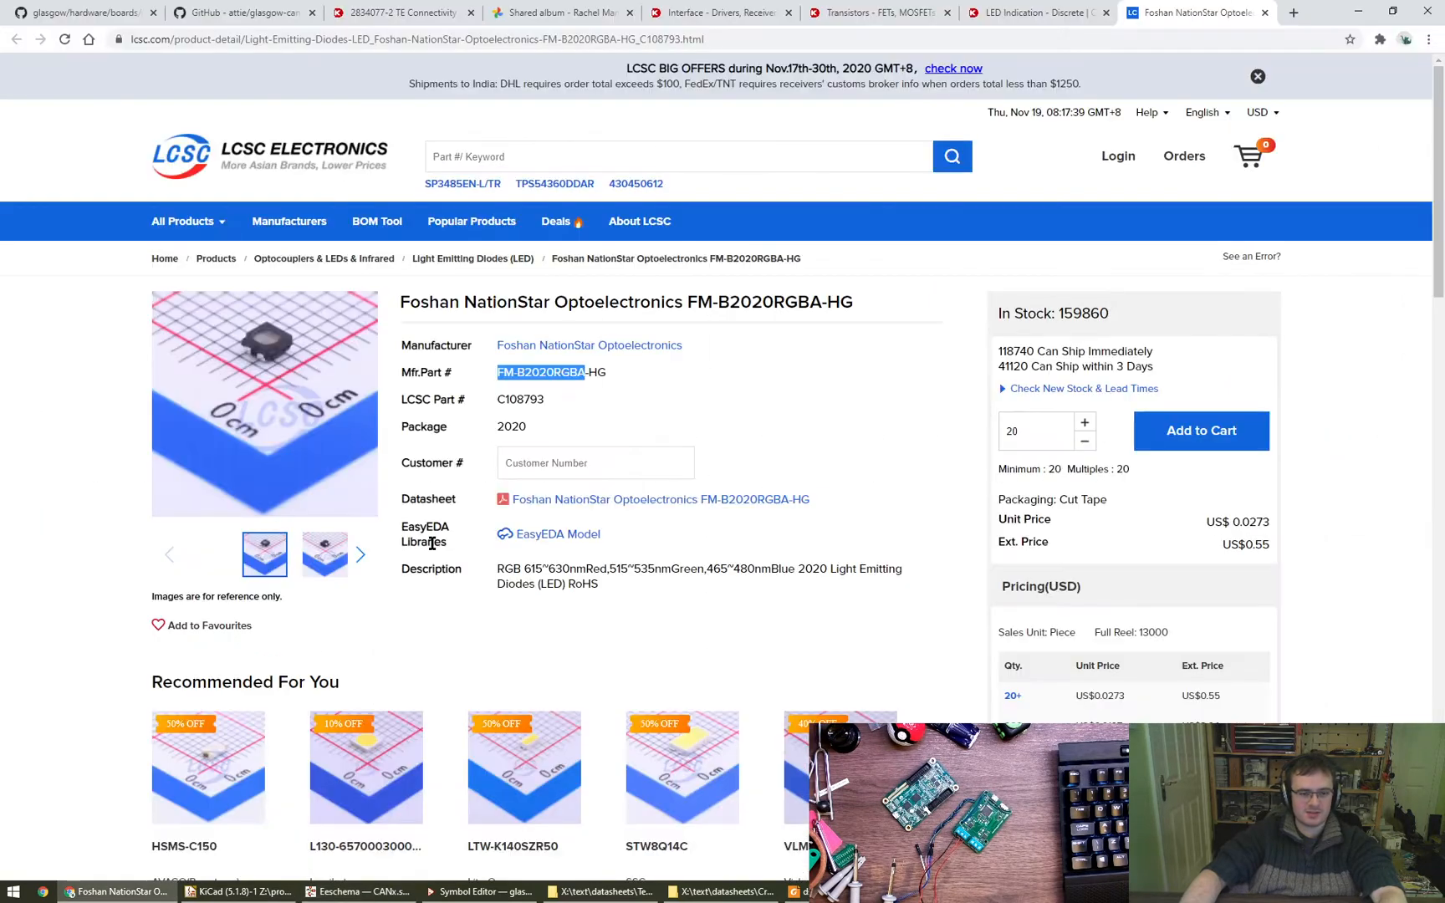
# - Open the FM-B2020RGBA-HG datasheet and examine its characteristic curves and packaging pages
pyautogui.click(549, 504)
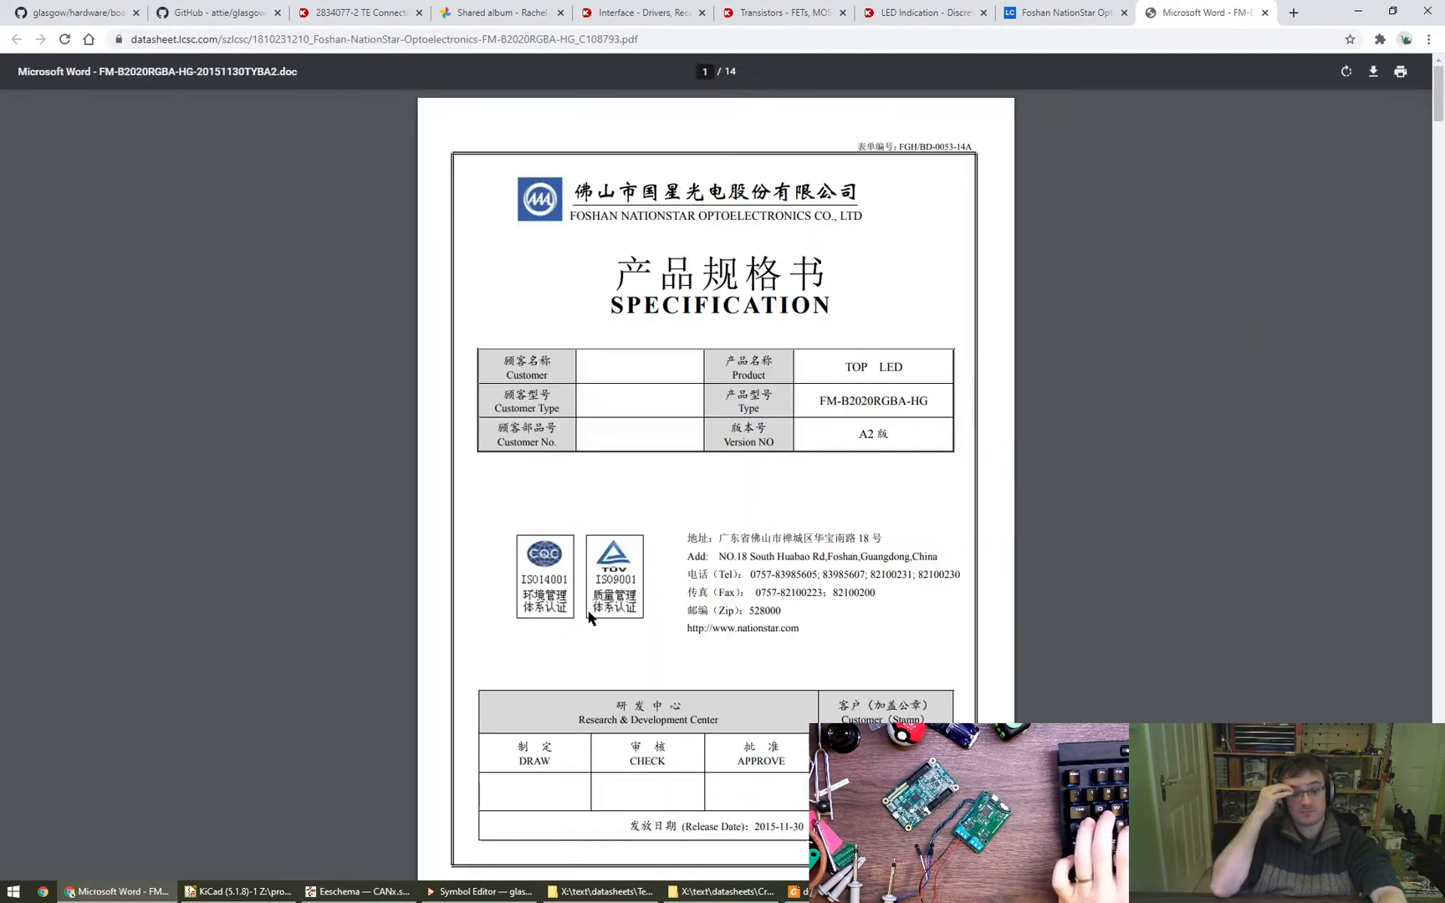
pyautogui.press('Right')
pyautogui.press('Right')
pyautogui.press('Right')
pyautogui.press('Right')
pyautogui.press('Right')
pyautogui.press('Right')
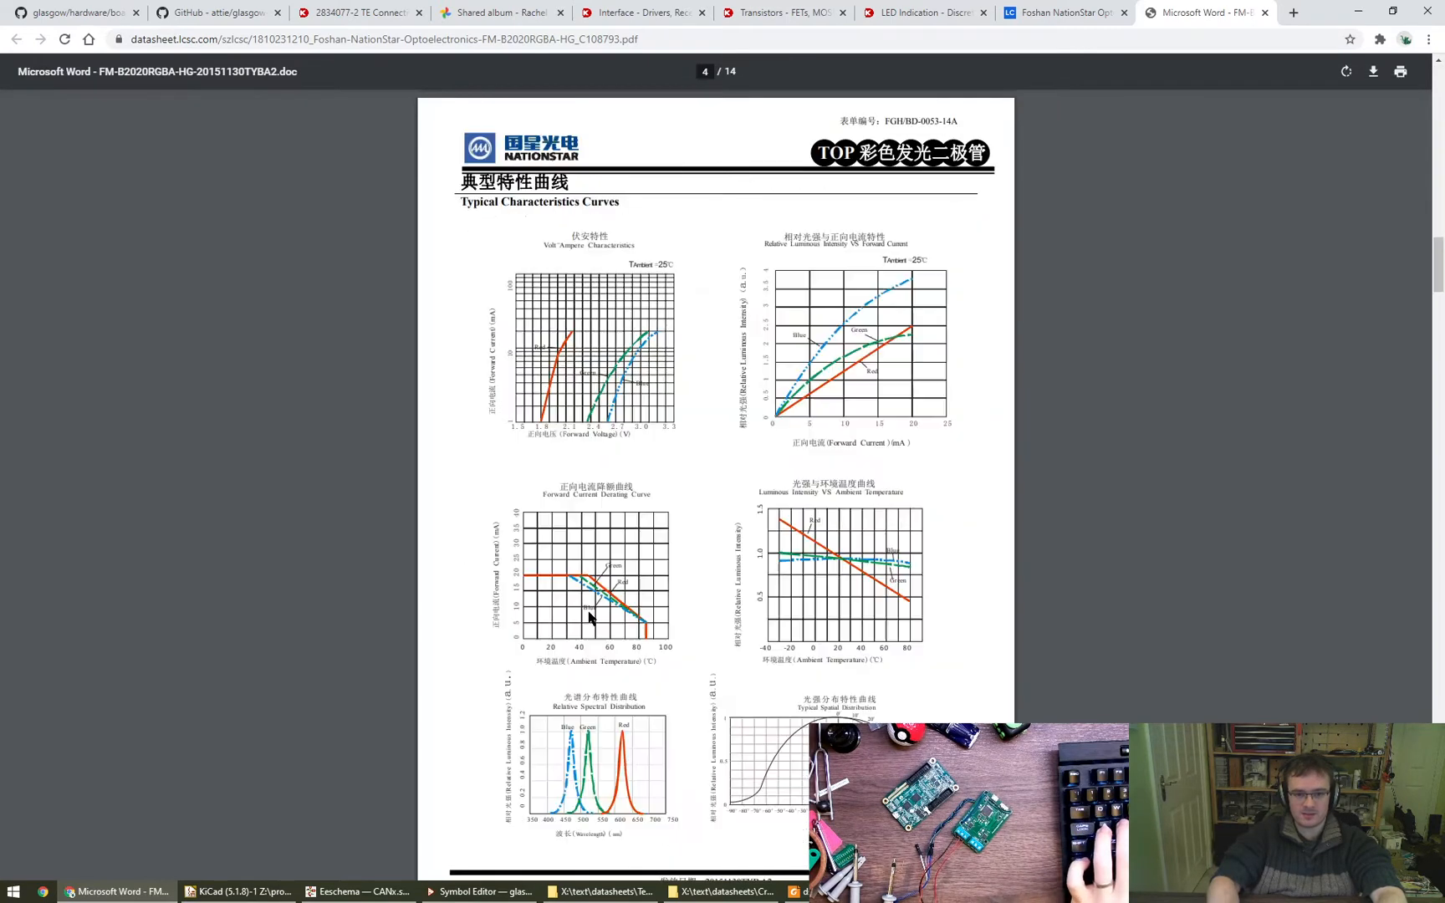
pyautogui.press('Left')
pyautogui.press('Right')
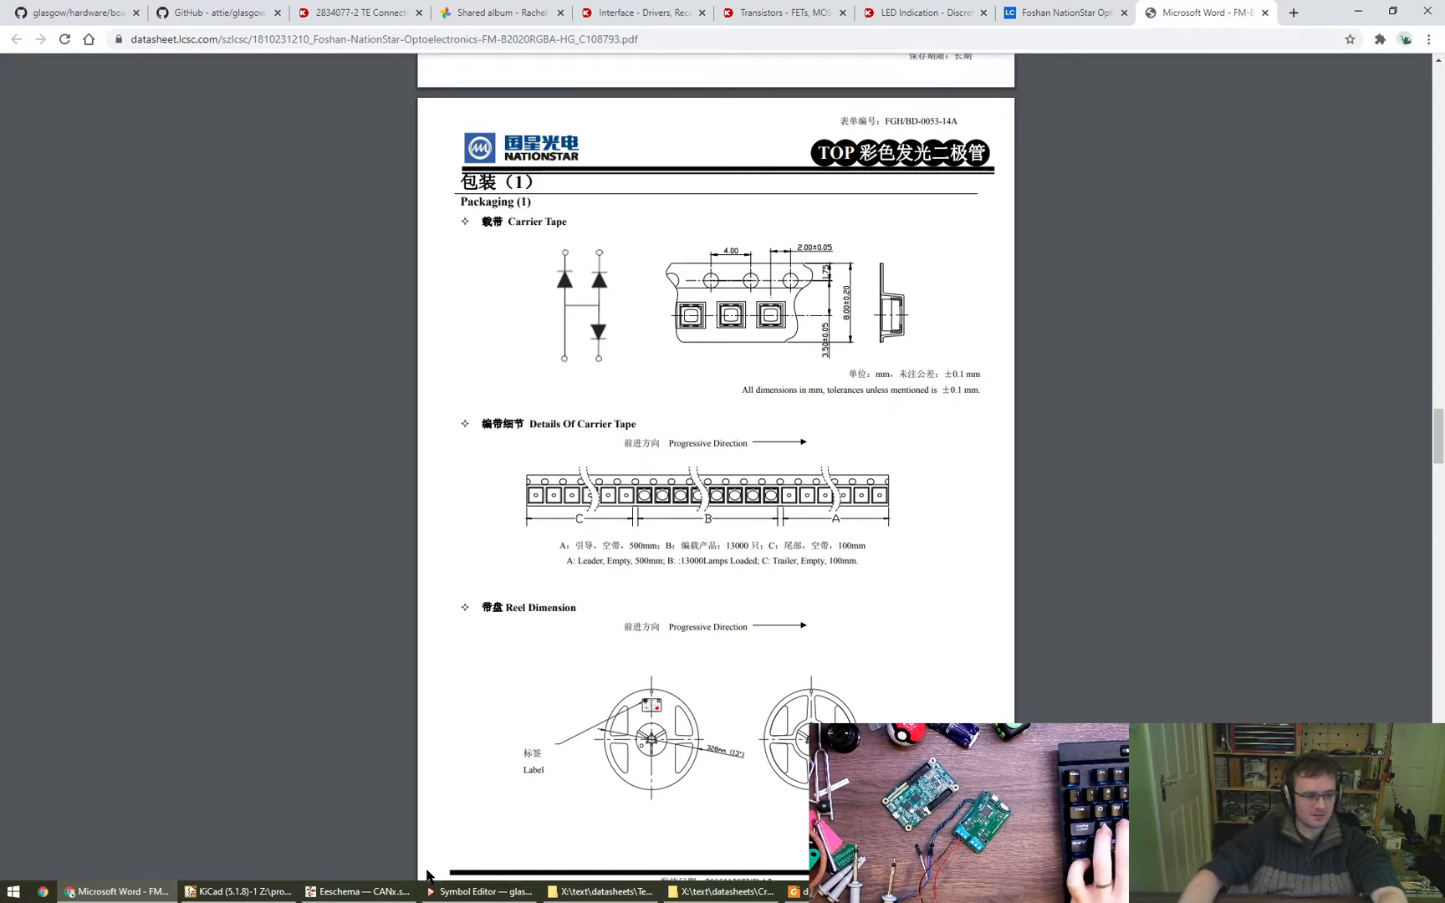
# - Switch to the Eeschema schematic and search the symbol libraries for FM-B2020RGBA, then leave the symbol chooser
pyautogui.moveTo(371, 898)
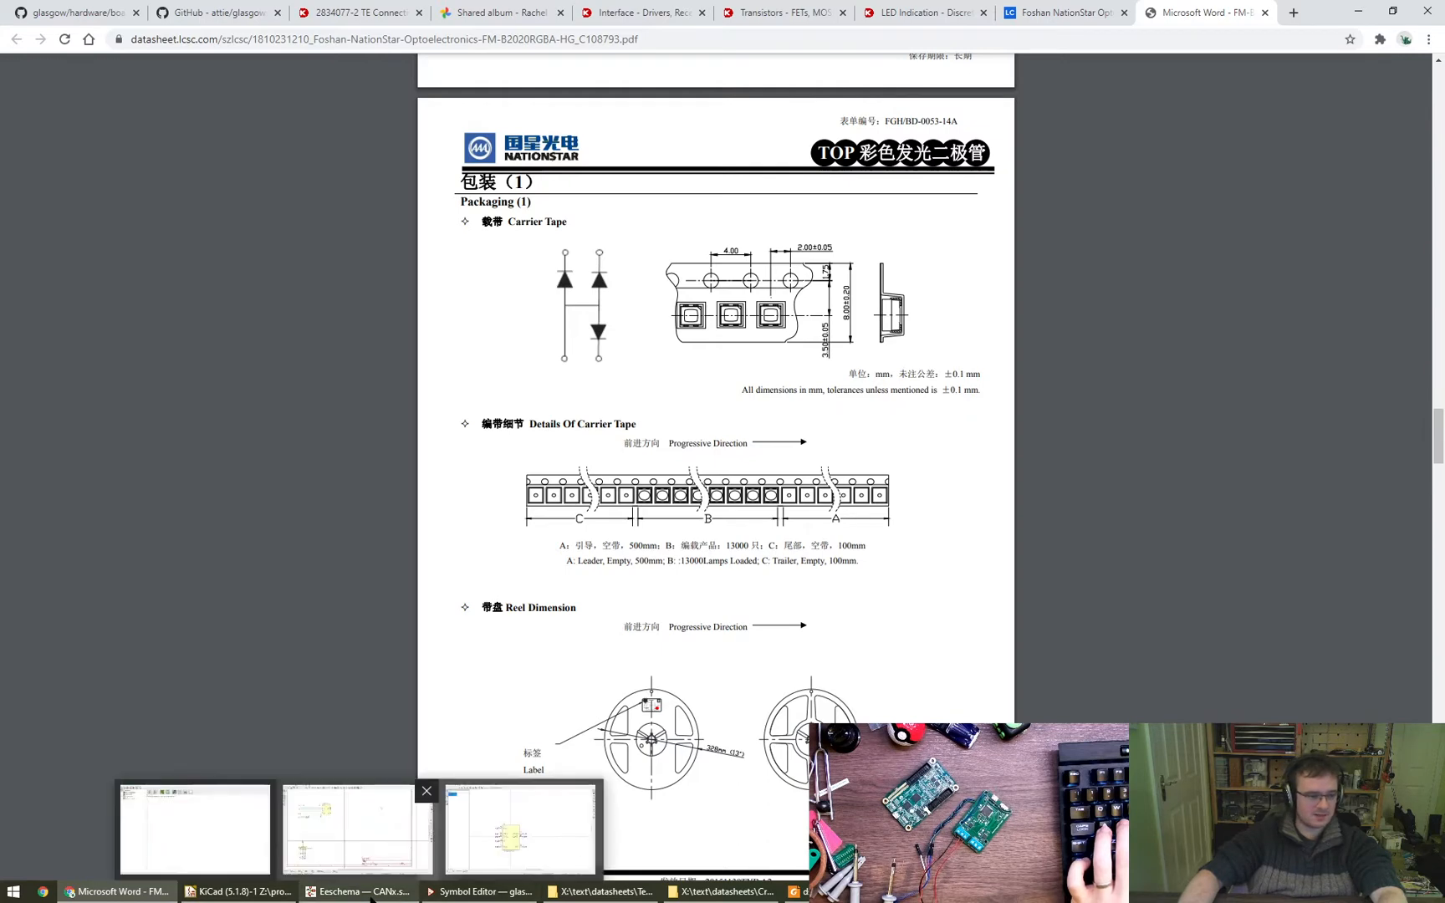
pyautogui.click(360, 828)
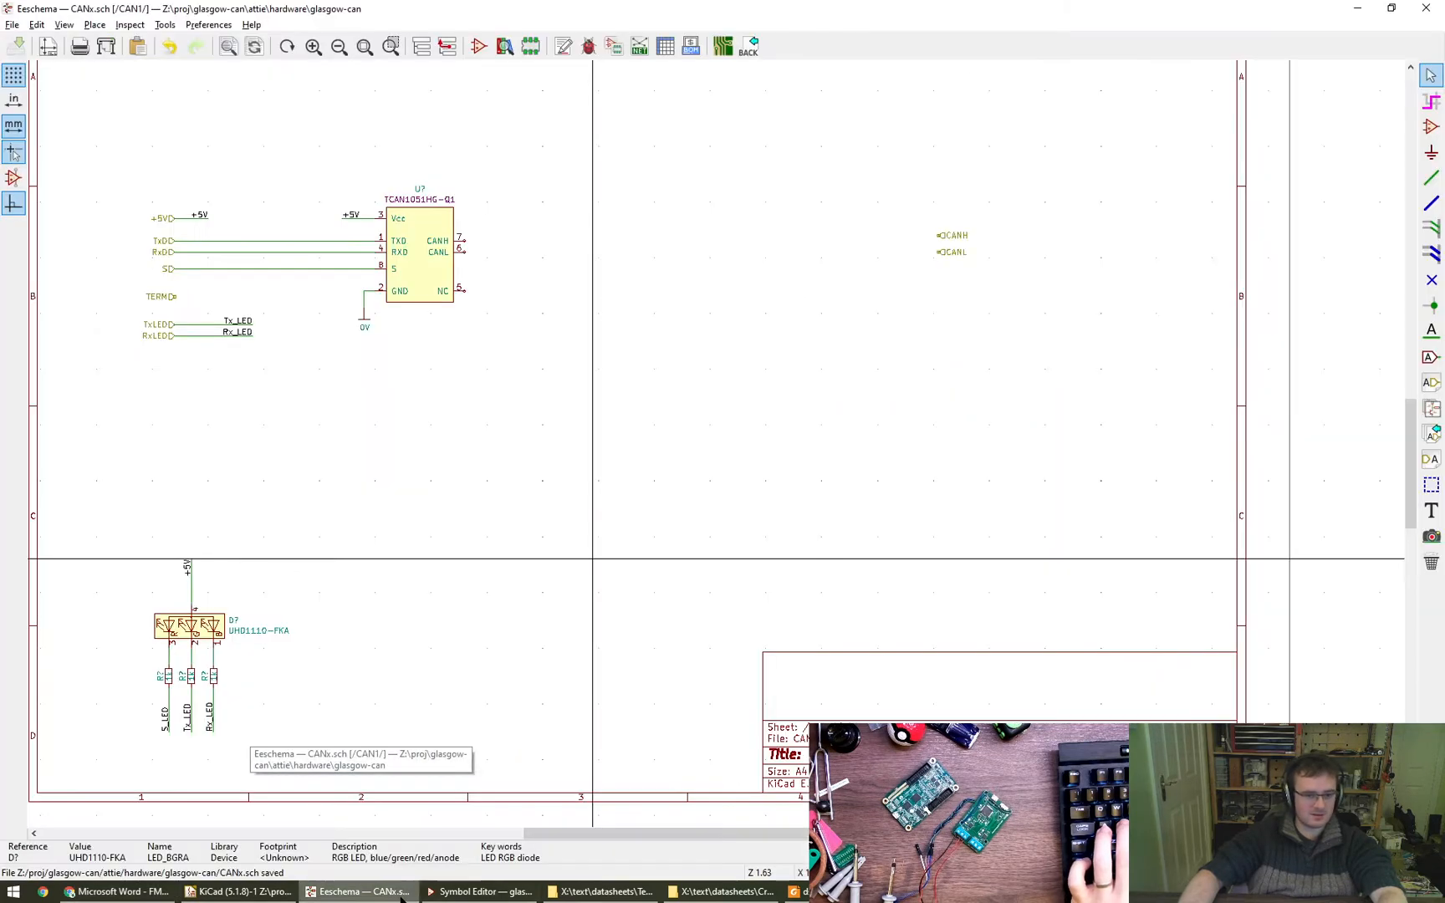
pyautogui.click(479, 49)
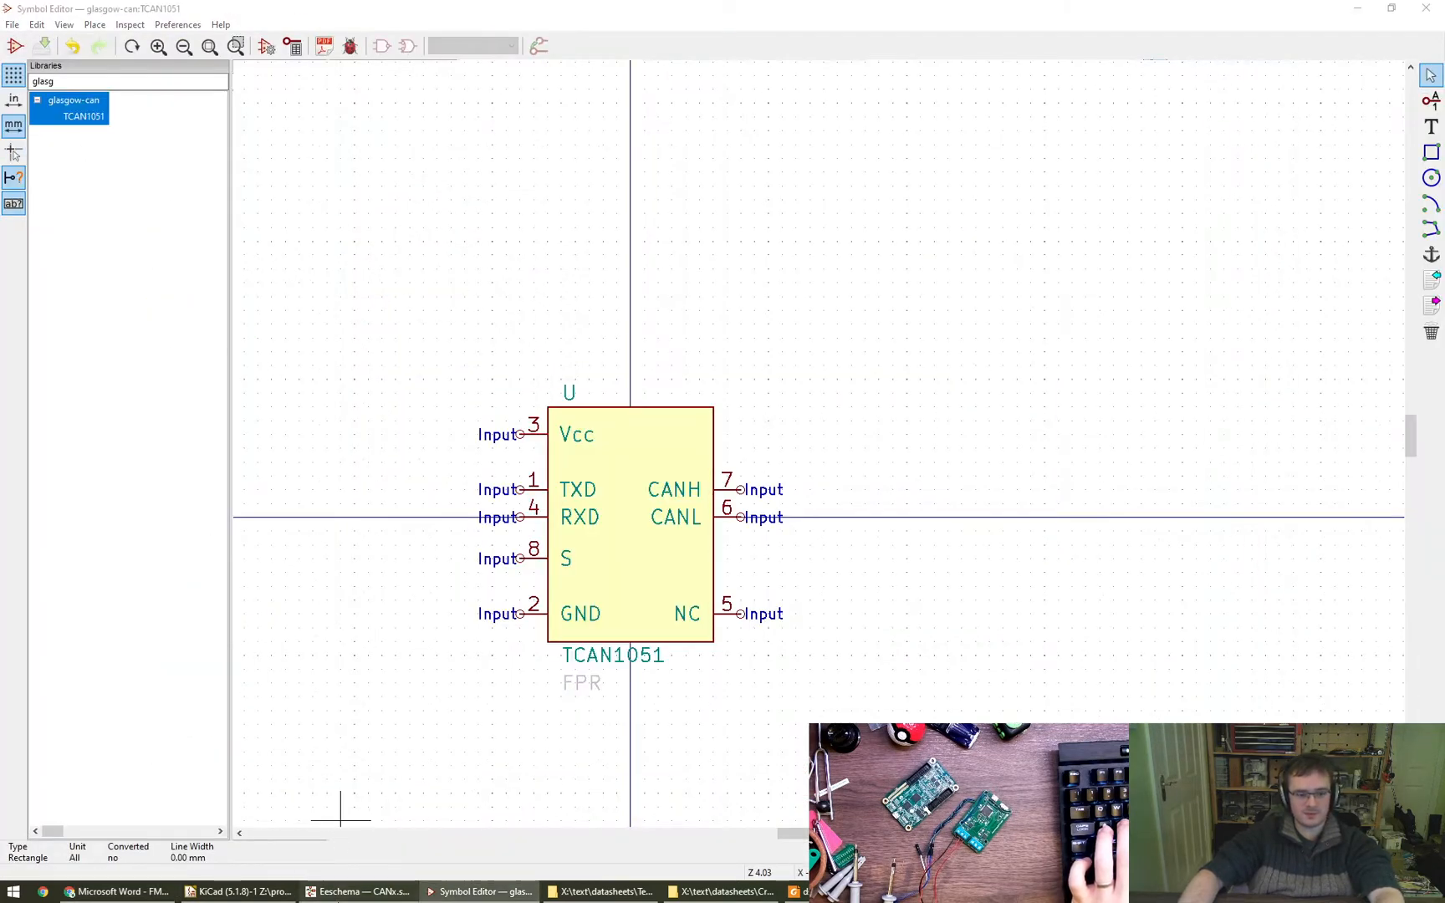
pyautogui.click(359, 891)
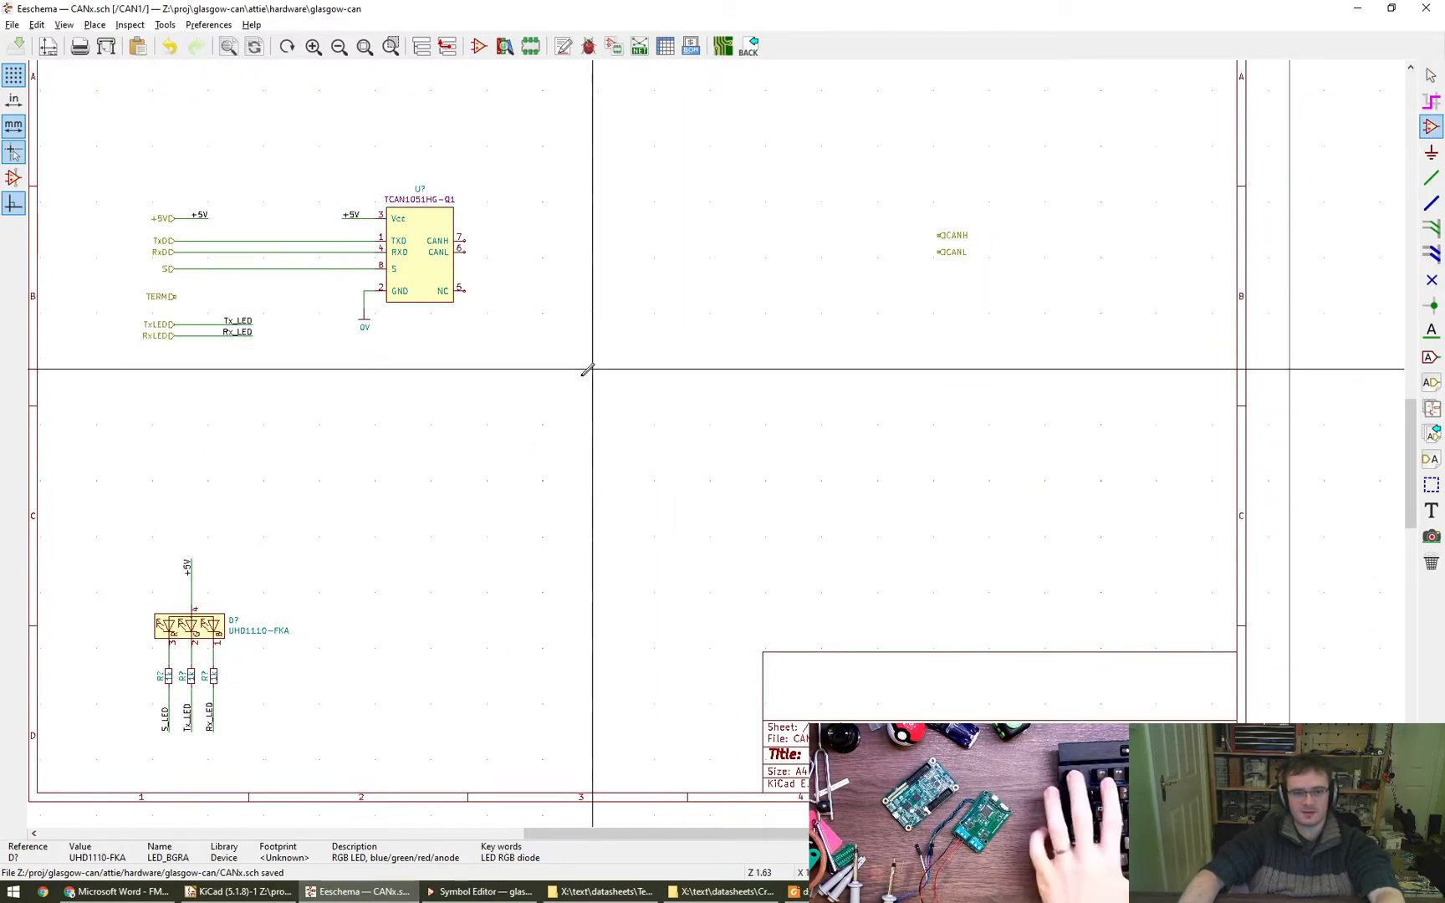
pyautogui.click(607, 459)
pyautogui.hotkey('ctrl', 'v')
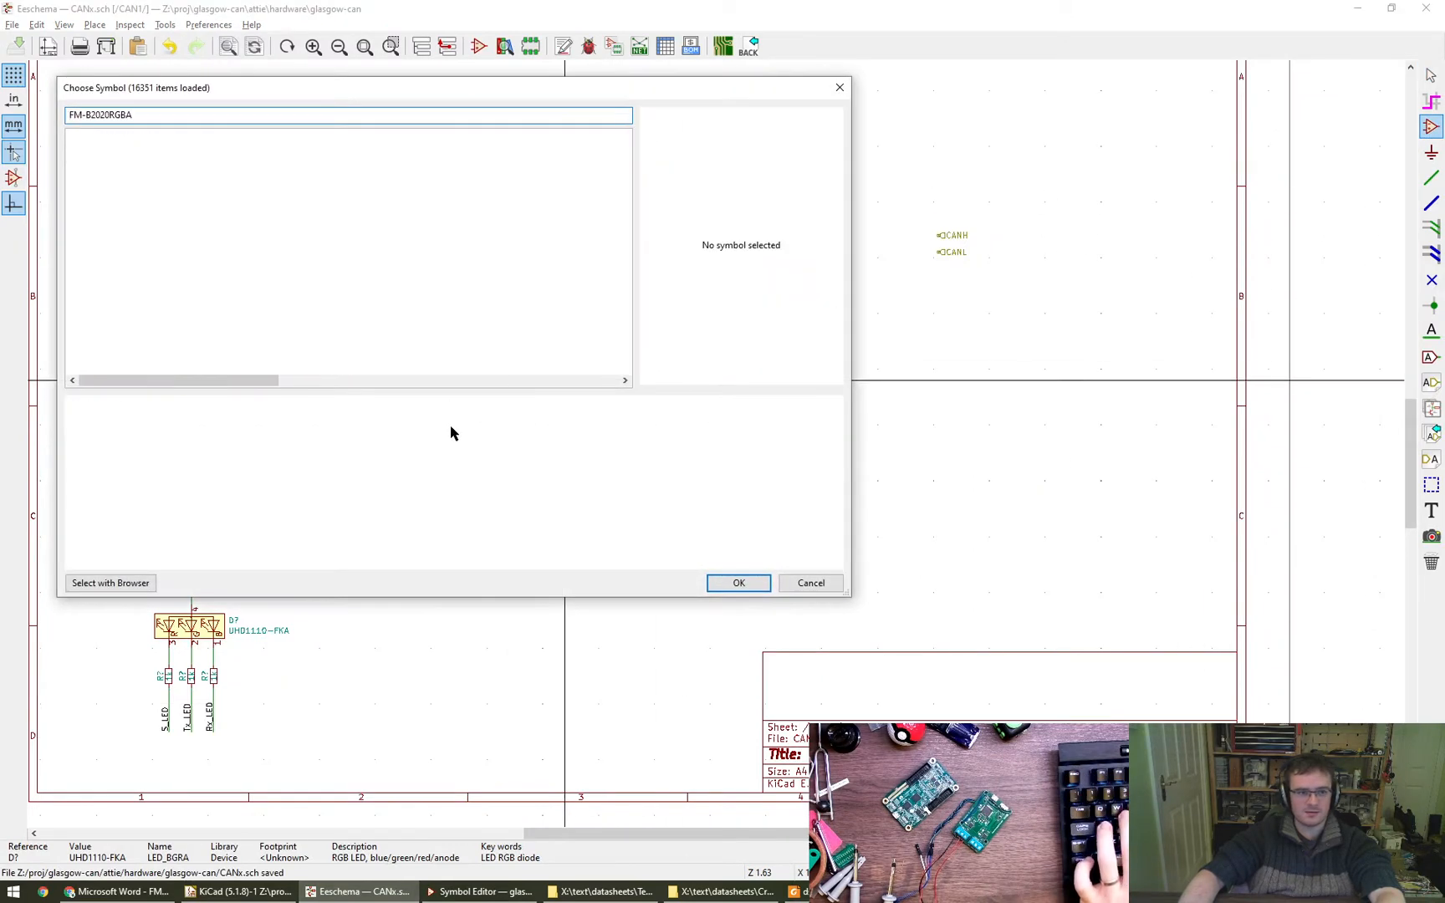
pyautogui.hotkey('ctrl', 'a')
pyautogui.press('BackSpace')
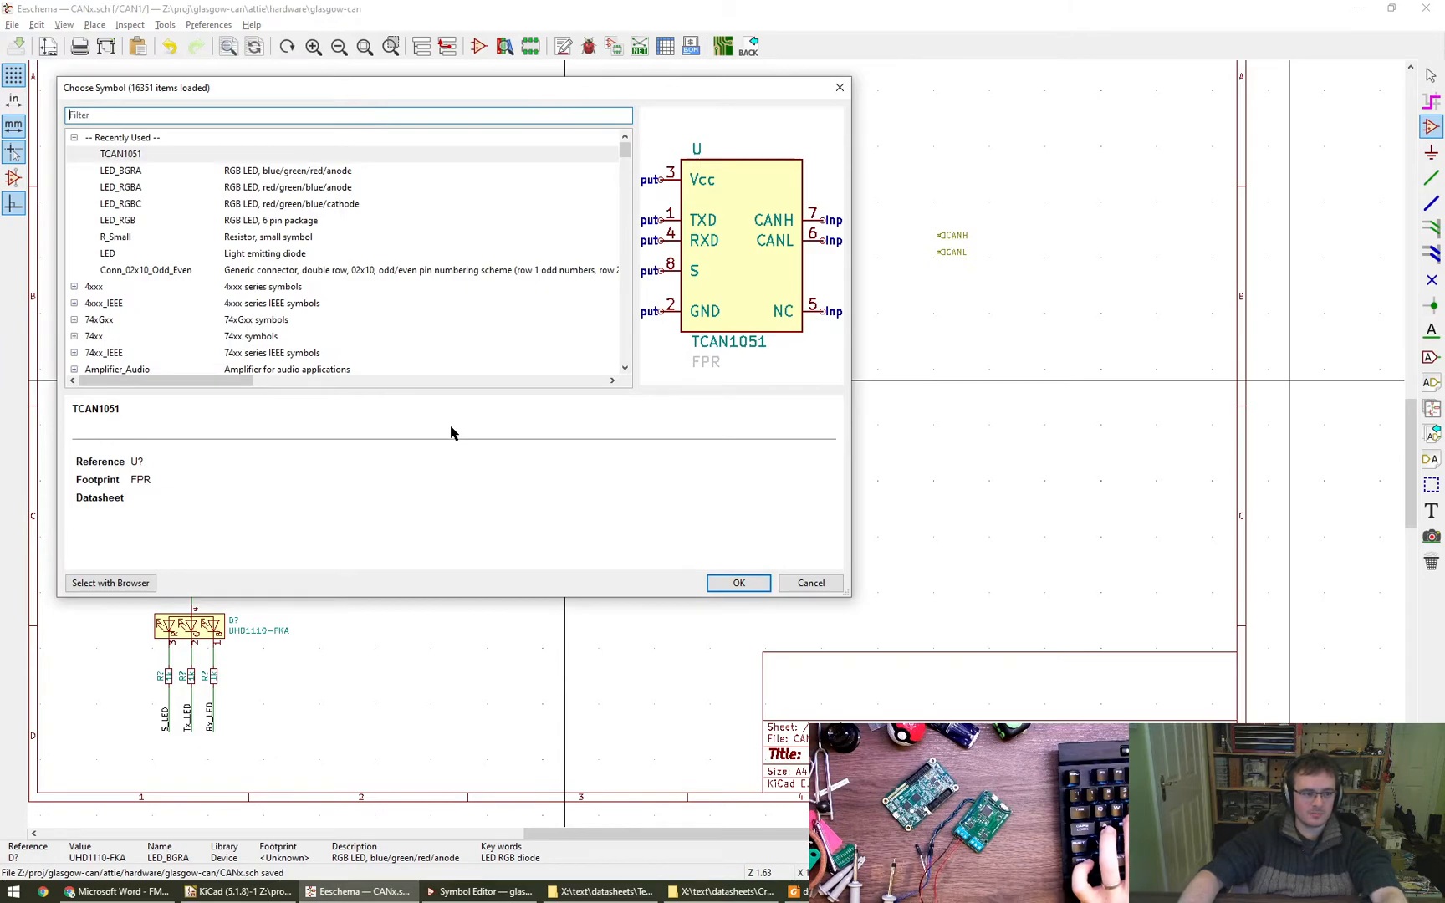
pyautogui.press('Escape')
# - Compare the pin arrangement of the schematic's RGB LED with the diode diagram on the datasheet's Packaging (1) page
pyautogui.scroll(4, 167, 669)
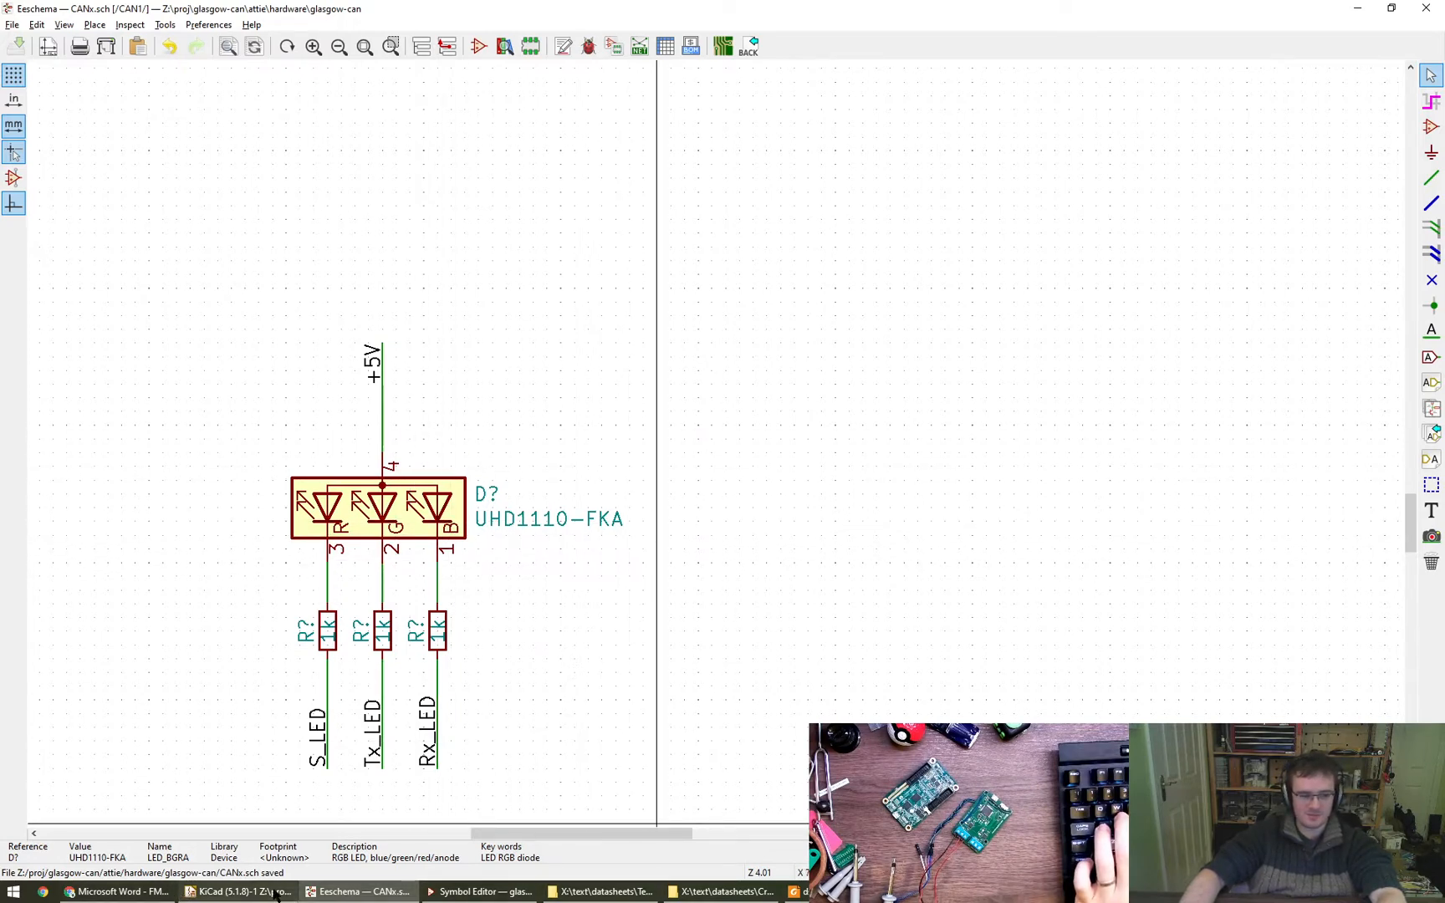
pyautogui.moveTo(276, 893)
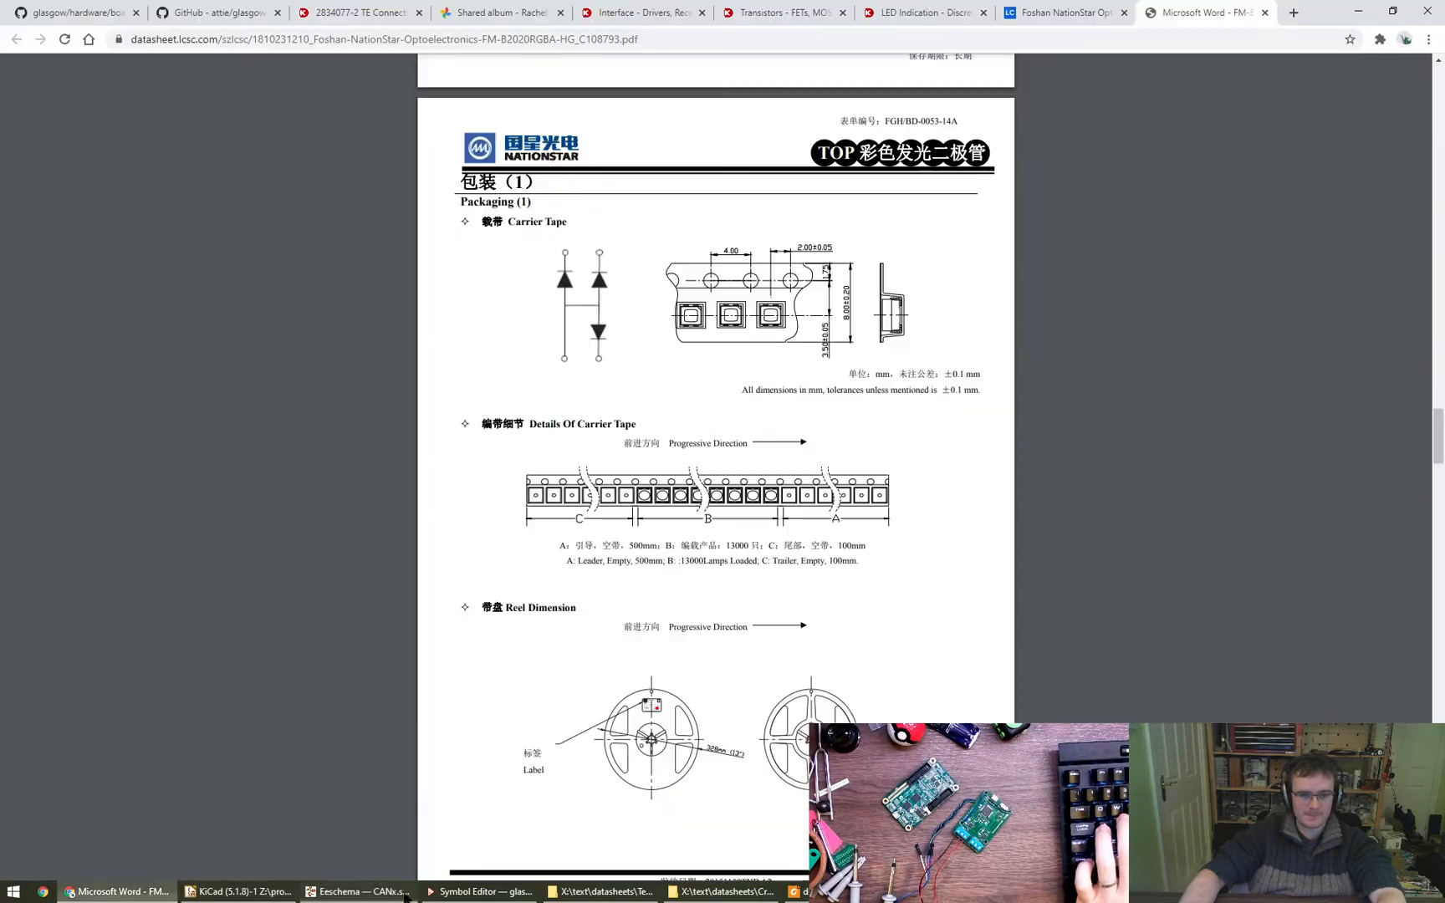
pyautogui.click(117, 891)
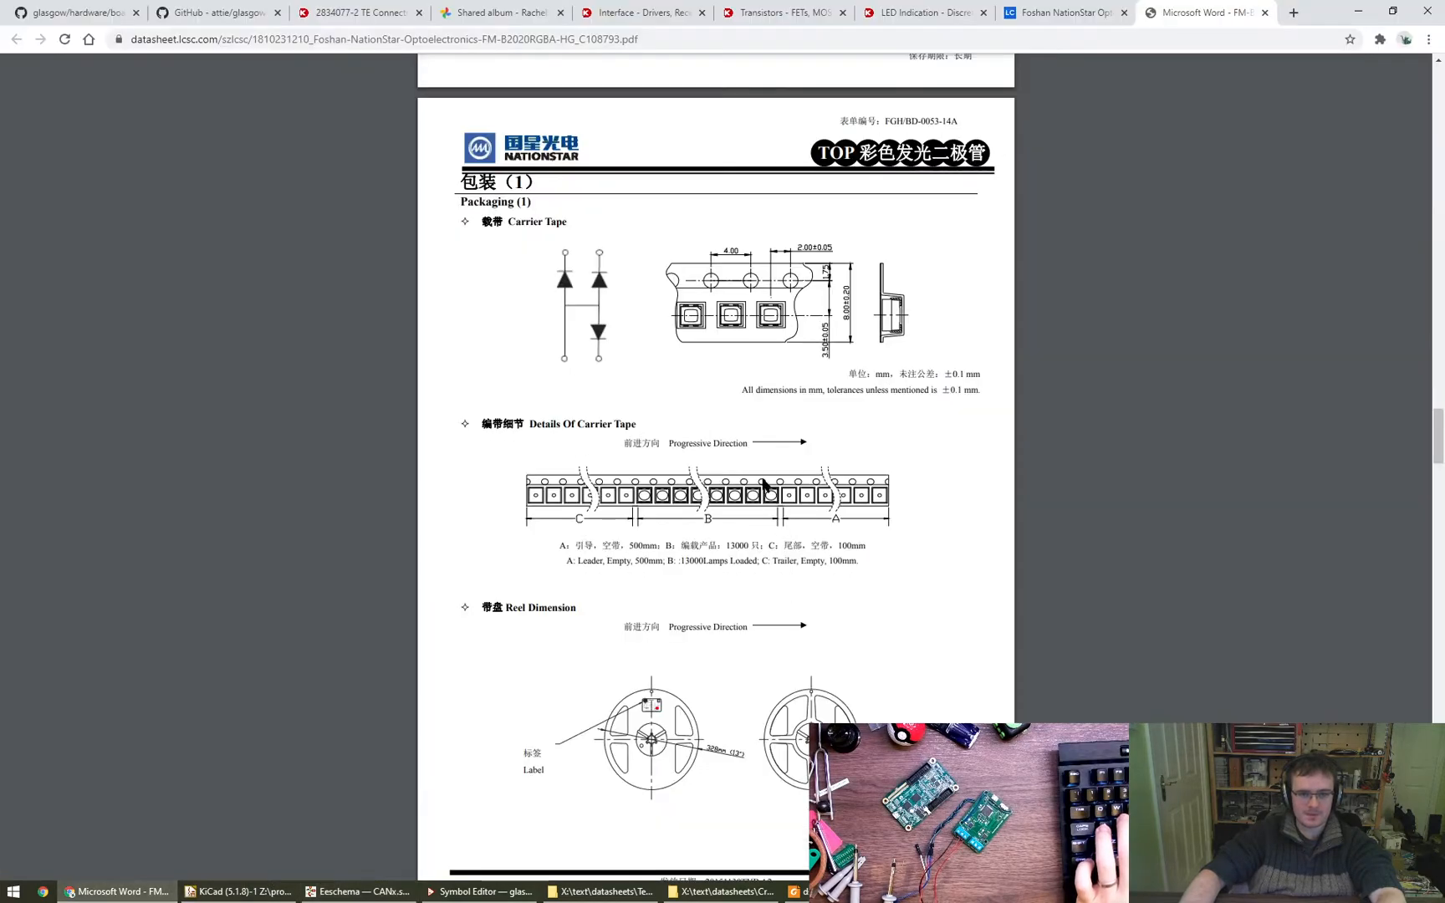
pyautogui.scroll(1, 663, 393)
pyautogui.keyDown('ctrl'); pyautogui.scroll(2, 663, 393); pyautogui.keyUp('ctrl')
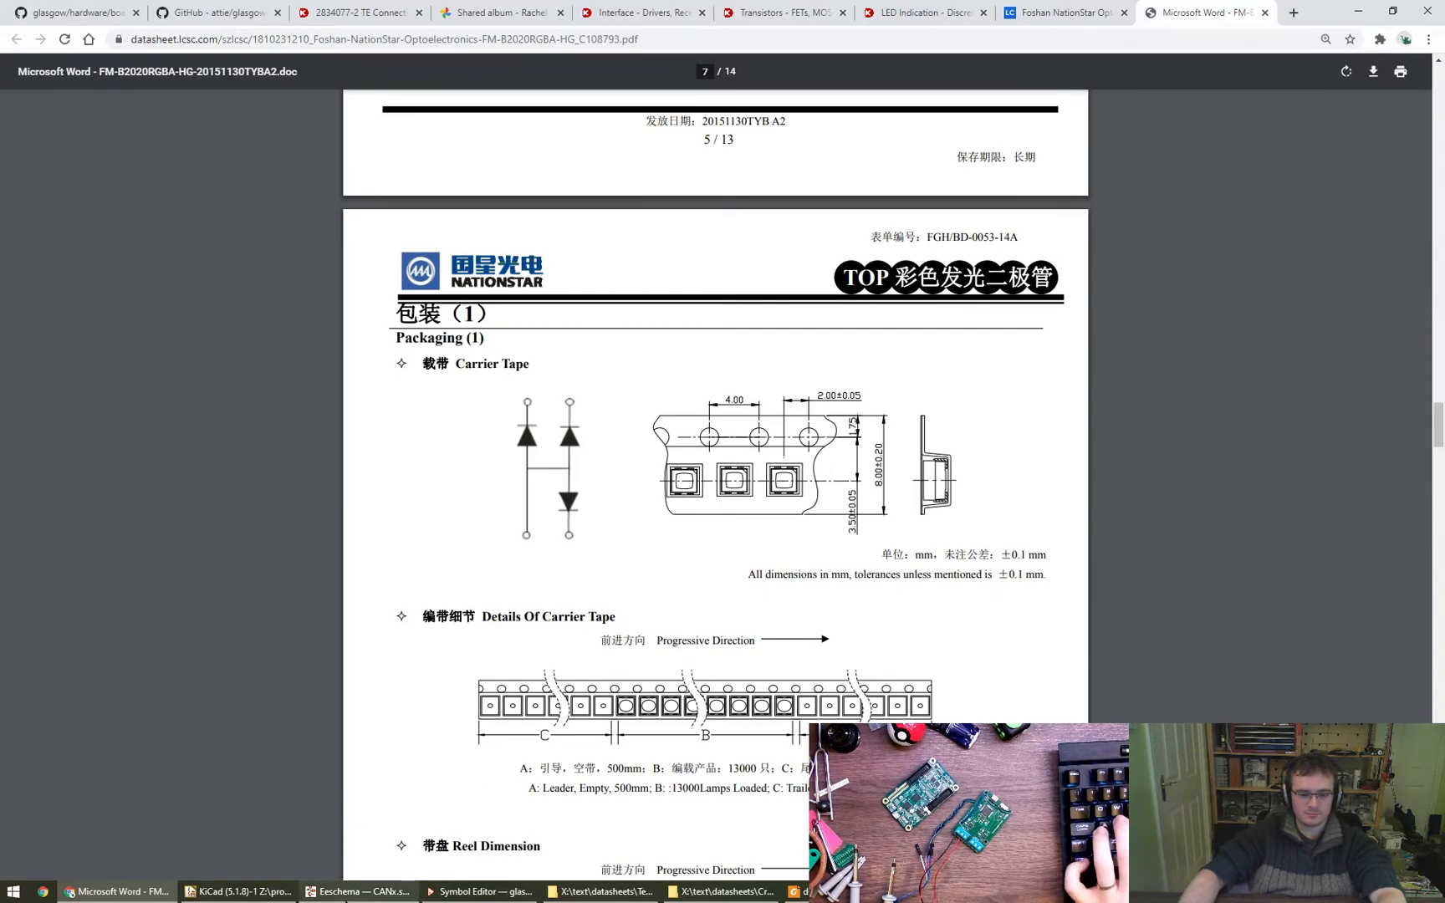
pyautogui.click(360, 891)
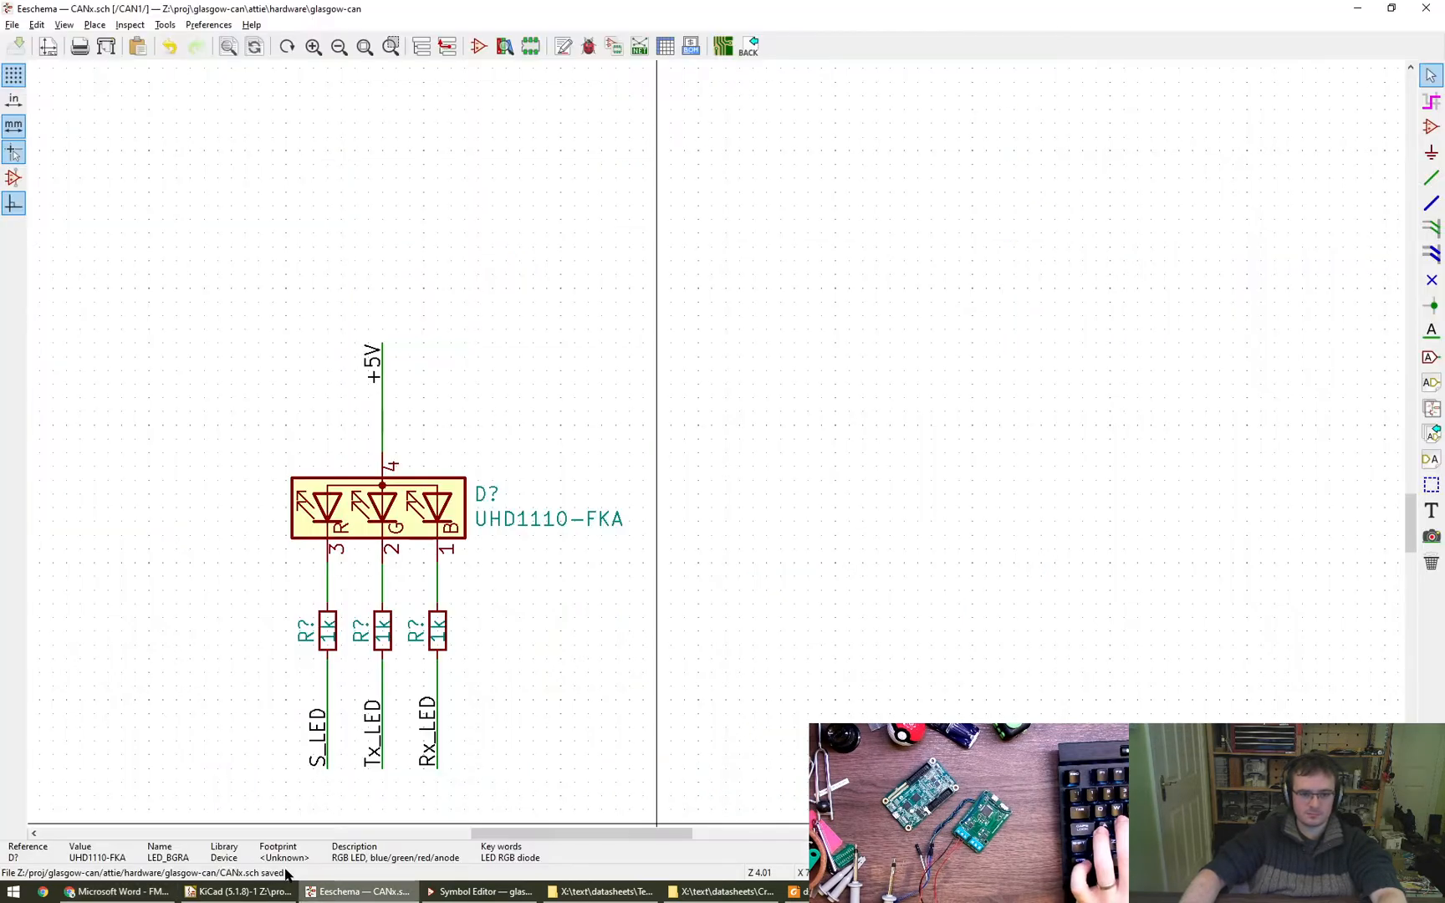
pyautogui.click(118, 892)
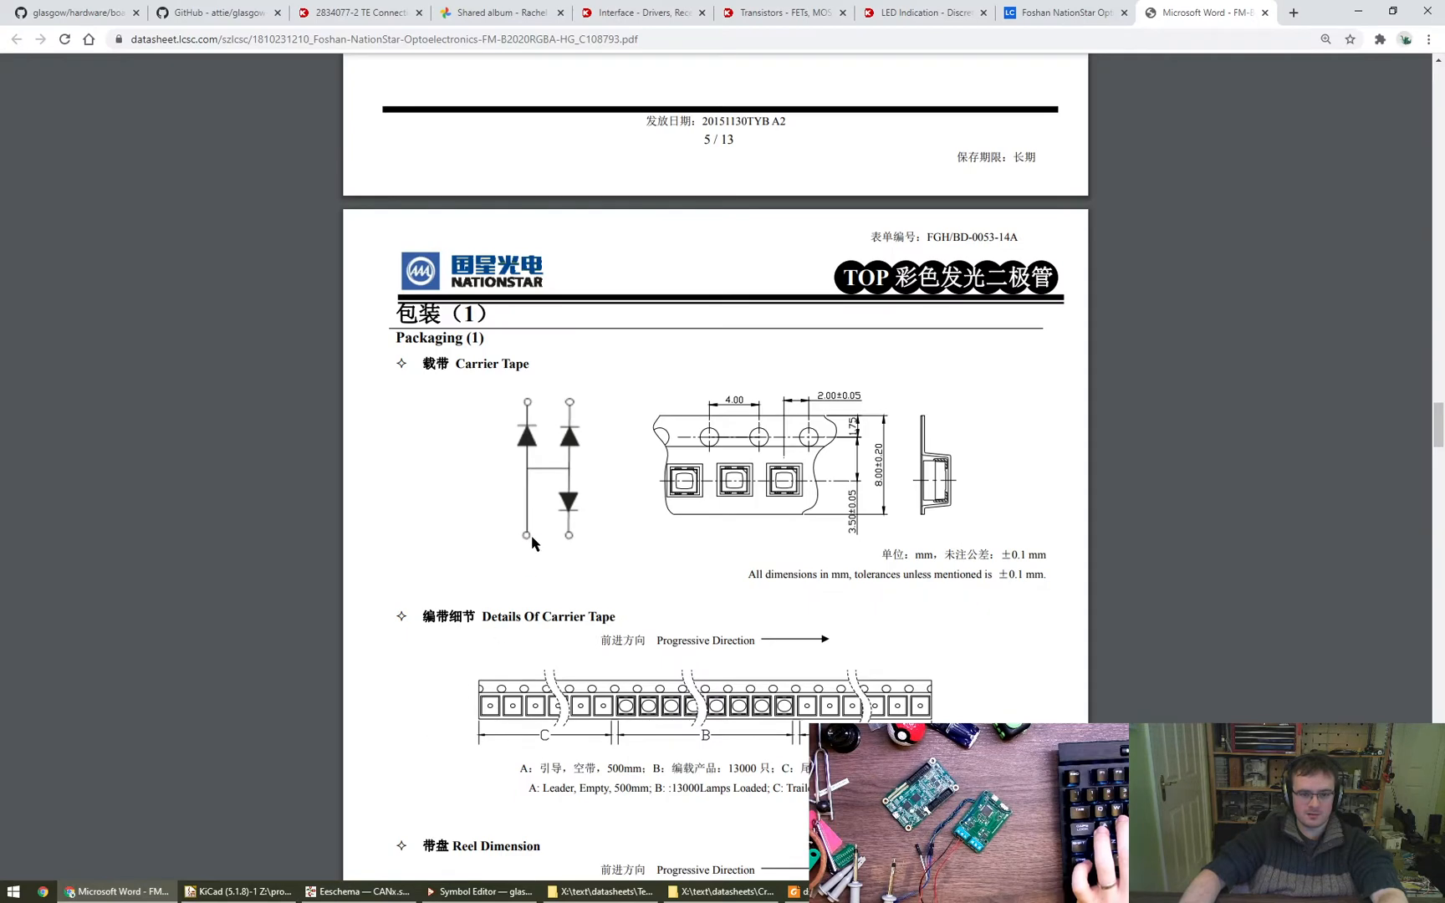
pyautogui.keyDown('ctrl'); pyautogui.scroll(1, 531, 537); pyautogui.keyUp('ctrl')
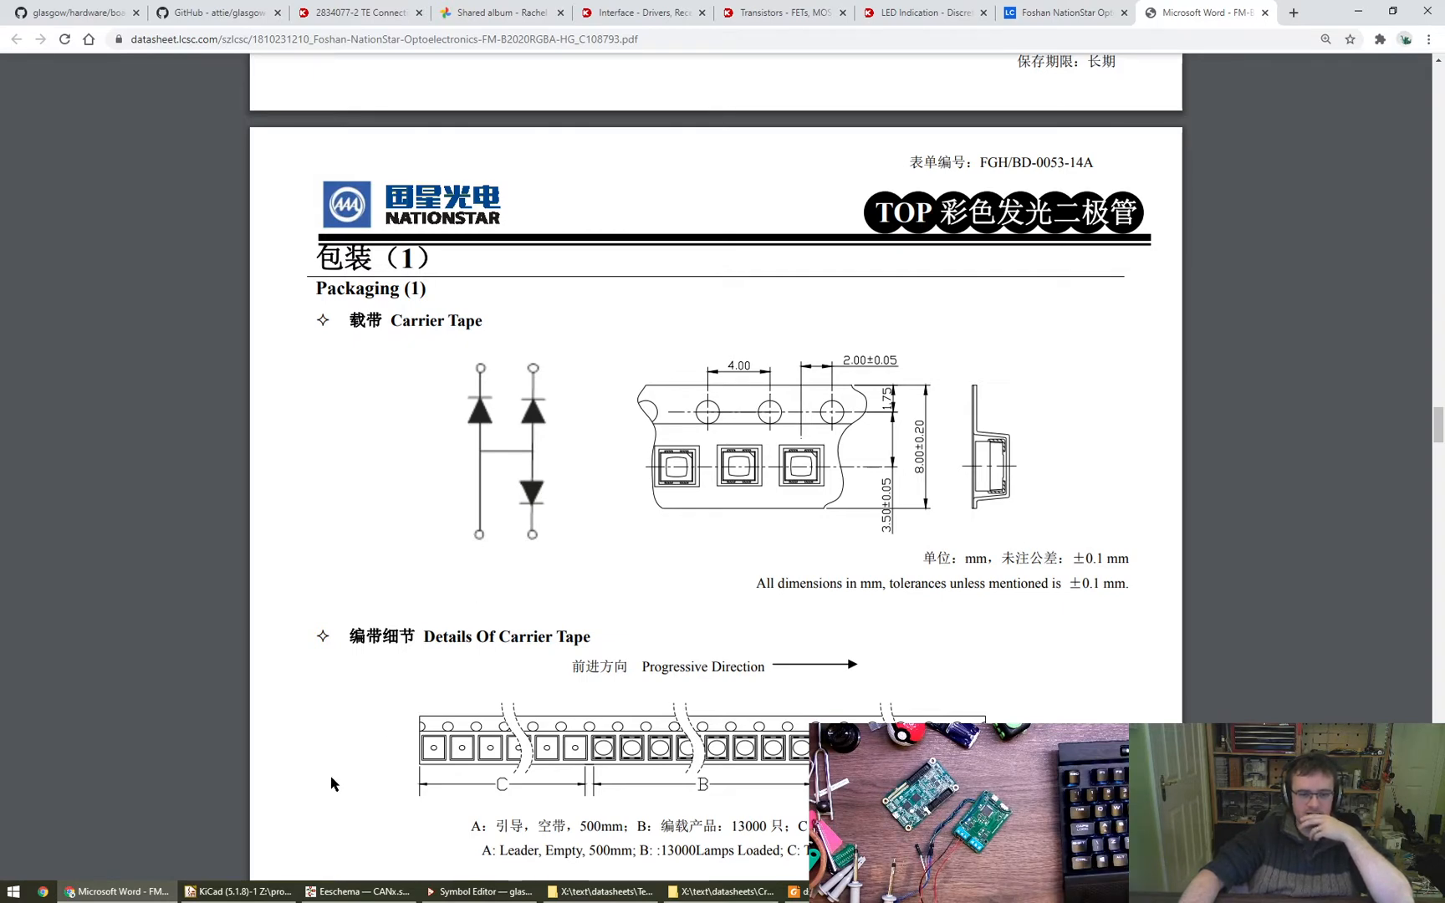
pyautogui.click(255, 891)
pyautogui.click(359, 892)
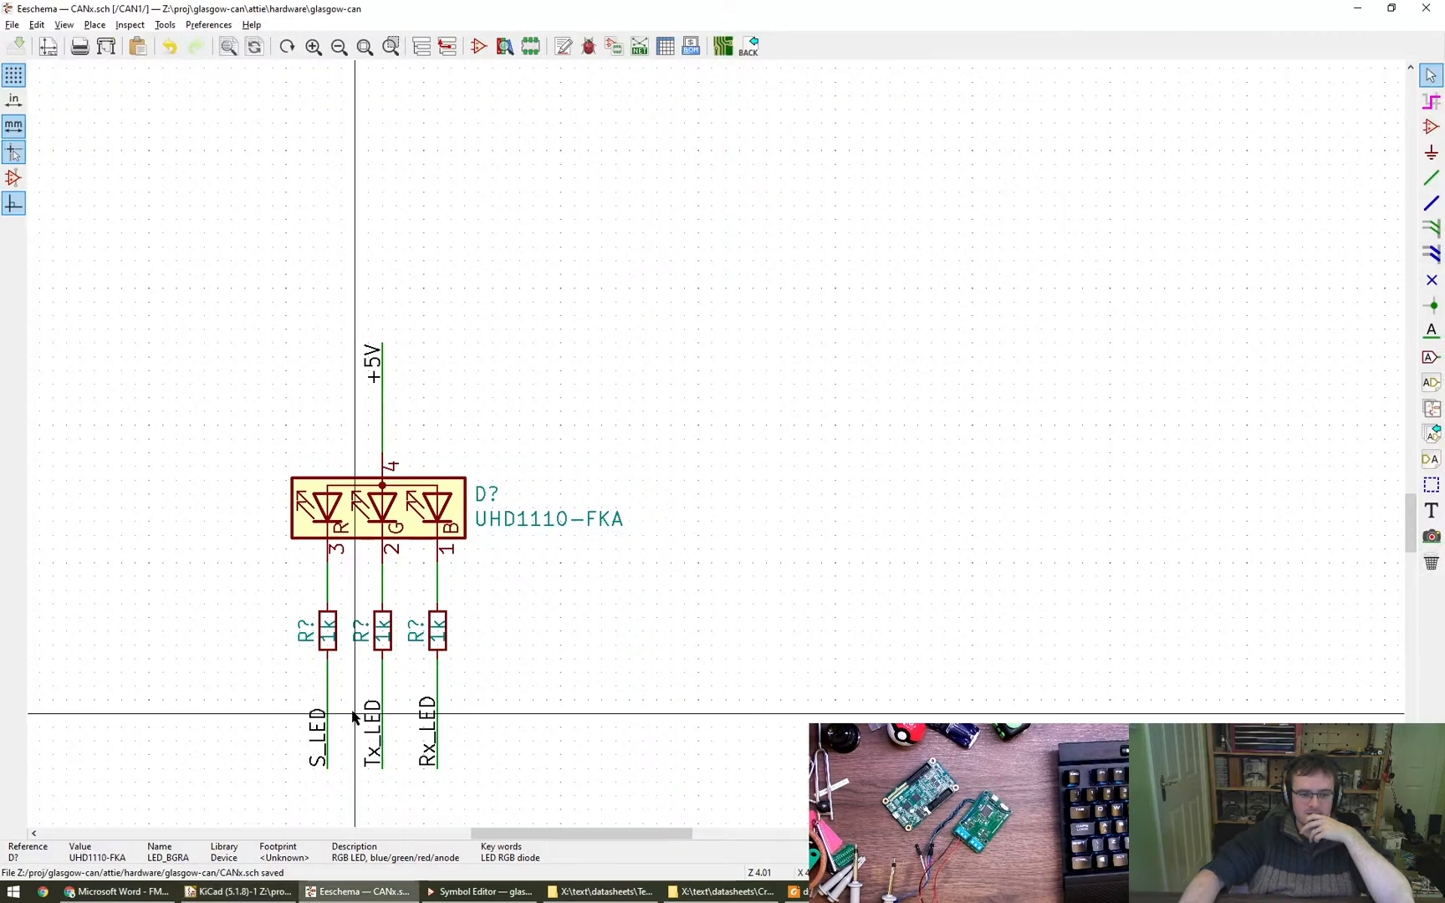
# - Capture the datasheet's diode diagram with Greenshot, view it beside the schematic's LED circuit, and close the capture
pyautogui.click(117, 891)
pyautogui.press('Print')
pyautogui.moveTo(432, 341); pyautogui.dragTo(602, 580)
pyautogui.click(386, 889)
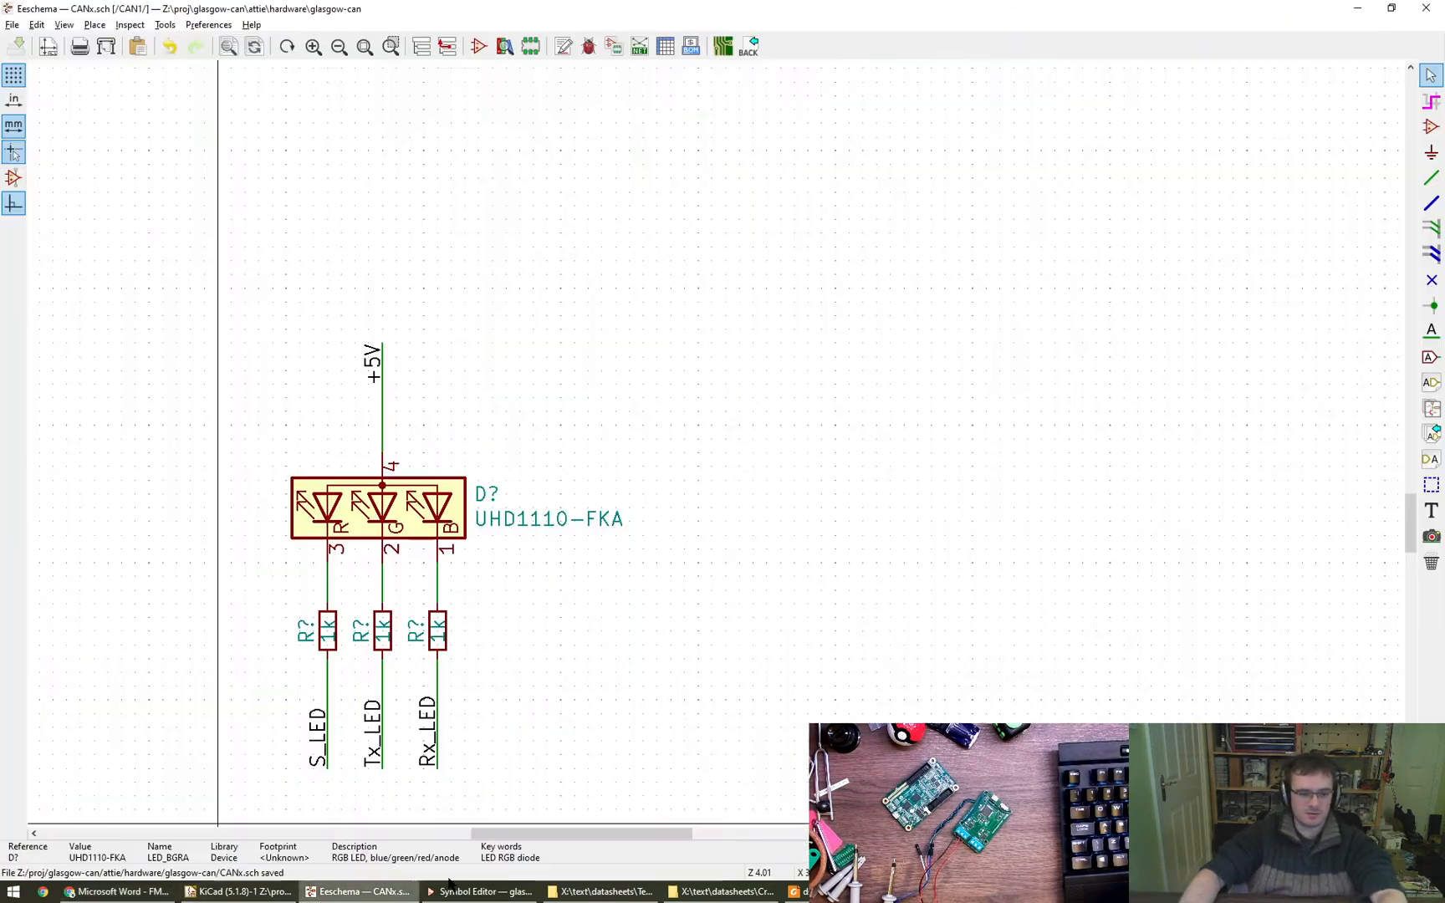
pyautogui.hotkey('alt', 'Tab')
pyautogui.keyDown('alt'); pyautogui.moveTo(935, 673); pyautogui.dragTo(451, 494, button='right'); pyautogui.keyUp('alt')
pyautogui.keyDown('alt'); pyautogui.moveTo(451, 494); pyautogui.dragTo(829, 642); pyautogui.keyUp('alt')
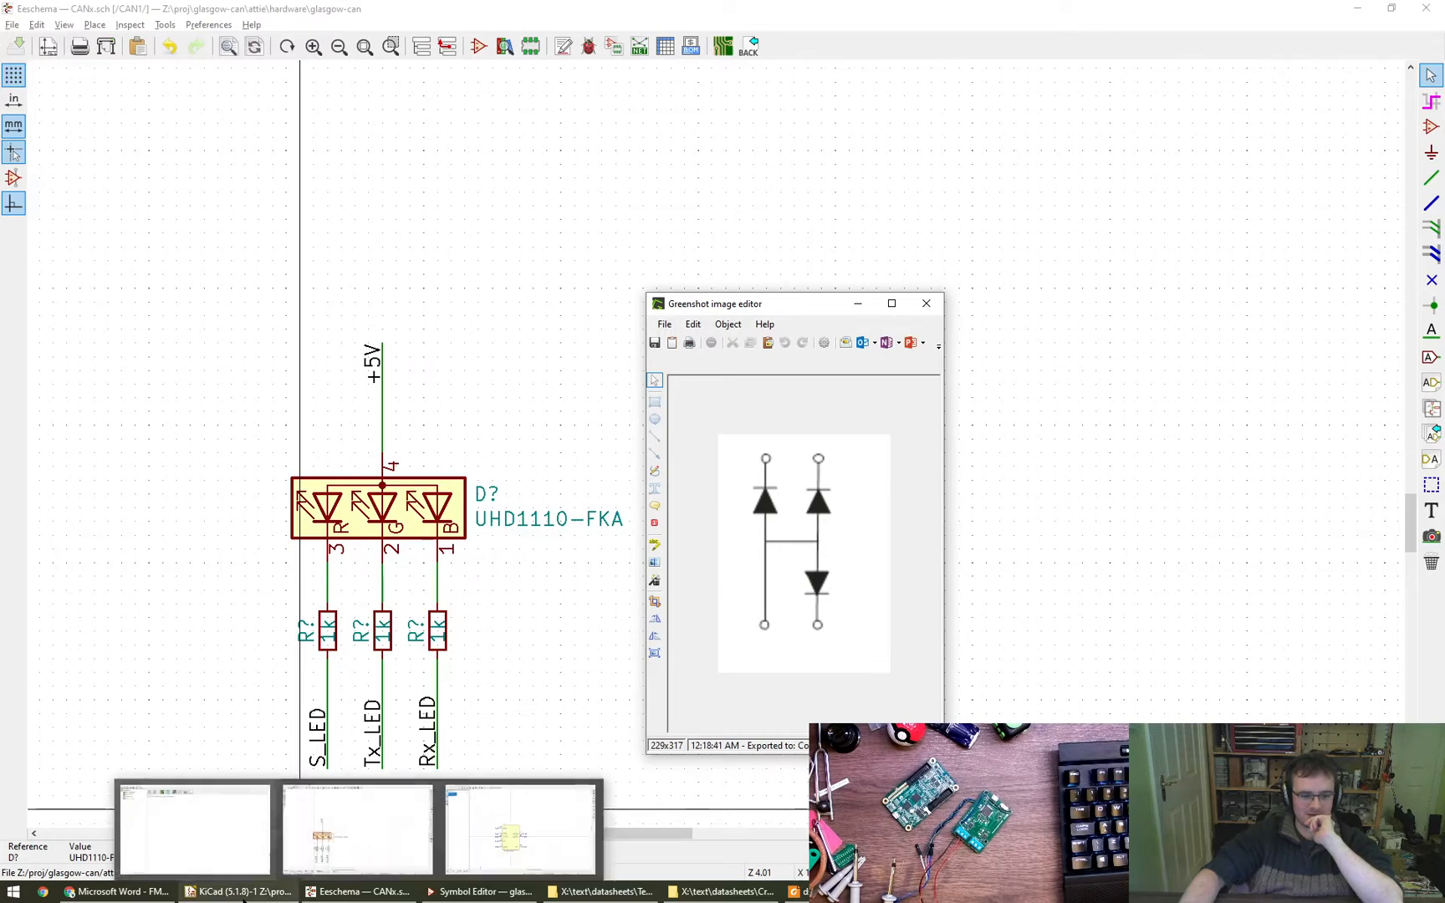
pyautogui.click(927, 306)
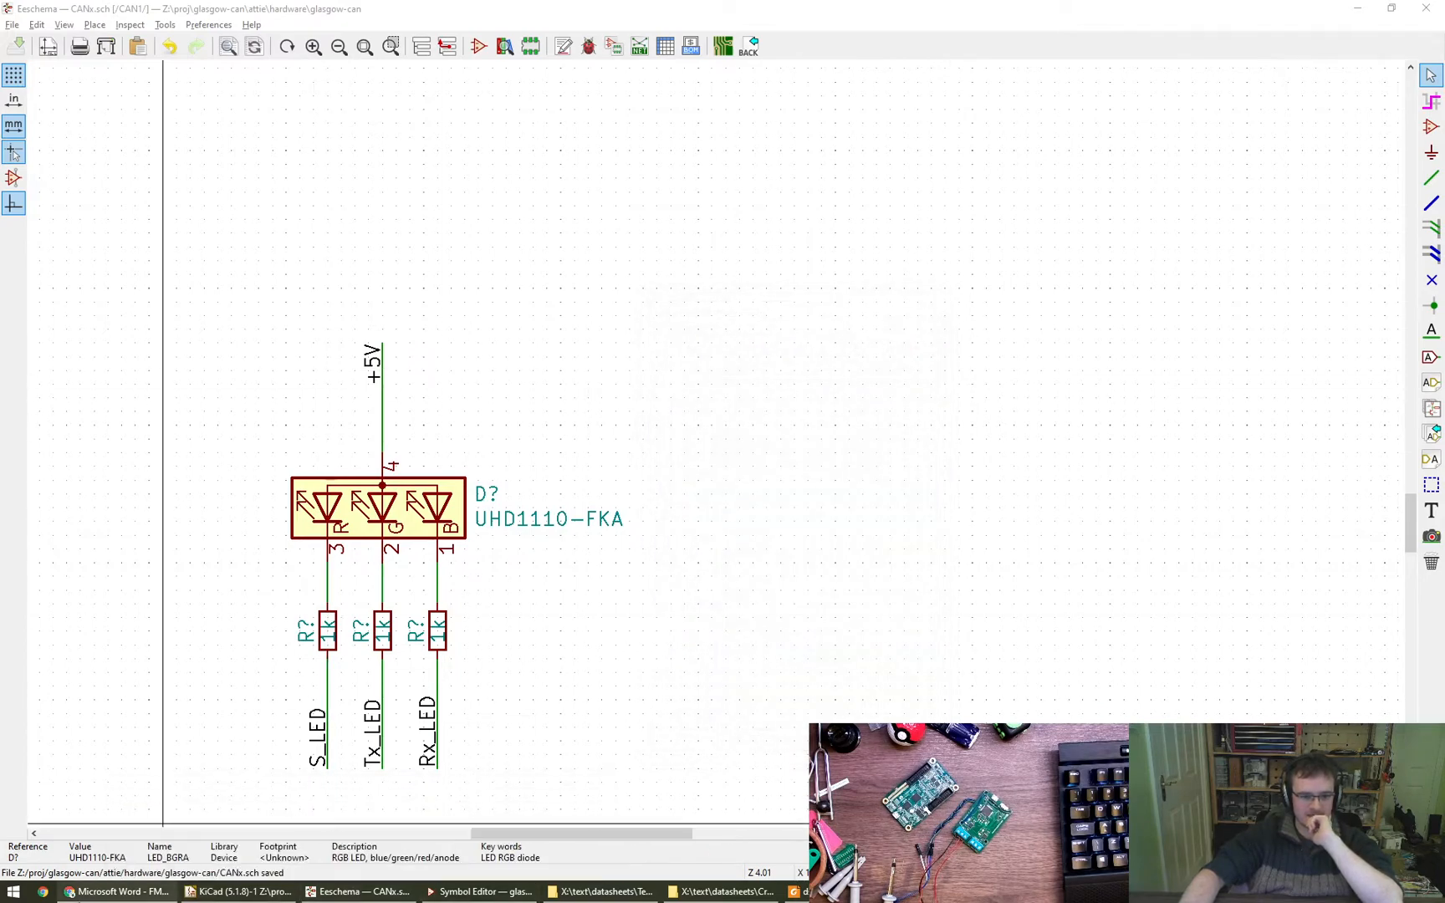
# - Look through the FM-B2020RGBA-HG datasheet for the numbered pinout and examine the Outline Dimension page
pyautogui.click(138, 892)
pyautogui.scroll(-20, 801, 638)
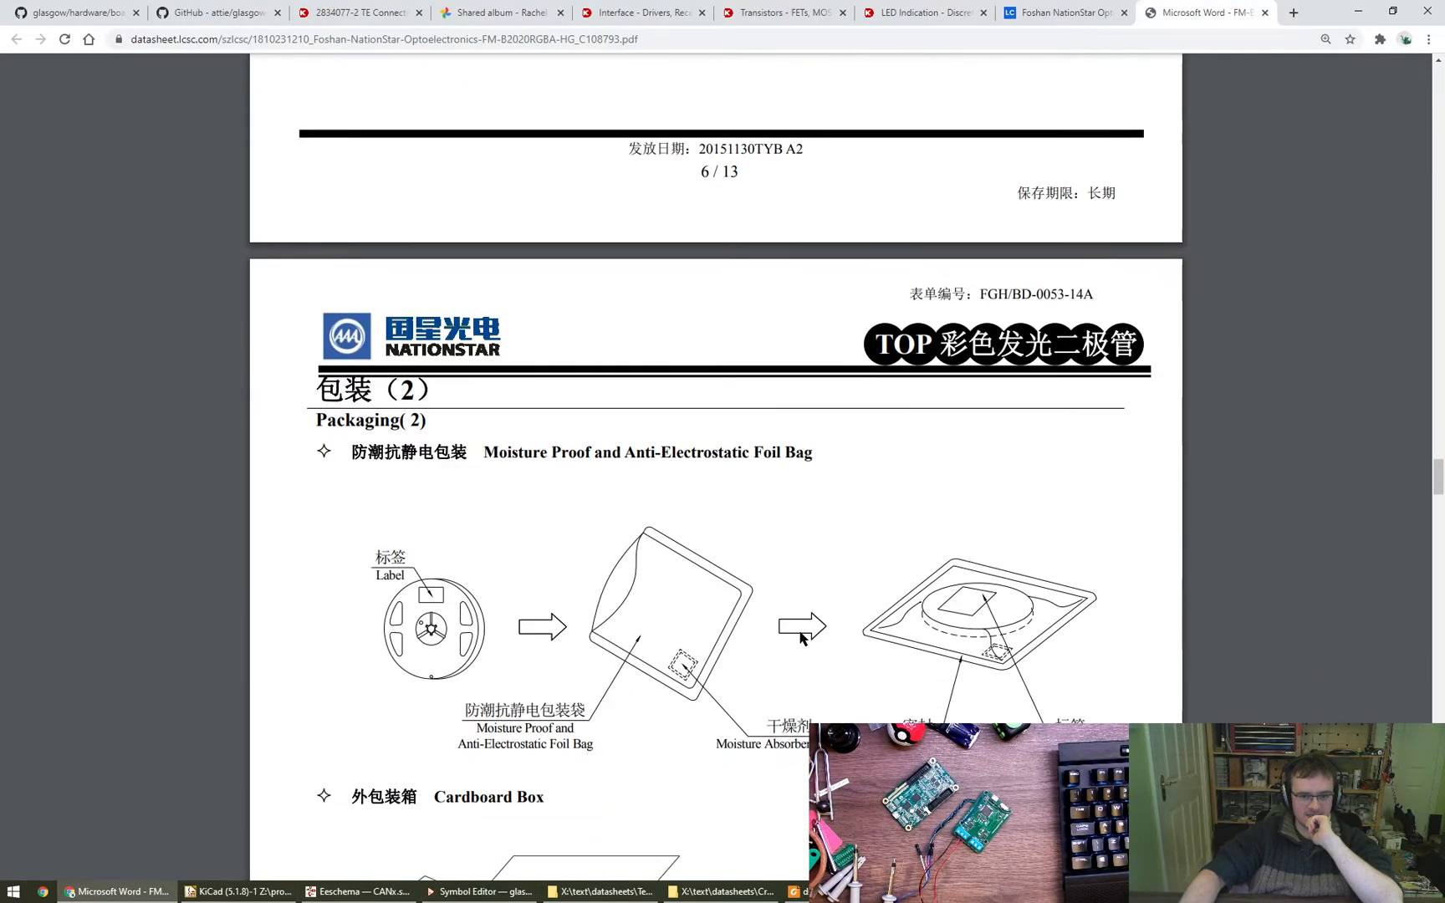
pyautogui.keyDown('ctrl'); pyautogui.scroll(-2, 801, 638); pyautogui.keyUp('ctrl')
pyautogui.scroll(-20, 799, 638)
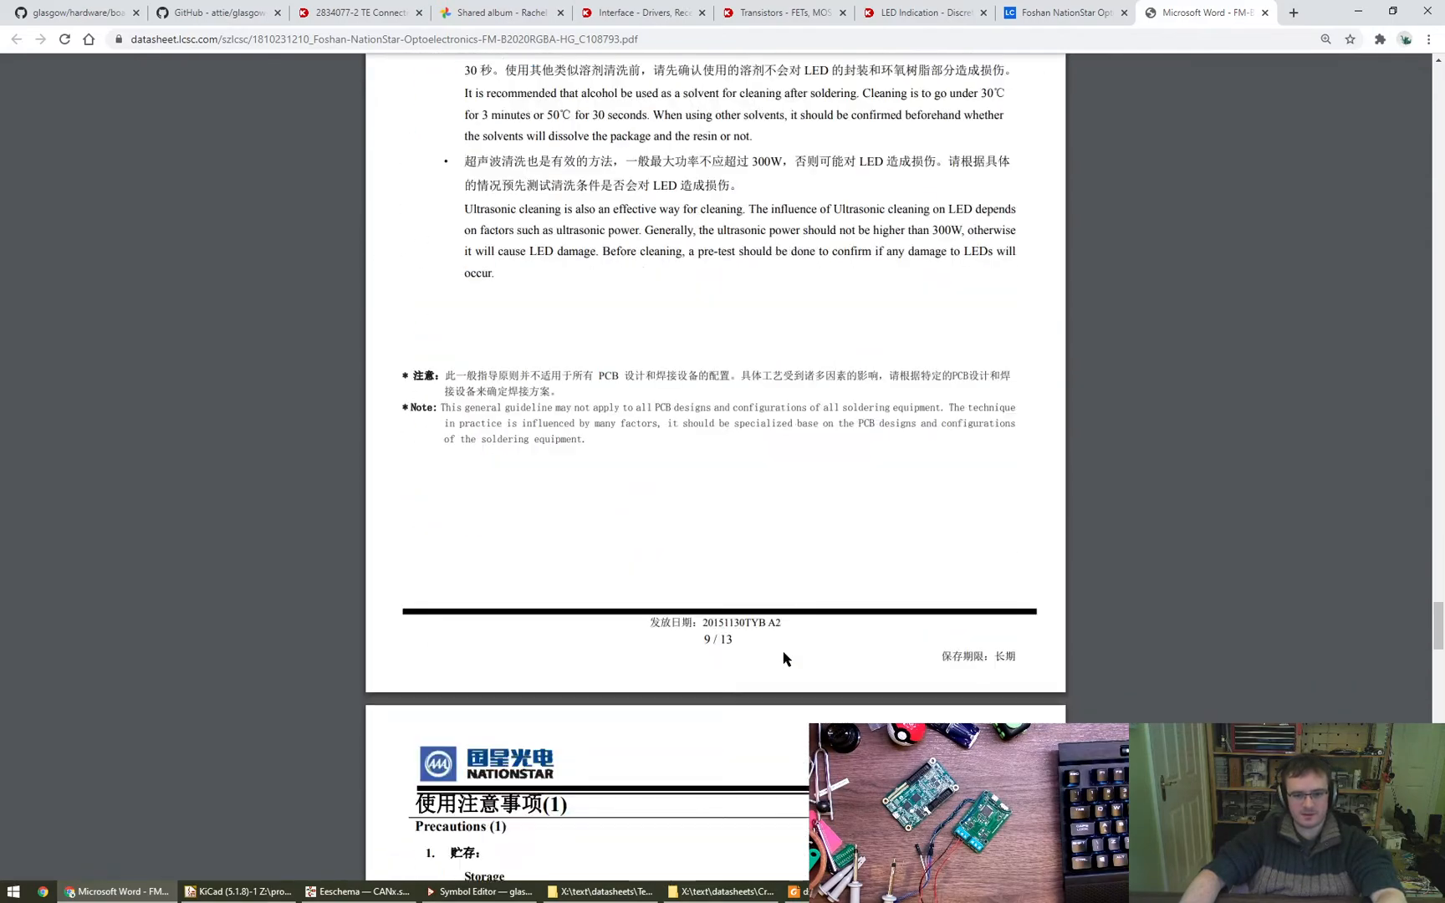
pyautogui.scroll(20, 769, 669)
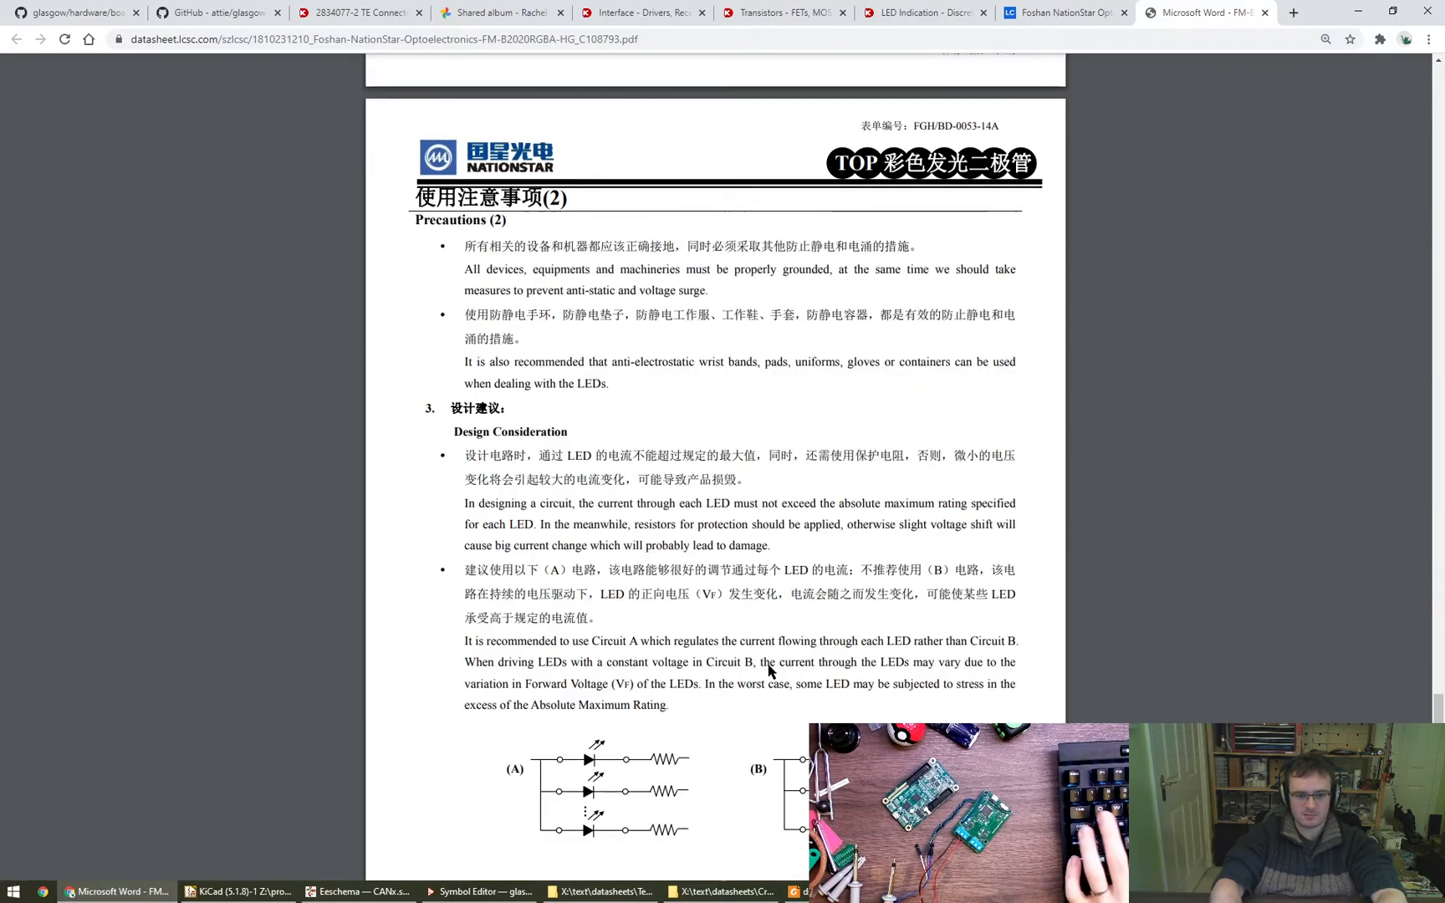
pyautogui.scroll(20, 769, 669)
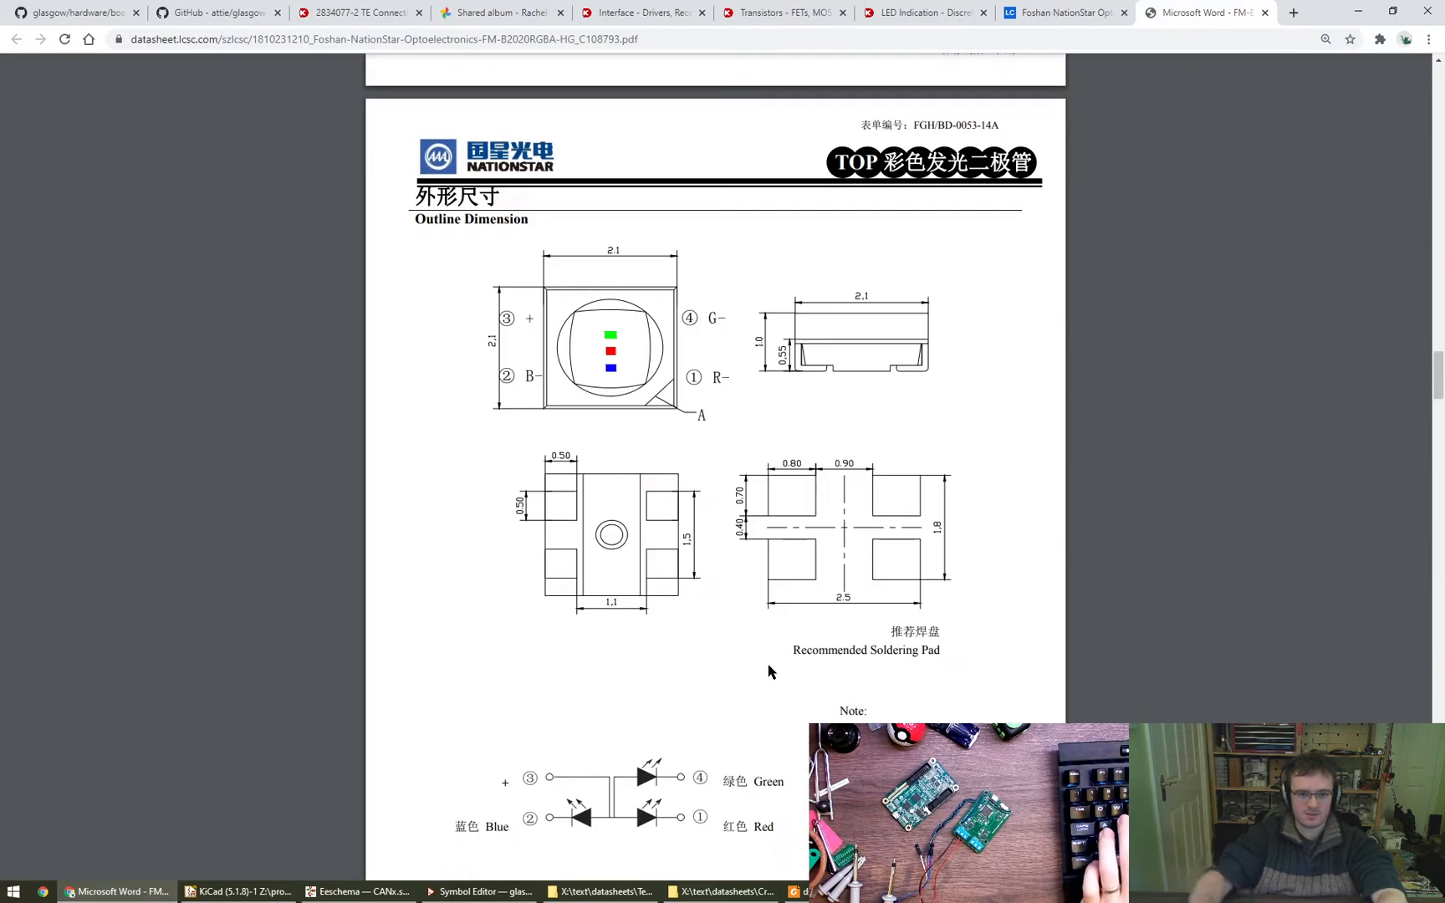
pyautogui.scroll(1, 691, 397)
pyautogui.keyDown('ctrl'); pyautogui.scroll(1, 690, 397); pyautogui.keyUp('ctrl')
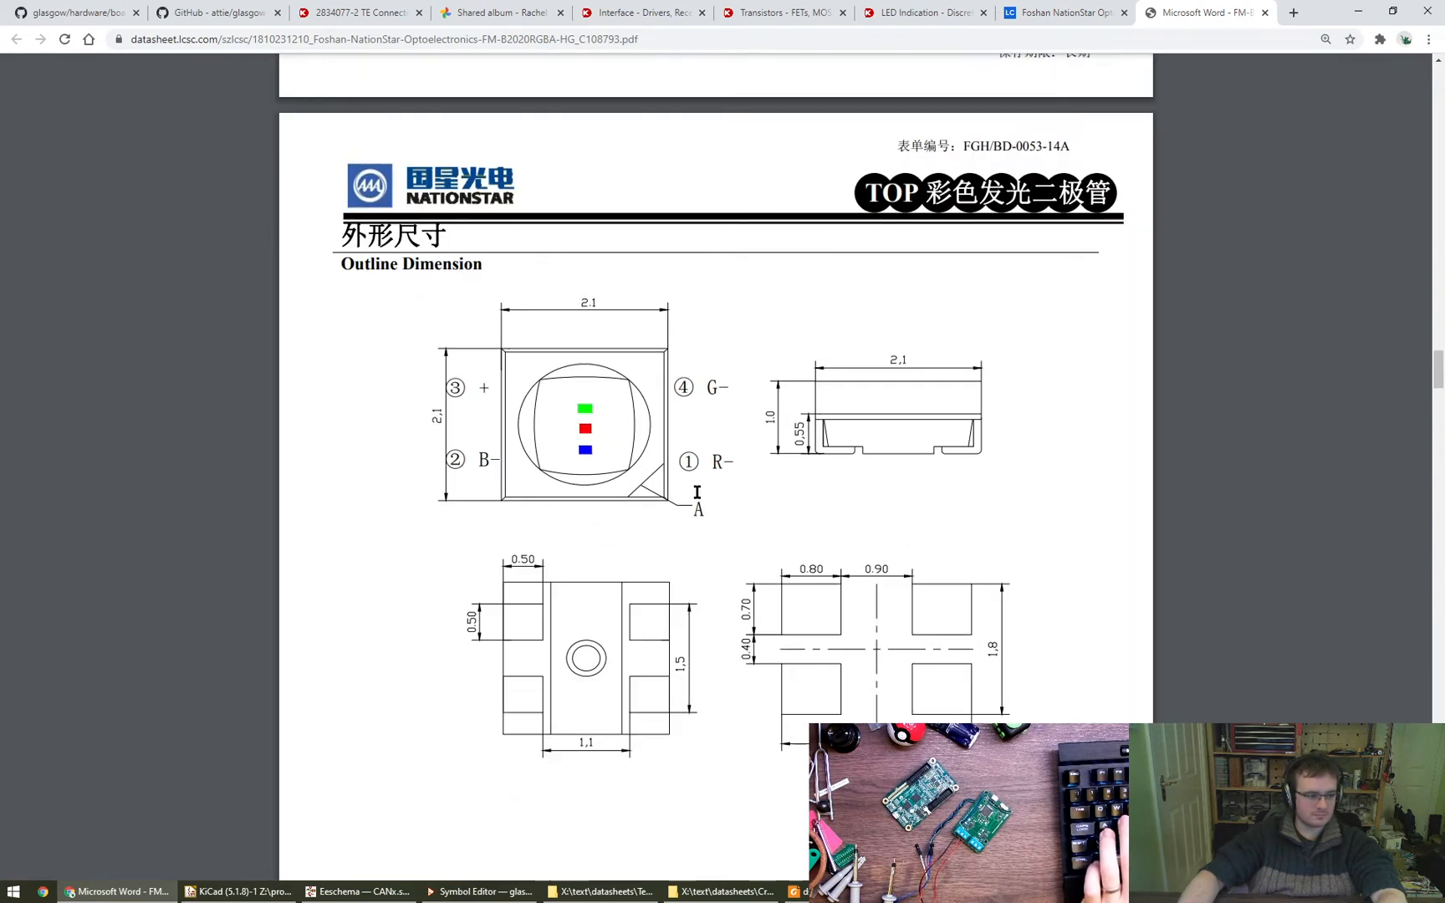
# - Capture the LED's top-view pinout drawing from the Outline Dimension page with Greenshot and return to the schematic
pyautogui.press('Print')
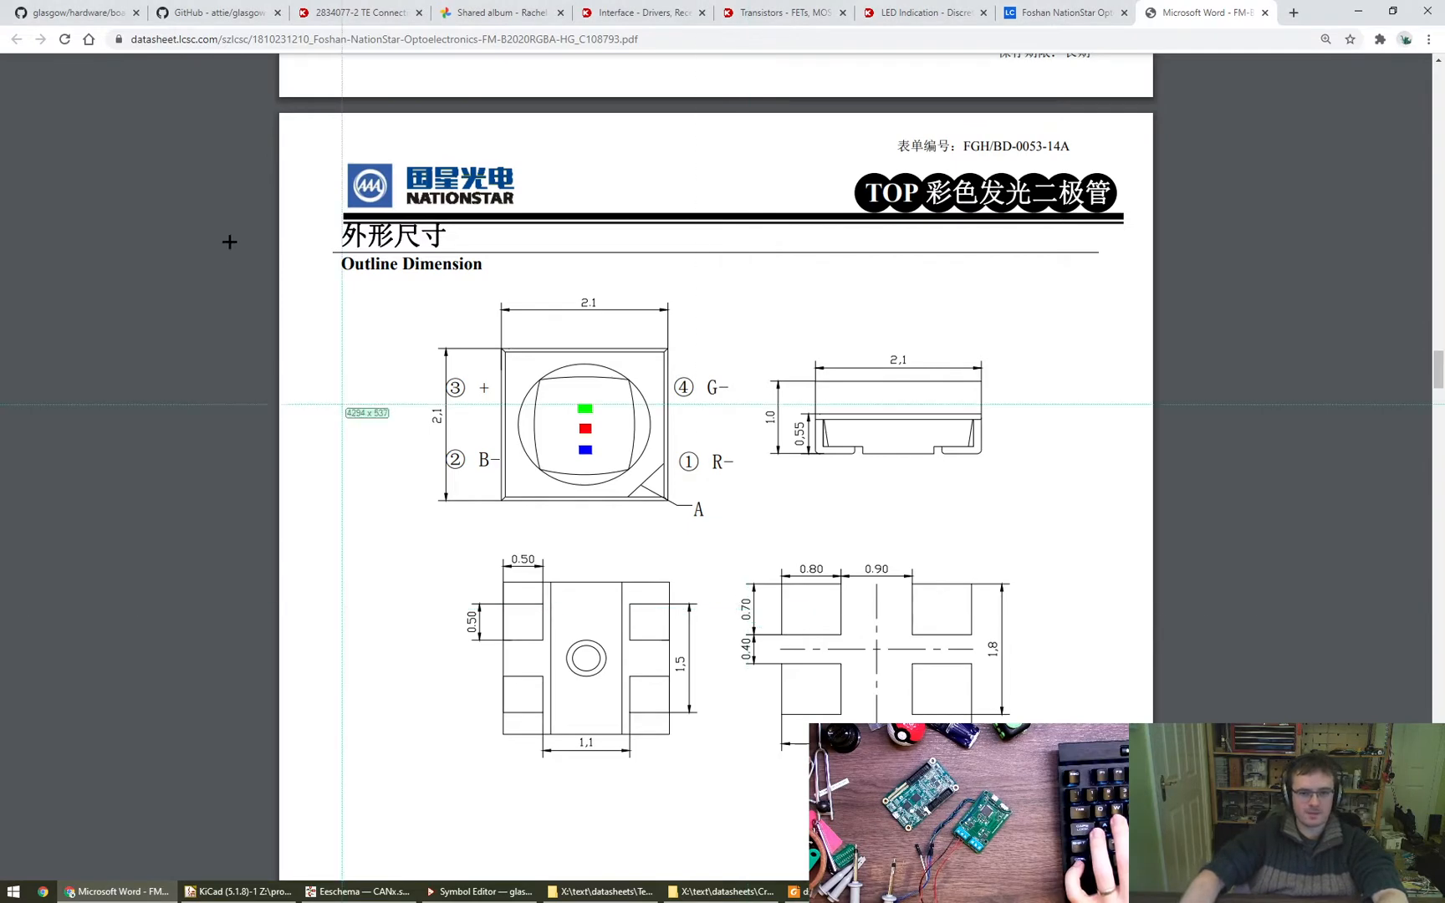
pyautogui.moveTo(412, 282)
pyautogui.mouseDown()
pyautogui.moveTo(703, 527)
pyautogui.moveTo(749, 526)
pyautogui.moveTo(744, 539)
pyautogui.mouseUp()
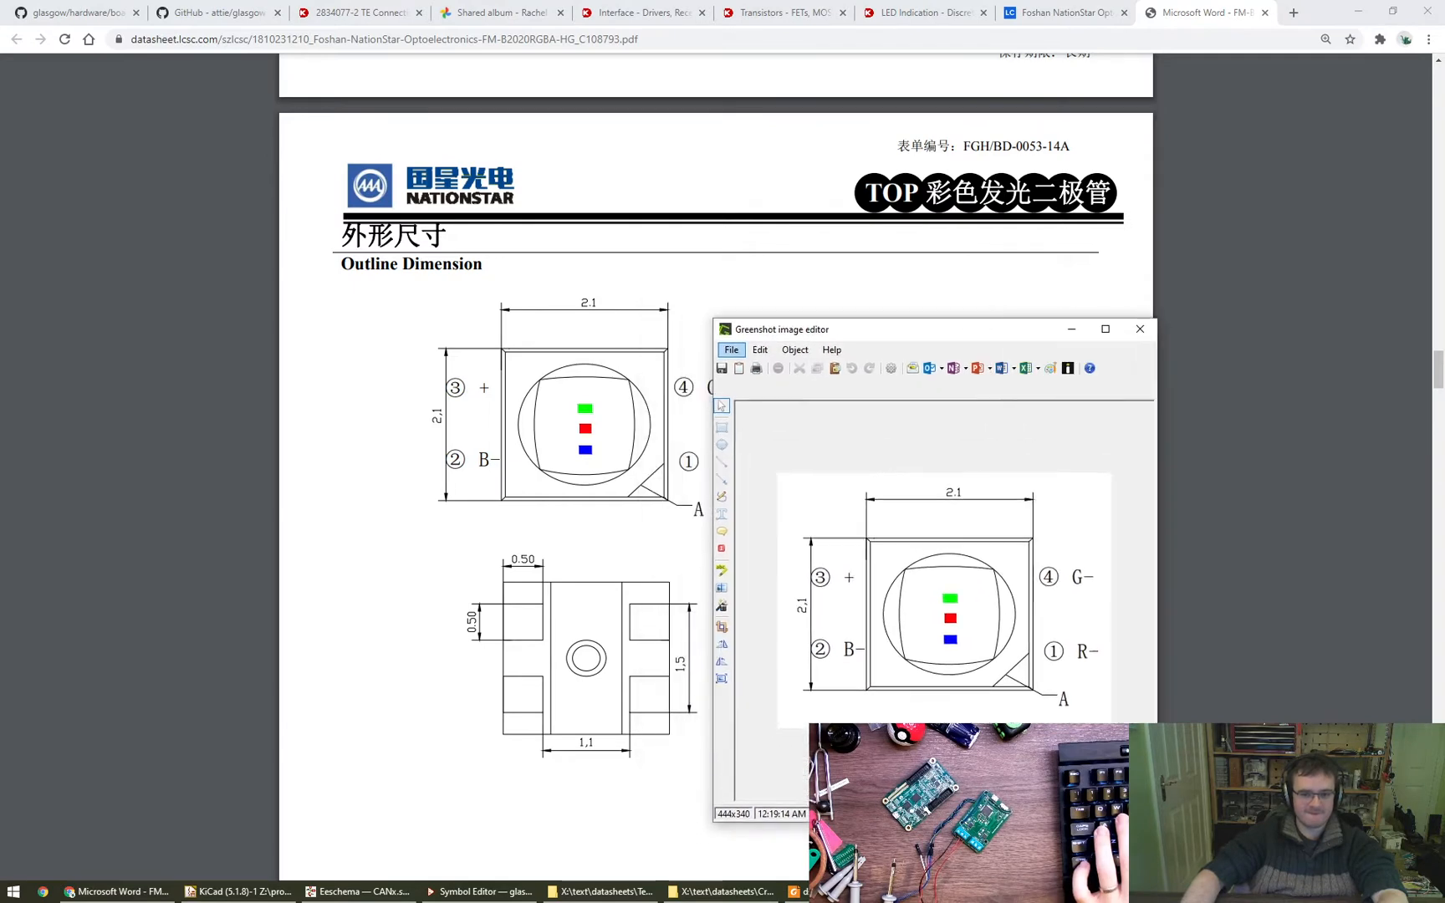
pyautogui.keyDown('alt'); pyautogui.moveTo(1011, 681); pyautogui.dragTo(1034, 617); pyautogui.keyUp('alt')
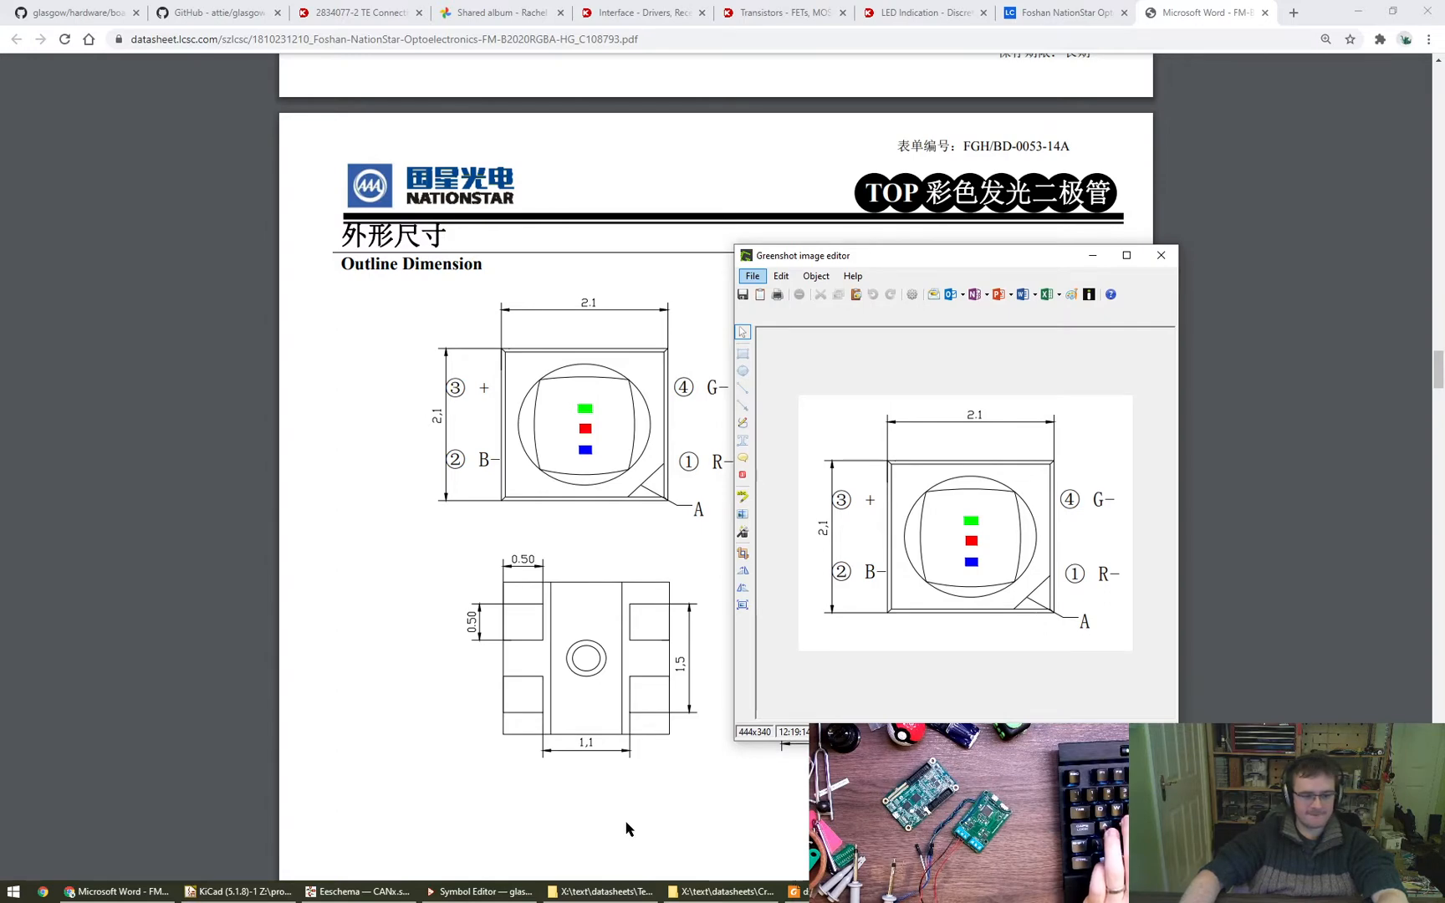
pyautogui.click(400, 895)
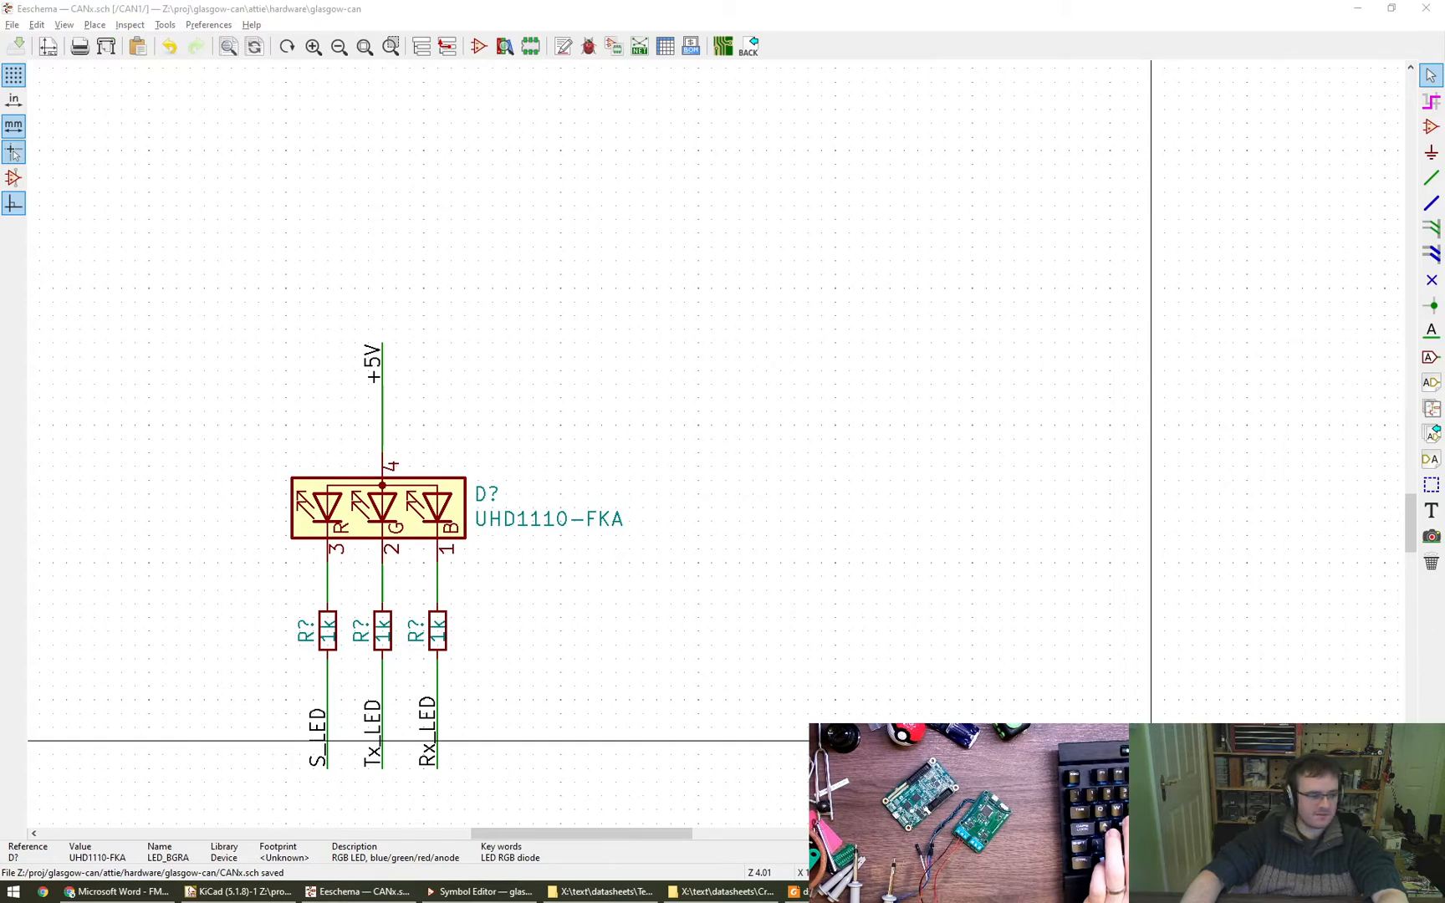
pyautogui.click(821, 507)
pyautogui.rightClick(808, 479)
pyautogui.click(809, 530)
pyautogui.rightClick(780, 520)
pyautogui.click(779, 494)
pyautogui.moveTo(778, 491); pyautogui.dragTo(642, 486, button='middle')
# - Place an LED_RBAG symbol beside the existing RGB LED, rotated so its common anode points up
pyautogui.scroll(-1, 761, 438)
pyautogui.scroll(-1, 730, 439)
pyautogui.click(1431, 126)
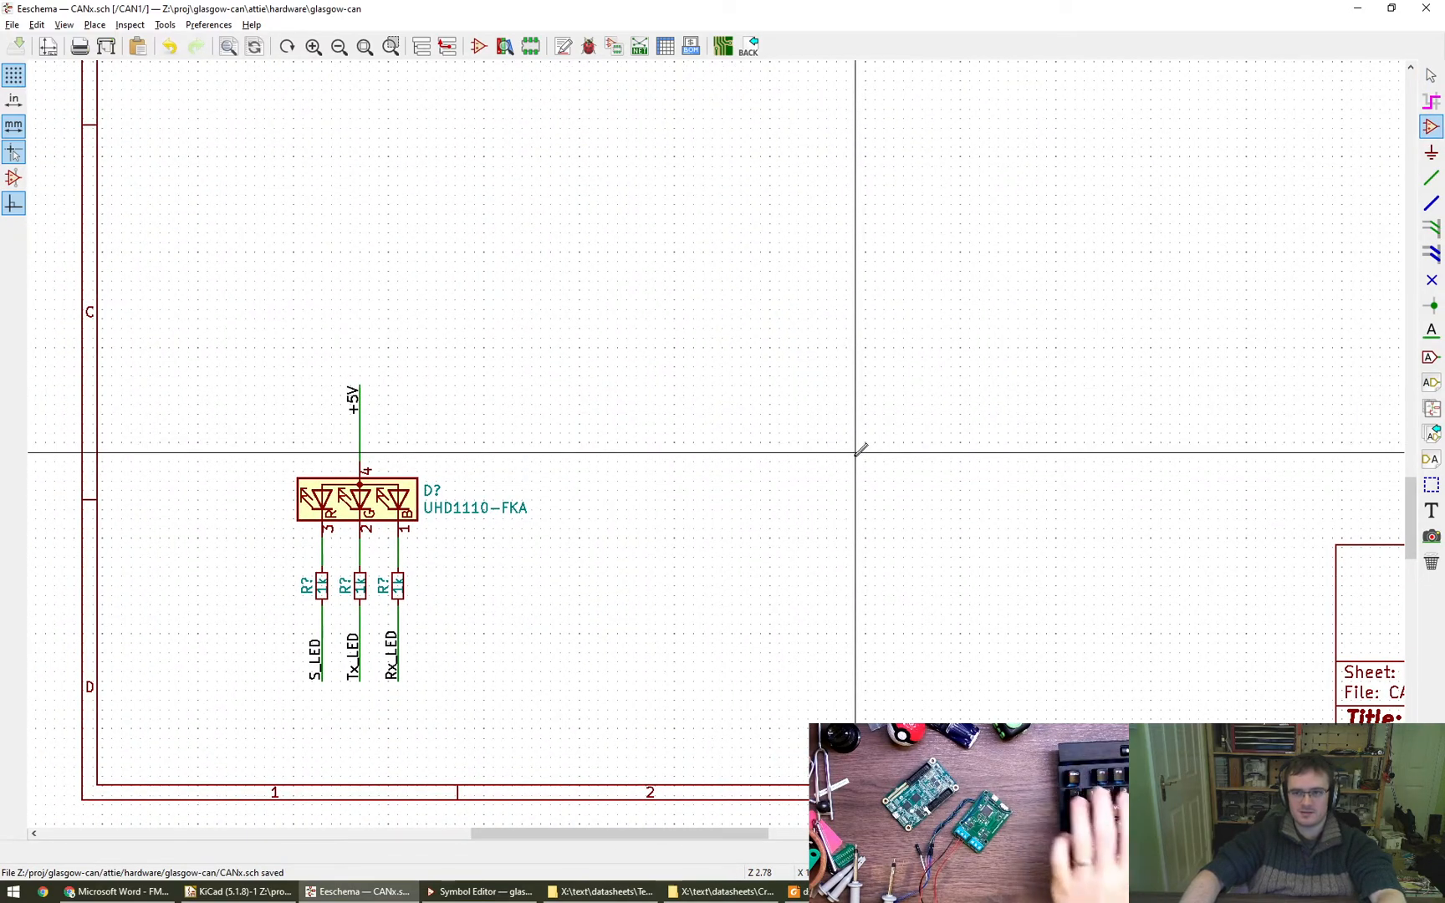
pyautogui.click(714, 484)
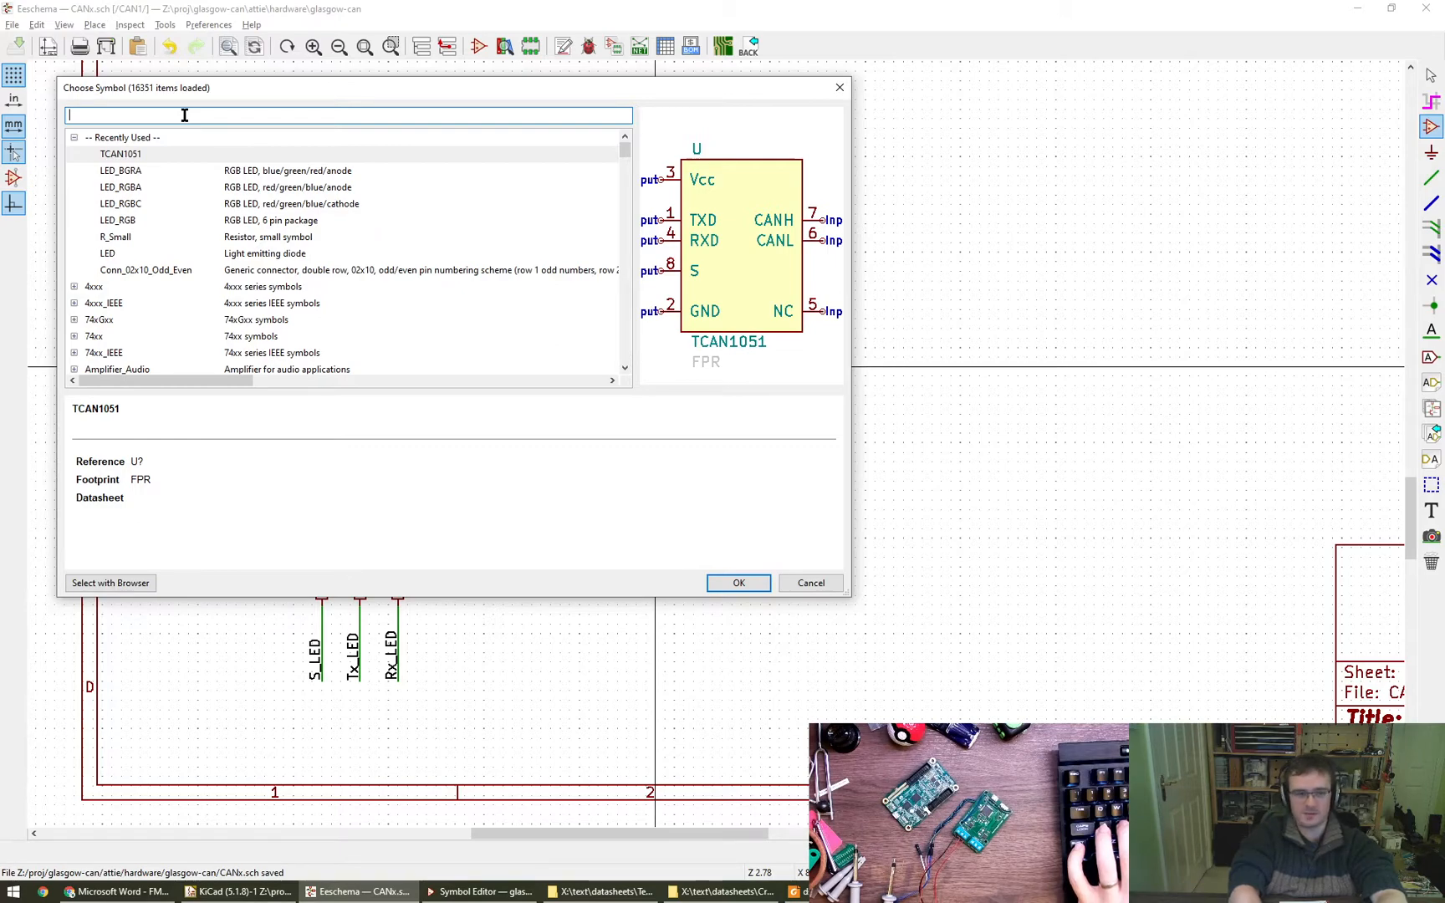
pyautogui.write('LED_')
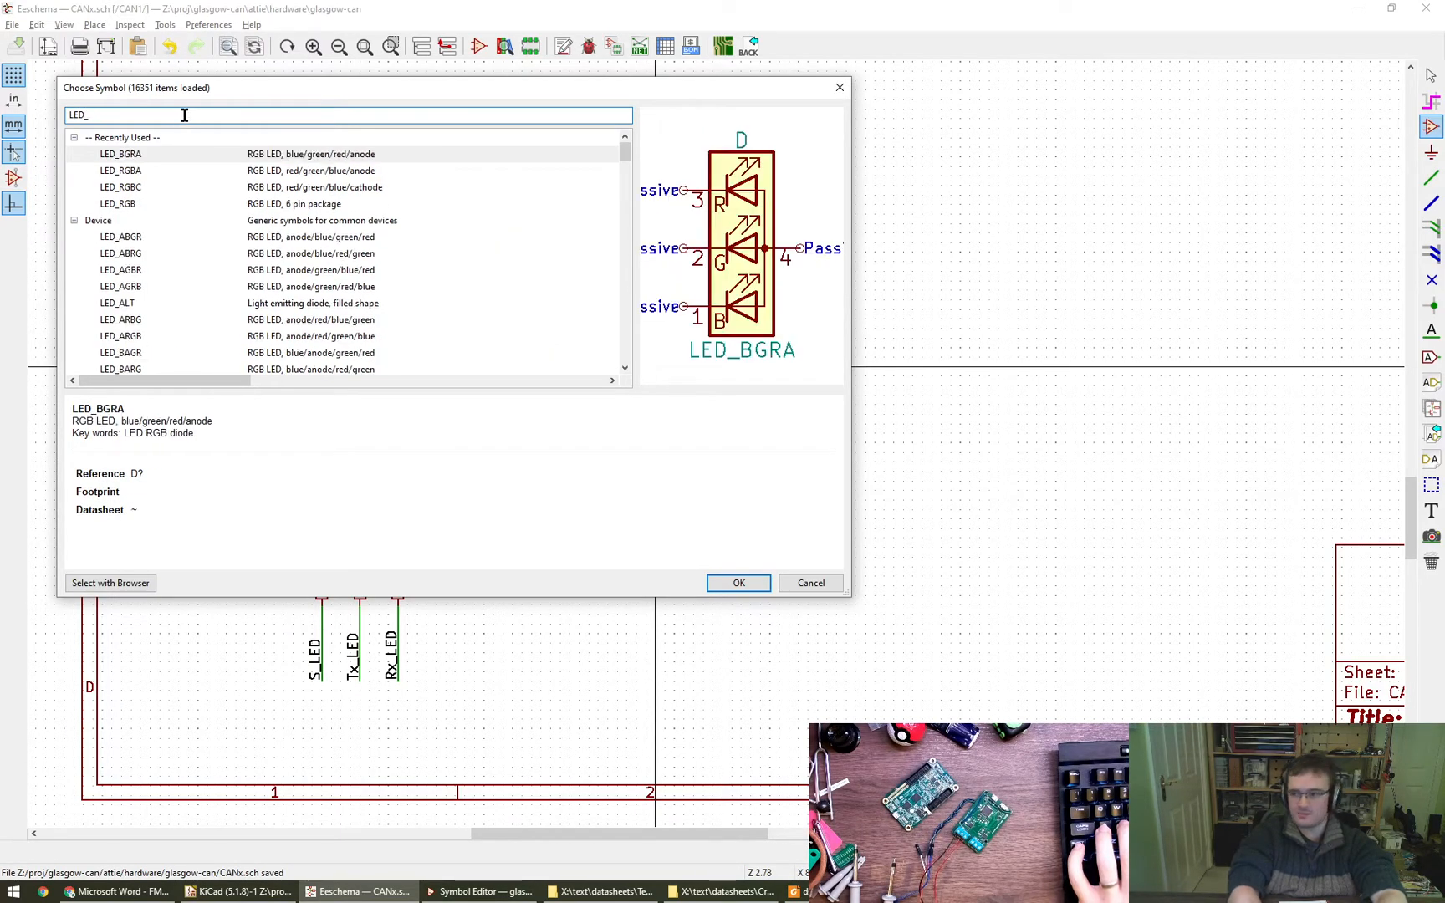
pyautogui.write('RB')
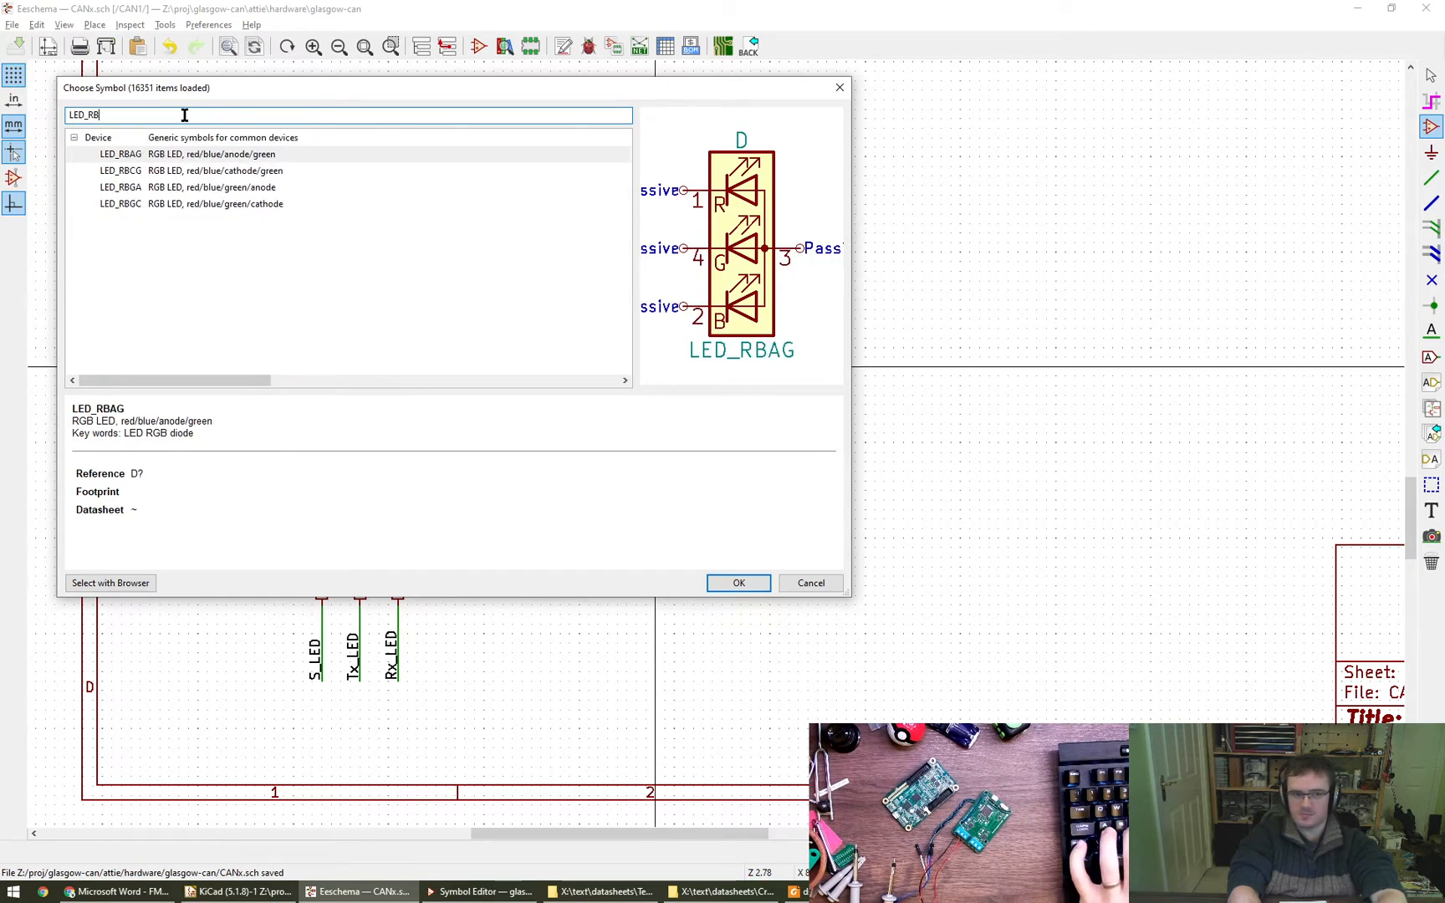
pyautogui.write('AG')
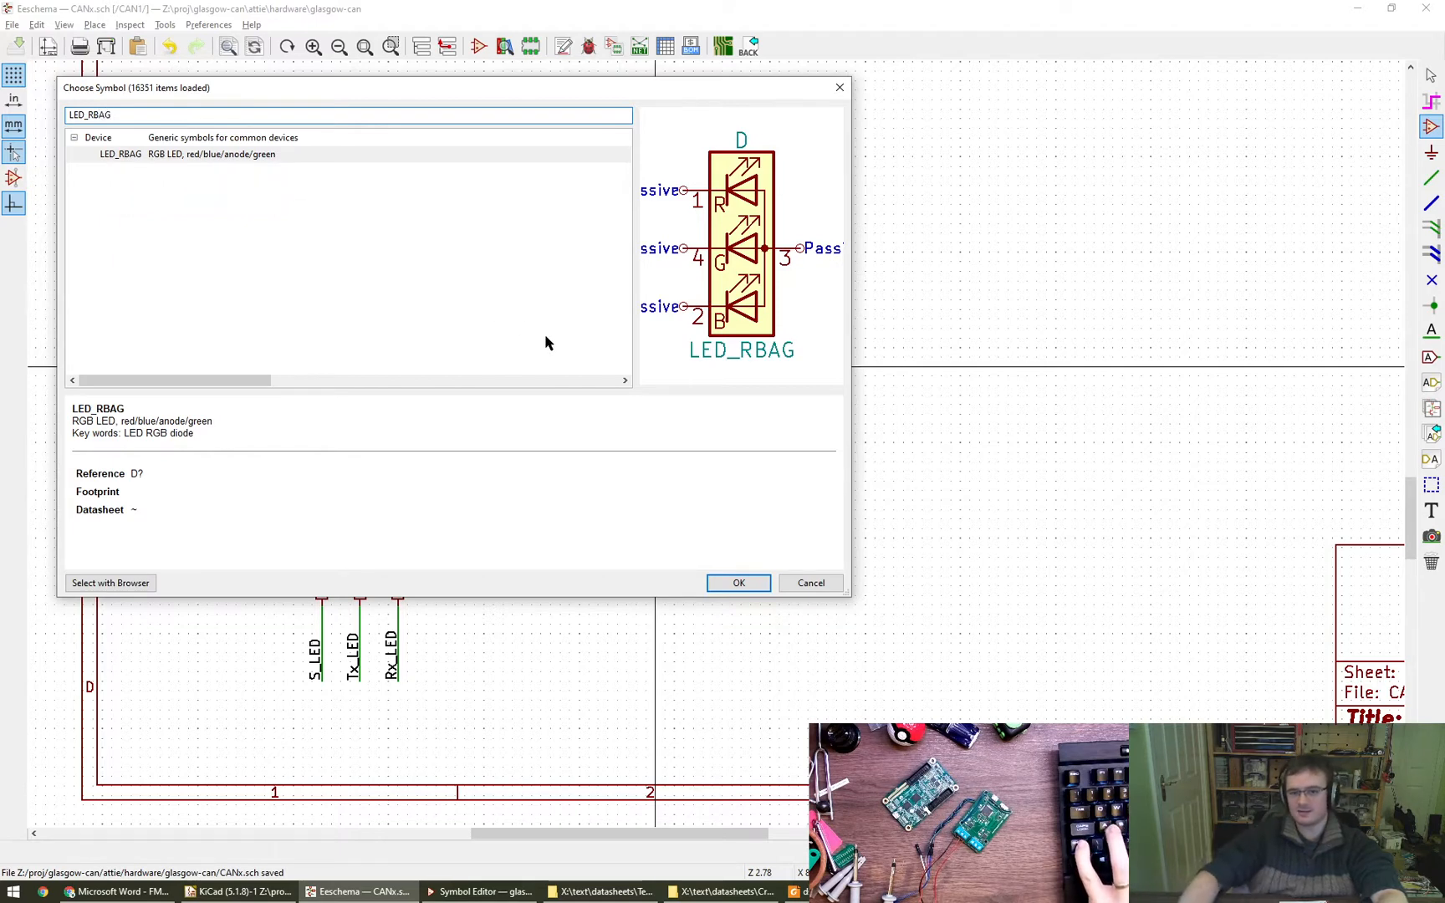
pyautogui.click(736, 583)
pyautogui.press('r')
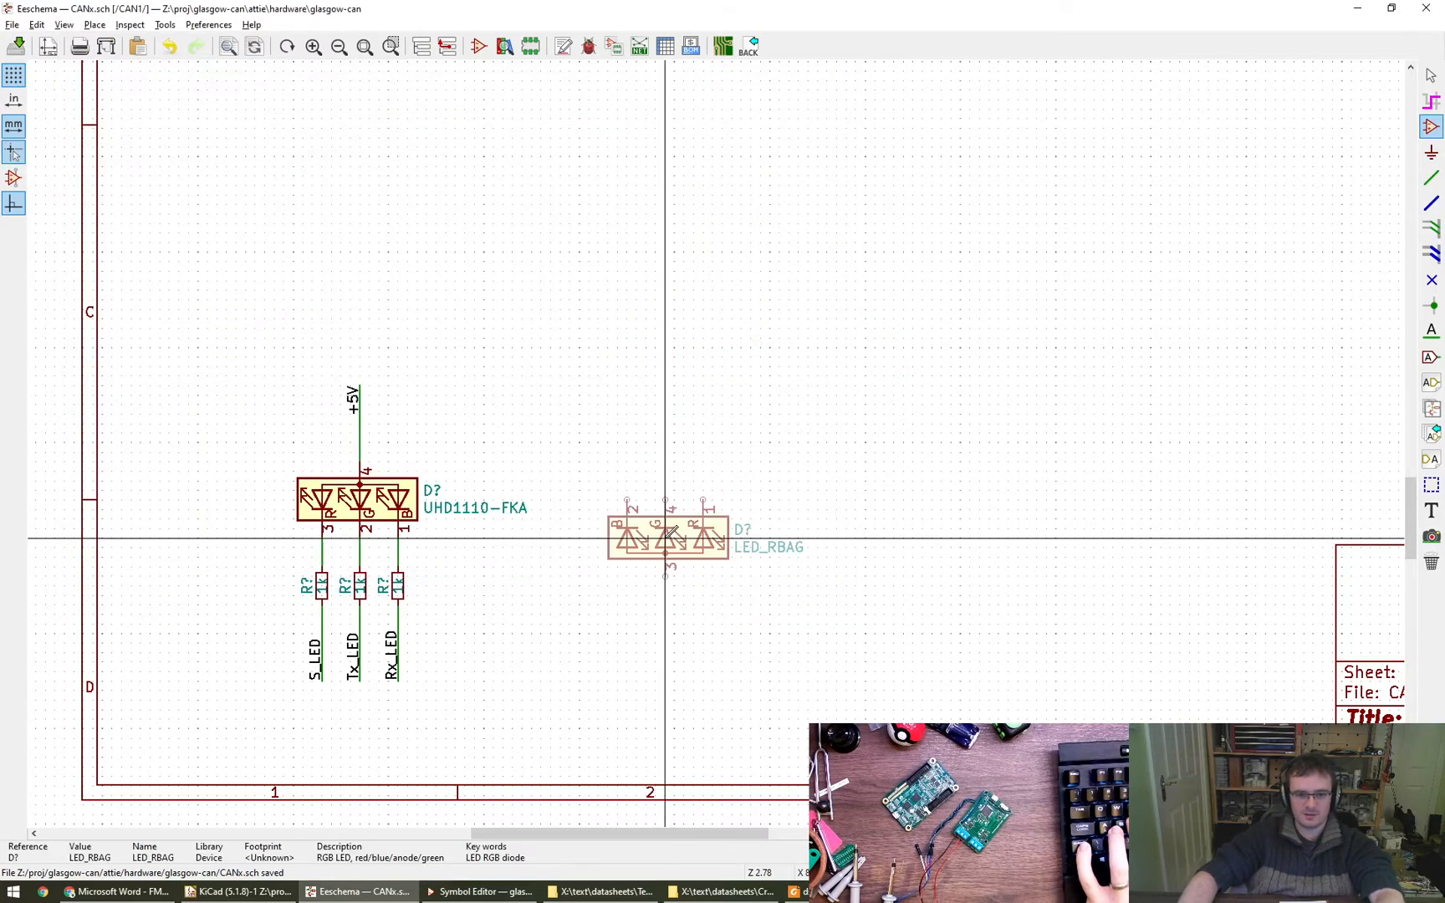
pyautogui.click(641, 506)
pyautogui.press('Escape')
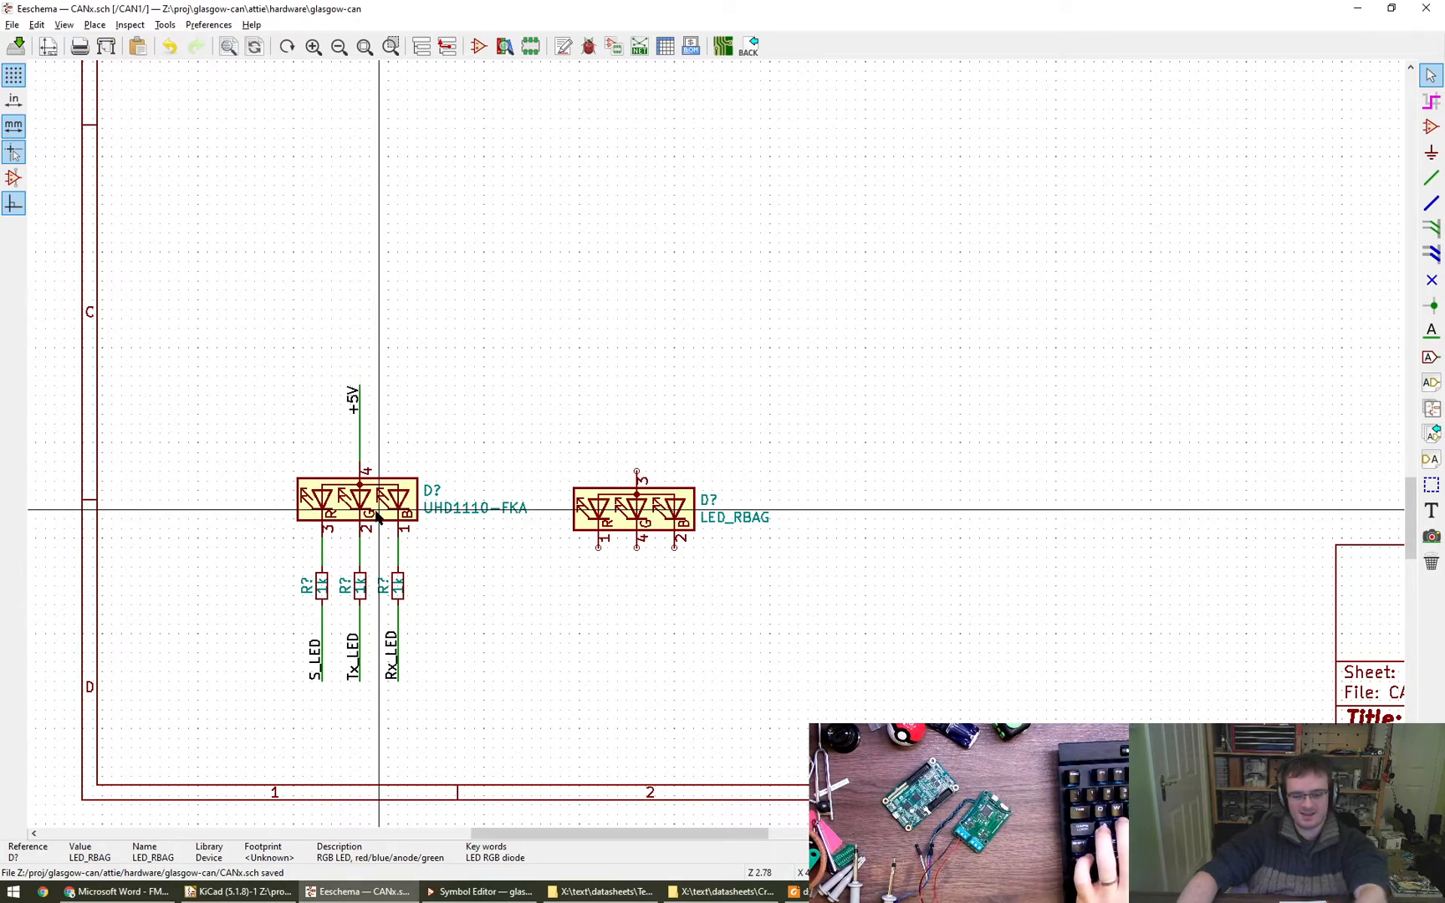
# - Delete the UHD1110-FKA LED and move the LED_RBAG symbol into its place between the +5V wire and the resistors
pyautogui.press('Delete')
pyautogui.moveTo(635, 505); pyautogui.dragTo(357, 505)
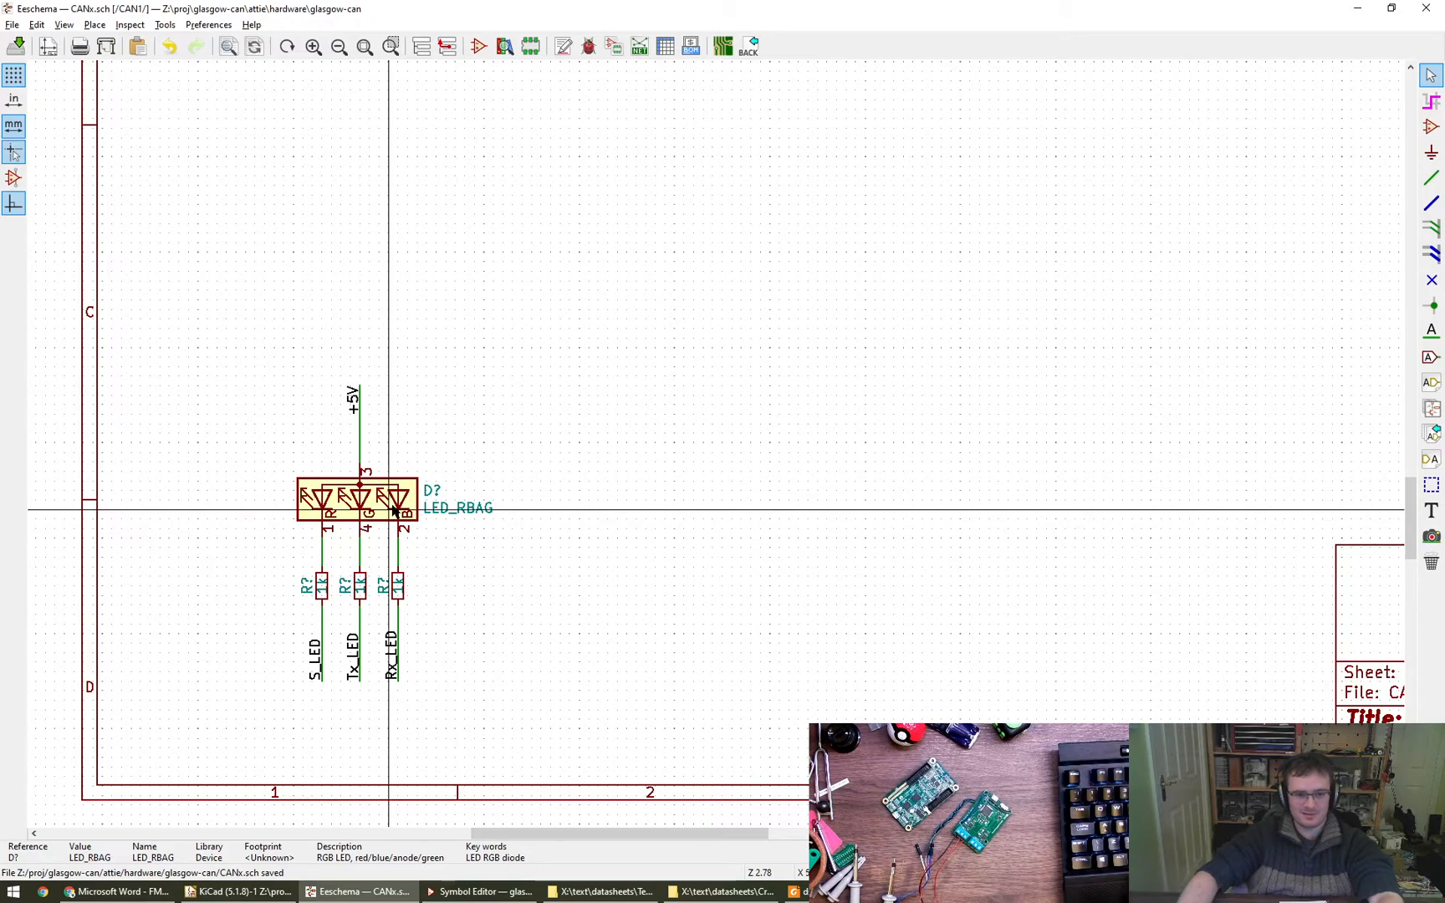
# - Add two fields named MFR and MPN to the properties of the LED_RBAG symbol
pyautogui.doubleClick(387, 507)
pyautogui.click(689, 415)
pyautogui.click(591, 491)
pyautogui.click(591, 491)
pyautogui.click(609, 440)
pyautogui.hotkey('ctrl', 'a')
pyautogui.write('MFR')
pyautogui.press('Tab')
pyautogui.press('Tab')
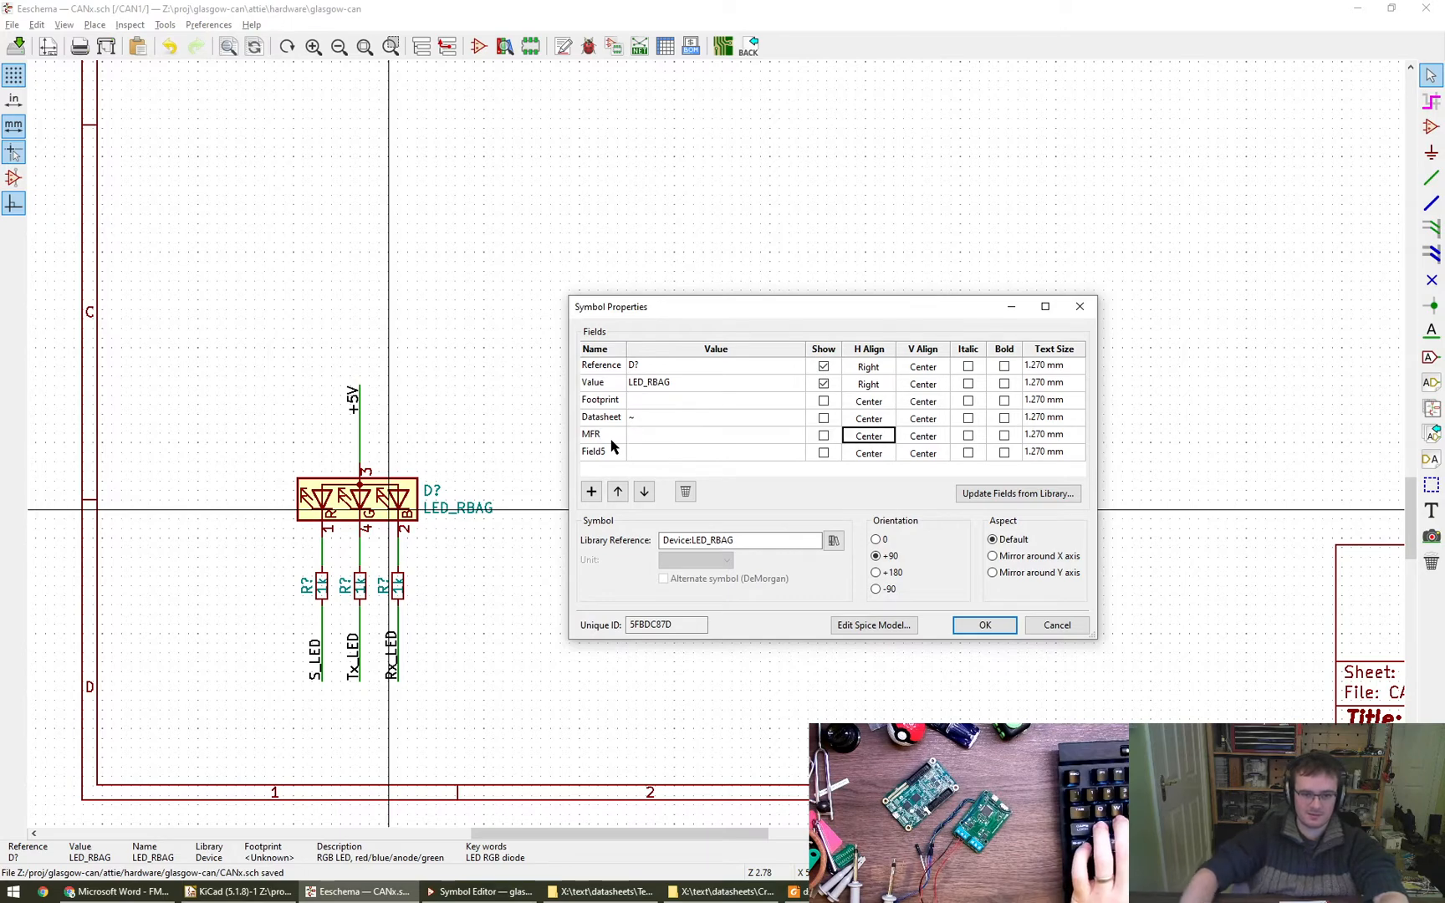
pyautogui.click(602, 452)
pyautogui.hotkey('ctrl', 'a')
pyautogui.write('MPN')
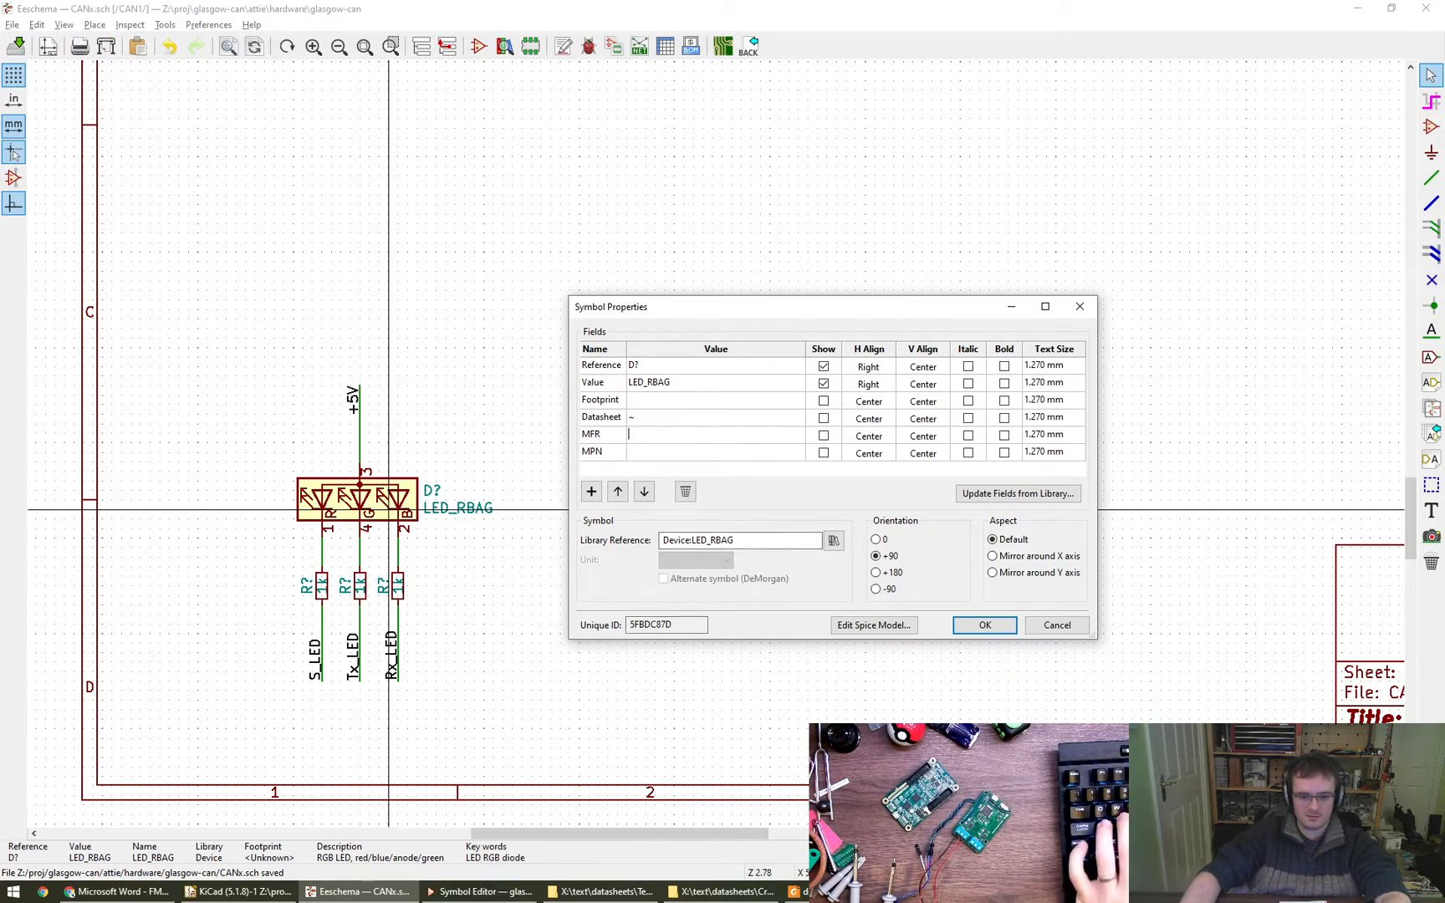
# - Copy the manufacturer name "Foshan NationStar Optoelectronics" from the LCSC product page into the LED symbol's MFR field
pyautogui.click(117, 891)
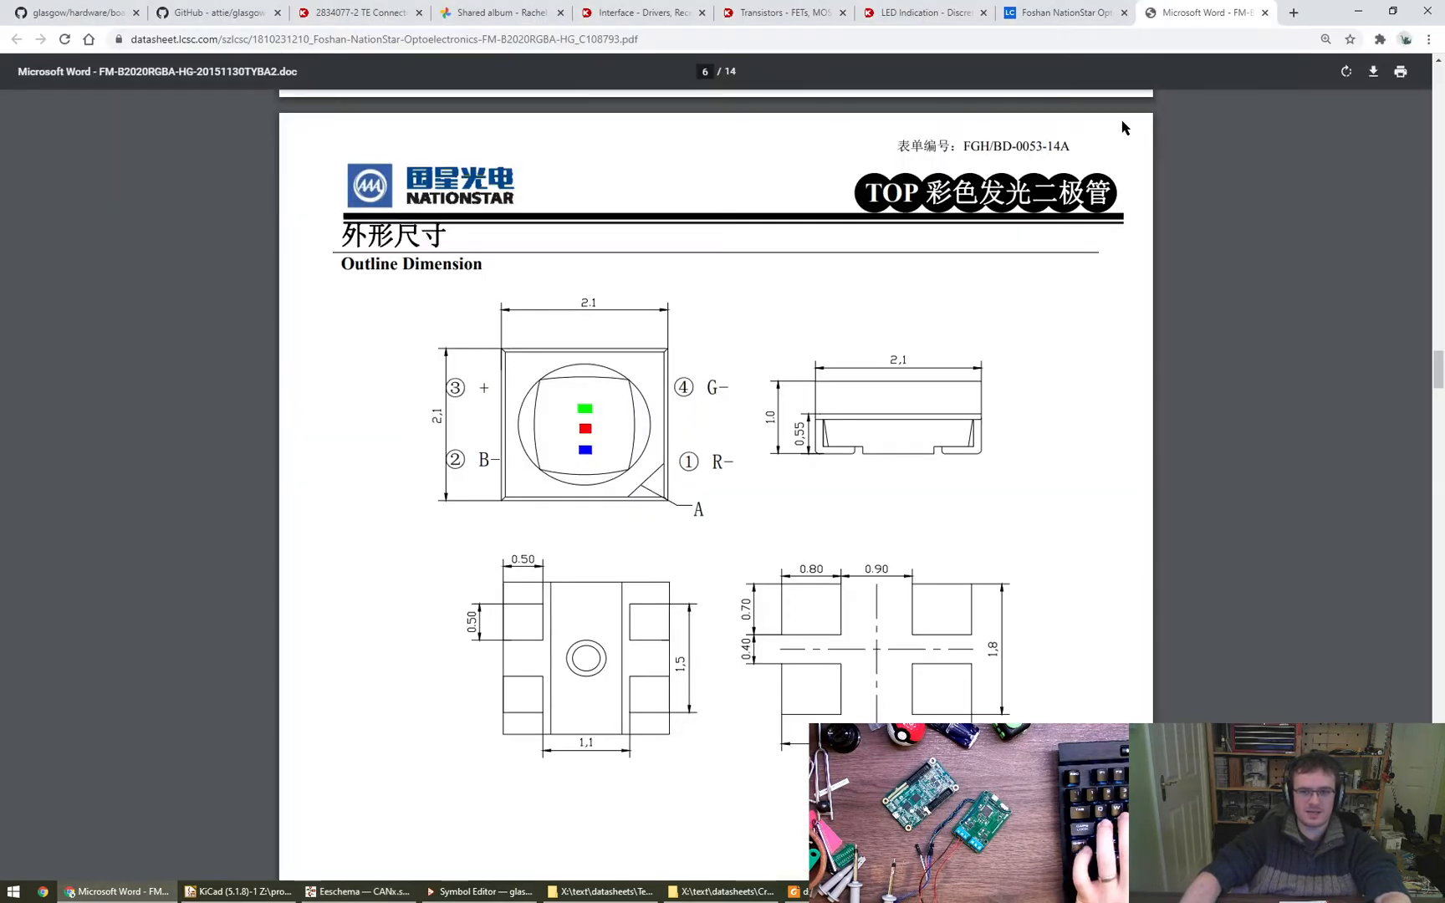
pyautogui.hotkey('ctrl', 'shift', 'Tab')
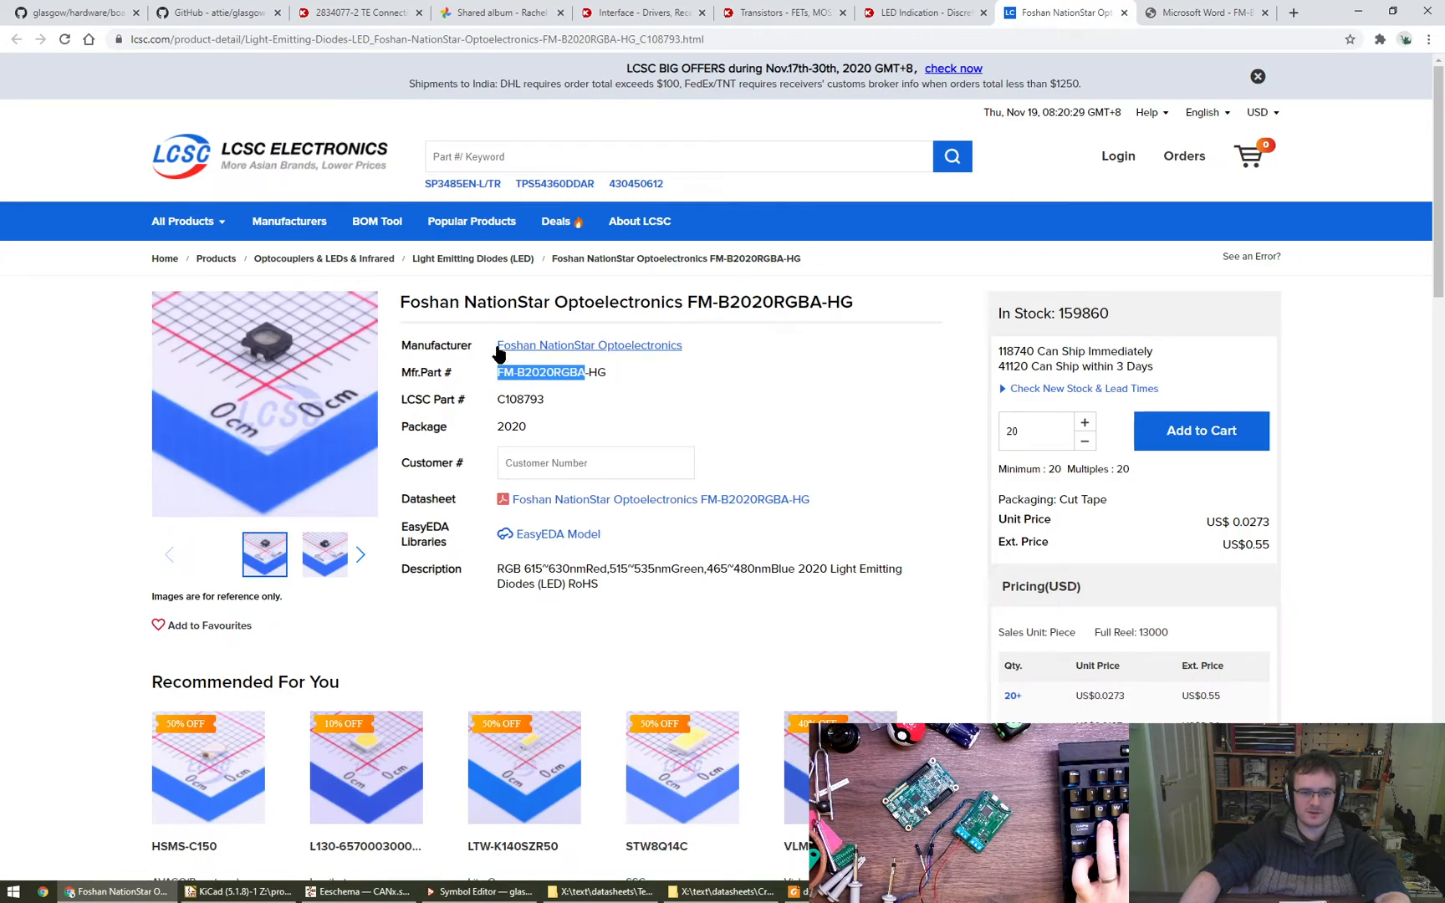
pyautogui.moveTo(683, 347); pyautogui.dragTo(502, 368)
pyautogui.hotkey('ctrl', 'c')
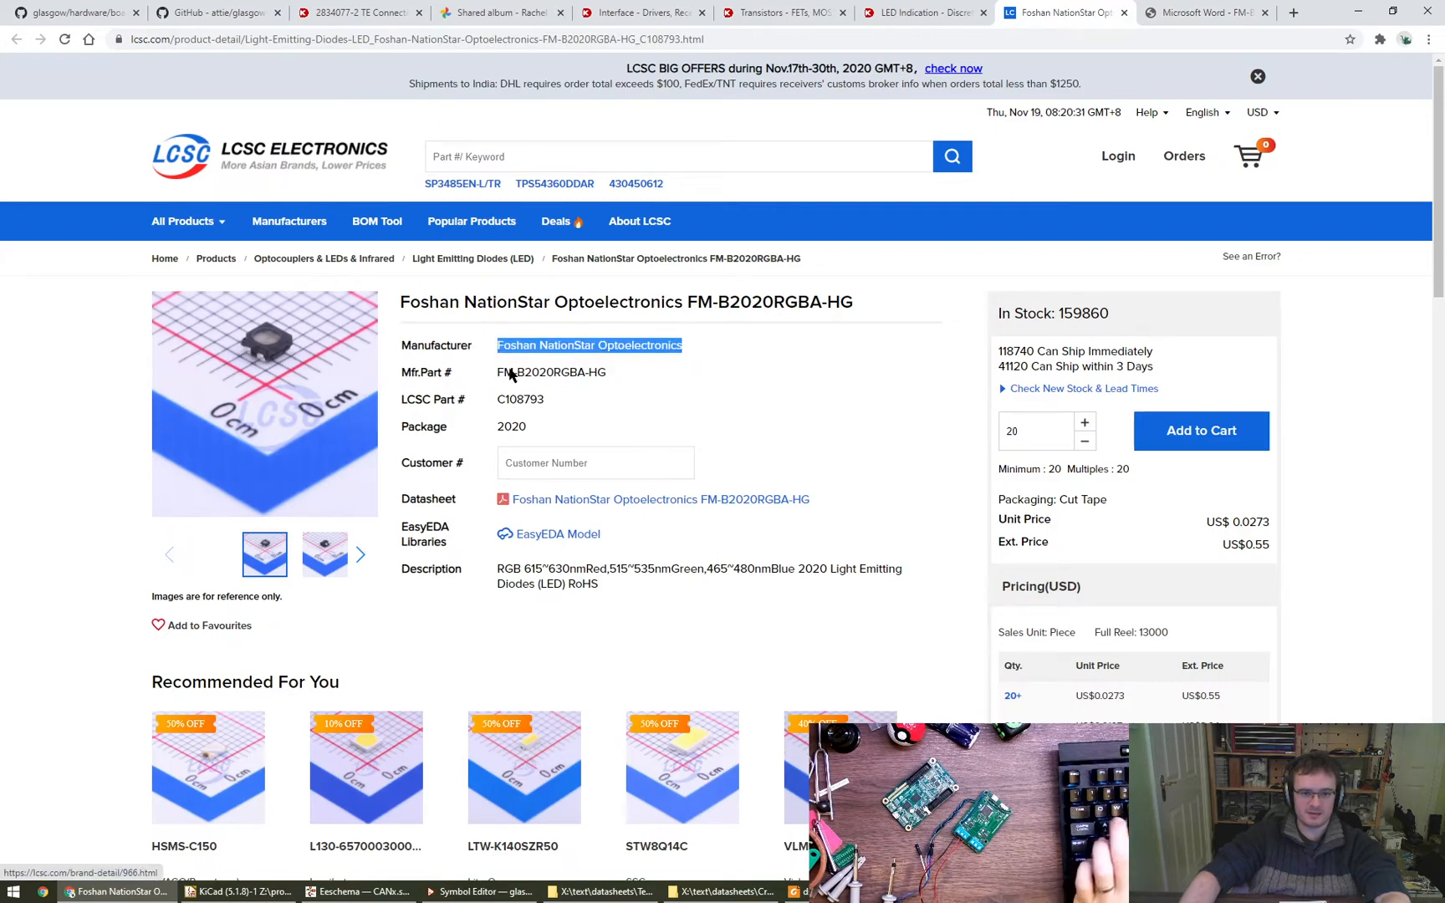
pyautogui.hotkey('alt', 'Tab')
pyautogui.hotkey('ctrl', 'v')
pyautogui.hotkey('alt', 'Tab')
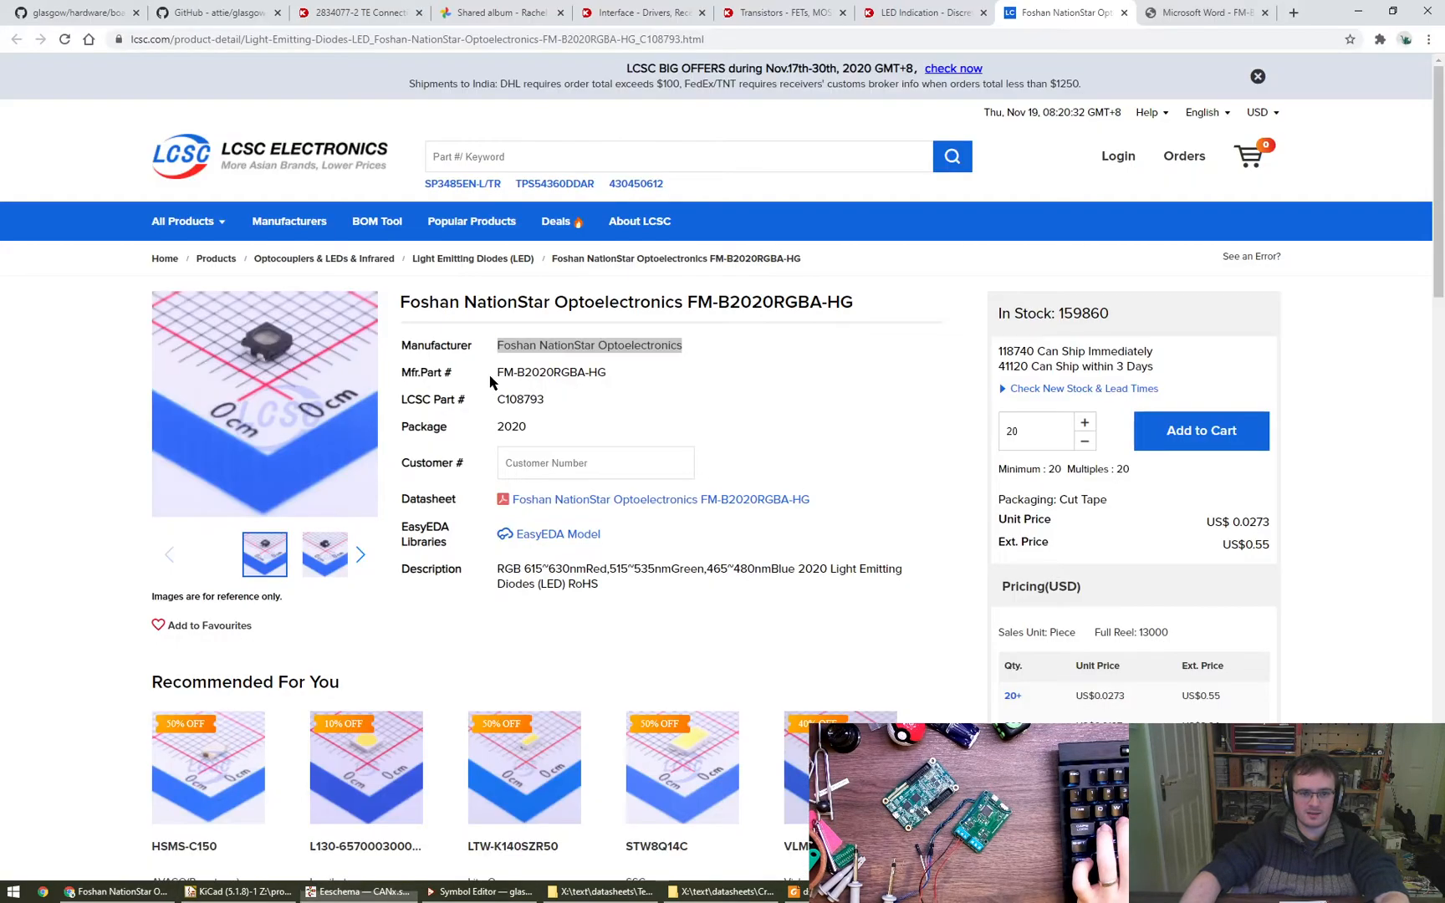
# - Copy the part number FM-B2020RGBA-HG from the LCSC page into the LED symbol's MPN and Value fields and apply the properties
pyautogui.moveTo(499, 372); pyautogui.dragTo(592, 370)
pyautogui.hotkey('ctrl', 'c')
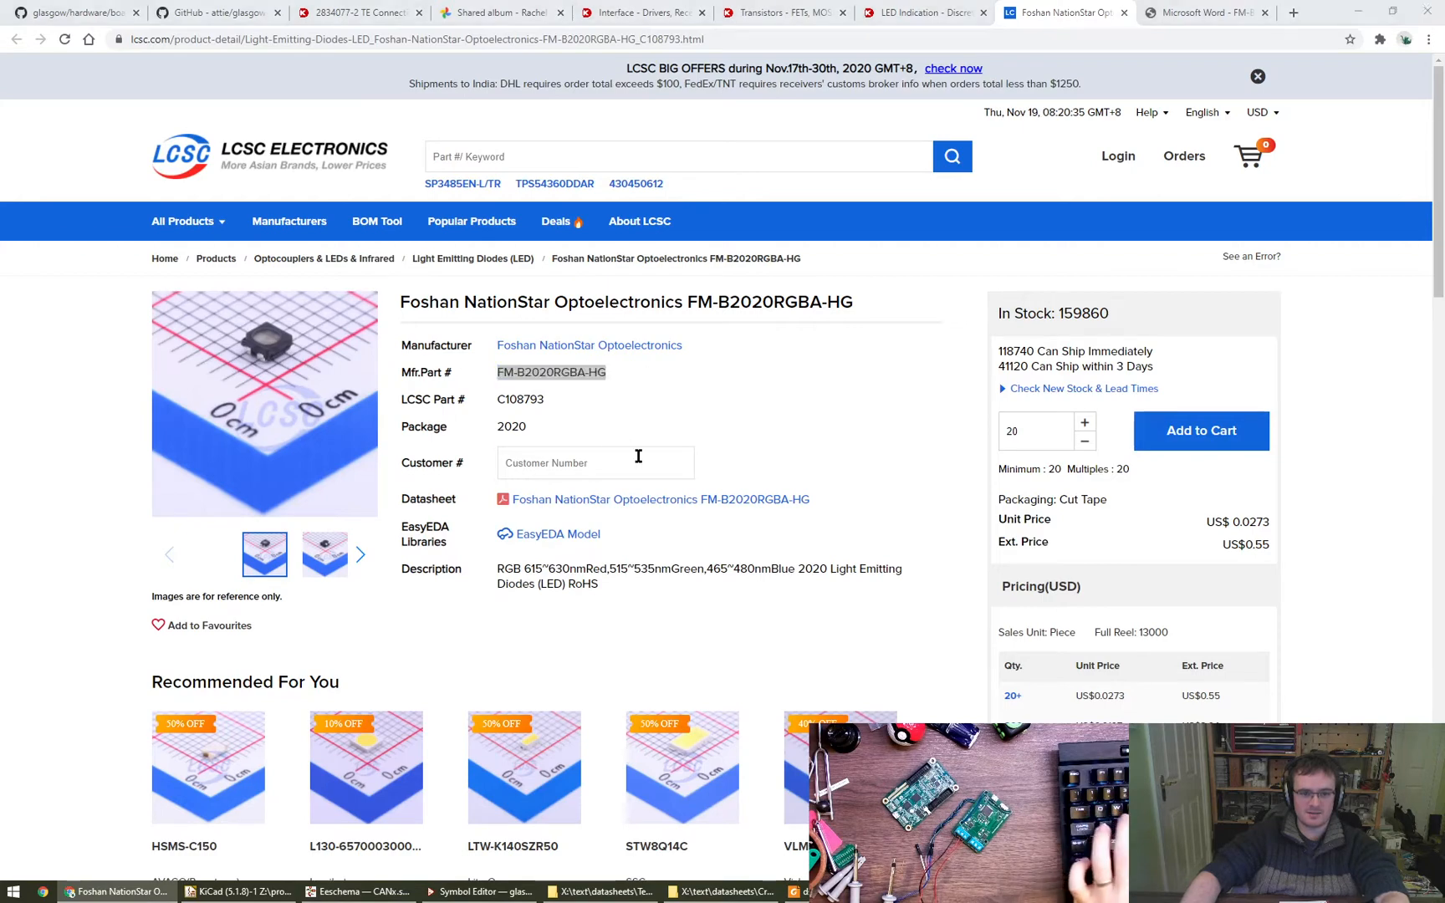
pyautogui.hotkey('alt', 'Tab')
pyautogui.click(660, 440)
pyautogui.click(682, 453)
pyautogui.hotkey('ctrl', 'v')
pyautogui.click(697, 384)
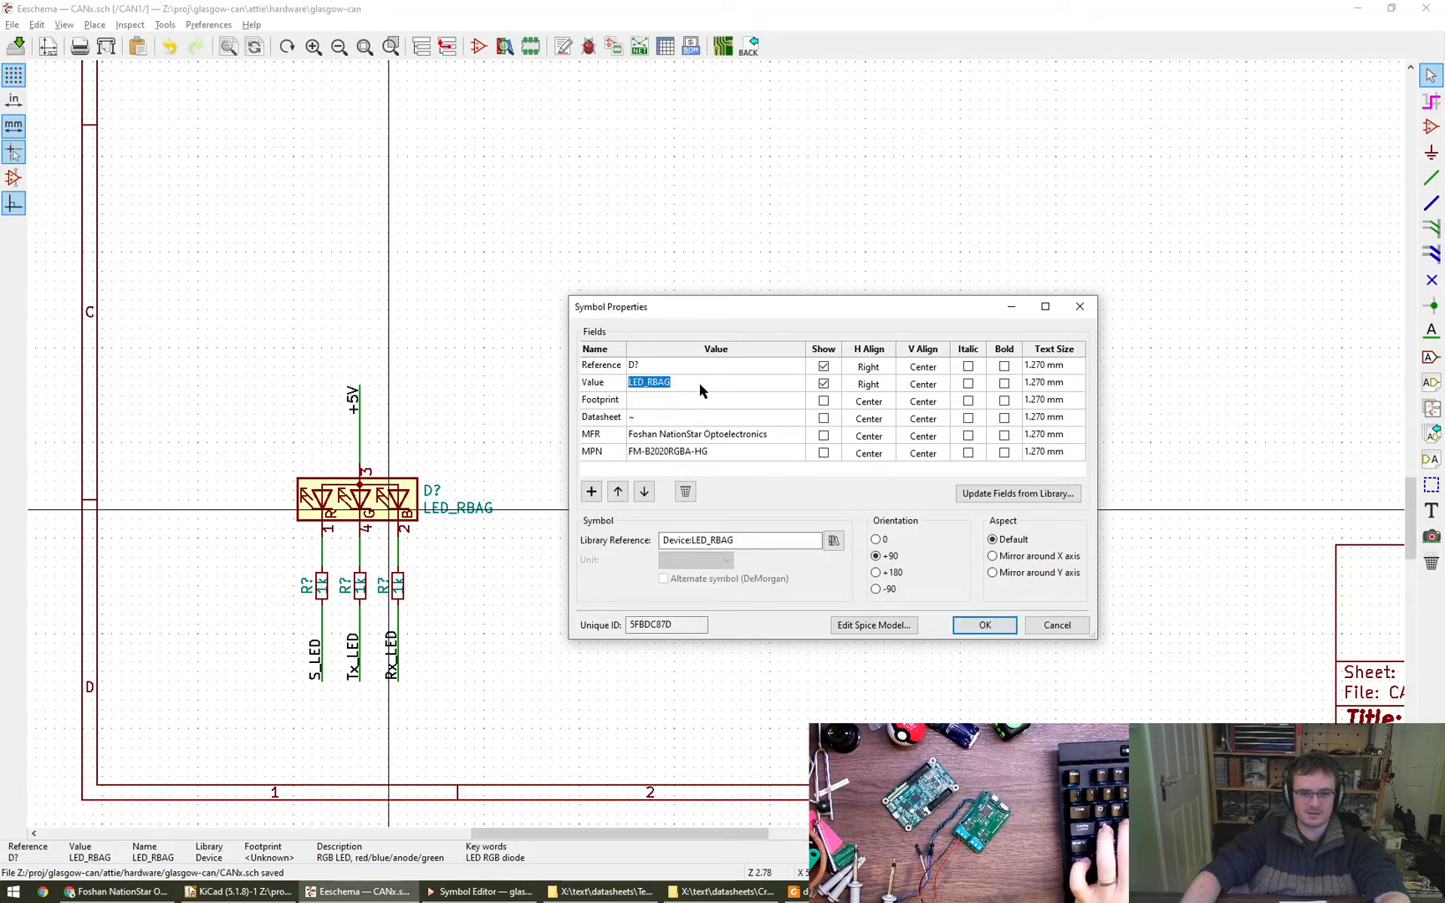
pyautogui.hotkey('ctrl', 'v')
pyautogui.click(980, 625)
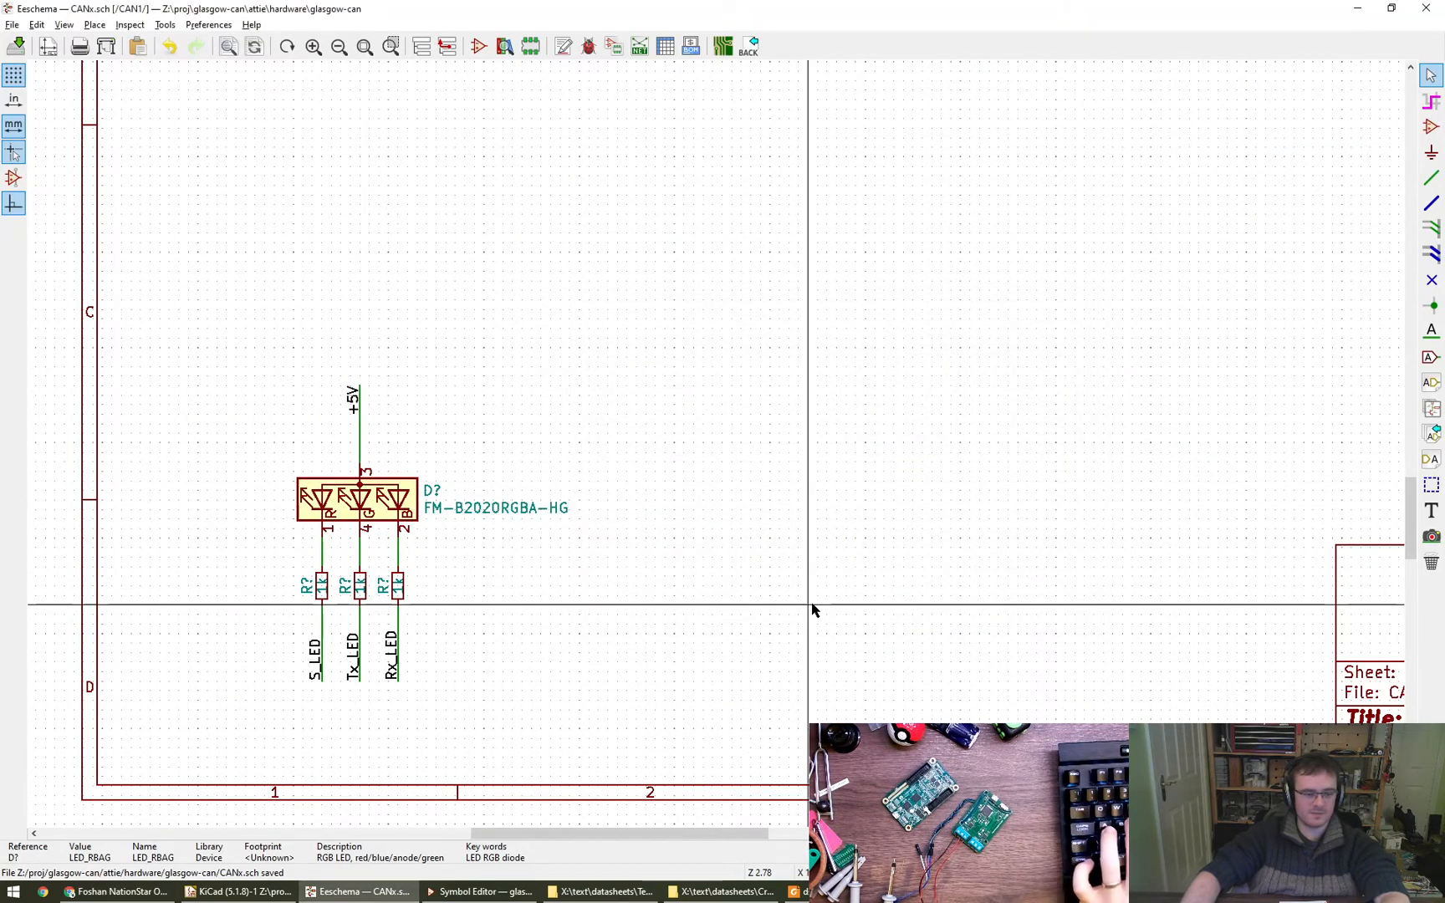
pyautogui.scroll(-1, 792, 508)
pyautogui.moveTo(793, 506); pyautogui.dragTo(644, 613, button='middle')
pyautogui.scroll(-1, 646, 602)
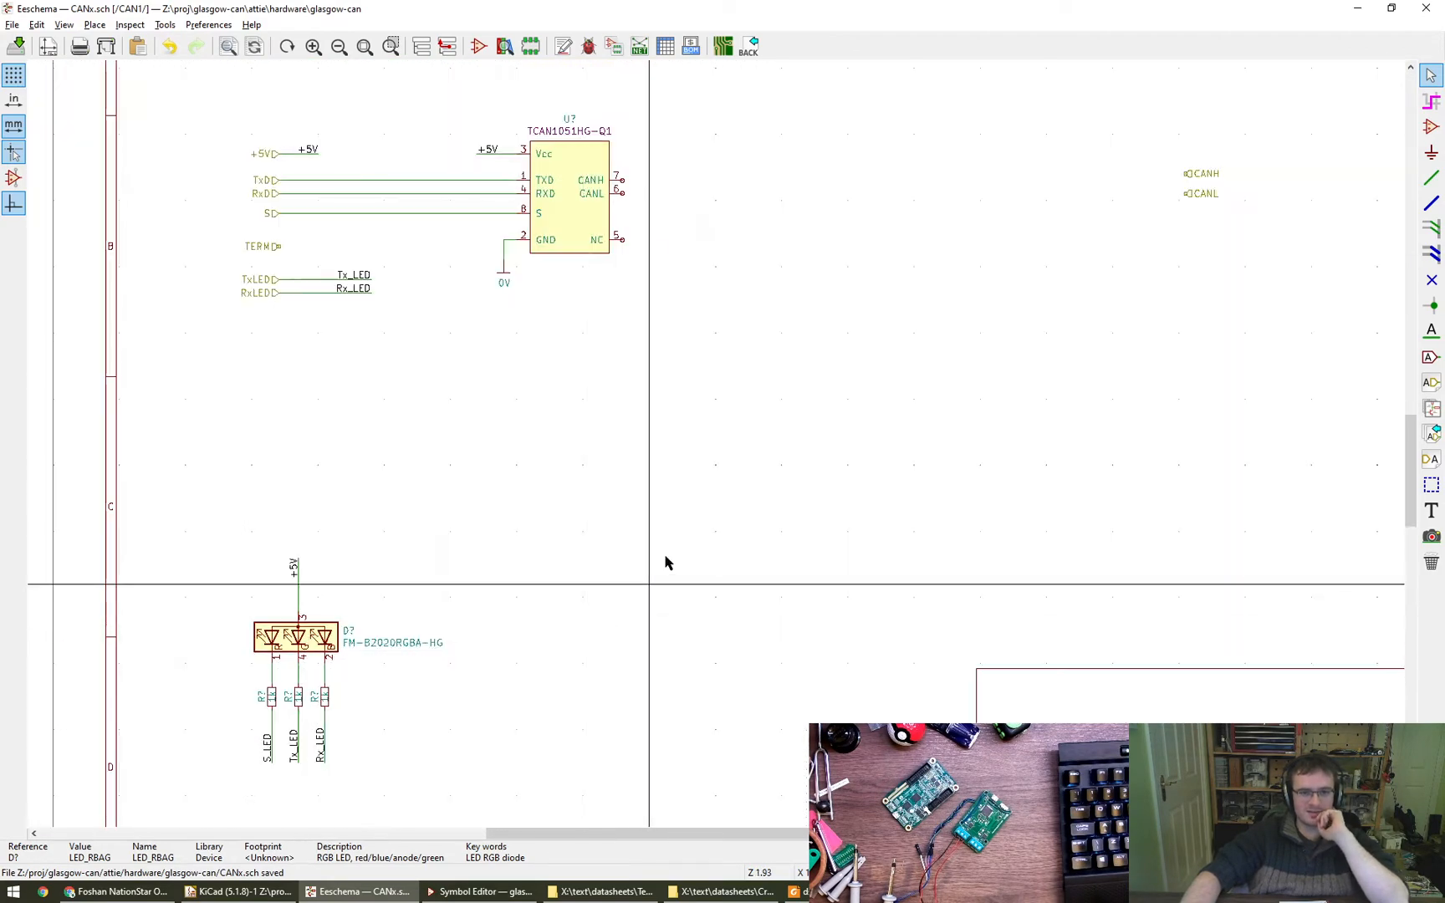
pyautogui.scroll(-1, 615, 551)
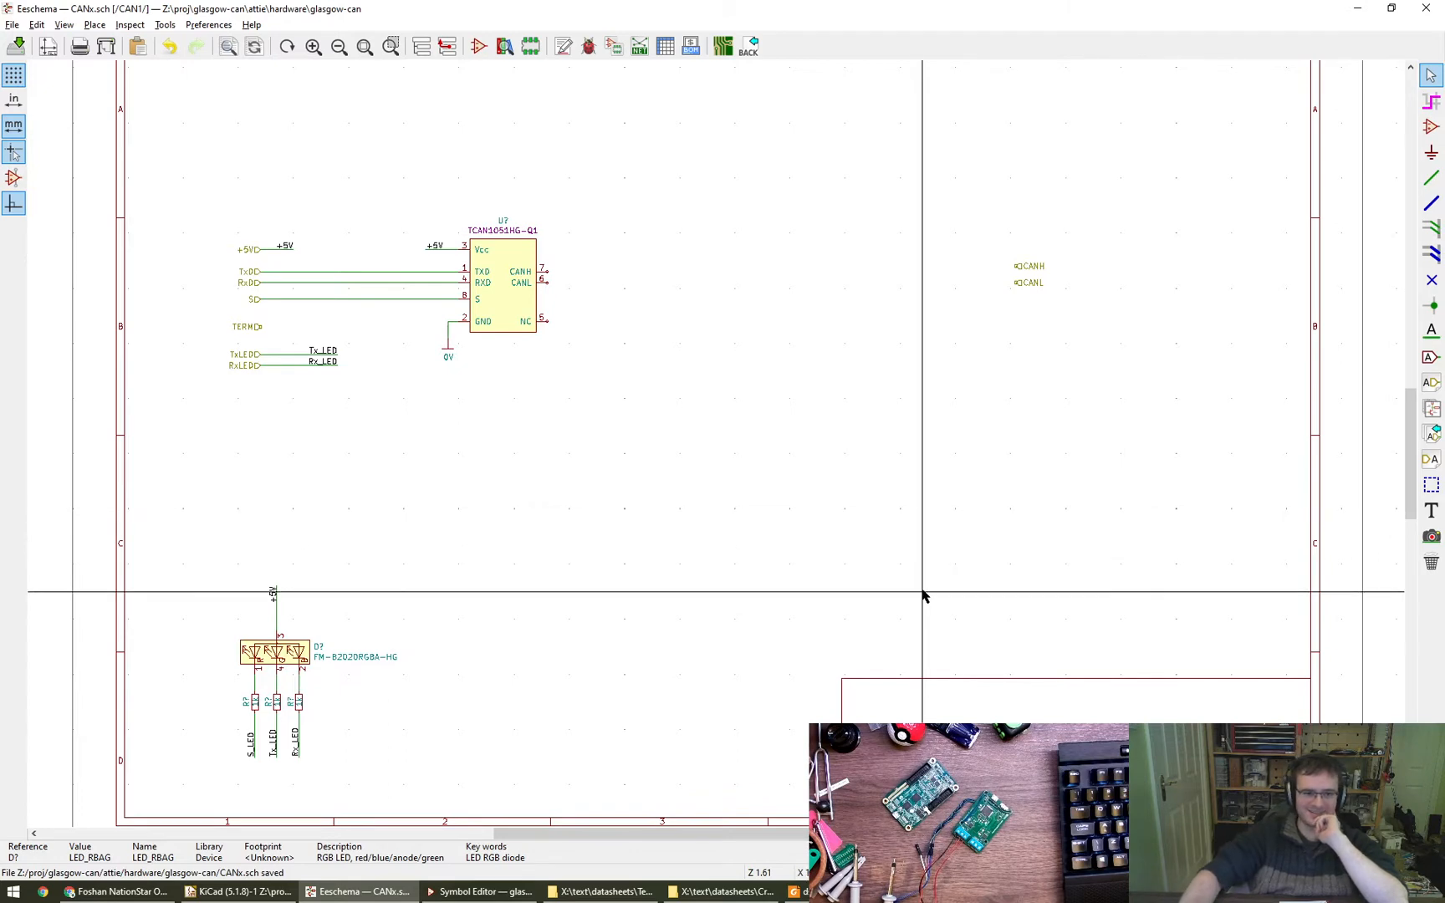
pyautogui.moveTo(703, 515); pyautogui.dragTo(668, 539, button='middle')
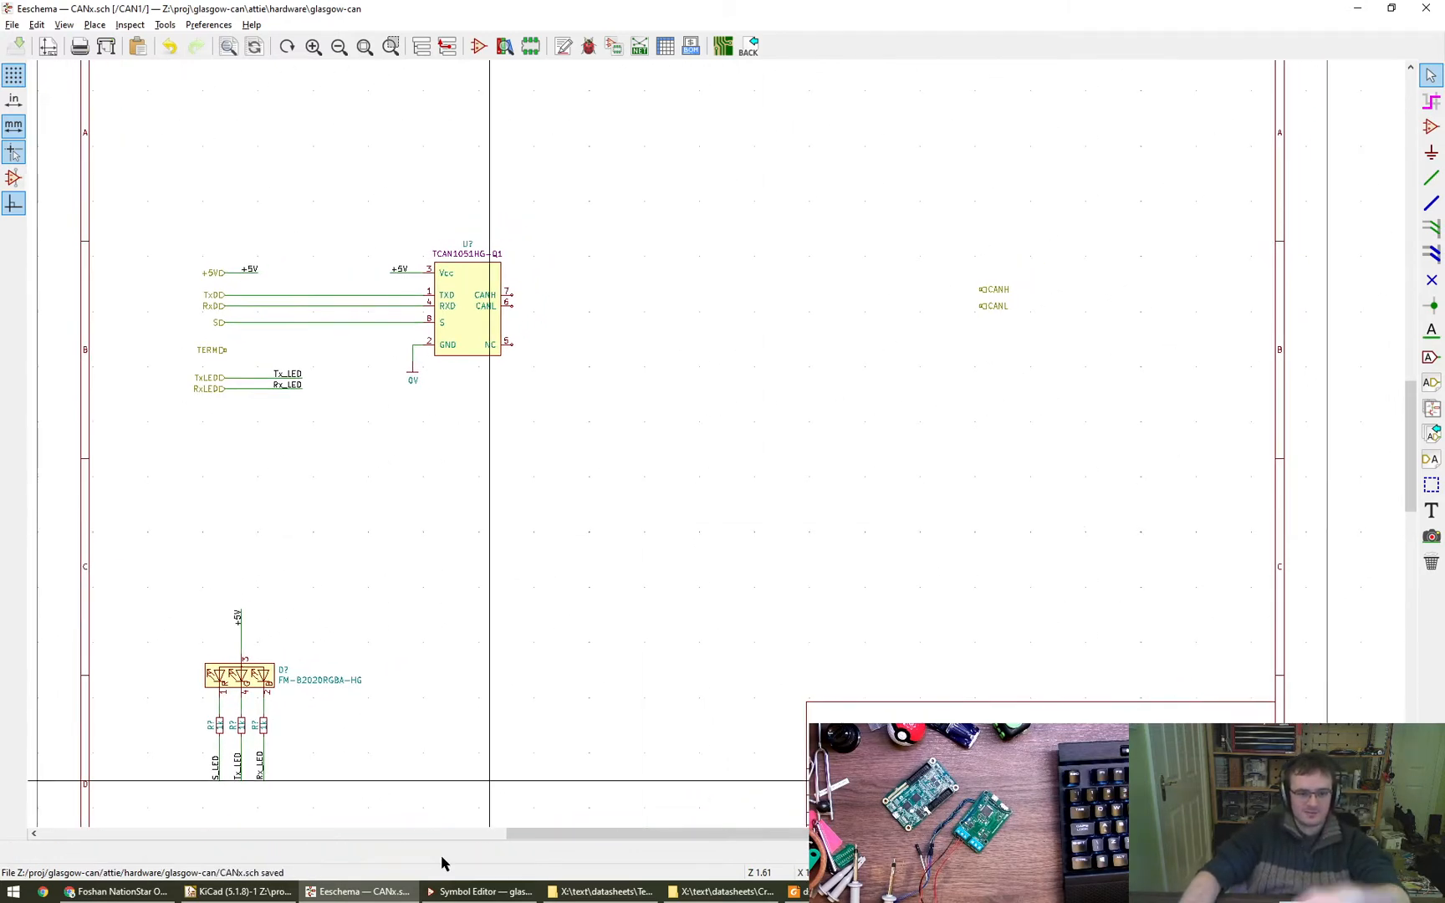
# - Switch to the browser and close the LCSC LED product page, its datasheet and the three Digi-Key part search pages
pyautogui.click(117, 891)
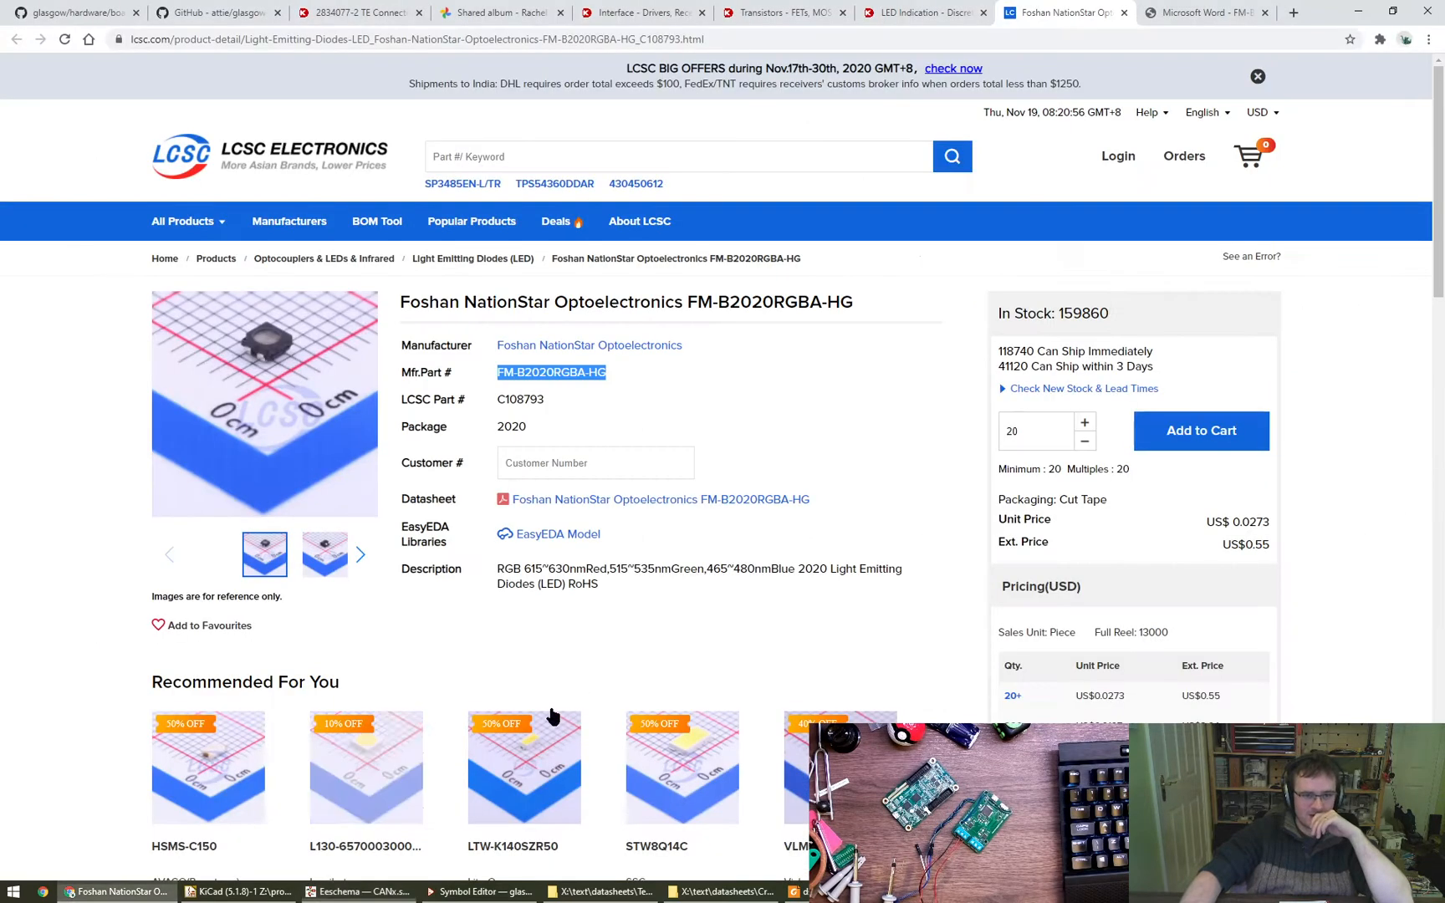
pyautogui.middleClick(1065, 8)
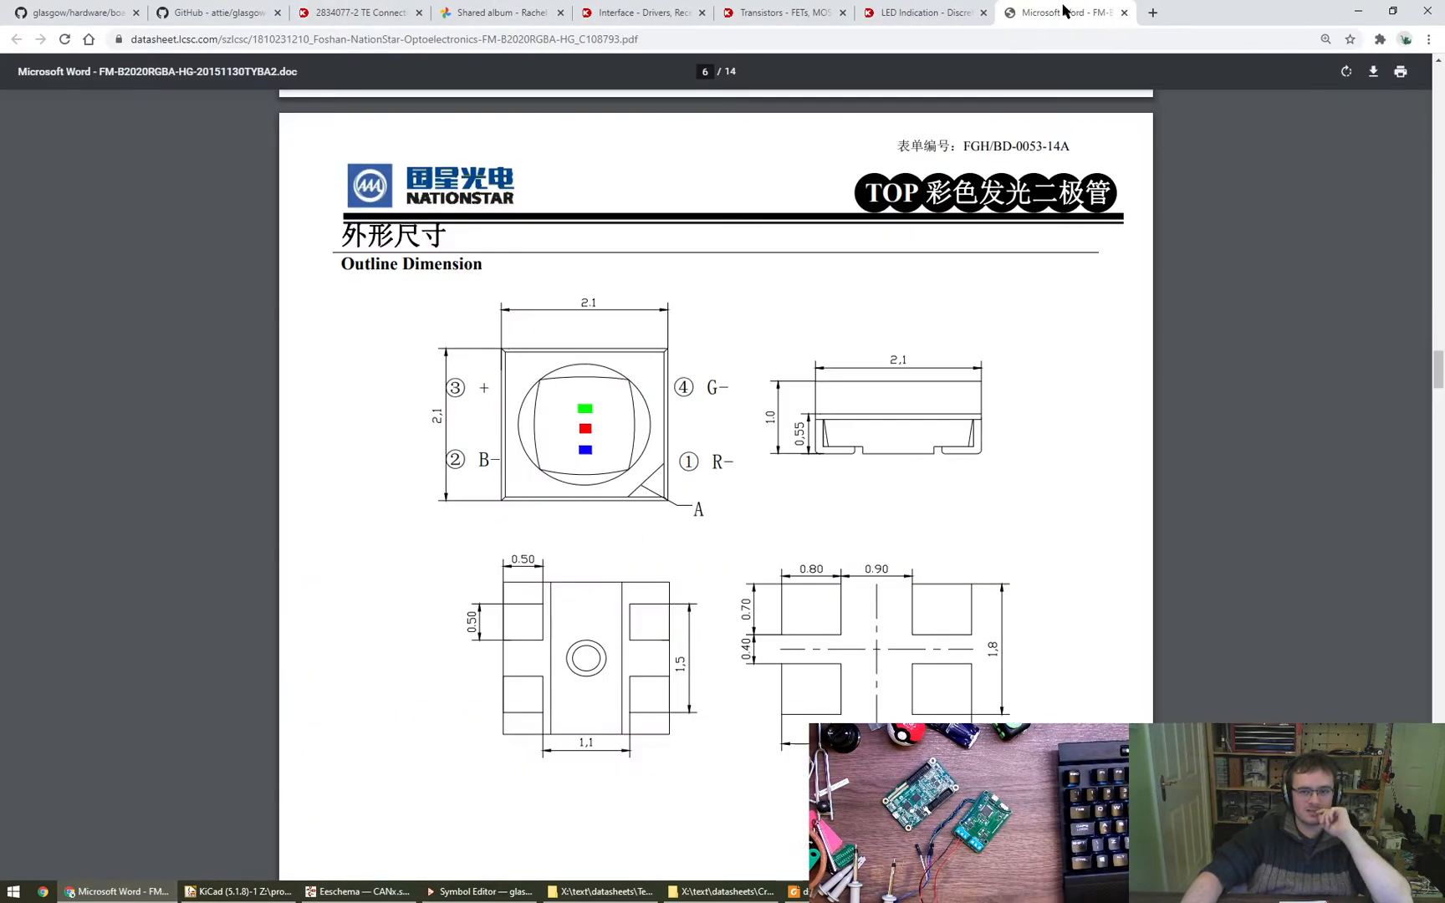
pyautogui.middleClick(1064, 8)
pyautogui.click(878, 7)
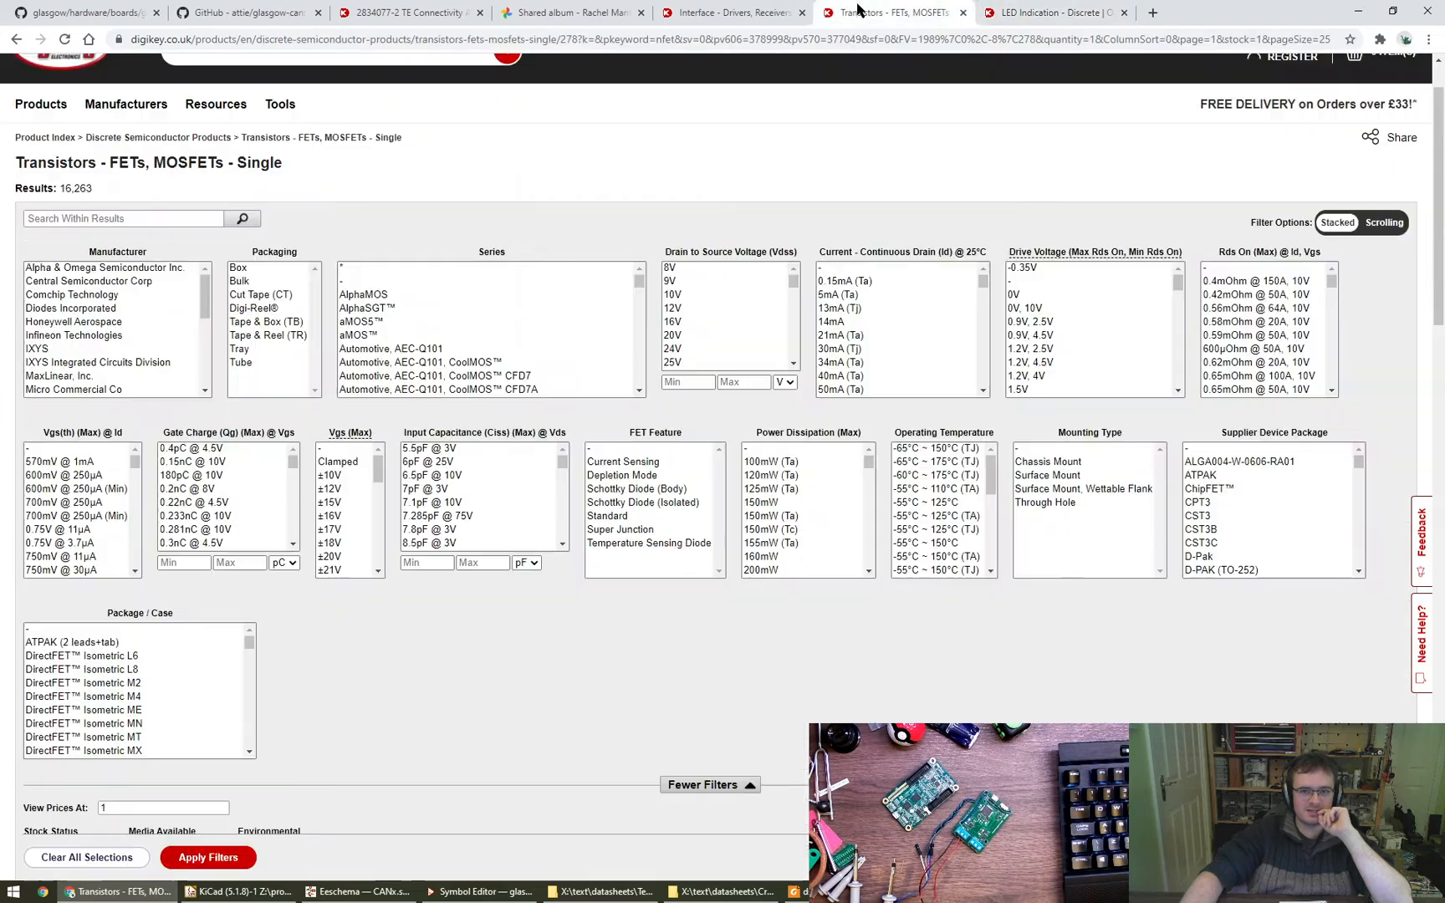
pyautogui.click(725, 7)
pyautogui.middleClick(716, 7)
pyautogui.middleClick(716, 7)
pyautogui.middleClick(716, 7)
# - Go through the remaining browser pages, bring up the LCSC page for the Toshiba TLP240A(TP1,F relay and view its product photos
pyautogui.click(424, 7)
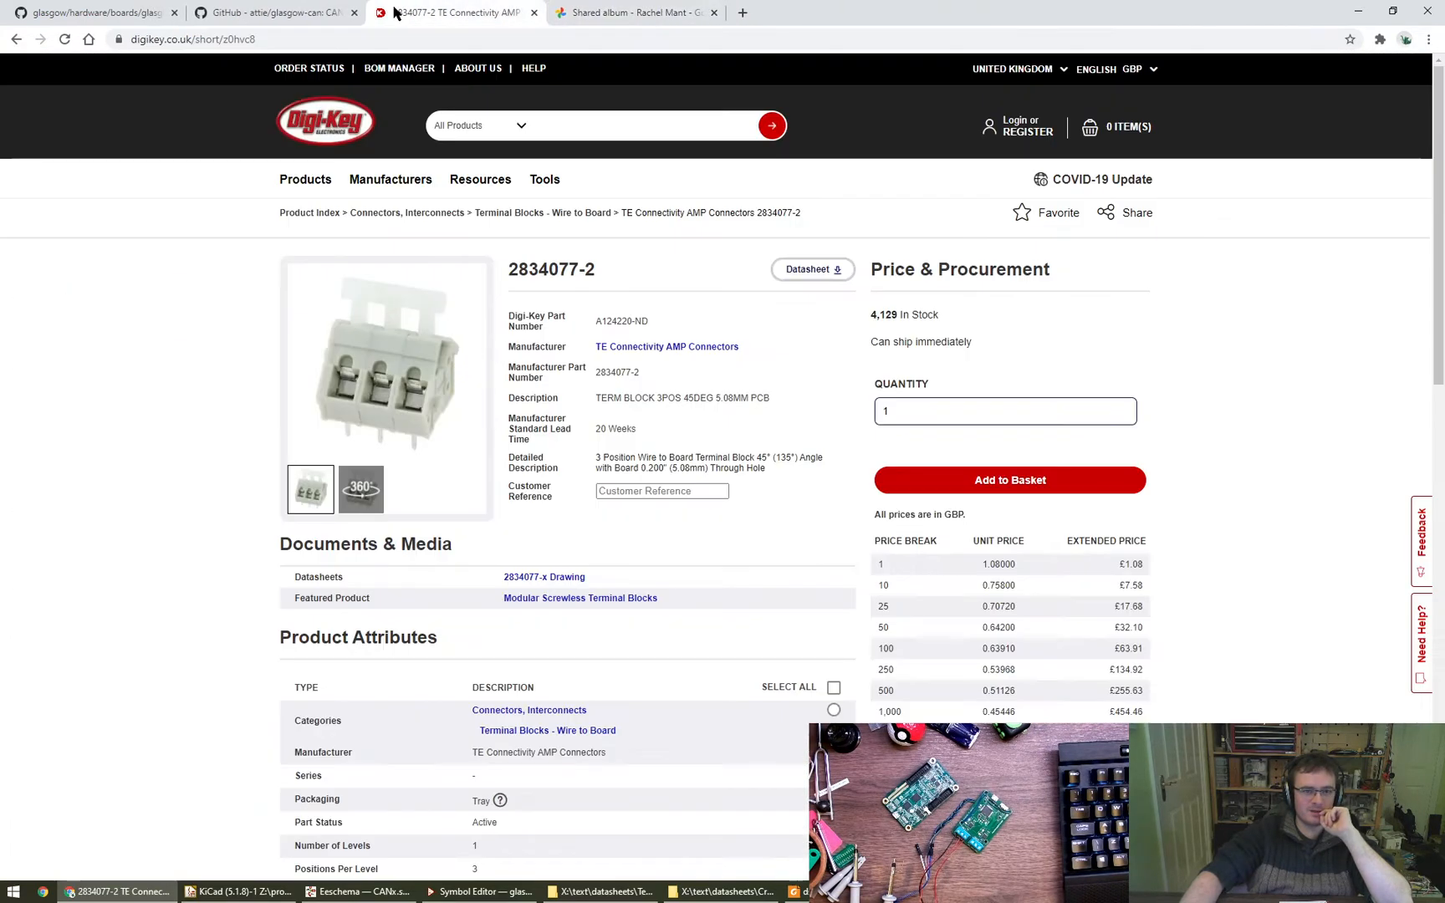
pyautogui.click(263, 11)
pyautogui.click(126, 6)
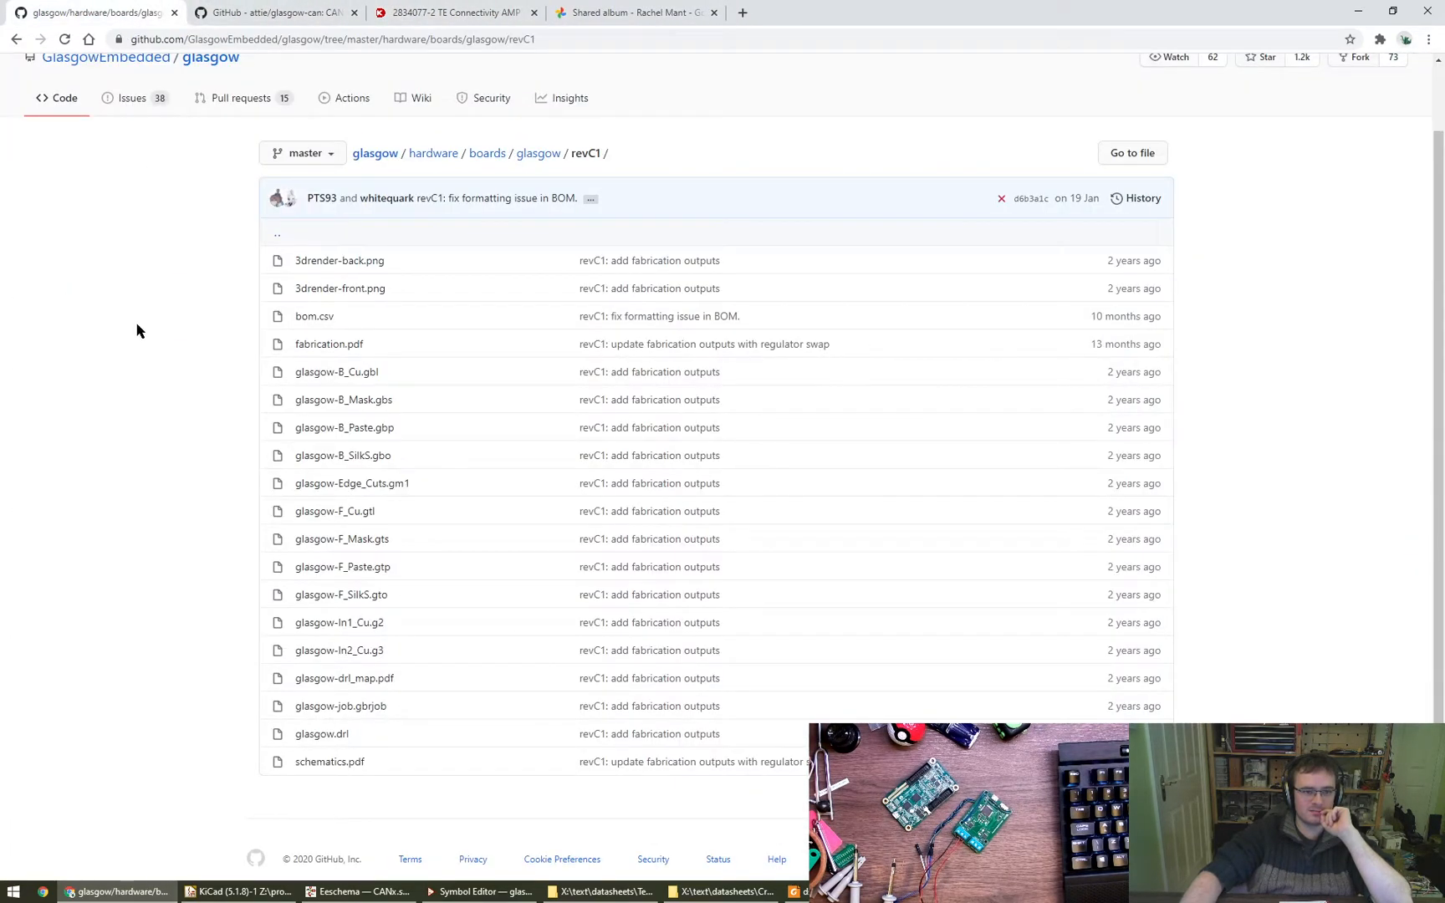
pyautogui.moveTo(0, 234); pyautogui.dragTo(293, 10)
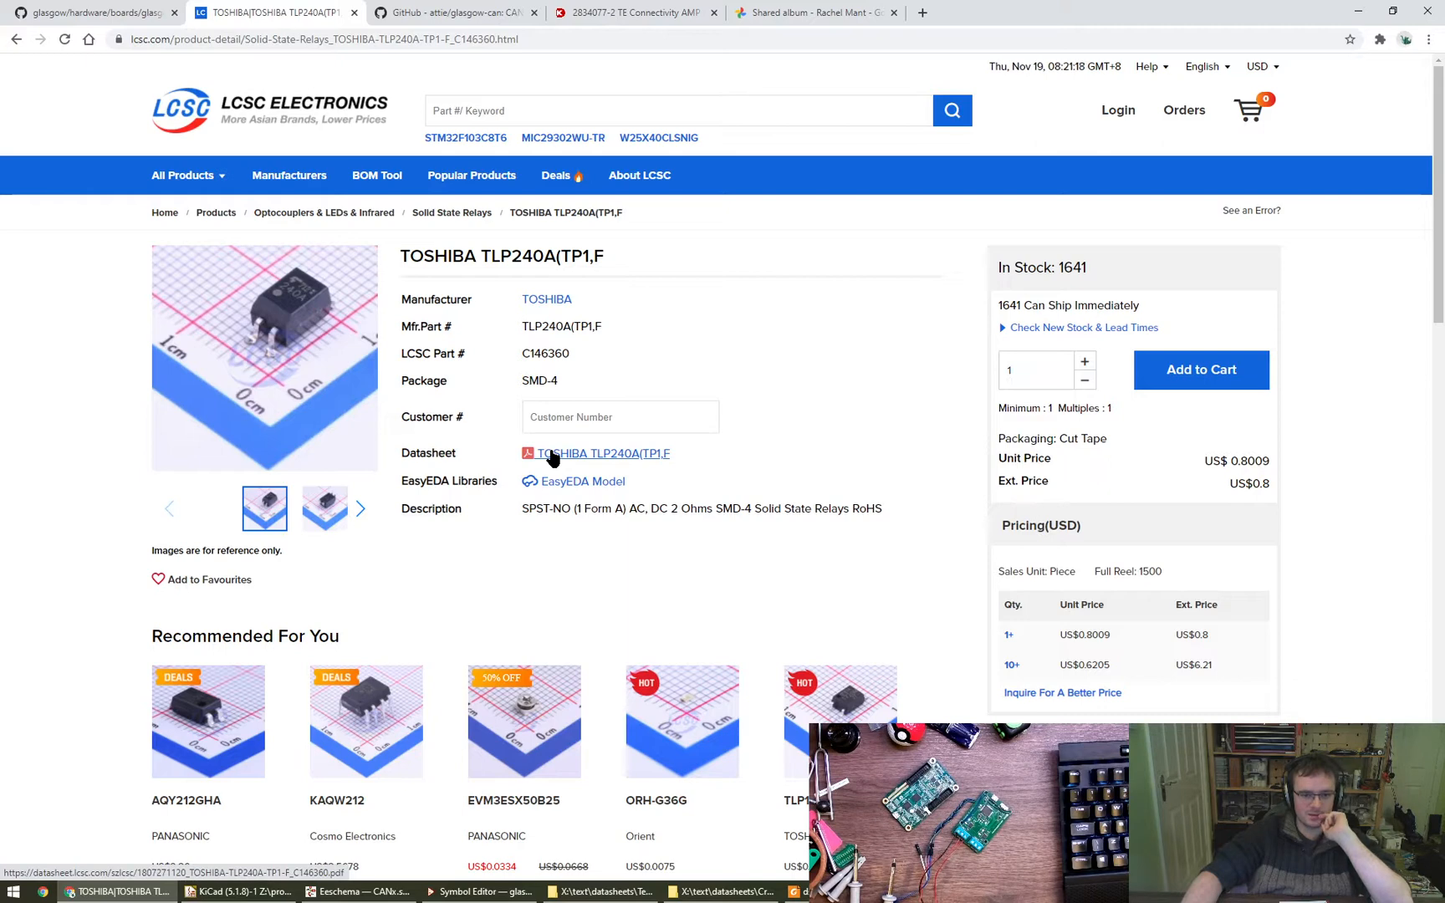
pyautogui.click(325, 512)
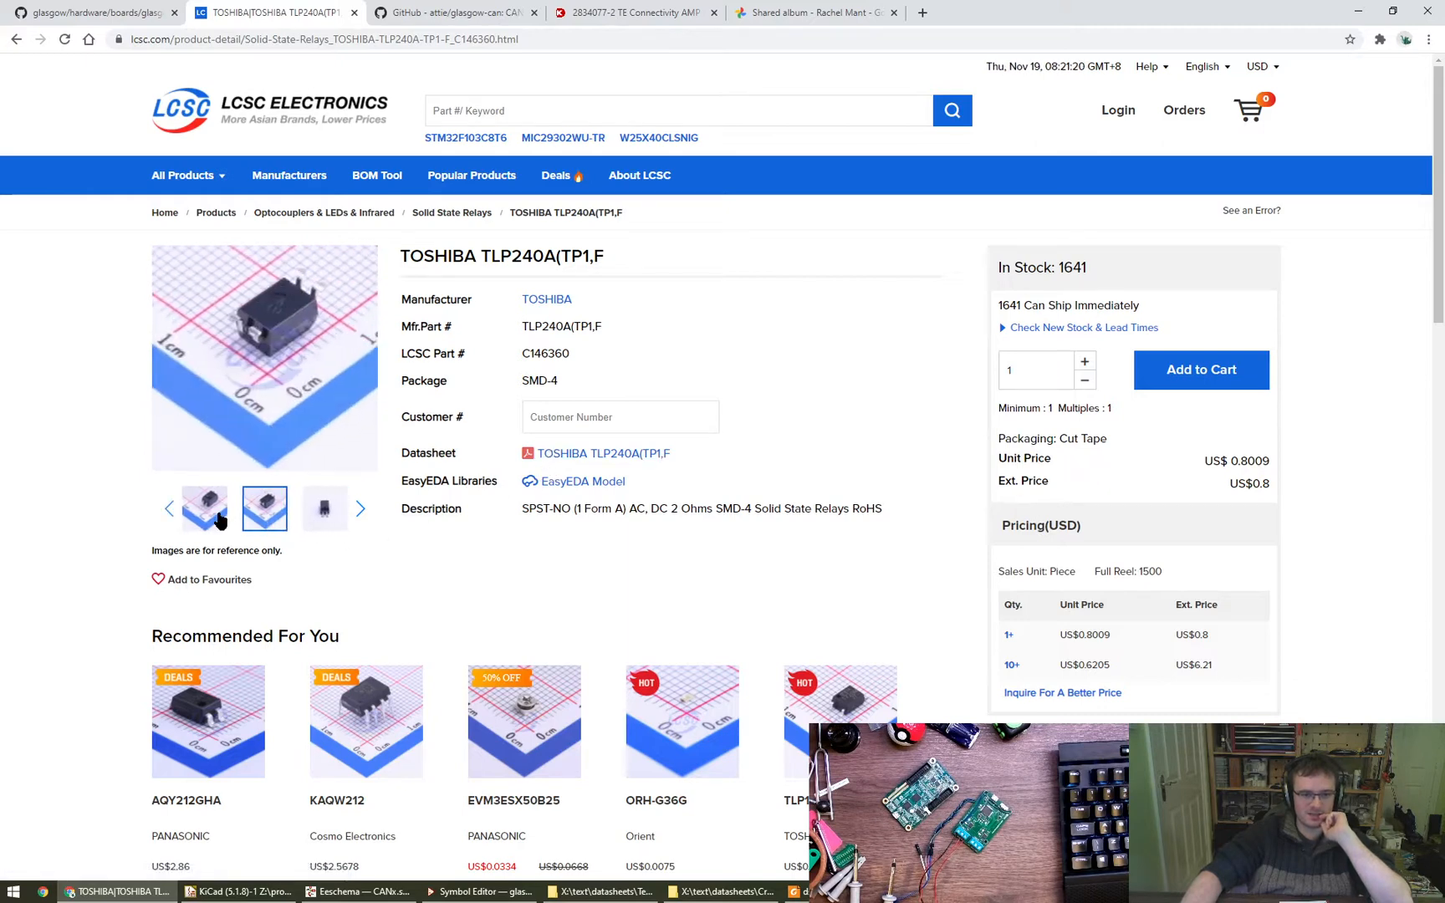
pyautogui.moveTo(301, 311)
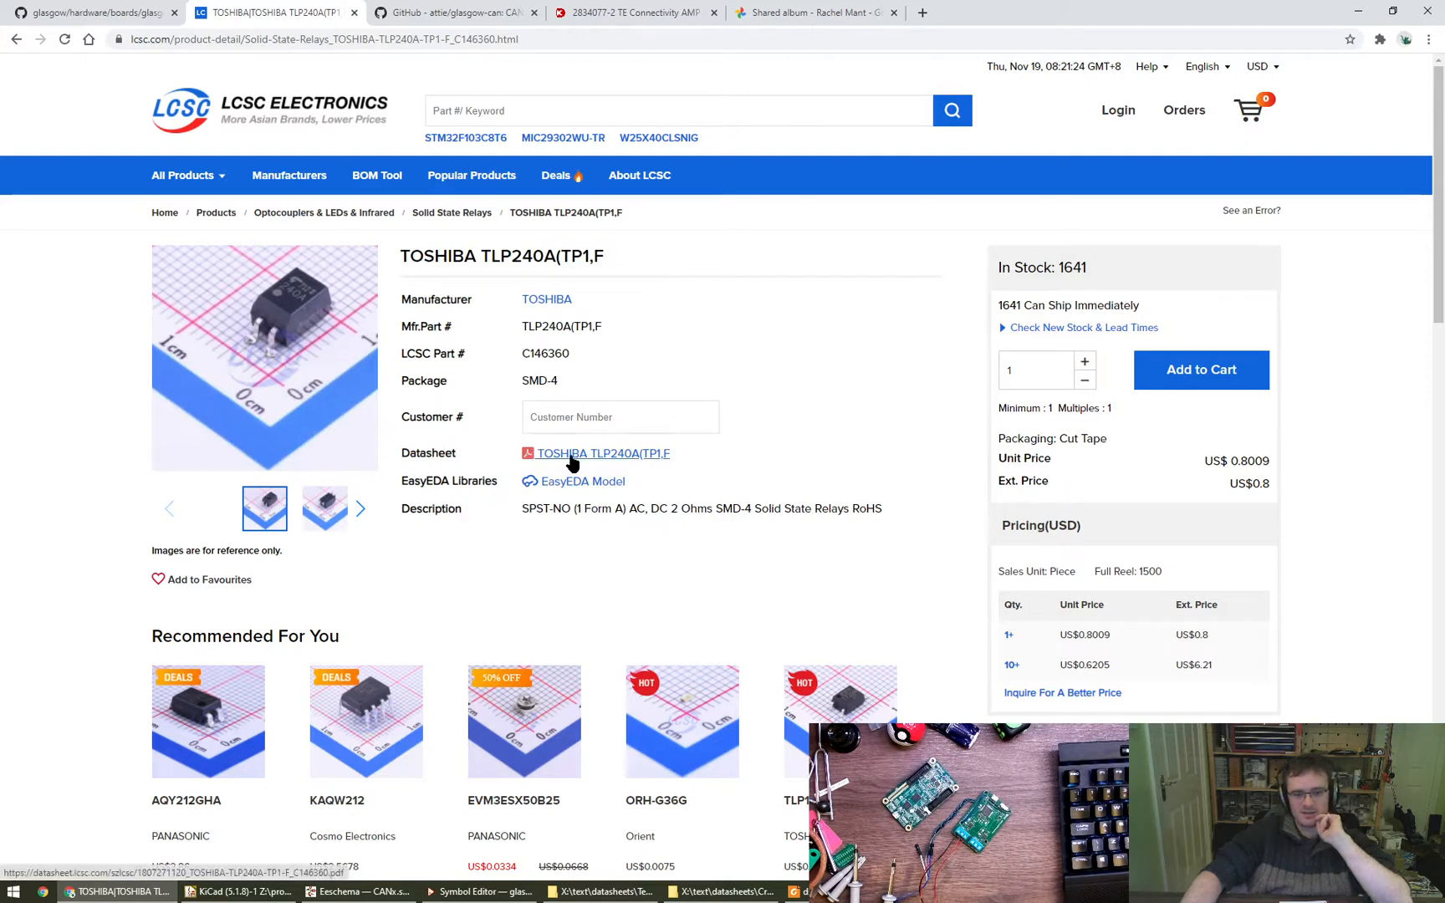
# - Close the File Explorer window showing the Texas Instruments TCAN1051-Q1 datasheet folder
pyautogui.click(634, 891)
pyautogui.click(1174, 465)
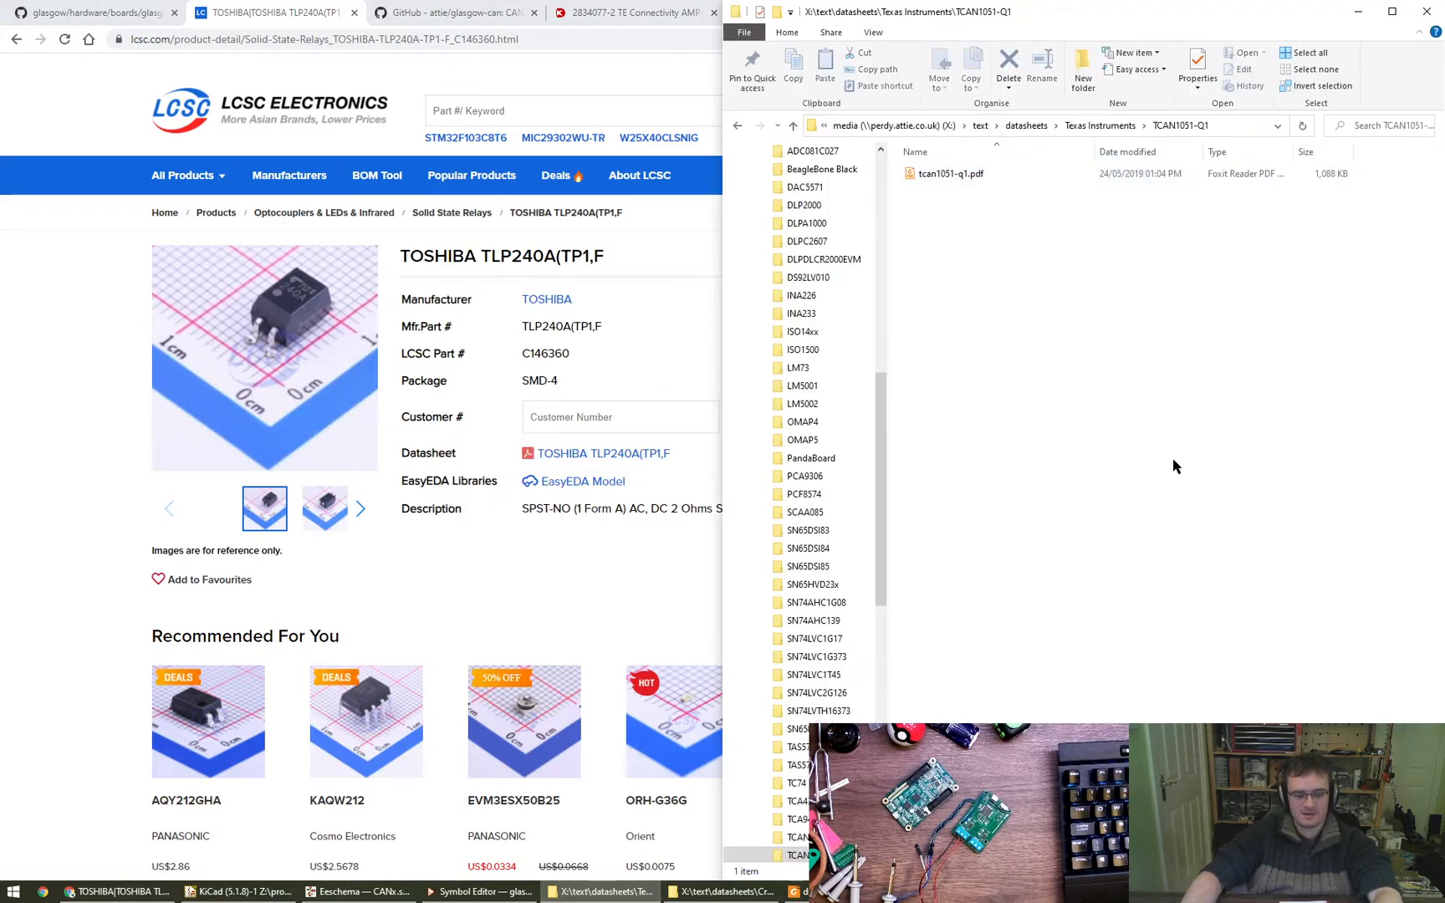
pyautogui.hotkey('alt', 'F4')
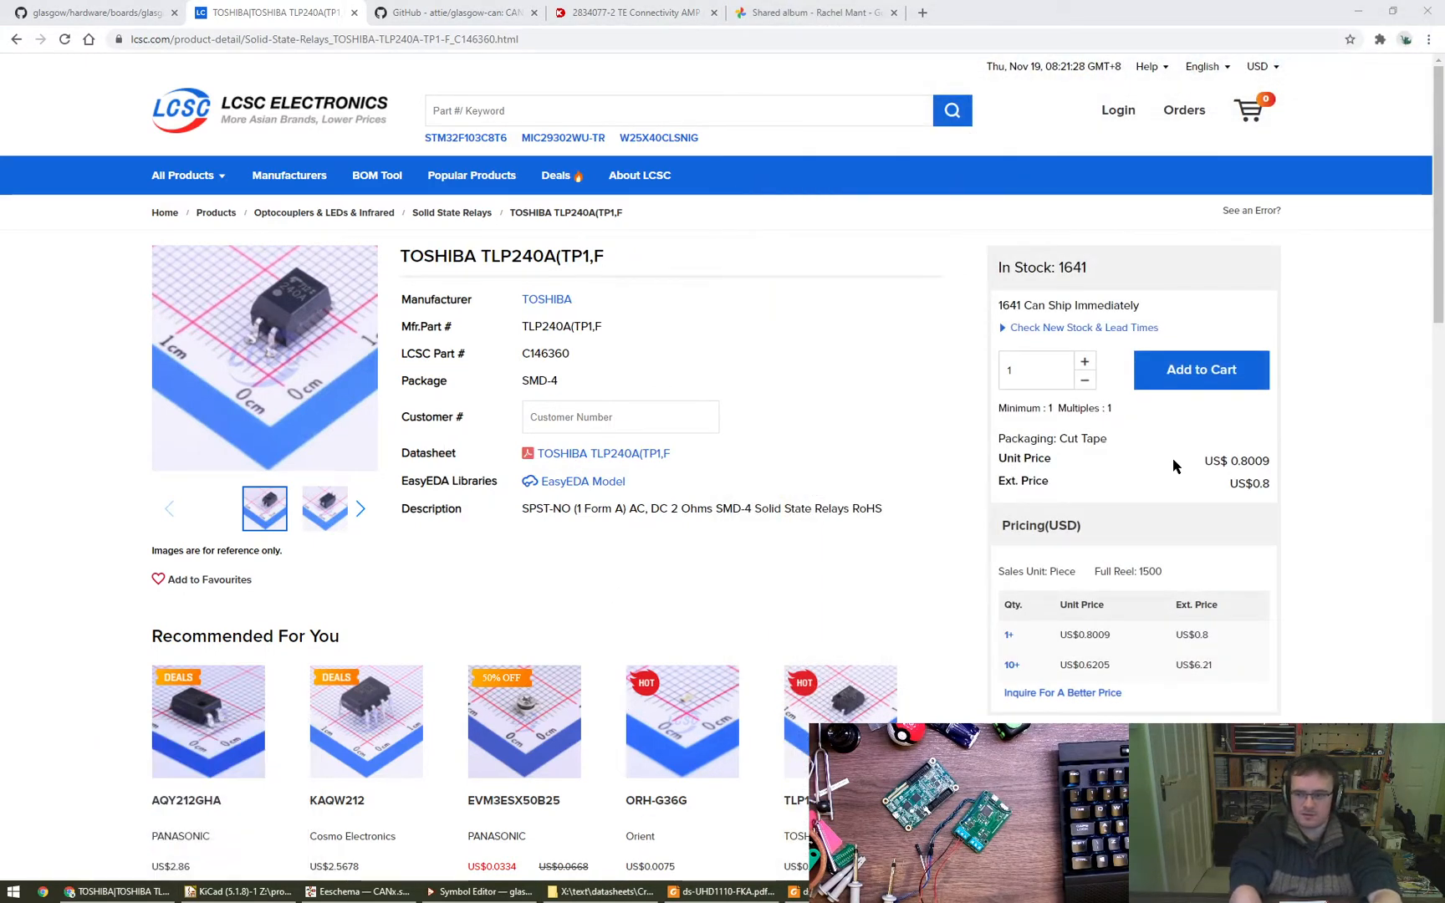
# - Open the TLP240A datasheet PDF from the Toshiba\TLP240A subfolder of the datasheets folder in Foxit Reader
pyautogui.press('super+shift+Left')
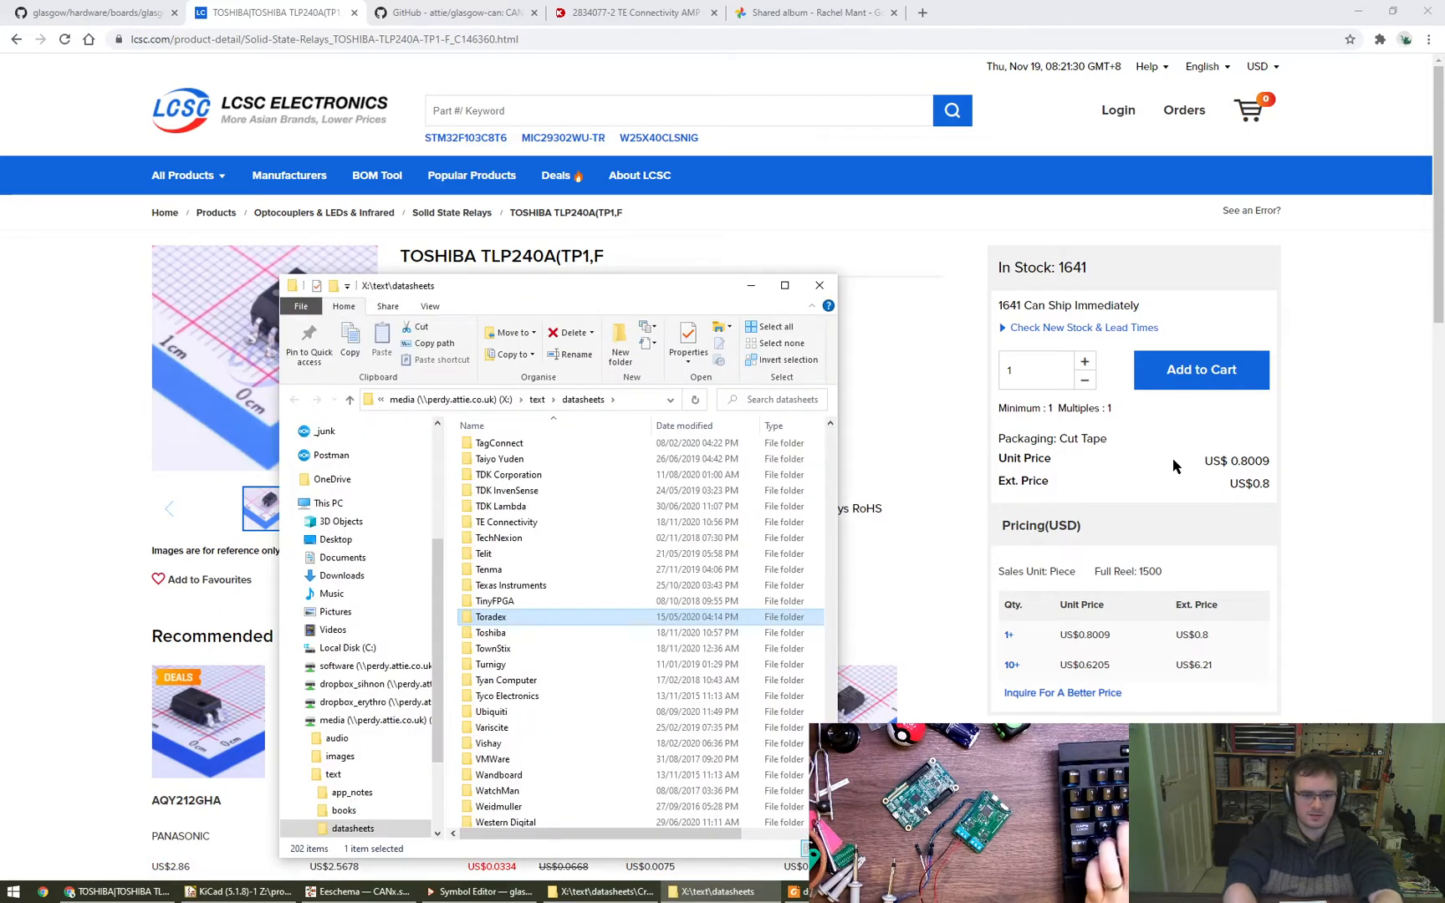
pyautogui.press('Down')
pyautogui.press('Return')
pyautogui.press('Down')
pyautogui.keyDown('alt'); pyautogui.moveTo(684, 628); pyautogui.dragTo(926, 568); pyautogui.keyUp('alt')
pyautogui.doubleClick(735, 483)
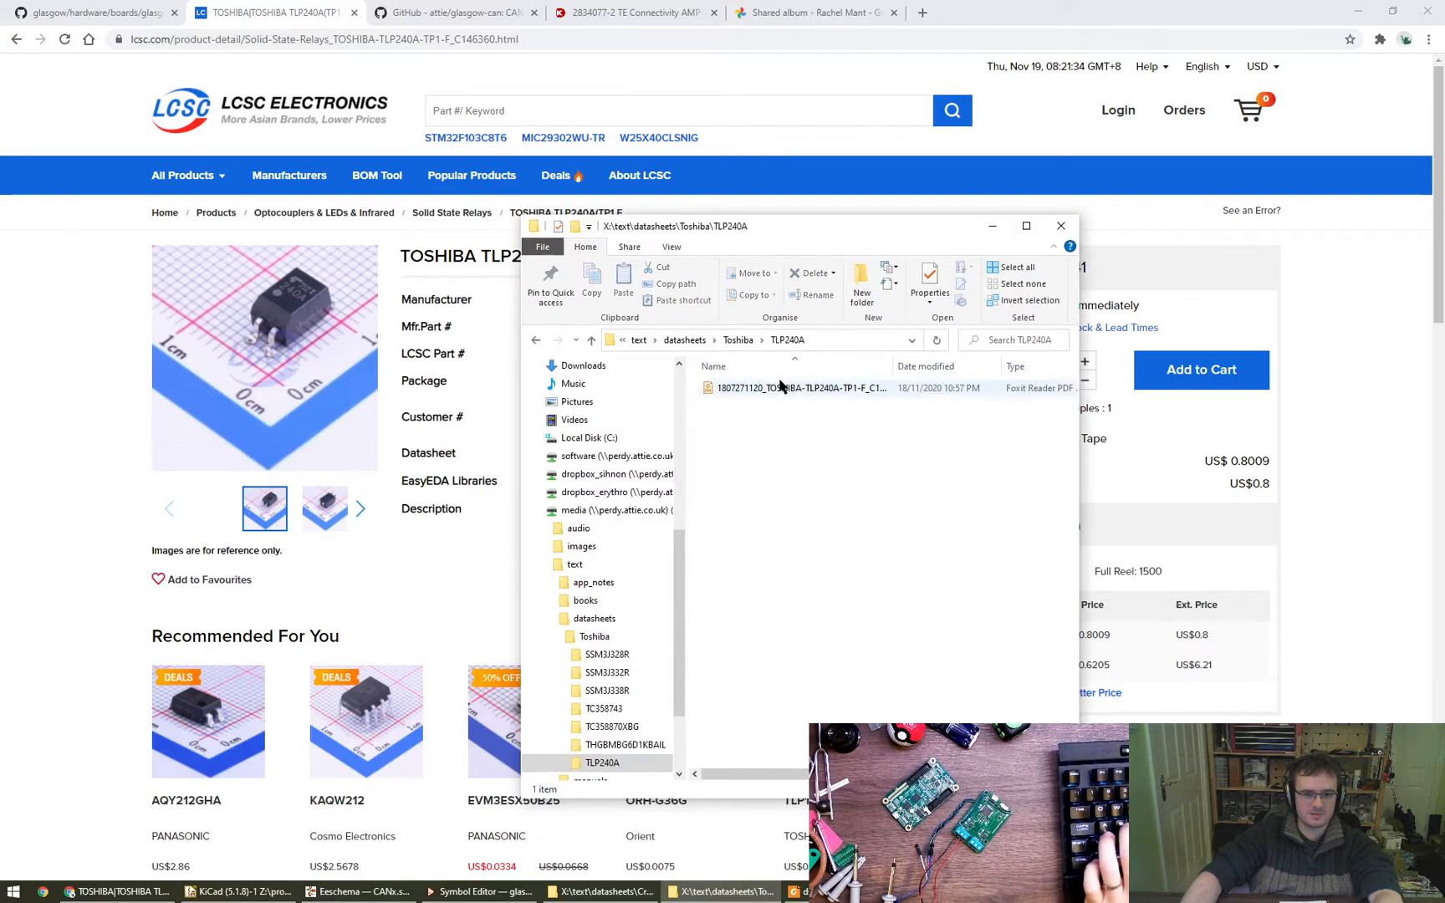
pyautogui.keyDown('alt'); pyautogui.moveTo(806, 500); pyautogui.dragTo(879, 496); pyautogui.keyUp('alt')
pyautogui.doubleClick(821, 387)
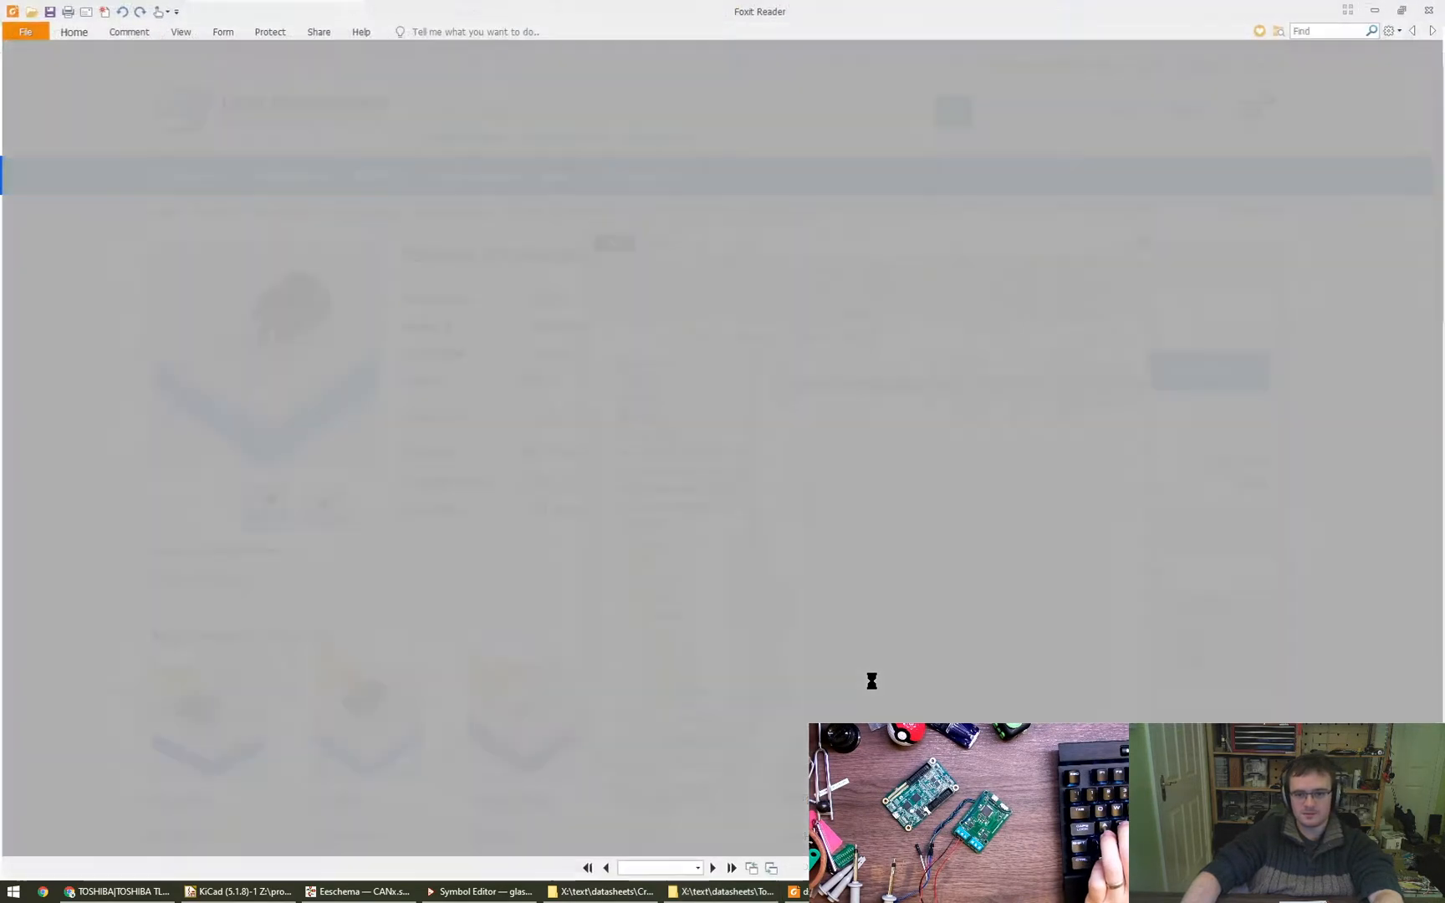
# - Examine the TLP240A datasheet's packaging, pin assignment and internal circuit, and the features list on the first page
pyautogui.scroll(-3, 708, 619)
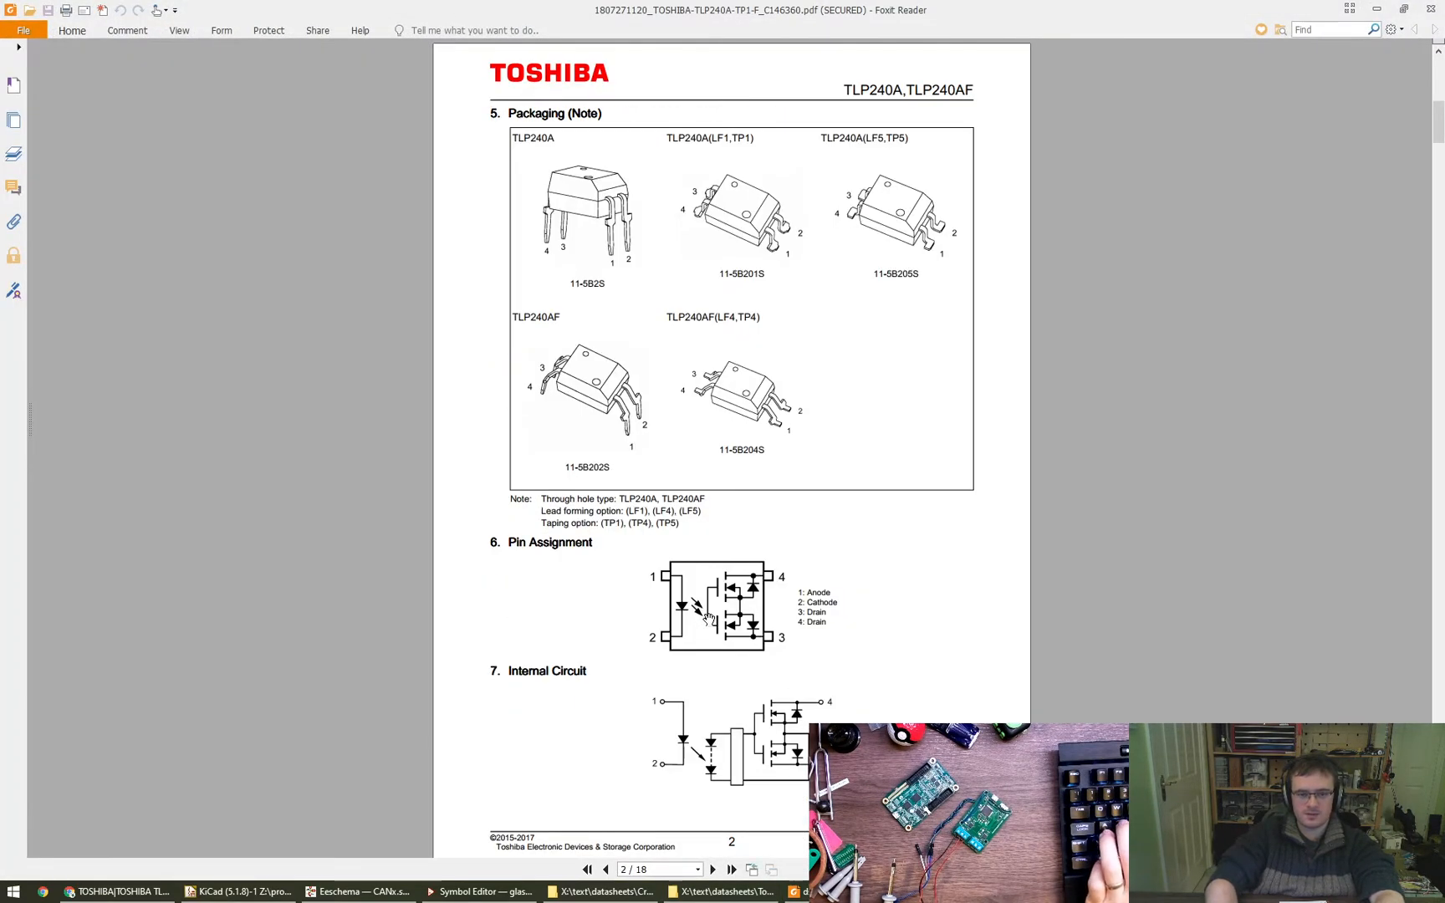
pyautogui.scroll(-2, 708, 619)
pyautogui.keyDown('ctrl'); pyautogui.scroll(3, 736, 565); pyautogui.keyUp('ctrl')
pyautogui.moveTo(736, 565); pyautogui.dragTo(734, 551)
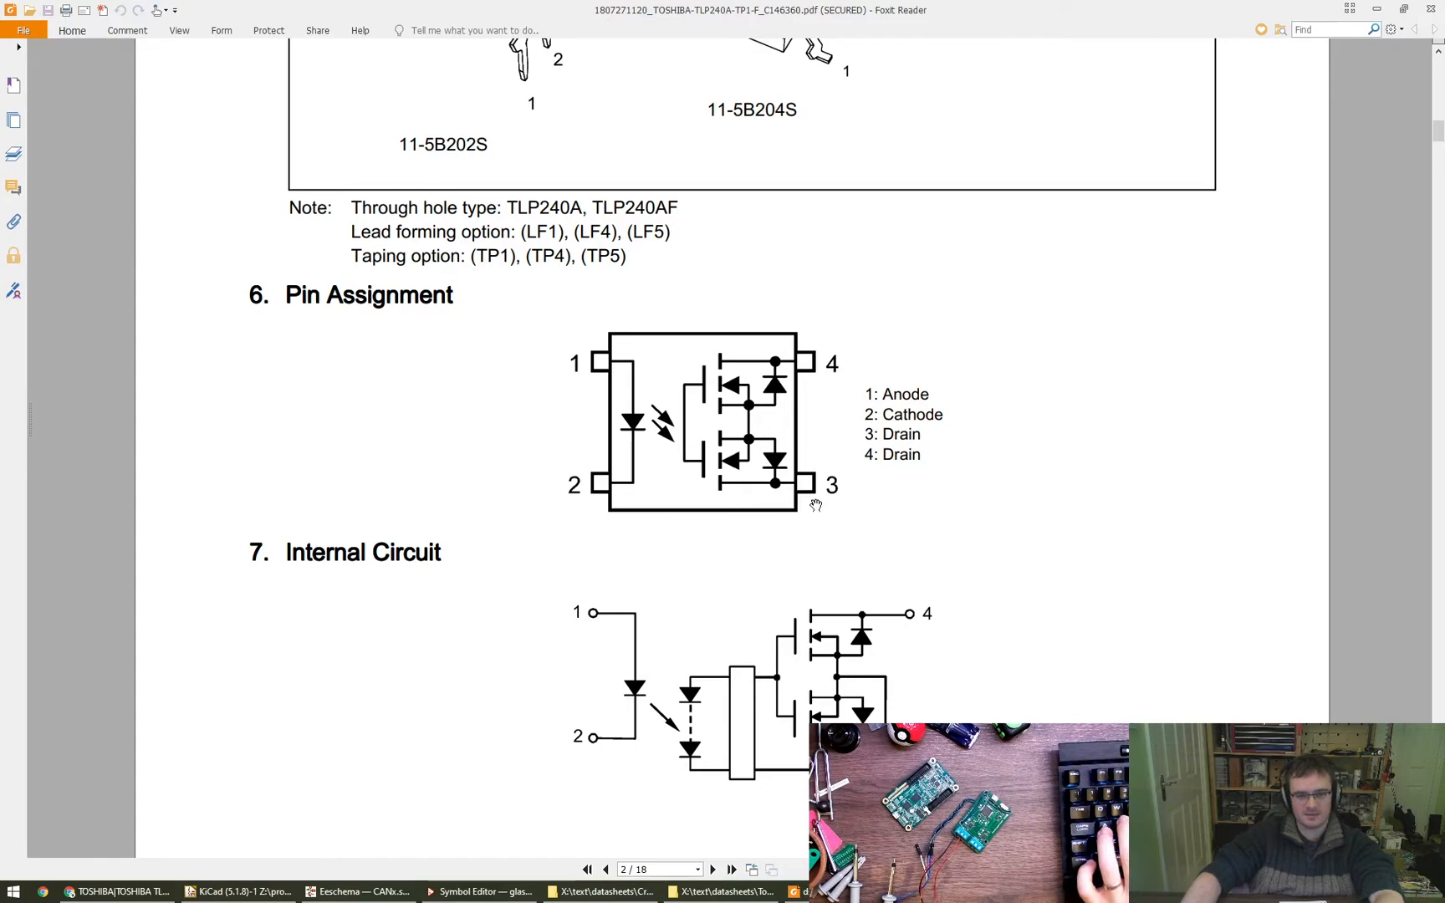
pyautogui.keyDown('ctrl'); pyautogui.scroll(-5, 815, 505); pyautogui.keyUp('ctrl')
pyautogui.scroll(8, 945, 638)
pyautogui.keyDown('ctrl'); pyautogui.scroll(2, 649, 493); pyautogui.keyUp('ctrl')
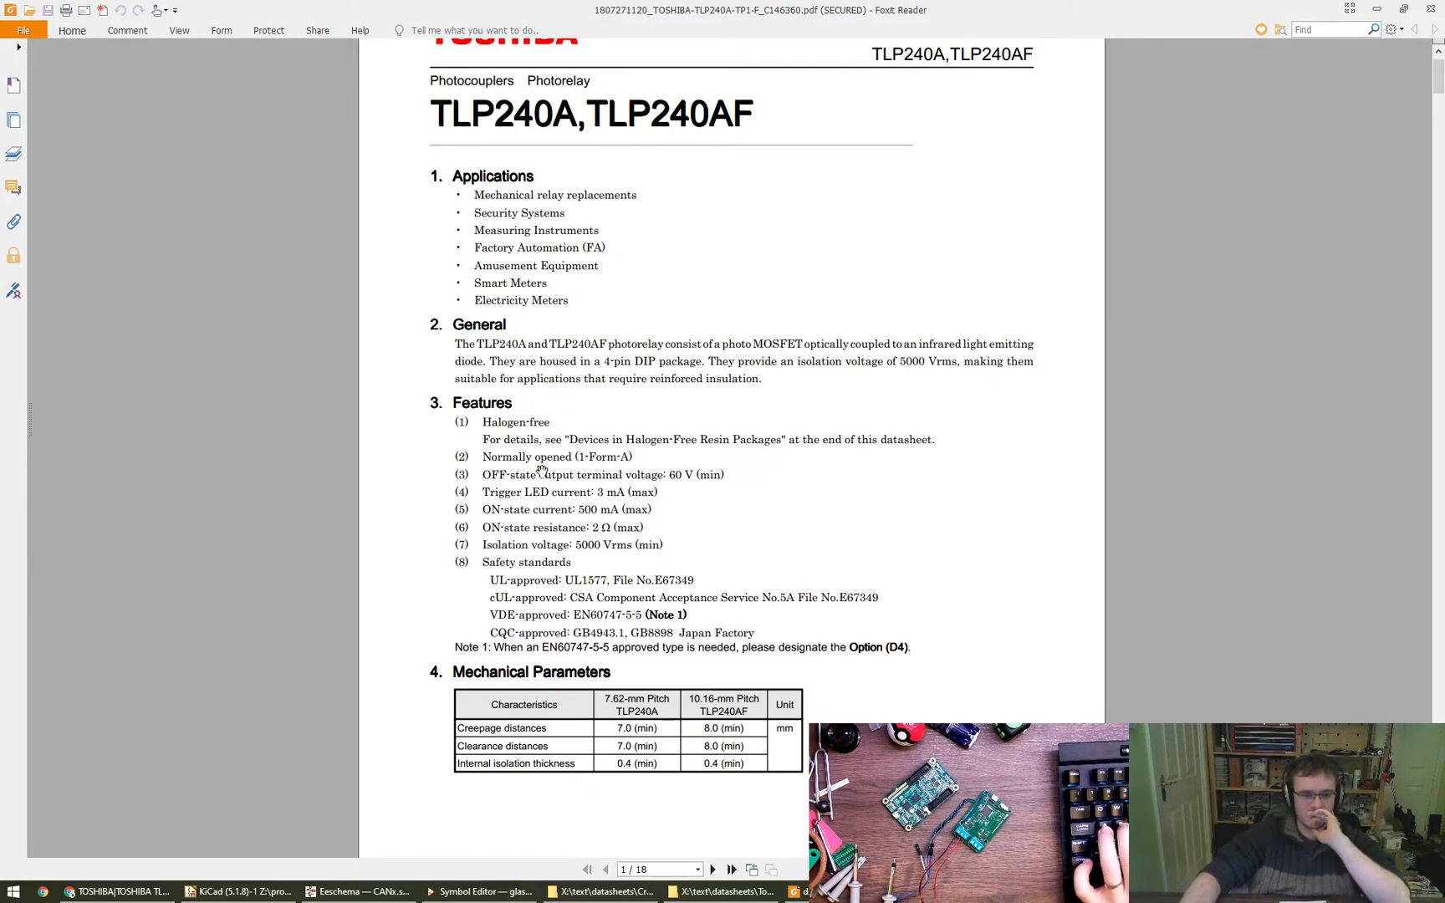
pyautogui.moveTo(745, 542); pyautogui.dragTo(749, 523)
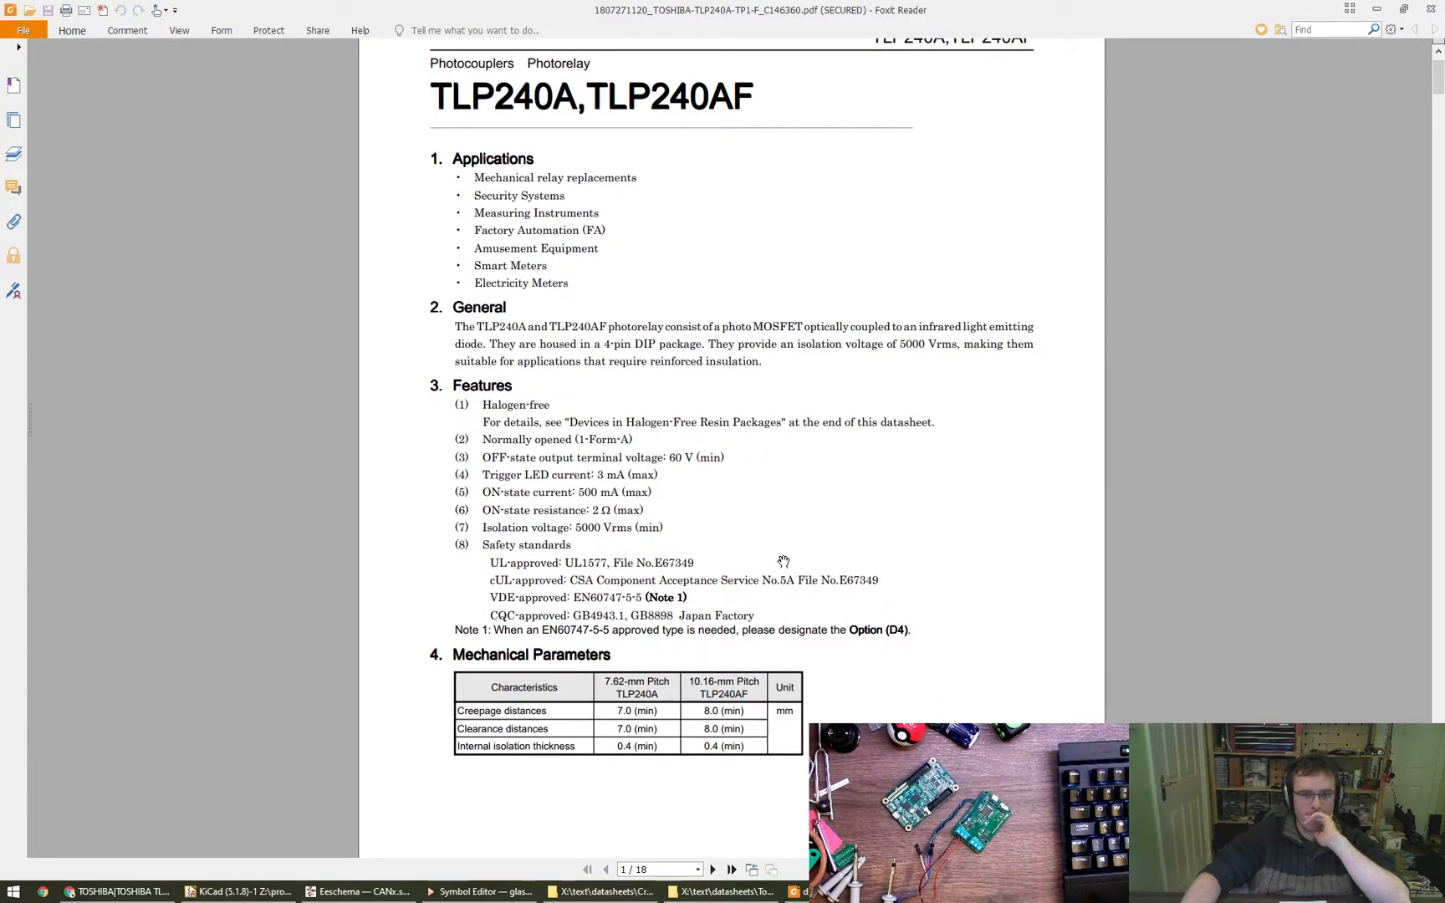
# - Examine the absolute maximum ratings of the TLP240A and return to its features and mechanical parameters
pyautogui.scroll(-20, 777, 558)
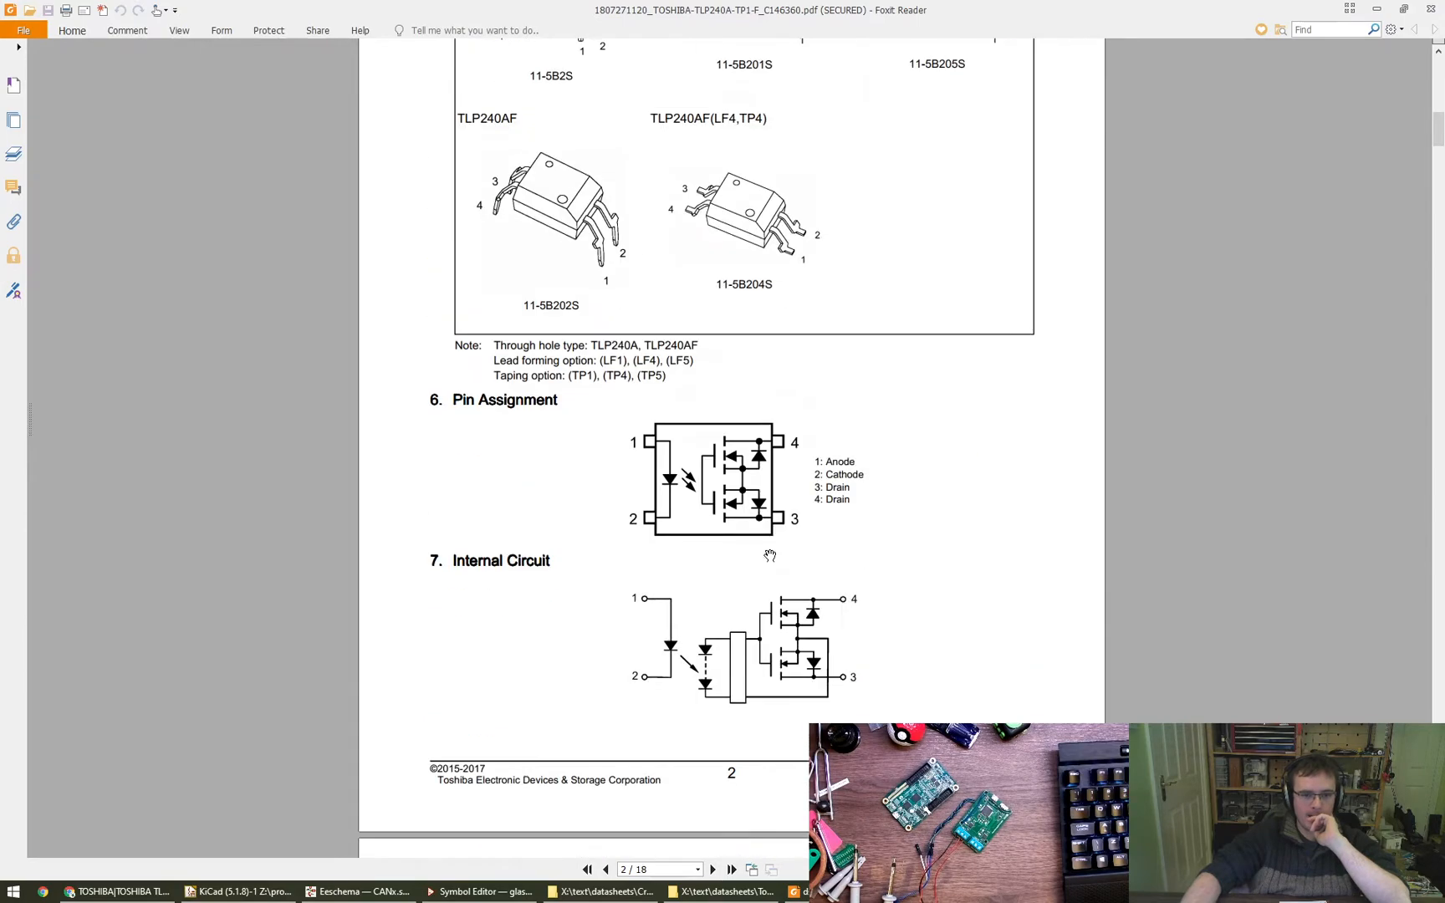
pyautogui.scroll(4, 769, 555)
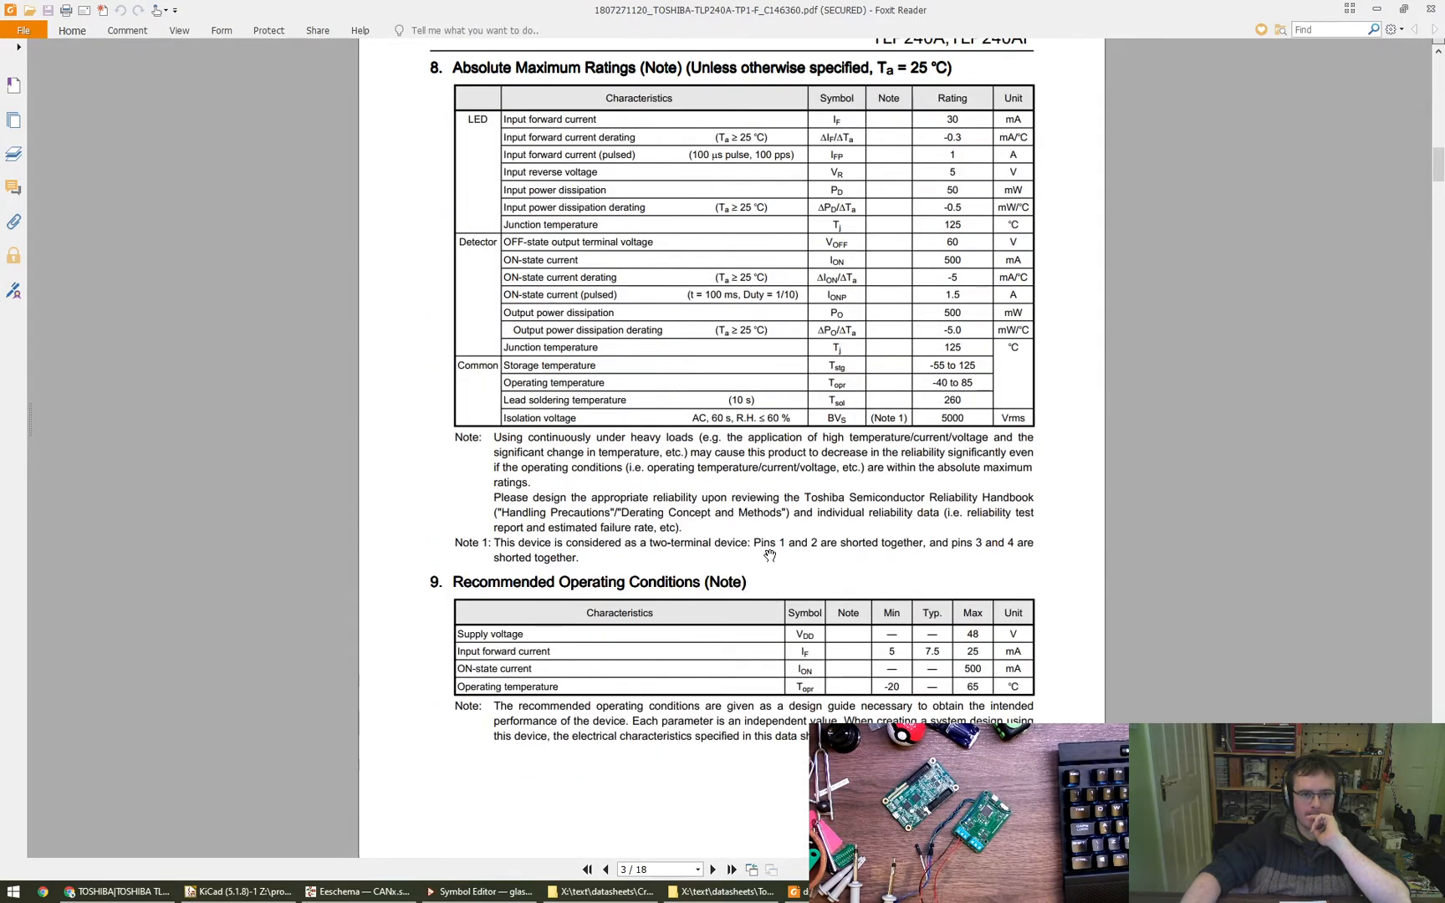
pyautogui.scroll(2, 737, 261)
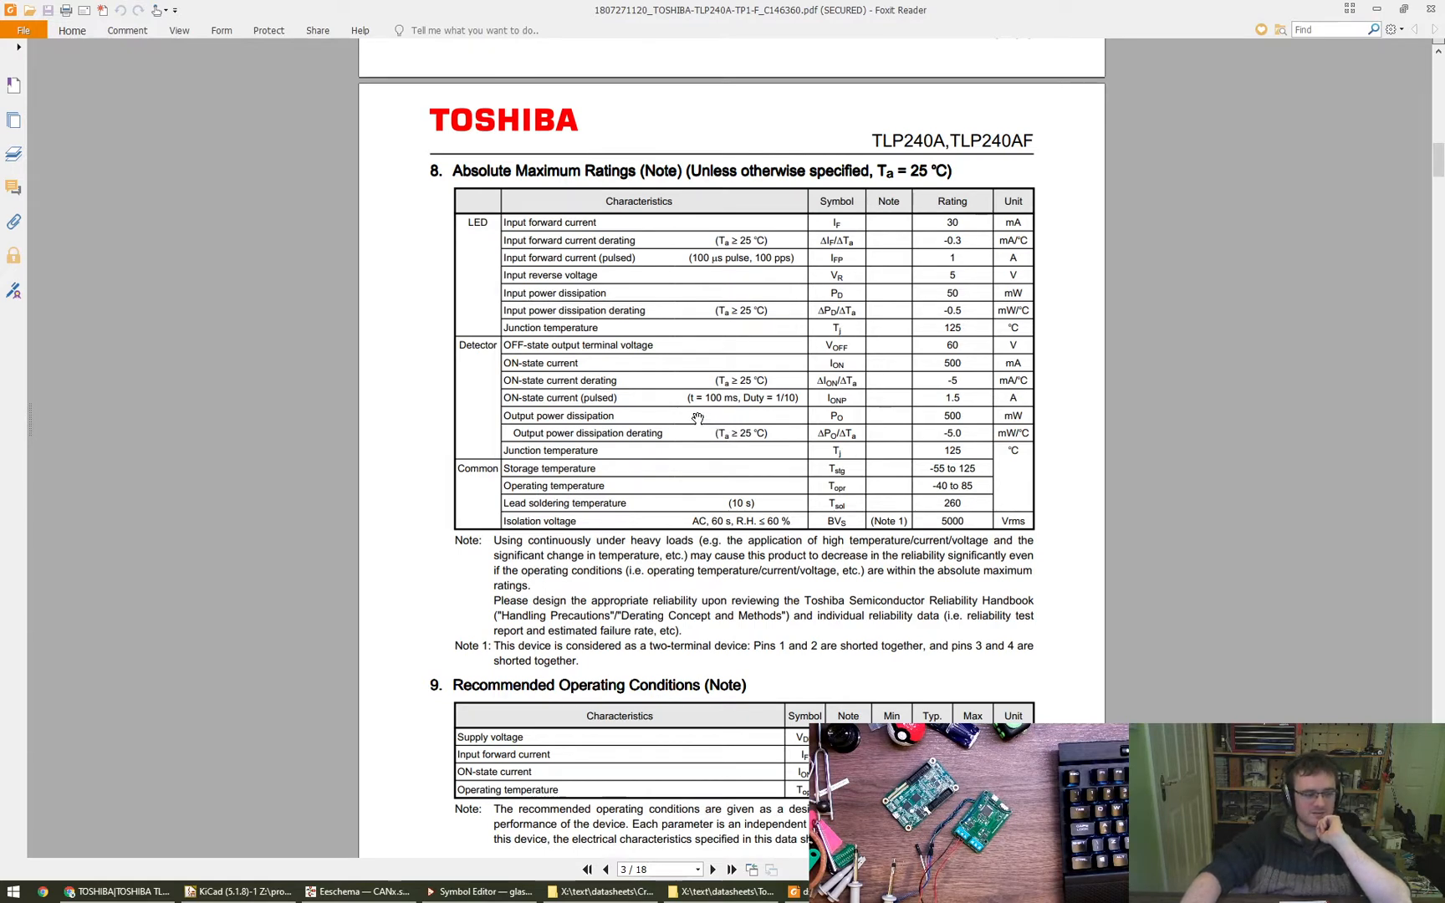
pyautogui.moveTo(473, 434); pyautogui.dragTo(476, 401)
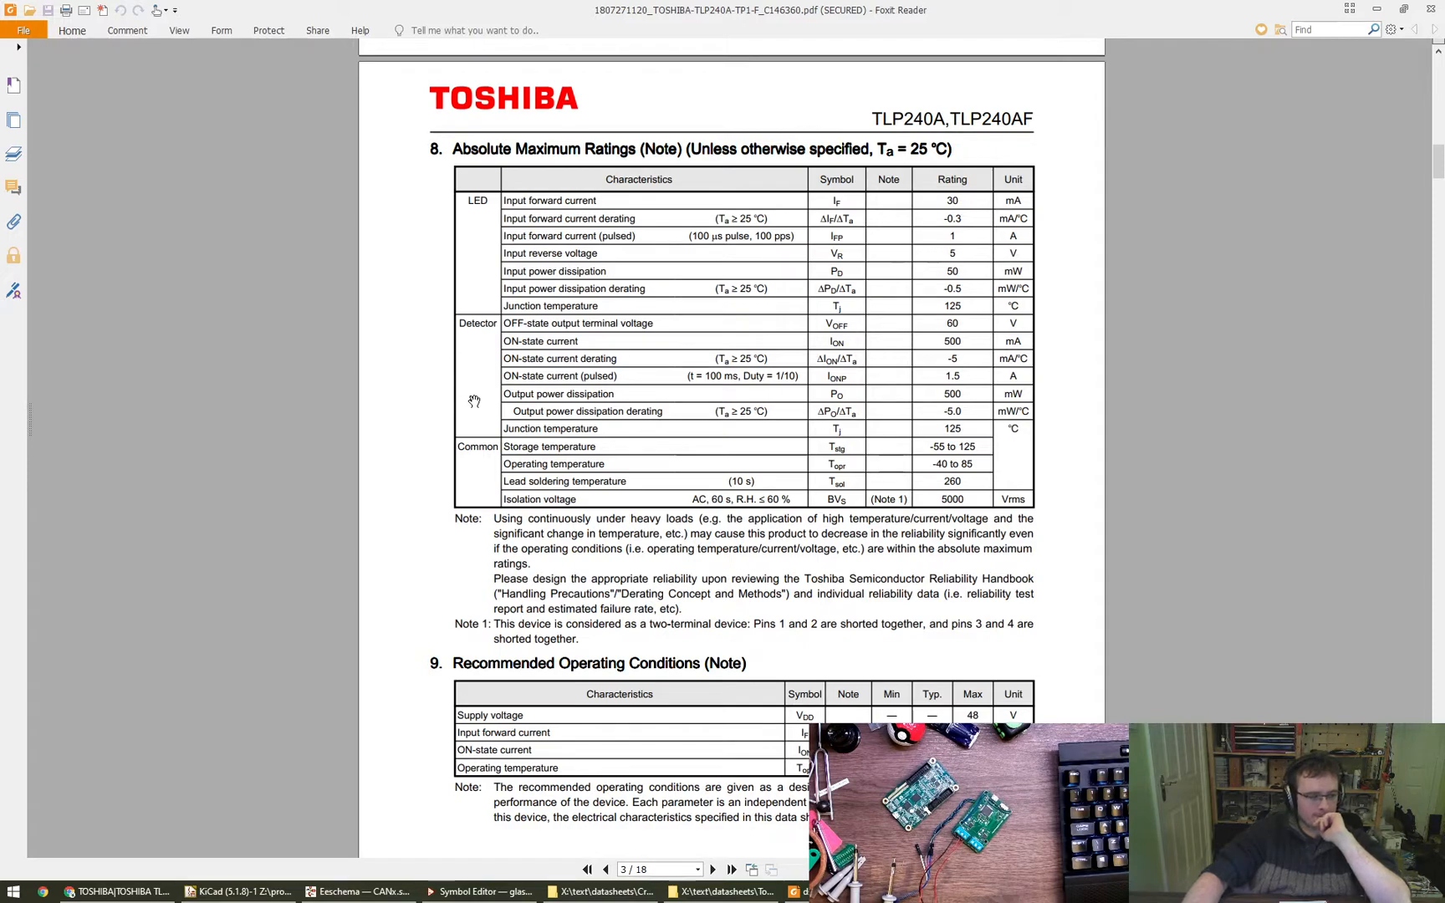
pyautogui.moveTo(974, 353); pyautogui.dragTo(980, 424)
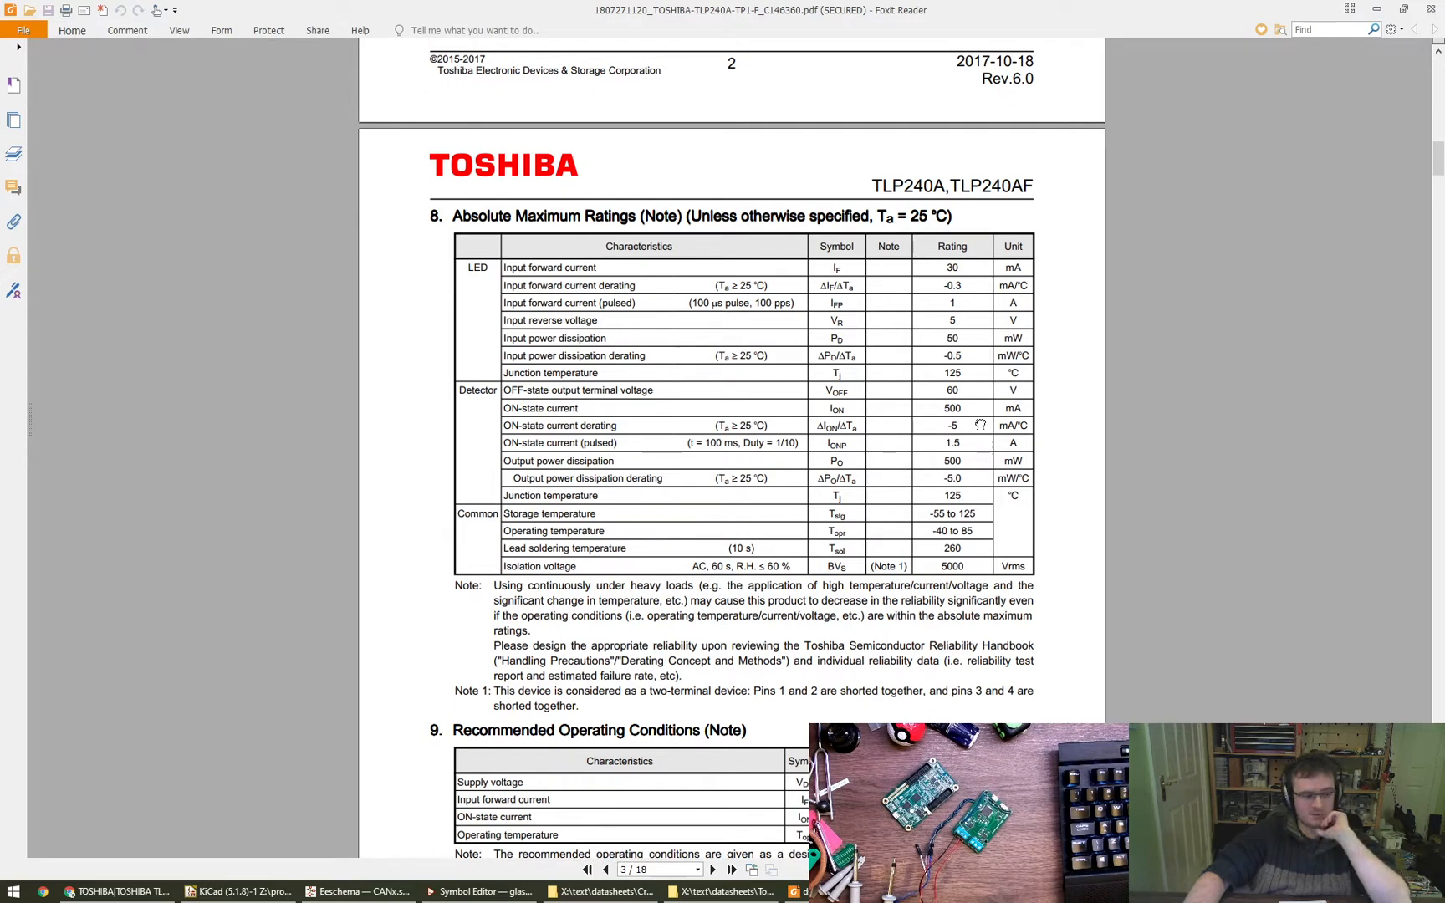
pyautogui.moveTo(980, 425); pyautogui.dragTo(980, 440)
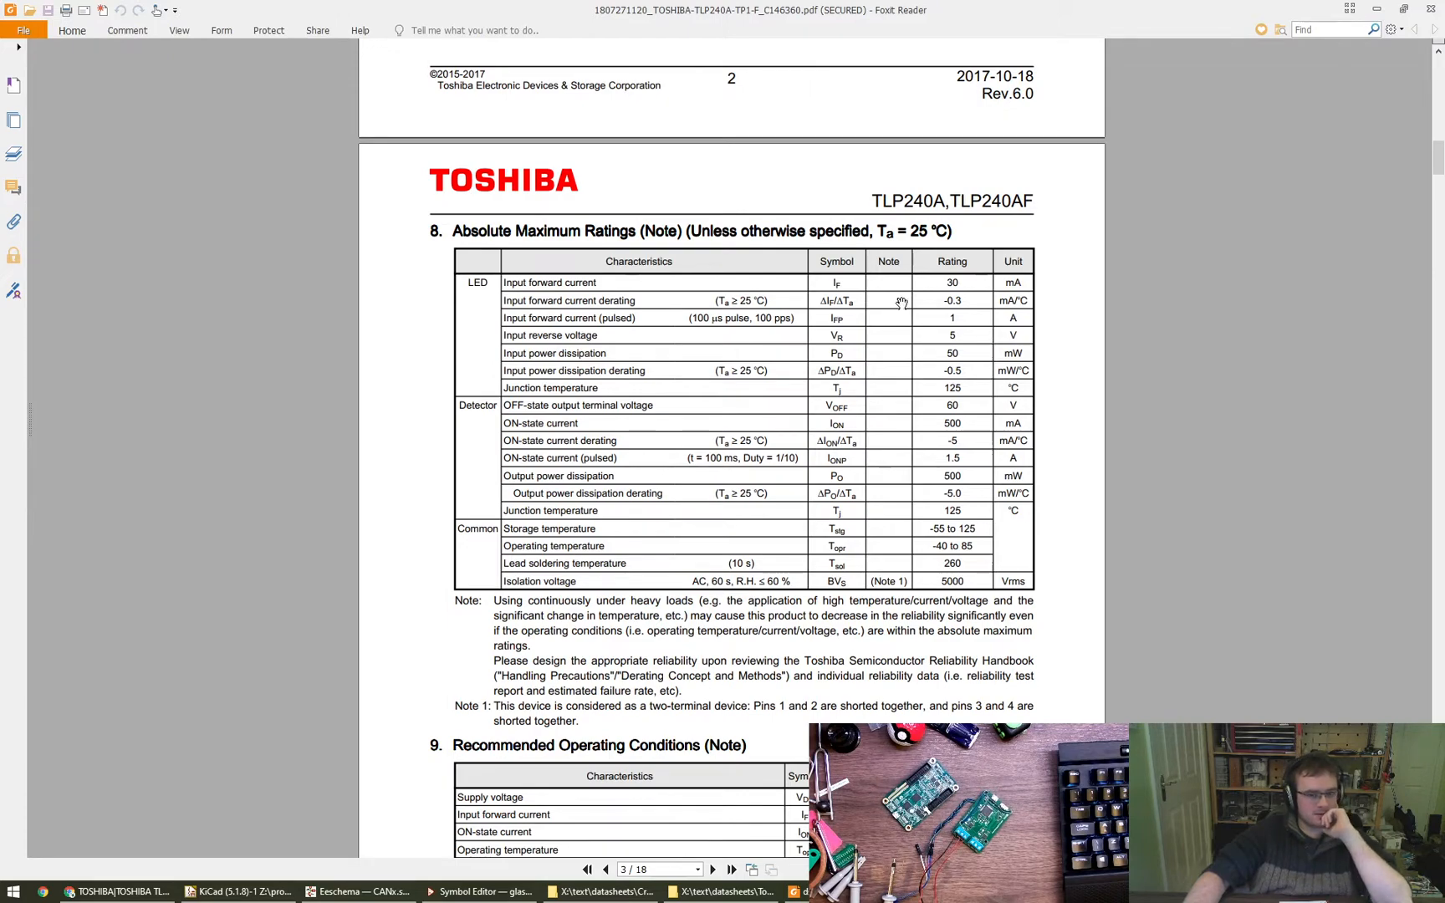
pyautogui.scroll(15, 926, 381)
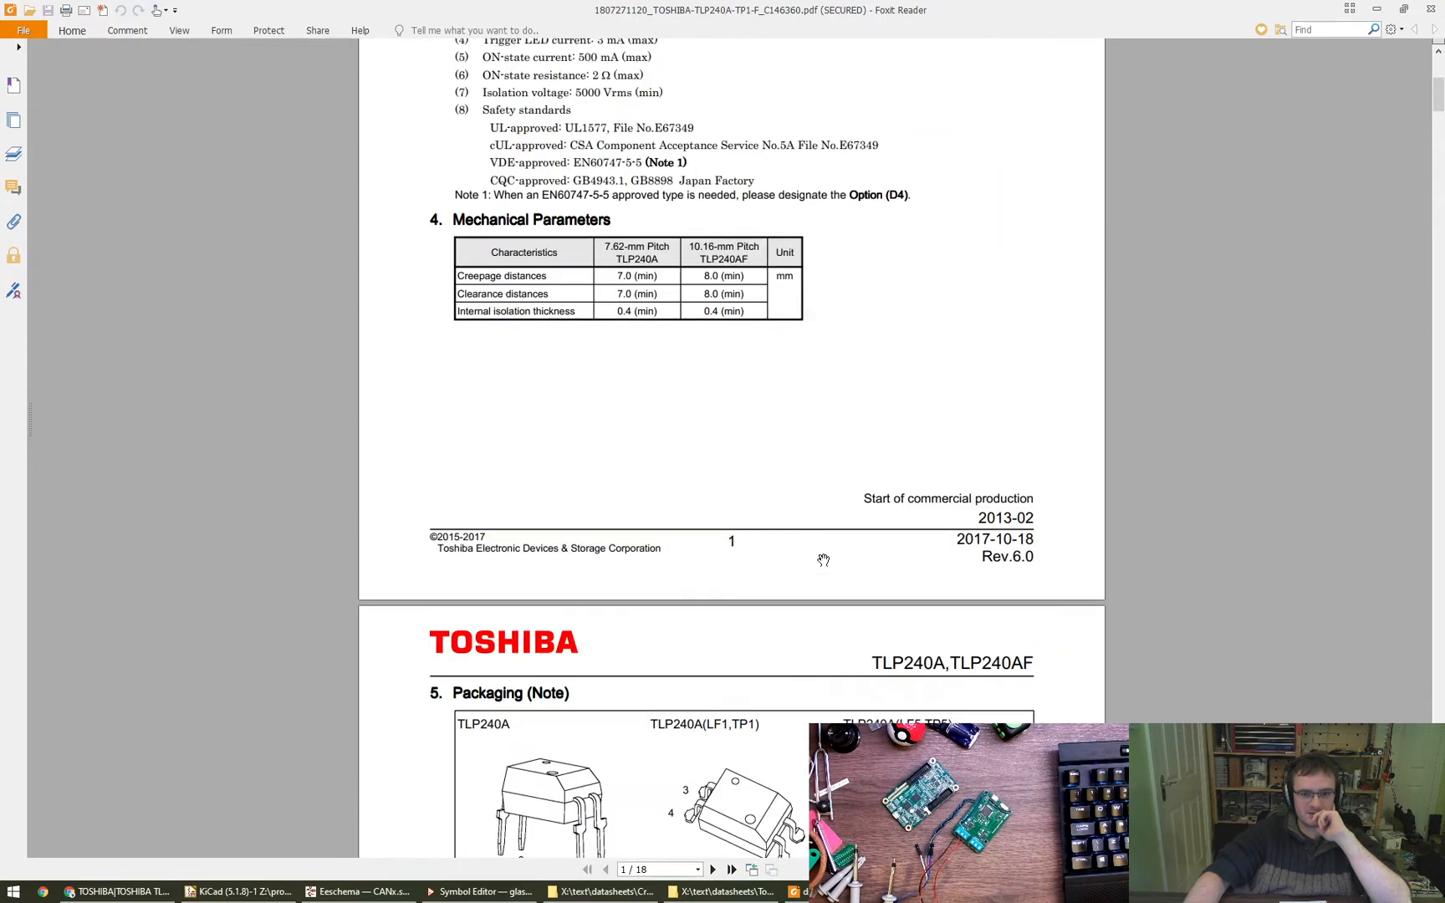
pyautogui.scroll(4, 824, 560)
pyautogui.scroll(-1, 912, 585)
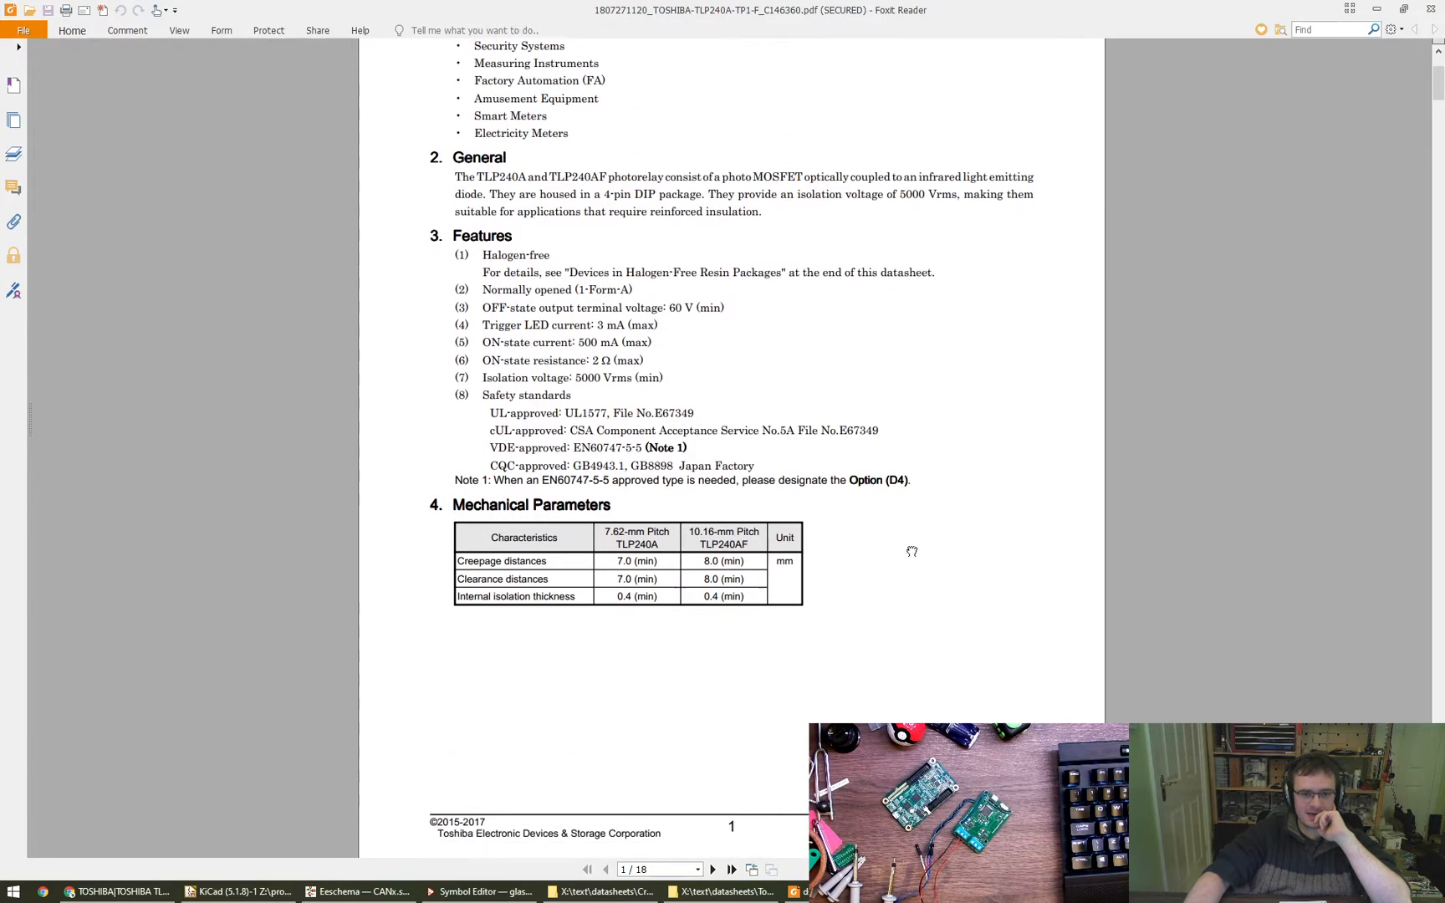
pyautogui.scroll(-1, 909, 518)
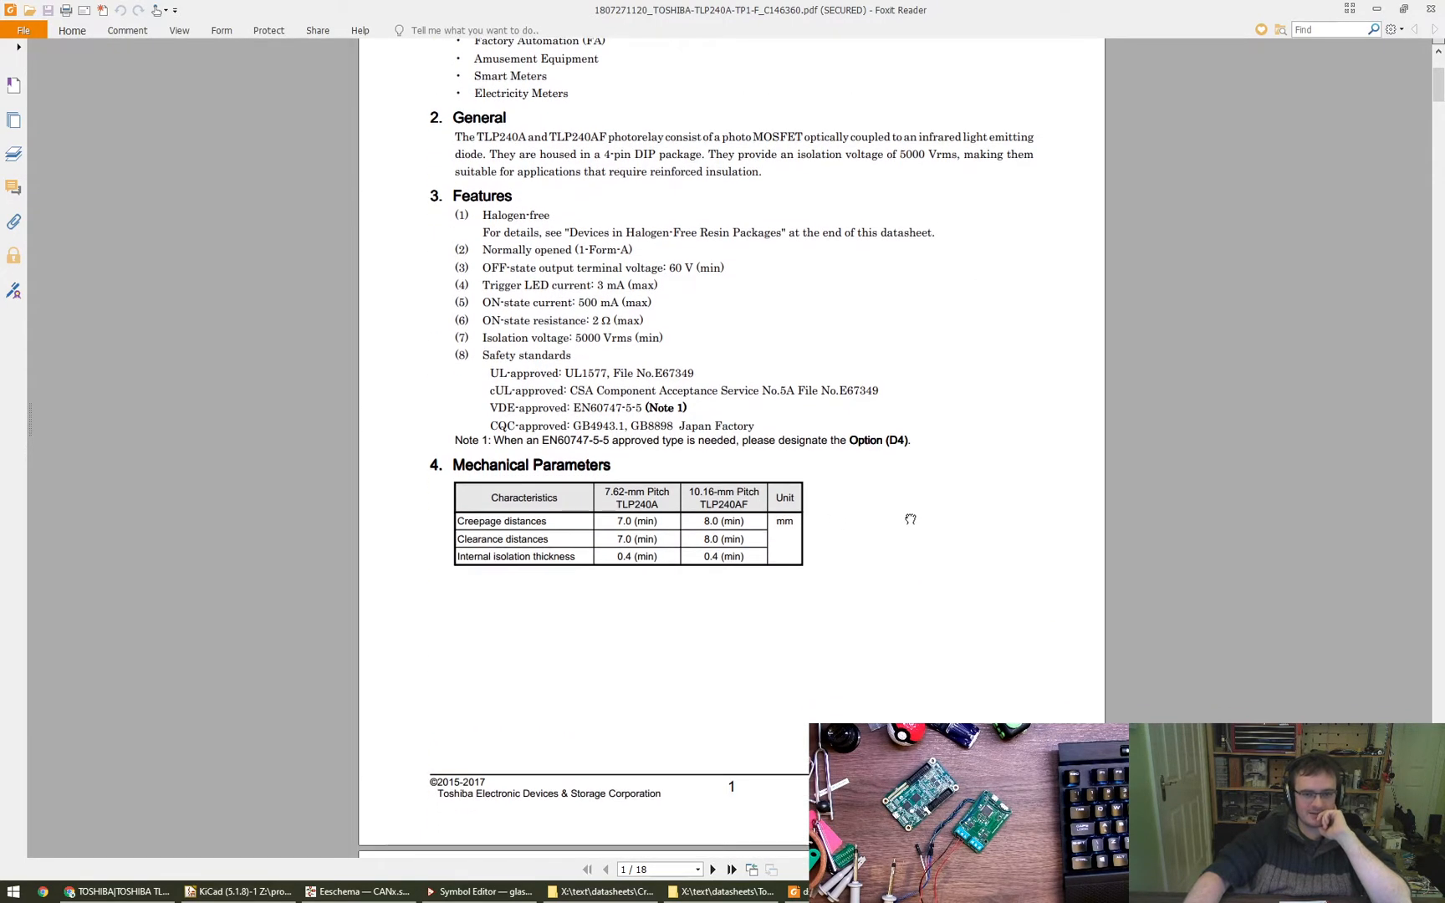
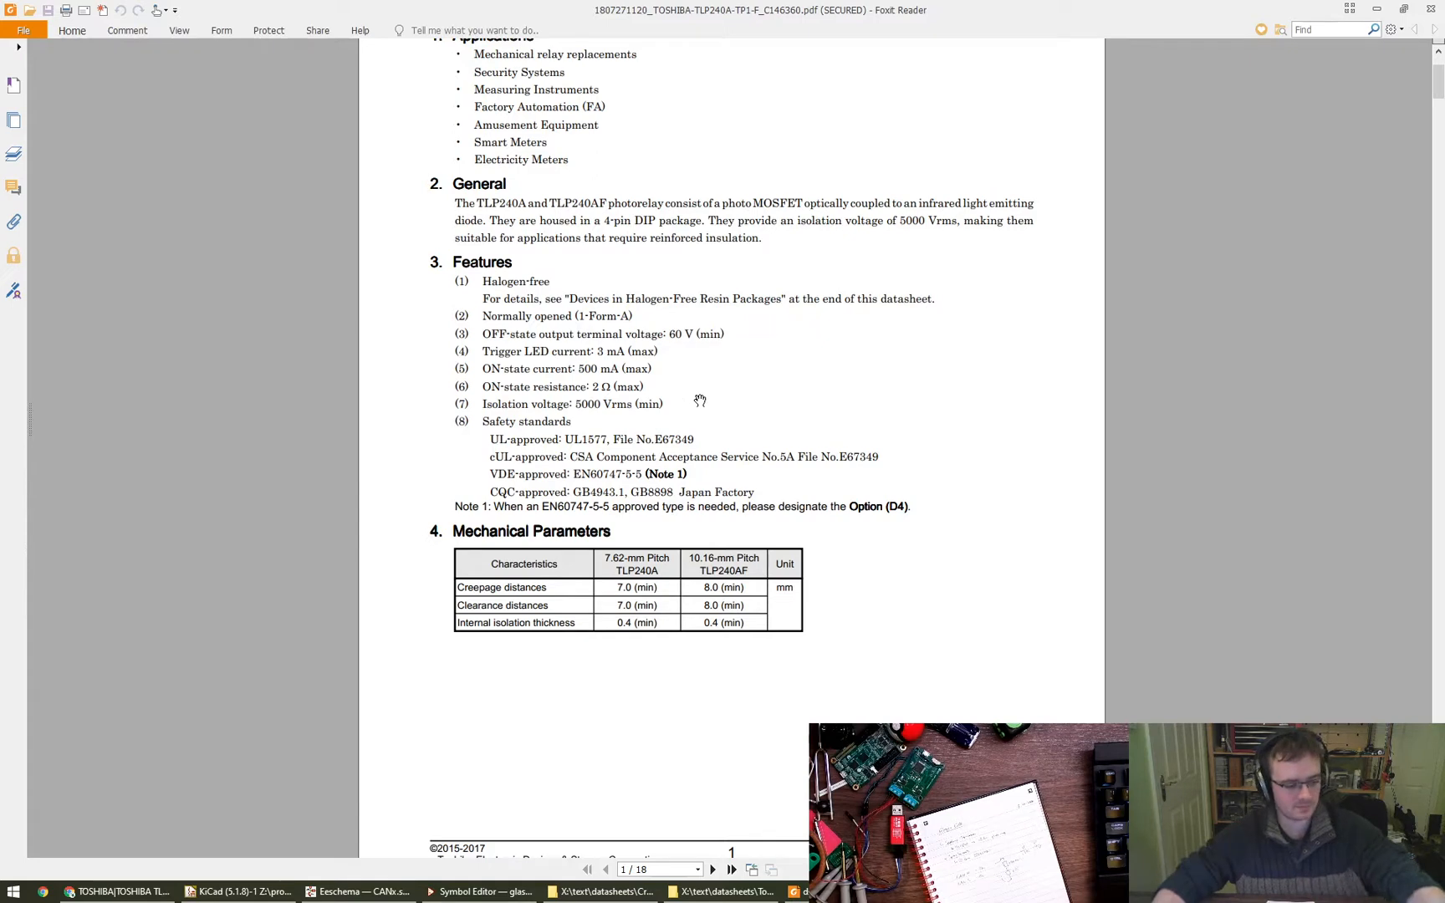
# - Return to the CANx schematic and search the symbol chooser for TLP240A, leaving it without placing a symbol
pyautogui.scroll(-1, 797, 404)
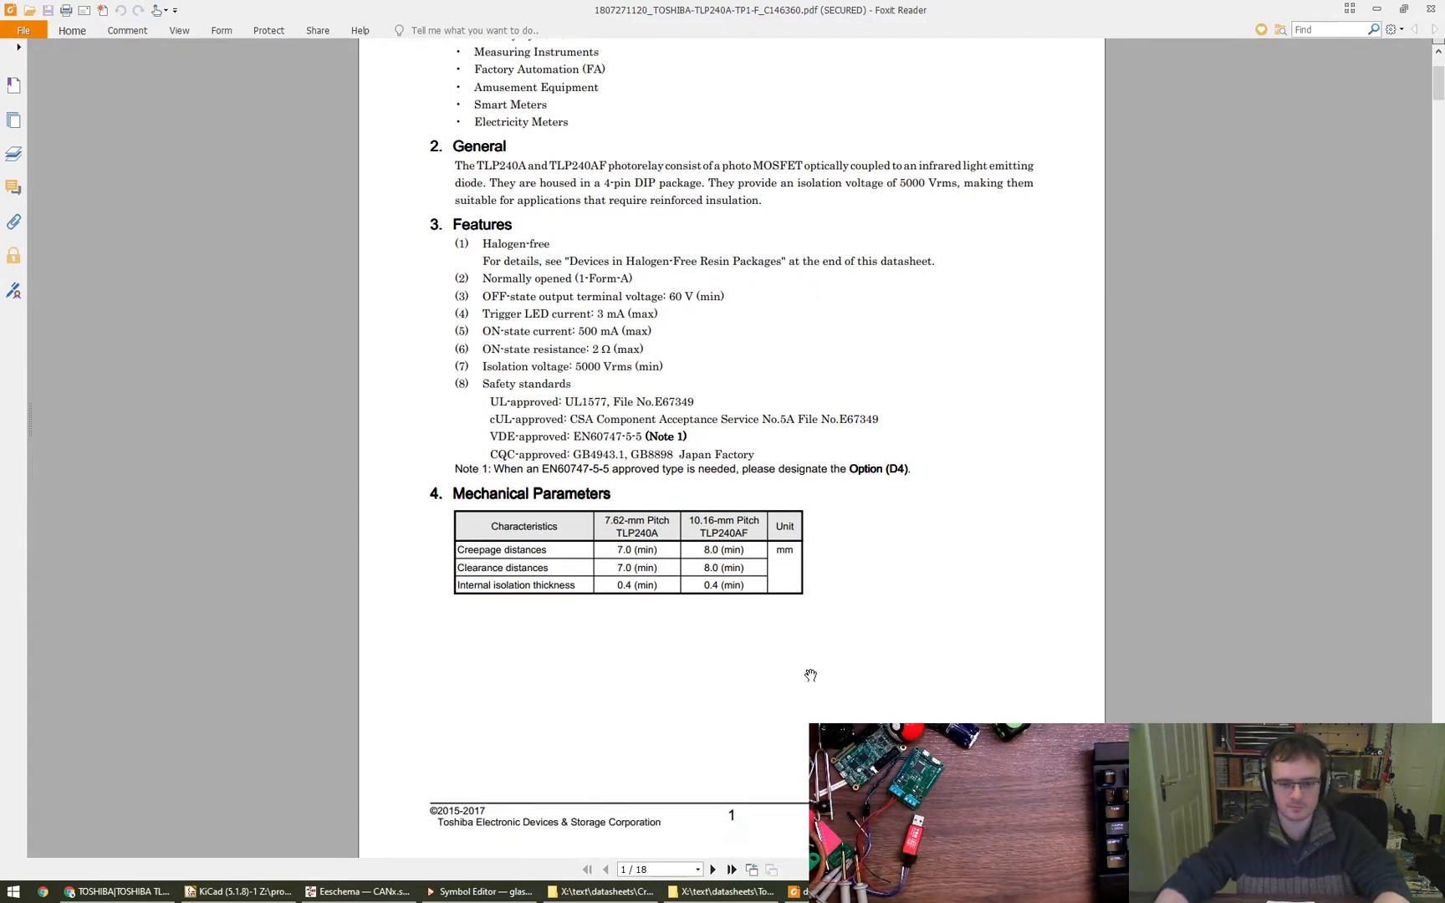
pyautogui.moveTo(358, 895)
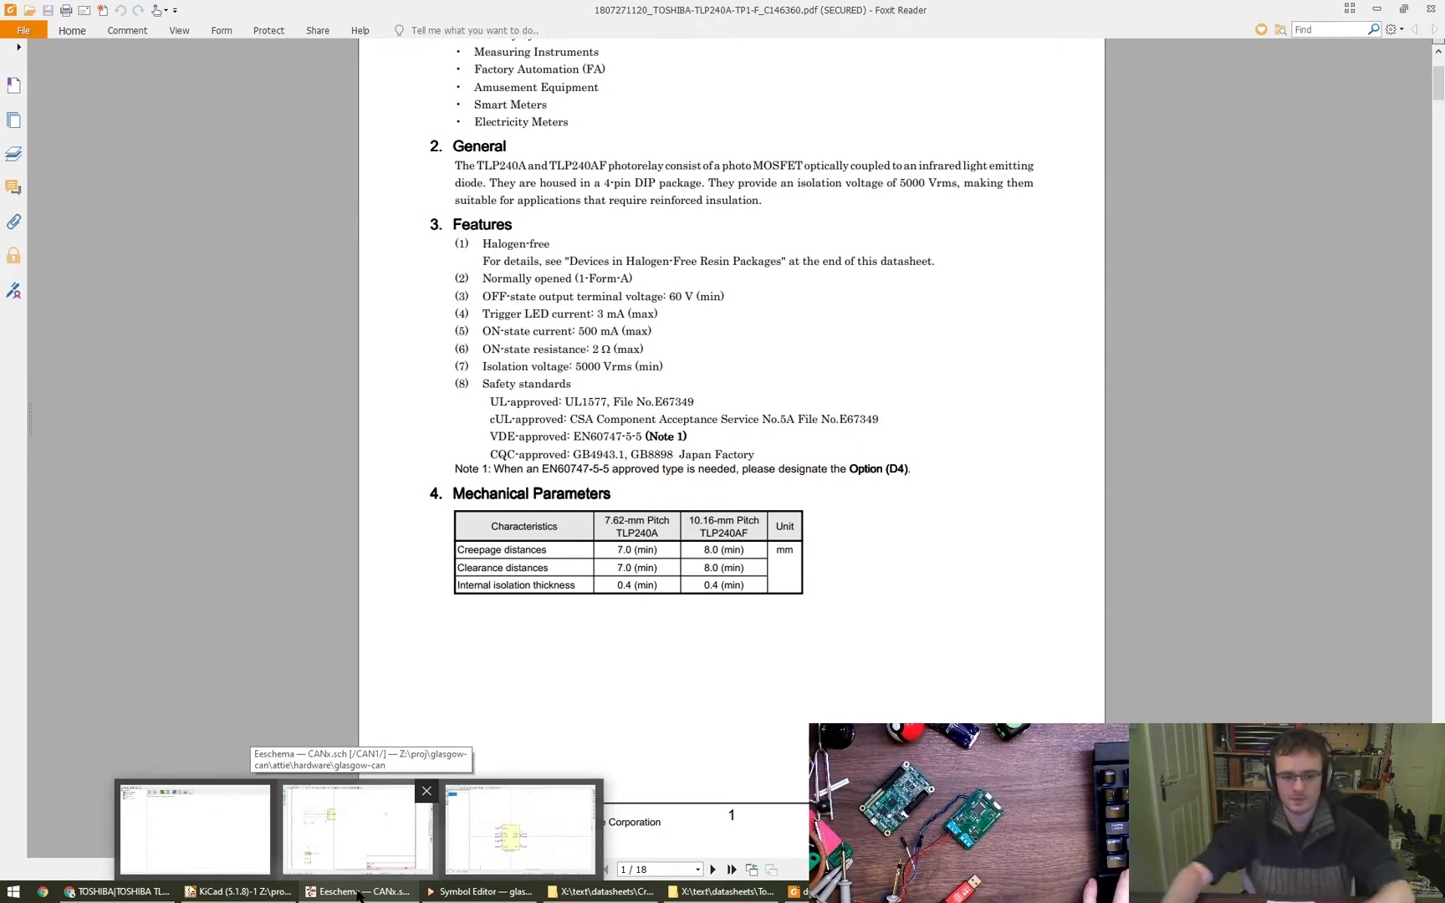
pyautogui.click(358, 827)
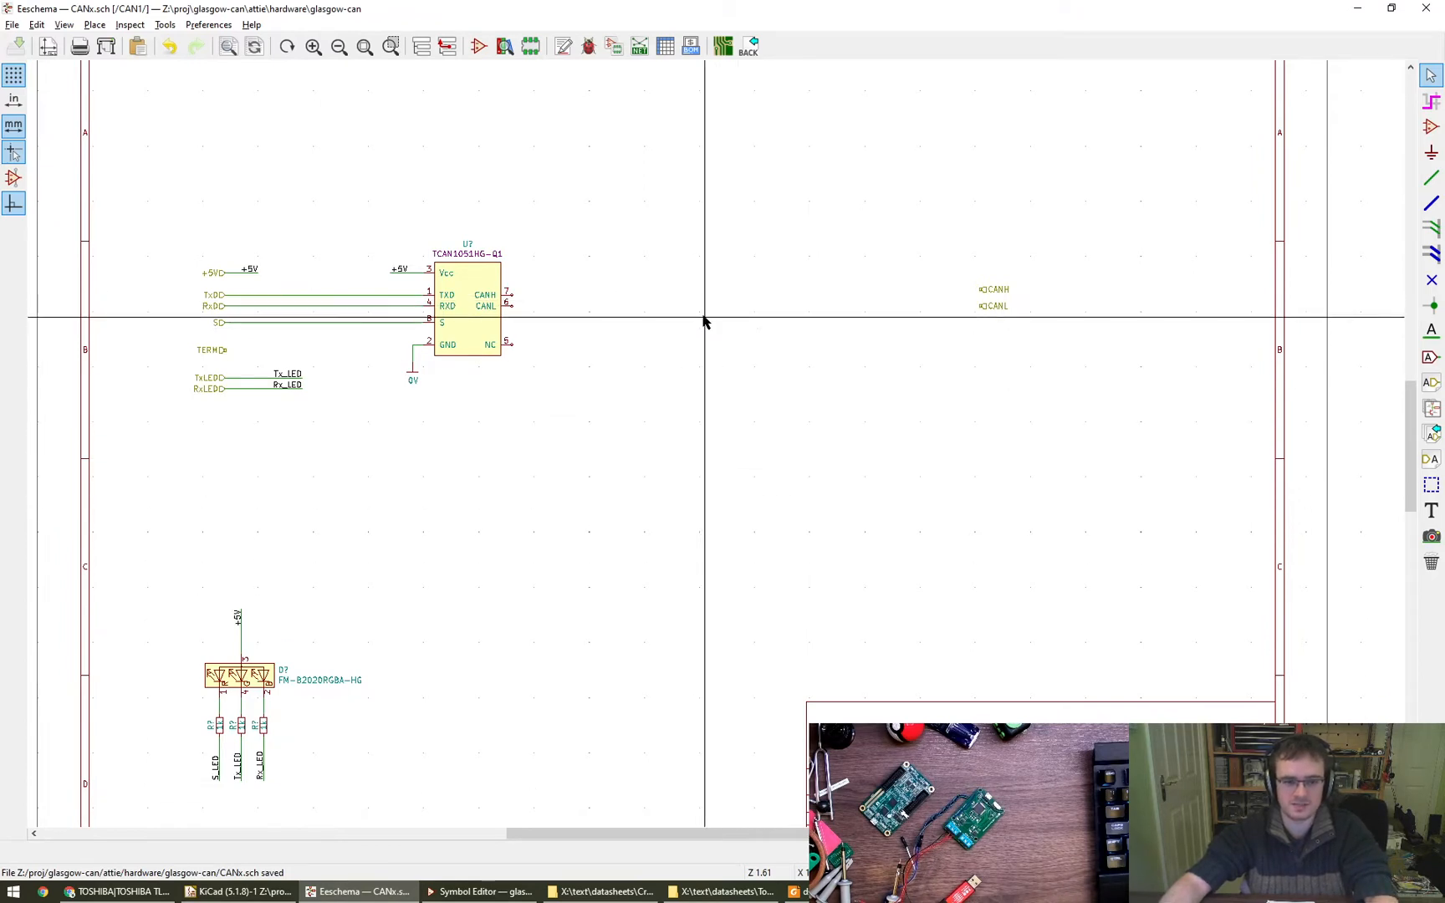
pyautogui.moveTo(676, 327); pyautogui.dragTo(726, 316, button='middle')
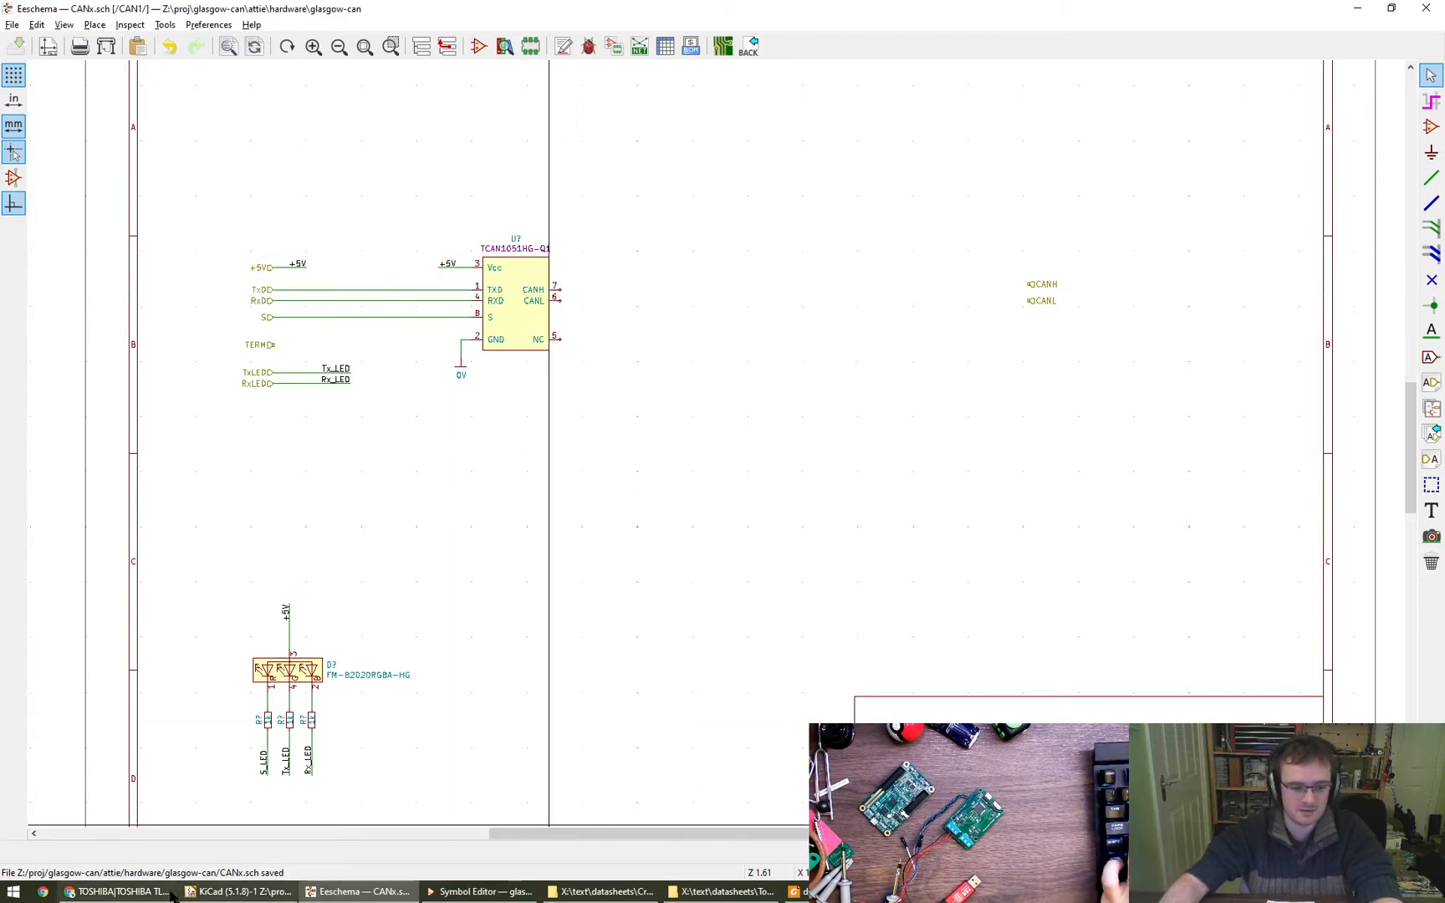
pyautogui.click(118, 891)
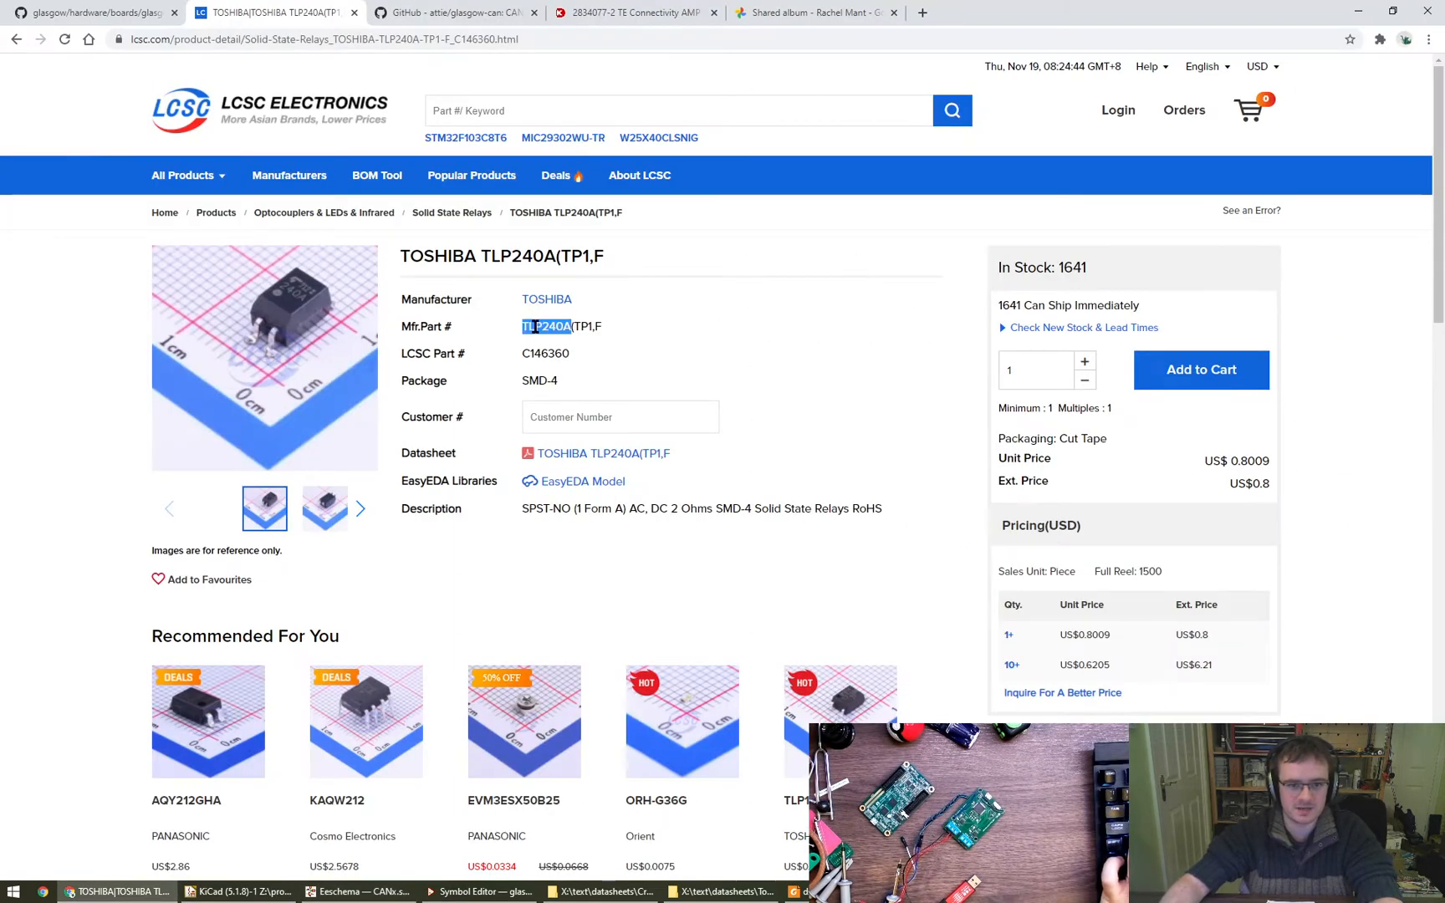
pyautogui.click(357, 891)
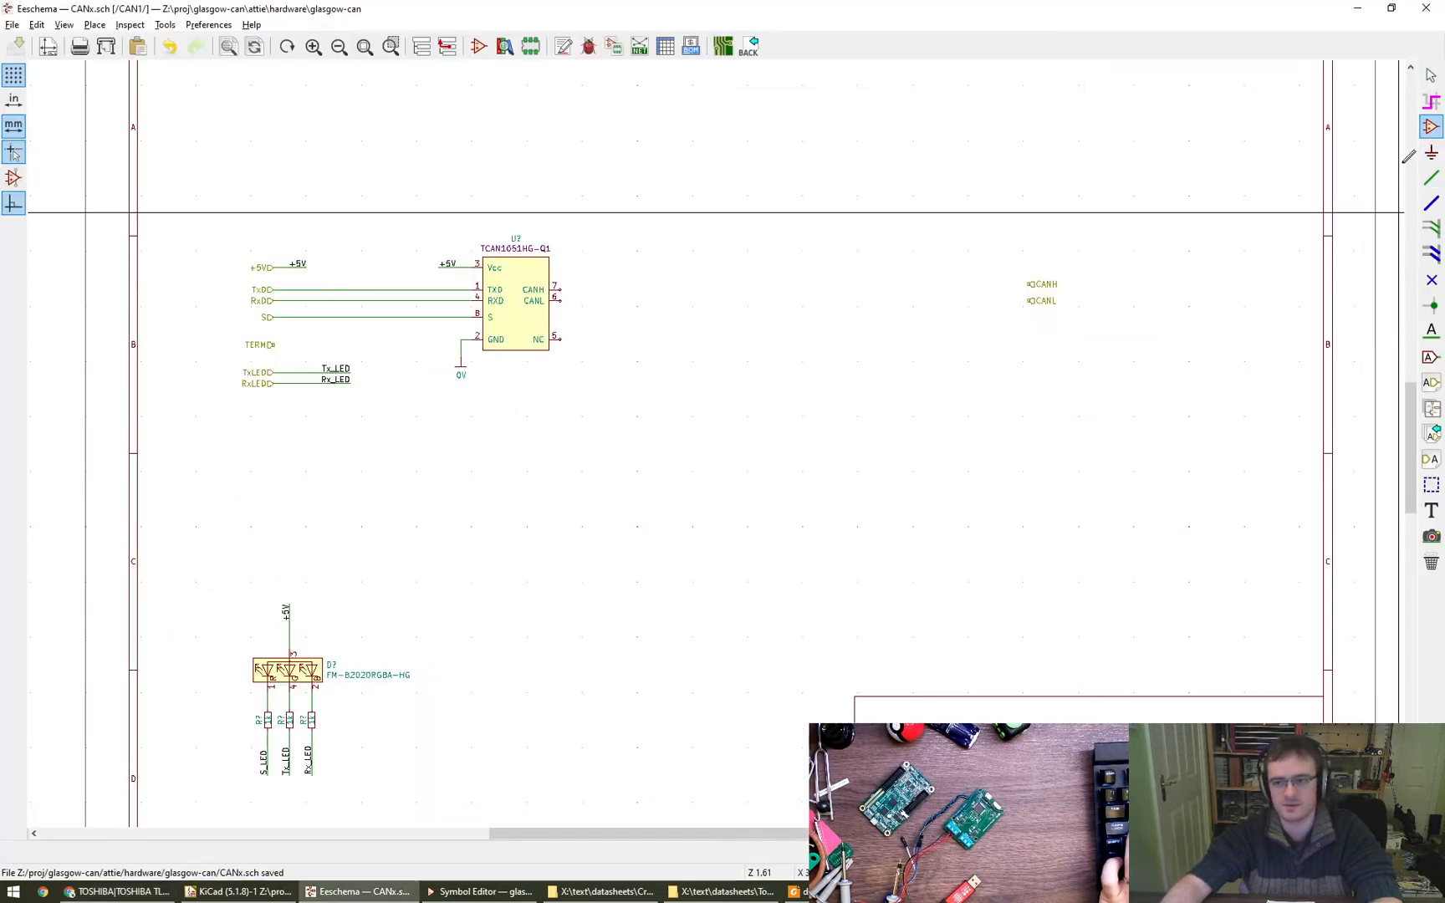
pyautogui.click(712, 410)
pyautogui.write('TLP240A')
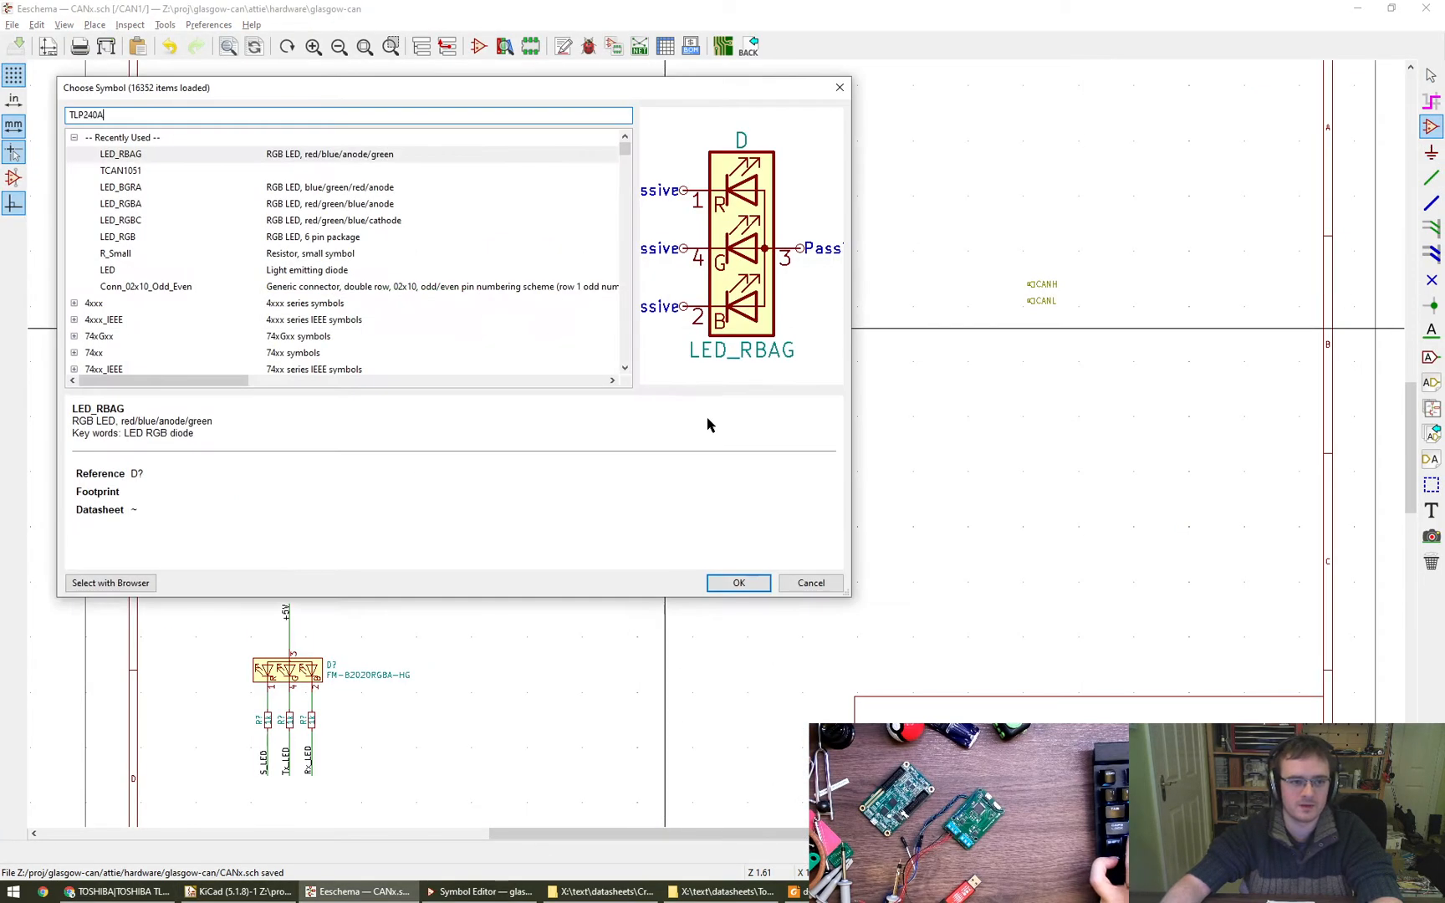
pyautogui.click(810, 583)
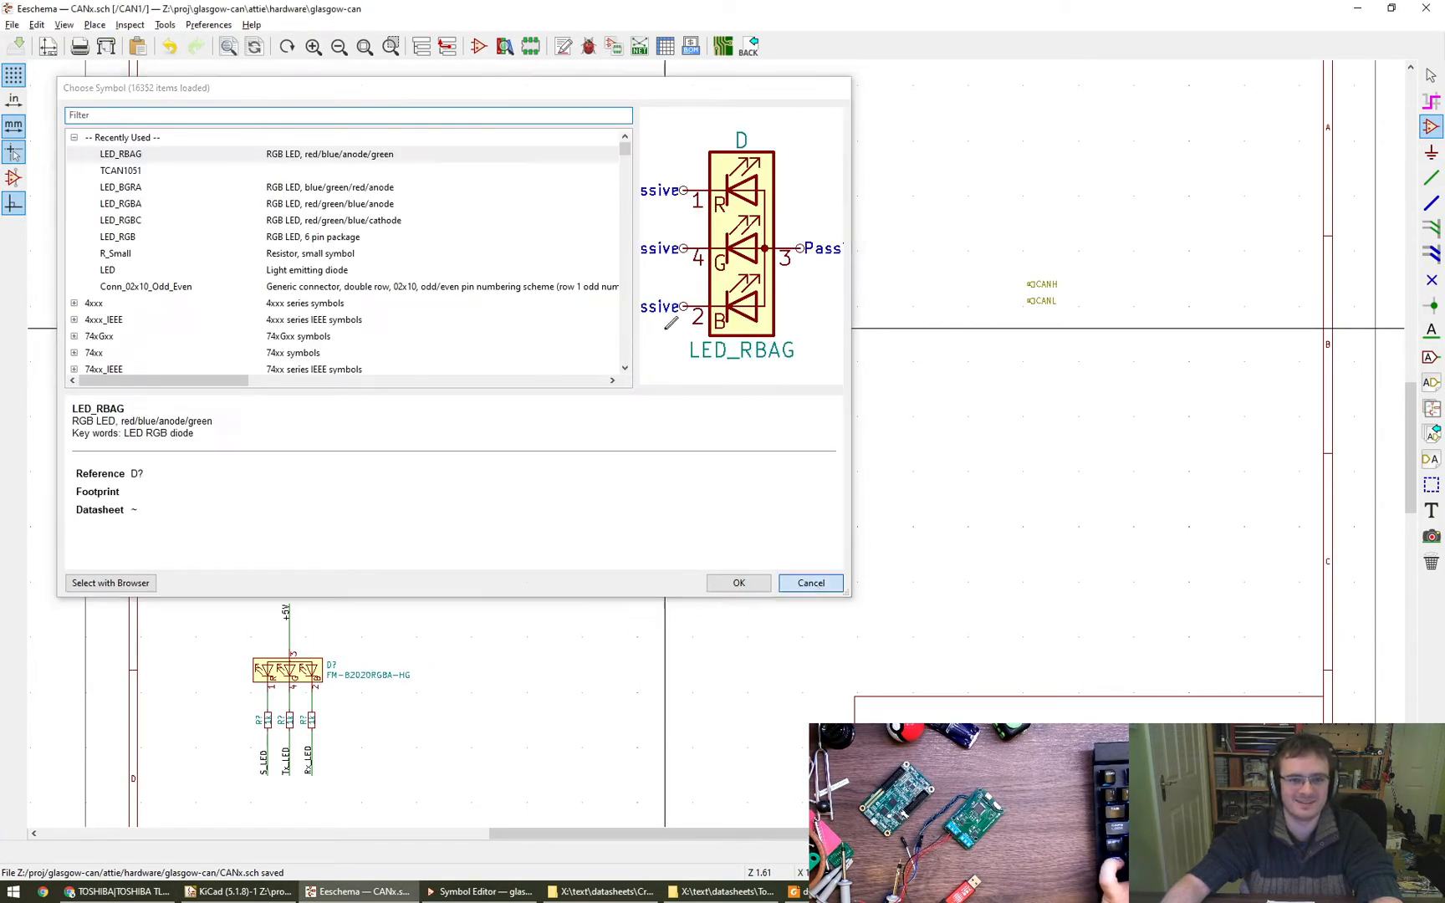
# - Examine the pin assignment diagram on page 2 of the TLP240A datasheet at a larger scale
pyautogui.click(462, 896)
pyautogui.click(962, 892)
pyautogui.scroll(3, 855, 625)
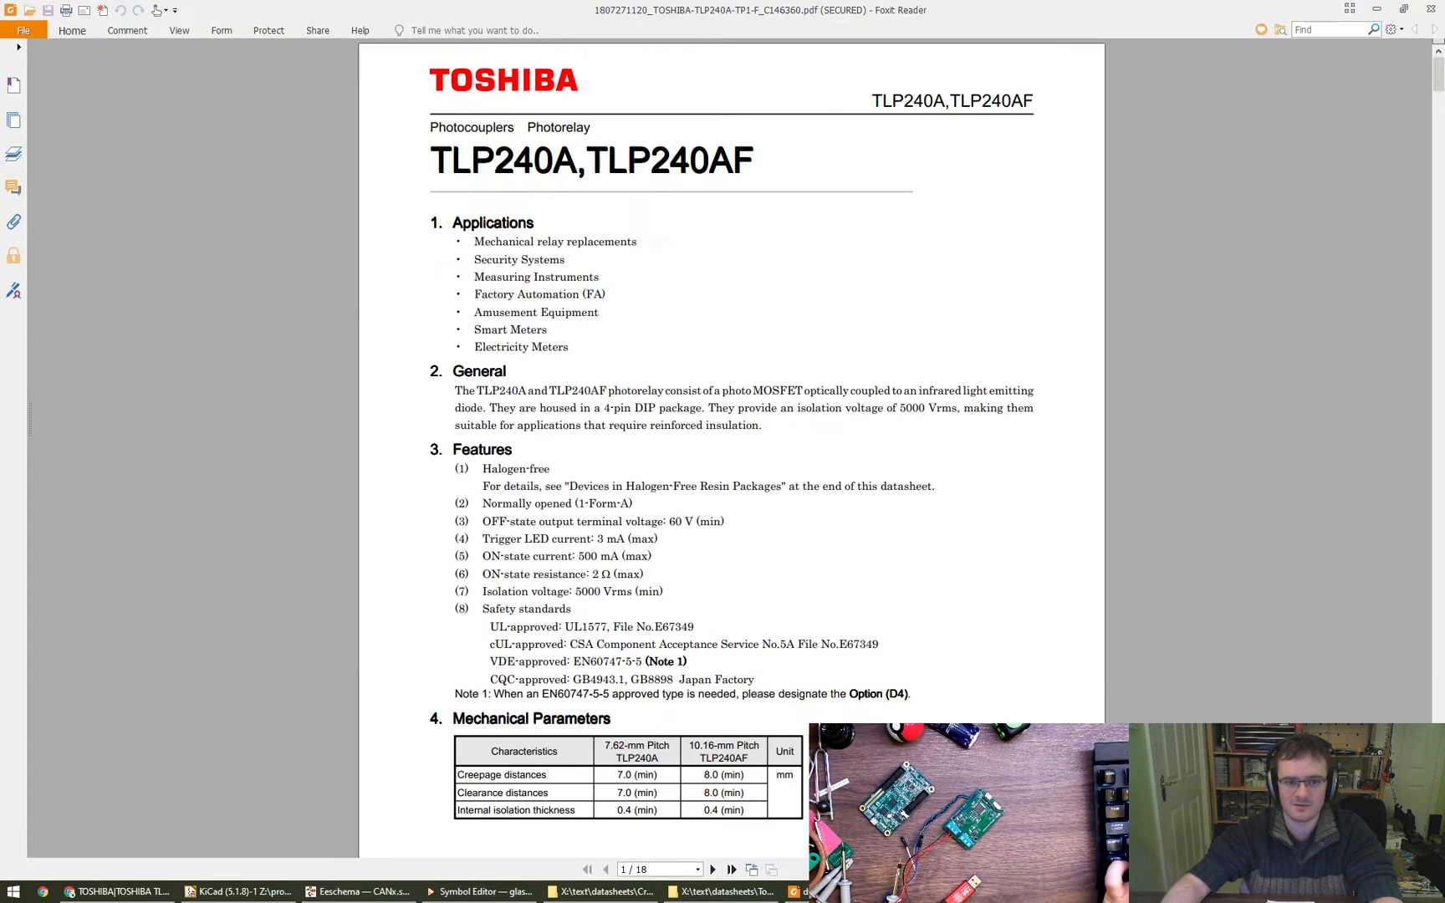
pyautogui.scroll(-10, 840, 564)
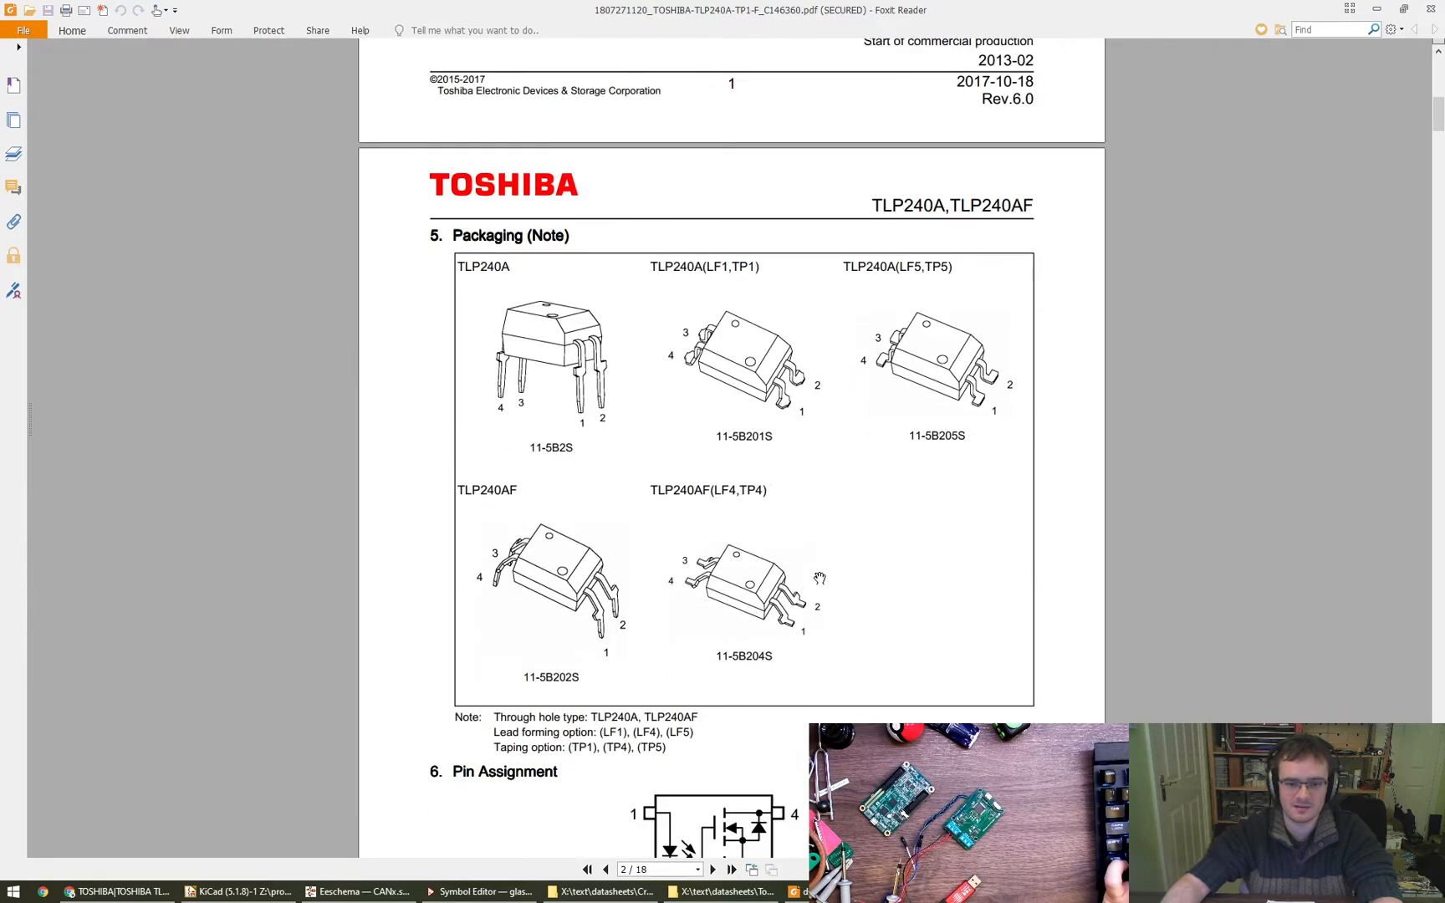
pyautogui.scroll(-5, 820, 577)
pyautogui.keyDown('ctrl'); pyautogui.scroll(1, 748, 545); pyautogui.keyUp('ctrl')
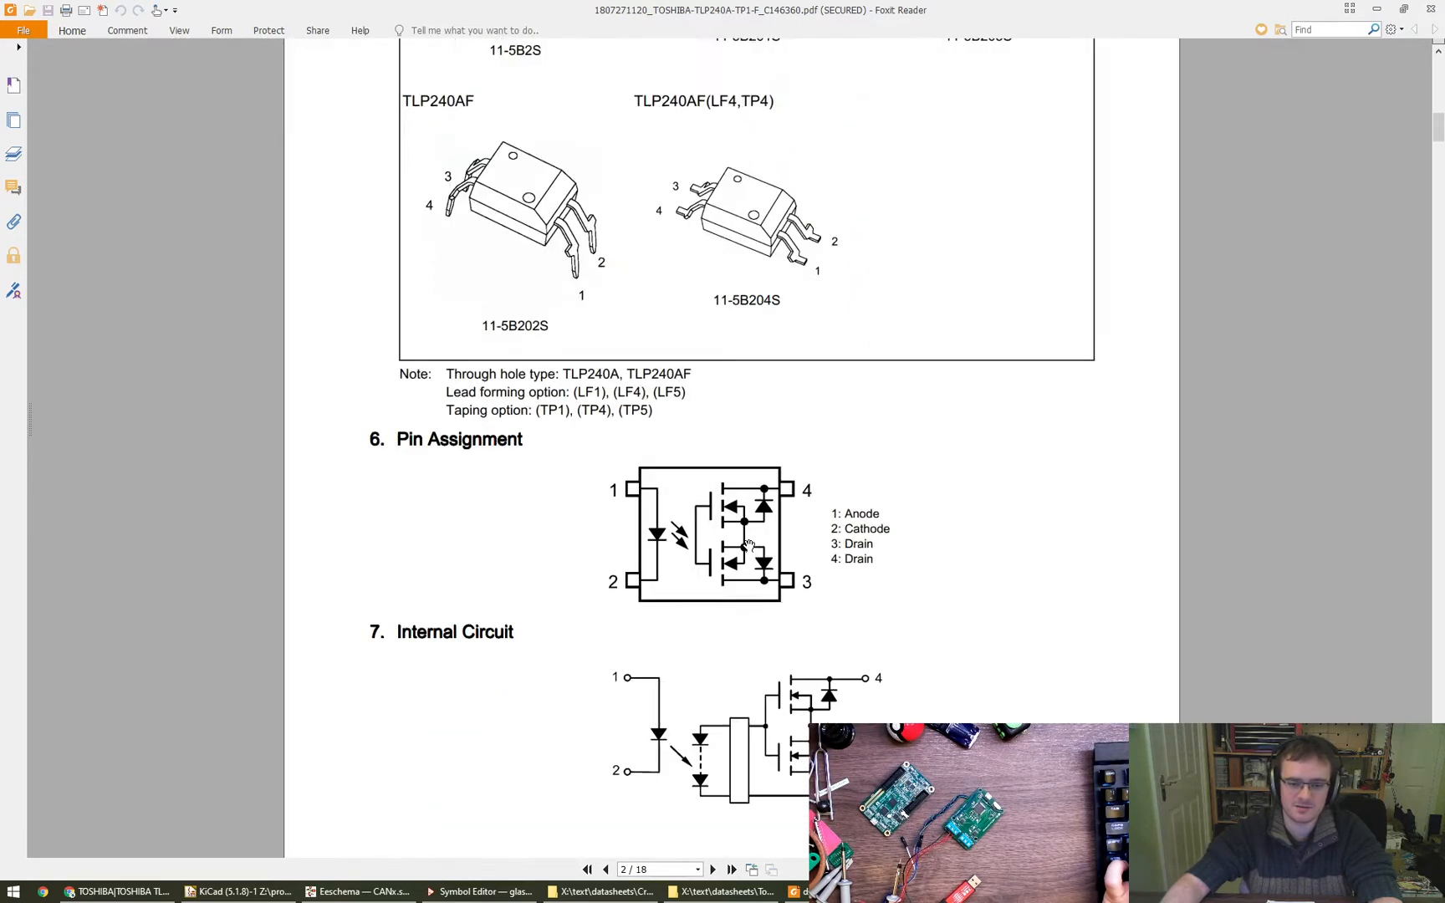
pyautogui.keyDown('ctrl'); pyautogui.scroll(4, 749, 545); pyautogui.keyUp('ctrl')
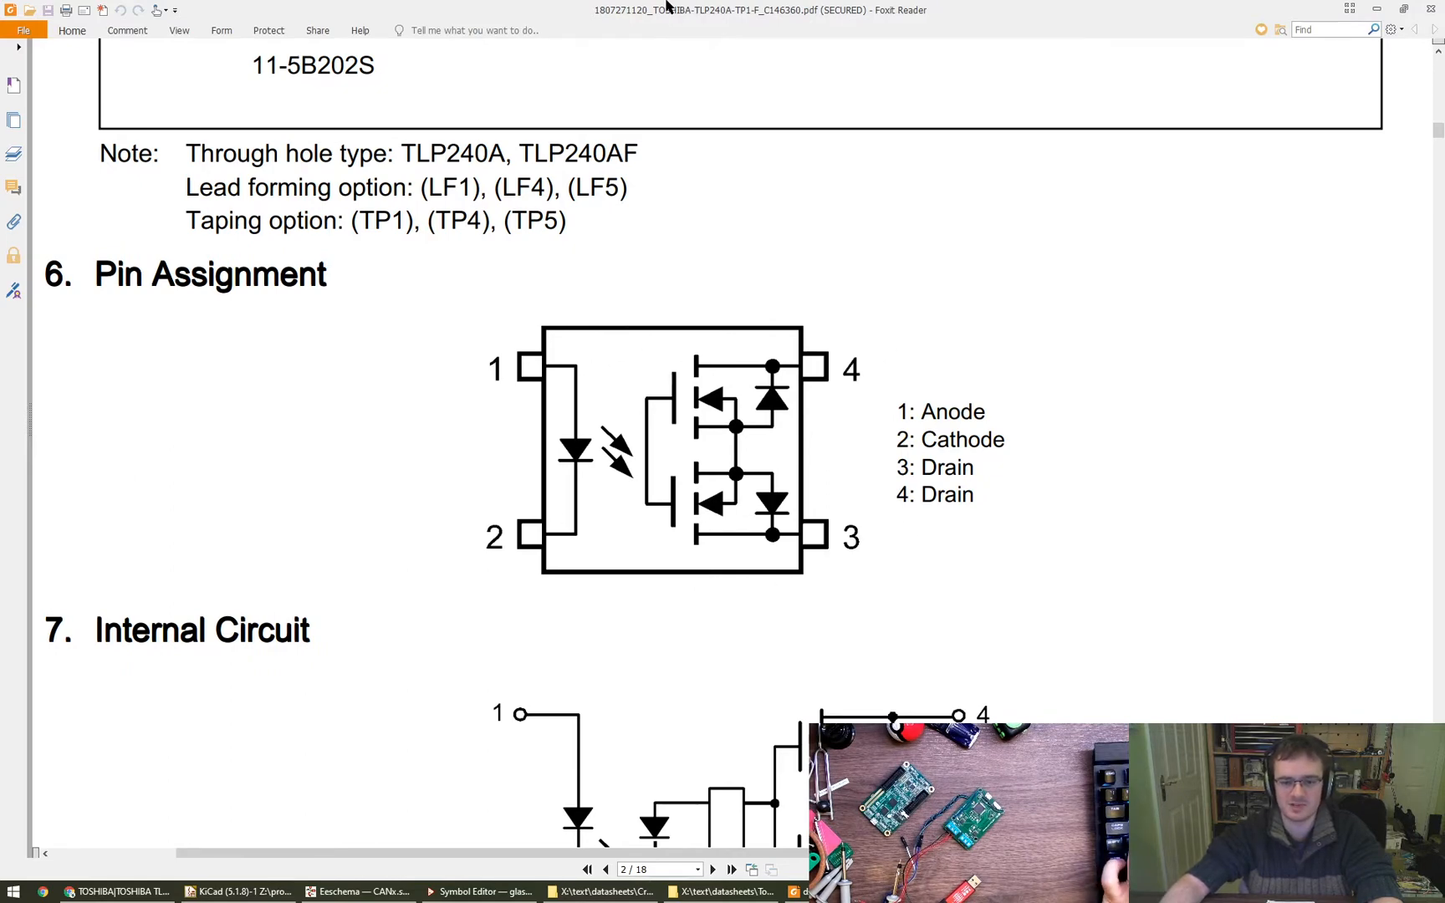
# - Create a new symbol named TLP240A with reference designator U in the glasgow-can library and save it
pyautogui.hotkey('alt', 'Tab')
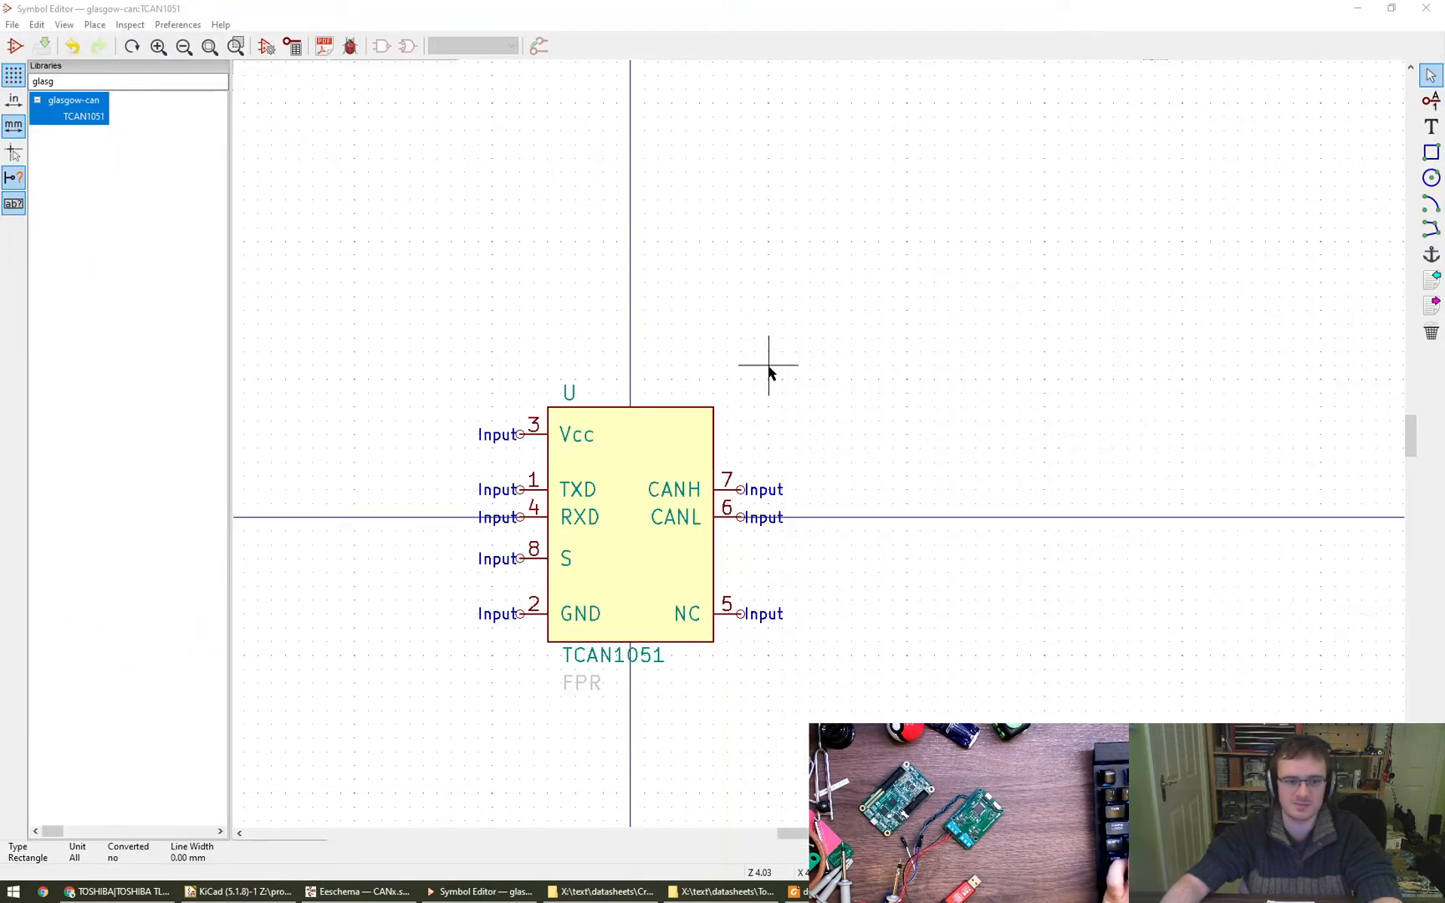
pyautogui.click(14, 46)
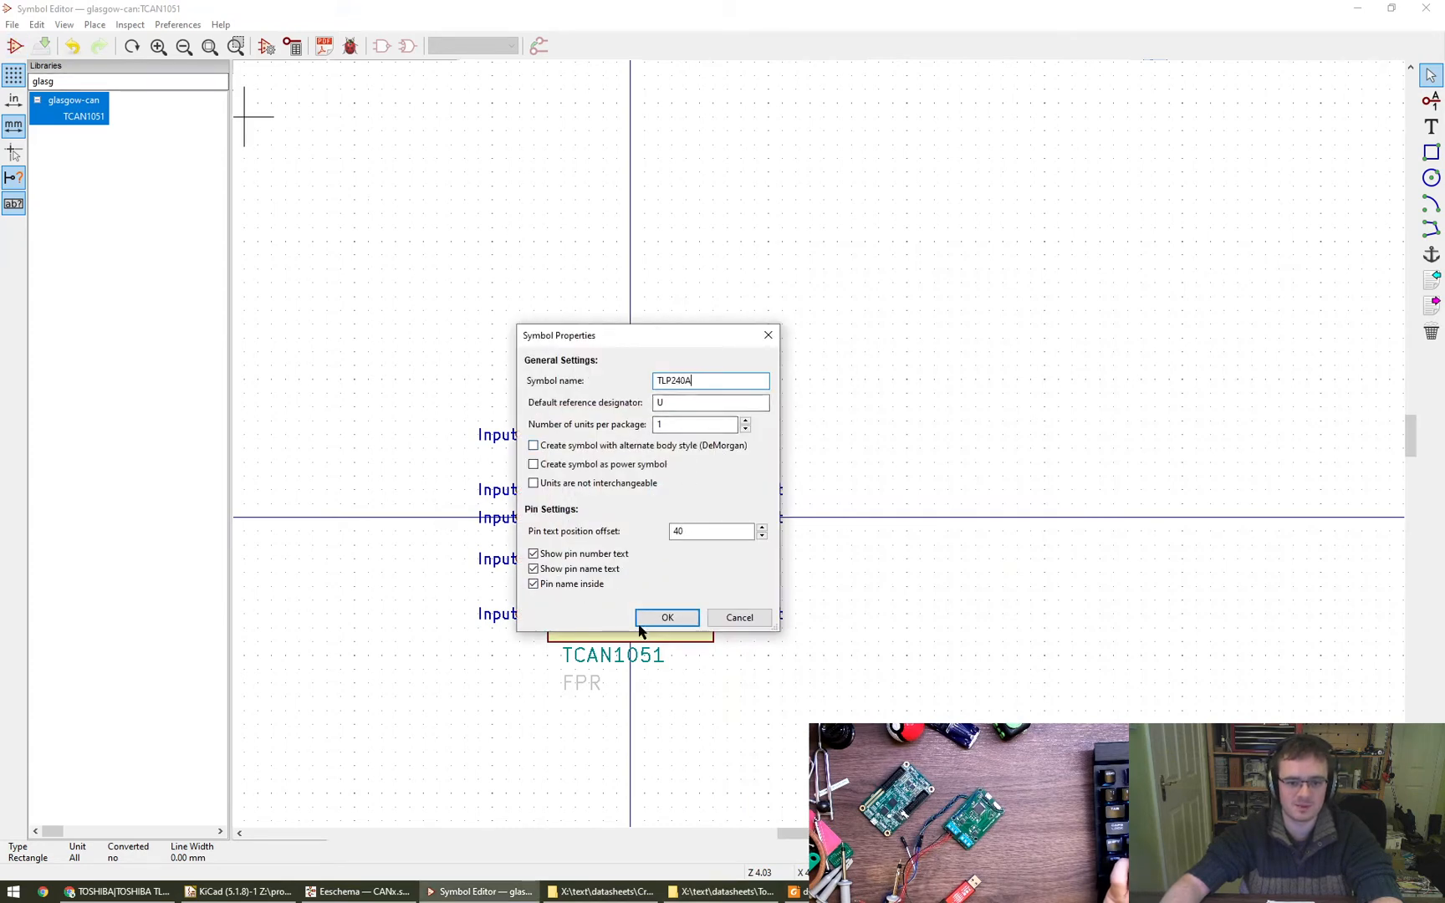
pyautogui.click(666, 618)
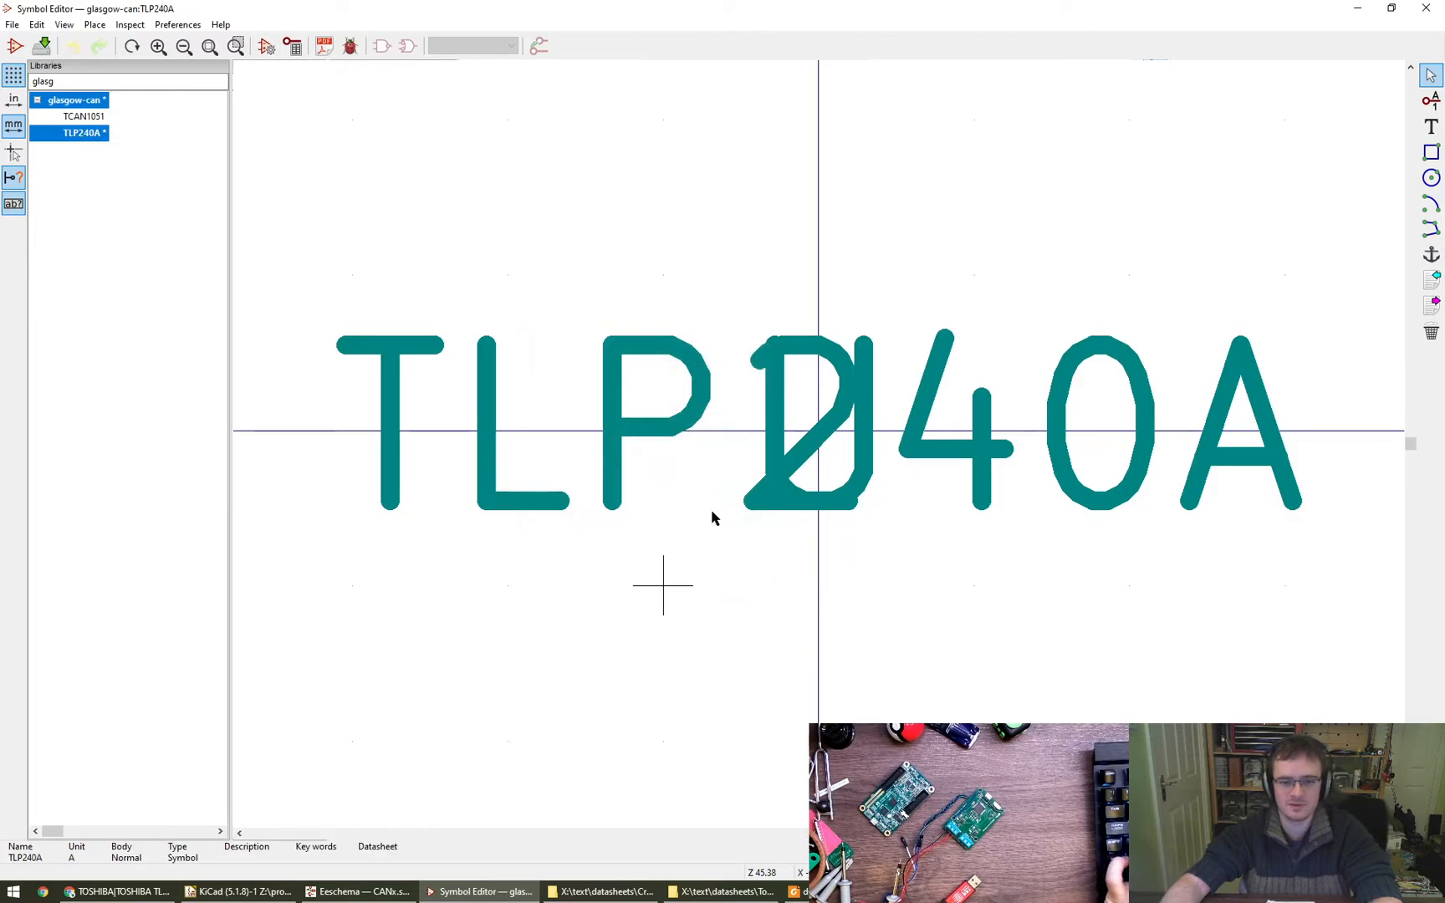
pyautogui.scroll(-5, 753, 518)
pyautogui.hotkey('ctrl', 's')
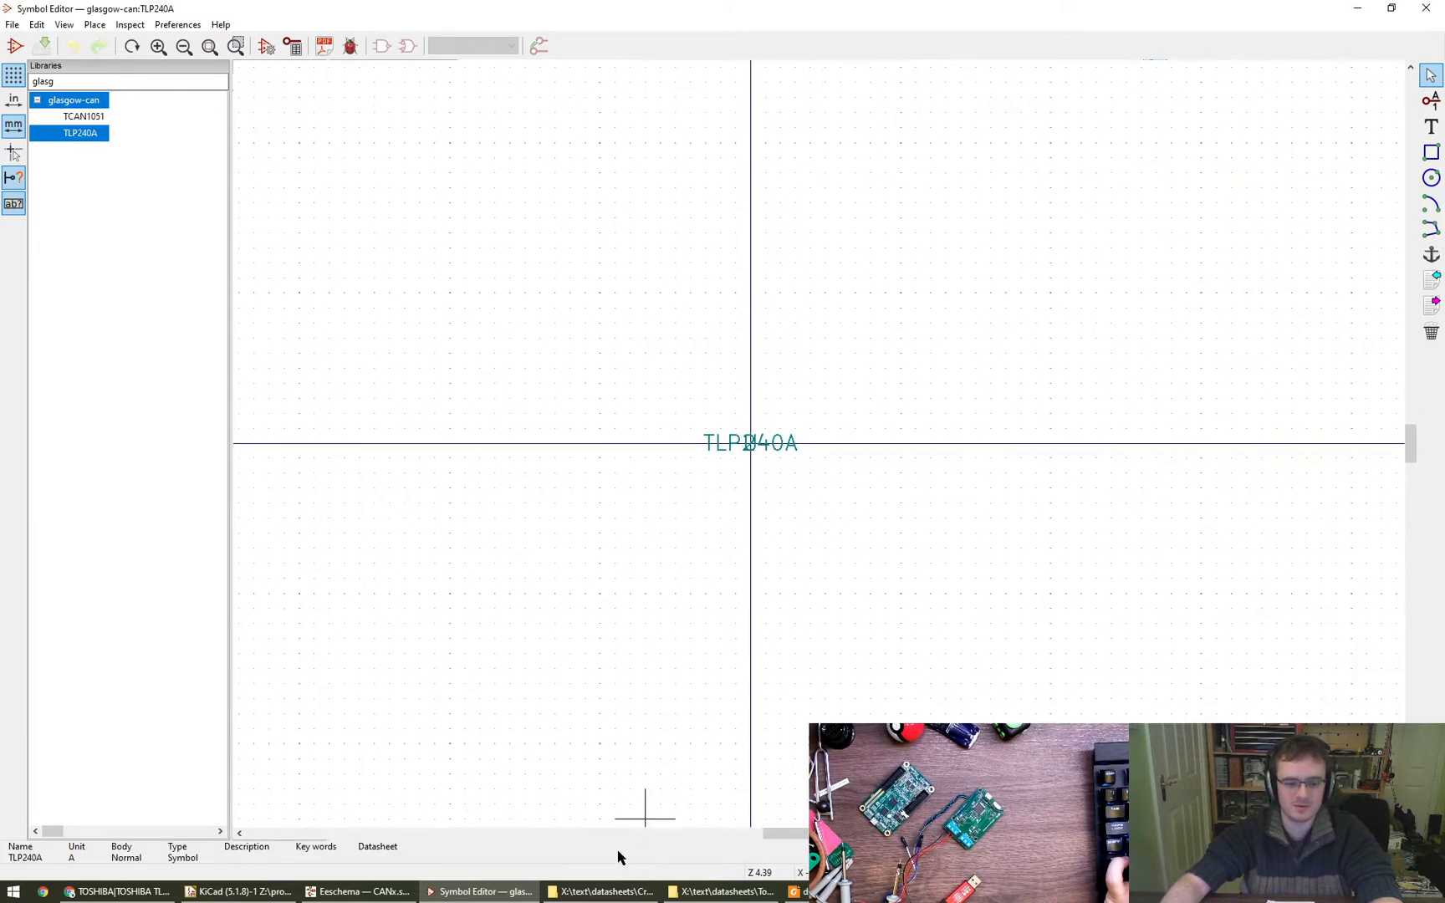
# - Search the Symbol Editor's libraries for nmos and open the MNMOS symbol from the pspice library
pyautogui.click(385, 896)
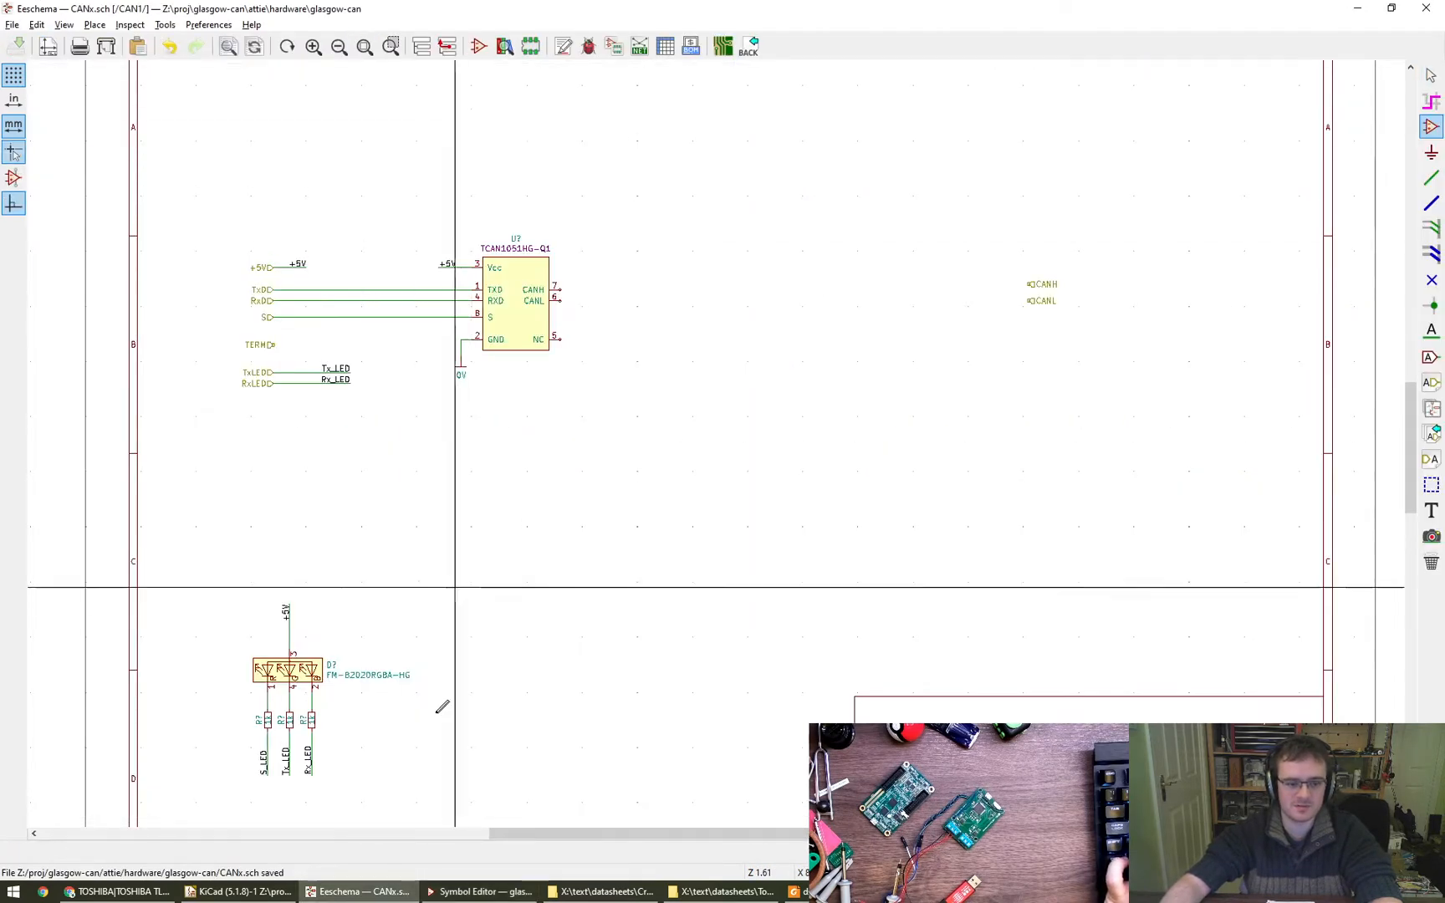
pyautogui.click(443, 893)
pyautogui.press('BackSpace')
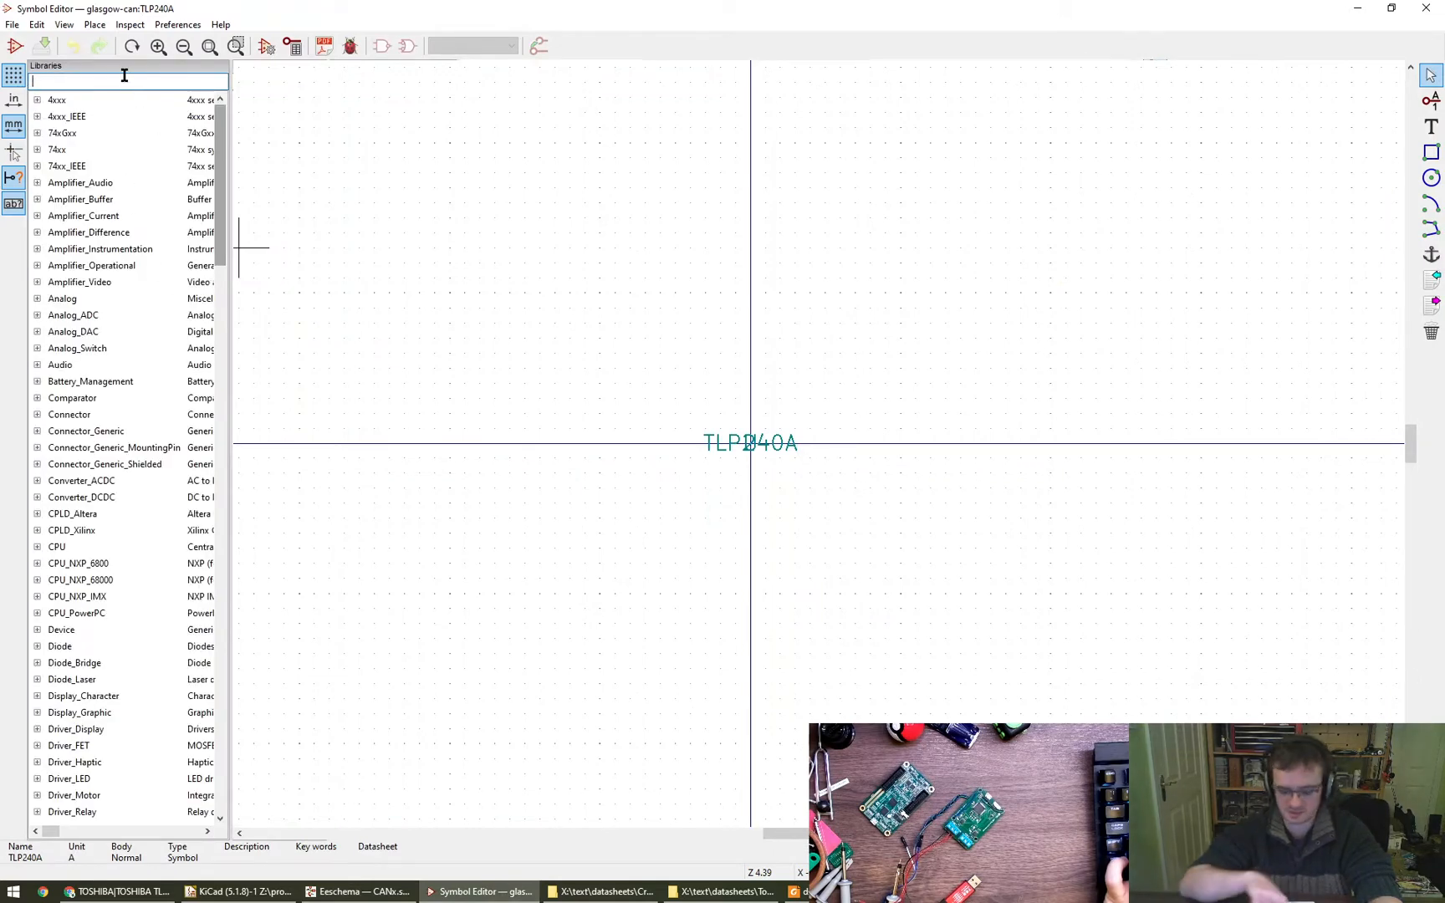
pyautogui.write('nfet')
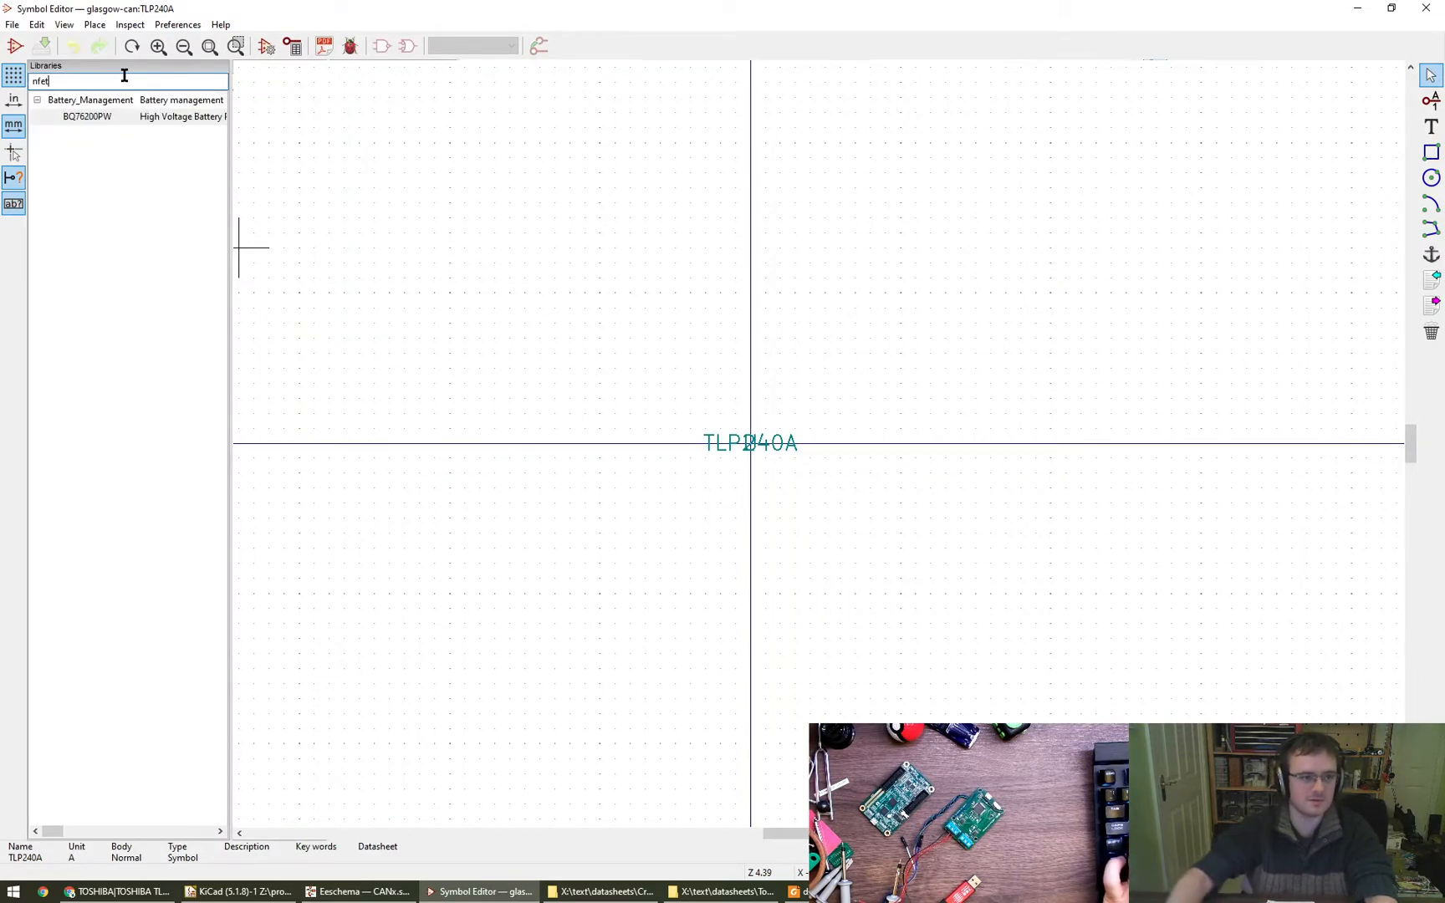
pyautogui.press('BackSpace')
pyautogui.write('mos')
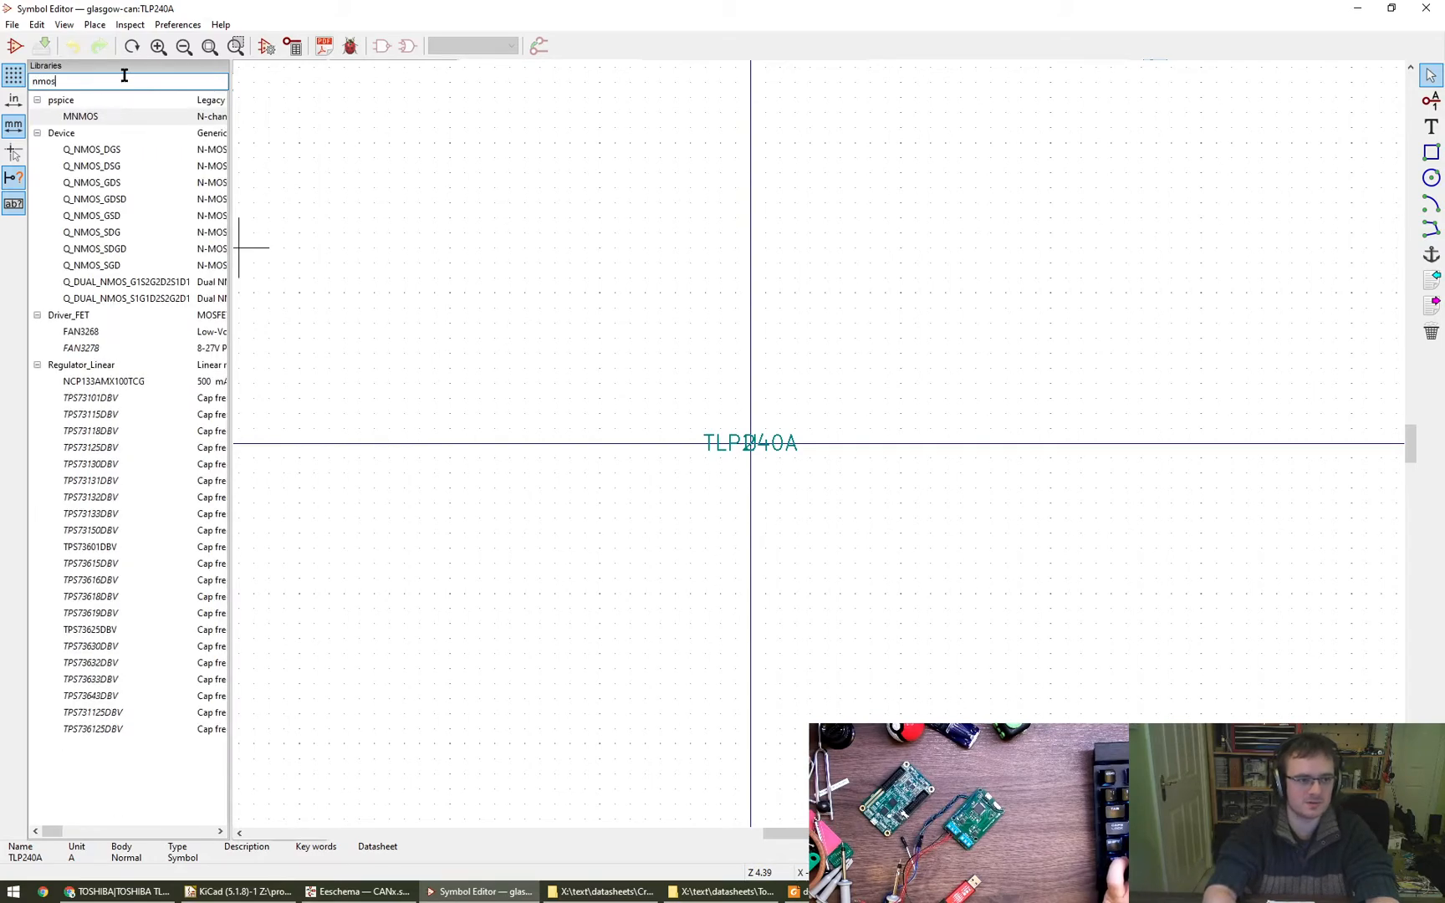
pyautogui.doubleClick(119, 117)
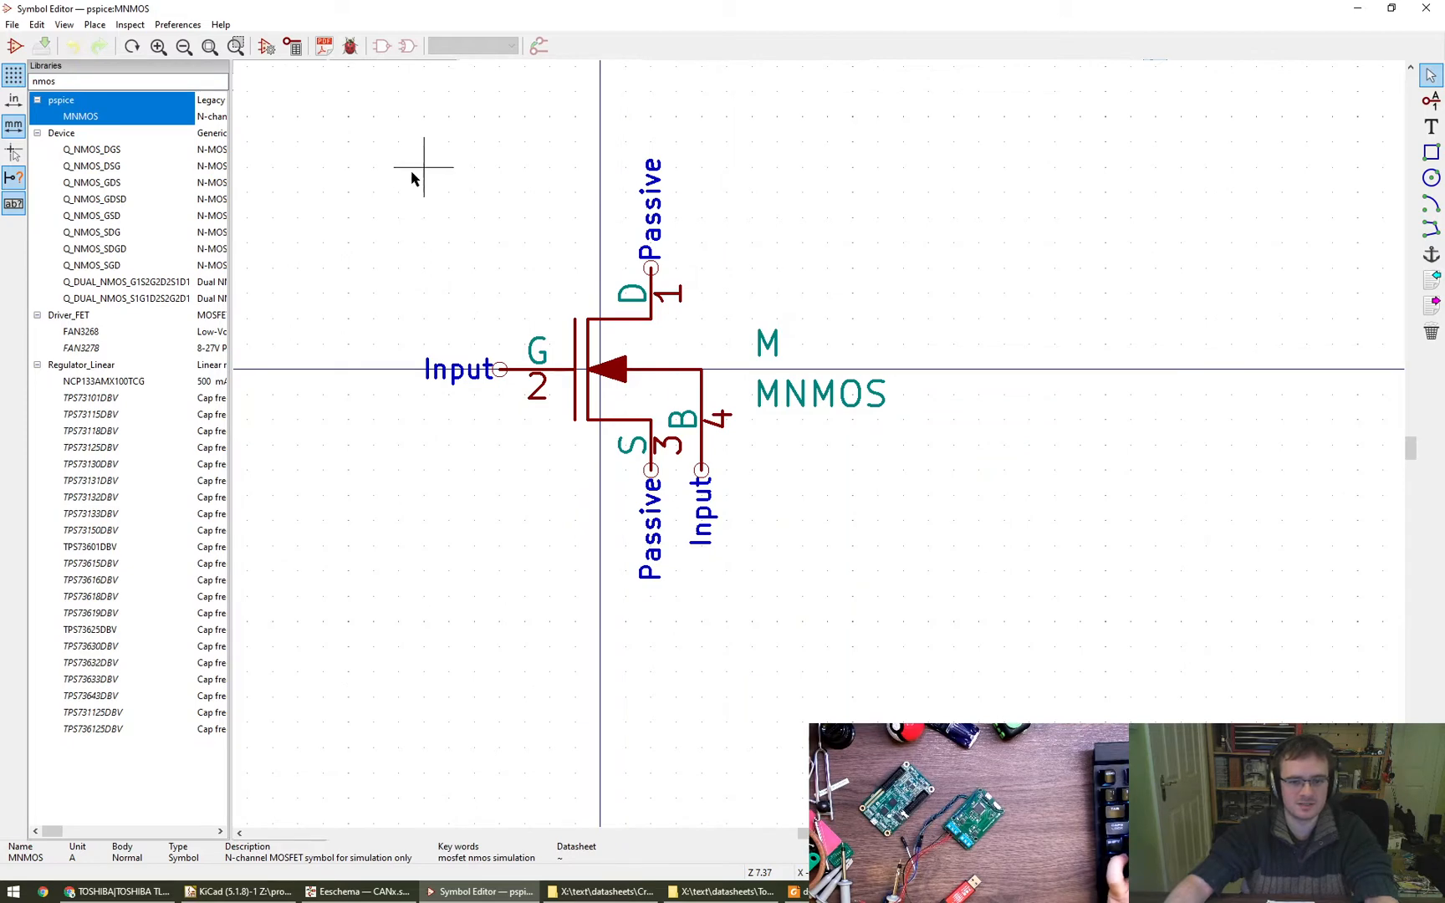
# - Copy the whole MNMOS symbol and paste it into the glasgow-can TLP240A symbol, below its origin
pyautogui.moveTo(373, 117); pyautogui.dragTo(970, 650)
pyautogui.click(957, 651)
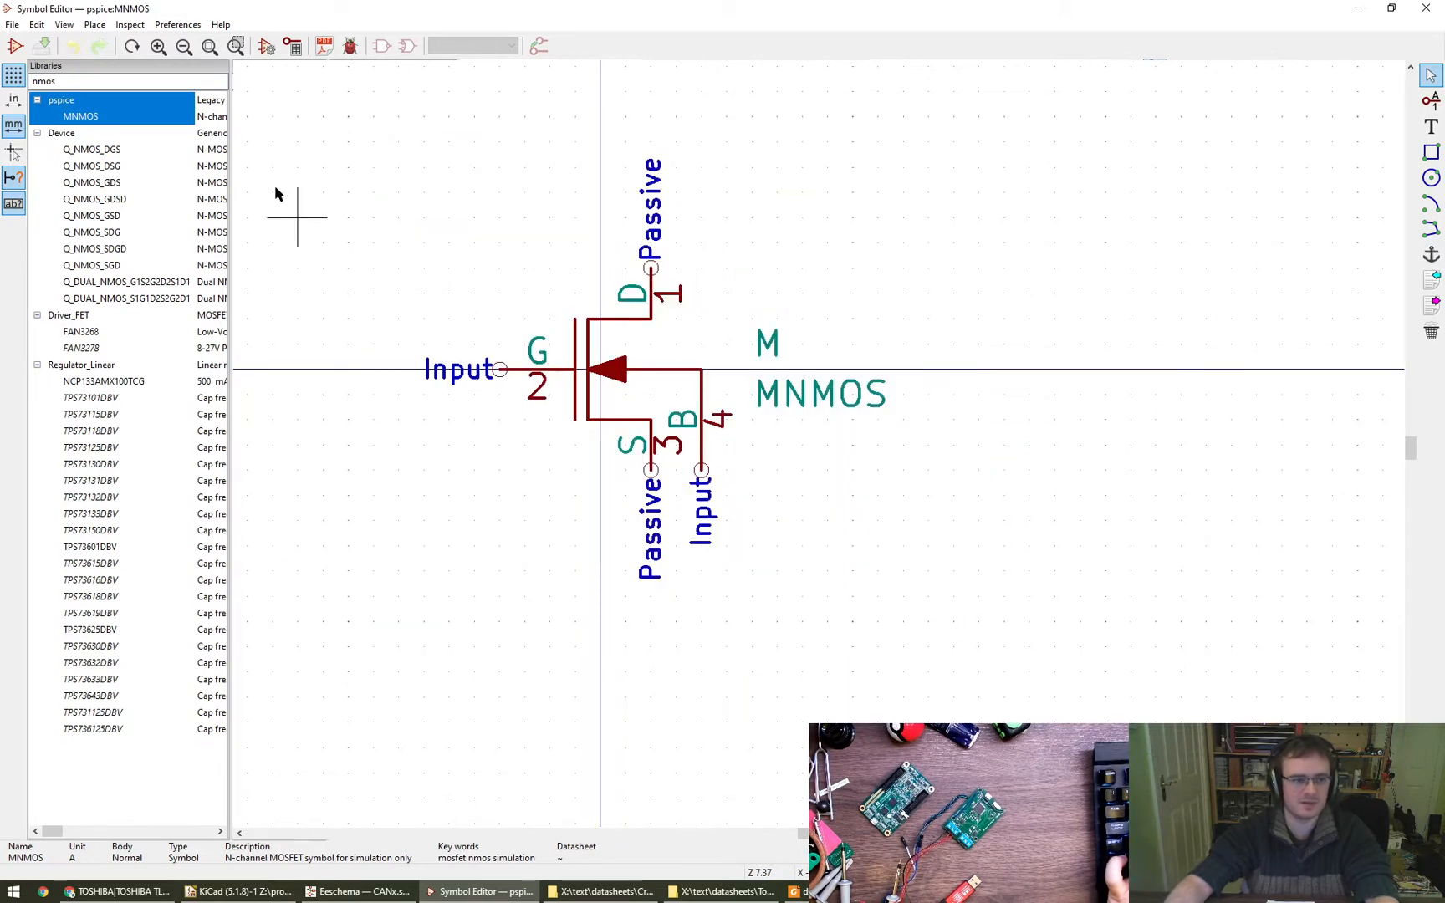
pyautogui.press('BackSpace')
pyautogui.press('BackSpace')
pyautogui.press('BackSpace')
pyautogui.press('BackSpace')
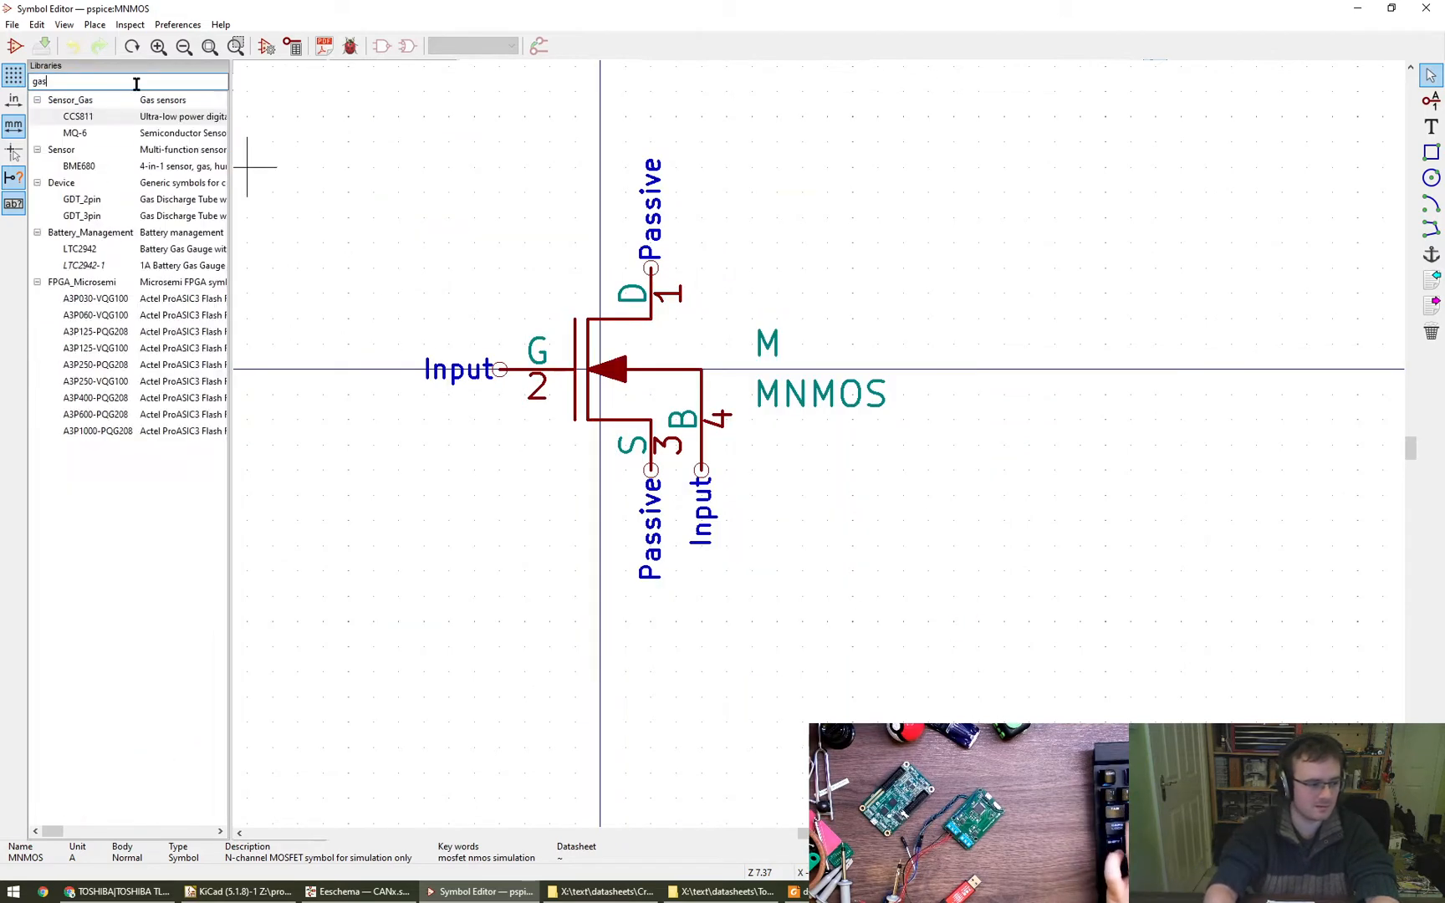
pyautogui.write('glasgow')
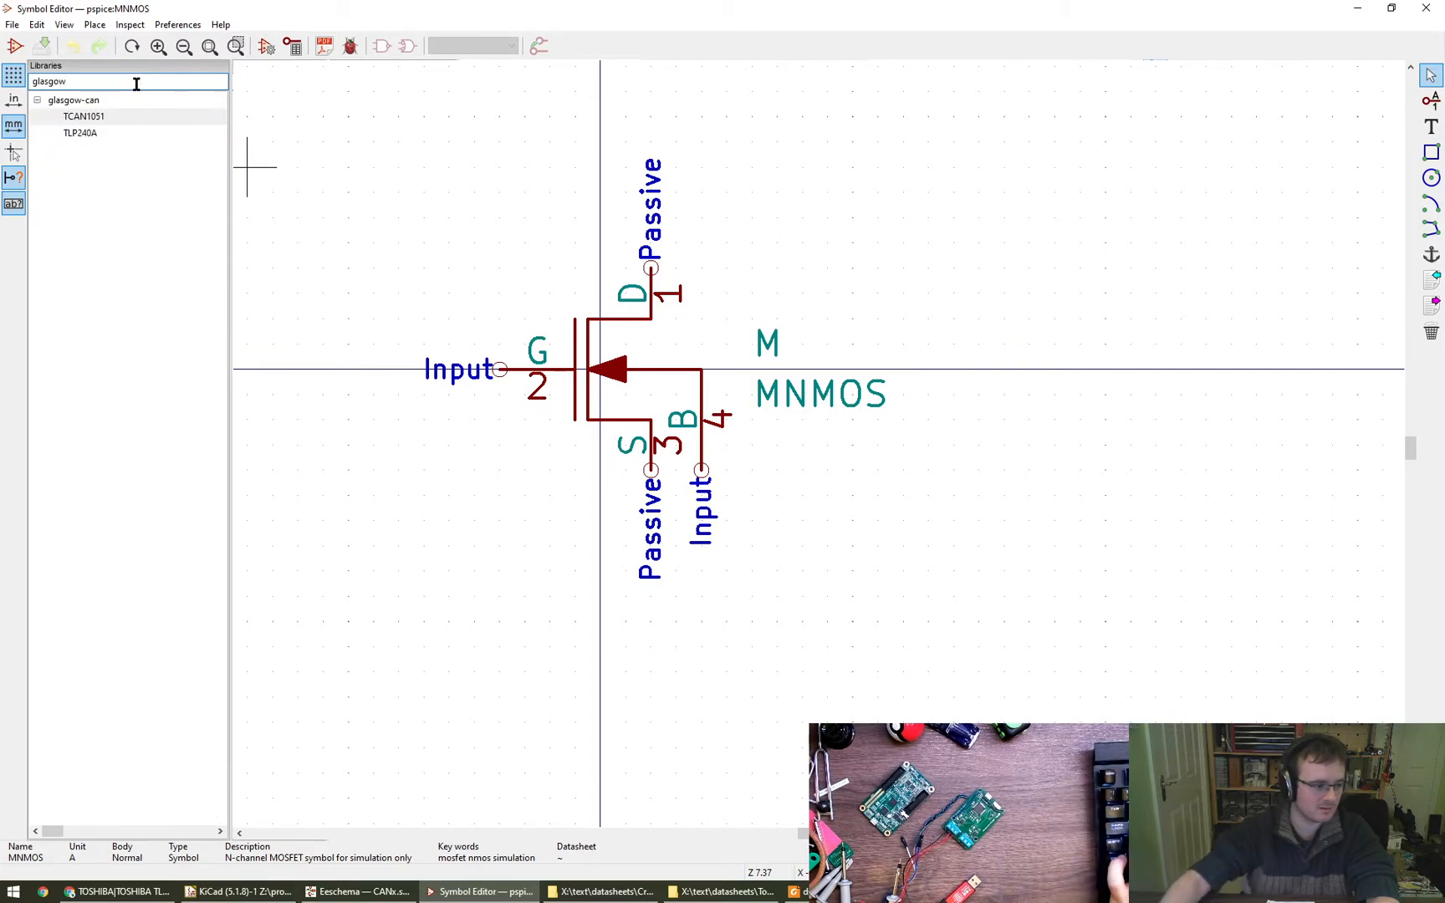
pyautogui.doubleClick(94, 132)
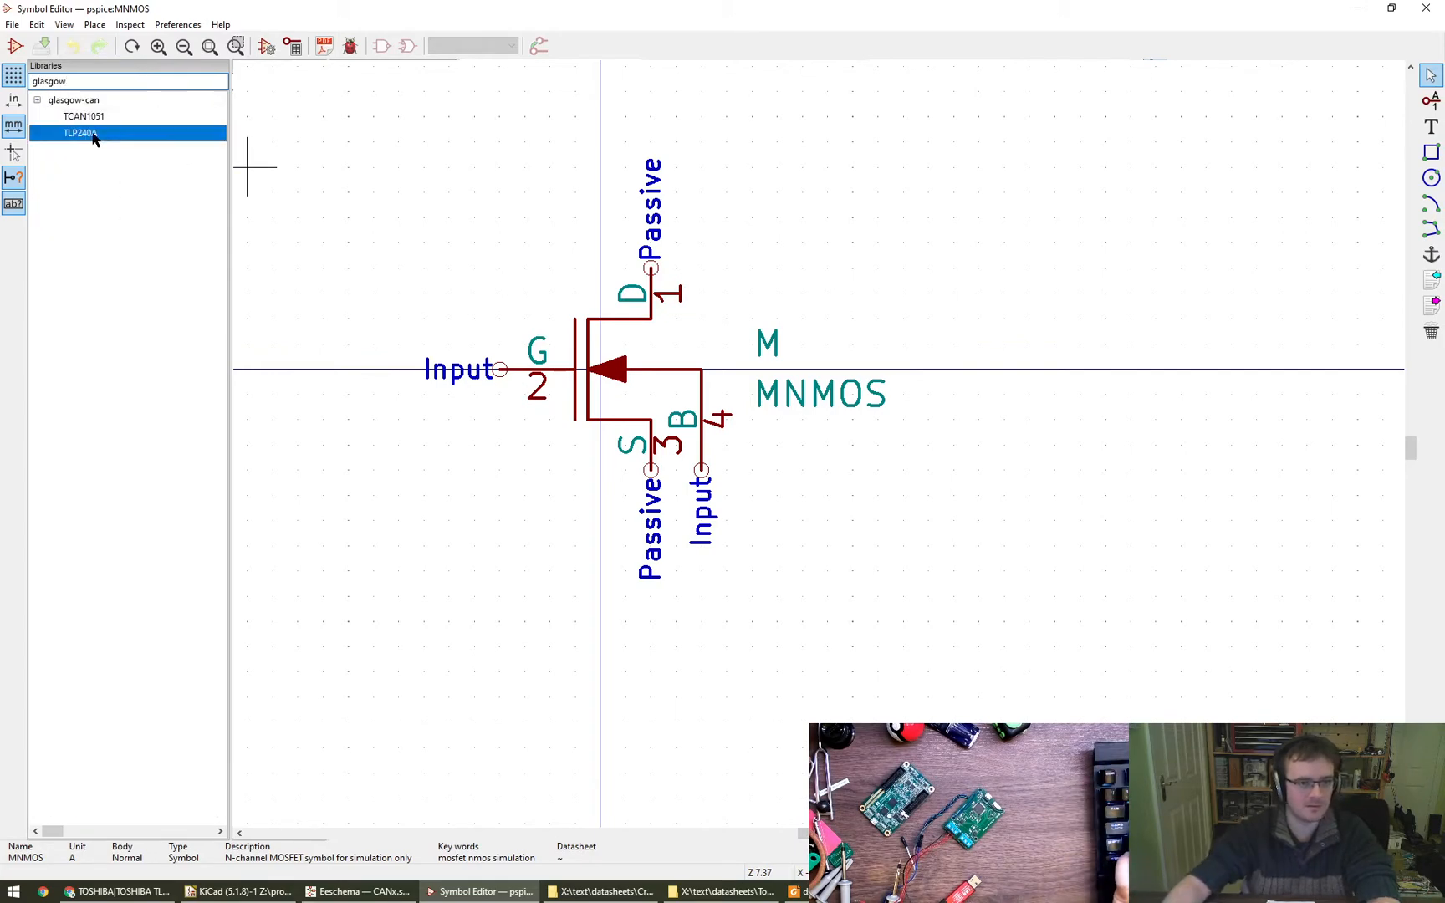
pyautogui.scroll(-5, 829, 516)
pyautogui.scroll(6, 766, 459)
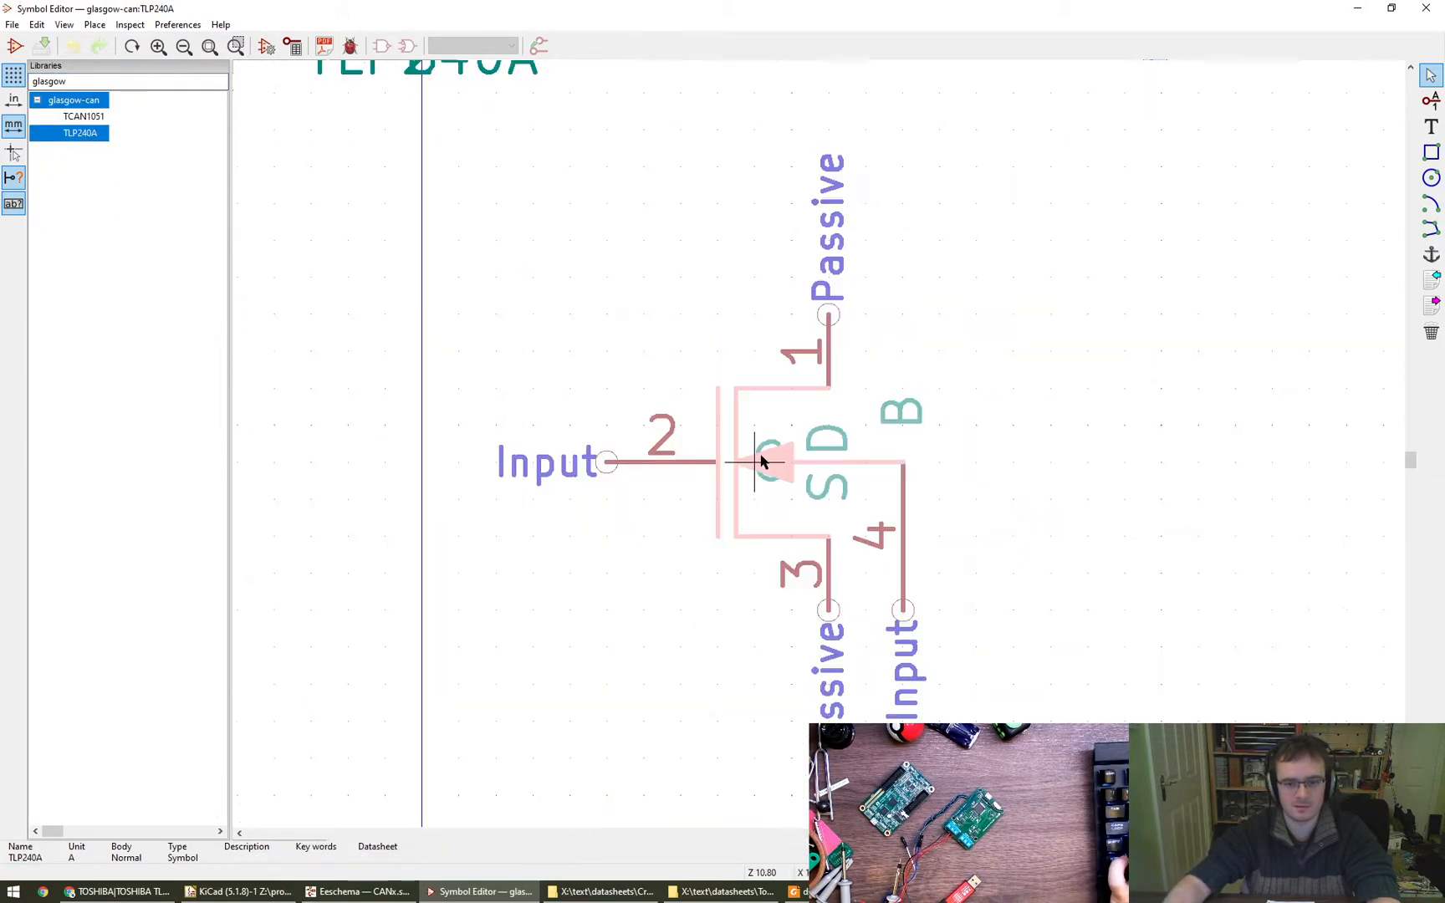
pyautogui.scroll(-2, 760, 456)
pyautogui.click(741, 424)
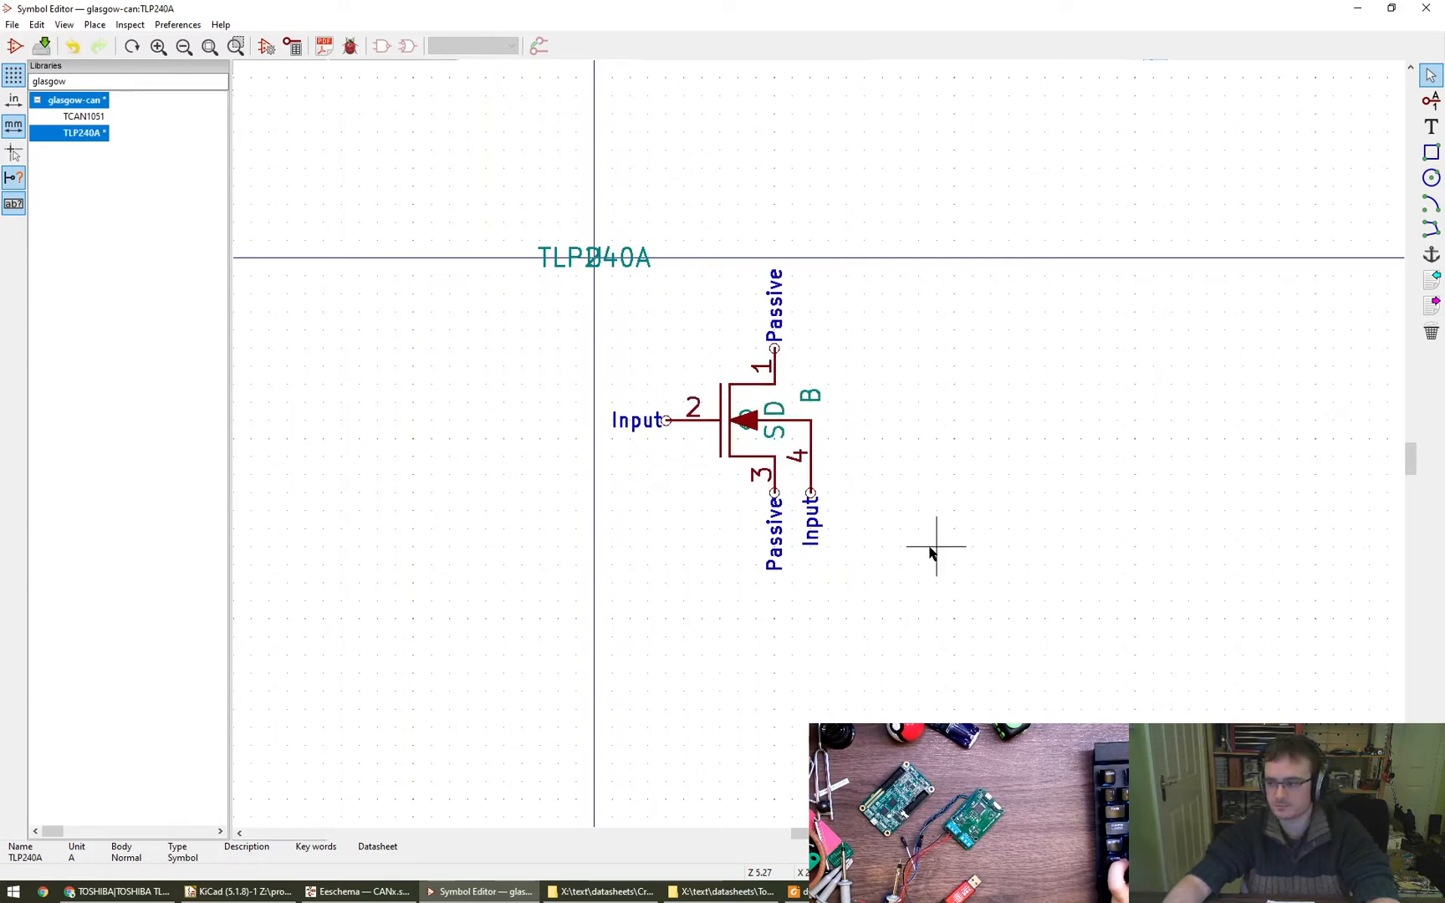
# - Search the libraries for NMOS and open the Q_NMOS_DGS symbol from the Device library
pyautogui.moveTo(913, 497); pyautogui.dragTo(858, 489, button='middle')
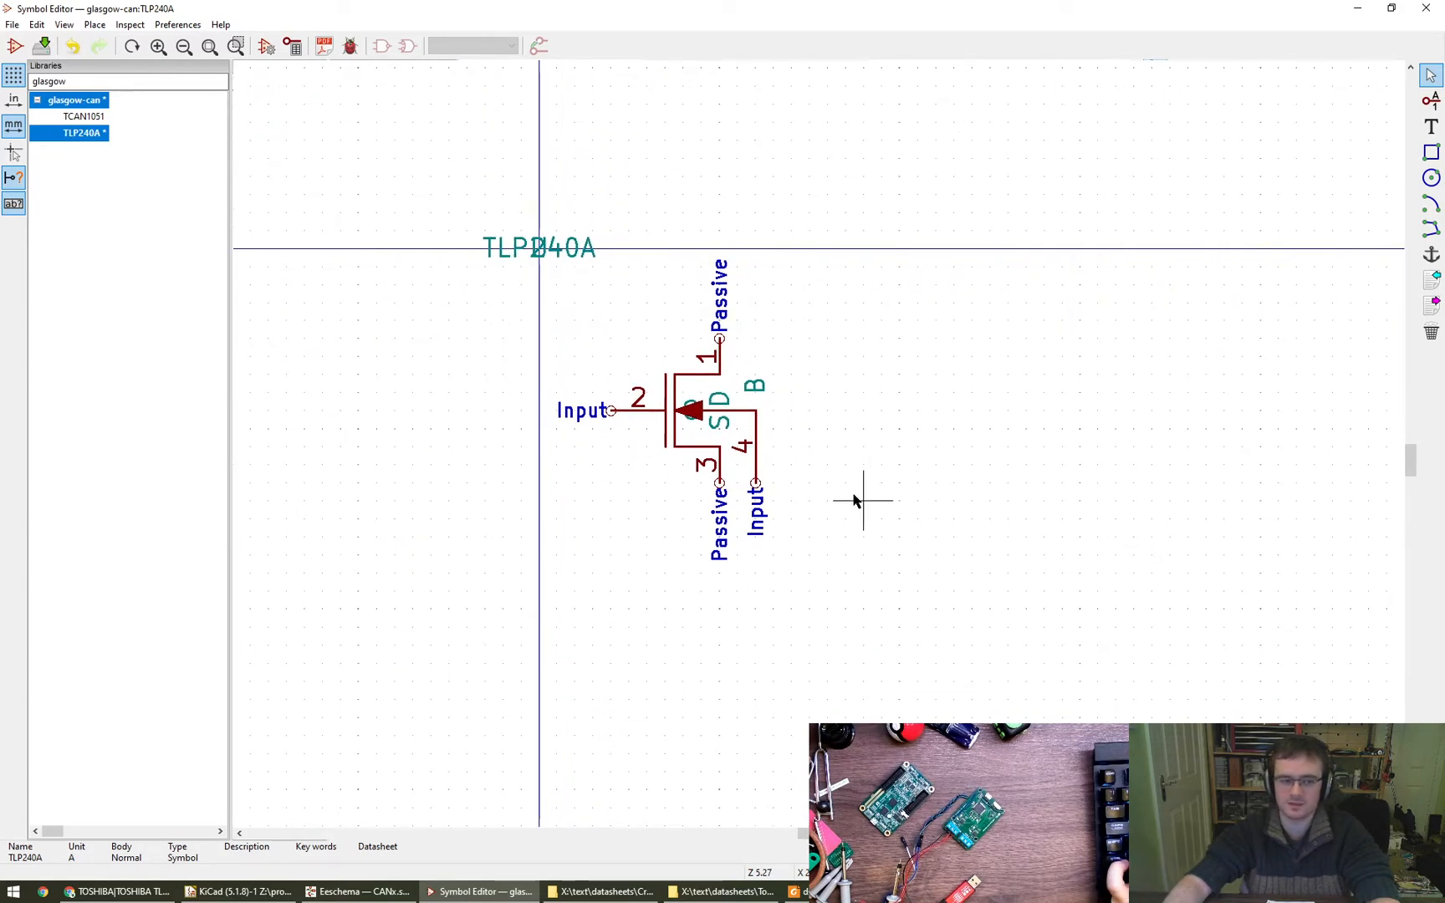
pyautogui.doubleClick(83, 86)
pyautogui.press('BackSpace')
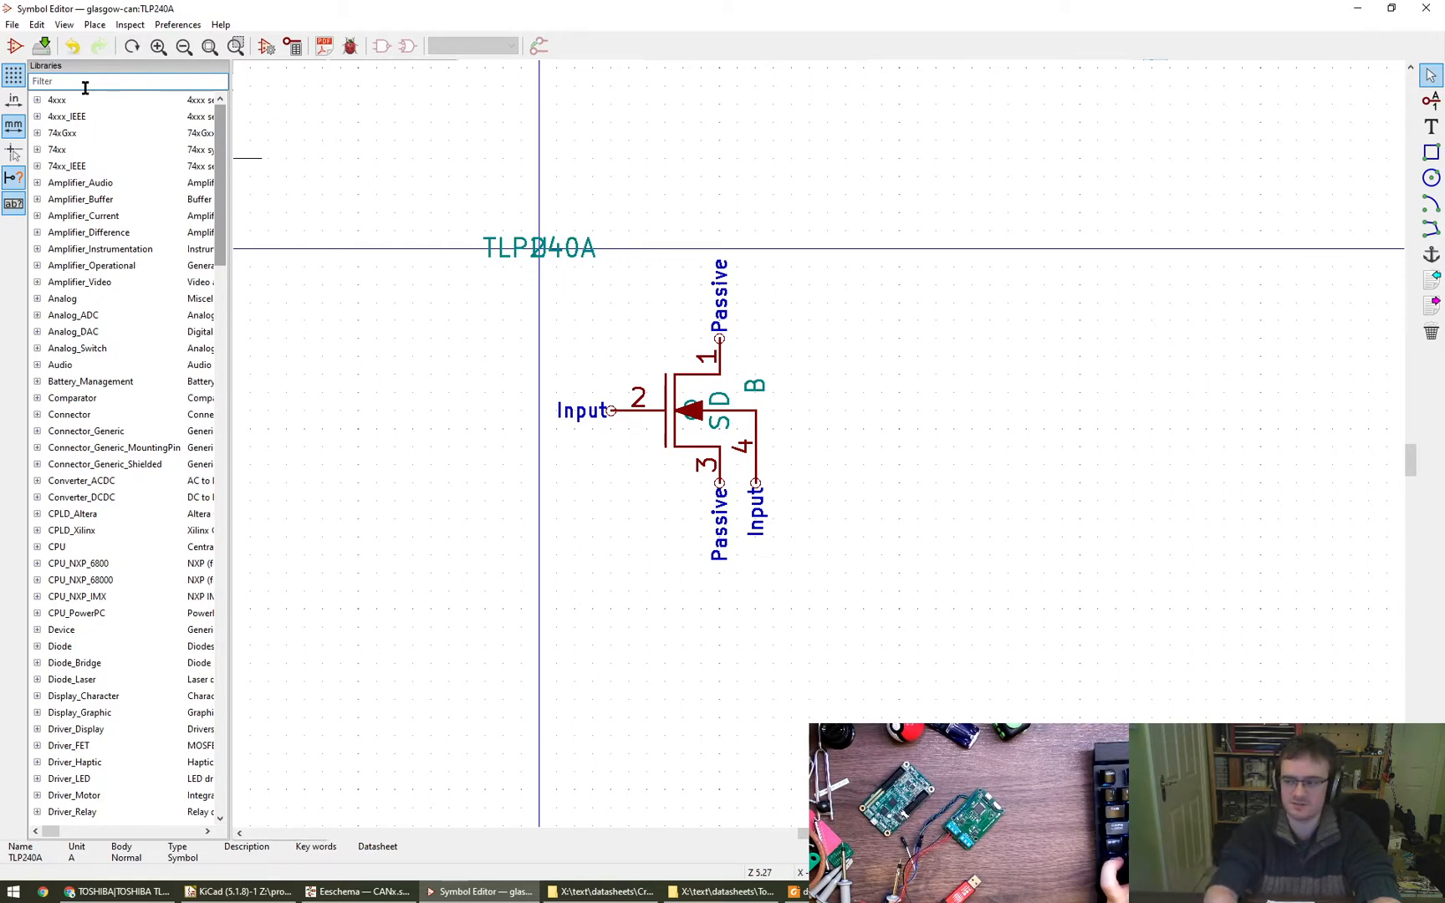
pyautogui.write('NMOS')
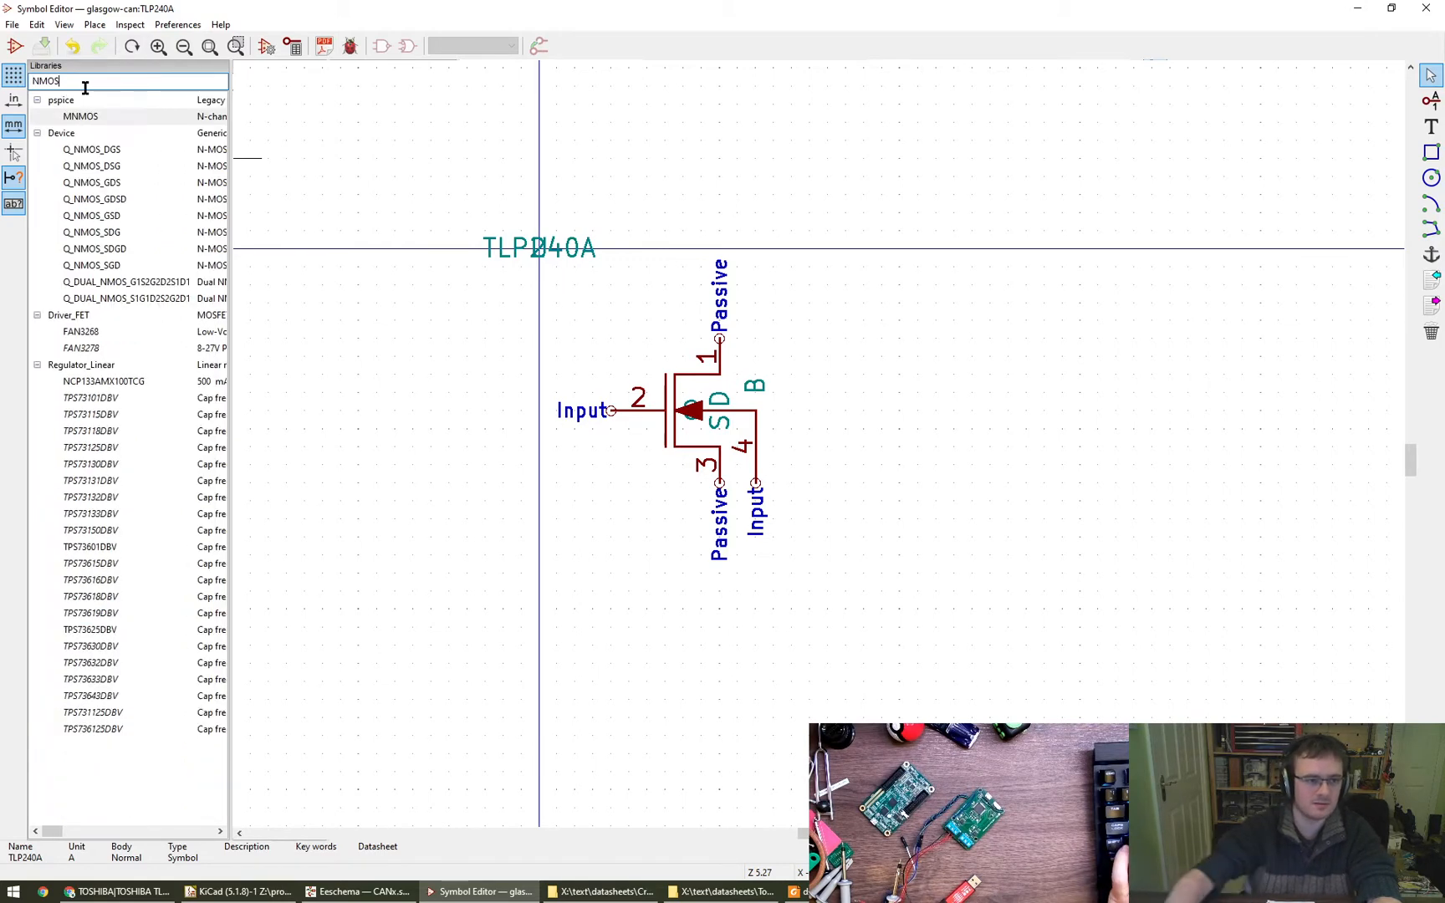
pyautogui.doubleClick(92, 150)
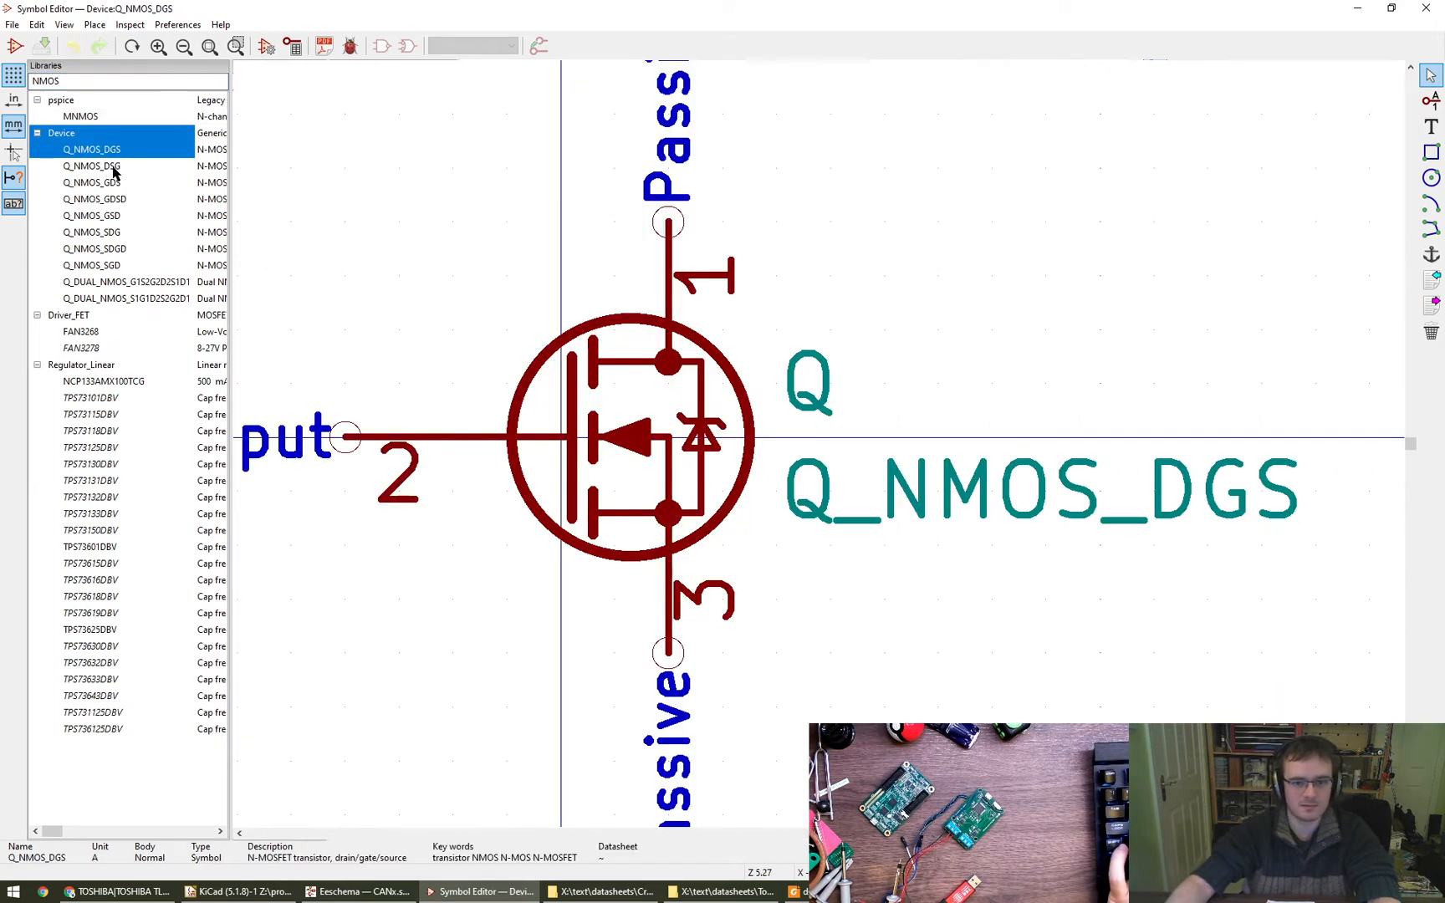
pyautogui.scroll(-2, 732, 431)
pyautogui.moveTo(732, 431); pyautogui.dragTo(745, 433, button='middle')
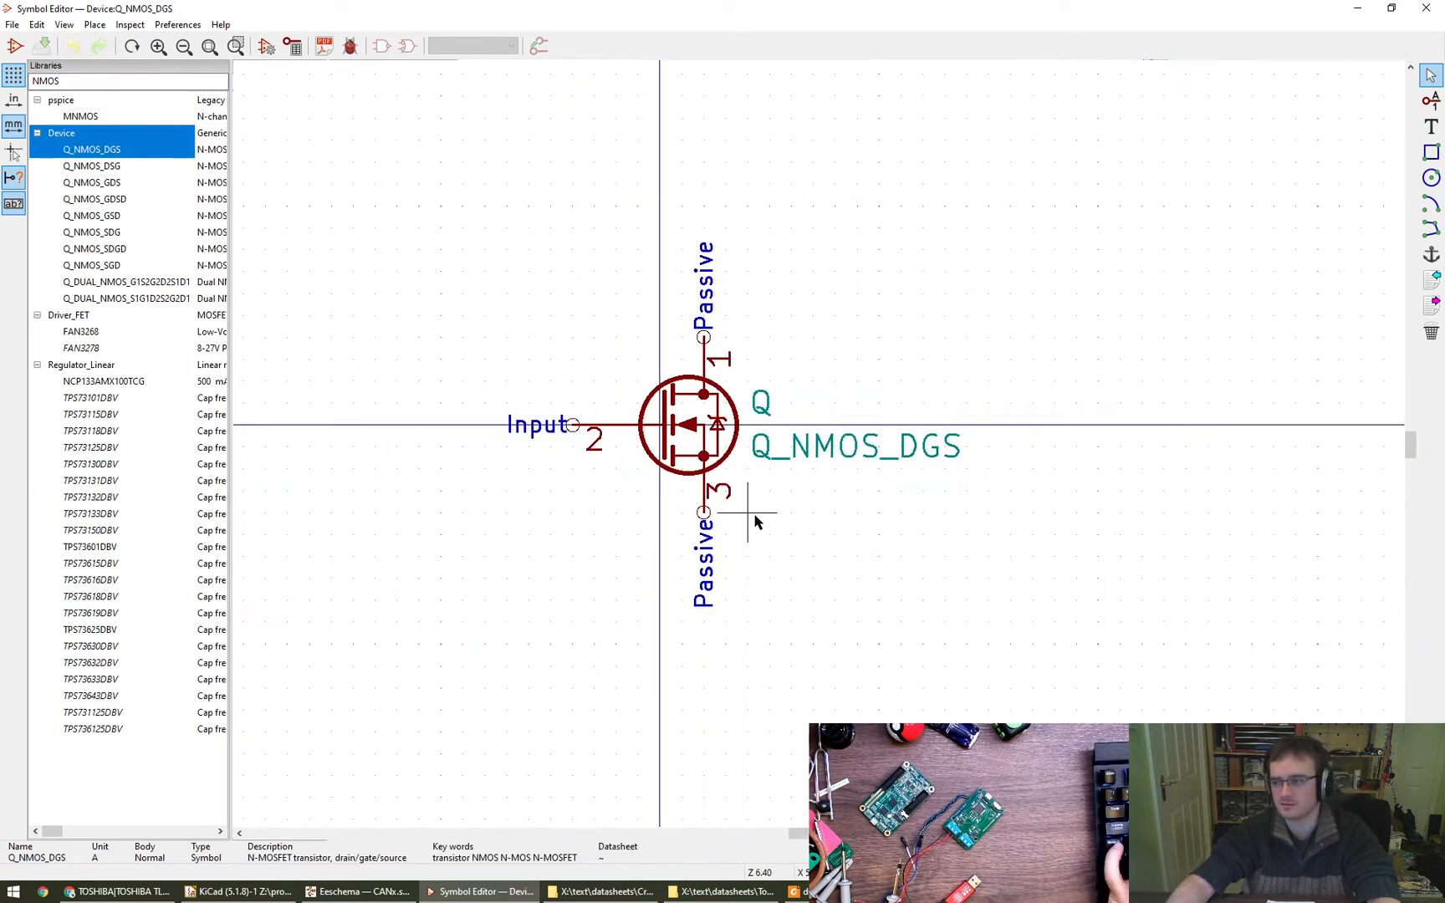
# - Copy the whole Q_NMOS_DGS symbol and reopen the TLP240A symbol in the glasgow-can library
pyautogui.moveTo(441, 163); pyautogui.dragTo(1098, 689)
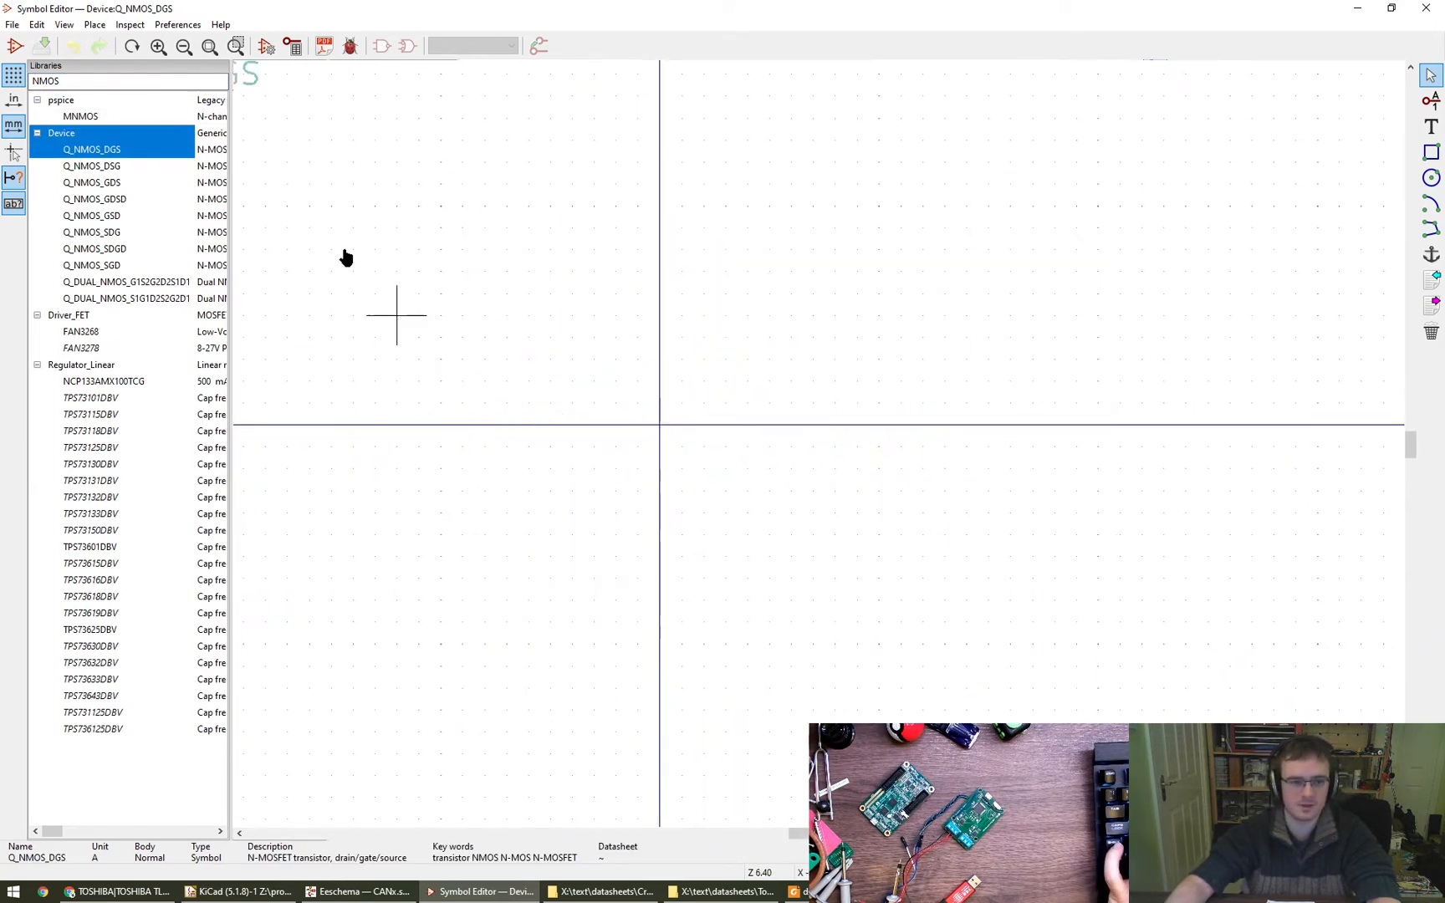
pyautogui.press('Escape')
pyautogui.moveTo(457, 281); pyautogui.dragTo(1042, 647)
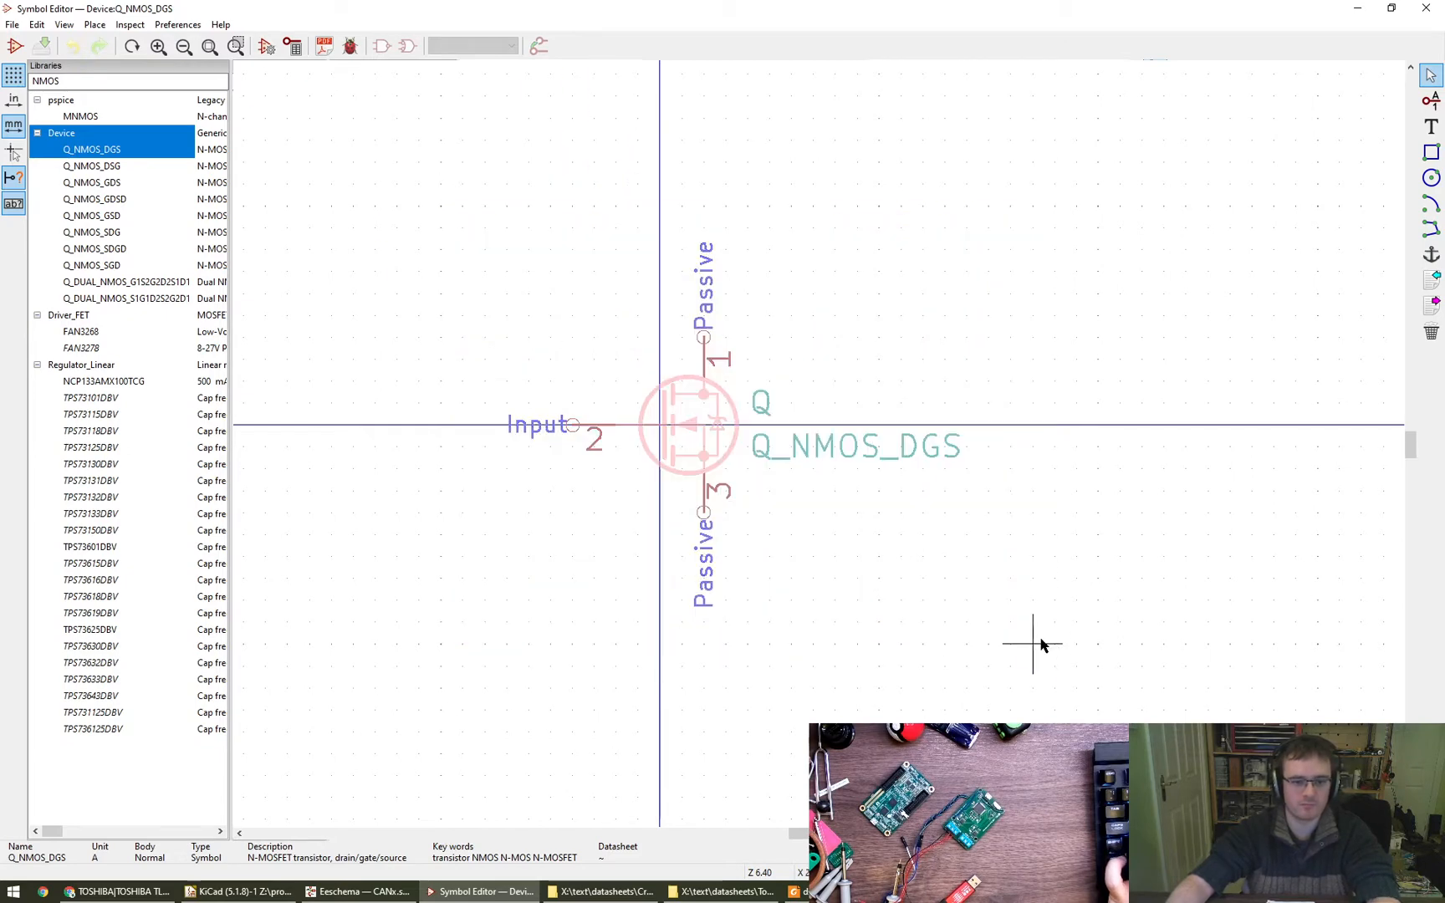
pyautogui.click(1041, 644)
pyautogui.doubleClick(75, 80)
pyautogui.write('glasg')
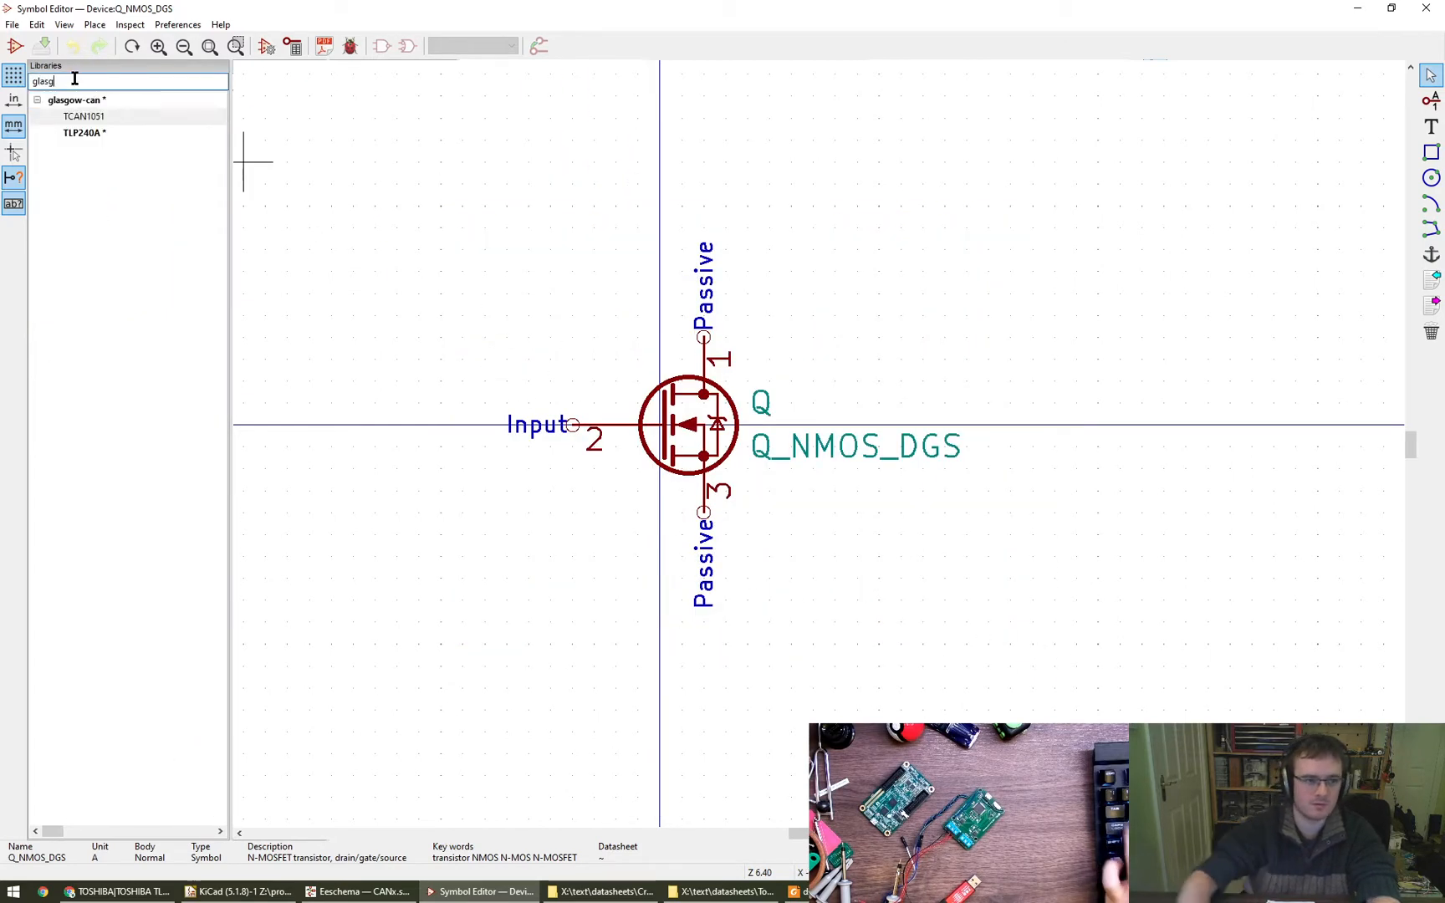
pyautogui.doubleClick(83, 133)
pyautogui.scroll(-5, 664, 467)
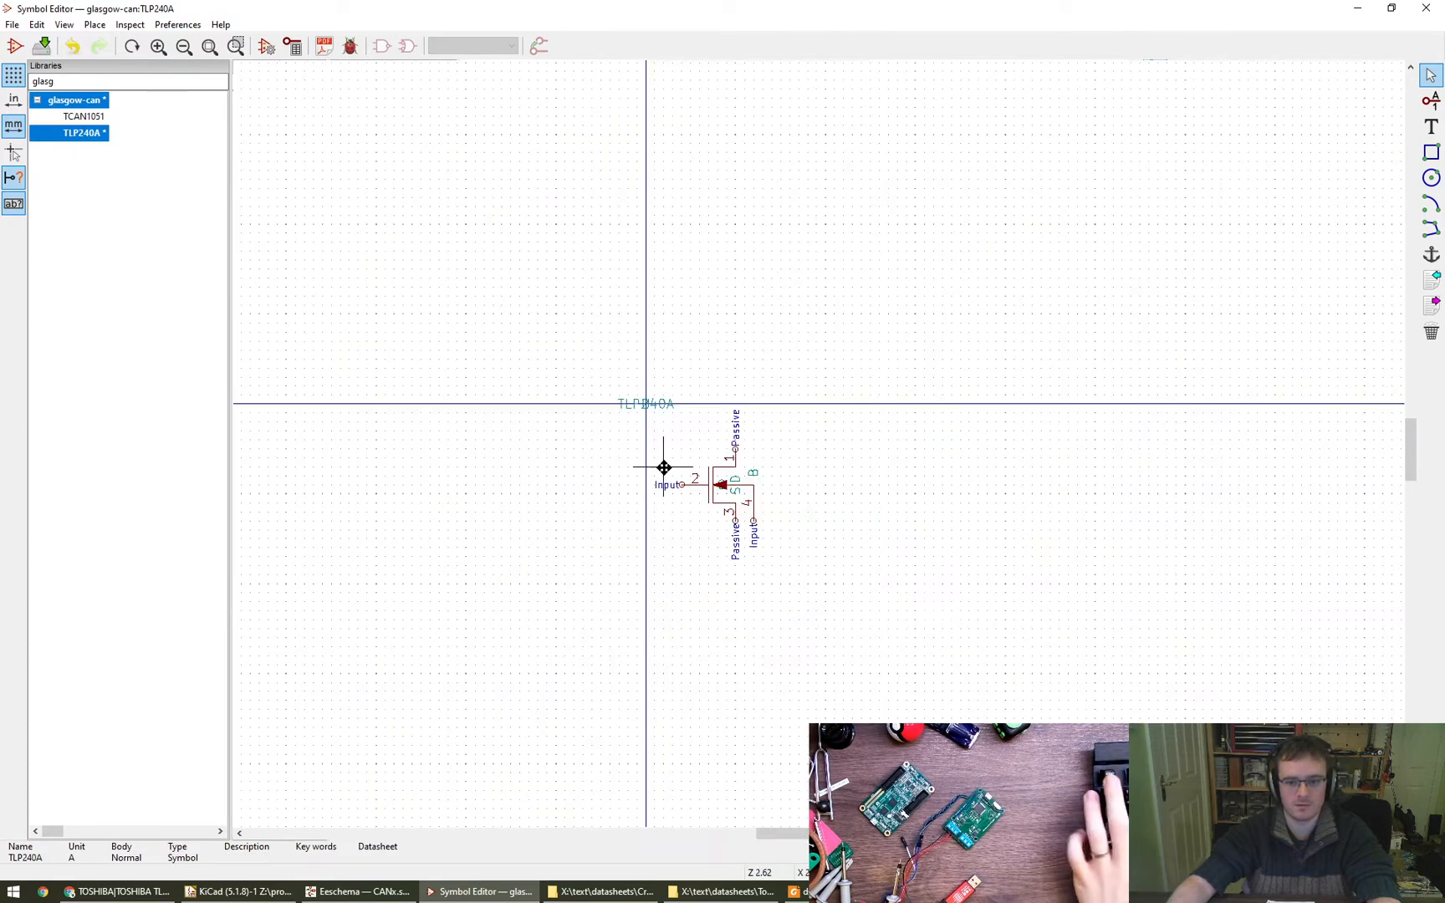
# - Delete the pasted MNMOS graphics from TLP240A and paste two separate copies of the Q_NMOS_DGS transistor below the origin line
pyautogui.moveTo(803, 570); pyautogui.dragTo(575, 390)
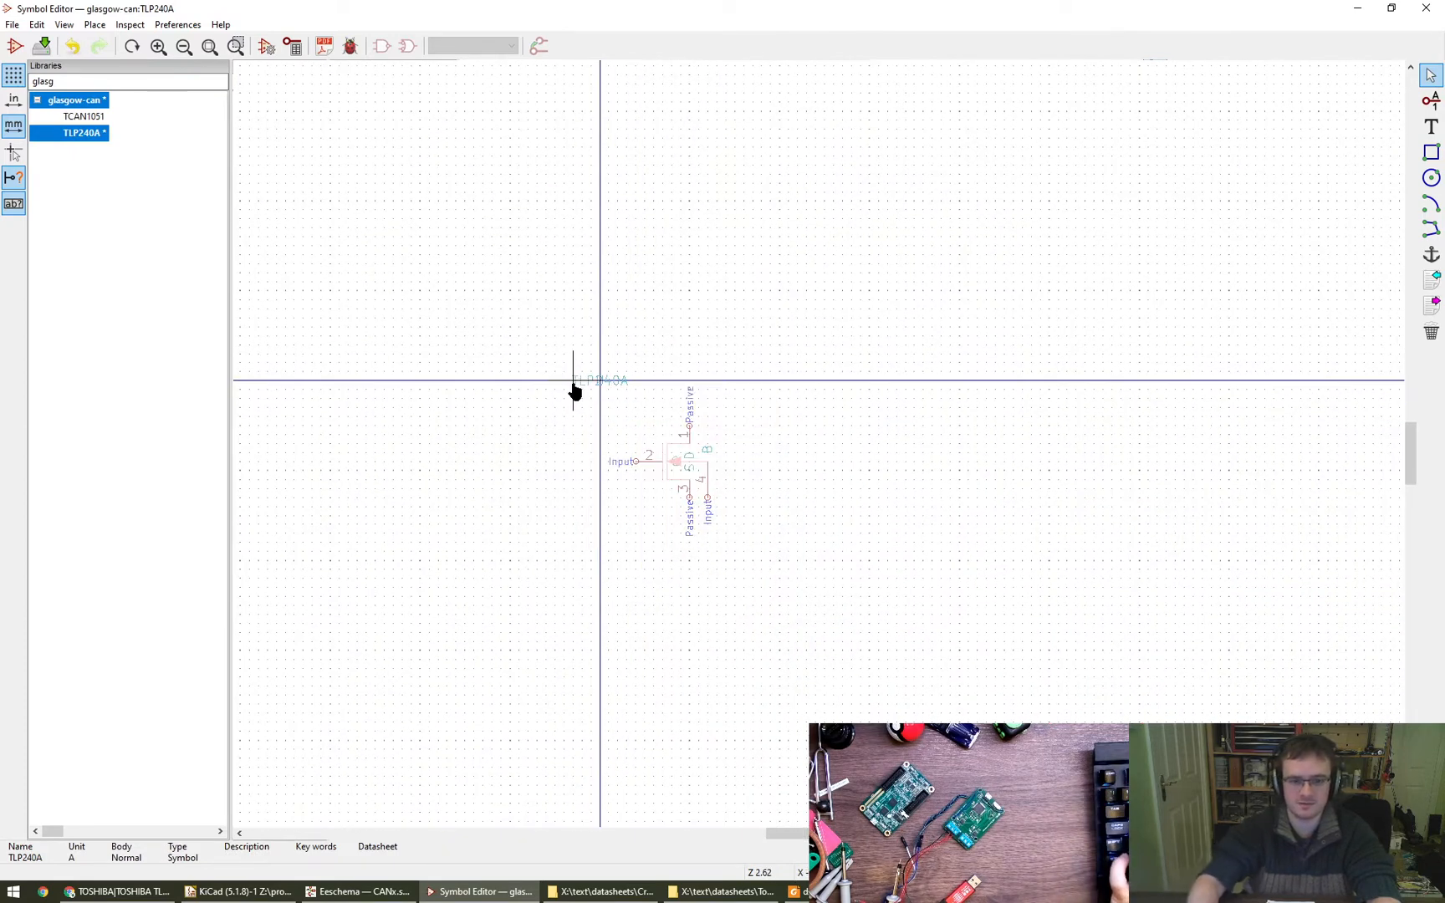
pyautogui.moveTo(788, 578); pyautogui.dragTo(614, 419)
pyautogui.press('Delete')
pyautogui.hotkey('ctrl', 'v')
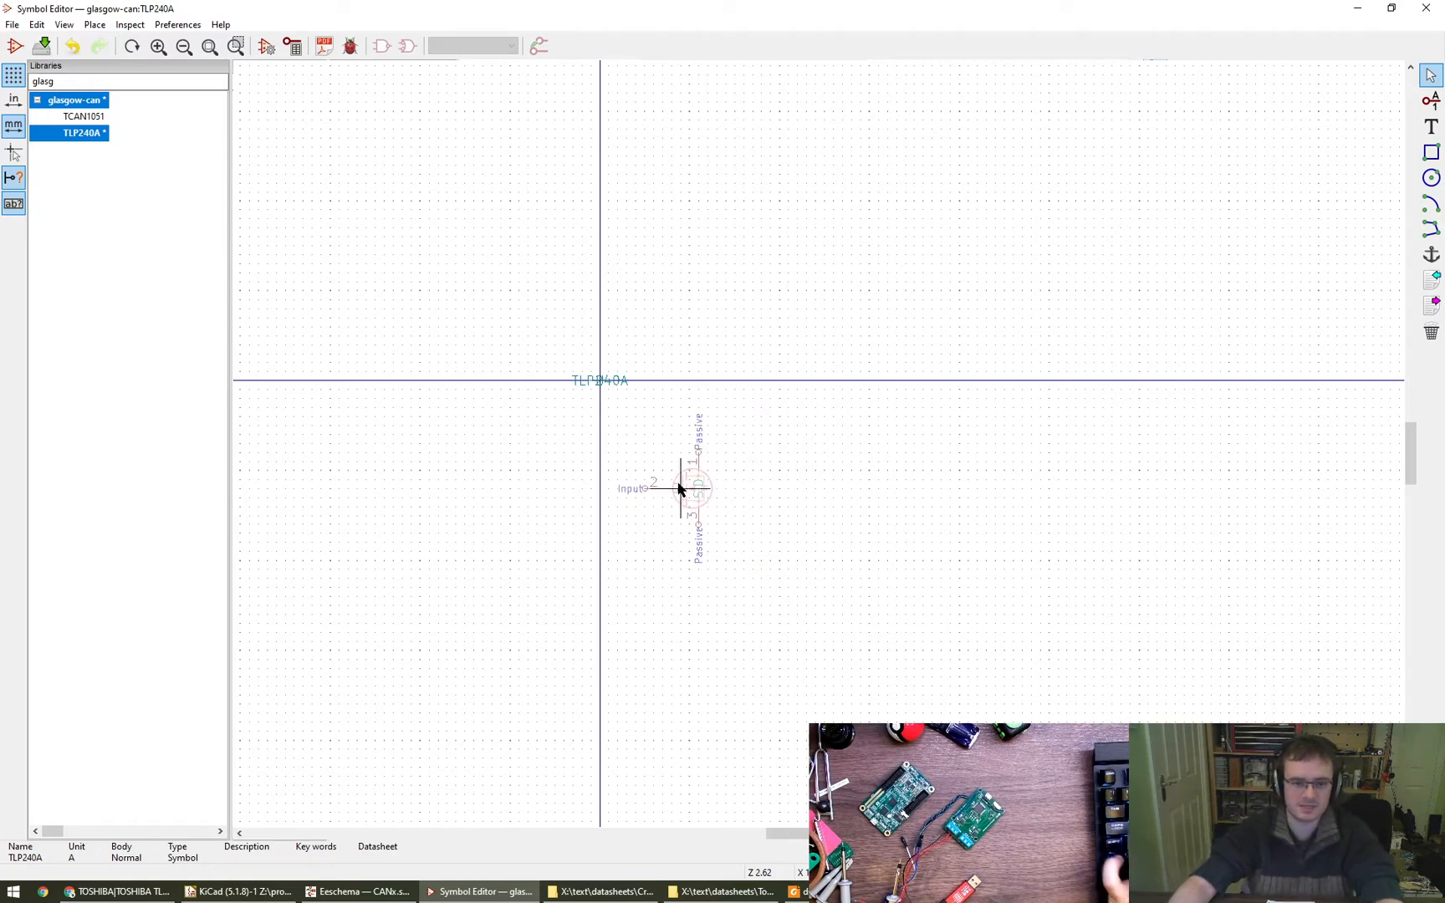
pyautogui.click(684, 462)
pyautogui.hotkey('ctrl', 'v')
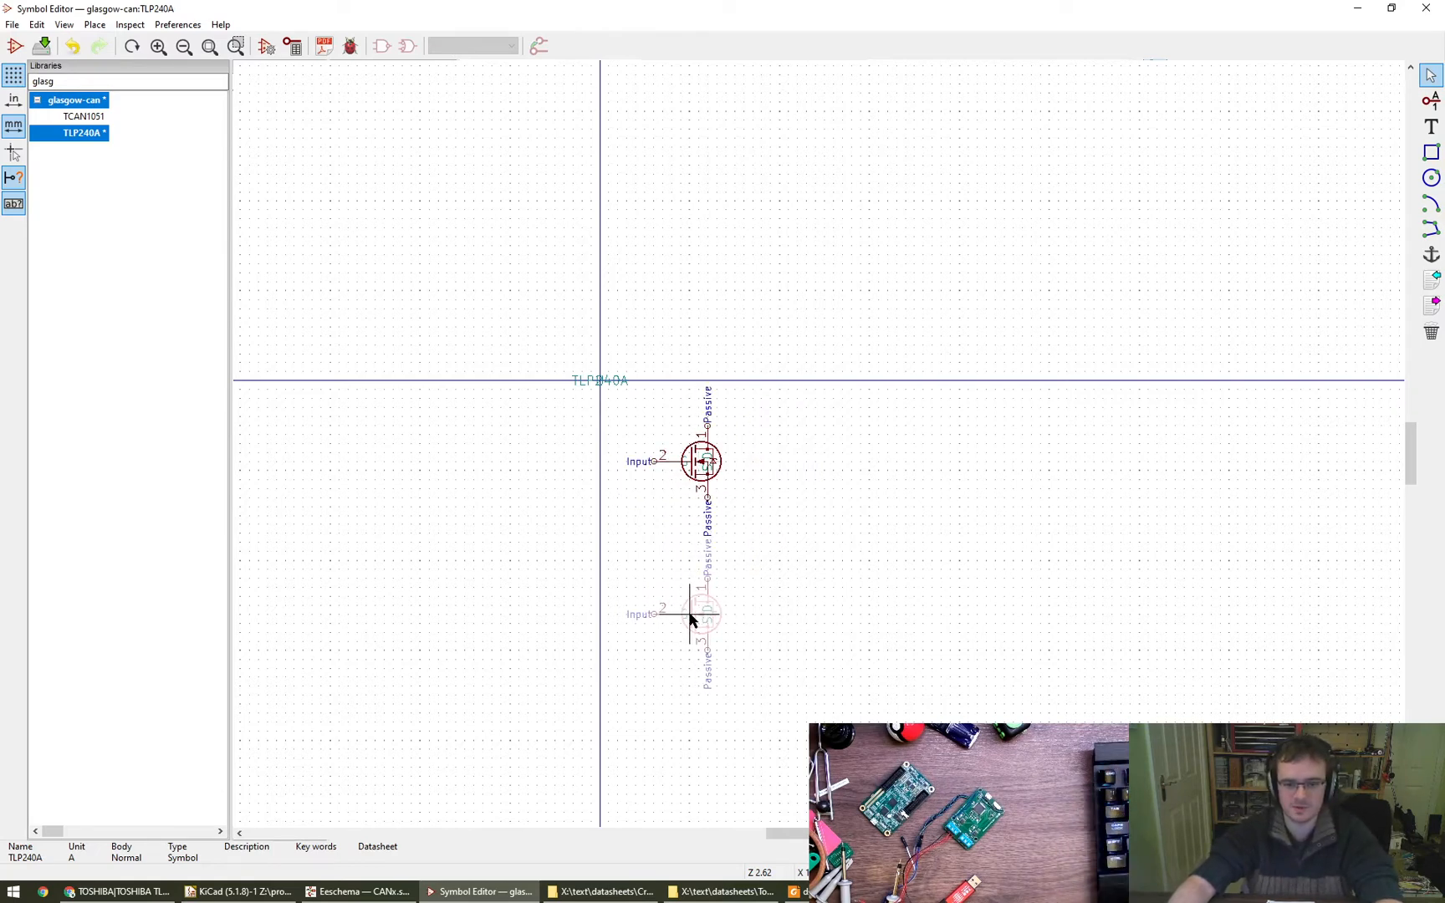
pyautogui.rightClick(689, 615)
pyautogui.click(768, 684)
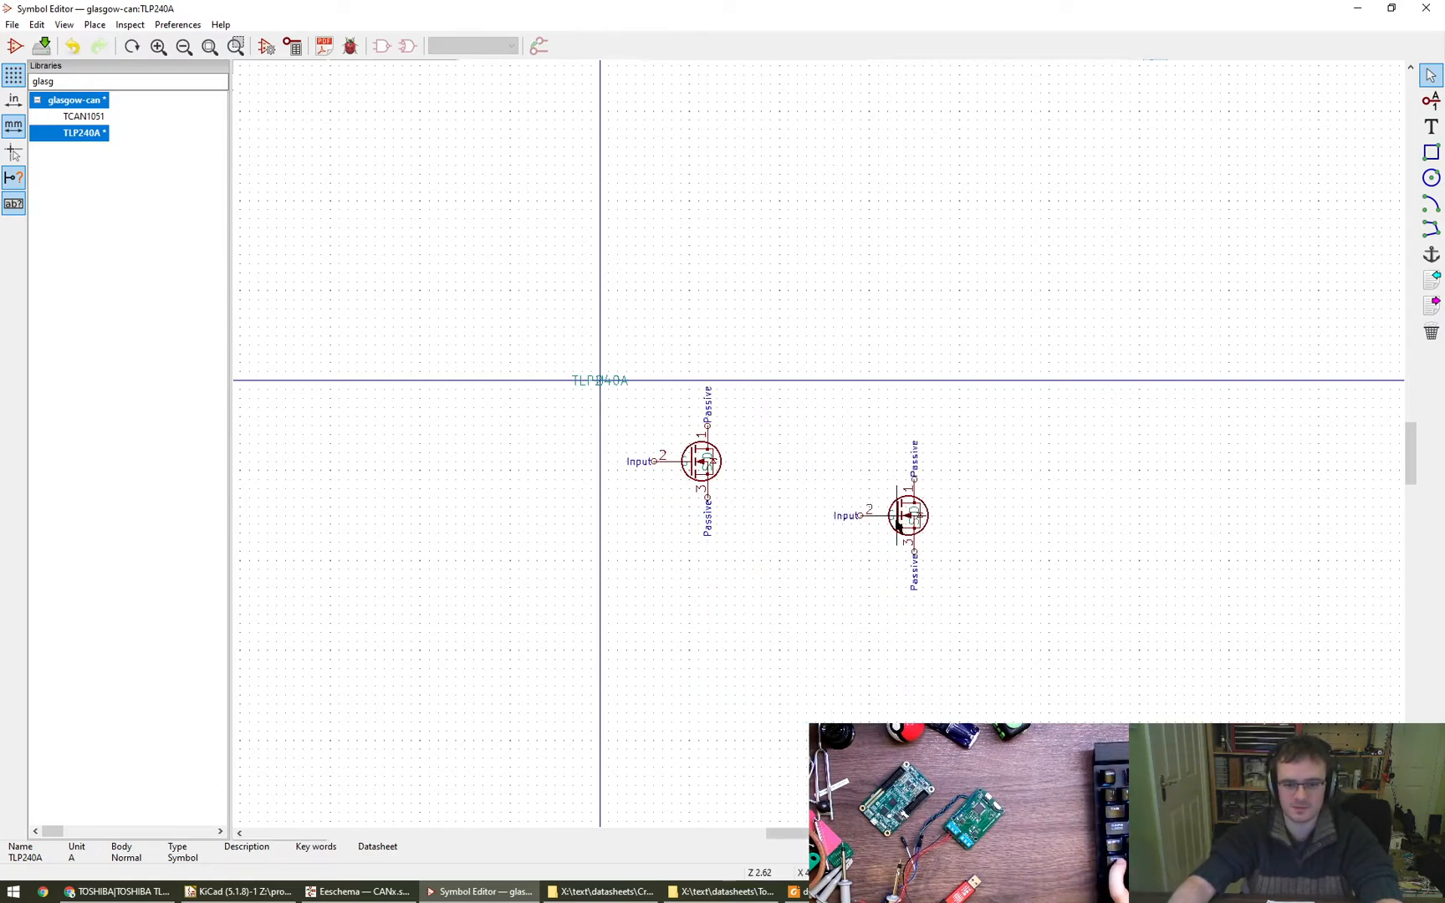
# - Mirror the second transistor copy around the horizontal axis and place it beside the first, slightly higher
pyautogui.rightClick(919, 516)
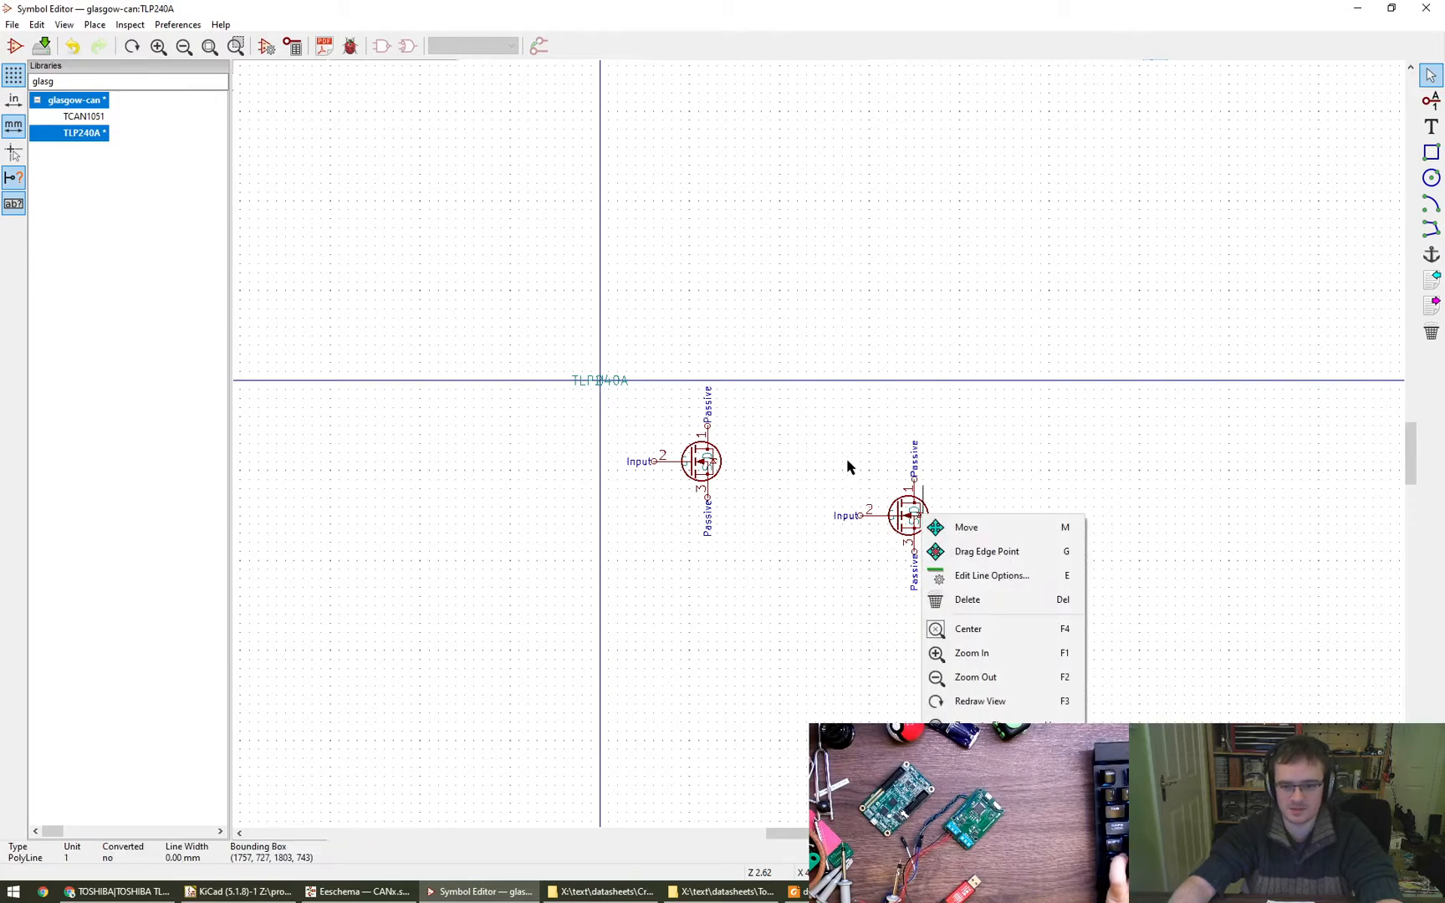
pyautogui.moveTo(822, 396); pyautogui.dragTo(948, 587)
pyautogui.rightClick(950, 568)
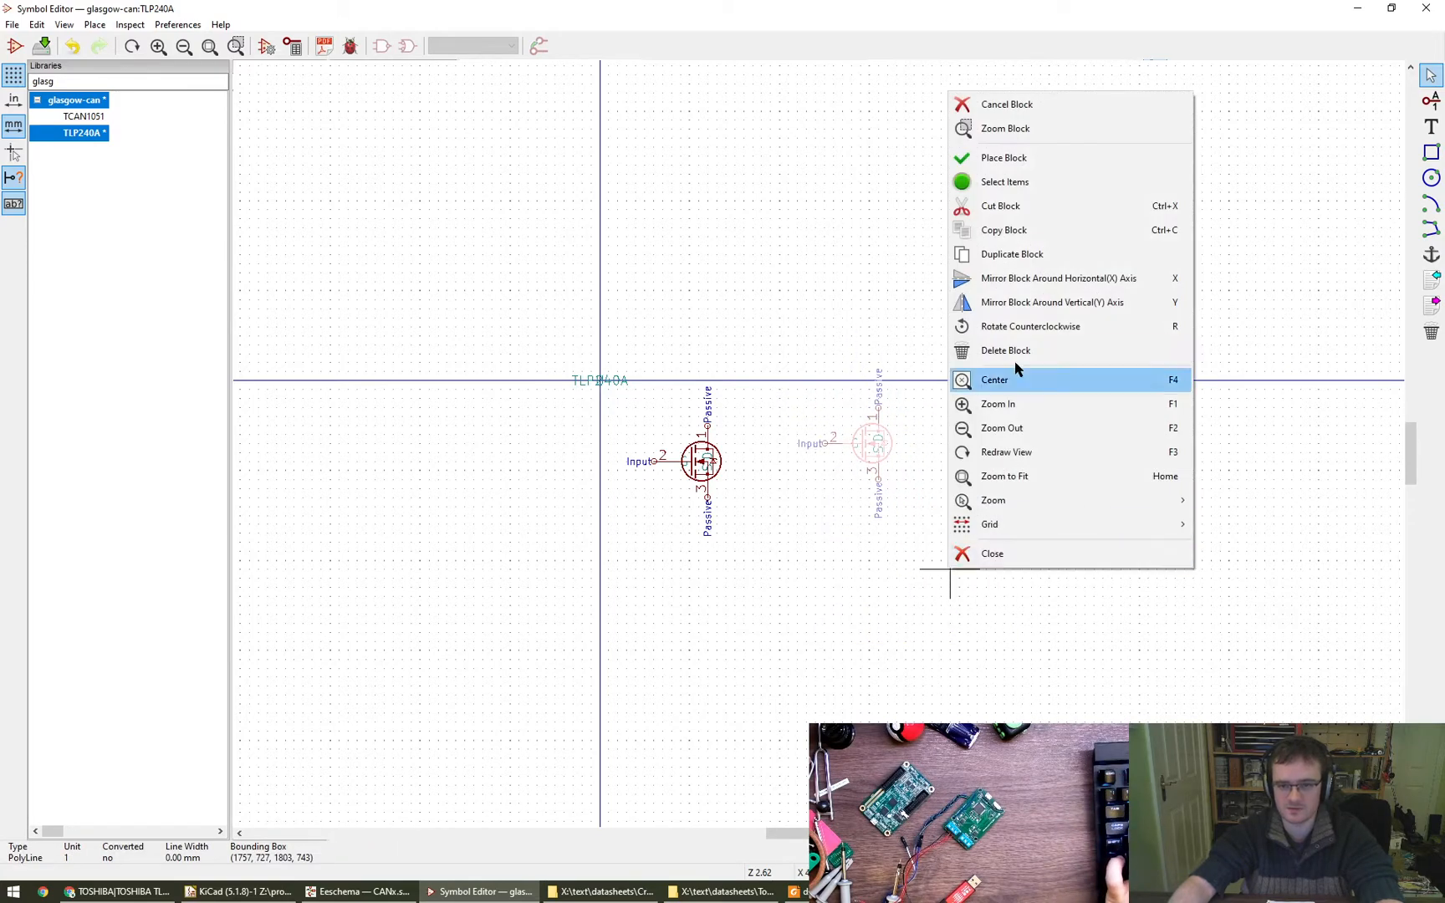
pyautogui.click(1020, 278)
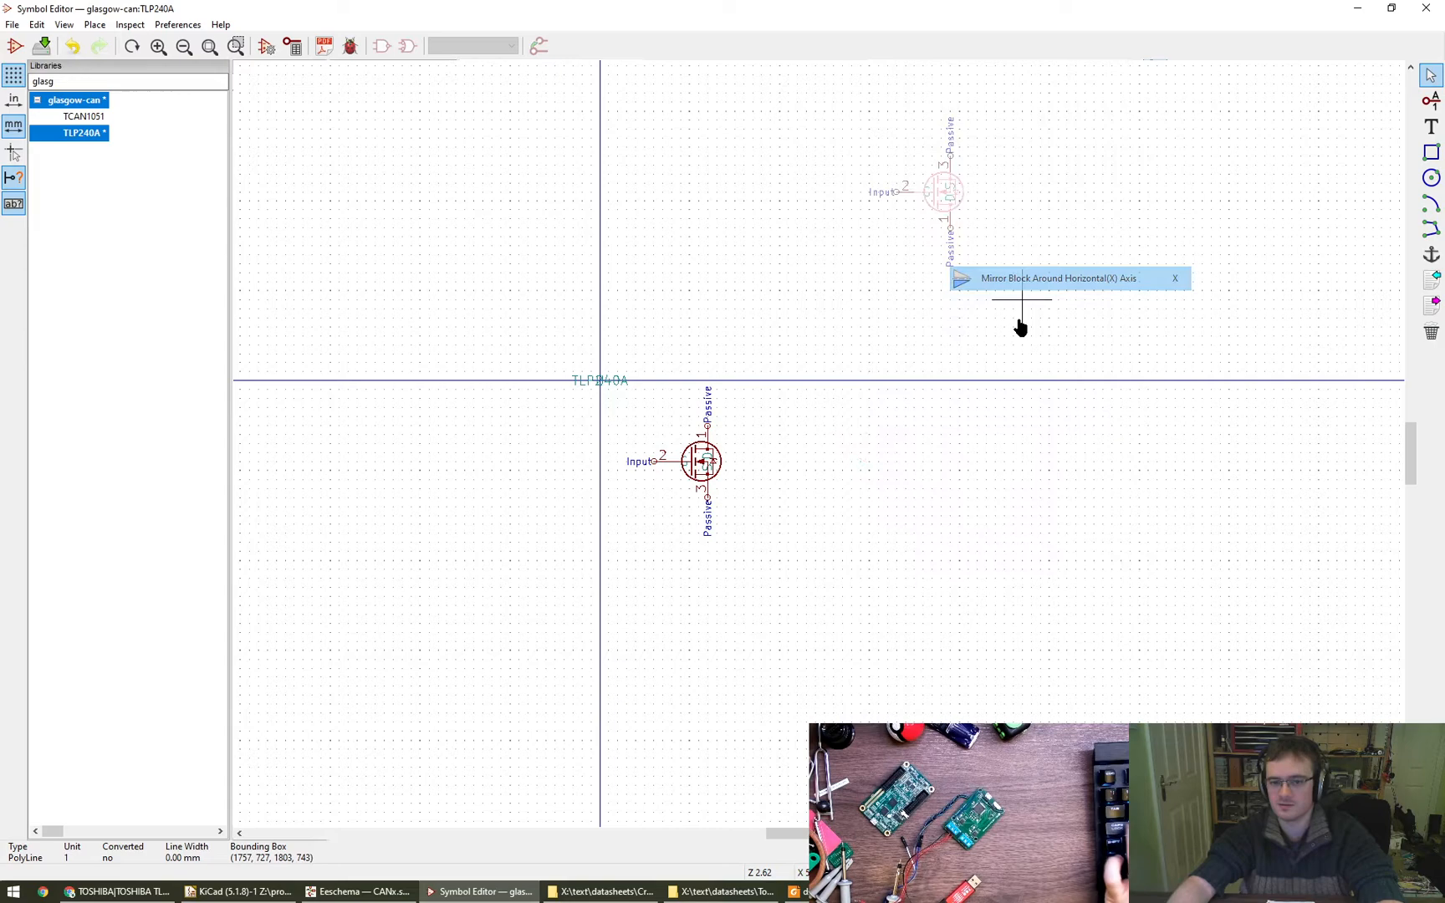
pyautogui.click(911, 499)
pyautogui.scroll(4, 832, 435)
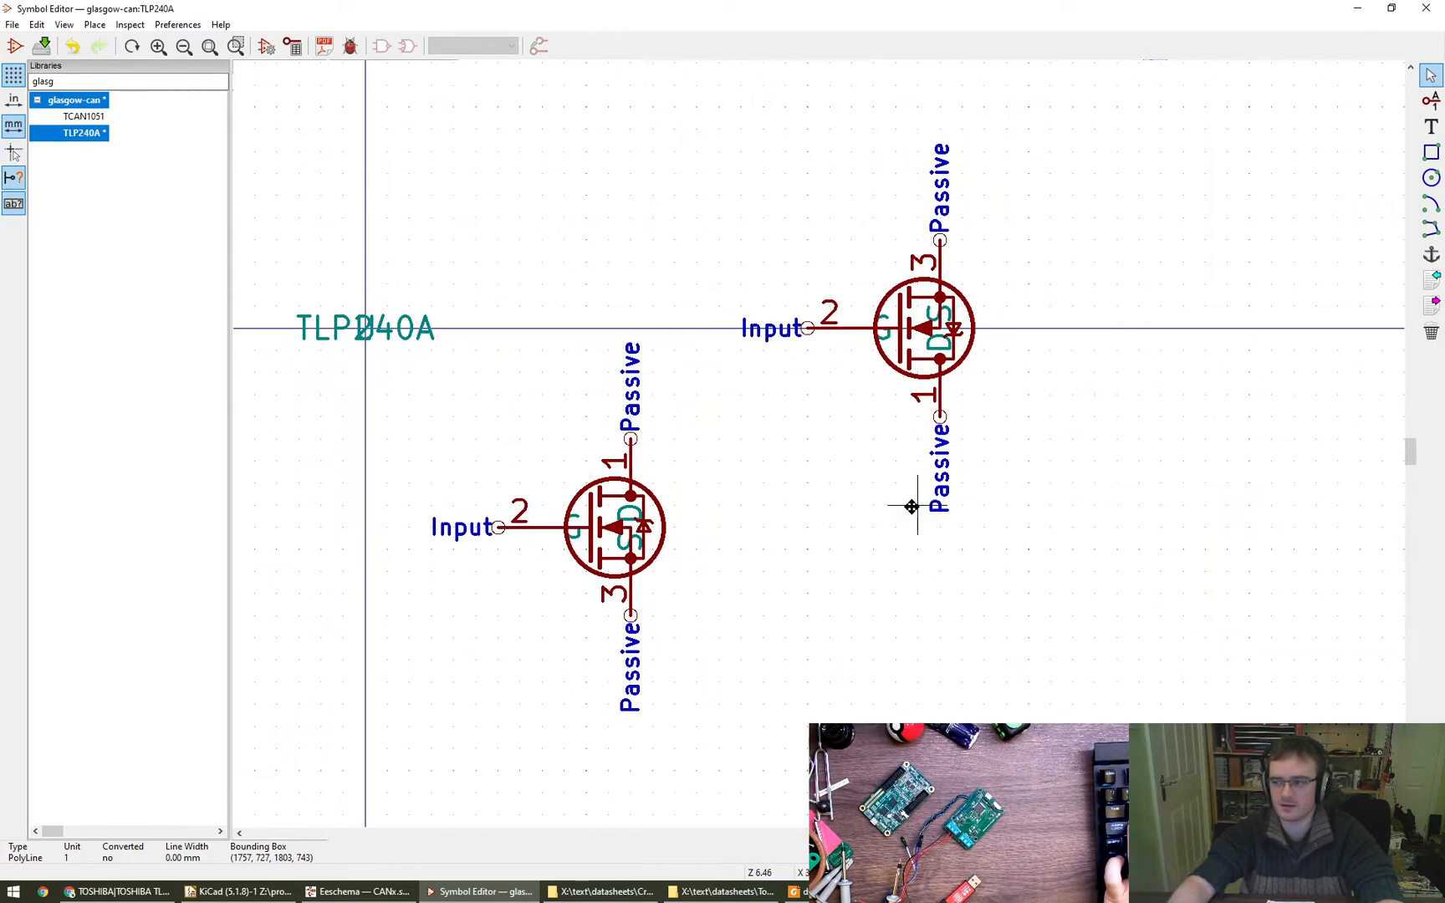
pyautogui.moveTo(696, 84); pyautogui.dragTo(1144, 608)
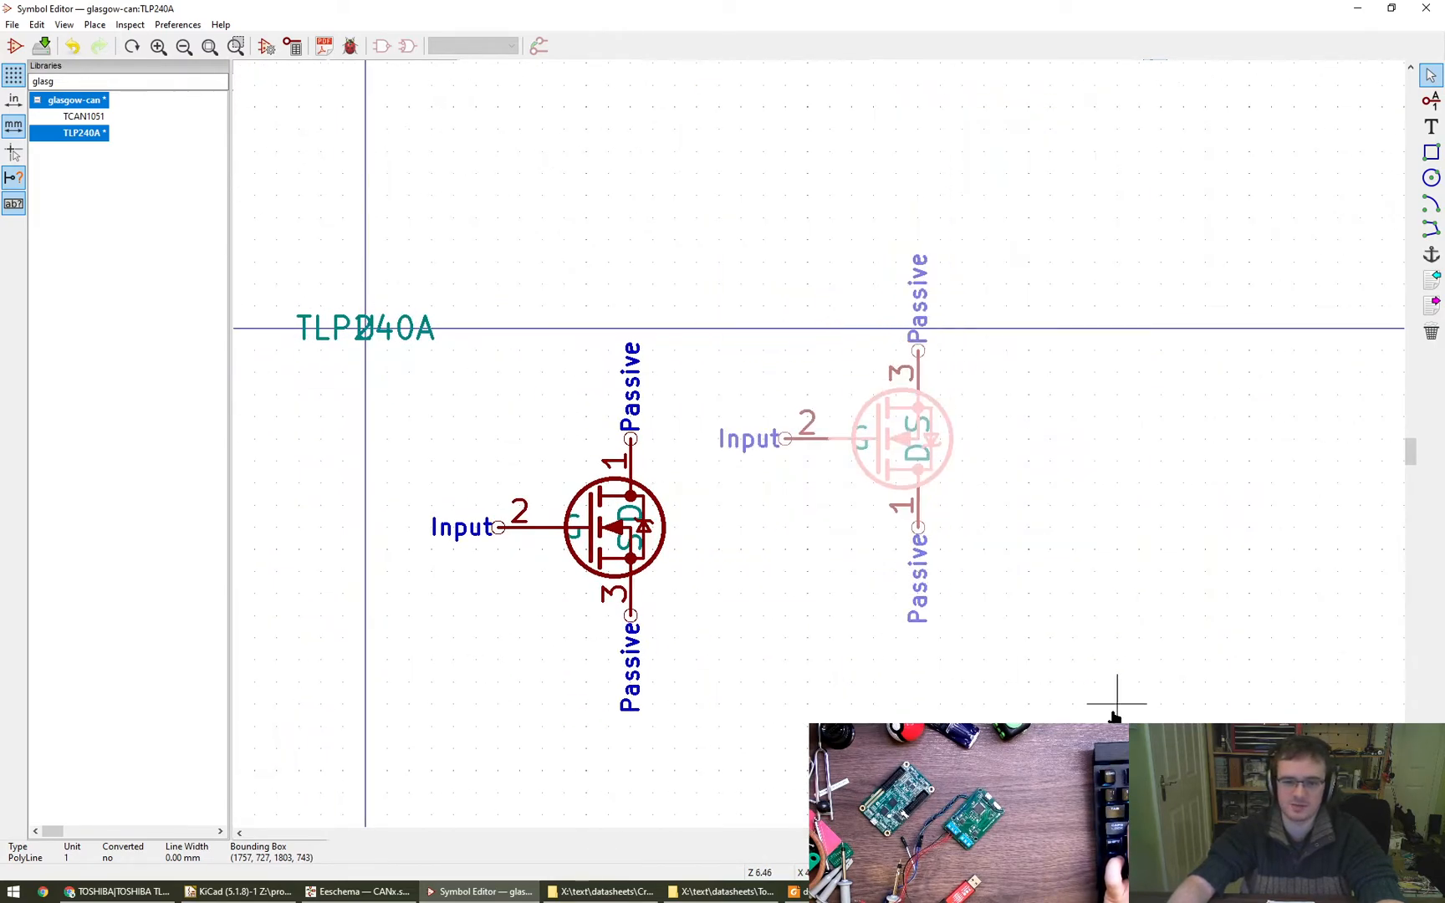
pyautogui.click(1116, 705)
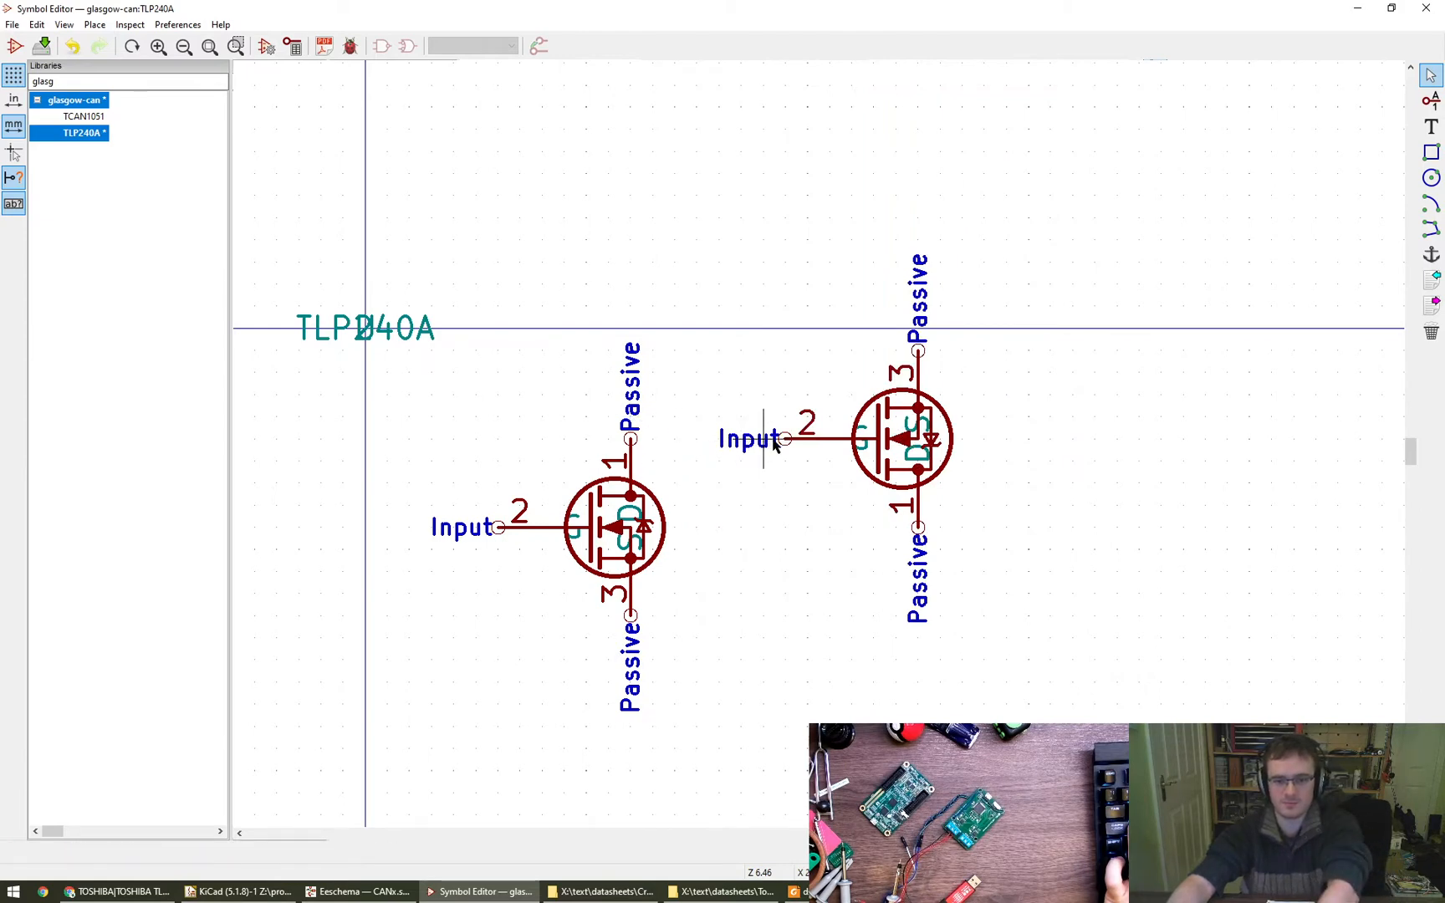
# - Delete the gate, drain and source pins from both transistor copies, leaving only their graphics
pyautogui.press('Delete')
pyautogui.press('Delete')
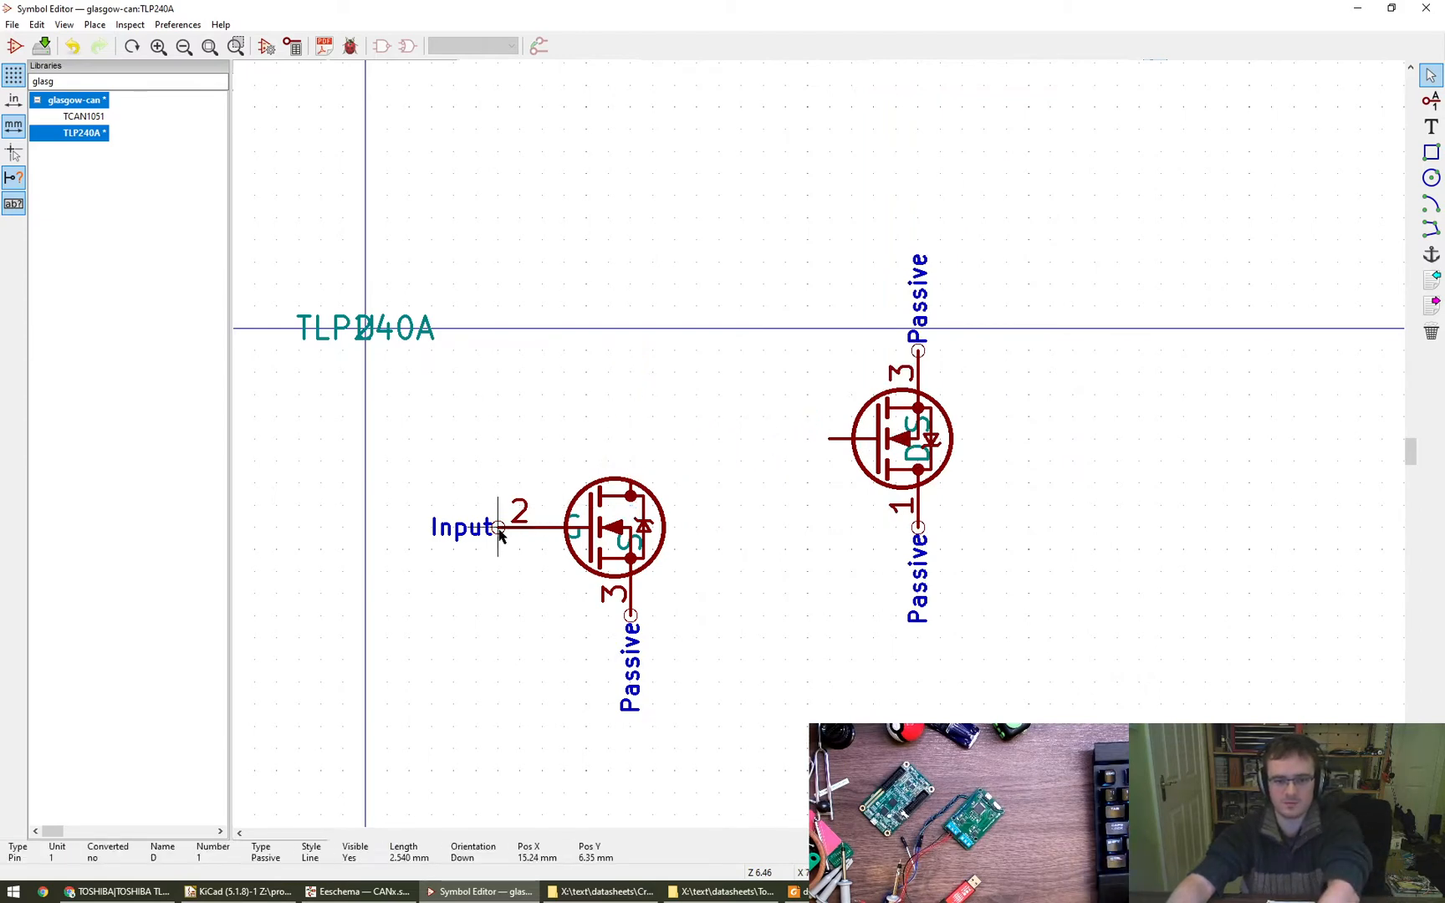
pyautogui.press('Delete')
pyautogui.press('Delete')
pyautogui.press('Delete')
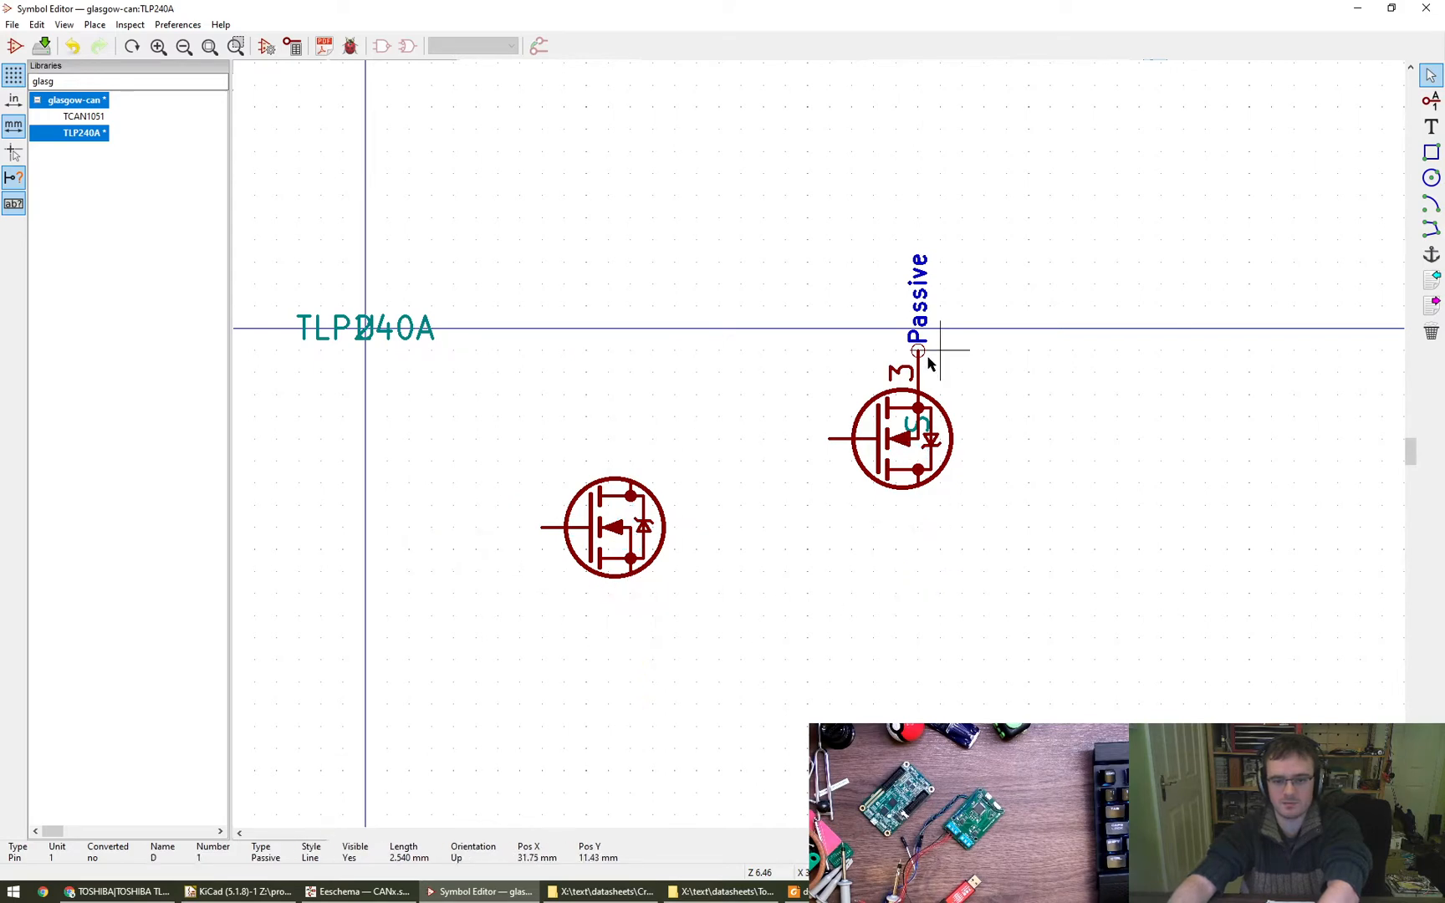
pyautogui.press('Delete')
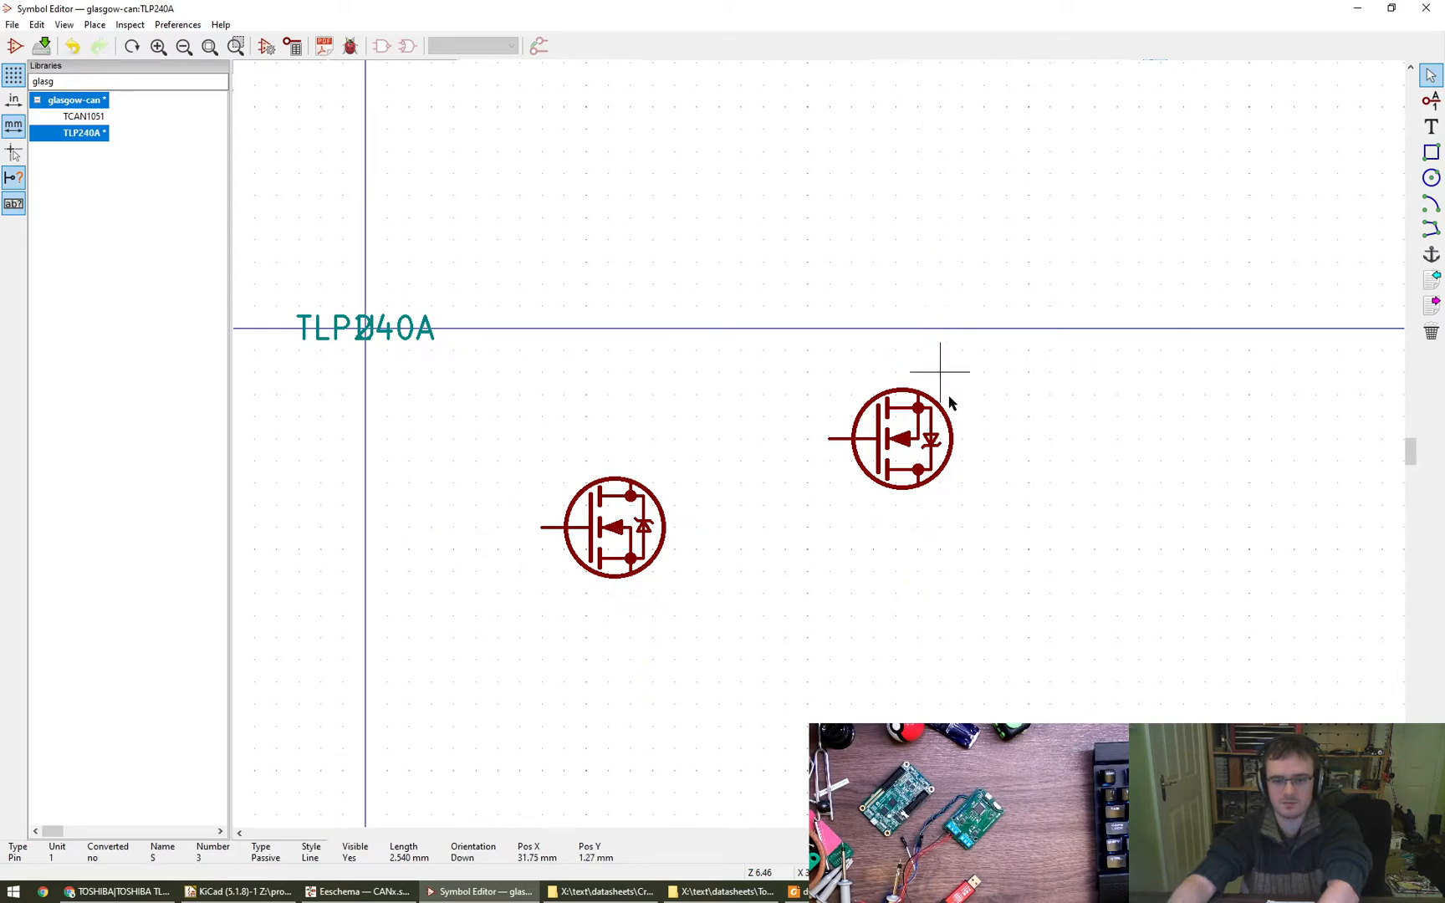
pyautogui.click(972, 450)
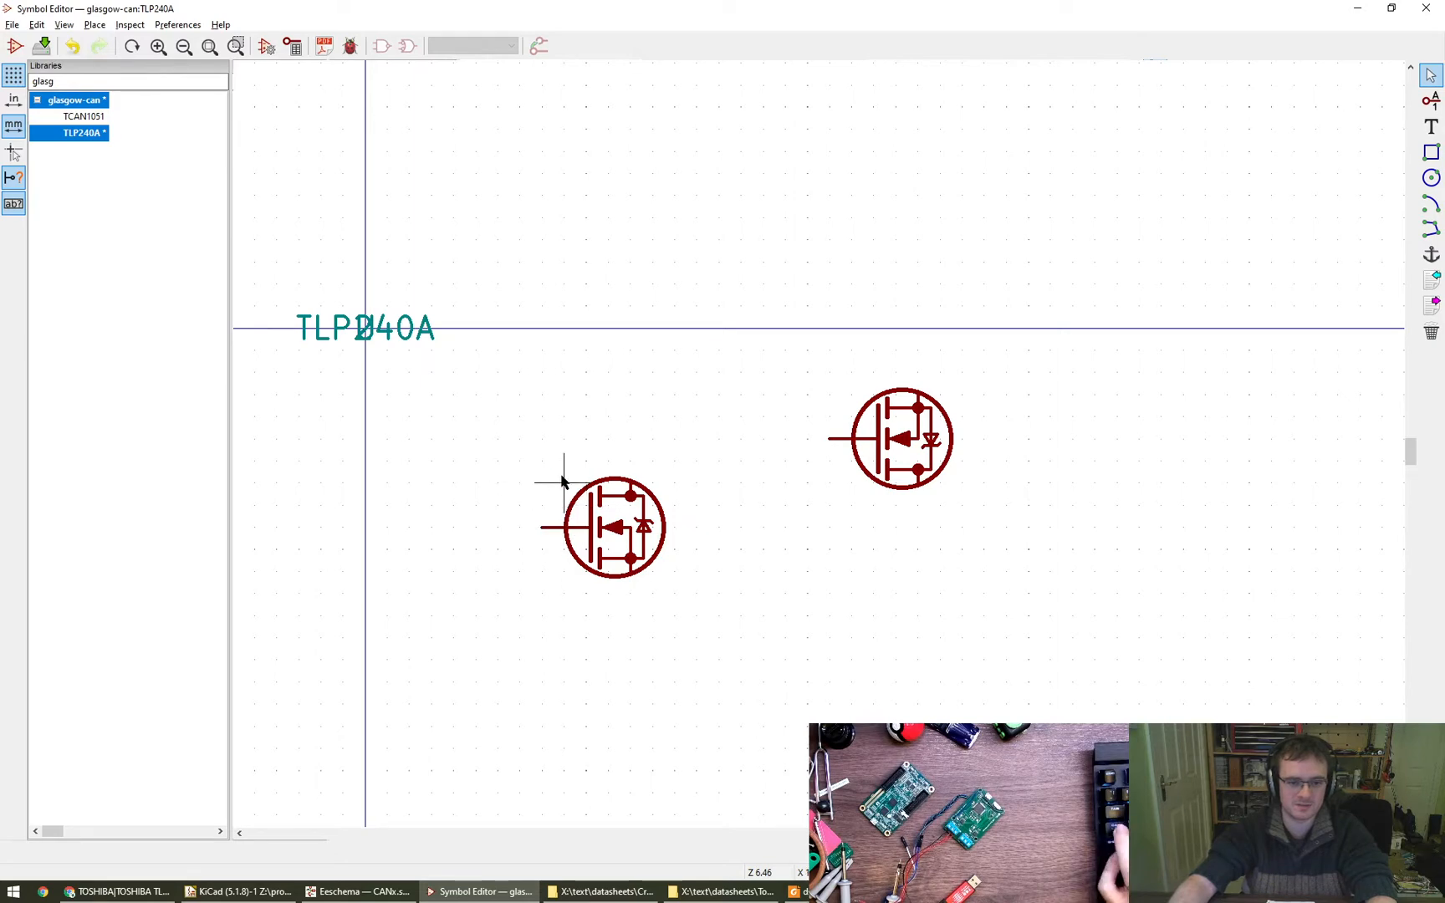
# - Delete the 2.79 mm radius circles enclosing both transistors
pyautogui.click(564, 528)
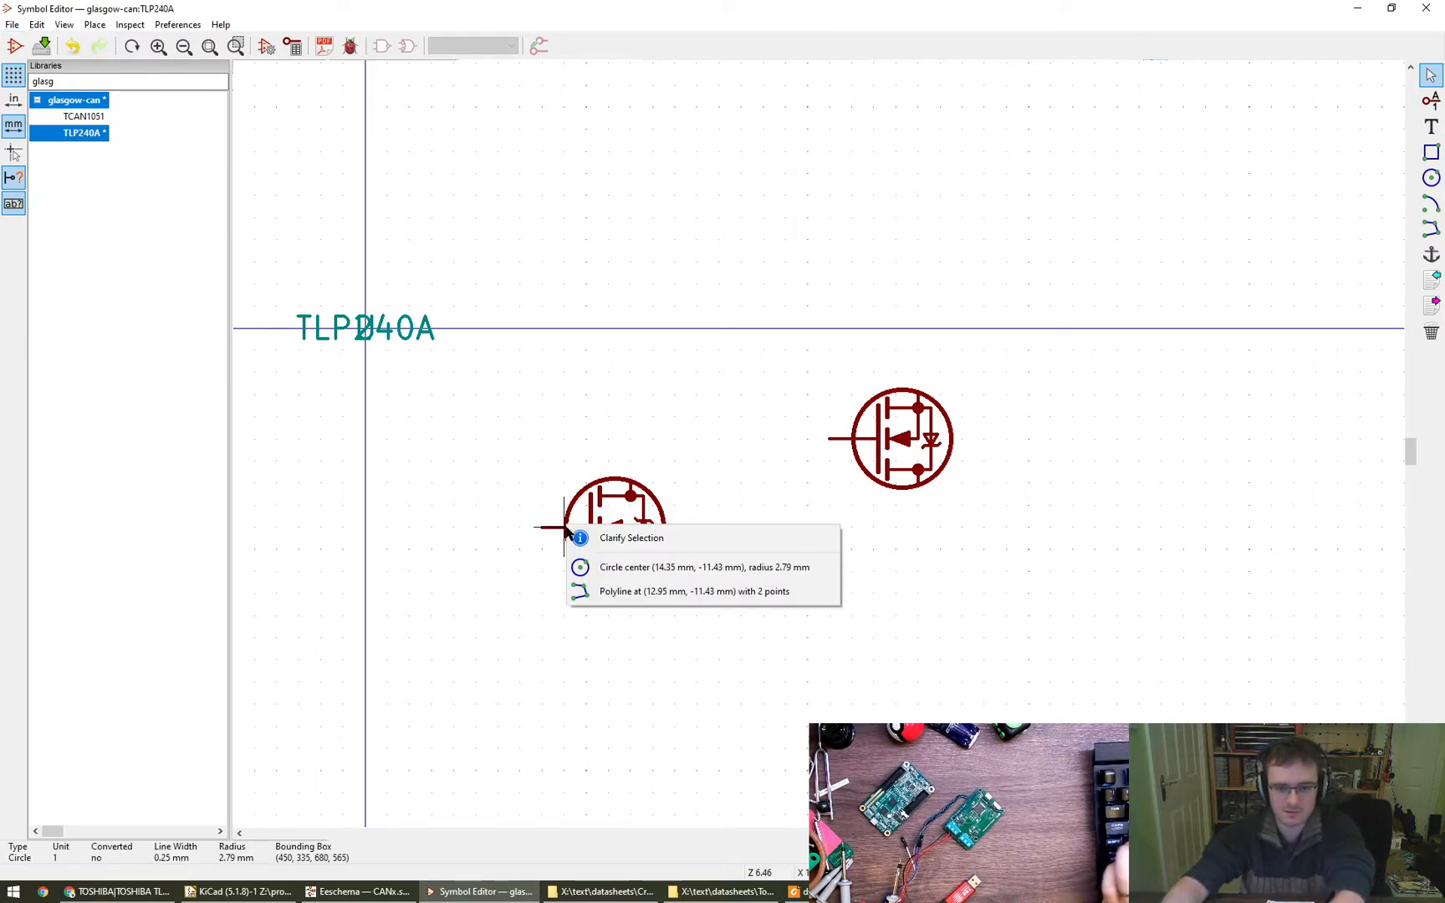
pyautogui.click(602, 567)
pyautogui.press('Delete')
pyautogui.click(852, 438)
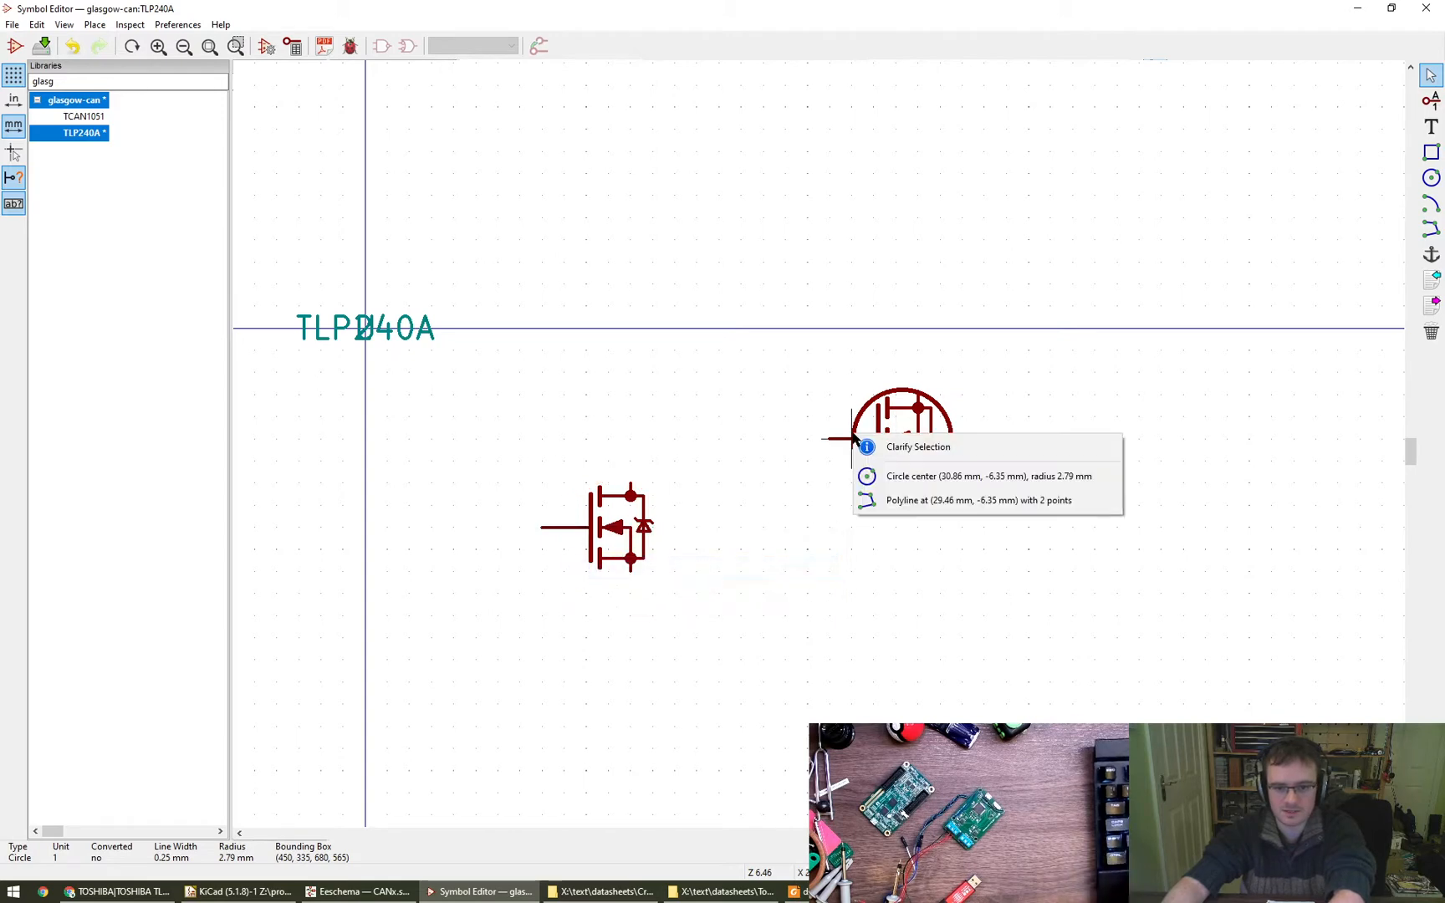
pyautogui.click(887, 477)
pyautogui.press('Delete')
# - Move the mirrored transistor directly below the first and extend the upper source line down to join them
pyautogui.moveTo(786, 348); pyautogui.dragTo(984, 527)
pyautogui.moveTo(763, 778); pyautogui.dragTo(696, 715)
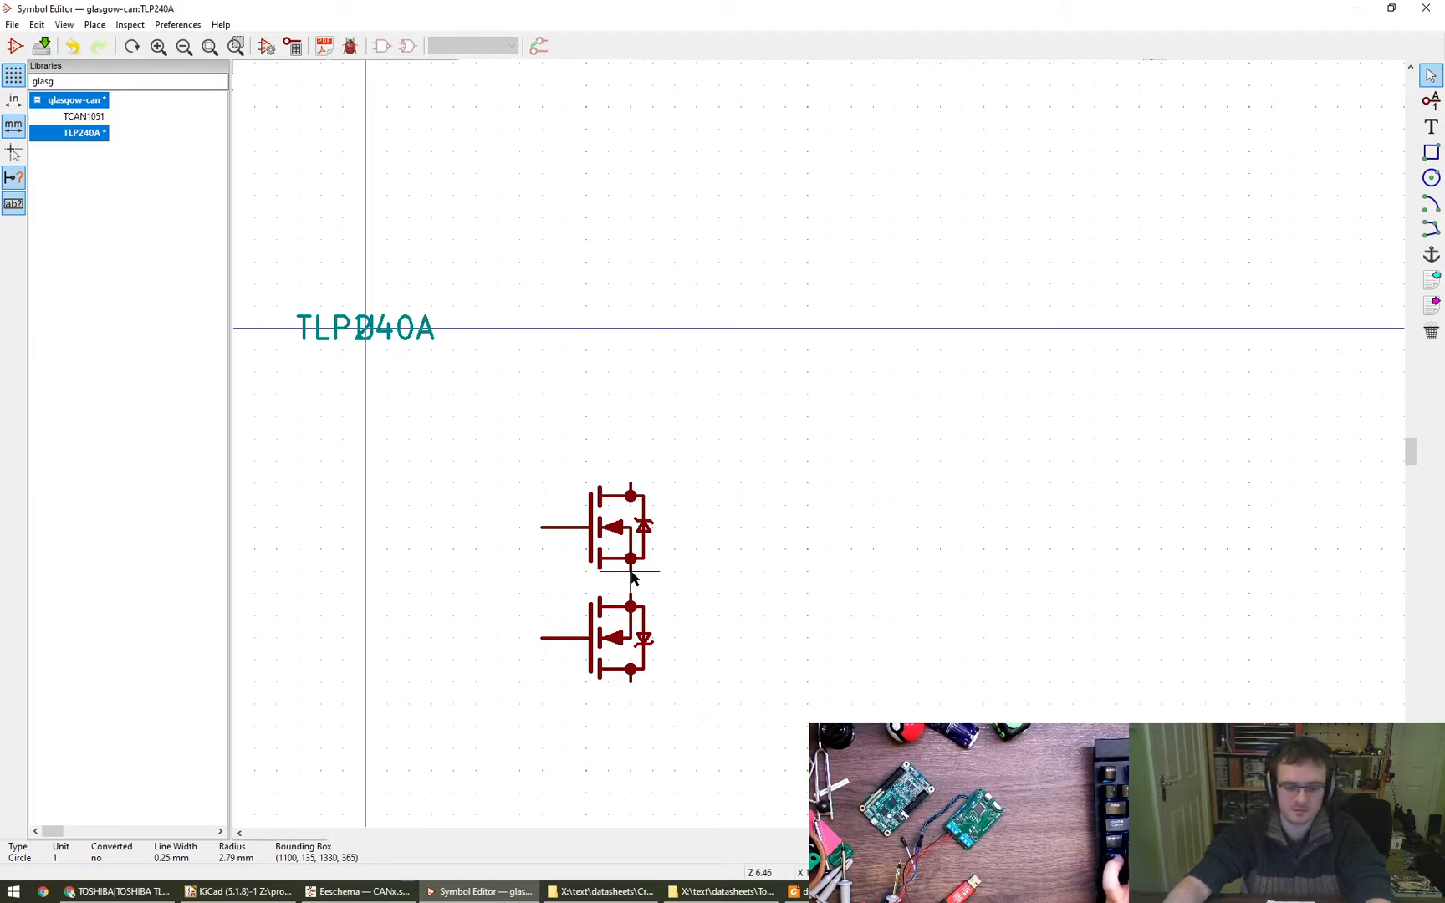
pyautogui.click(631, 577)
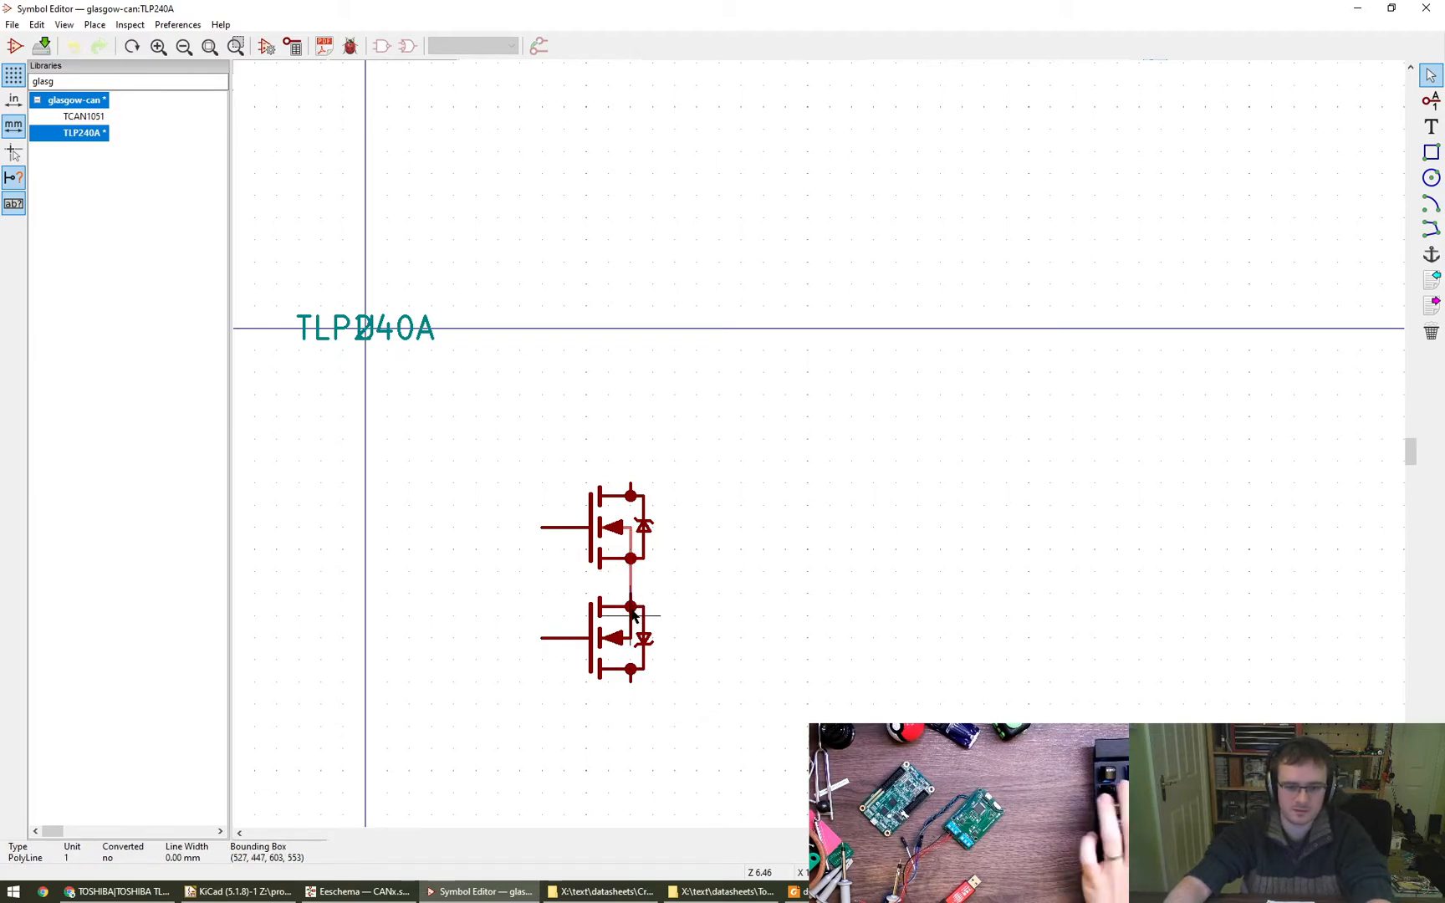
pyautogui.click(633, 638)
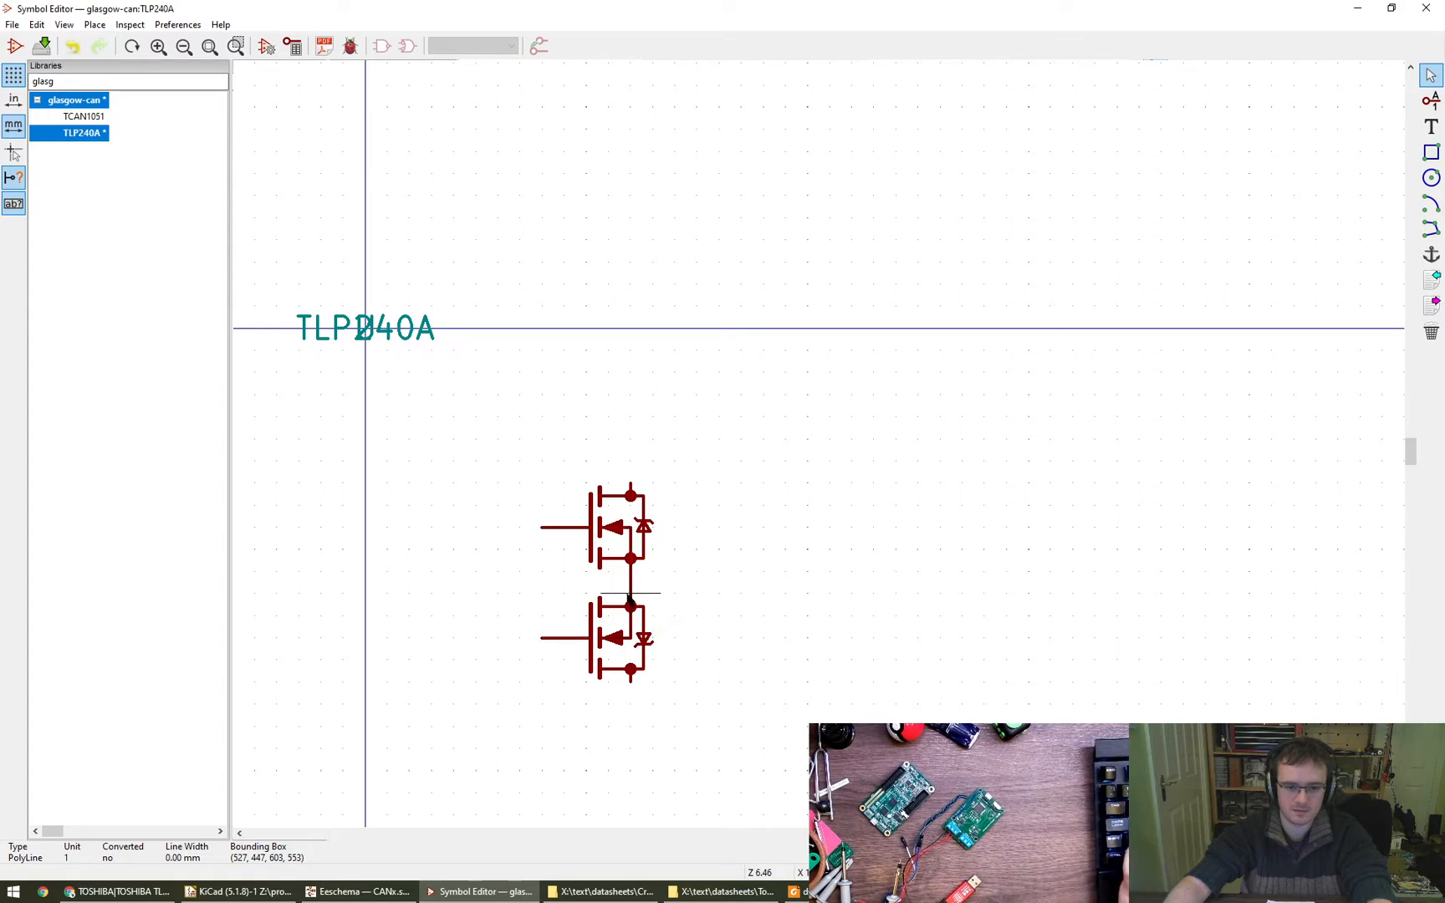
# - Try deleting the overlapping polylines at the joint between the two transistors and undo the deletion
pyautogui.click(649, 606)
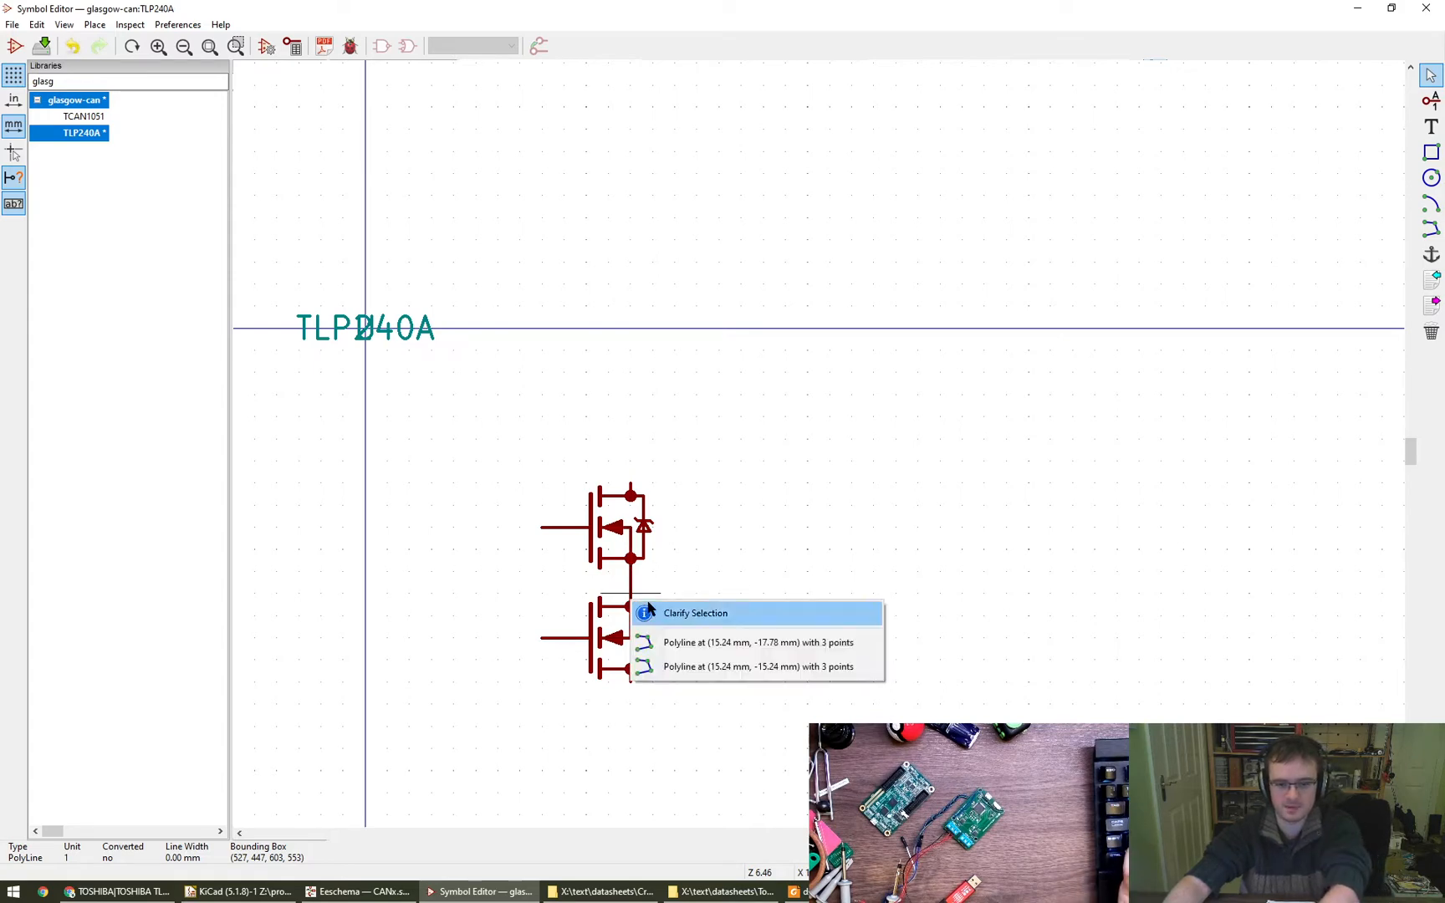
pyautogui.click(675, 641)
pyautogui.hotkey('ctrl', 'z')
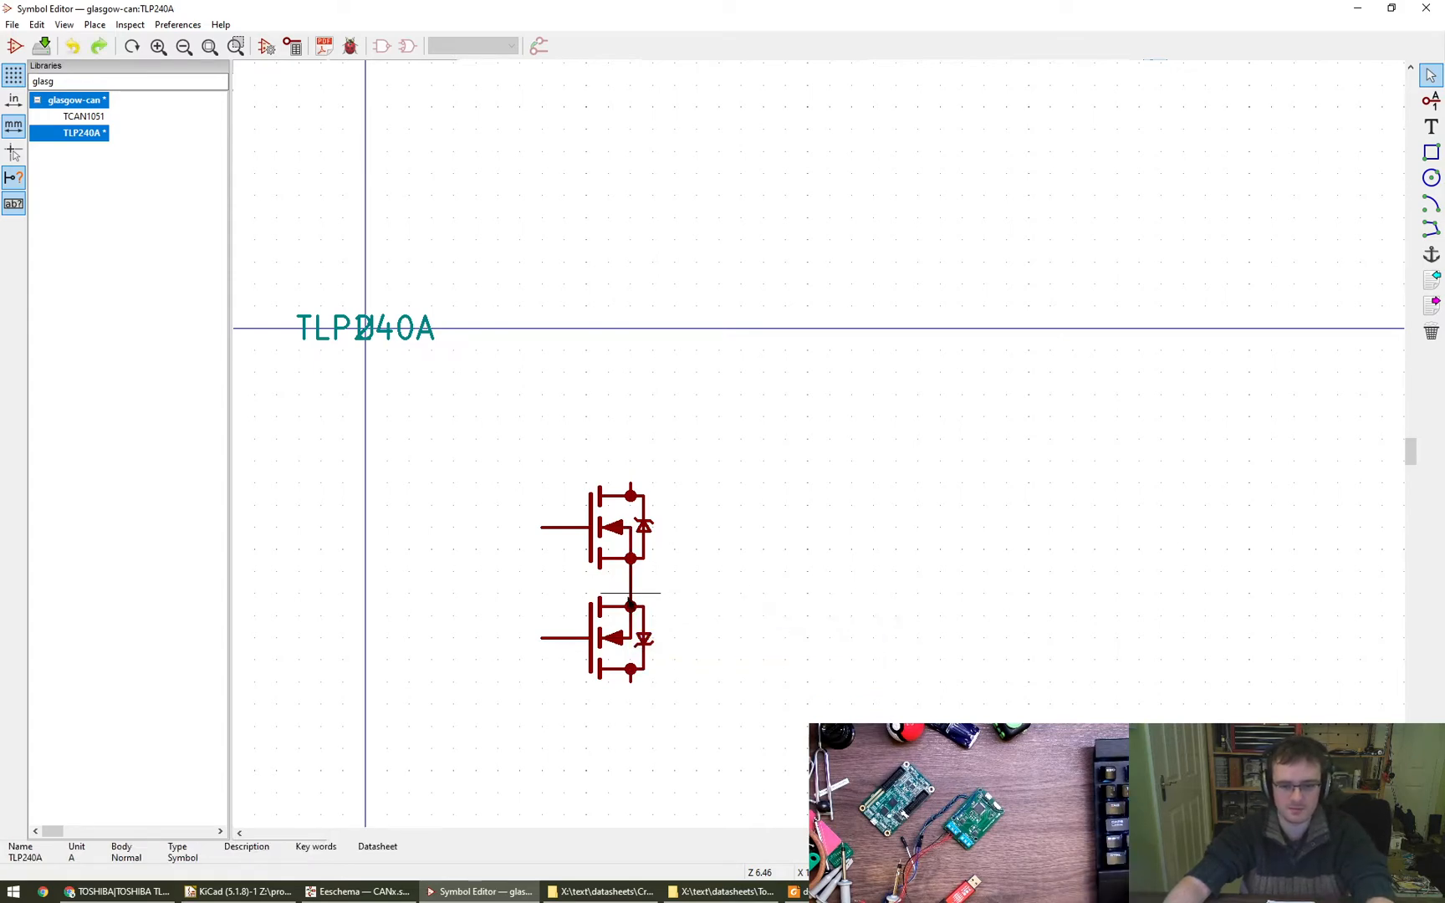
pyautogui.press('Delete')
pyautogui.click(684, 666)
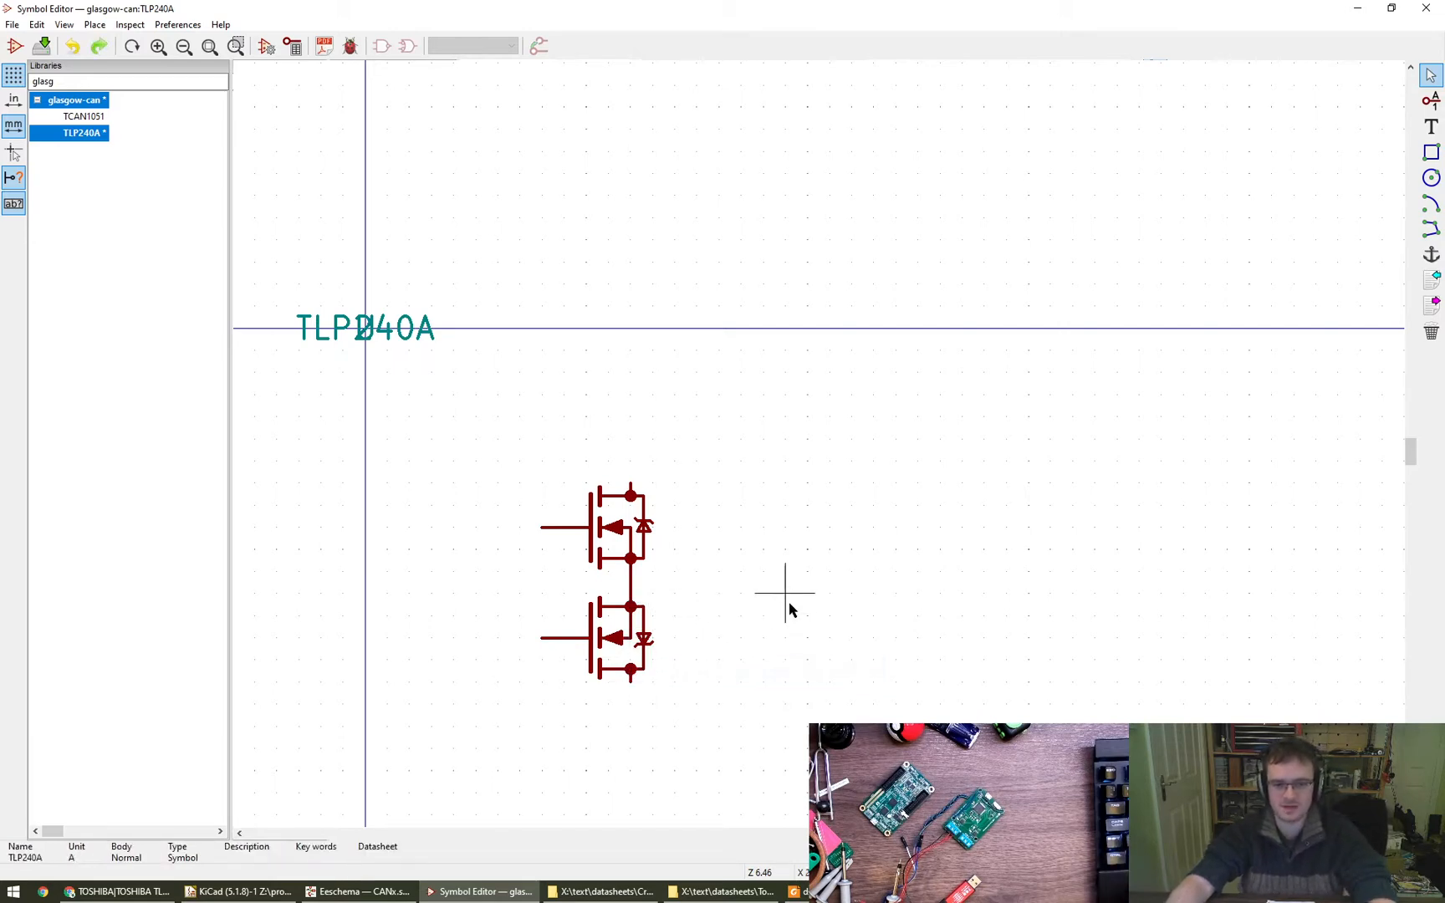
pyautogui.moveTo(829, 646); pyautogui.dragTo(777, 590, button='middle')
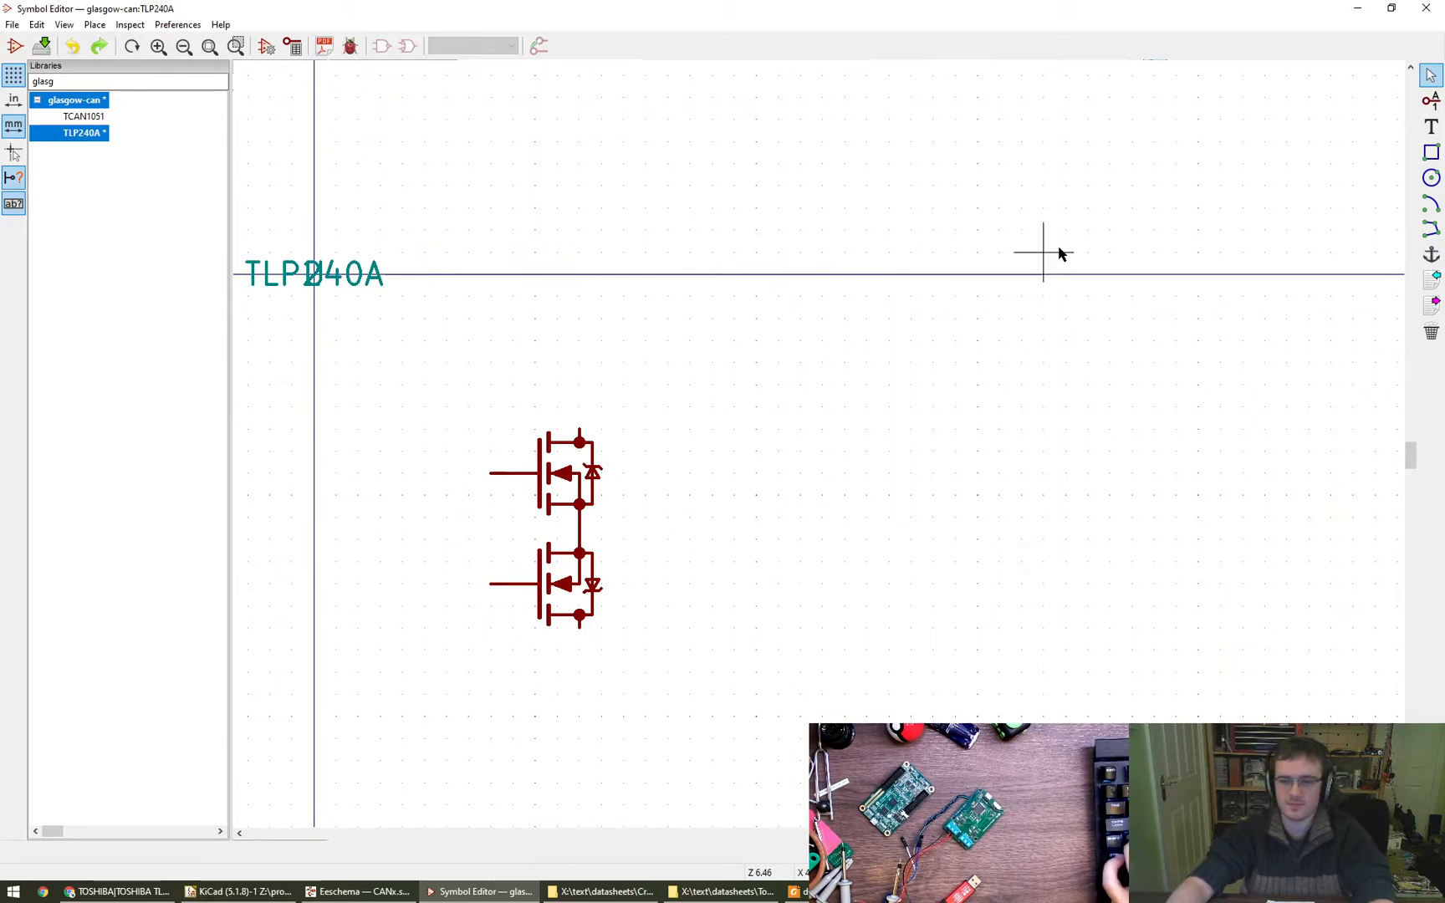
pyautogui.click(1431, 101)
pyautogui.click(623, 383)
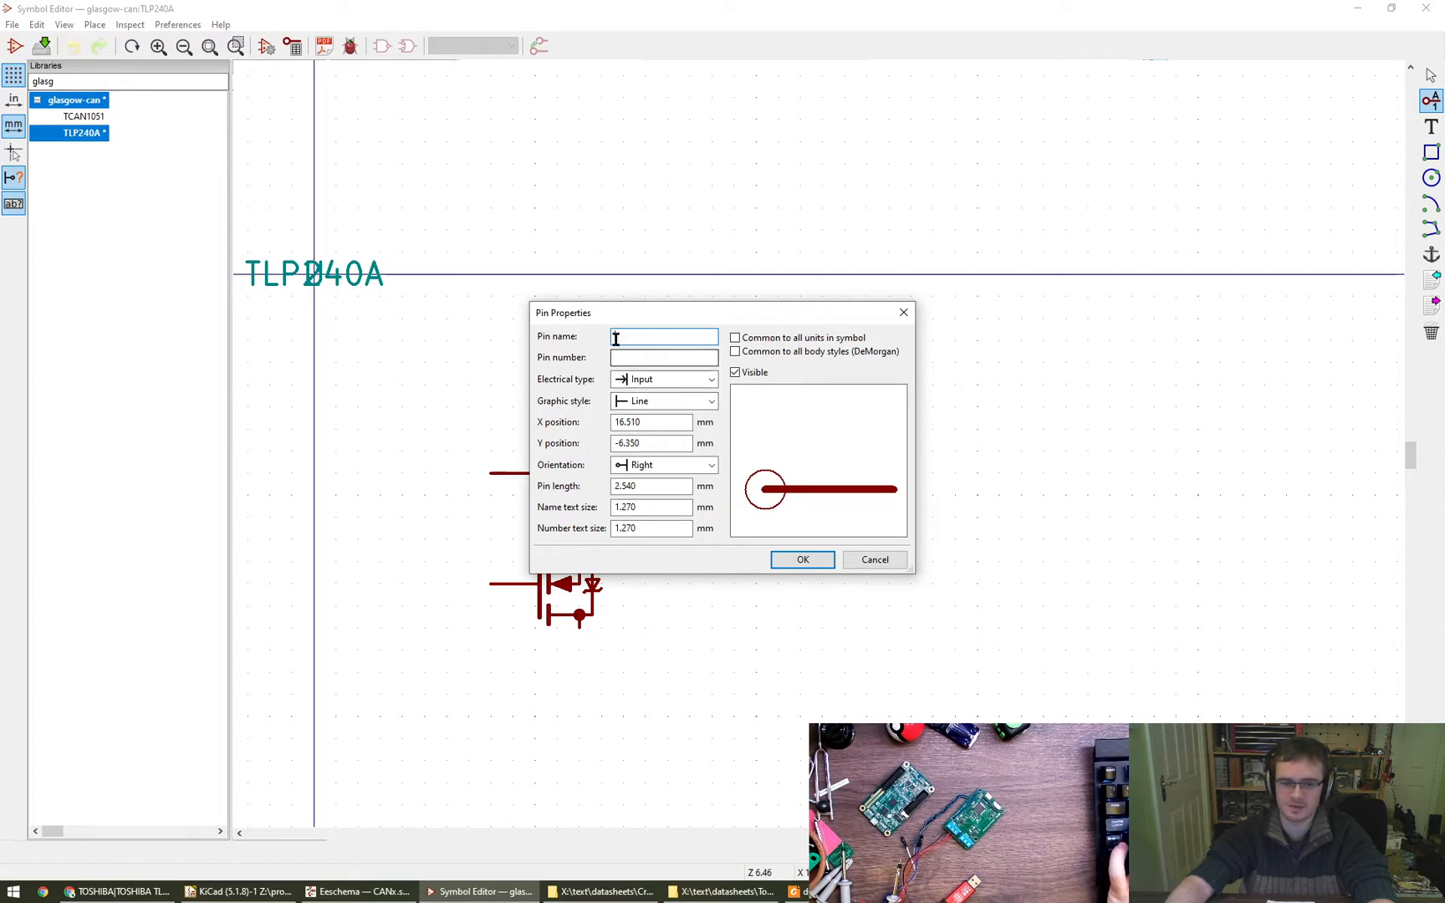
pyautogui.write('OUT1')
pyautogui.press('Return')
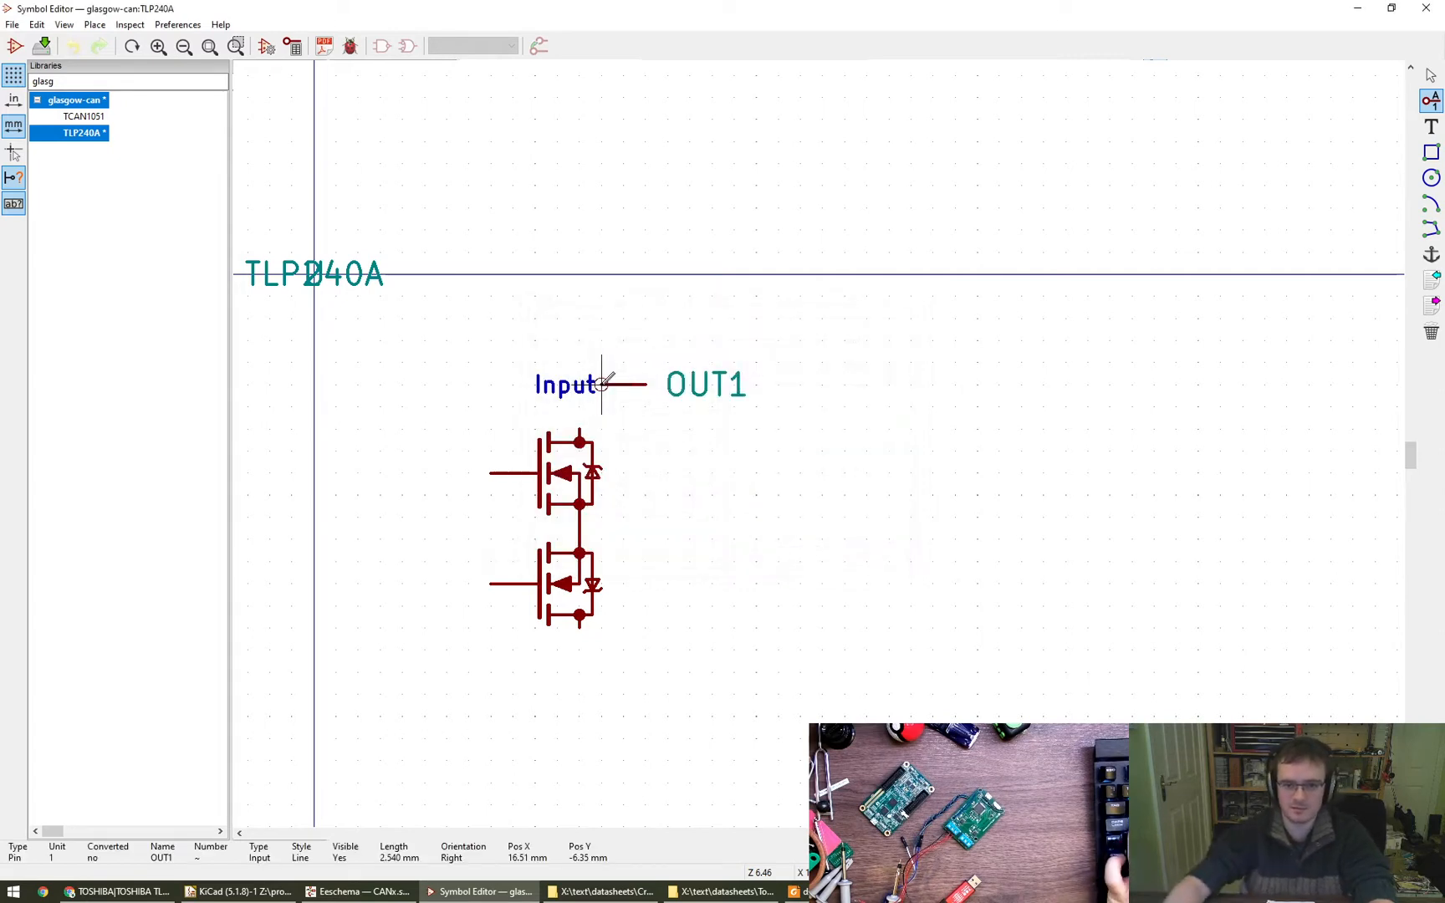
pyautogui.press('e')
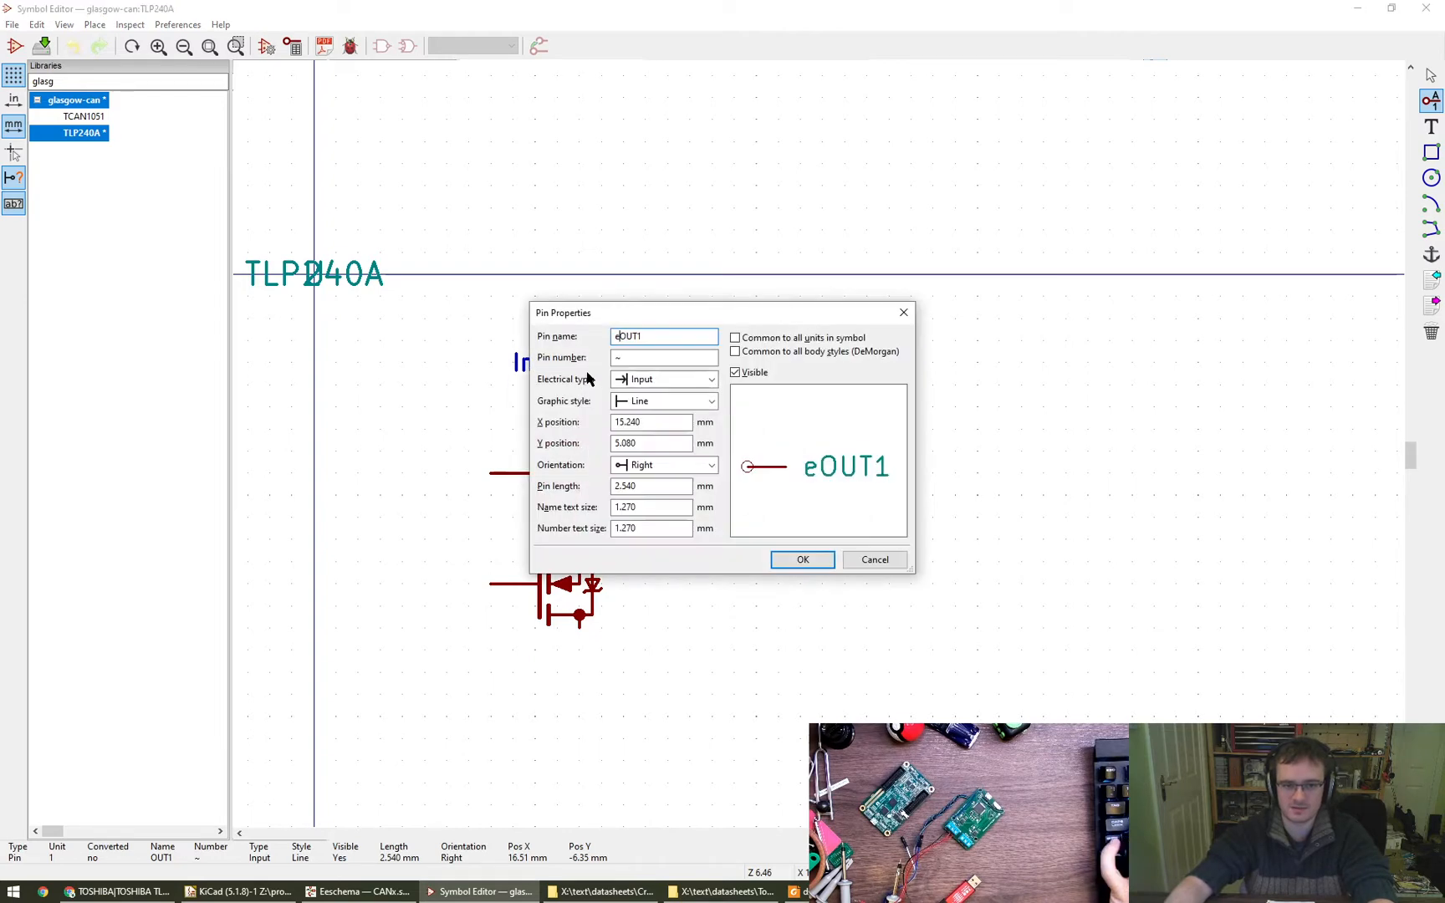
pyautogui.press('Escape')
# - Add an input pin named OUT1 just above the upper transistor at X 17.78 mm, rotated to the Left orientation
pyautogui.click(624, 362)
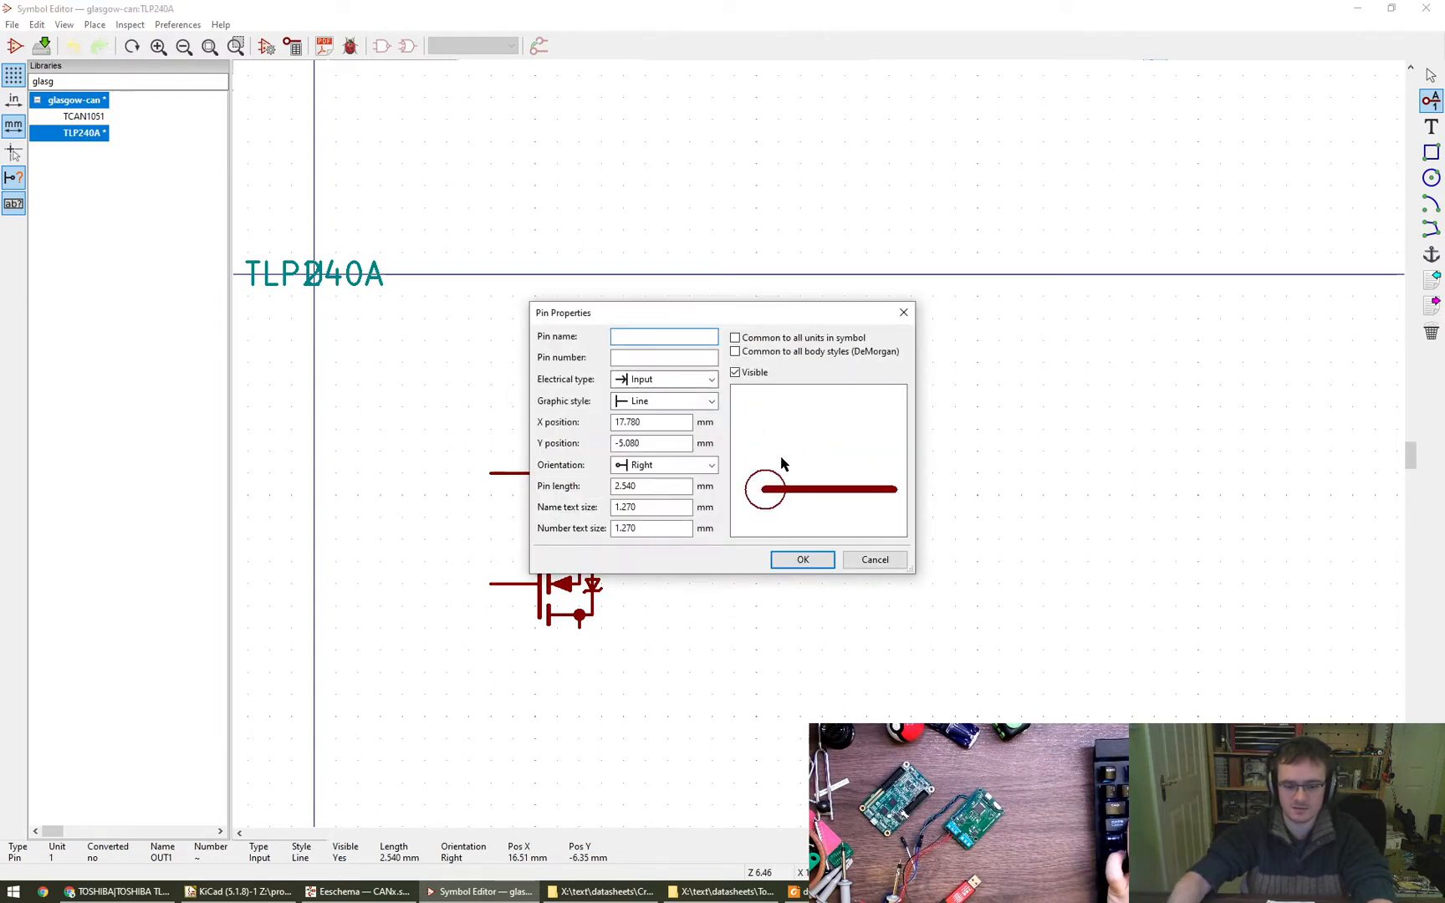
pyautogui.write('OUT1')
pyautogui.press('Return')
pyautogui.rightClick(624, 364)
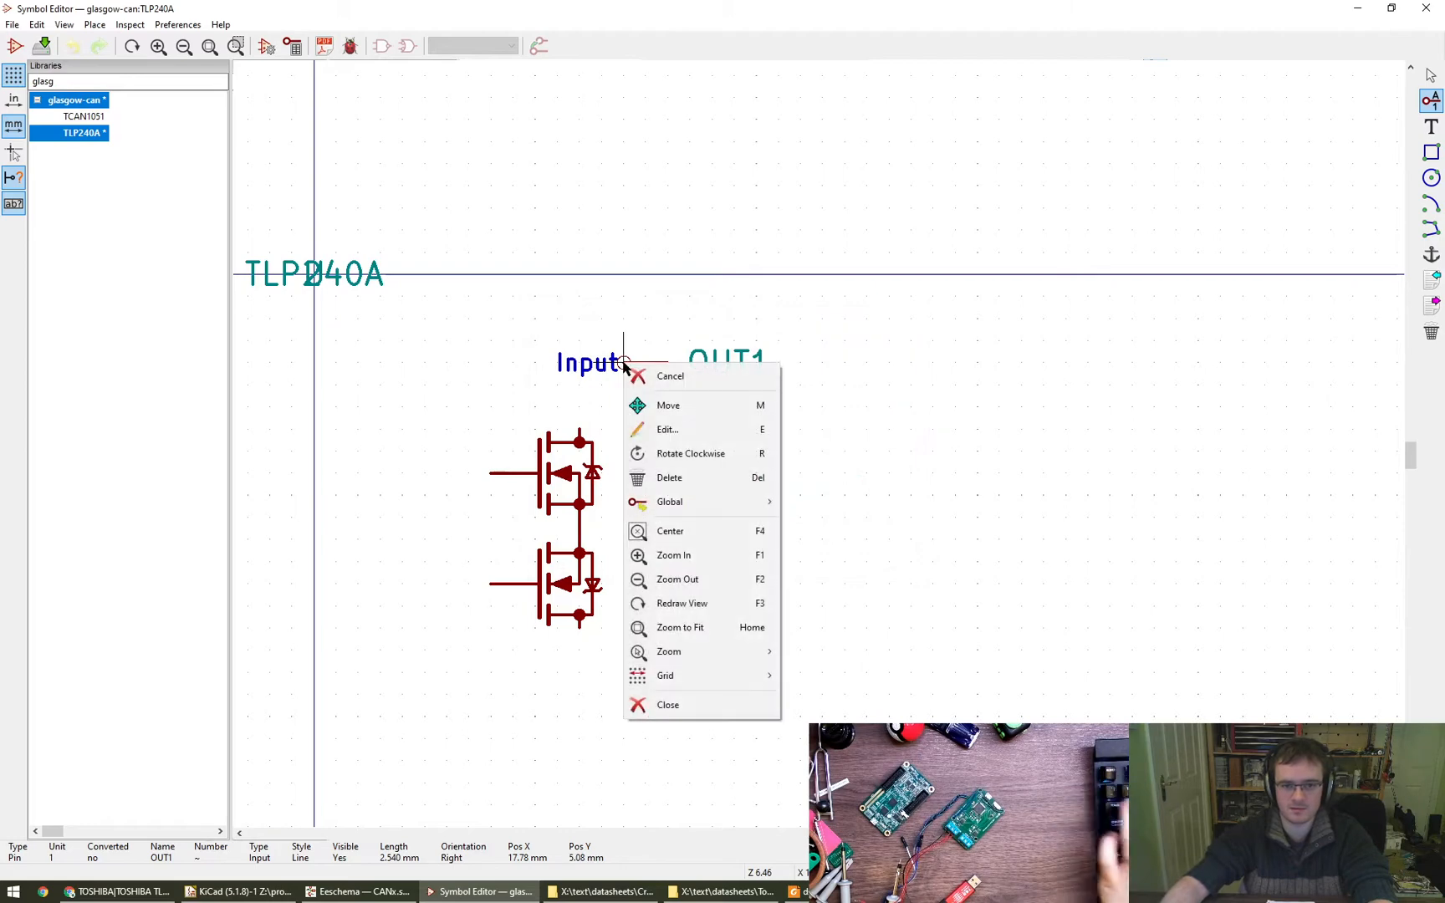
pyautogui.click(701, 454)
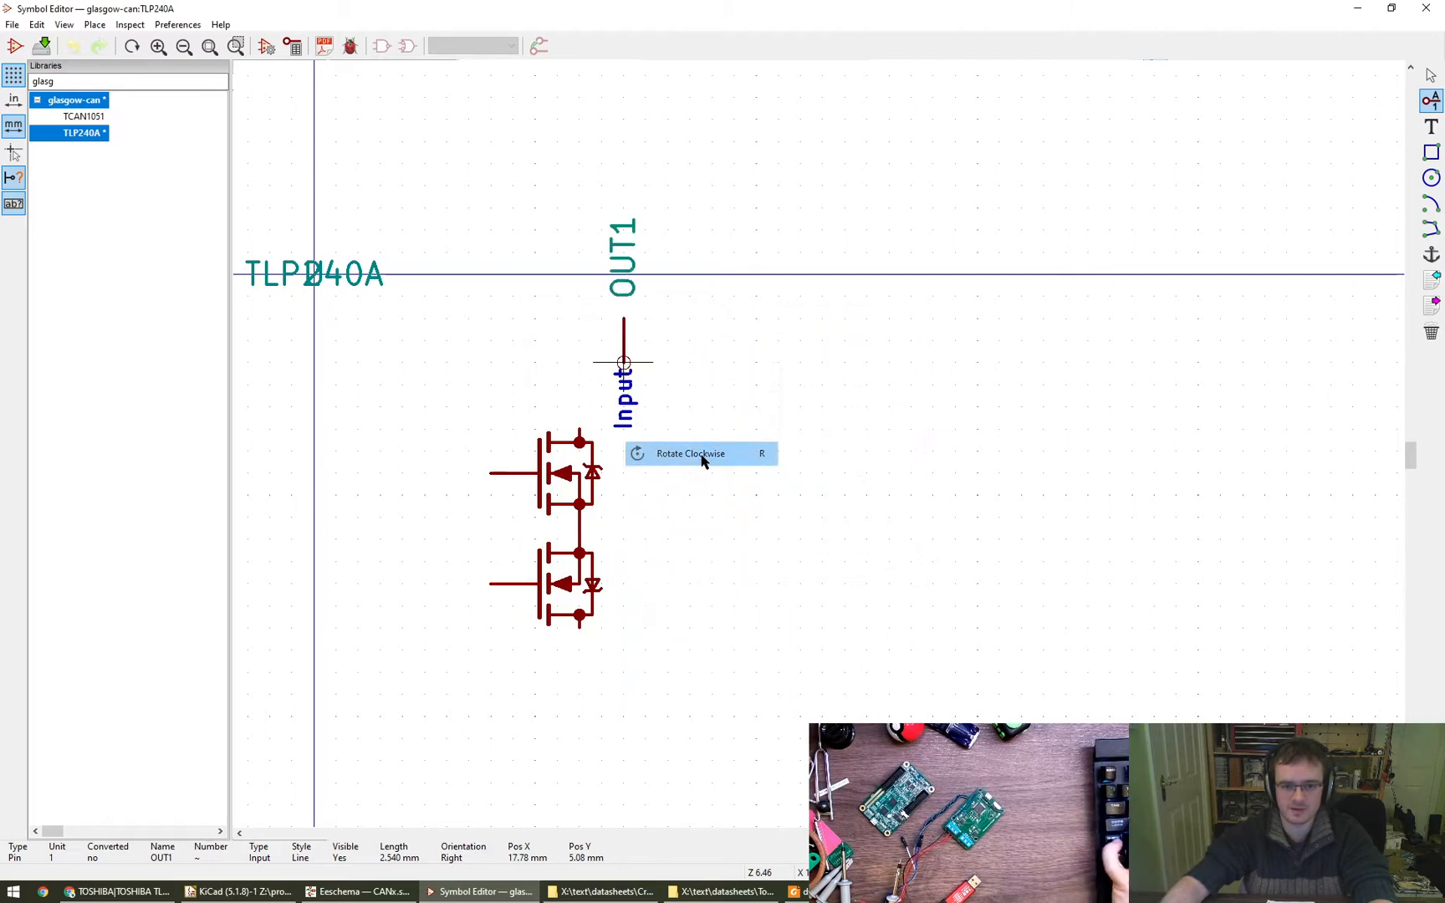
pyautogui.press('r')
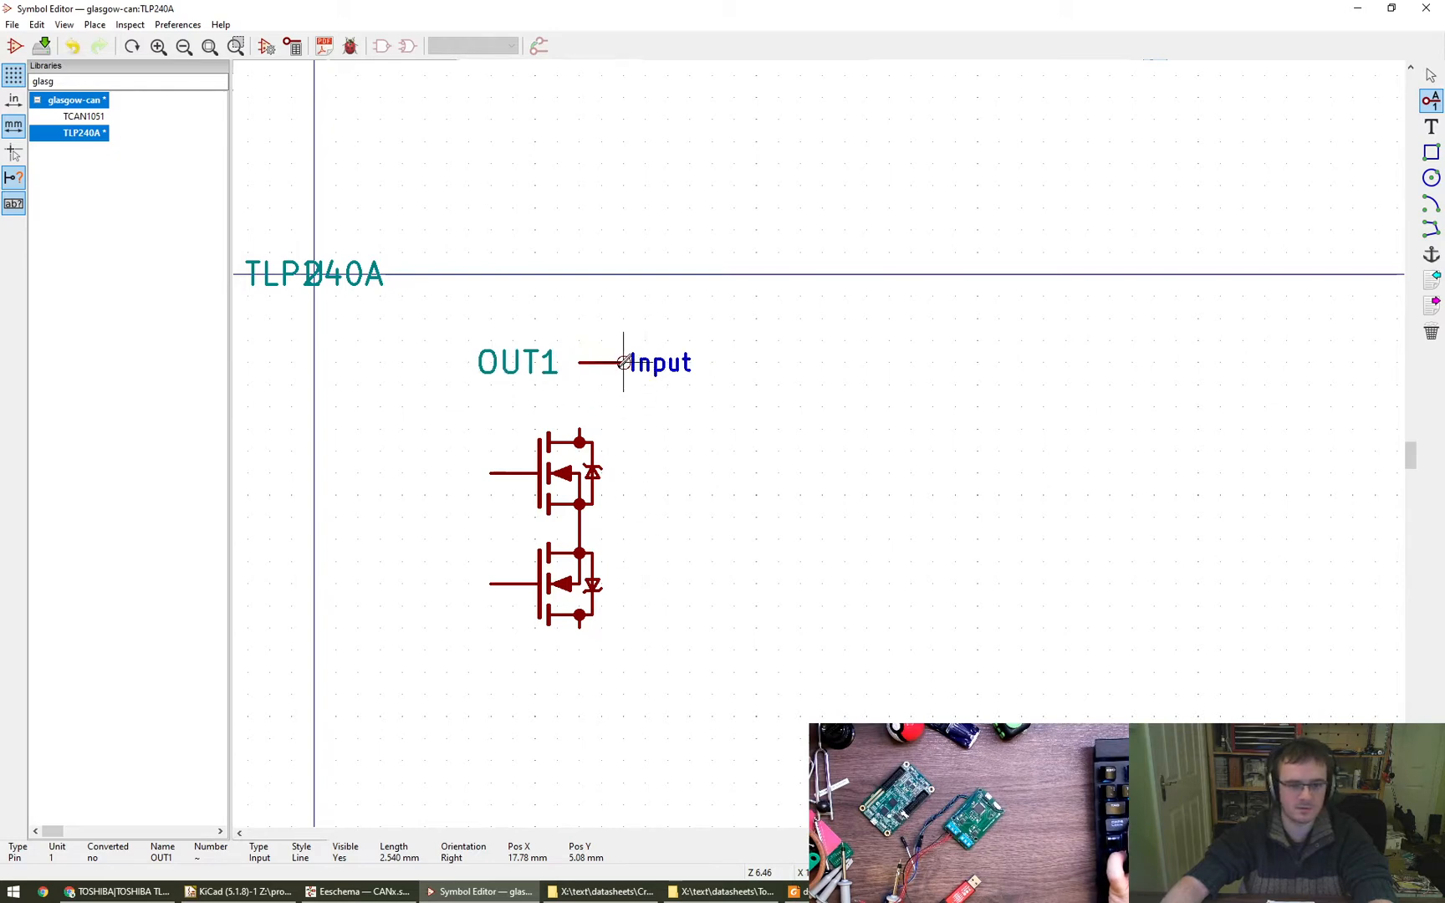
pyautogui.doubleClick(623, 363)
pyautogui.press('Escape')
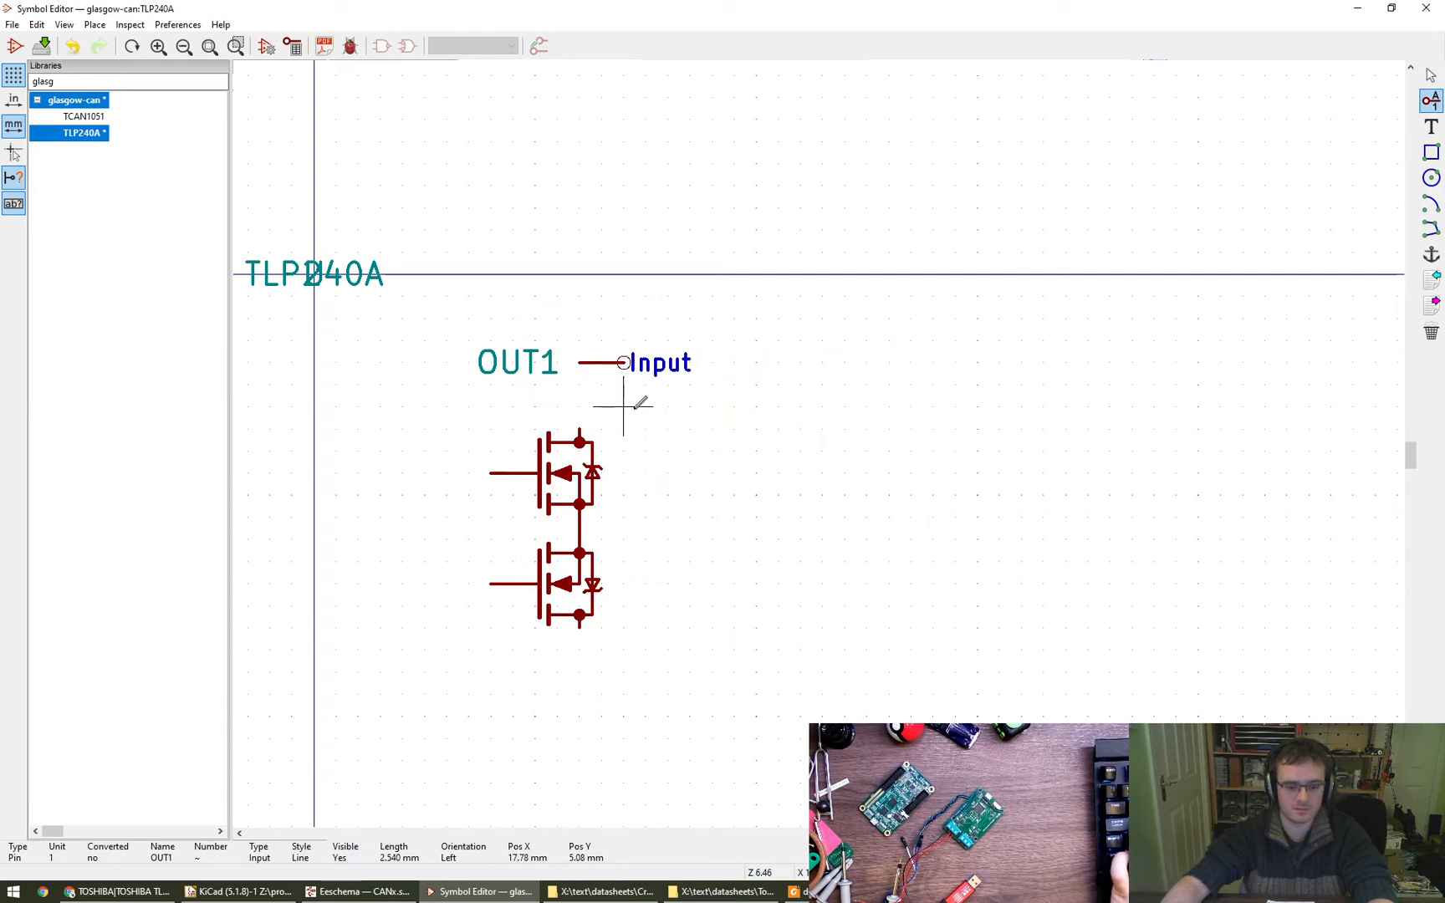
# - Duplicate the OUT1 pin and place the copy below the lower transistor
pyautogui.press('Escape')
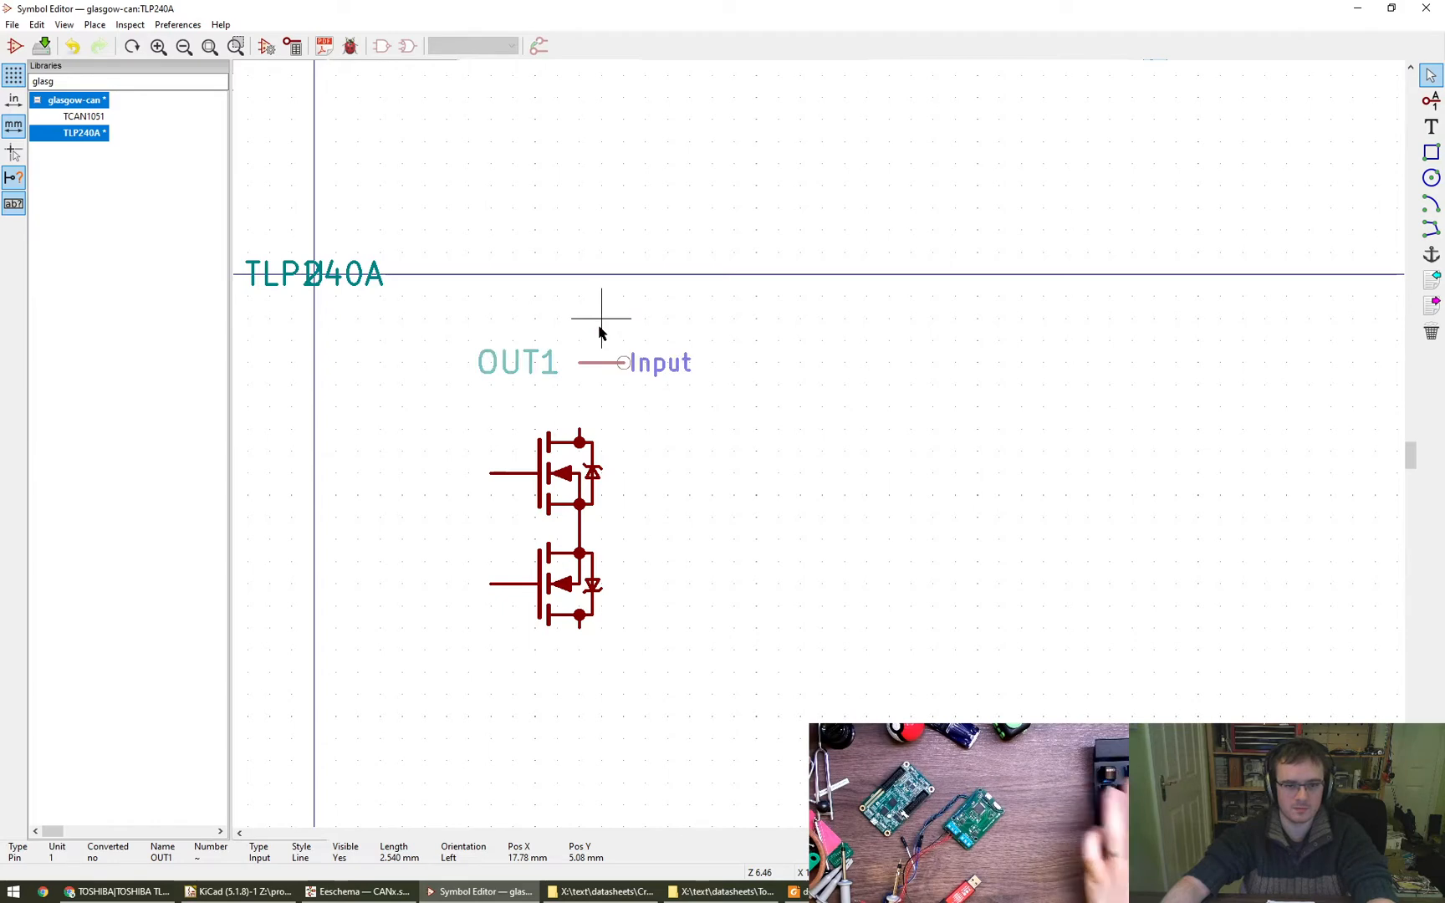
pyautogui.hotkey('ctrl', 'd')
pyautogui.click(331, 641)
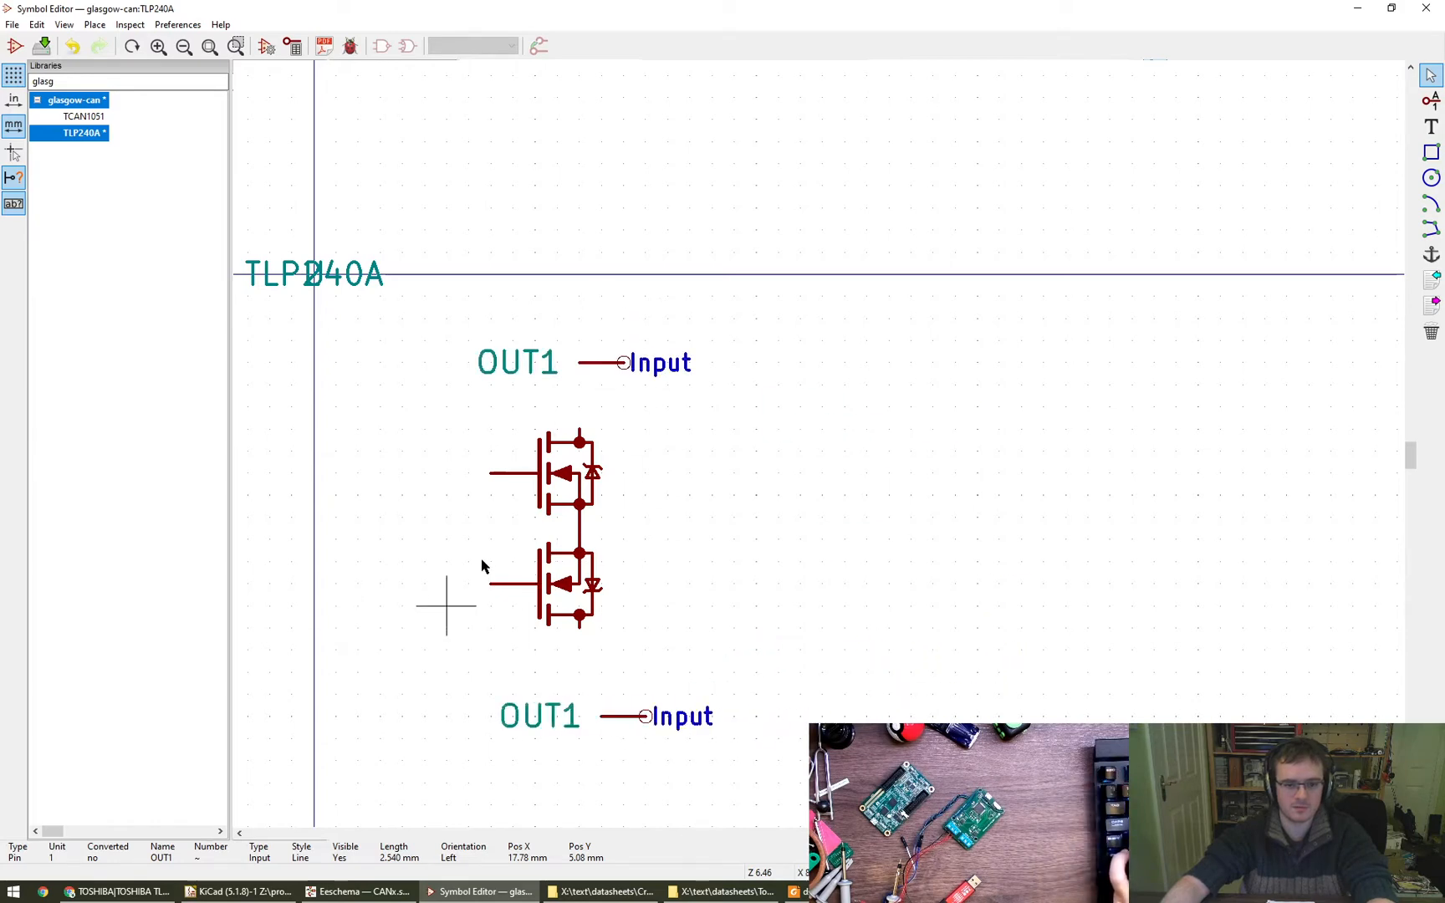
pyautogui.doubleClick(619, 361)
pyautogui.press('Escape')
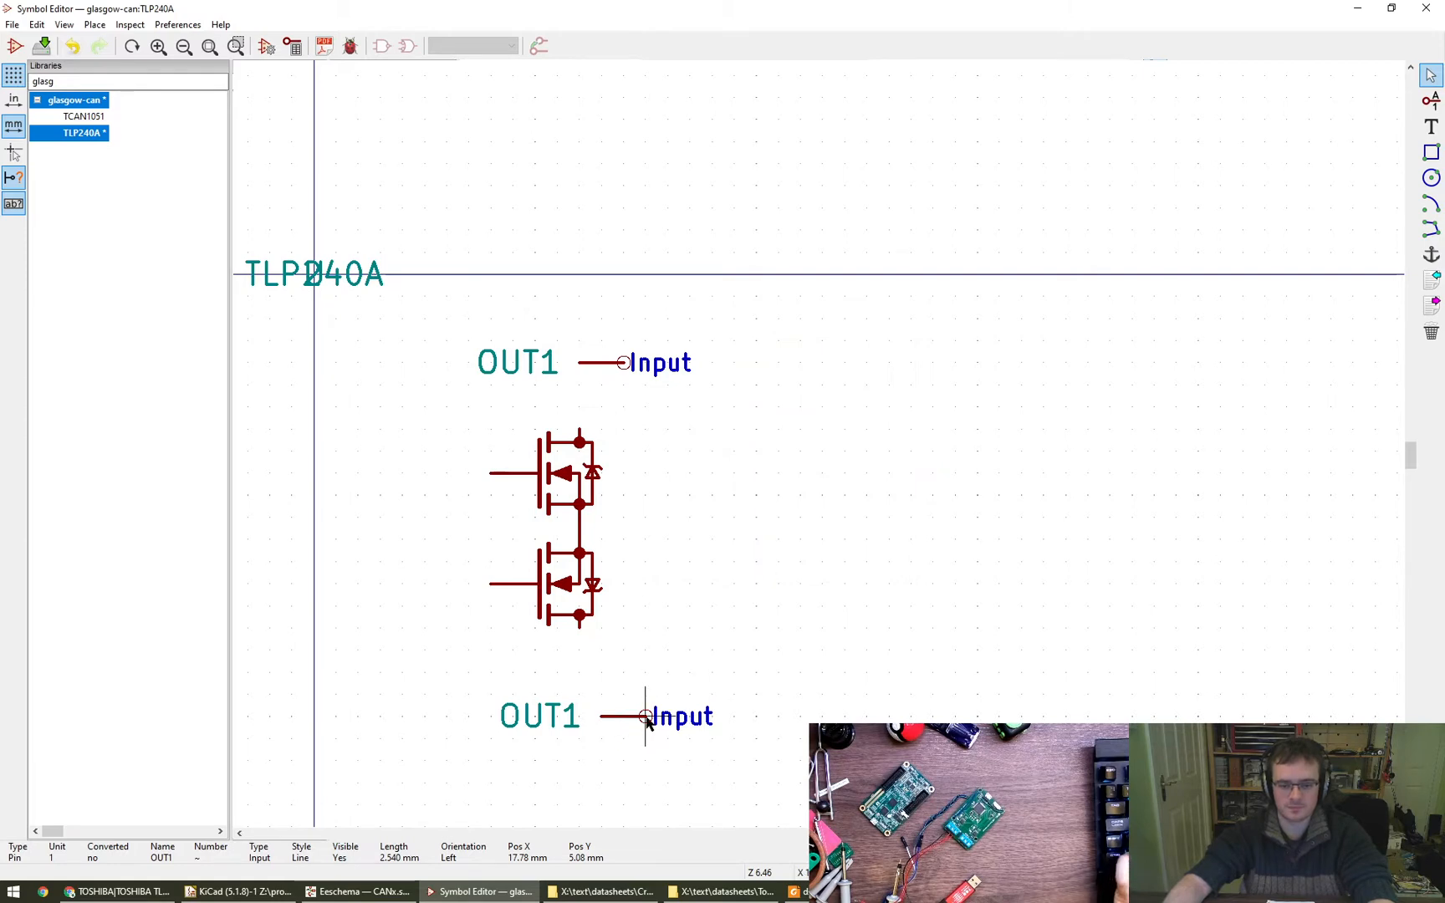
# - Set the pin number to 4 on the upper OUT1 pin and to 3 on the lower one
pyautogui.doubleClick(620, 364)
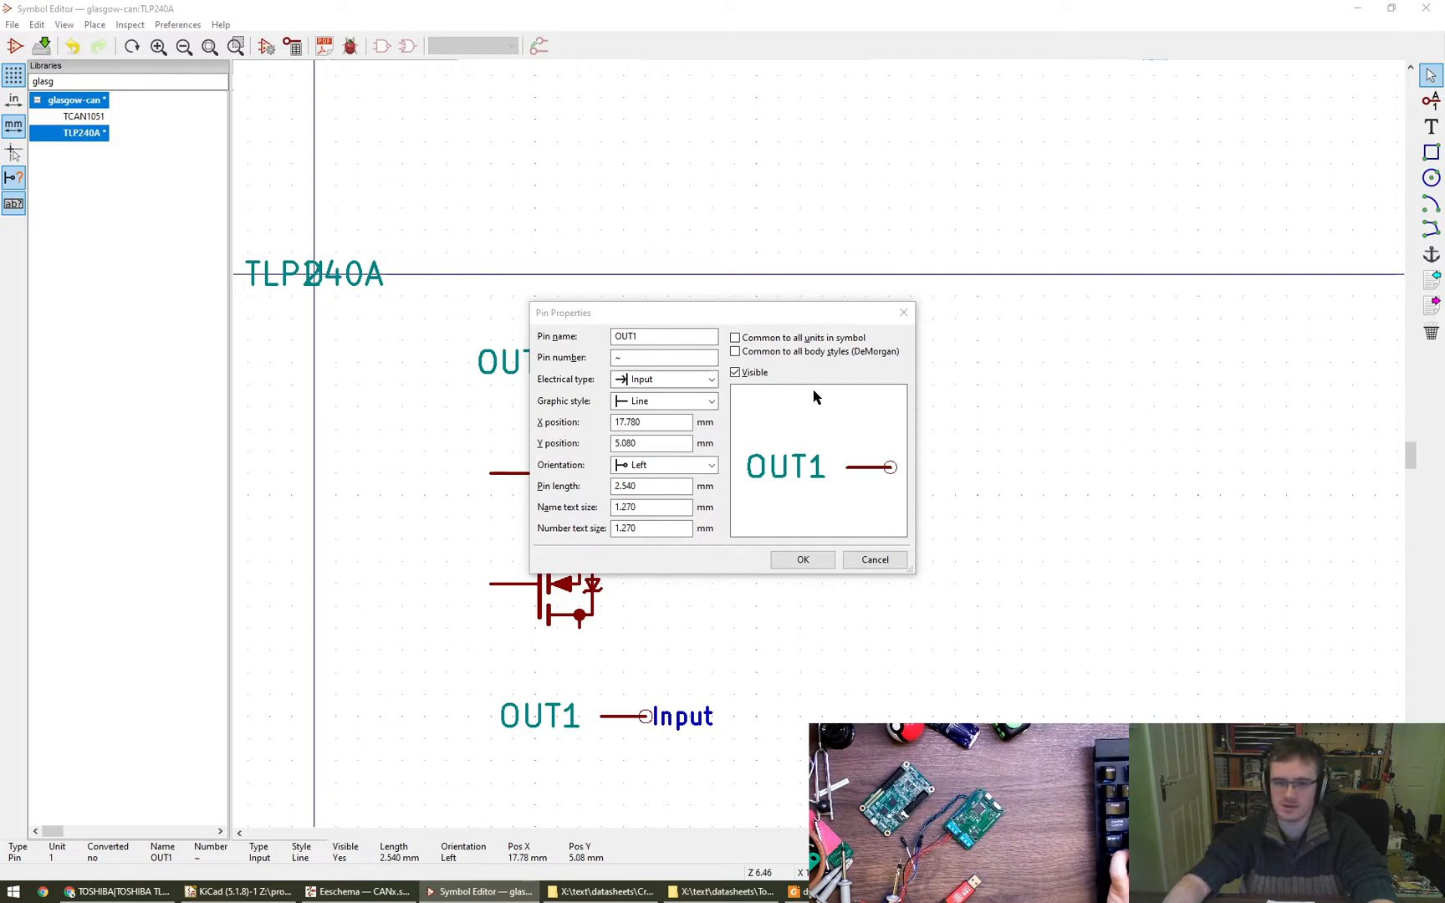
pyautogui.click(576, 362)
pyautogui.click(787, 555)
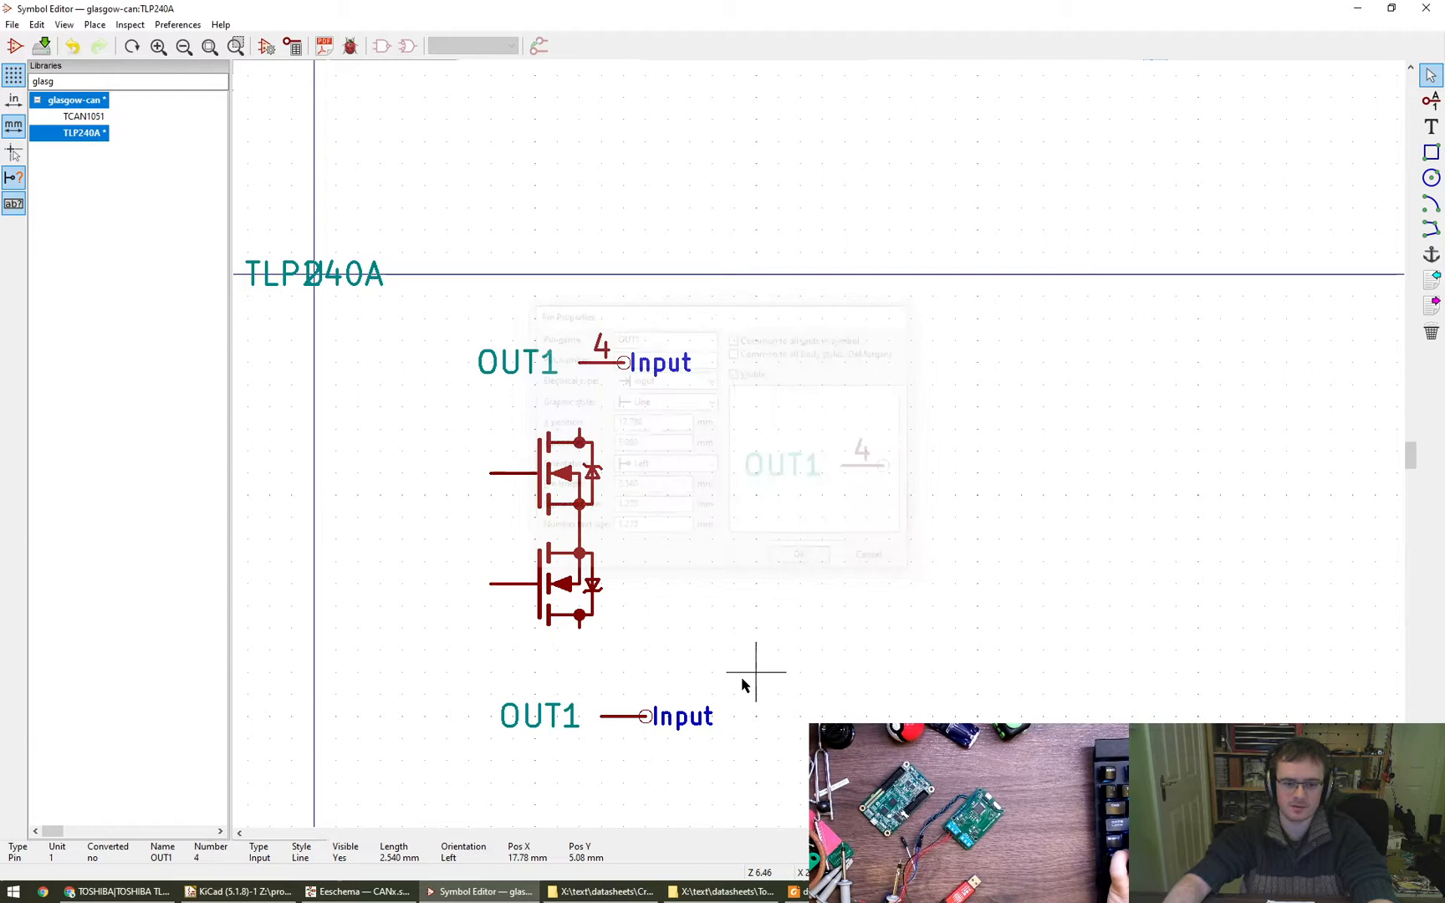
pyautogui.click(623, 716)
pyautogui.doubleClick(647, 358)
pyautogui.write('3')
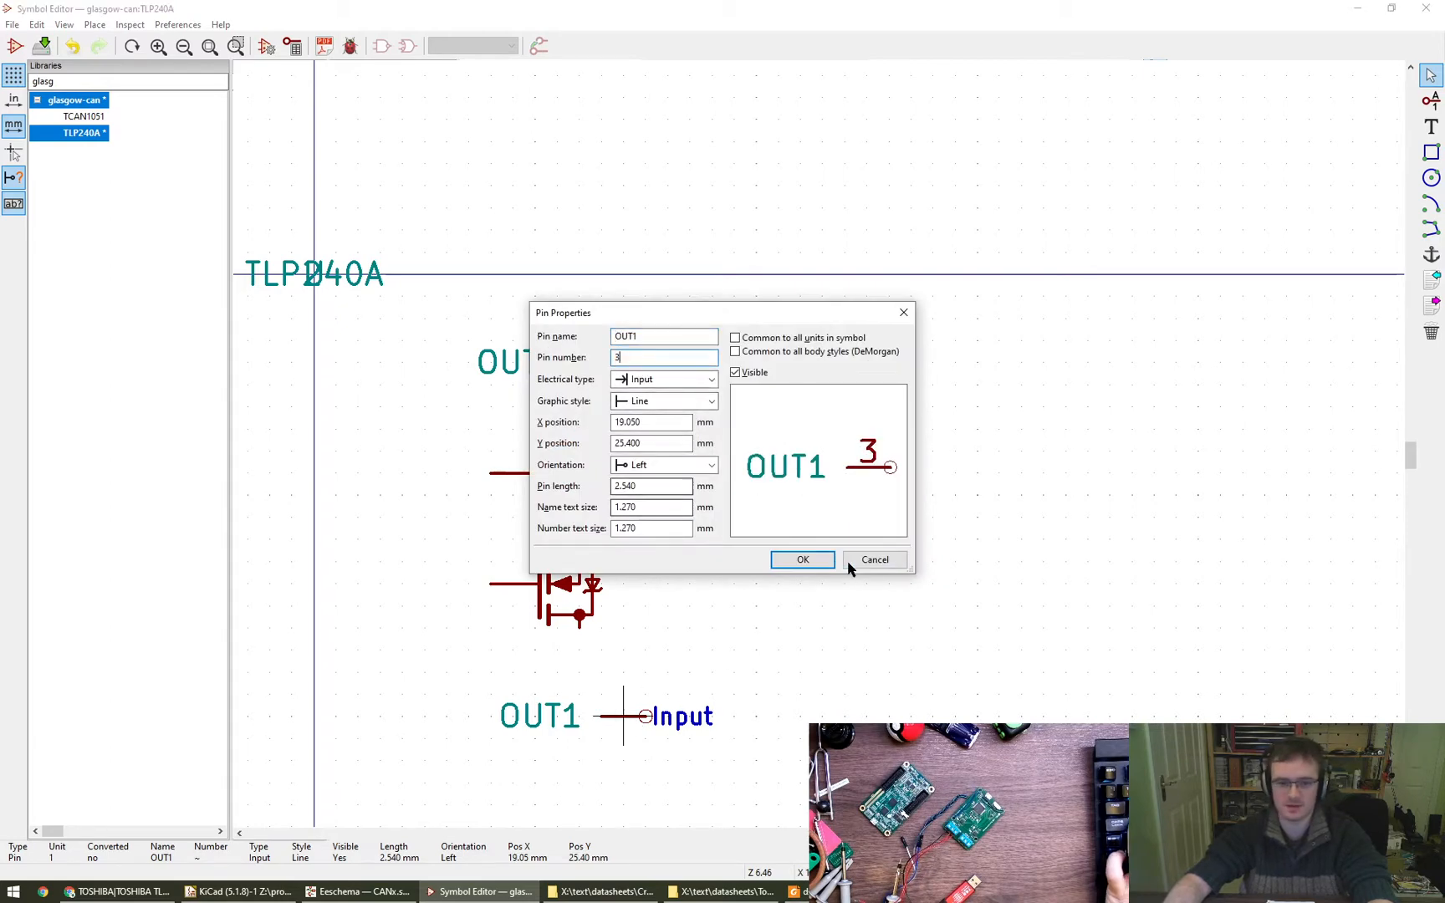
pyautogui.click(798, 559)
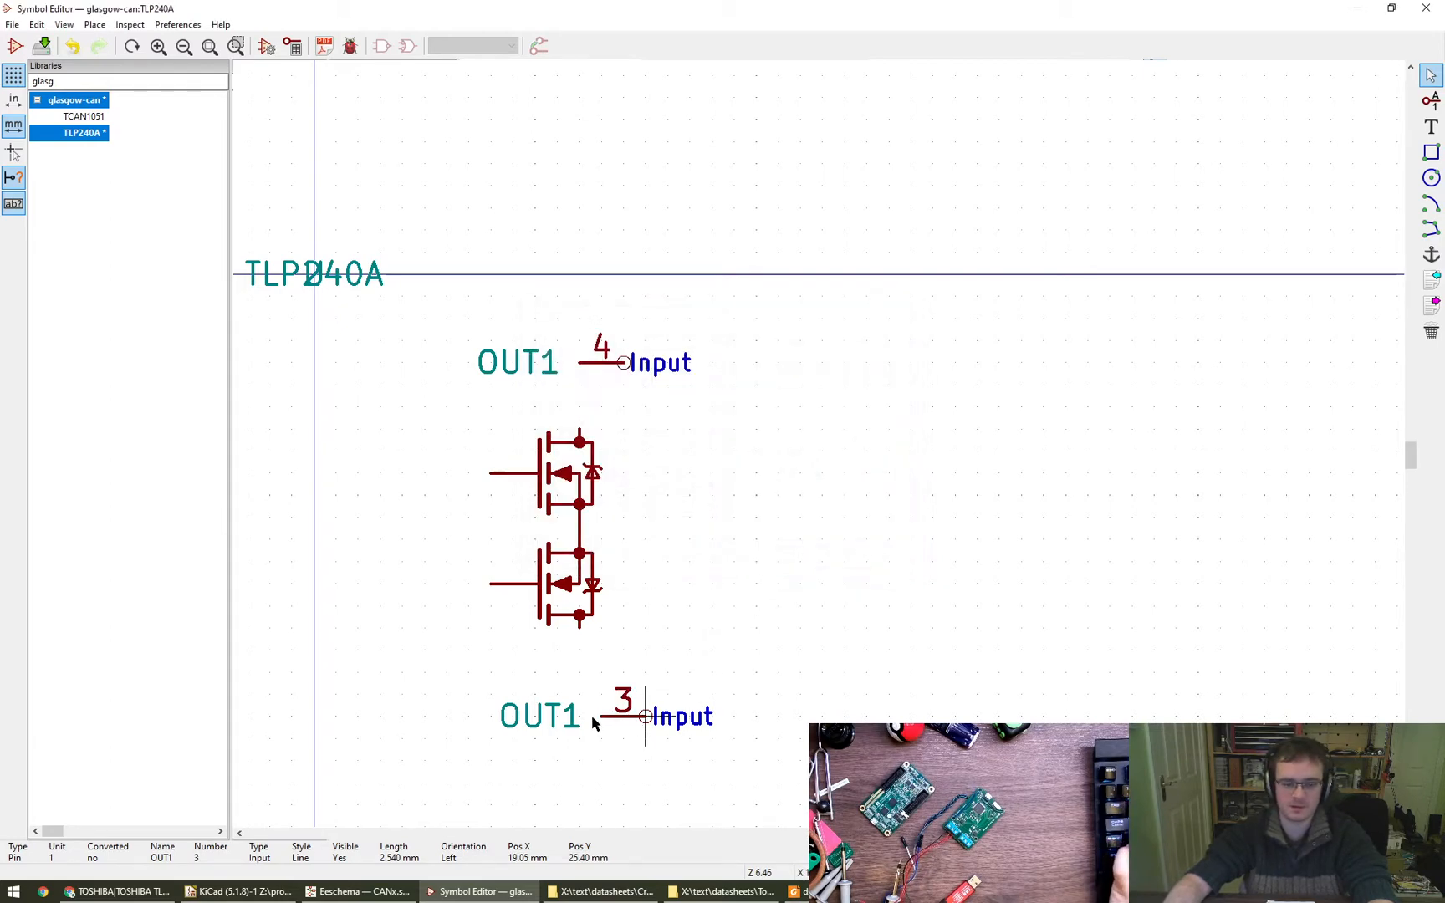
# - Clear the OUT1 name from pins 3 and 4
pyautogui.doubleClick(640, 708)
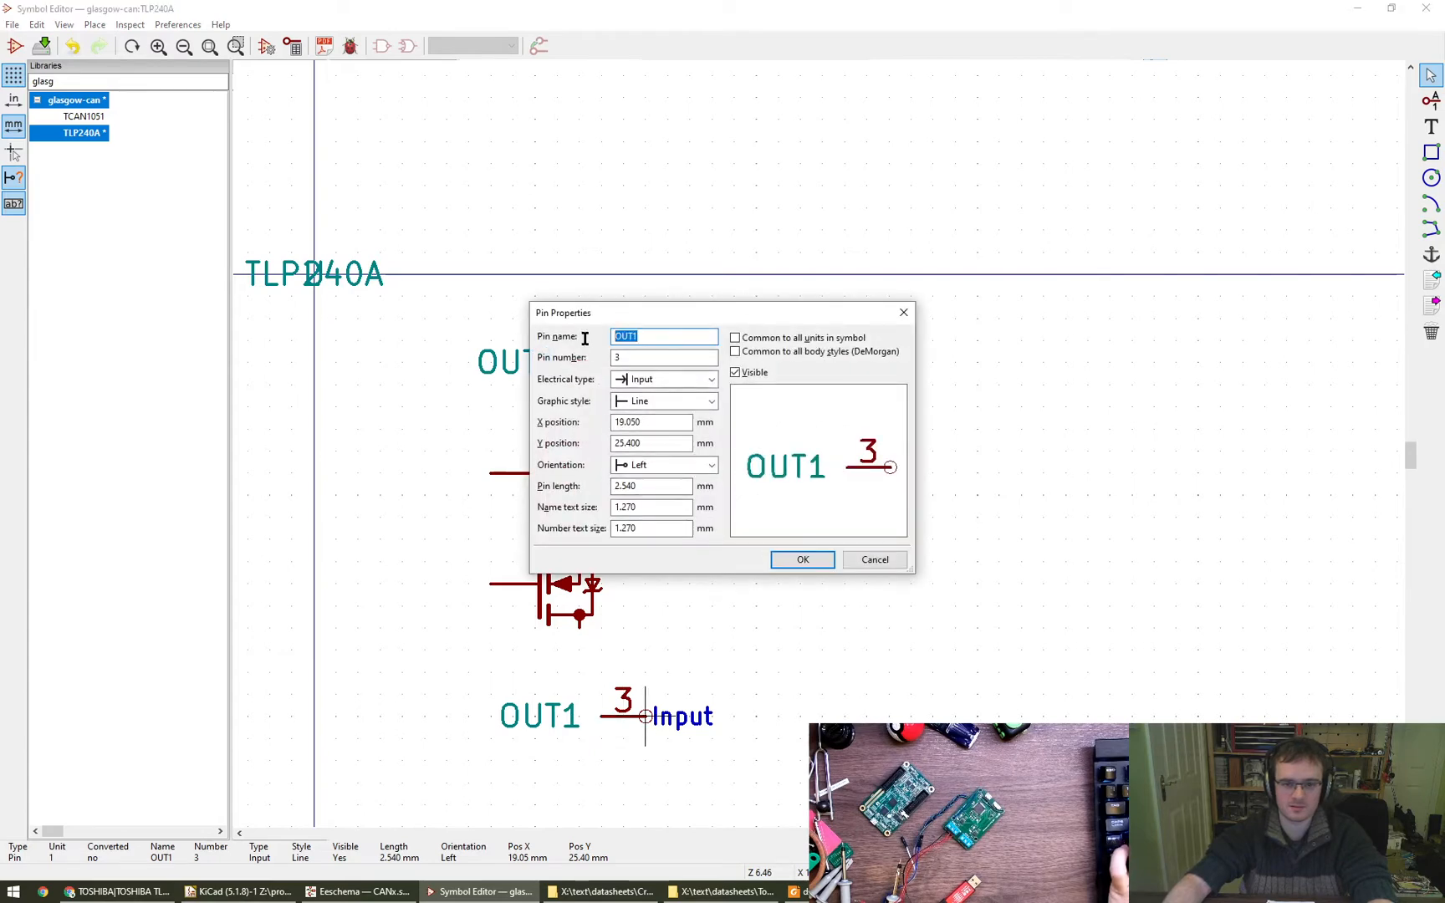
pyautogui.press('BackSpace')
pyautogui.click(802, 560)
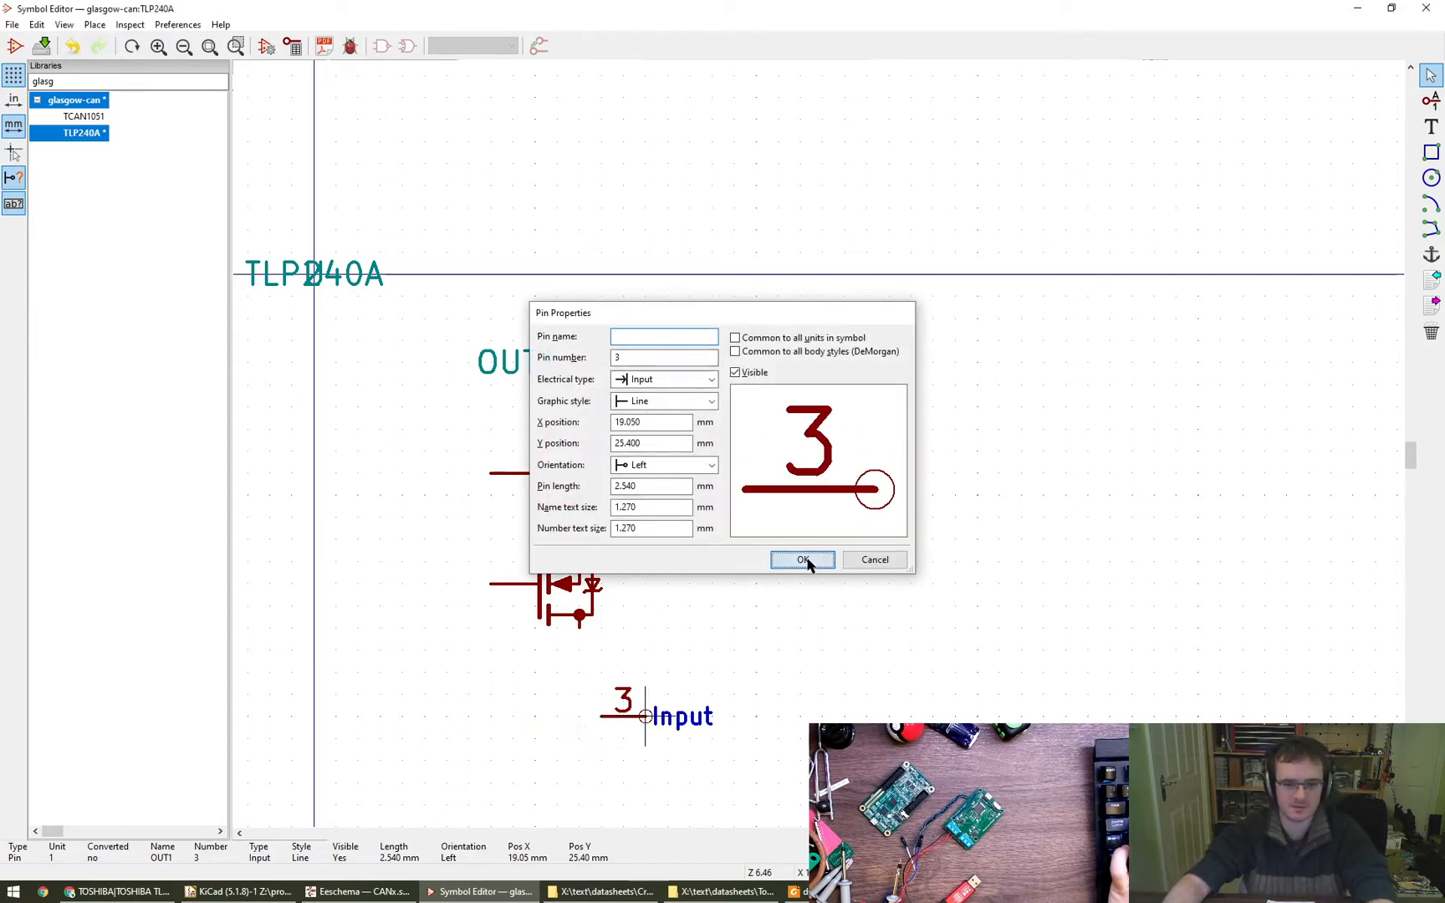
pyautogui.doubleClick(619, 374)
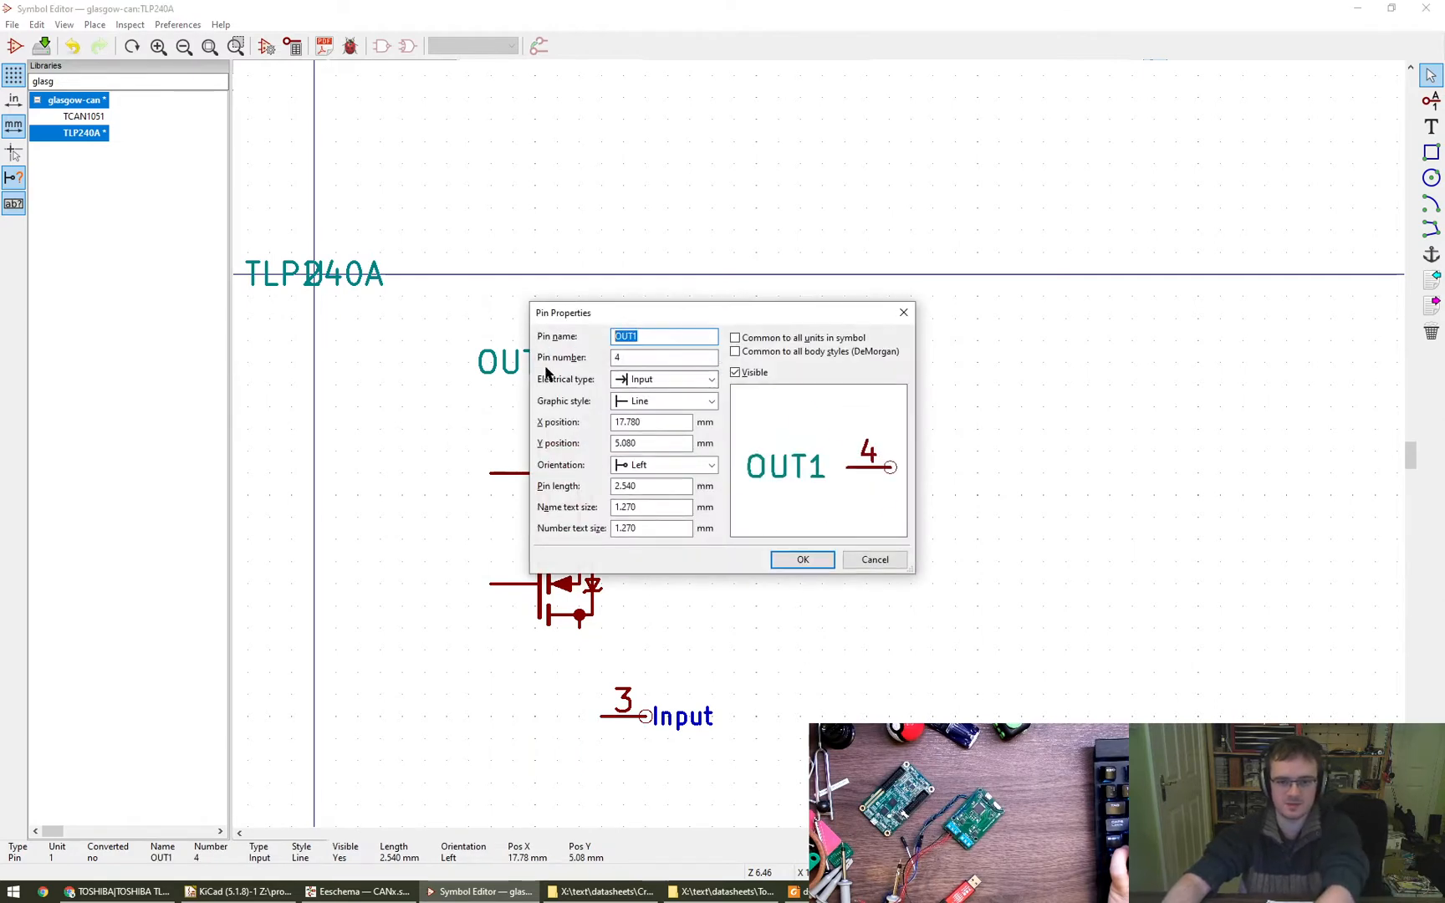
pyautogui.press('BackSpace')
pyautogui.click(804, 559)
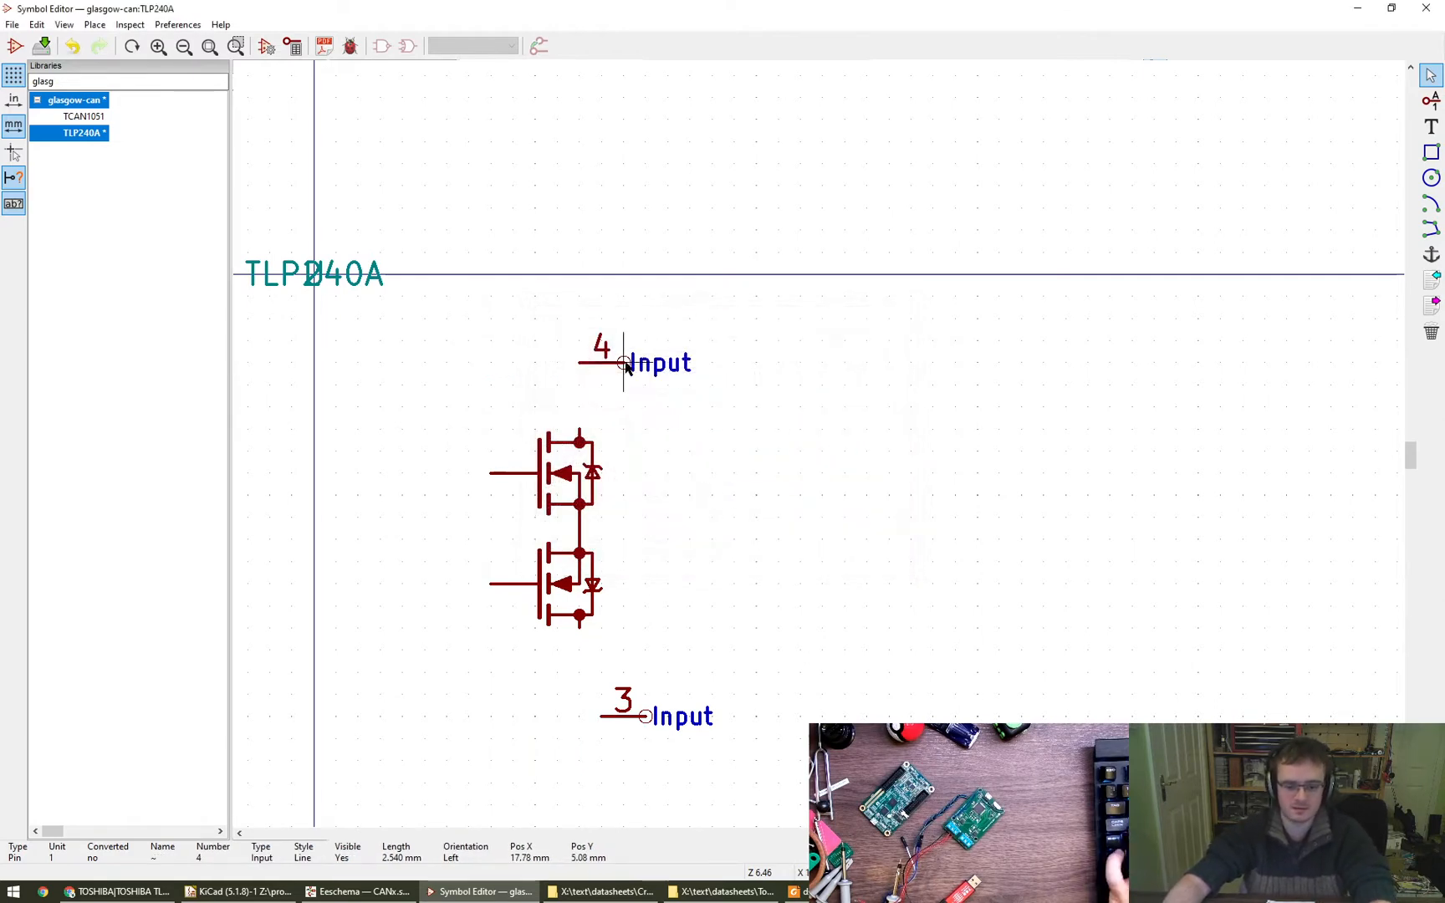
# - Move pin 4 to X 19.05, Y 7.62 mm and pin 3 to X 19.05, Y 21.59 mm, extending the transistors' outer vertical lines to the pins' heights
pyautogui.moveTo(623, 364); pyautogui.dragTo(629, 418)
pyautogui.moveTo(665, 727); pyautogui.dragTo(579, 635)
pyautogui.click(580, 647)
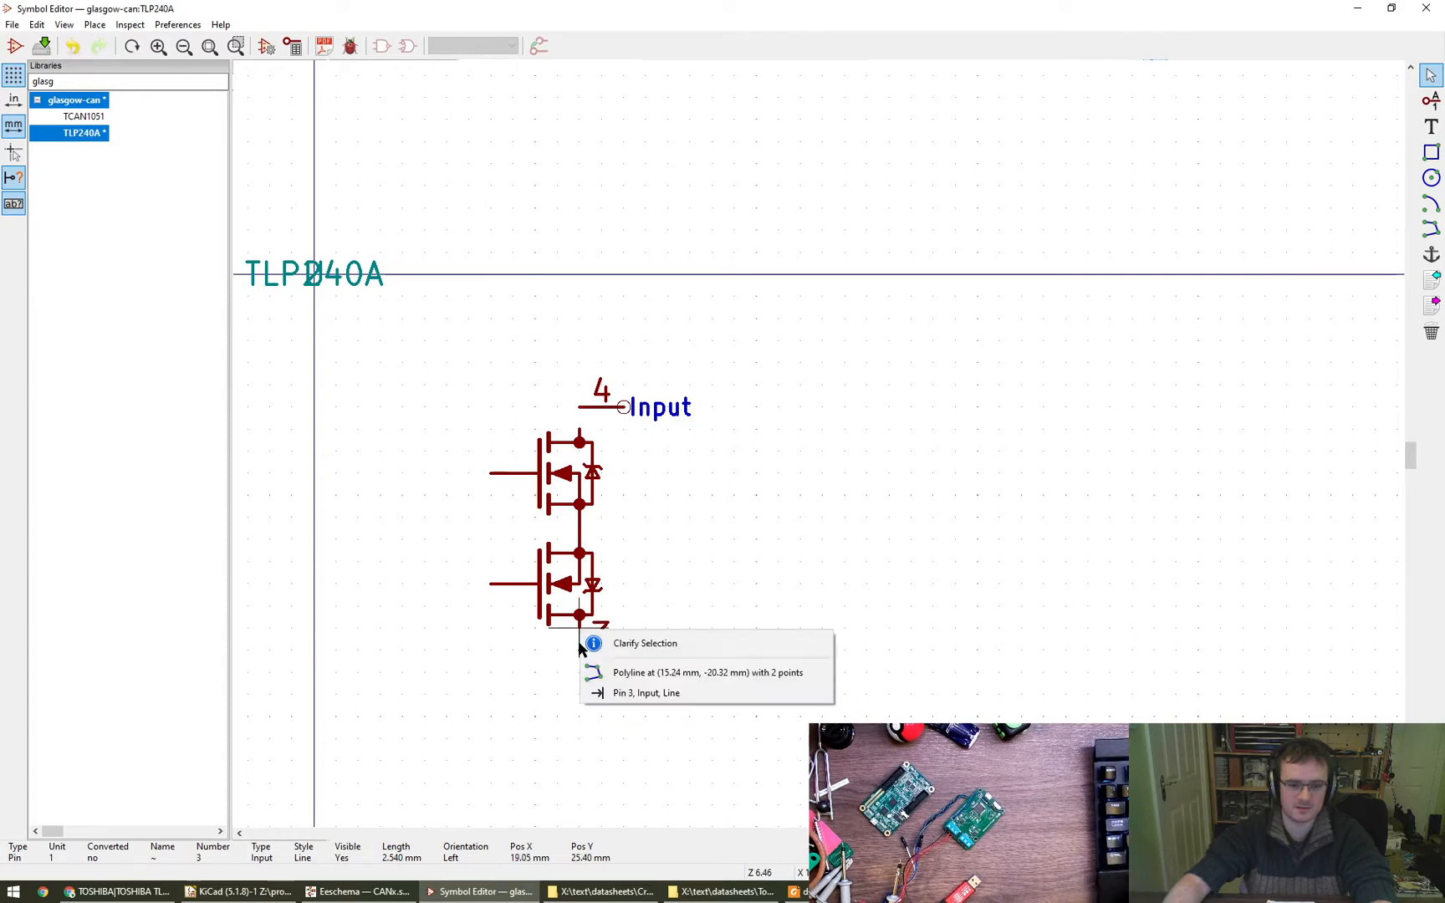
pyautogui.click(614, 681)
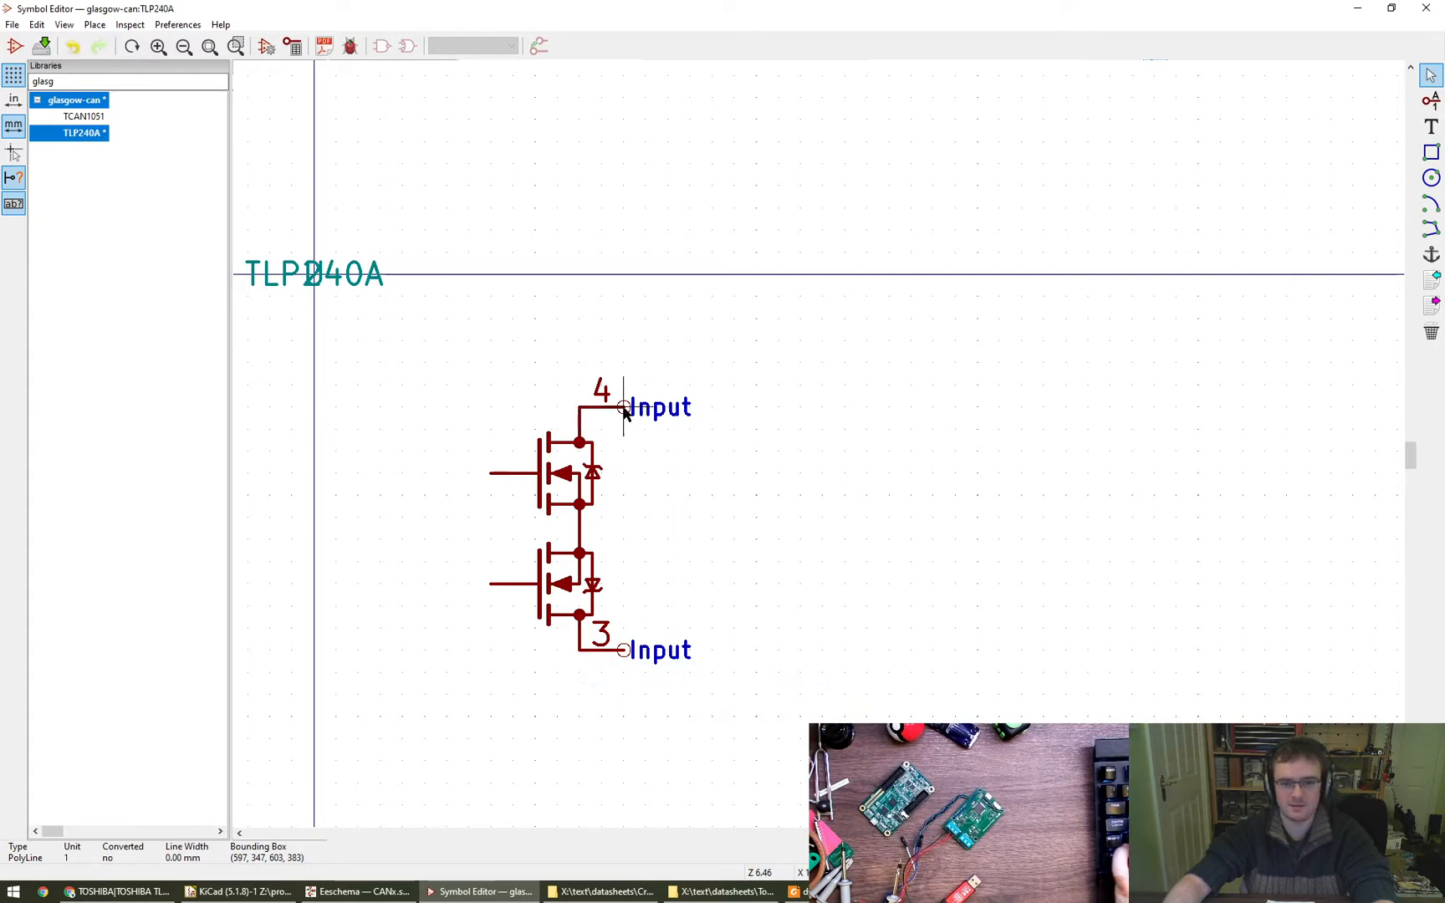
pyautogui.moveTo(625, 409); pyautogui.dragTo(647, 409)
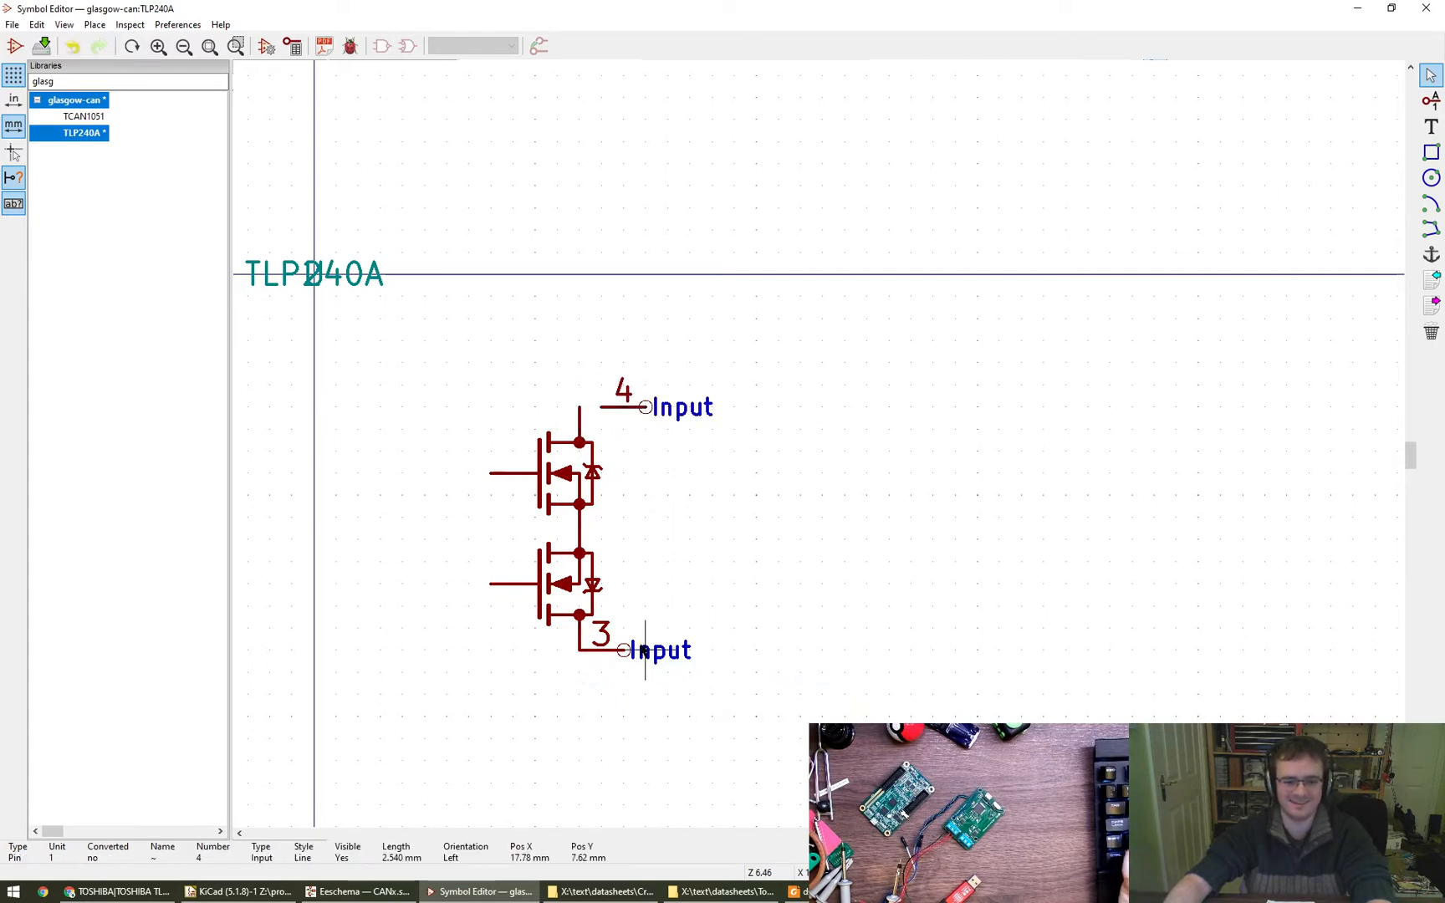
pyautogui.moveTo(641, 660); pyautogui.dragTo(662, 660)
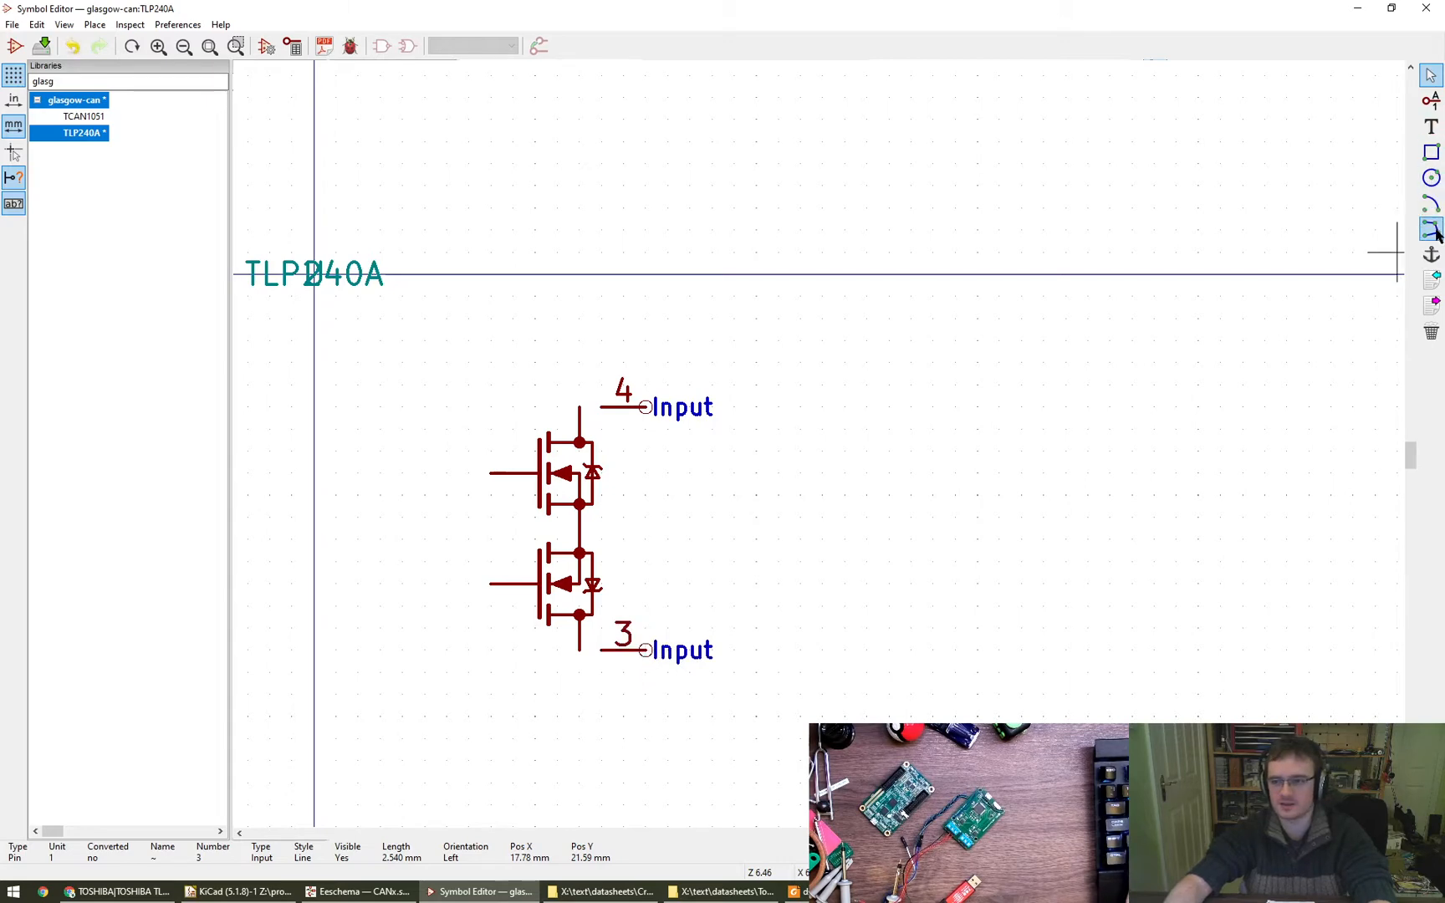
pyautogui.click(580, 639)
pyautogui.rightClick(580, 637)
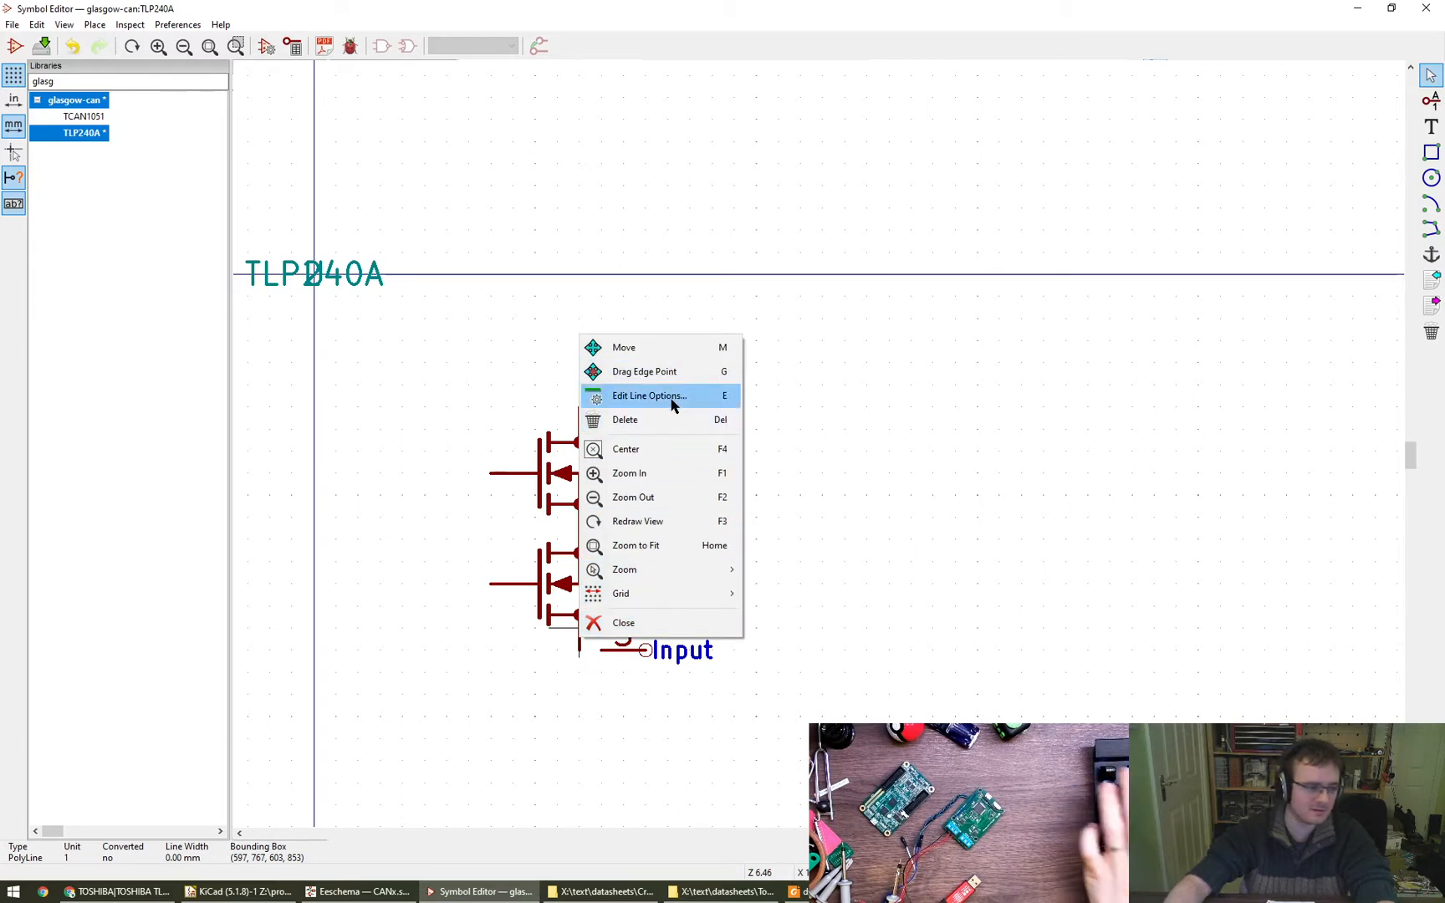
pyautogui.click(910, 562)
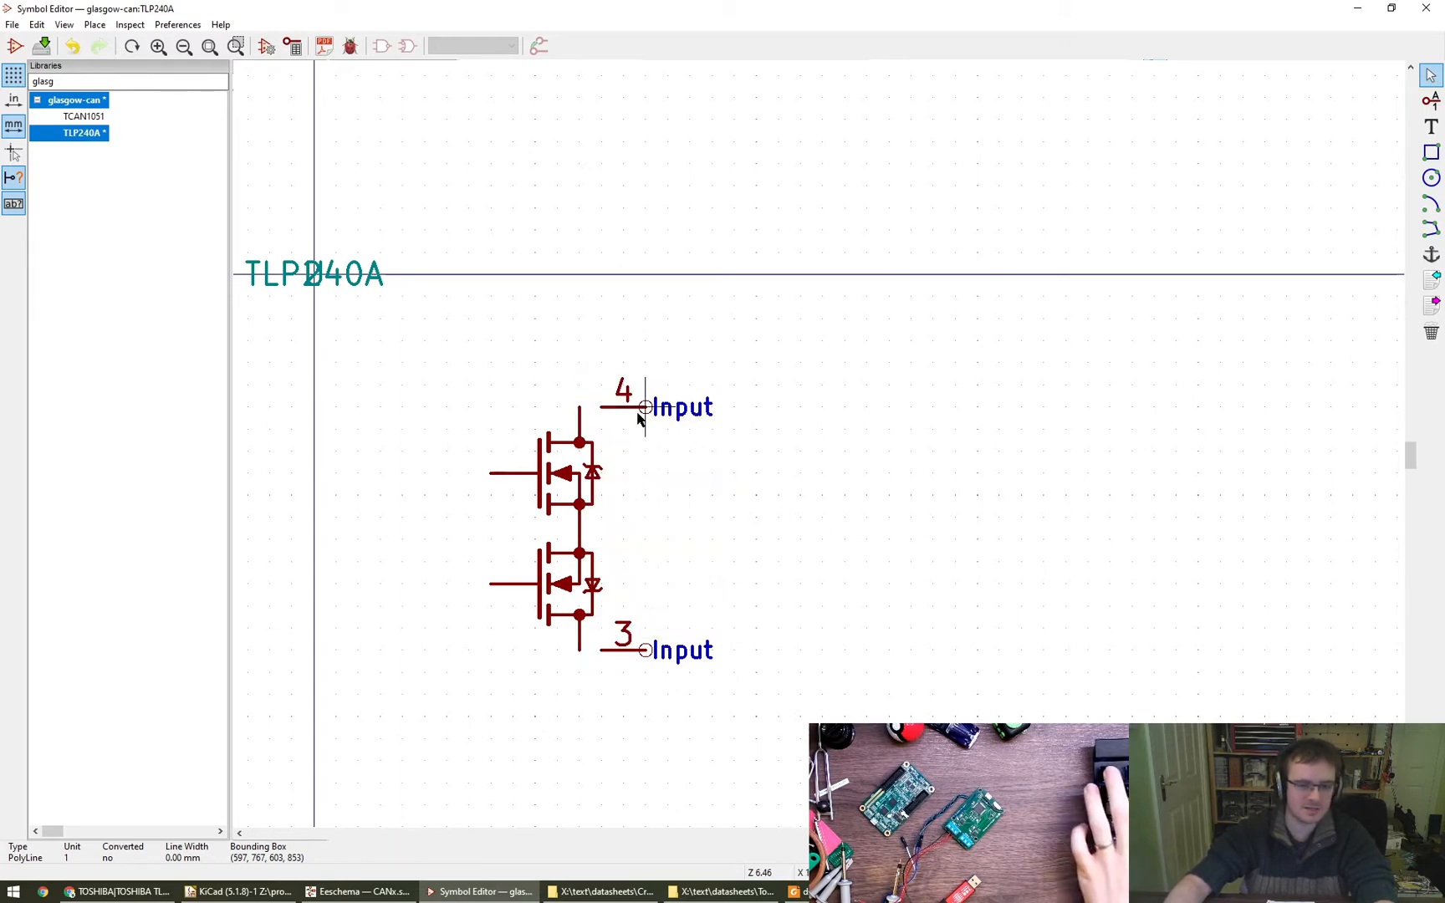
# - Set the electrical type of pins 4 and 3 to Passive
pyautogui.press('e')
pyautogui.click(657, 383)
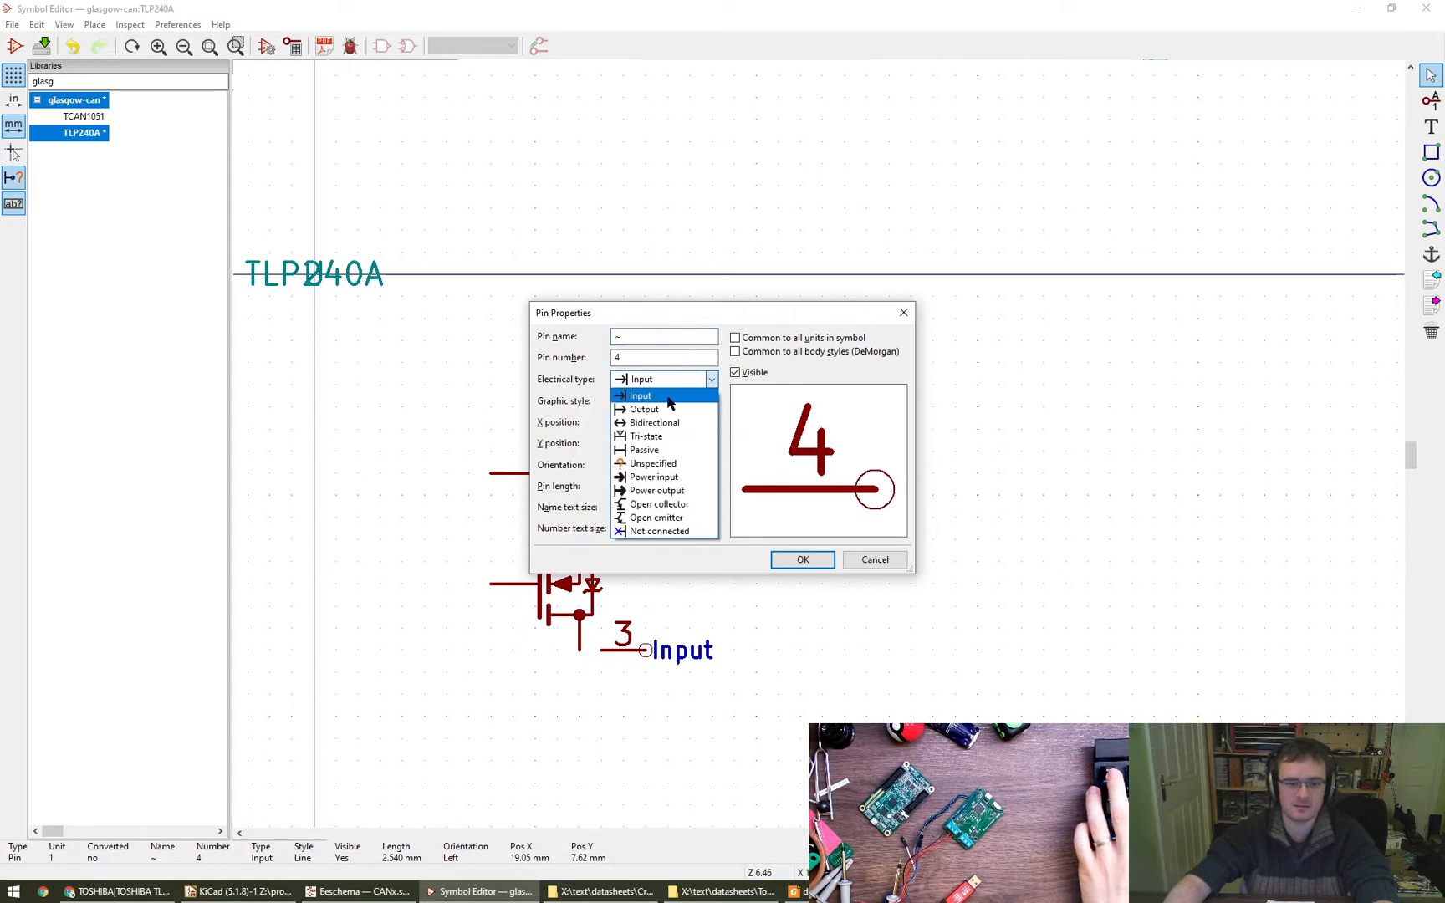
pyautogui.click(681, 452)
pyautogui.click(801, 559)
pyautogui.doubleClick(645, 650)
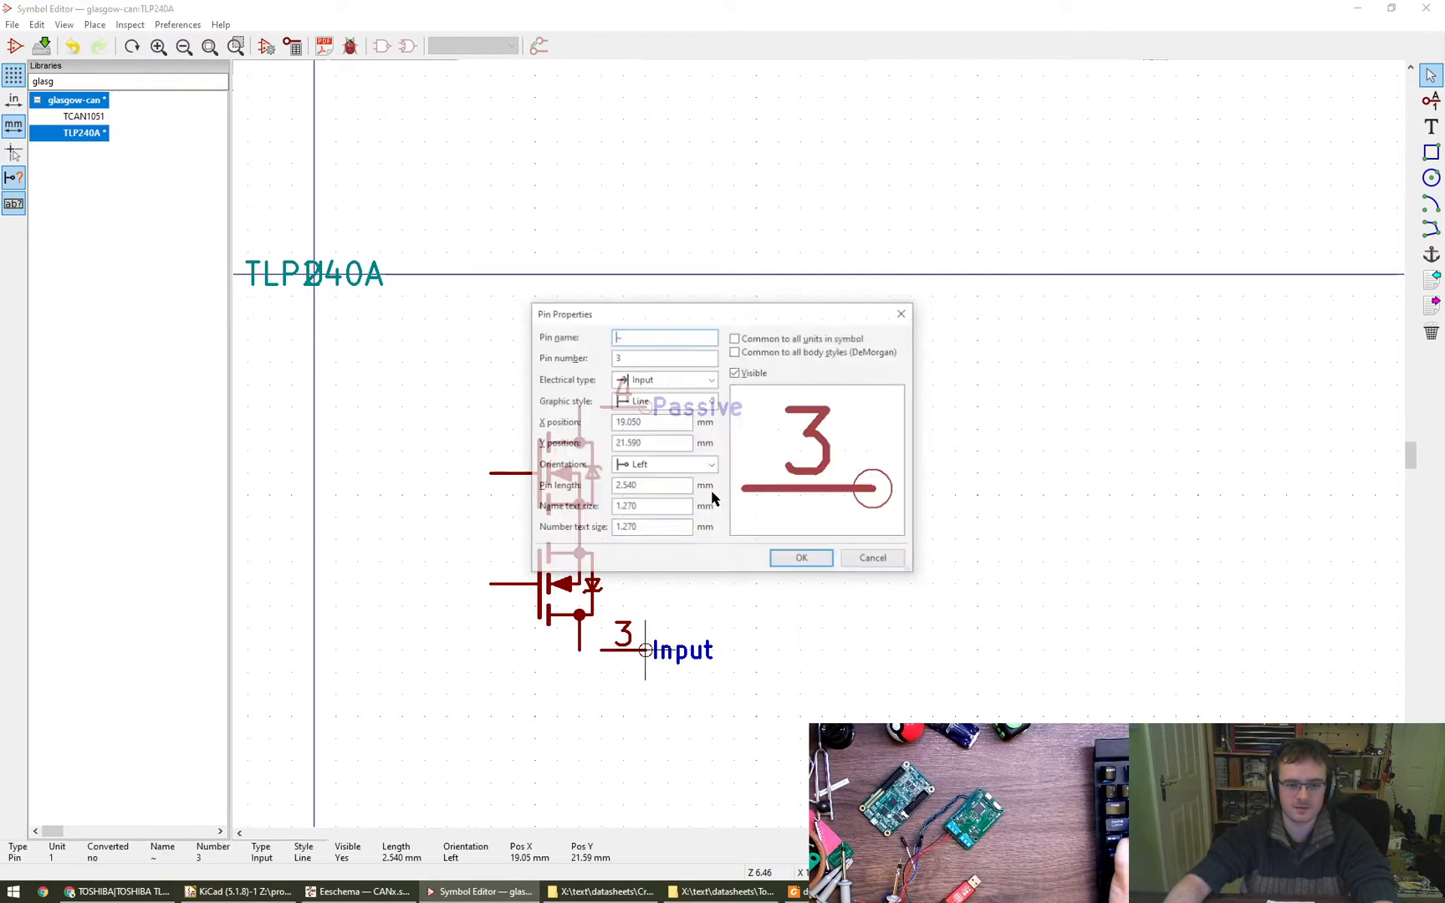
pyautogui.click(667, 379)
pyautogui.click(679, 452)
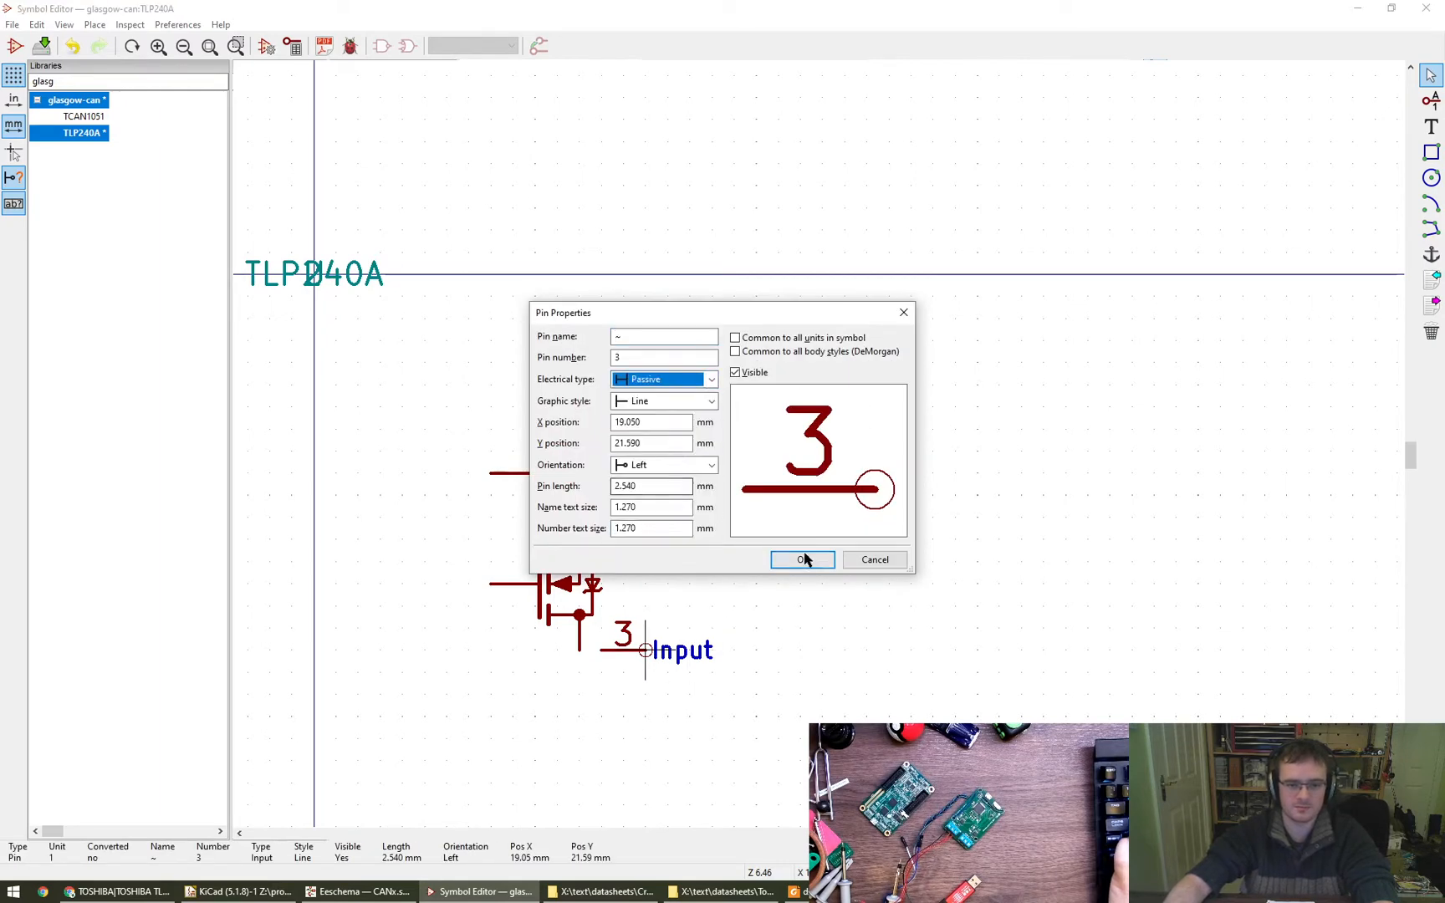
pyautogui.click(803, 559)
pyautogui.click(846, 542)
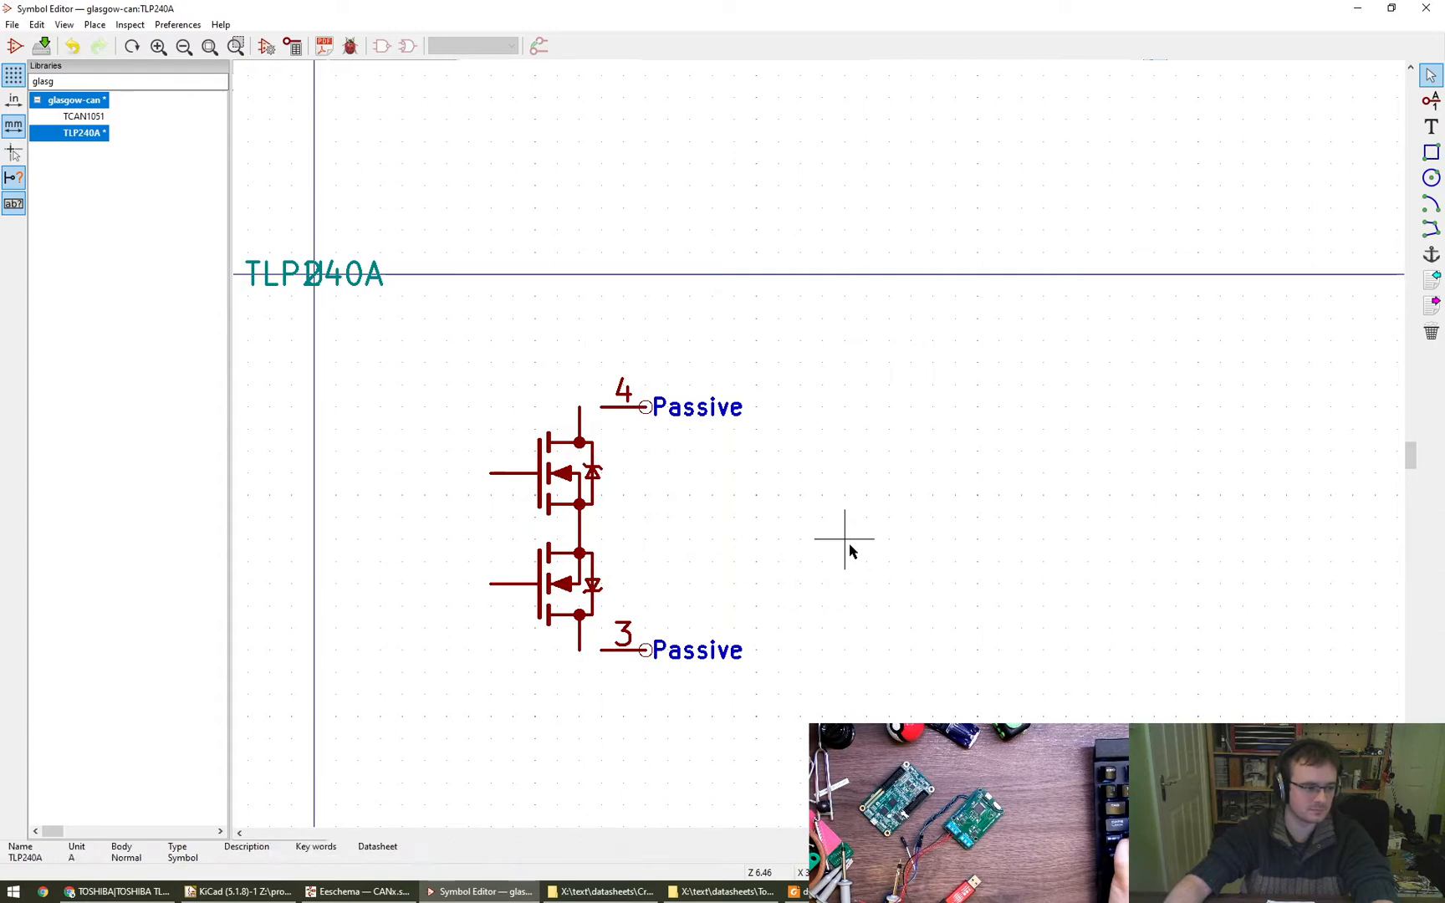
pyautogui.click(1430, 229)
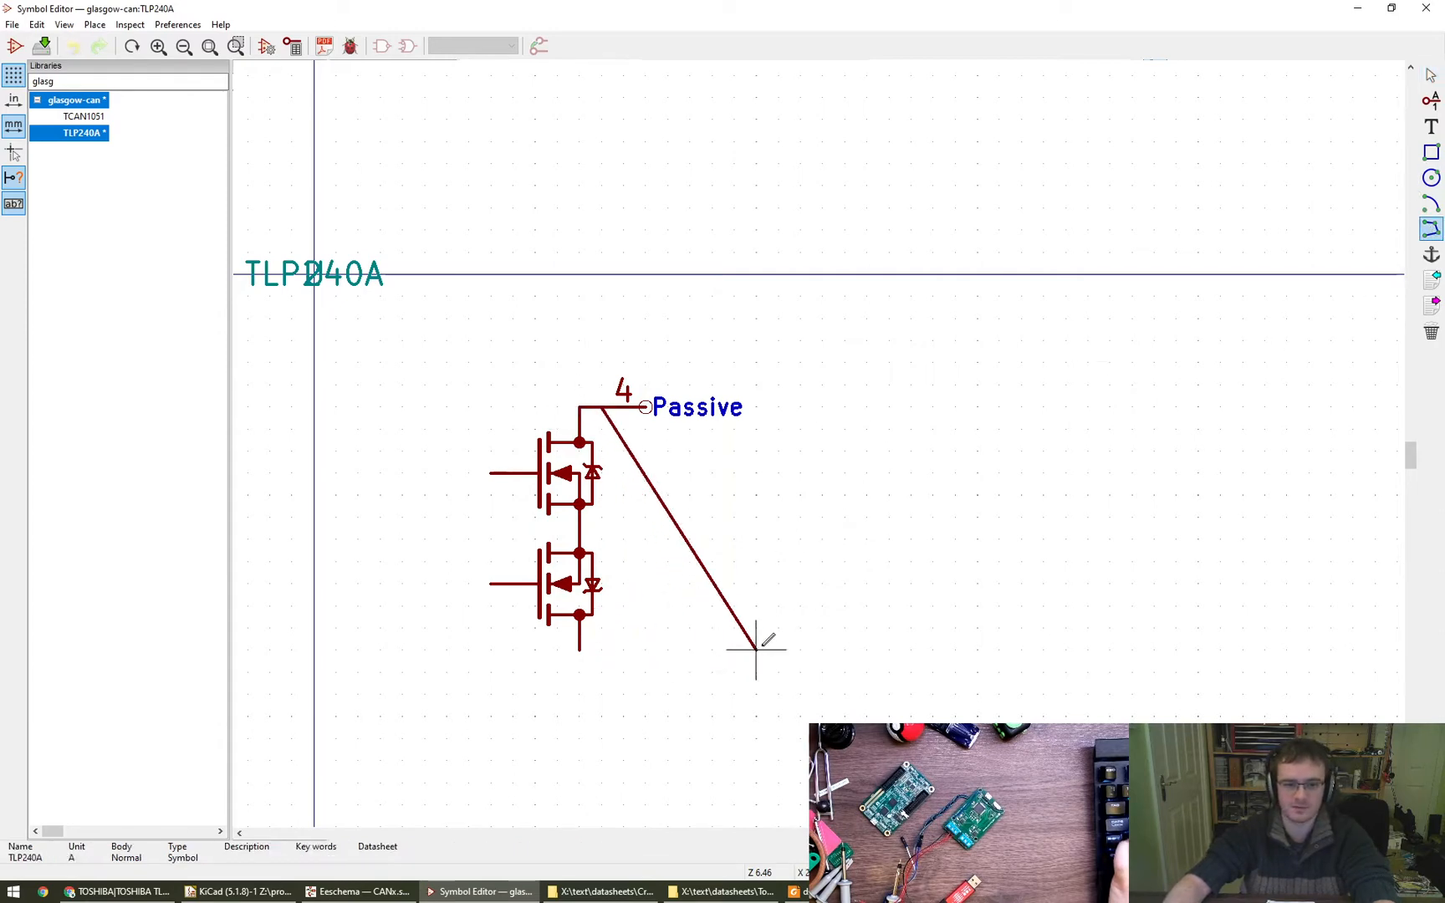
pyautogui.press('Escape')
pyautogui.press('Escape')
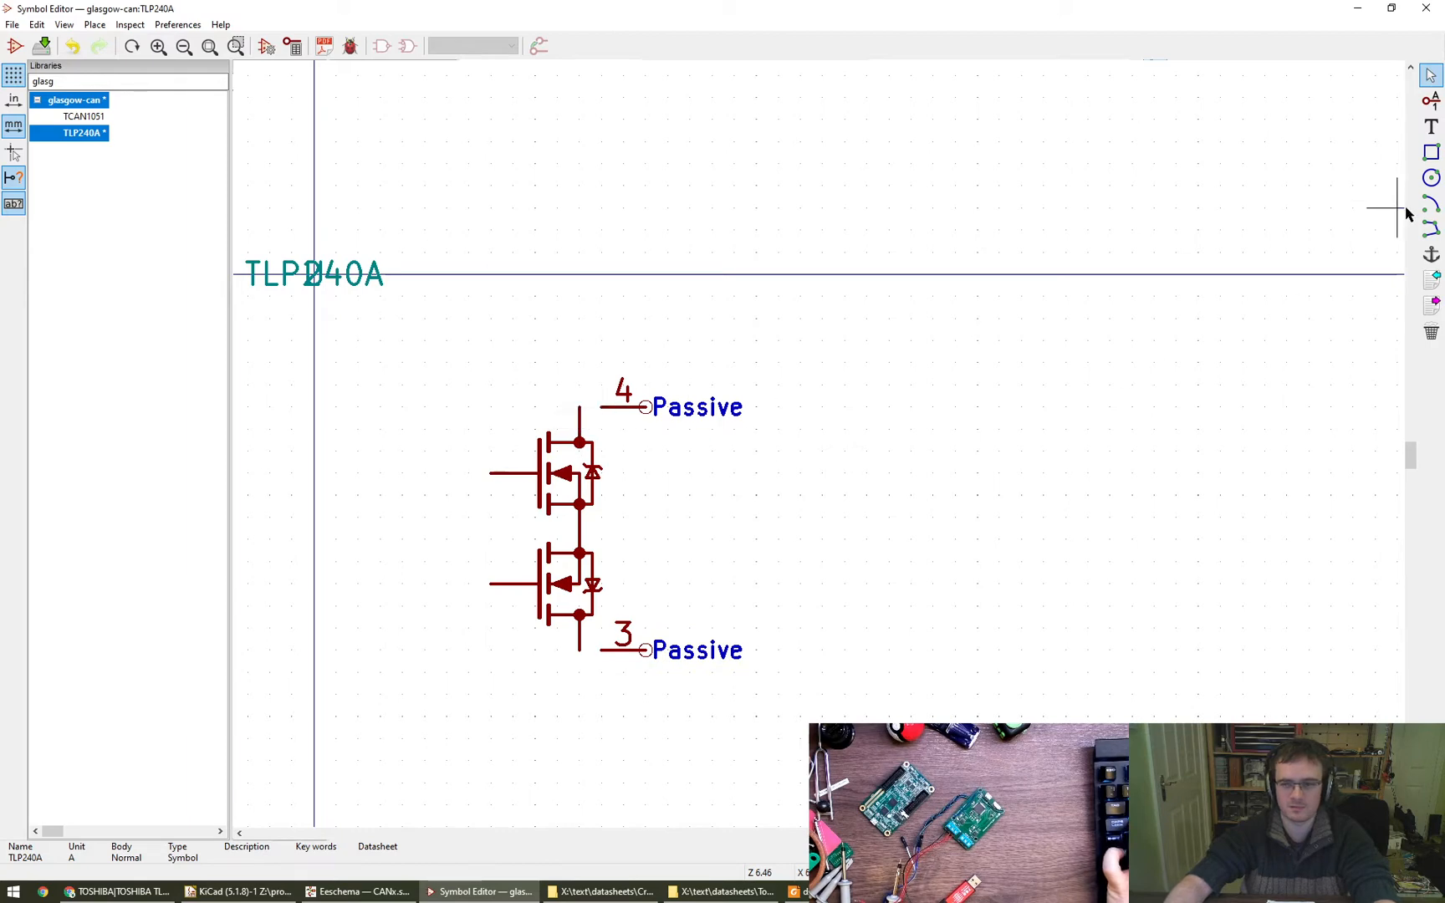
# - Draw short horizontal lines, about 1.27 mm each, joining the transistors' outer vertical lines to pins 4 and 3
pyautogui.click(1431, 228)
pyautogui.click(579, 407)
pyautogui.doubleClick(601, 407)
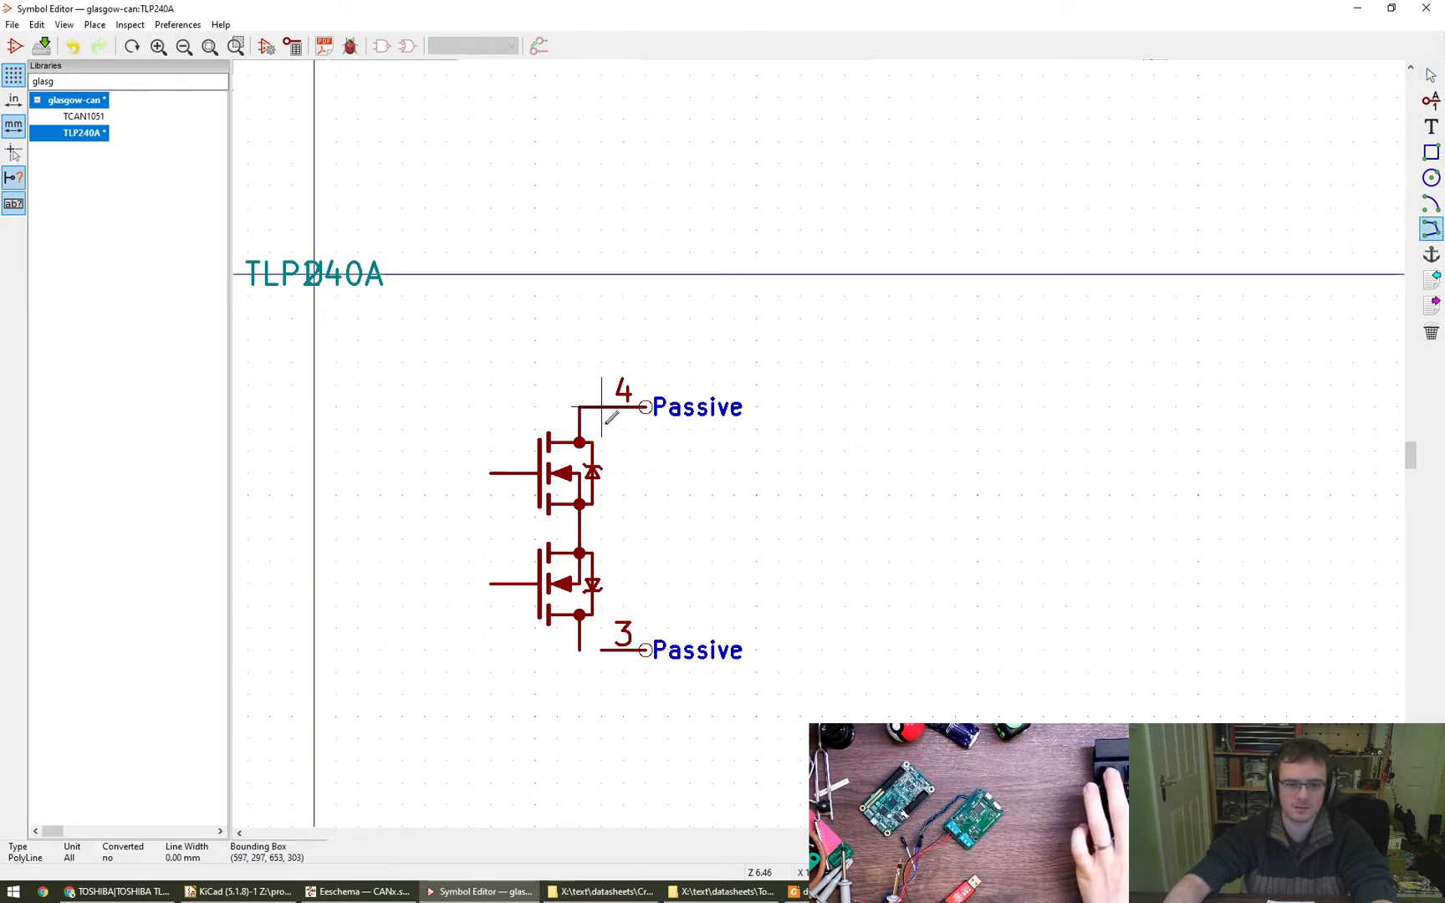
pyautogui.click(578, 649)
pyautogui.doubleClick(601, 649)
pyautogui.press('Escape')
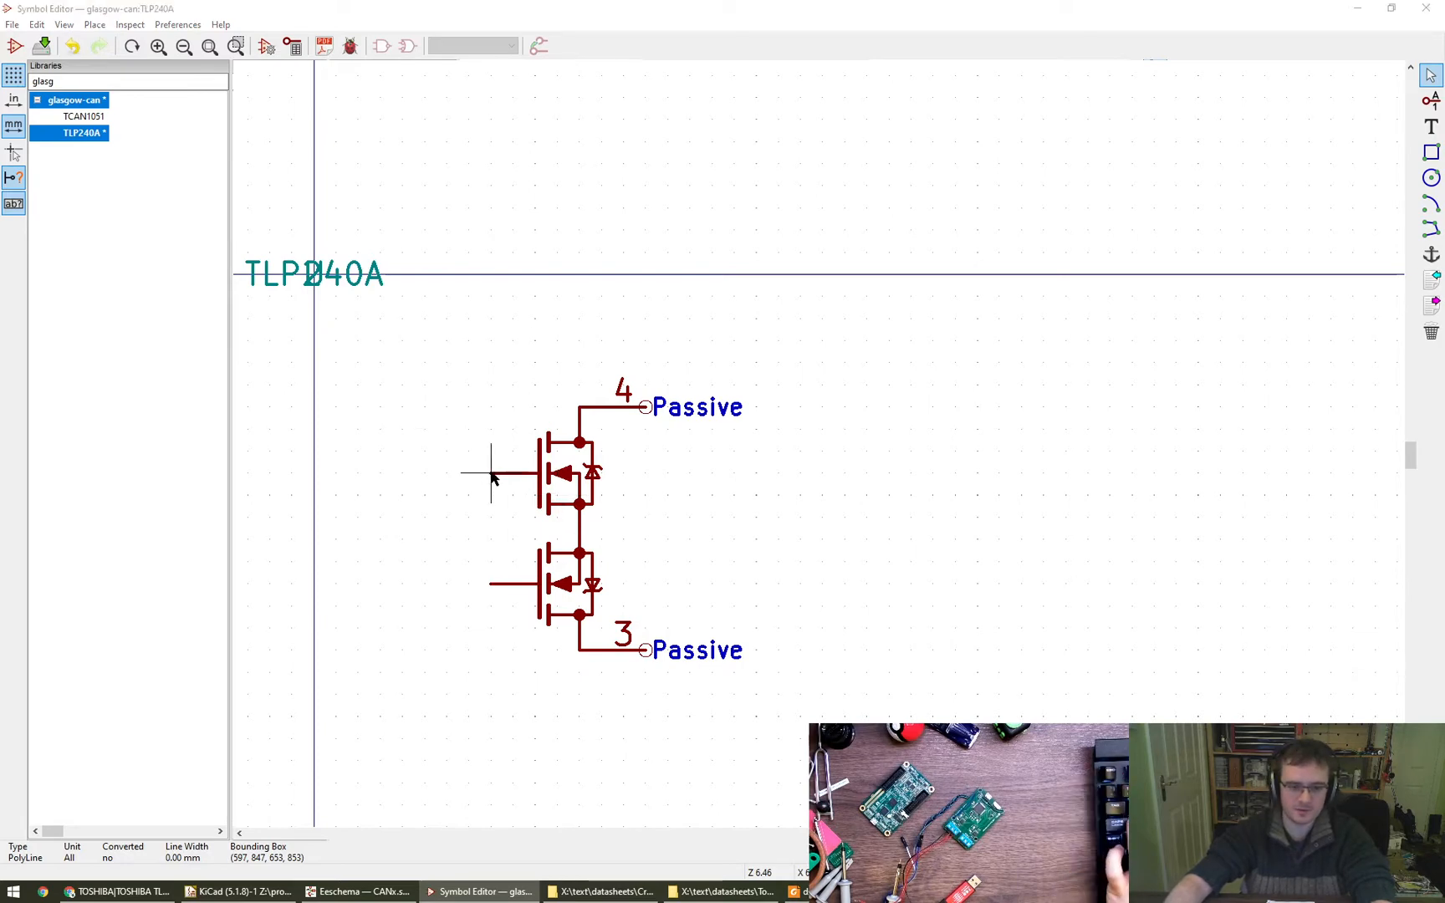
# - Shorten the gate lines of both transistors by about 1.27 mm at their outer ends
pyautogui.click(491, 489)
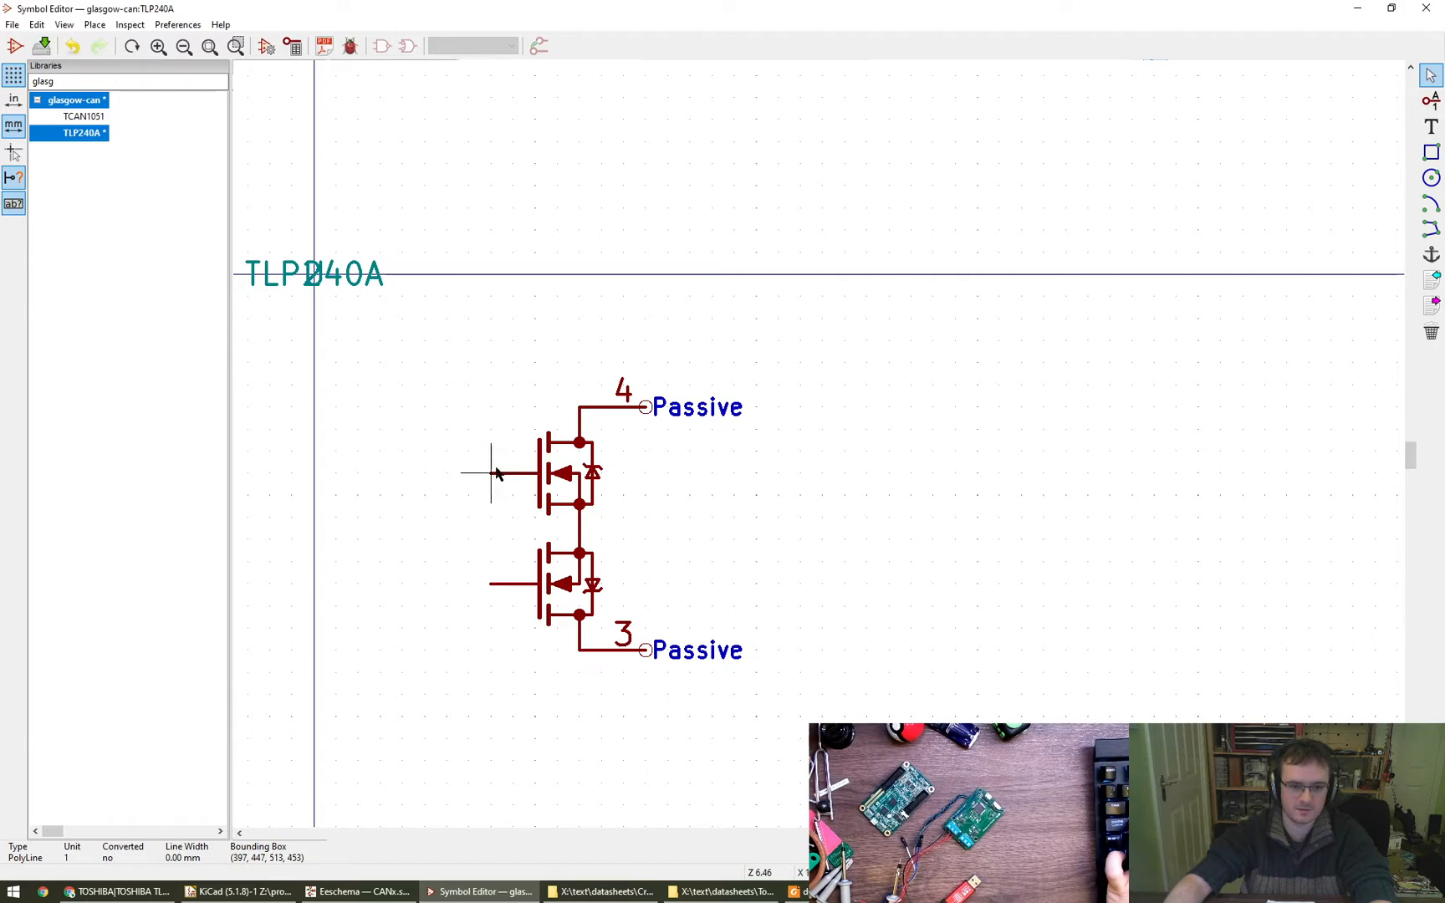
pyautogui.click(513, 473)
pyautogui.click(513, 584)
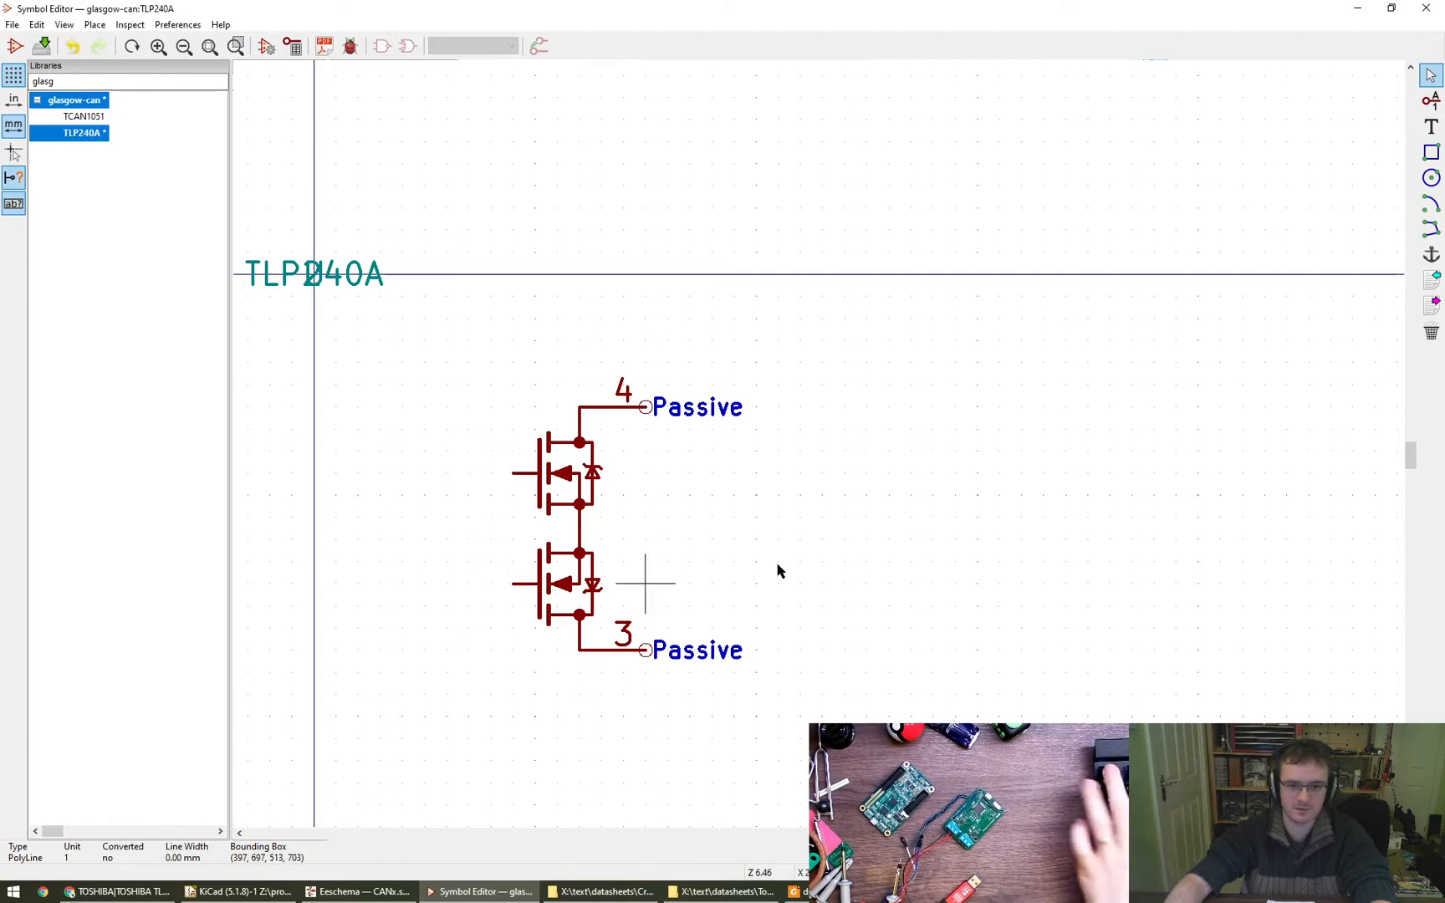
pyautogui.click(1429, 228)
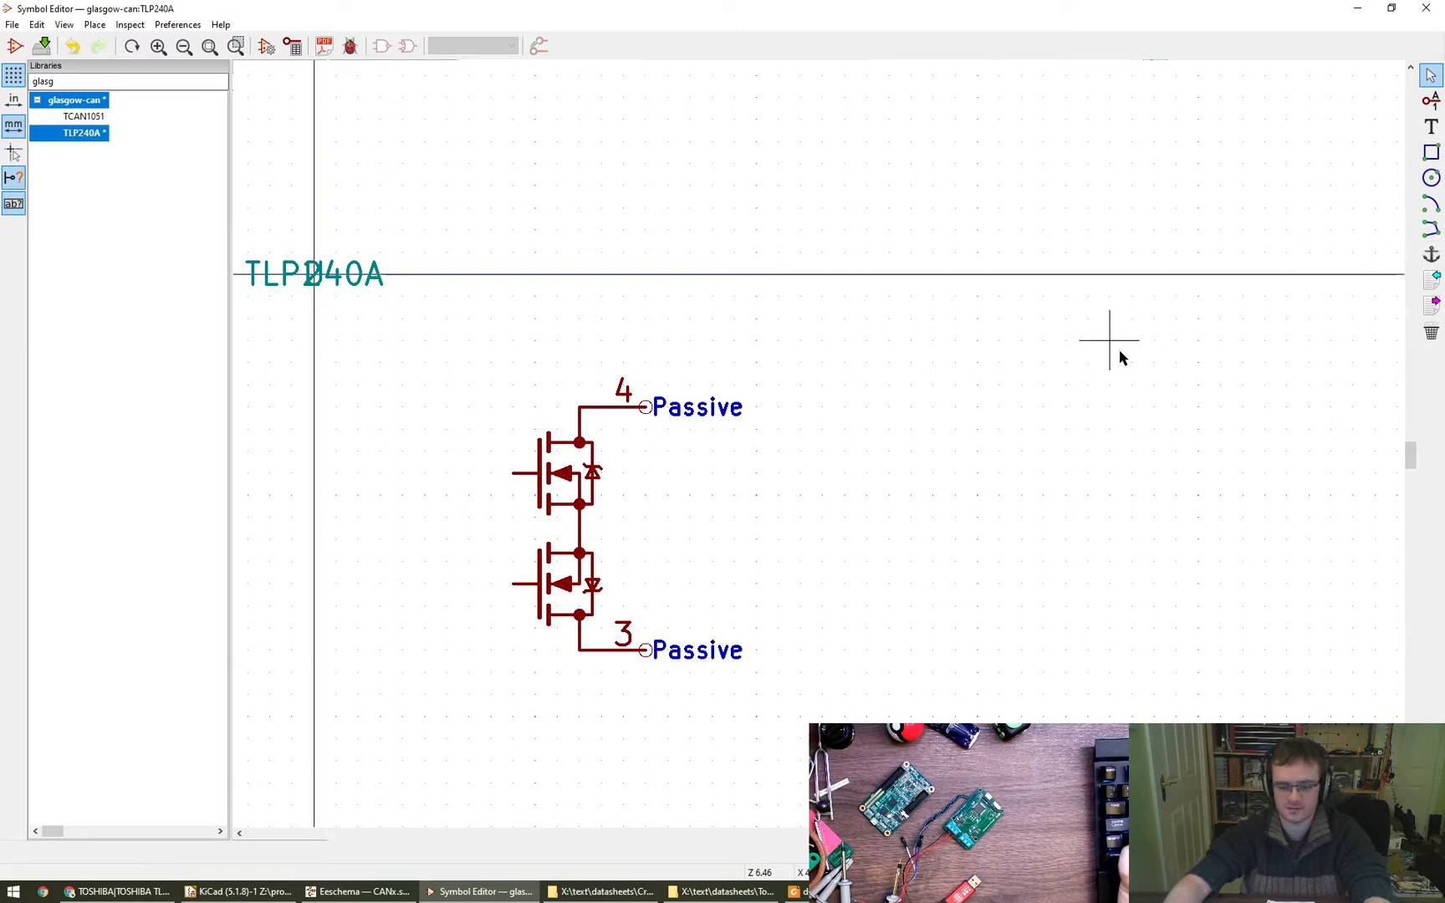
pyautogui.click(993, 590)
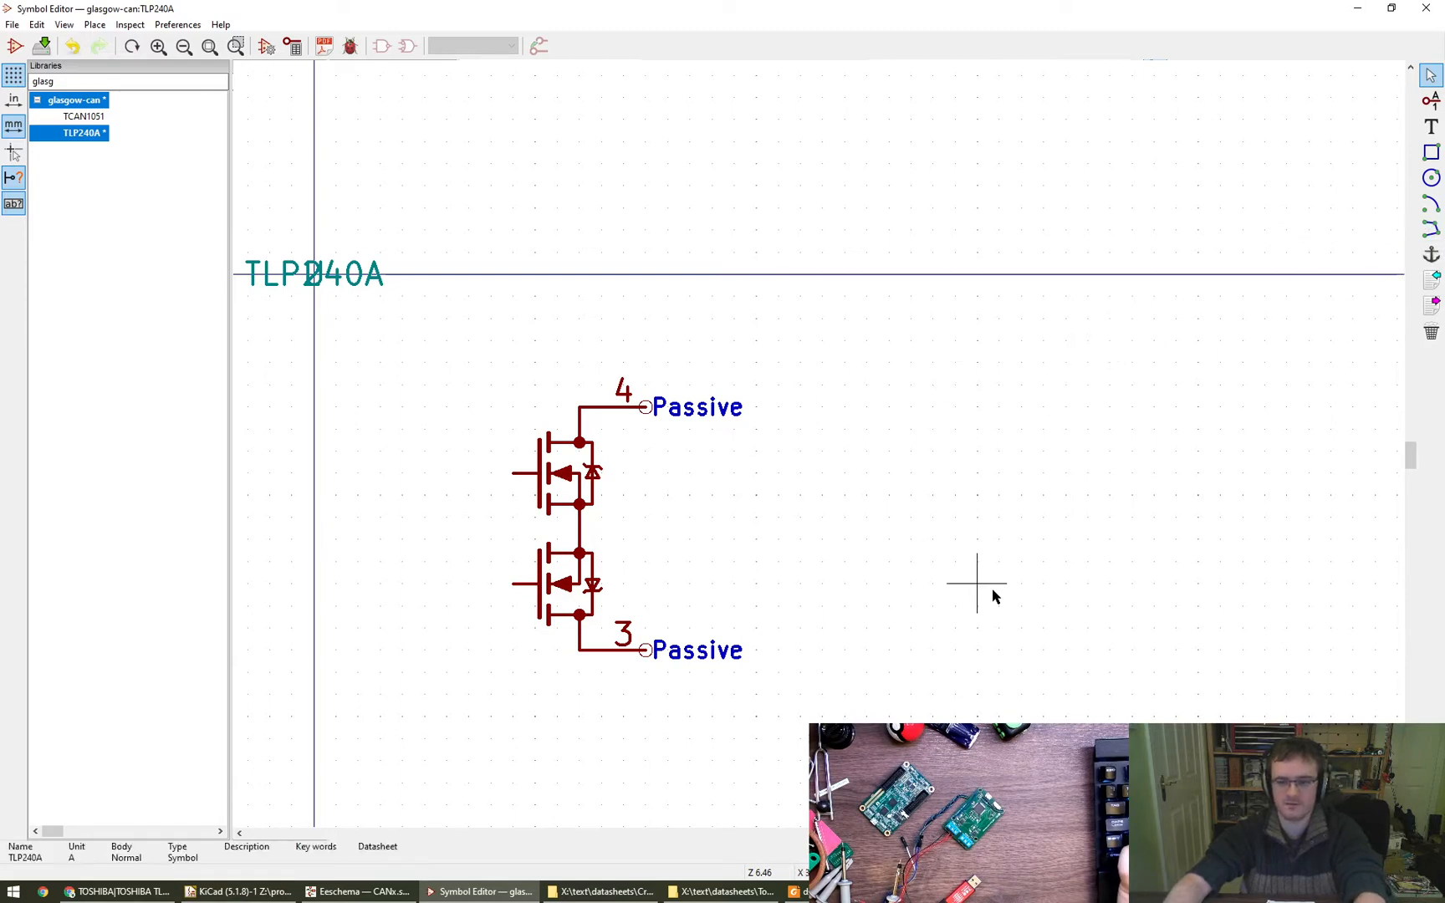
pyautogui.click(1429, 227)
pyautogui.click(512, 473)
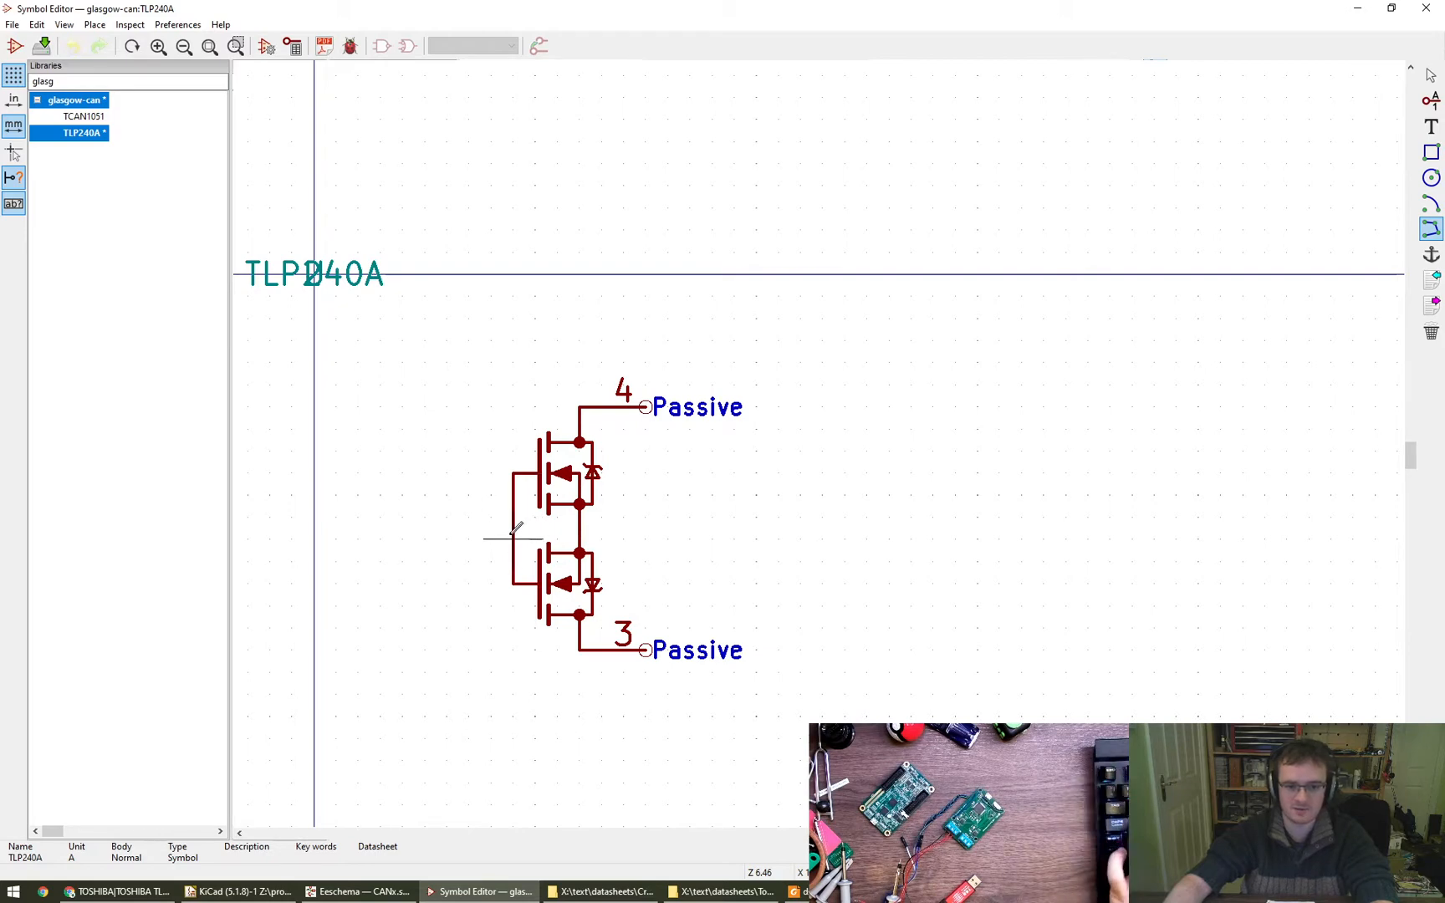
pyautogui.click(512, 584)
pyautogui.press('Escape')
pyautogui.press('Escape')
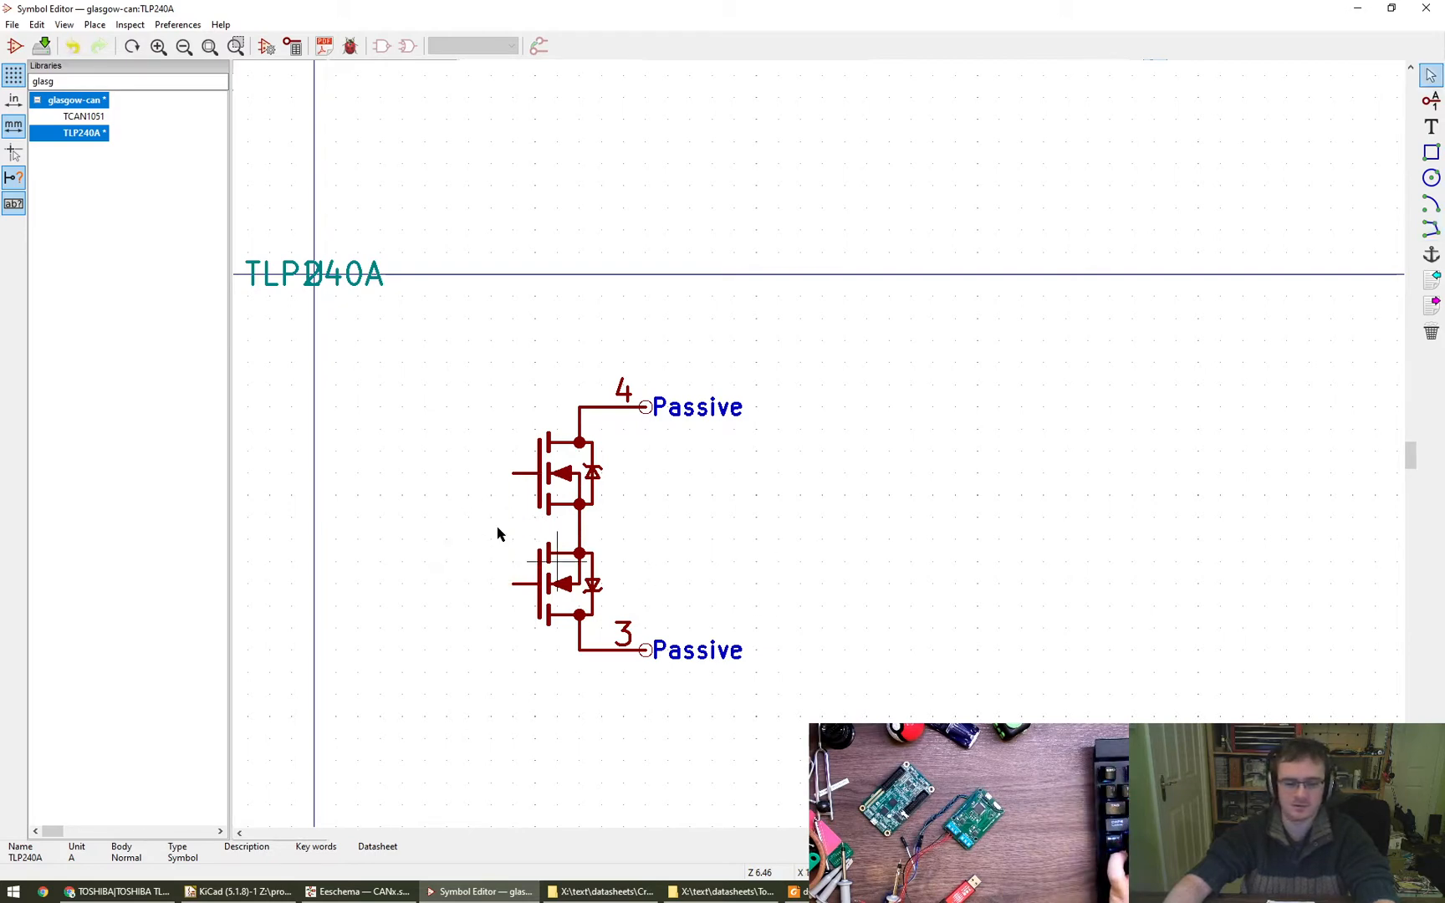
# - Draw a vertical line joining the outer ends of the two gate lines and save the symbol
pyautogui.click(1430, 227)
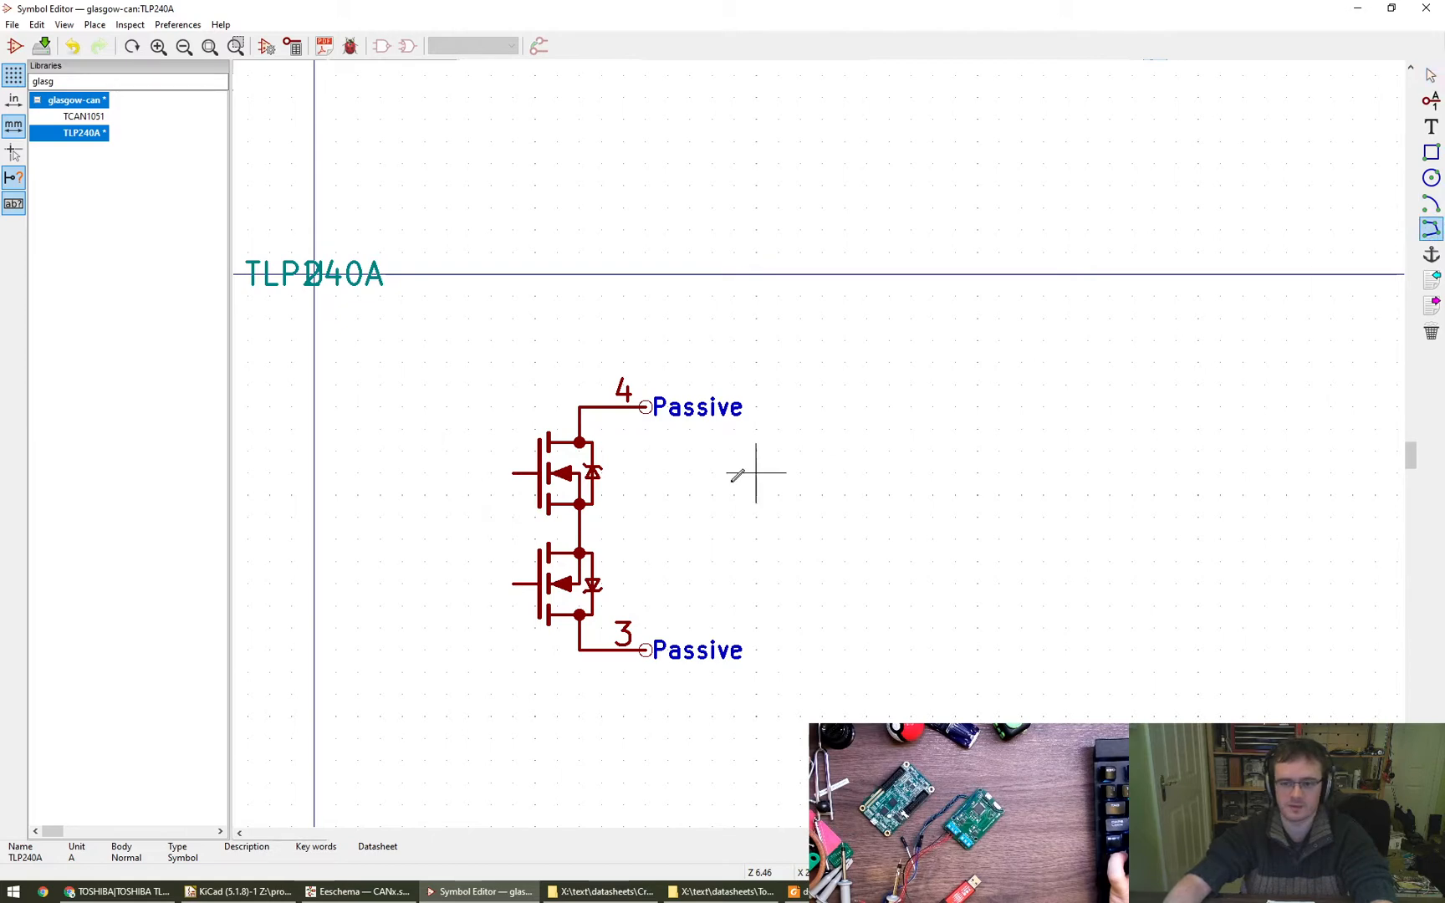
pyautogui.click(512, 473)
pyautogui.doubleClick(512, 583)
pyautogui.press('Escape')
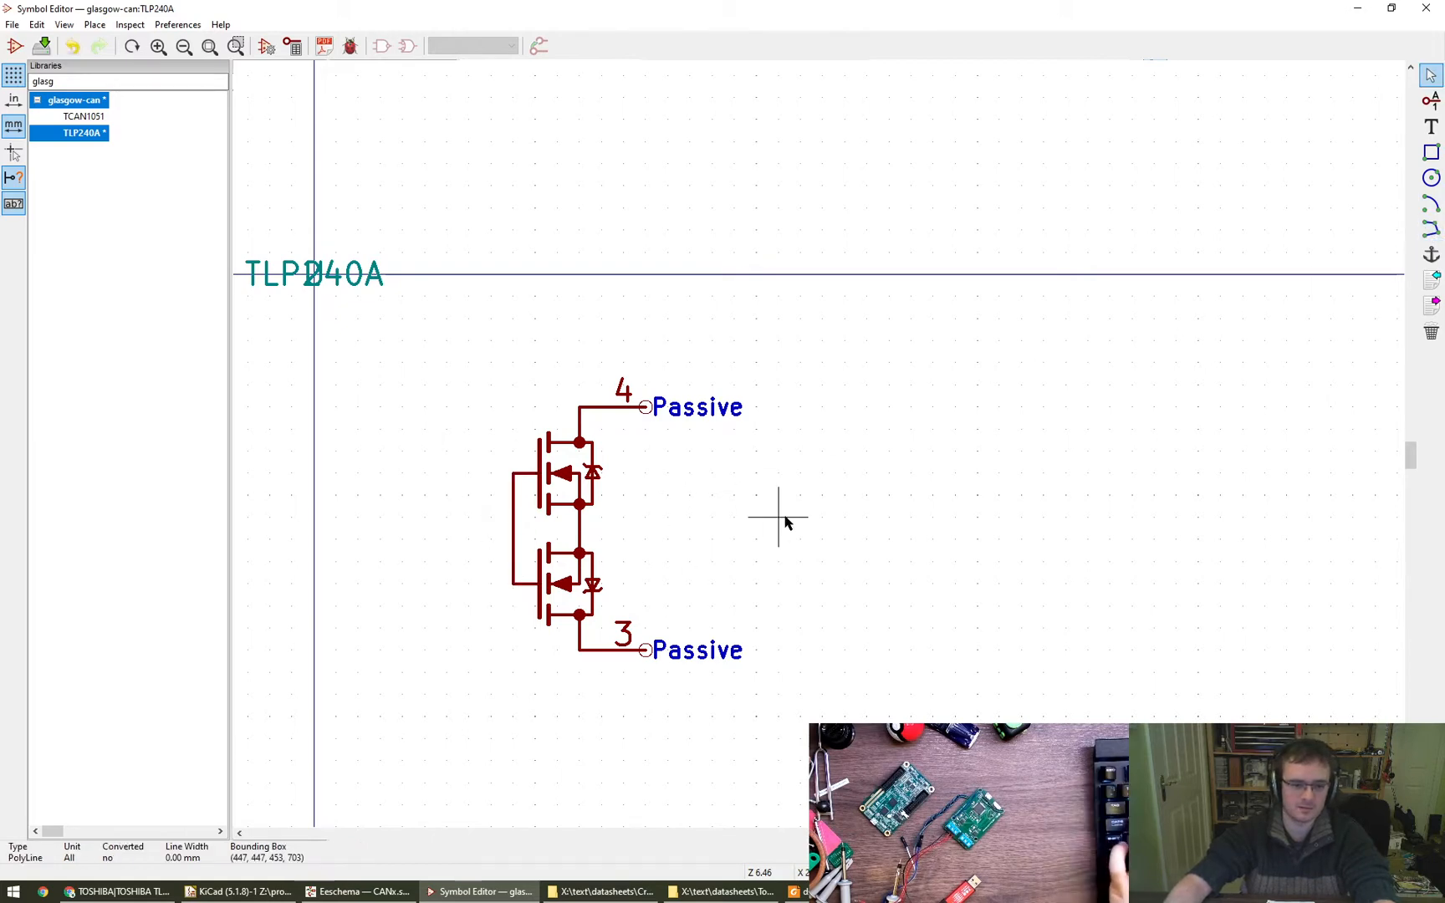
pyautogui.hotkey('ctrl', 's')
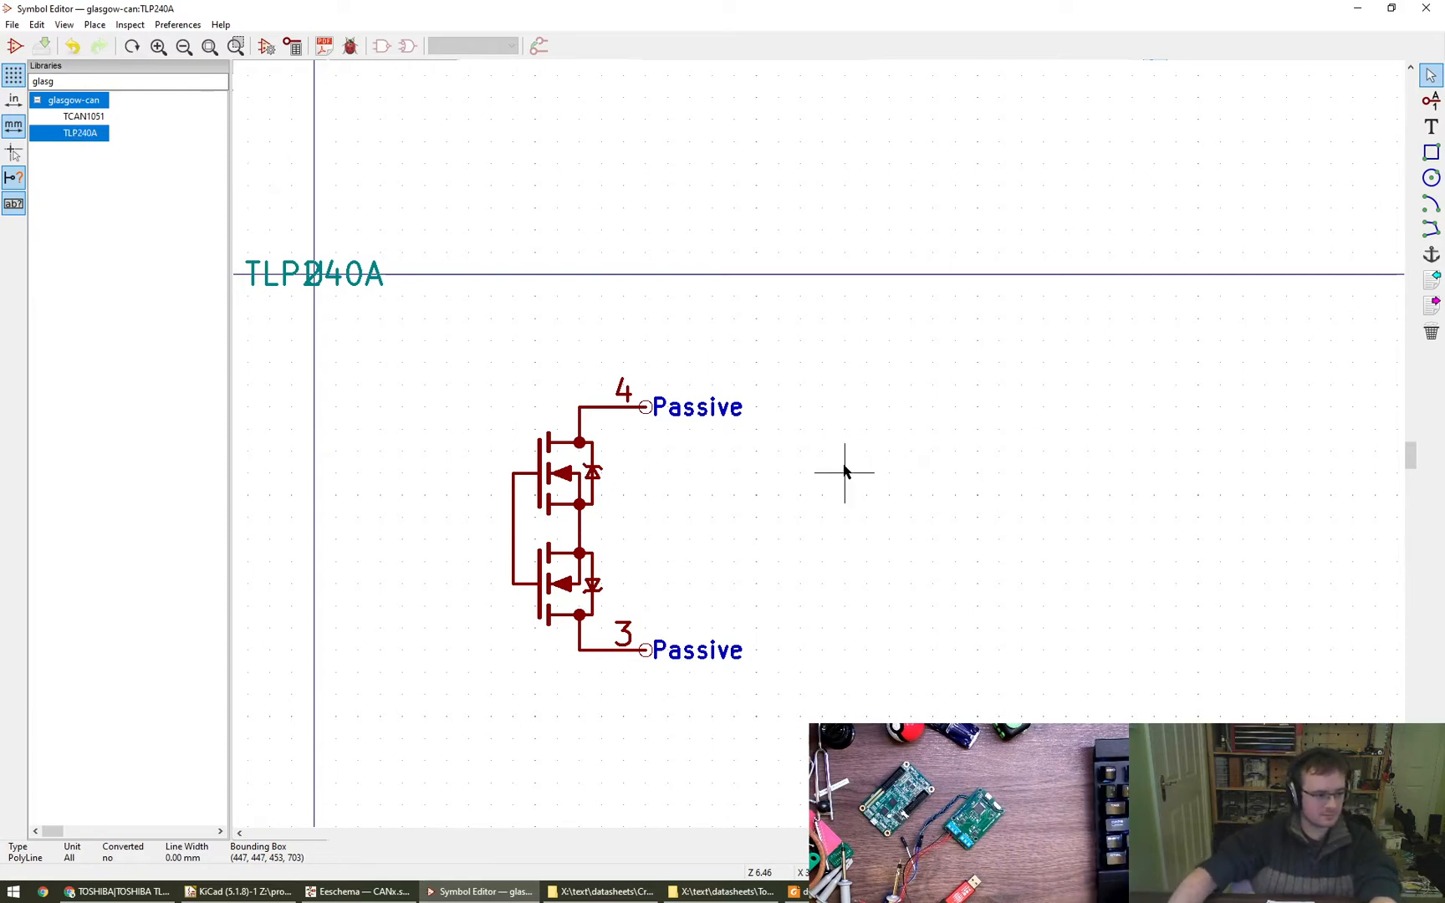
# - Find the Device library's LED symbol, open it and copy its diode and light-arrow graphics
pyautogui.doubleClick(94, 84)
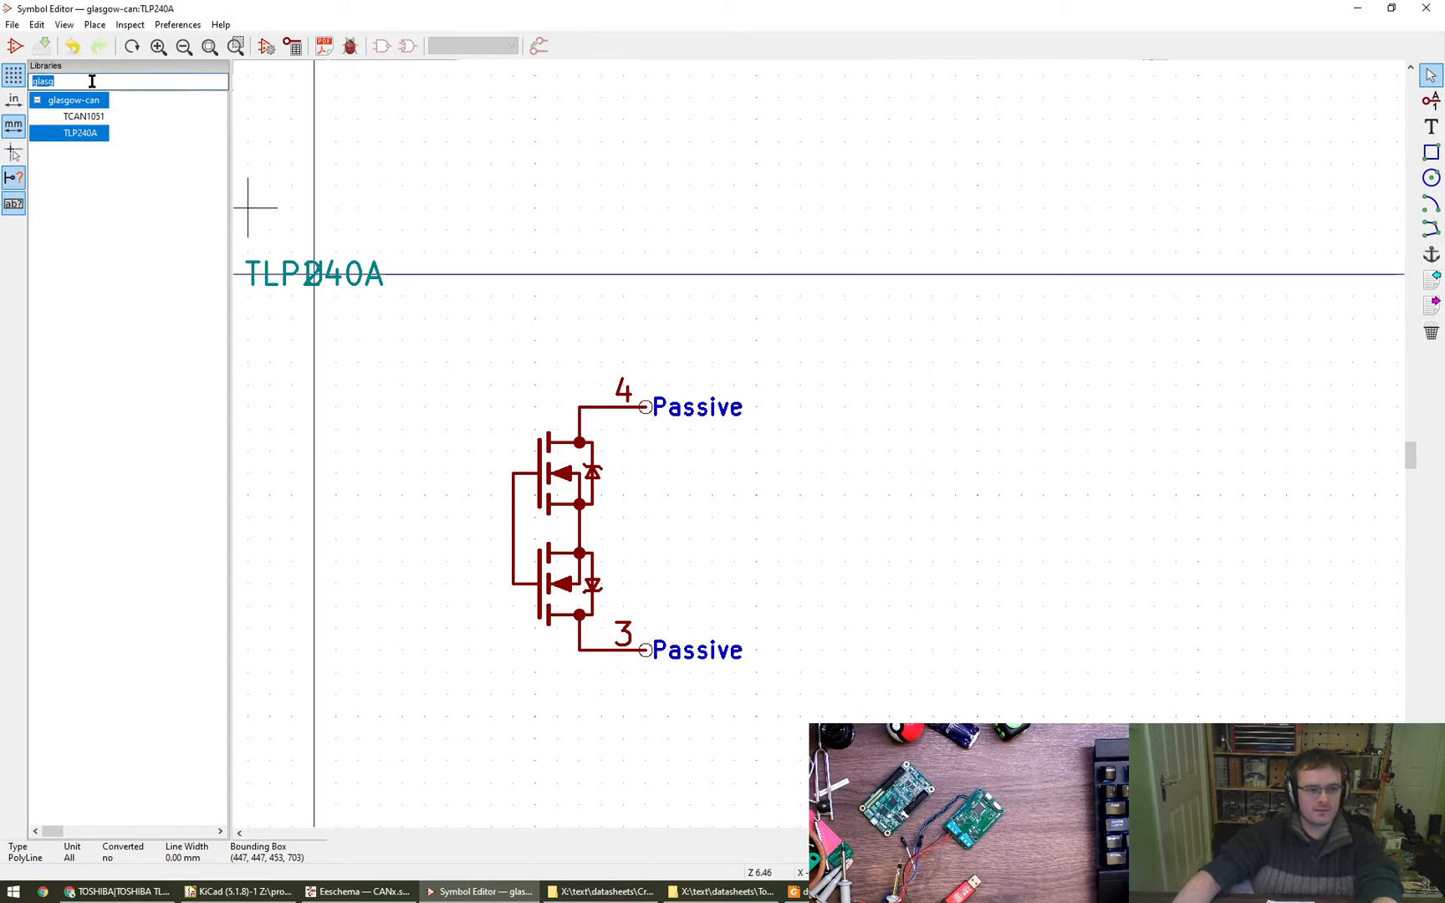
pyautogui.write('led')
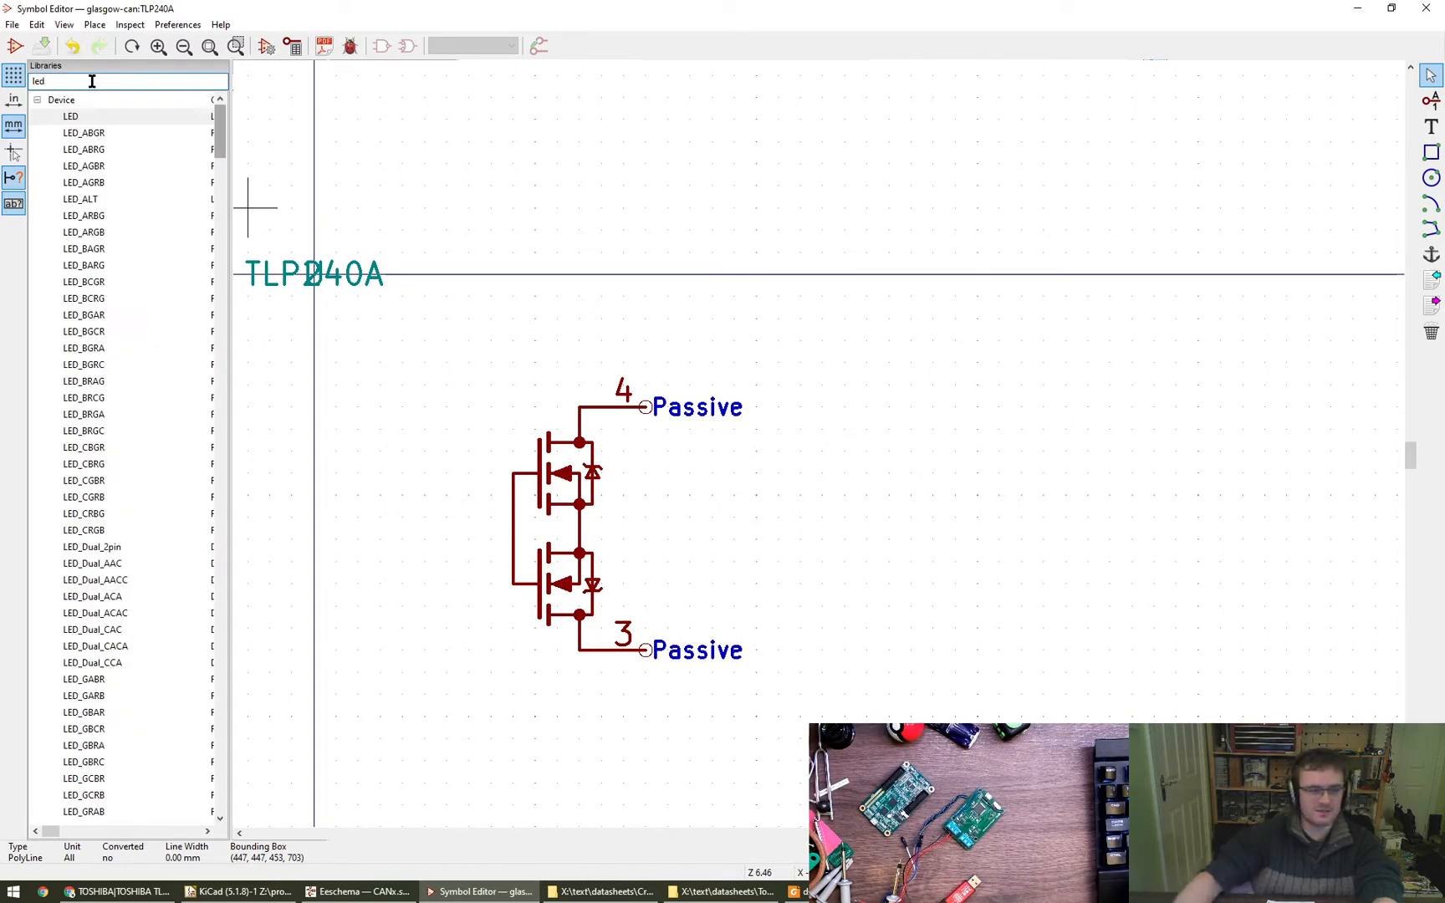
pyautogui.doubleClick(102, 117)
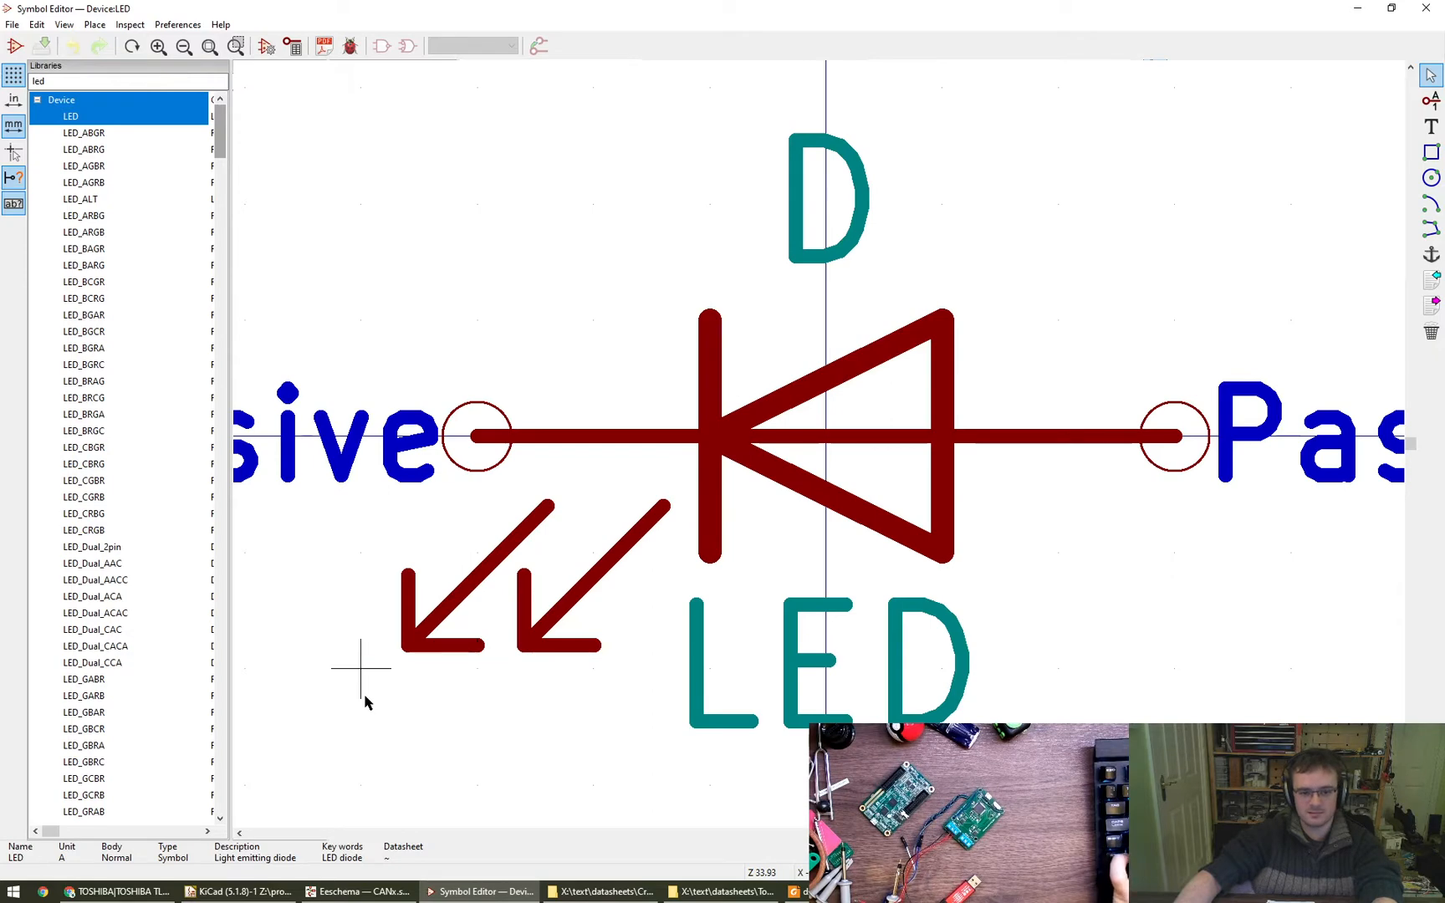
pyautogui.moveTo(365, 696); pyautogui.dragTo(661, 486)
pyautogui.press('Escape')
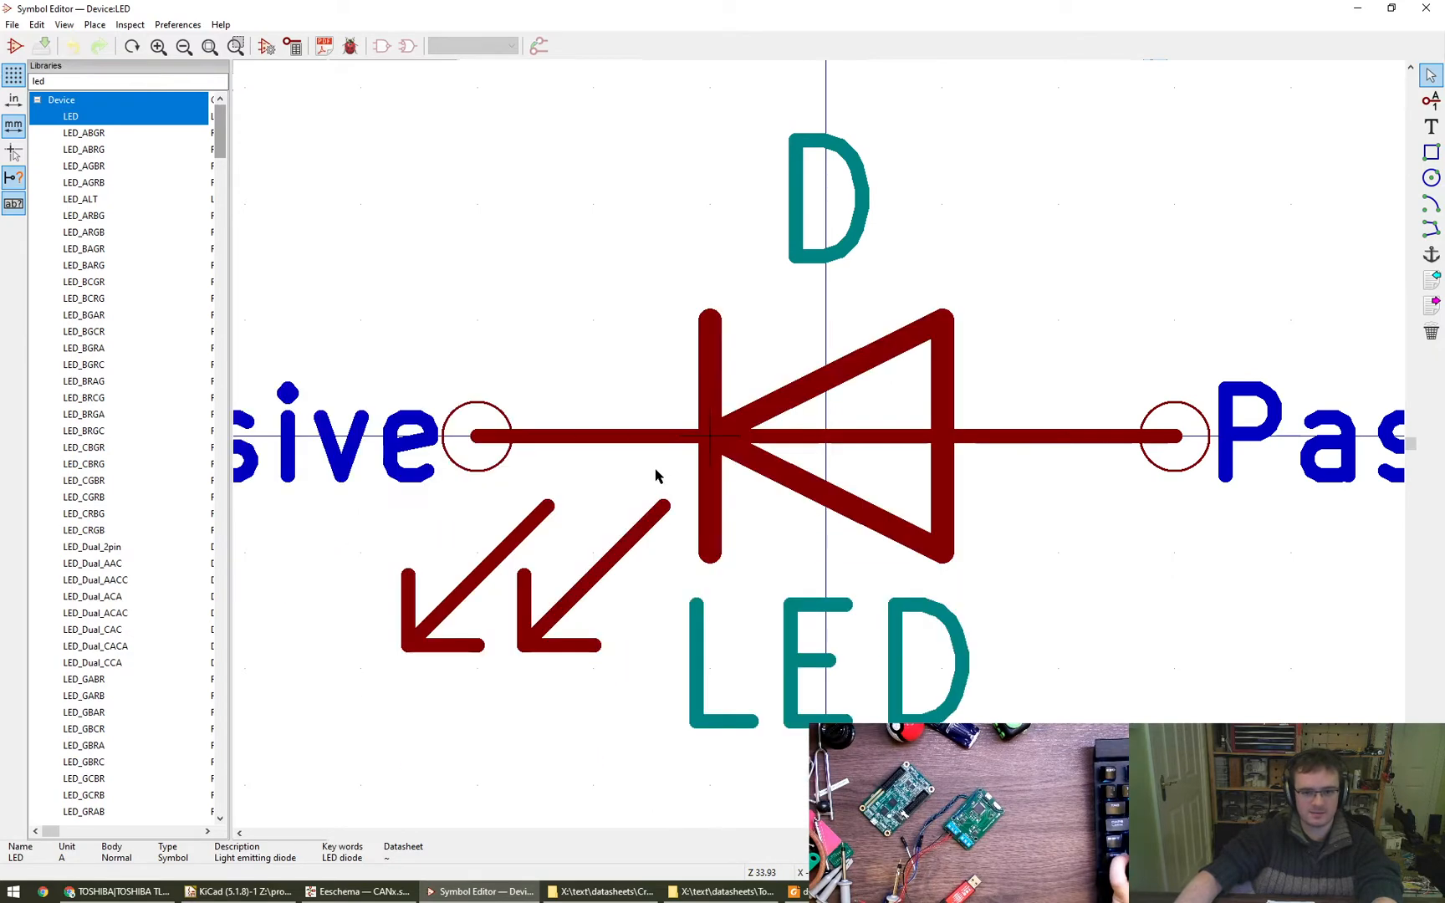
# - Reopen glasgow-can's TLP240A, paste the LED graphics rotated with the diode facing down beside the gate line, and delete the pasted pin K
pyautogui.doubleClick(68, 80)
pyautogui.write('glasgow')
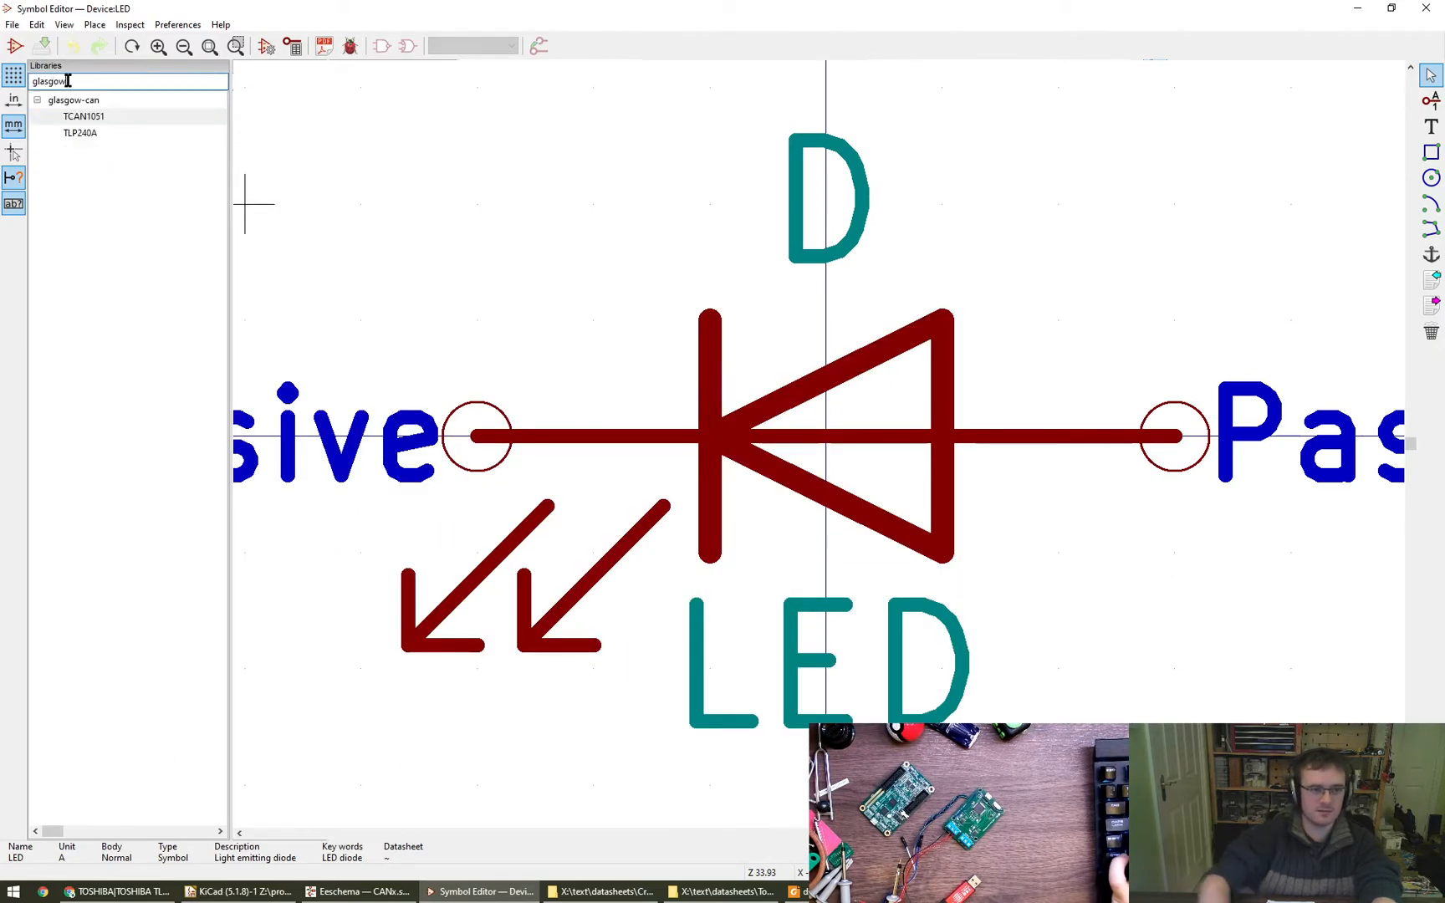
pyautogui.doubleClick(92, 138)
pyautogui.hotkey('ctrl', 'v')
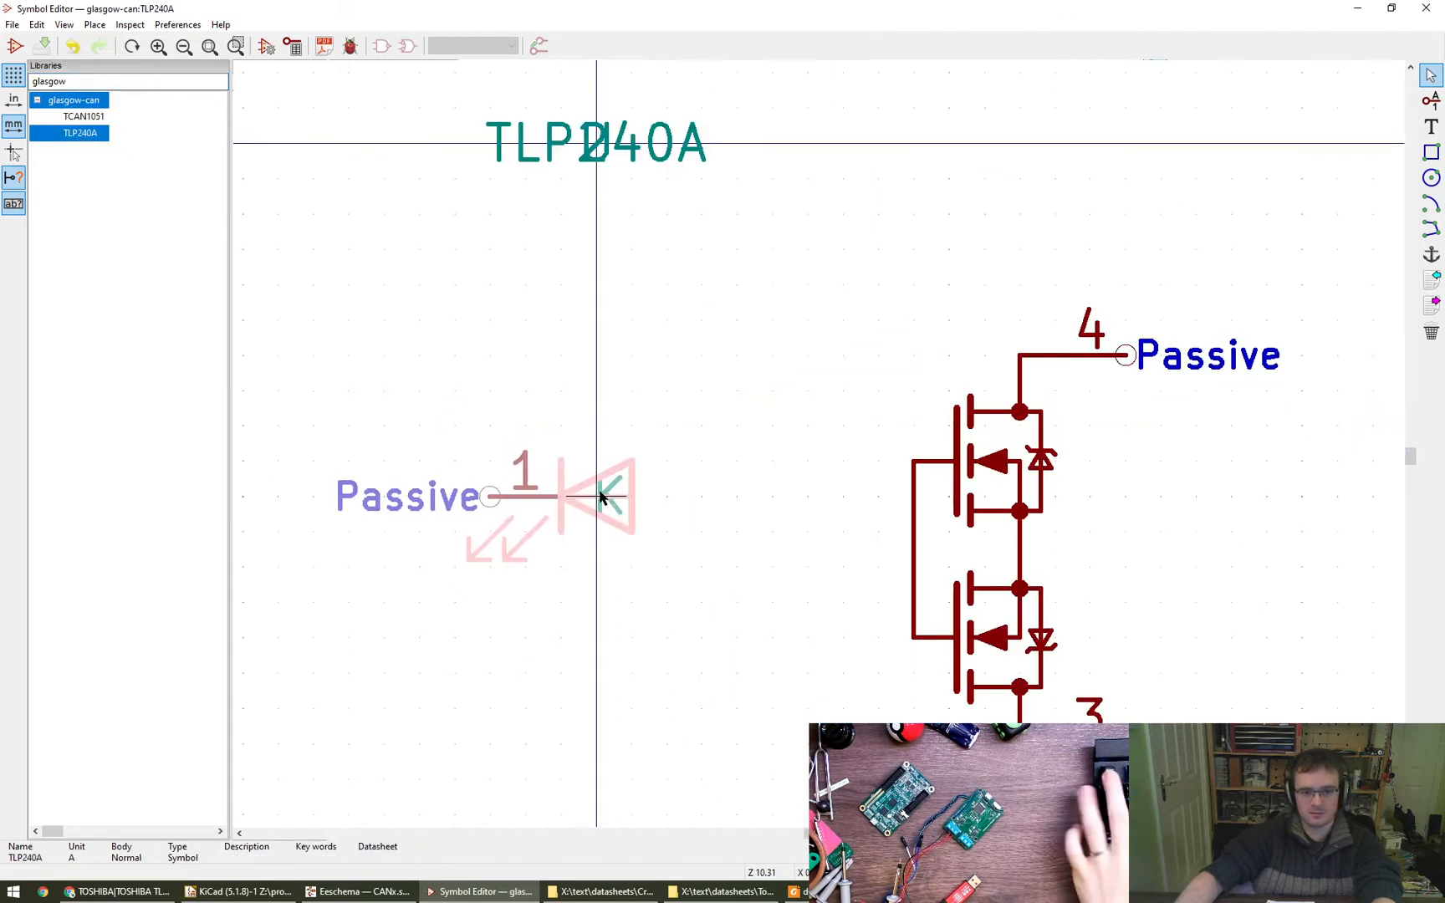
pyautogui.press('r')
pyautogui.press('r')
pyautogui.press('r')
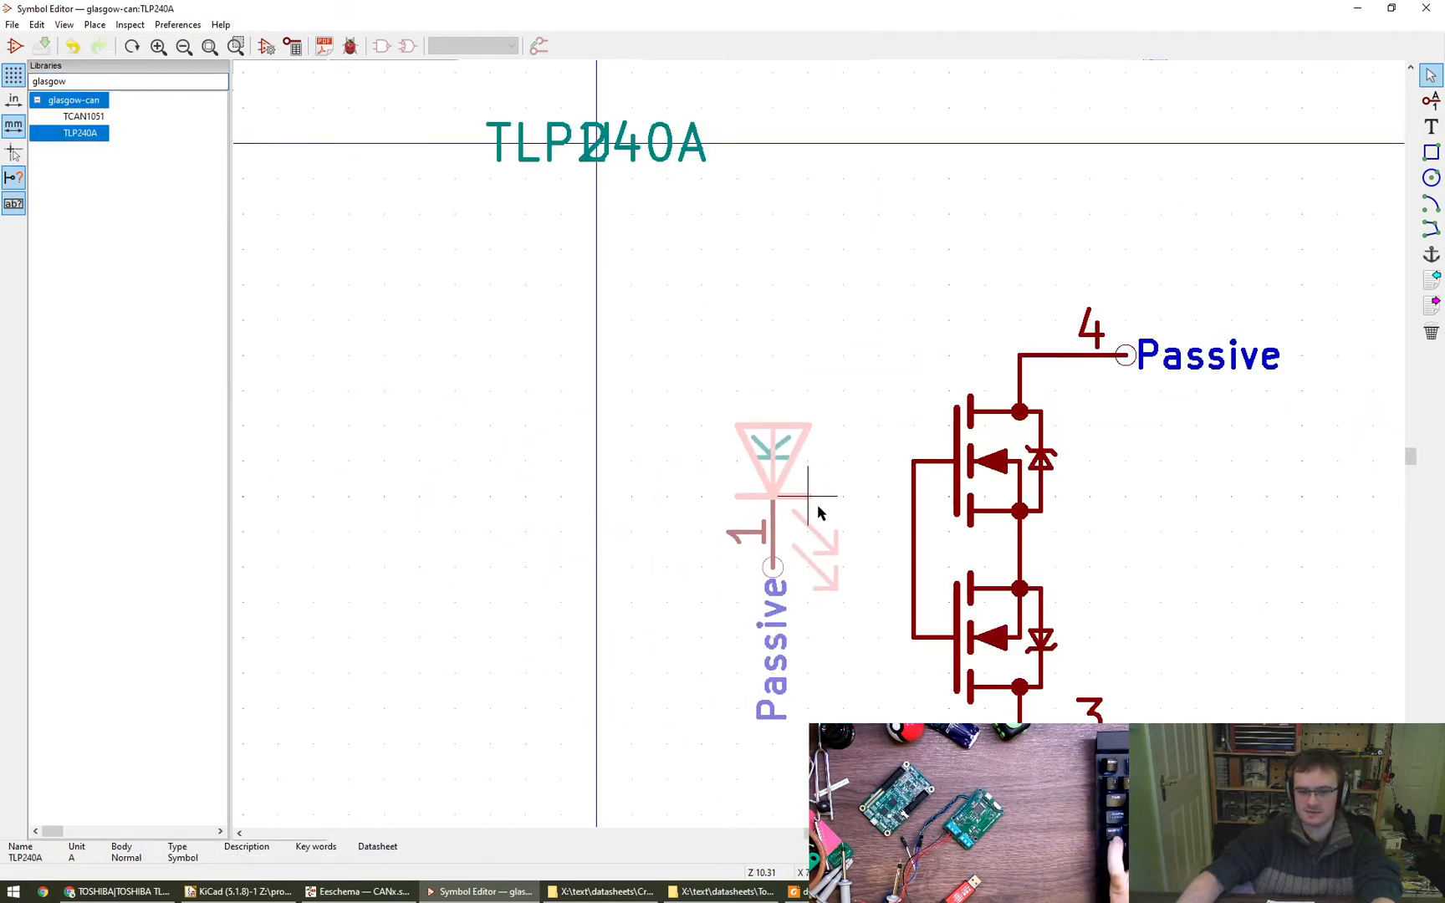
pyautogui.click(832, 528)
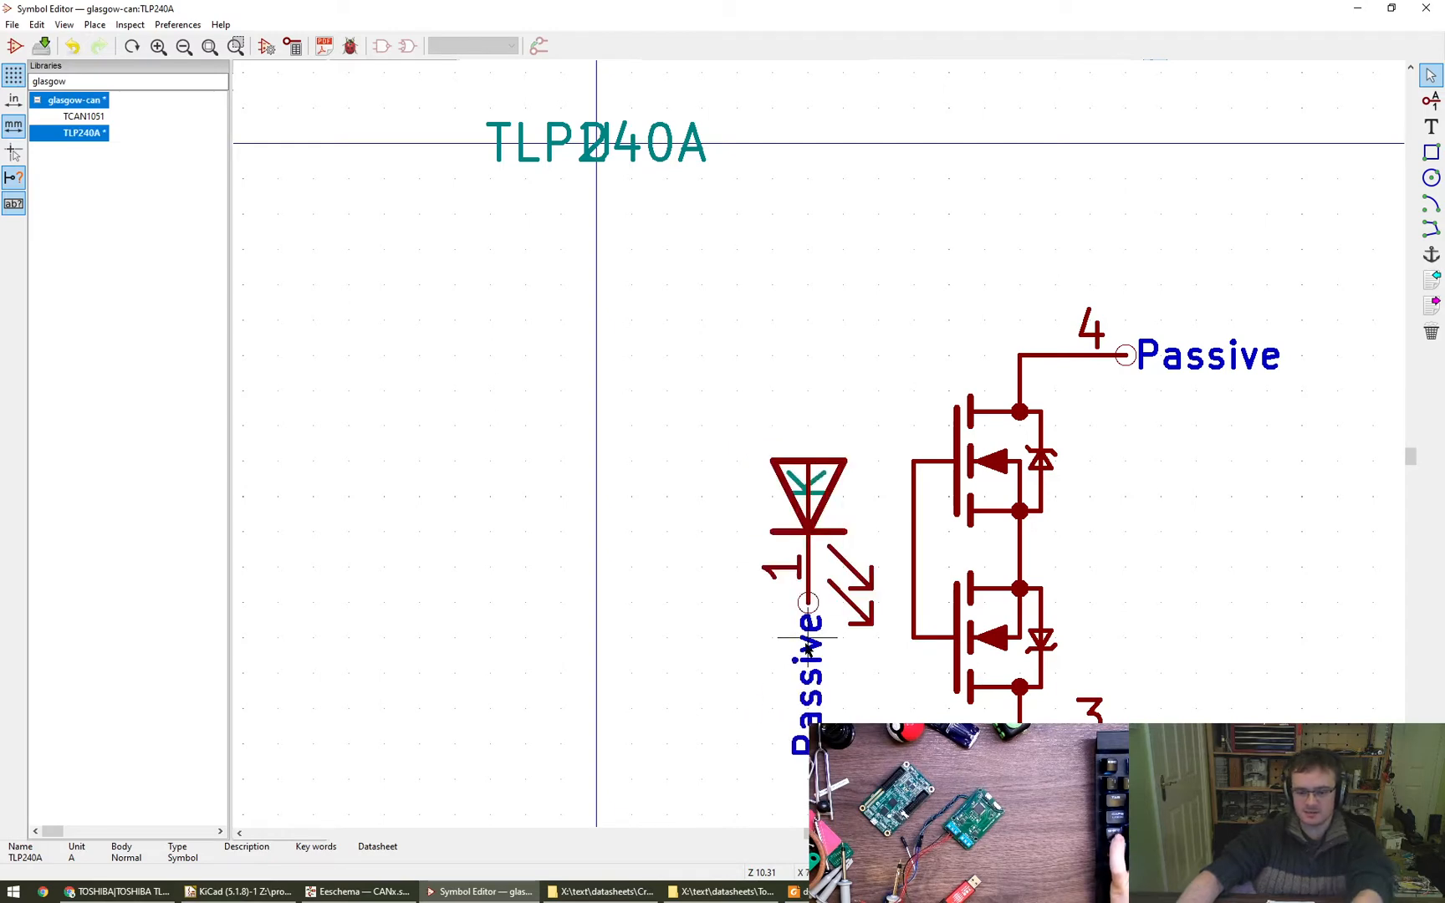
pyautogui.press('Delete')
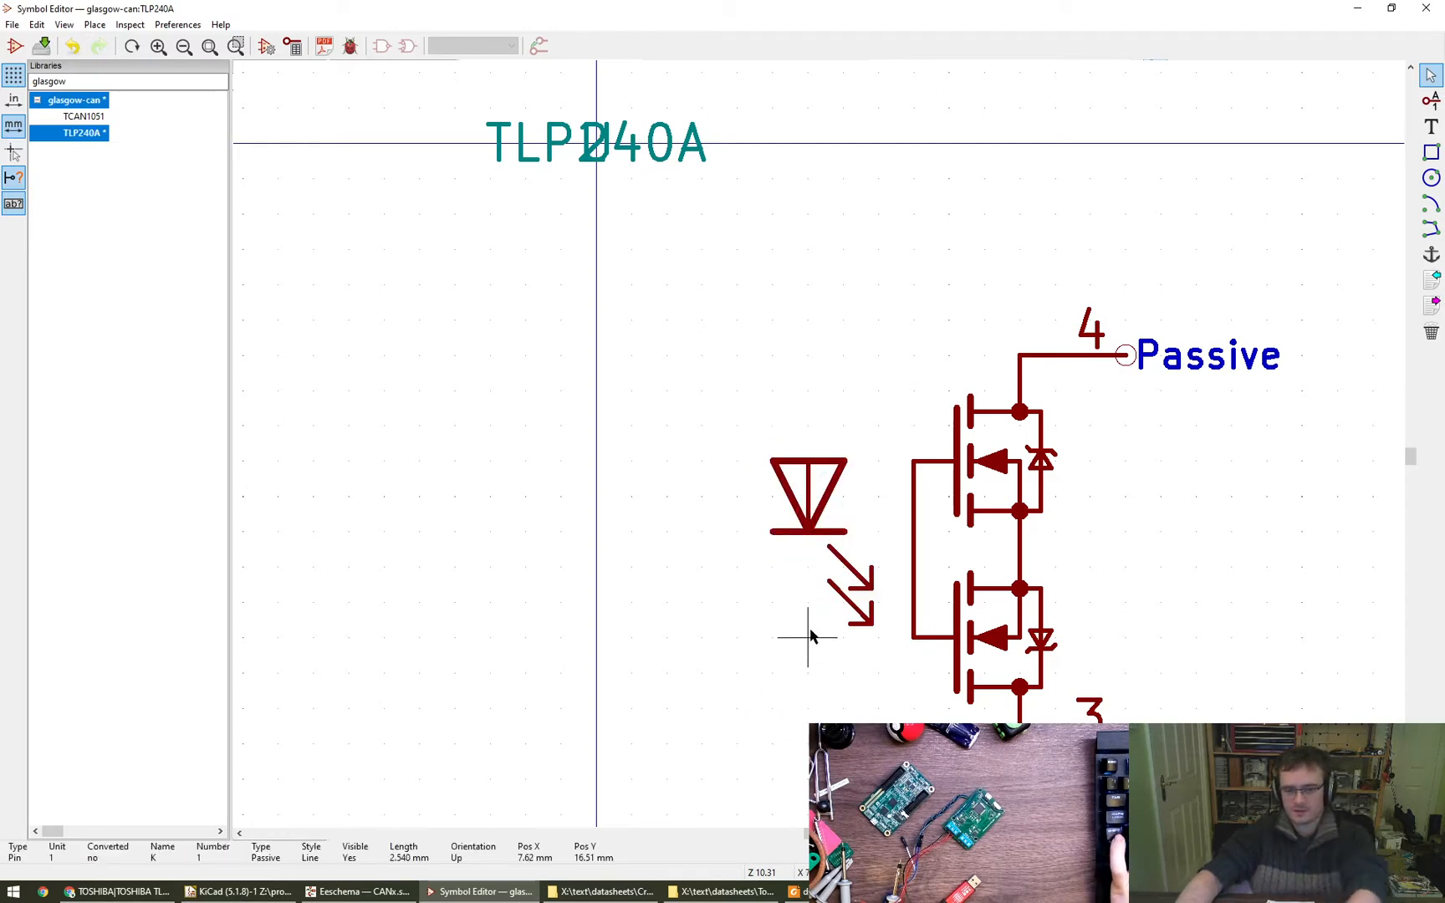
# - Move the diode graphic about 1.27 mm down and 1.27 mm farther from the transistors, leaving the light arrows in place
pyautogui.click(604, 564)
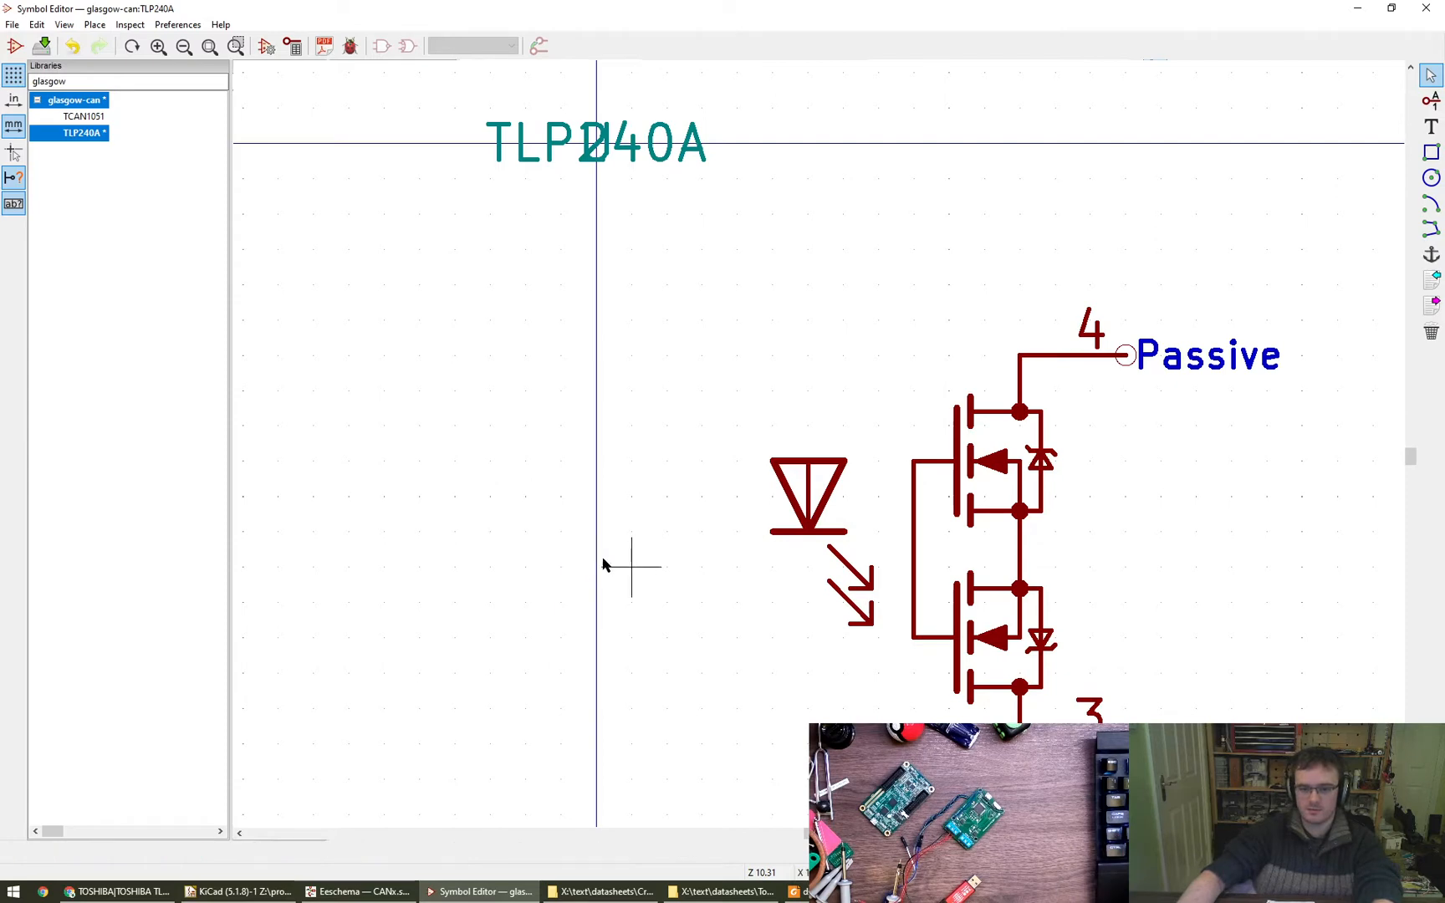
pyautogui.moveTo(723, 547); pyautogui.dragTo(576, 505, button='middle')
pyautogui.moveTo(623, 389); pyautogui.dragTo(702, 497)
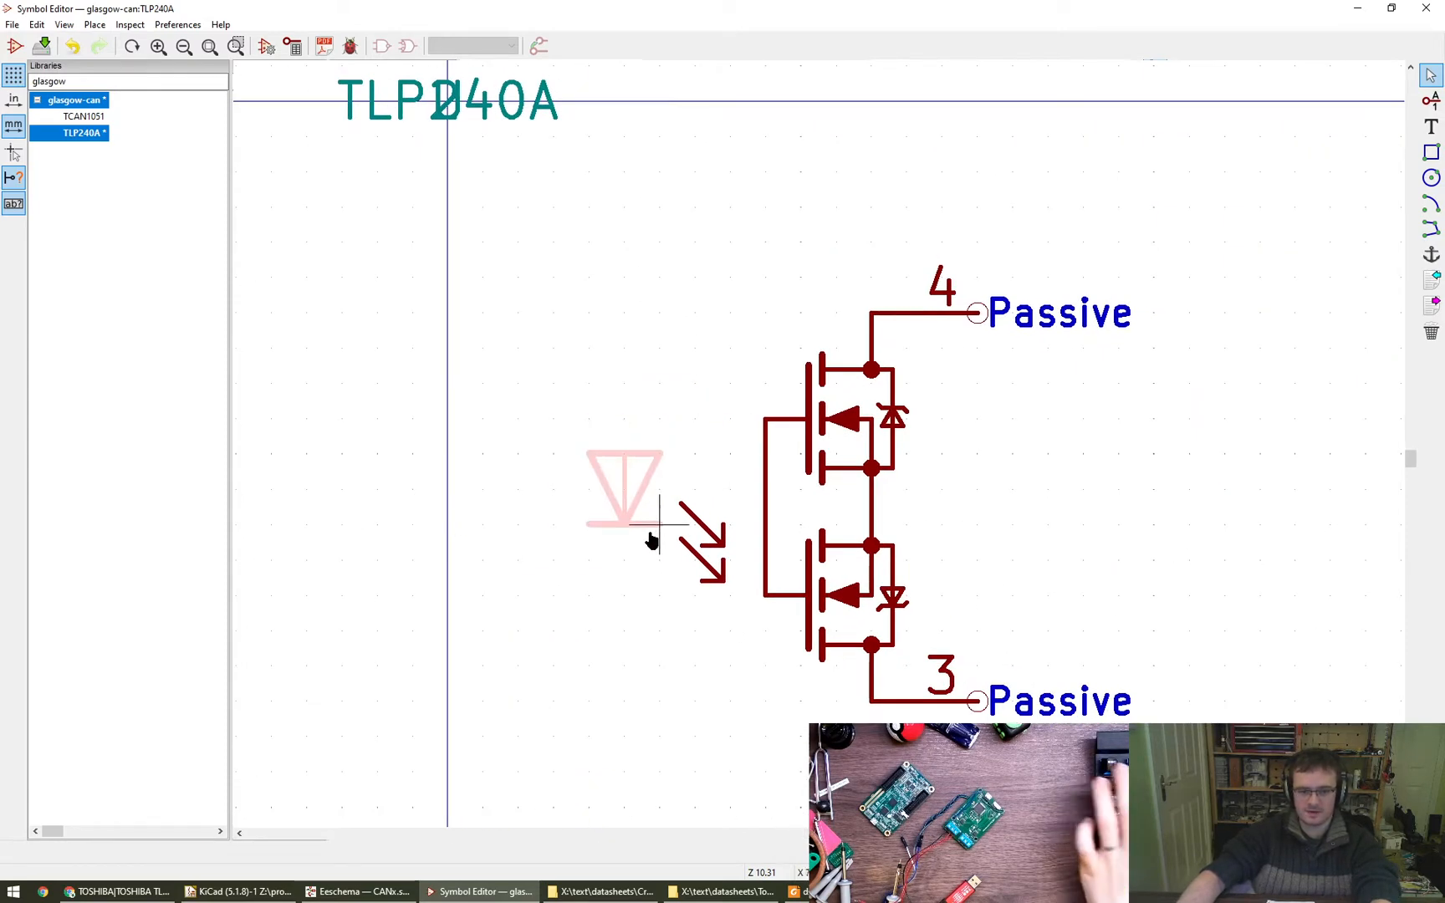
pyautogui.click(649, 536)
pyautogui.moveTo(553, 419); pyautogui.dragTo(726, 596)
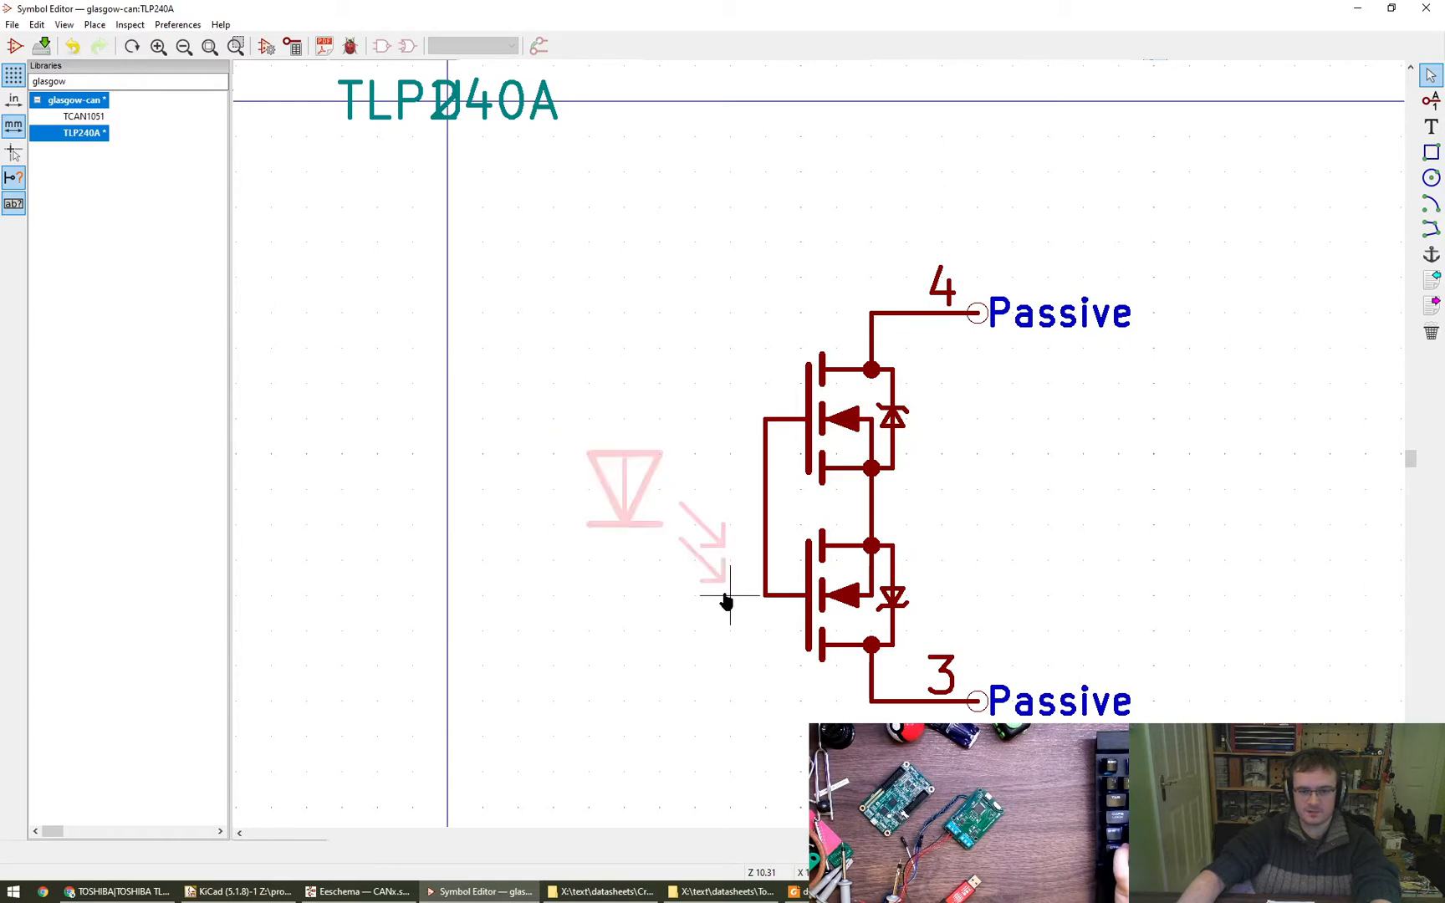
pyautogui.click(731, 594)
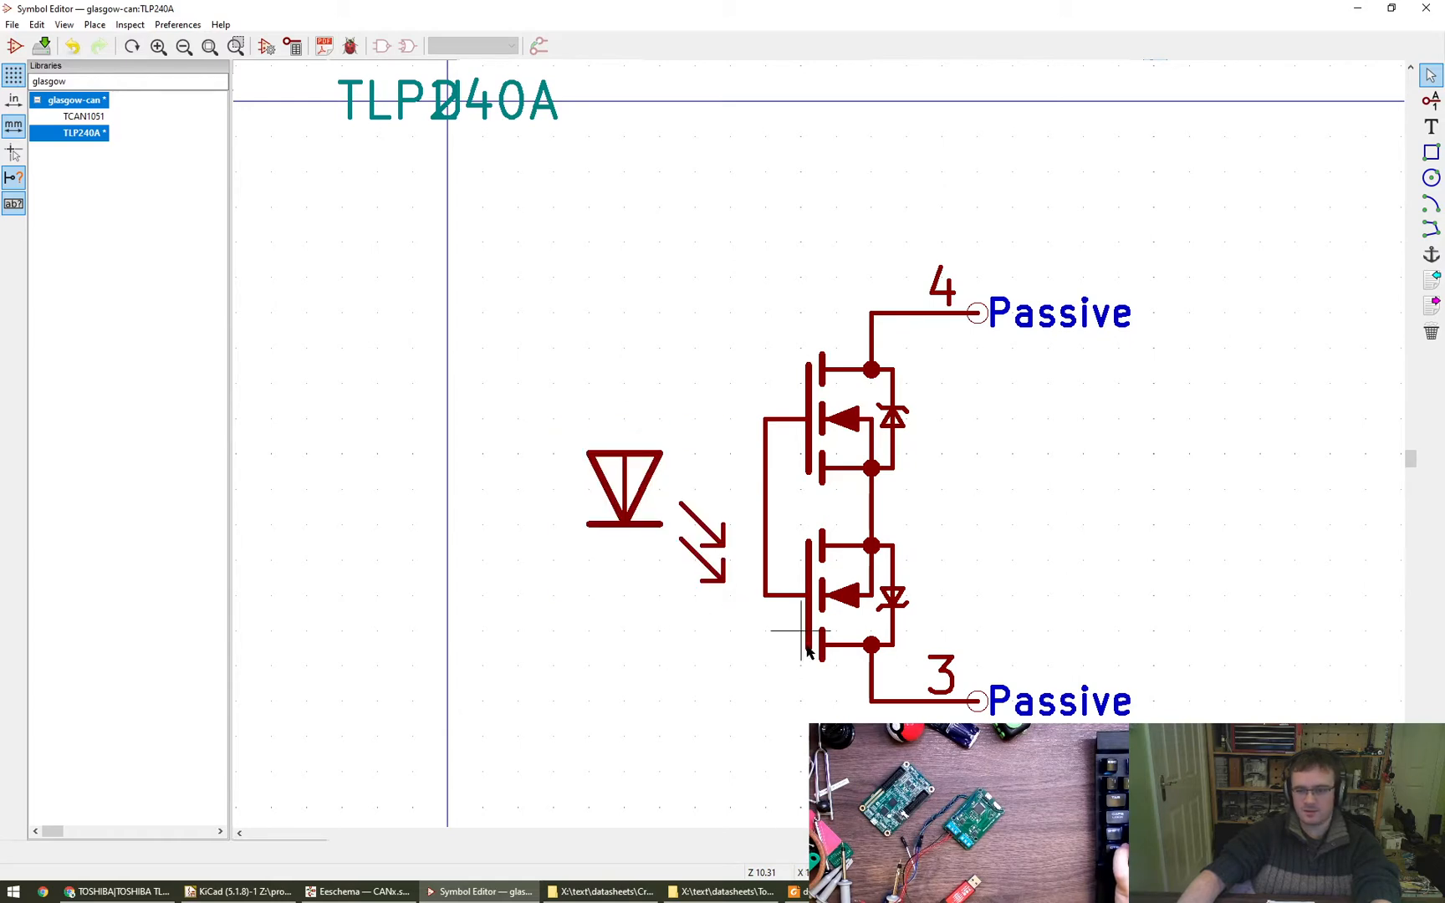
pyautogui.moveTo(747, 639); pyautogui.dragTo(664, 569, button='middle')
pyautogui.scroll(-2, 664, 569)
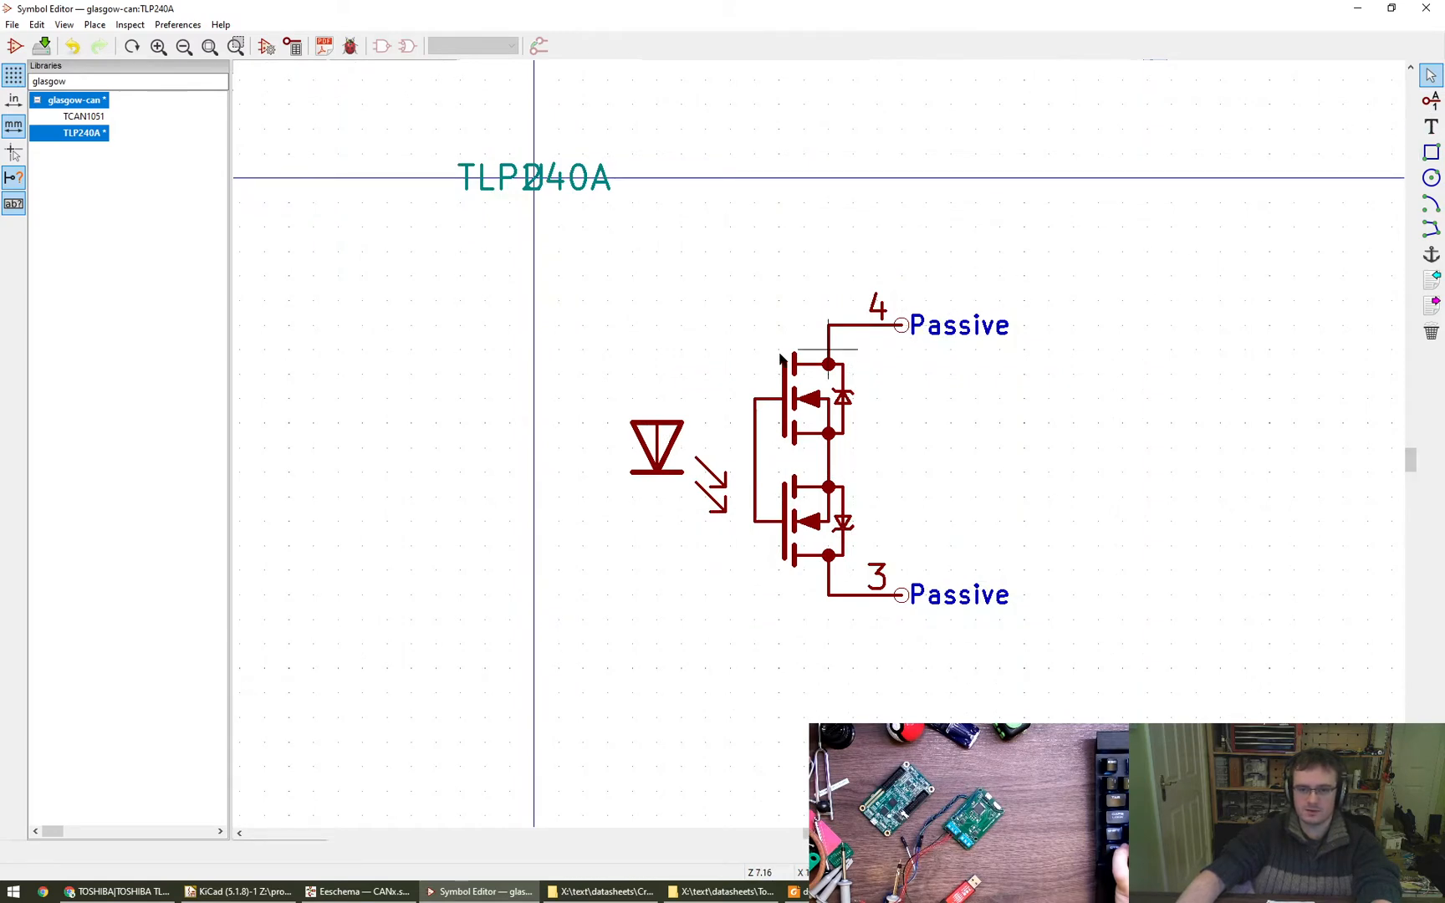
# - Create a new passive pin on the LED side and name it LED_A
pyautogui.click(931, 348)
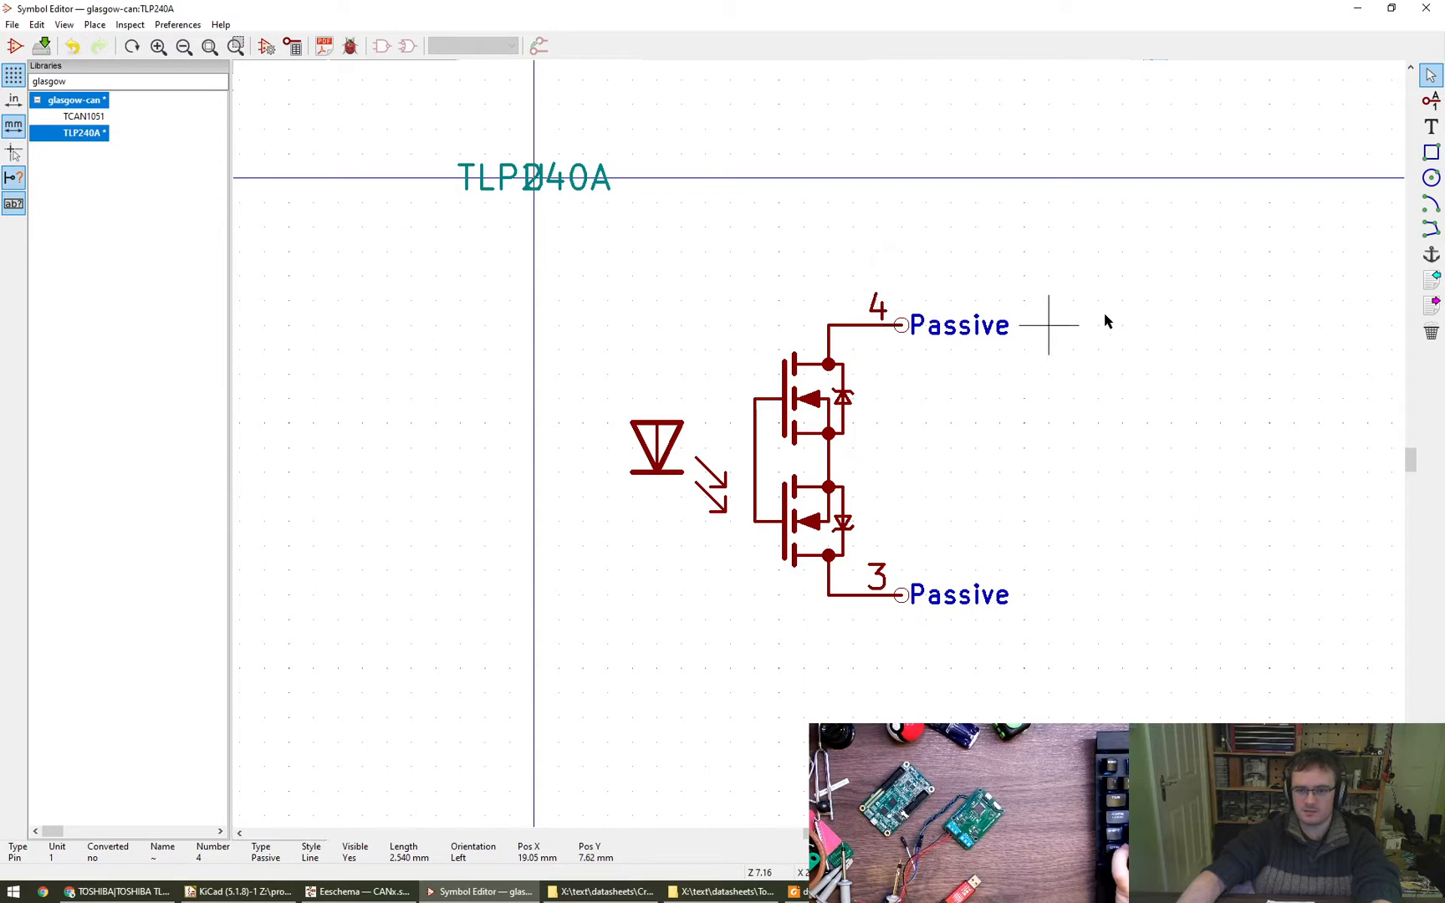
pyautogui.click(1430, 101)
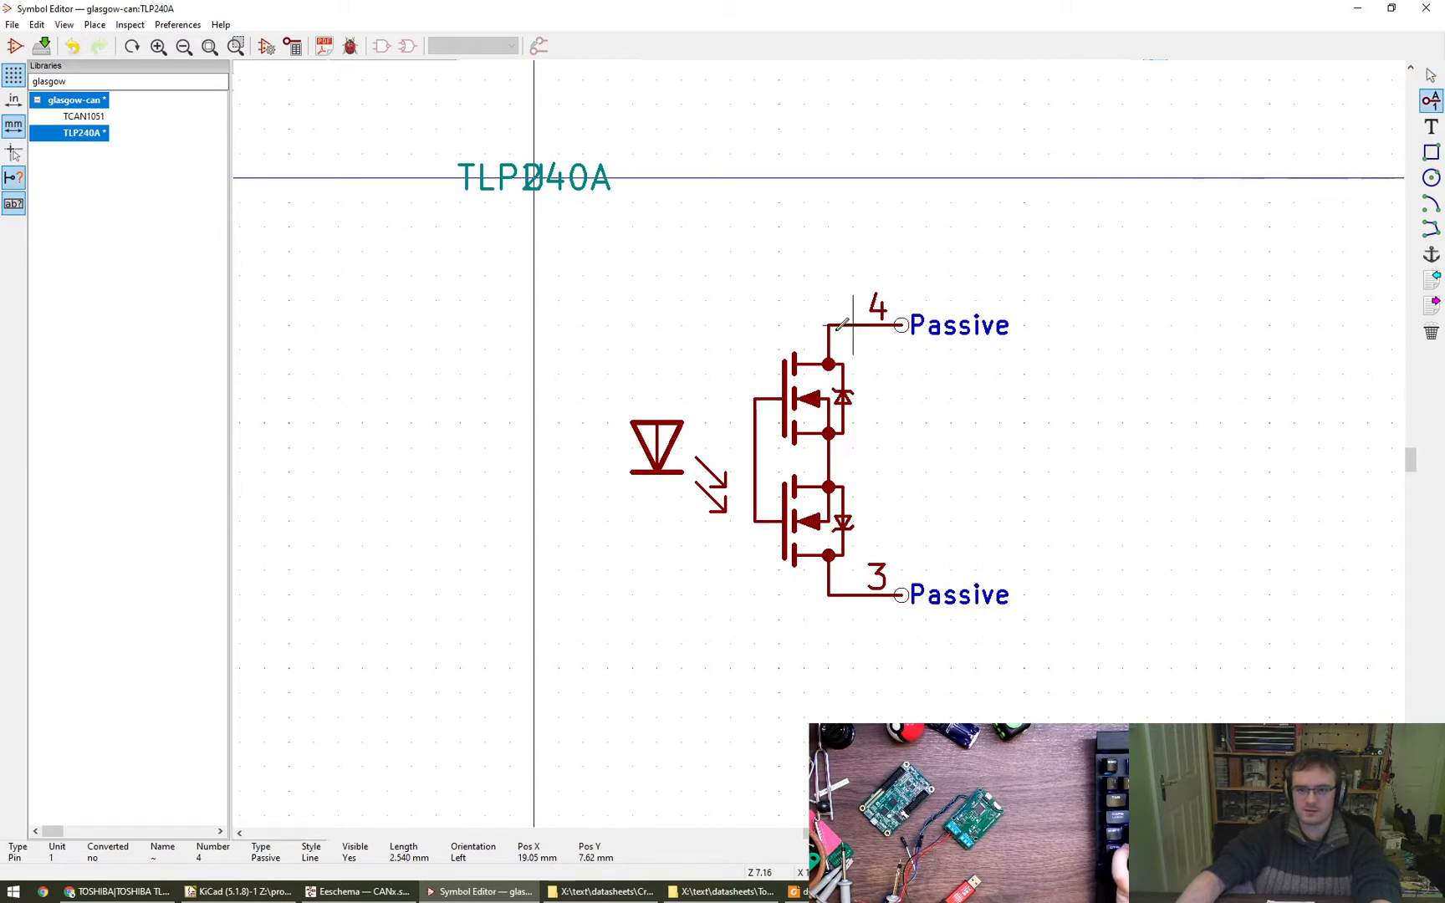
pyautogui.click(583, 325)
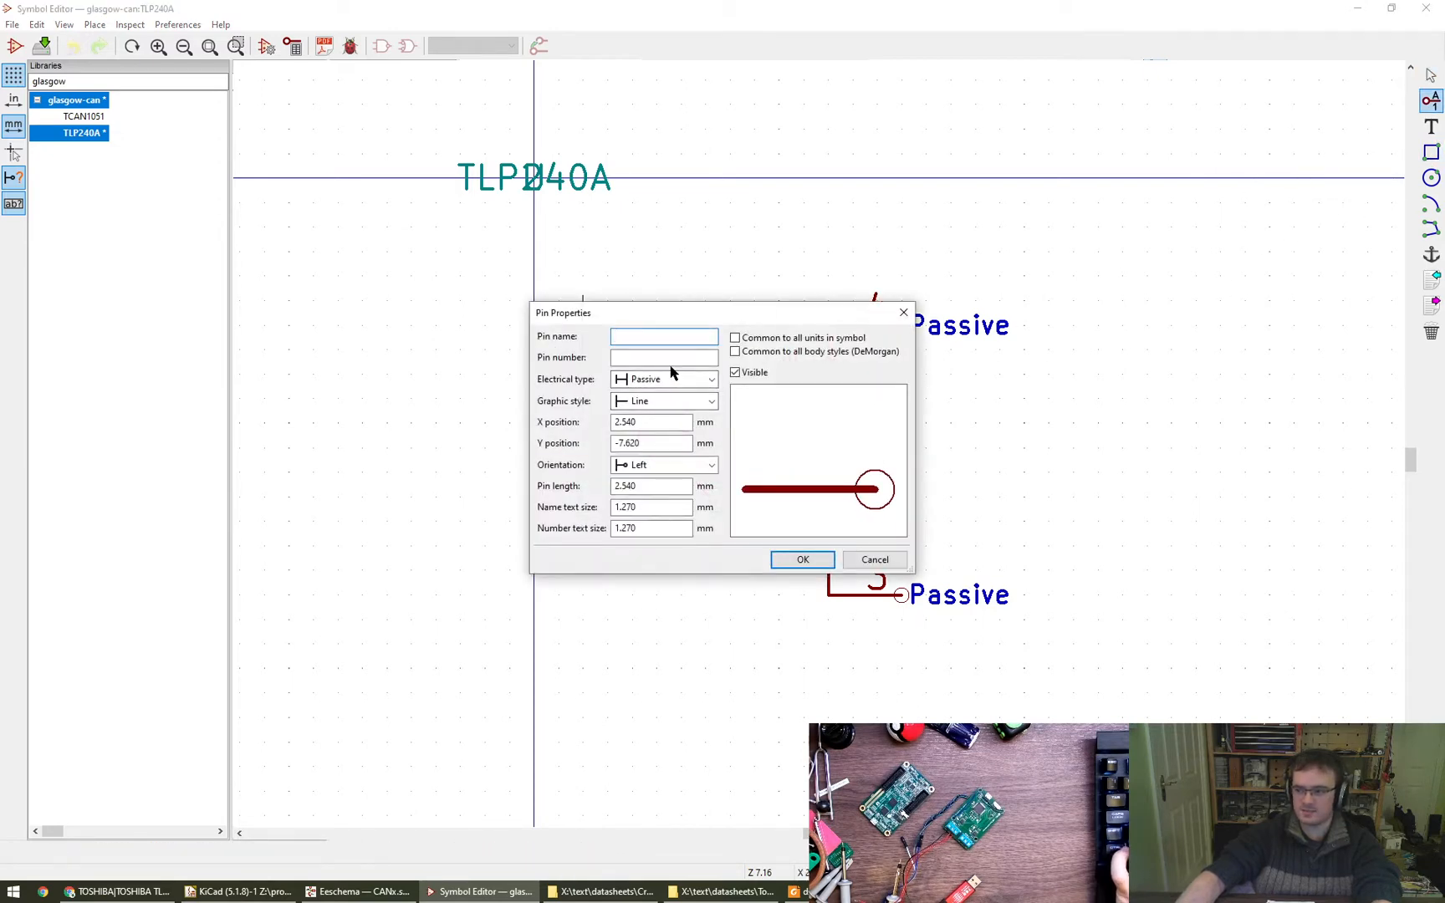
pyautogui.write('LED_')
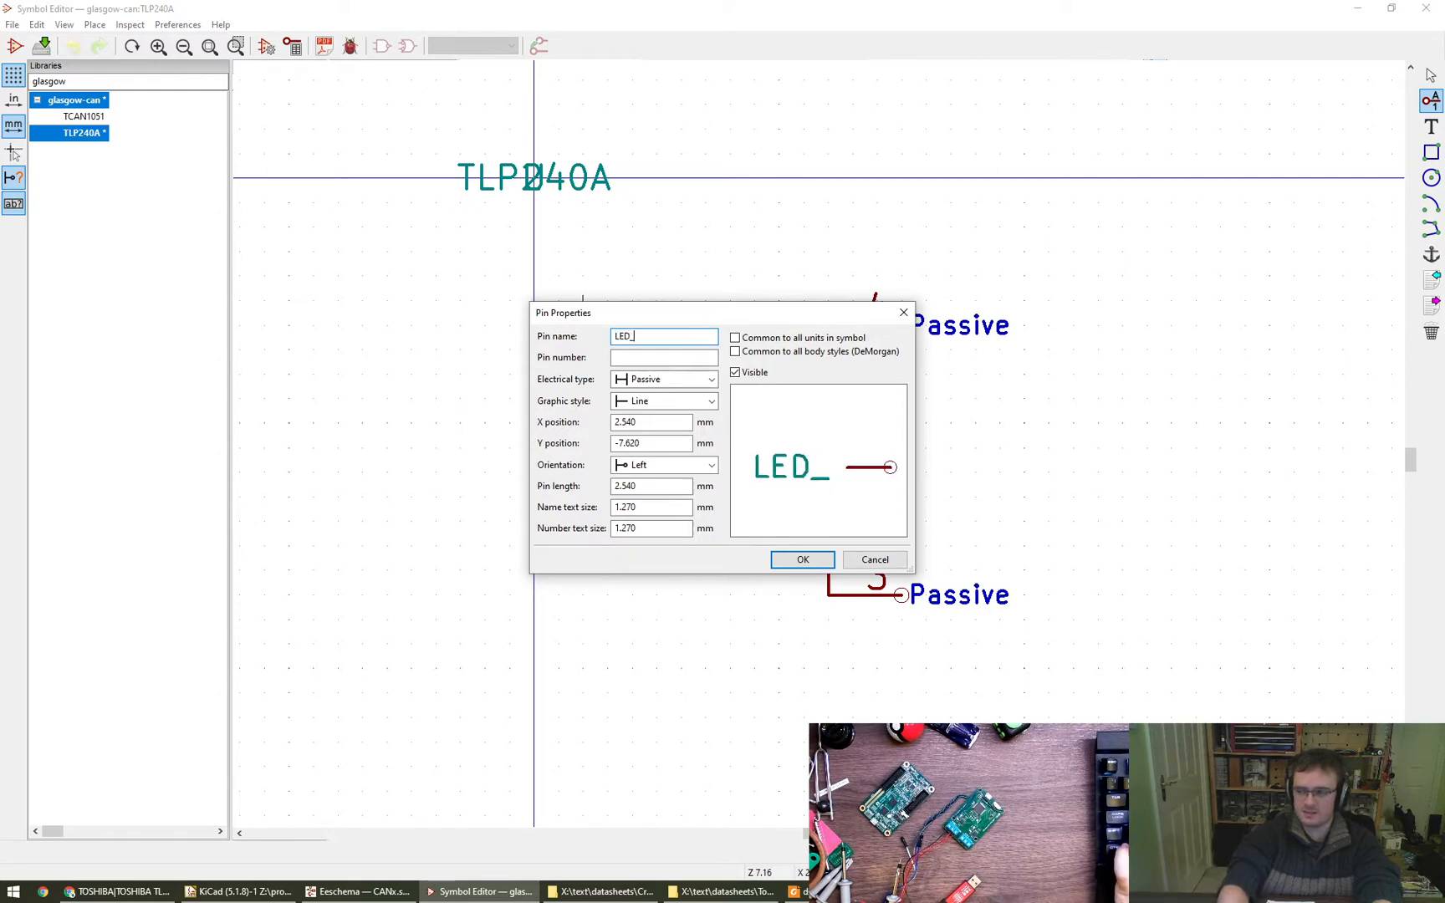
pyautogui.write('A')
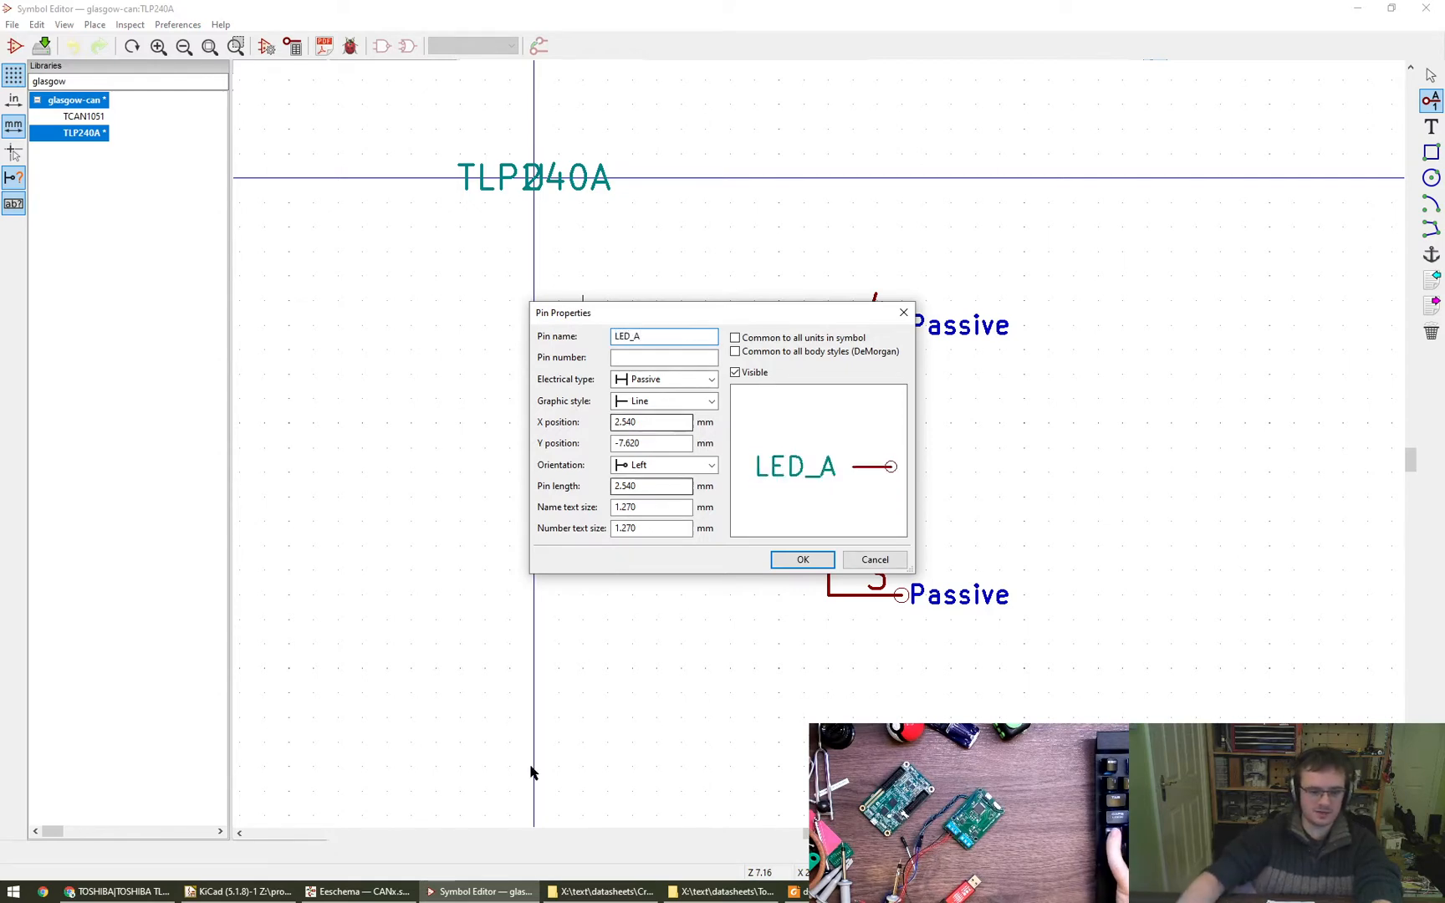
# - Switch to Chrome, search the web for "led cathode anode" and examine a diode polarity diagram
pyautogui.click(117, 892)
pyautogui.hotkey('ctrl', 't')
pyautogui.write('led cathode ')
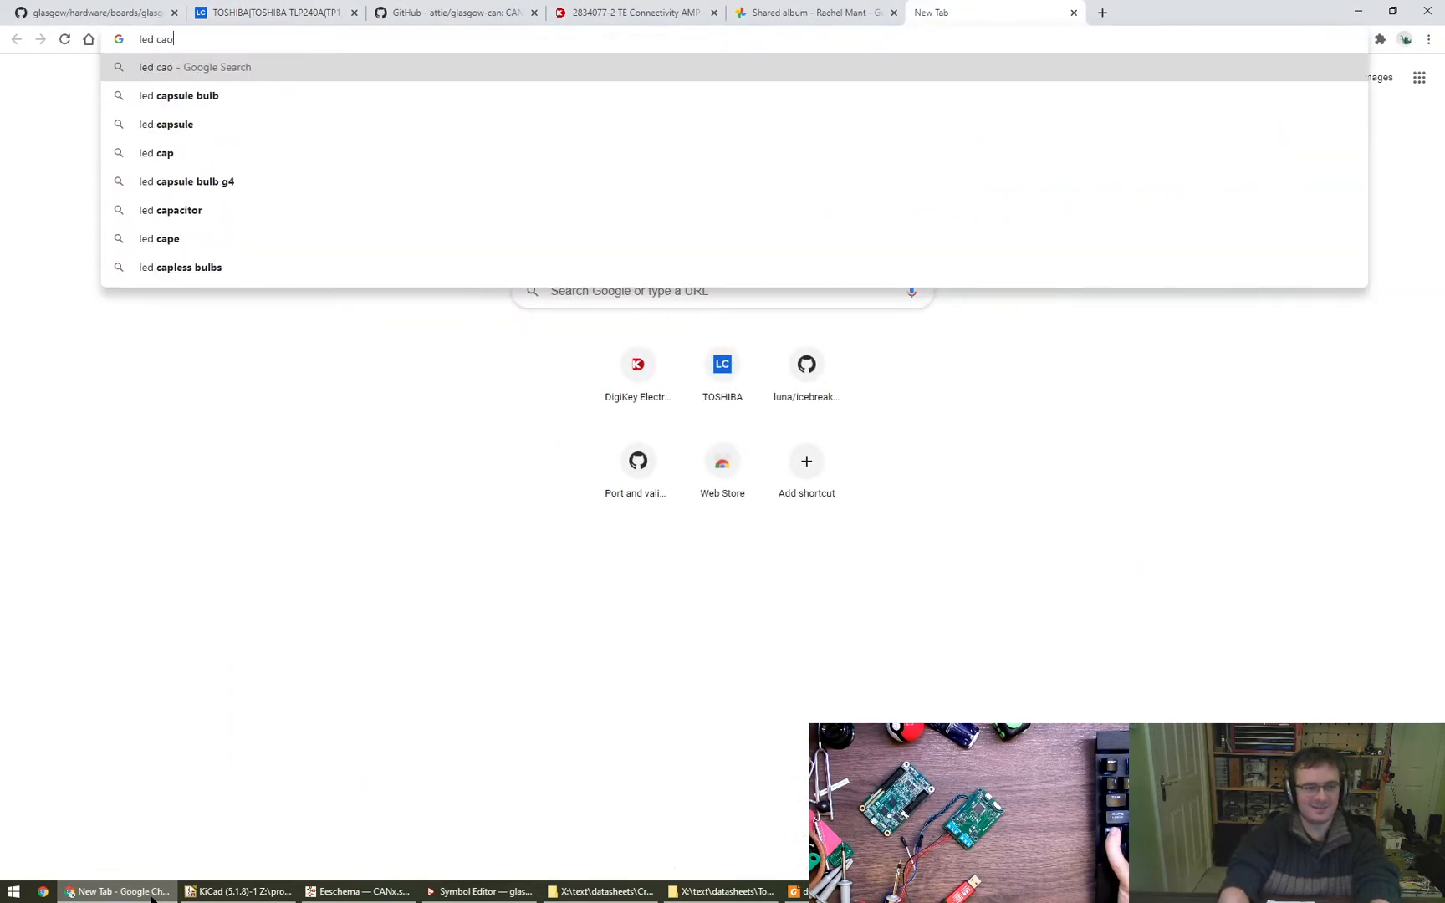
pyautogui.write('anode')
pyautogui.press('Return')
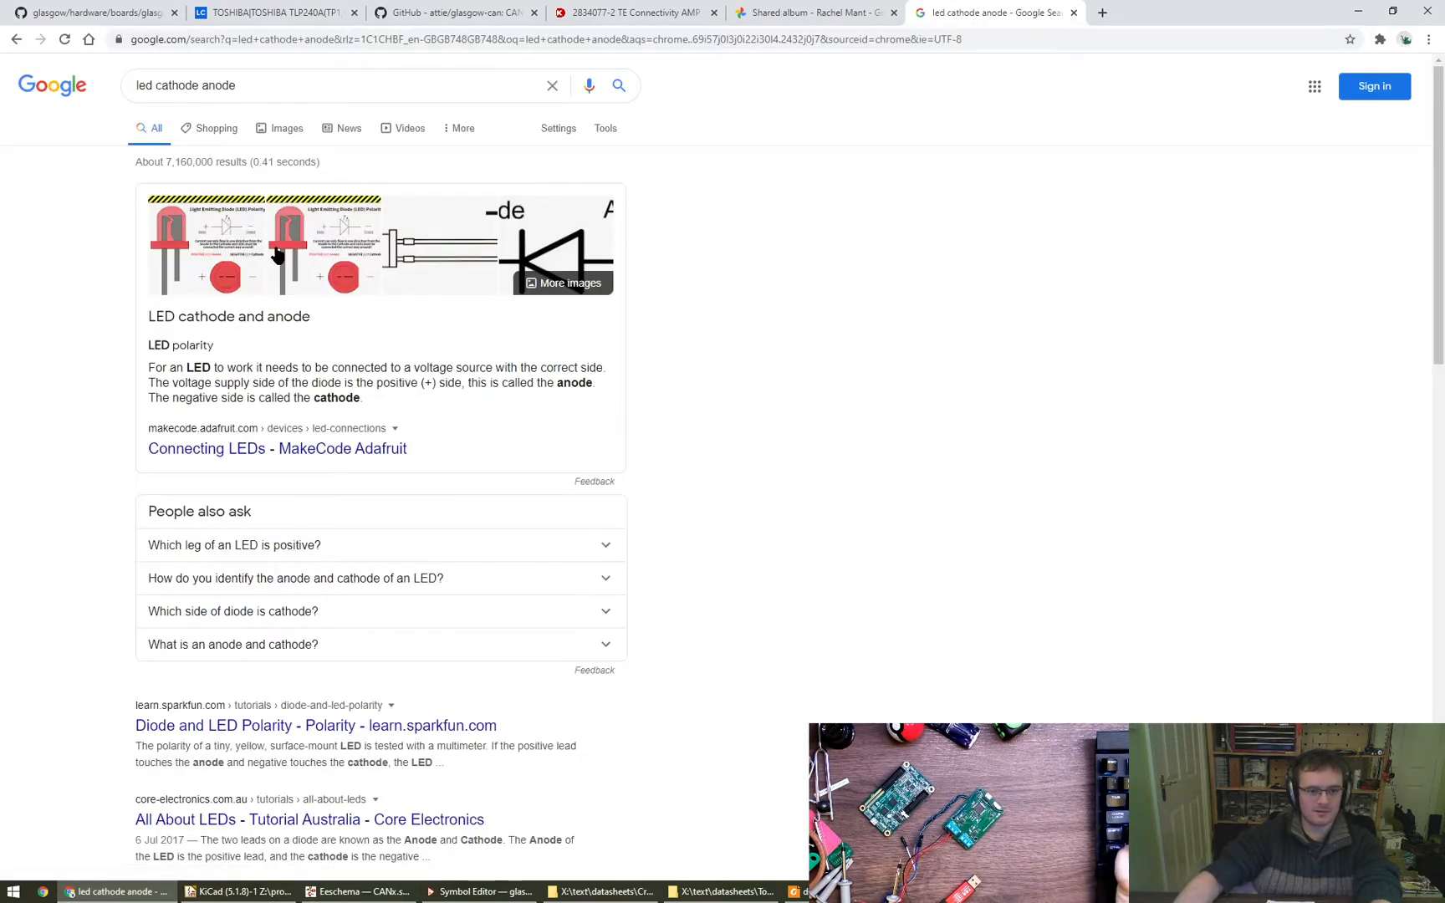
pyautogui.click(572, 212)
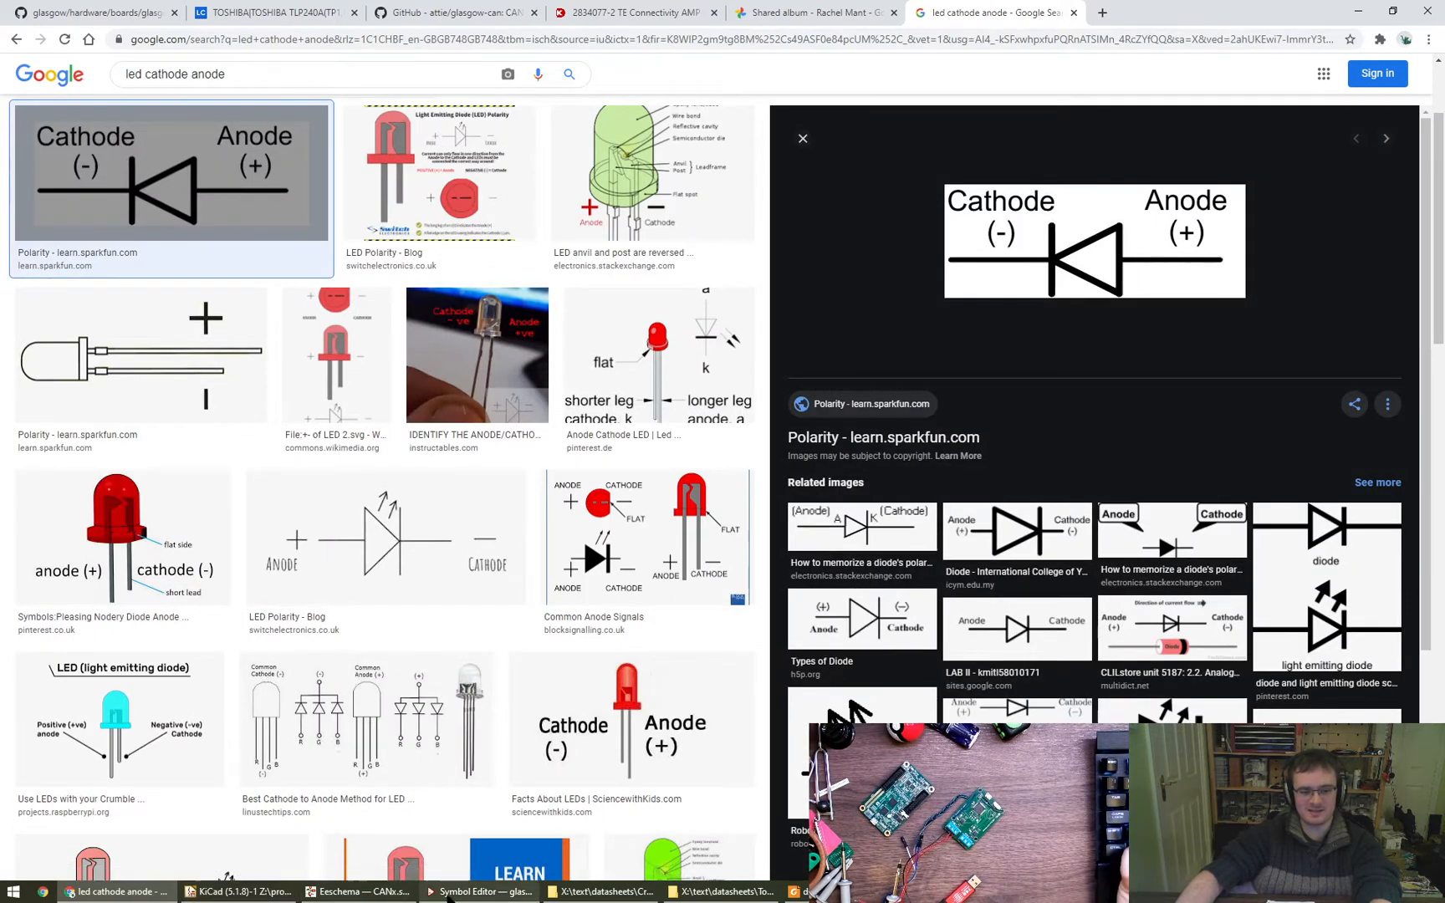
# - Switch back to the Symbol Editor, number the LED_A pin 1 and place it above the diode, level with pin 4
pyautogui.click(477, 892)
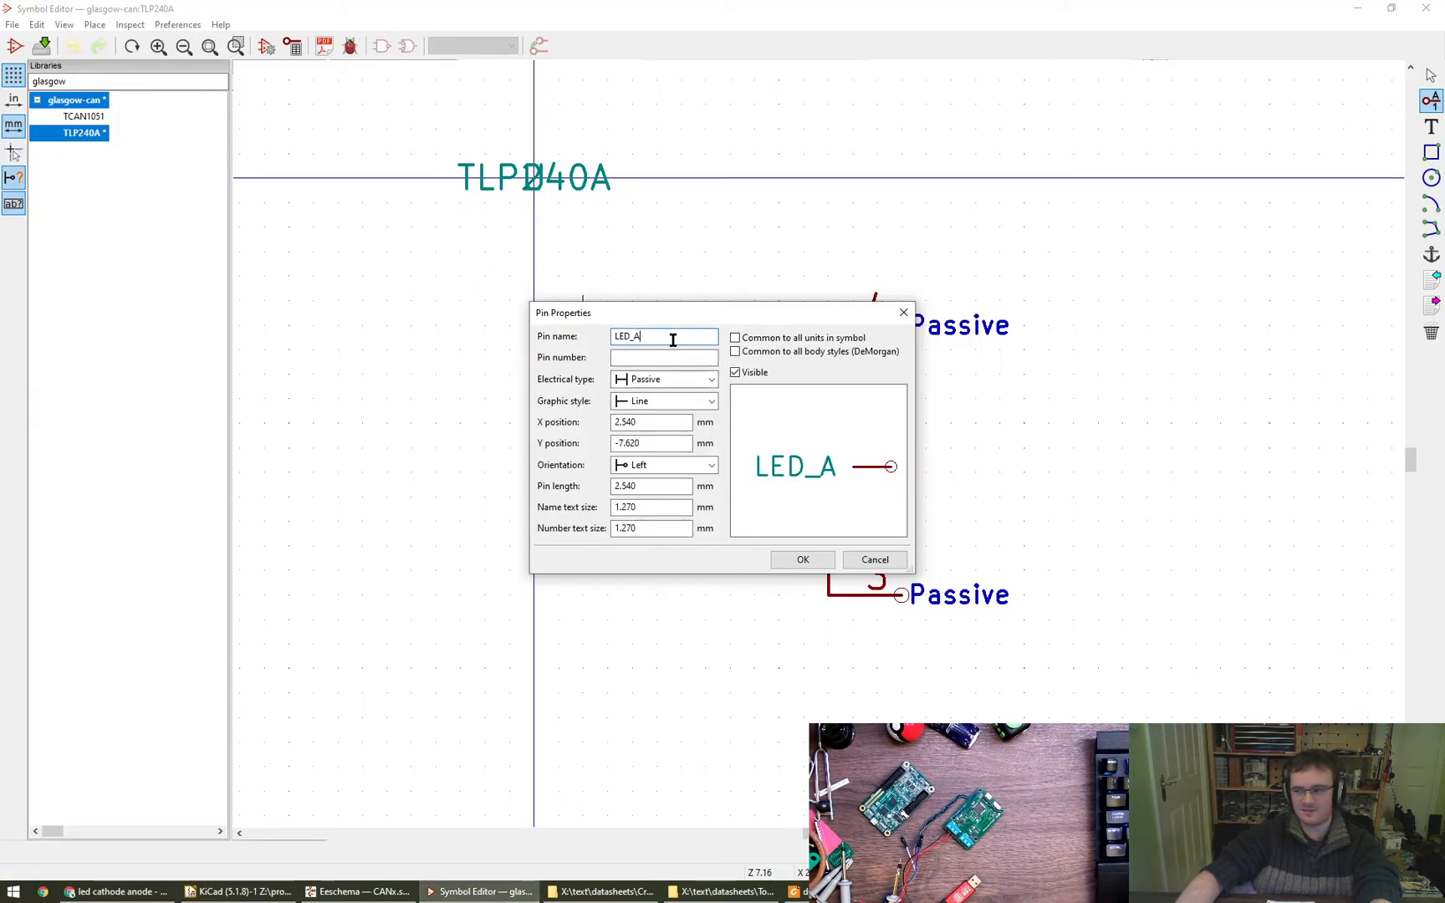
pyautogui.press('Tab')
pyautogui.write('1')
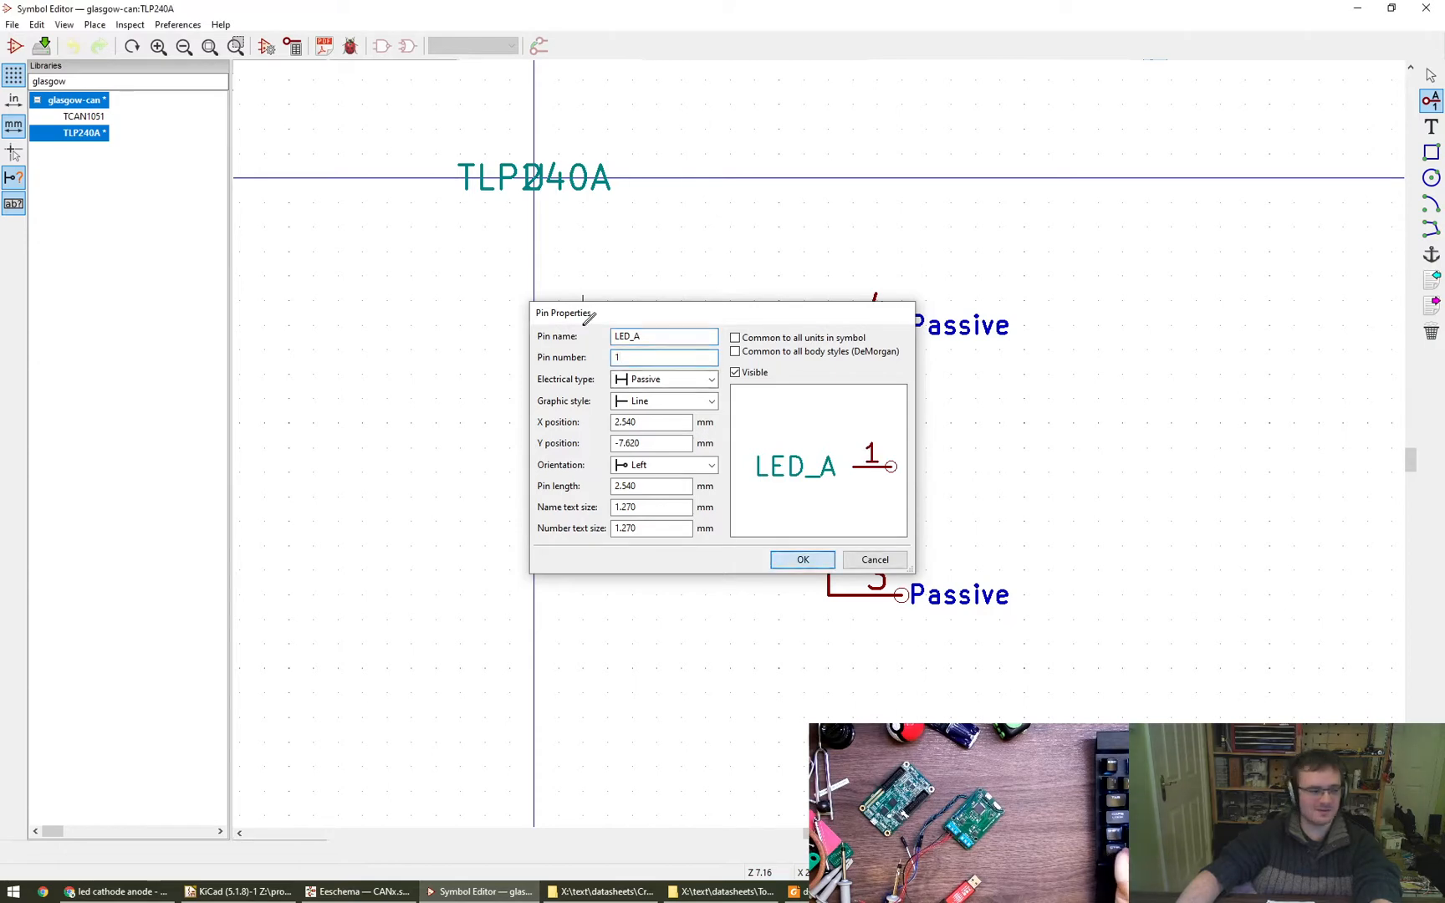
pyautogui.press('Return')
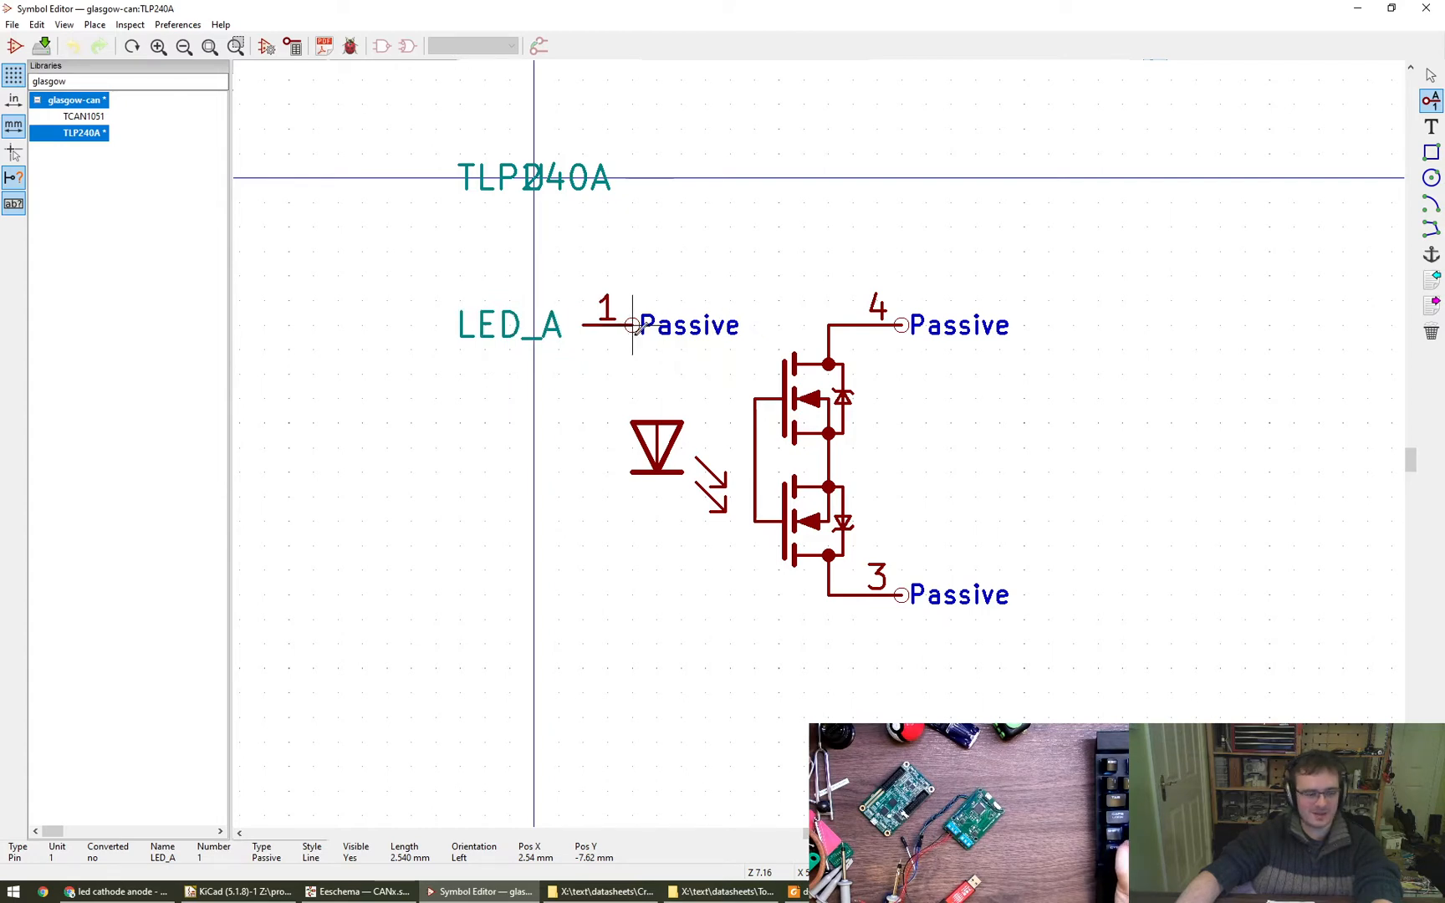
pyautogui.click(633, 326)
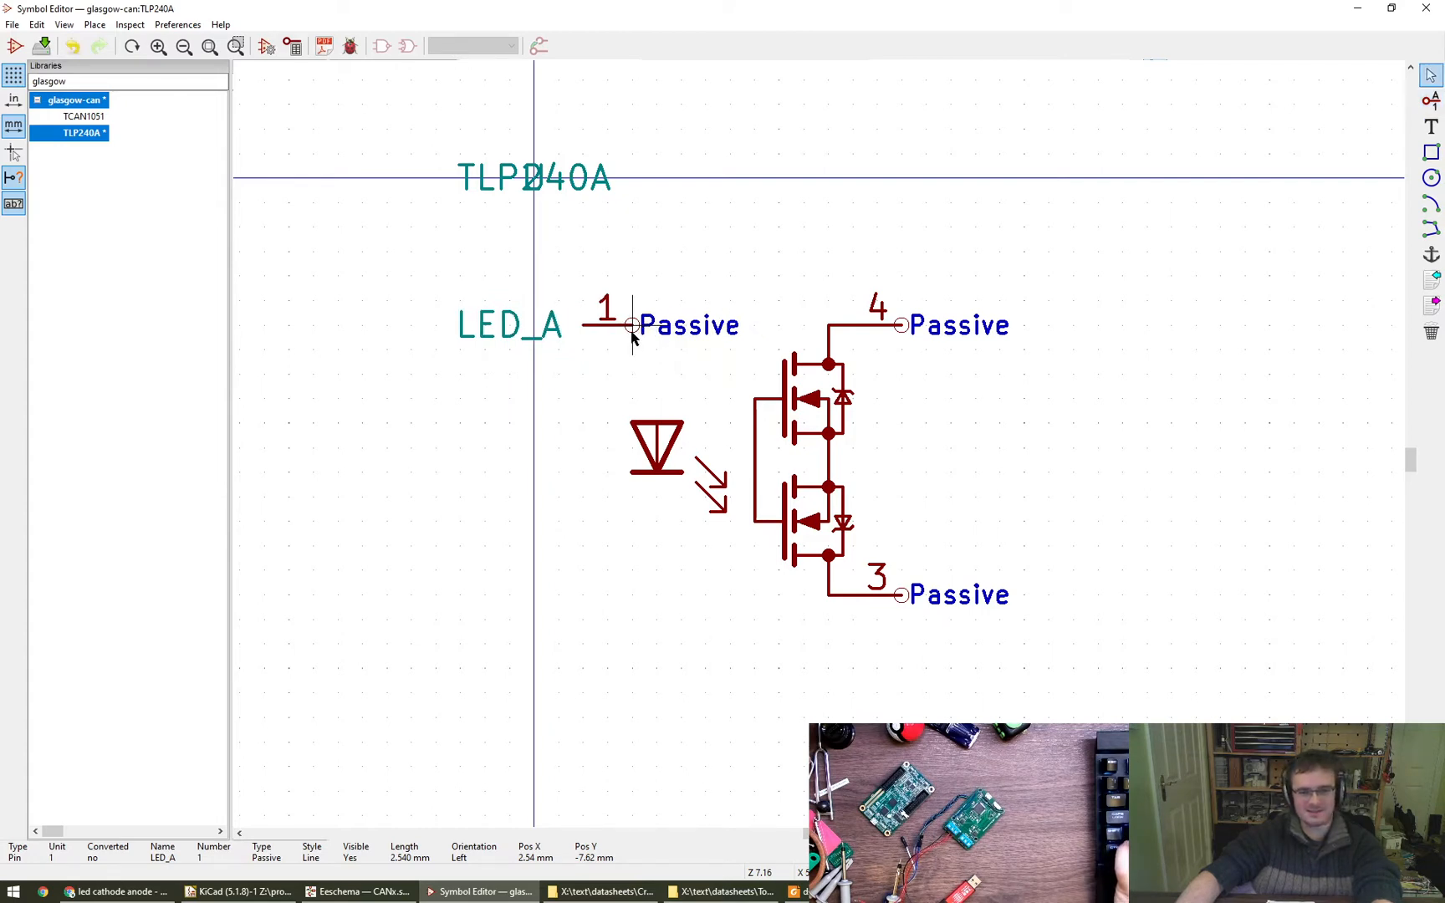
# - Mirror pin 1 to the Right orientation and move it 1.27 mm outward so its inner end sits directly above the diode
pyautogui.press('y')
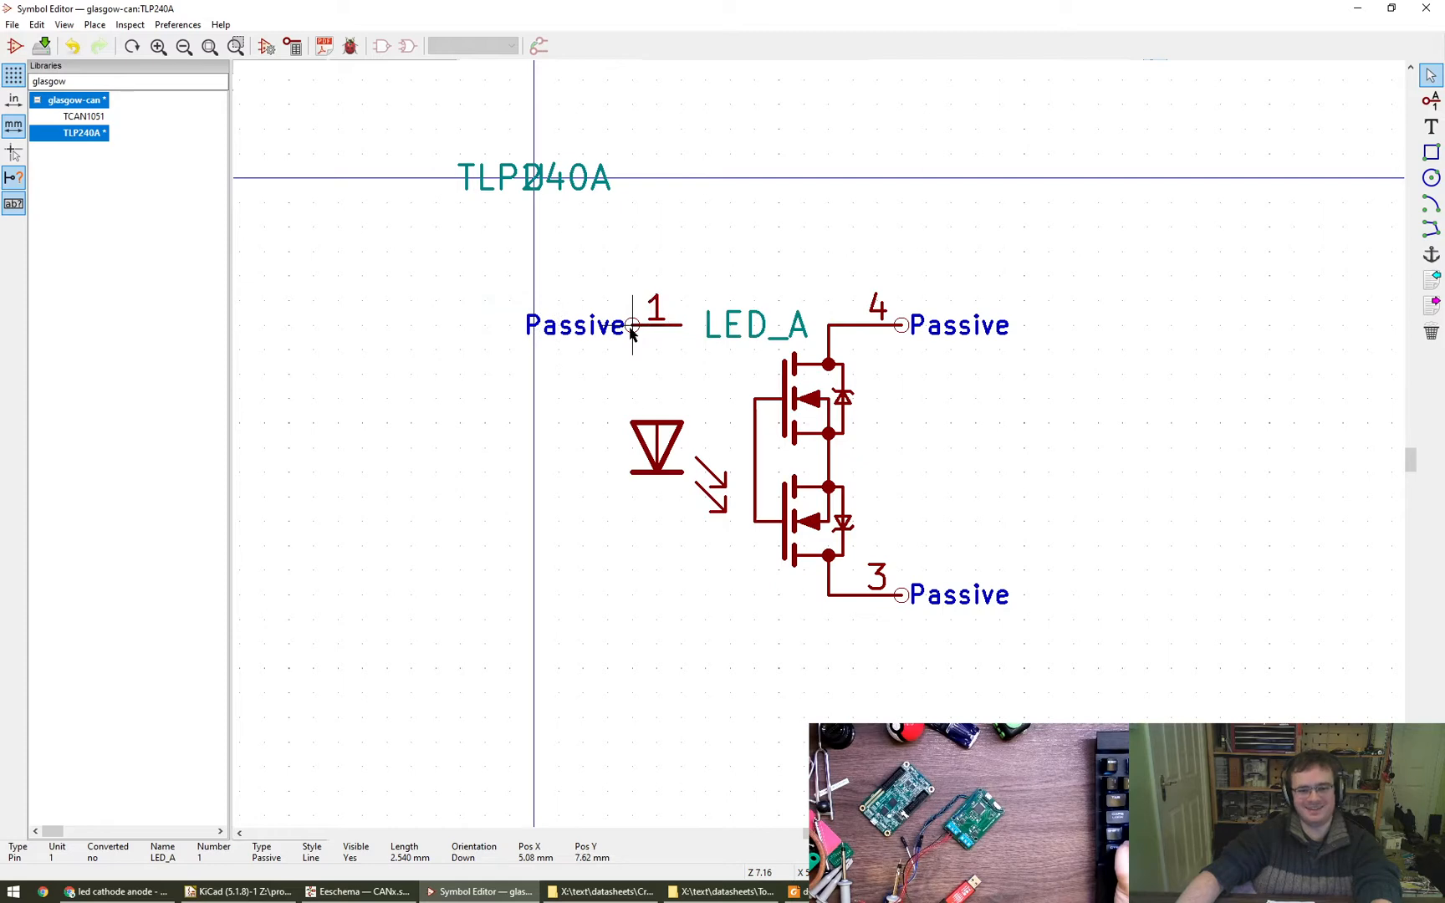
pyautogui.press('m')
pyautogui.click(609, 331)
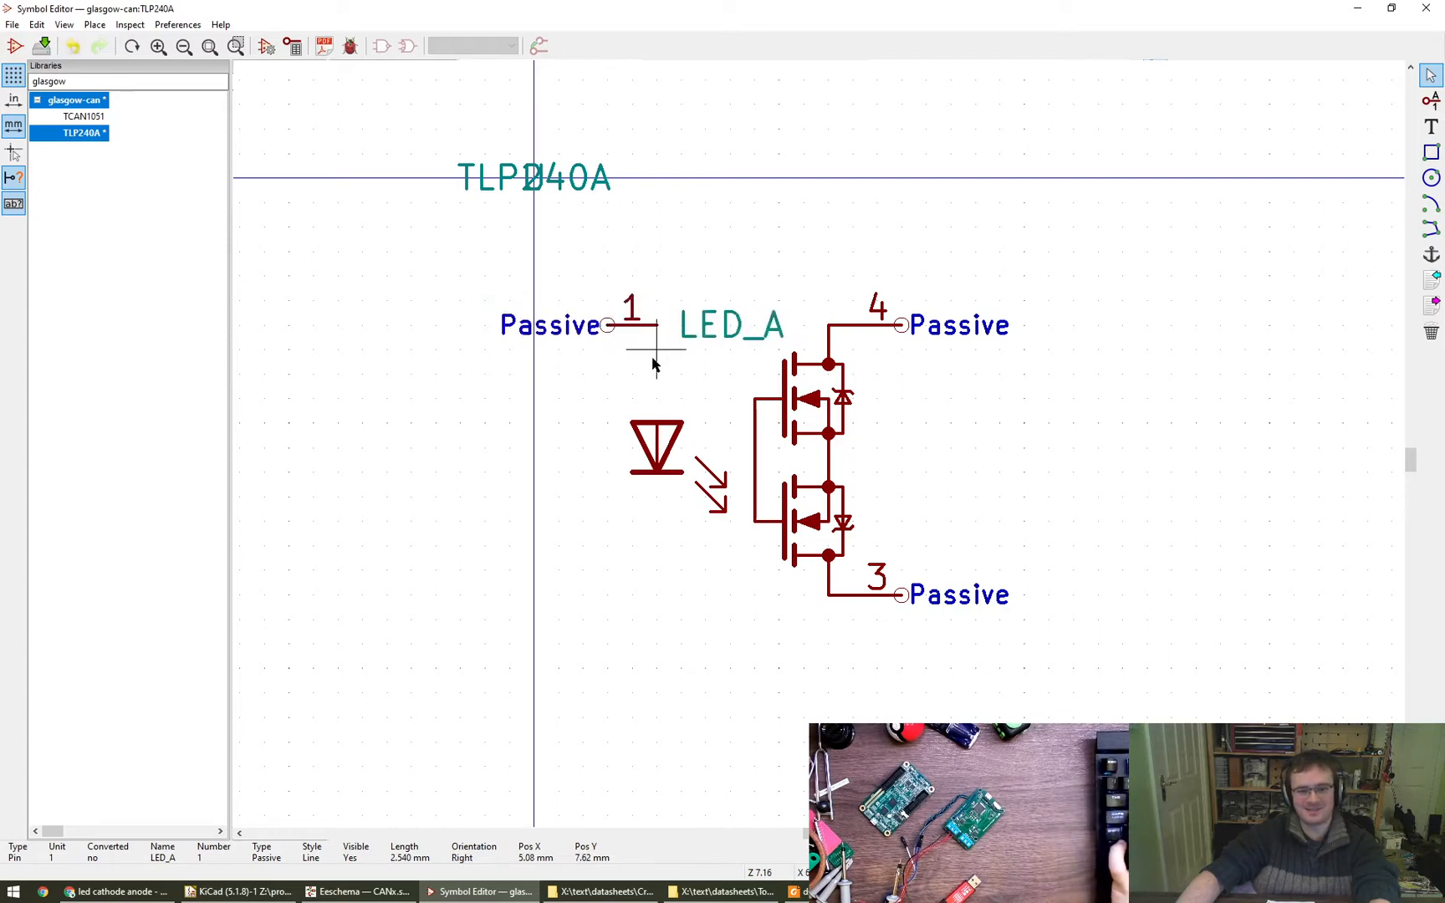
pyautogui.press('m')
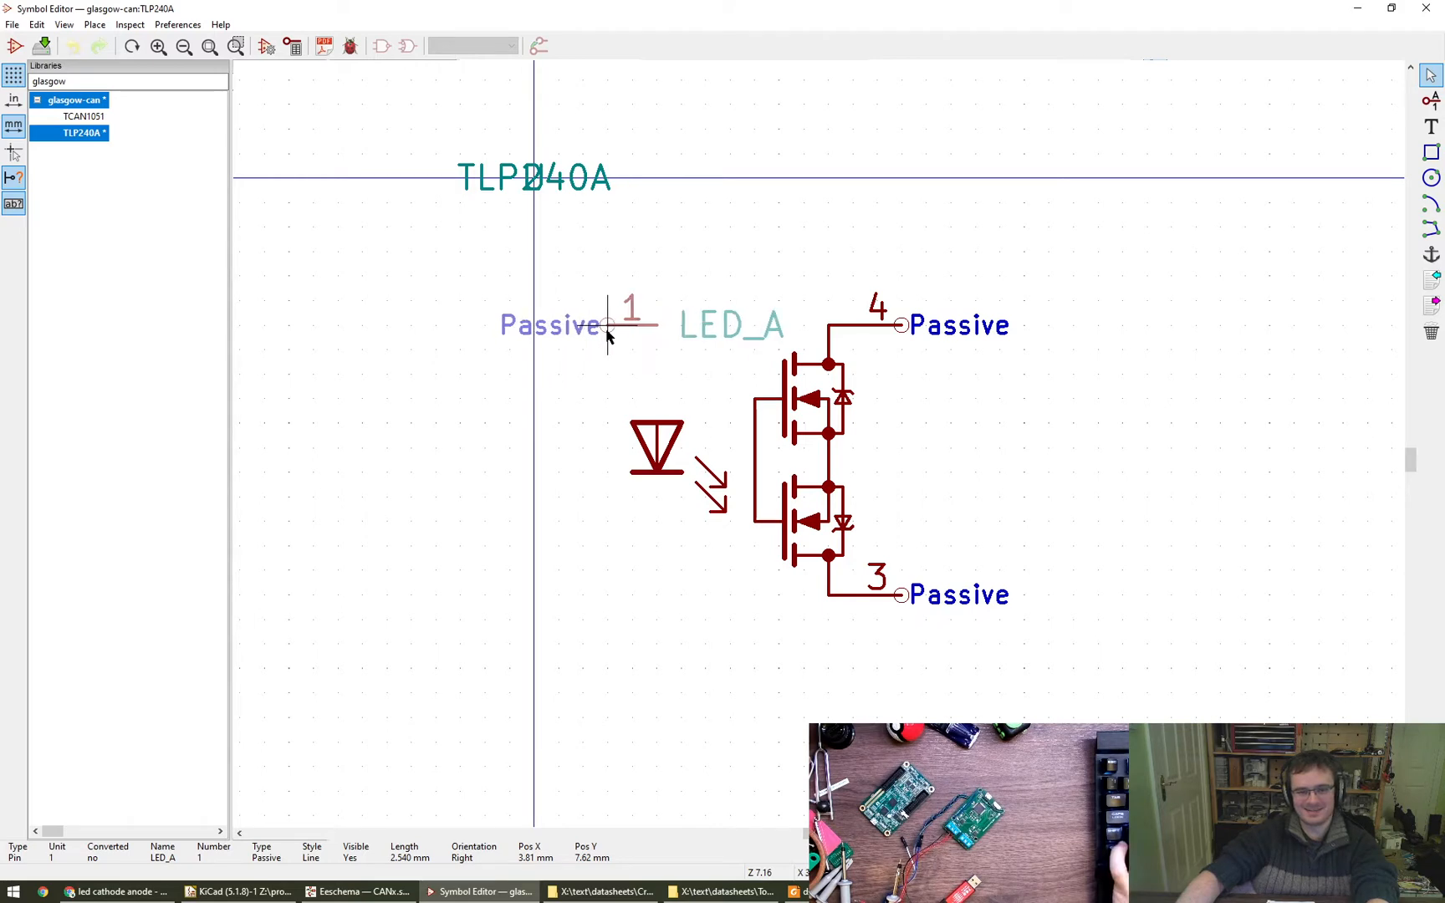
pyautogui.click(608, 331)
# - Clear the name of pin 1
pyautogui.doubleClick(710, 342)
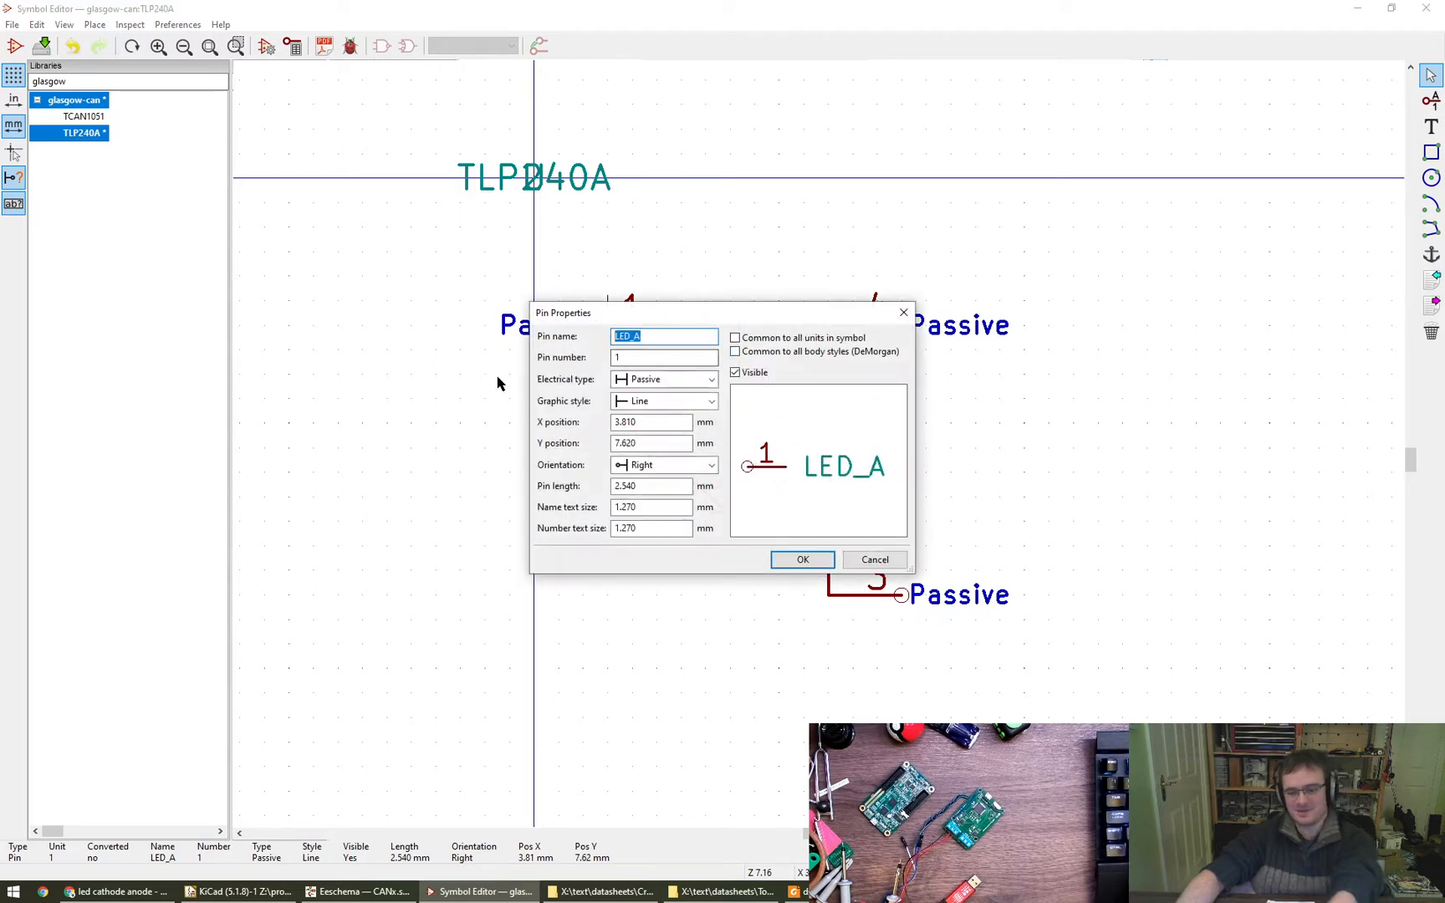
pyautogui.press('Delete')
pyautogui.click(794, 556)
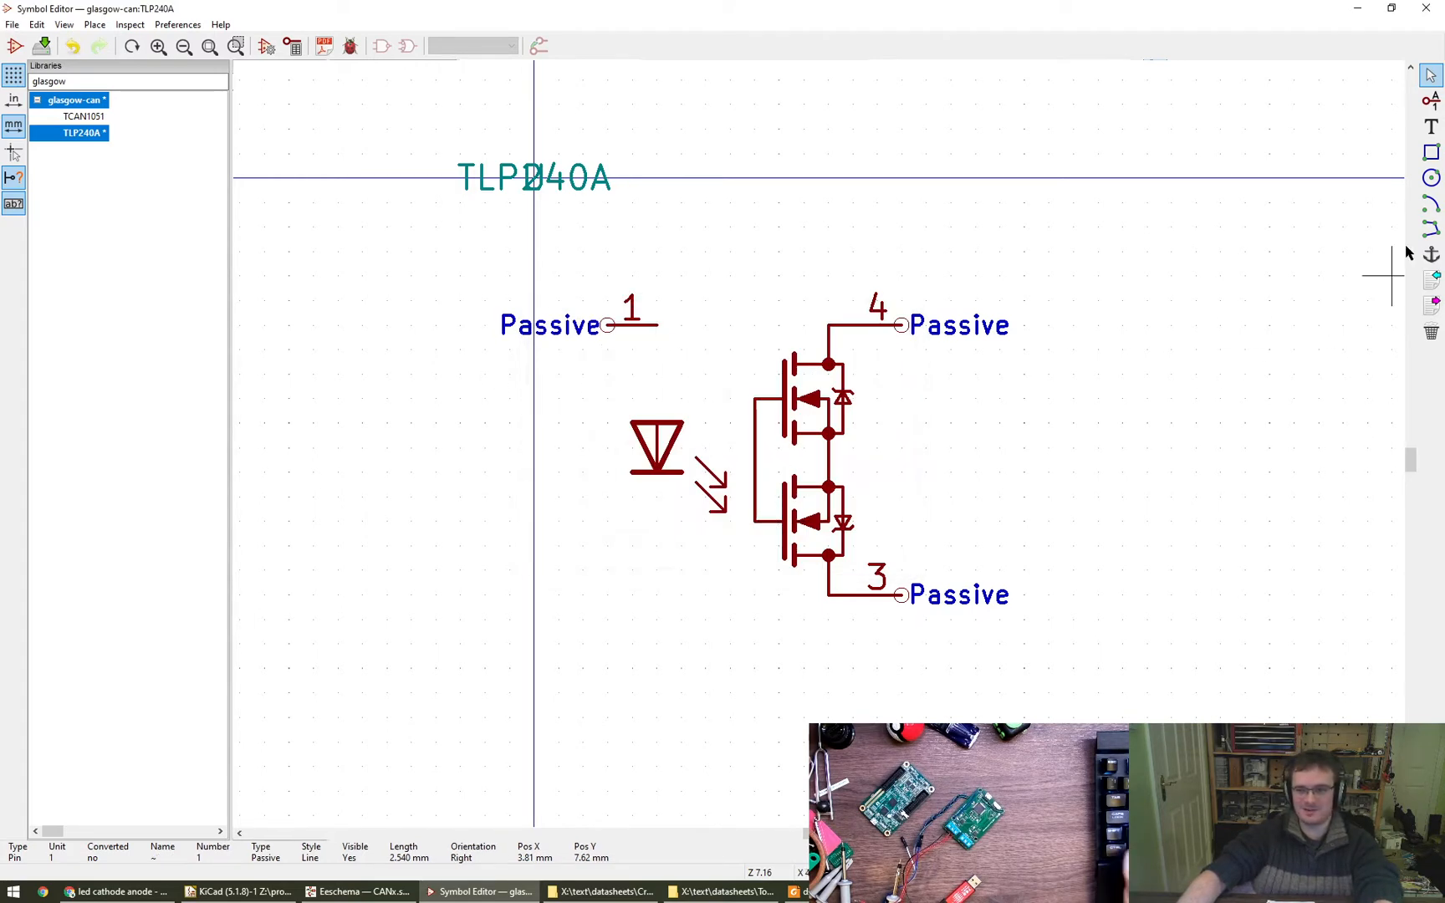
# - Draw a vertical line about 5 mm long joining the inner end of pin 1 to the diode's anode
pyautogui.click(1431, 228)
pyautogui.hotkey('ctrl', 'z')
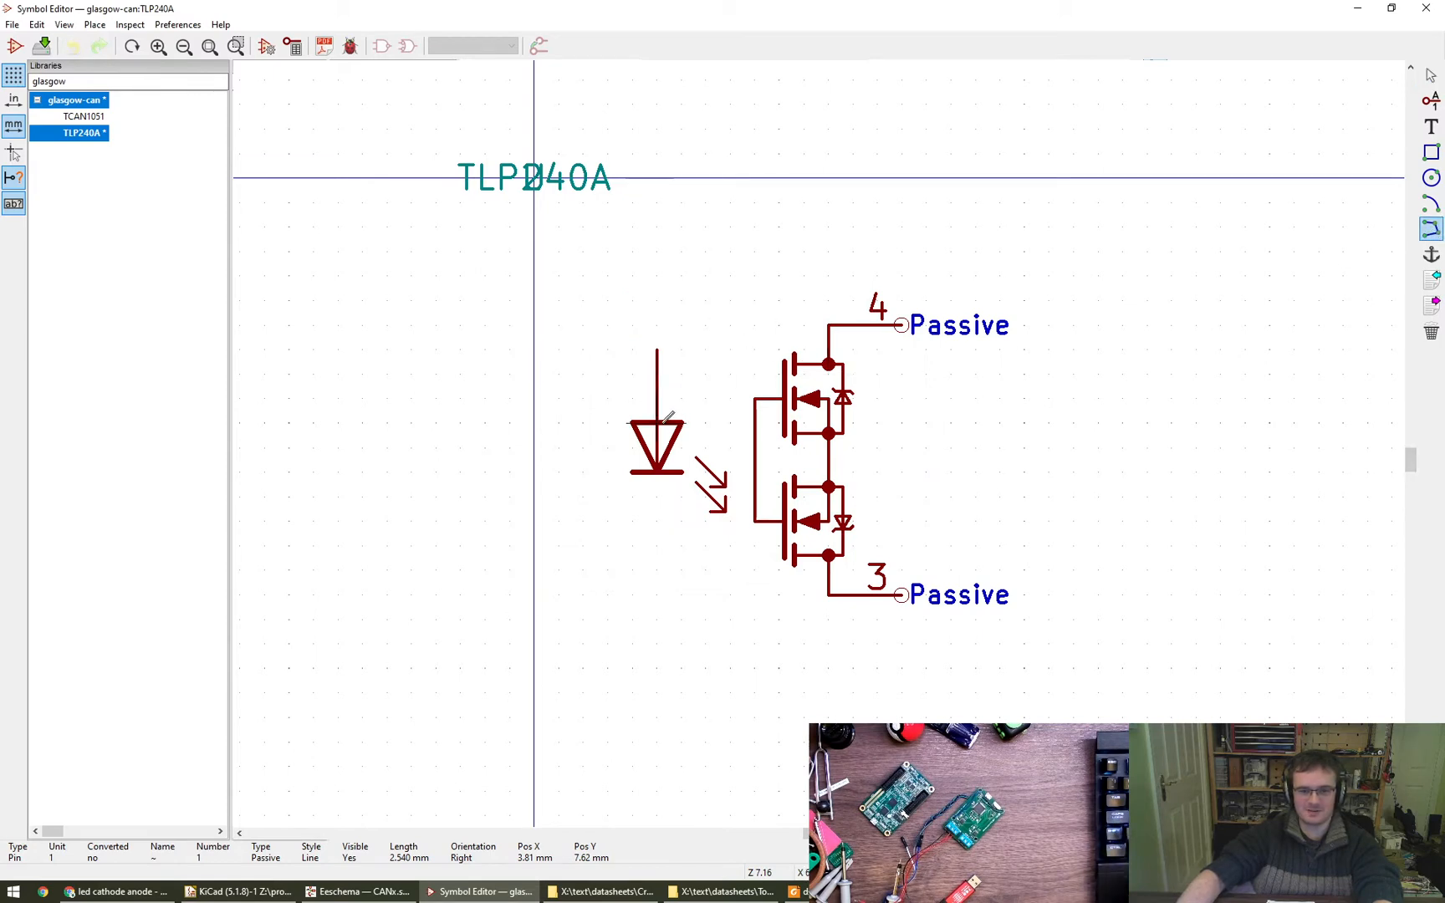
pyautogui.hotkey('ctrl', 'y')
pyautogui.press('Escape')
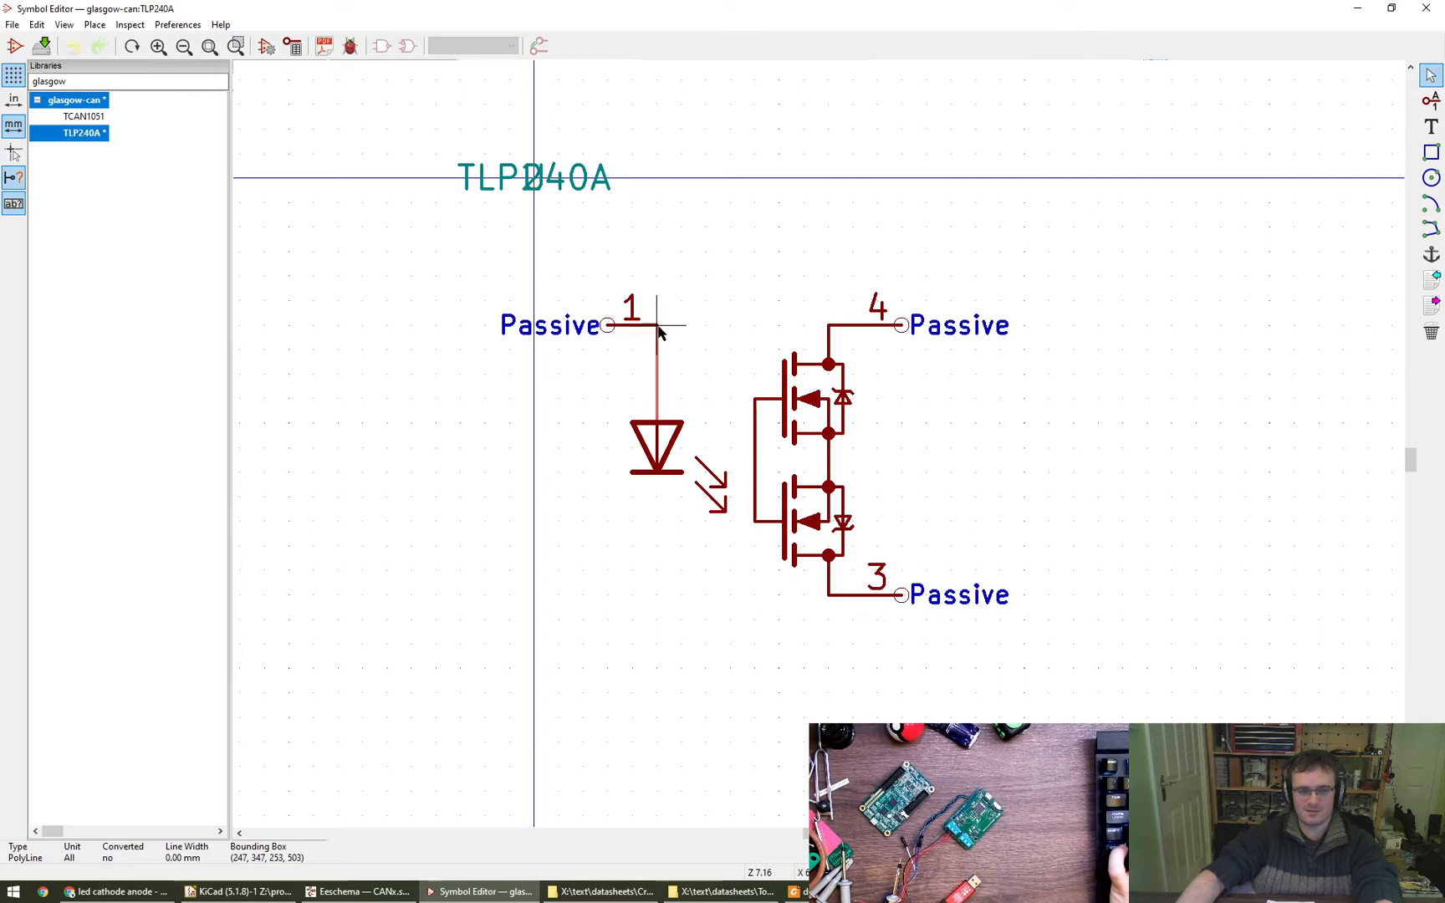
pyautogui.doubleClick(657, 327)
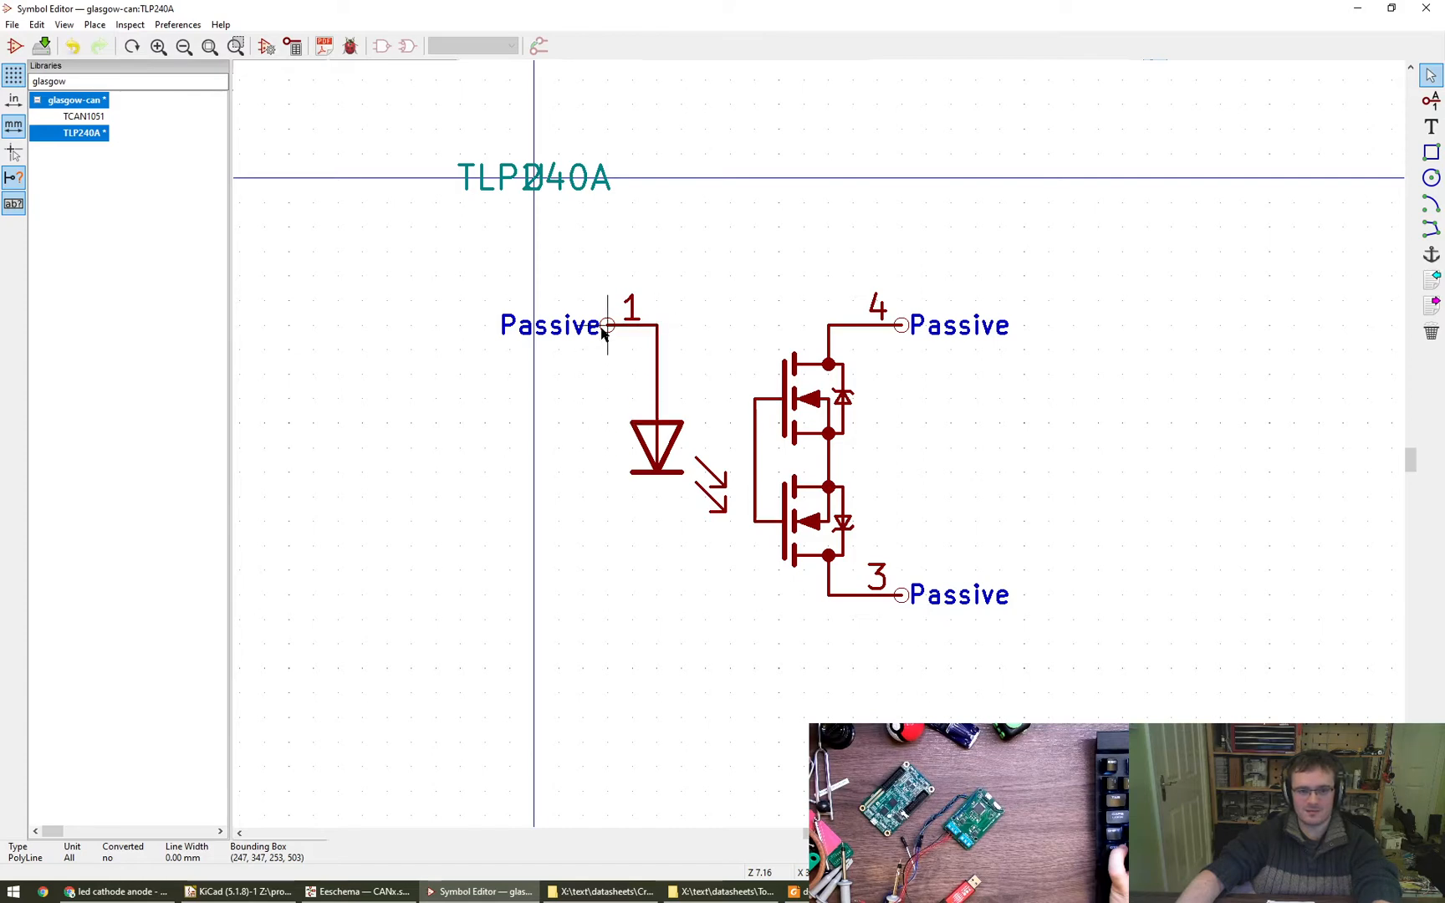
# - Add an unnamed passive pin numbered 2 below the diode, directly under pin 1 and level with pin 3
pyautogui.click(1431, 101)
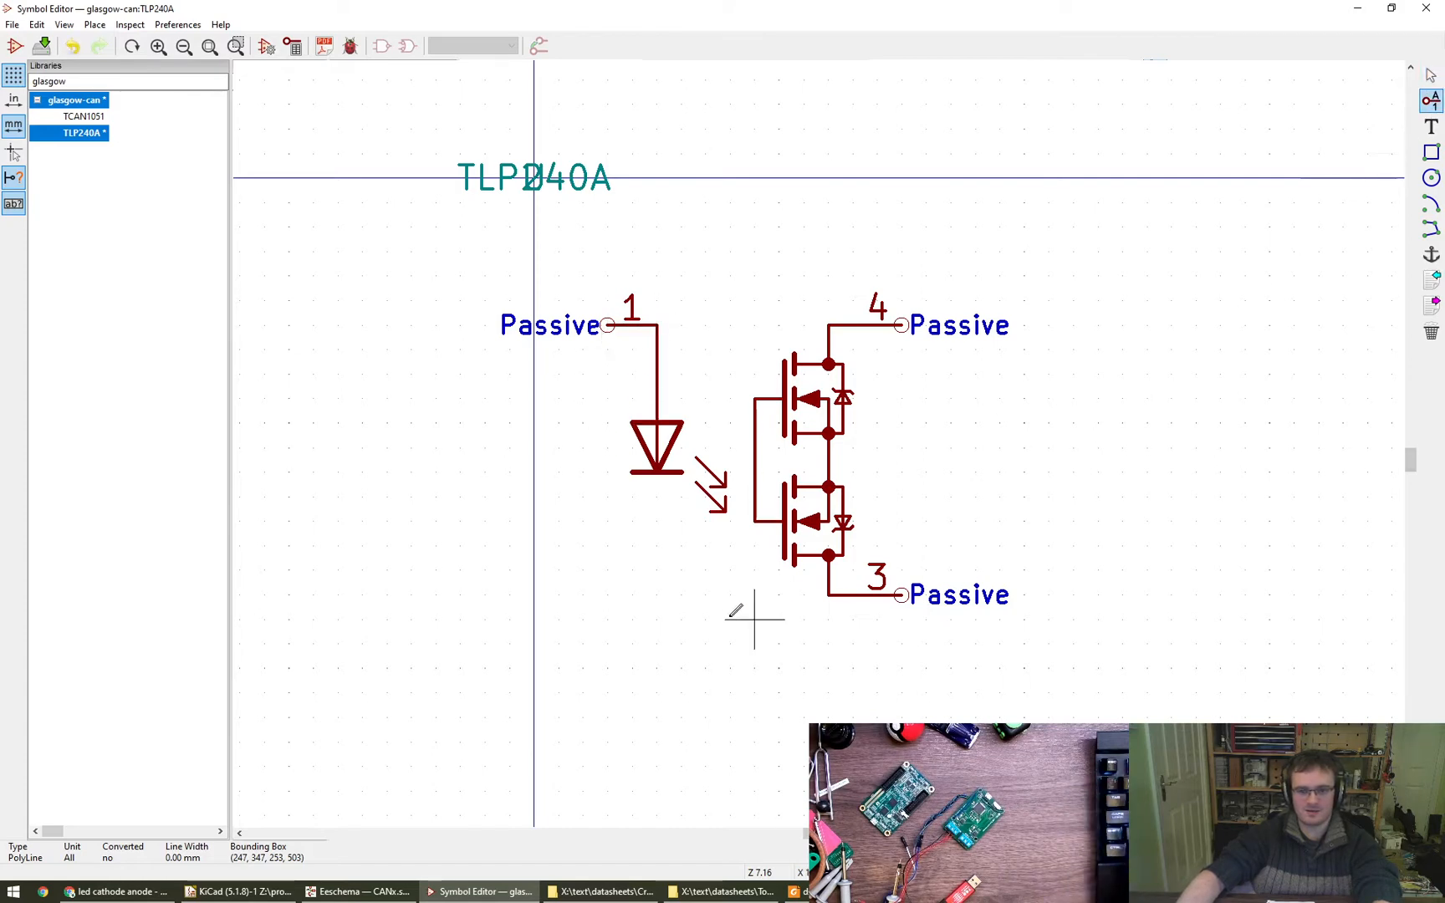
pyautogui.click(607, 595)
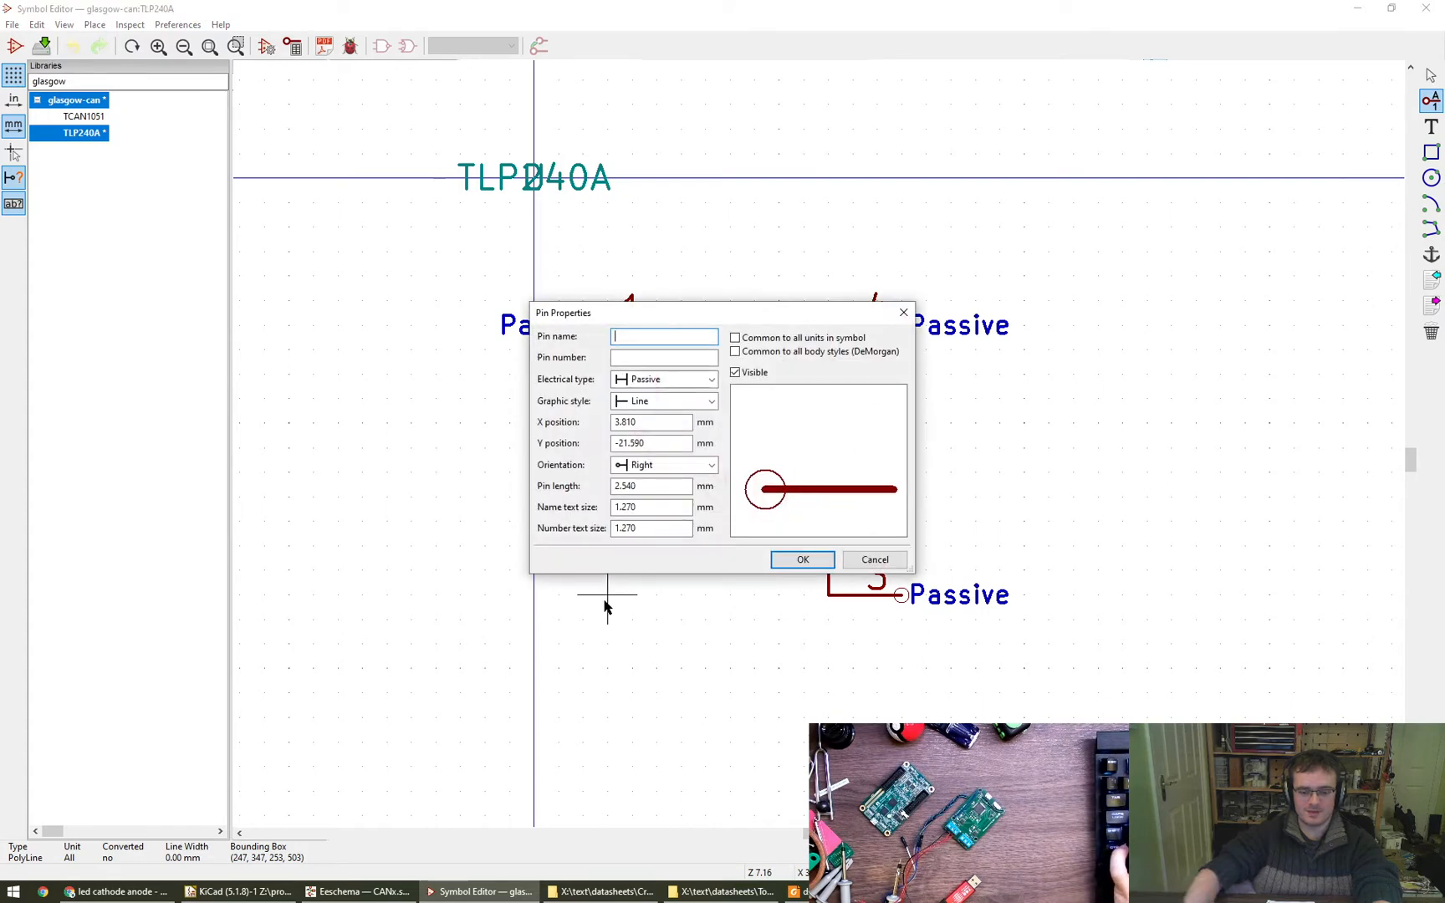
pyautogui.press('Tab')
pyautogui.write('2')
pyautogui.press('Return')
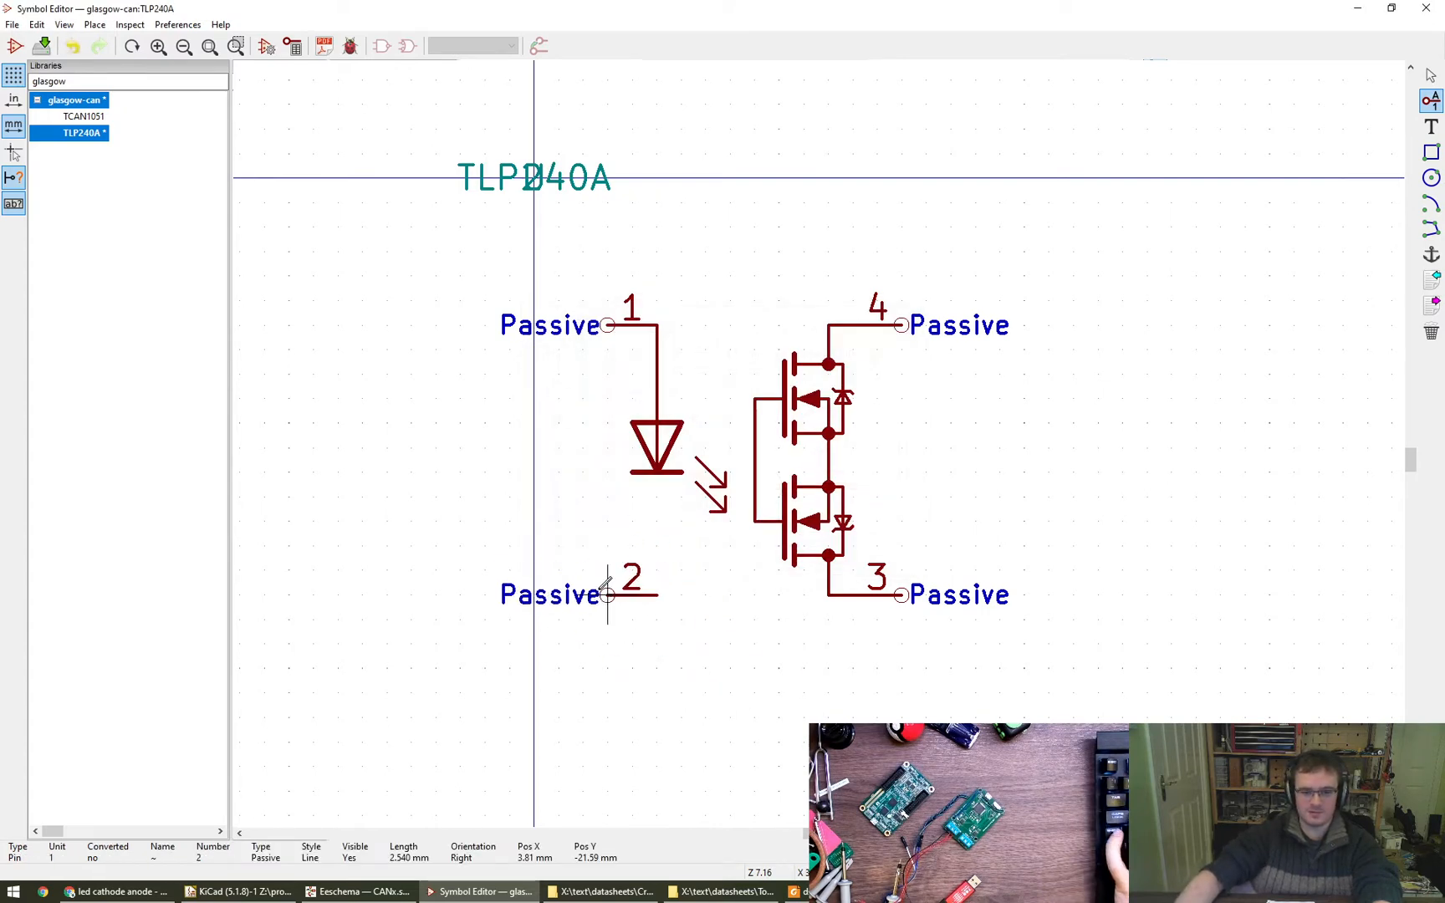
# - Draw a vertical line from the inner end of pin 2 up to the diode's cathode
pyautogui.click(1430, 228)
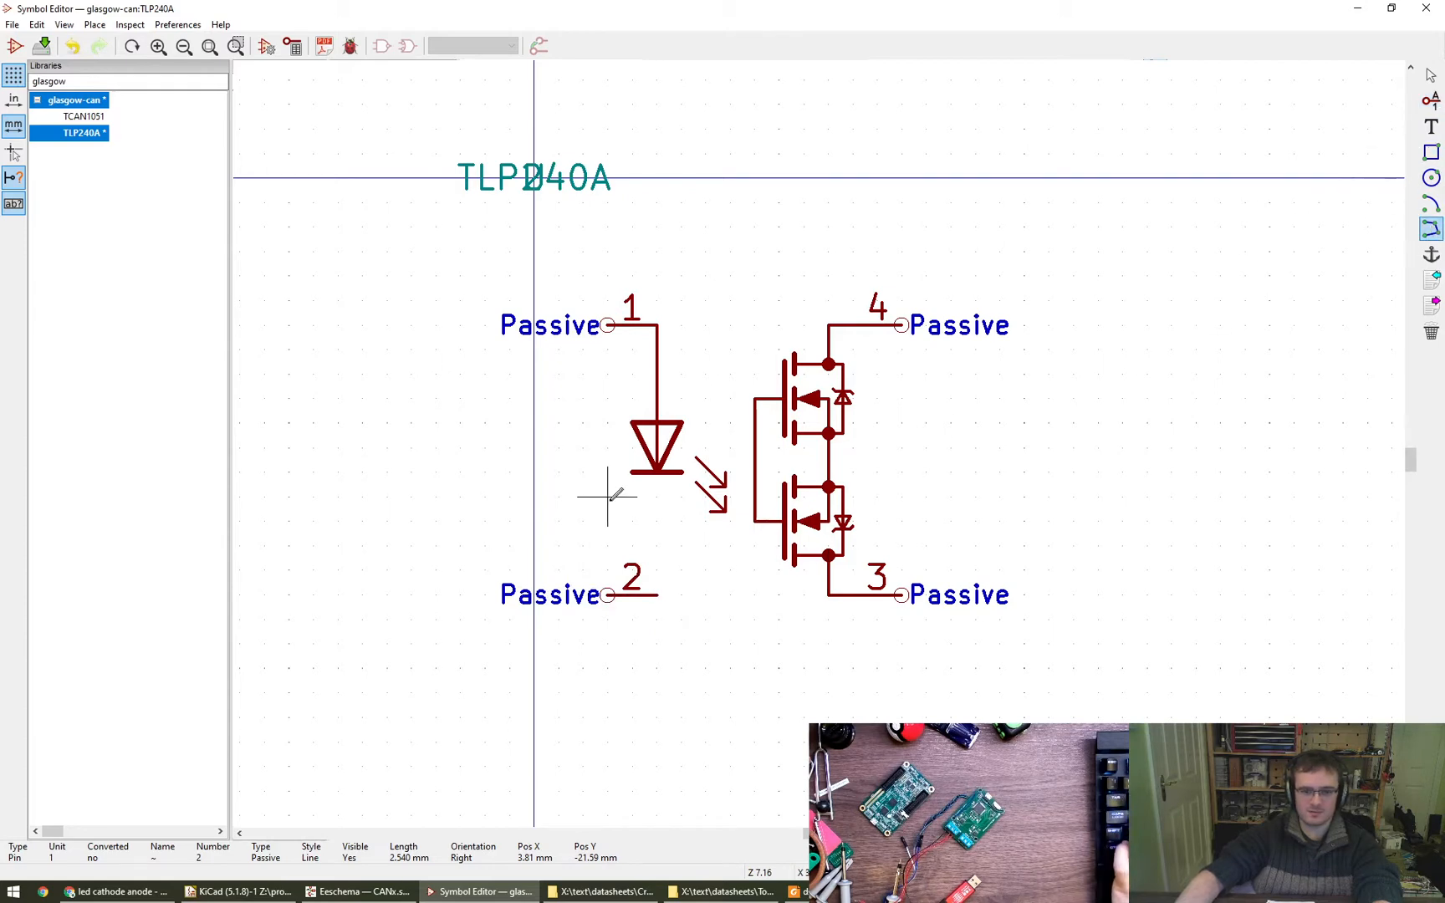
pyautogui.doubleClick(657, 595)
pyautogui.press('Escape')
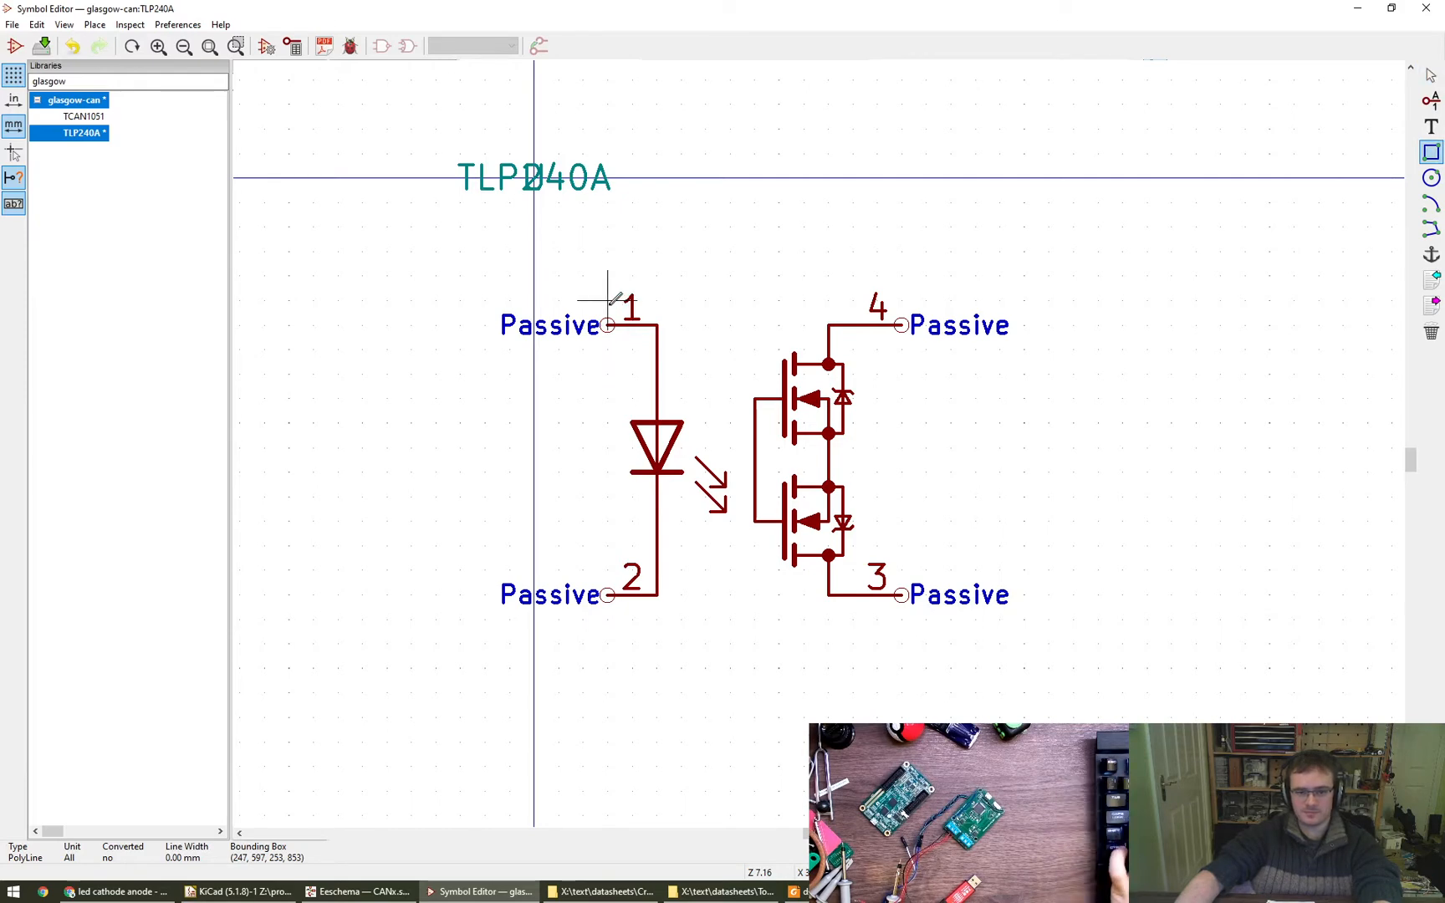
# - Save the TLP240A symbol and view the TCAN1051 symbol for reference before reopening TLP240A
pyautogui.hotkey('ctrl', 's')
pyautogui.doubleClick(74, 118)
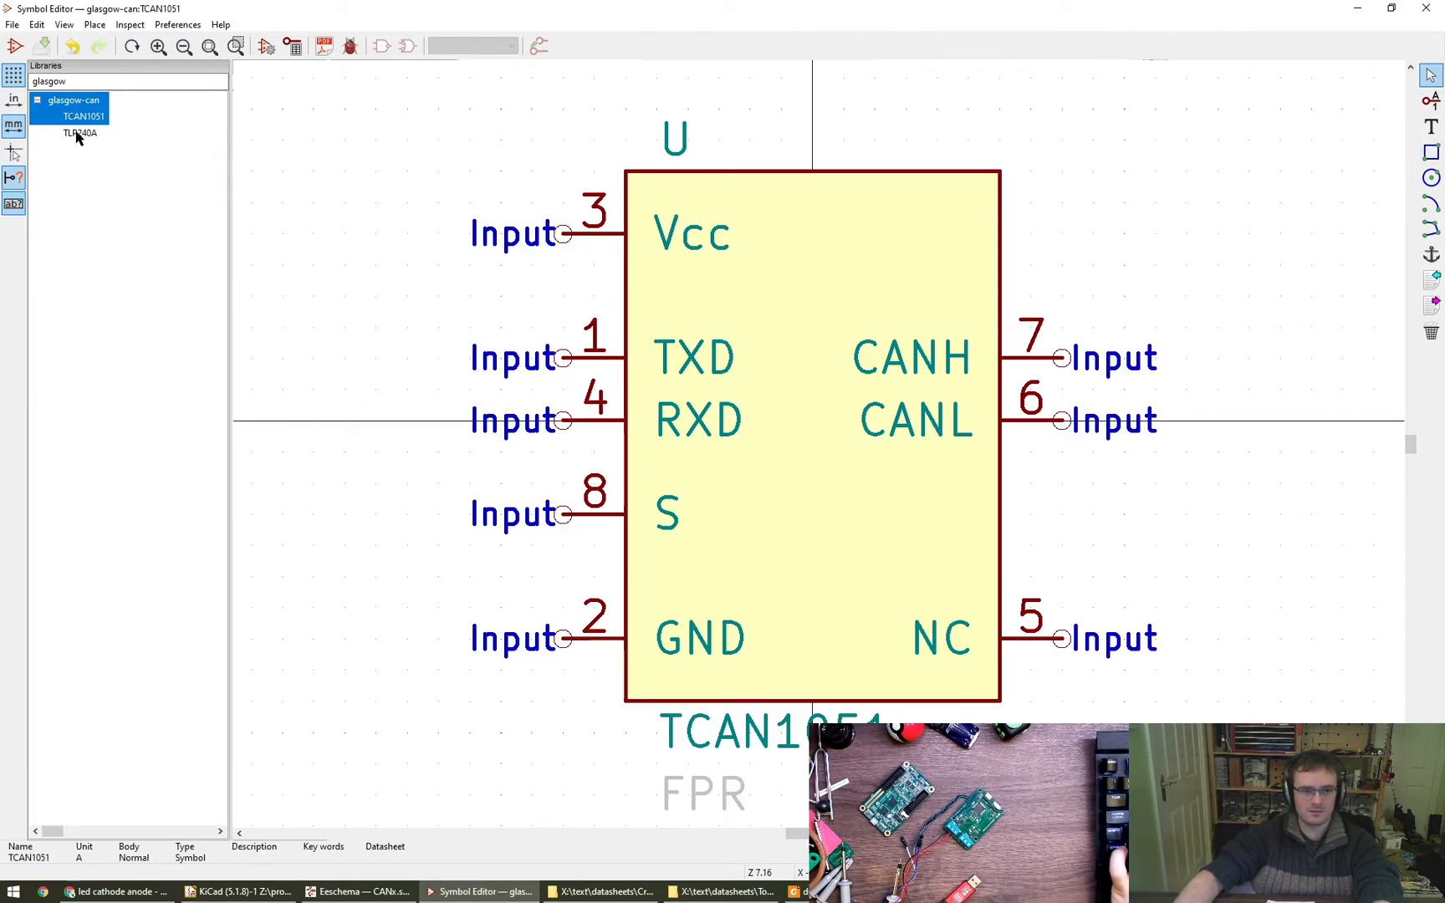
pyautogui.doubleClick(77, 134)
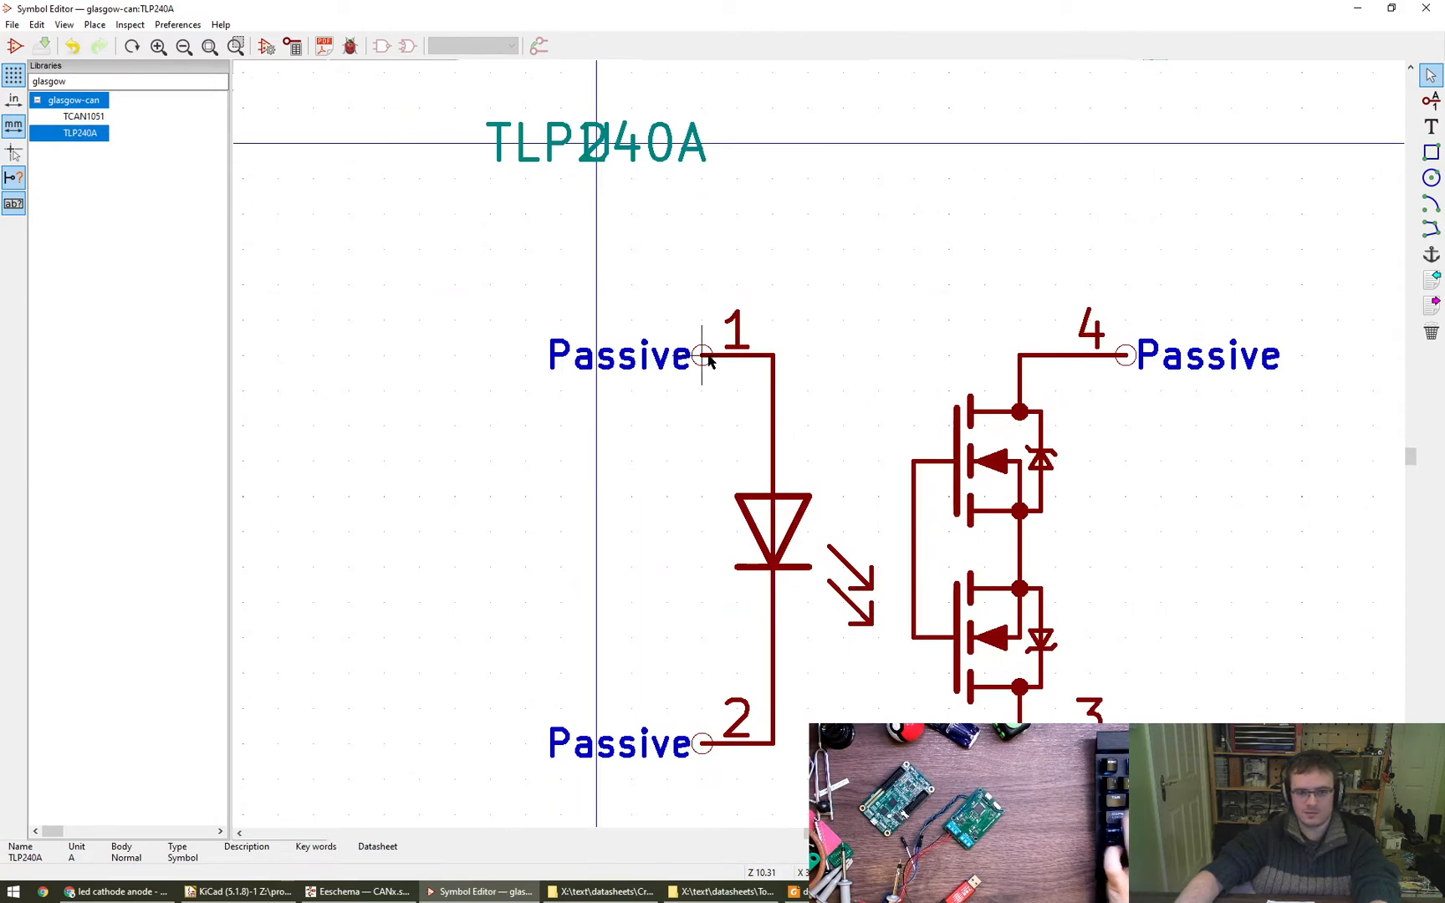
# - Move all four pins outward by 2.54 mm, pins 1 and 2 on the diode side, pins 3 and 4 on the MOSFET side
pyautogui.click(700, 360)
pyautogui.moveTo(700, 360); pyautogui.dragTo(631, 358)
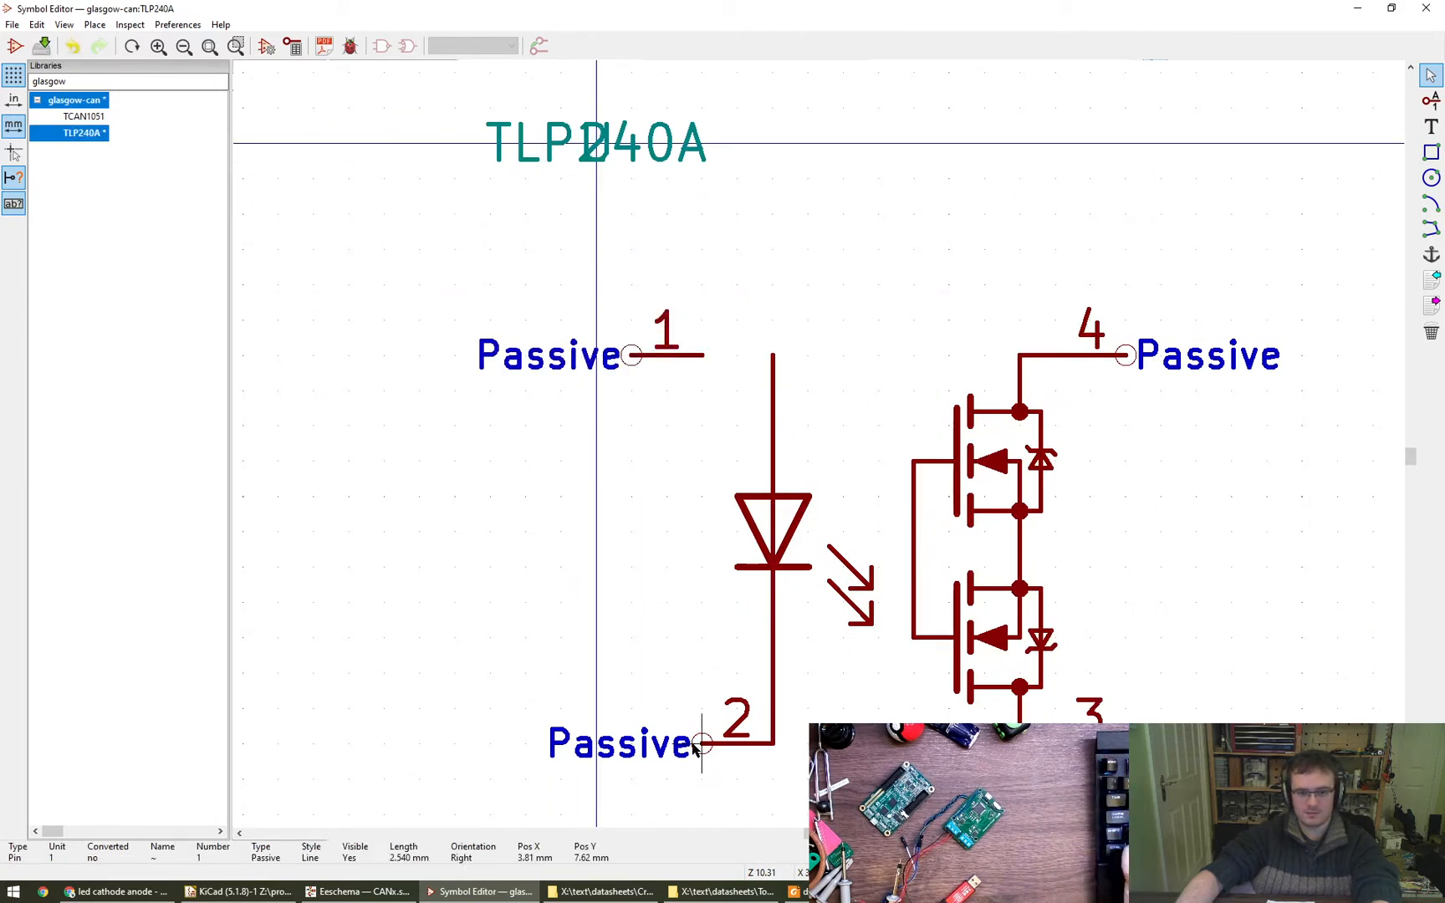
pyautogui.moveTo(697, 745); pyautogui.dragTo(631, 743)
pyautogui.moveTo(1124, 360); pyautogui.dragTo(1197, 360)
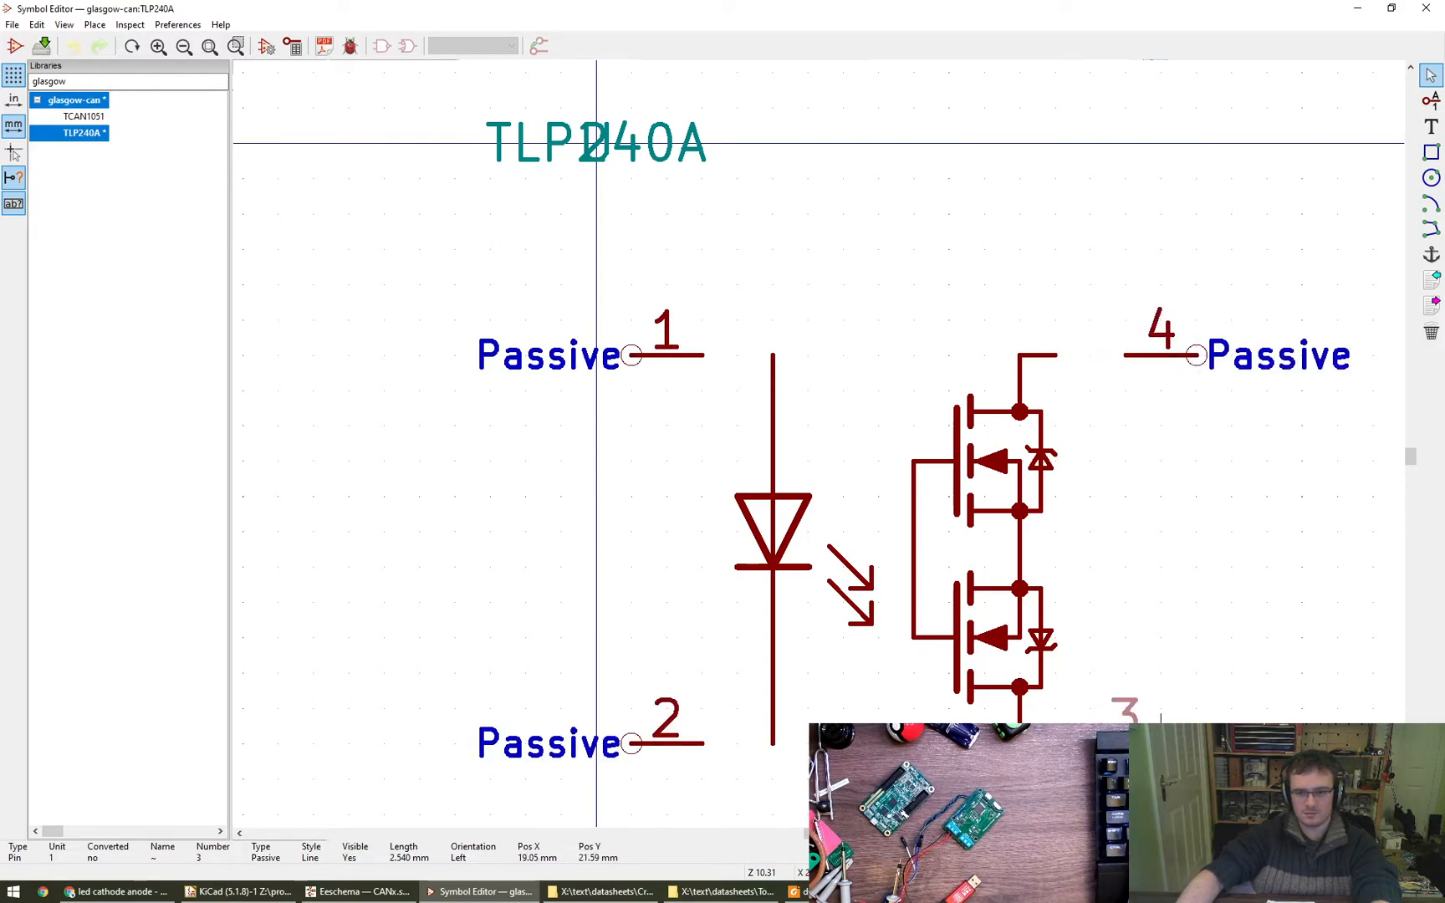
pyautogui.moveTo(1196, 744); pyautogui.dragTo(1196, 743)
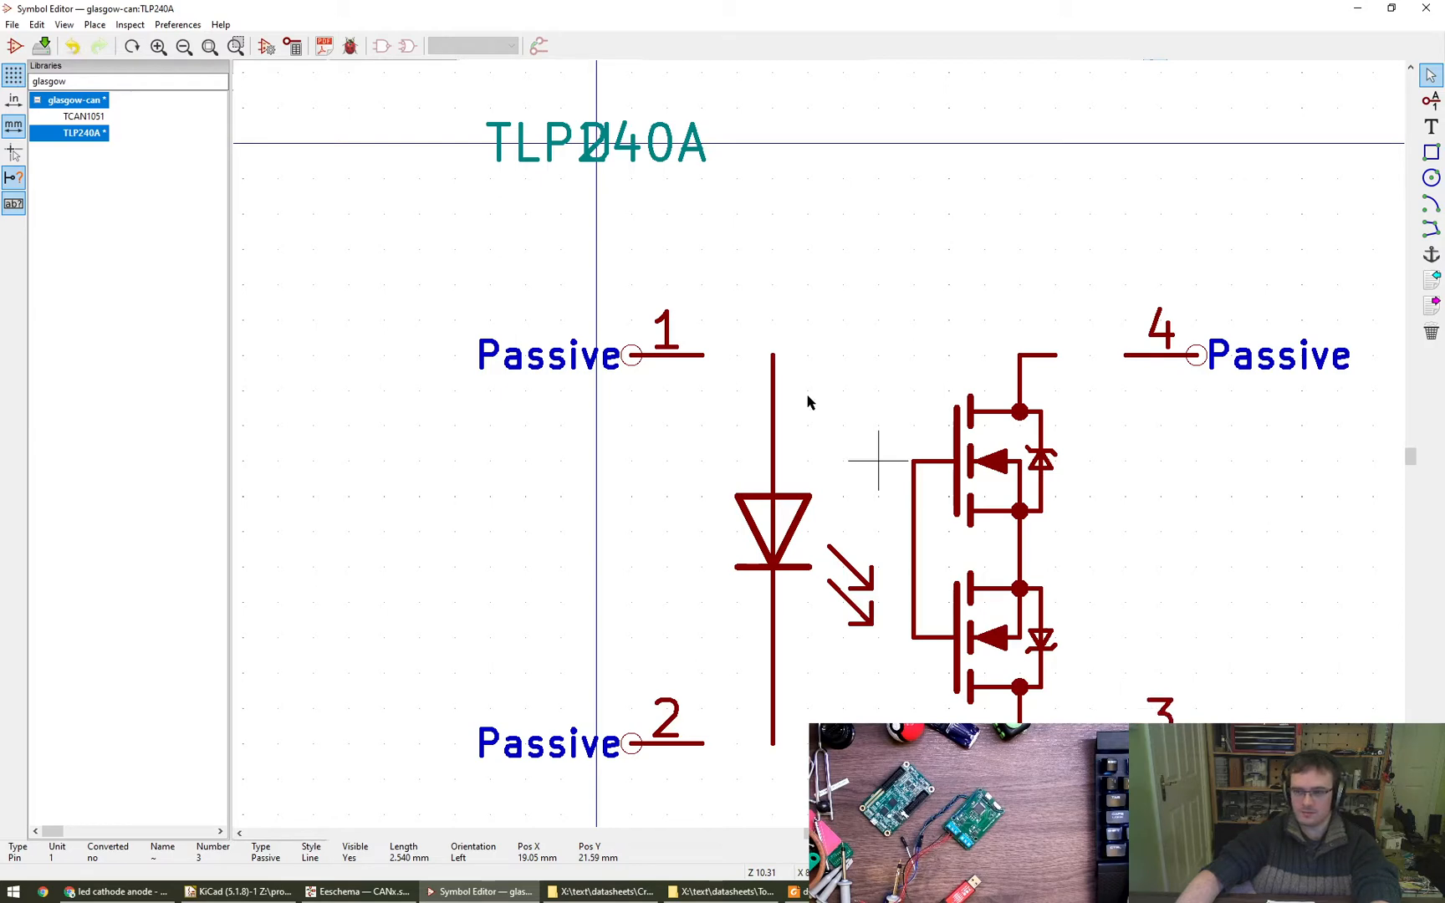
# - Draw a body rectangle about 15.2 by 17.8 mm around the diode and MOSFET graphics, with its sides touching the inner pin ends
pyautogui.click(1431, 151)
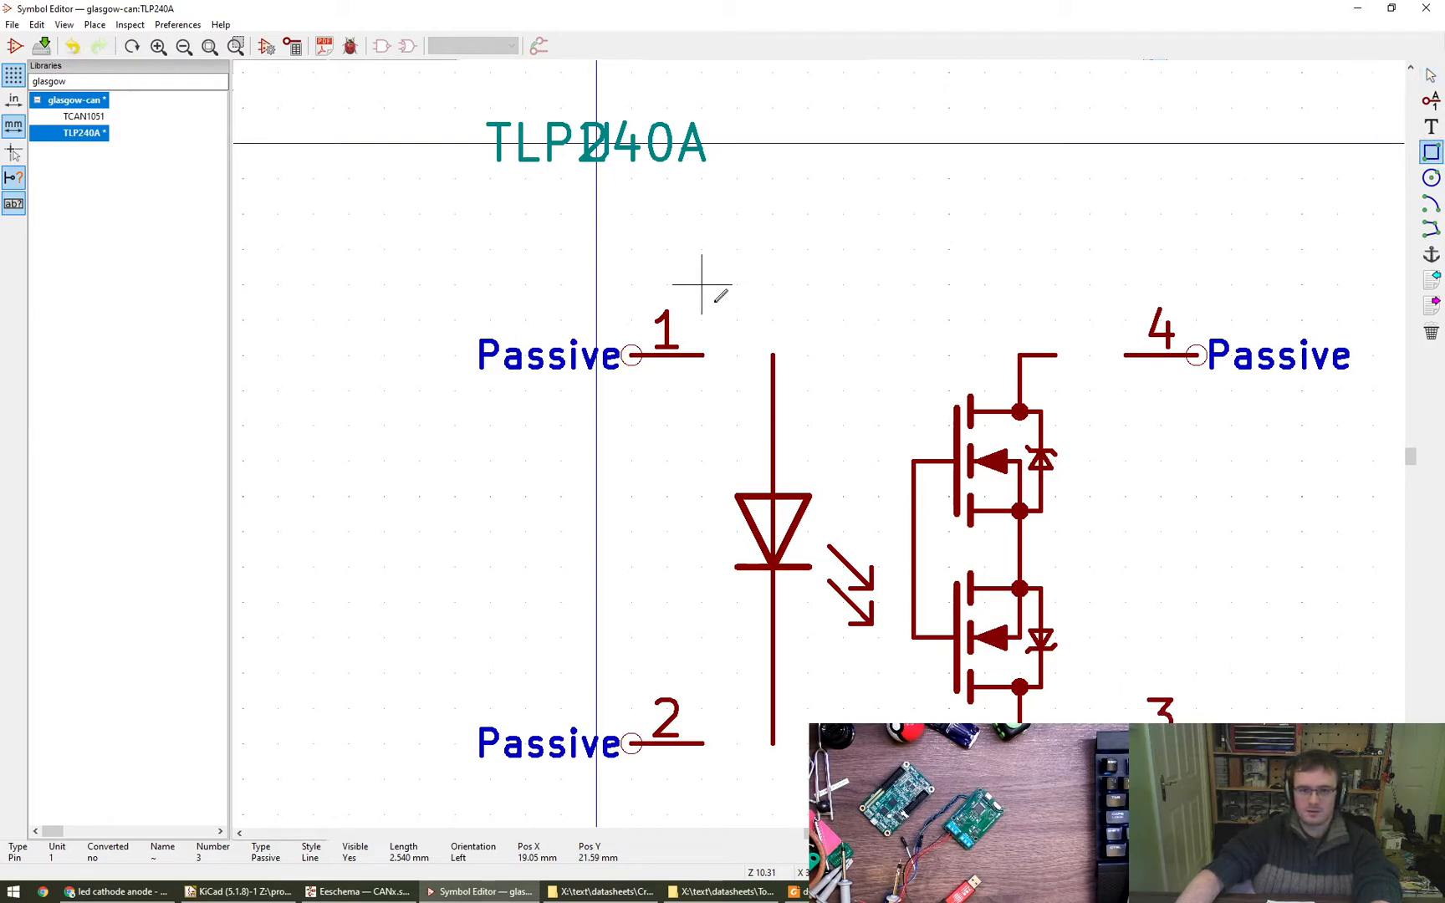
pyautogui.click(701, 318)
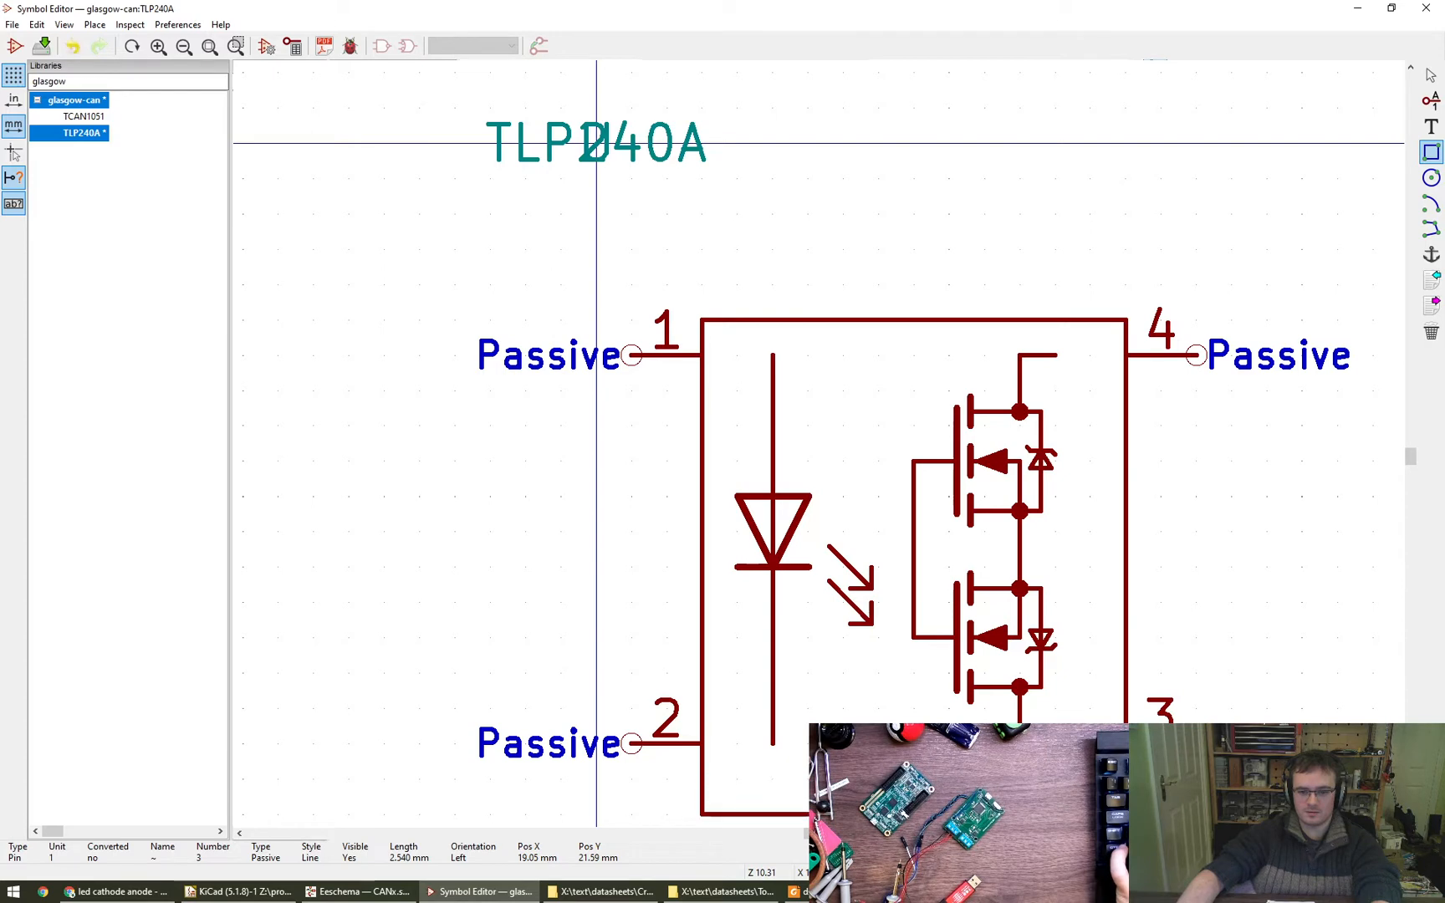
pyautogui.click(1127, 813)
pyautogui.scroll(-1, 960, 602)
pyautogui.moveTo(958, 600); pyautogui.dragTo(749, 478, button='middle')
pyautogui.press('Escape')
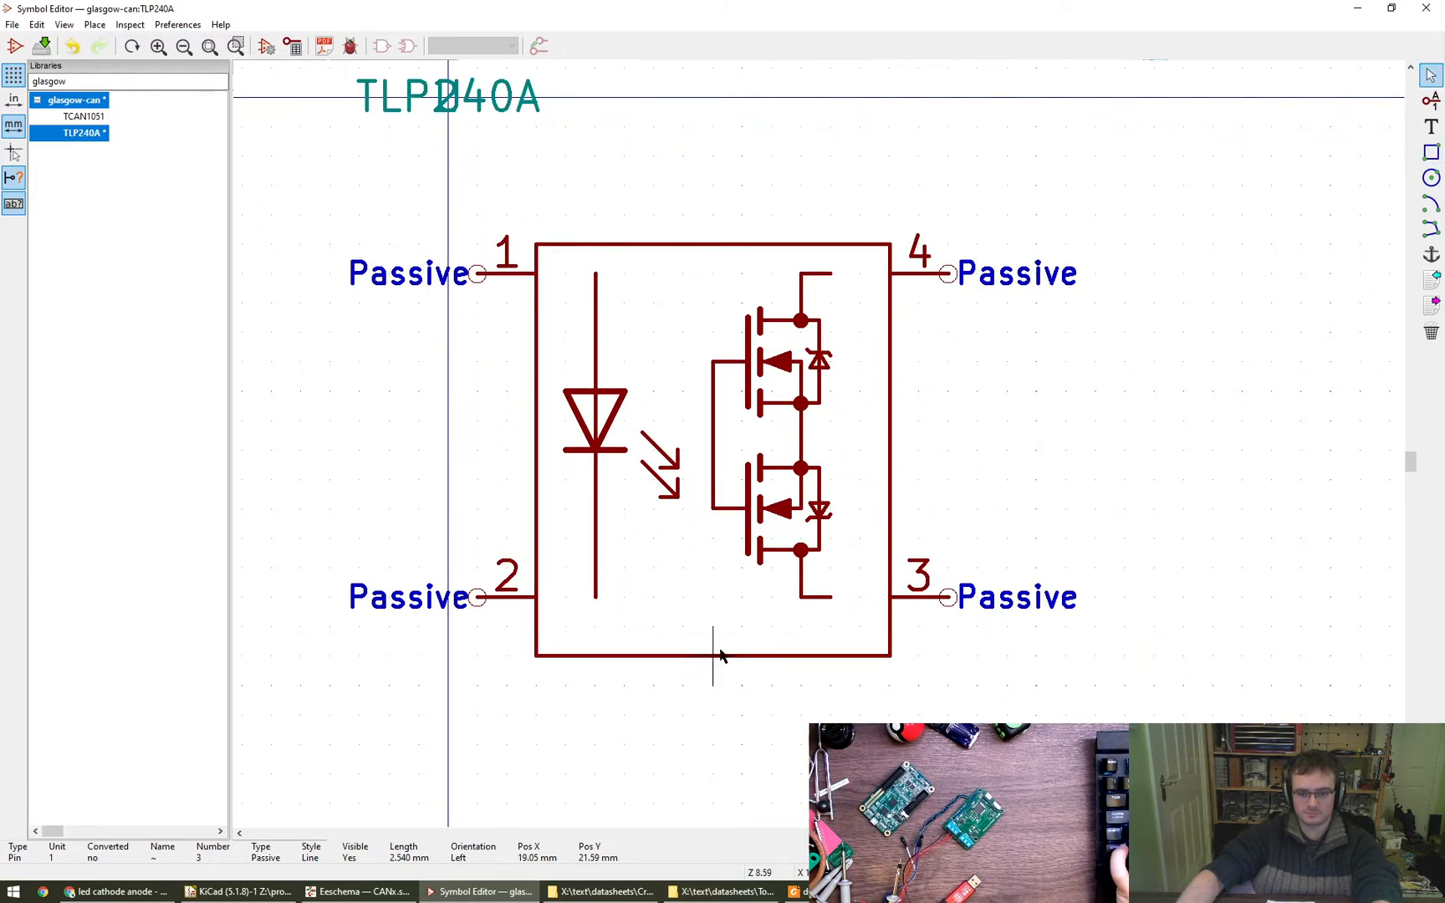
# - Move the body rectangle up about 1.27 mm and extend its lower edge down about 1.27 mm
pyautogui.moveTo(717, 654); pyautogui.dragTo(716, 629)
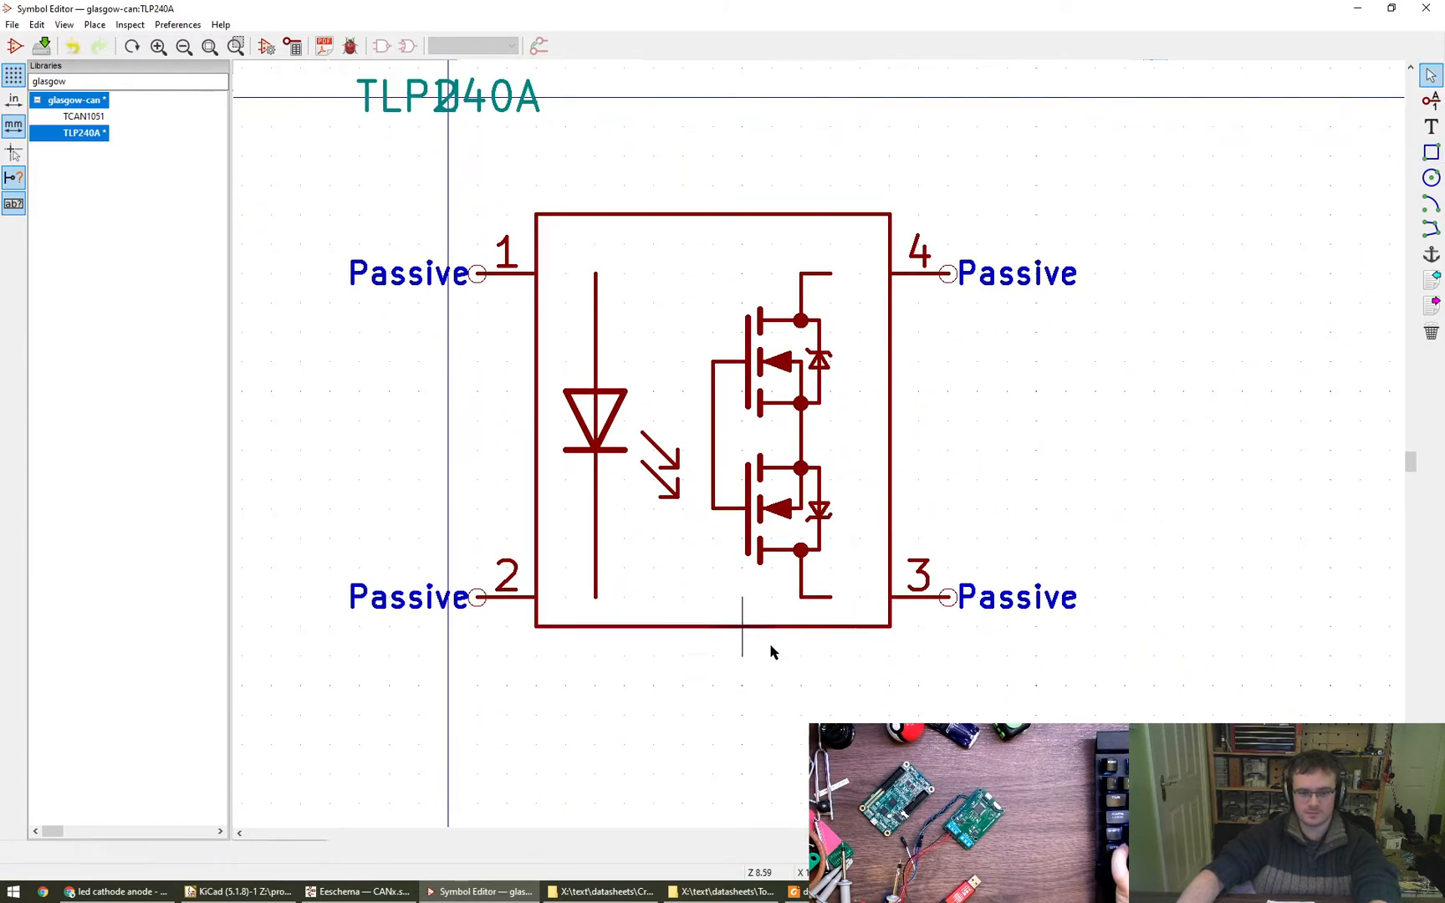
pyautogui.rightClick(741, 619)
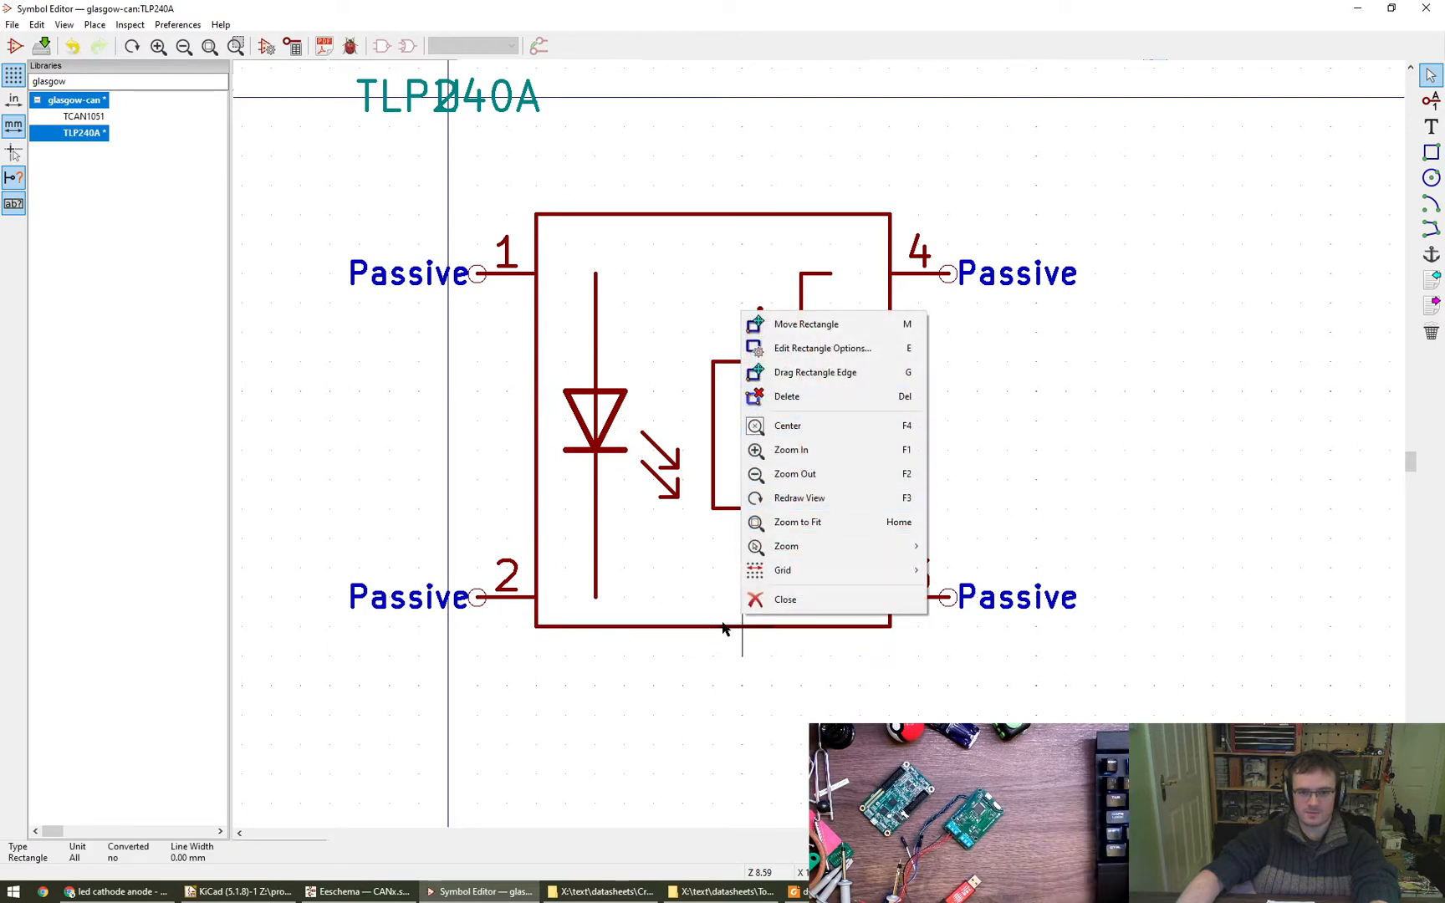
pyautogui.rightClick(671, 630)
pyautogui.rightClick(674, 631)
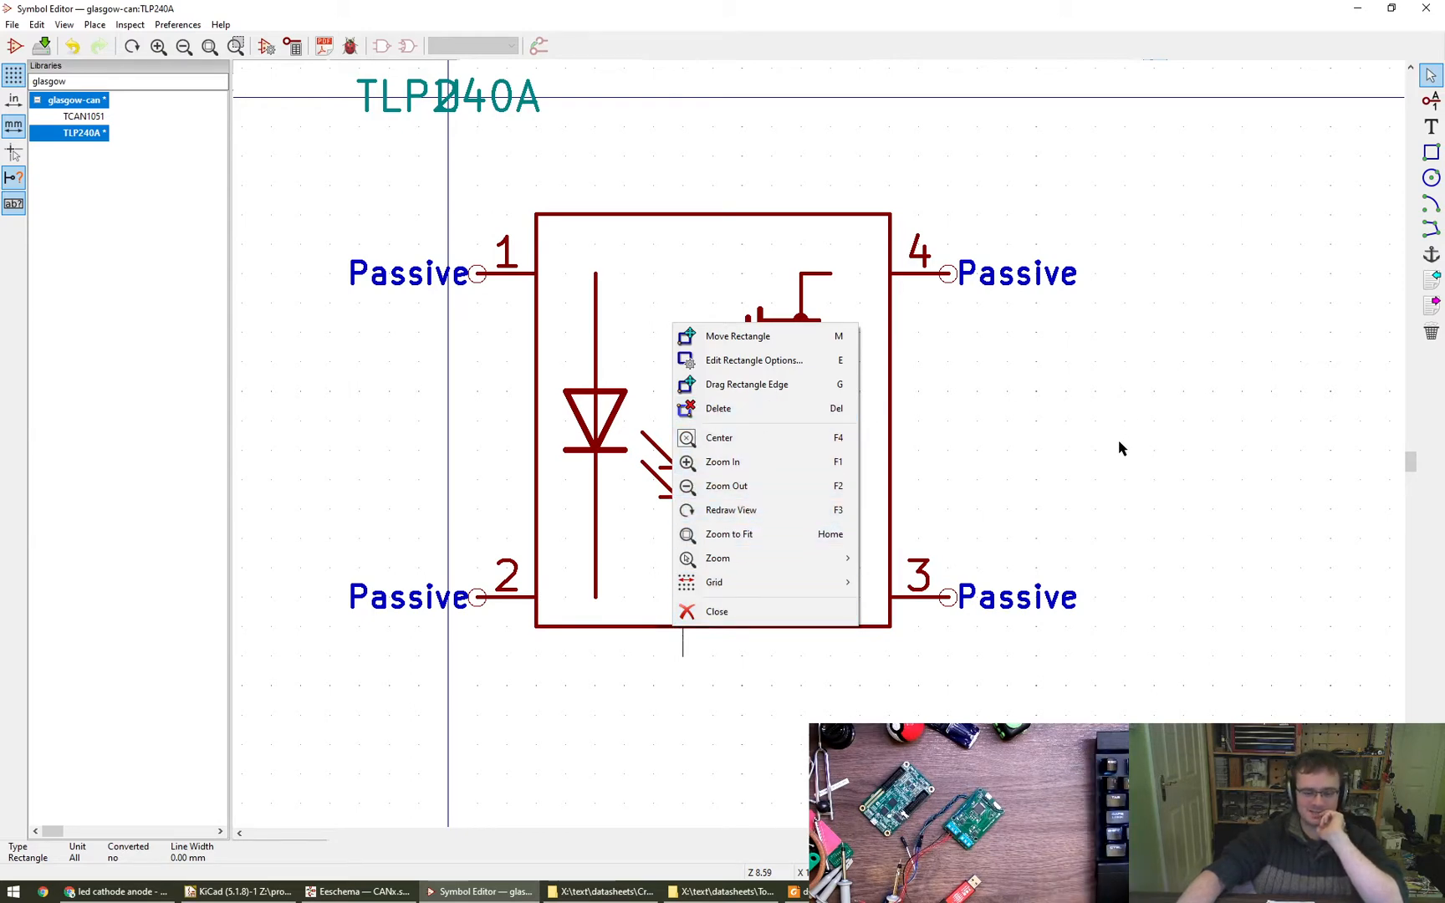
pyautogui.click(789, 697)
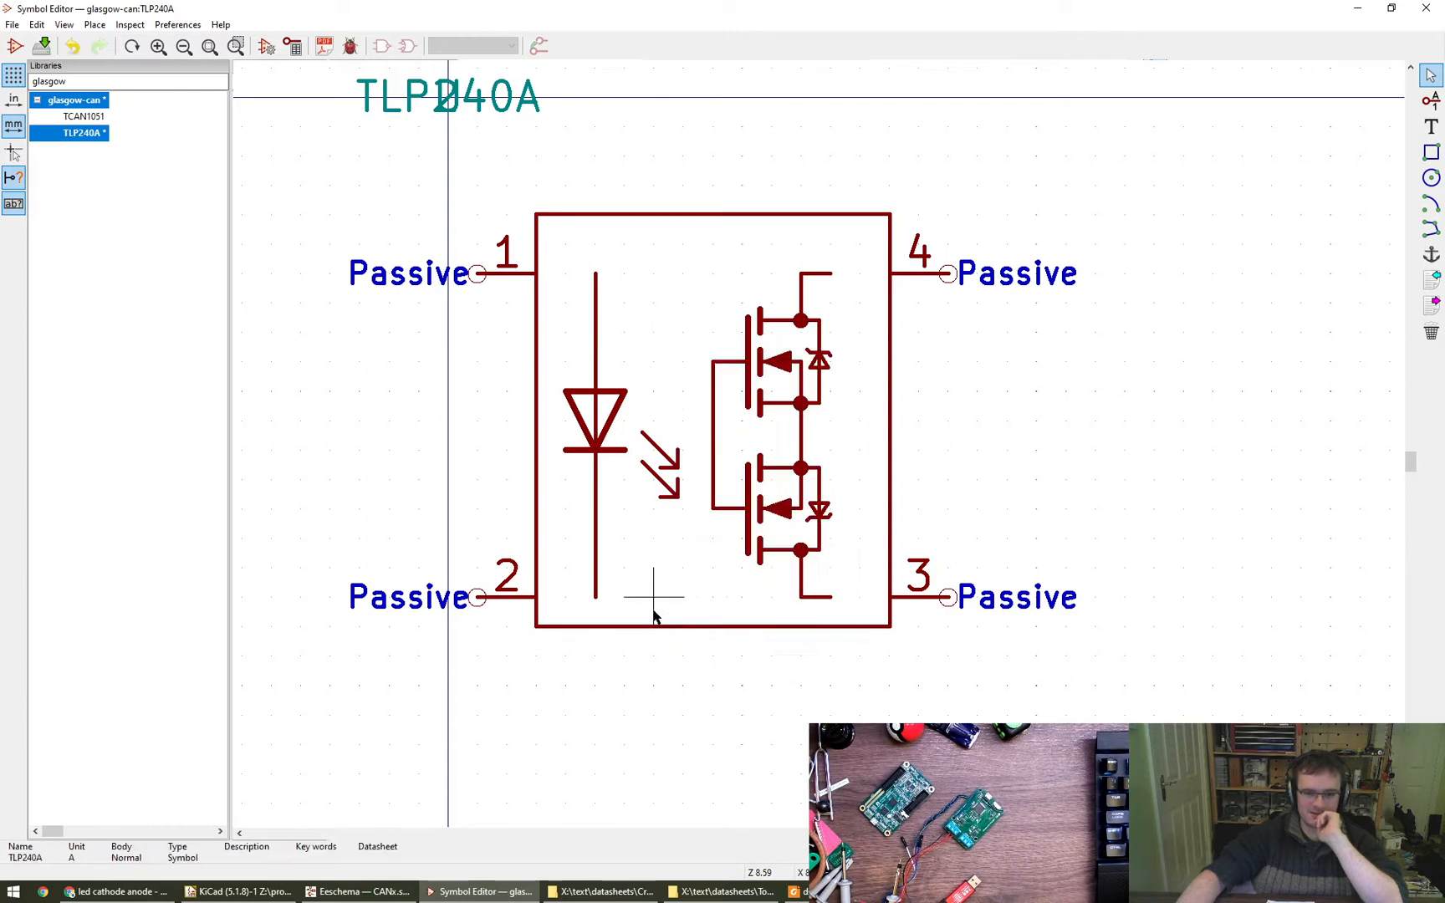
pyautogui.rightClick(652, 632)
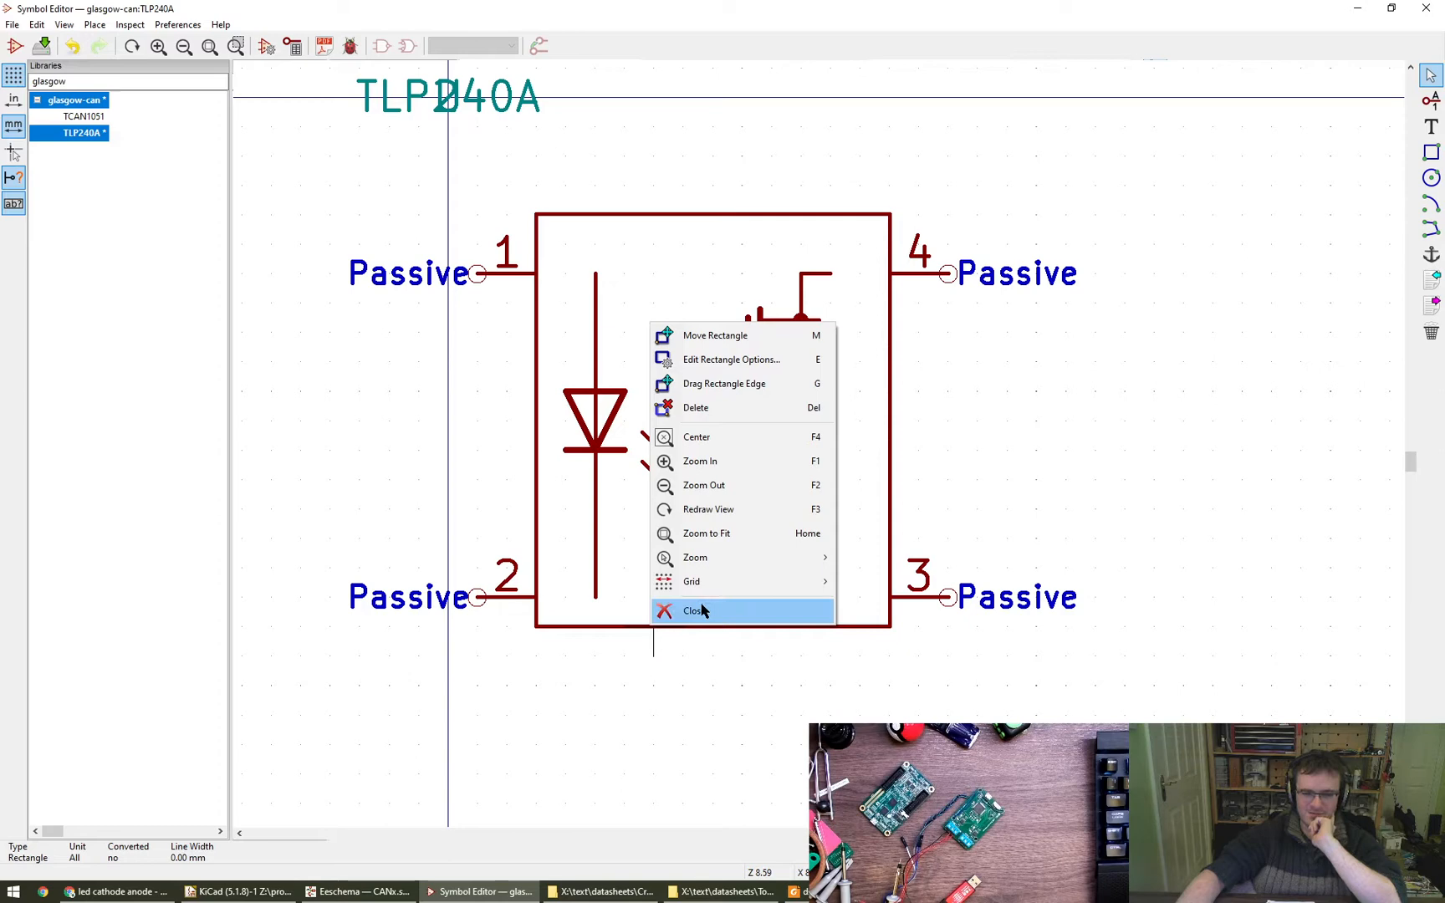
pyautogui.click(636, 660)
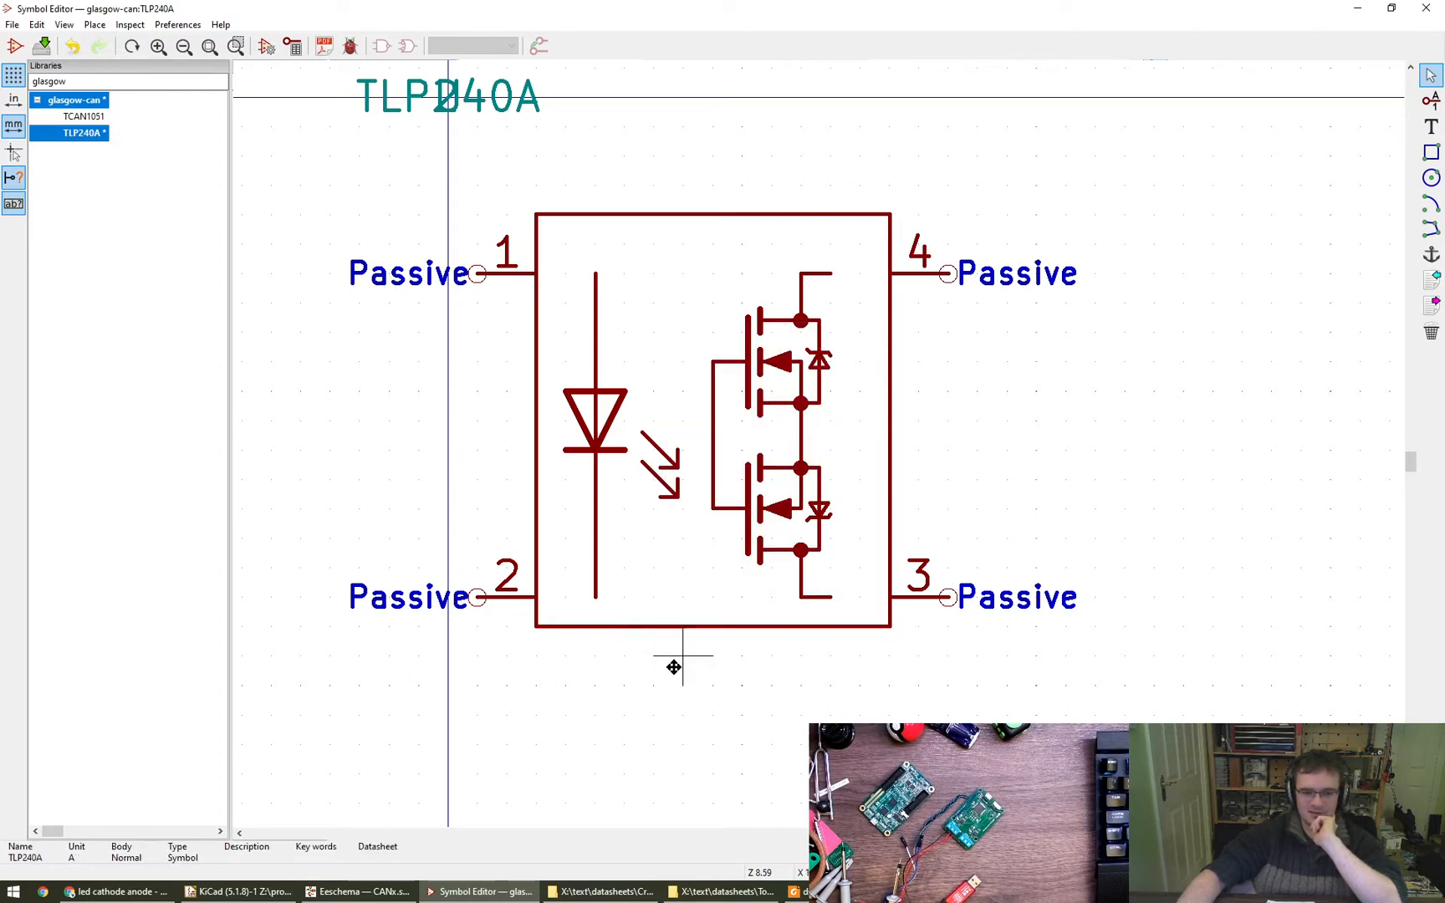
pyautogui.rightClick(678, 626)
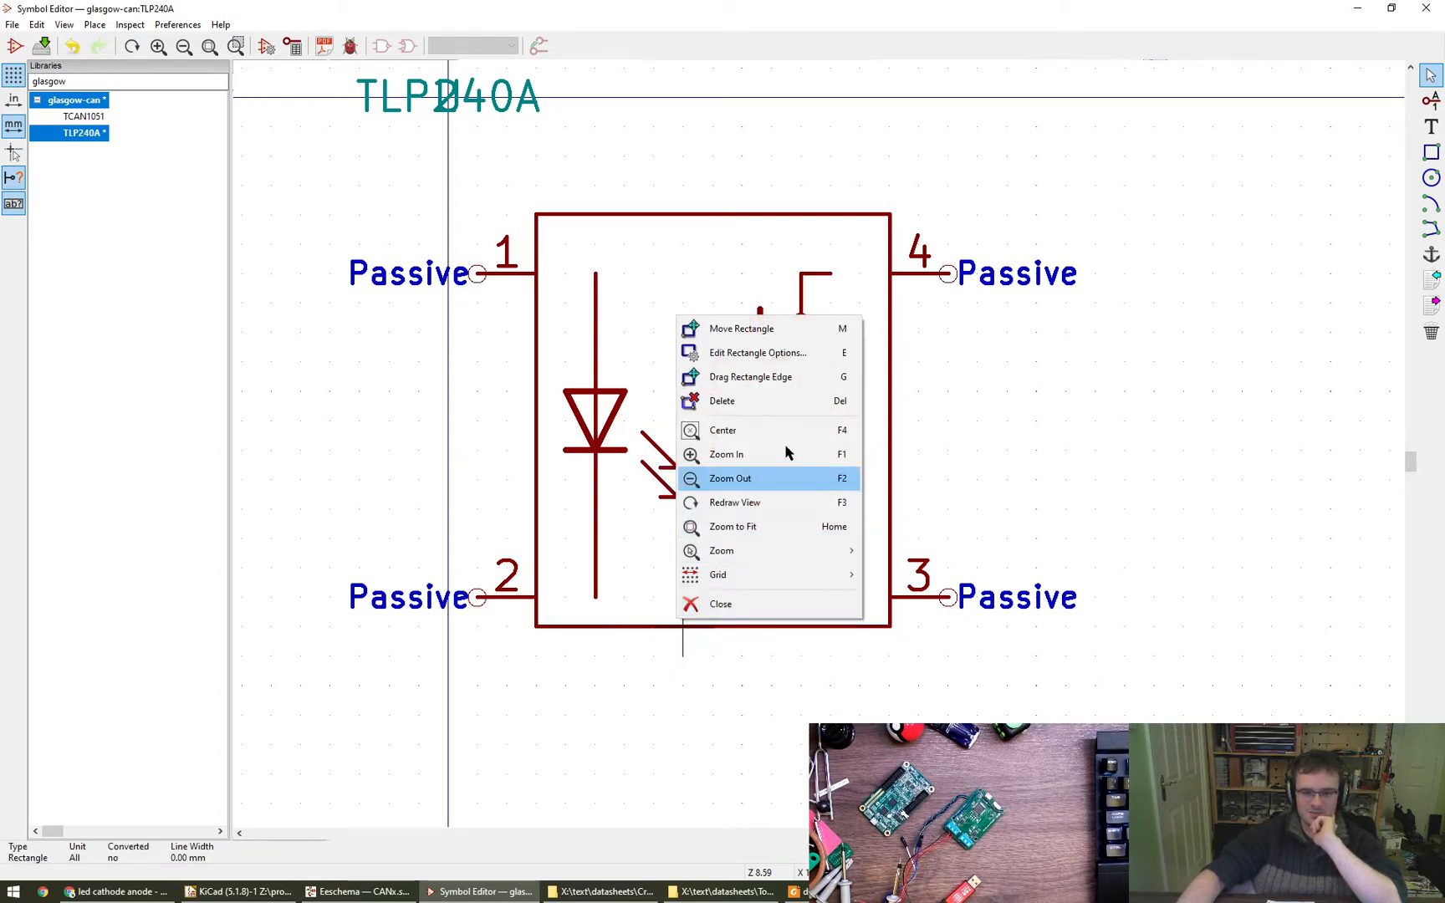
pyautogui.click(750, 377)
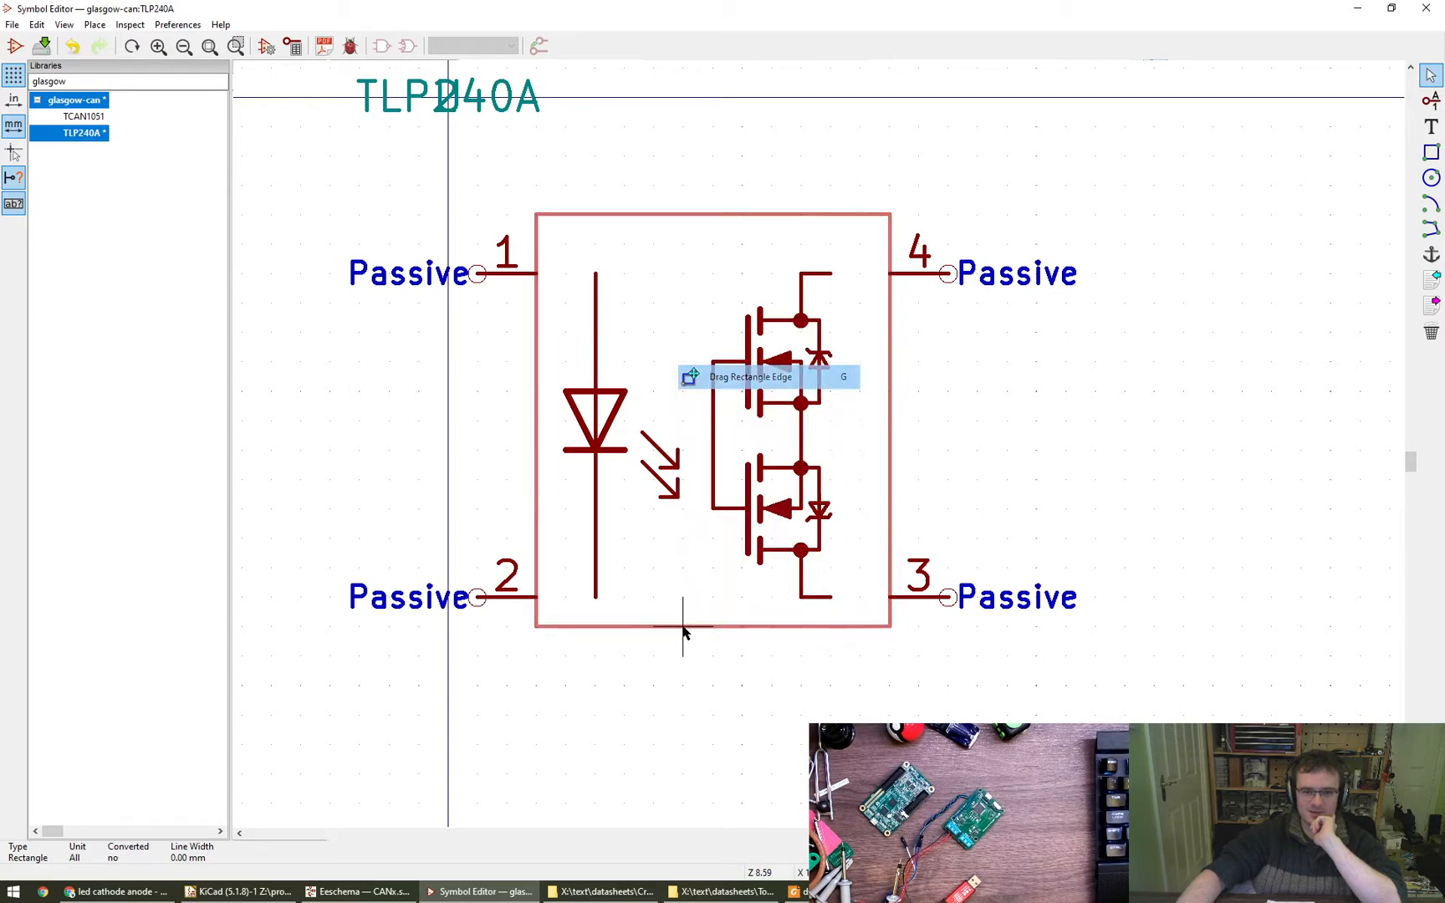
pyautogui.click(682, 657)
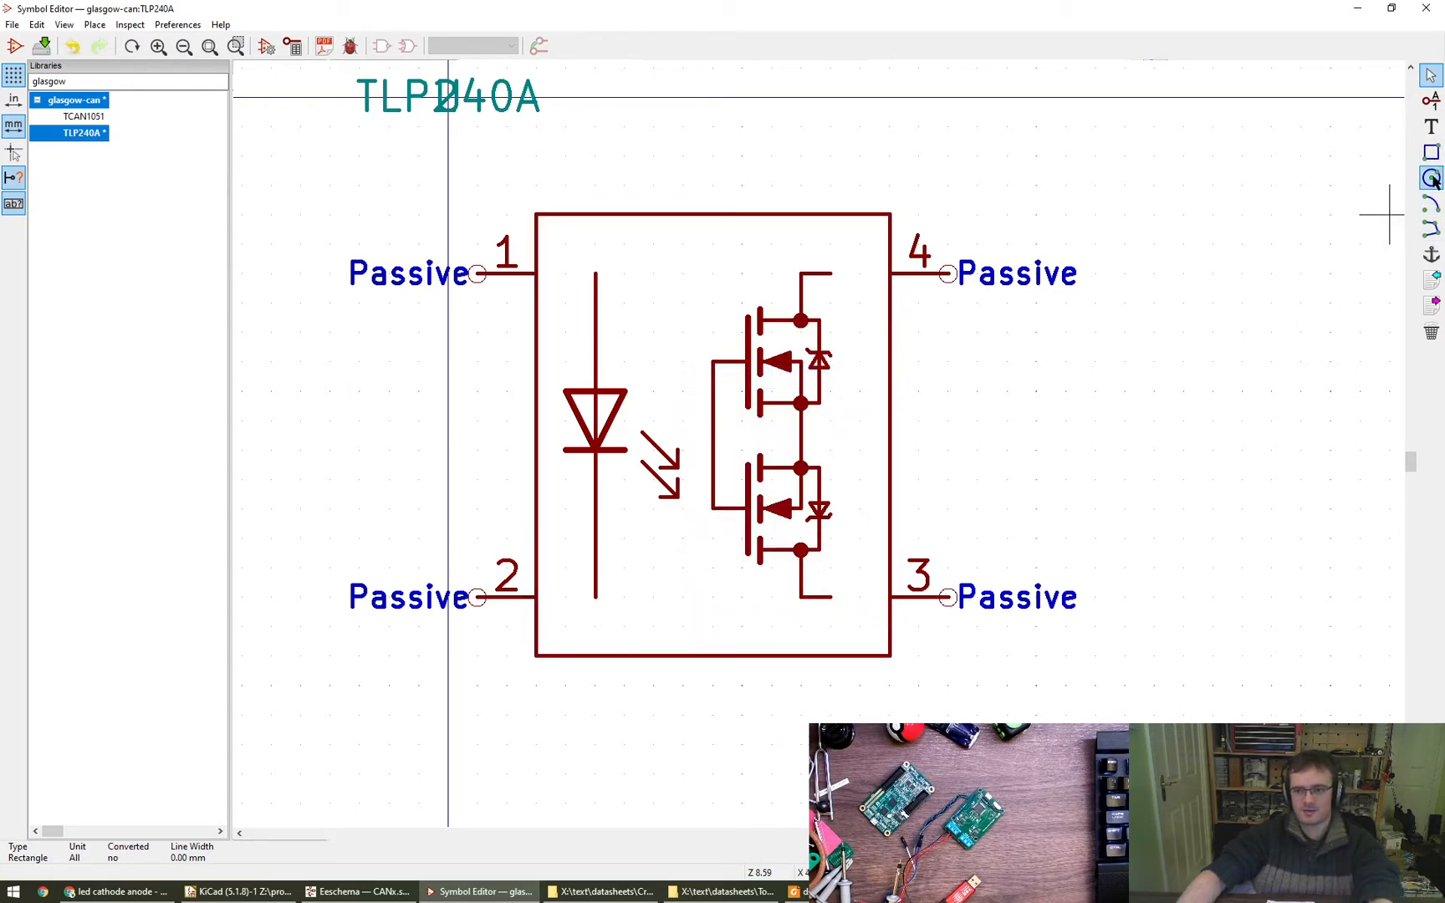
# - Draw horizontal lines joining pins 1 and 2 to the diode leads and pins 3 and 4 to the MOSFET leads
pyautogui.doubleClick(594, 596)
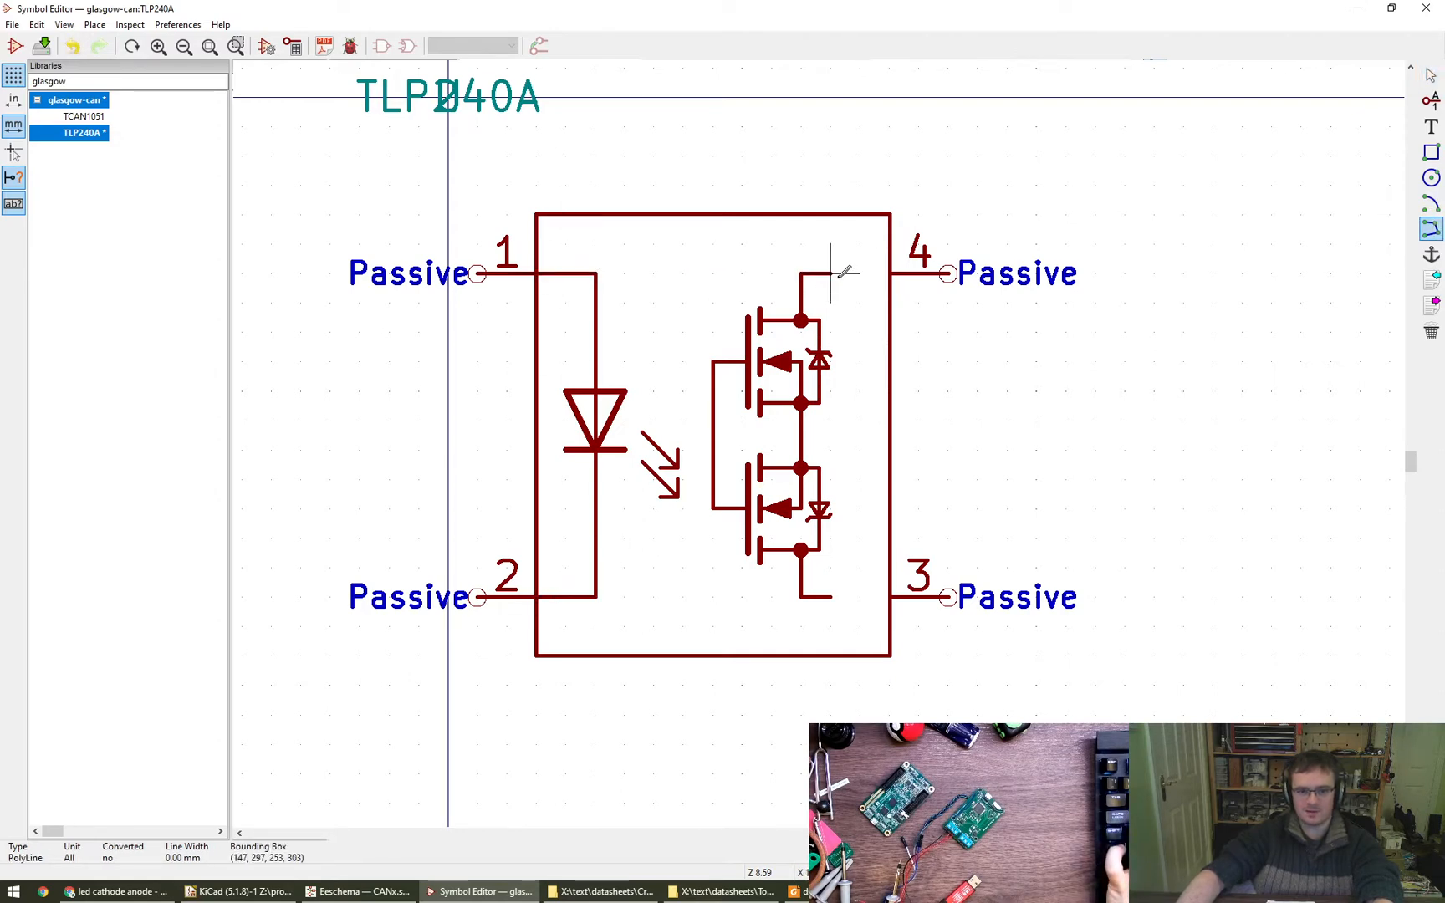
pyautogui.press('Escape')
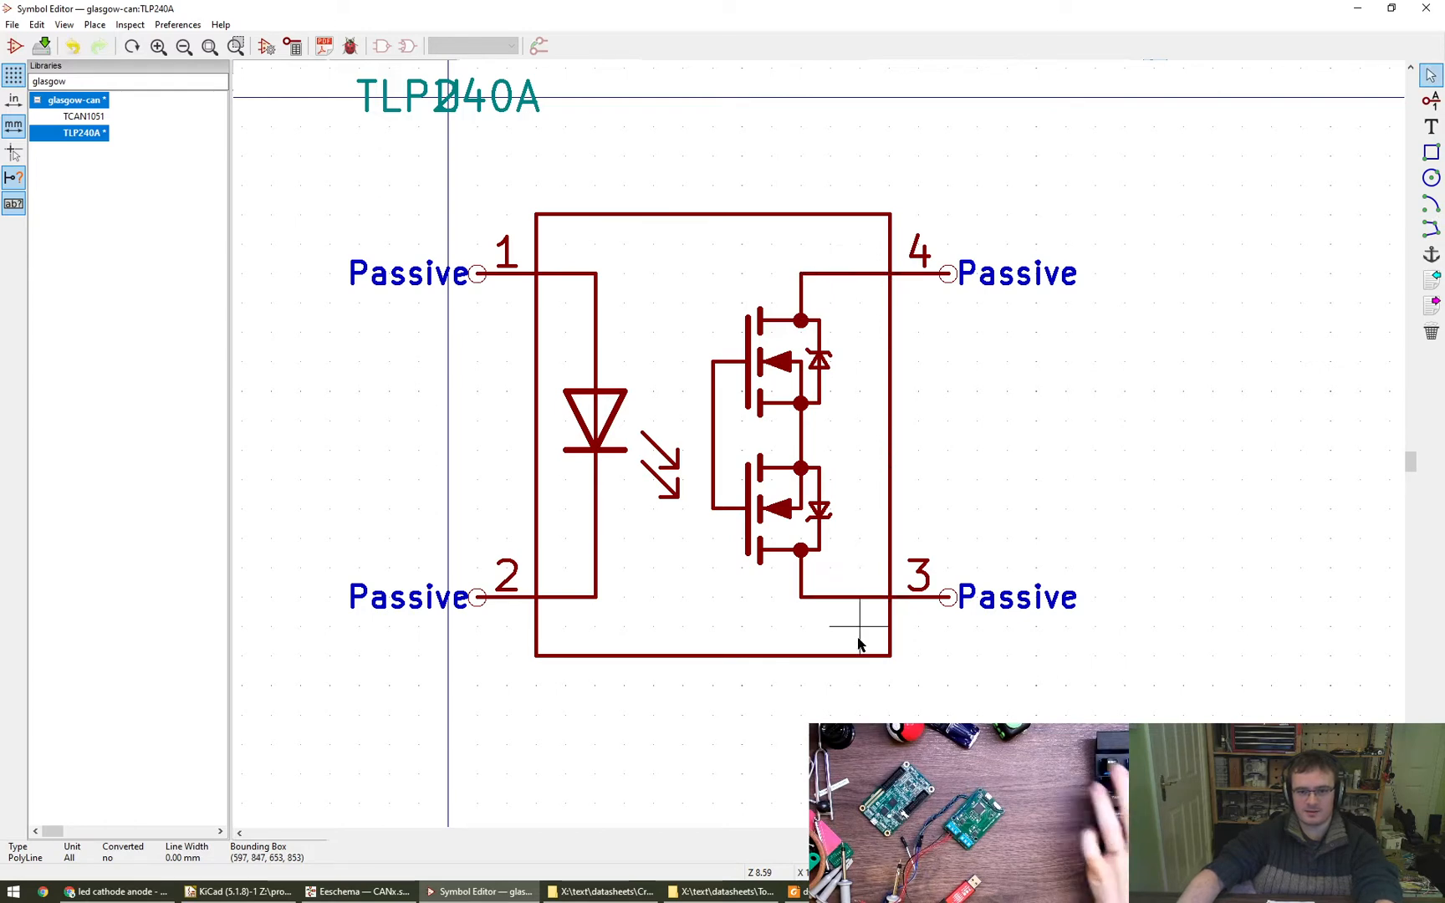
# - Fill the body rectangle with the body background color
pyautogui.doubleClick(801, 656)
pyautogui.click(673, 436)
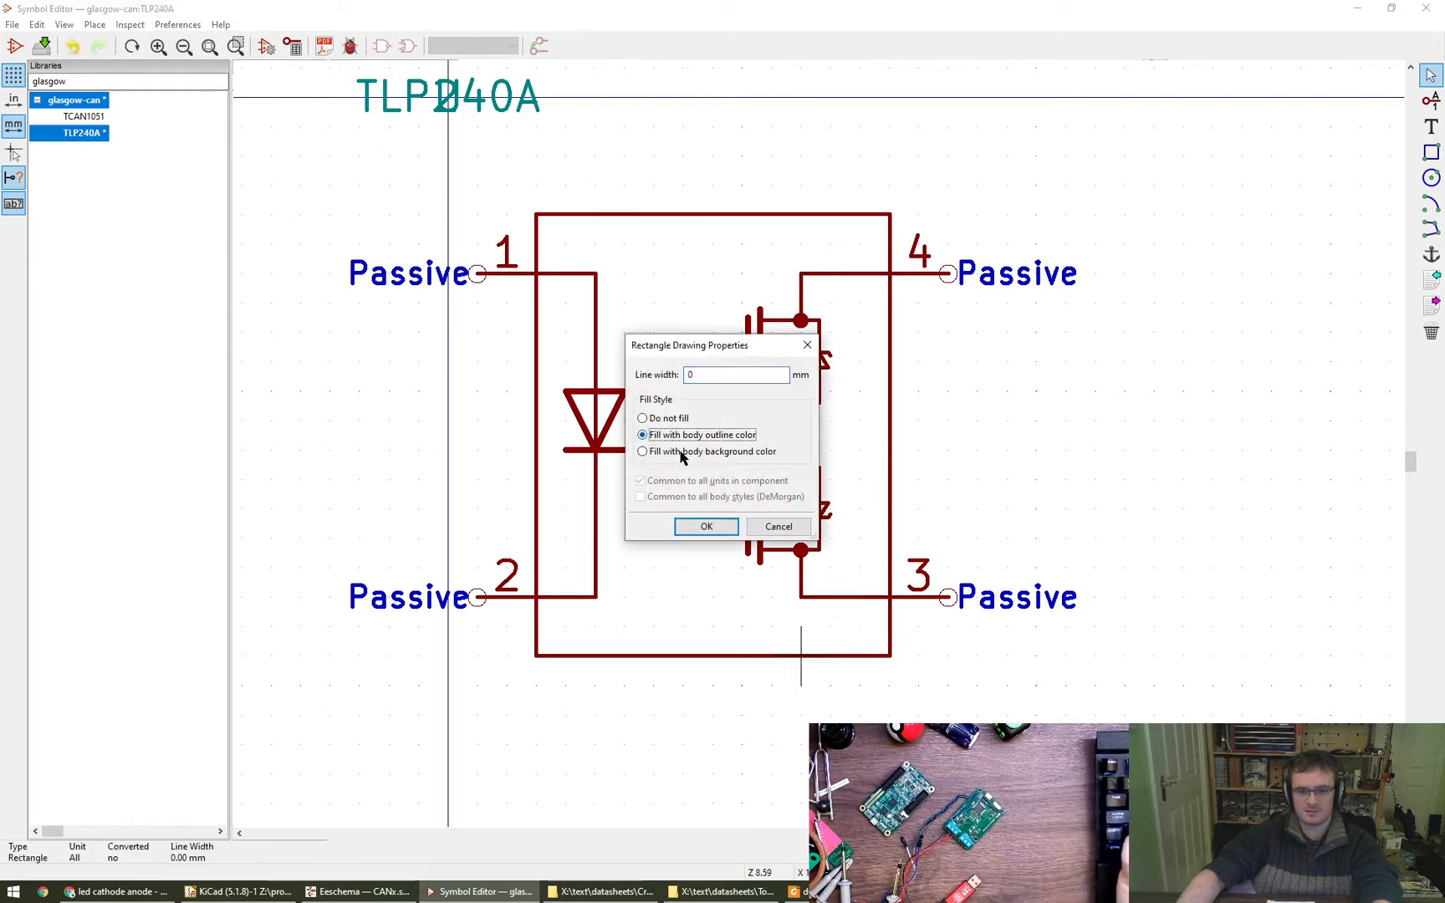
pyautogui.click(678, 452)
pyautogui.click(706, 526)
# - Move the reference field U well above the symbol body and the value field TLP240A to its lower right
pyautogui.scroll(-6, 704, 535)
pyautogui.scroll(5, 704, 536)
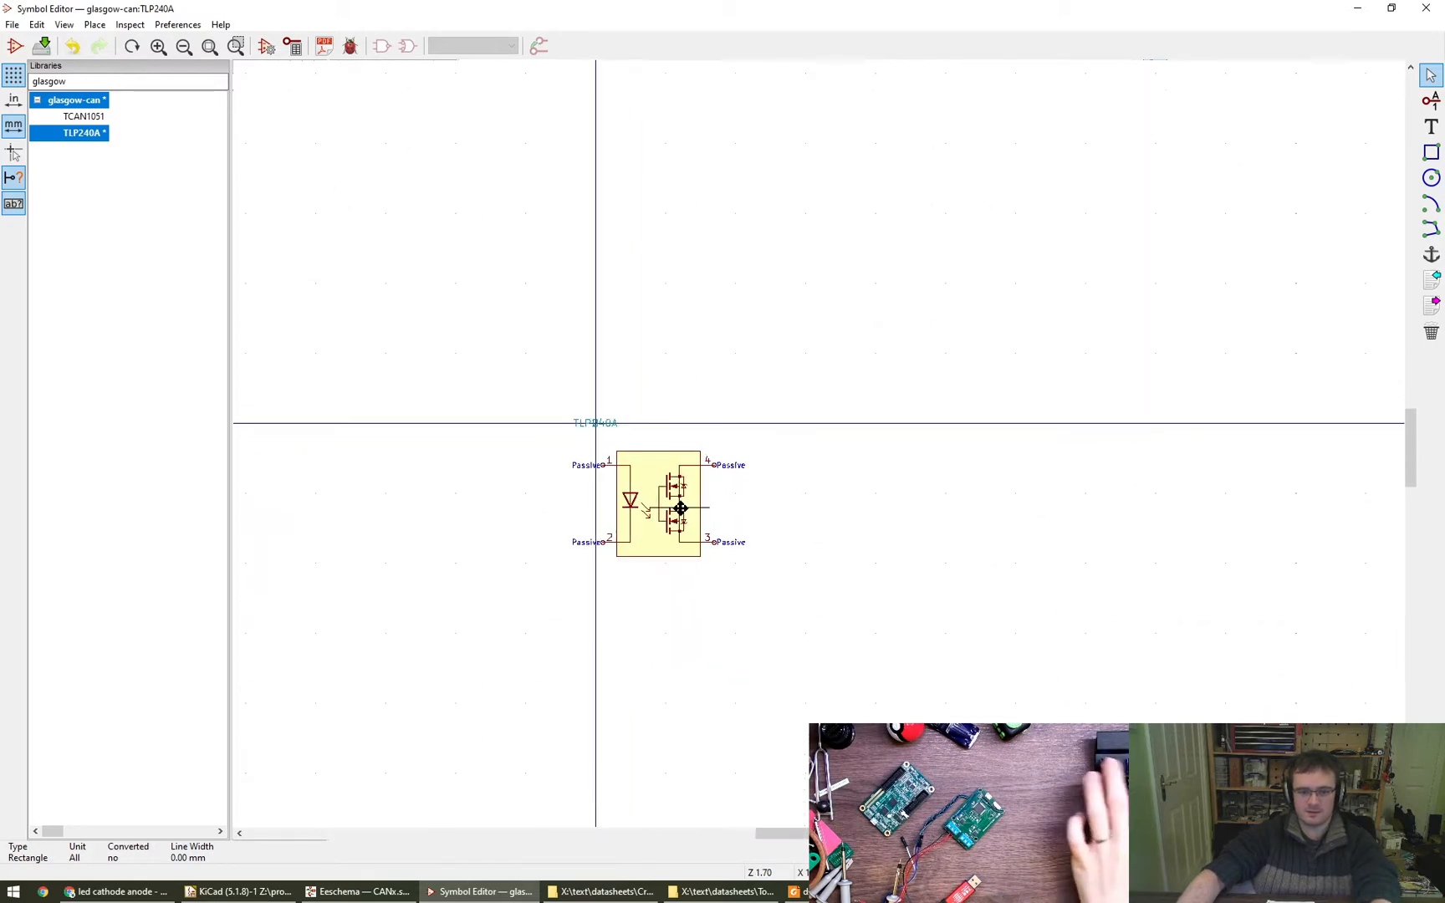
pyautogui.press('m')
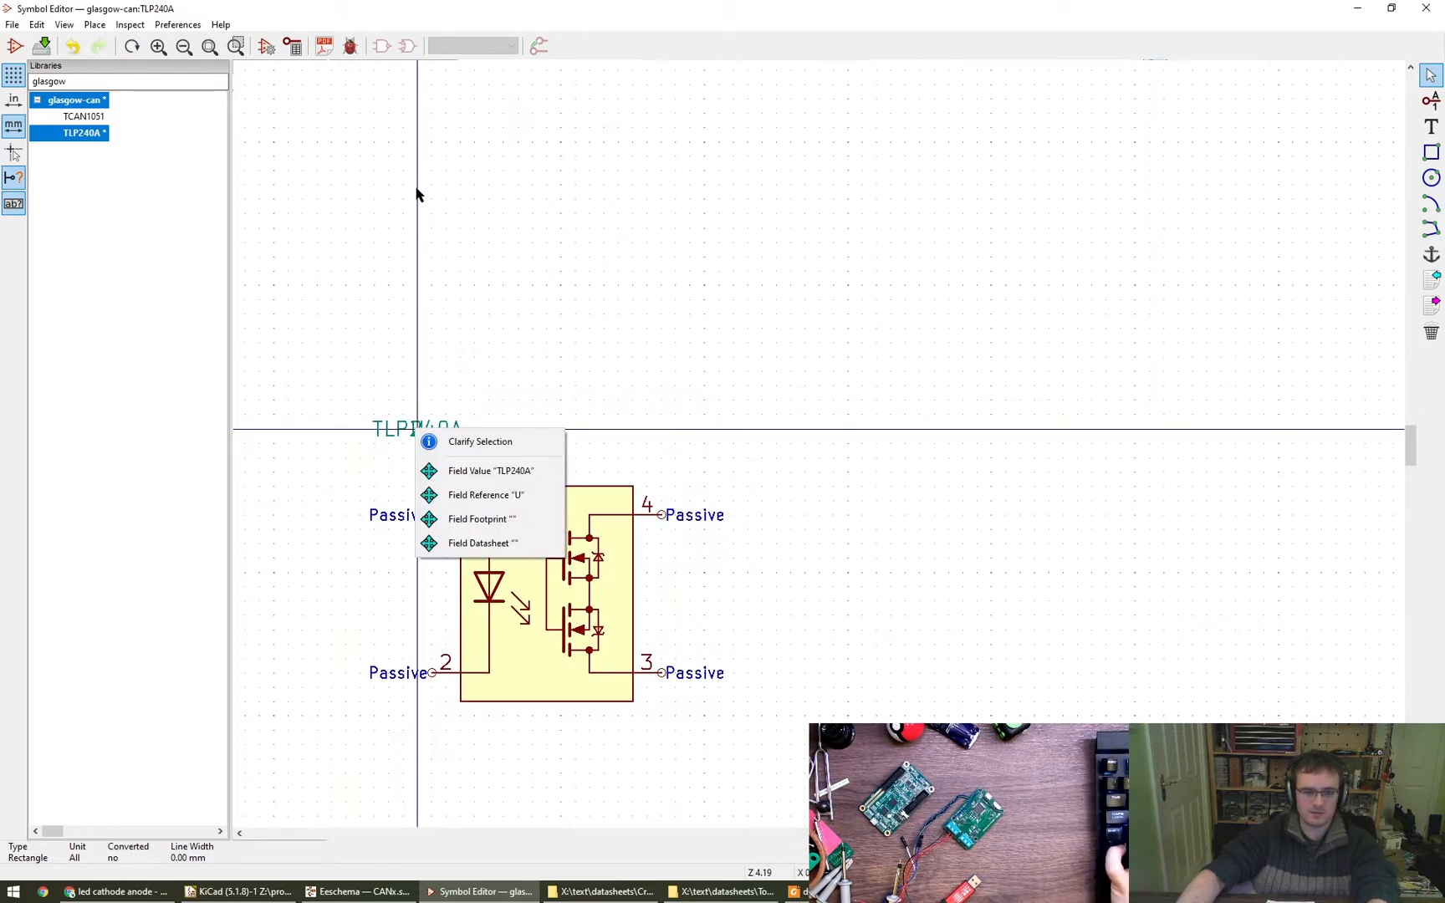
pyautogui.click(506, 473)
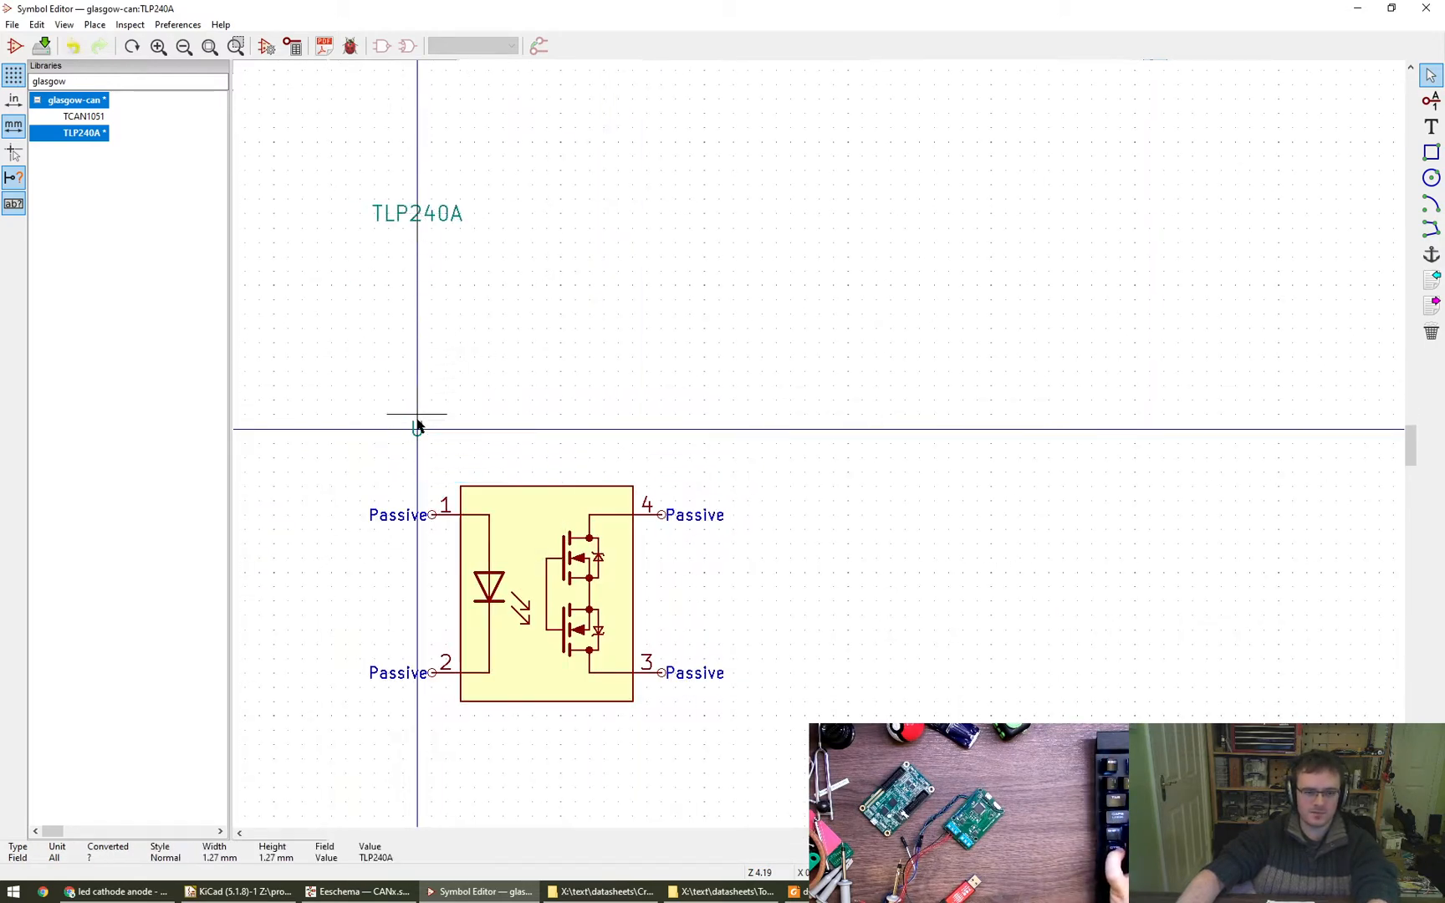
pyautogui.press('m')
pyautogui.click(481, 471)
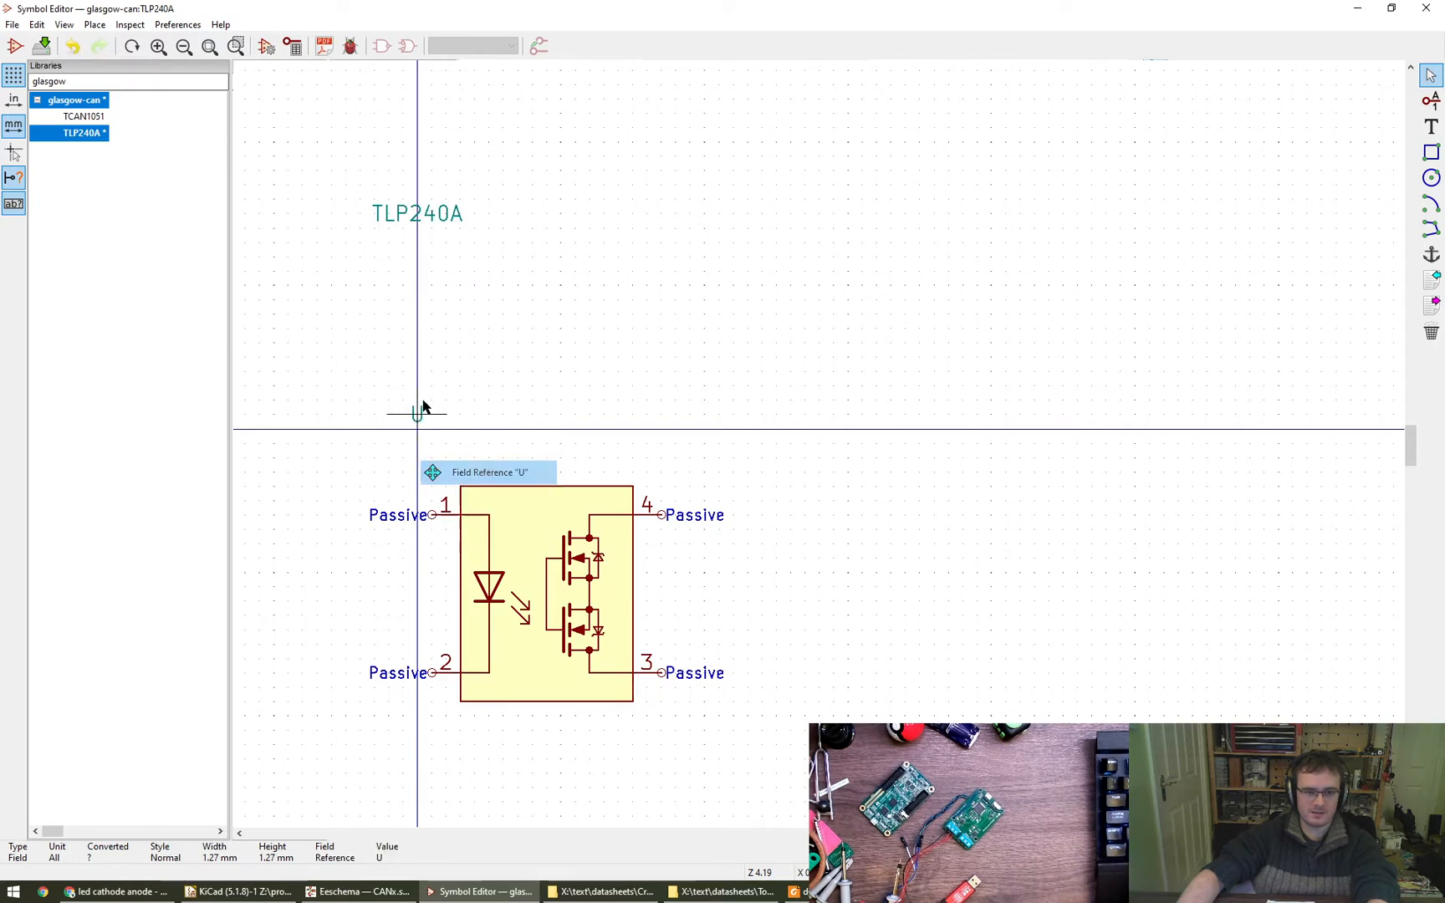
pyautogui.click(376, 160)
pyautogui.press('m')
pyautogui.click(820, 703)
# - Move the empty footprint field just below the TLP240A value and set its text to FPR
pyautogui.press('m')
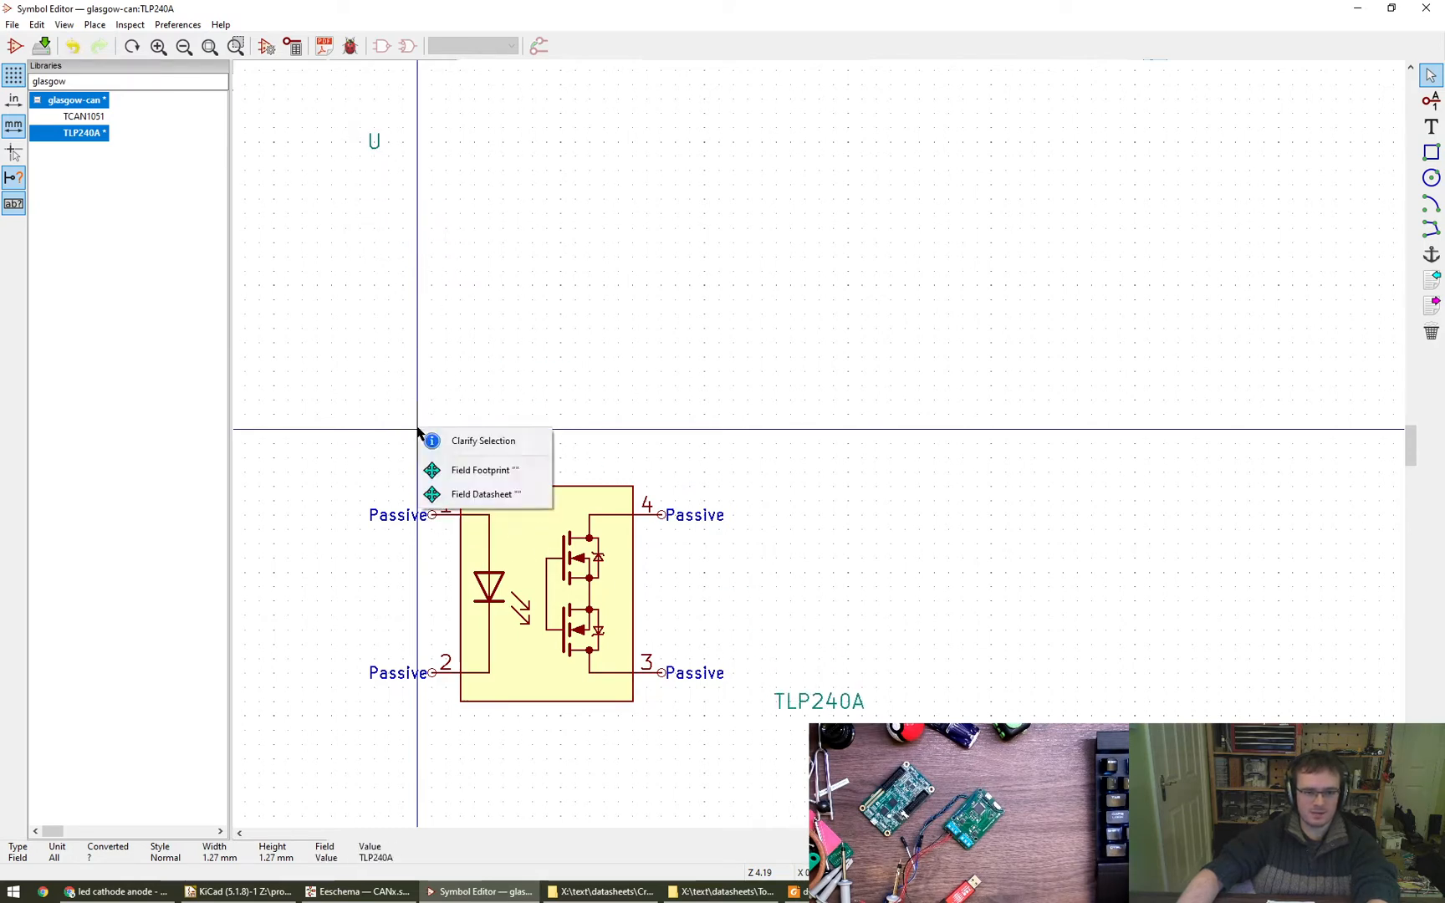
pyautogui.click(461, 479)
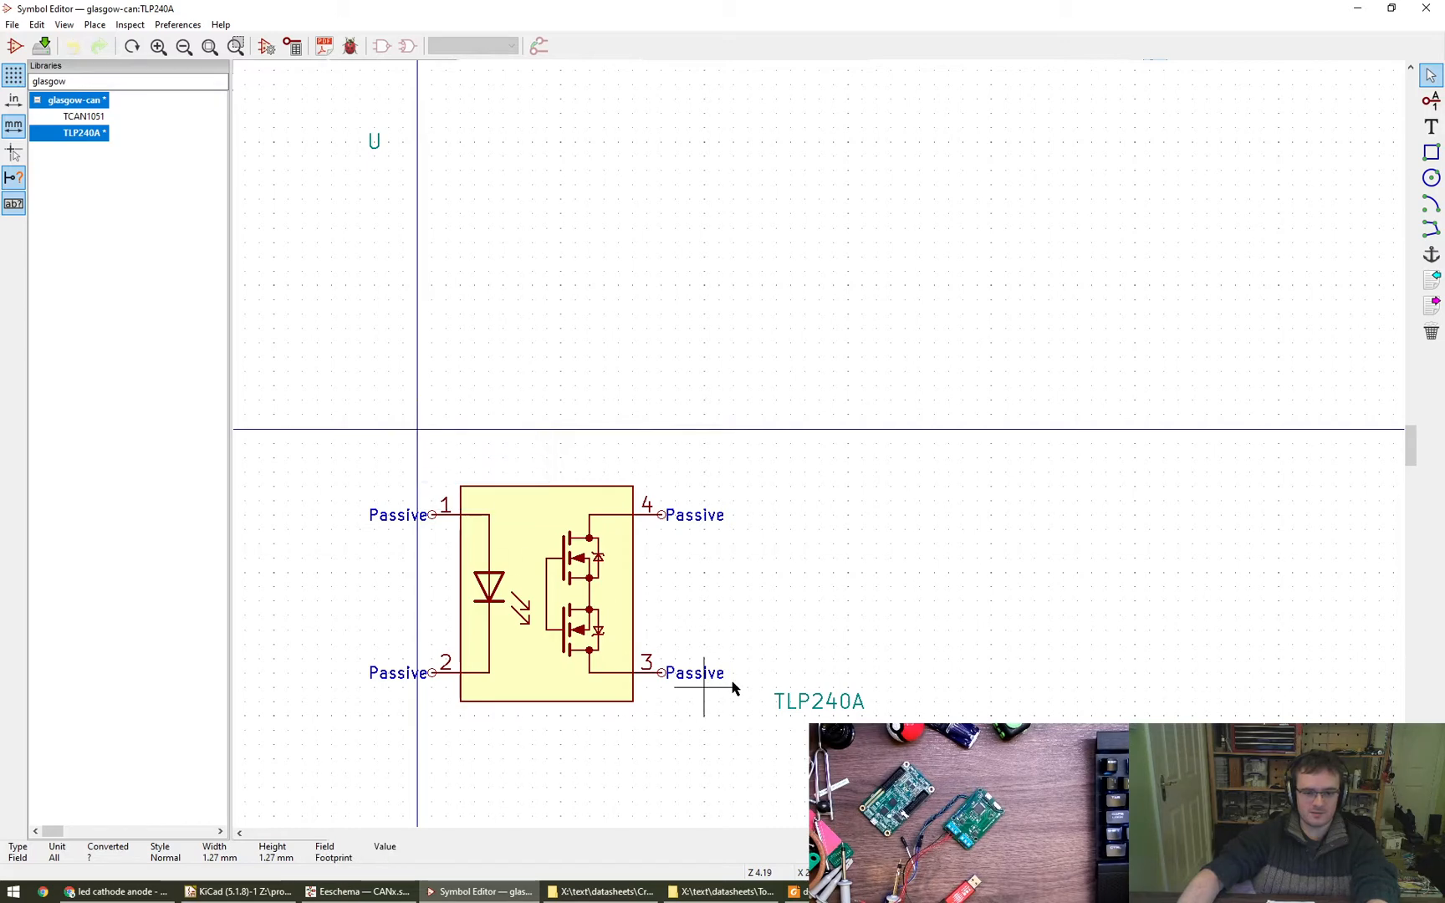
pyautogui.write('e')
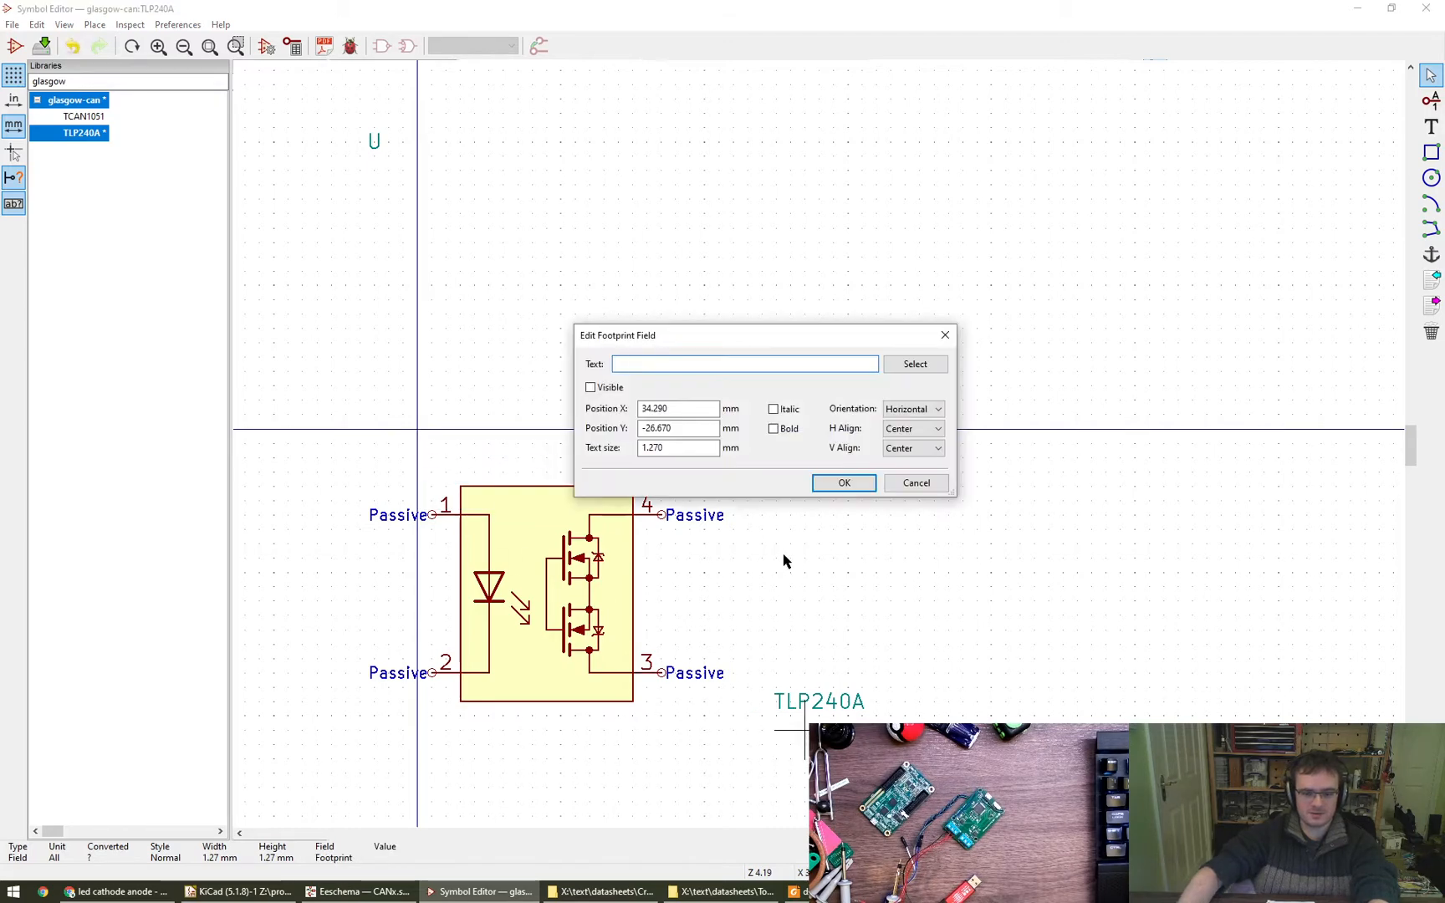
pyautogui.write('FPR')
pyautogui.press('Return')
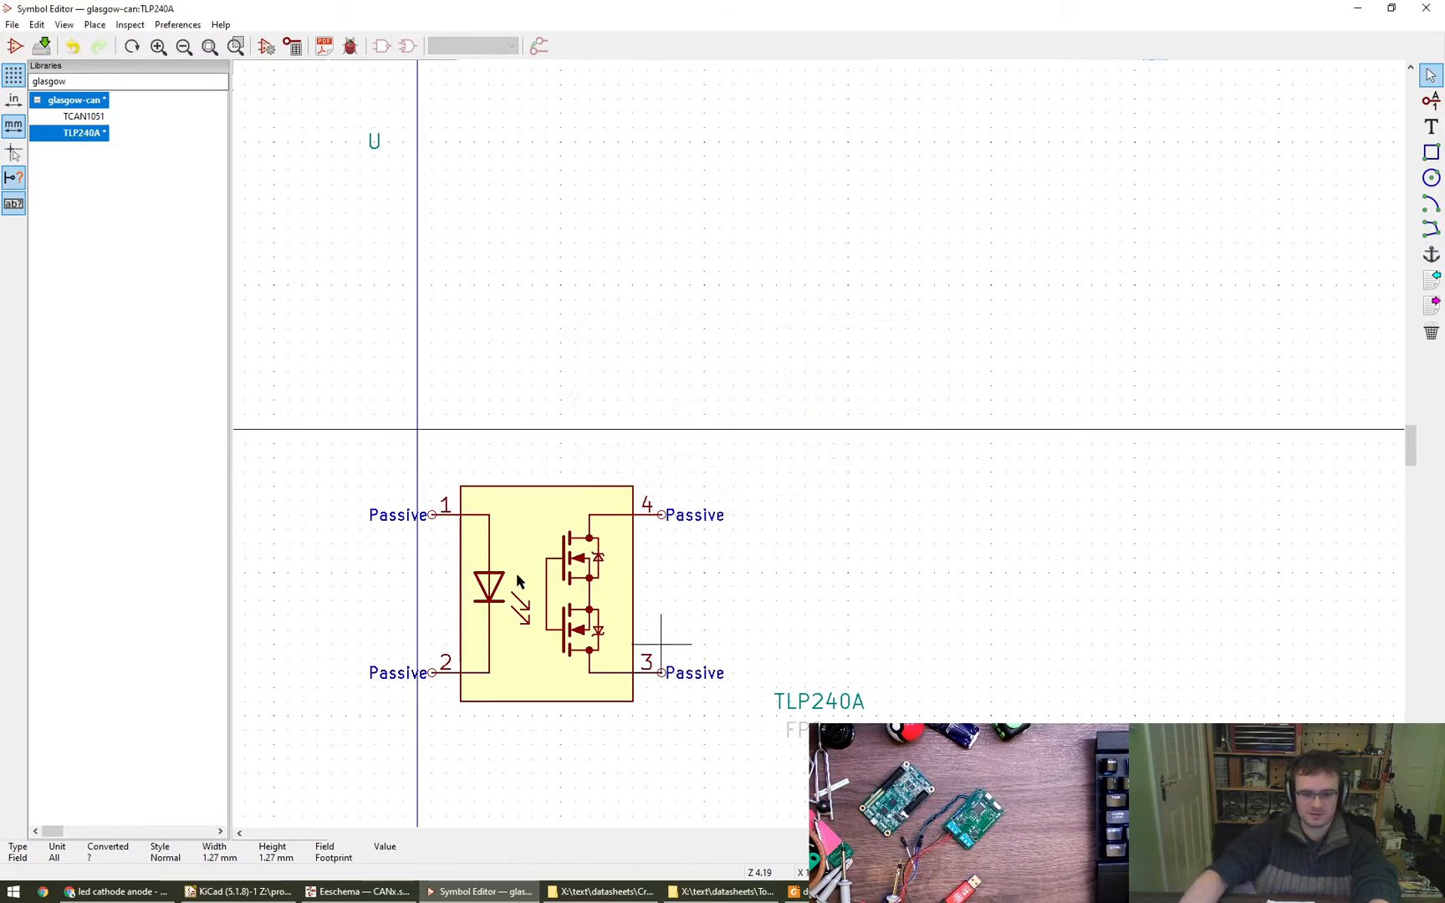
# - Move the symbol body with its pins and internal graphics so that it is centred on the origin
pyautogui.moveTo(326, 419); pyautogui.dragTo(735, 742)
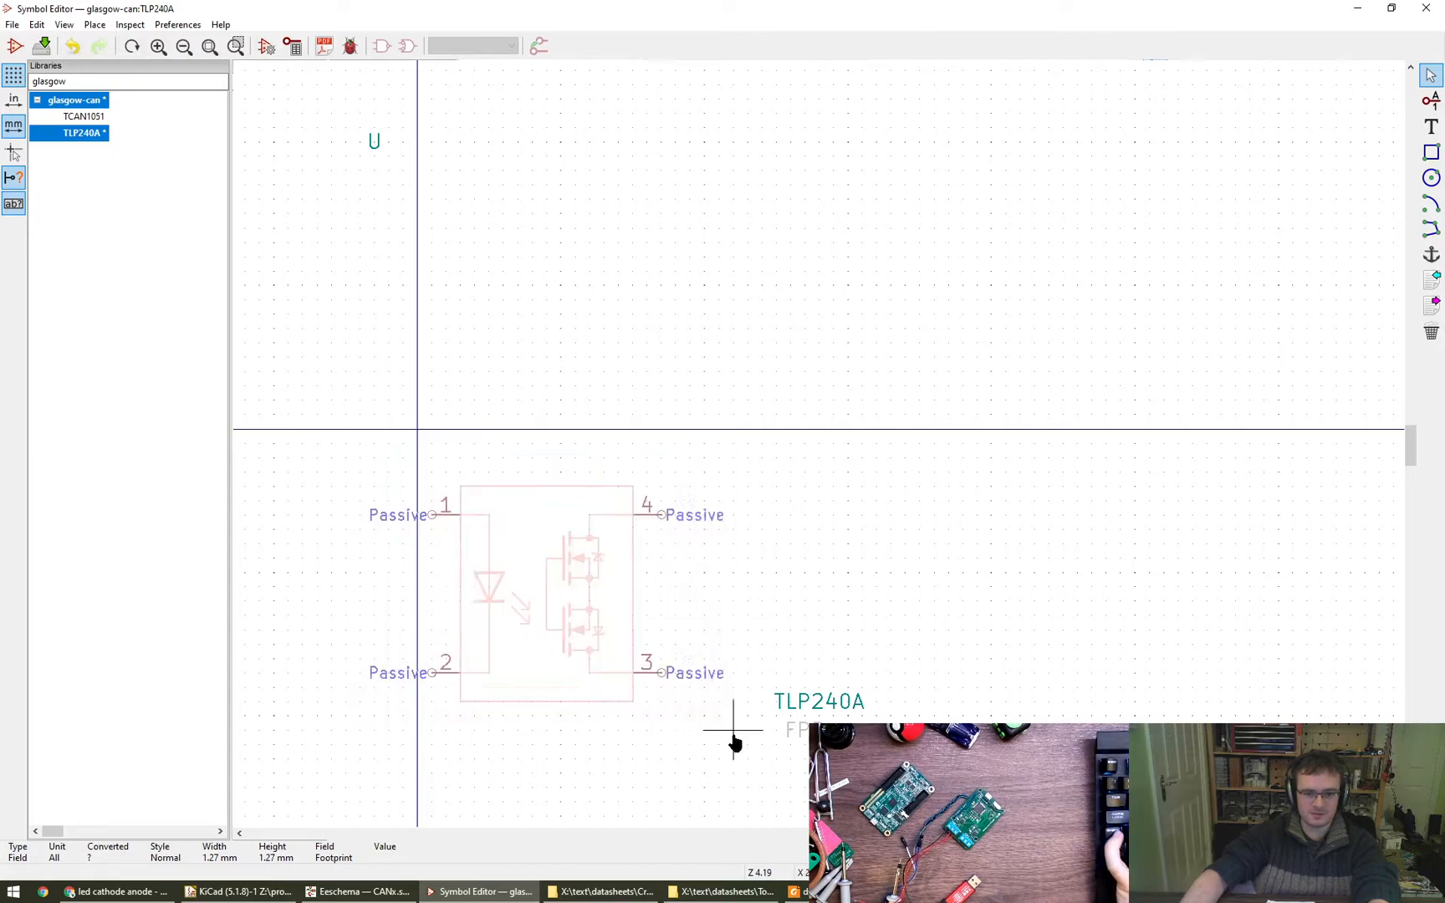
pyautogui.press('m')
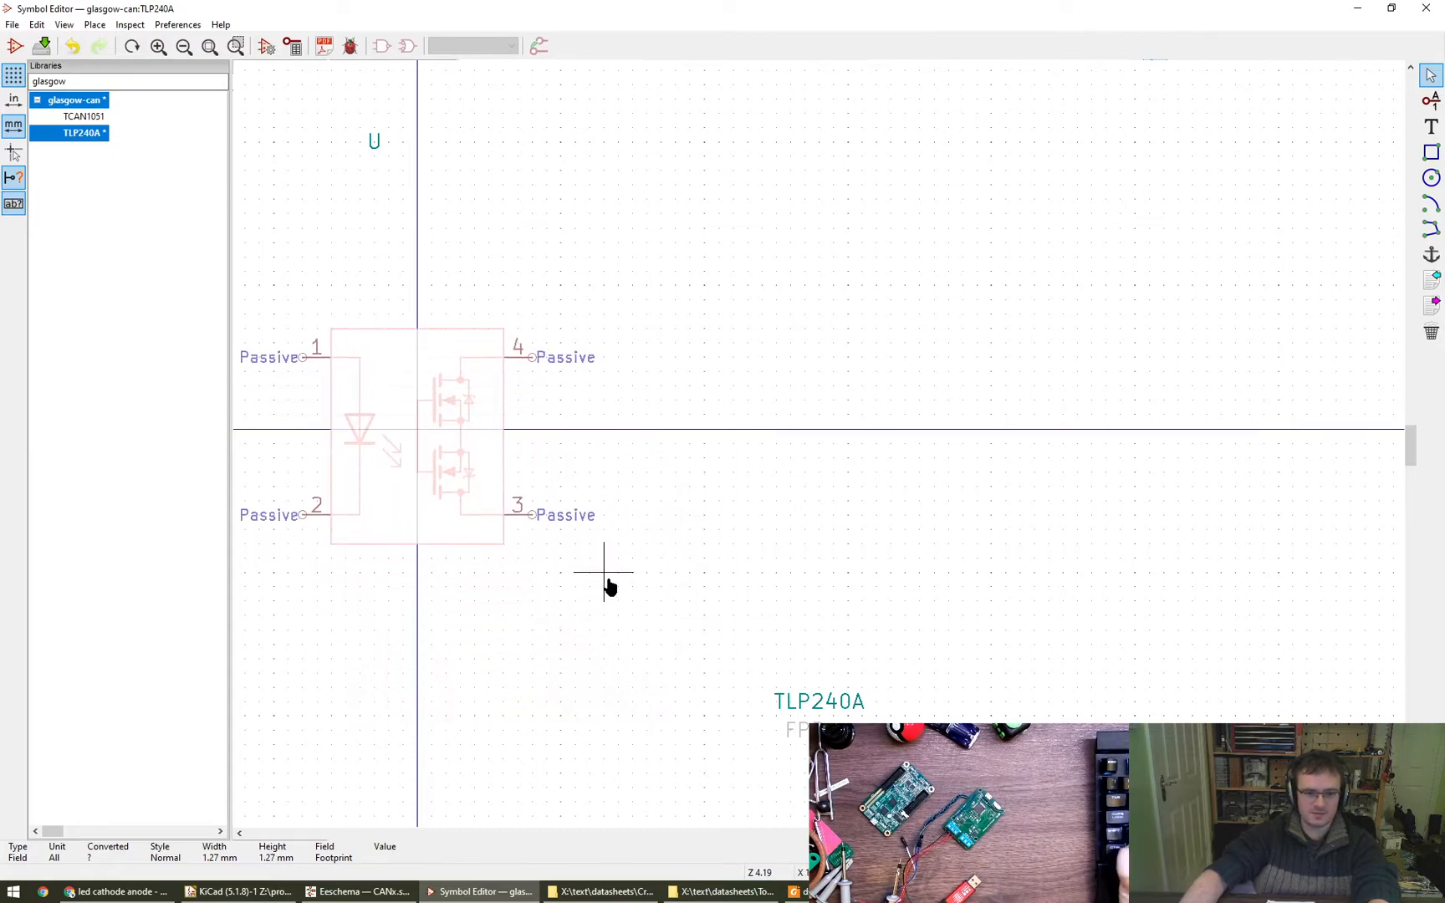
pyautogui.click(603, 577)
# - Move the reference field U to X -6.350 mm, Y 10.160 mm above the body and set its horizontal alignment to Left
pyautogui.rightClick(676, 613)
pyautogui.moveTo(576, 619); pyautogui.dragTo(749, 585, button='middle')
pyautogui.scroll(-1, 749, 585)
pyautogui.press('m')
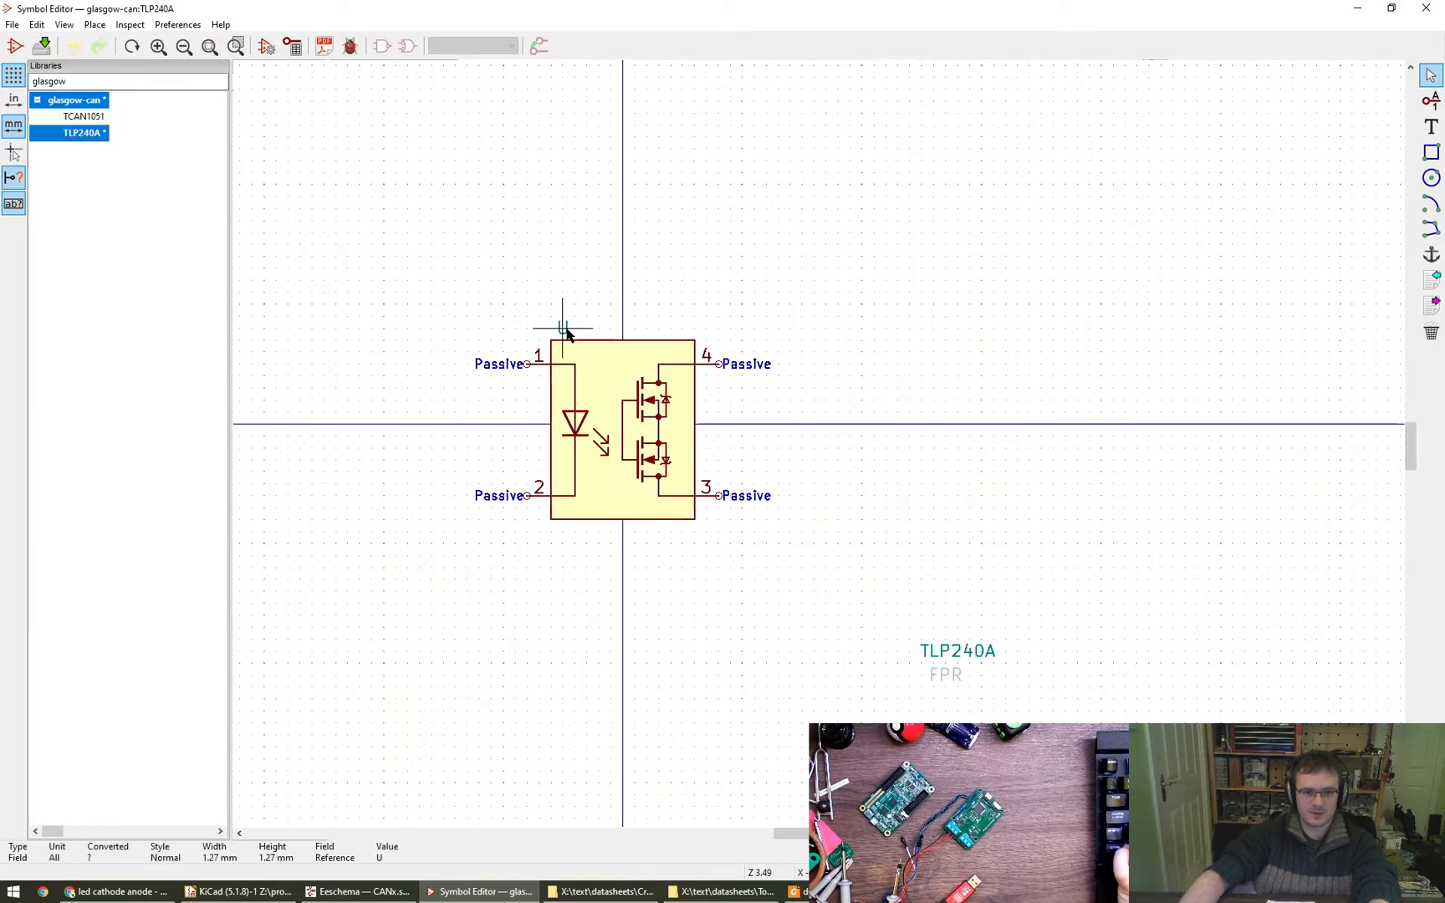
pyautogui.doubleClick(566, 333)
pyautogui.click(913, 425)
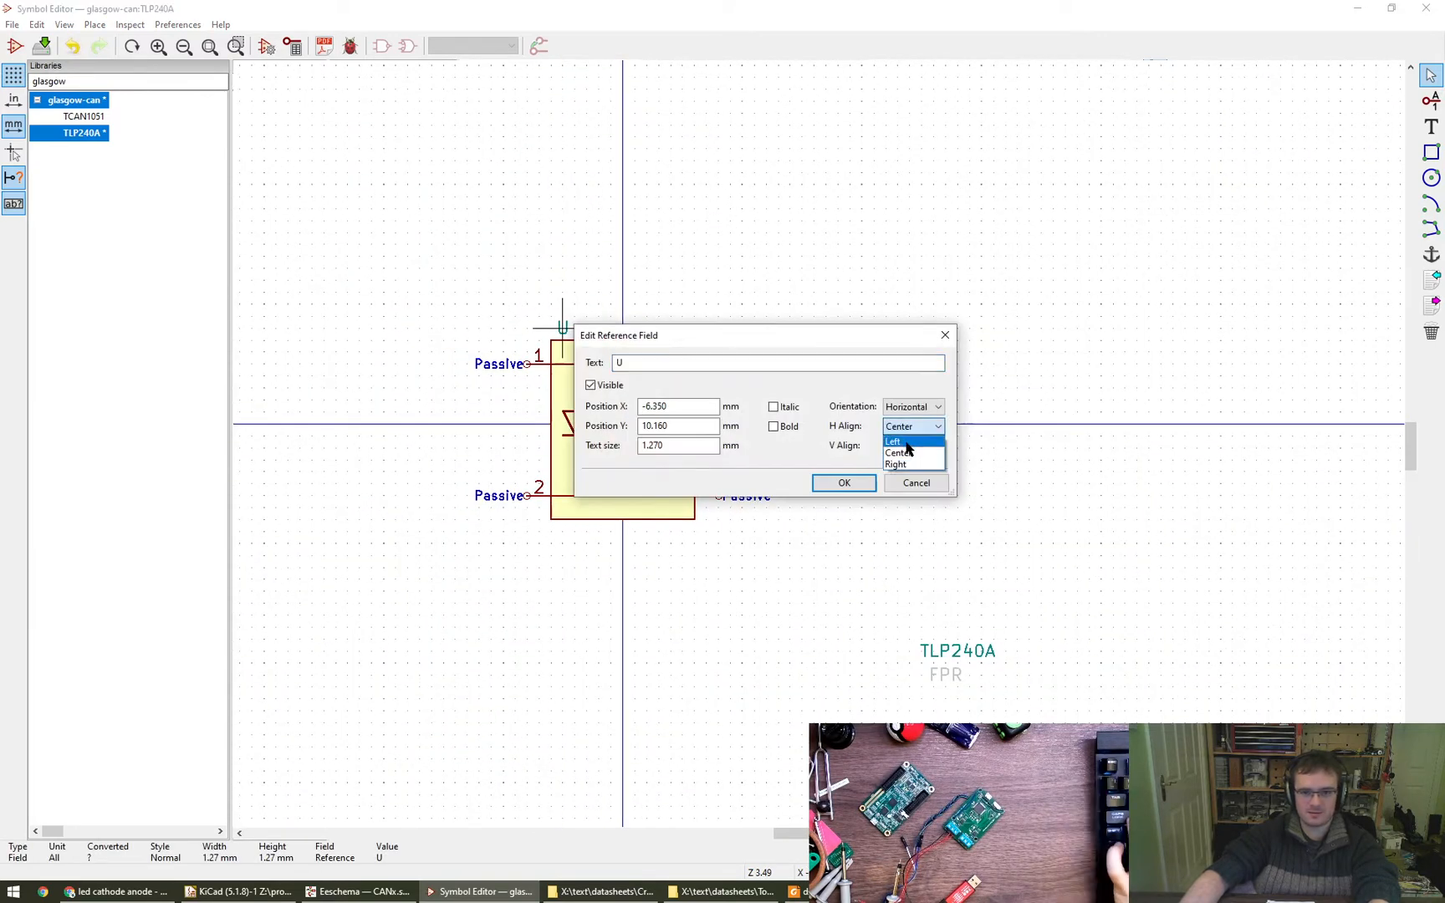
pyautogui.click(910, 440)
pyautogui.click(844, 484)
# - Move the value field TLP240A to X -6.350 mm, Y -11.430 mm below the body and set its horizontal alignment to Left
pyautogui.press('e')
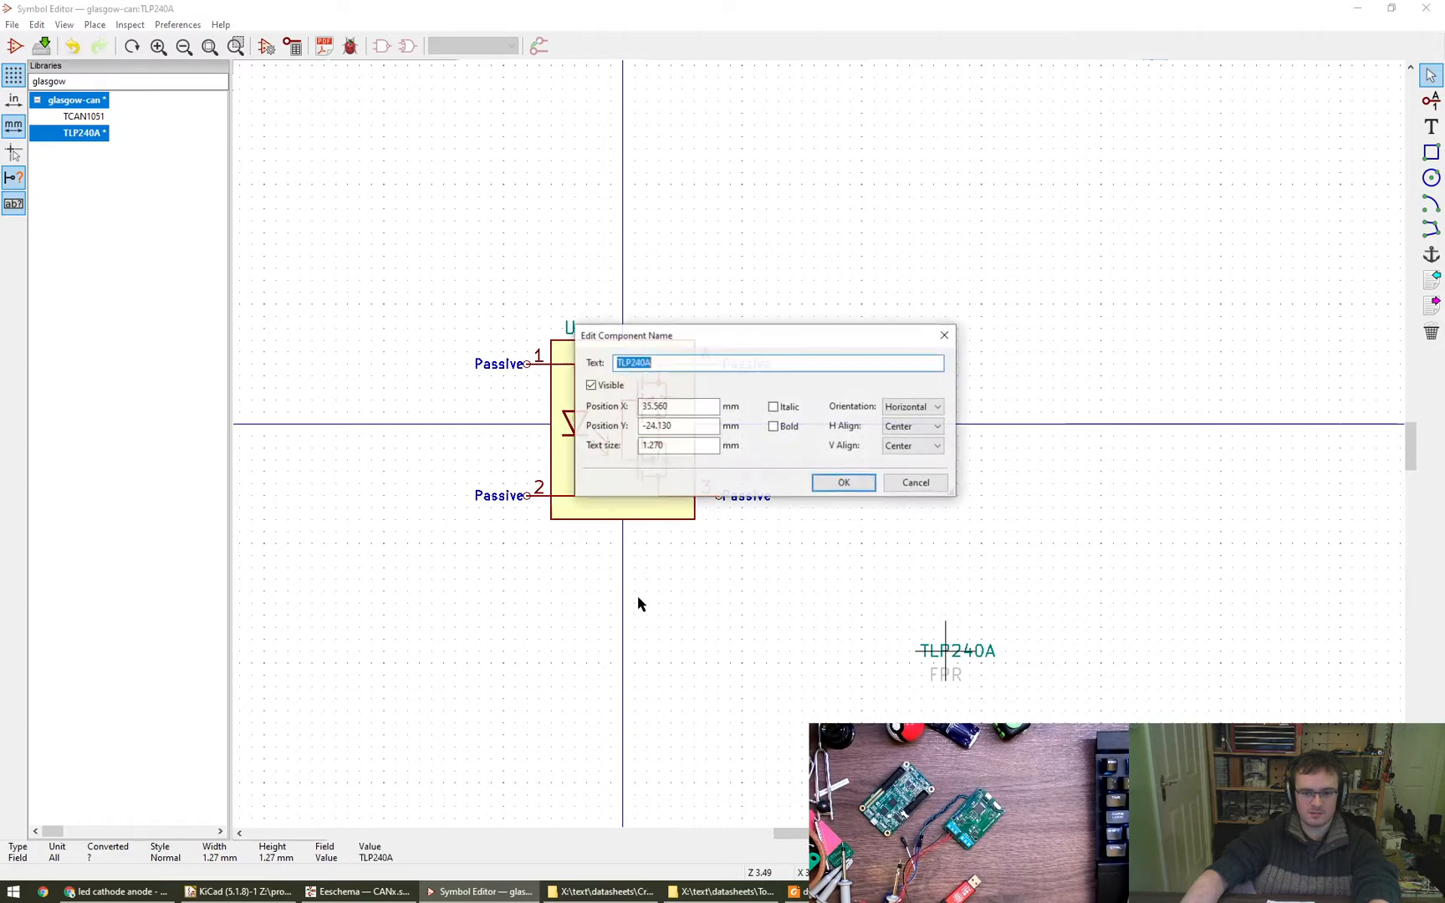
pyautogui.press('Escape')
pyautogui.press('m')
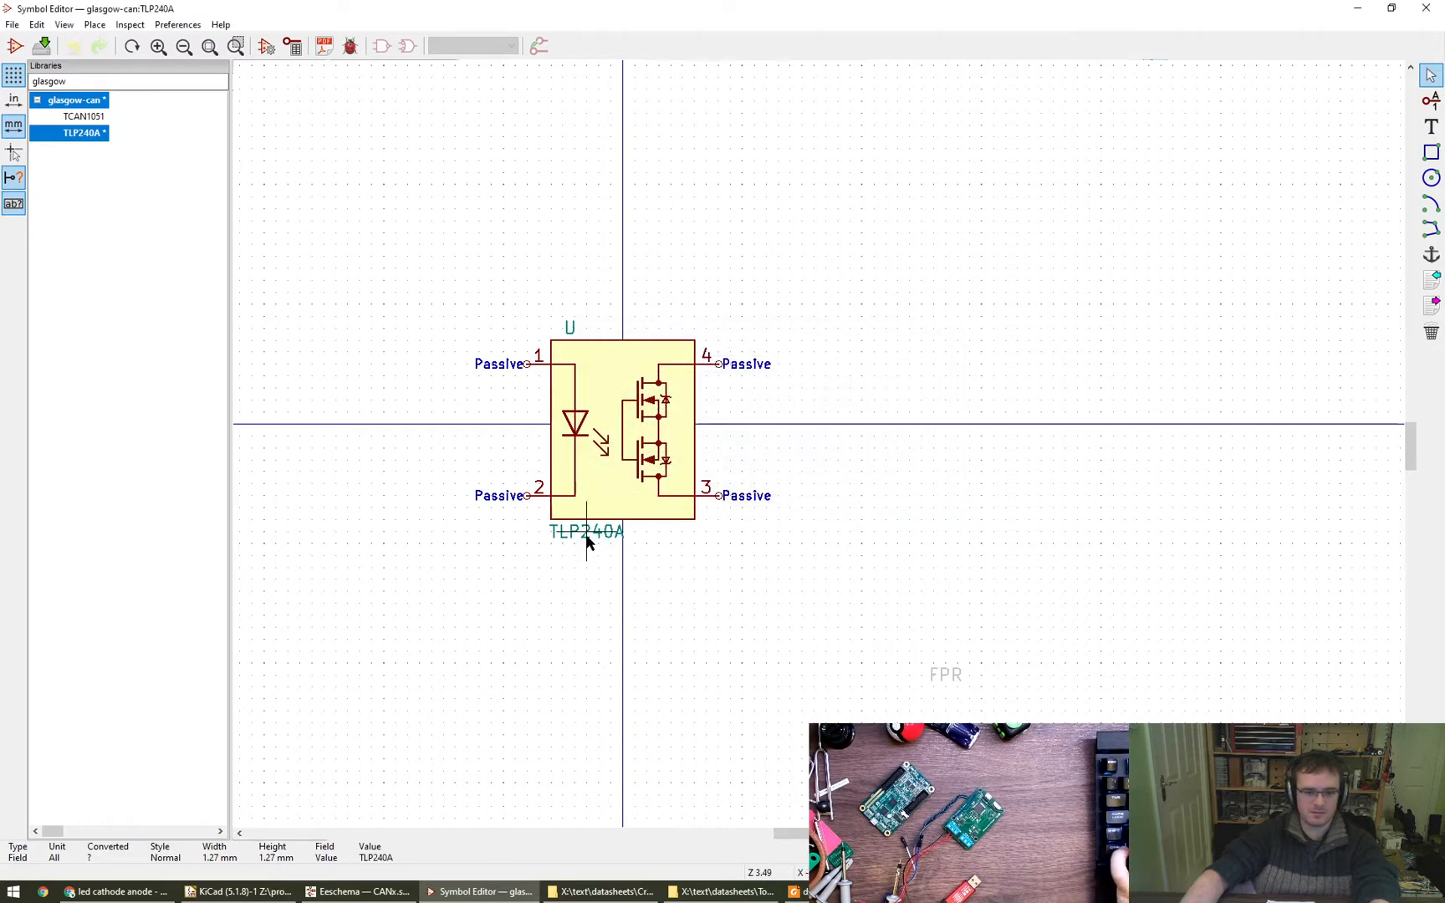
pyautogui.click(564, 532)
pyautogui.press('e')
pyautogui.click(900, 426)
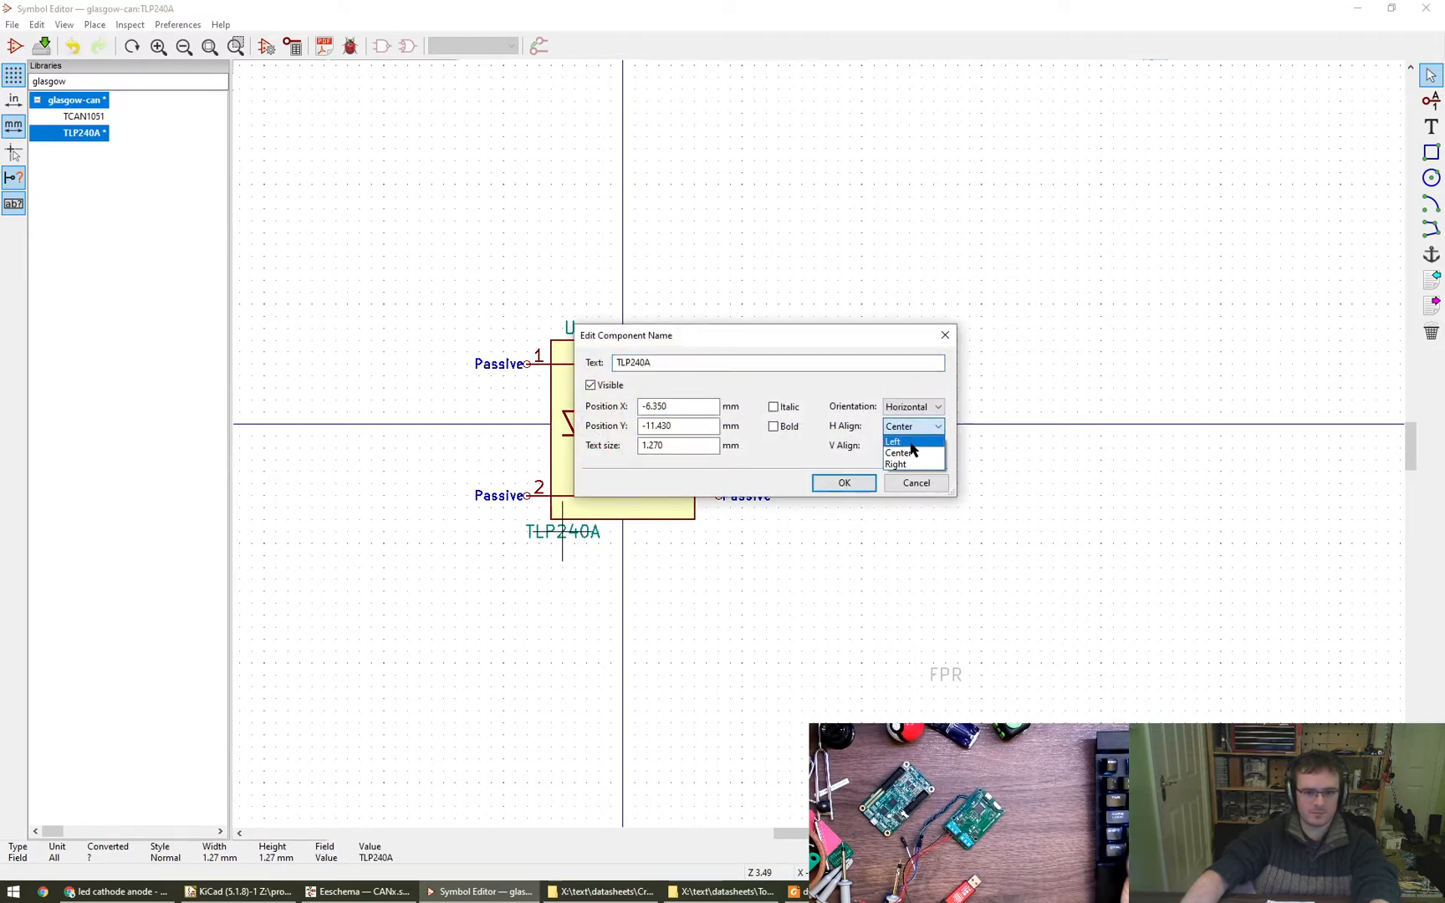
pyautogui.click(911, 443)
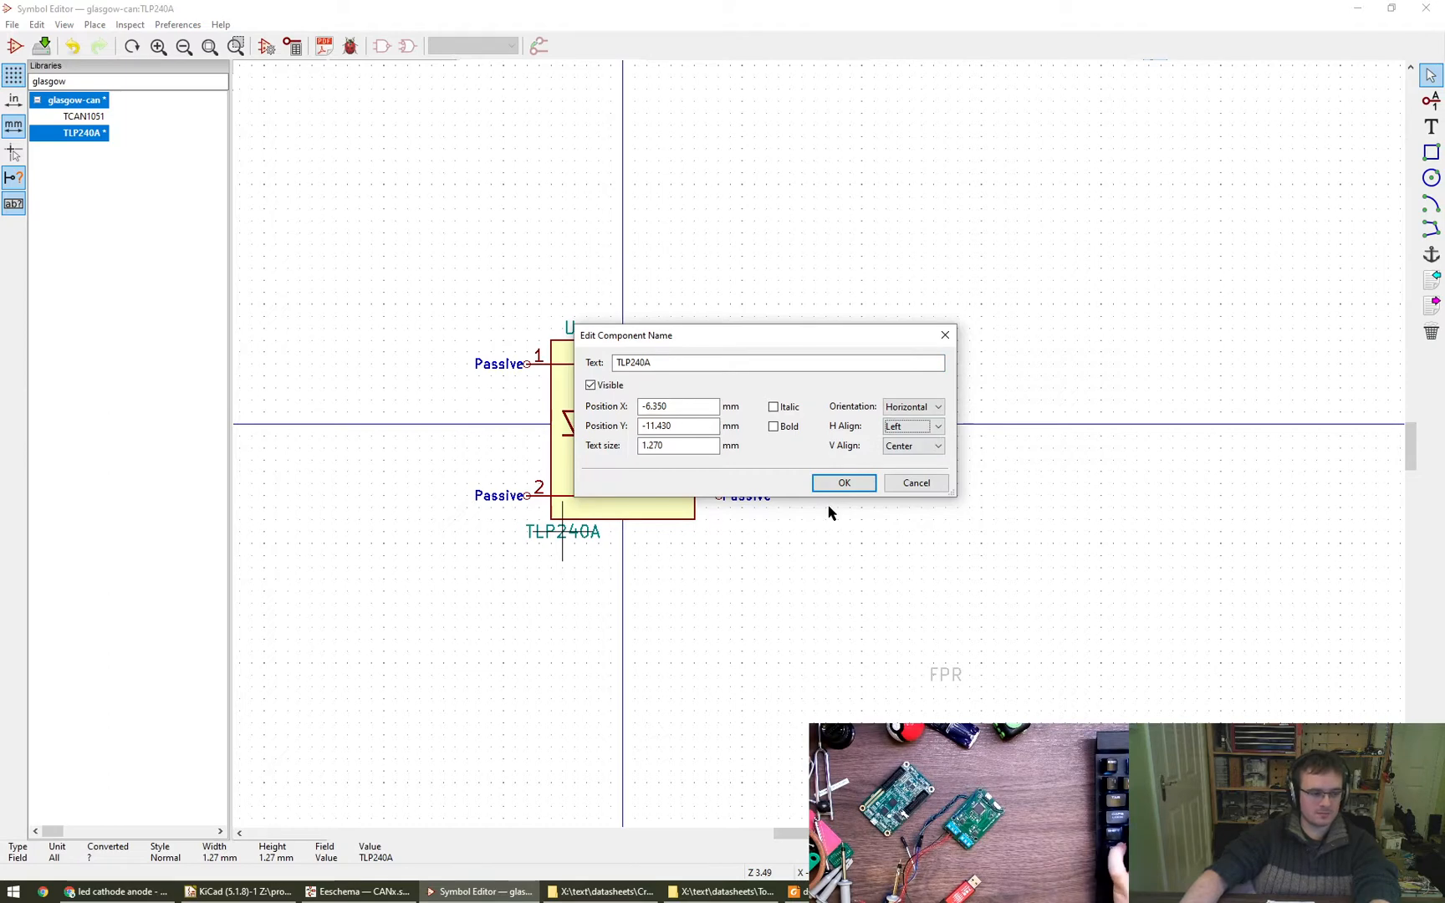
pyautogui.click(844, 483)
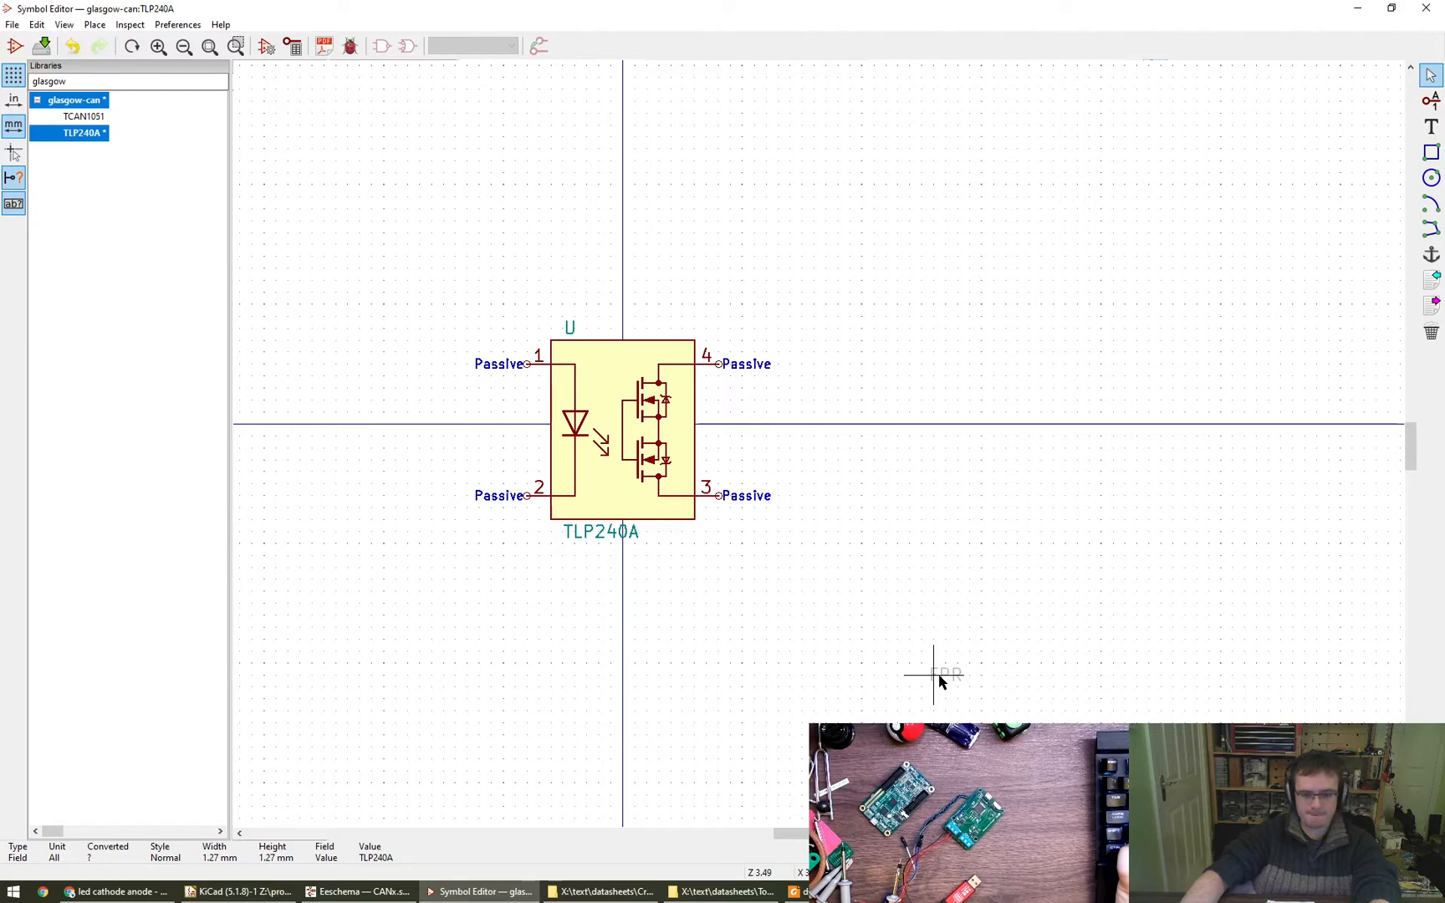
# - Move the footprint field FPR to X -6.350 mm, Y -13.970 mm, set its horizontal alignment to Left and save the library
pyautogui.doubleClick(568, 558)
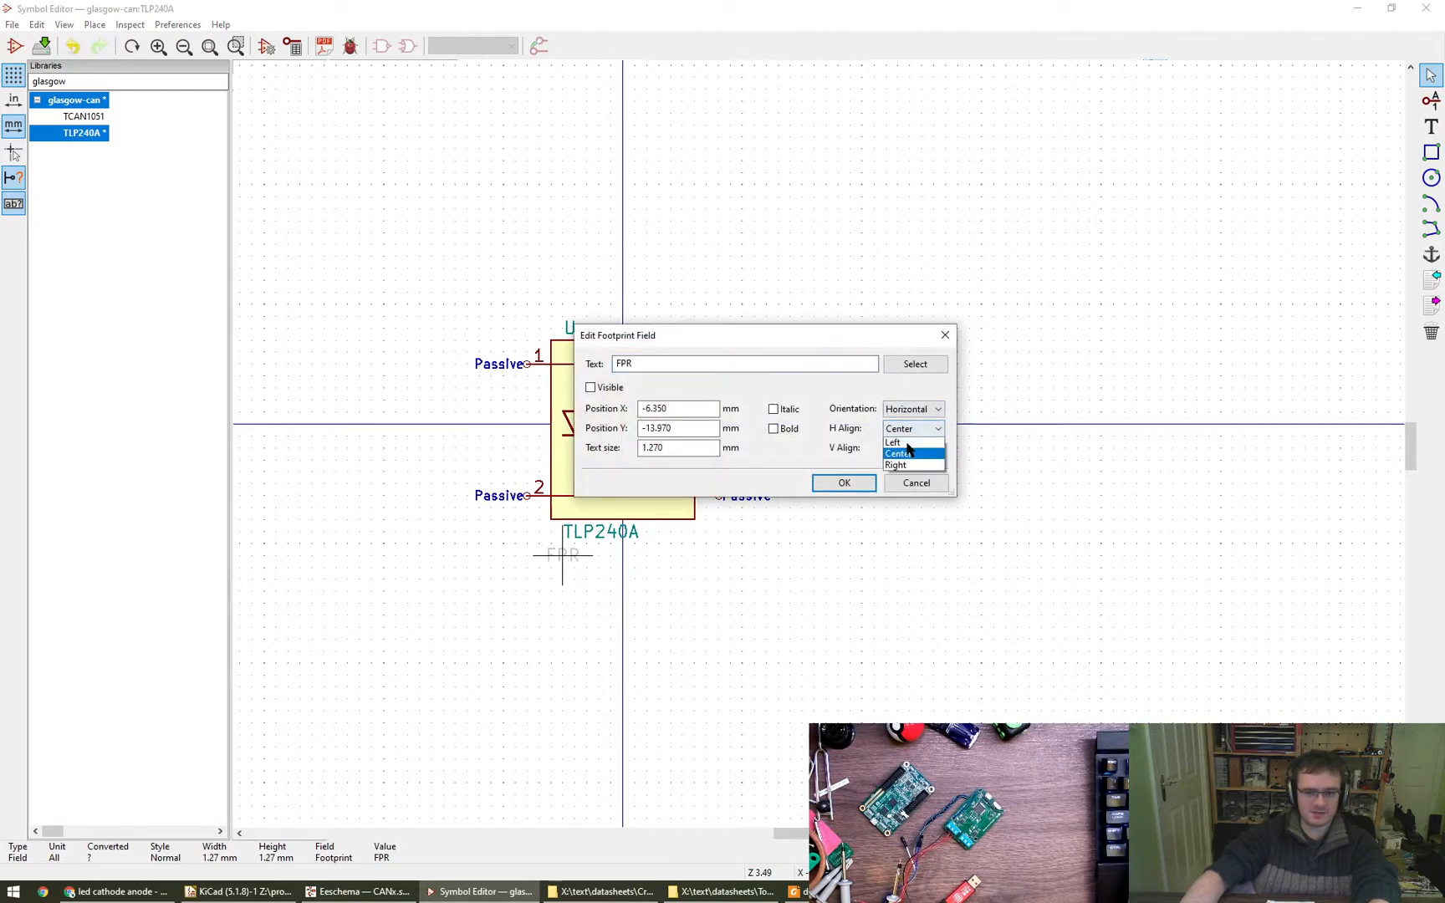
pyautogui.click(903, 445)
pyautogui.click(870, 485)
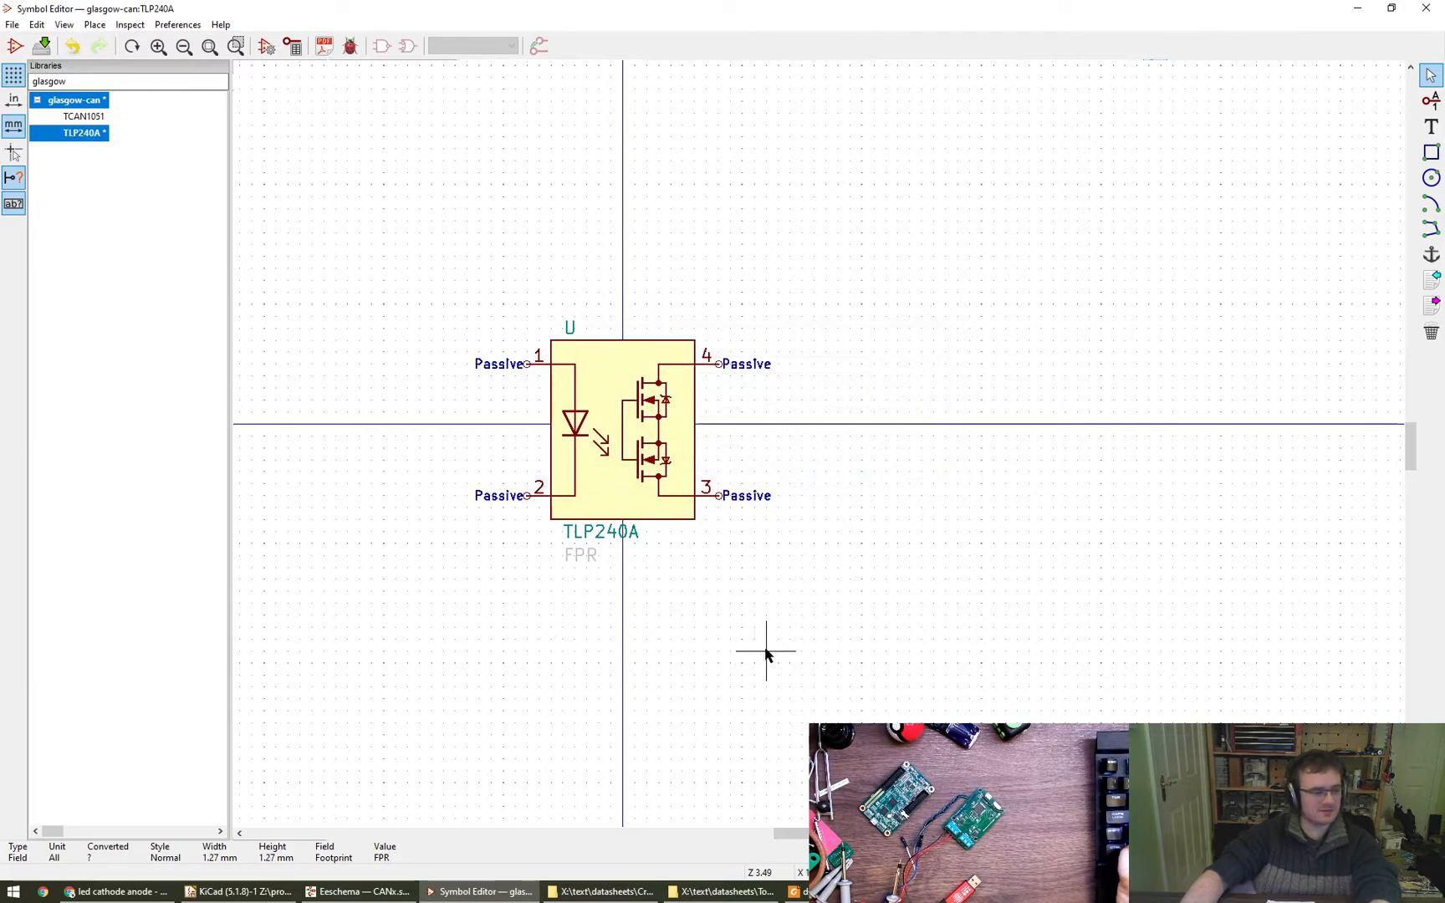
pyautogui.scroll(-1, 764, 661)
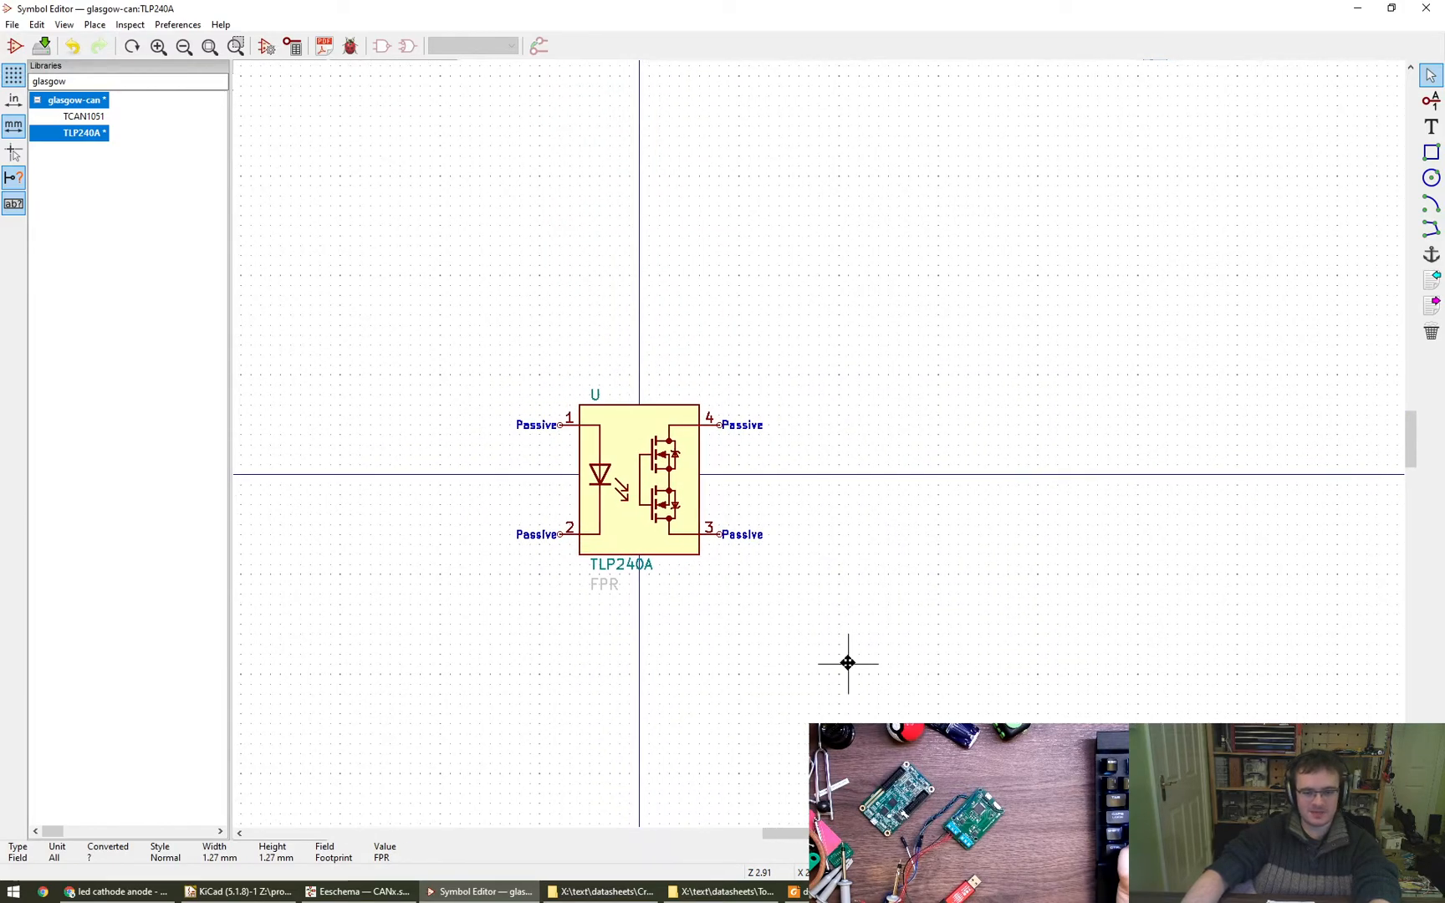
pyautogui.hotkey('ctrl', 's')
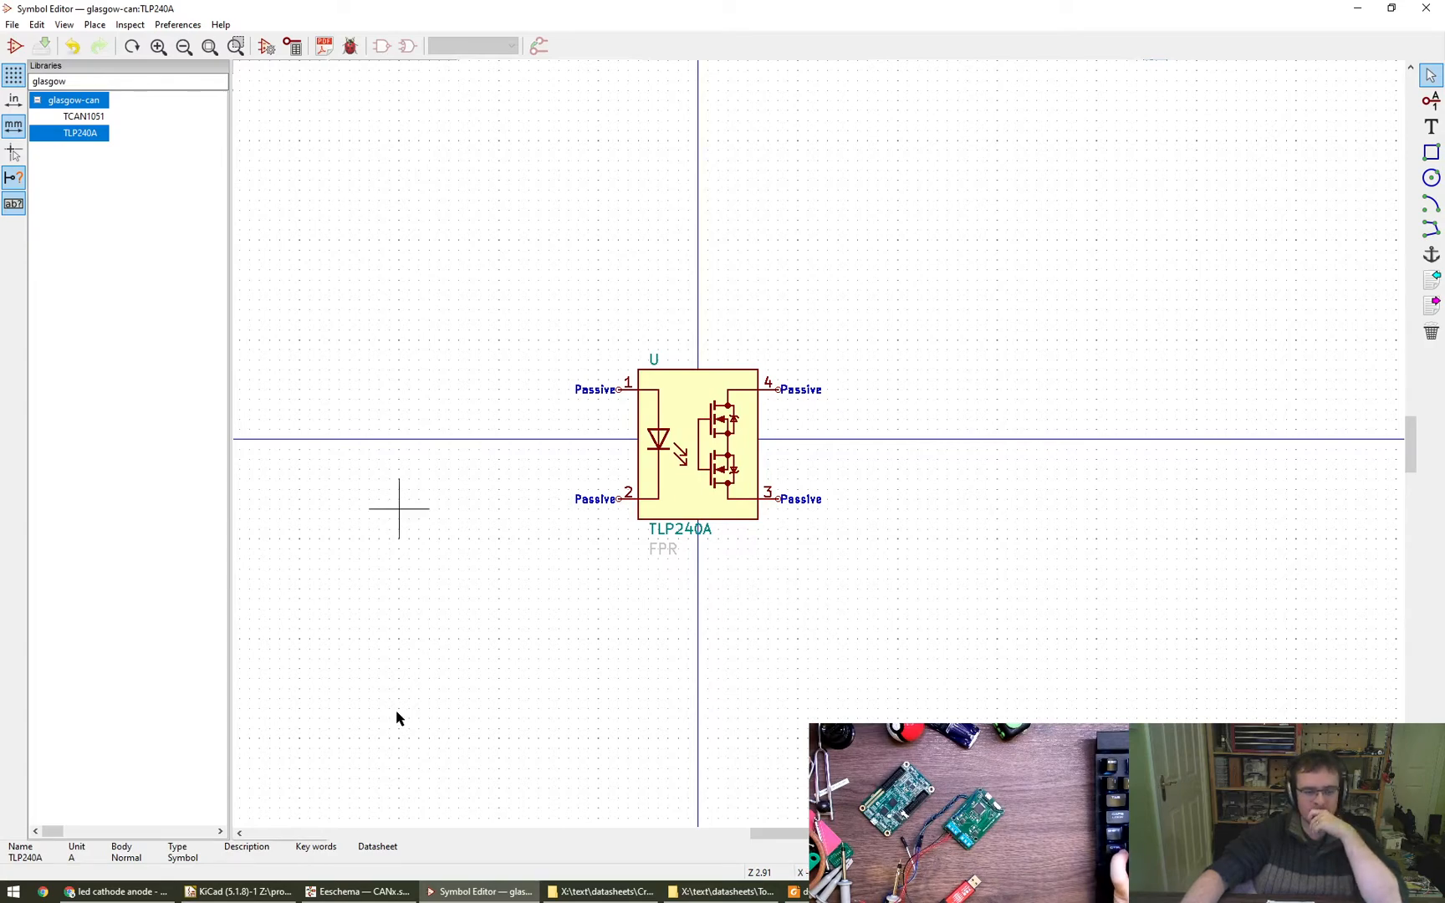
pyautogui.click(358, 891)
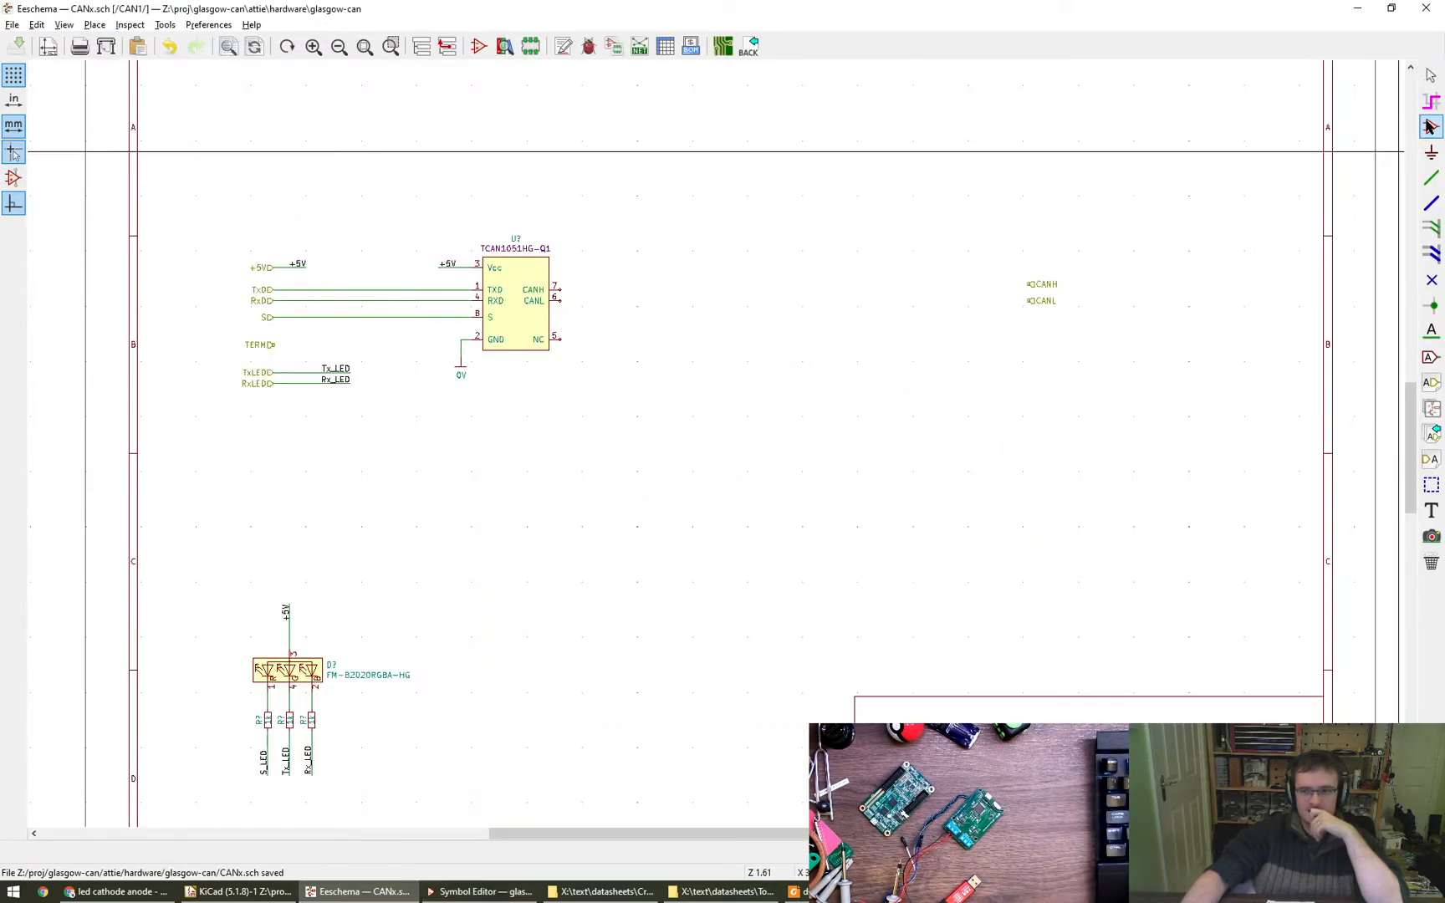
pyautogui.click(890, 433)
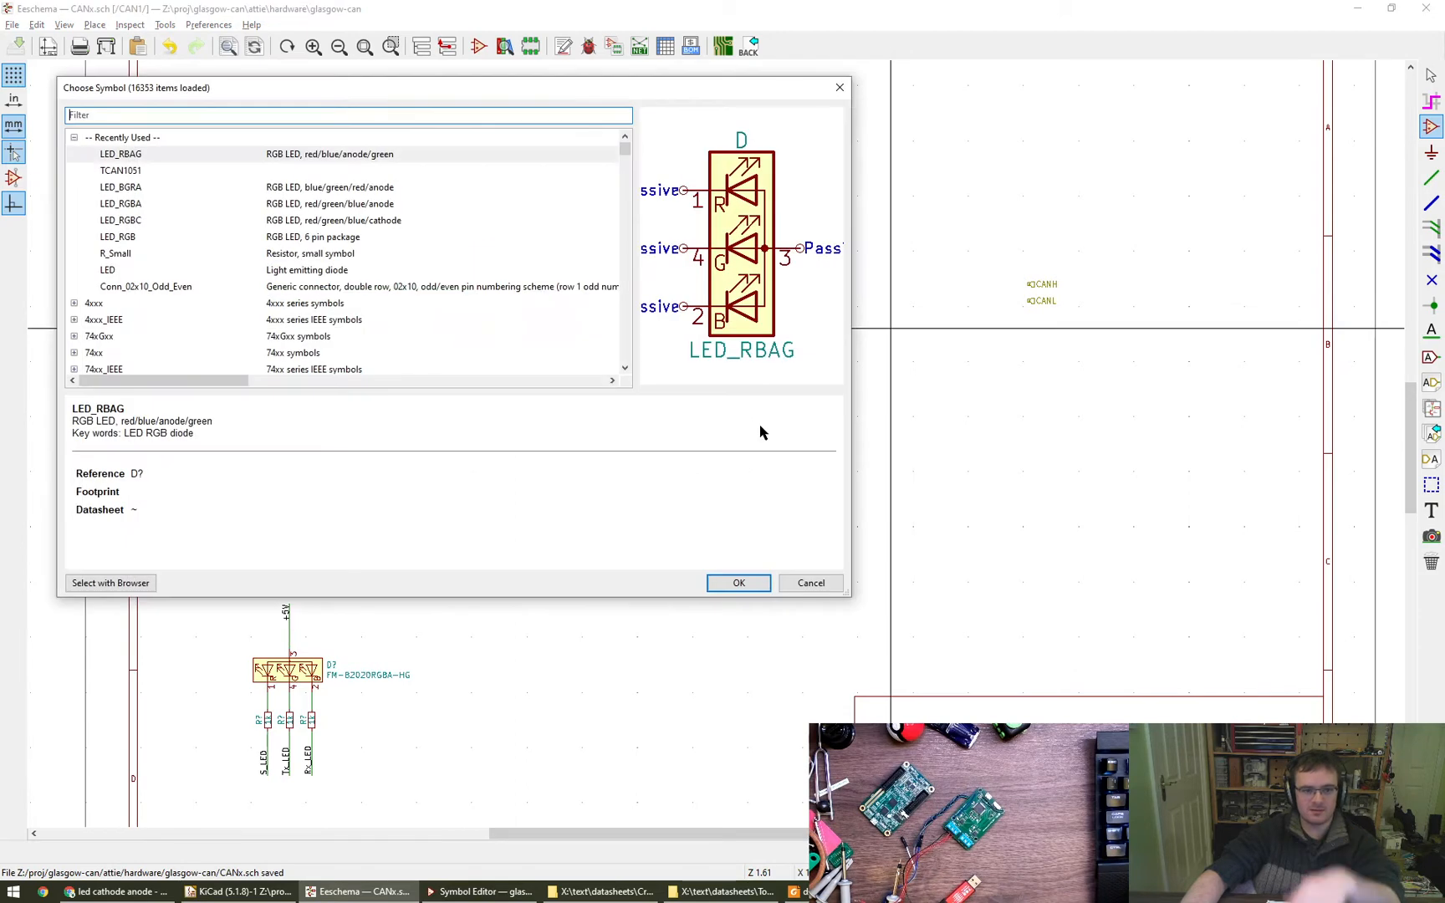
pyautogui.write('glasgow')
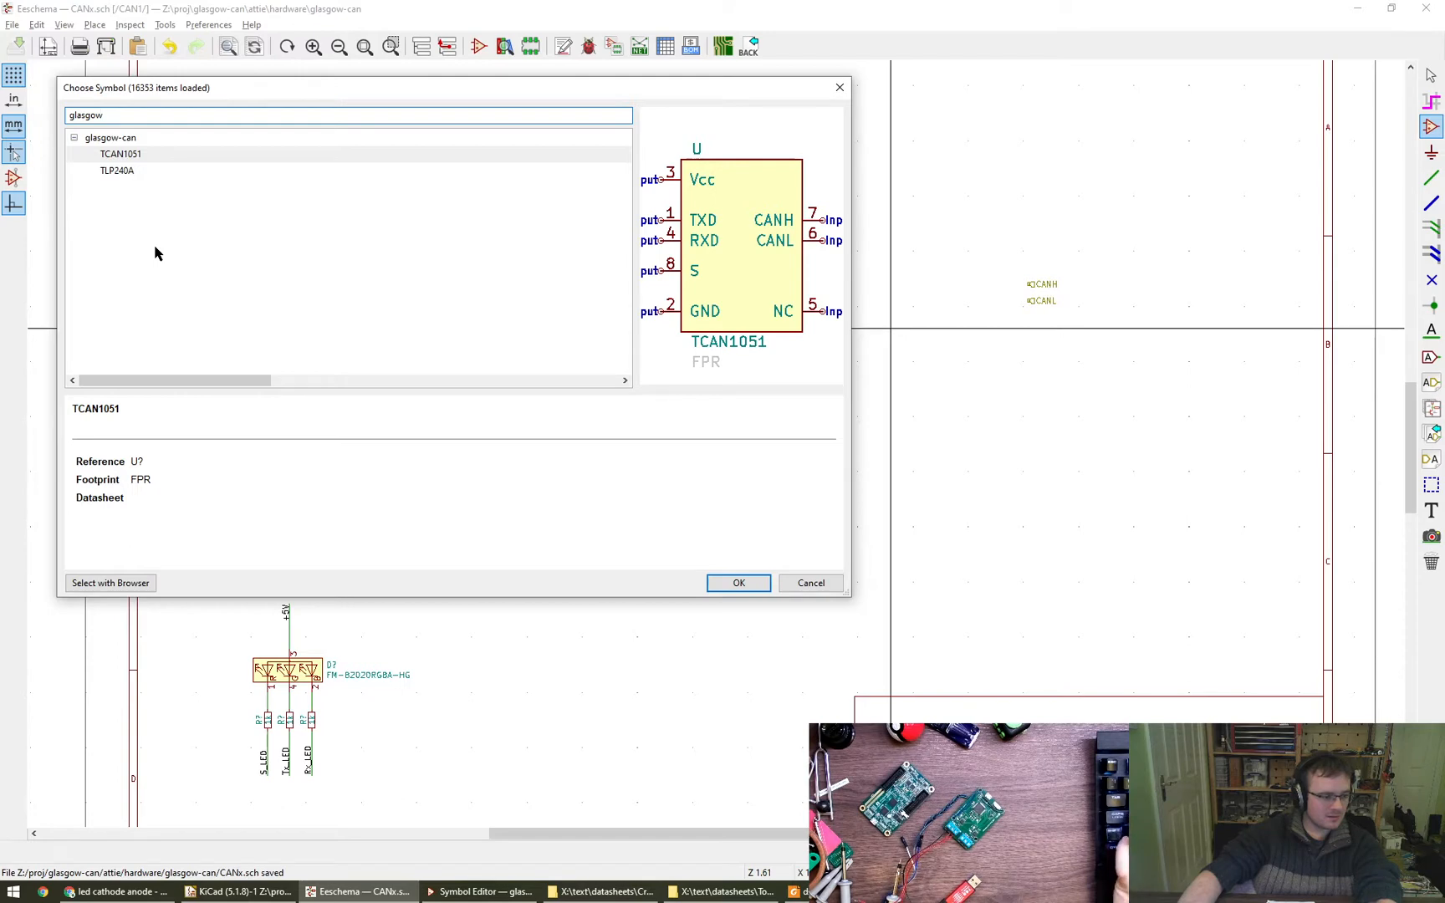
pyautogui.press('Escape')
pyautogui.hotkey('alt', 'Tab')
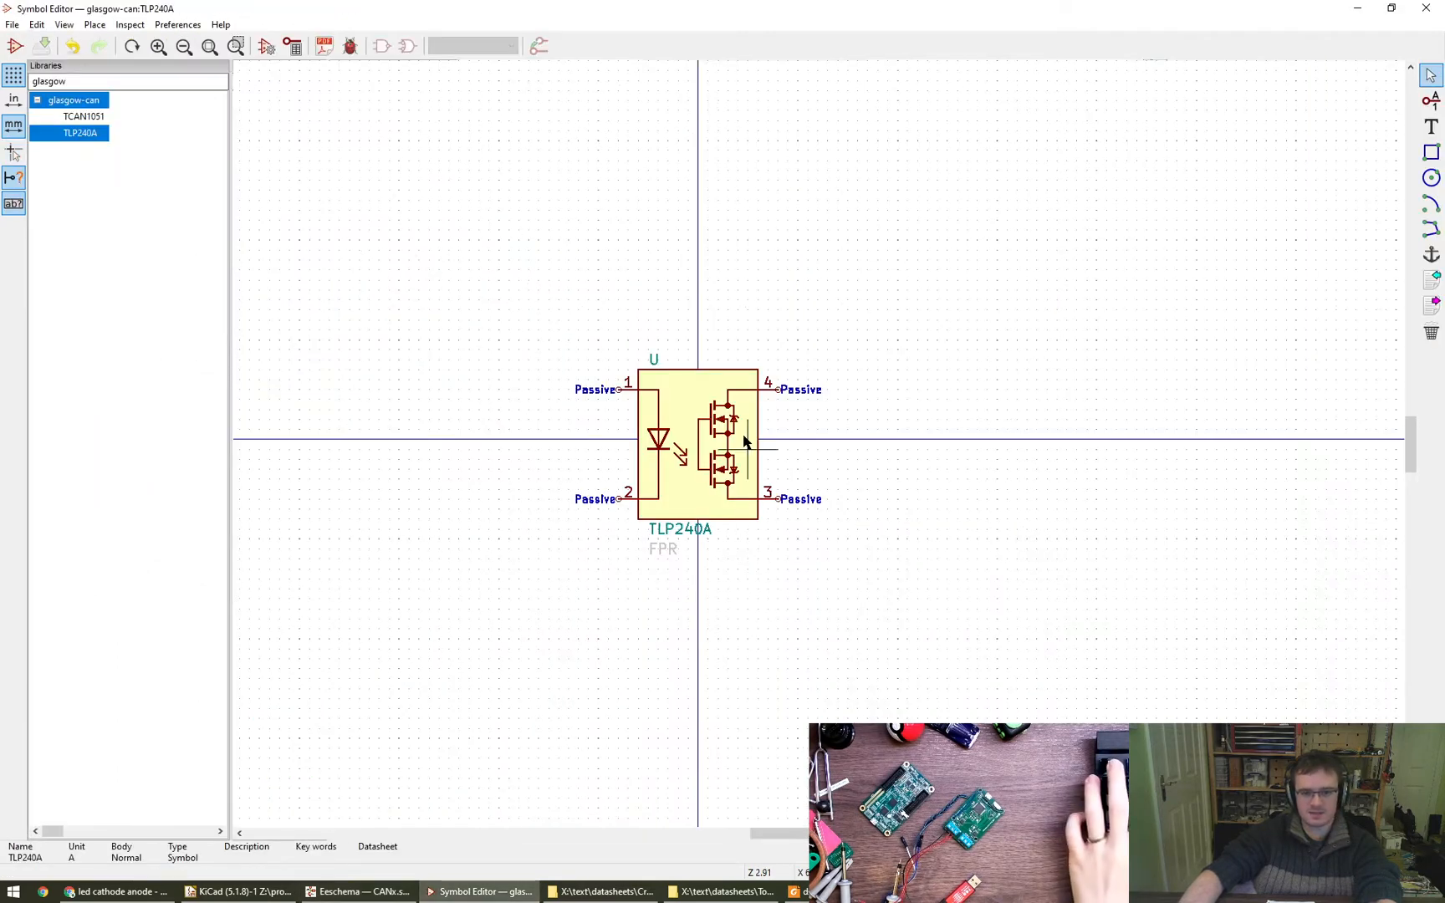
# - Change the TLP240A symbol's reference designator to Q
pyautogui.doubleClick(655, 360)
pyautogui.write('Q')
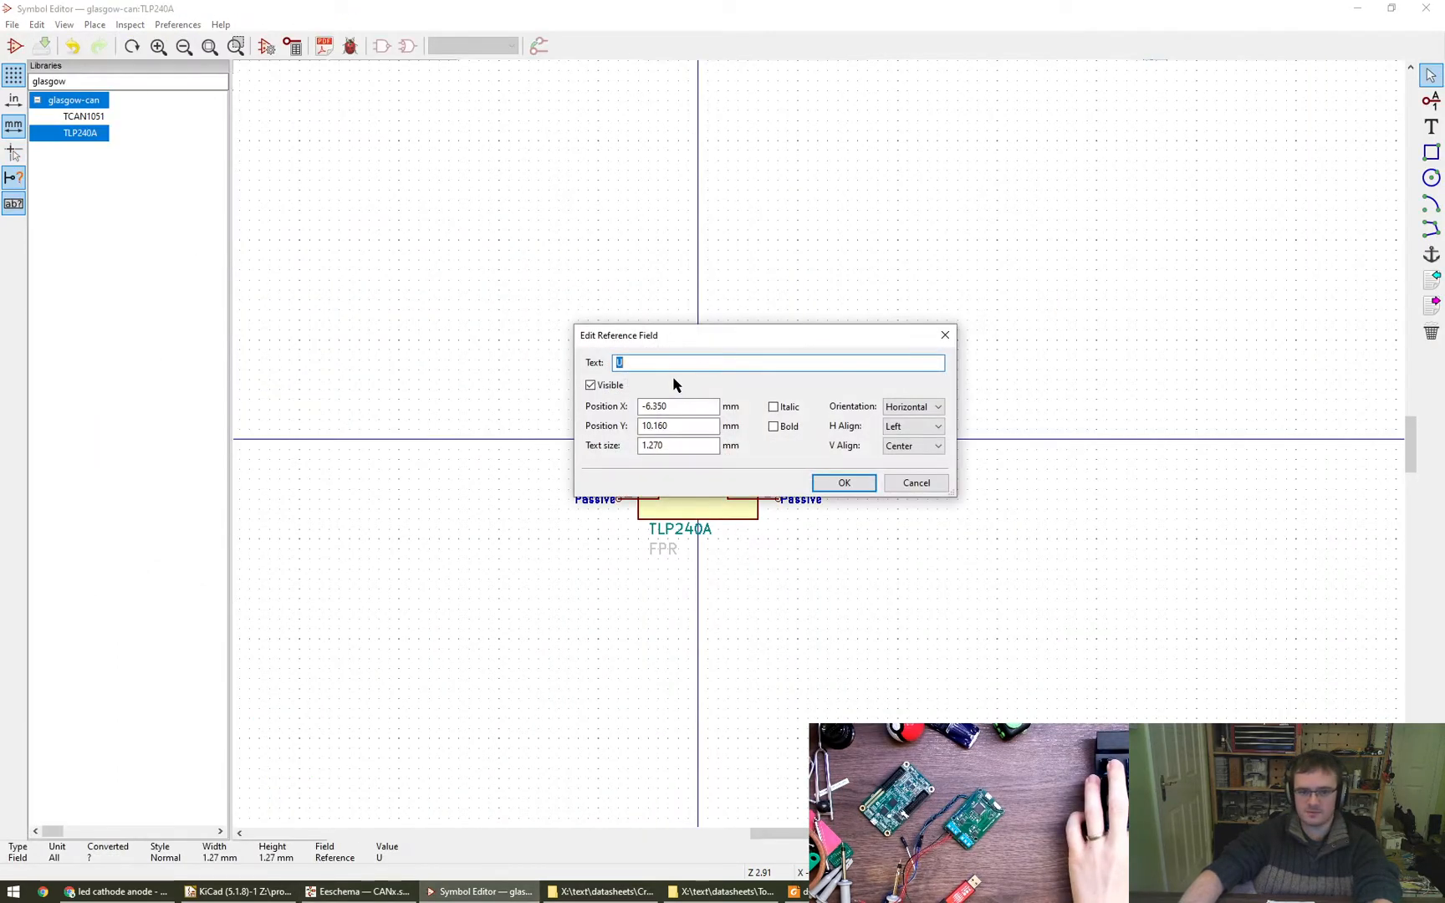
pyautogui.click(839, 482)
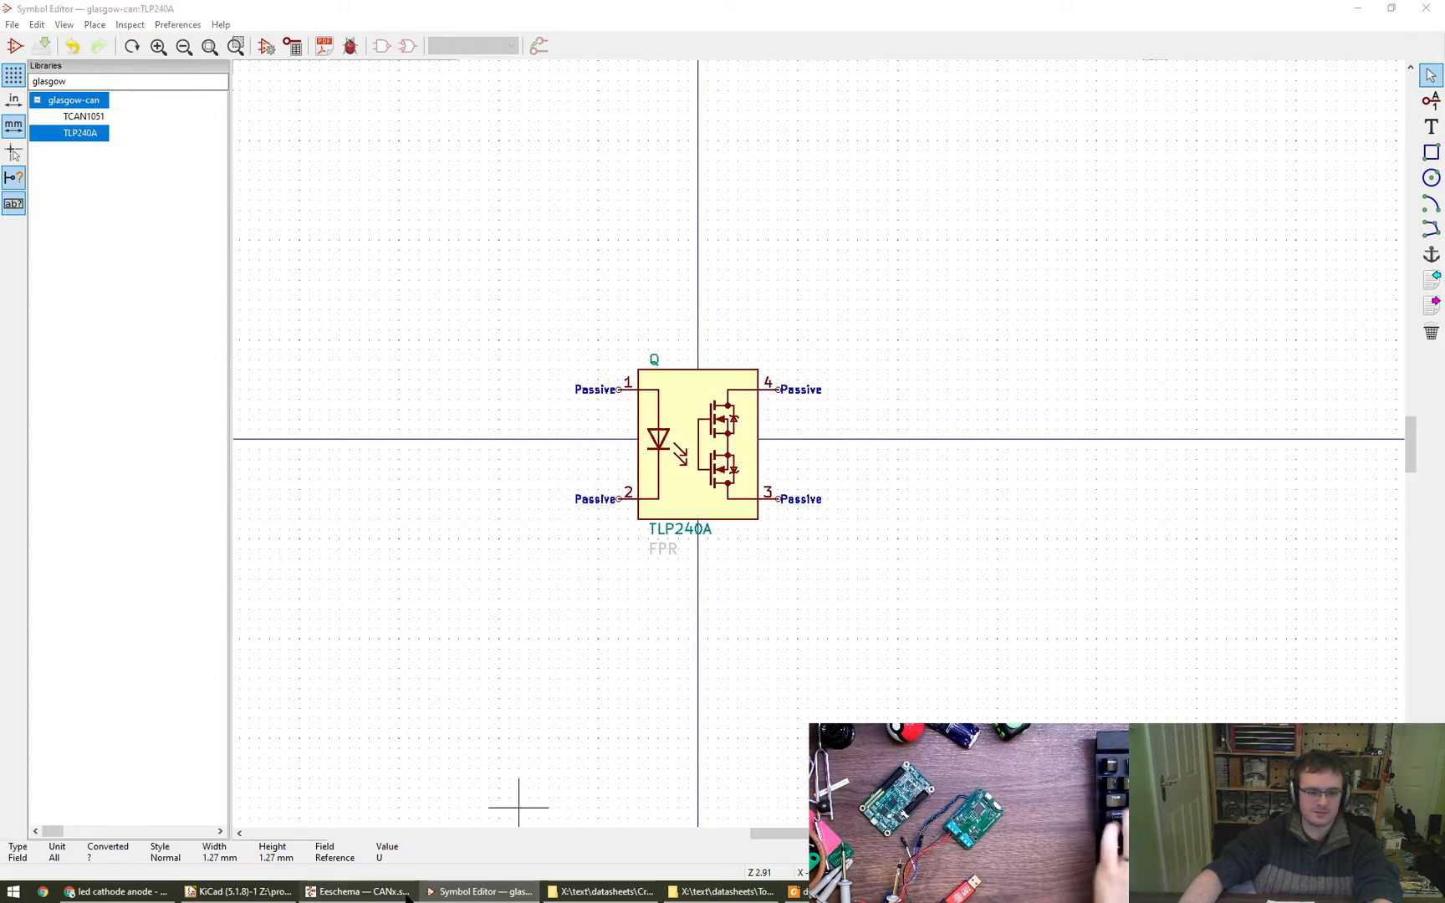
# - Switch to the CANx schematic in Eeschema and place a TLP240A symbol from glasgow-can to the lower right of the TCAN1051HG-Q1
pyautogui.click(360, 891)
pyautogui.click(1431, 127)
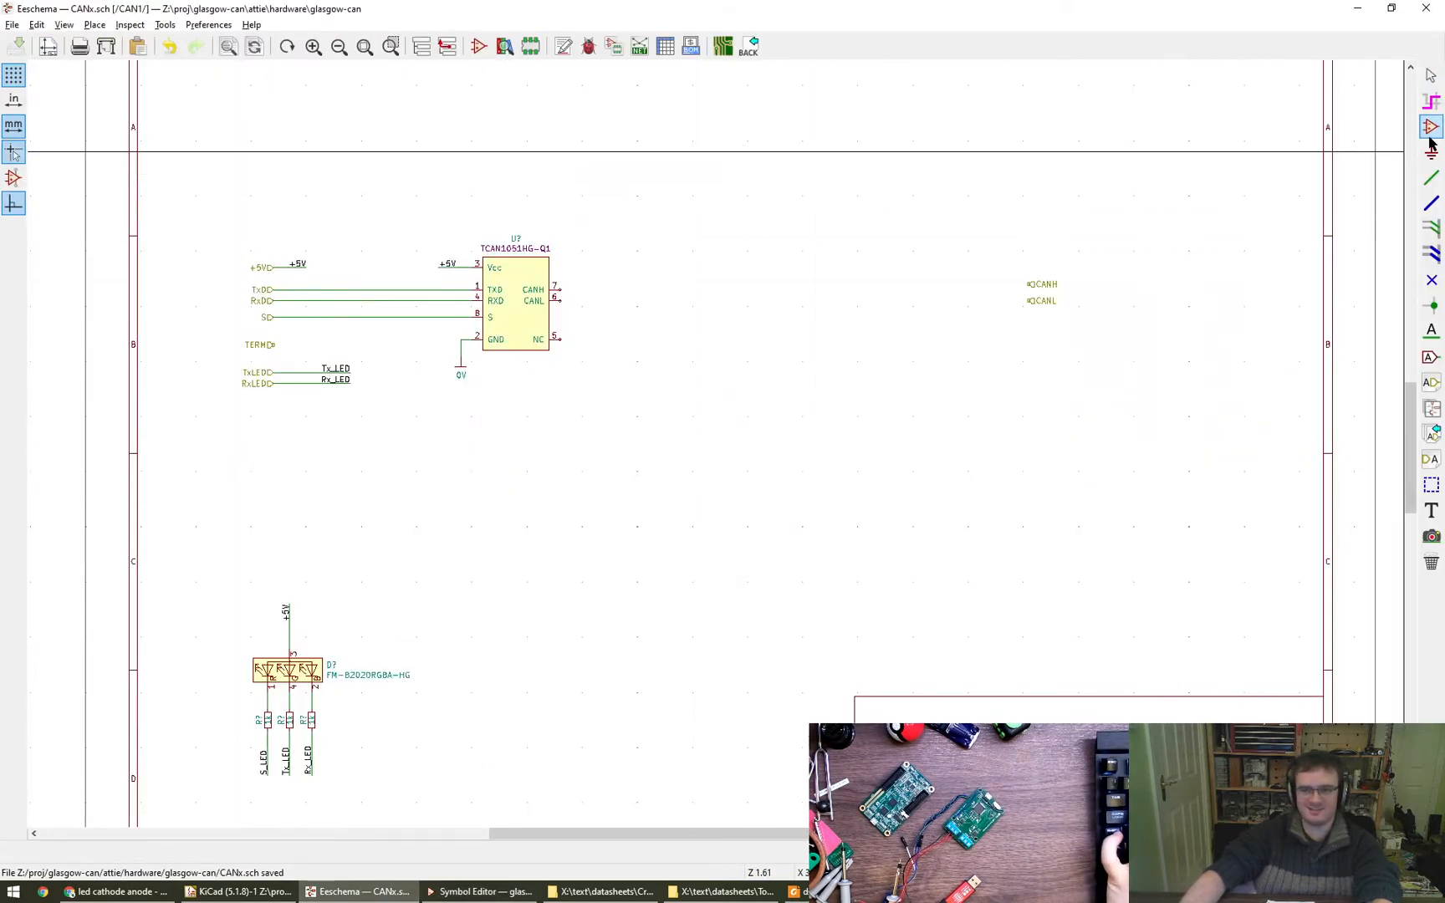
pyautogui.click(774, 450)
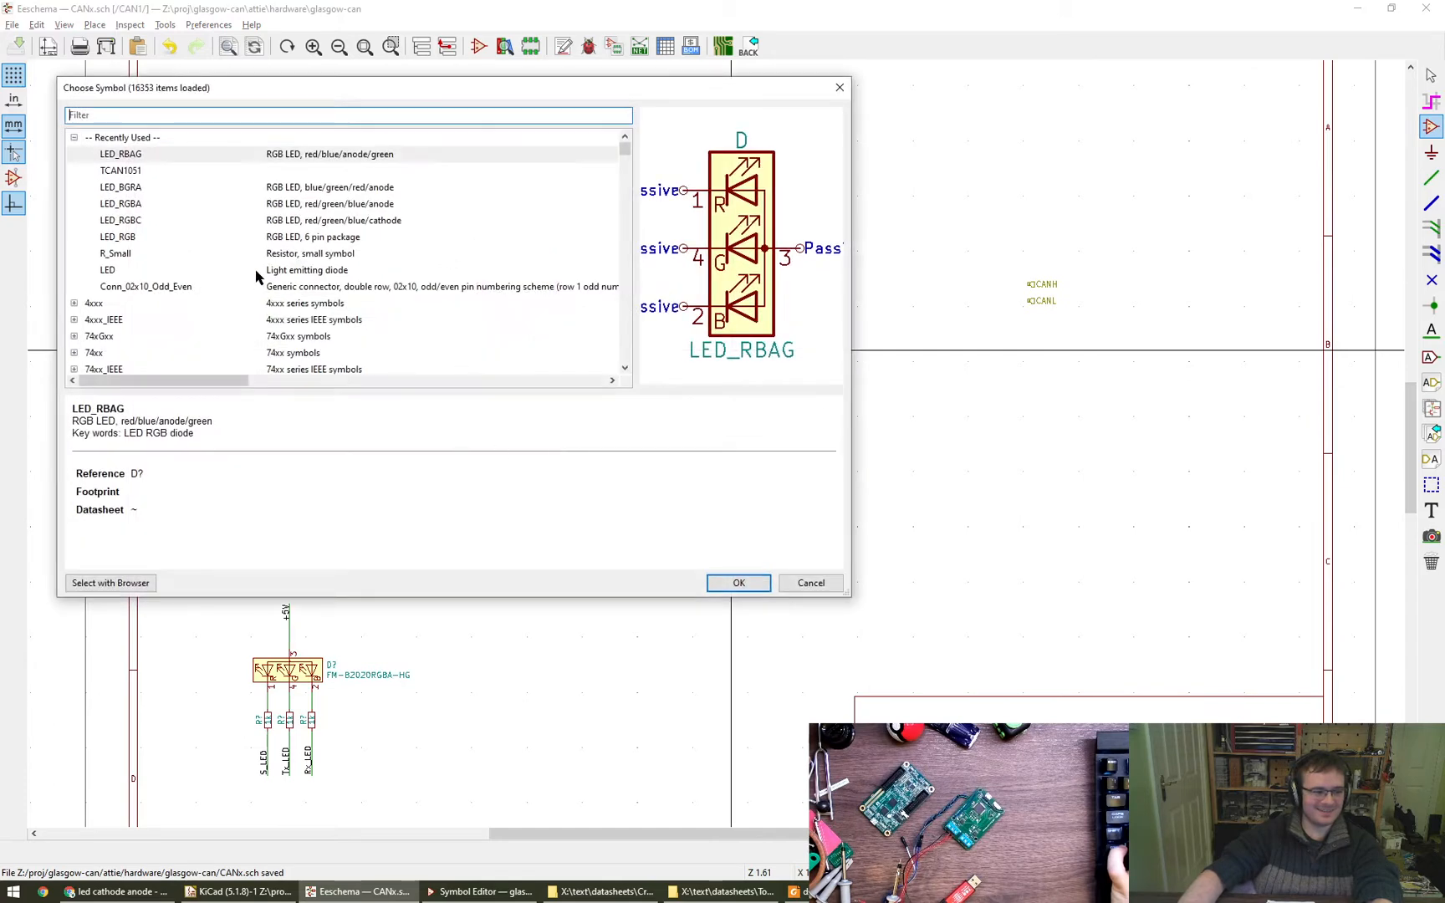
pyautogui.write('glasgow')
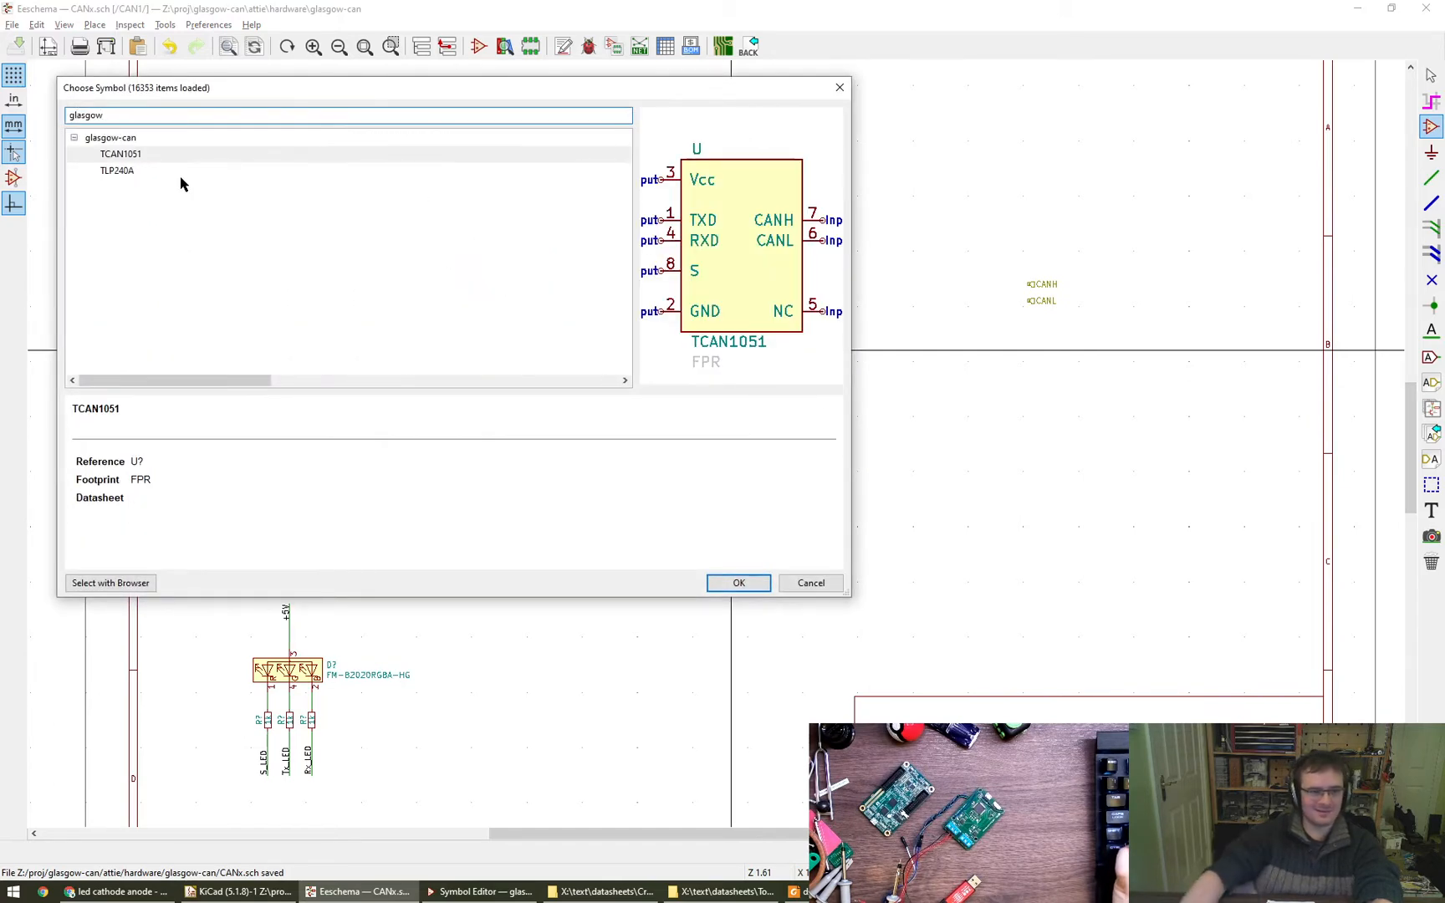
pyautogui.click(180, 171)
pyautogui.click(739, 583)
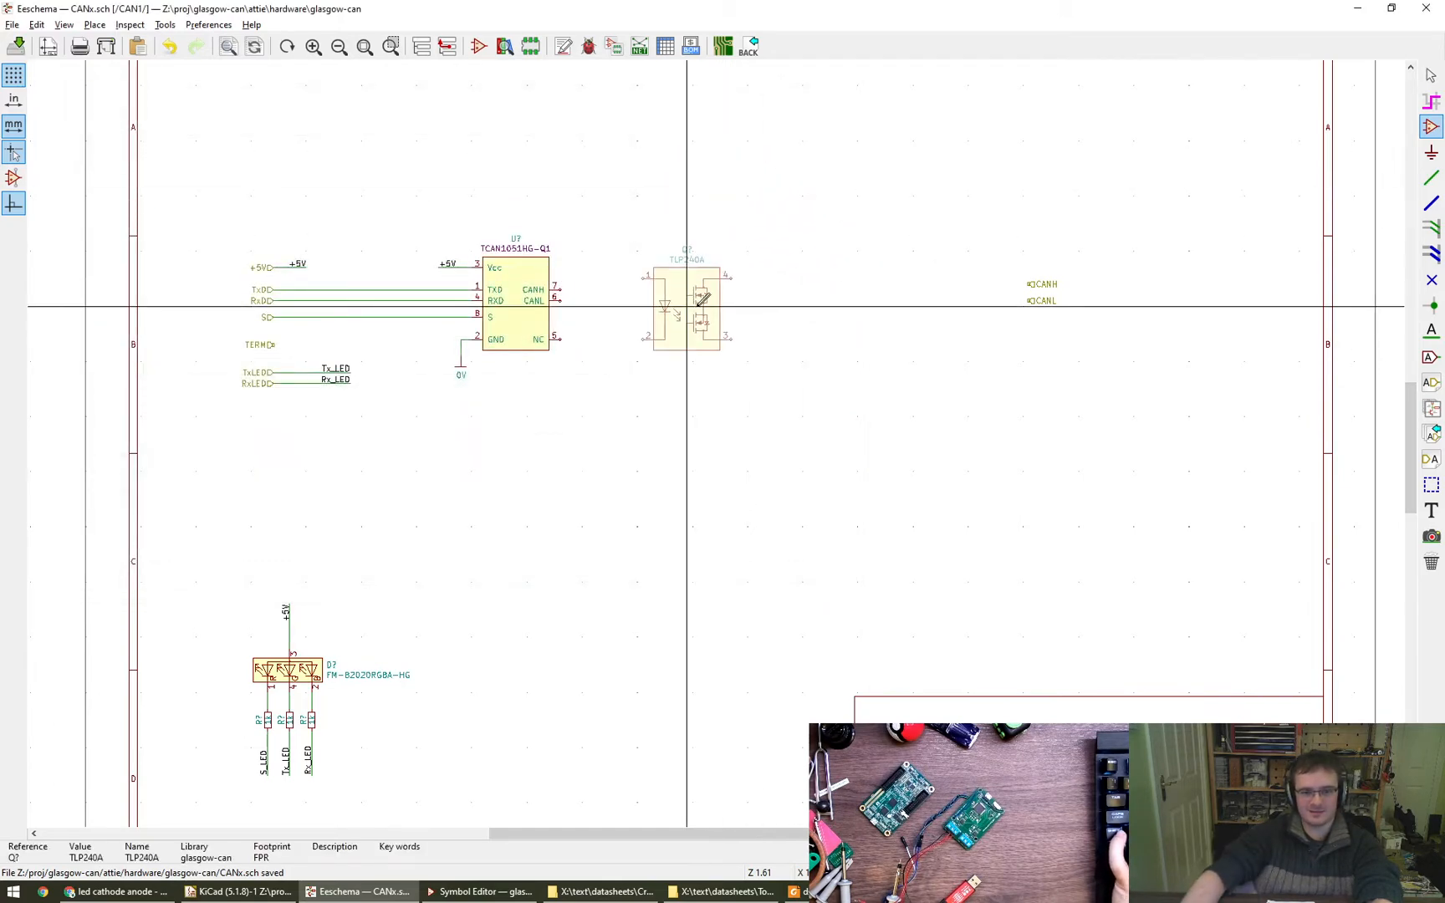
pyautogui.click(736, 380)
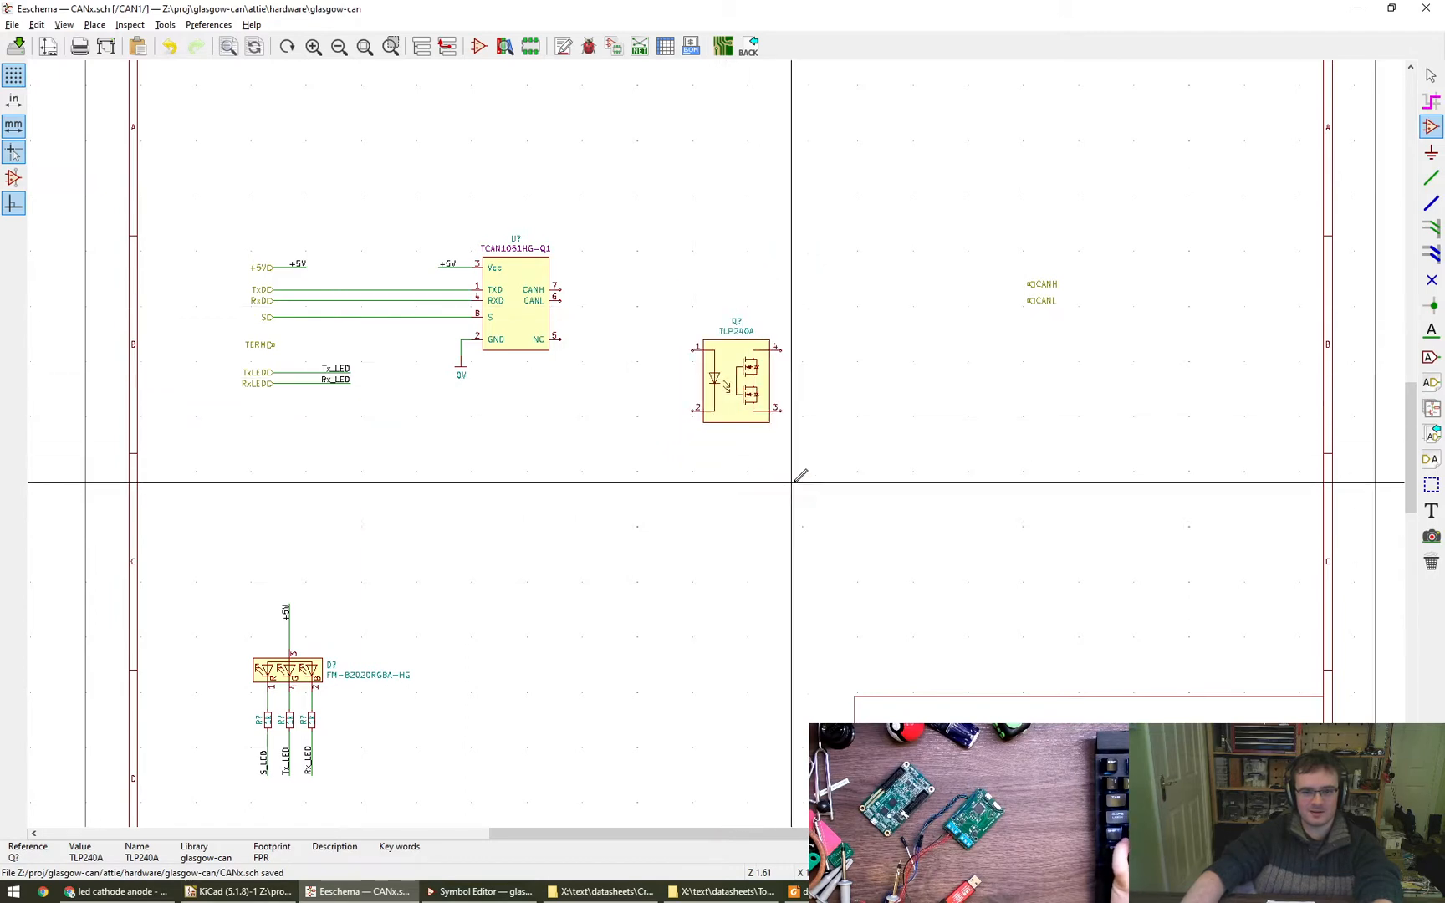
pyautogui.press('Escape')
# - Place an R_Small resistor, rotated to horizontal, in line with pin 1 on the input side of the TLP240A
pyautogui.click(1430, 150)
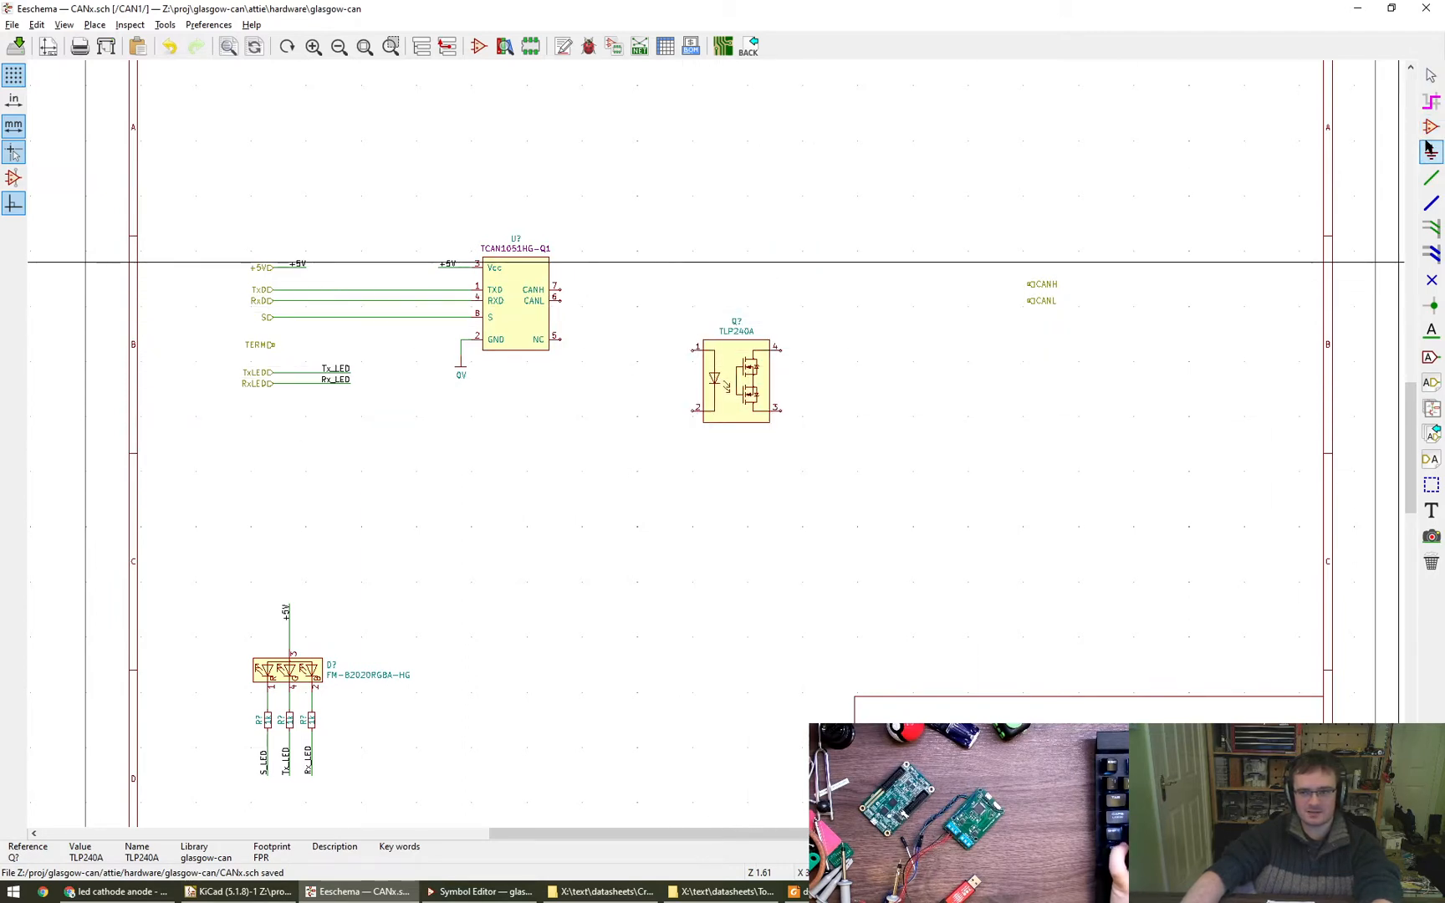
pyautogui.click(1430, 127)
pyautogui.click(657, 280)
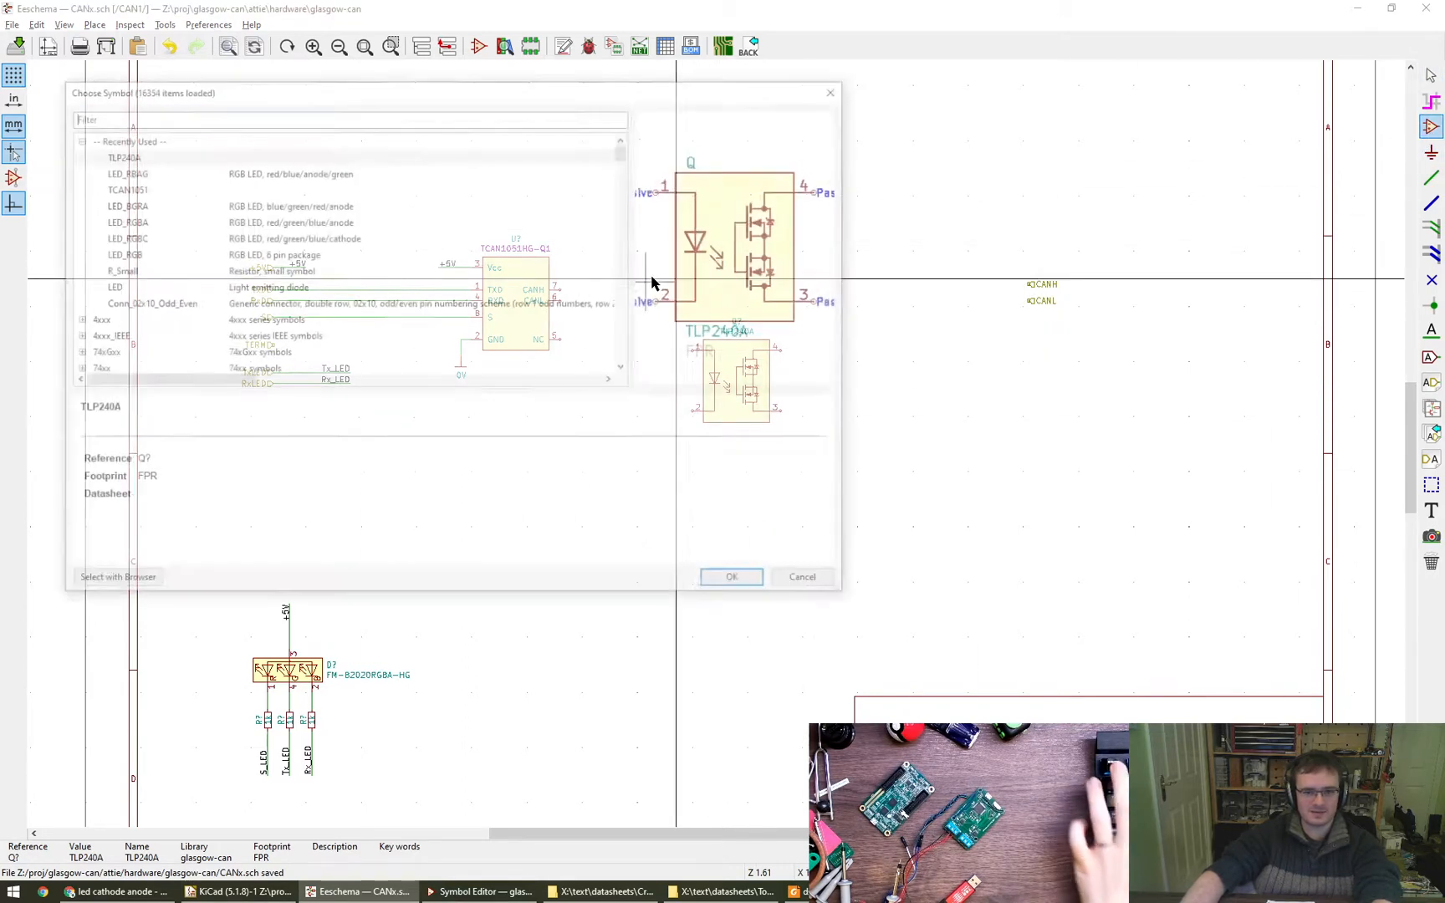
pyautogui.write('r_small')
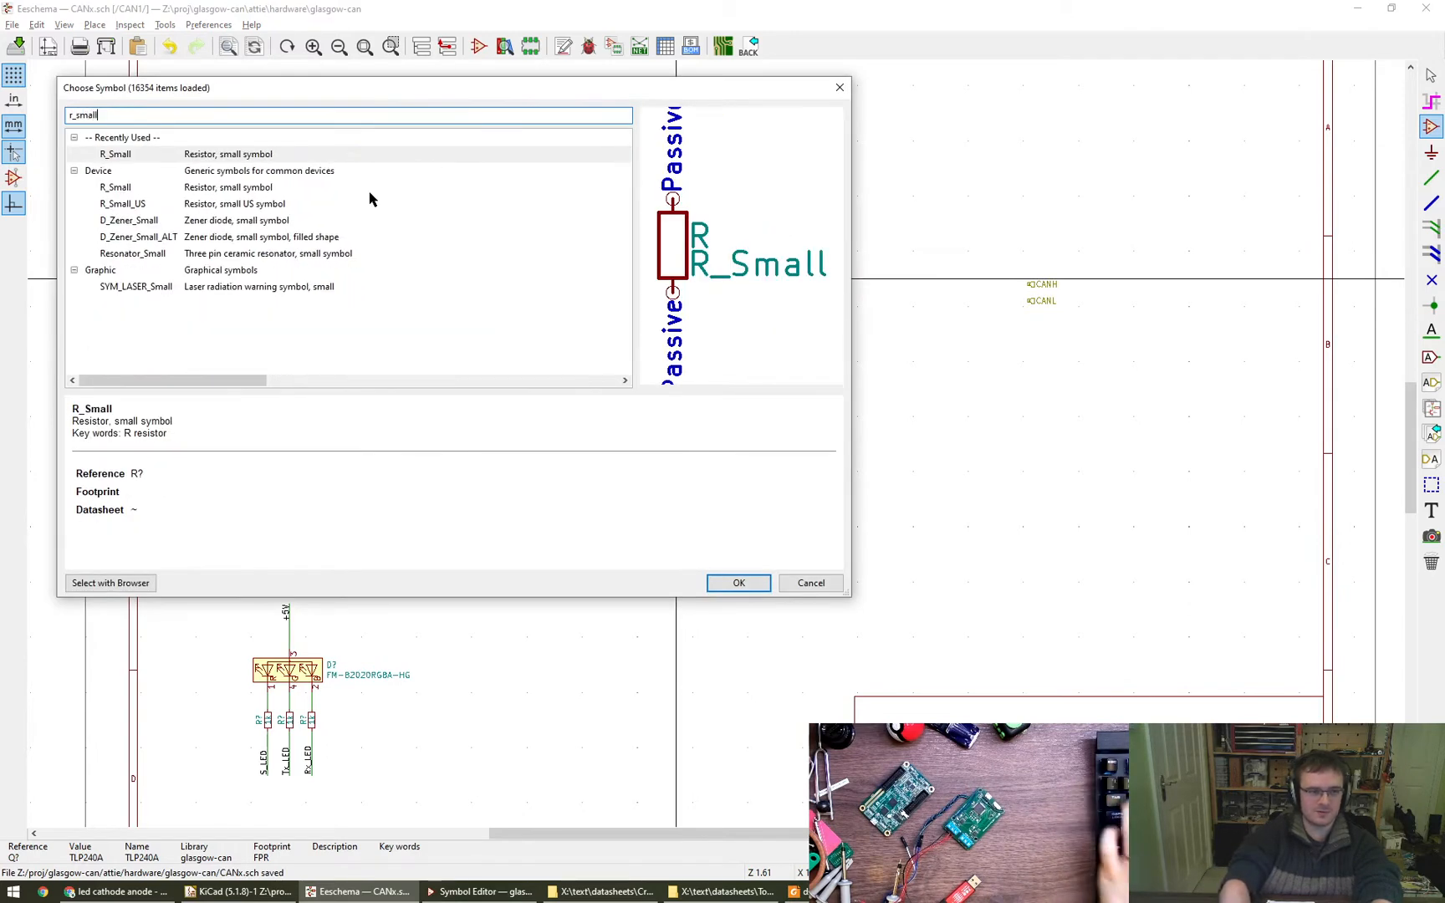
pyautogui.press('Return')
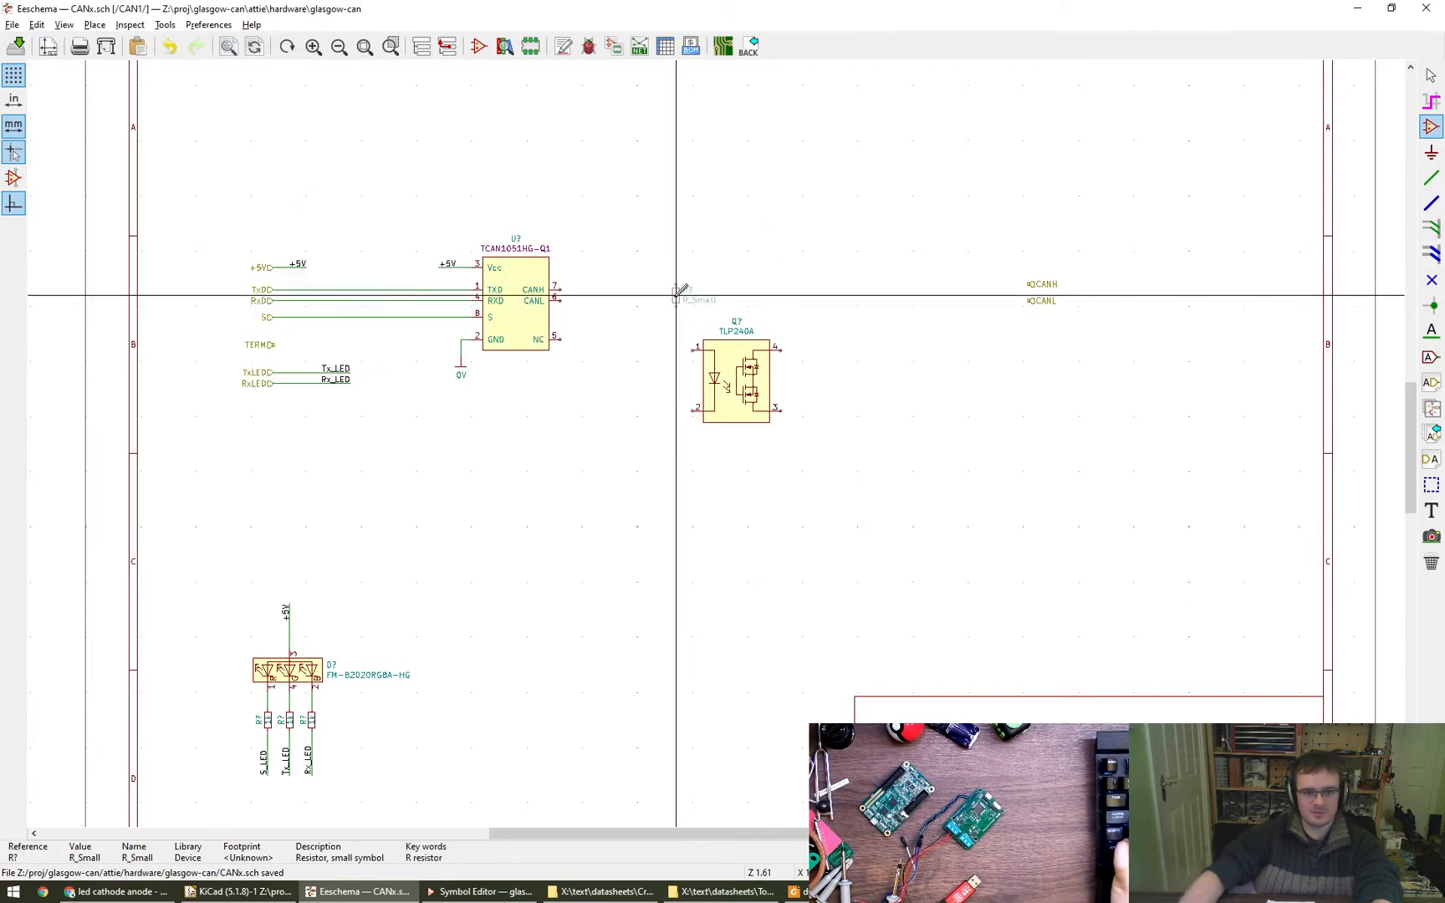
pyautogui.press('r')
pyautogui.click(653, 349)
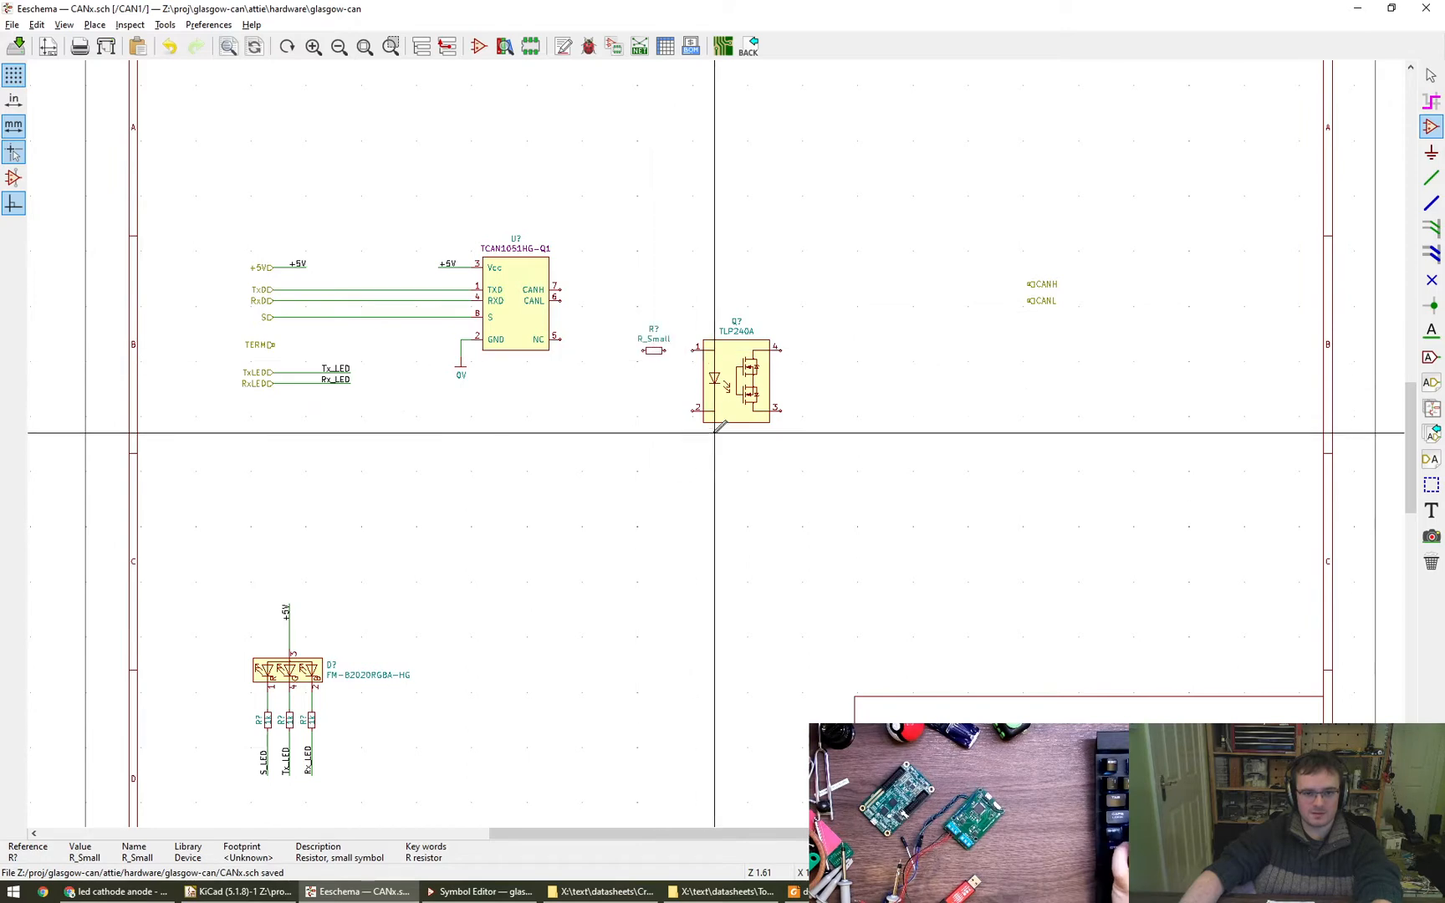
pyautogui.press('Escape')
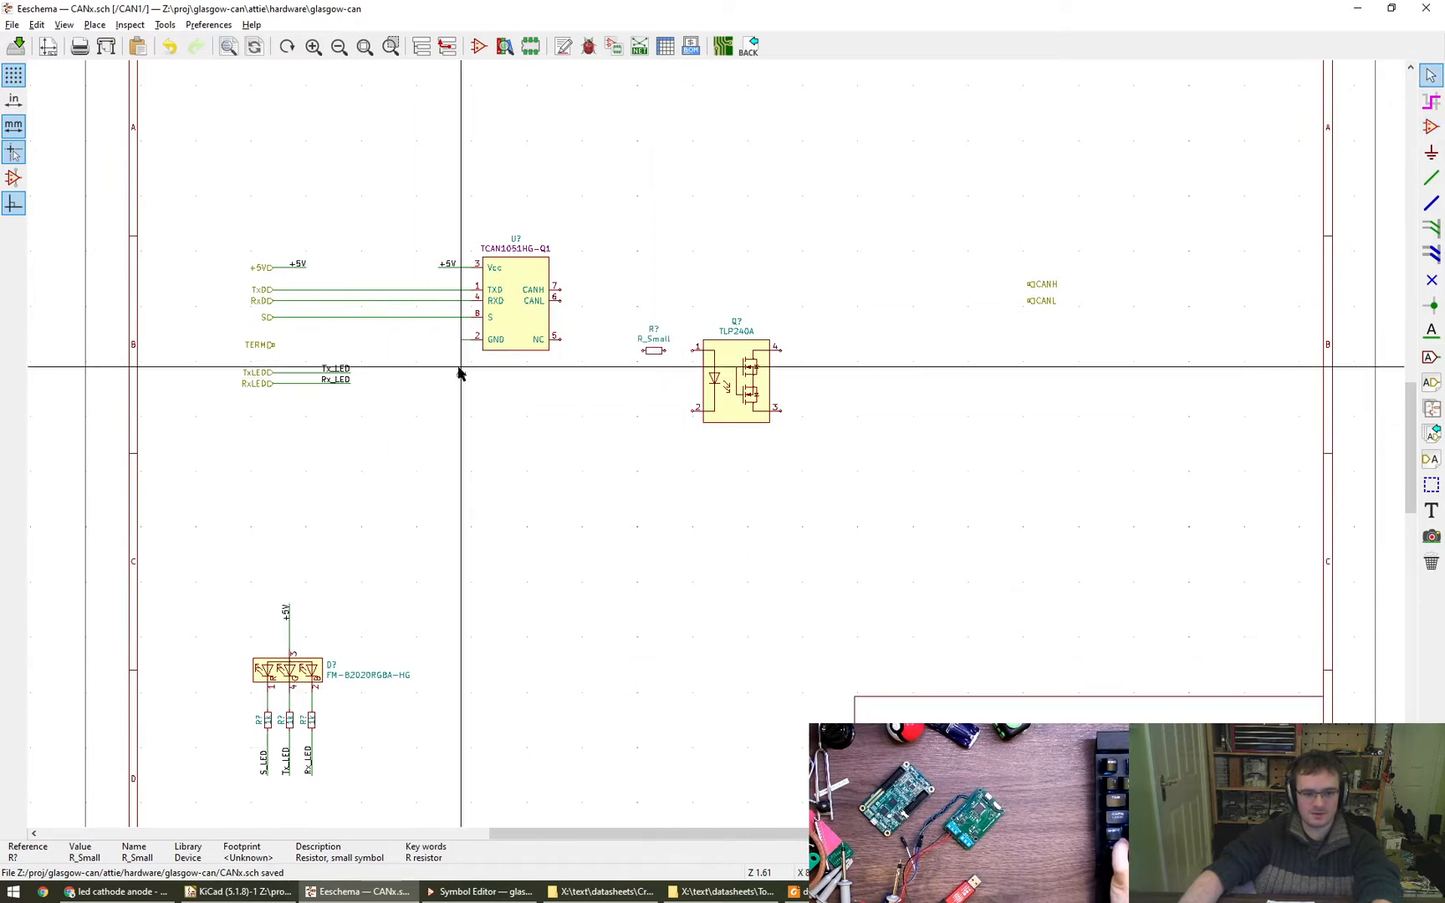
# - Copy the transceiver's 0V power symbol to a spot below pin 2 of the TLP240A and wire it to that pin
pyautogui.press('c')
pyautogui.click(676, 439)
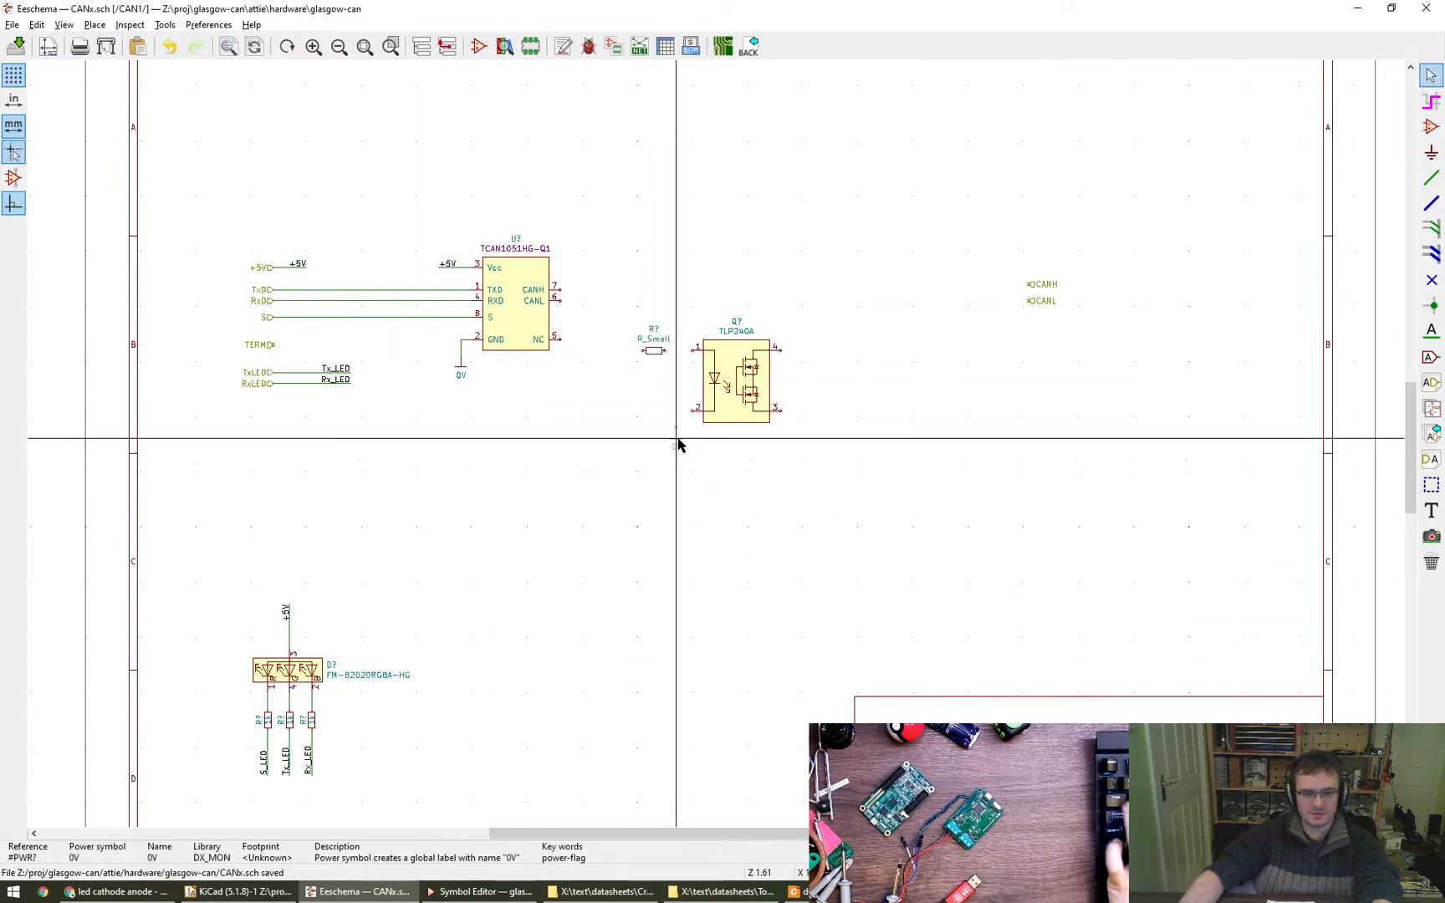
pyautogui.press('w')
pyautogui.click(699, 412)
pyautogui.press('Escape')
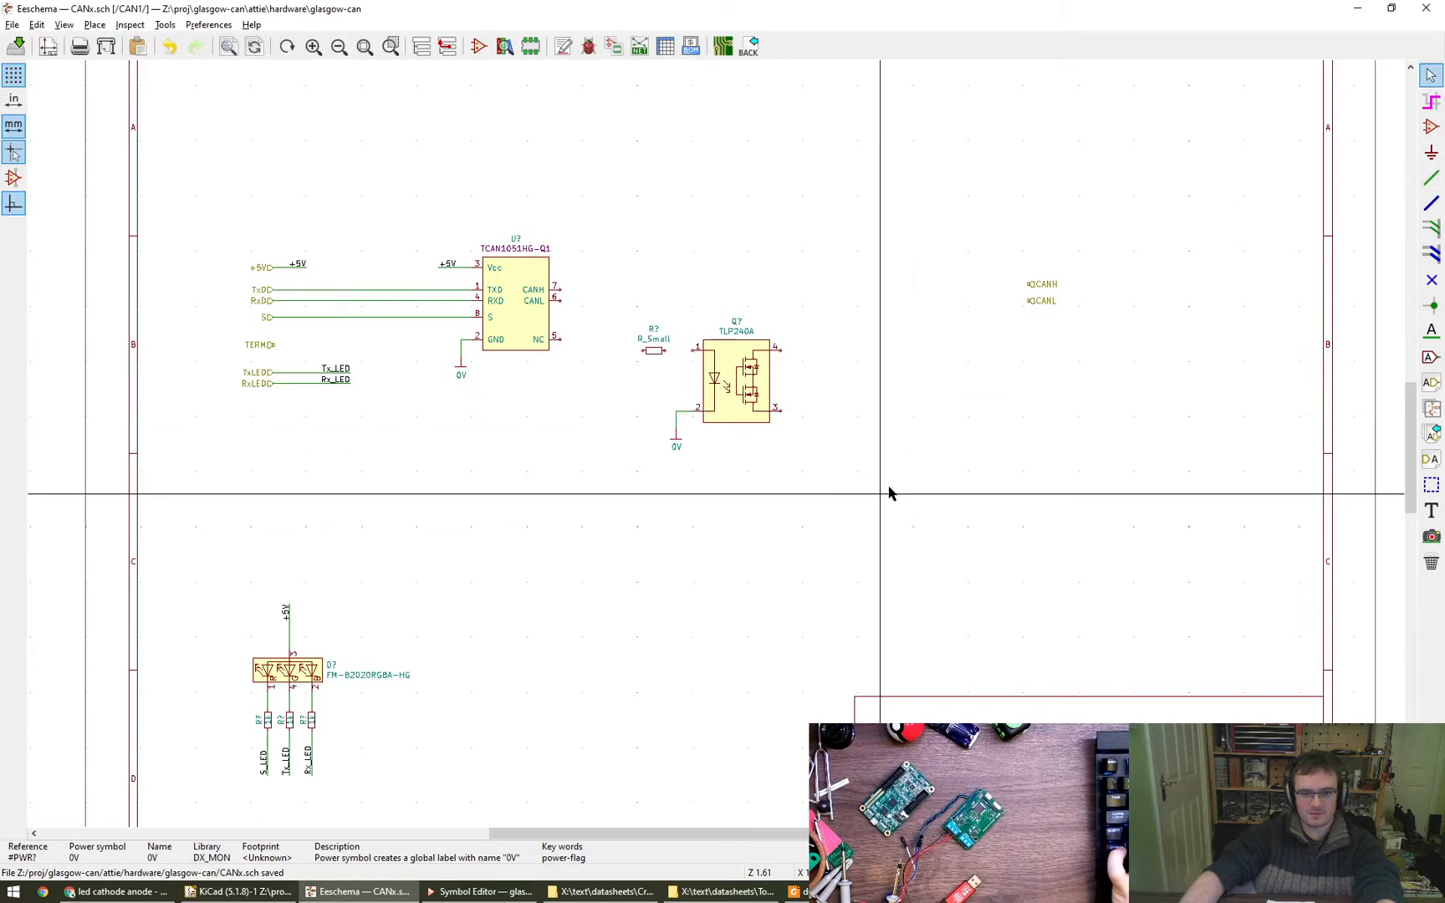
# - Draw wire stubs from the TLP240A's output pins, turning downward from pin 3 and upward from pin 4
pyautogui.click(781, 411)
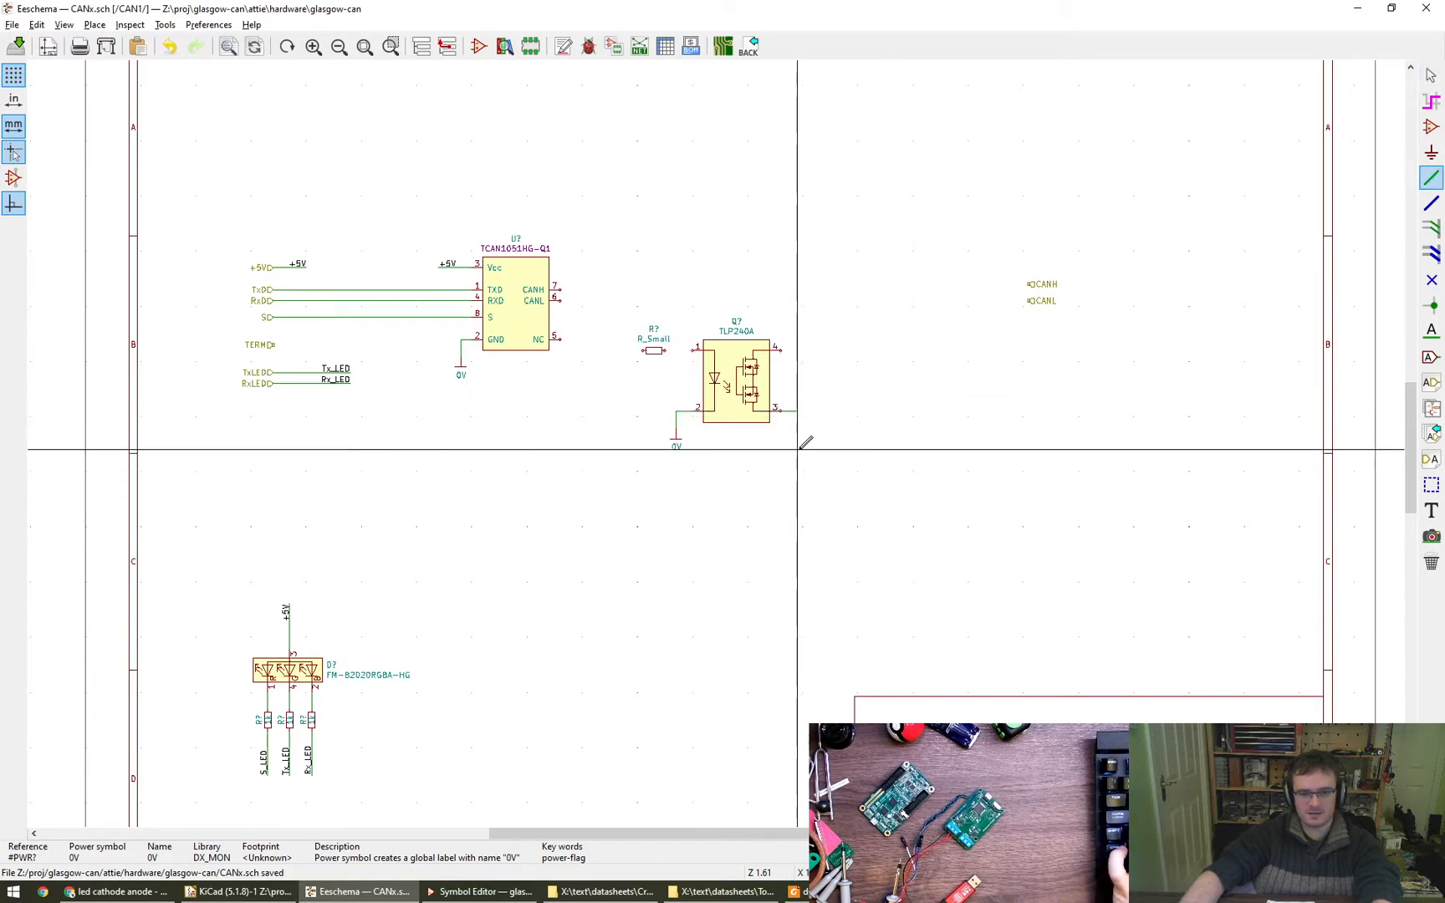
pyautogui.doubleClick(797, 438)
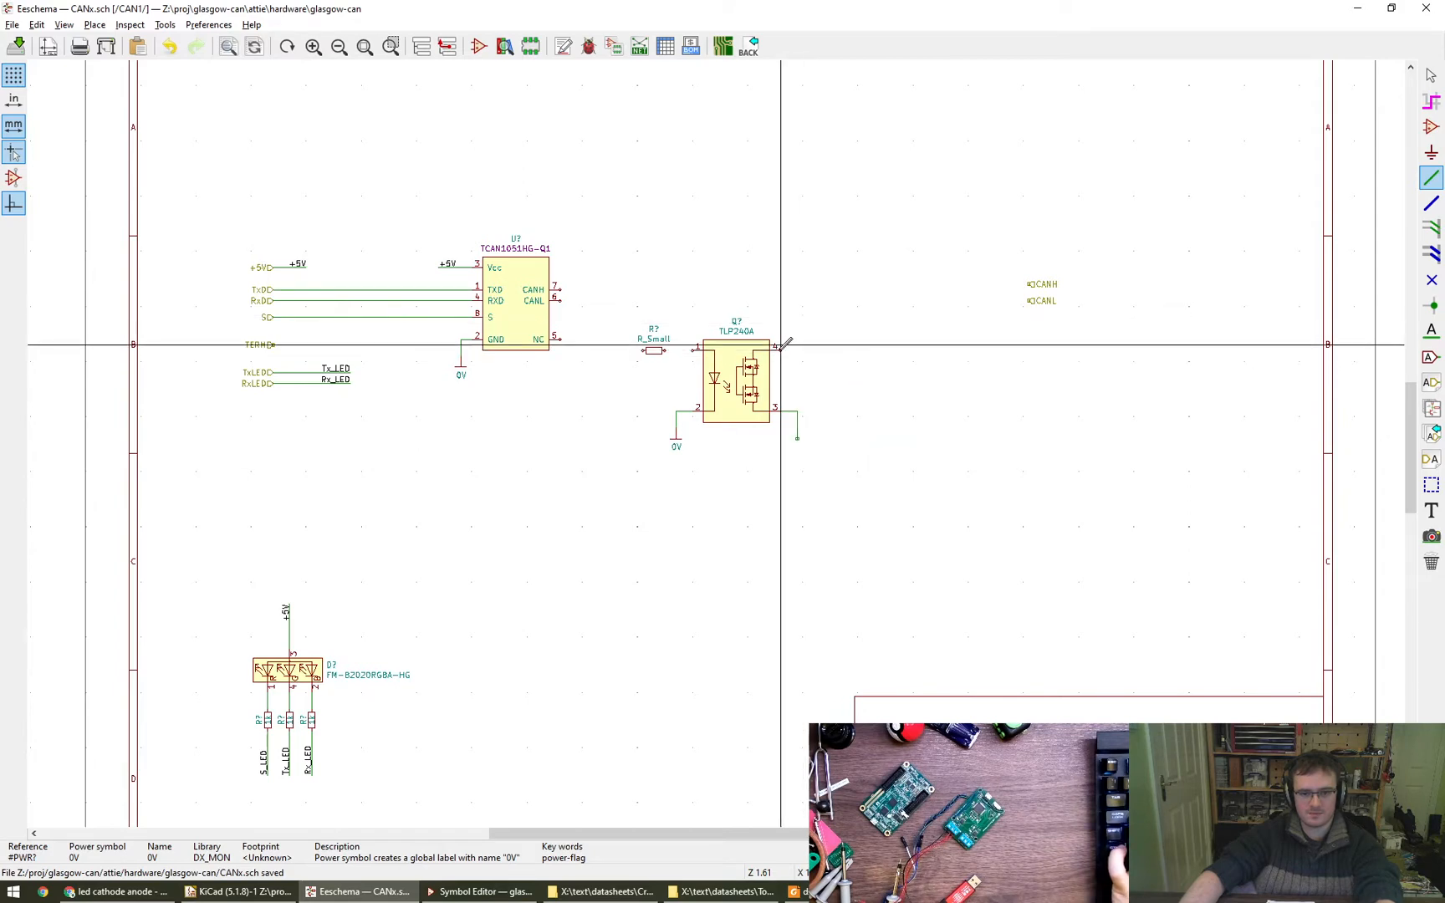
pyautogui.doubleClick(796, 322)
pyautogui.press('Escape')
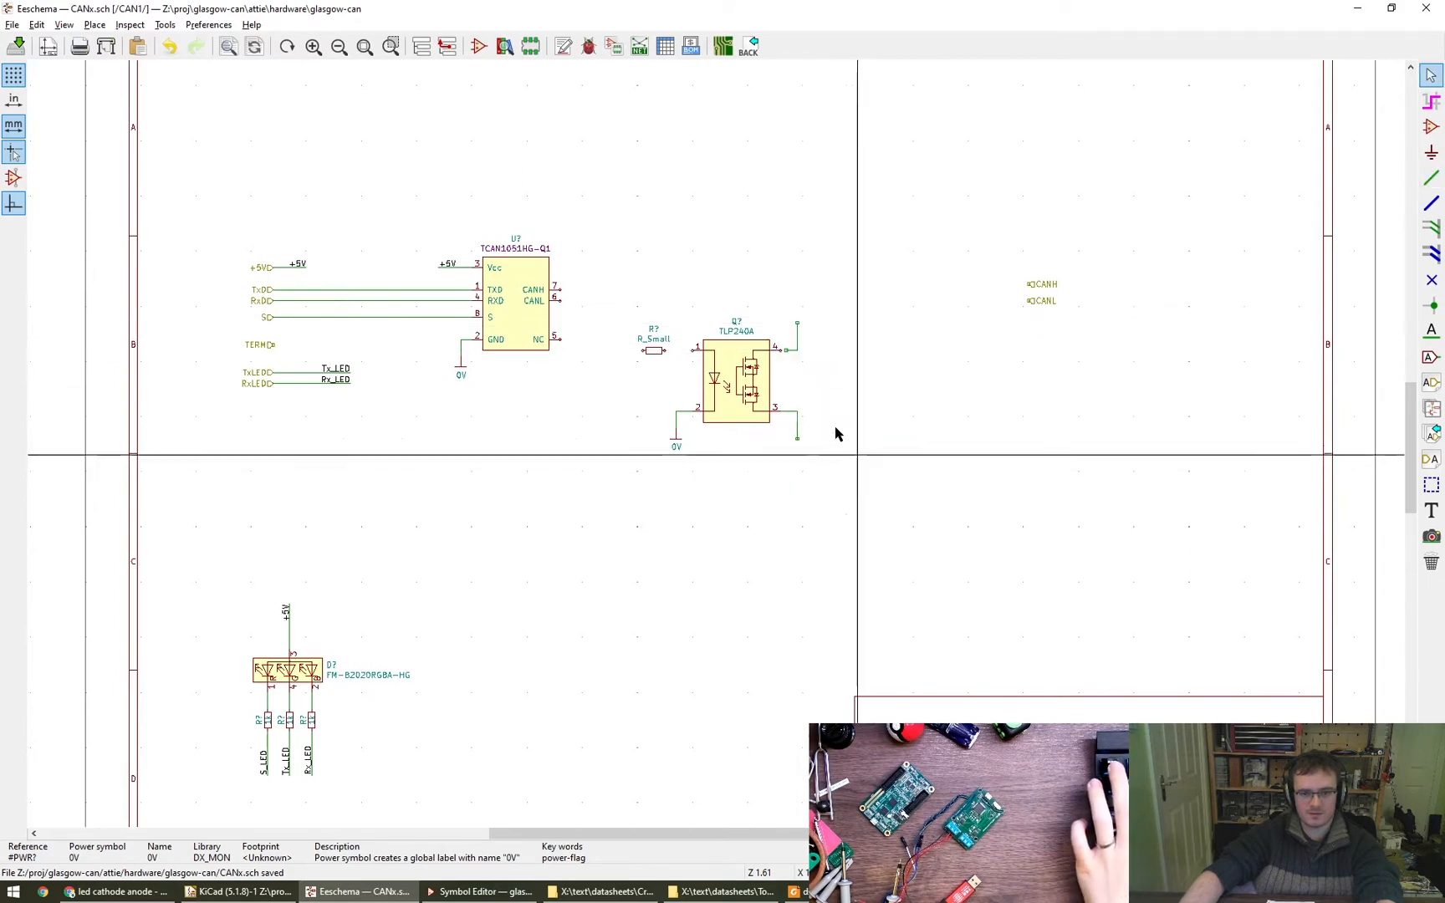
# - Copy the R_Small resistor, rotate it vertical, place it on top of the TLP240A's pin 4 wire stub, and save the schematic
pyautogui.scroll(3, 796, 364)
pyautogui.scroll(2, 797, 364)
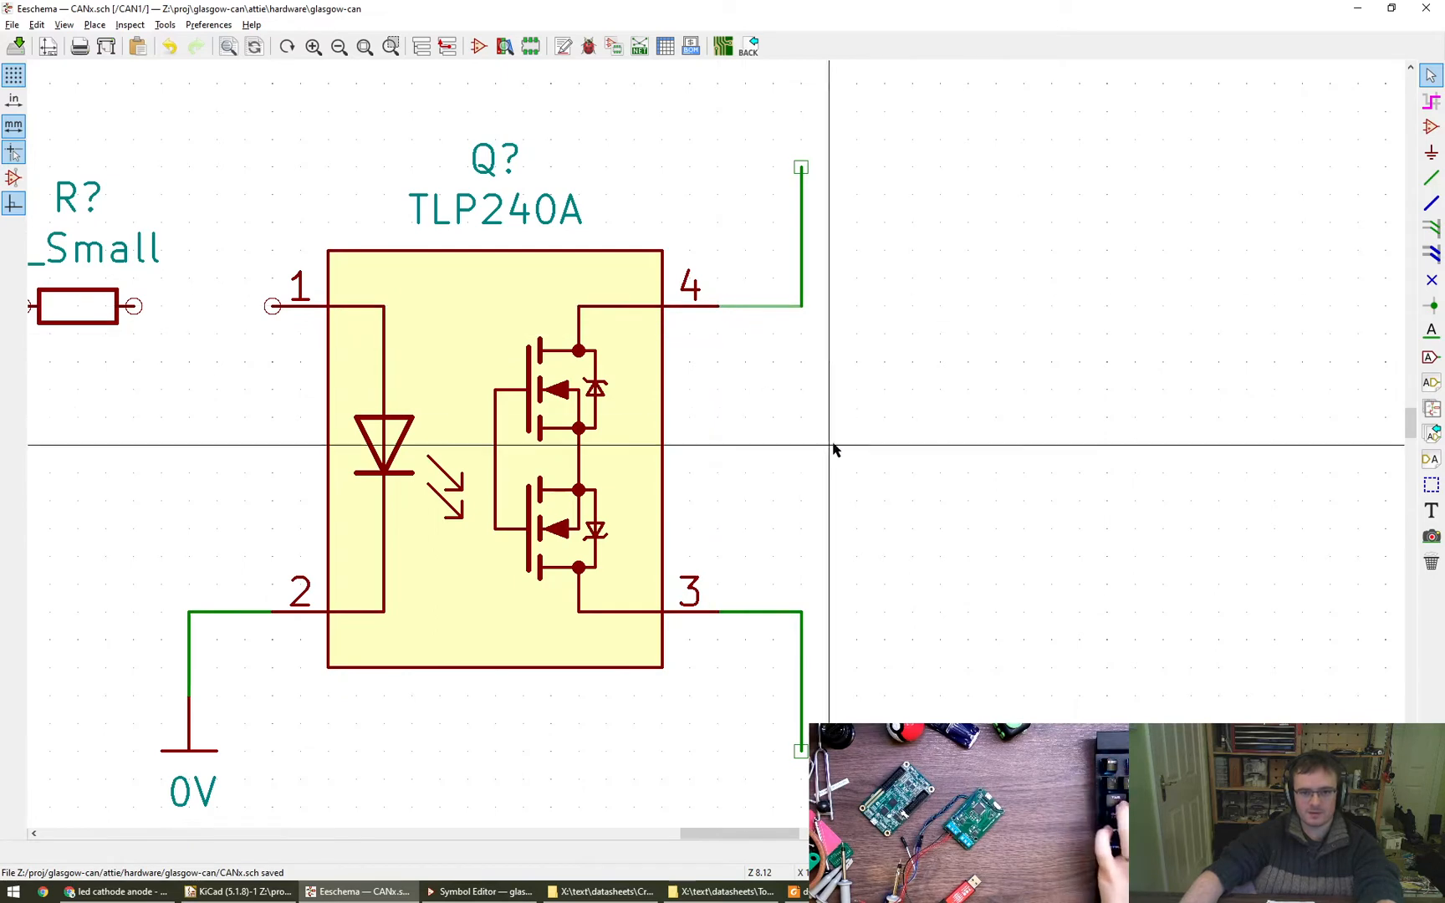
pyautogui.scroll(-5, 832, 445)
pyautogui.moveTo(885, 453); pyautogui.dragTo(828, 432, button='middle')
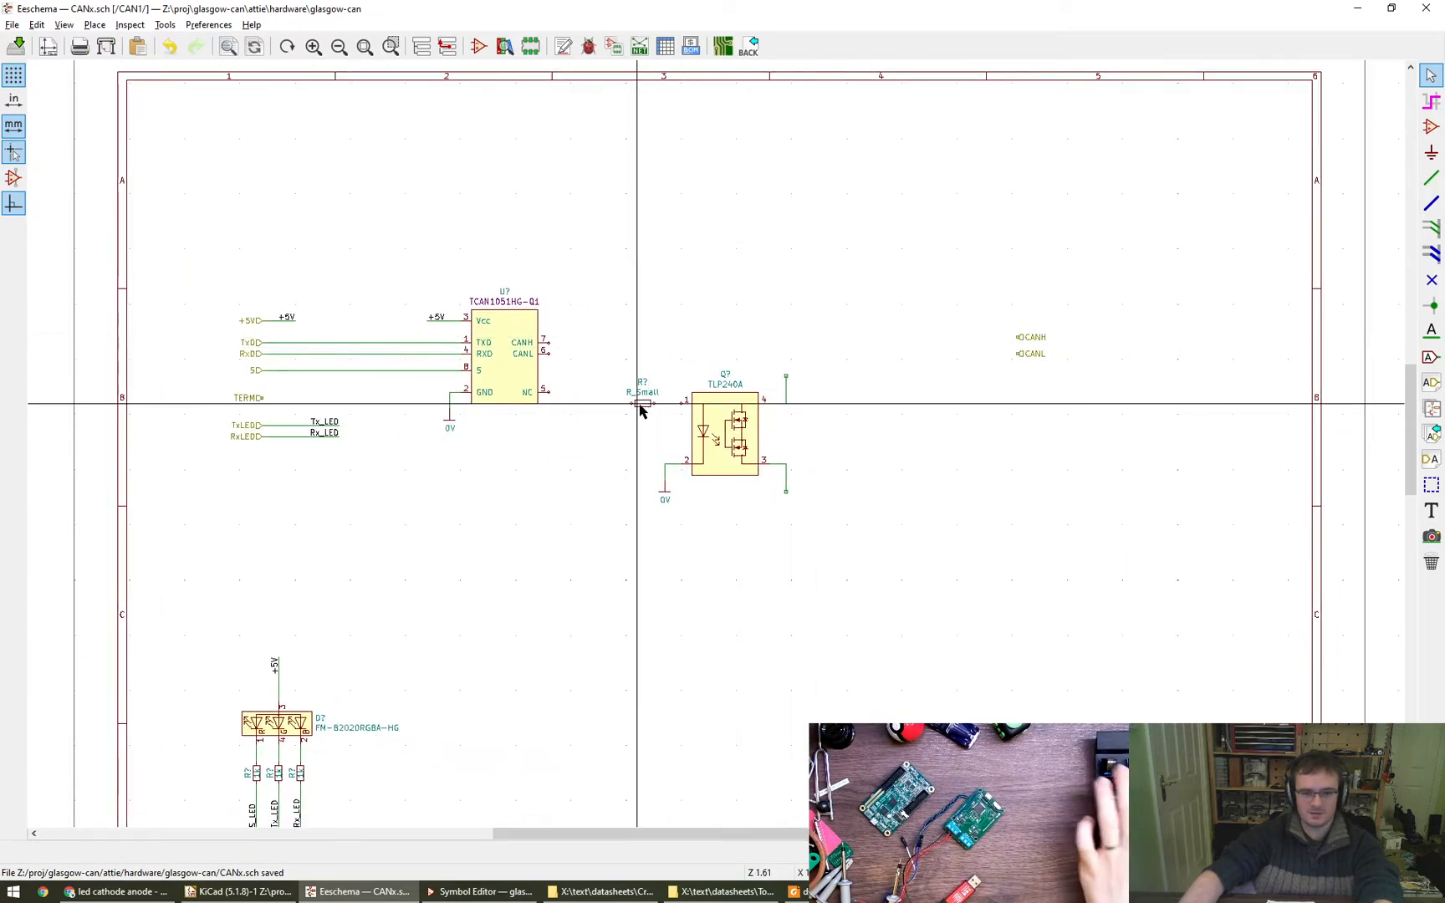
pyautogui.press('c')
pyautogui.press('r')
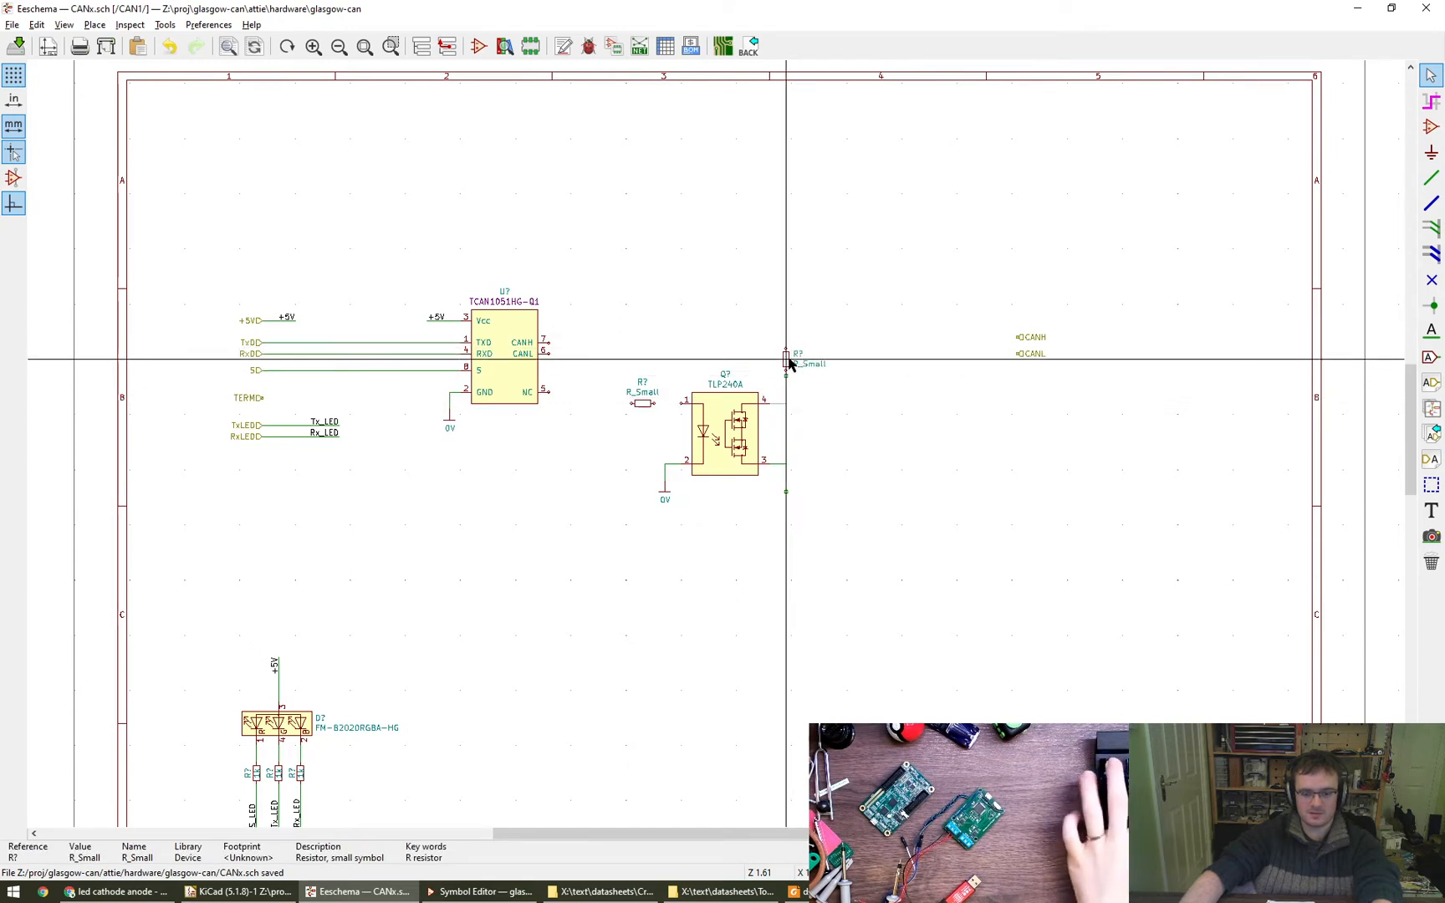
pyautogui.click(786, 366)
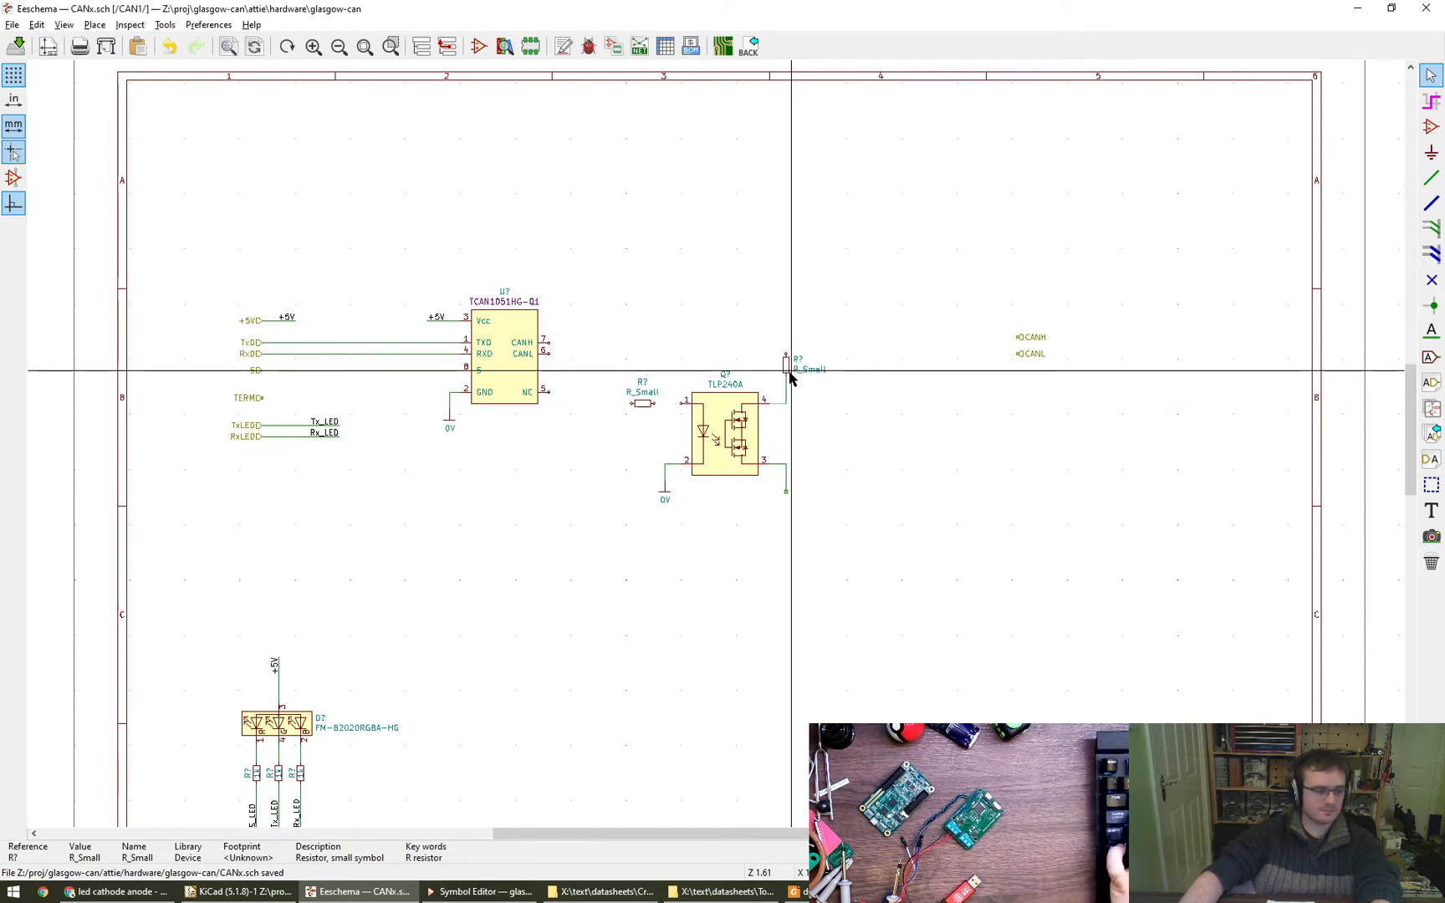
pyautogui.hotkey('ctrl', 's')
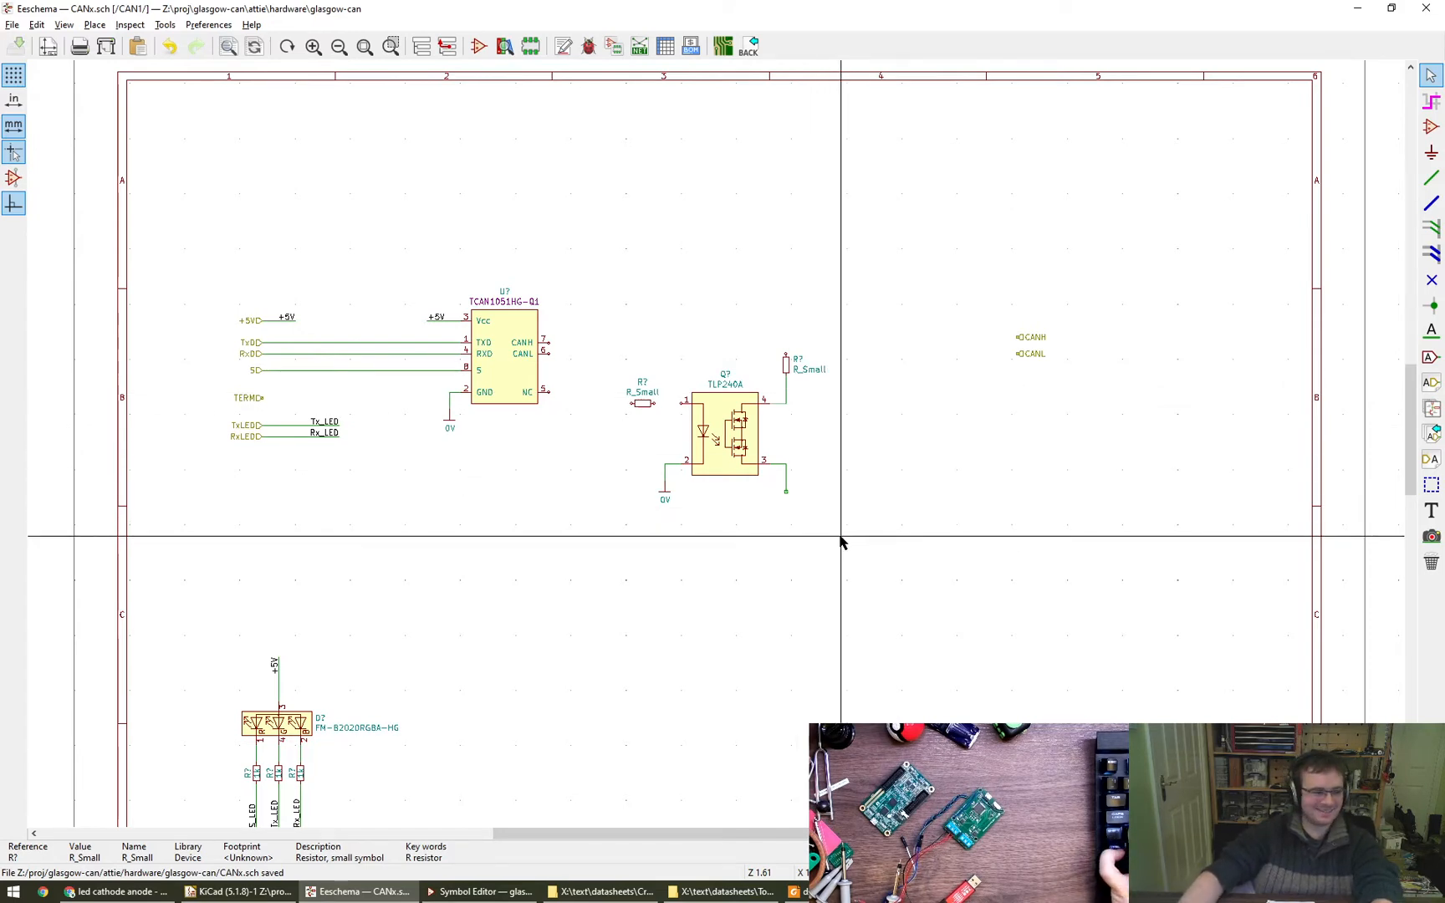
# - Move the 0V symbol closer to pin 2 of the TLP240A and delete the leftover wire segments
pyautogui.scroll(1, 656, 531)
pyautogui.scroll(6, 661, 528)
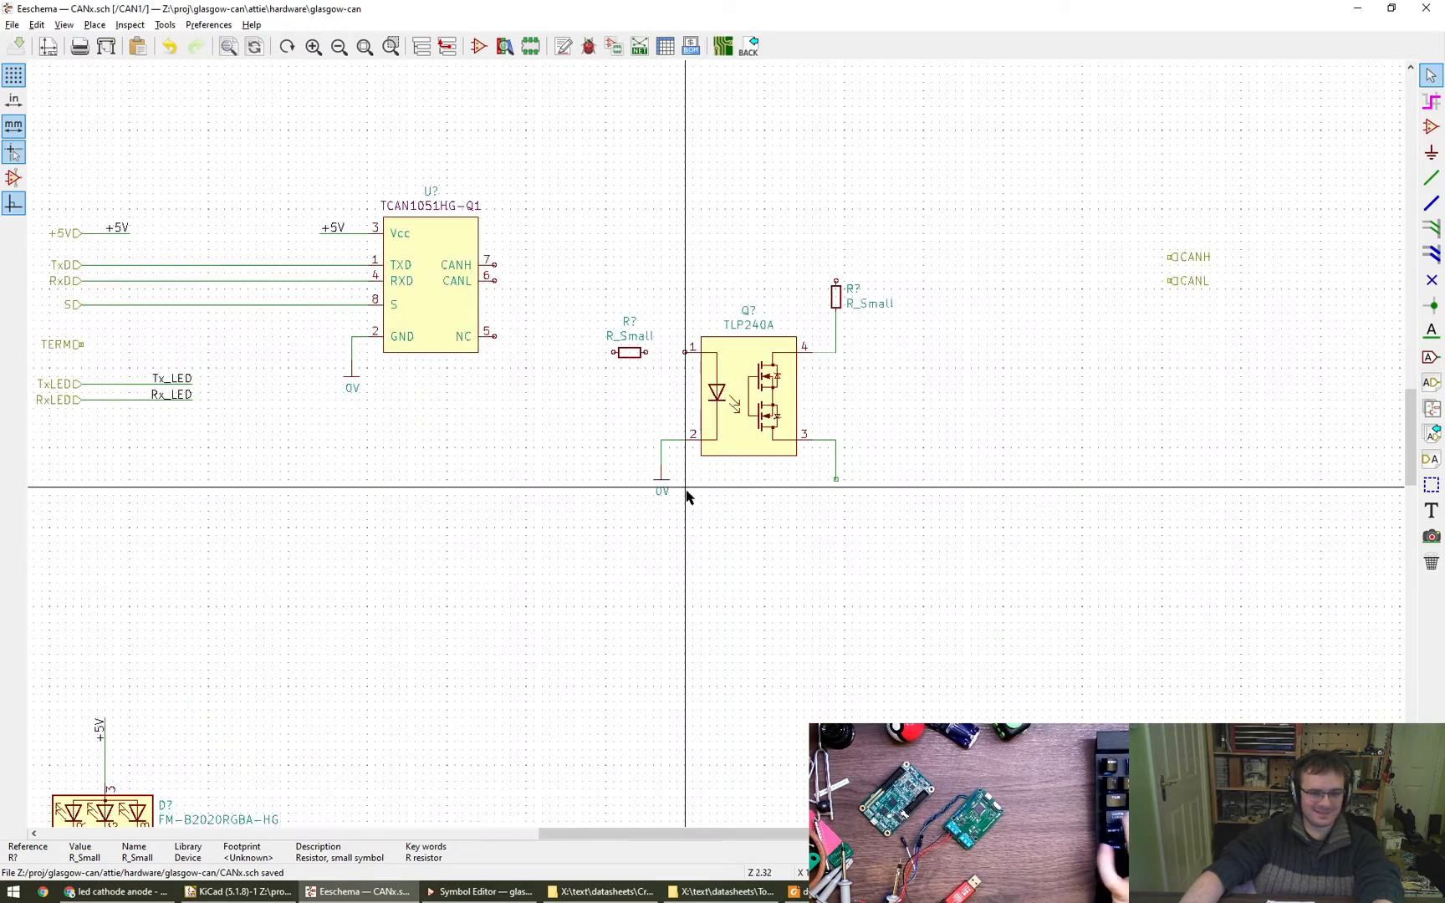
pyautogui.press('m')
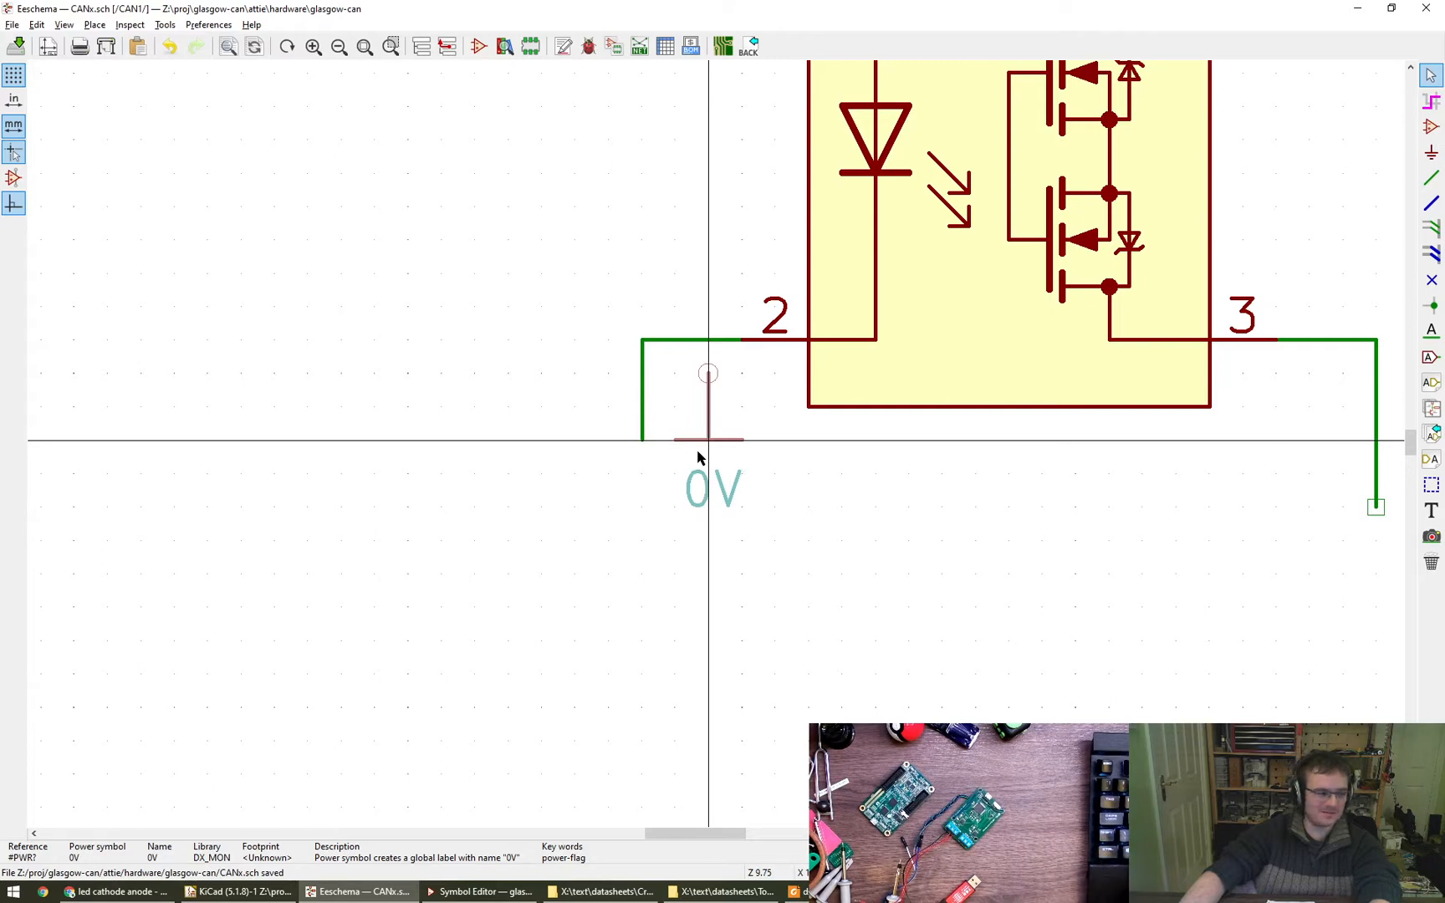
pyautogui.click(698, 457)
pyautogui.click(710, 338)
pyautogui.press('Escape')
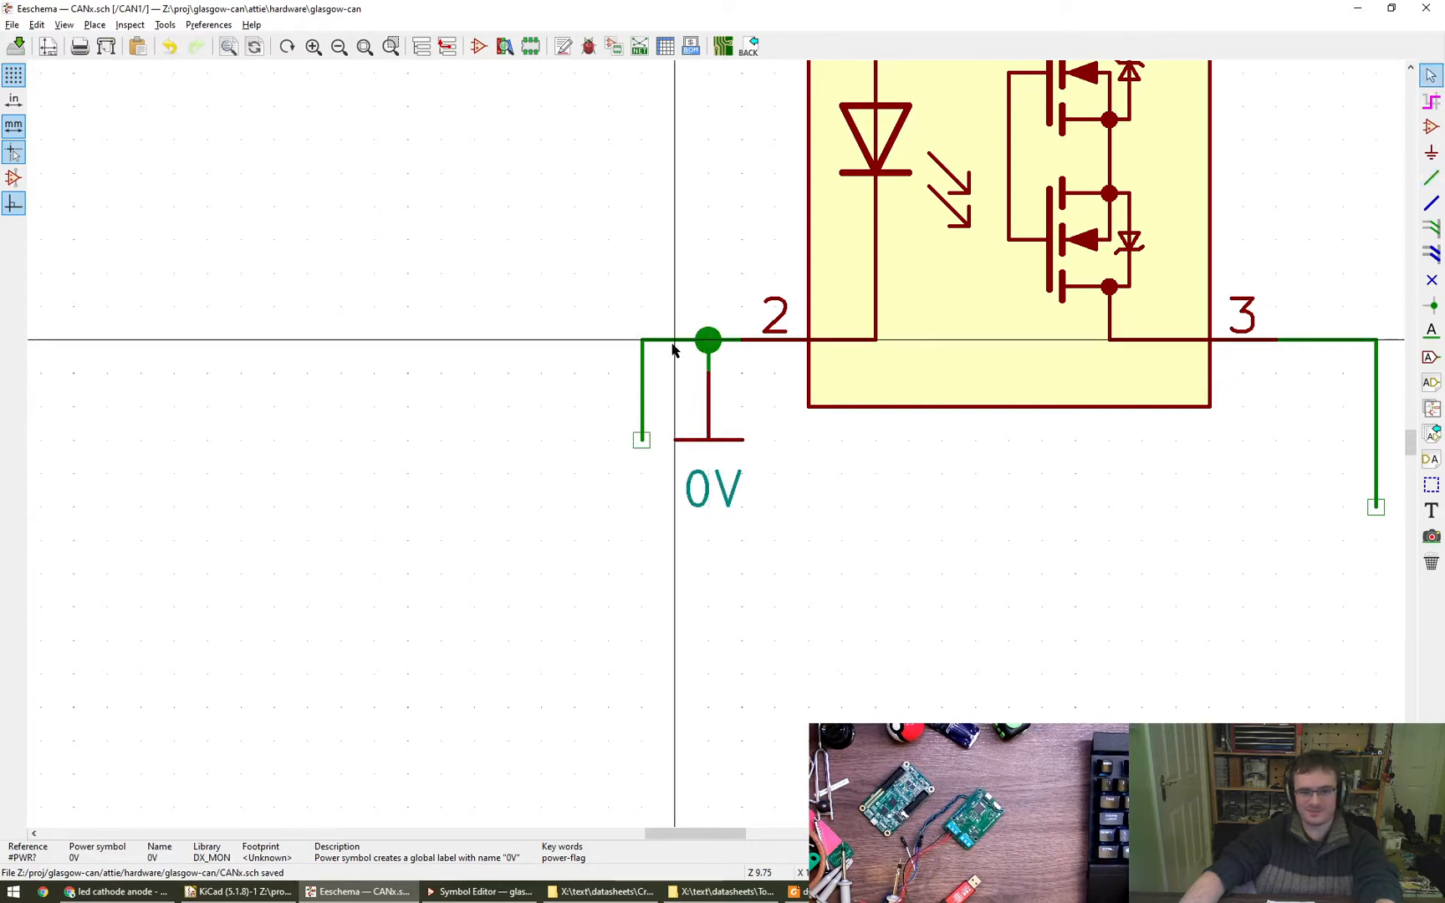
pyautogui.press('Delete')
pyautogui.press('Delete')
pyautogui.scroll(-3, 614, 485)
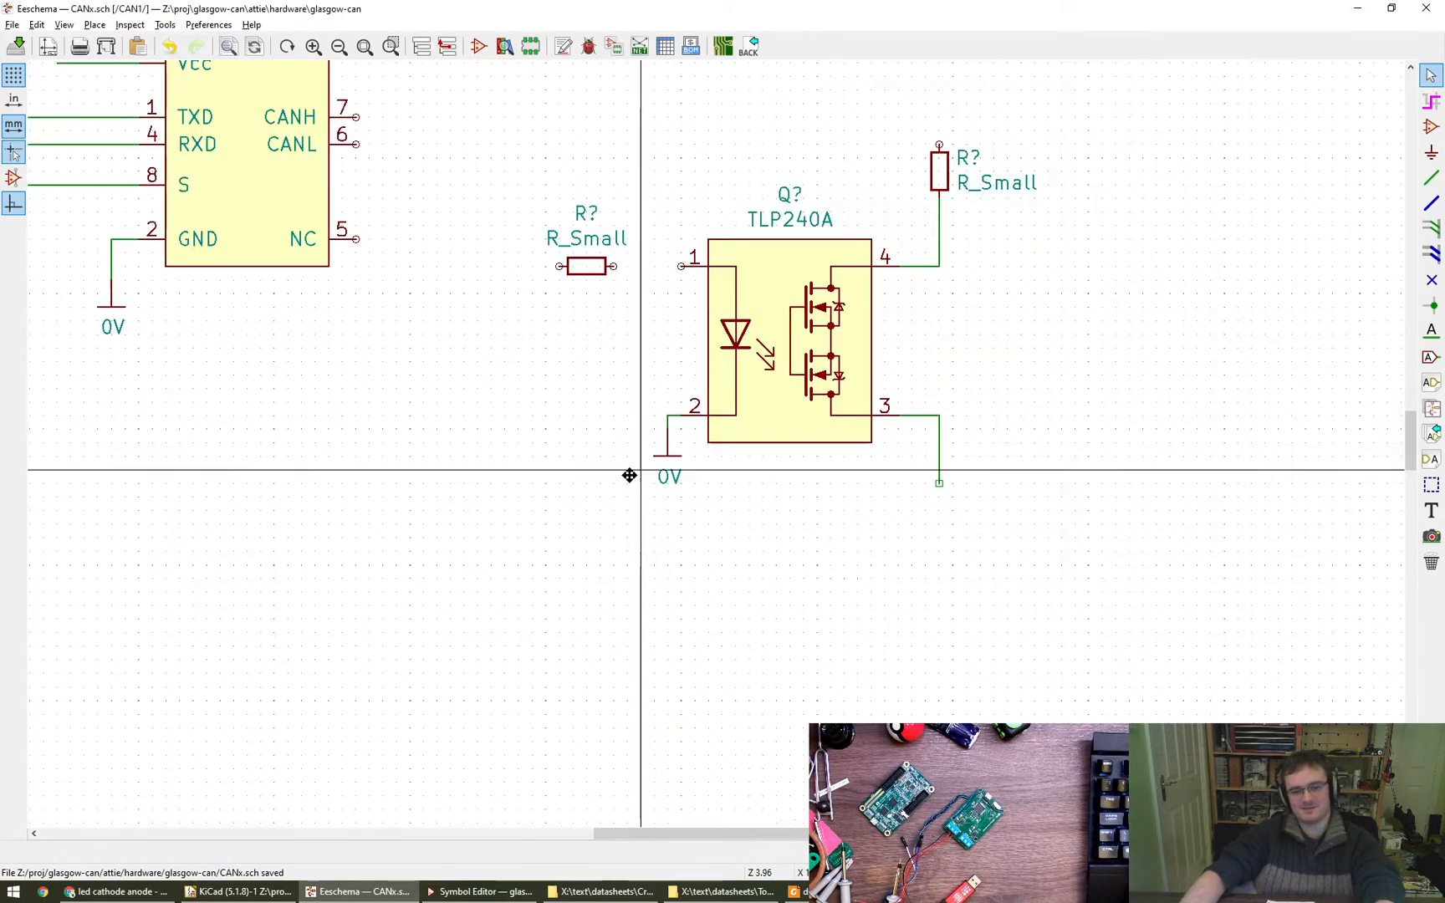
# - Move the horizontal R_Small resistor closer to the TLP240A and wire it to pin 1
pyautogui.click(570, 370)
pyautogui.press('m')
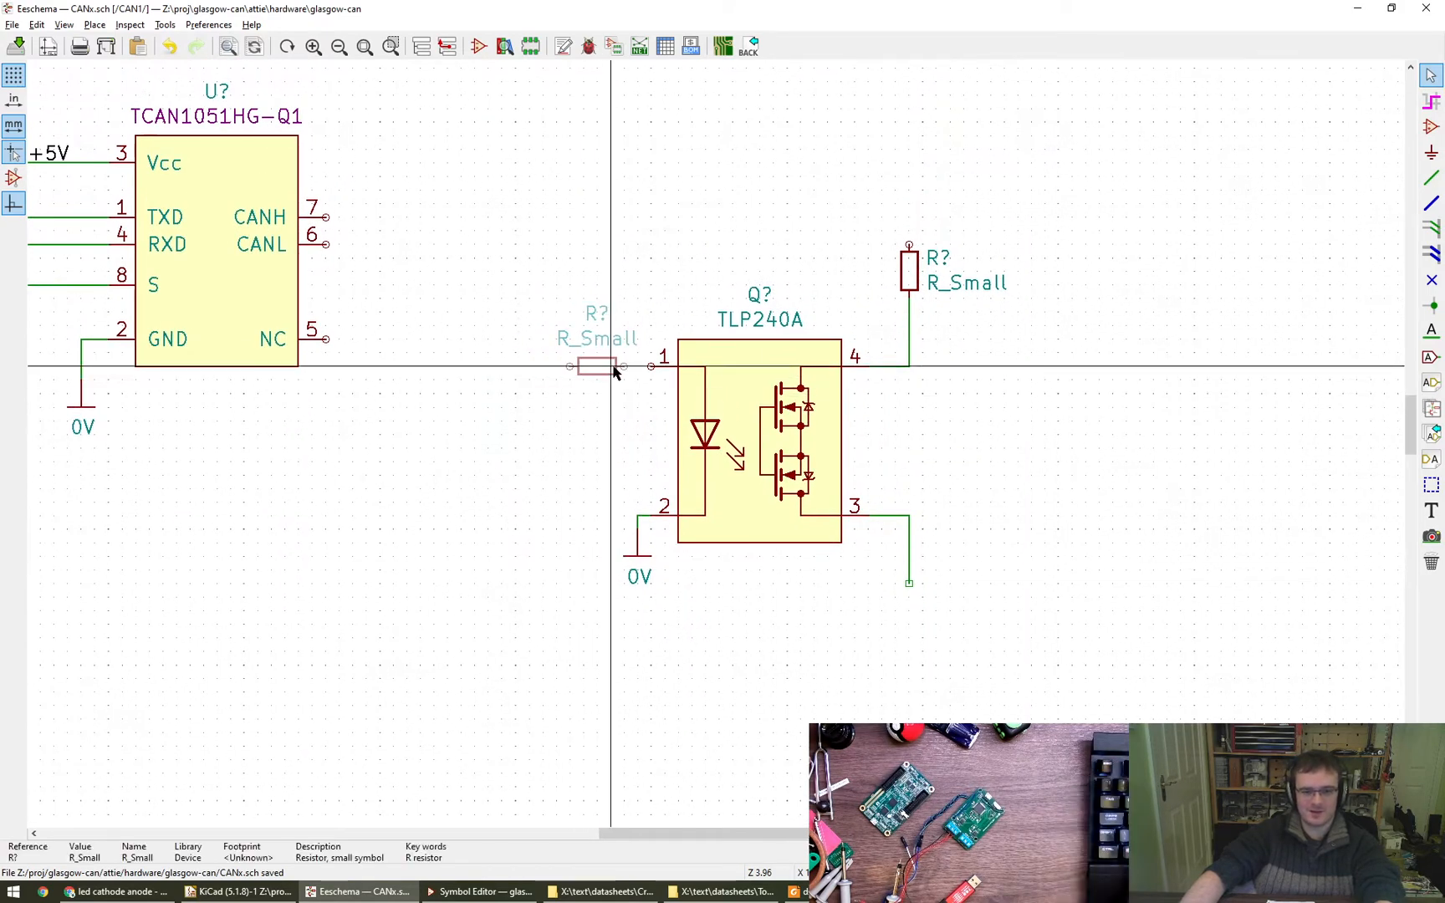
pyautogui.click(615, 372)
pyautogui.press('w')
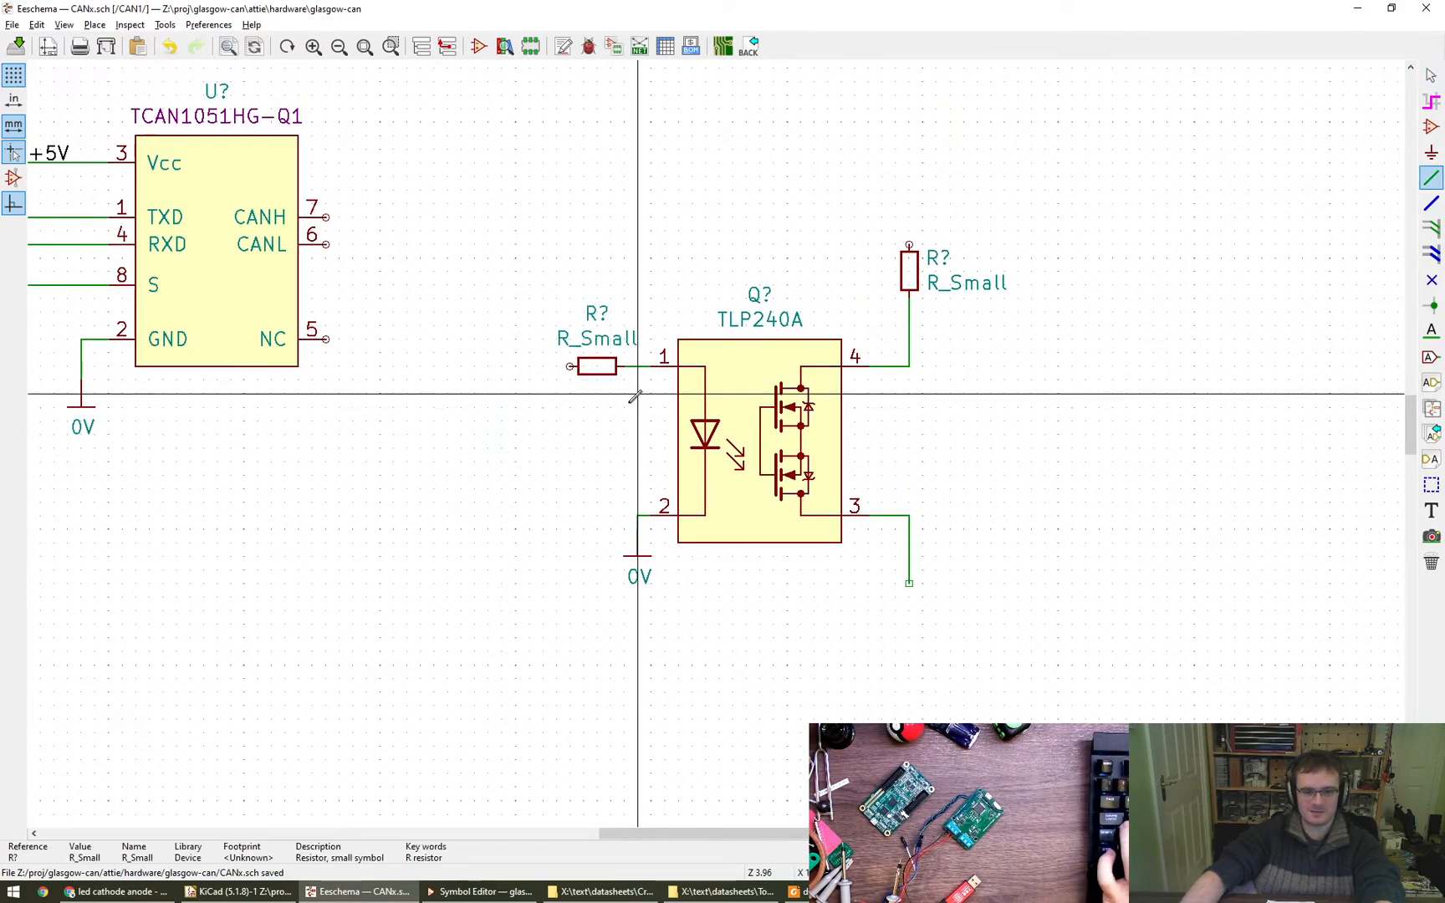
pyautogui.press('Escape')
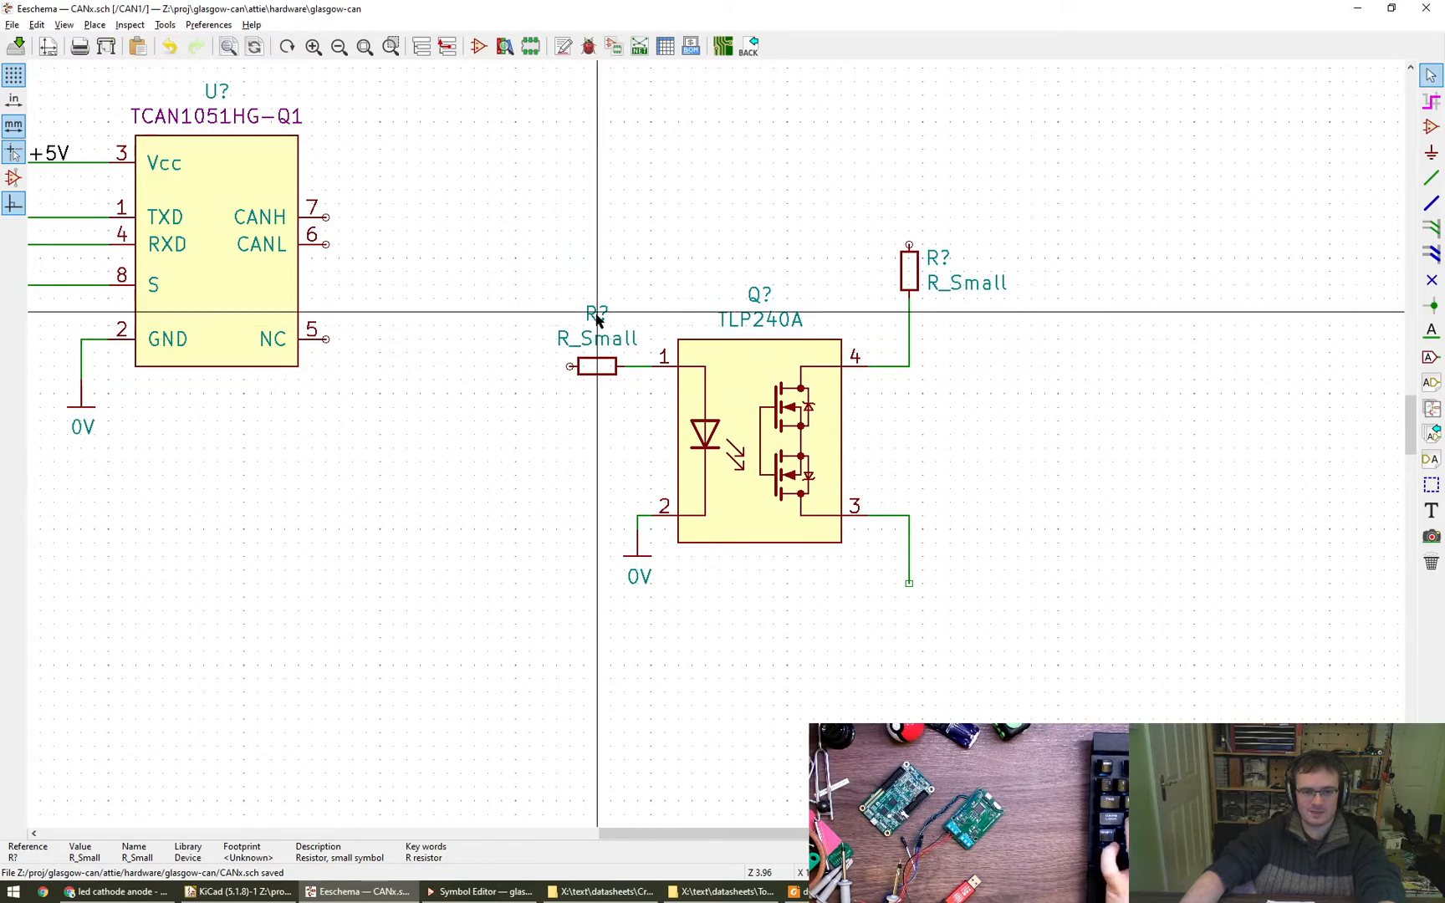
# - Move the input resistor's value text onto its body and its reference text to just above the body
pyautogui.press('m')
pyautogui.click(597, 366)
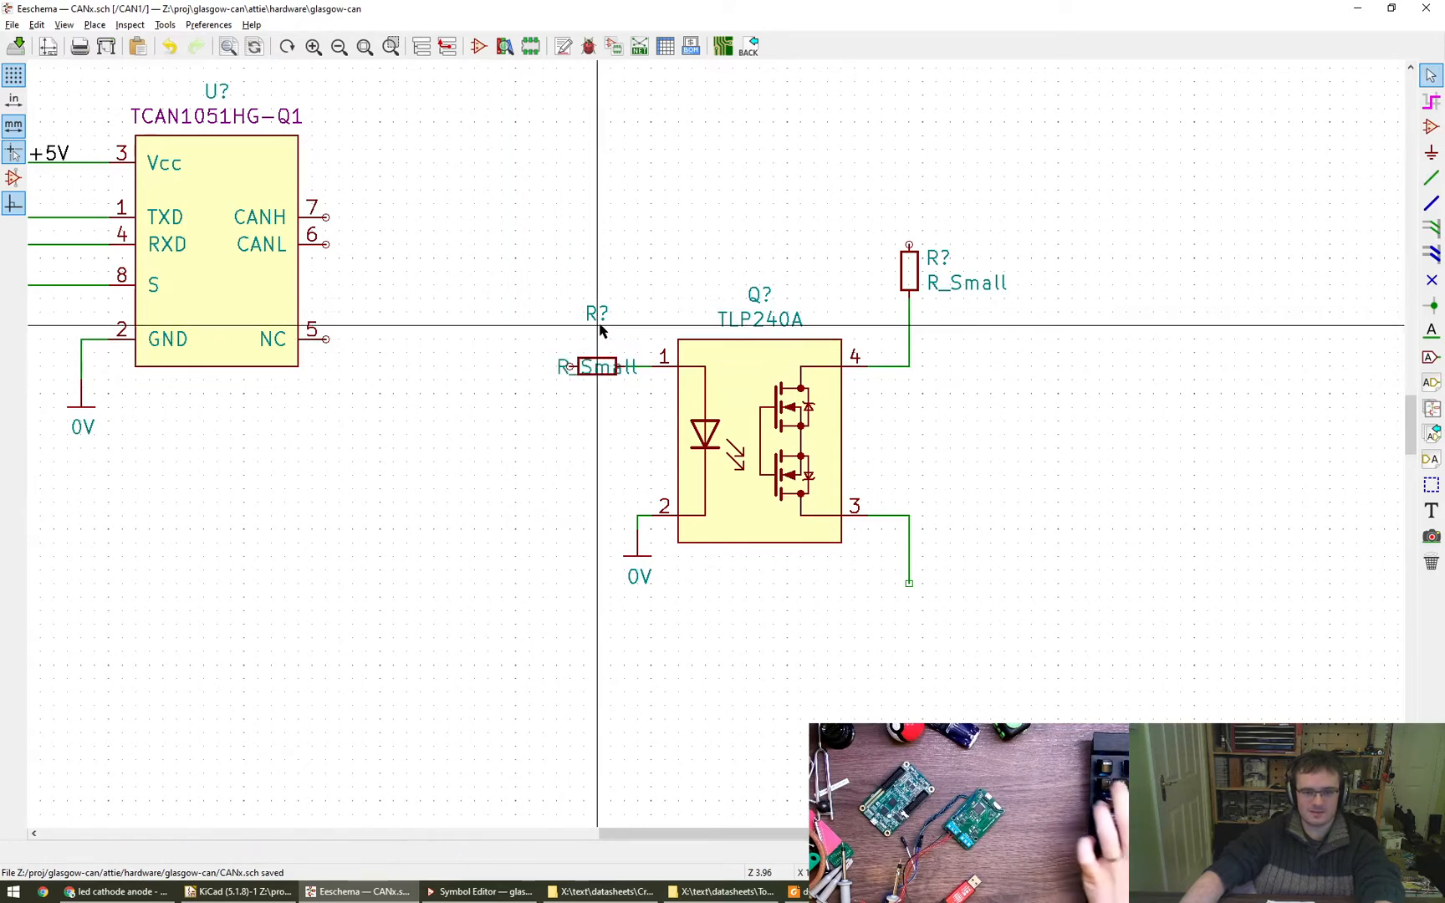
pyautogui.press('m')
pyautogui.click(597, 340)
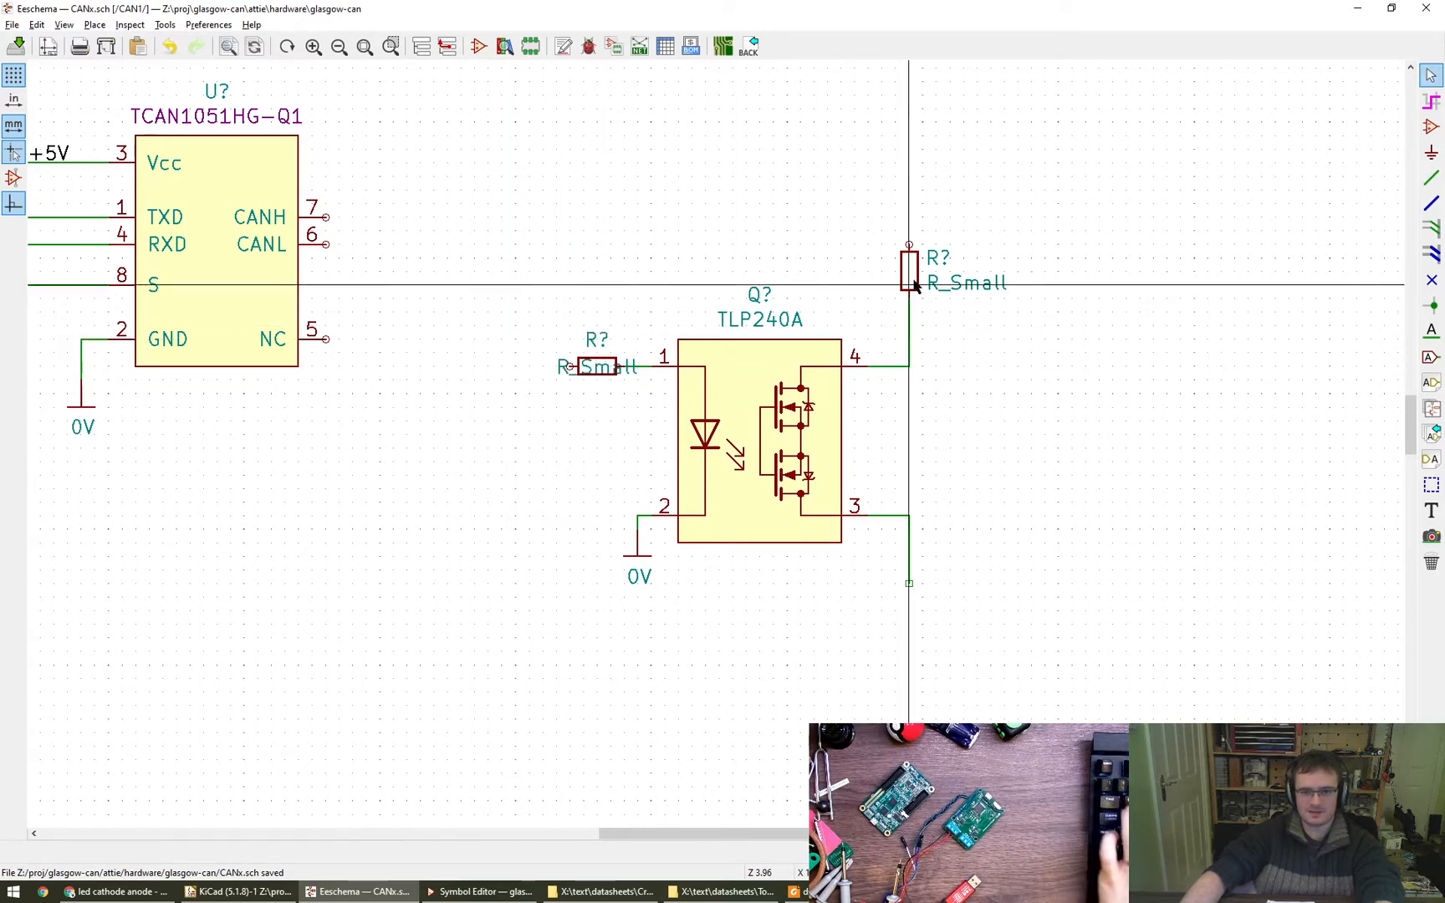
# - Rotate the pin 4 resistor's reference text to vertical, place it left of the body, and set its horizontal alignment to Center
pyautogui.press('m')
pyautogui.press('r')
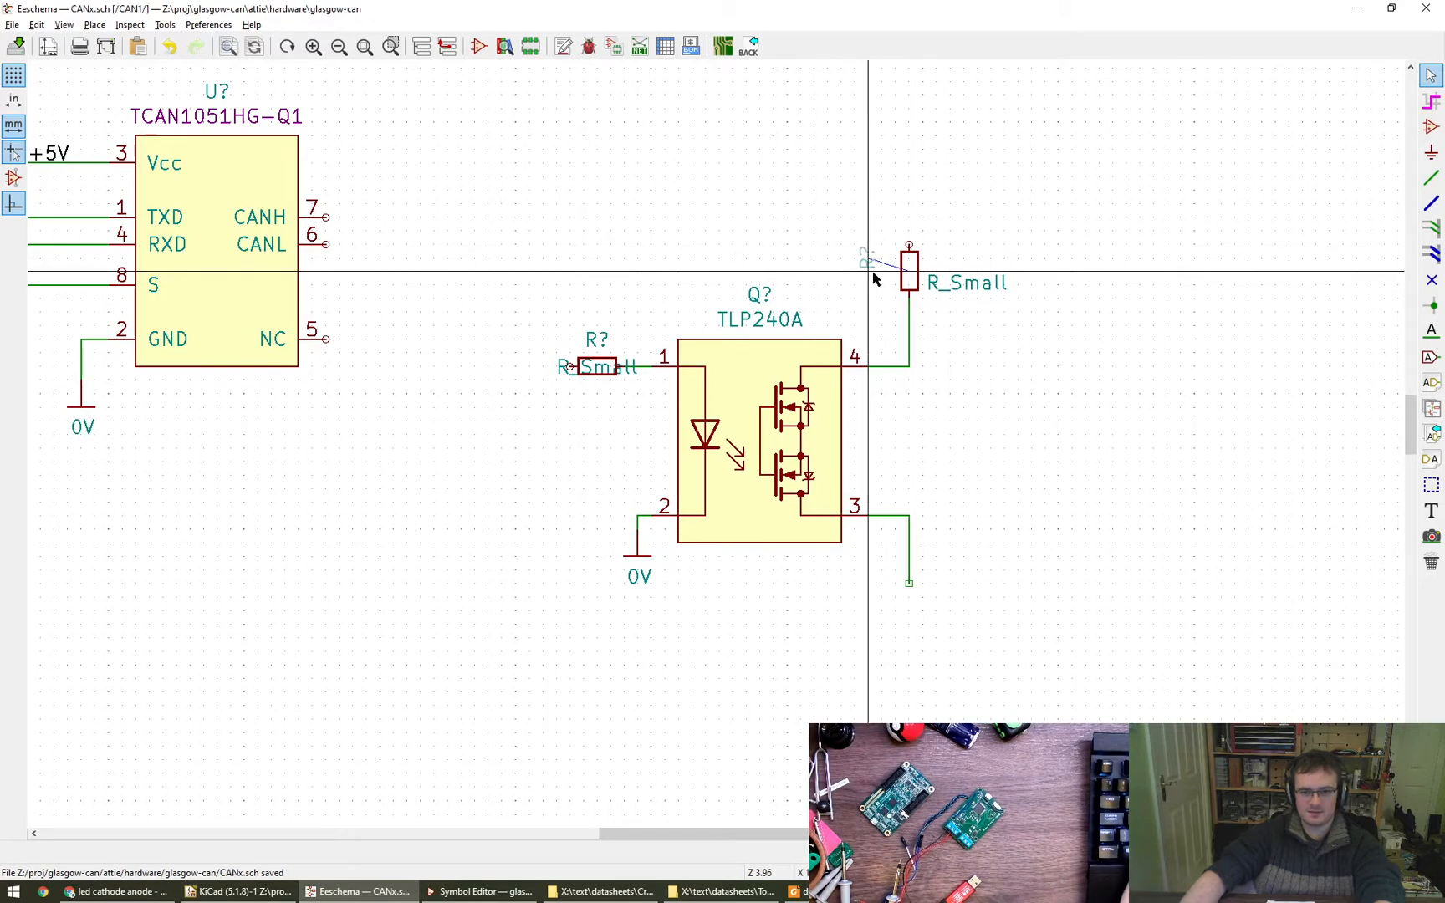
pyautogui.click(882, 258)
pyautogui.press('e')
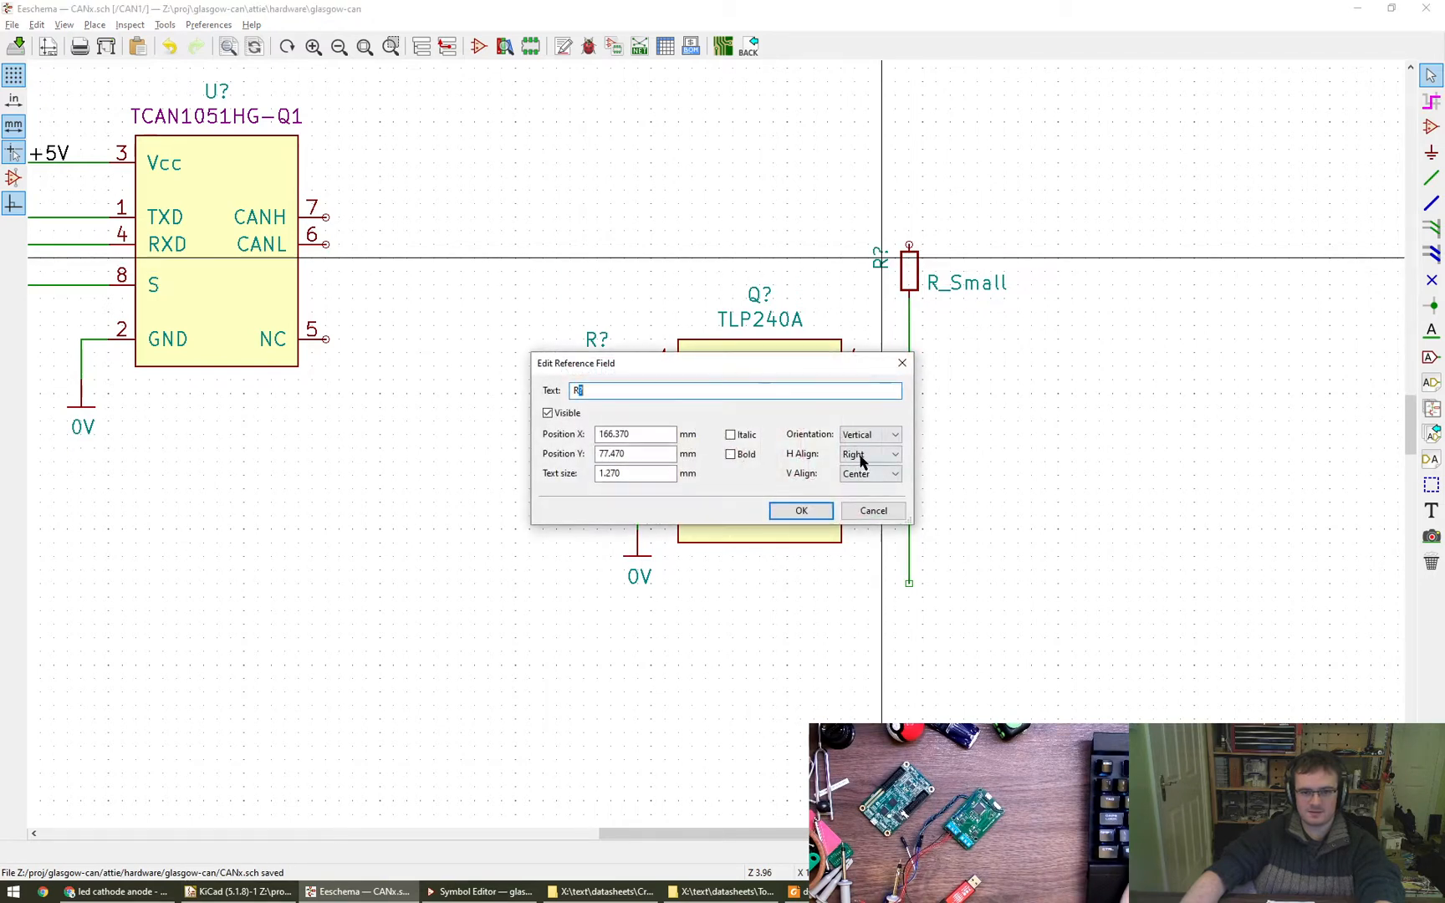
pyautogui.click(859, 456)
pyautogui.click(861, 474)
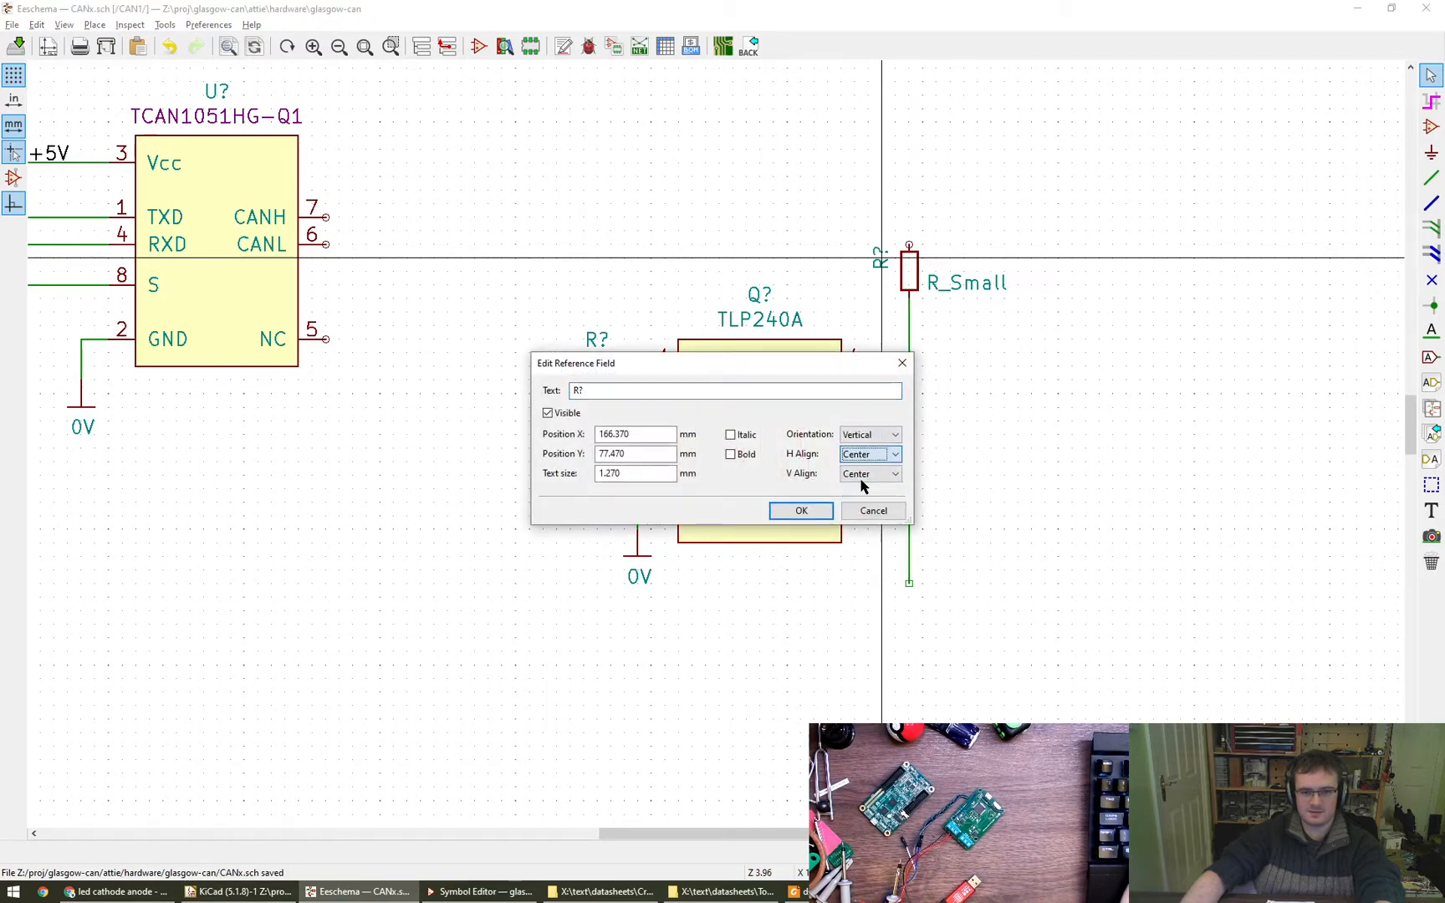
pyautogui.click(801, 511)
pyautogui.press('e')
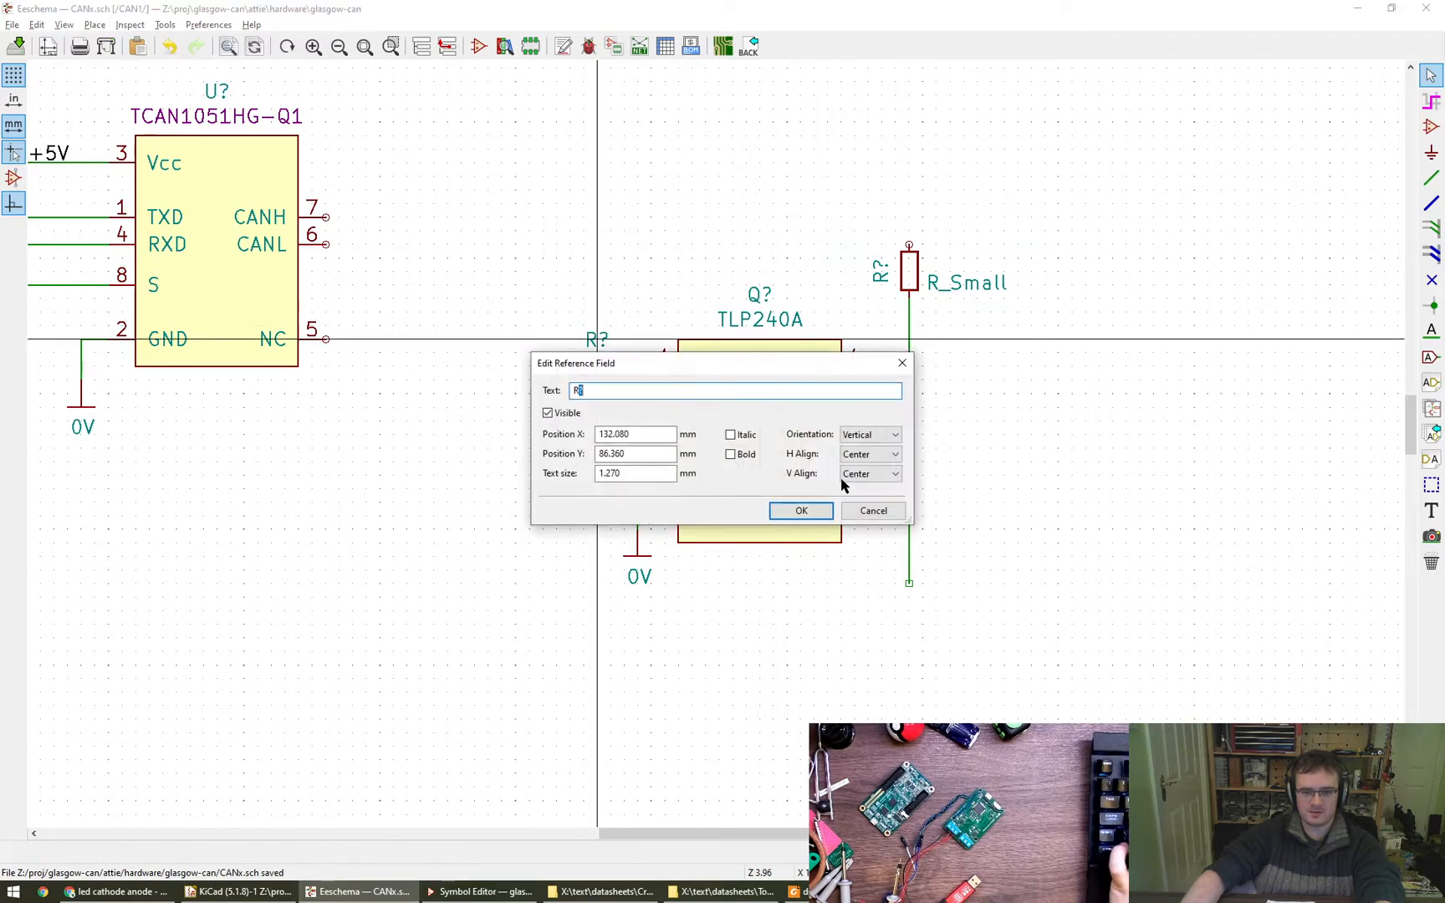
pyautogui.click(801, 511)
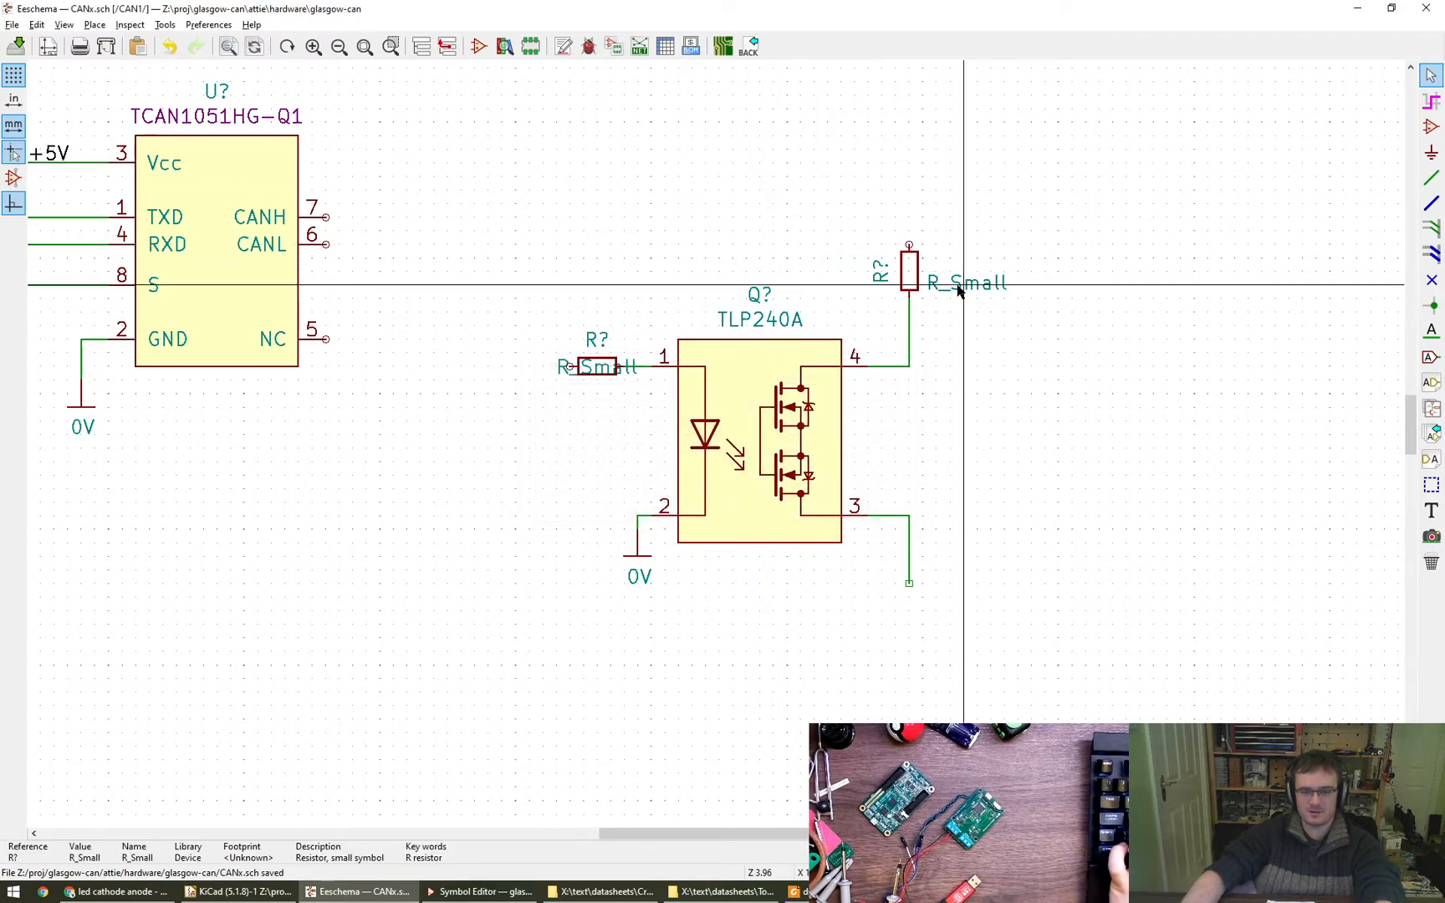
# - Rotate the pin 4 resistor's value text to vertical, place it over the body, and set its horizontal alignment to Center
pyautogui.press('m')
pyautogui.press('r')
pyautogui.click(910, 276)
pyautogui.press('e')
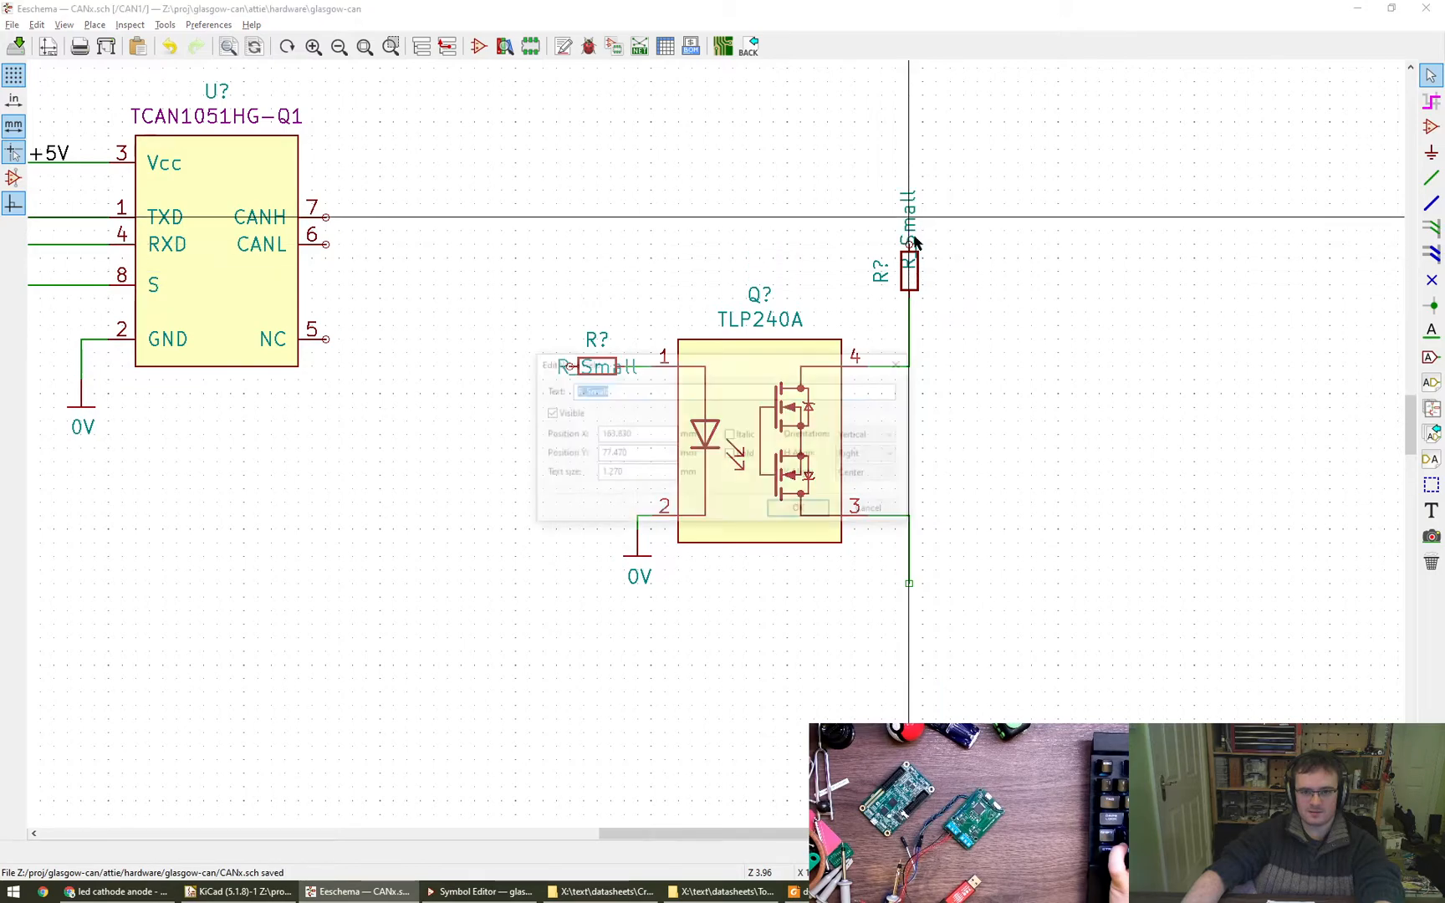
pyautogui.click(869, 454)
pyautogui.click(861, 483)
pyautogui.press('Return')
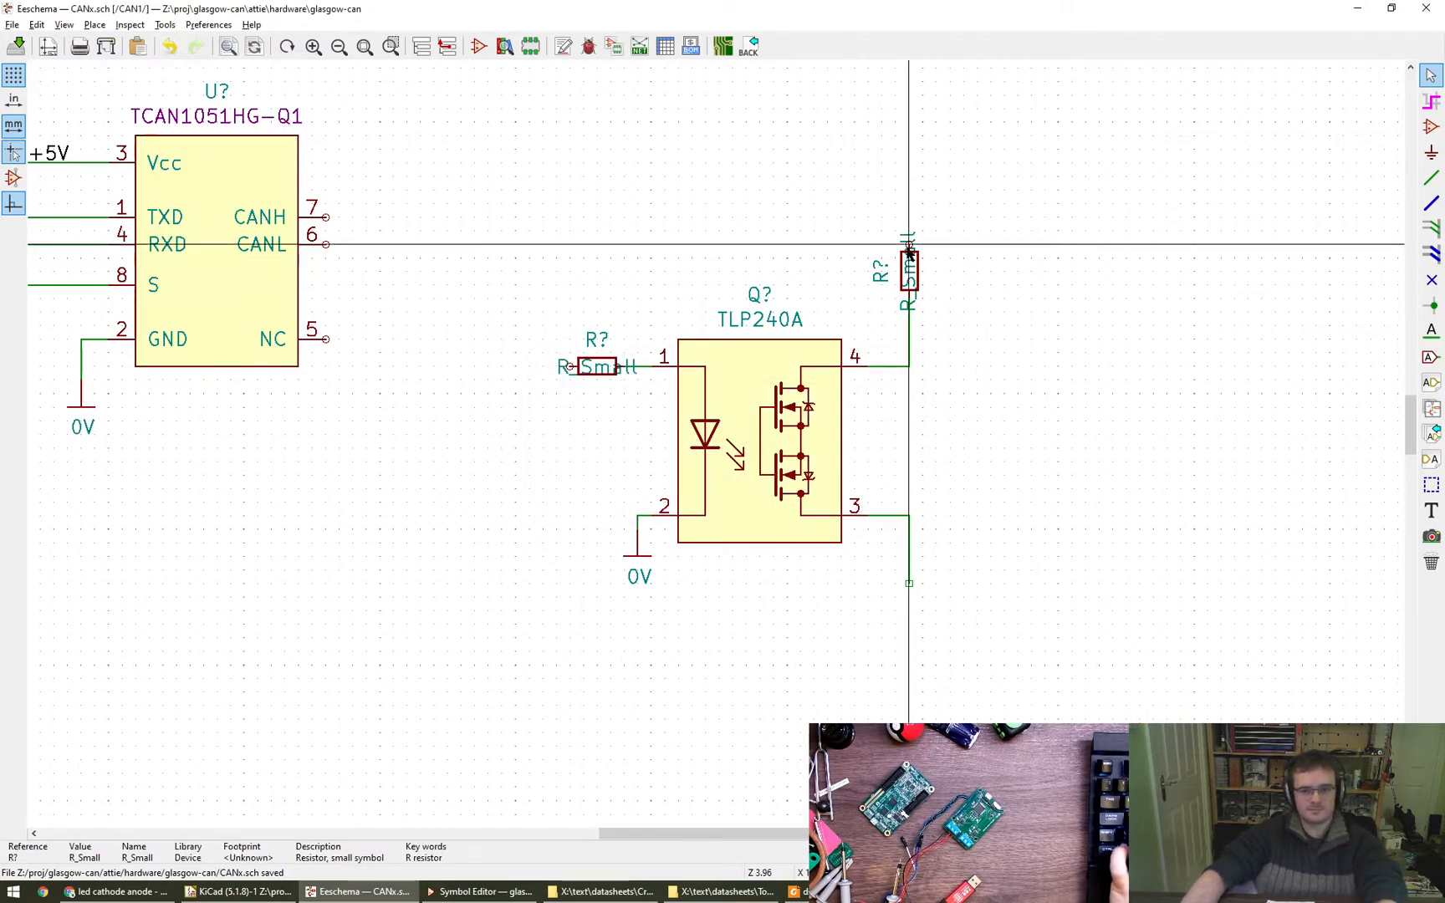
# - Set the pin 4 resistor's value to 120 and move the value text to the right of its body
pyautogui.write('e120')
pyautogui.press('Return')
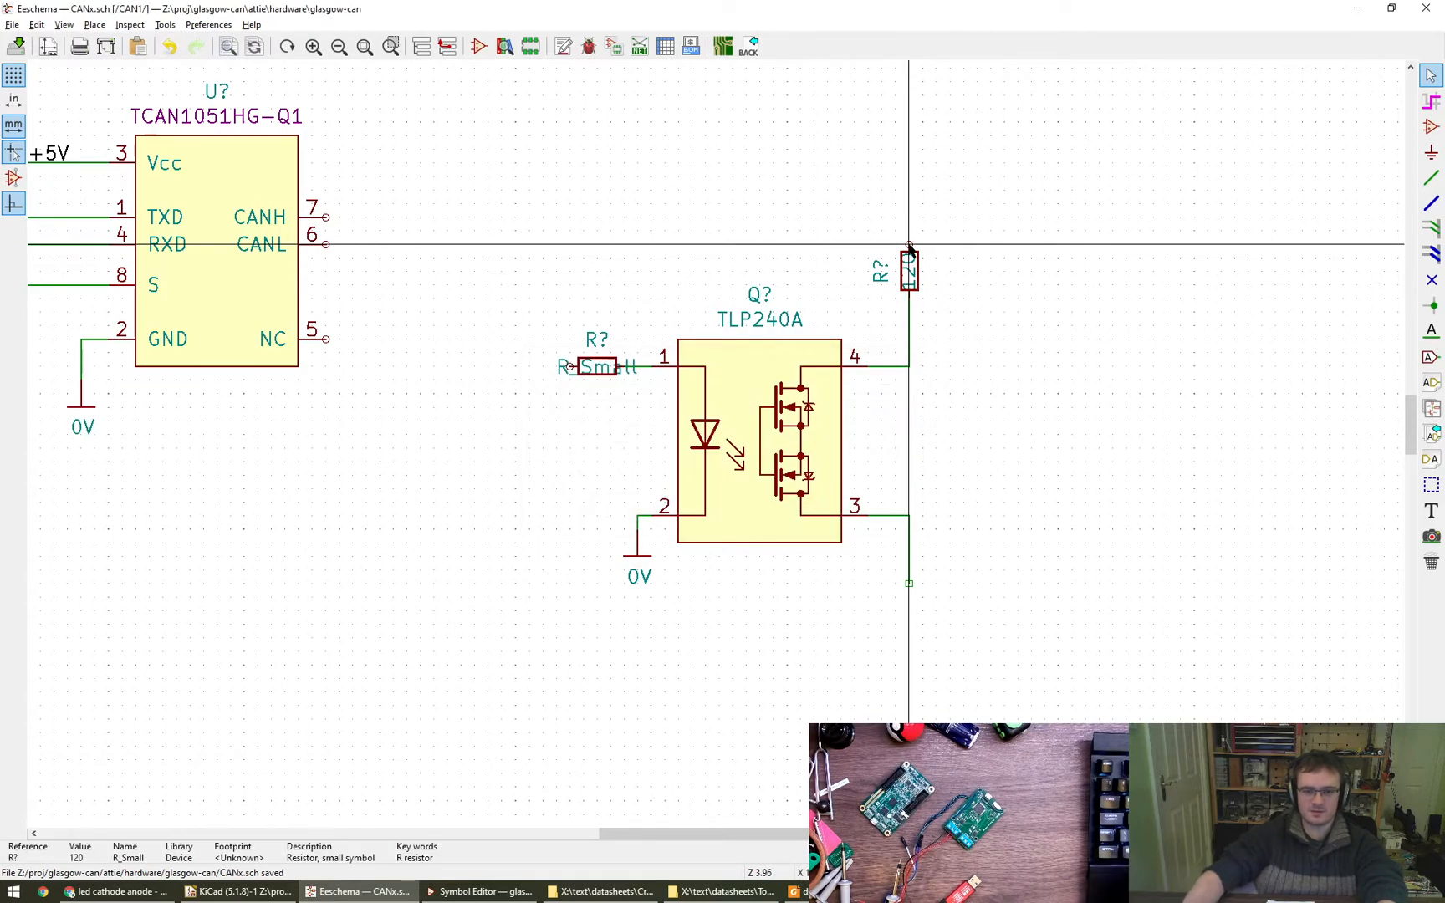
pyautogui.scroll(5, 934, 275)
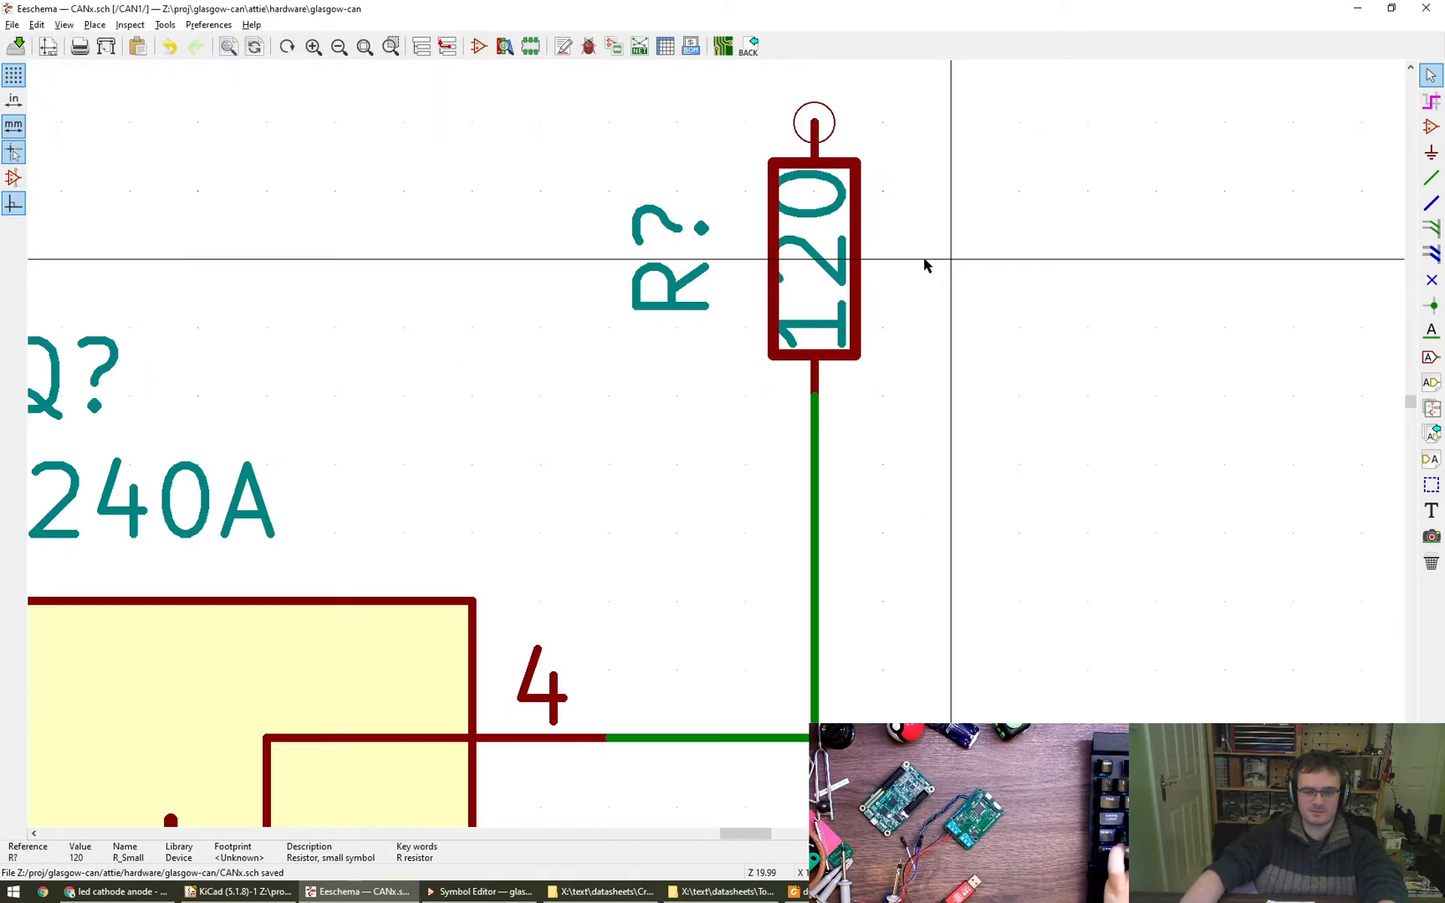
pyautogui.scroll(-4, 924, 265)
pyautogui.scroll(3, 878, 264)
pyautogui.scroll(-1, 857, 266)
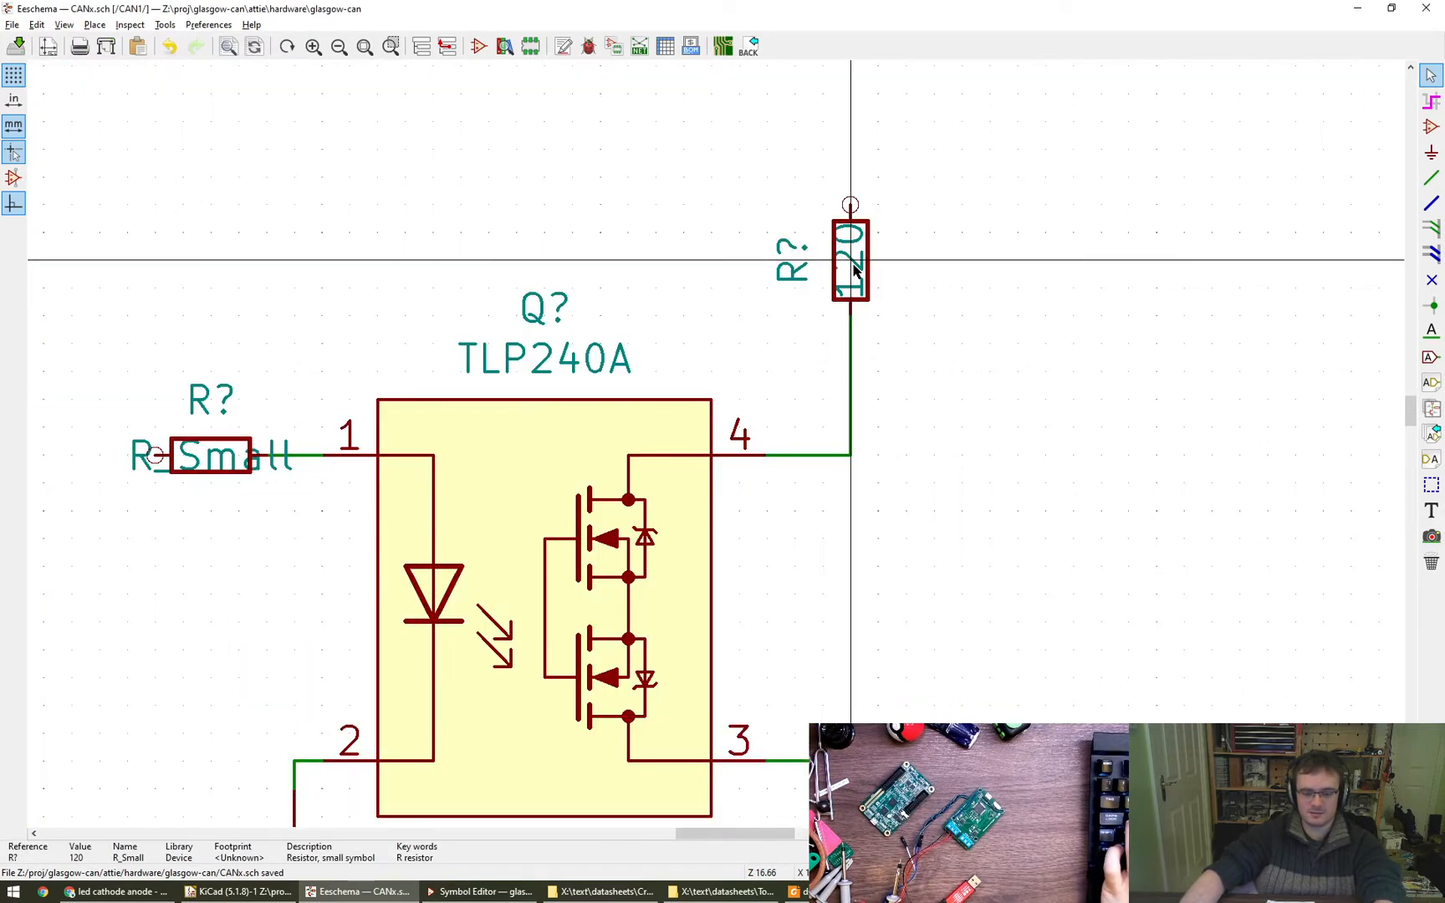
pyautogui.press('m')
pyautogui.click(920, 271)
pyautogui.scroll(-1, 1022, 372)
pyautogui.moveTo(1022, 372); pyautogui.dragTo(1096, 322, button='middle')
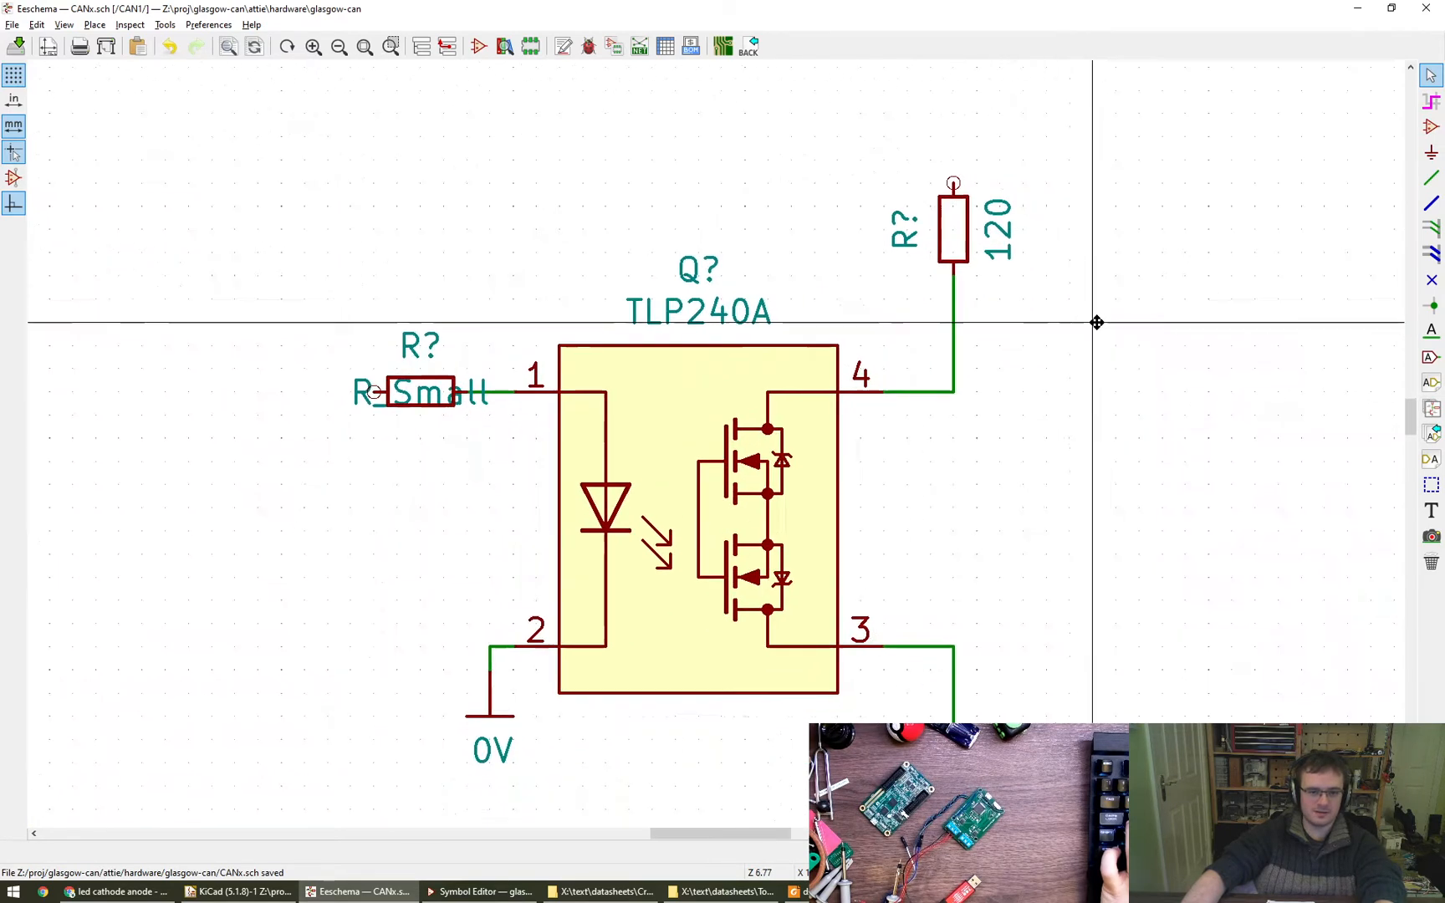
# - Undo the rotation of the input resistor and move its R_Small value text below the body
pyautogui.press('r')
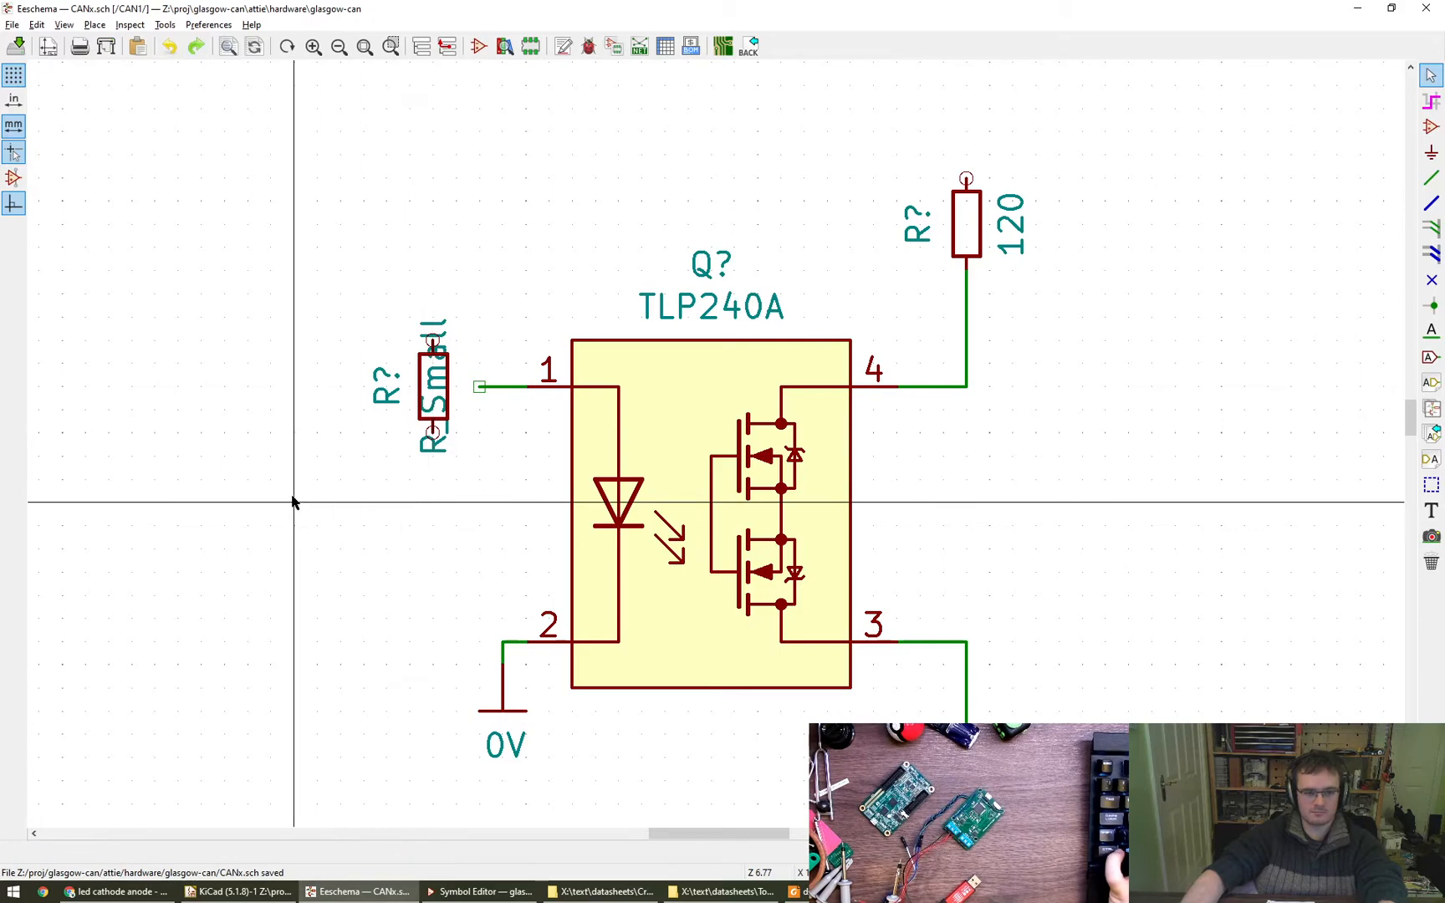
pyautogui.hotkey('ctrl', 'z')
pyautogui.press('m')
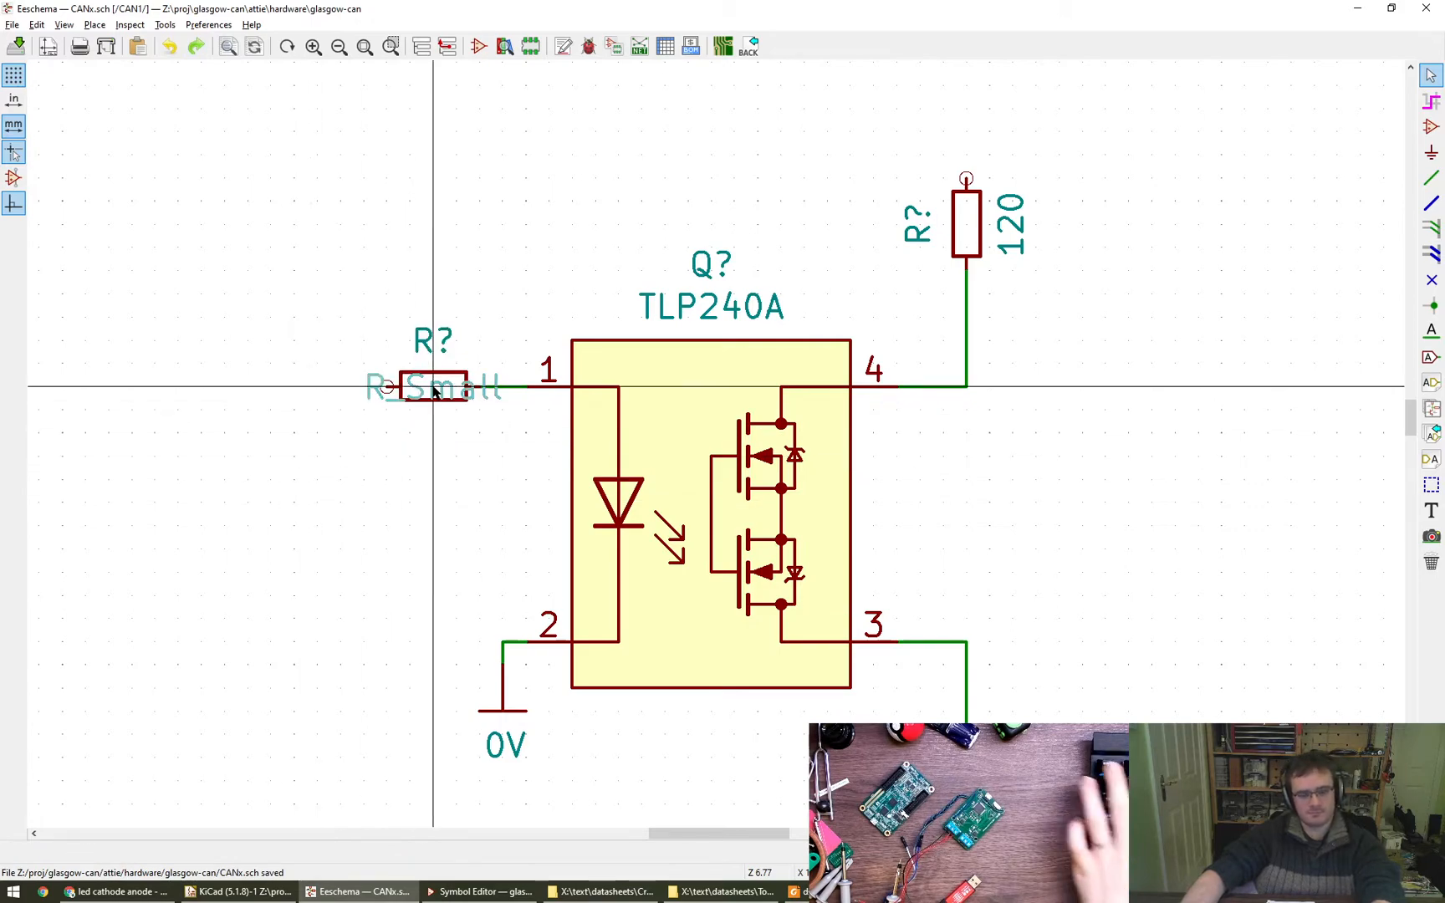
pyautogui.click(434, 436)
pyautogui.scroll(-4, 435, 439)
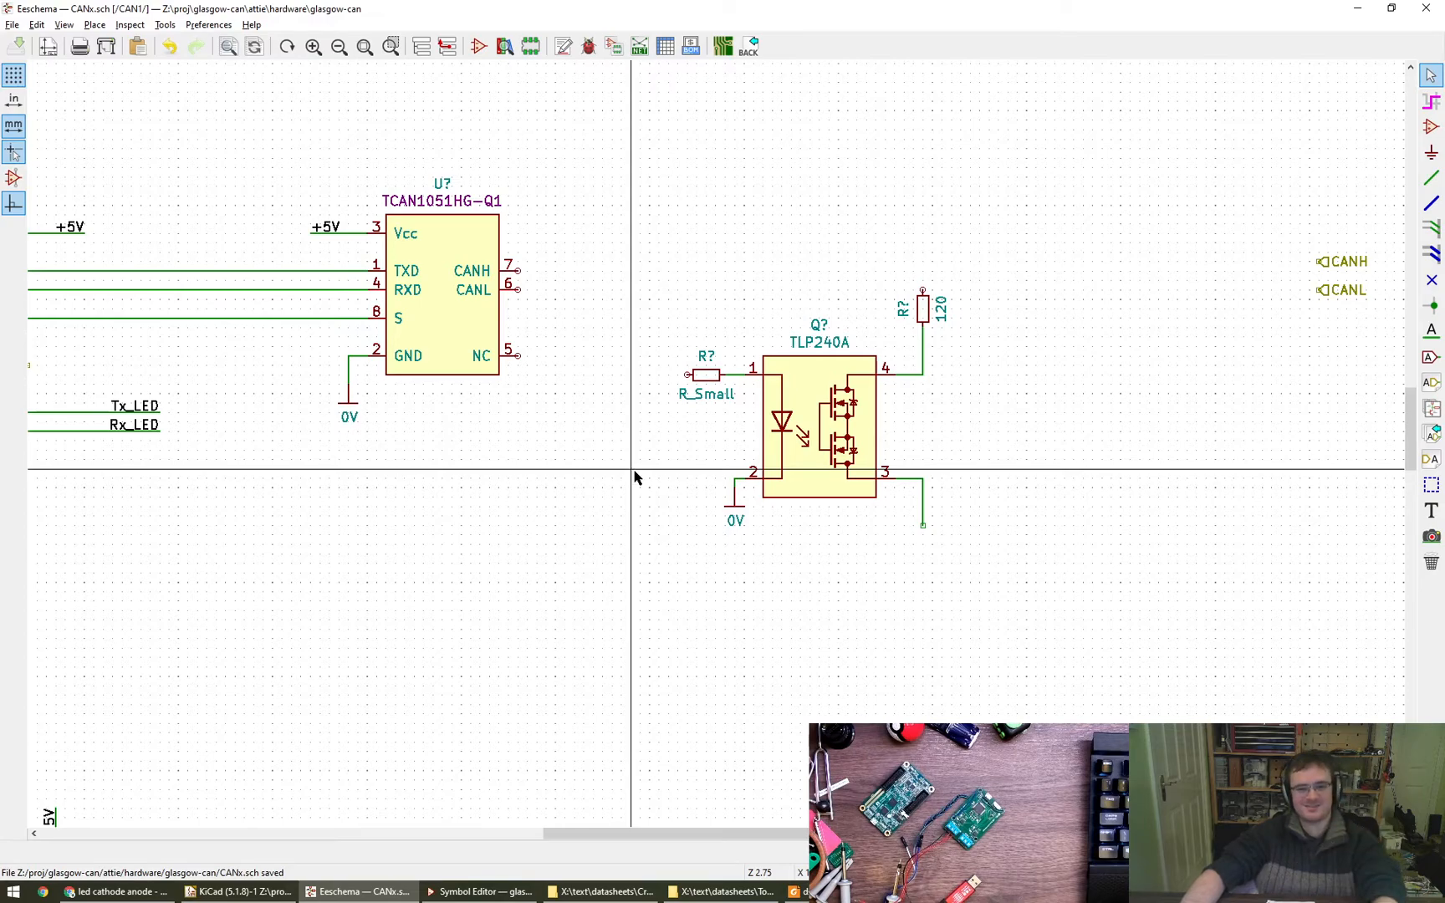
# - Move the whole TLP240A circuit with its resistors, 0V symbol and wires up and further right of the transceiver
pyautogui.scroll(-1, 635, 471)
pyautogui.moveTo(640, 468); pyautogui.dragTo(689, 468, button='middle')
pyautogui.moveTo(700, 271); pyautogui.dragTo(996, 594)
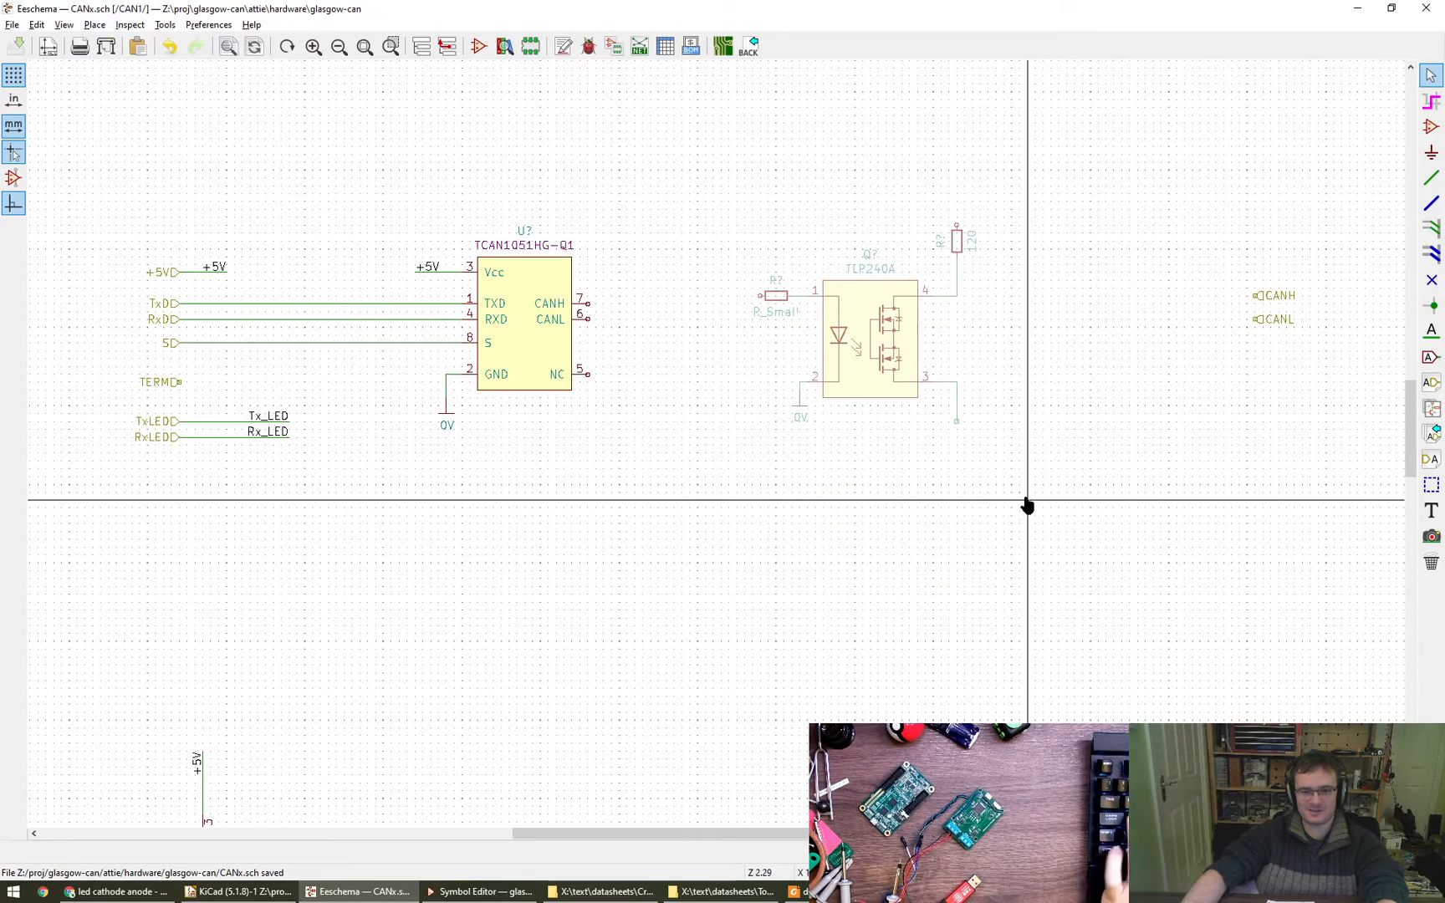
pyautogui.click(1035, 484)
pyautogui.moveTo(767, 520); pyautogui.dragTo(770, 584, button='middle')
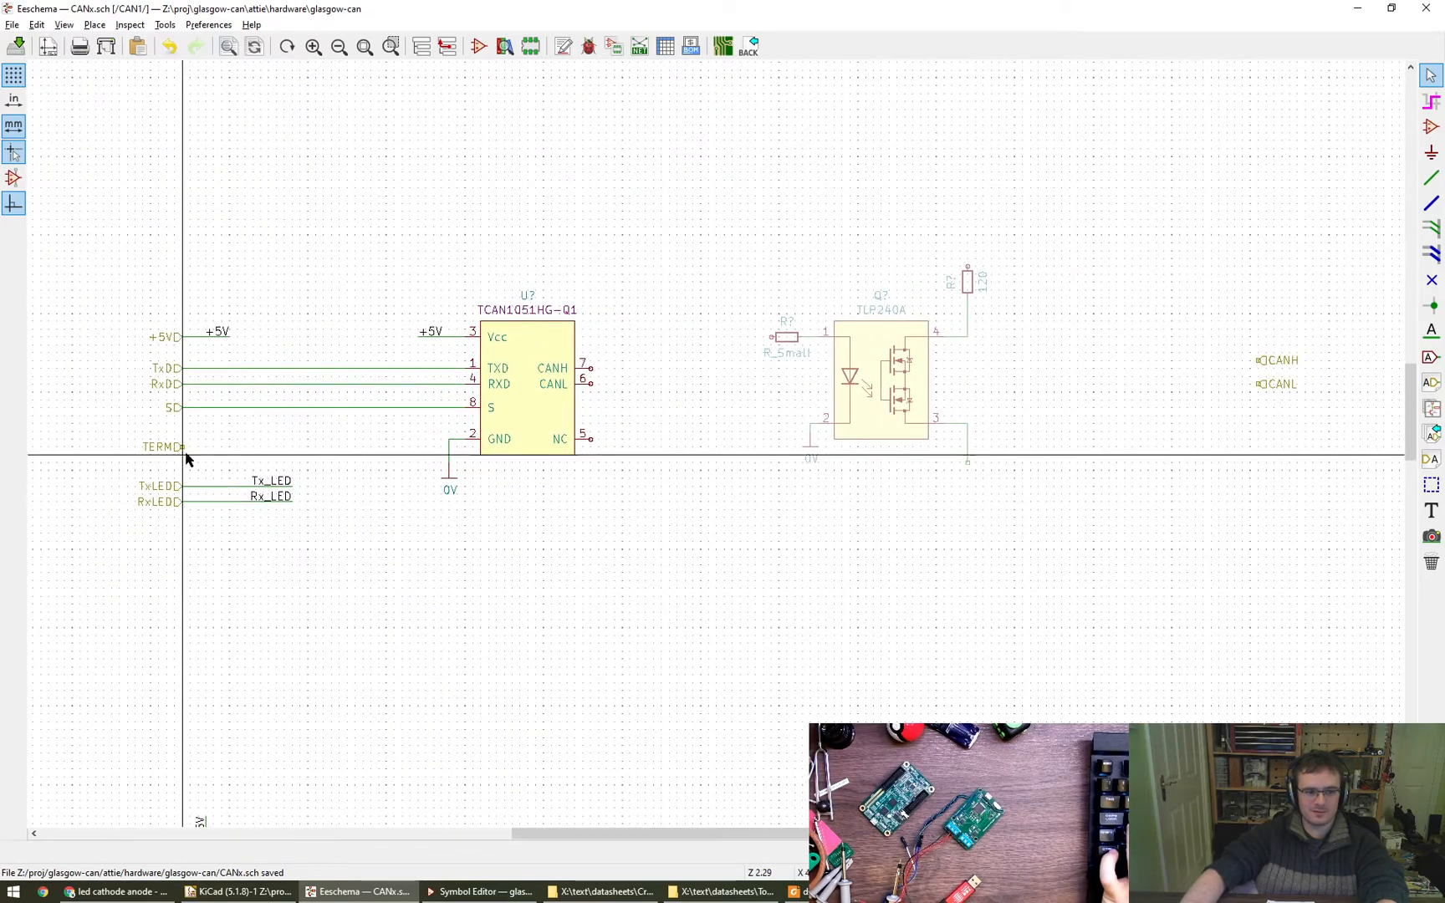
# - Draw a wire from the TERM hierarchical label, as long as the Tx_LED wire, and put a TERM net label at its end
pyautogui.press('w')
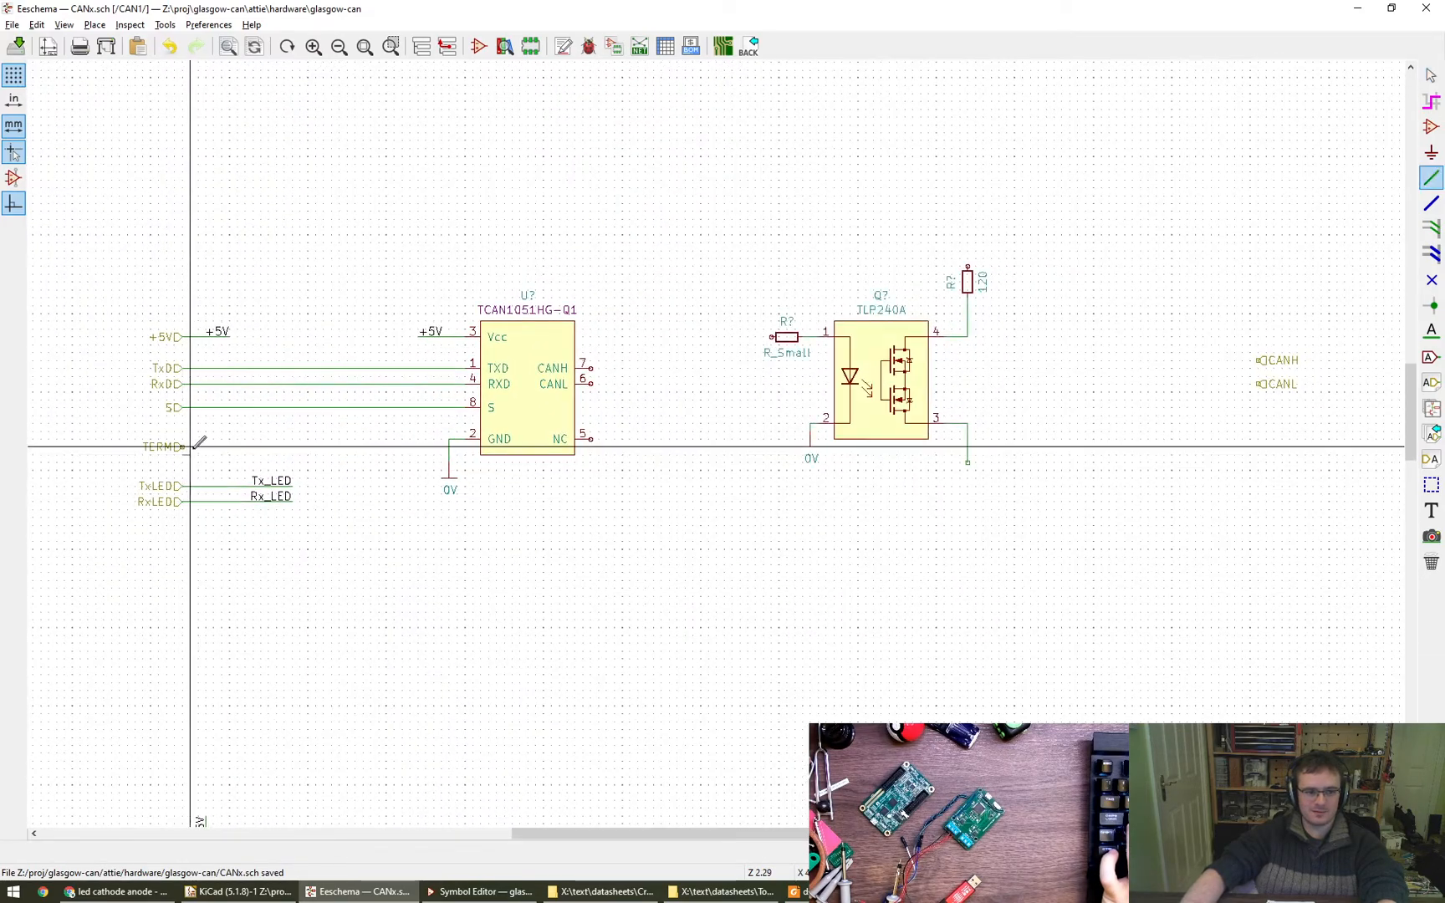
pyautogui.doubleClick(291, 447)
pyautogui.press('Escape')
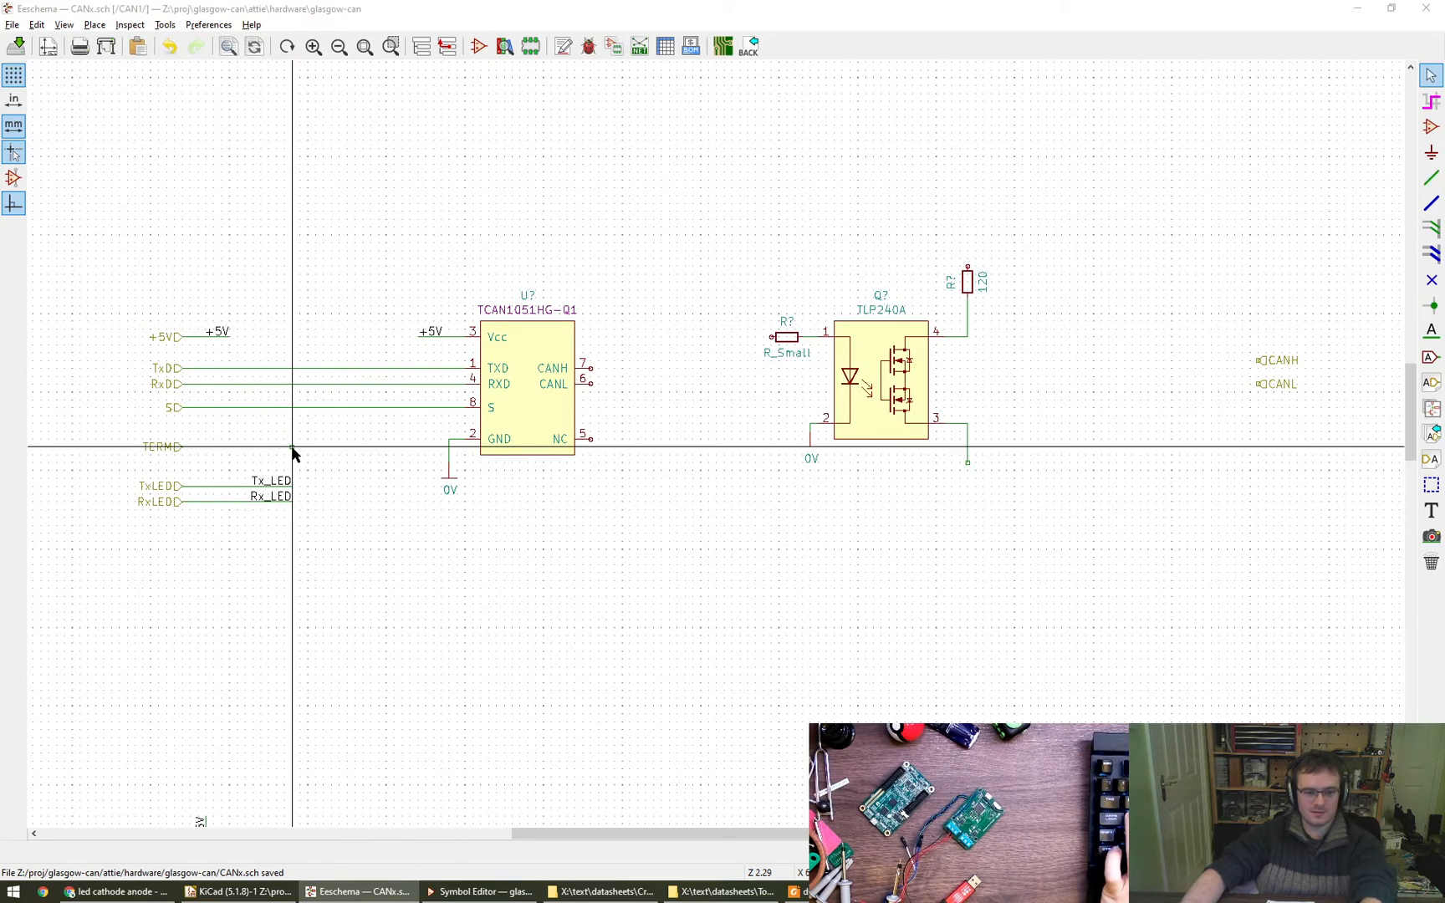
pyautogui.write('l')
pyautogui.write('TERM')
pyautogui.press('Return')
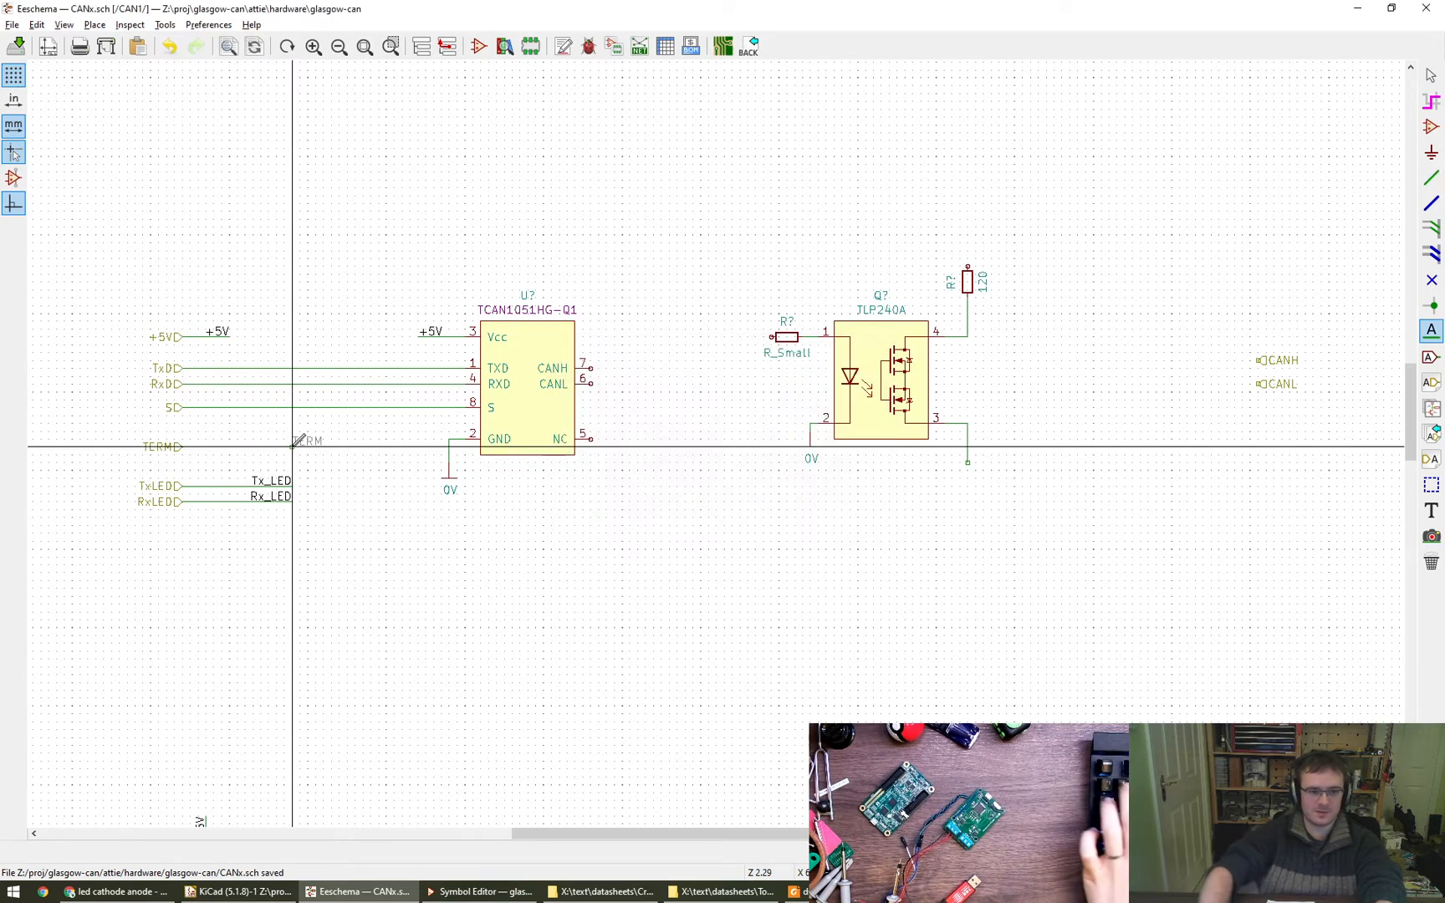
pyautogui.click(292, 445)
pyautogui.press('Escape')
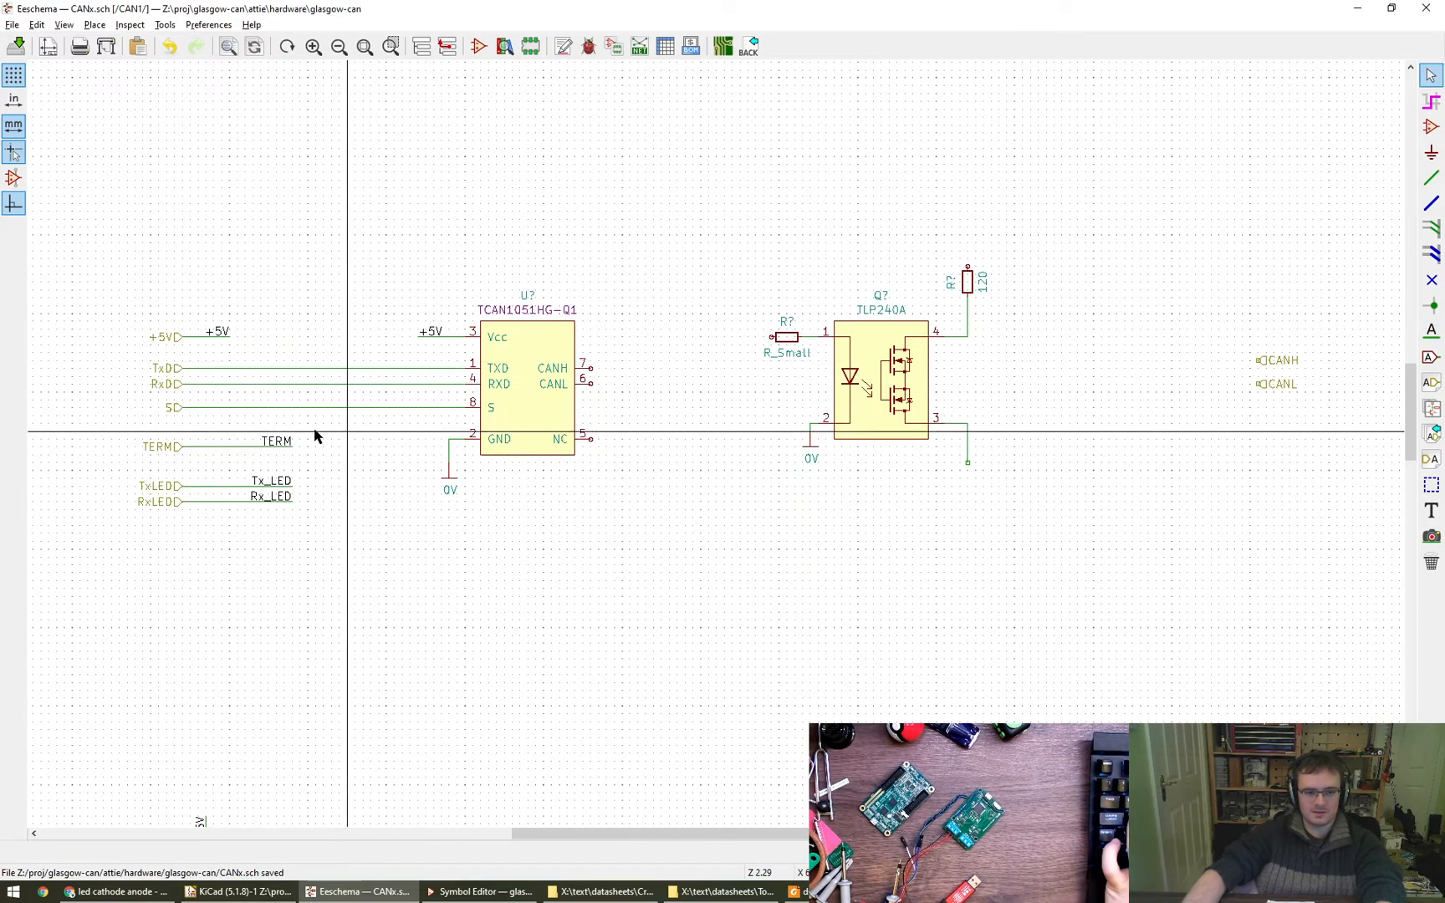
# - Copy the TERM net label, turn it to face the input resistor, place it level with TLP240A pin 1 and wire it to that resistor
pyautogui.press('c')
pyautogui.press('r')
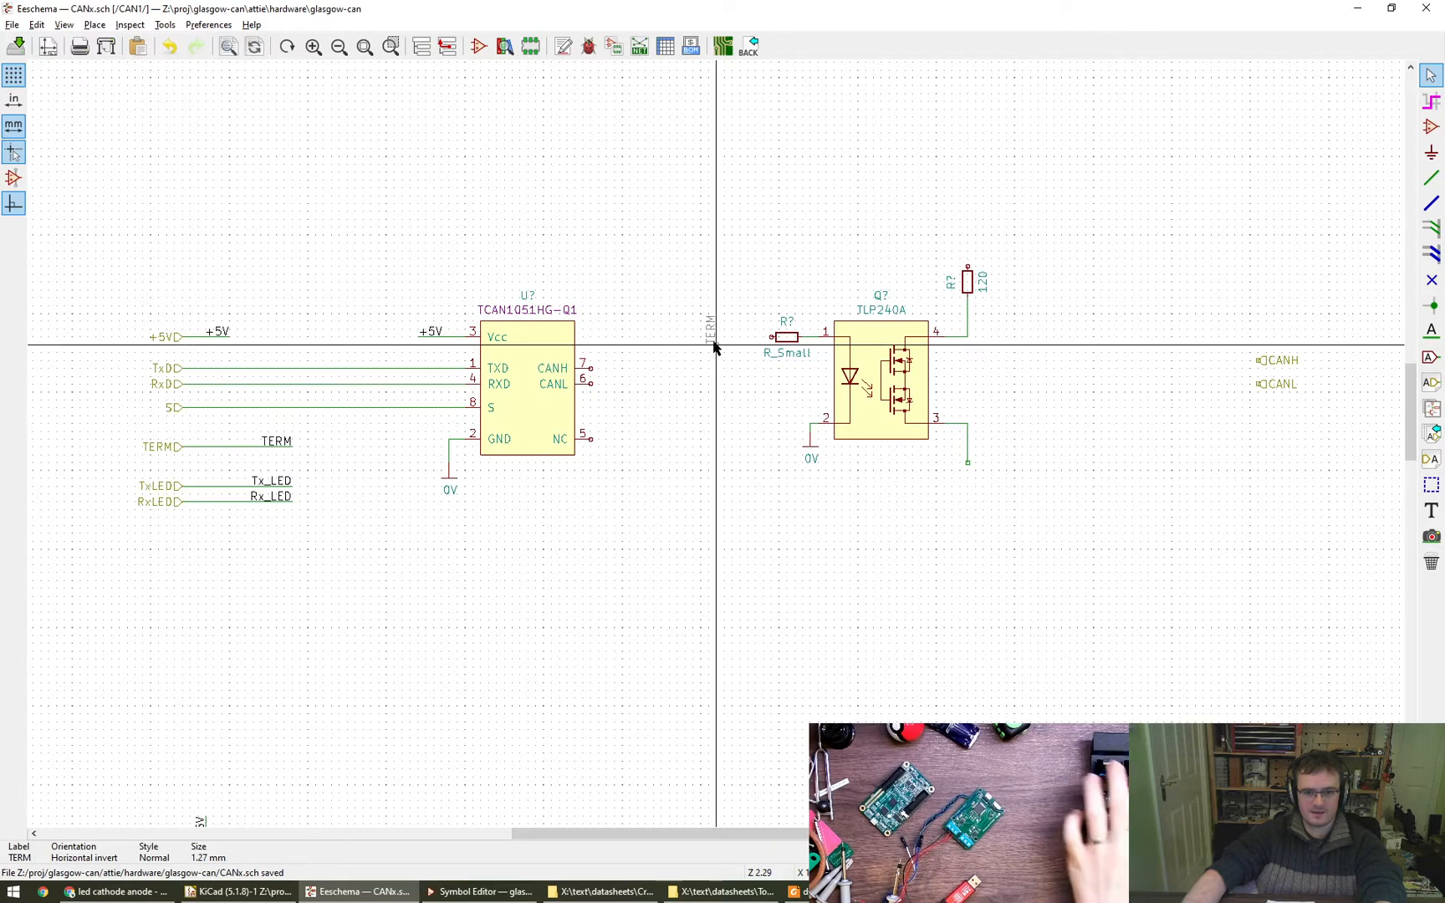
pyautogui.click(716, 336)
pyautogui.press('w')
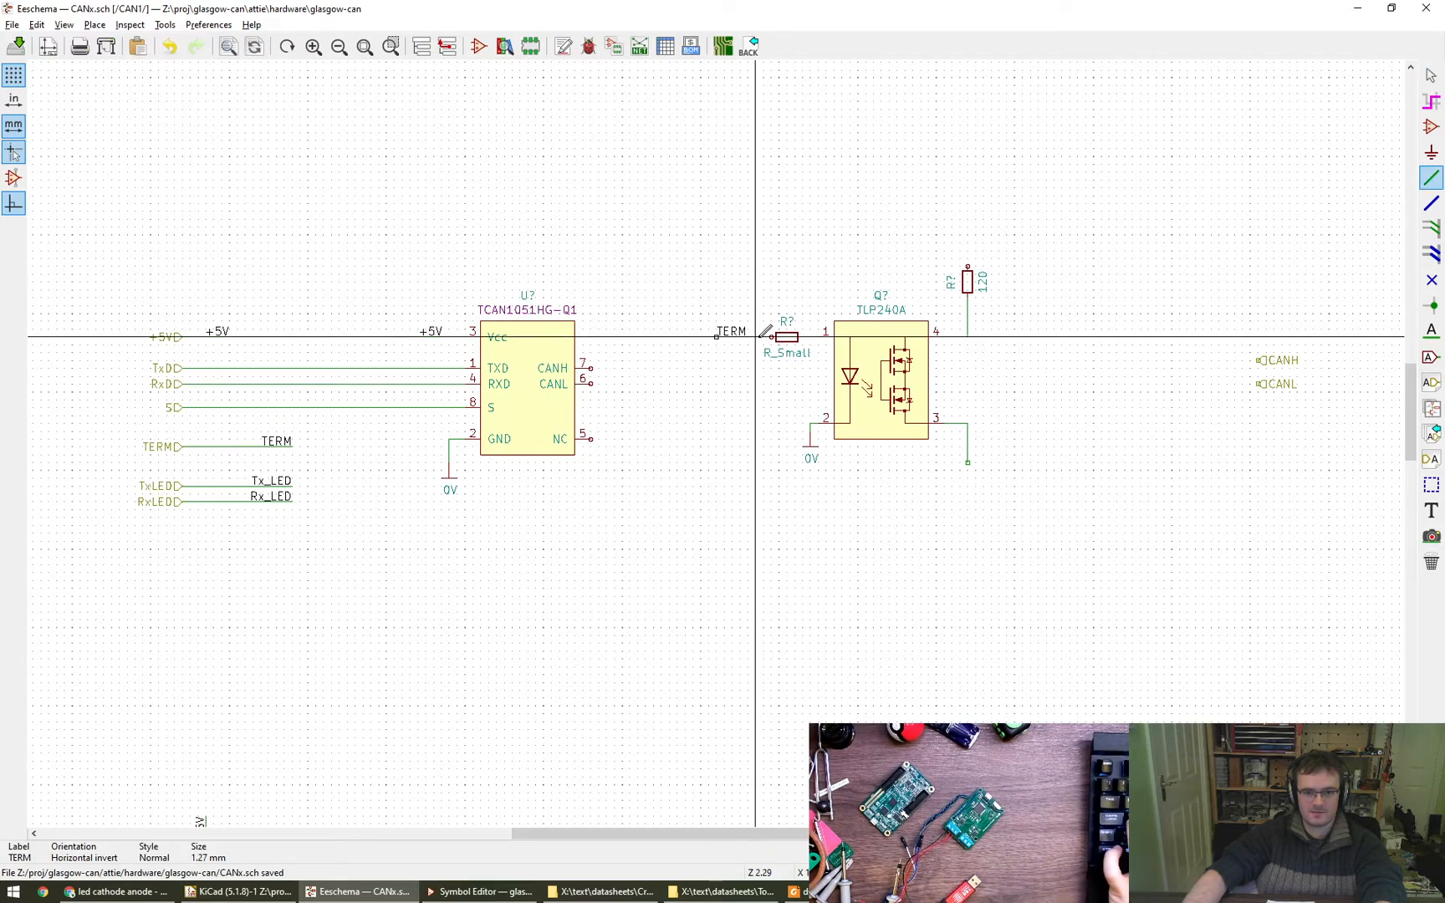
pyautogui.click(771, 336)
pyautogui.press('Escape')
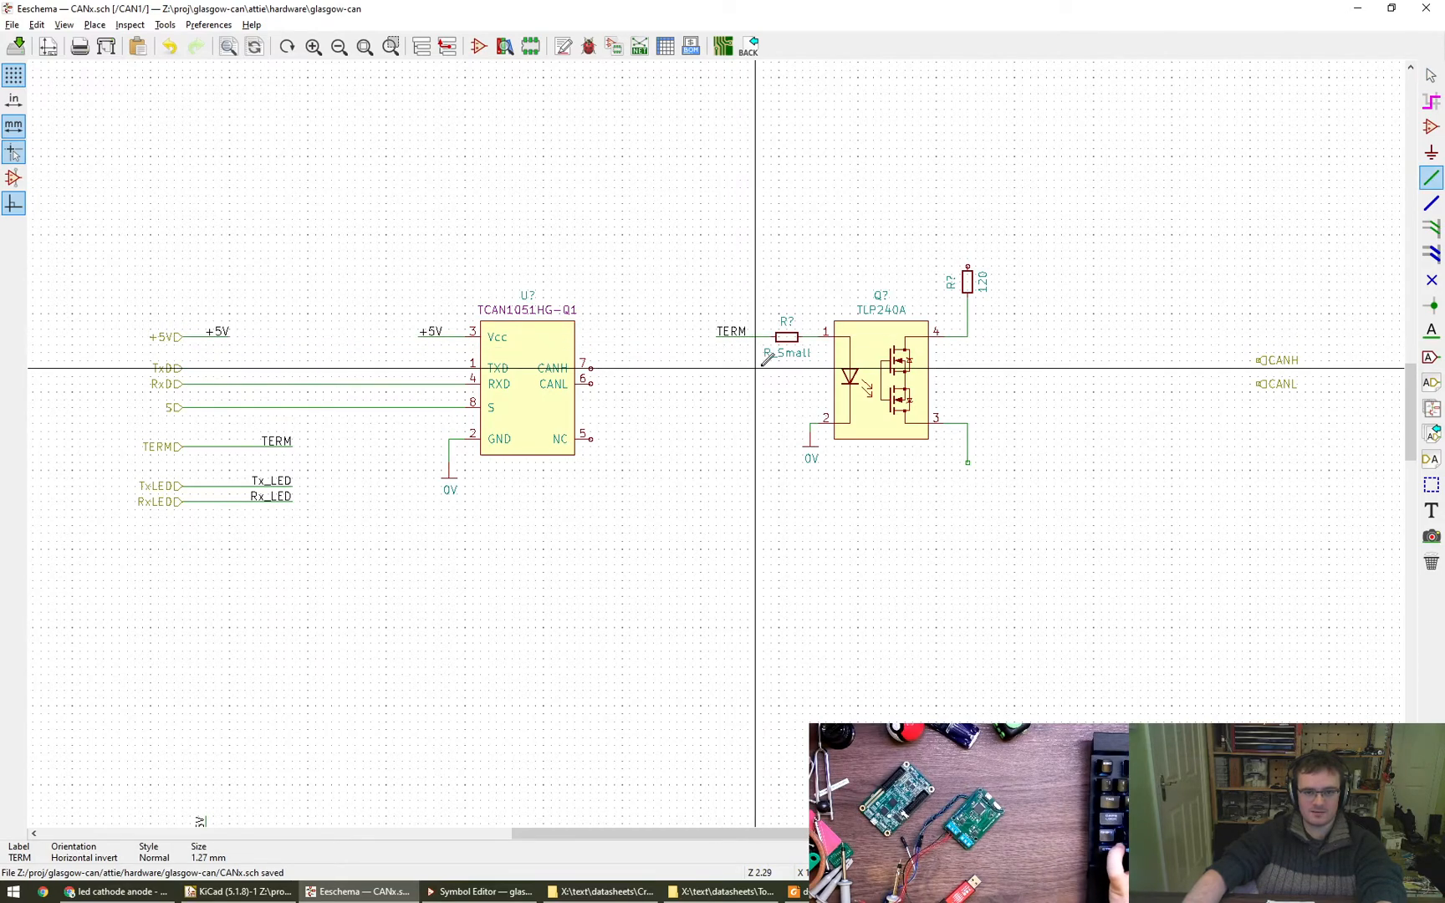
# - Switch to the TLP240A datasheet in Foxit Reader and examine the LED input ratings in the Absolute Maximum Ratings table
pyautogui.scroll(3, 877, 356)
pyautogui.moveTo(680, 382); pyautogui.dragTo(509, 413, button='middle')
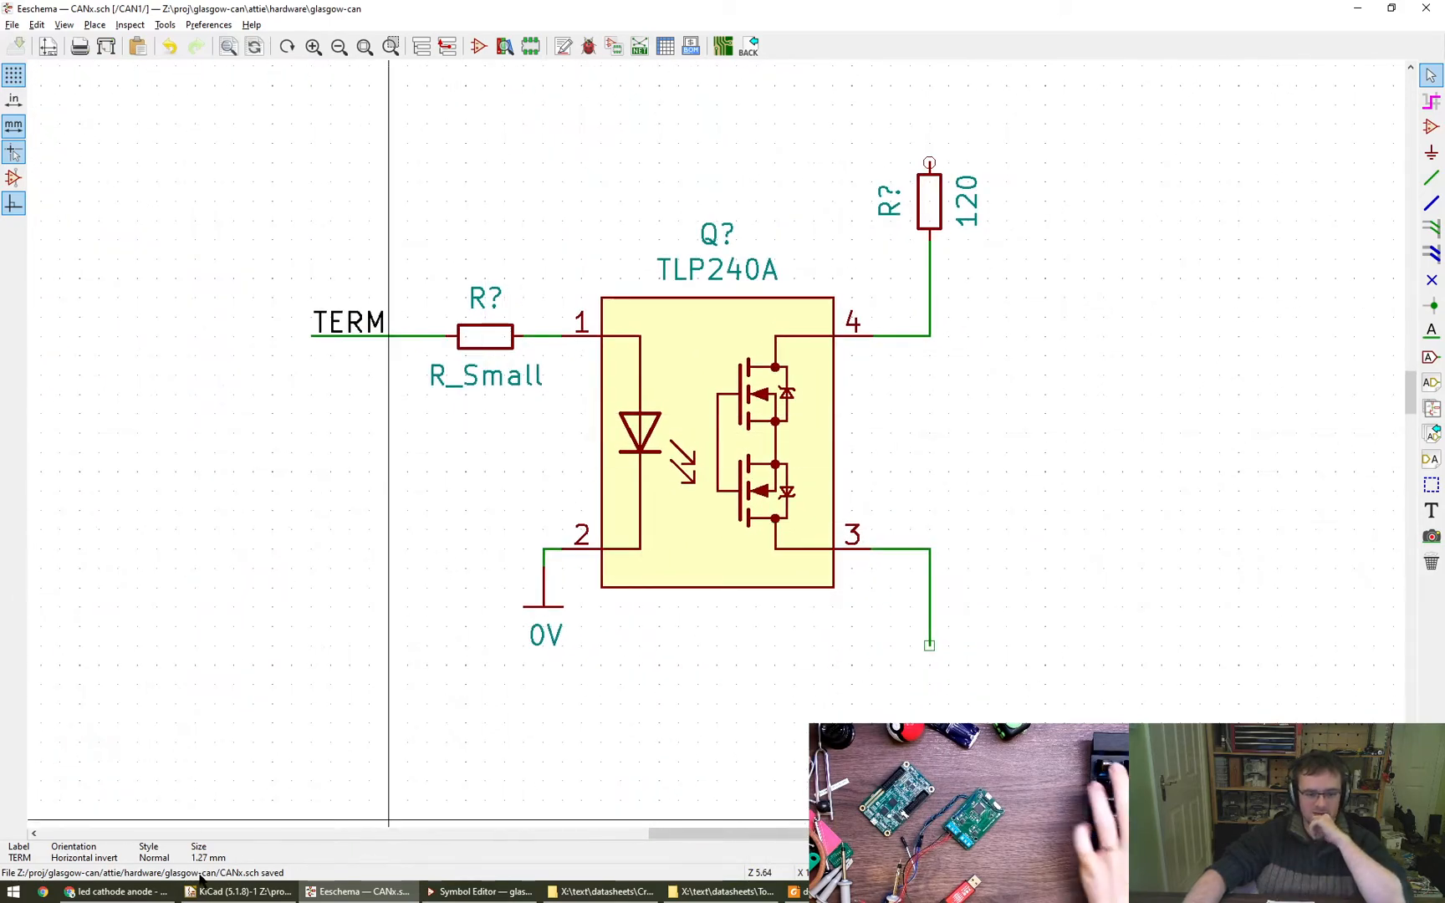
pyautogui.moveTo(1444, 10); pyautogui.dragTo(661, 1)
pyautogui.moveTo(719, 541); pyautogui.dragTo(708, 452)
pyautogui.press('Right')
pyautogui.press('Left')
pyautogui.press('Right')
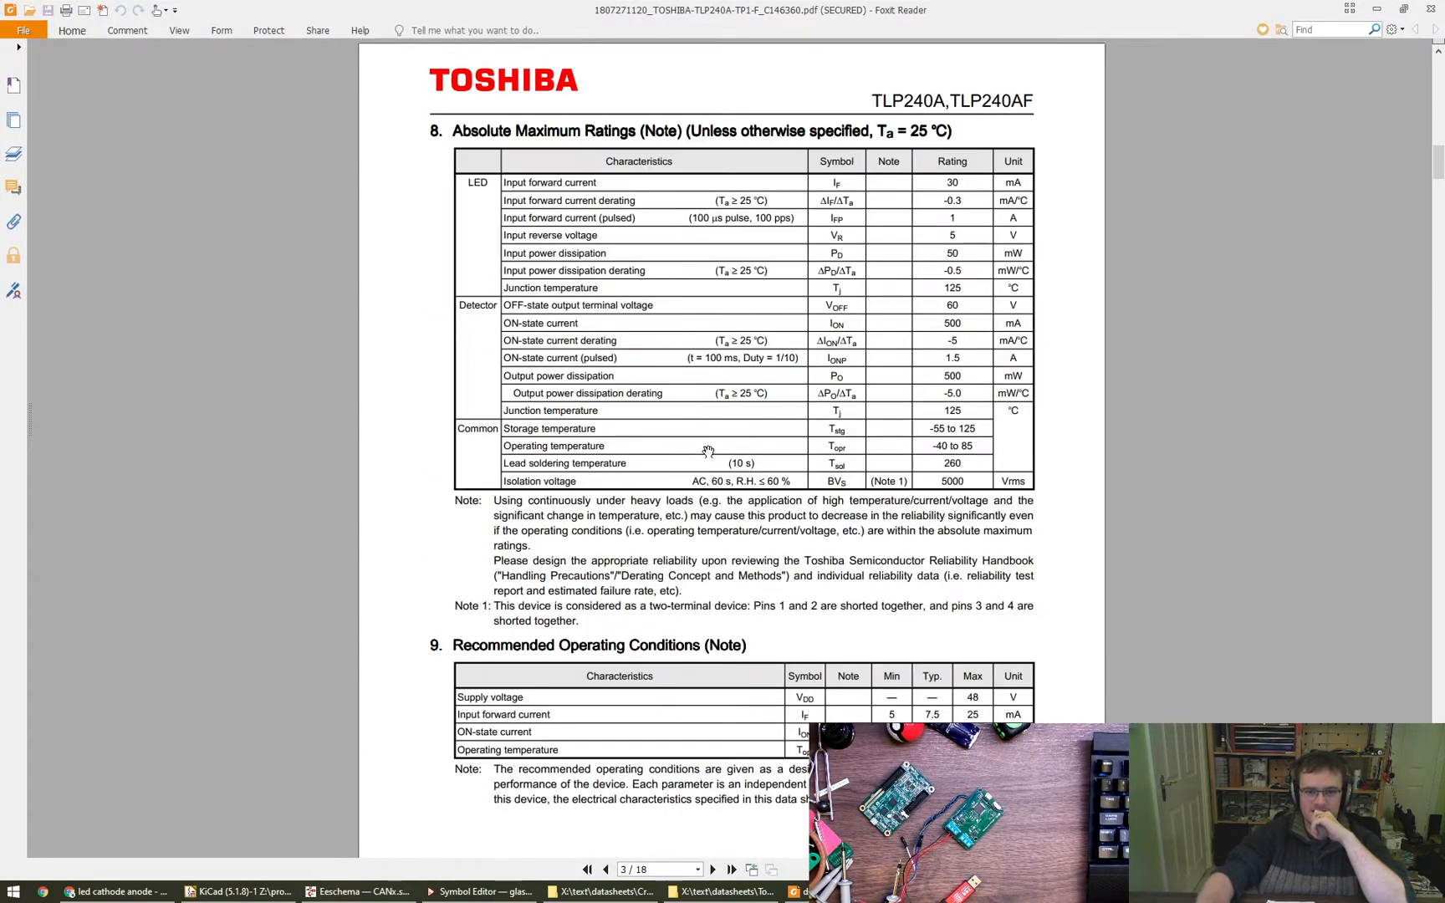
pyautogui.moveTo(679, 190); pyautogui.dragTo(725, 246)
pyautogui.keyDown('ctrl'); pyautogui.scroll(2, 968, 240); pyautogui.keyUp('ctrl')
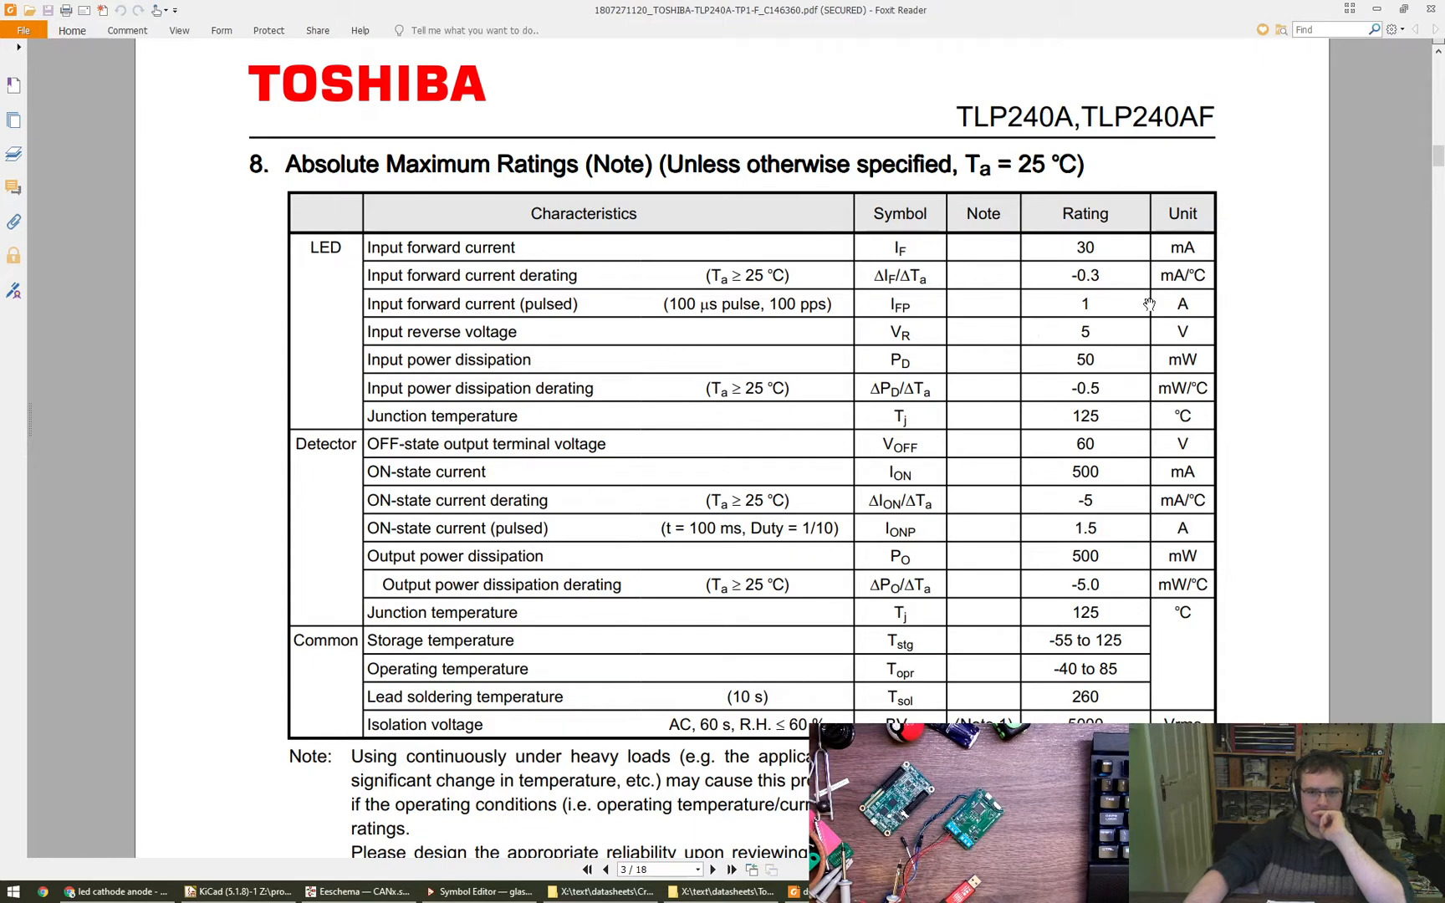
# - Return to the schematic in Eeschema and start a text note to the right of the TLP240A, keeping the circuit visible behind the dialog
pyautogui.hotkey('alt', 'Tab')
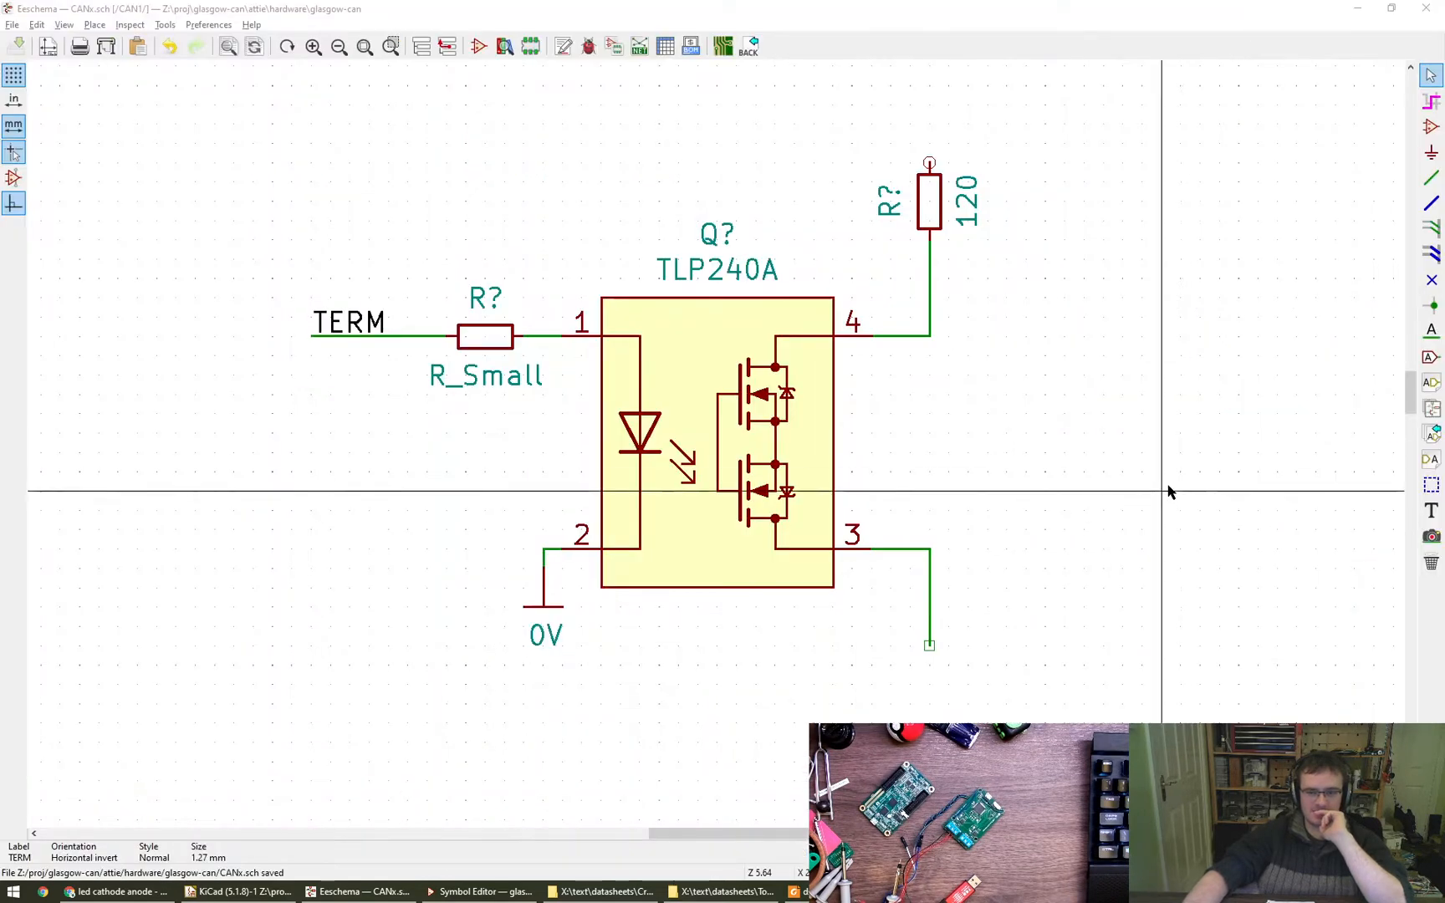
pyautogui.moveTo(1012, 438); pyautogui.dragTo(893, 422, button='middle')
pyautogui.click(1430, 512)
pyautogui.click(906, 436)
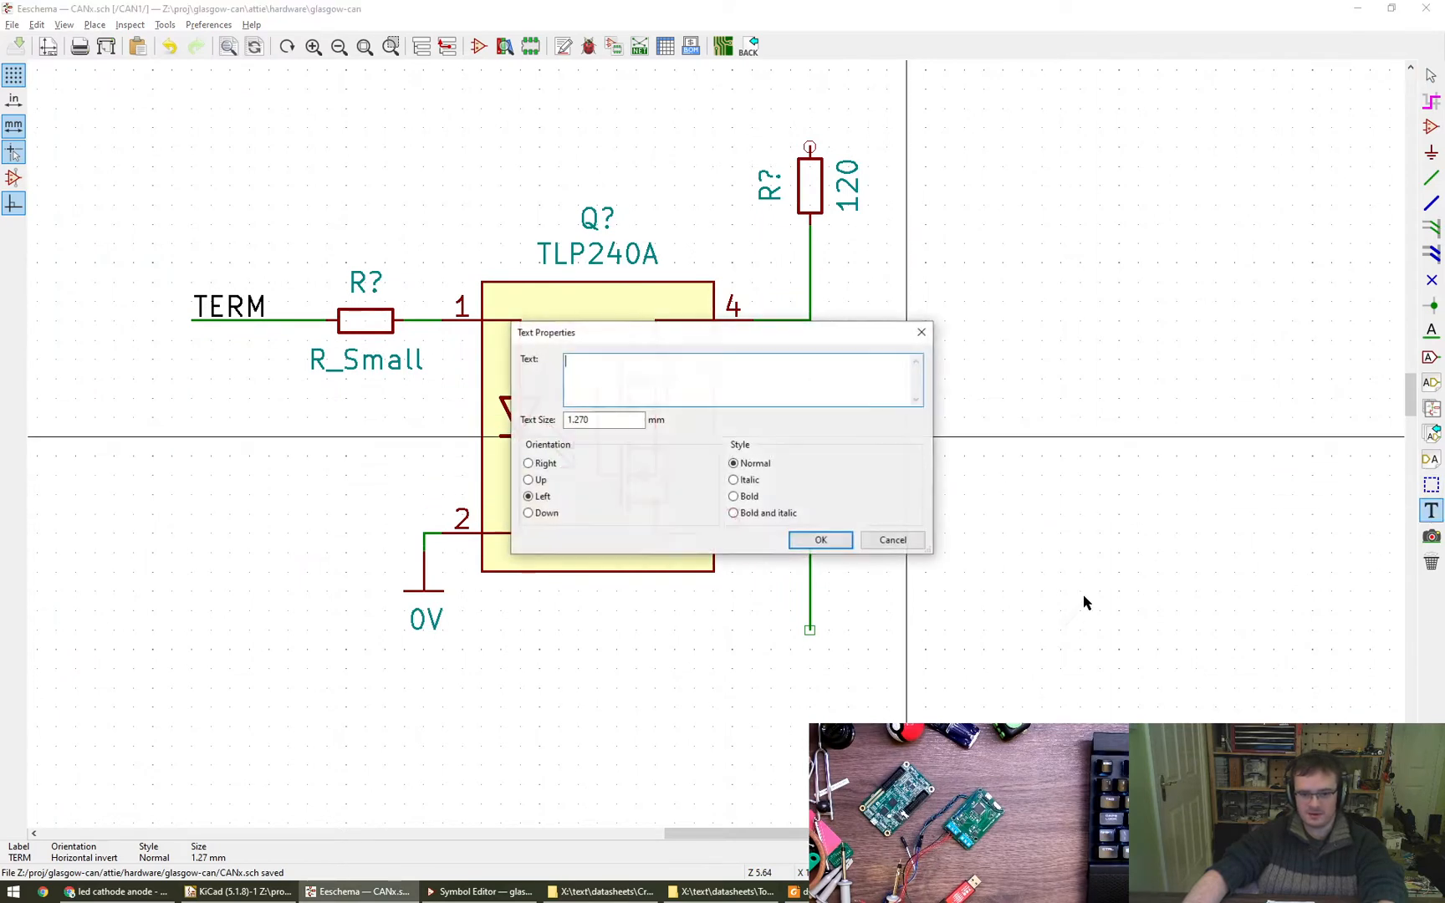
pyautogui.keyDown('alt'); pyautogui.moveTo(694, 505); pyautogui.dragTo(649, 632); pyautogui.keyUp('alt')
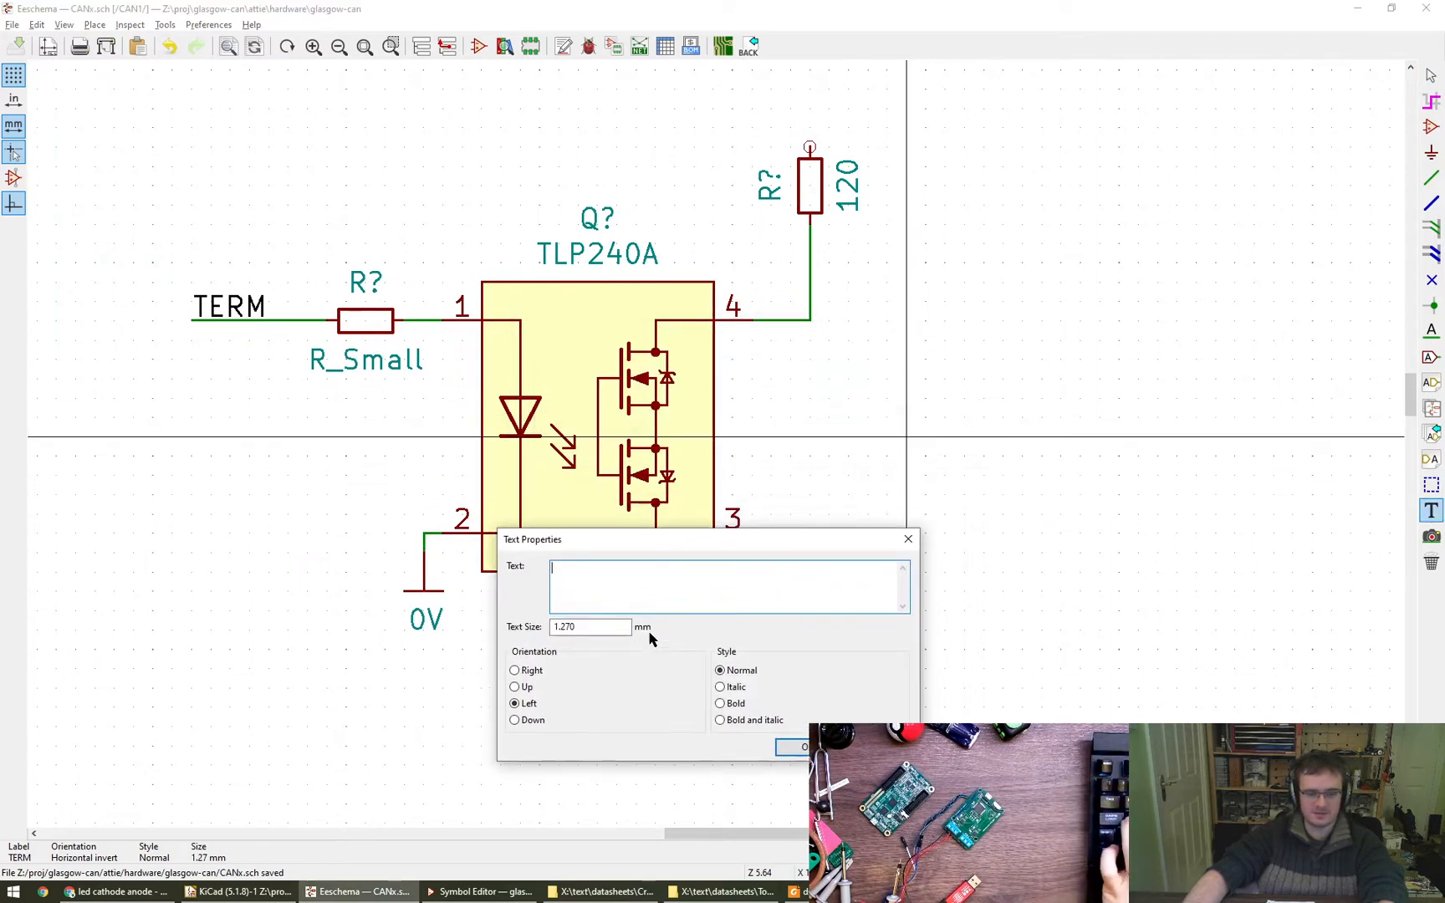
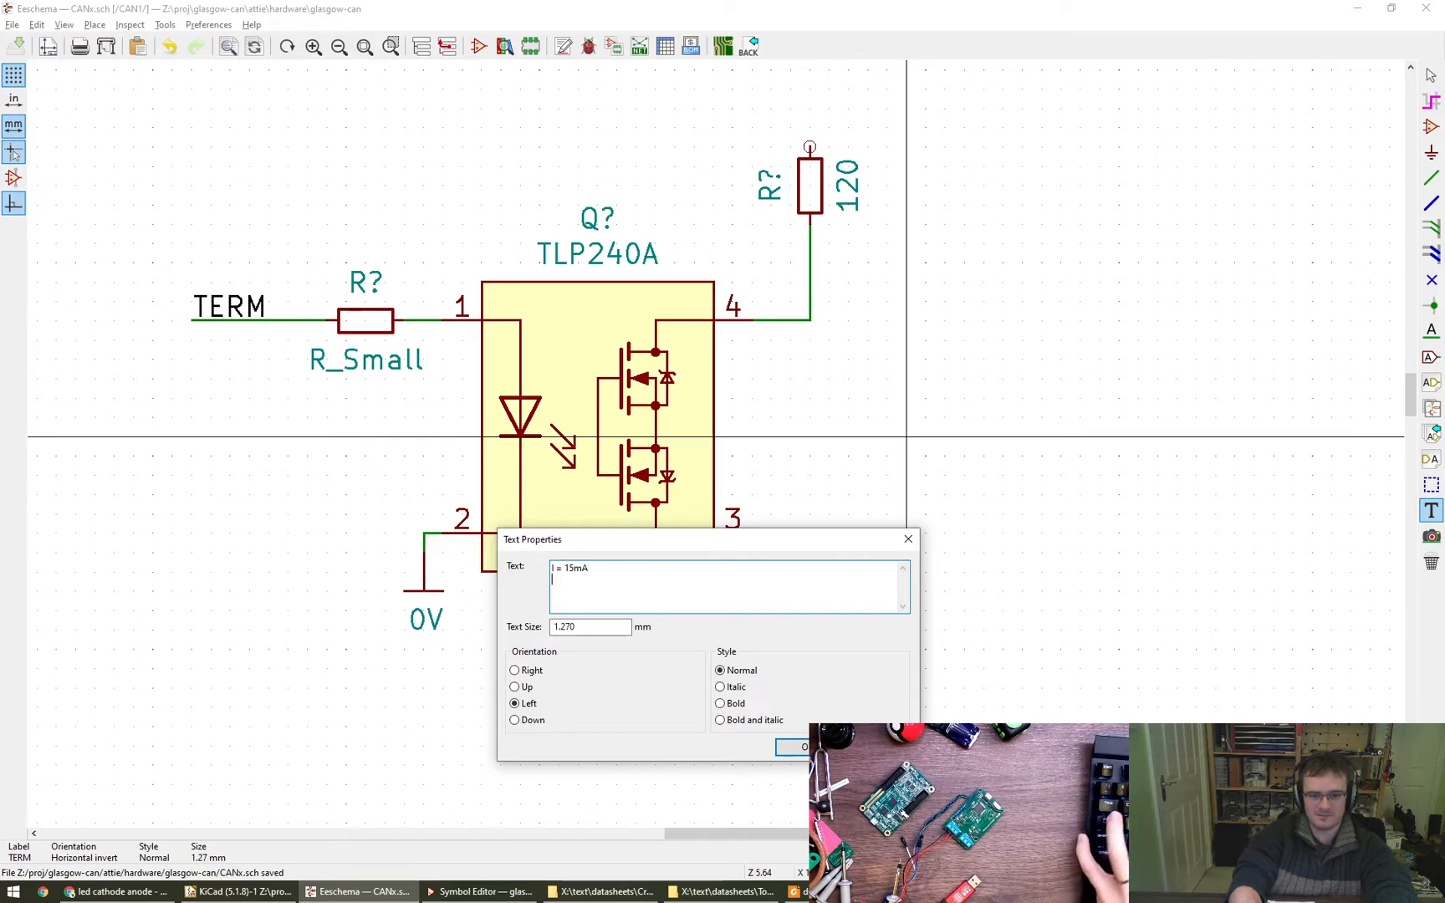
# - Extend the text note with a V = 5v line and an unfinished R = line below the current
pyautogui.press('Return')
pyautogui.write('v = 5v')
pyautogui.press('Home')
pyautogui.press('Delete')
pyautogui.write('V')
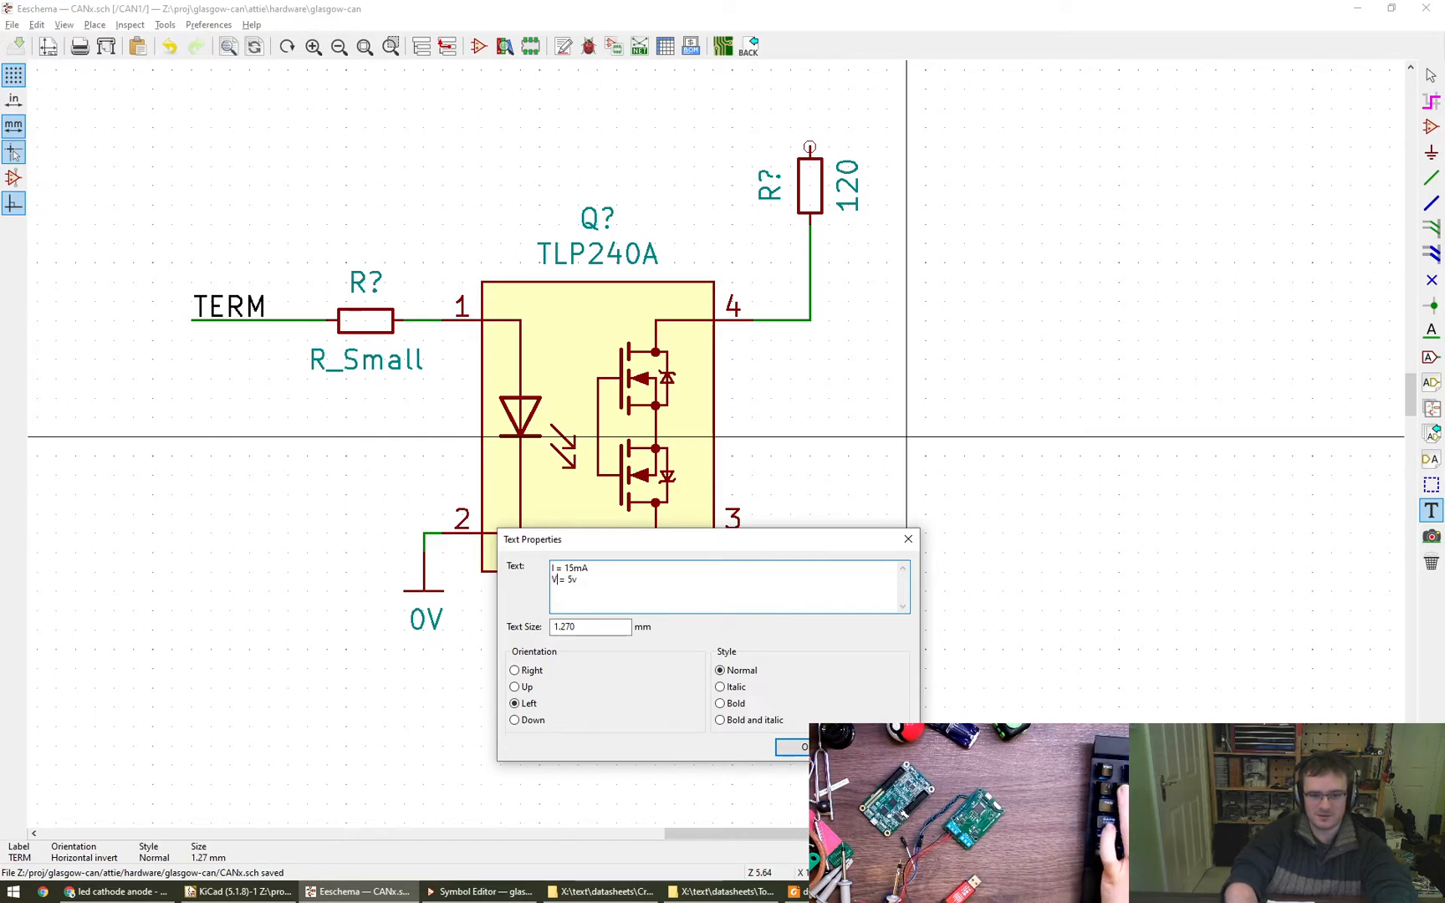
pyautogui.press('End')
pyautogui.press('Return')
pyautogui.write('r')
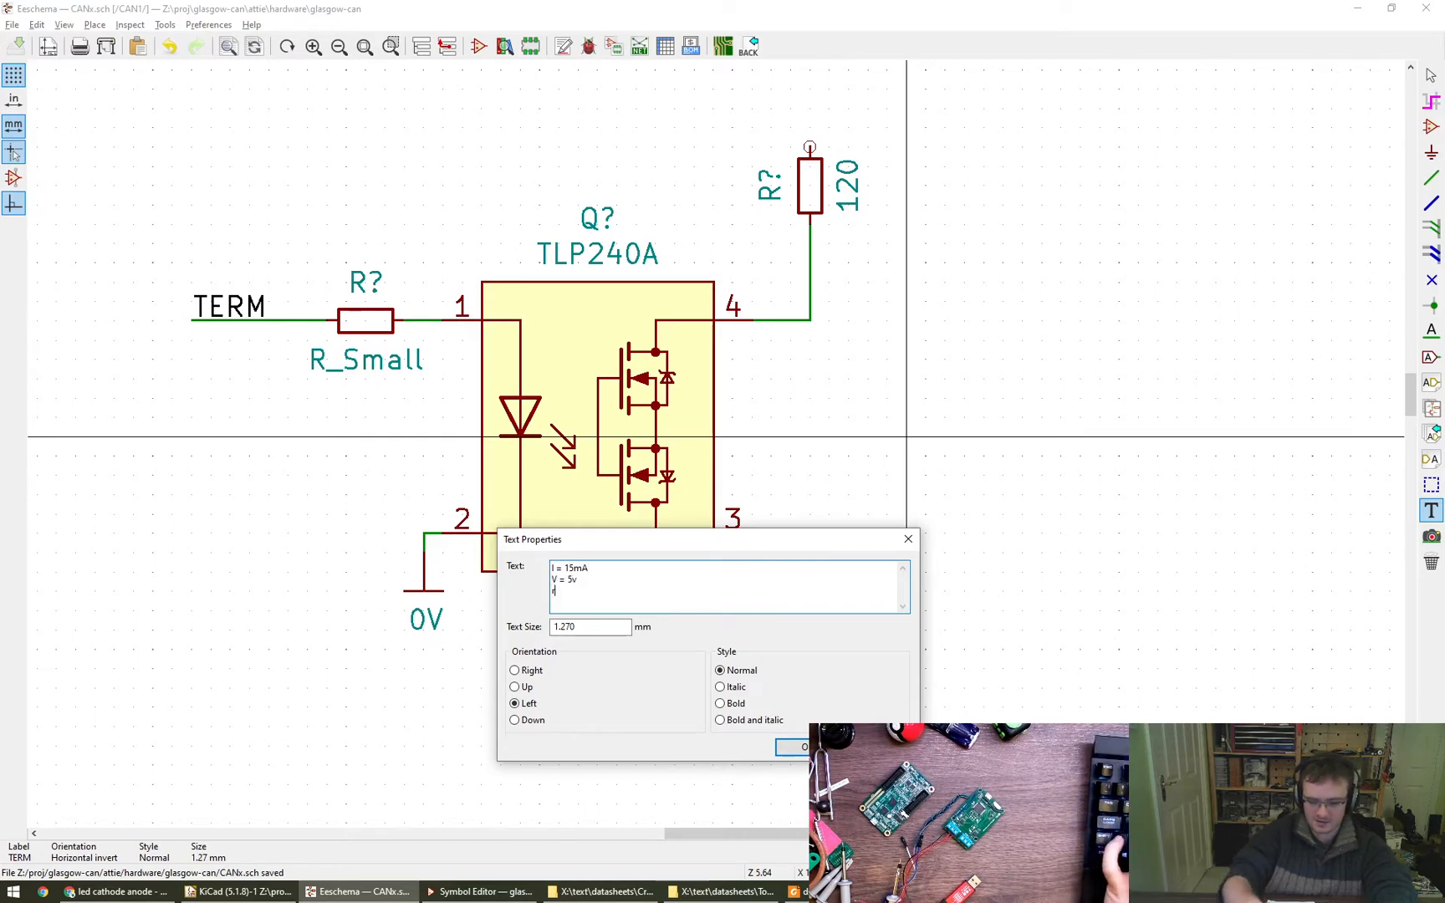
pyautogui.write(' =')
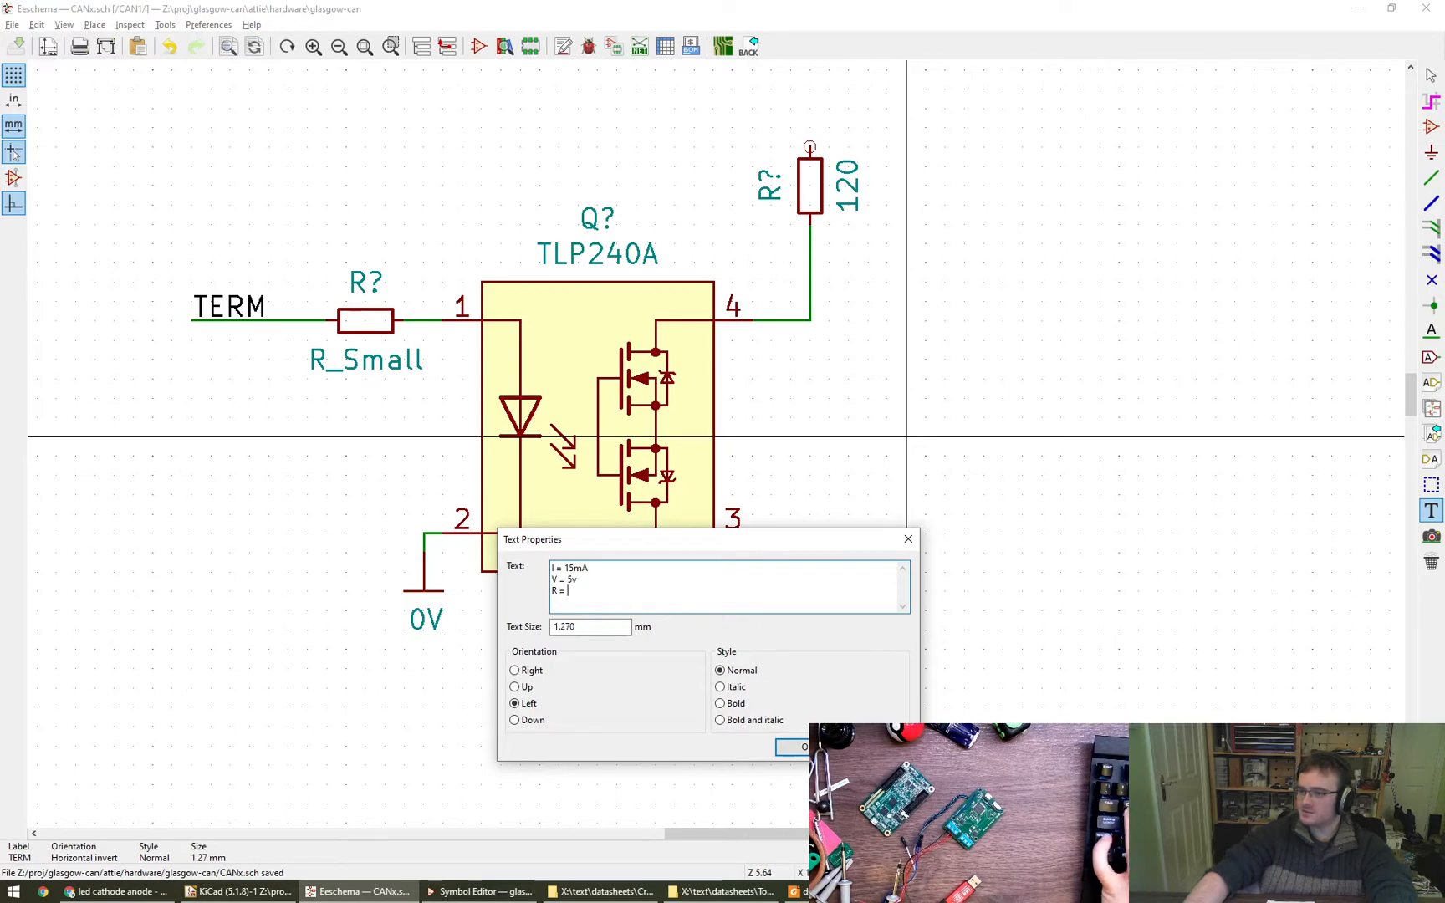
# - Switch to the TLP240A datasheet in Foxit Reader and examine the recommended input forward current and the LED input forward voltage
pyautogui.press('super')
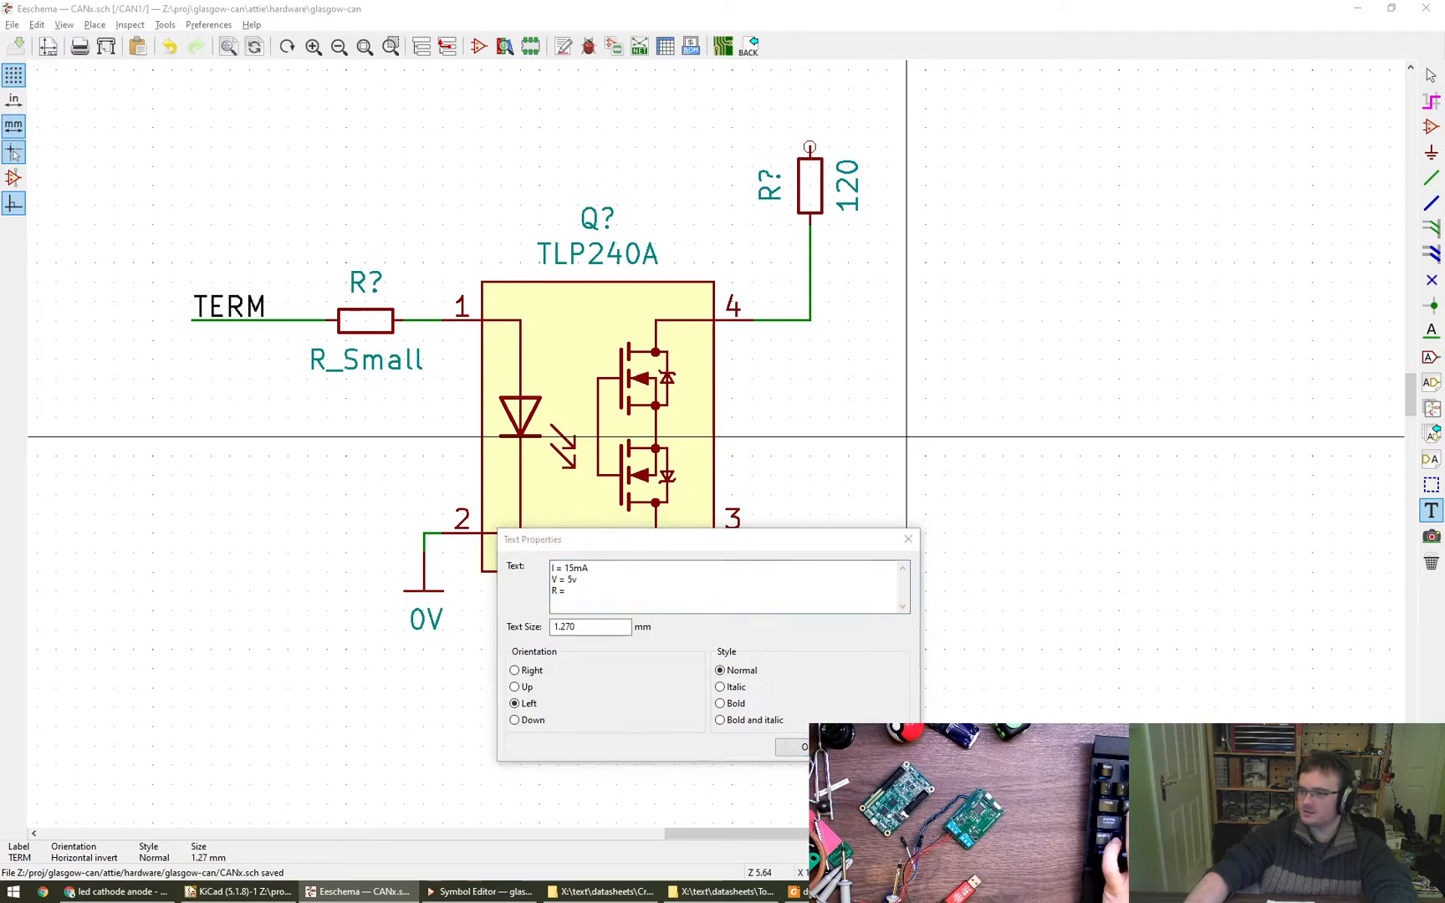
pyautogui.hotkey('alt', 'Tab')
pyautogui.scroll(-6, 834, 523)
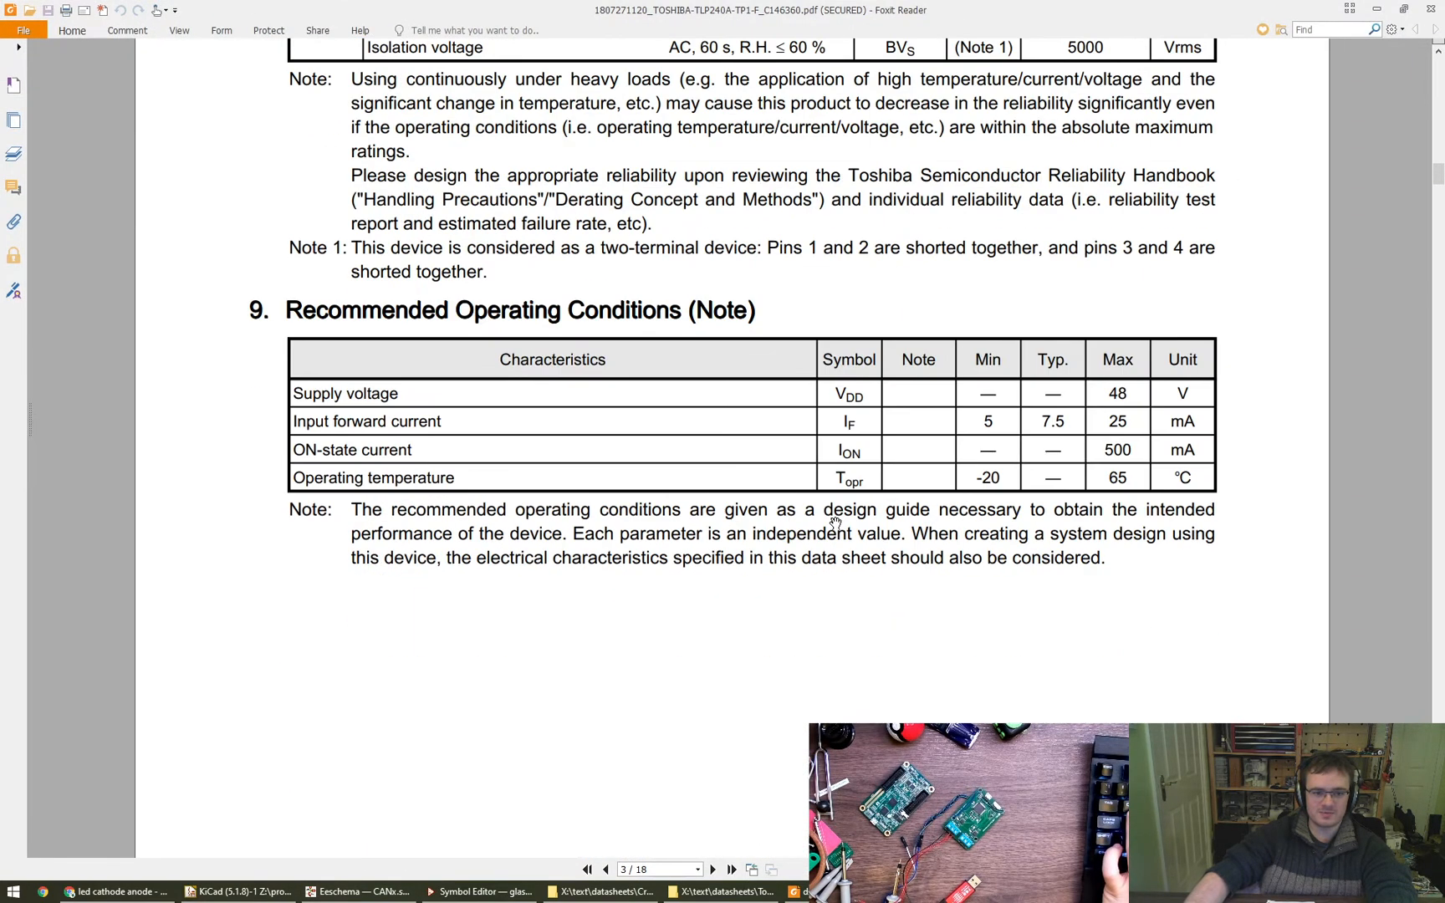
pyautogui.scroll(-5, 554, 459)
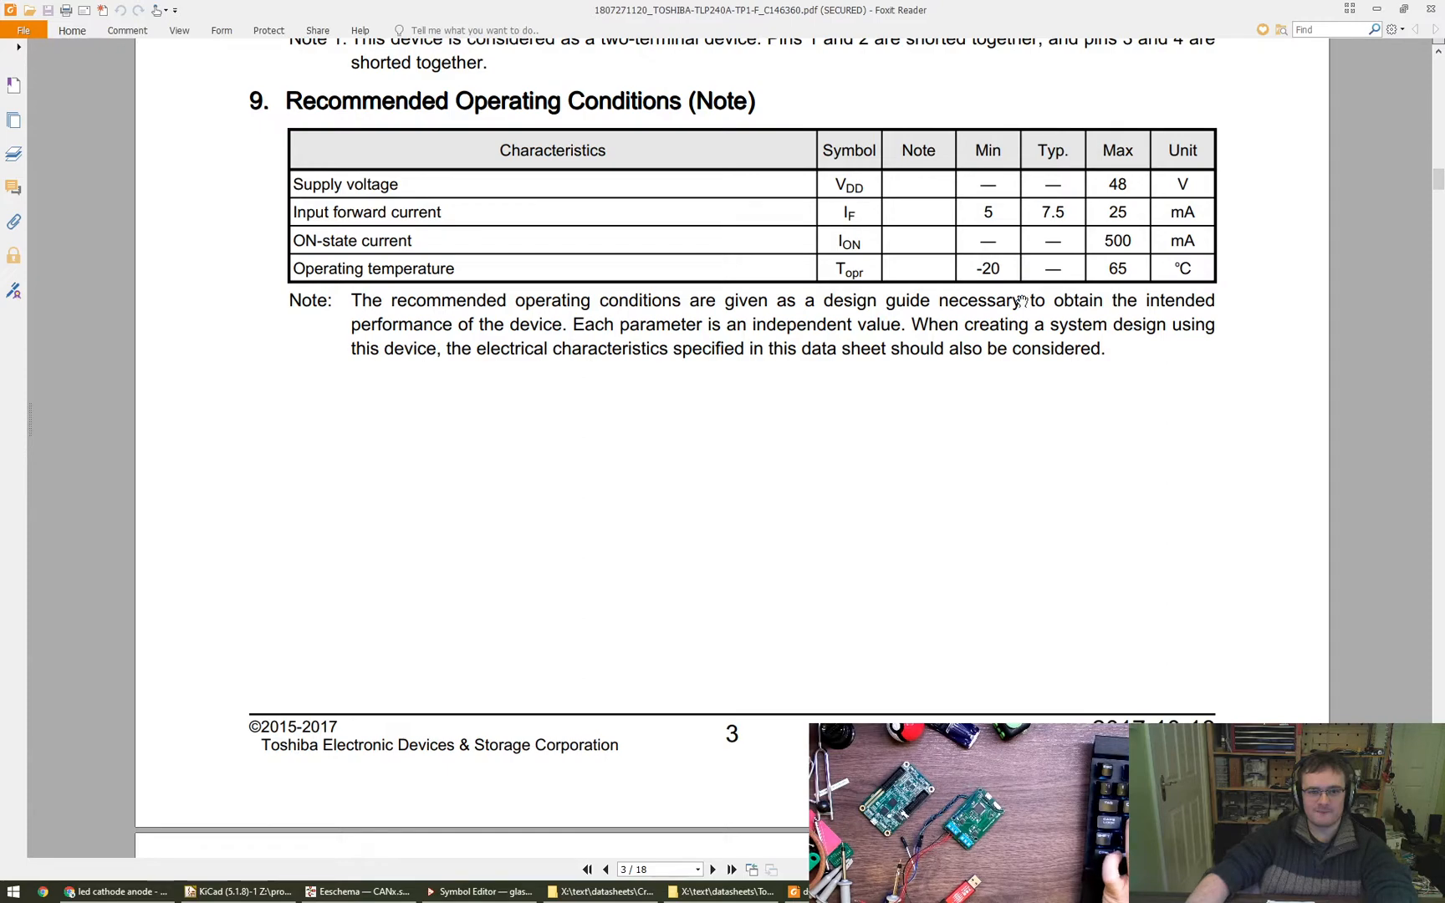
pyautogui.scroll(-10, 1022, 301)
pyautogui.moveTo(804, 426); pyautogui.dragTo(801, 378)
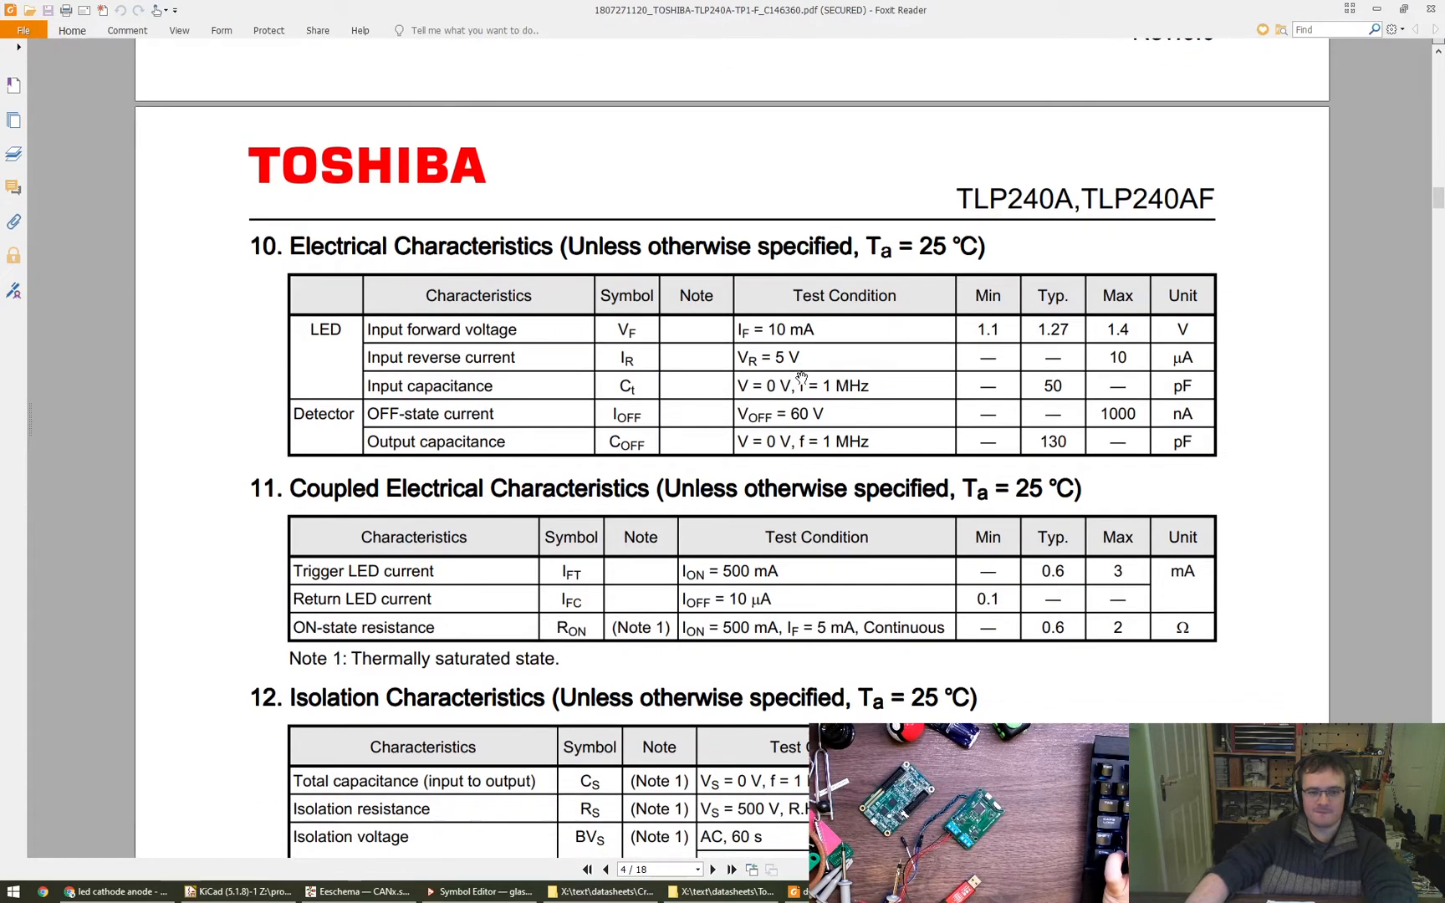
# - Return to the schematic in Eeschema and try to insert a Vf = 1.2 line above the R line of the text note
pyautogui.hotkey('alt', 'Tab')
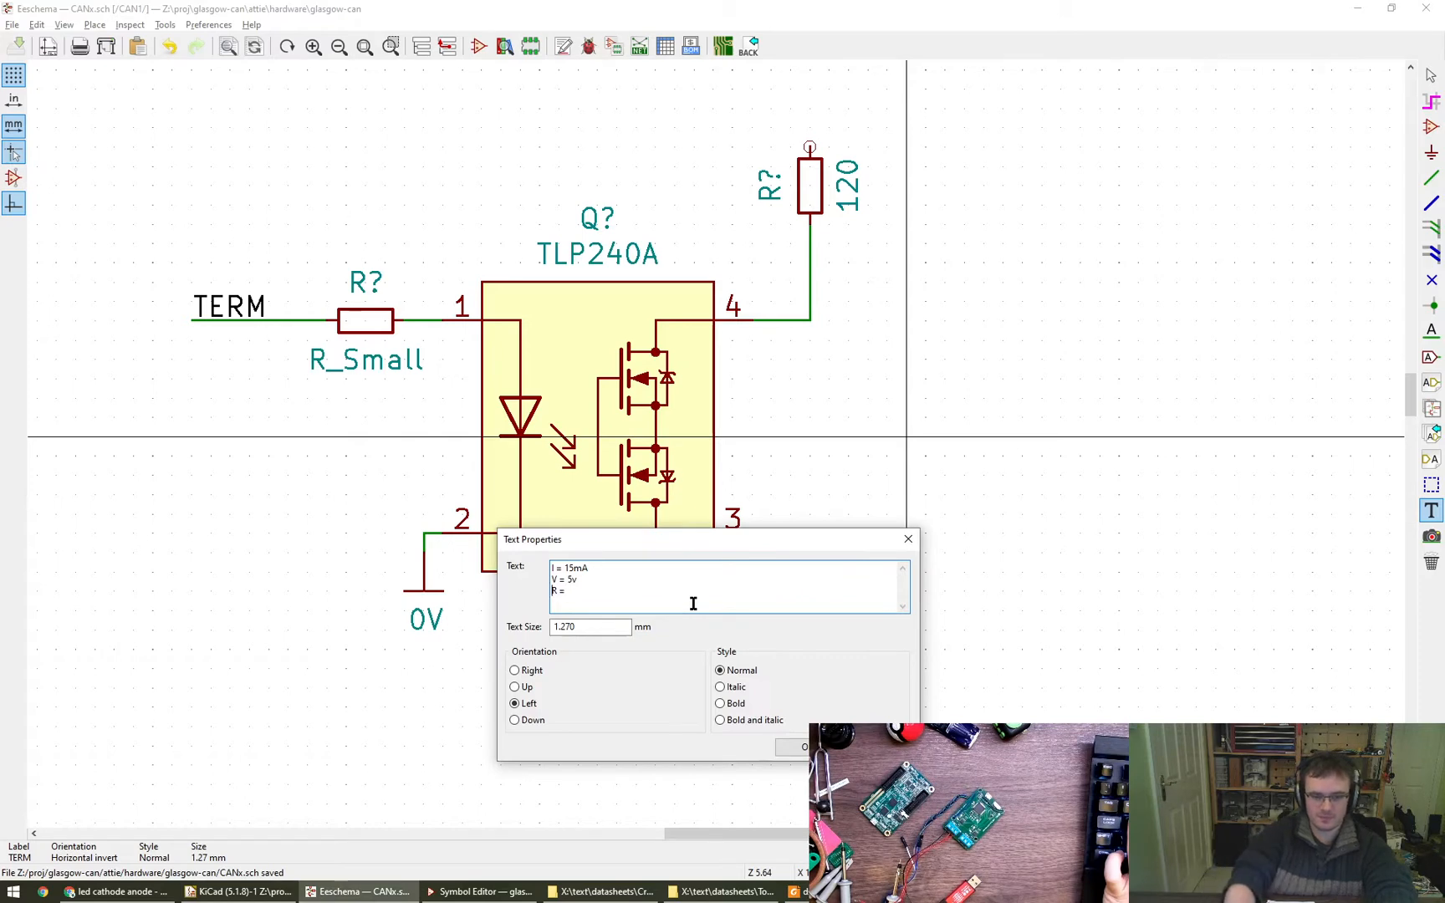
pyautogui.write('Vf = 1.27v')
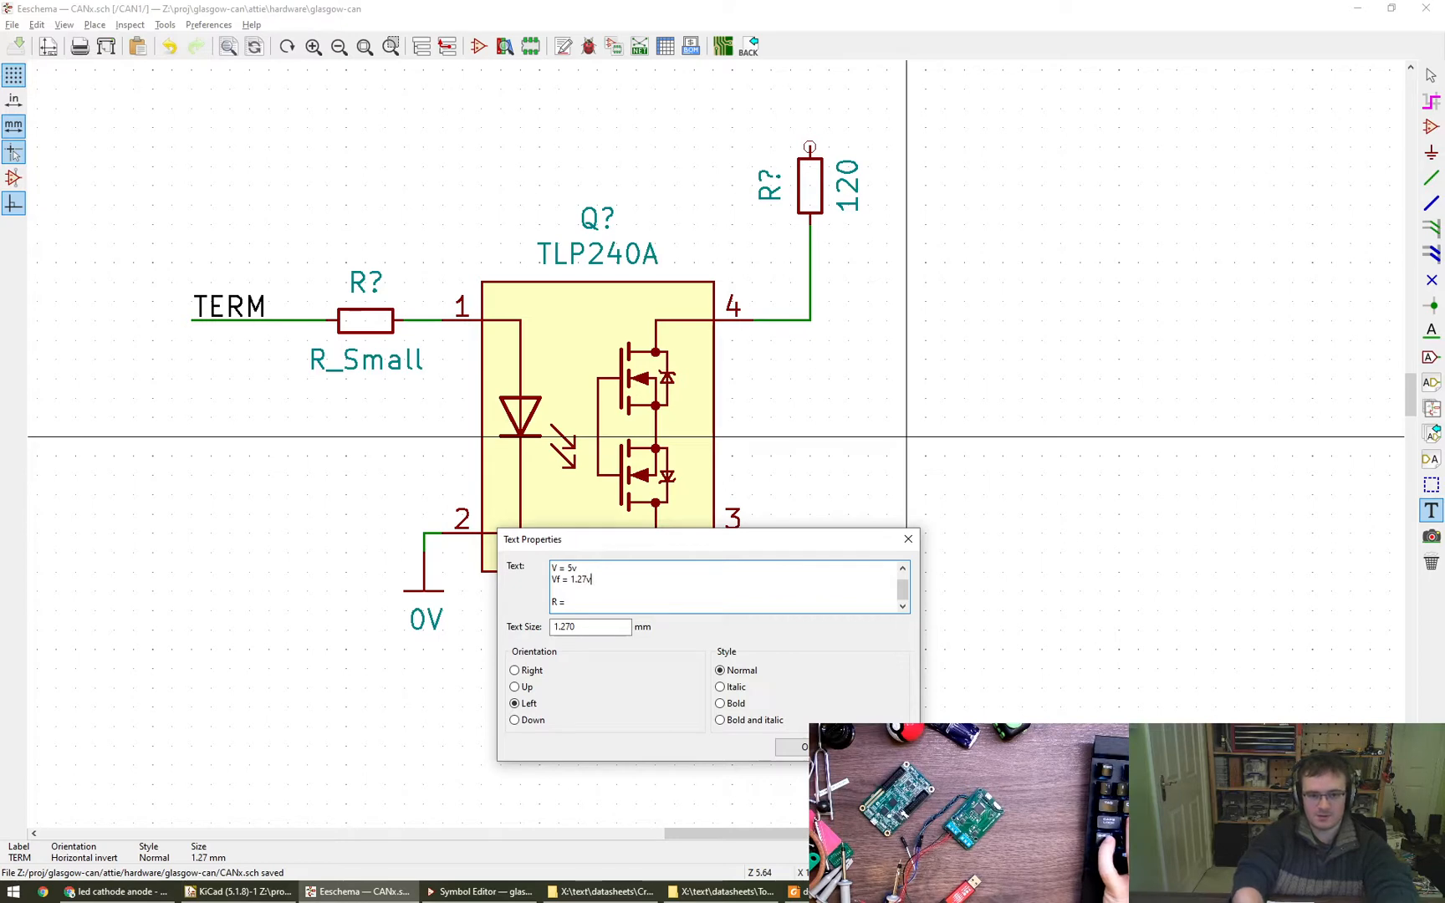
pyautogui.hotkey('shift', 'Return')
pyautogui.press('Escape')
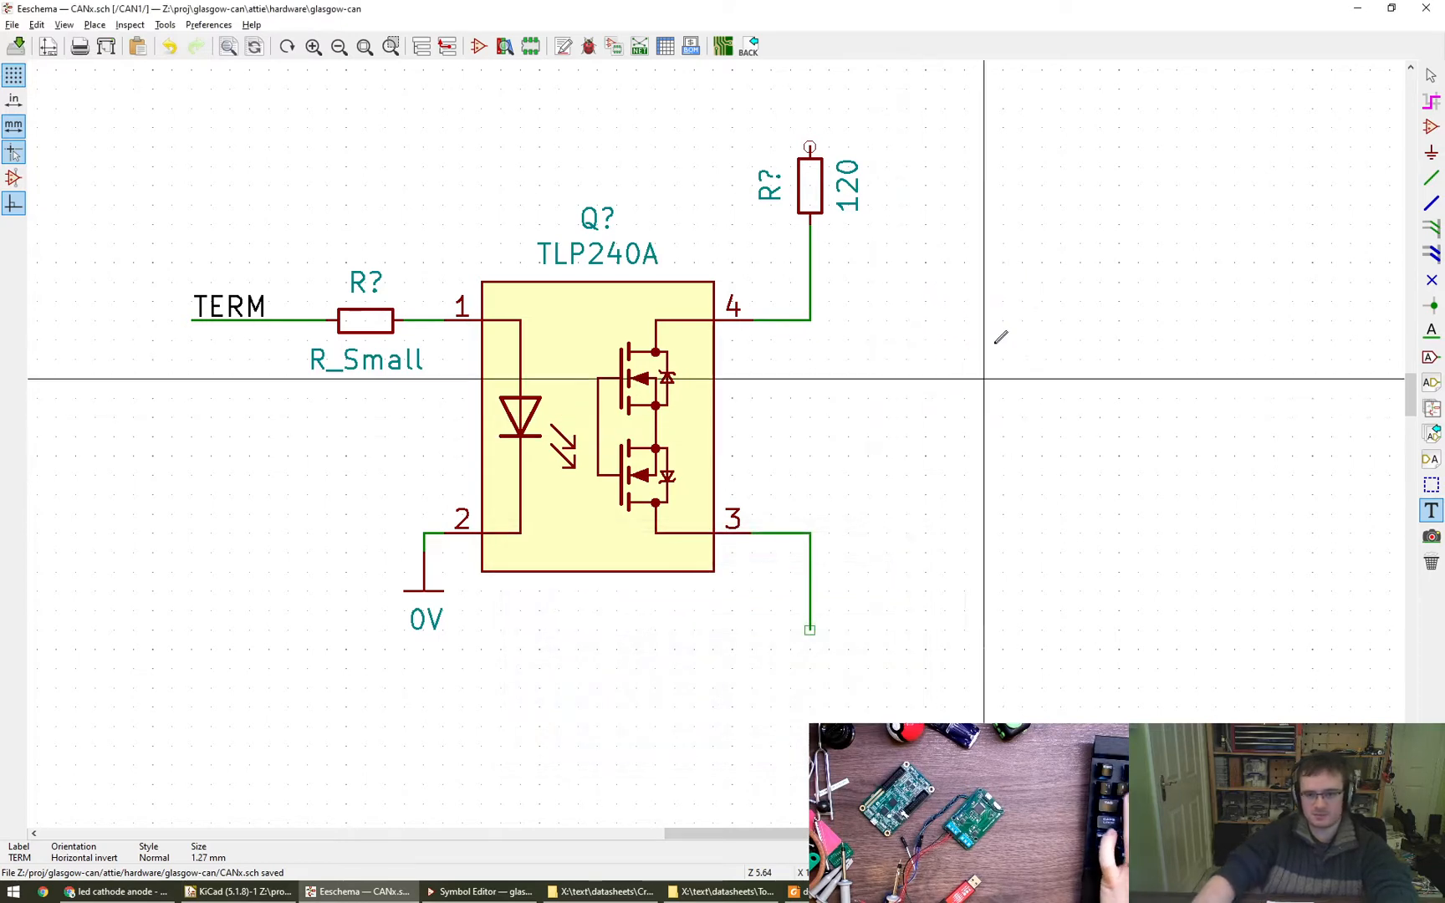
pyautogui.click(1175, 495)
pyautogui.press('Escape')
pyautogui.press('Escape')
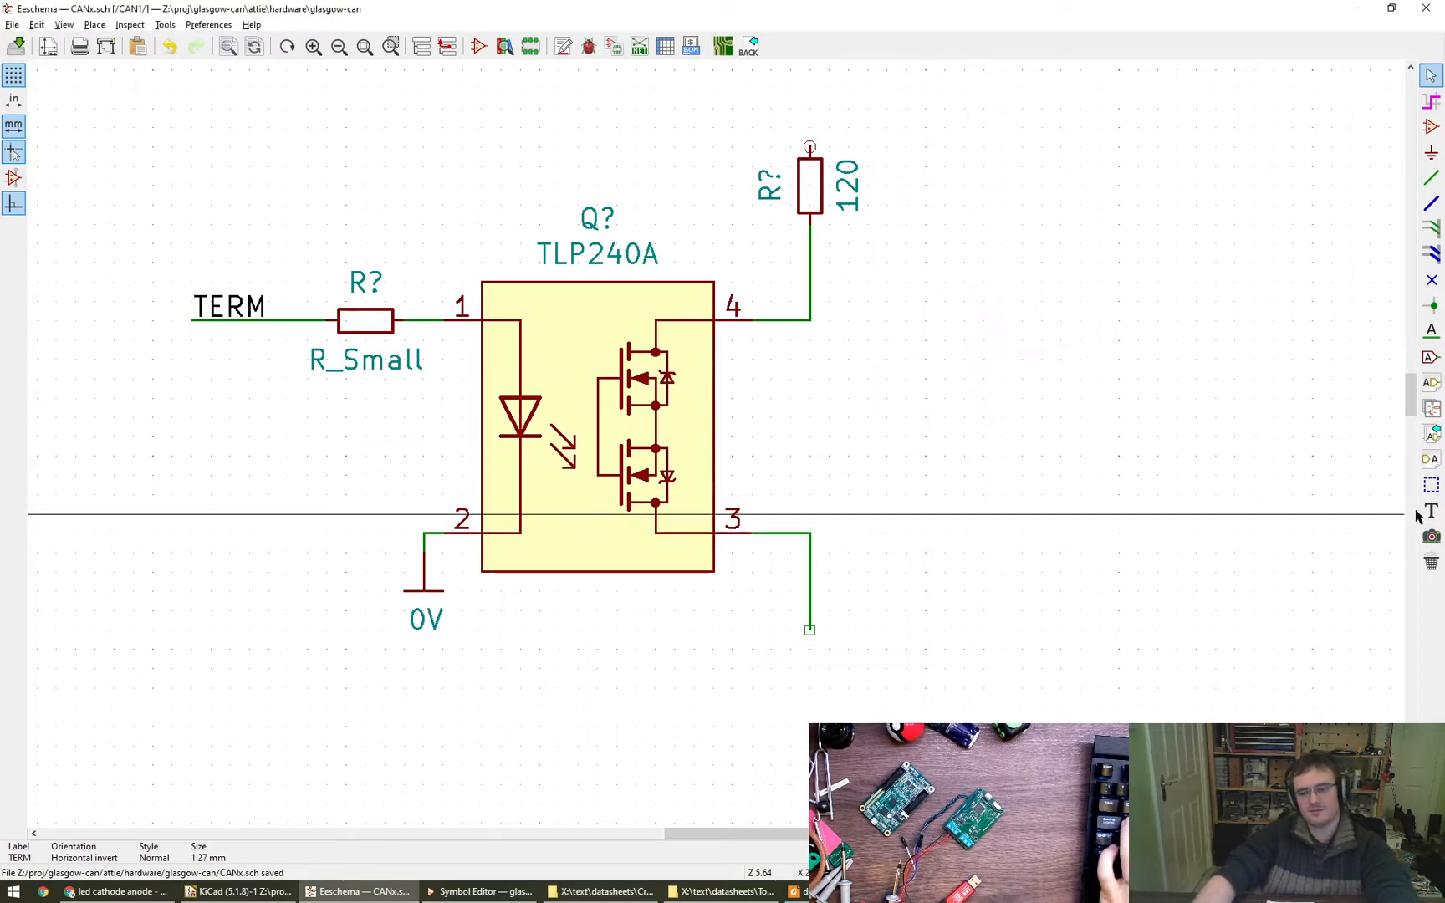
# - Place a text note reading "V = 5v Vf = 1.27v Vr = 3.73v" below the TLP240A circuit
pyautogui.click(1426, 514)
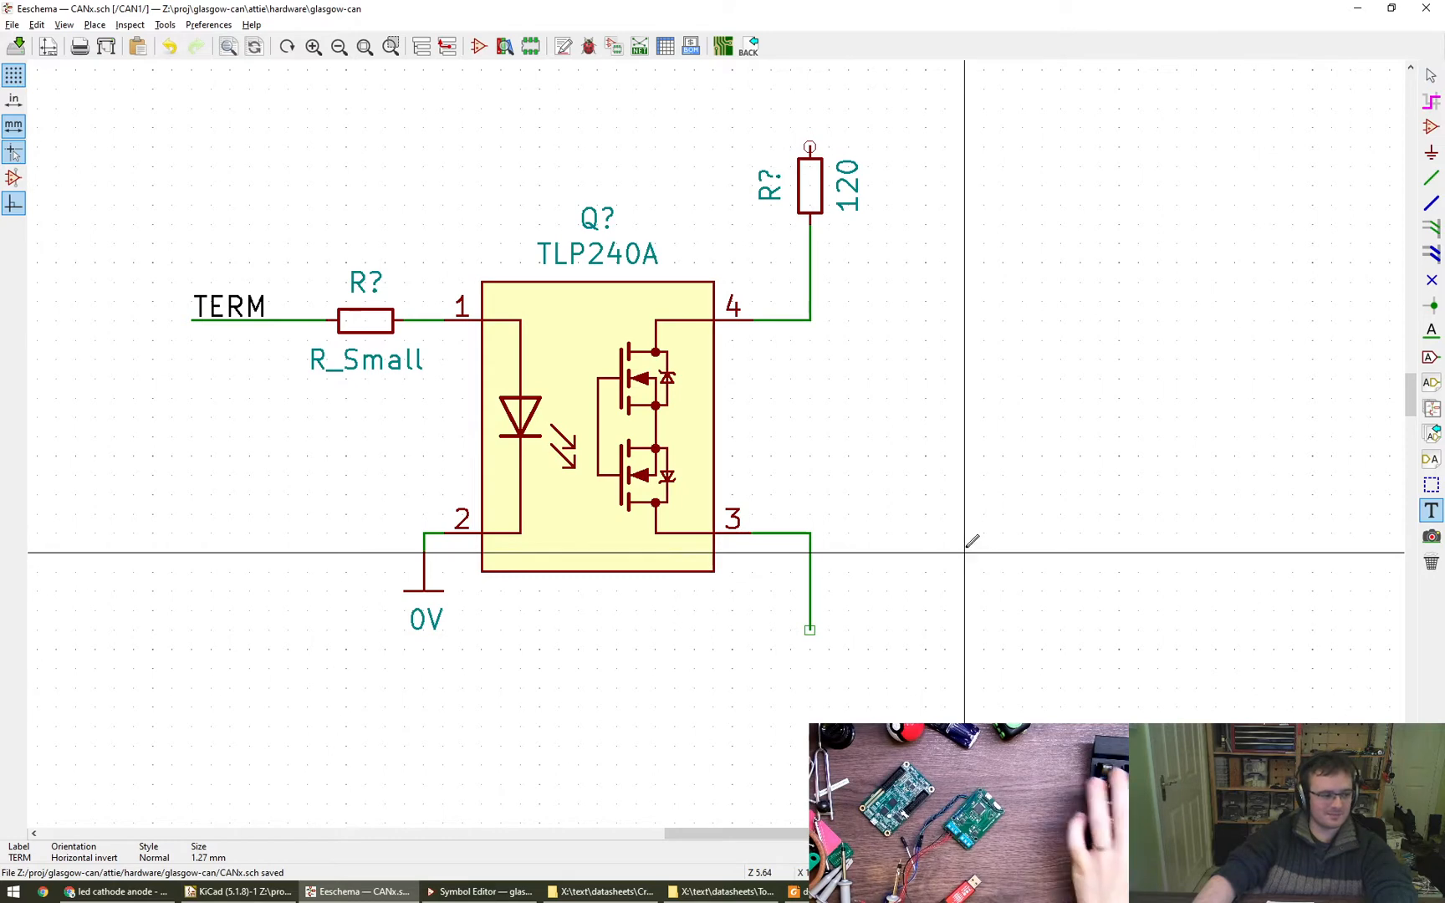
pyautogui.click(964, 552)
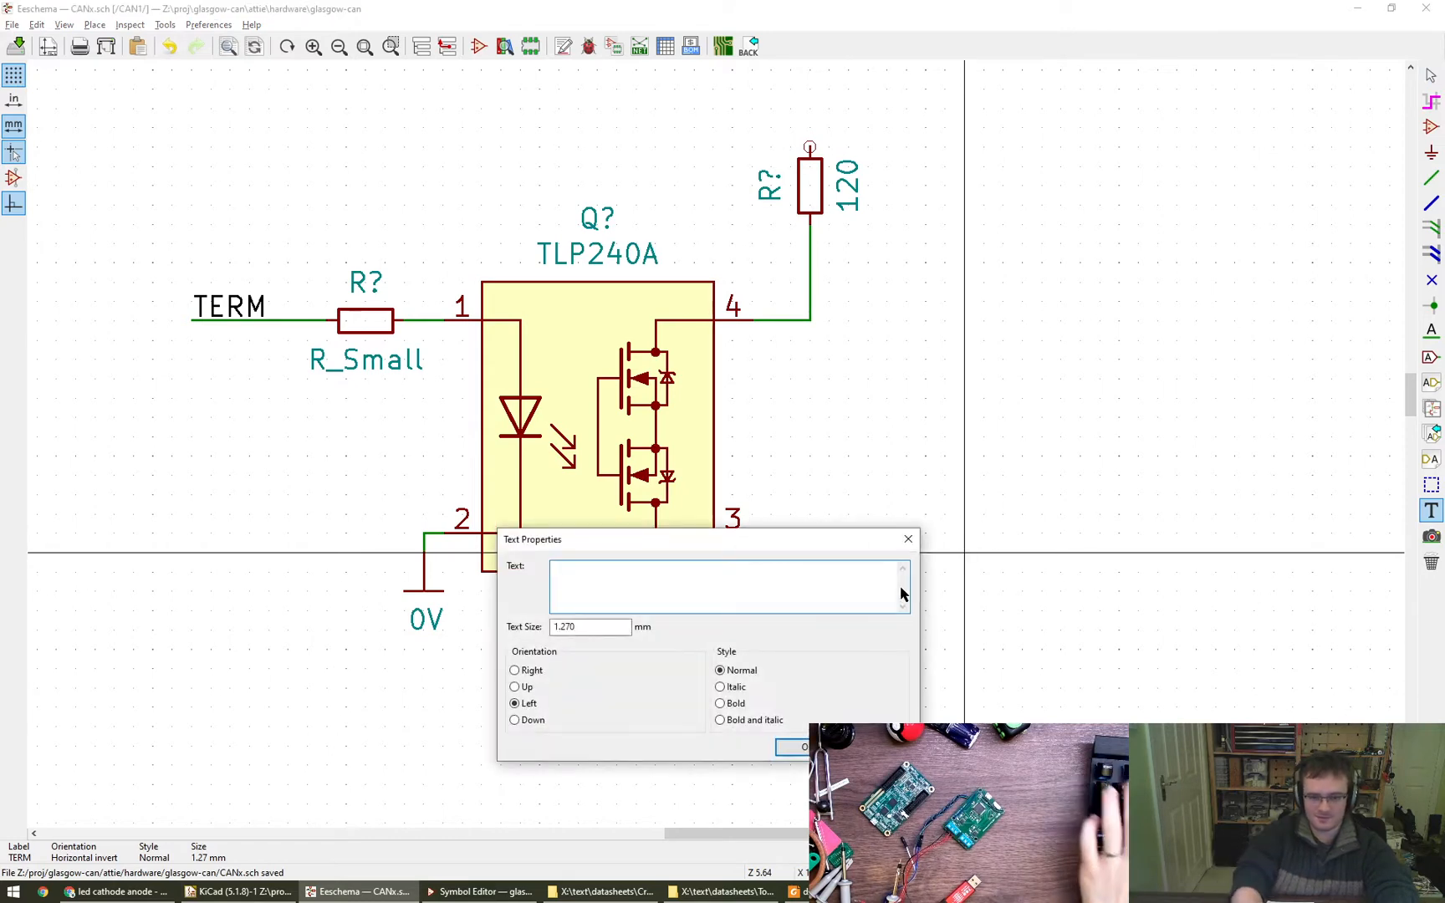
pyautogui.write('V = 5v  Vf = 1.27v  Vr =')
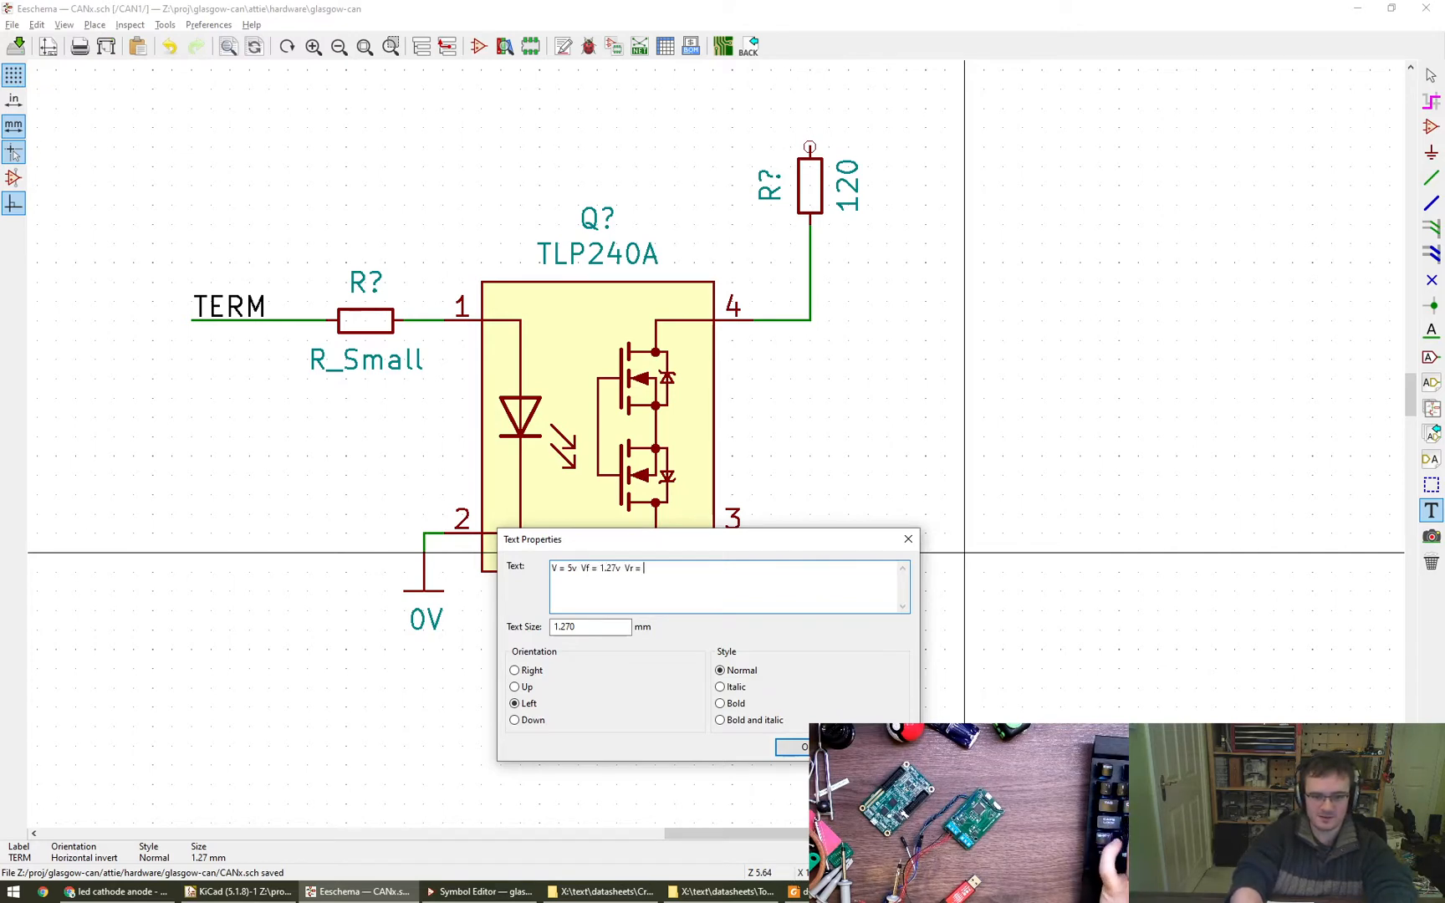
pyautogui.press('super+r')
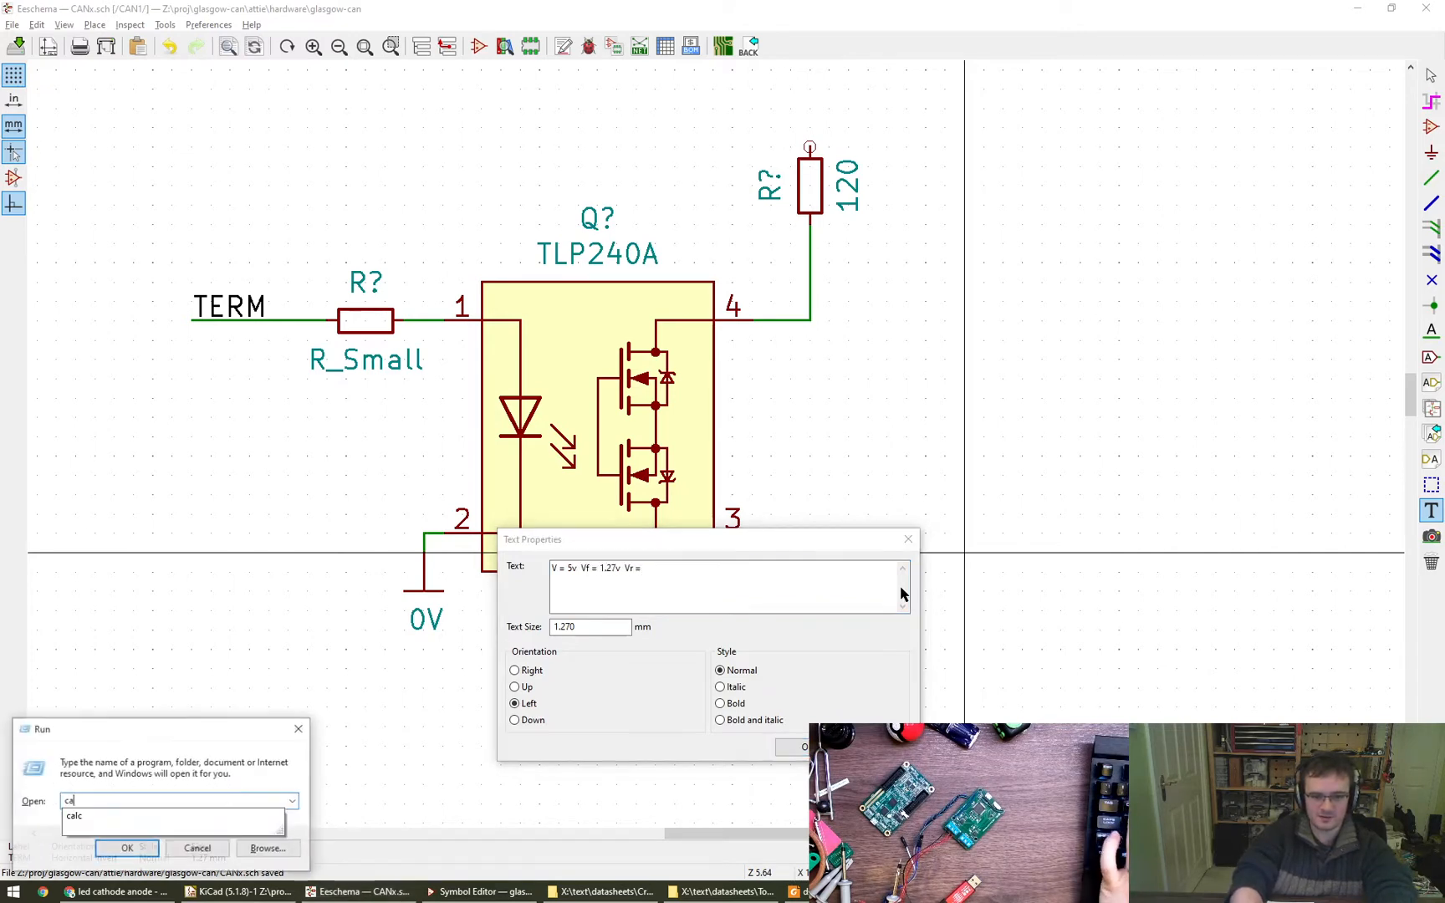
pyautogui.press('Escape')
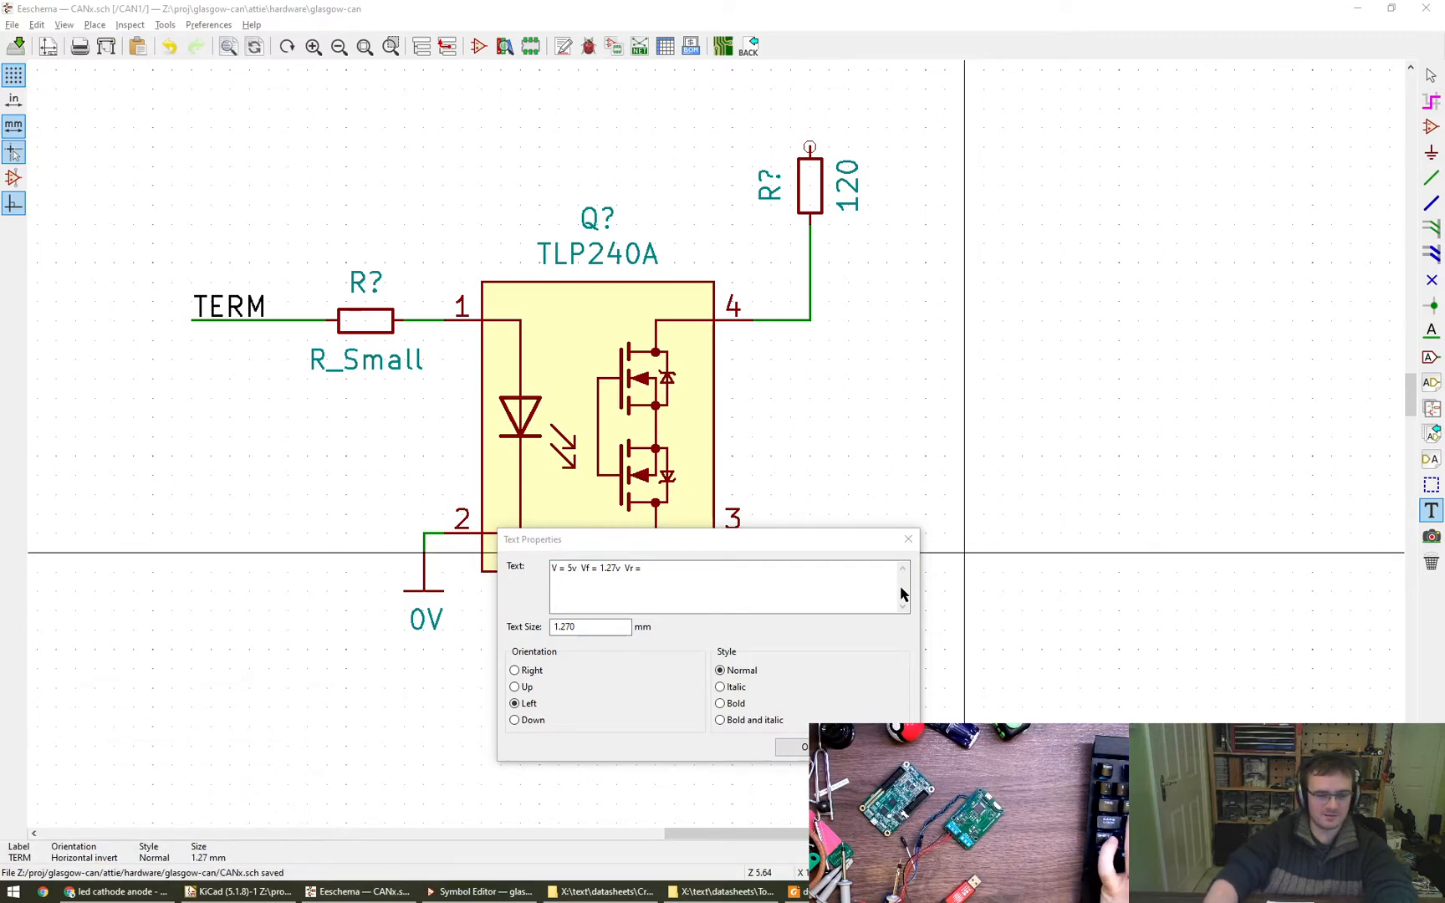
pyautogui.click(902, 592)
pyautogui.write('3')
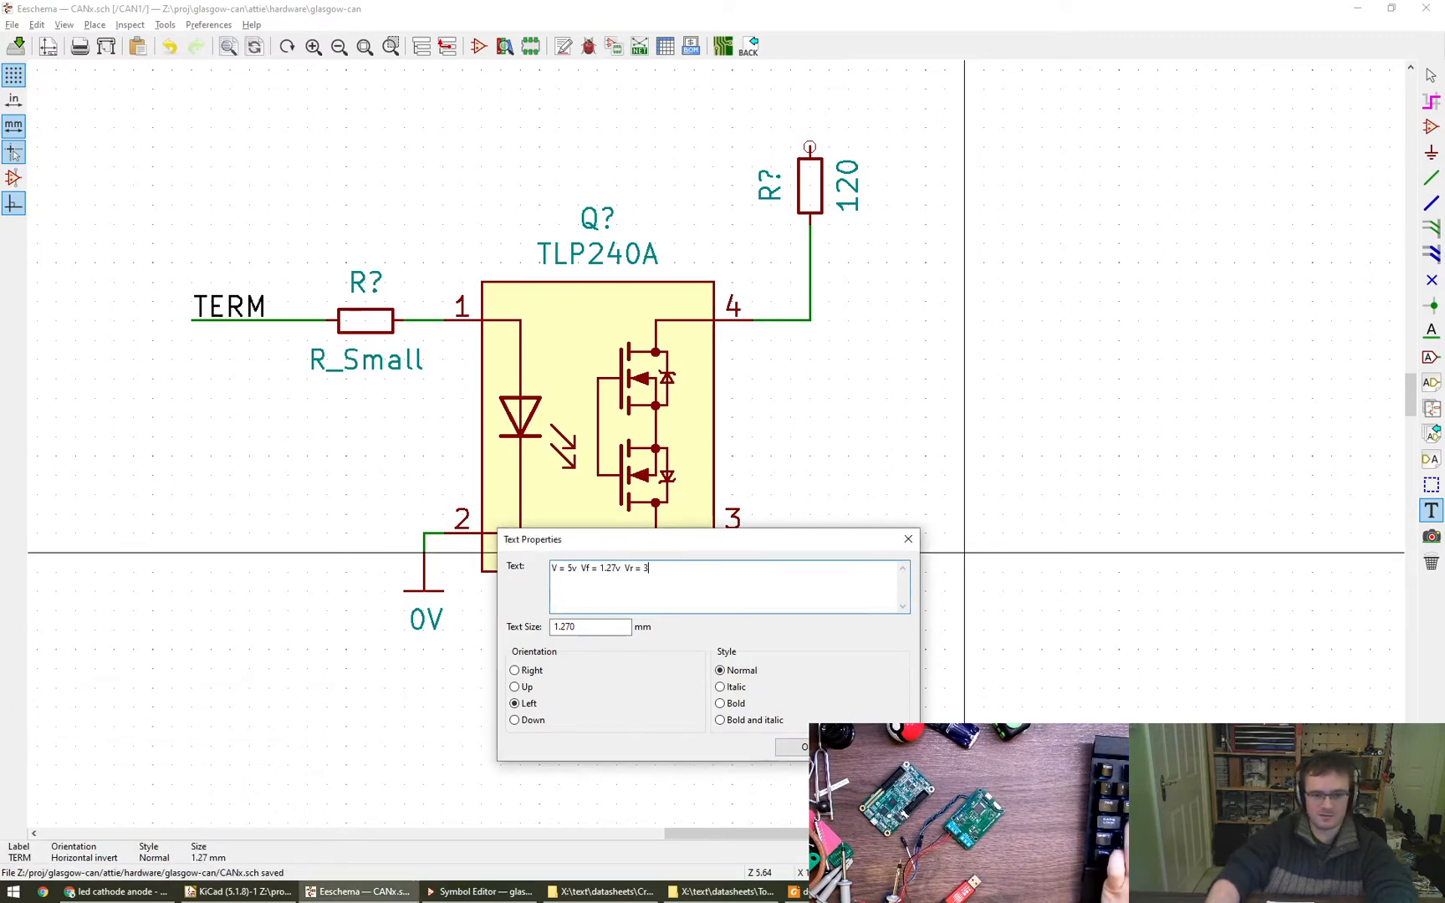
pyautogui.write('.73v')
pyautogui.press('Return')
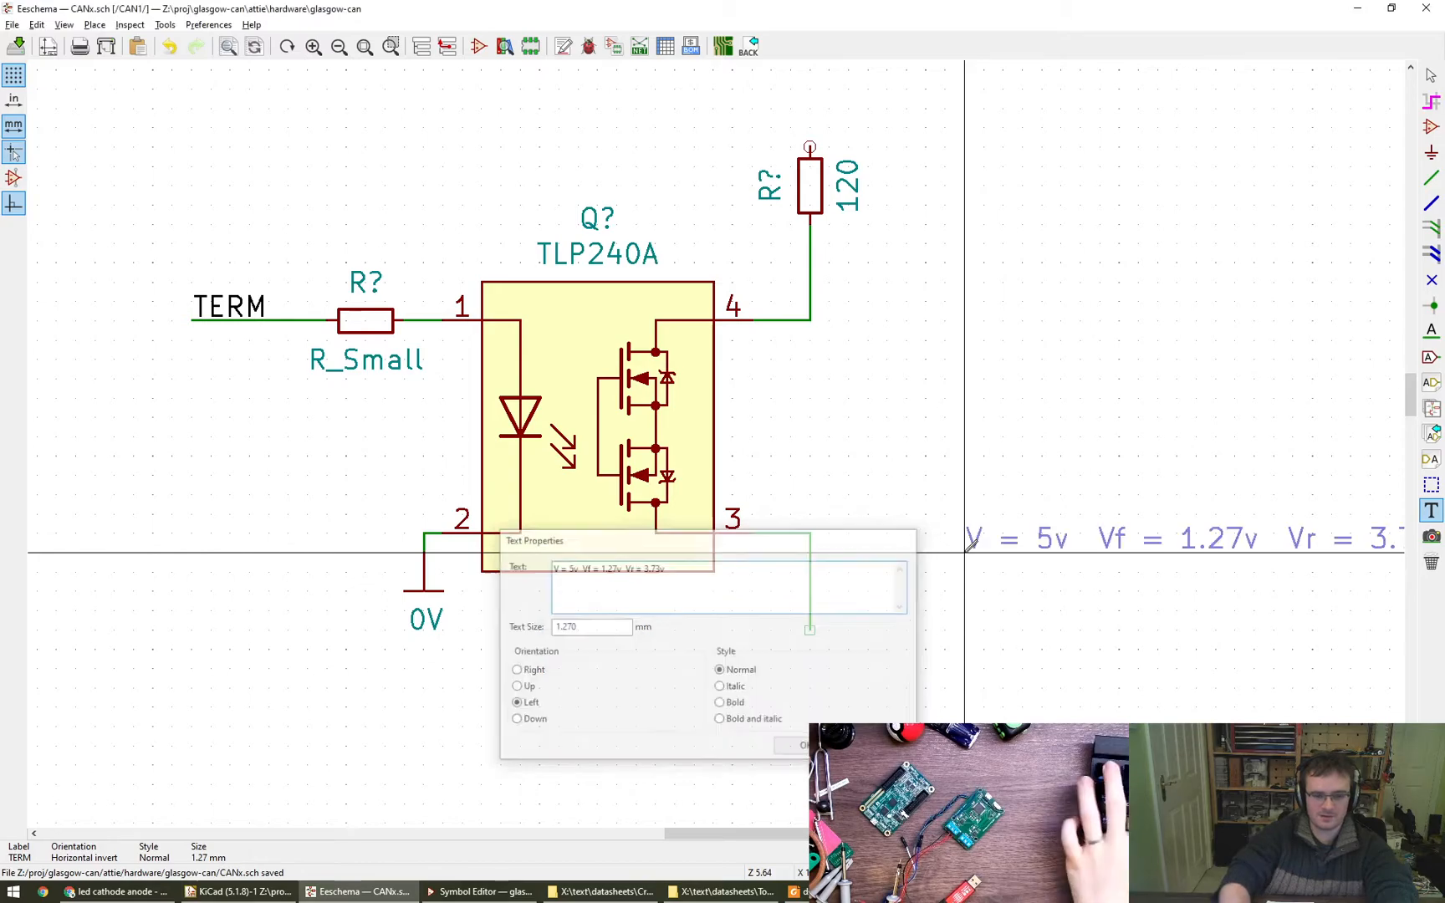
pyautogui.click(280, 736)
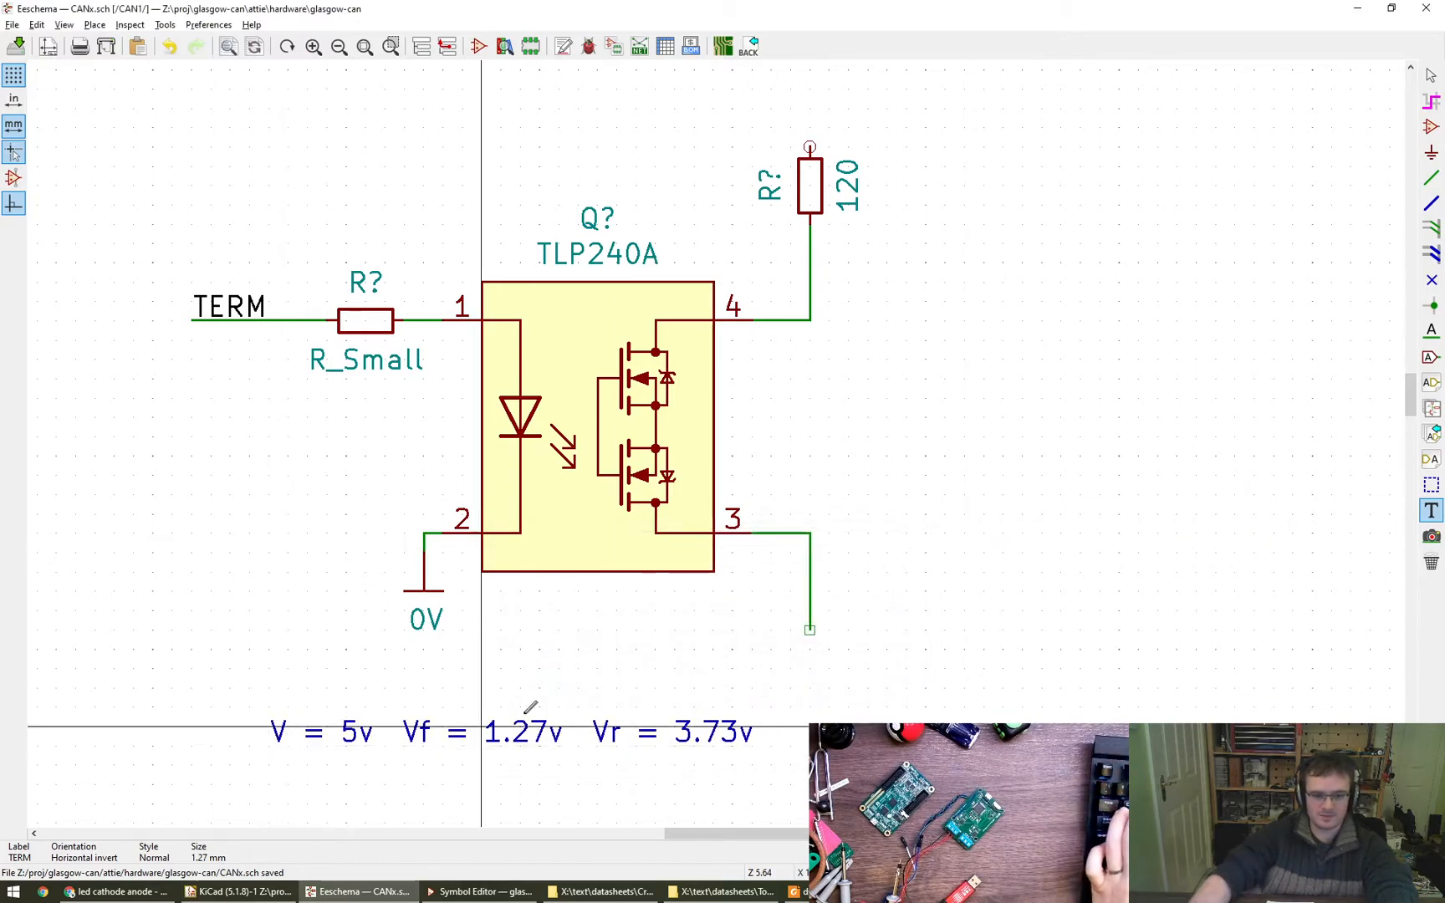
# - Add a second line reading "I = 7.5mA" to the voltage note below the TLP240A
pyautogui.moveTo(700, 667); pyautogui.dragTo(821, 532, button='middle')
pyautogui.scroll(-4, 821, 531)
pyautogui.scroll(3, 741, 590)
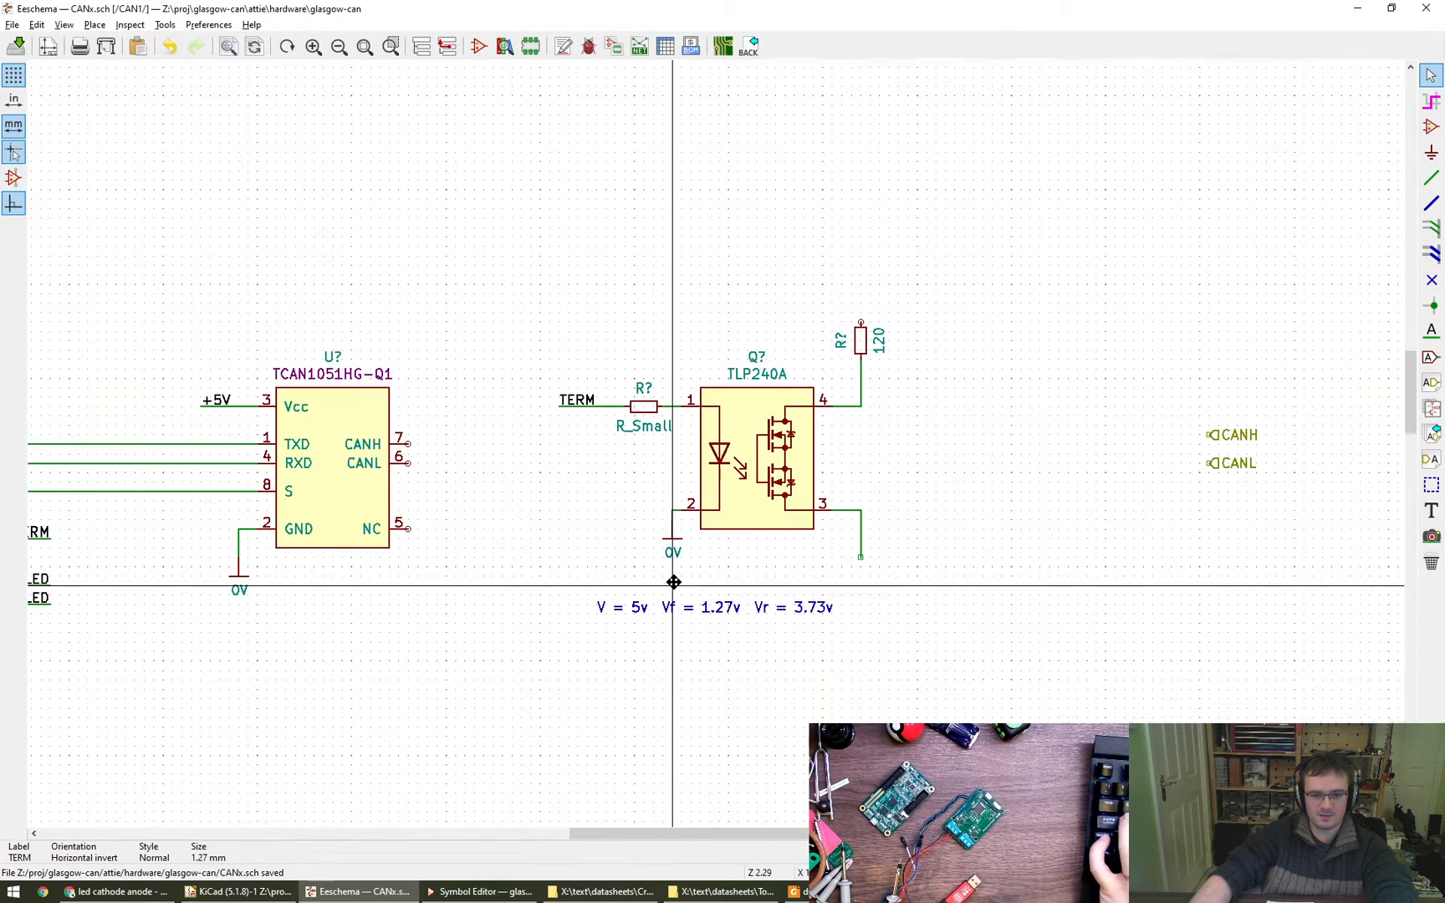
pyautogui.doubleClick(613, 613)
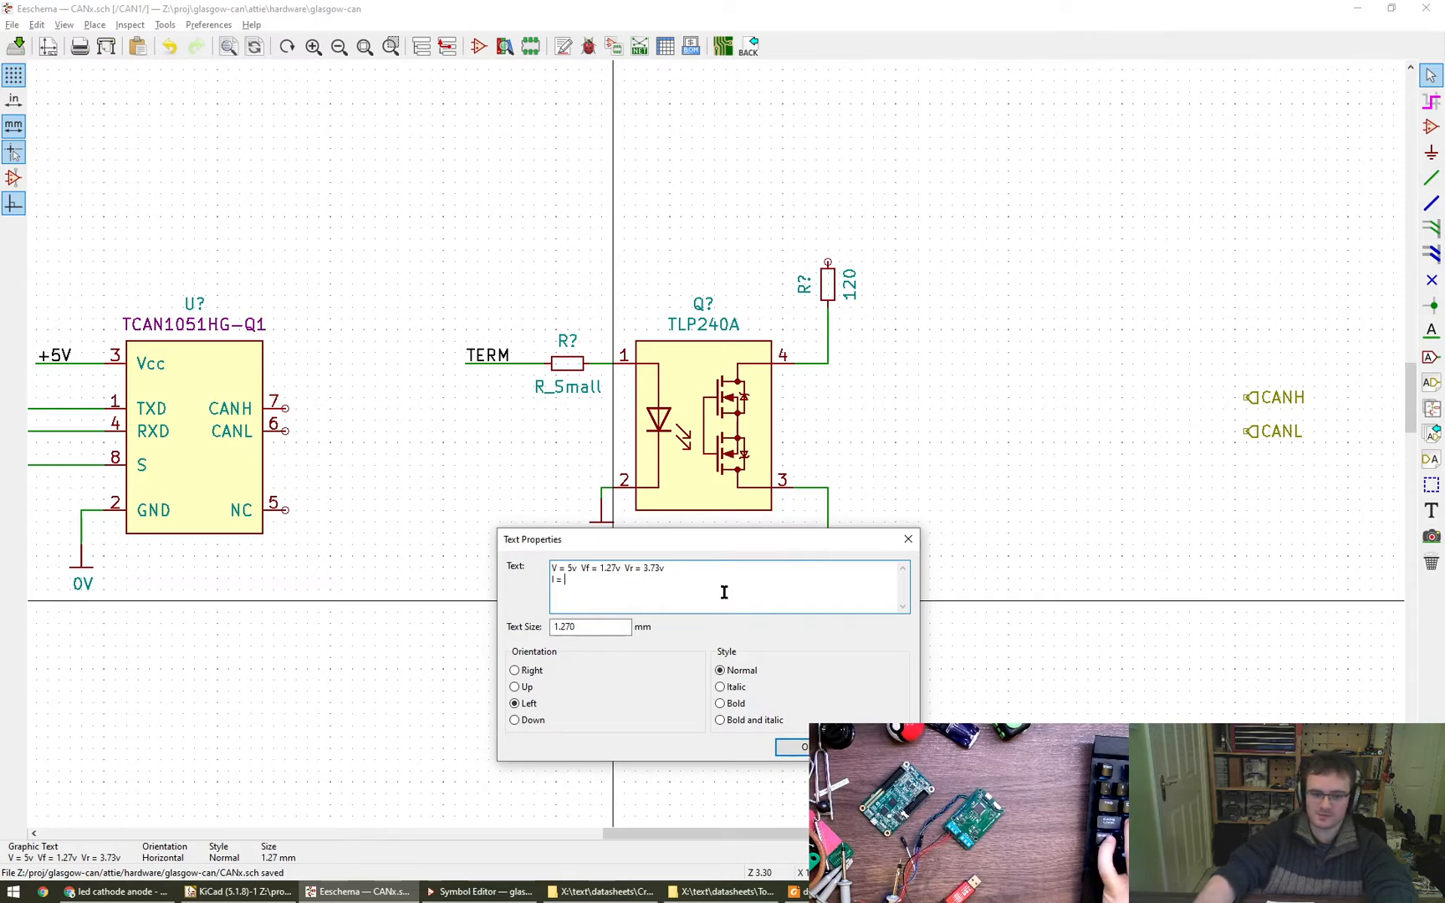
pyautogui.write('7.5mA R')
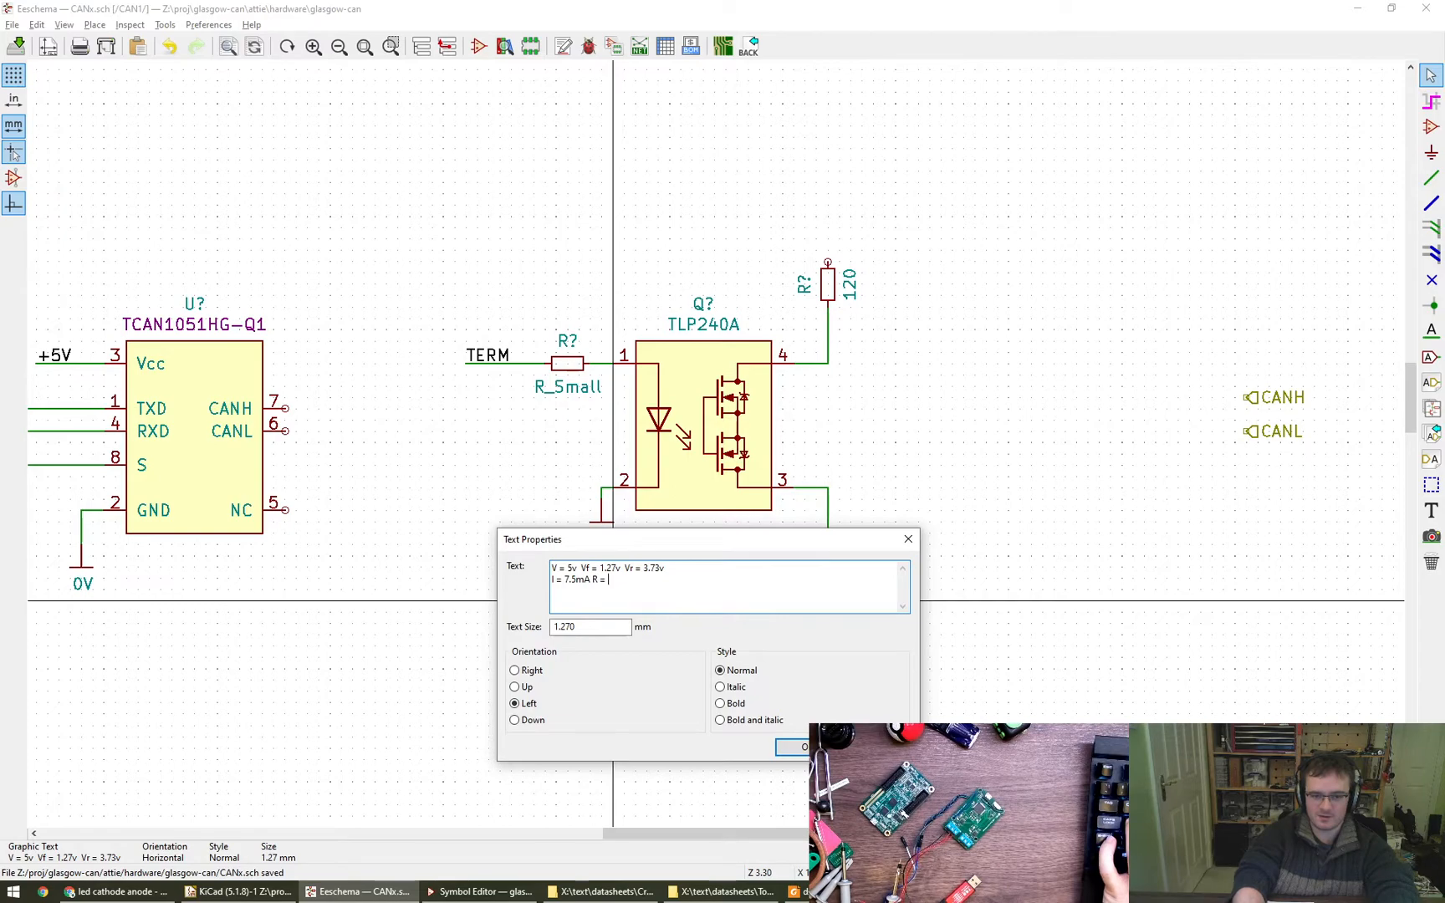
pyautogui.press('BackSpace')
pyautogui.hotkey('ctrl', 'Return')
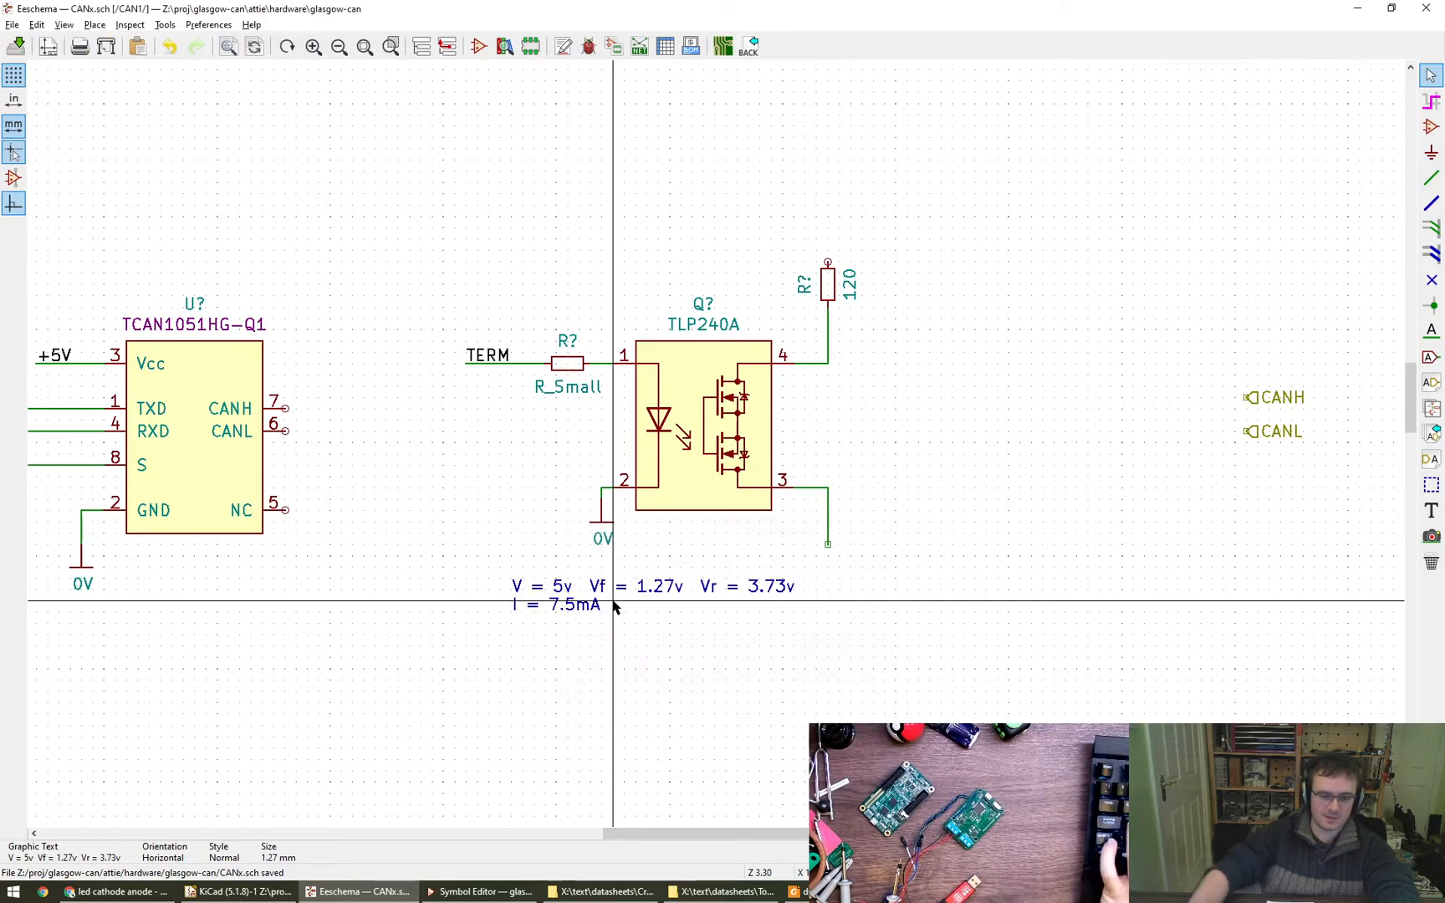
# - Add a third line reading "R = 506 Ohm" to the note below the TLP240A
pyautogui.doubleClick(551, 603)
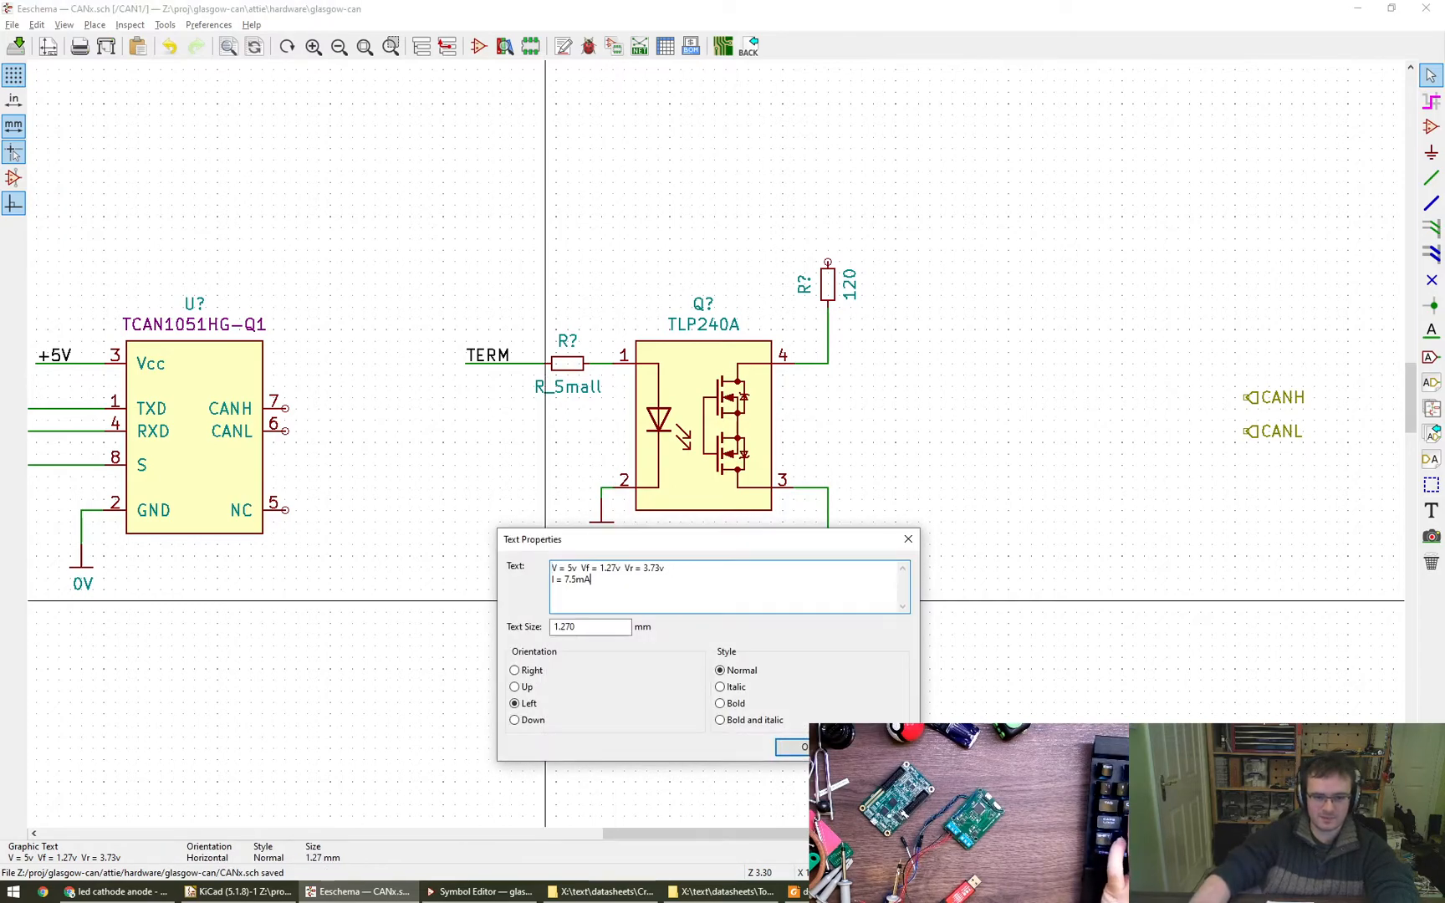
pyautogui.write('R =')
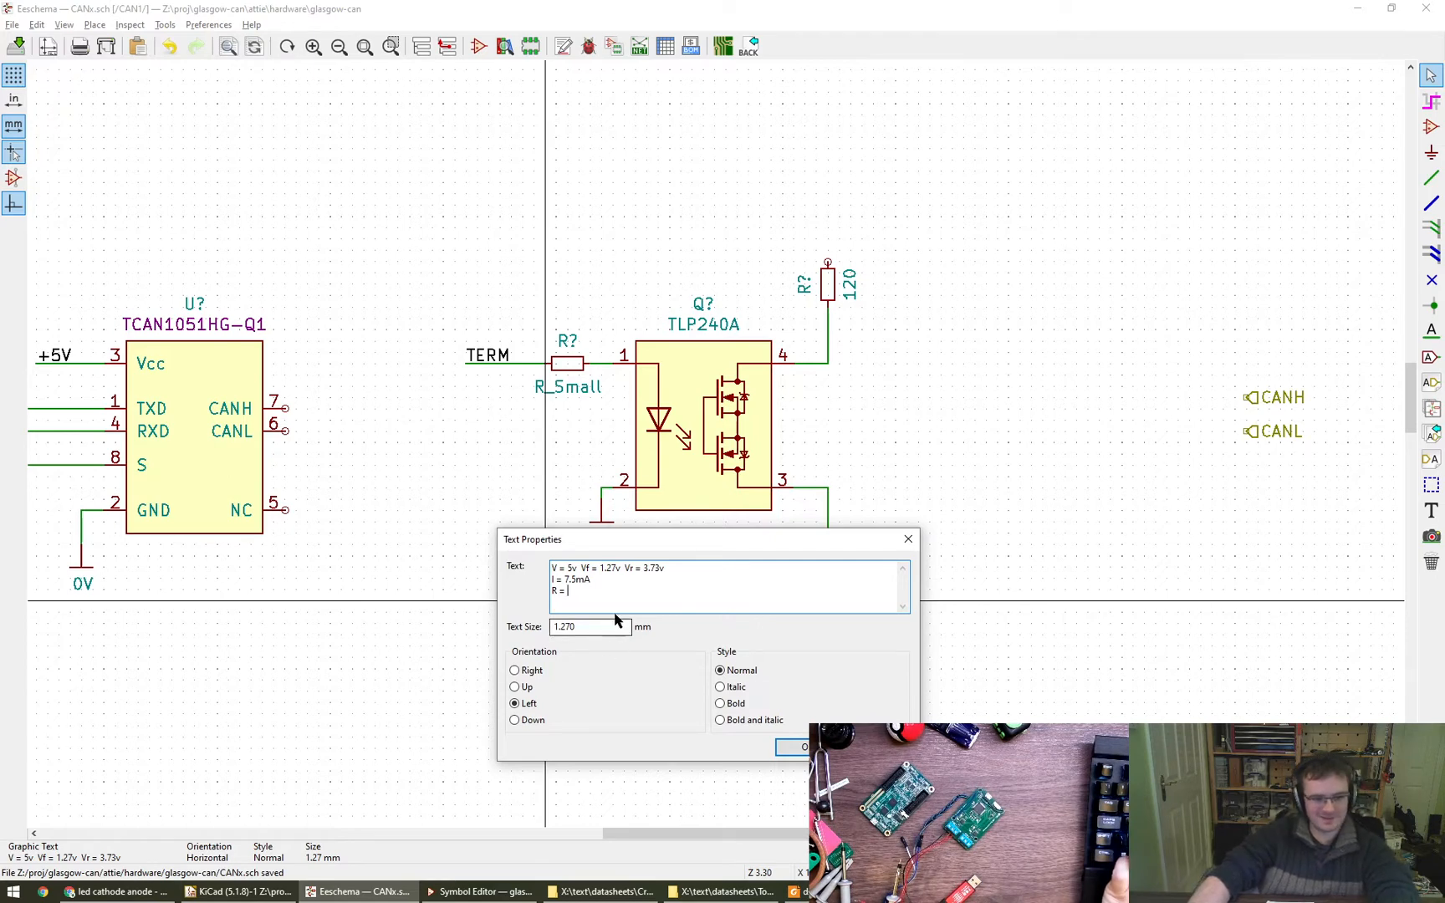
pyautogui.write('506 Ohm')
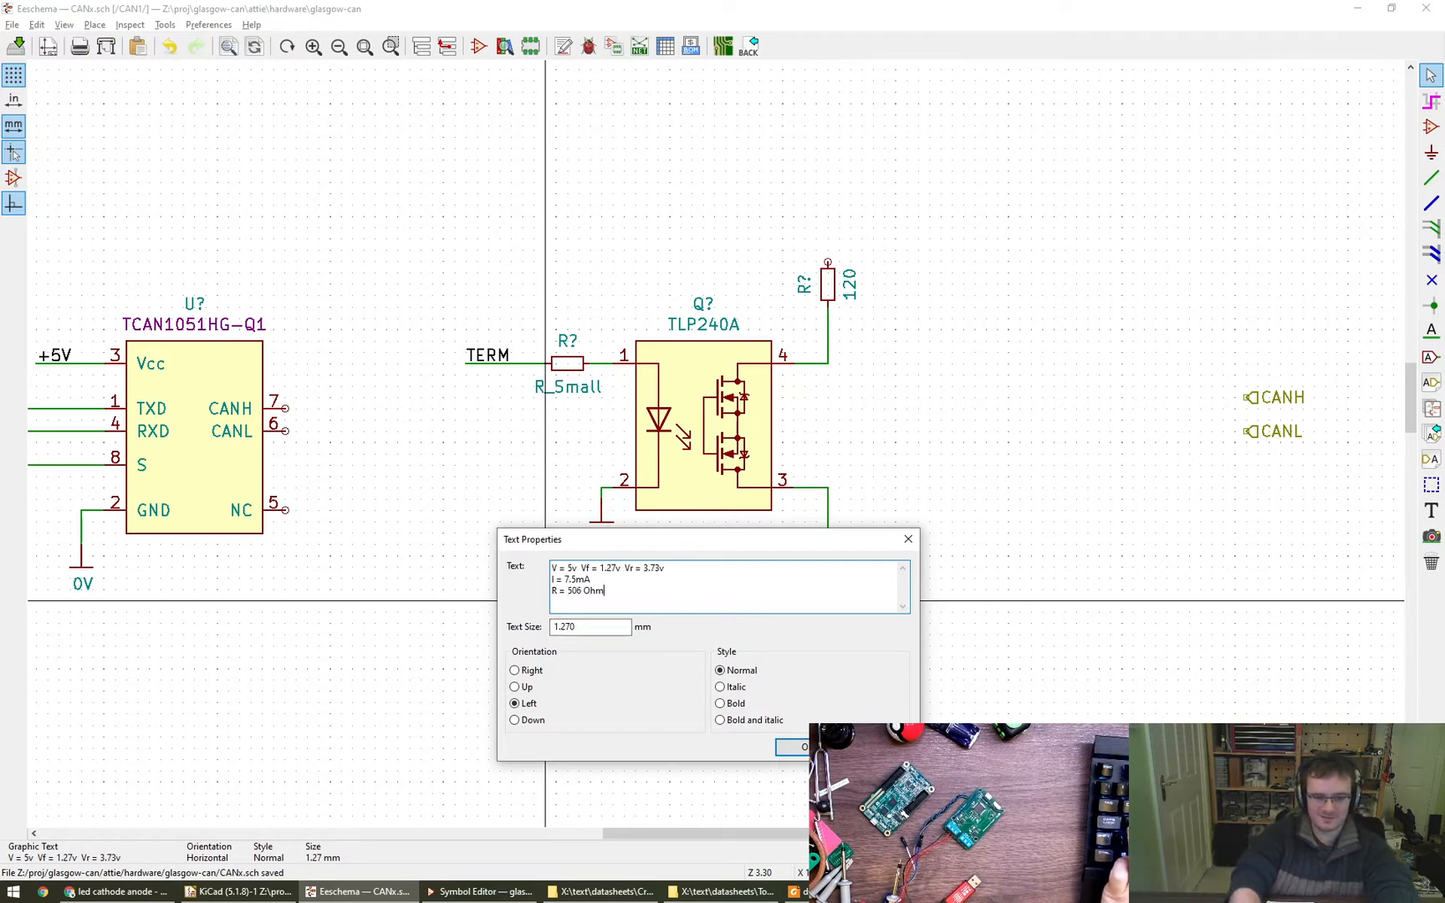
pyautogui.click(792, 749)
# - Switch to Chrome and load logwell.com/tech/components/resistor_values.html in a new tab
pyautogui.moveTo(100, 895)
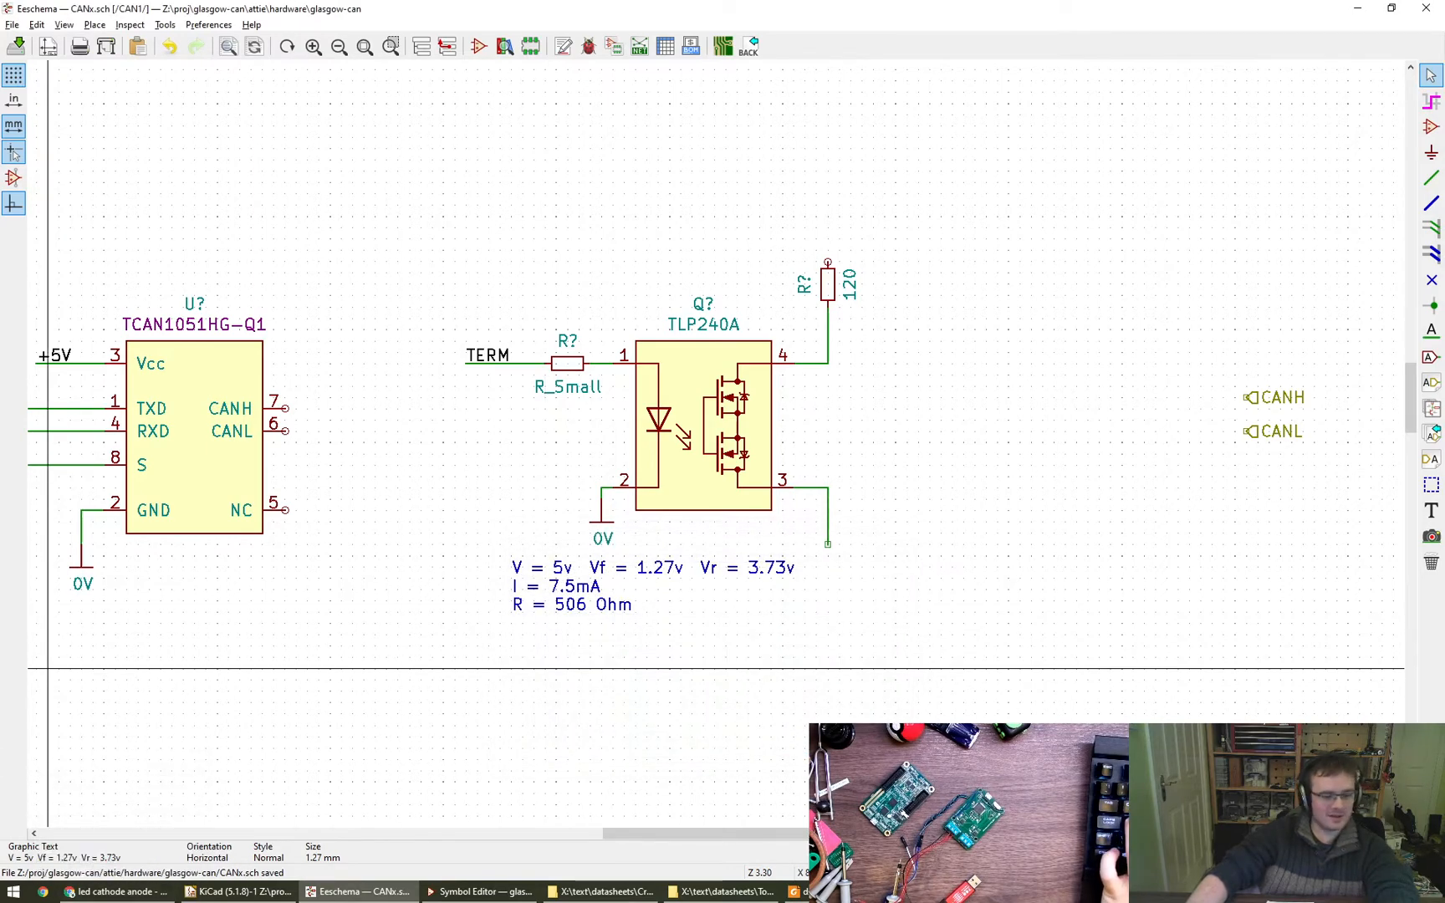
pyautogui.click(115, 892)
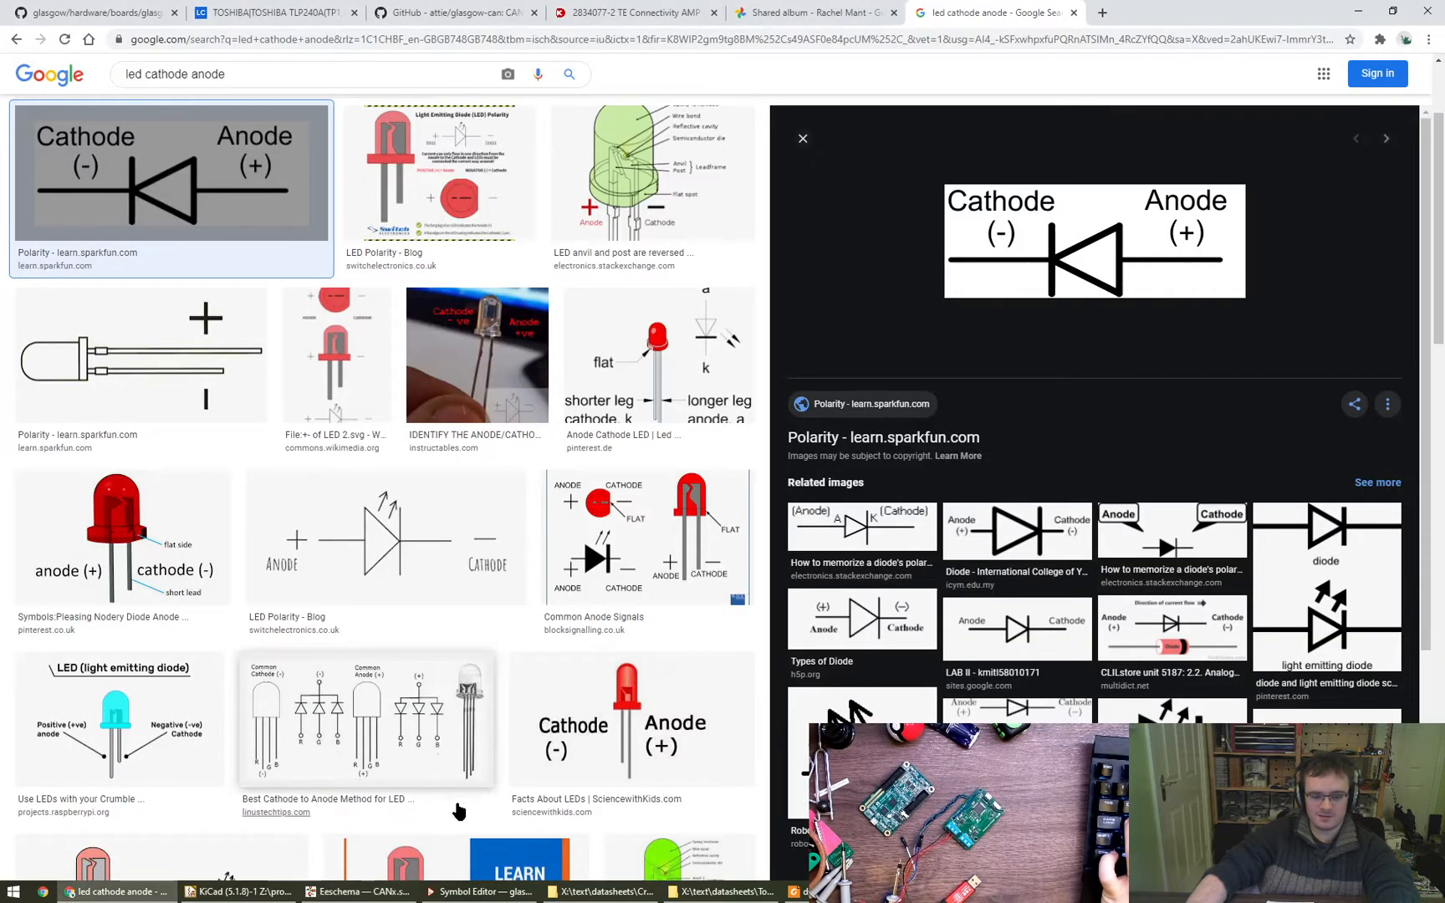
pyautogui.hotkey('ctrl', 'n')
pyautogui.moveTo(829, 7); pyautogui.dragTo(829, 0)
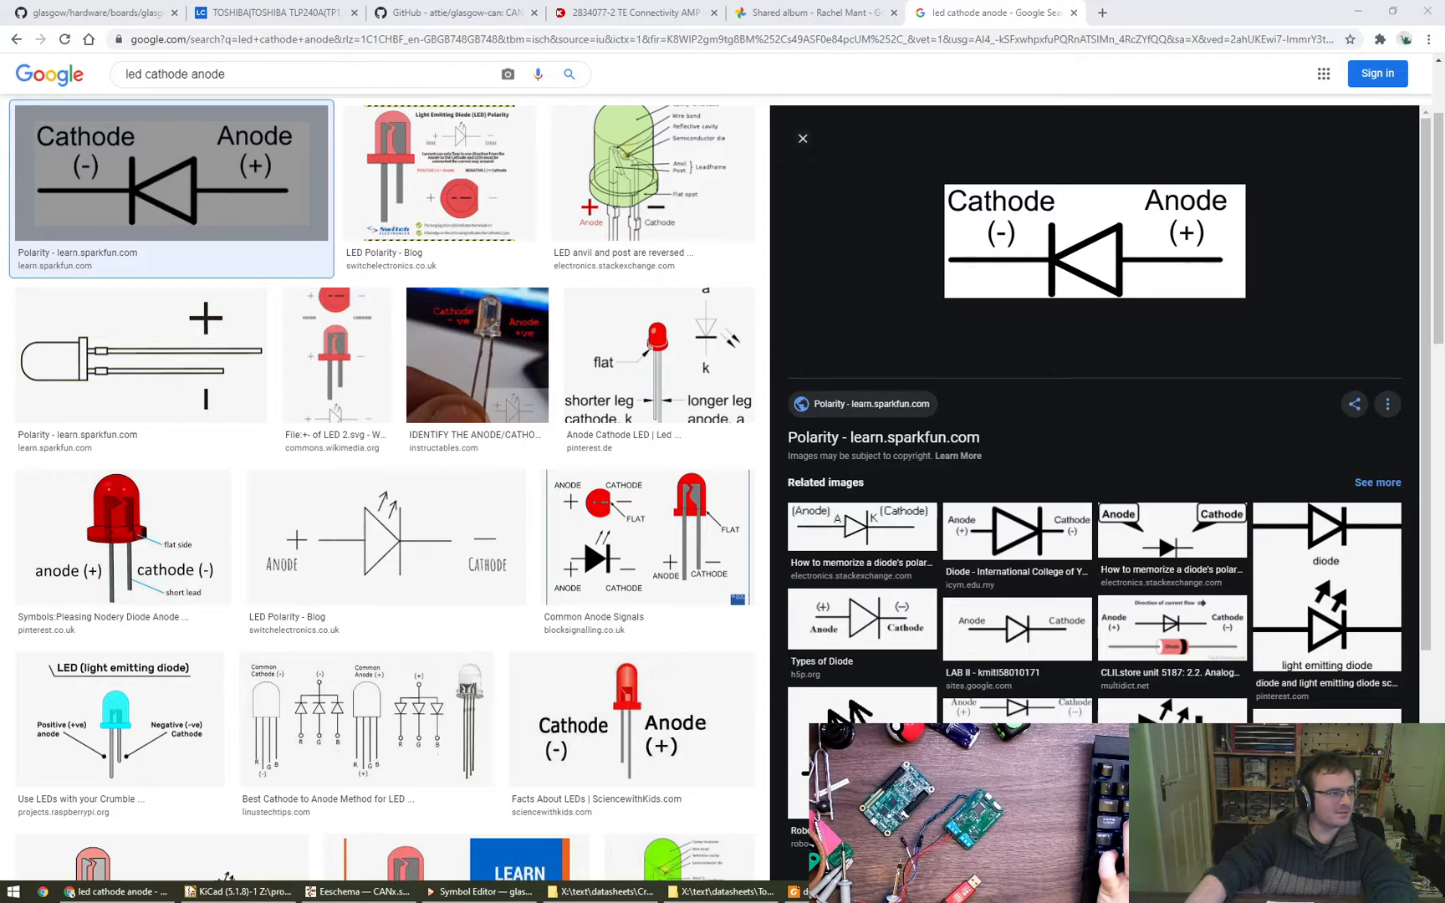
pyautogui.click(455, 100)
pyautogui.hotkey('ctrl', 't')
pyautogui.write('http://www.logwell.com/tech/components/resistor_values.html')
pyautogui.press('Return')
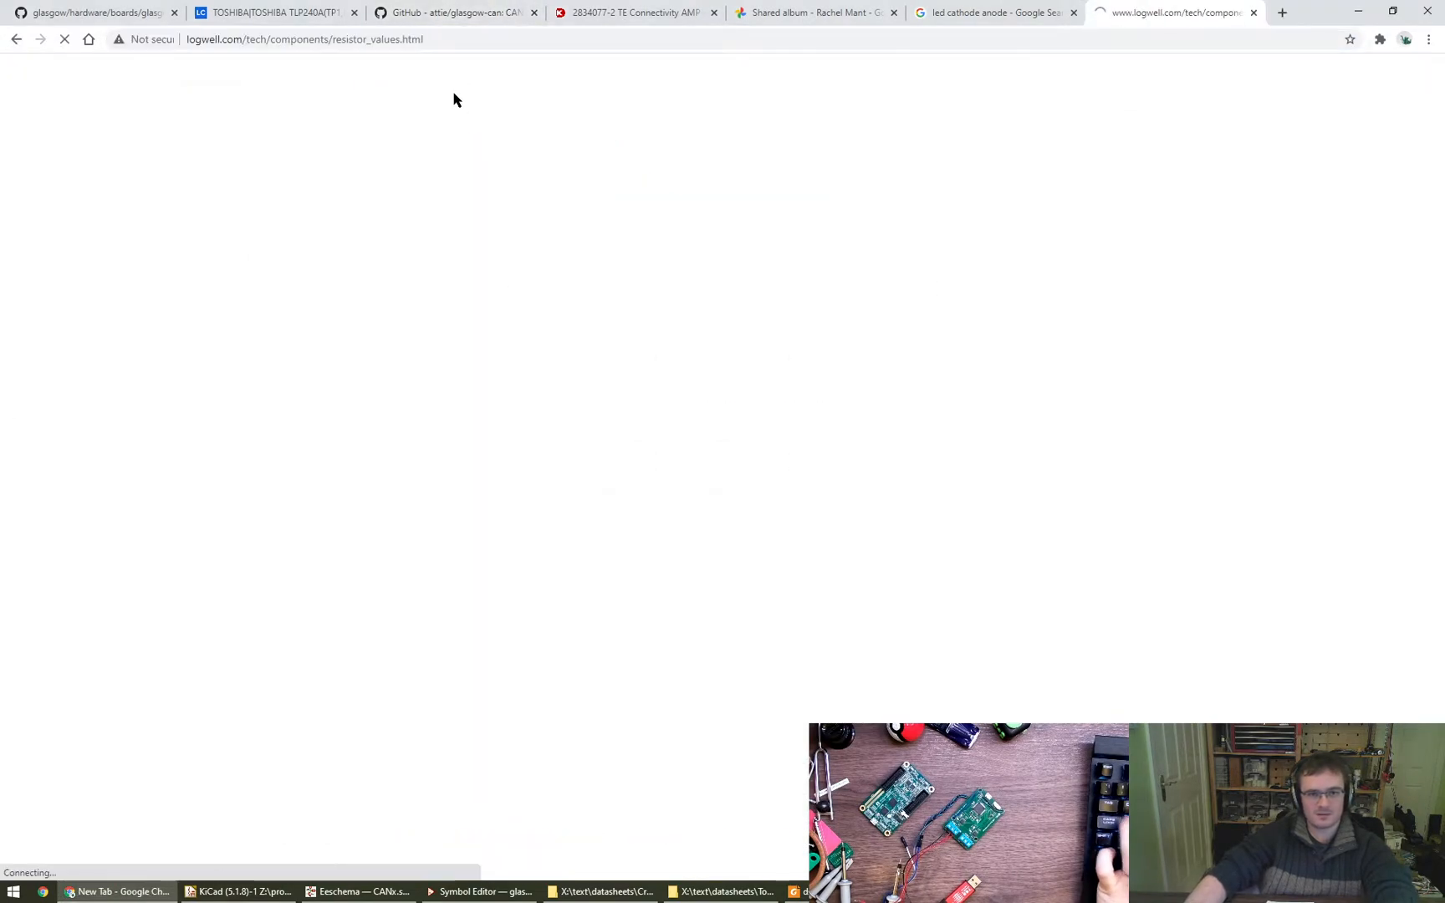
# - Examine the Standard EIA Decade Values Table for a standard resistor value close to the 506 Ohm in the schematic note
pyautogui.scroll(-4, 674, 636)
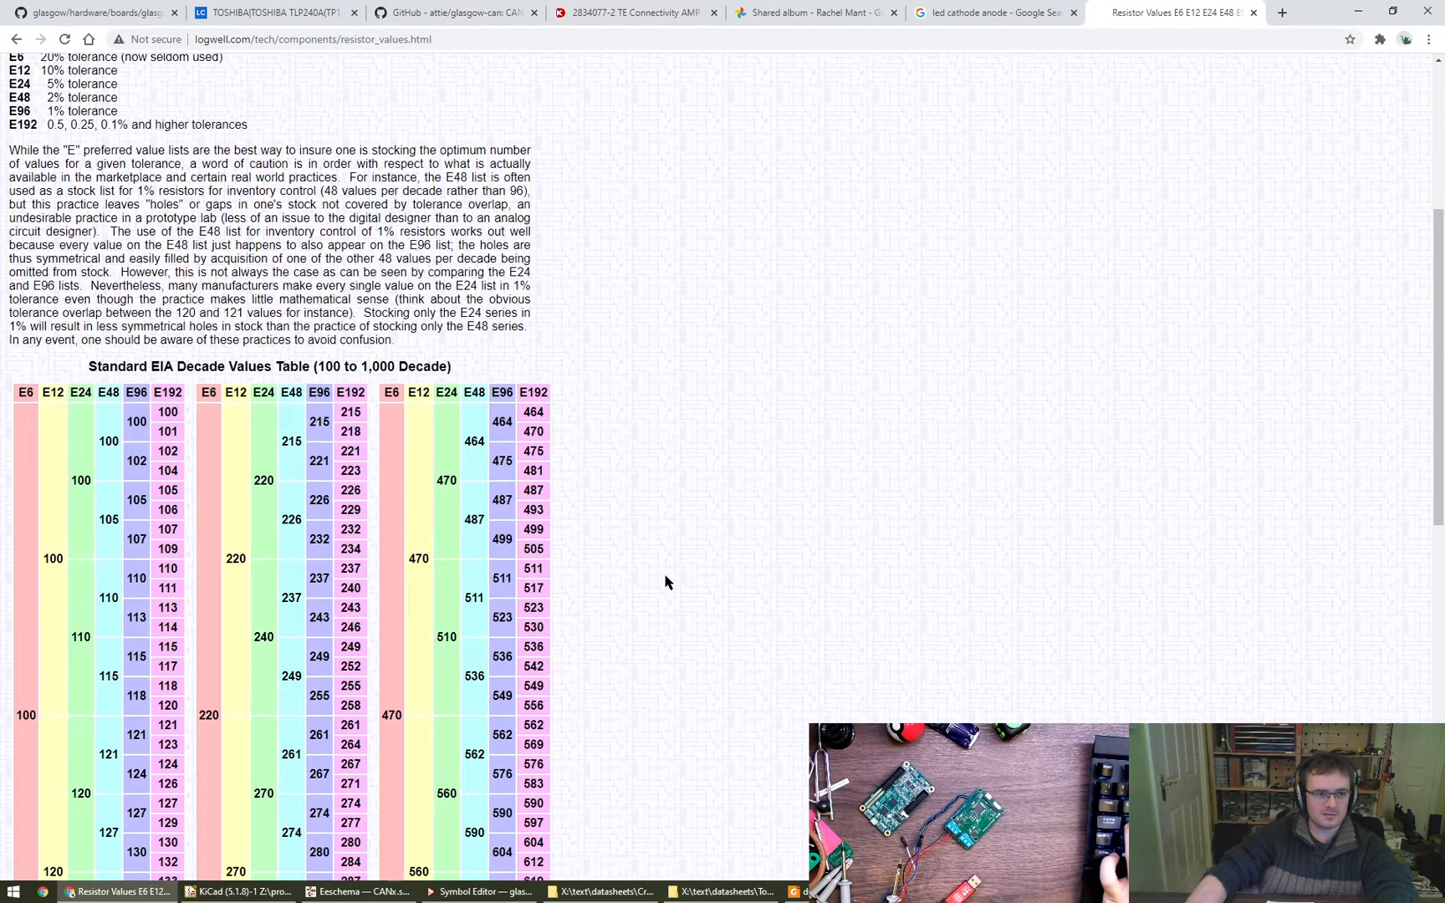
pyautogui.scroll(-3, 576, 573)
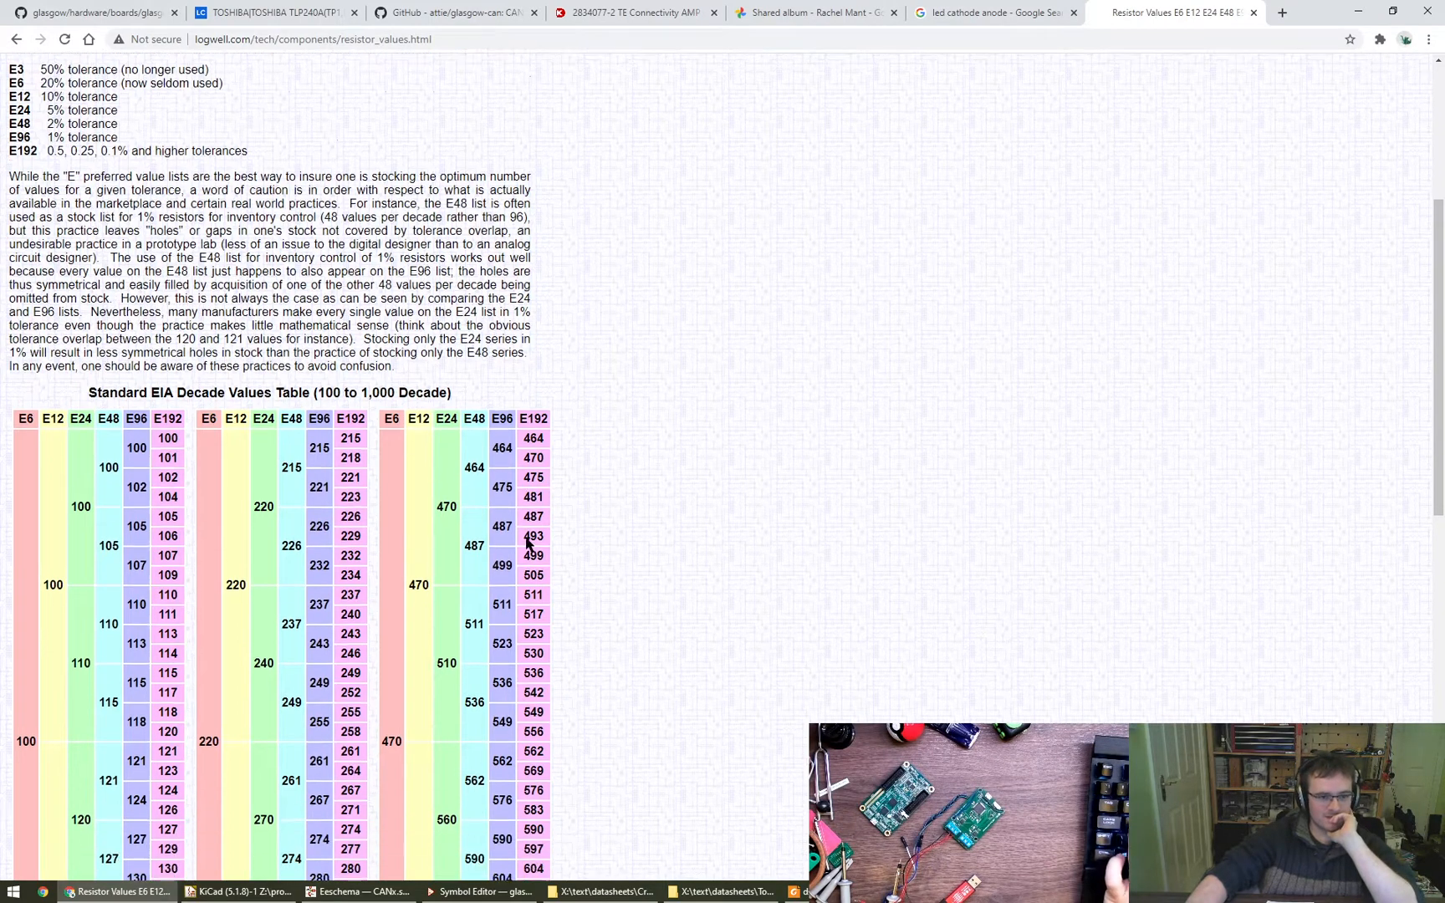
pyautogui.click(359, 892)
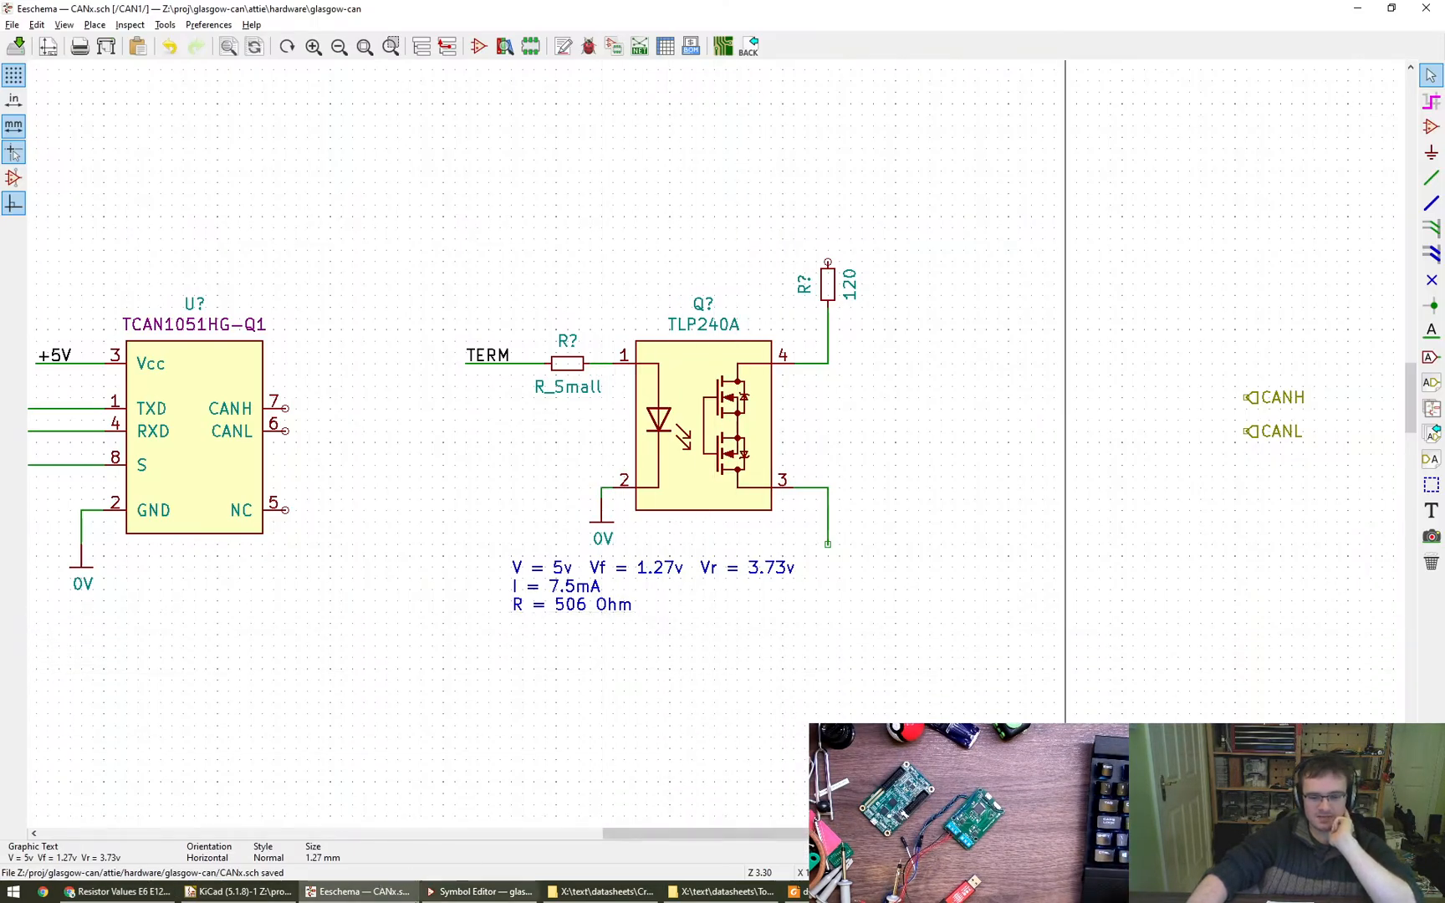
pyautogui.click(117, 891)
pyautogui.scroll(-2, 309, 583)
pyautogui.scroll(-2, 334, 594)
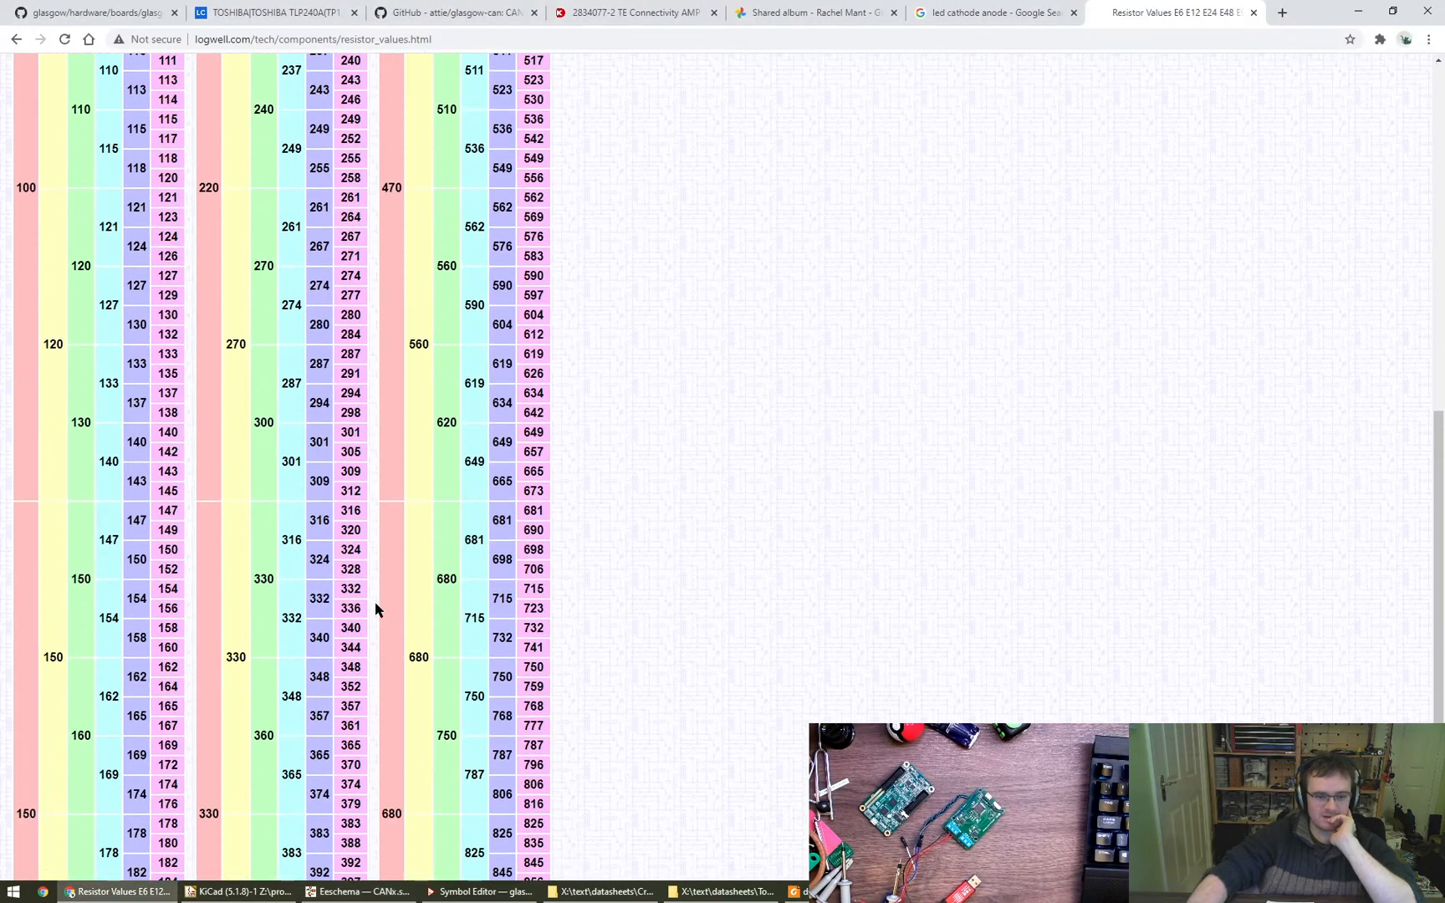
pyautogui.scroll(2, 460, 577)
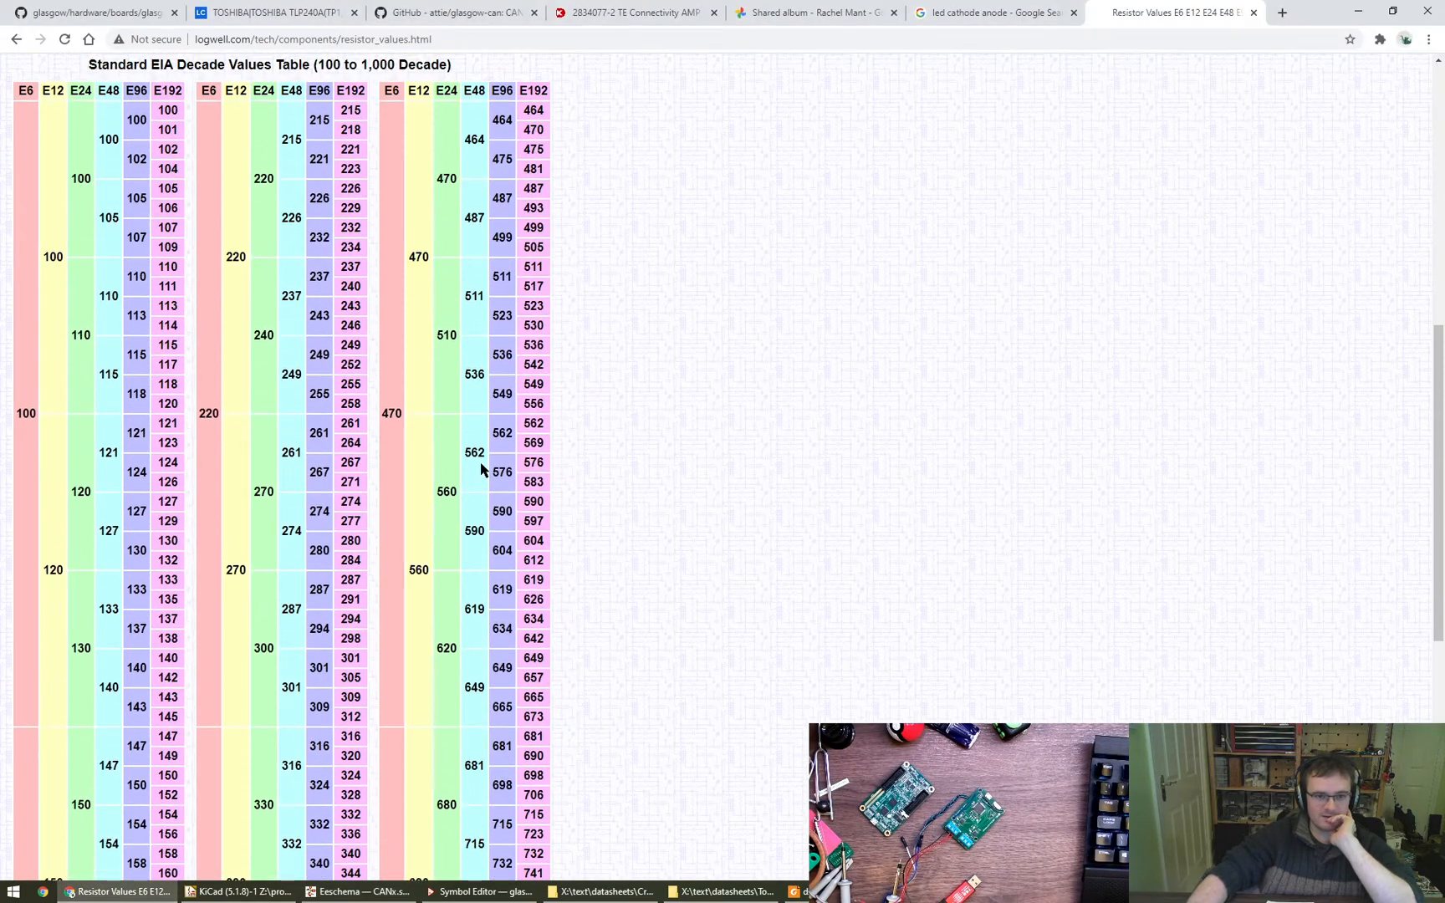
# - Pick the E24 value 510 from the table and append "-> 510 Ohm" to the R line of the note in Eeschema
pyautogui.doubleClick(445, 333)
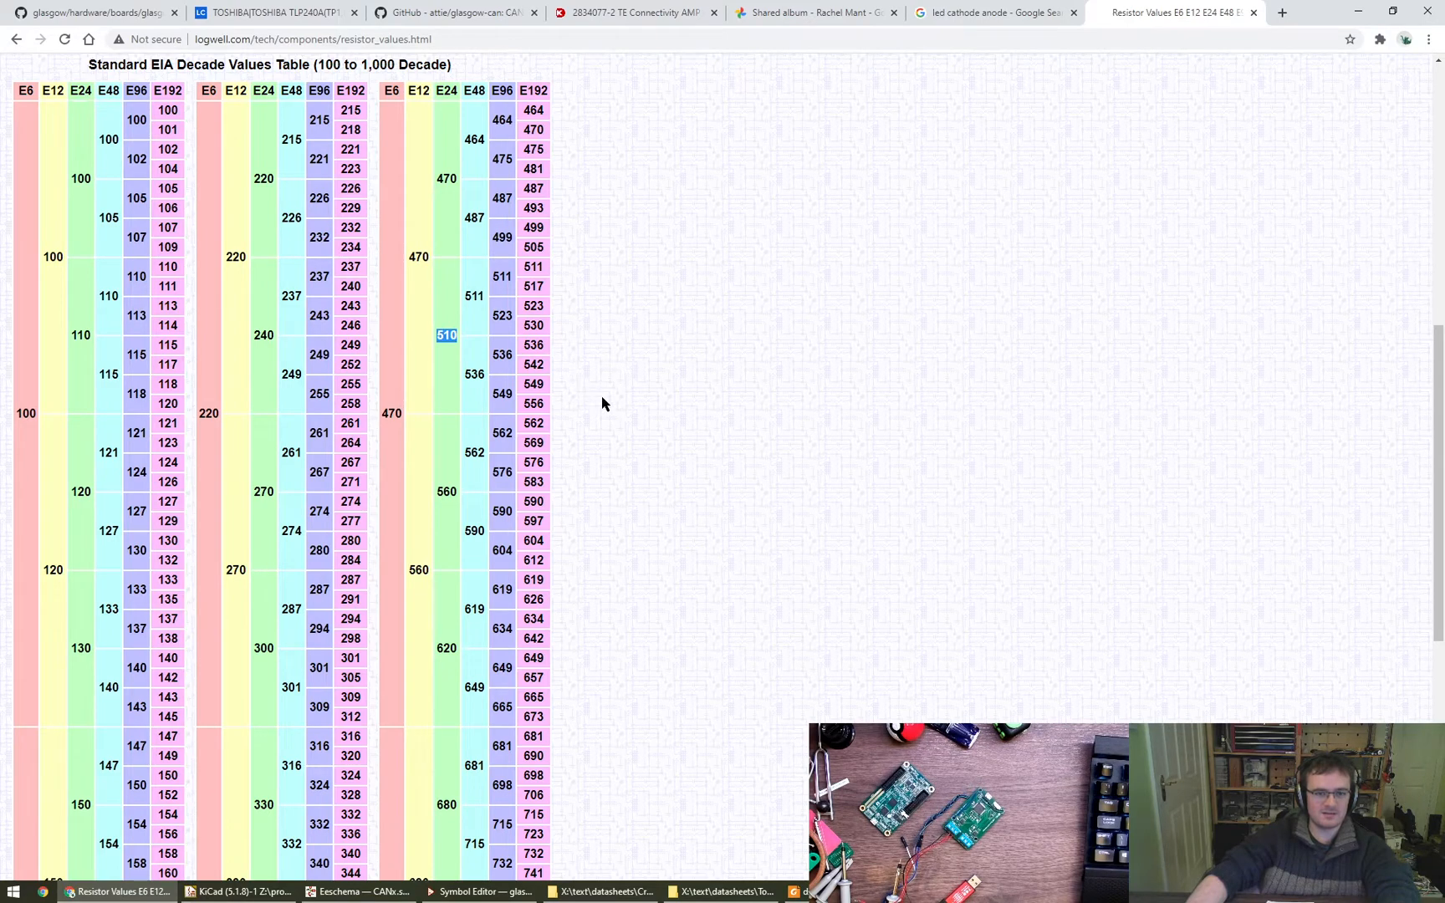
pyautogui.scroll(1, 604, 418)
pyautogui.hotkey('alt', 'Tab')
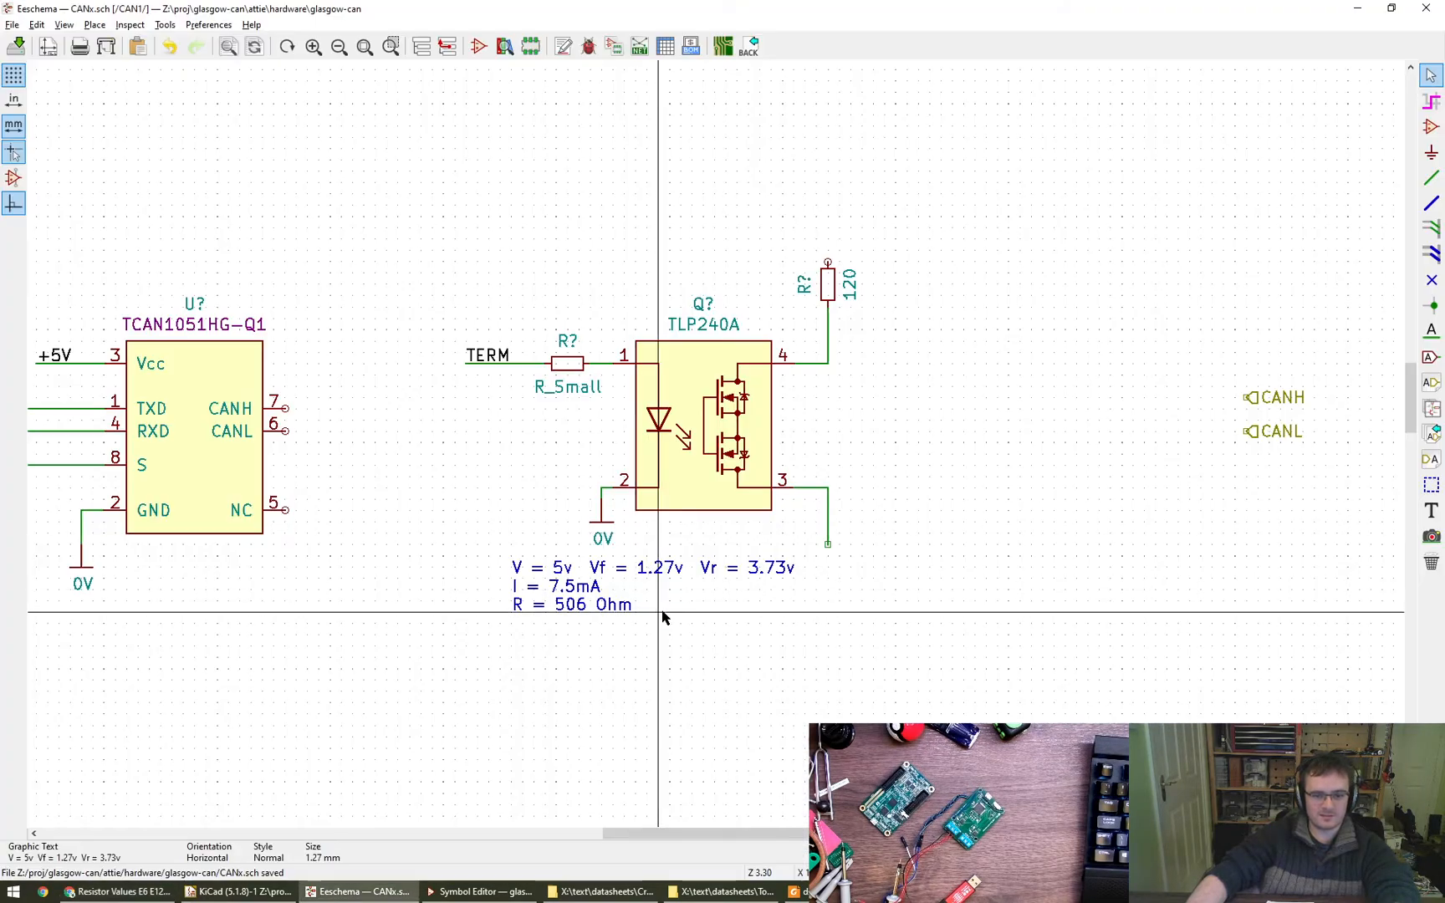
pyautogui.doubleClick(556, 599)
pyautogui.write('-')
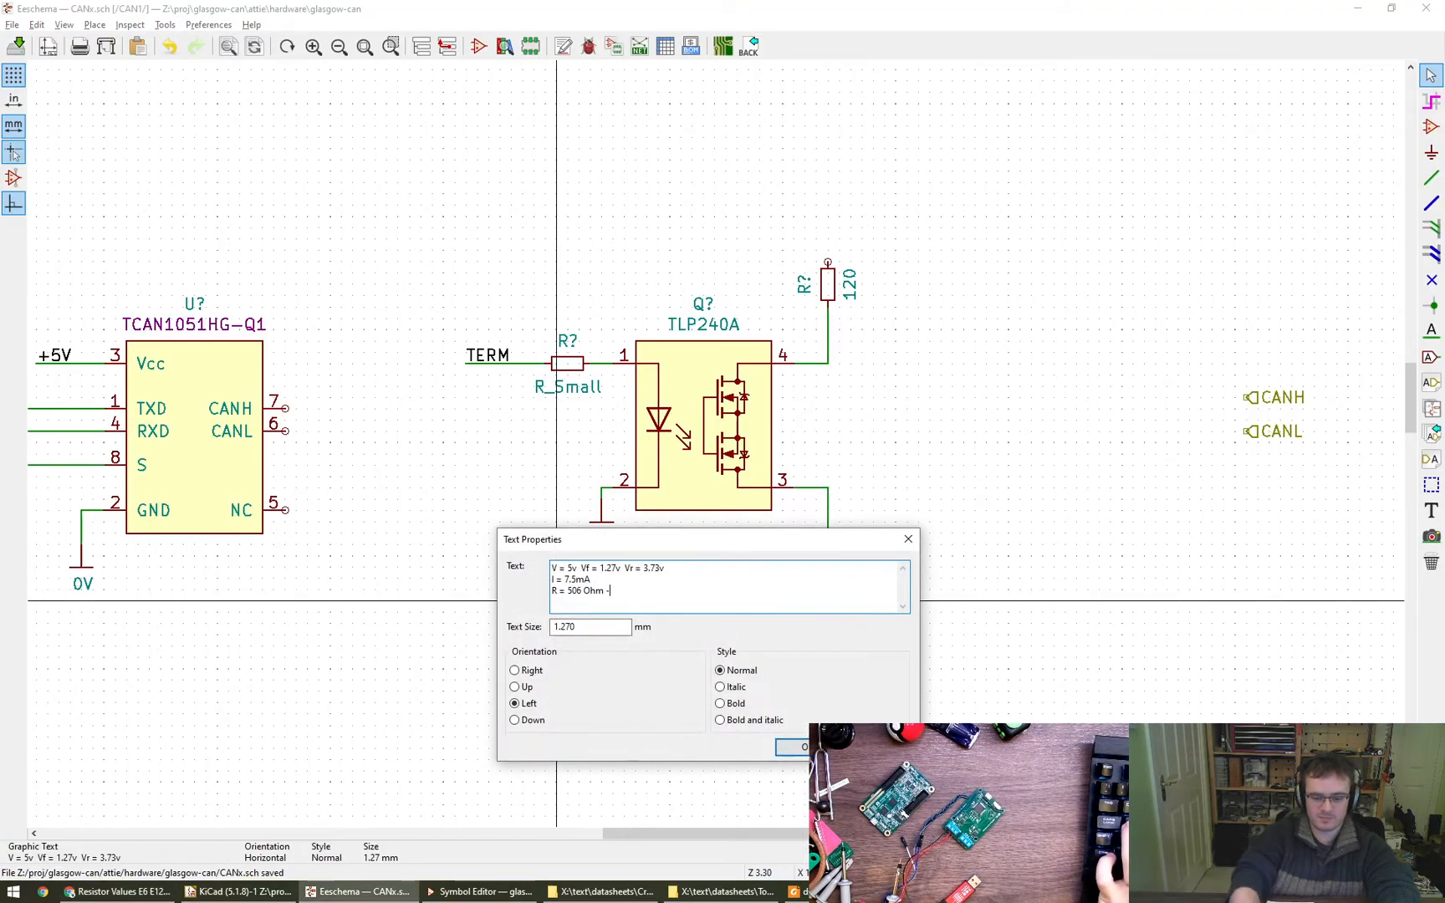
pyautogui.write('> 510 Ohm')
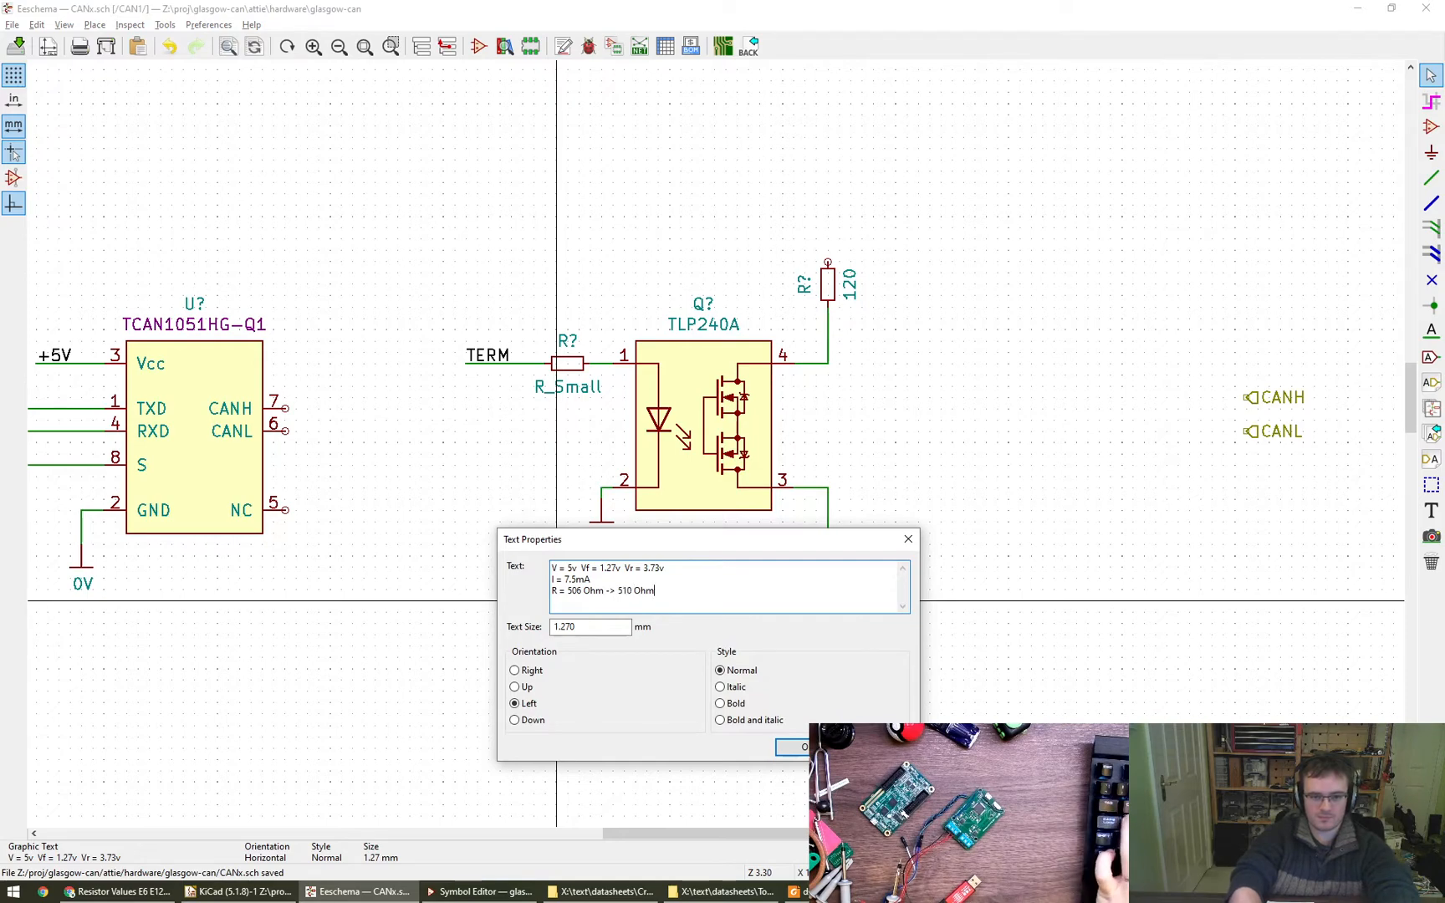
pyautogui.hotkey('ctrl', 'Return')
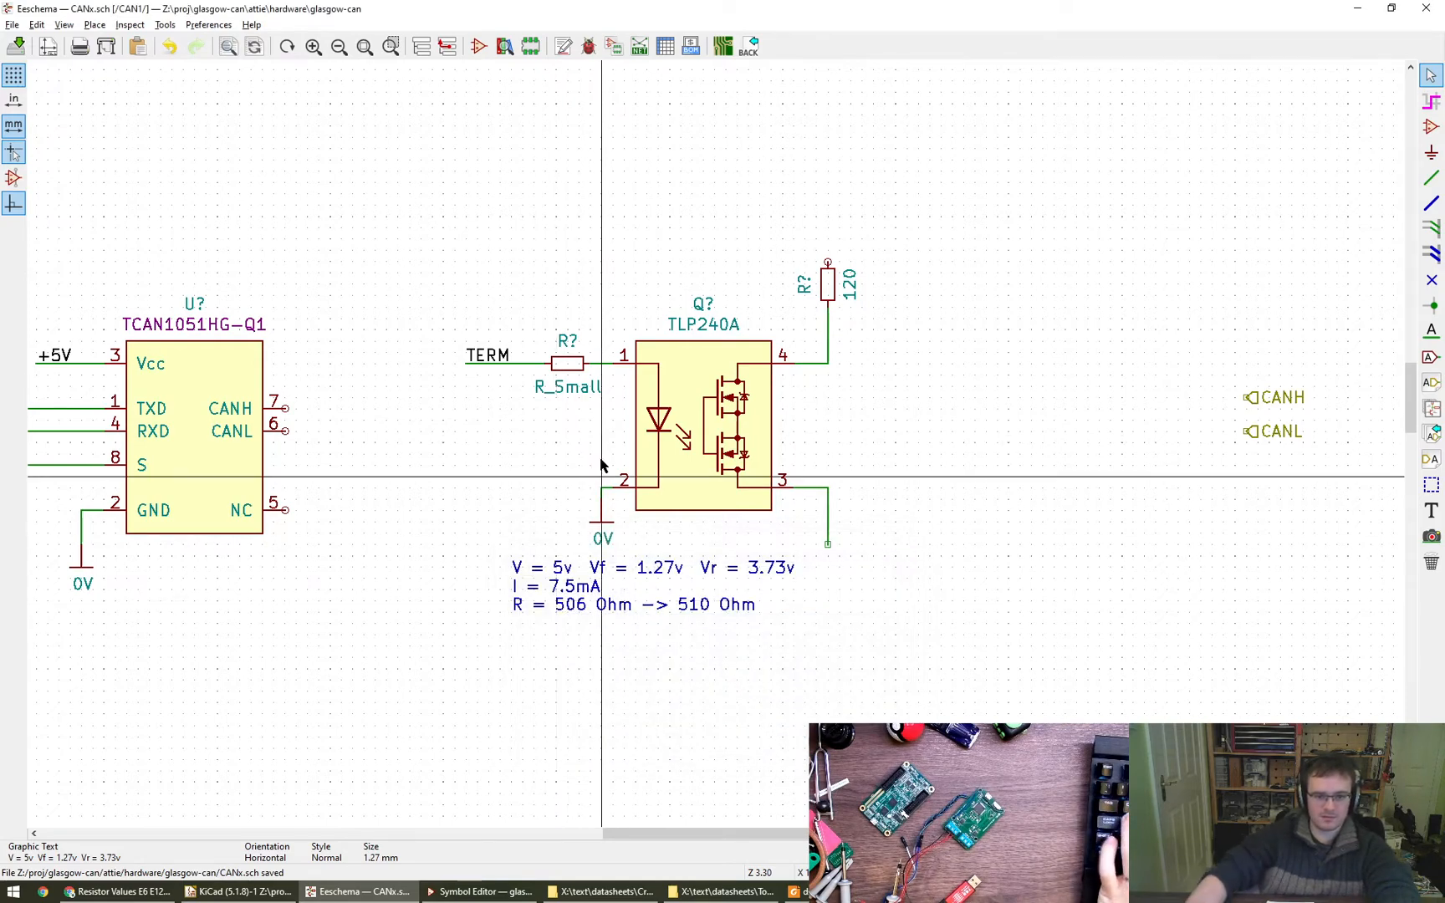
# - Set the value of the input resistor between TERM and pin 1 of the TLP240A to 510
pyautogui.doubleClick(568, 363)
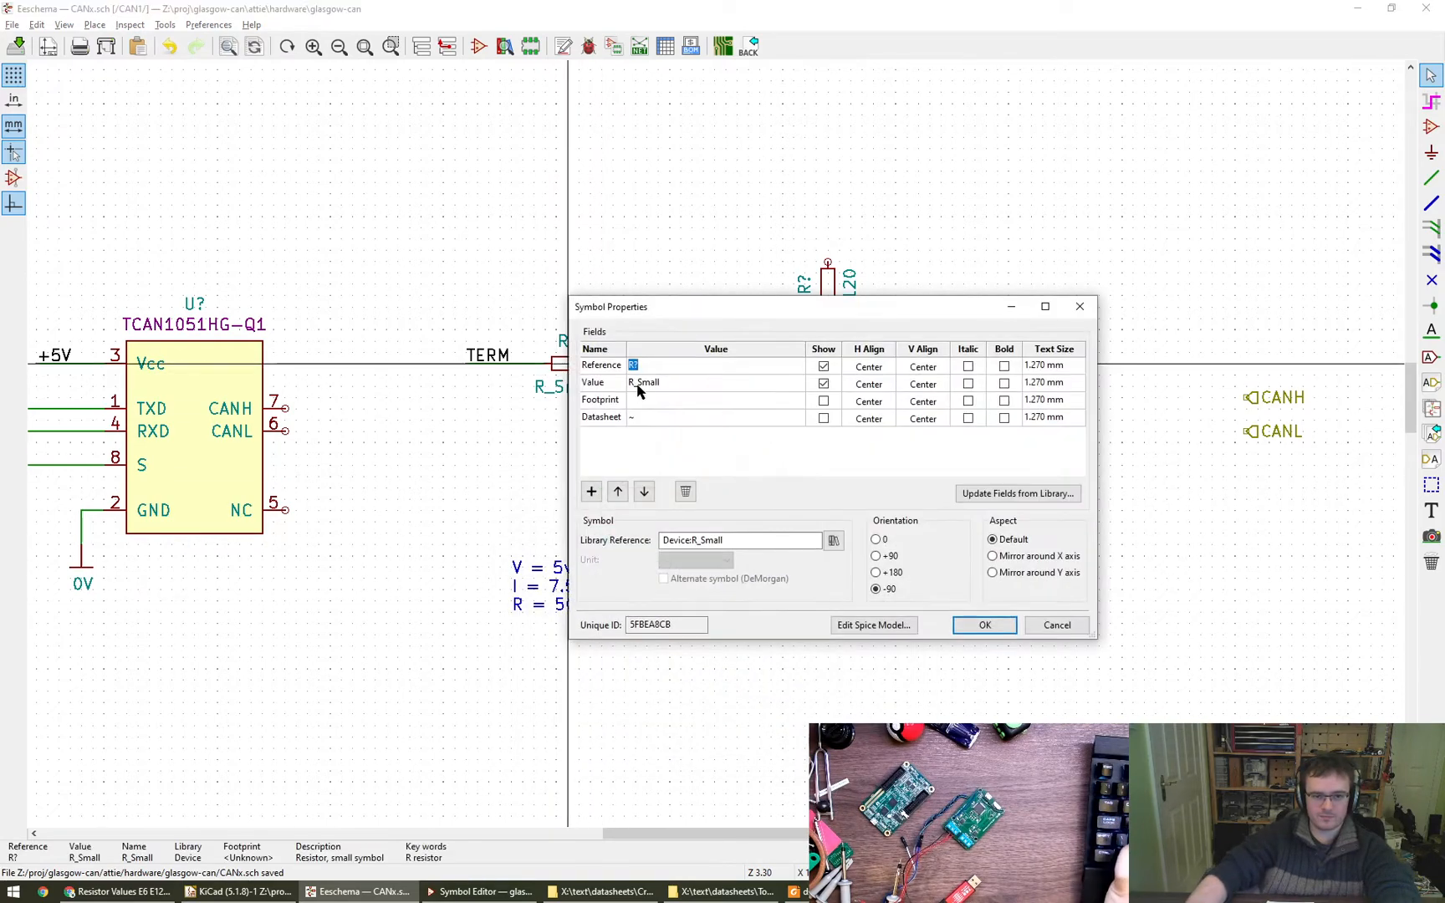
pyautogui.click(588, 386)
pyautogui.write('510')
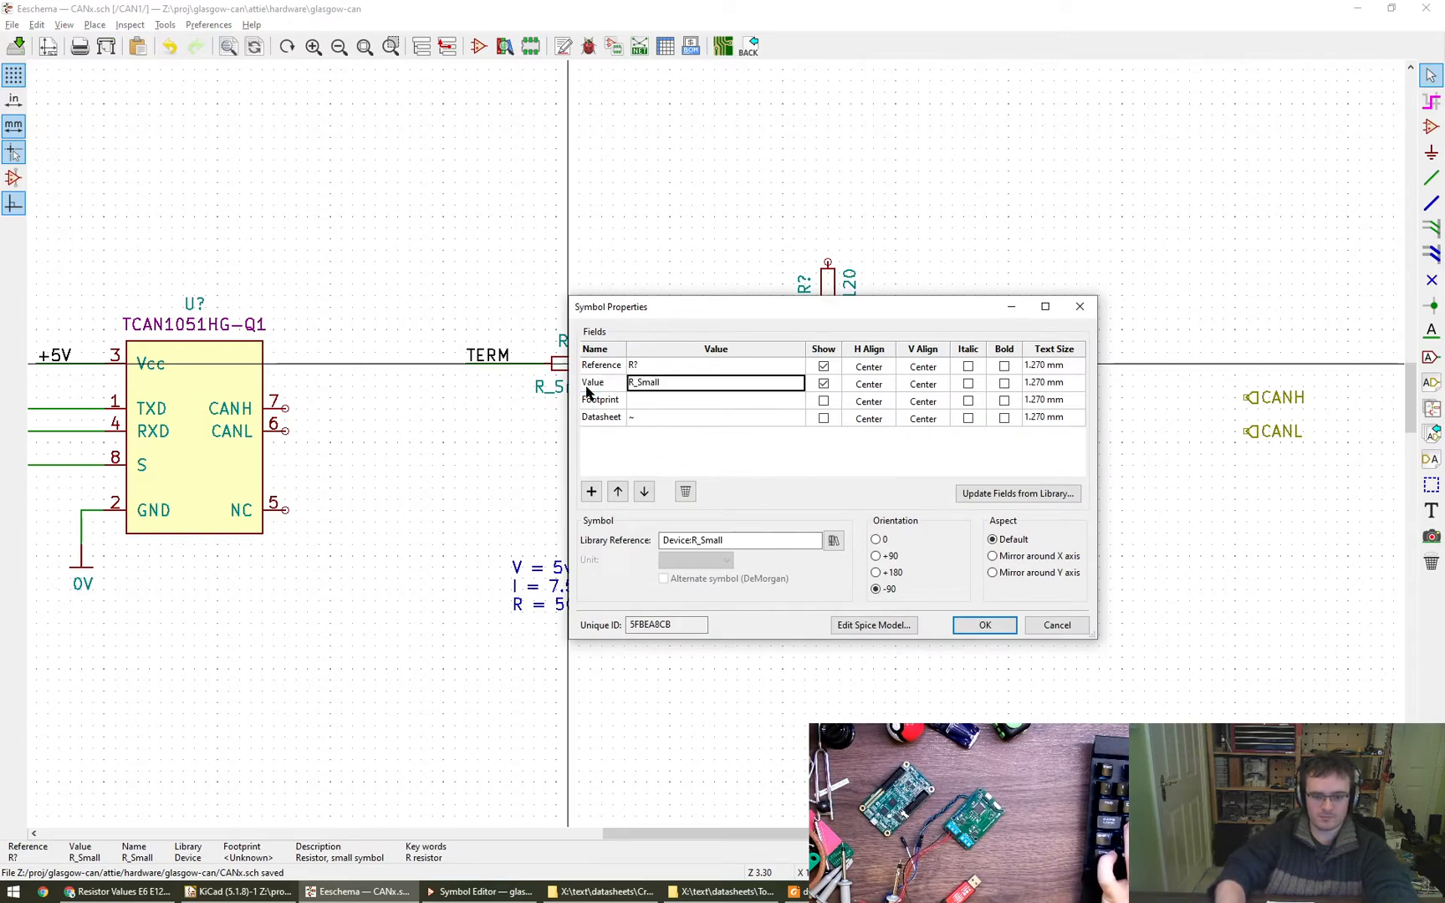
pyautogui.press('Return')
pyautogui.click(985, 625)
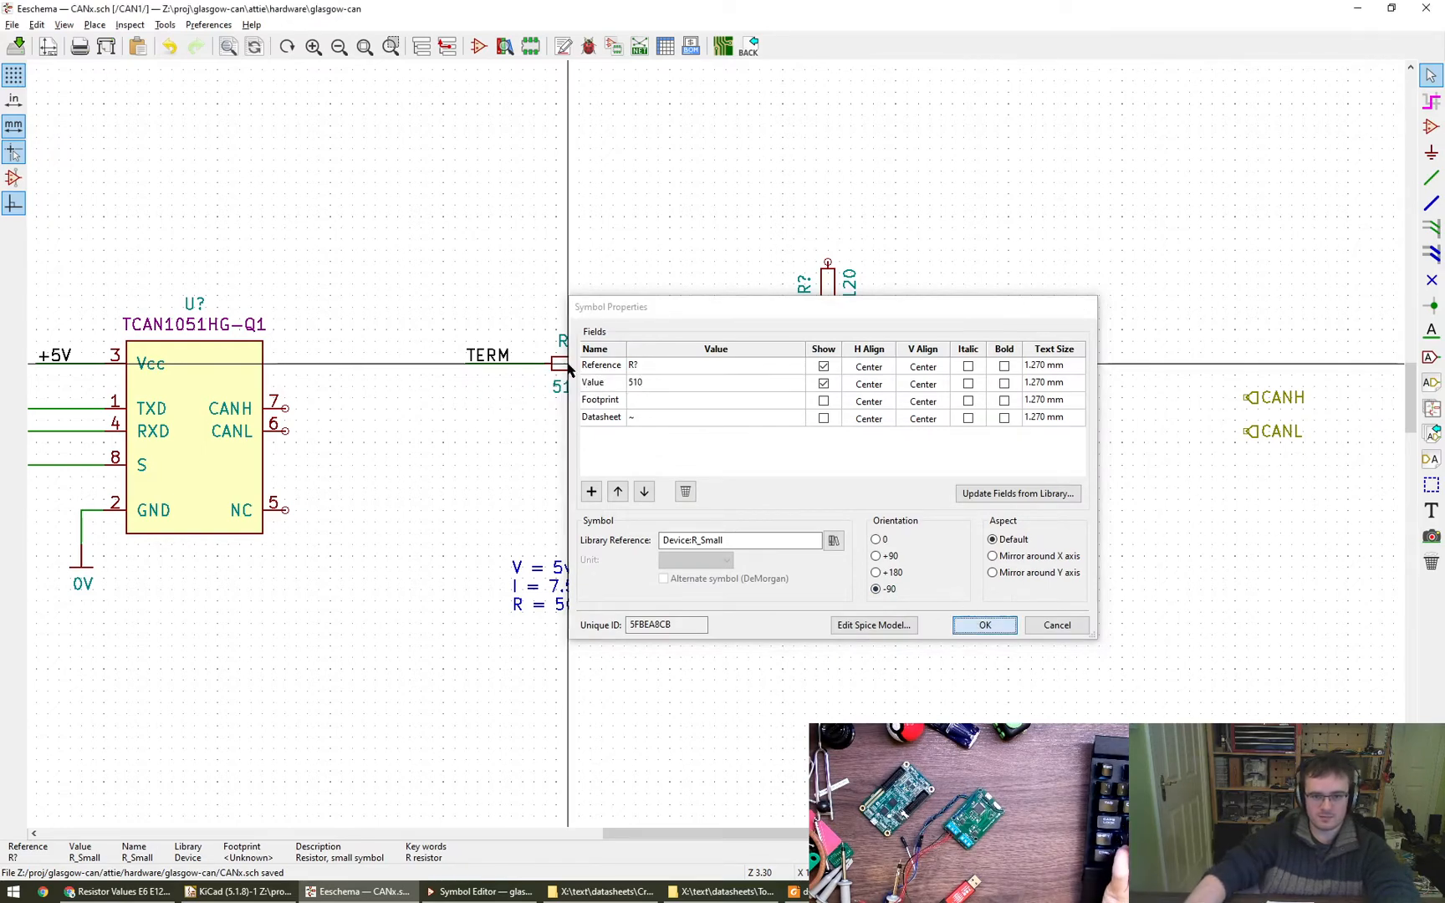
pyautogui.scroll(-3, 779, 424)
pyautogui.moveTo(797, 417); pyautogui.dragTo(843, 363, button='middle')
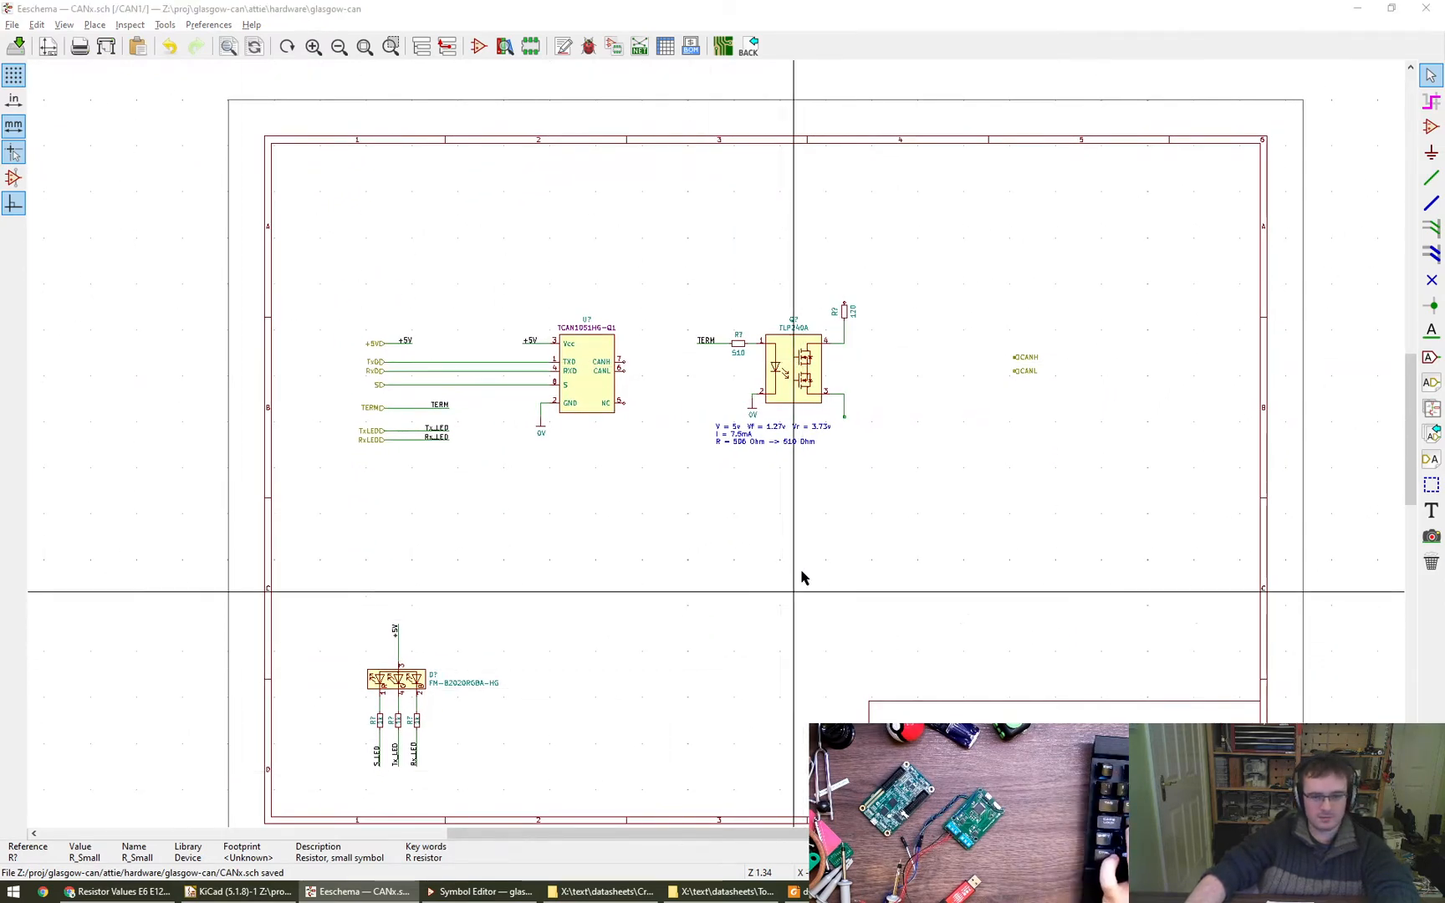
pyautogui.scroll(3, 836, 474)
pyautogui.moveTo(839, 469); pyautogui.dragTo(873, 530, button='middle')
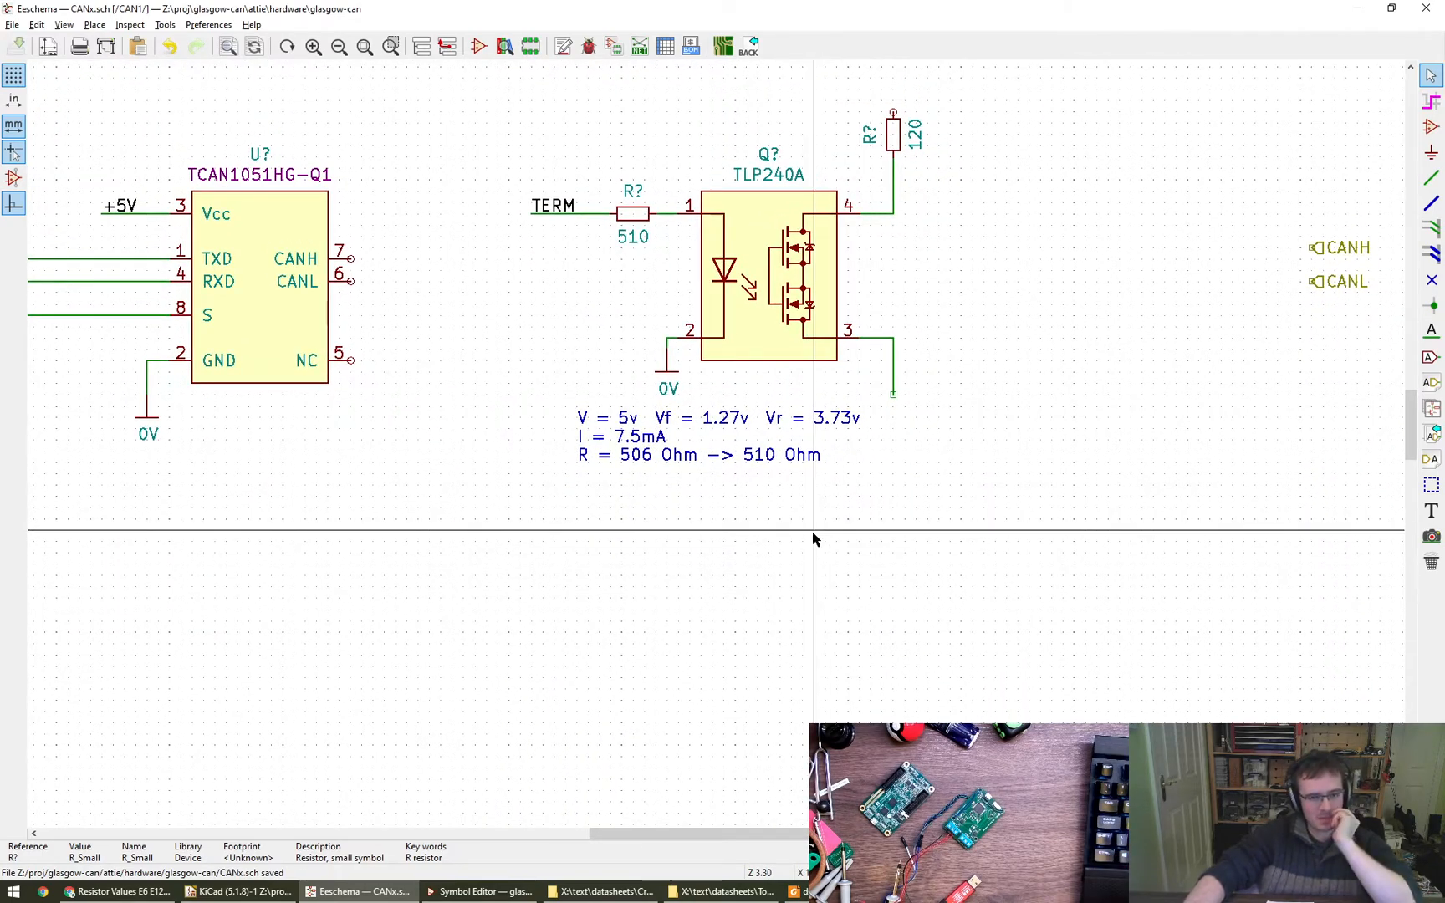
pyautogui.moveTo(811, 542); pyautogui.dragTo(800, 606, button='middle')
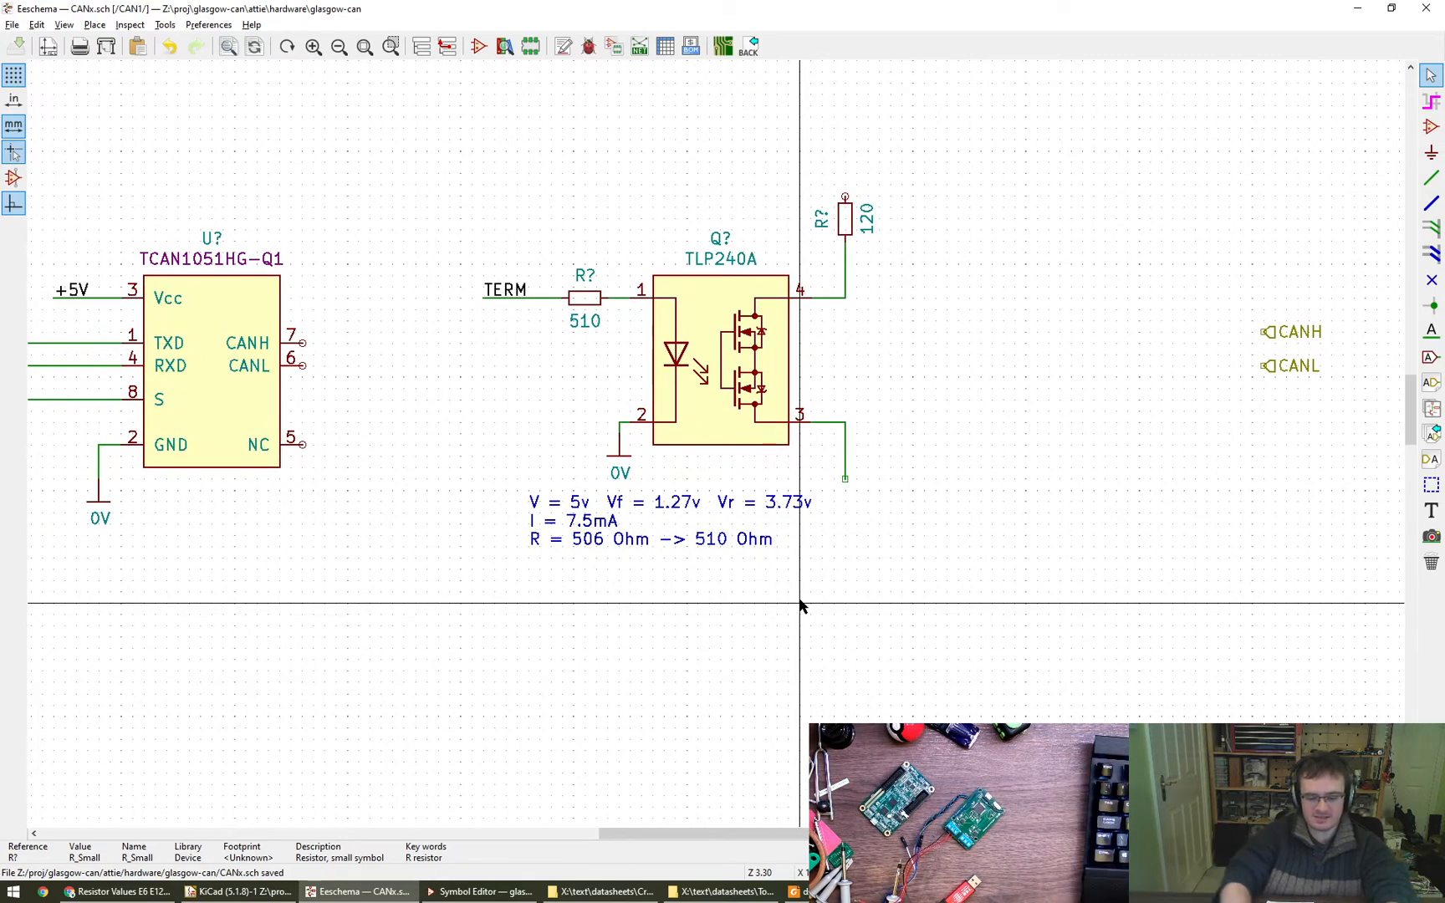
# - Open the Windows Calculator, divide 3.73 by 7.5, and place its window beside the TLP240A circuit
pyautogui.press('super+r')
pyautogui.write('lcacalc')
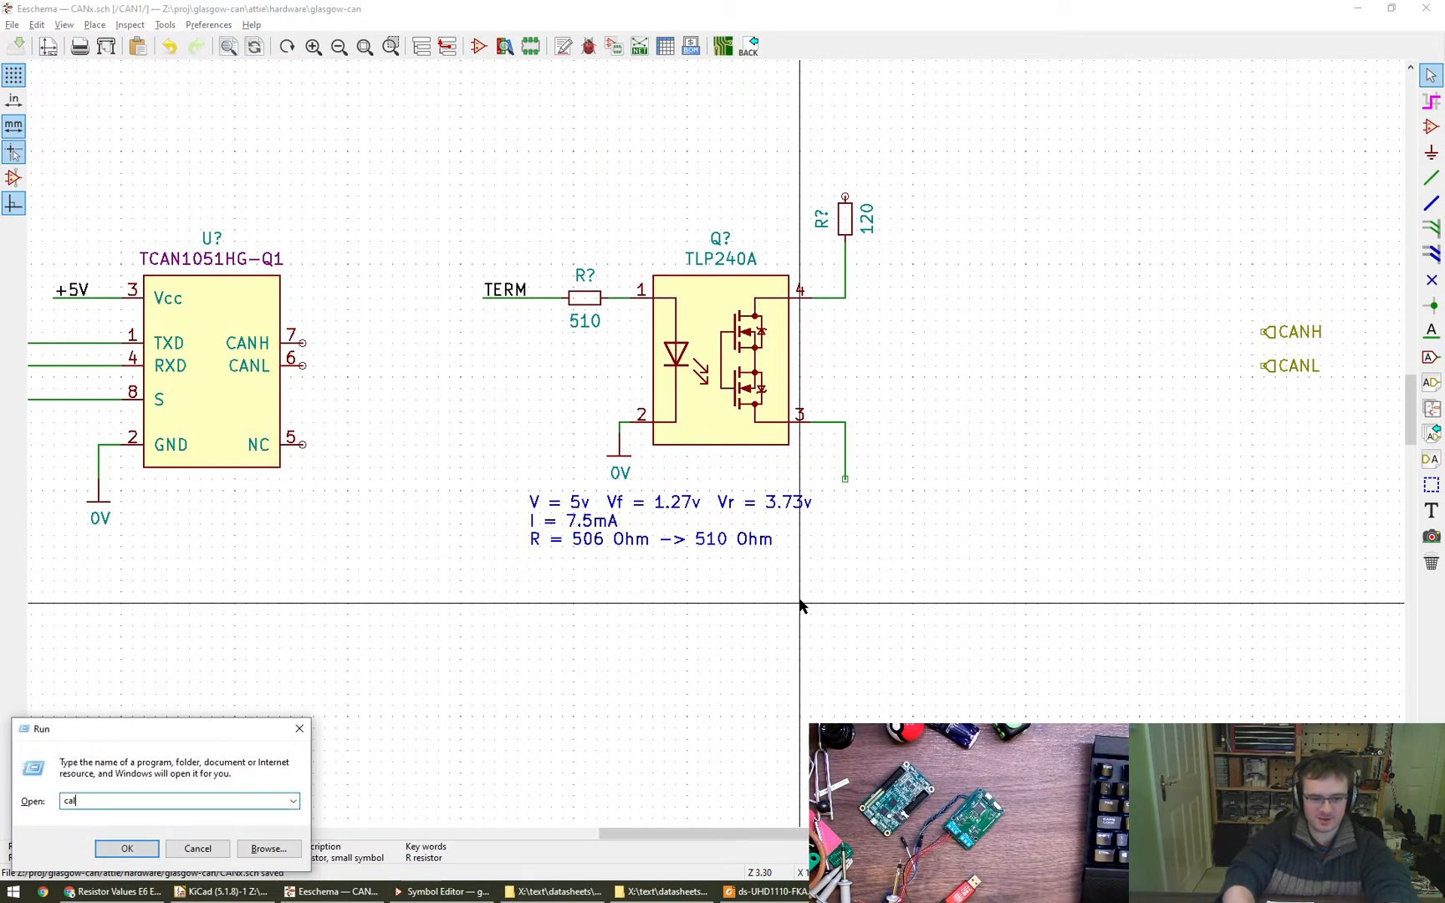
pyautogui.press('Return')
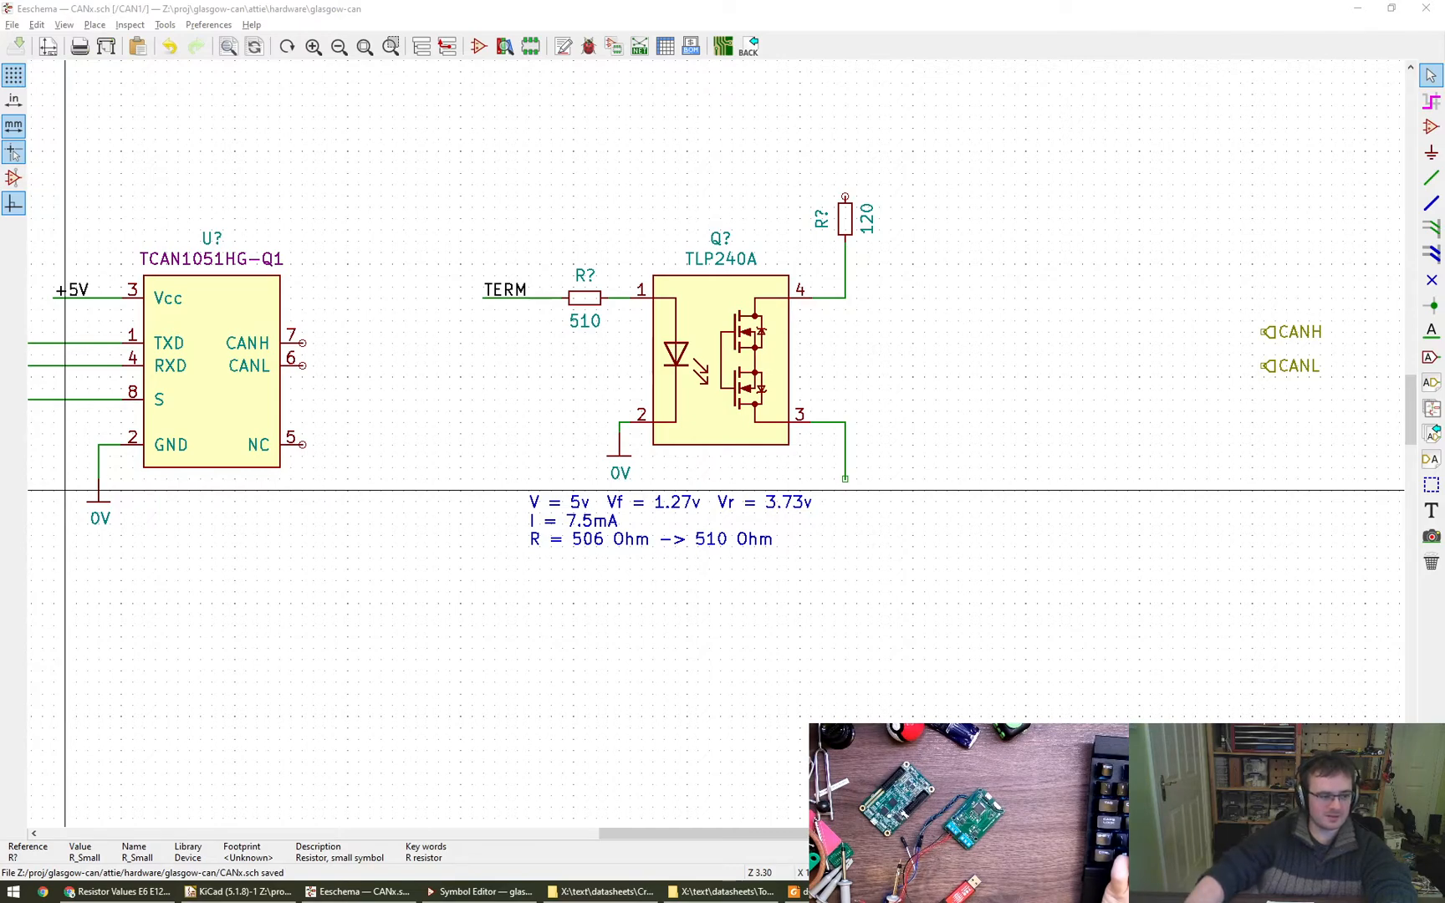
pyautogui.keyDown('alt'); pyautogui.moveTo(0, 495); pyautogui.dragTo(1113, 382); pyautogui.keyUp('alt')
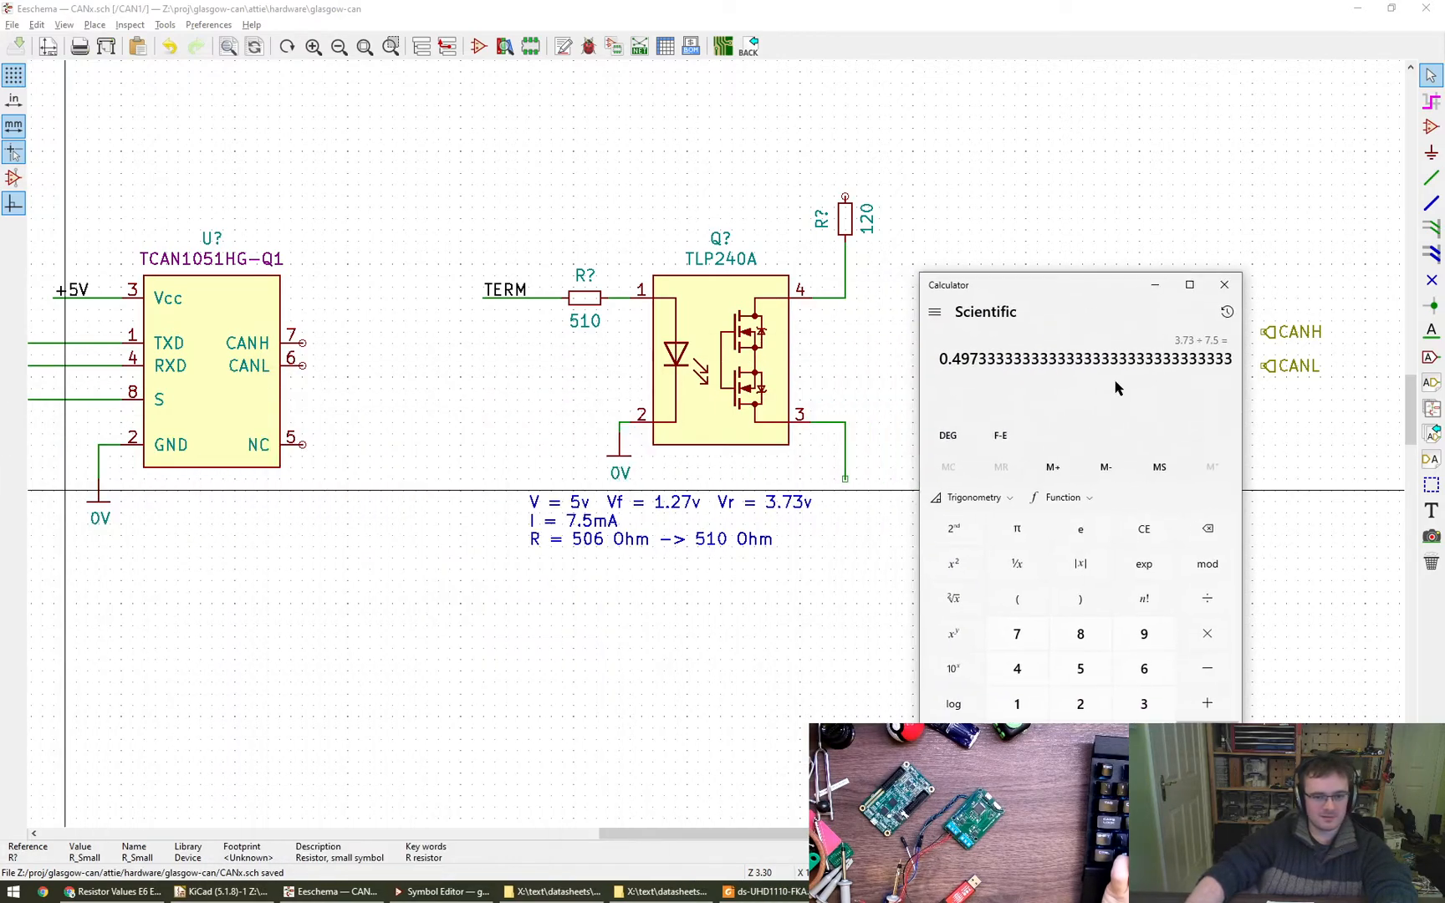
# - Clear the calculator and recheck the resistor value by dividing 3.73 by 0.0075
pyautogui.press('Escape')
pyautogui.write('3.7')
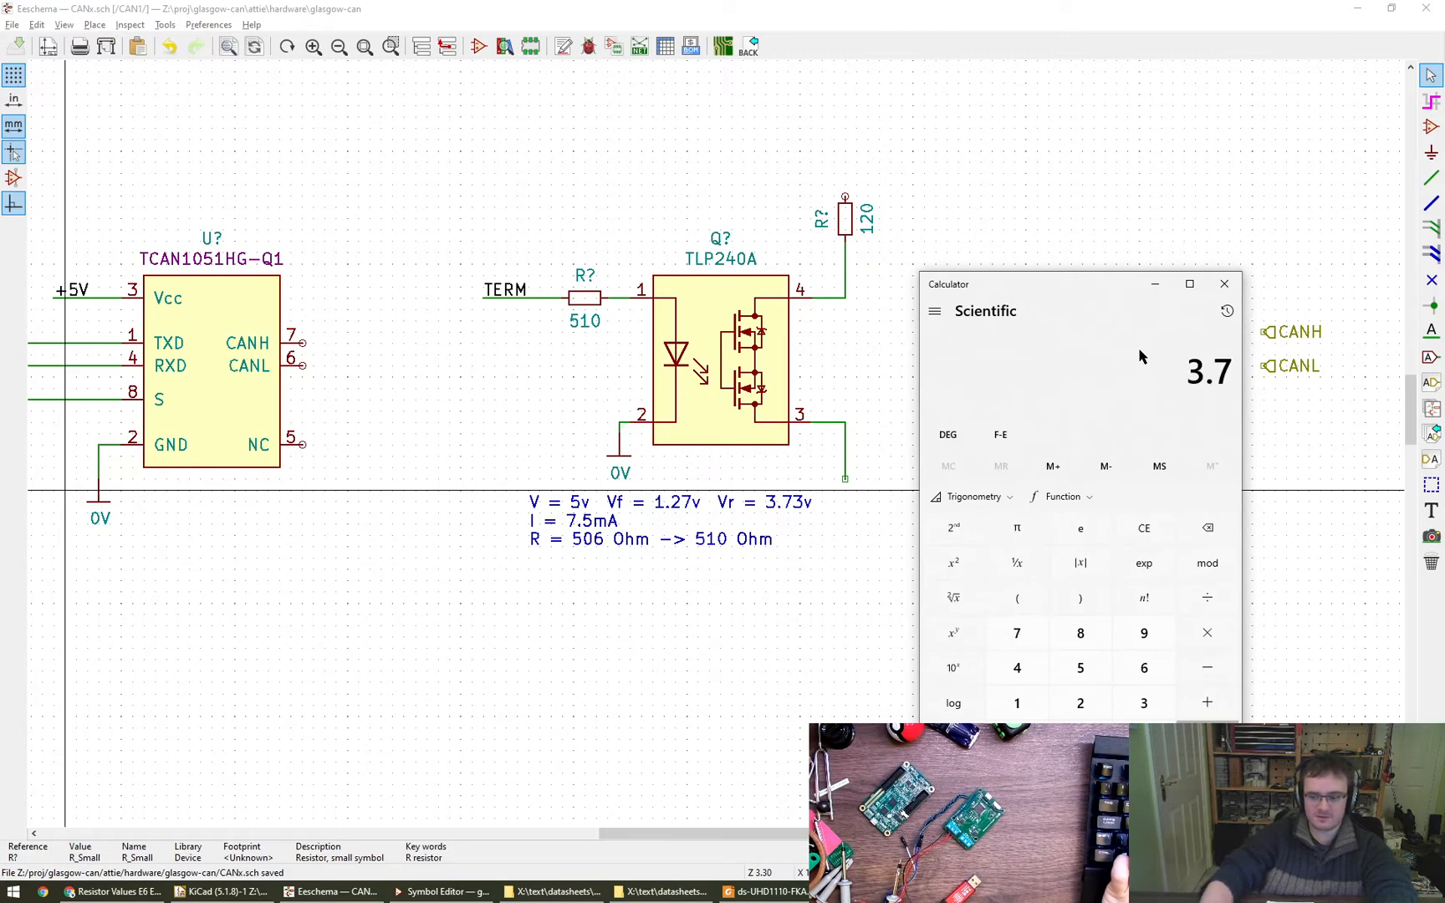
pyautogui.write('3')
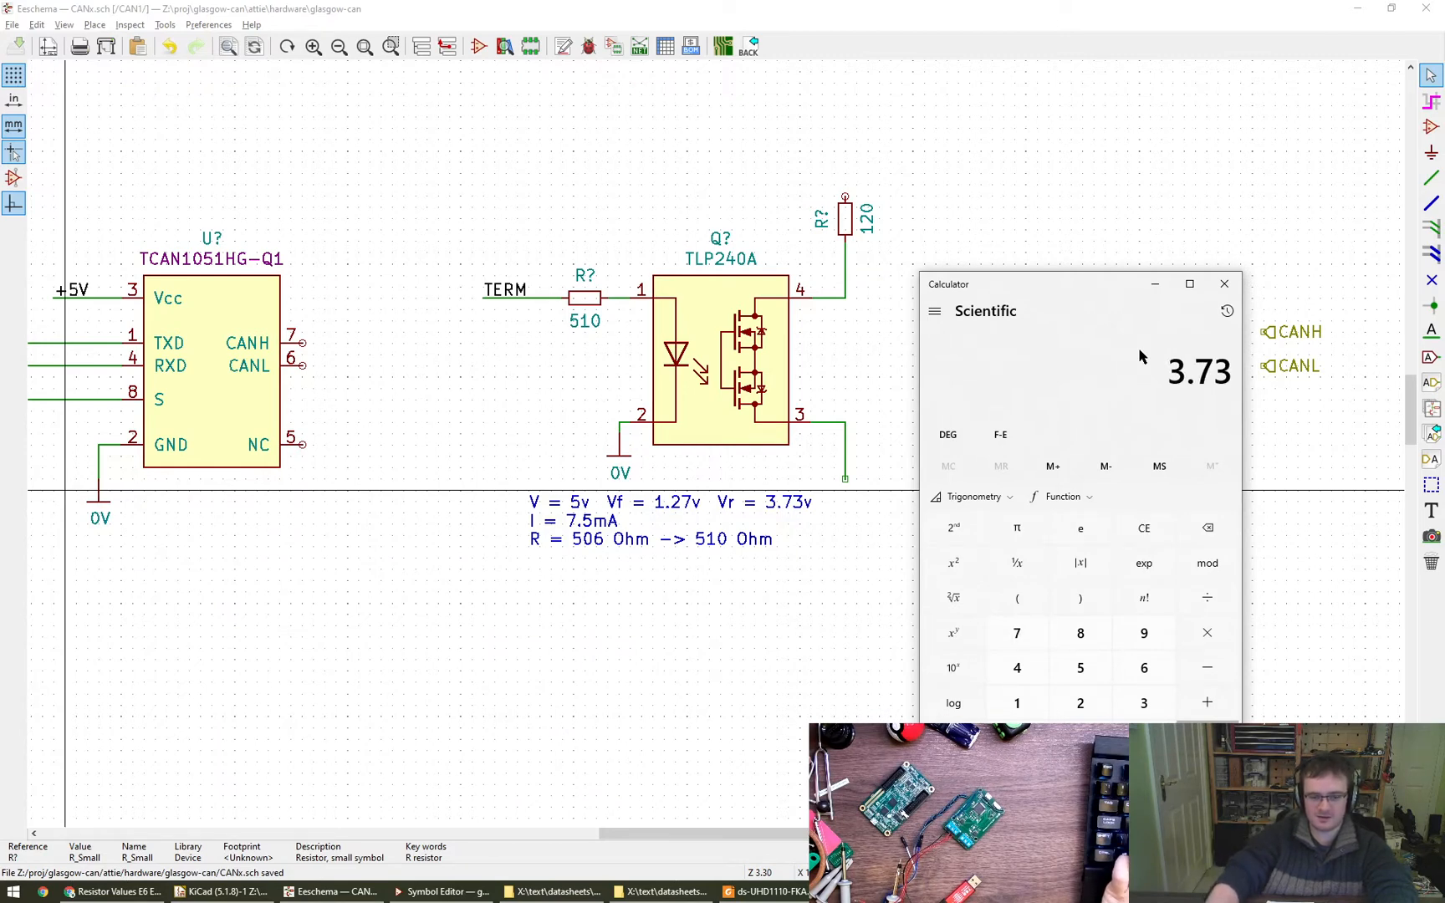
pyautogui.press('/')
pyautogui.write('7.')
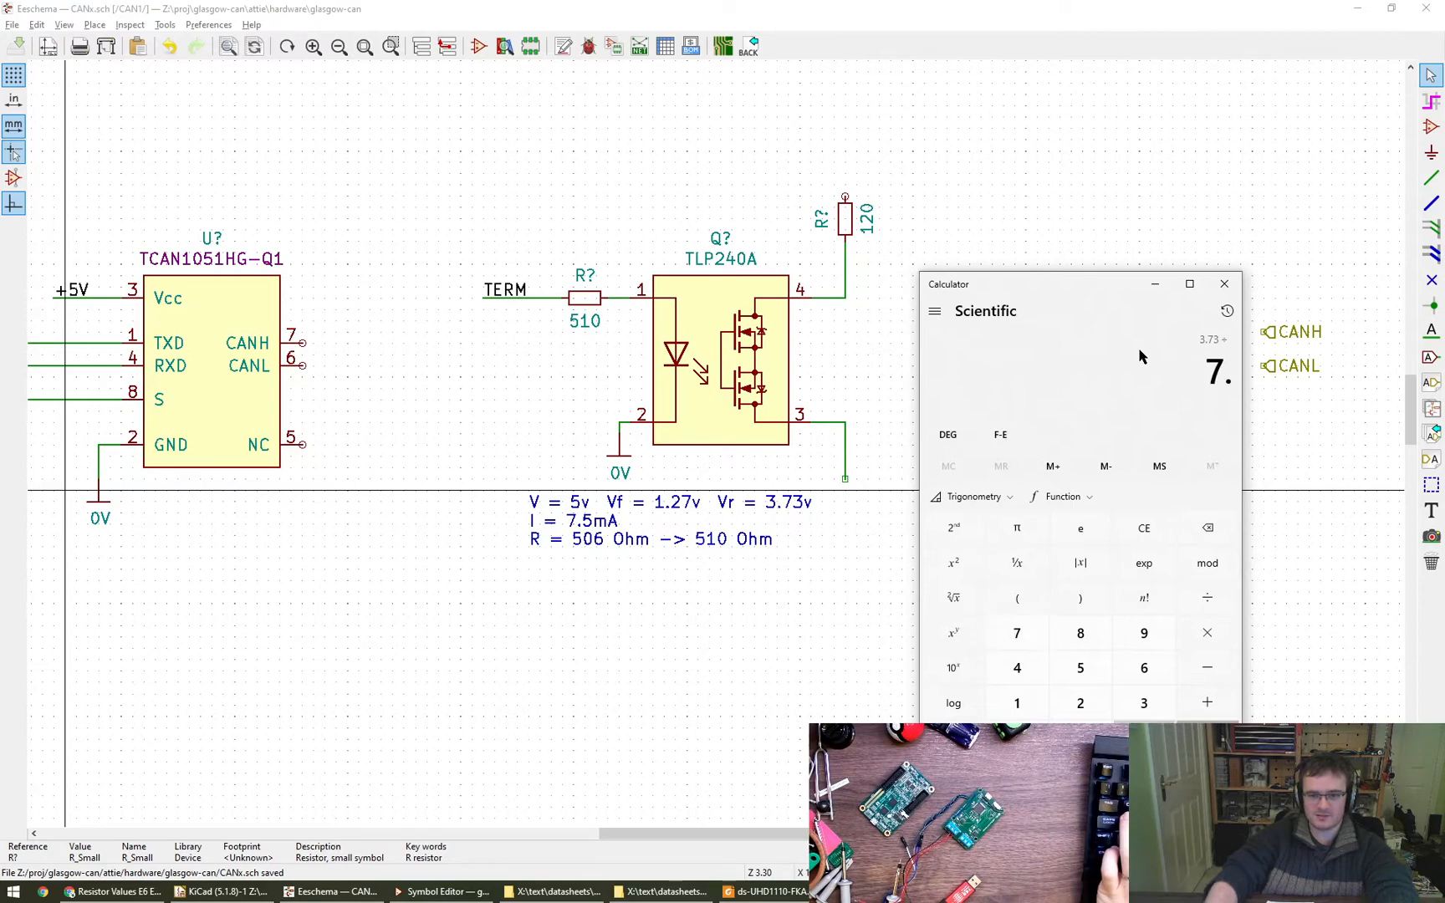
pyautogui.write('5x3')
pyautogui.press('F9')
pyautogui.press('Return')
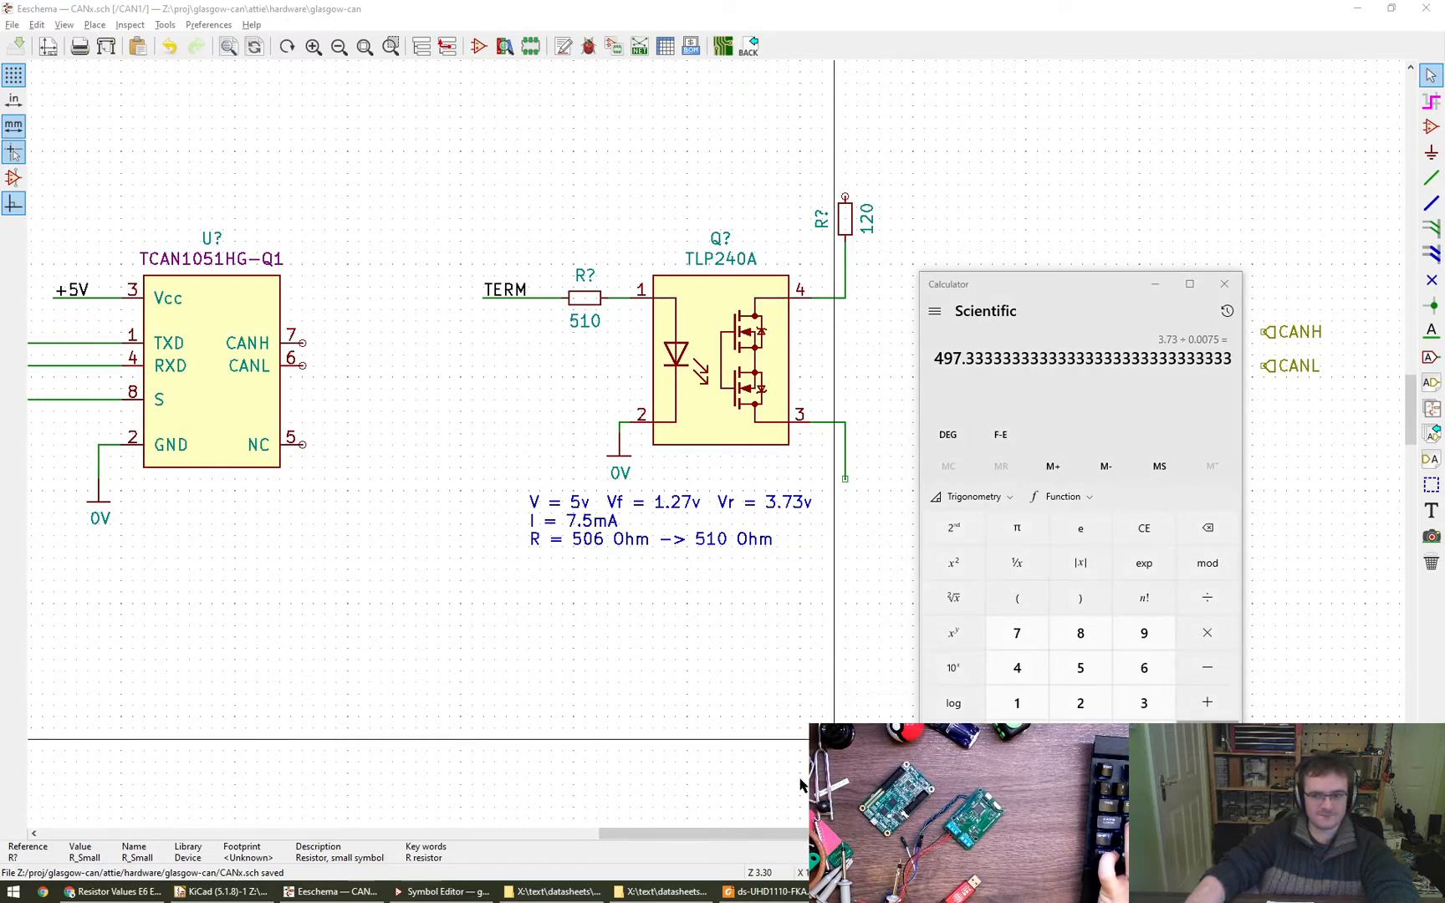
# - Switch to Chrome, open the rink-rs GitHub repository in a new tab, and examine the unit-aware calculator's README and examples
pyautogui.click(113, 892)
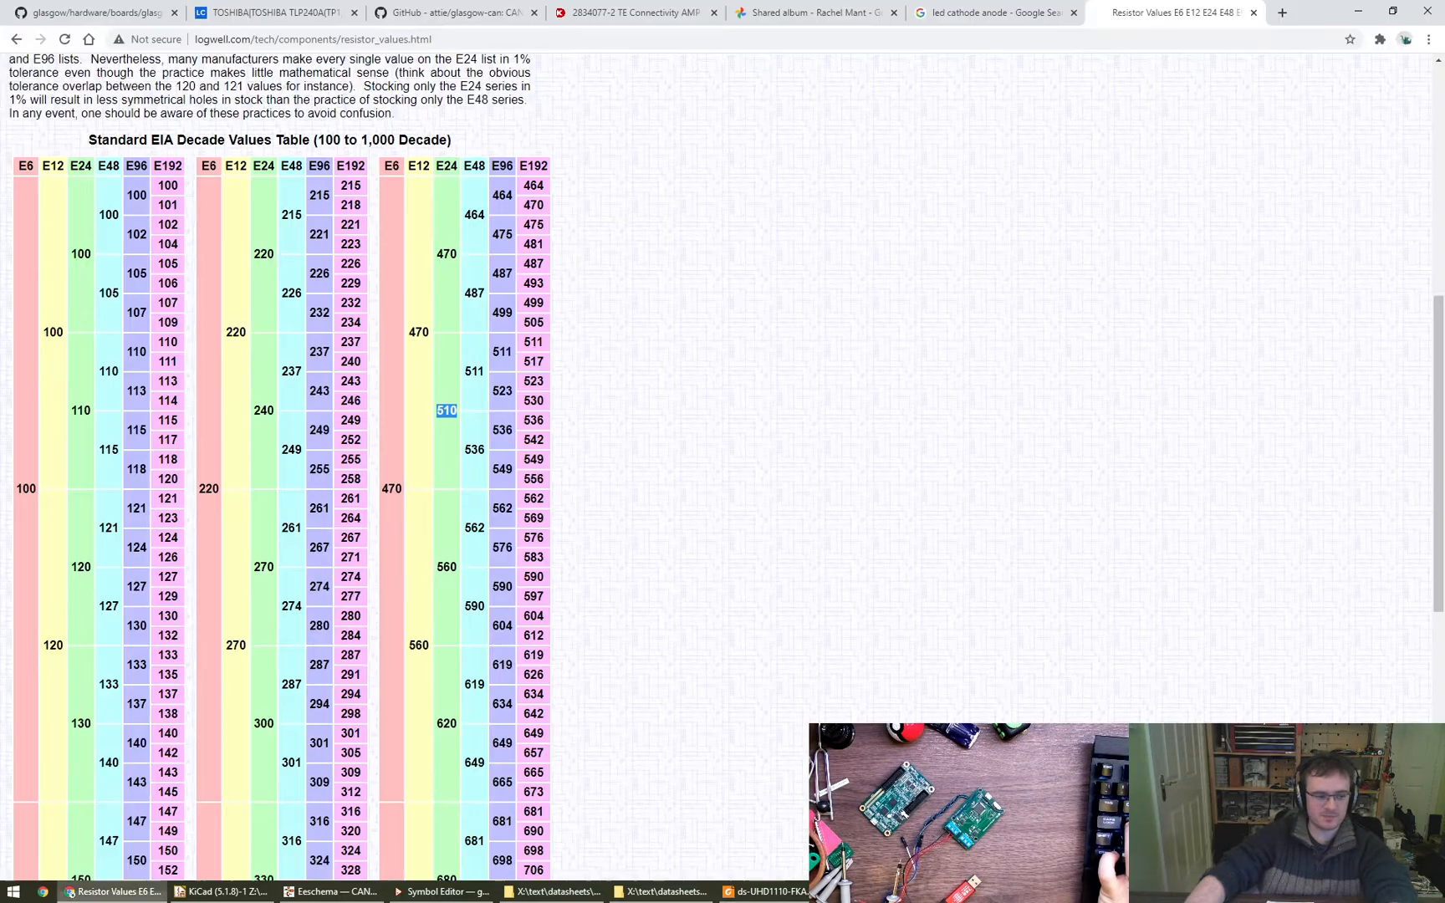
pyautogui.hotkey('ctrl', 't')
pyautogui.moveTo(249, 640); pyautogui.dragTo(535, 693)
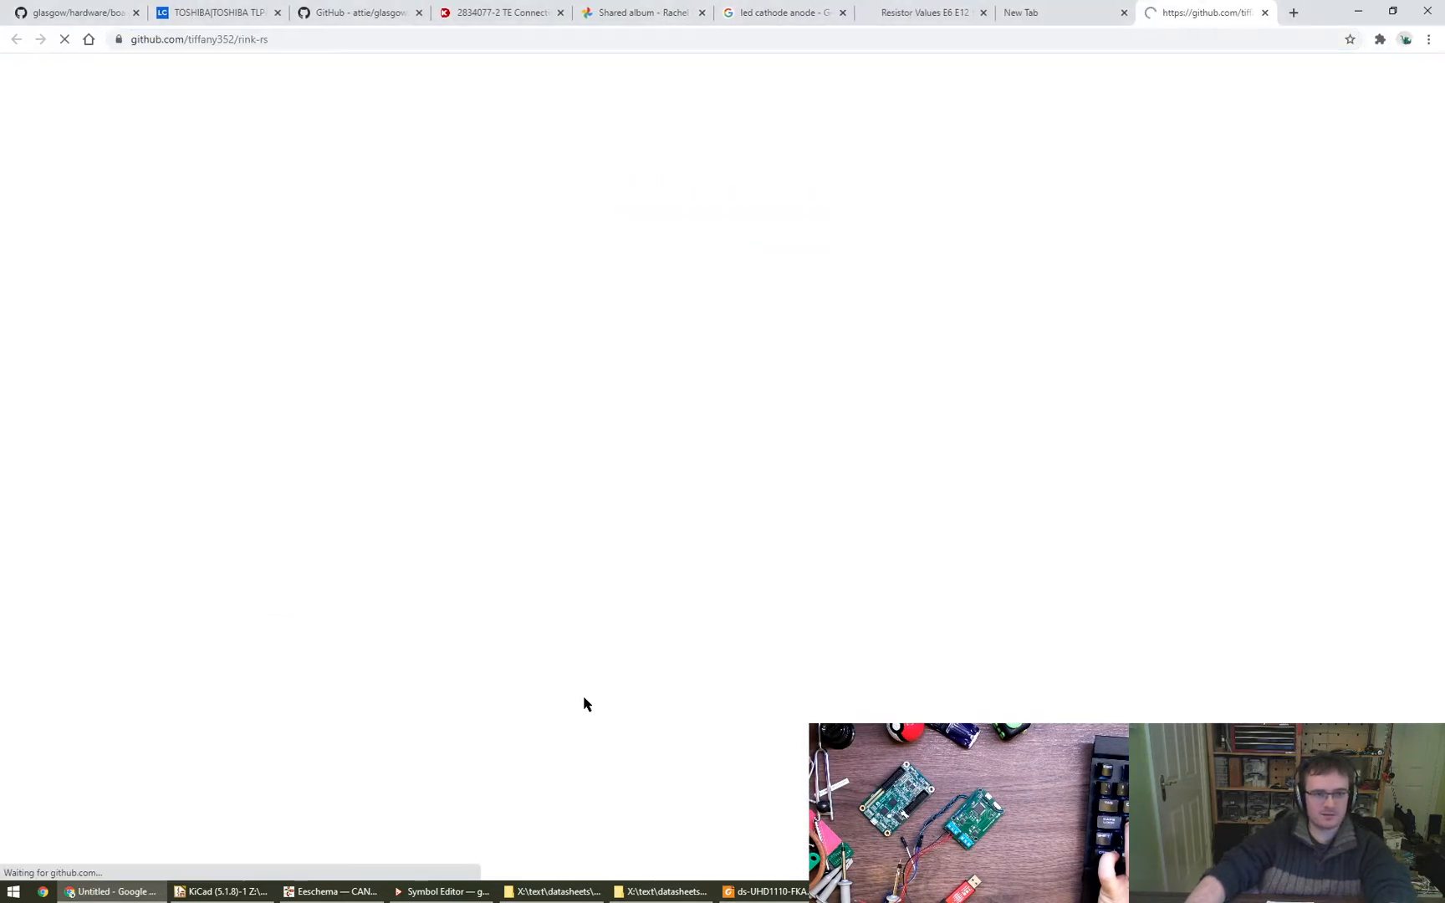
pyautogui.scroll(-12, 154, 547)
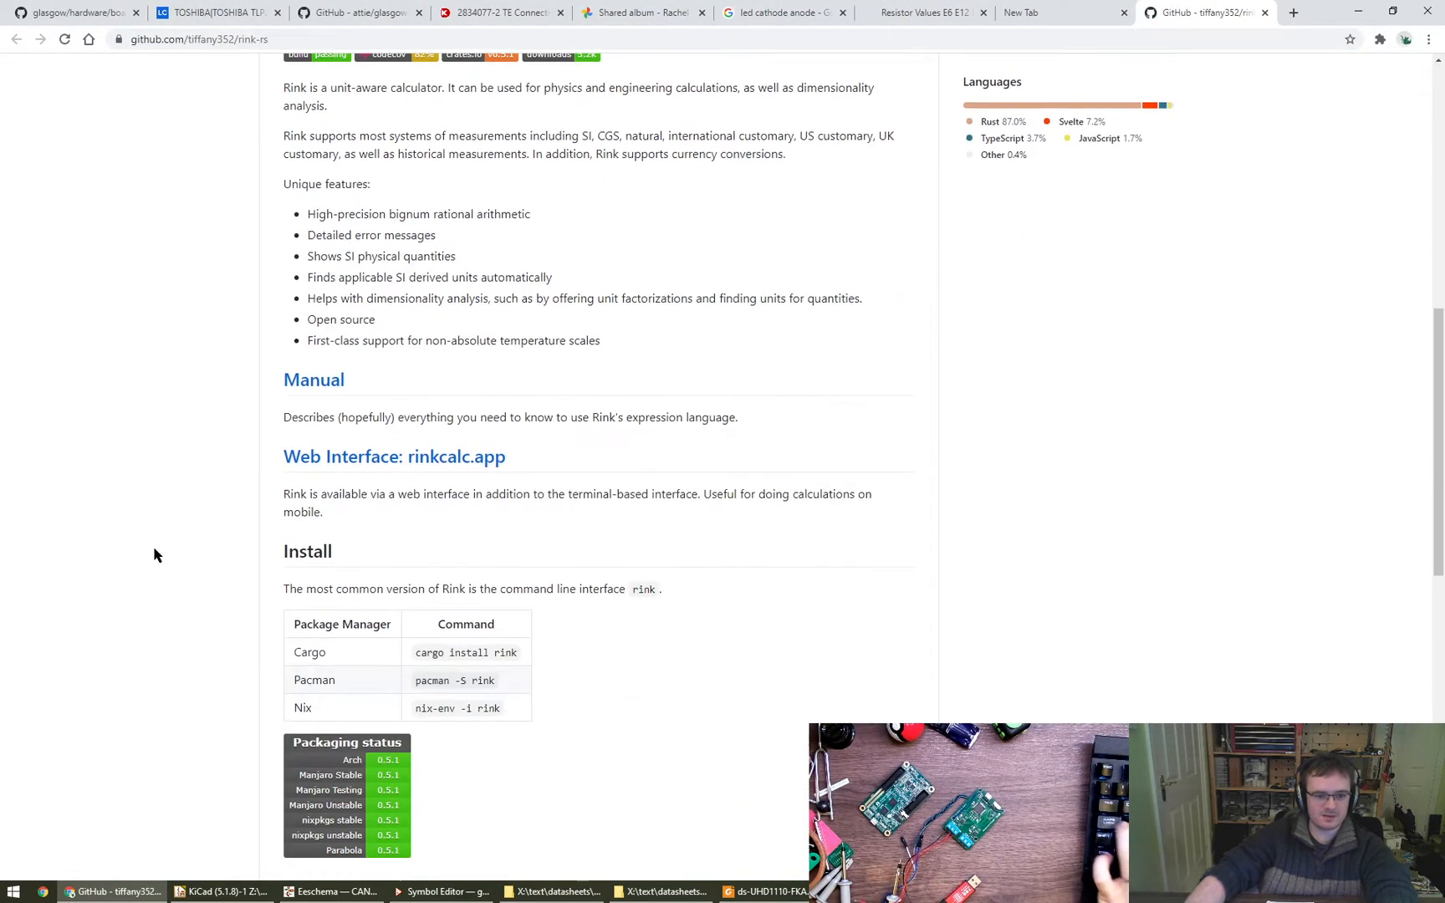
pyautogui.scroll(-5, 154, 556)
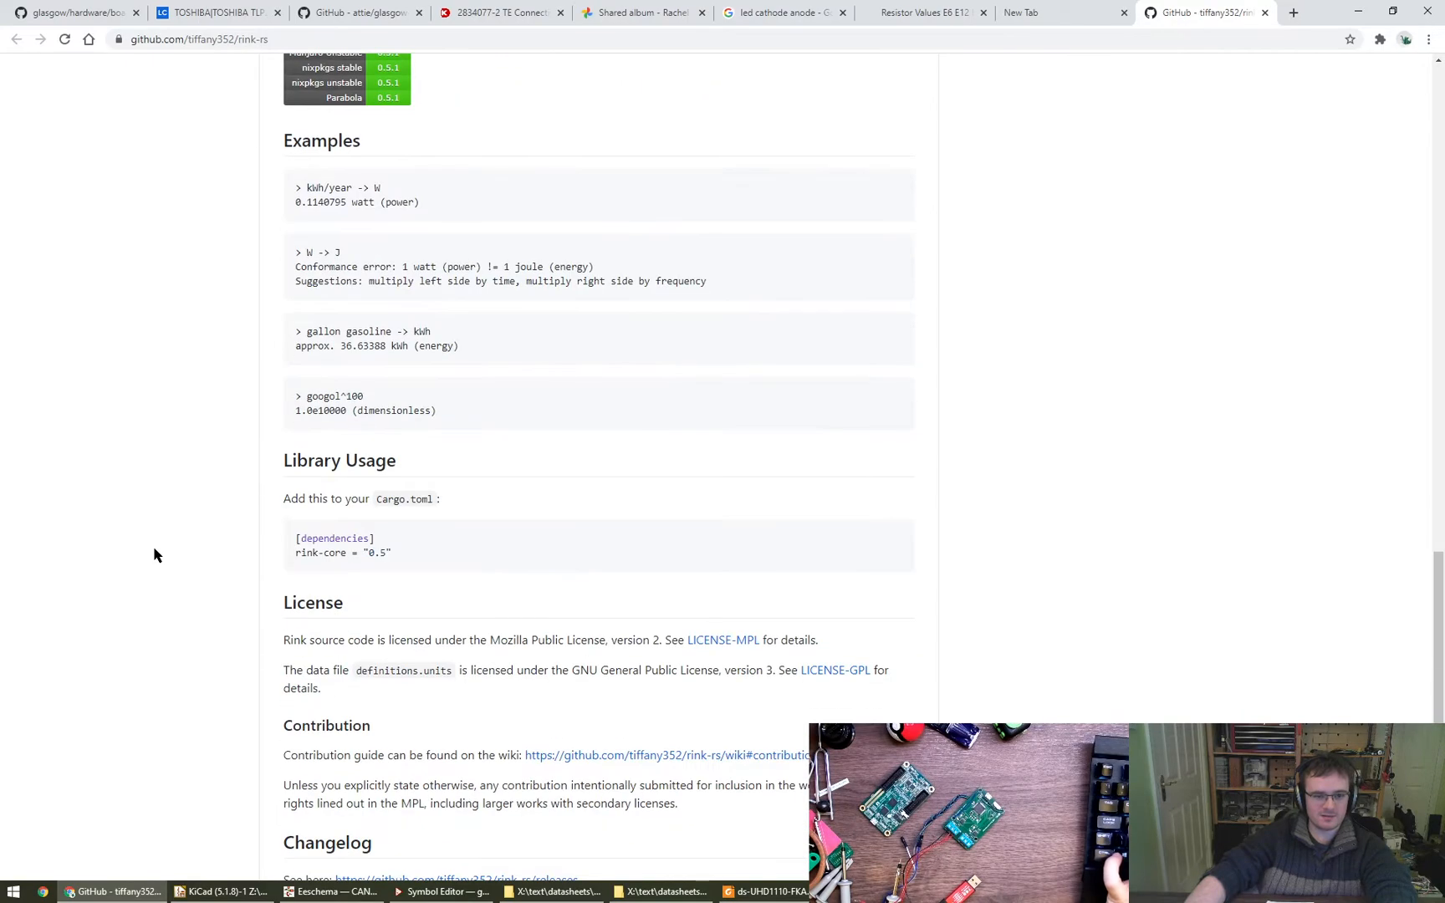
pyautogui.scroll(2, 398, 474)
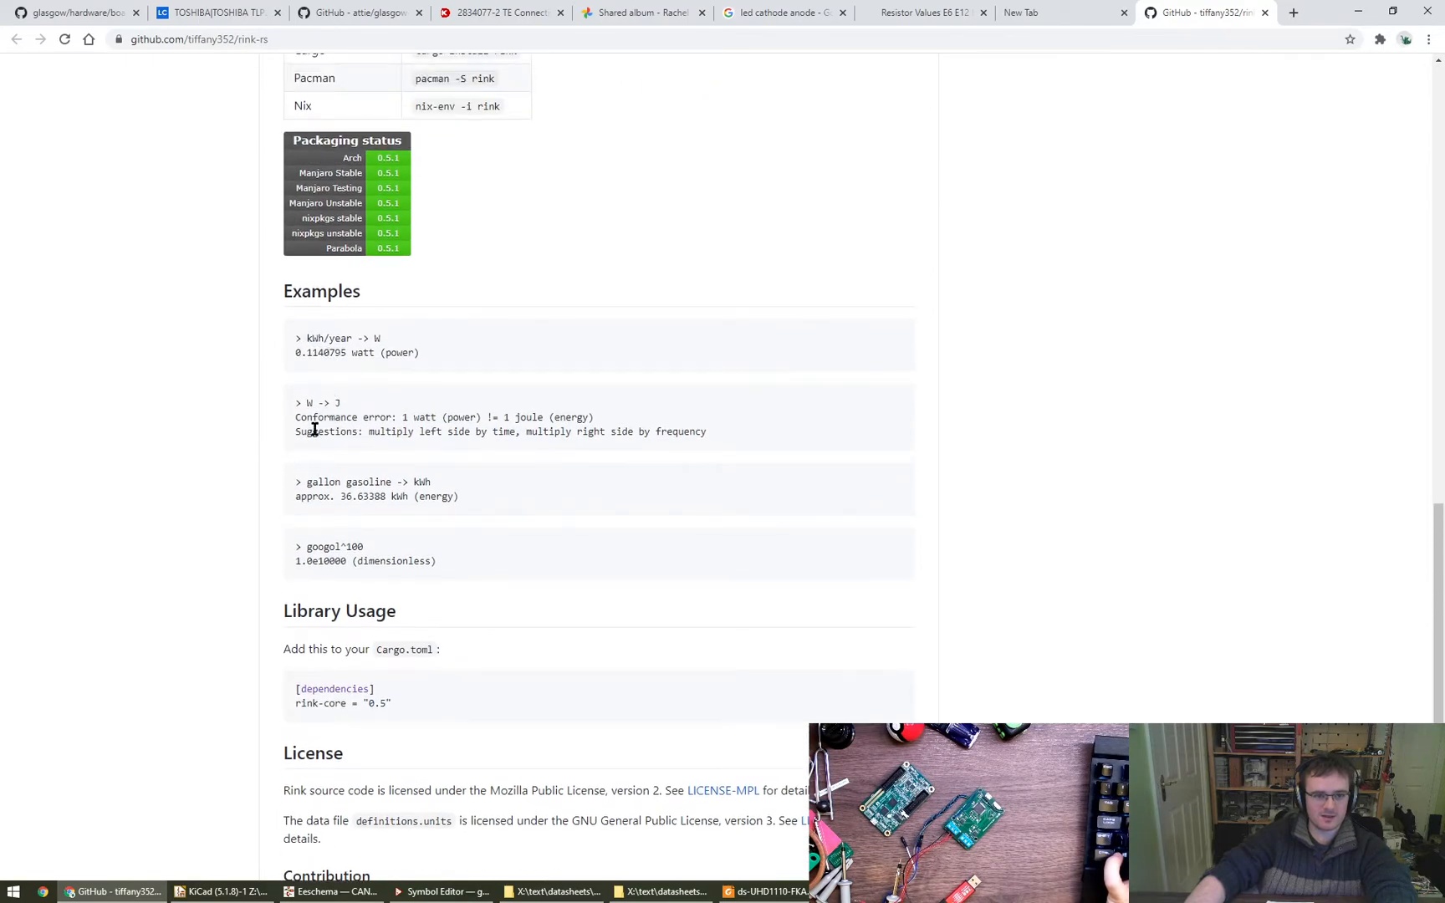
pyautogui.scroll(15, 402, 643)
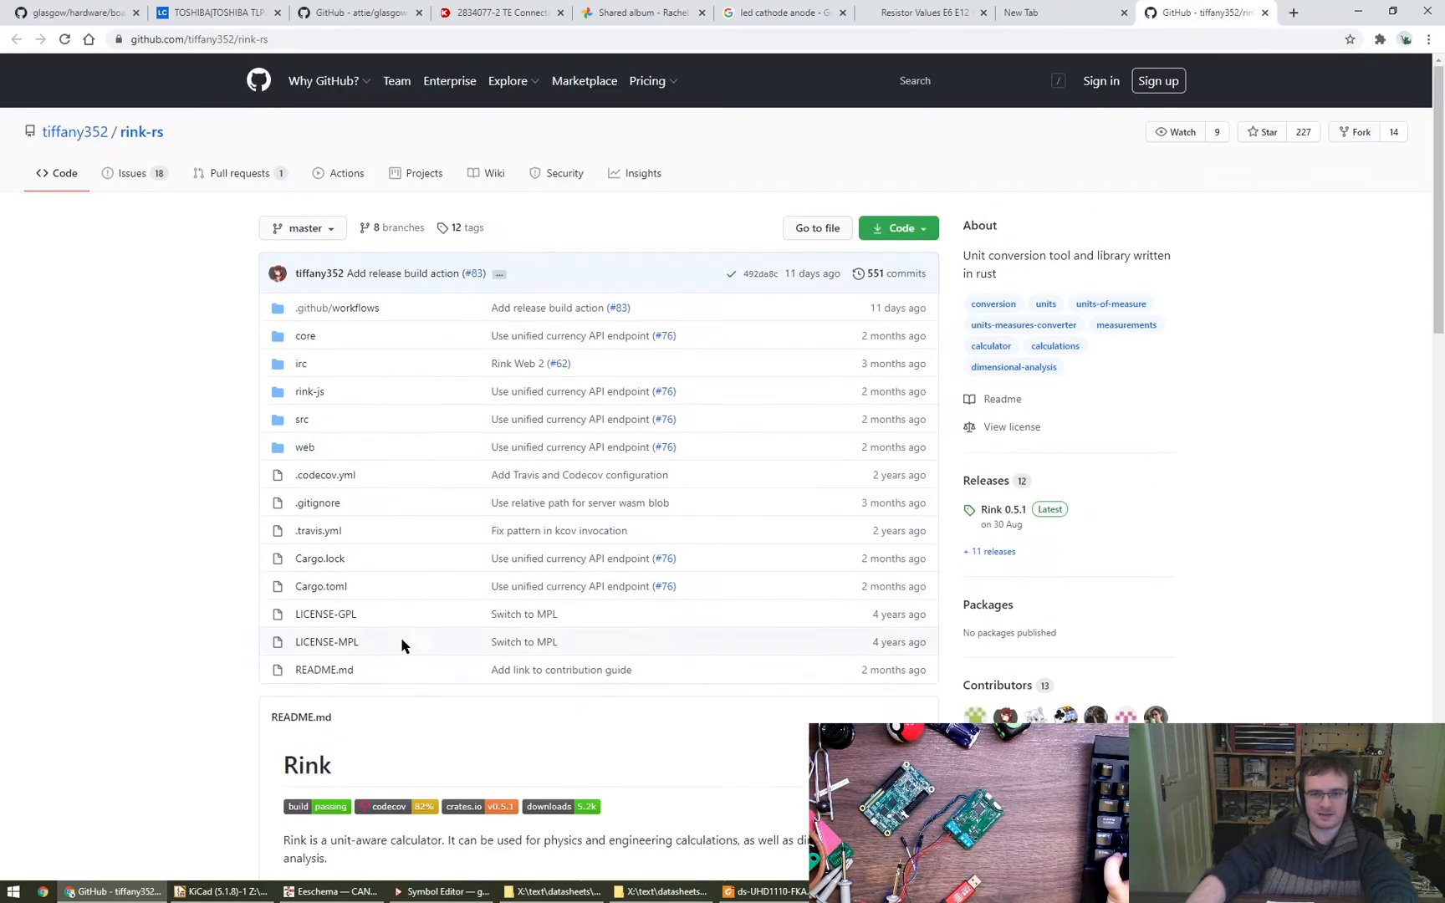
pyautogui.click(1193, 33)
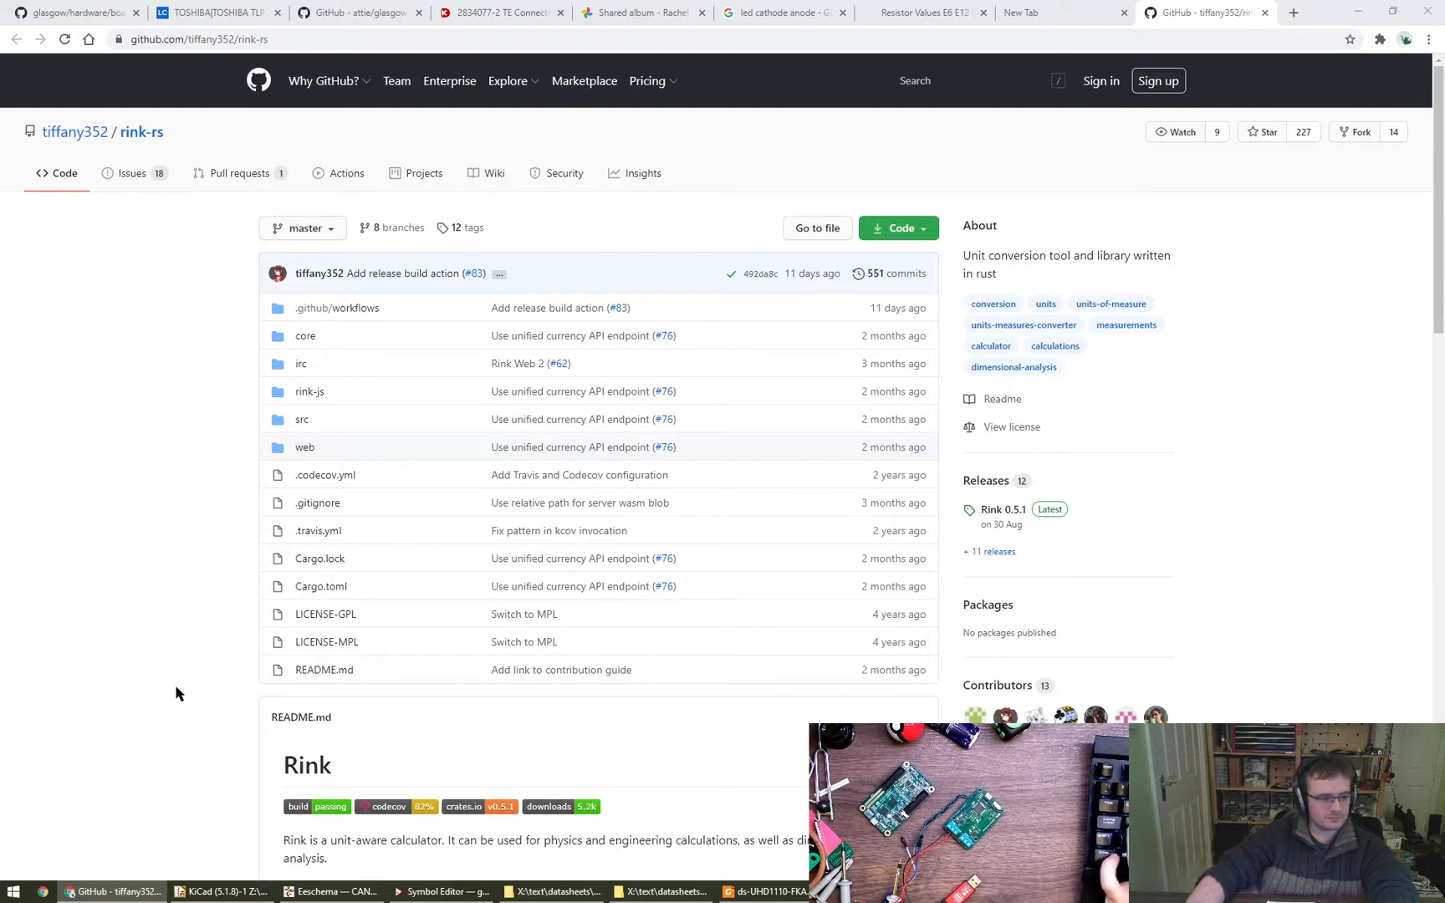
# - Close the rink-rs, empty and resistor values tabs, and switch back to the CANx schematic in Eeschema
pyautogui.hotkey('ctrl', 'w')
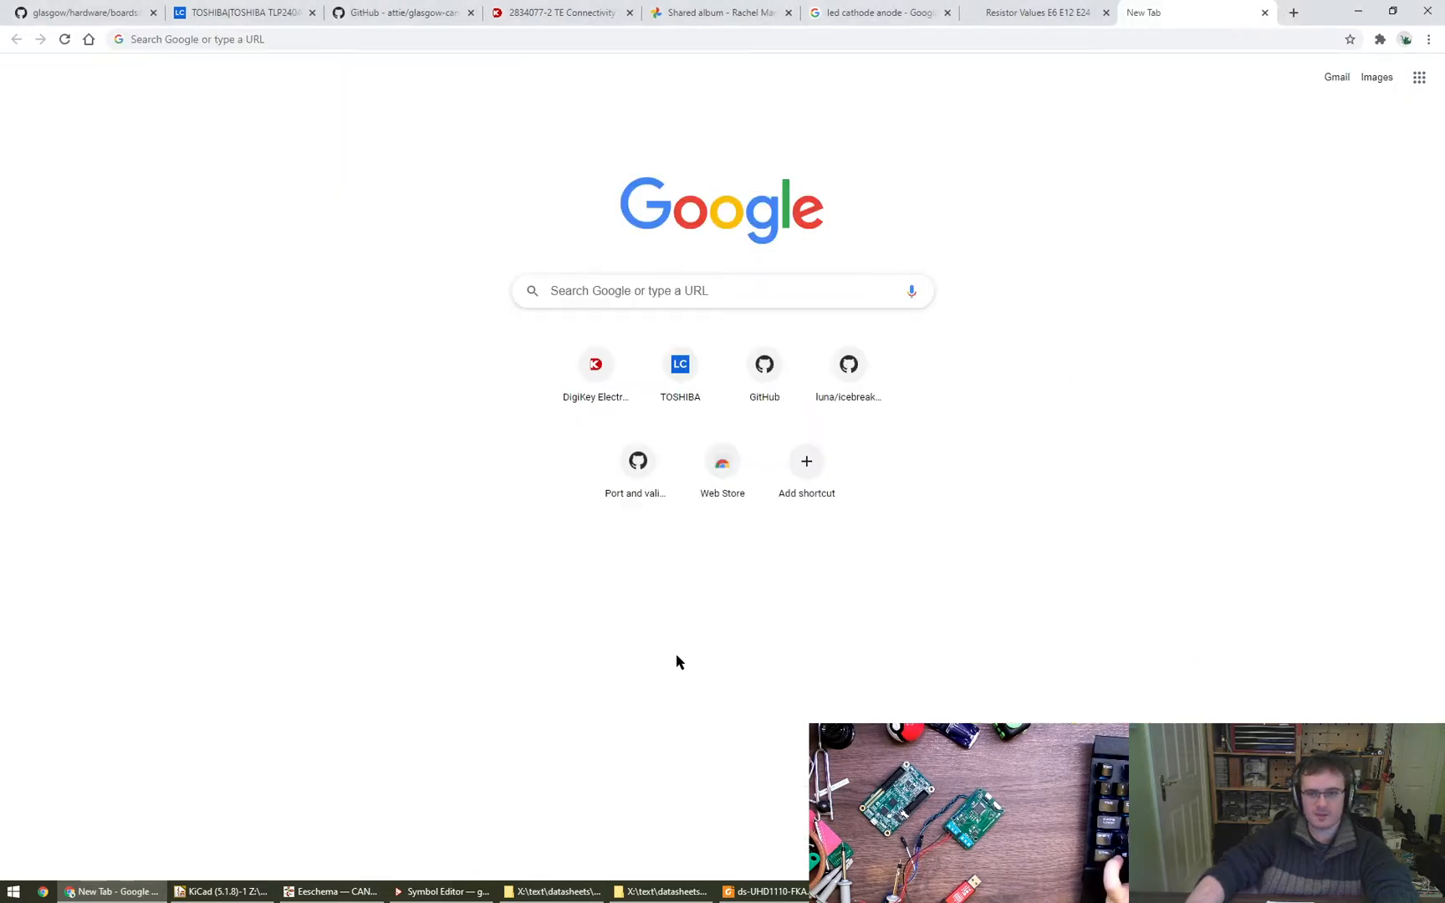
pyautogui.hotkey('ctrl', 'w')
pyautogui.hotkey('ctrl', 'w')
pyautogui.click(222, 892)
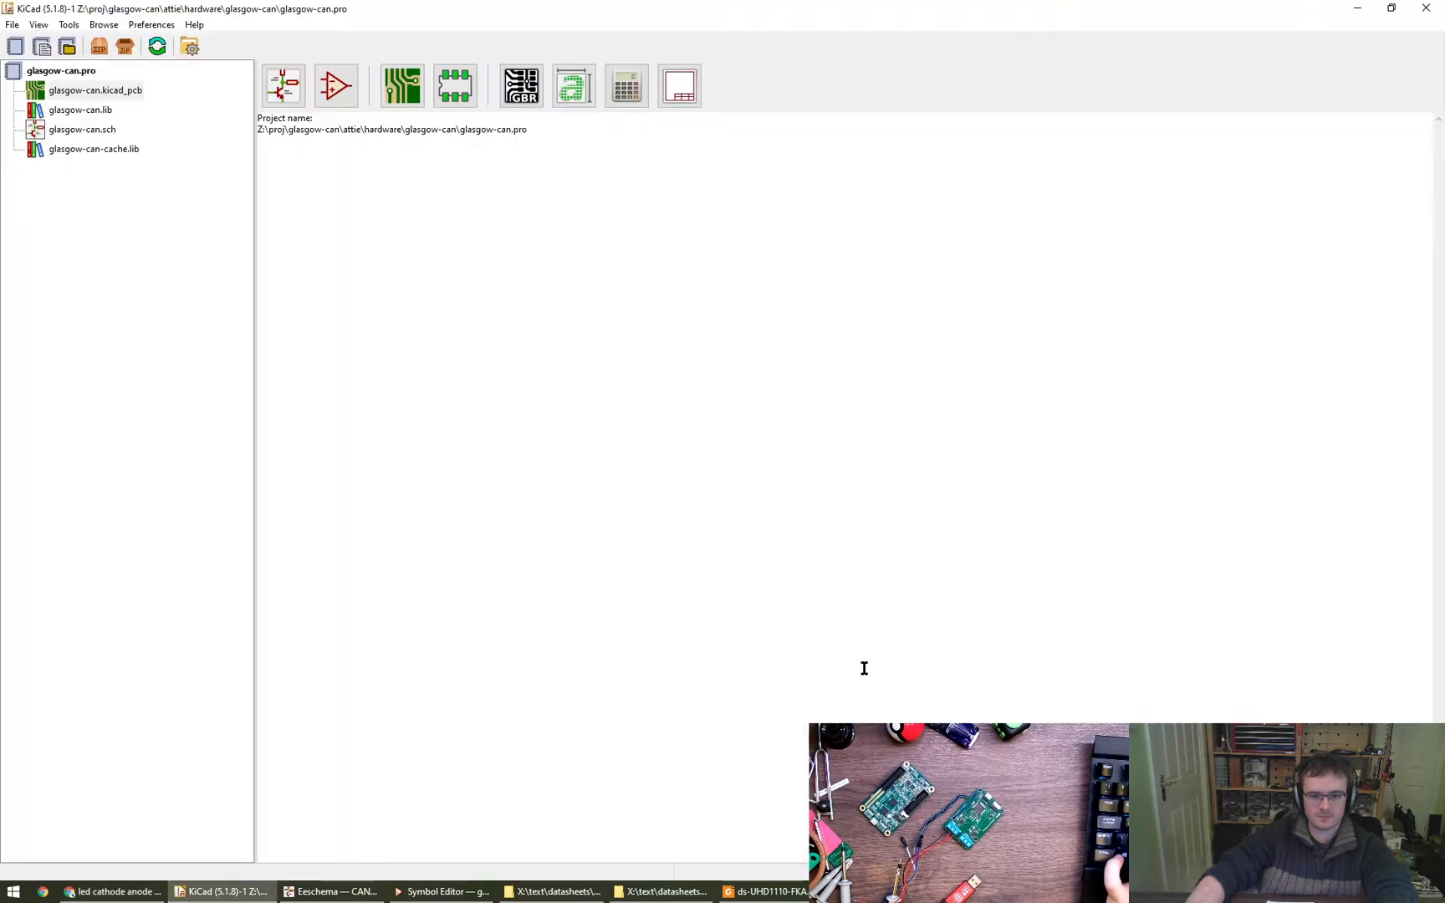
pyautogui.click(337, 899)
# - Move the LED drive calculation note slightly down and to the right below the TLP240A
pyautogui.scroll(-3, 930, 573)
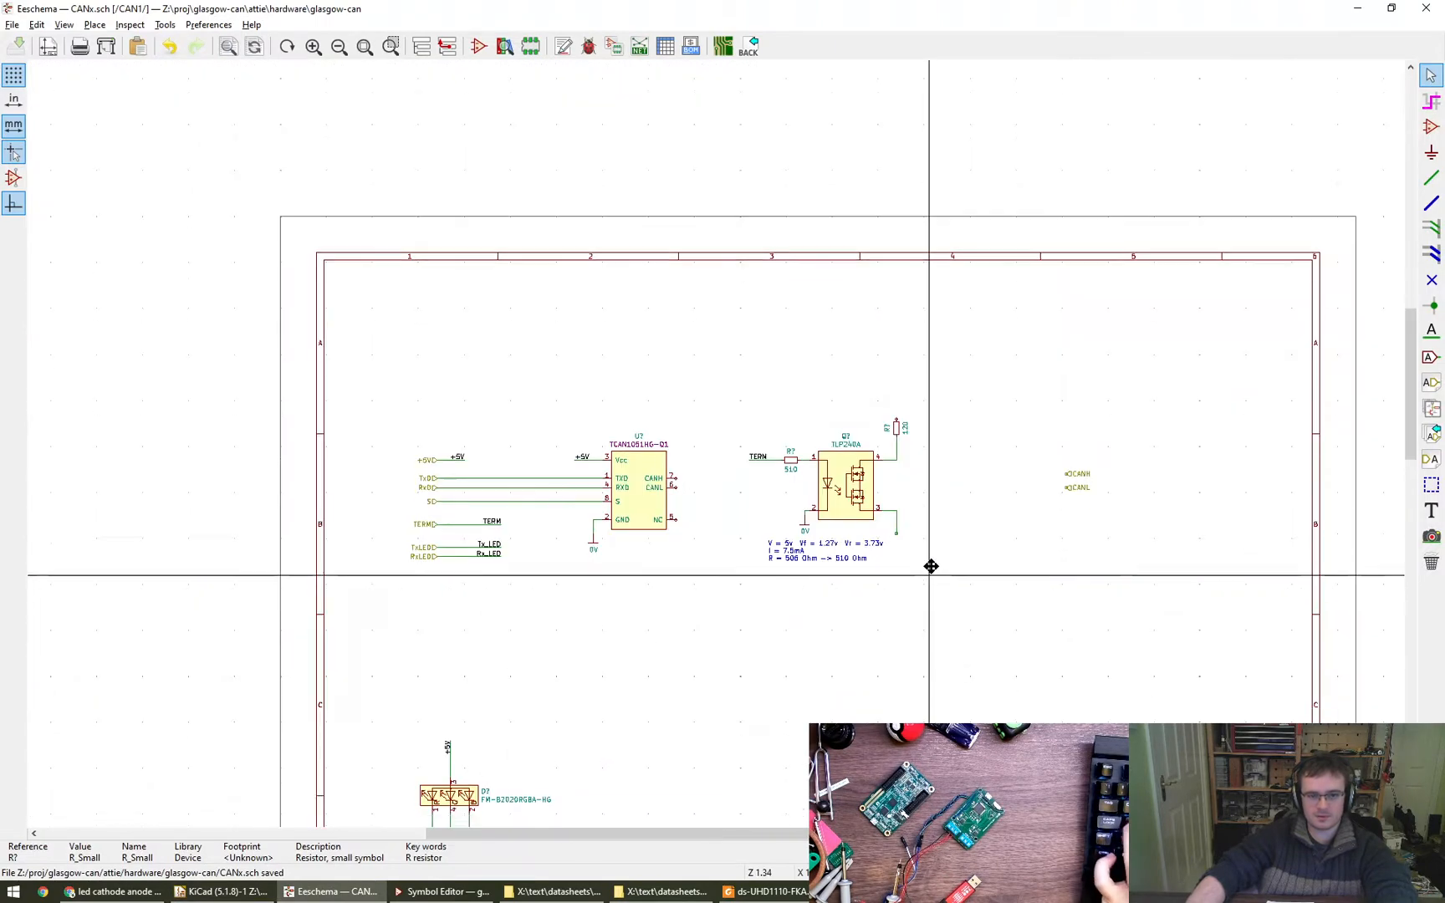
pyautogui.moveTo(930, 573); pyautogui.dragTo(807, 499, button='middle')
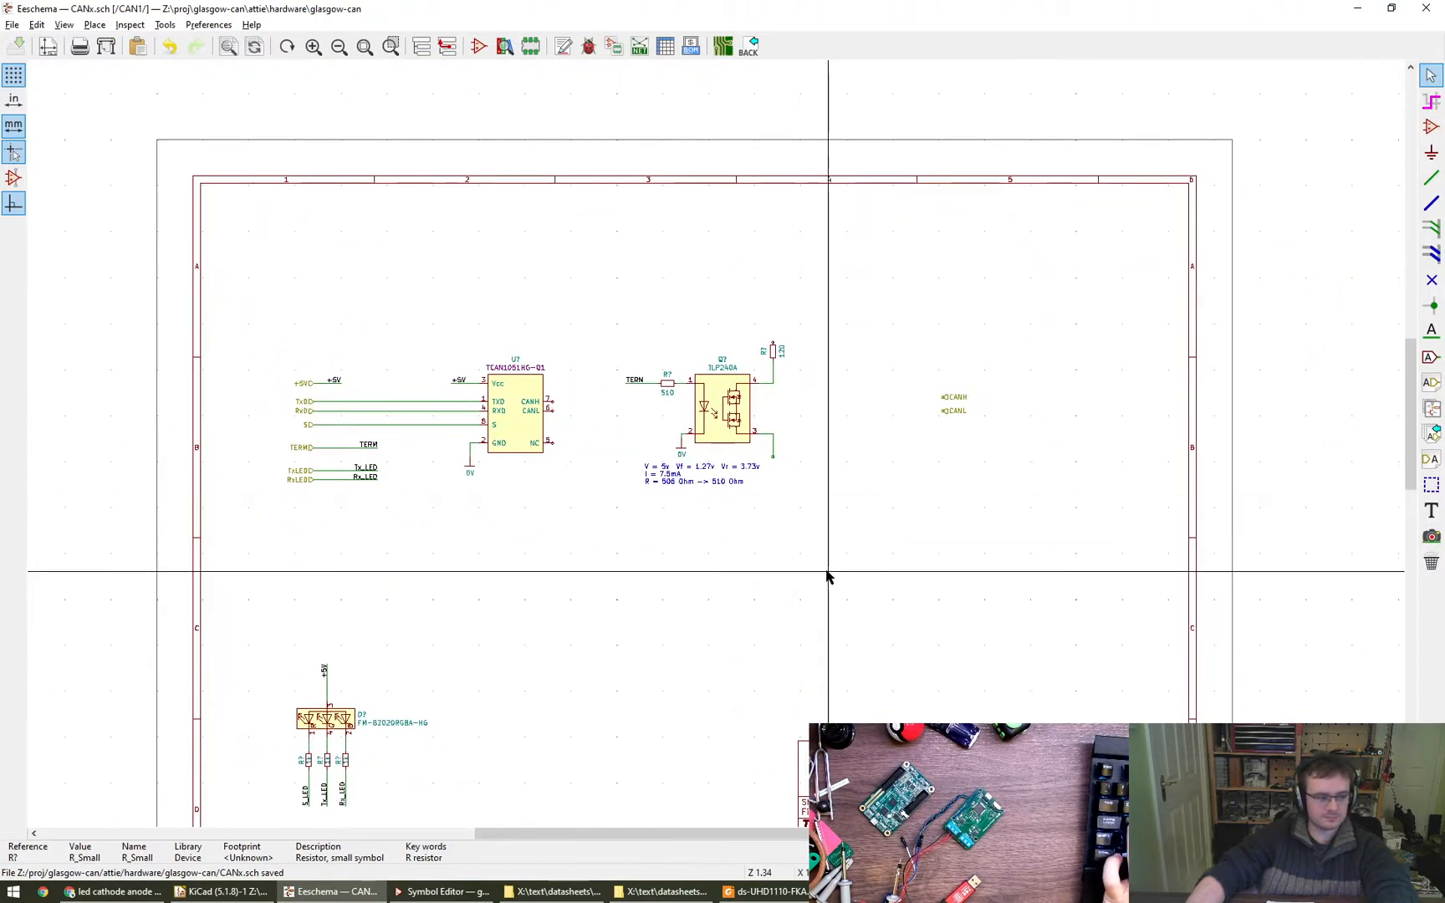
pyautogui.scroll(3, 849, 510)
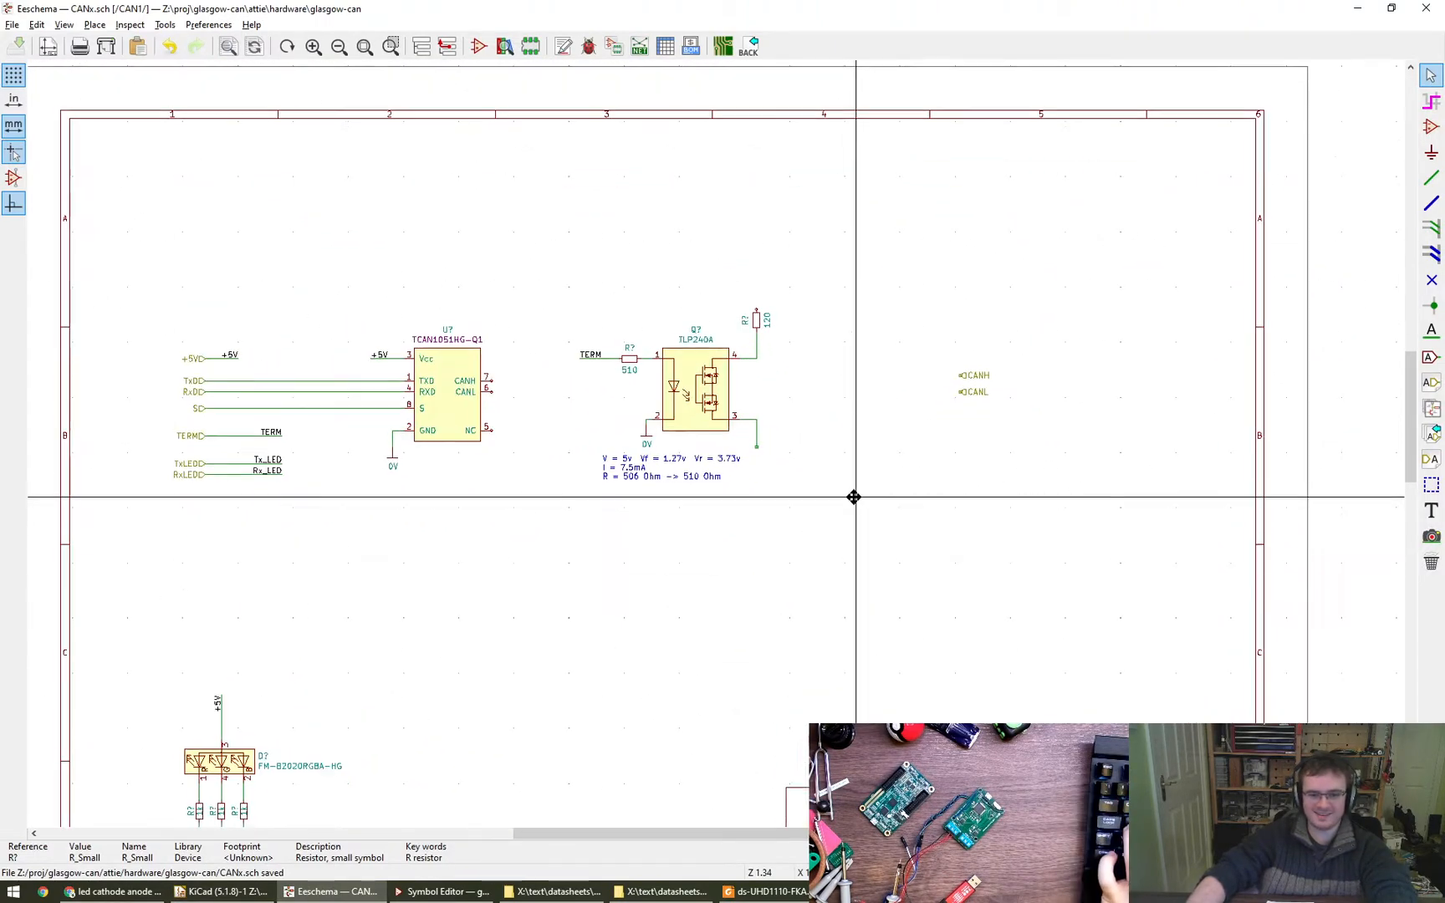
pyautogui.scroll(4, 642, 507)
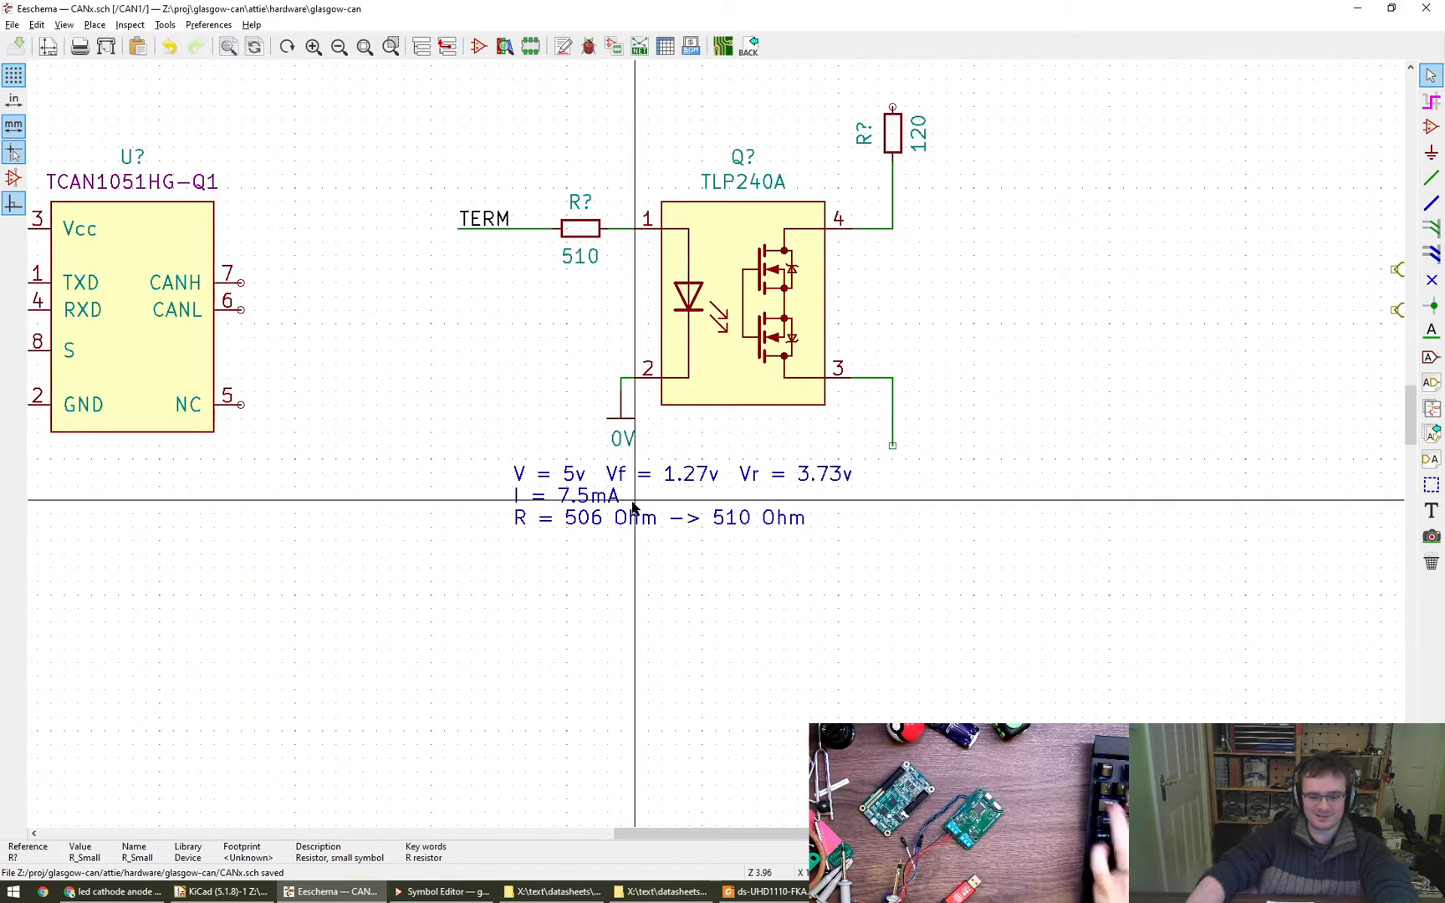
pyautogui.press('m')
pyautogui.click(553, 554)
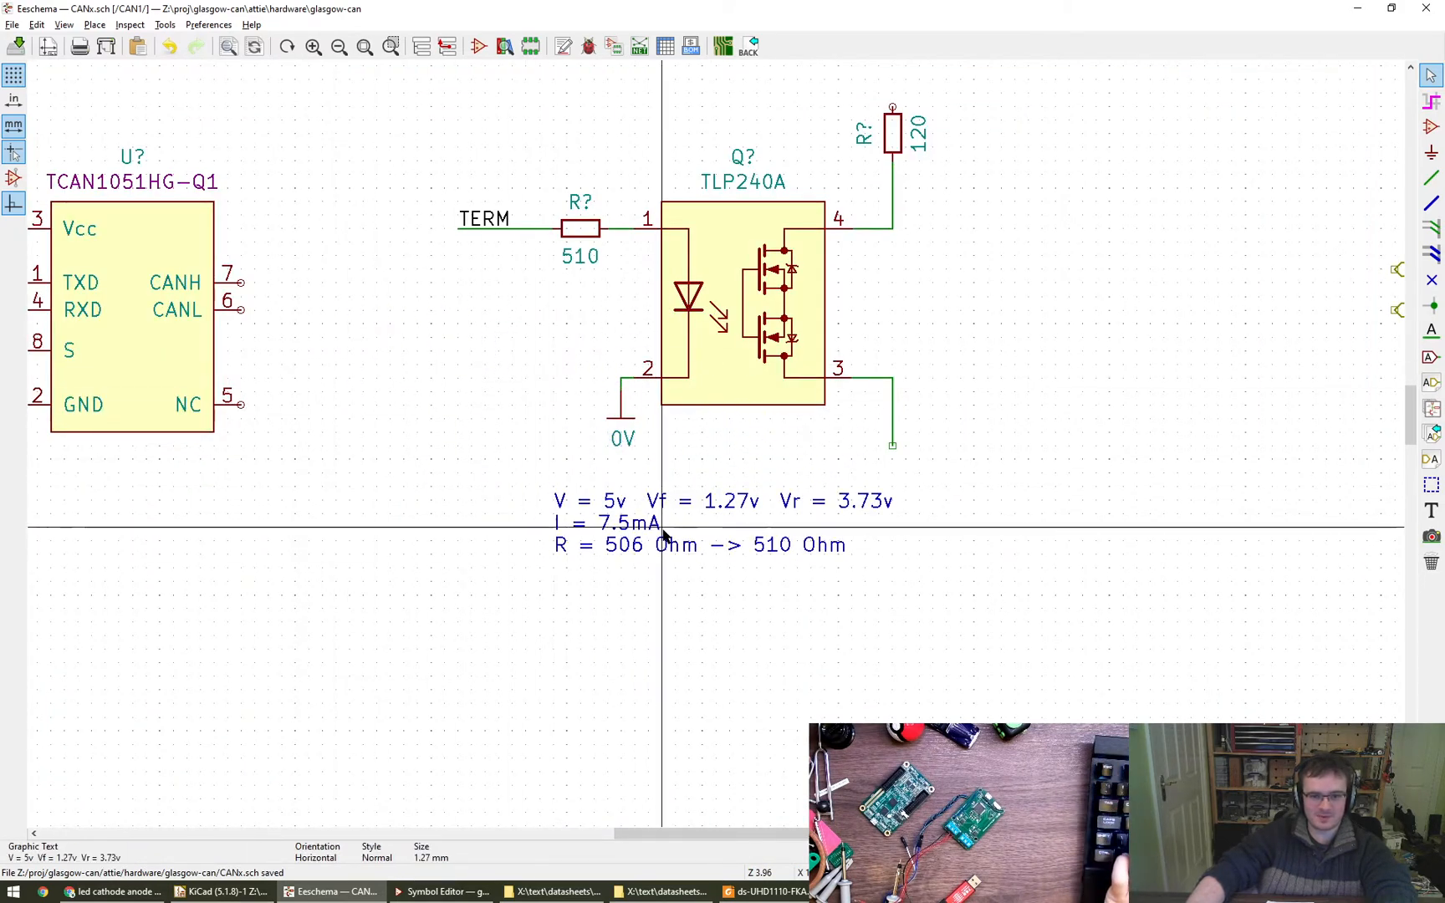
# - Reflow the LED drive calculation note so Vr and I share the second line, and place it beneath the 510 resistor
pyautogui.press('e')
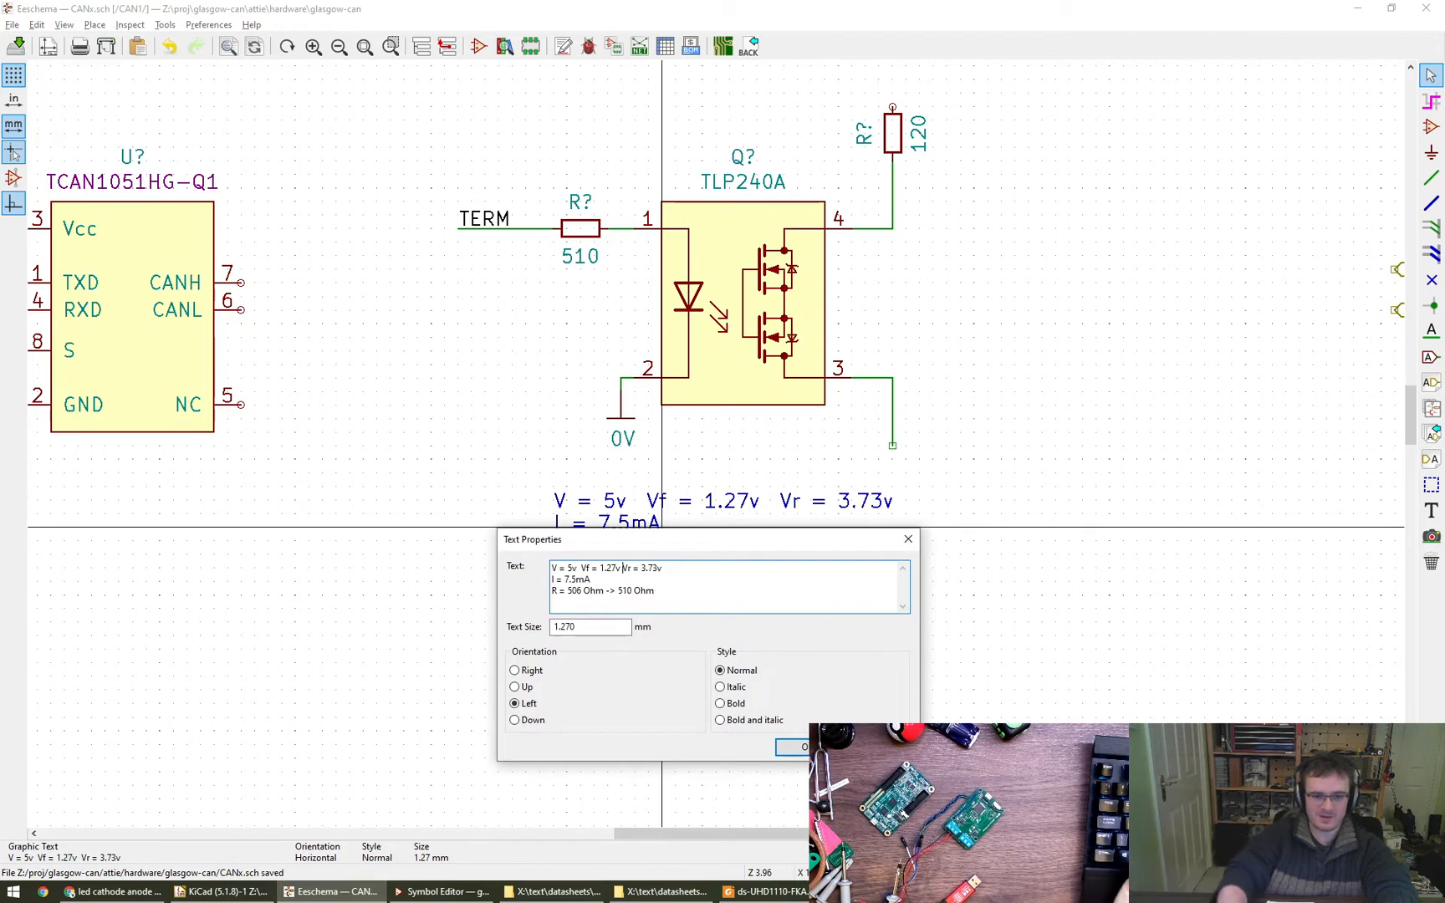
pyautogui.press('Return')
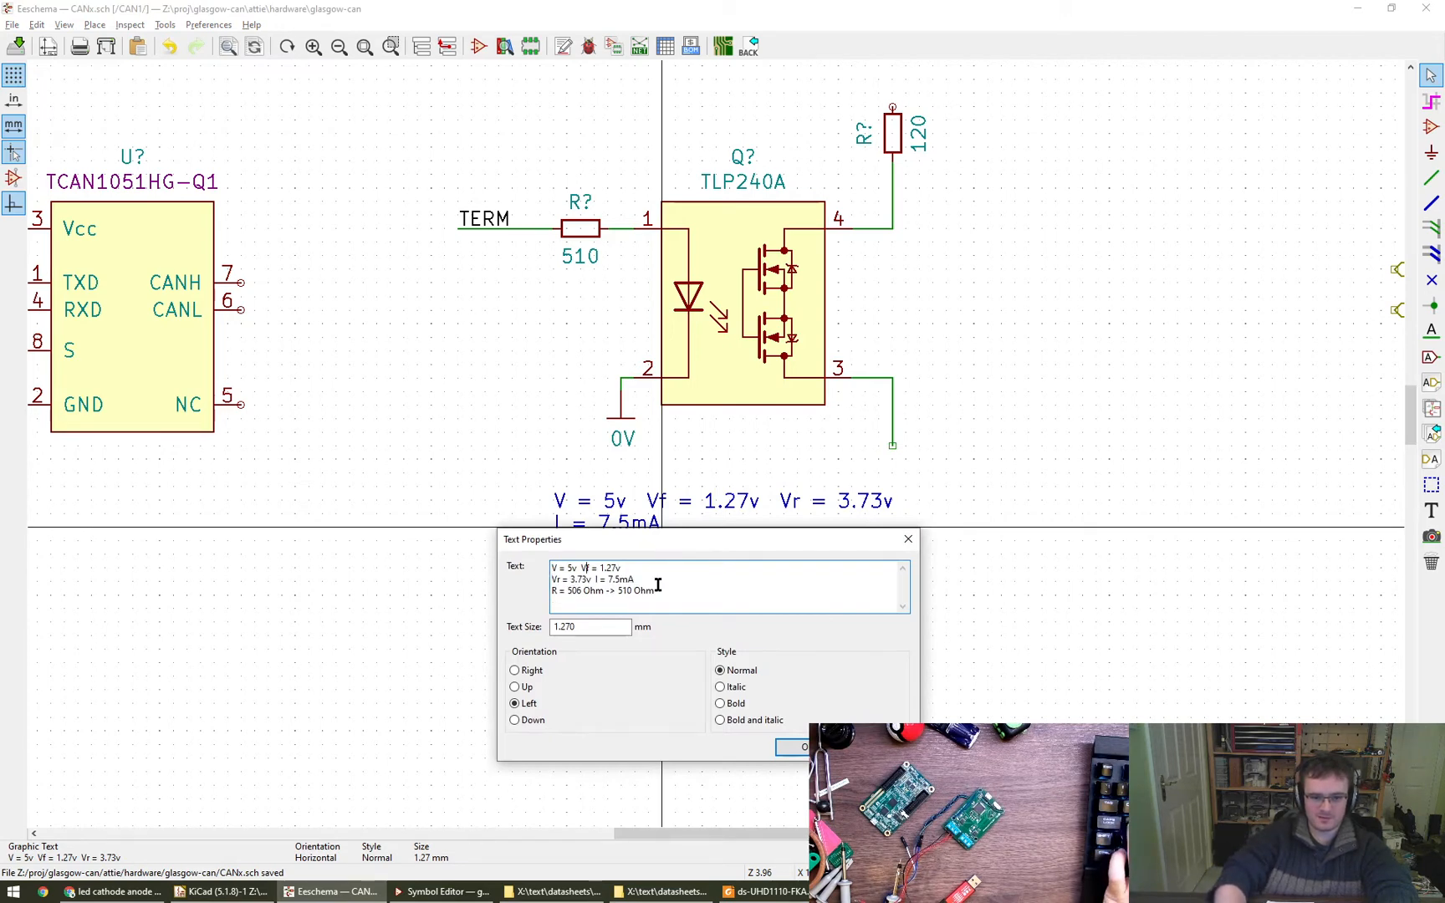
pyautogui.click(792, 747)
pyautogui.press('m')
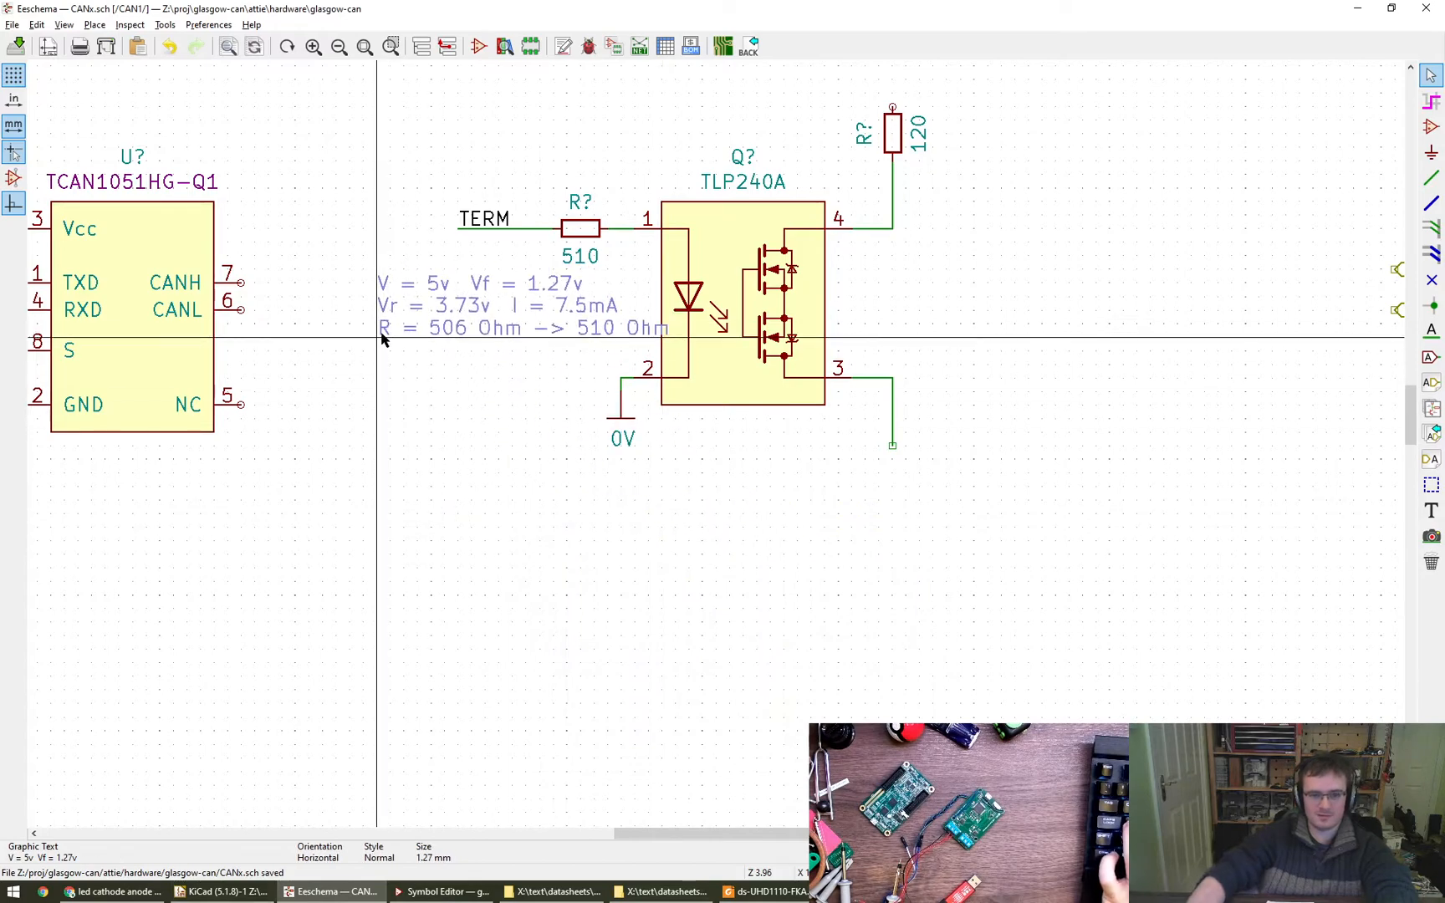
pyautogui.click(351, 343)
# - Move the whole TLP240A termination circuit, including its calculation note, slightly to the right, away from the CAN transceiver
pyautogui.scroll(-3, 703, 516)
pyautogui.scroll(1, 468, 316)
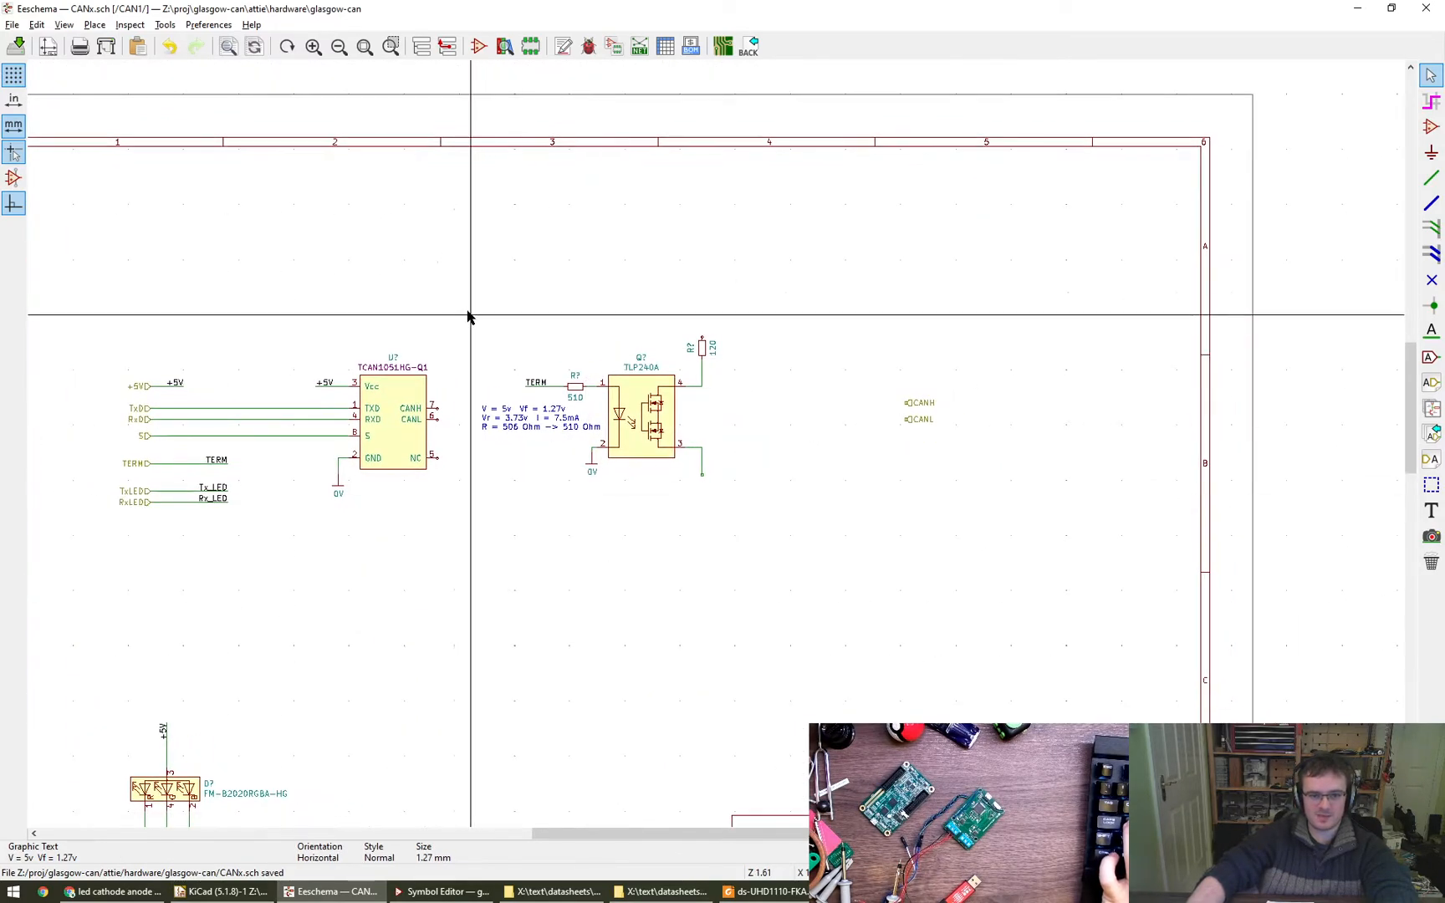
pyautogui.moveTo(468, 316); pyautogui.dragTo(763, 519)
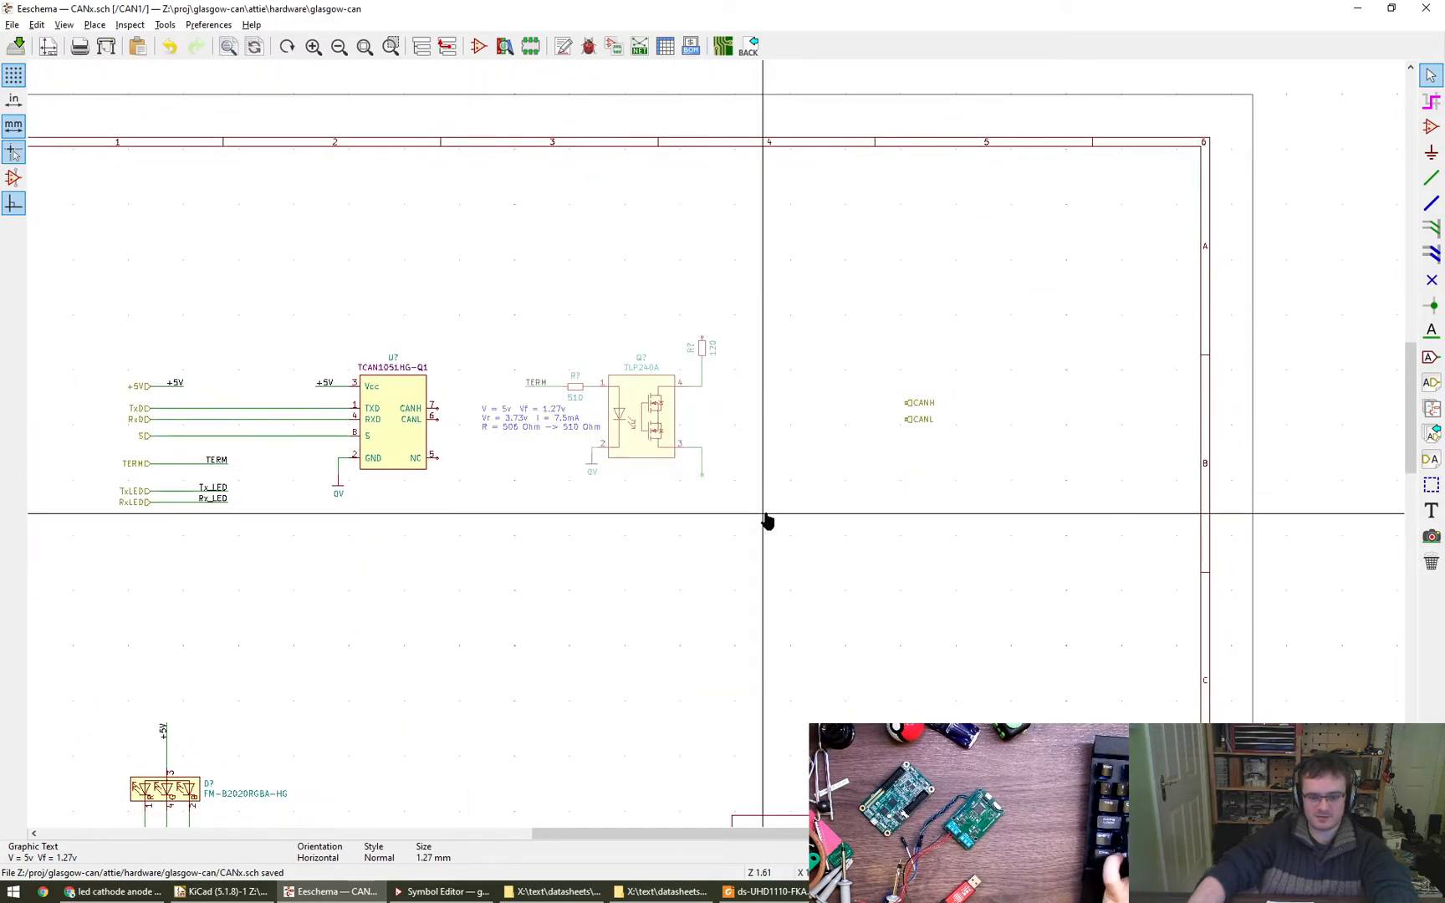
pyautogui.click(808, 514)
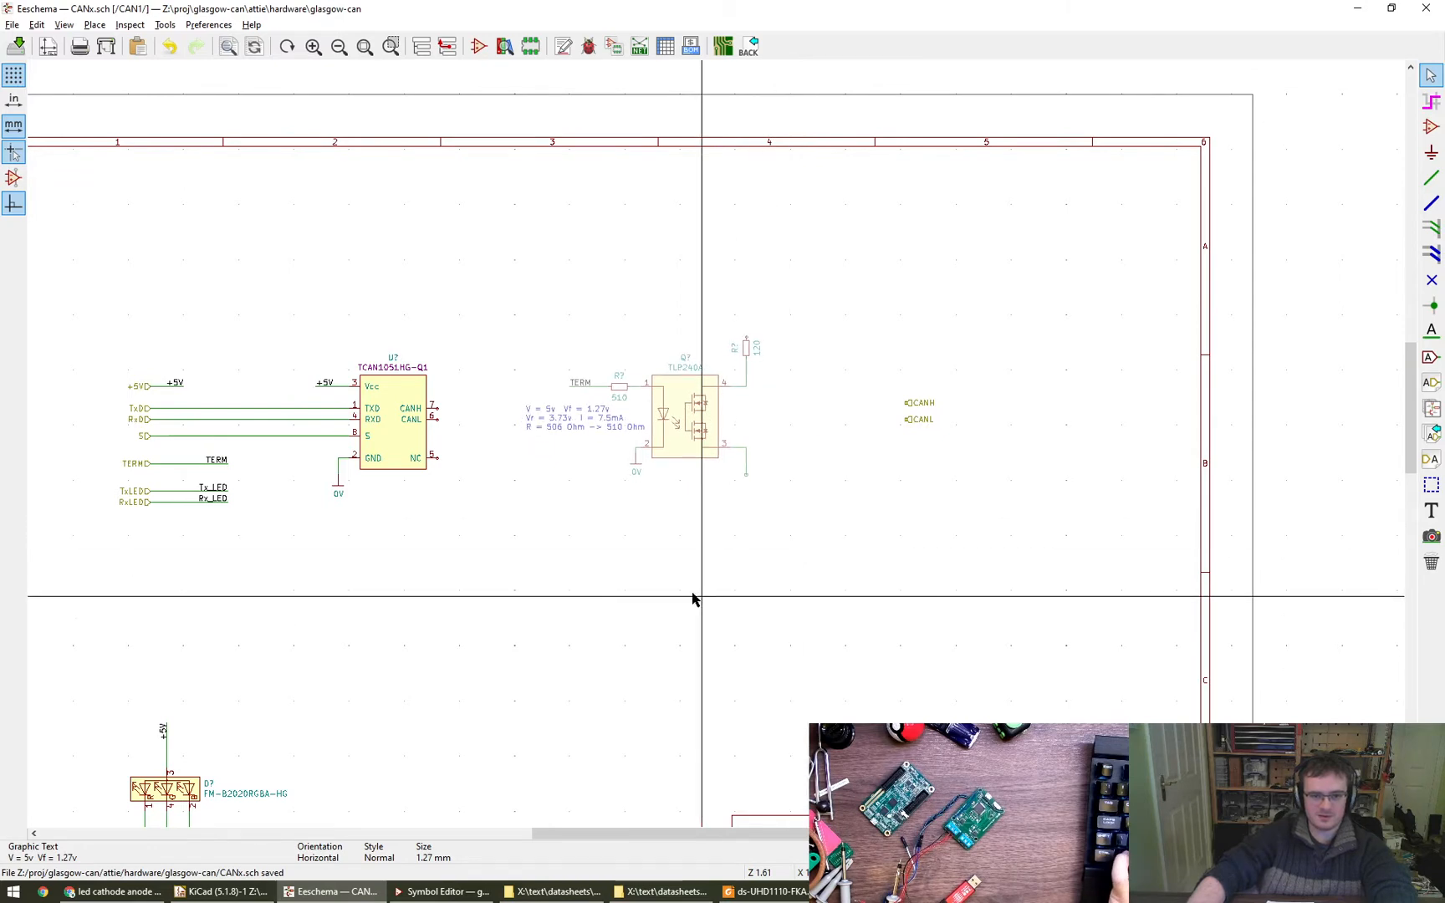
# - Wire the transceiver's CANH pin above the termination circuit through the 120 resistor's end, and attach the CANH hierarchical label at the wire's far end
pyautogui.press('w')
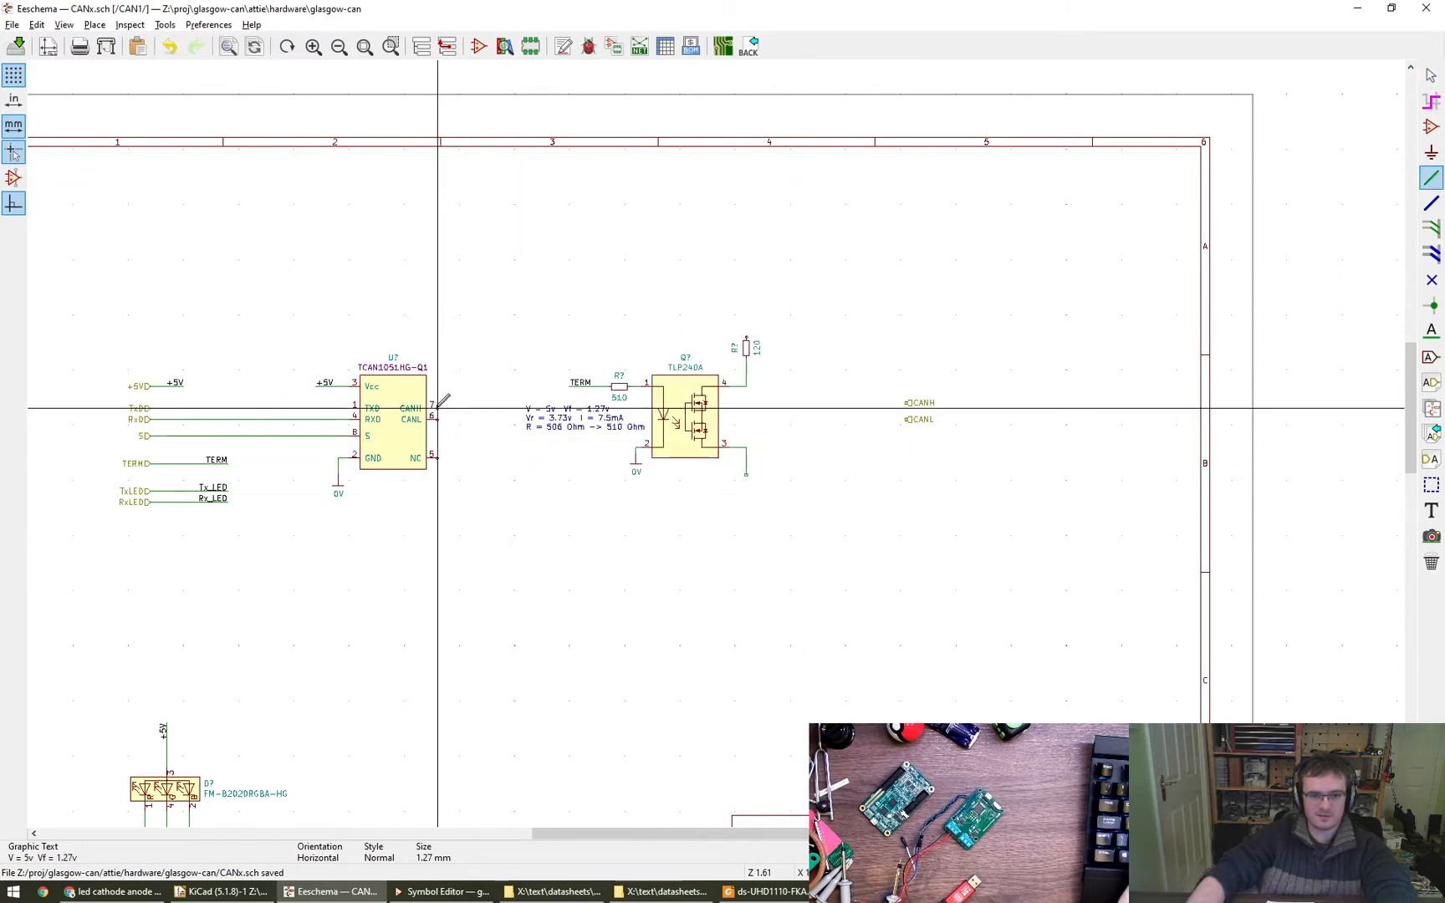
pyautogui.click(459, 408)
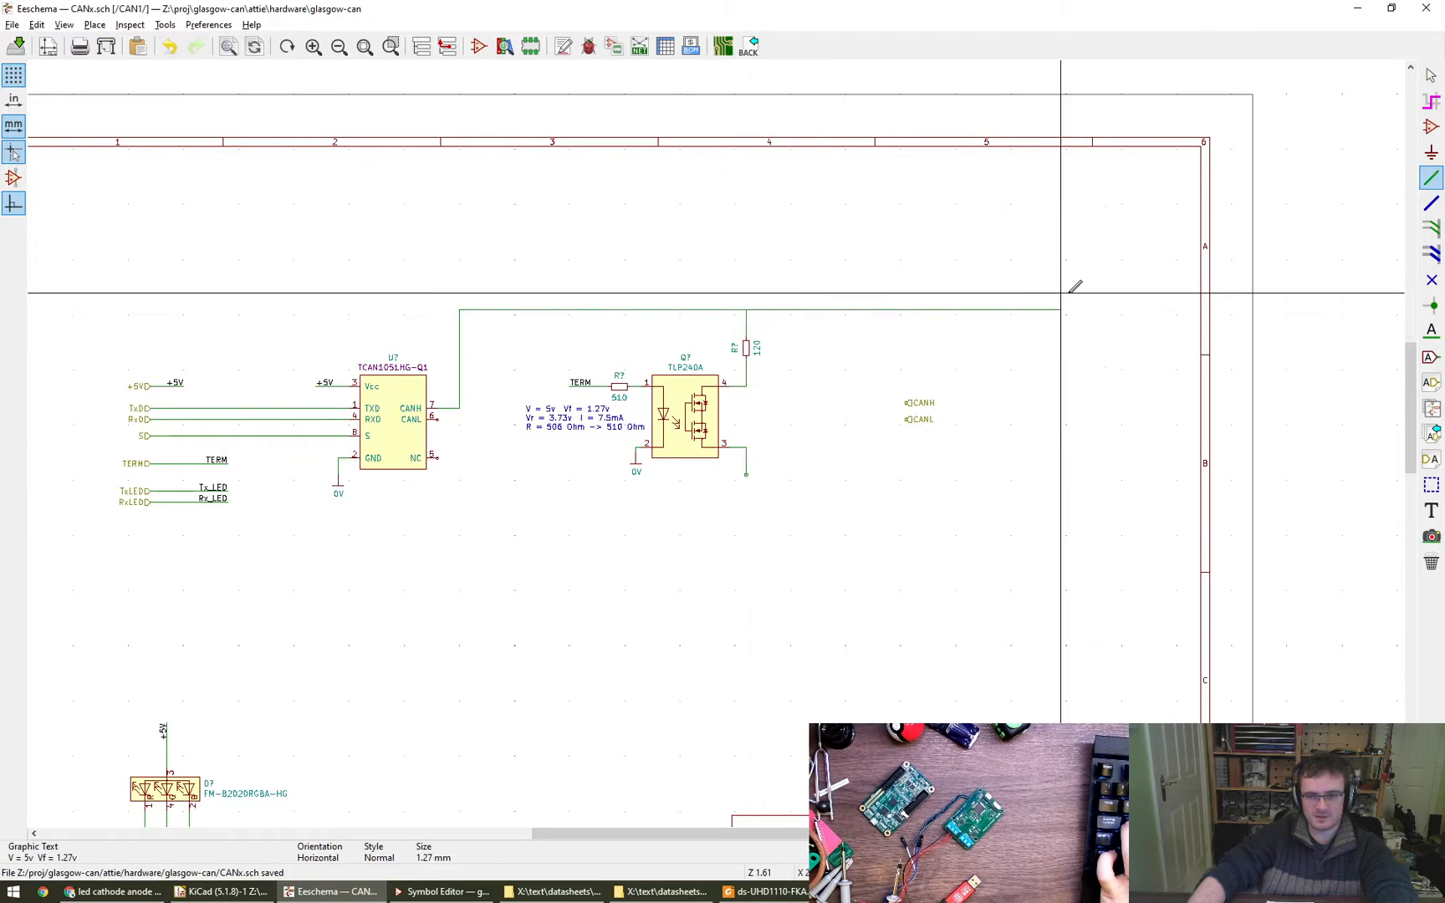
pyautogui.doubleClick(1071, 309)
pyautogui.press('Escape')
pyautogui.press('m')
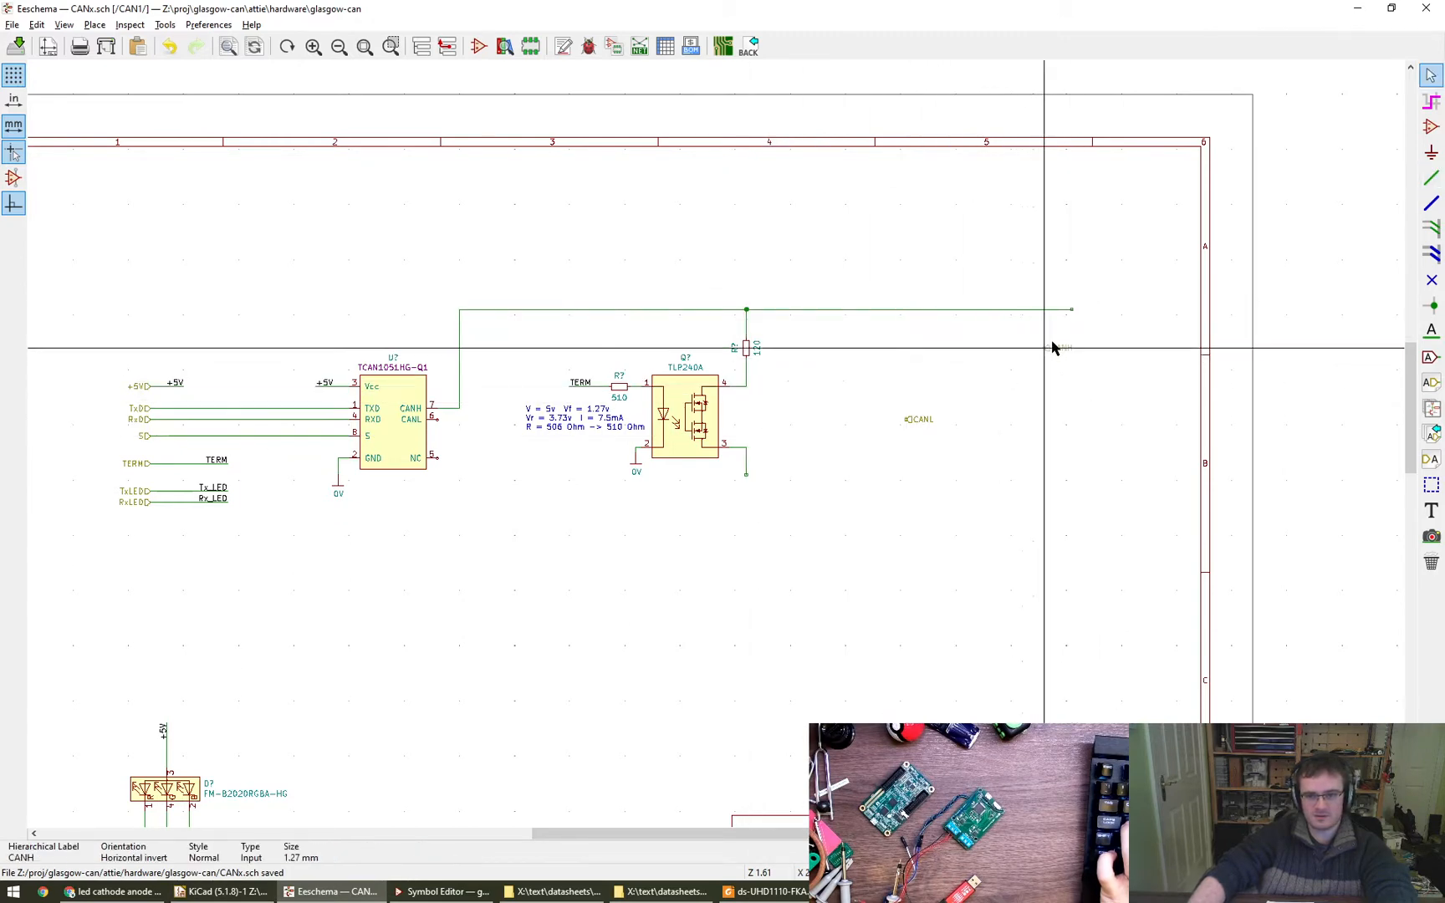
pyautogui.click(1078, 311)
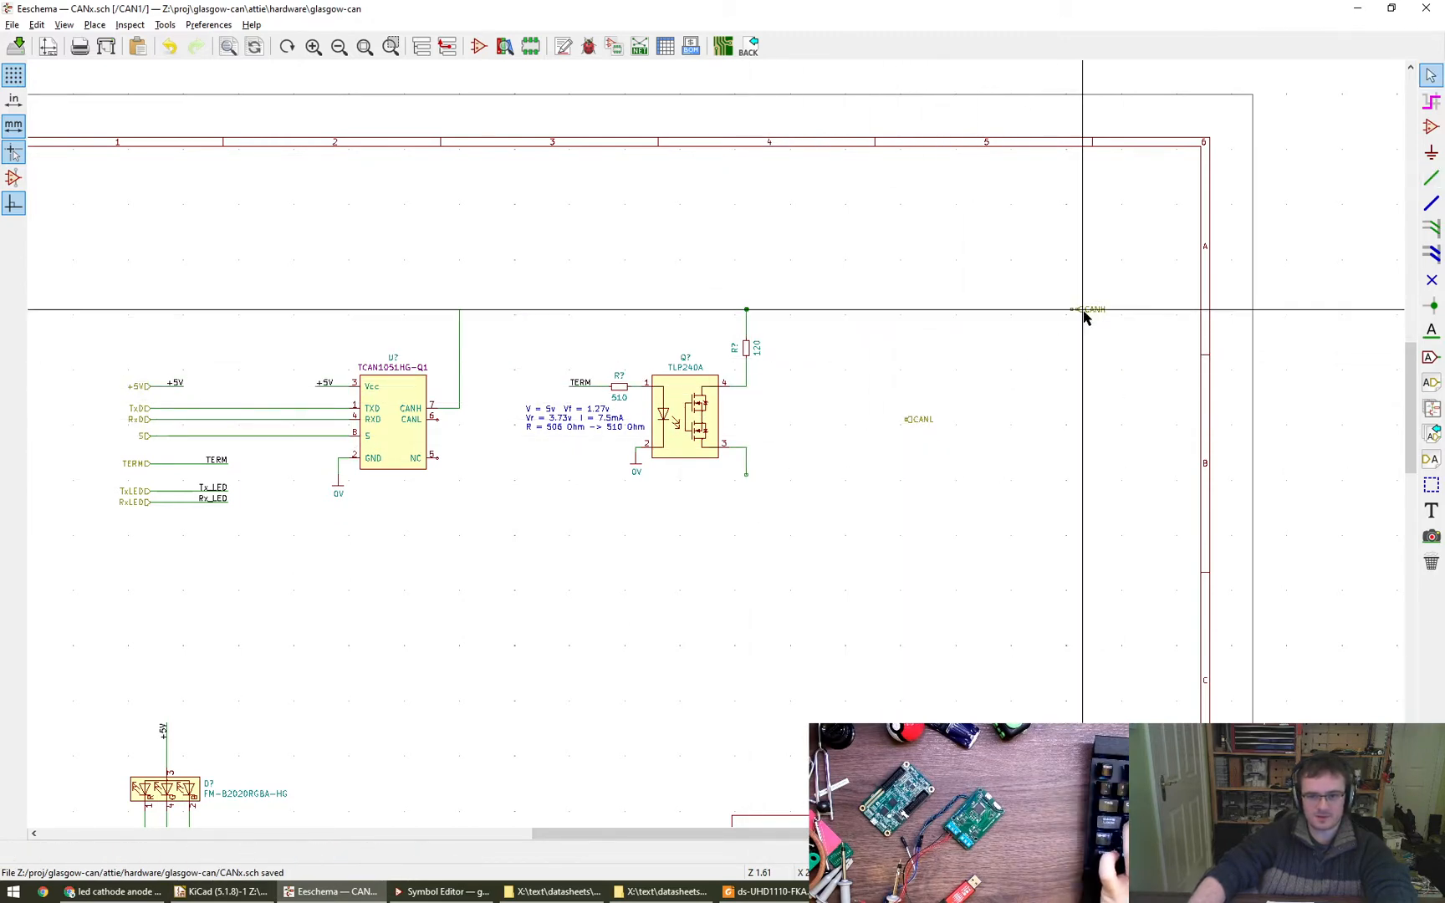
pyautogui.click(1078, 313)
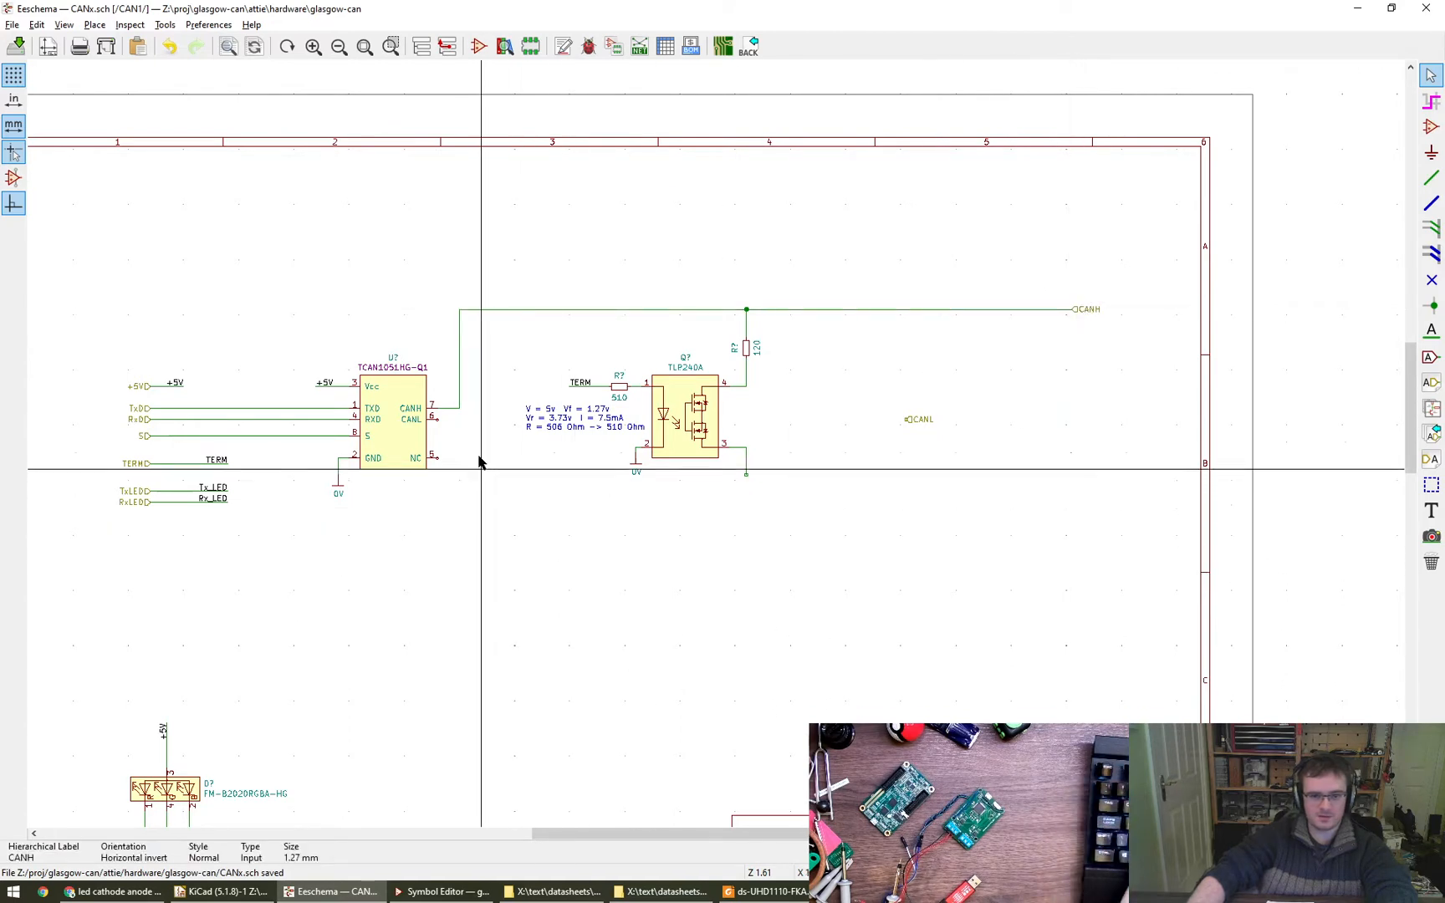
# - Wire the transceiver's CANL pin below the termination circuit and attach the CANL hierarchical label at the wire's far end
pyautogui.press('w')
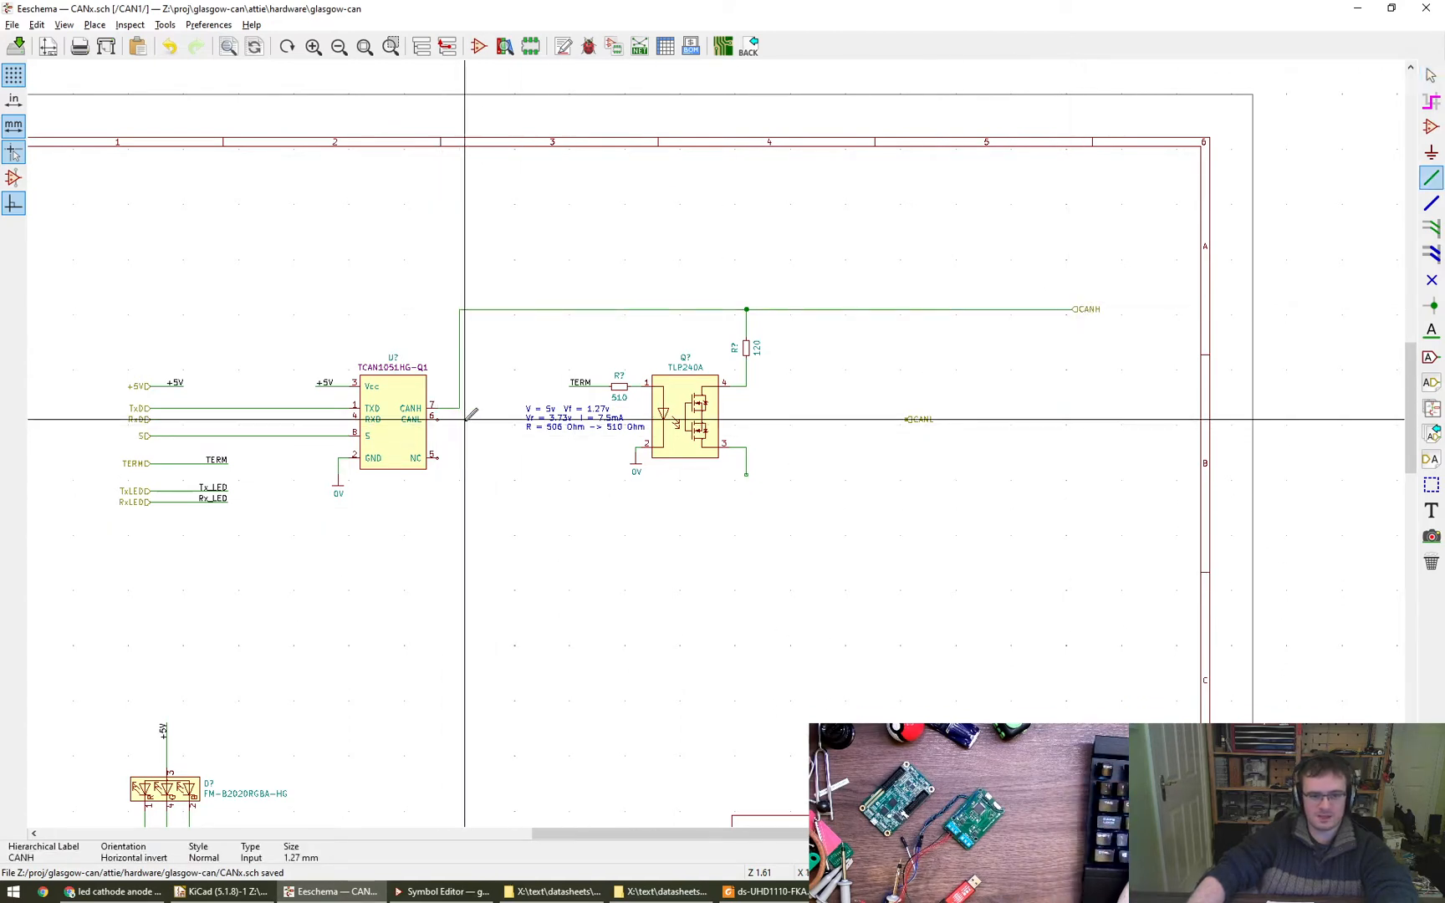
pyautogui.click(459, 418)
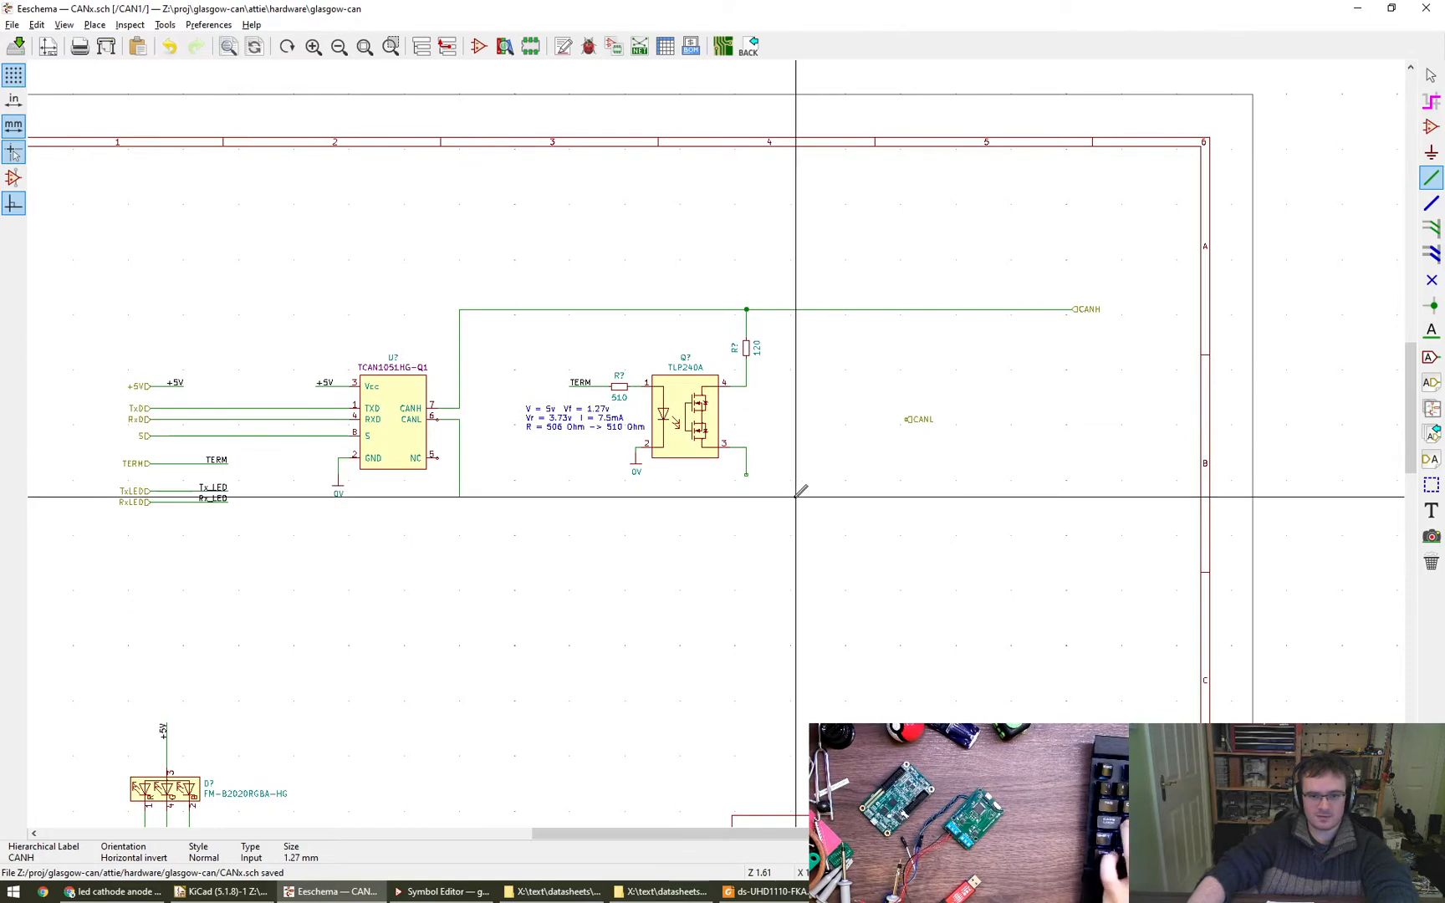
pyautogui.doubleClick(1073, 492)
pyautogui.press('Escape')
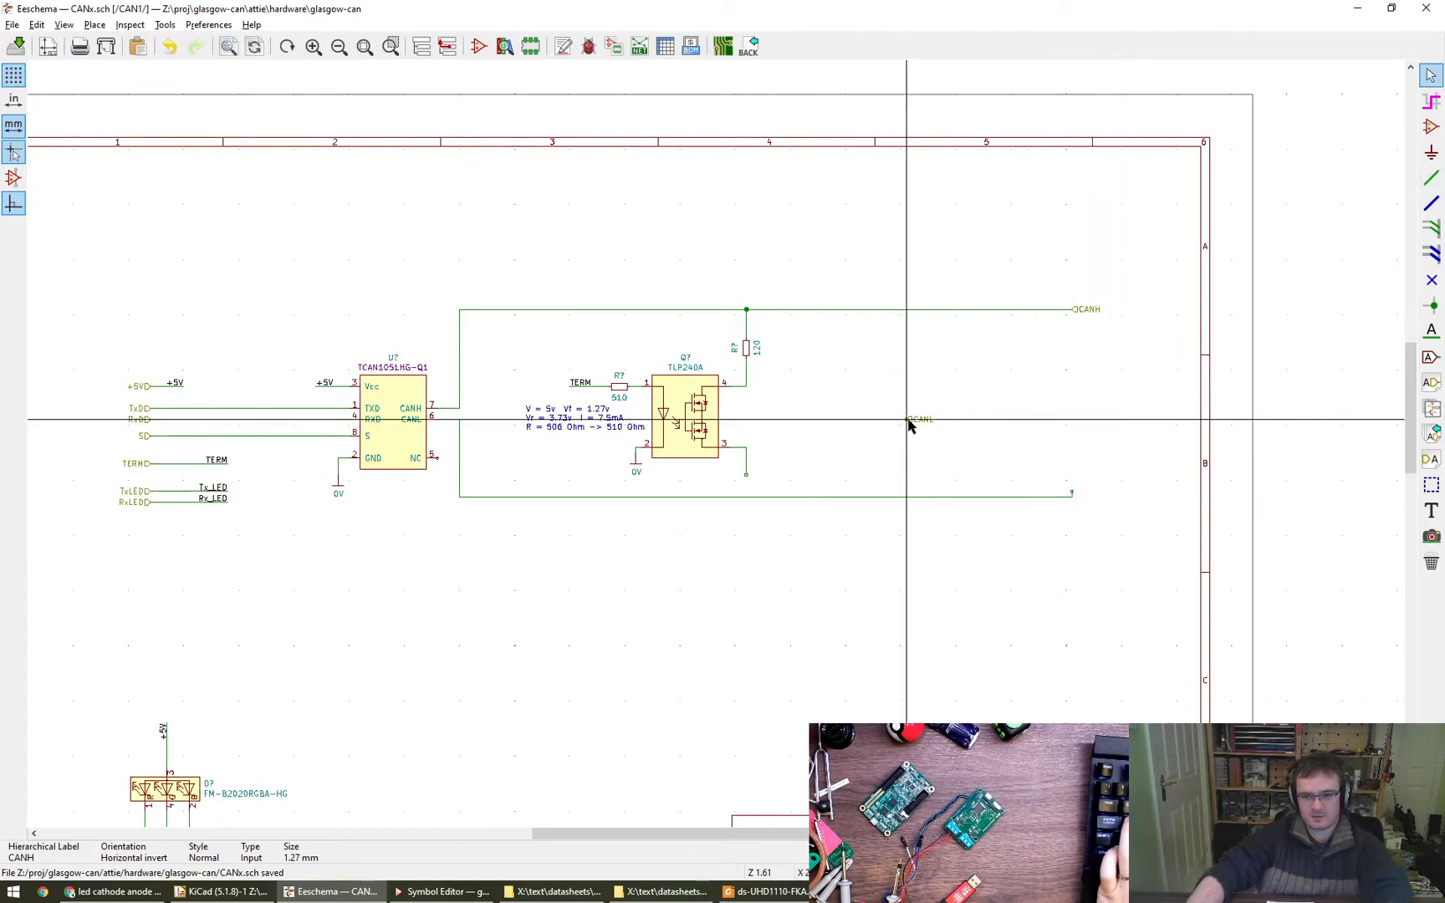
pyautogui.scroll(10, 1084, 507)
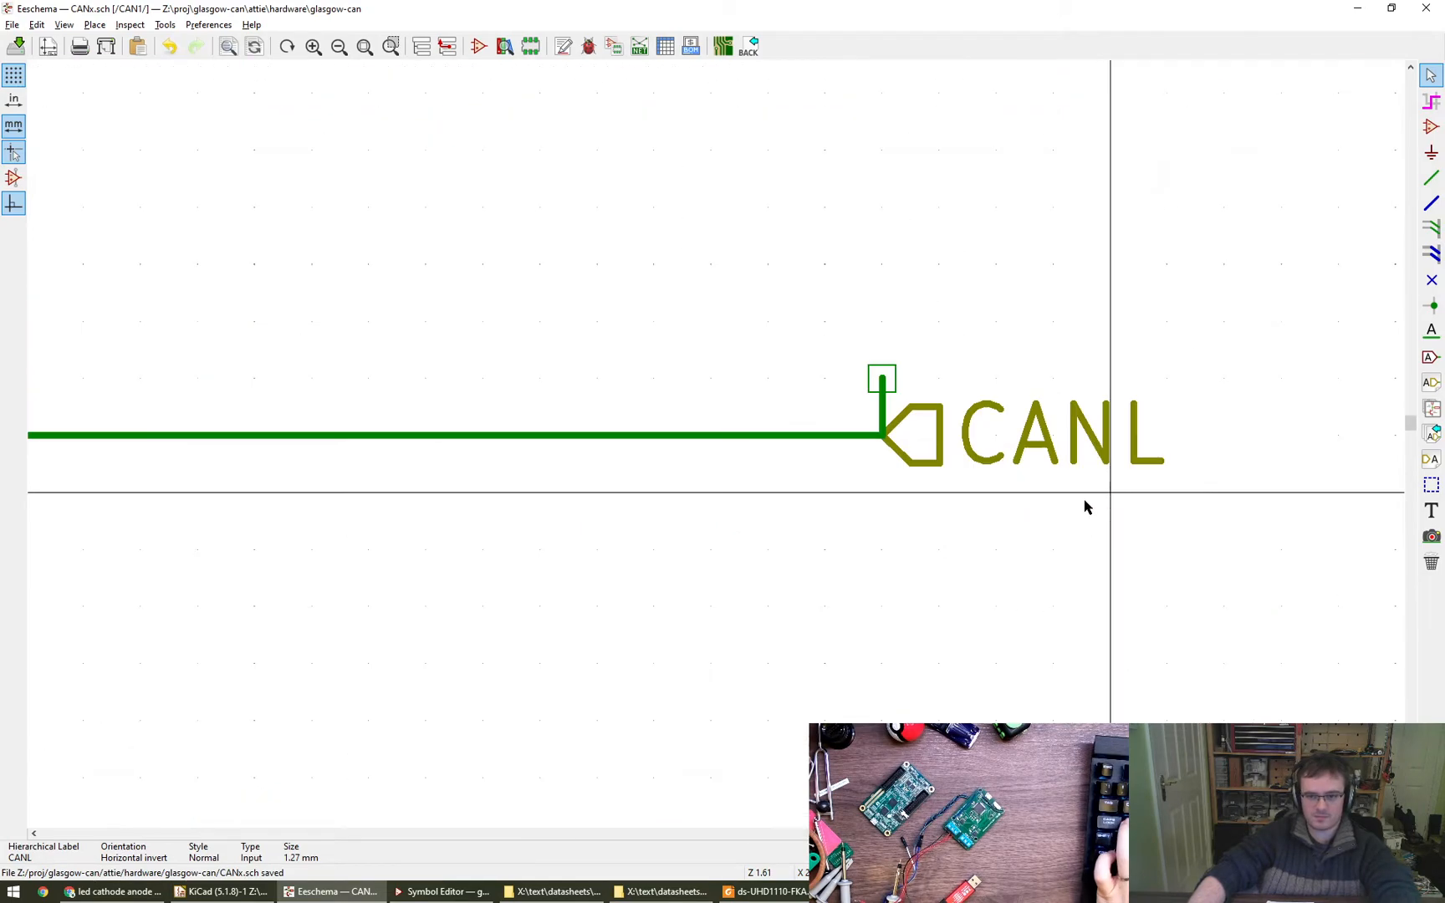
pyautogui.scroll(-10, 822, 432)
# - Extend the wire from TLP240A pin 3 down to the CANL line
pyautogui.scroll(4, 716, 448)
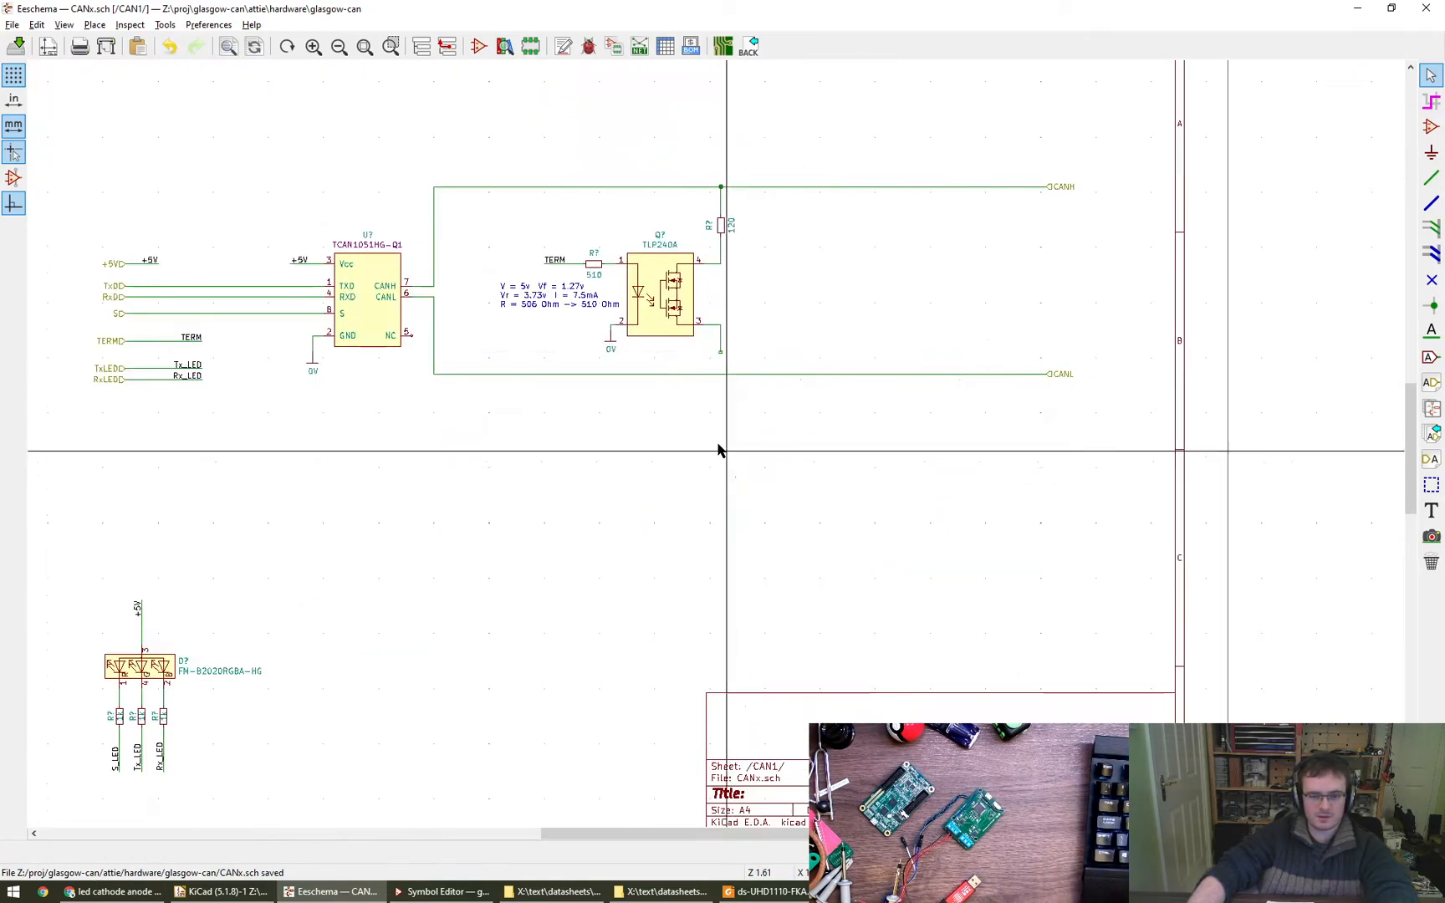
pyautogui.moveTo(758, 360); pyautogui.dragTo(758, 401)
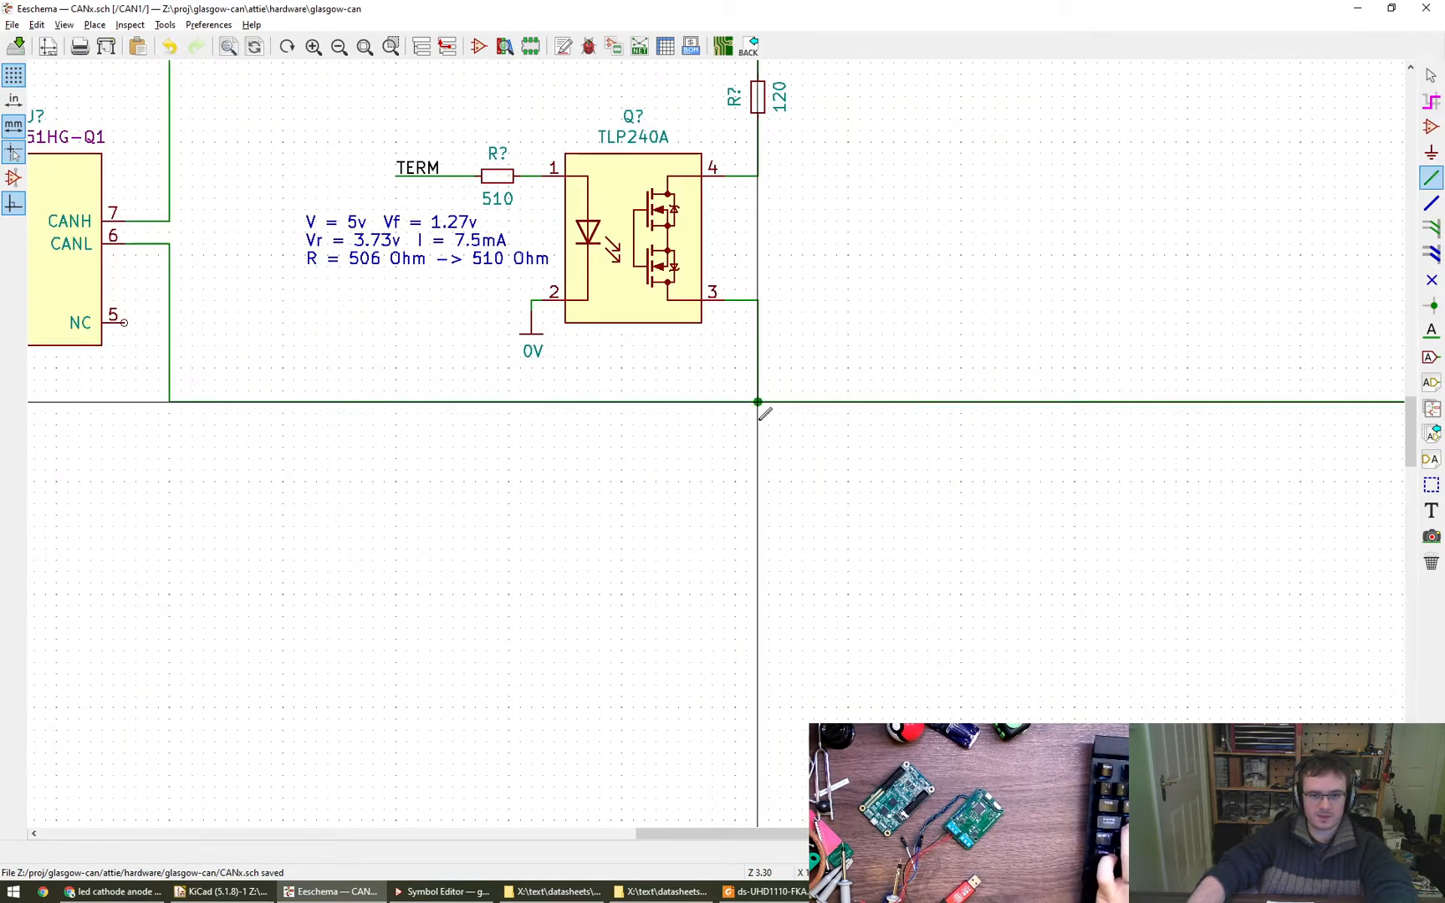
pyautogui.scroll(-4, 830, 403)
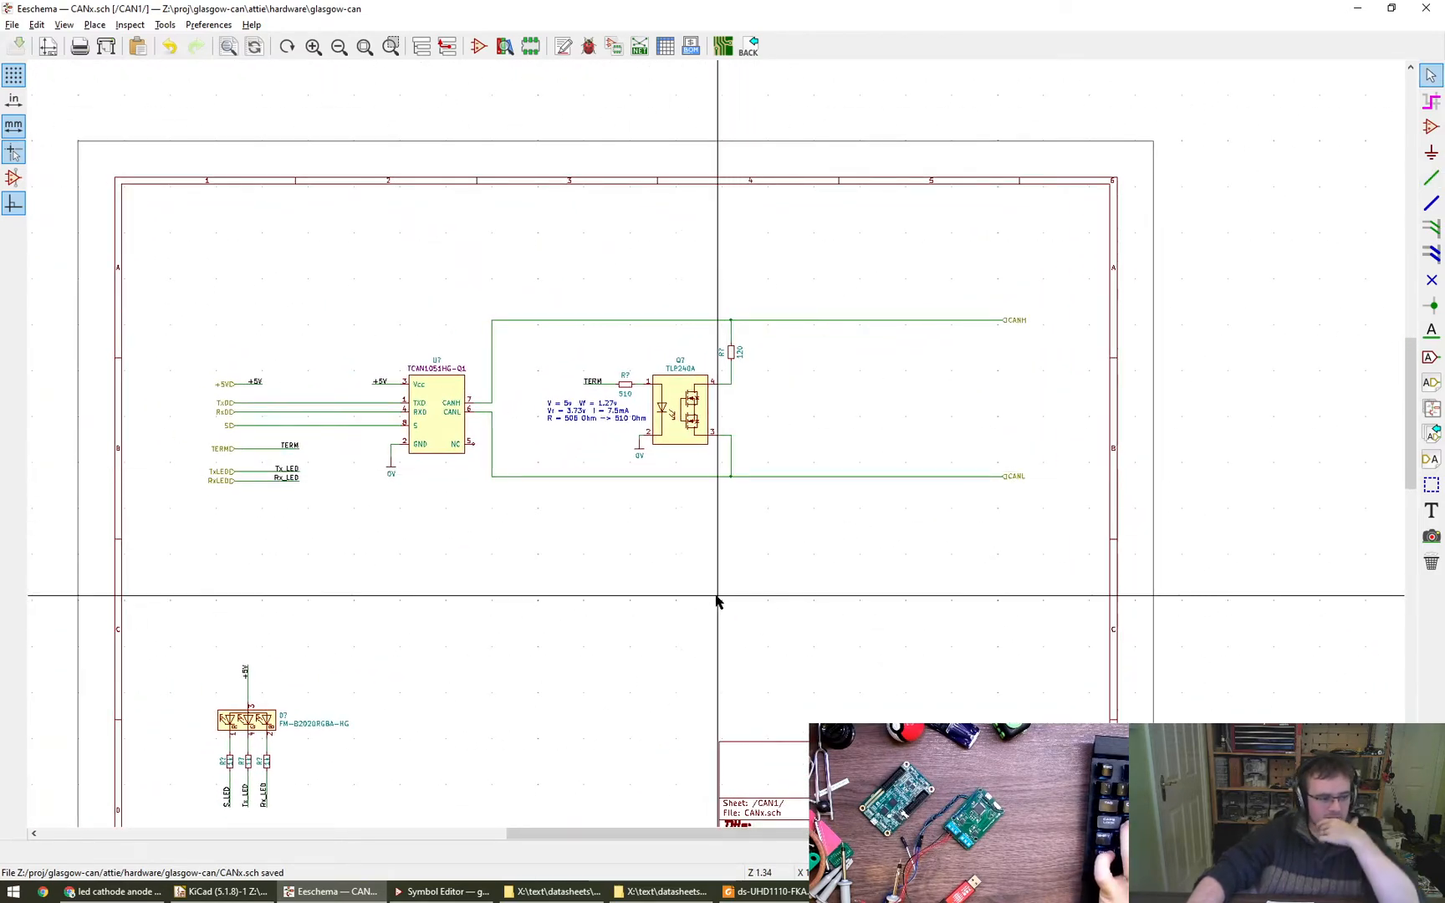
# - Switch to Chrome and close the LED cathode anode image search and shared photo album tabs
pyautogui.click(113, 891)
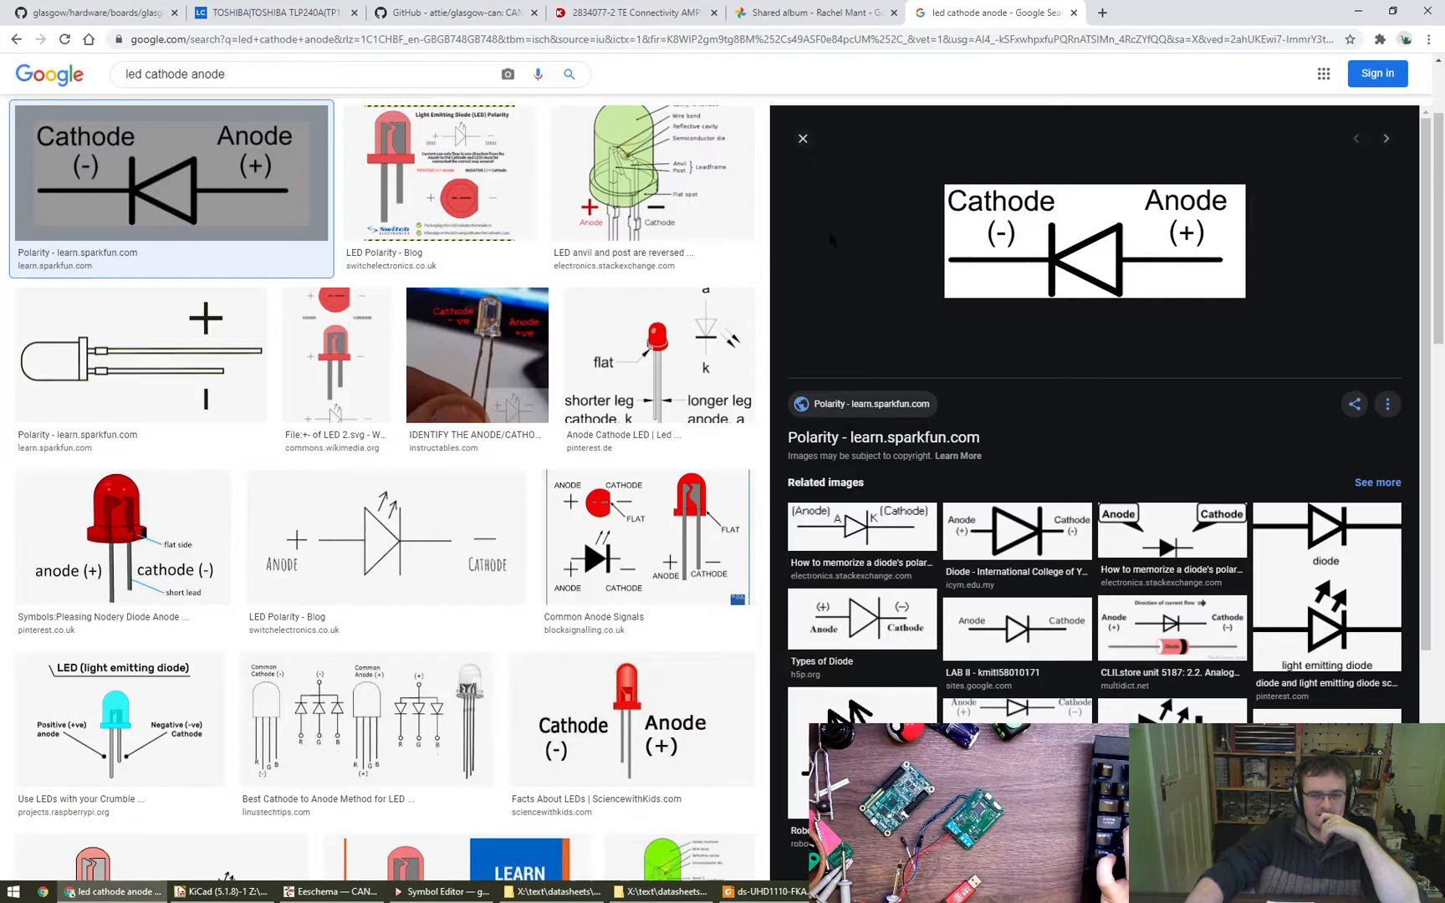
pyautogui.middleClick(956, 6)
pyautogui.middleClick(853, 10)
# - Open Digi-Key in a new tab beside the TE connector page and search its TVS diodes for "esd can"
pyautogui.click(328, 127)
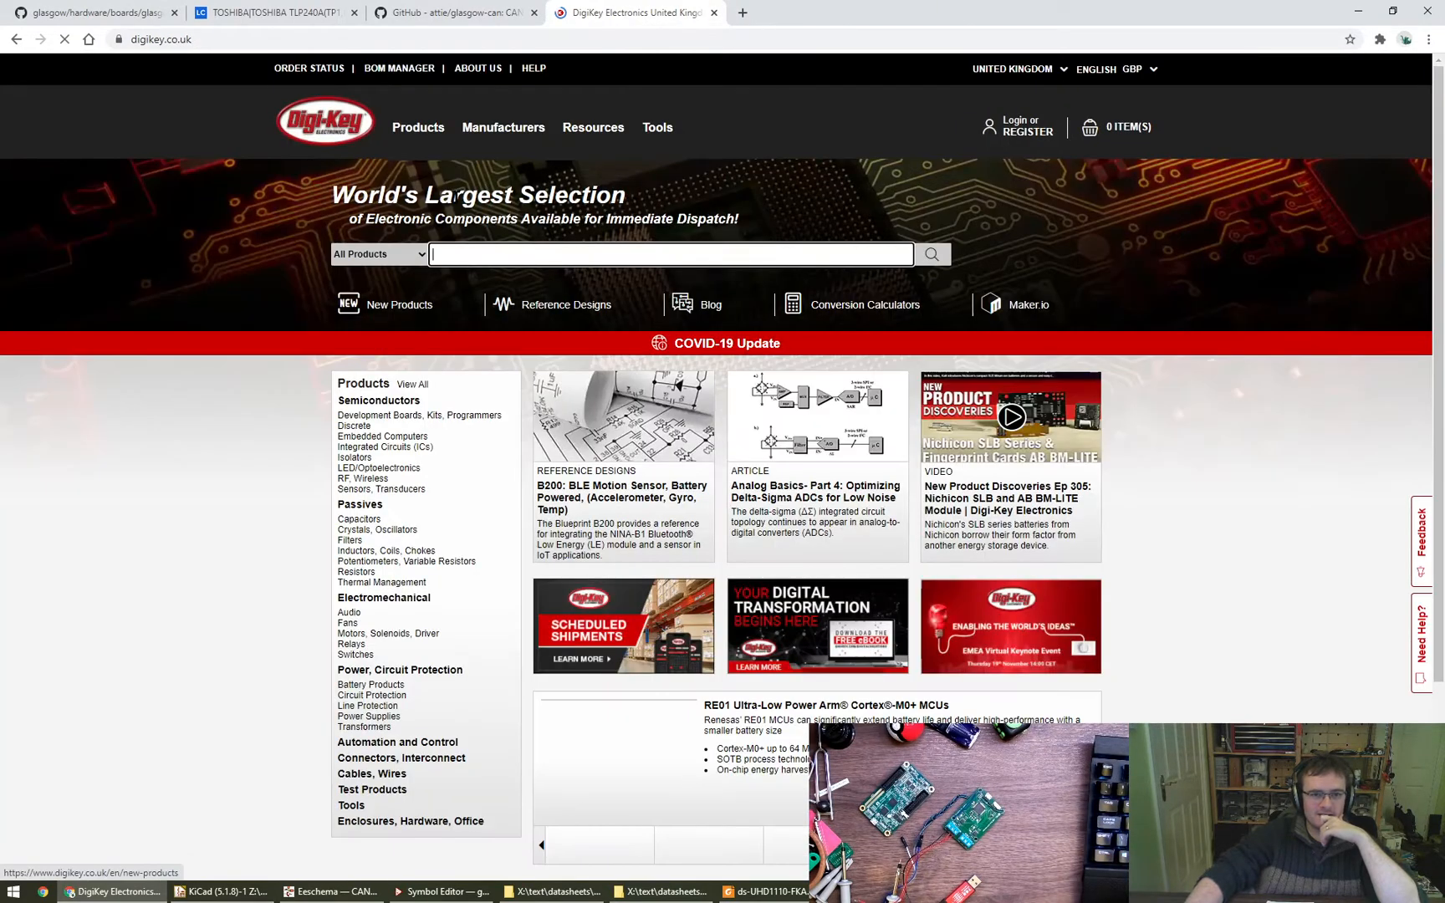
pyautogui.click(10, 39)
pyautogui.middleClick(335, 132)
pyautogui.click(782, 4)
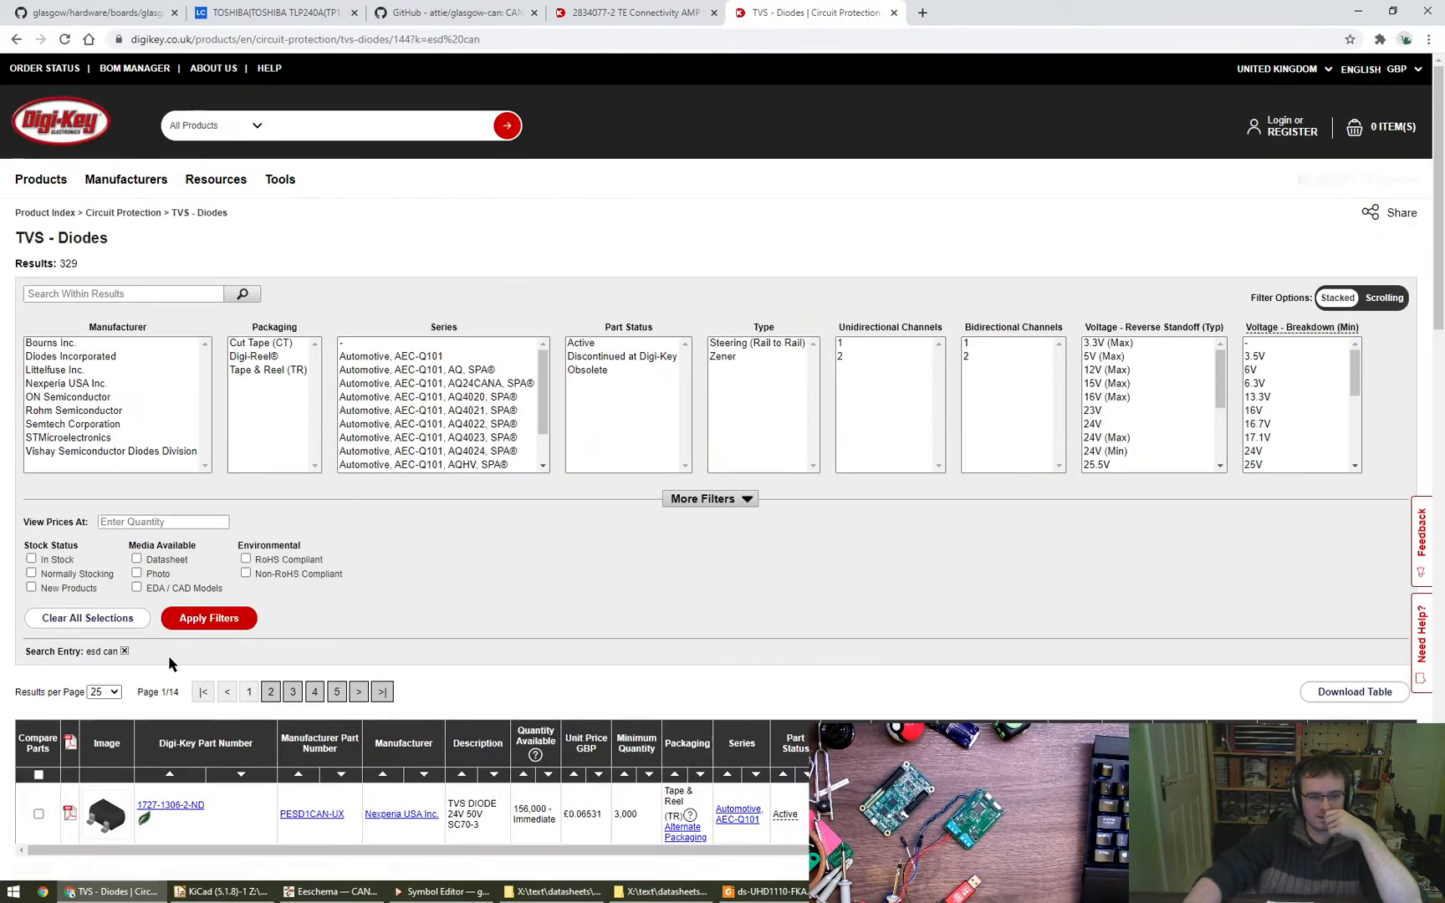
# - Filter the TVS diodes to active, in-stock parts, and view prices at quantity 1
pyautogui.click(628, 344)
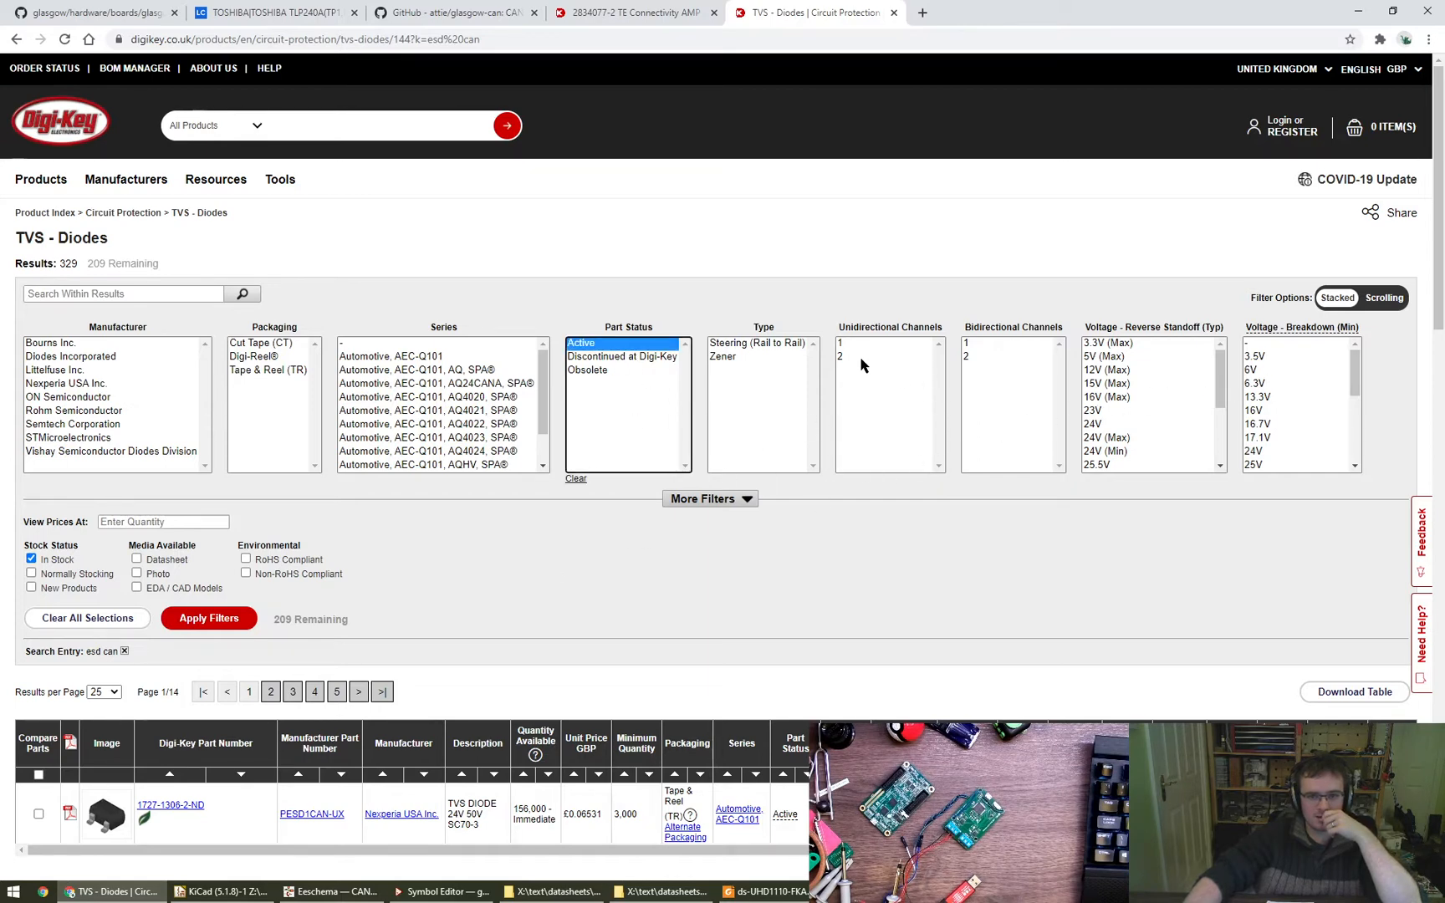
pyautogui.click(239, 623)
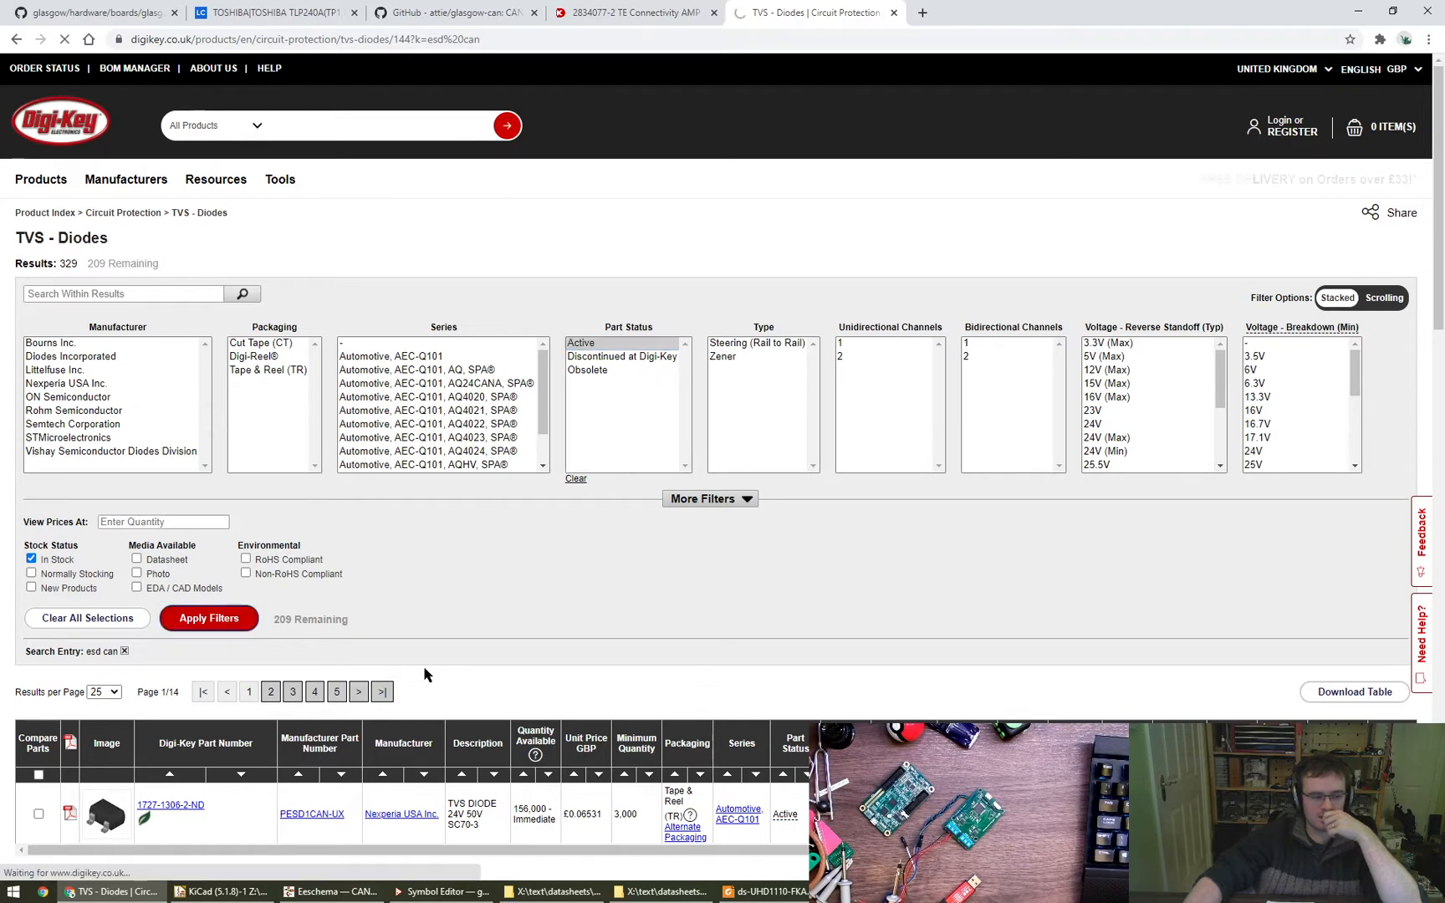
pyautogui.scroll(-3, 583, 671)
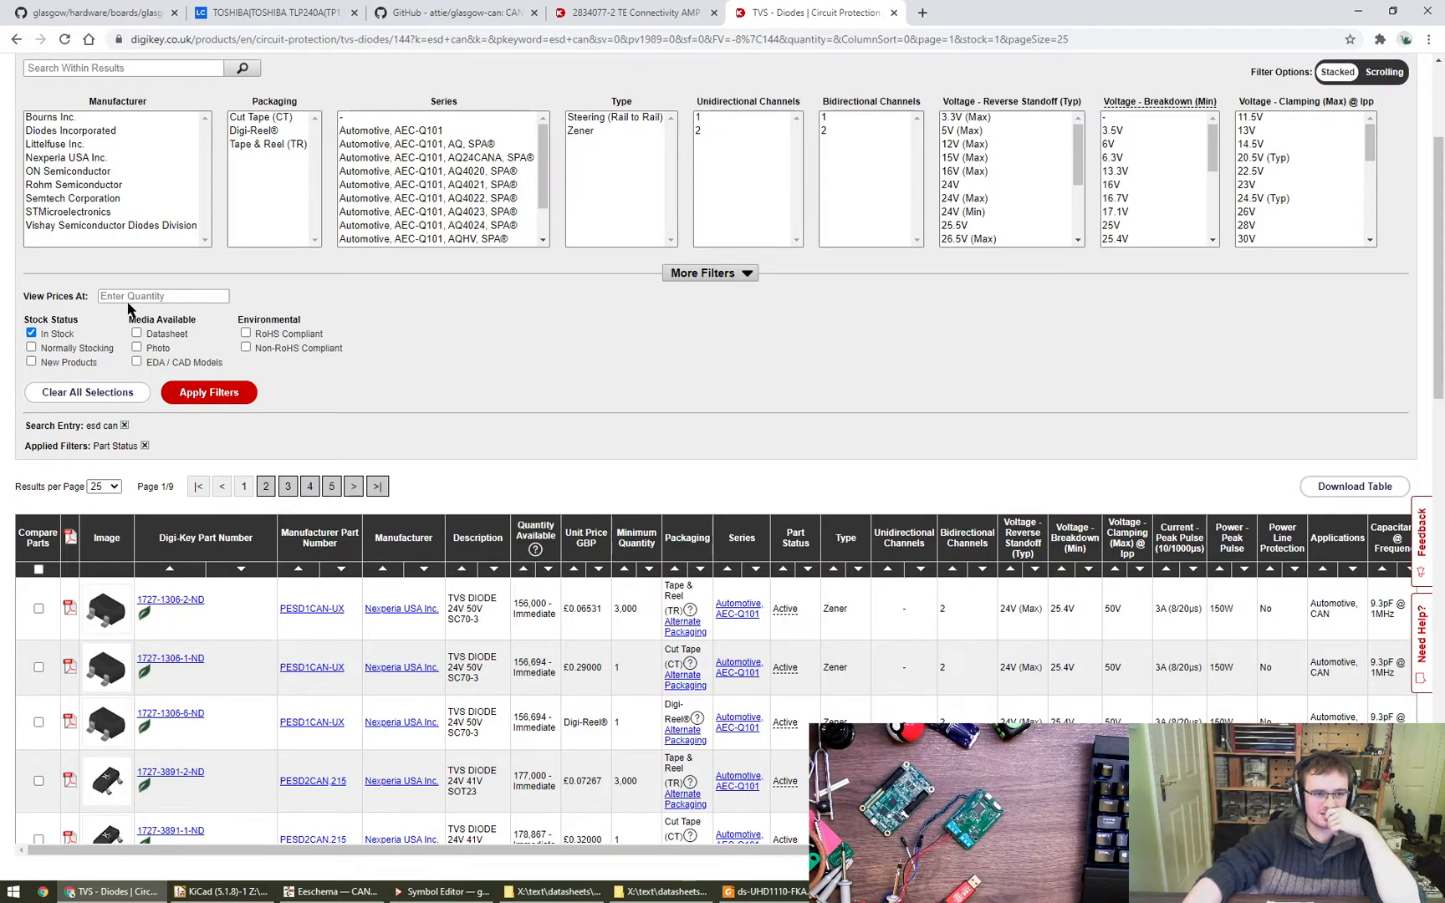
pyautogui.click(209, 392)
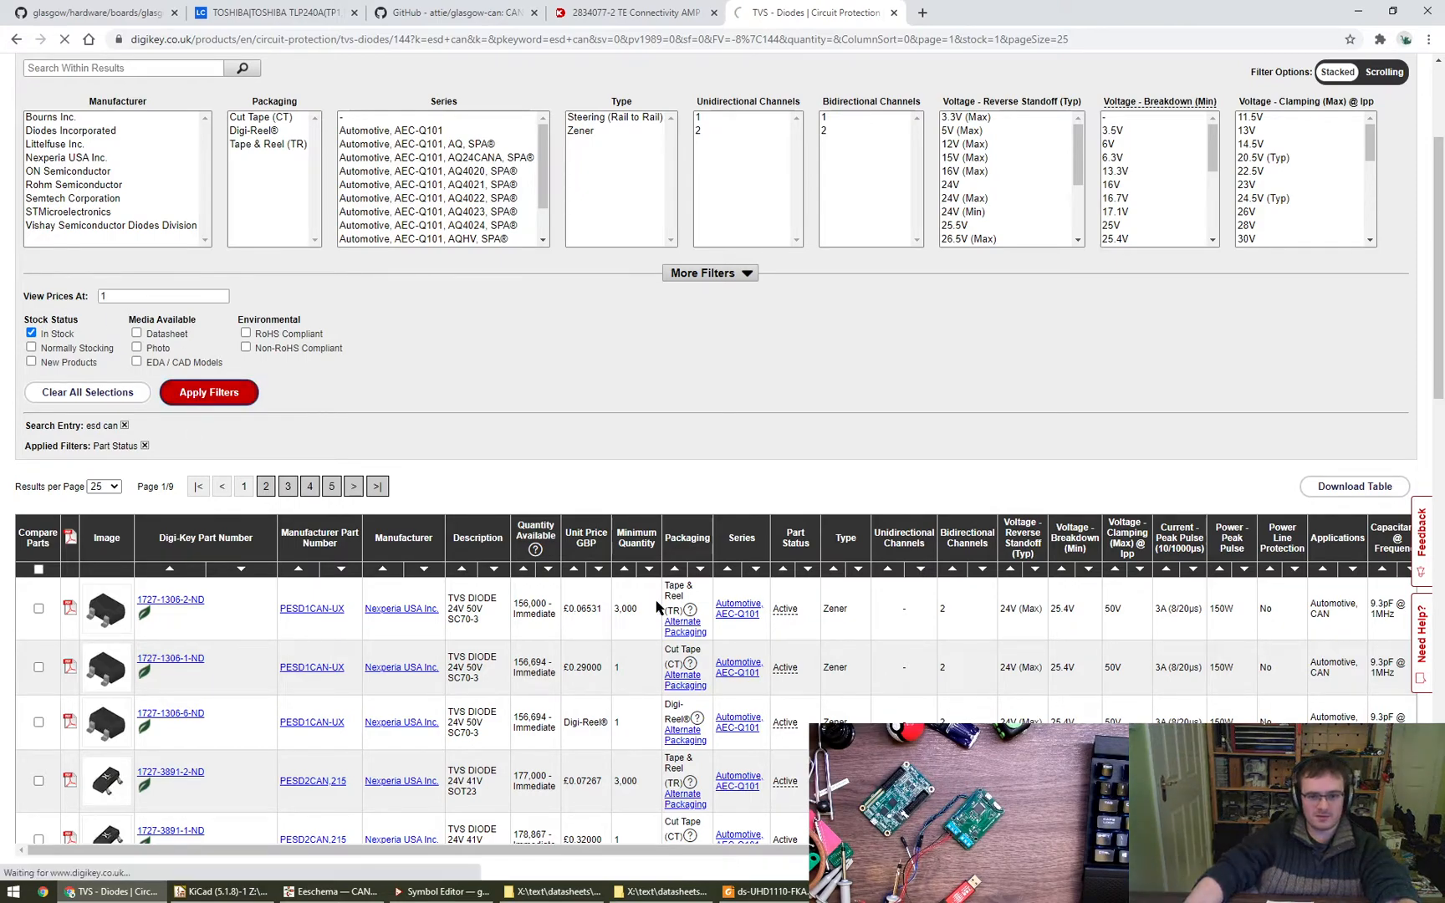
# - Sort the TVS diodes by ascending unit price and compare the cheapest parts' channels, standoff, breakdown and clamping voltages
pyautogui.scroll(-2, 640, 750)
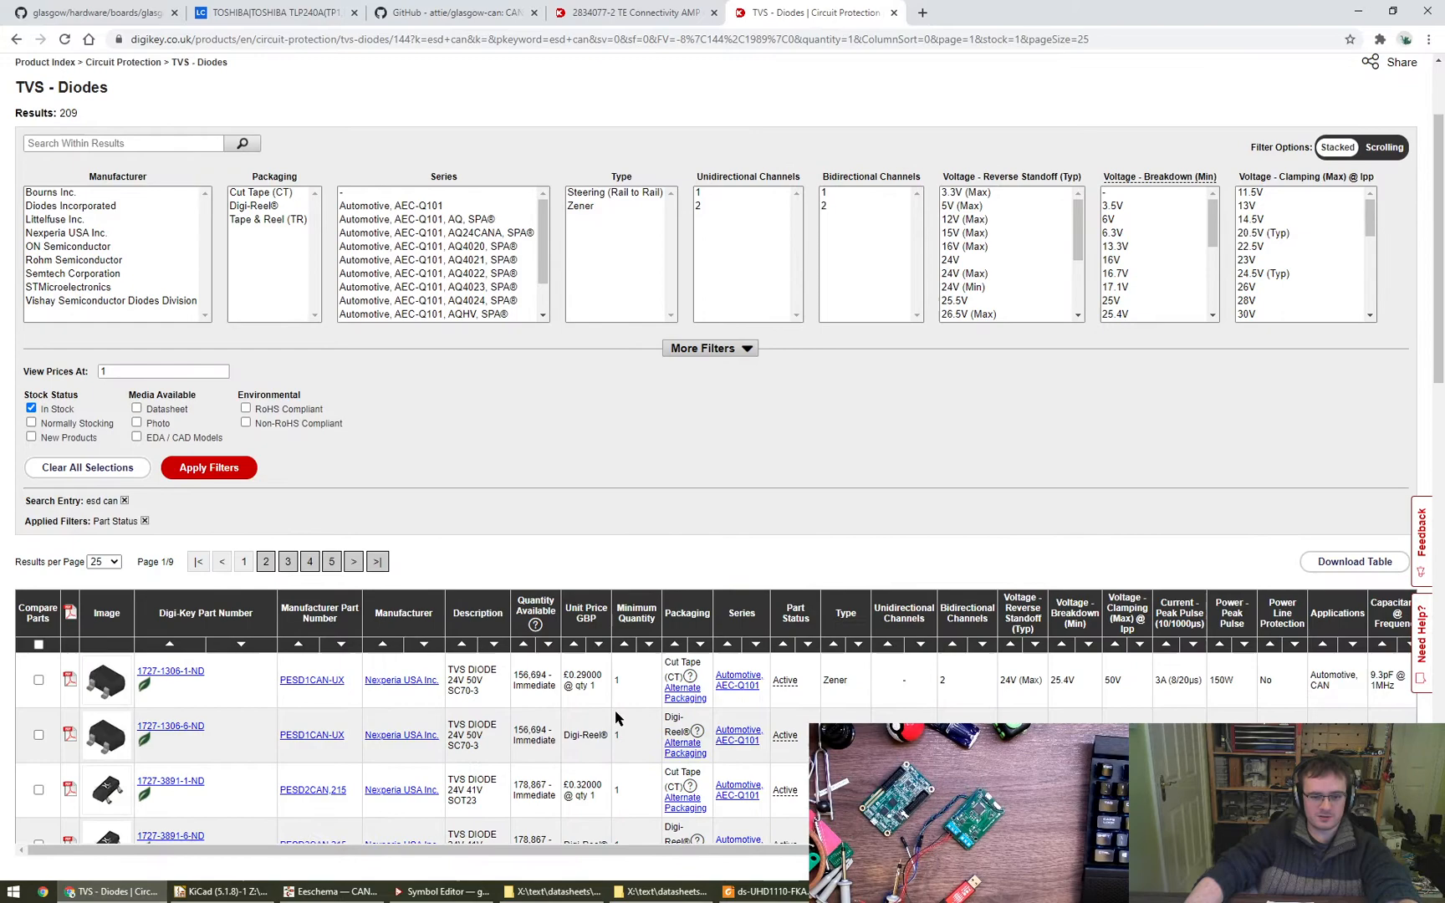
pyautogui.click(576, 647)
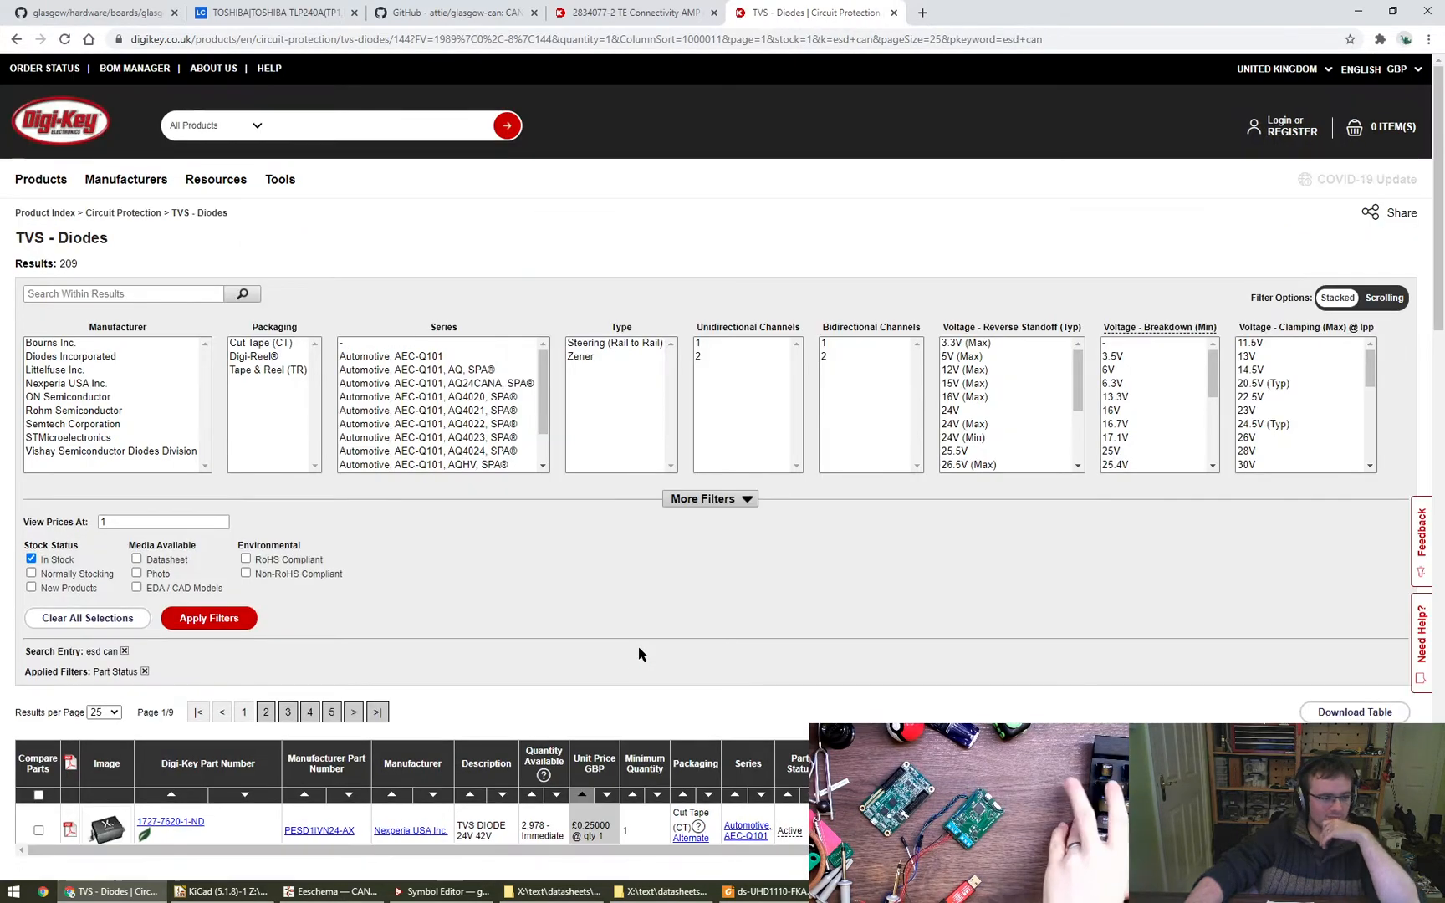
pyautogui.scroll(-3, 642, 661)
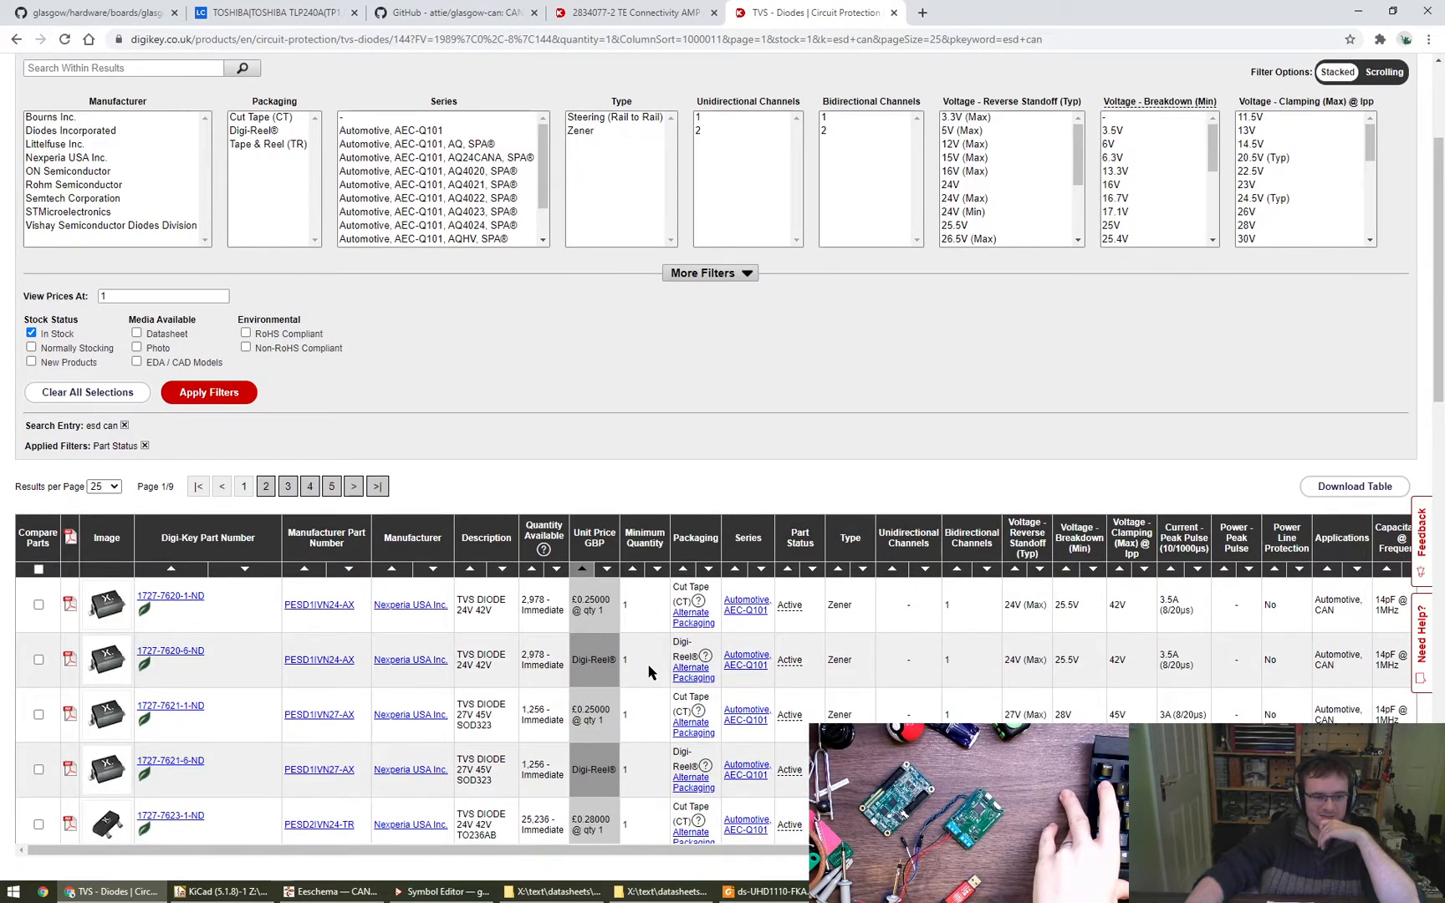
pyautogui.scroll(-3, 649, 671)
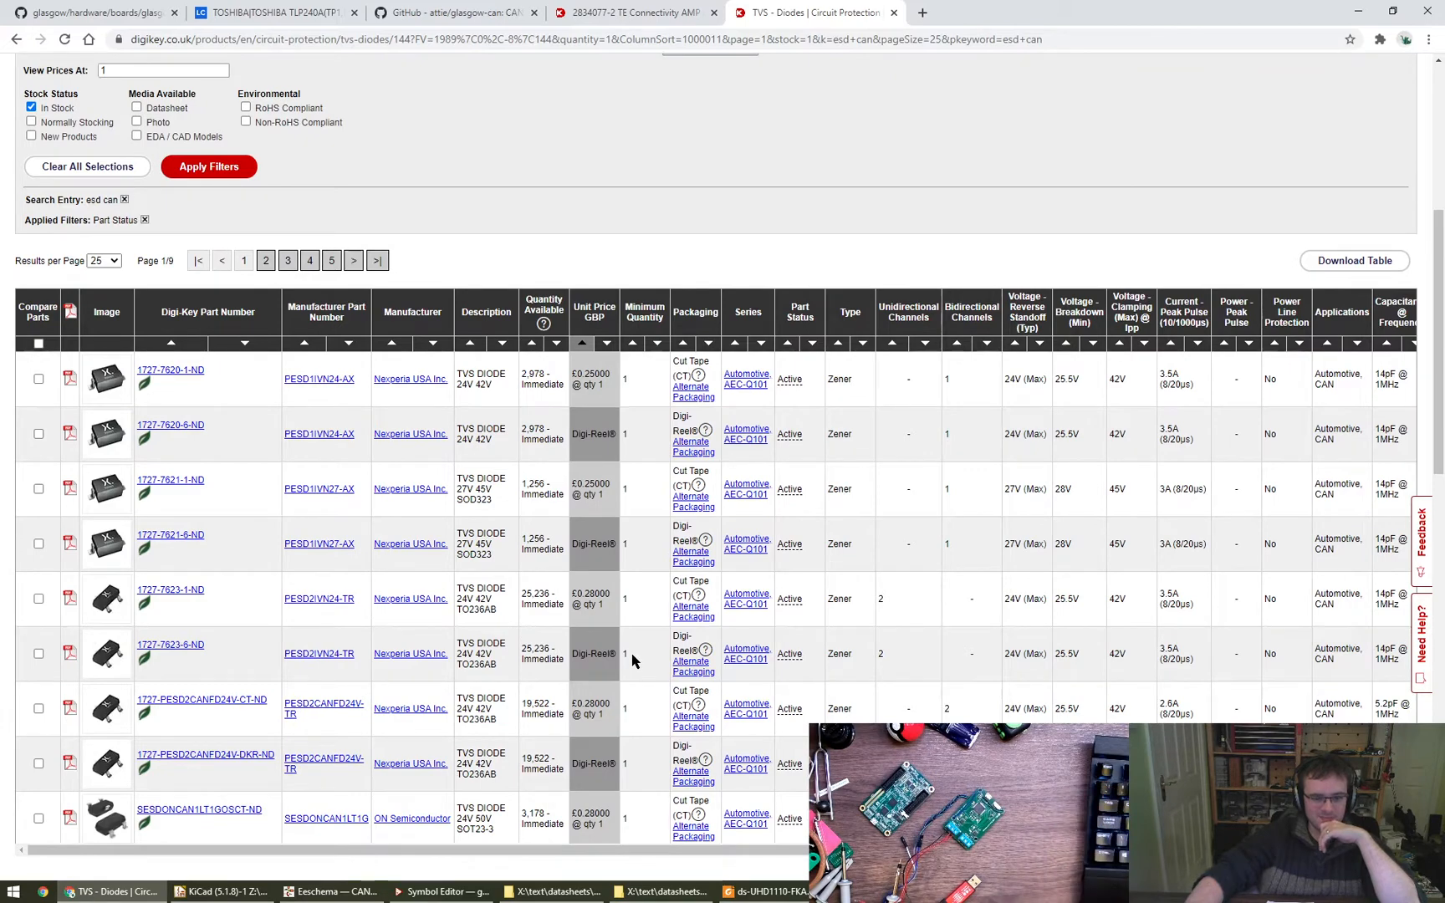
pyautogui.scroll(-2, 632, 660)
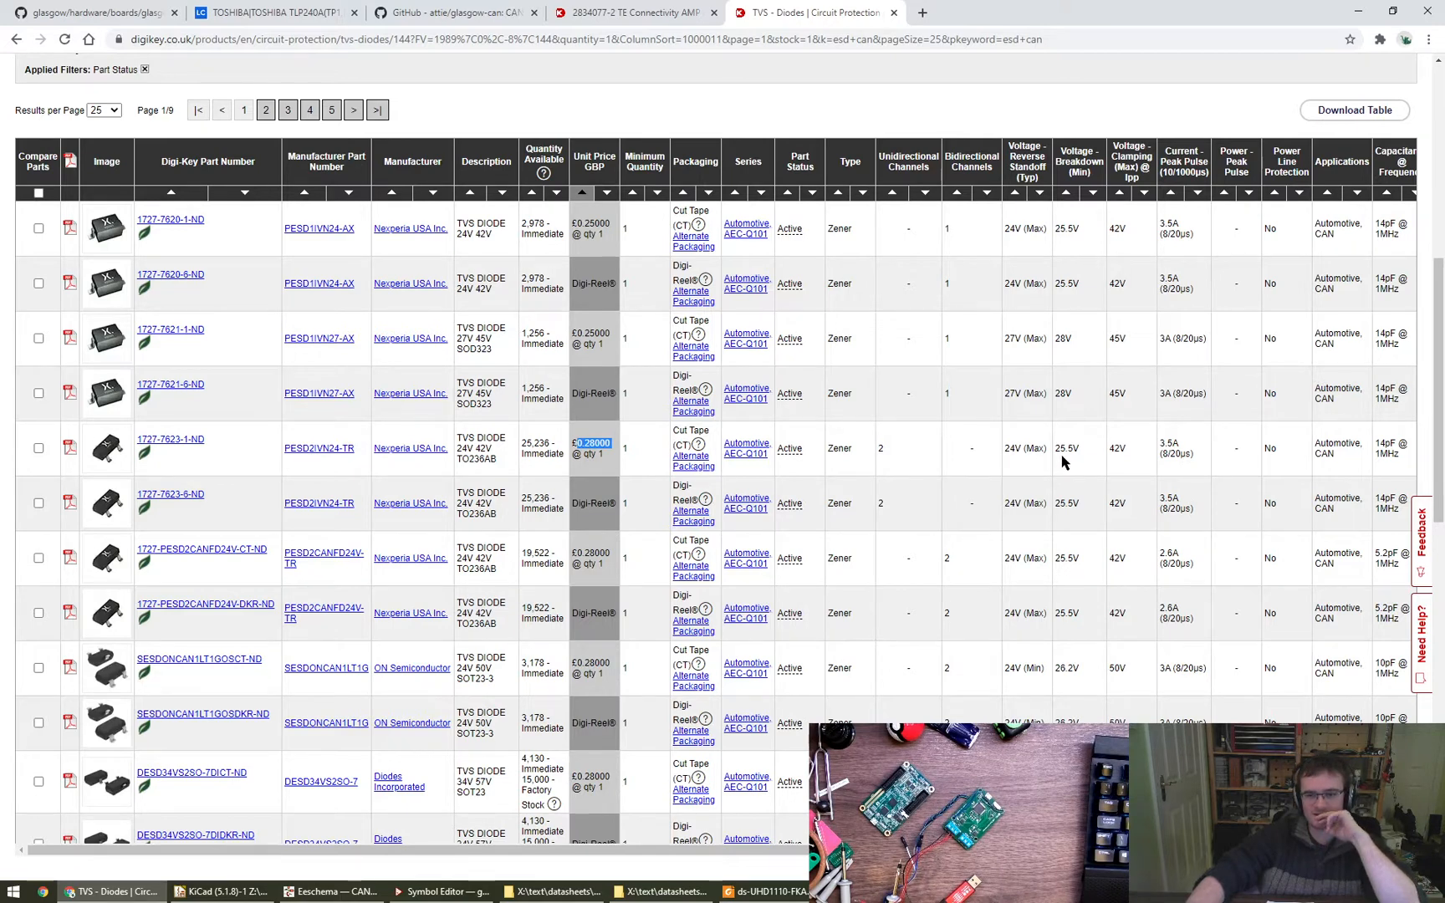
pyautogui.scroll(1, 1062, 462)
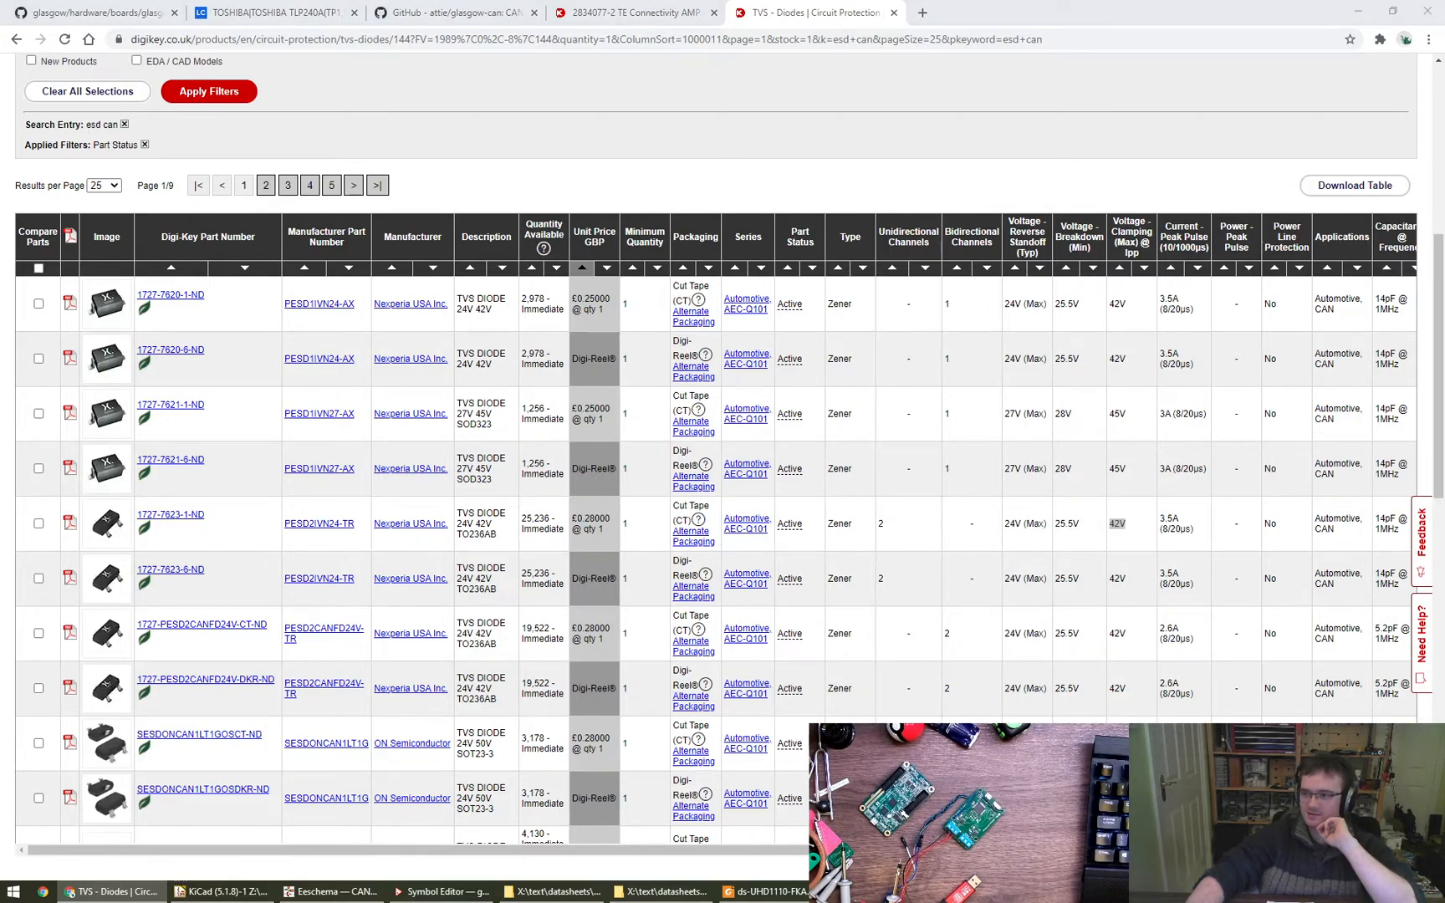
# - Switch to the TCAN1051-Q1 datasheet and check the CAN bus and differential voltage limits in the Absolute Maximum Ratings
pyautogui.moveTo(1444, 50); pyautogui.dragTo(675, 0)
pyautogui.scroll(3, 527, 387)
pyautogui.scroll(1, 527, 387)
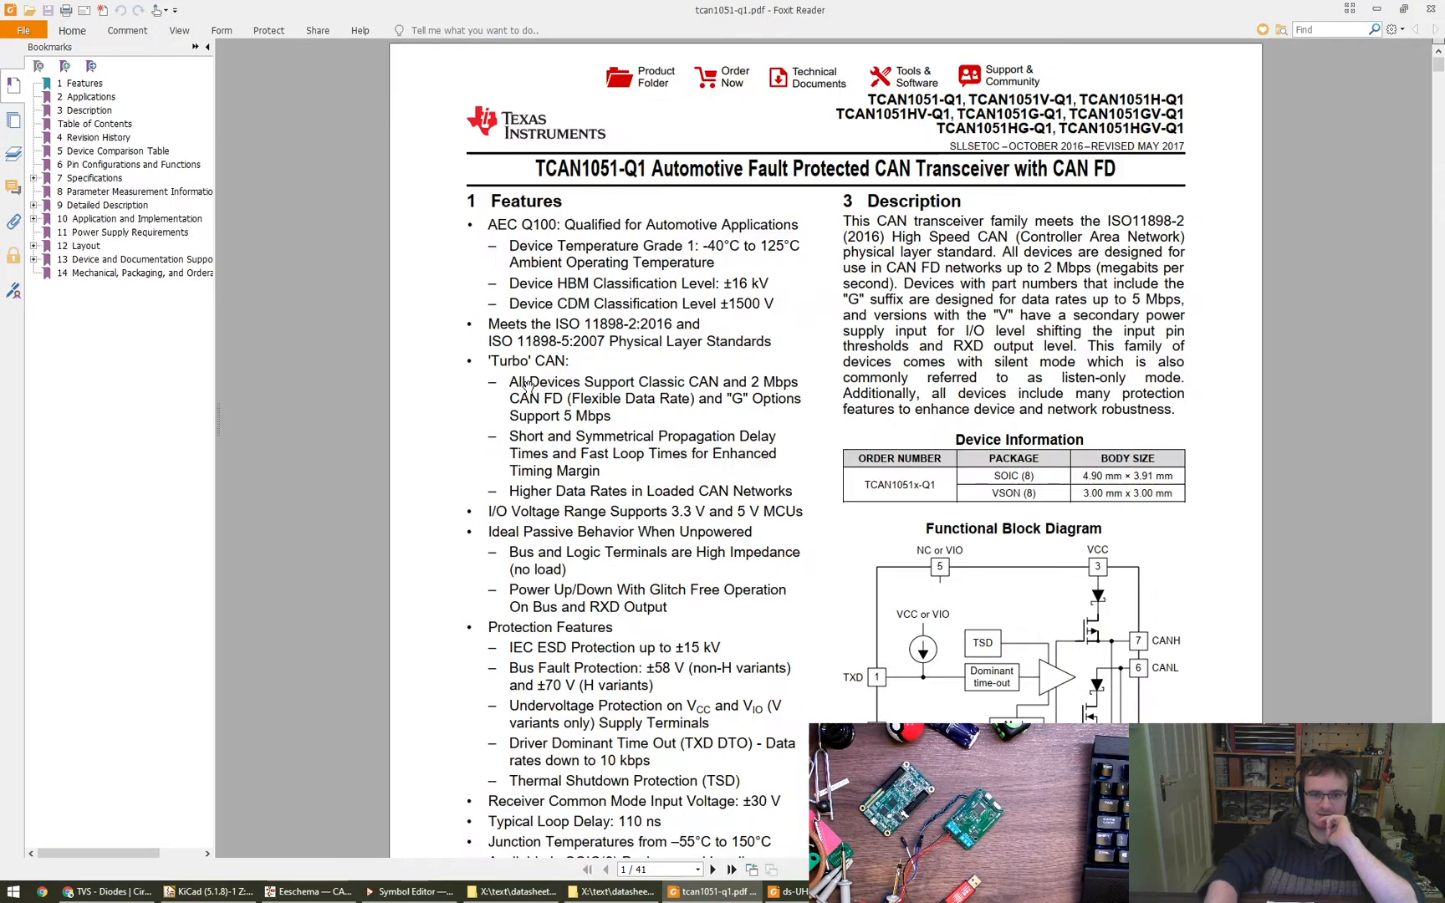
pyautogui.scroll(-3, 528, 387)
pyautogui.scroll(-2, 527, 387)
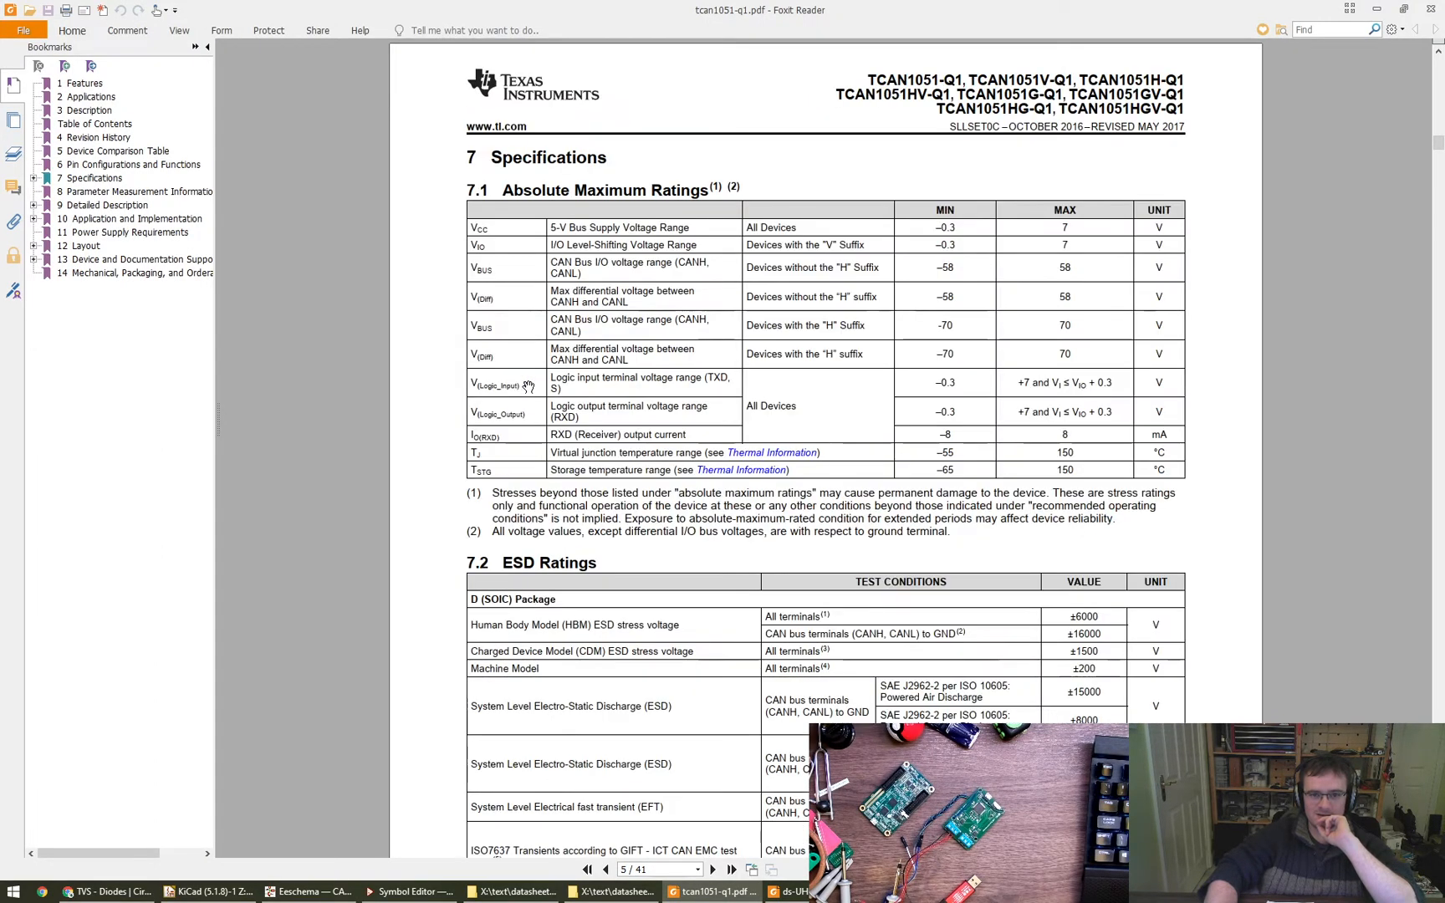
pyautogui.scroll(1, 528, 388)
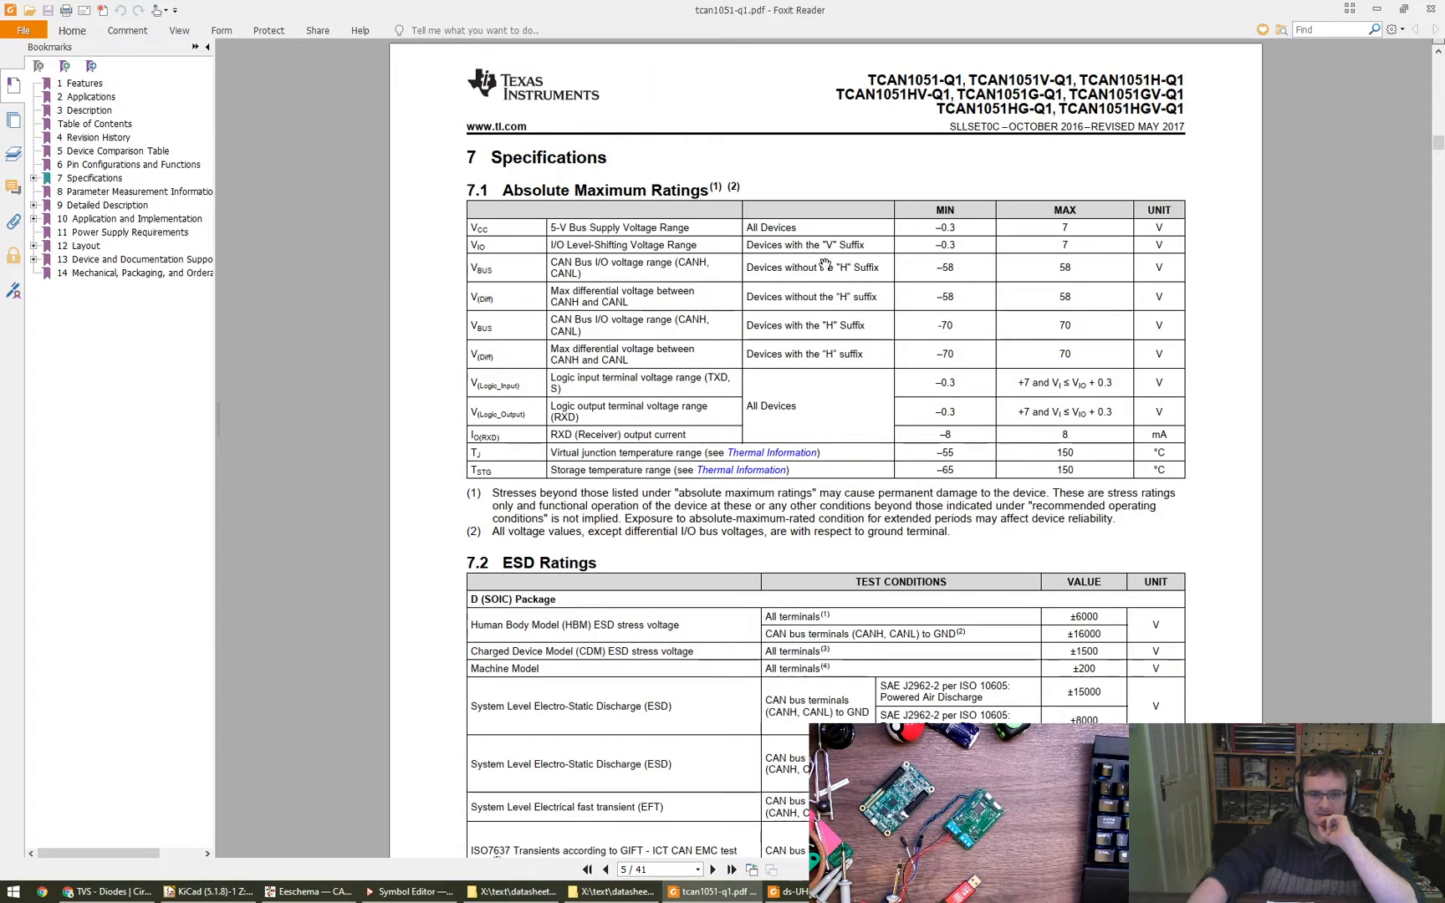
pyautogui.moveTo(1083, 274); pyautogui.dragTo(1082, 293)
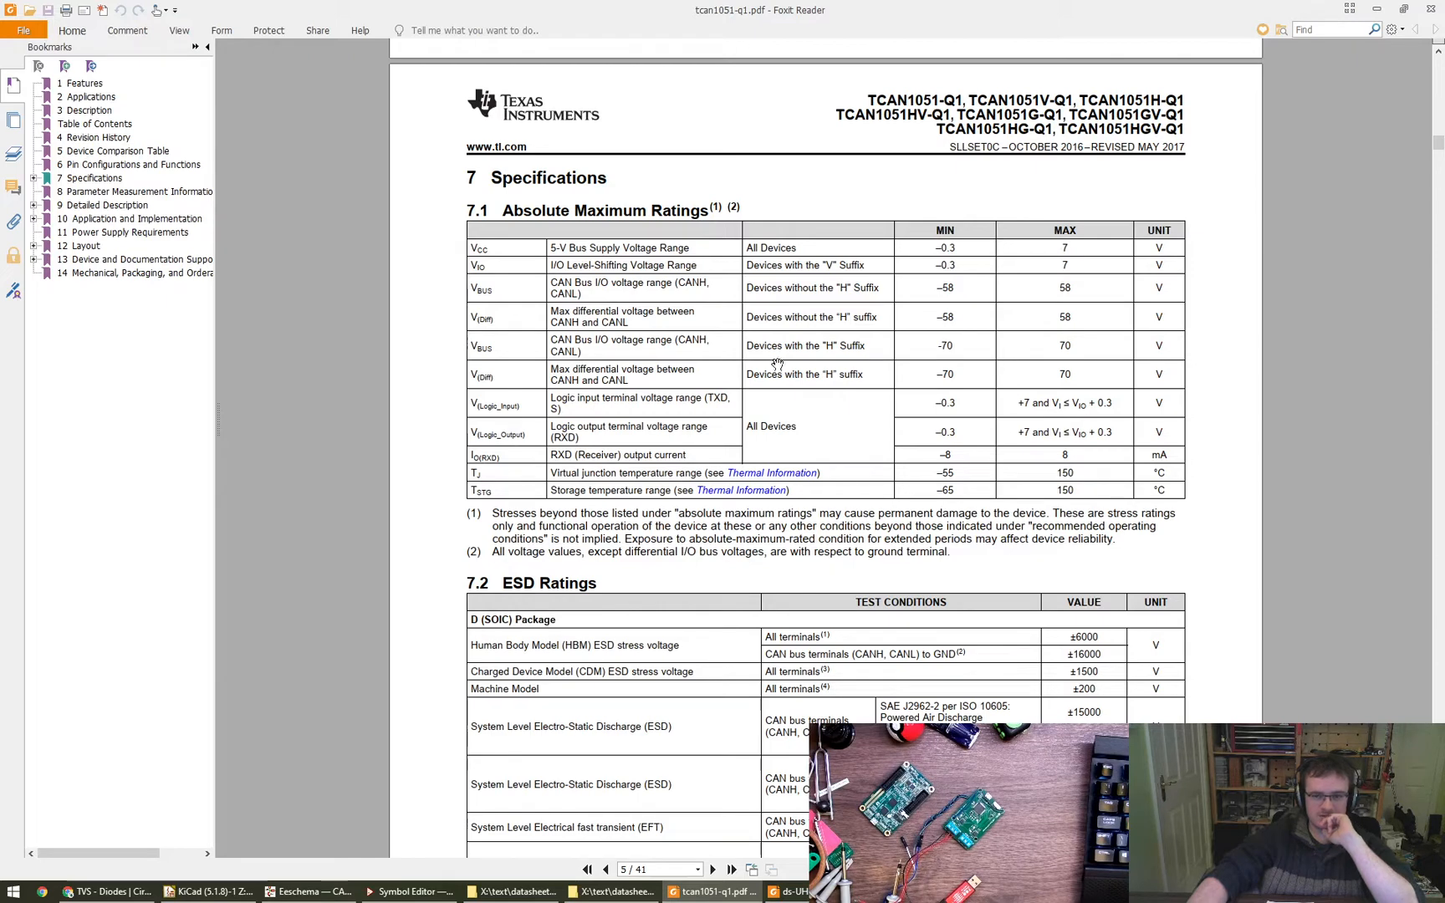
pyautogui.moveTo(1060, 351); pyautogui.dragTo(1071, 343)
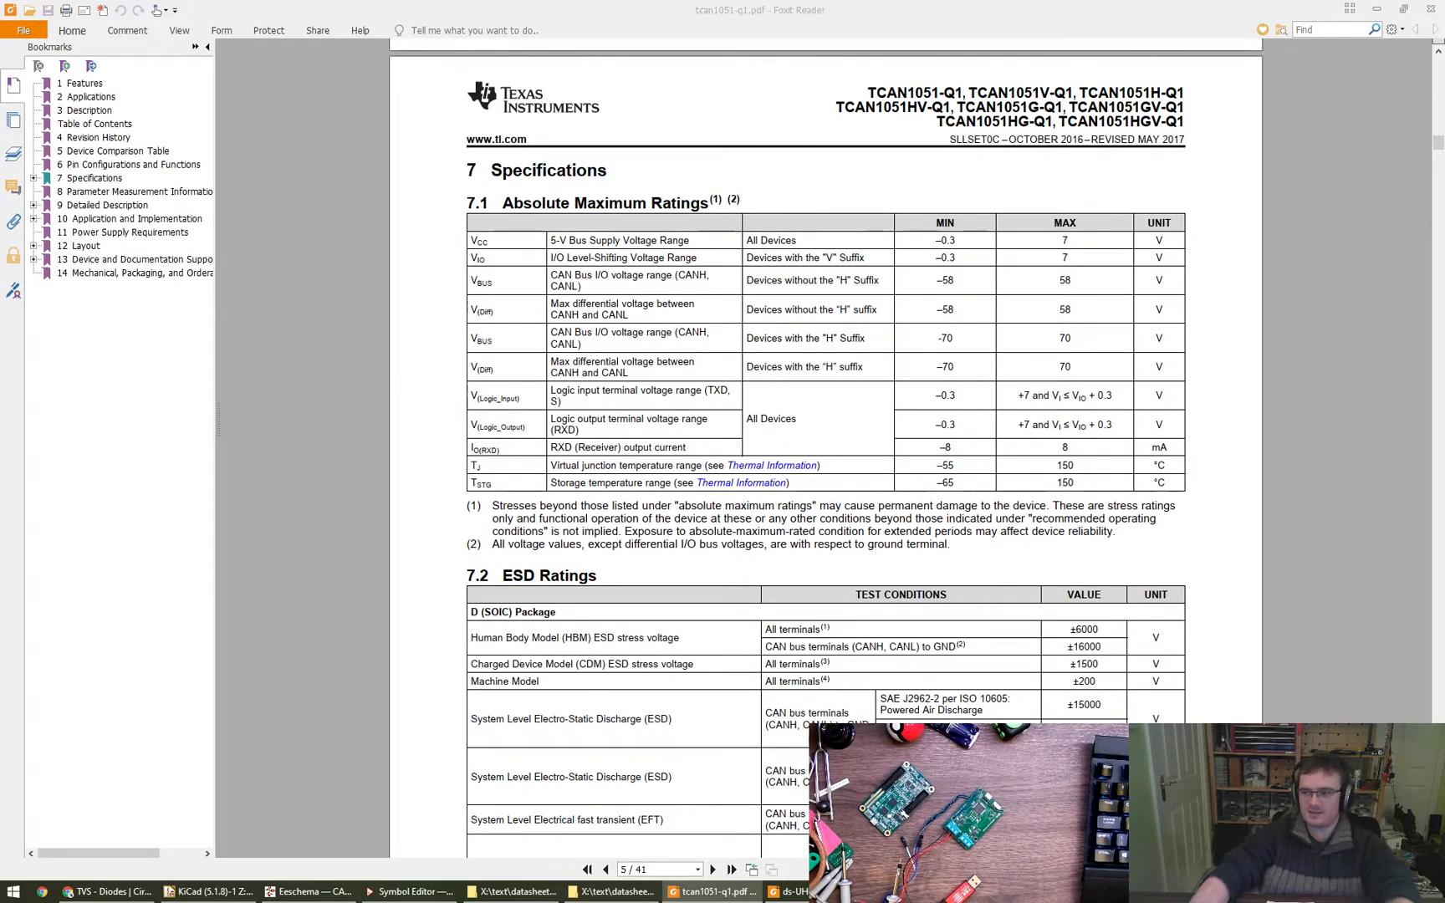
# - Check the bus fault protection of the highlighted TCAN1051HG-Q1 in the Greenshot device comparison capture, and return to the Digi-Key results in Chrome
pyautogui.keyDown('alt'); pyautogui.moveTo(1444, 468); pyautogui.dragTo(736, 461); pyautogui.keyUp('alt')
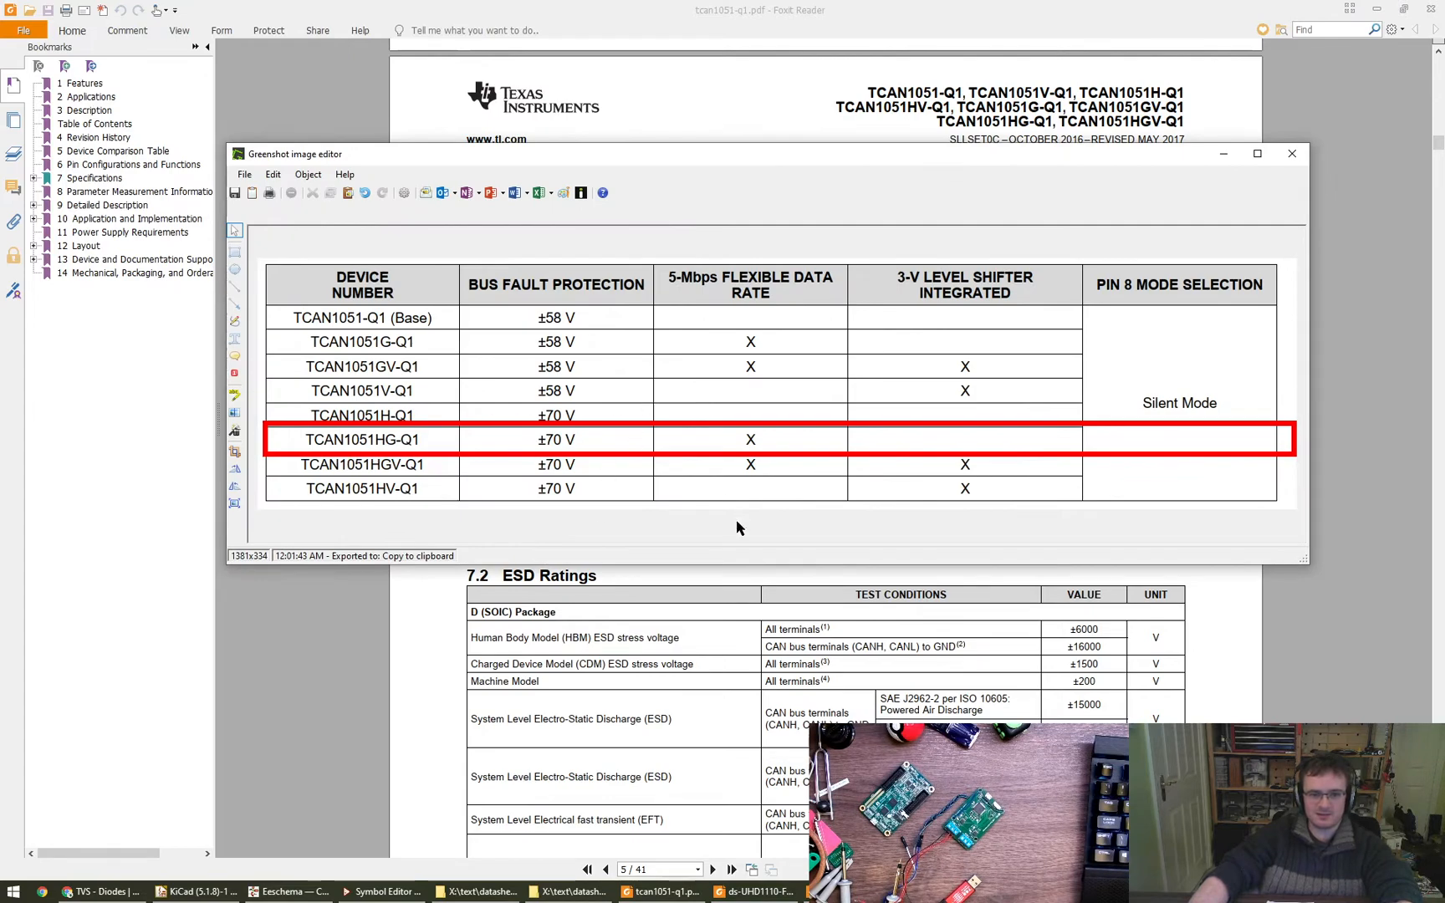
pyautogui.keyDown('alt'); pyautogui.moveTo(743, 527); pyautogui.dragTo(1444, 502); pyautogui.keyUp('alt')
pyautogui.moveTo(797, 3); pyautogui.dragTo(1444, 368)
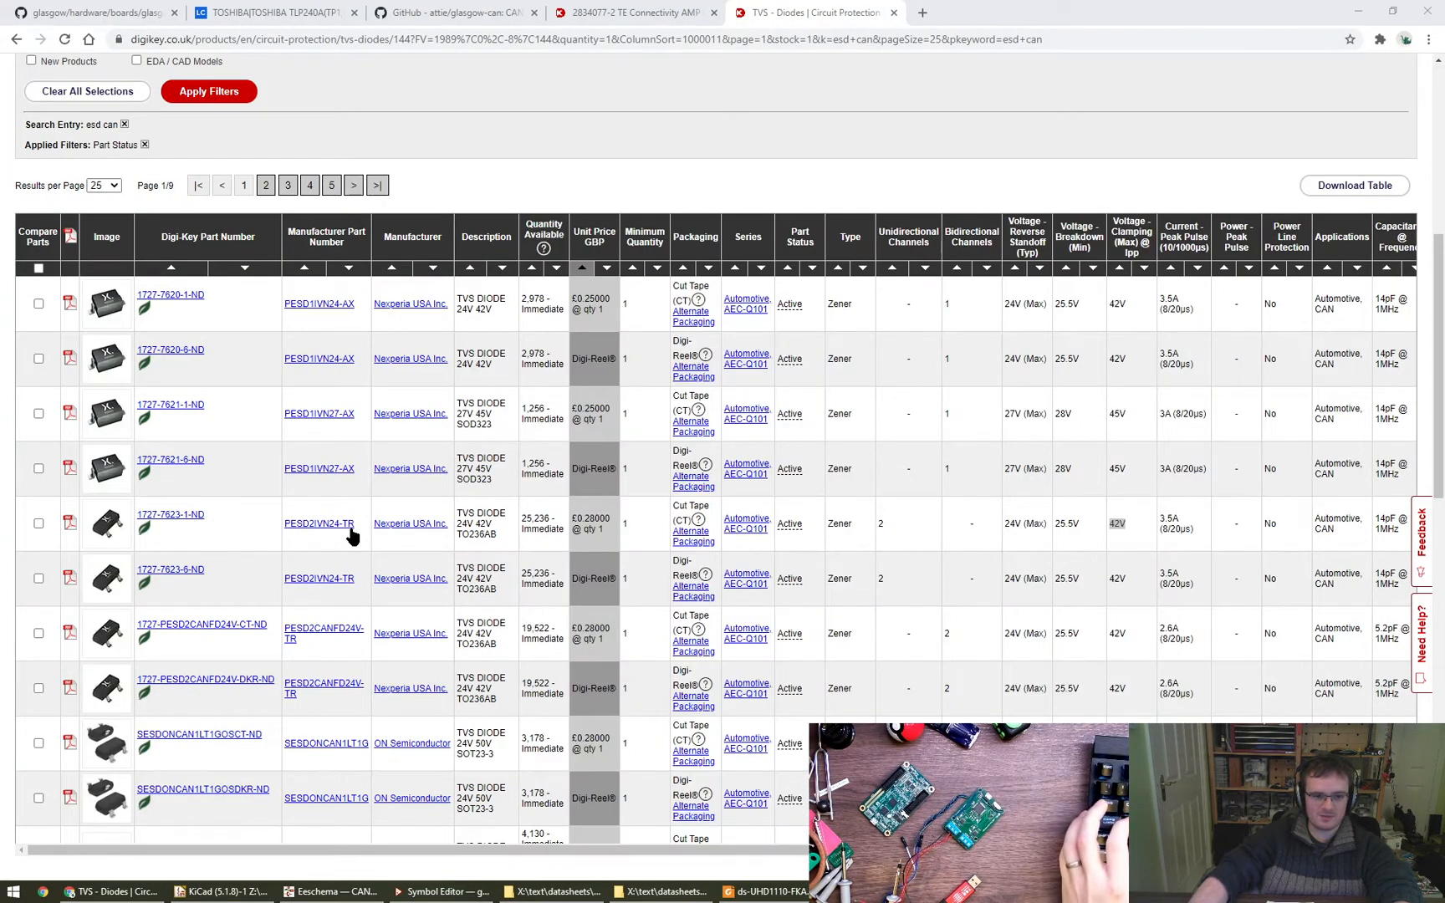
# - Select the part number PESD2IVN24-TR on Digi-Key, and open LCSC in a new tab to search for "esd can"
pyautogui.moveTo(354, 524); pyautogui.dragTo(283, 525)
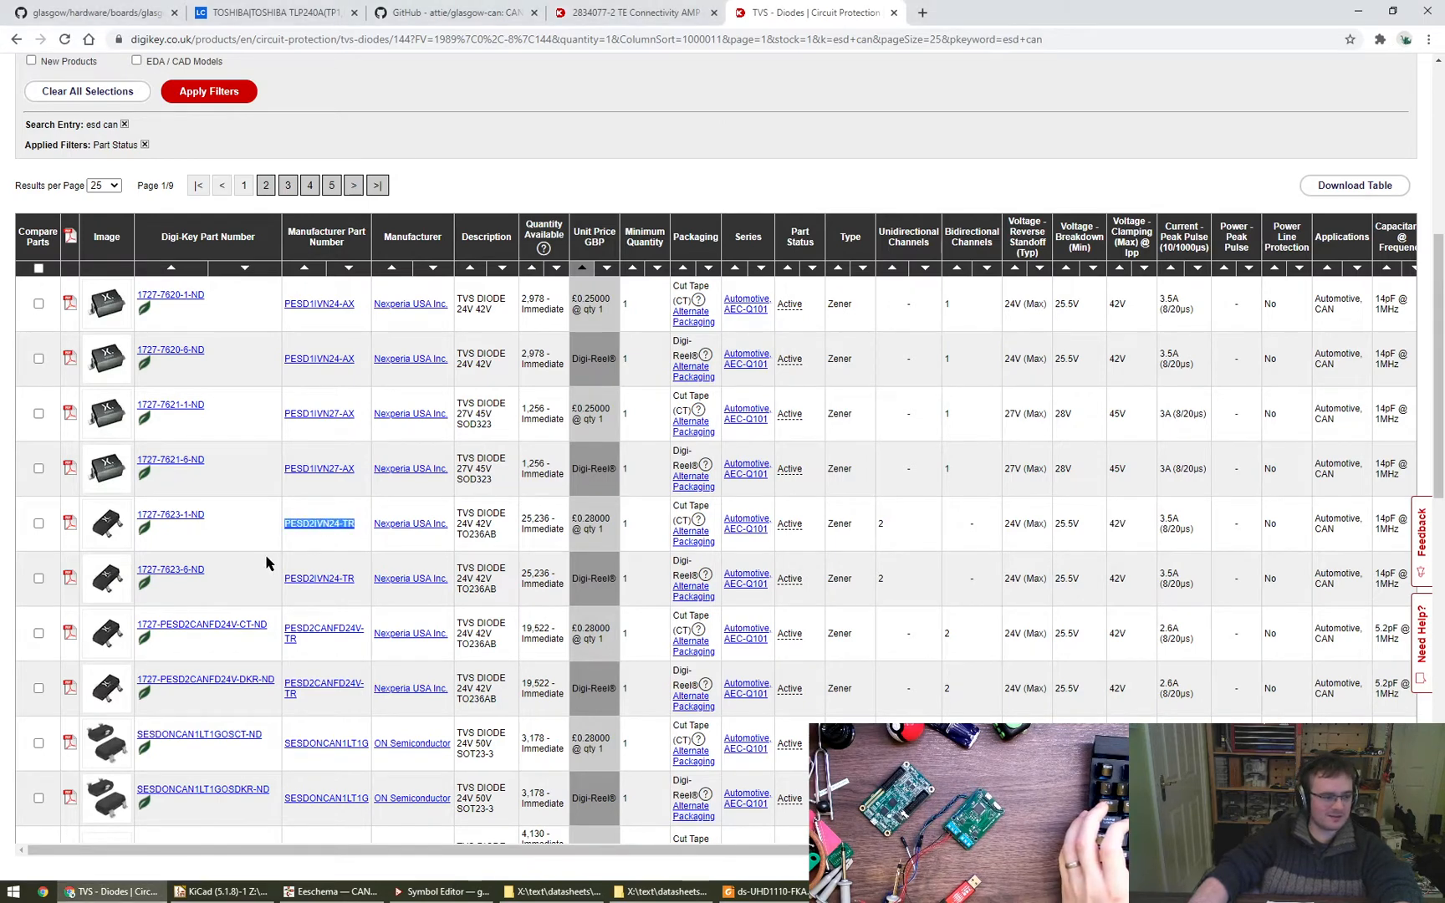
pyautogui.hotkey('ctrl', 't')
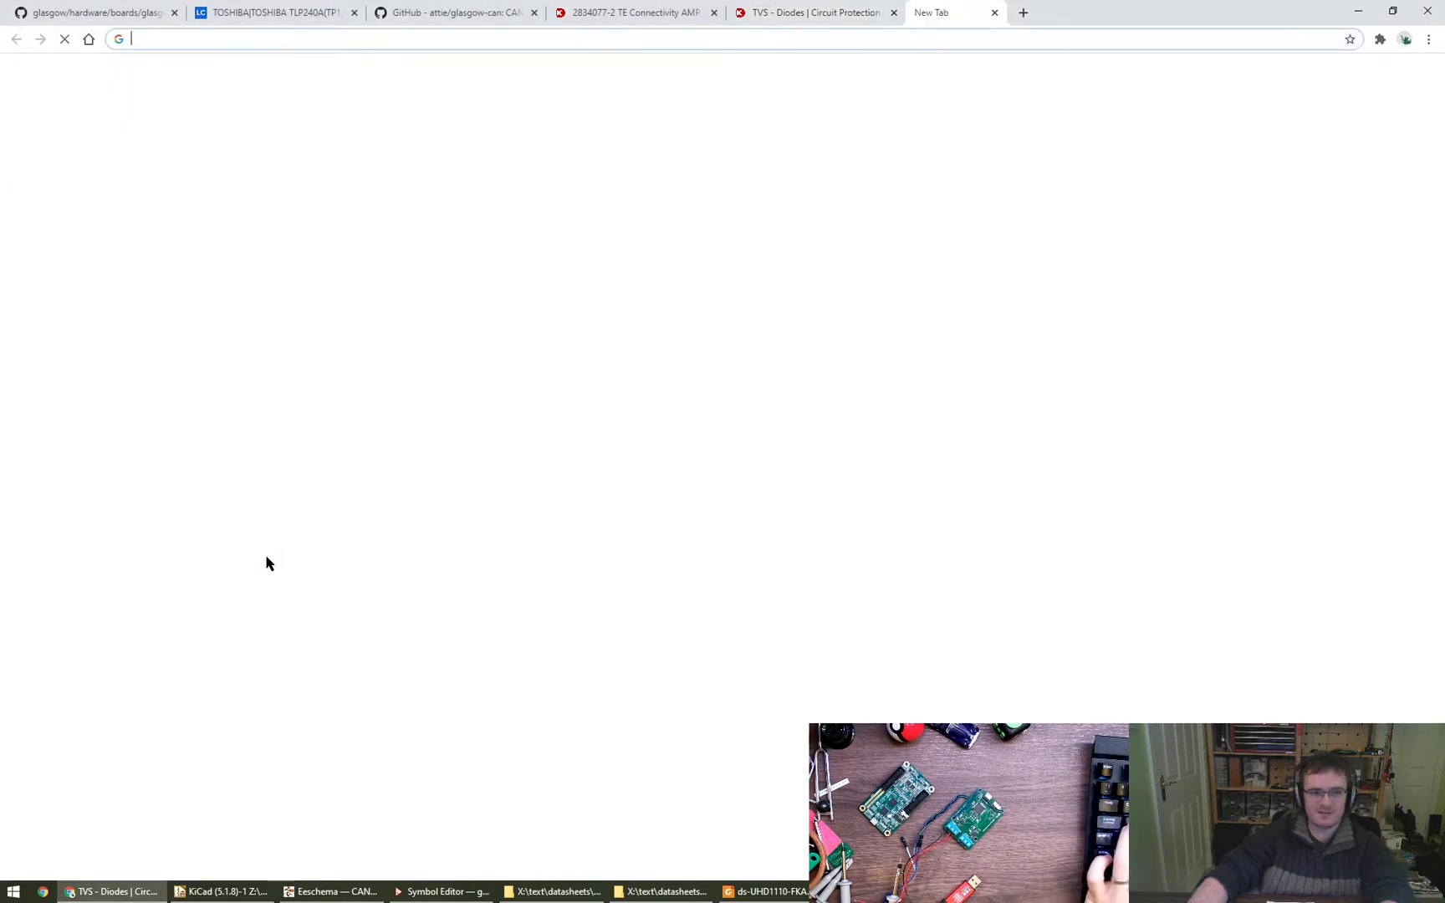
pyautogui.write('lcsc')
pyautogui.press('Return')
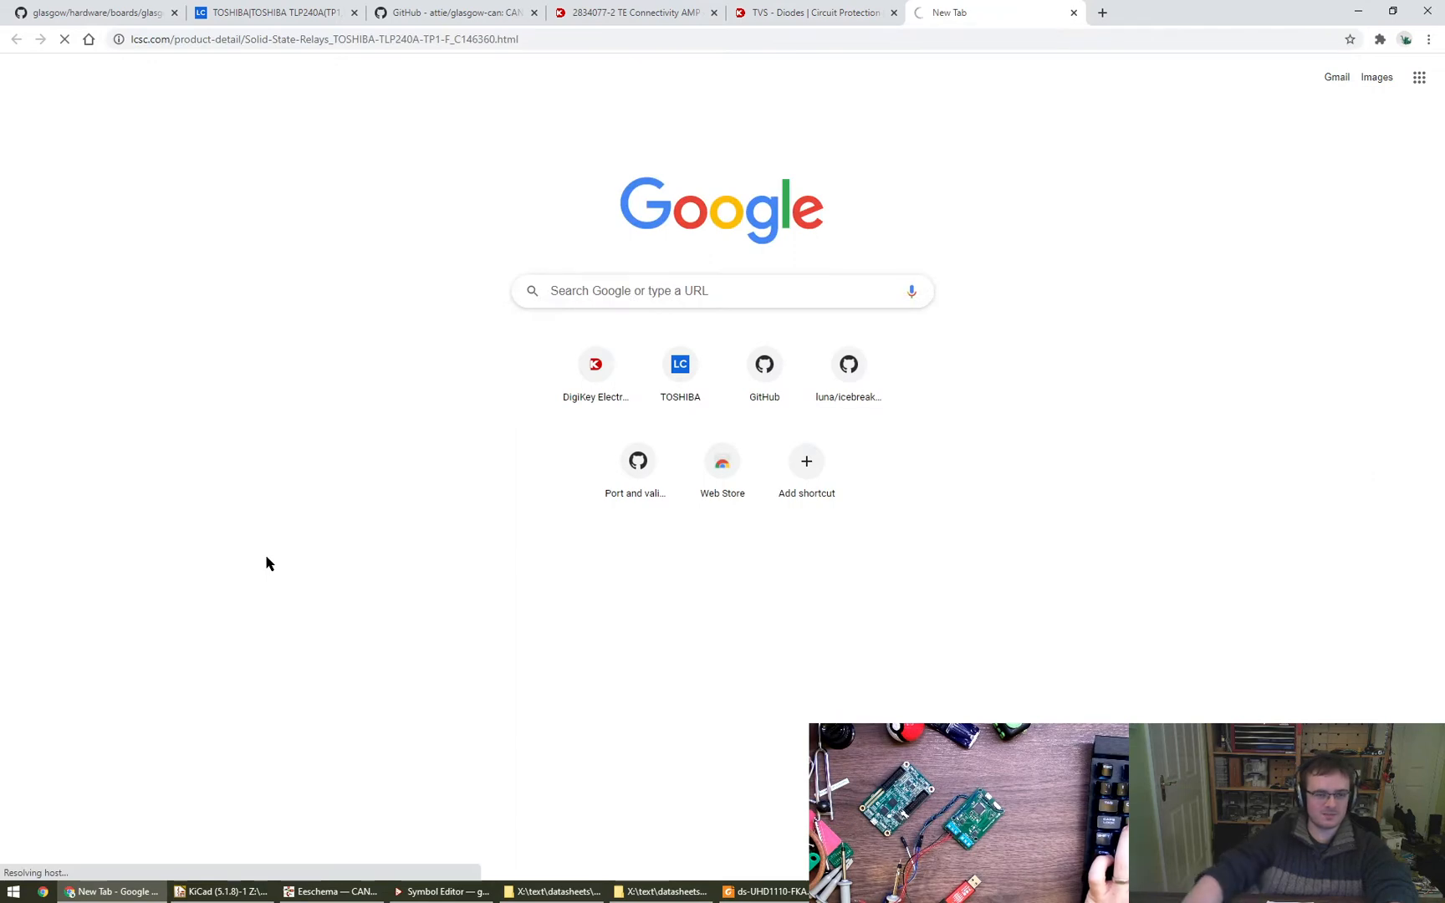
pyautogui.click(532, 109)
pyautogui.write('esd')
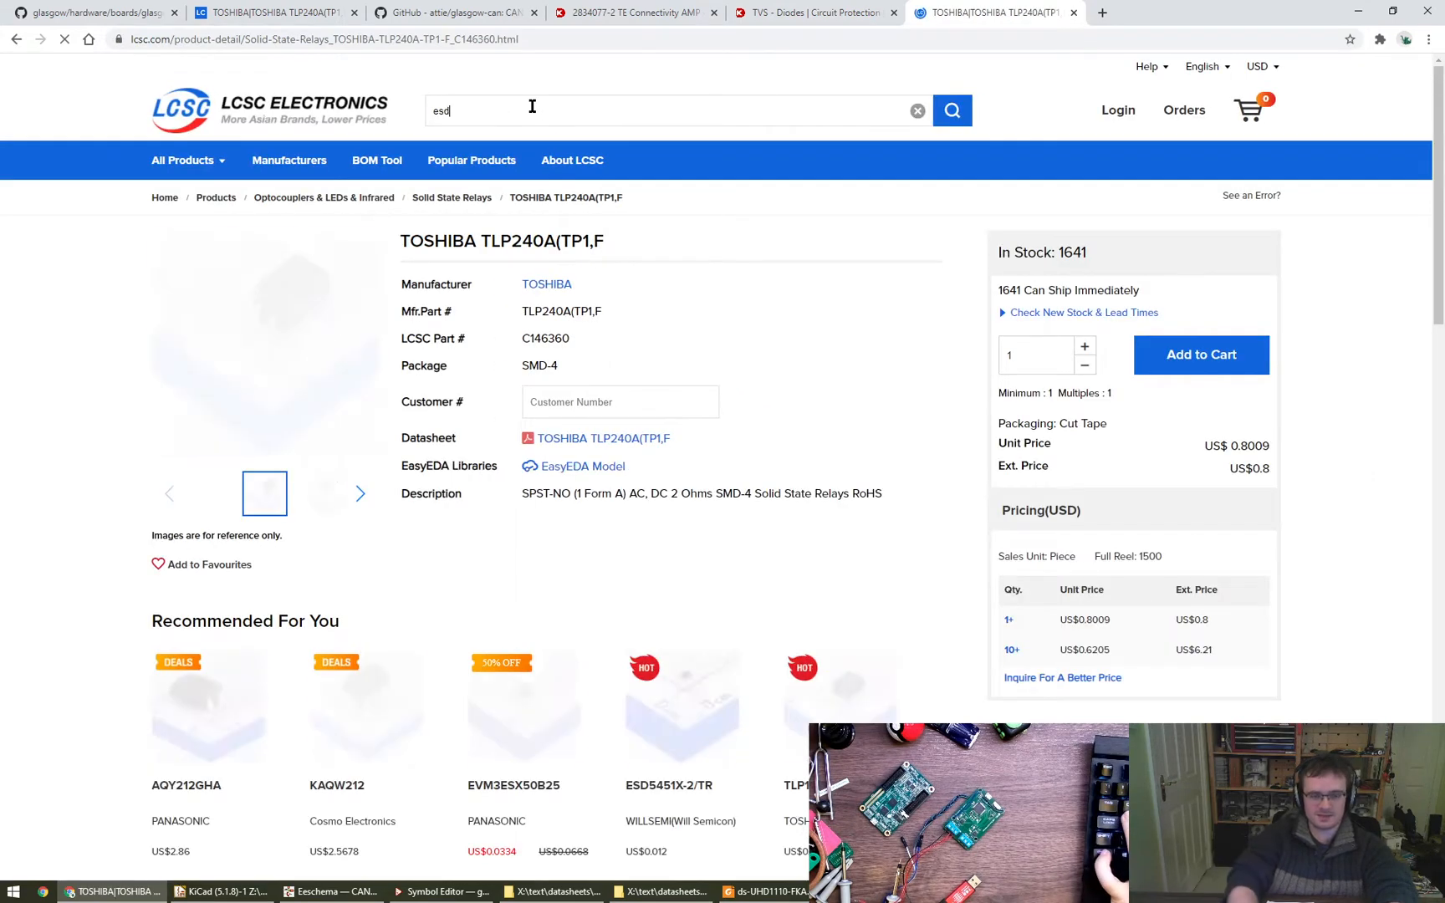
pyautogui.write(' can')
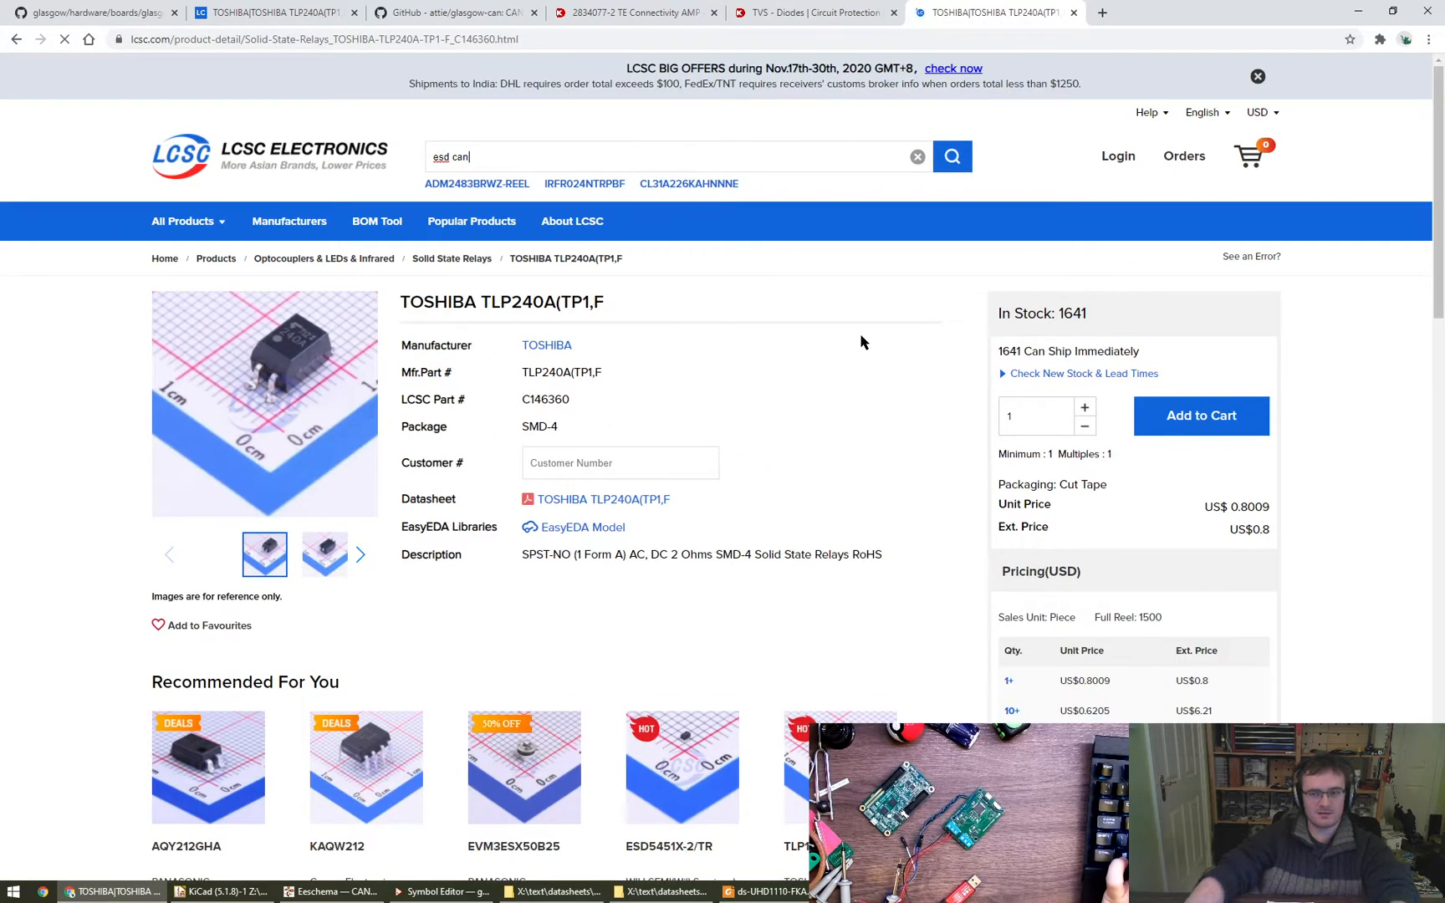
pyautogui.press('Return')
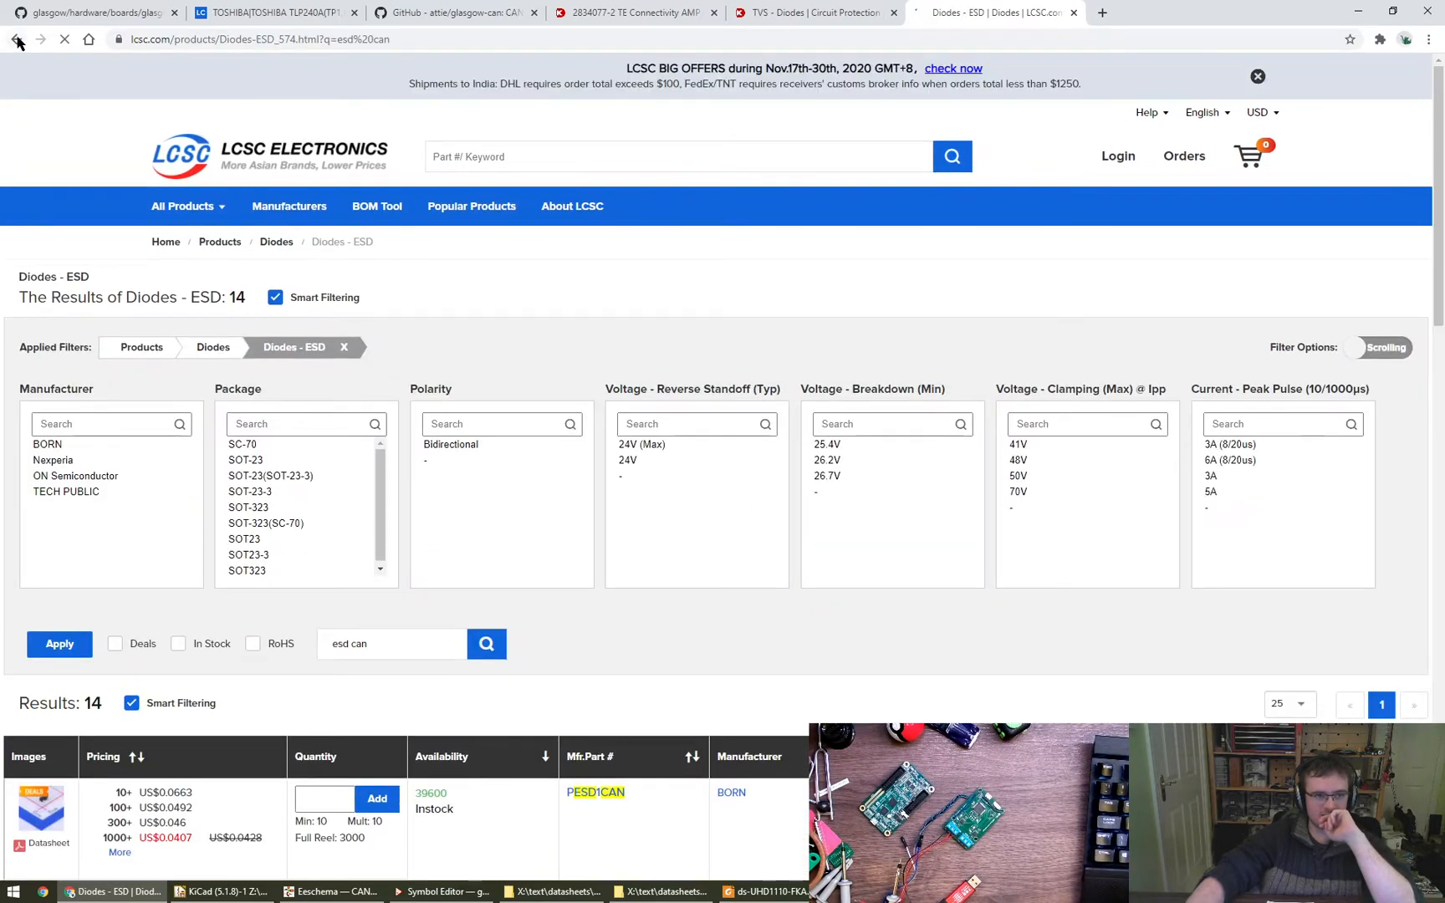
# - Open the Diodes - ESD and TVS result categories in separate tabs and show the ESD diode list
pyautogui.middleClick(16, 39)
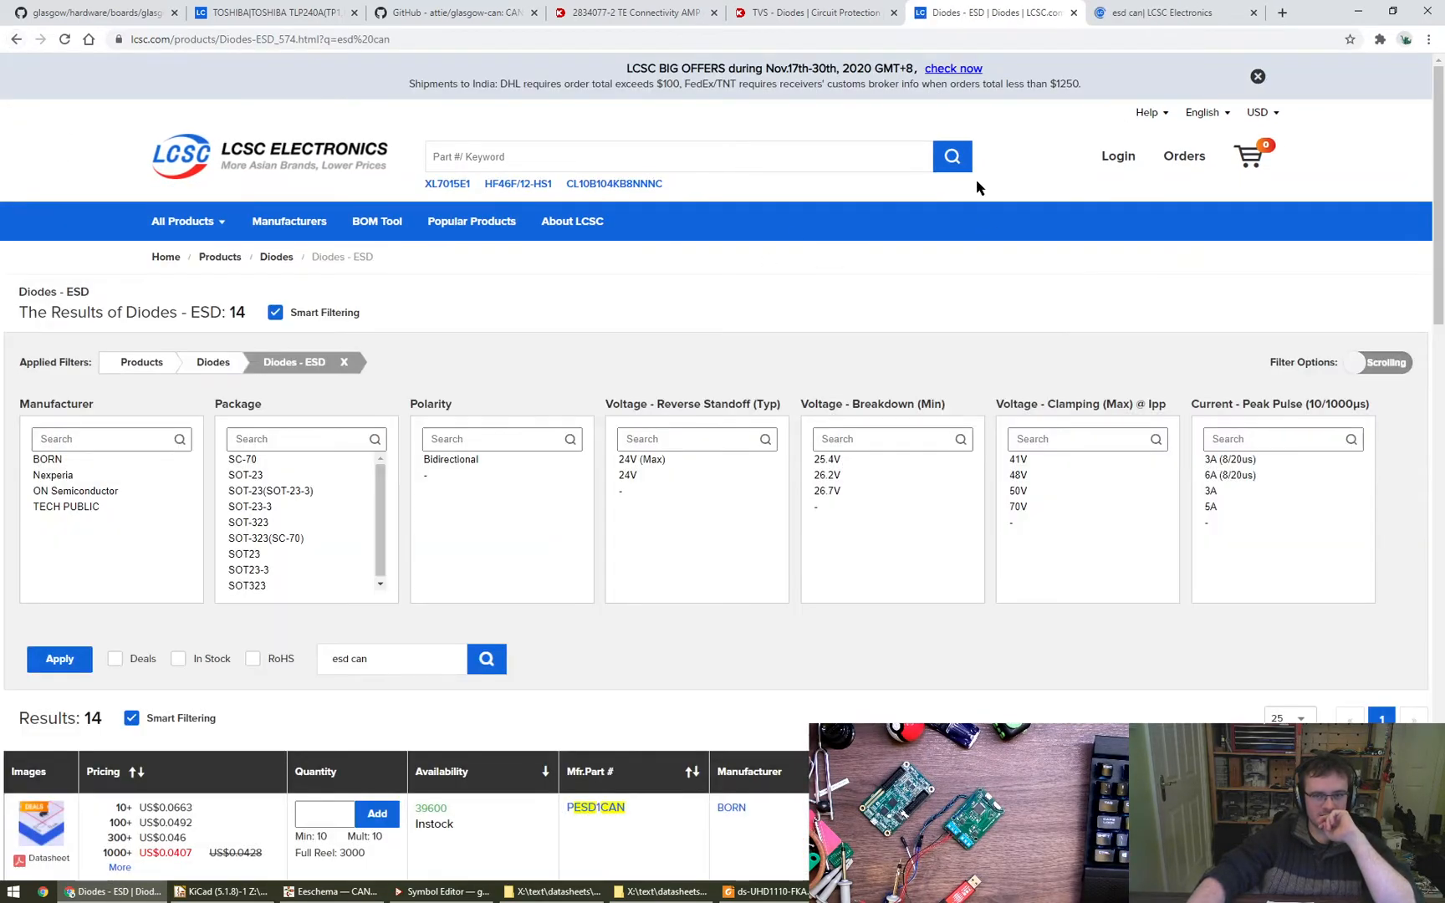
pyautogui.hotkey('ctrl', 'Tab')
pyautogui.click(444, 471)
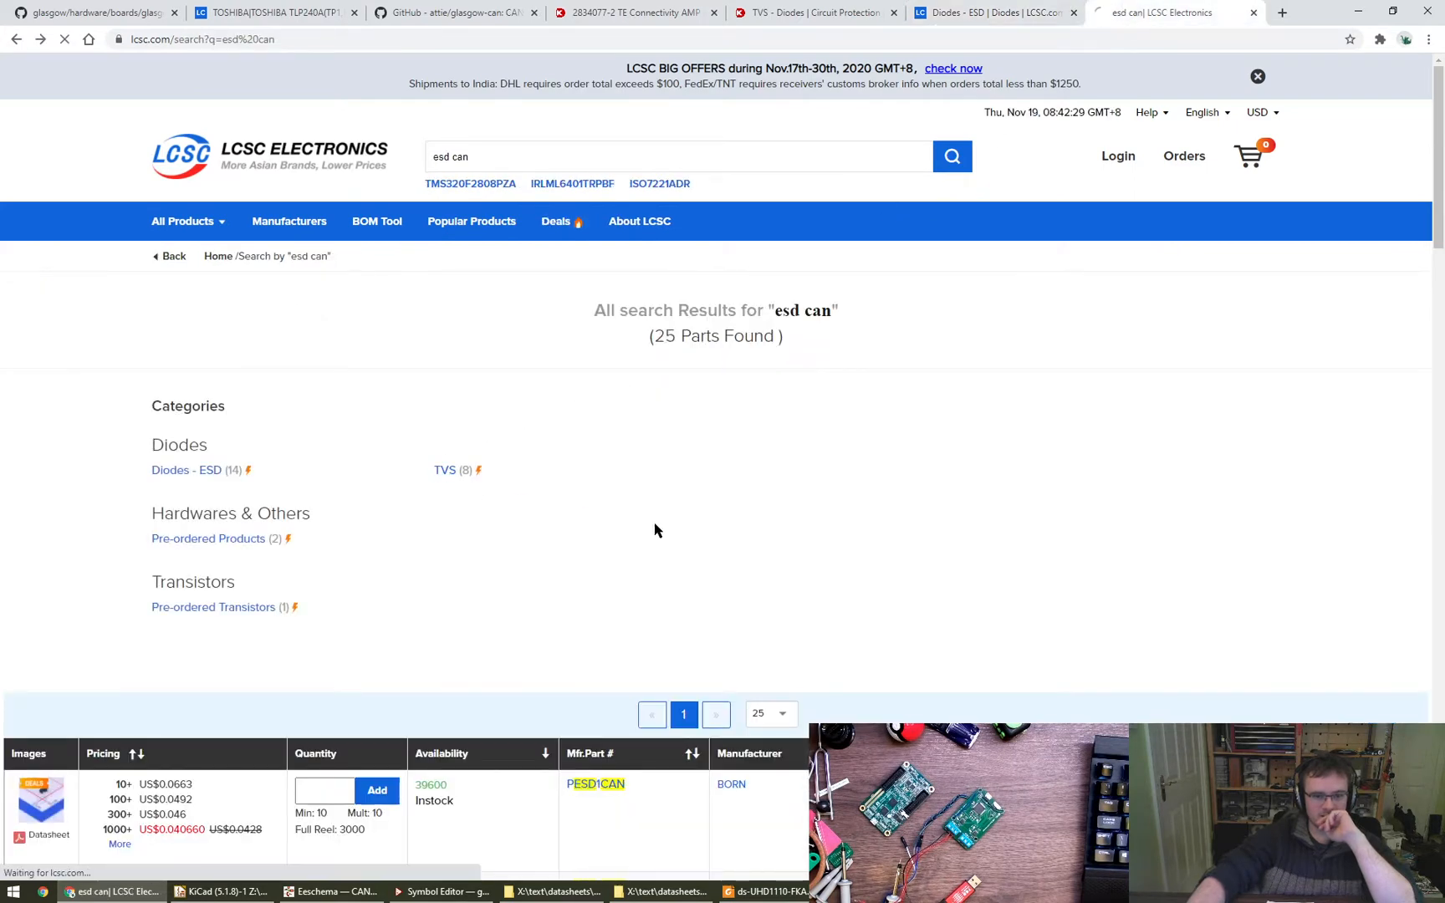
pyautogui.hotkey('ctrl', 'shift', 'Tab')
pyautogui.scroll(-3, 718, 667)
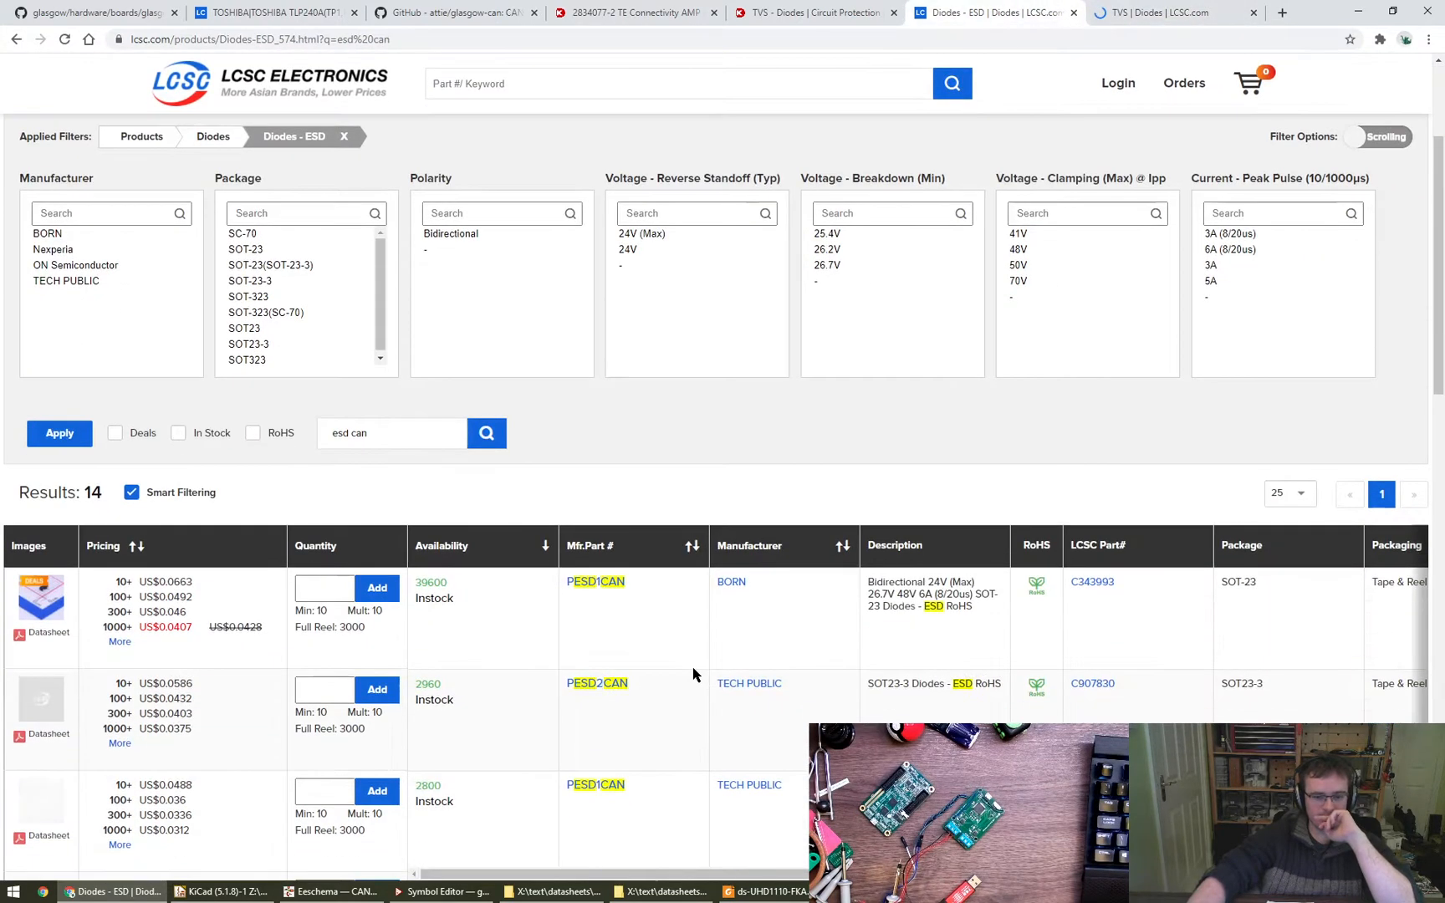
# - Sort the LCSC ESD diodes by ascending price and review the cheapest parts
pyautogui.doubleClick(627, 581)
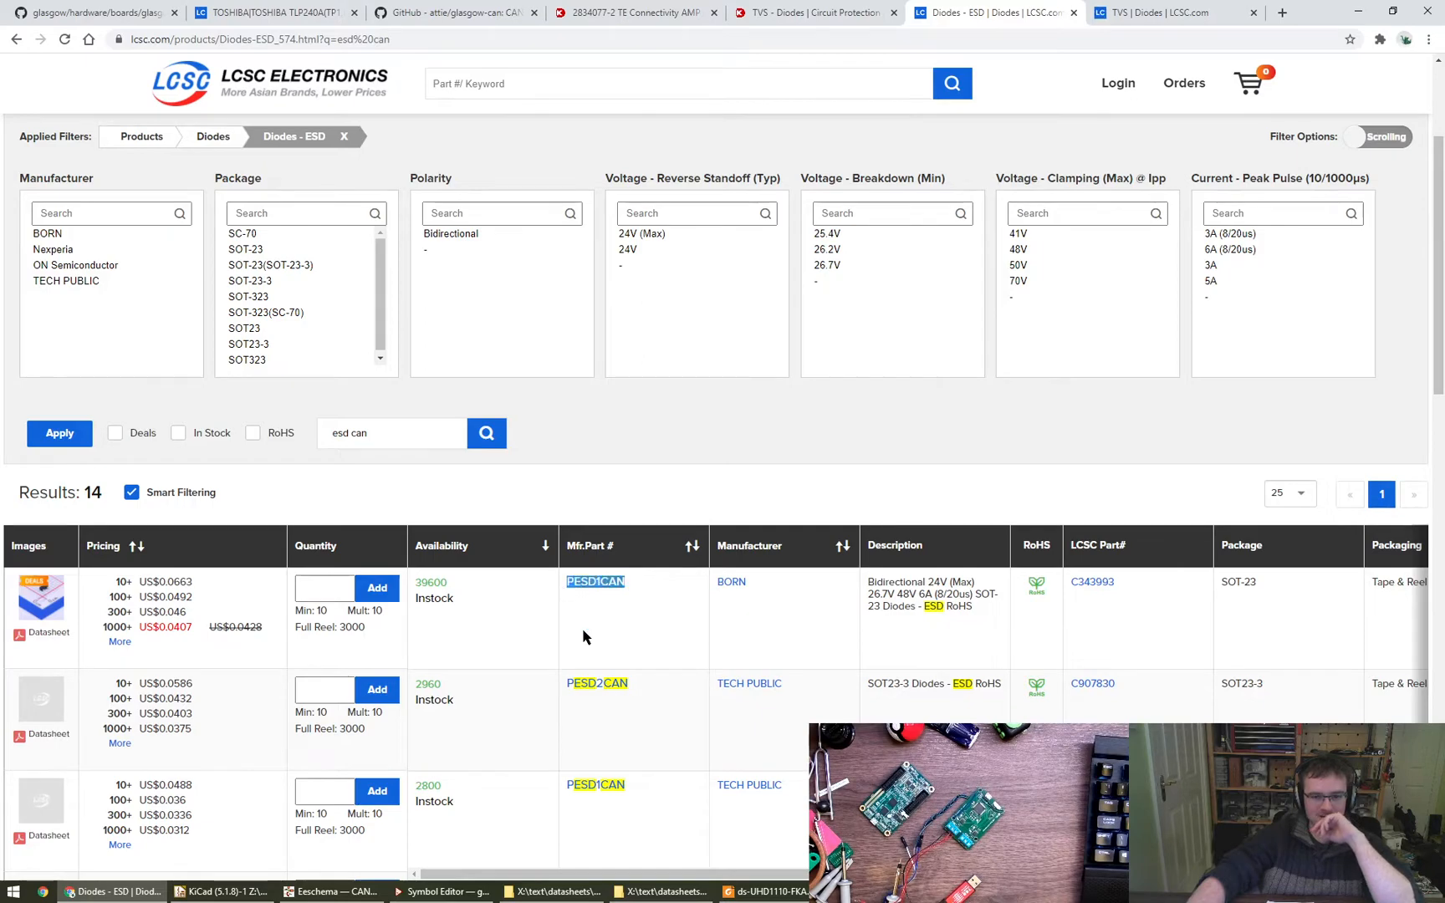
pyautogui.scroll(-2, 654, 648)
pyautogui.scroll(4, 652, 648)
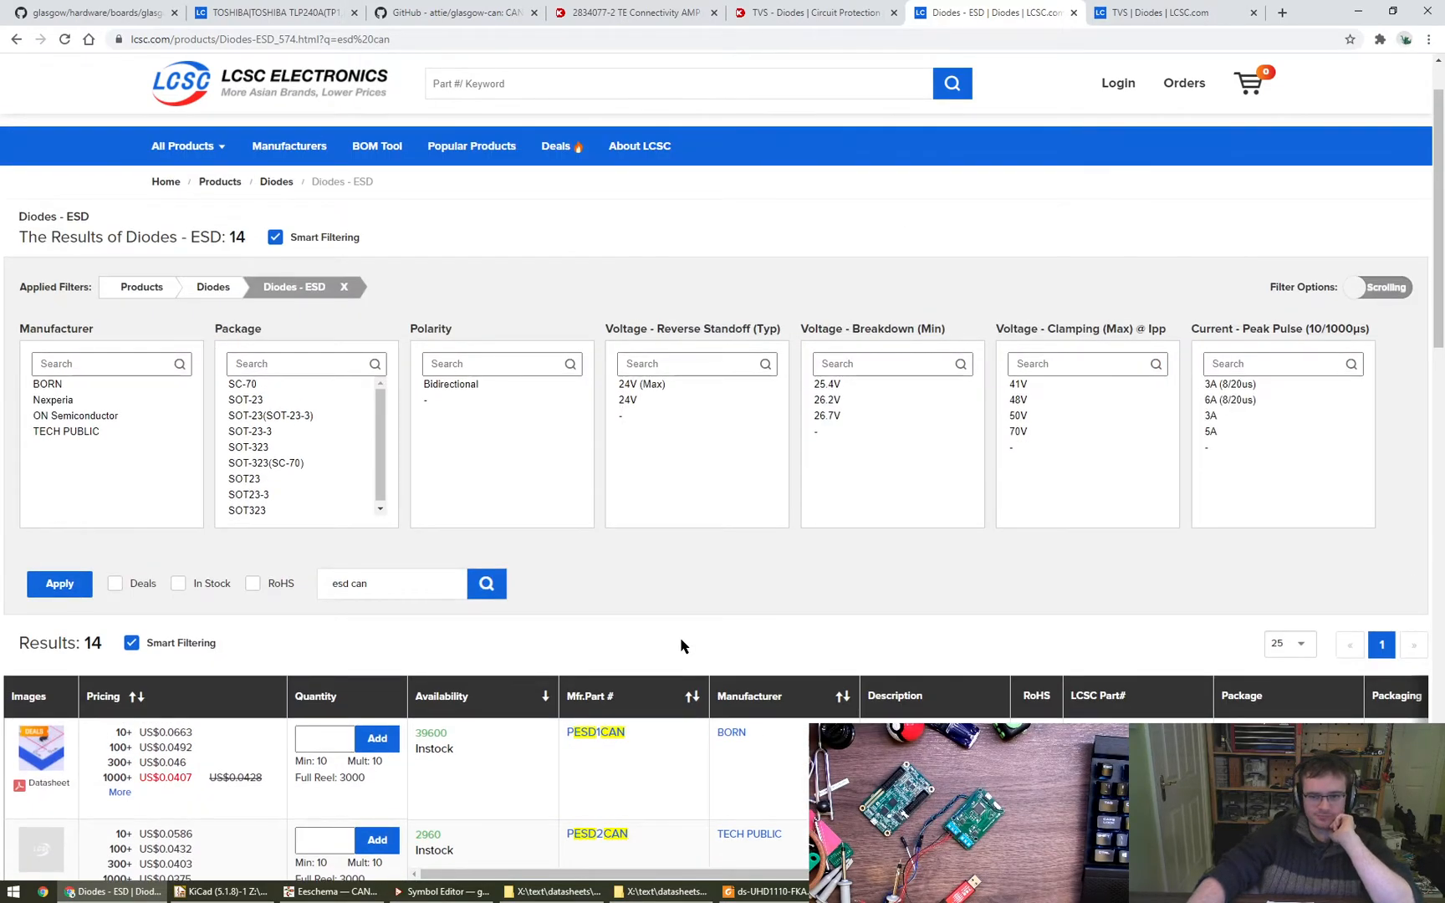
pyautogui.scroll(-3, 681, 646)
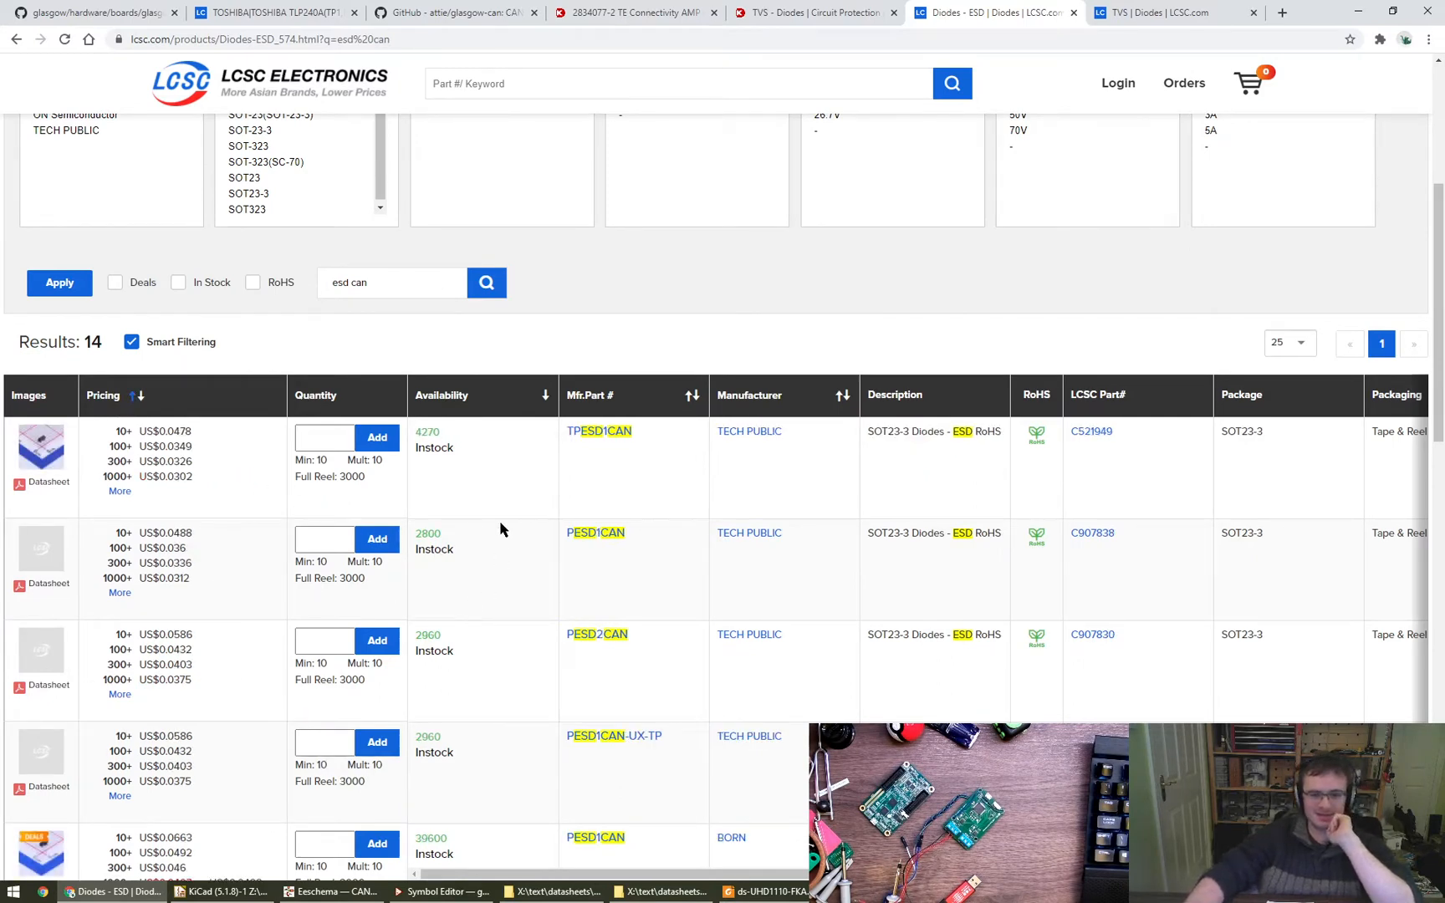
pyautogui.moveTo(41, 452)
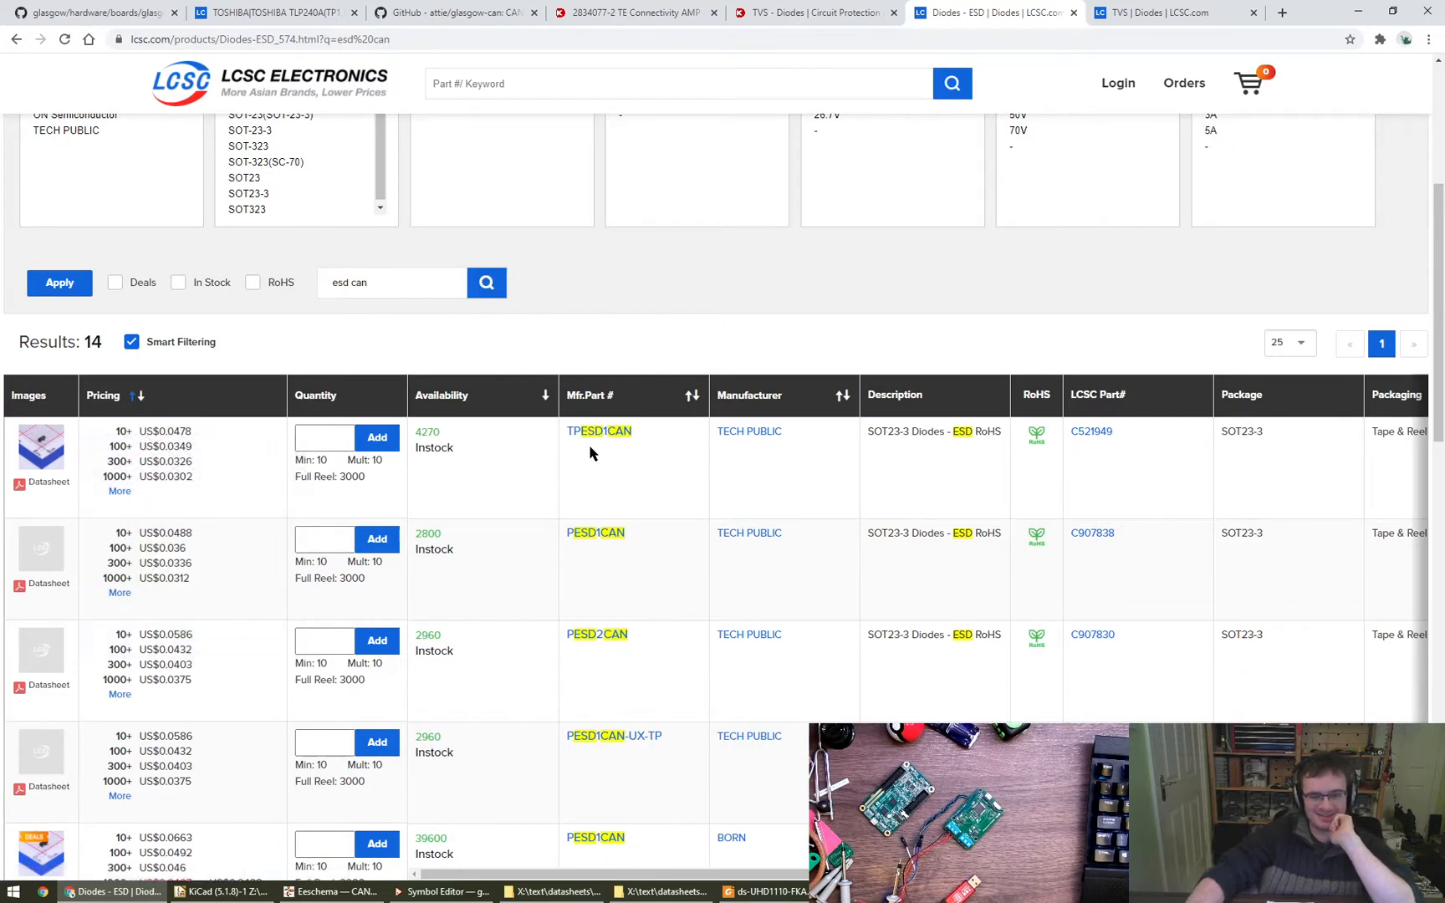
# - Copy the part number TPESD1CAN from LCSC and find it on the Digi-Key results page
pyautogui.moveTo(609, 432); pyautogui.dragTo(570, 446)
pyautogui.hotkey('ctrl', 'c')
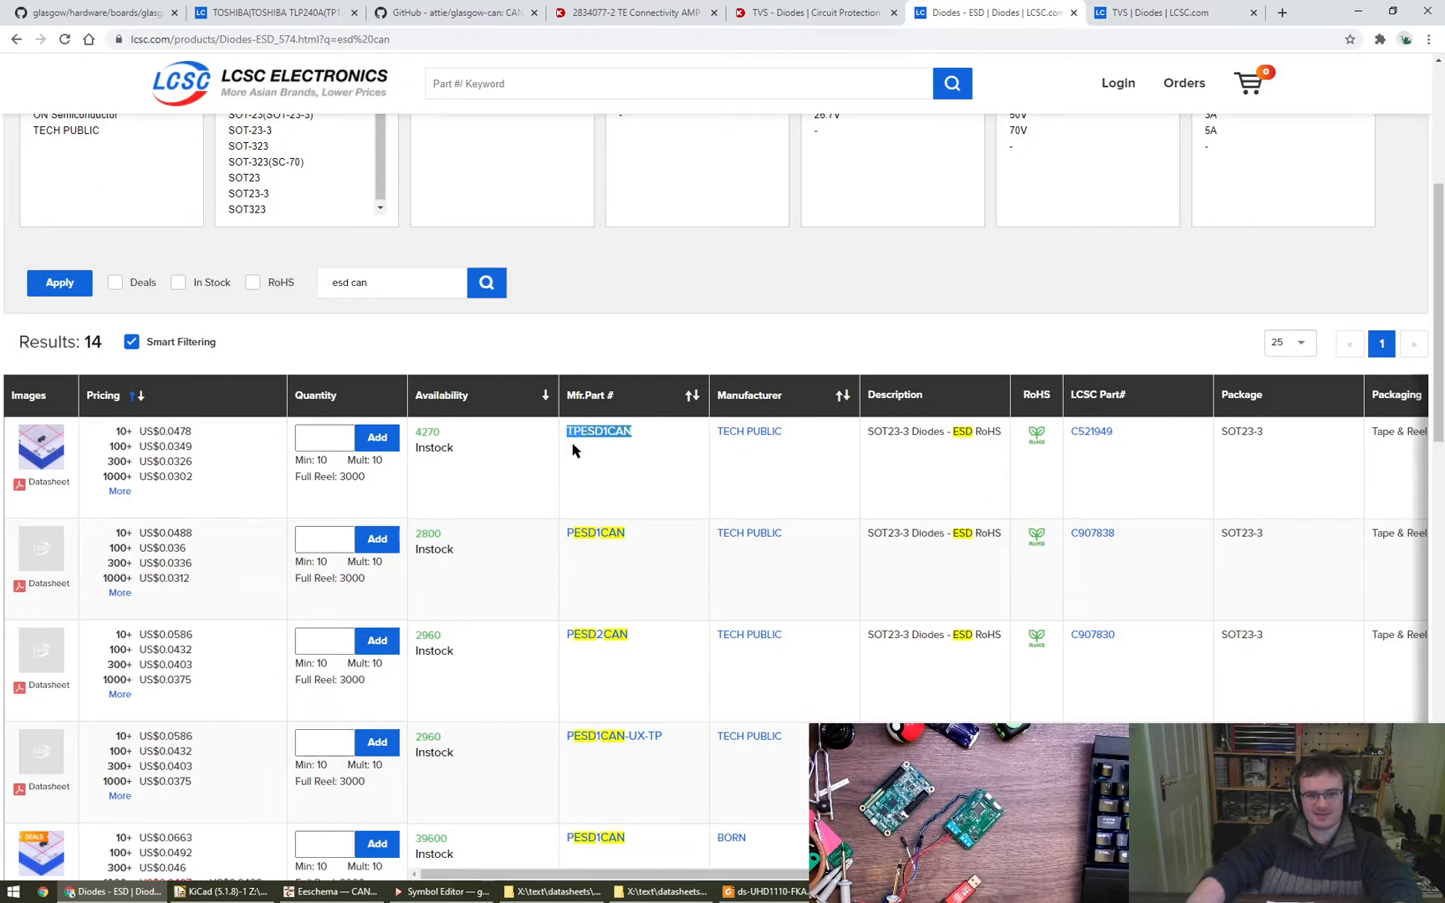
pyautogui.hotkey('ctrl', 'shift', 'Tab')
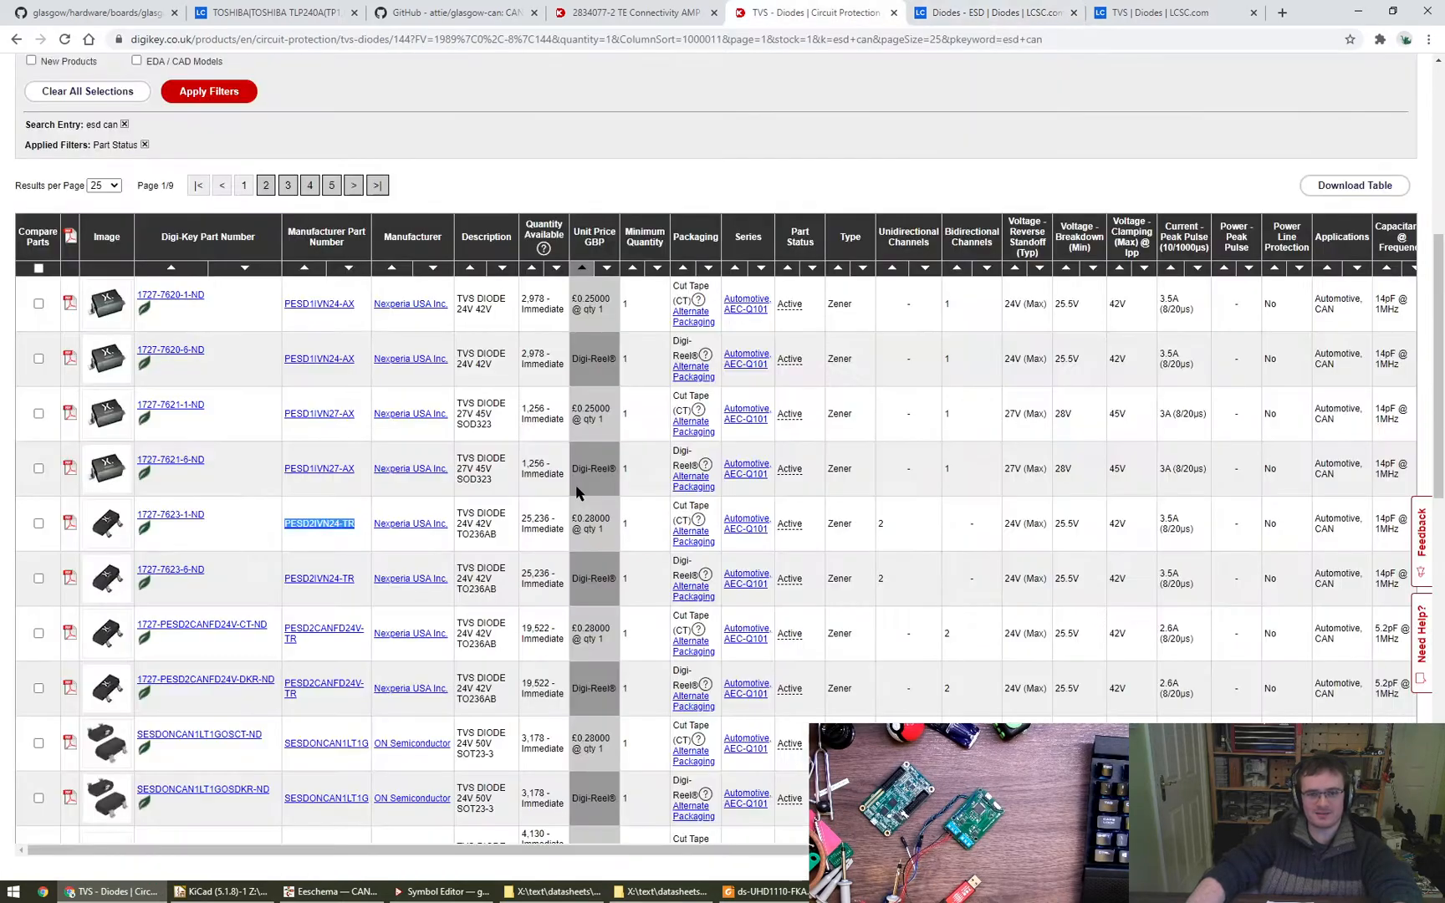
pyautogui.hotkey('ctrl', 'f')
pyautogui.hotkey('ctrl', 'v')
pyautogui.scroll(-5, 576, 494)
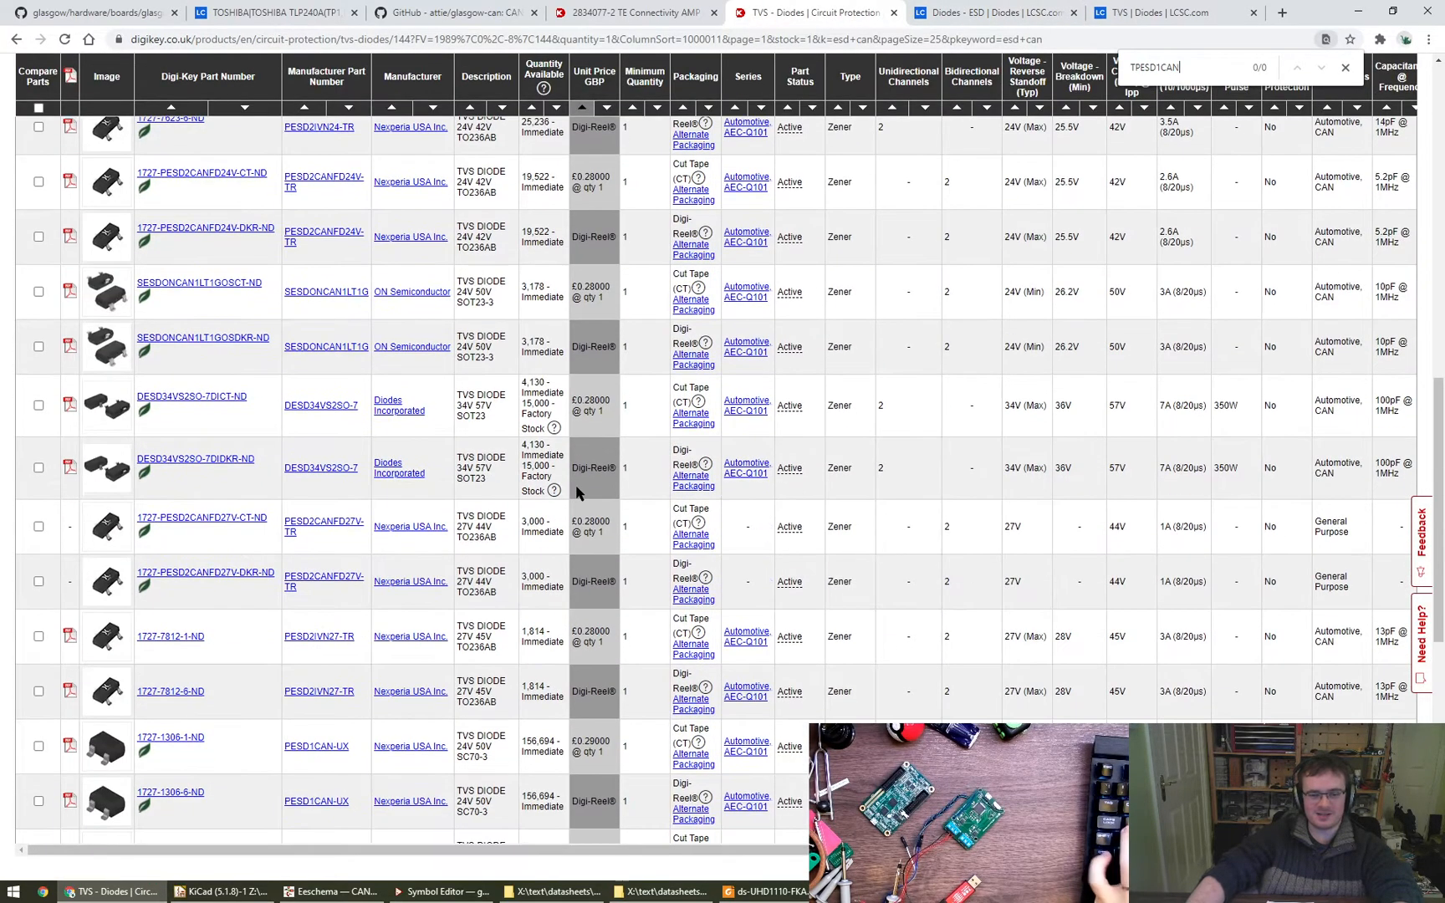
pyautogui.scroll(6, 576, 493)
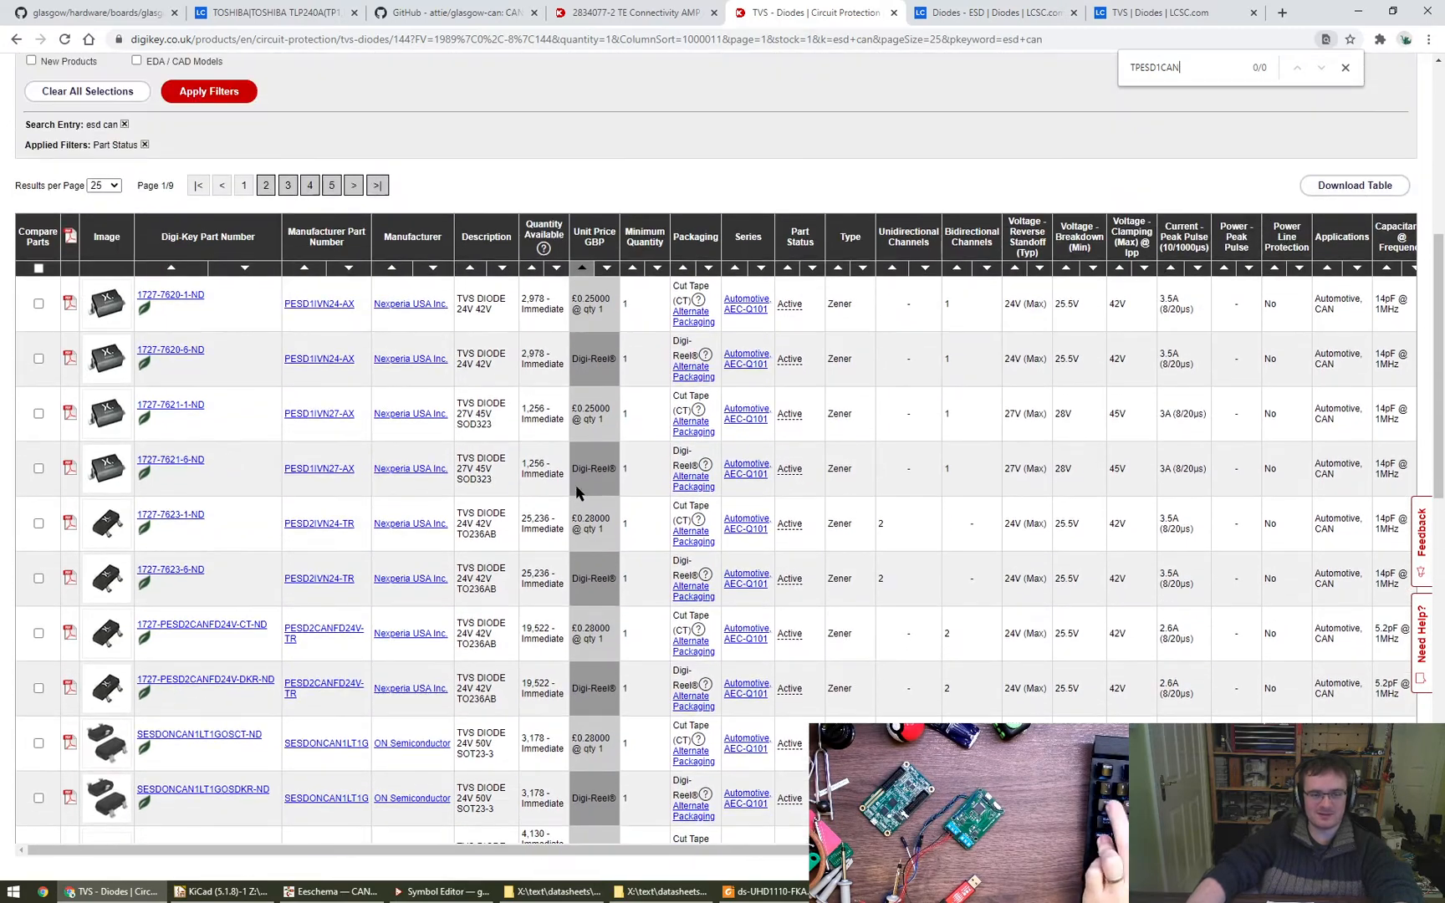
# - Open the TPESD1CAN product page from the LCSC list in a new tab, keeping the list in view
pyautogui.hotkey('ctrl', 'Tab')
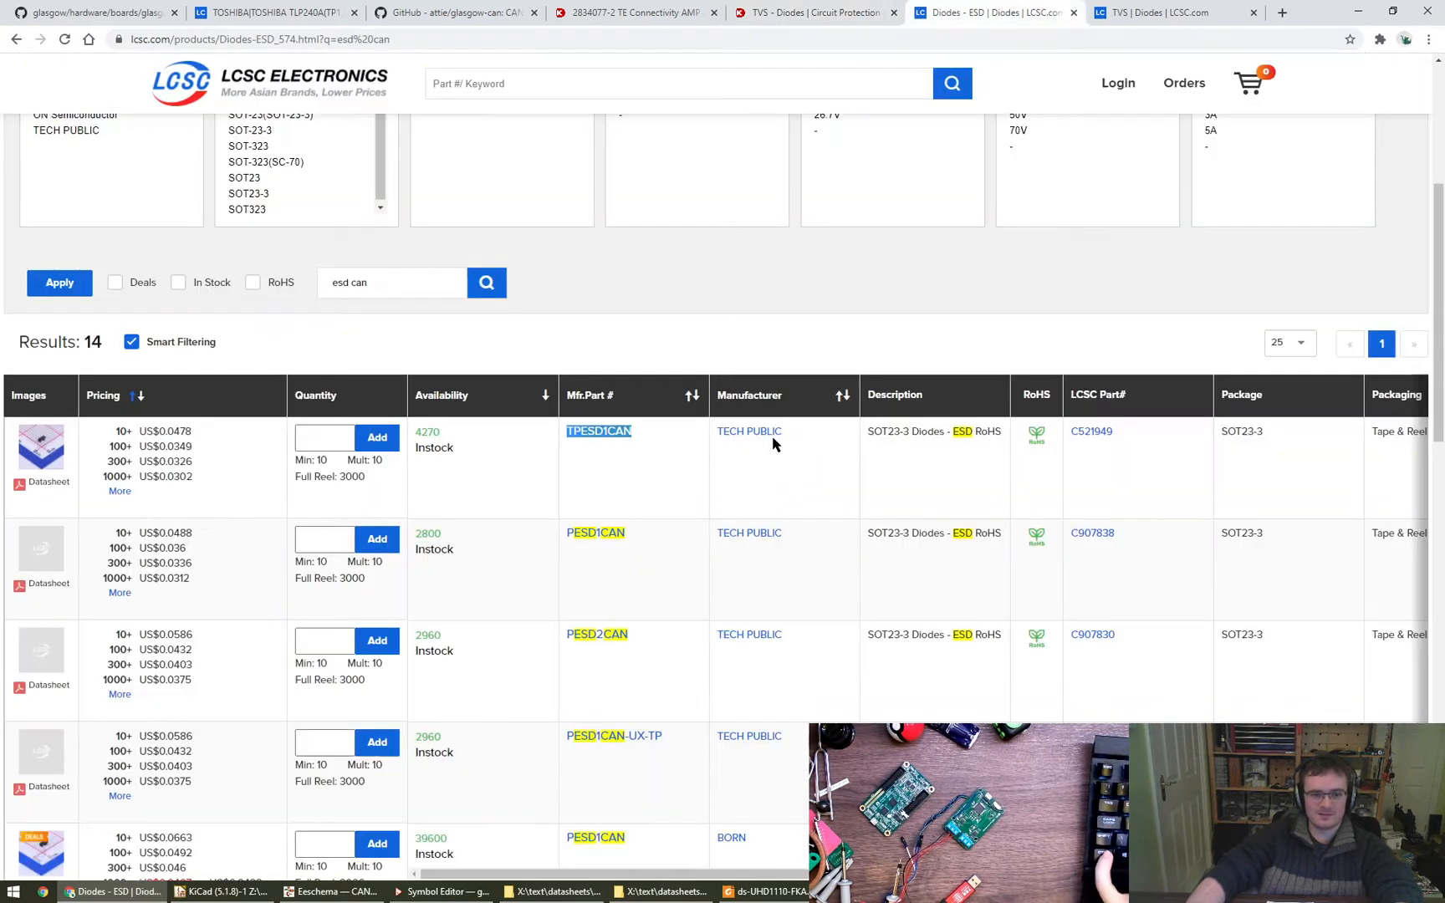
pyautogui.click(603, 435)
pyautogui.click(919, 11)
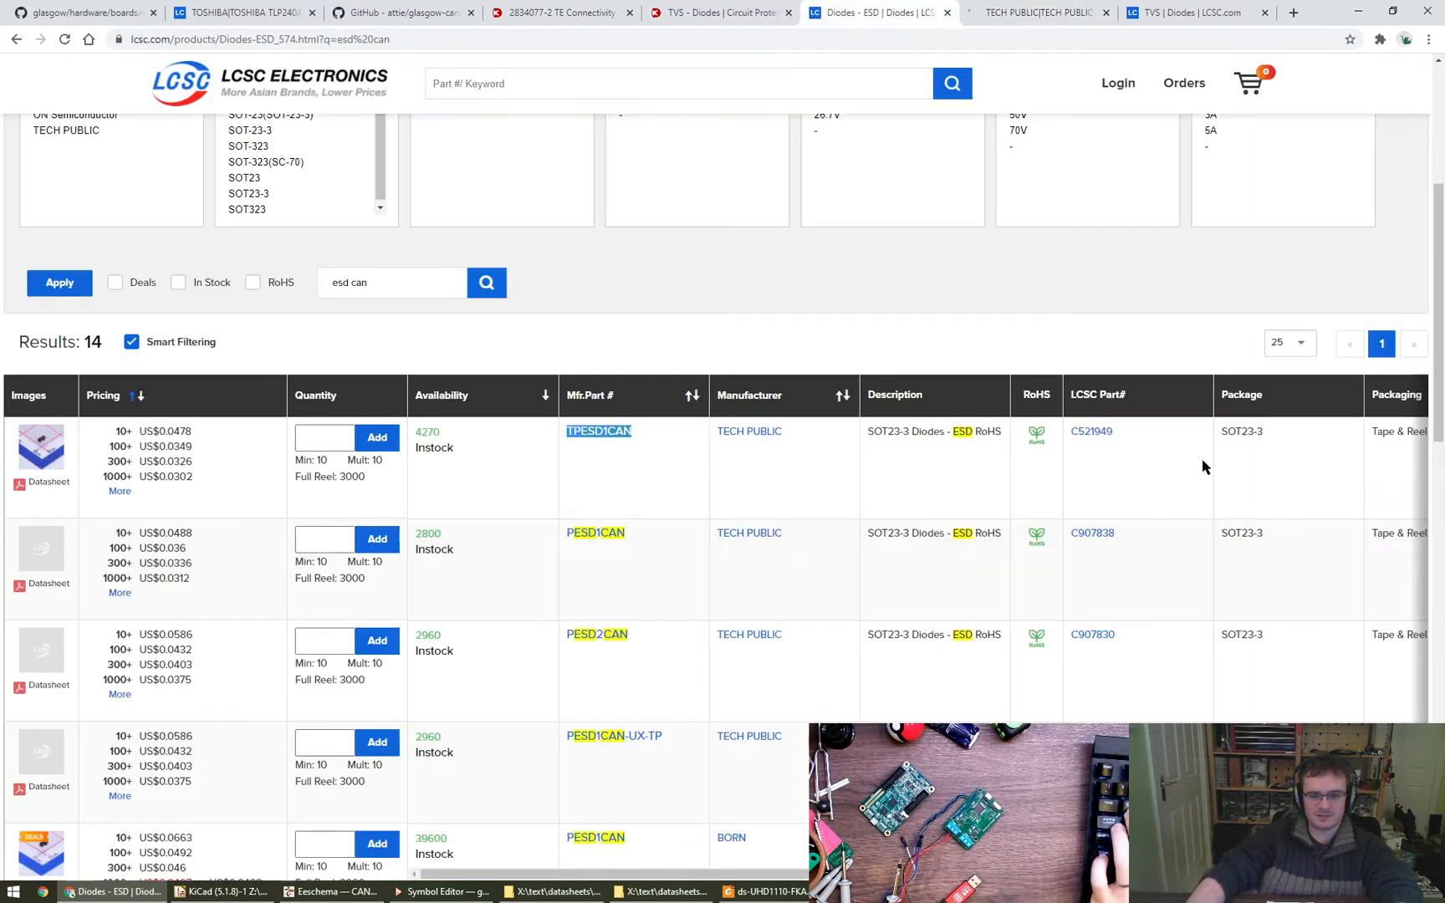
# - Compare the packages, specifications, images and prices of the LCSC ESD diodes down to the Nexperia parts
pyautogui.hscroll(1, 1259, 481)
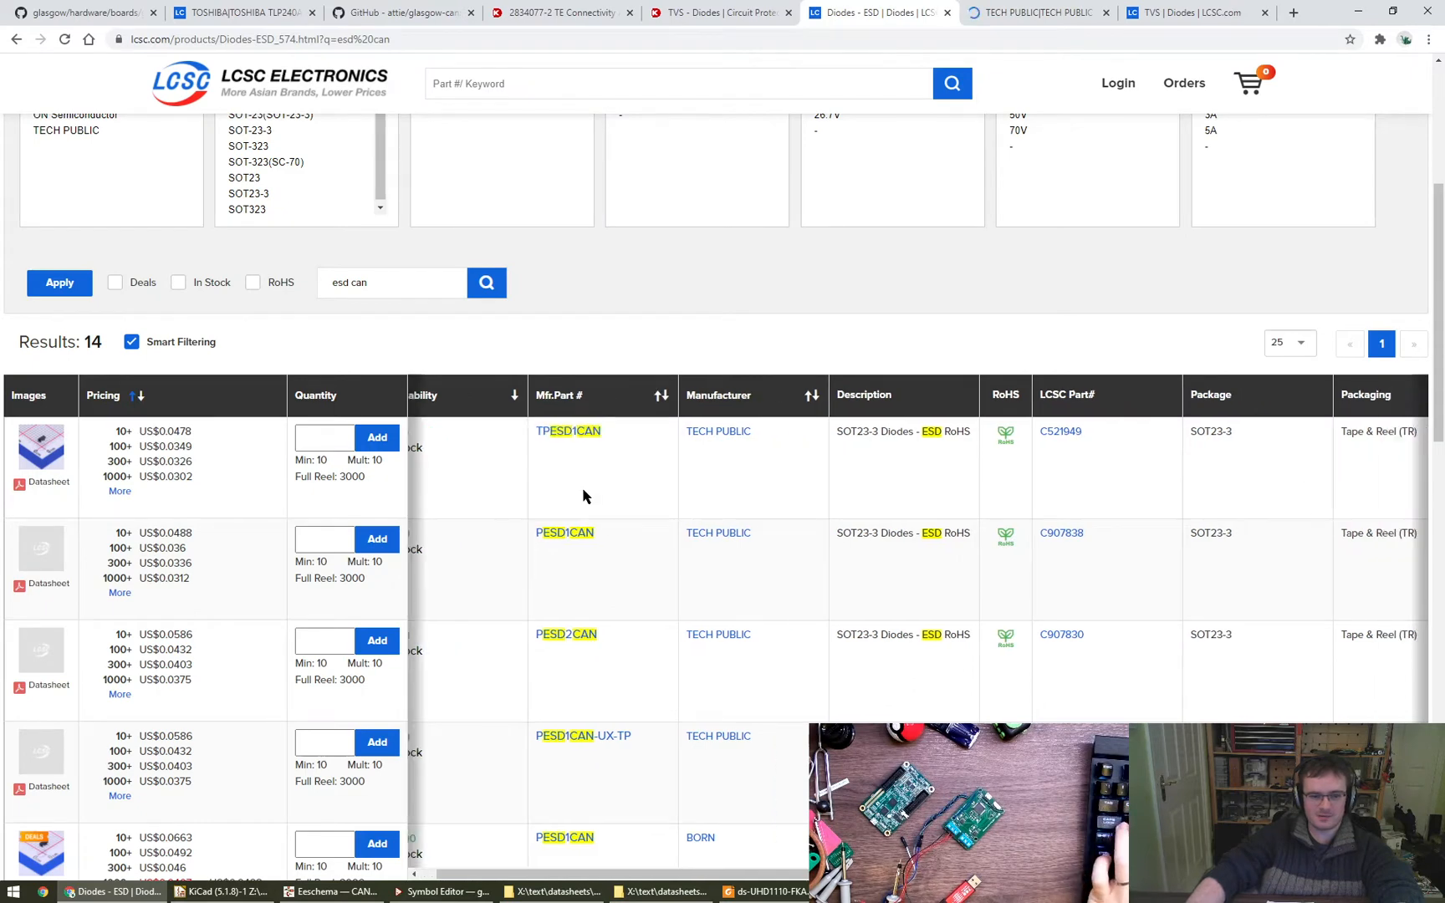
pyautogui.hscroll(8, 917, 490)
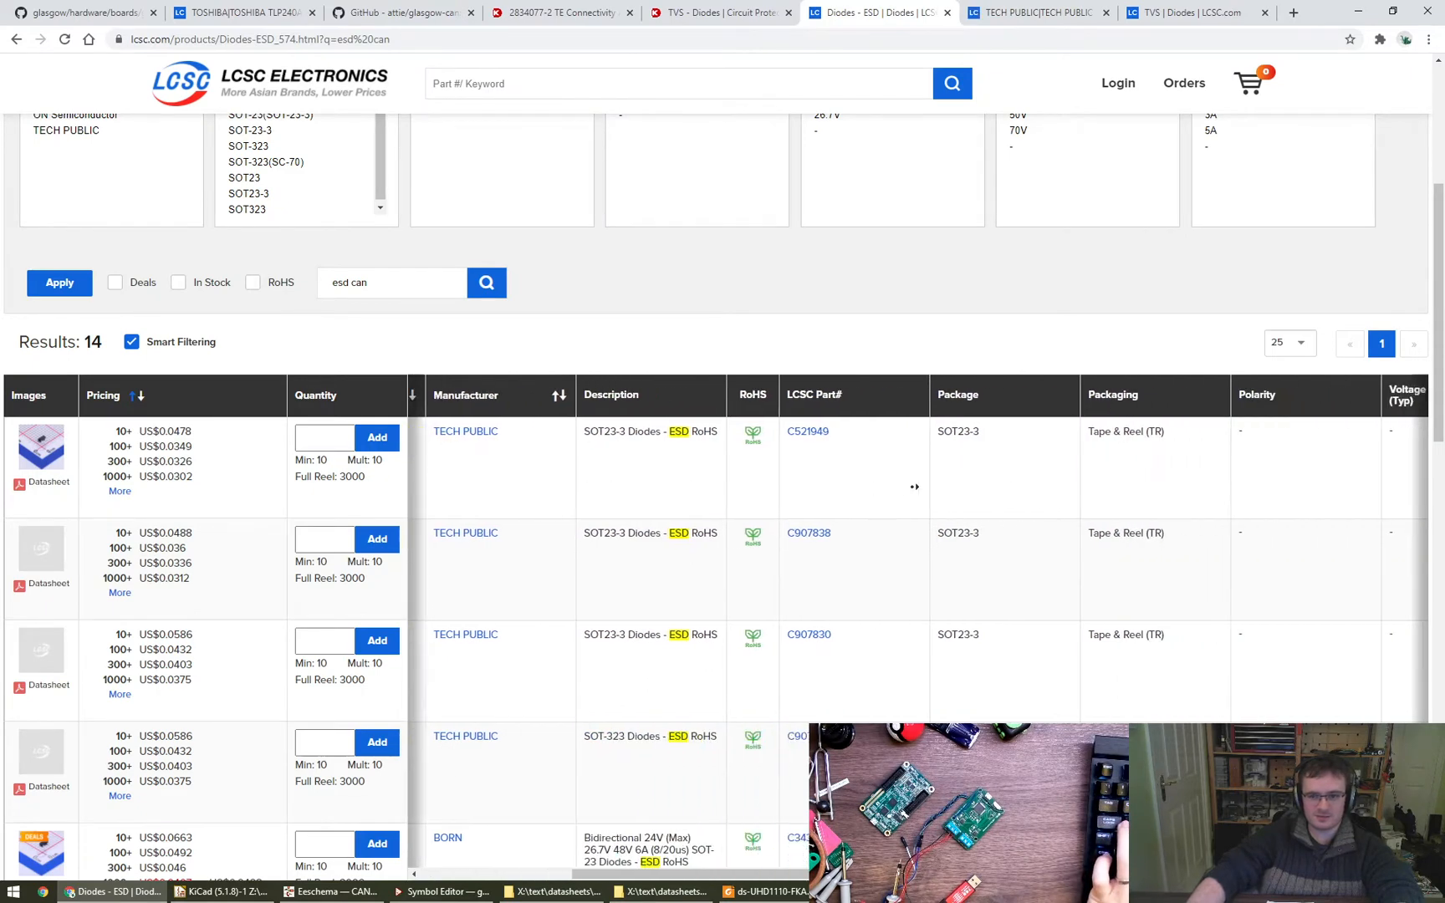
pyautogui.hscroll(-8, 946, 492)
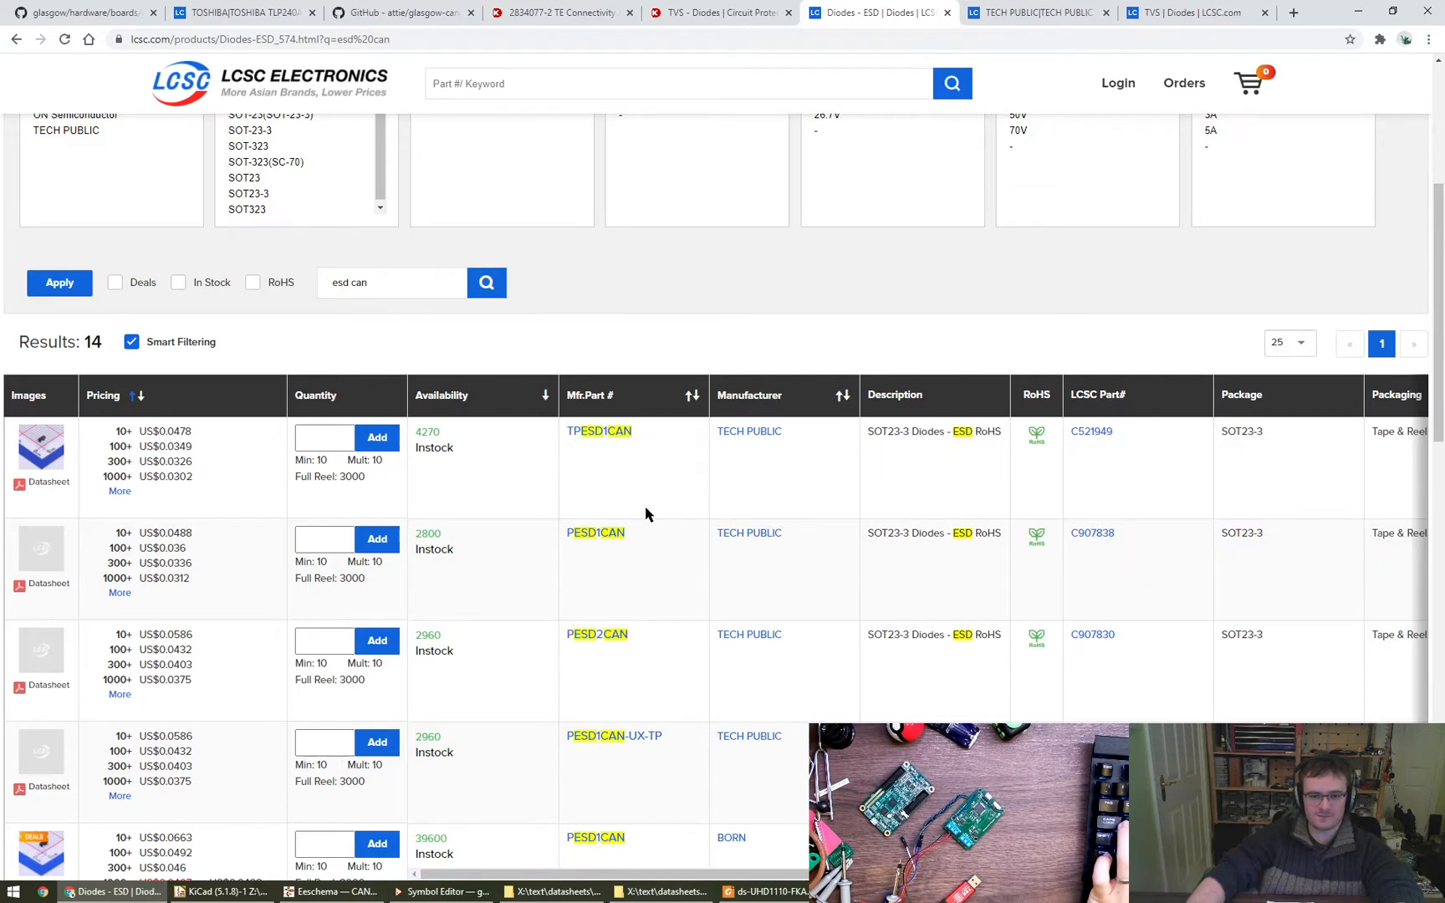
pyautogui.scroll(-3, 646, 514)
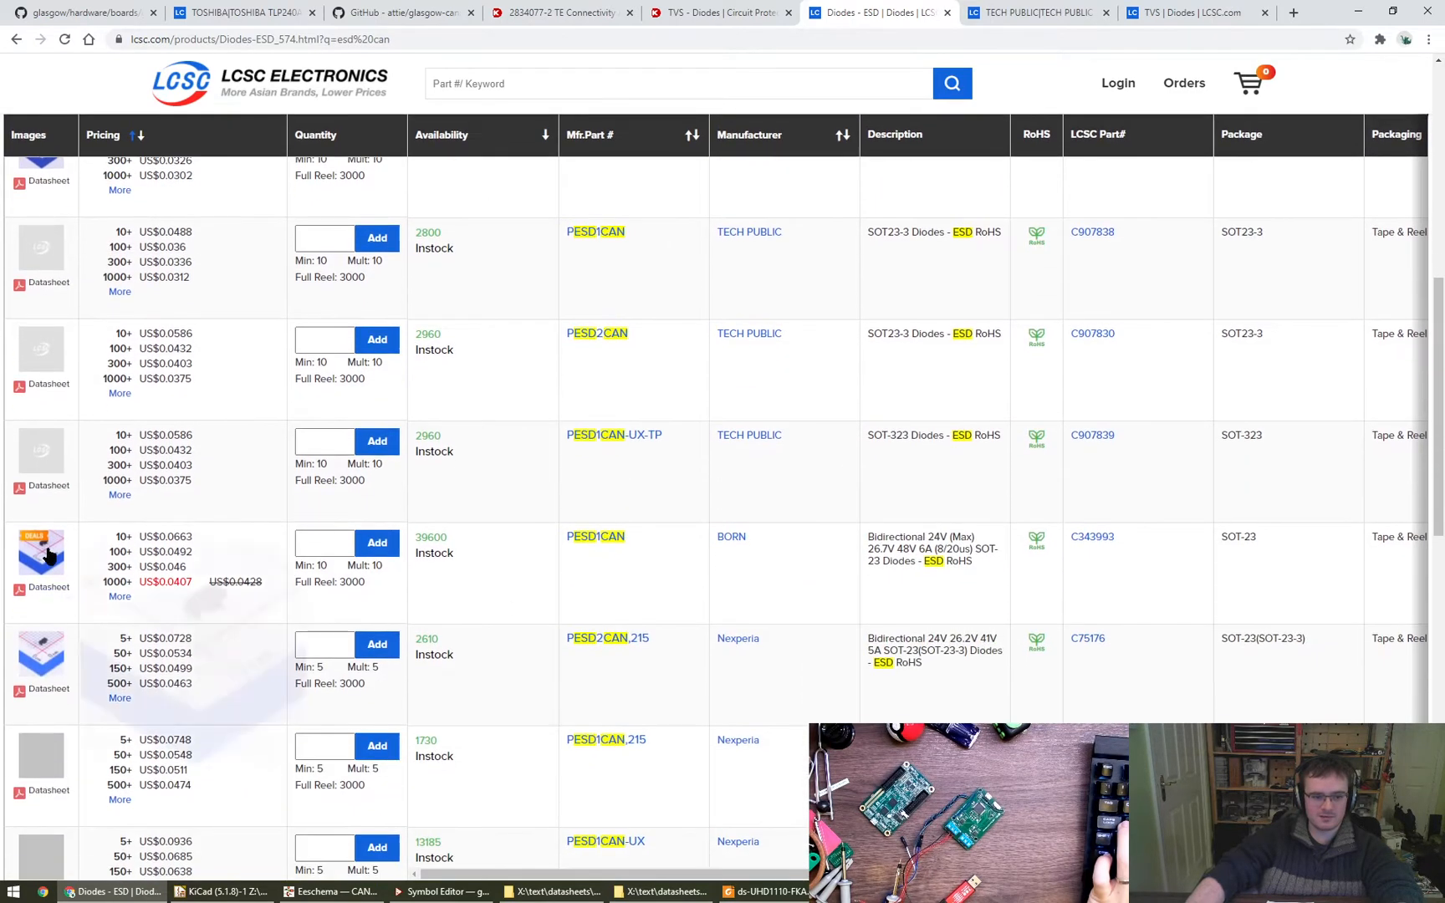
pyautogui.moveTo(37, 761)
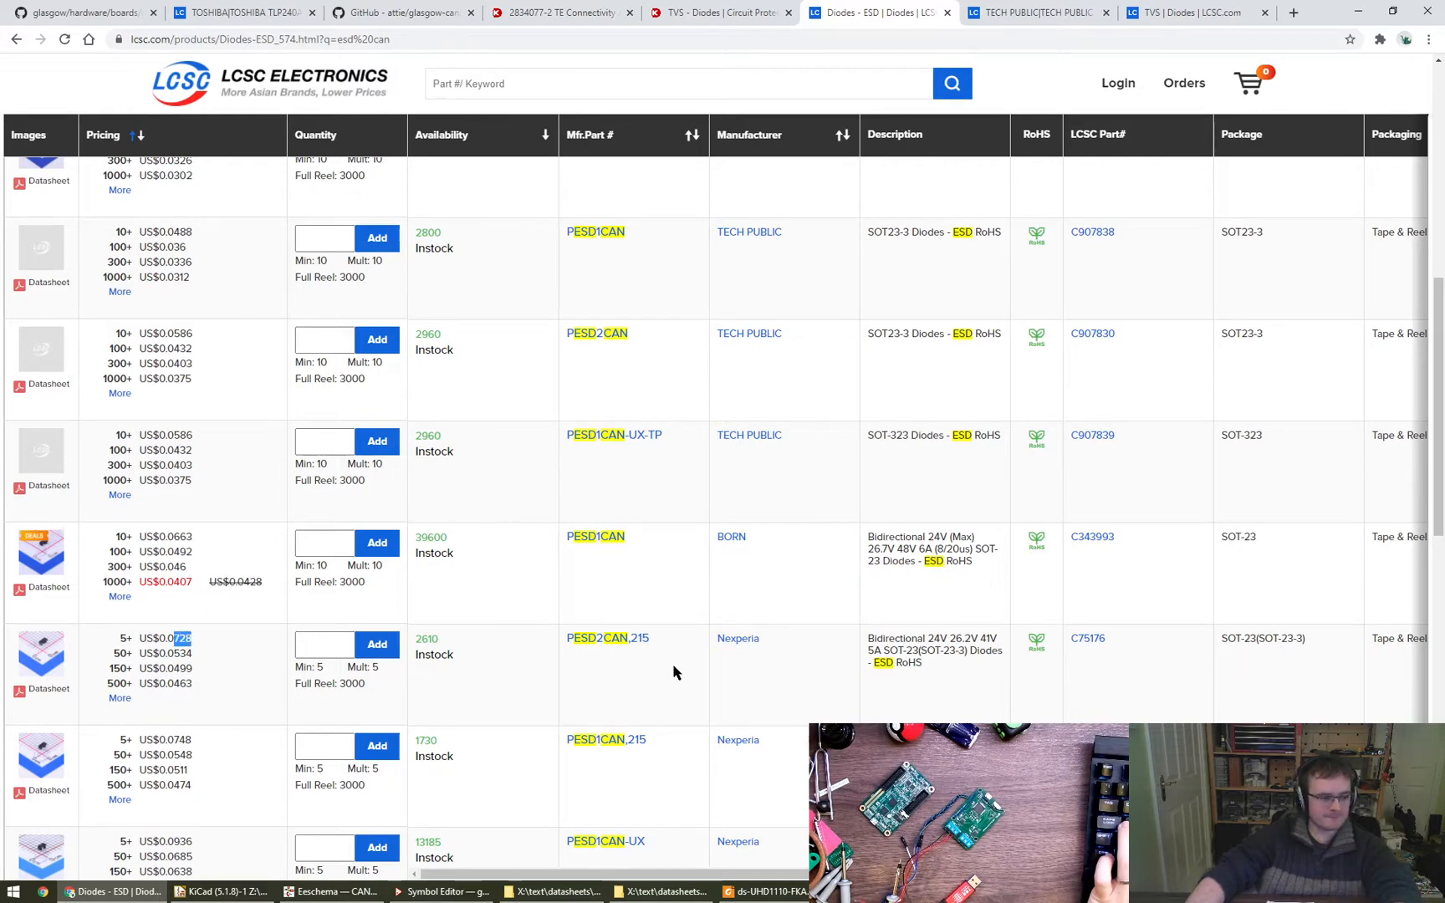
# - Copy the Nexperia part number PESD2CAN,215 from LCSC and find it on the Digi-Key results page
pyautogui.hotkey('ctrl', 'shift', 'Tab')
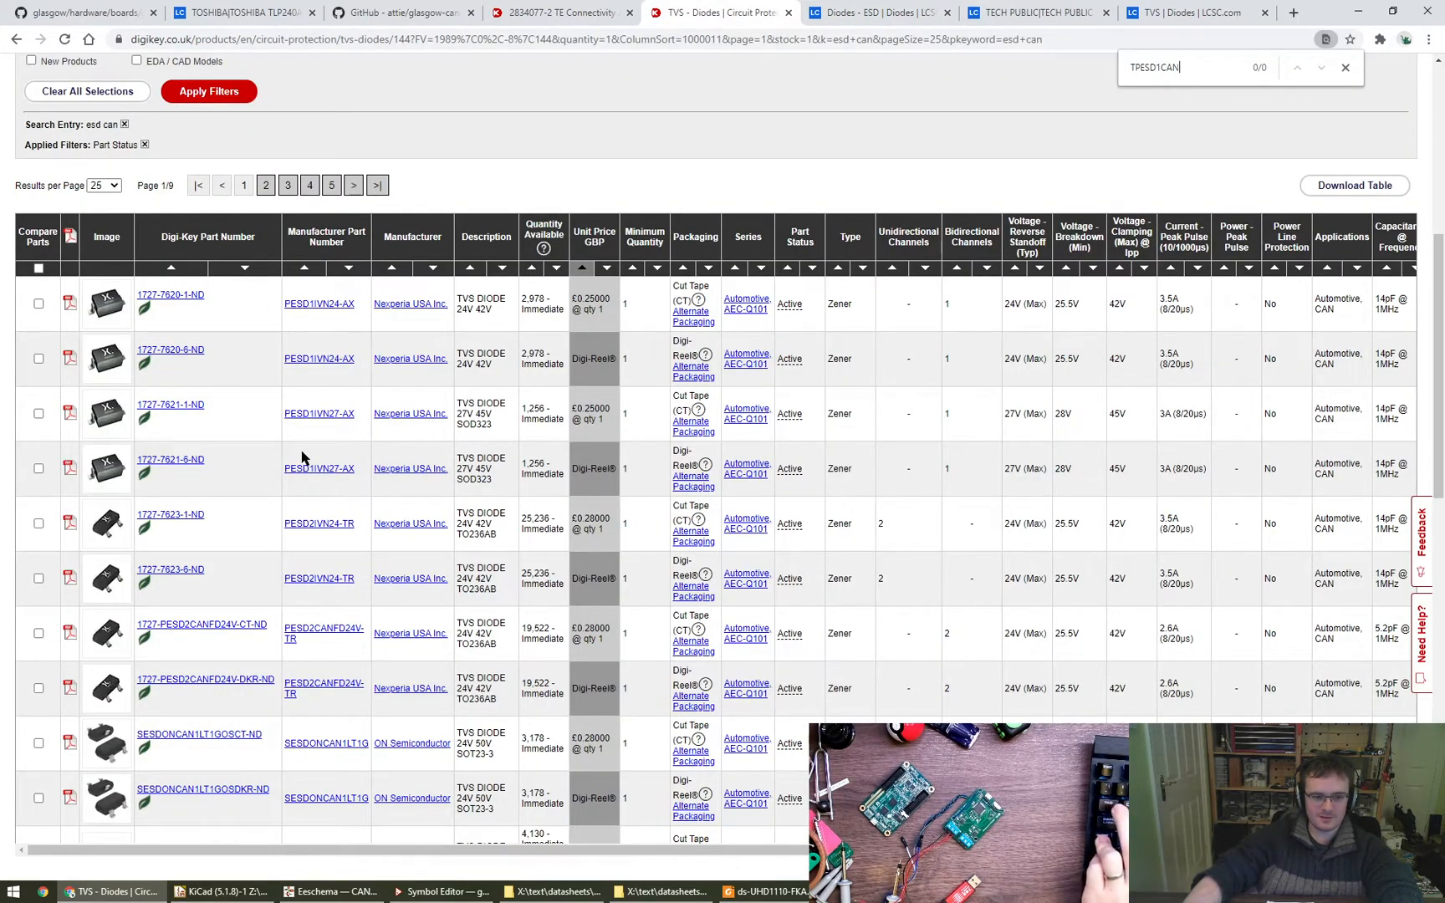
pyautogui.hotkey('ctrl', 'Tab')
pyautogui.hotkey('ctrl', 'shift', 'Tab')
pyautogui.hotkey('ctrl', 'Tab')
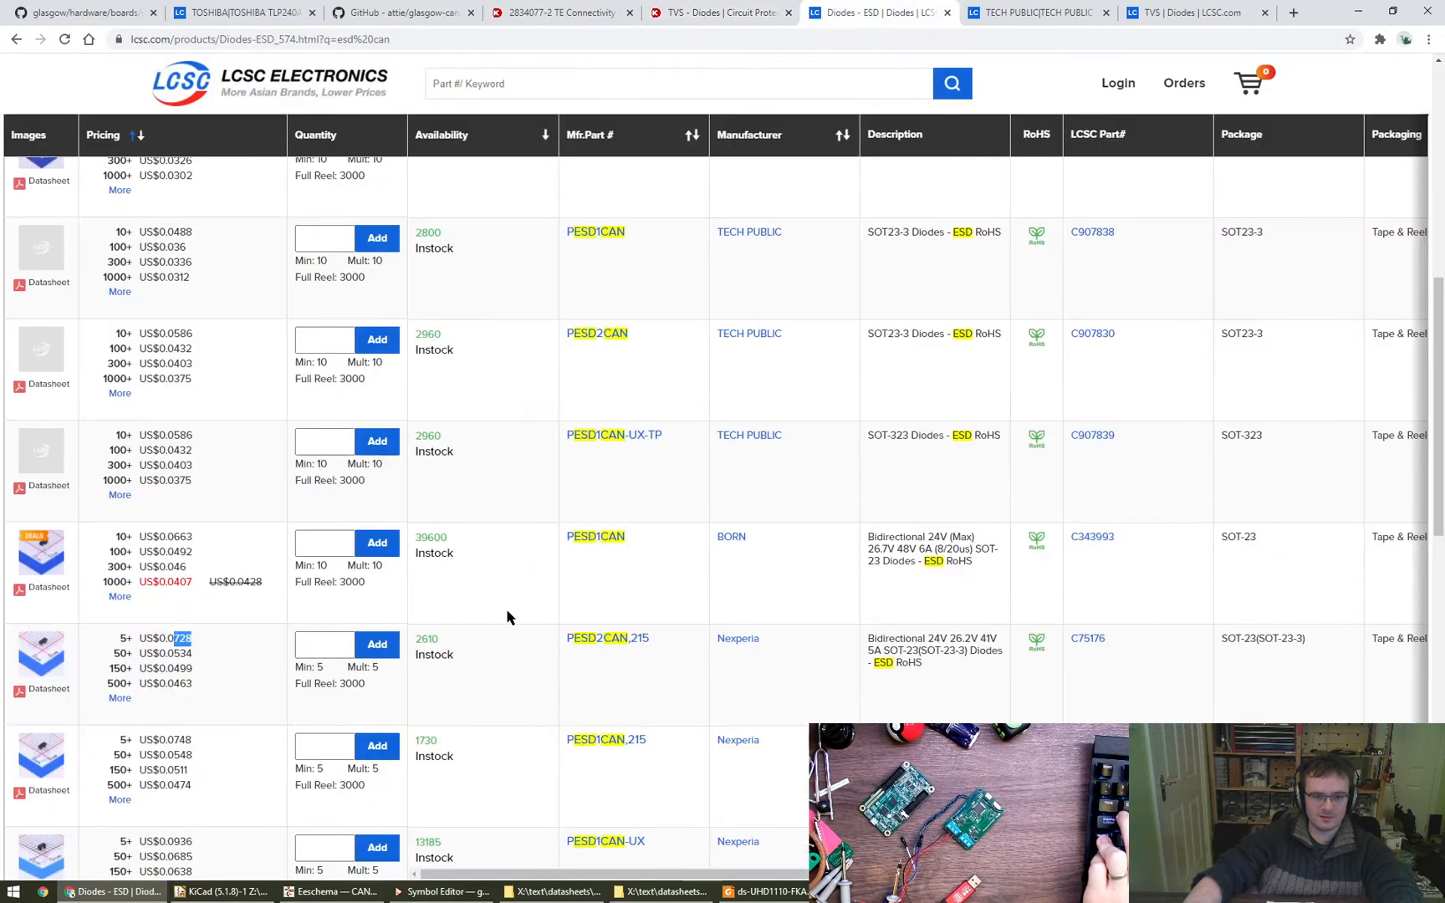
pyautogui.moveTo(649, 642); pyautogui.dragTo(570, 638)
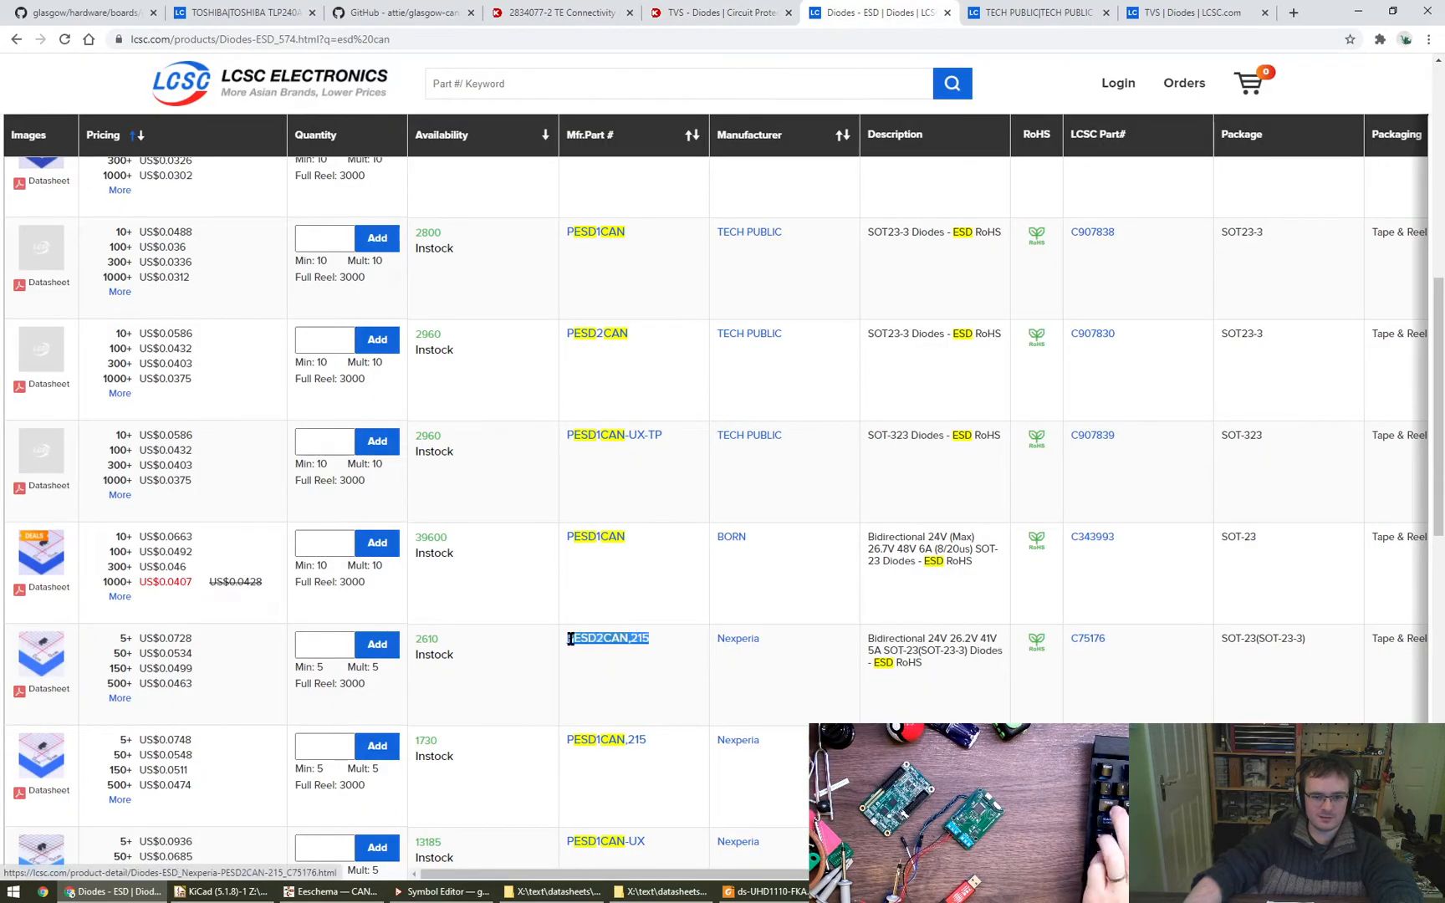
pyautogui.hotkey('ctrl', 'shift', 'Tab')
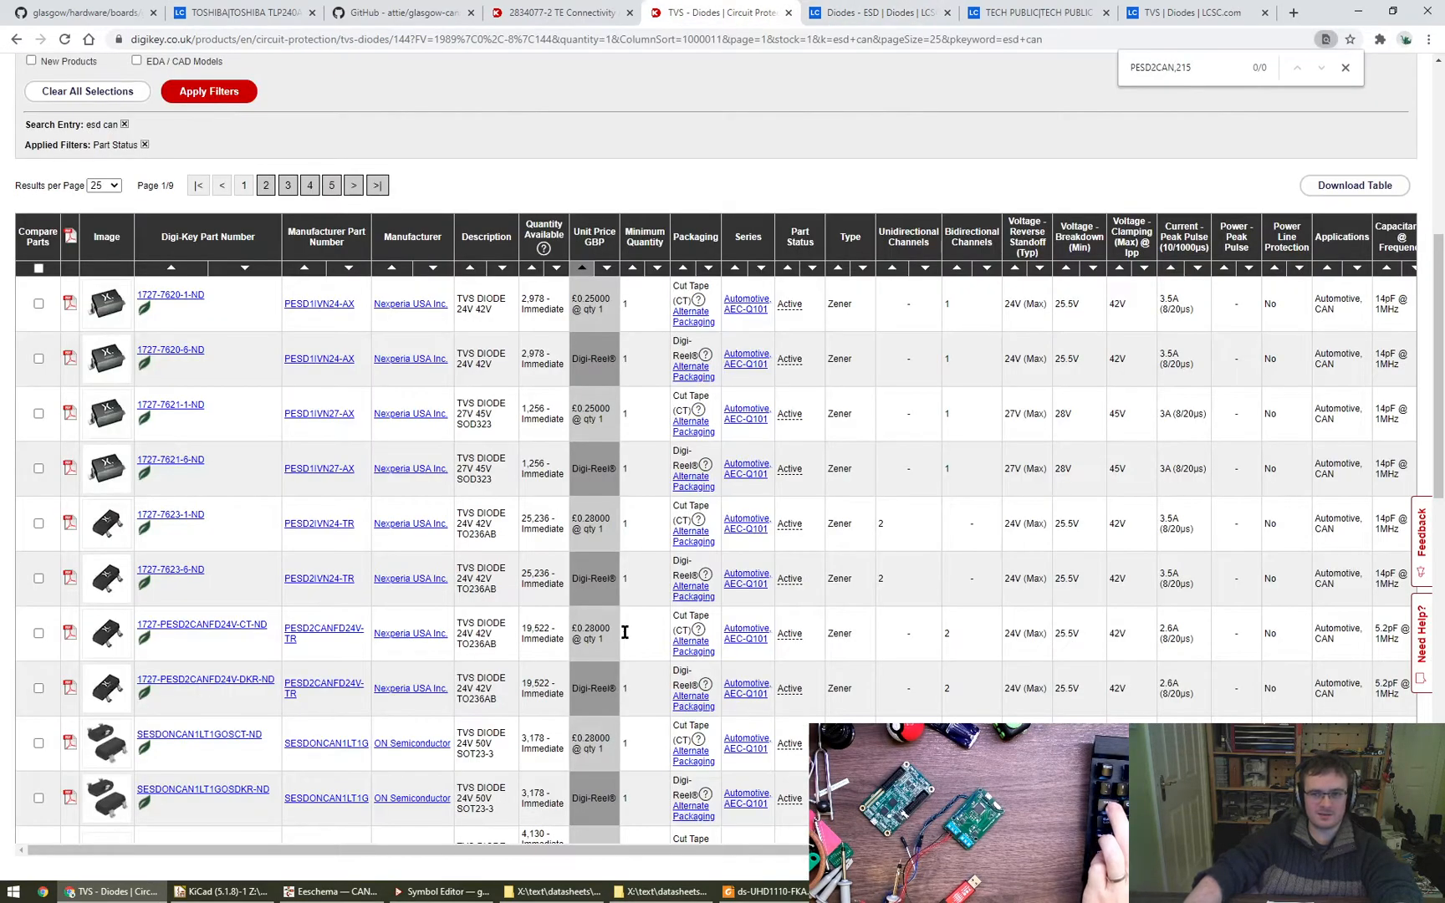
# - Shorten the search text on the Digi-Key results page to PESD2CAN
pyautogui.press('BackSpace')
pyautogui.press('BackSpace')
pyautogui.press('BackSpace')
pyautogui.press('BackSpace')
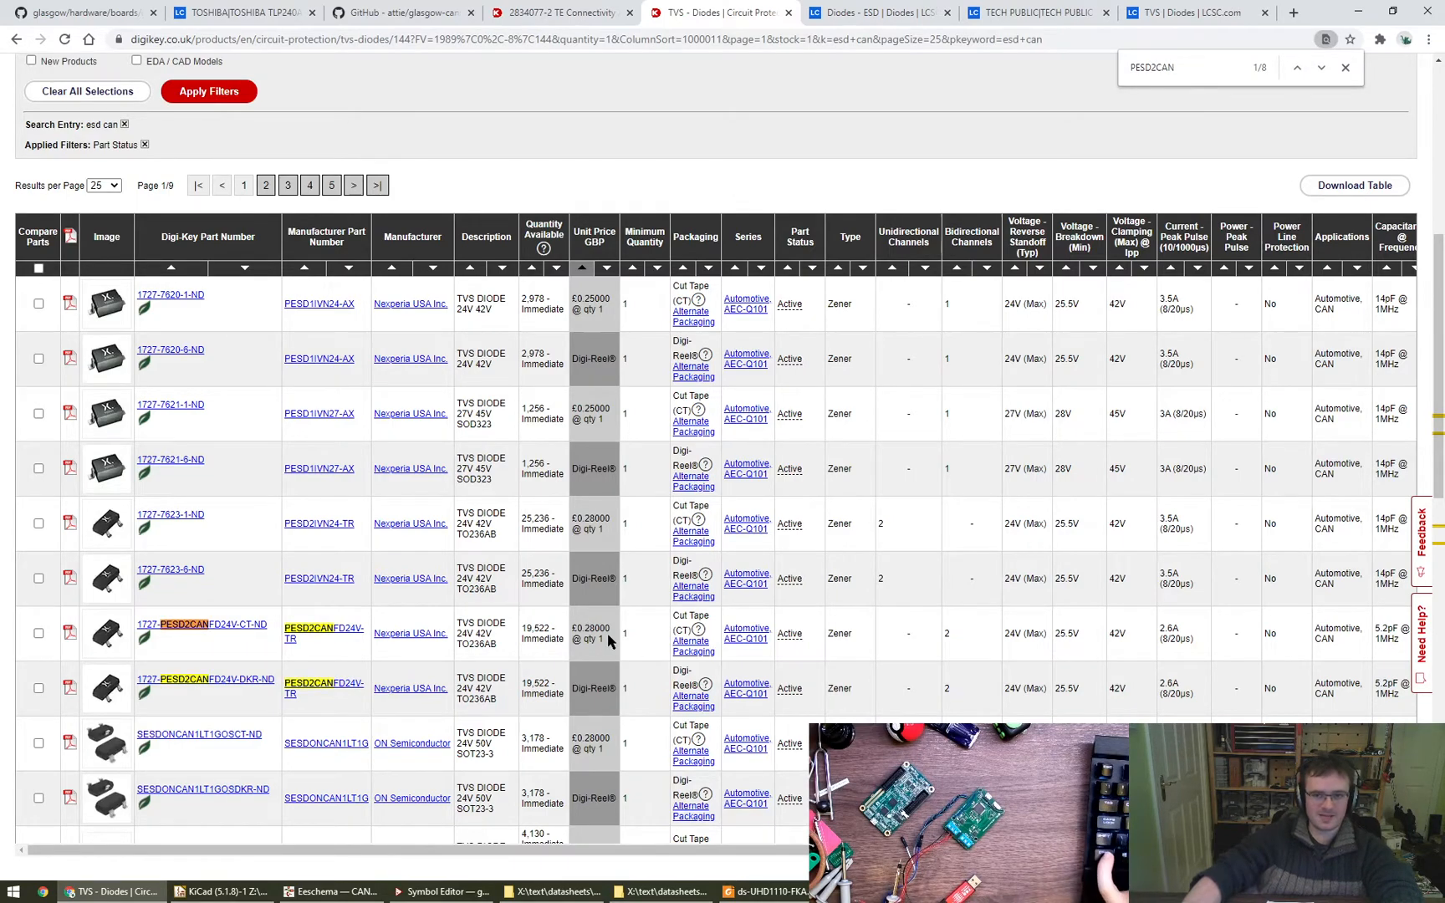
# - Return to the LCSC ESD diode list and open the product page of the Nexperia PESD2CAN,215
pyautogui.hotkey('ctrl', 'Tab')
pyautogui.hotkey('ctrl', 'Tab')
pyautogui.hotkey('ctrl', 'shift', 'Tab')
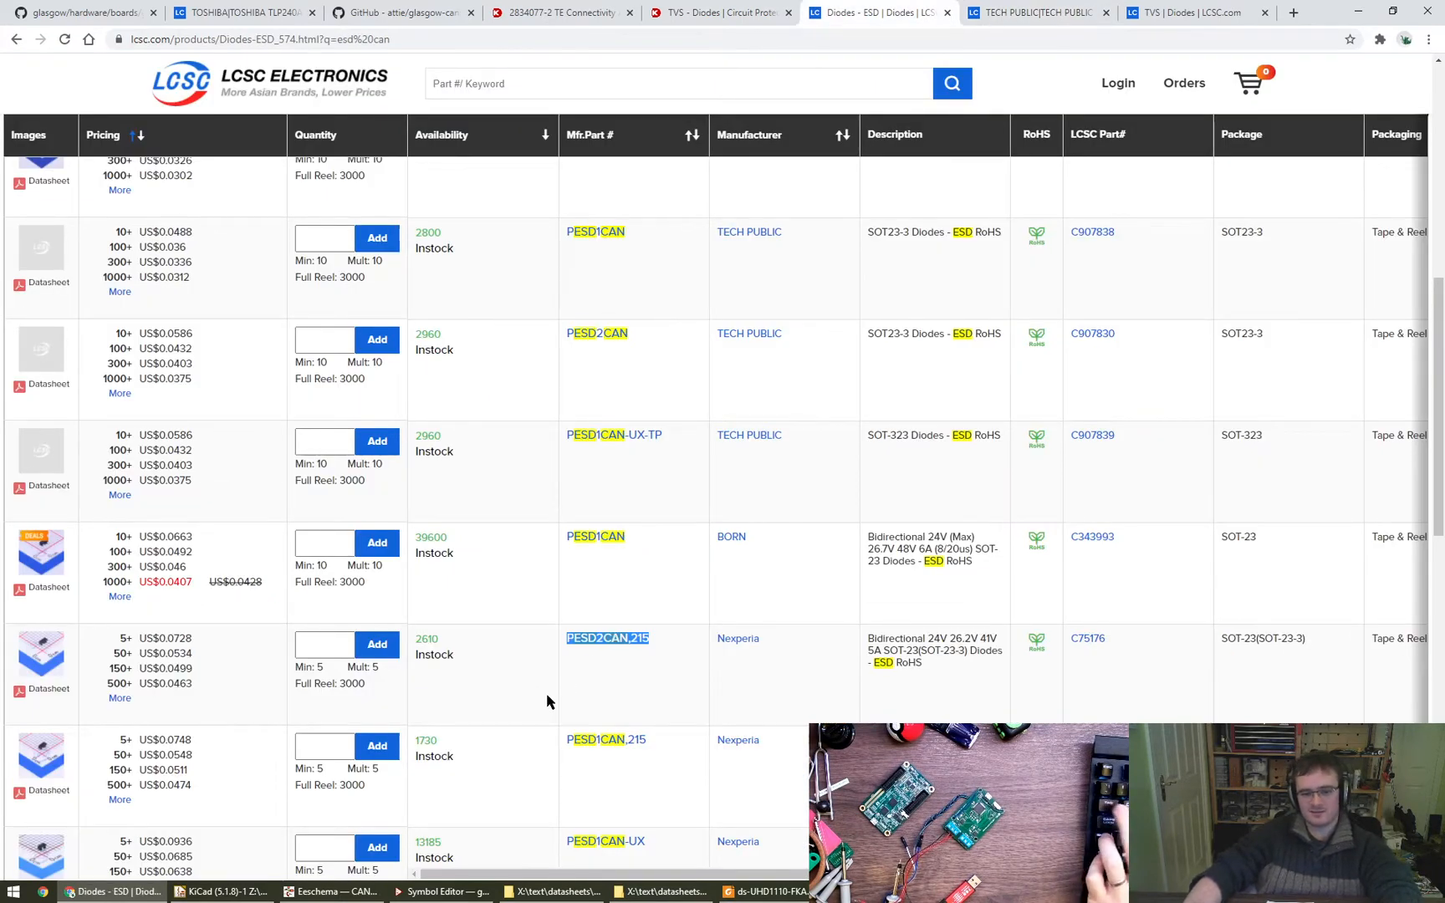
pyautogui.click(597, 644)
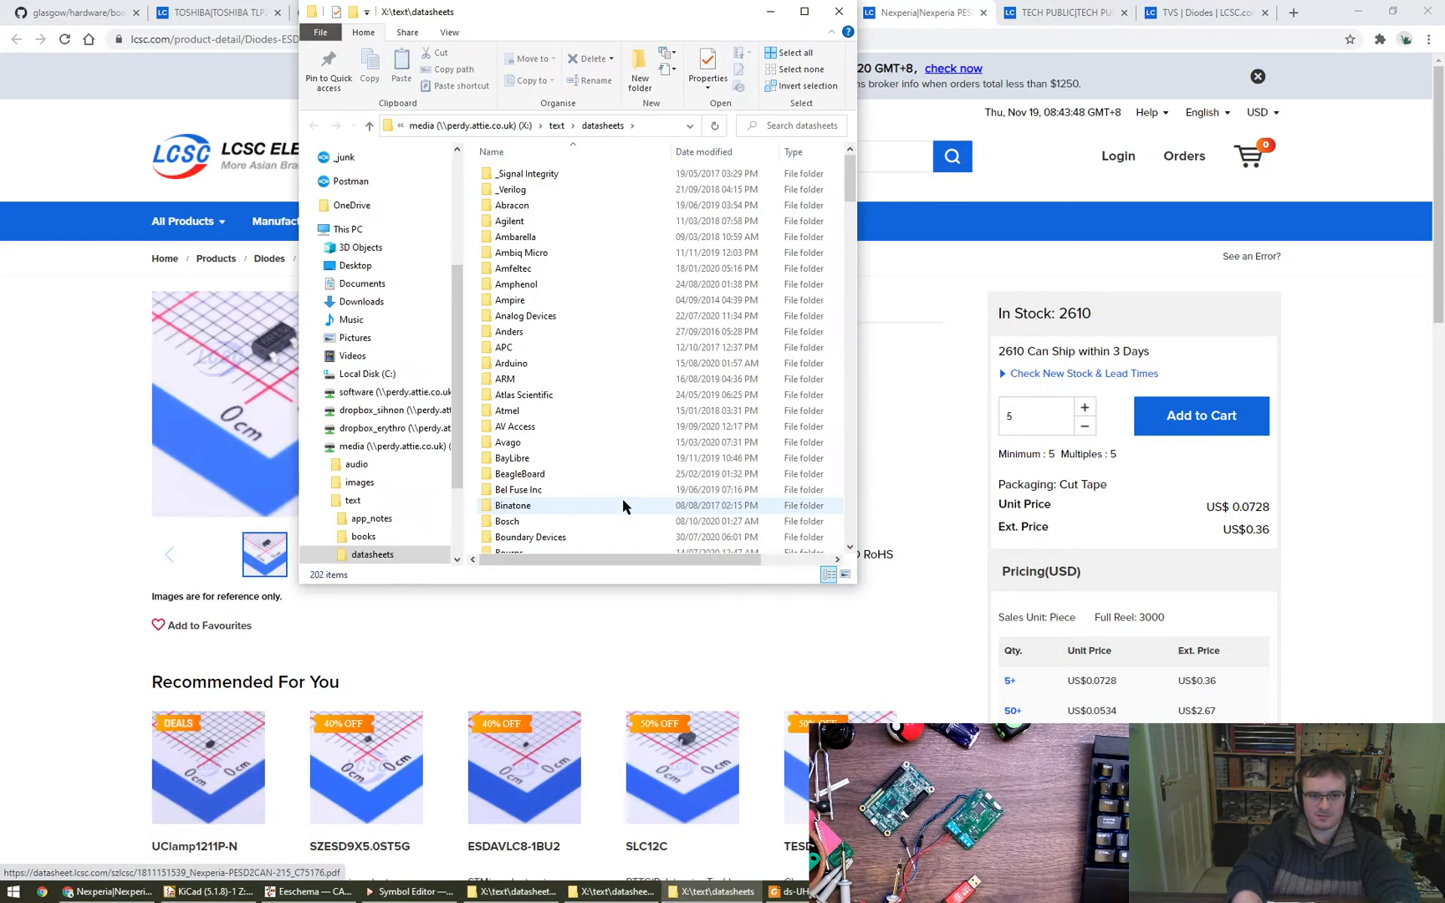
# - In the Nexperia datasheets folder, create a folder named PESD2CAN, open it and get its path for saving
pyautogui.write('nex')
pyautogui.press('Return')
pyautogui.keyDown('alt'); pyautogui.moveTo(630, 368); pyautogui.dragTo(979, 575); pyautogui.keyUp('alt')
pyautogui.rightClick(909, 493)
pyautogui.write('wf')
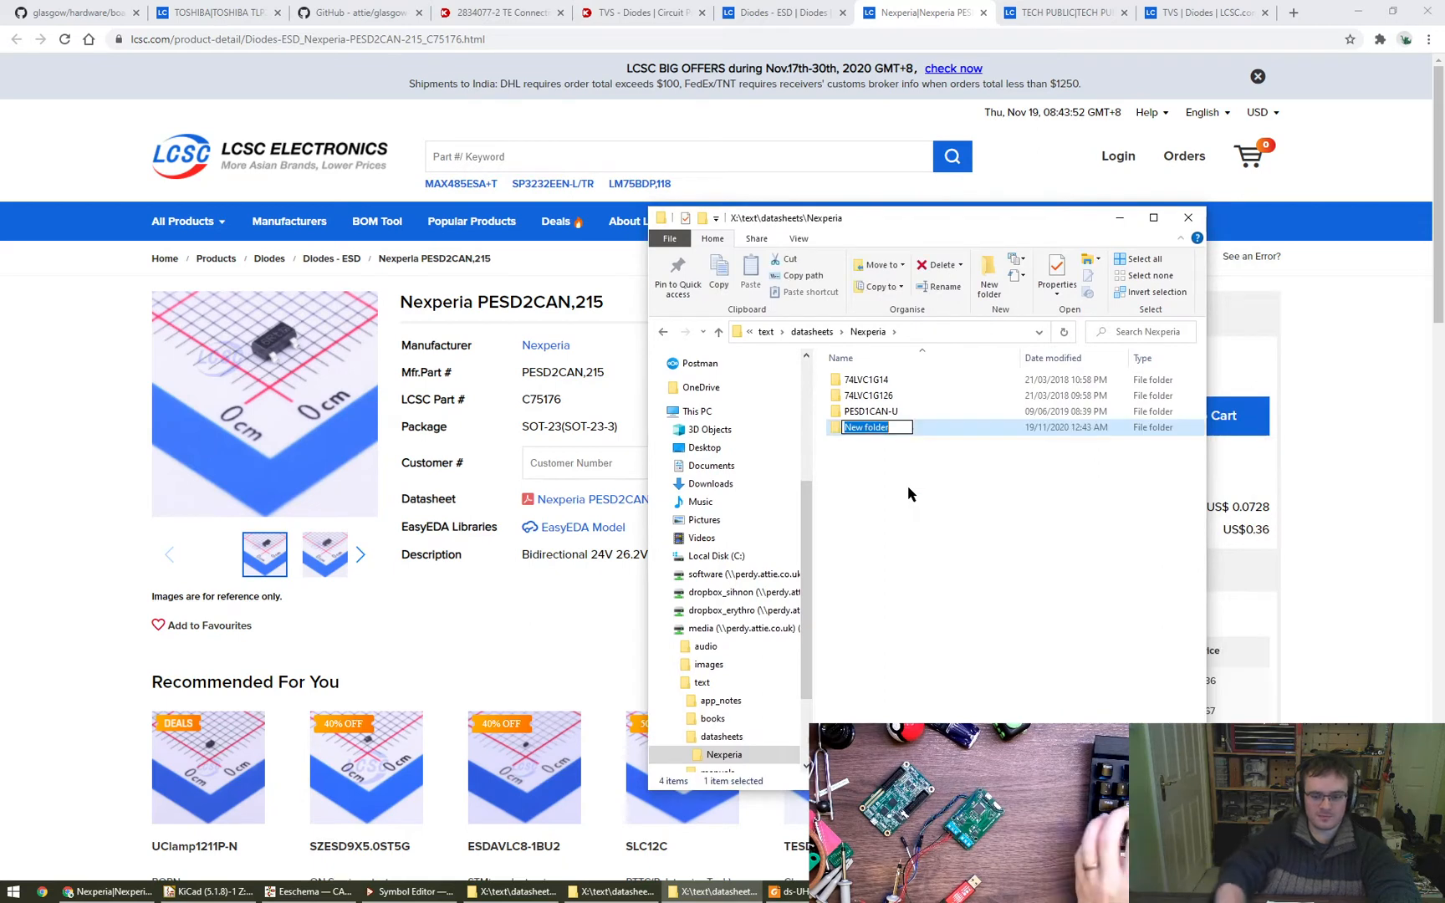
pyautogui.write('PESD')
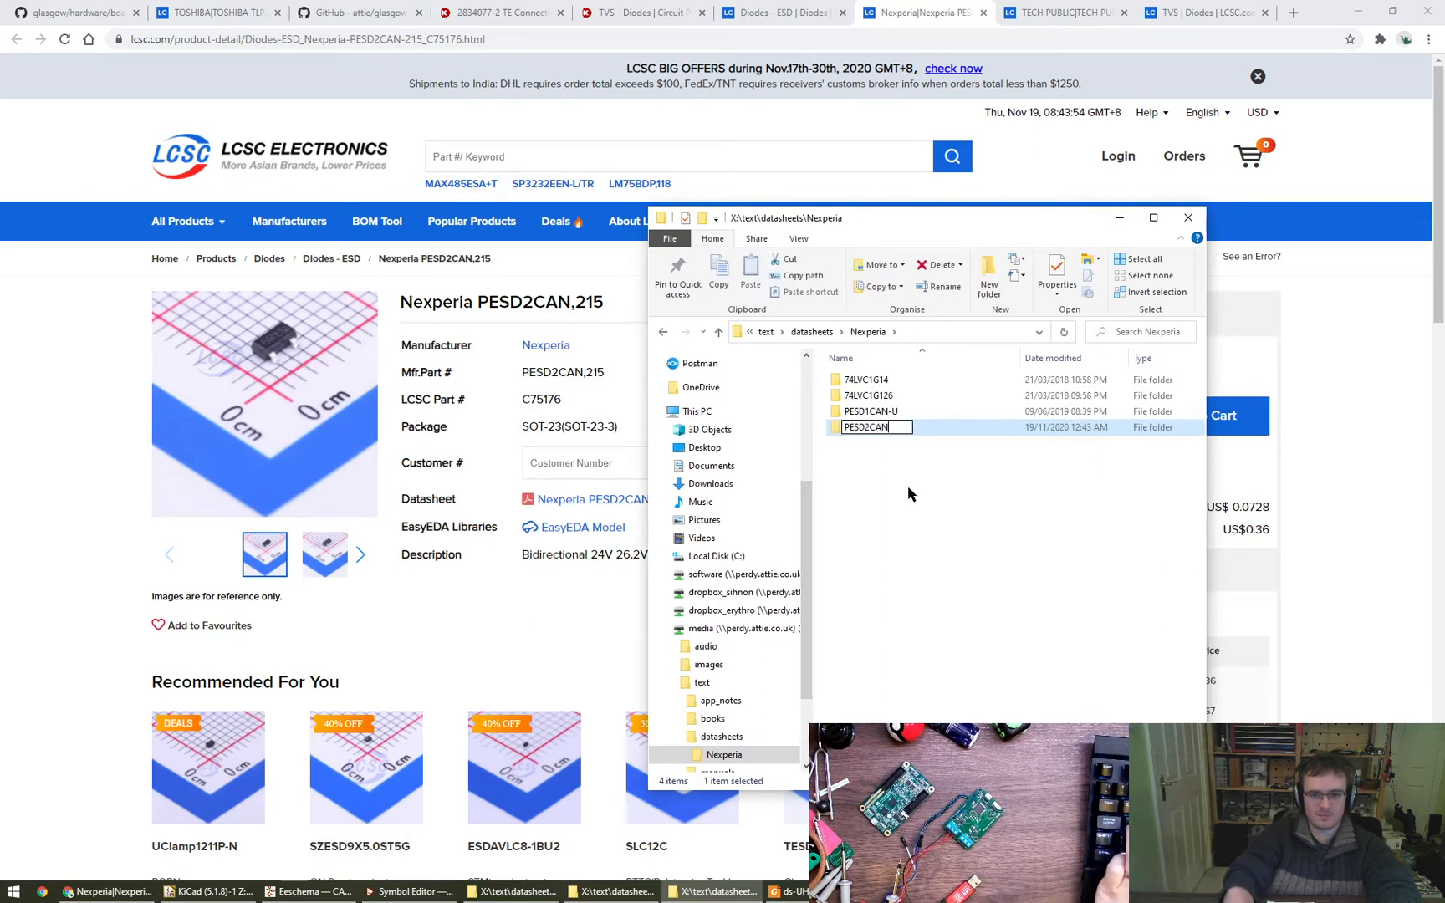
pyautogui.write('2CAN')
pyautogui.press('Return')
pyautogui.press('Return')
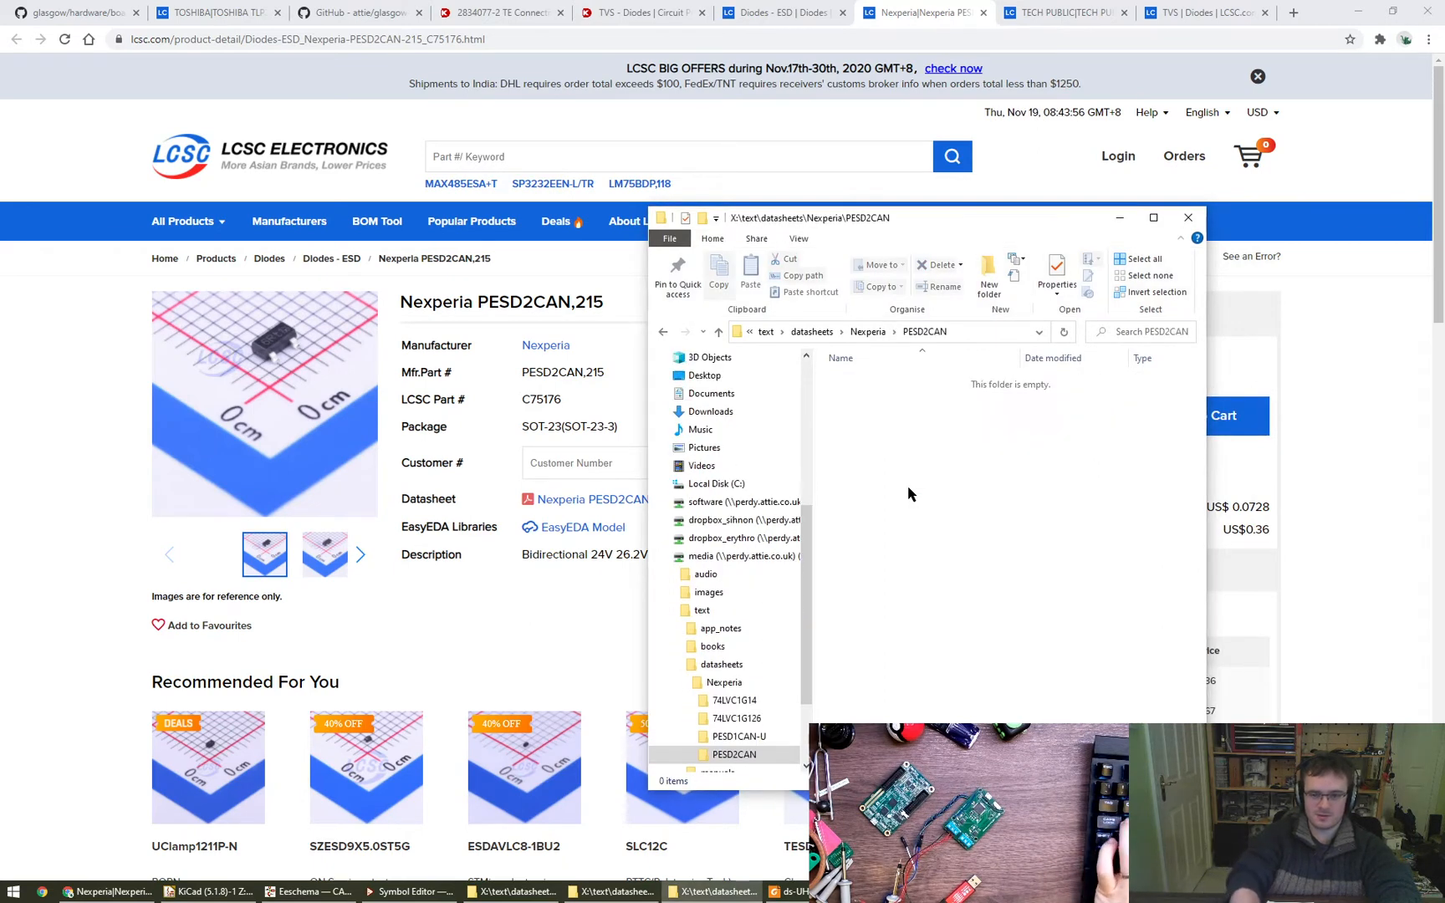
pyautogui.hotkey('alt', 'd')
# - Open the PESD2CAN,215 datasheet from the LCSC product page and save the PDF into the new PESD2CAN folder
pyautogui.click(567, 502)
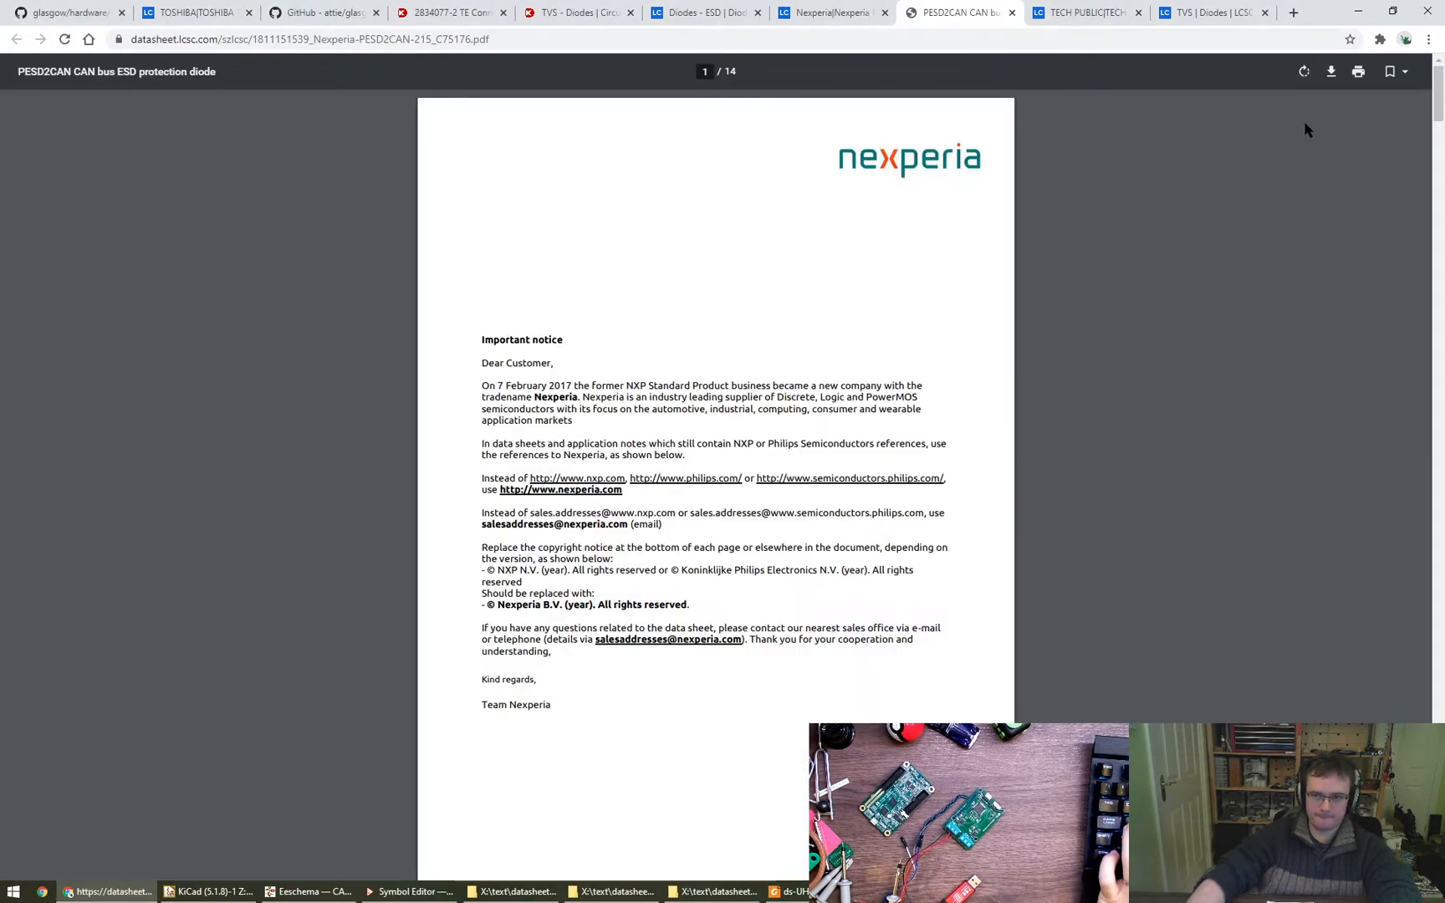
pyautogui.click(1332, 73)
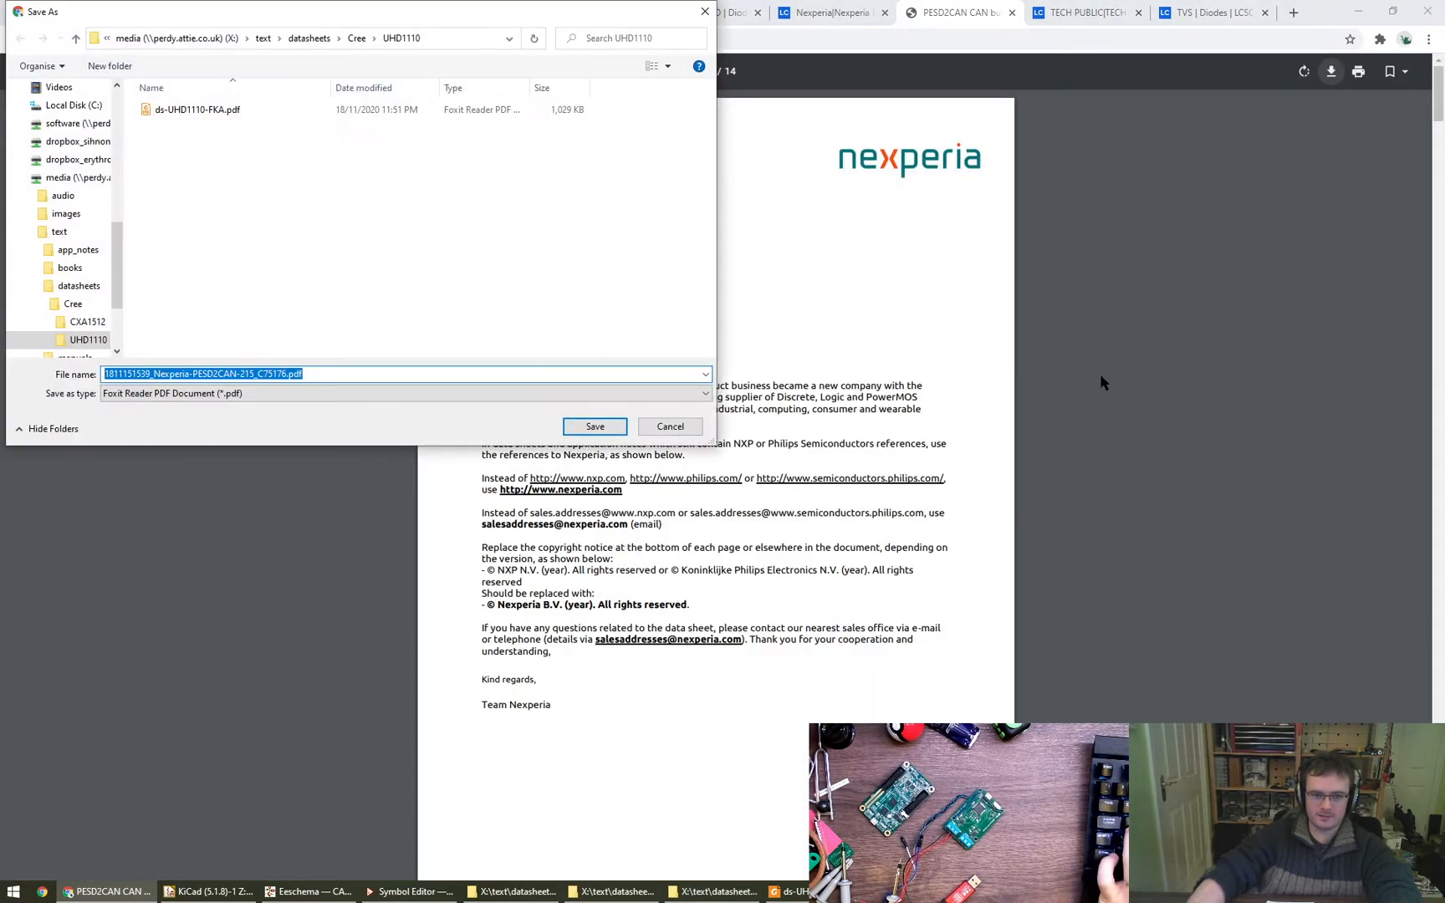
pyautogui.hotkey('ctrl', 'v')
pyautogui.press('Return')
pyautogui.press('Return')
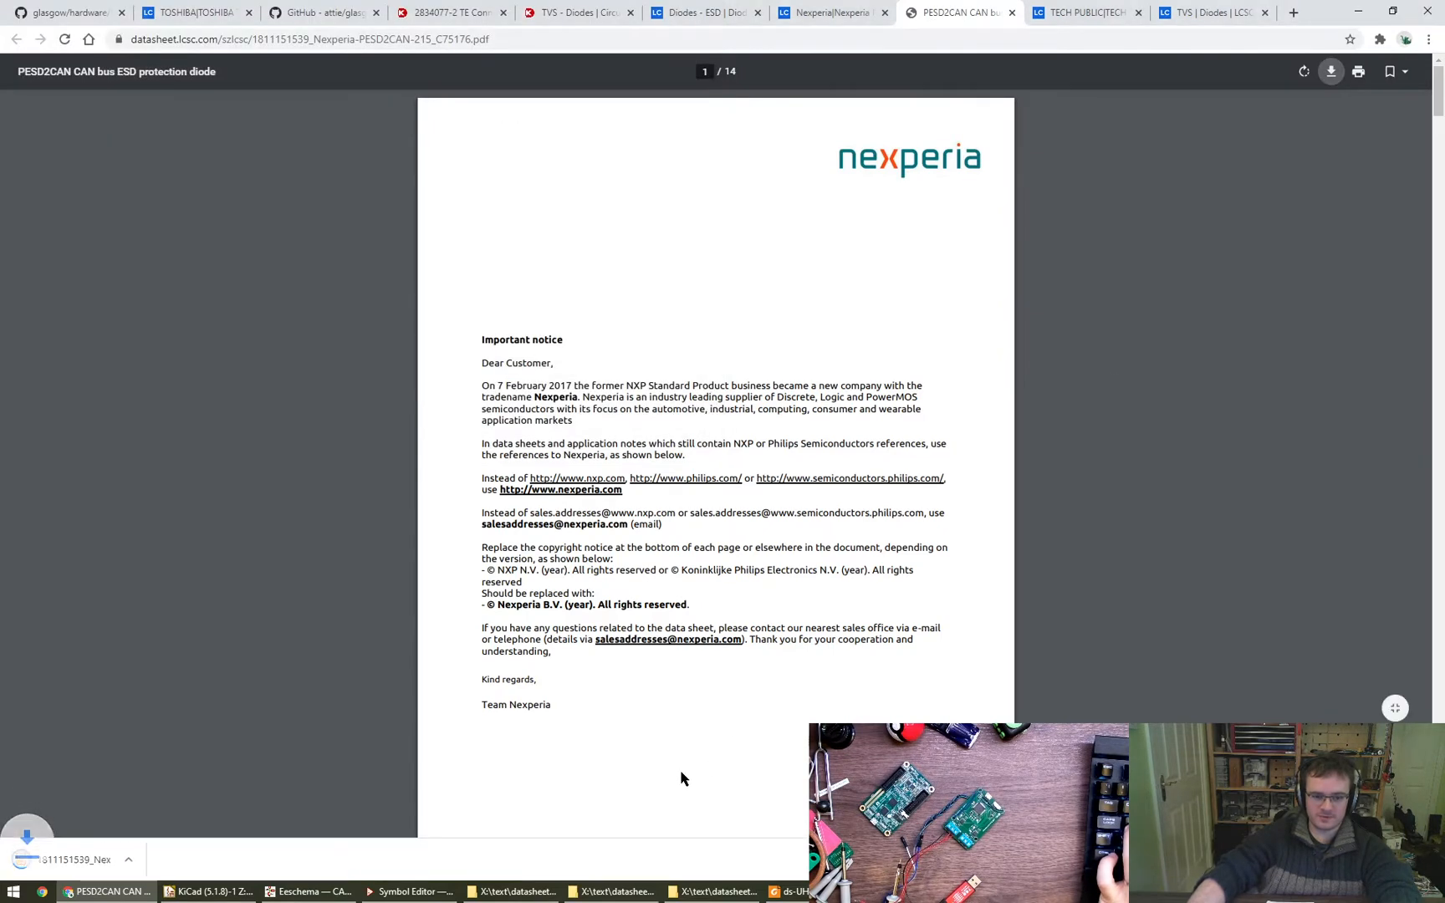
# - Open the saved PESD2CAN datasheet in Foxit Reader and examine its product profile, quick reference data and pinning information
pyautogui.click(718, 891)
pyautogui.doubleClick(862, 381)
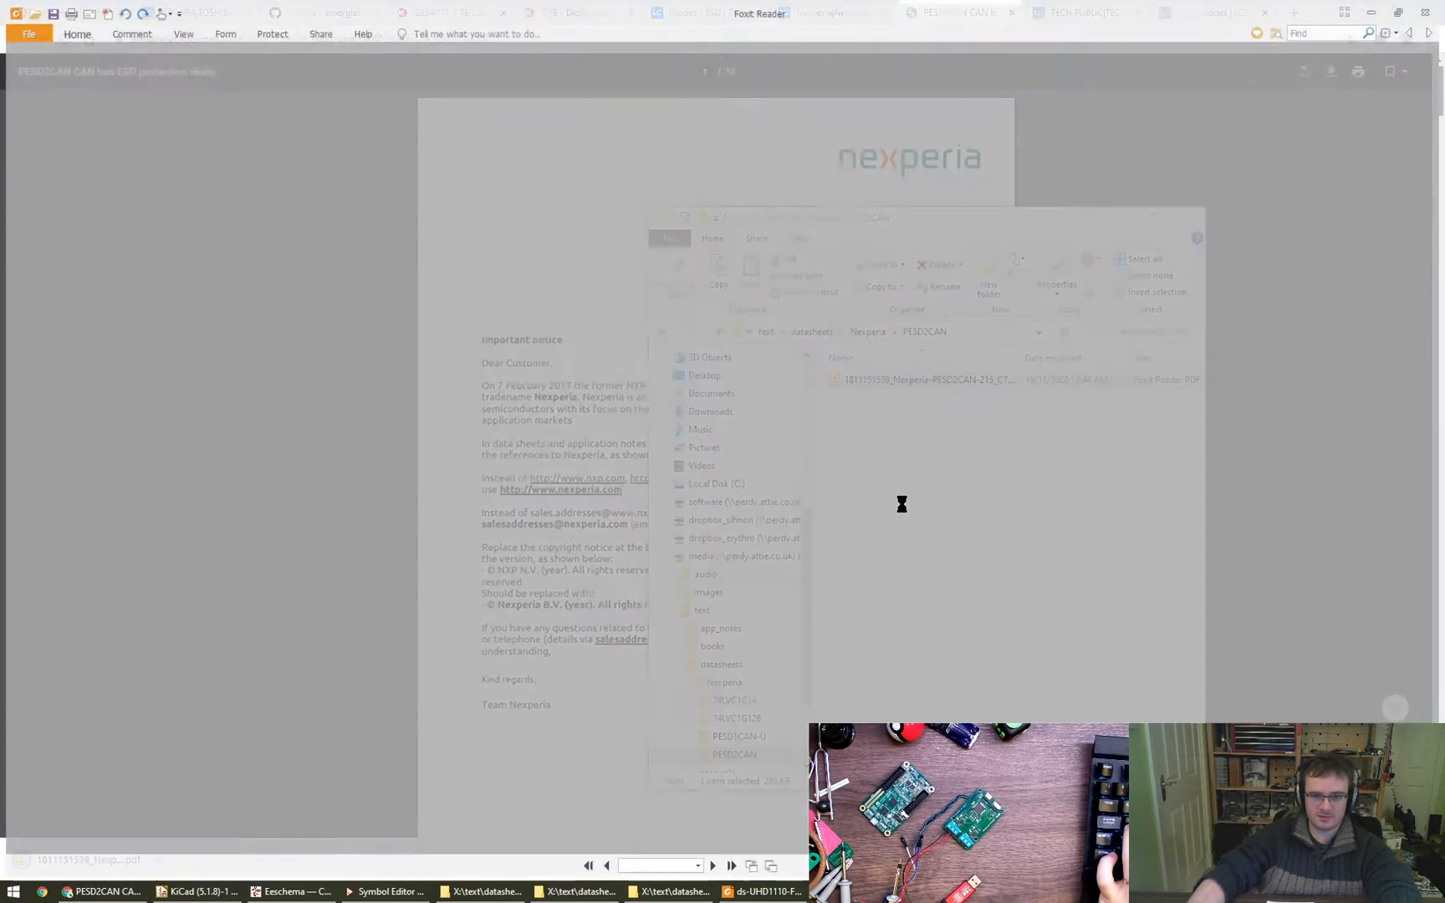
pyautogui.scroll(-1, 669, 451)
pyautogui.scroll(10, 664, 451)
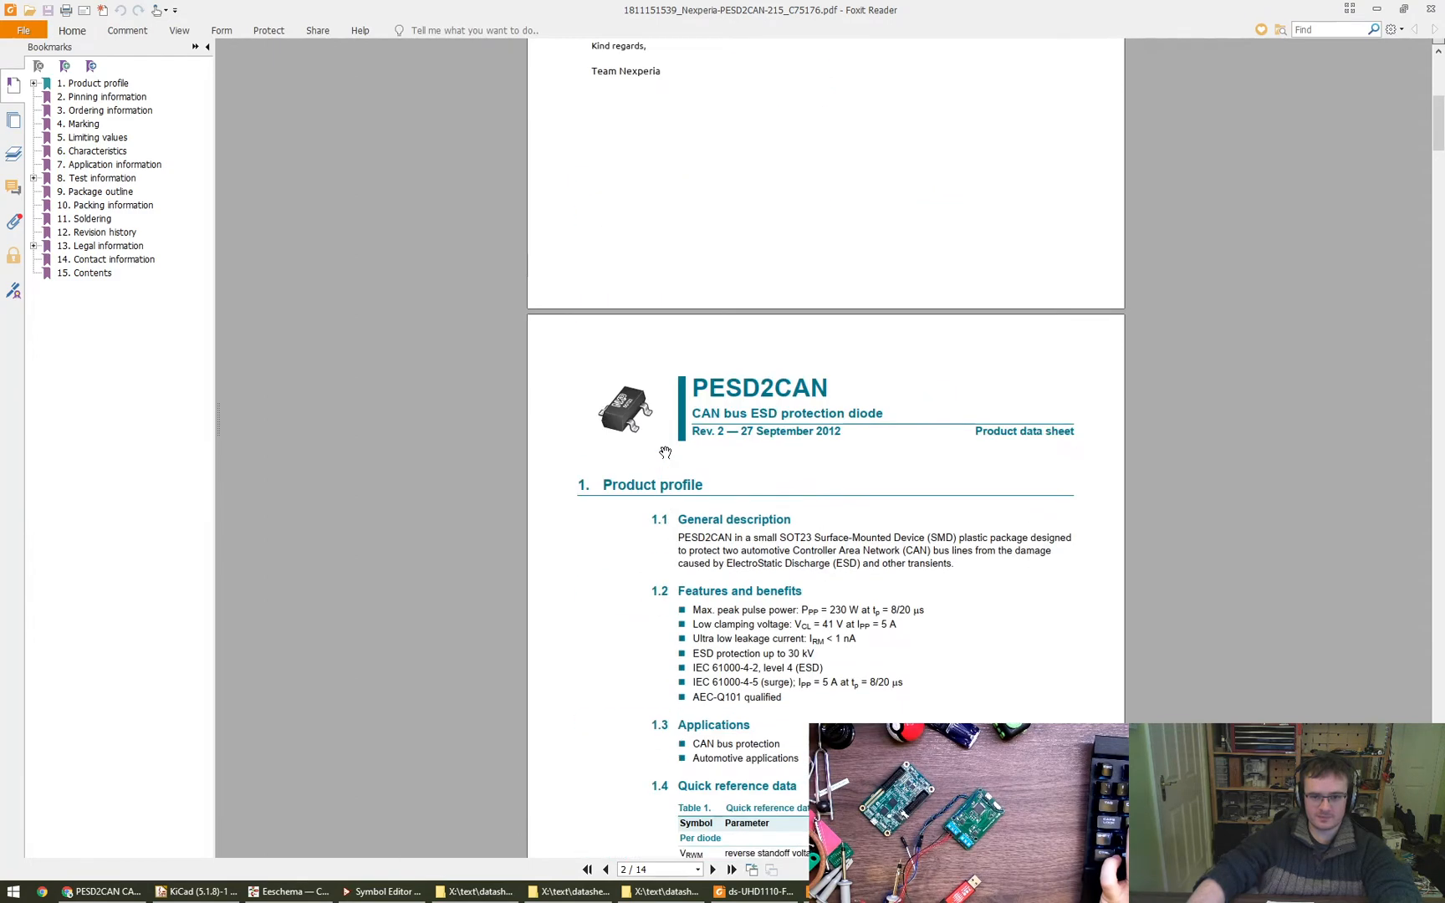
pyautogui.scroll(-9, 661, 456)
pyautogui.scroll(-6, 654, 471)
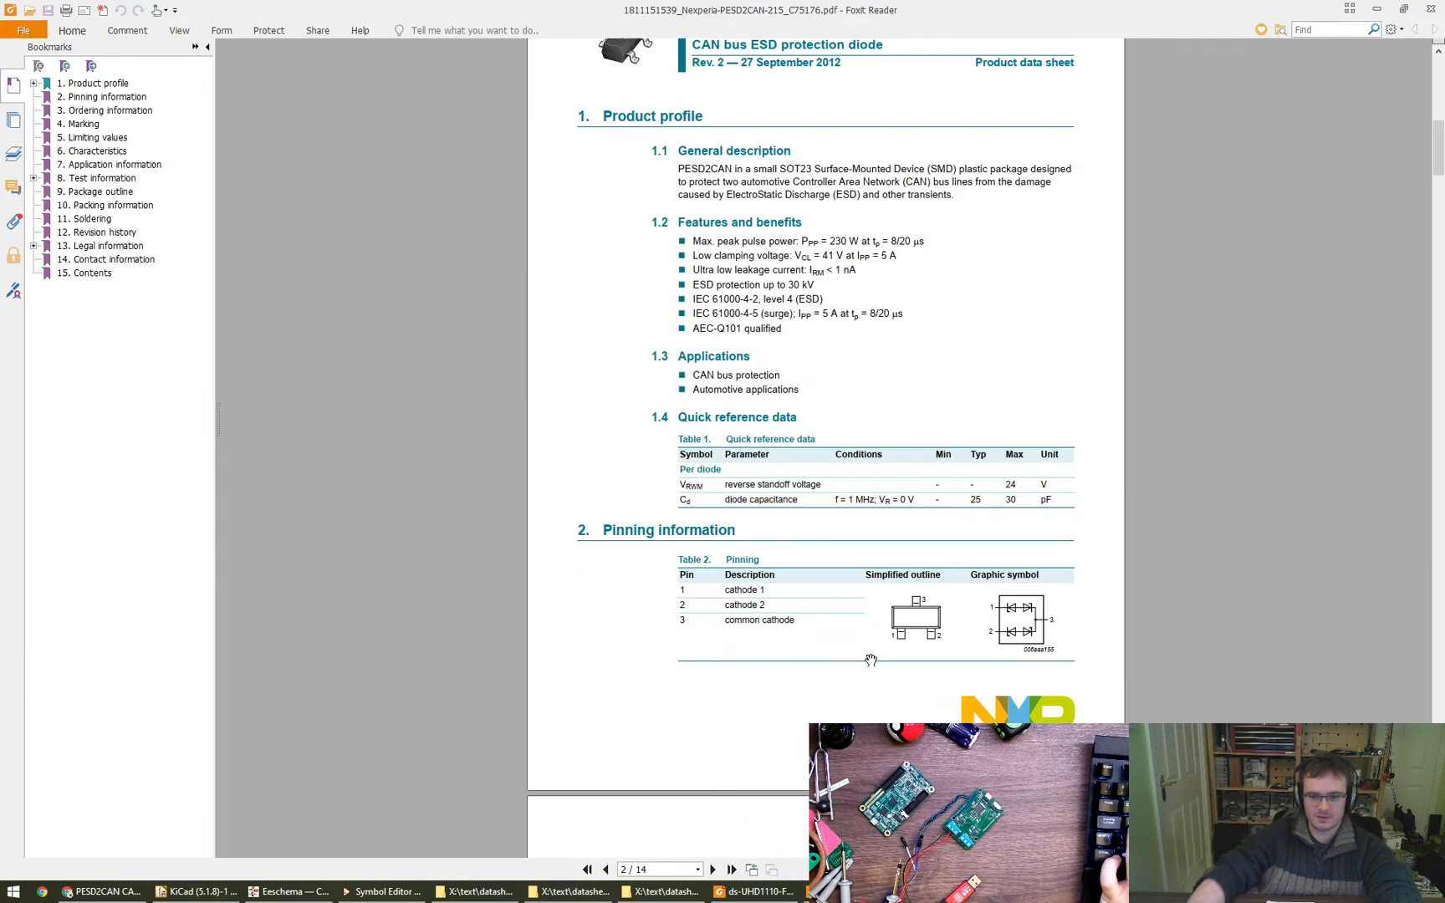
pyautogui.keyDown('ctrl'); pyautogui.scroll(2, 972, 541); pyautogui.keyUp('ctrl')
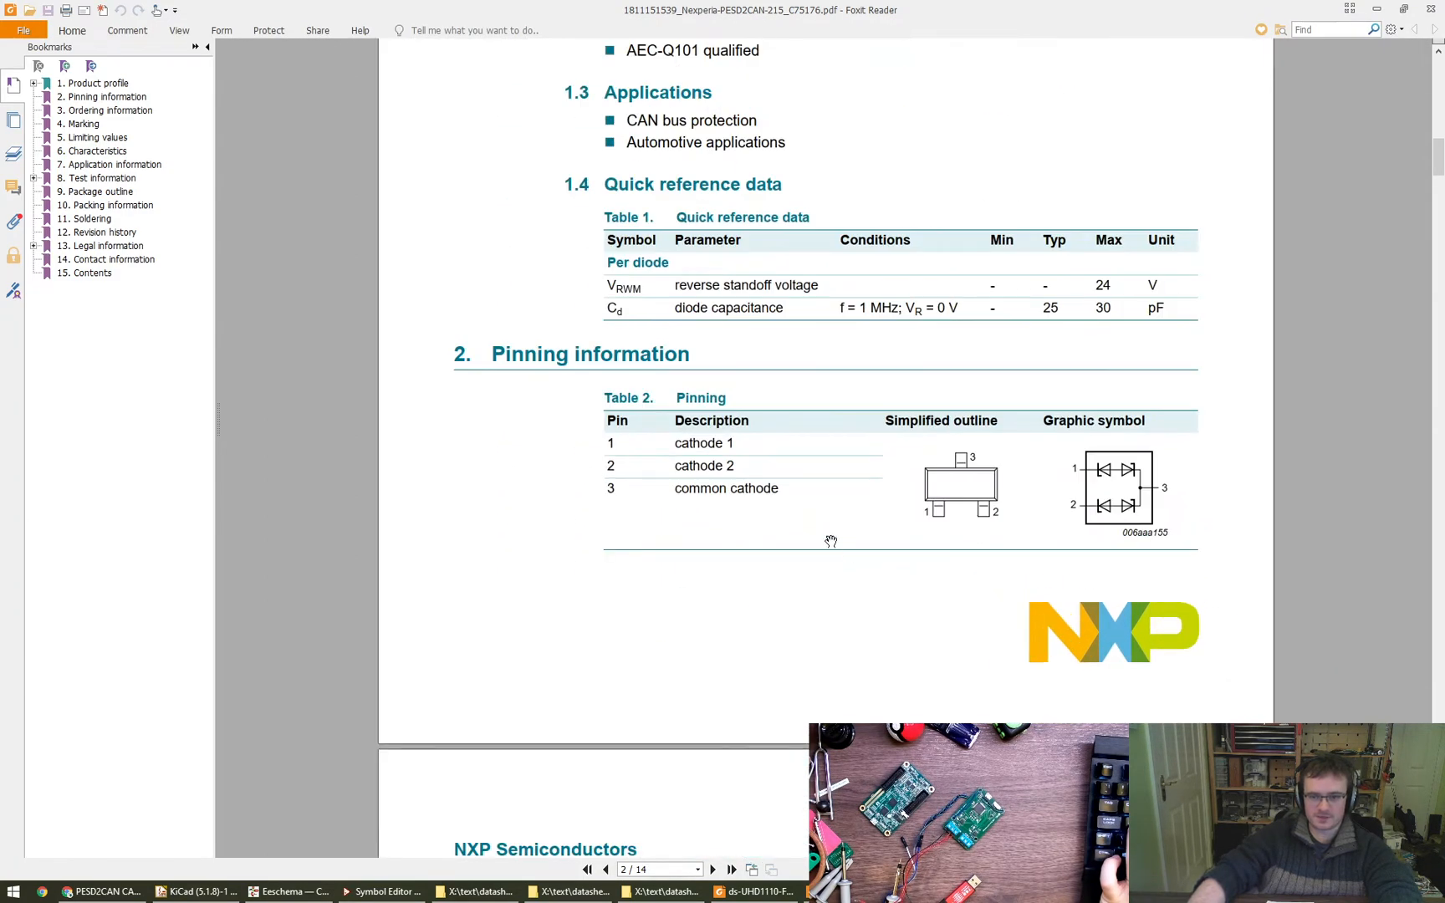
pyautogui.keyDown('ctrl'); pyautogui.scroll(1, 1170, 502); pyautogui.keyUp('ctrl')
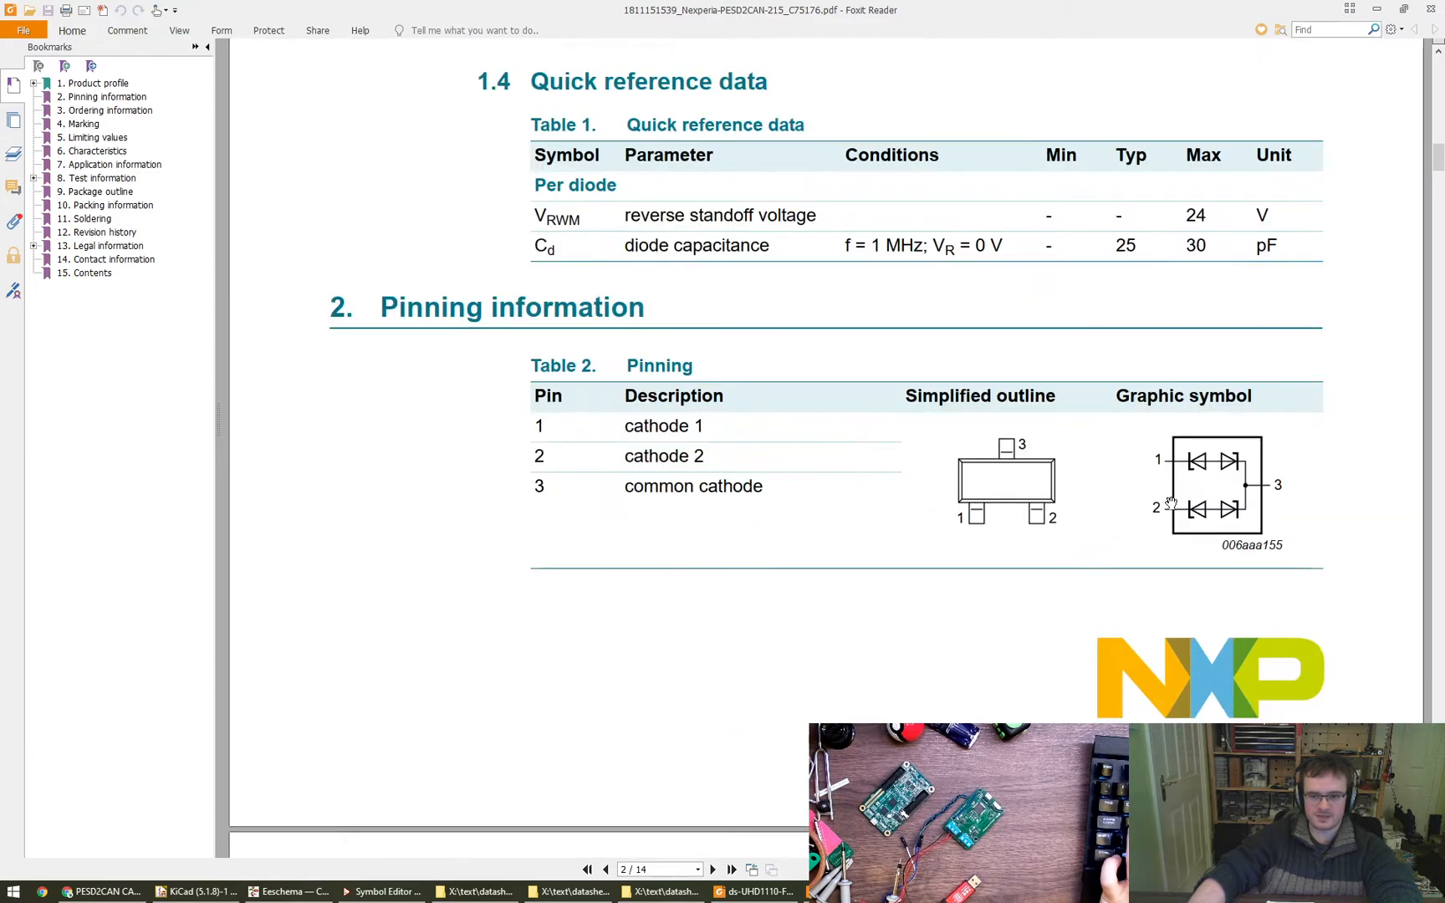
pyautogui.moveTo(1117, 535); pyautogui.dragTo(993, 567)
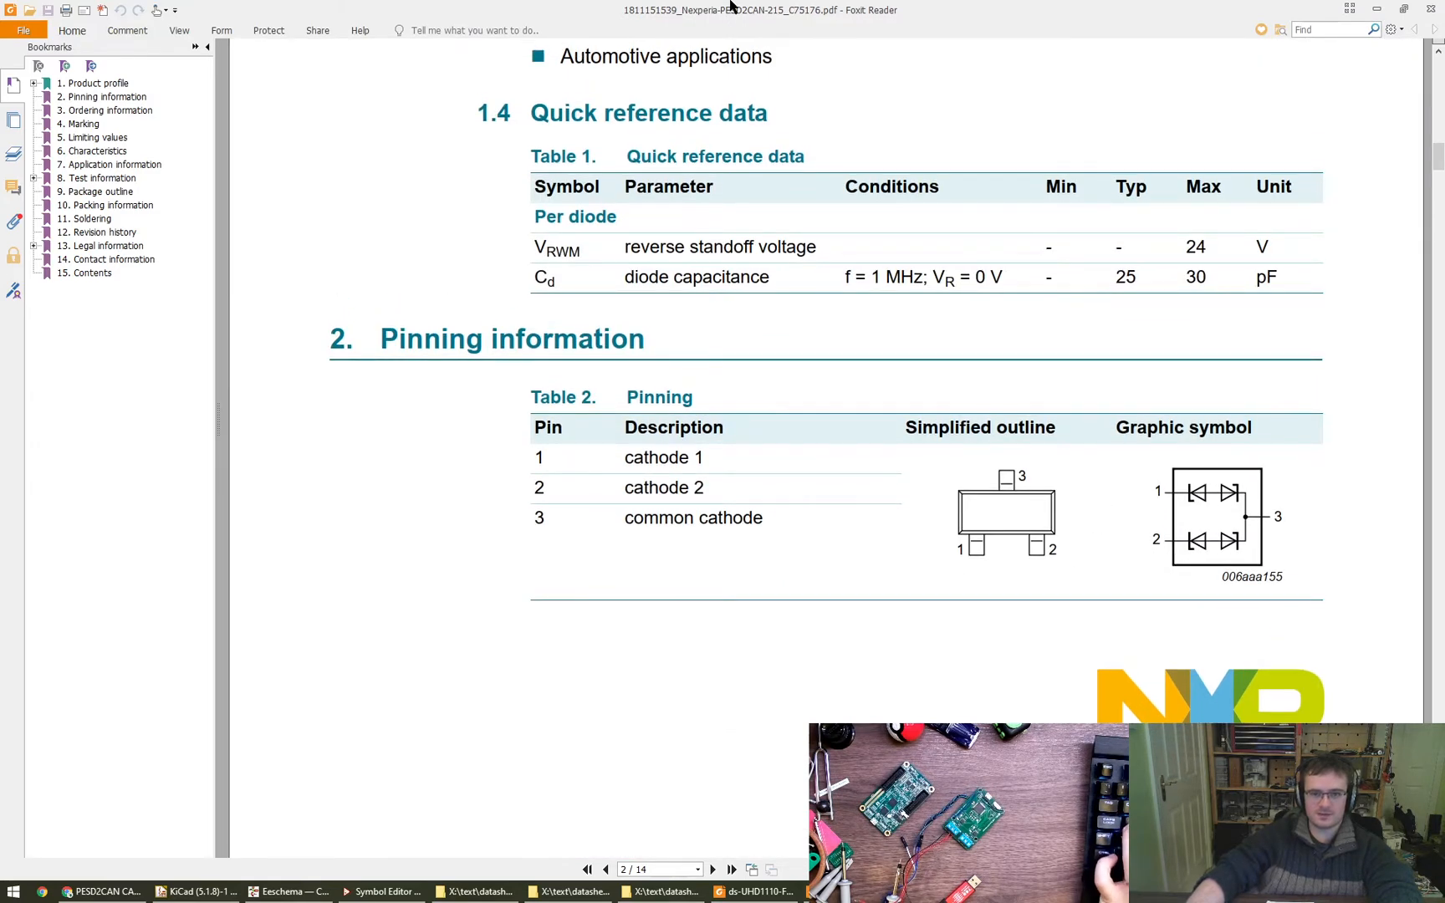
pyautogui.moveTo(731, 3); pyautogui.dragTo(732, 0)
# - Switch to the CAN schematic in Eeschema and search the symbol library for TVS to add a new symbol
pyautogui.click(317, 891)
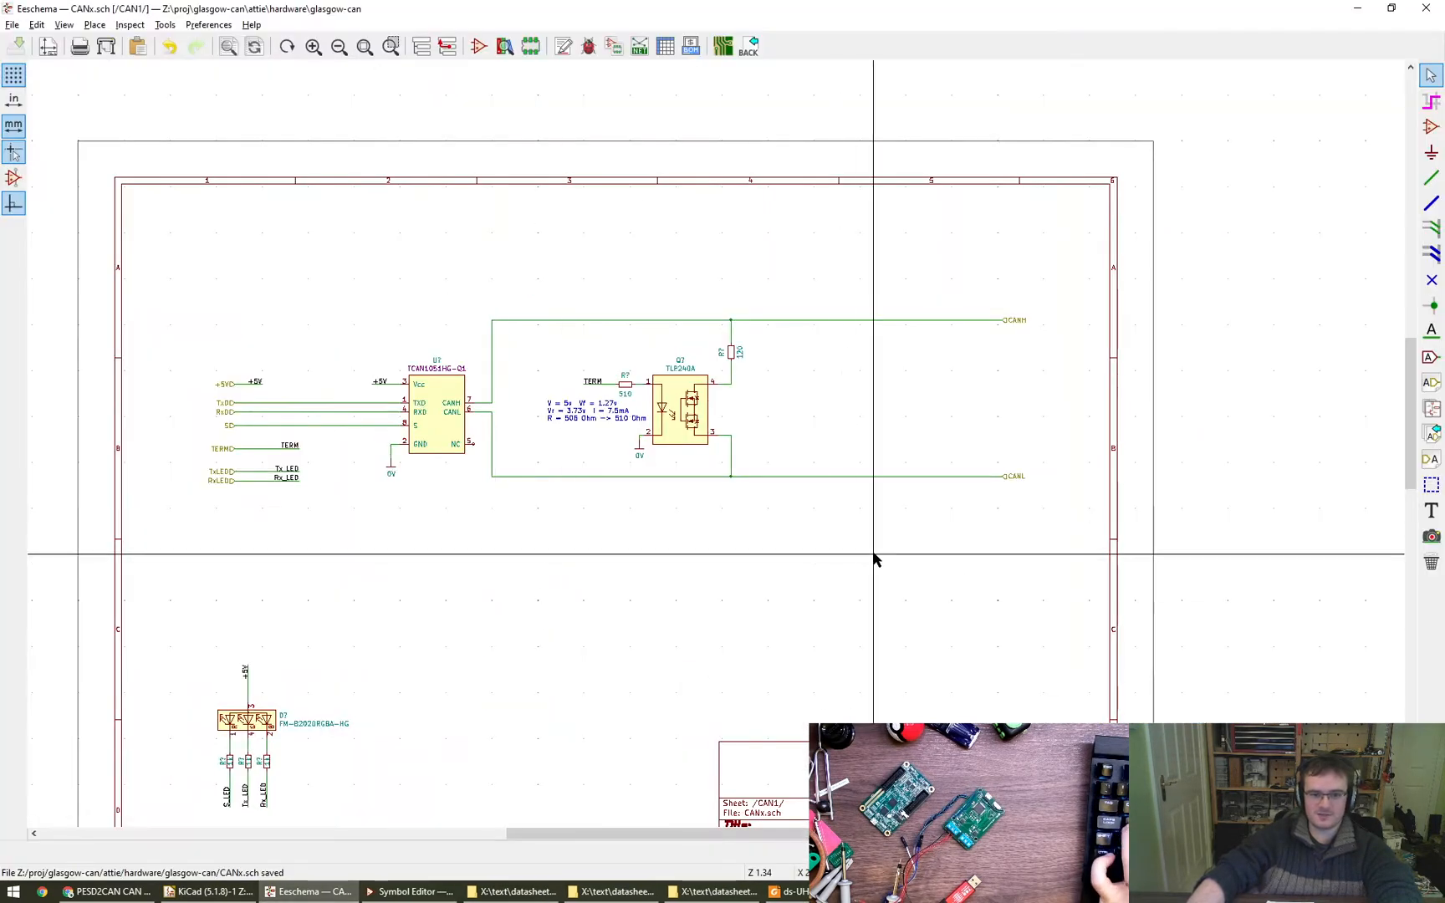
pyautogui.click(1430, 126)
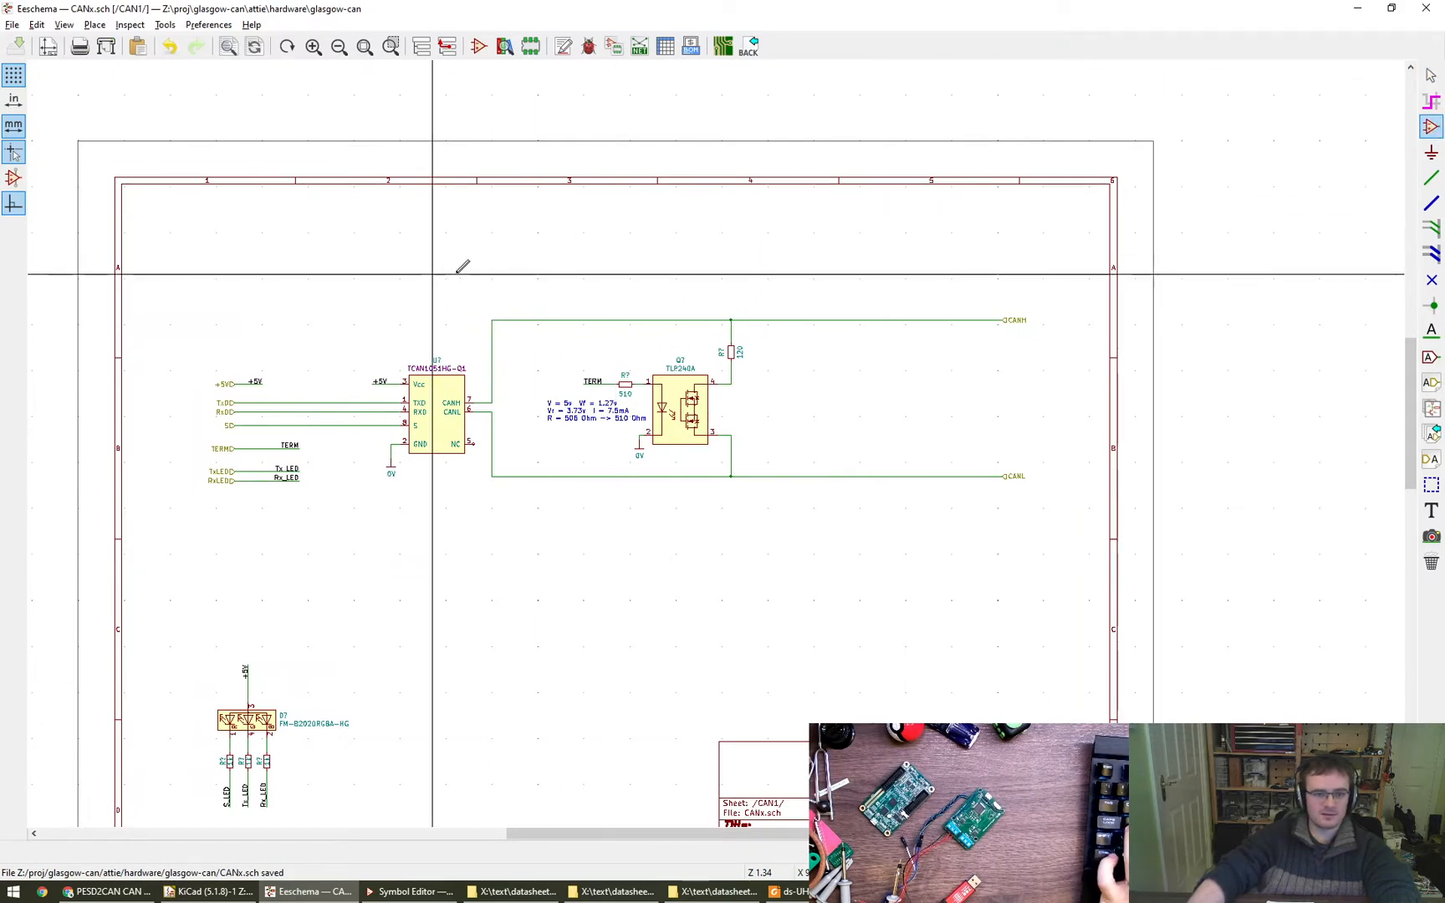
pyautogui.click(819, 401)
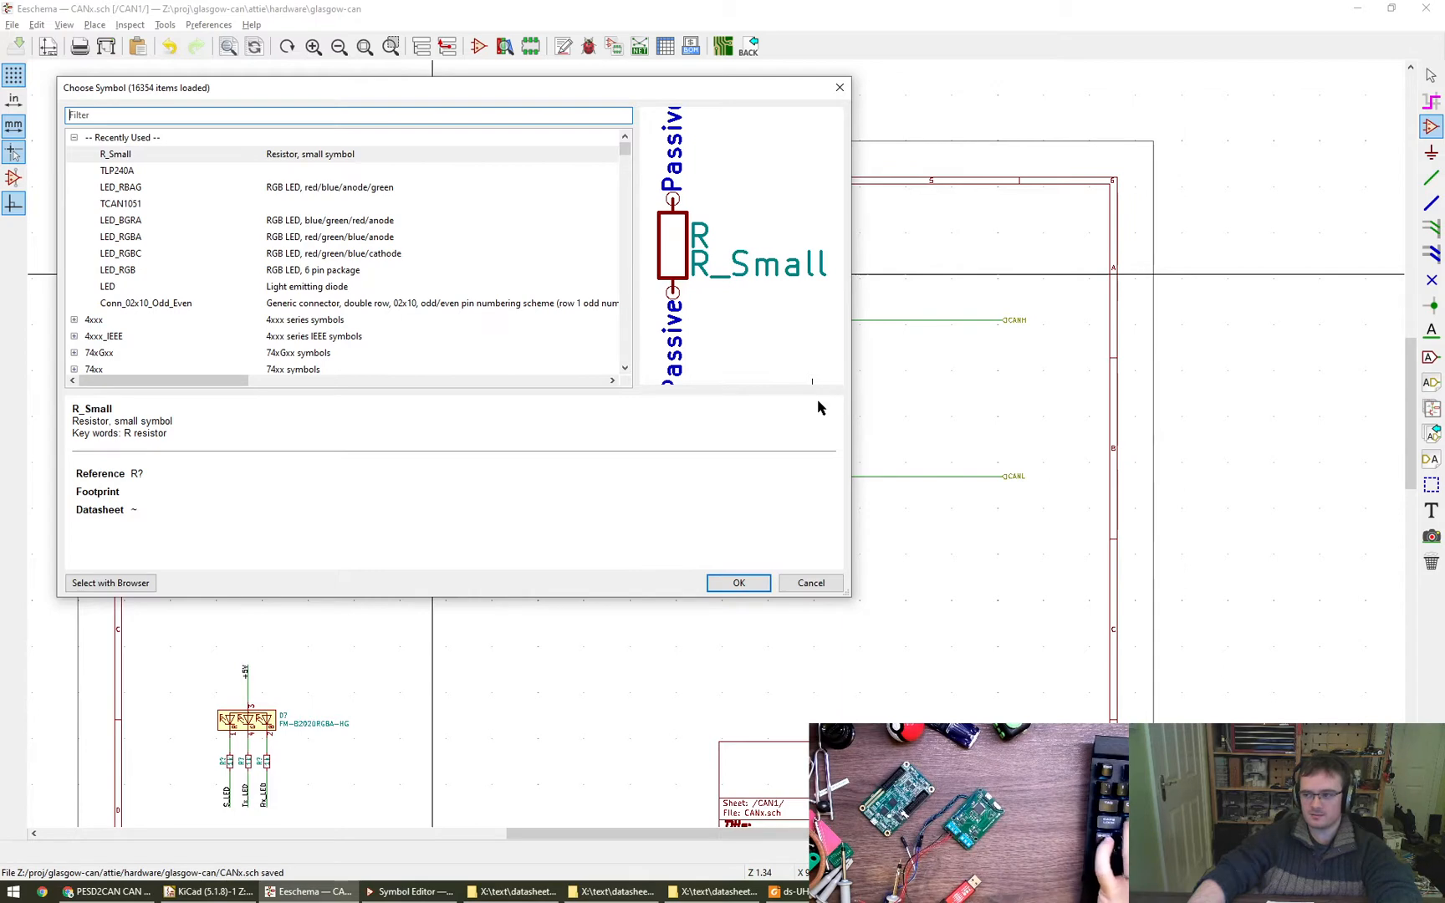
pyautogui.write('TVS')
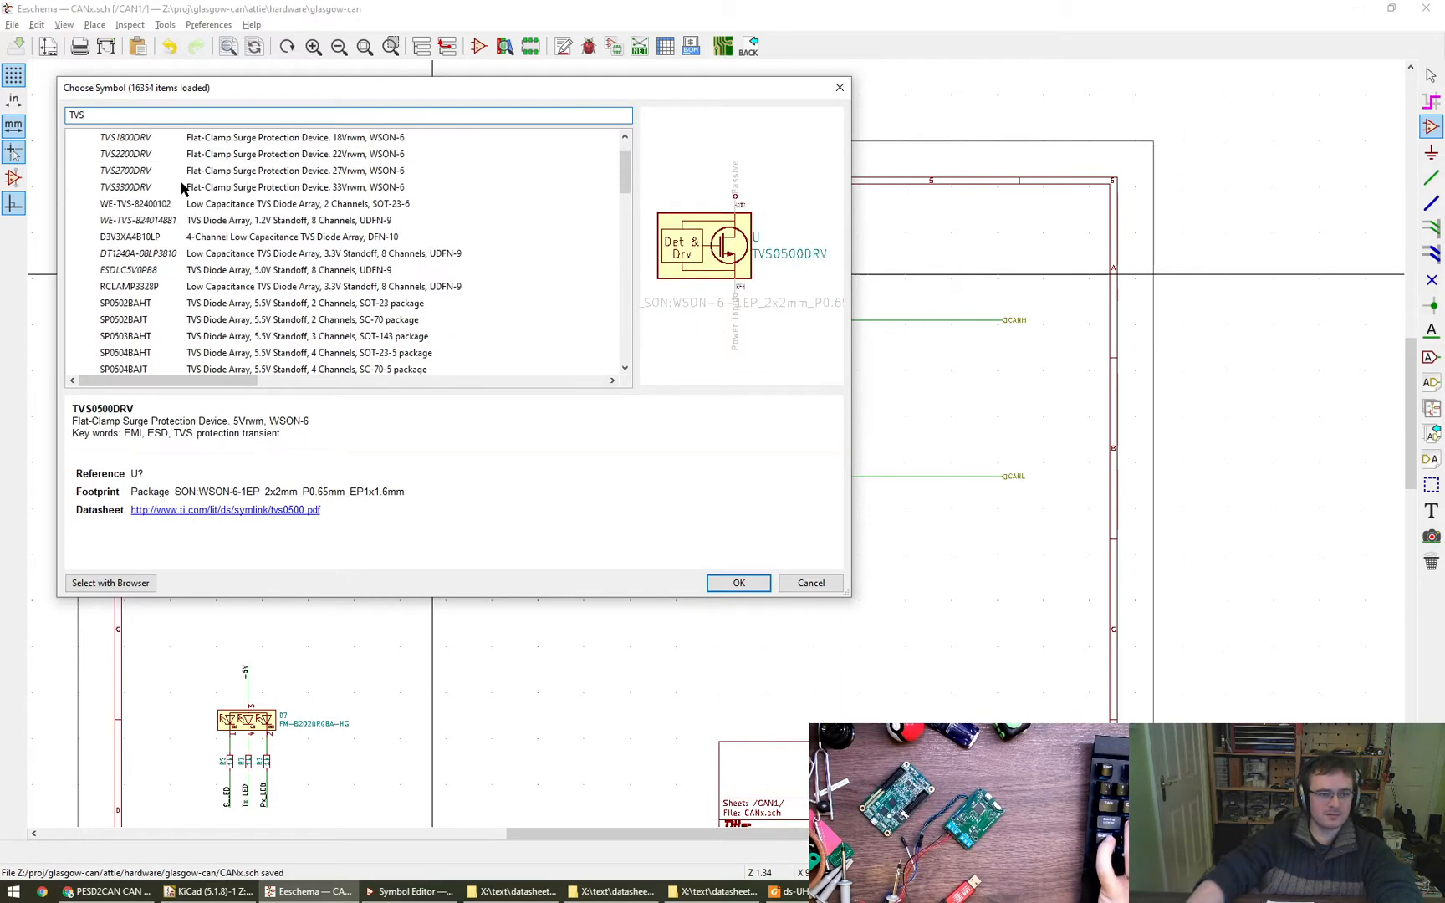
pyautogui.scroll(-5, 181, 187)
# - Compare the pin arrangements of the generic D_TVS symbols, including the dual AAC, ACA and CAA variants
pyautogui.click(153, 260)
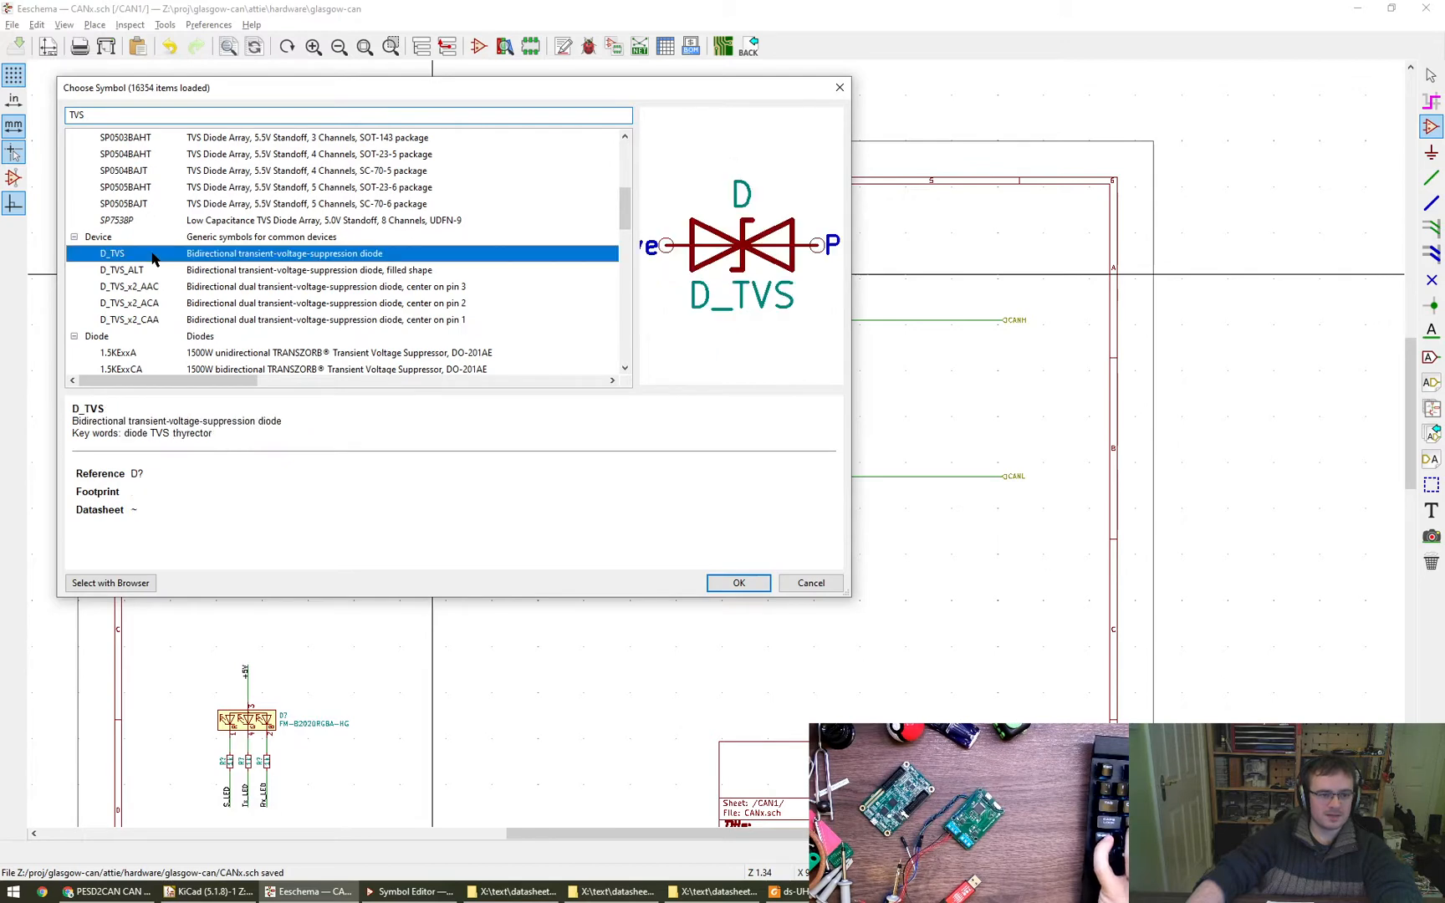
pyautogui.click(162, 272)
pyautogui.click(163, 287)
pyautogui.click(165, 305)
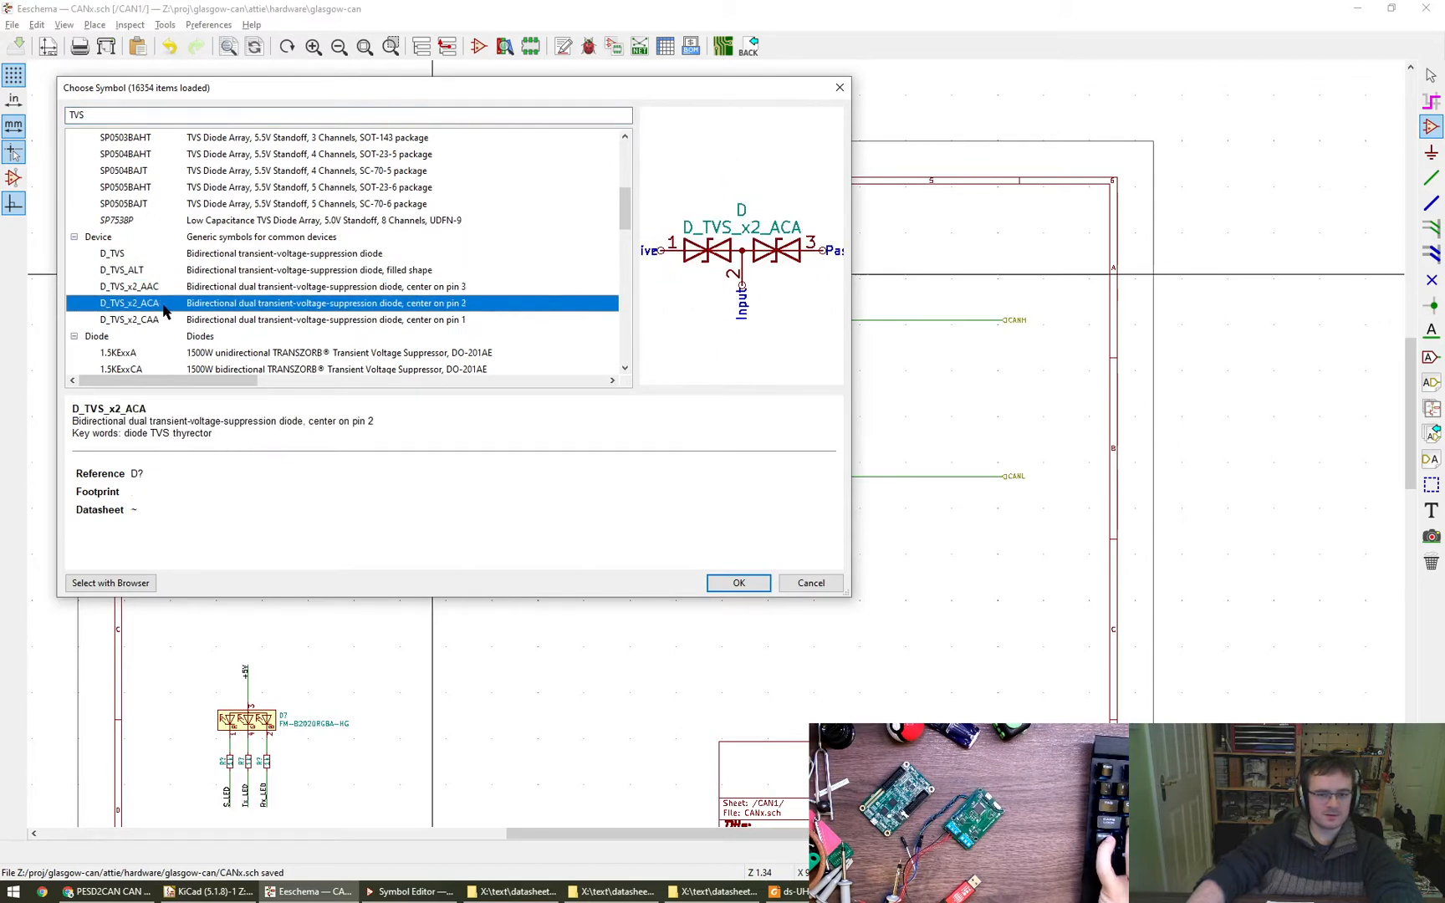
pyautogui.click(161, 287)
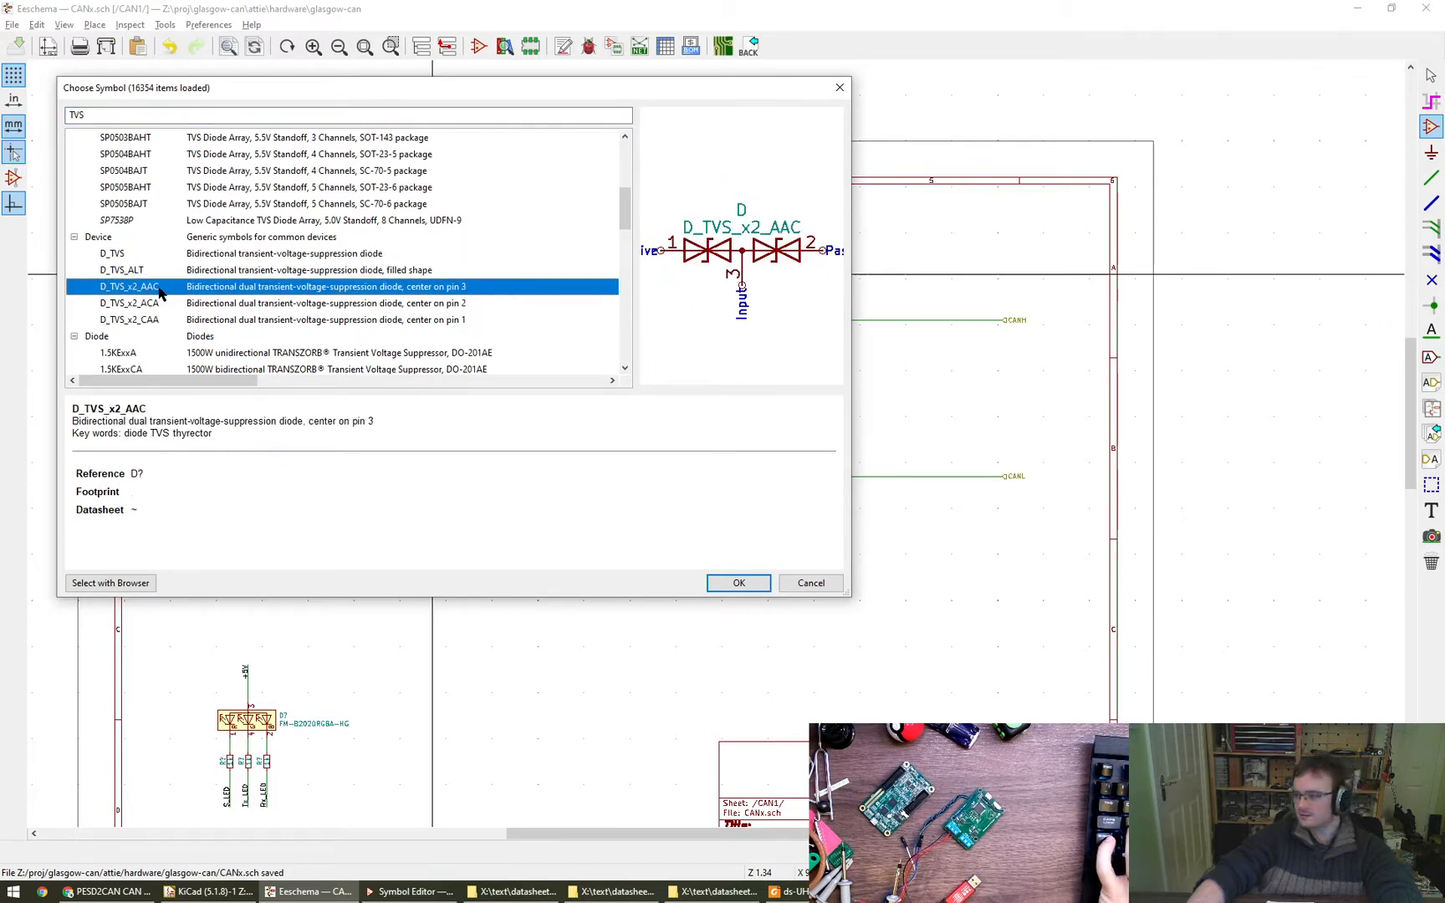
pyautogui.click(165, 304)
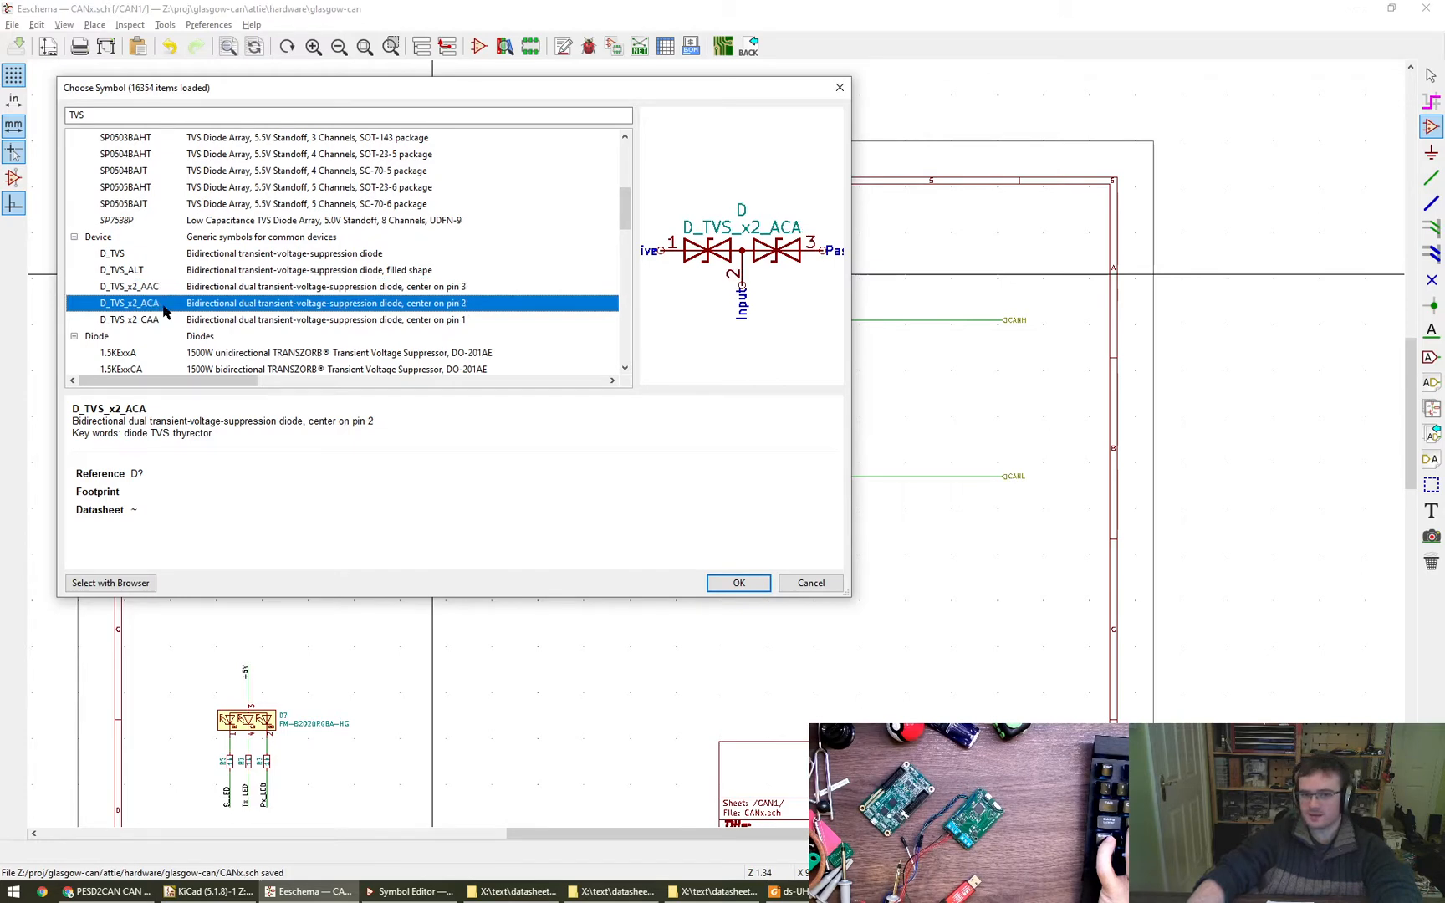
pyautogui.click(166, 322)
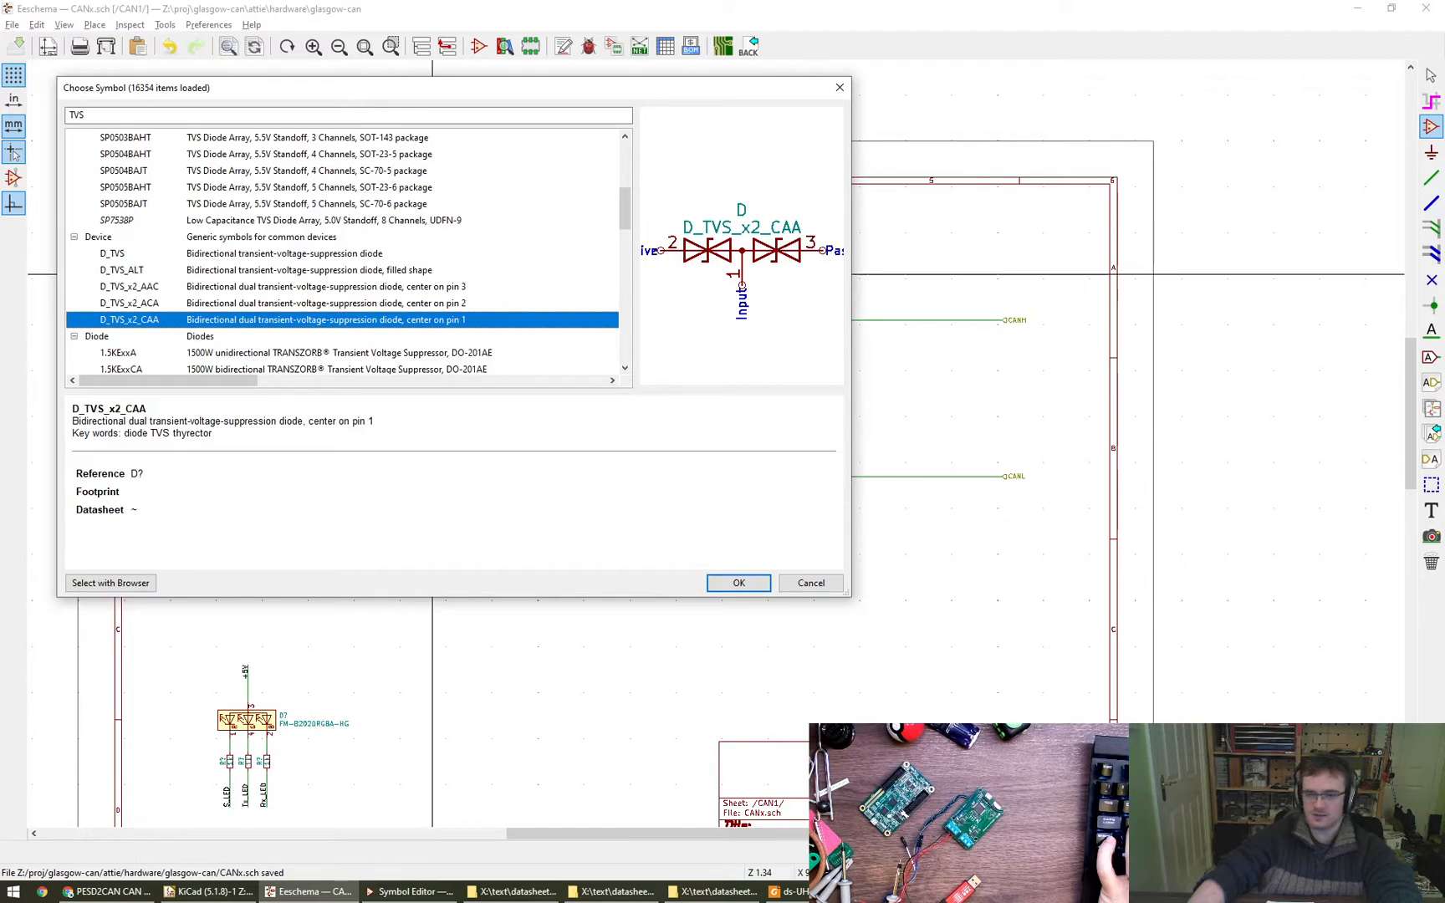
pyautogui.scroll(-12, 222, 330)
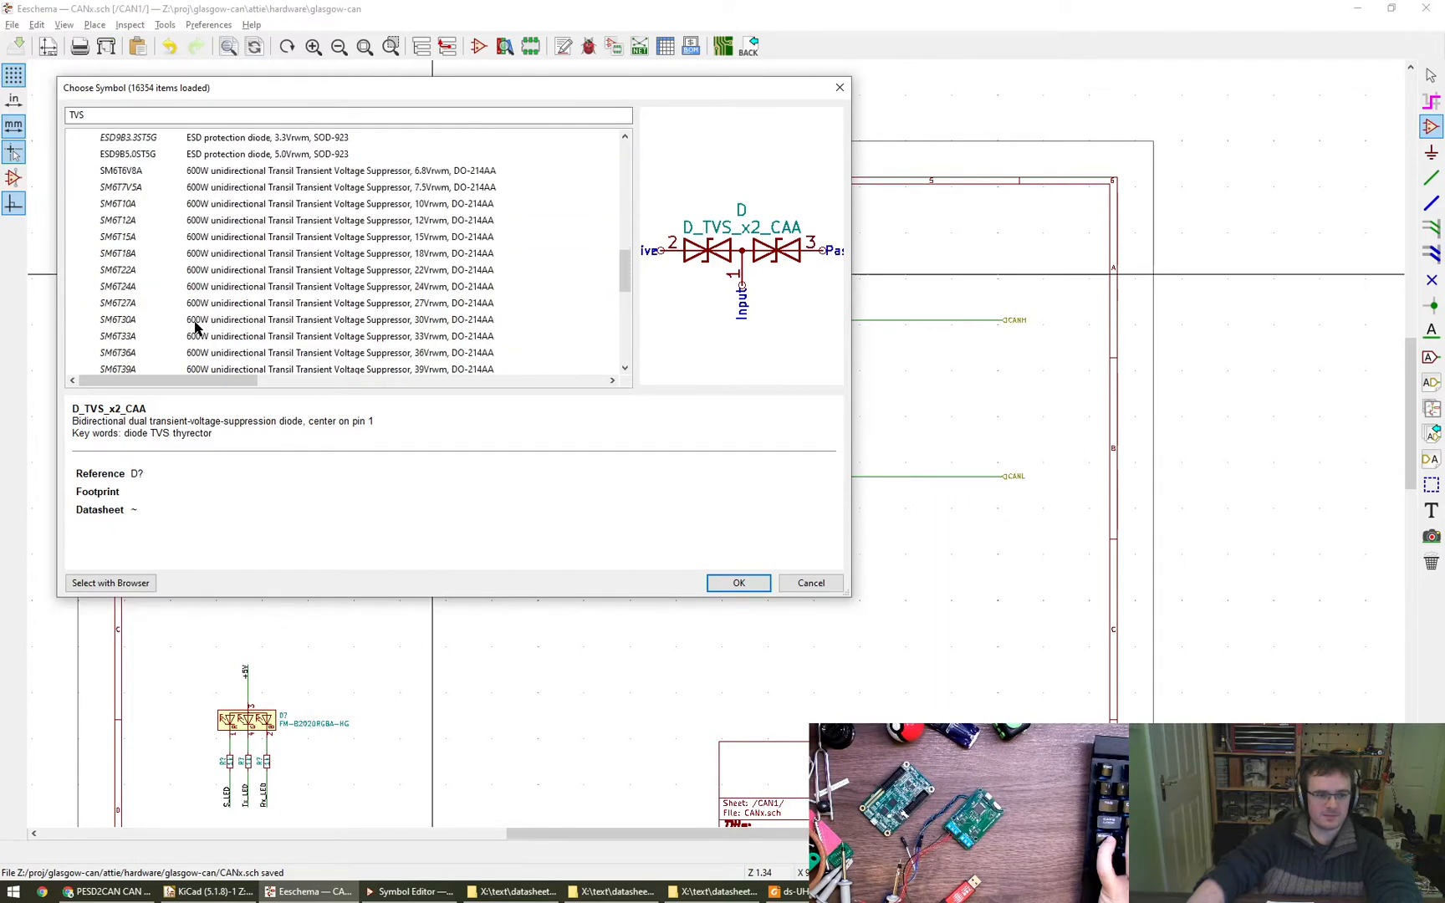
pyautogui.scroll(-3, 194, 327)
pyautogui.scroll(15, 195, 327)
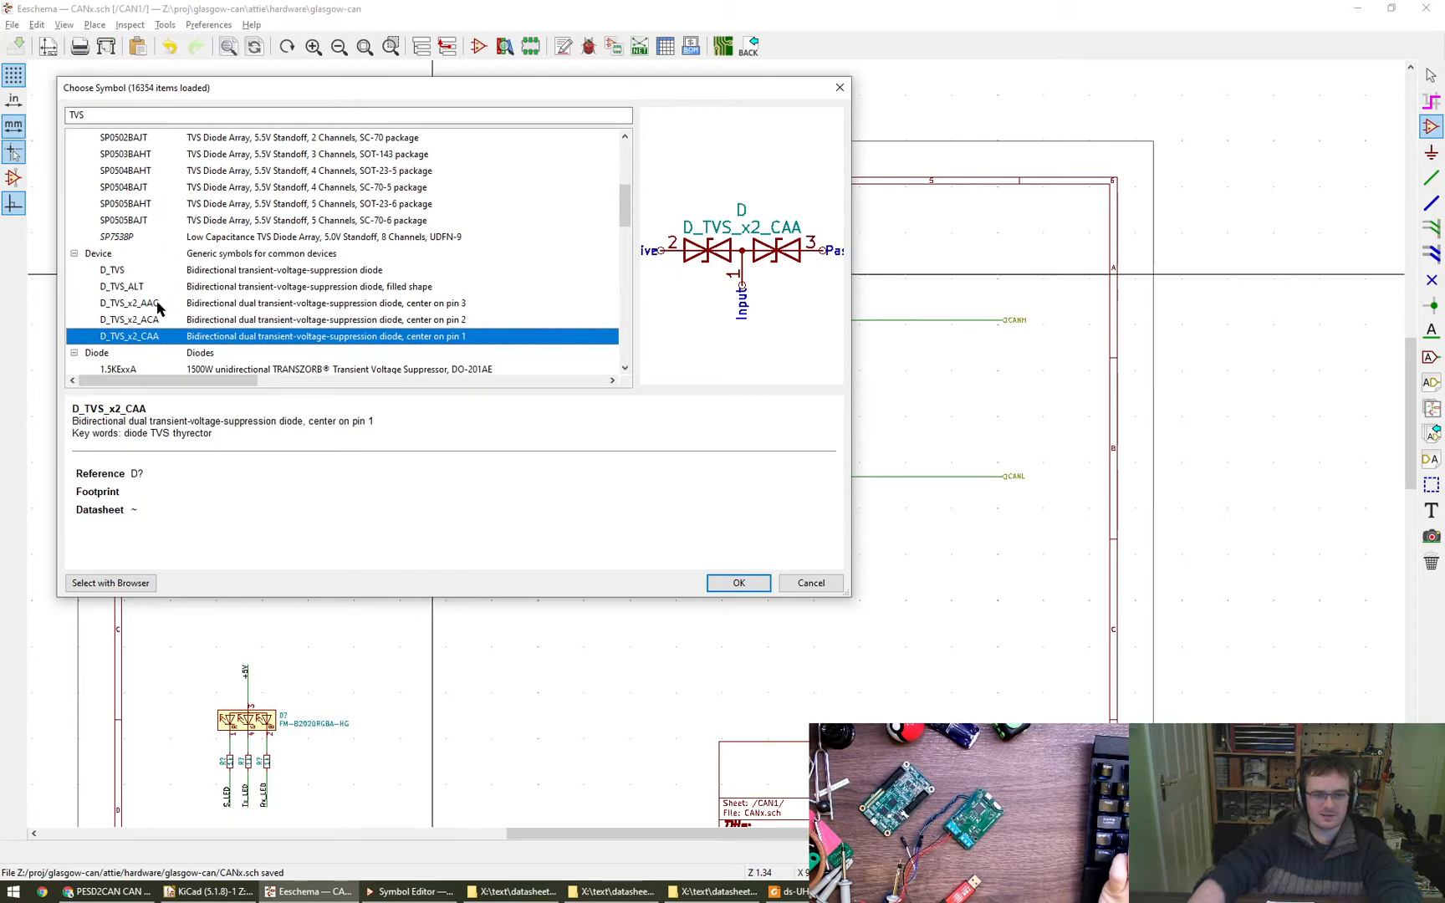
# - Place the dual TVS diode symbol D_TVS_x2_AAC between the CANH and CANL lines, between the TLP240A and the bus labels
pyautogui.click(134, 303)
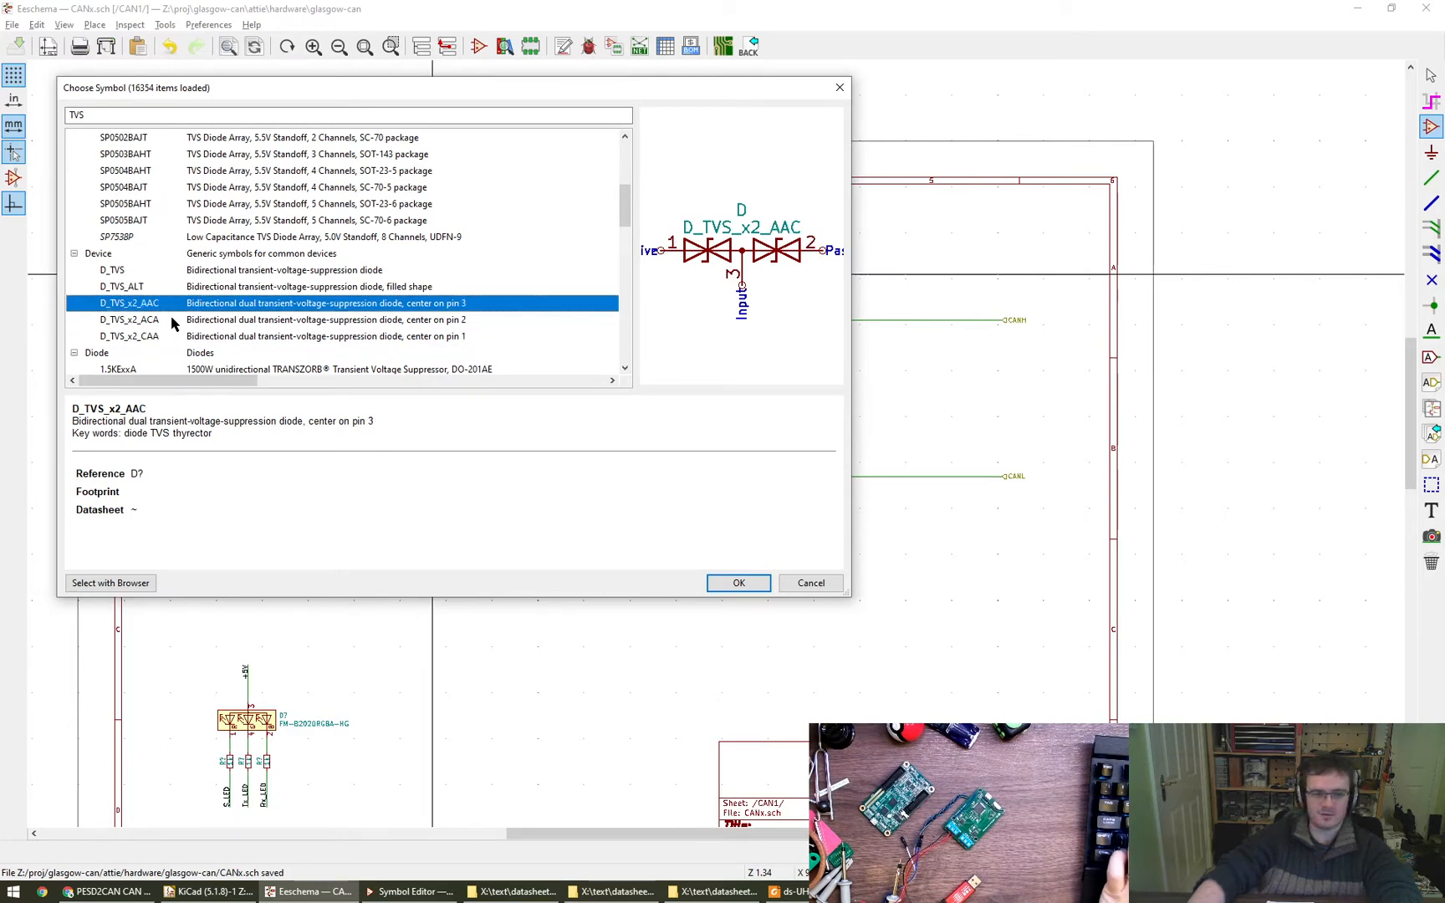
pyautogui.click(171, 324)
pyautogui.click(167, 336)
pyautogui.click(163, 306)
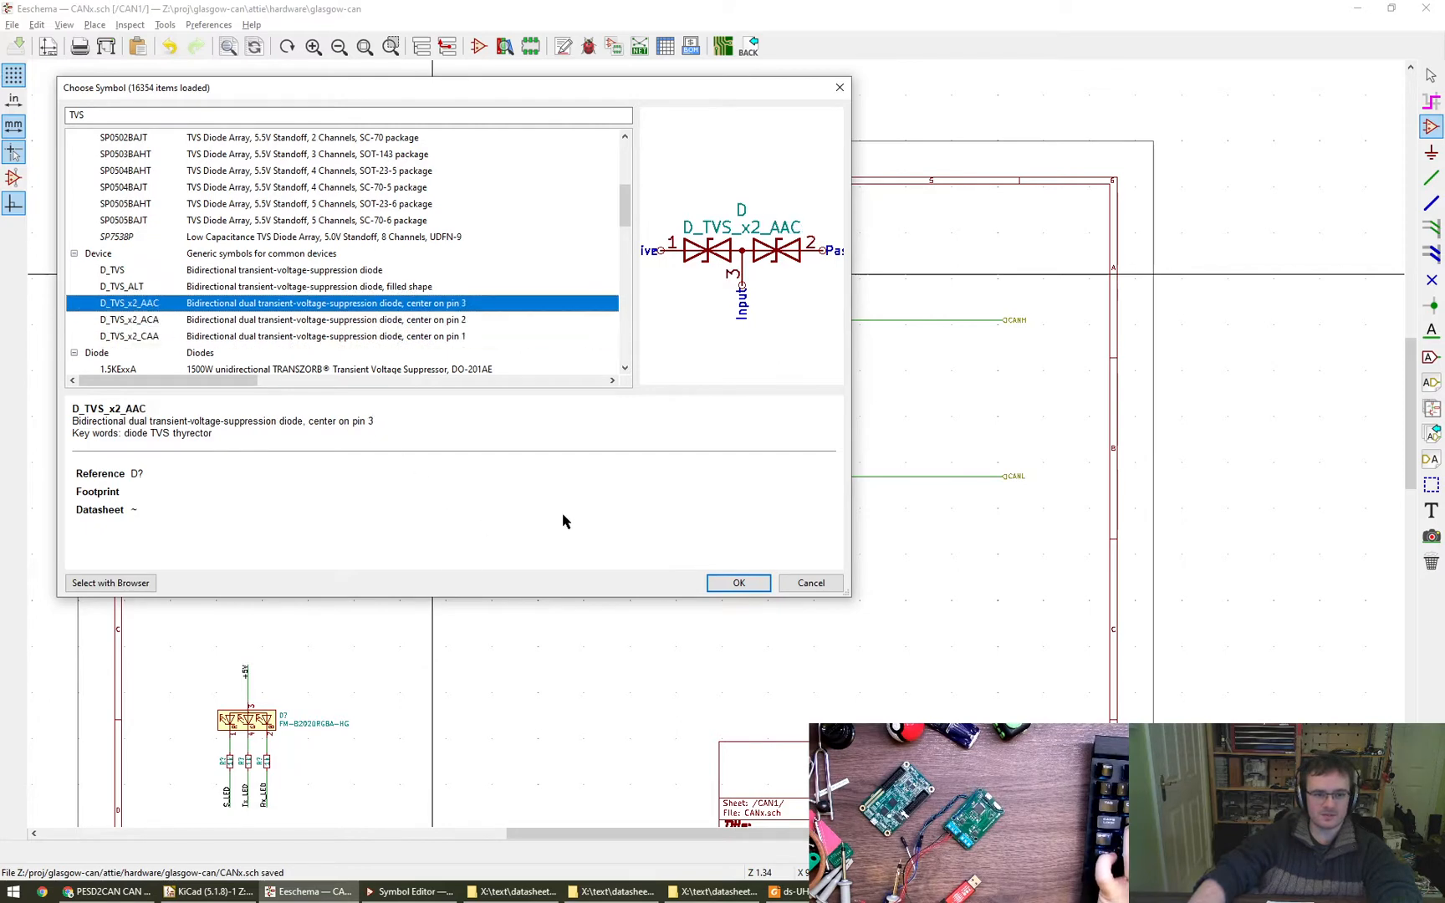
pyautogui.click(757, 583)
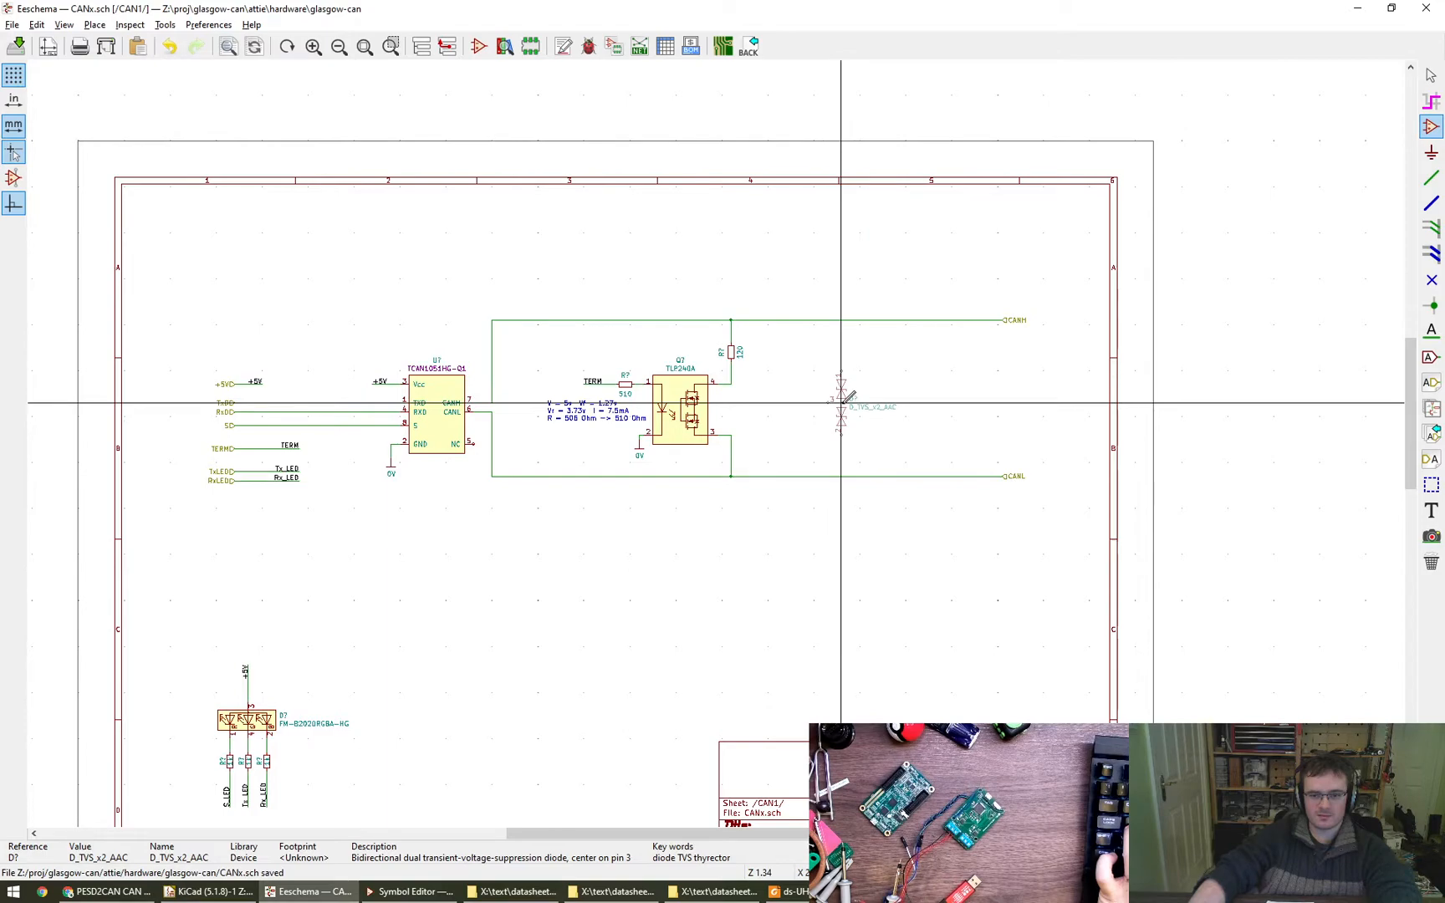
pyautogui.click(842, 404)
pyautogui.press('Escape')
pyautogui.scroll(4, 842, 404)
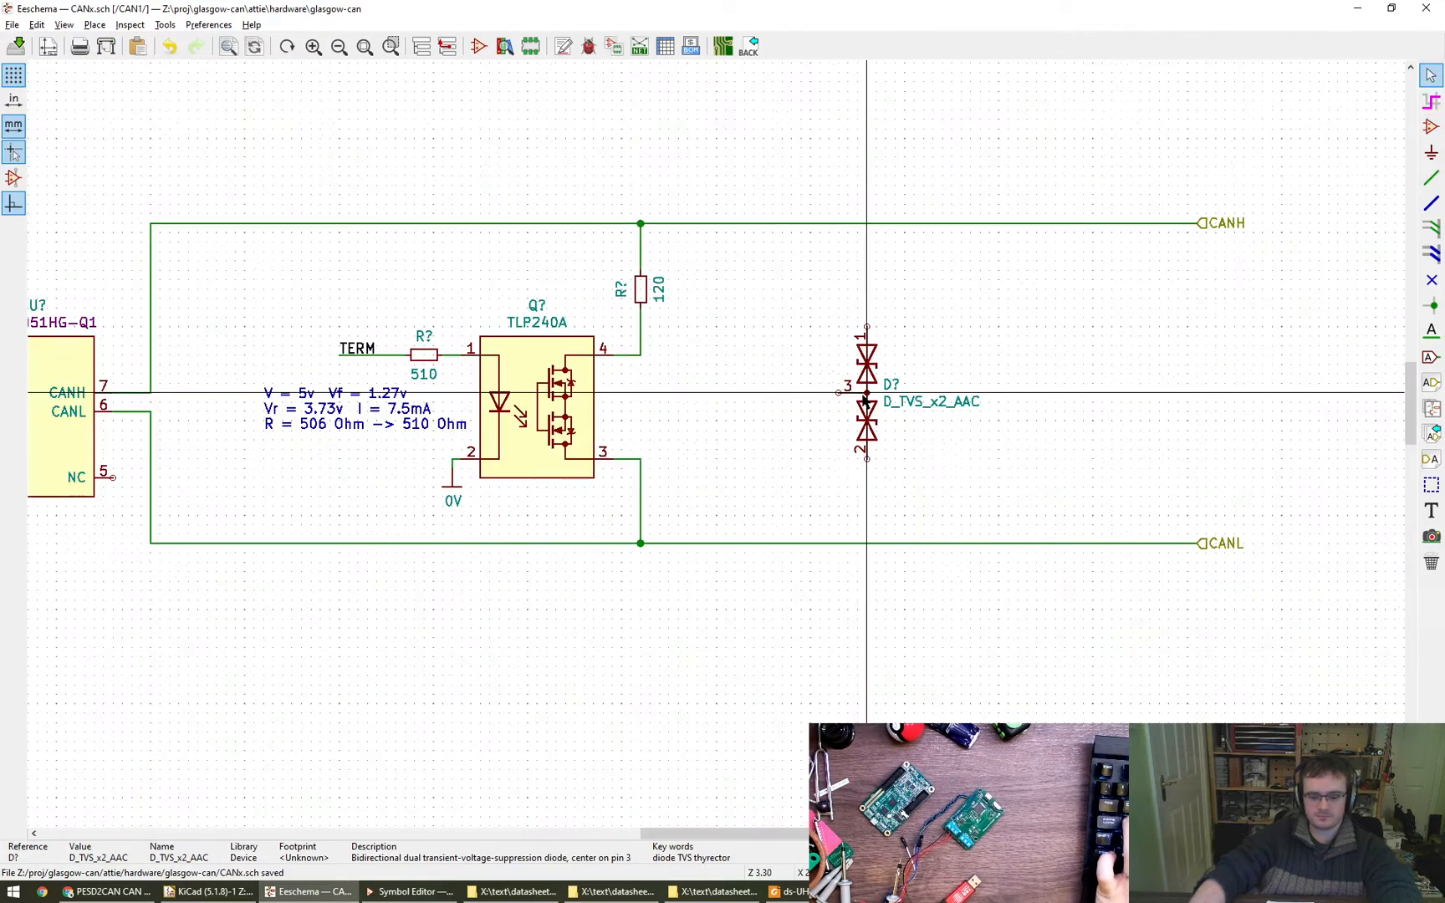
pyautogui.click(870, 407)
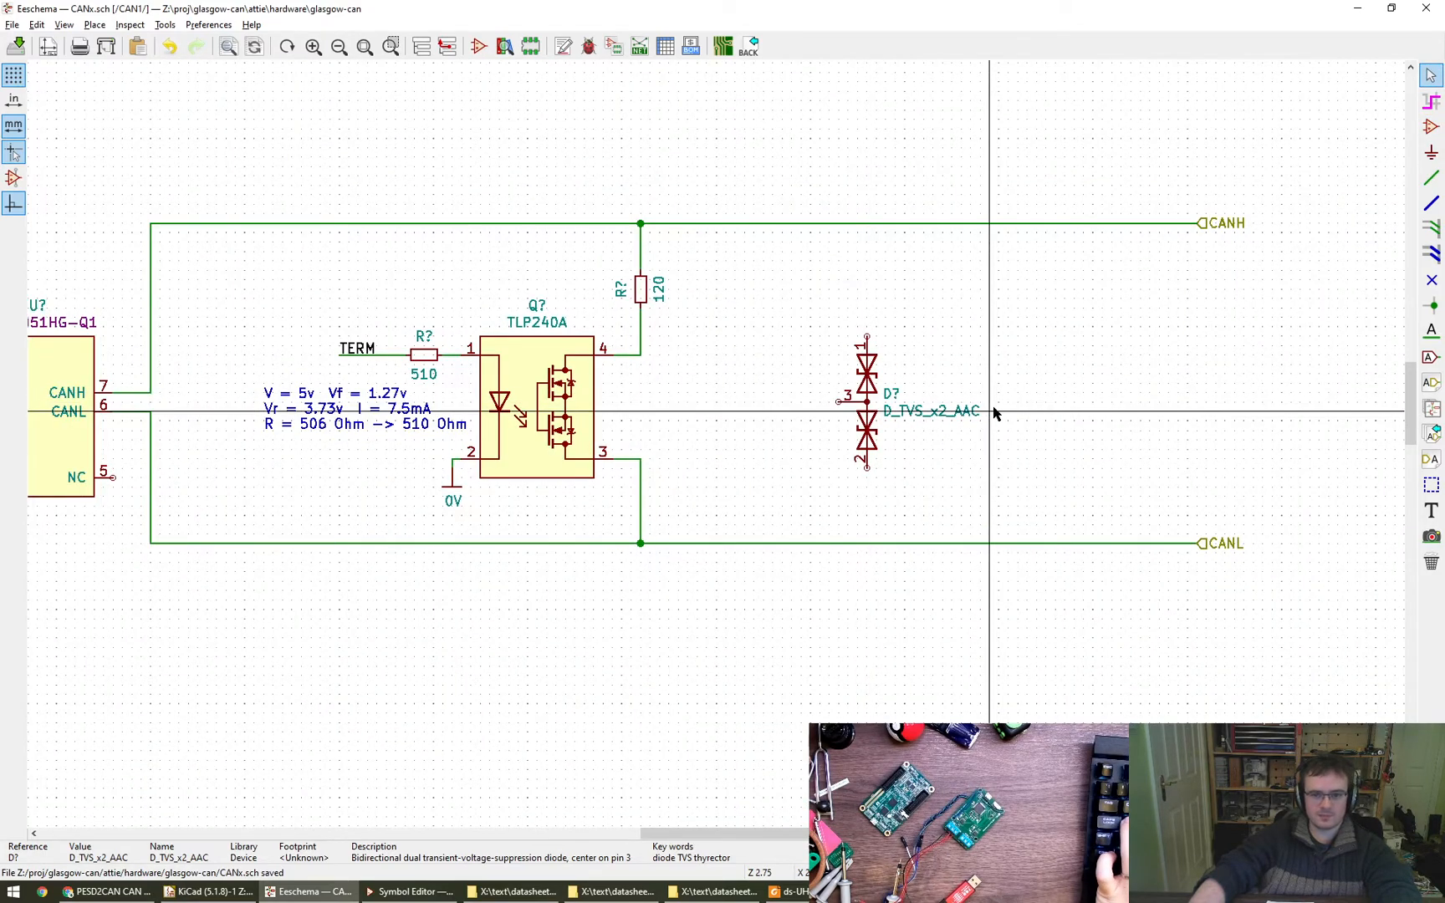
# - Bring the PESD2CAN datasheet beside the schematic and compare its pinning and graphic symbol with the placed dual TVS symbol
pyautogui.scroll(2, 823, 413)
pyautogui.scroll(-4, 830, 410)
pyautogui.scroll(7, 824, 449)
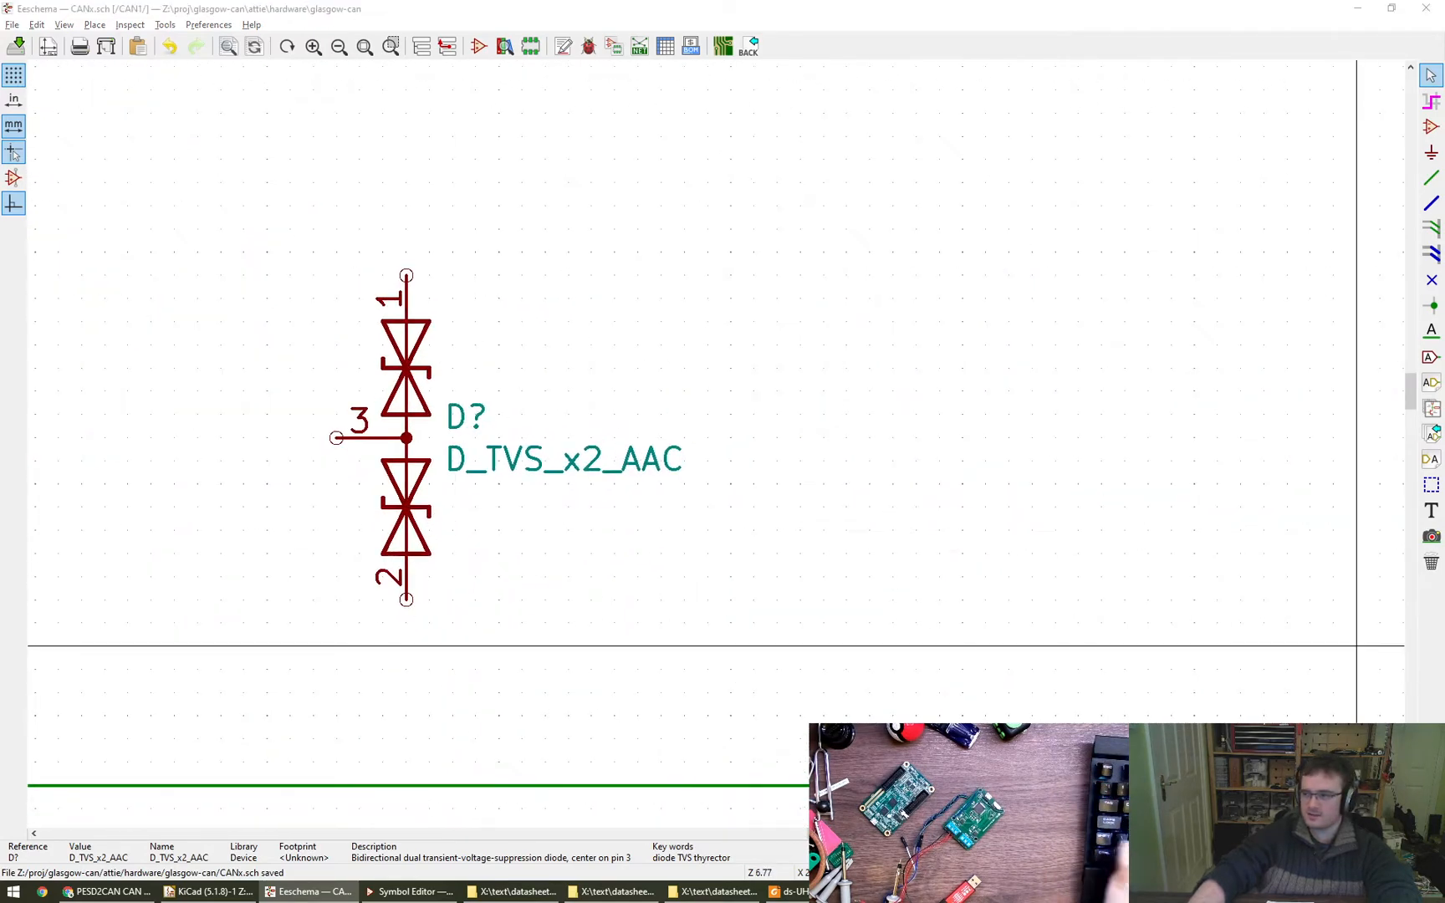
pyautogui.press('super')
pyautogui.press('super')
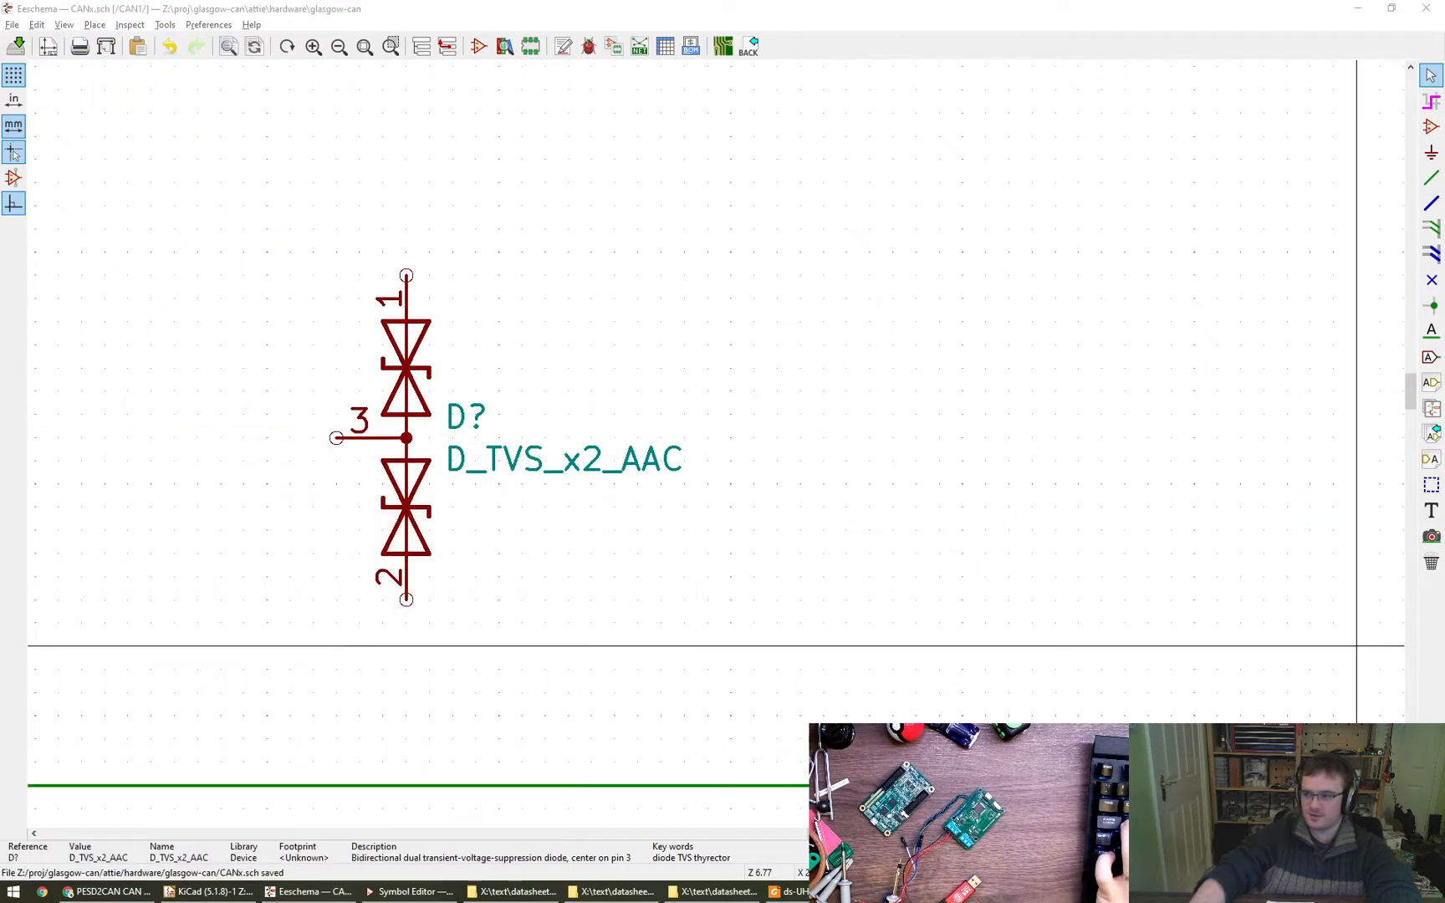
pyautogui.keyDown('super'); pyautogui.moveTo(1444, 508); pyautogui.dragTo(1003, 506); pyautogui.keyUp('super')
pyautogui.keyDown('super'); pyautogui.moveTo(1137, 657); pyautogui.dragTo(1261, 599, button='right'); pyautogui.keyUp('super')
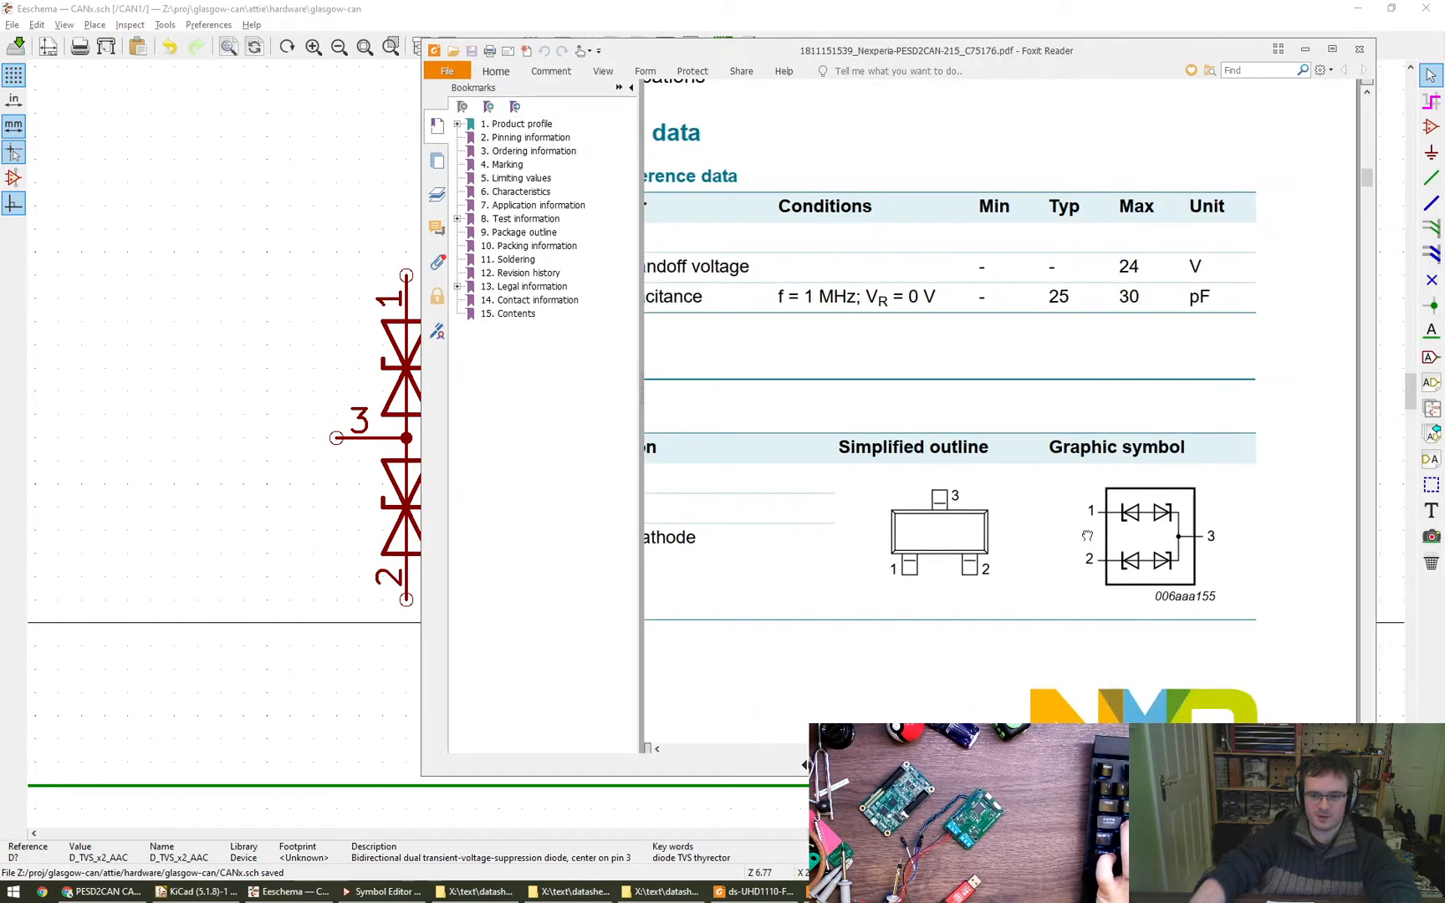
pyautogui.moveTo(1087, 536); pyautogui.dragTo(1086, 510)
pyautogui.keyDown('super'); pyautogui.moveTo(1019, 590); pyautogui.dragTo(1125, 549); pyautogui.keyUp('super')
pyautogui.keyDown('super'); pyautogui.moveTo(1168, 592); pyautogui.dragTo(950, 625, button='right'); pyautogui.keyUp('super')
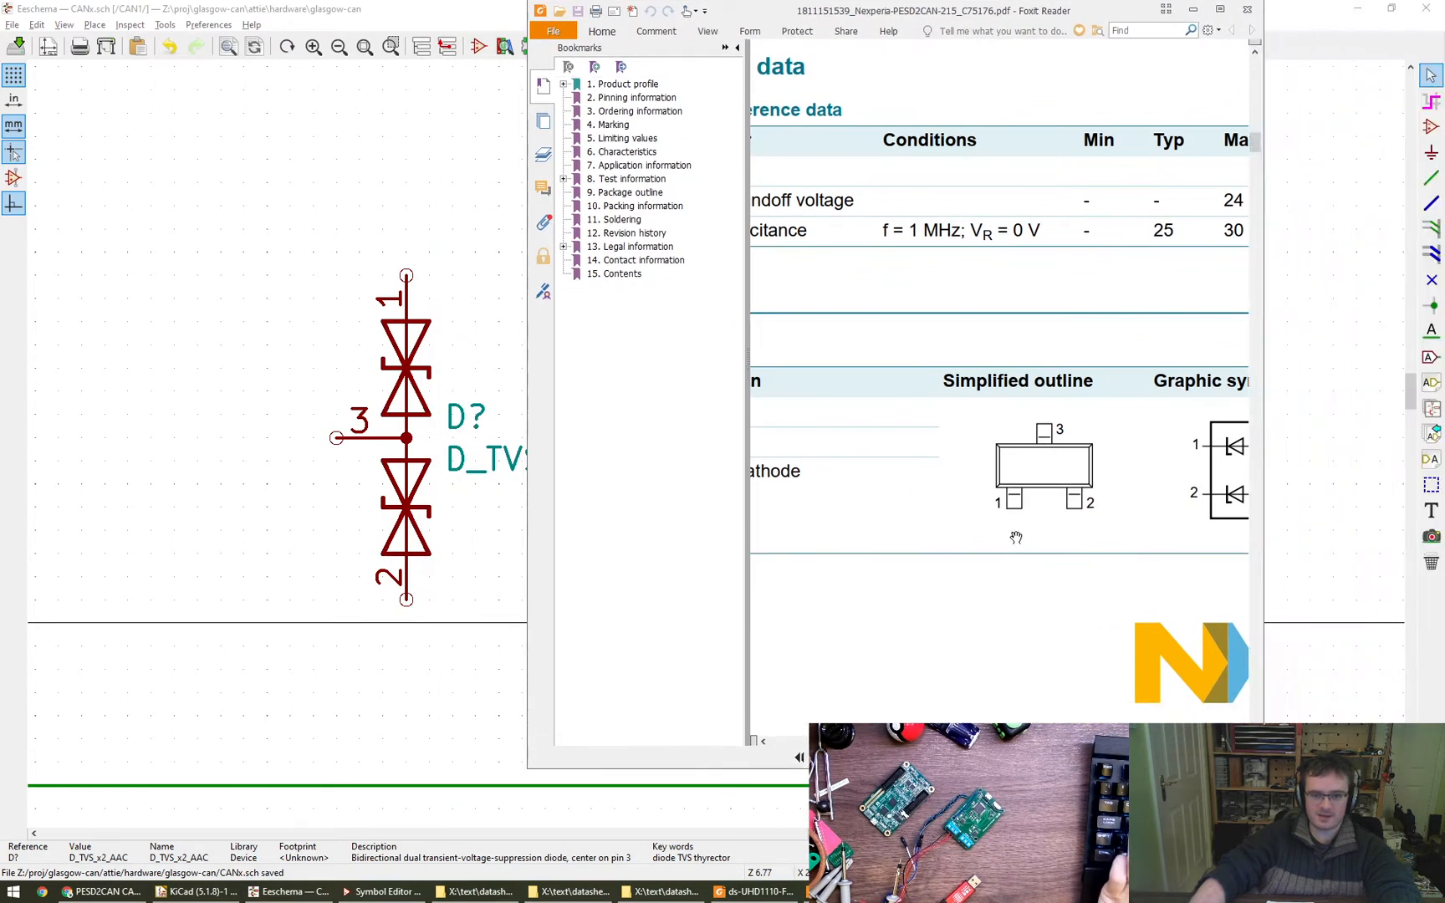
pyautogui.press('F4')
pyautogui.keyDown('super'); pyautogui.moveTo(1041, 534); pyautogui.dragTo(1088, 535); pyautogui.keyUp('super')
pyautogui.moveTo(1045, 530); pyautogui.dragTo(988, 481)
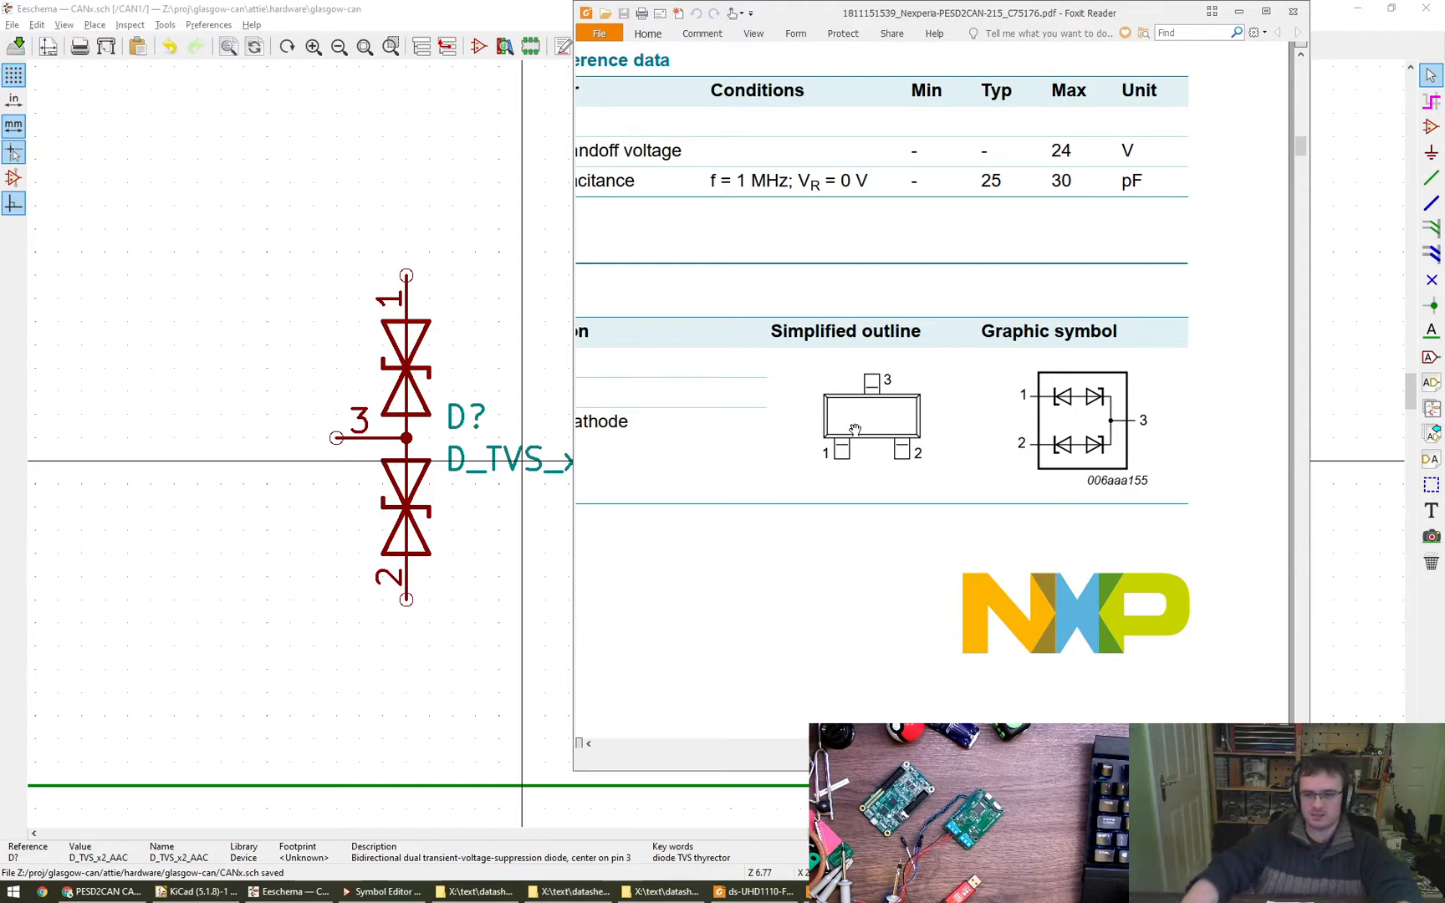
# - Return to the CAN schematic and attach a copy of the 0V power symbol, turned sideways, to pin 3 of the TVS diode
pyautogui.hotkey('alt', 'Tab')
pyautogui.scroll(-3, 732, 561)
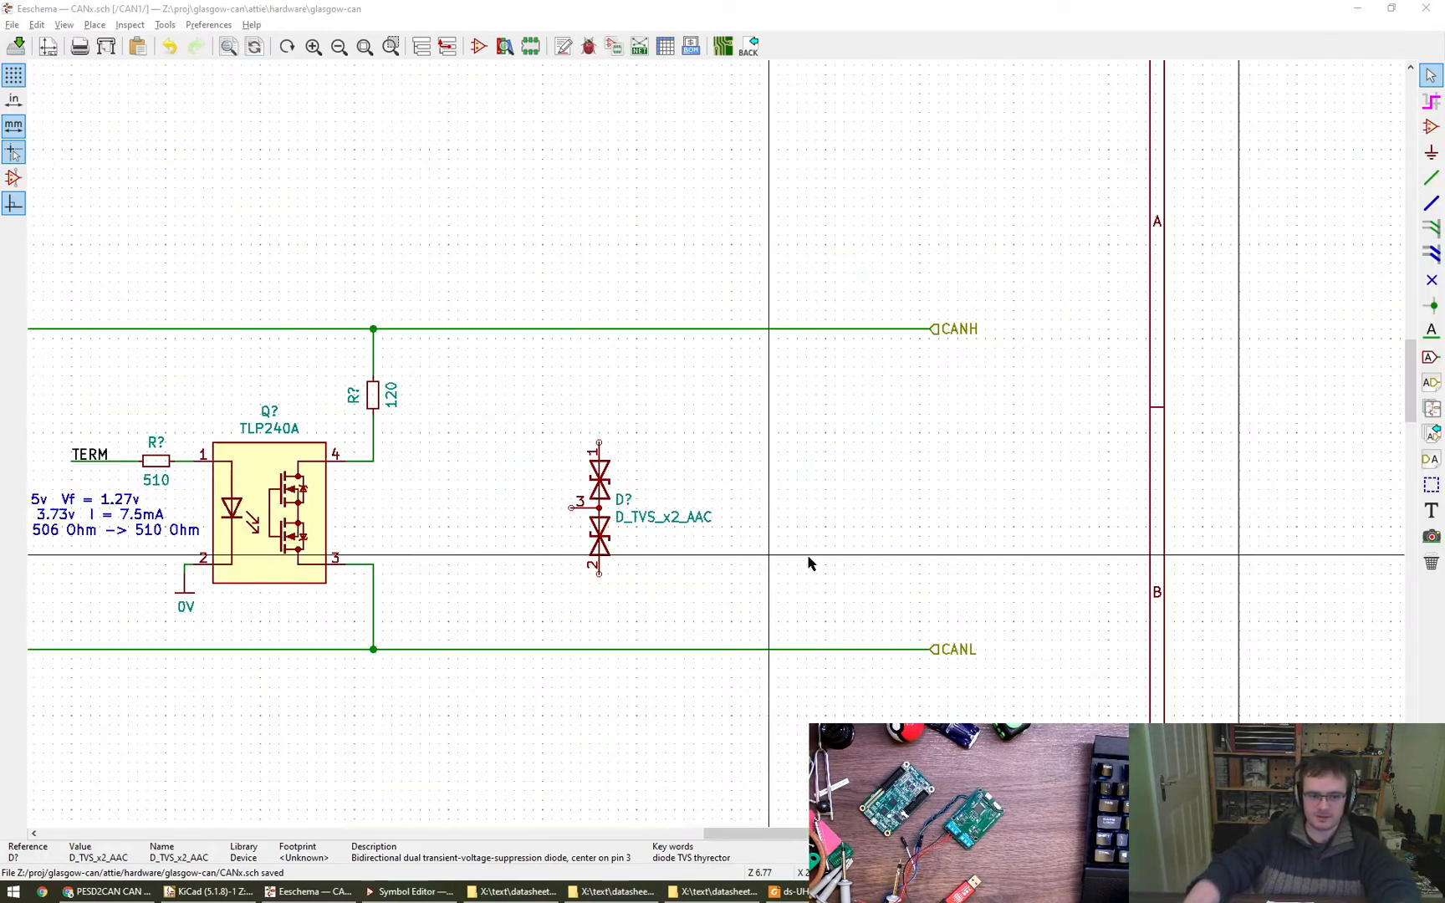
pyautogui.moveTo(886, 539); pyautogui.dragTo(1030, 498, button='middle')
pyautogui.press('c')
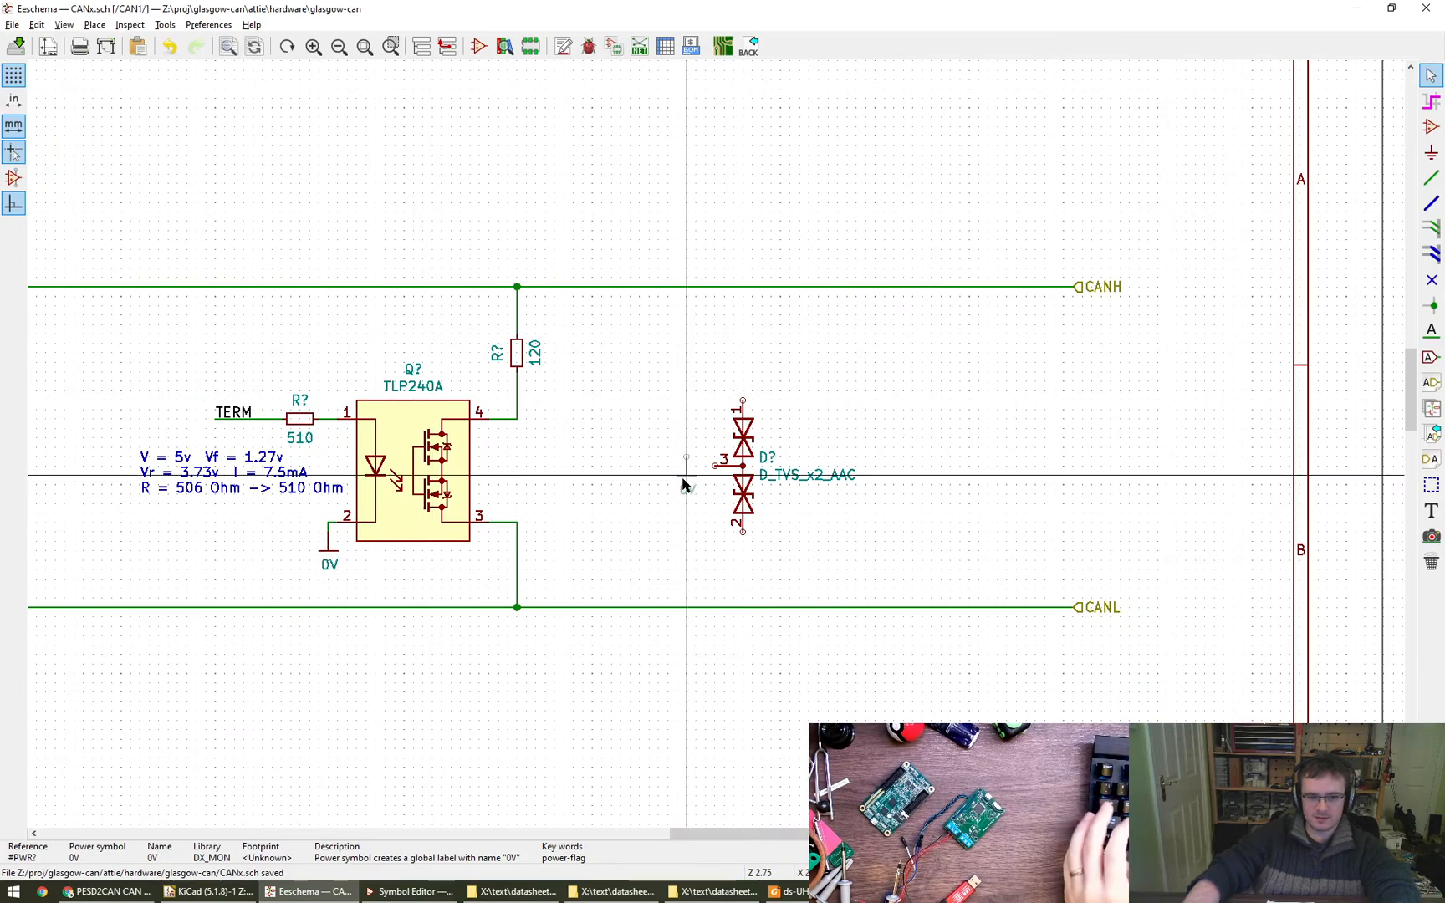
pyautogui.press('x')
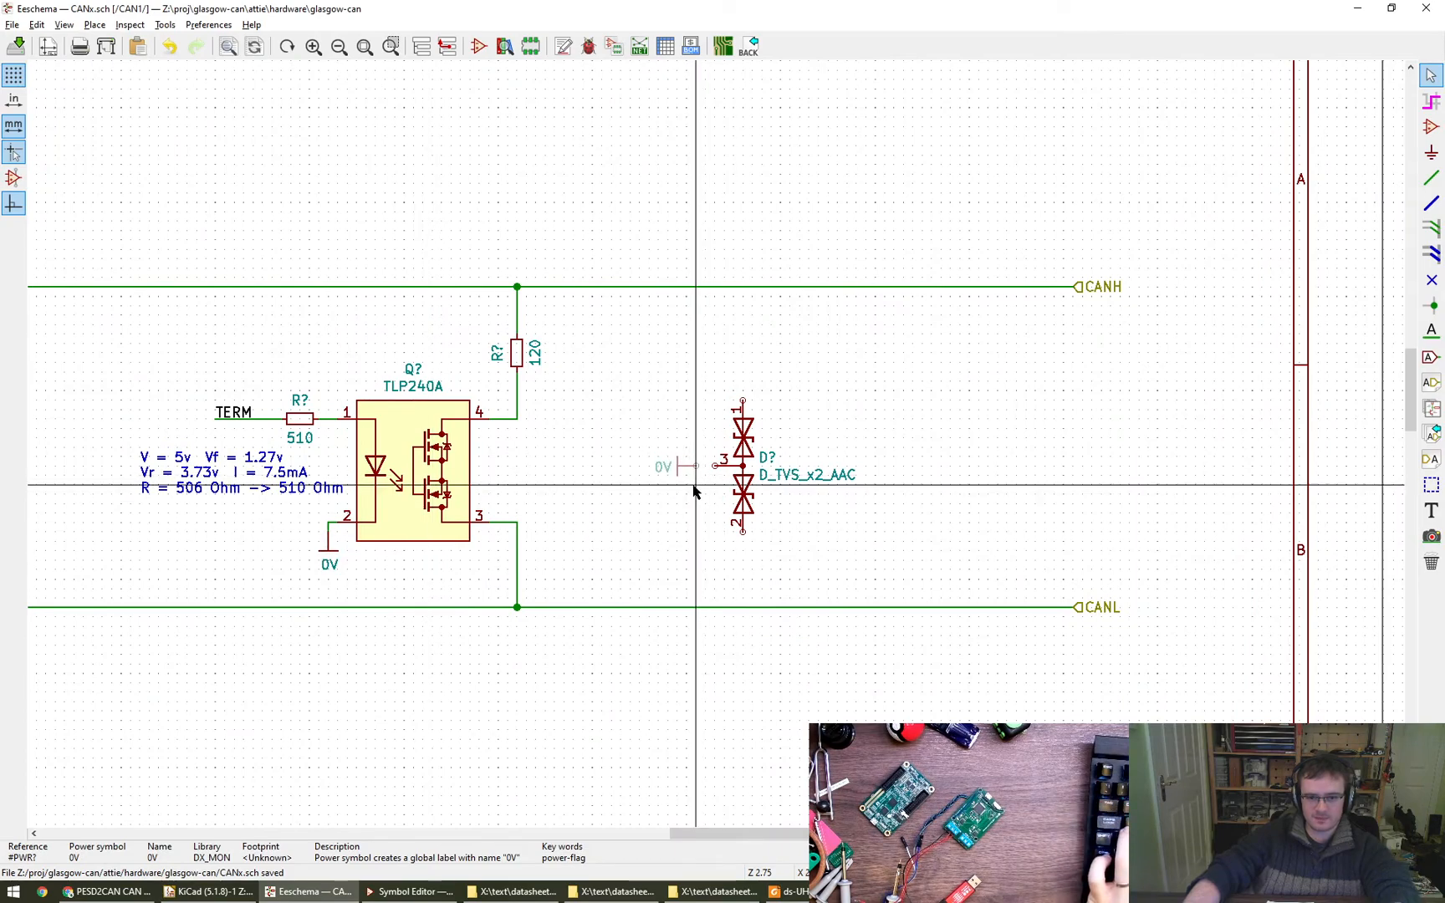
pyautogui.click(716, 465)
pyautogui.scroll(-3, 870, 542)
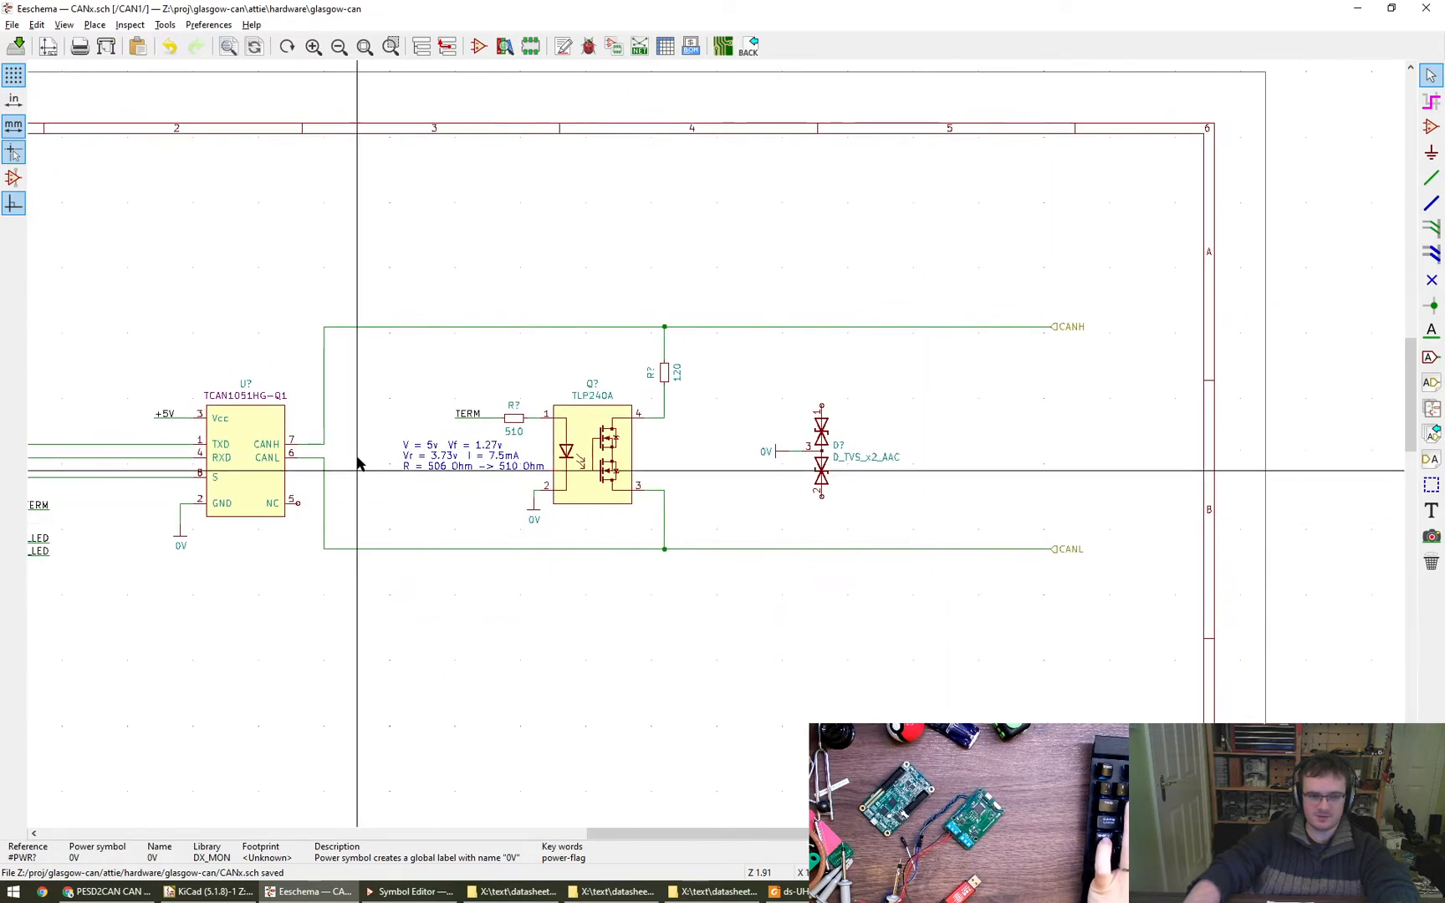
pyautogui.moveTo(239, 262); pyautogui.dragTo(1154, 620)
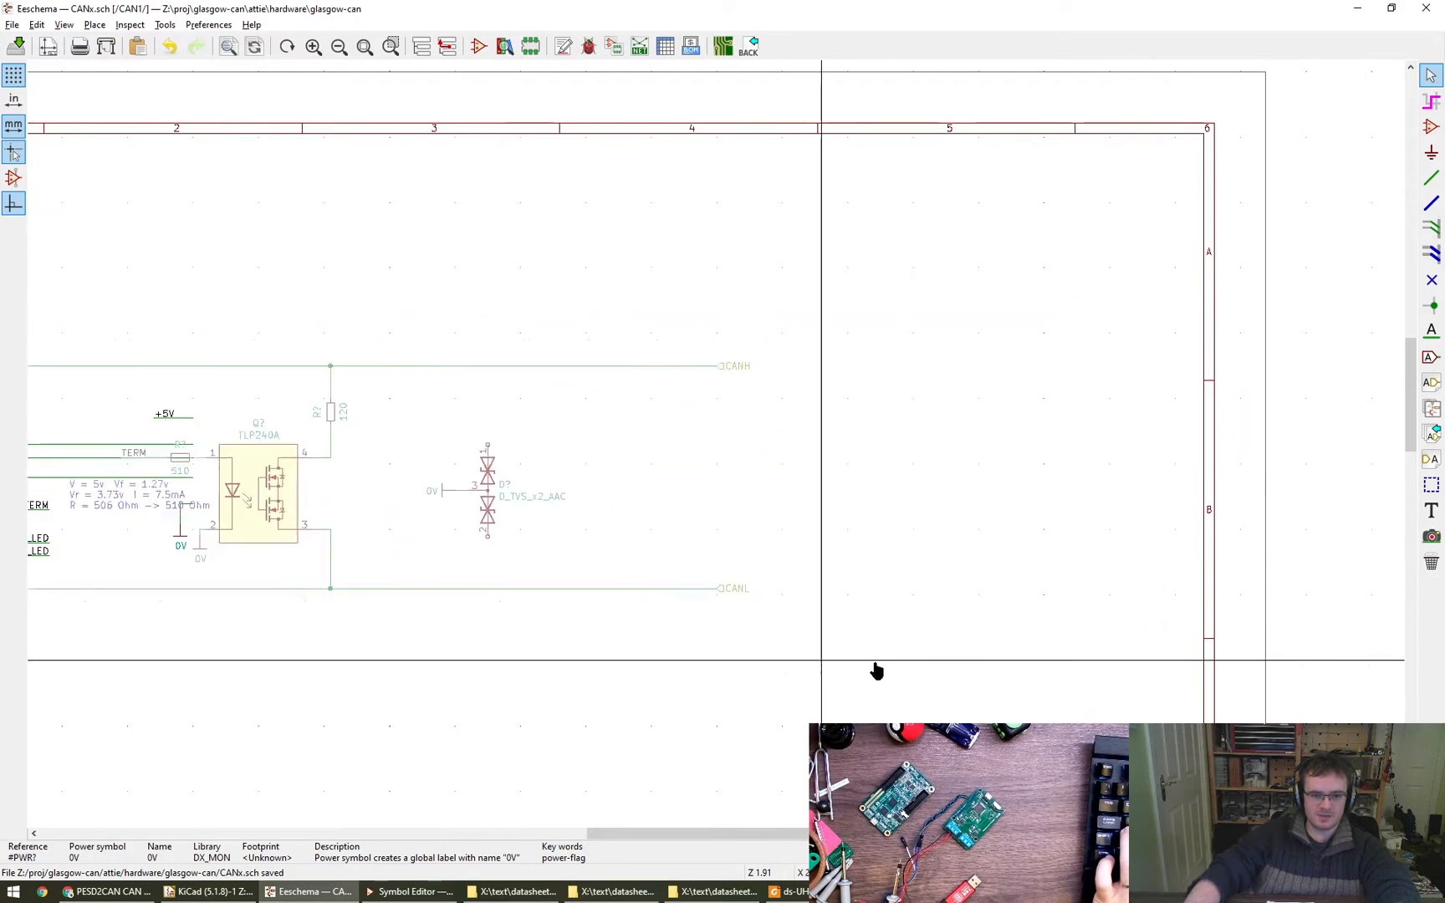
pyautogui.press('Escape')
pyautogui.moveTo(742, 412); pyautogui.dragTo(802, 477)
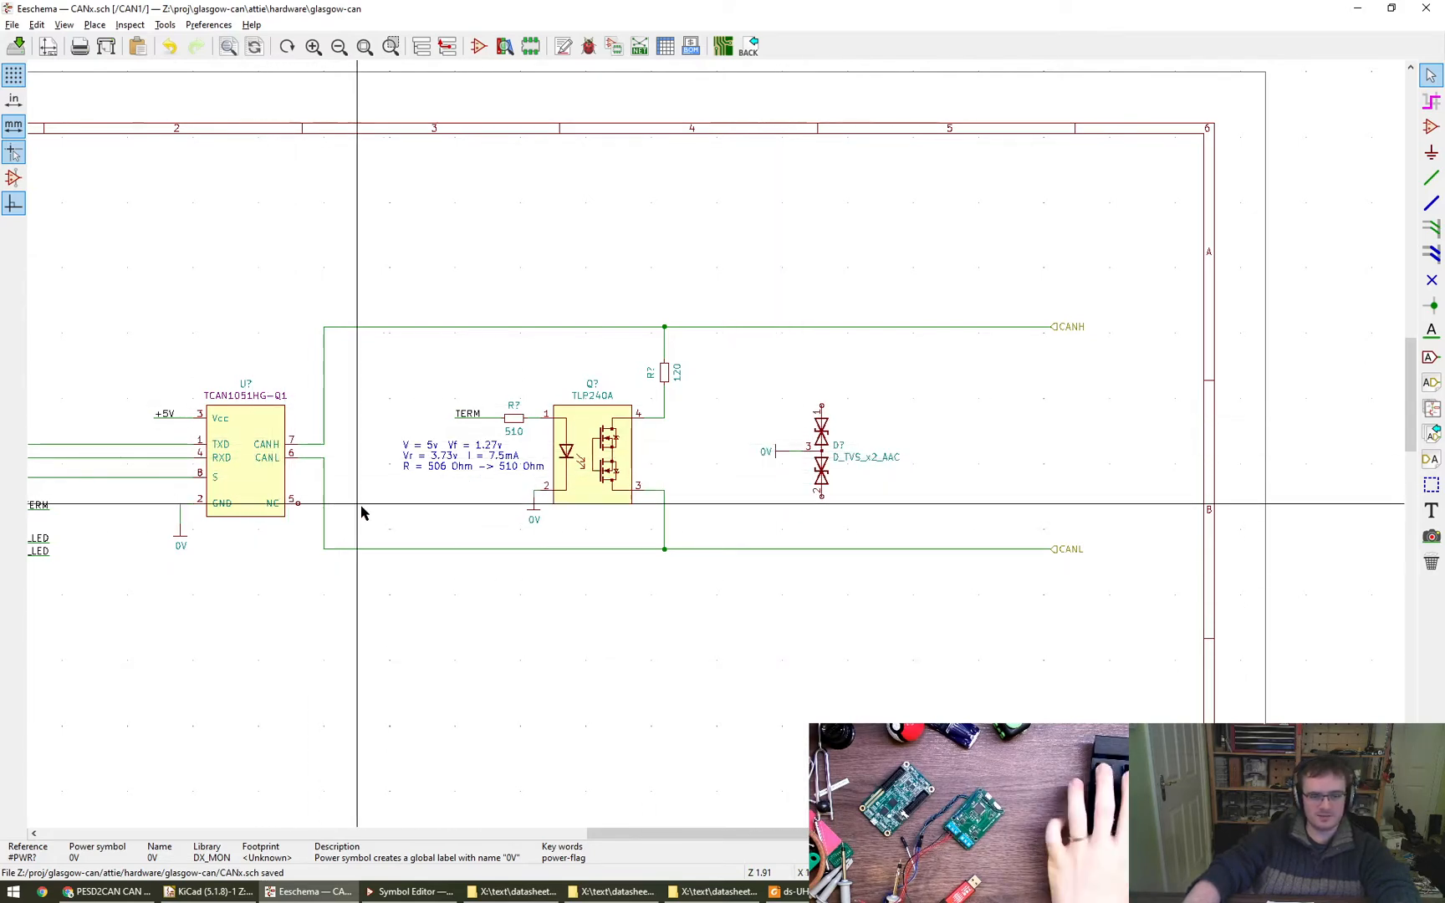
pyautogui.moveTo(580, 374); pyautogui.dragTo(599, 575)
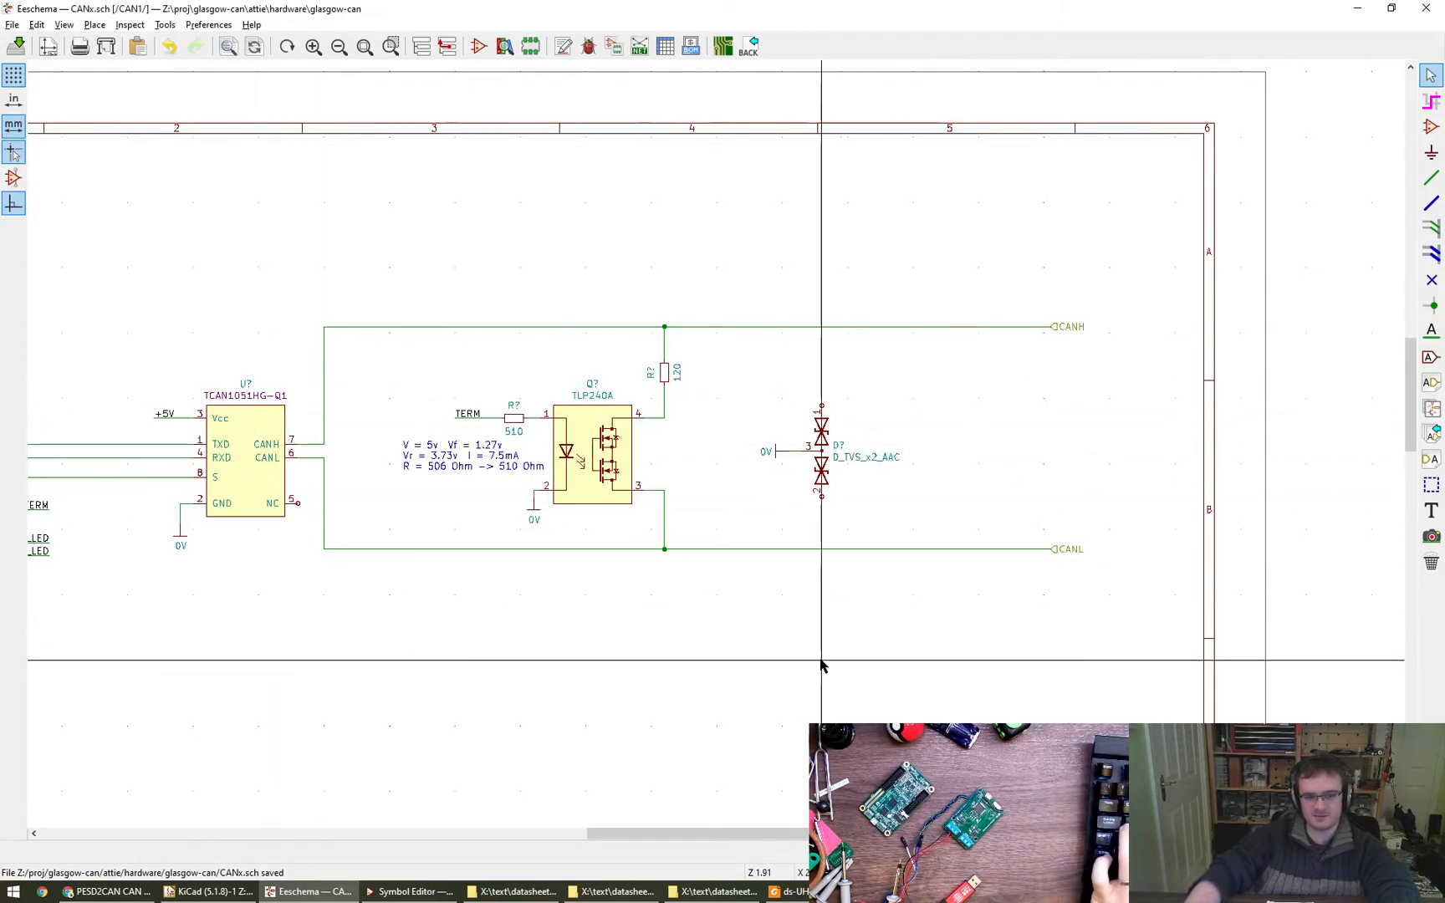
pyautogui.moveTo(590, 667); pyautogui.dragTo(866, 662, button='middle')
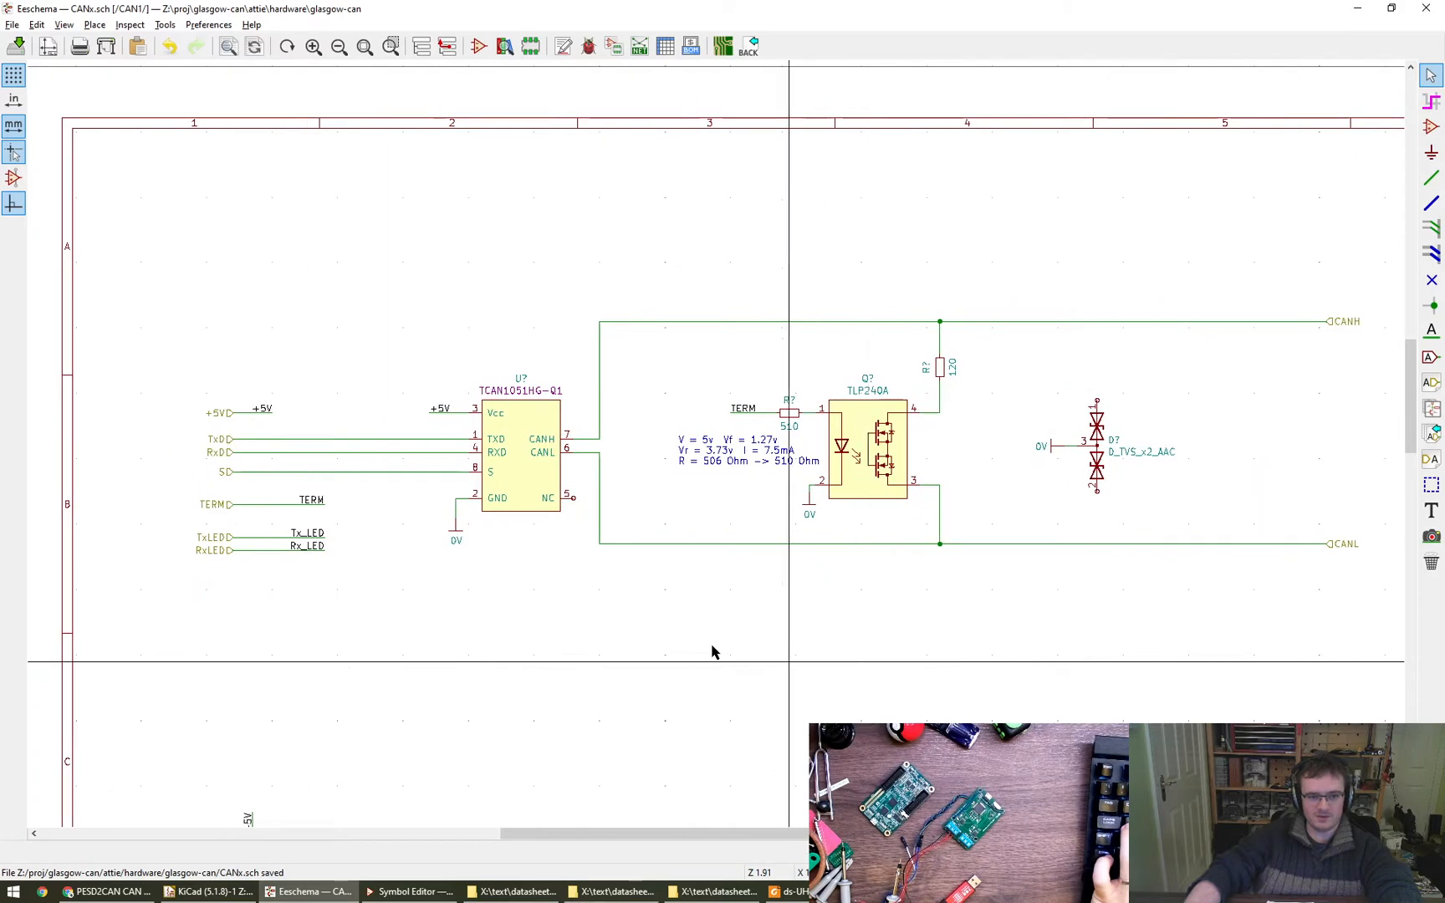
pyautogui.moveTo(365, 427); pyautogui.dragTo(411, 485)
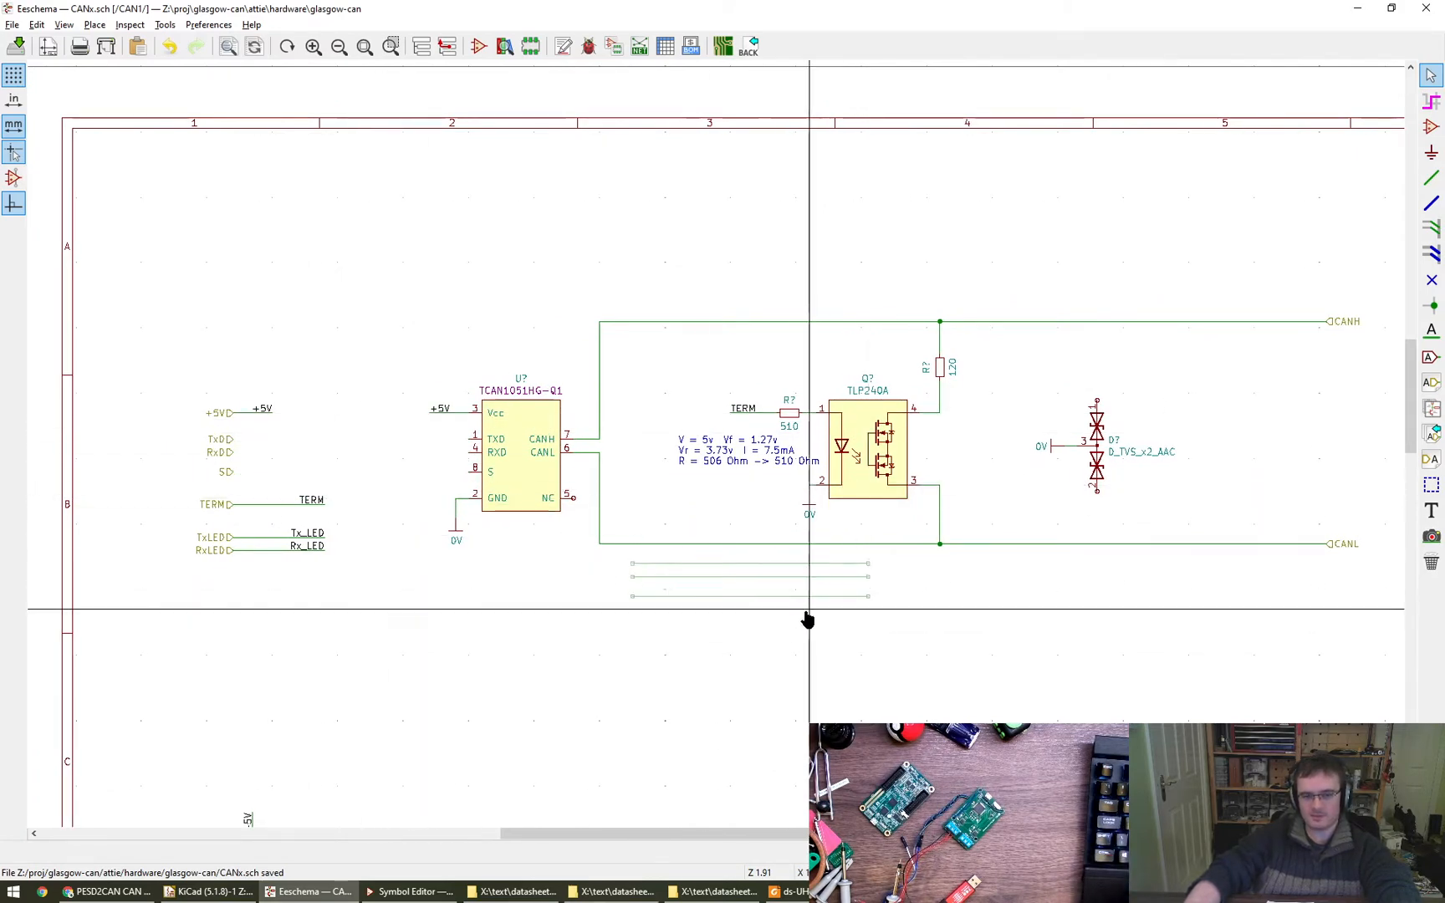
pyautogui.press('Escape')
# - Wire TVS diode pin 1 up to the CANH line and pin 2 down to the CANL line
pyautogui.moveTo(1030, 661); pyautogui.dragTo(738, 672, button='middle')
pyautogui.scroll(3, 791, 423)
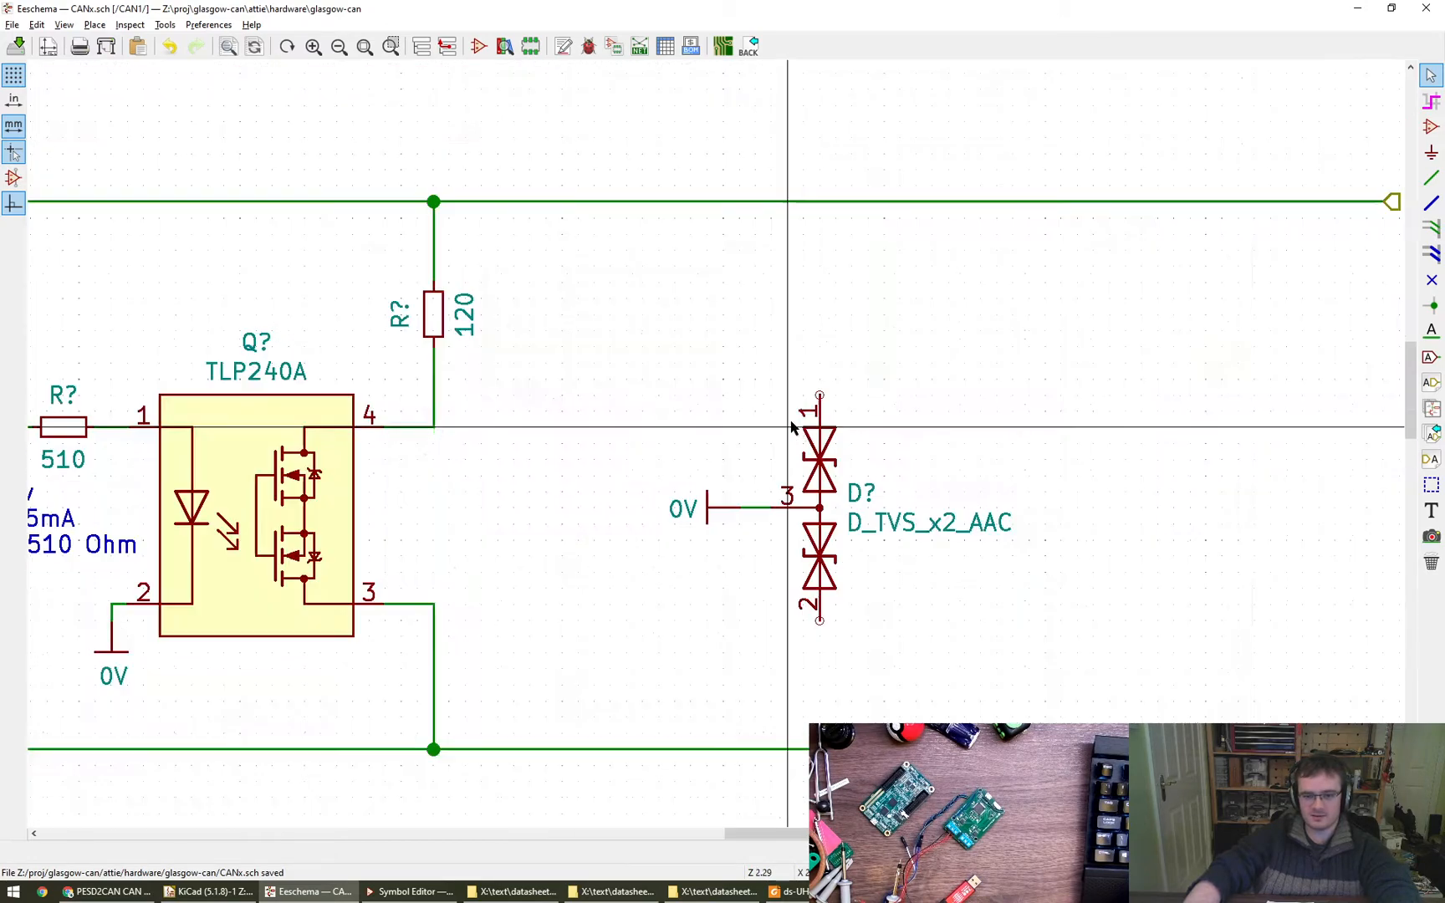
pyautogui.press('w')
pyautogui.click(819, 200)
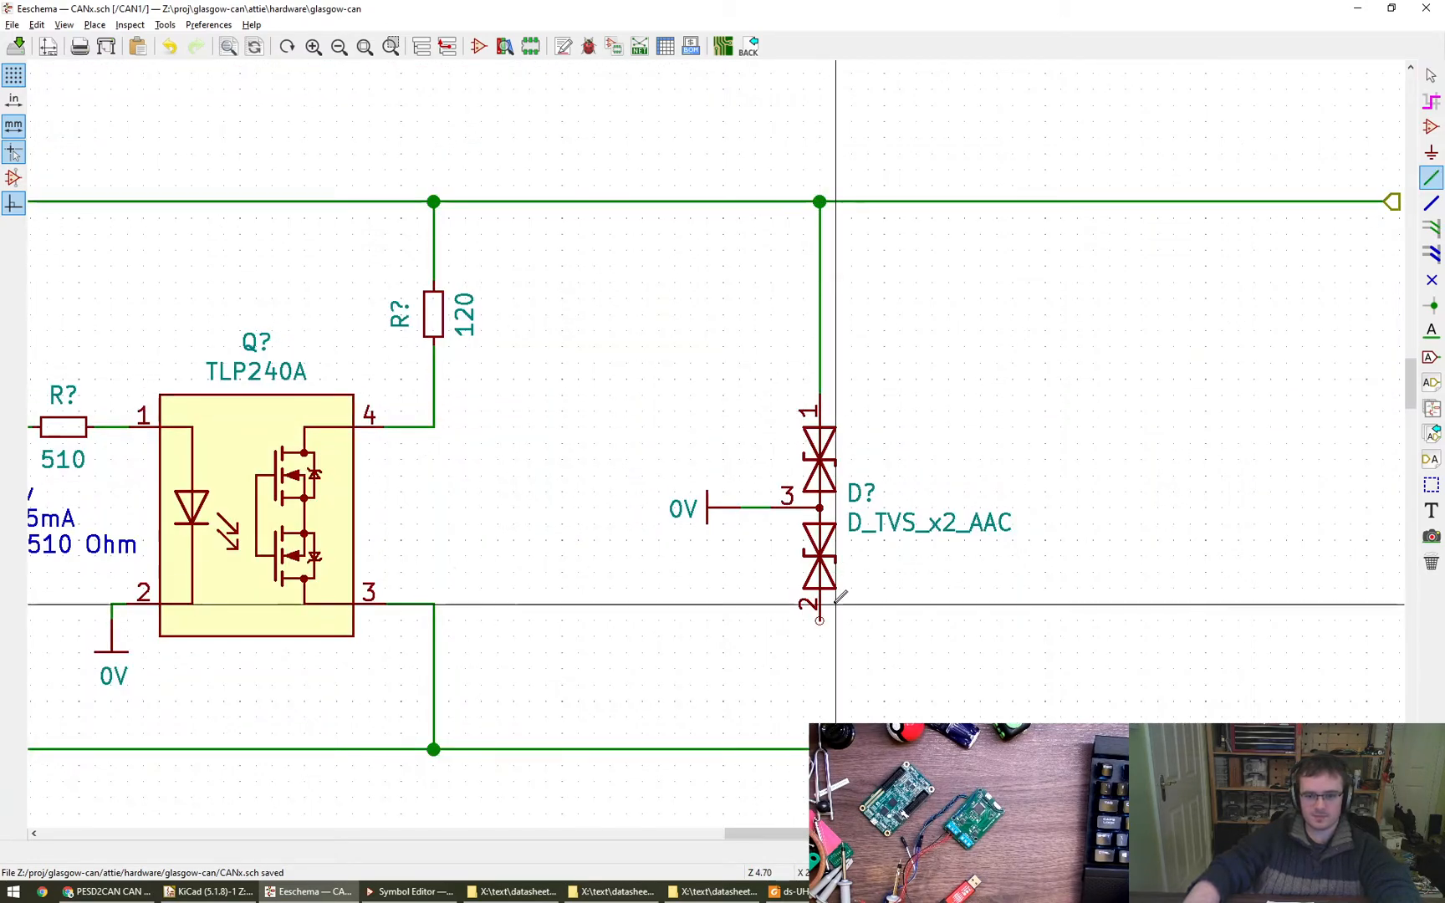
pyautogui.click(819, 620)
pyautogui.click(819, 748)
pyautogui.press('Escape')
pyautogui.scroll(-4, 978, 695)
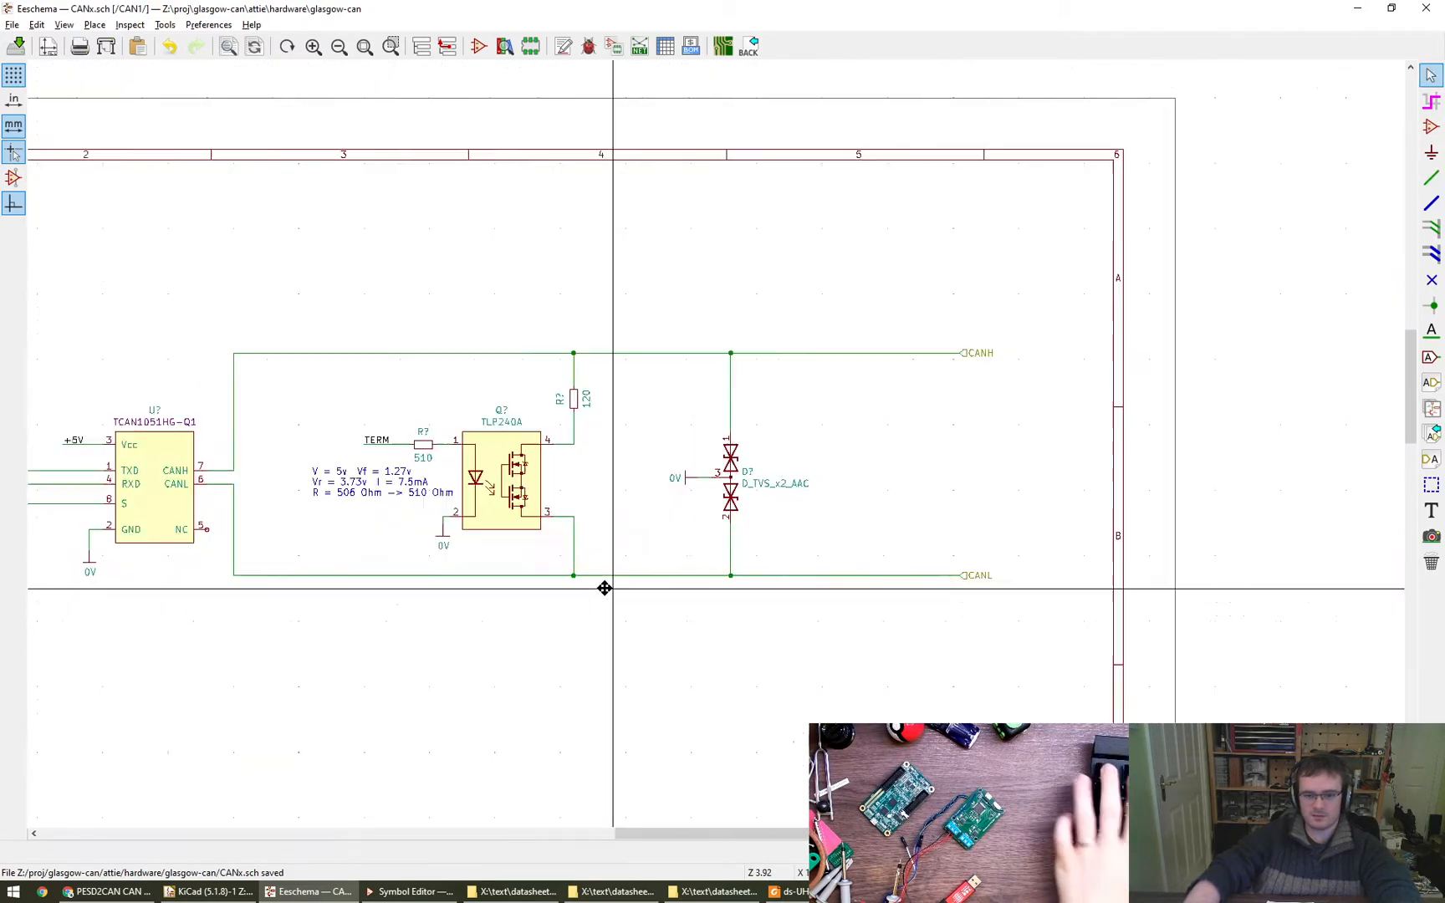
# - Shift the CANL and CANH hierarchical labels closer to the TVS diode, shortening their wires to the same length
pyautogui.moveTo(986, 622); pyautogui.dragTo(987, 625)
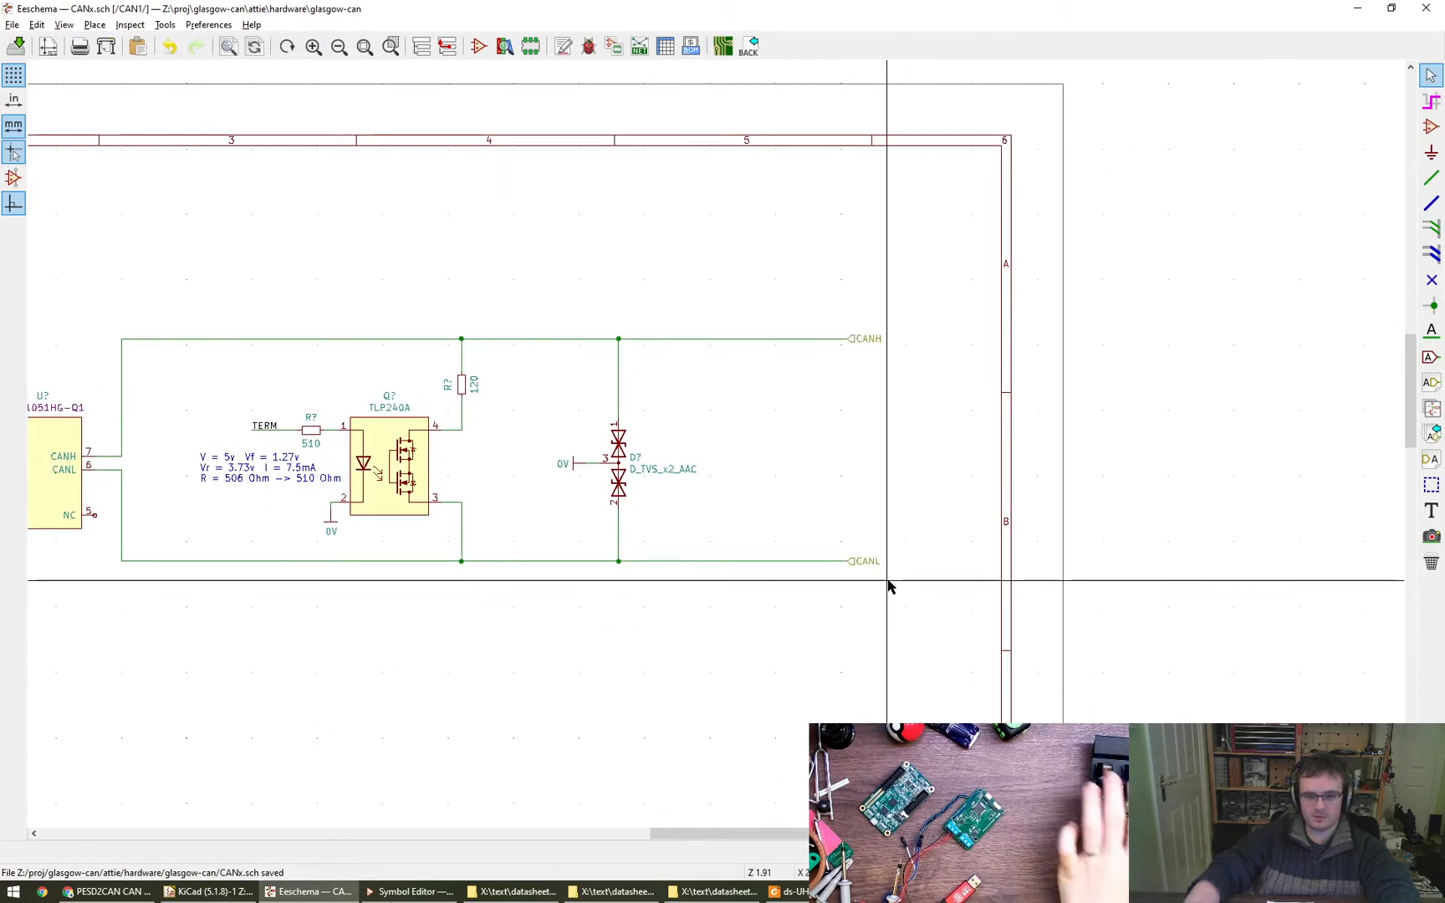
pyautogui.click(850, 562)
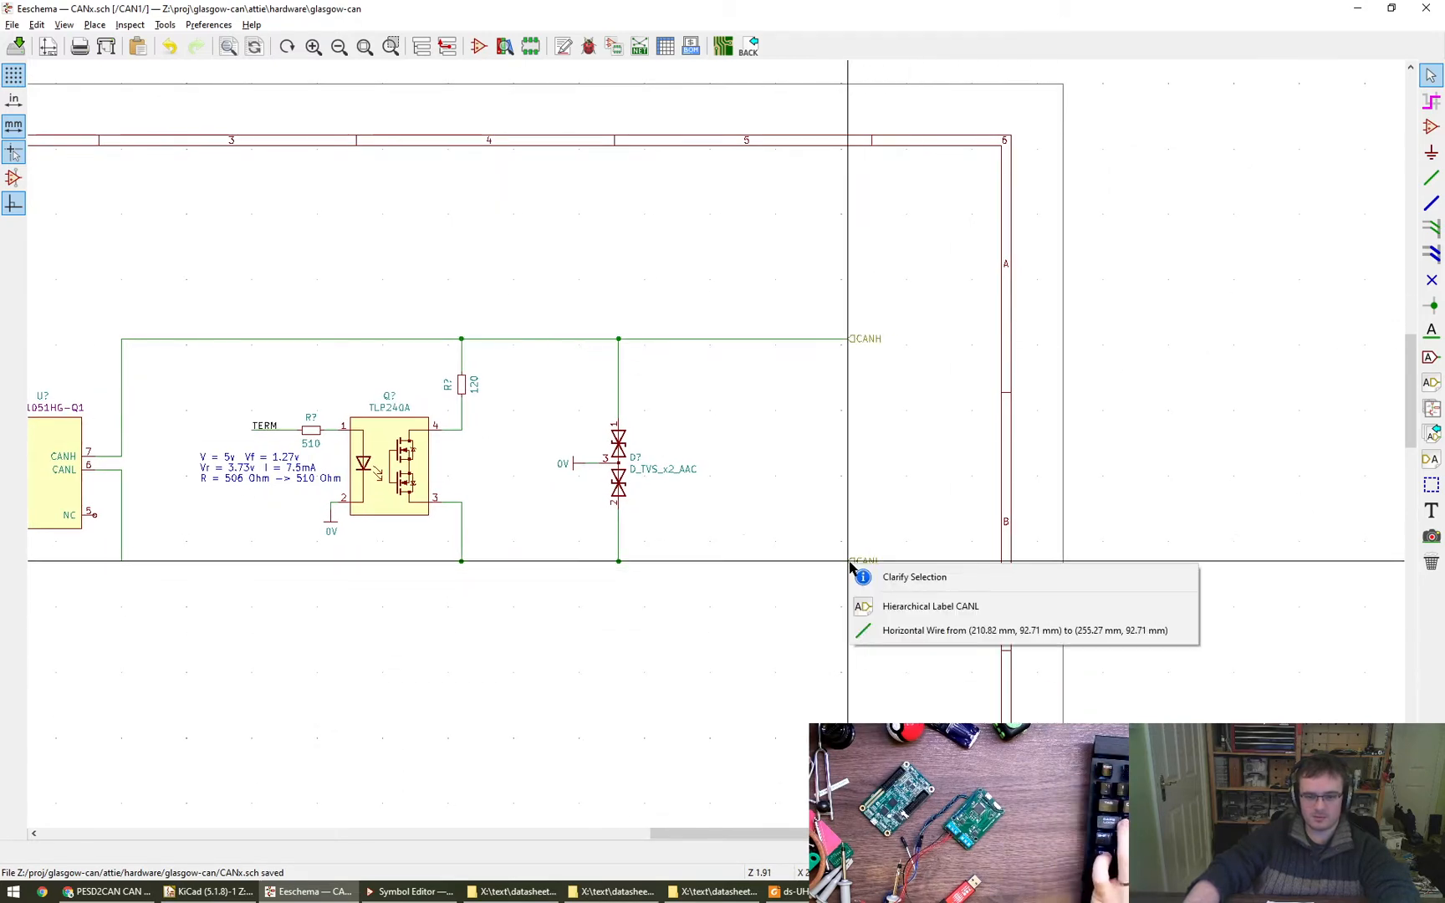
pyautogui.click(874, 606)
pyautogui.click(724, 563)
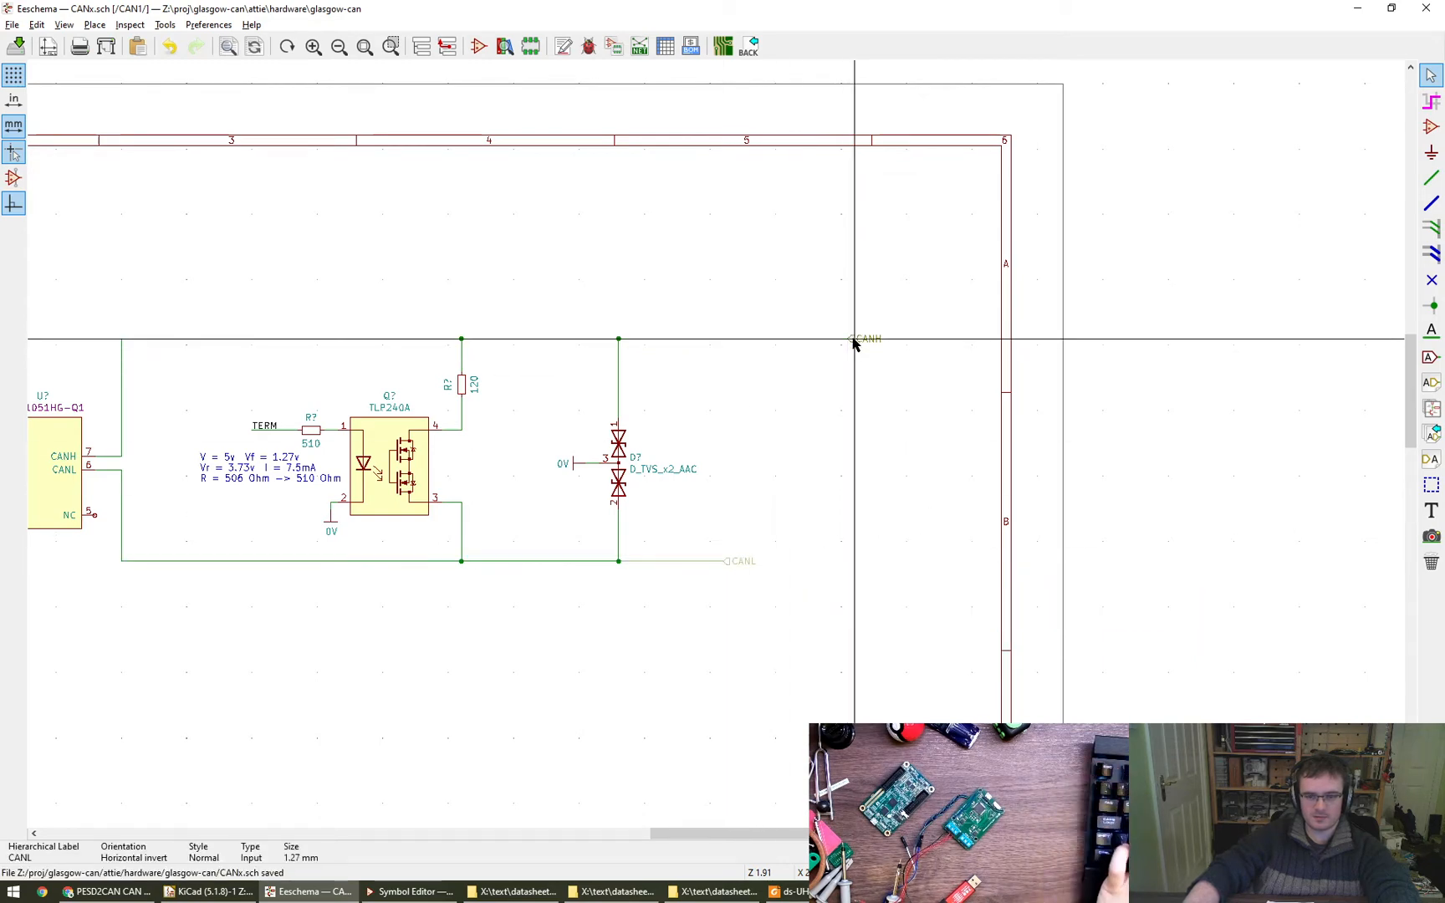
pyautogui.moveTo(771, 347); pyautogui.dragTo(731, 349)
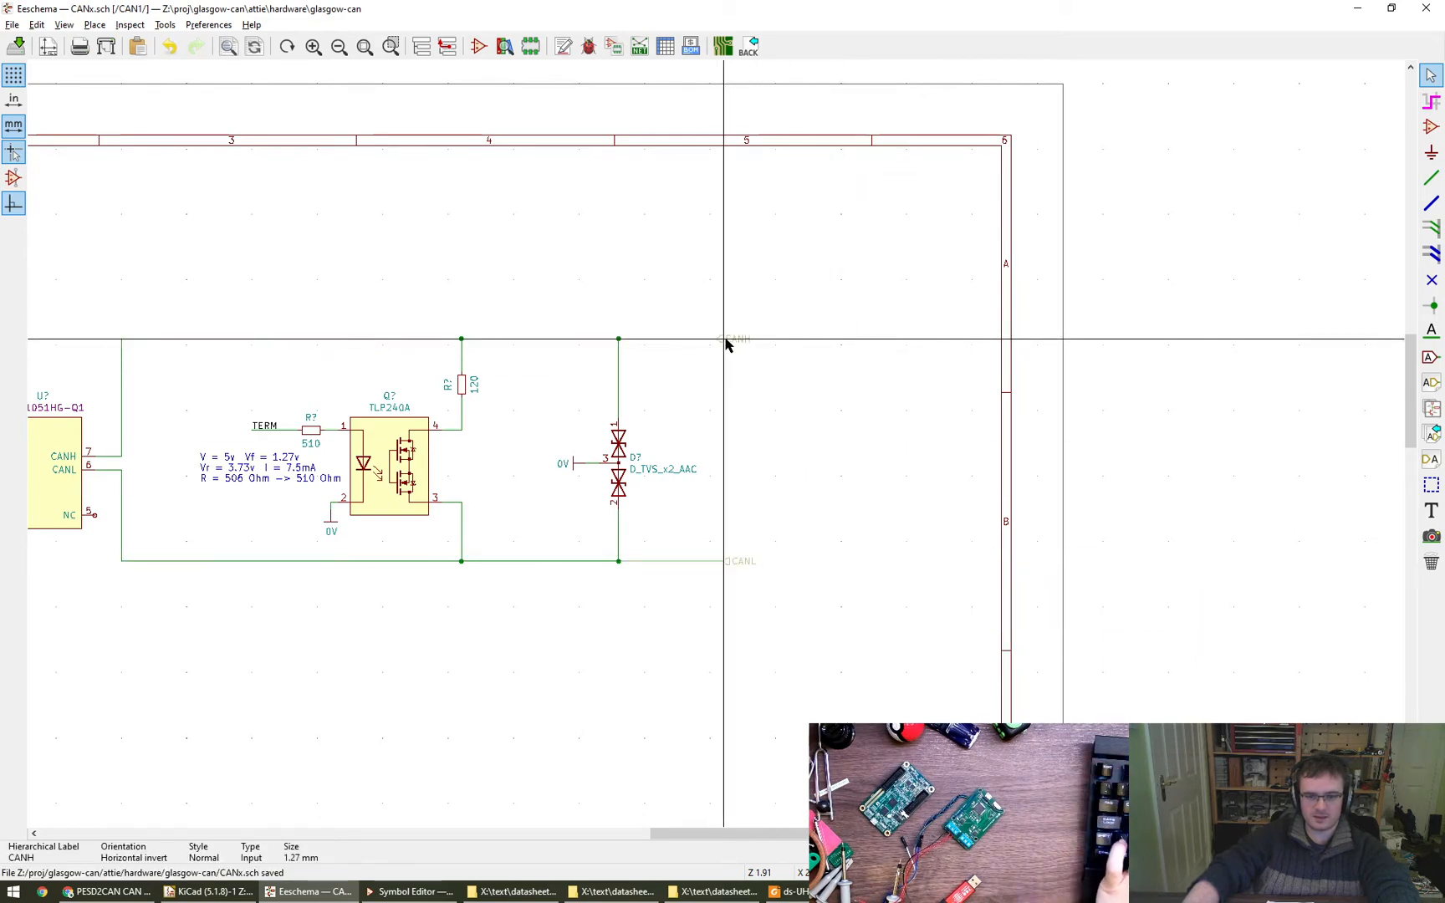
pyautogui.click(726, 345)
# - Duplicate the S_LED label from the RGB LED, turn the copy horizontal and place it in the empty area below the transceiver
pyautogui.scroll(-1, 910, 494)
pyautogui.moveTo(909, 493); pyautogui.dragTo(1071, 455, button='middle')
pyautogui.scroll(-1, 1016, 540)
pyautogui.moveTo(1015, 538); pyautogui.dragTo(1069, 444, button='middle')
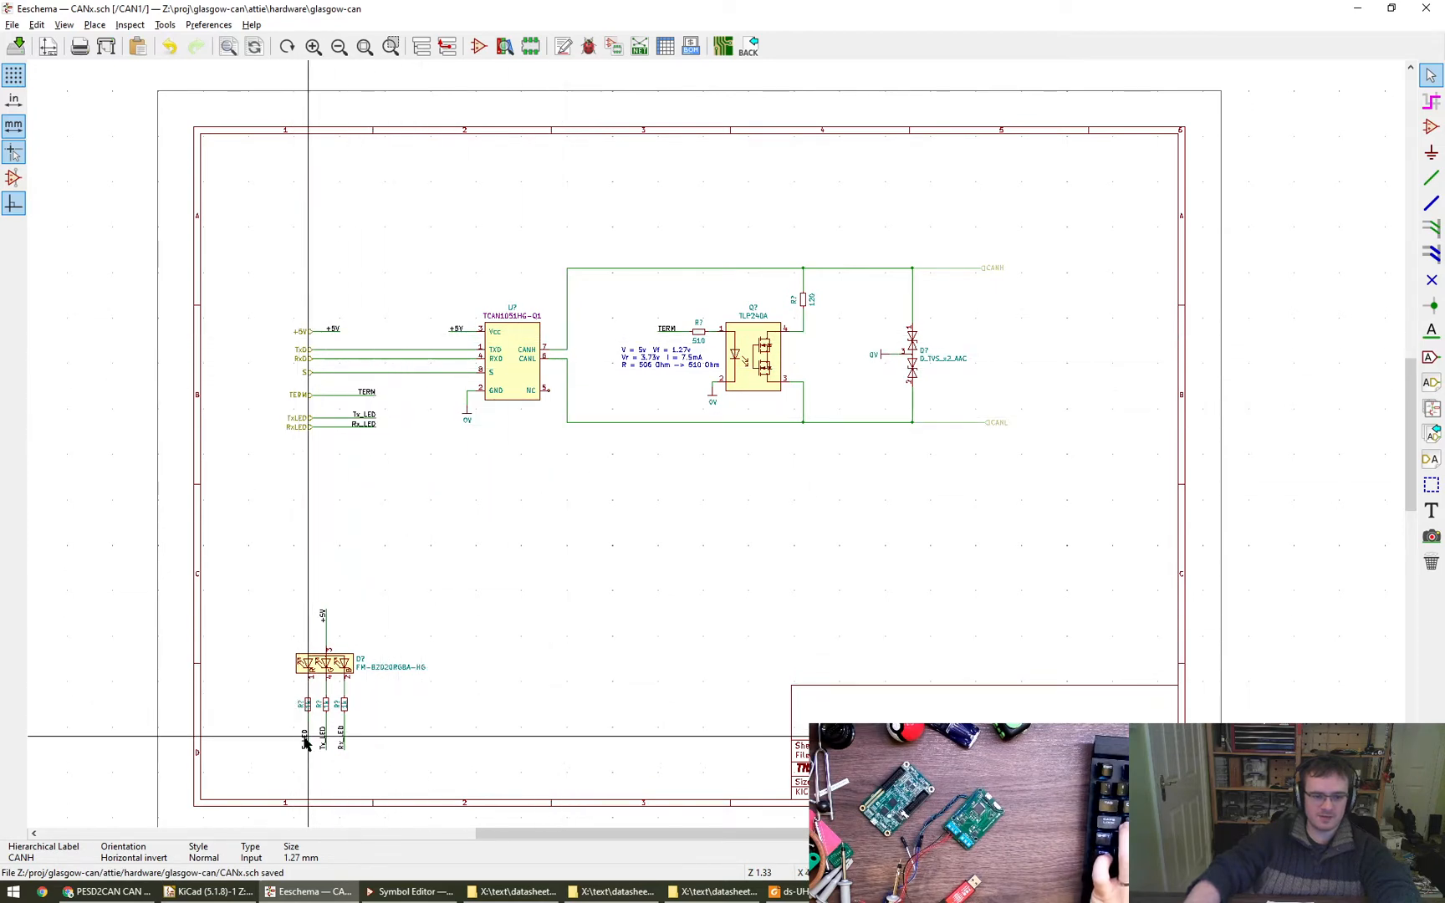
pyautogui.press('c')
pyautogui.press('r')
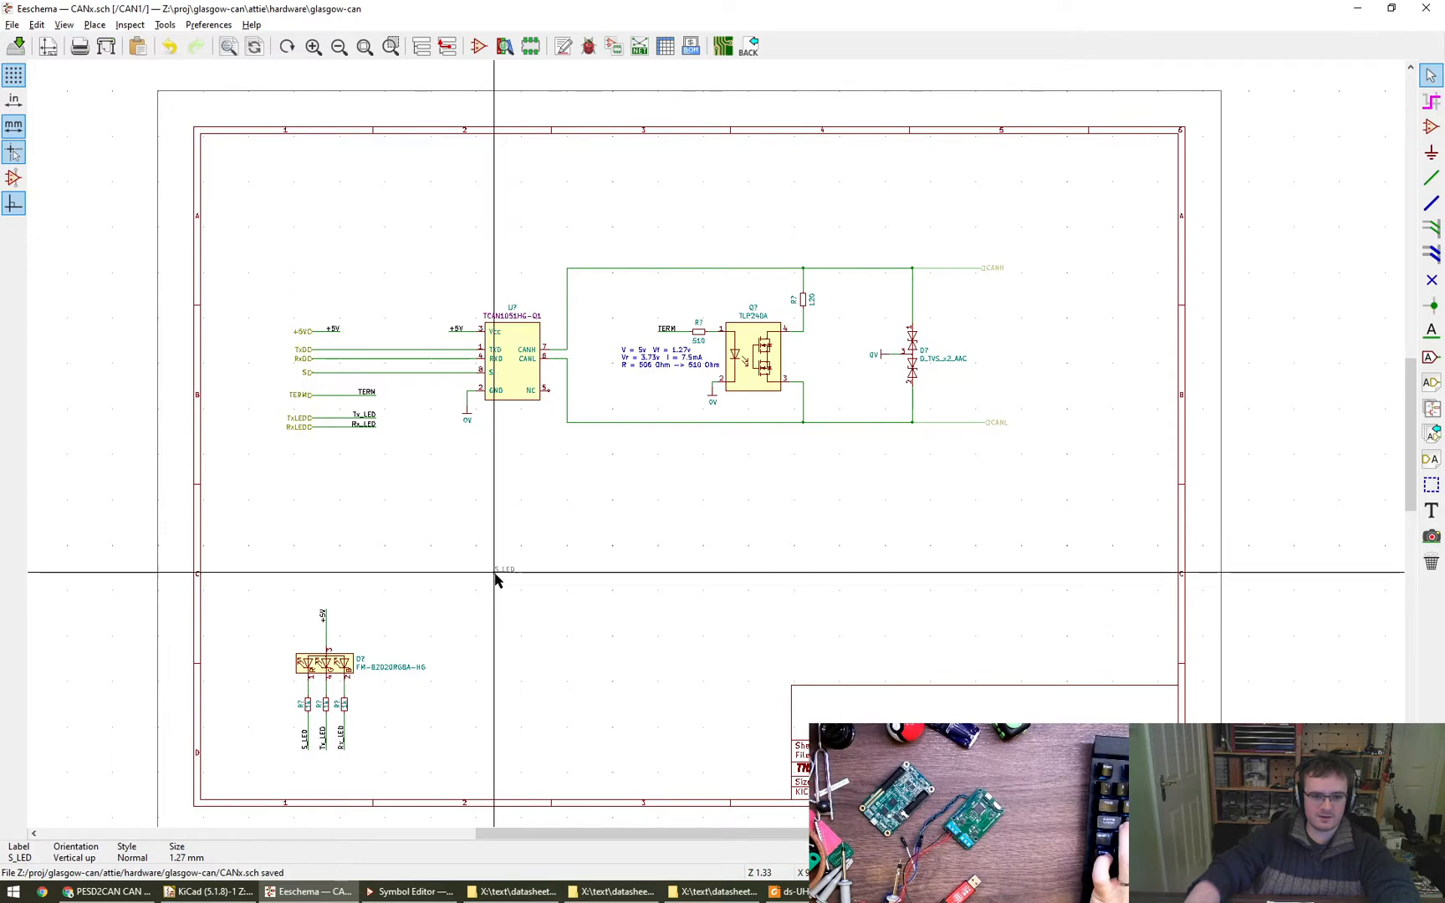
pyautogui.click(491, 570)
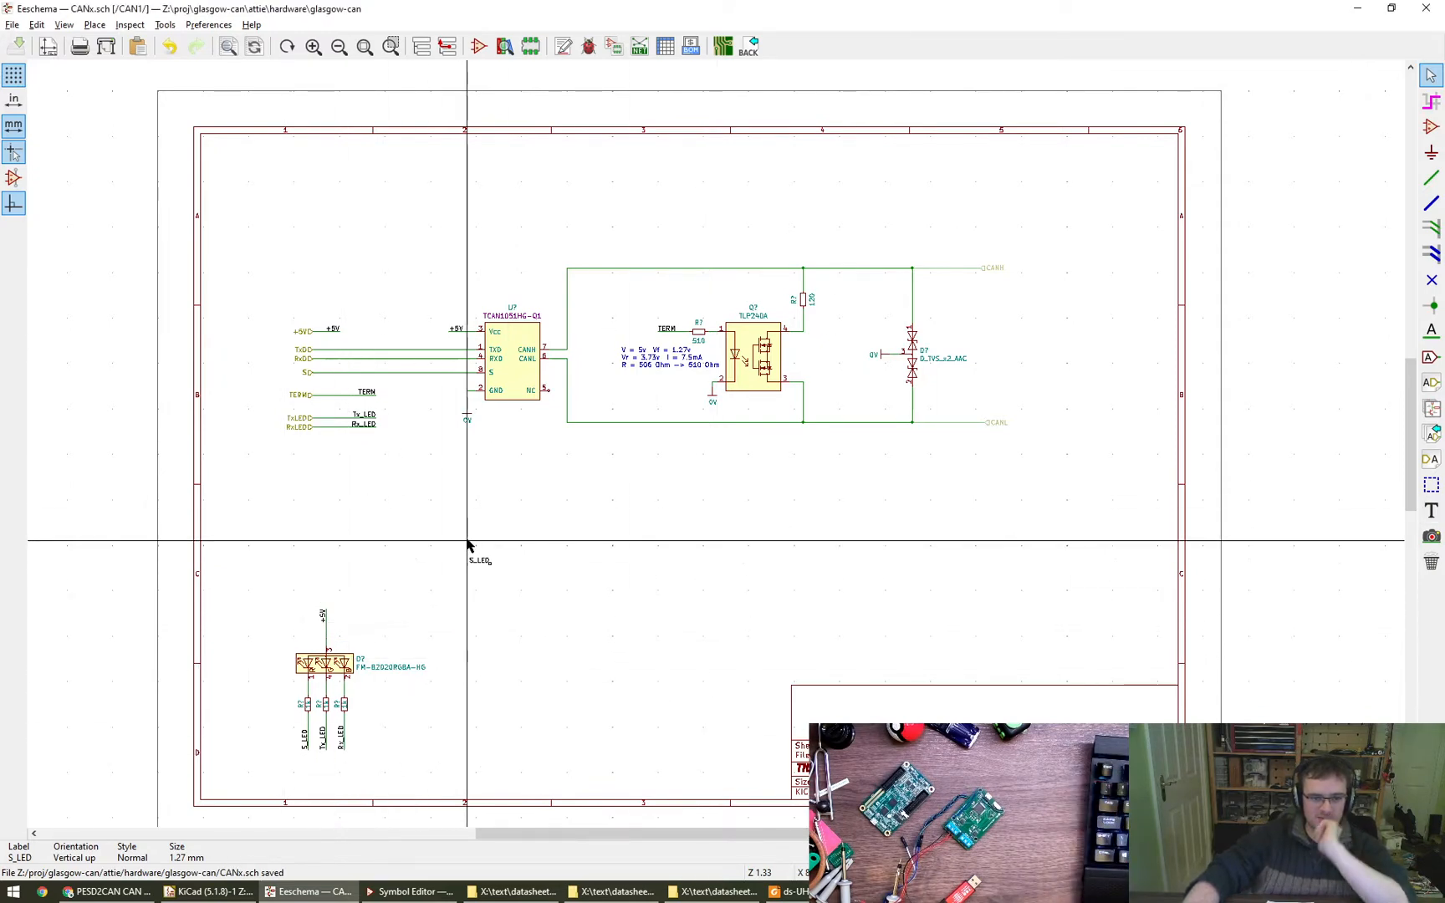
# - Shorten the TERM, Tx_LED and Rx_LED wire stubs by moving their labels closer to the hierarchical inputs, aligning their ends
pyautogui.scroll(3, 473, 552)
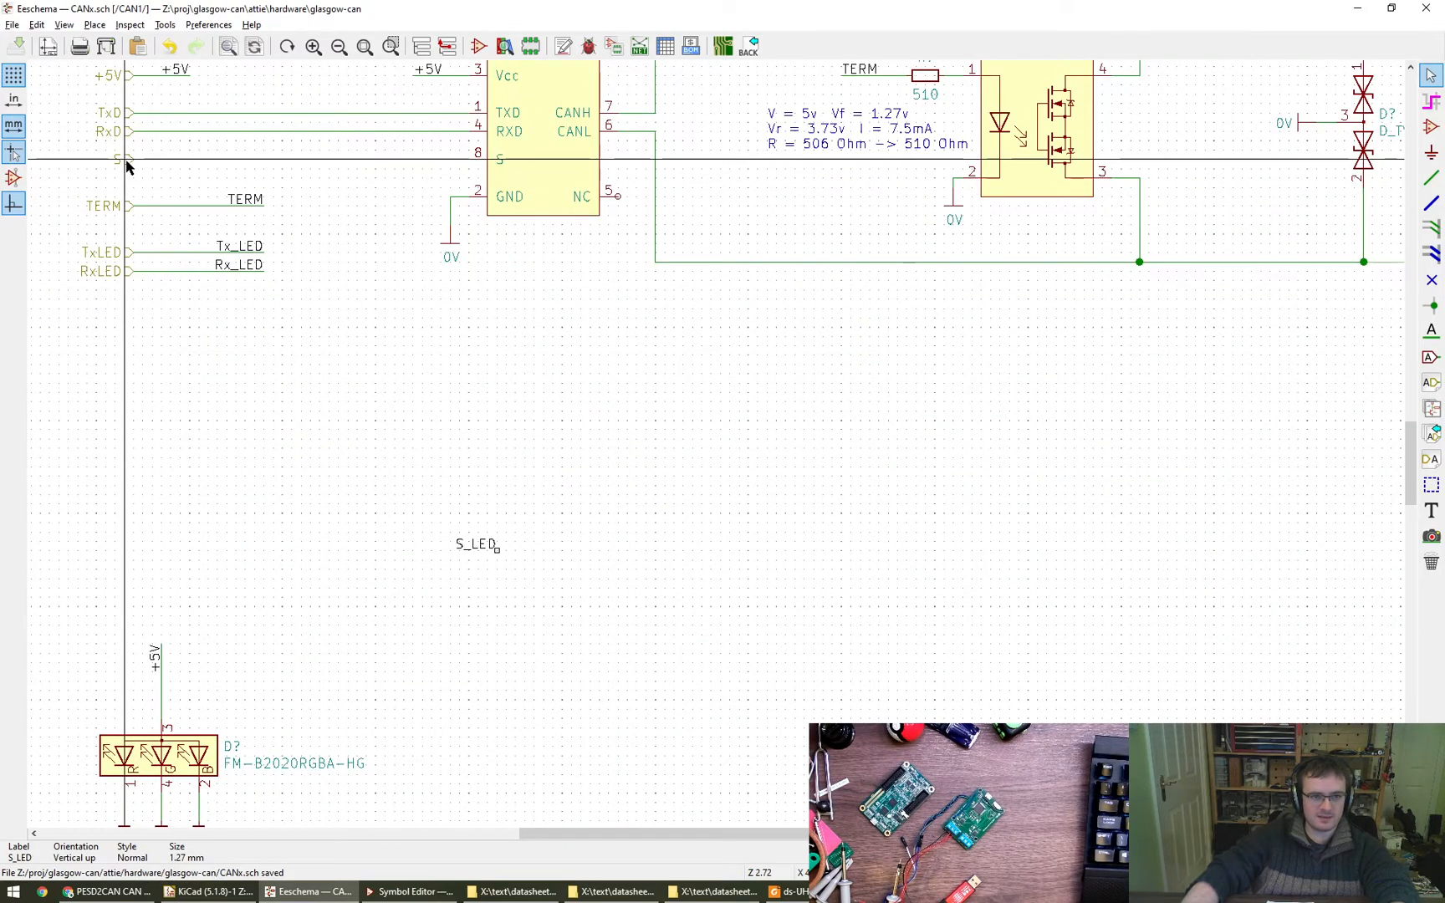
pyautogui.scroll(3, 127, 167)
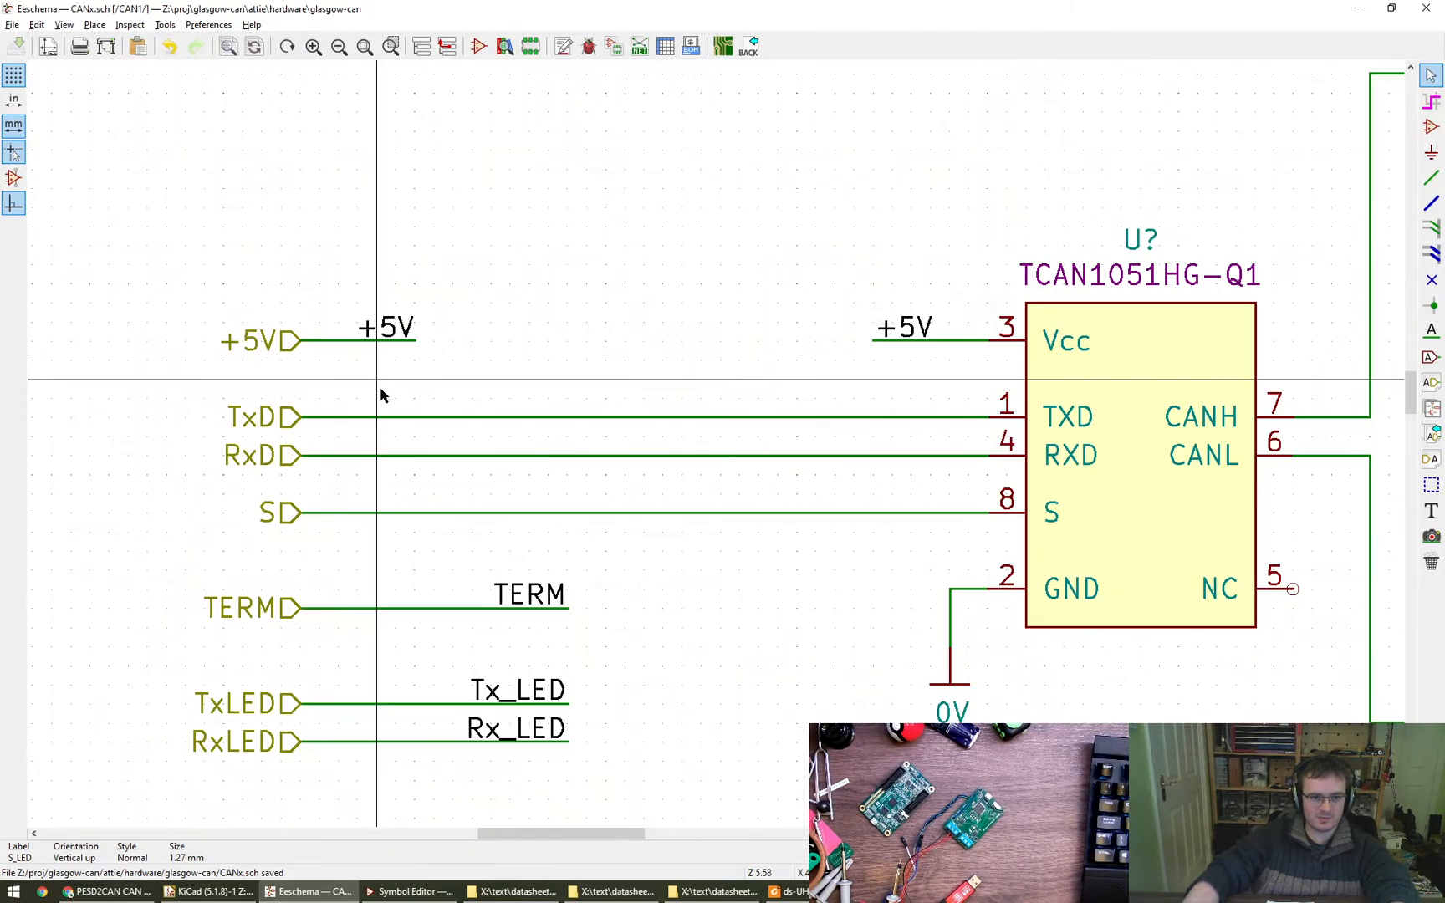
pyautogui.click(529, 594)
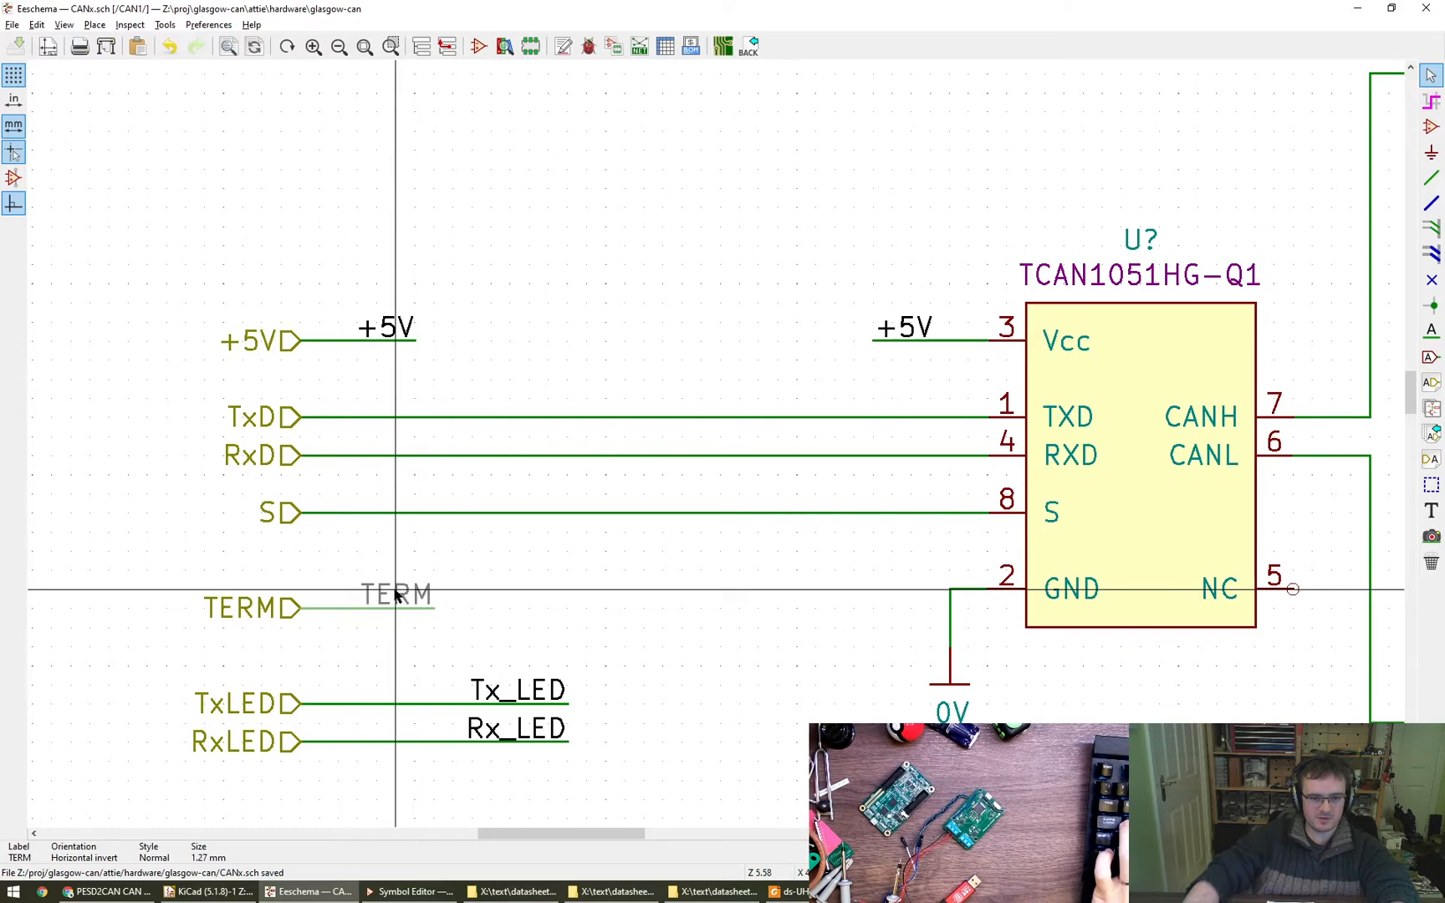
pyautogui.click(459, 704)
pyautogui.click(608, 767)
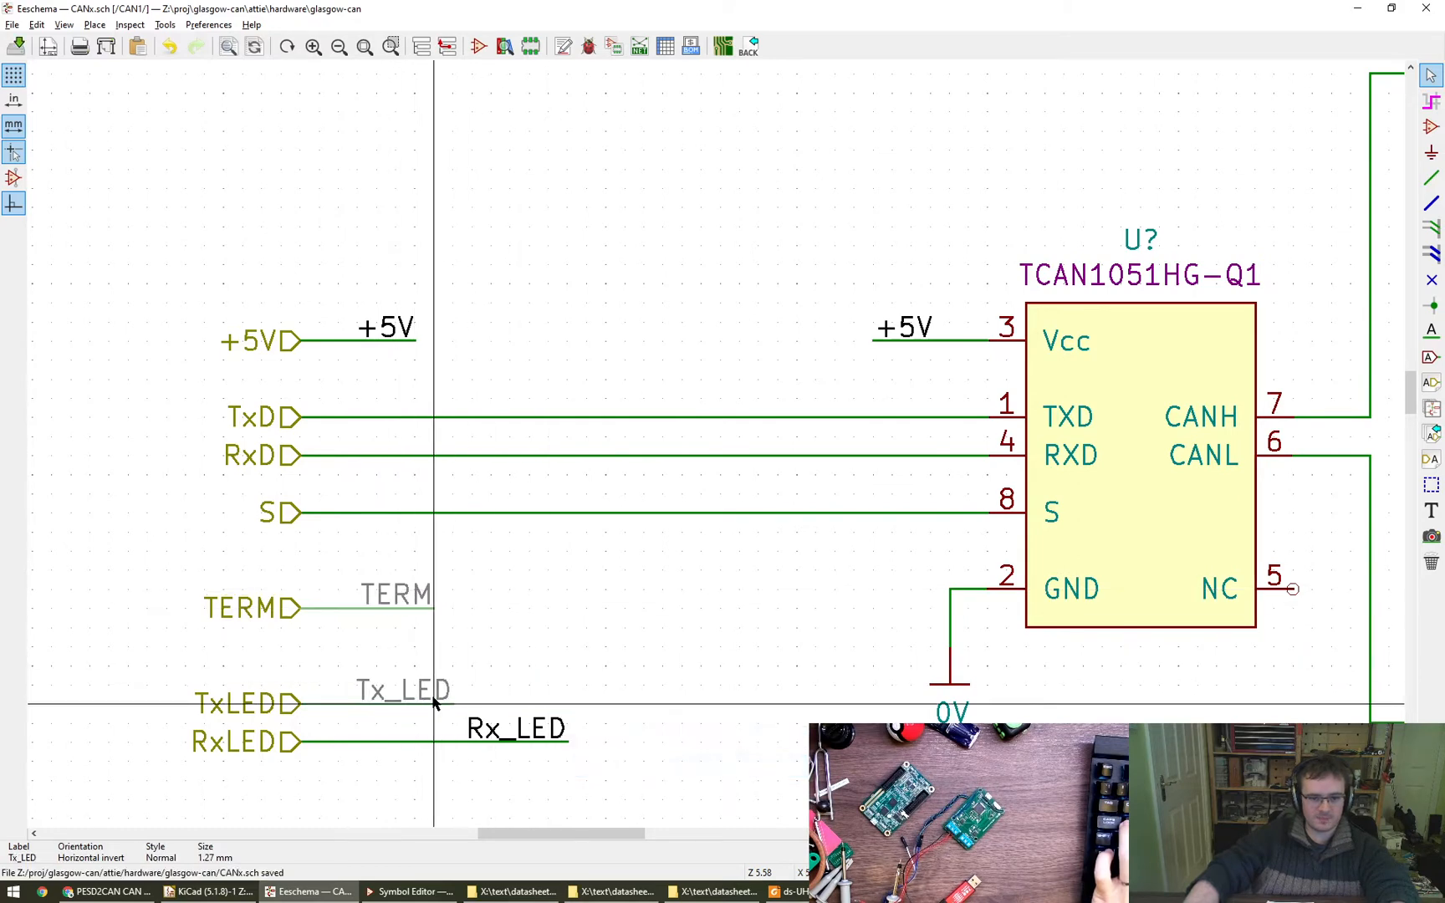
pyautogui.press('g')
pyautogui.click(389, 729)
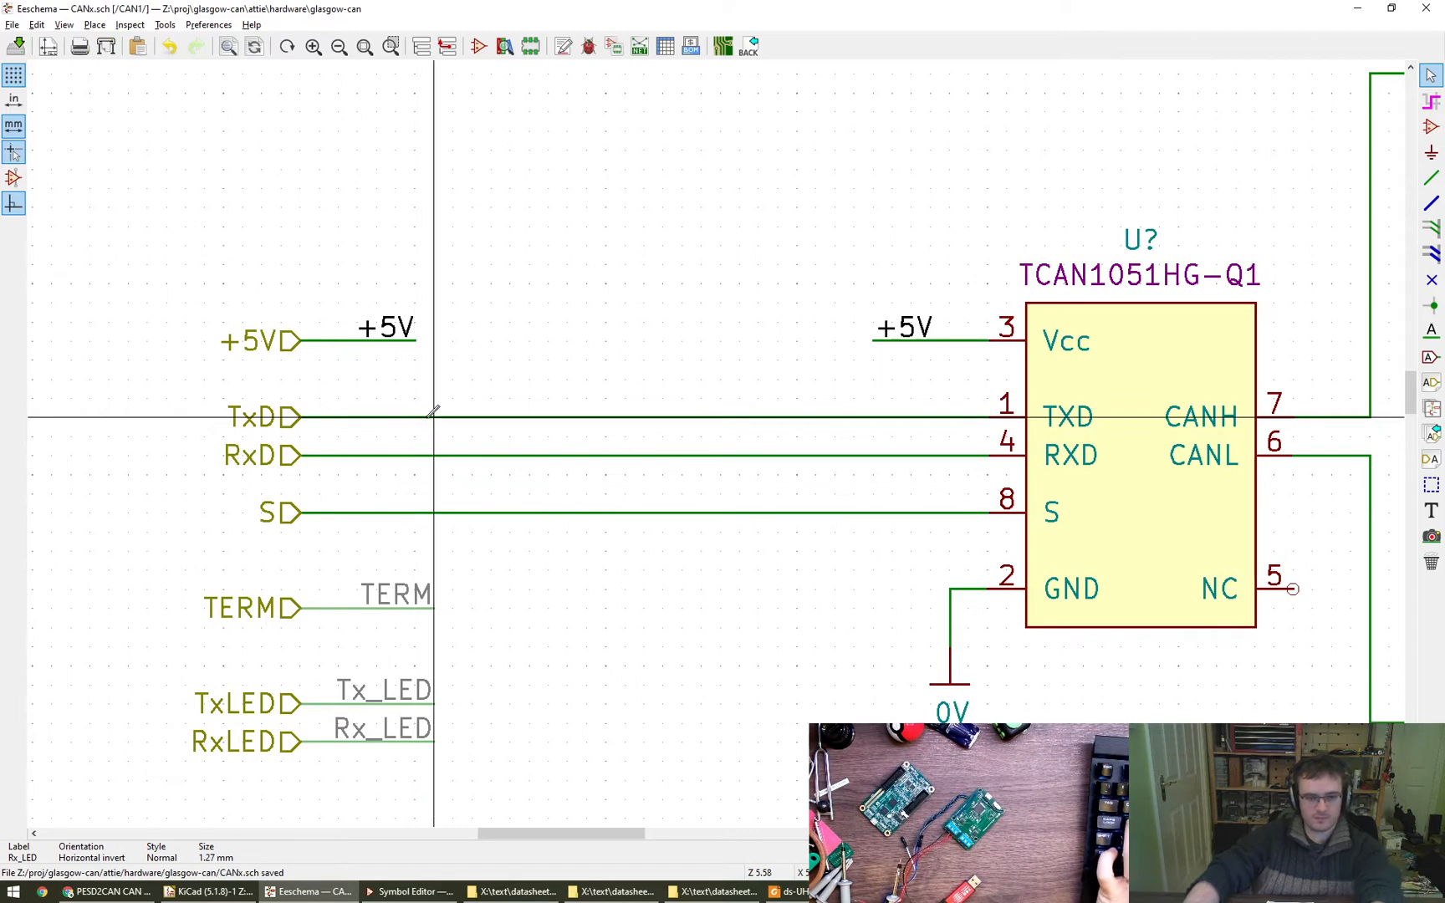
# - Add the net labels TxD, RxD and S to the matching transceiver input wires, aligned with the TERM label's wire end
pyautogui.press('l')
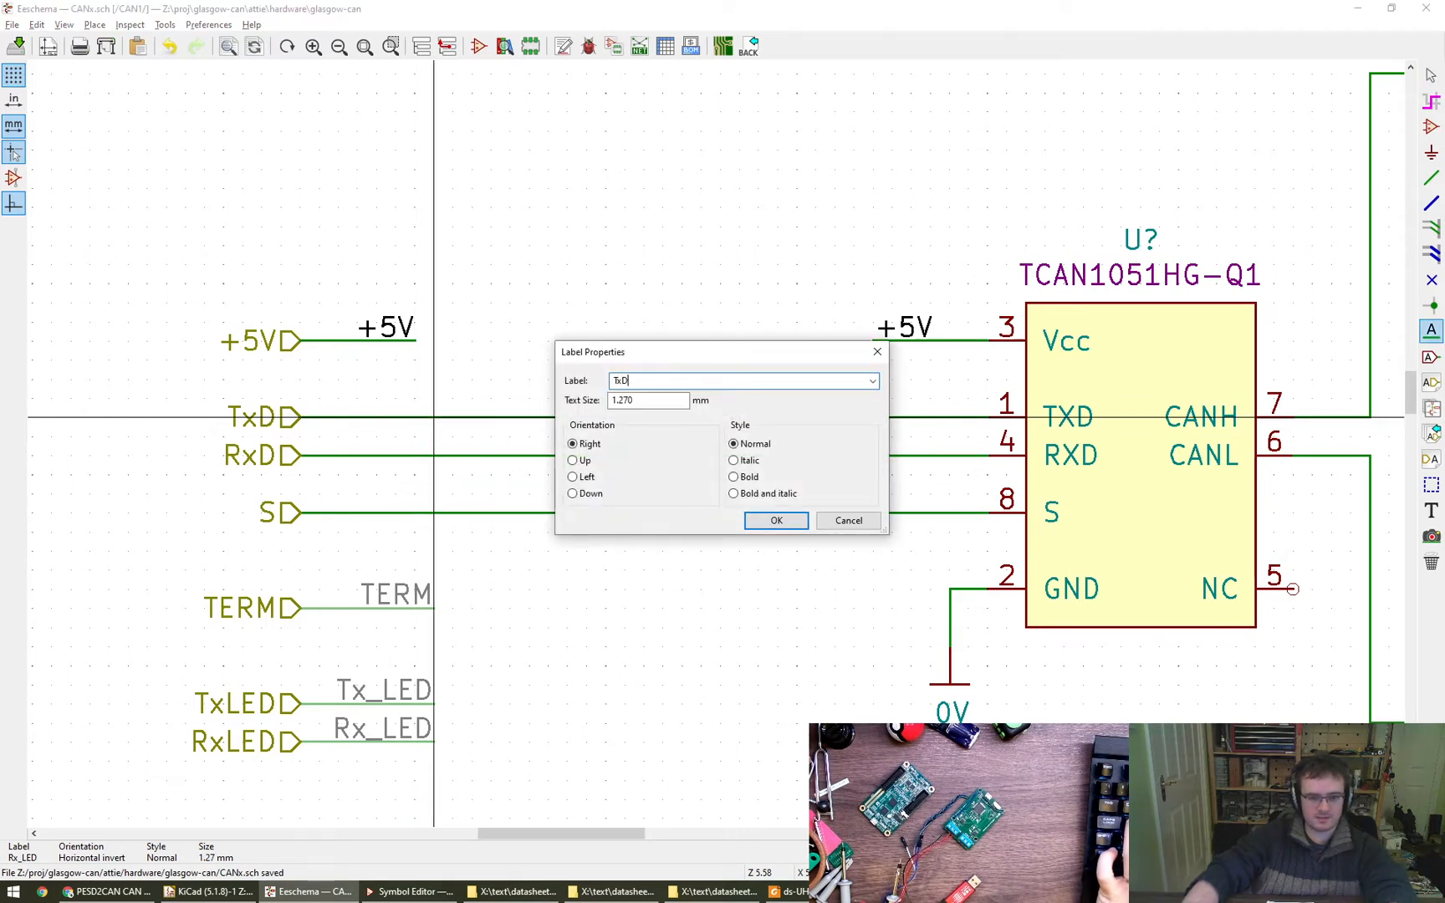
pyautogui.press('Return')
pyautogui.click(442, 454)
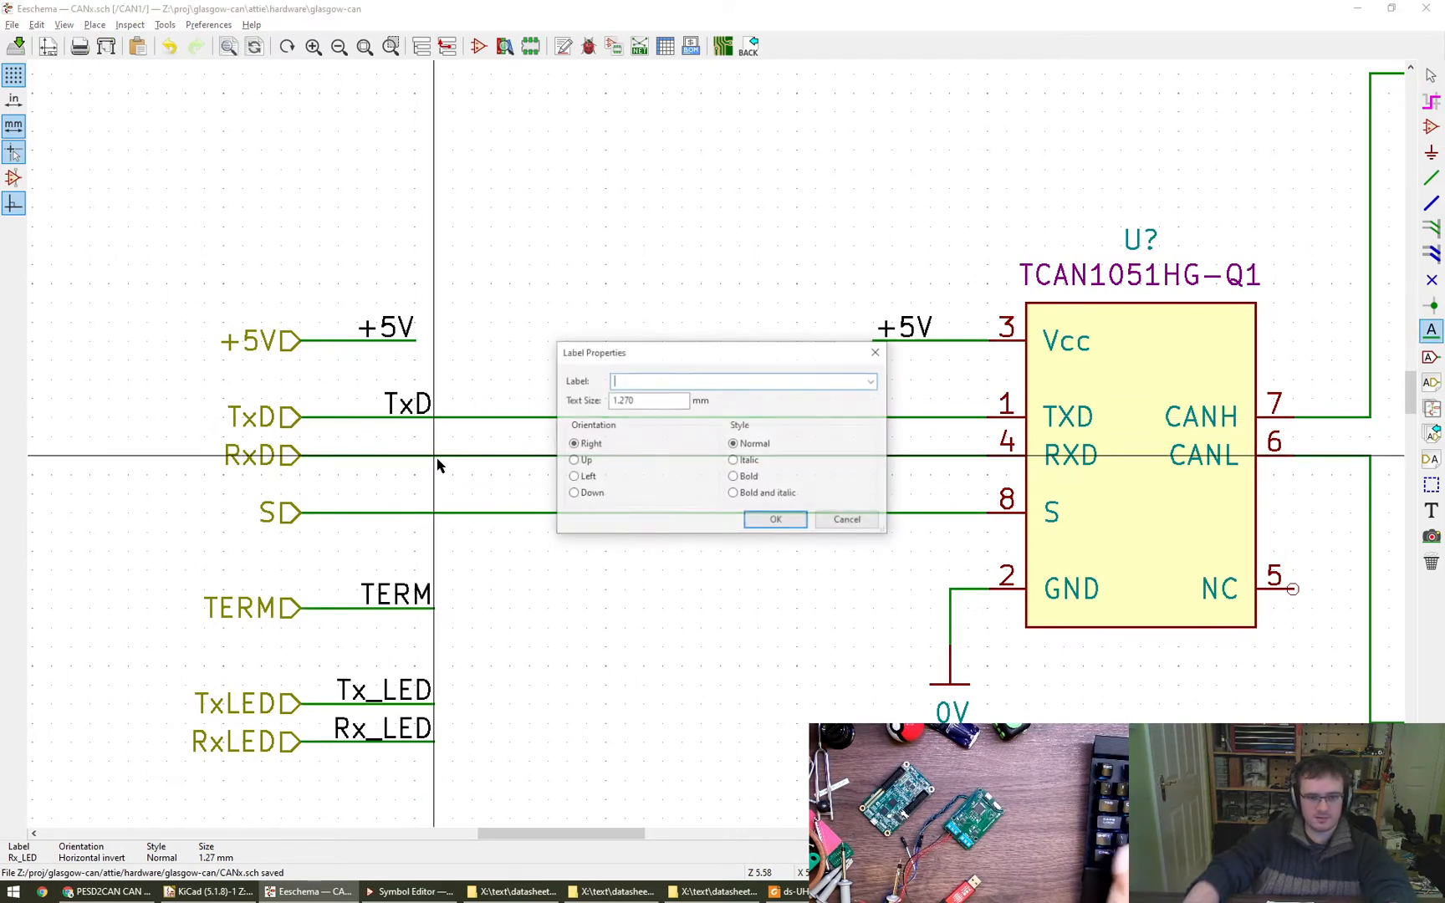
pyautogui.write('RxD')
pyautogui.press('Return')
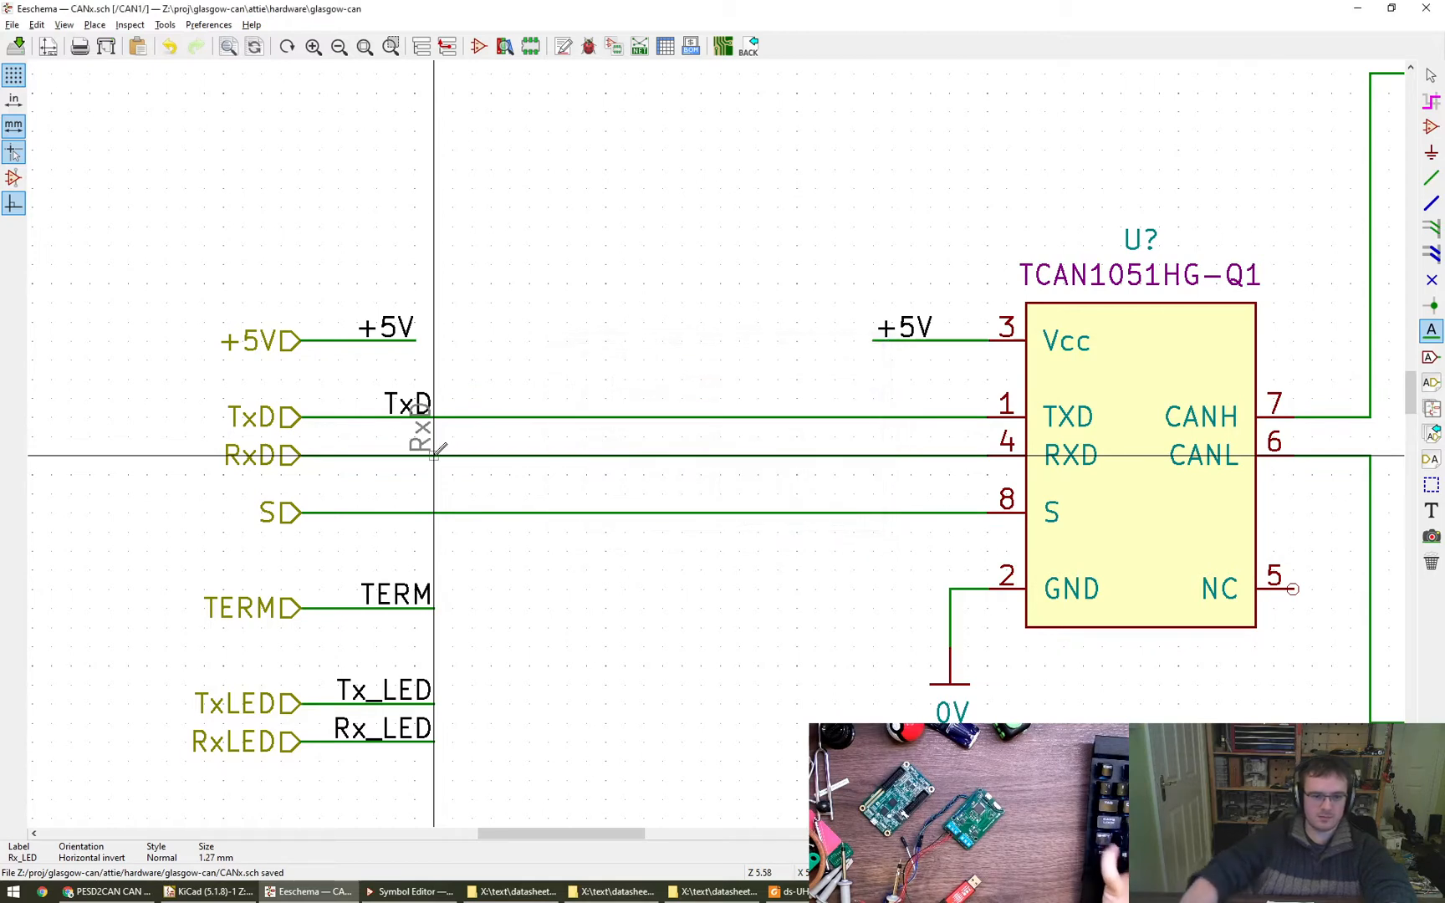
pyautogui.click(434, 512)
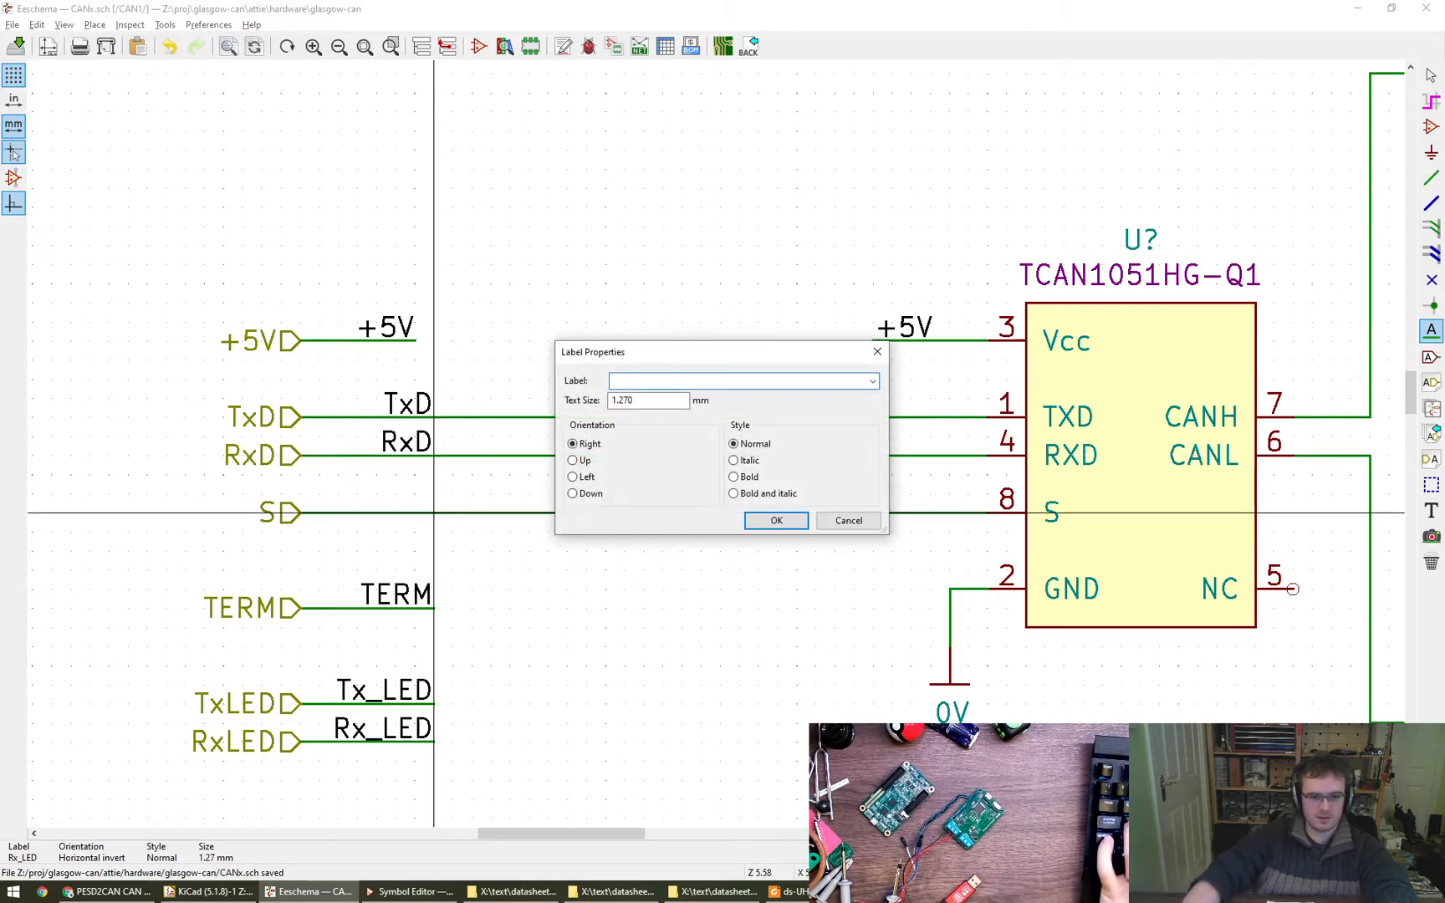
pyautogui.write('S')
pyautogui.press('Return')
pyautogui.click(434, 511)
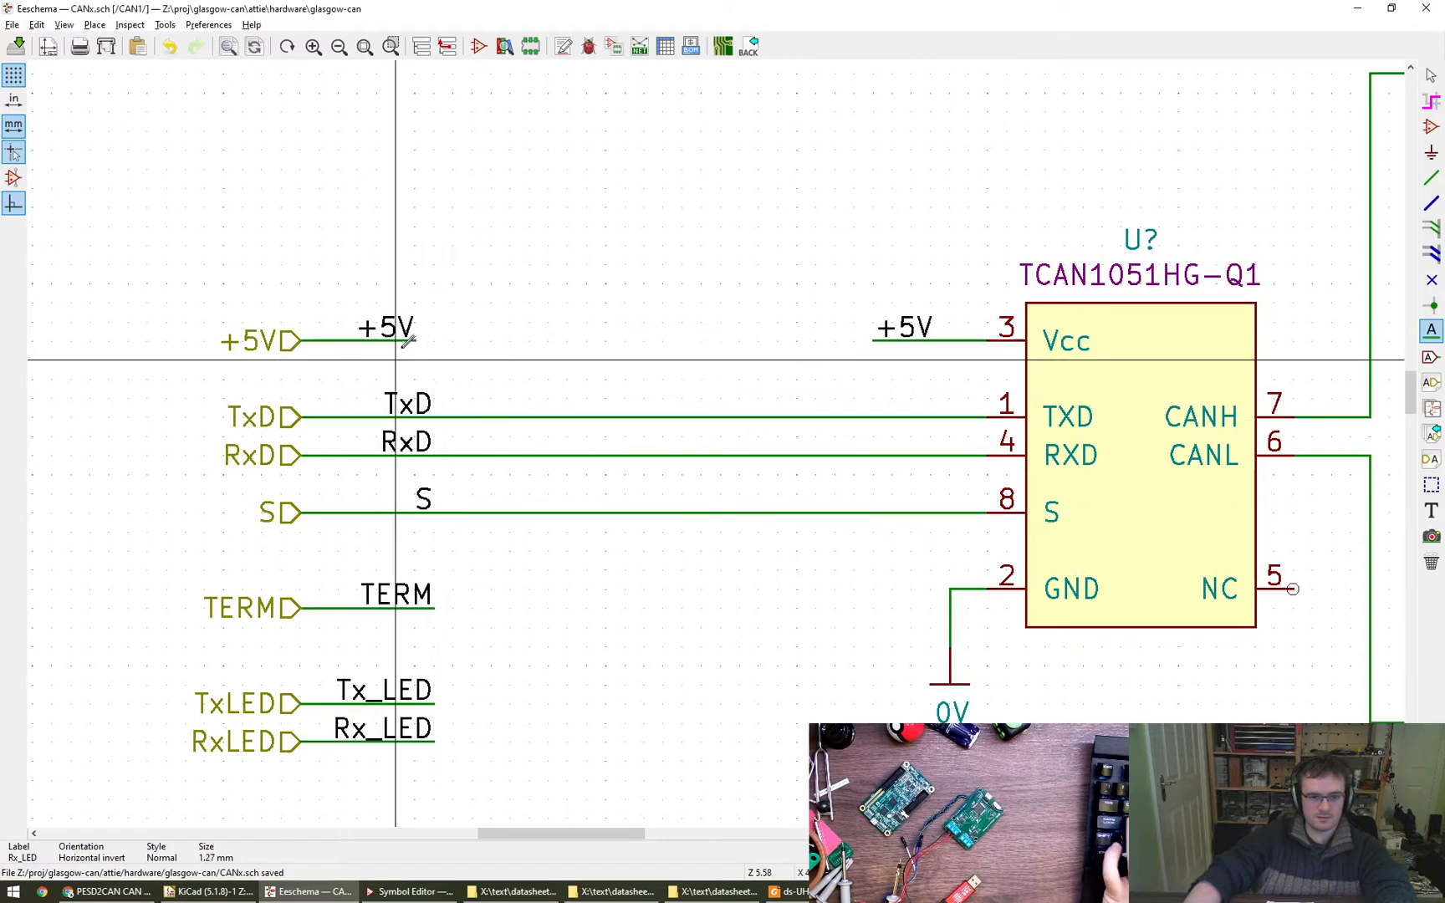
pyautogui.press('Escape')
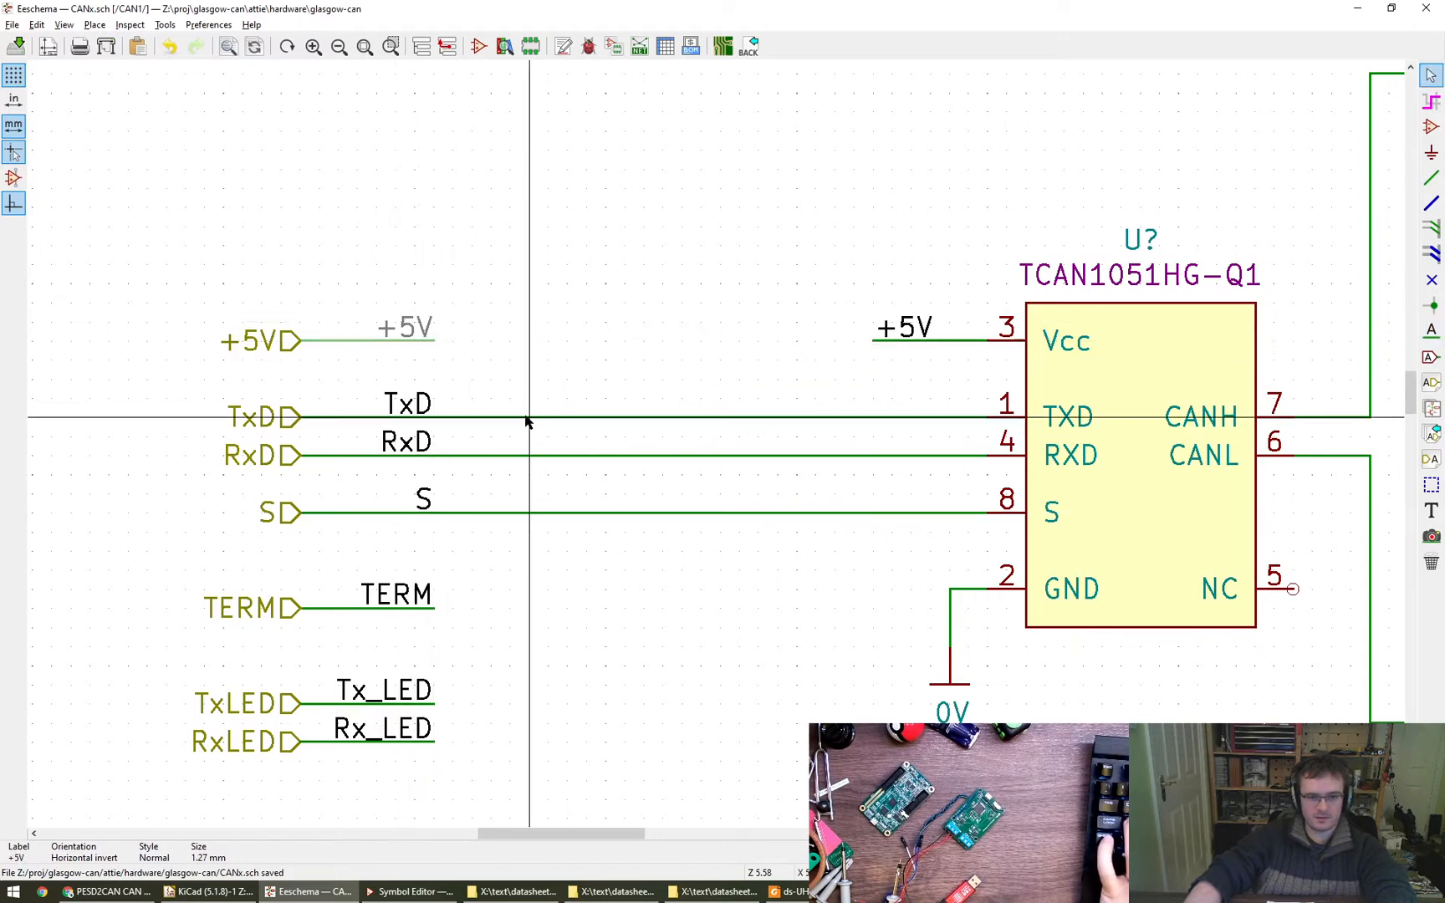
# - Delete the long TxD, RxD and S wires running to the transceiver pins, keeping only the labelled stubs at the hierarchical inputs
pyautogui.click(985, 426)
pyautogui.click(1087, 488)
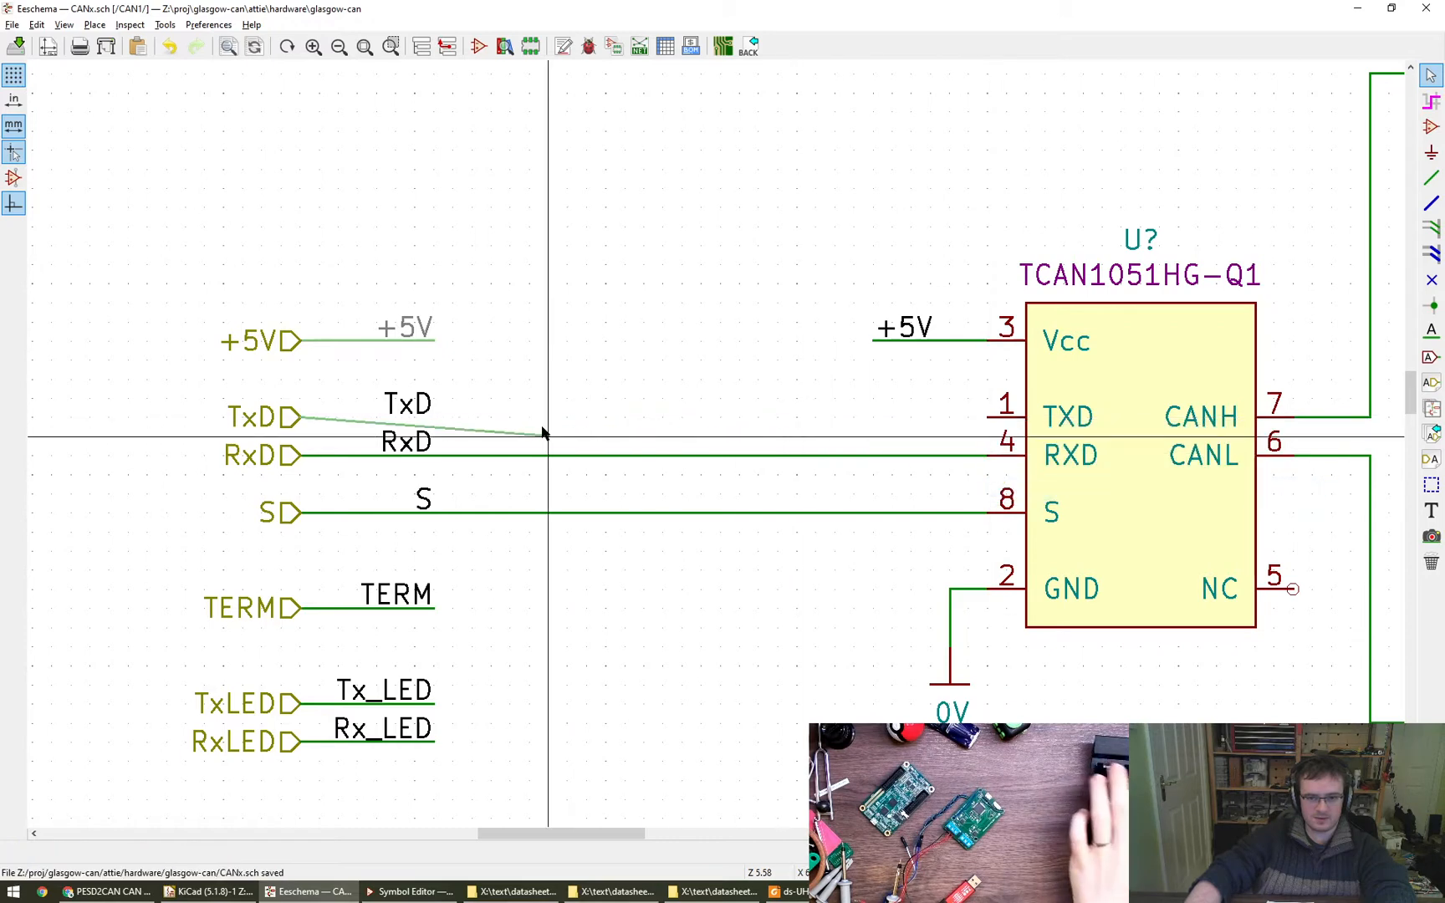
pyautogui.press('Delete')
pyautogui.click(992, 460)
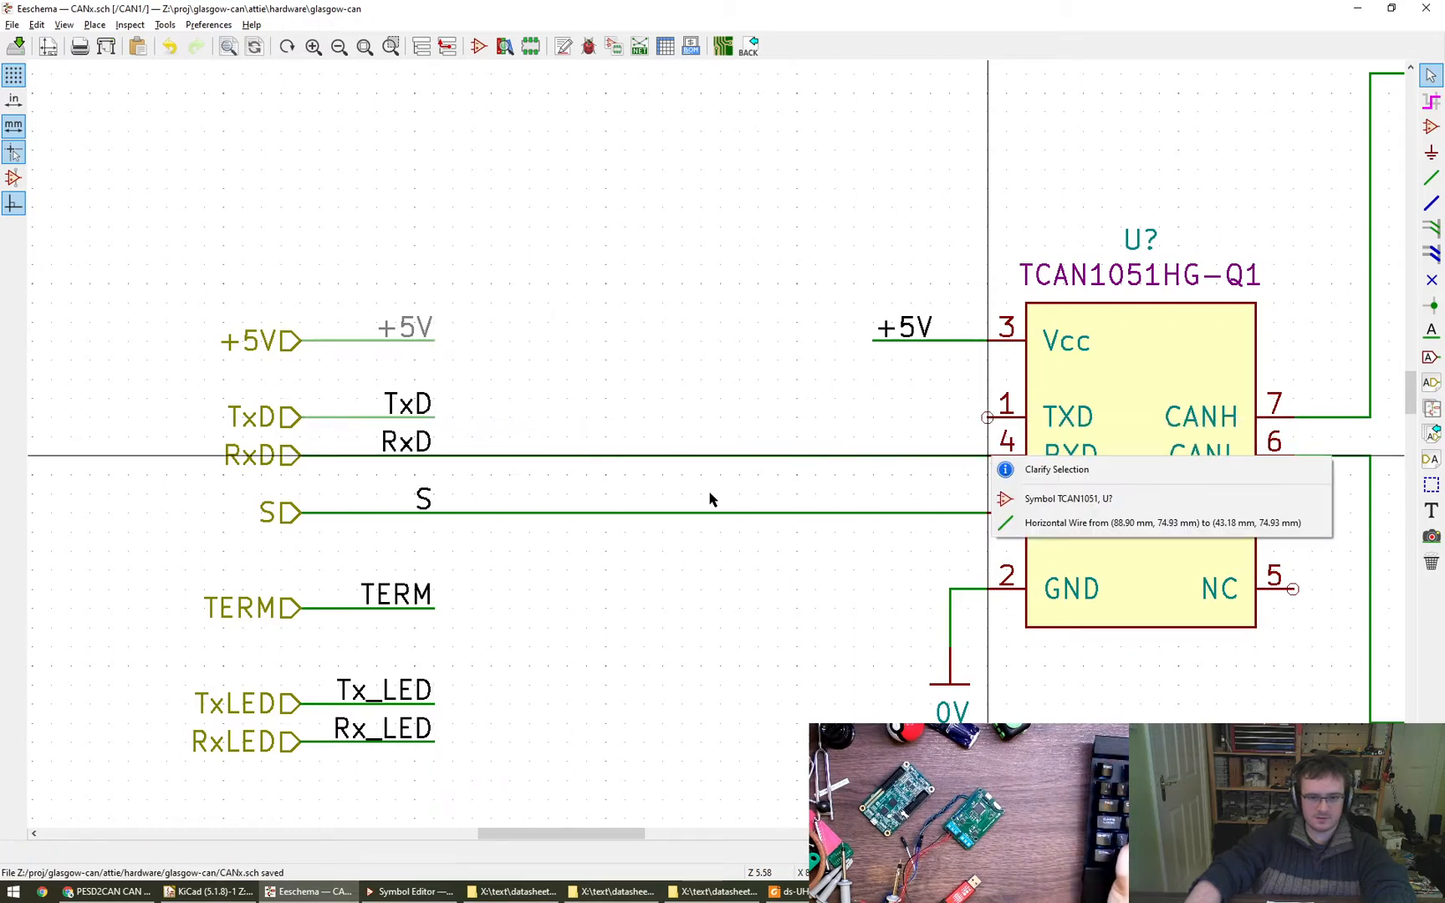
pyautogui.click(1087, 520)
pyautogui.press('Delete')
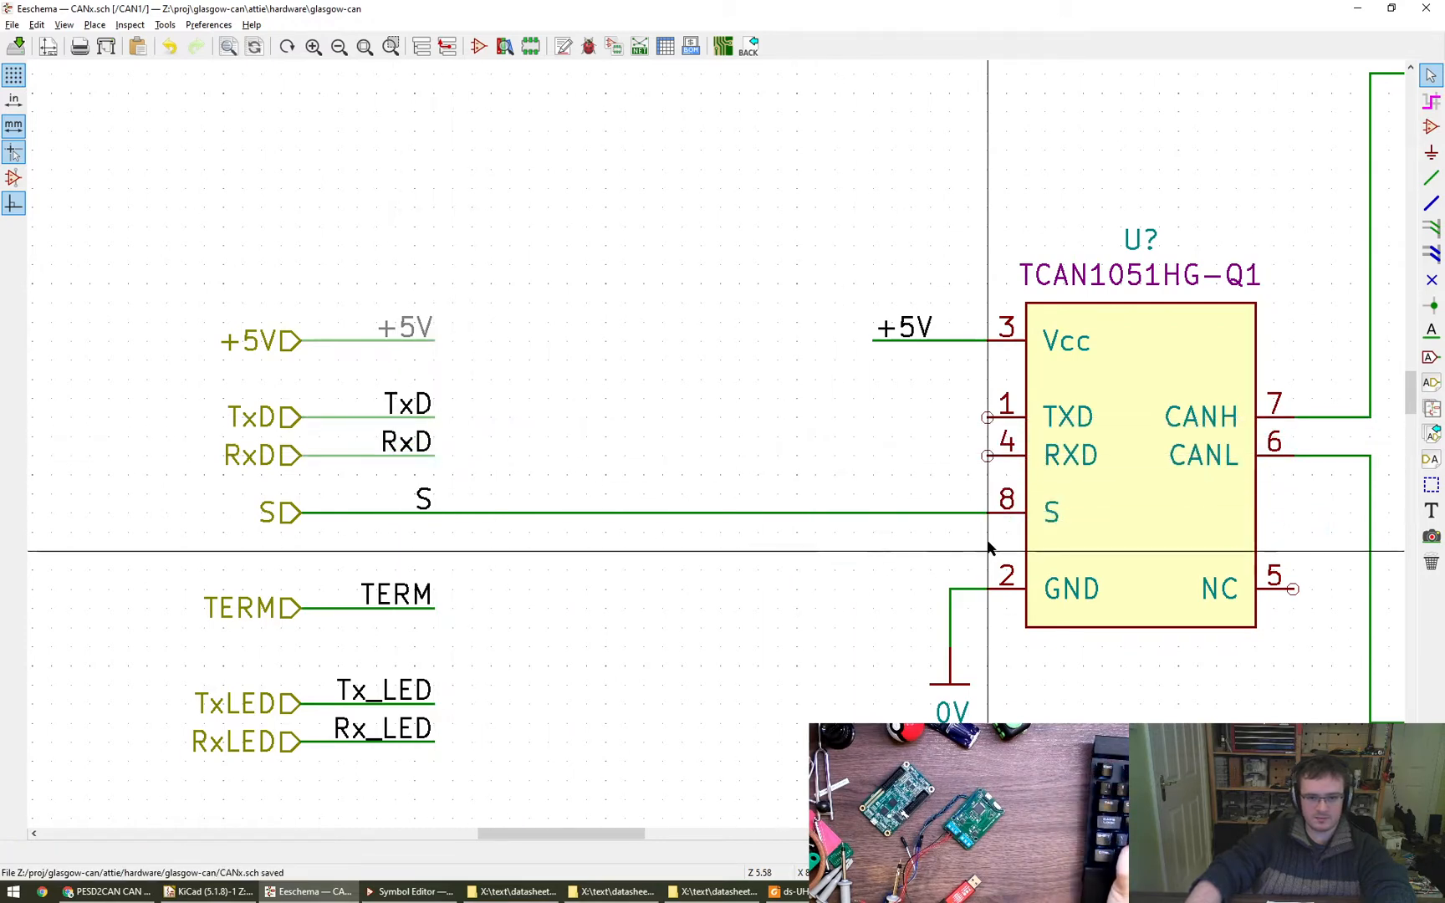
pyautogui.click(992, 515)
pyautogui.click(1128, 580)
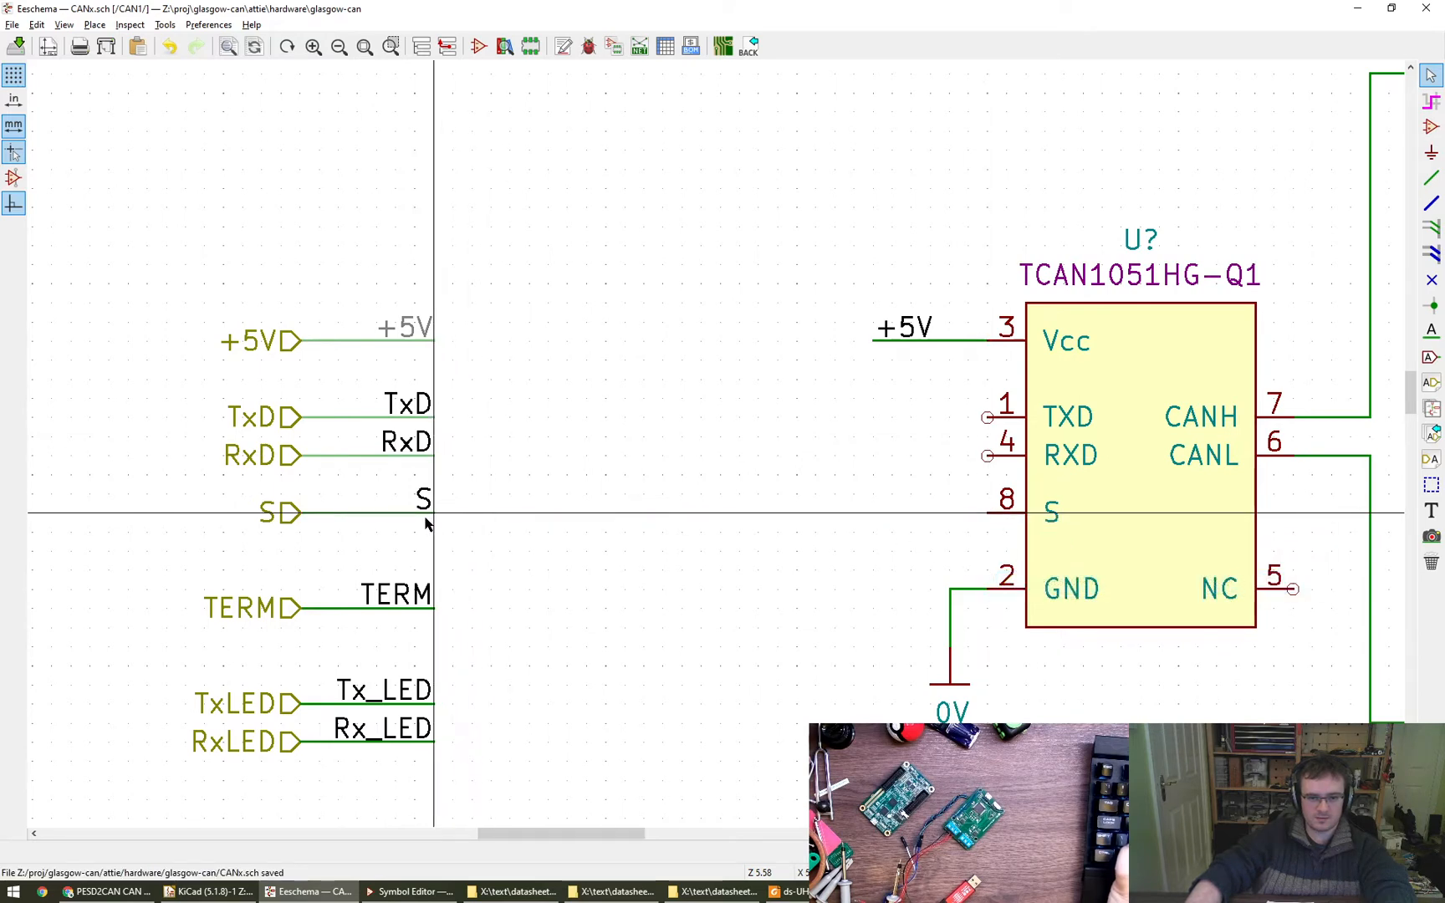
pyautogui.press('Delete')
# - Duplicate the TxD, RxD and S wire stubs with their labels and place the copies near the transceiver's input pins
pyautogui.moveTo(355, 381); pyautogui.dragTo(473, 529)
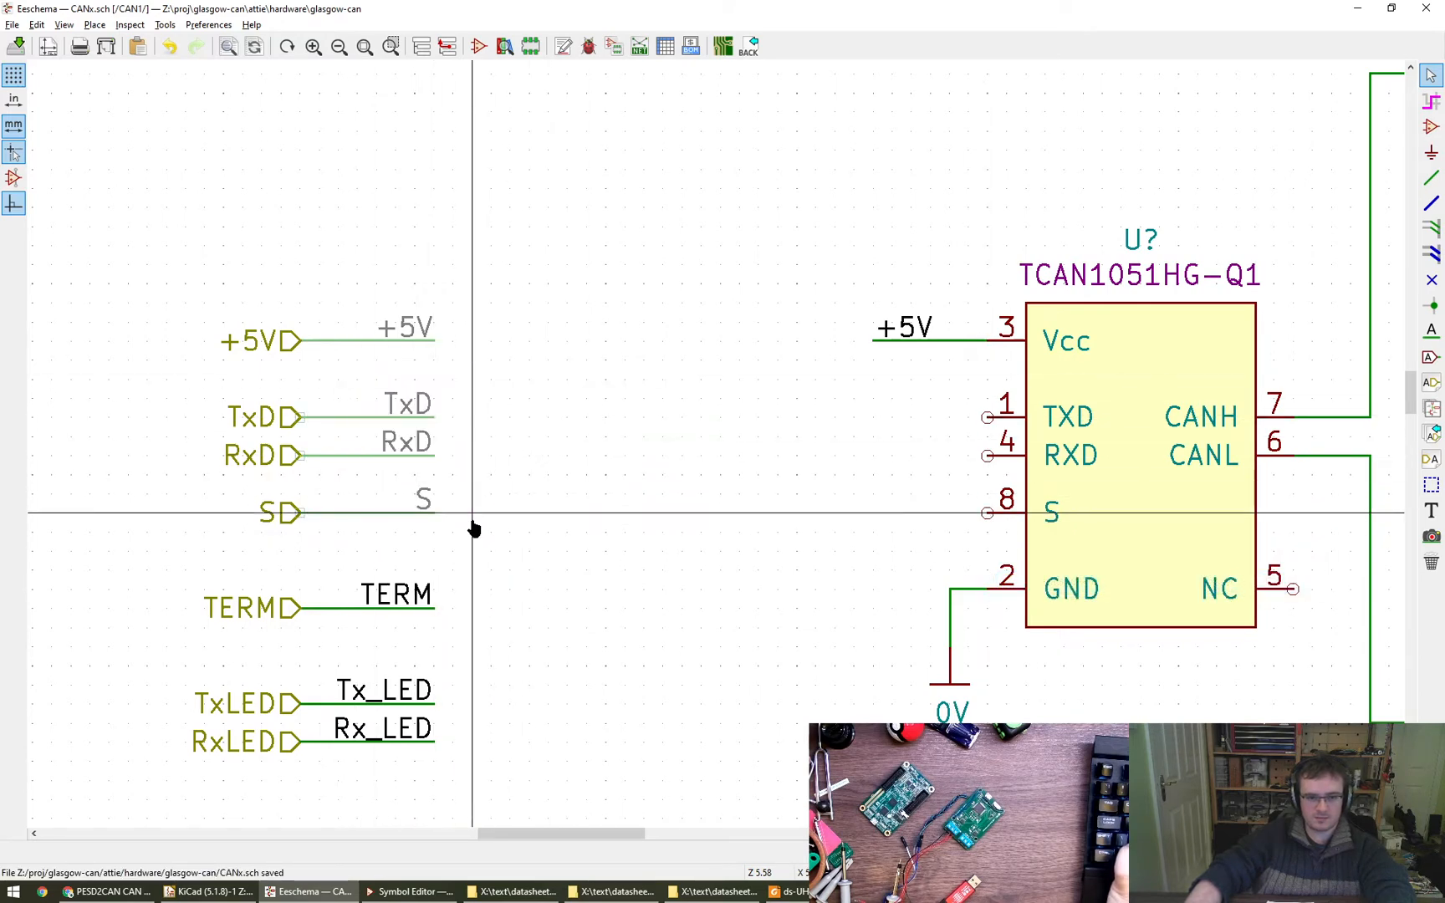
pyautogui.hotkey('ctrl', 'd')
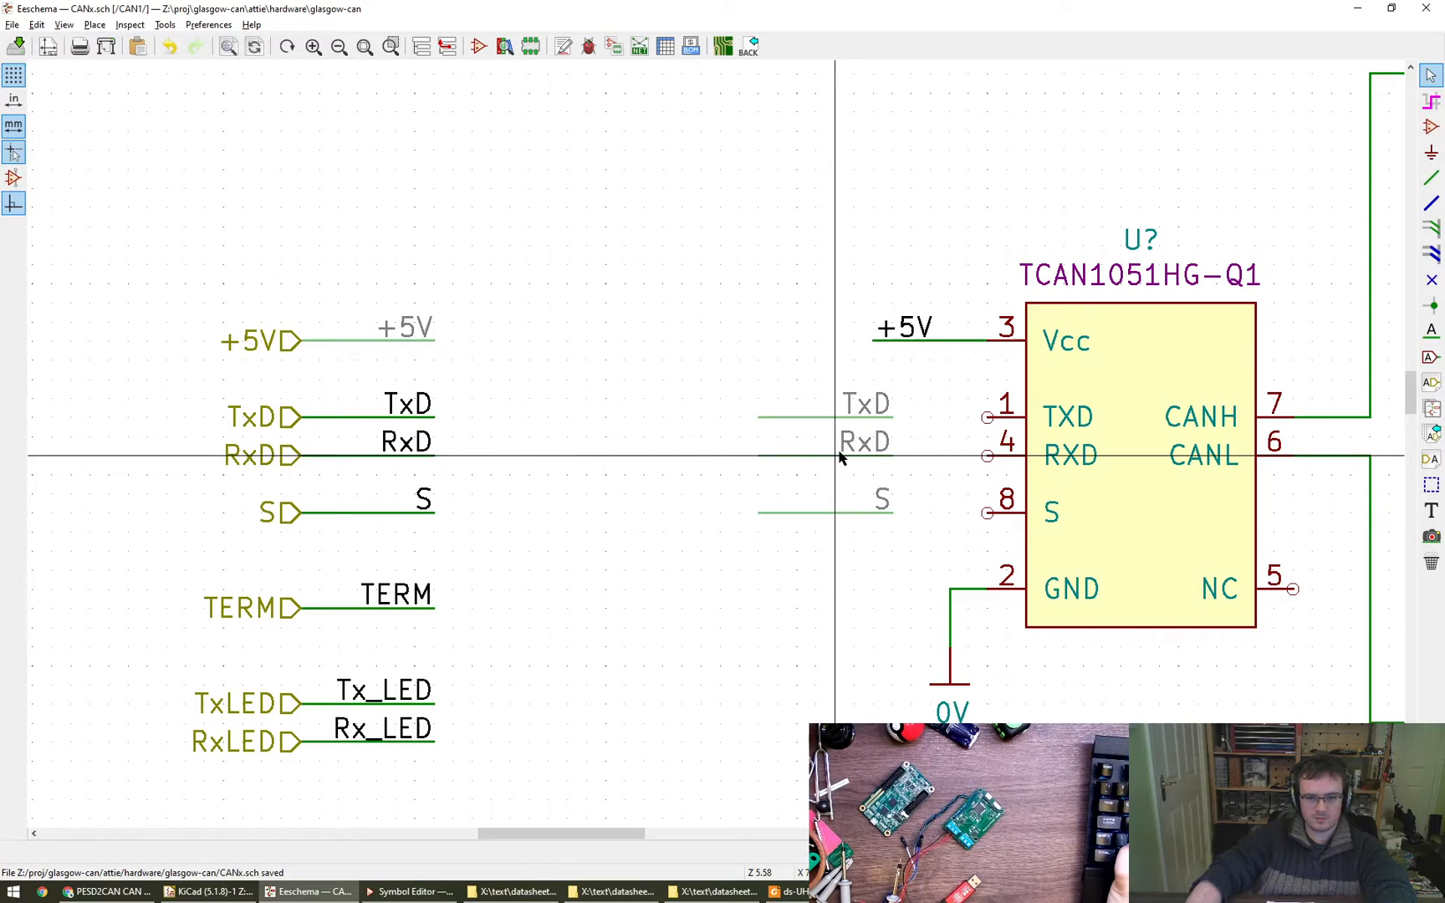
pyautogui.click(839, 454)
# - Mirror the copied TxD, RxD and S stubs around the vertical axis and attach them to the transceiver's TXD, RXD and S pins
pyautogui.moveTo(748, 377); pyautogui.dragTo(910, 550)
pyautogui.rightClick(909, 550)
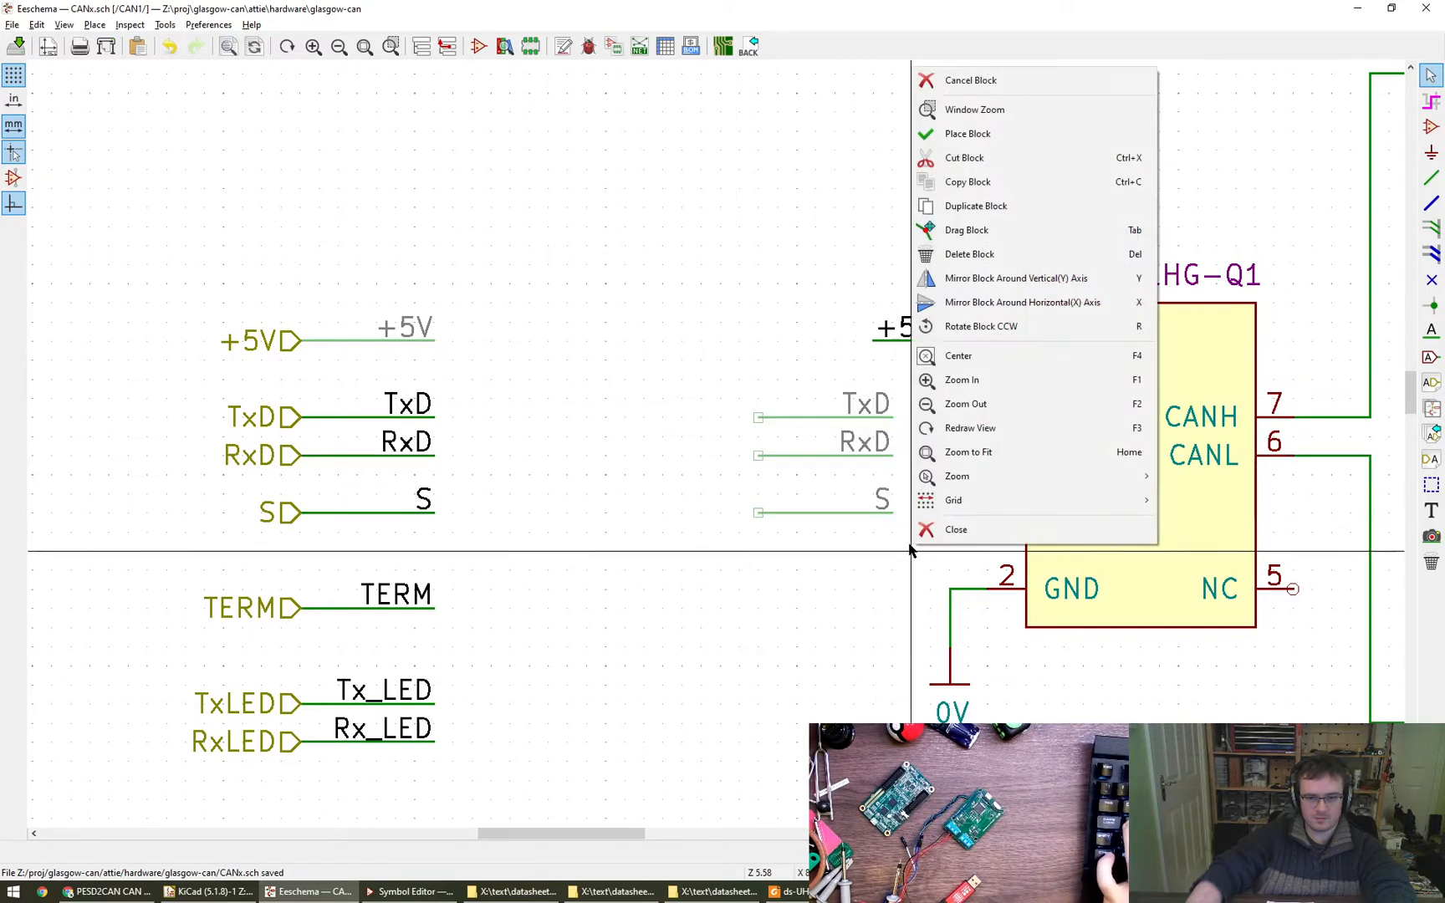
pyautogui.click(1069, 278)
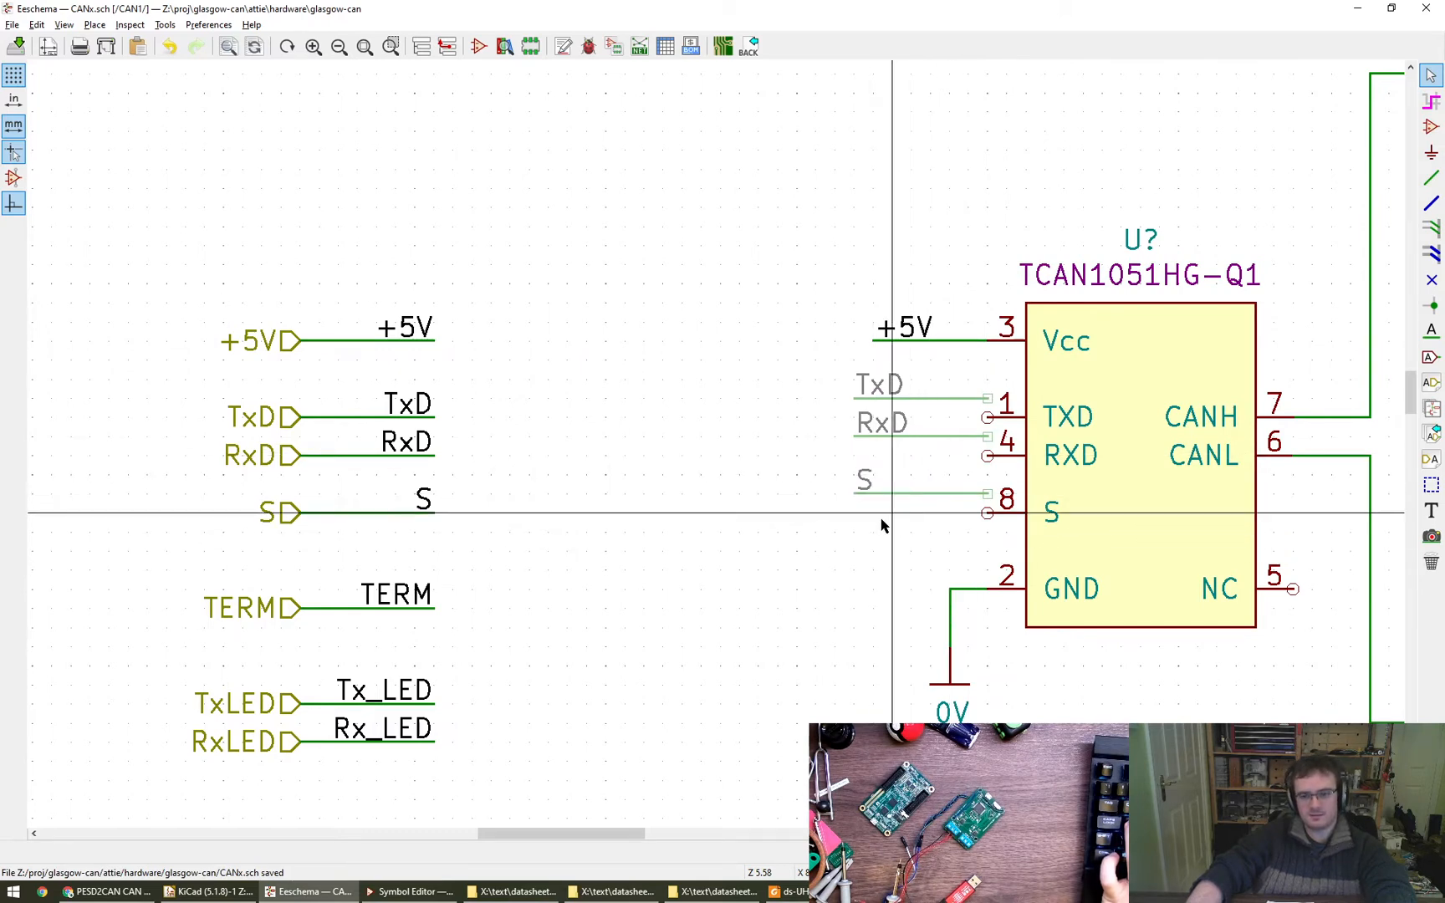
pyautogui.press('m')
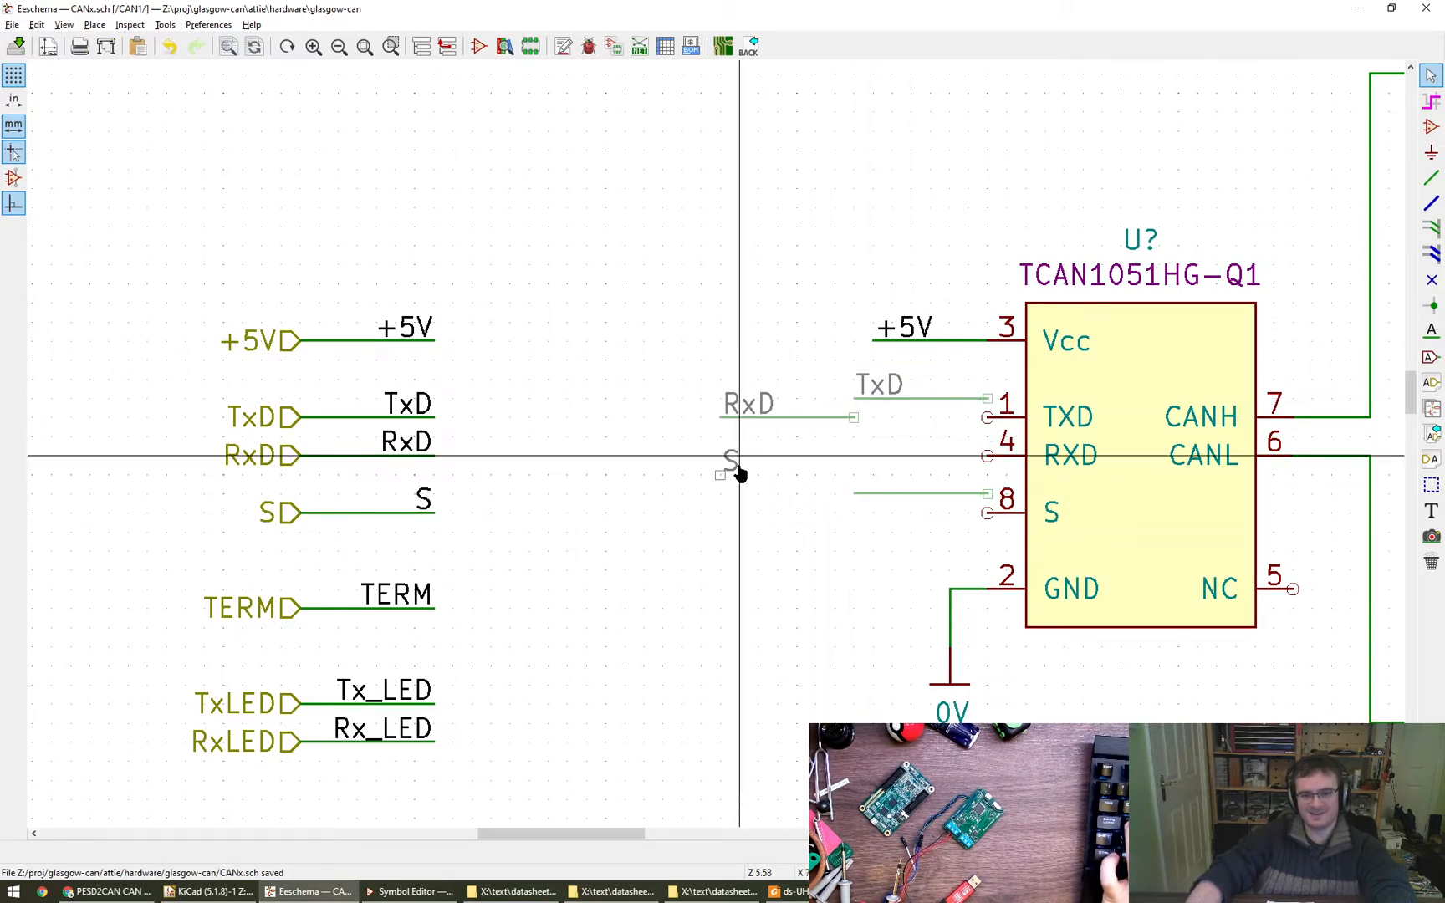
pyautogui.press('Escape')
pyautogui.moveTo(720, 359); pyautogui.dragTo(929, 551)
pyautogui.press('x')
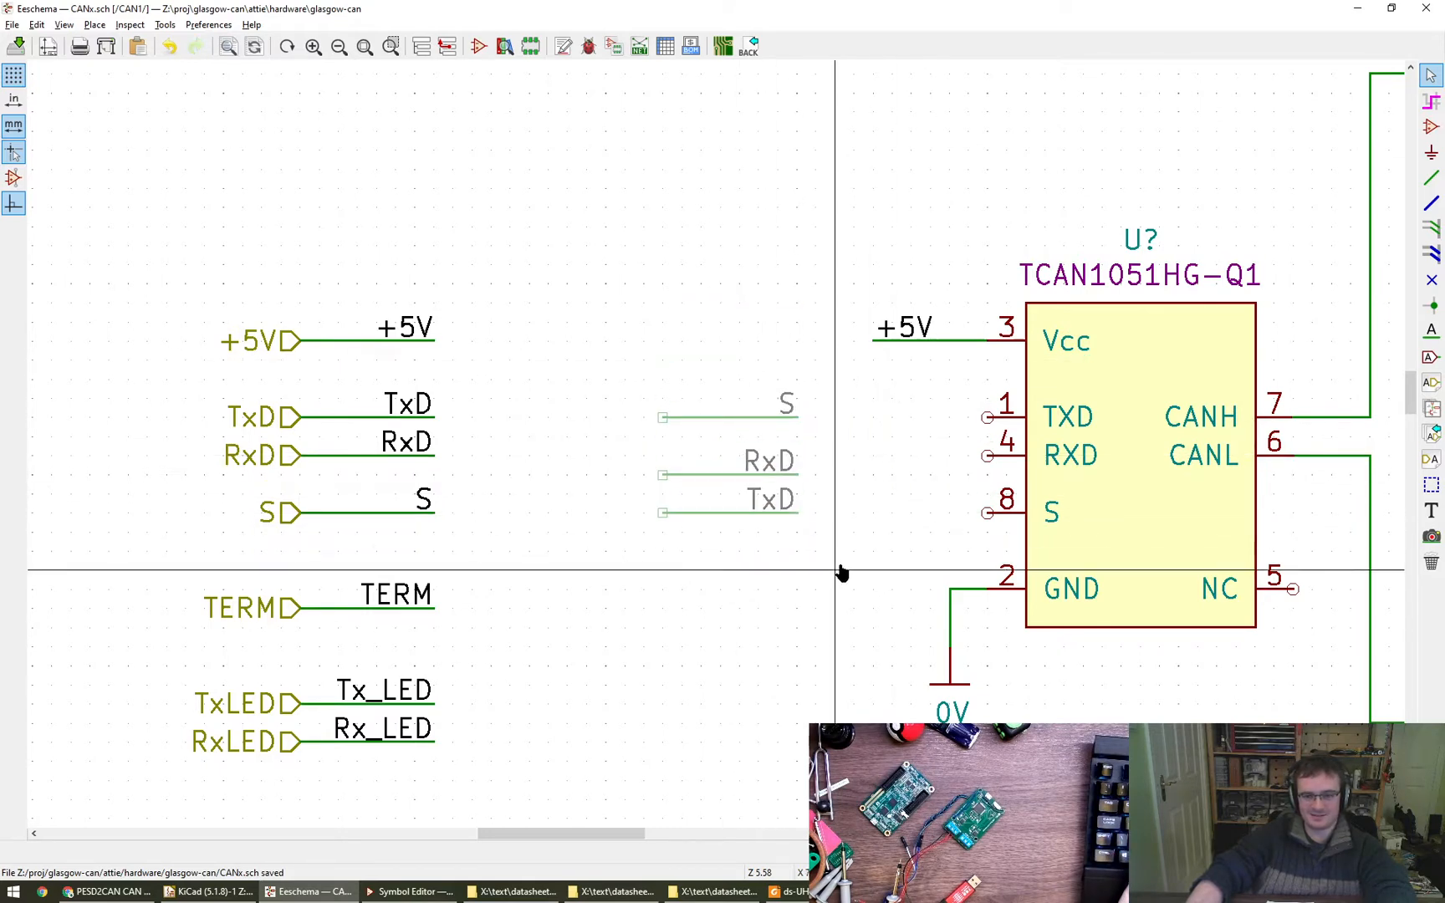
pyautogui.press('x')
pyautogui.press('y')
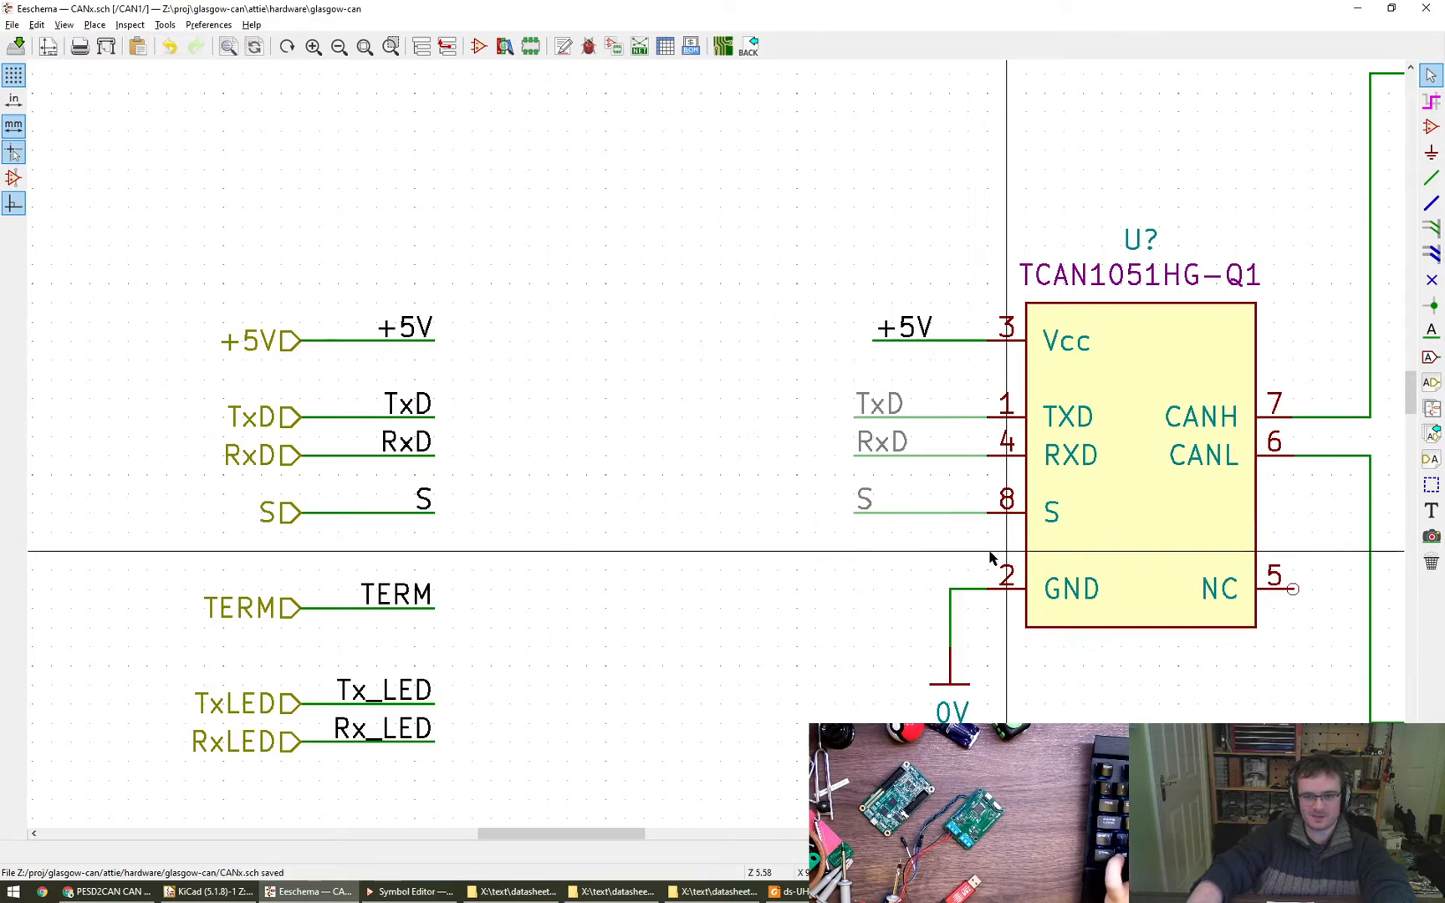
# - Add the text note "TODO Resistors" beside the 1k resistors of the RGB LED
pyautogui.scroll(-1, 861, 584)
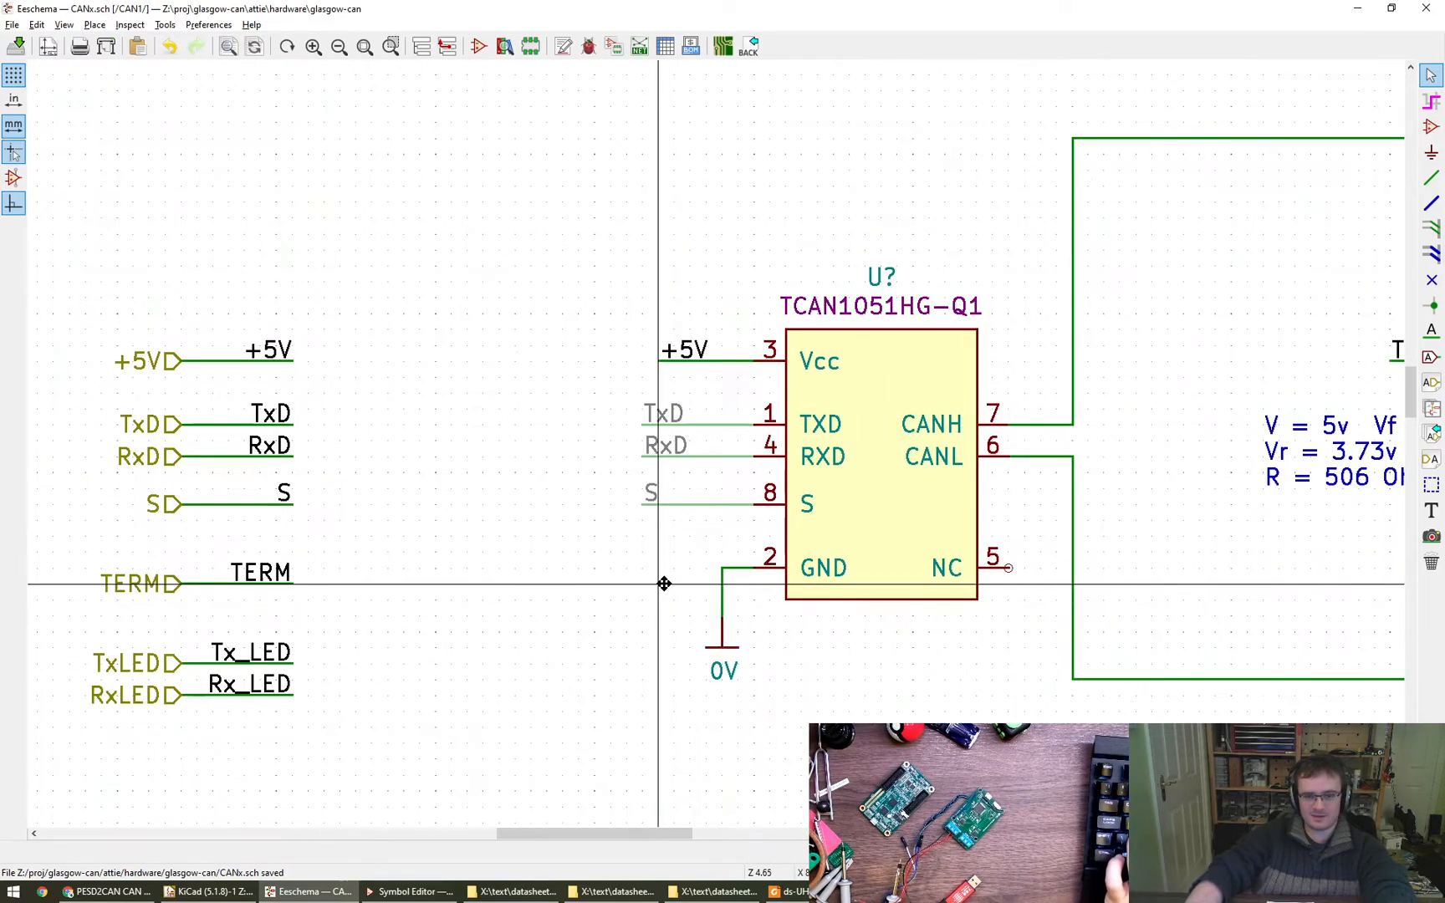
pyautogui.scroll(-9, 663, 583)
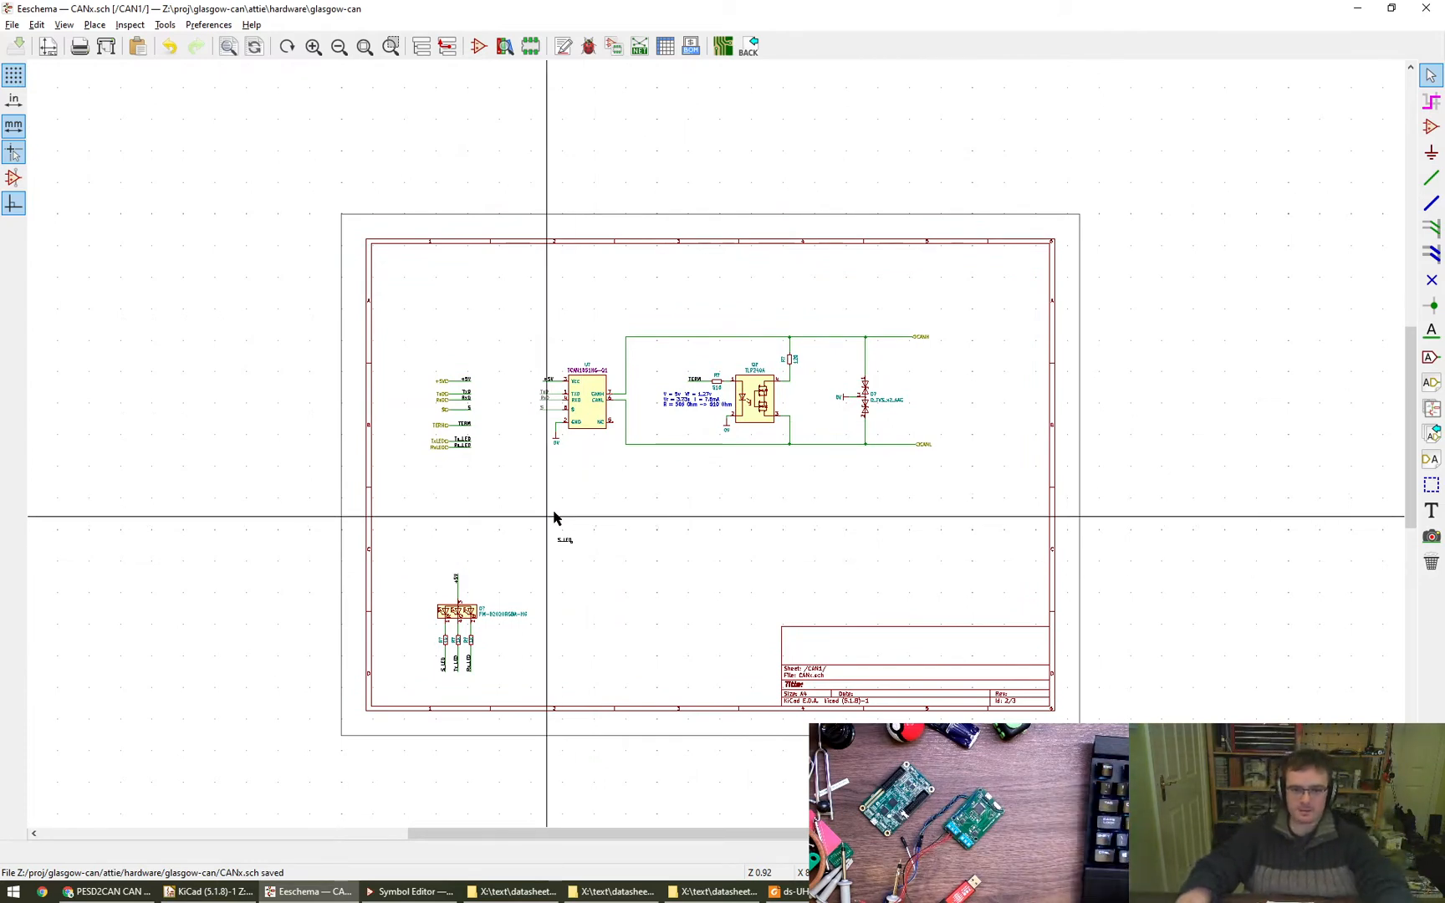
pyautogui.scroll(3, 507, 623)
pyautogui.scroll(2, 480, 643)
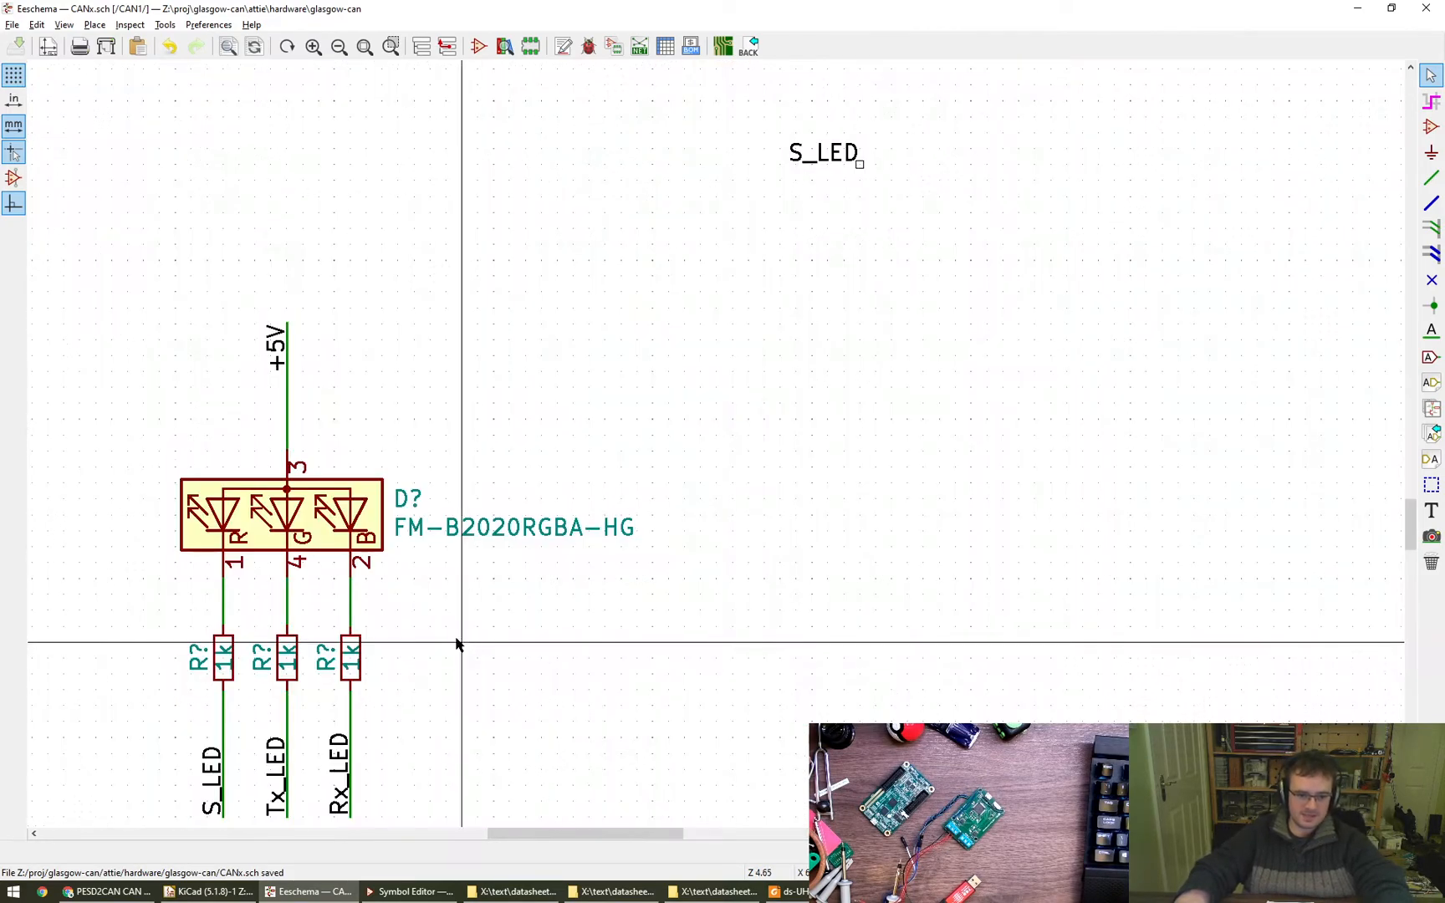
pyautogui.scroll(-1, 361, 641)
pyautogui.write('t')
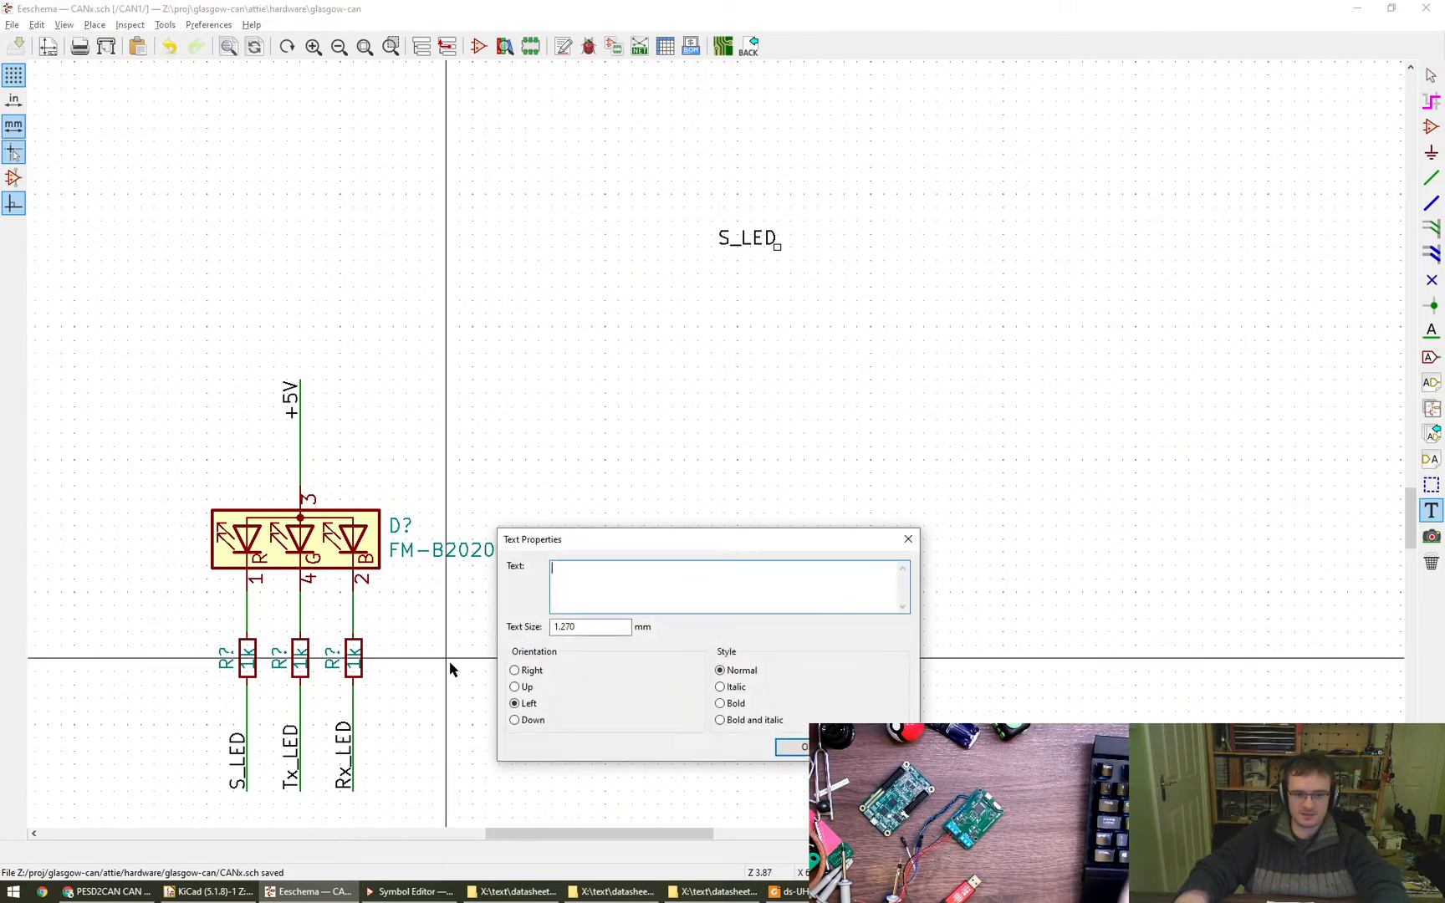
pyautogui.write('TODO Resistors')
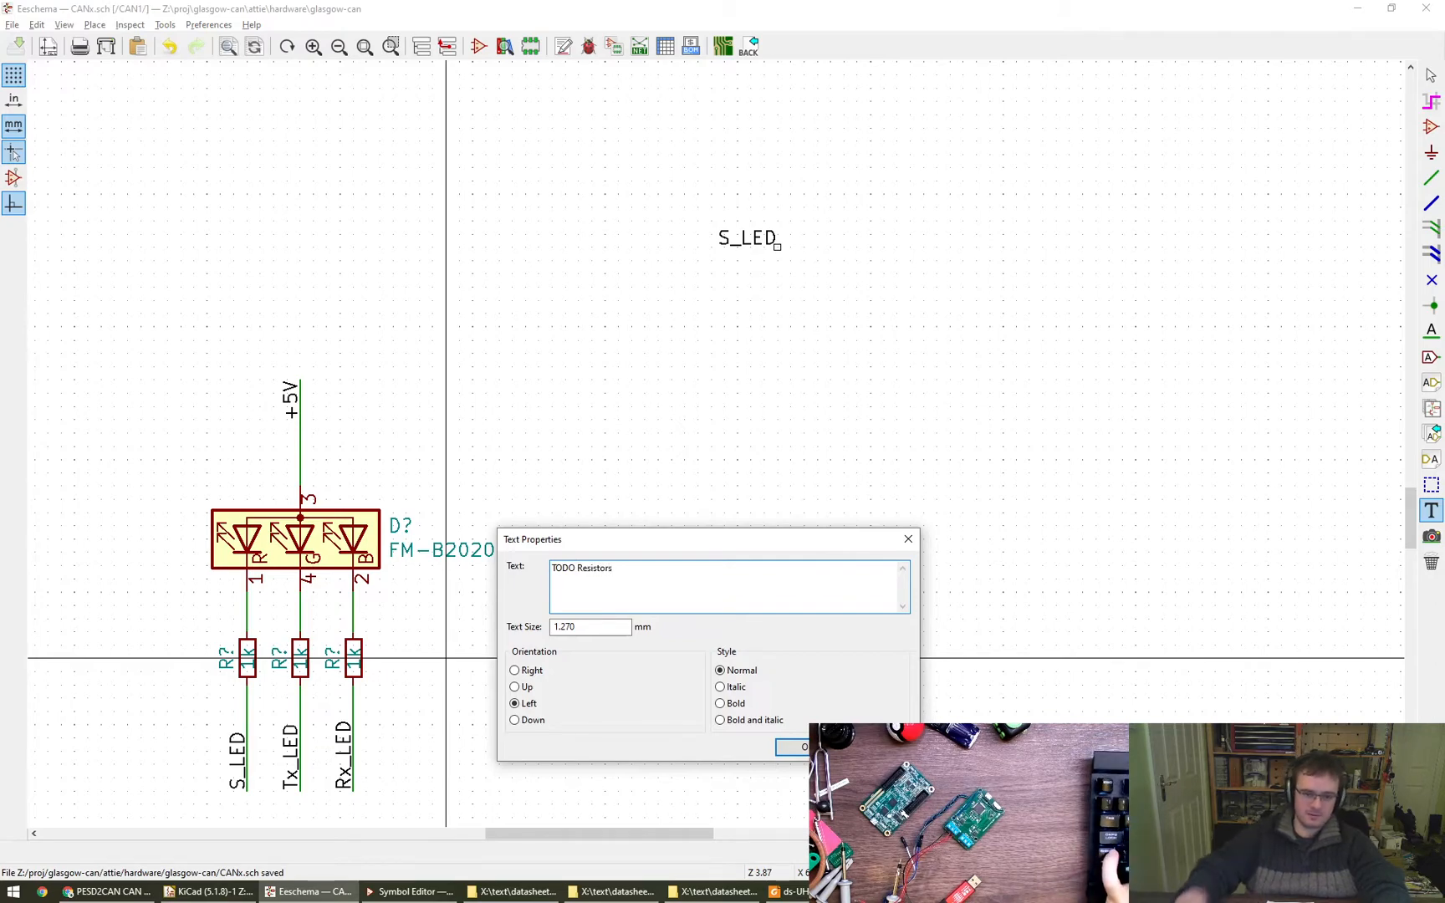
pyautogui.press('BackSpace')
pyautogui.hotkey('ctrl', 'Return')
pyautogui.click(447, 657)
pyautogui.press('Escape')
# - Place a copy of the labelled S wire stub beside the loose S_LED label, with its open end facing that label
pyautogui.scroll(-4, 576, 644)
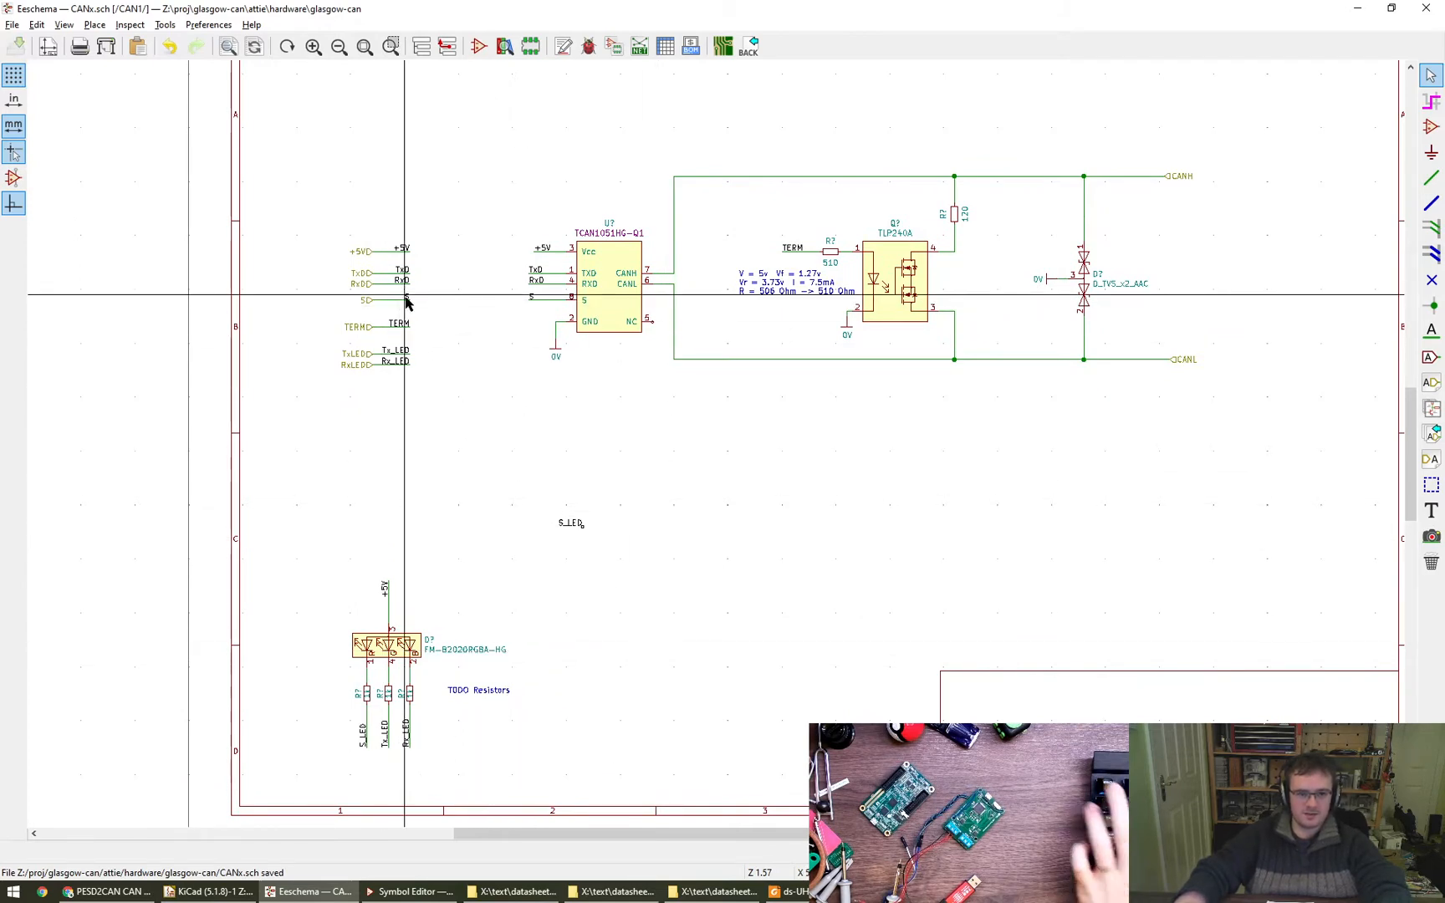
pyautogui.moveTo(420, 312); pyautogui.dragTo(393, 296)
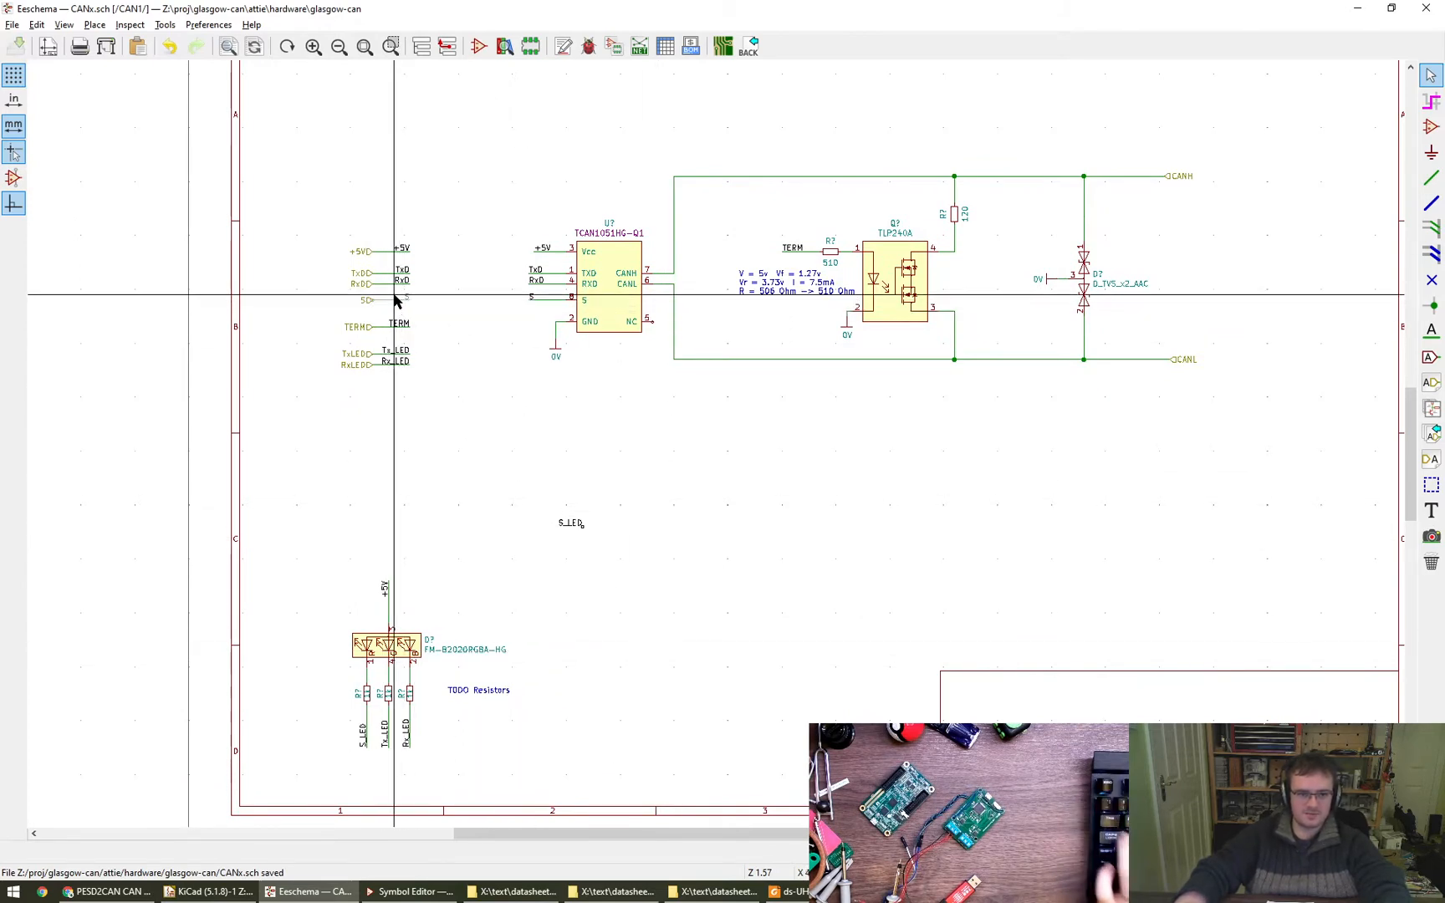
pyautogui.click(400, 298)
pyautogui.moveTo(415, 306); pyautogui.dragTo(399, 298)
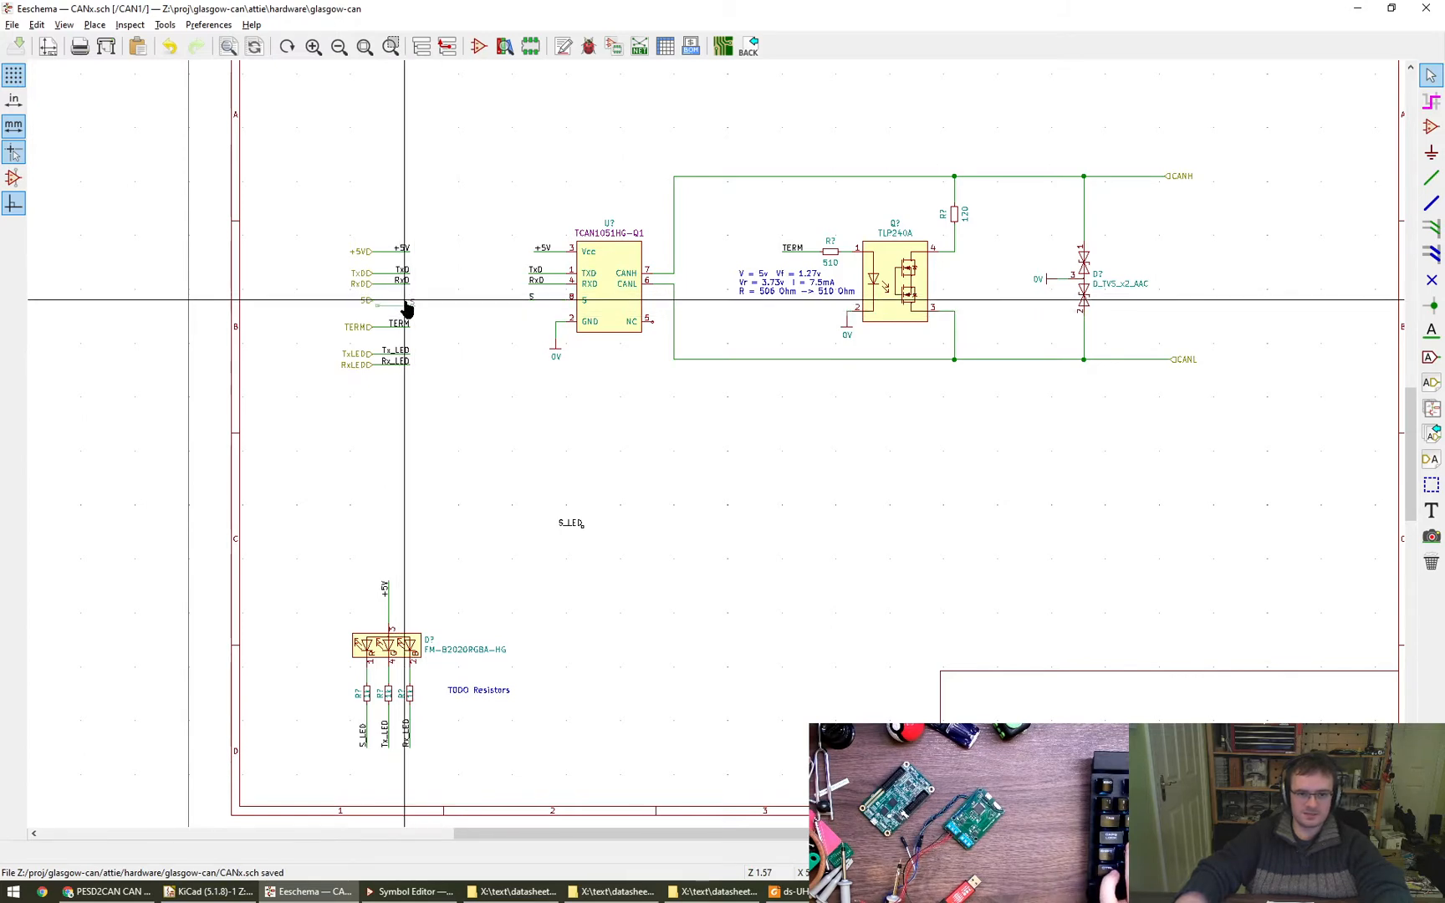
pyautogui.click(407, 307)
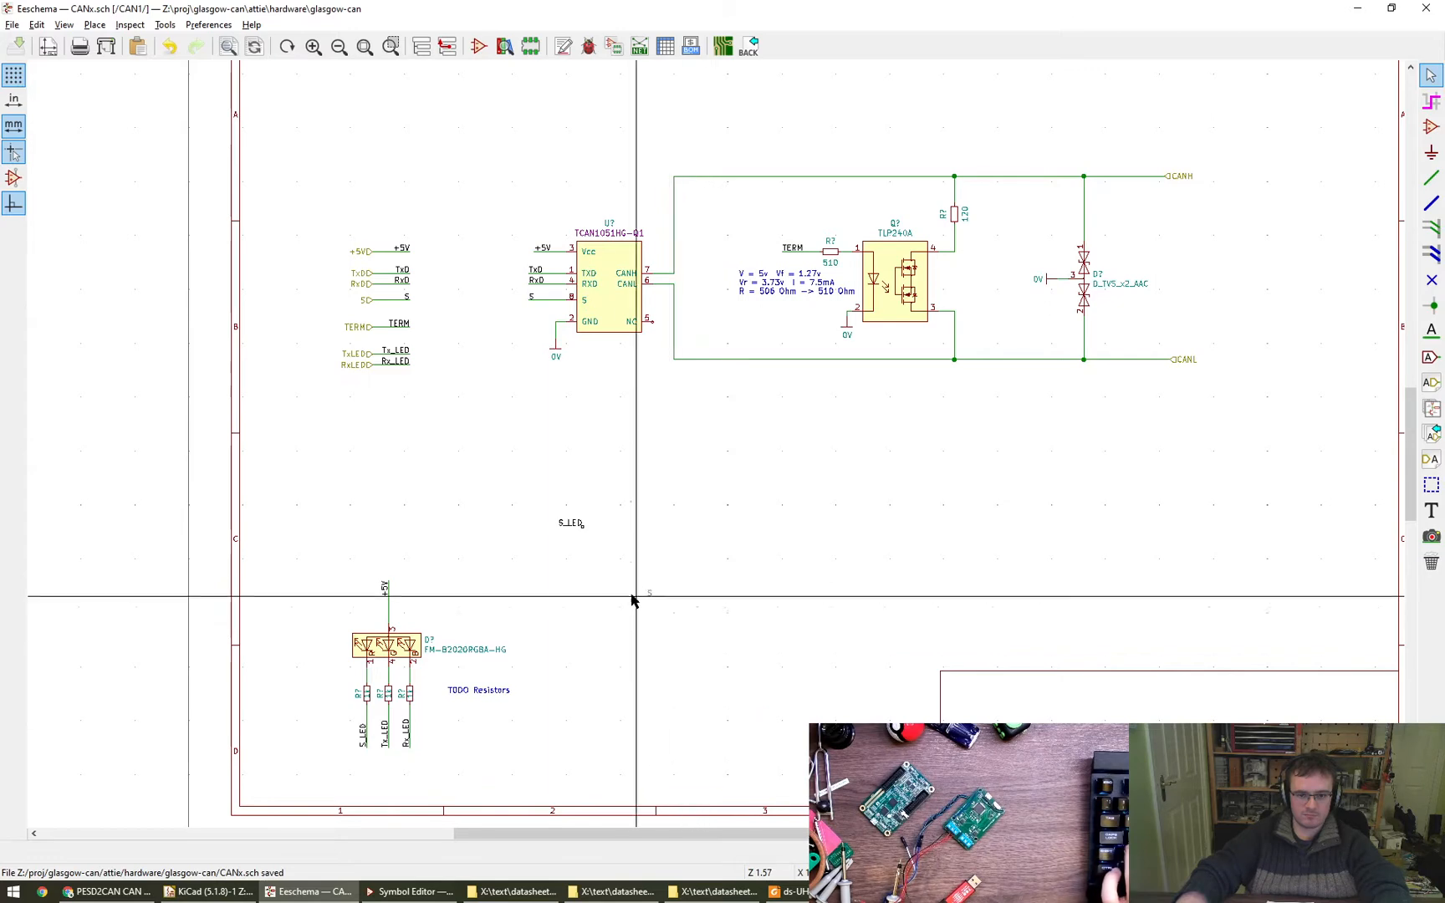
pyautogui.scroll(6, 556, 542)
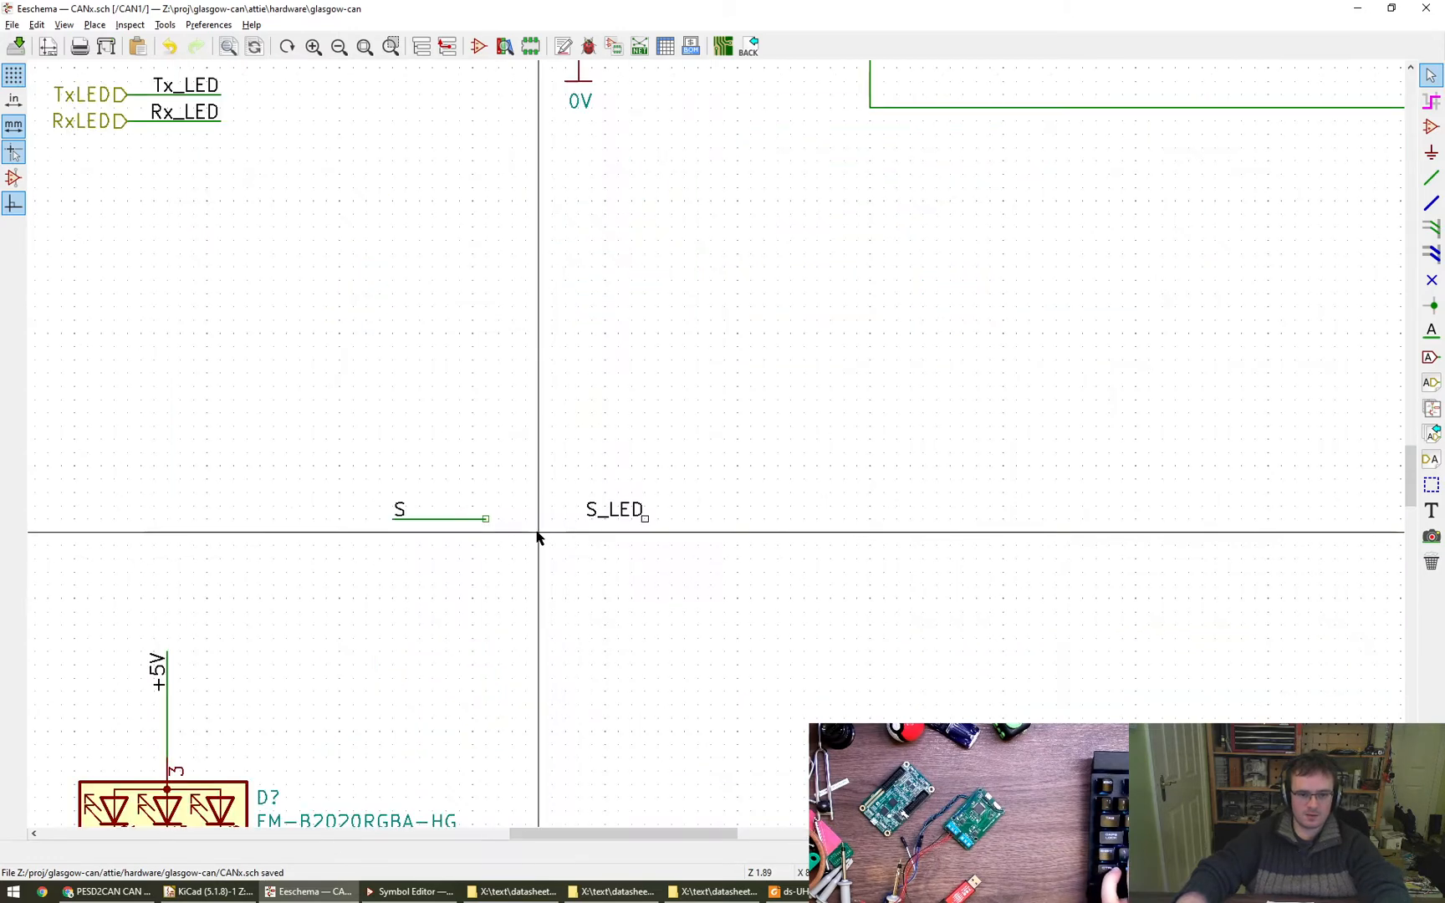
# - Draw a short wire stub from the loose S_LED label towards the S stub
pyautogui.press('w')
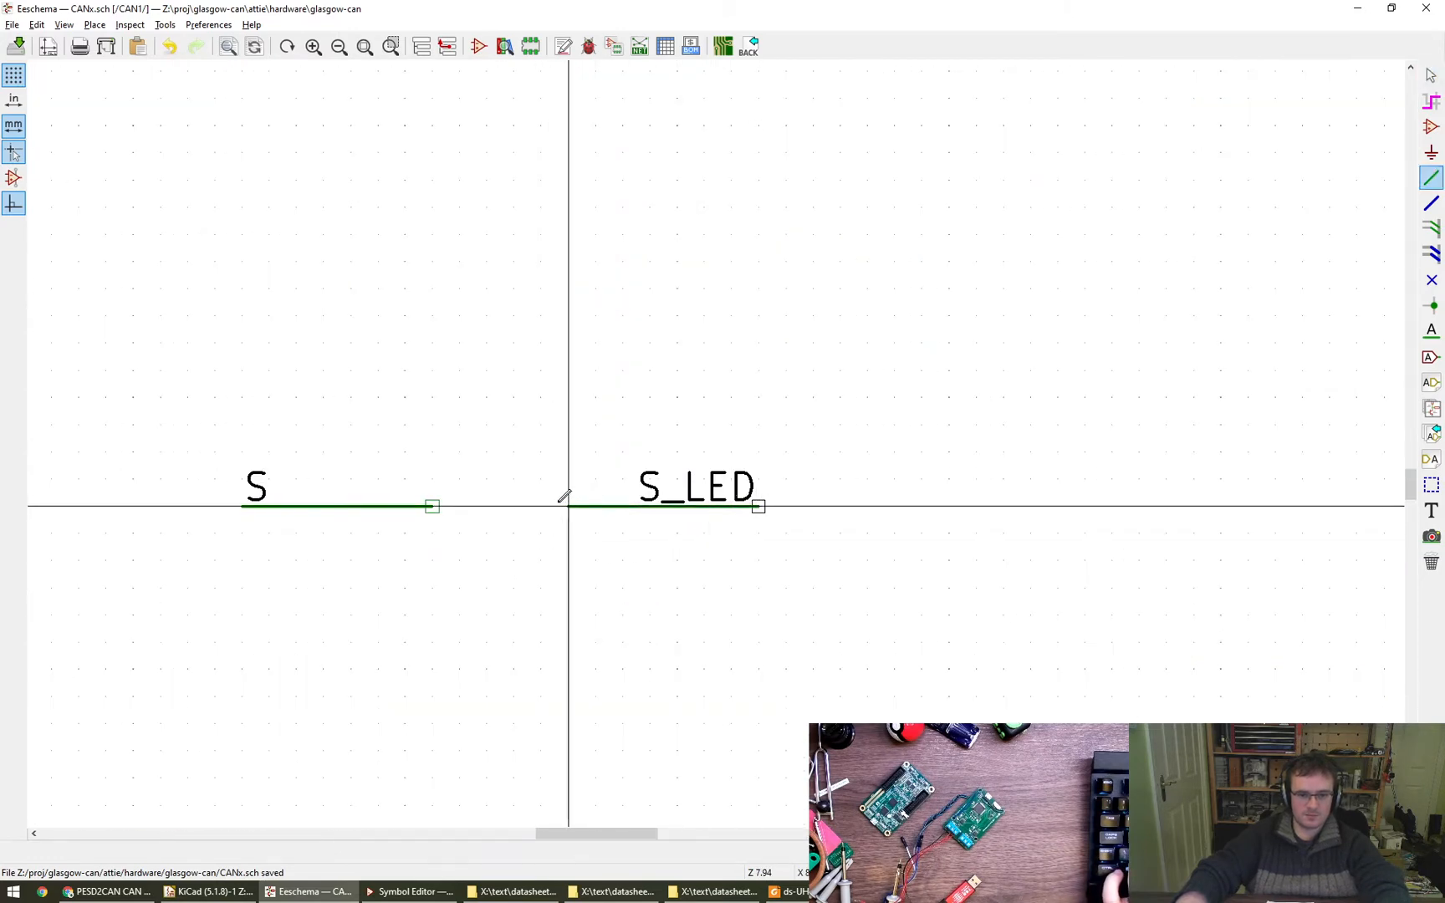
pyautogui.click(540, 506)
pyautogui.press('Escape')
pyautogui.click(758, 506)
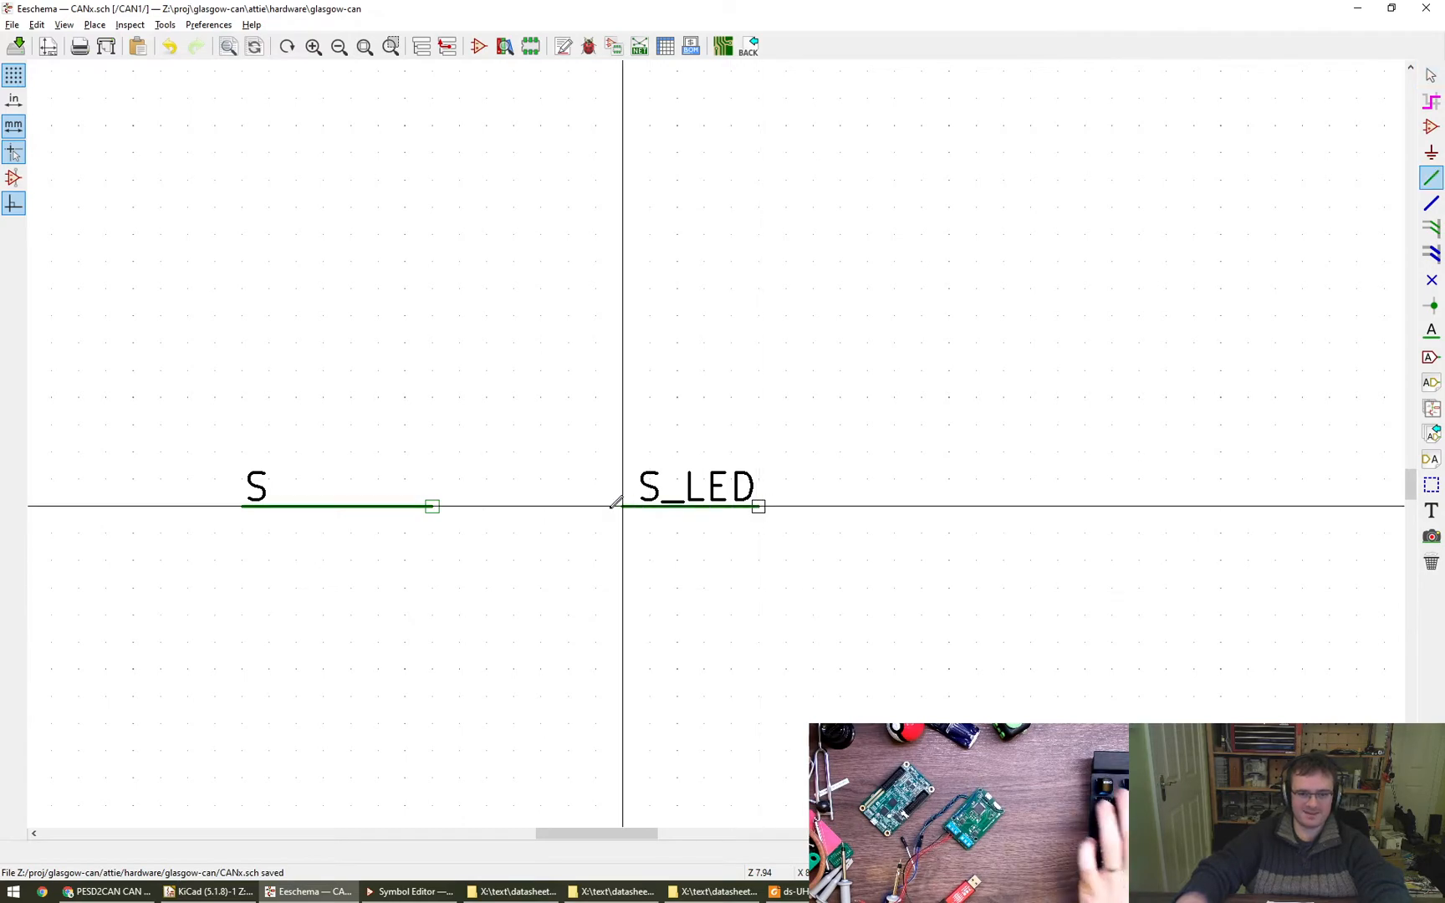
pyautogui.press('Escape')
pyautogui.scroll(-4, 704, 629)
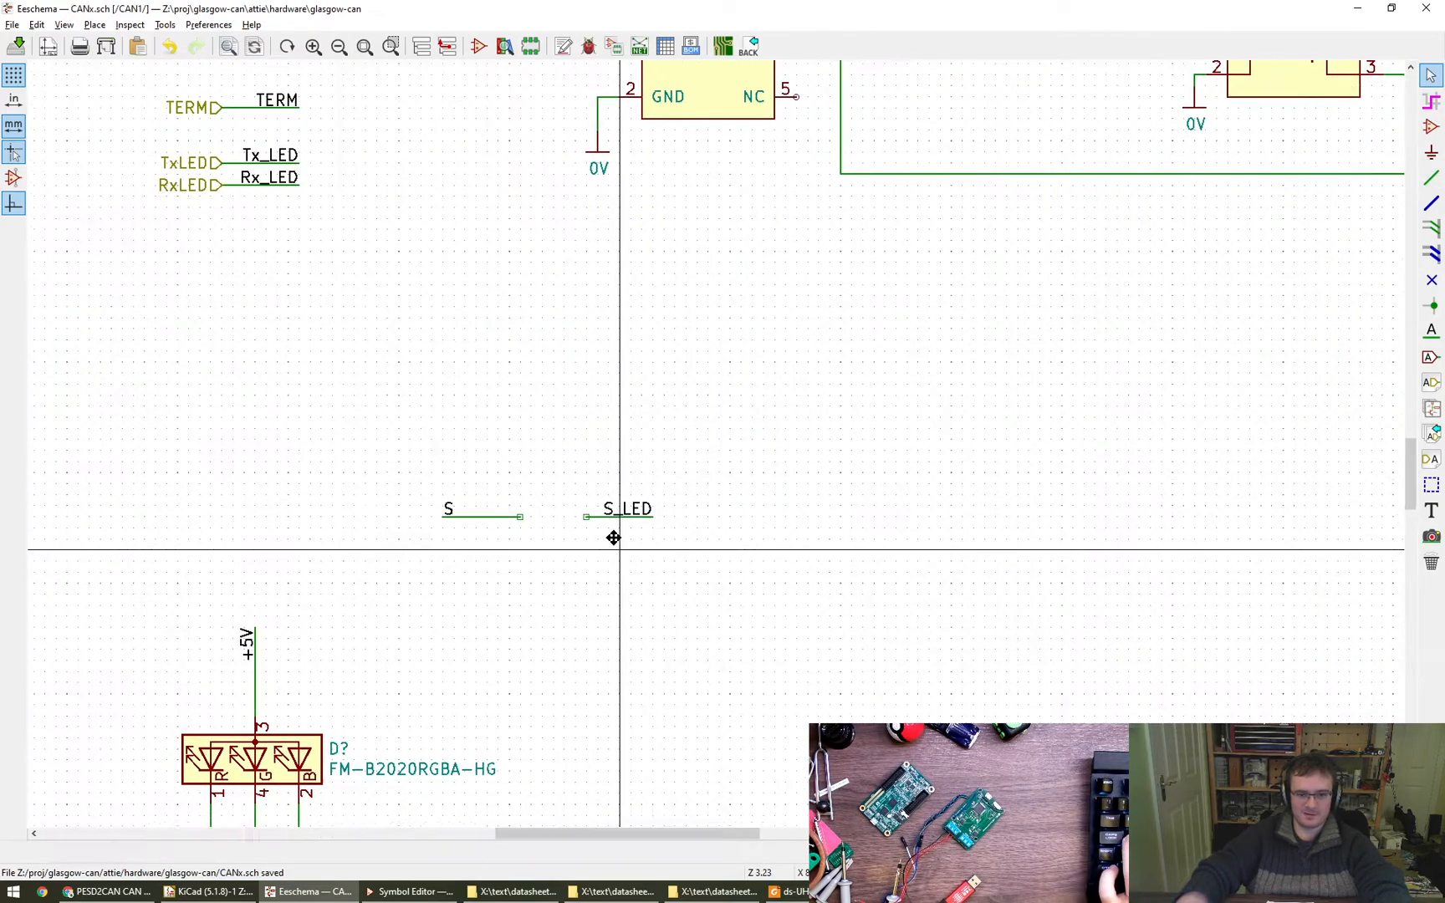
# - Move the S_LED label and its wire stub farther from the S stub to widen the gap, and save the schematic
pyautogui.moveTo(668, 524); pyautogui.dragTo(571, 452)
pyautogui.click(625, 459)
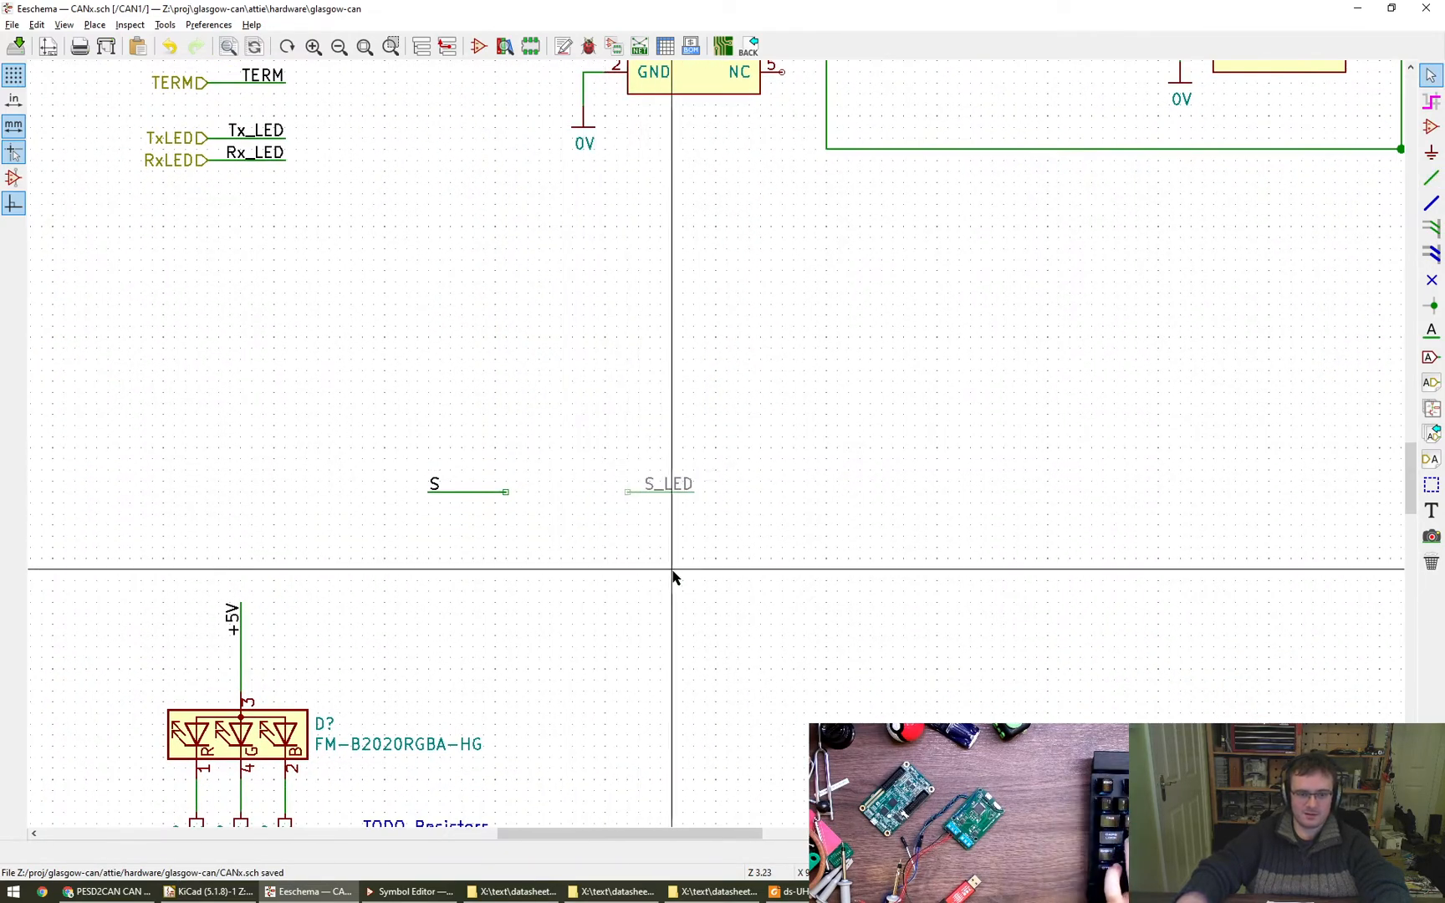
pyautogui.scroll(-1, 670, 585)
pyautogui.moveTo(669, 584); pyautogui.dragTo(697, 482, button='middle')
pyautogui.hotkey('ctrl', 's')
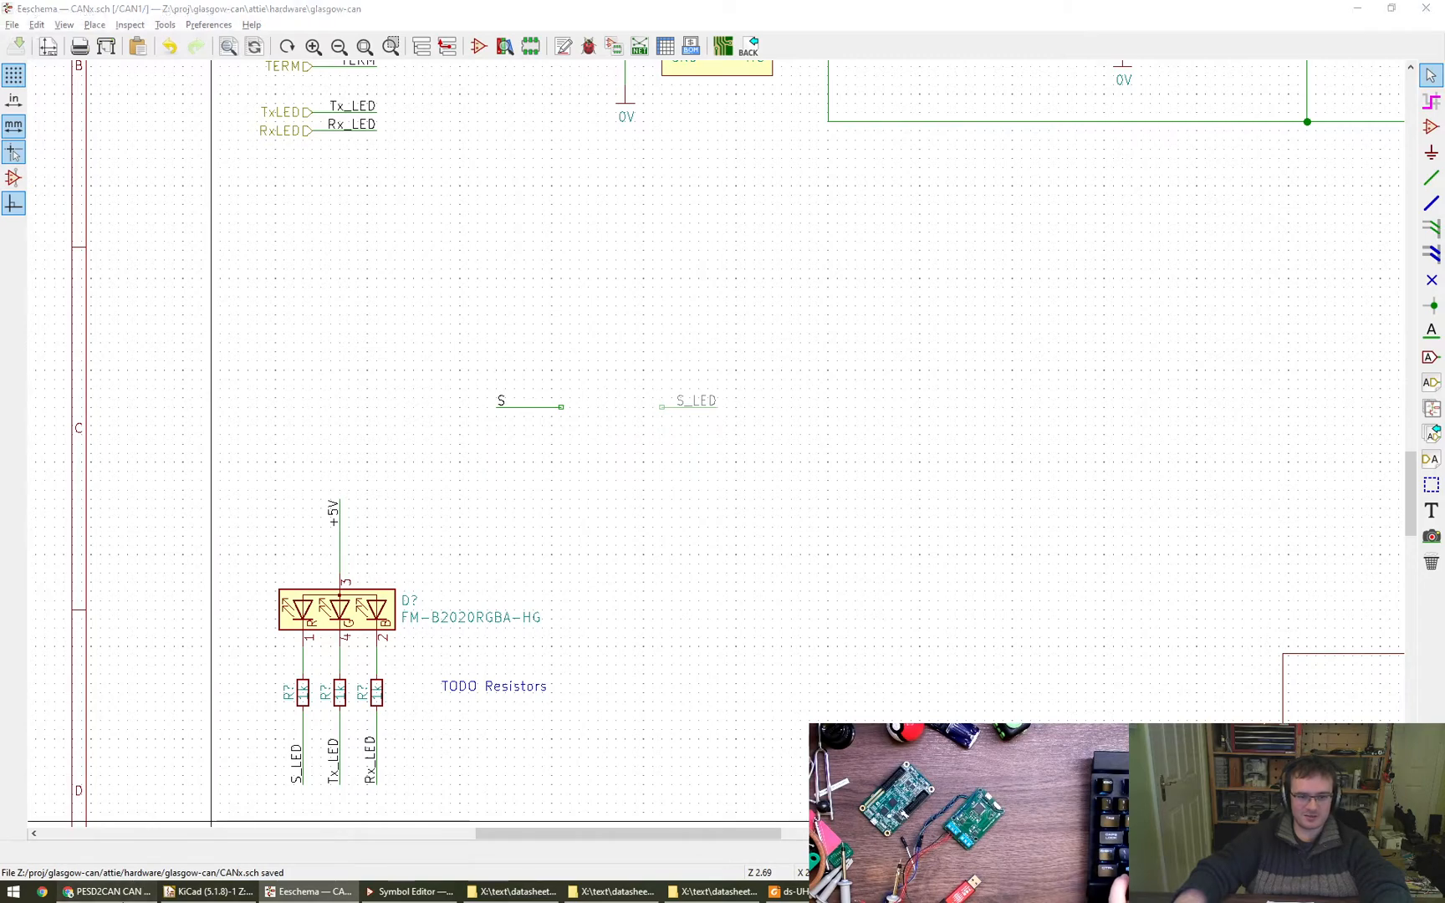
# - Switch to the Chrome browser and close the PESD2CAN and LCSC TVS tabs, keeping the LCSC Diodes - ESD page
pyautogui.click(106, 891)
pyautogui.hotkey('ctrl', 'w')
pyautogui.hotkey('ctrl', 'w')
pyautogui.hotkey('ctrl', 'w')
pyautogui.hotkey('ctrl', 'w')
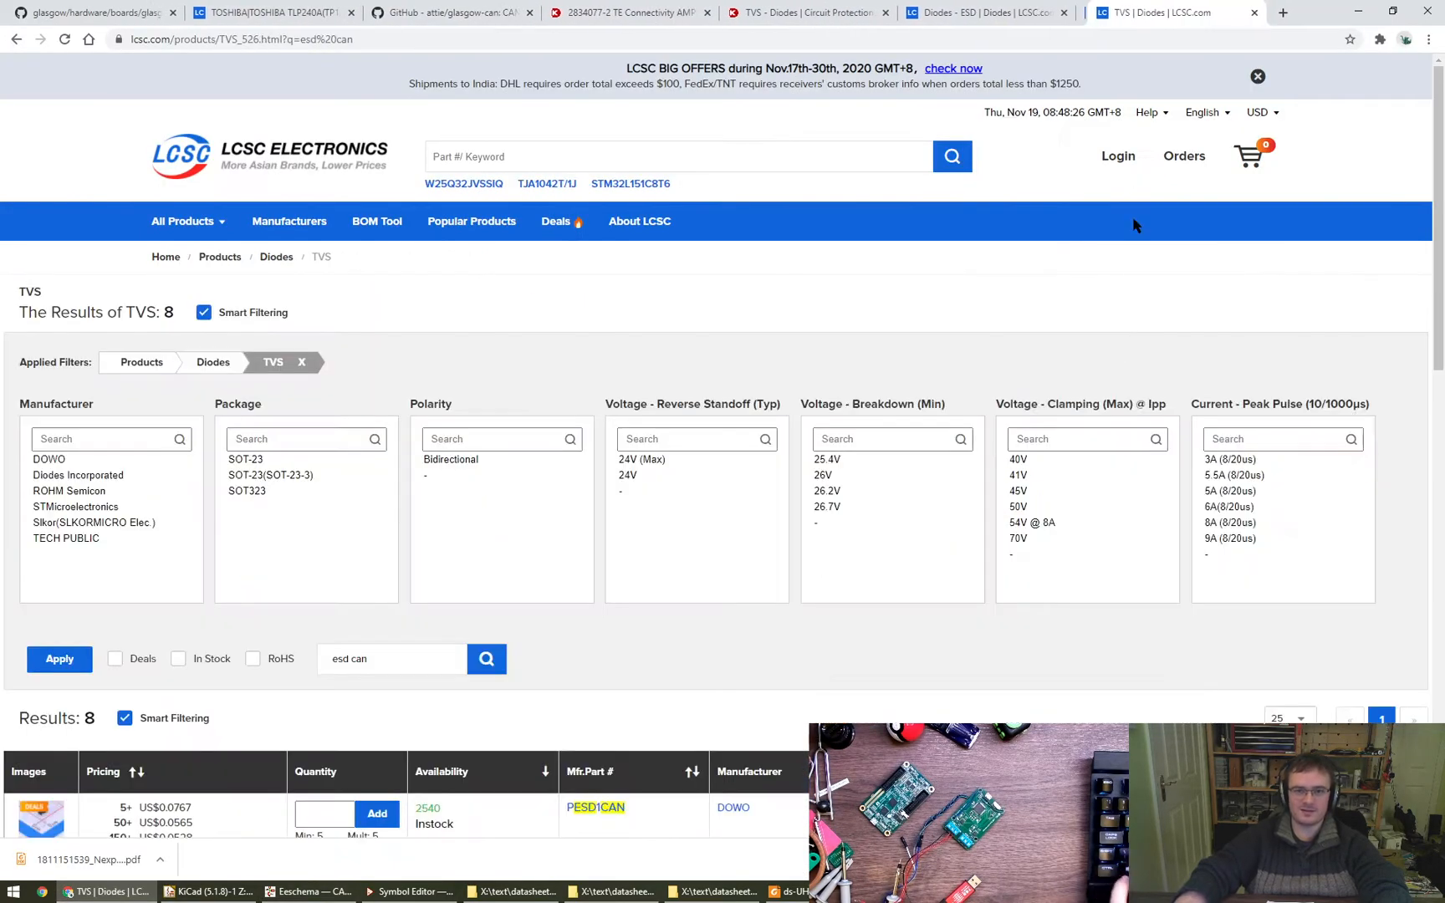
pyautogui.scroll(10, 864, 465)
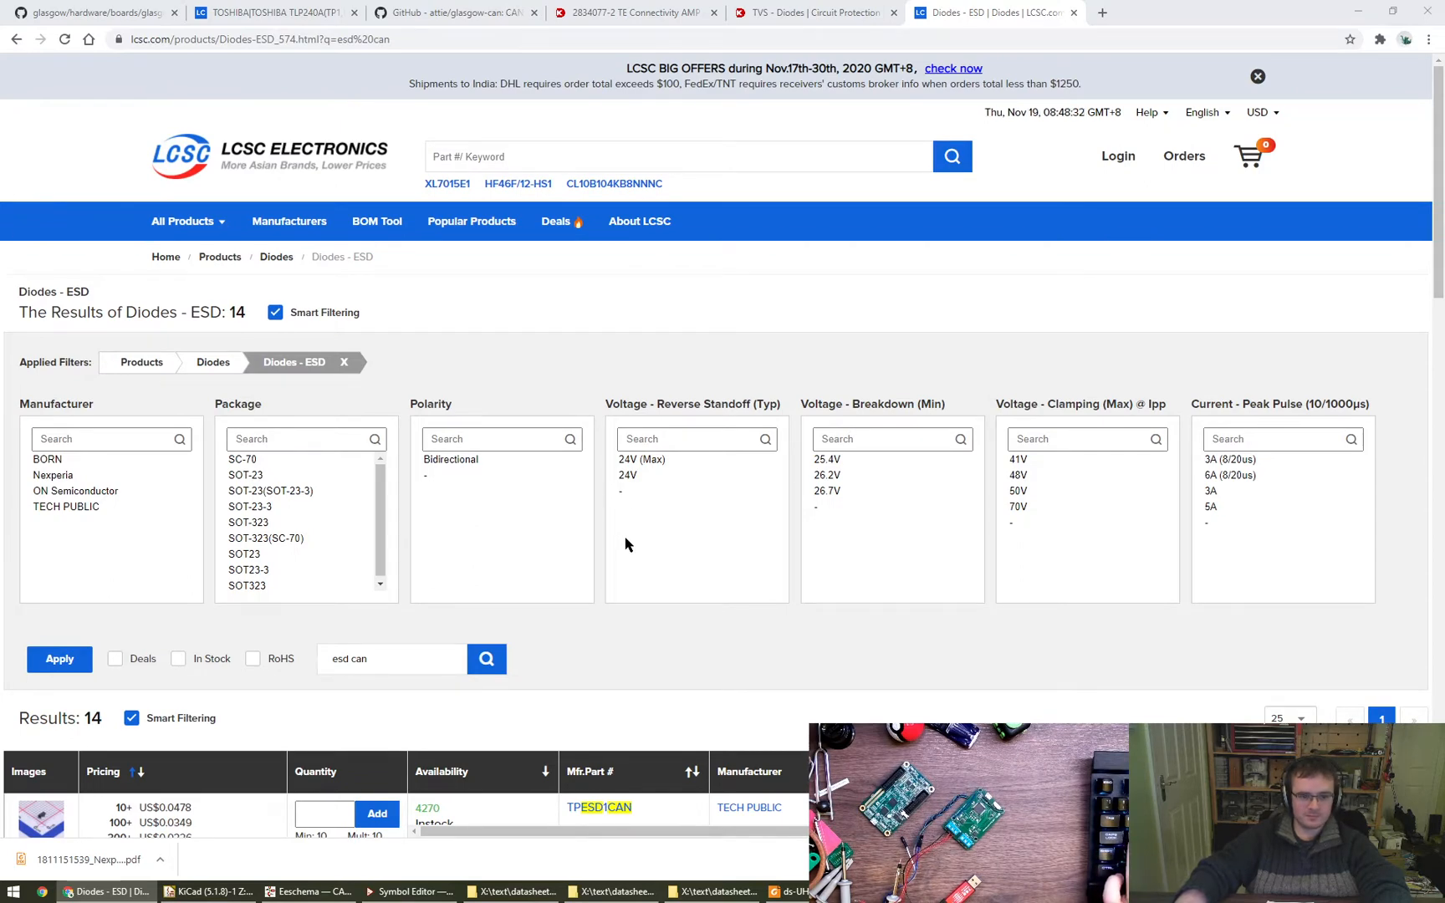
# - Search the LCSC catalogue for "nfet", then for "n fet"
pyautogui.click(538, 165)
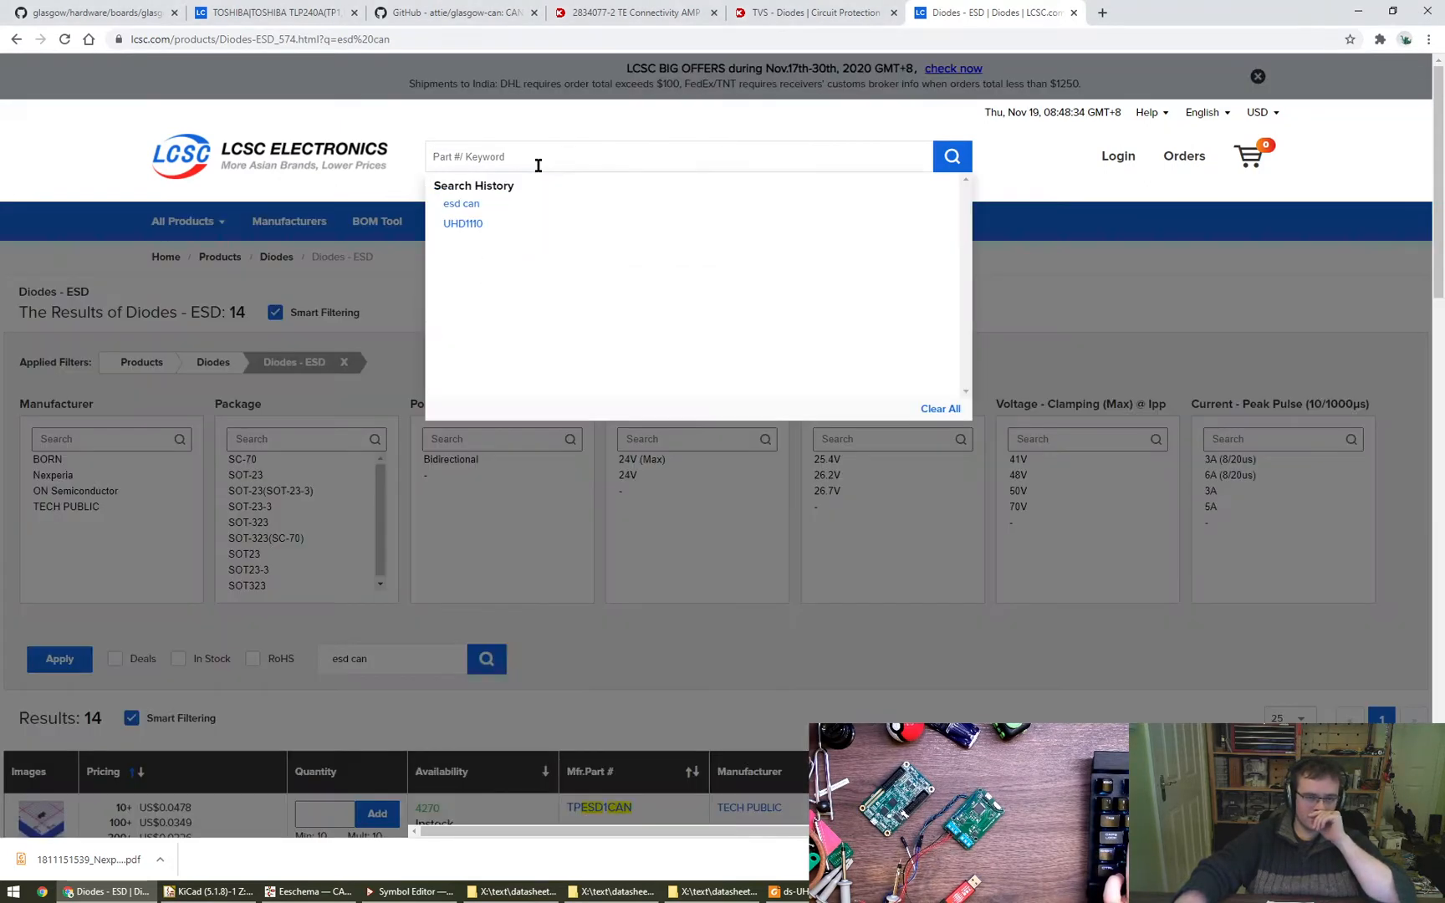
pyautogui.write('n')
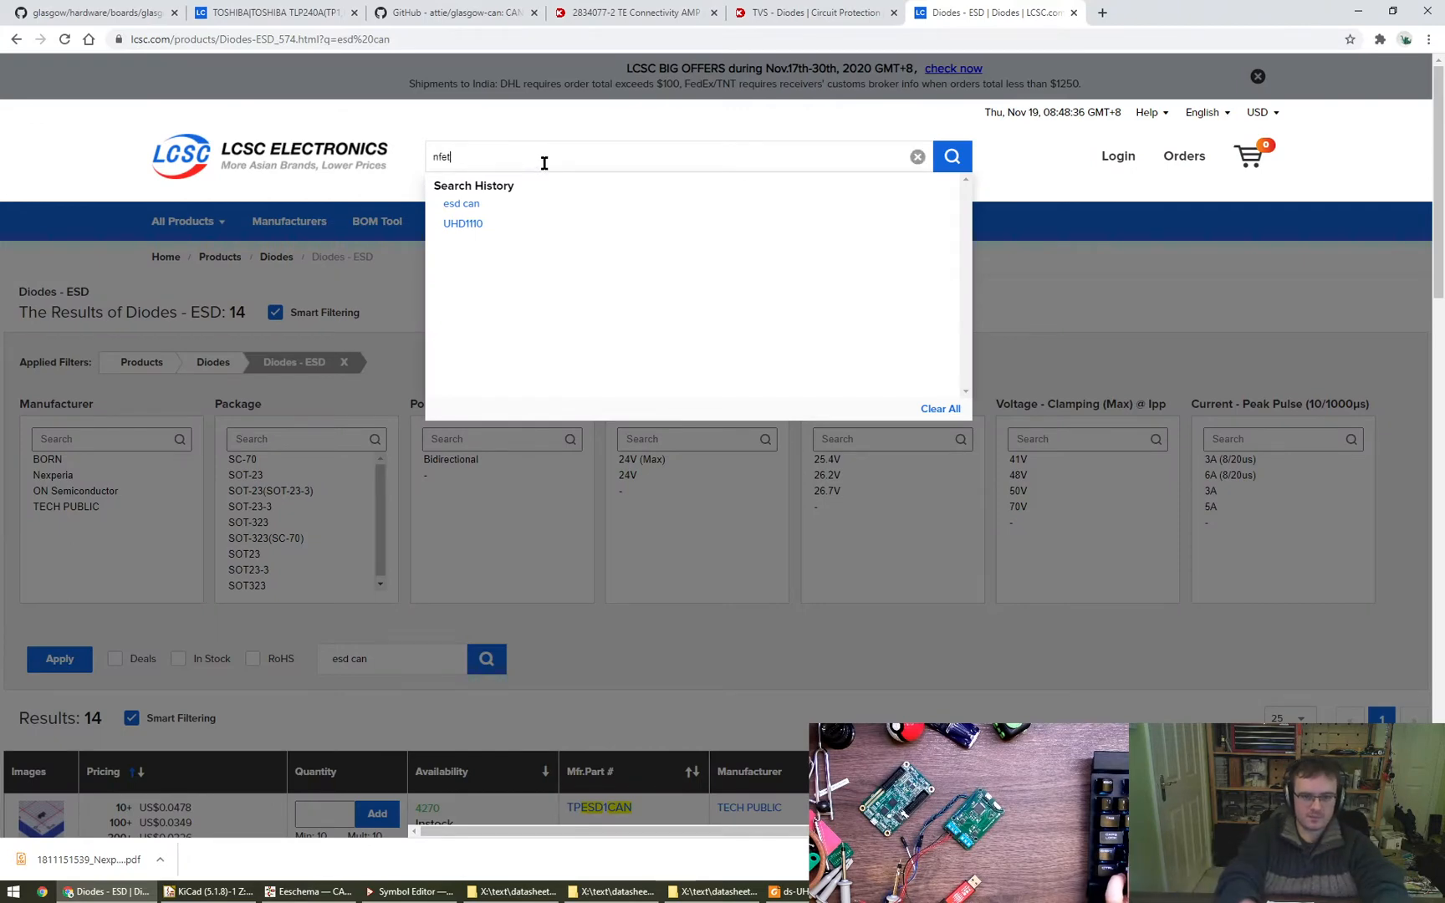
pyautogui.write('fet')
pyautogui.press('Return')
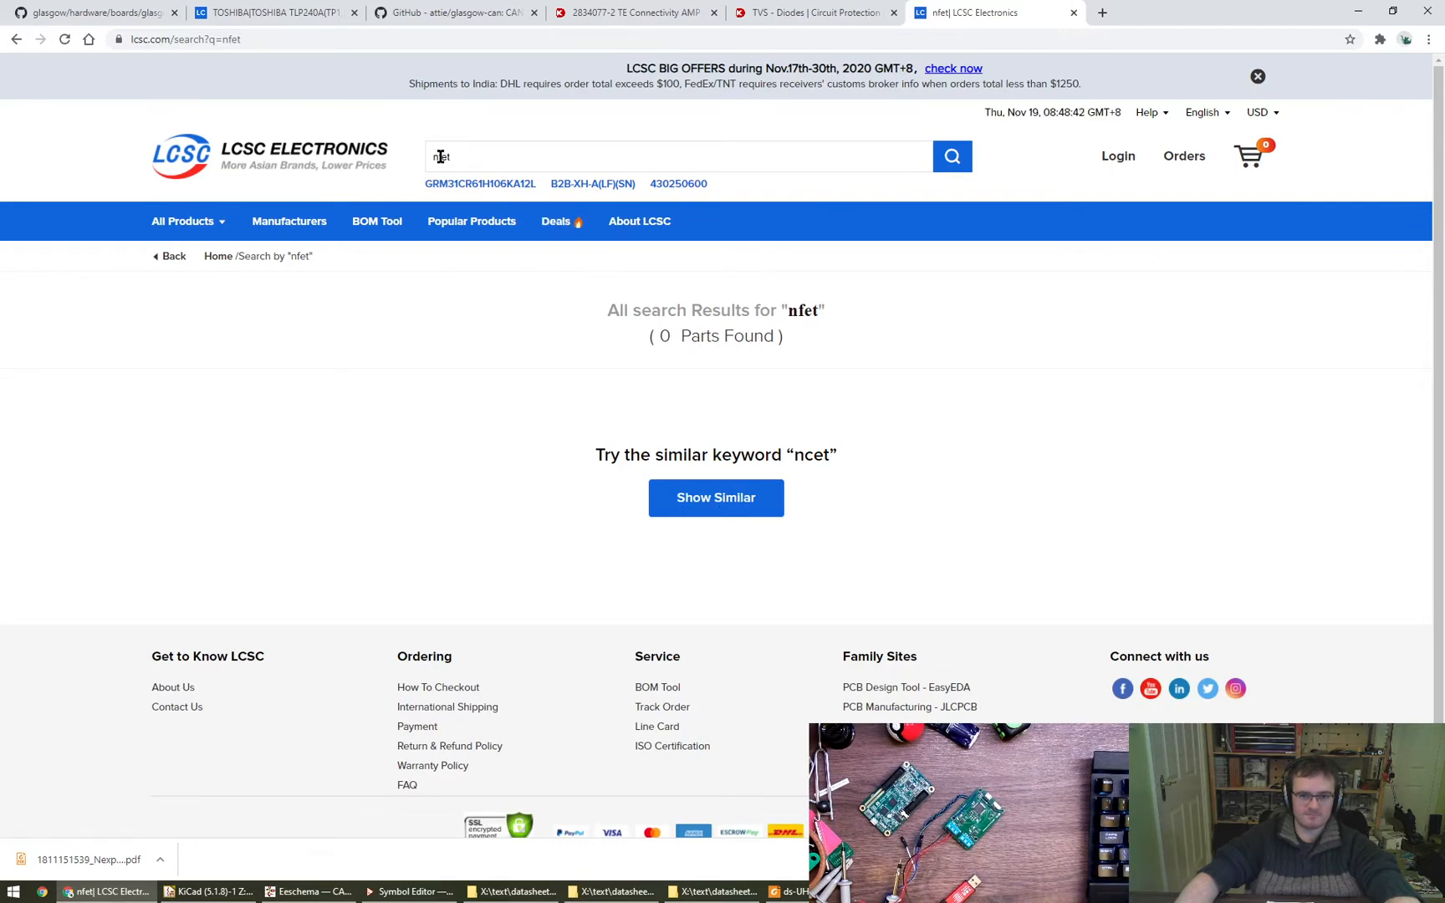
# - Search Google for using a transistor as a switch and open the Electronics Tutorials article in its own tab
pyautogui.hotkey('ctrl', 't')
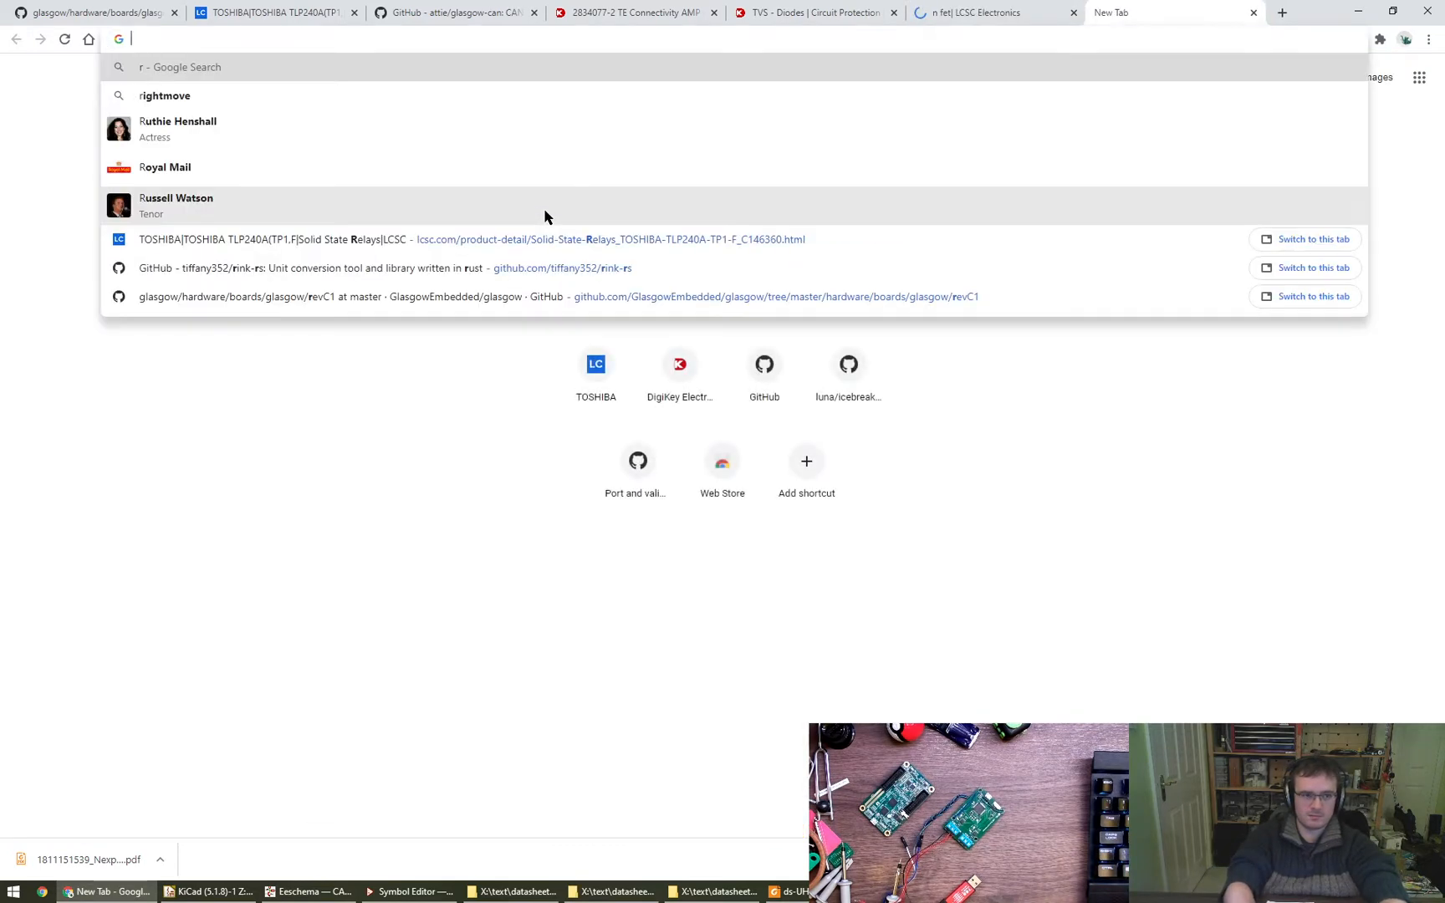
pyautogui.write('transsitor as a s')
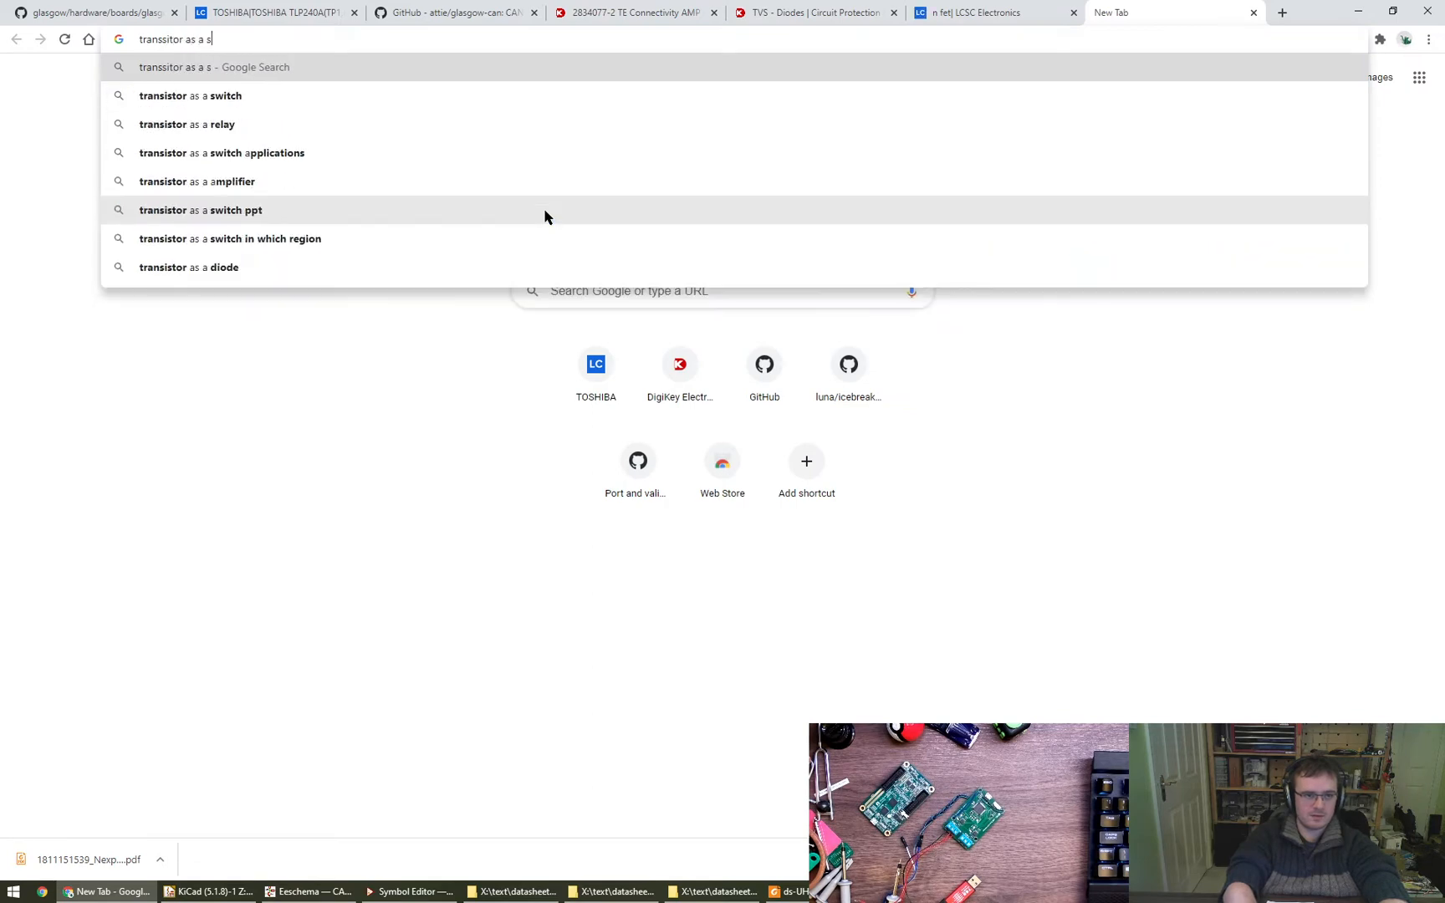
pyautogui.write('witch')
pyautogui.press('Return')
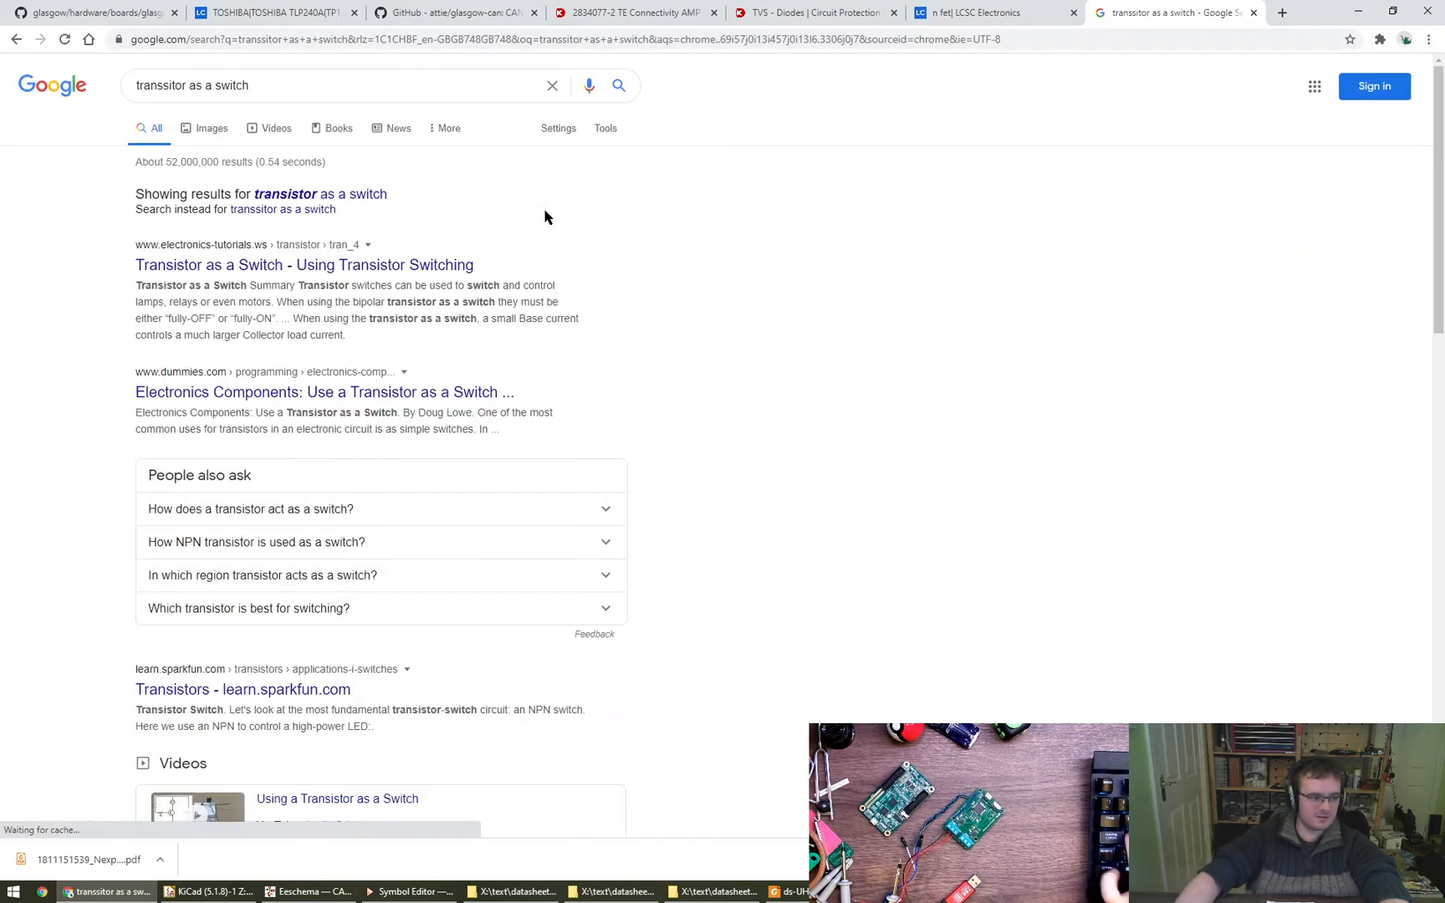
pyautogui.middleClick(253, 273)
pyautogui.click(1164, 13)
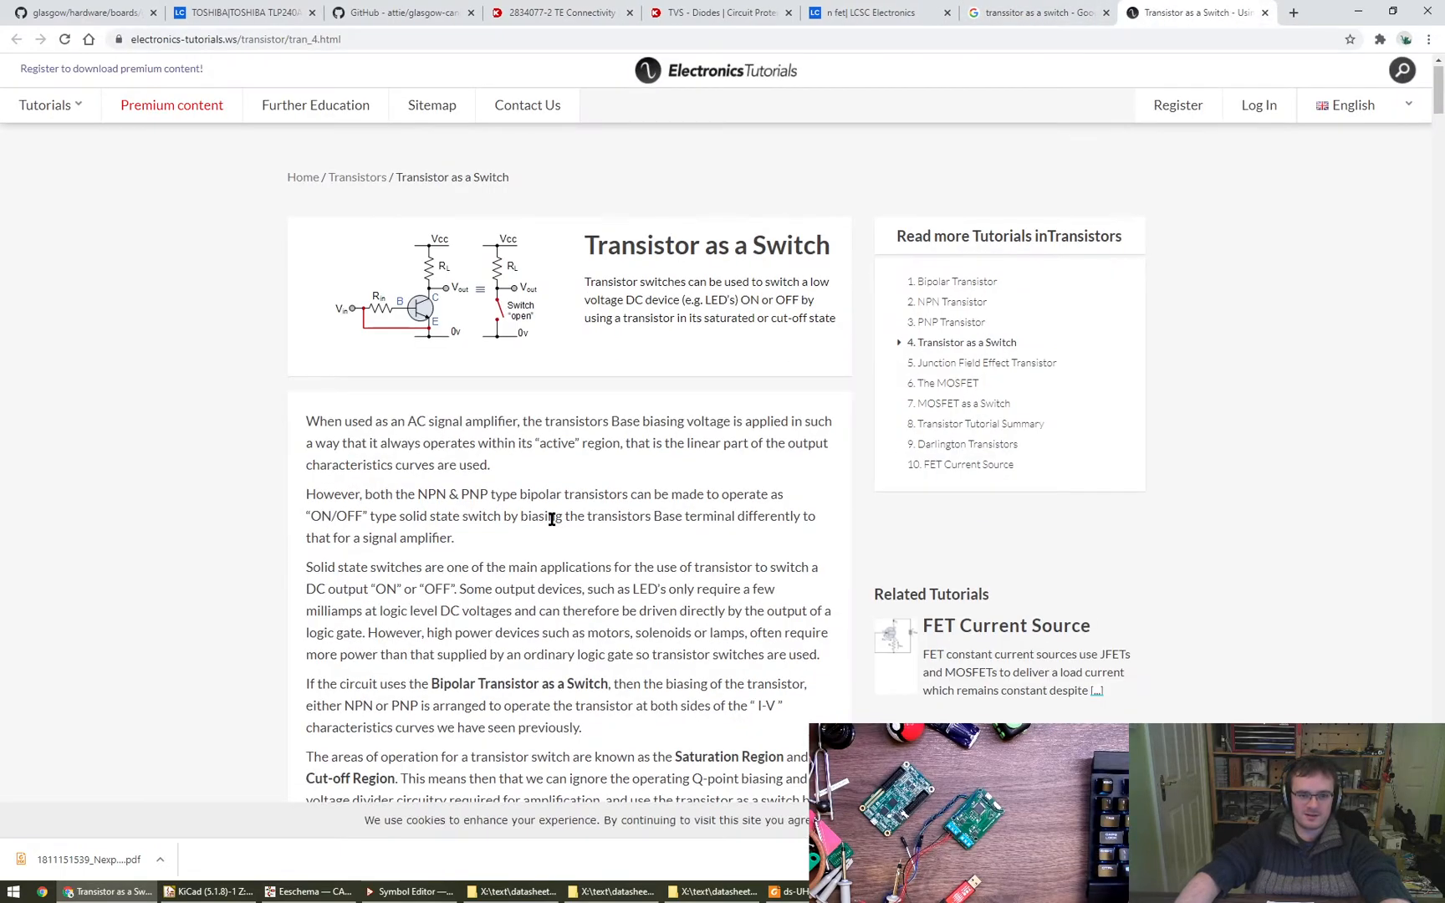
# - Skim the Transistor as a Switch article to its summary and continue to the Junction Field Effect Transistor tutorial
pyautogui.scroll(-20, 551, 525)
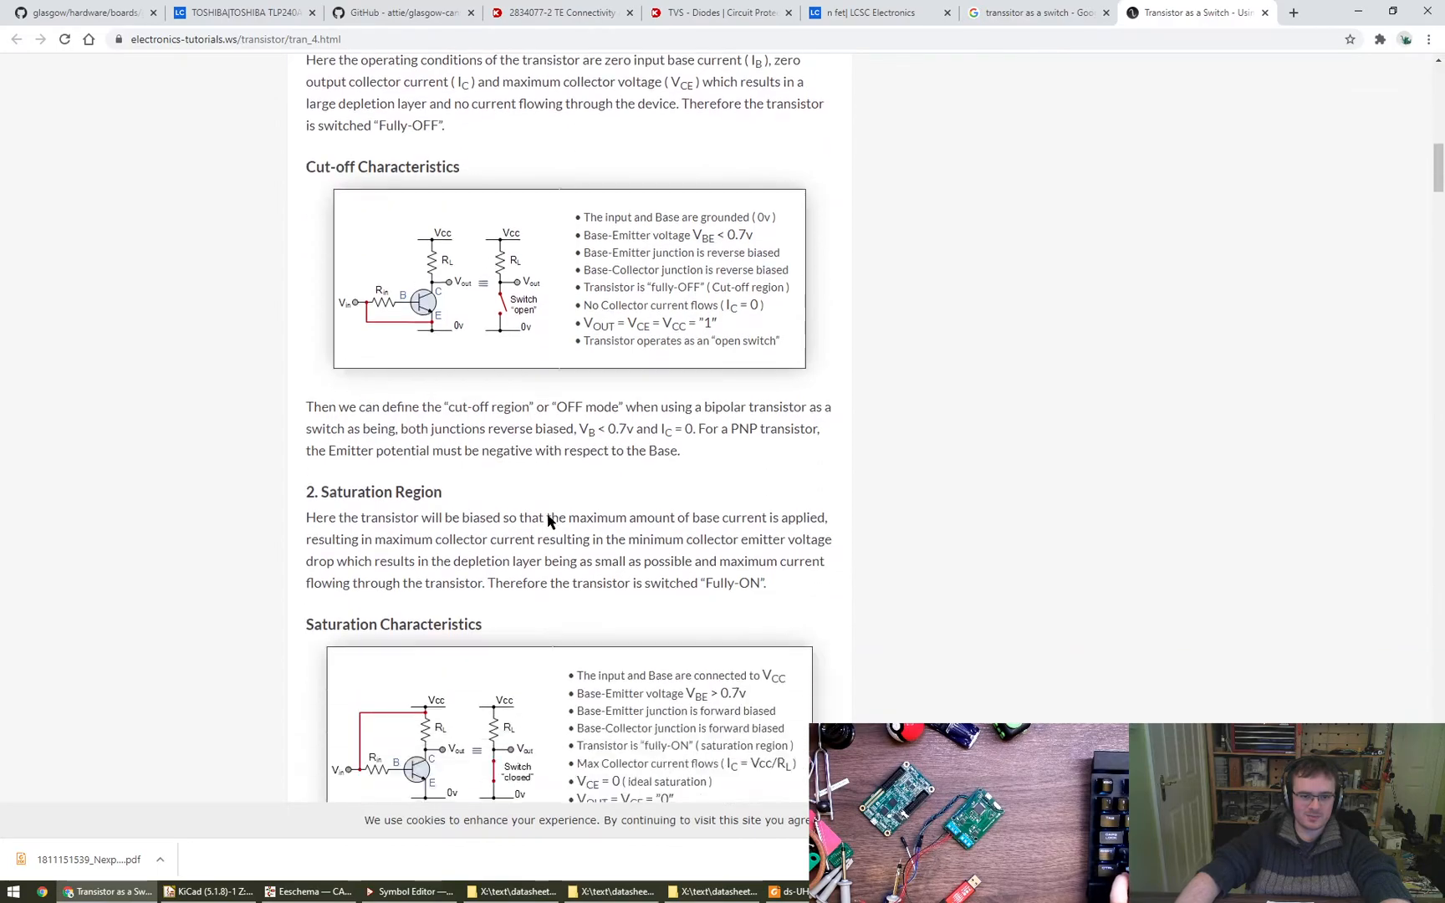
pyautogui.scroll(-20, 549, 521)
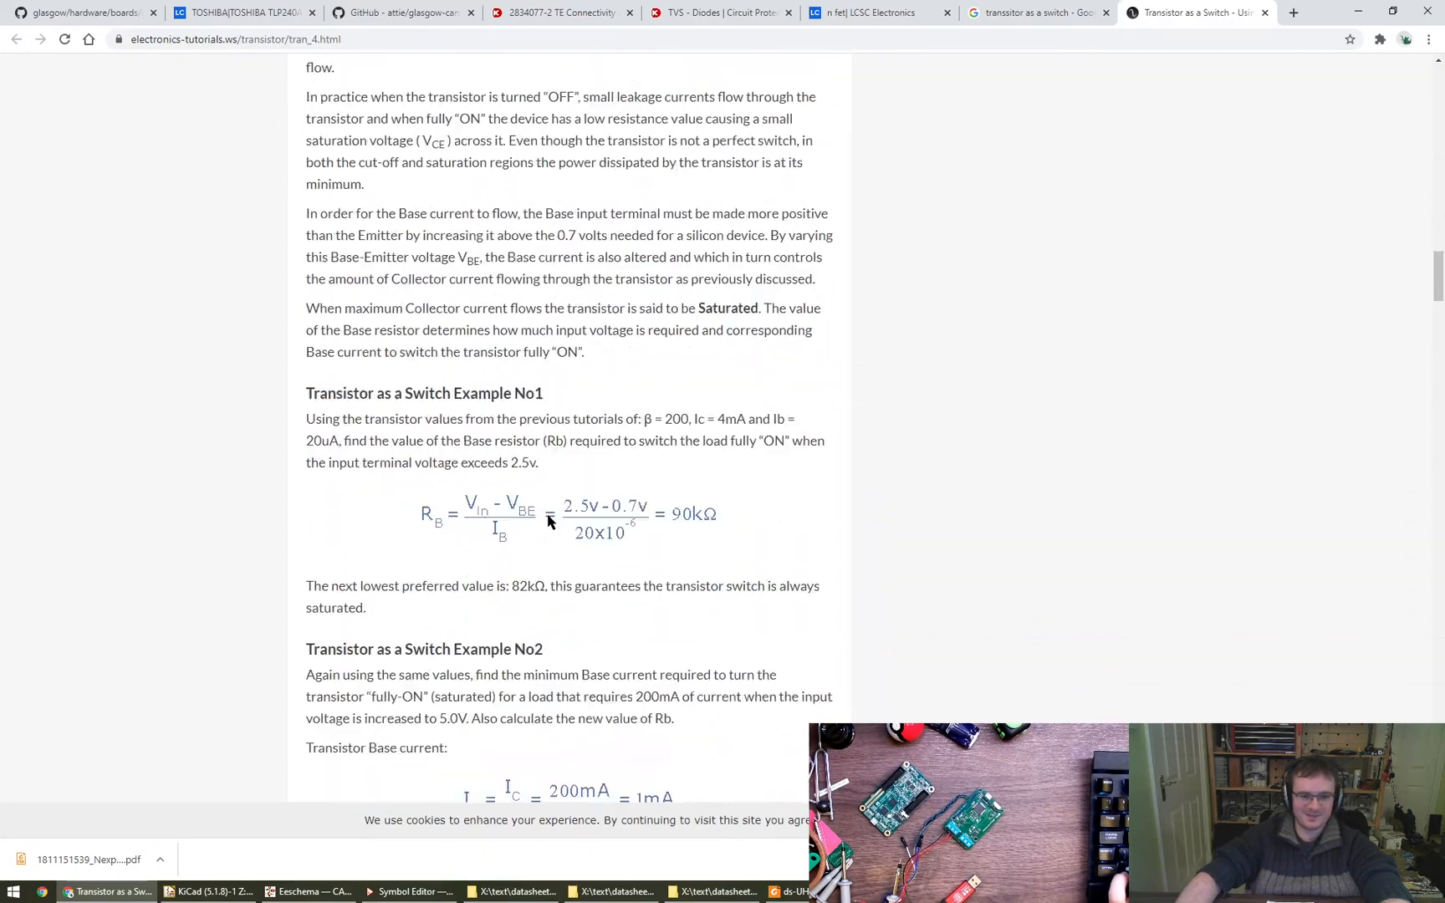
pyautogui.scroll(-20, 549, 521)
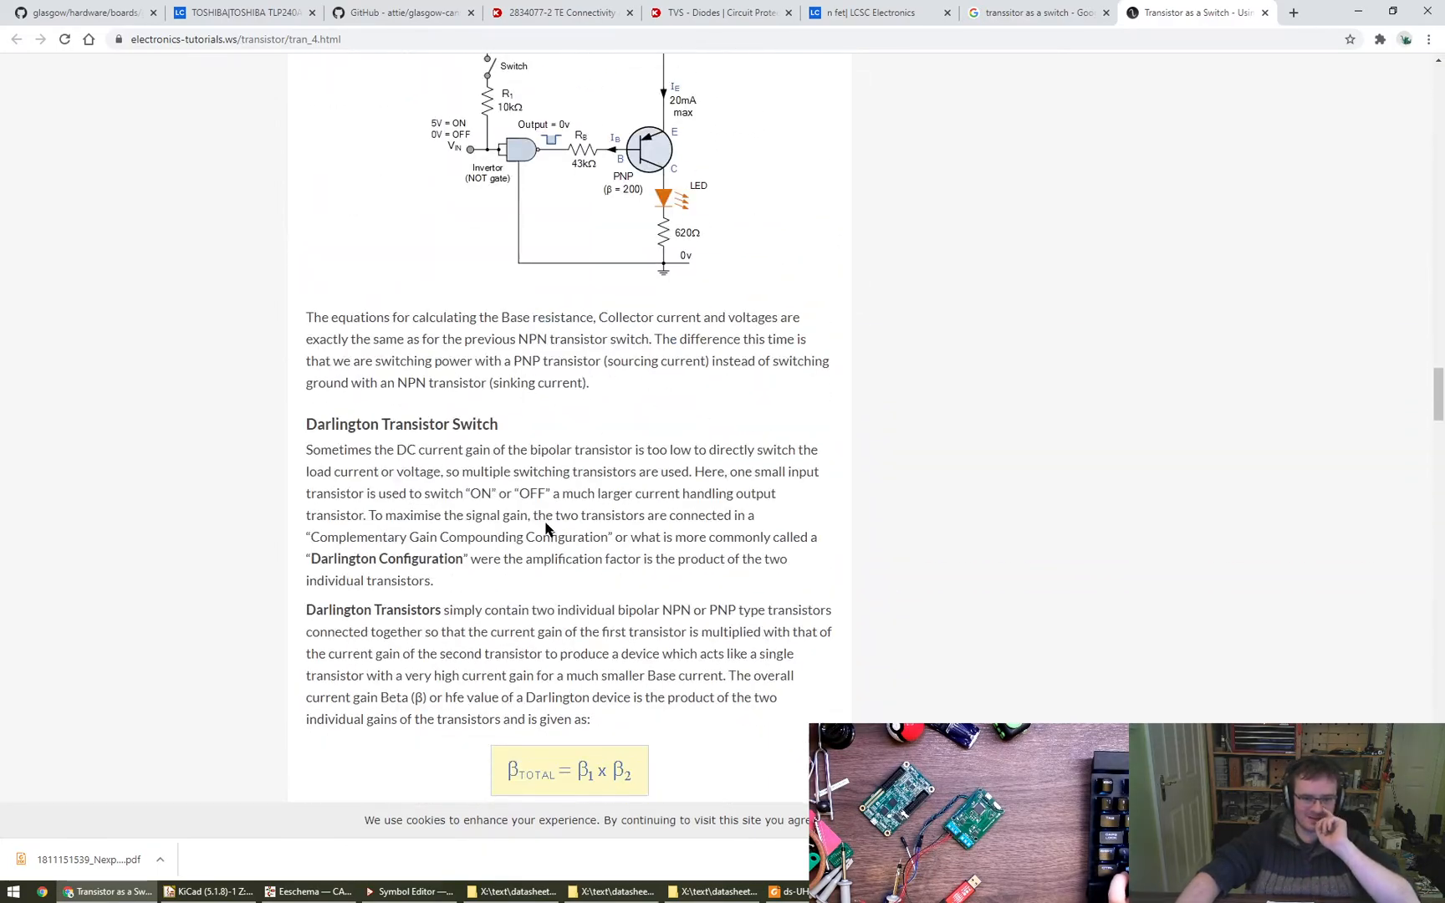
pyautogui.scroll(-20, 552, 537)
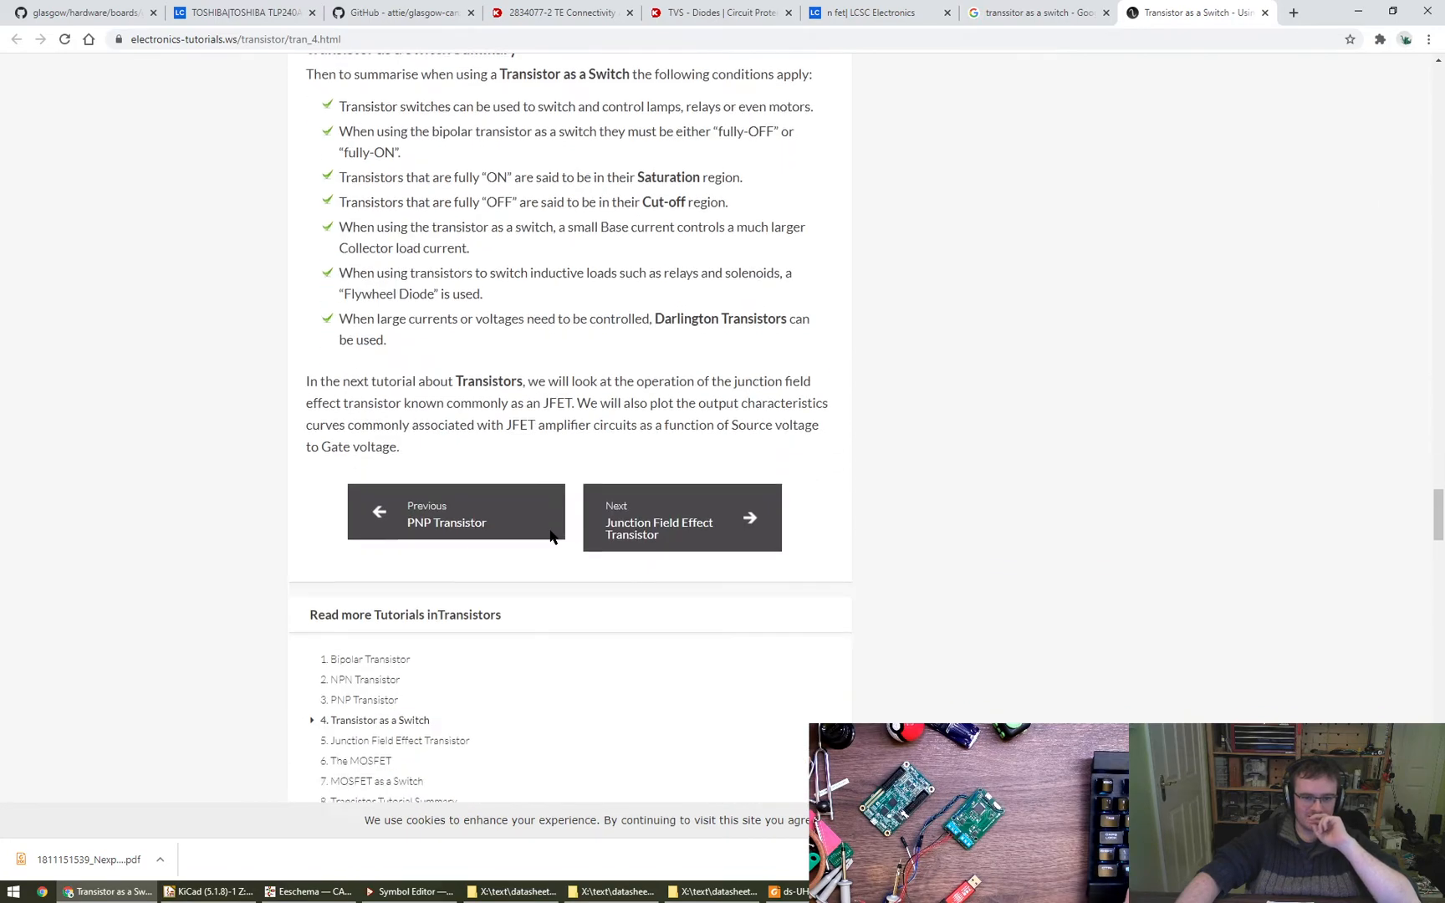
pyautogui.scroll(5, 558, 539)
pyautogui.click(681, 569)
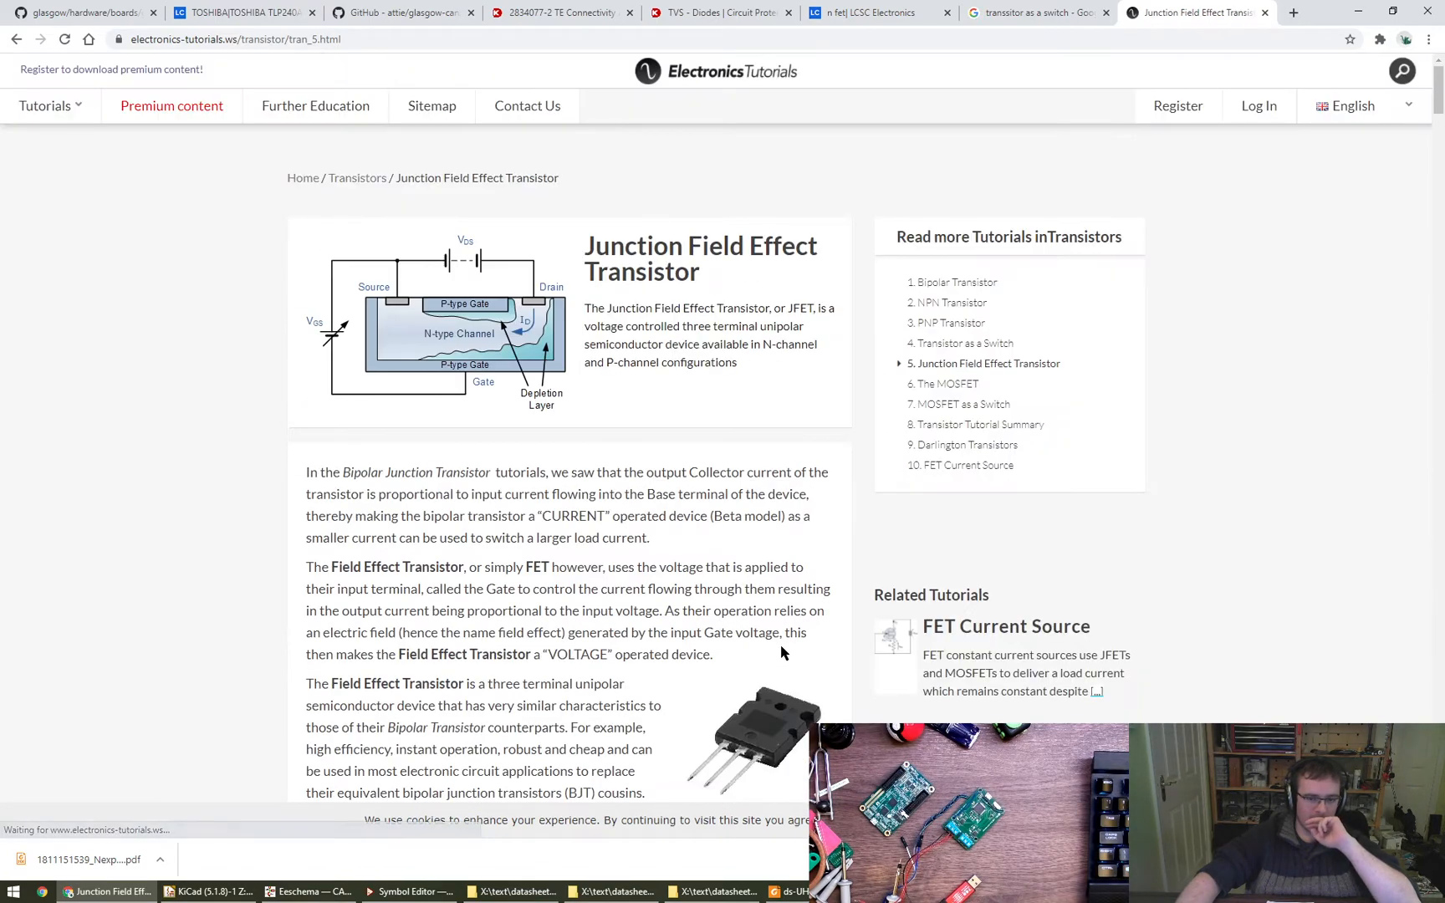
# - Skim the Junction Field Effect Transistor tutorial, continue to The MOSFET tutorial, and view its N-channel and P-channel symbols
pyautogui.scroll(-20, 665, 620)
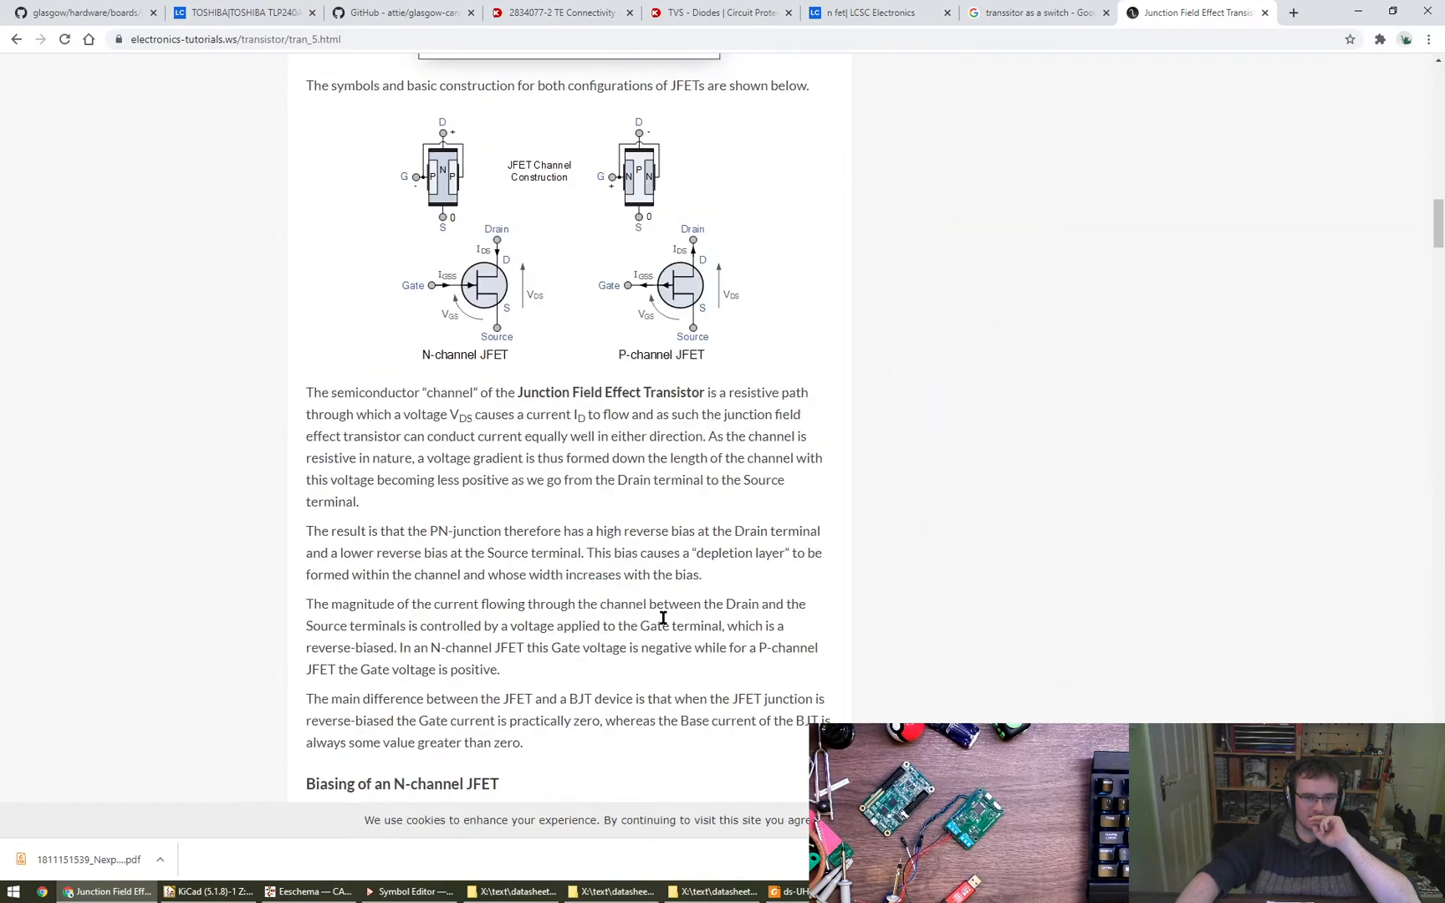
pyautogui.scroll(-15, 664, 618)
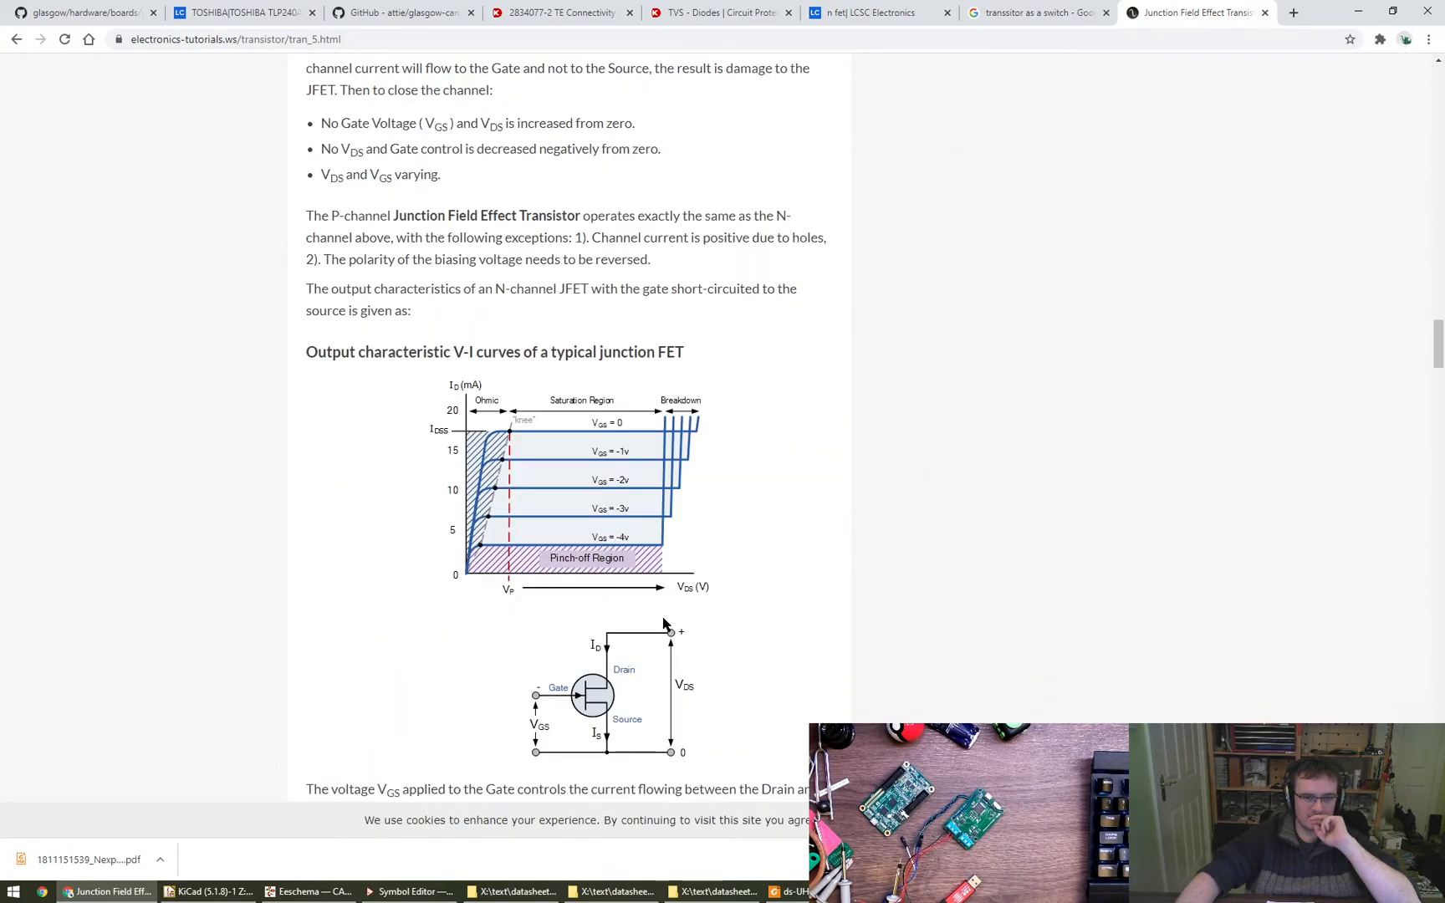
pyautogui.scroll(-3, 665, 622)
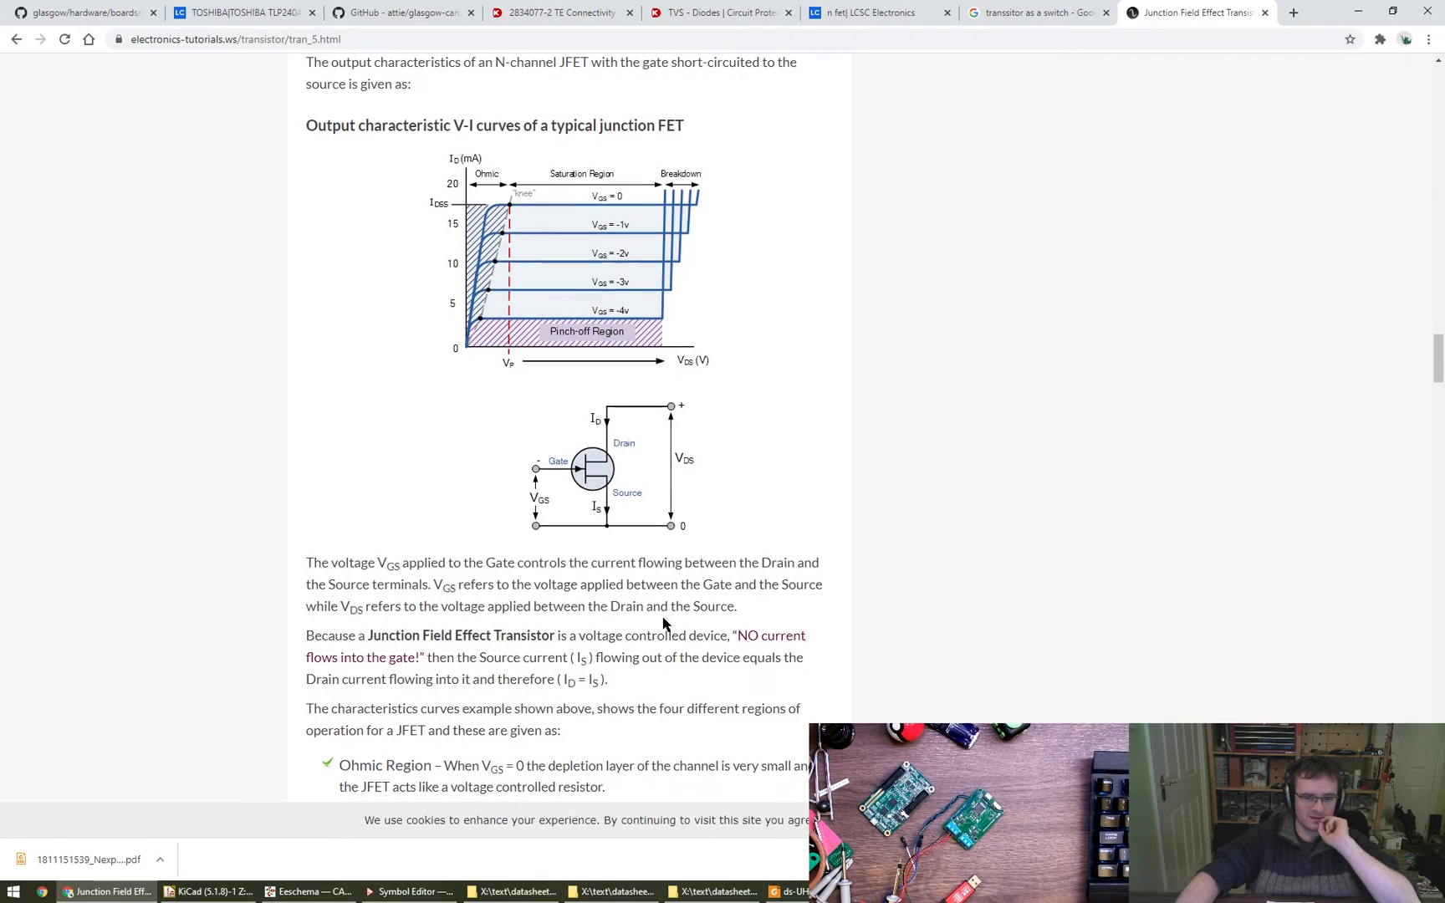
pyautogui.scroll(-16, 663, 623)
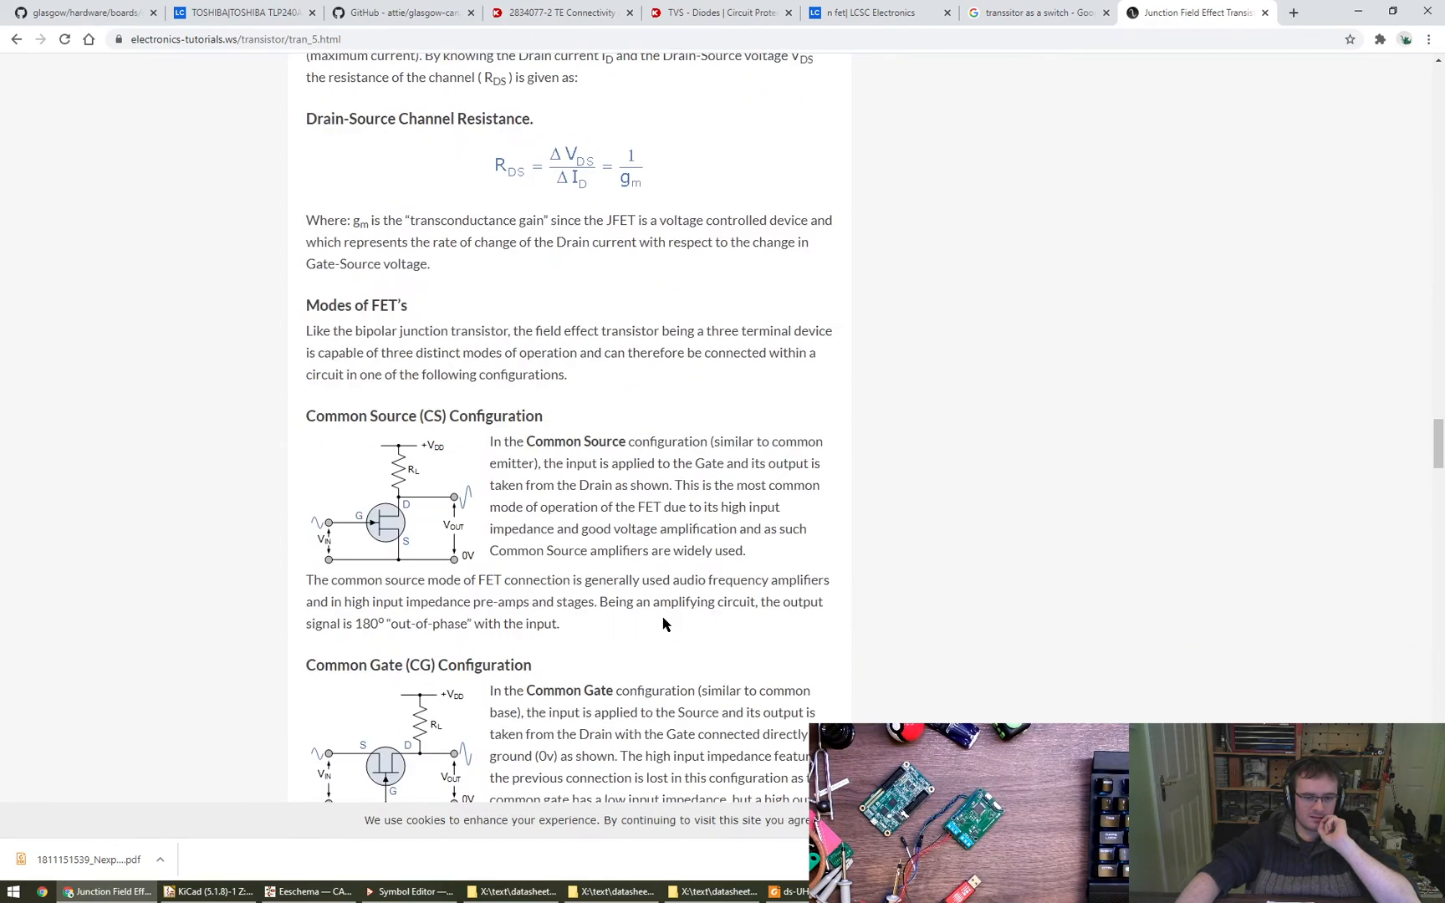
pyautogui.scroll(-2, 663, 623)
pyautogui.scroll(-16, 663, 623)
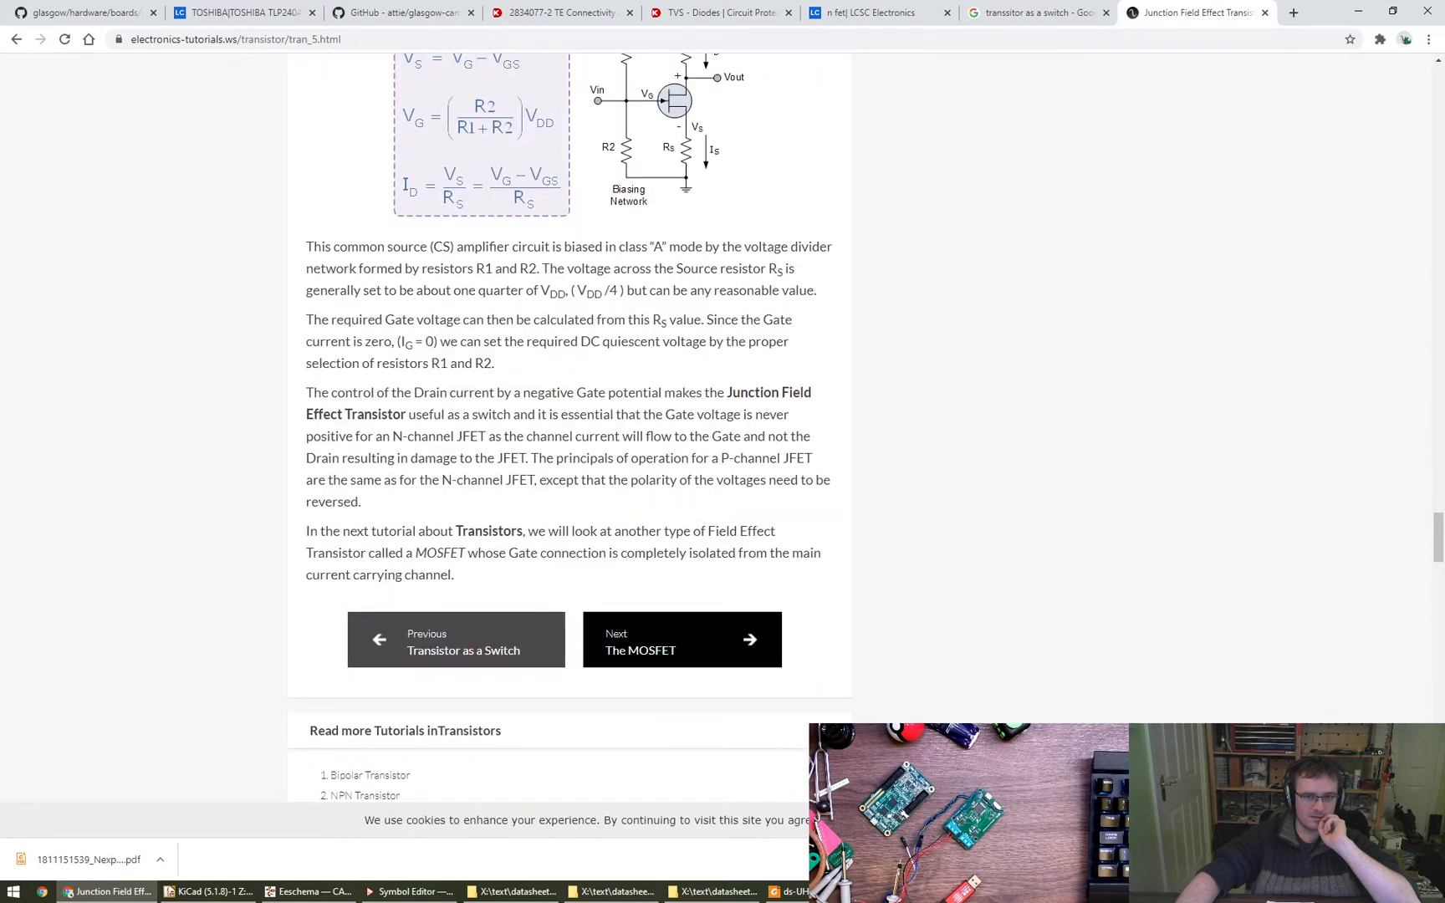
pyautogui.click(669, 640)
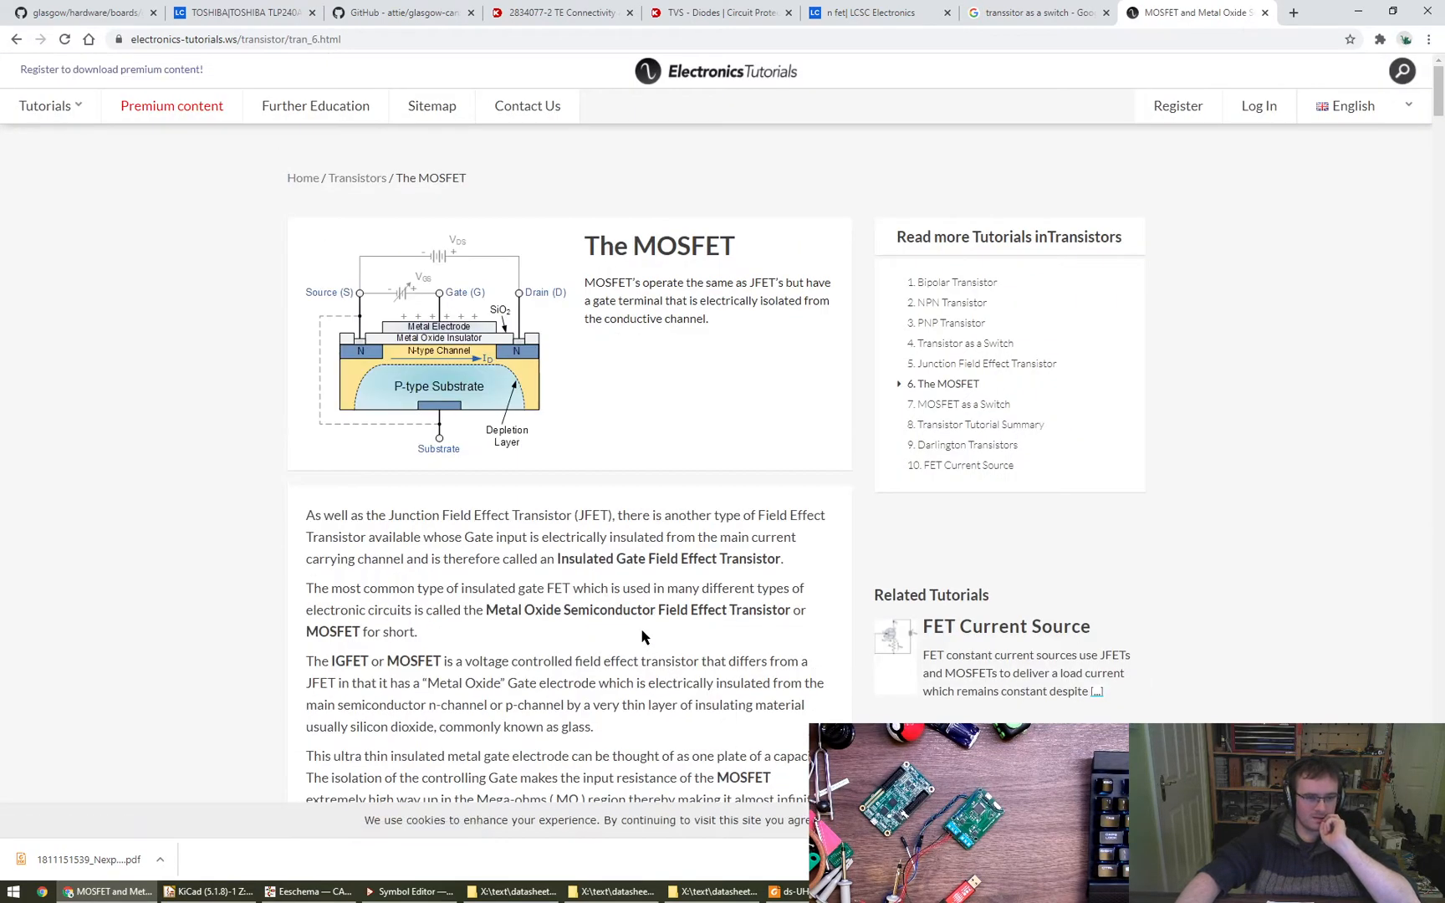
pyautogui.scroll(-12, 642, 637)
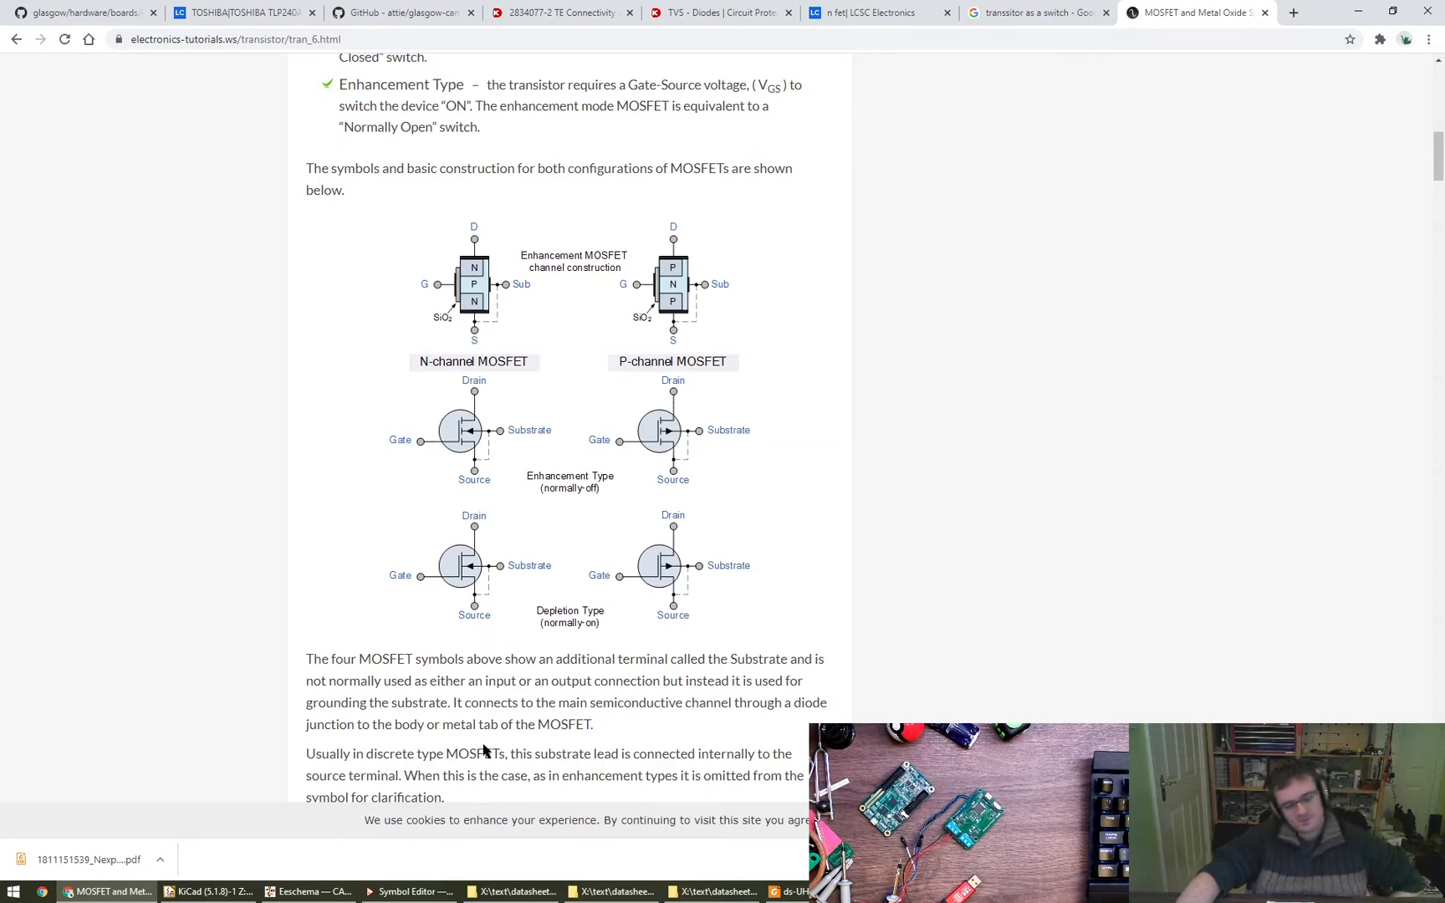
# - Switch to Eeschema, shift the S and S_LED stubs aside, and move the RGB LED block with its resistors and note up and right
pyautogui.click(310, 891)
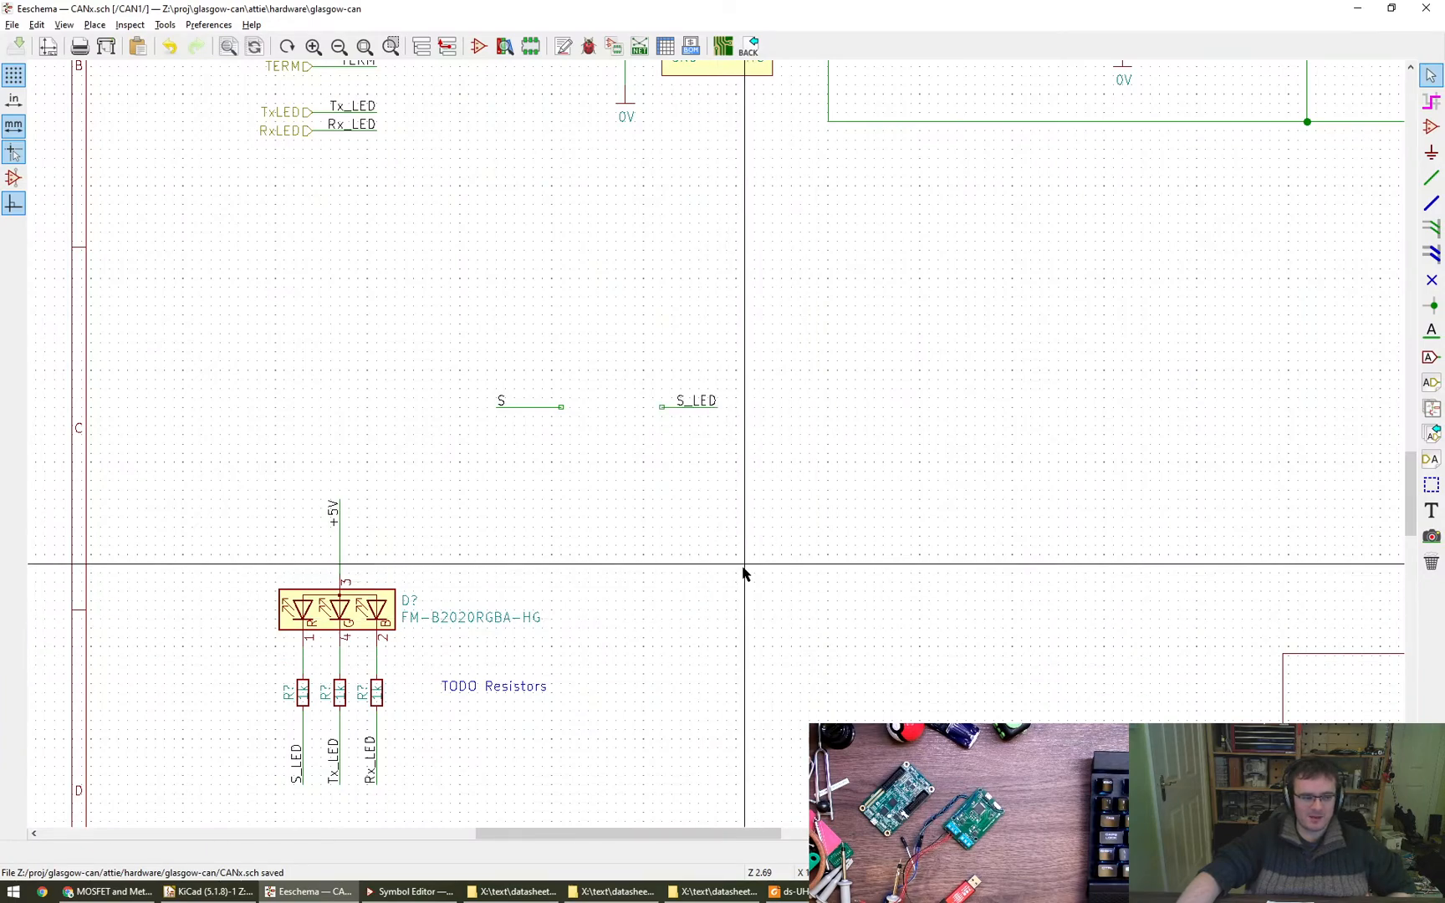
pyautogui.moveTo(741, 556); pyautogui.dragTo(757, 529, button='middle')
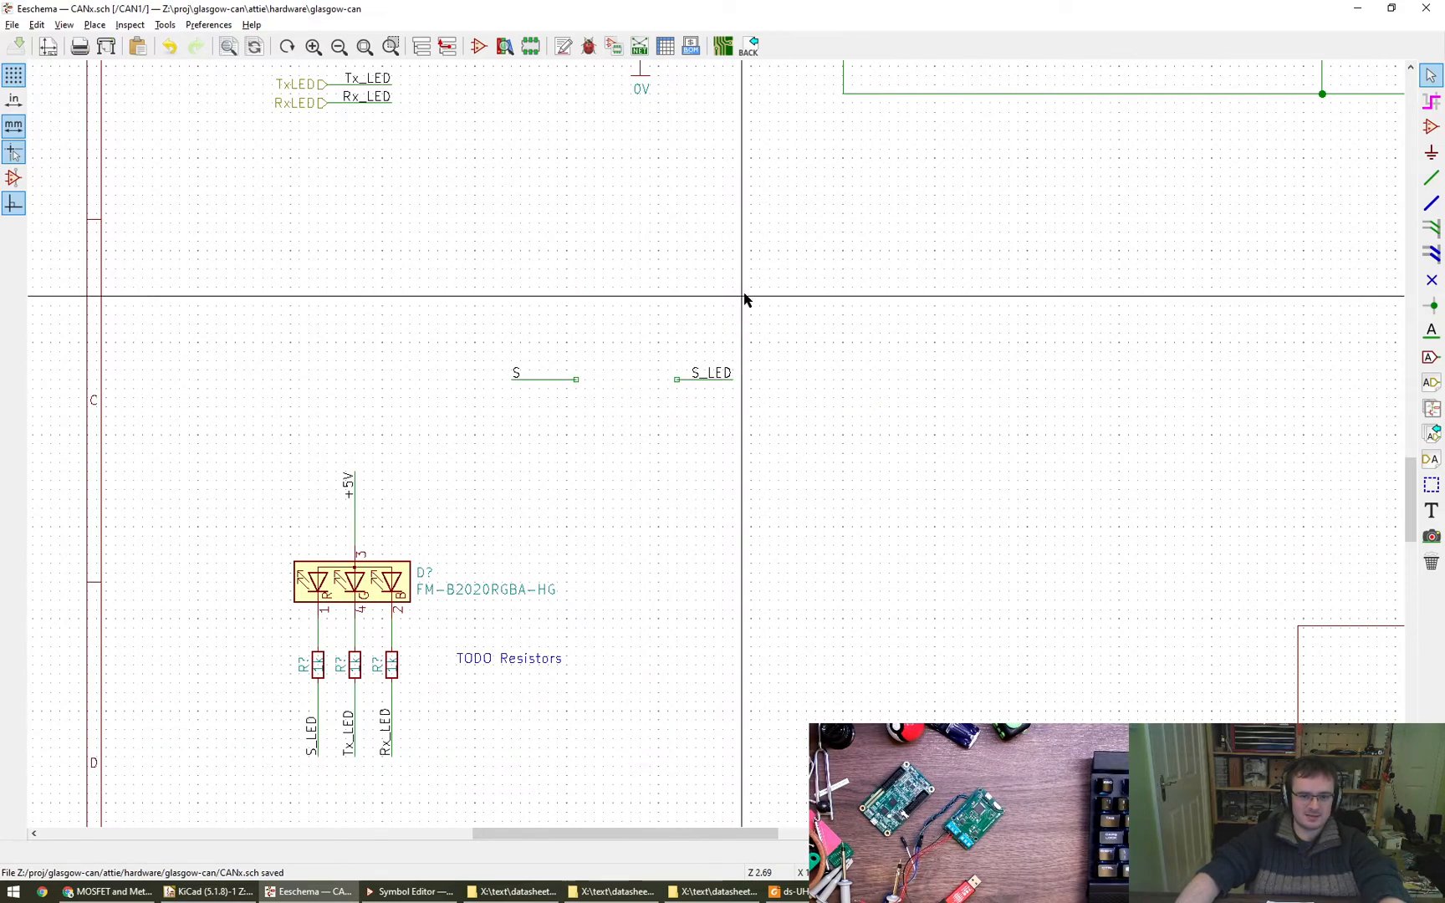
pyautogui.moveTo(424, 305); pyautogui.dragTo(877, 441)
pyautogui.click(697, 464)
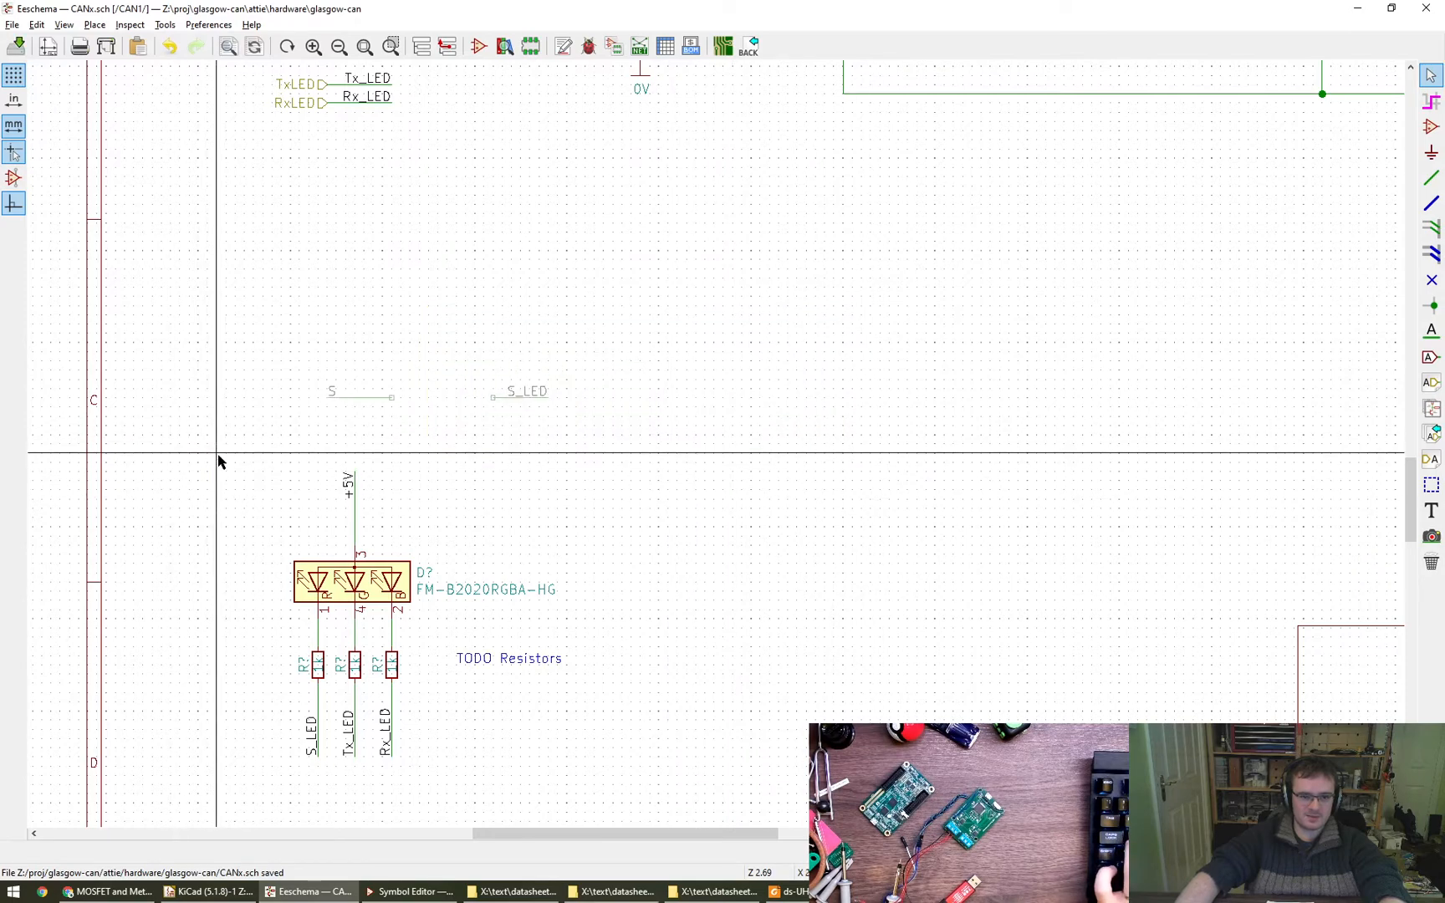
pyautogui.moveTo(217, 456); pyautogui.dragTo(676, 786)
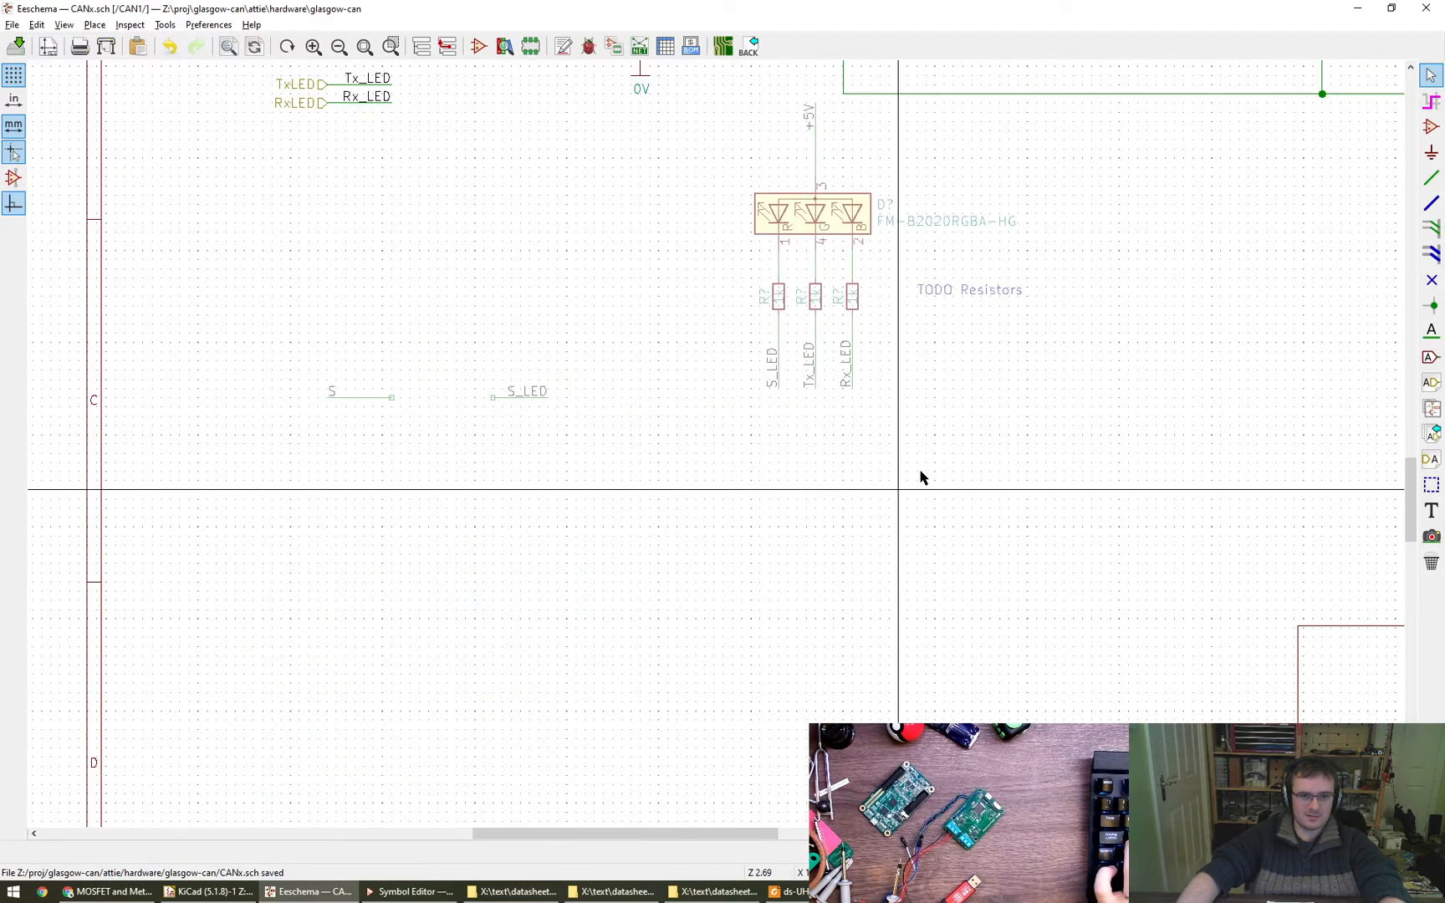
pyautogui.moveTo(1005, 393); pyautogui.dragTo(743, 112)
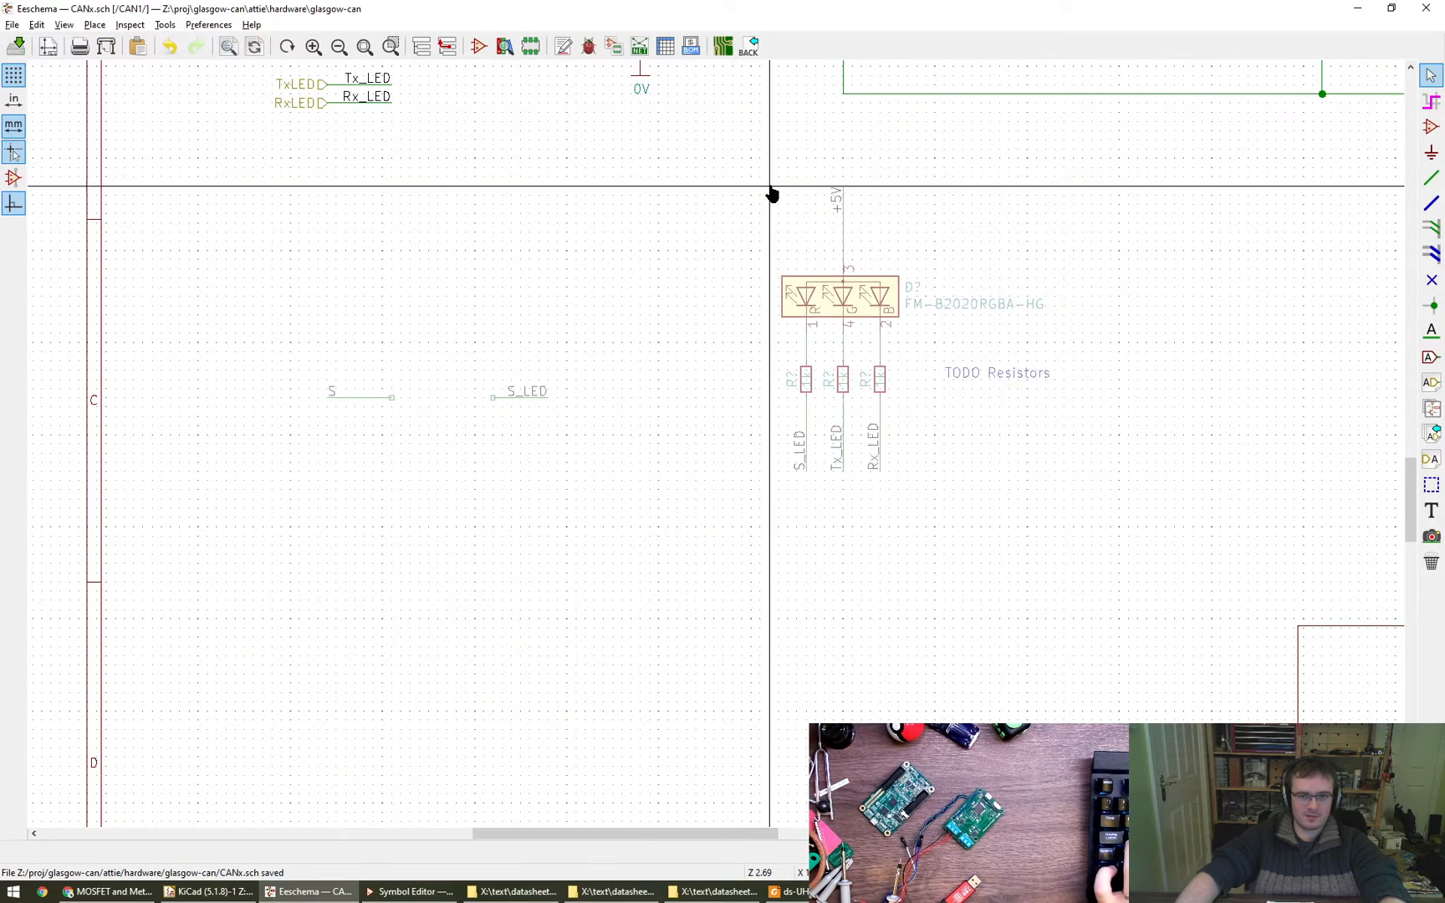
pyautogui.click(761, 199)
# - Move the S and S_LED stubs together to just below and left of the RGB LED block
pyautogui.moveTo(613, 468); pyautogui.dragTo(261, 334)
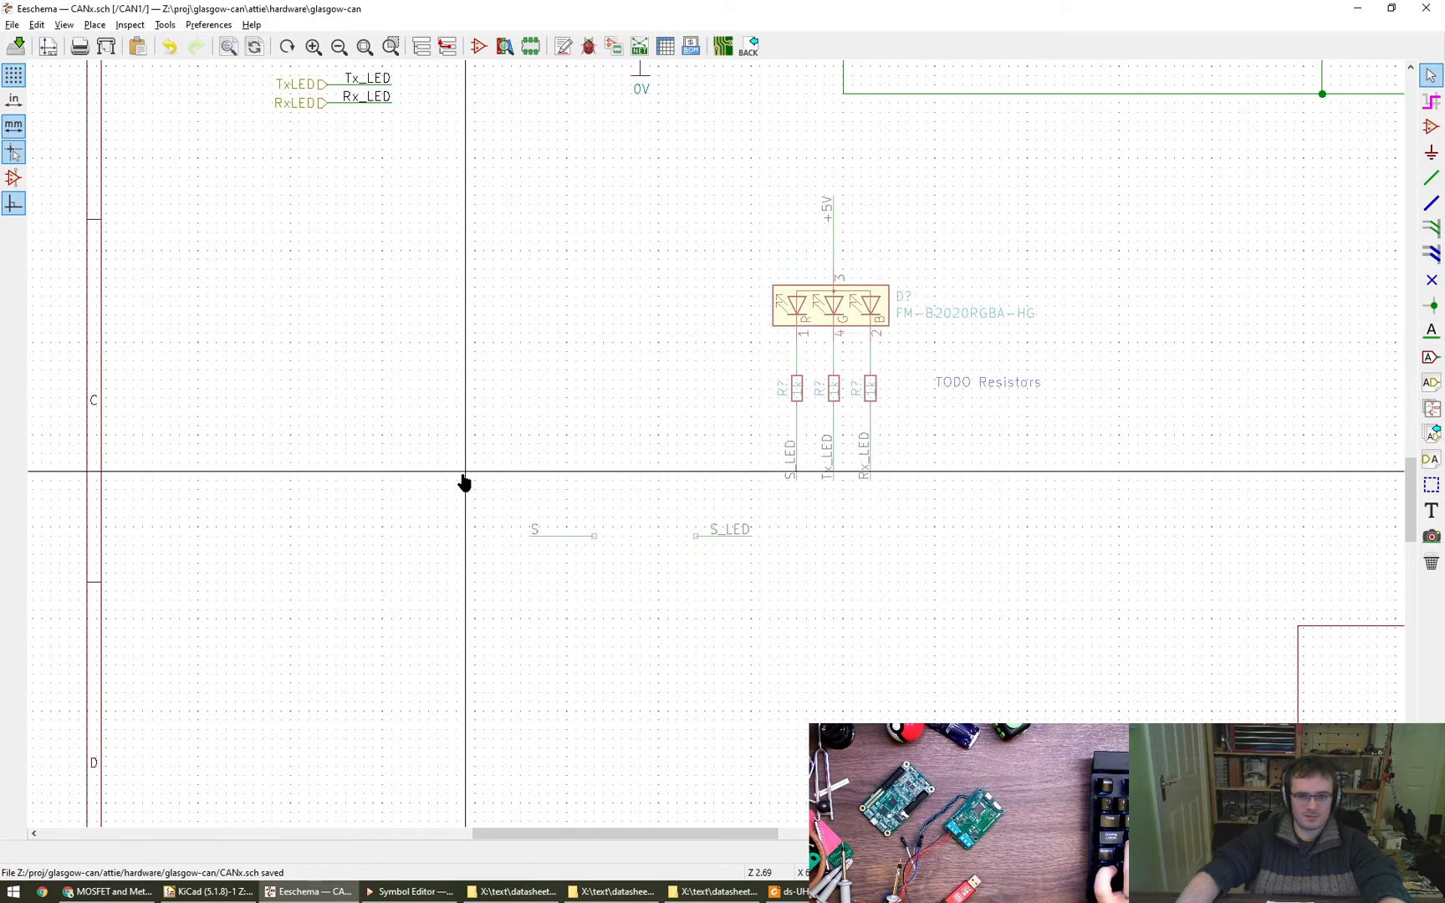
pyautogui.click(463, 474)
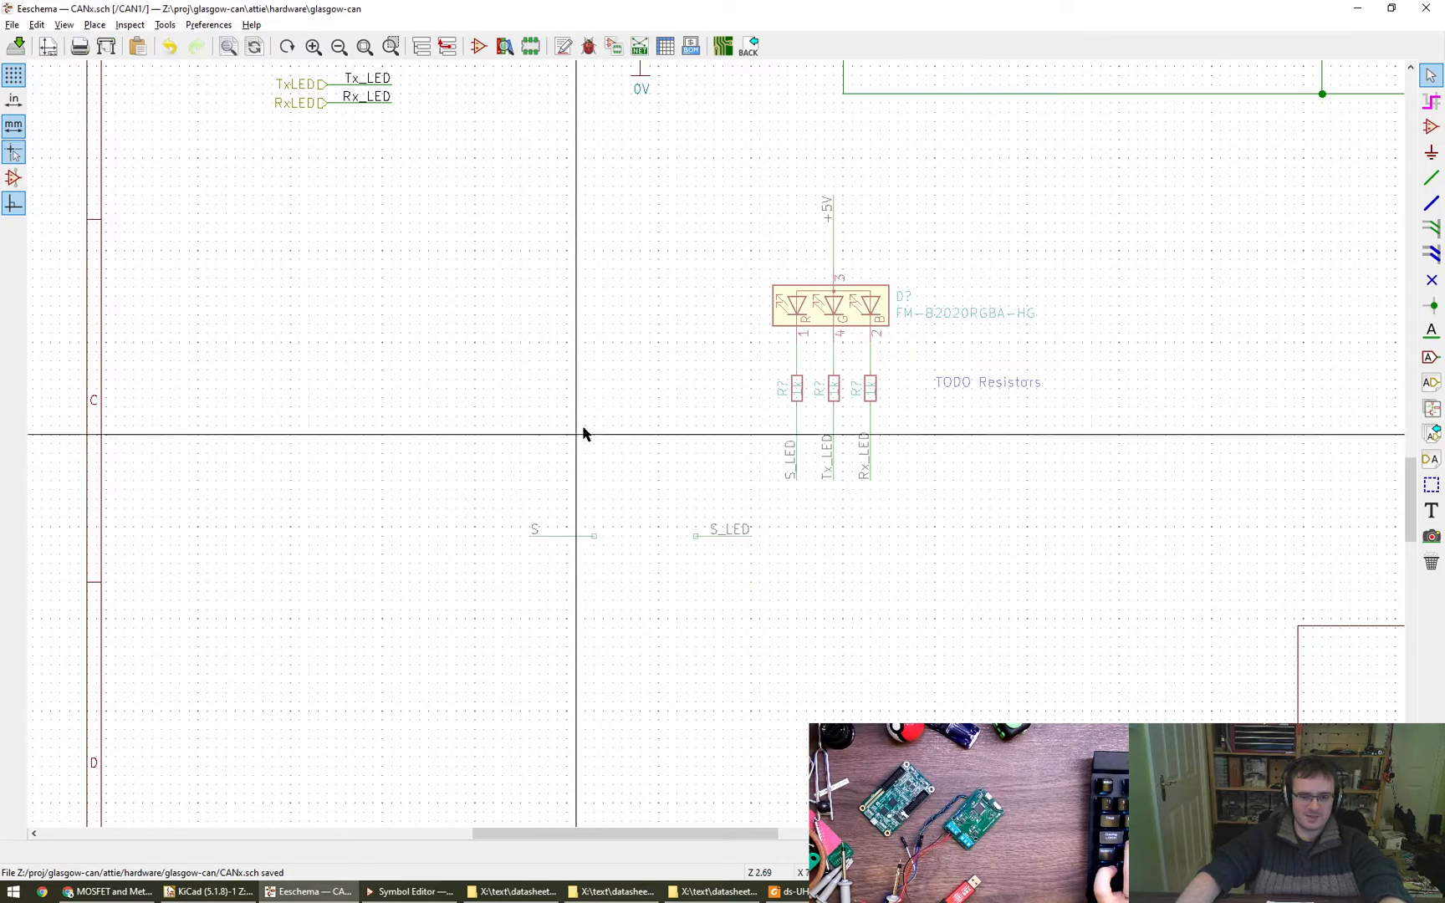
pyautogui.moveTo(729, 639); pyautogui.dragTo(634, 637, button='middle')
# - Switch to Chrome, read the MOSFET tutorial's switching table, and continue to MOSFET as a Switch to examine its cut-off circuit
pyautogui.hotkey('alt', 'Tab')
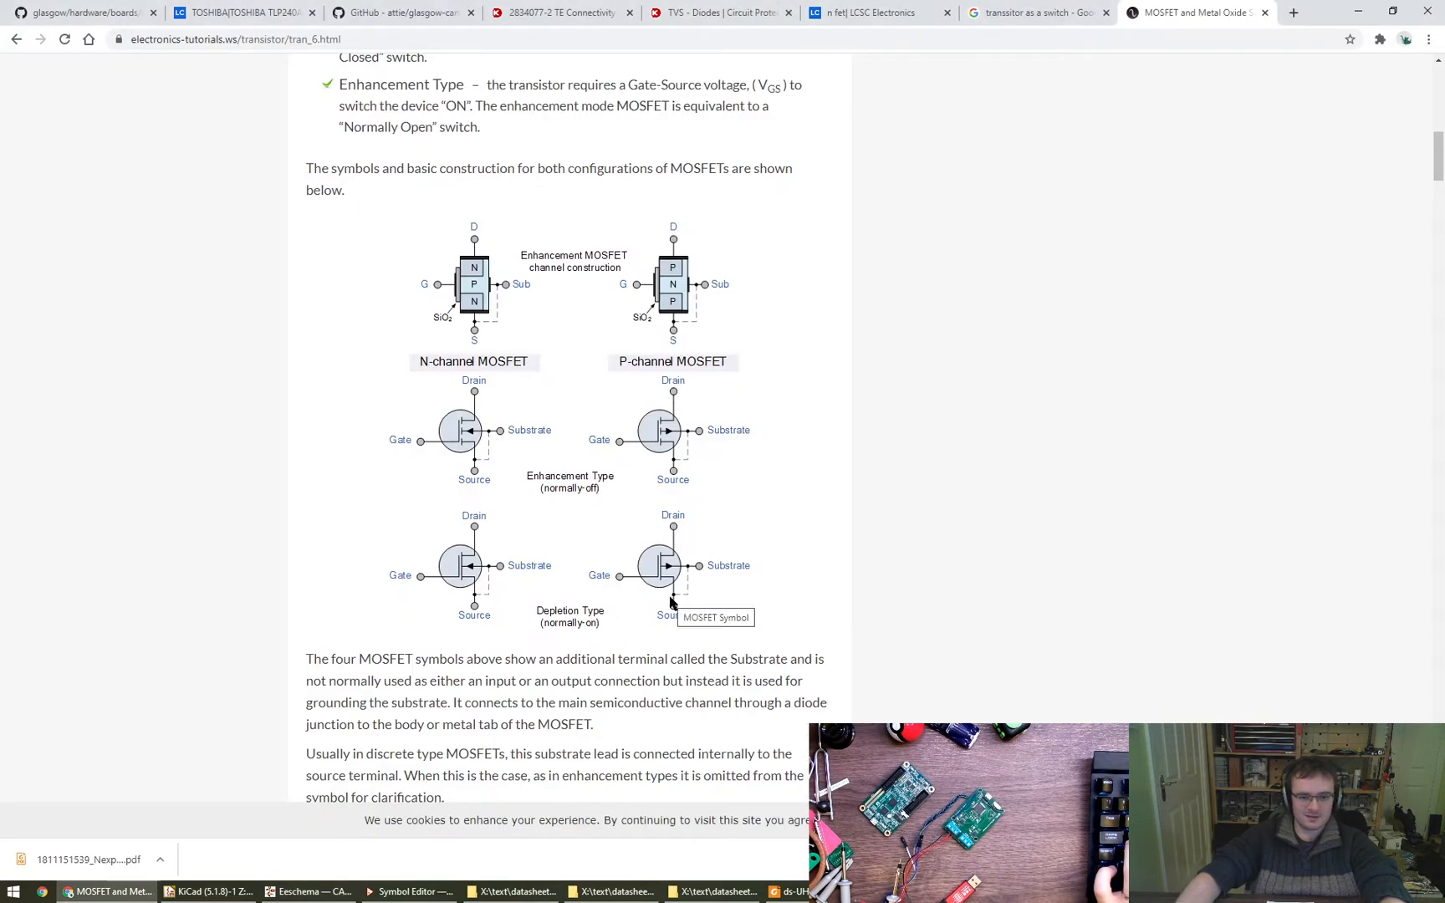
pyautogui.scroll(-20, 670, 602)
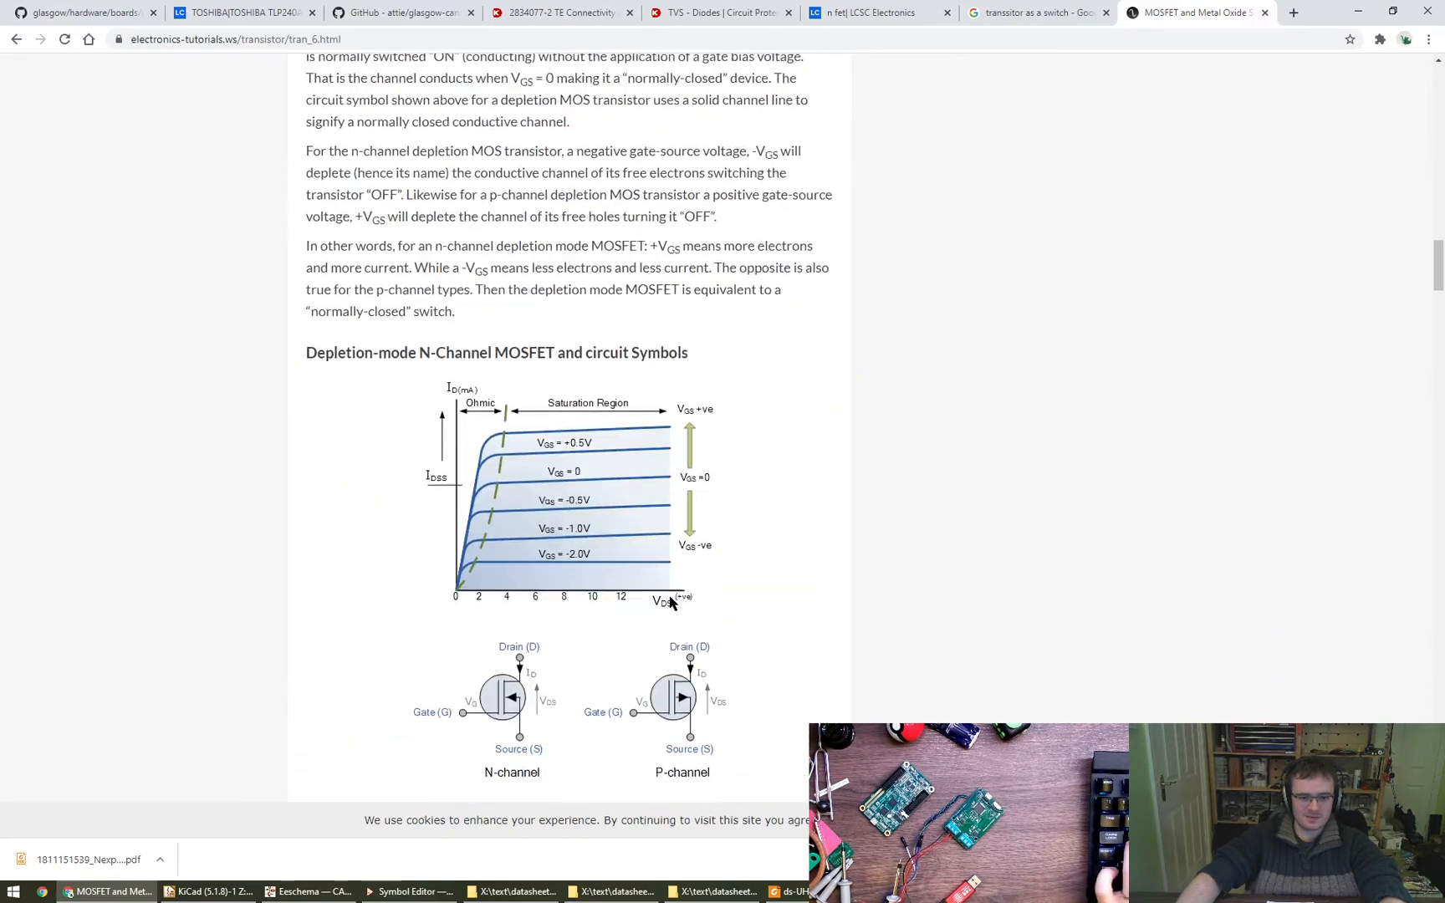
pyautogui.scroll(-20, 670, 602)
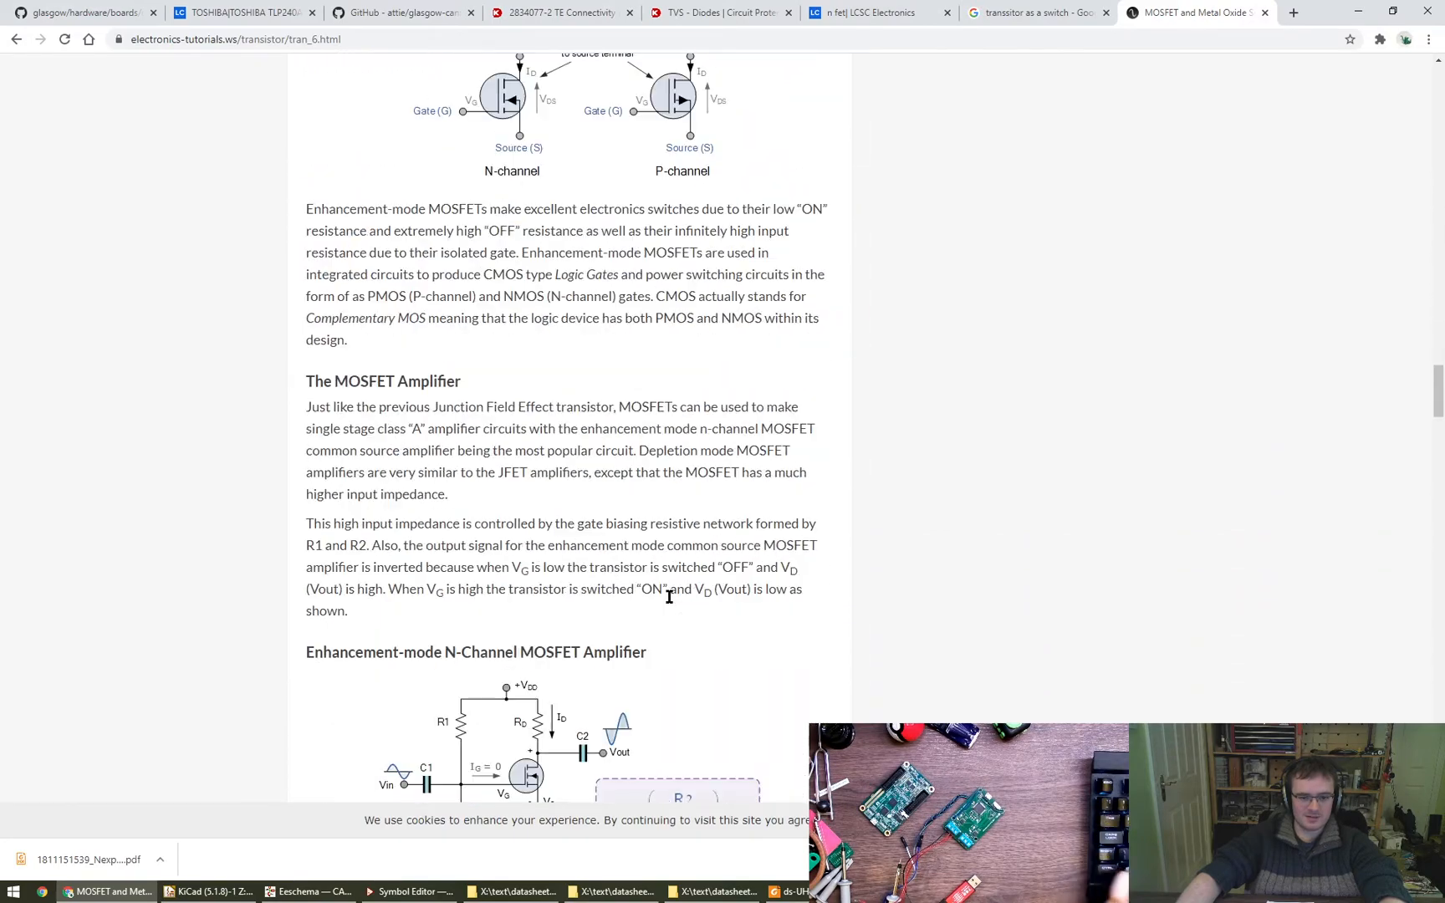
pyautogui.scroll(-5, 669, 597)
pyautogui.scroll(-20, 645, 585)
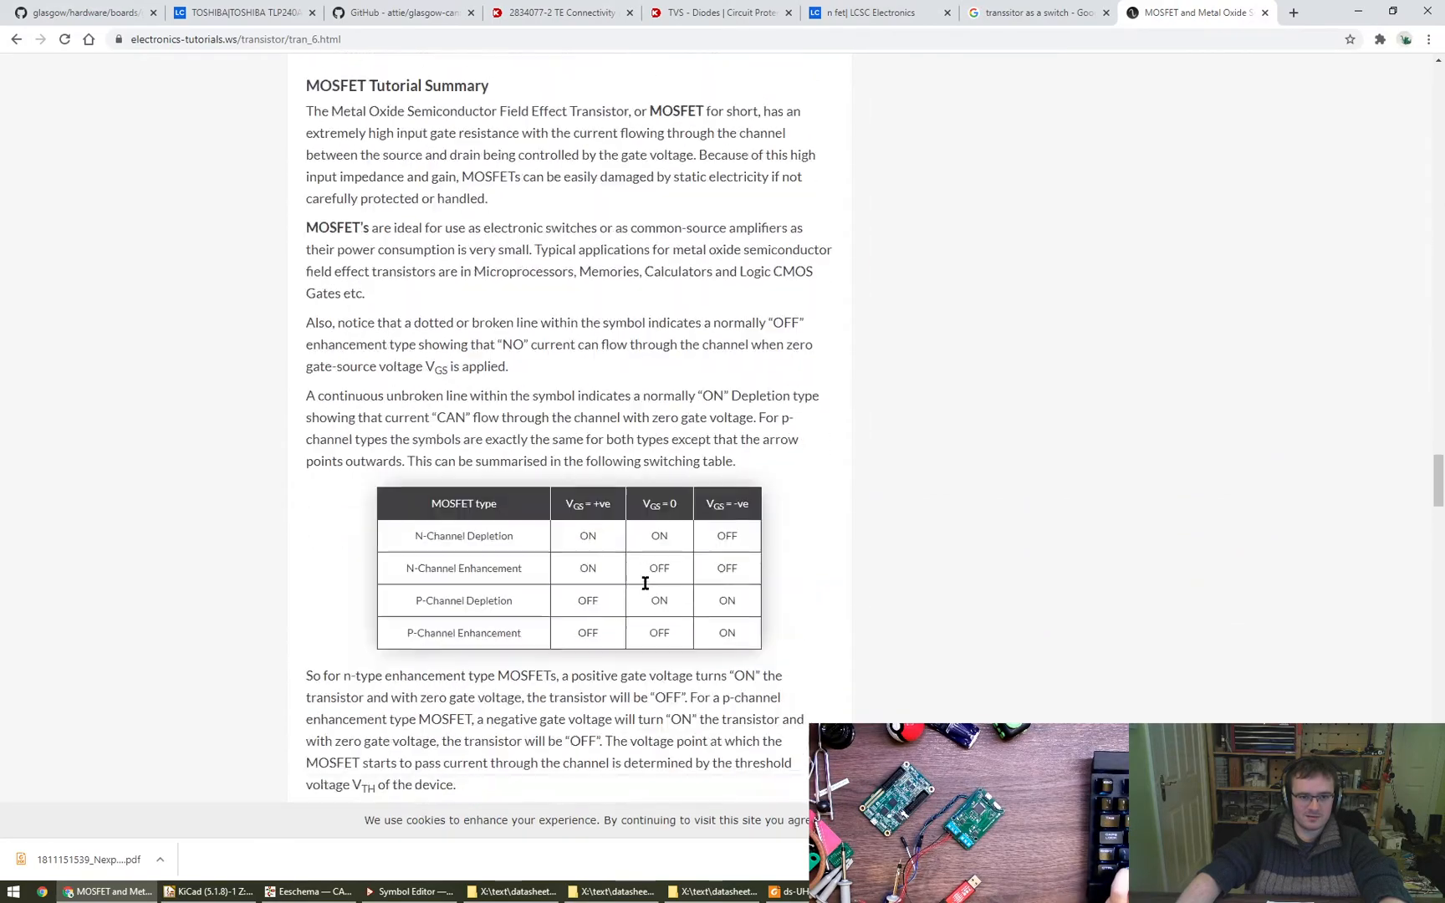
pyautogui.scroll(7, 652, 597)
pyautogui.scroll(-3, 652, 597)
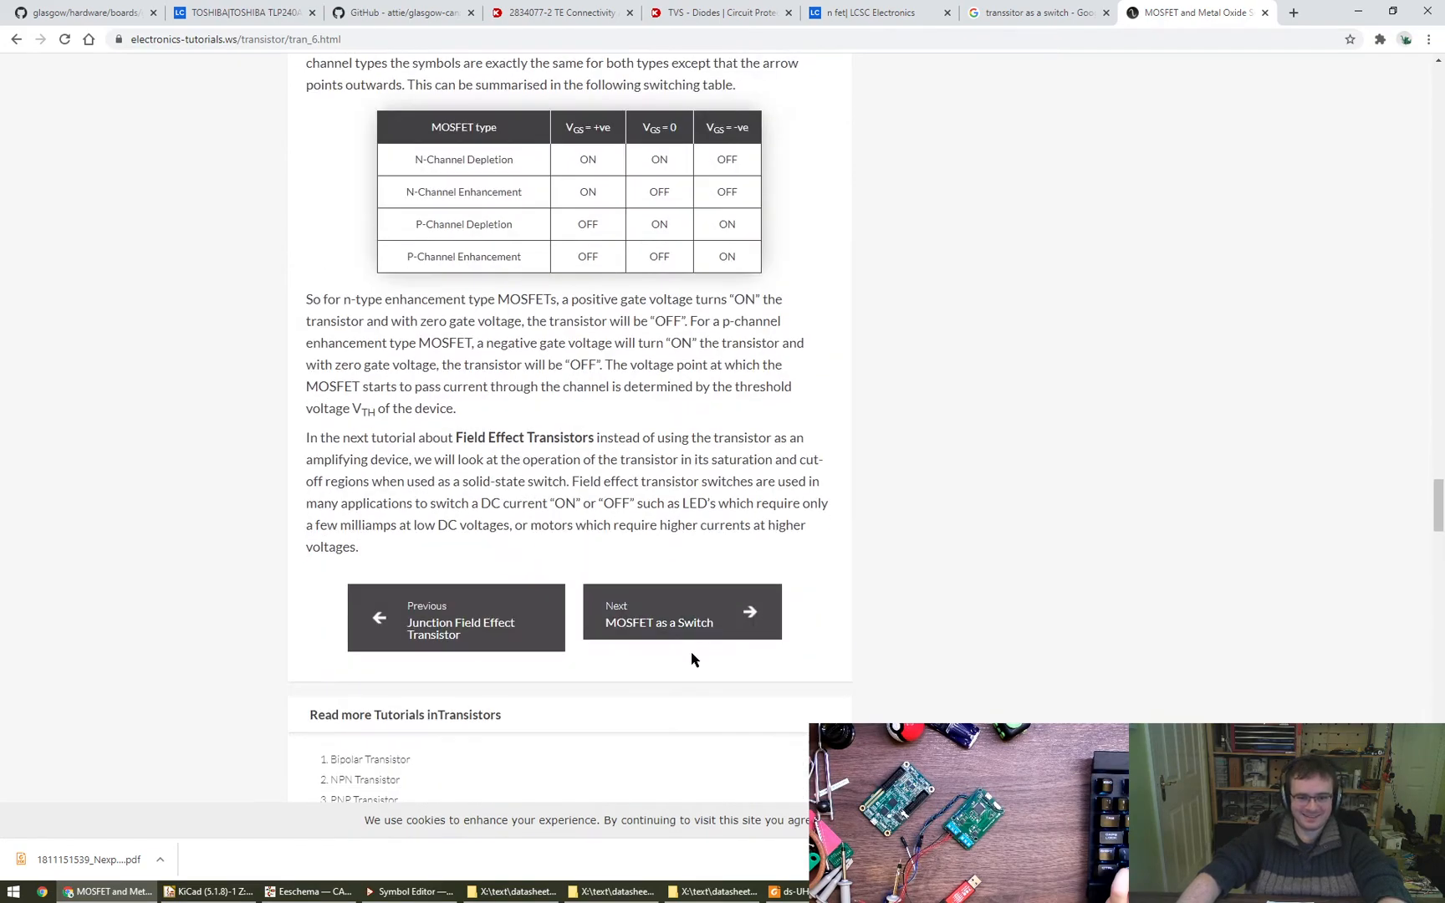
pyautogui.click(709, 623)
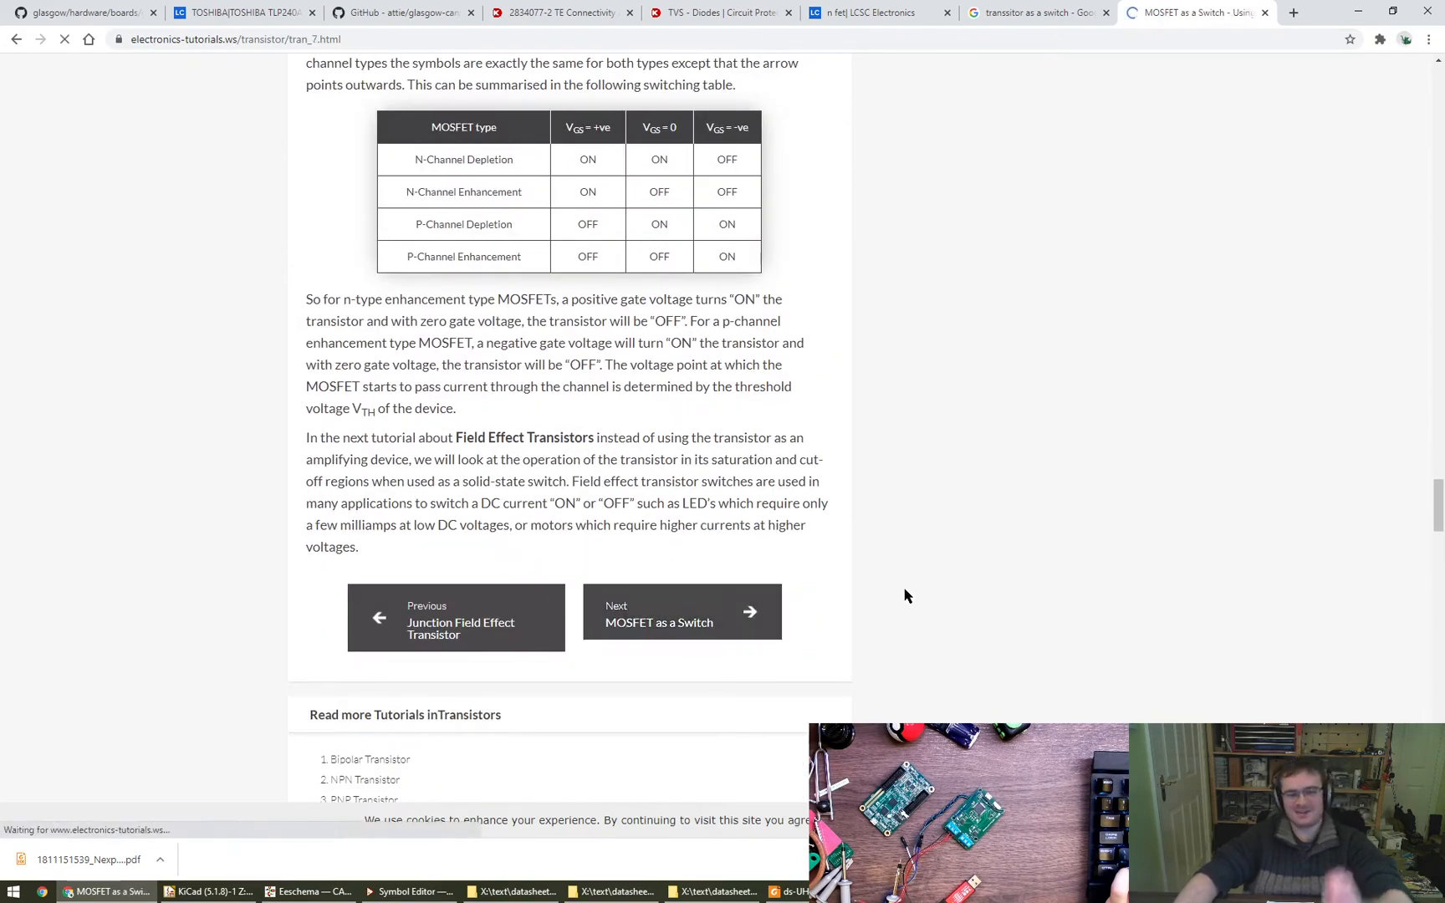
pyautogui.scroll(-18, 604, 589)
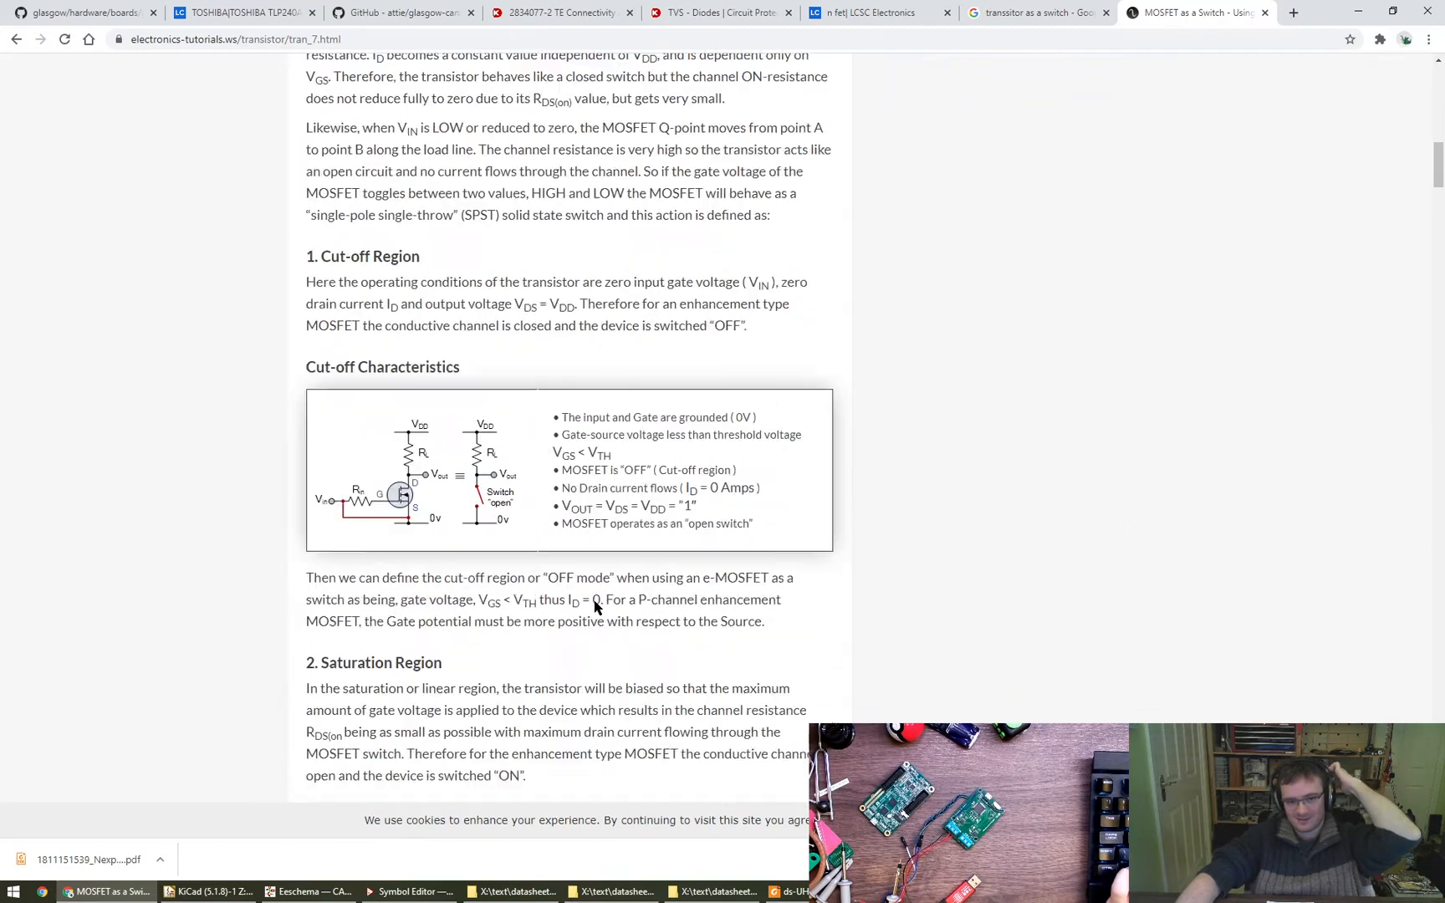
pyautogui.scroll(2, 496, 542)
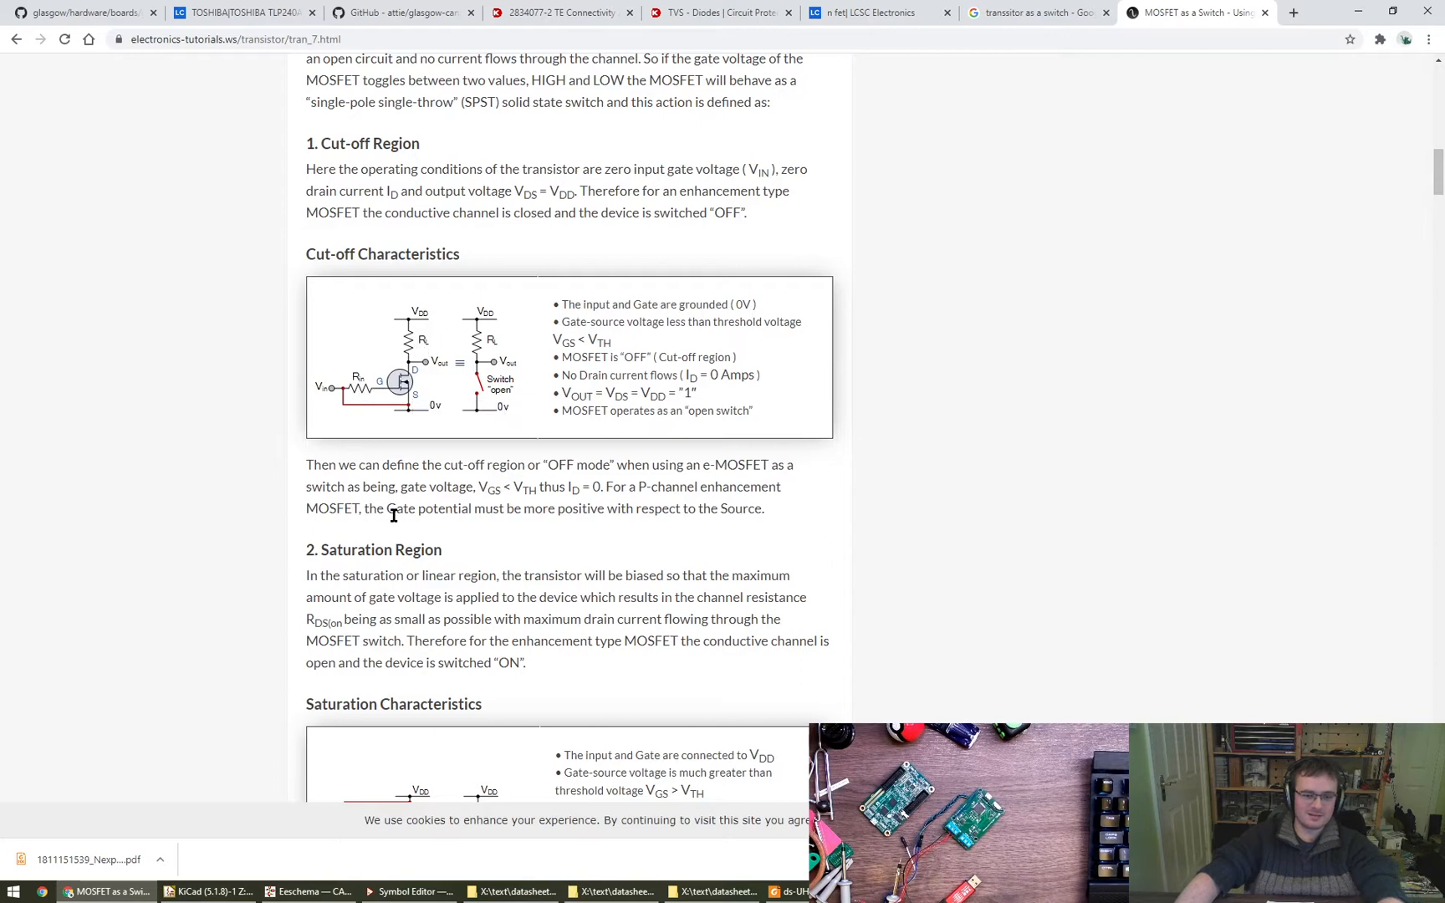
# - Switch to Eeschema, start adding a symbol below the S_LED stub, filter the symbols for "nmos", and select Q_NMOS_GDS
pyautogui.hotkey('alt', 'Tab')
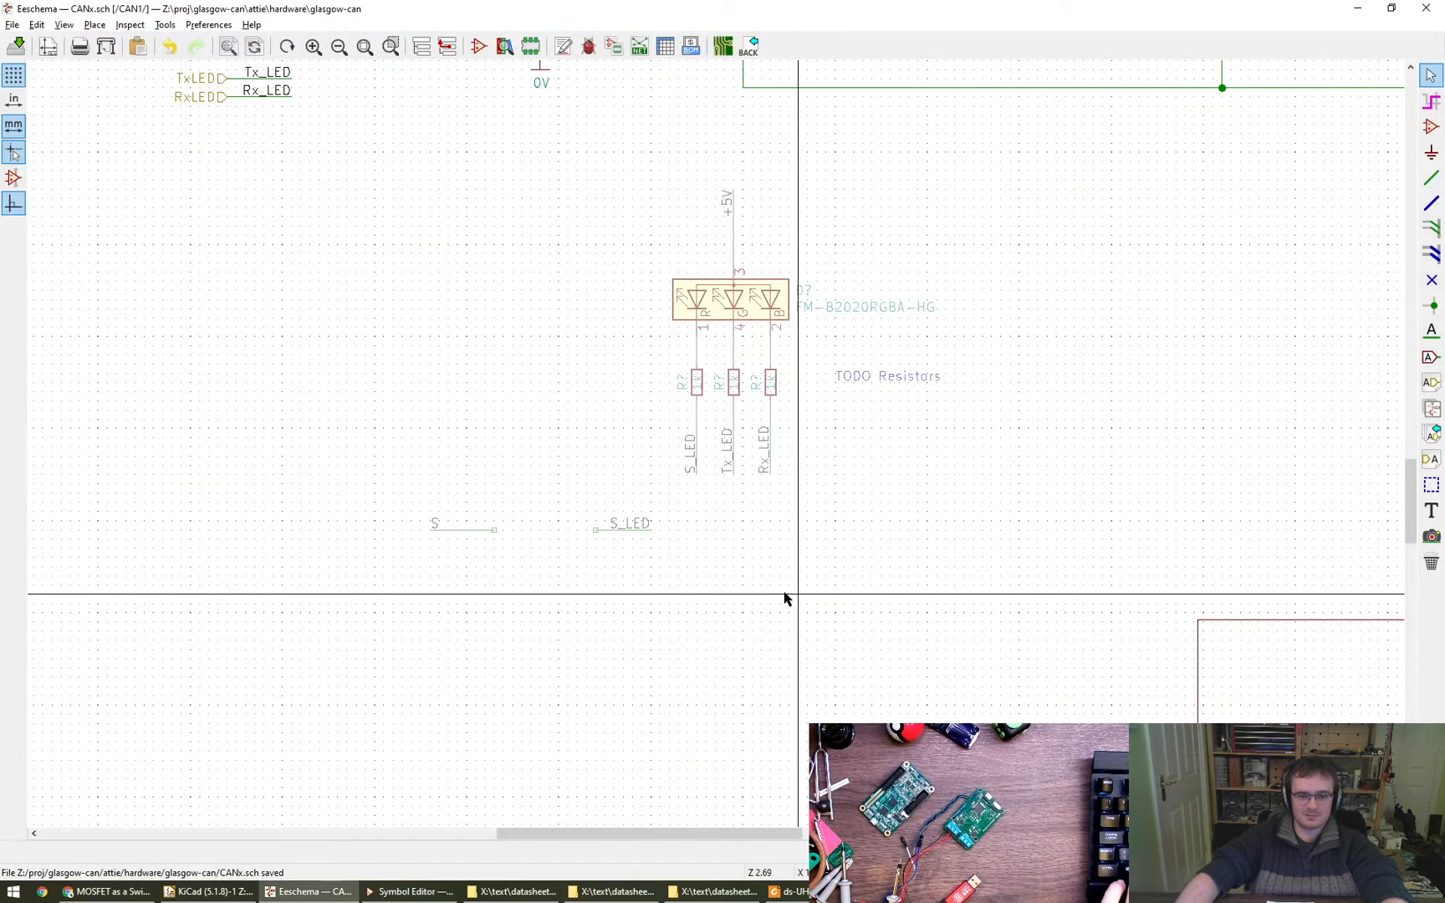
pyautogui.click(1431, 127)
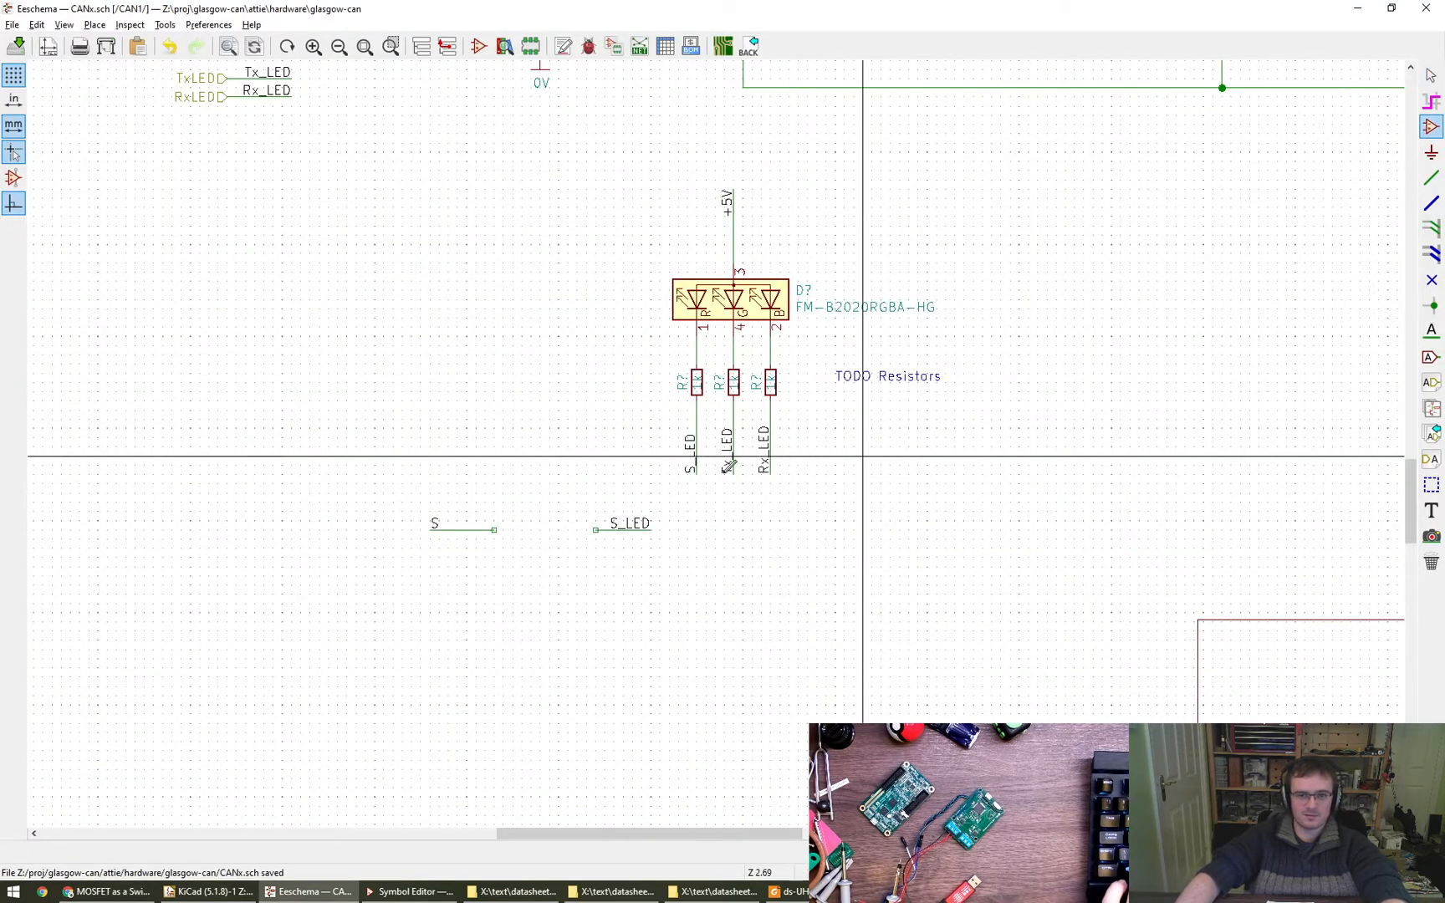
pyautogui.click(633, 575)
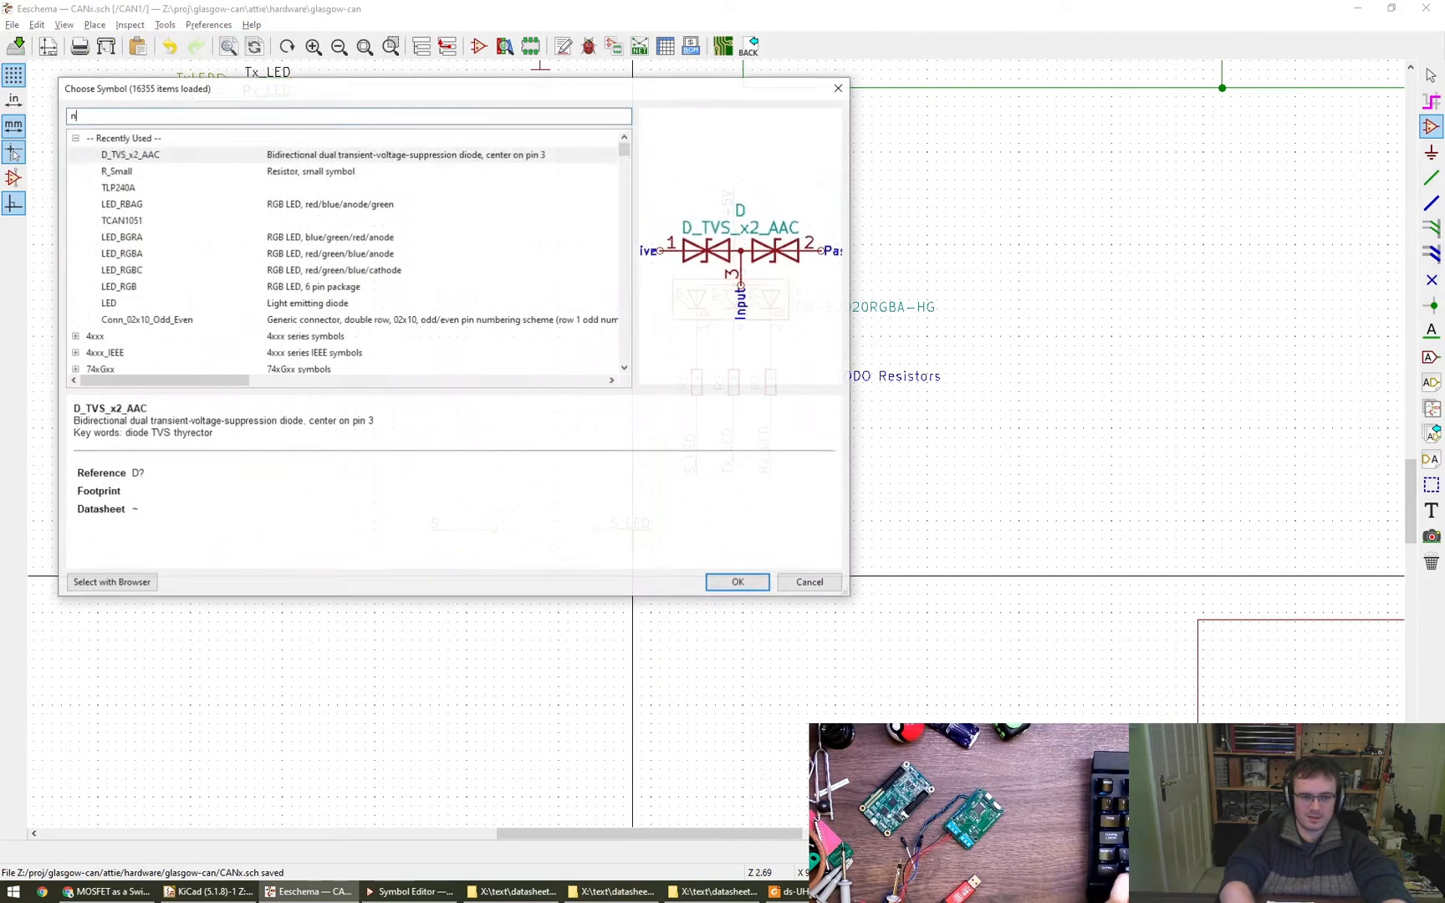
pyautogui.write('nfet')
pyautogui.press('BackSpace')
pyautogui.press('BackSpace')
pyautogui.press('BackSpace')
pyautogui.press('BackSpace')
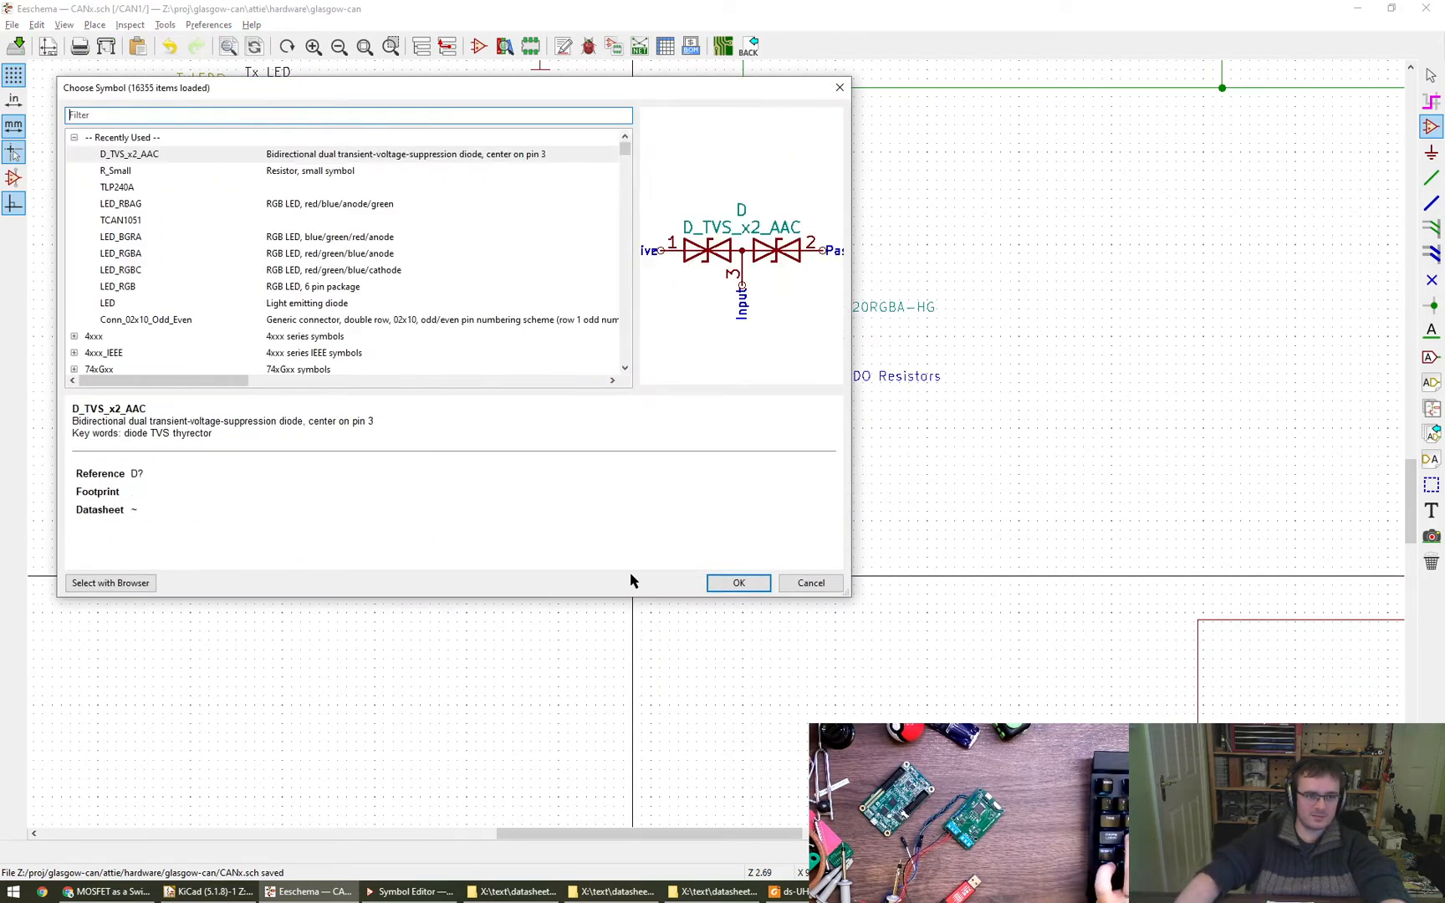
pyautogui.write('nmos')
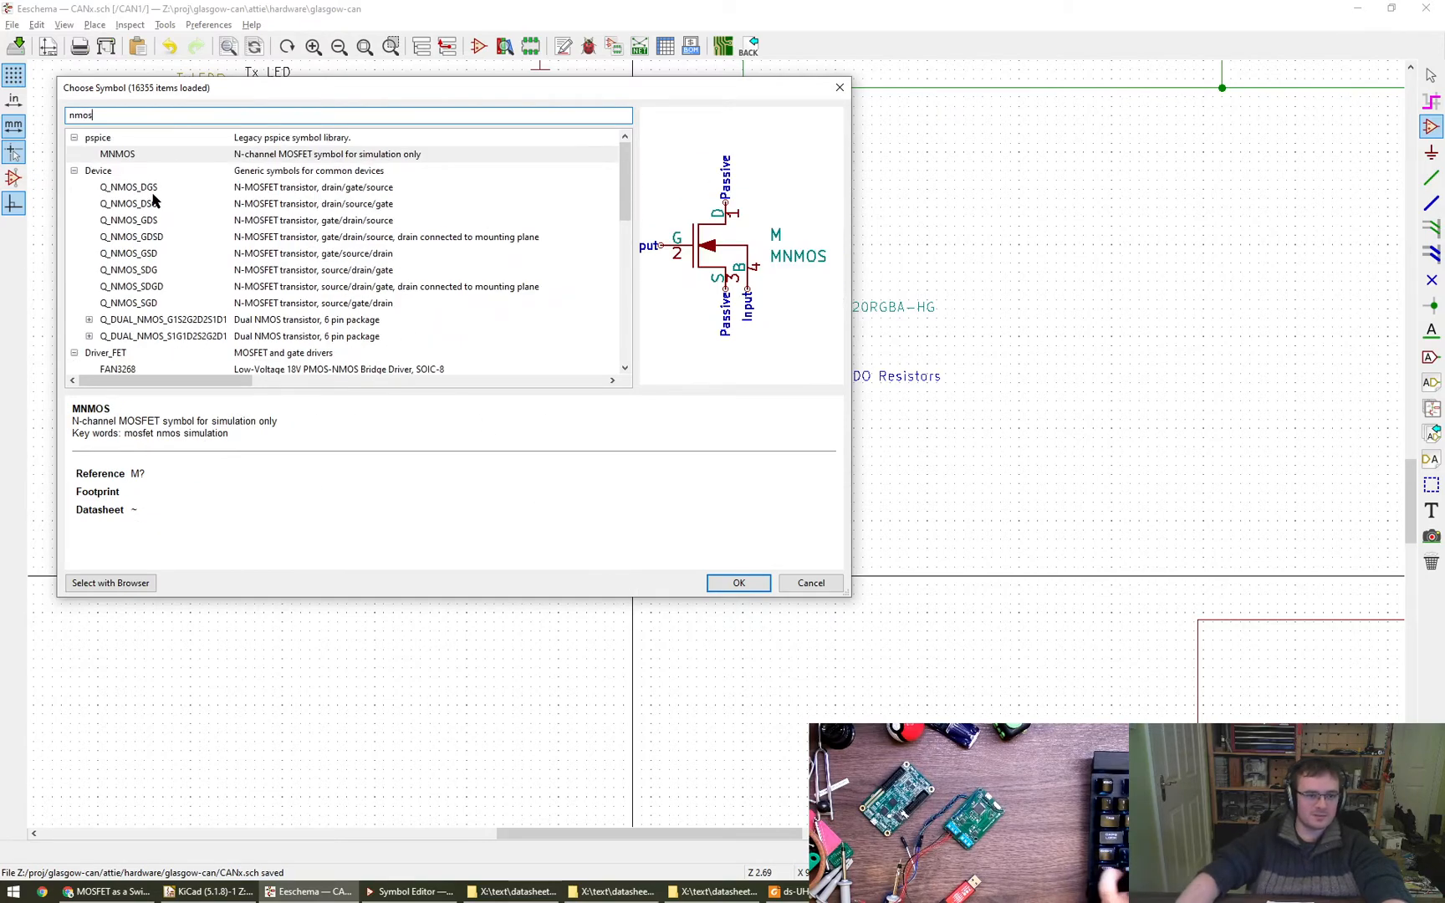
pyautogui.press('Down')
pyautogui.press('Down')
pyautogui.press('Down')
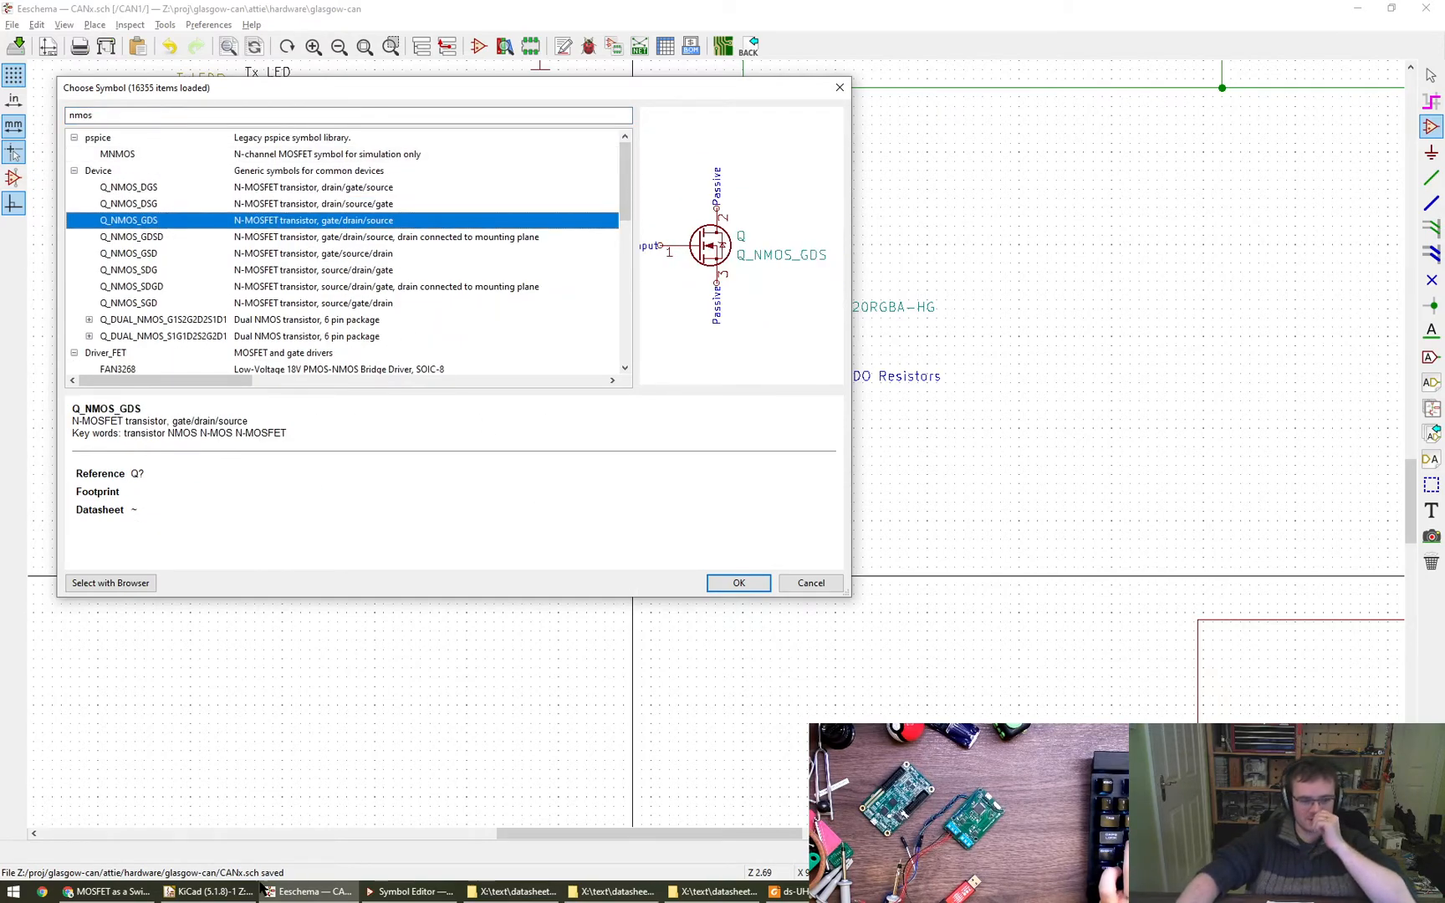
# - Switch to Chrome, return to the LCSC results for "n fet", and open the MOSFET category under Transistors
pyautogui.click(118, 893)
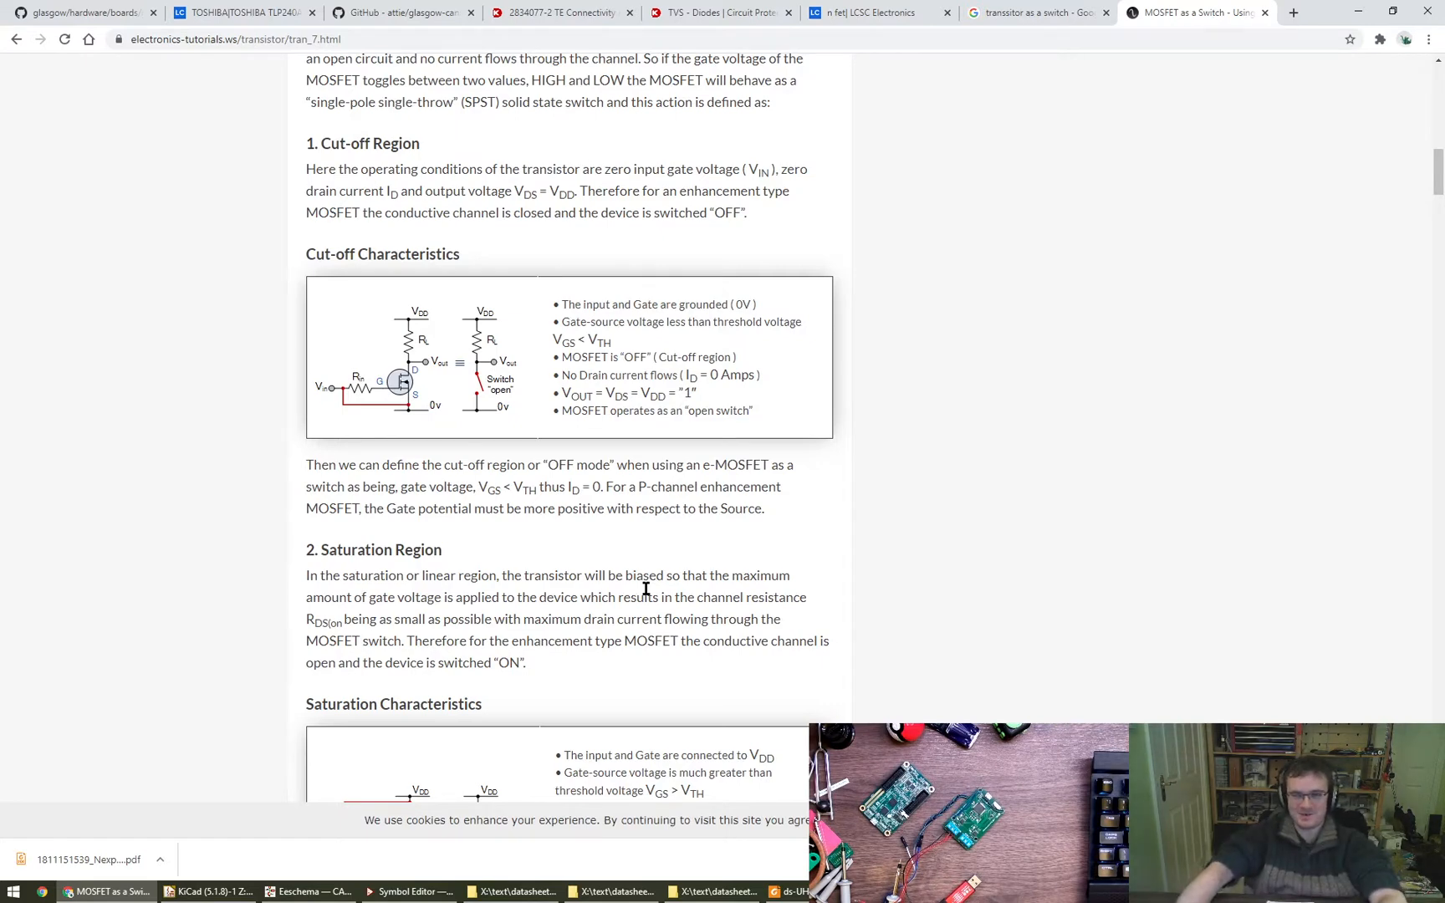
pyautogui.hotkey('ctrl', 't')
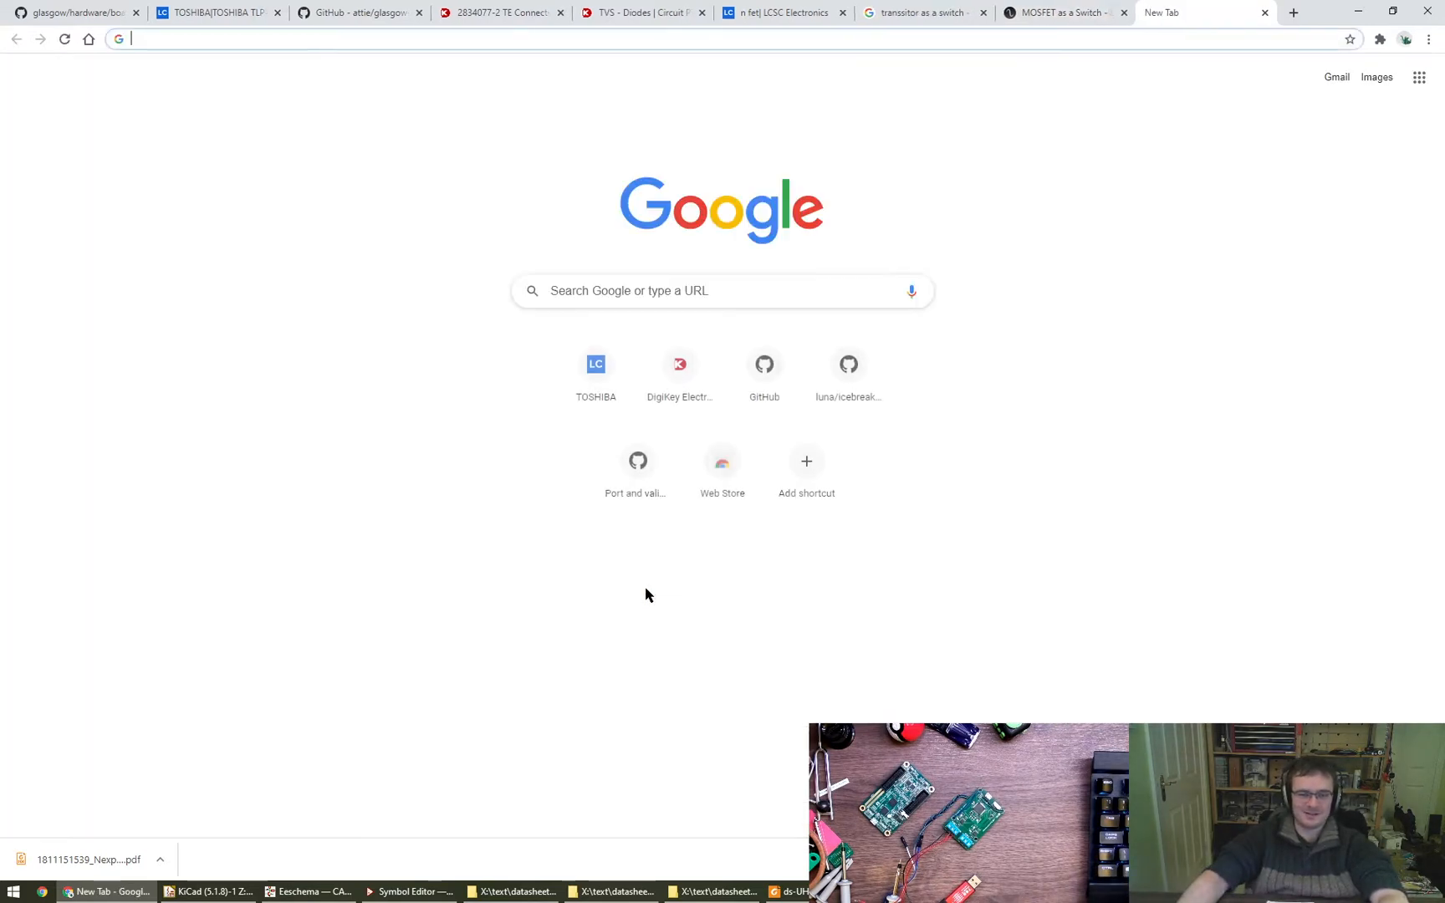
pyautogui.hotkey('ctrl', 'shift', 'Tab')
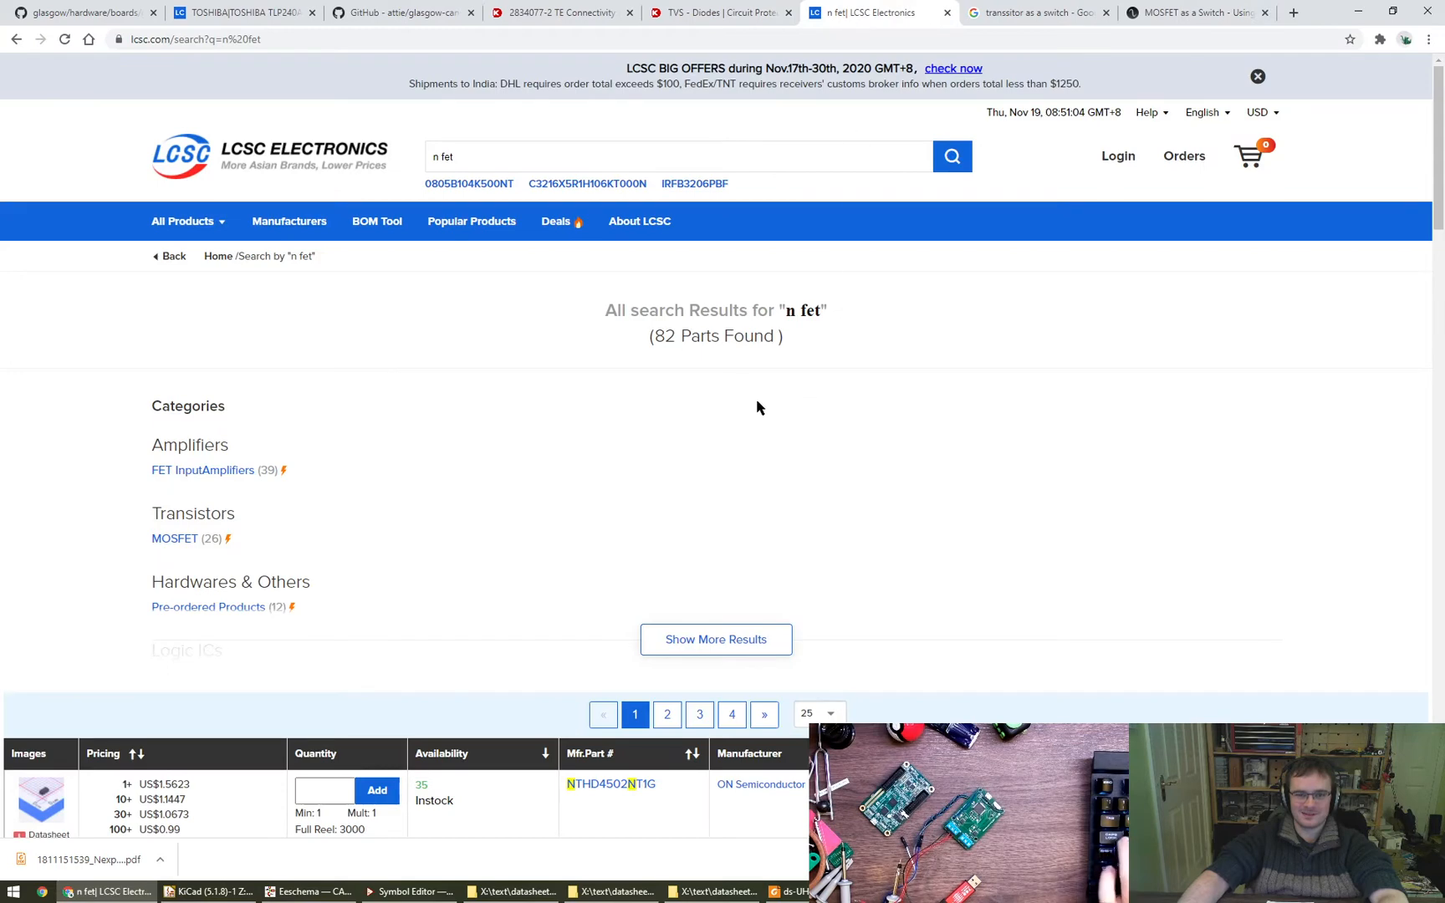
pyautogui.hotkey('ctrl', 'a')
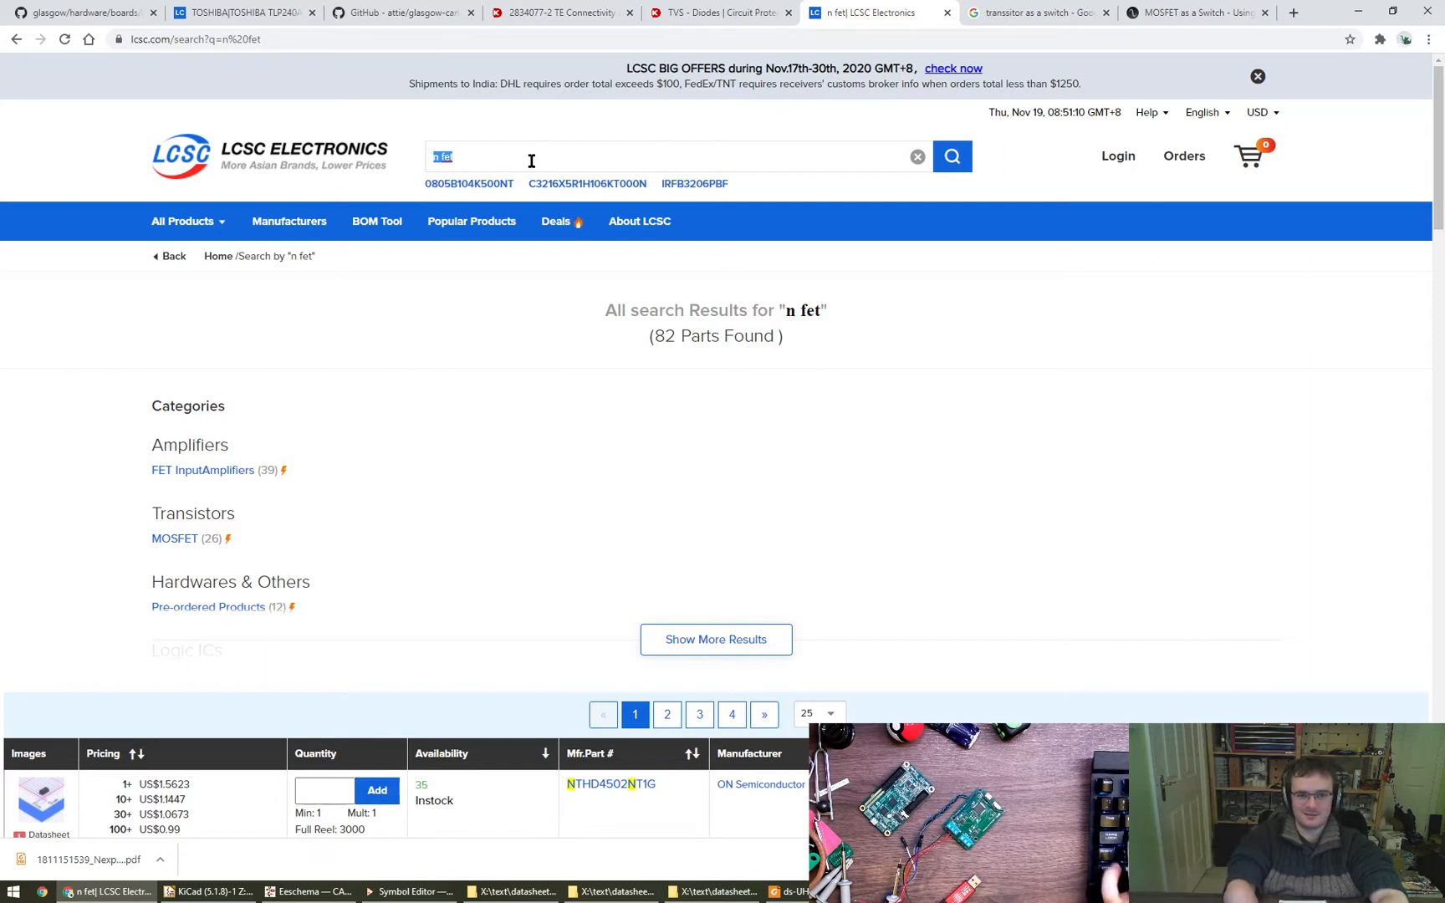
pyautogui.write('mos')
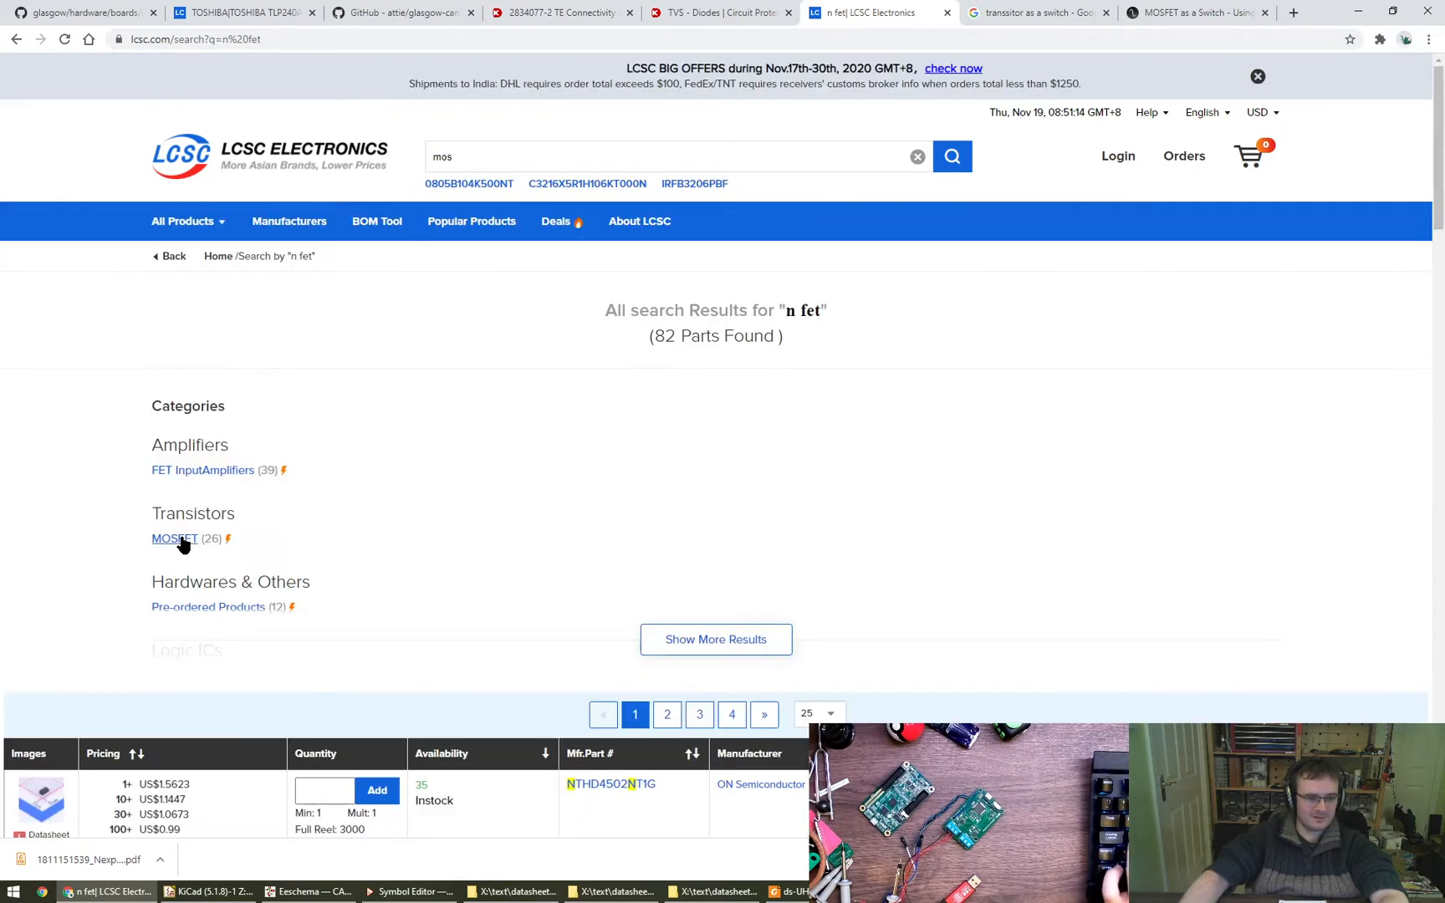
pyautogui.click(180, 540)
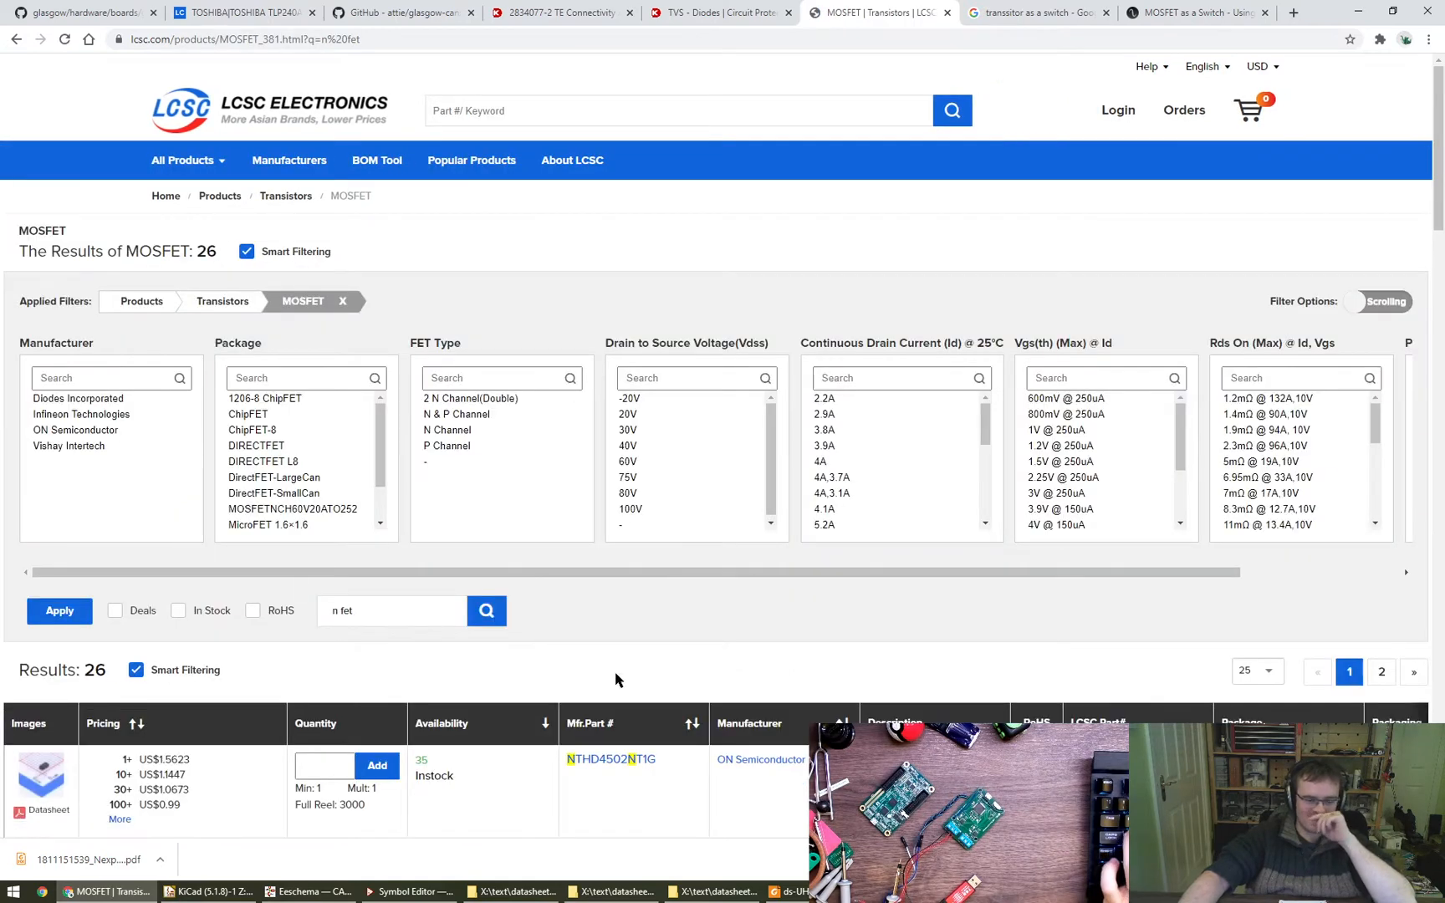
# - Filter the LCSC MOSFET listing to the N Channel FET type and apply the filter
pyautogui.scroll(-1, 661, 680)
pyautogui.scroll(-2, 661, 680)
pyautogui.moveTo(50, 686)
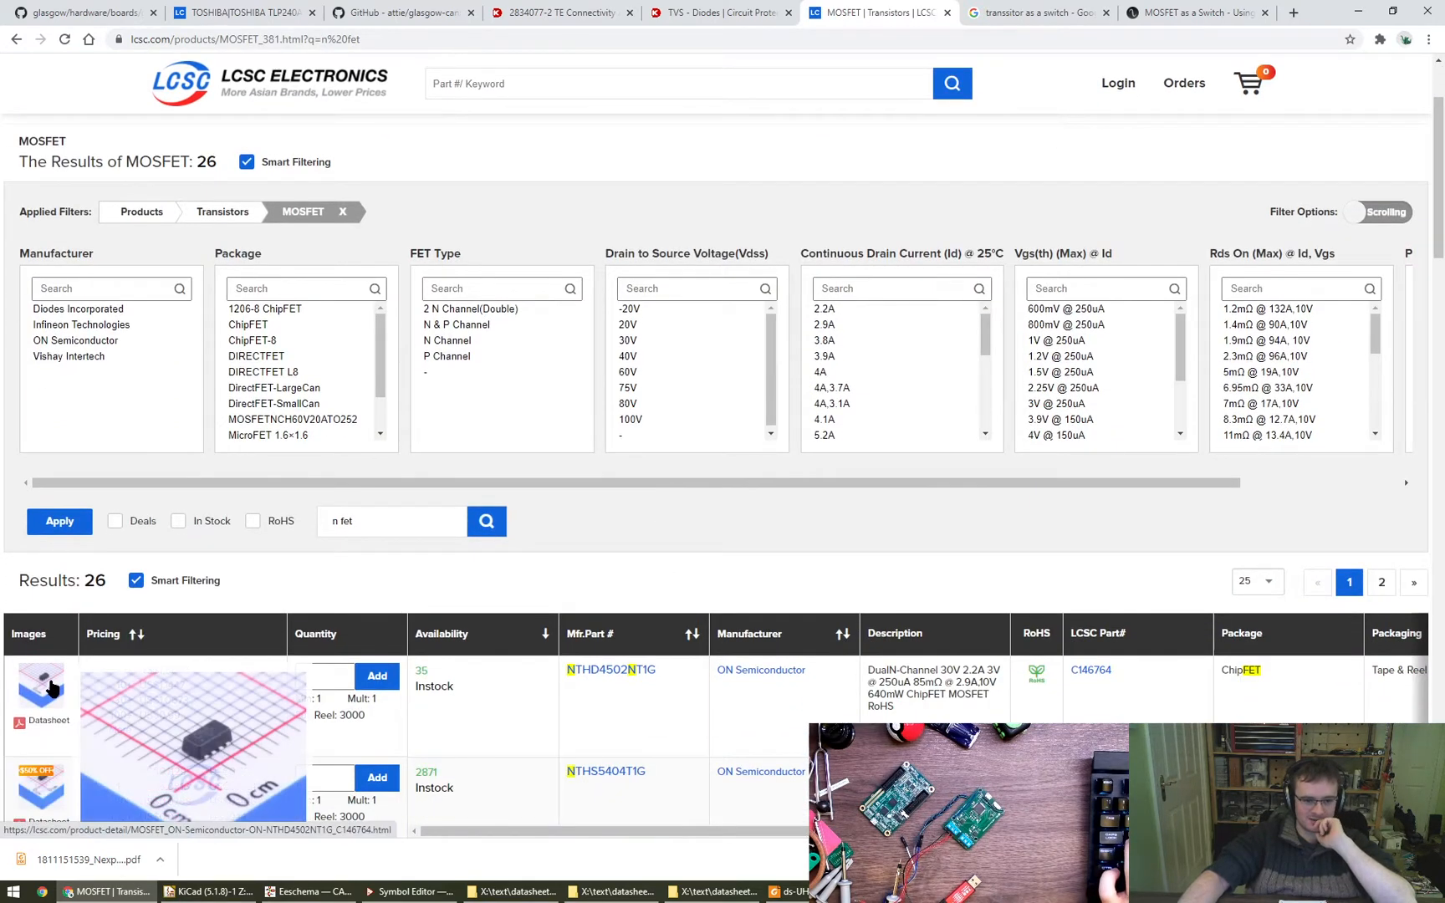
pyautogui.click(460, 343)
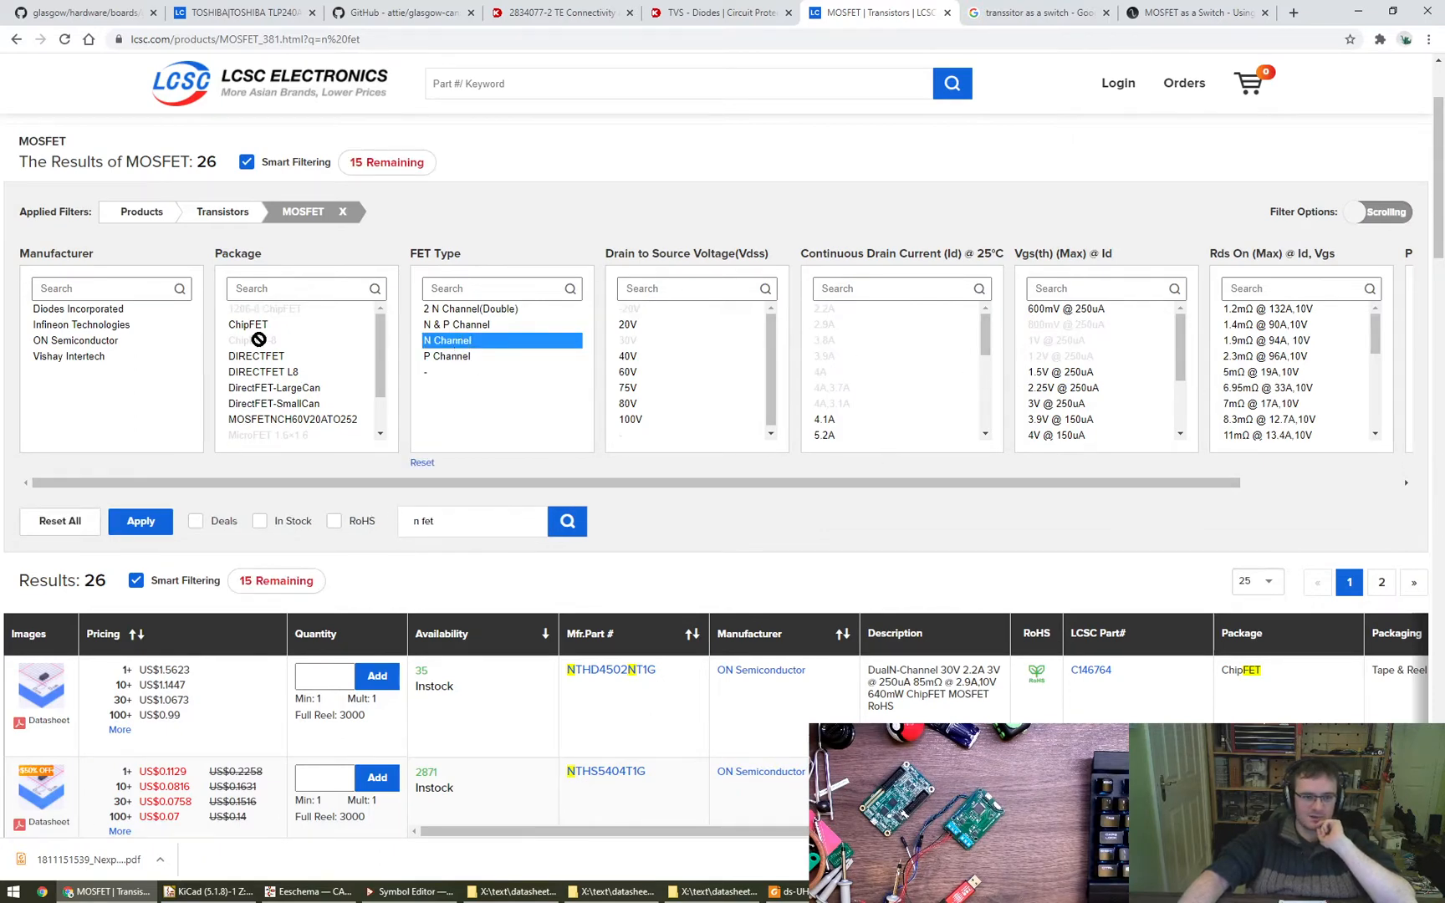
pyautogui.click(137, 525)
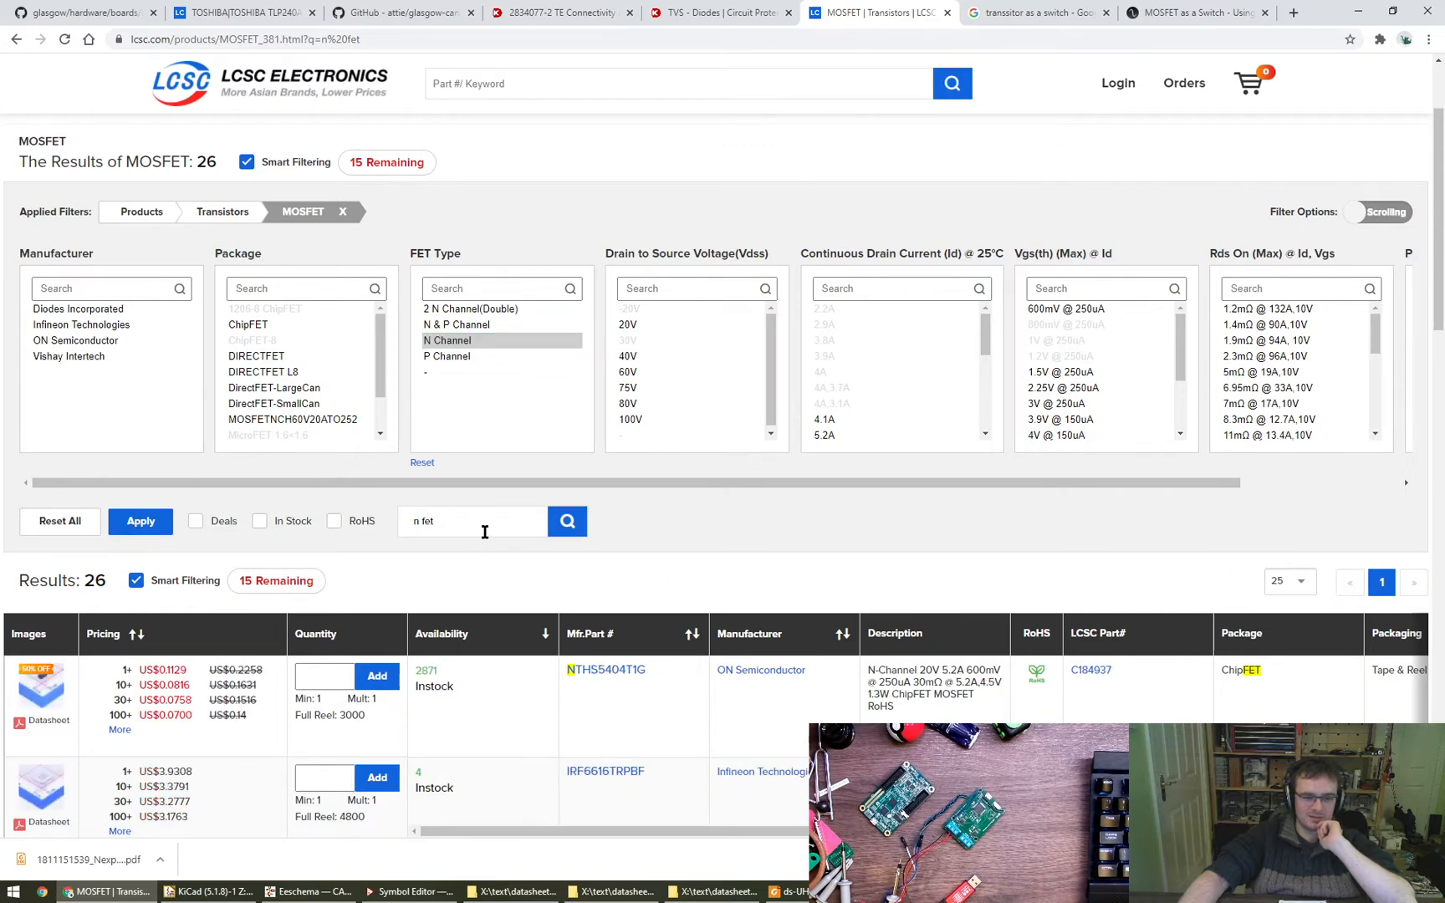
# - Clear the "n fet" keyword from the search within results, rerun the search, and look over the listed parts
pyautogui.press('BackSpace')
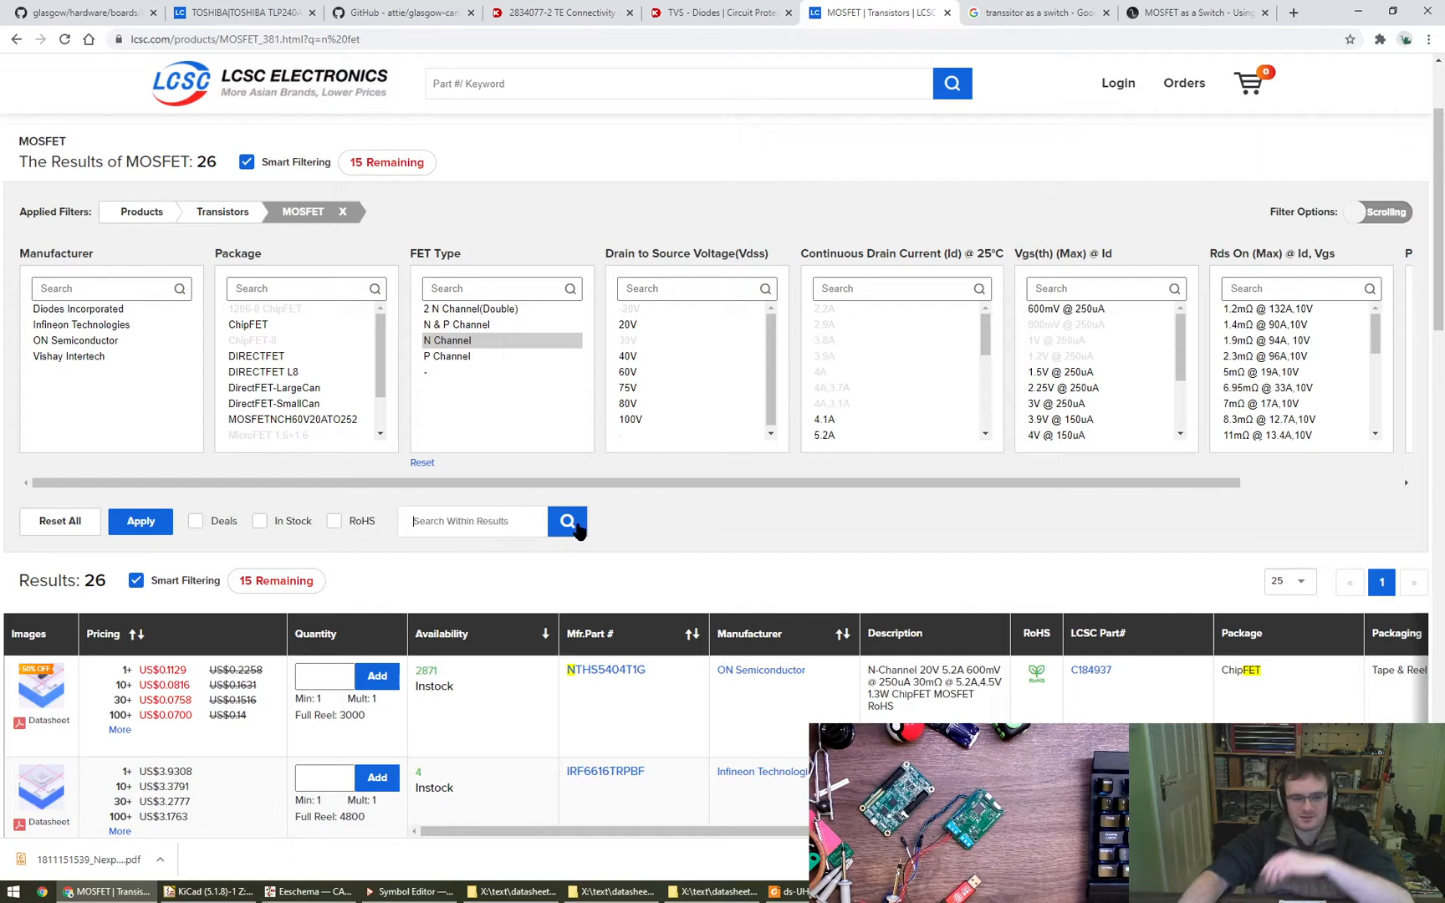
pyautogui.click(566, 522)
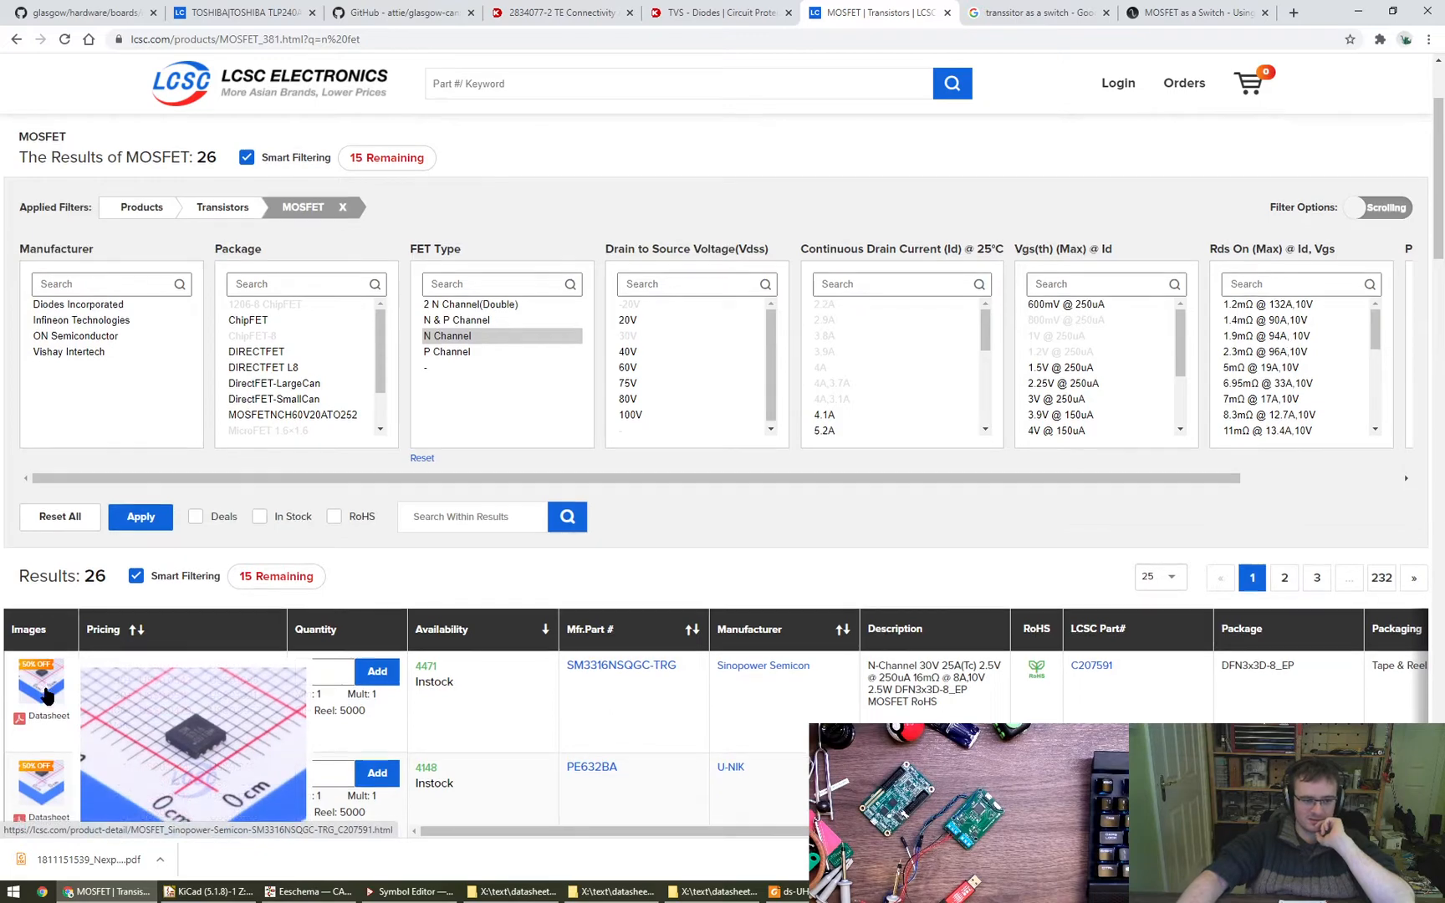
pyautogui.scroll(-1, 200, 736)
pyautogui.scroll(3, 420, 687)
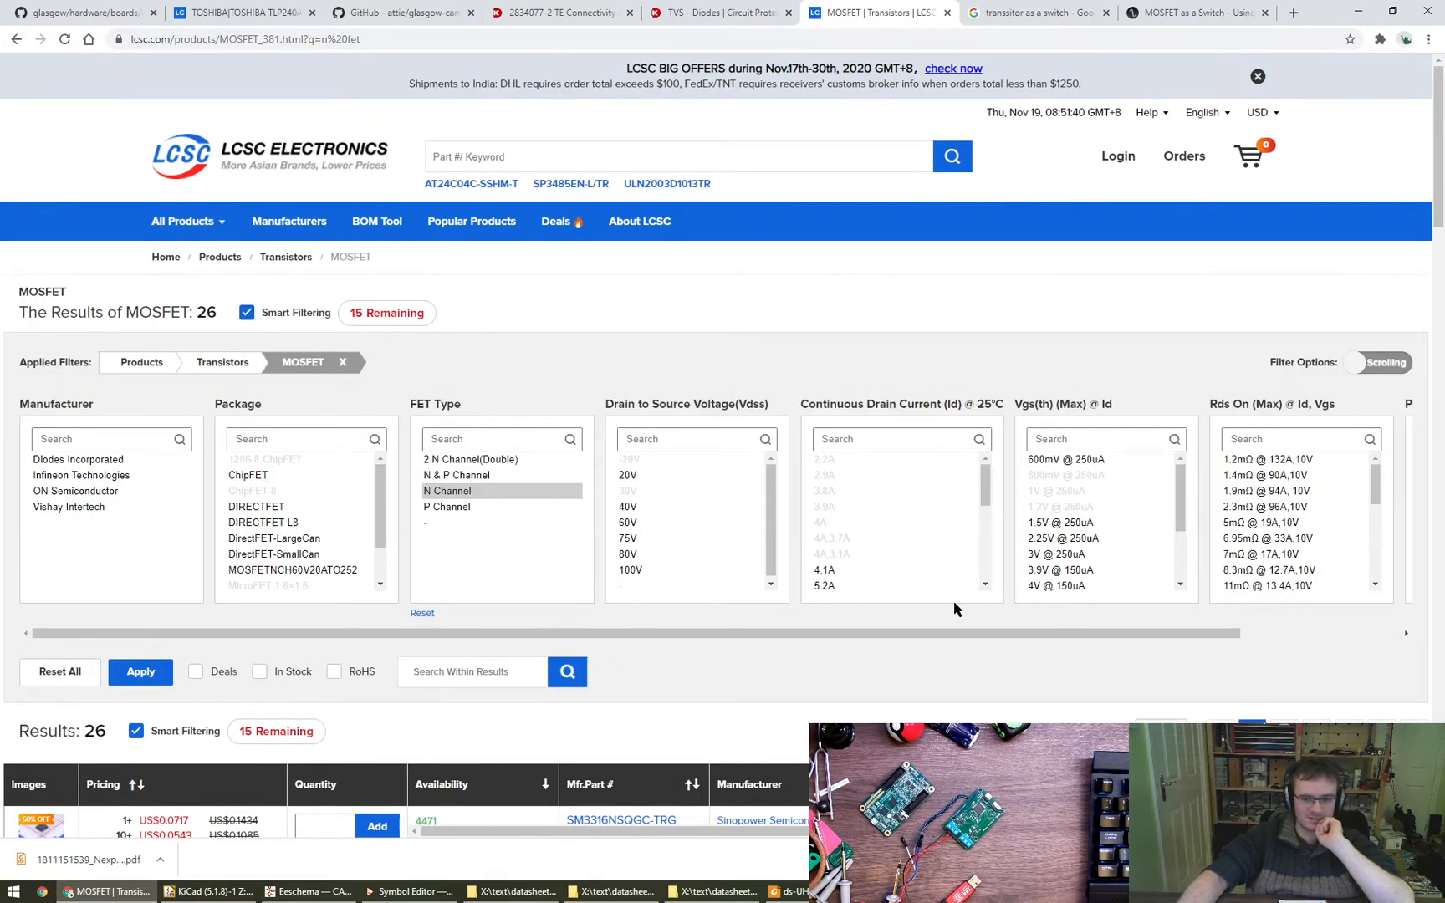
# - Filter the MOSFETs by Vgs(th) values of 600mV, 1.5V, 2.25V and 3V @ 250uA and apply the filter
pyautogui.moveTo(1186, 636); pyautogui.dragTo(1090, 641)
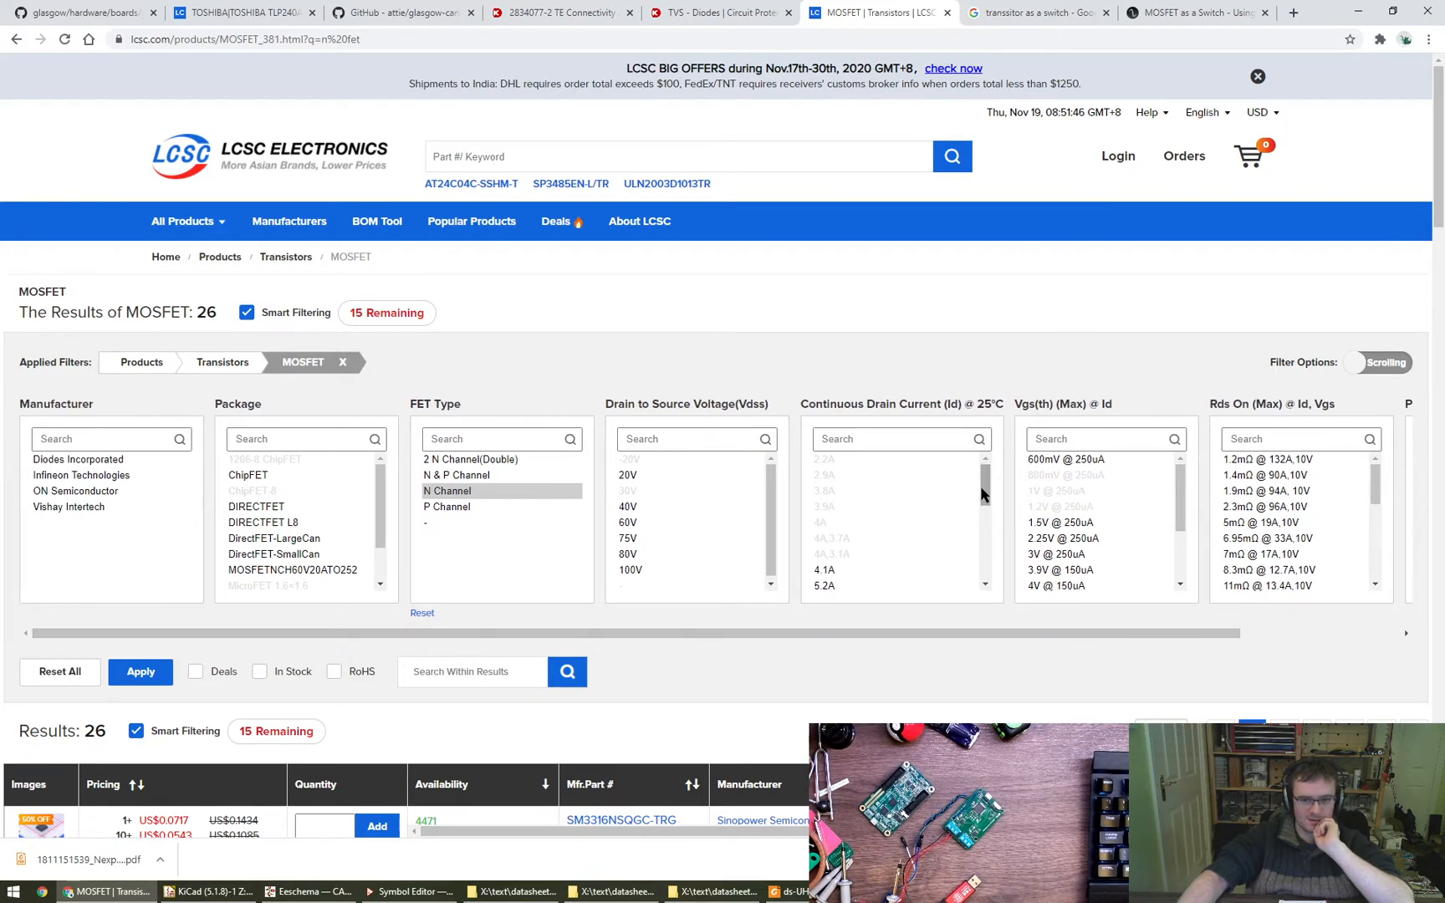
pyautogui.moveTo(983, 493); pyautogui.dragTo(989, 454)
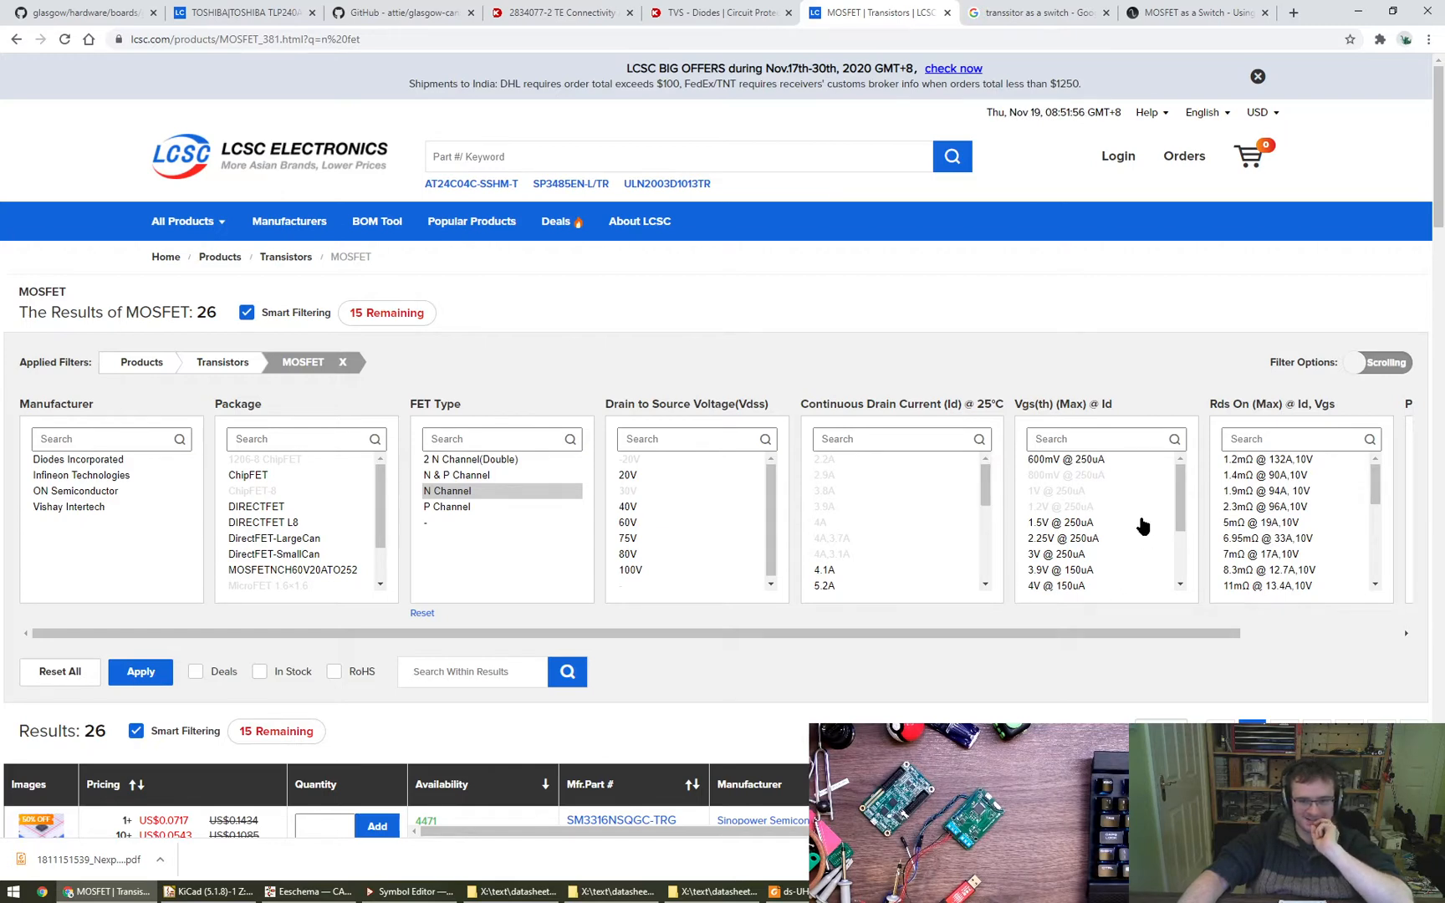
pyautogui.moveTo(1179, 495); pyautogui.dragTo(1184, 510)
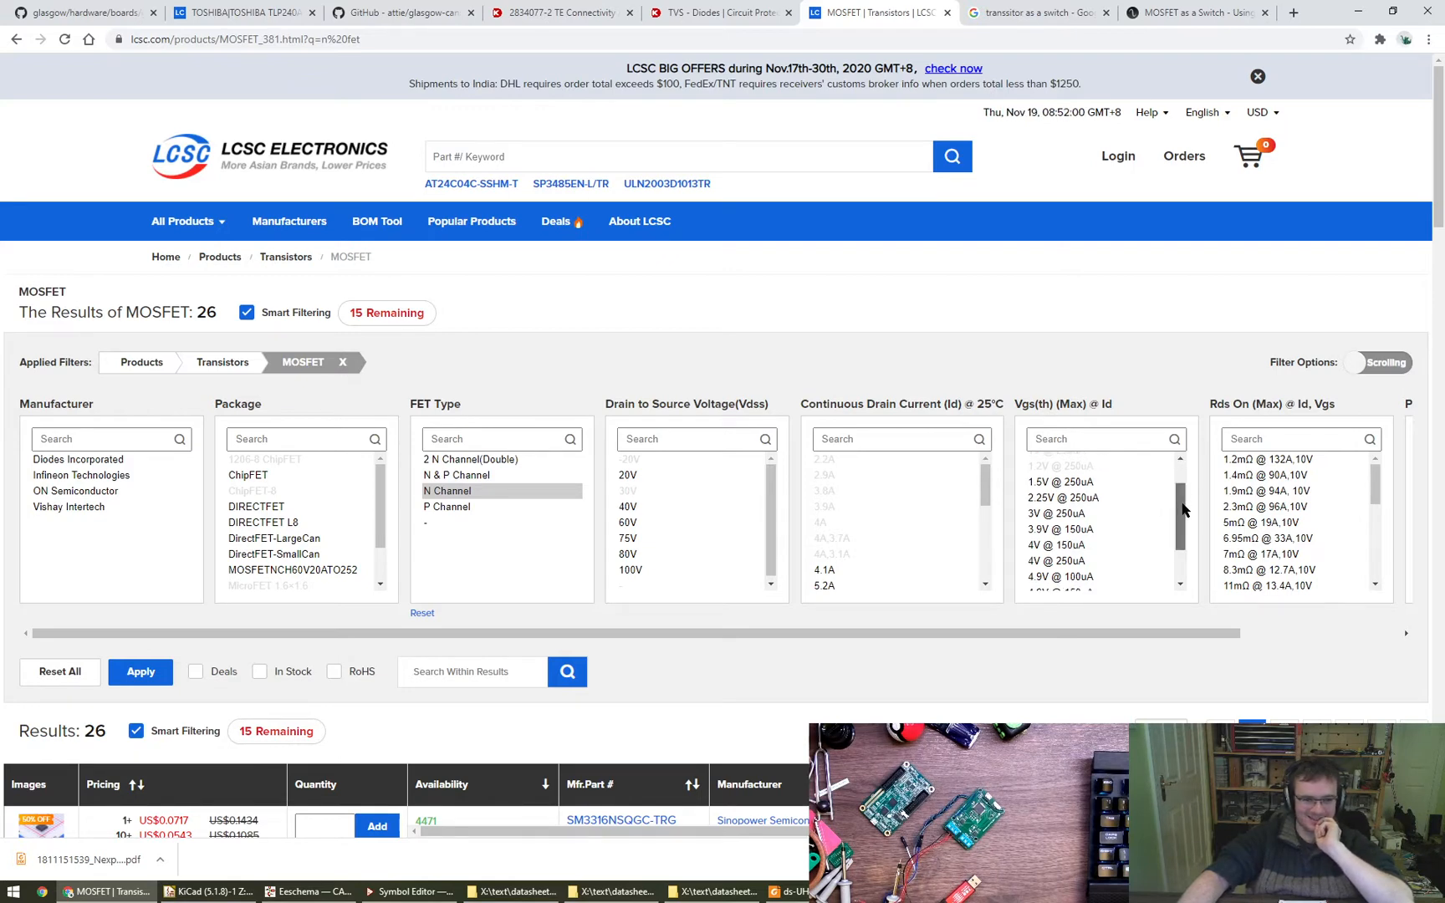
pyautogui.click(1093, 517)
pyautogui.scroll(1, 1092, 516)
pyautogui.keyDown('shift'); pyautogui.click(1079, 461); pyautogui.keyUp('shift')
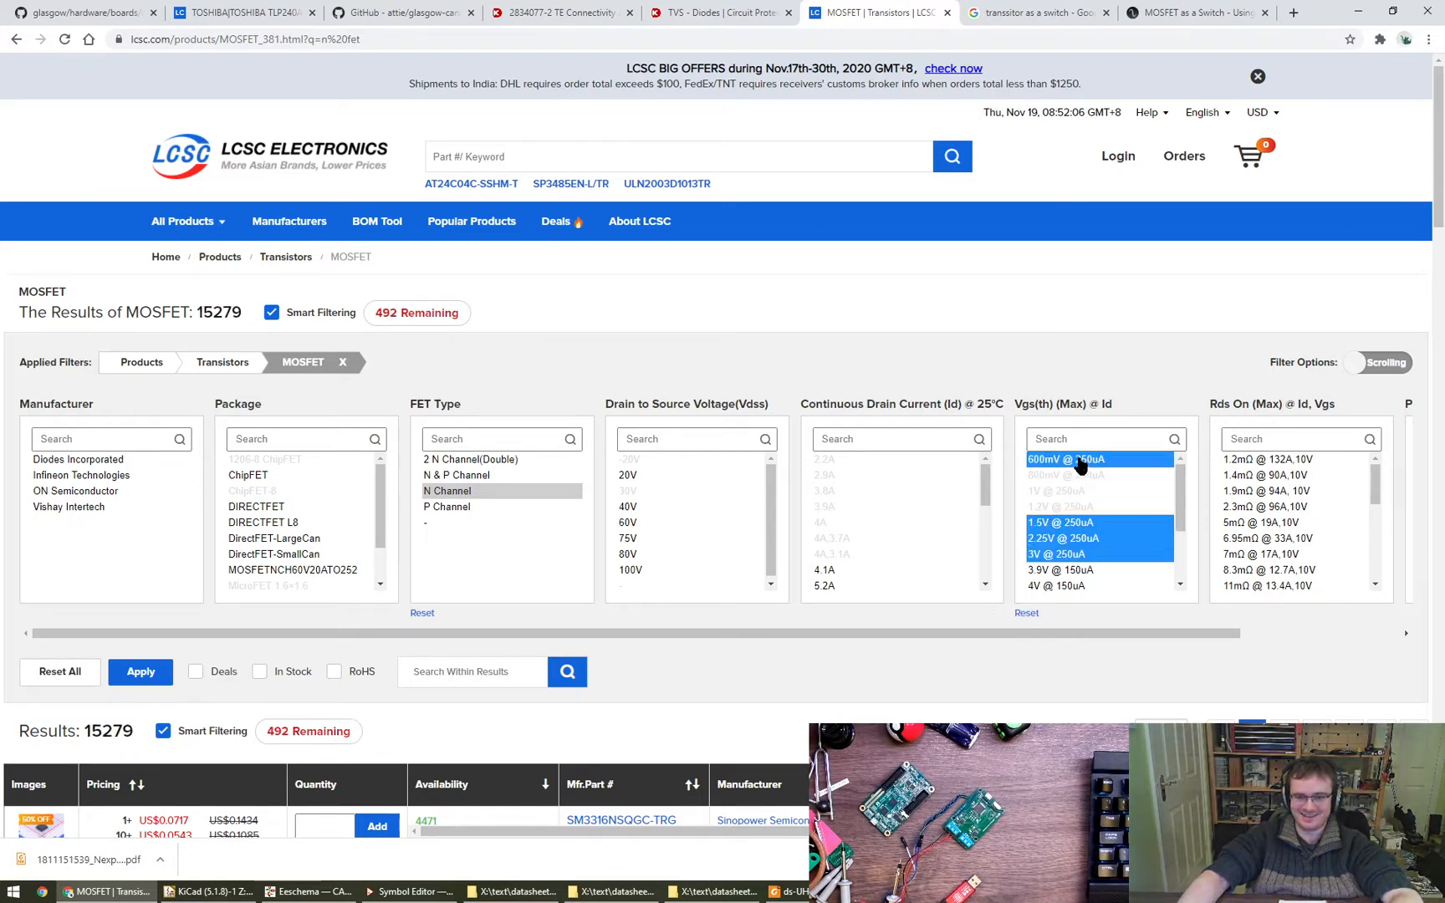
pyautogui.click(156, 680)
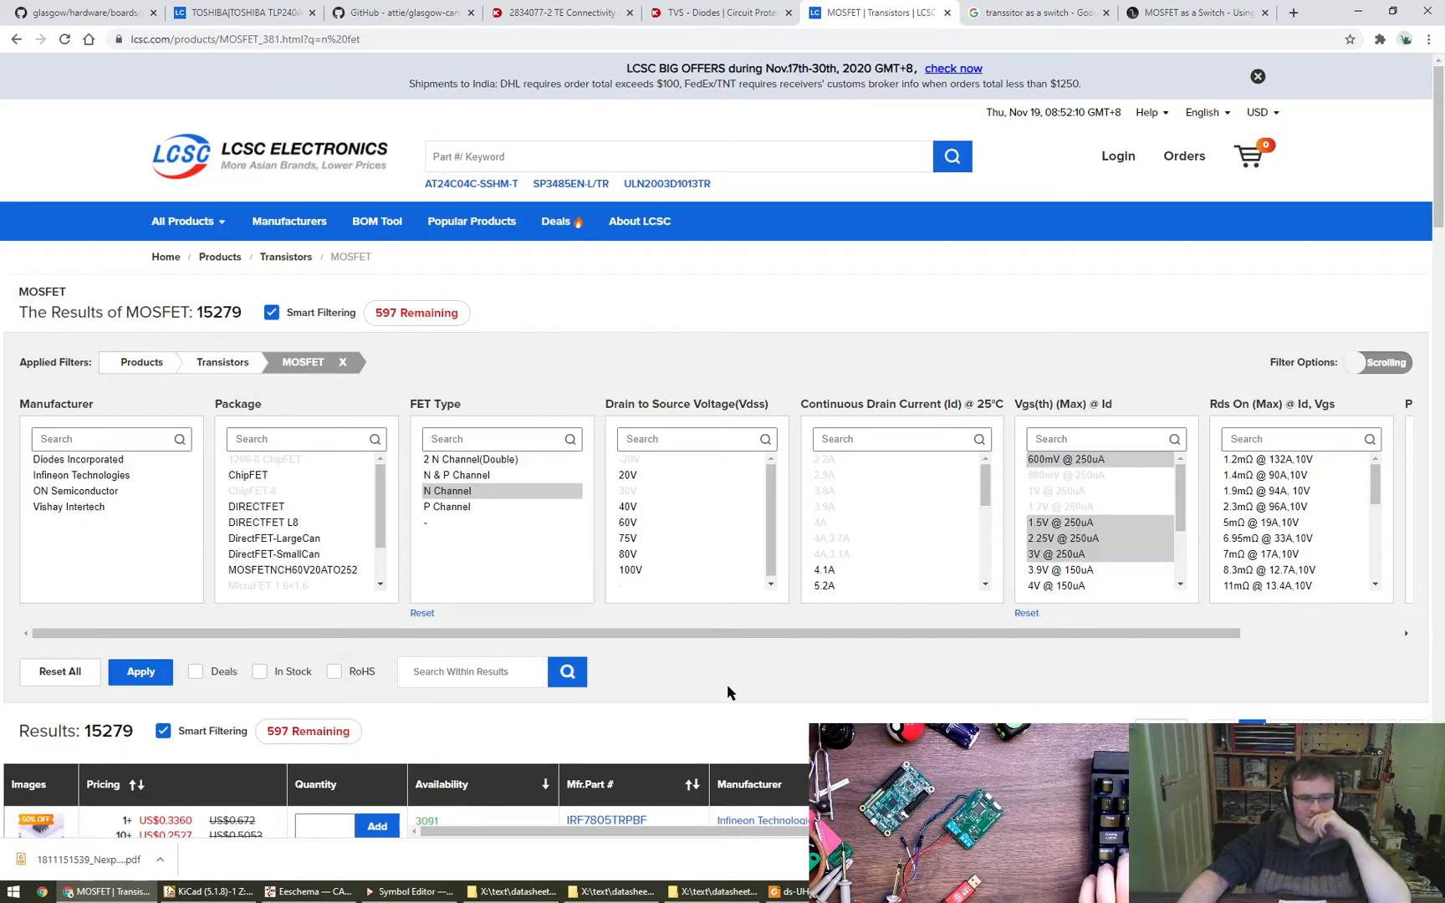
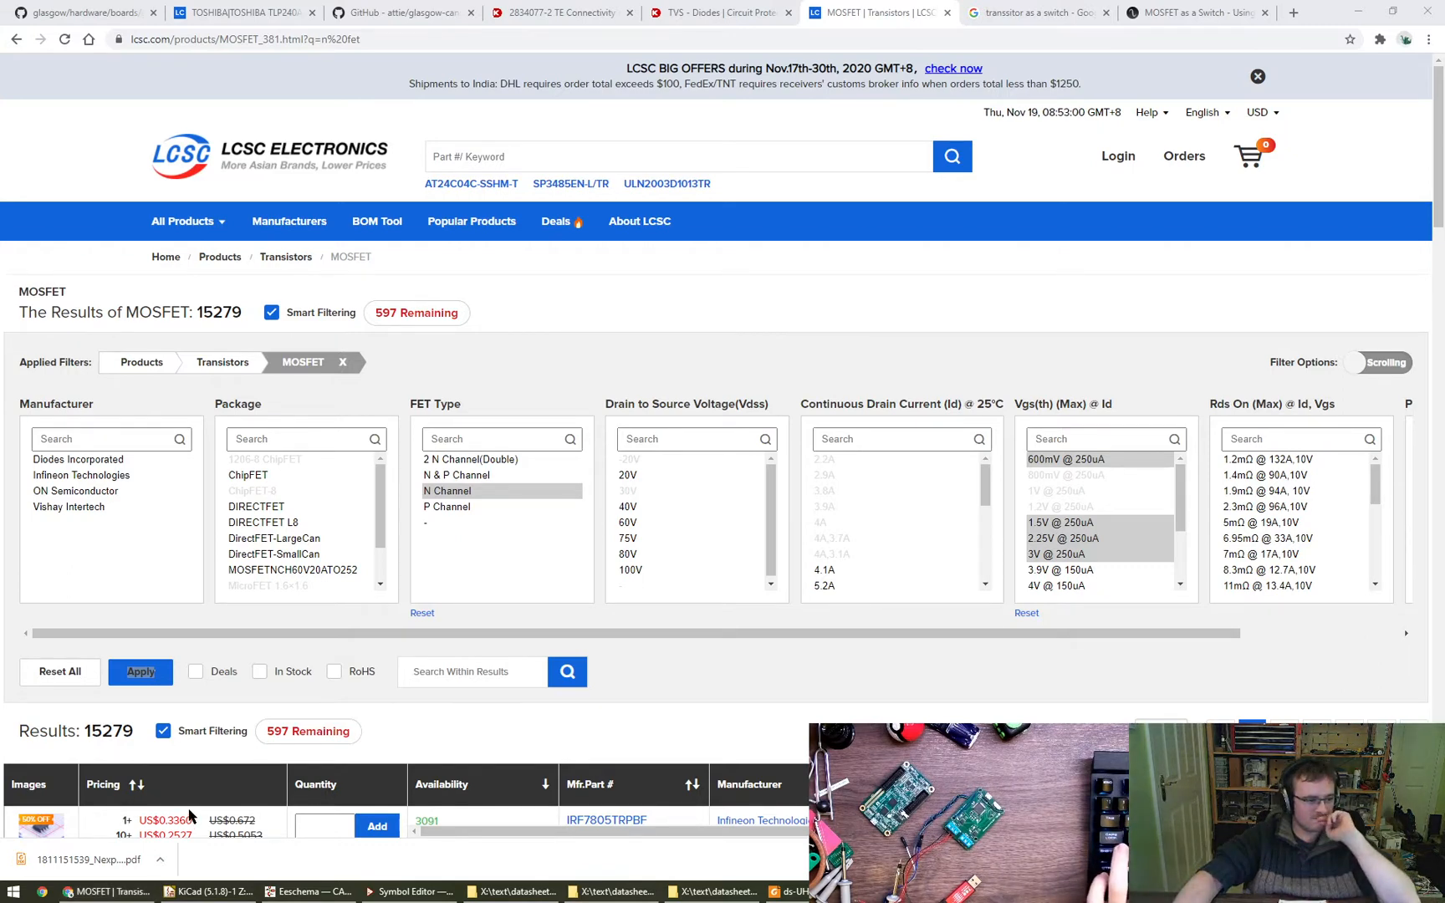
# - Look over the filtered LCSC MOSFET results and the options offered in the Package filter
pyautogui.click(926, 688)
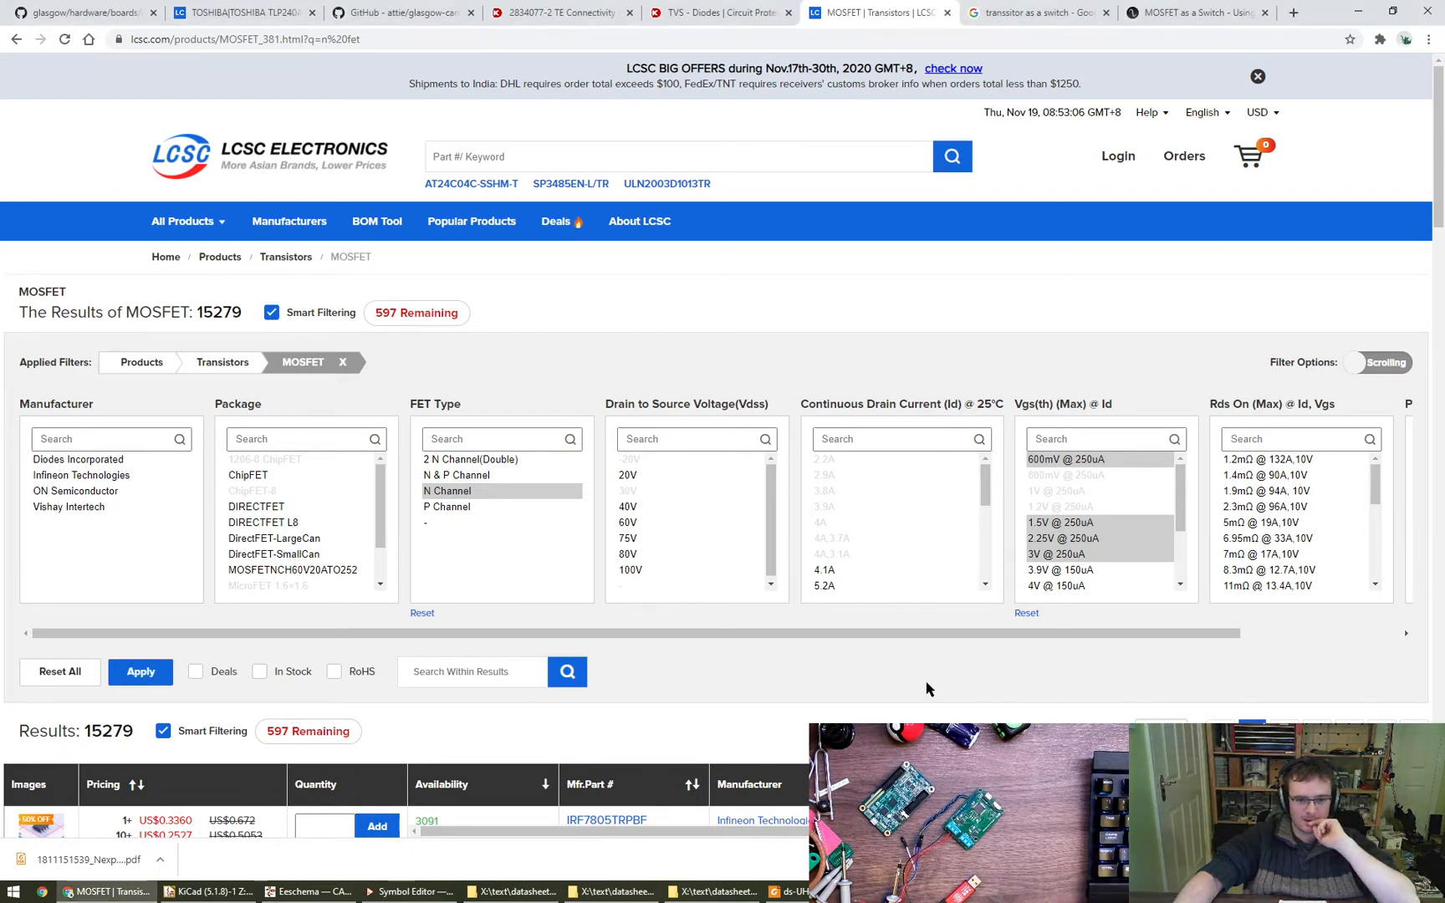
pyautogui.scroll(-5, 920, 685)
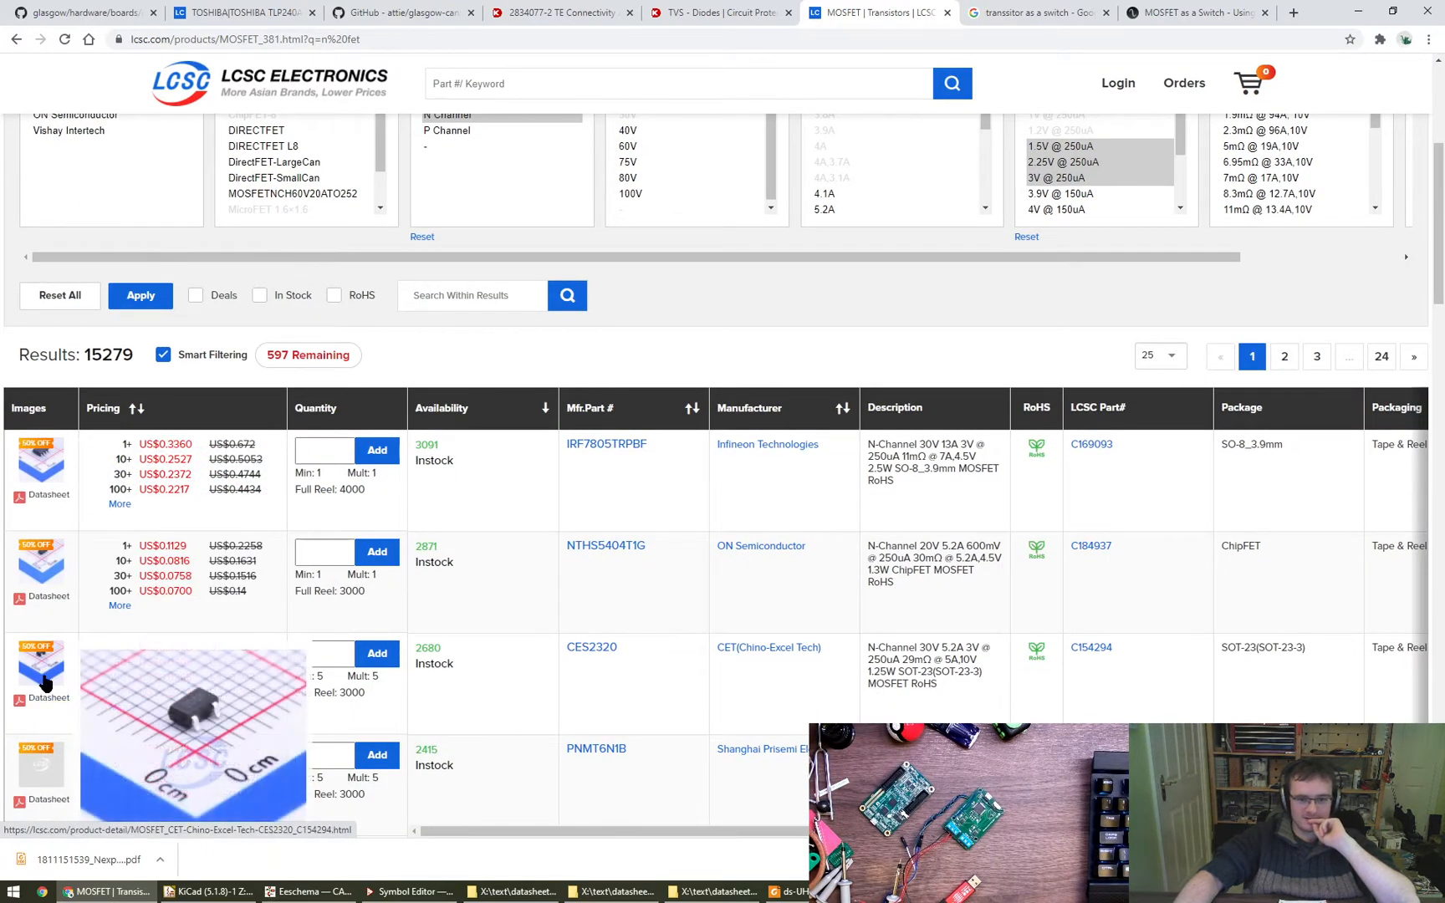
pyautogui.scroll(-1, 43, 668)
pyautogui.scroll(-4, 49, 636)
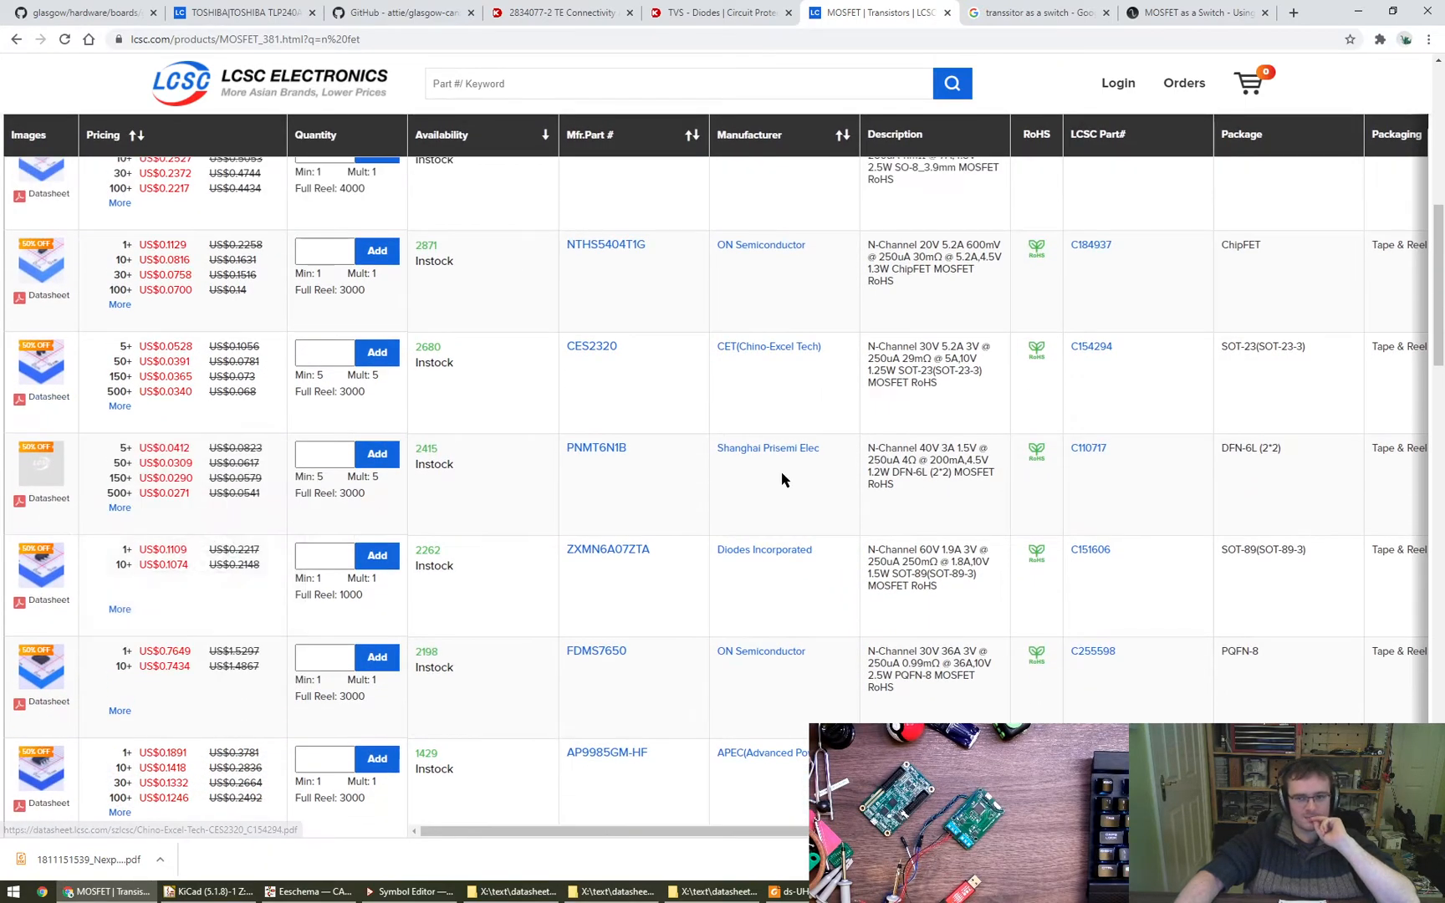
pyautogui.scroll(2, 836, 481)
pyautogui.scroll(6, 966, 514)
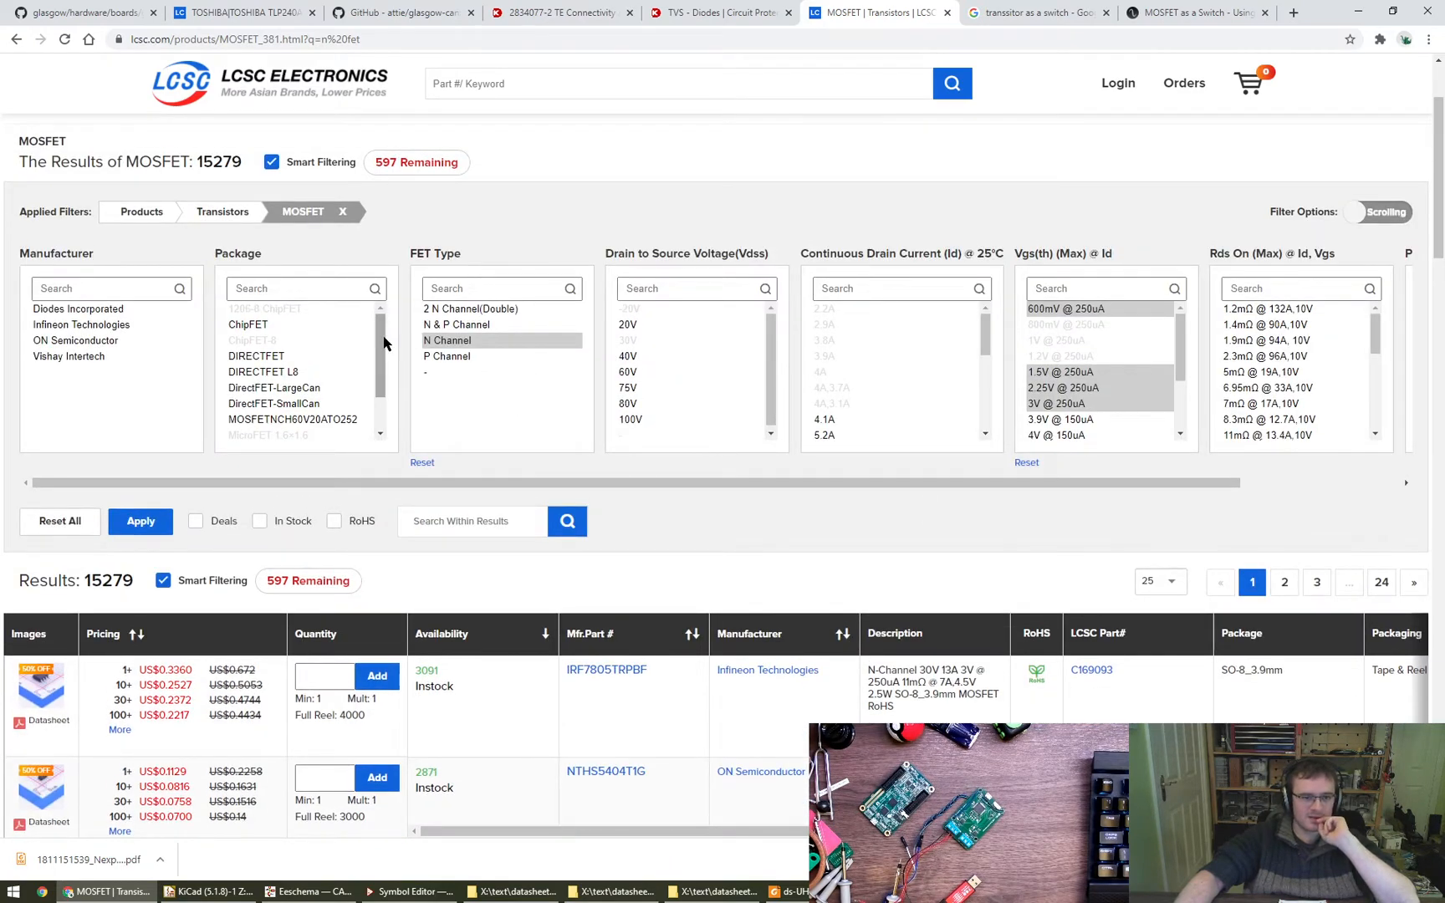
pyautogui.moveTo(382, 359); pyautogui.dragTo(377, 306)
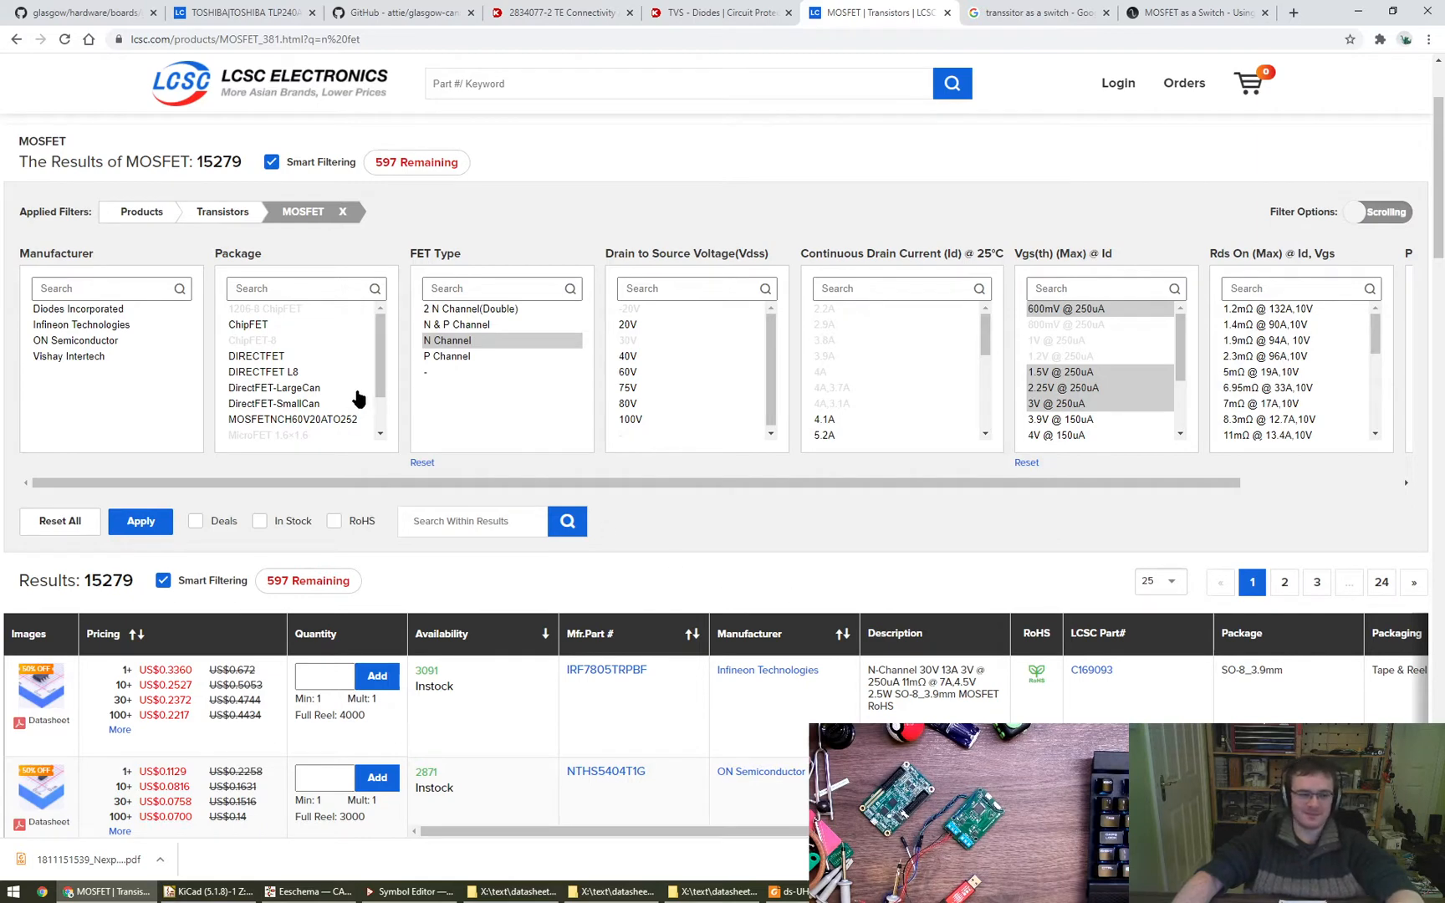
pyautogui.moveTo(378, 382); pyautogui.dragTo(381, 241)
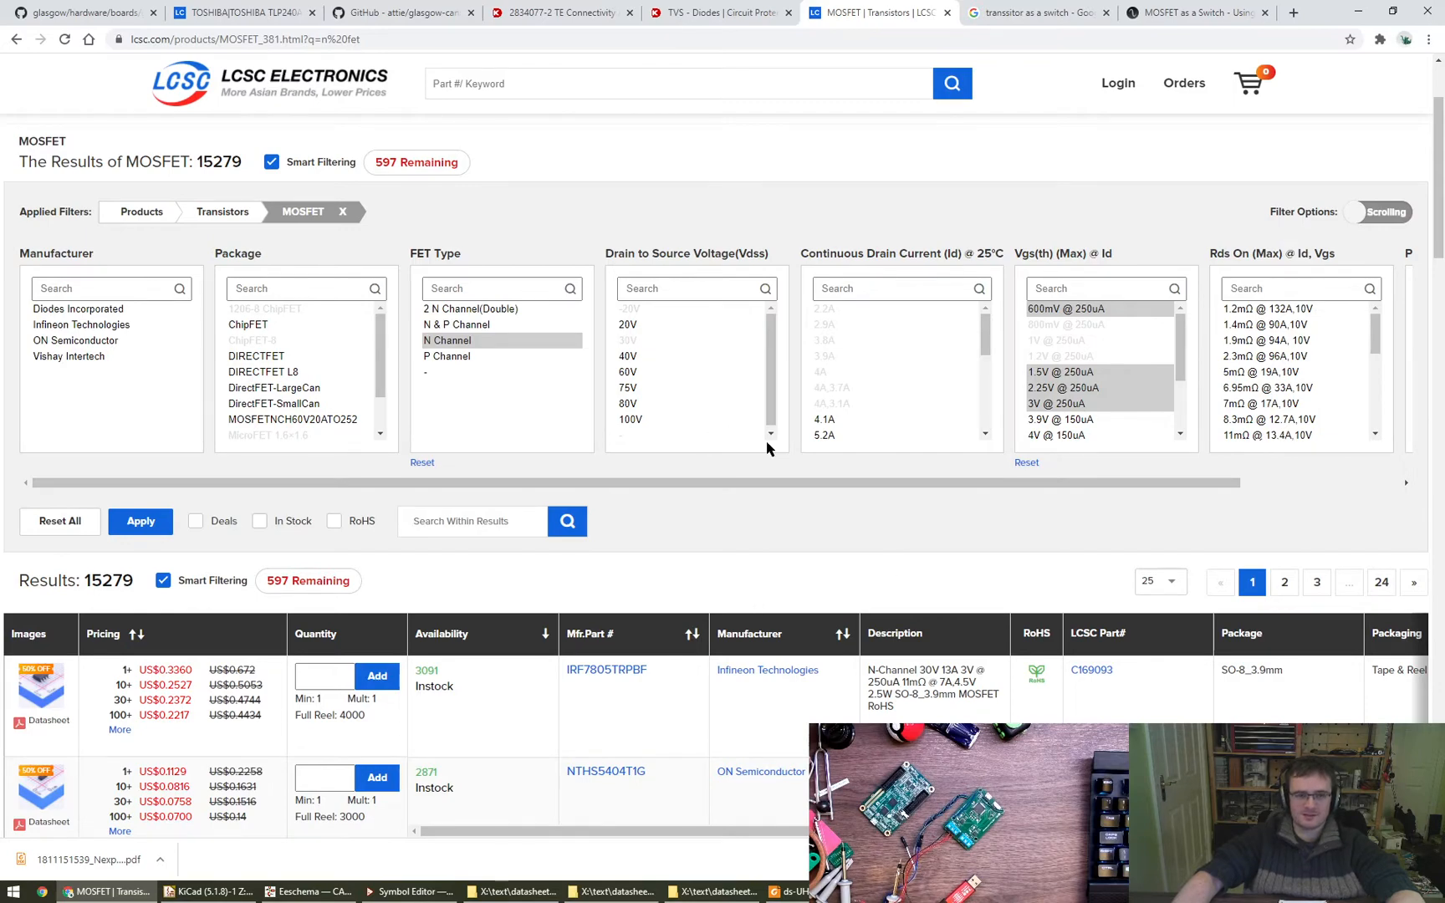
# - Switch to the Digi-Key page and search all products for "n fet"
pyautogui.click(717, 13)
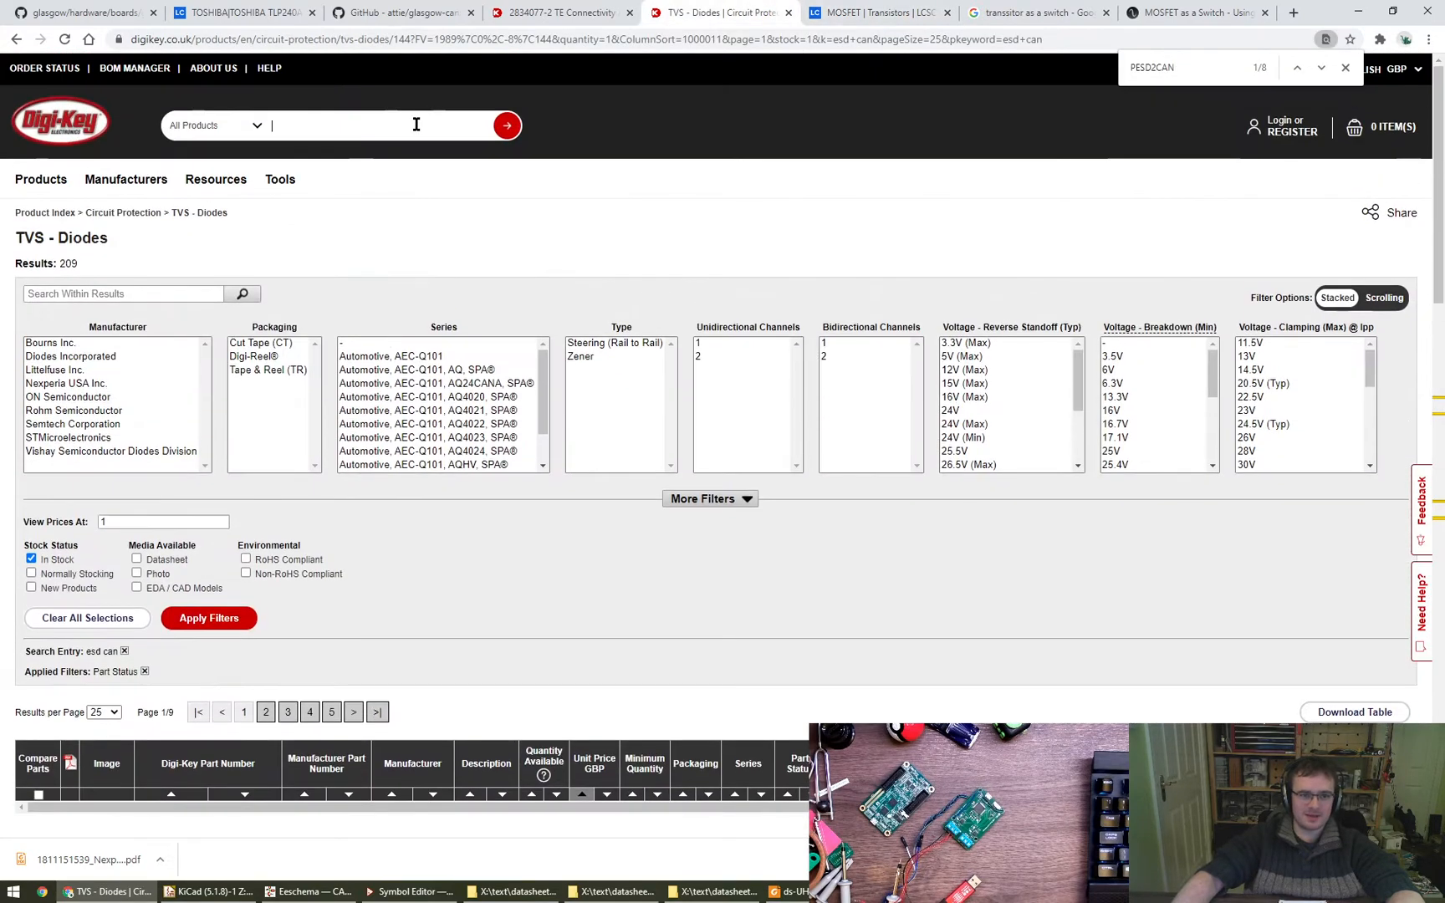
pyautogui.write('n fet')
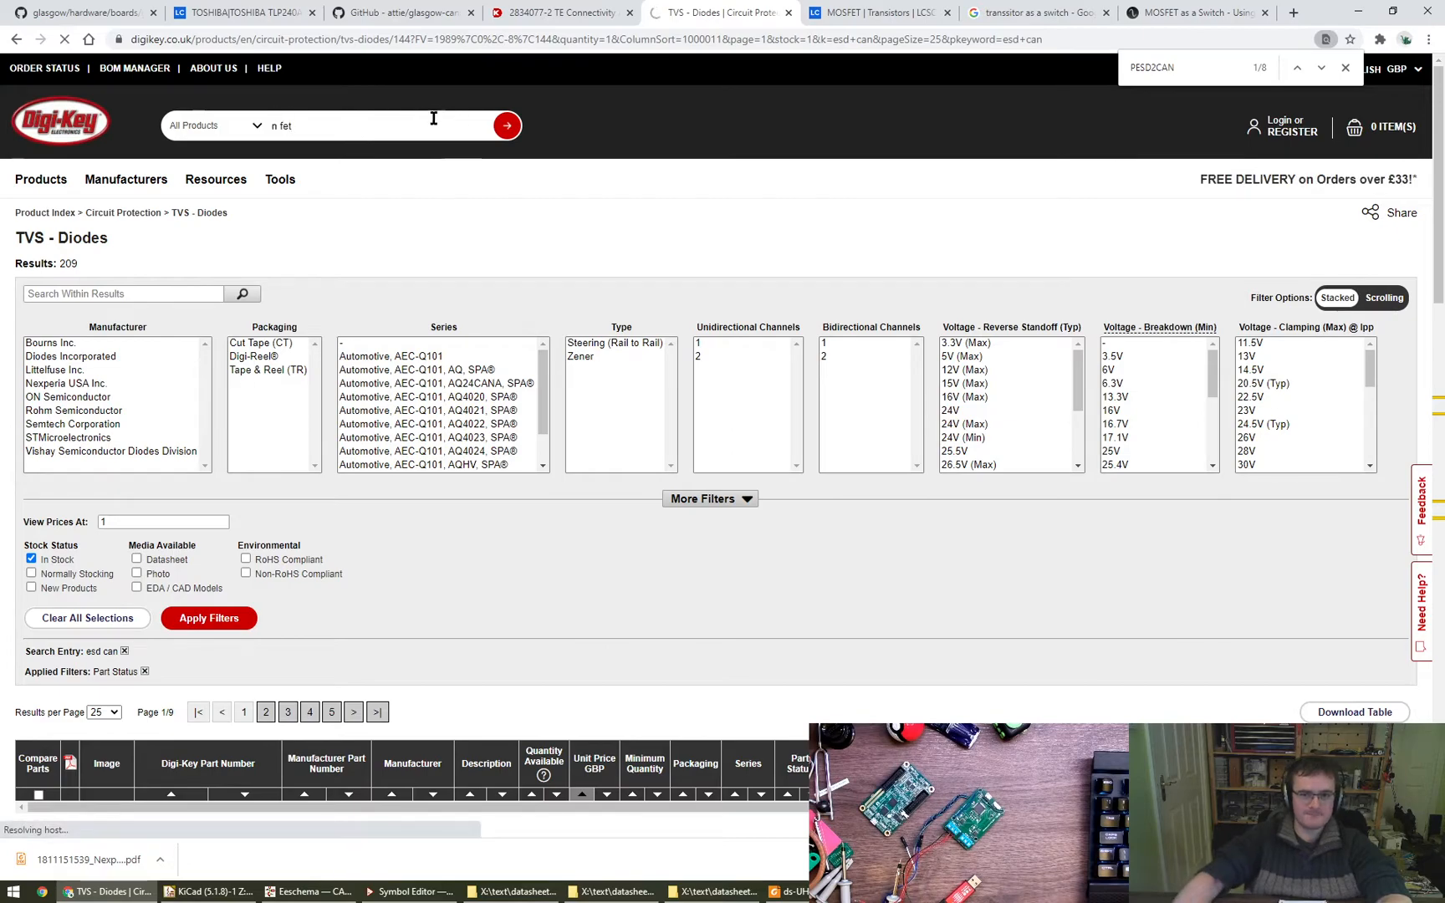
# - Return to the LCSC MOSFET listing and compare the packages of the listed parts, including the CES2320, with the Package filter options
pyautogui.click(878, 13)
pyautogui.scroll(-10, 669, 501)
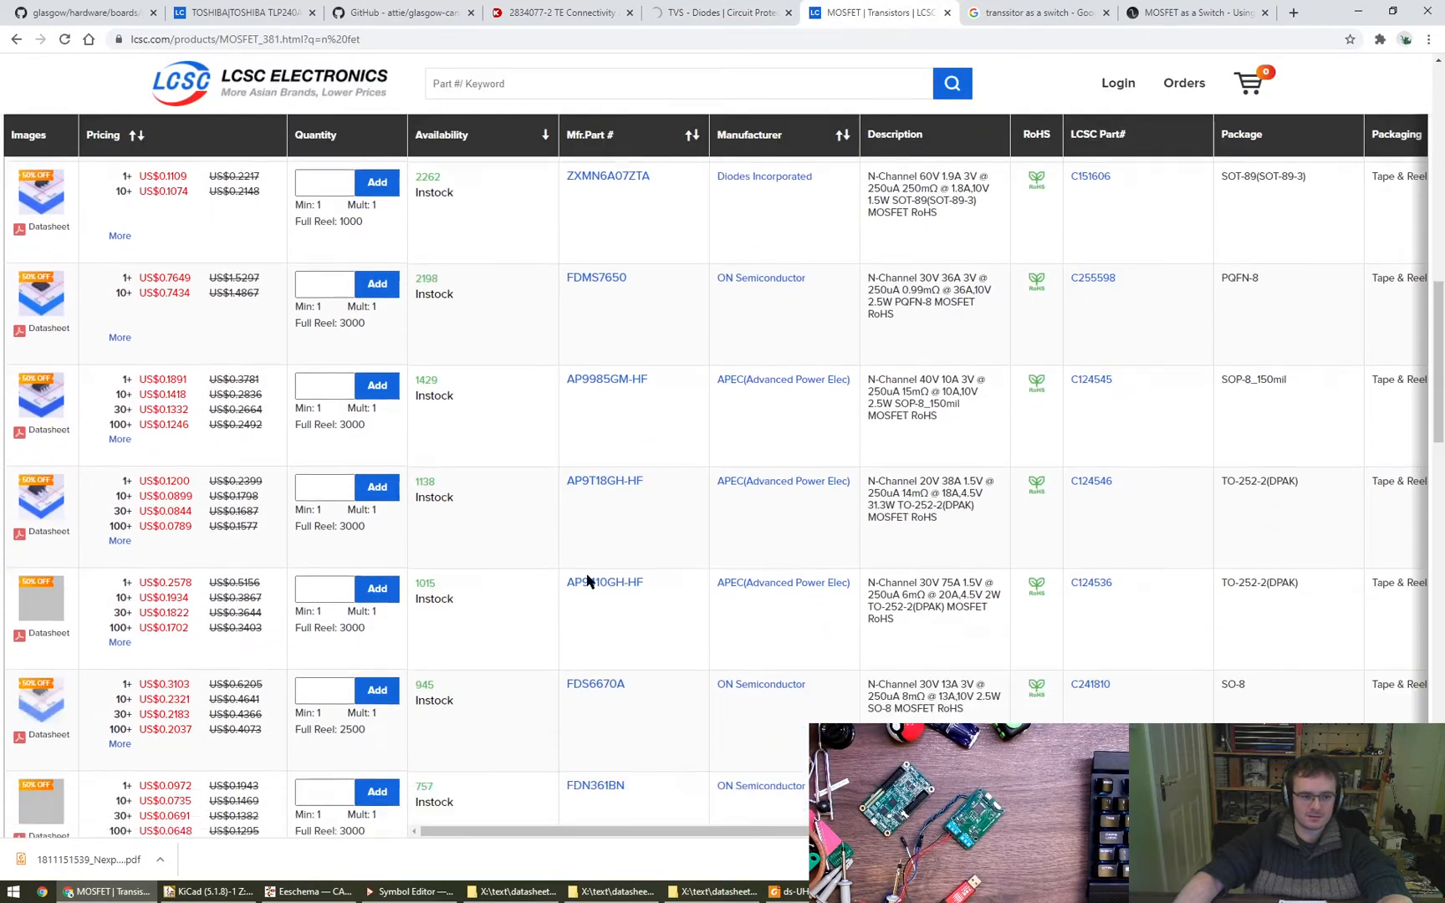
pyautogui.scroll(10, 588, 581)
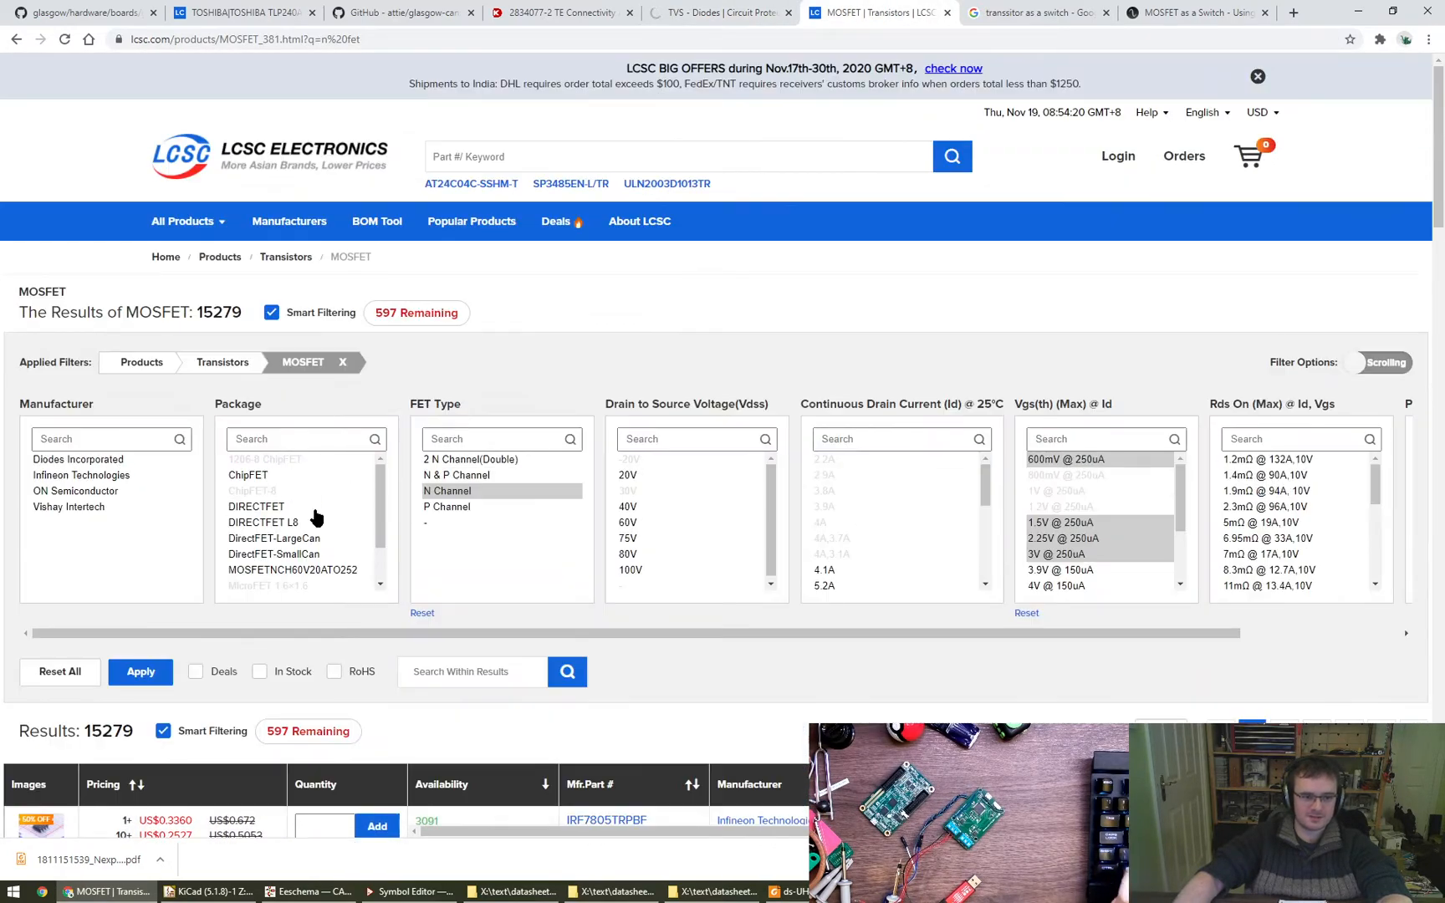
pyautogui.scroll(-2, 380, 550)
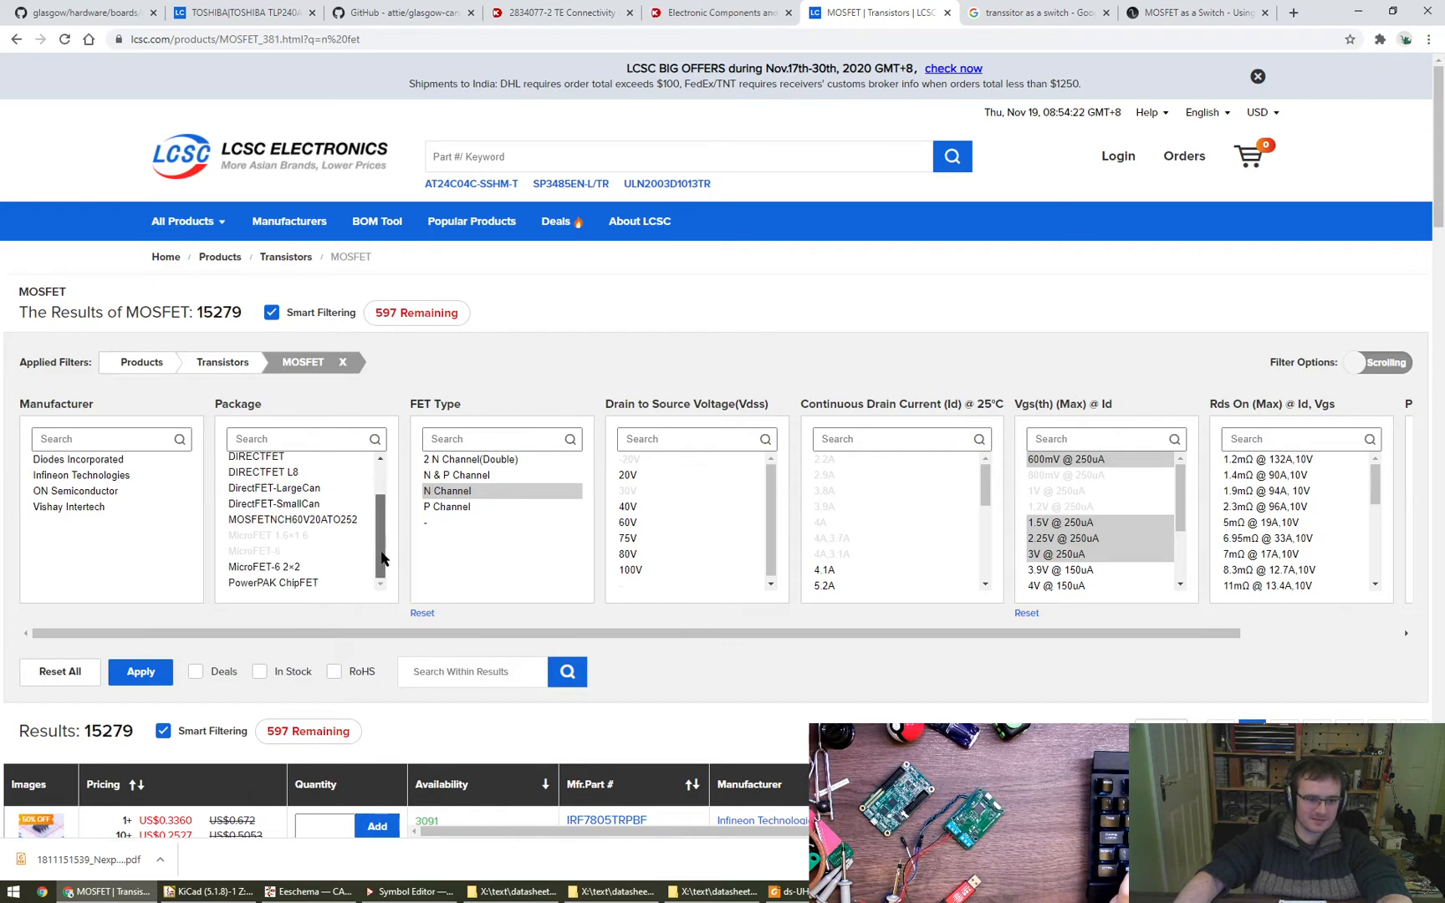
pyautogui.scroll(2, 383, 554)
pyautogui.scroll(-2, 691, 706)
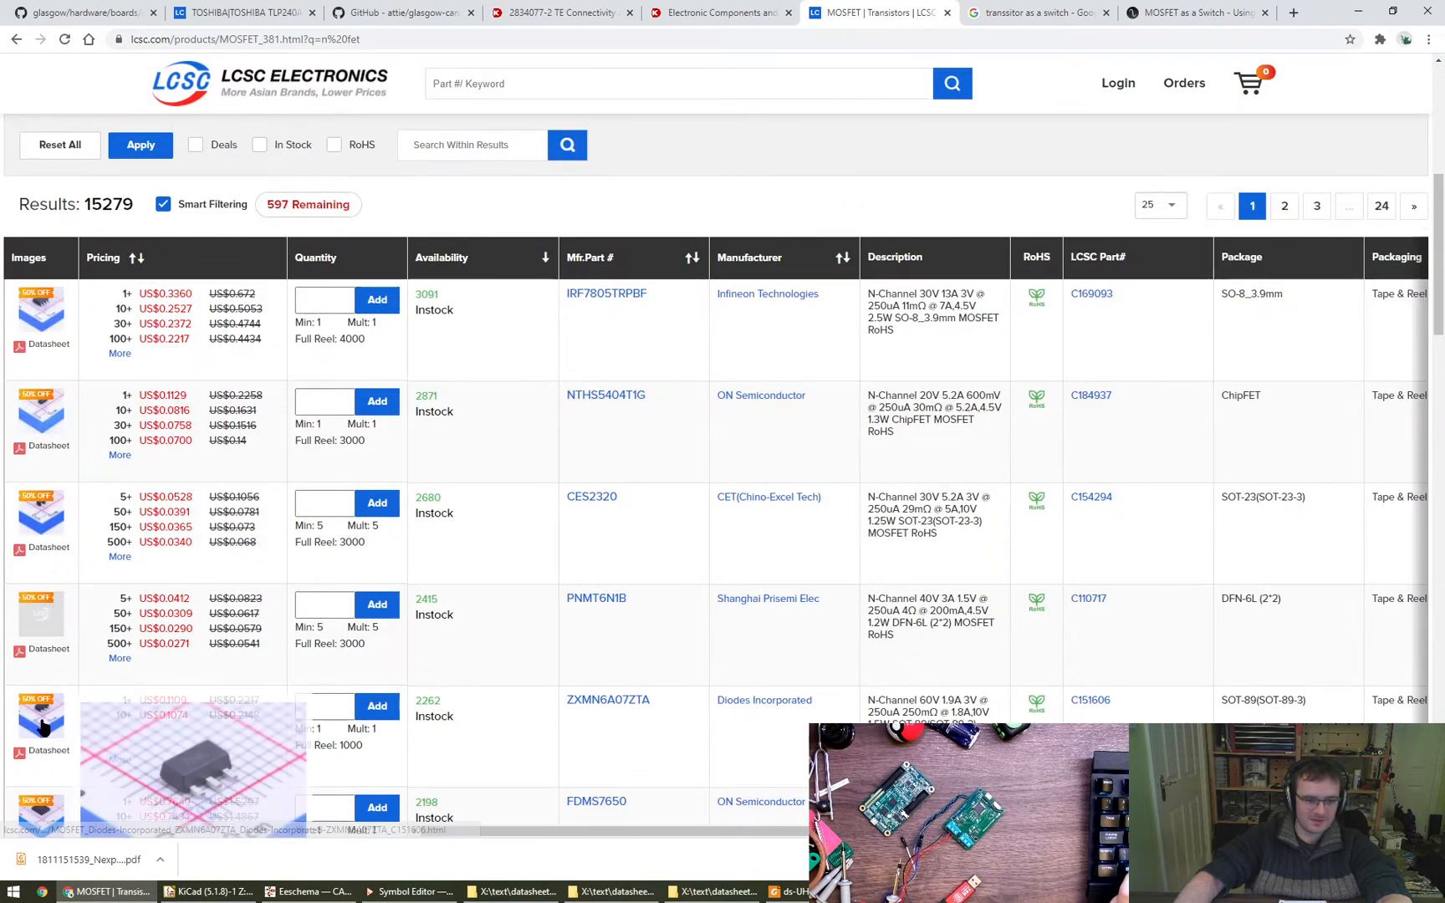
pyautogui.scroll(-3, 37, 715)
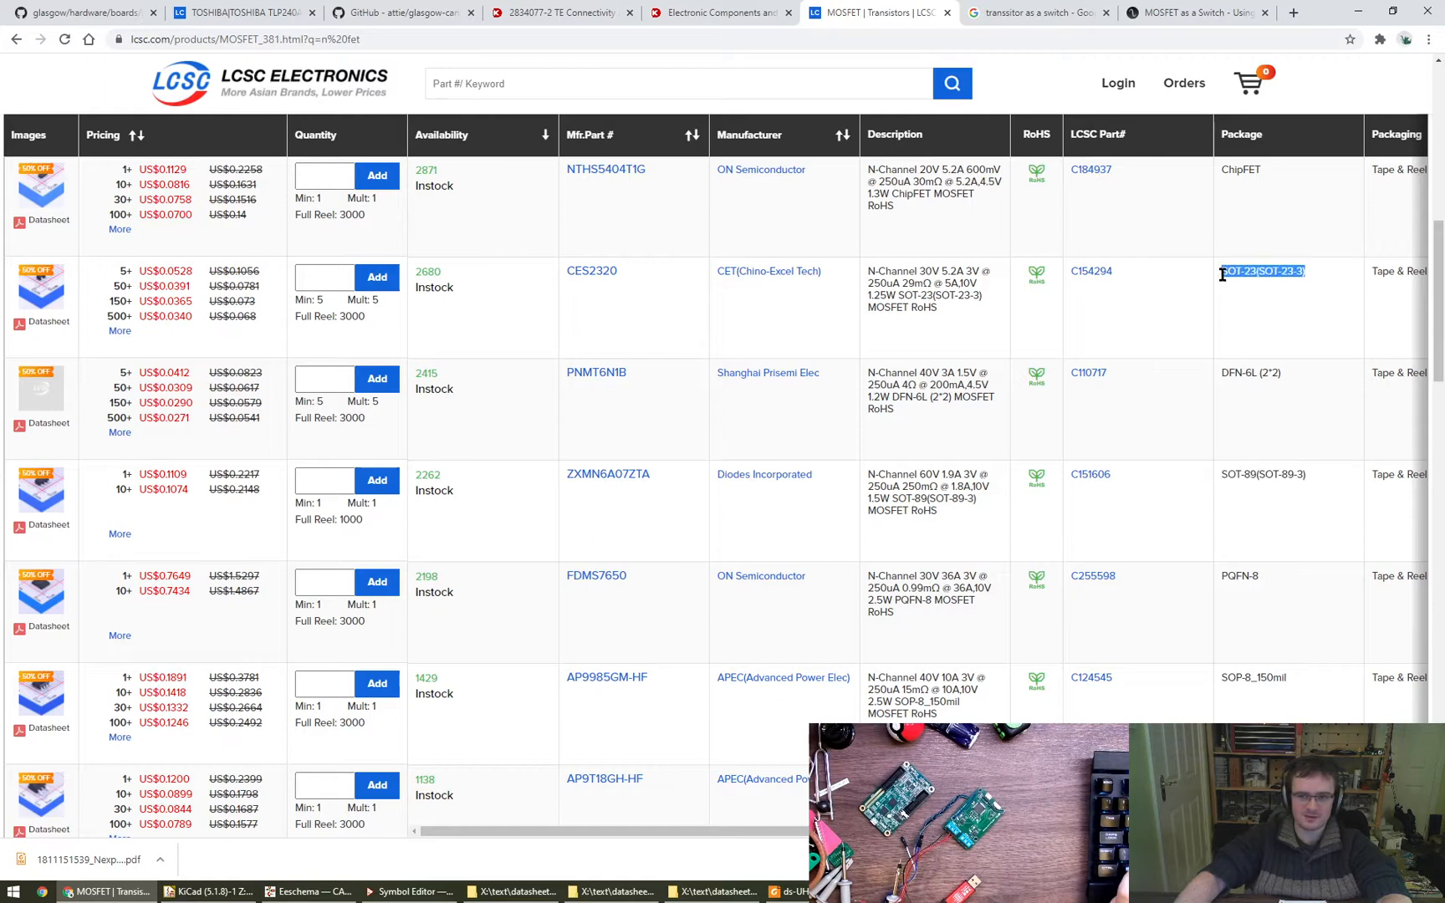
pyautogui.scroll(3, 633, 429)
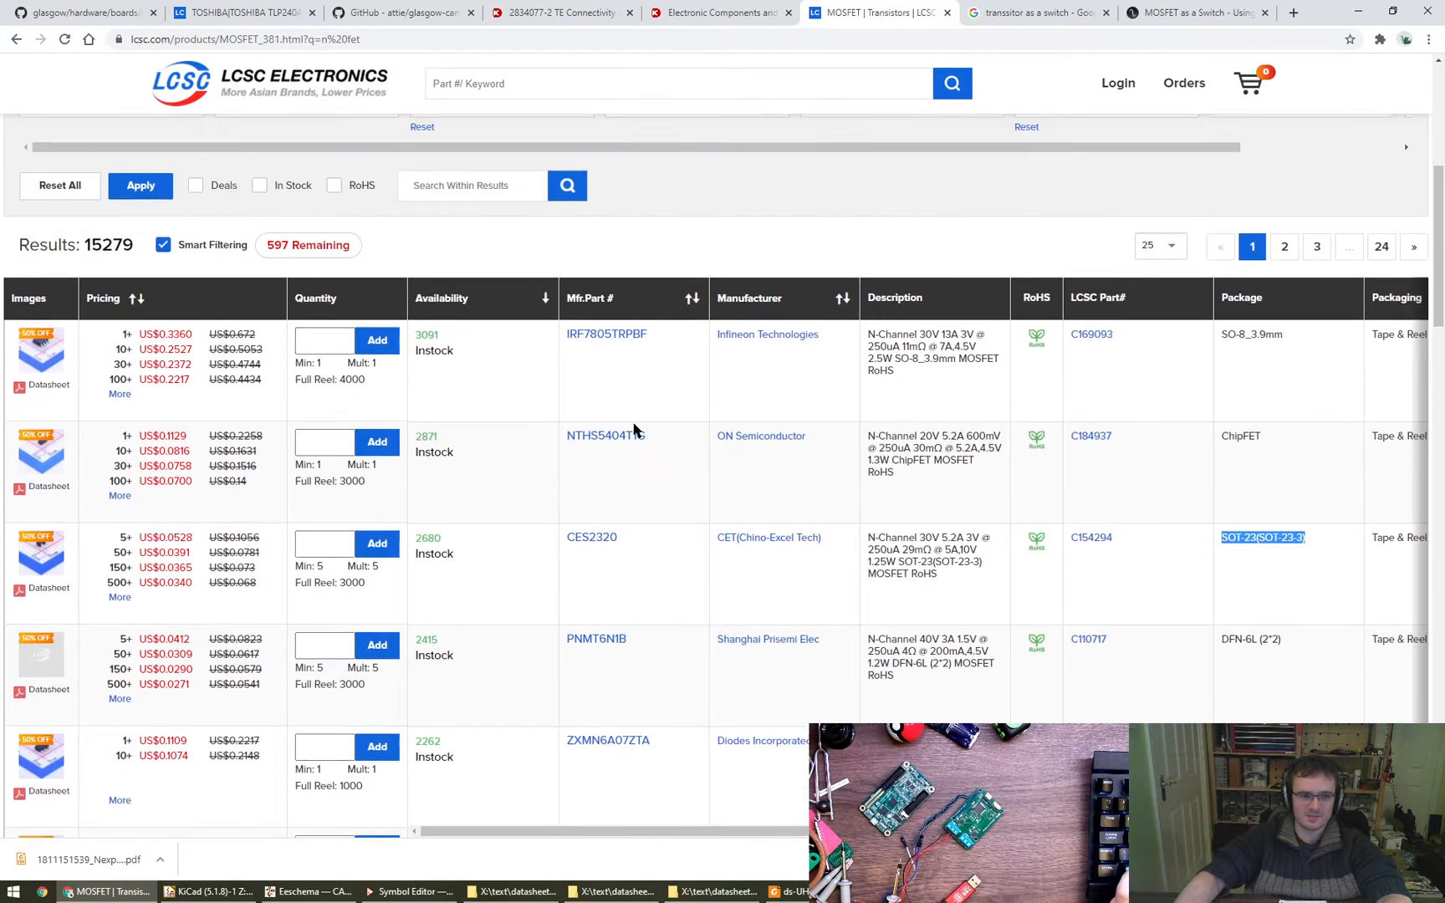
pyautogui.scroll(2, 633, 429)
pyautogui.moveTo(374, 192); pyautogui.dragTo(375, 232)
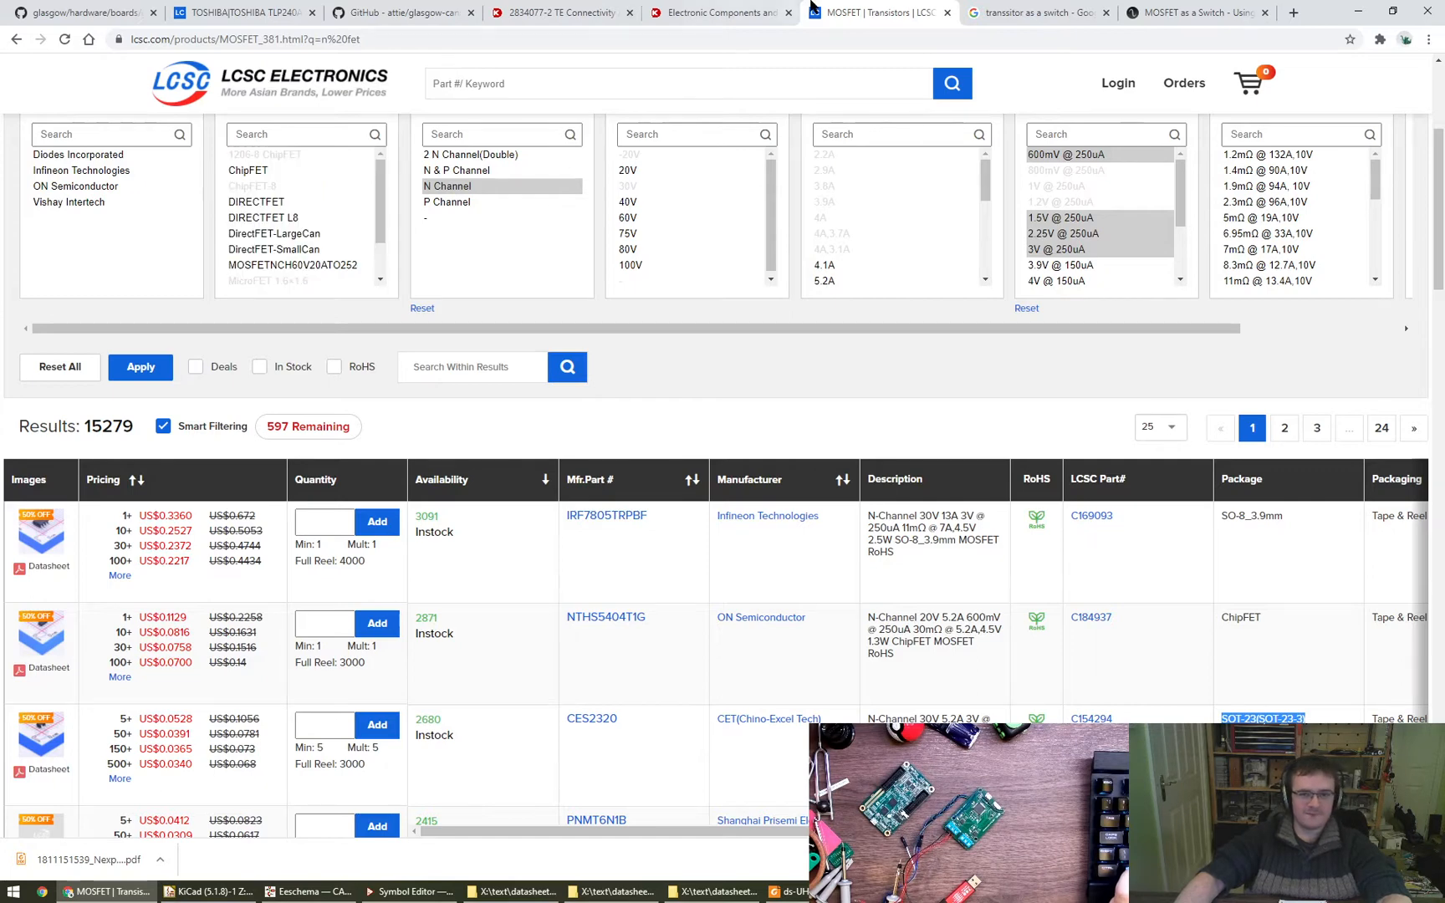
# - On Digi-Key, open Transistors - FETs, MOSFETs - Single and filter to Active, N-Channel, in-stock parts priced at quantity 1
pyautogui.hotkey('ctrl', 'shift', 'Tab')
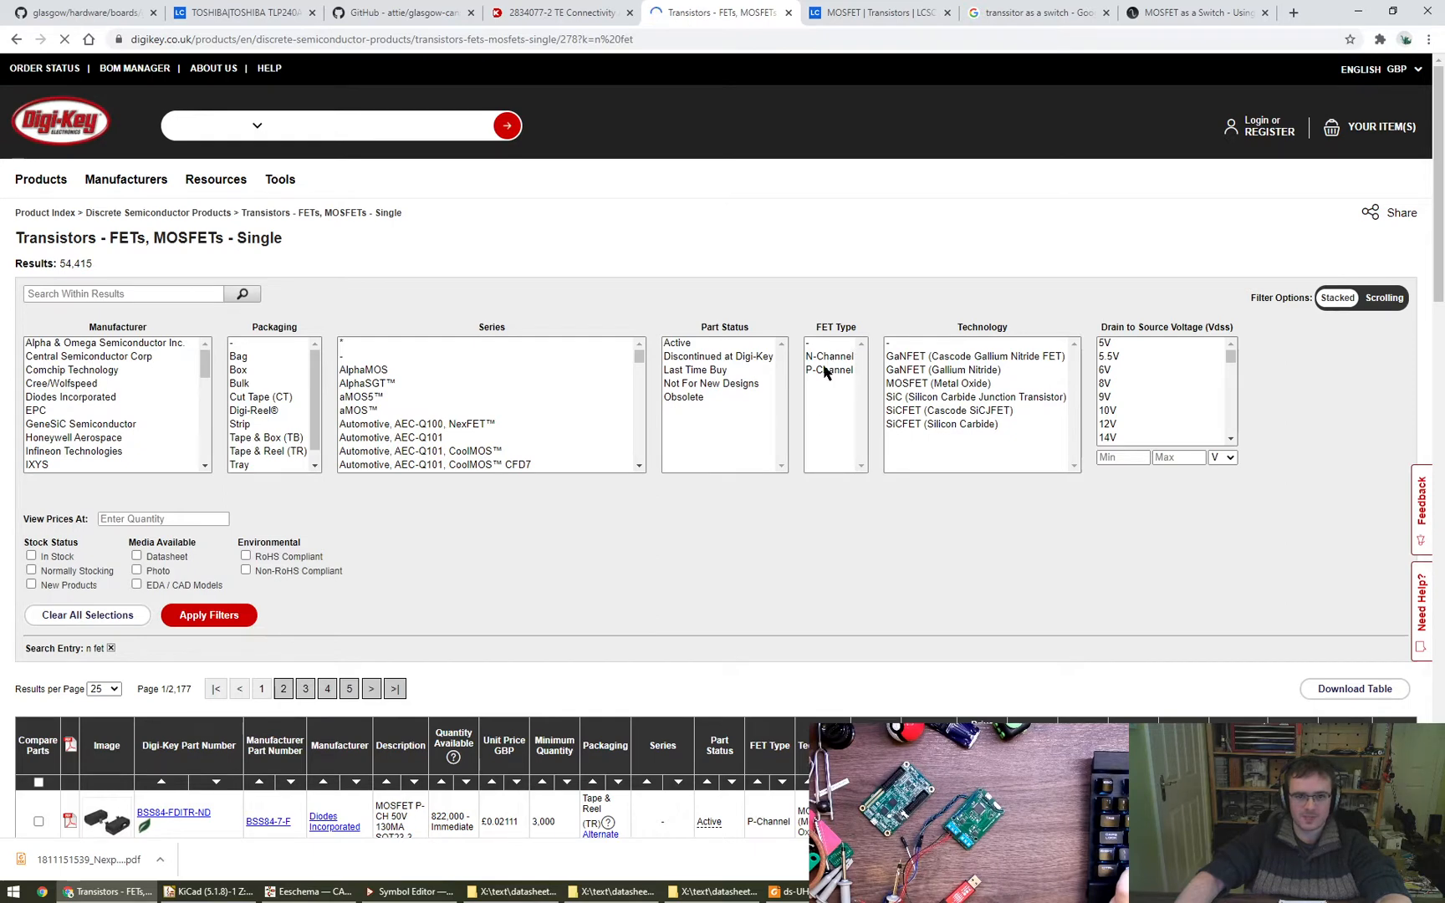
pyautogui.click(168, 524)
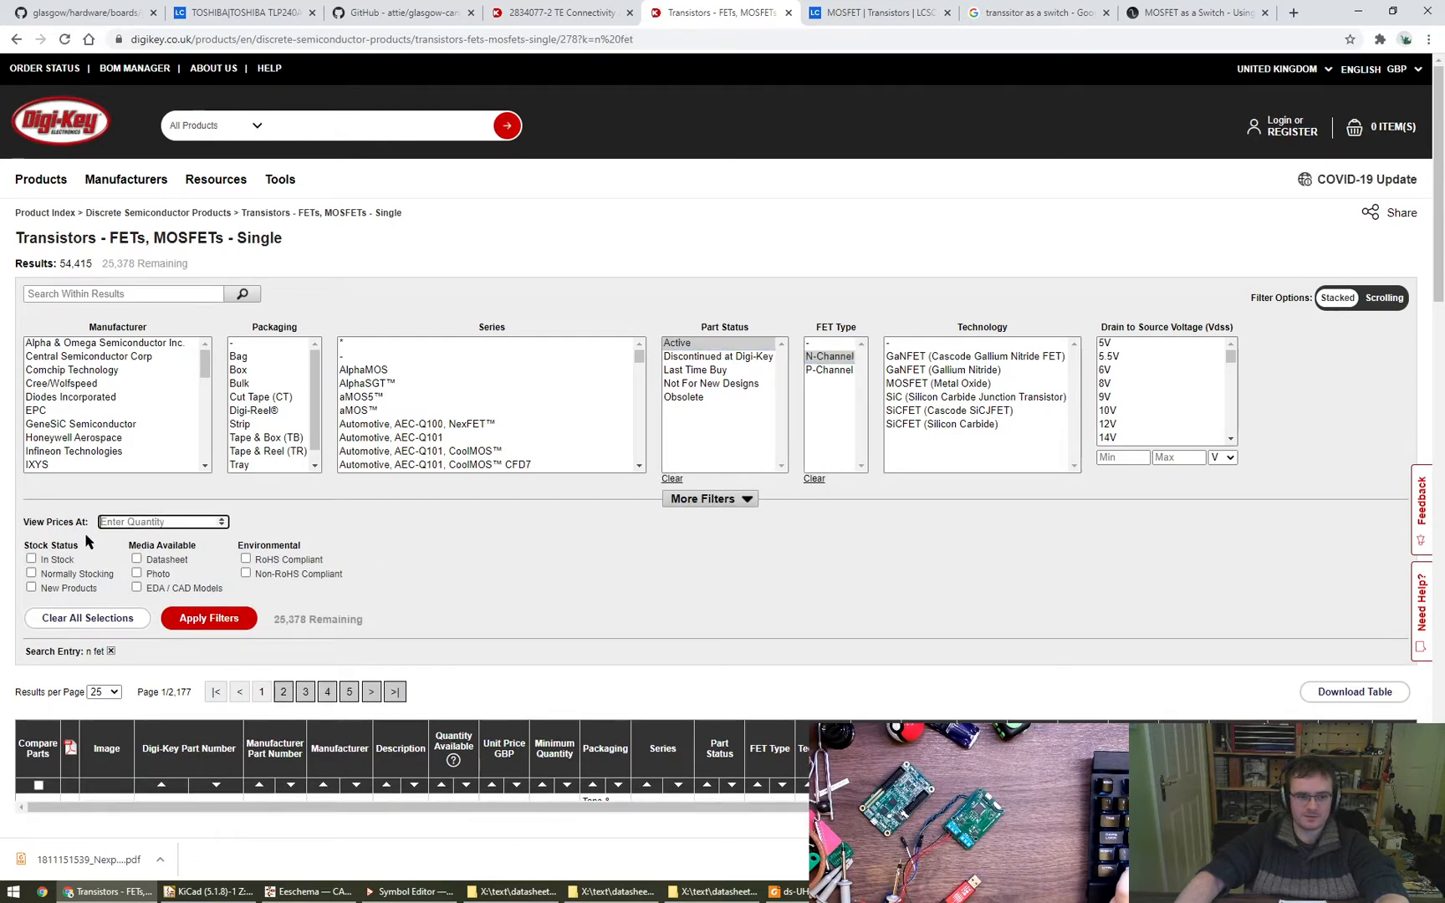
pyautogui.click(209, 619)
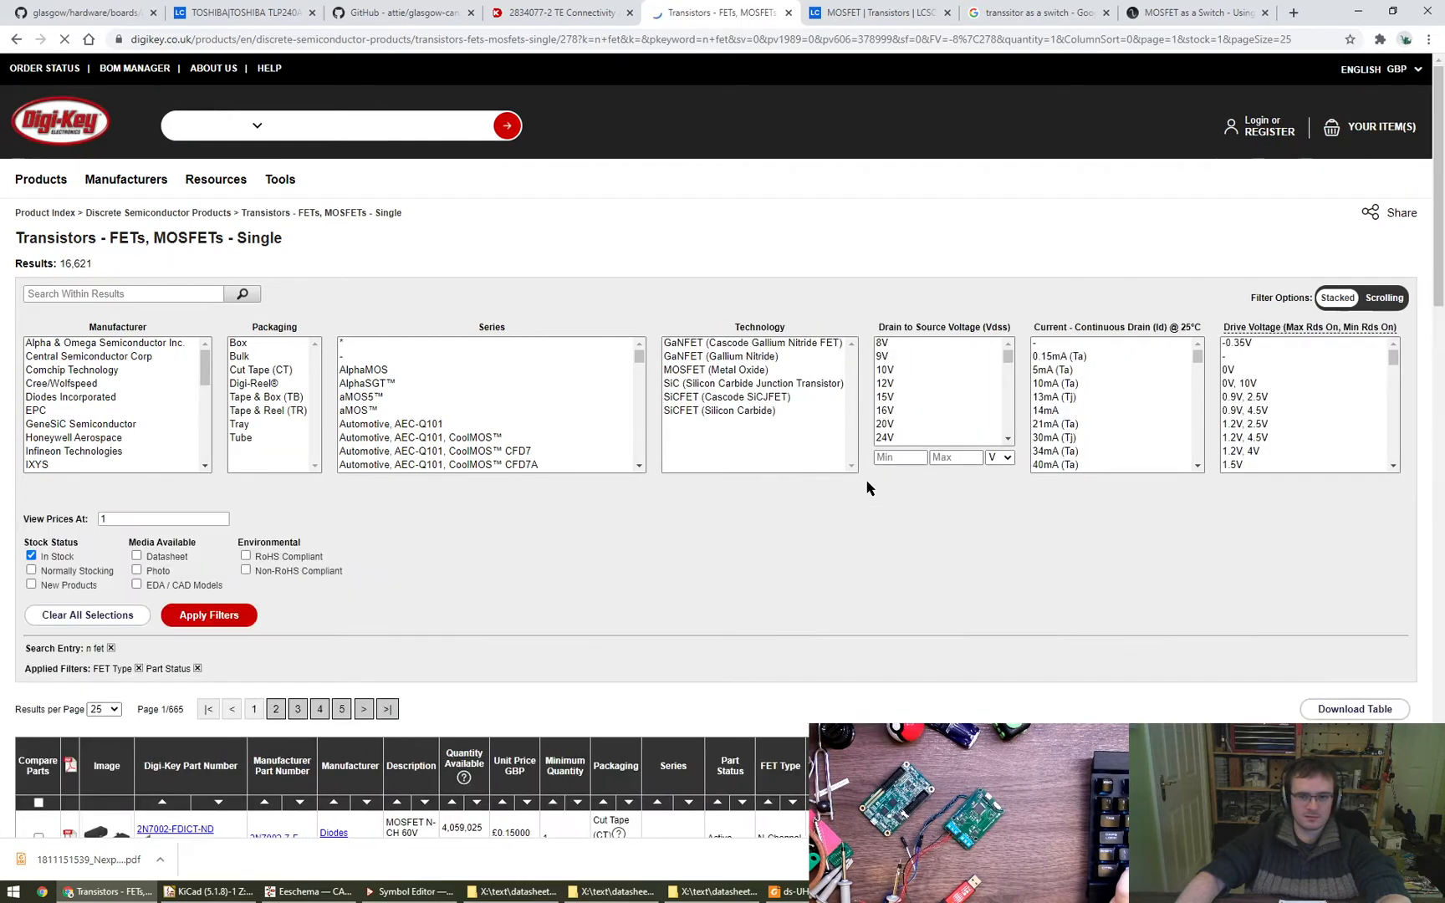
# - Expand the filters, choose the Surface Mount mounting type and select all Vgs(th) (Max) @ Id values up to 3V @ 85µA
pyautogui.click(739, 500)
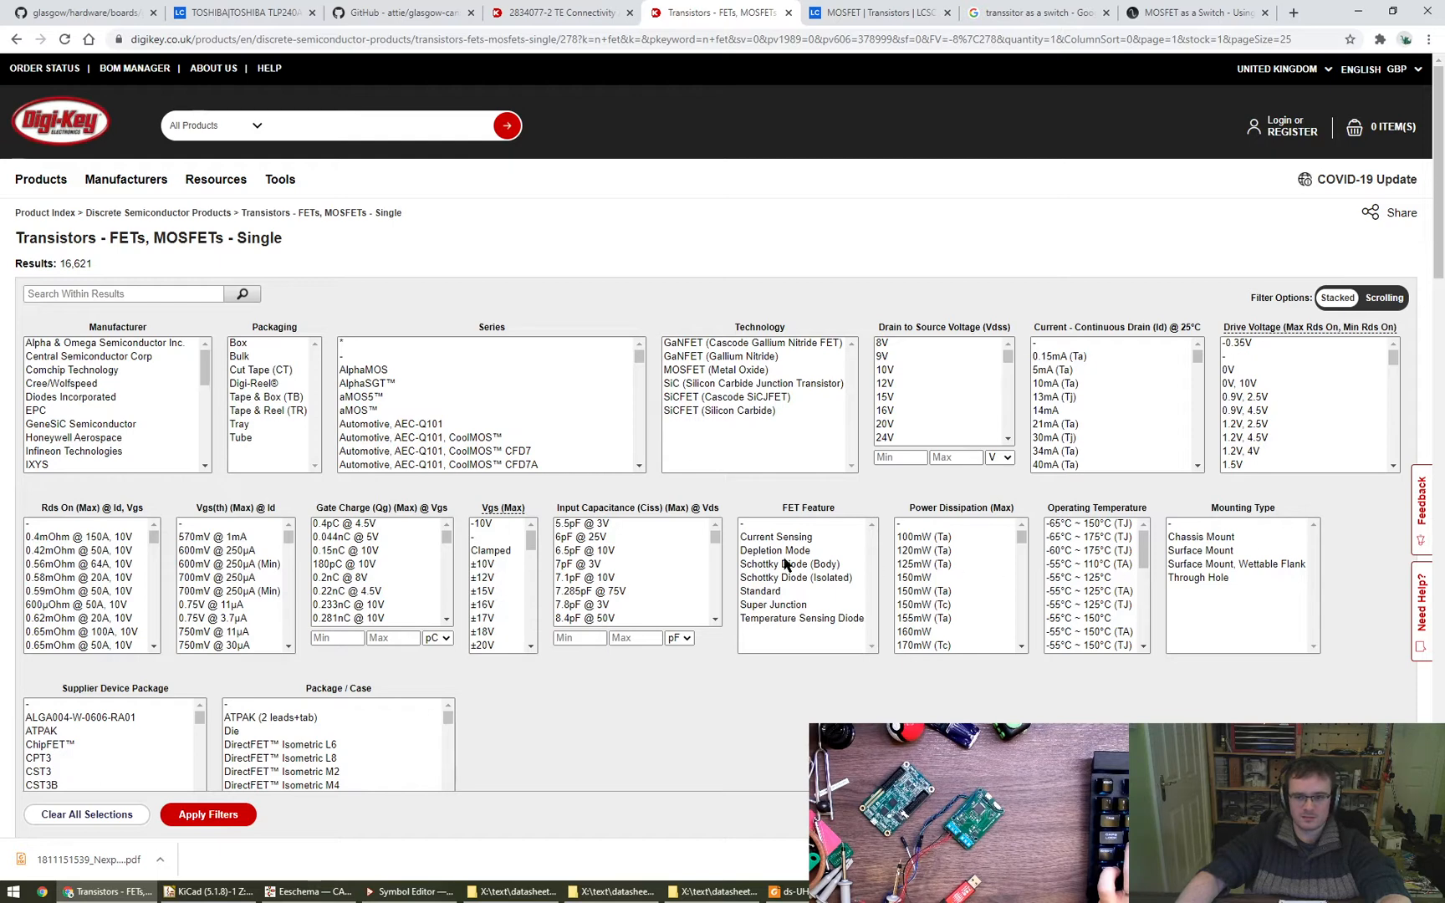
pyautogui.click(1222, 552)
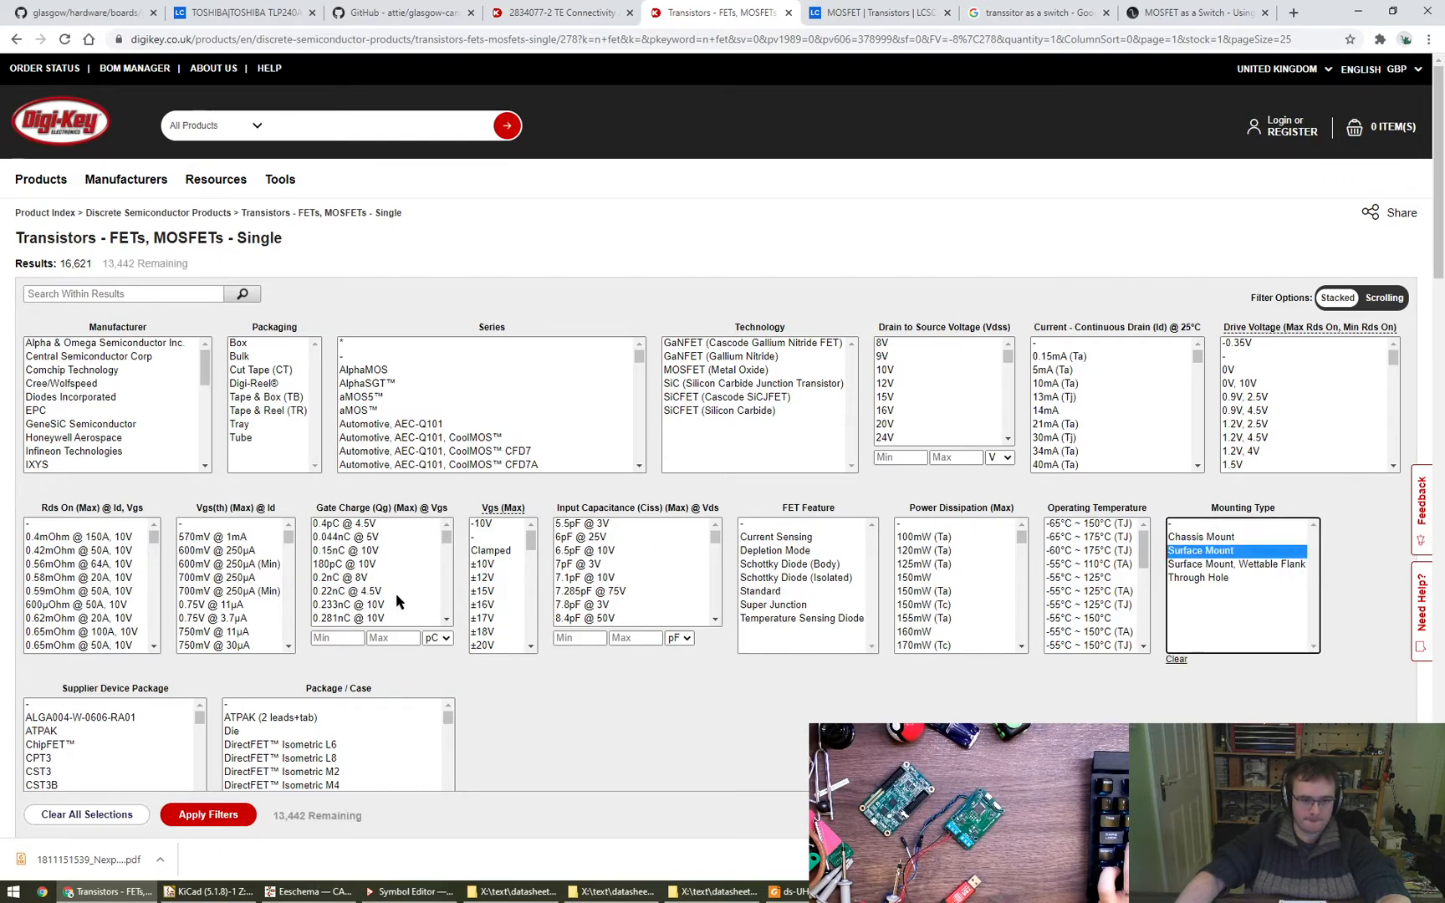
pyautogui.scroll(-1, 230, 608)
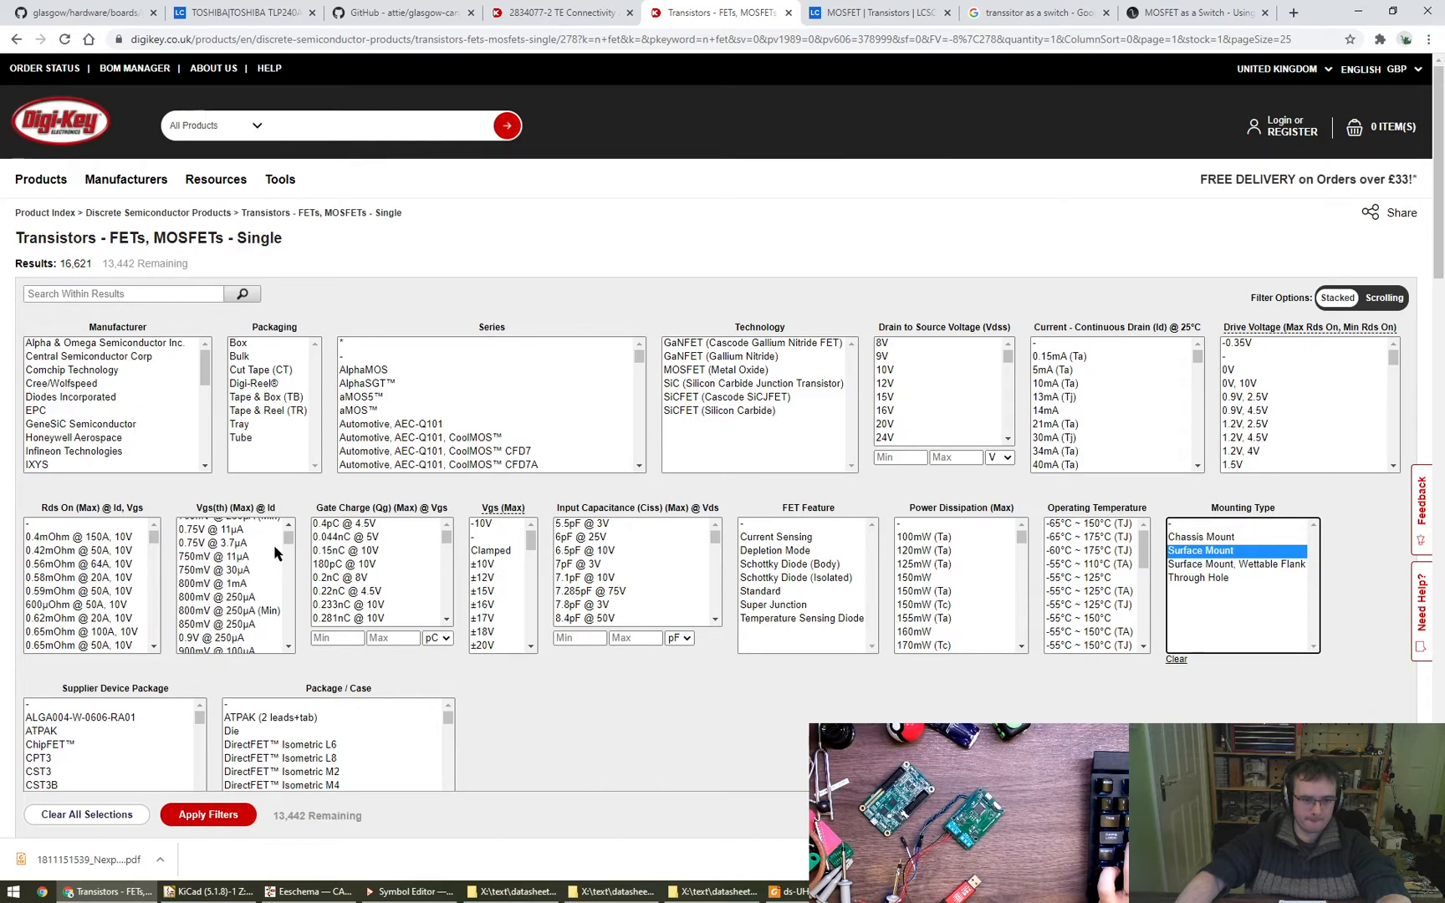
pyautogui.moveTo(285, 538); pyautogui.dragTo(285, 549)
pyautogui.scroll(-2, 287, 556)
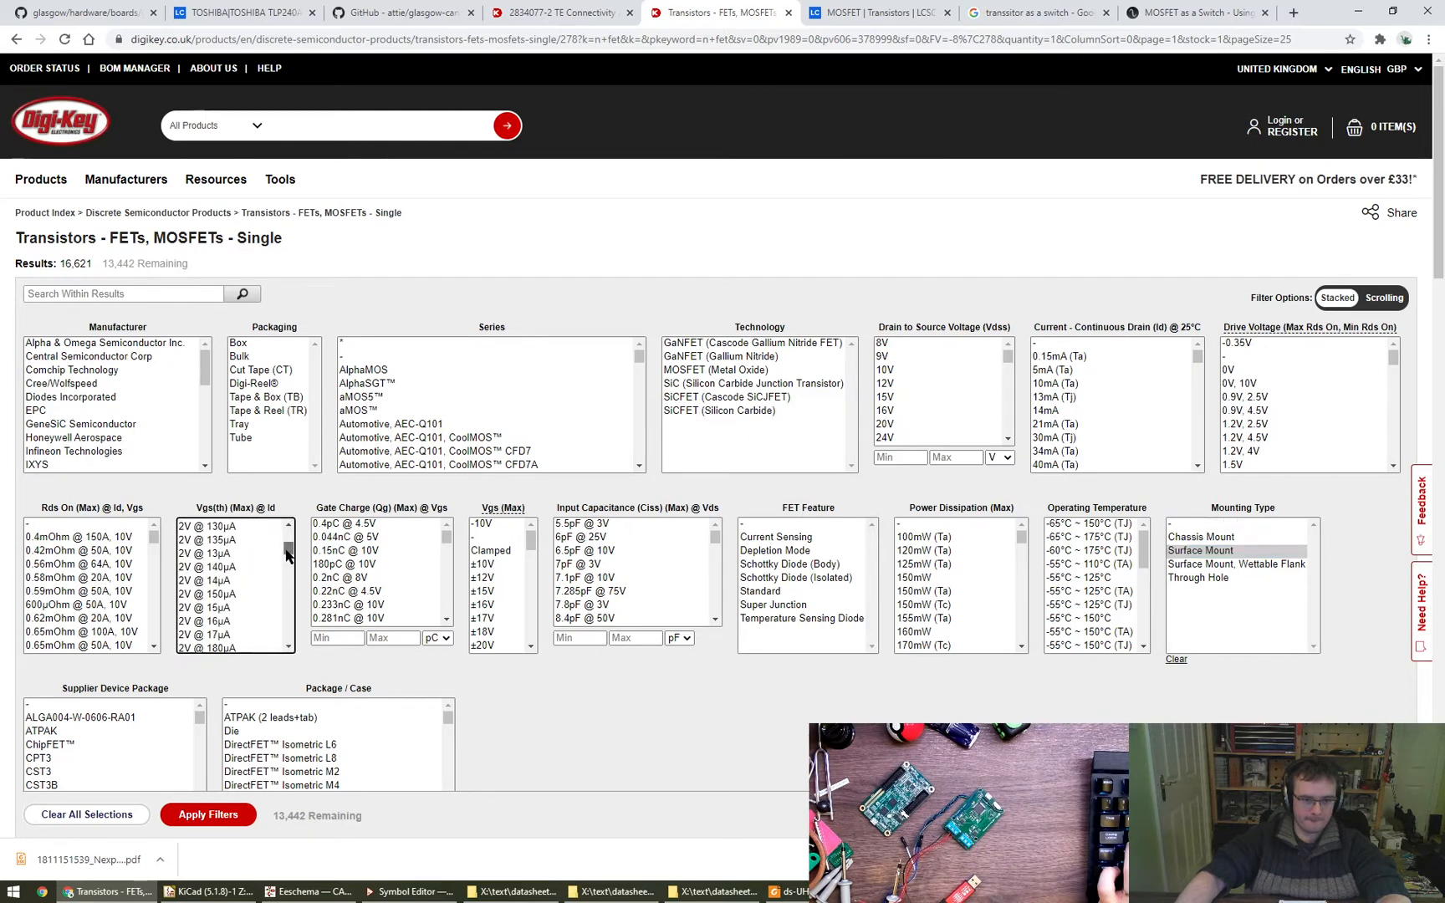
pyautogui.scroll(-10, 247, 637)
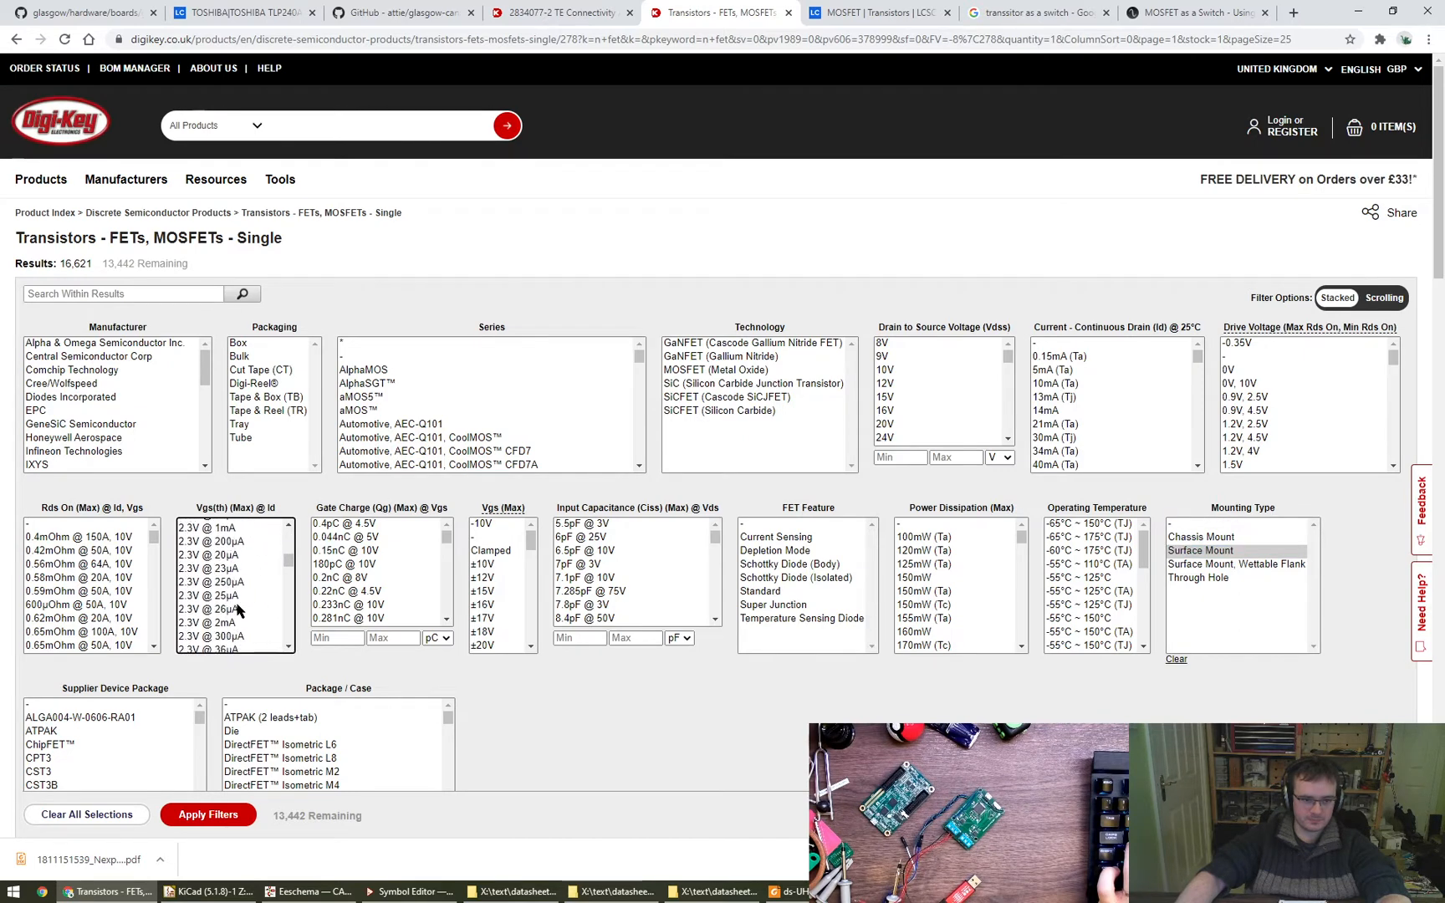
pyautogui.scroll(-5, 234, 610)
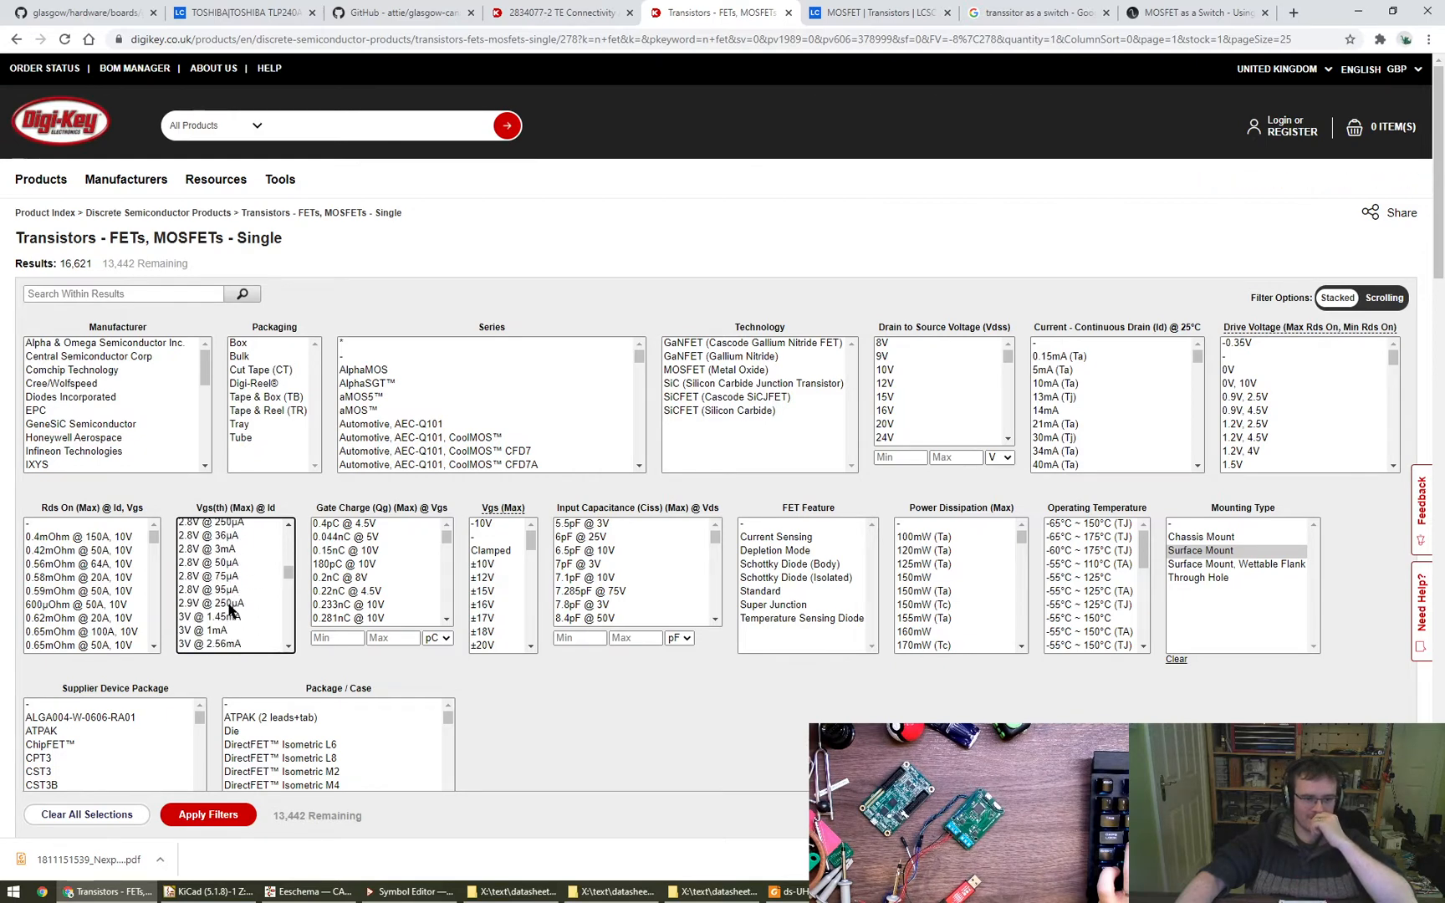
pyautogui.scroll(15, 235, 585)
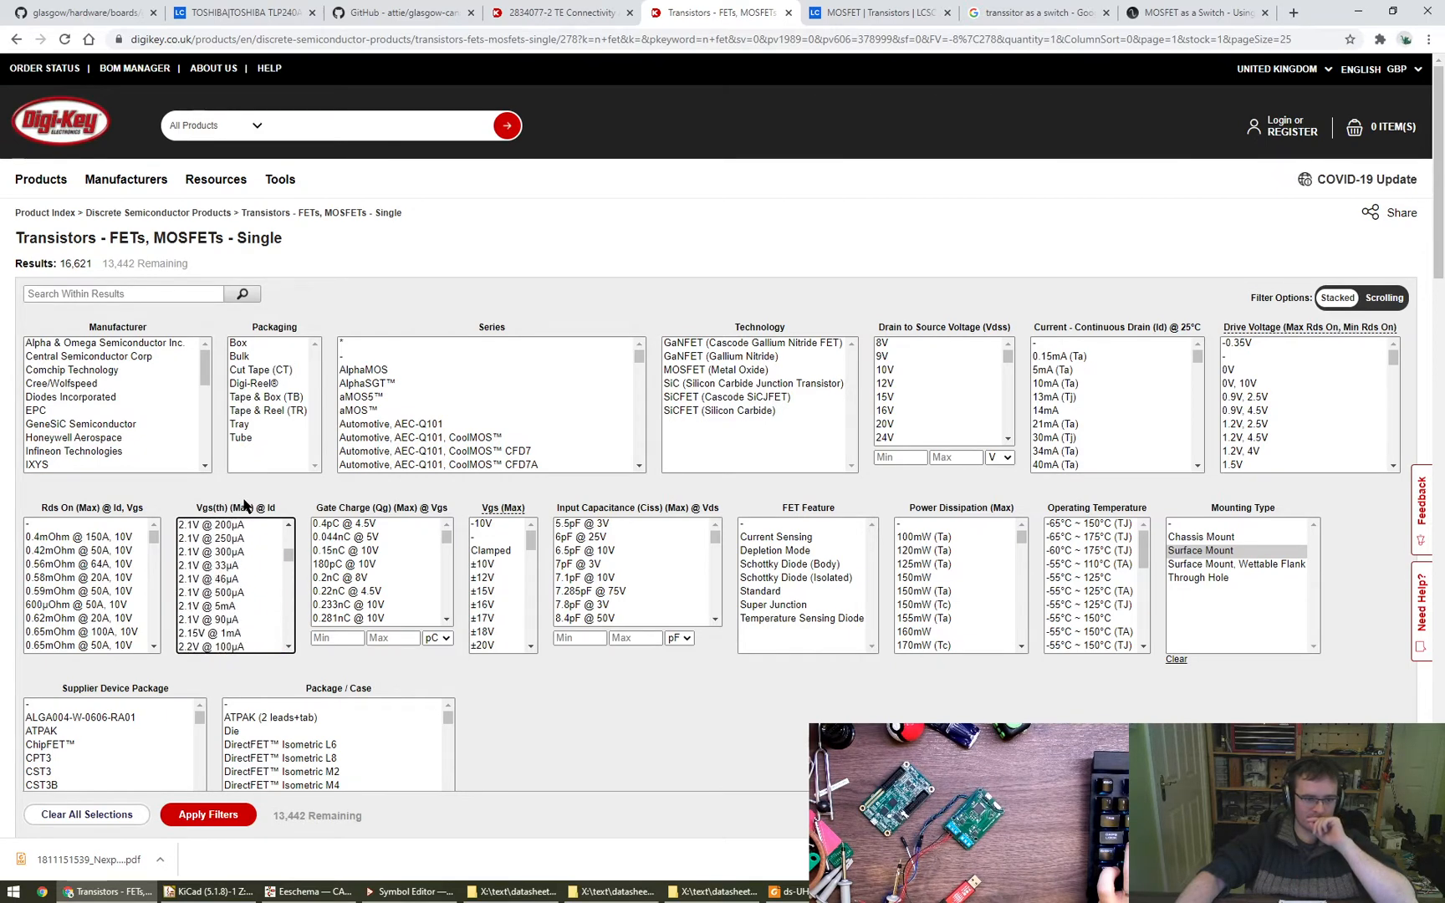
pyautogui.moveTo(250, 471); pyautogui.dragTo(231, 640)
pyautogui.keyDown('shift'); pyautogui.click(256, 525); pyautogui.keyUp('shift')
pyautogui.scroll(1, 241, 568)
pyautogui.scroll(-2, 233, 619)
pyautogui.scroll(2, 231, 583)
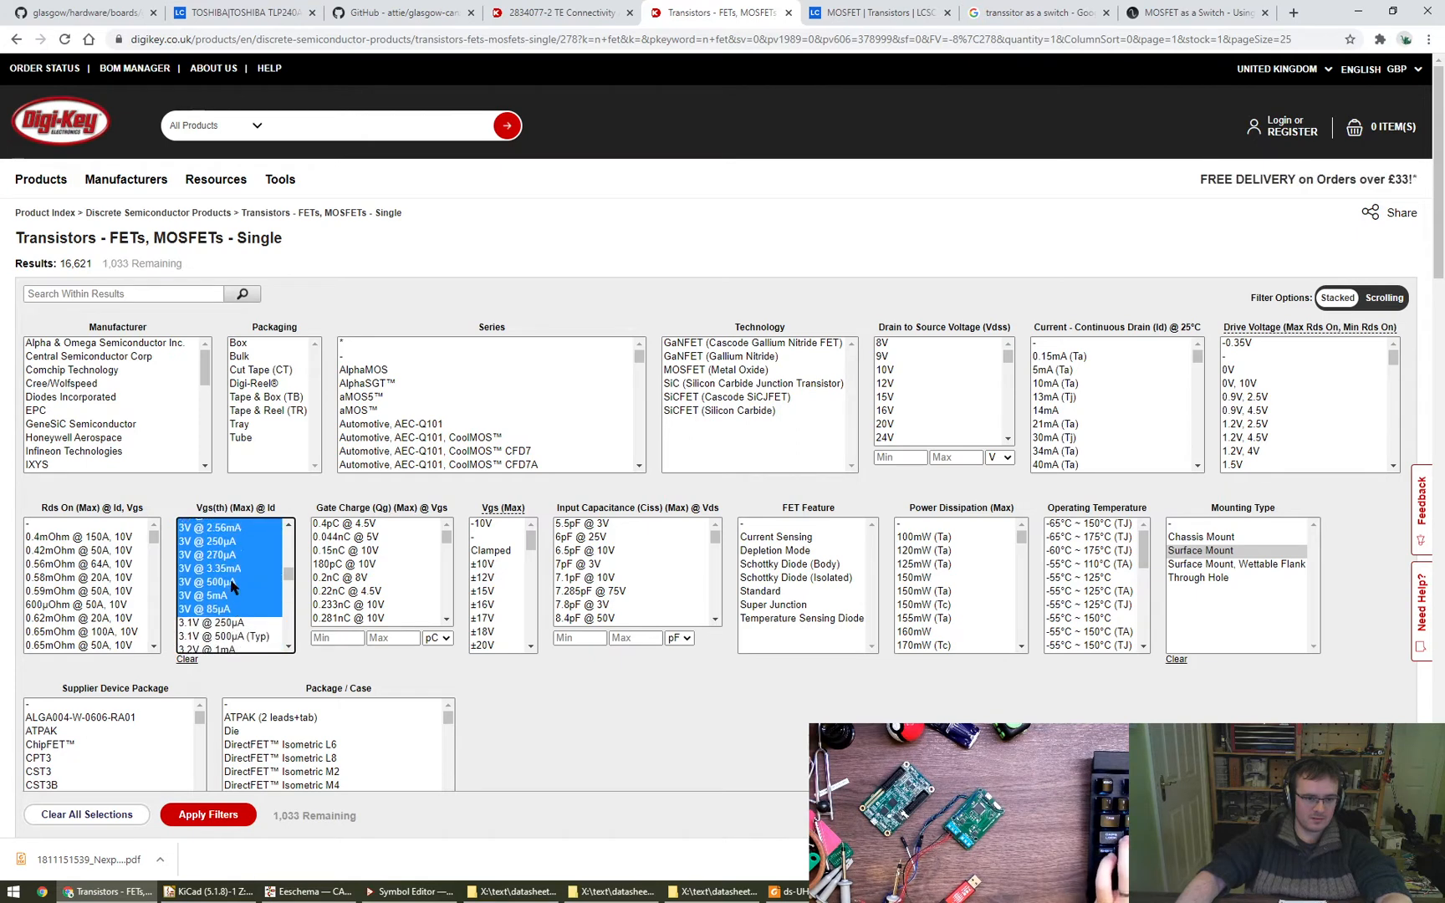
pyautogui.scroll(-1, 230, 620)
pyautogui.scroll(-1, 229, 617)
pyautogui.moveTo(217, 568); pyautogui.dragTo(214, 529)
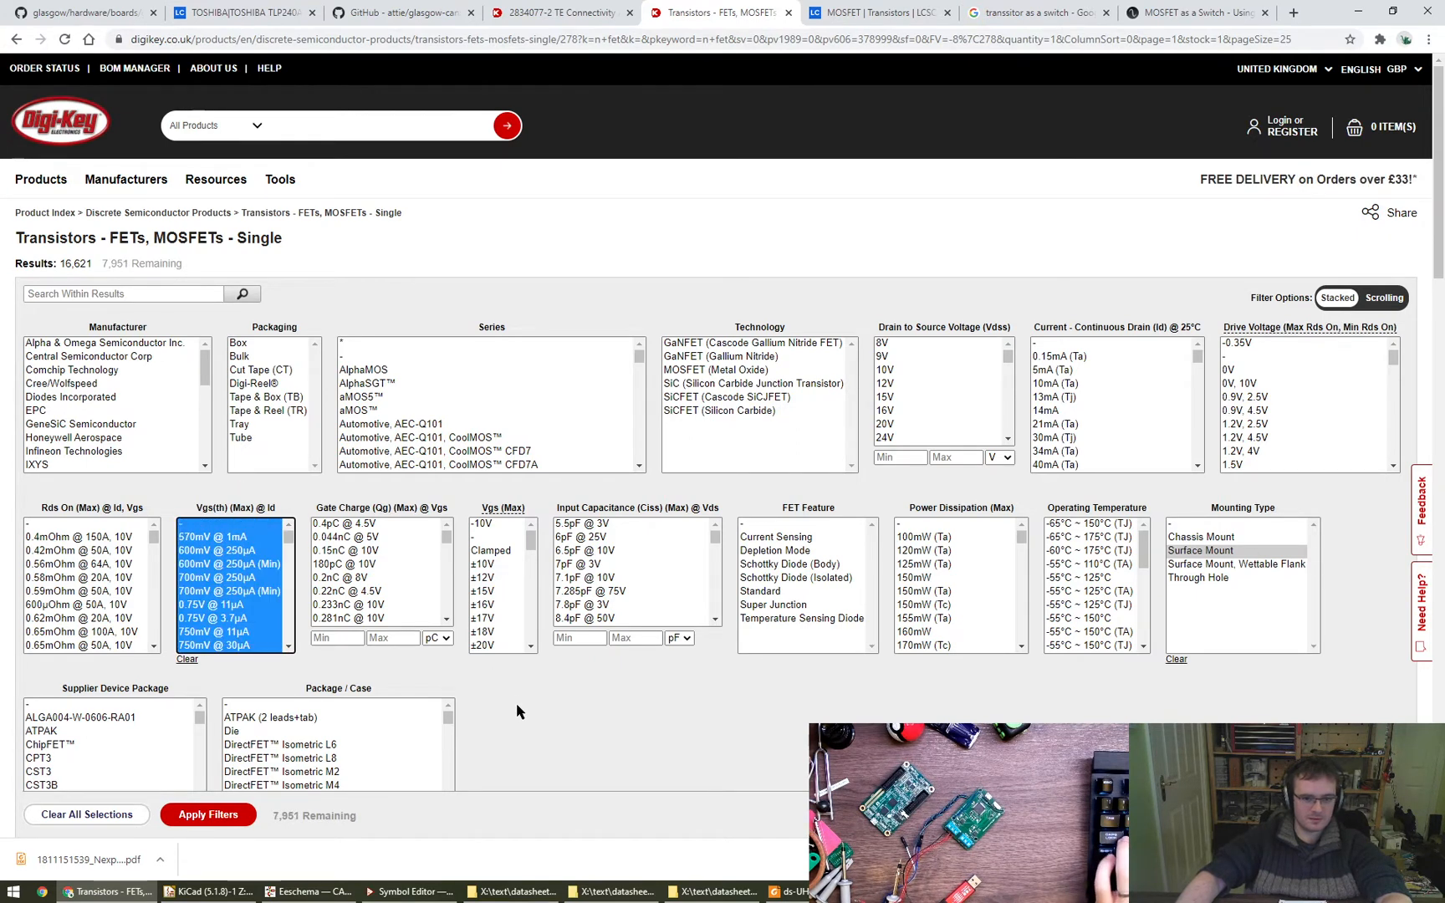
# - Select the Vgs (Max) values from ±10V to ±50V plus ±8V and ±9V, apply the filters and look over the results
pyautogui.moveTo(527, 545); pyautogui.dragTo(529, 575)
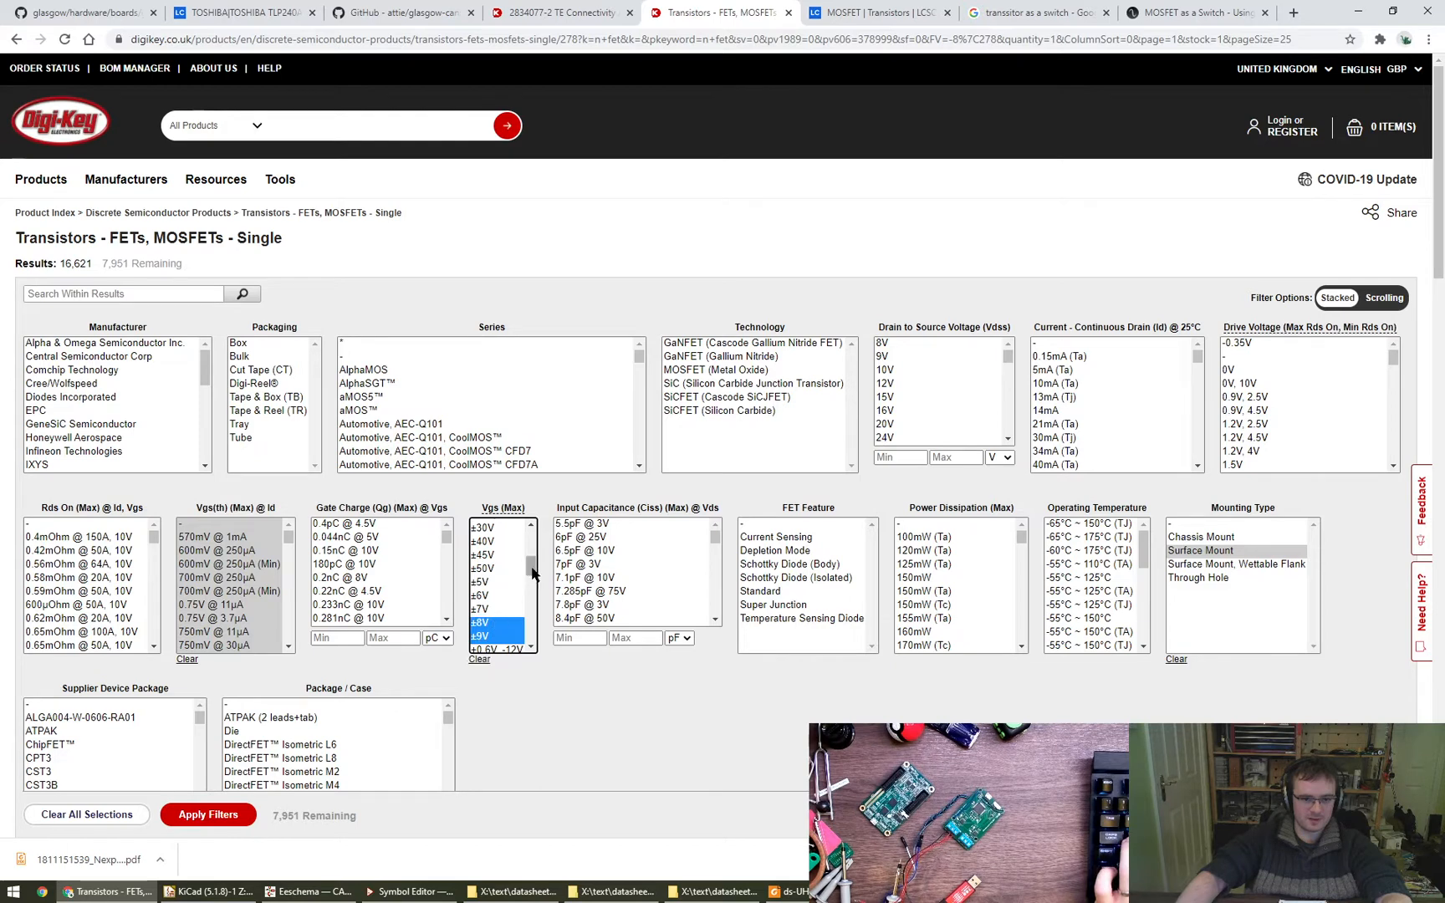
pyautogui.moveTo(532, 573); pyautogui.dragTo(498, 626)
pyautogui.moveTo(529, 539); pyautogui.dragTo(500, 641)
pyautogui.scroll(-1, 500, 602)
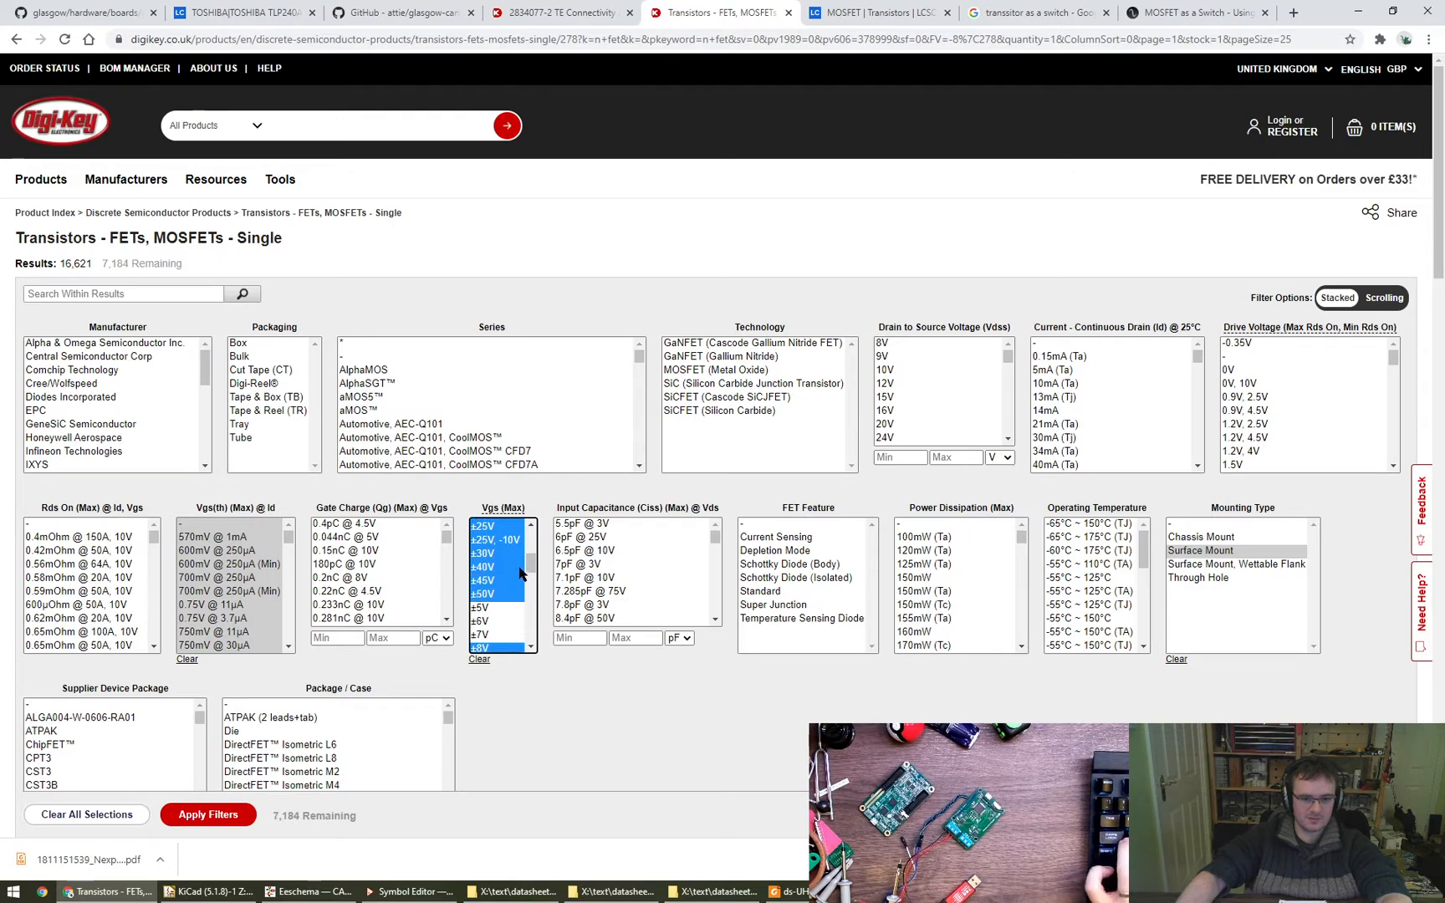
pyautogui.moveTo(527, 572); pyautogui.dragTo(528, 655)
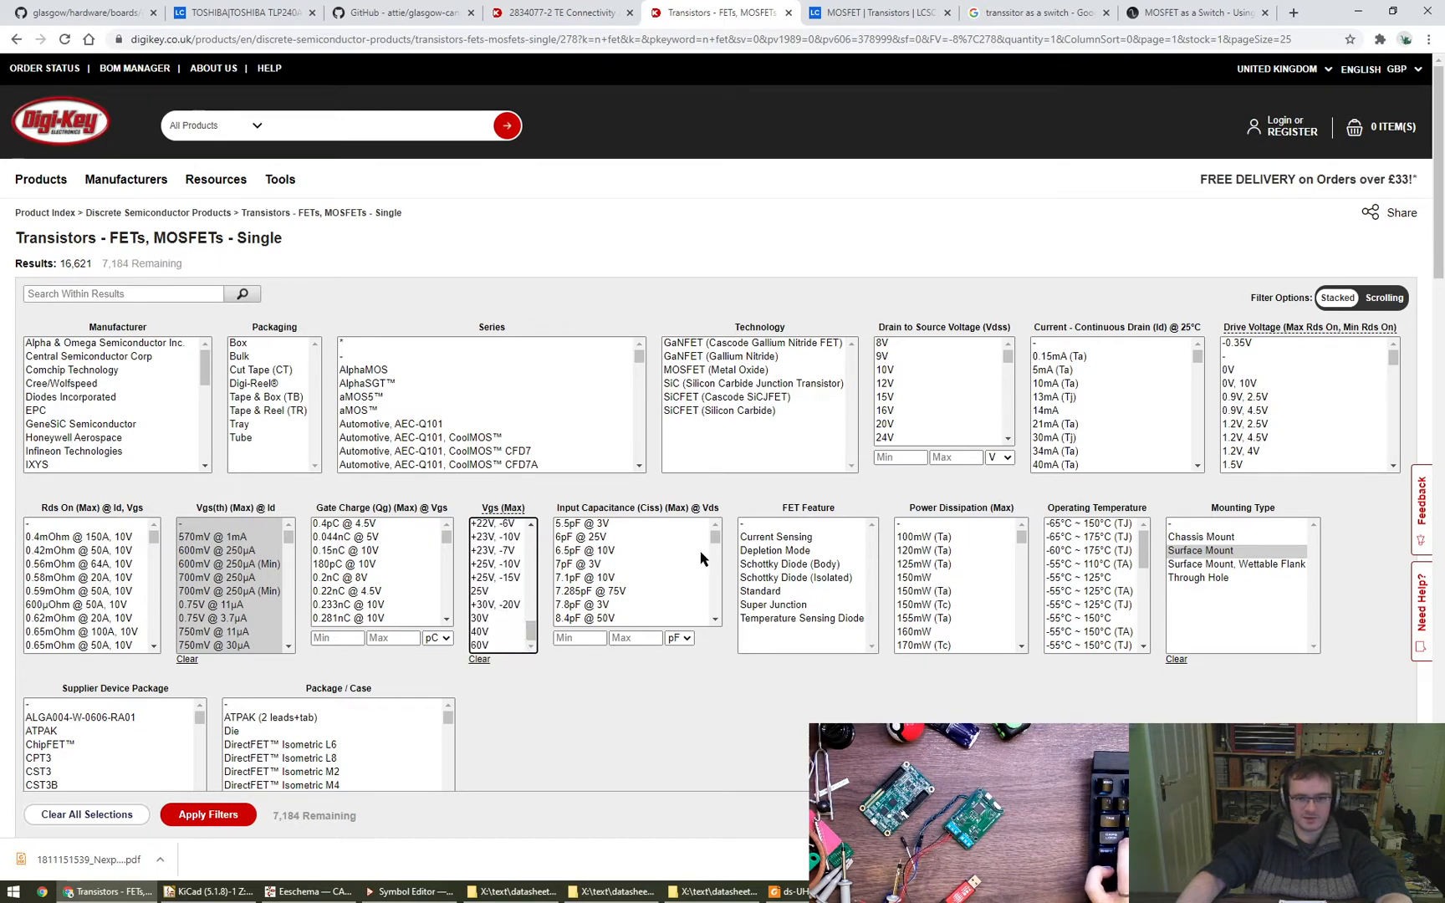
pyautogui.click(208, 814)
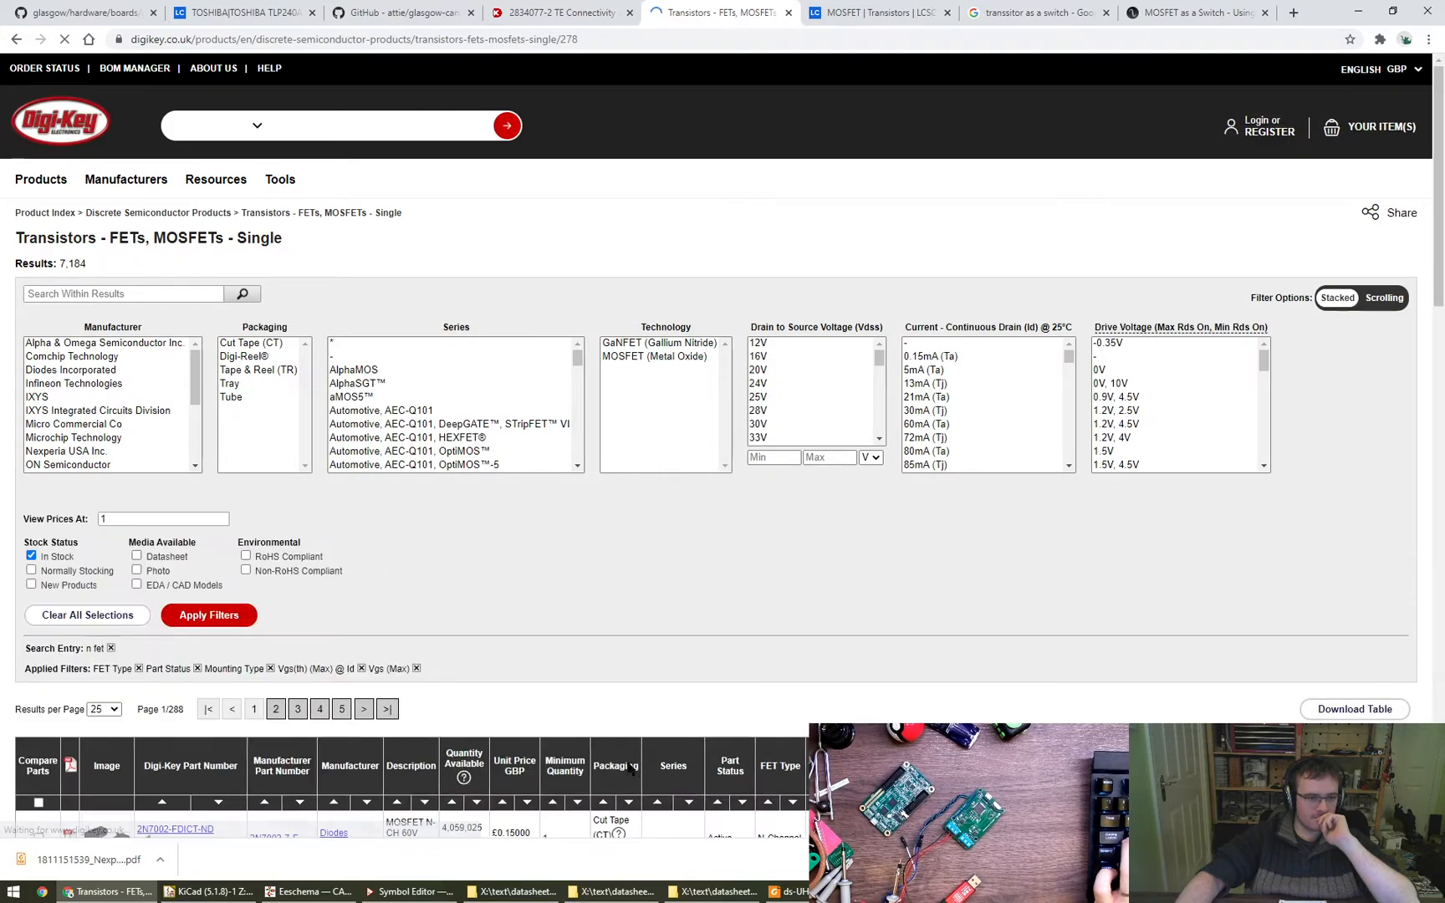
pyautogui.scroll(-3, 608, 662)
pyautogui.scroll(3, 661, 596)
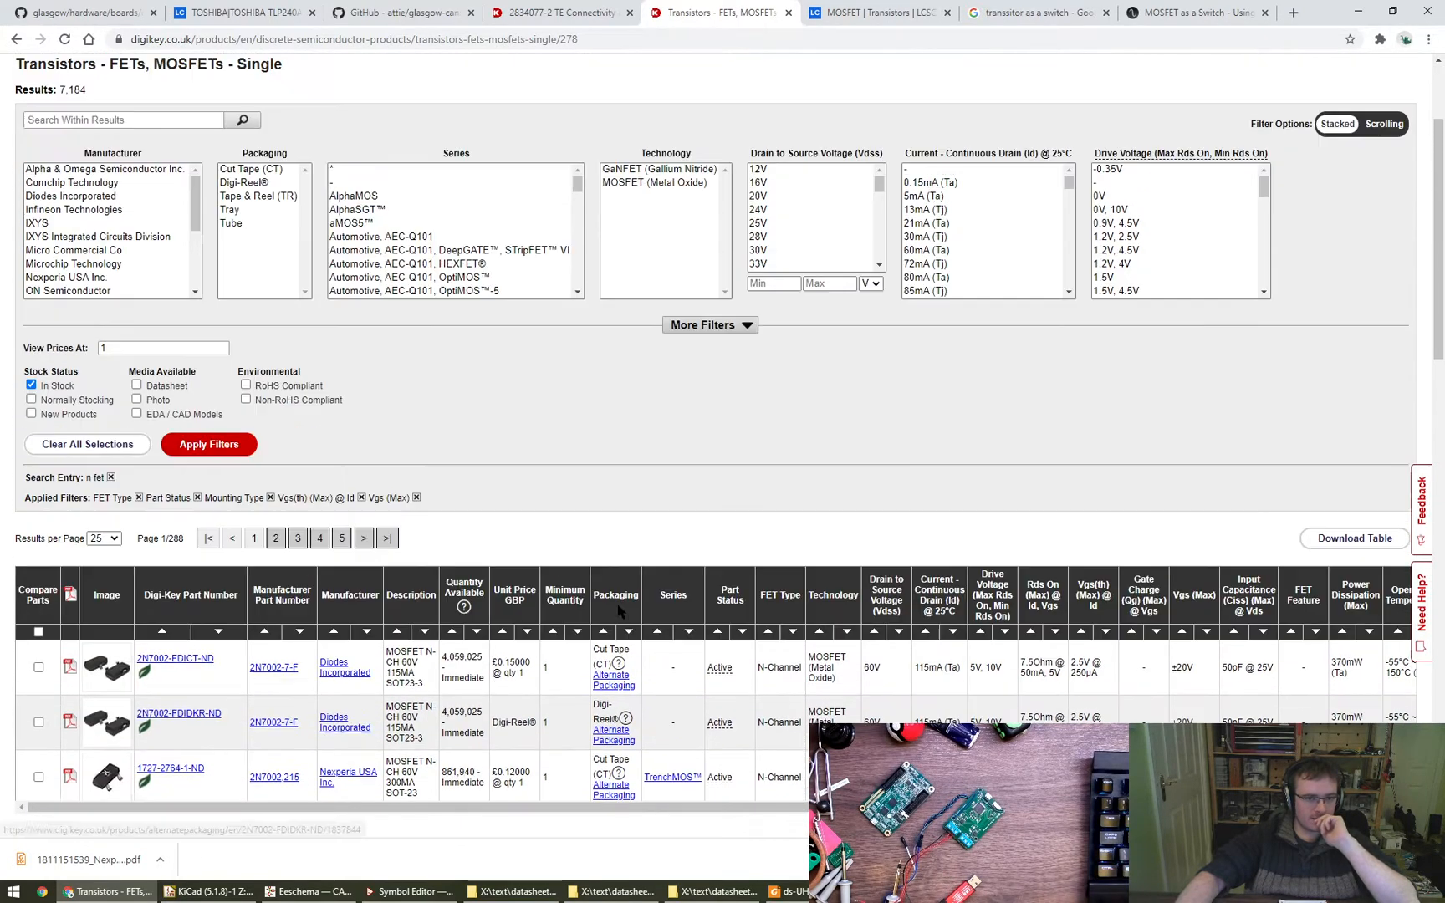
# - Narrow the MOSFET results to the SC-70, SOT-323 and SOT-23-3 Flat Leads package/case options and apply the filters
pyautogui.click(709, 501)
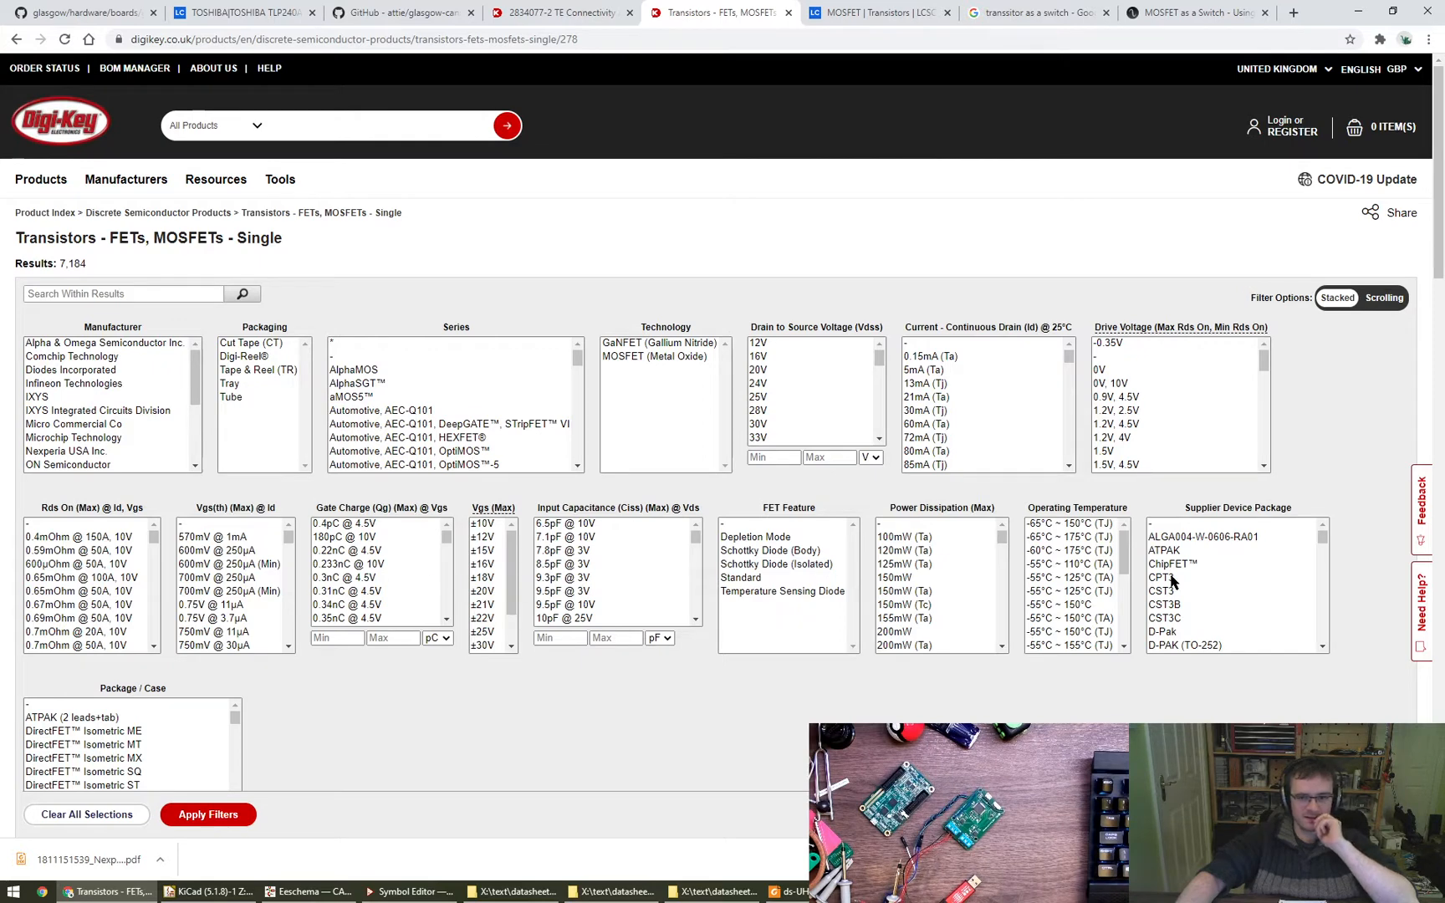
pyautogui.scroll(-2, 308, 767)
pyautogui.moveTo(234, 568); pyautogui.dragTo(237, 593)
pyautogui.click(112, 619)
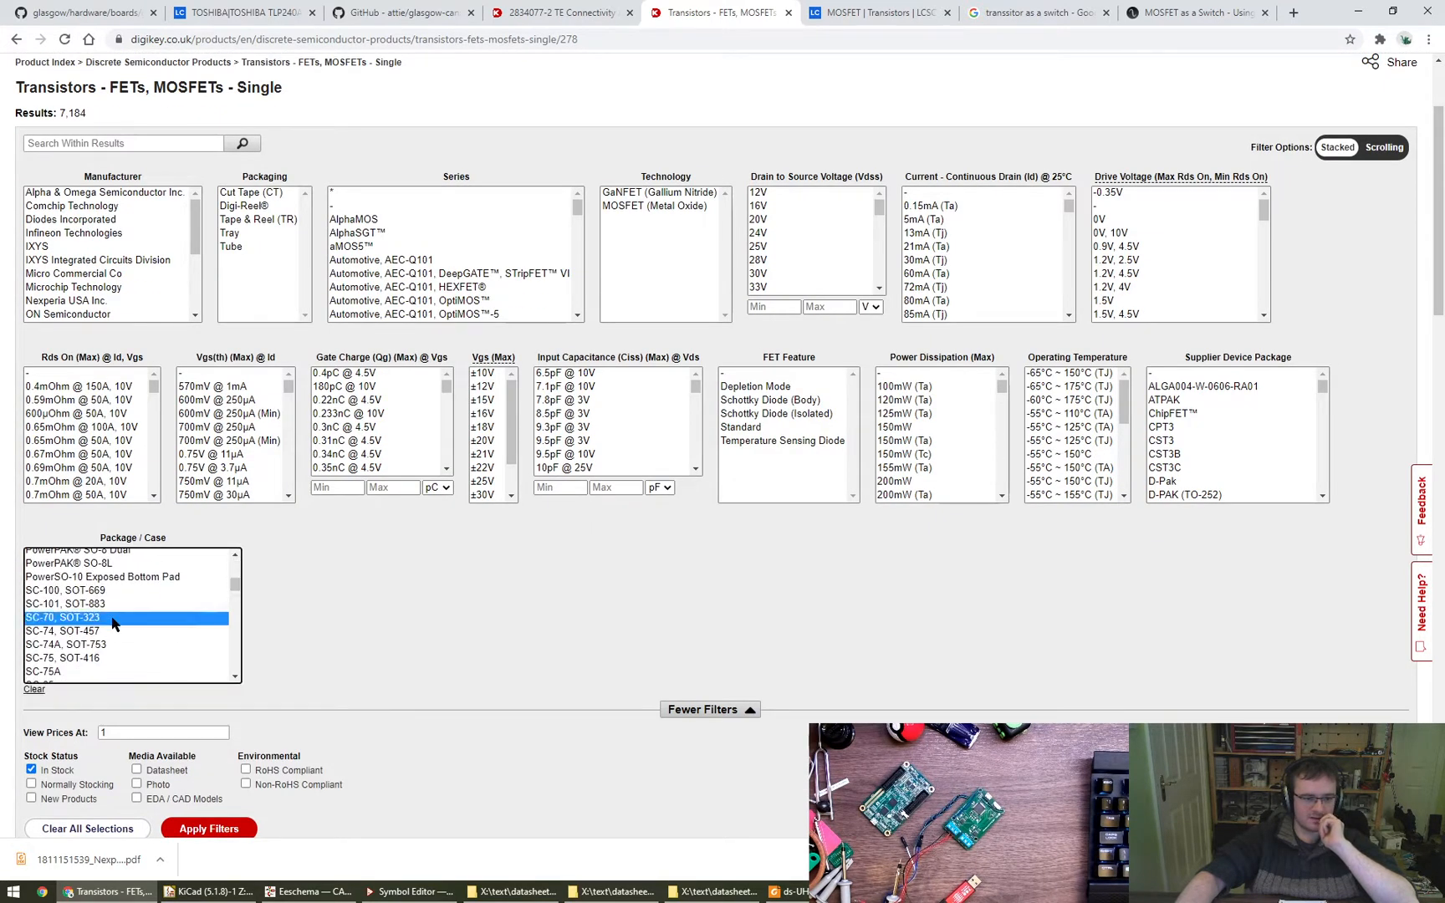
pyautogui.scroll(-1, 147, 620)
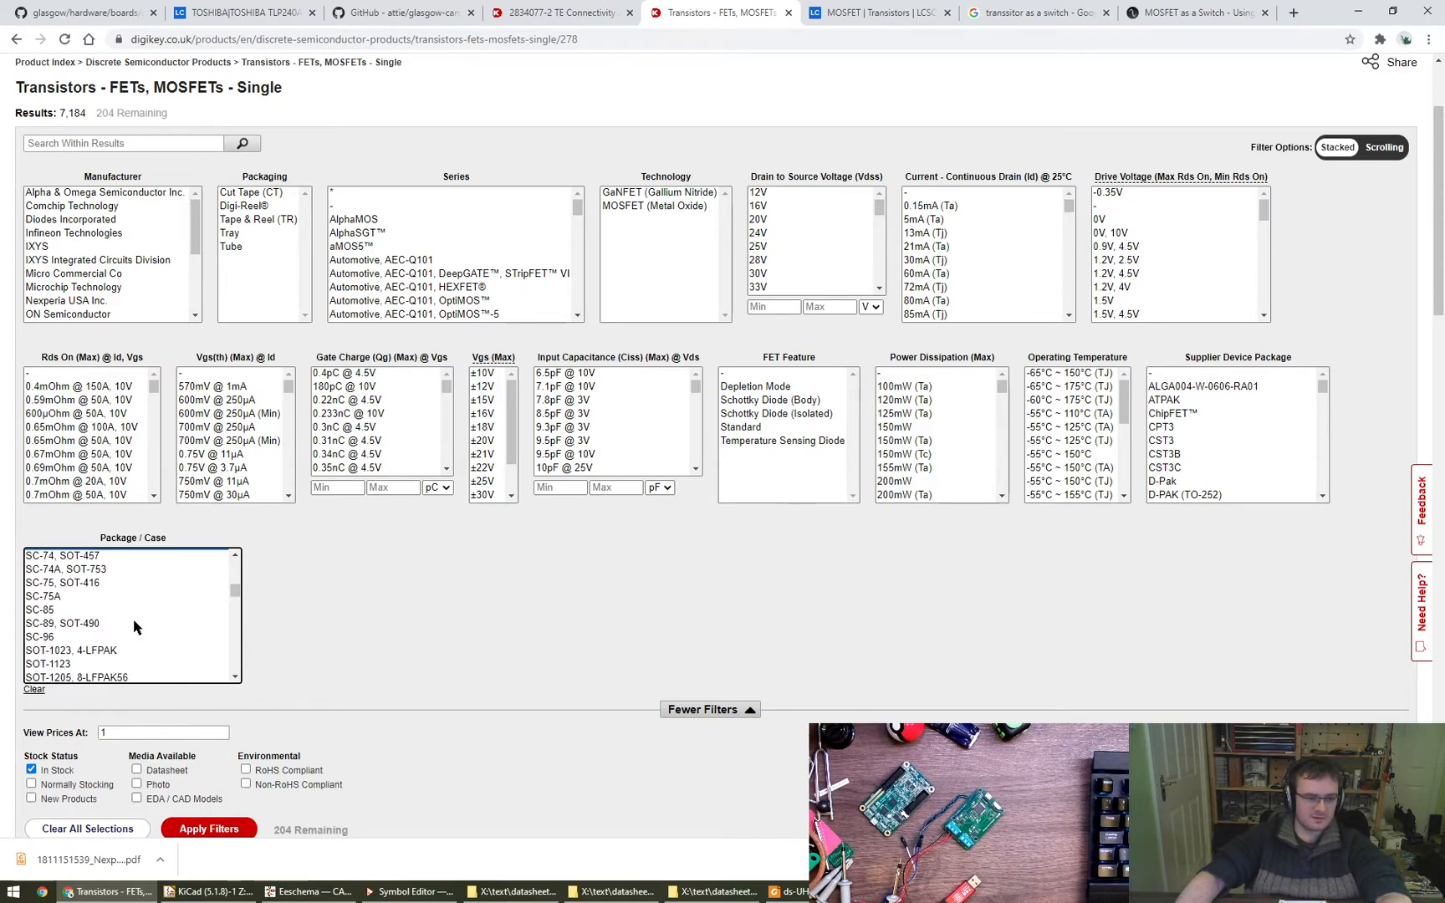
pyautogui.scroll(1, 115, 624)
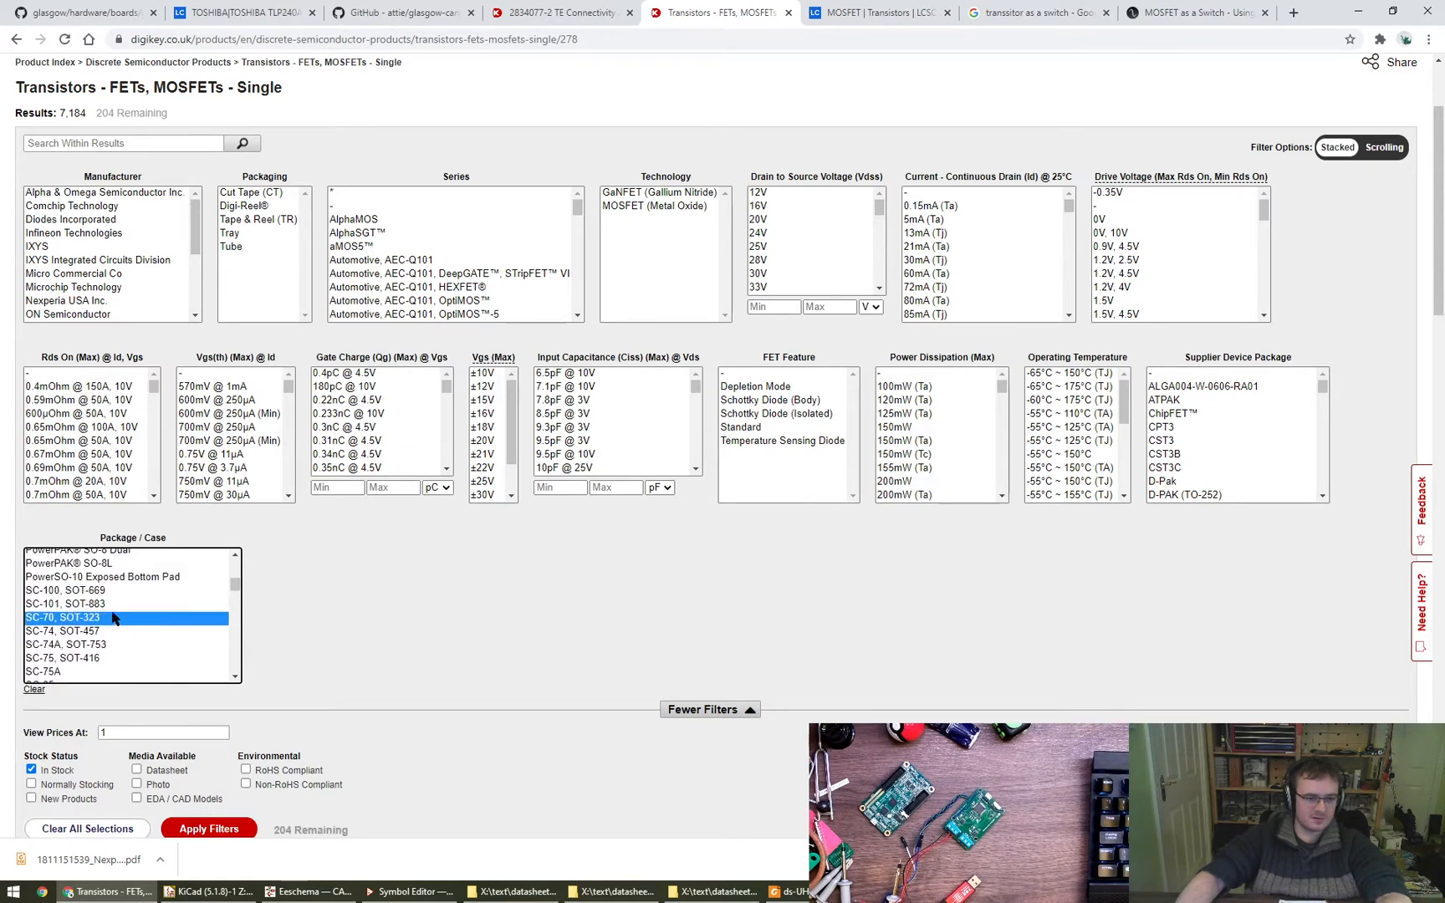
pyautogui.scroll(-2, 117, 635)
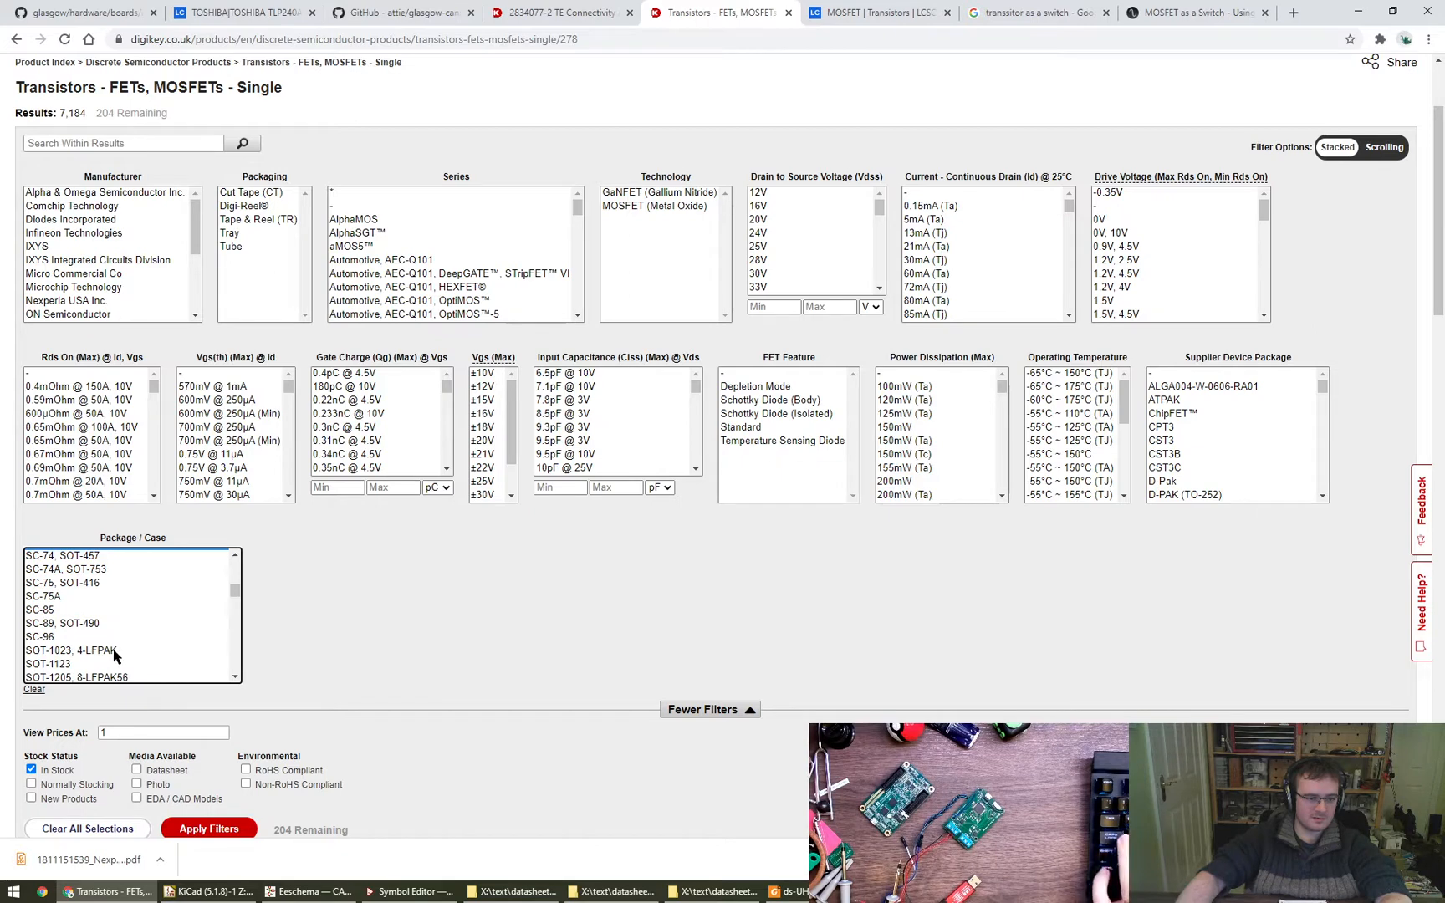
pyautogui.scroll(-1, 112, 644)
pyautogui.scroll(-1, 111, 646)
pyautogui.click(109, 572)
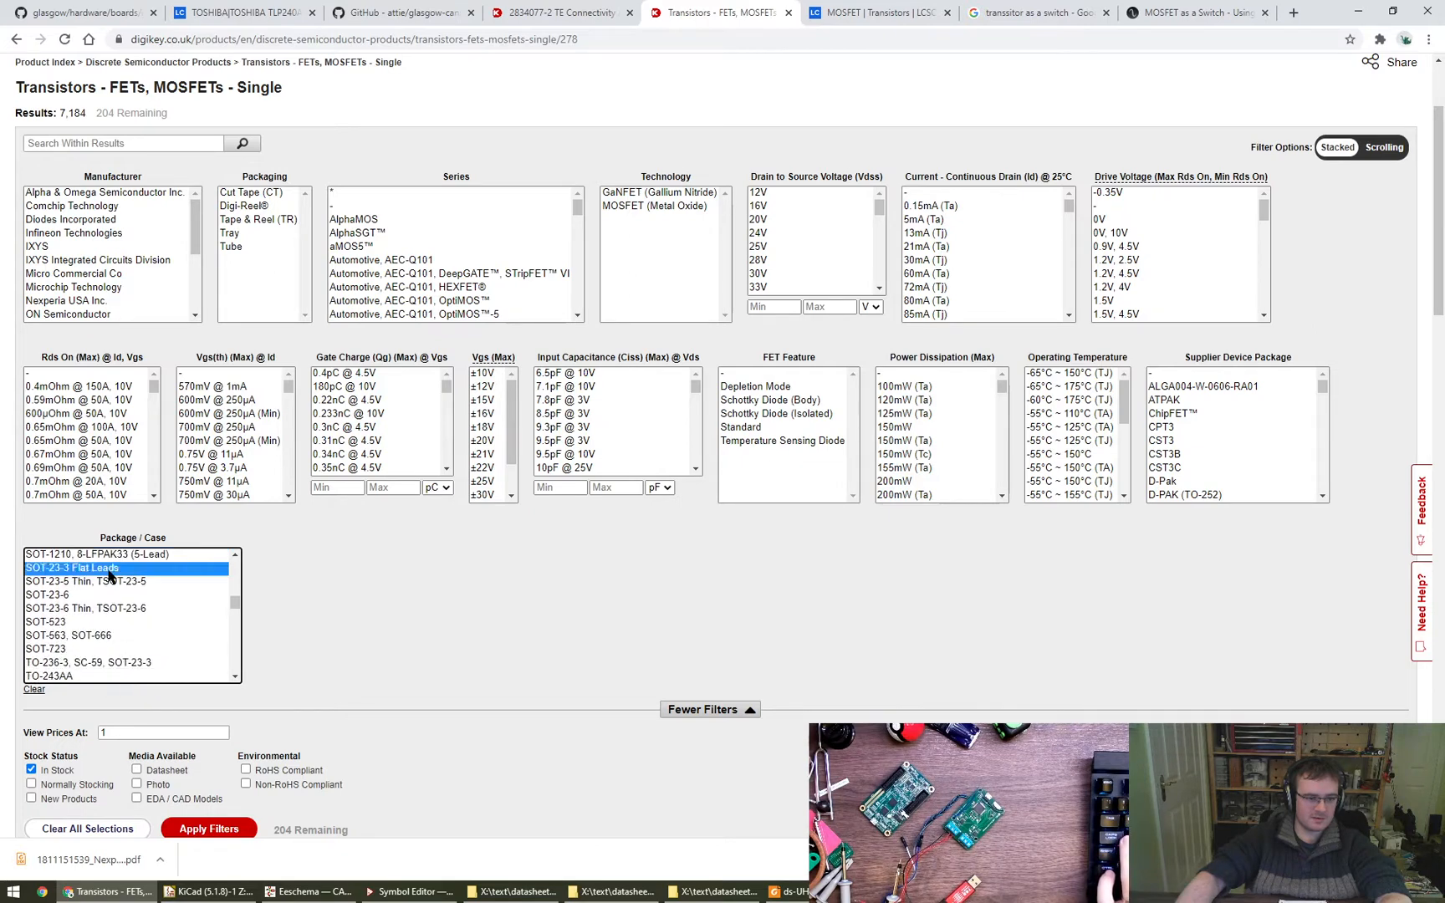
pyautogui.click(213, 828)
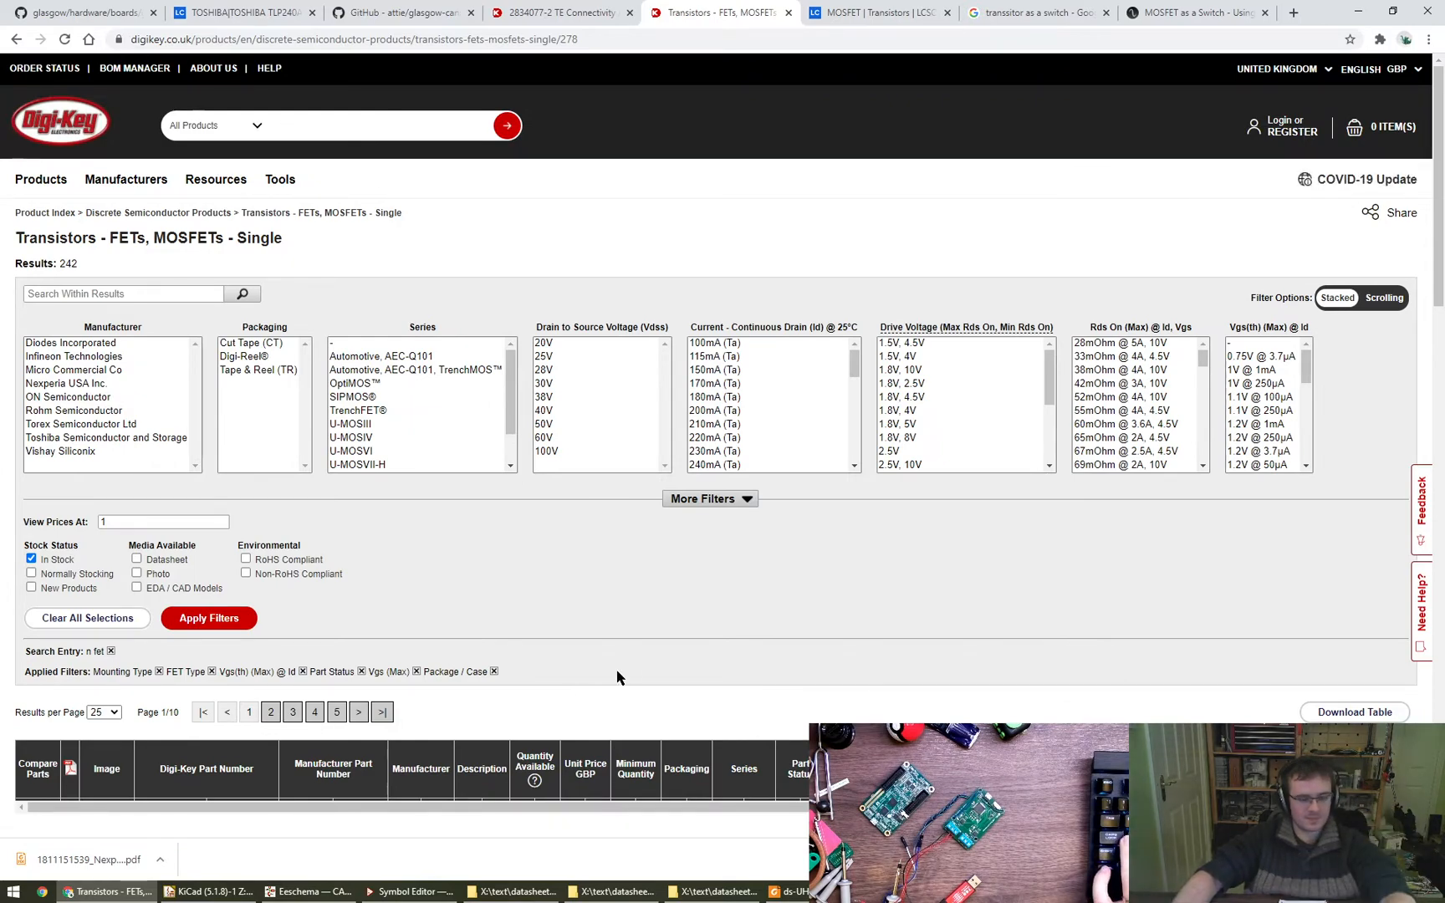
# - Sort the results by ascending unit price, check the cheapest part's current and Rds On ratings, and open the NX7002BKWX product page
pyautogui.scroll(-4, 617, 677)
pyautogui.moveTo(99, 472)
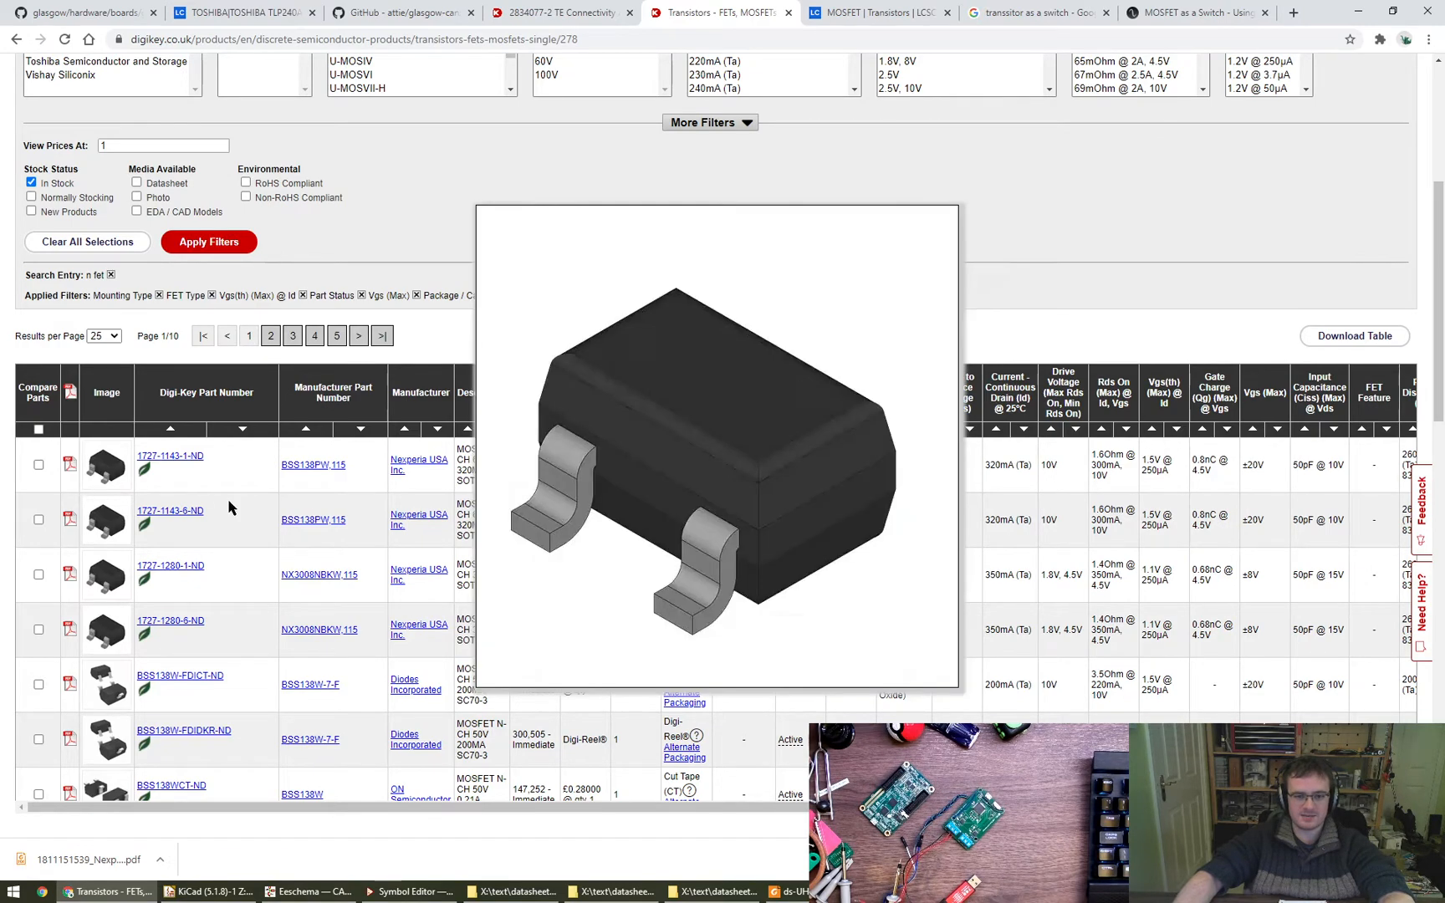
pyautogui.click(573, 429)
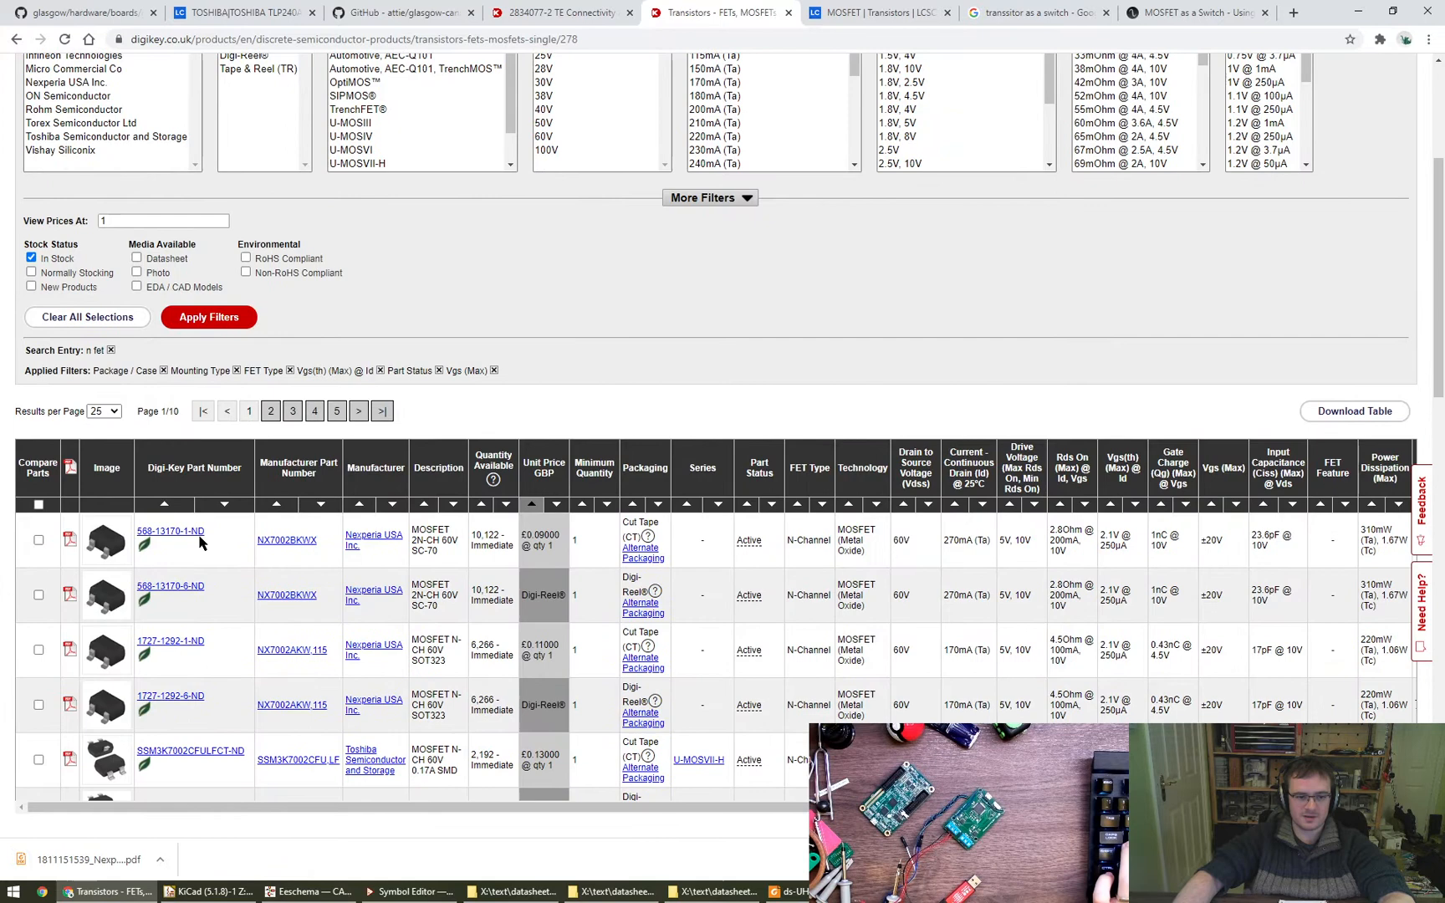
pyautogui.moveTo(99, 543)
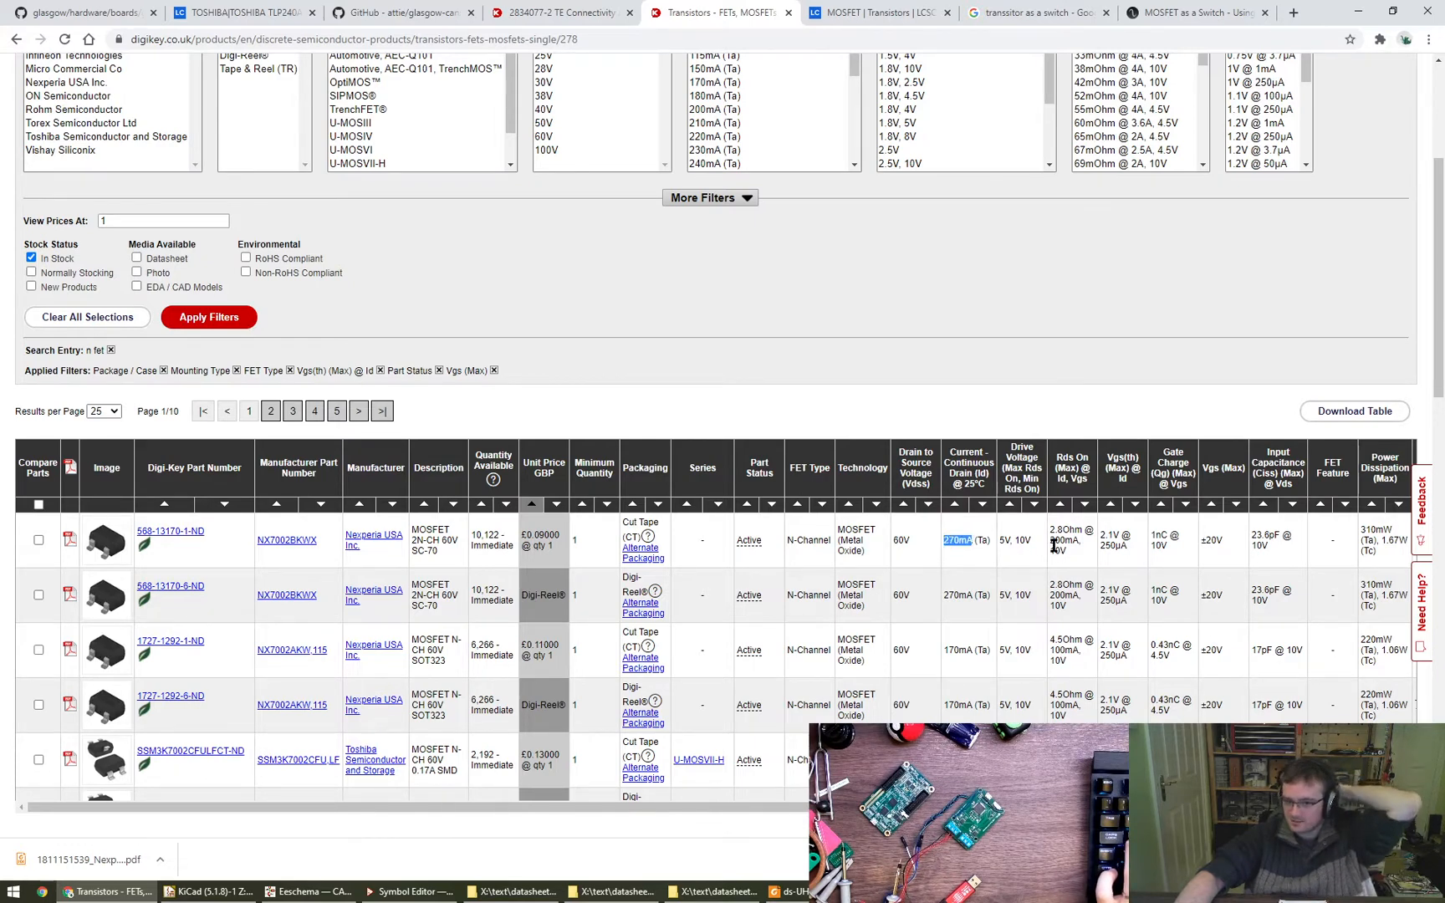
pyautogui.moveTo(1052, 529); pyautogui.dragTo(1064, 530)
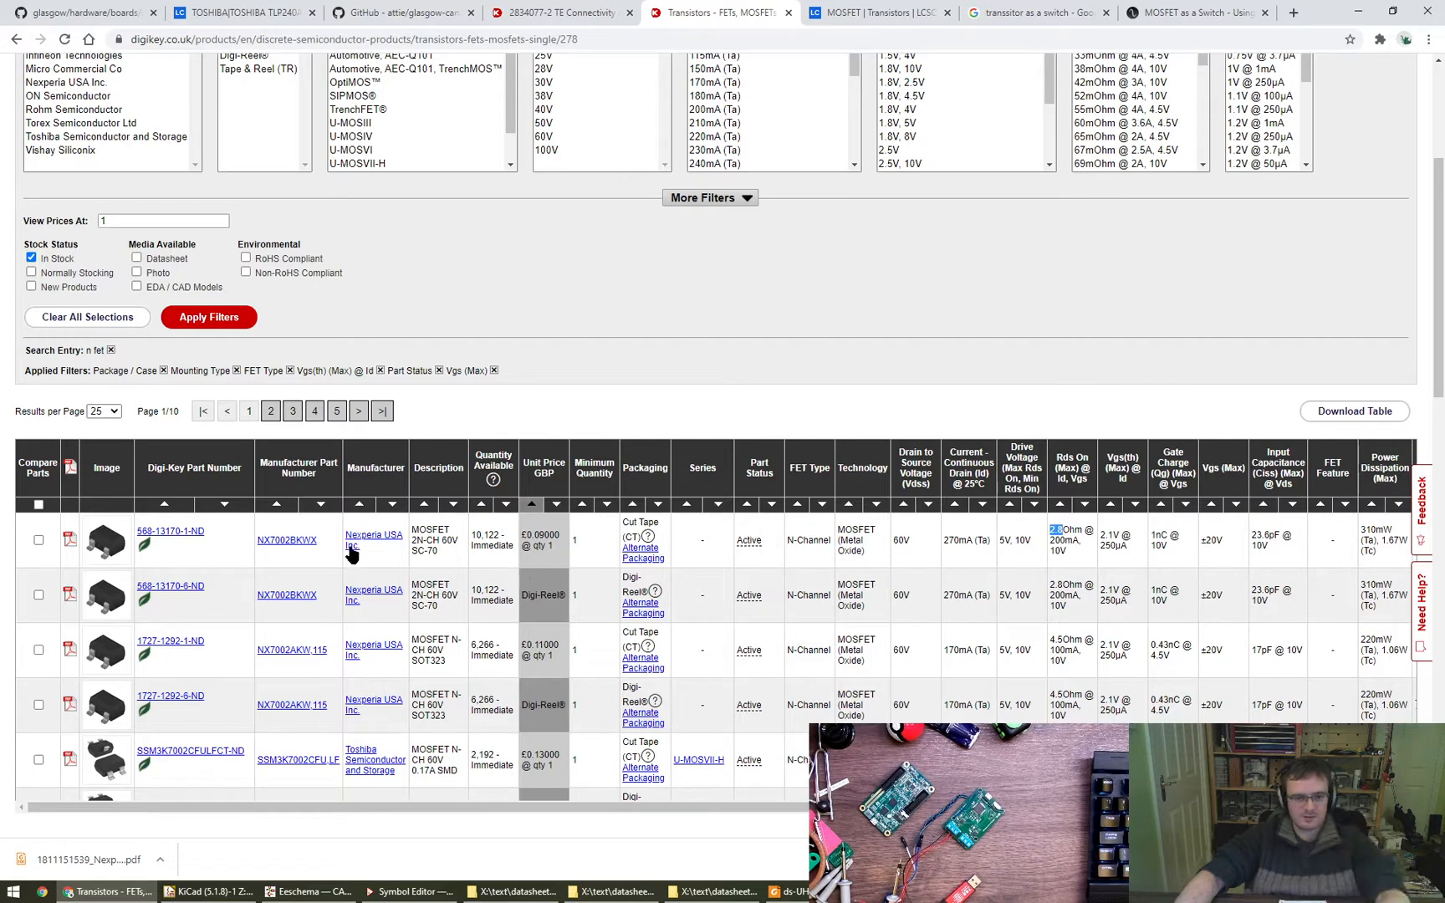
pyautogui.middleClick(271, 542)
pyautogui.click(836, 7)
# - Close the leftover File Explorer windows, including the Nexperia PESD2CAN and Cree UHD1110 datasheet folders
pyautogui.click(712, 894)
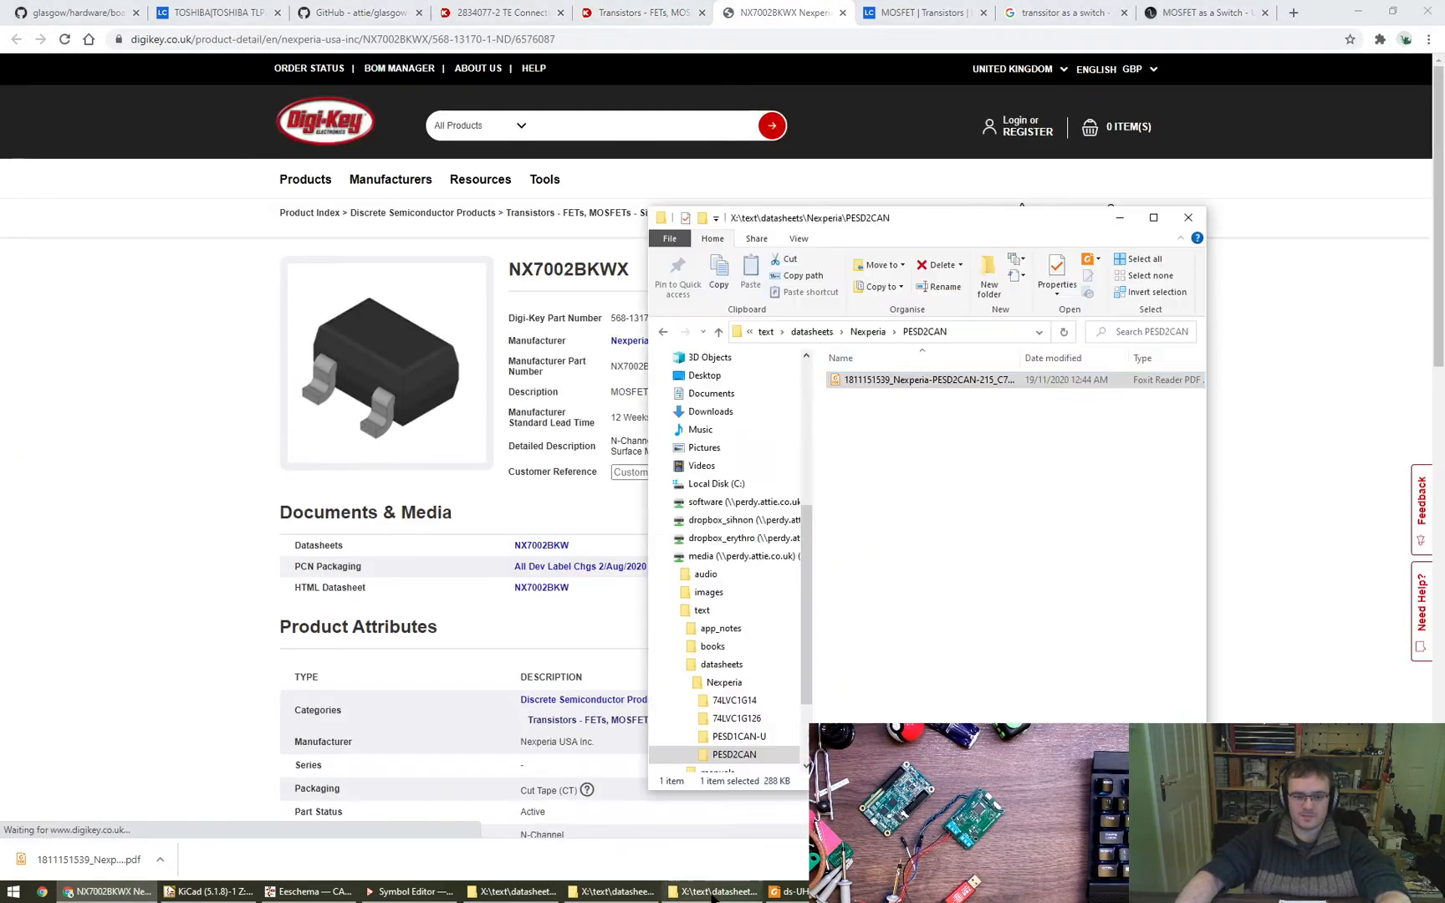
pyautogui.hotkey('ctrl', 'w')
pyautogui.click(662, 891)
pyautogui.hotkey('ctrl', 'w')
pyautogui.click(599, 892)
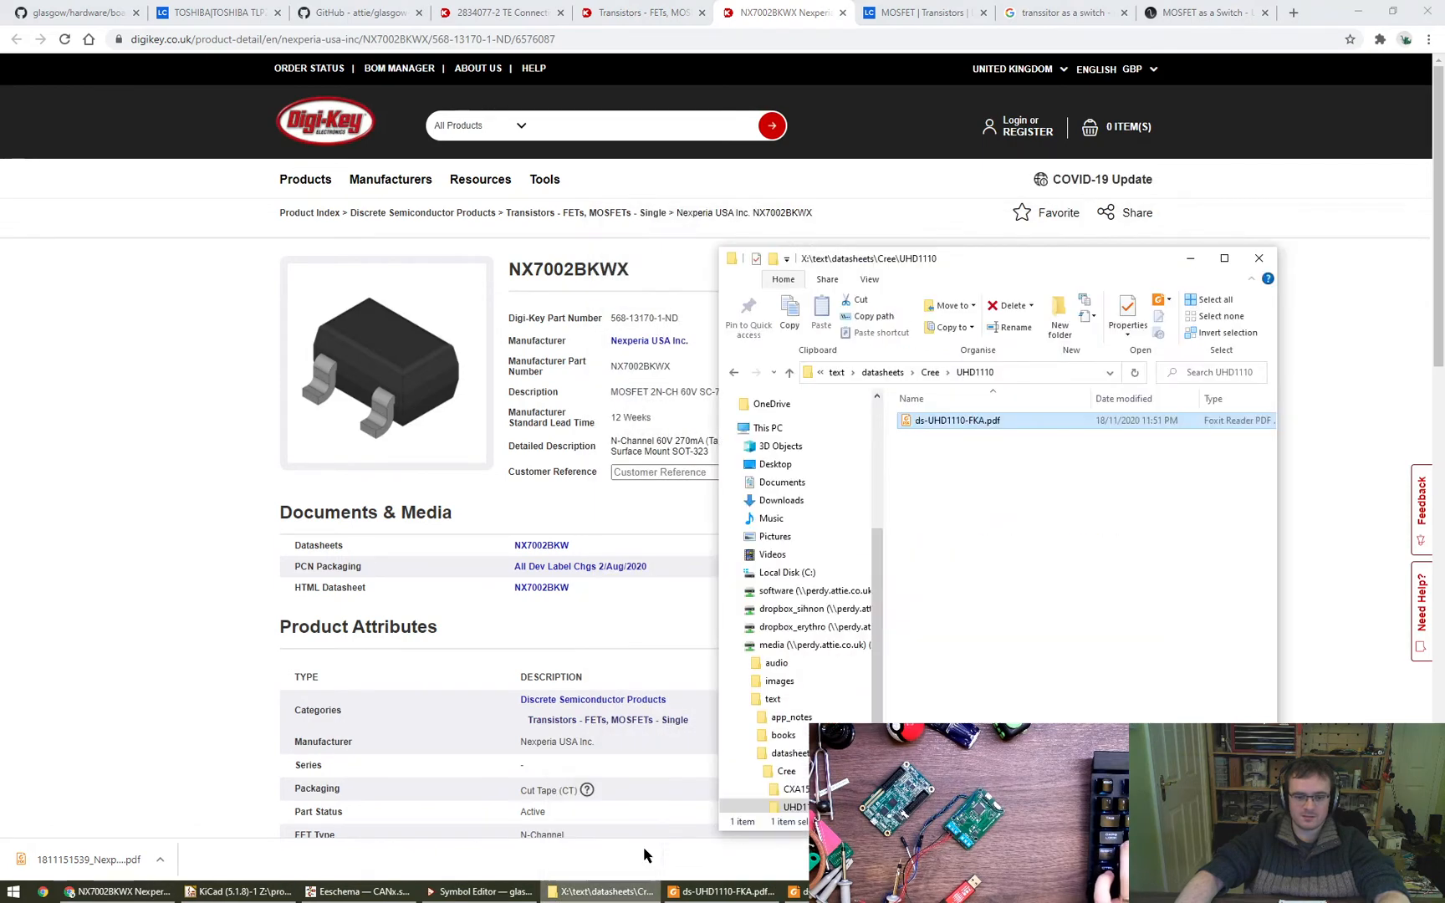
pyautogui.hotkey('ctrl', 'w')
# - Open the Nexperia folder in the datasheets directory and move its window clear of the product title
pyautogui.hotkey('alt', 'Tab')
pyautogui.write('nex')
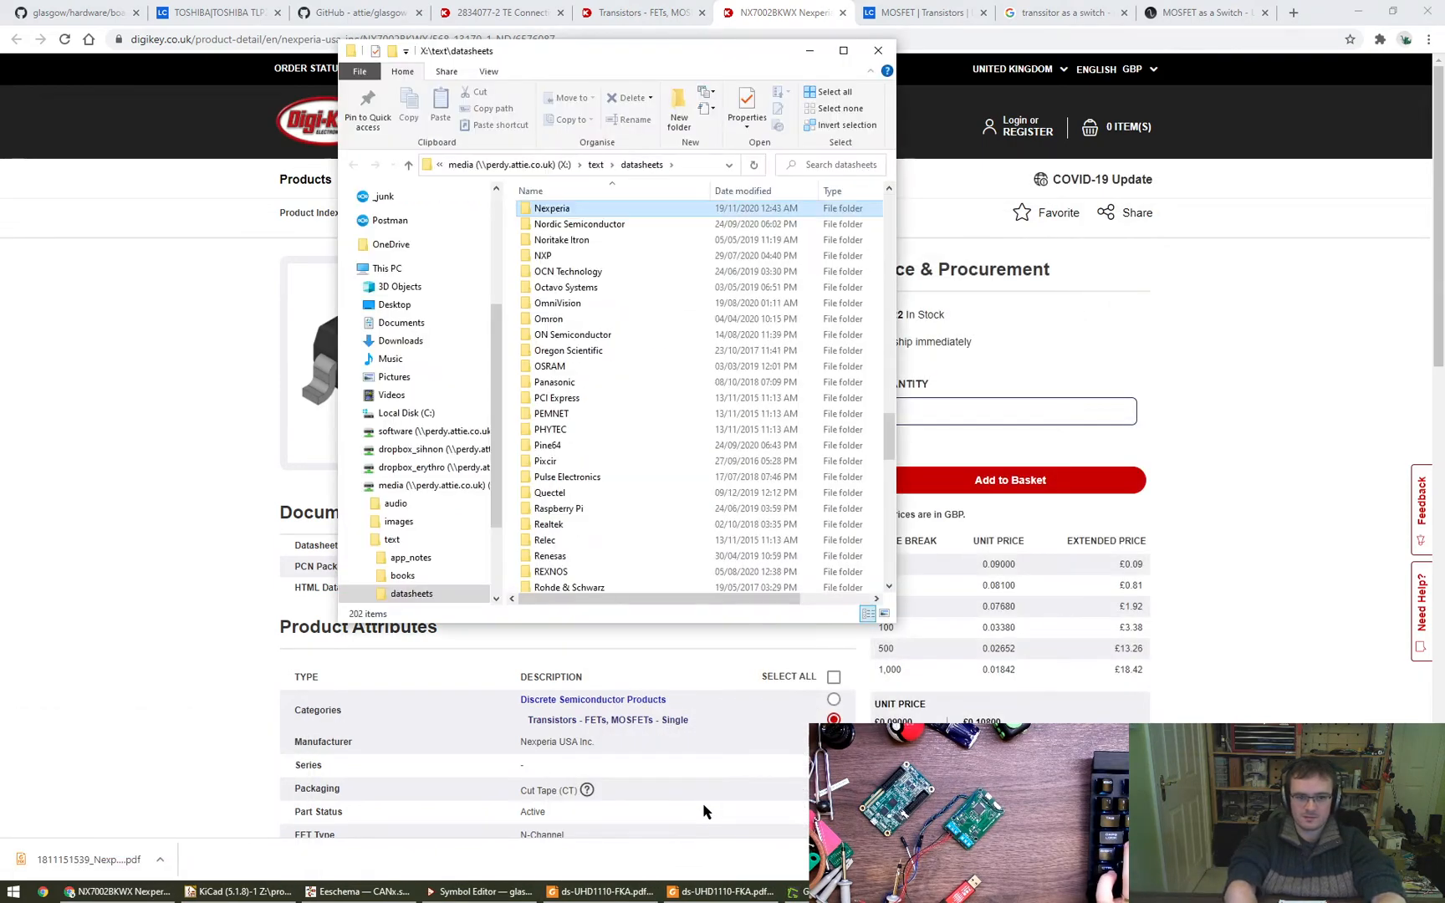
pyautogui.press('Return')
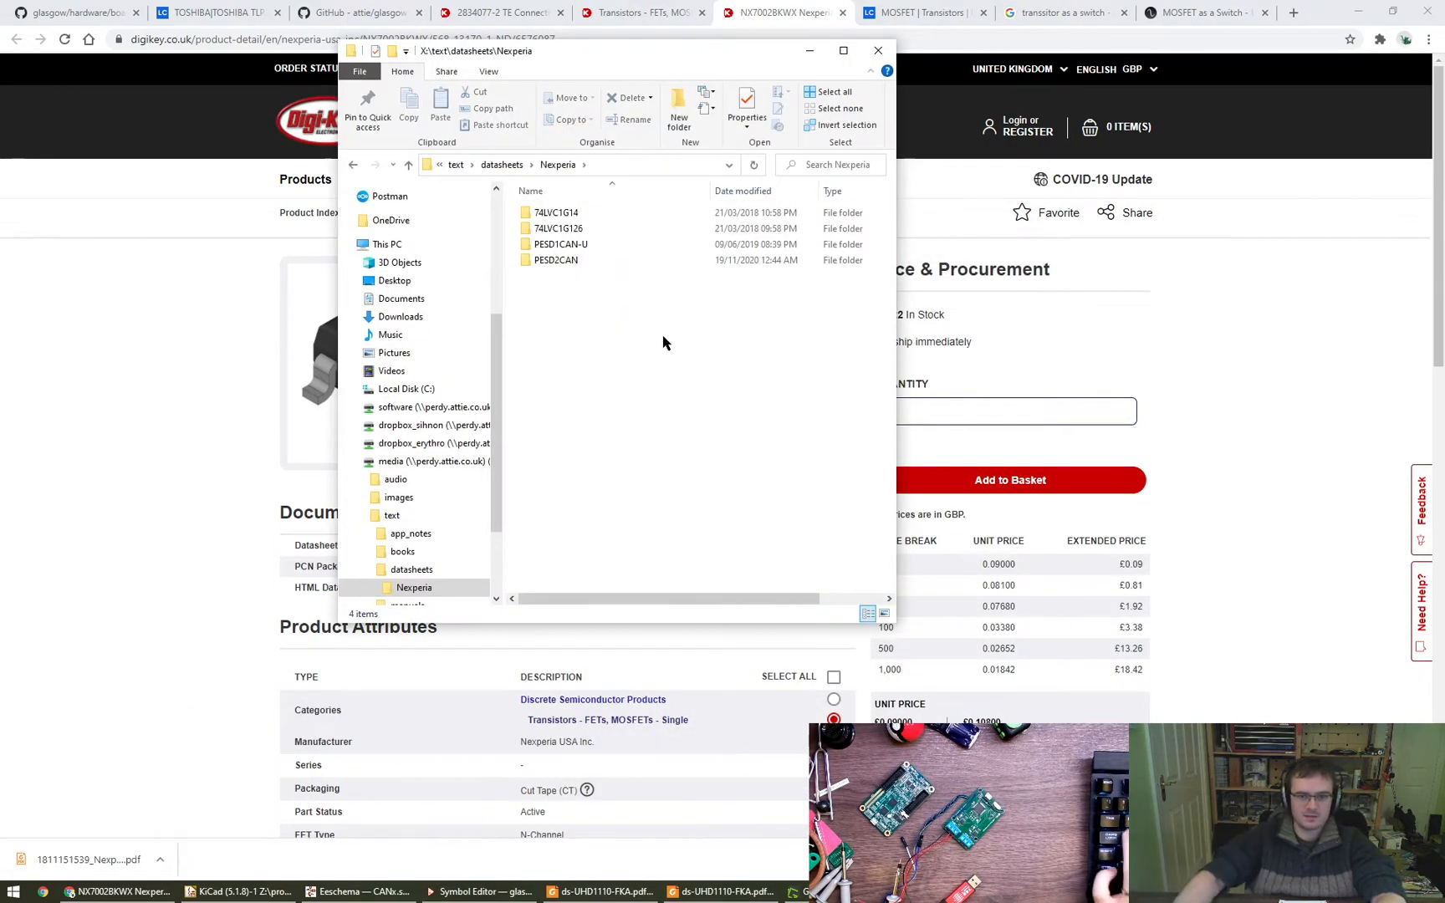
pyautogui.keyDown('alt'); pyautogui.moveTo(663, 336); pyautogui.dragTo(1052, 483); pyautogui.keyUp('alt')
# - Copy the part number from the product page, create a Nexperia subfolder named NX7002BKWX and open it
pyautogui.doubleClick(597, 266)
pyautogui.hotkey('ctrl', 'c')
pyautogui.hotkey('alt', 'Tab')
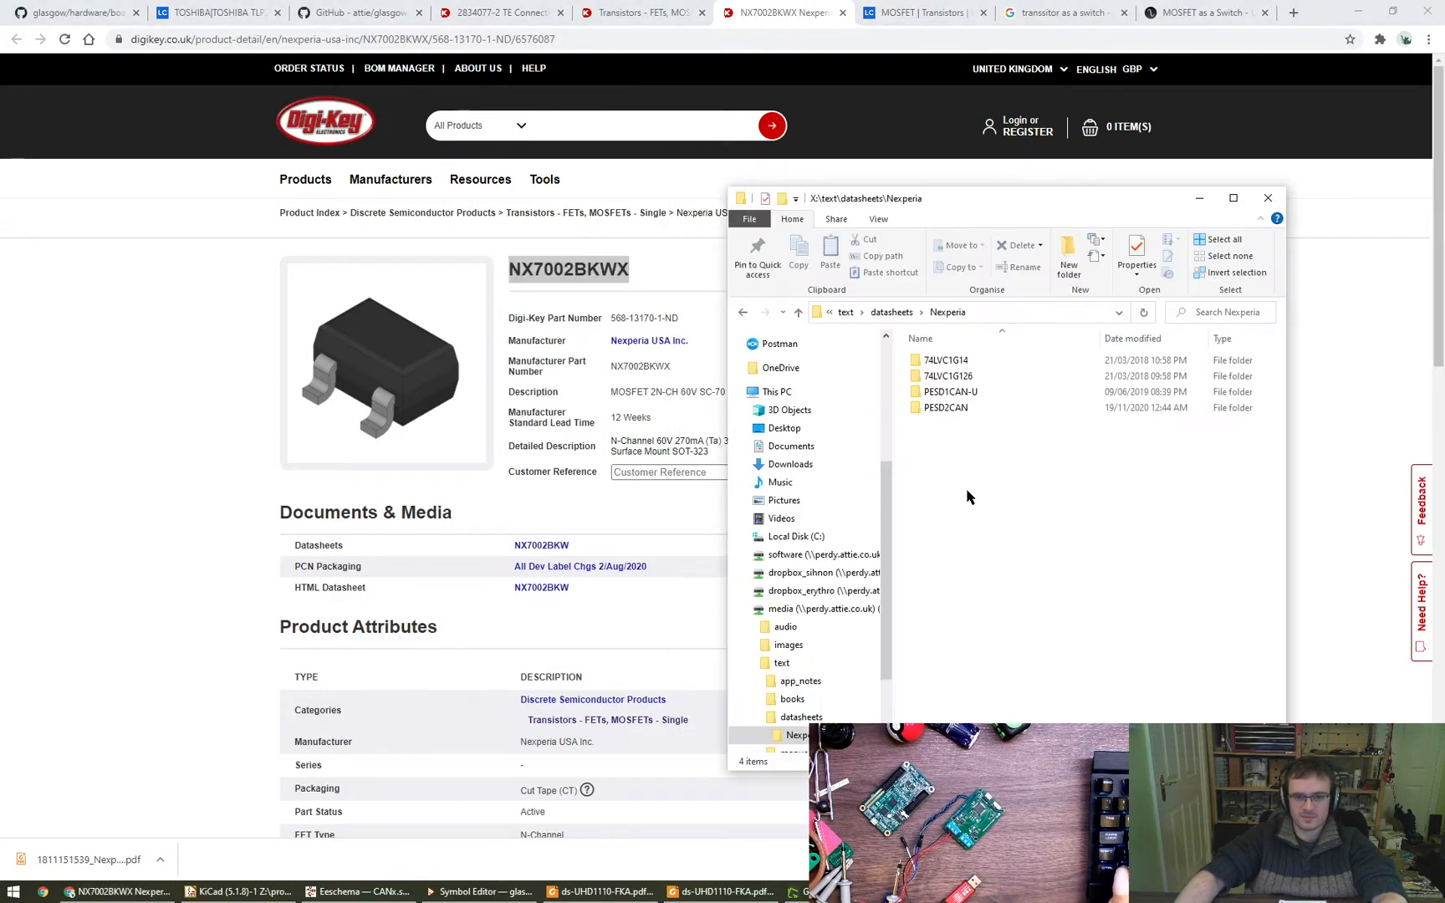
pyautogui.rightClick(967, 498)
pyautogui.press('w')
pyautogui.press('f')
pyautogui.hotkey('ctrl', 'v')
pyautogui.press('Return')
pyautogui.press('Return')
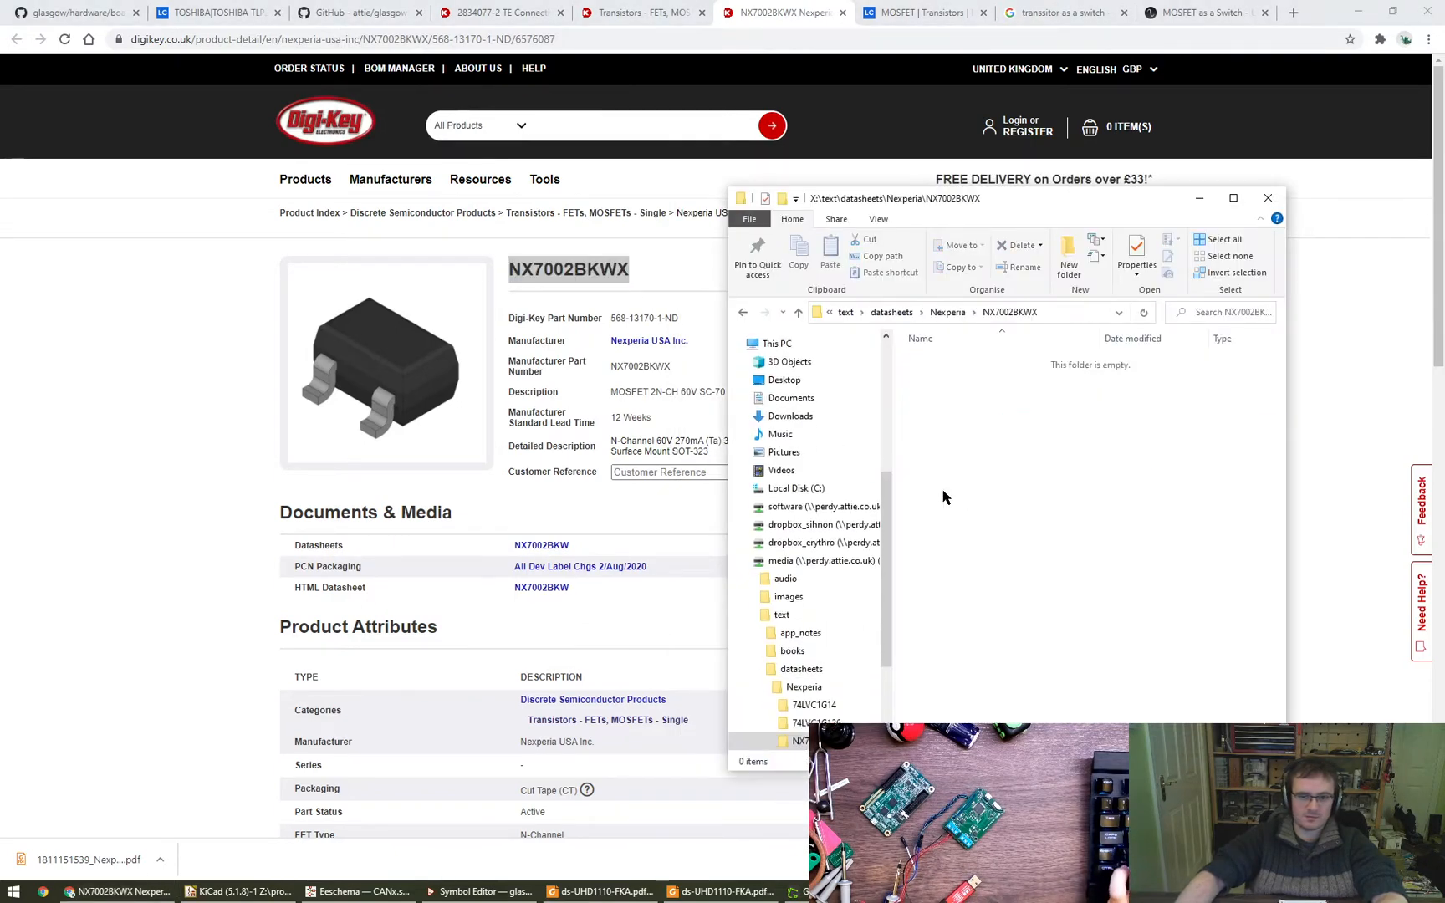
# - Open the NX7002BKW datasheet from the product page and save NX7002BKW.pdf in the new NX7002BKWX folder
pyautogui.hotkey('alt', 'd')
pyautogui.click(555, 547)
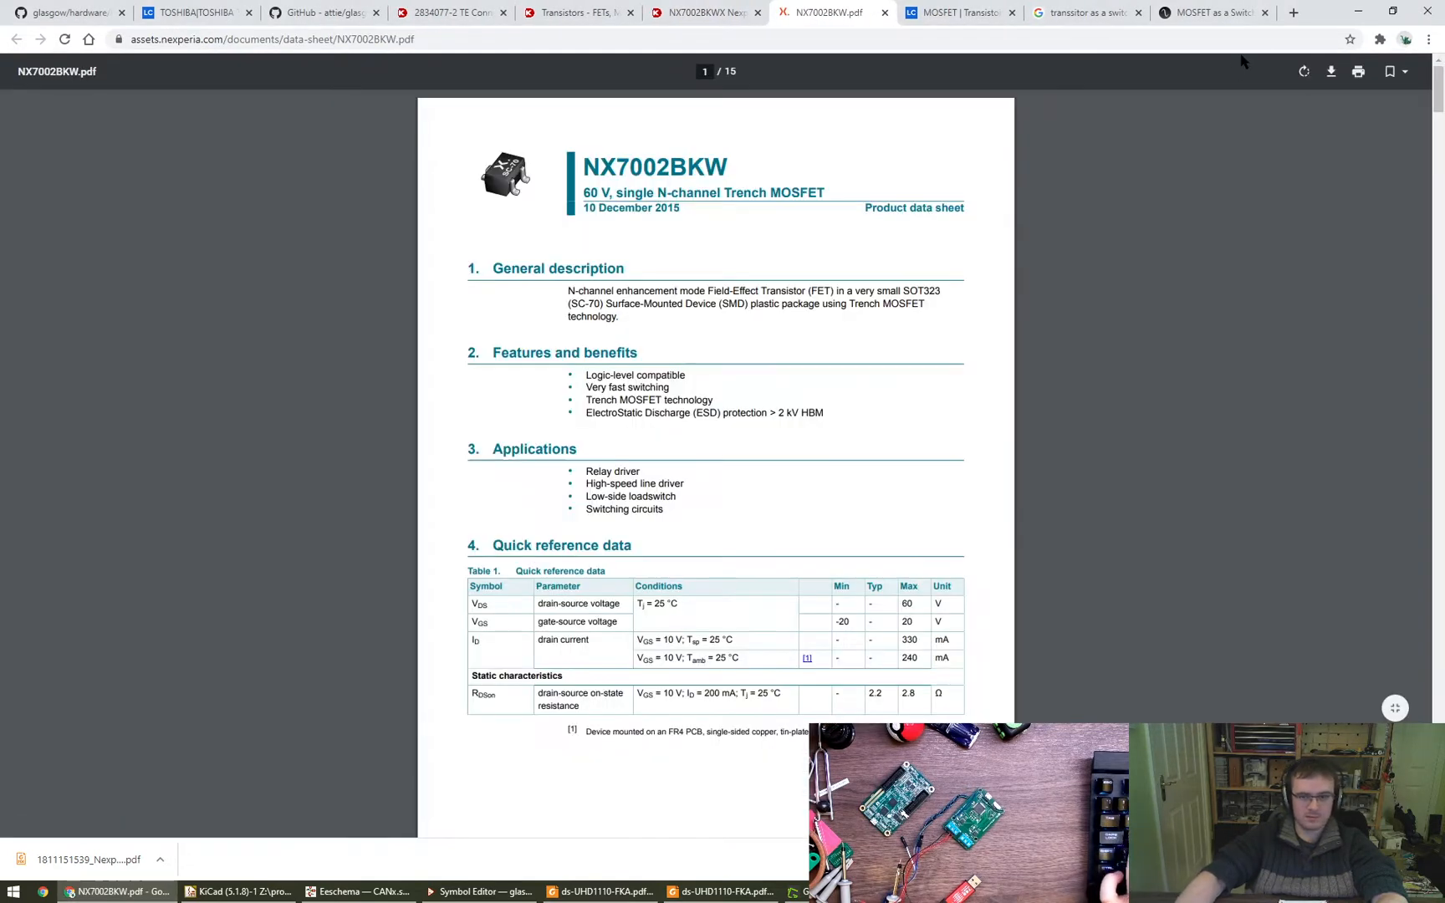
pyautogui.hotkey('ctrl', 'v')
pyautogui.press('Return')
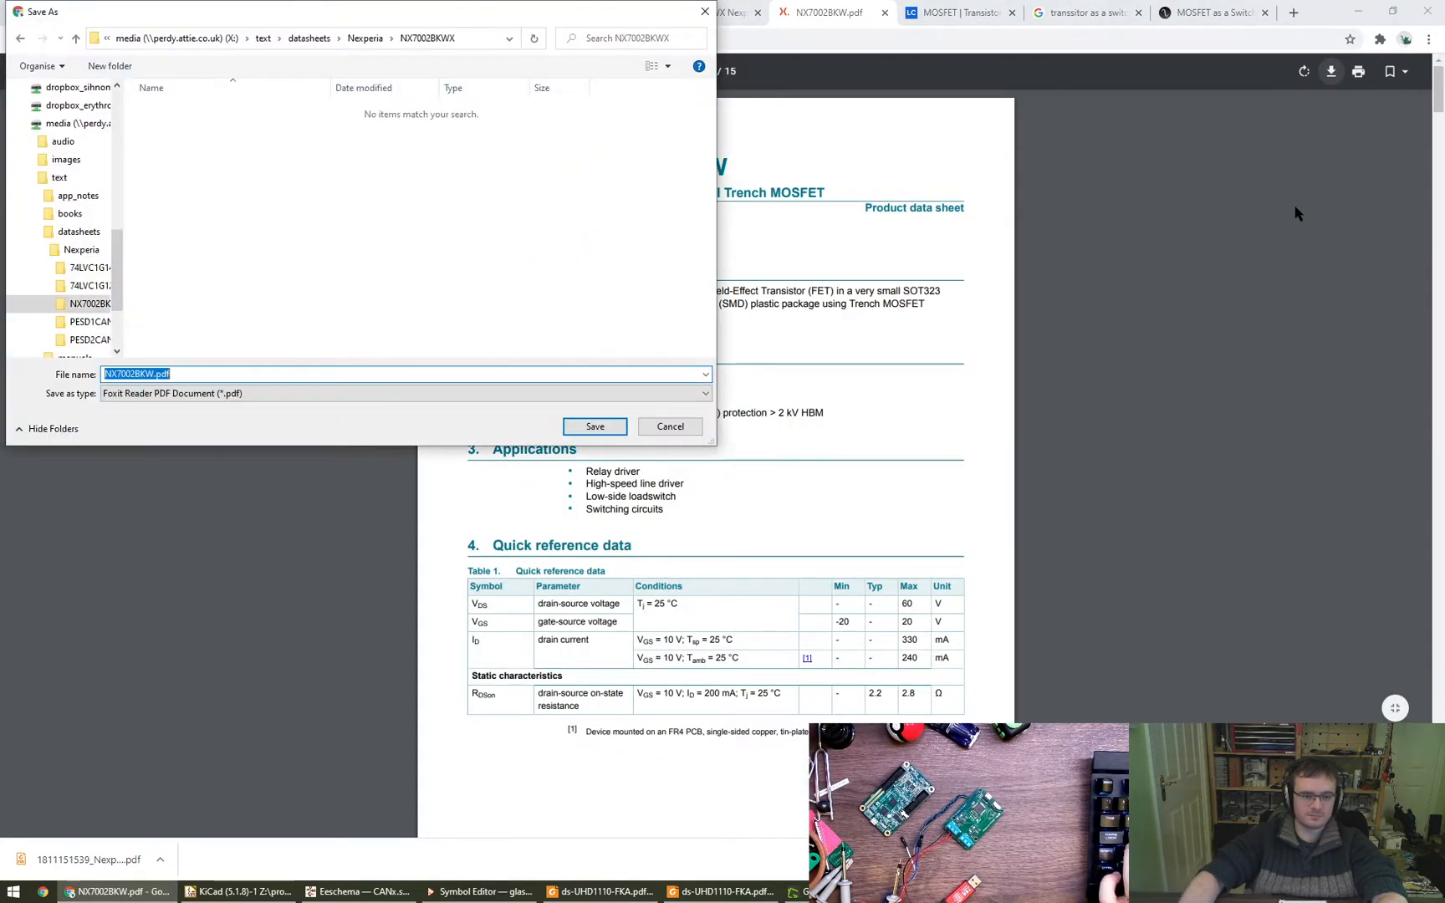
pyautogui.press('Return')
# - Open the saved NX7002BKW.pdf in Foxit Reader and find the Pinning information section
pyautogui.hotkey('alt', 'Tab')
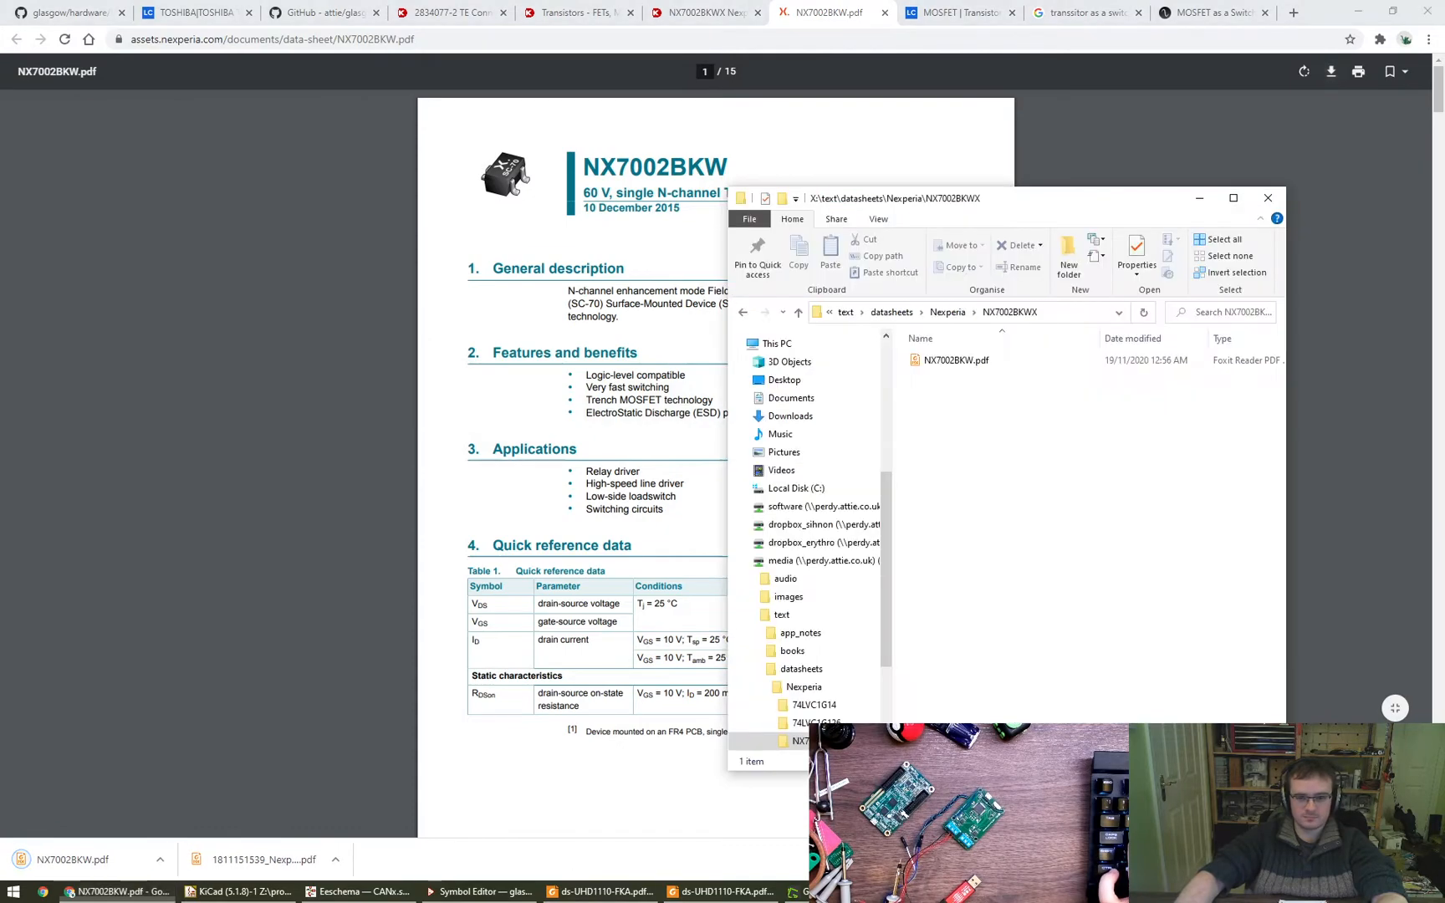
pyautogui.doubleClick(934, 364)
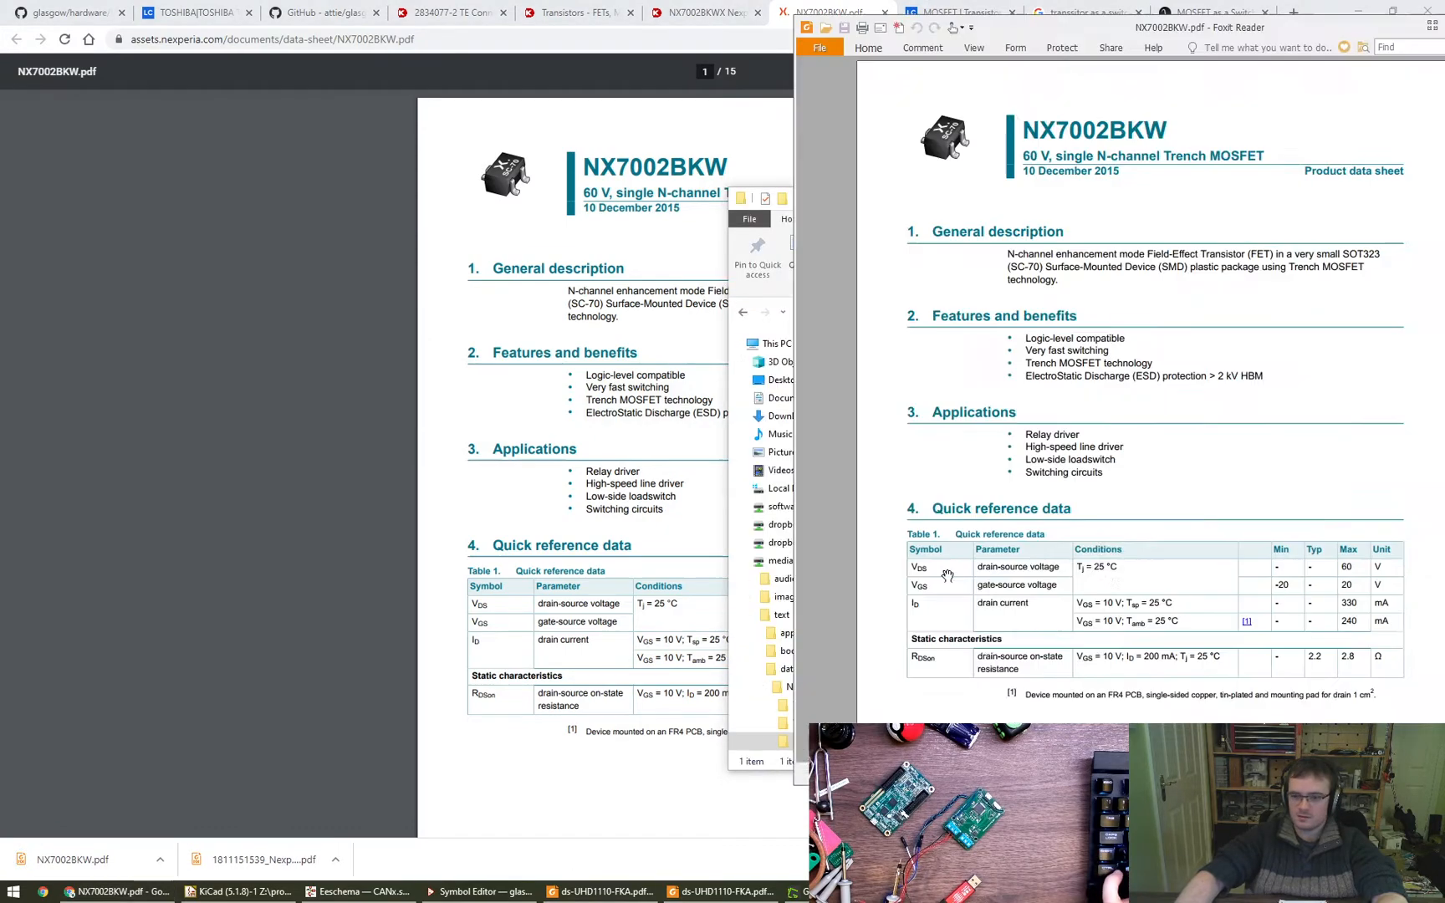
pyautogui.scroll(-5, 848, 652)
pyautogui.keyDown('ctrl'); pyautogui.scroll(3, 845, 606); pyautogui.keyUp('ctrl')
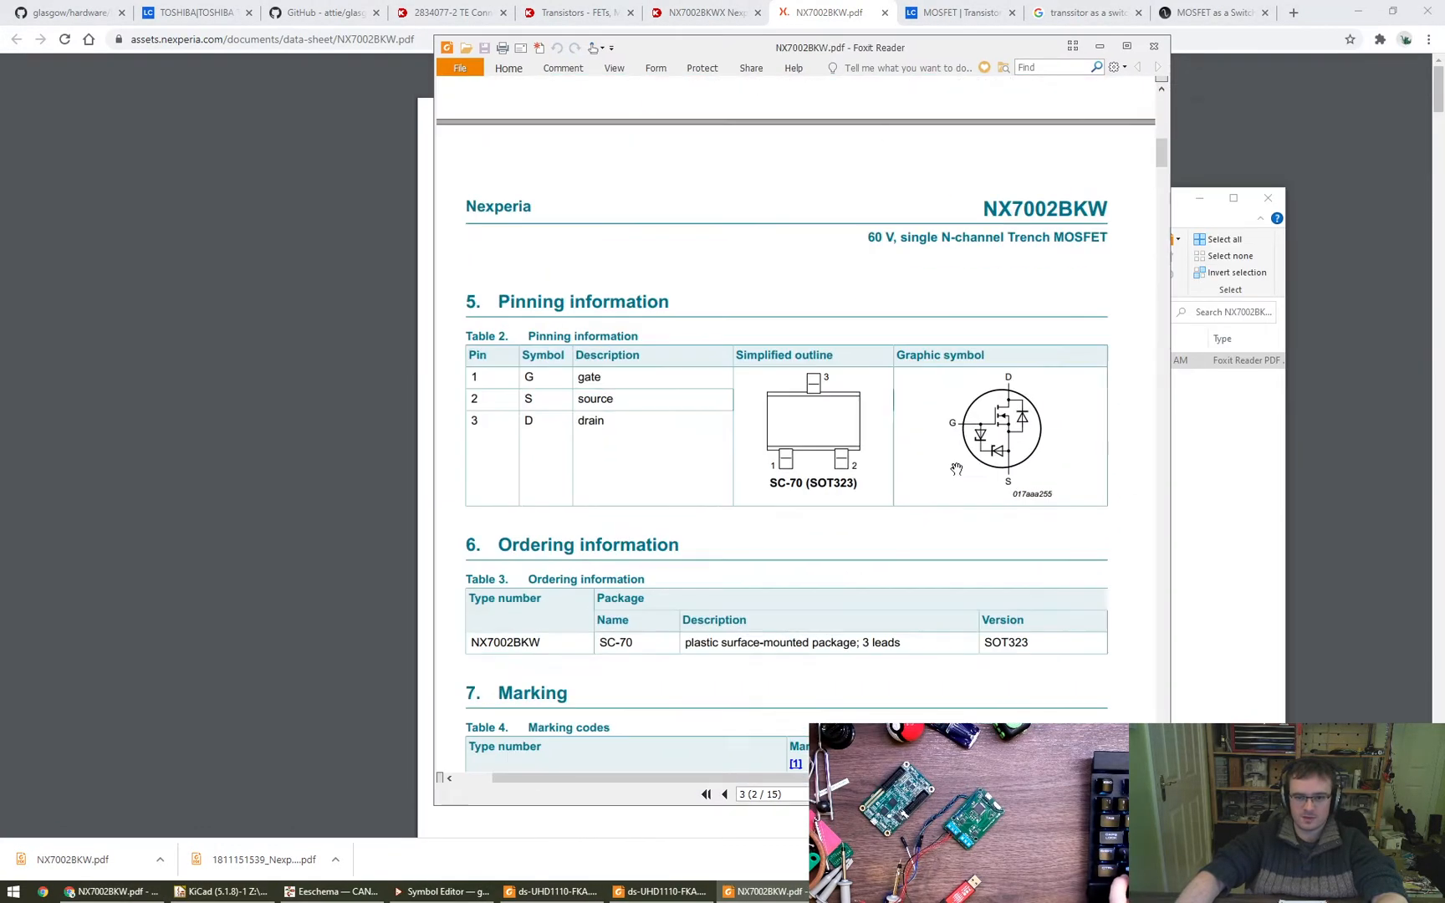
# - Capture a screenshot of the MOSFET's Graphic symbol drawing from the pinning table
pyautogui.moveTo(916, 492); pyautogui.dragTo(872, 510)
pyautogui.press('Print')
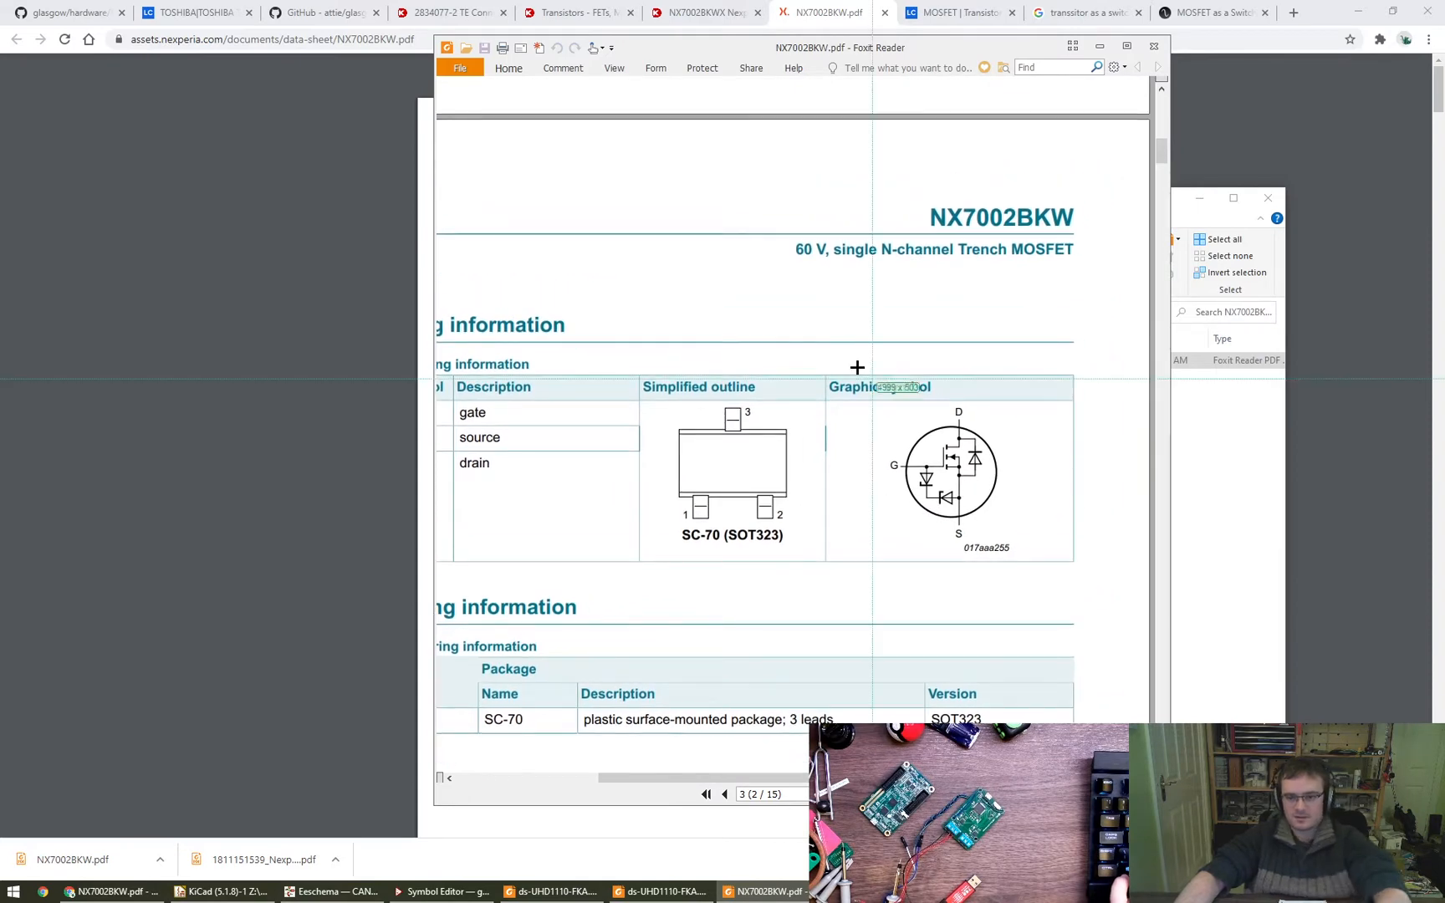
pyautogui.moveTo(818, 353); pyautogui.dragTo(1102, 582)
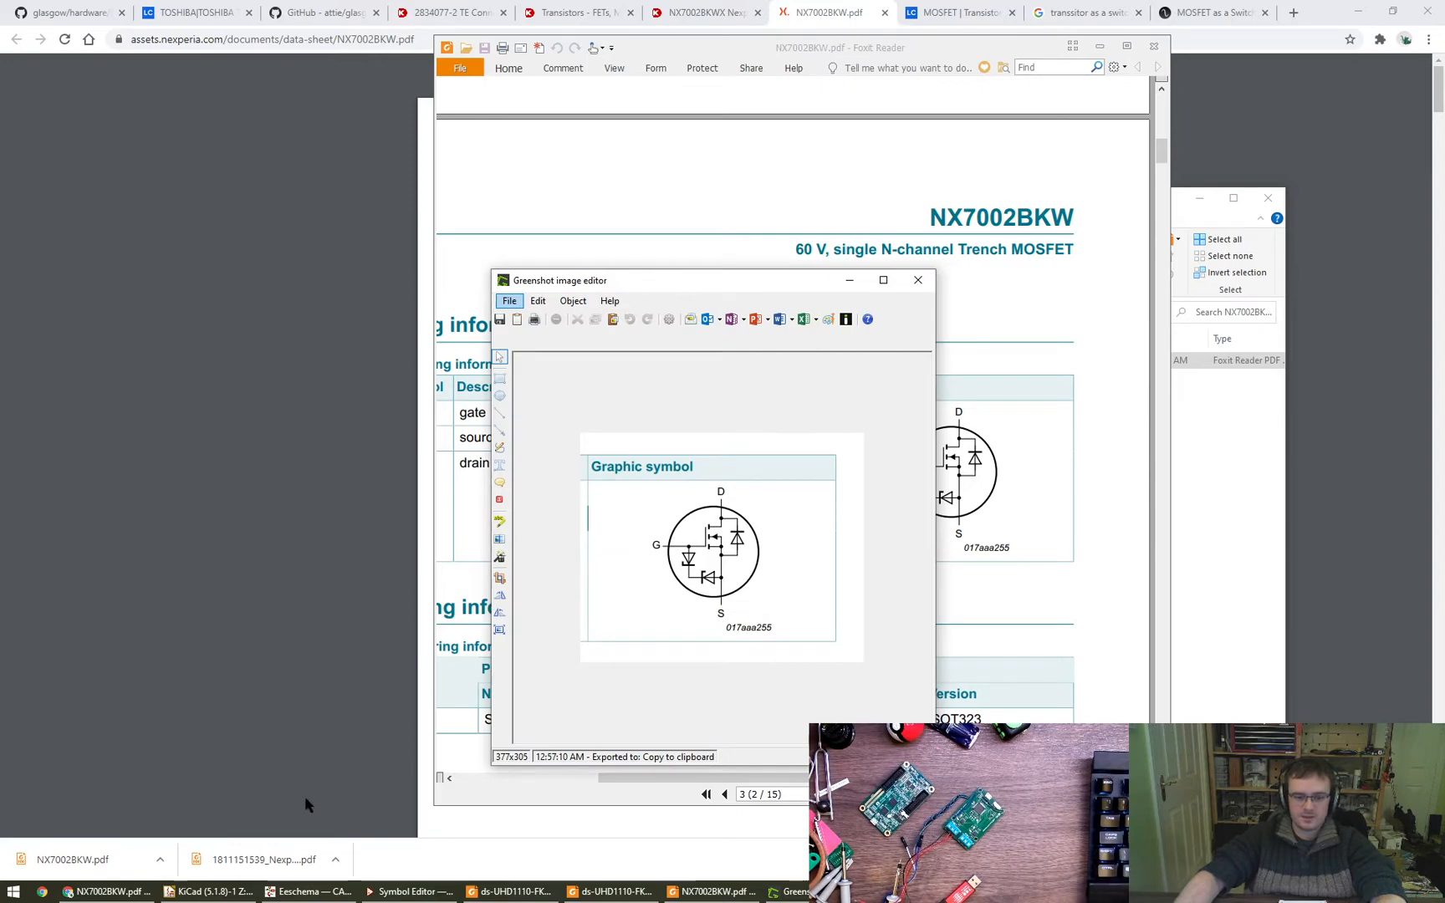
# - Switch to Eeschema and compare the Q_NMOS symbol options with the captured graphic symbol and the datasheet pinning table
pyautogui.click(309, 892)
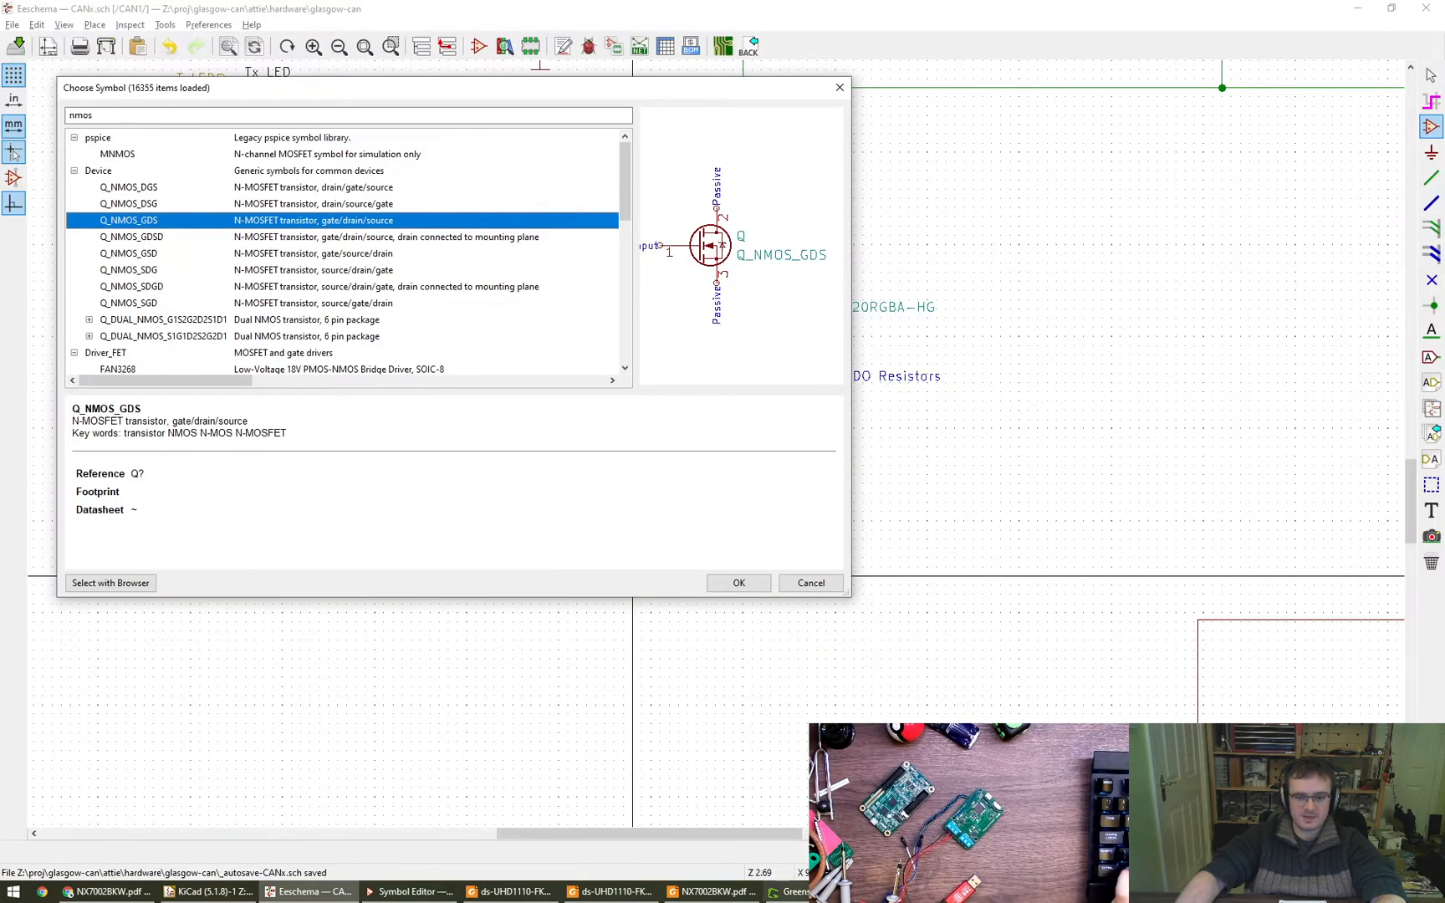
pyautogui.click(715, 892)
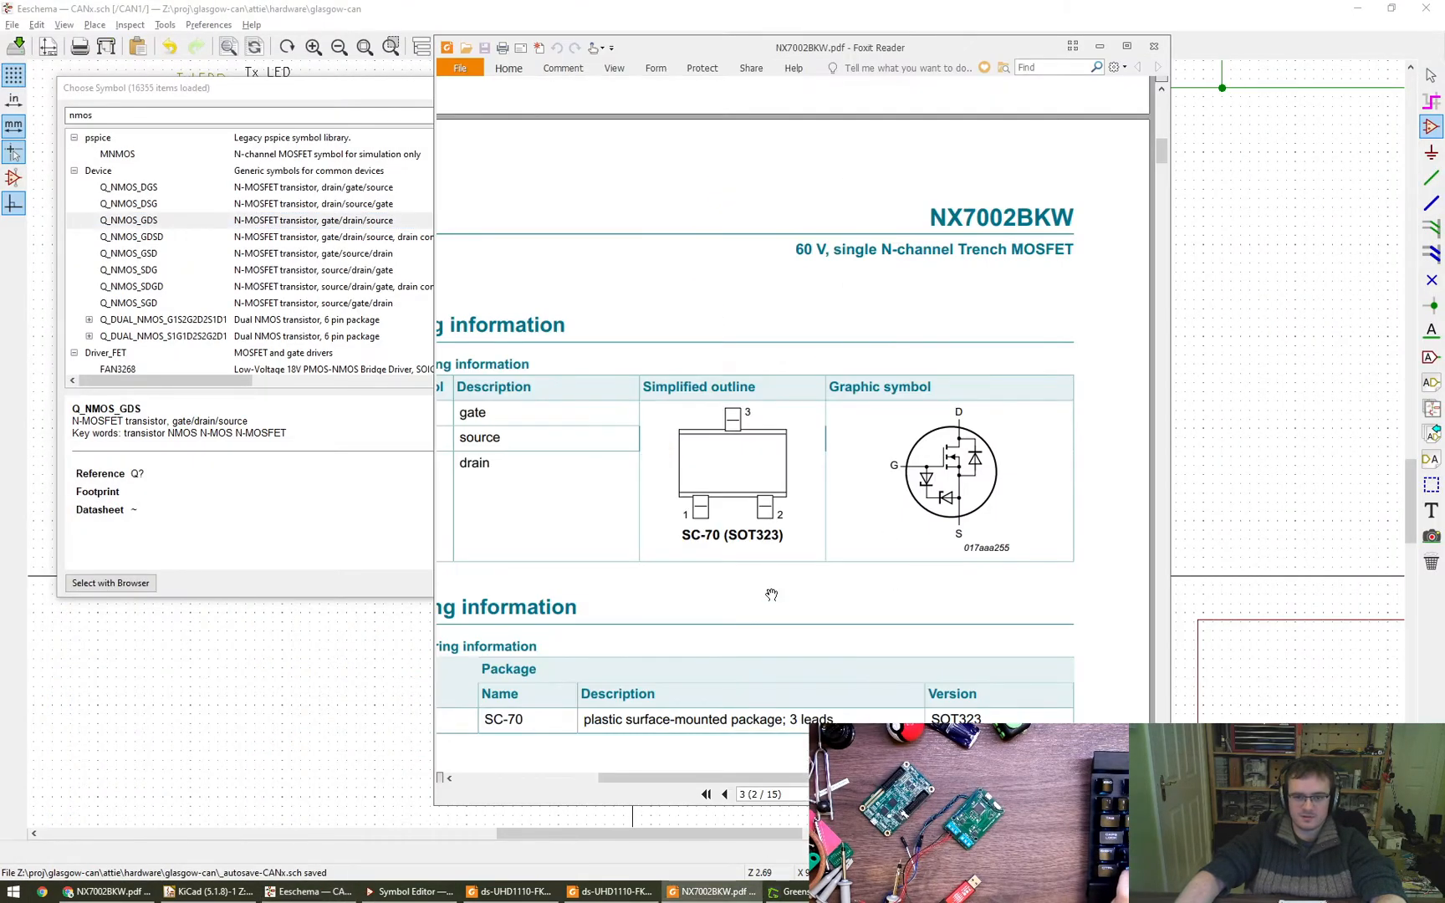
pyautogui.hotkey('alt', 'F4')
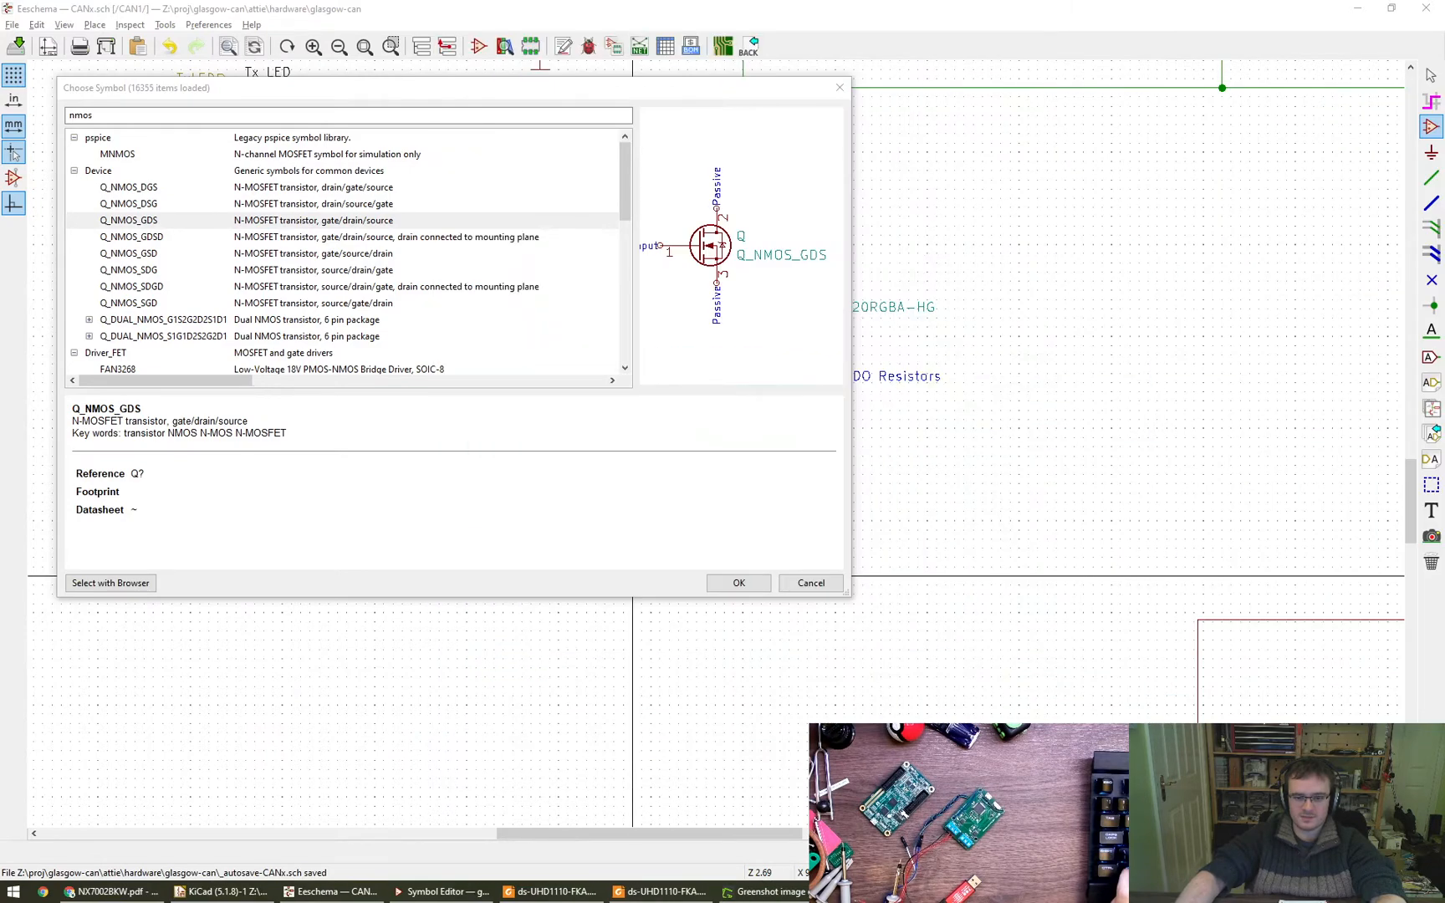
pyautogui.click(786, 891)
pyautogui.keyDown('alt'); pyautogui.moveTo(745, 675); pyautogui.dragTo(1133, 497); pyautogui.keyUp('alt')
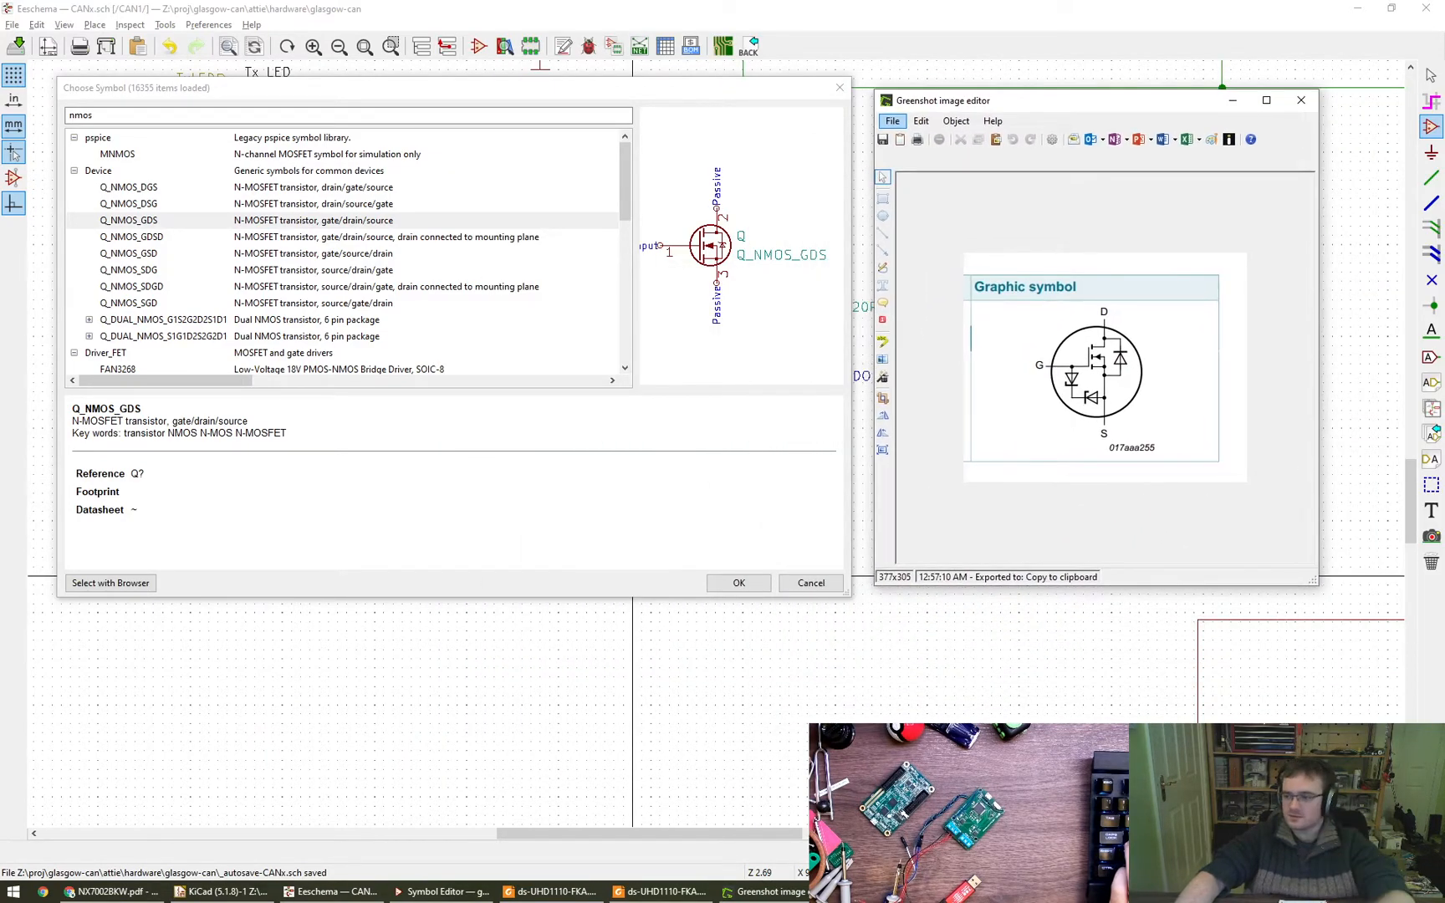
pyautogui.keyDown('alt'); pyautogui.moveTo(1444, 516); pyautogui.dragTo(940, 483); pyautogui.keyUp('alt')
pyautogui.press('super')
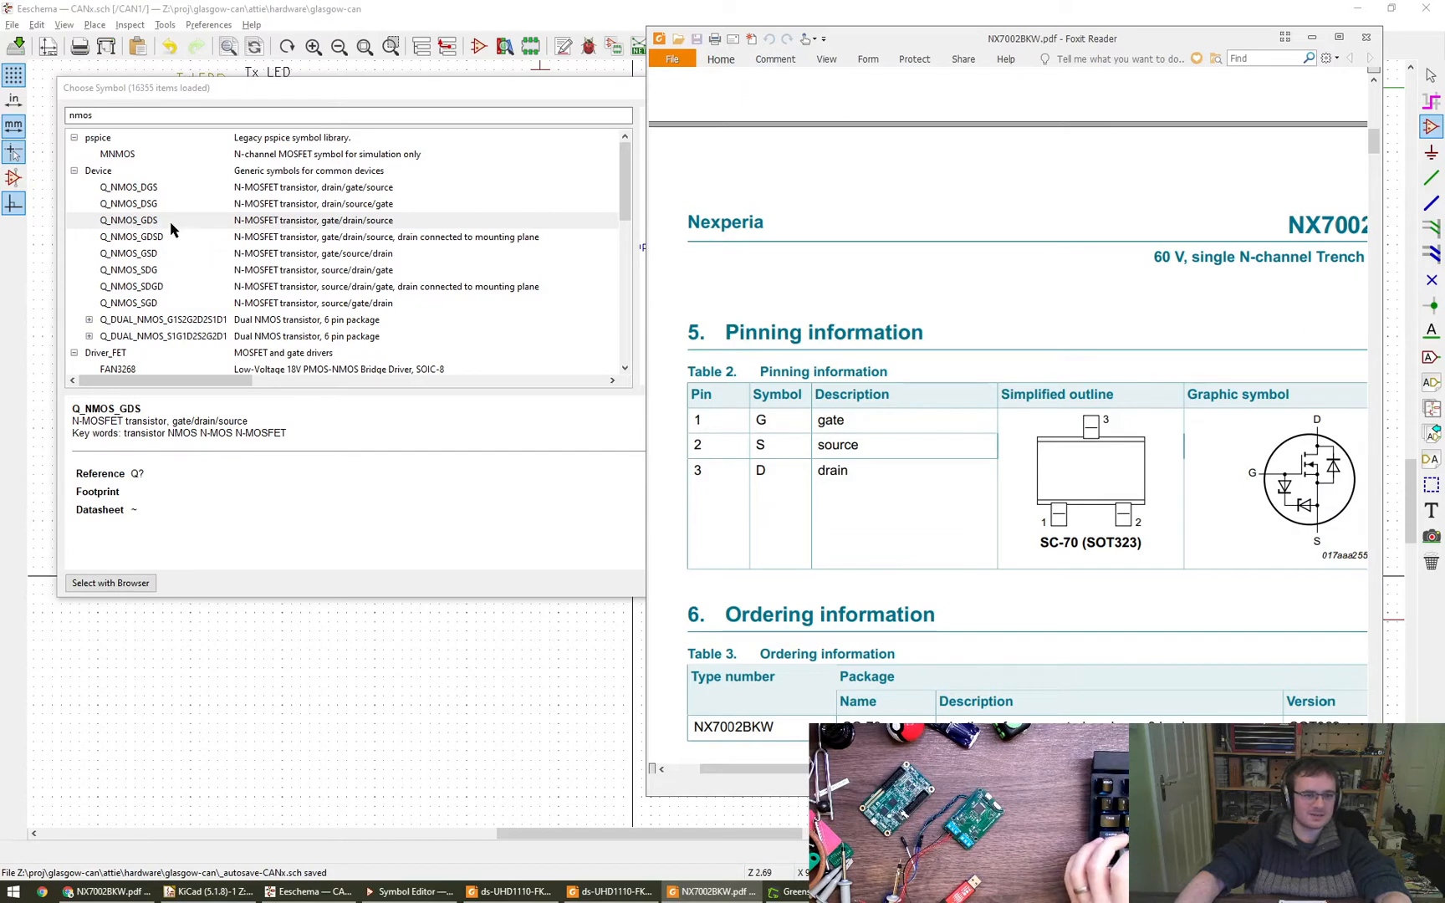
# - Choose the Q_NMOS_GSD symbol from the Device library and place it above the S wire stub
pyautogui.click(167, 253)
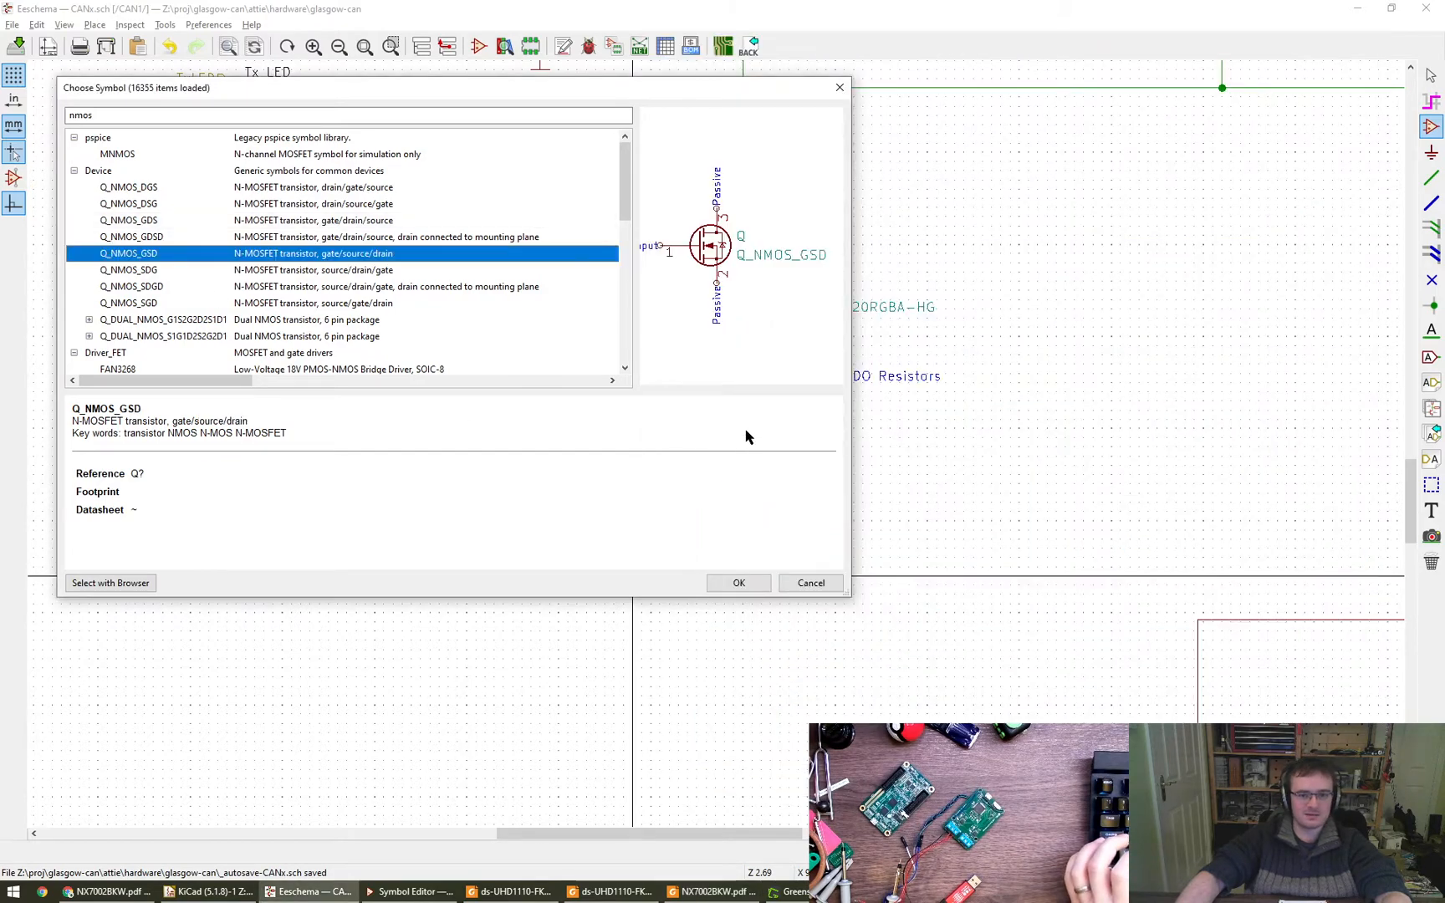
pyautogui.click(739, 582)
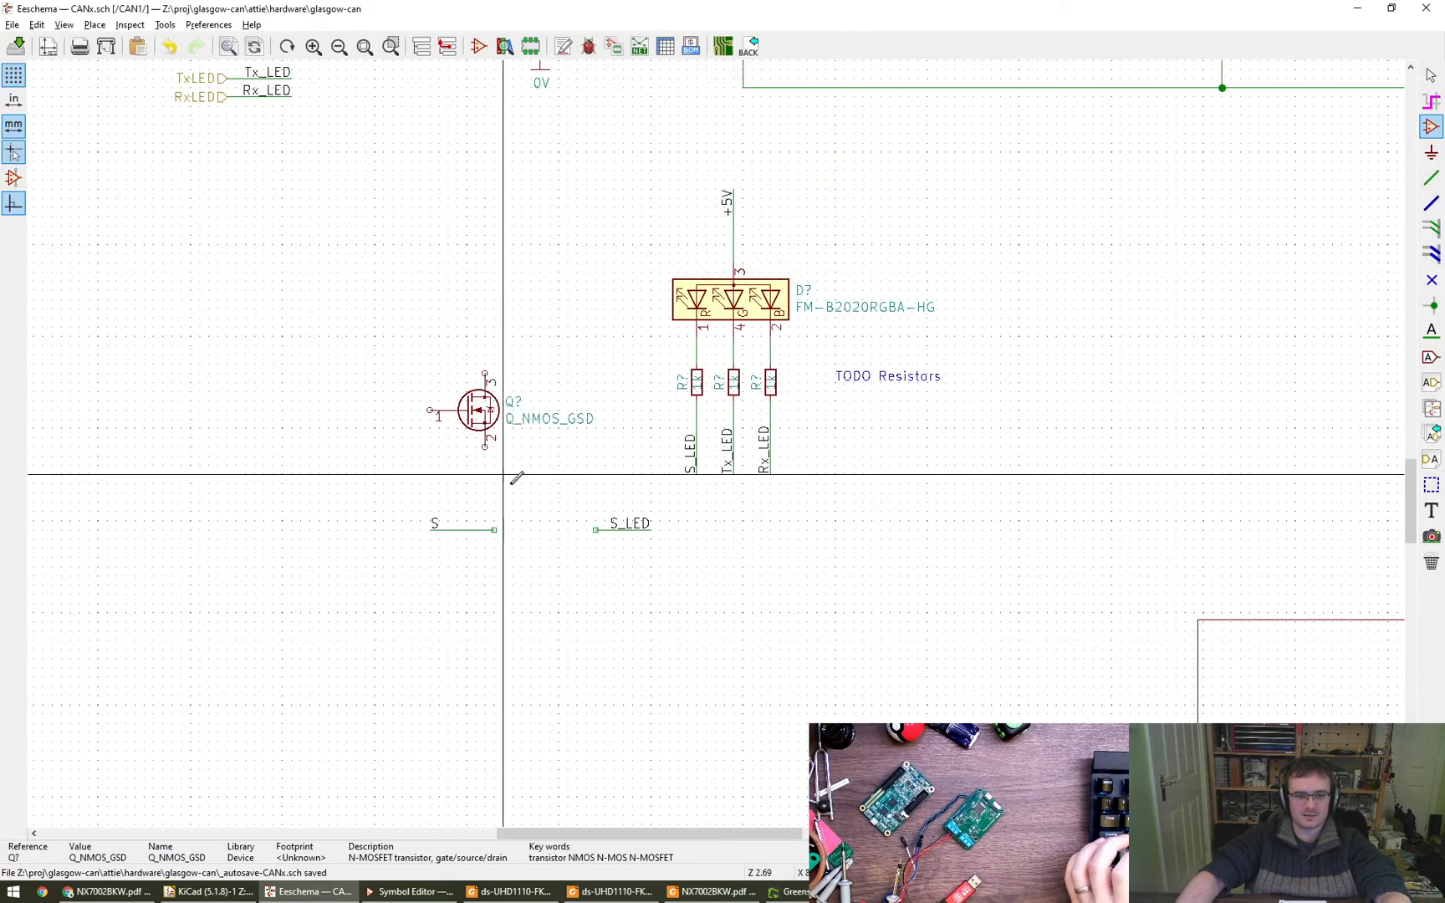
pyautogui.scroll(3, 444, 412)
pyautogui.scroll(2, 424, 412)
# - Compare the Q_NMOS_GSD symbol with the captured datasheet drawing, and close the Greenshot image editor
pyautogui.click(1149, 891)
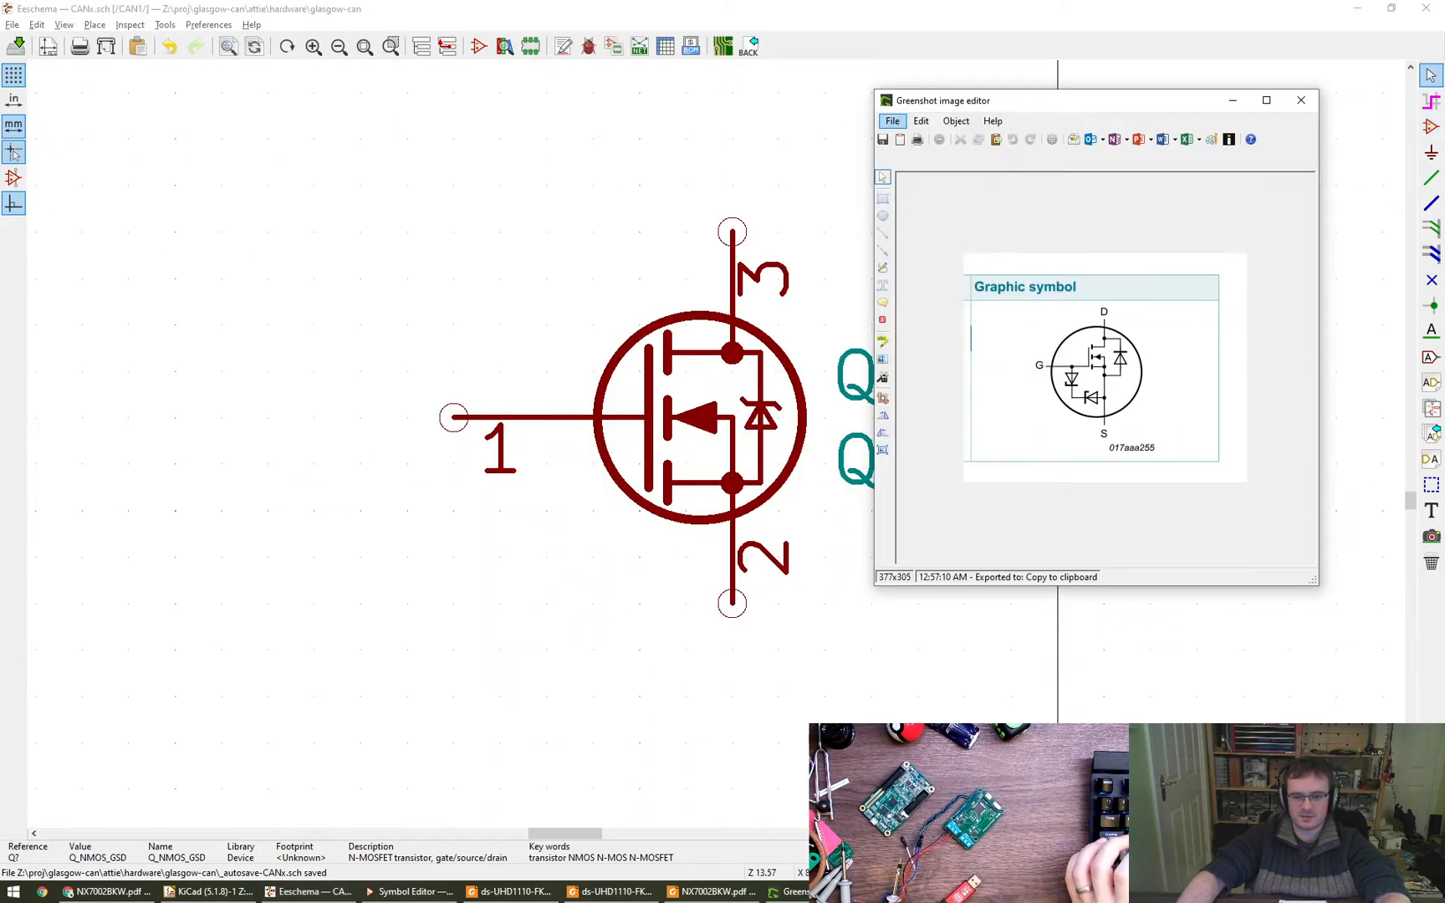
pyautogui.moveTo(1158, 514); pyautogui.dragTo(1274, 572)
pyautogui.keyDown('alt'); pyautogui.moveTo(1283, 582); pyautogui.dragTo(1168, 615); pyautogui.keyUp('alt')
pyautogui.click(1306, 204)
# - Move the Q_NMOS_GSD transistor directly below the S_LED resistor line and delete the separate S_LED wire stub
pyautogui.scroll(-4, 571, 443)
pyautogui.moveTo(570, 455); pyautogui.dragTo(428, 451, button='middle')
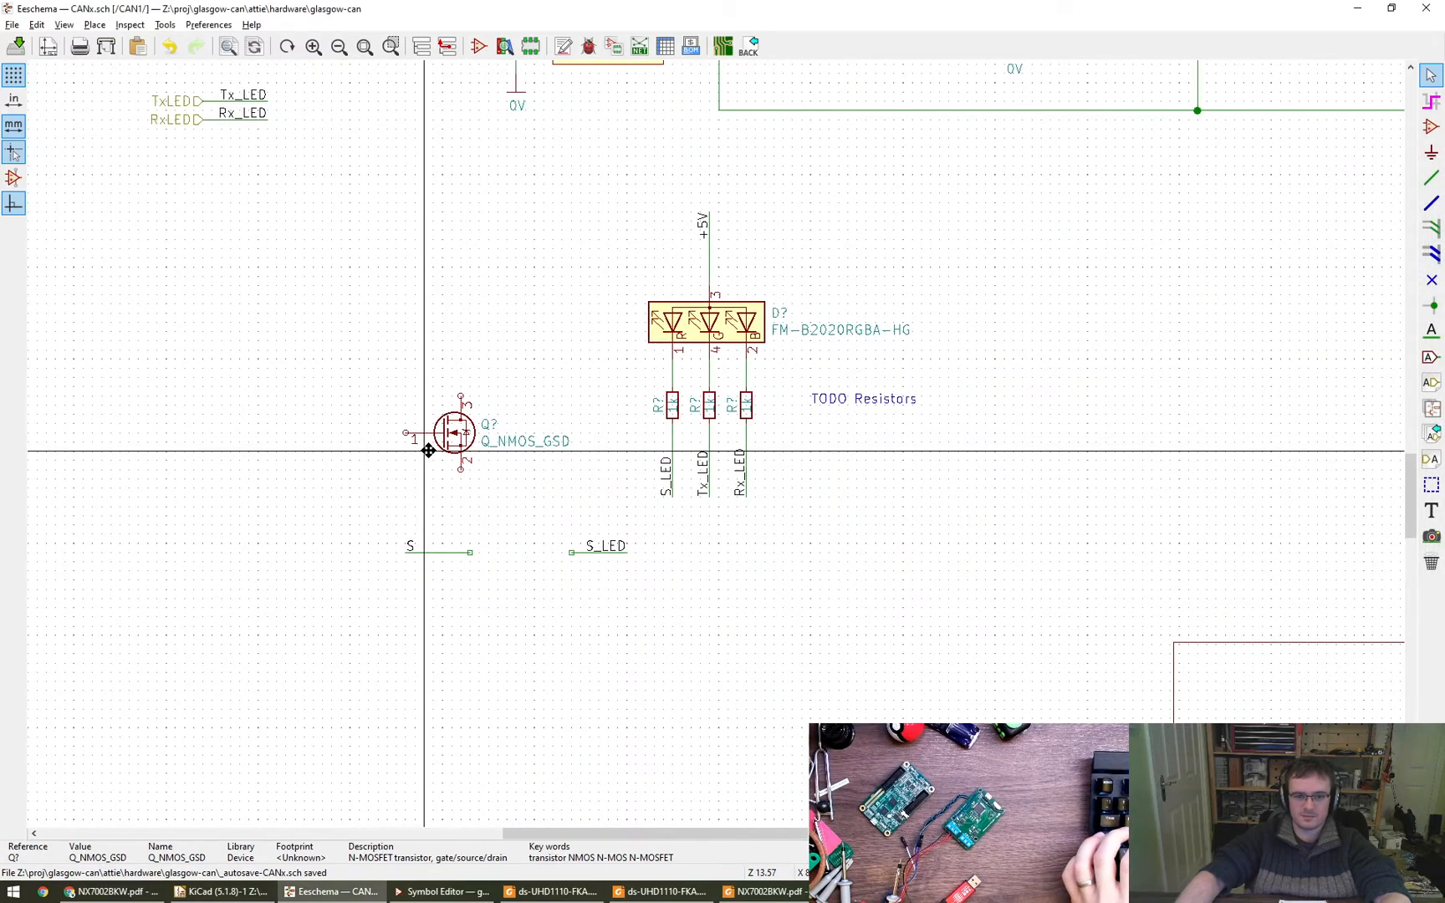
pyautogui.press('m')
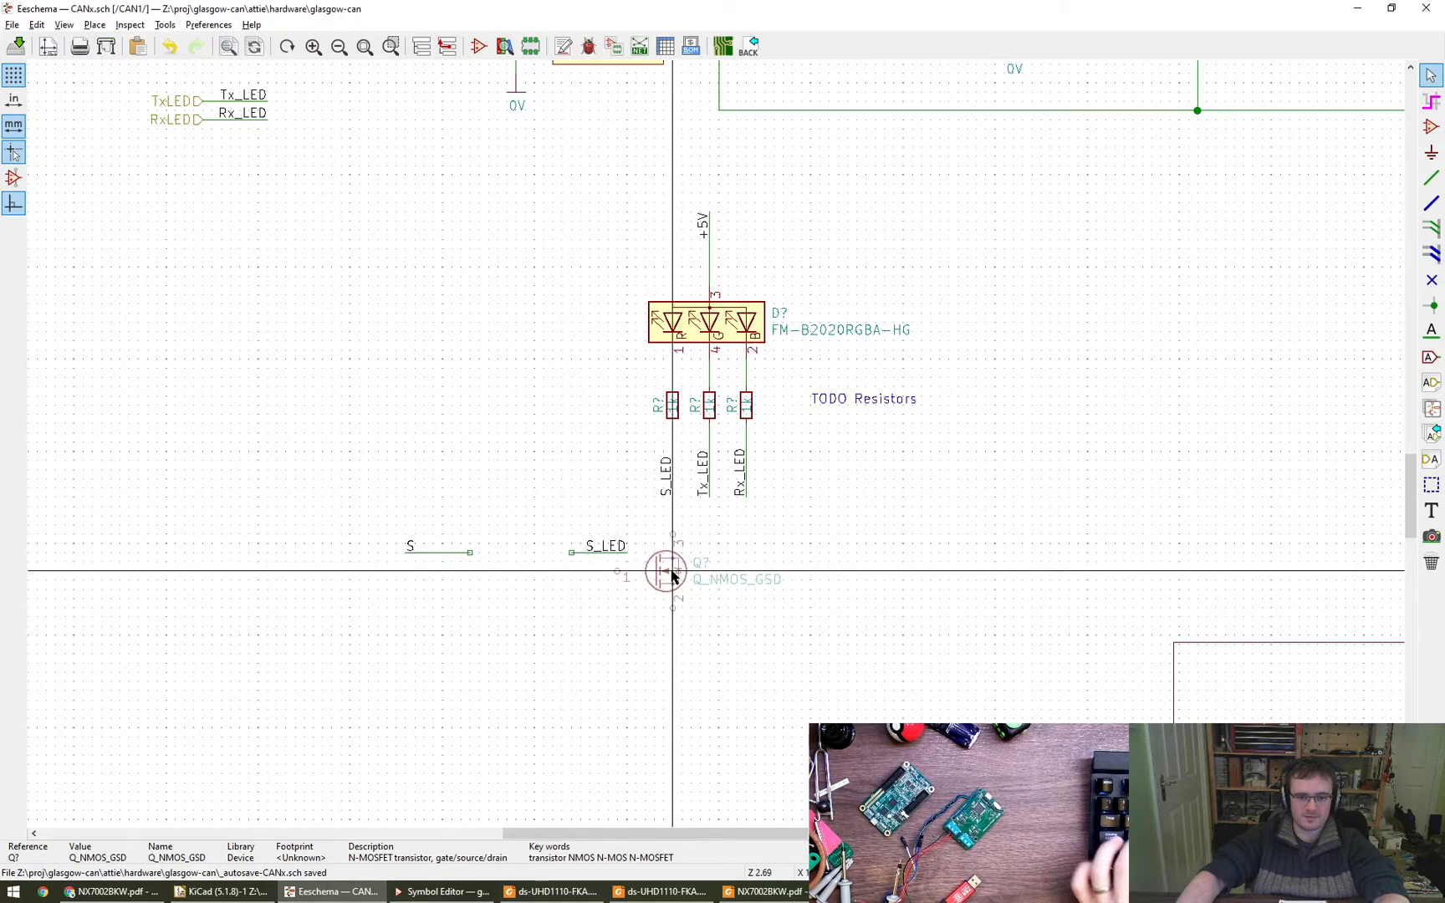
pyautogui.click(672, 575)
pyautogui.press('Delete')
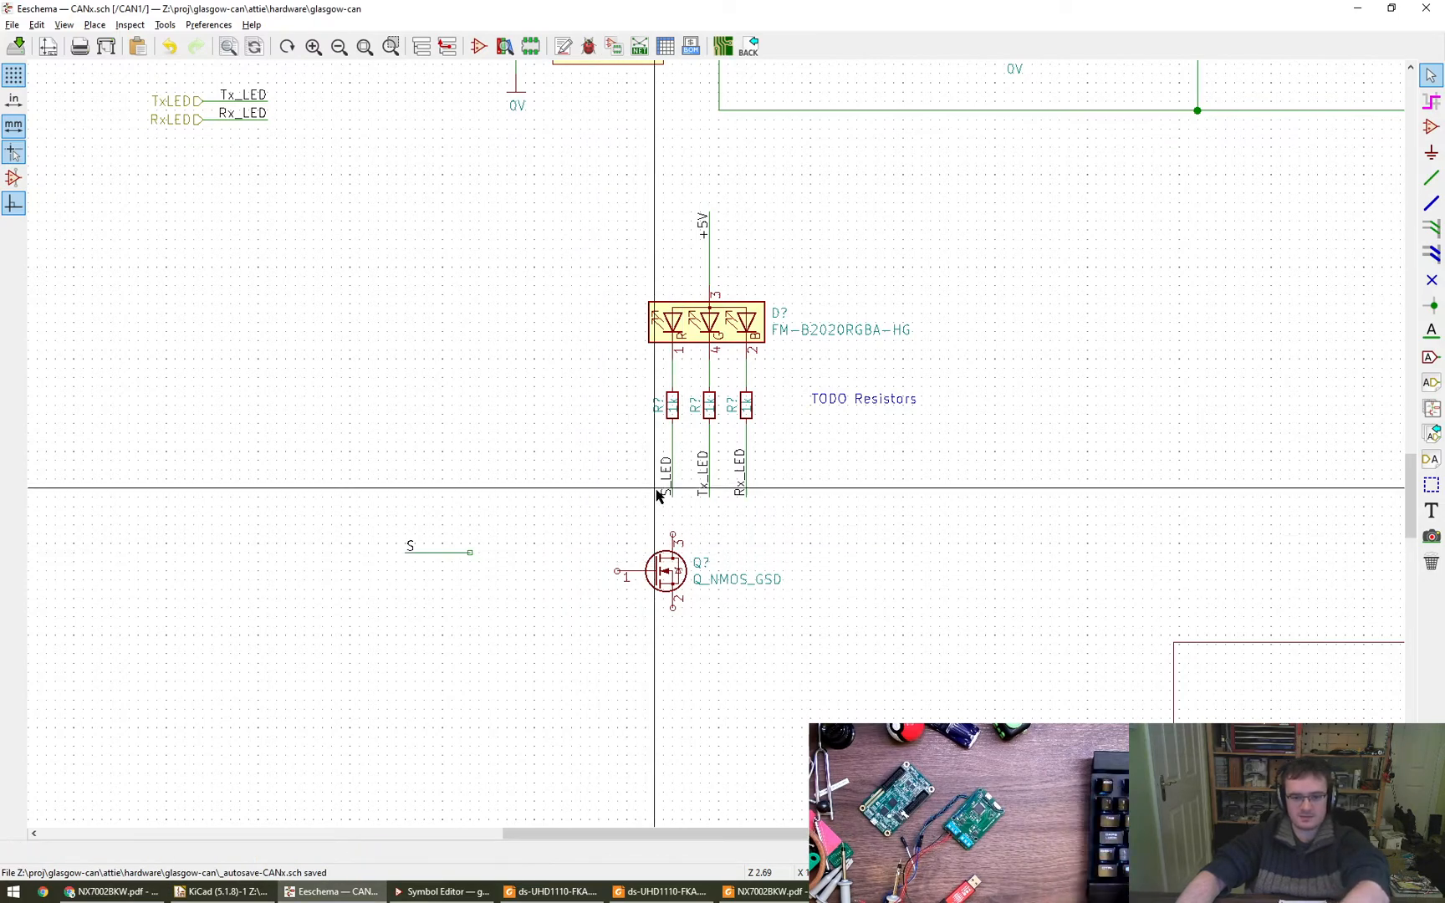
# - Delete the S_LED label and move the Q_NMOS_GSD transistor up so its drain meets the red LED's resistor line
pyautogui.press('Delete')
pyautogui.press('m')
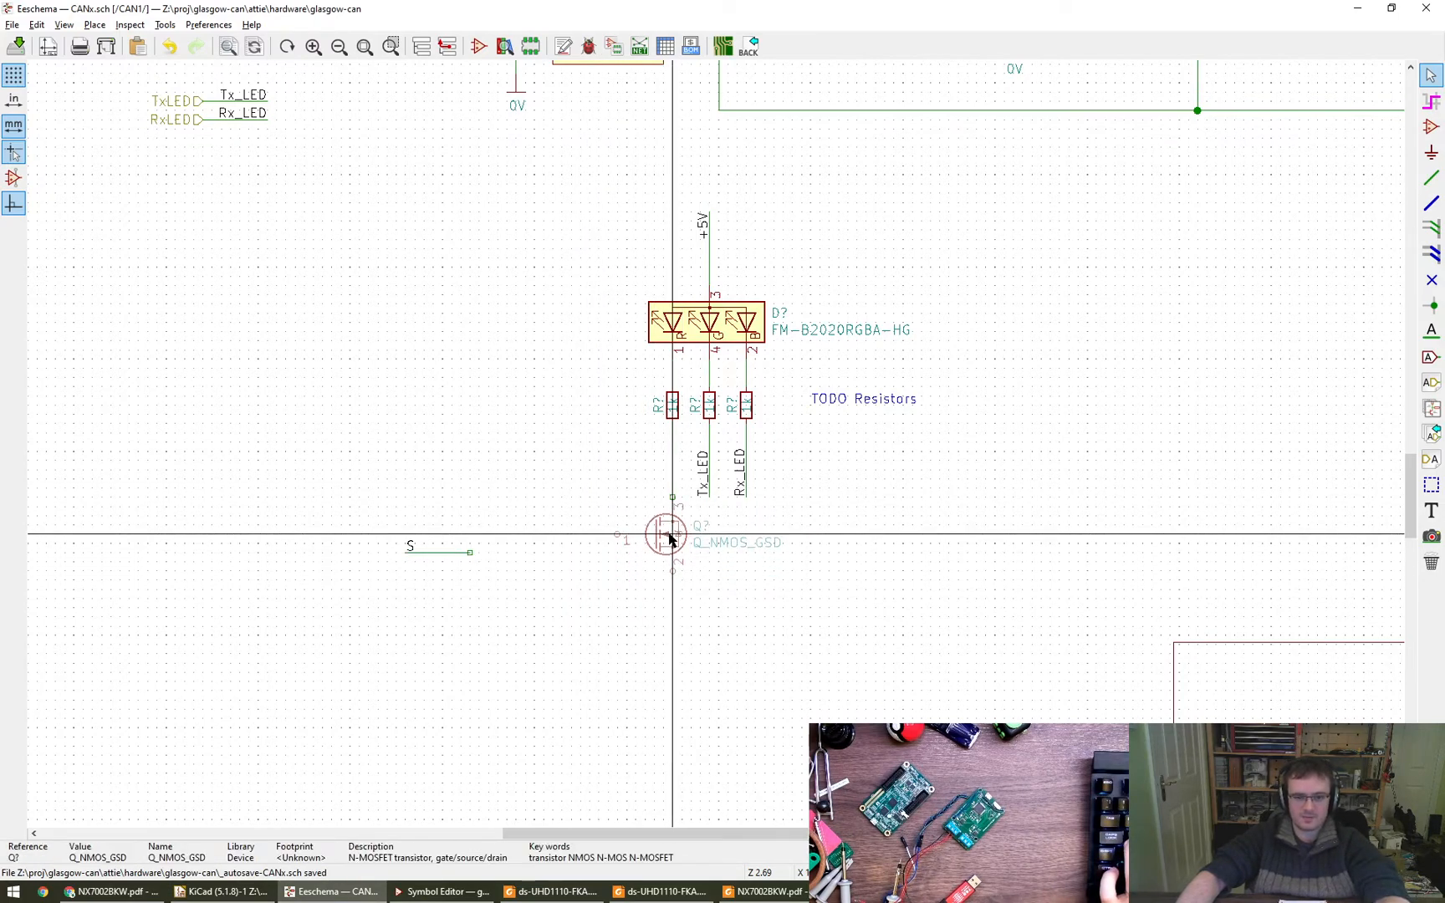
pyautogui.click(669, 534)
# - Copy an existing 0V power symbol below the transistor and wire it to source pin 2
pyautogui.scroll(-1, 677, 582)
pyautogui.moveTo(933, 422); pyautogui.dragTo(761, 579, button='middle')
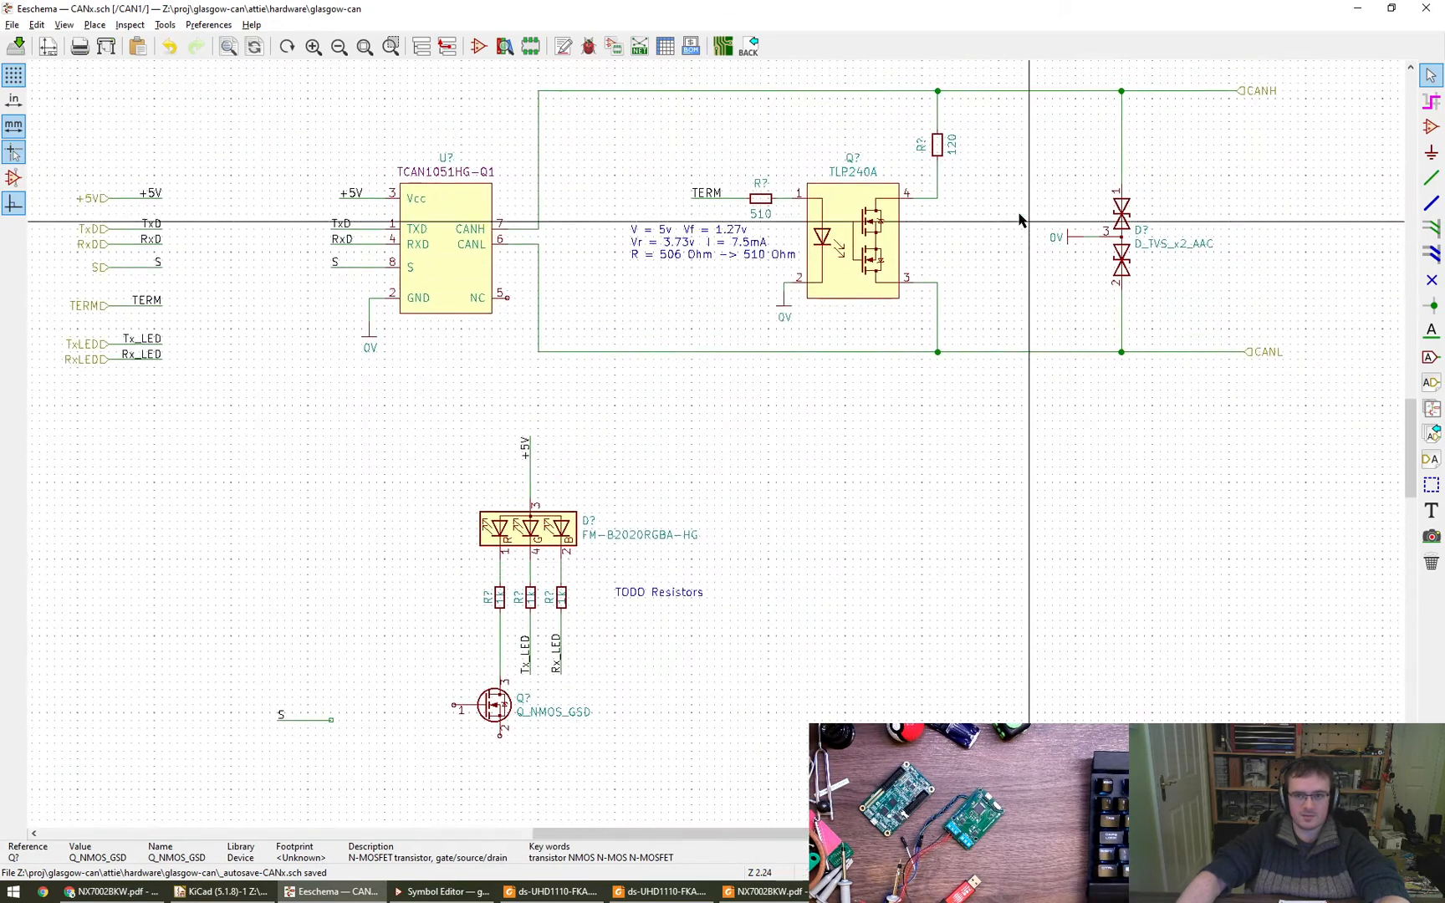
pyautogui.press('c')
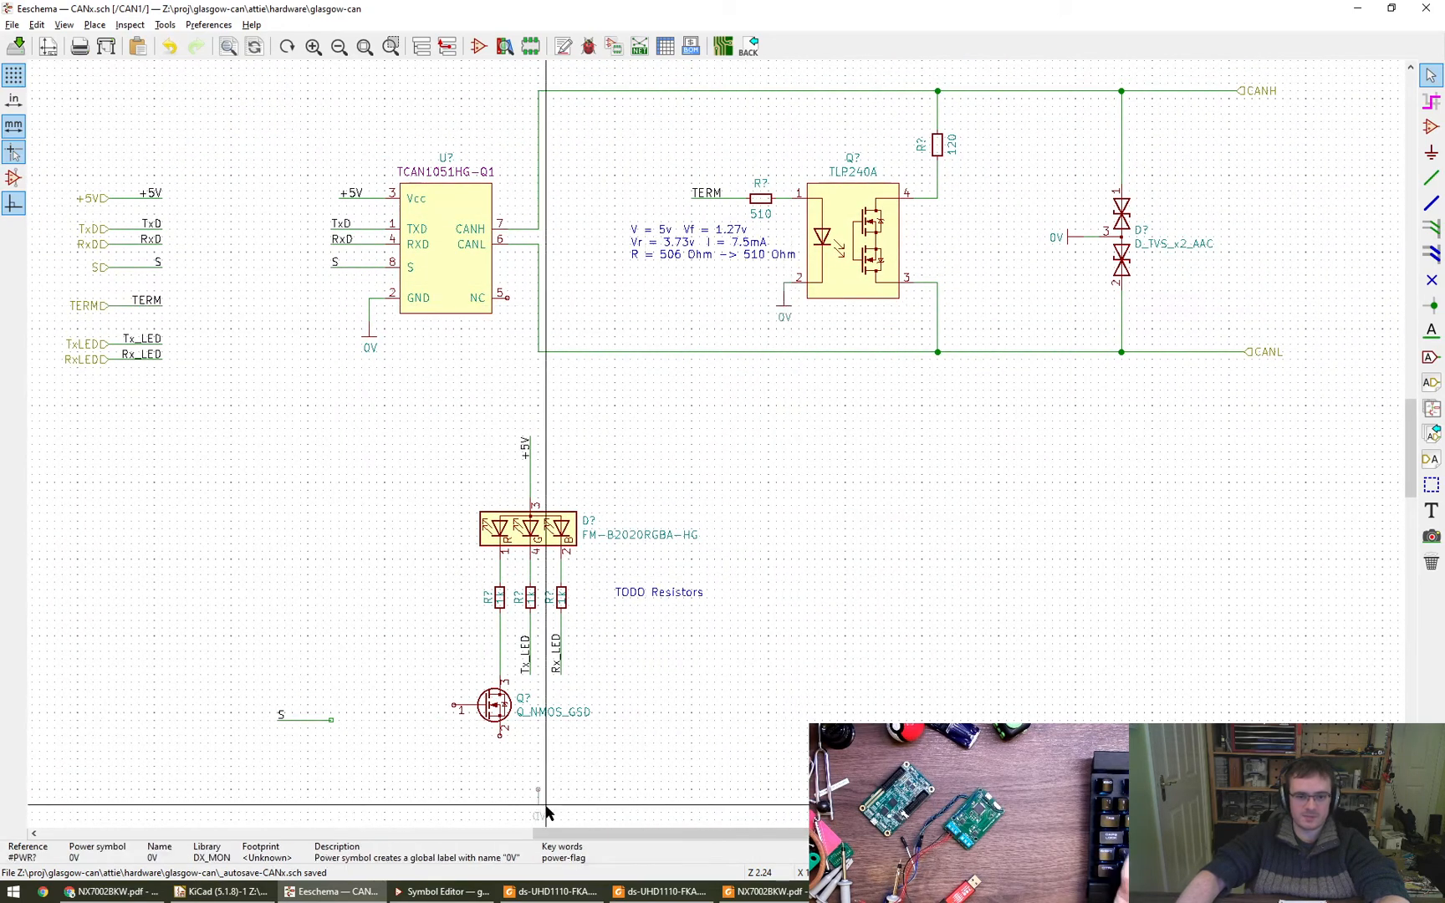
pyautogui.click(507, 767)
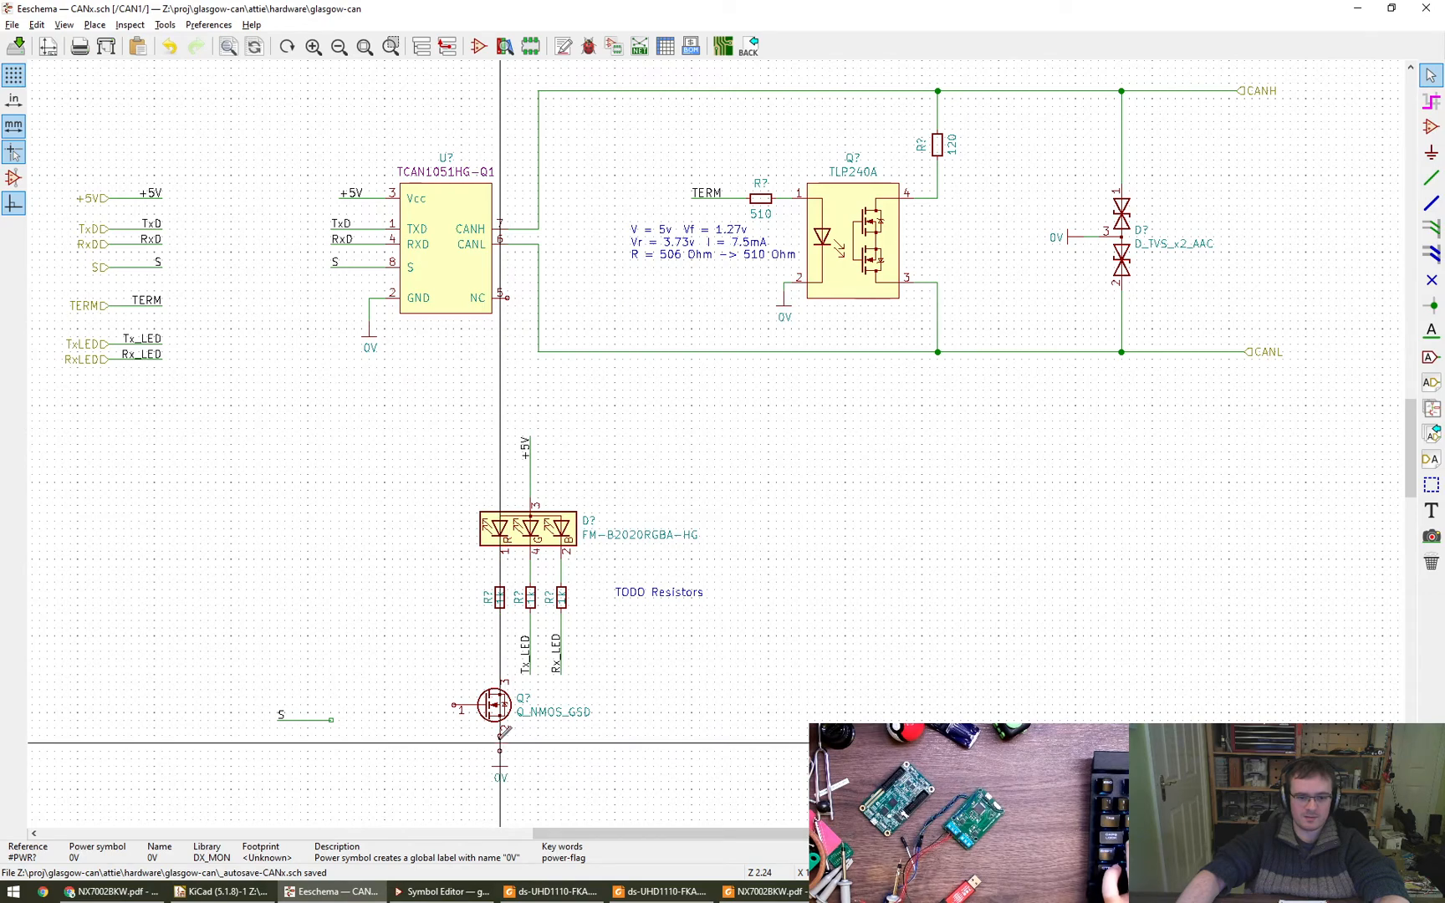
pyautogui.scroll(4, 507, 739)
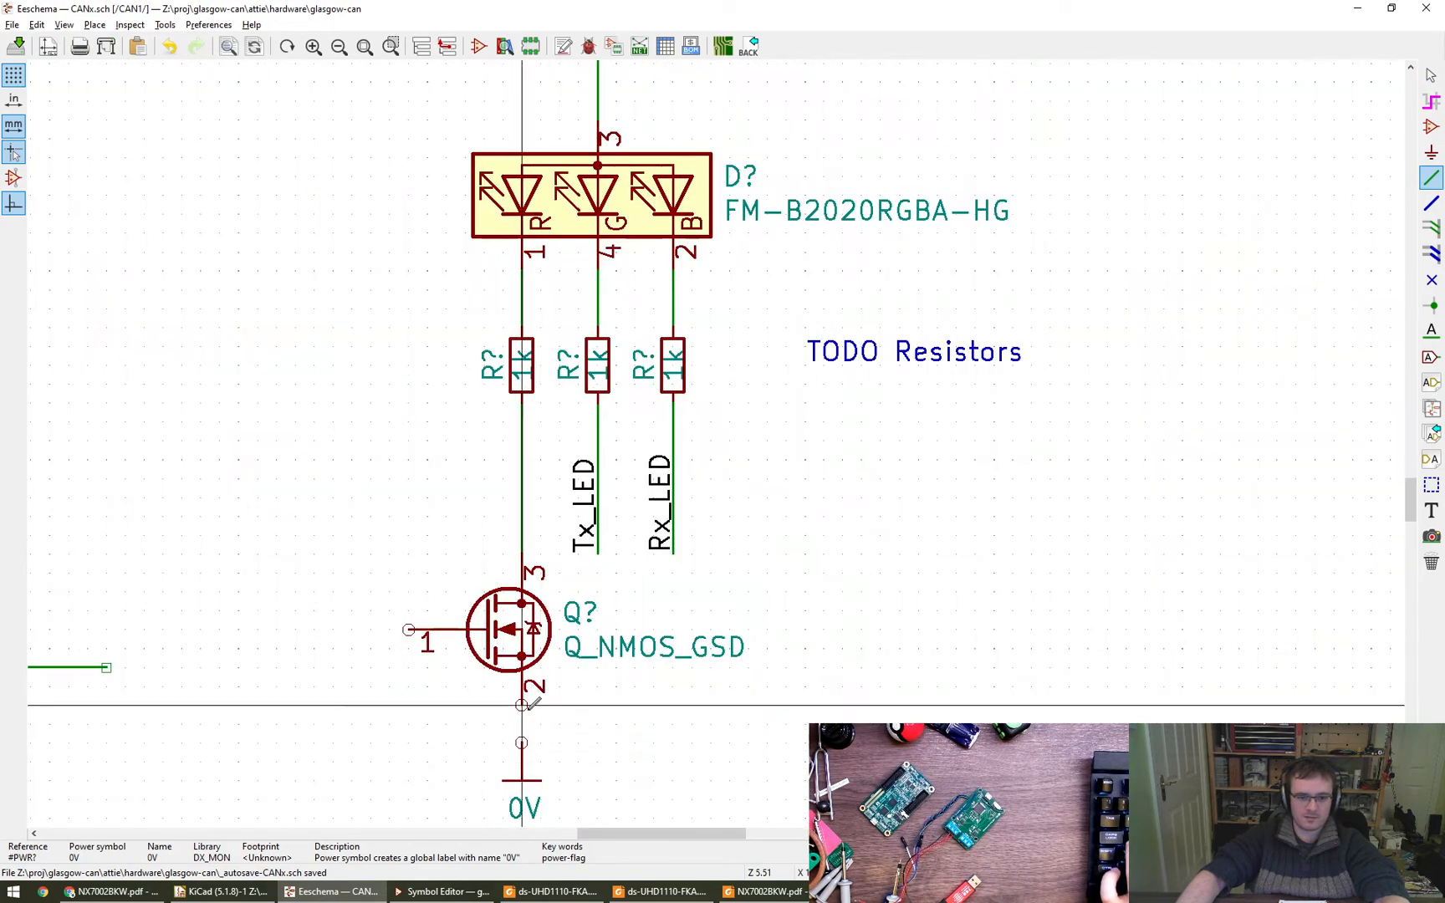
pyautogui.scroll(-2, 521, 741)
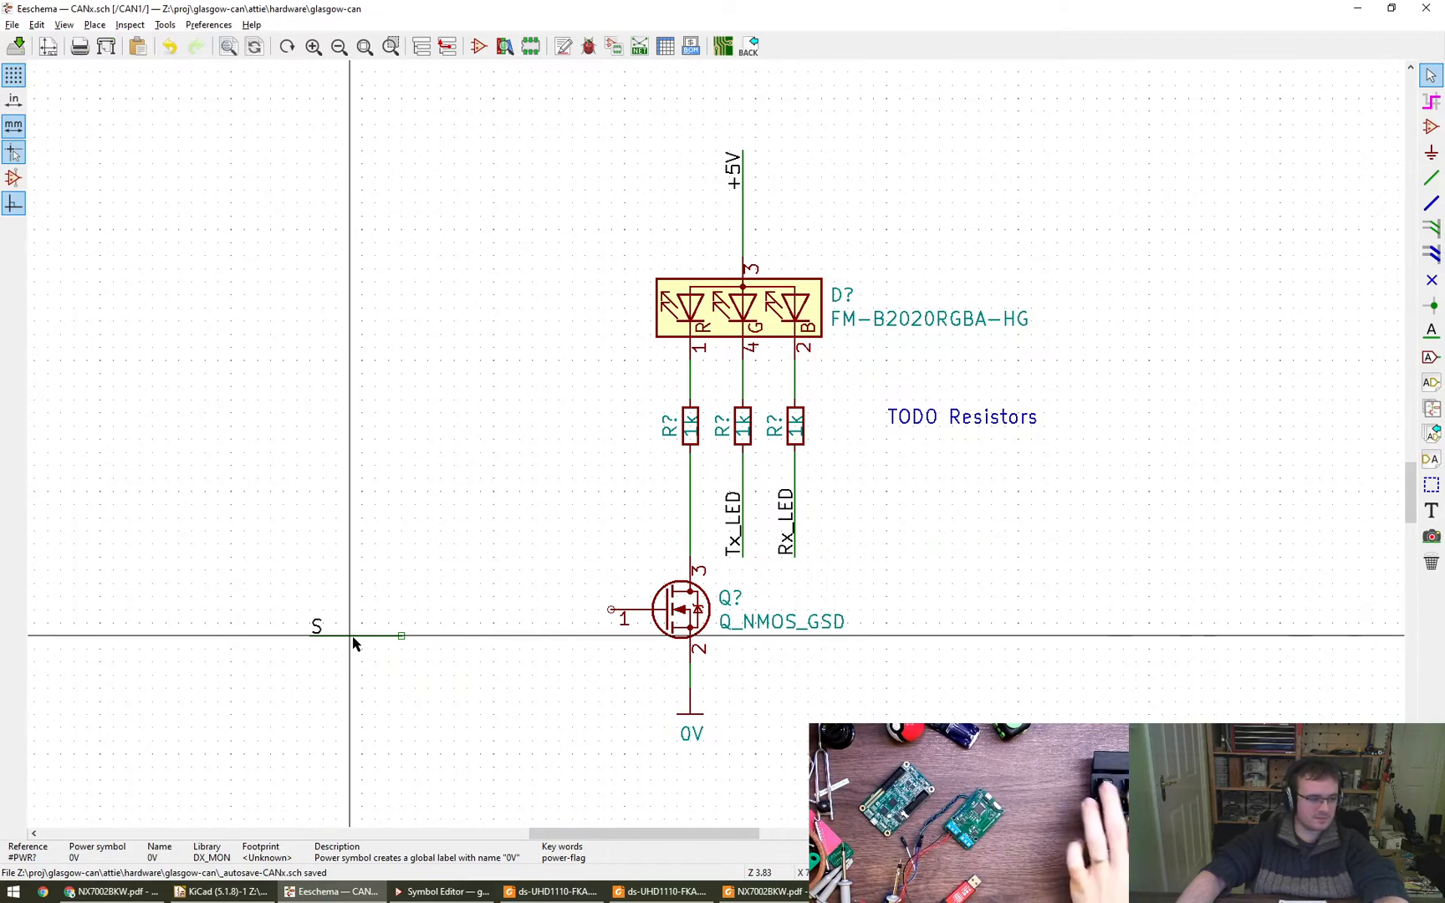
# - Move the S wire stub with its label in line with the transistor's gate pin
pyautogui.press('g')
pyautogui.press('Escape')
pyautogui.moveTo(270, 573); pyautogui.dragTo(441, 675)
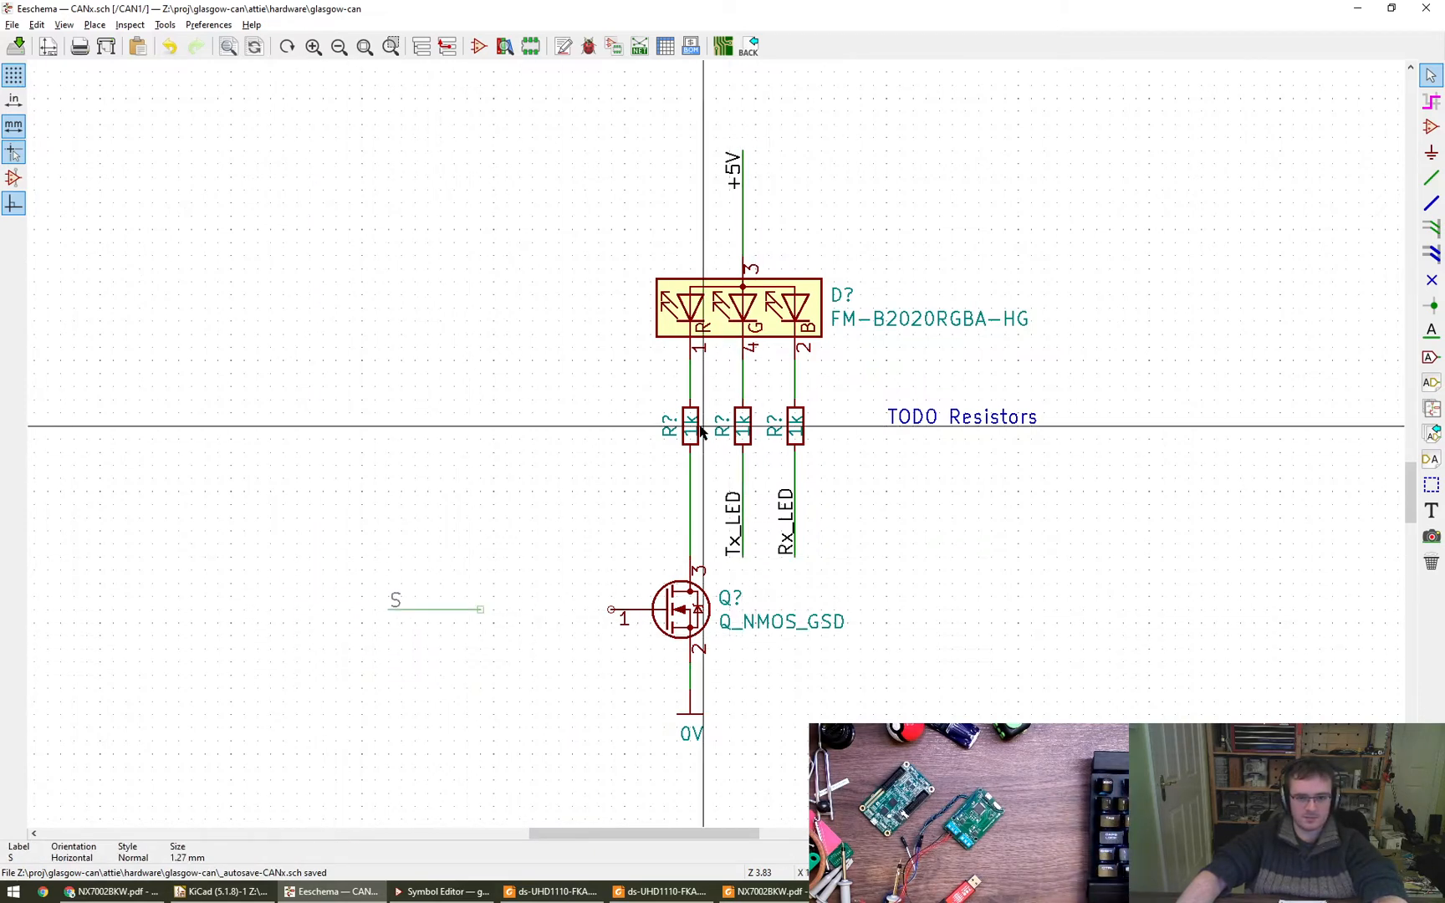
# - Copy a 1k LED resistor, rotate it horizontally between the S stub and the transistor, and wire it to gate pin 1
pyautogui.press('c')
pyautogui.press('r')
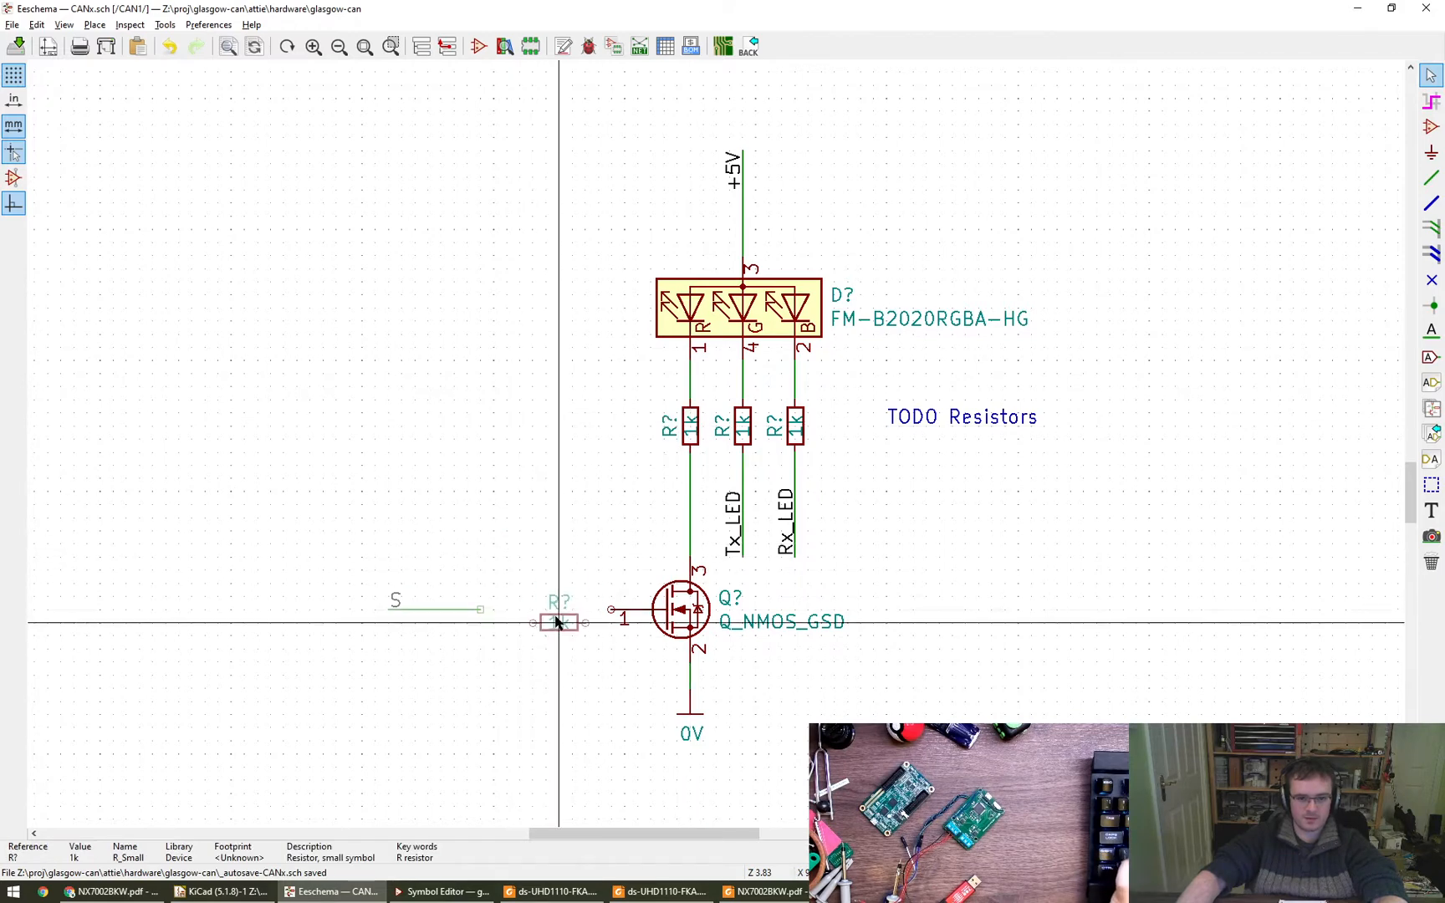
pyautogui.click(566, 613)
pyautogui.press('w')
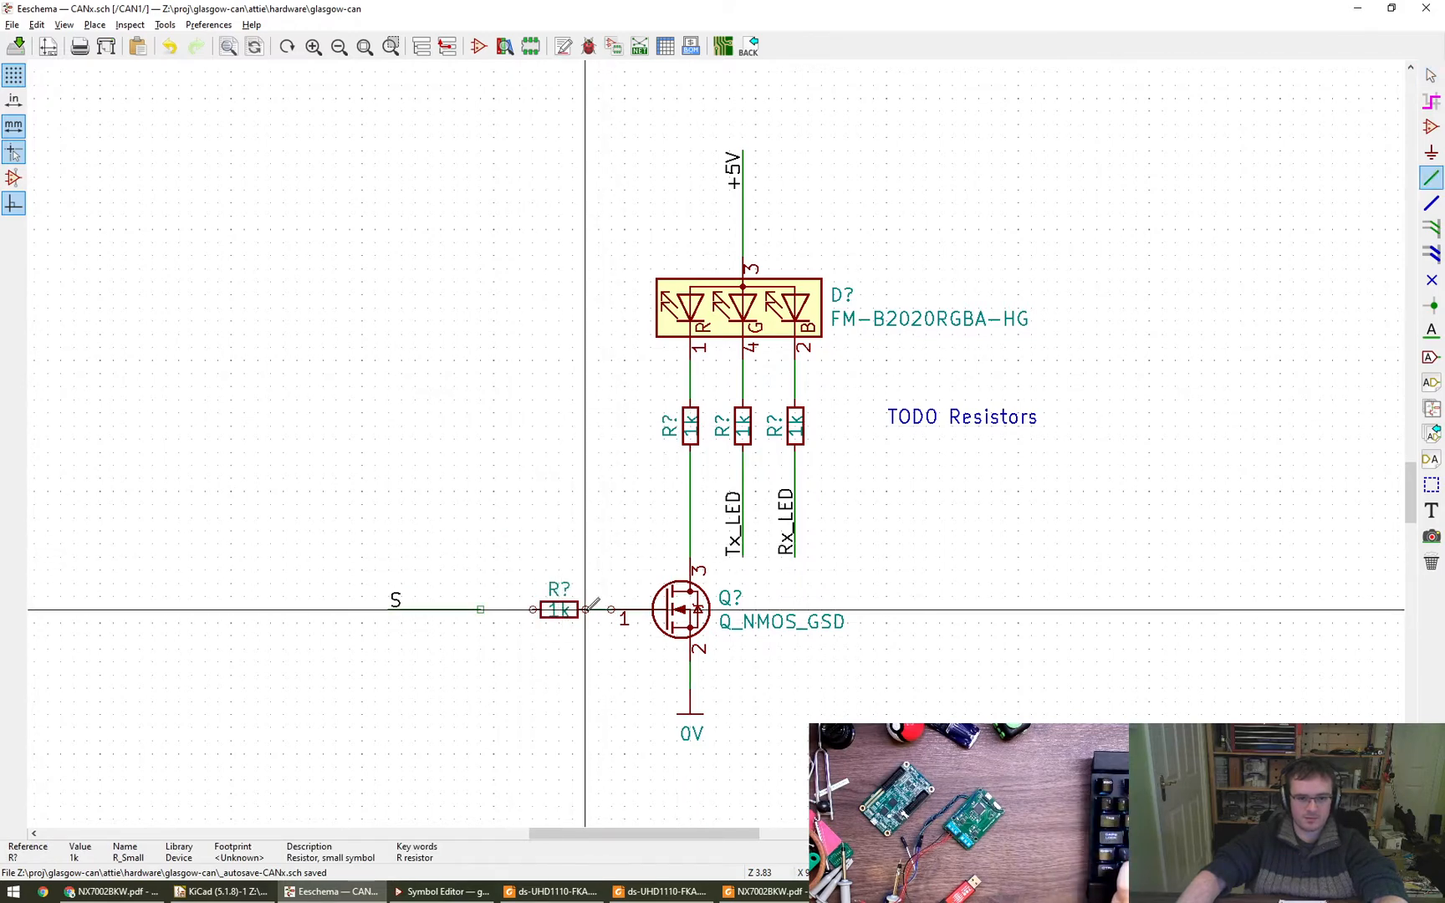
pyautogui.click(585, 609)
# - Move the S wire stub so it connects to the free end of the gate resistor
pyautogui.moveTo(361, 572); pyautogui.dragTo(480, 648)
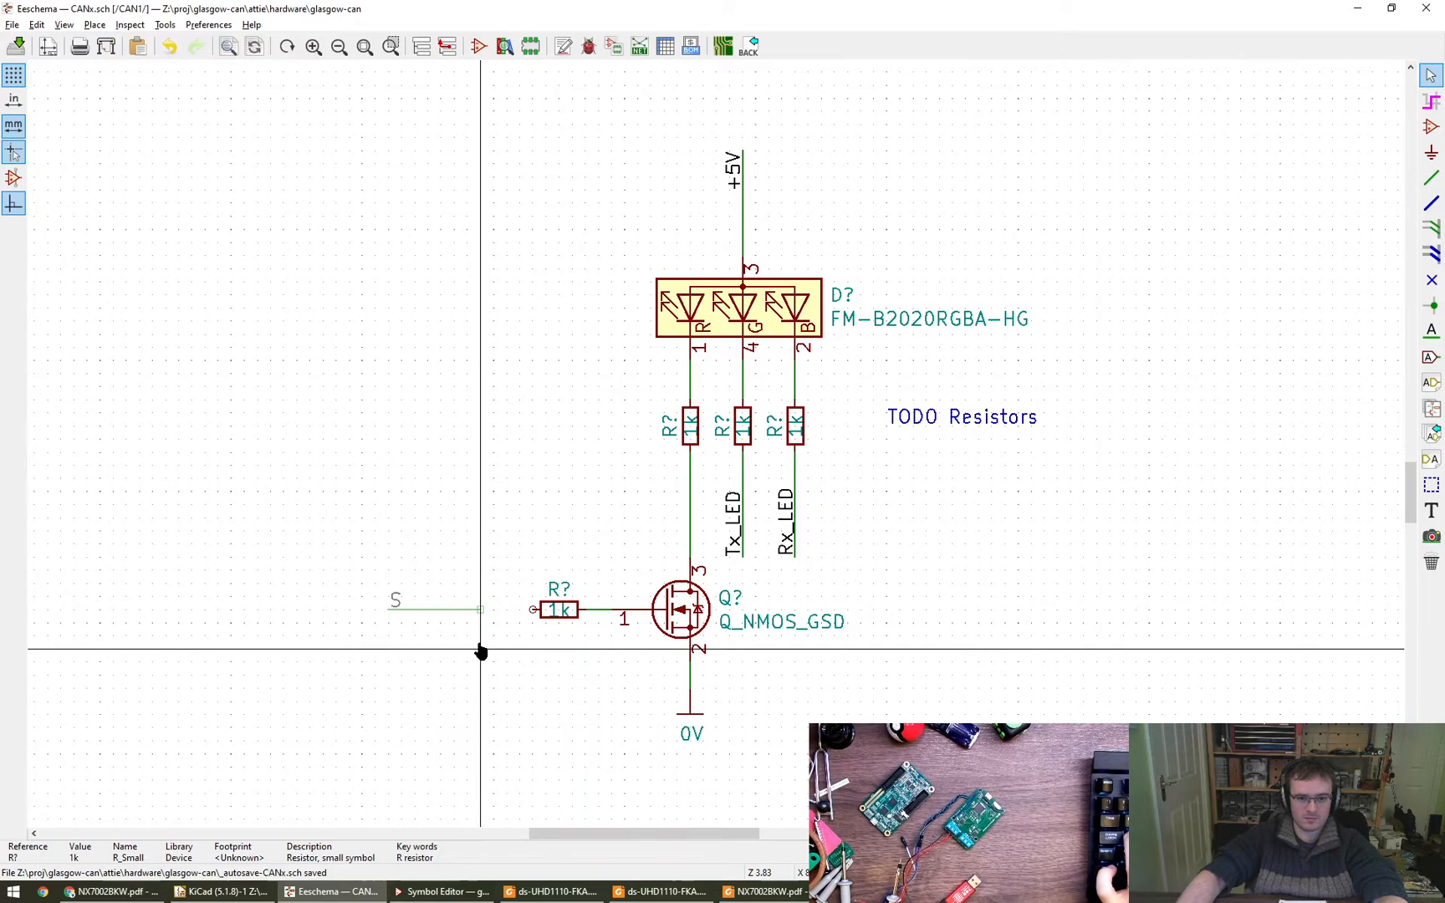
pyautogui.click(535, 654)
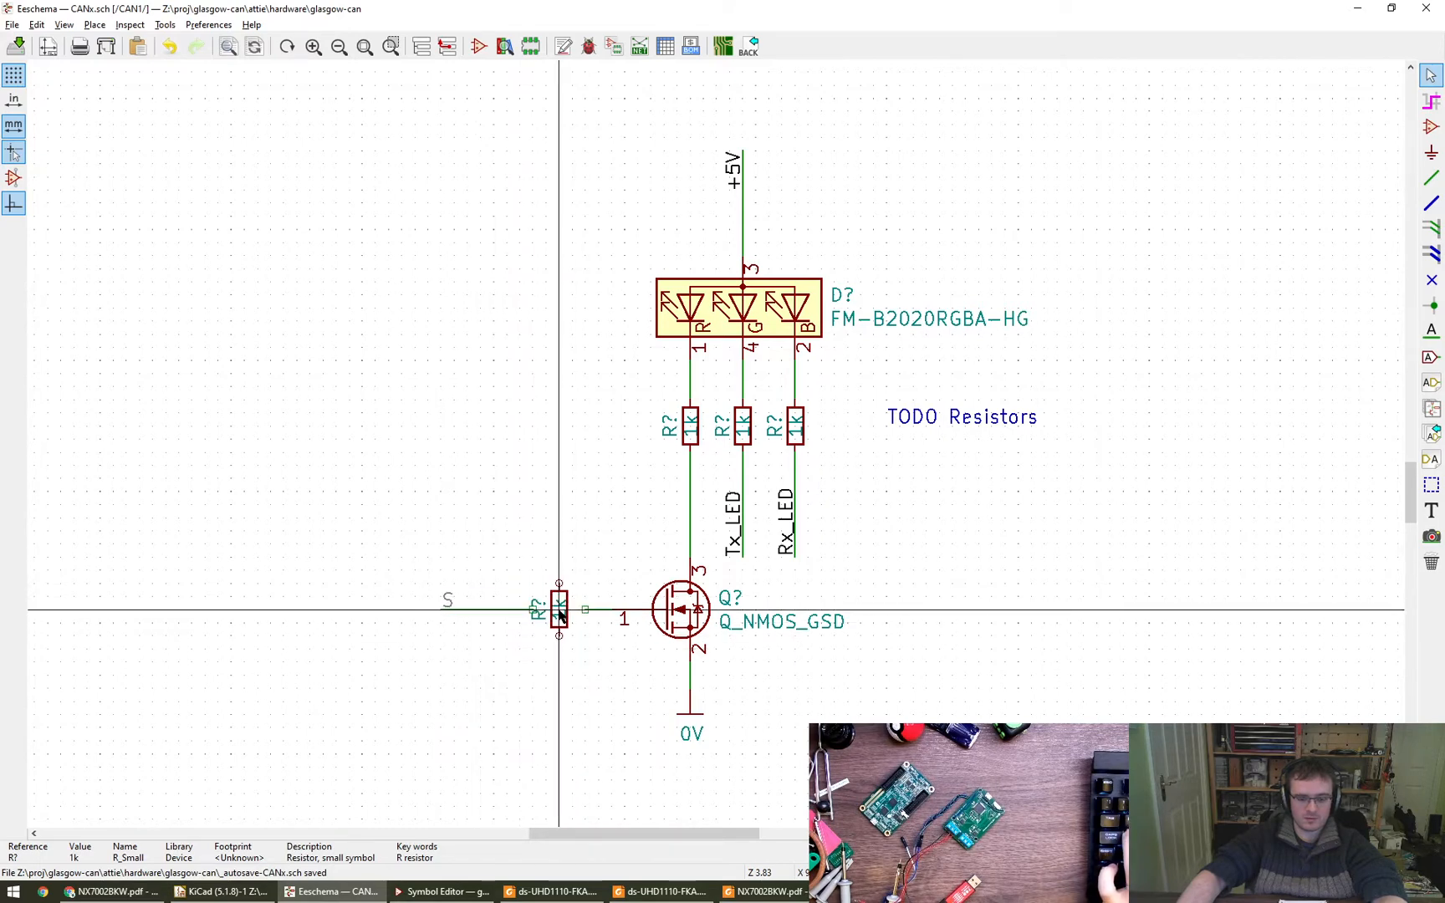
pyautogui.press('Escape')
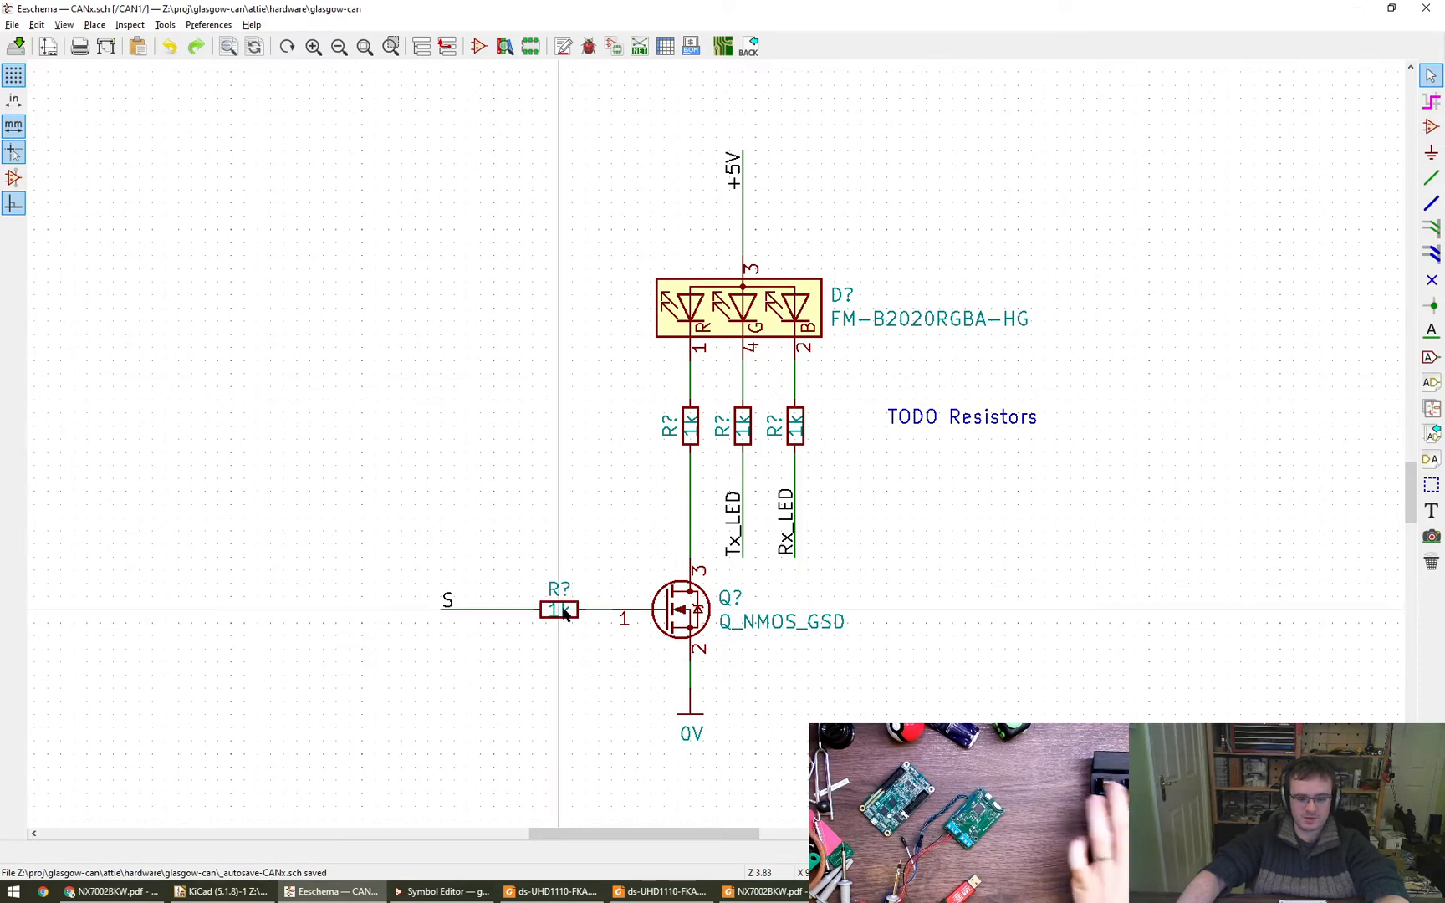
# - Move the gate resistor's 1k value text directly below the resistor body
pyautogui.click(563, 627)
pyautogui.press('r')
pyautogui.rightClick(560, 609)
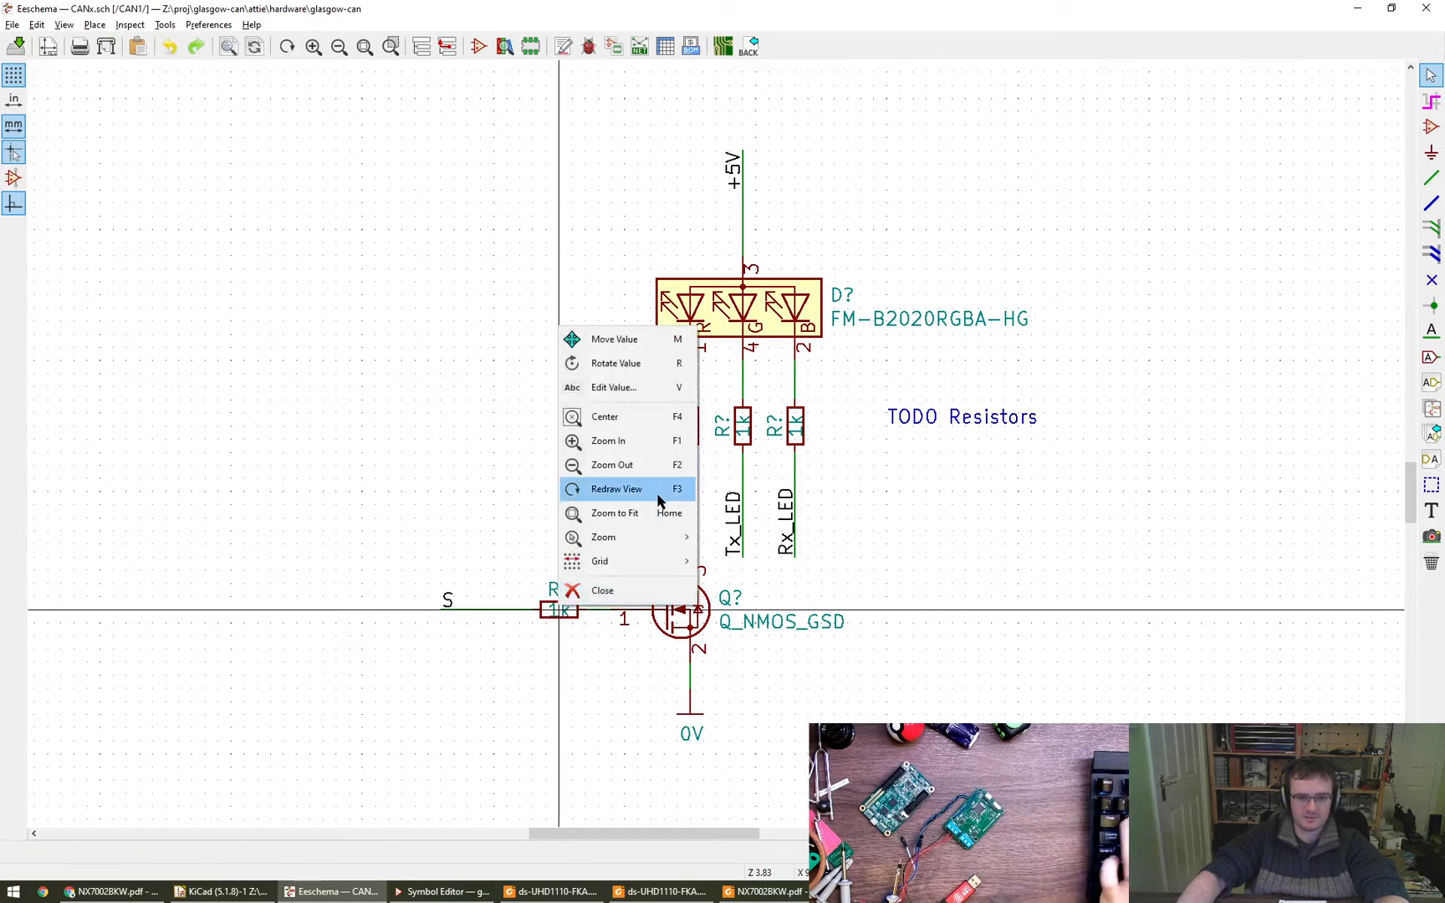
pyautogui.click(661, 339)
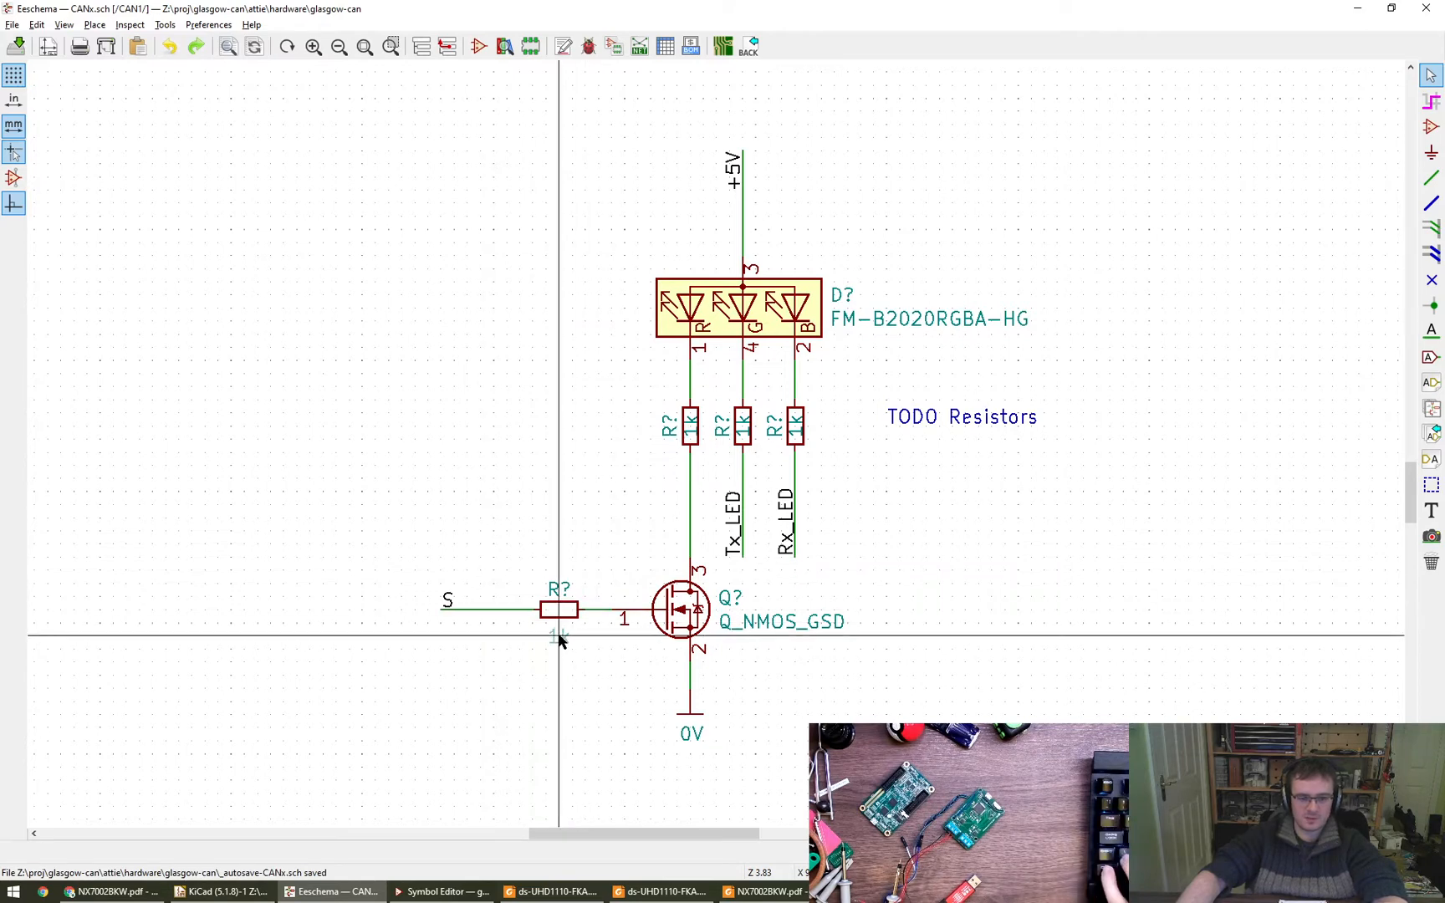
pyautogui.click(561, 639)
pyautogui.doubleClick(555, 638)
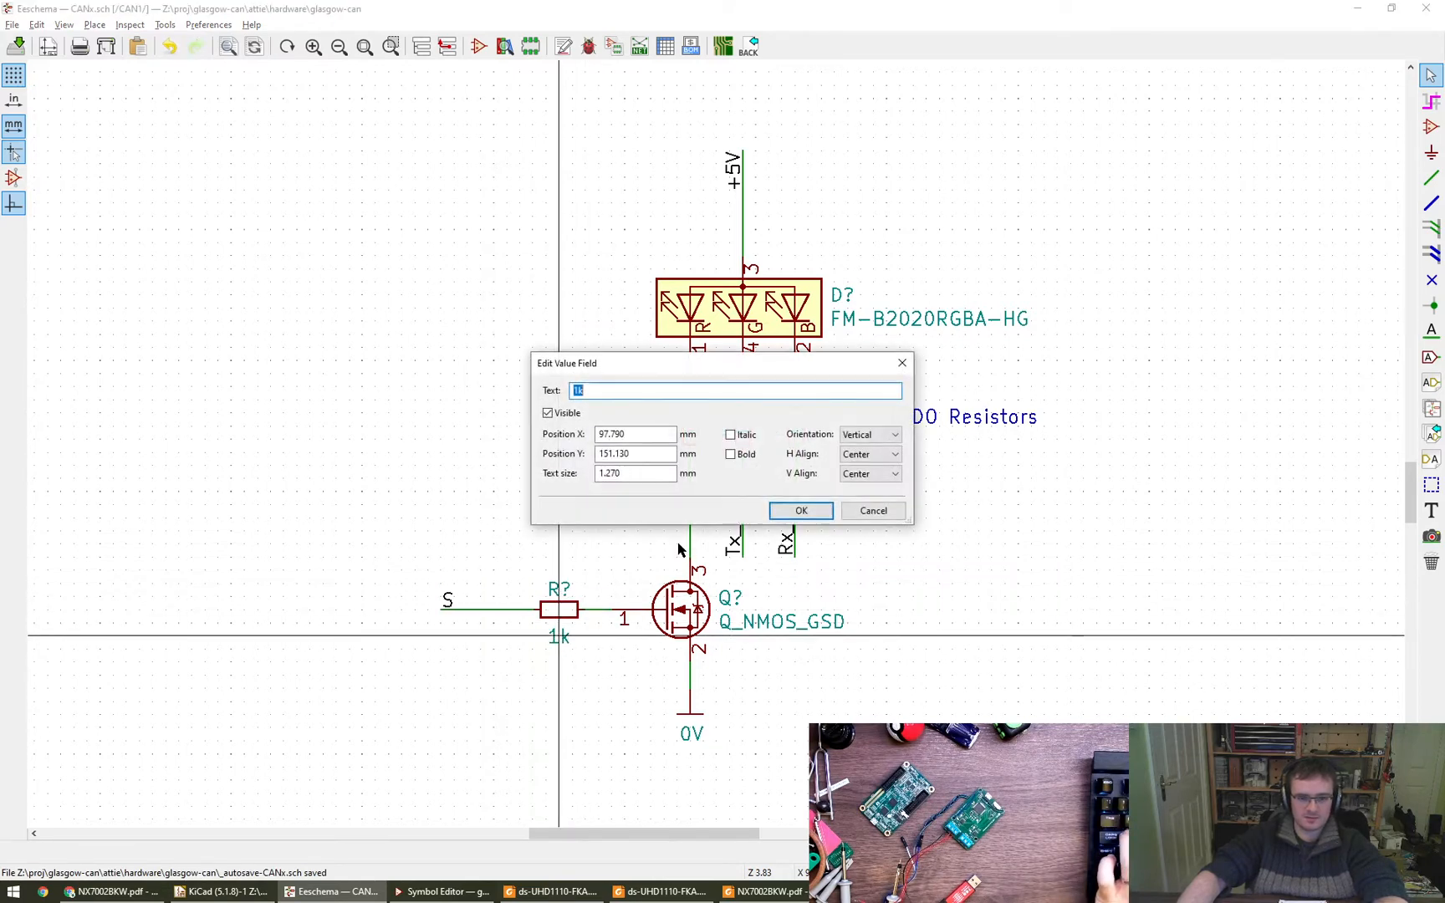
pyautogui.press('Escape')
# - Change the vertical alignment of the gate resistor's reference text so it sits slightly higher above the body
pyautogui.doubleClick(555, 595)
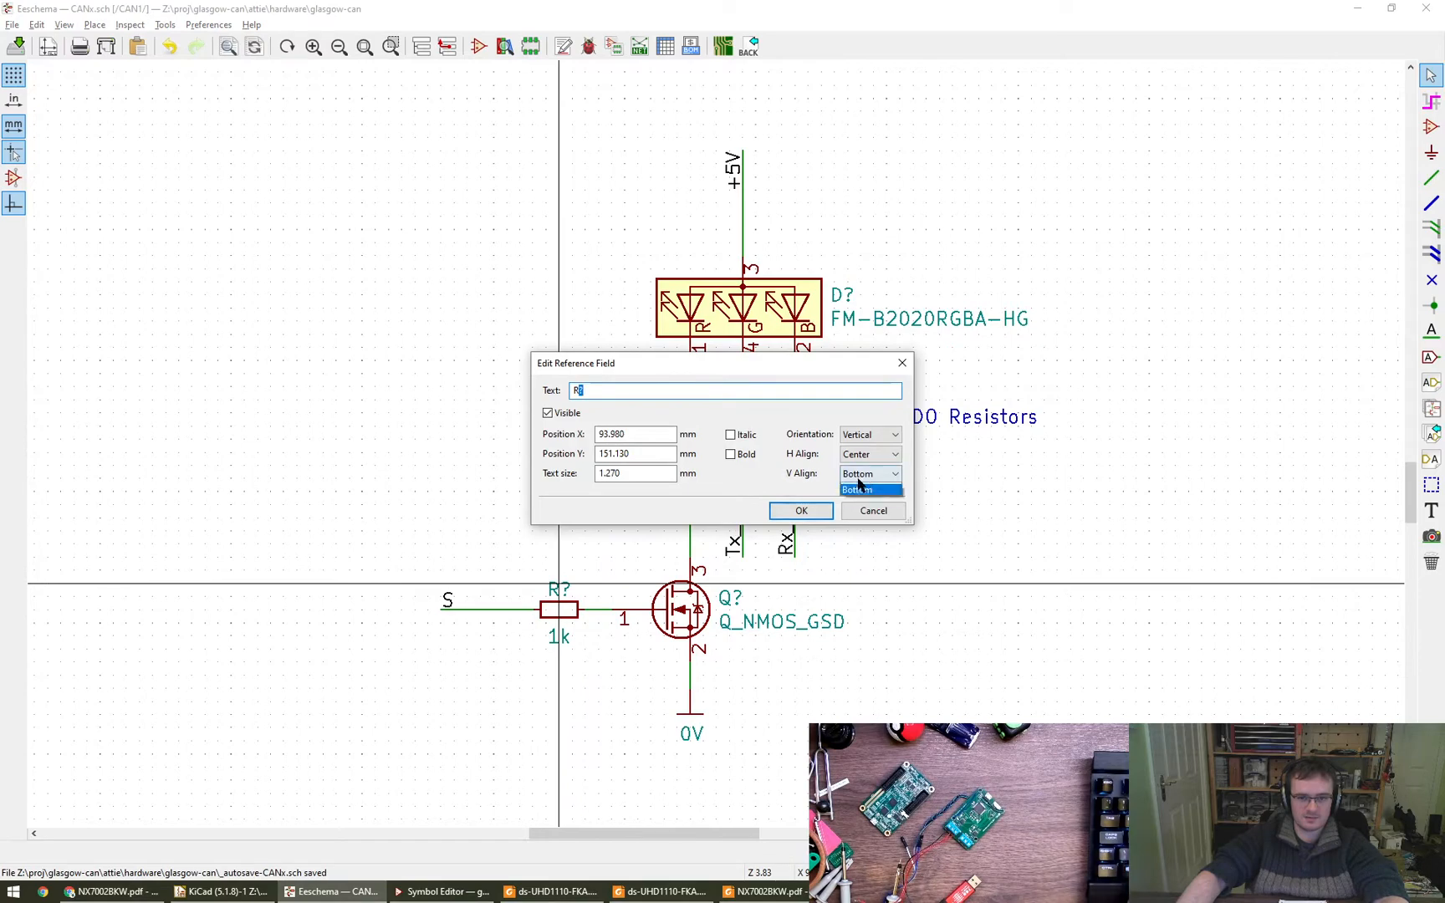
pyautogui.click(857, 489)
pyautogui.press('Return')
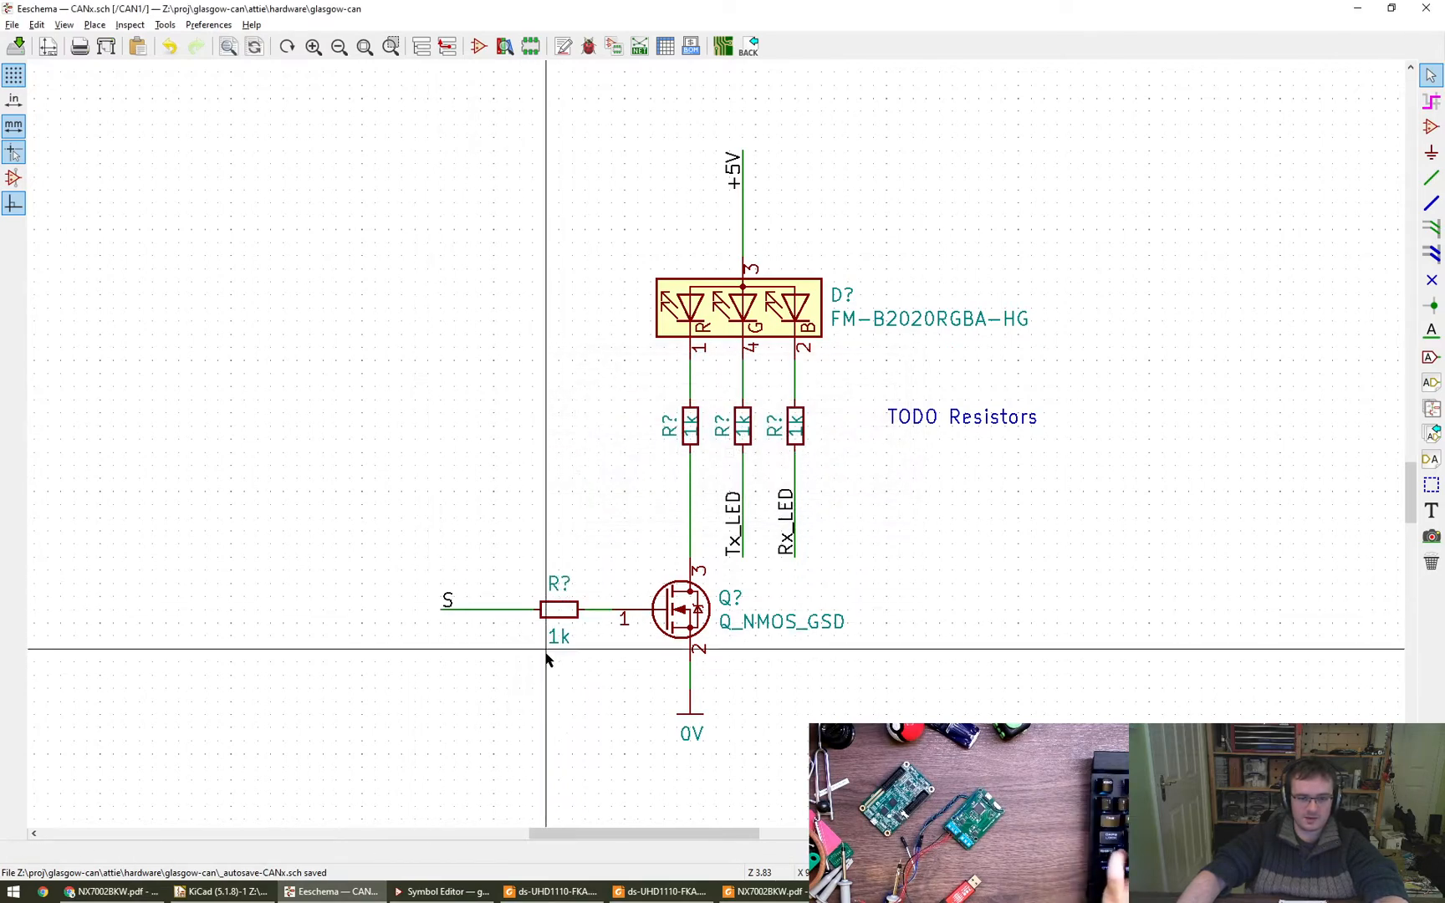
# - Save the CANx schematic with the transistor circuit in place
pyautogui.scroll(-5, 548, 656)
pyautogui.scroll(3, 552, 644)
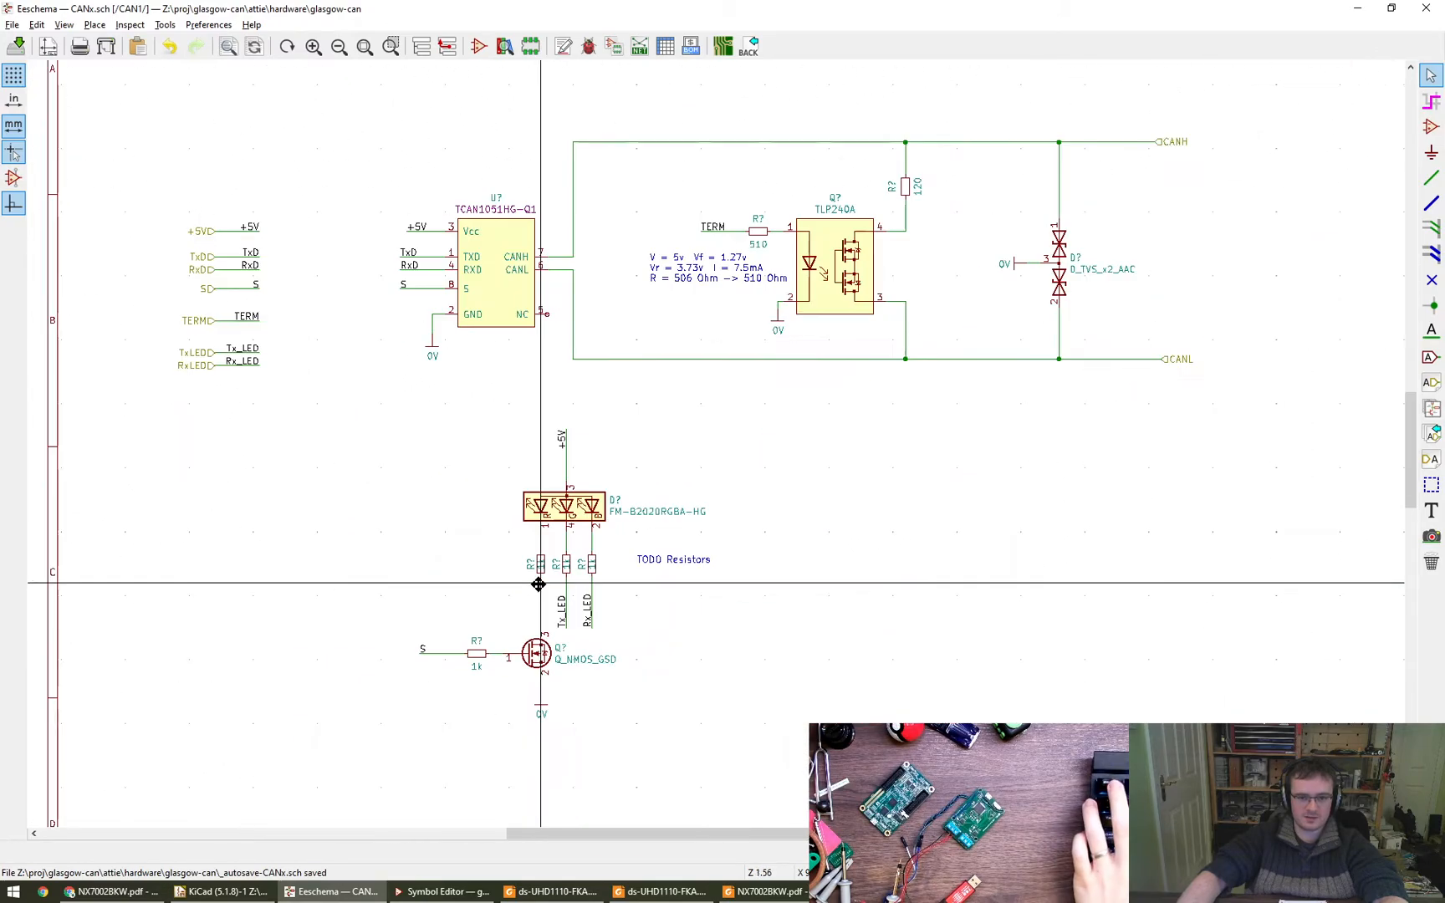
pyautogui.scroll(-2, 539, 585)
pyautogui.scroll(3, 642, 635)
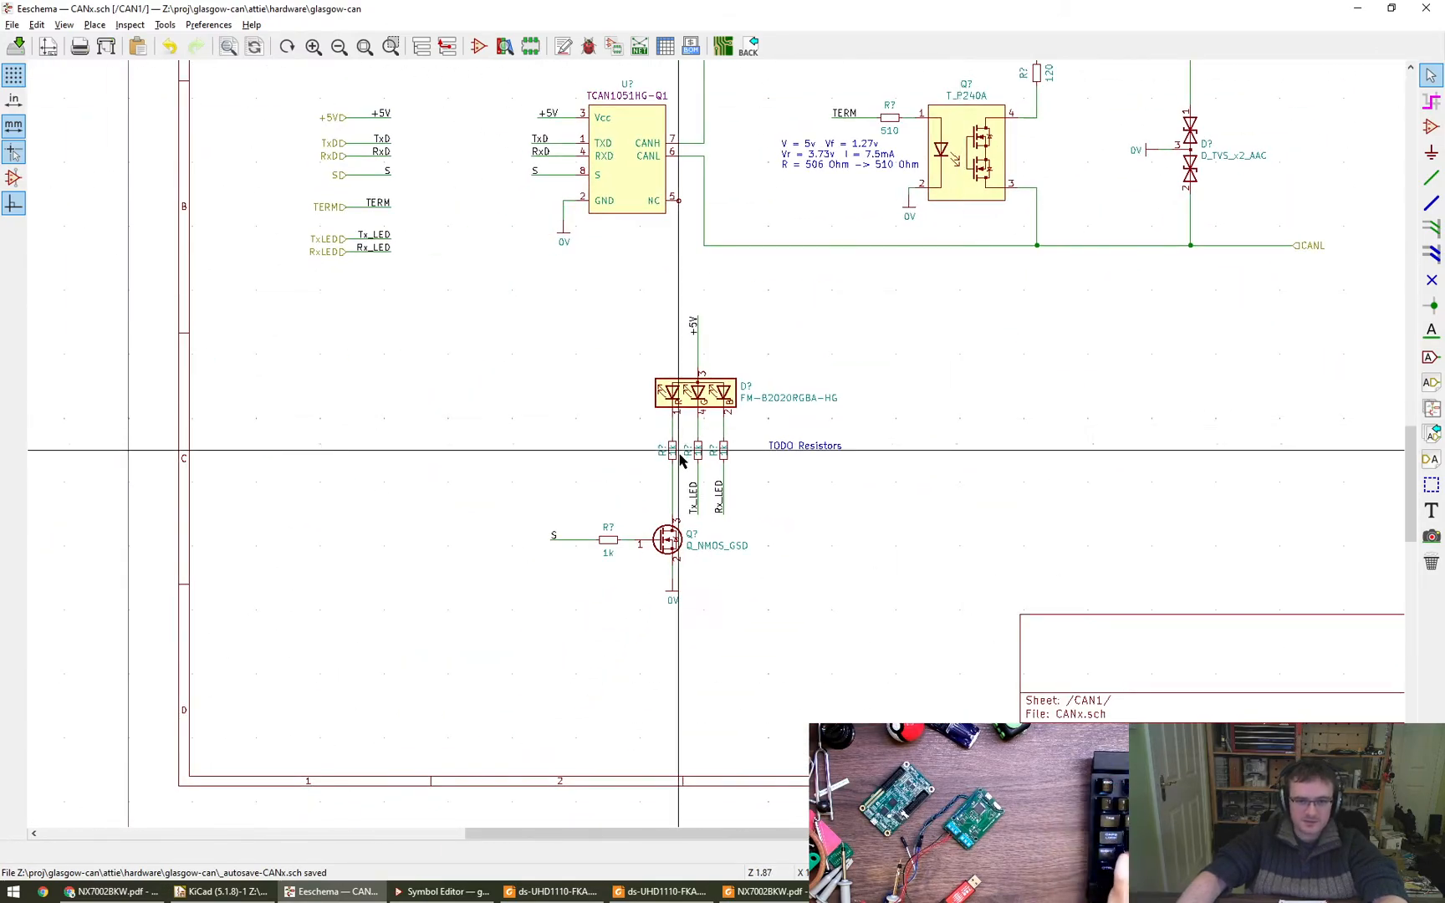
pyautogui.scroll(3, 679, 458)
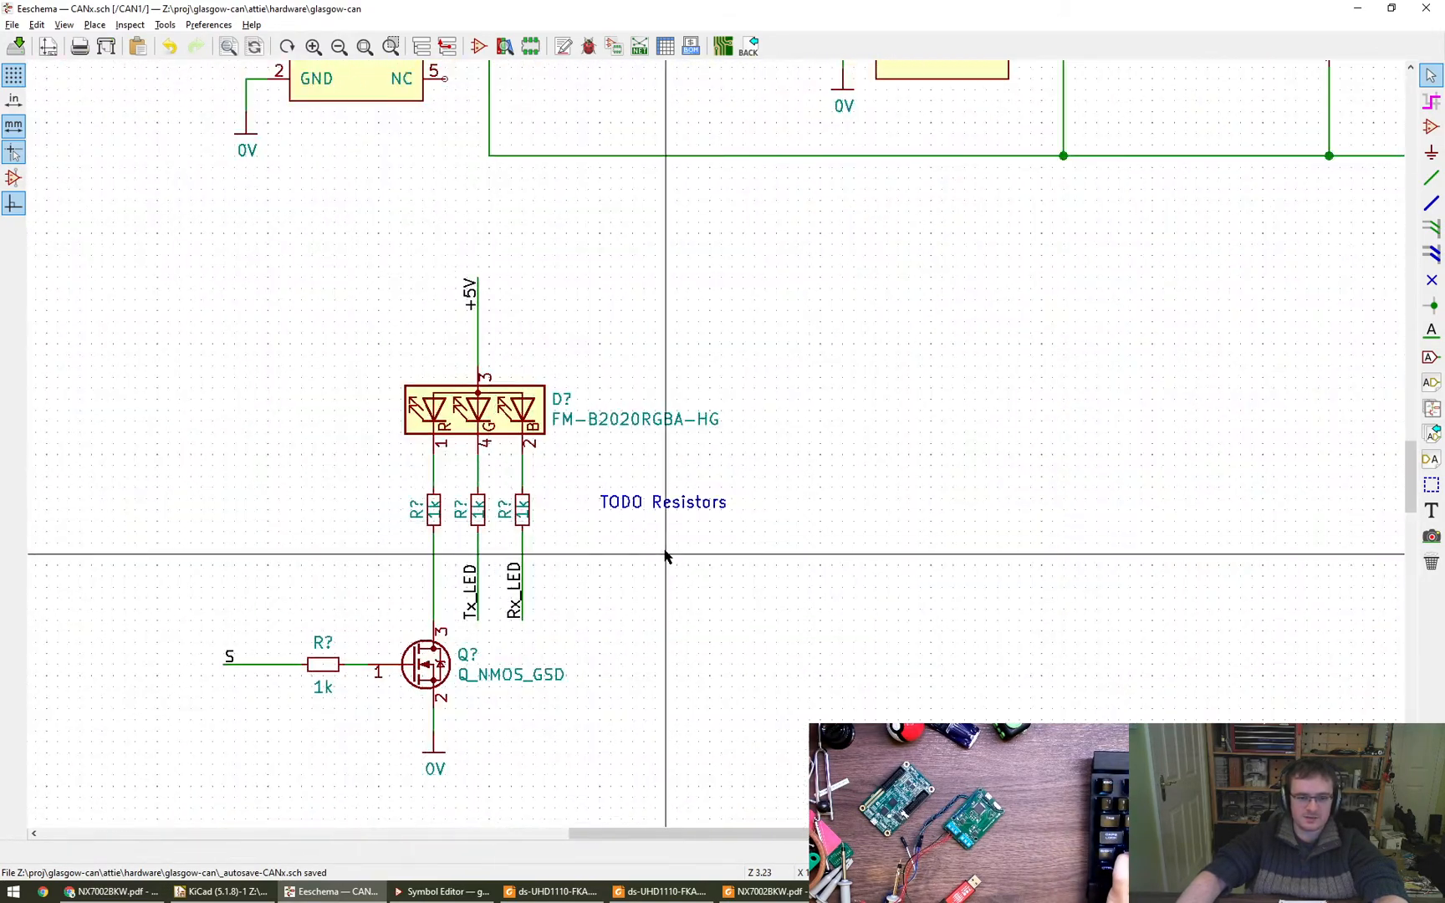
pyautogui.hotkey('ctrl', 's')
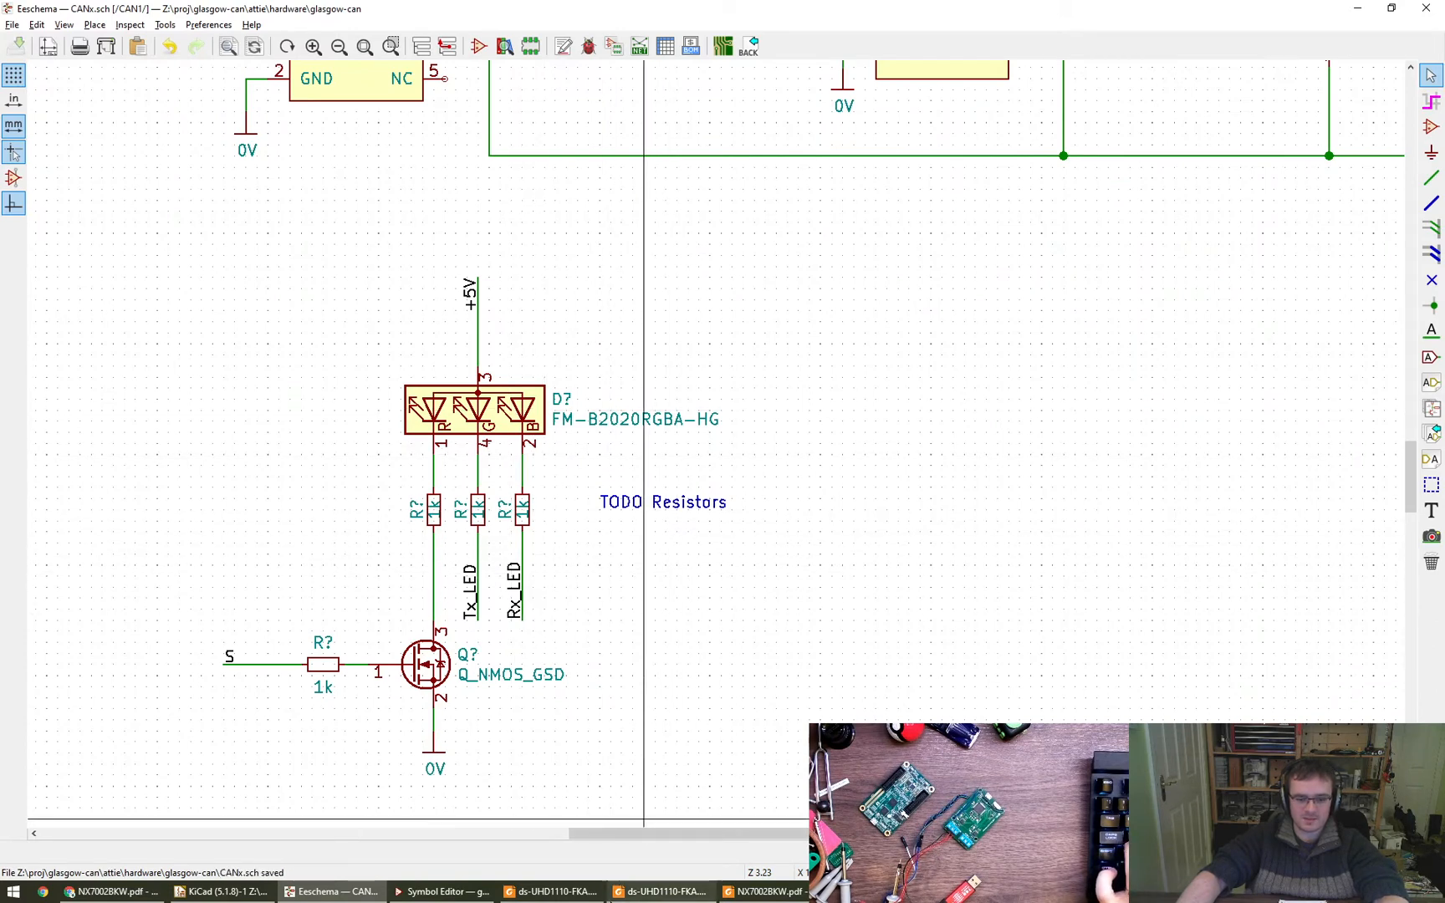
# - Copy the MPN field from the RGB LED's symbol properties and switch to Chrome
pyautogui.doubleClick(478, 412)
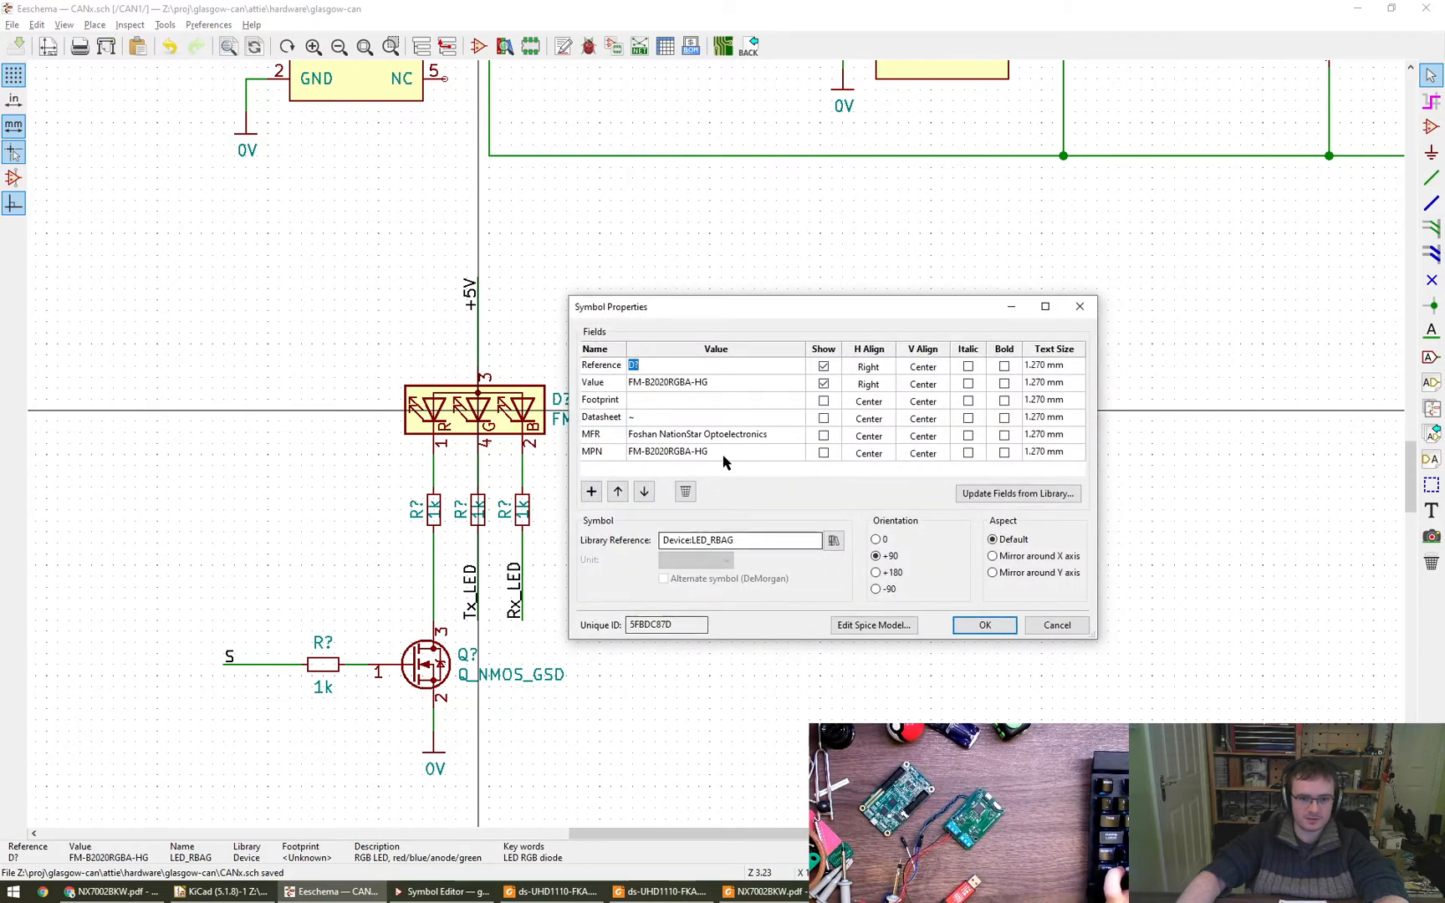
pyautogui.click(591, 456)
pyautogui.click(114, 891)
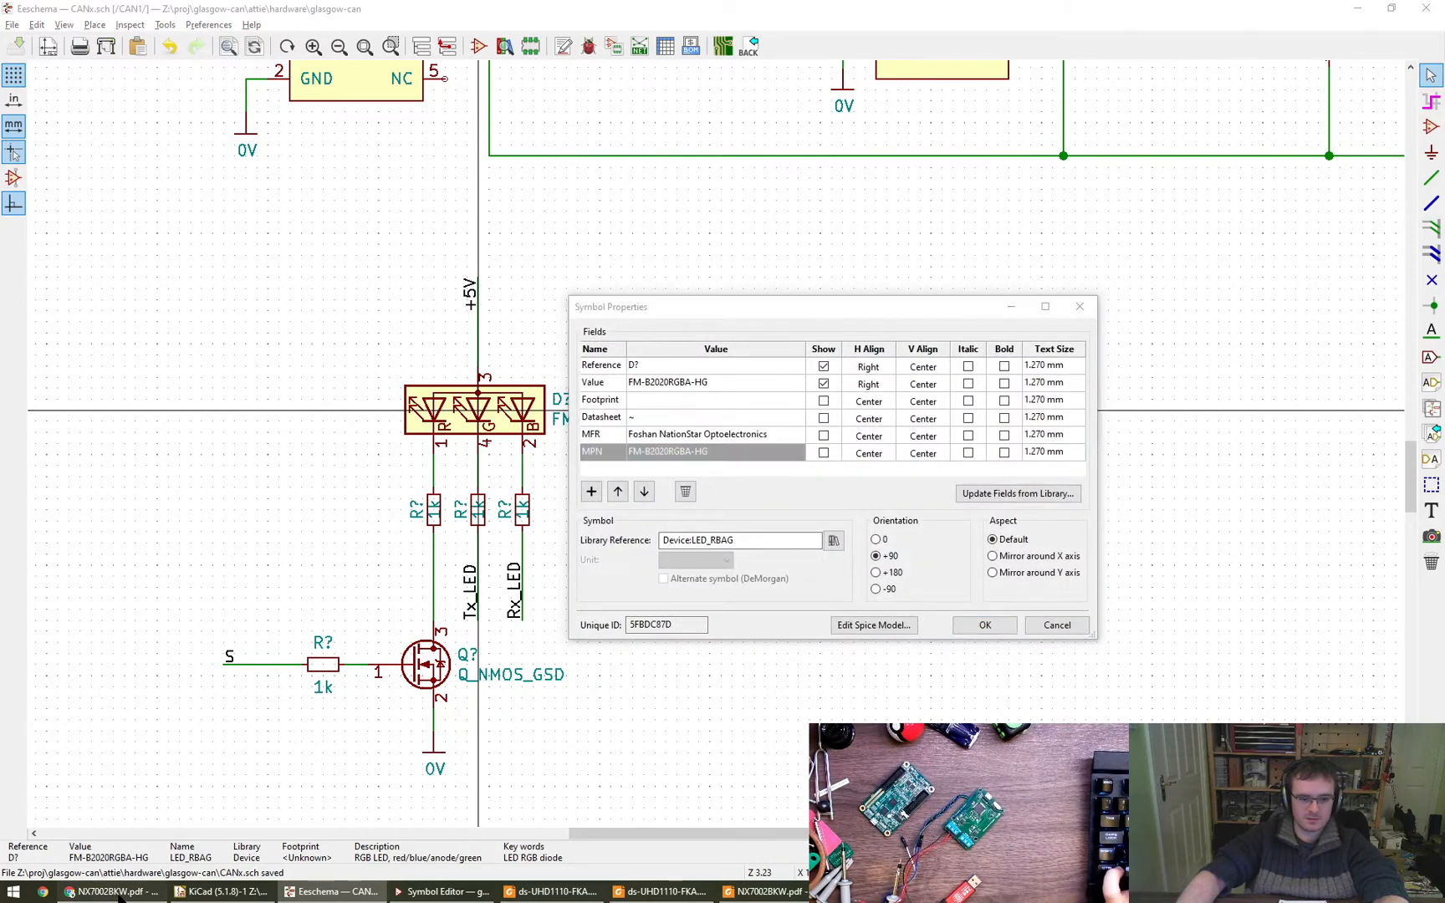
# - Open the lcsc.com home page in a new browser tab, removing the old product-page suggestion from the address completion
pyautogui.hotkey('ctrl', 't')
pyautogui.write('lcsc')
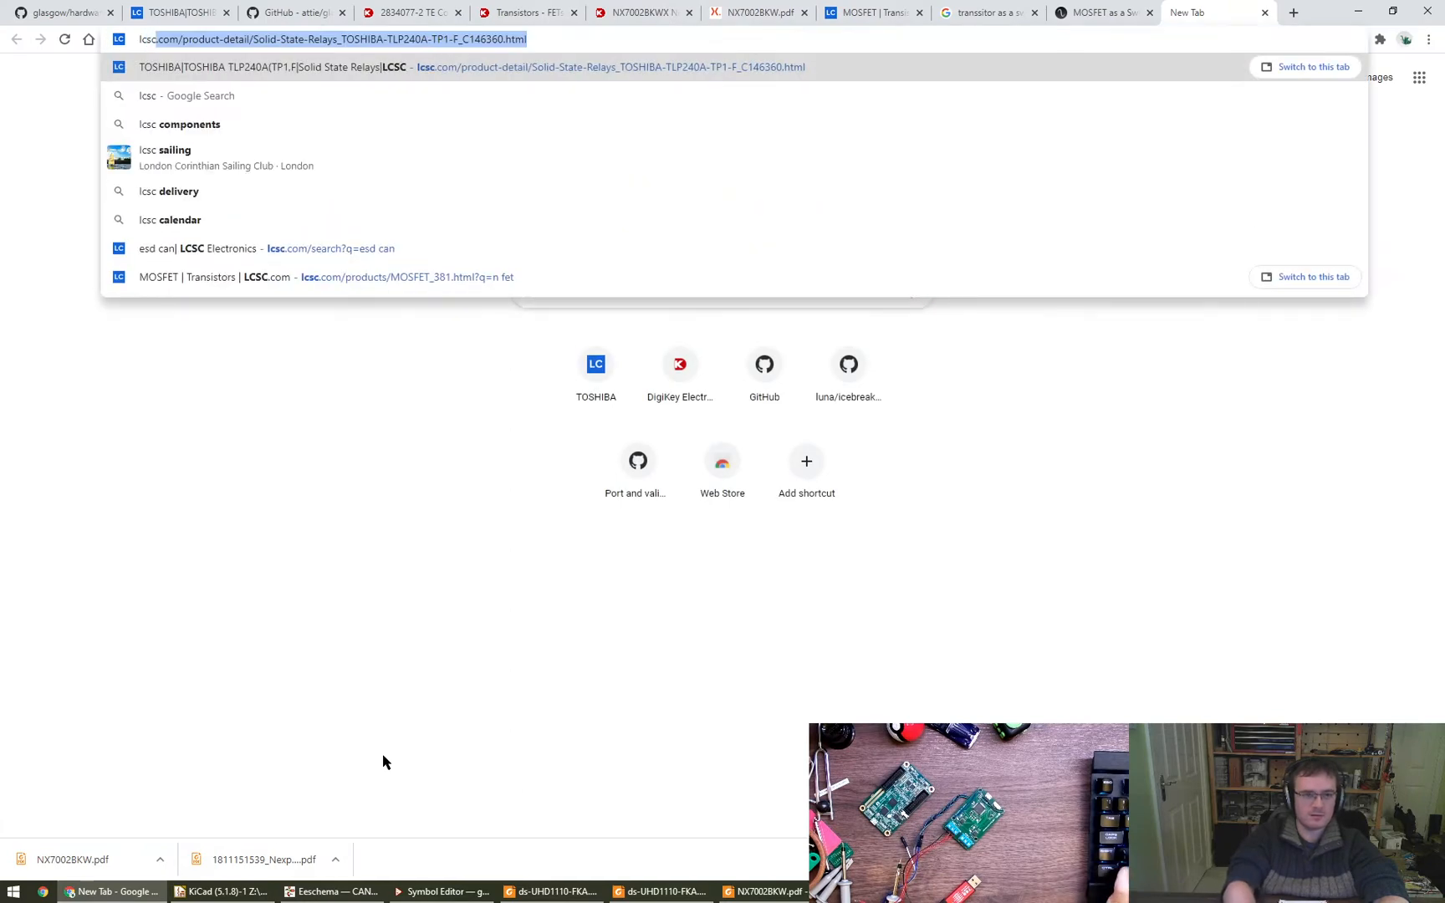
pyautogui.hotkey('shift', 'Delete')
pyautogui.hotkey('ctrl', 'Return')
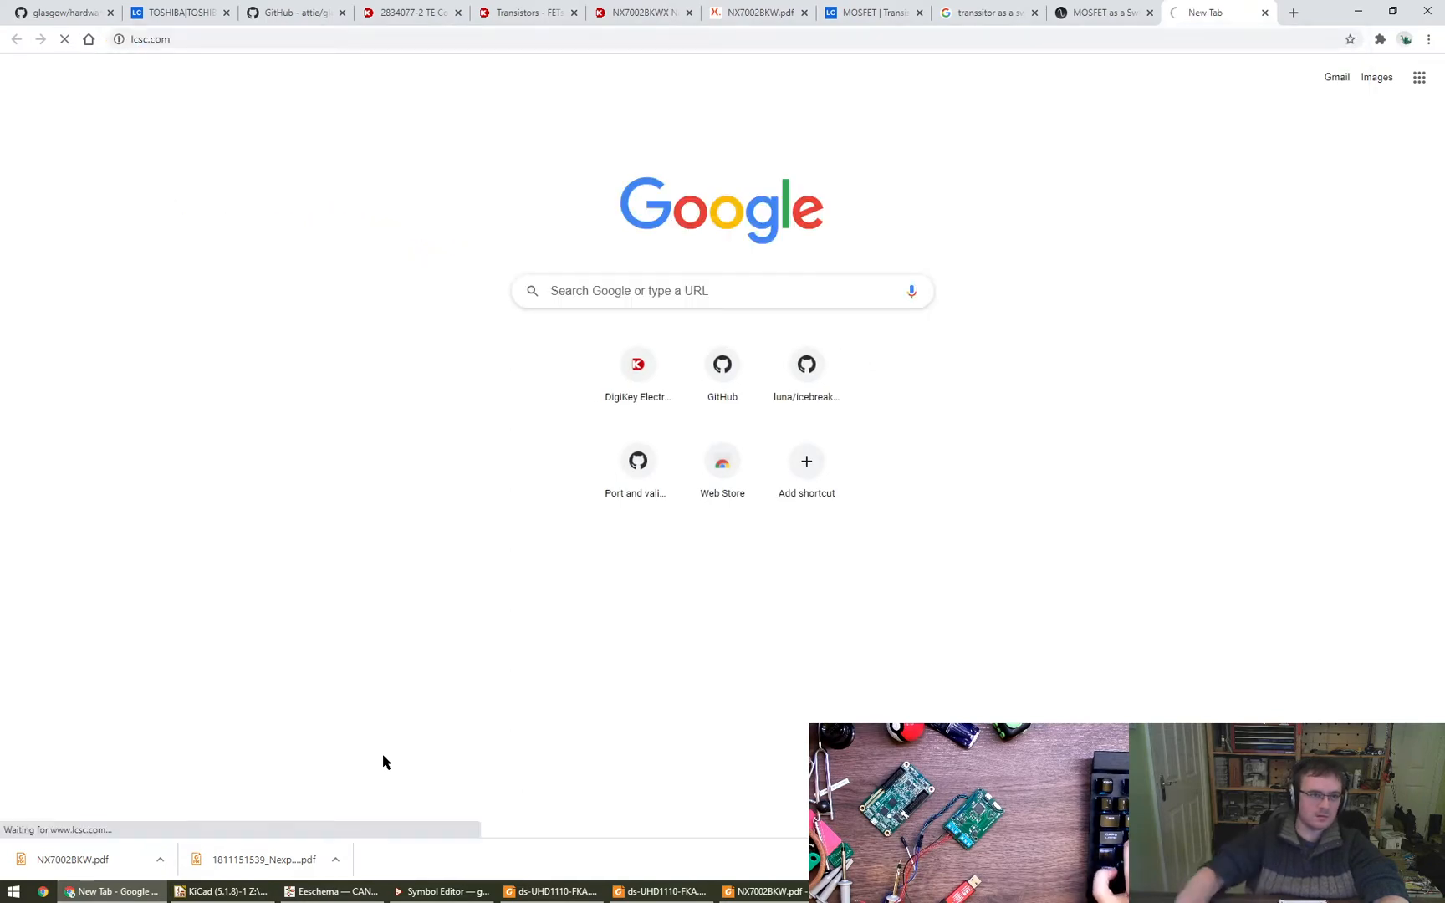
pyautogui.hotkey('ctrl', 'l')
pyautogui.write('lcsc')
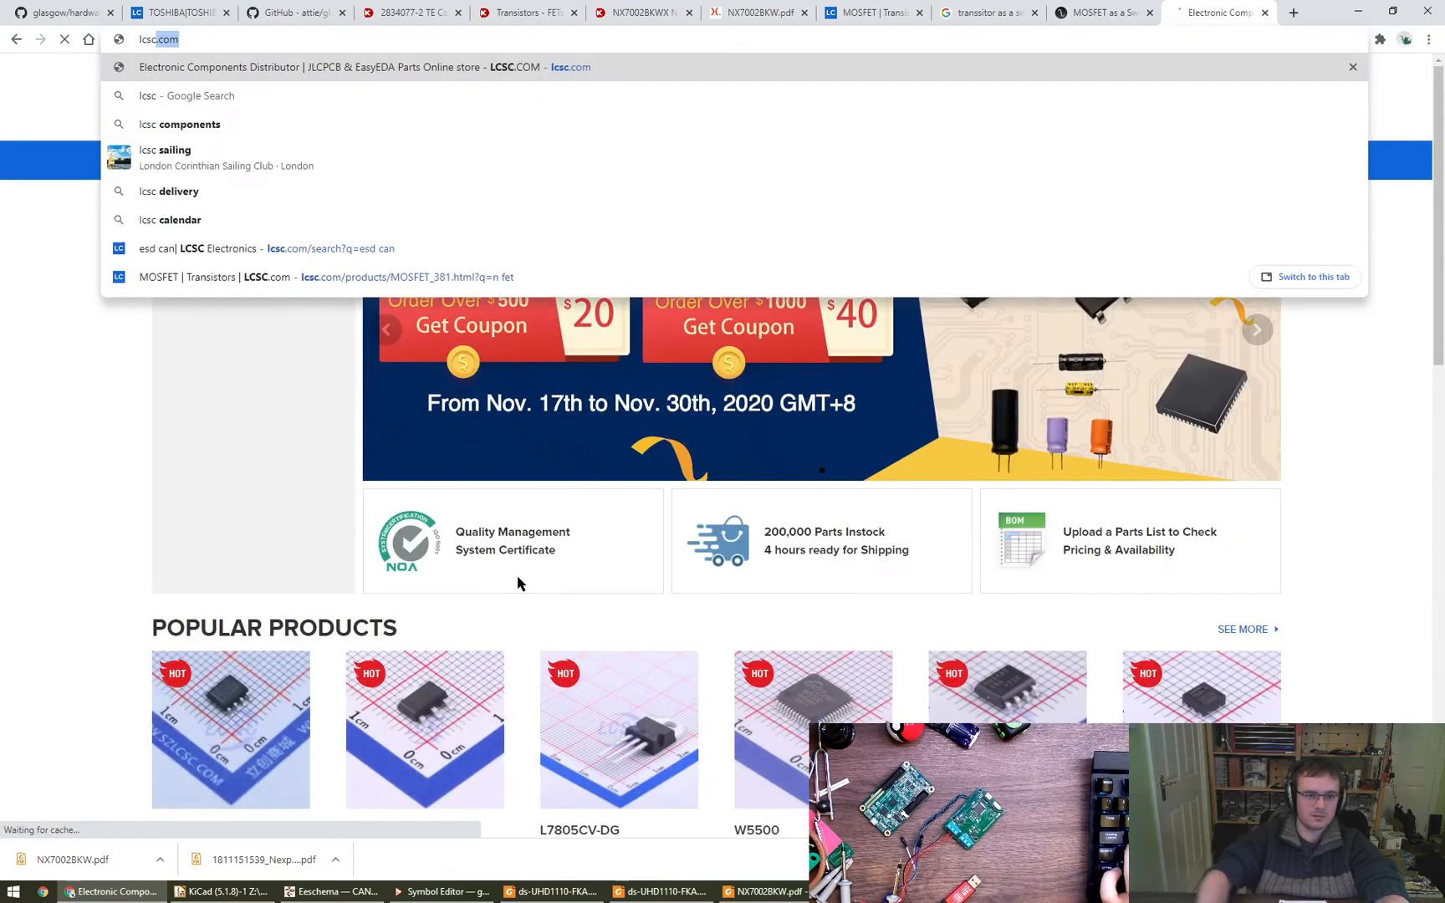
pyautogui.press('Escape')
# - Search LCSC for FM-B2020RGBA-HG without the MPN prefix and open the Light Emitting Diodes (LED) category
pyautogui.click(572, 162)
pyautogui.press('Return')
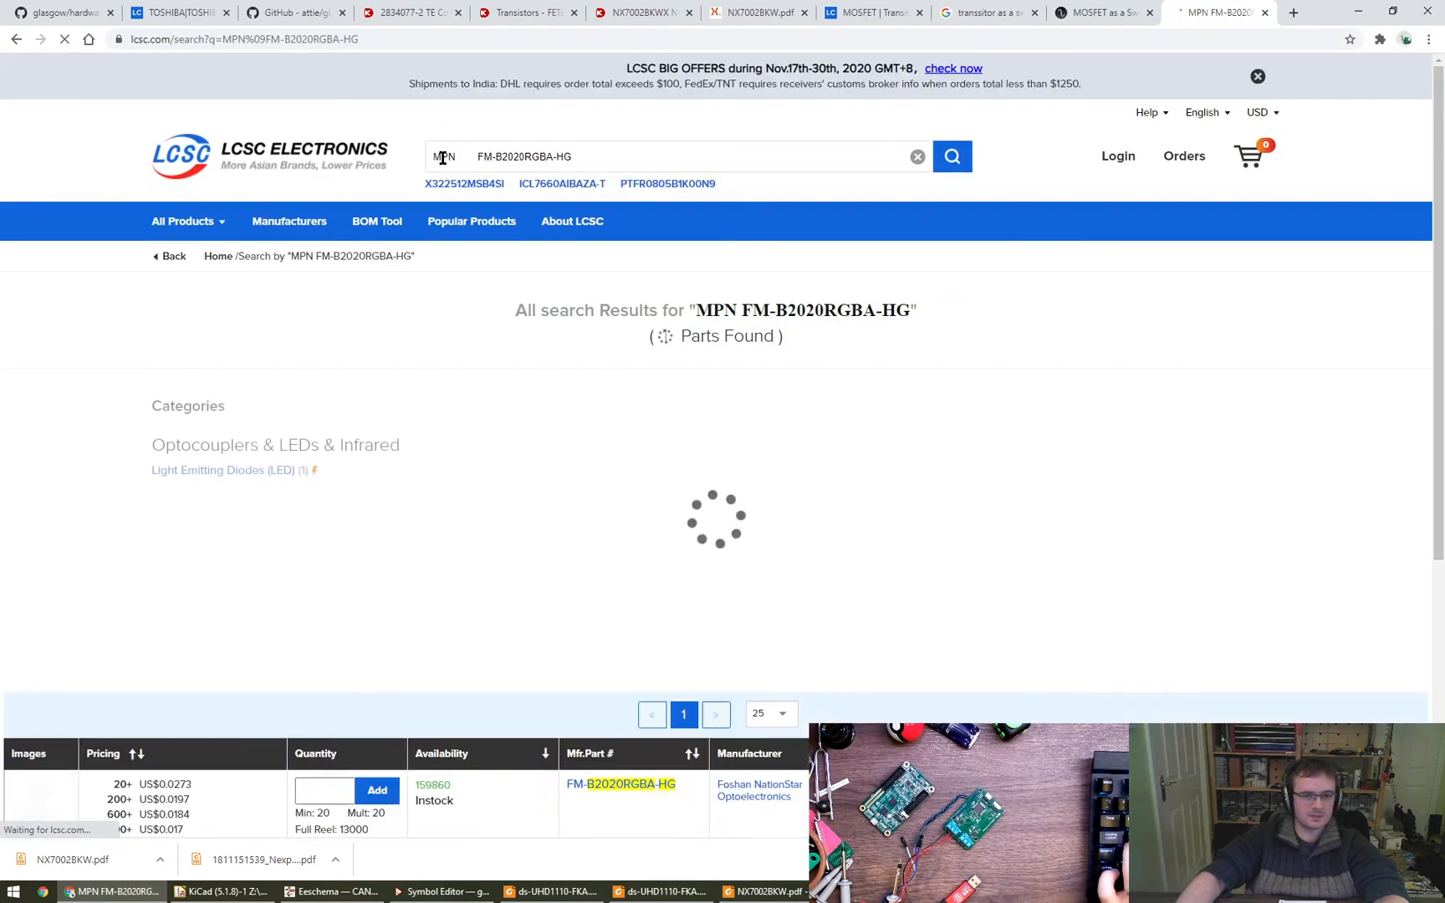
pyautogui.doubleClick(443, 156)
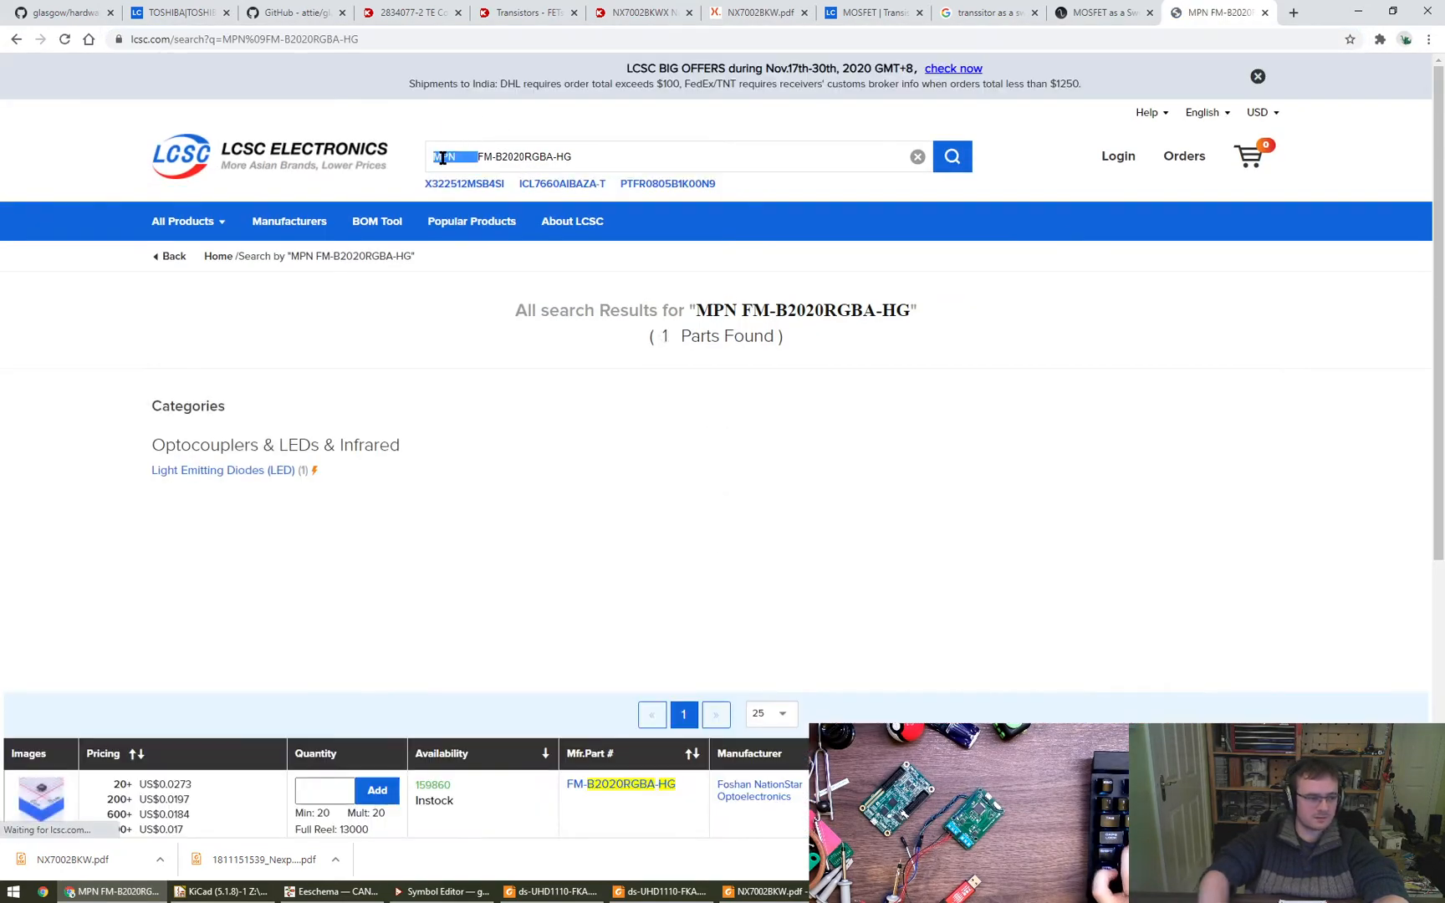
pyautogui.press('BackSpace')
pyautogui.press('Return')
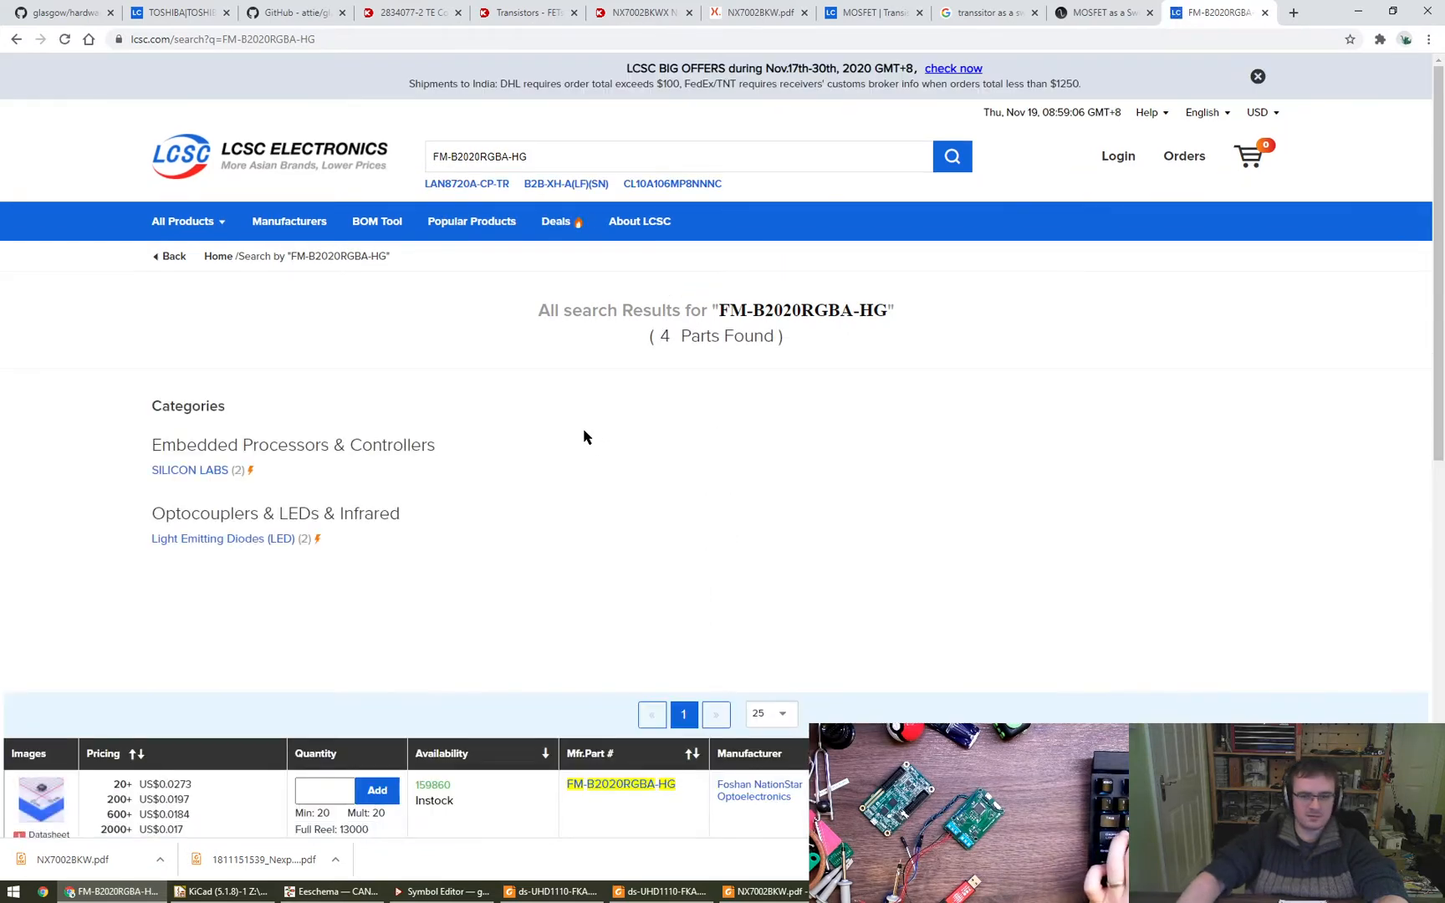
pyautogui.click(219, 541)
# - Switch back to Eeschema and accept the RGB LED's symbol properties
pyautogui.hotkey('alt', 'Tab')
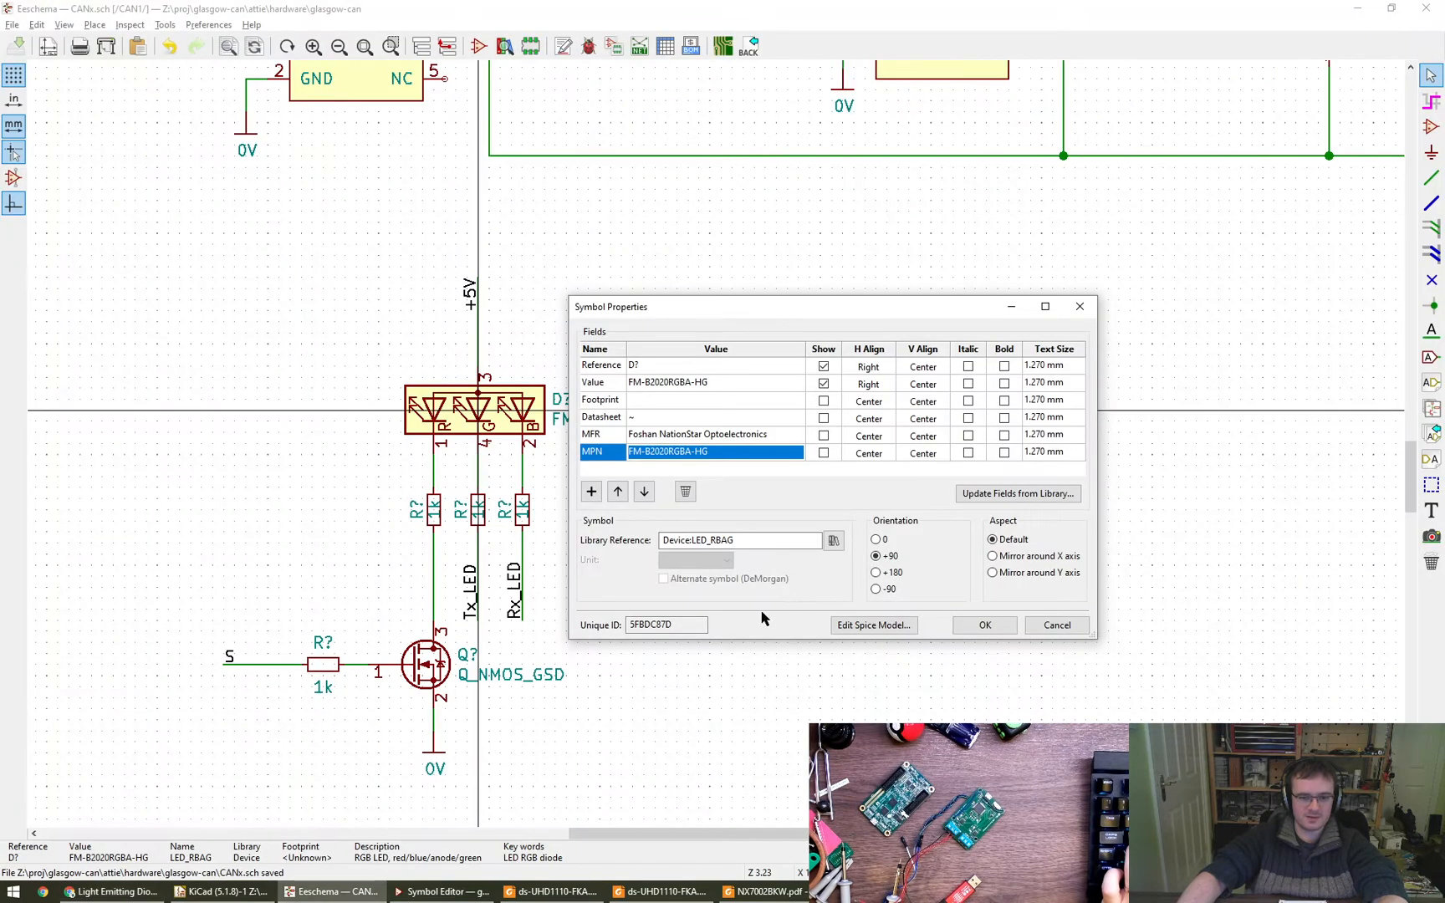
pyautogui.click(1005, 627)
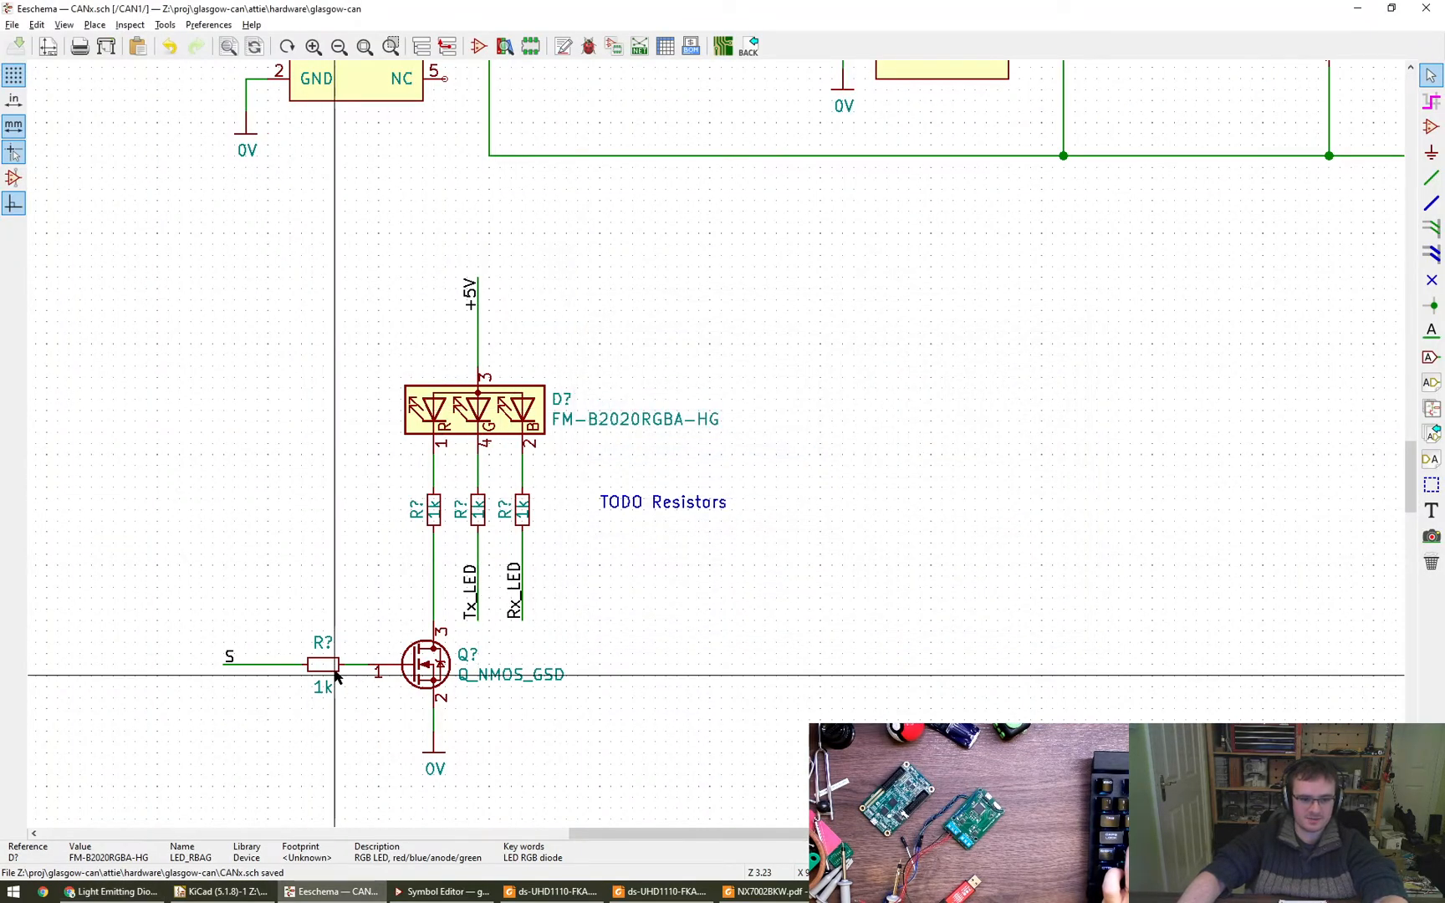
pyautogui.press('r')
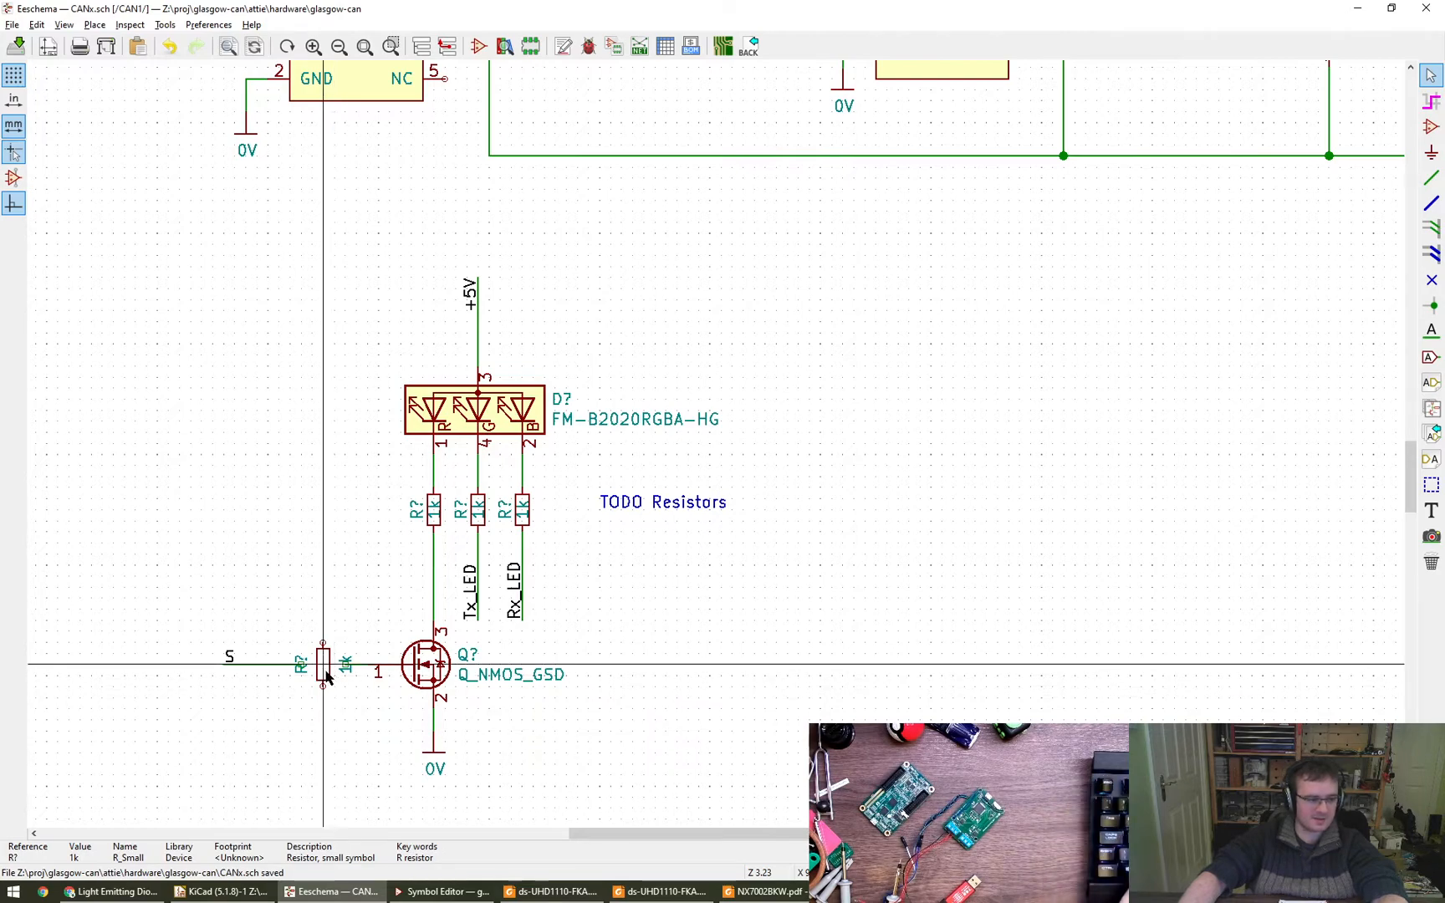
pyautogui.hotkey('ctrl', 'z')
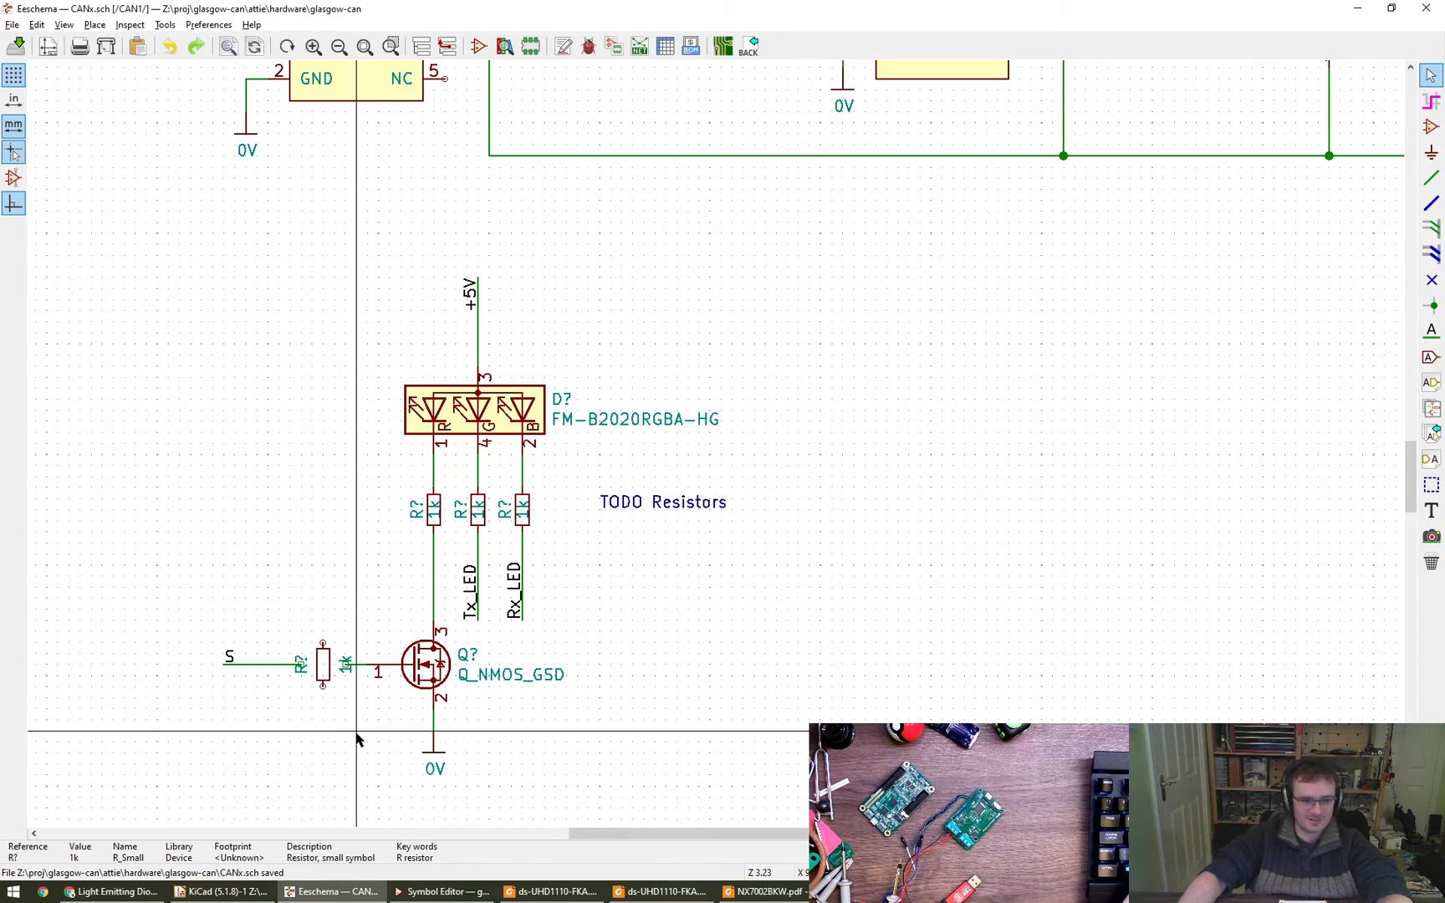
pyautogui.press('r')
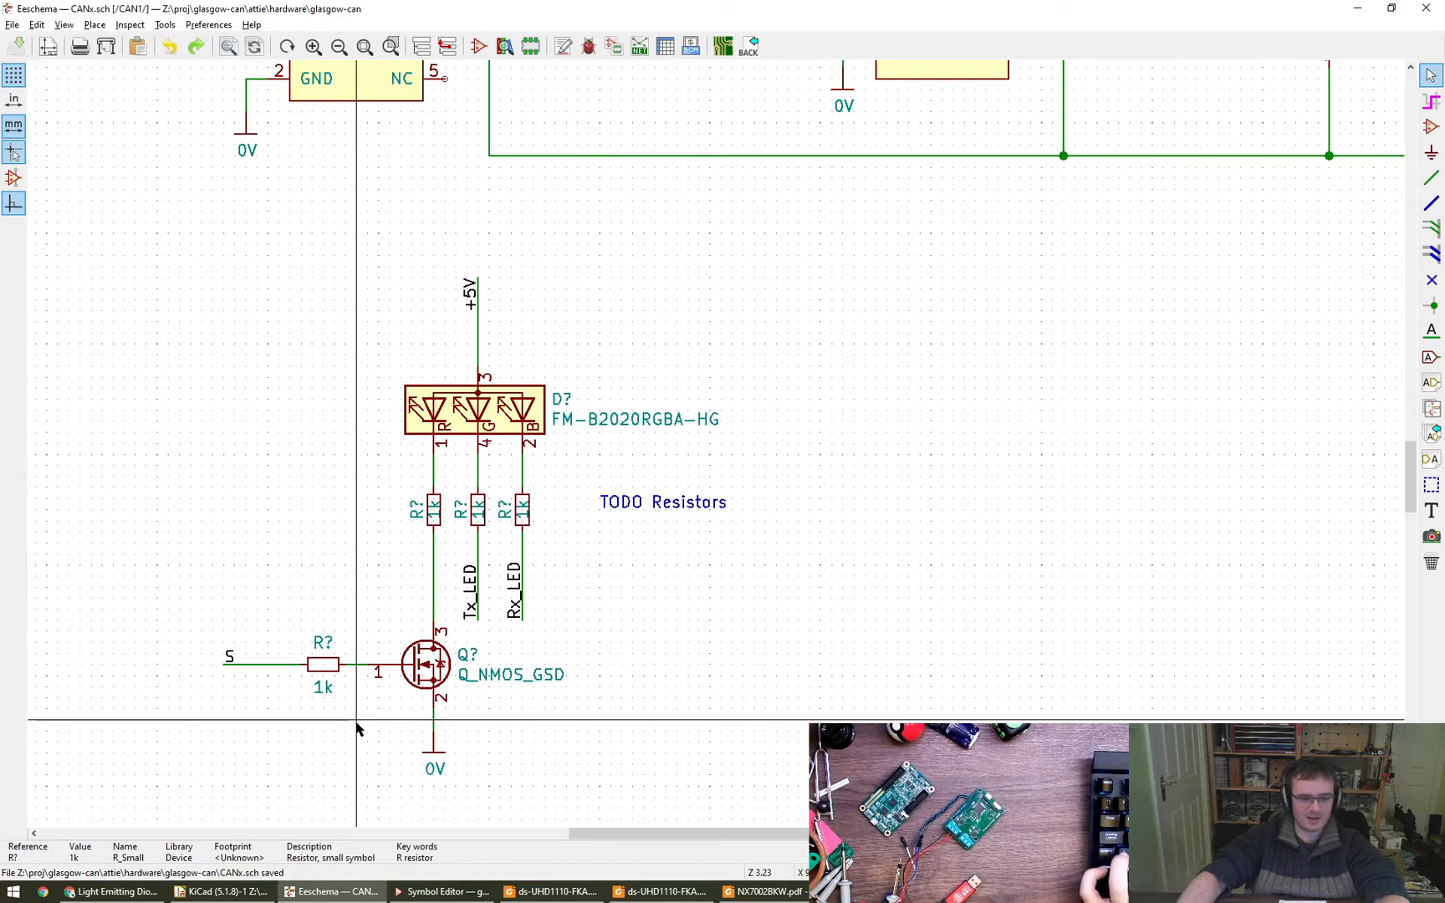
# - Switch to Chrome and open the FM-B2020RGBA-HG product page from the LCSC results
pyautogui.hotkey('alt', 'Tab')
pyautogui.scroll(-1, 516, 635)
pyautogui.scroll(-4, 516, 634)
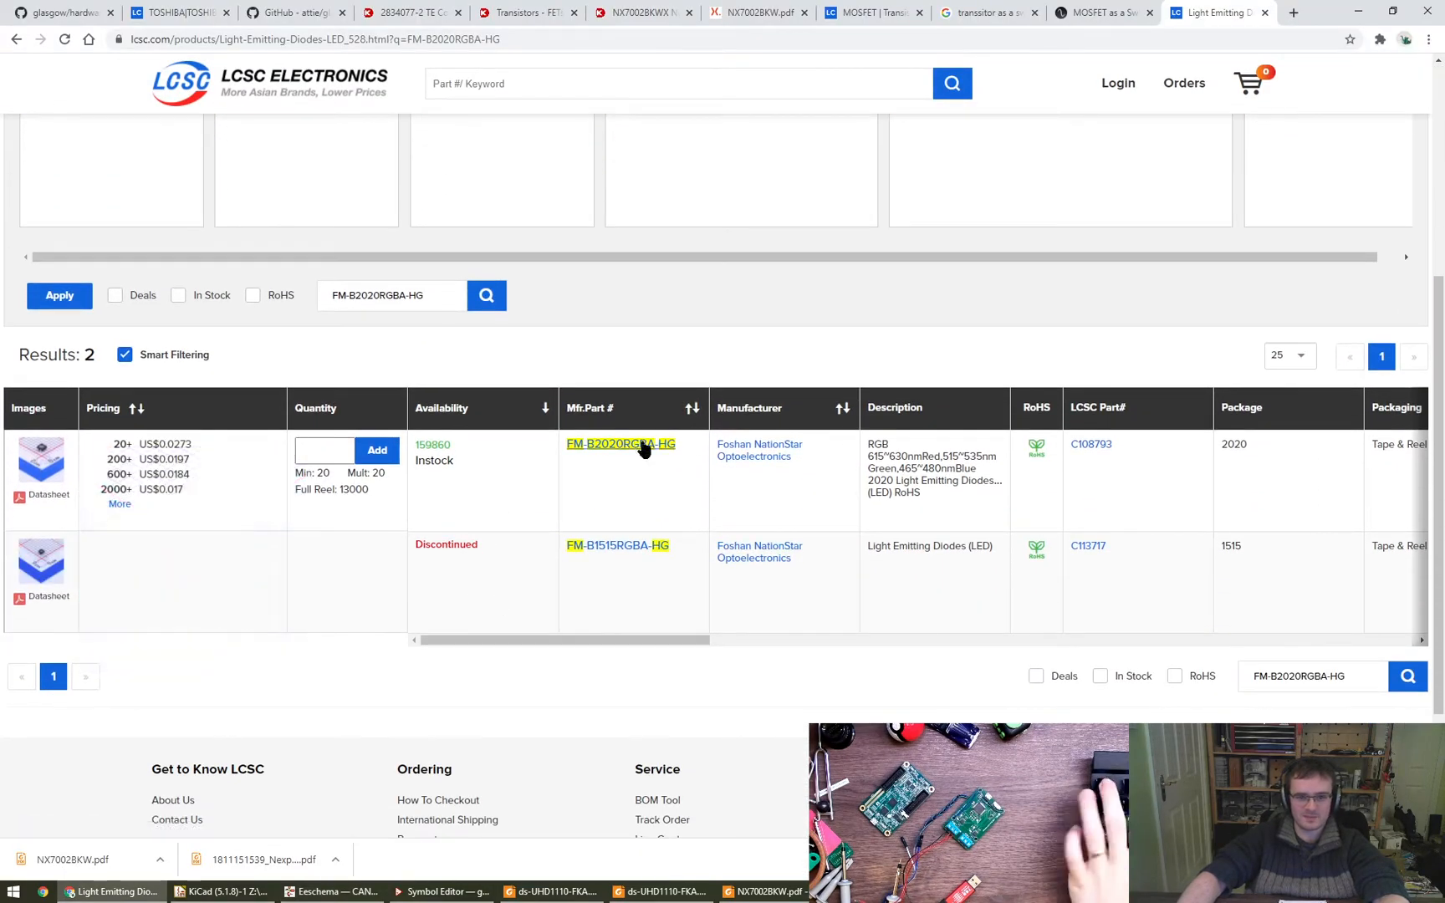
pyautogui.click(624, 448)
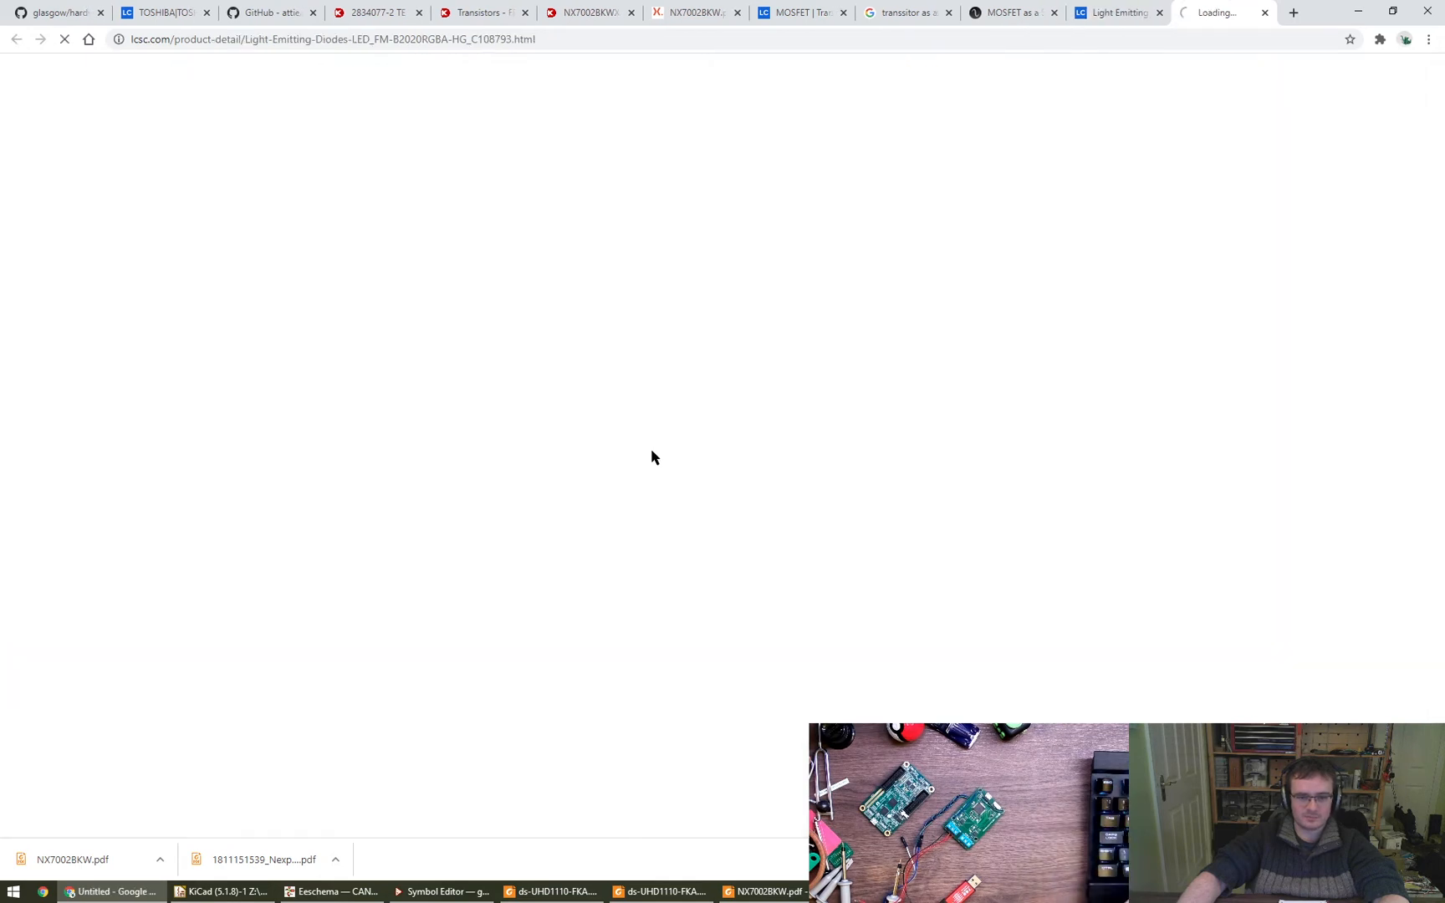
# - Copy the manufacturer name Foshan NationStar Optoelectronics and select the FM-B2020RGBA portion of the manufacturer part number
pyautogui.press('super+r')
pyautogui.press('Escape')
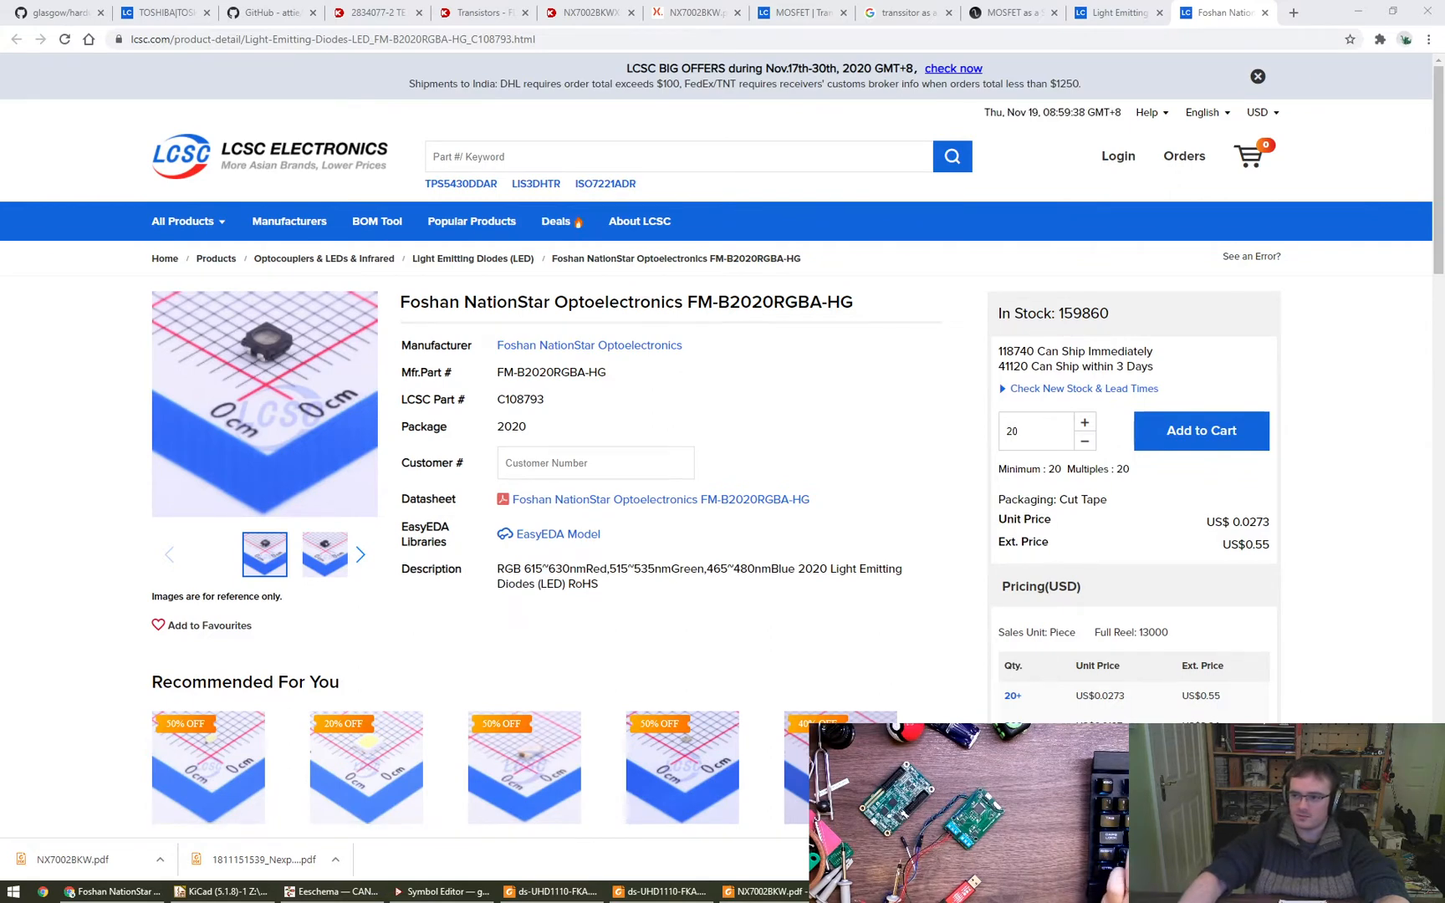
pyautogui.moveTo(691, 345); pyautogui.dragTo(492, 346)
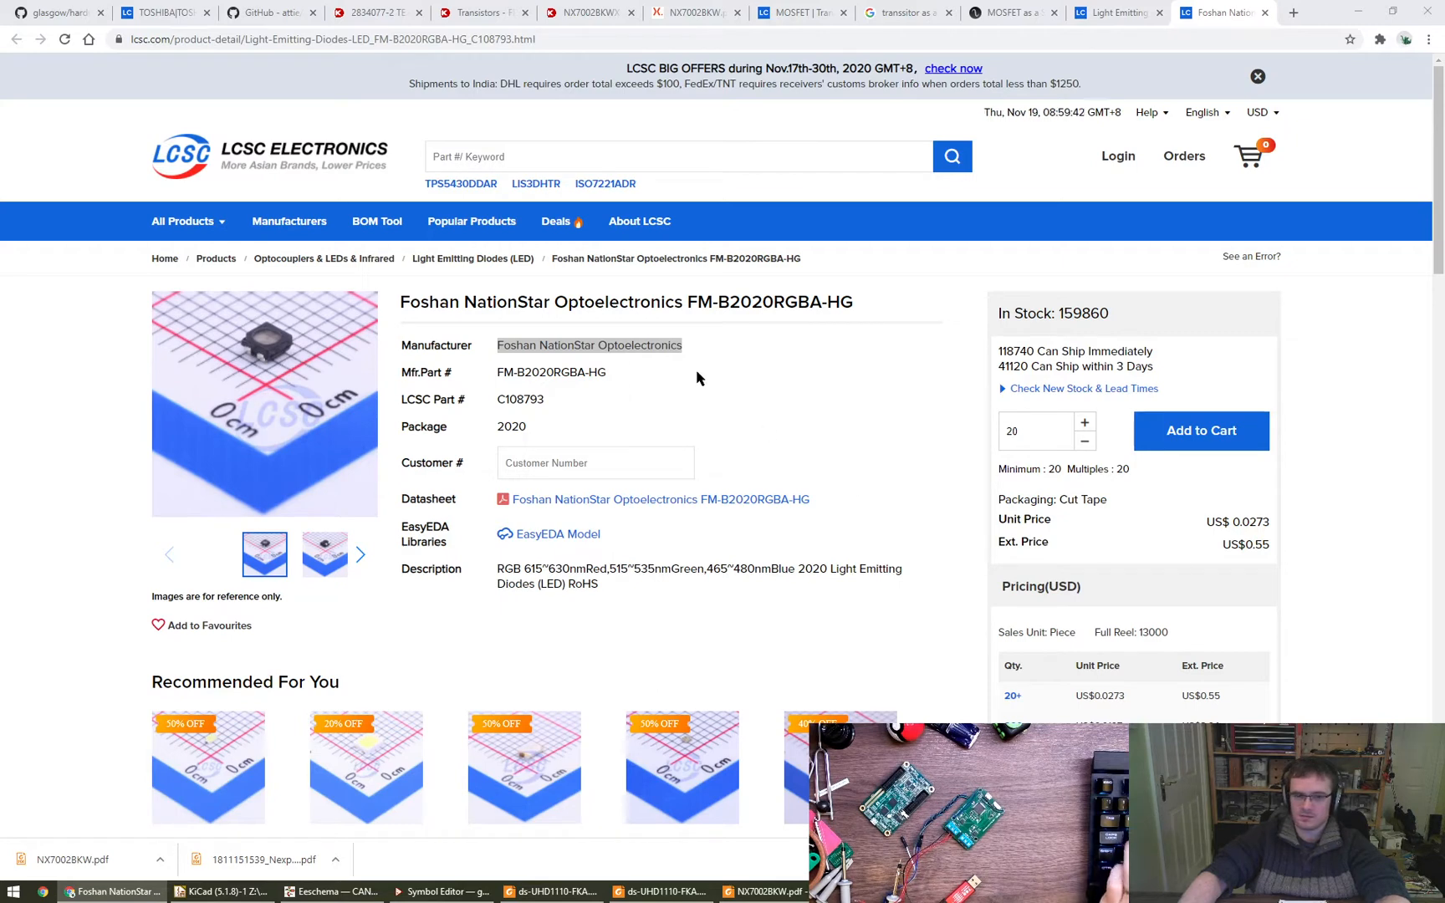
pyautogui.rightClick(666, 347)
pyautogui.click(694, 473)
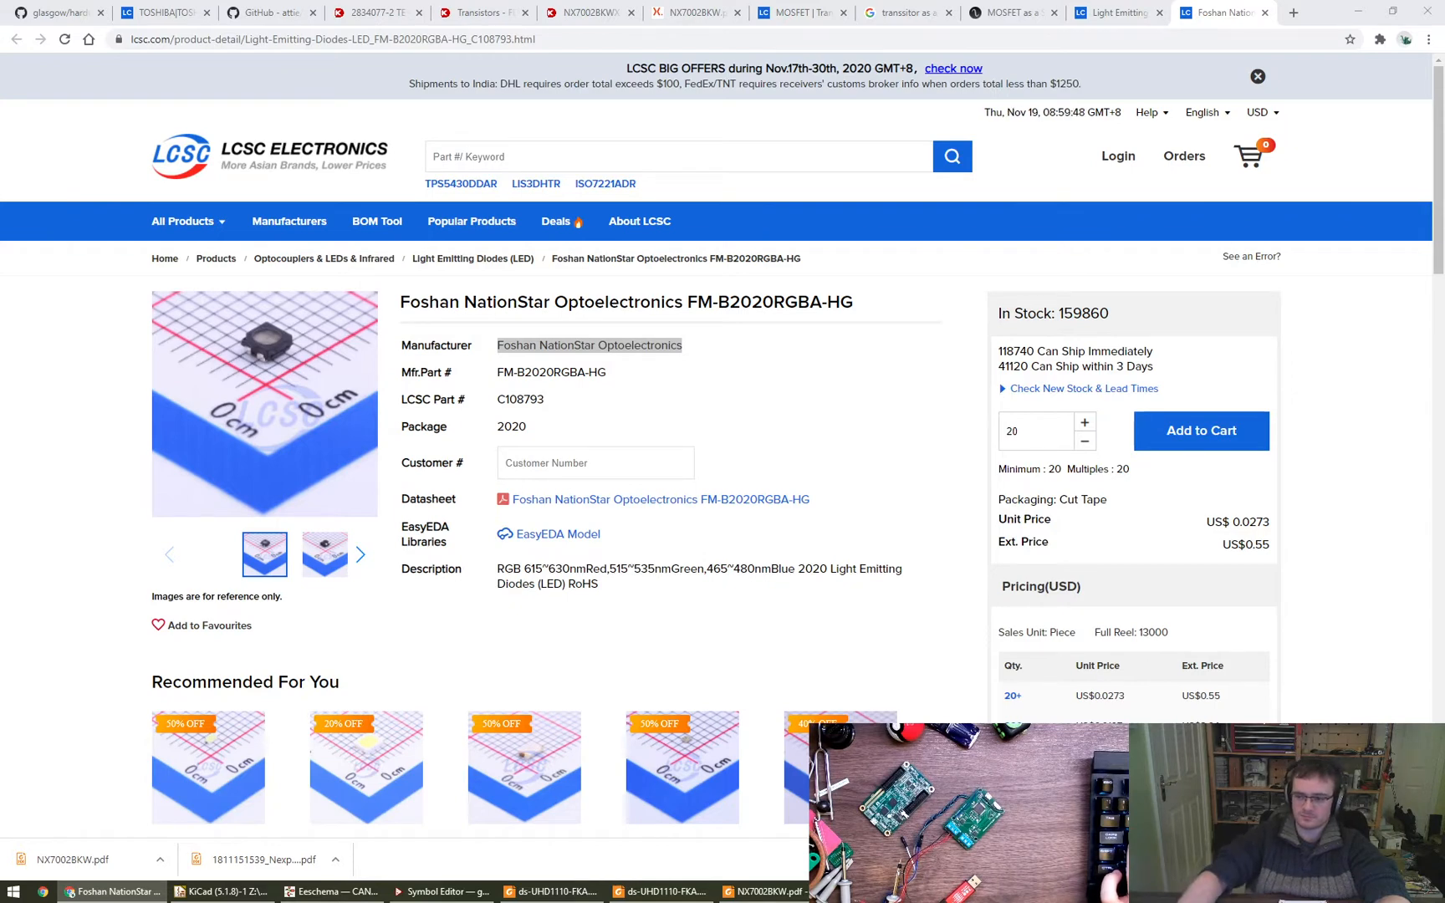
pyautogui.click(556, 402)
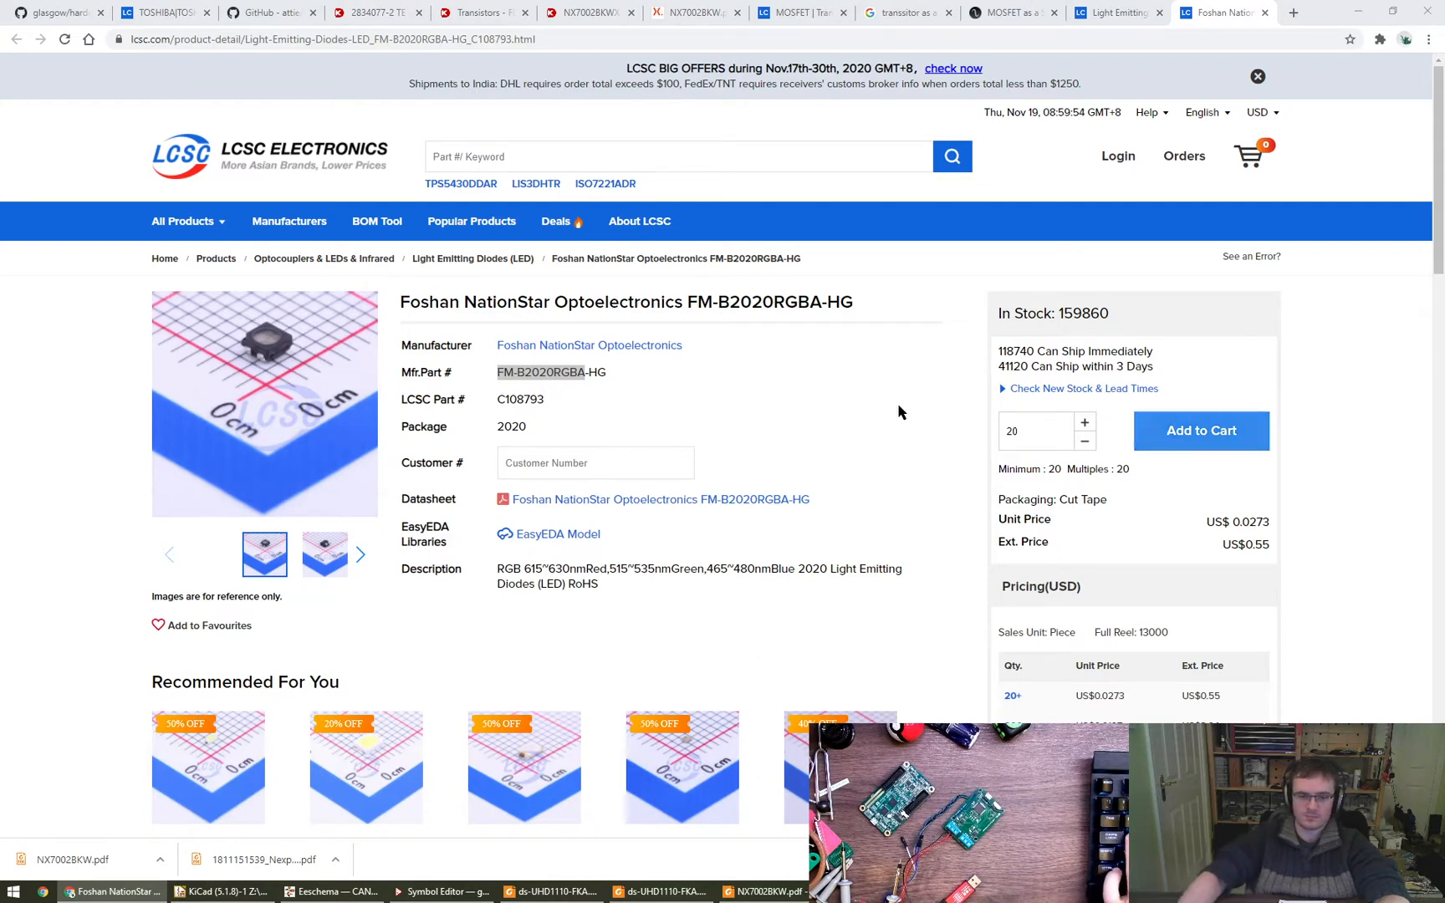
# - Save the LED's datasheet PDF in the FM-B2020RGBA folder under Foshan NationStar Optoelectronics, and close its browser tab
pyautogui.click(539, 502)
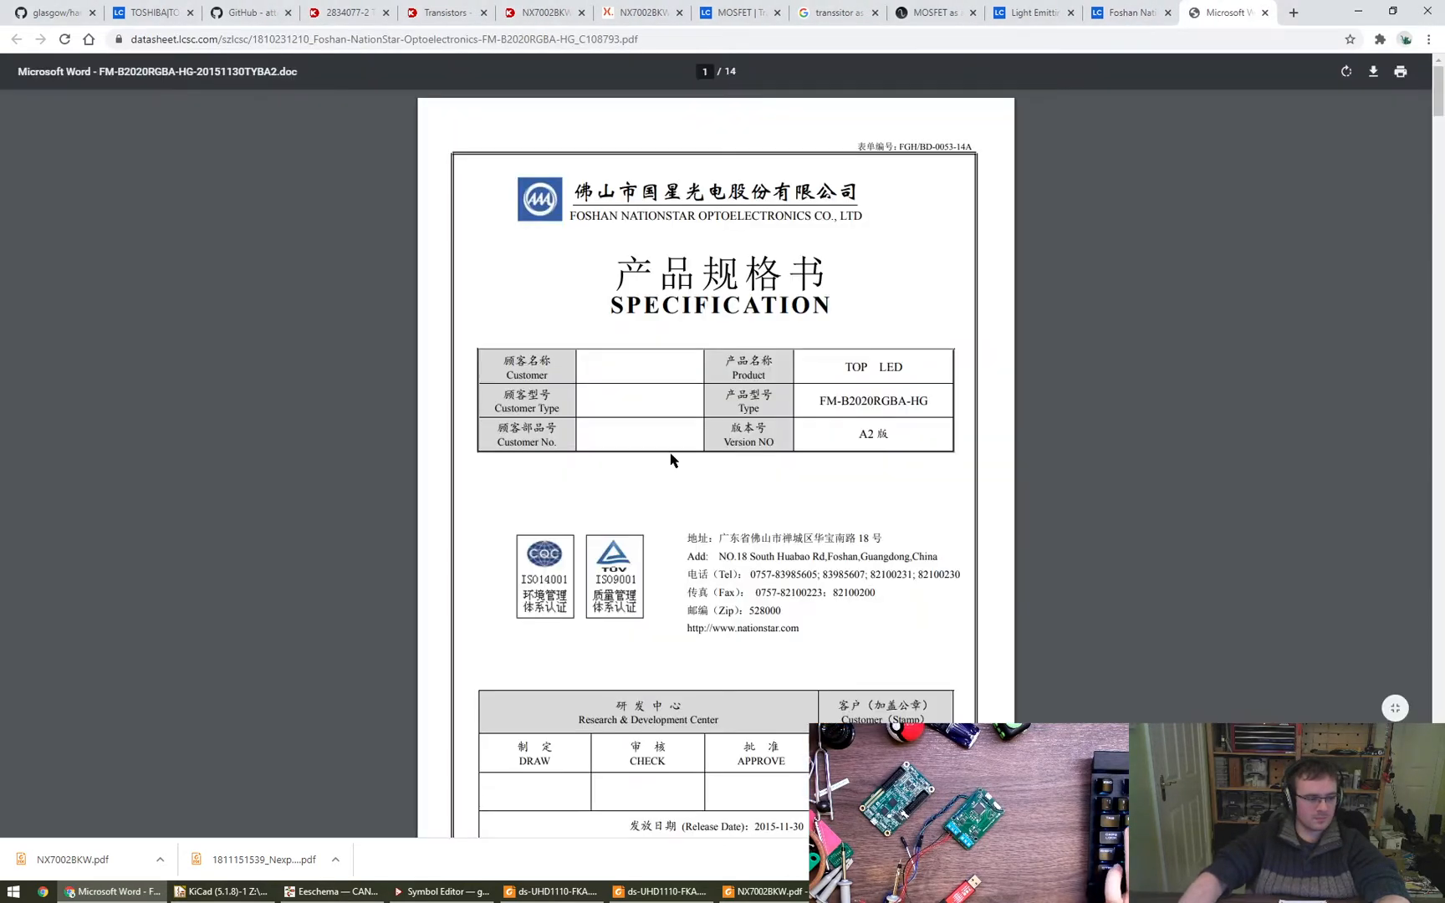
pyautogui.click(1388, 67)
pyautogui.press('Escape')
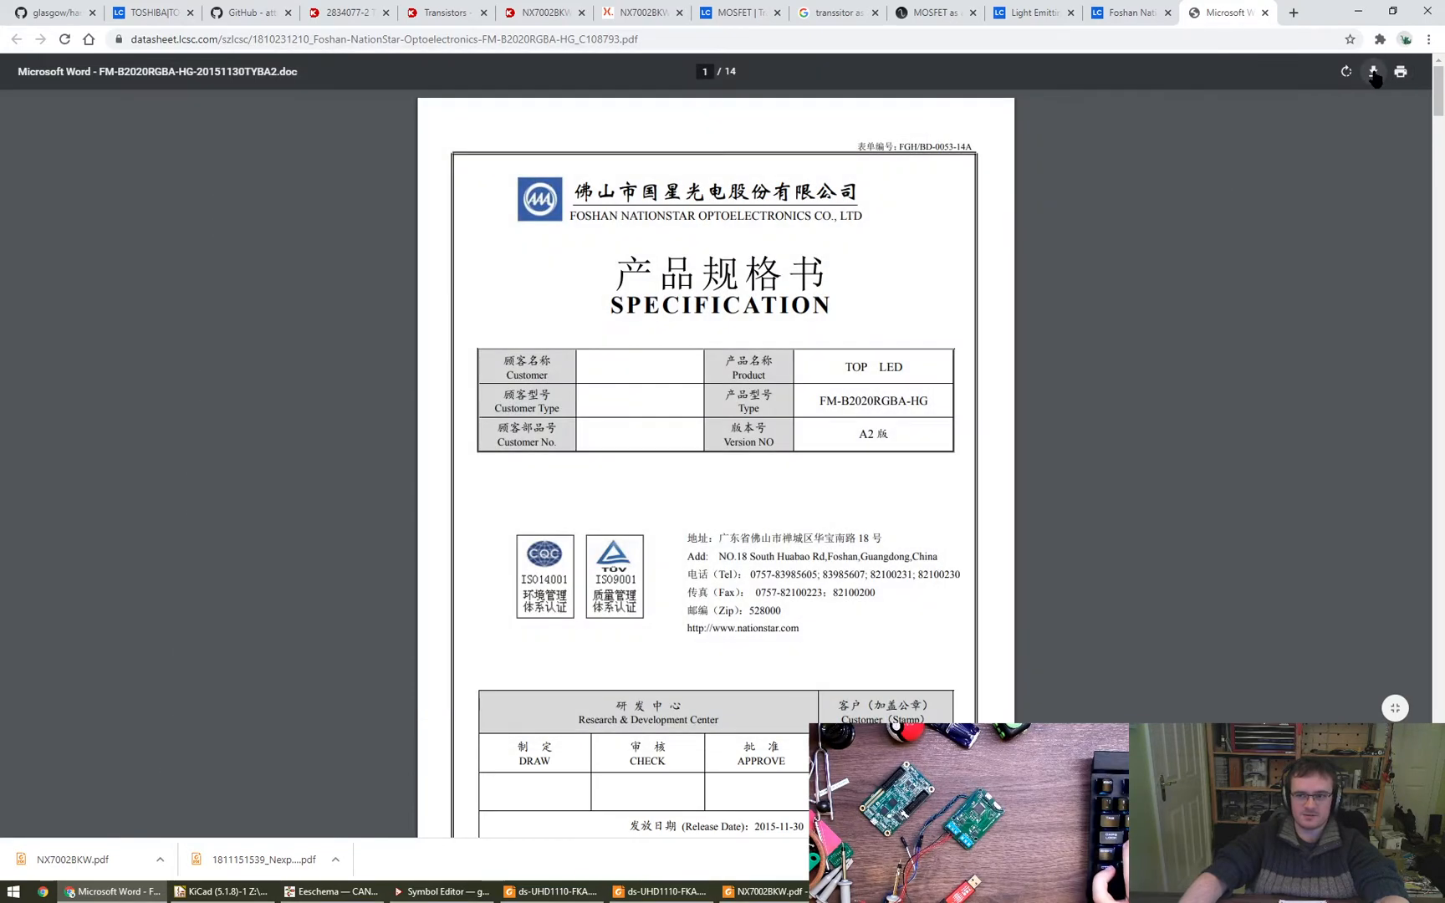
pyautogui.click(1372, 72)
pyautogui.hotkey('ctrl', 'v')
pyautogui.press('Return')
pyautogui.press('Return')
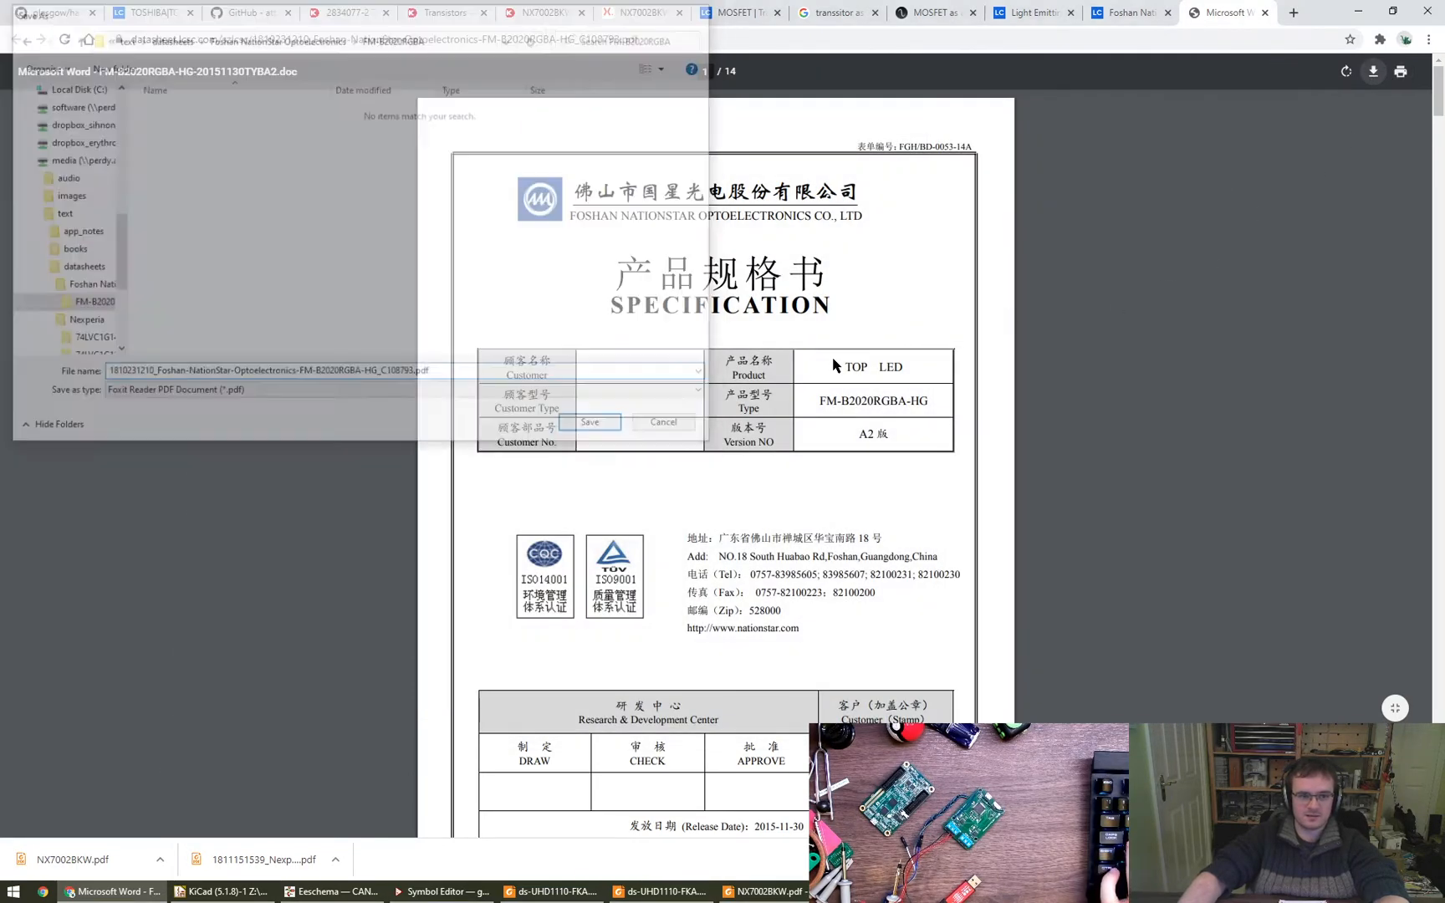
pyautogui.hotkey('ctrl', 'w')
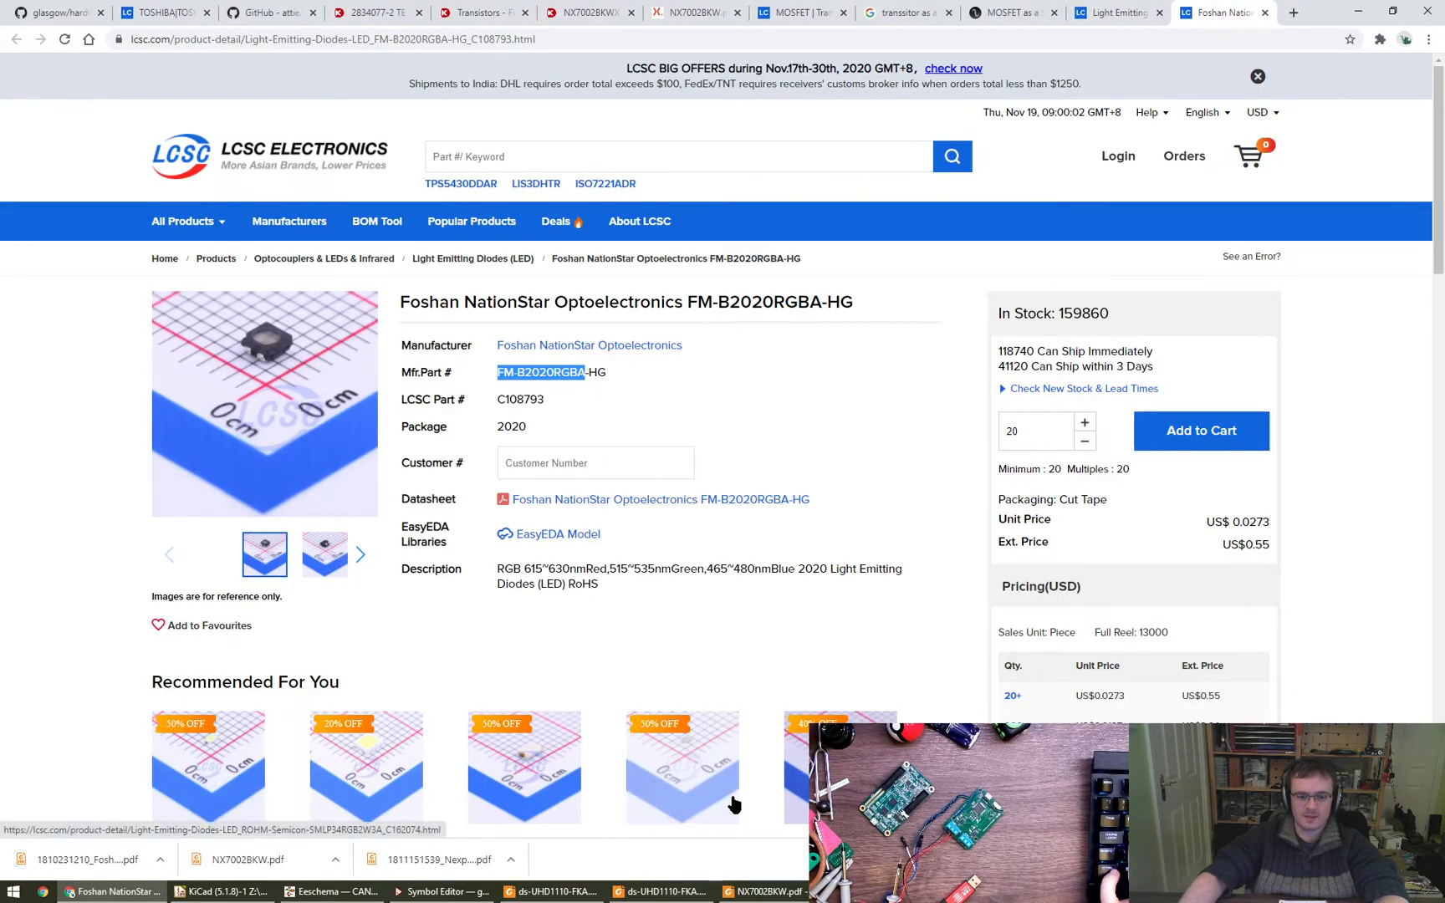
# - View the saved datasheet over Eeschema and examine the forward voltages, test currents and luminous intensities of the red, green and blue LEDs
pyautogui.click(339, 888)
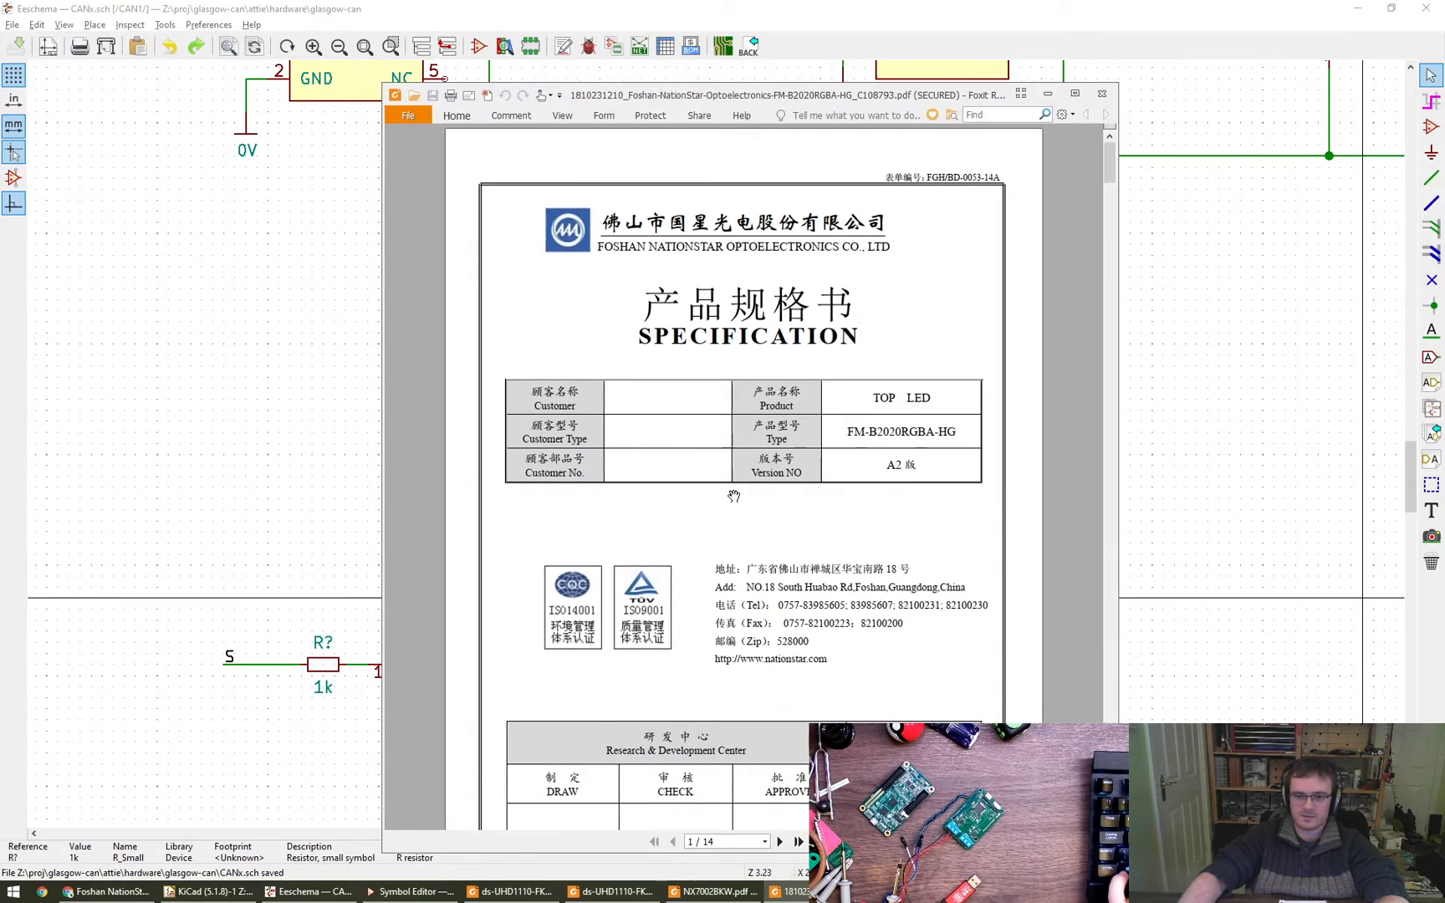
pyautogui.scroll(-5, 886, 577)
pyautogui.scroll(-15, 886, 576)
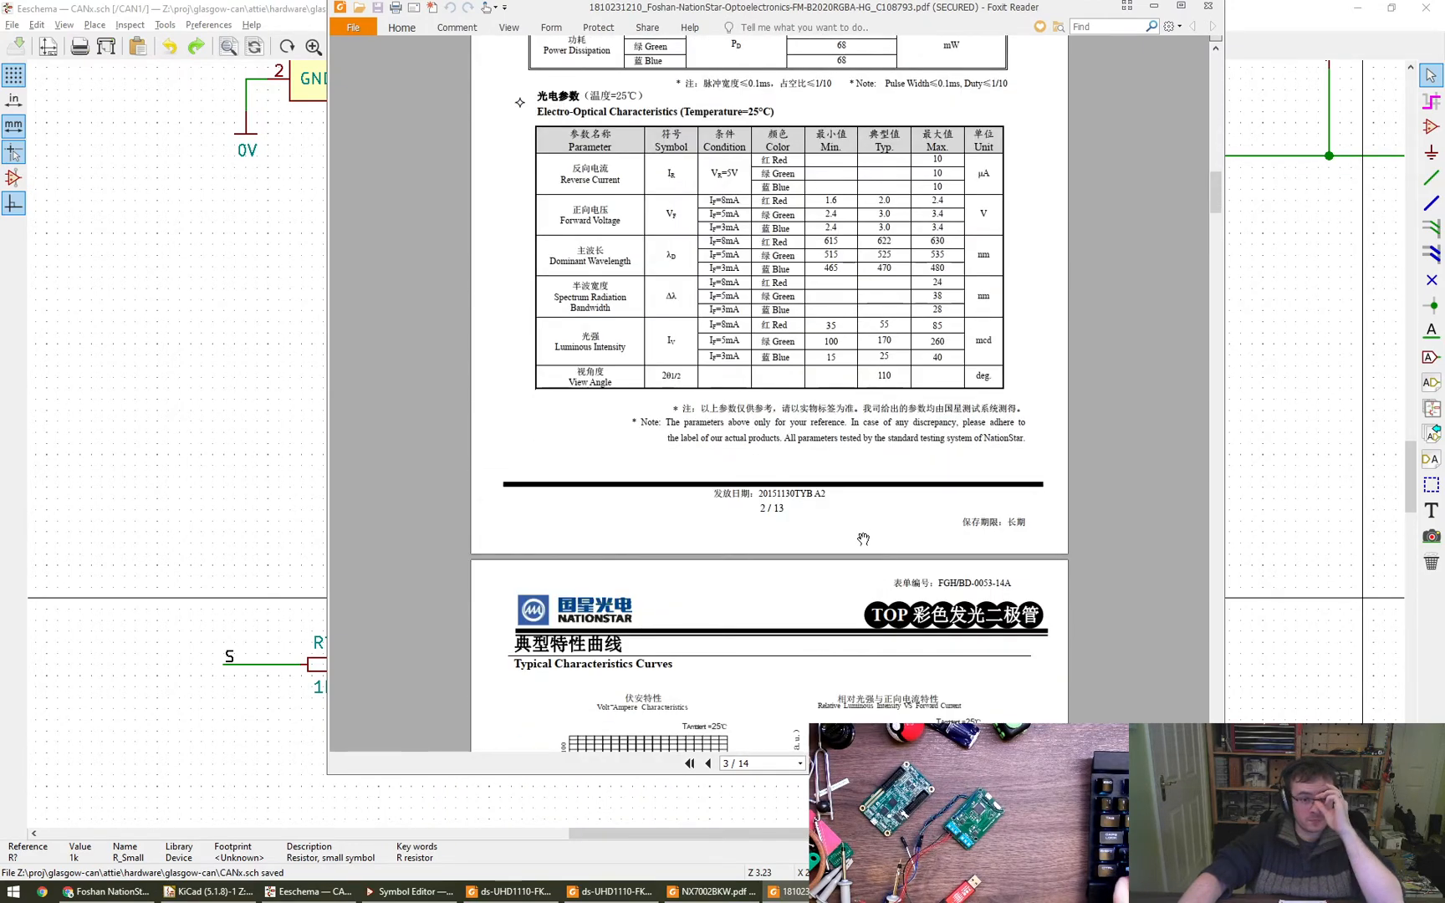
pyautogui.scroll(3, 870, 418)
pyautogui.keyDown('ctrl'); pyautogui.scroll(3, 895, 402); pyautogui.keyUp('ctrl')
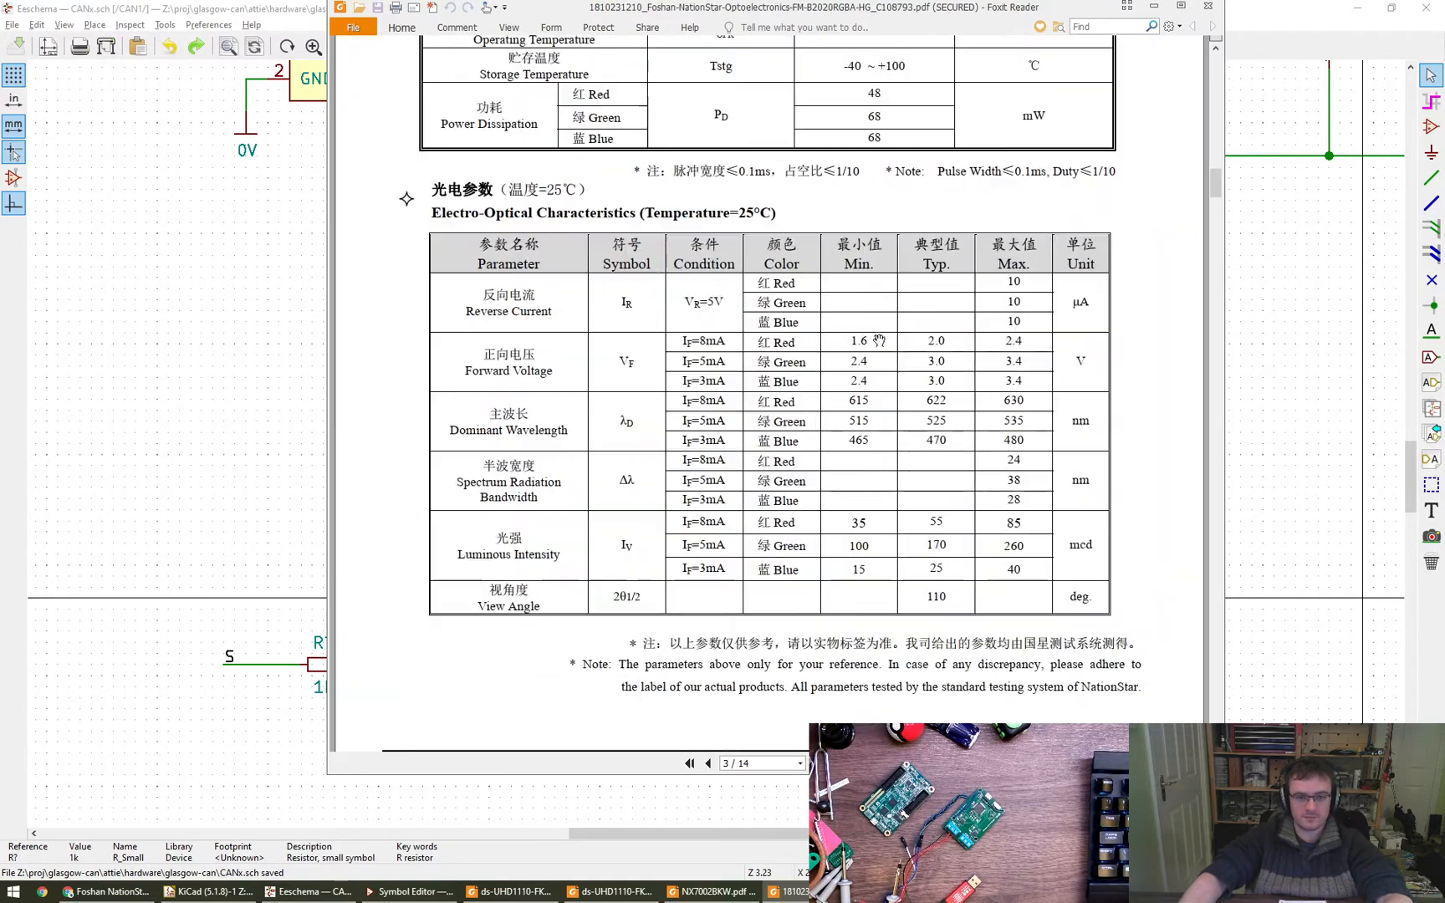
pyautogui.keyDown('ctrl'); pyautogui.scroll(2, 938, 381); pyautogui.keyUp('ctrl')
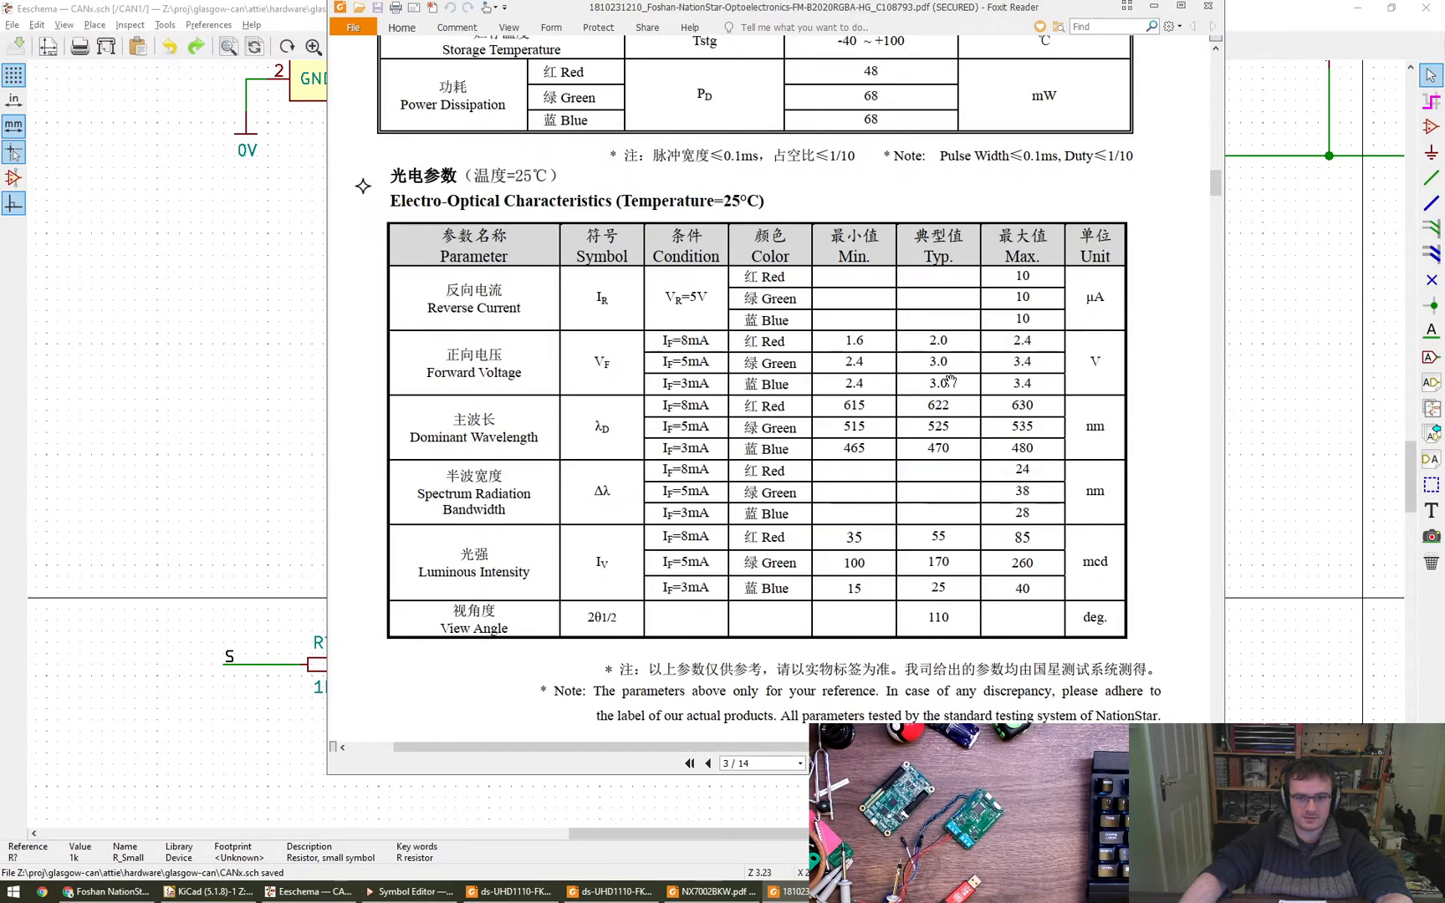
pyautogui.keyDown('ctrl'); pyautogui.scroll(-2, 903, 410); pyautogui.keyUp('ctrl')
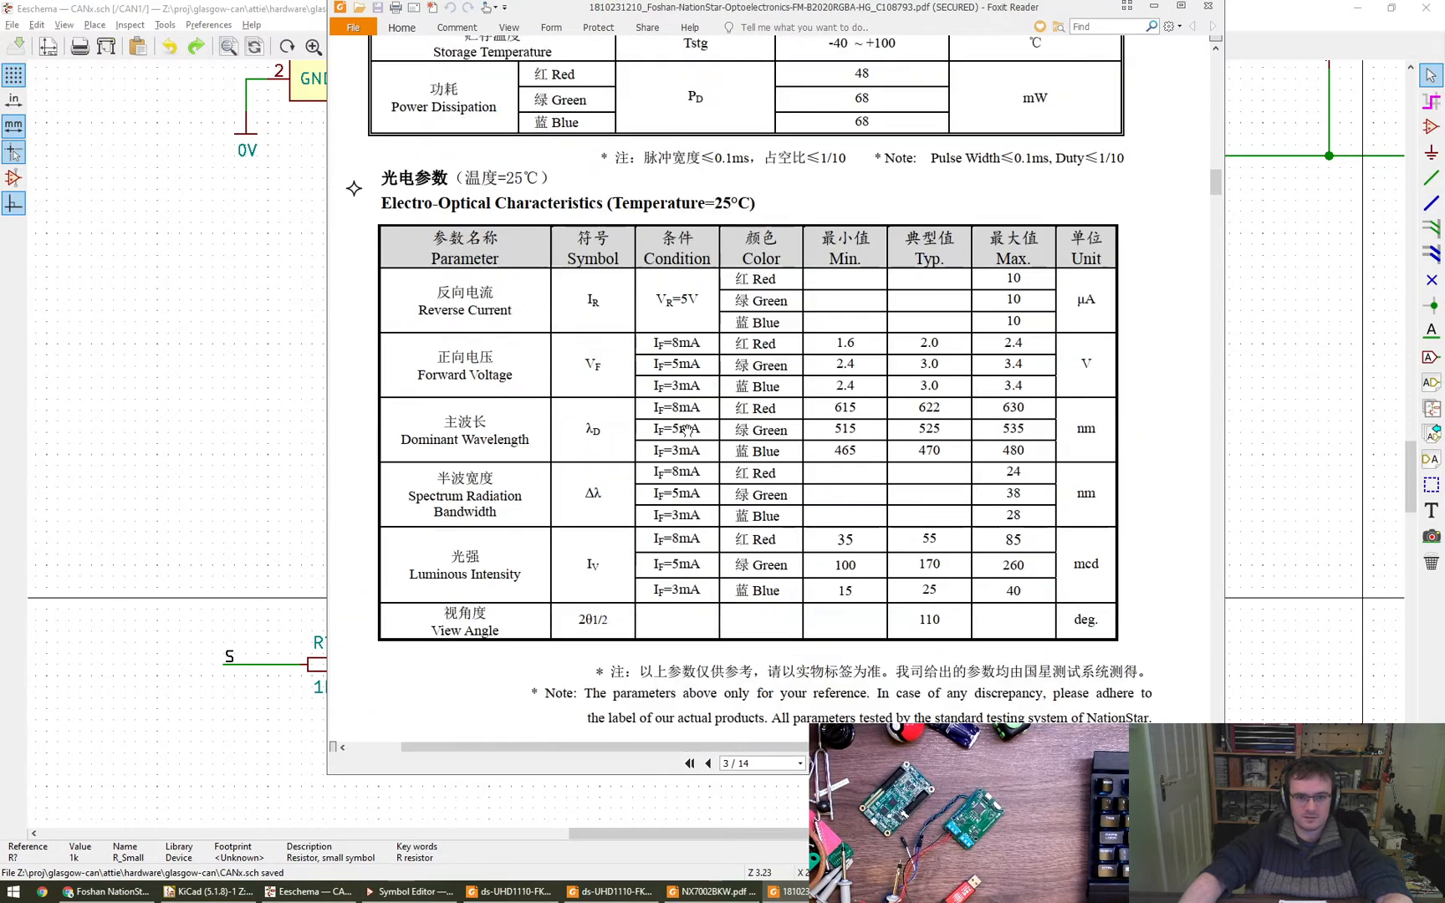
pyautogui.press('super')
pyautogui.press('super')
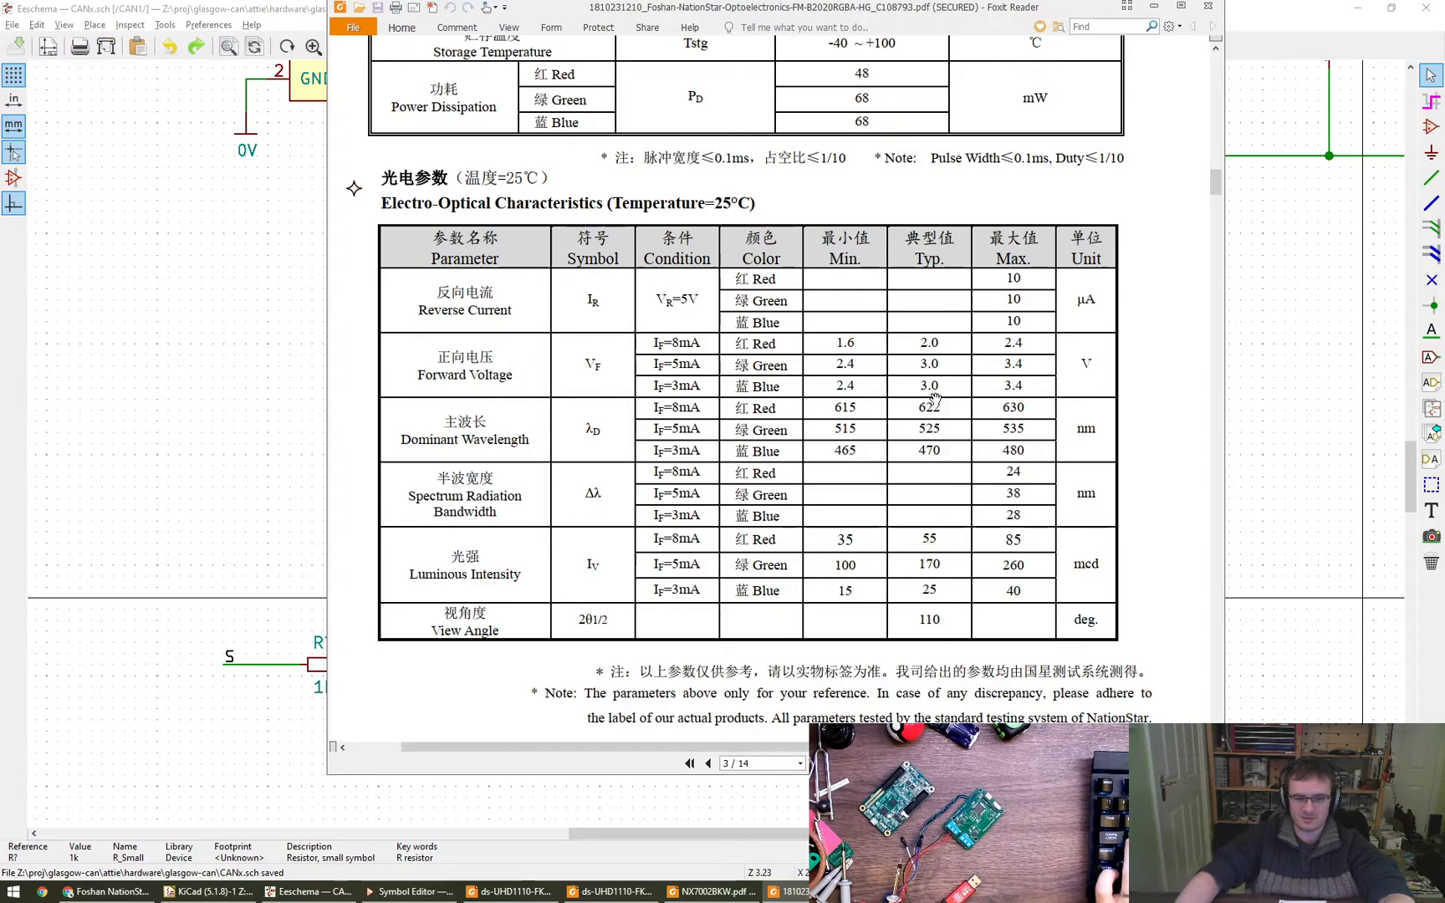
pyautogui.scroll(-15, 861, 548)
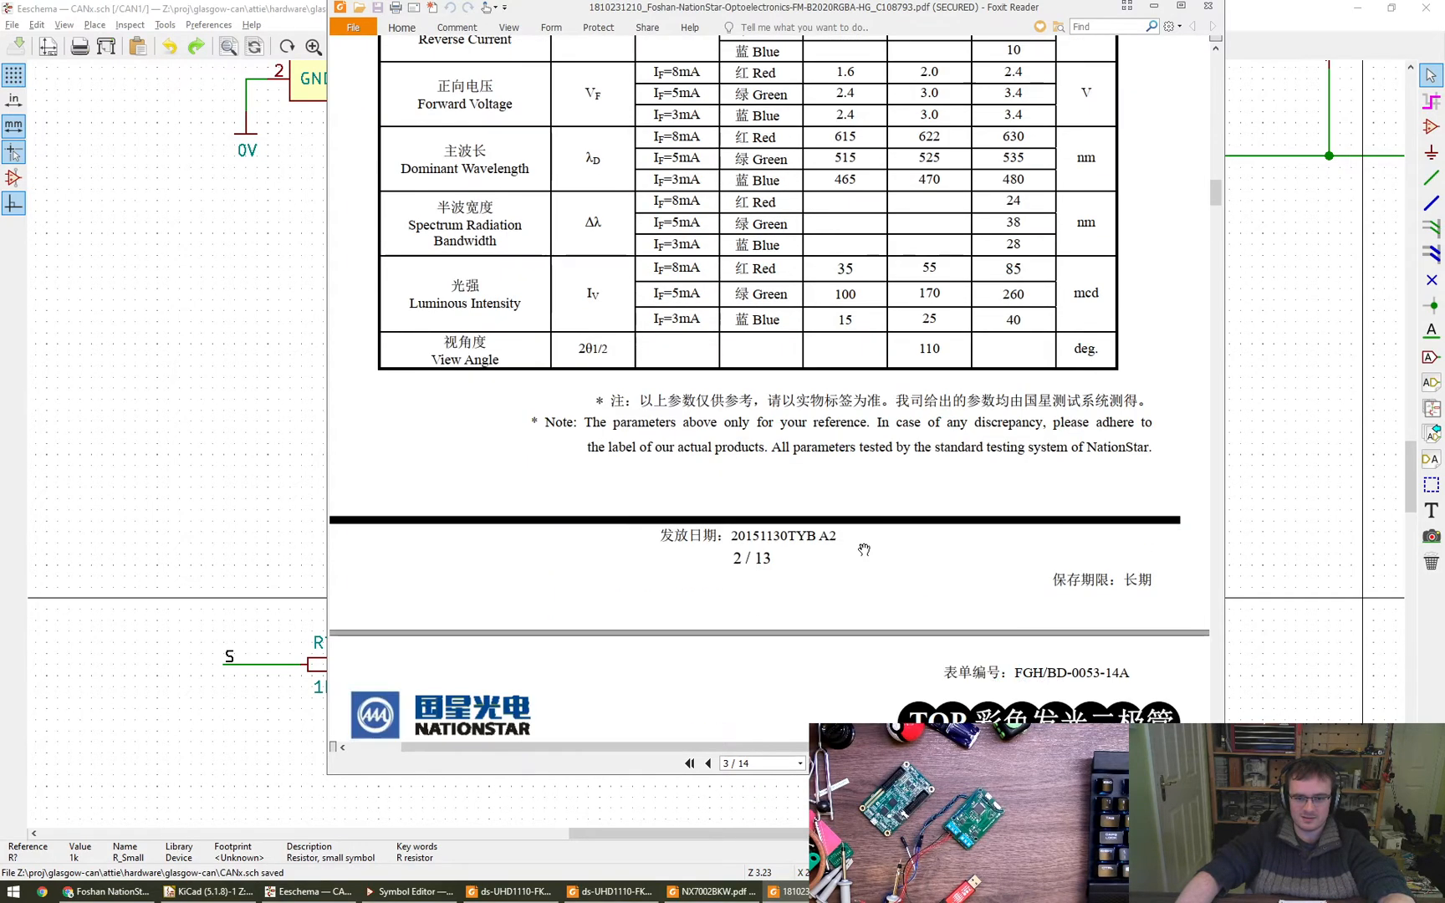
pyautogui.scroll(10, 859, 543)
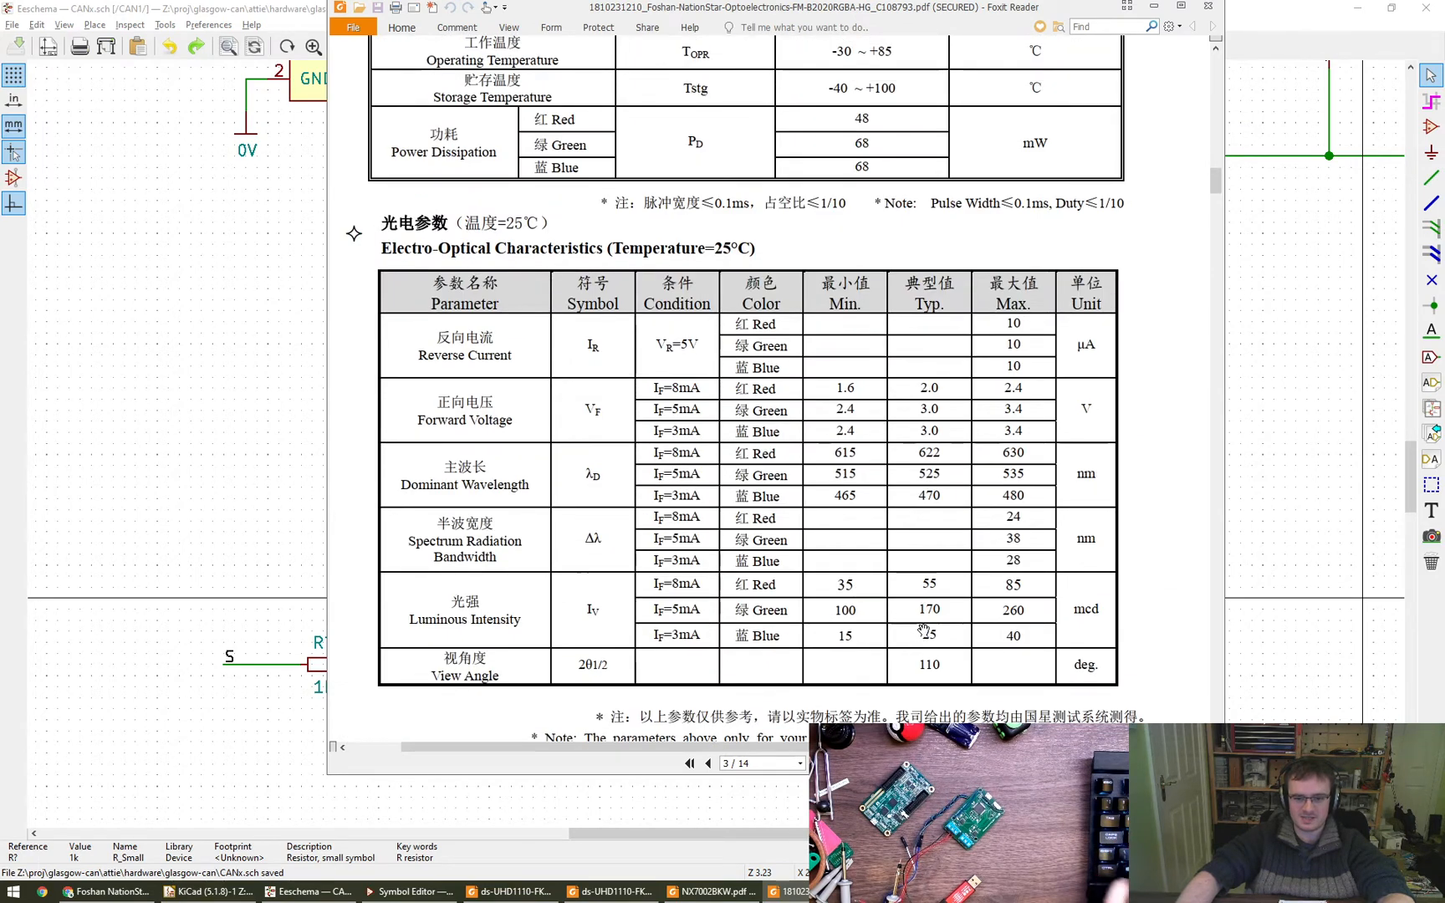
# - Examine the typical characteristics curves and absolute maximum ratings, and move the datasheet window off the schematic
pyautogui.scroll(-10, 955, 584)
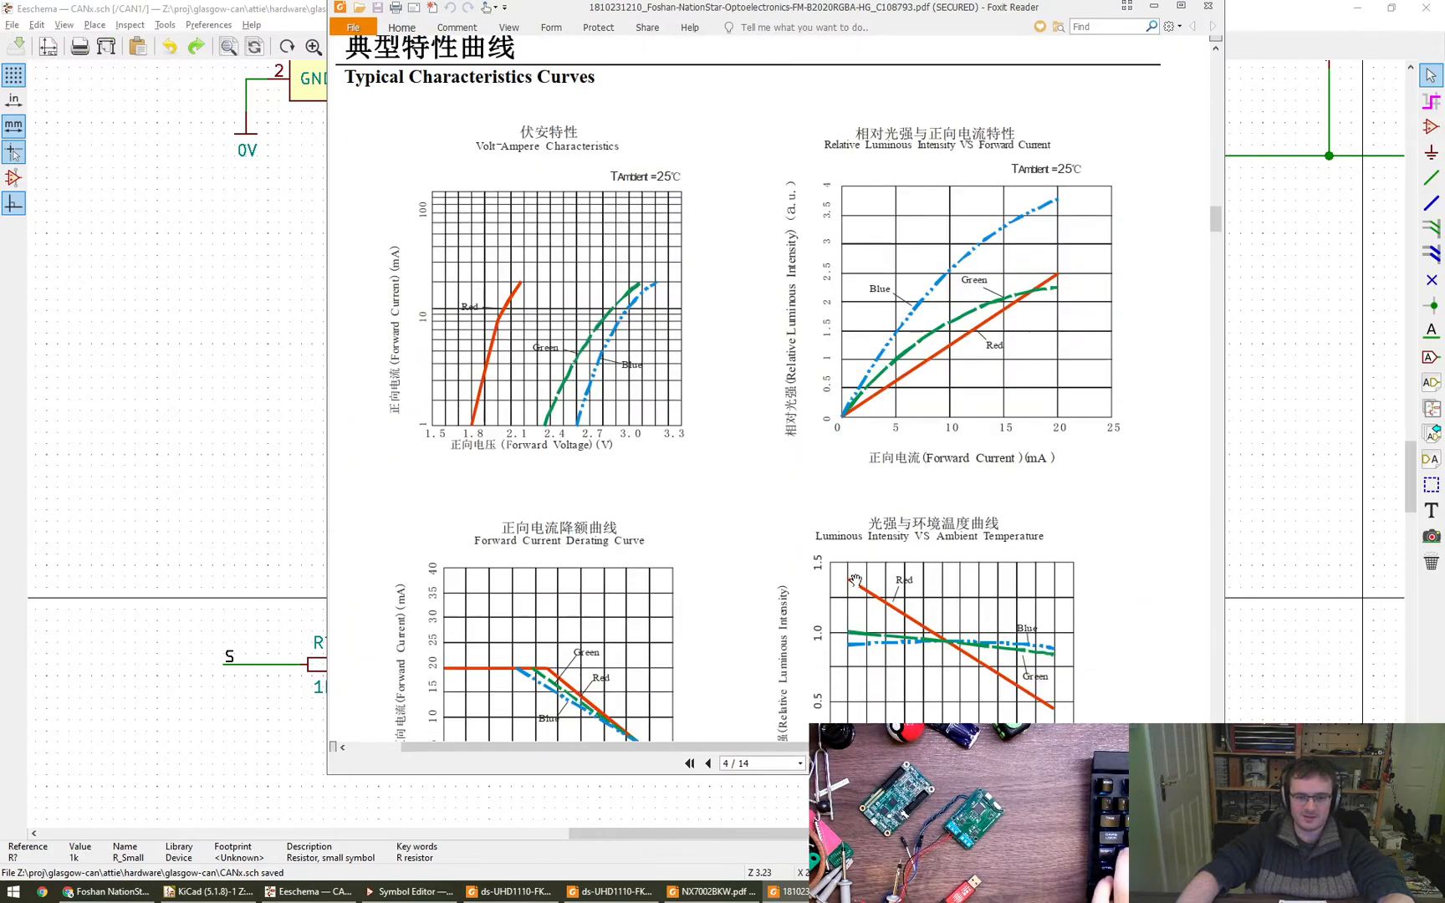
pyautogui.scroll(-10, 870, 520)
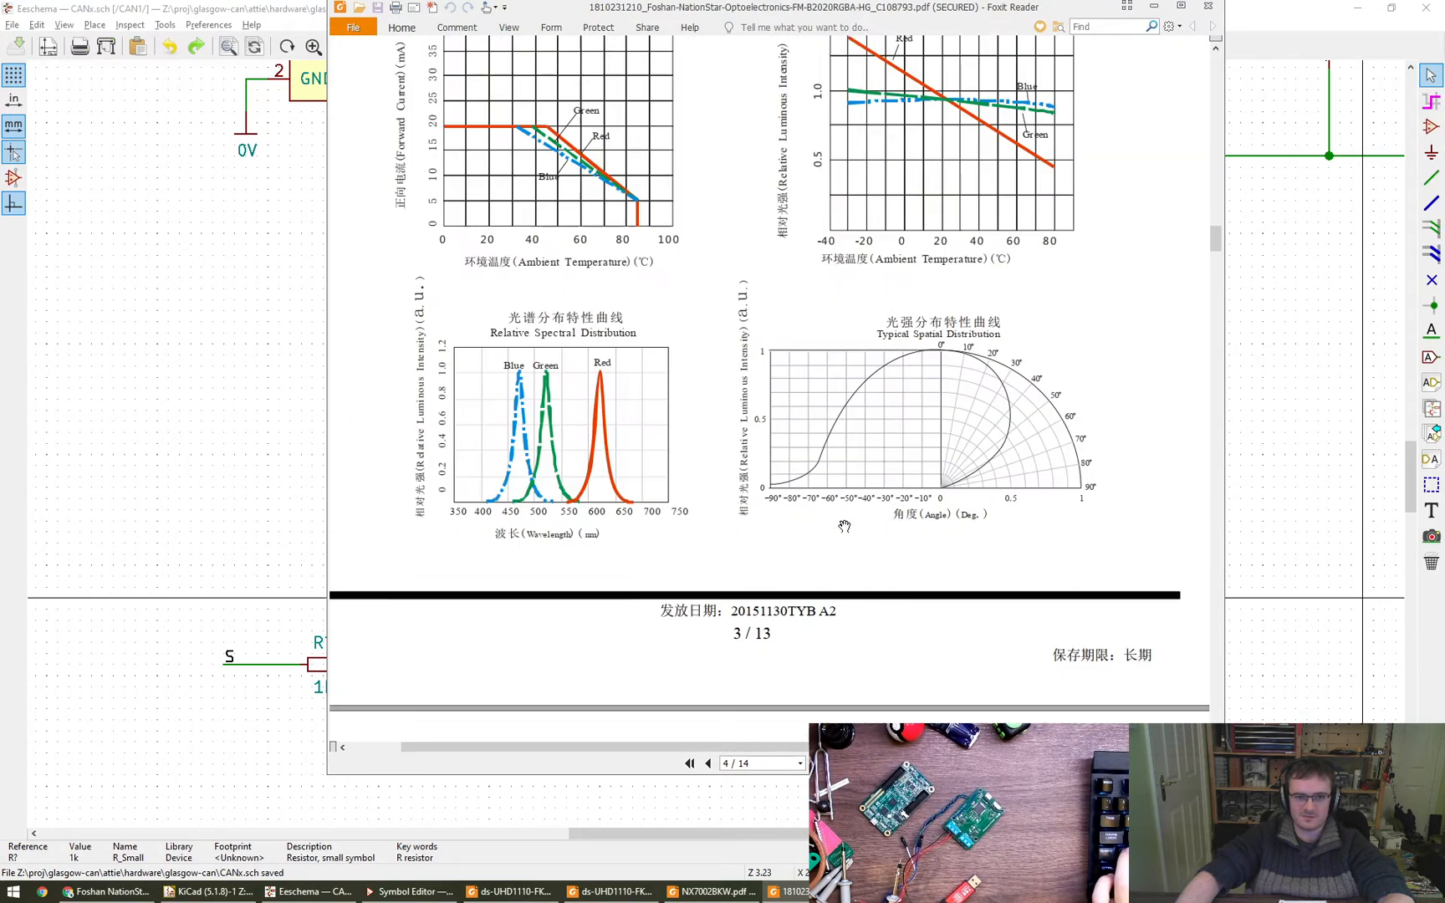
pyautogui.scroll(13, 841, 531)
pyautogui.scroll(12, 841, 531)
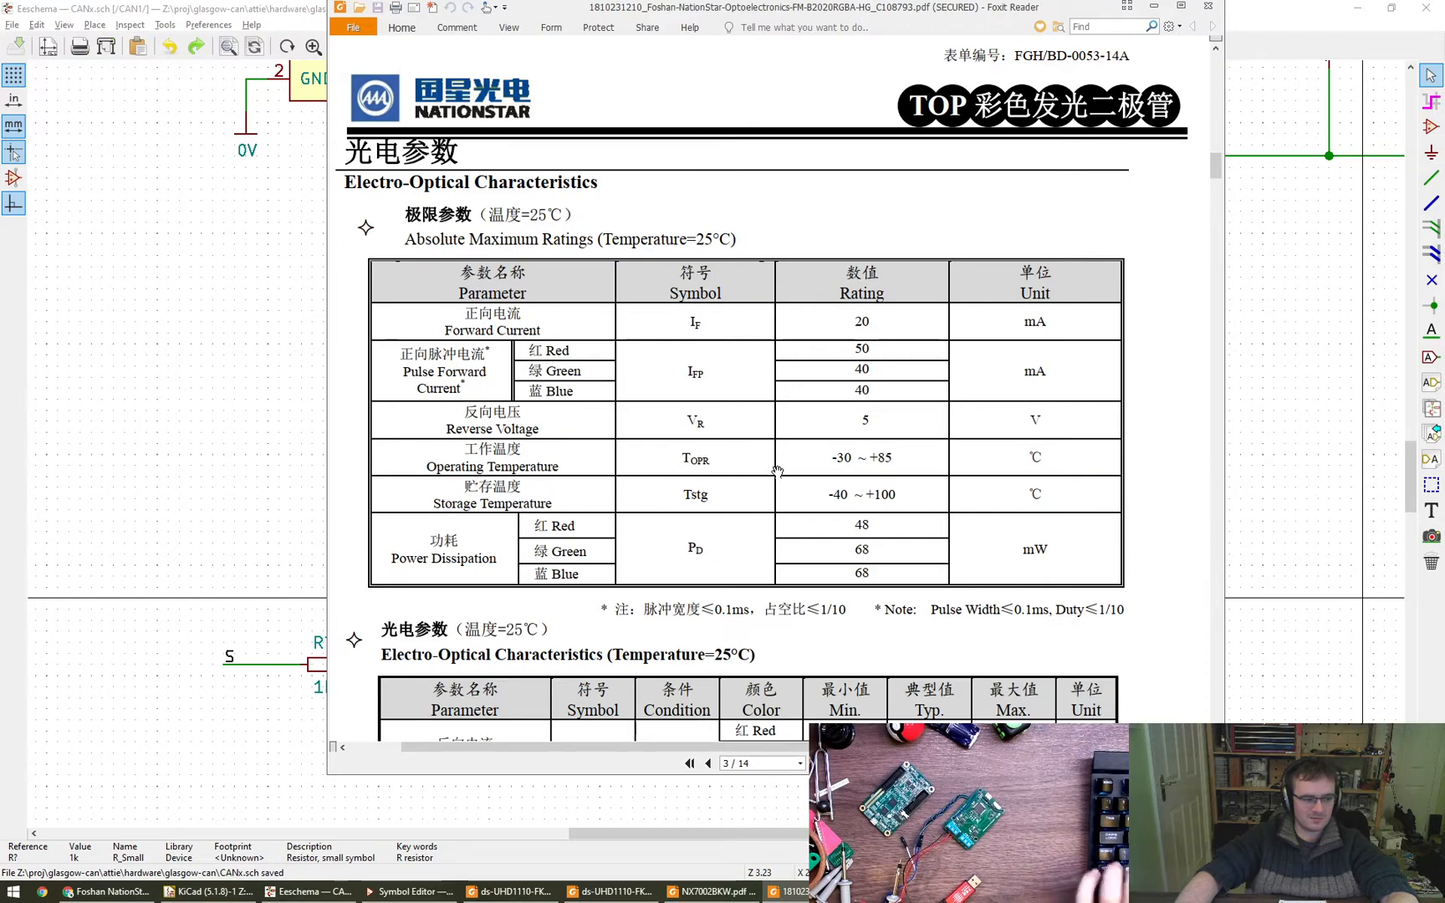
pyautogui.keyDown('alt'); pyautogui.moveTo(724, 456); pyautogui.dragTo(1444, 568); pyautogui.keyUp('alt')
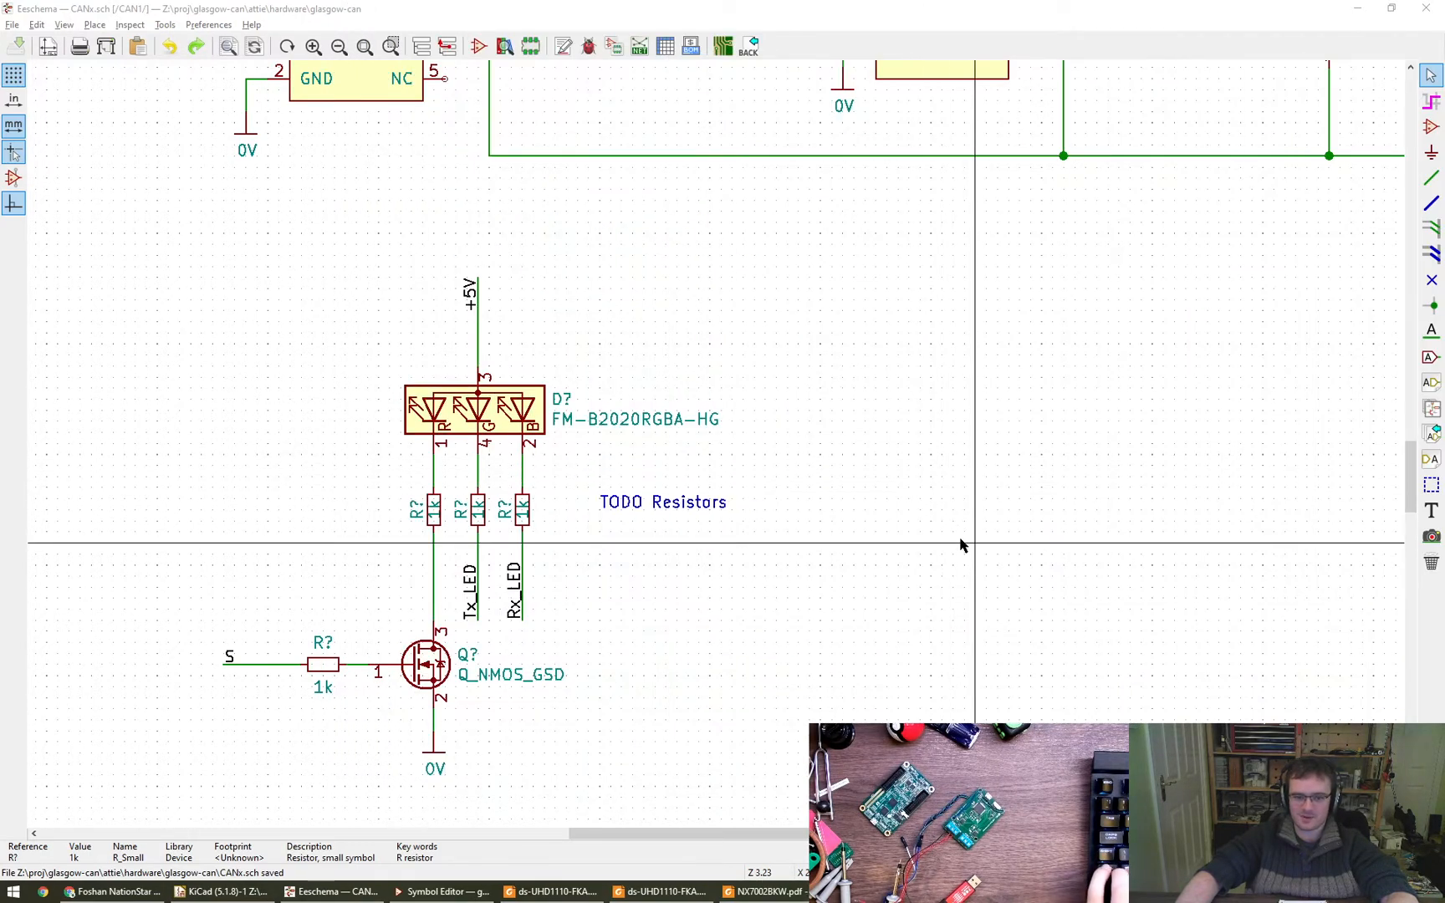
# - Start a text note beside the LED resistors in Eeschema, reading "Red: Vf=2.0v I=100uA"
pyautogui.moveTo(958, 542); pyautogui.dragTo(877, 474, button='middle')
pyautogui.click(1426, 516)
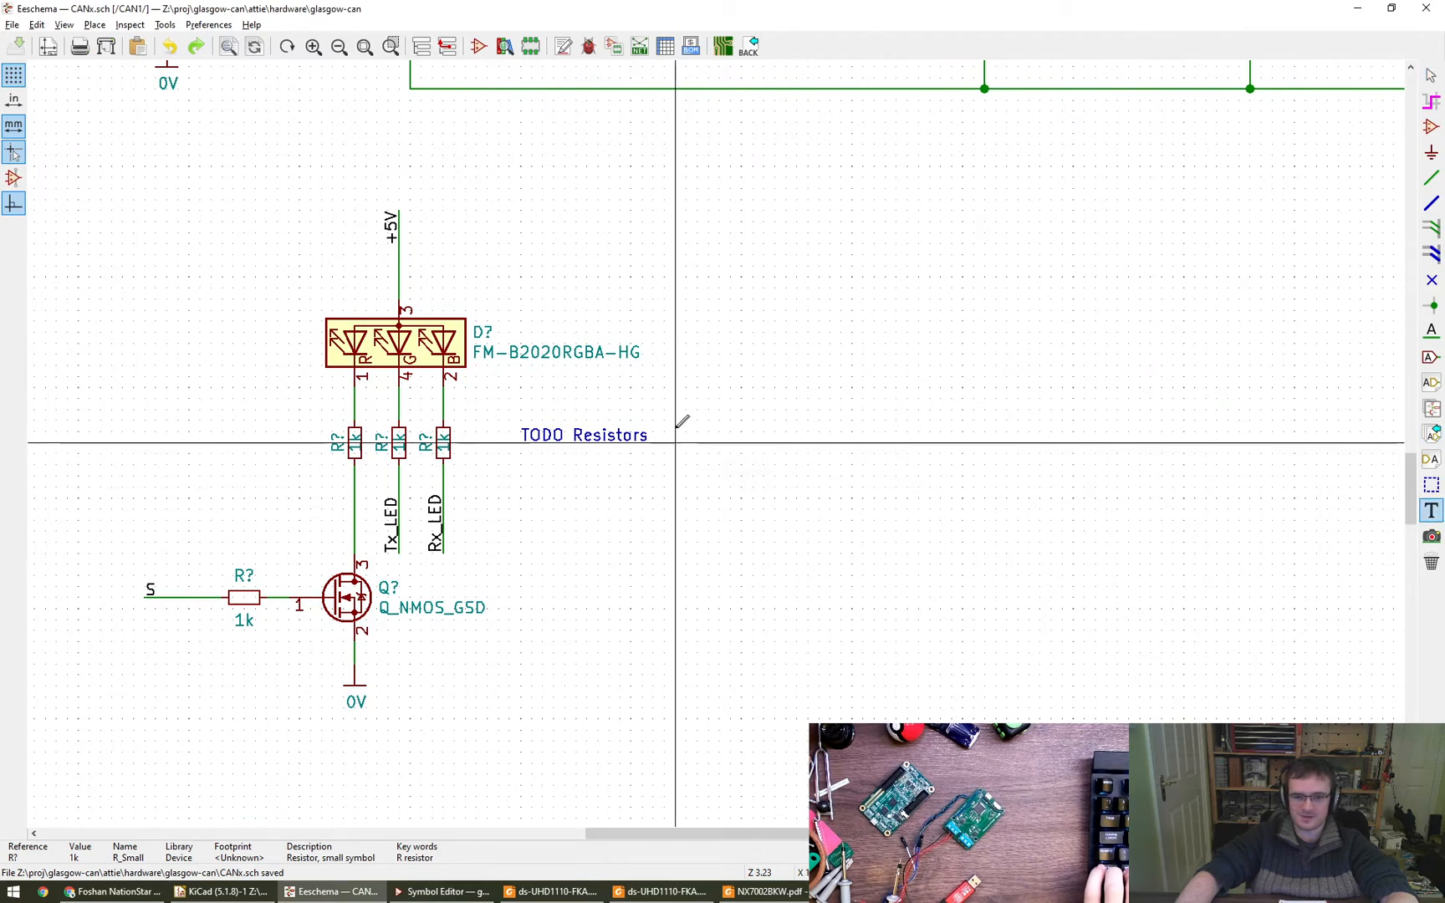
pyautogui.click(709, 399)
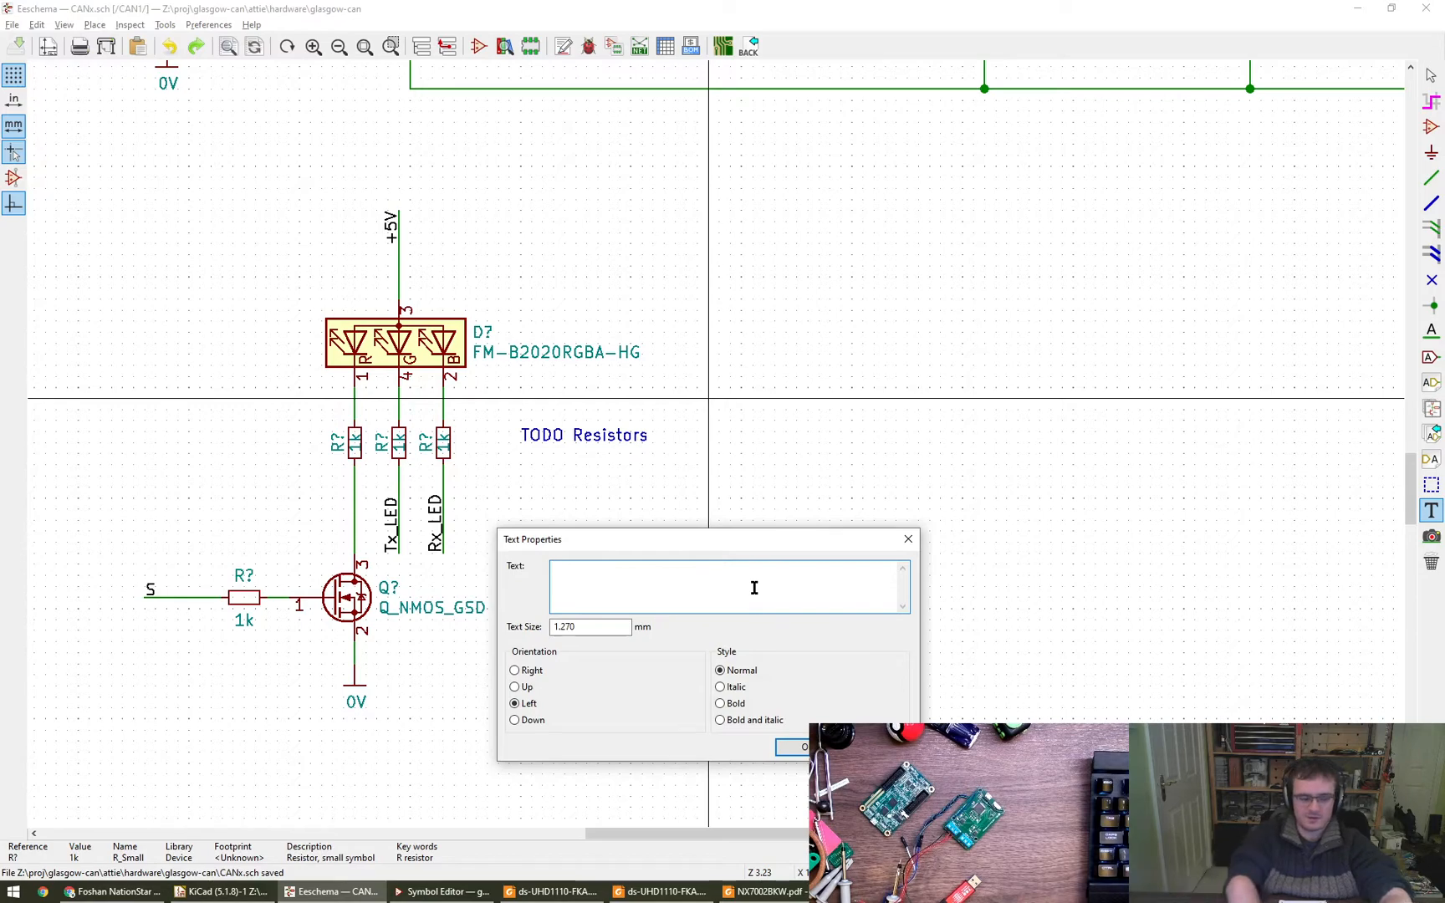
pyautogui.write('V')
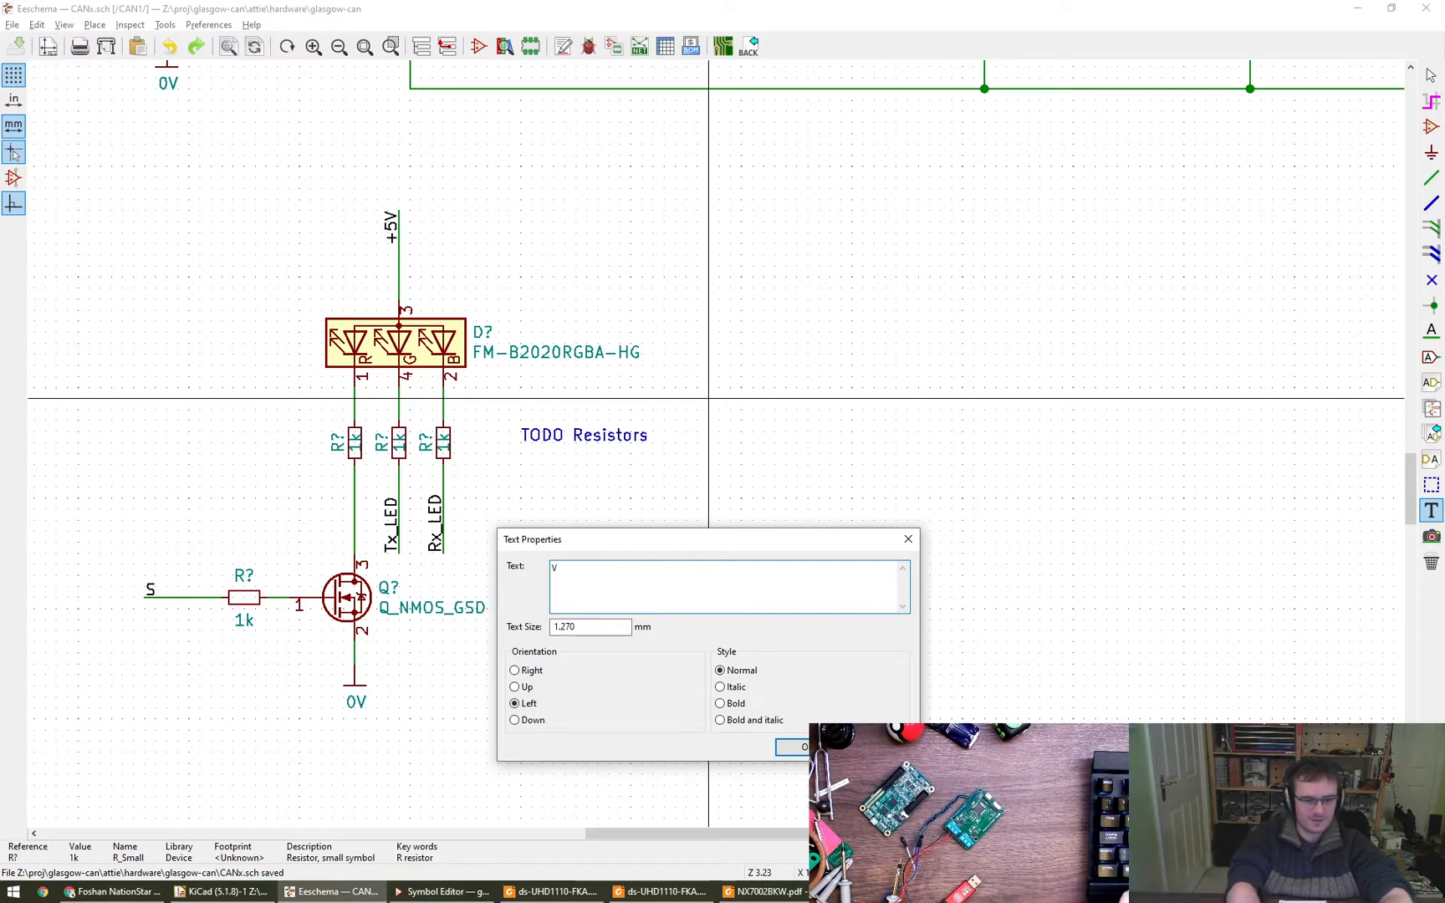
pyautogui.write('re')
pyautogui.press('BackSpace')
pyautogui.press('BackSpace')
pyautogui.write('Red')
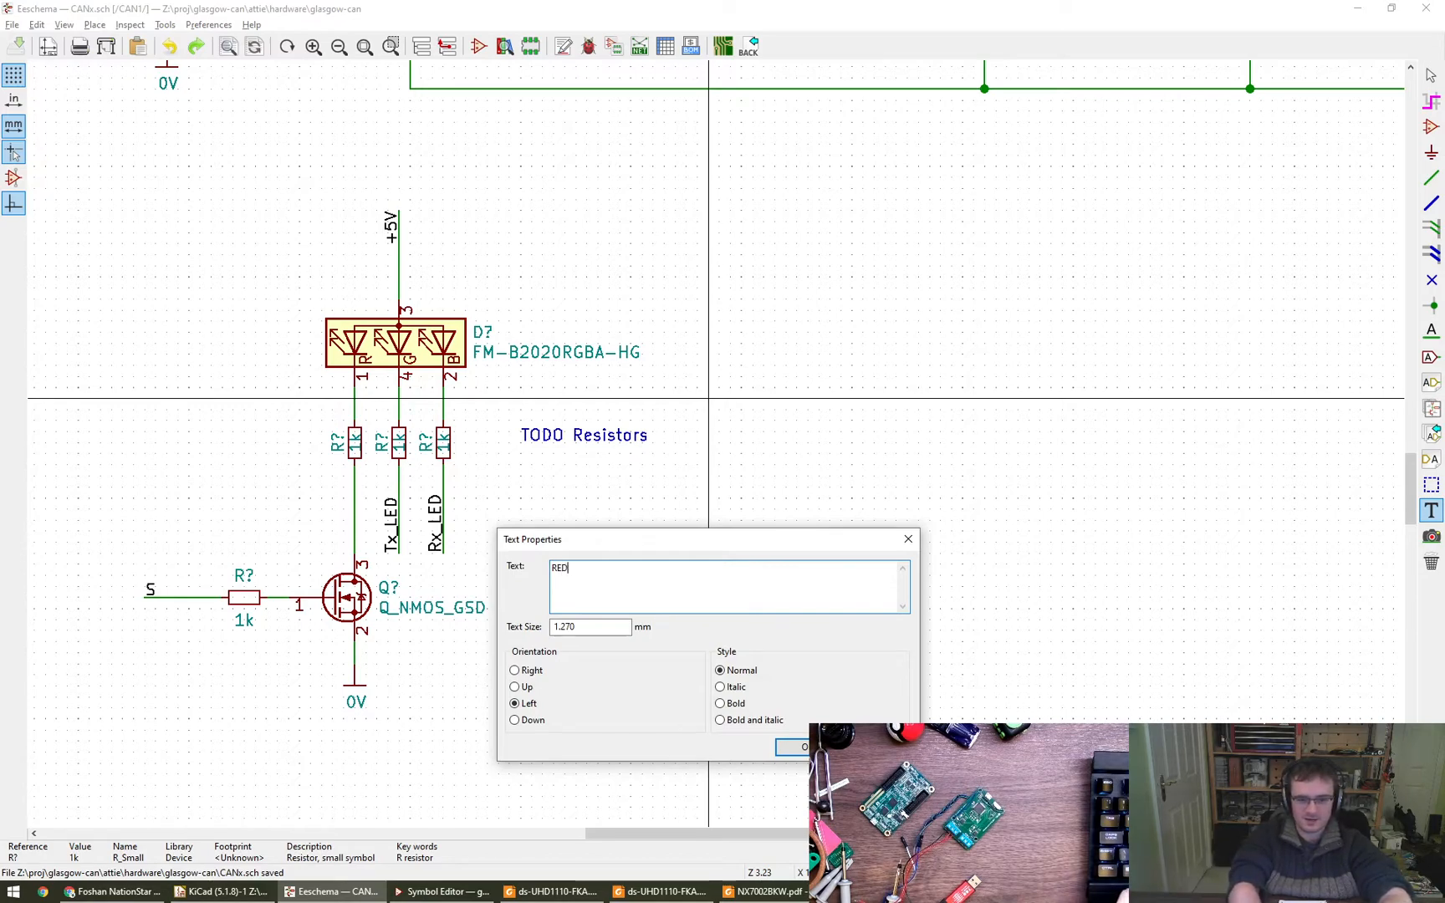
pyautogui.press('BackSpace')
pyautogui.write('d: Vf')
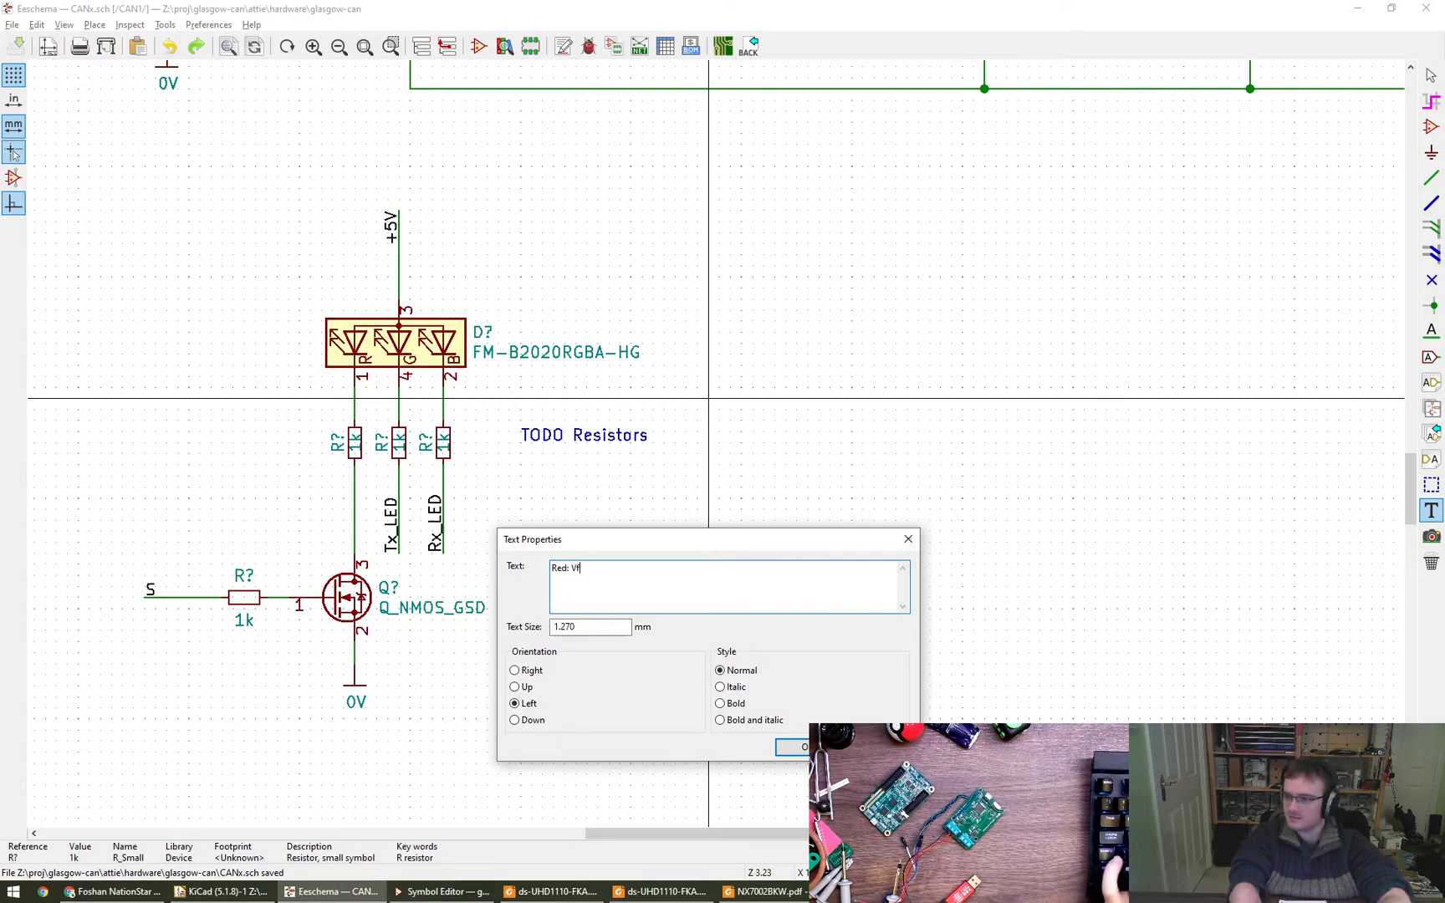
pyautogui.write(' = =2.0v  I=100uA')
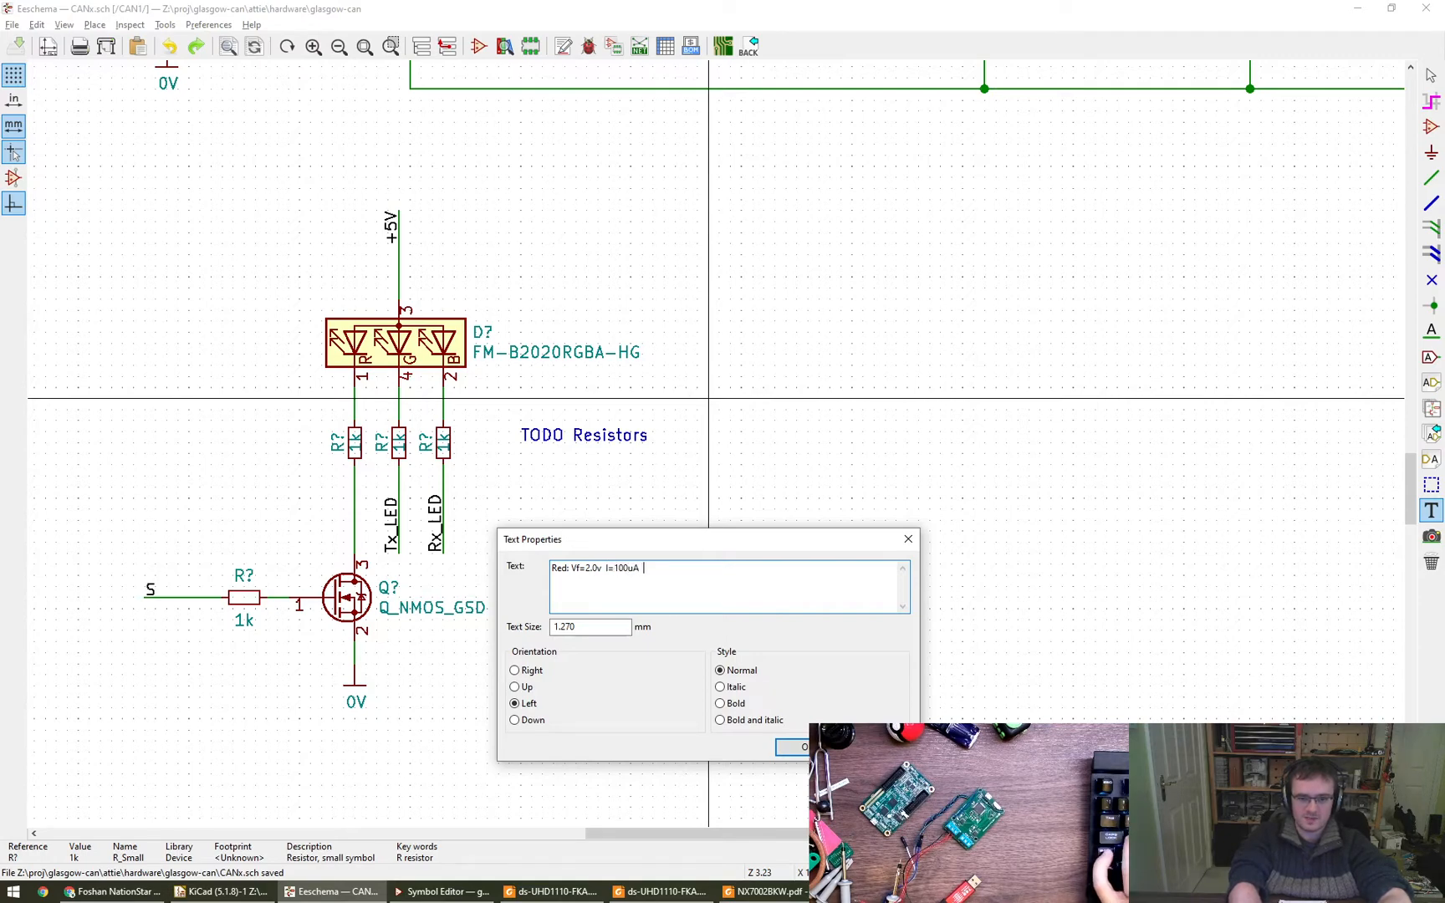
# - Add the resistor voltage "Vr=3.0v" to the red LED note, launching the calculator with calc
pyautogui.write('Vr=')
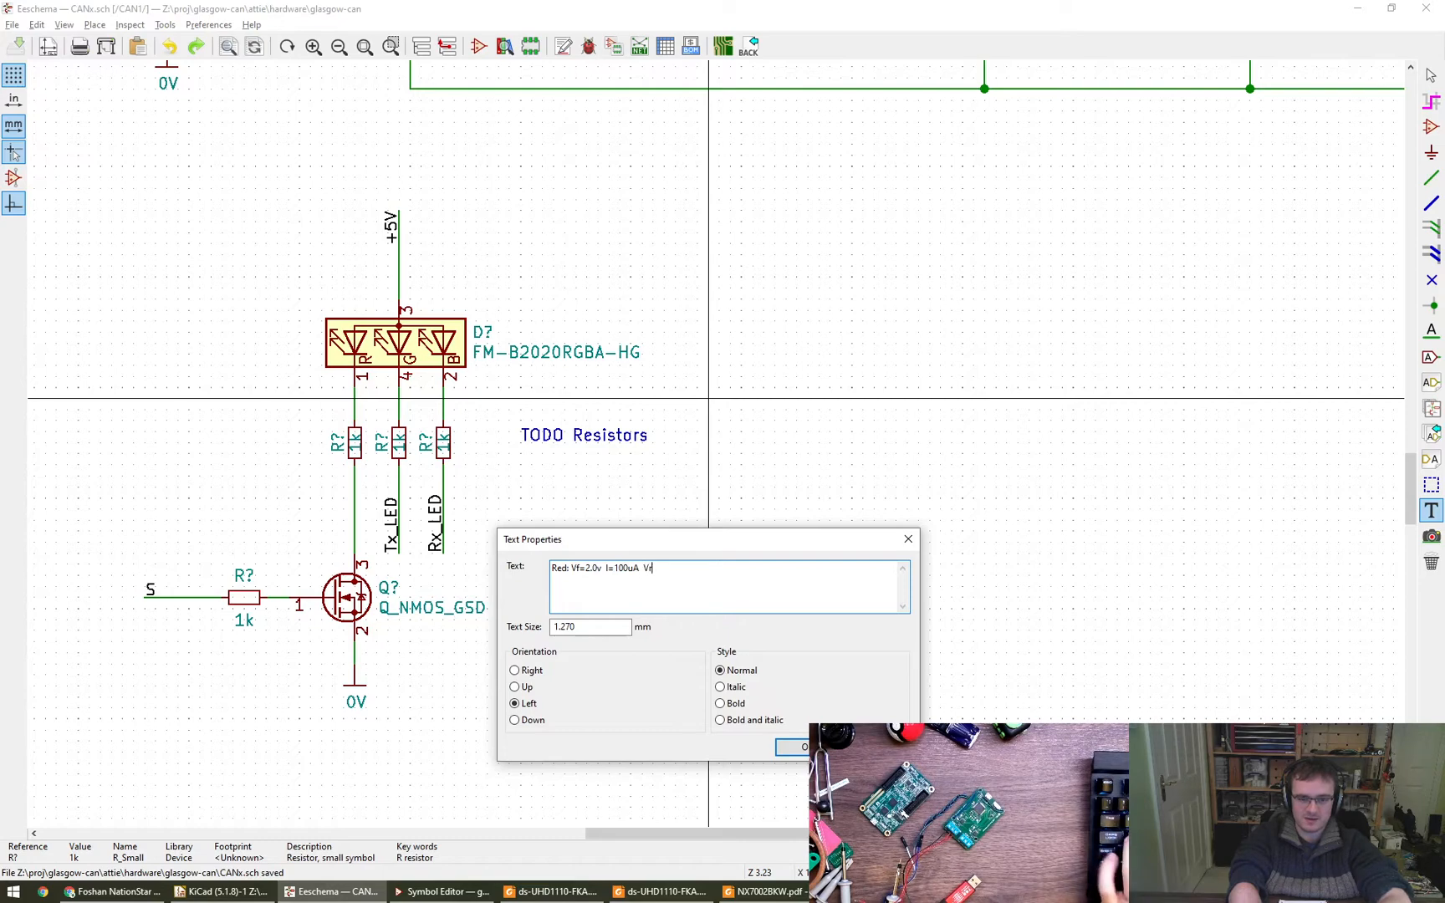
pyautogui.press('super+r')
pyautogui.write('calc')
pyautogui.press('Escape')
pyautogui.click(754, 588)
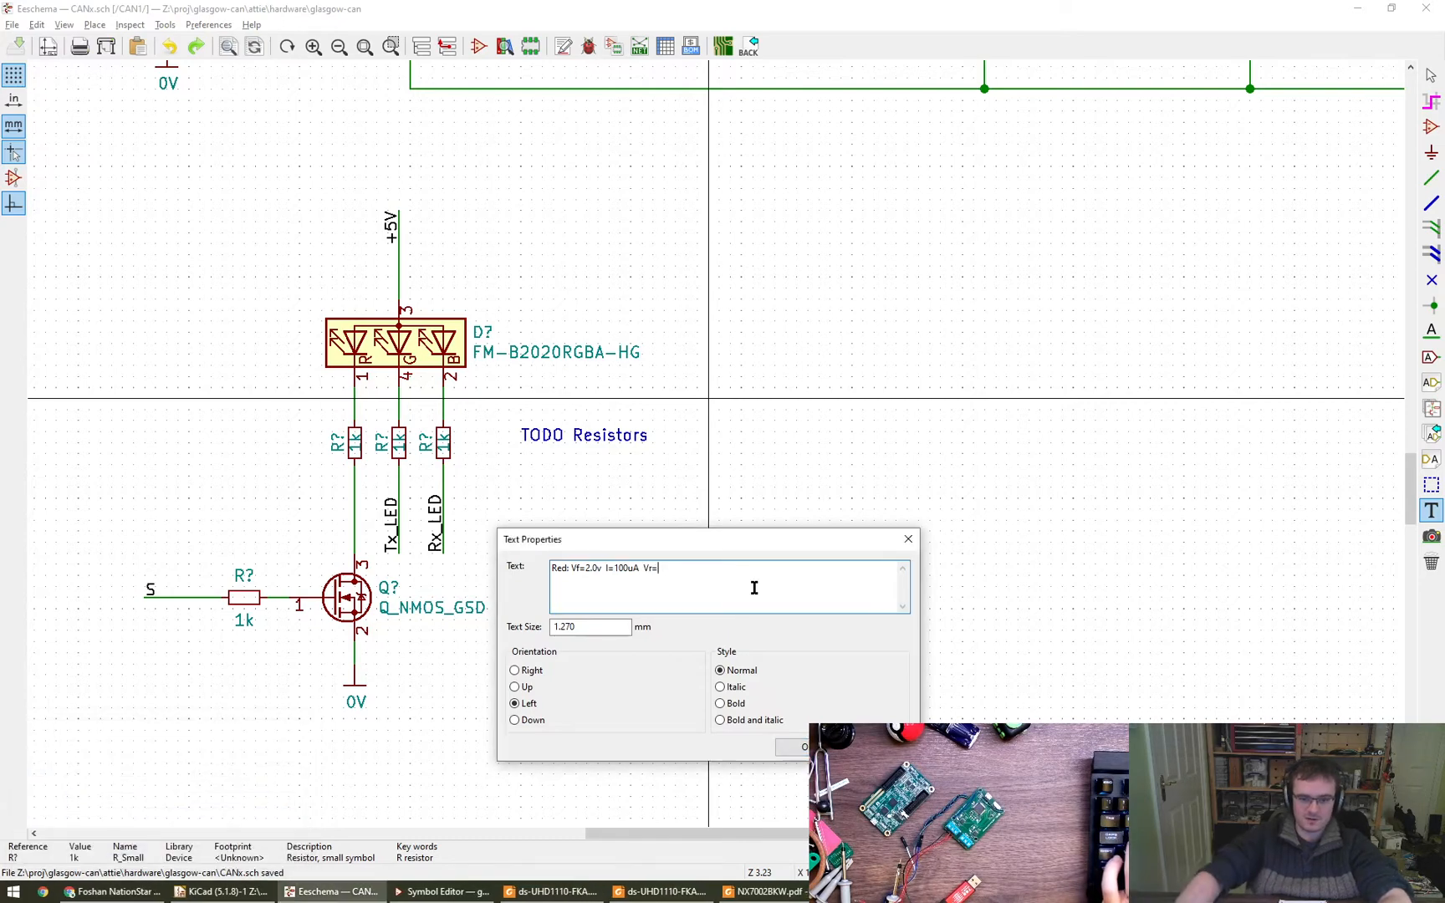
pyautogui.write('3v')
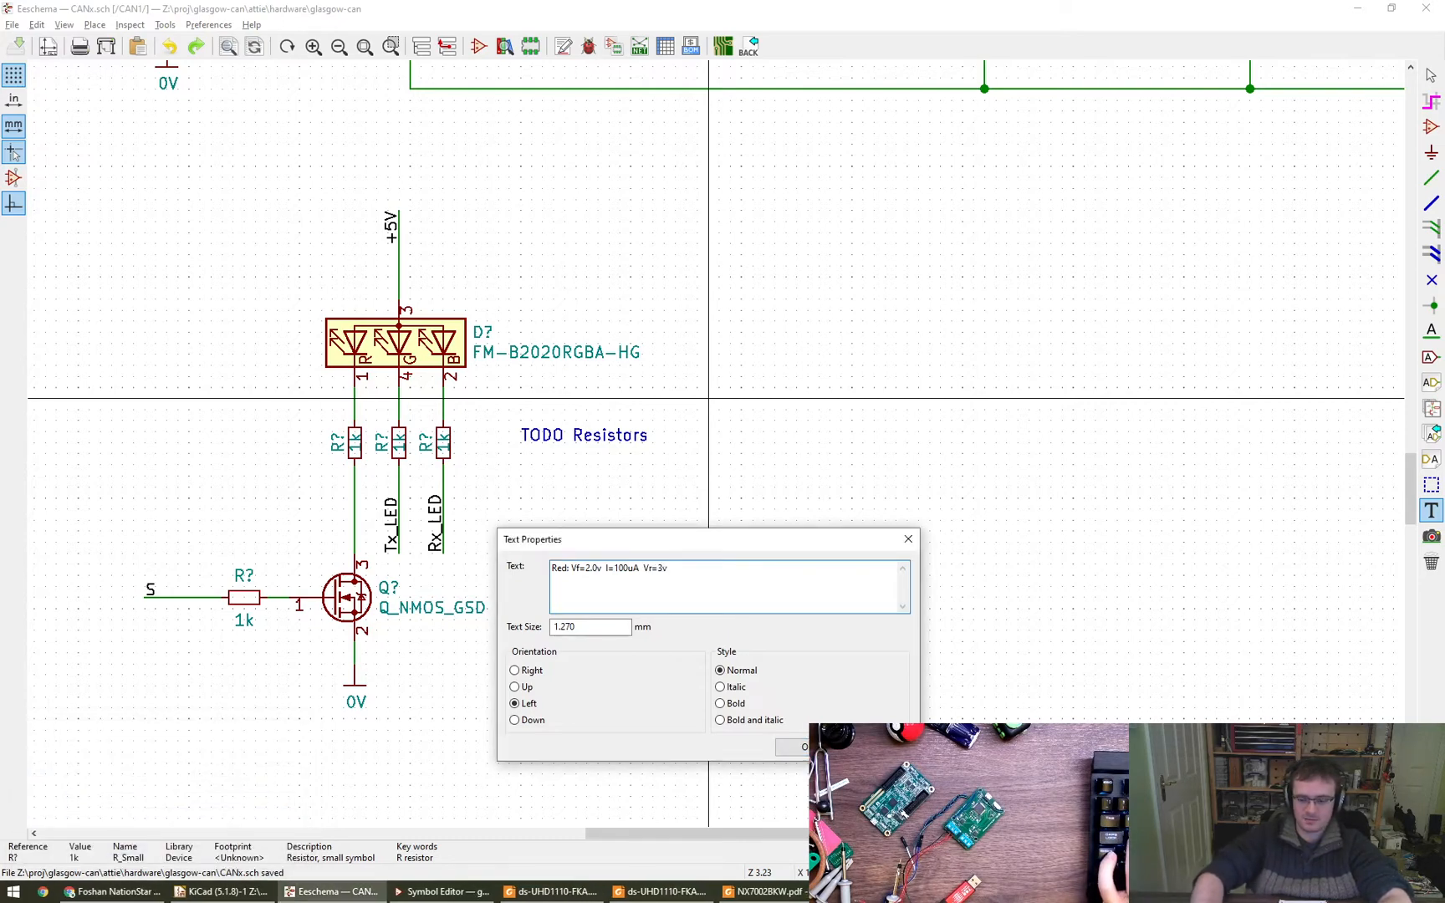
pyautogui.press('BackSpace')
pyautogui.write('.0v')
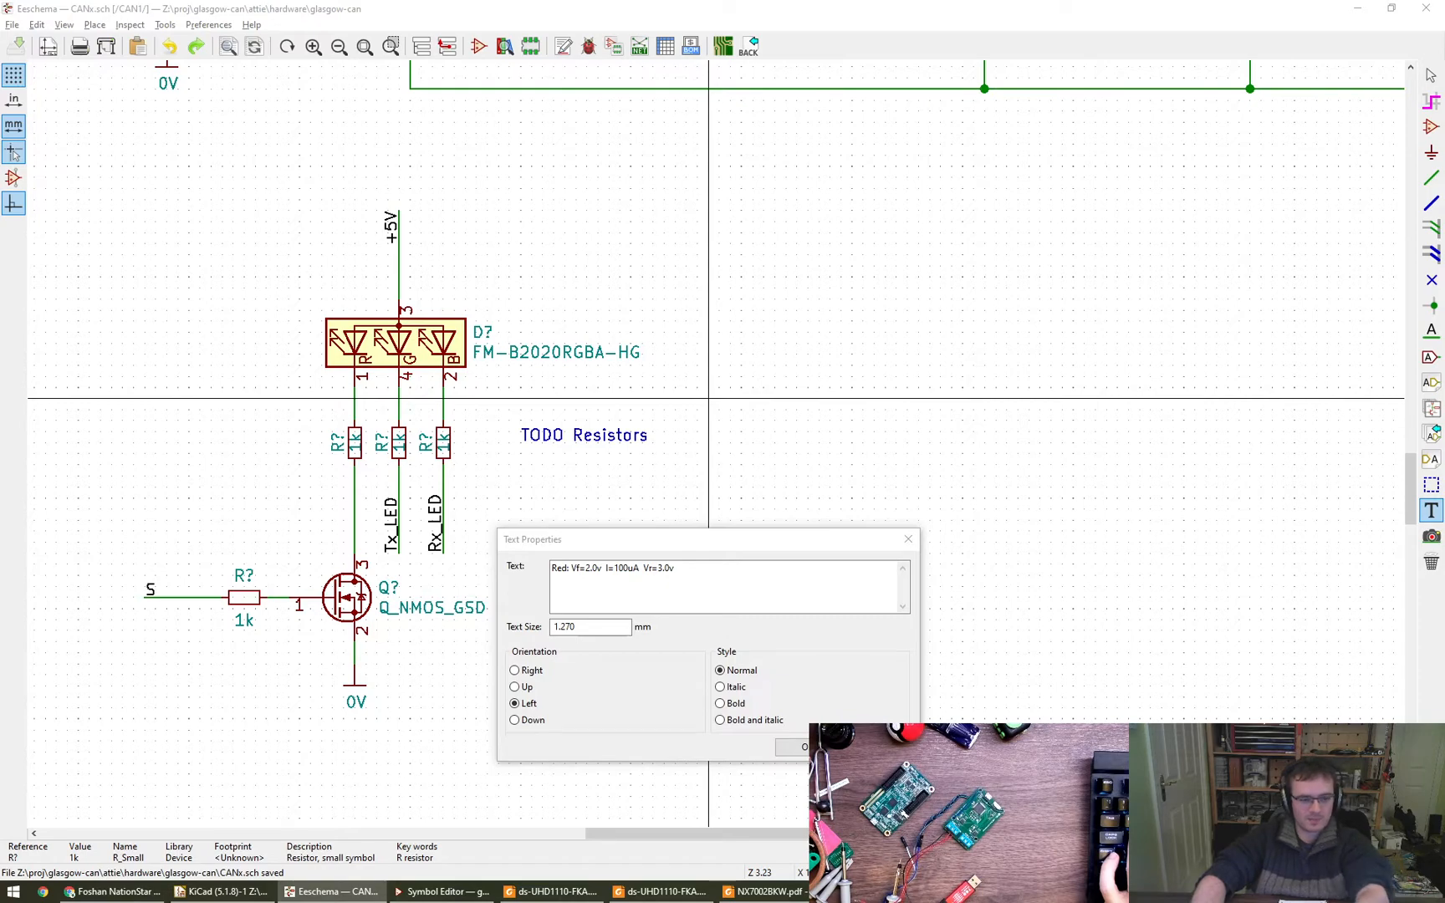
# - Append the resistor value "R=30k" to the red LED note
pyautogui.click(740, 589)
pyautogui.write('30k')
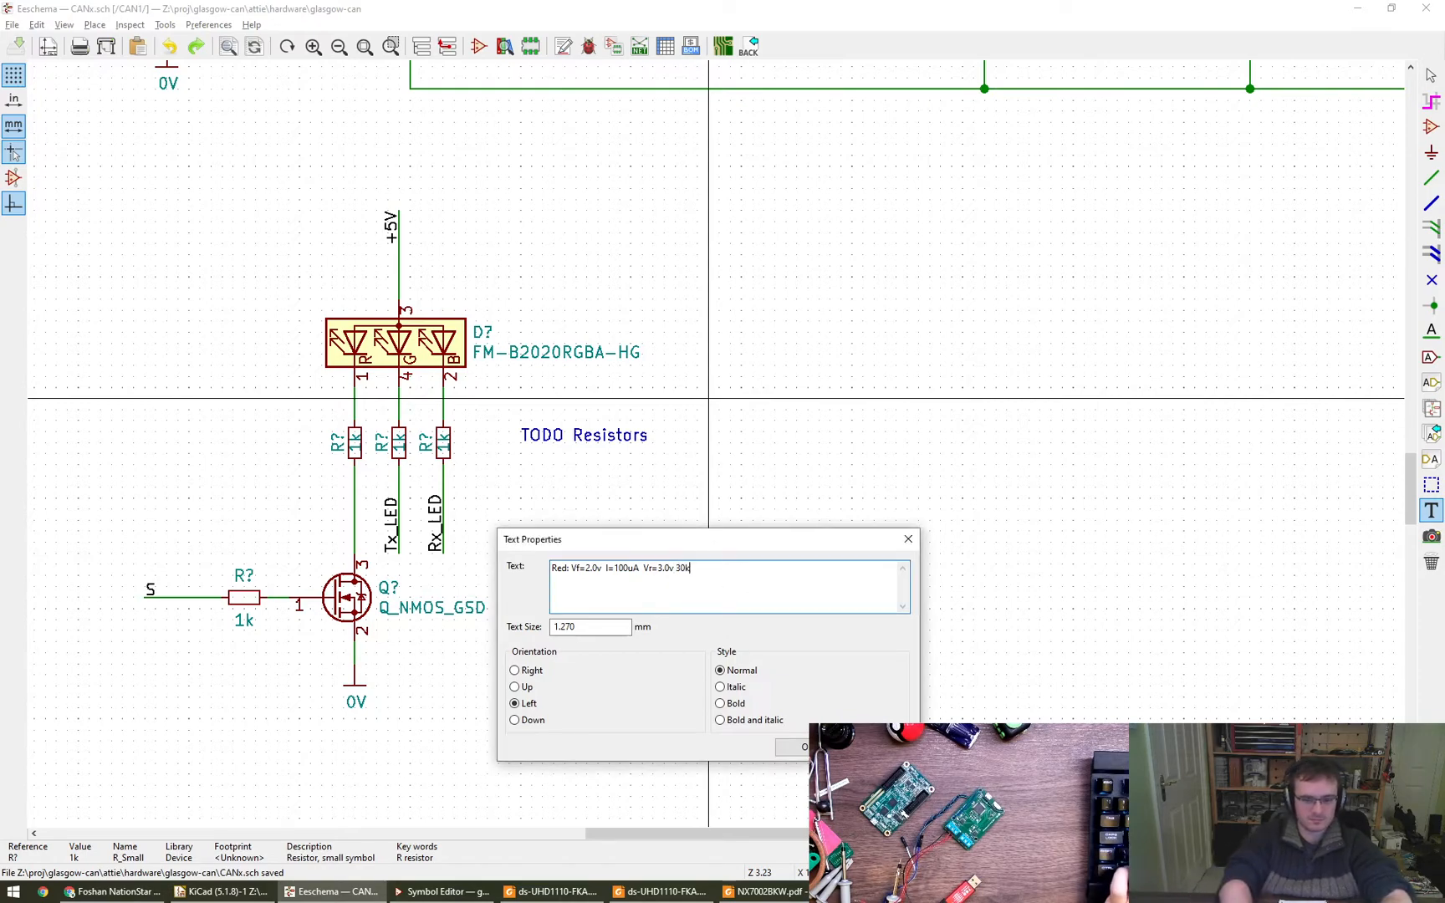
pyautogui.write('R=')
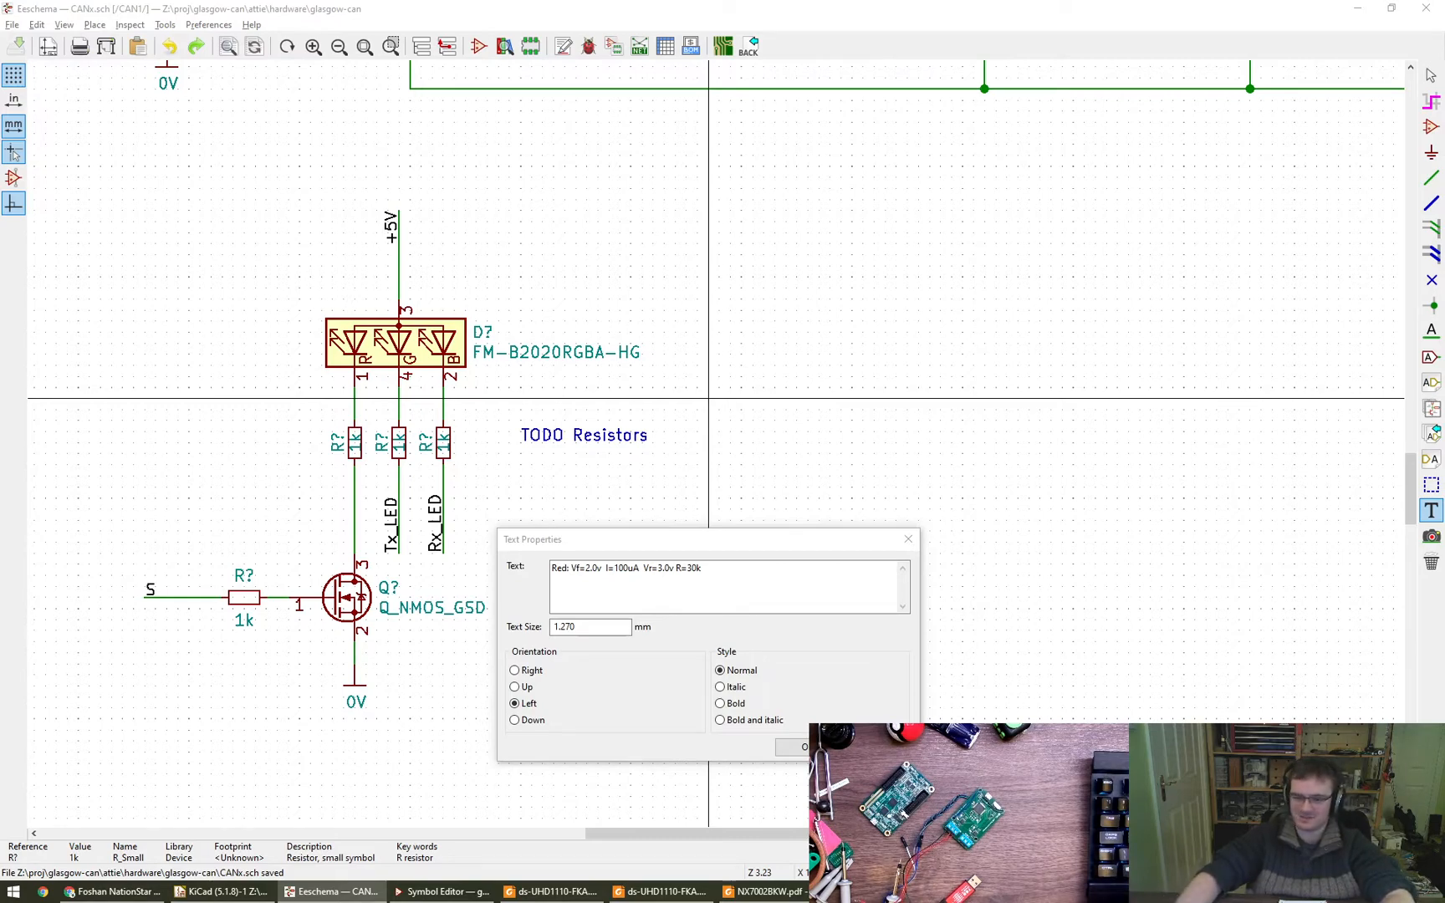
pyautogui.click(755, 577)
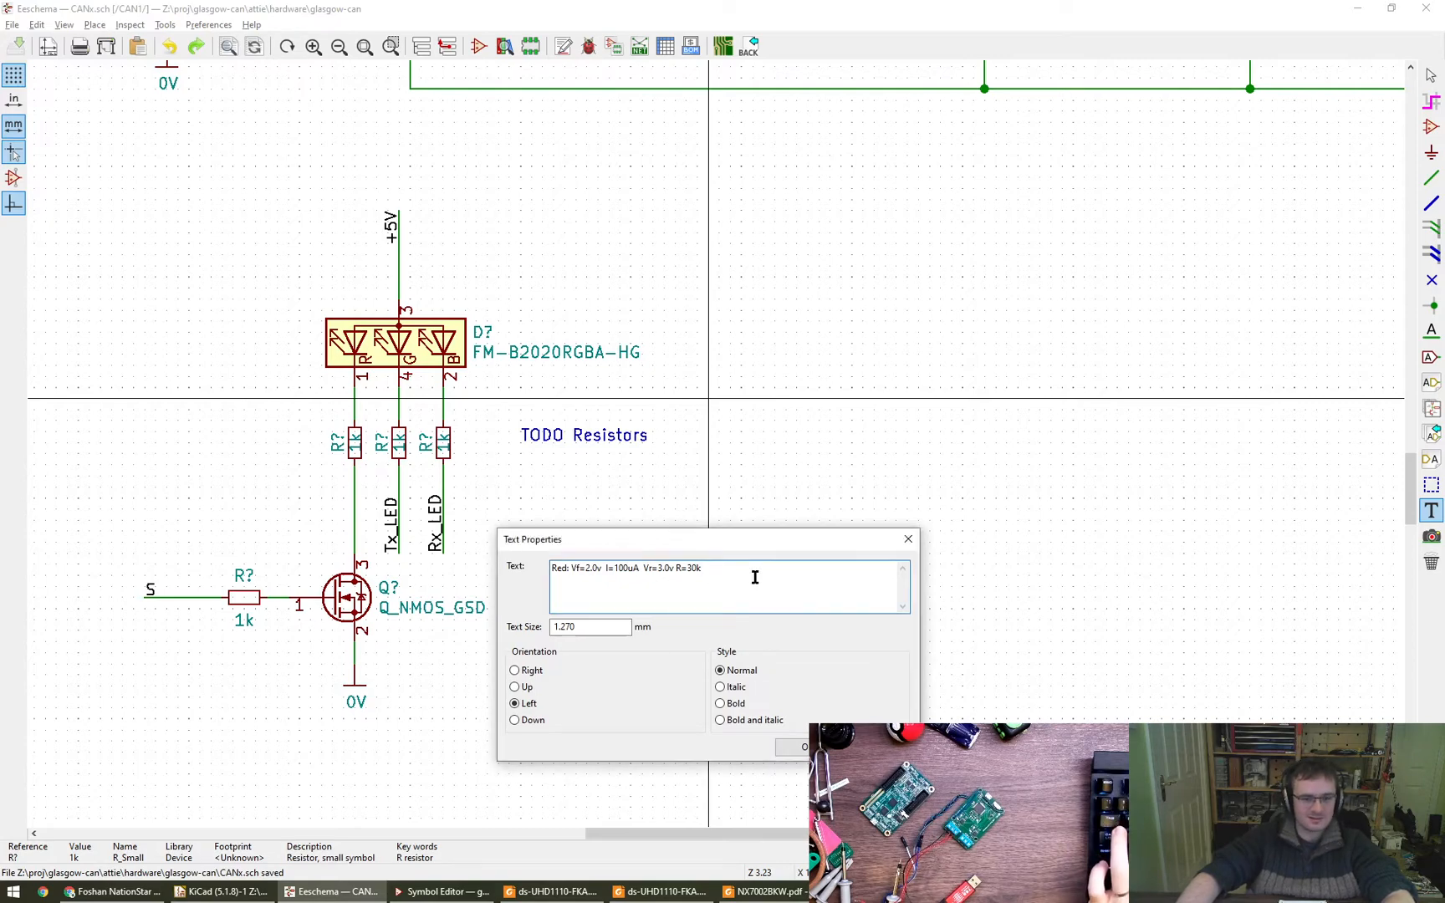
# - Complete the resistor value in the red LED note as "R=30kOhm"
pyautogui.write('Ohm')
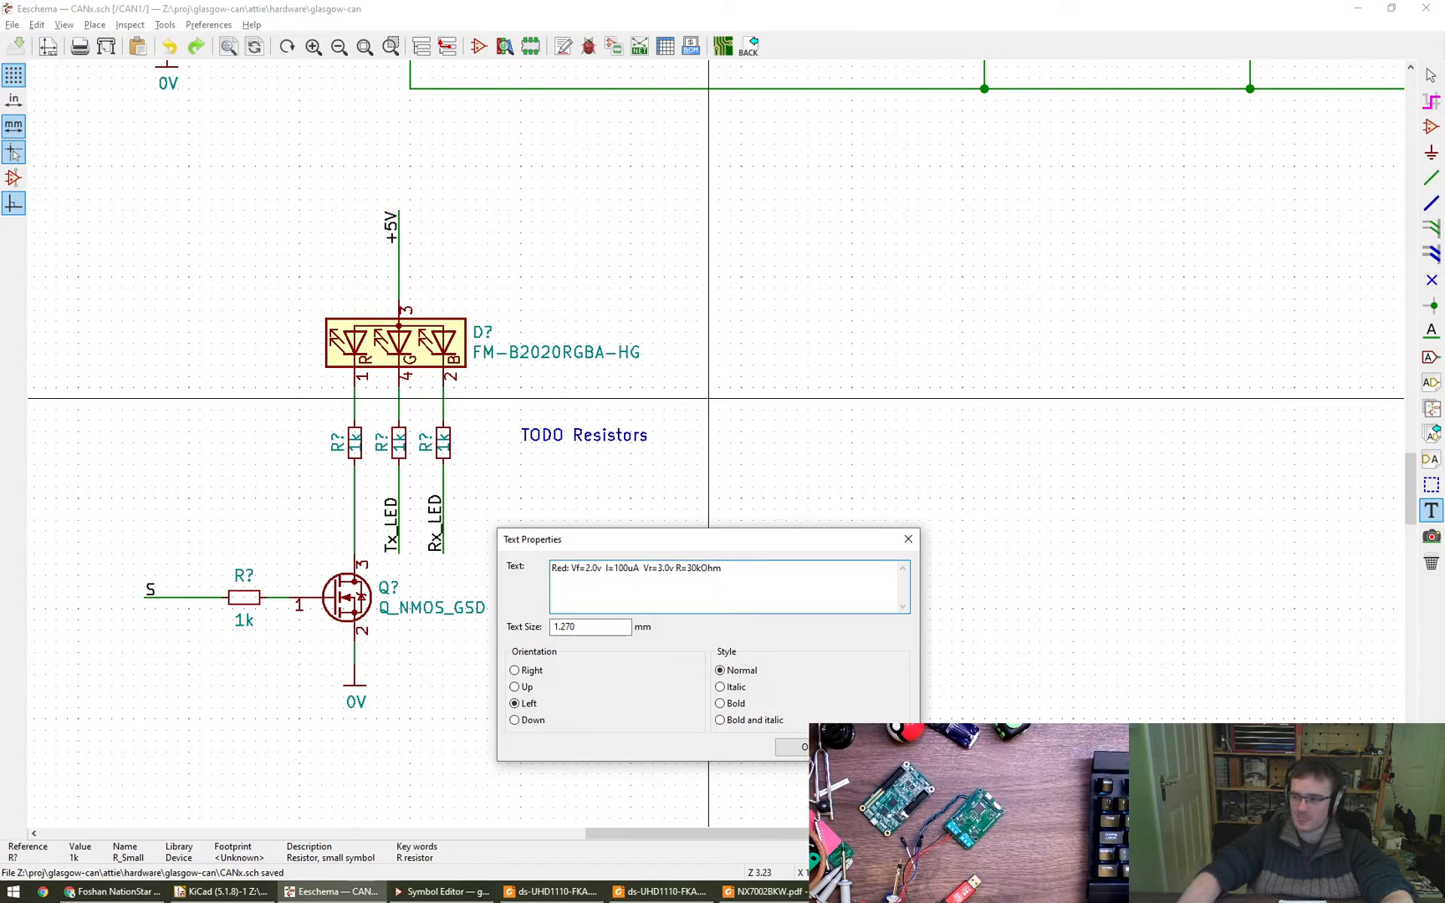
pyautogui.hotkey('alt', 'Tab')
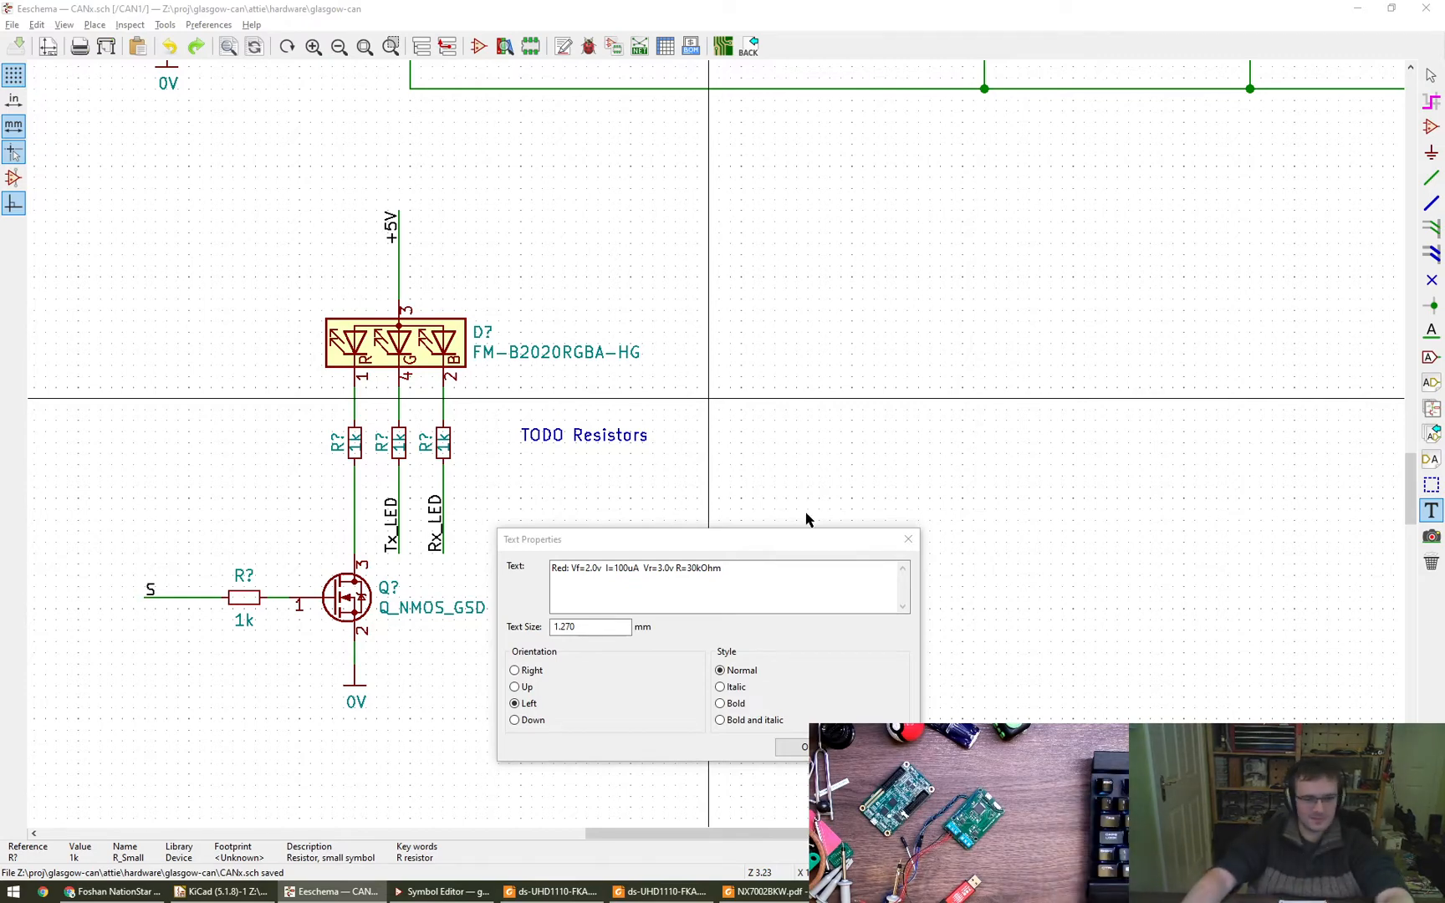
pyautogui.click(817, 583)
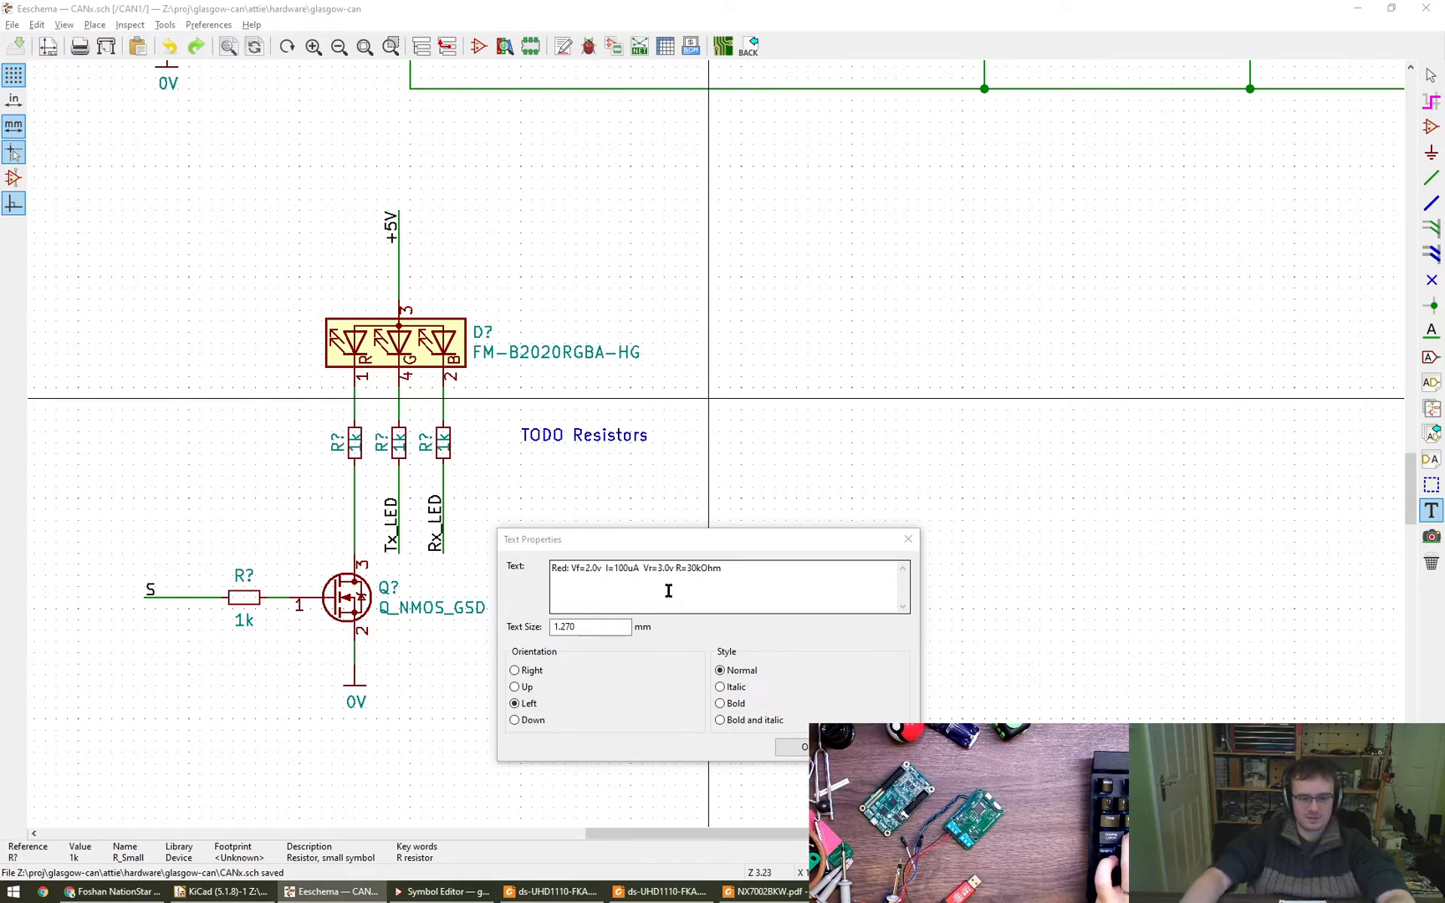
# - Start a second line reading "Green:" in the note and place the note below the "TODO Resistors" text
pyautogui.click(779, 590)
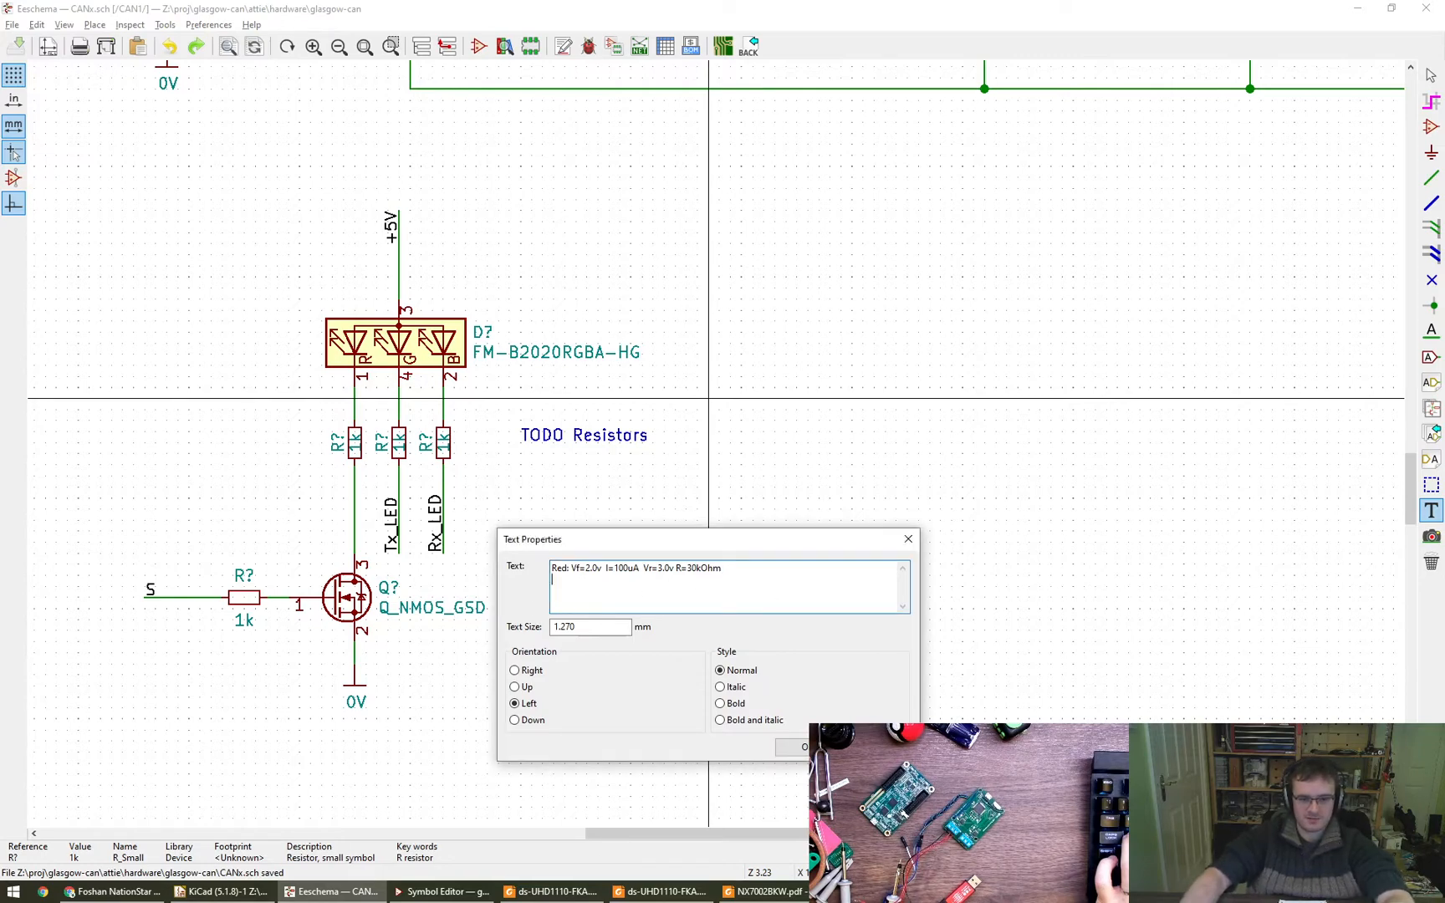
pyautogui.write('Green:')
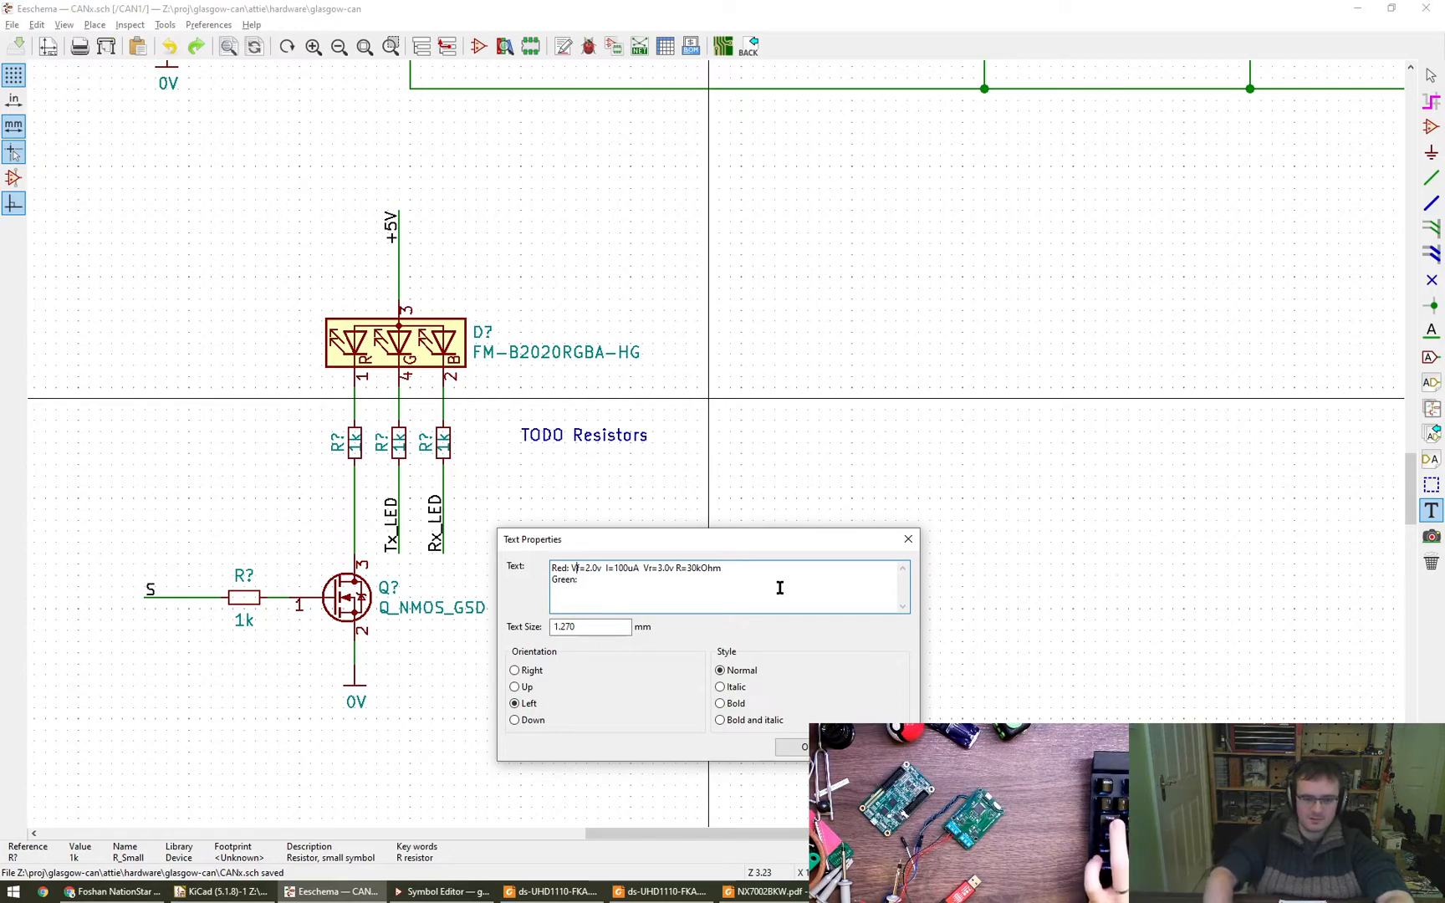
pyautogui.hotkey('ctrl', 'Return')
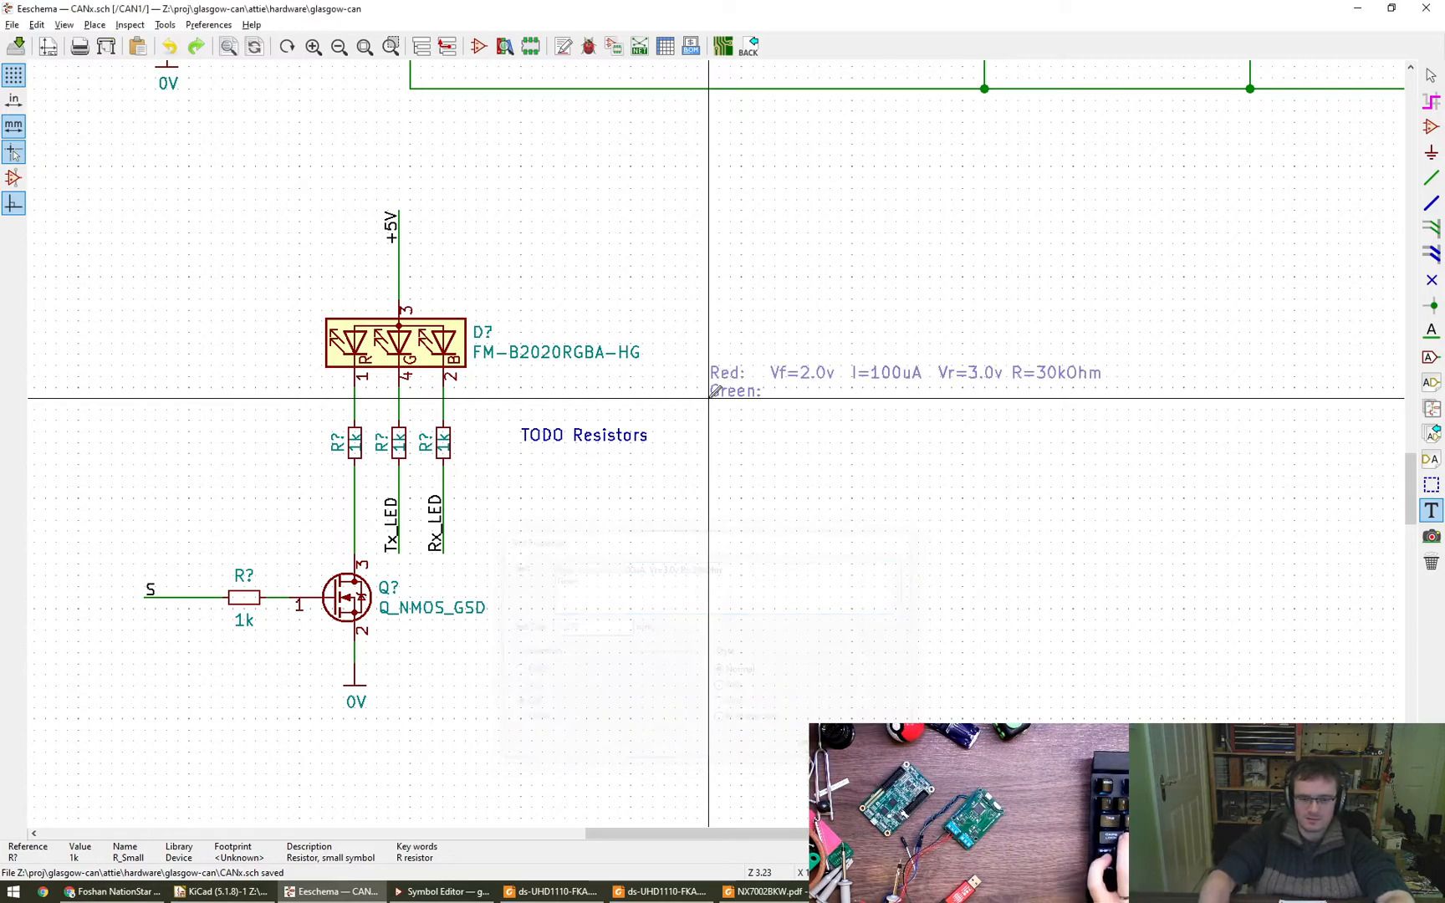
pyautogui.click(577, 540)
pyautogui.press('Escape')
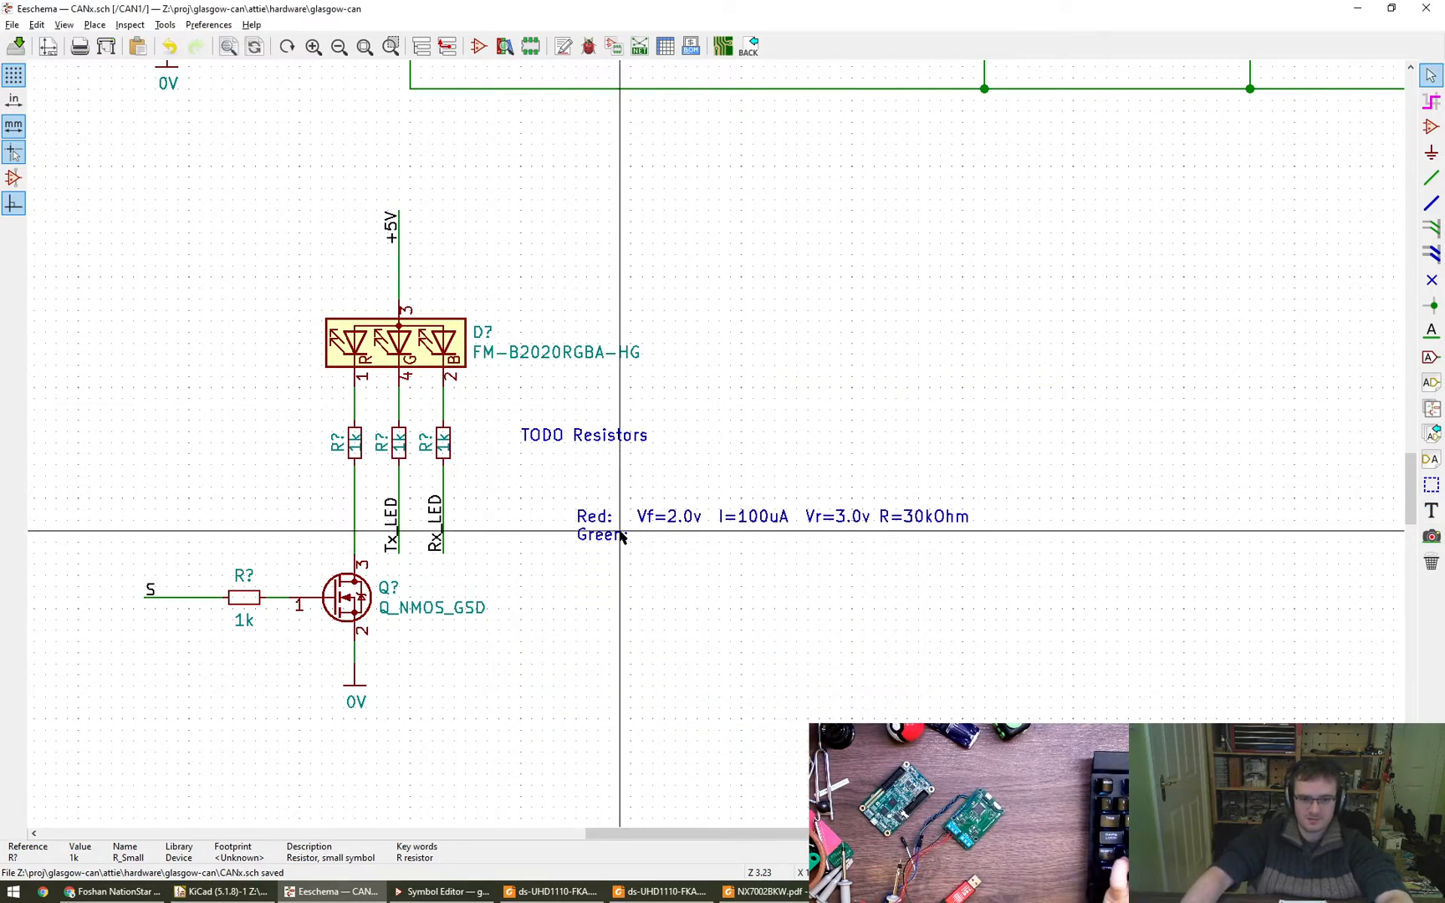
# - Fill in the note's green line with "Vf=3.0v I=20uA Vr=2.0v R="
pyautogui.doubleClick(620, 536)
pyautogui.write('Vf=')
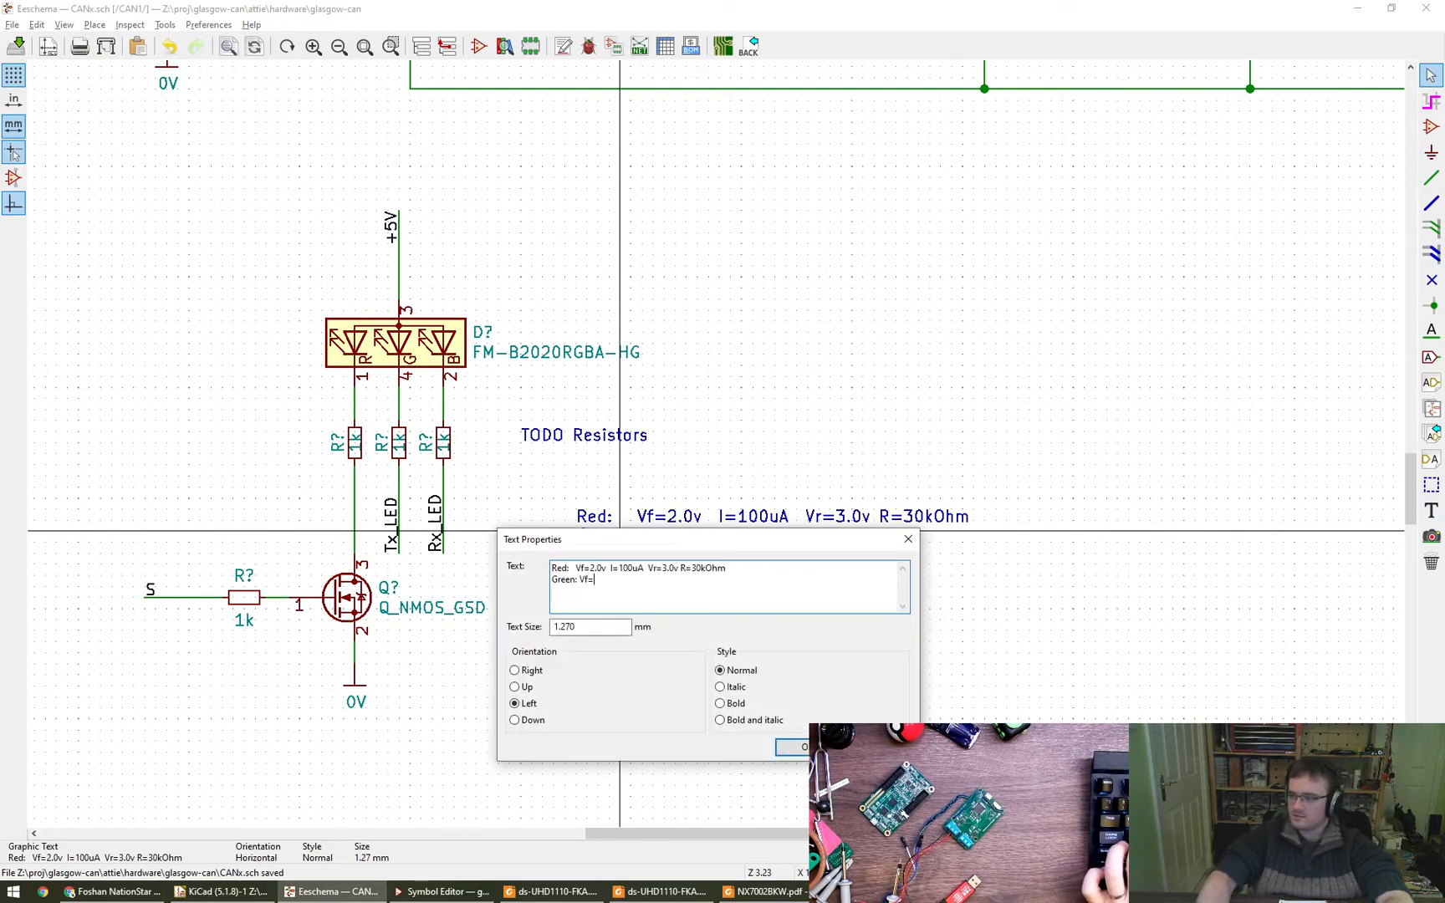
pyautogui.write('3.0v')
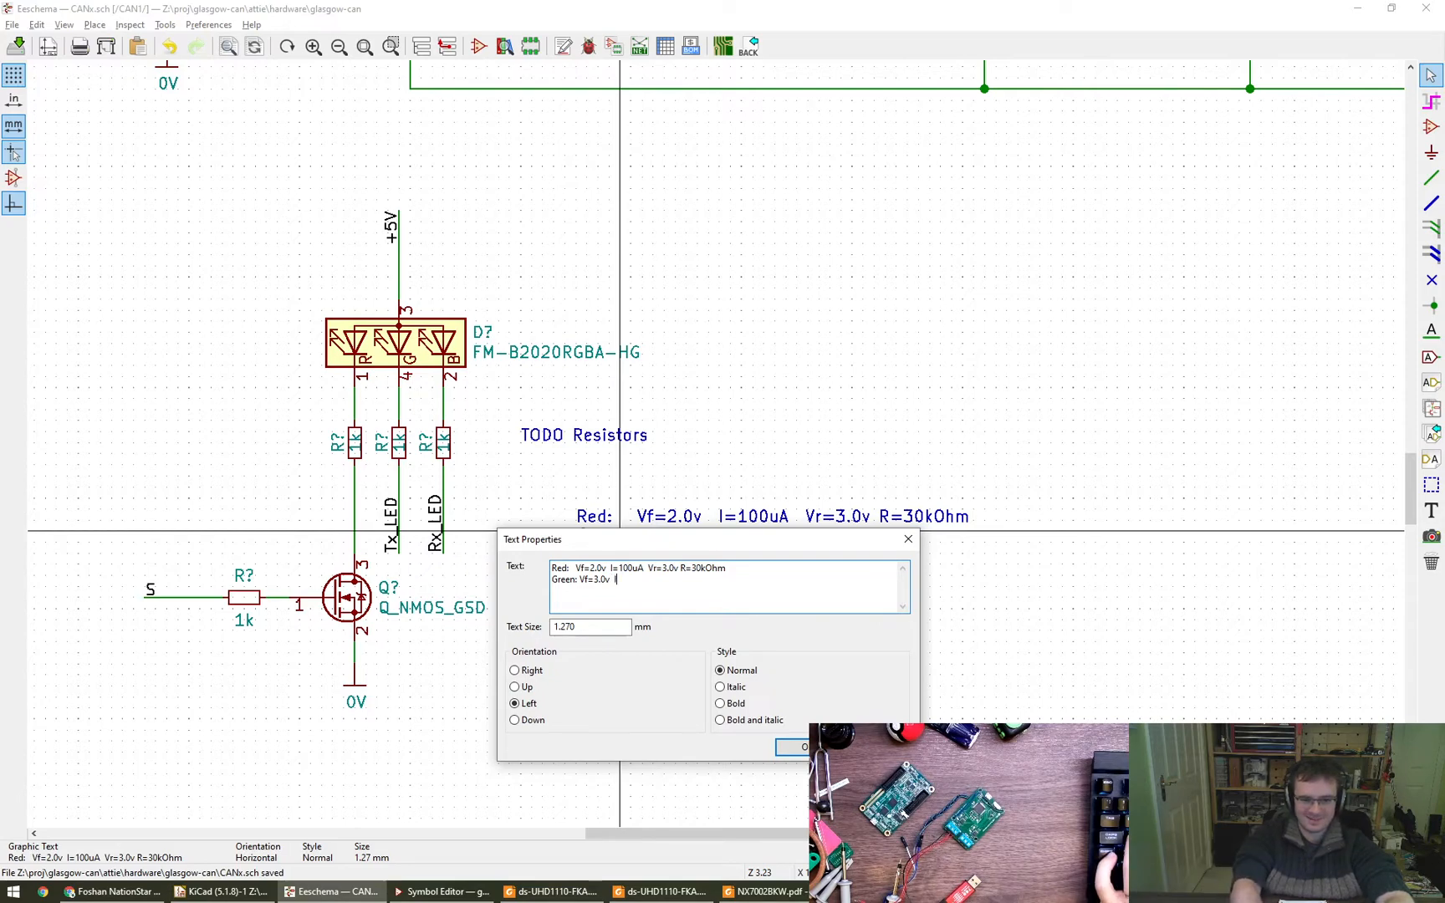
pyautogui.write('I=')
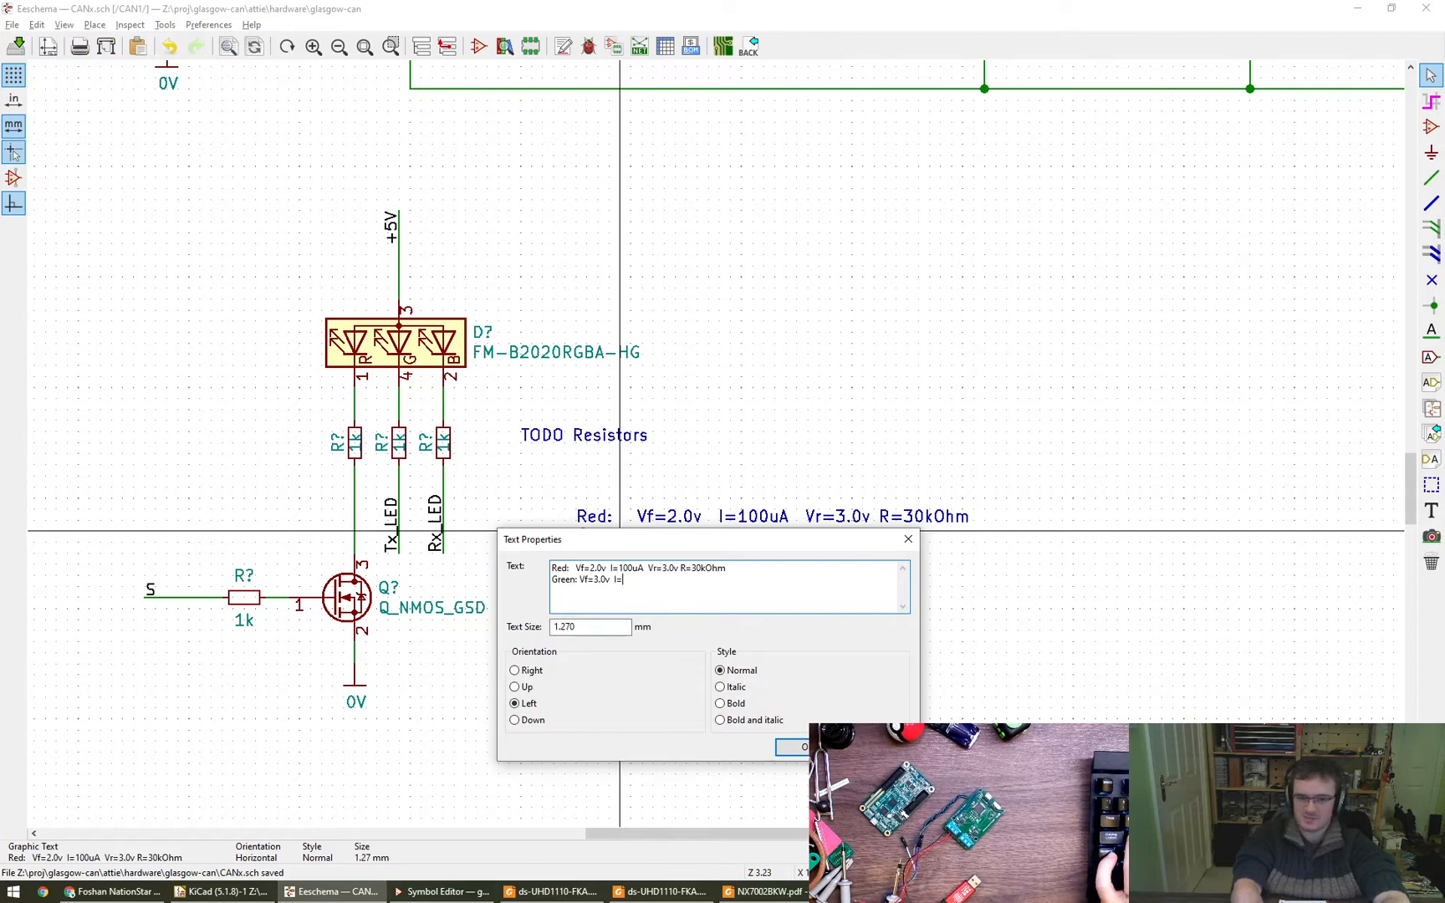
pyautogui.write('1920uA ')
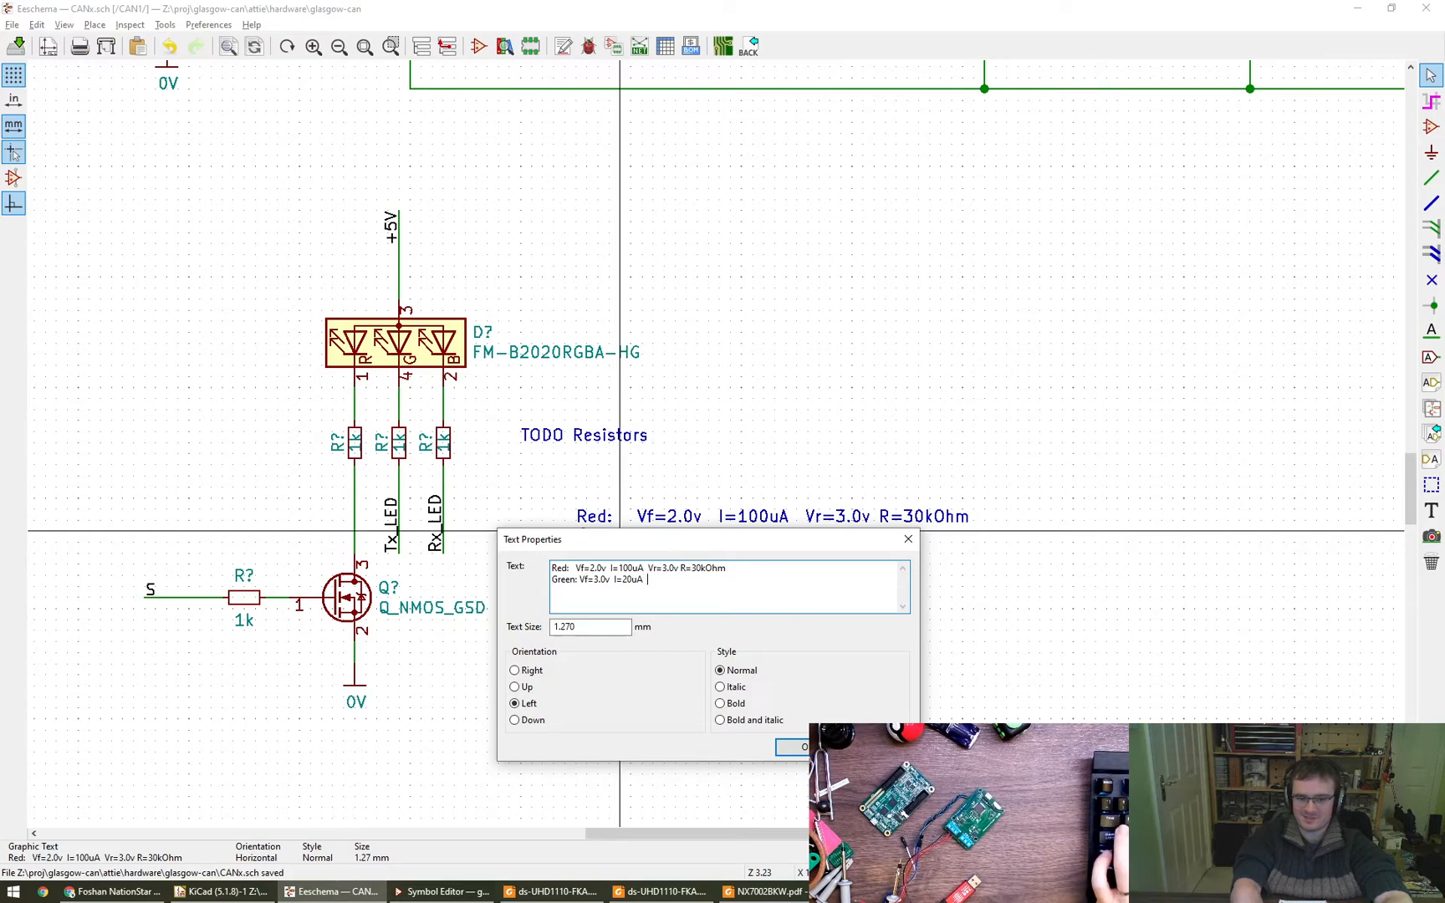
pyautogui.write('Vr=')
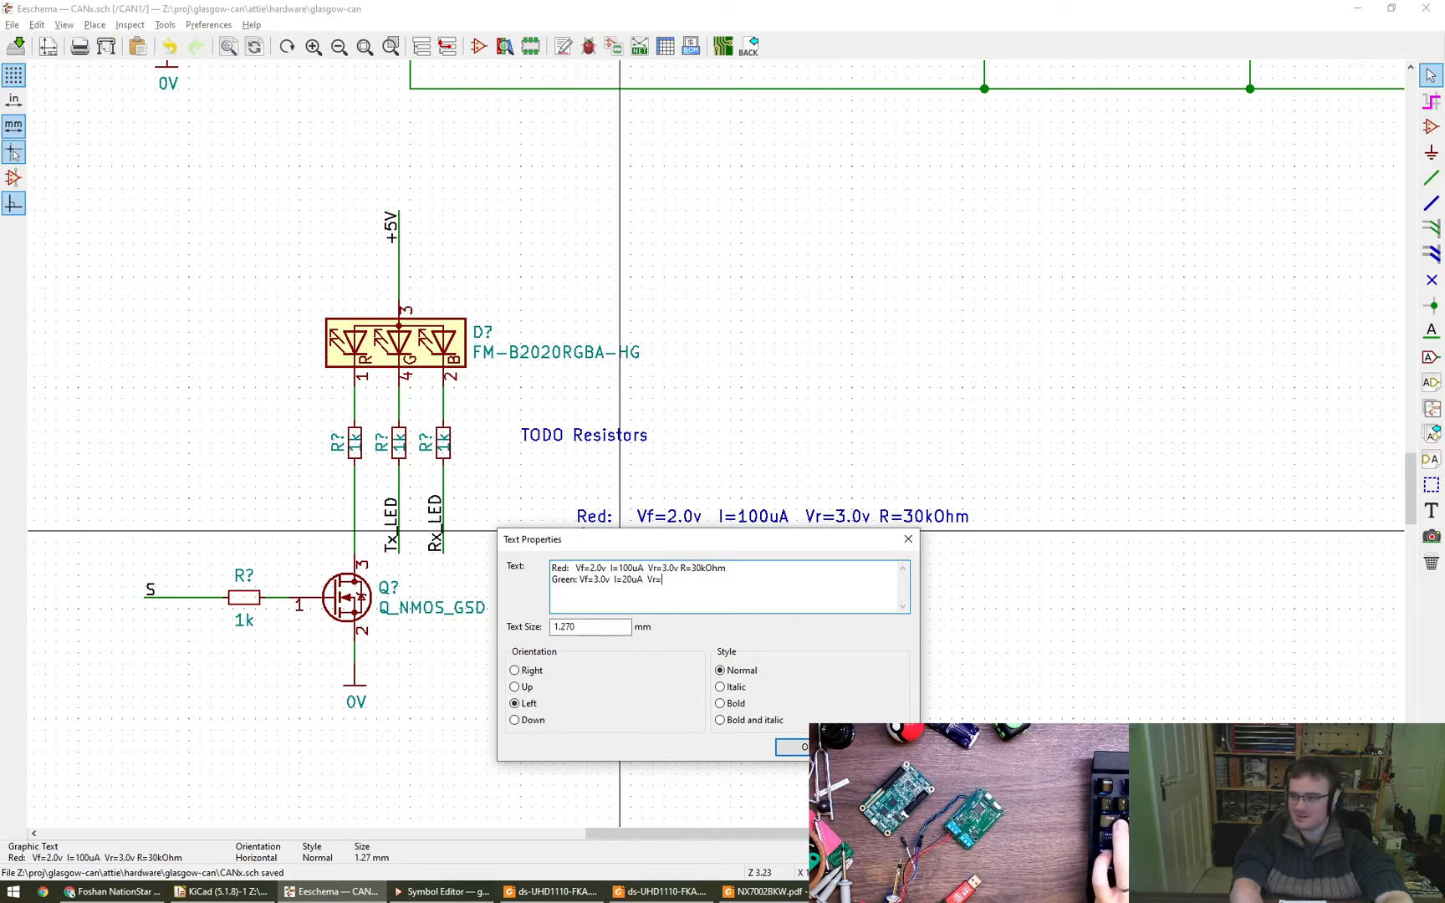
pyautogui.write('2.0v R=')
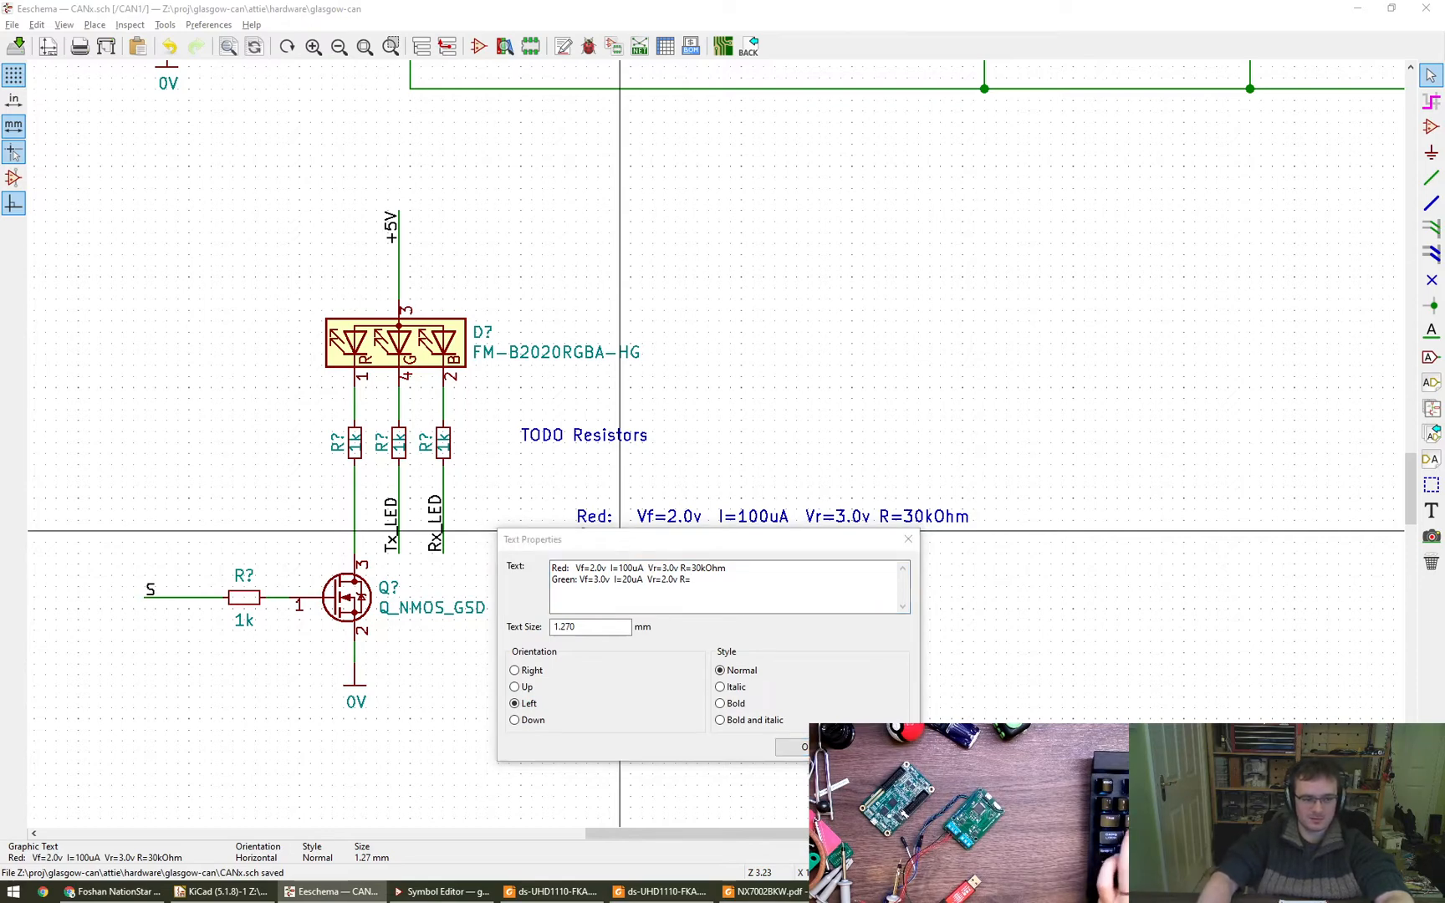
# - Set the green line's current to 50uA and its resistor value to 40kOhm in the note
pyautogui.click(629, 583)
pyautogui.press('BackSpace')
pyautogui.write('5')
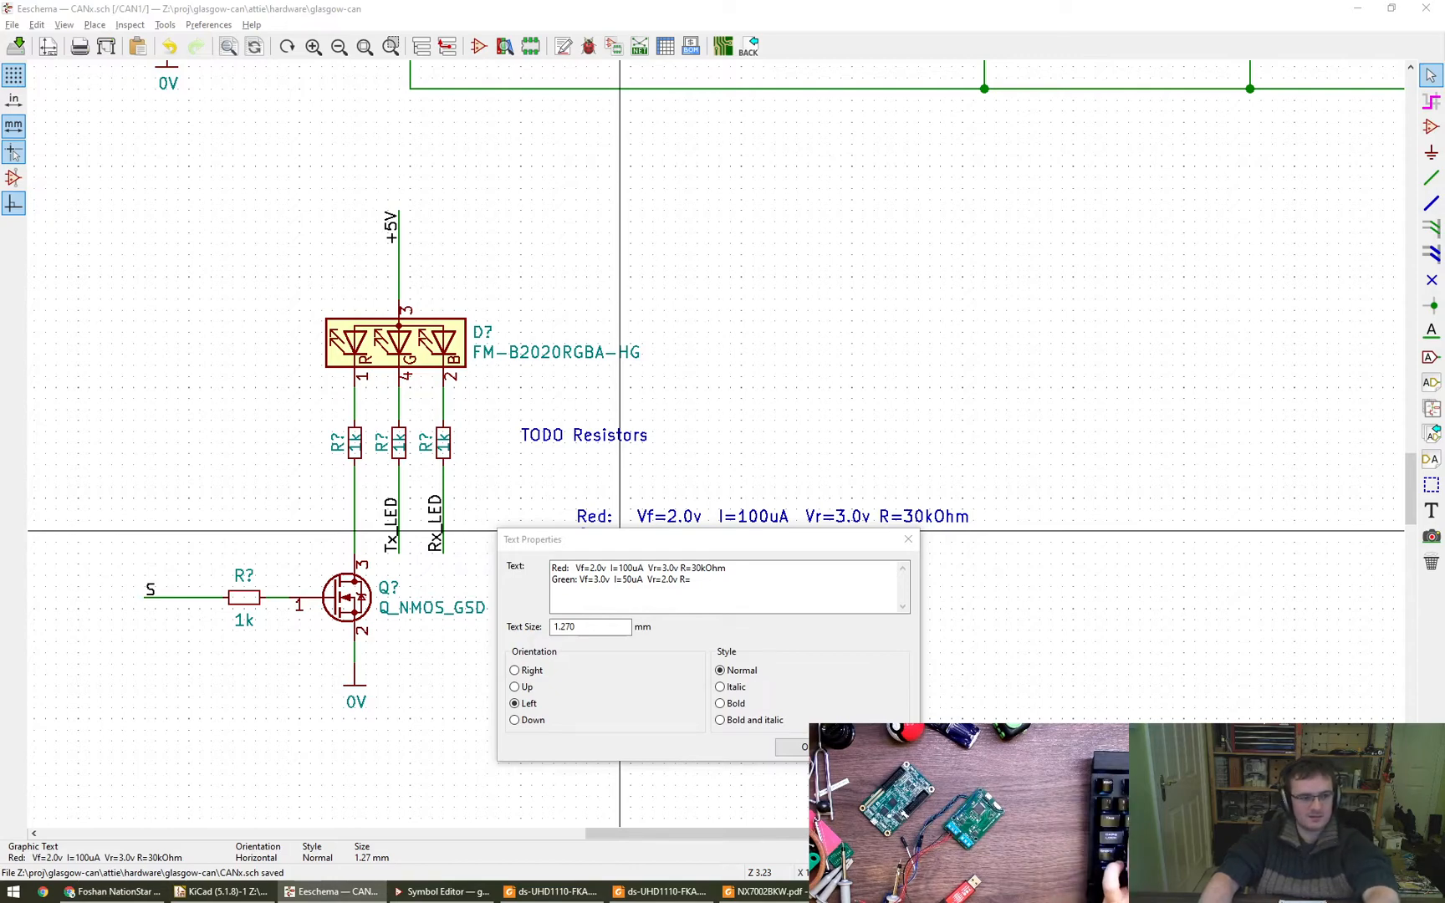
pyautogui.click(746, 582)
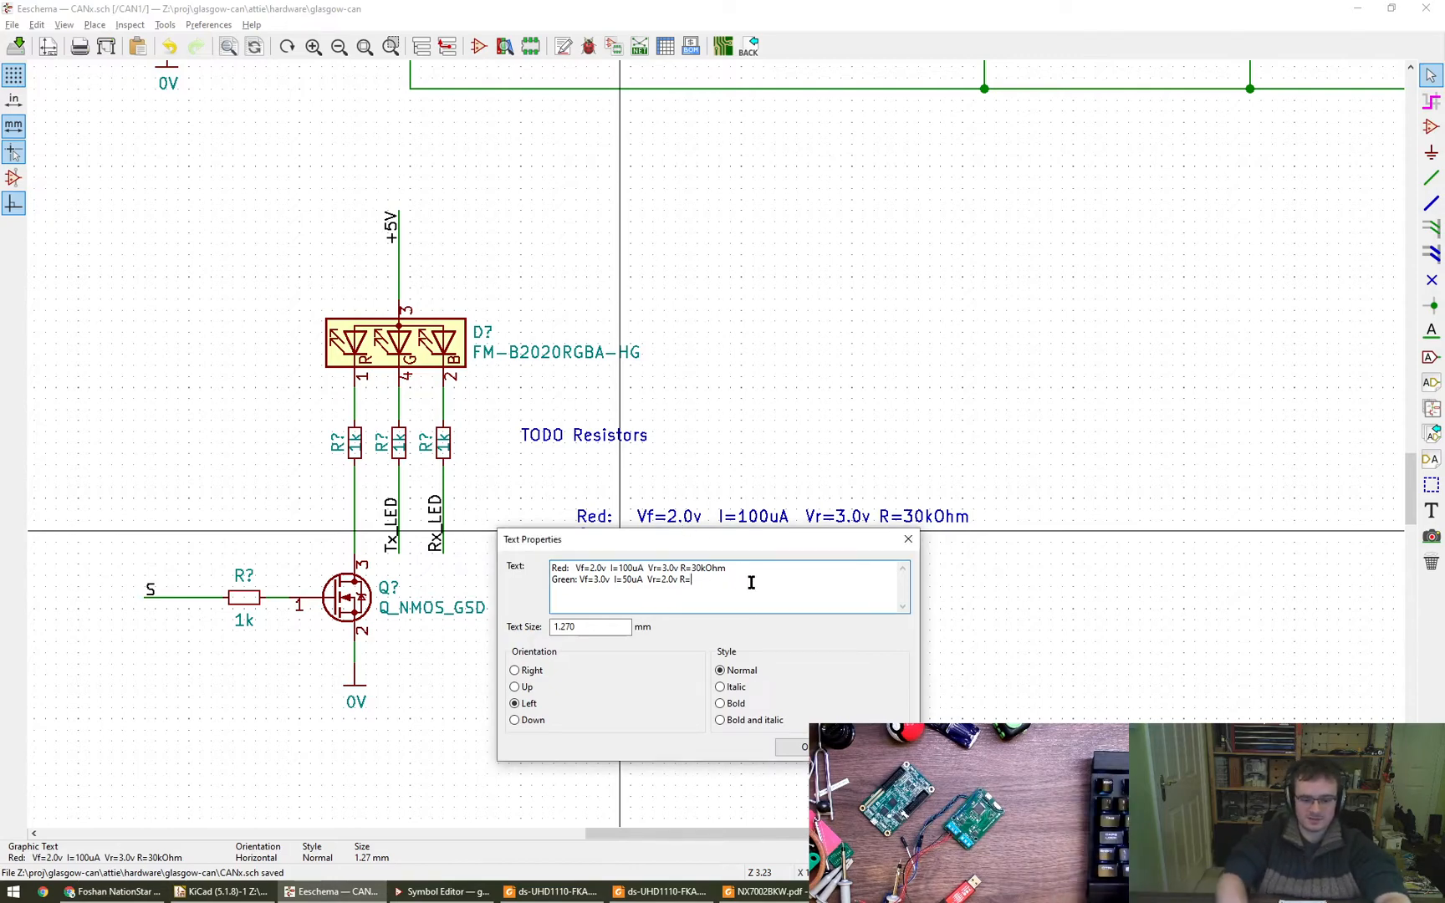
pyautogui.write('40KOhm')
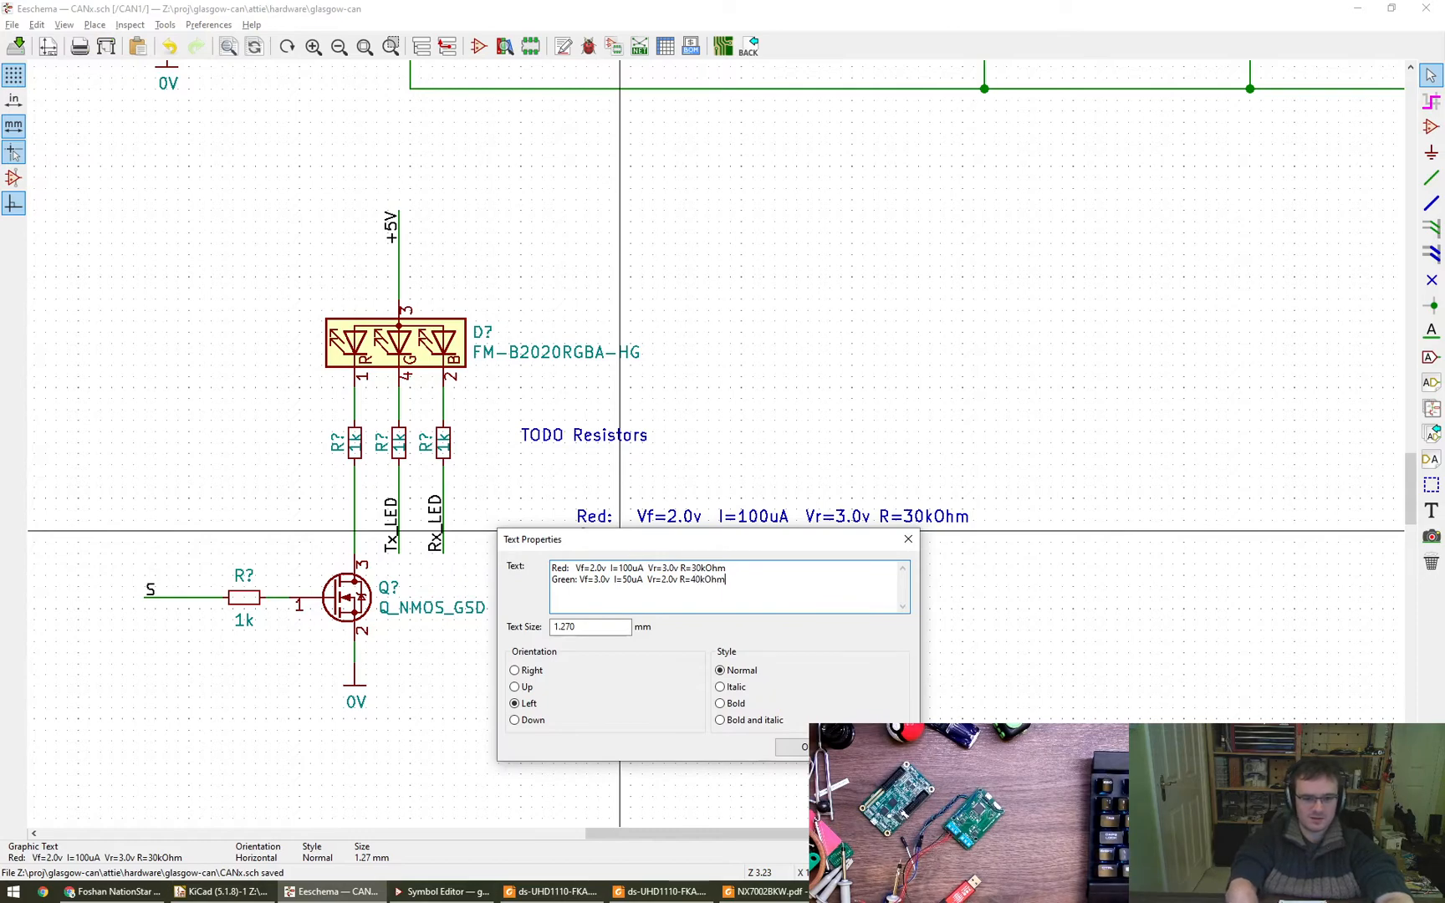
pyautogui.hotkey('ctrl', 'Return')
# - Add spacing before the Vr and R entries so the note's red and green columns line up
pyautogui.press('e')
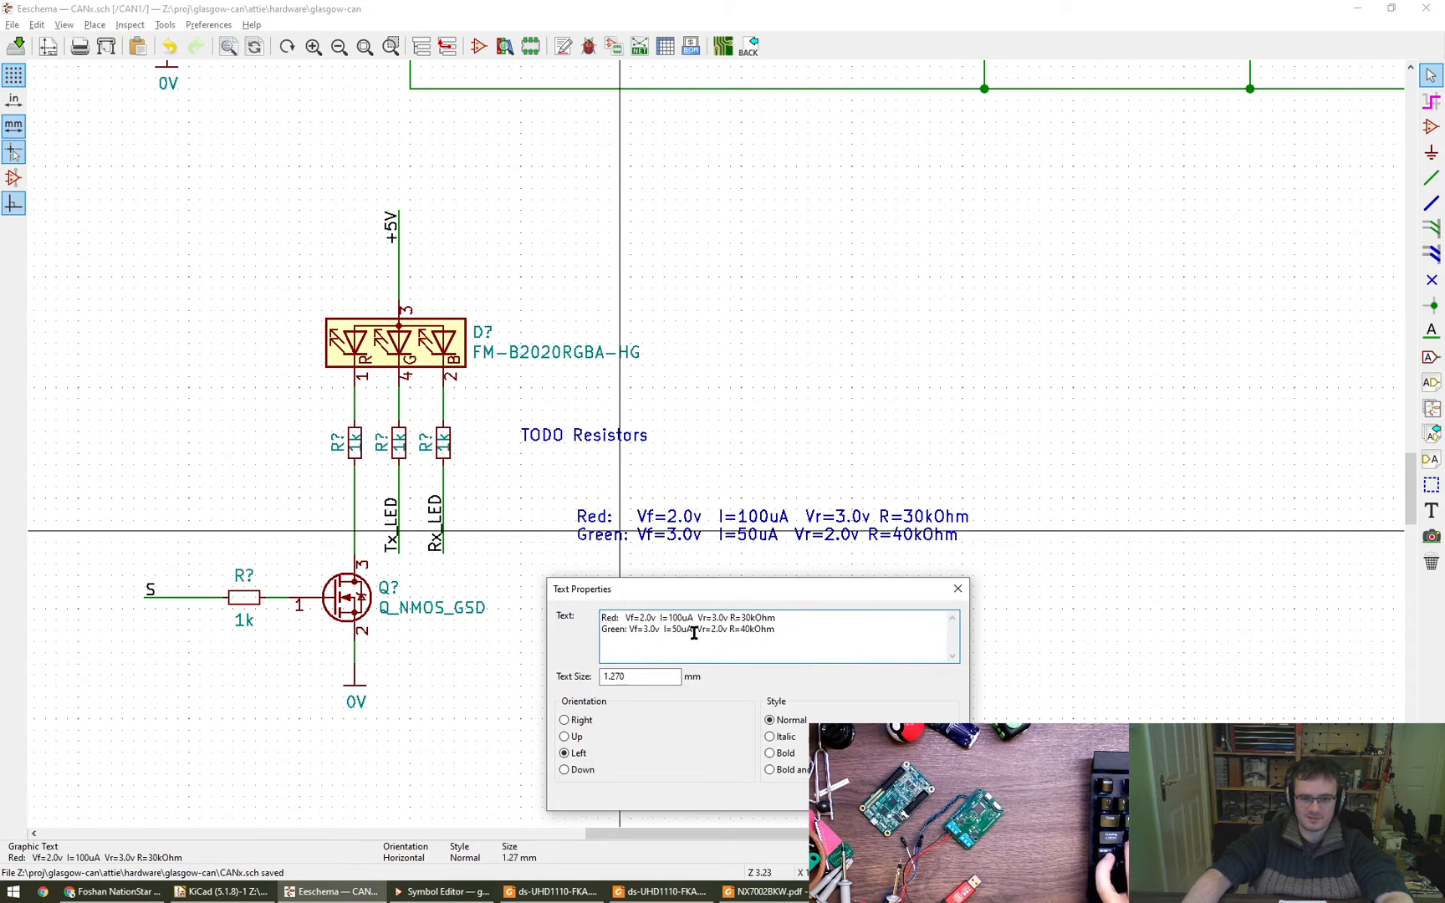
pyautogui.click(693, 632)
pyautogui.click(731, 626)
pyautogui.click(731, 619)
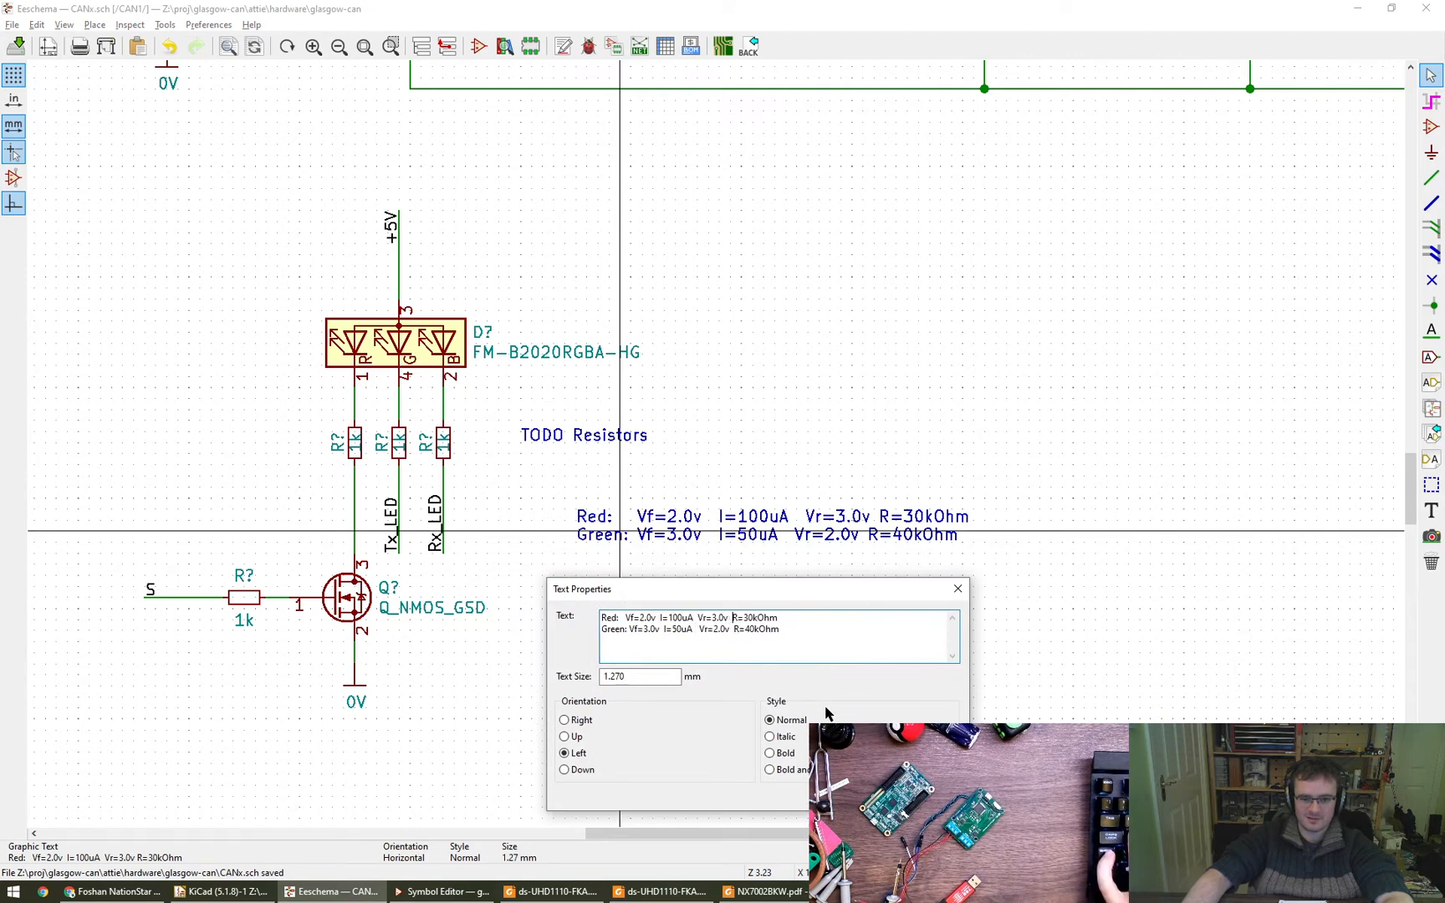
pyautogui.hotkey('ctrl', 'Return')
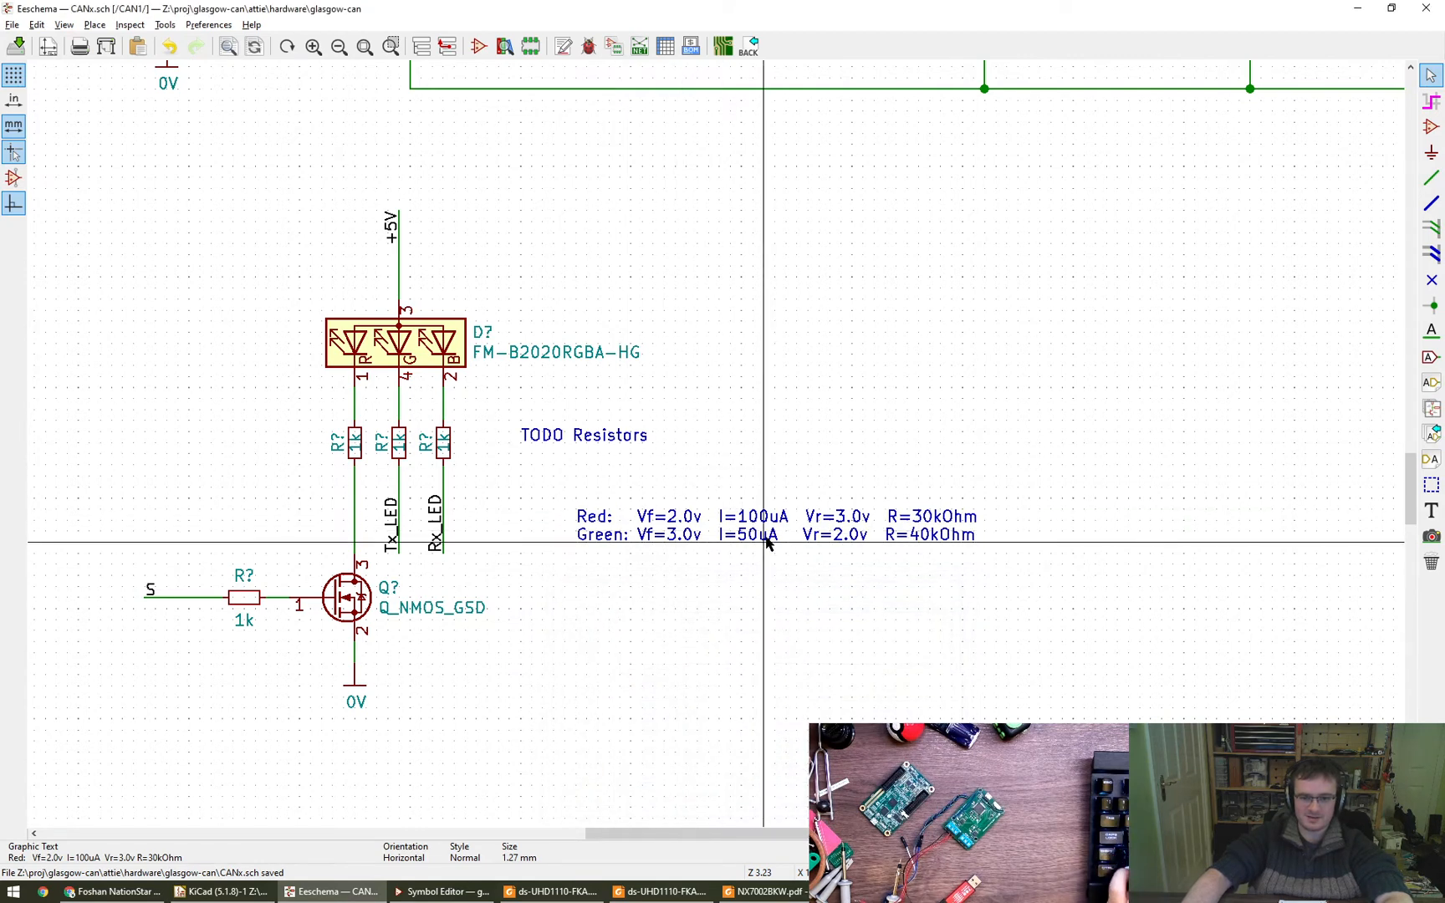
# - Add a third line to the note reading "Blue: Vf=3.0v I=100uA"
pyautogui.doubleClick(807, 532)
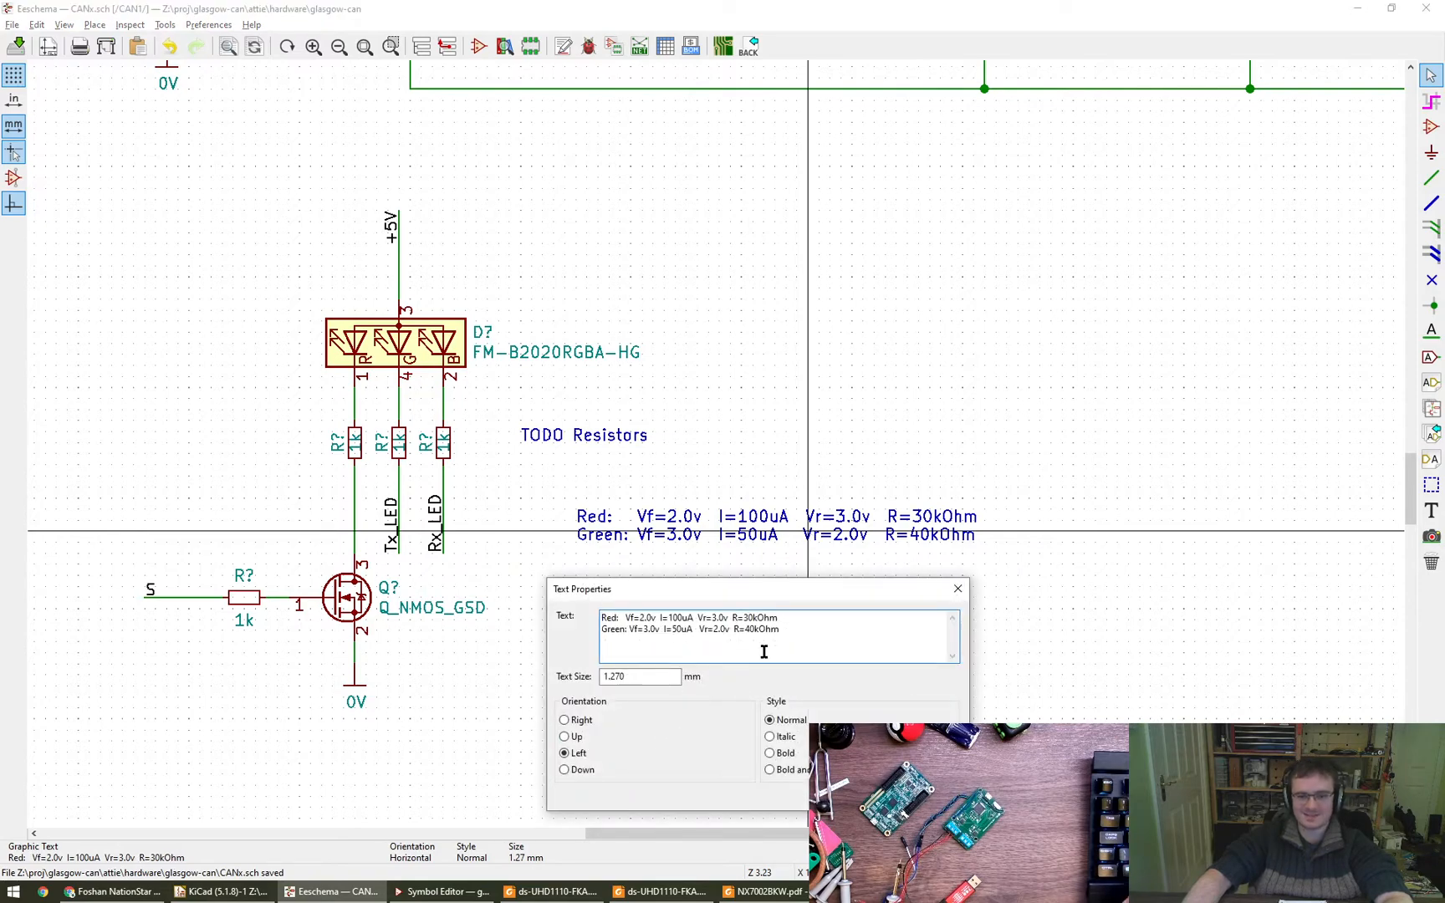
pyautogui.click(887, 642)
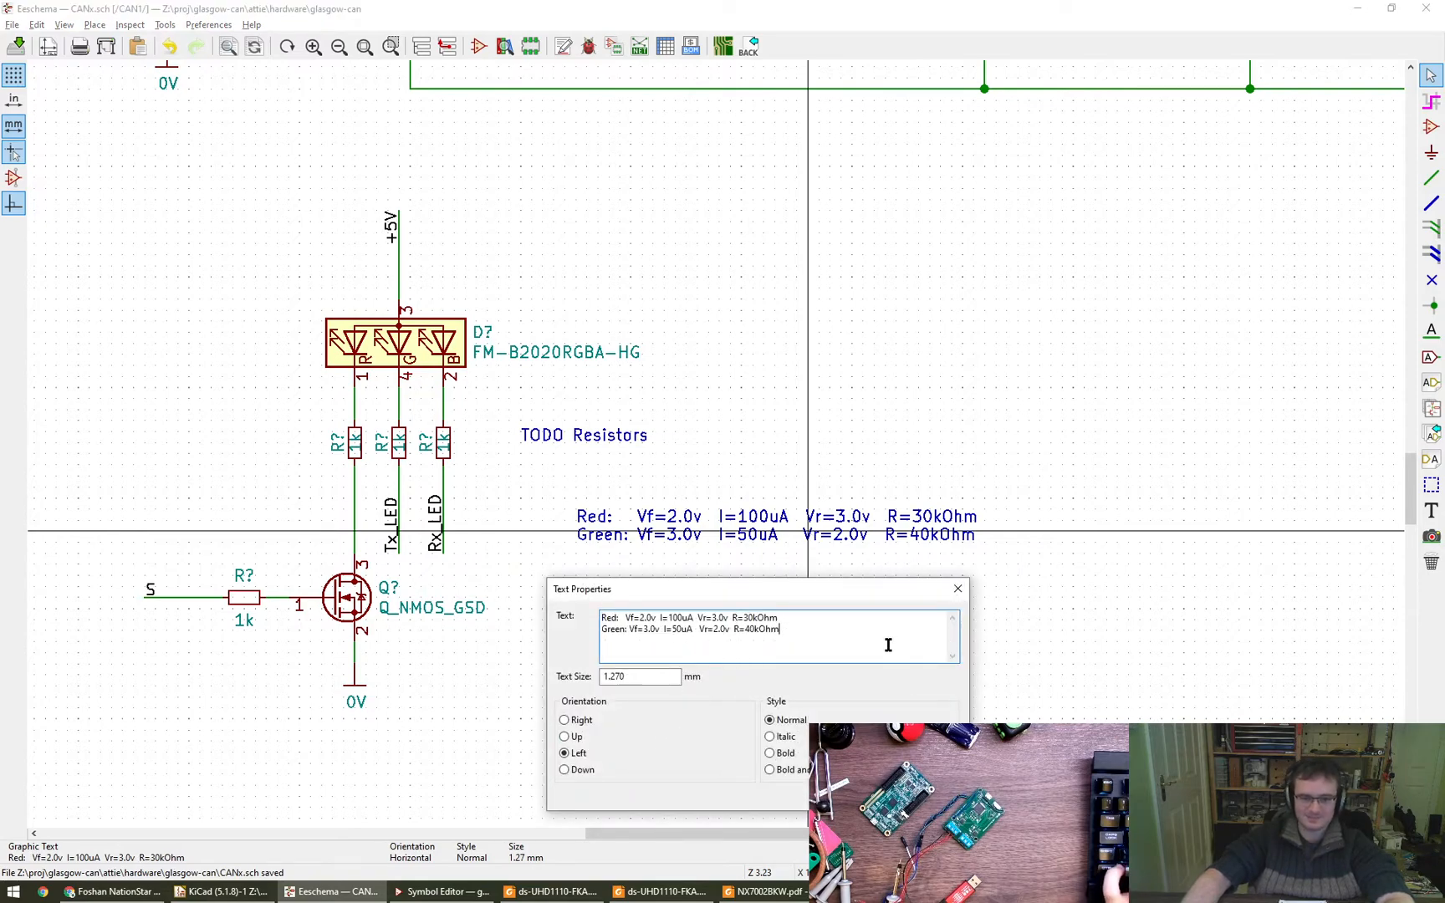
pyautogui.press('Return')
pyautogui.write('Blue:')
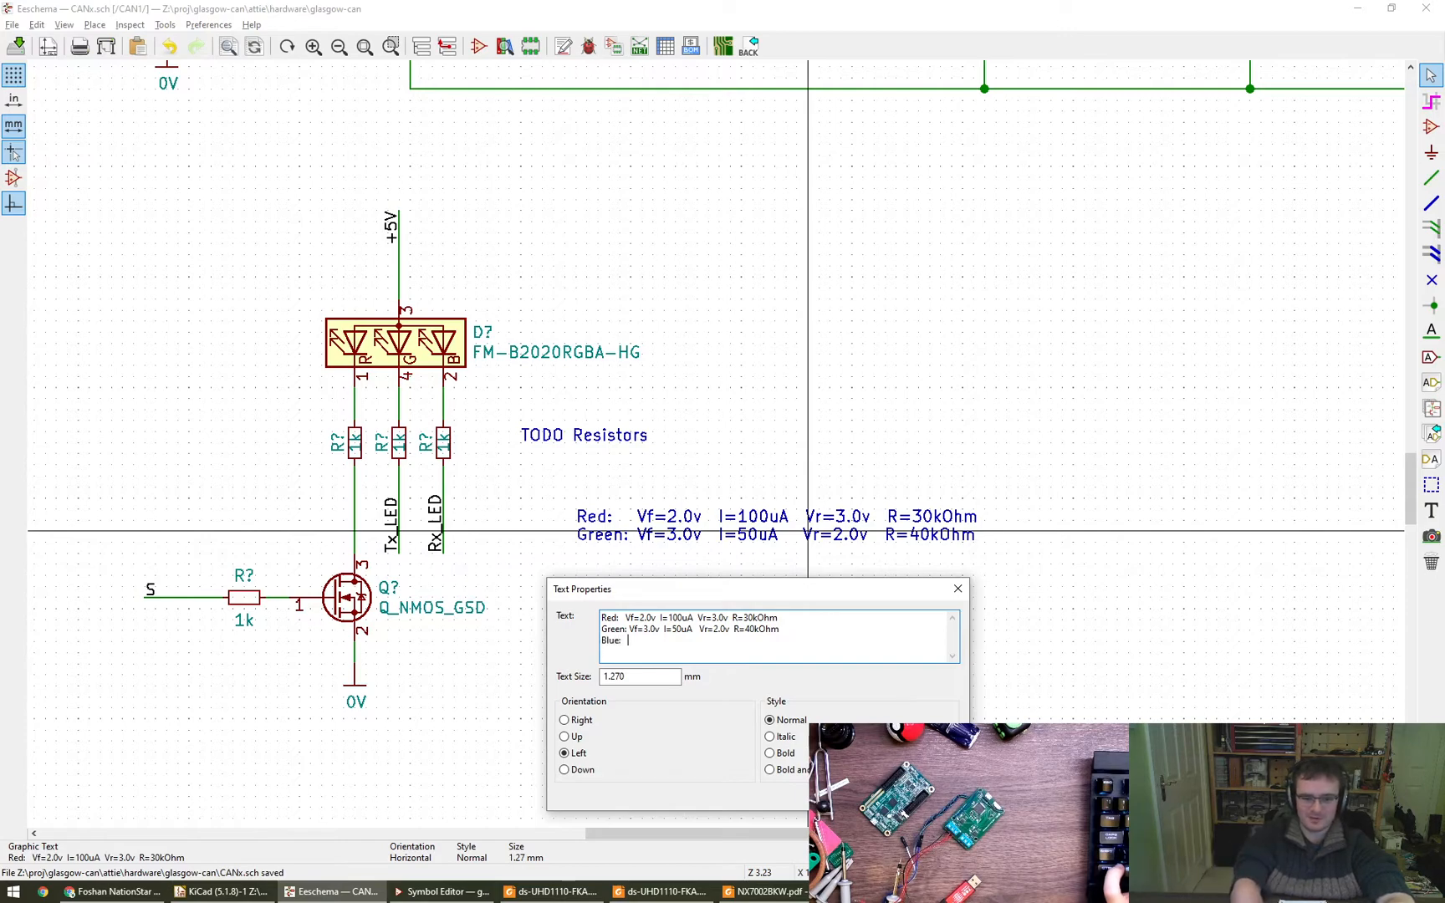
pyautogui.write('  Vf=3')
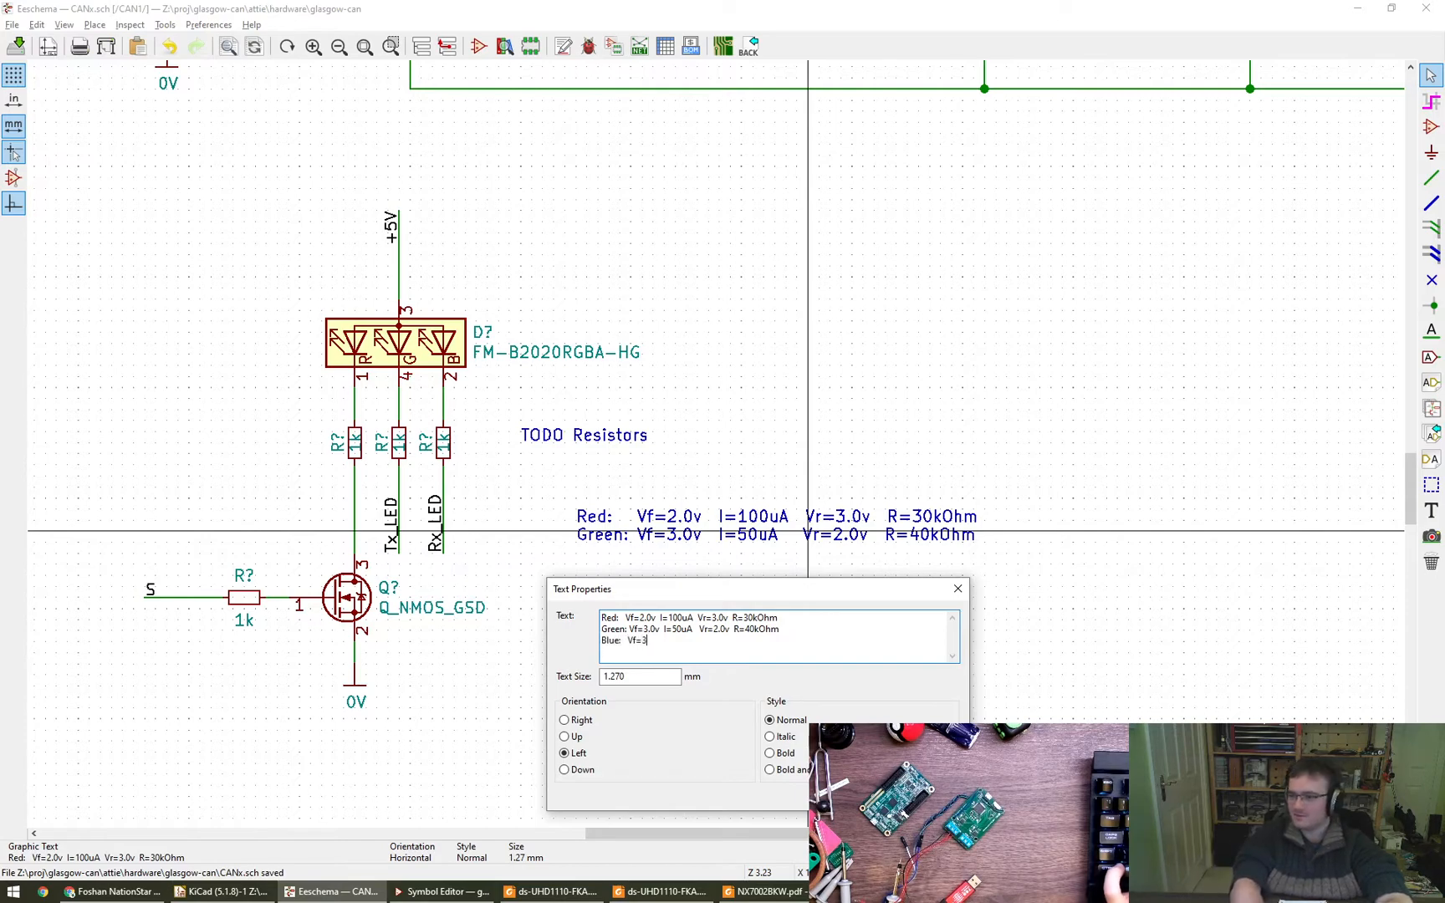
pyautogui.write('.0v  ')
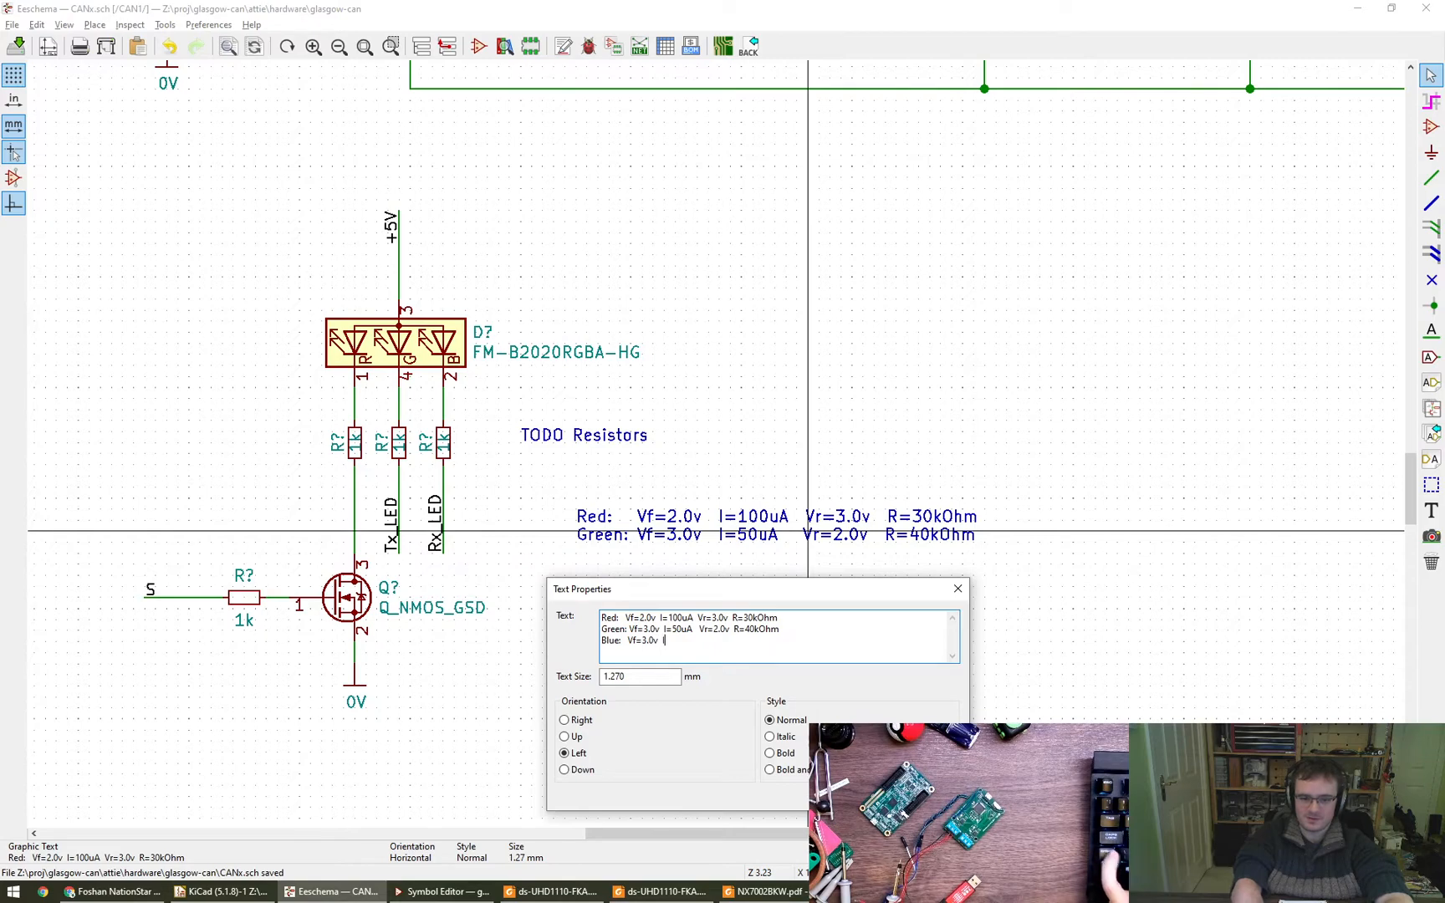
pyautogui.write('I=100uA  V')
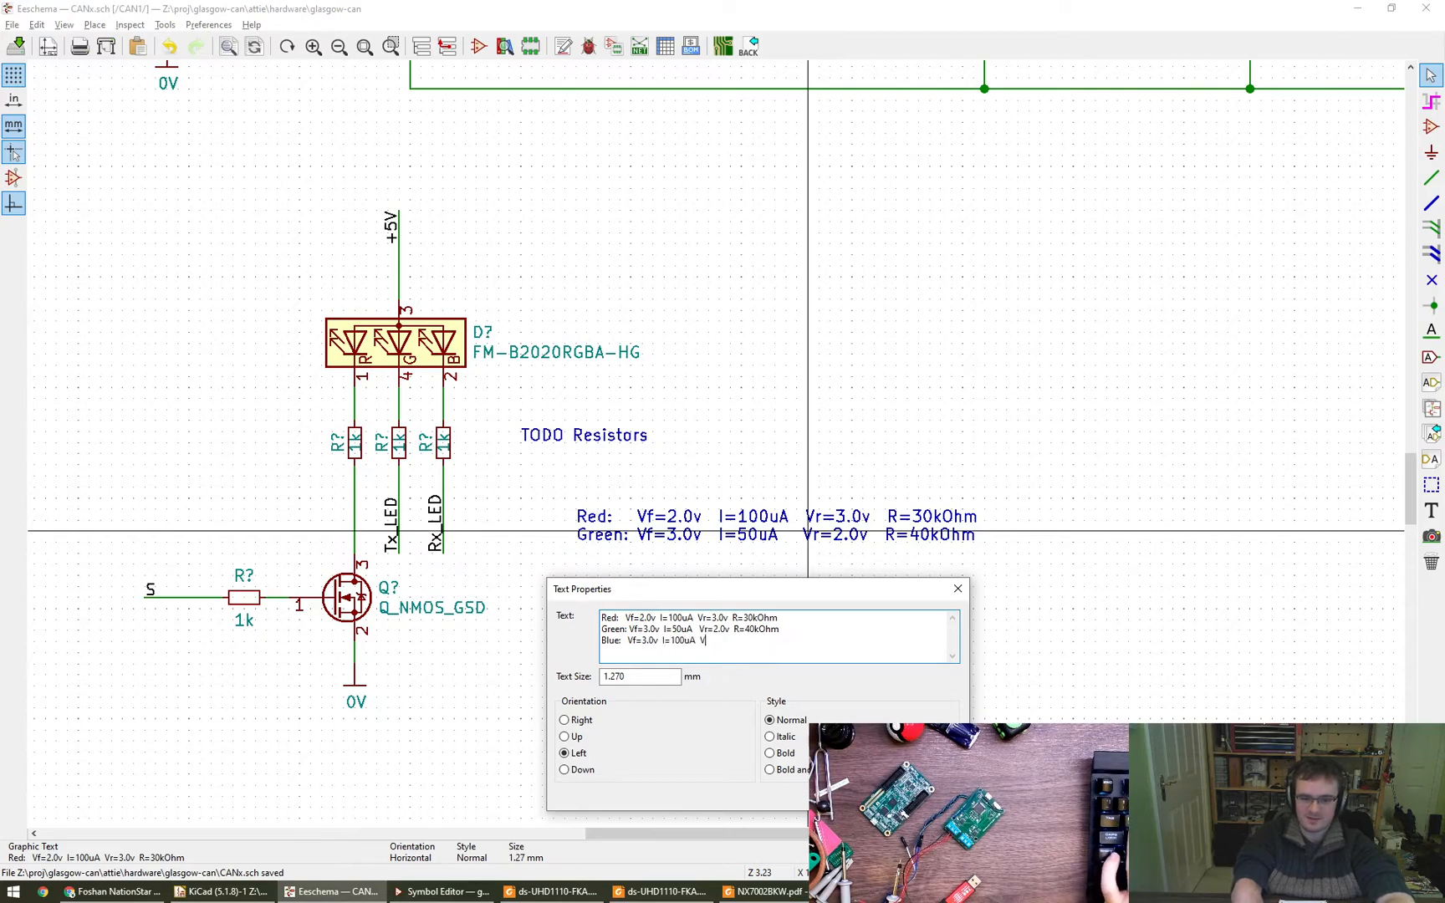
pyautogui.write('r=2.')
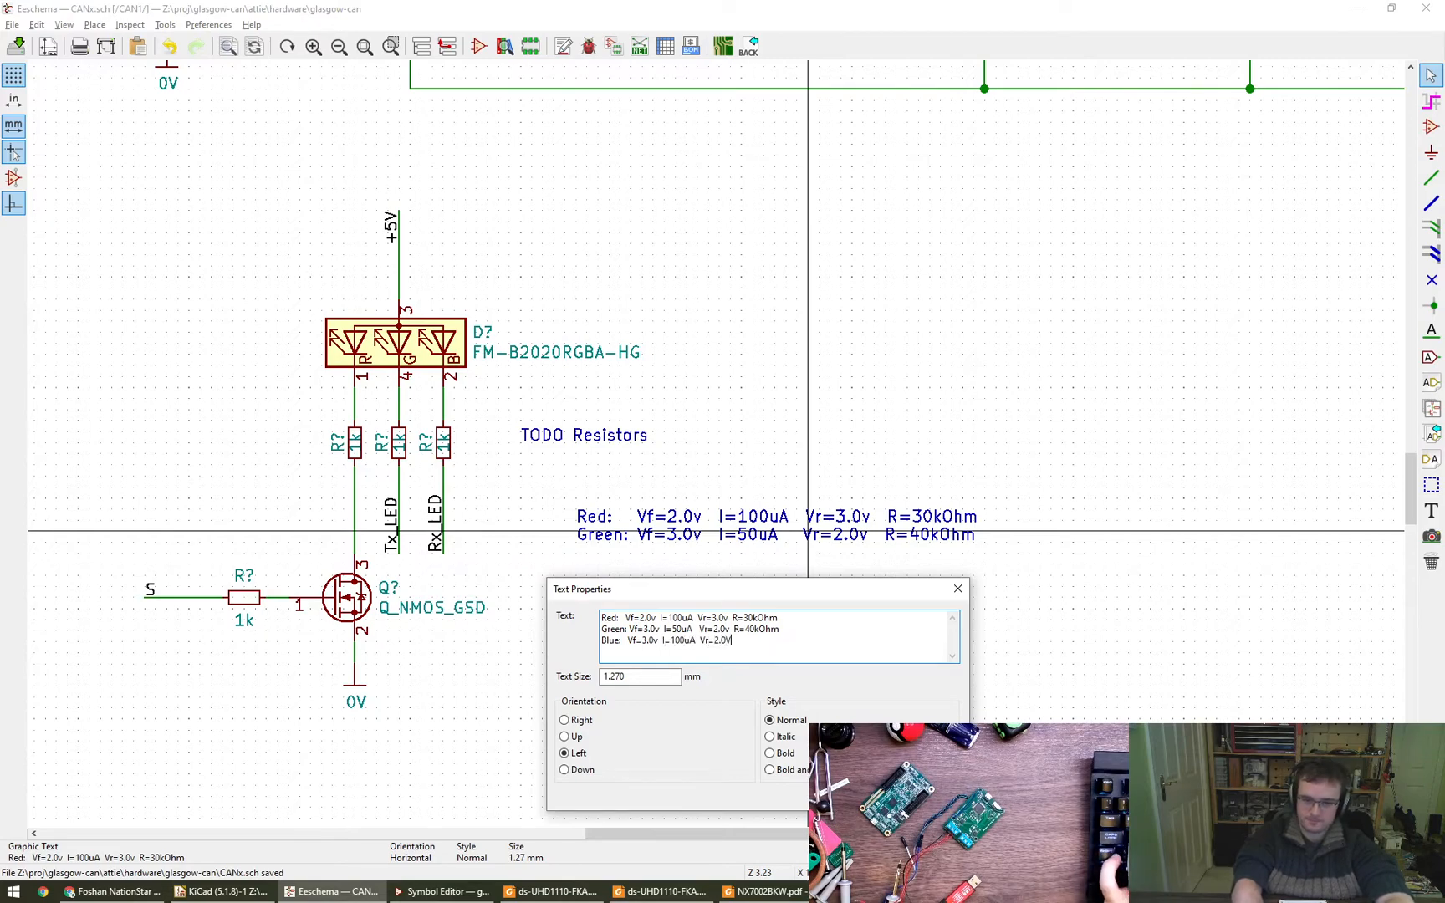
pyautogui.write('0v  R=')
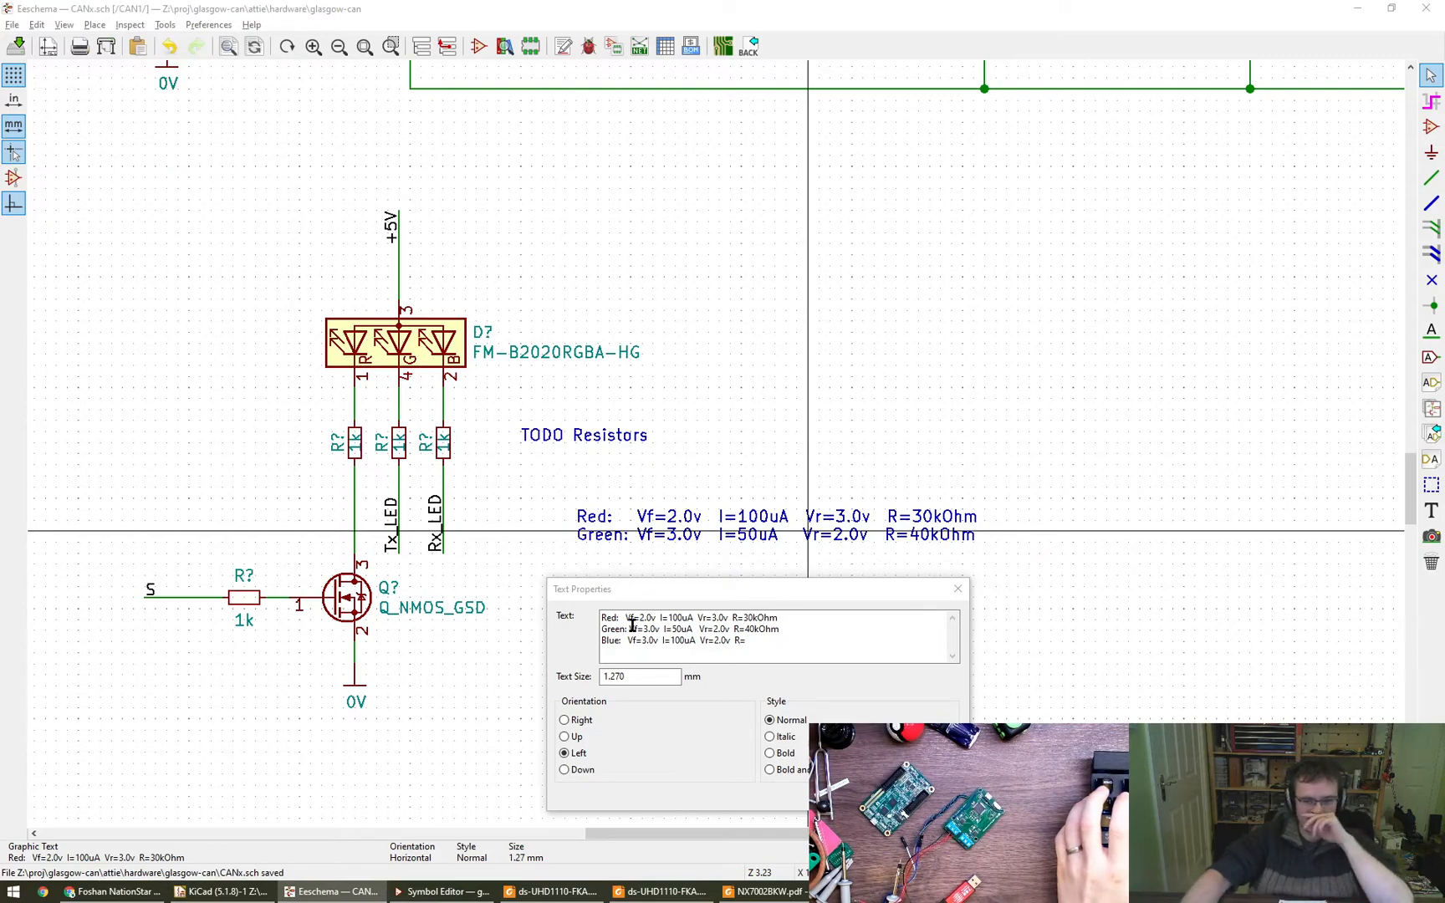
# - Append "Vr=2.0v R=20kOhm" to the note's blue line
pyautogui.click(771, 651)
pyautogui.write('20kOhm')
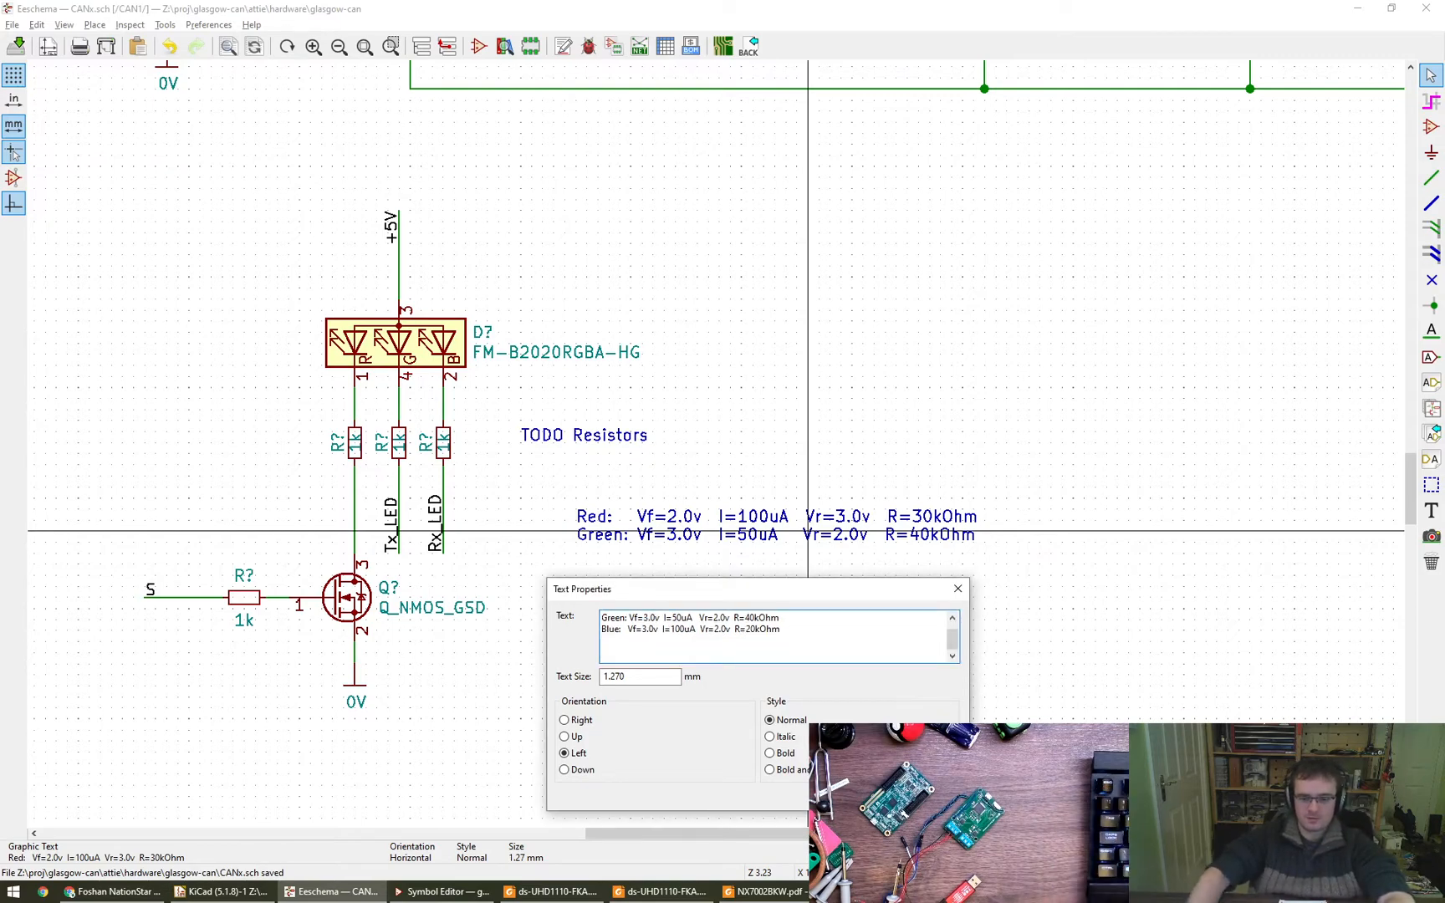
pyautogui.hotkey('ctrl', 'Return')
# - Adjust the spacing after "Blue:" to align its values with the red and green lines
pyautogui.press('e')
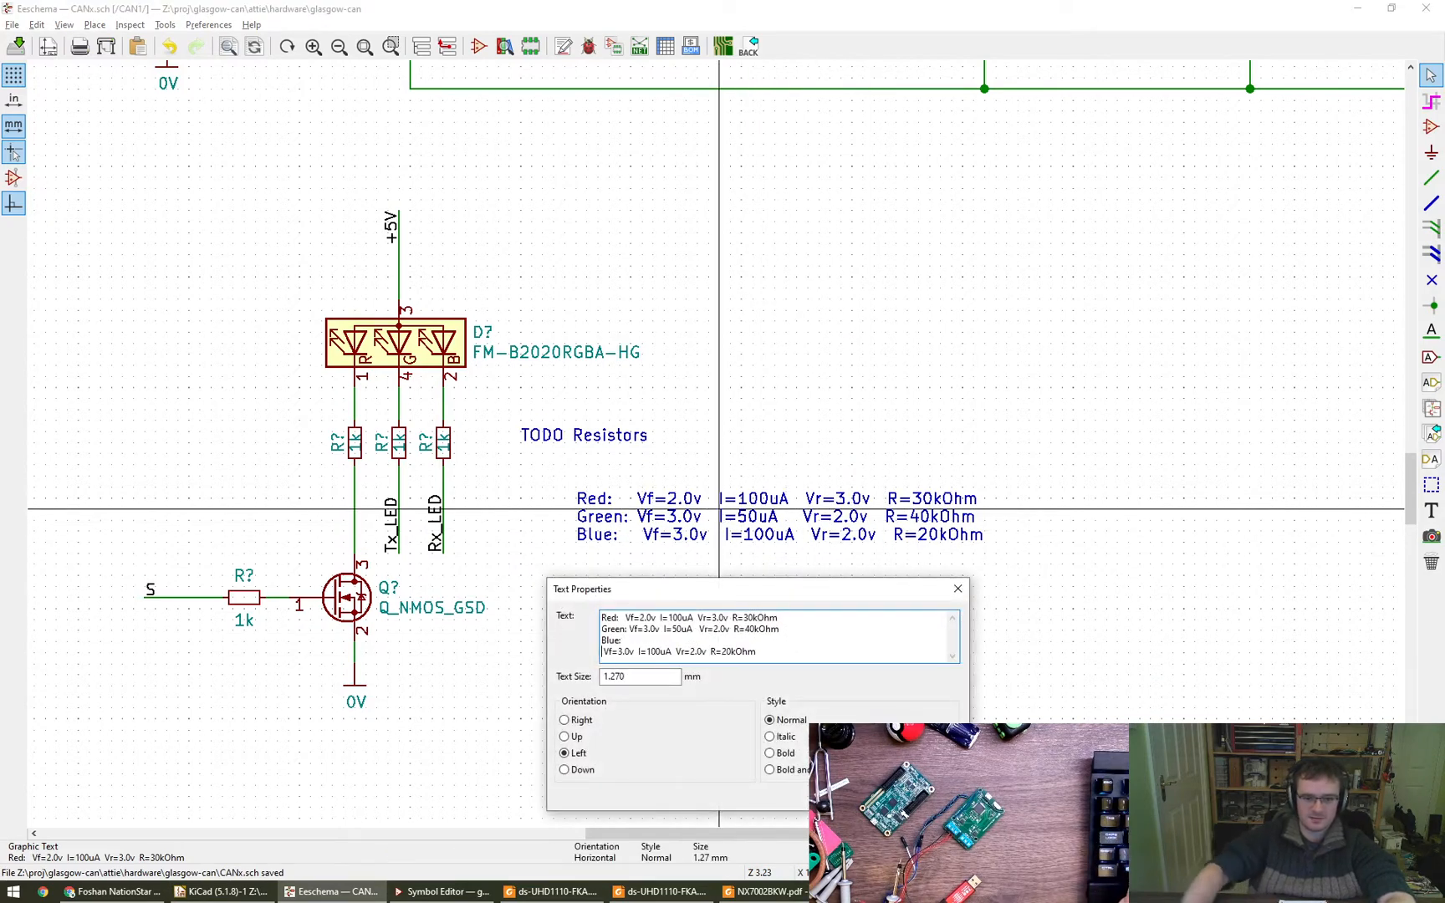
pyautogui.press('BackSpace')
pyautogui.hotkey('ctrl', 'Return')
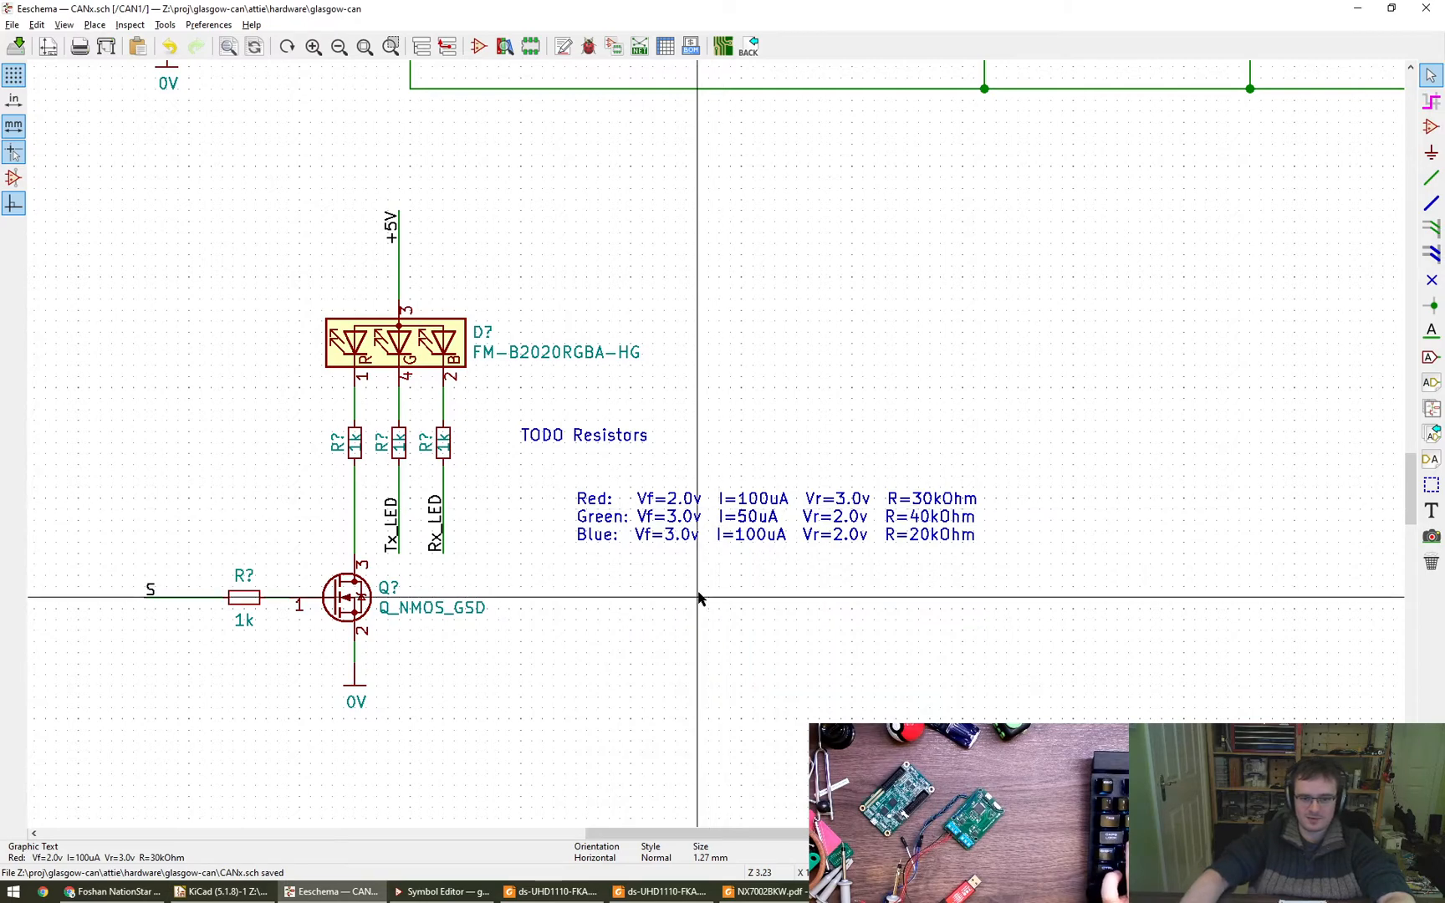
pyautogui.press('e')
pyautogui.press('Escape')
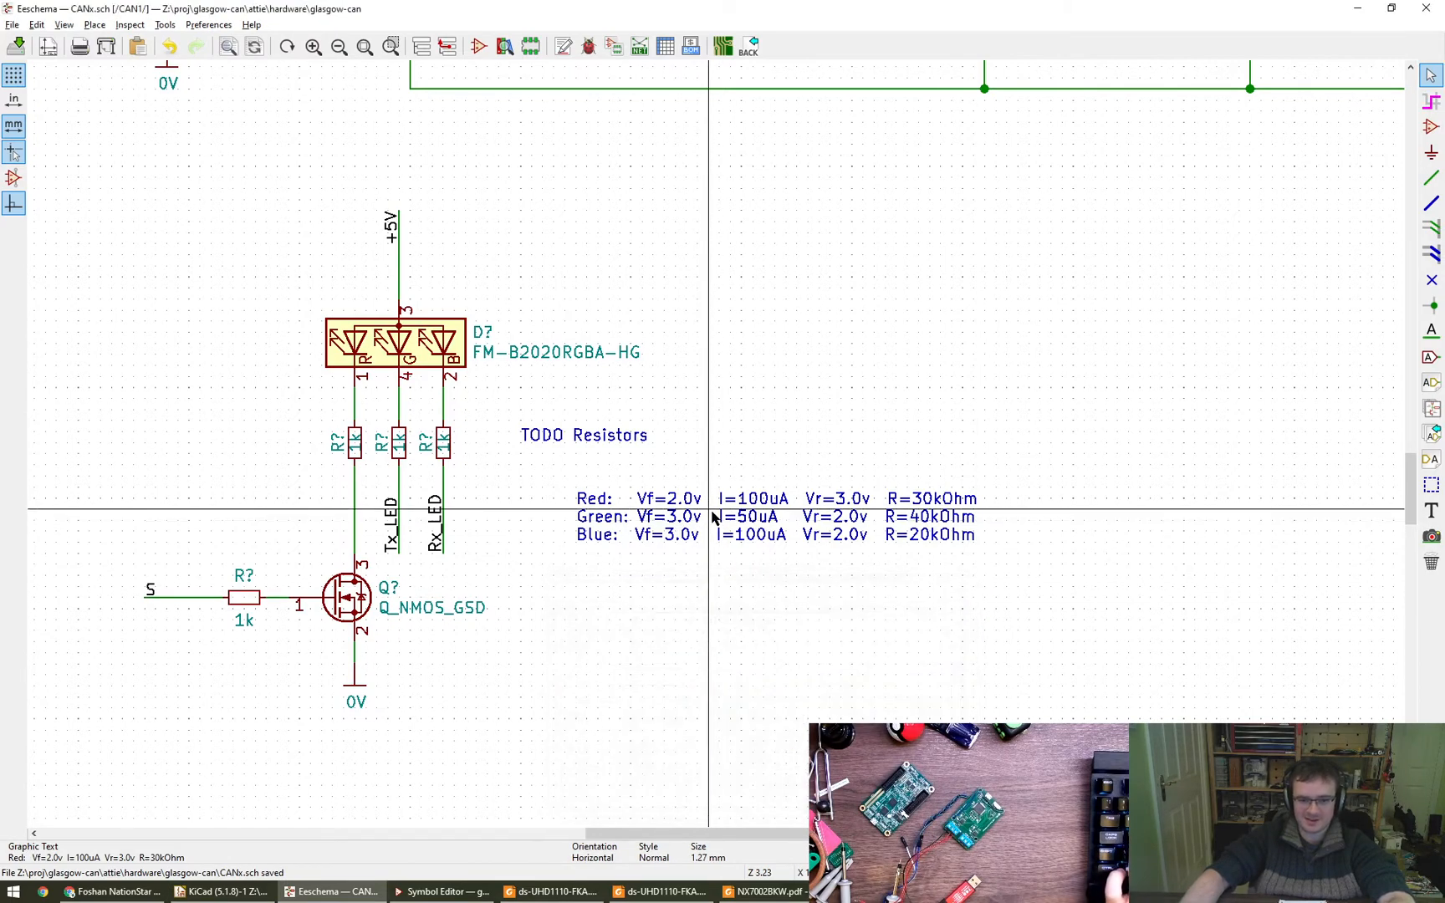
pyautogui.rightClick(719, 510)
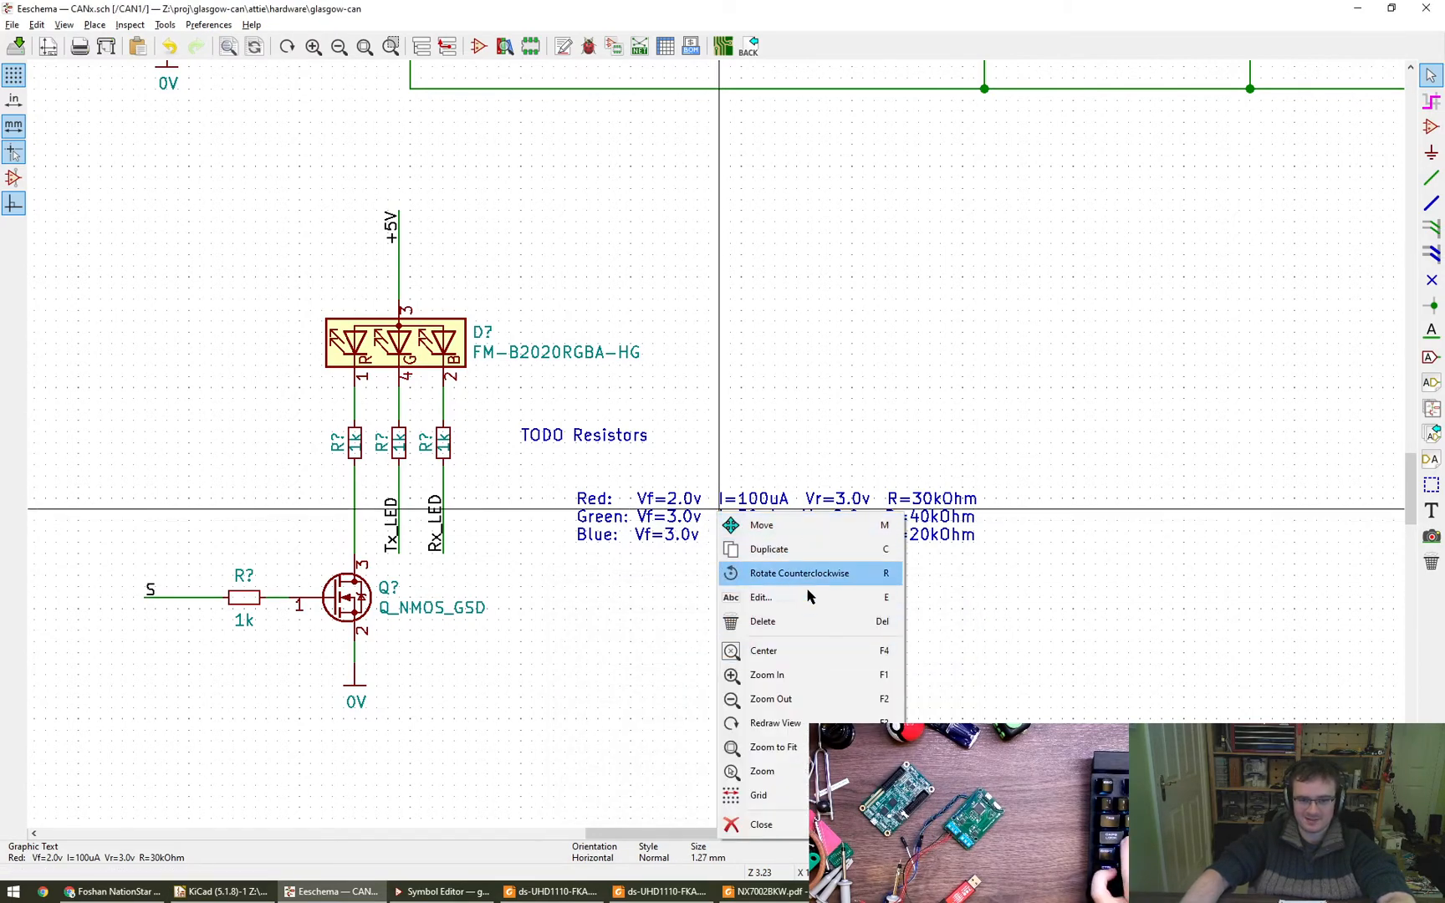
pyautogui.click(827, 597)
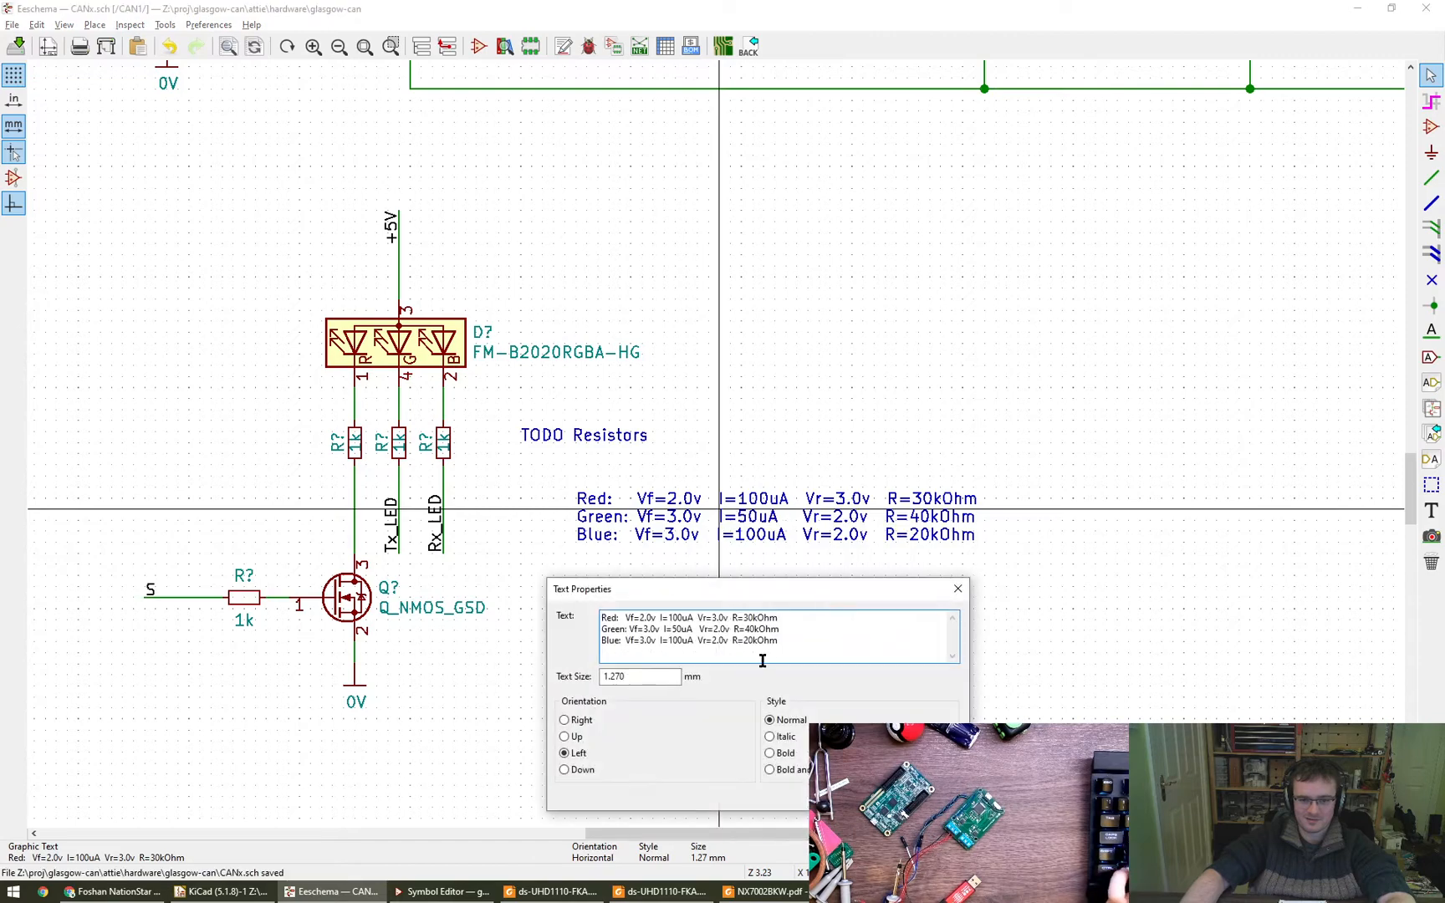
pyautogui.press('Escape')
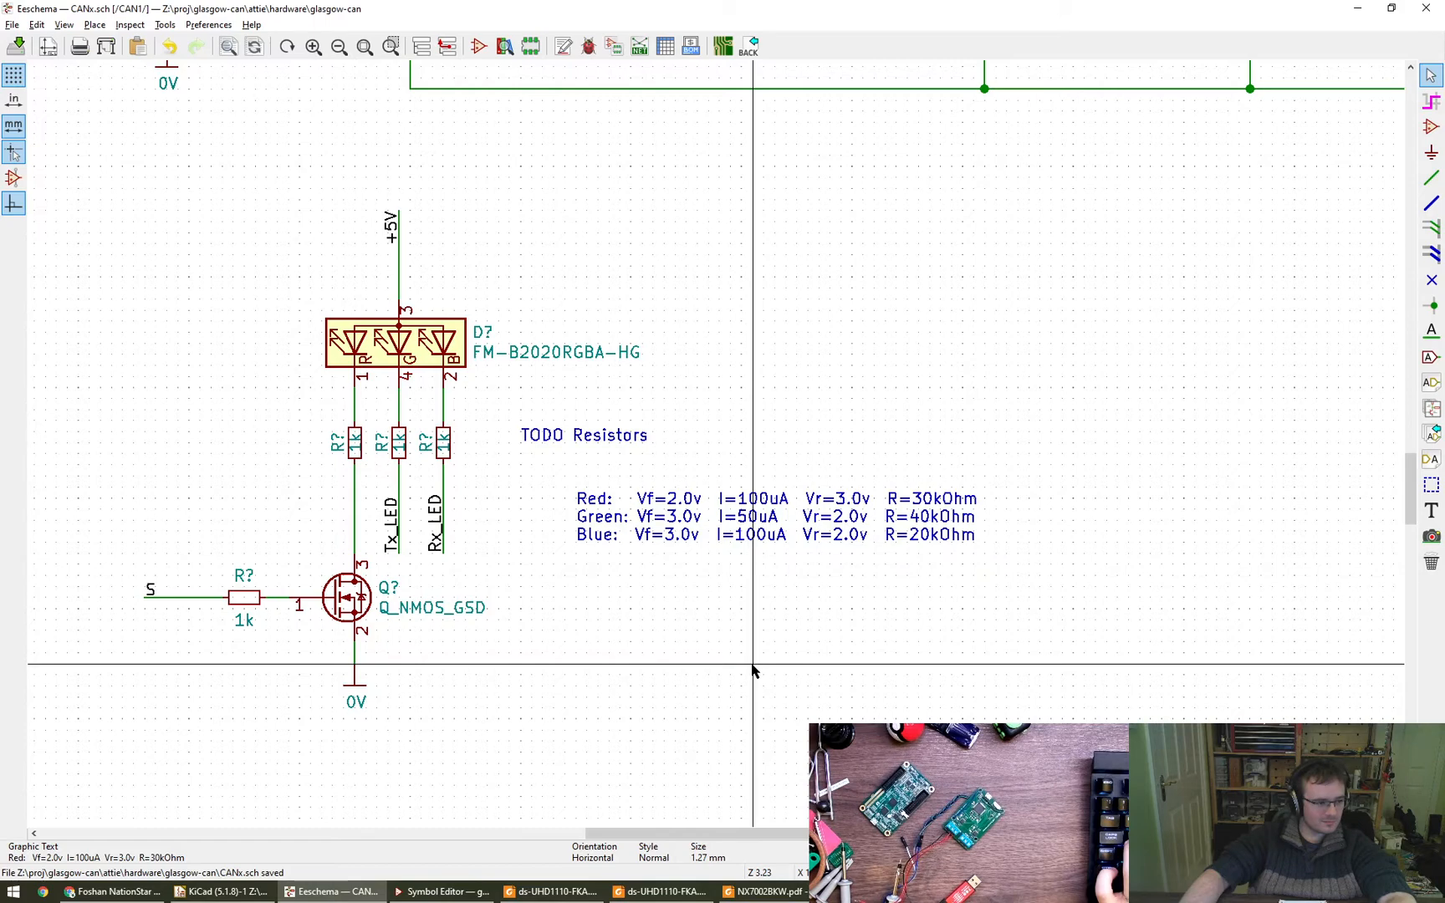
# - Change the note's green line to I=20uA and R=100kOhm
pyautogui.doubleClick(753, 532)
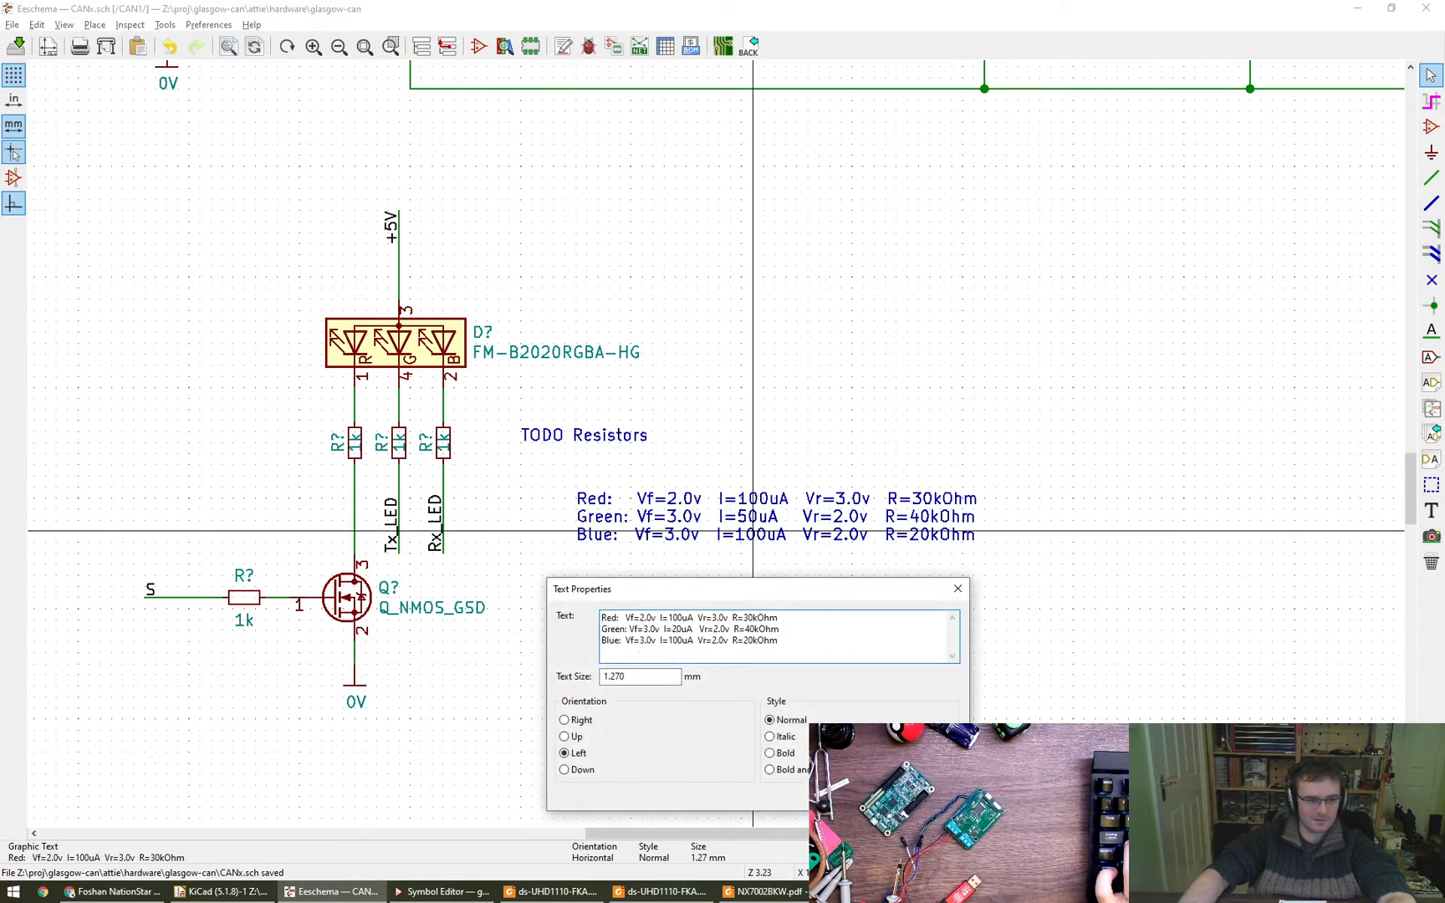
pyautogui.press('super')
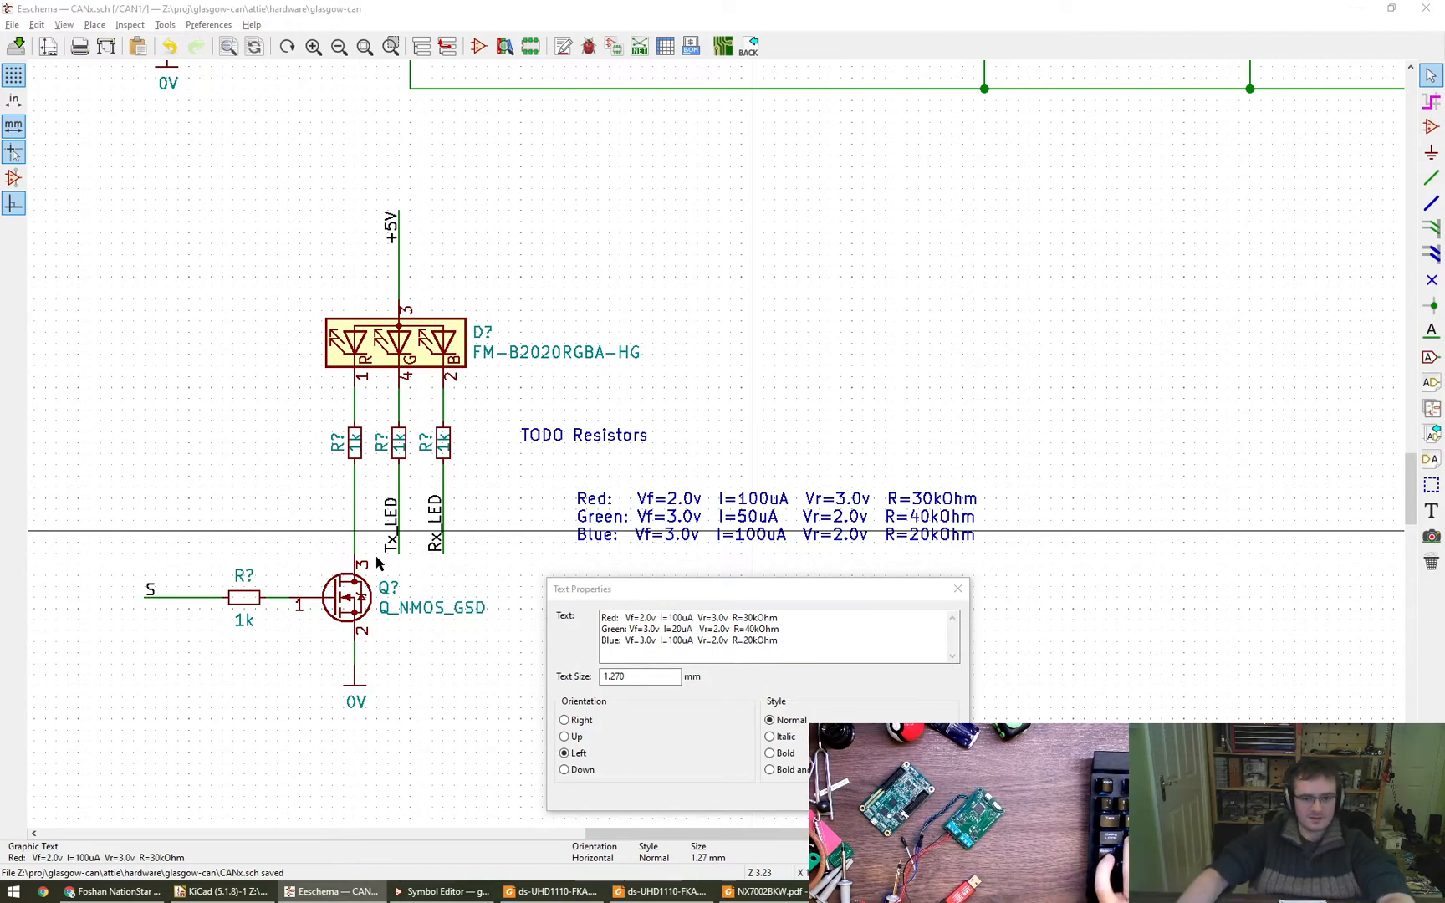
pyautogui.click(752, 632)
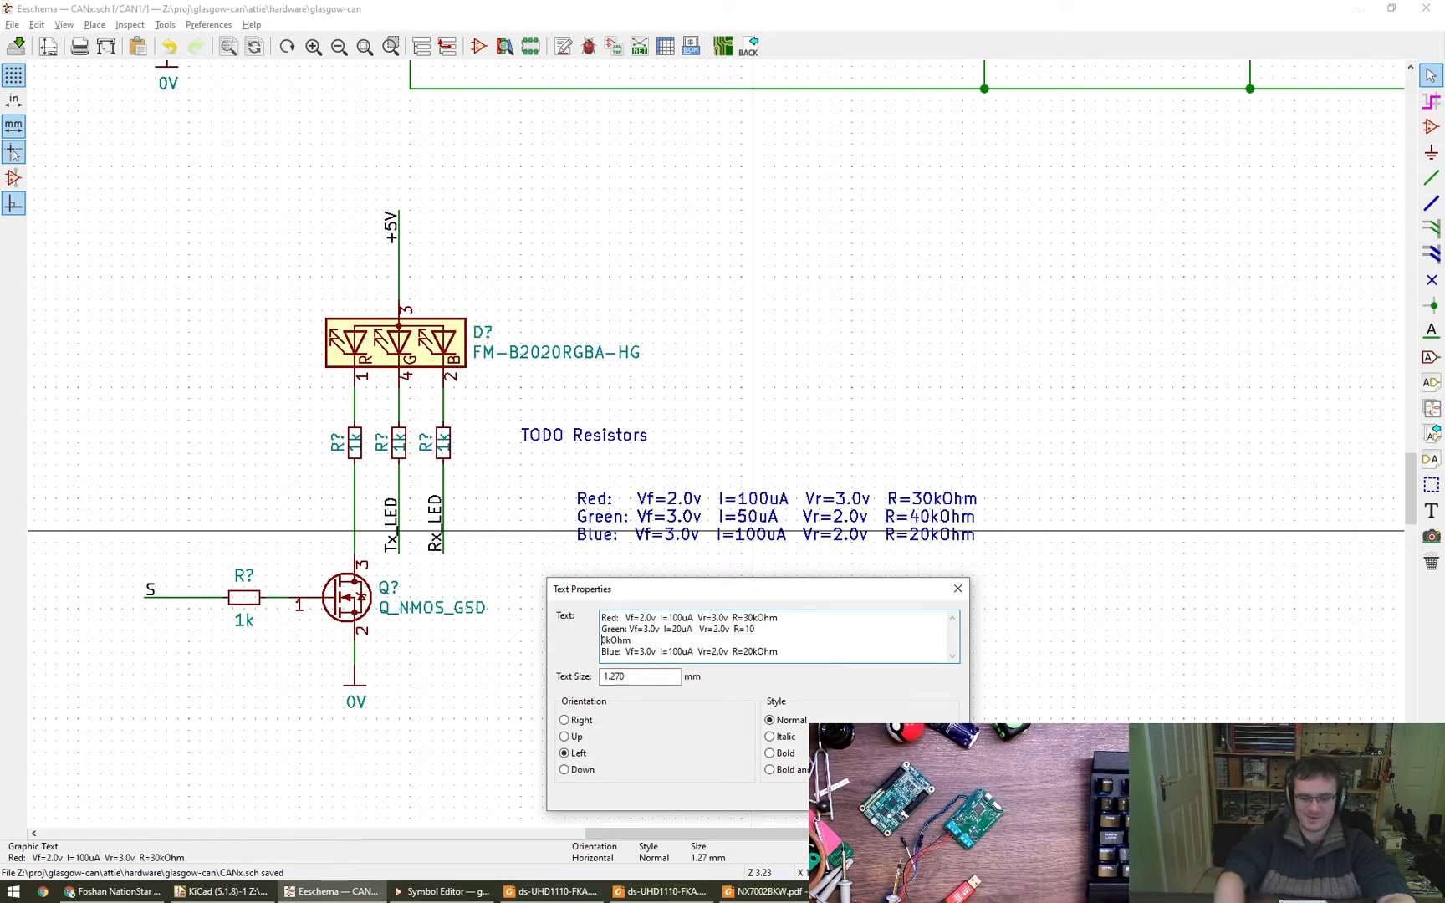
pyautogui.press('BackSpace')
pyautogui.hotkey('ctrl', 'Return')
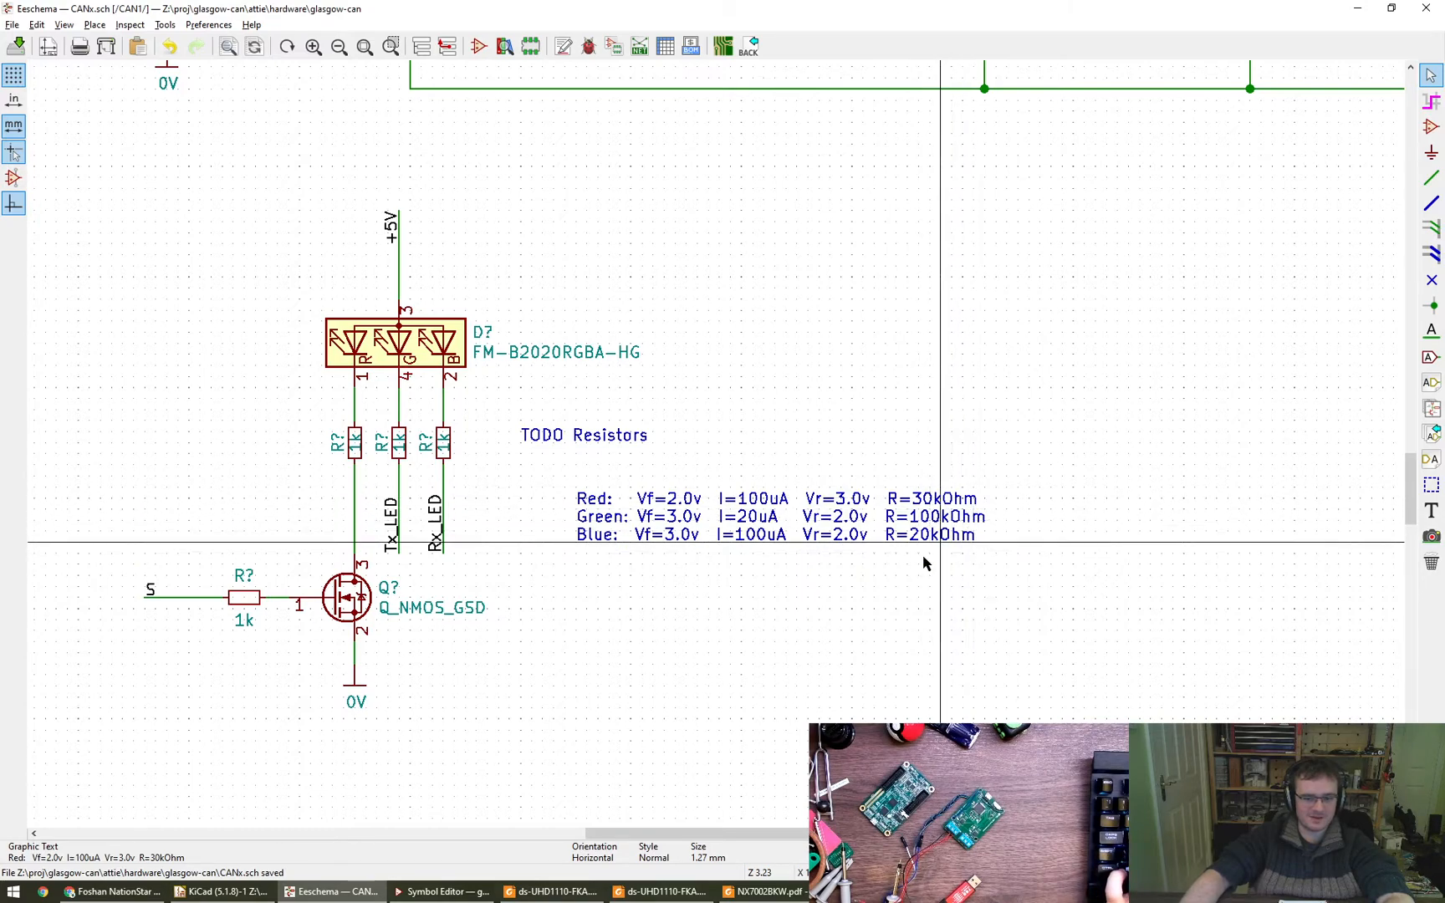
# - Move the resistor and MOSFET circuitry down from the RGB LED and spread the three LED resistor branches apart horizontally
pyautogui.moveTo(797, 624); pyautogui.dragTo(929, 607, button='middle')
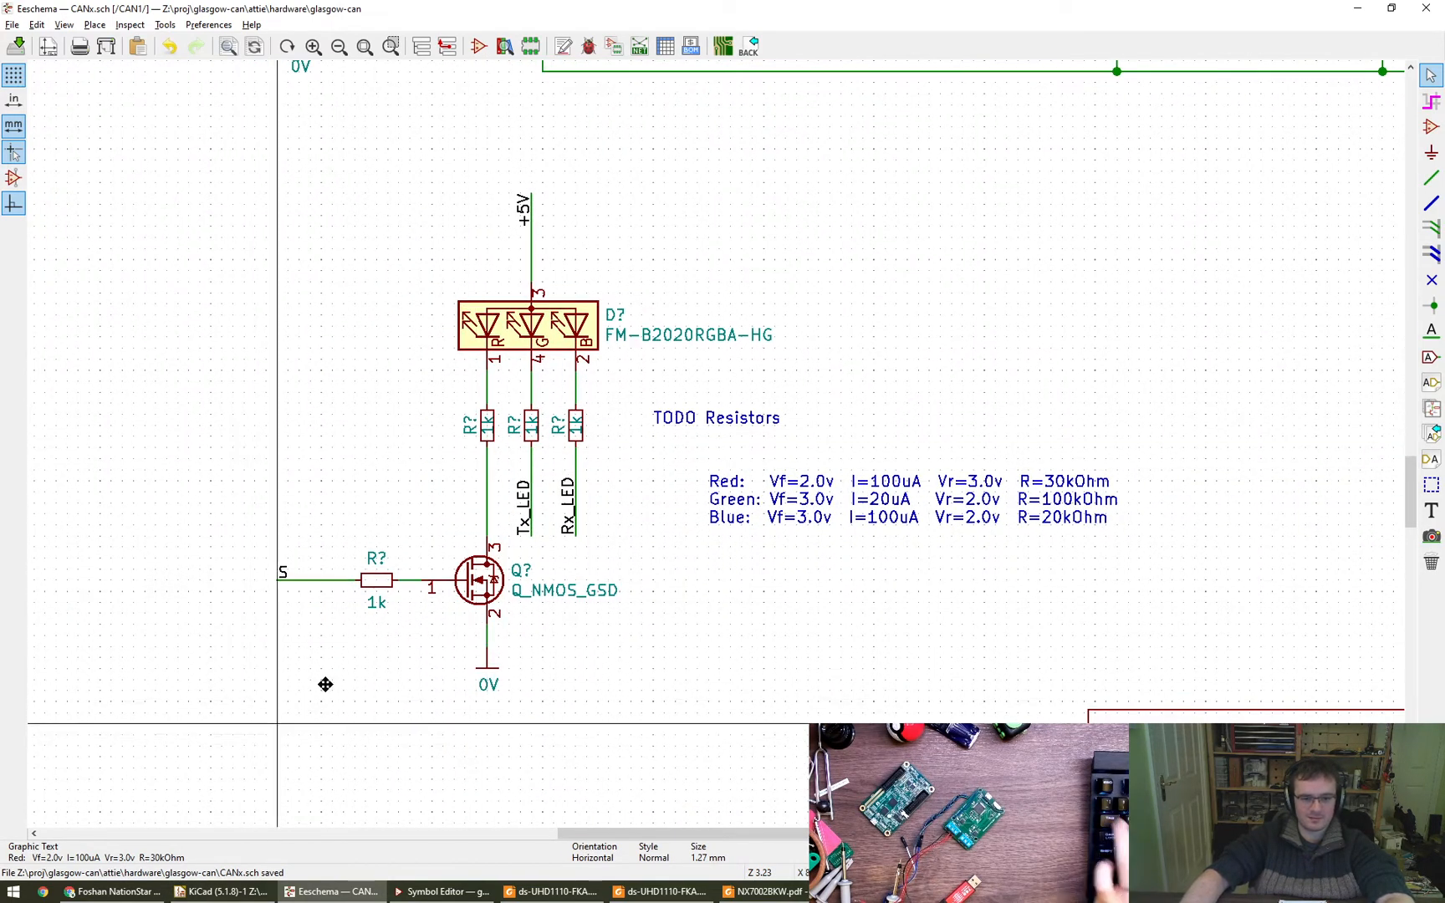
pyautogui.moveTo(277, 734); pyautogui.dragTo(602, 408)
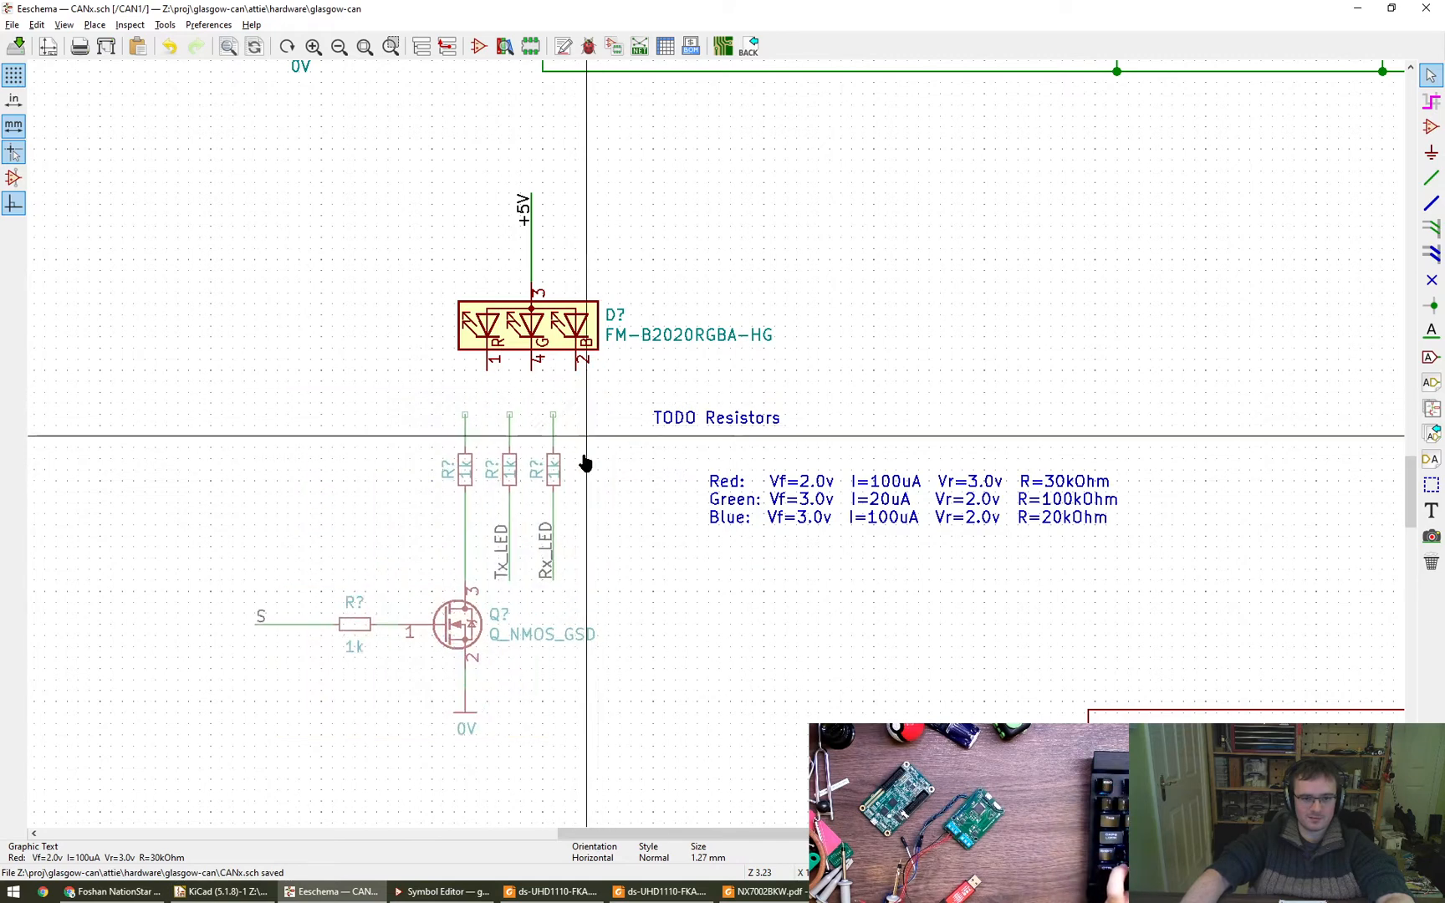
pyautogui.click(542, 426)
pyautogui.moveTo(564, 565); pyautogui.dragTo(461, 414)
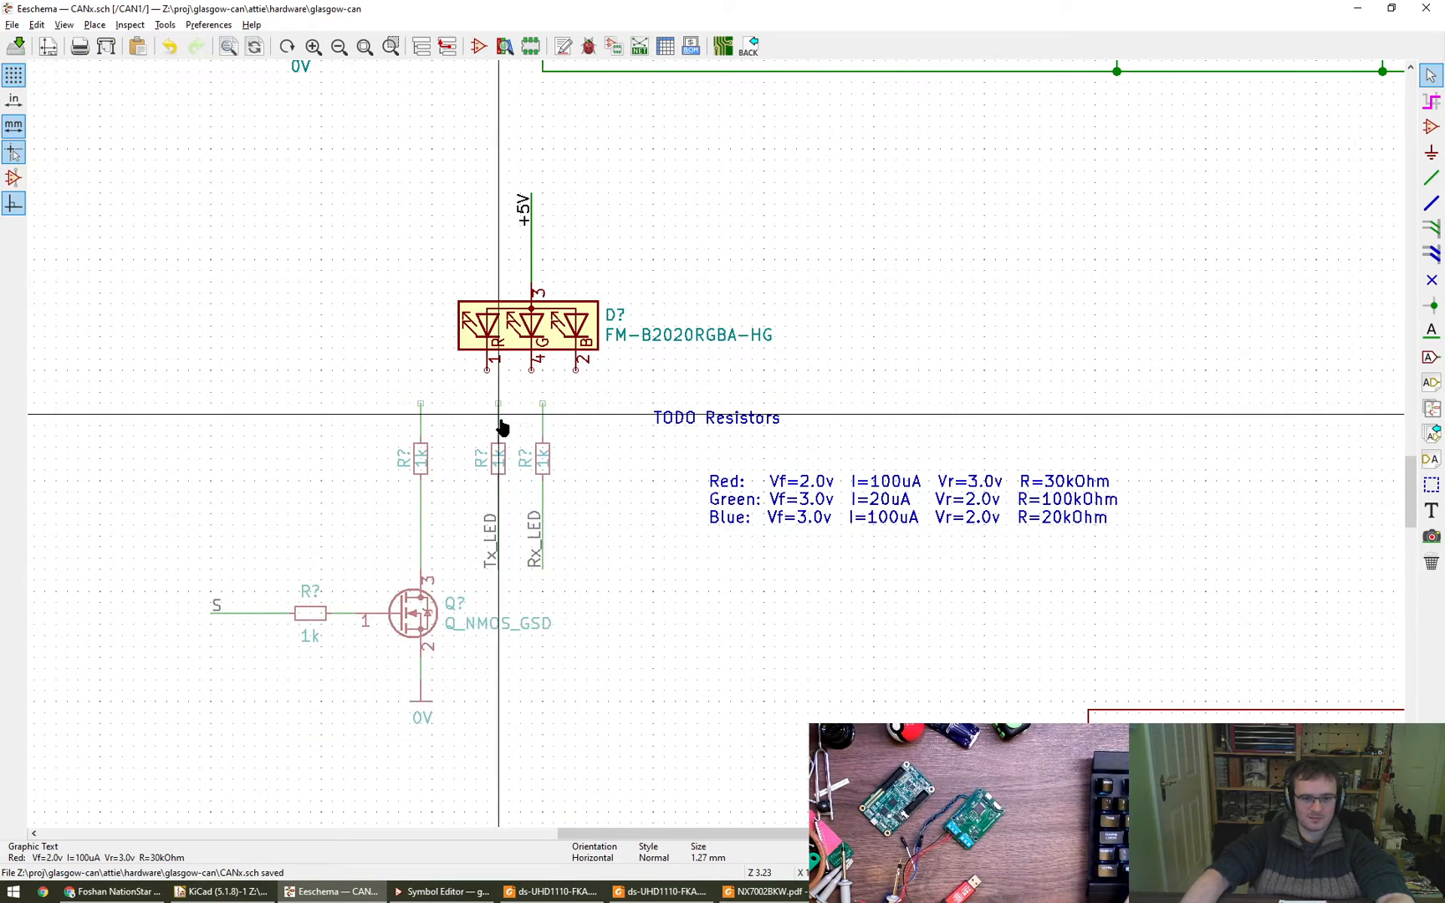
pyautogui.click(584, 422)
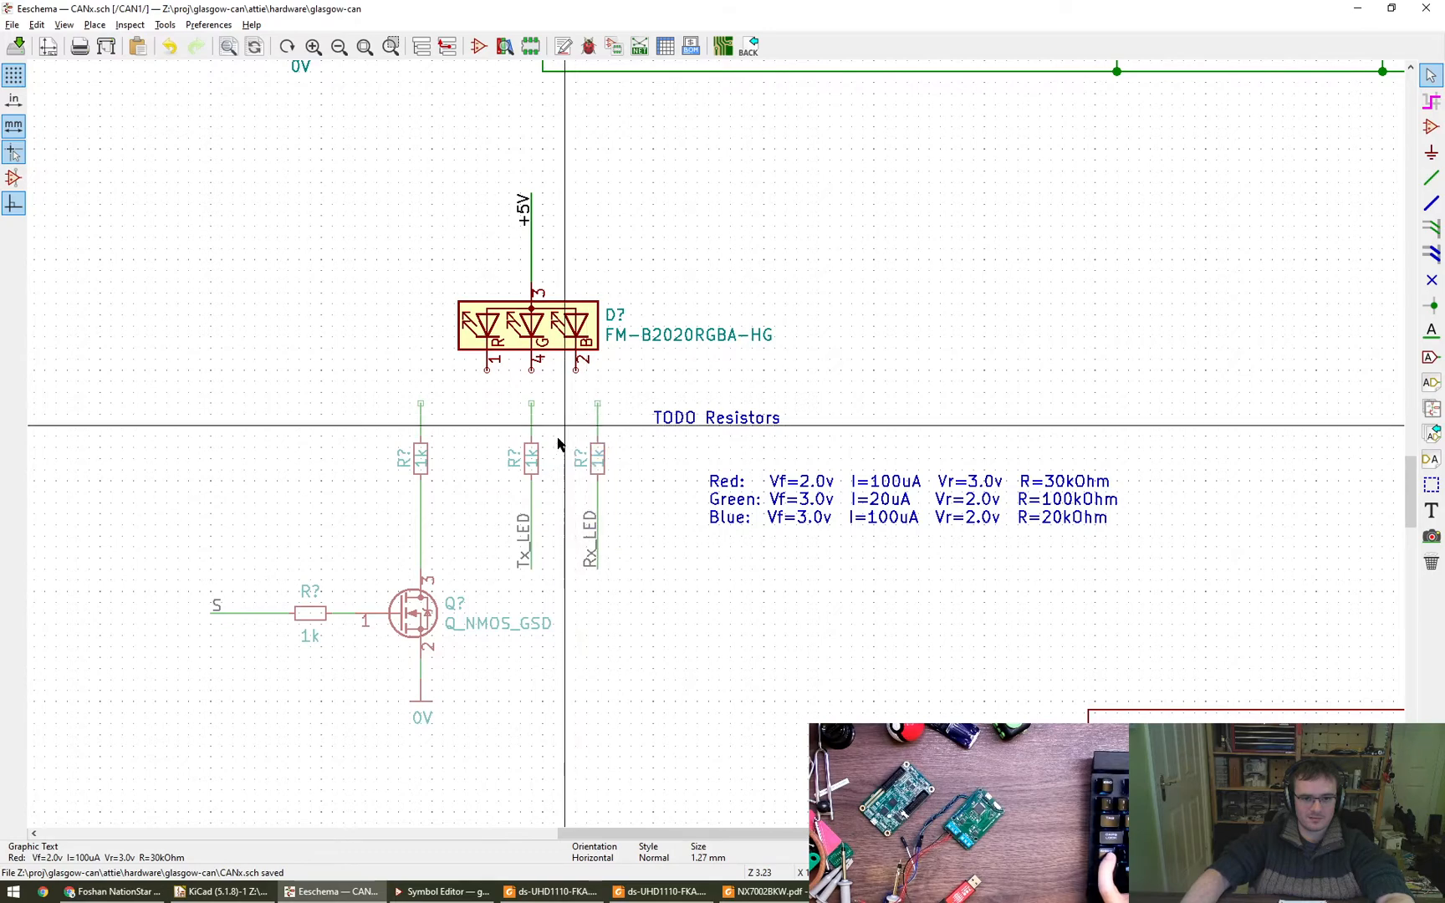
# - Move the Tx_LED resistor's value beside its body and set the value's vertical alignment to Top
pyautogui.click(563, 490)
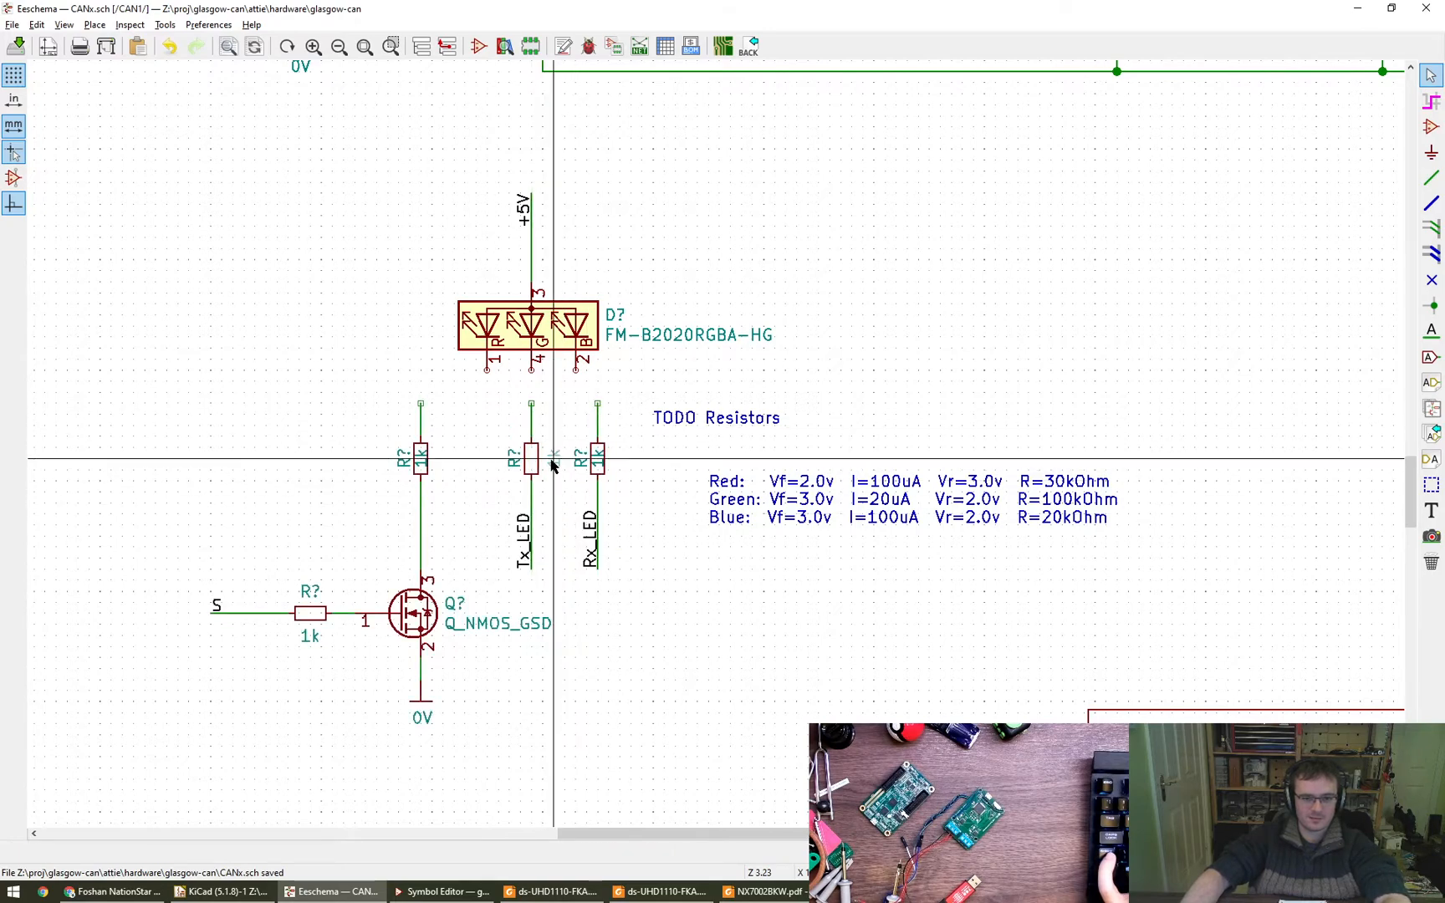
pyautogui.doubleClick(552, 459)
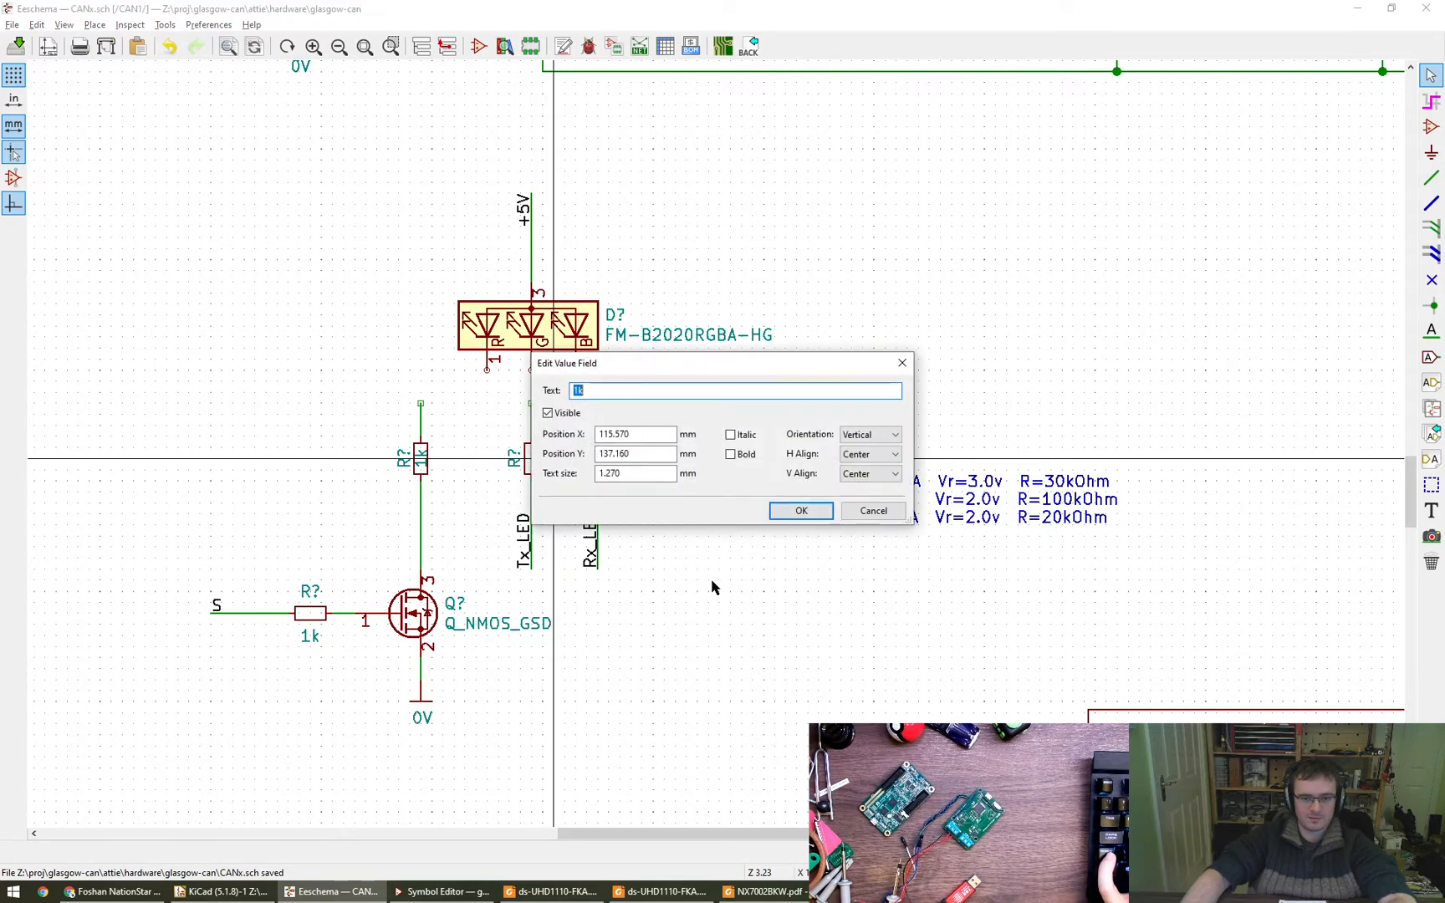
pyautogui.click(866, 475)
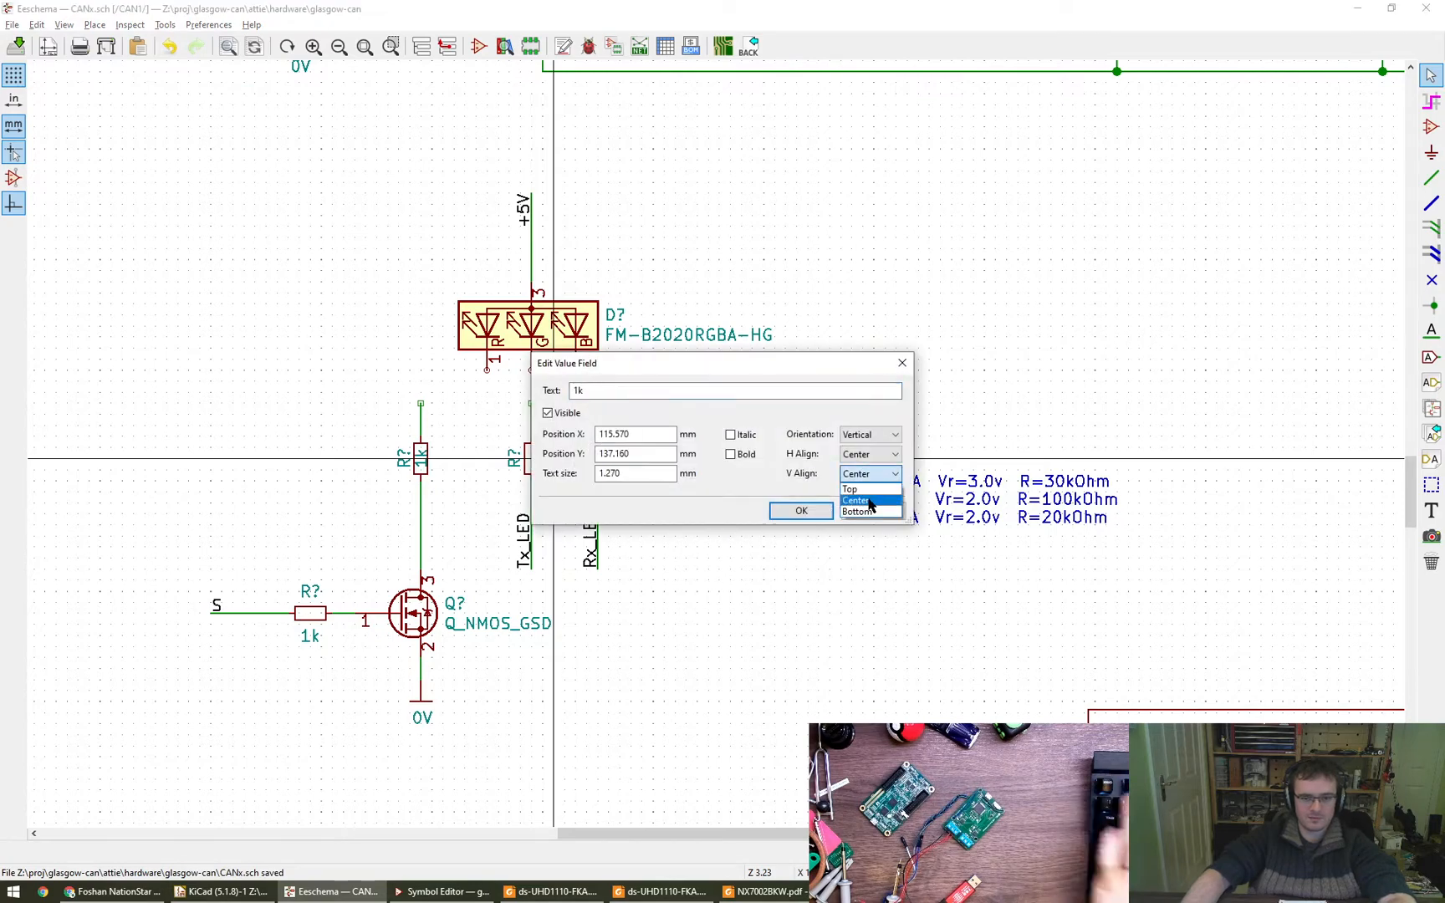
pyautogui.click(810, 510)
pyautogui.press('m')
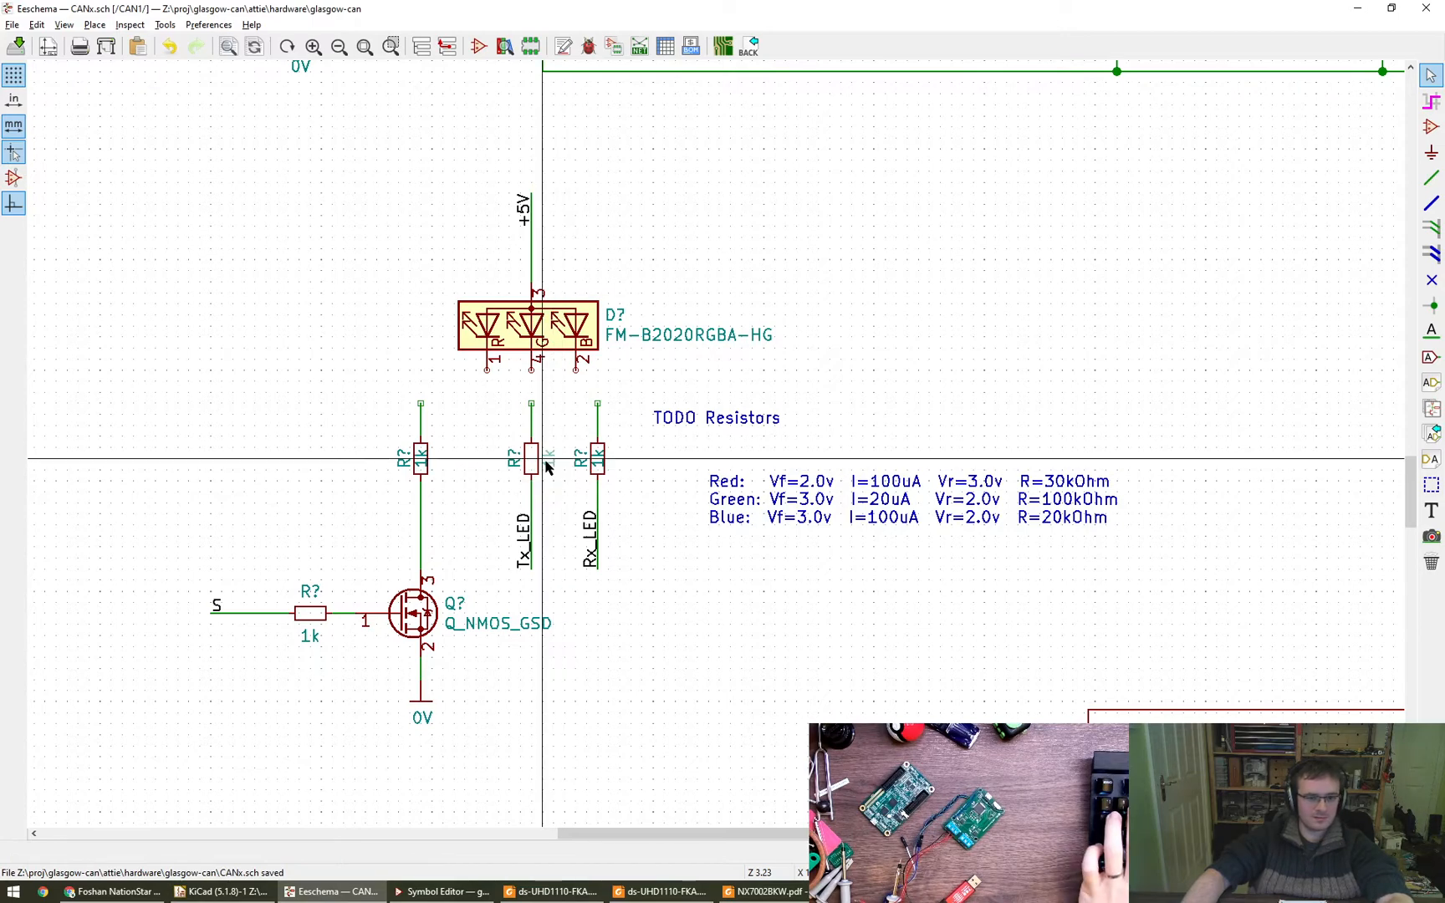
pyautogui.click(547, 460)
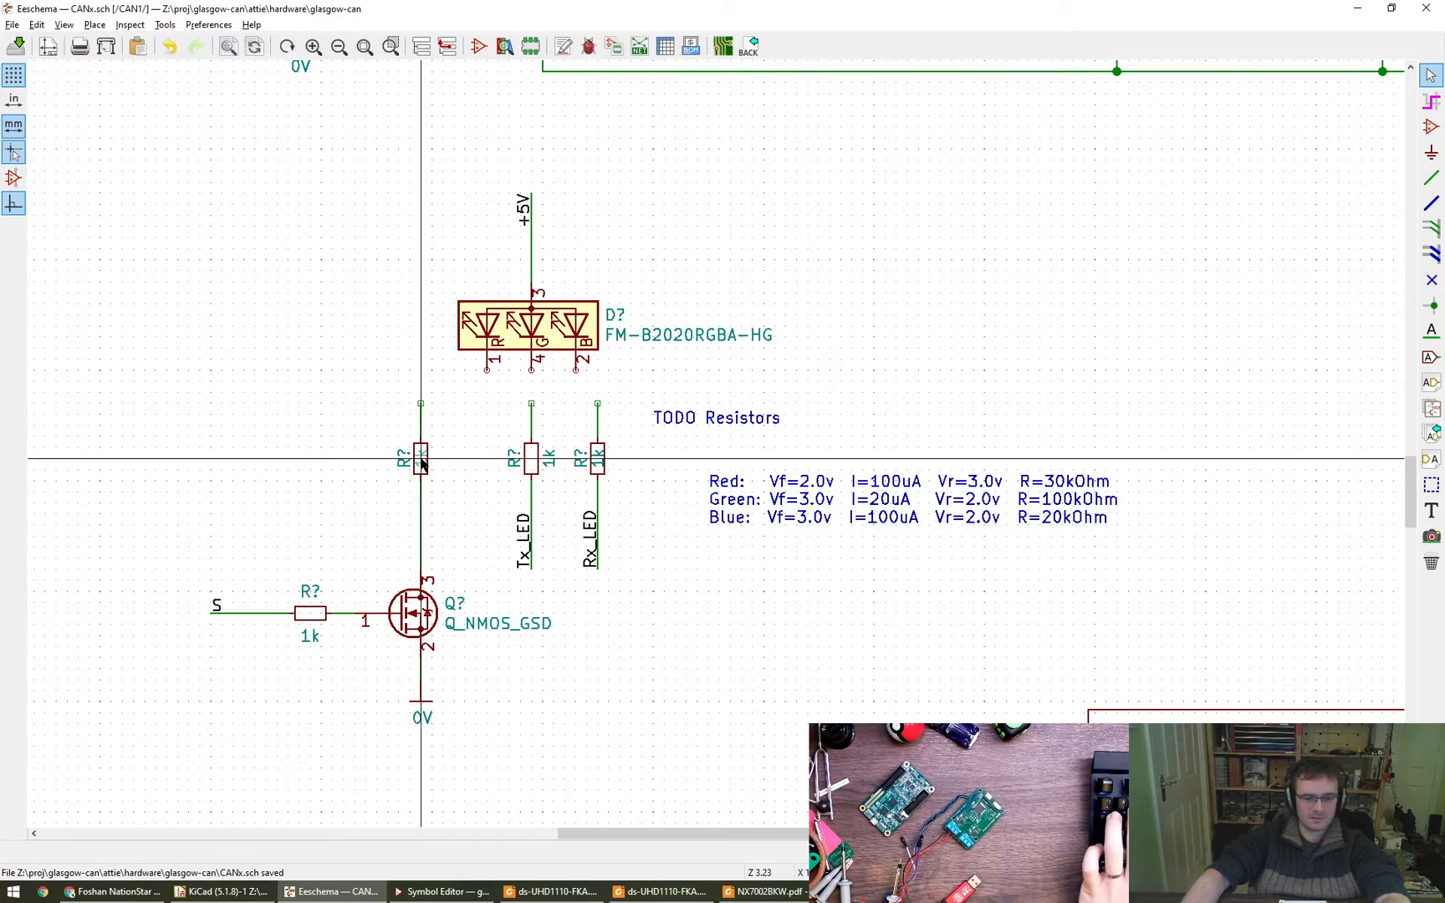
# - Place the values of the MOSFET-branch and Rx_LED resistors beside their bodies, with vertical alignment set to Top
pyautogui.press('v')
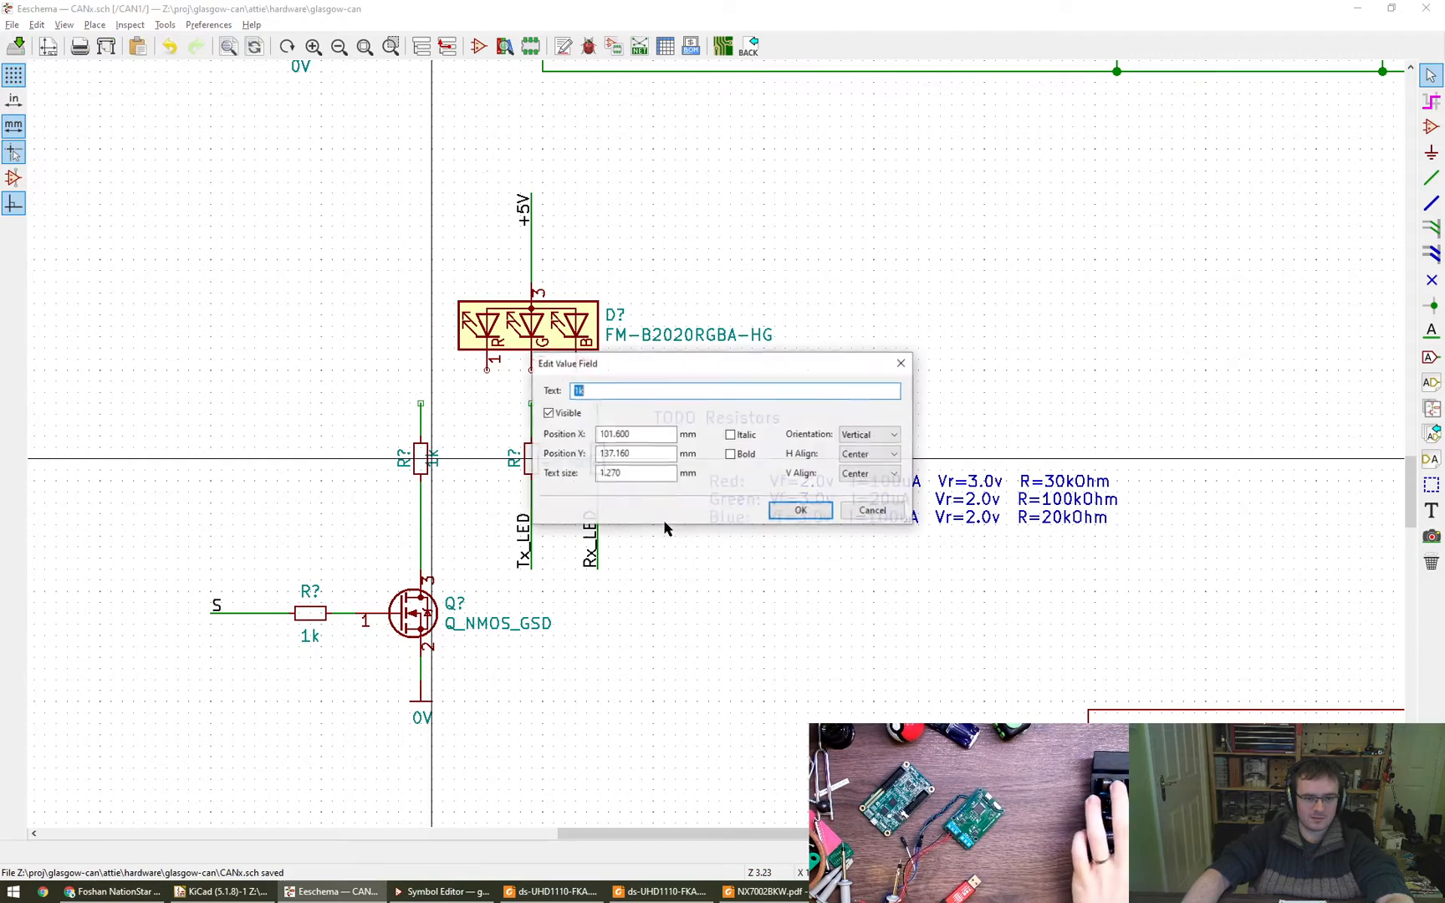
pyautogui.click(851, 489)
pyautogui.click(801, 510)
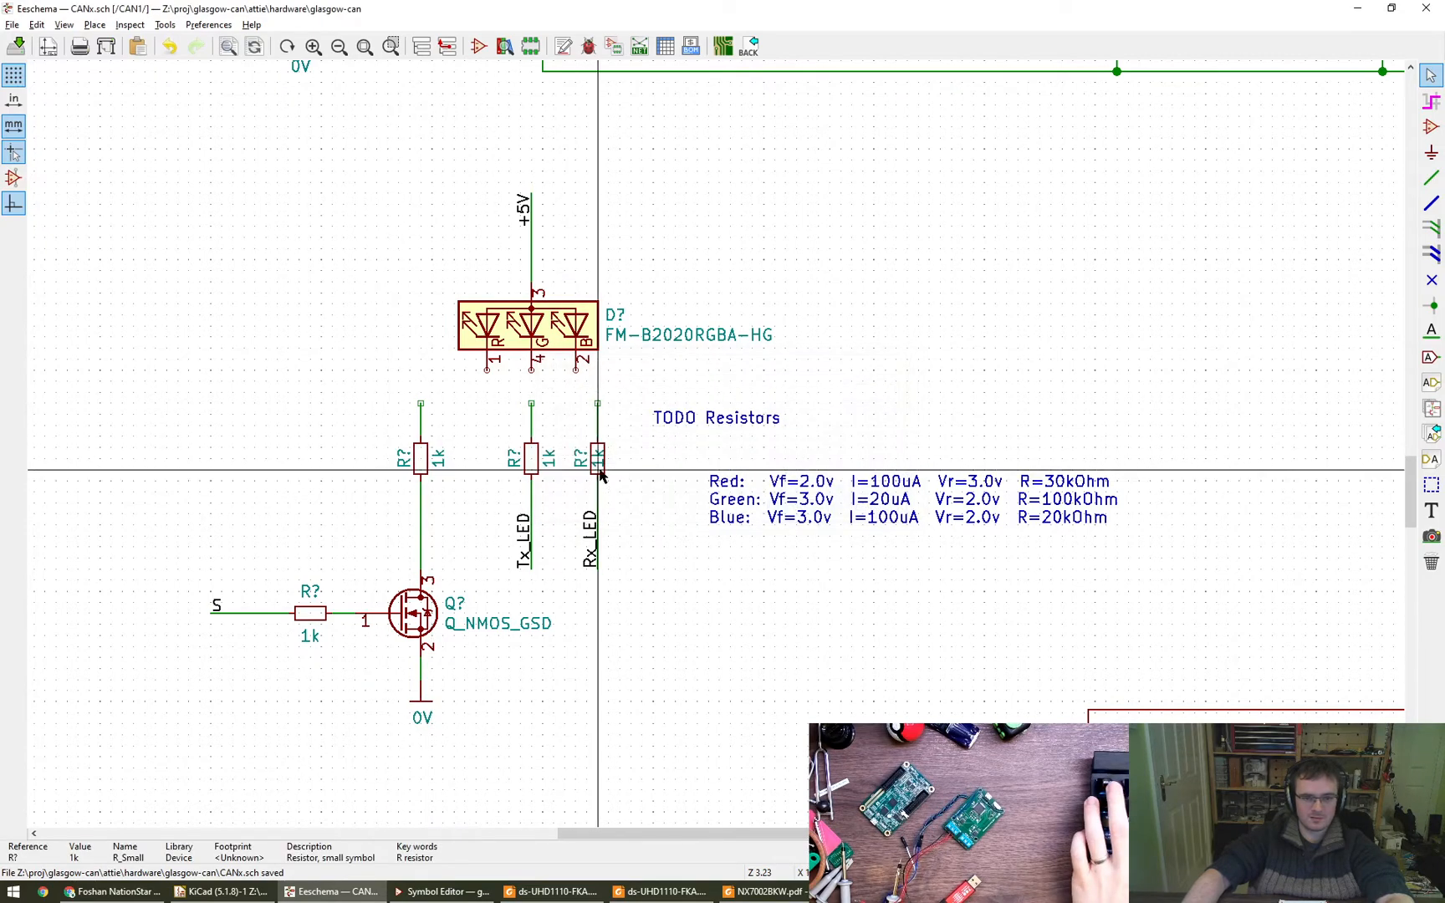
pyautogui.press('m')
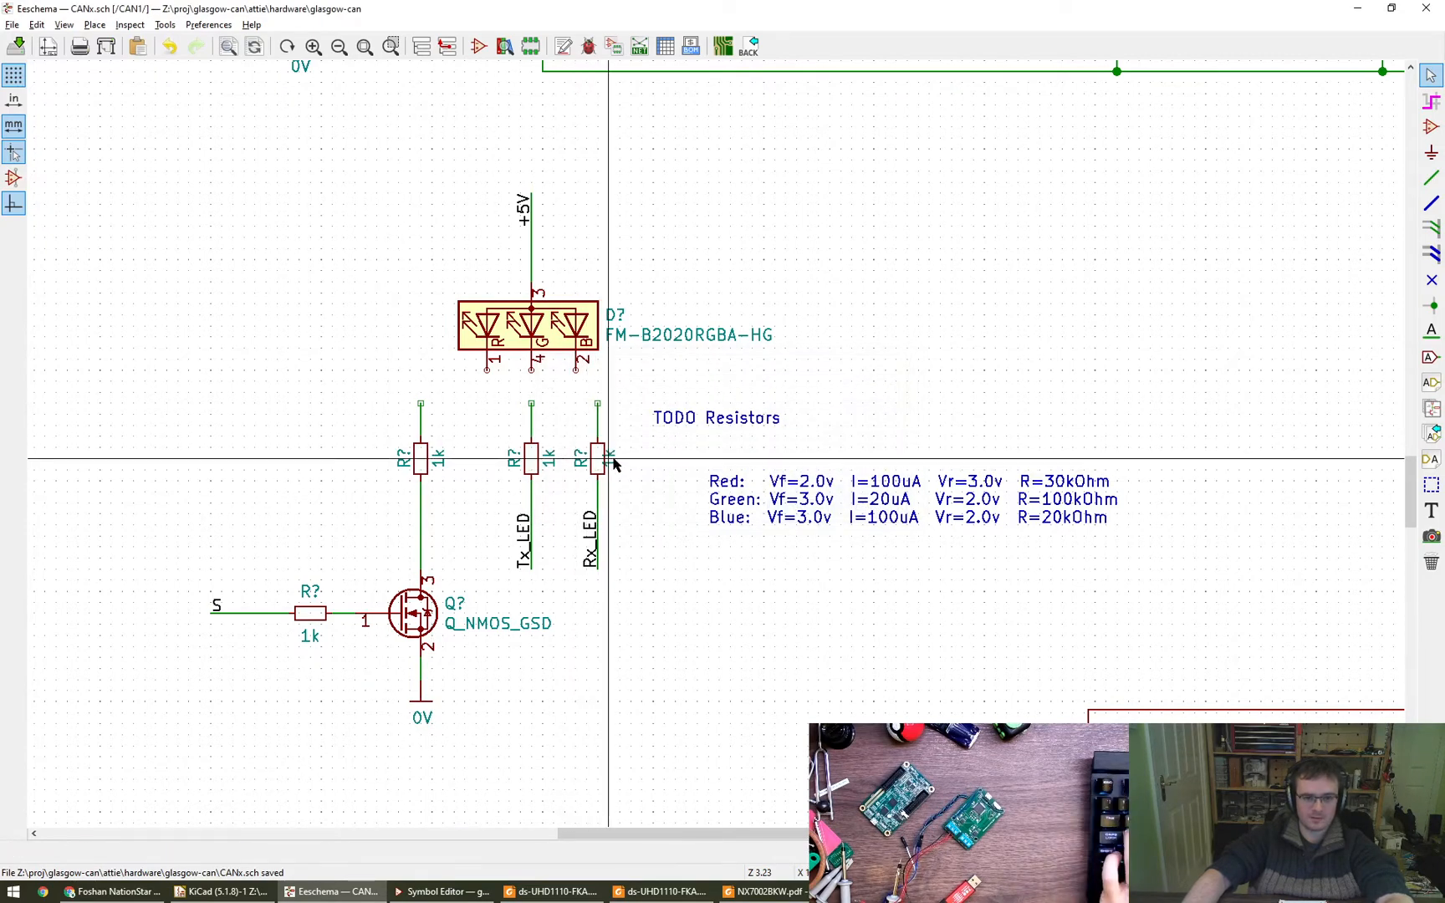
pyautogui.doubleClick(615, 464)
pyautogui.press('Return')
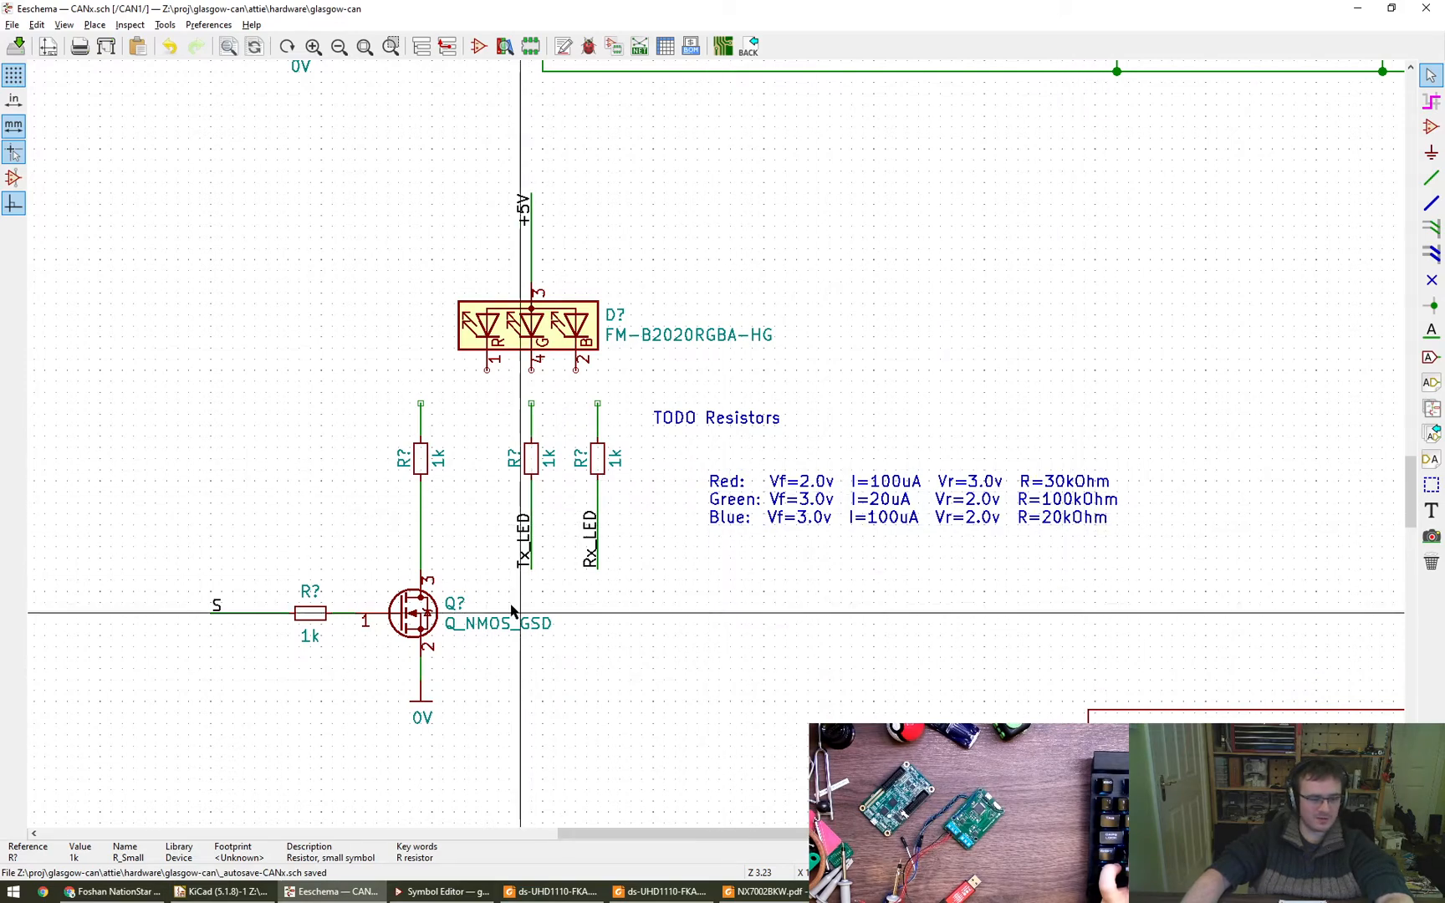
# - Set the LED resistors to 25k on the MOSFET branch, 100k on Tx_LED and 25k on Rx_LED
pyautogui.press('v')
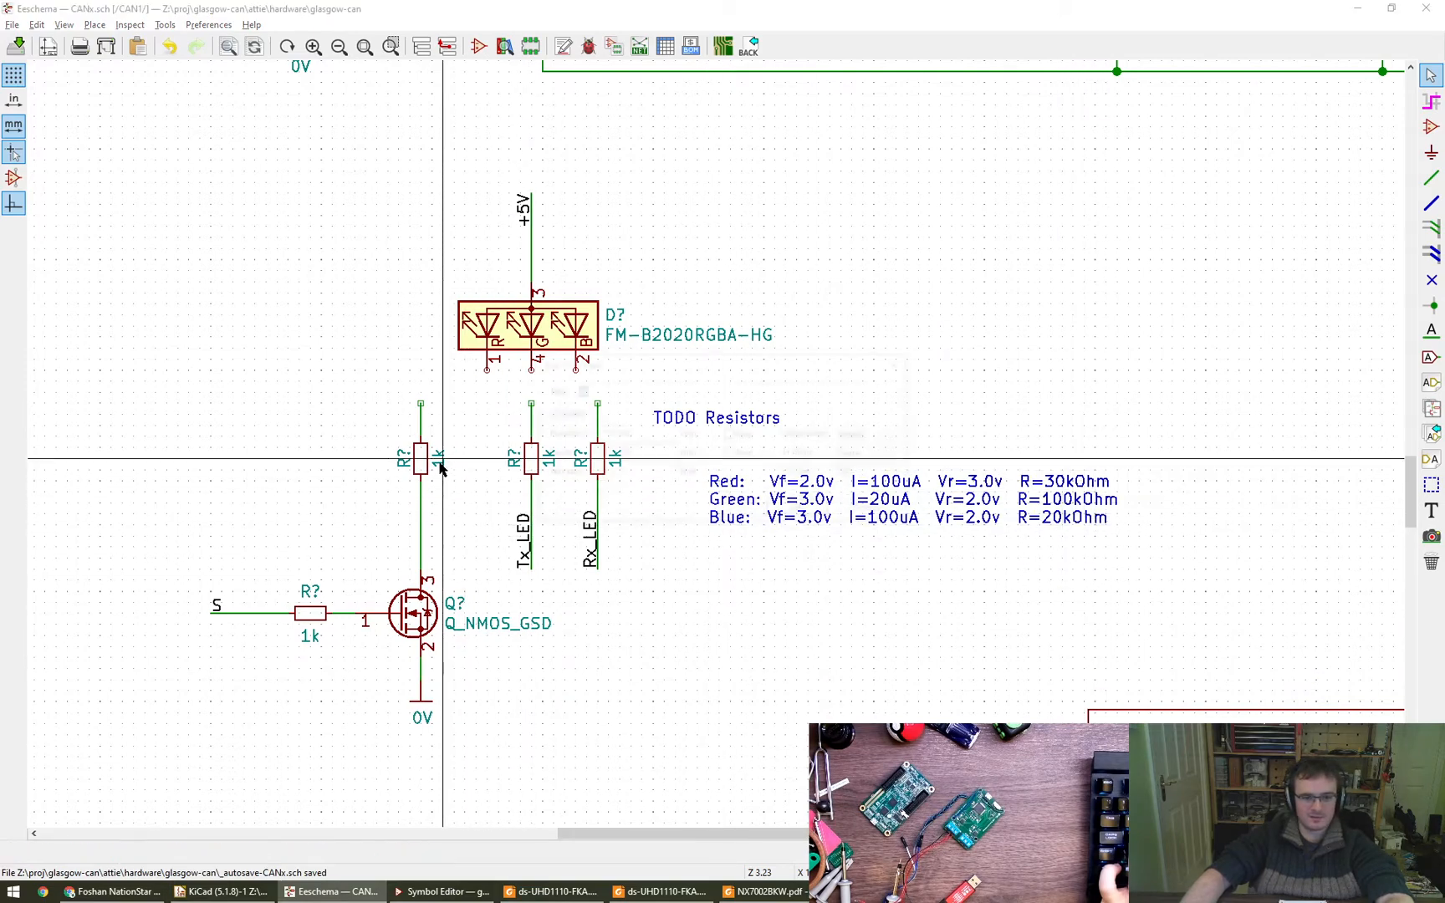
pyautogui.write('25k')
pyautogui.press('Return')
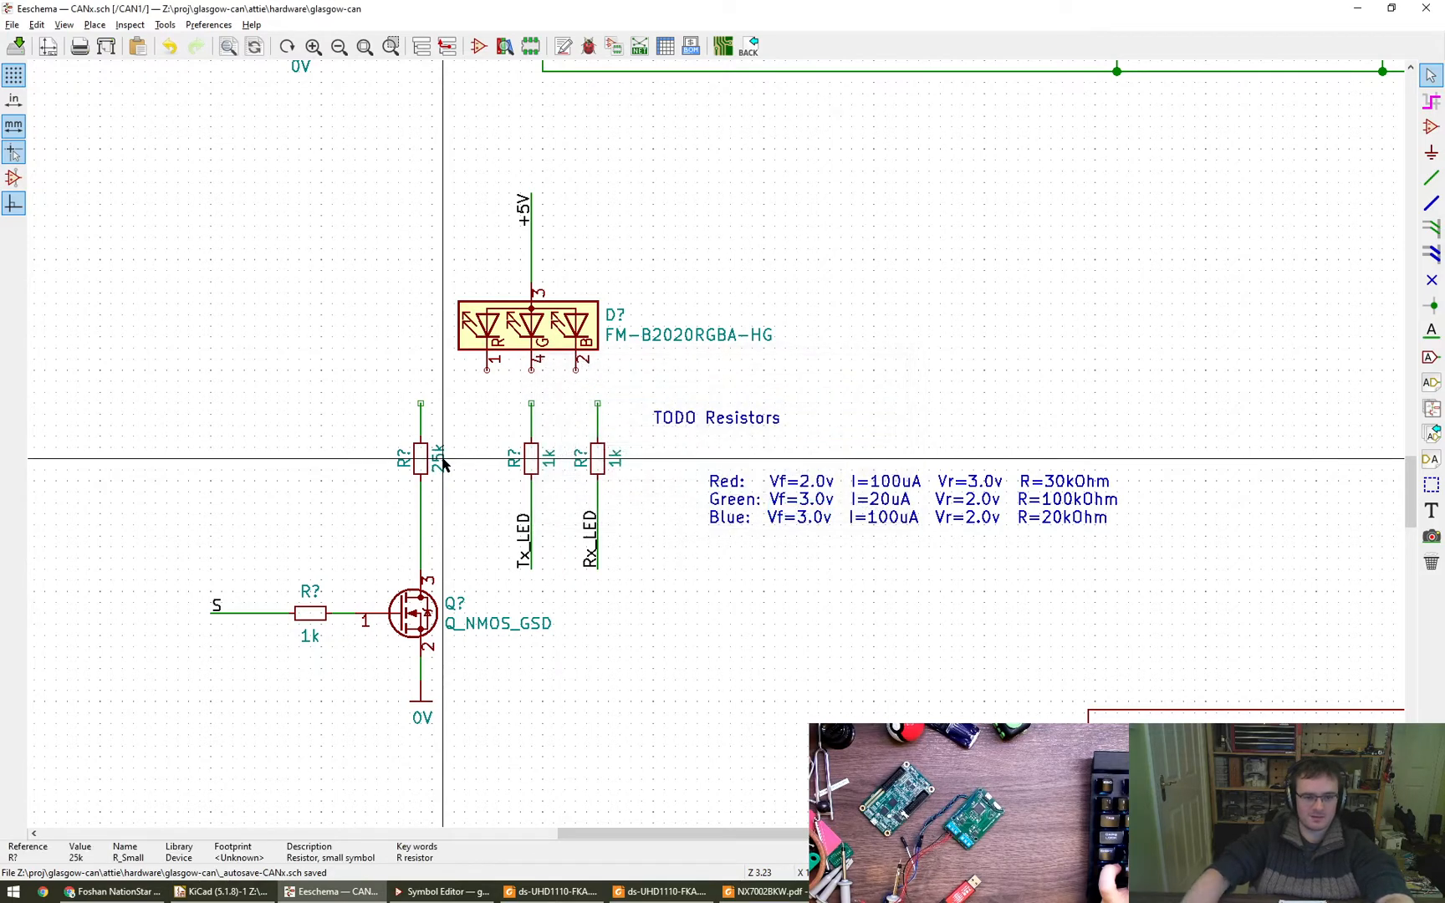
pyautogui.write('v1')
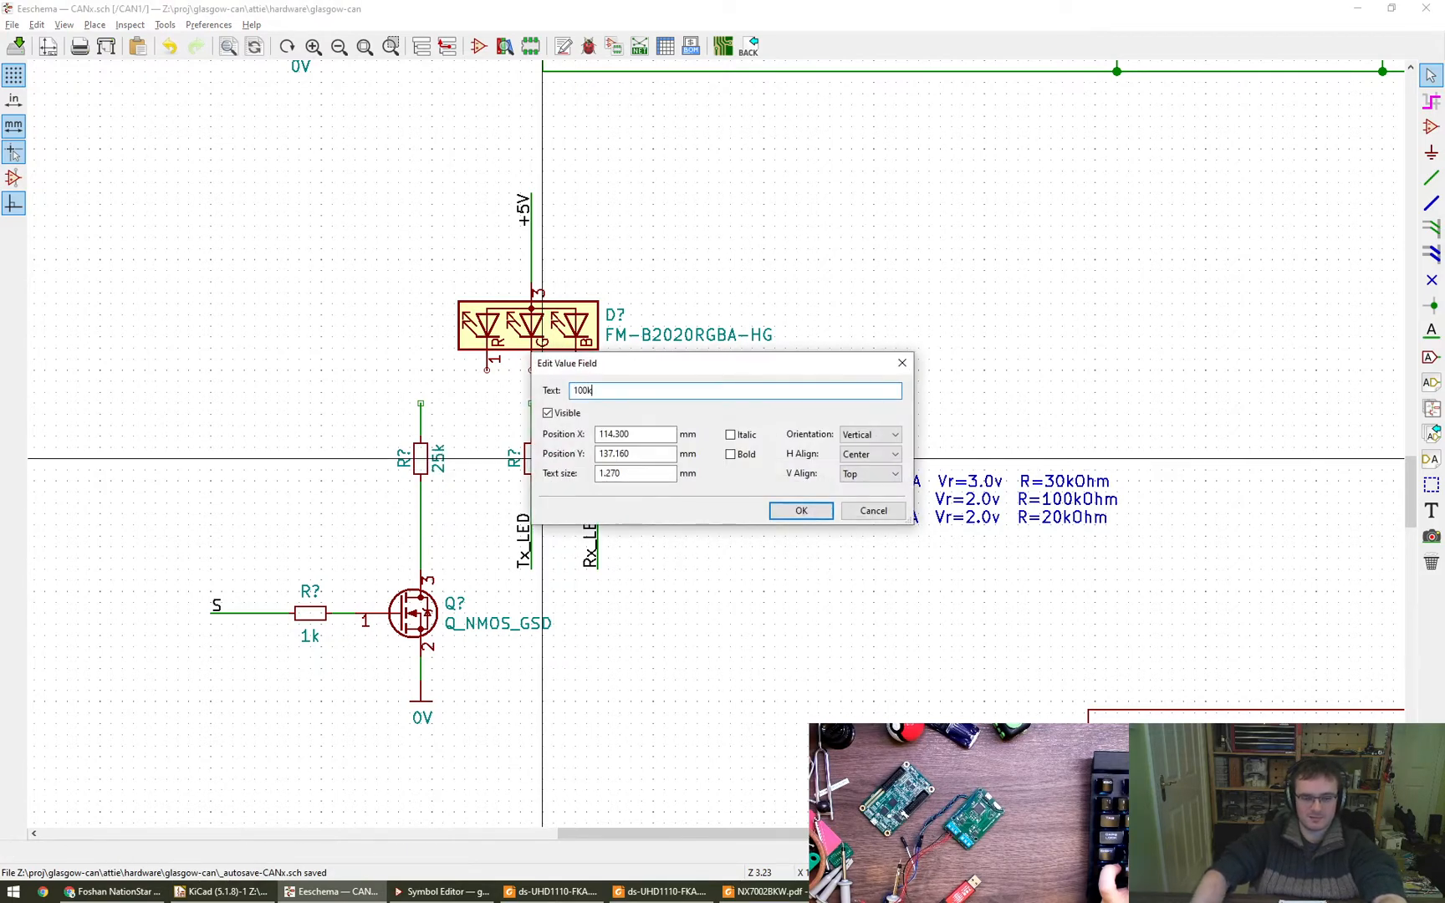
pyautogui.press('Return')
pyautogui.write('v25')
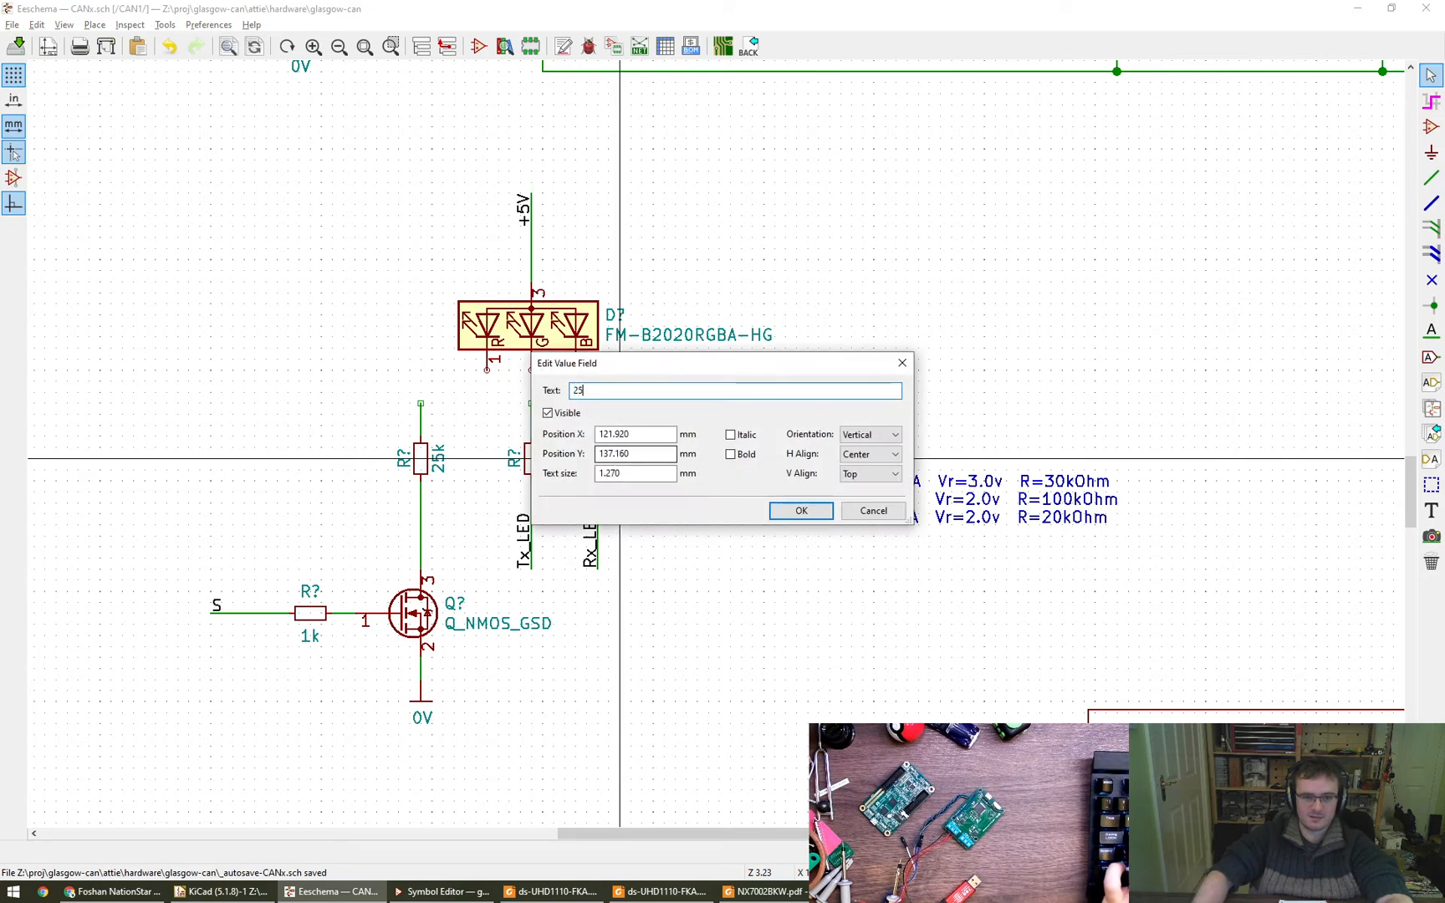
pyautogui.write('k')
pyautogui.press('Return')
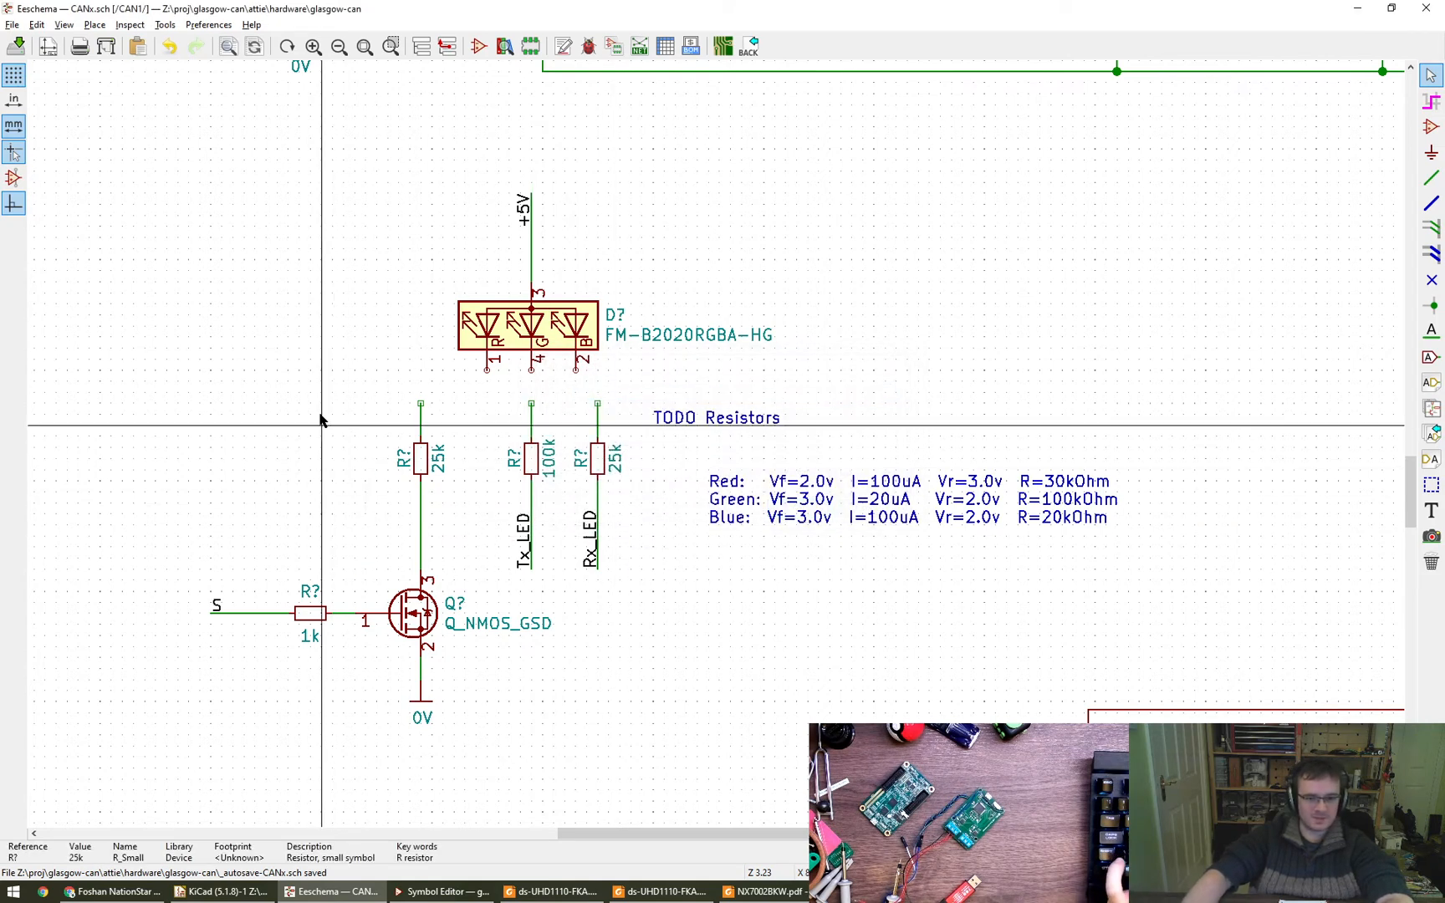
# - Move the MOSFET branch with its 25k and gate resistors closer to the Tx_LED branch, matching the spacing of the other resistors
pyautogui.moveTo(117, 371); pyautogui.dragTo(482, 744)
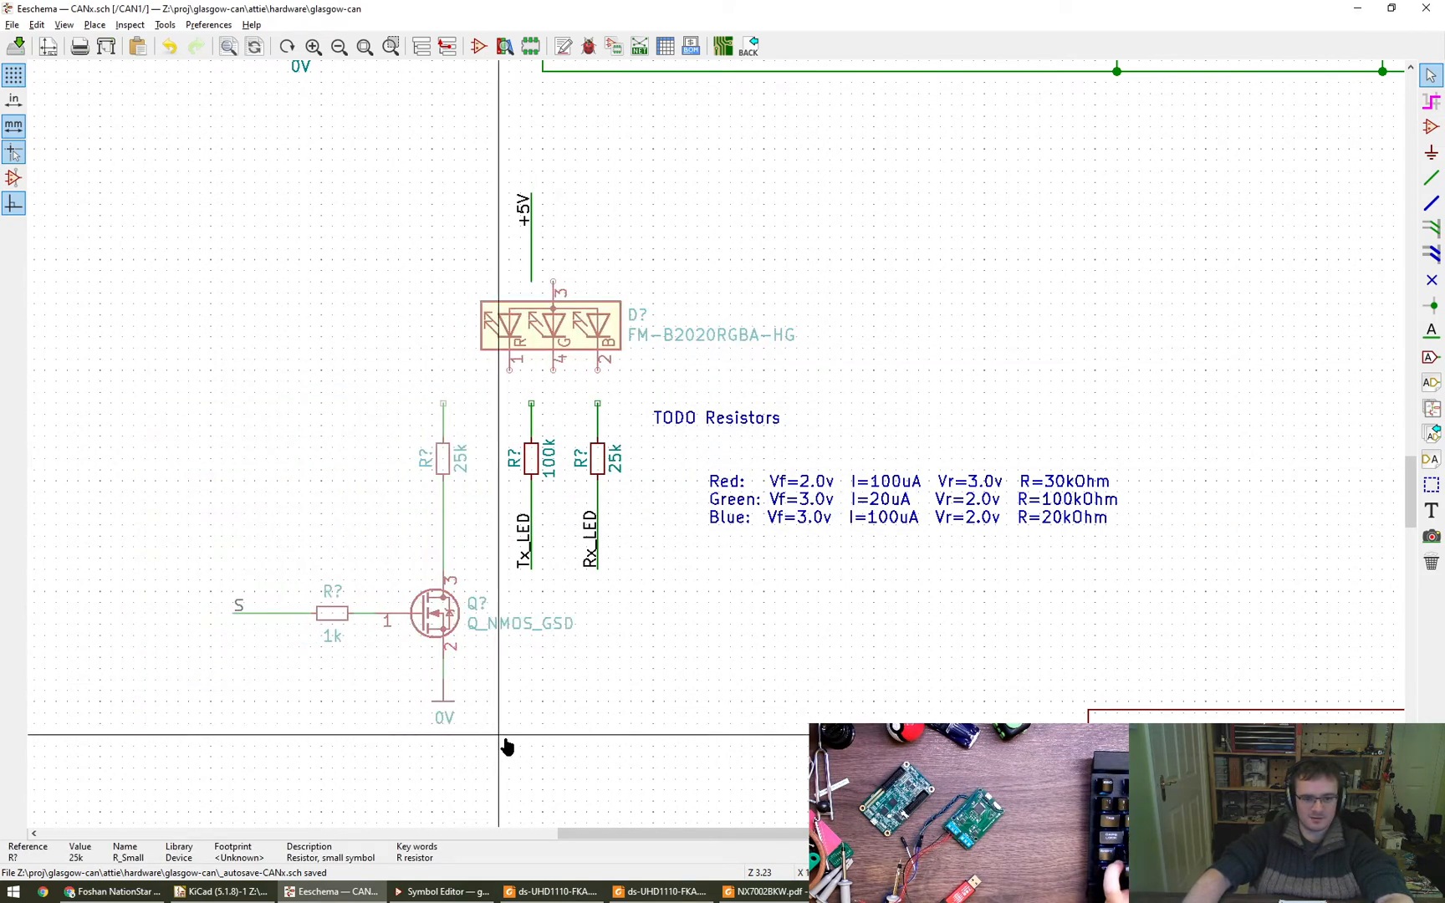
pyautogui.click(483, 747)
pyautogui.moveTo(155, 755); pyautogui.dragTo(475, 409)
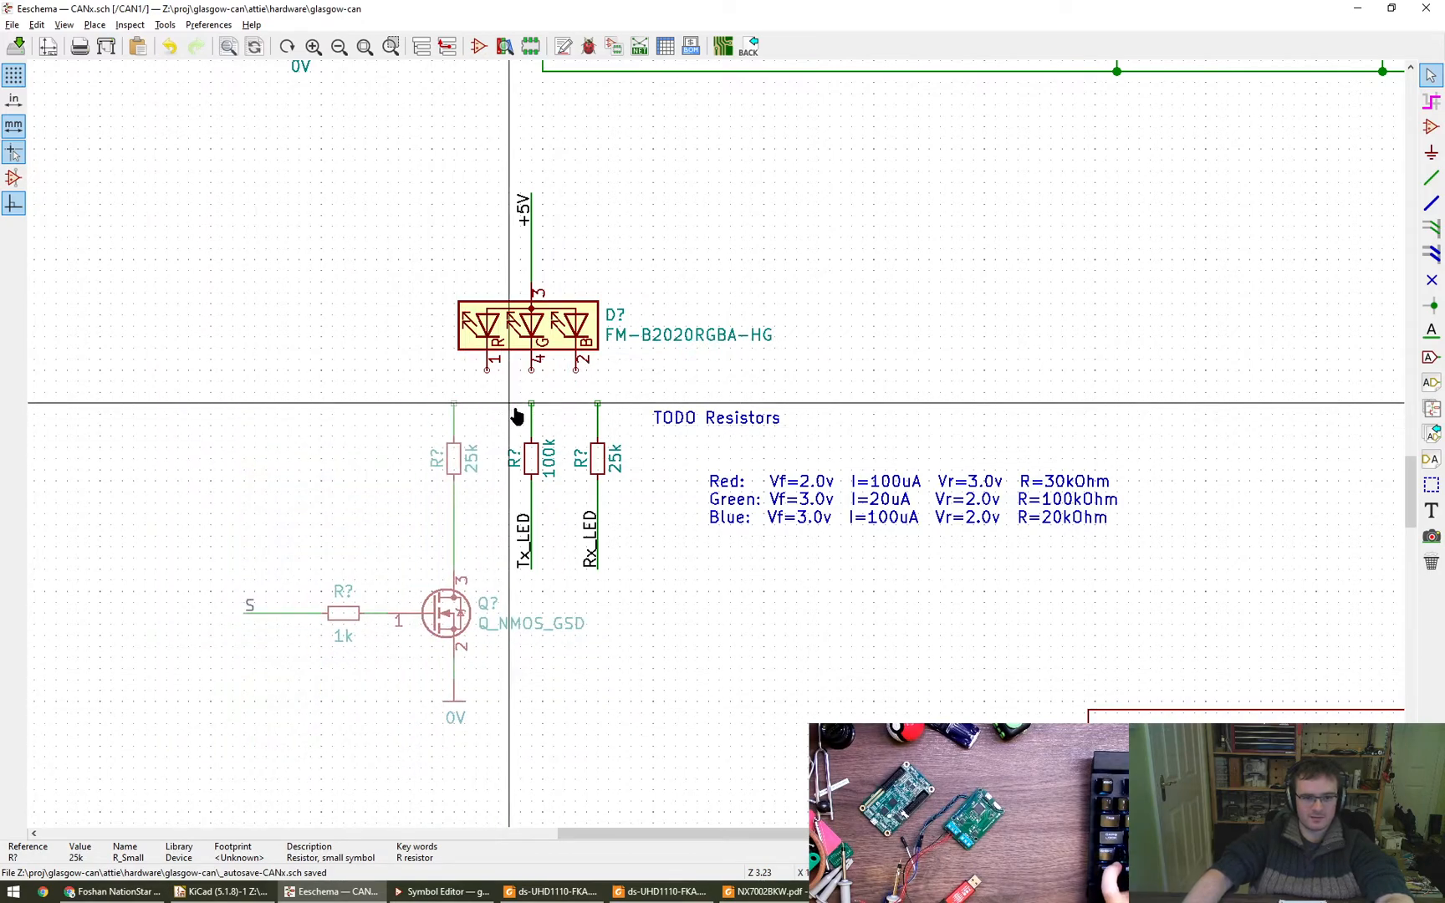
pyautogui.click(466, 401)
# - Wire the RGB LED's red, green and blue pins to the tops of their three series resistors
pyautogui.press('w')
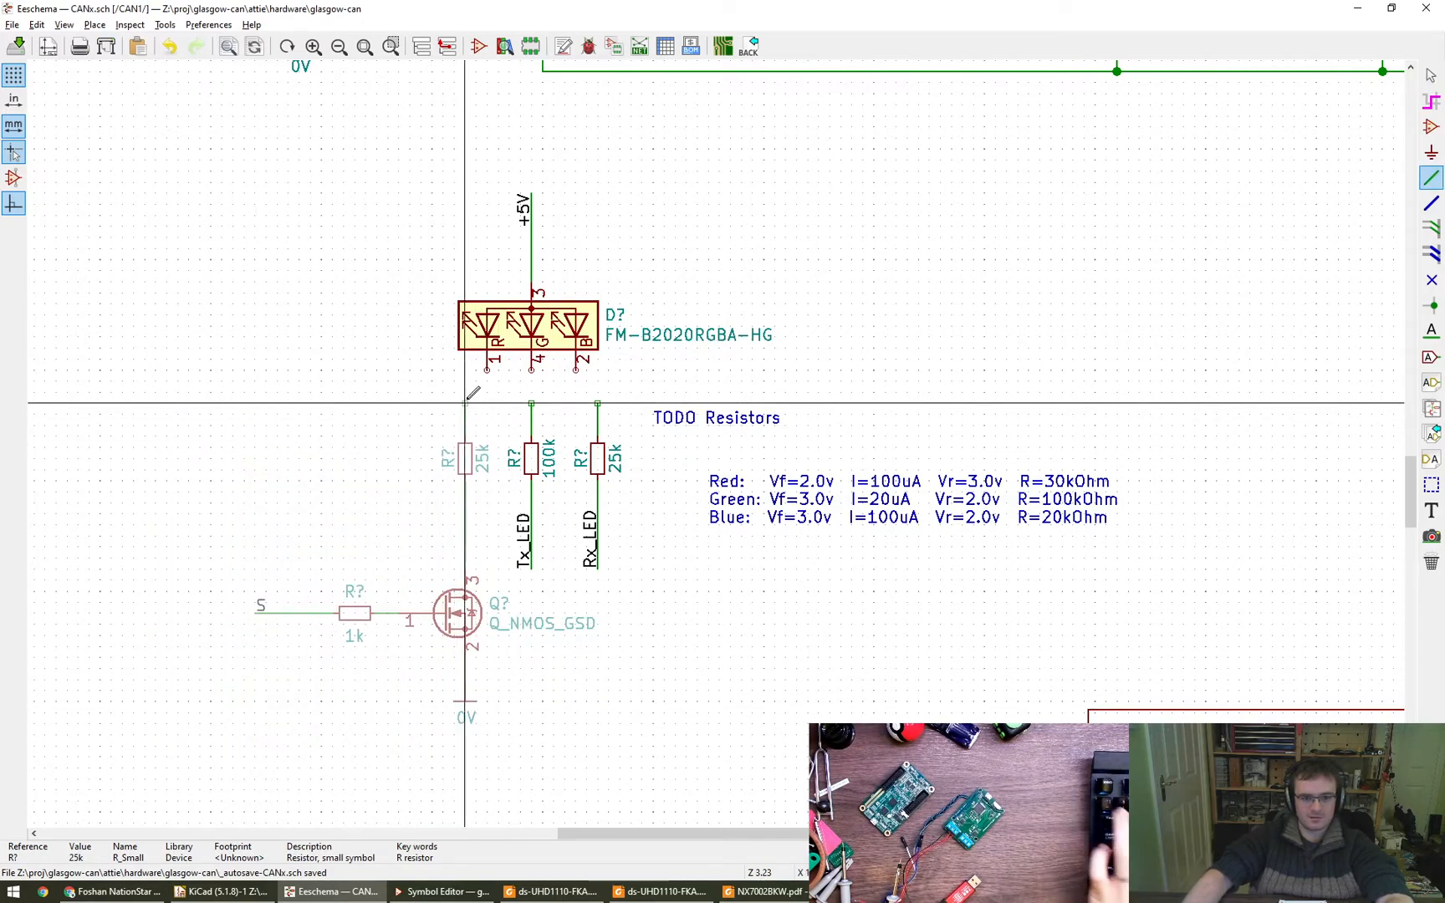
pyautogui.click(487, 368)
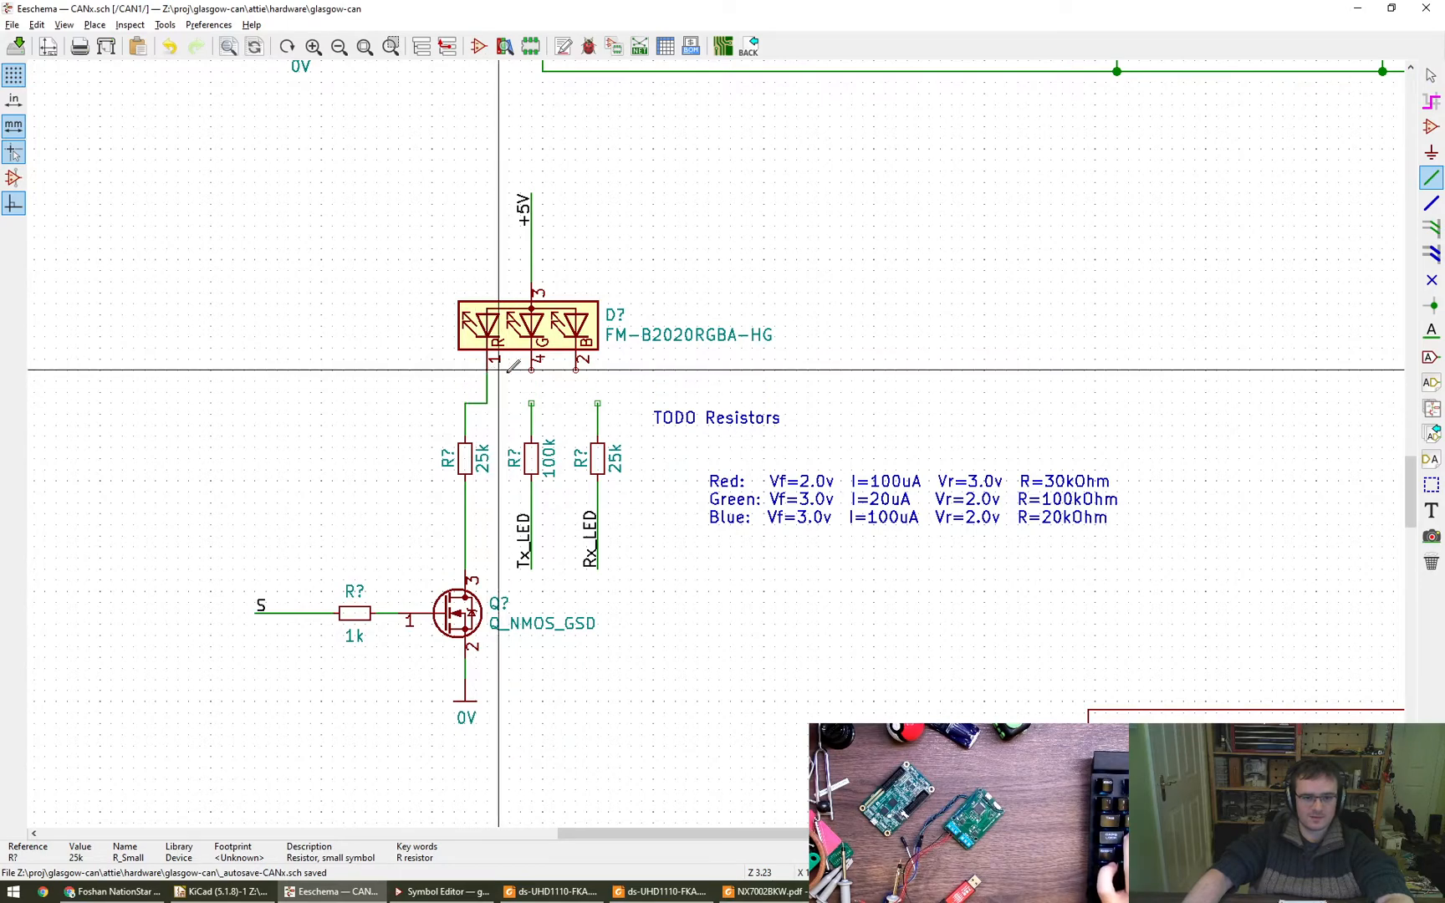
pyautogui.press('w')
pyautogui.click(531, 403)
pyautogui.press('w')
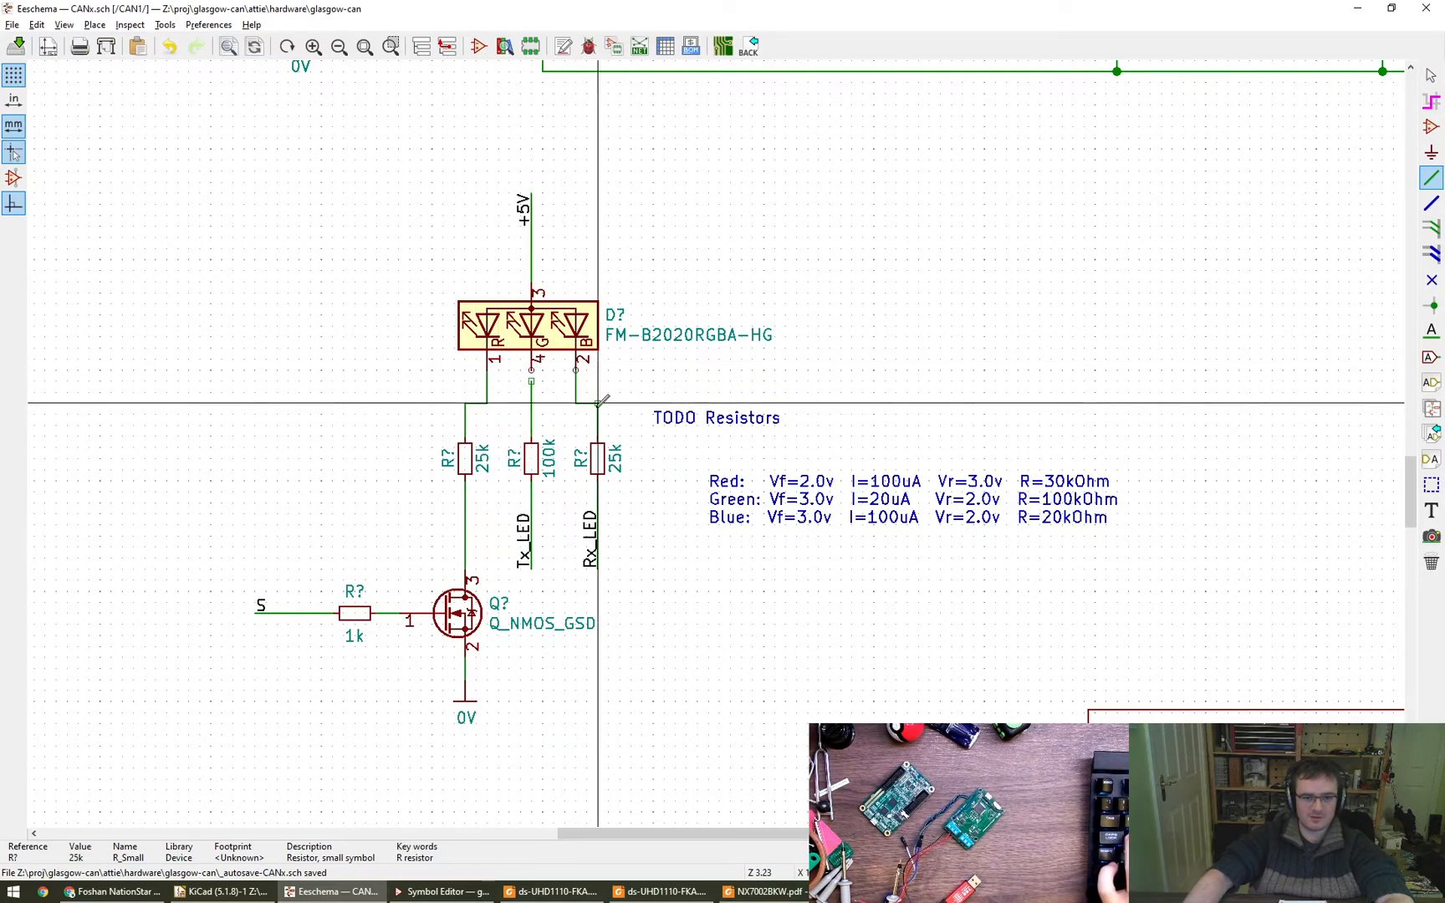
pyautogui.click(597, 403)
pyautogui.press('Escape')
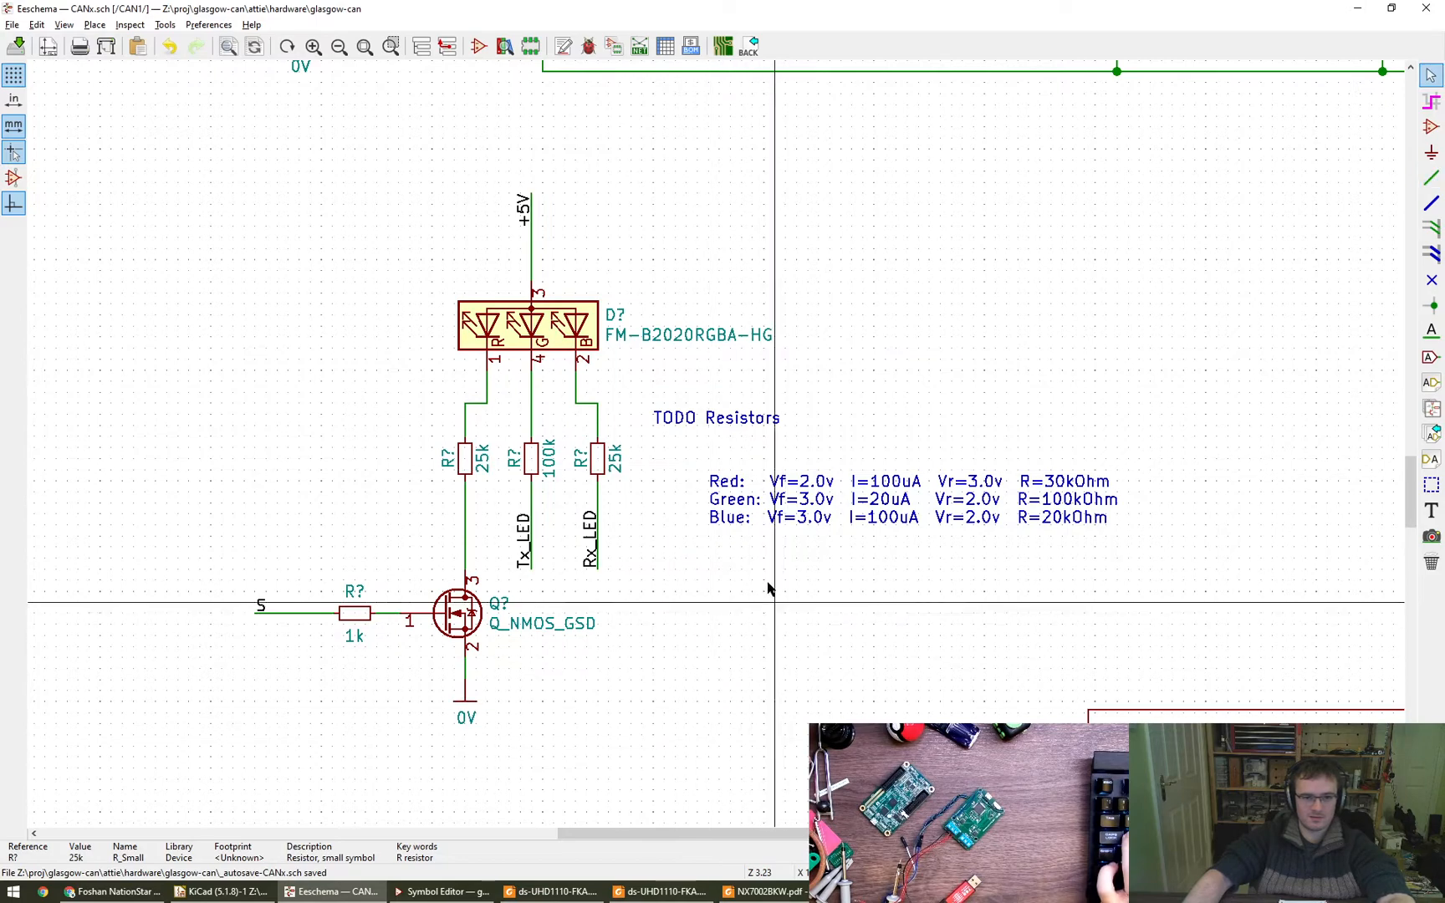
# - Delete the "TODO Resistors" text and move the LED calculation note up beside the resistors
pyautogui.press('Delete')
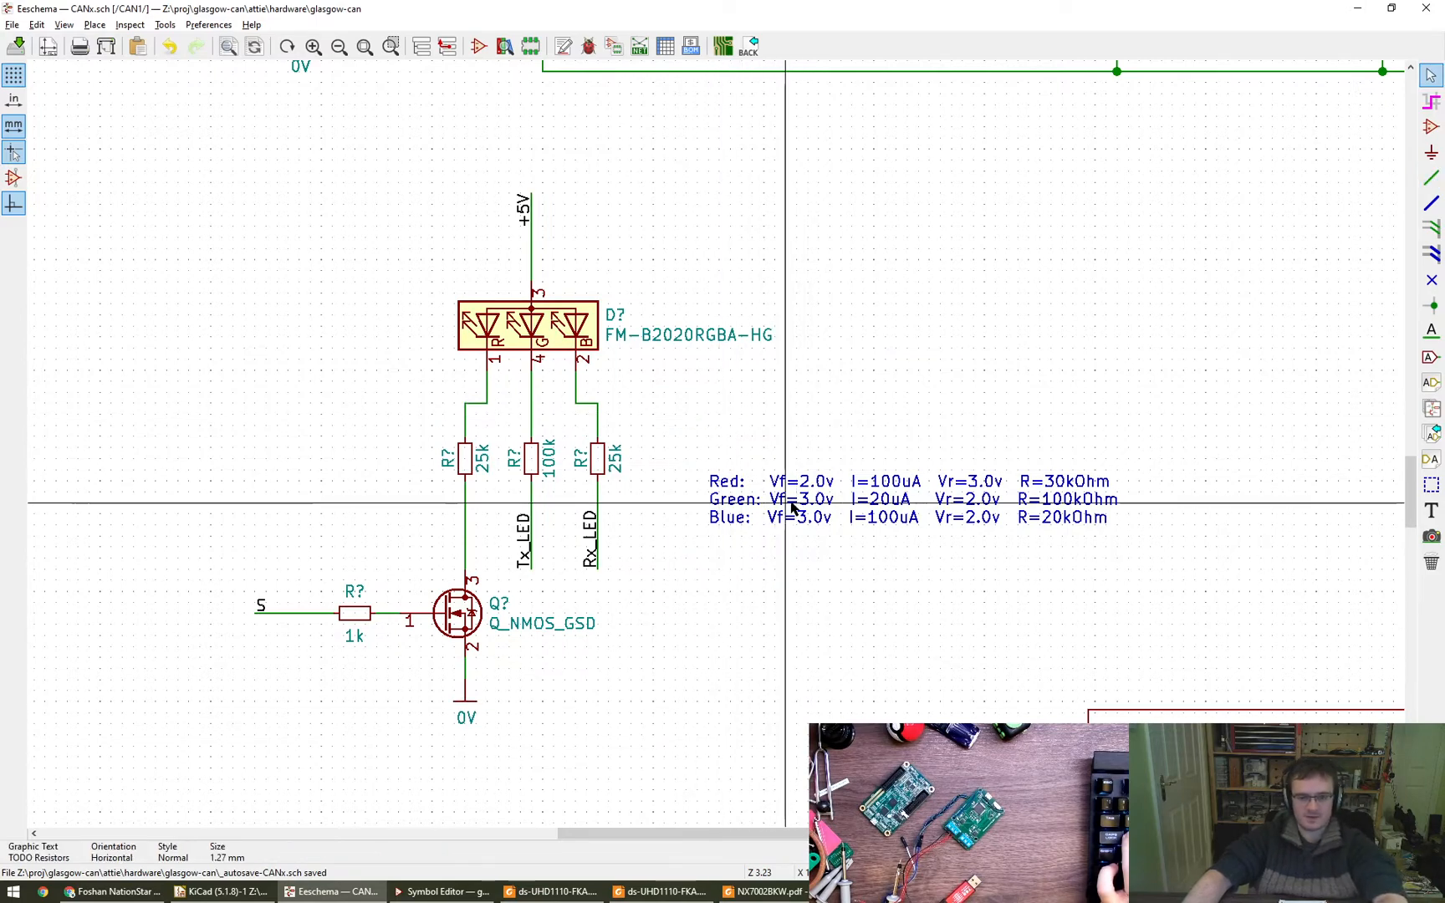
pyautogui.moveTo(792, 505); pyautogui.dragTo(759, 450)
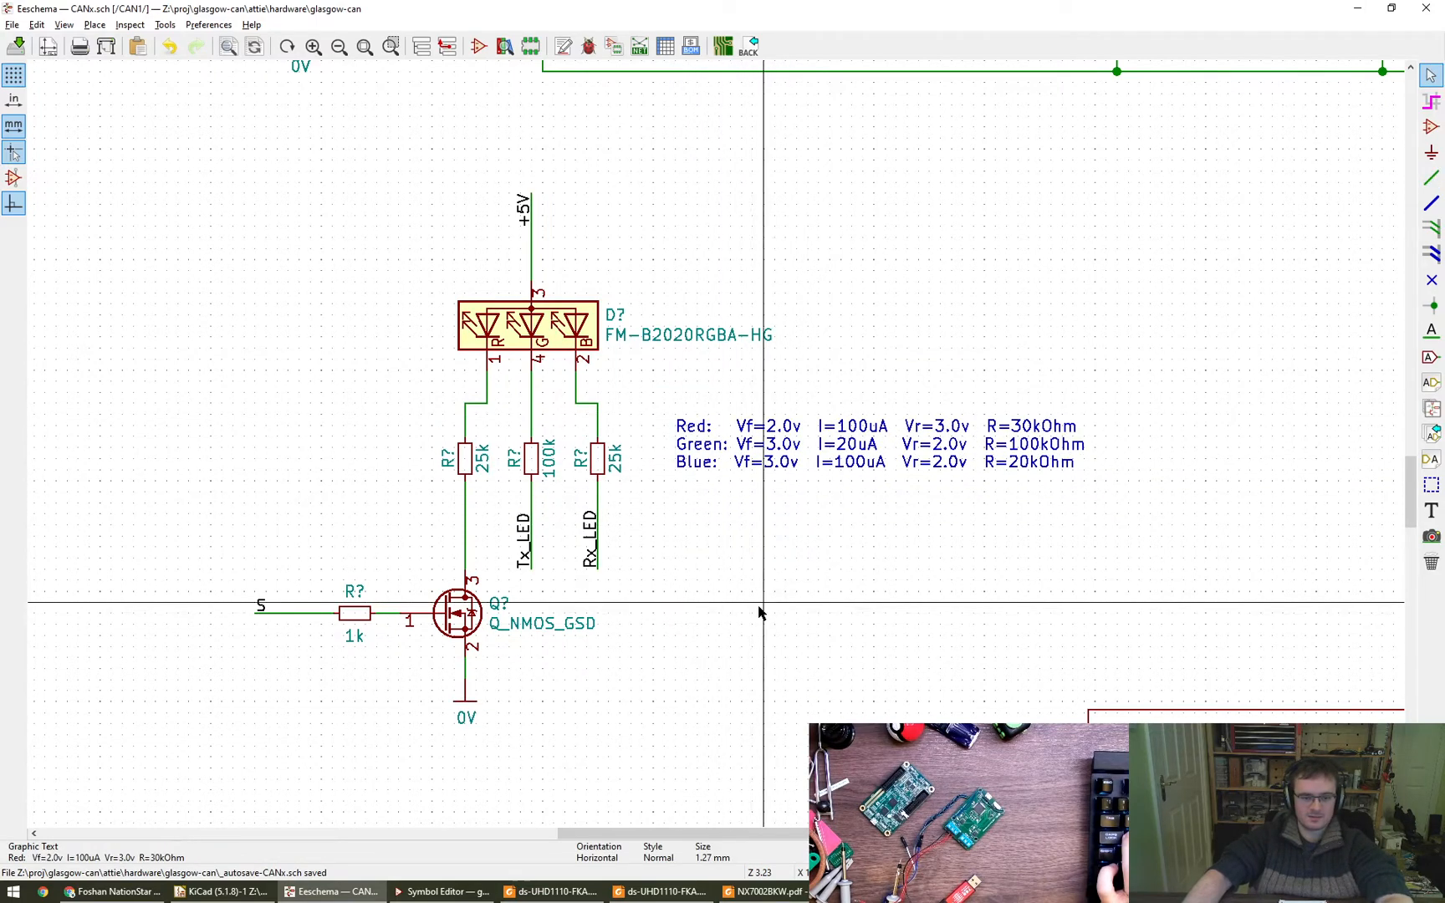
# - Save the schematic with the completed LED circuit
pyautogui.scroll(-4, 451, 702)
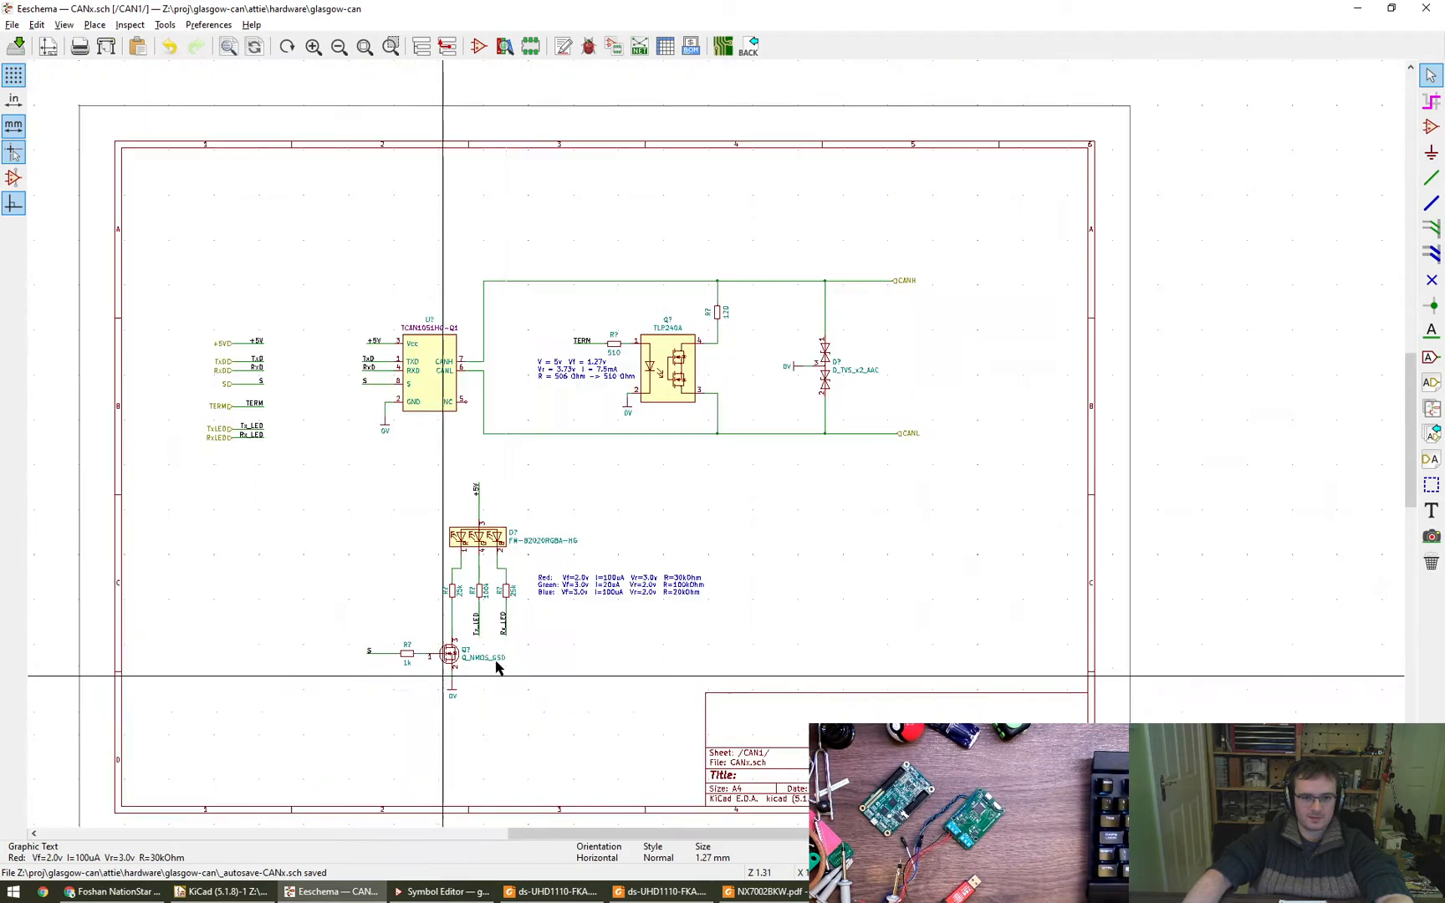
pyautogui.moveTo(454, 667); pyautogui.dragTo(482, 629, button='middle')
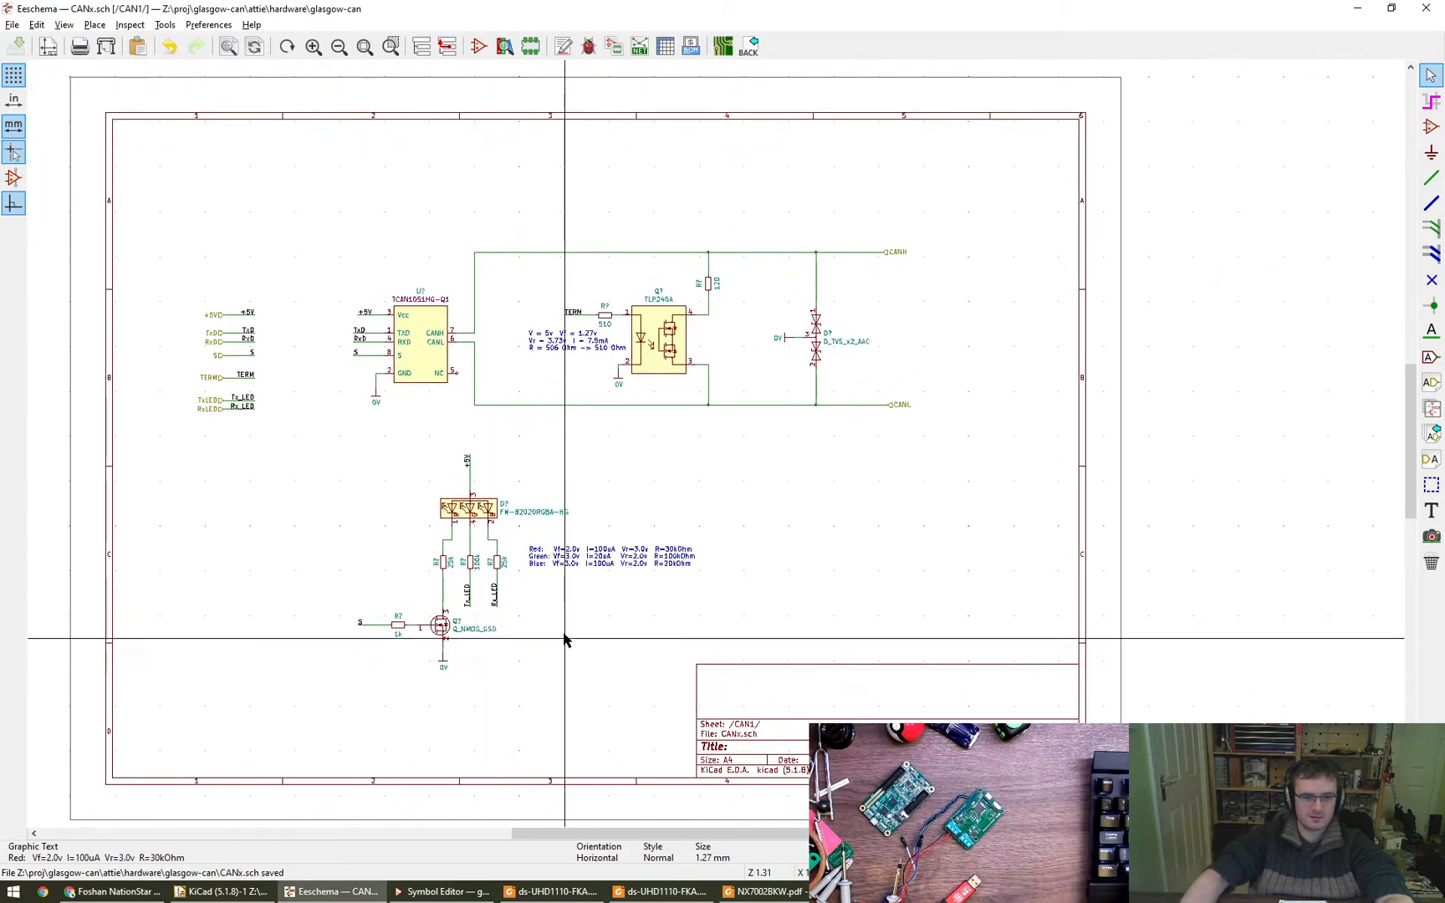
pyautogui.hotkey('ctrl', 's')
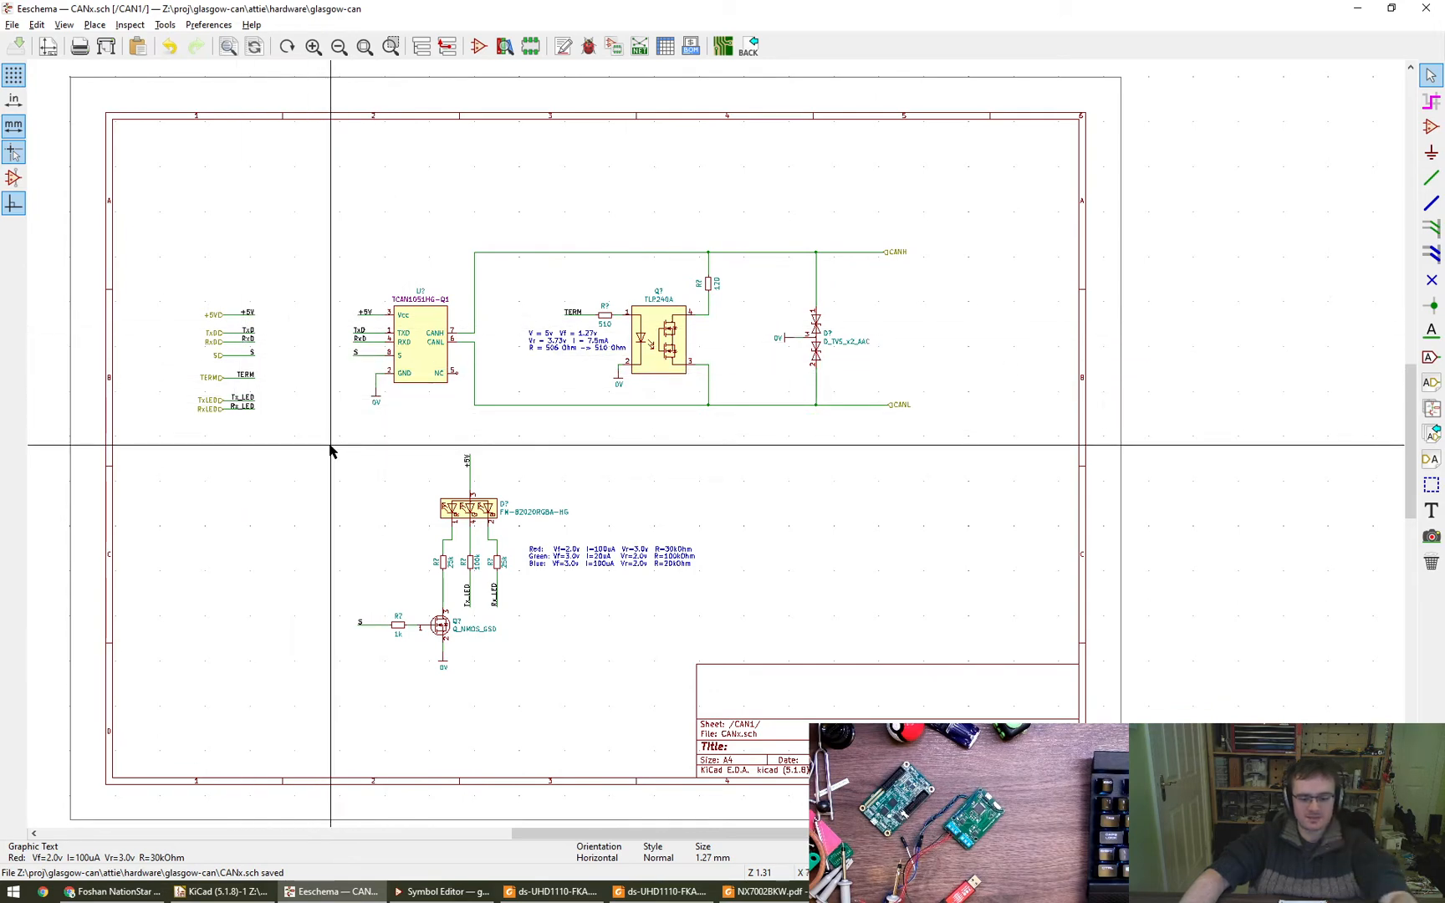
# - Place a C_Small capacitor symbol in the free space above the TCAN1051HG-Q1 transceiver
pyautogui.click(1431, 126)
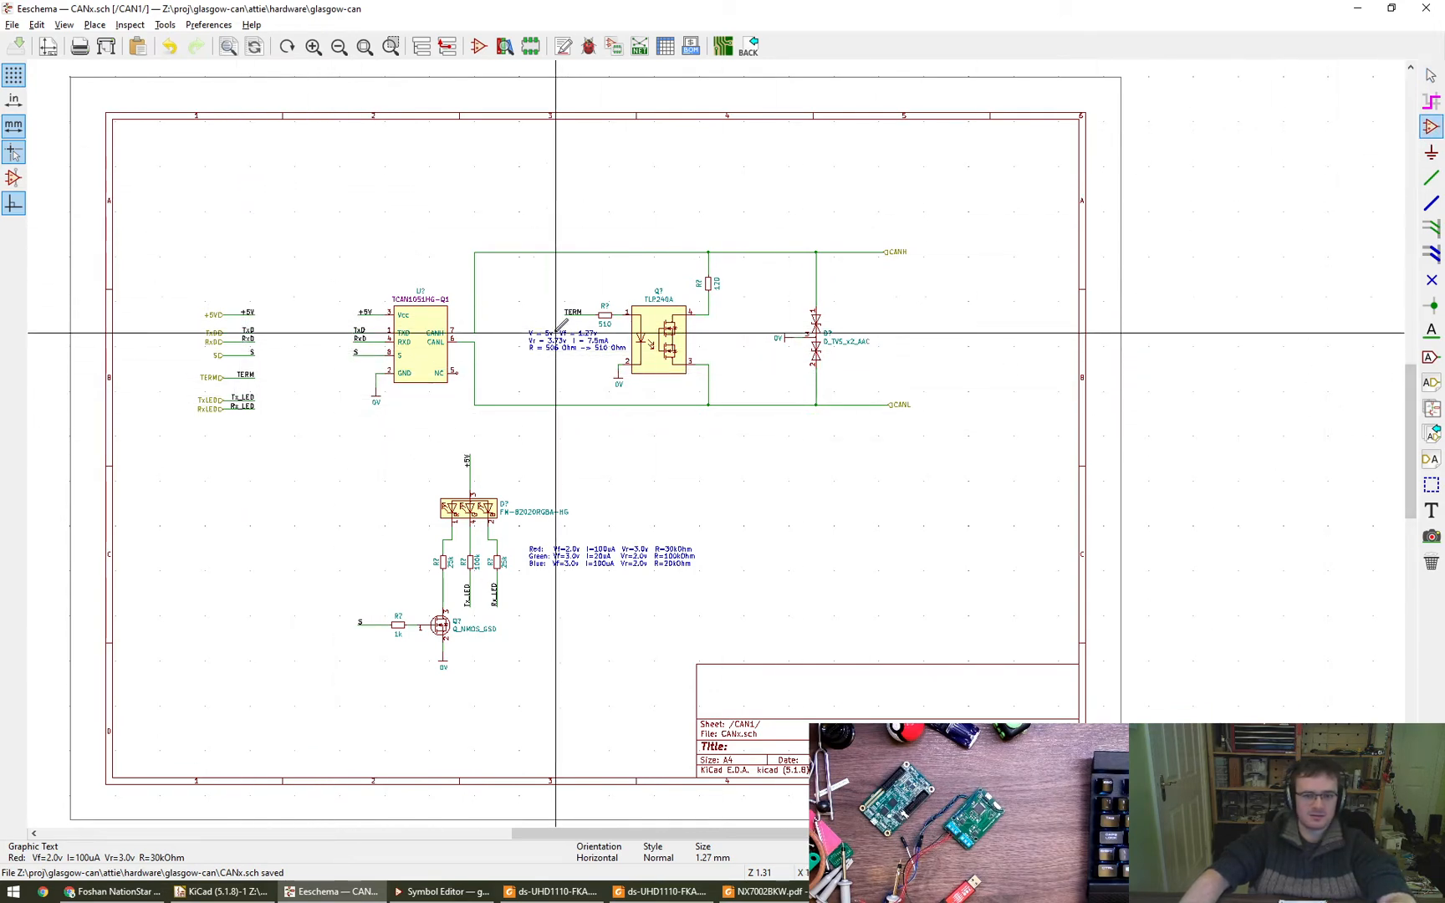
pyautogui.click(293, 283)
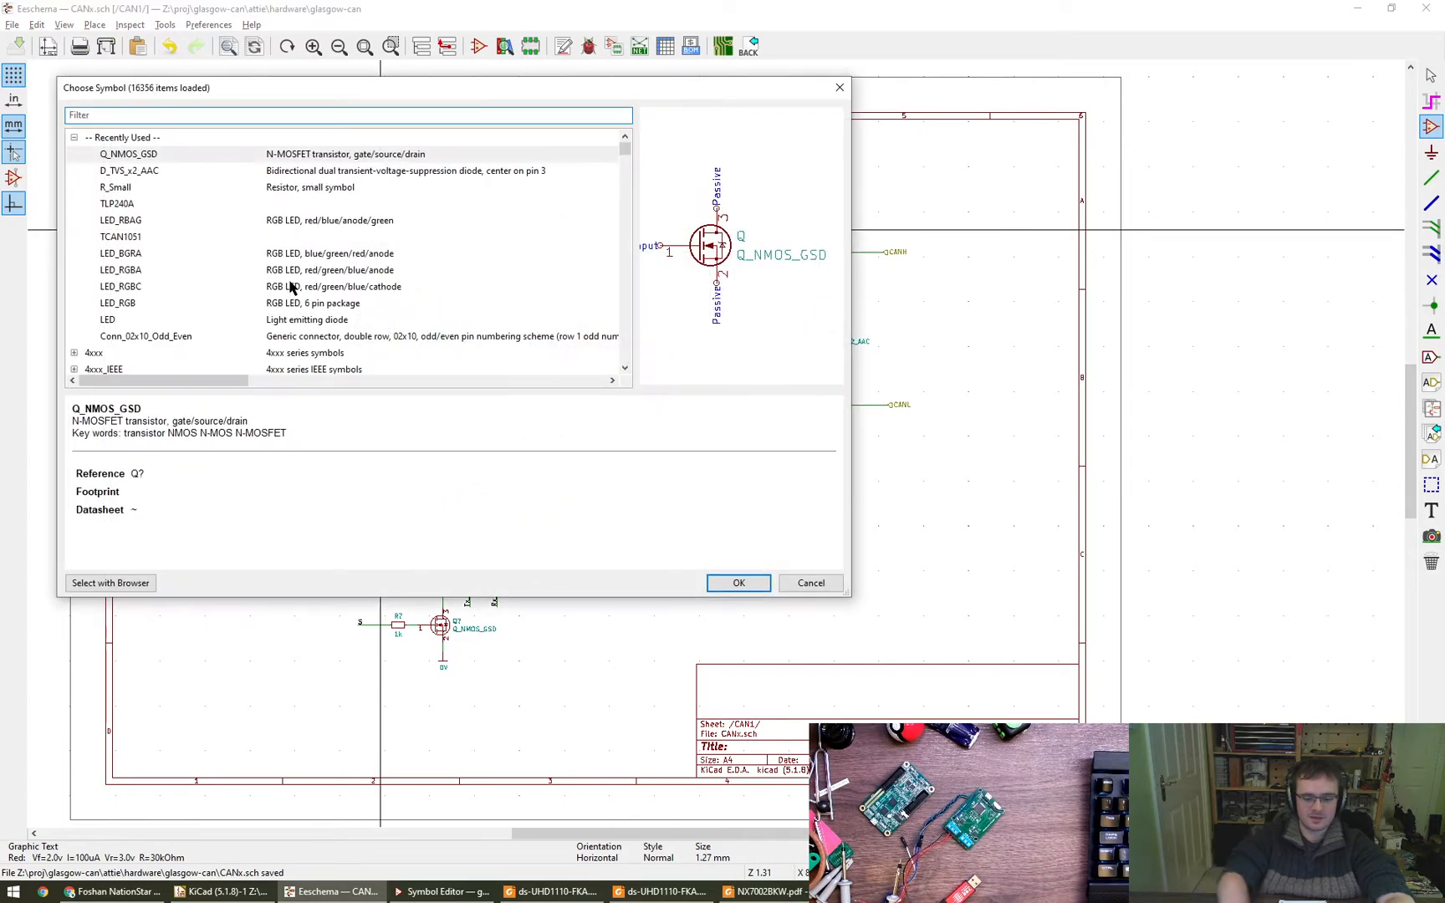
pyautogui.write('c_small')
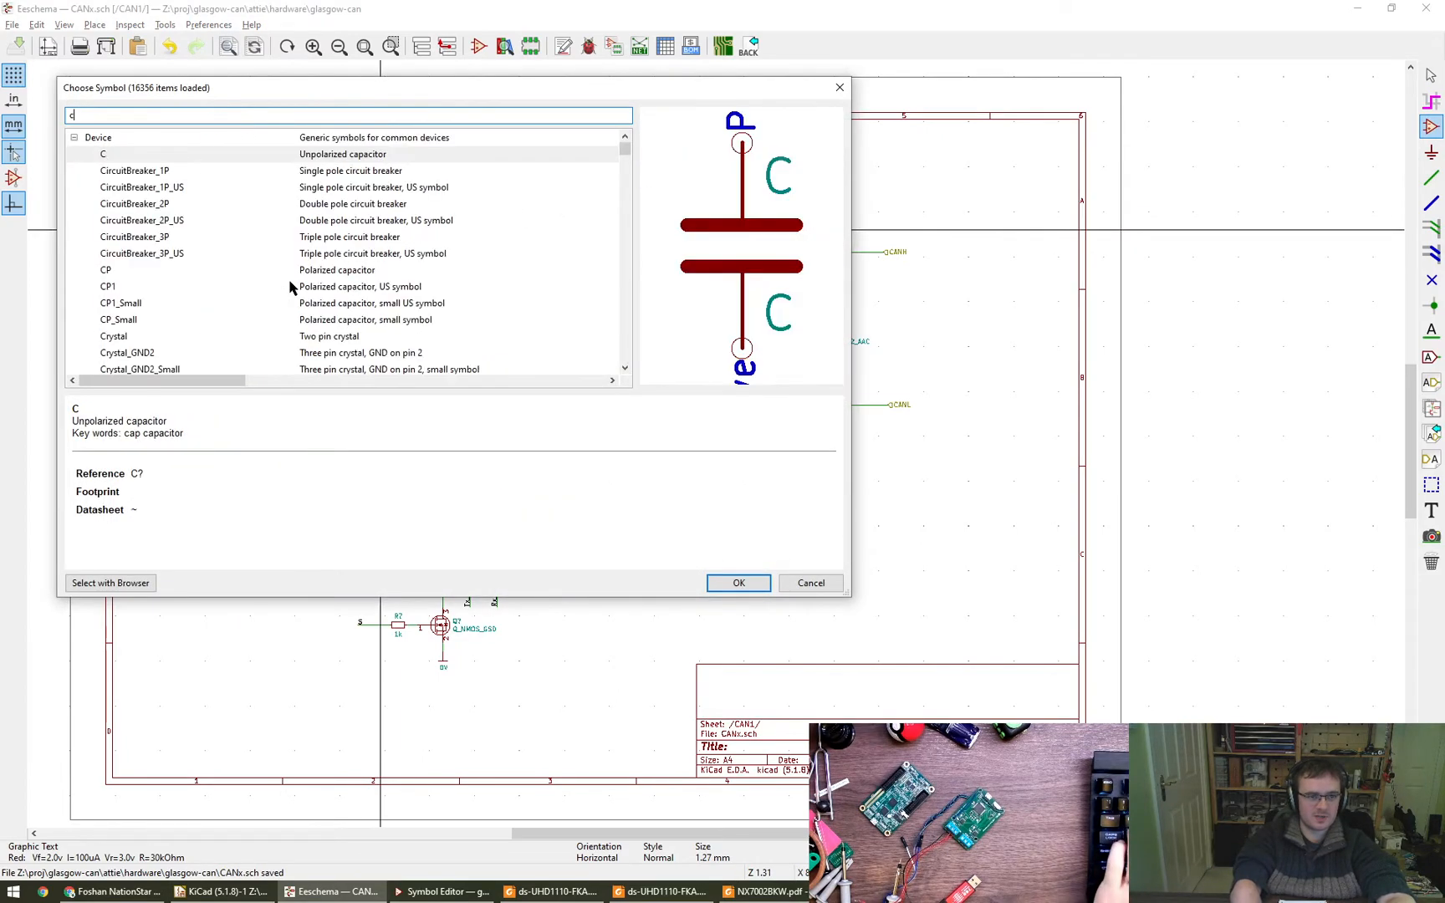
pyautogui.press('Return')
pyautogui.scroll(6, 381, 226)
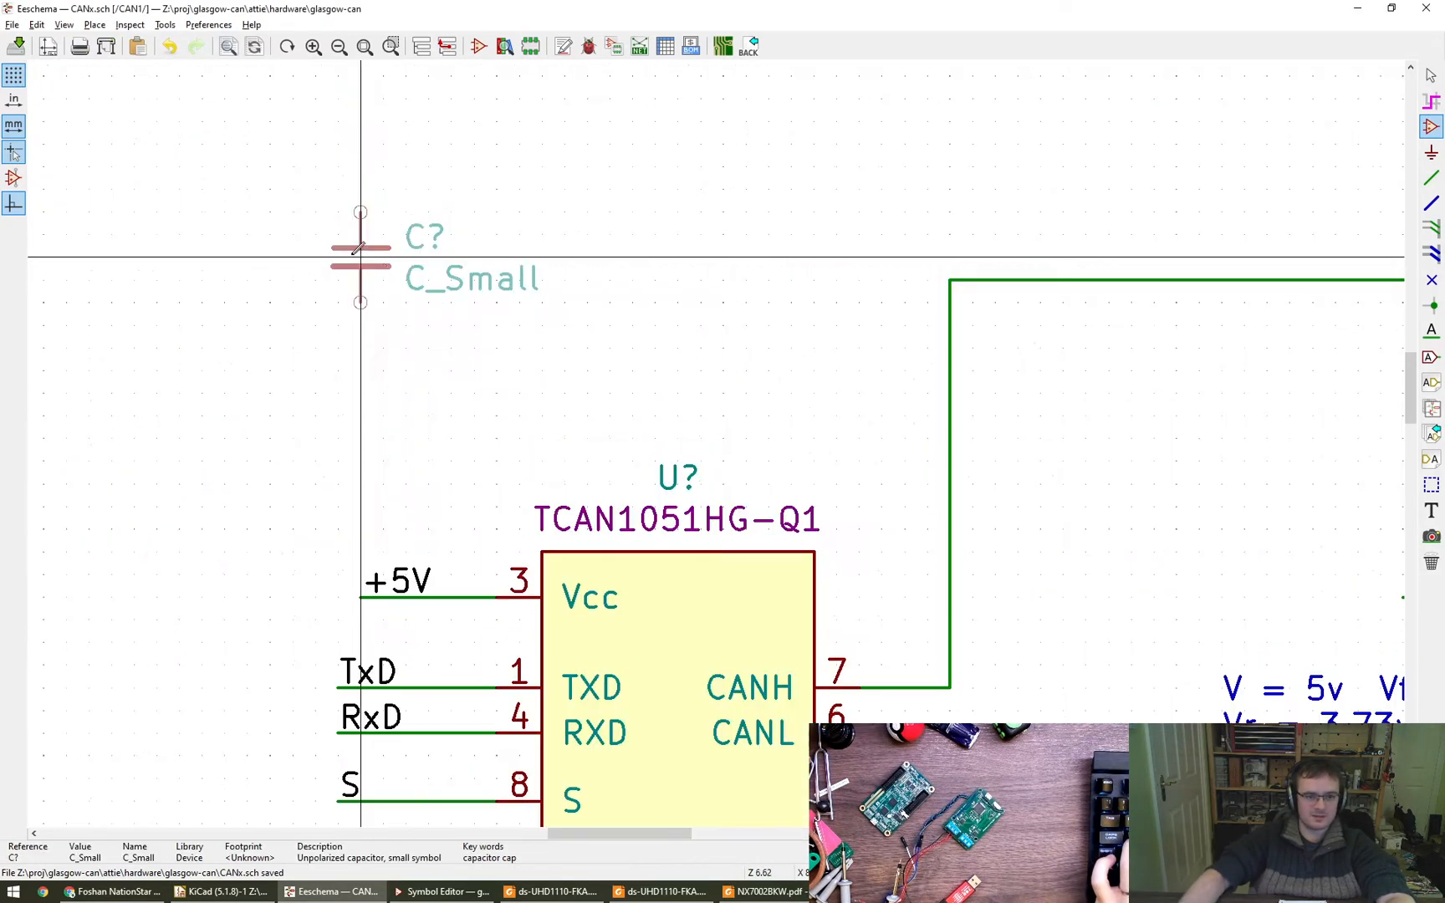
pyautogui.click(407, 199)
pyautogui.press('Escape')
pyautogui.scroll(-3, 409, 274)
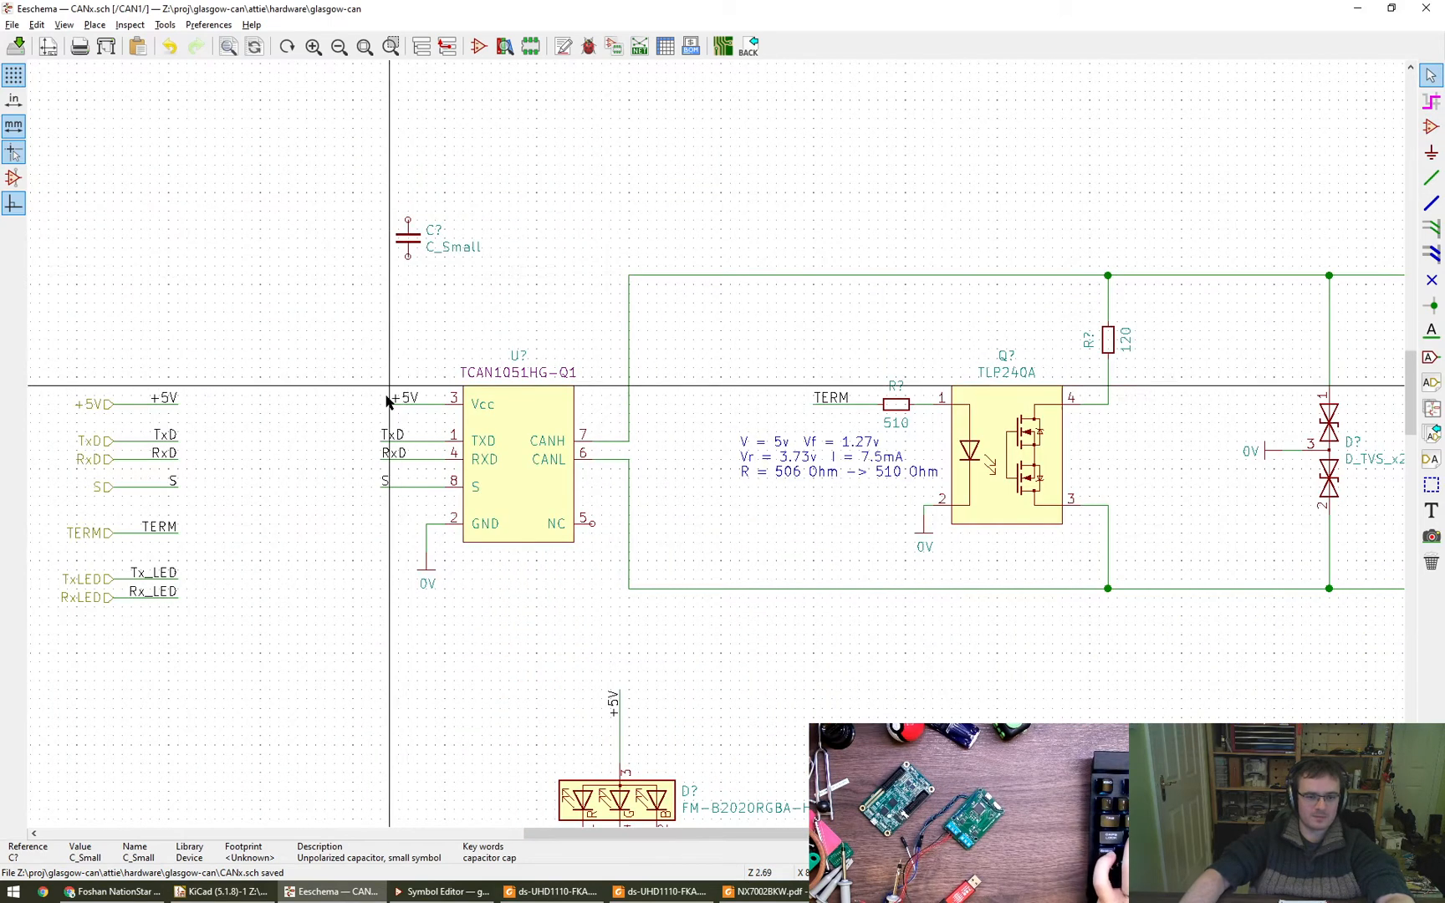
# - Copy the transceiver's +5V label, orient it vertically above the capacitor and wire it to the capacitor's upper pin
pyautogui.press('c')
pyautogui.press('r')
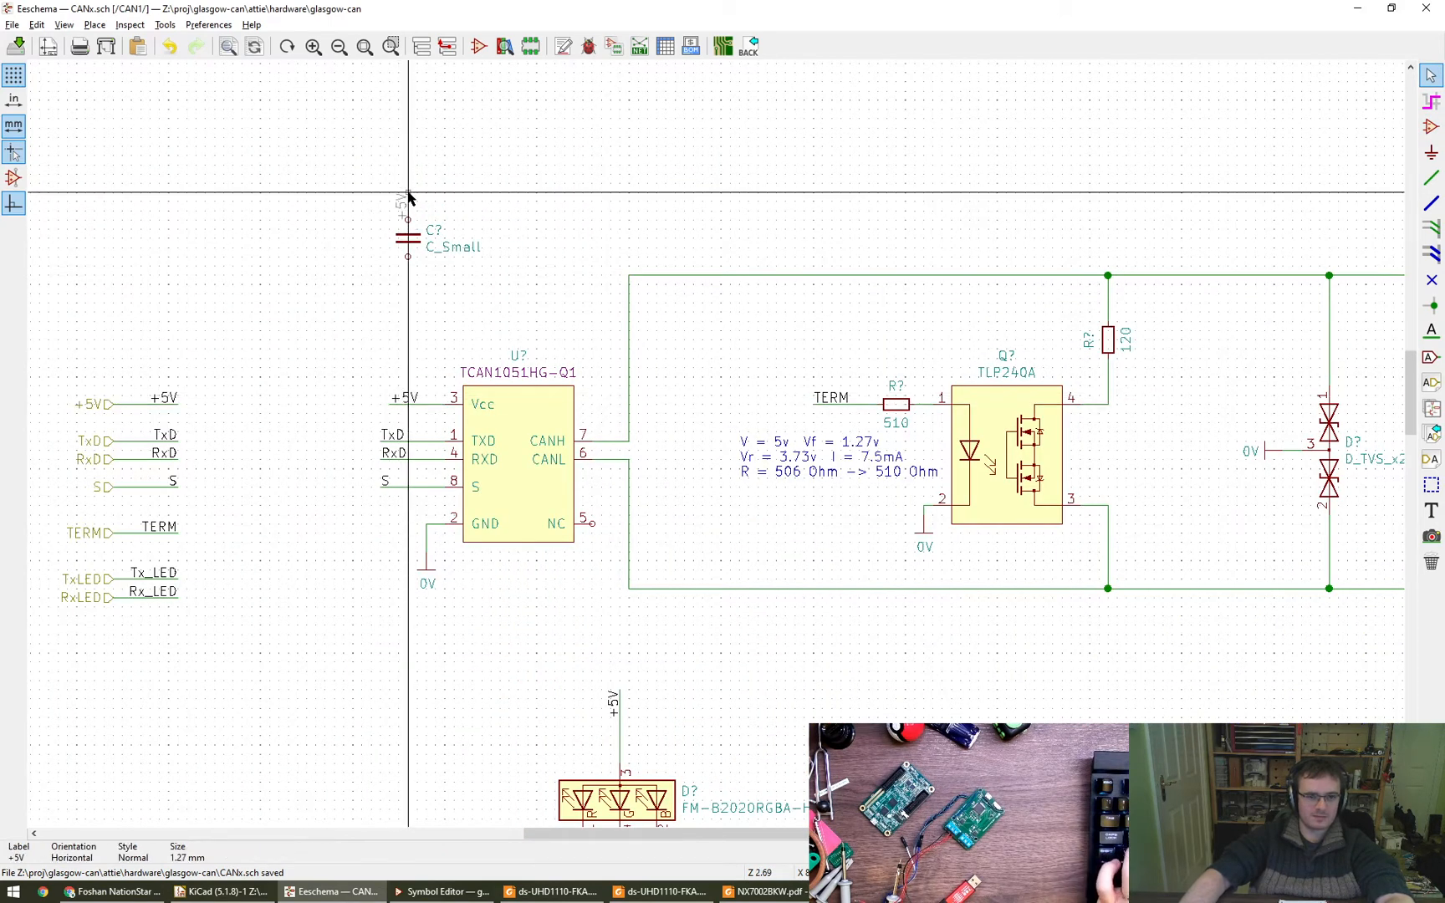
pyautogui.press('r')
pyautogui.press('r')
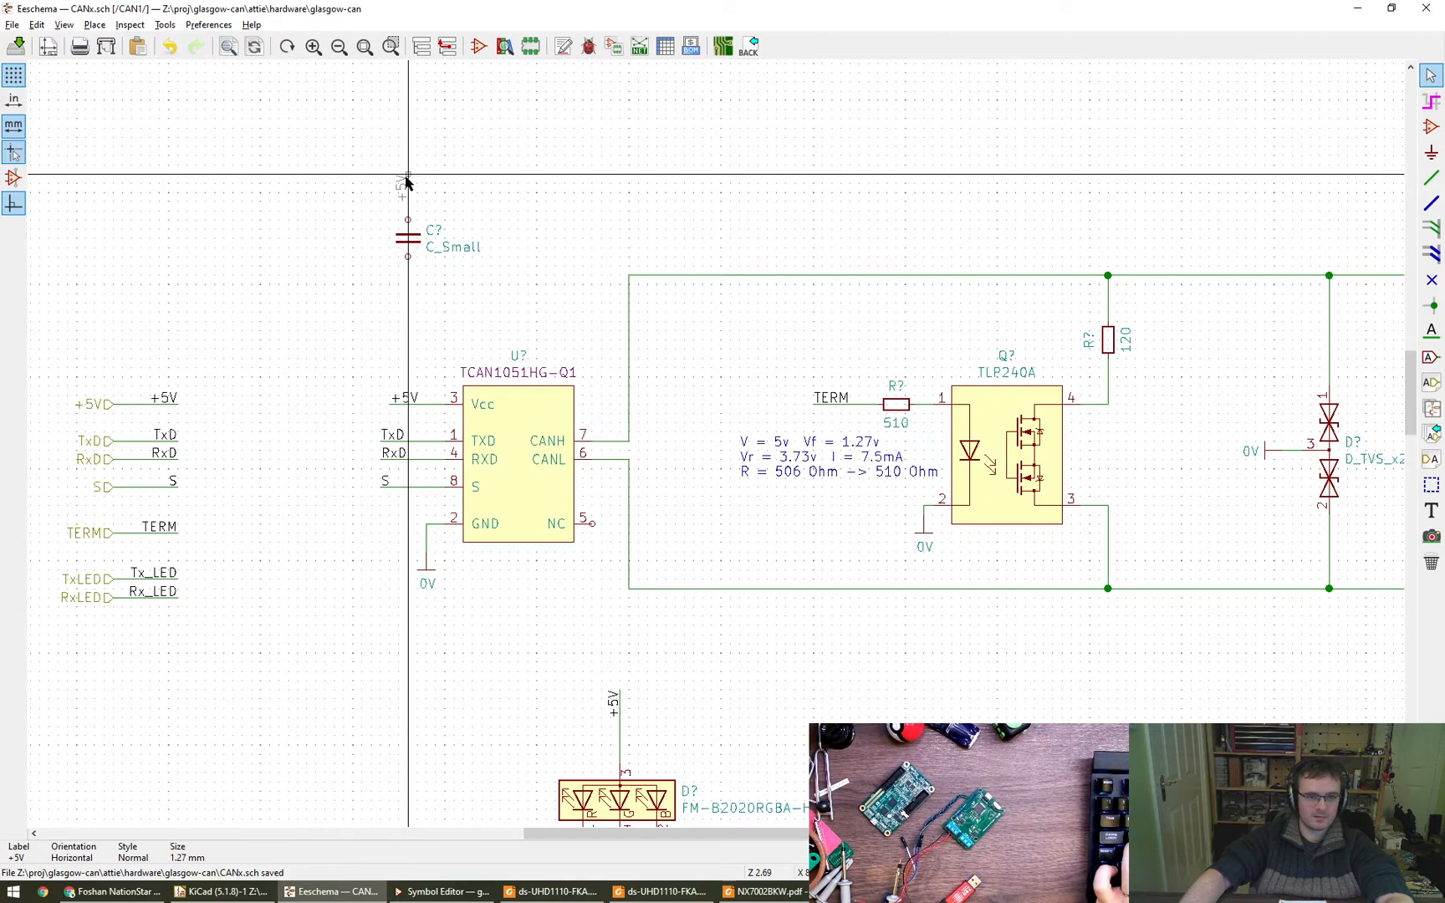
pyautogui.click(407, 180)
pyautogui.press('w')
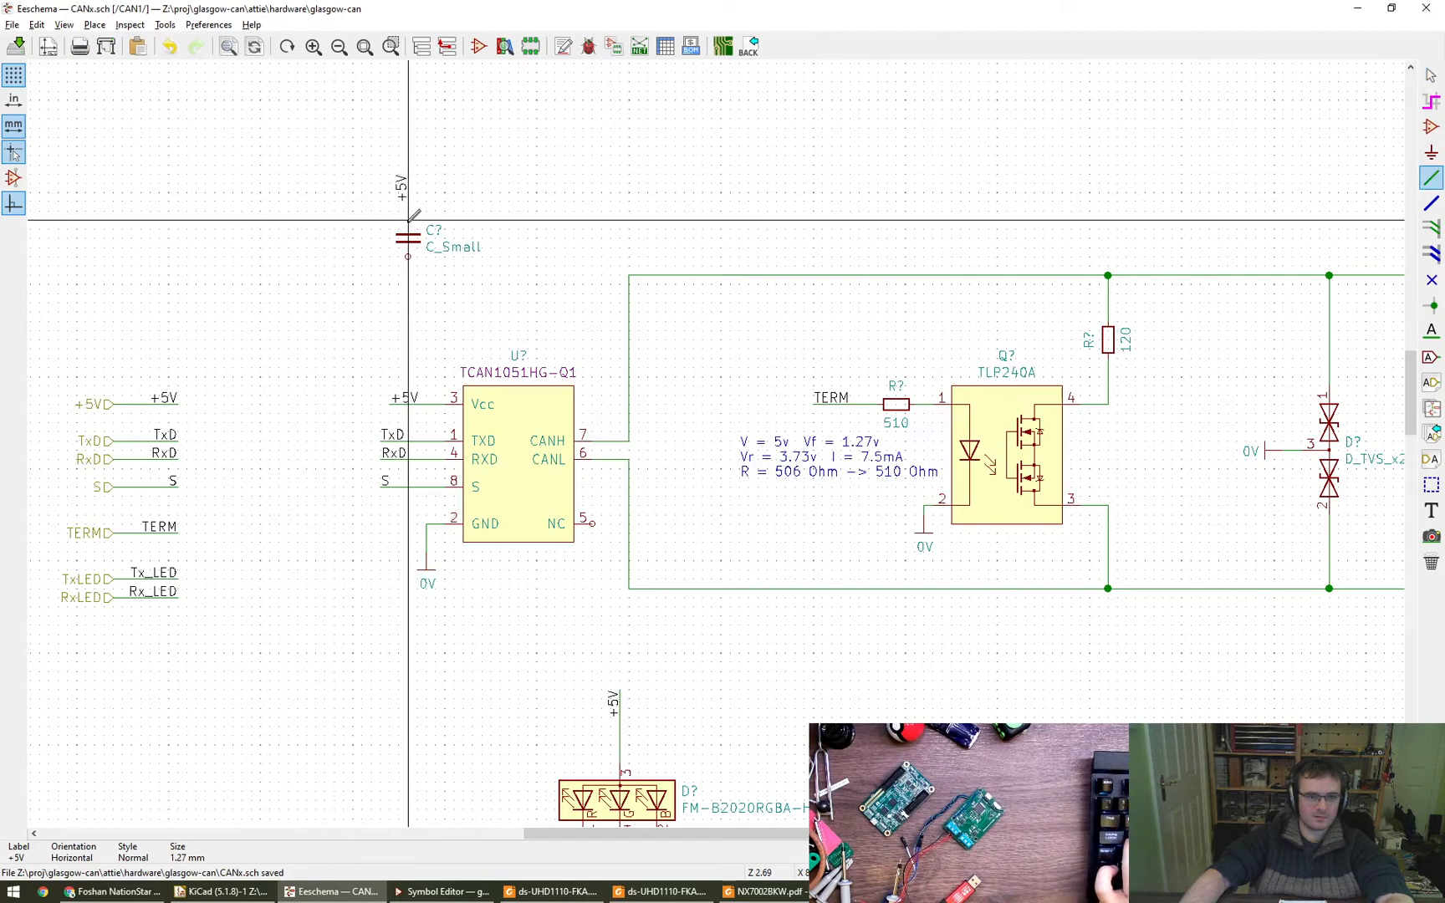
pyautogui.press('Escape')
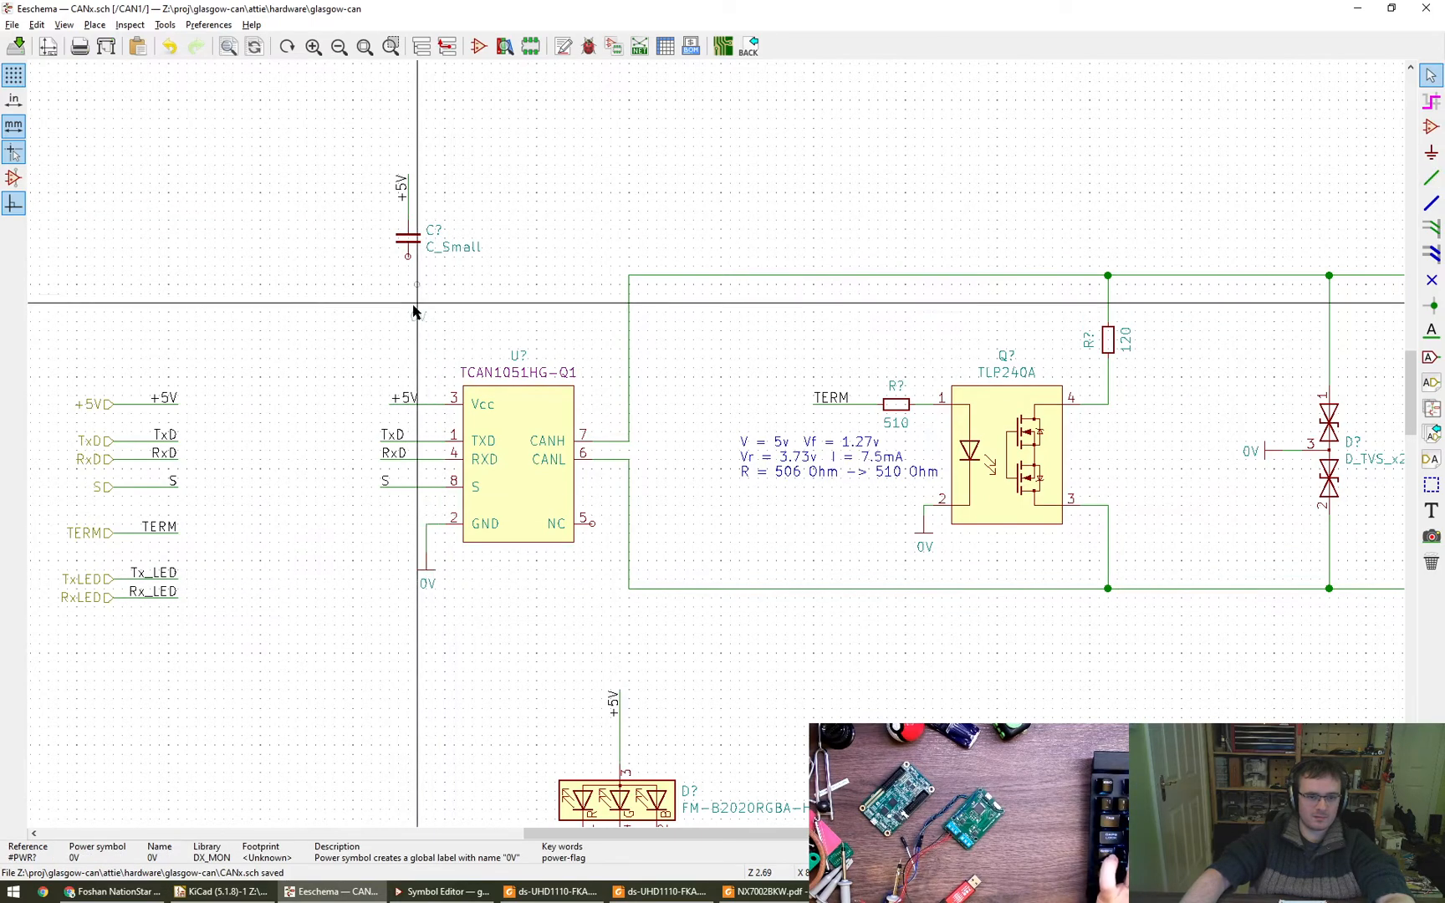
# - Place a 0V power symbol wired to the capacitor's lower pin and centre the capacitor branch above the transceiver
pyautogui.click(408, 311)
pyautogui.press('w')
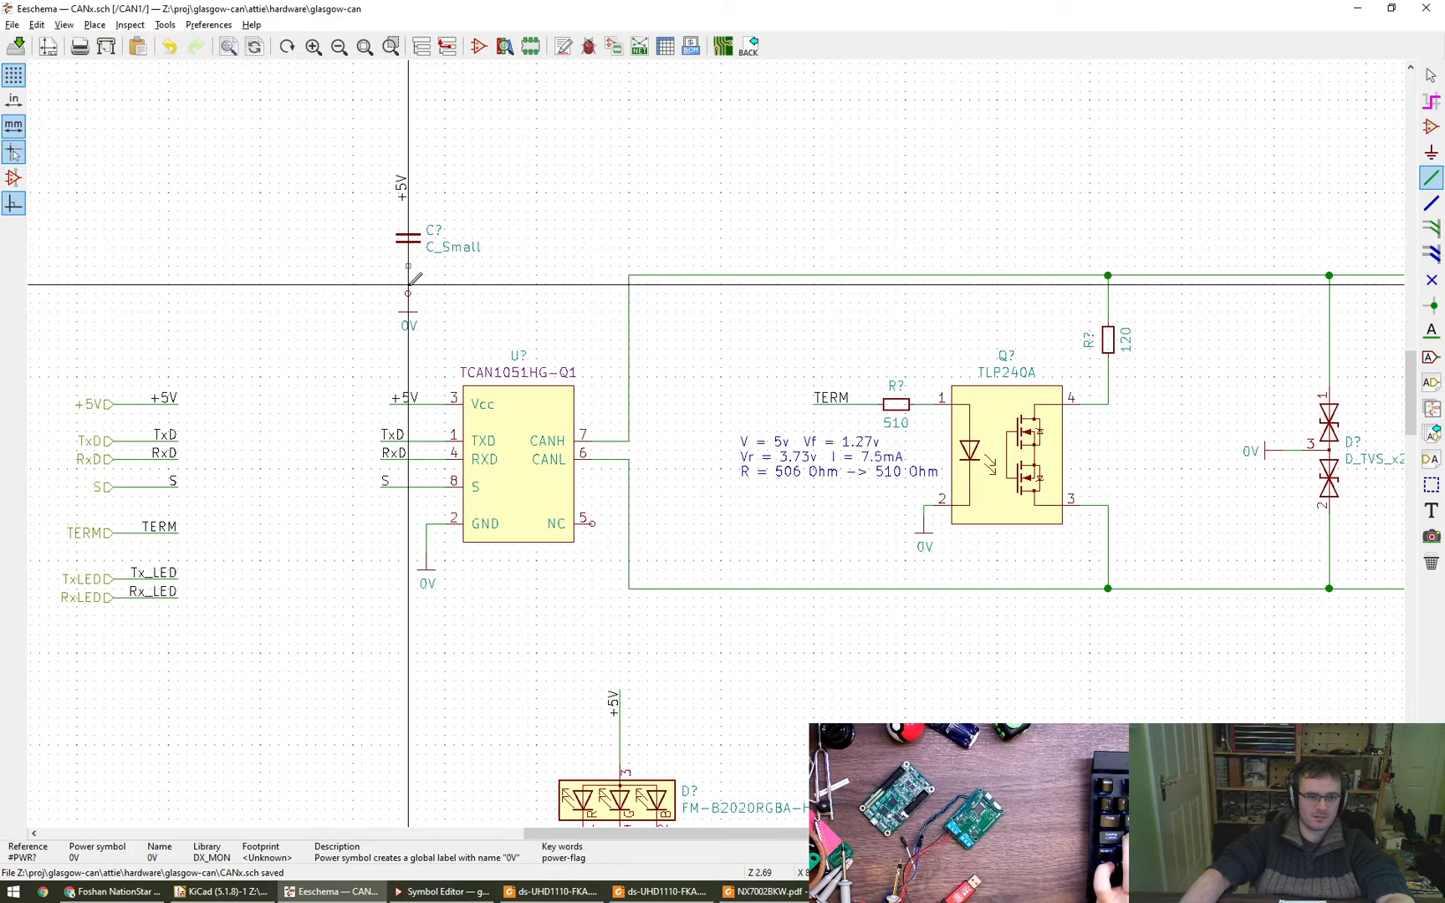
pyautogui.press('Escape')
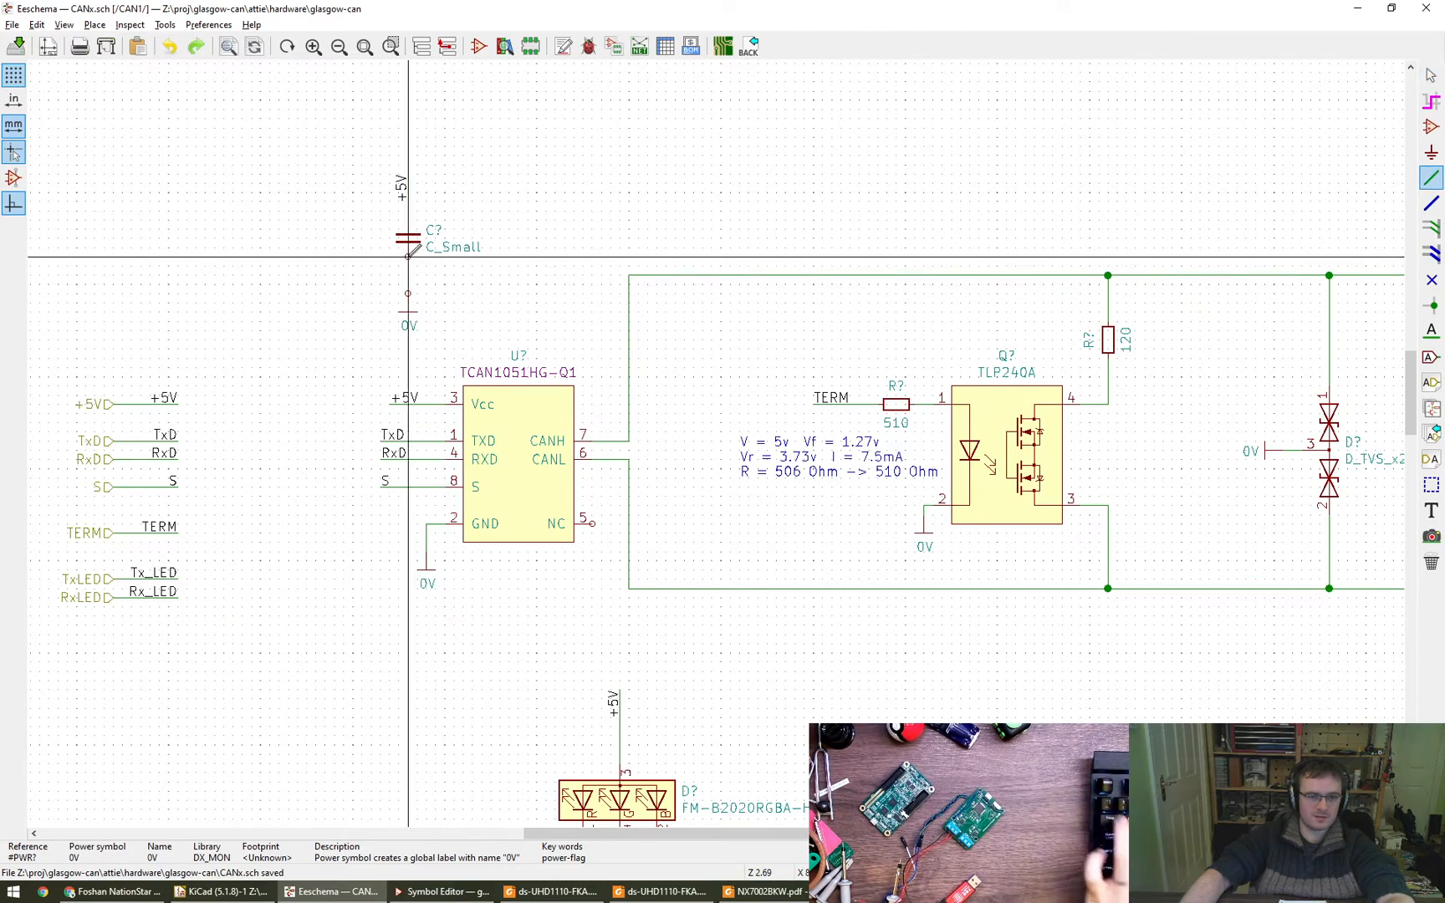
pyautogui.press('w')
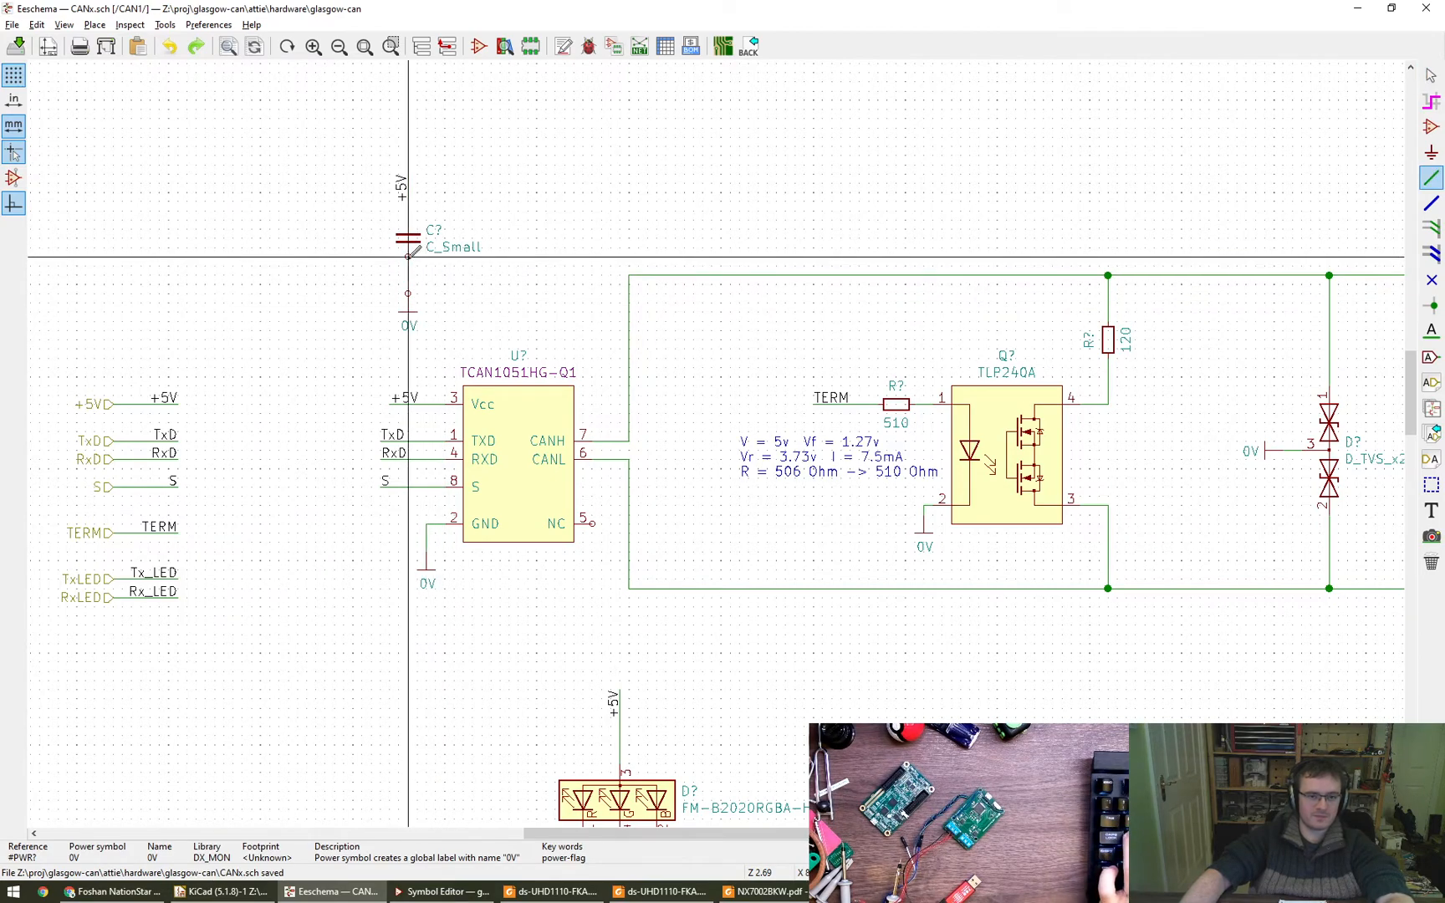
pyautogui.press('Escape')
pyautogui.press('m')
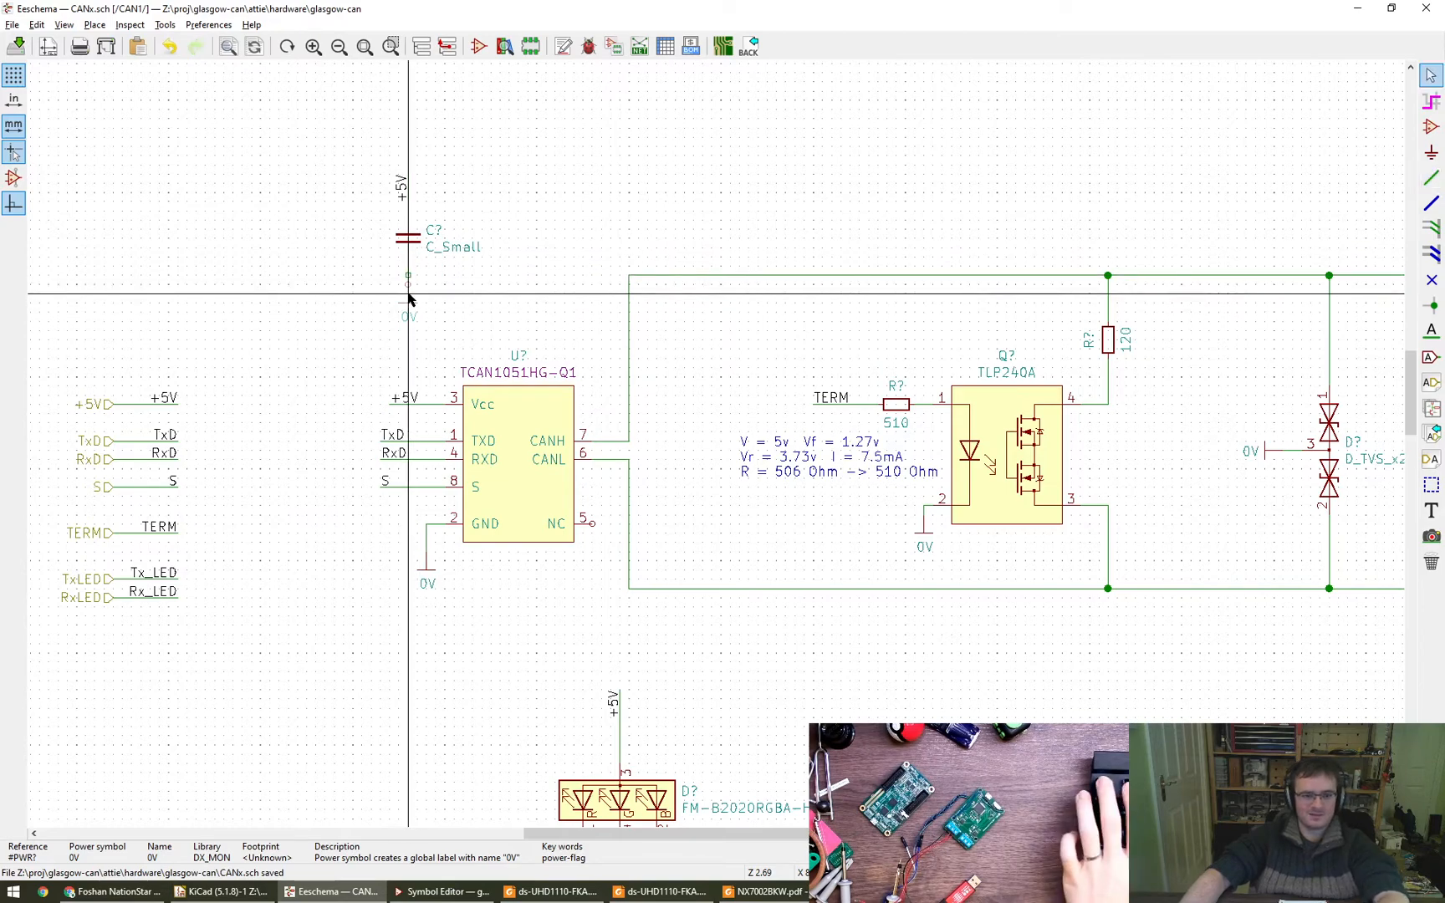
pyautogui.click(409, 285)
pyautogui.scroll(-2, 498, 316)
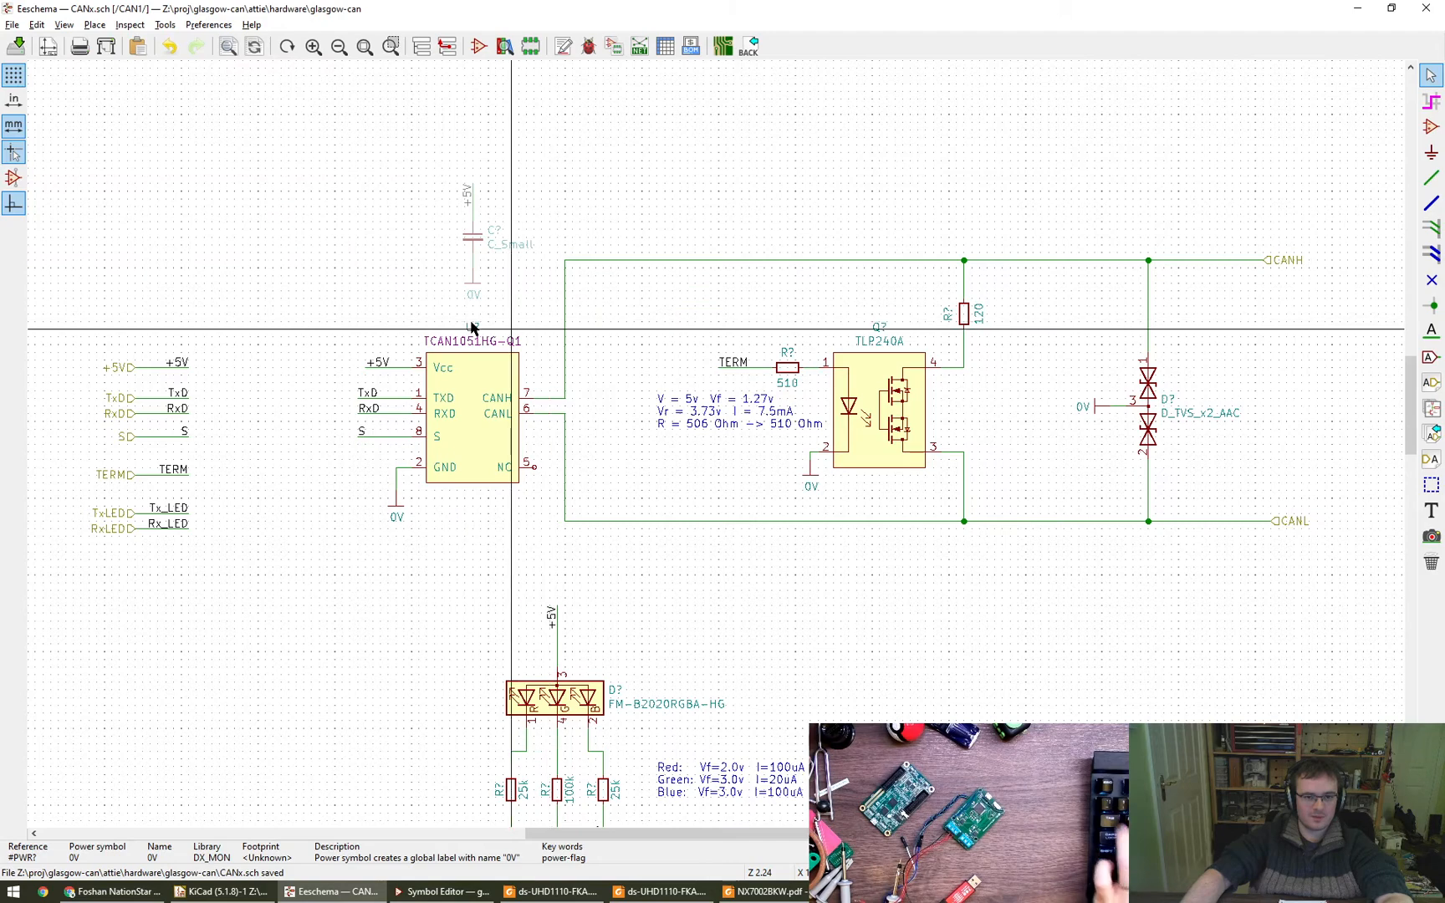
# - Shift the vertical CANH and CANL wire segments further away from the transceiver, keeping them connected and aligned with each other
pyautogui.moveTo(380, 251); pyautogui.dragTo(293, 222, button='middle')
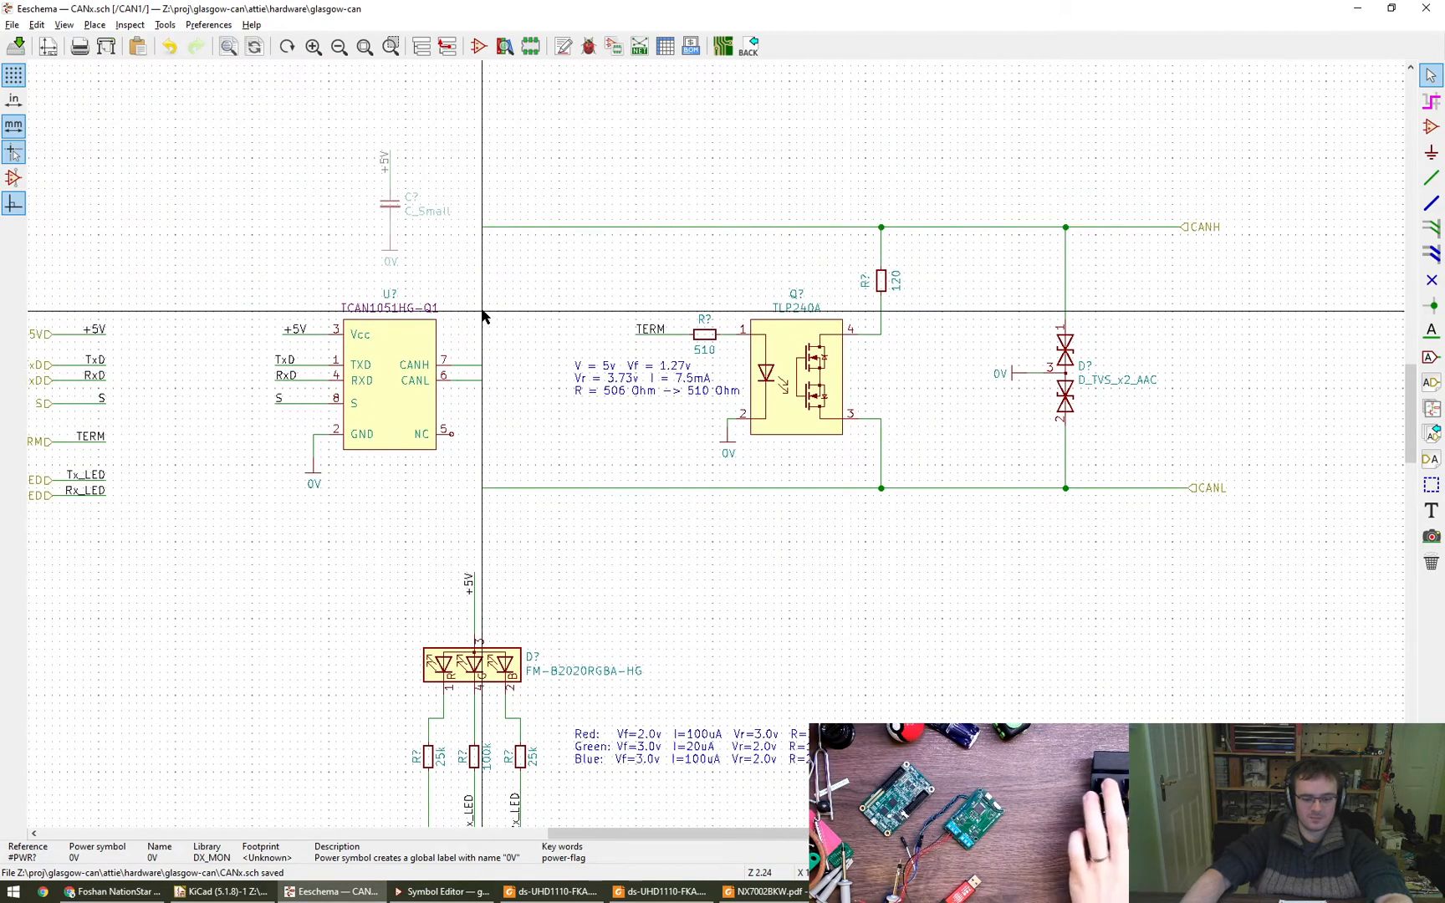
pyautogui.press('g')
pyautogui.click(520, 314)
pyautogui.press('g')
pyautogui.click(520, 419)
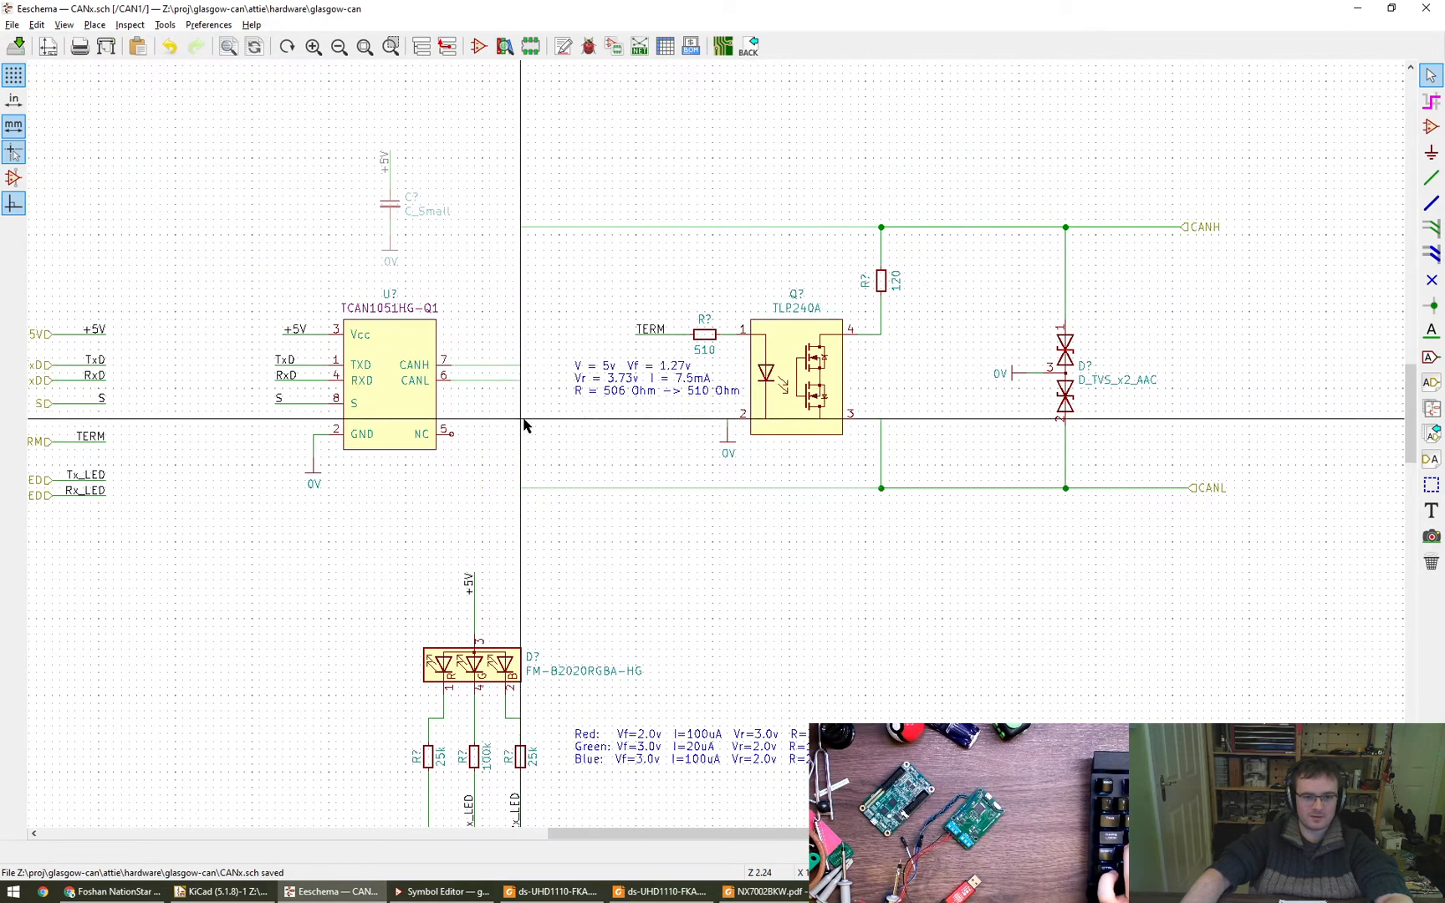
pyautogui.scroll(-2, 825, 524)
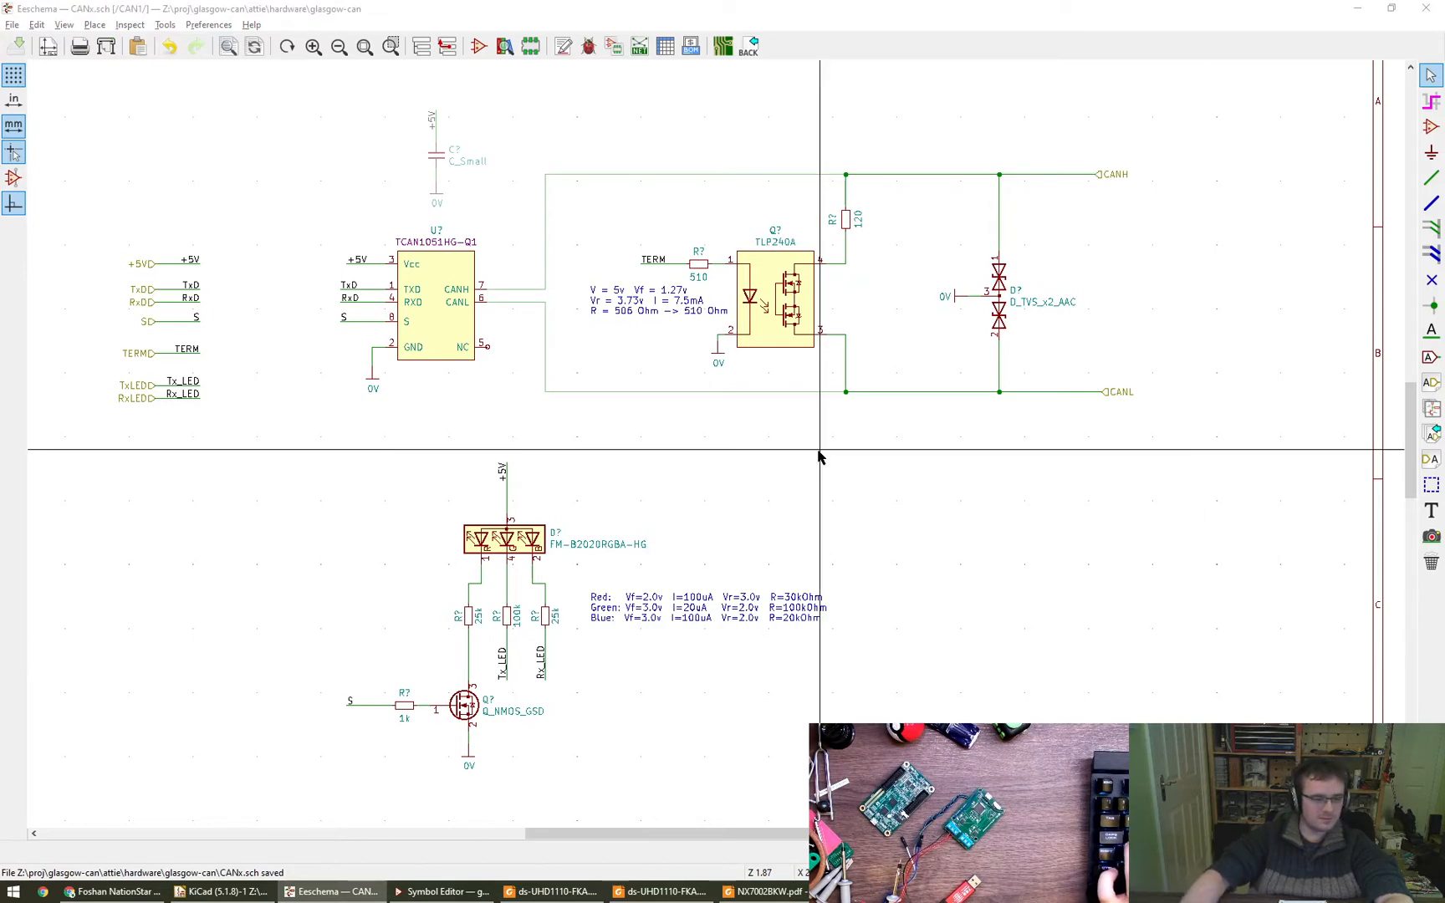
# - Duplicate the C_Small capacitor and place the copy to the left of the +5V to 0V branch
pyautogui.scroll(4, 532, 542)
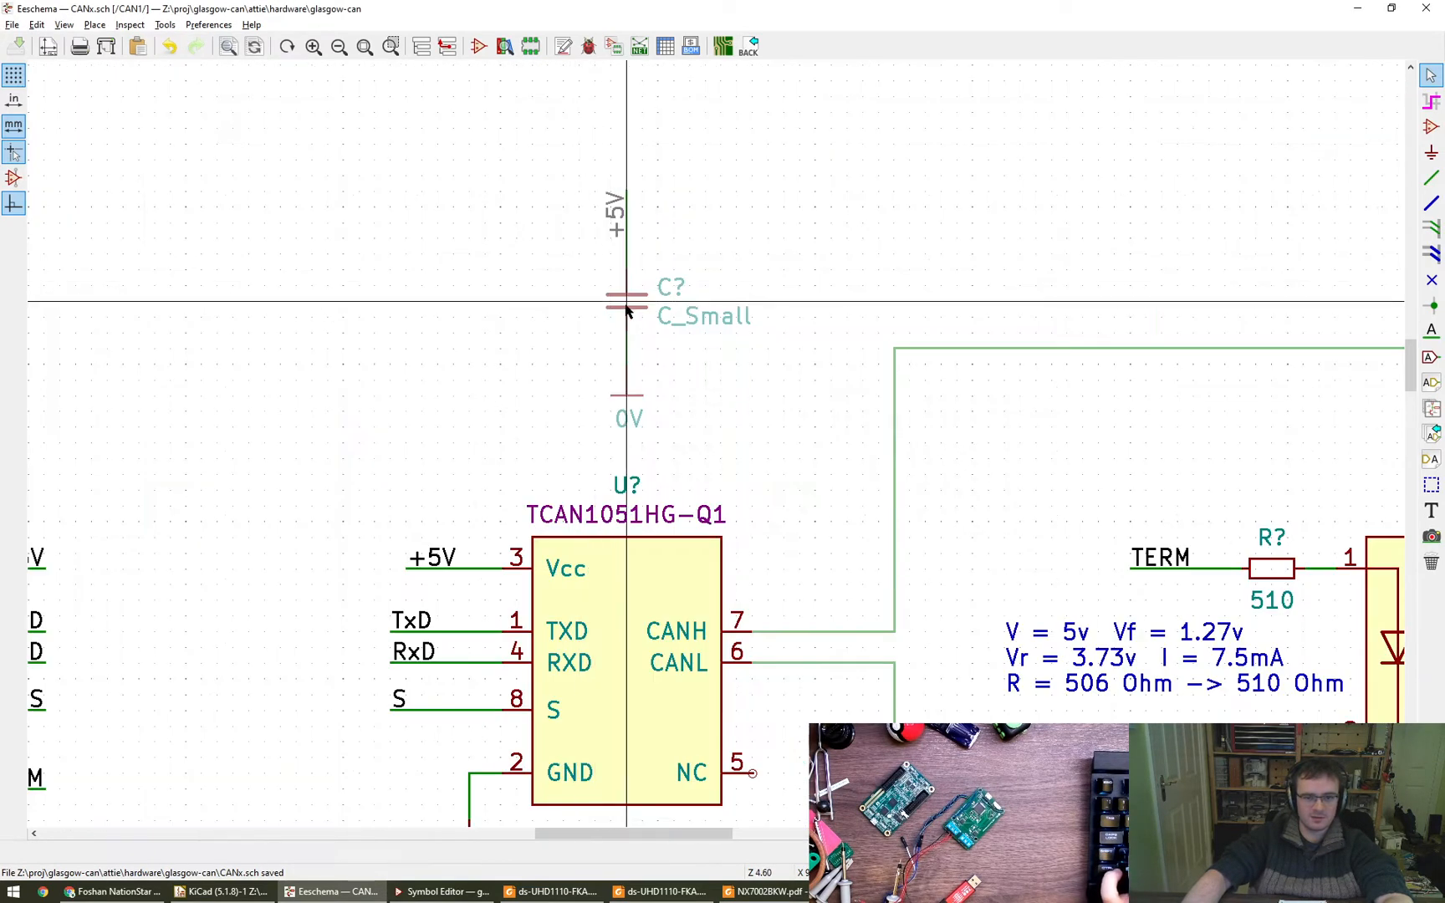
pyautogui.doubleClick(626, 308)
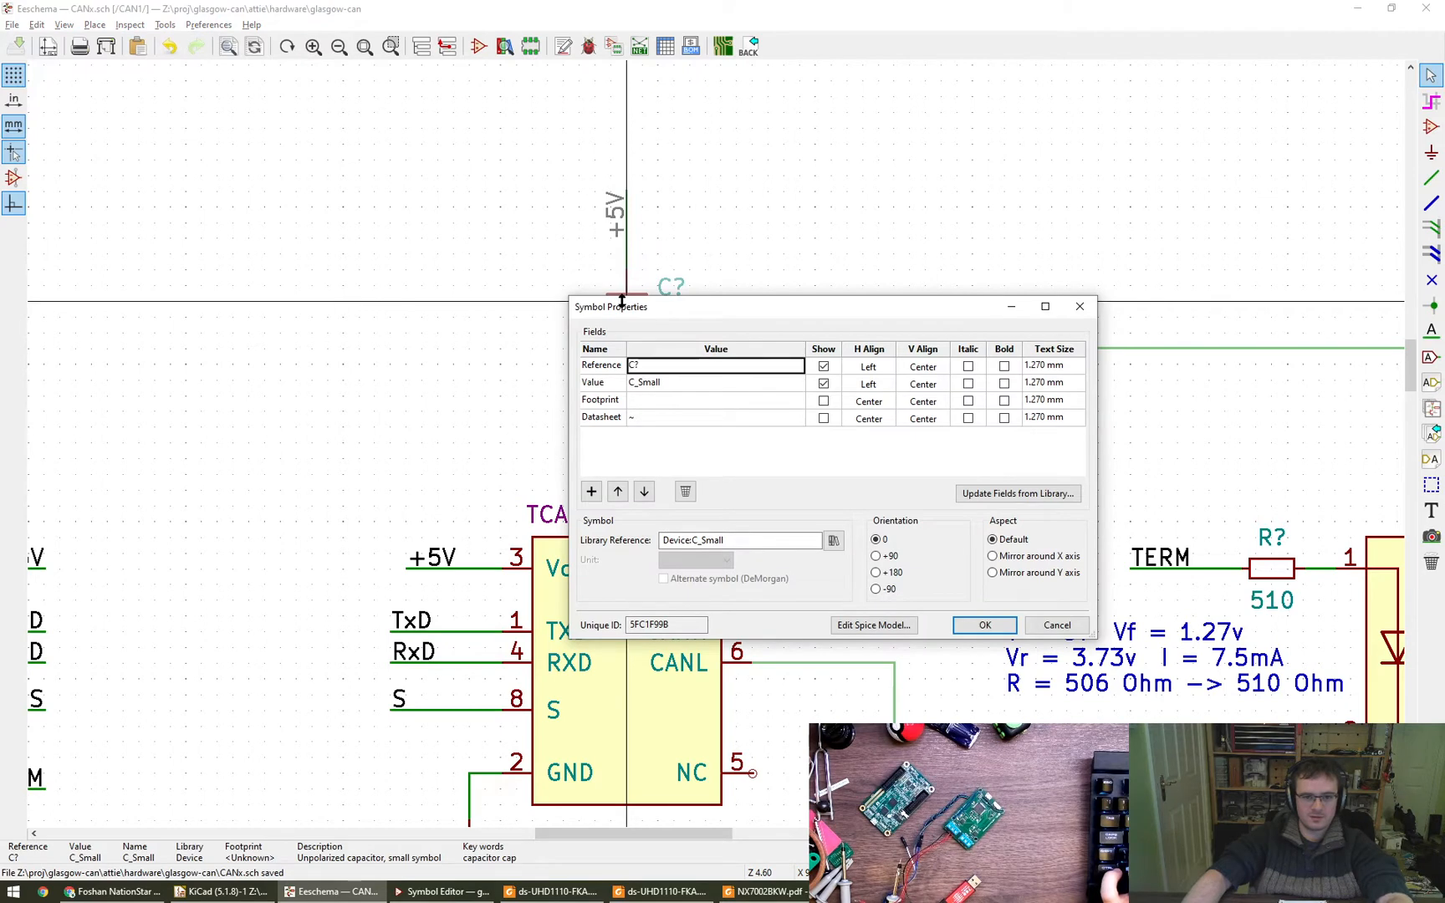
pyautogui.press('Escape')
pyautogui.press('c')
pyautogui.click(491, 312)
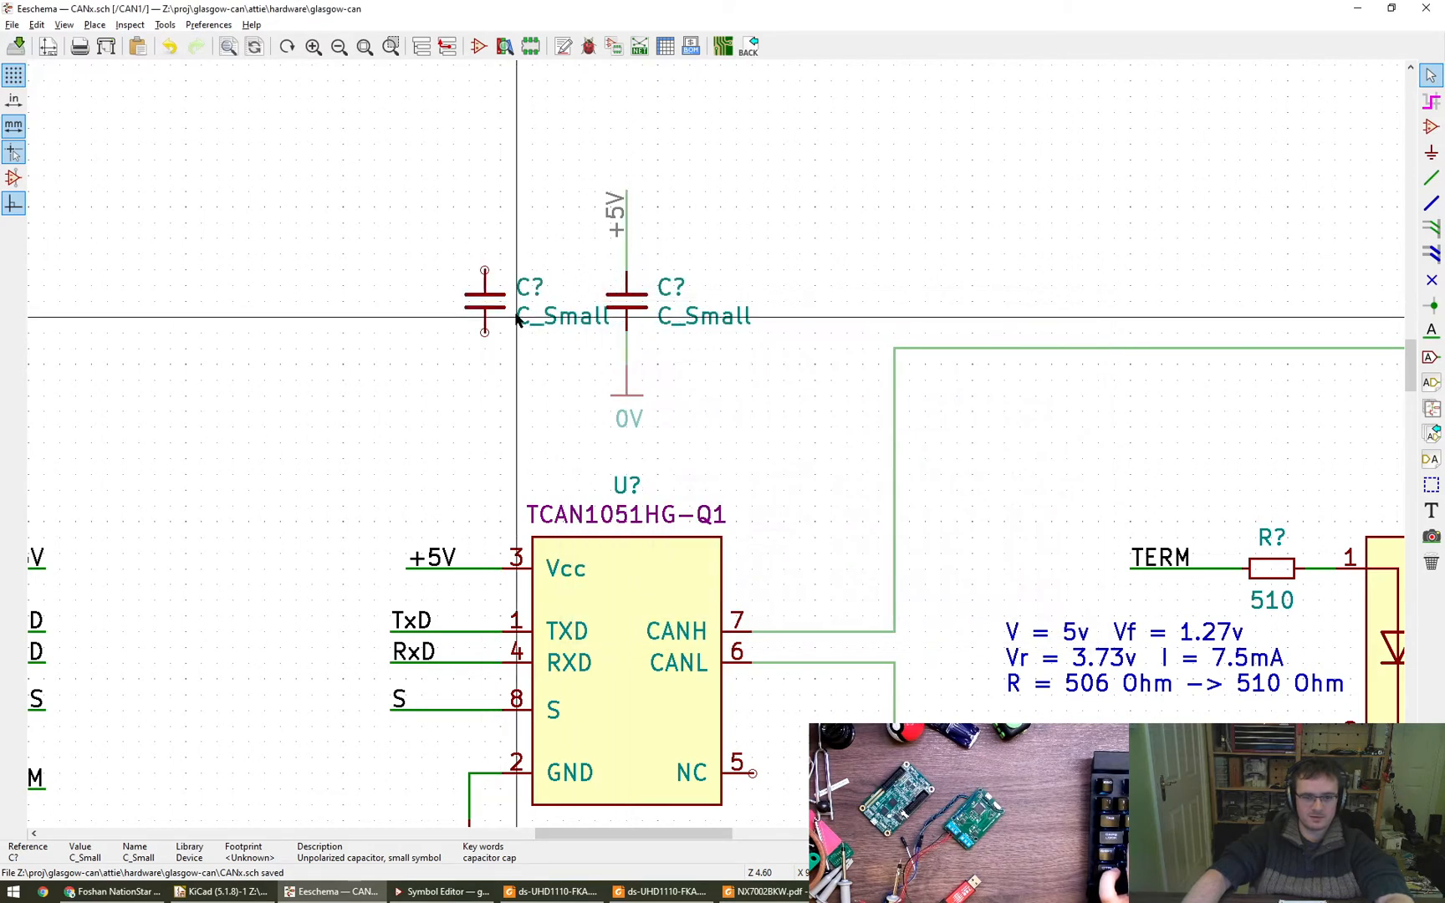
# - Orient the copied capacitor's reference vertically on its left side, with horizontal alignment Center and vertical alignment Bottom
pyautogui.press('m')
pyautogui.press('r')
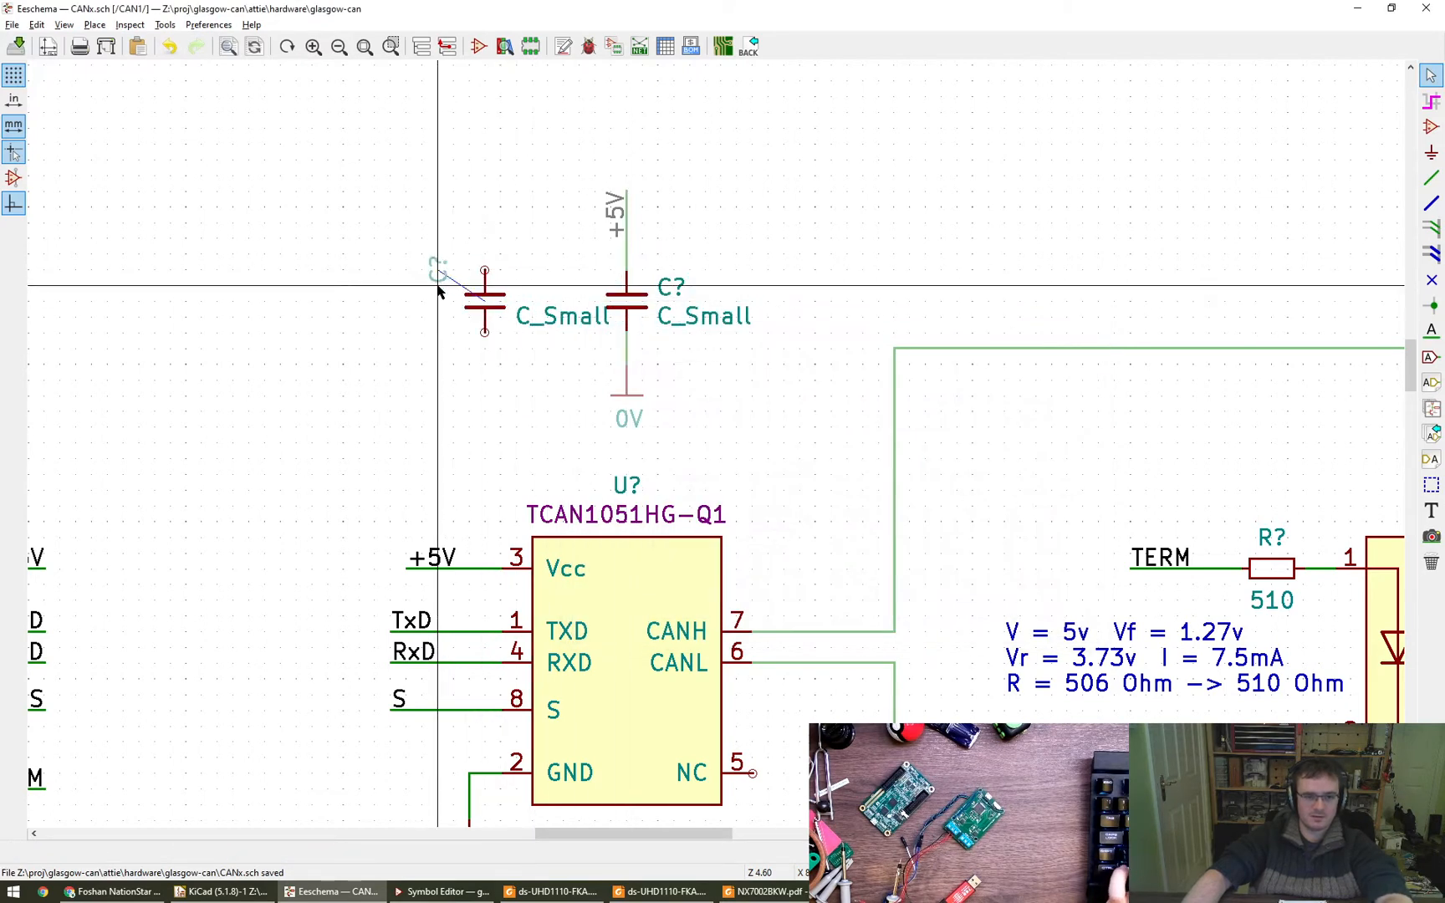
pyautogui.press('r')
pyautogui.press('r')
pyautogui.click(437, 289)
pyautogui.doubleClick(438, 287)
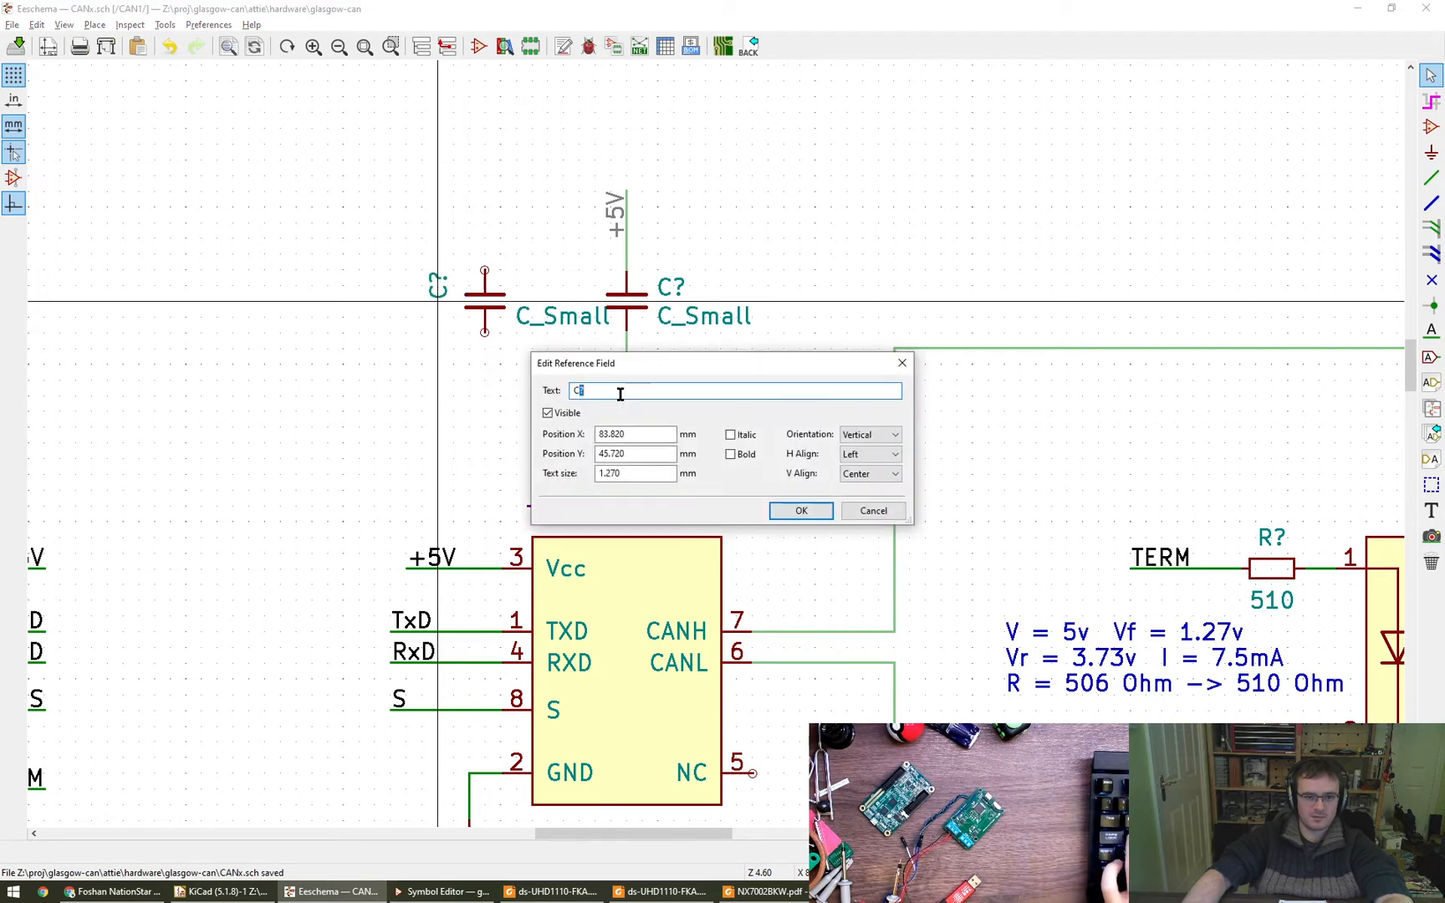
pyautogui.click(870, 454)
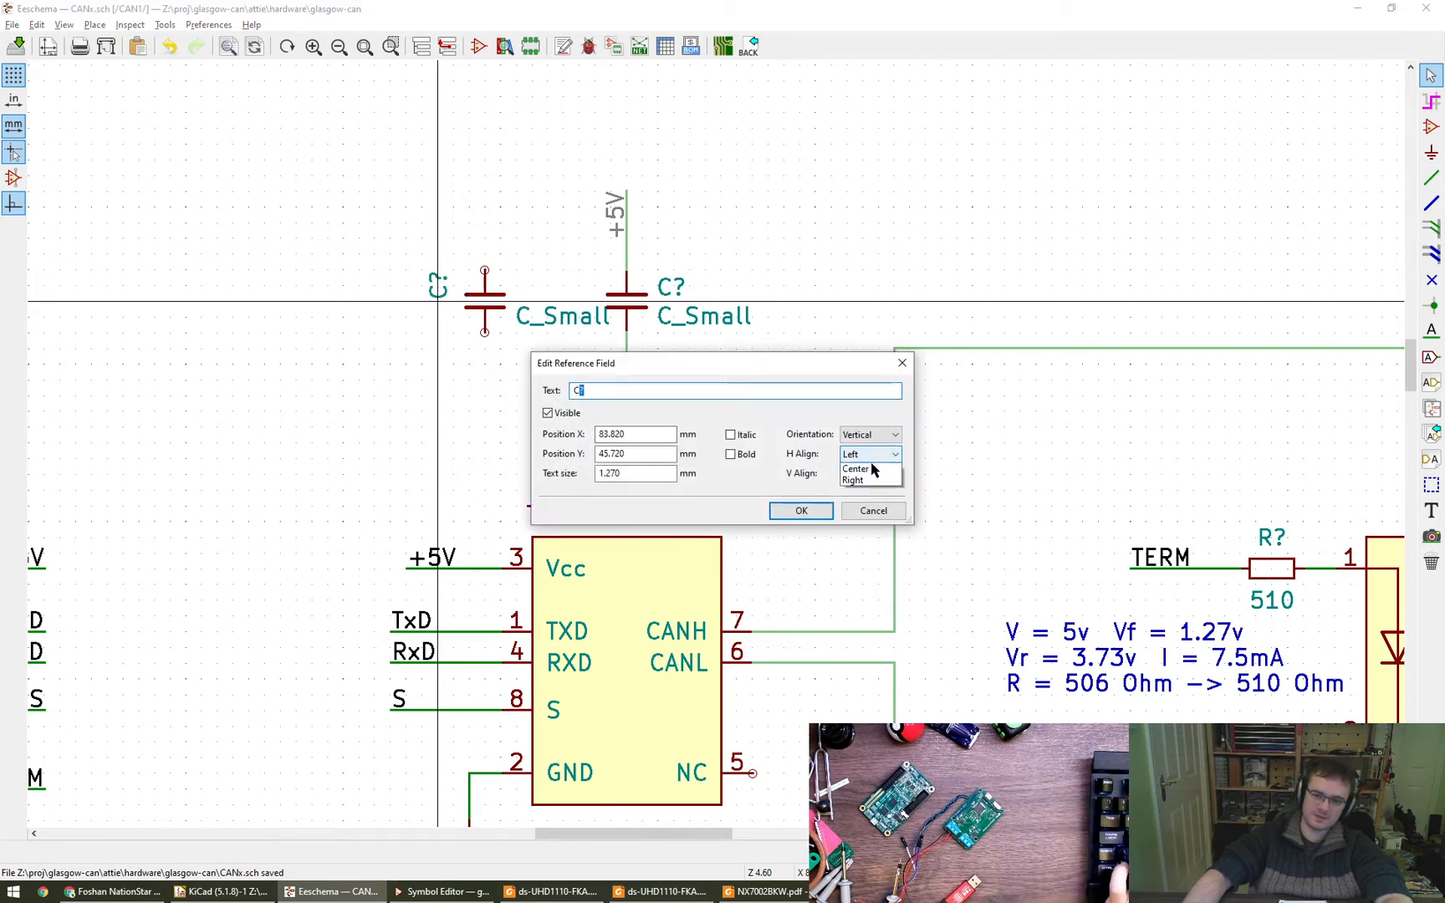
pyautogui.click(870, 480)
pyautogui.click(870, 474)
pyautogui.click(863, 512)
pyautogui.click(801, 510)
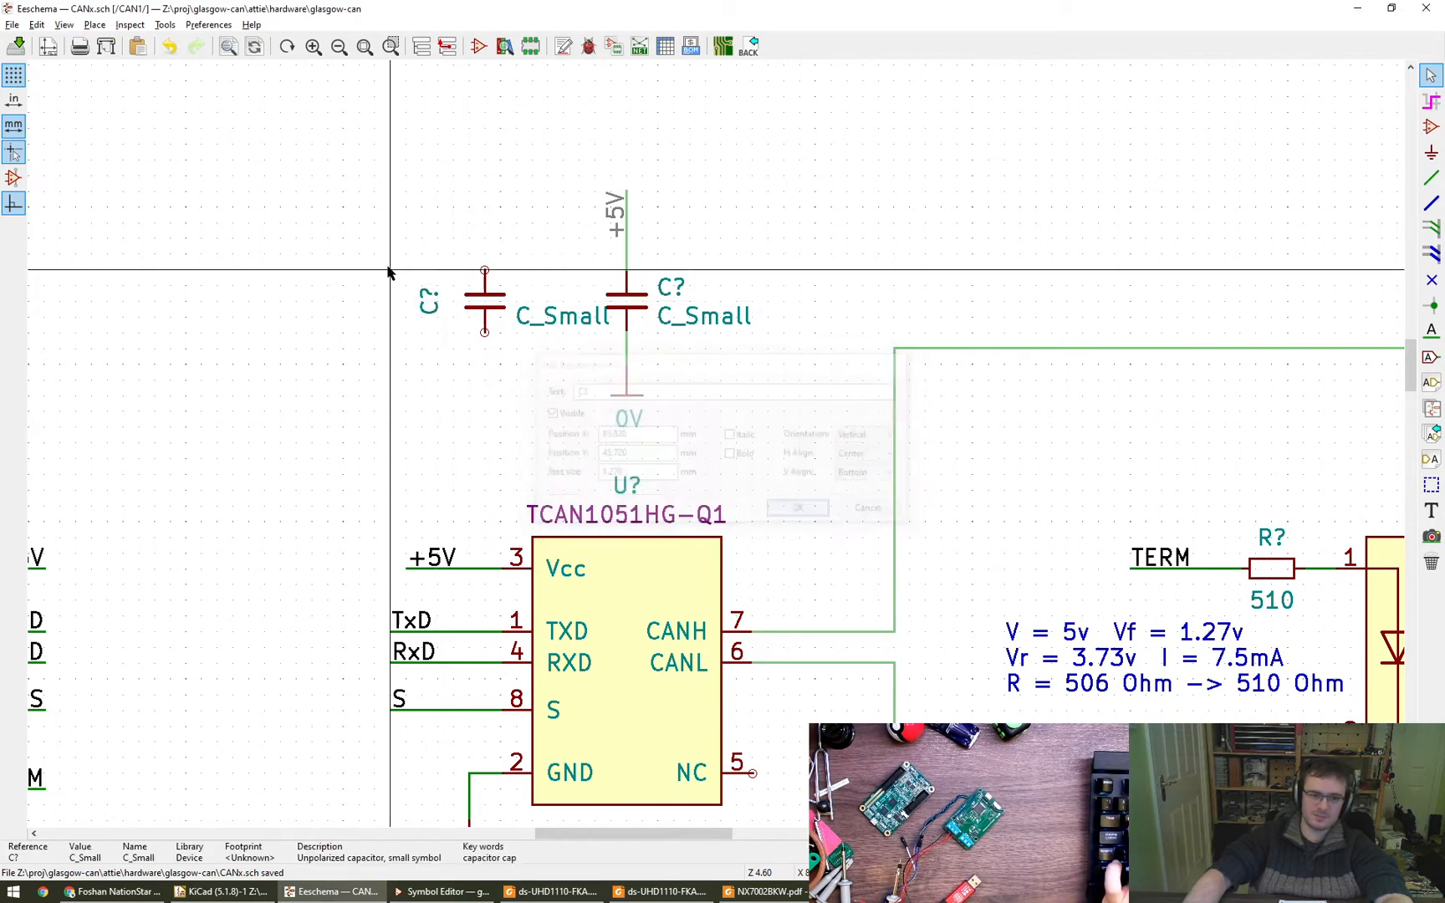
pyautogui.click(443, 300)
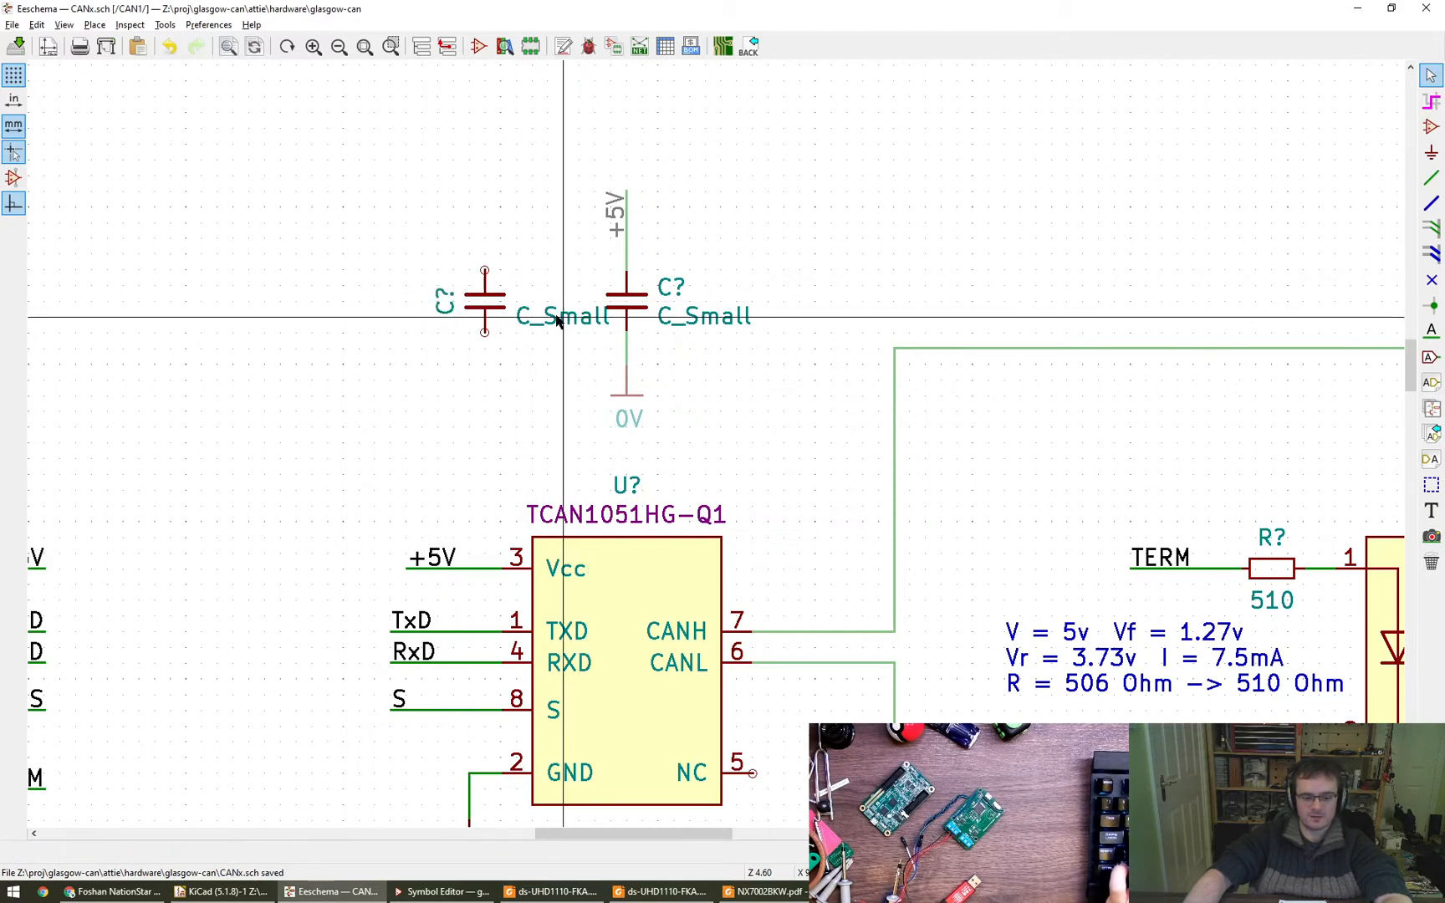
# - Orient the copied capacitor's value vertically on its right side, with horizontal alignment Center and vertical alignment Top
pyautogui.press('m')
pyautogui.press('r')
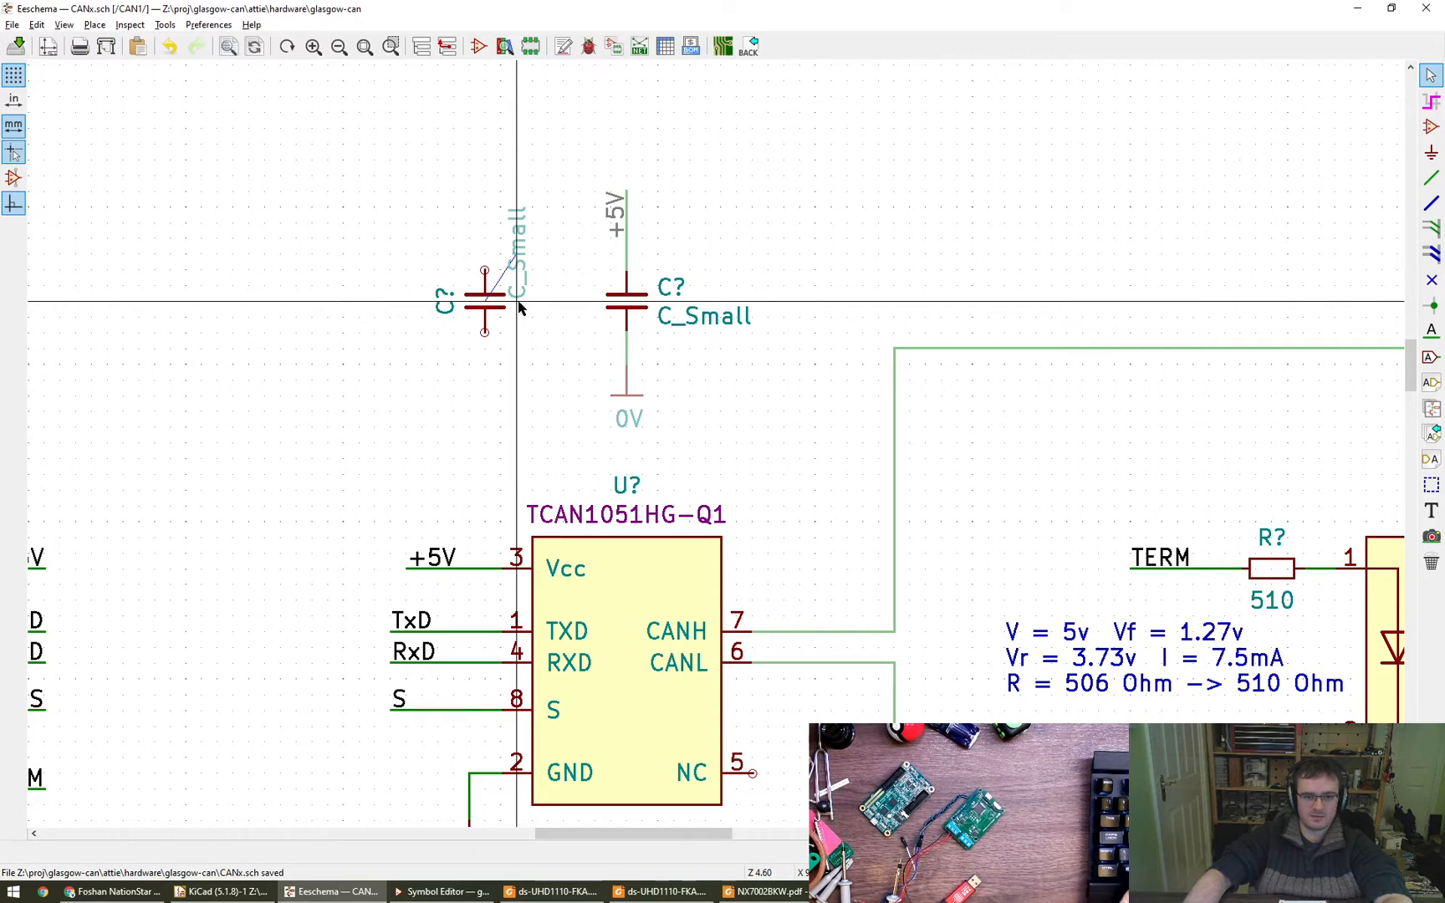
pyautogui.click(518, 301)
pyautogui.press('e')
pyautogui.click(864, 456)
pyautogui.click(863, 477)
pyautogui.click(860, 477)
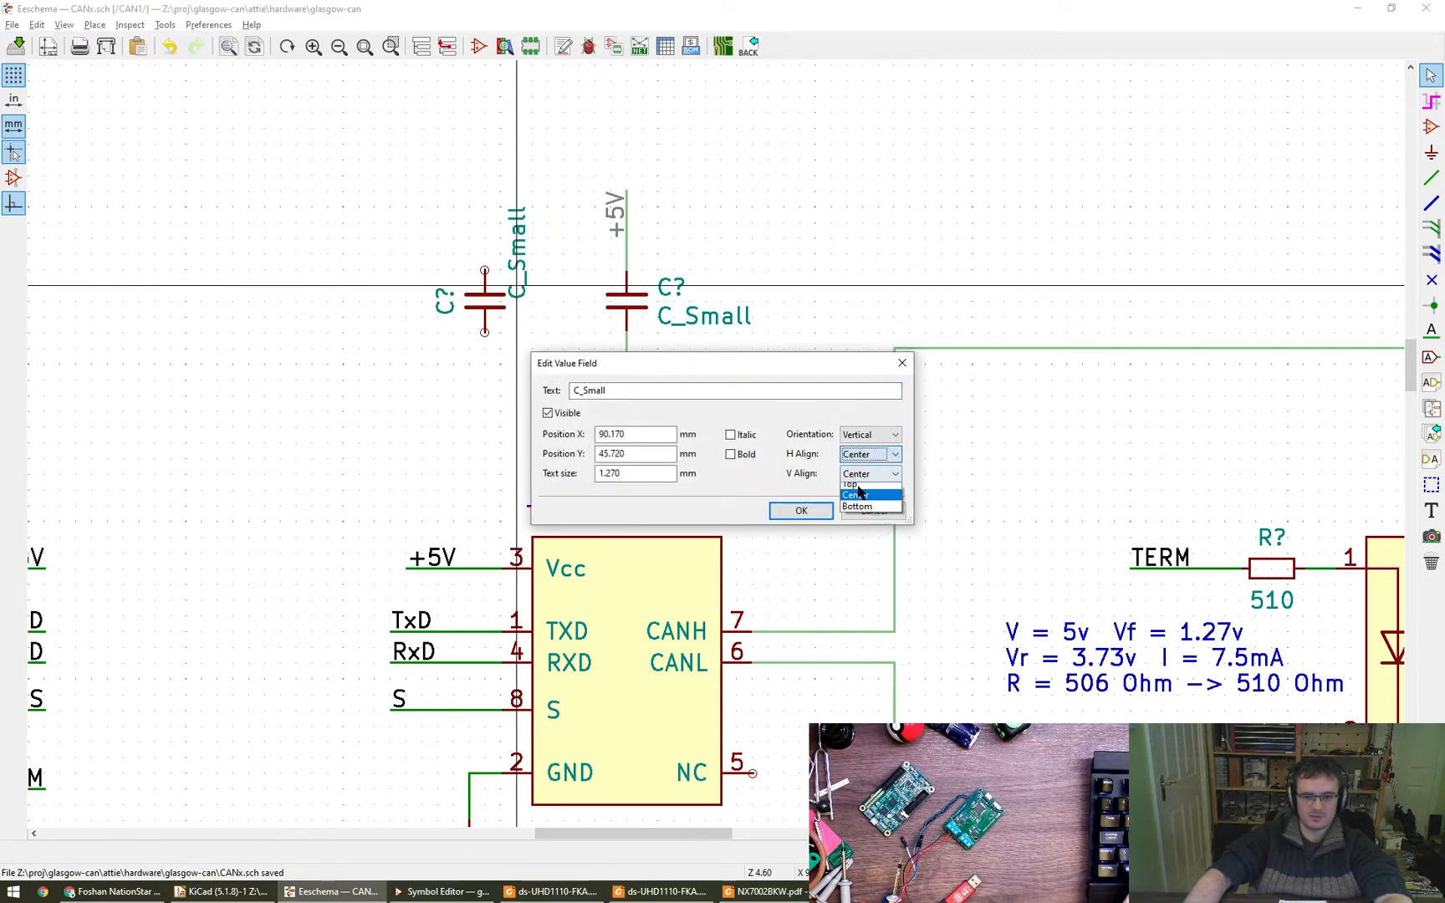
pyautogui.click(858, 493)
pyautogui.click(801, 510)
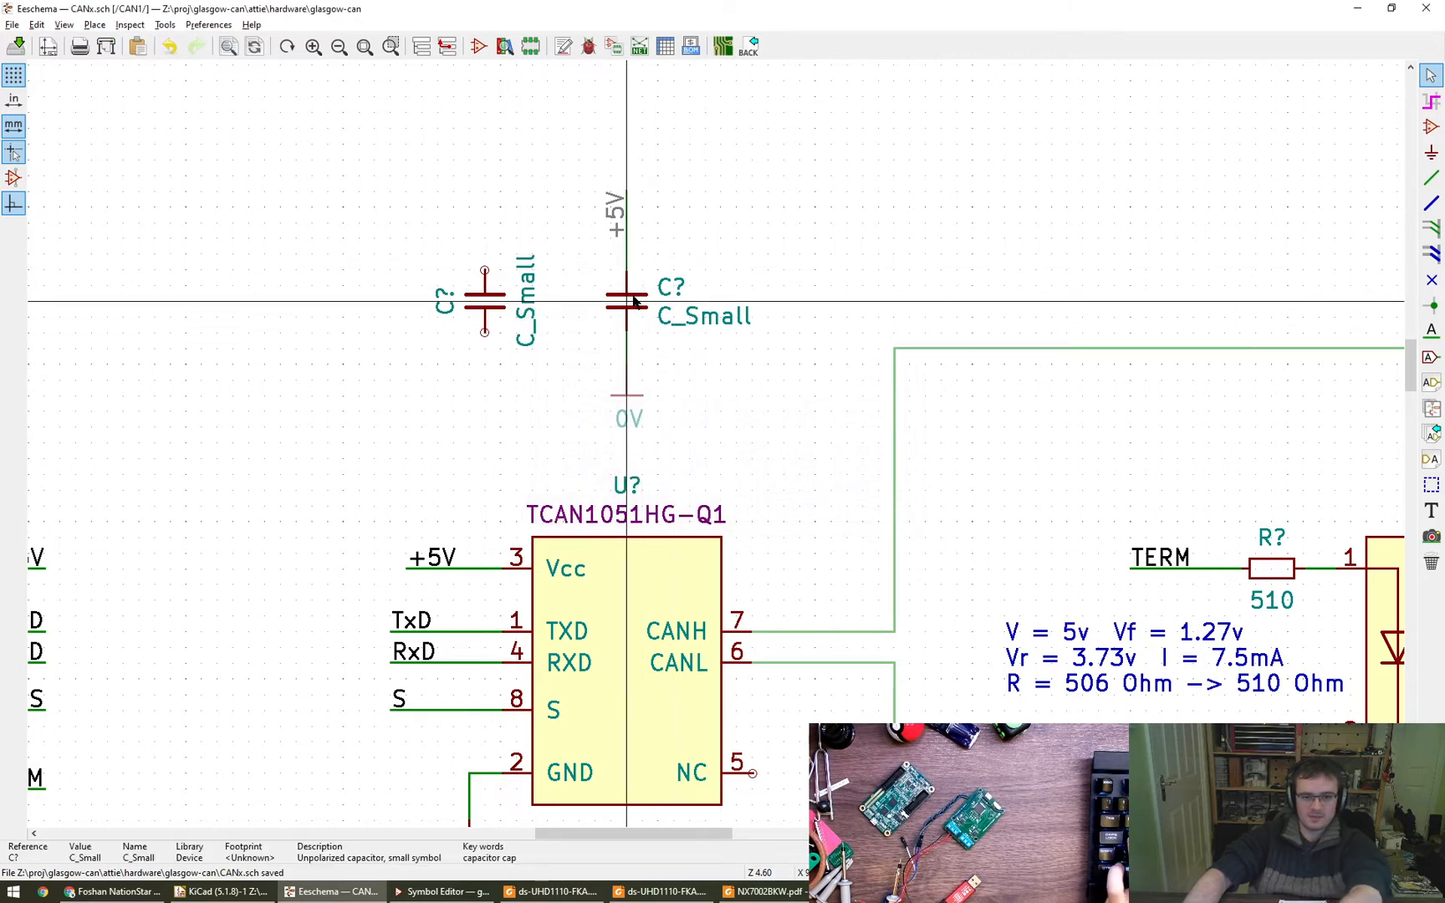
# - Replace the original capacitor with a copy of the reformatted one, spacing the two side by side left of the +5V branch
pyautogui.press('m')
pyautogui.press('r')
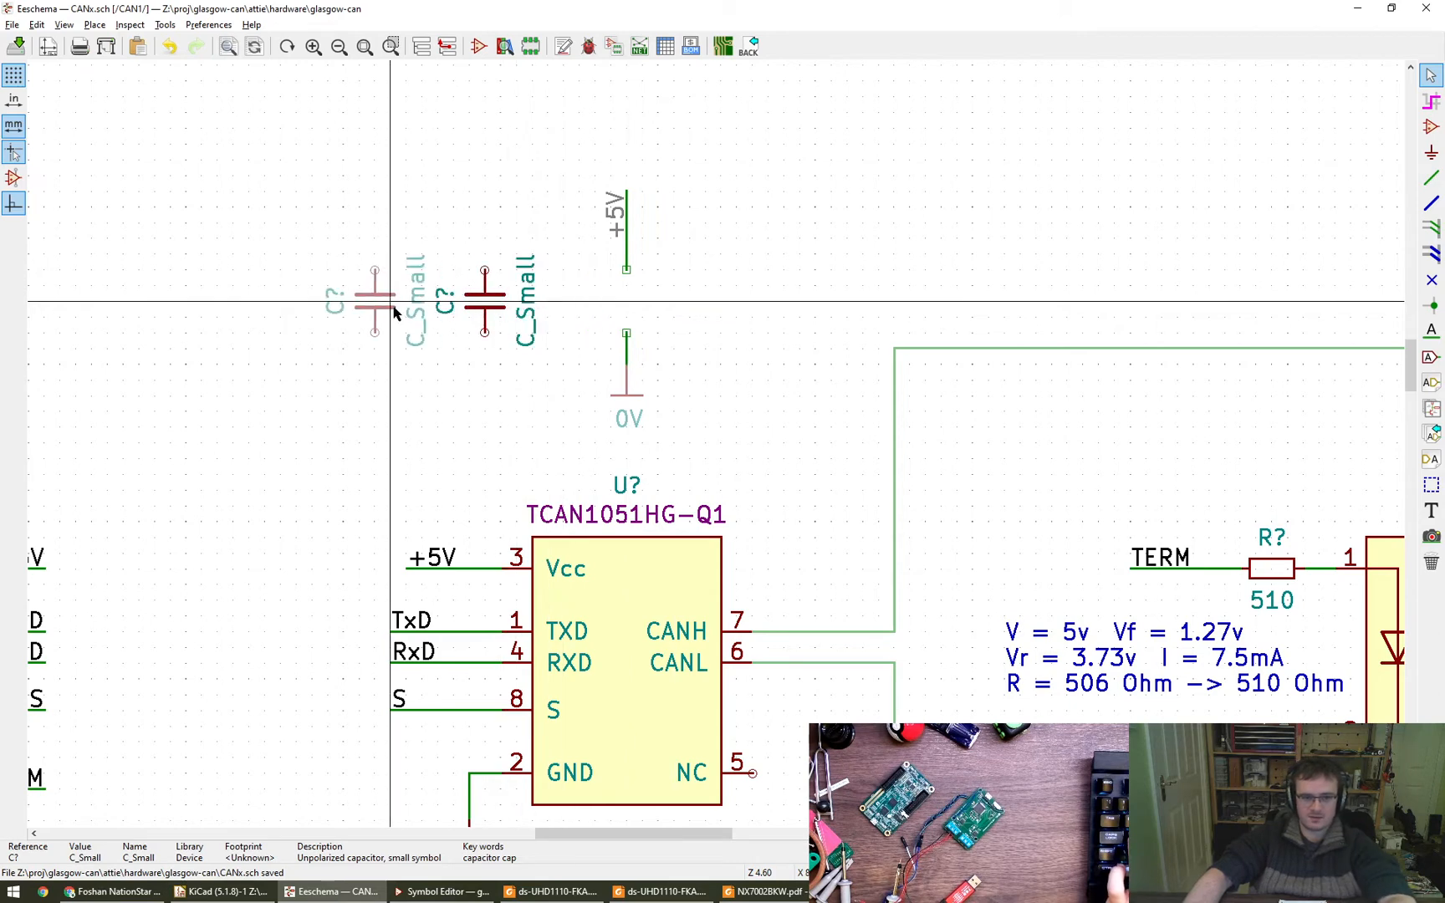
pyautogui.click(393, 311)
pyautogui.press('m')
pyautogui.click(500, 308)
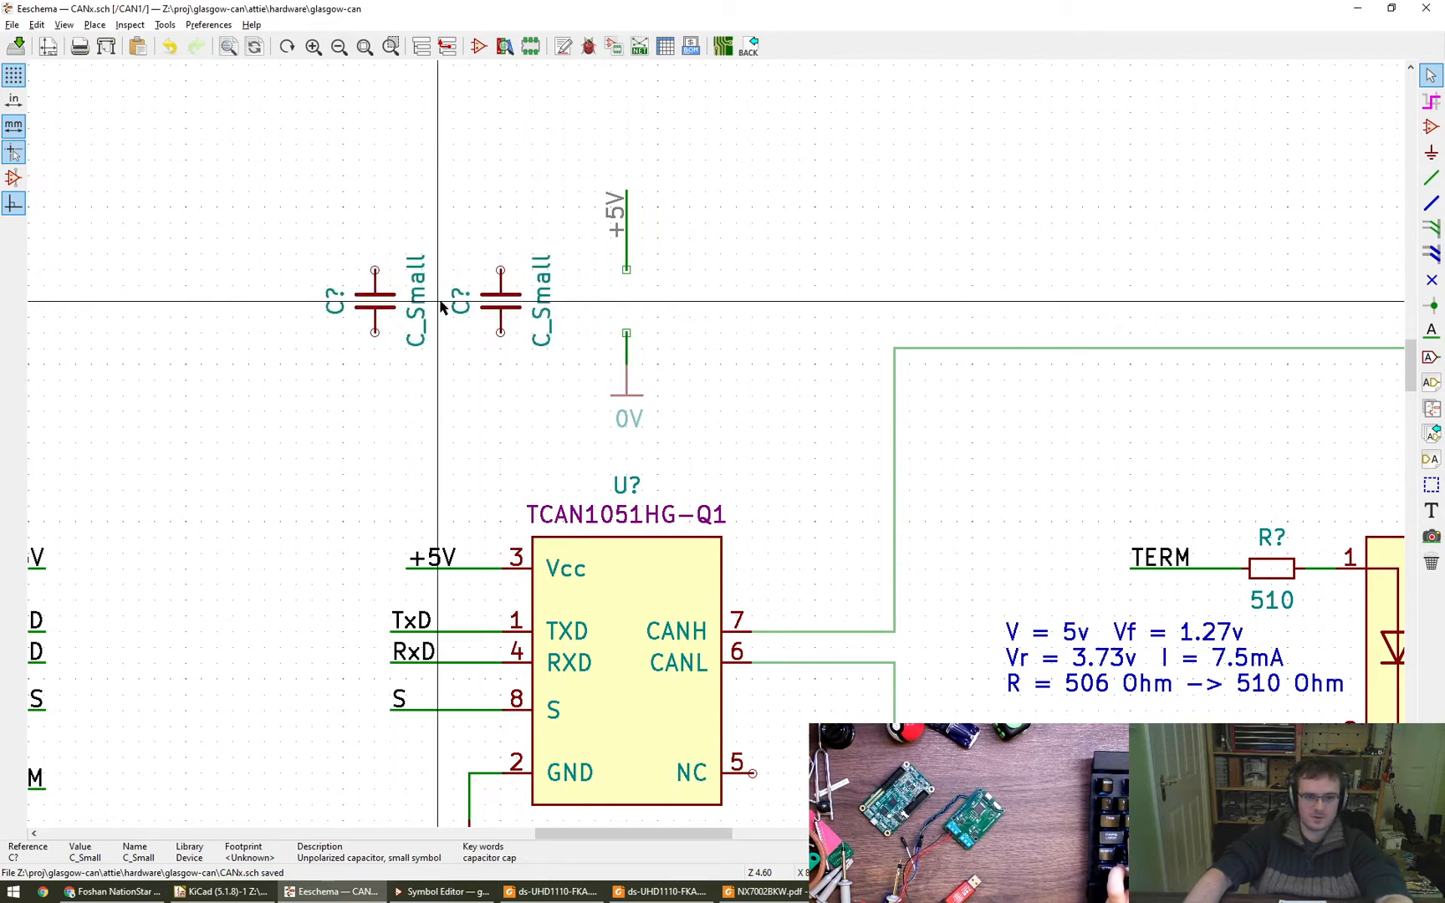
# - Set the left capacitor's value to 100n and the right capacitor's value to 4.7u
pyautogui.write('v100n')
pyautogui.press('Return')
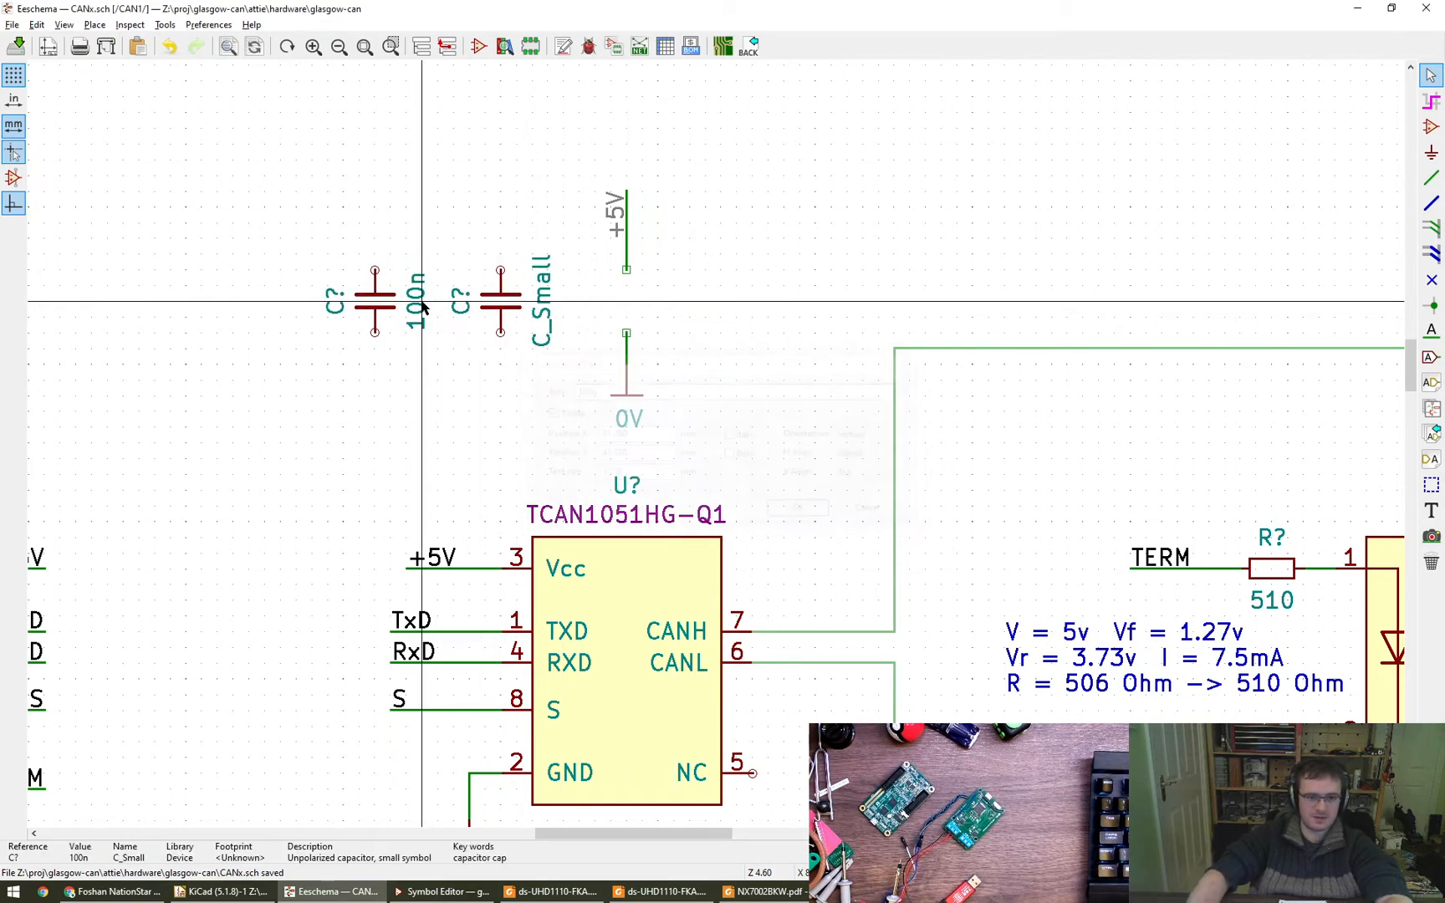
pyautogui.write('v4')
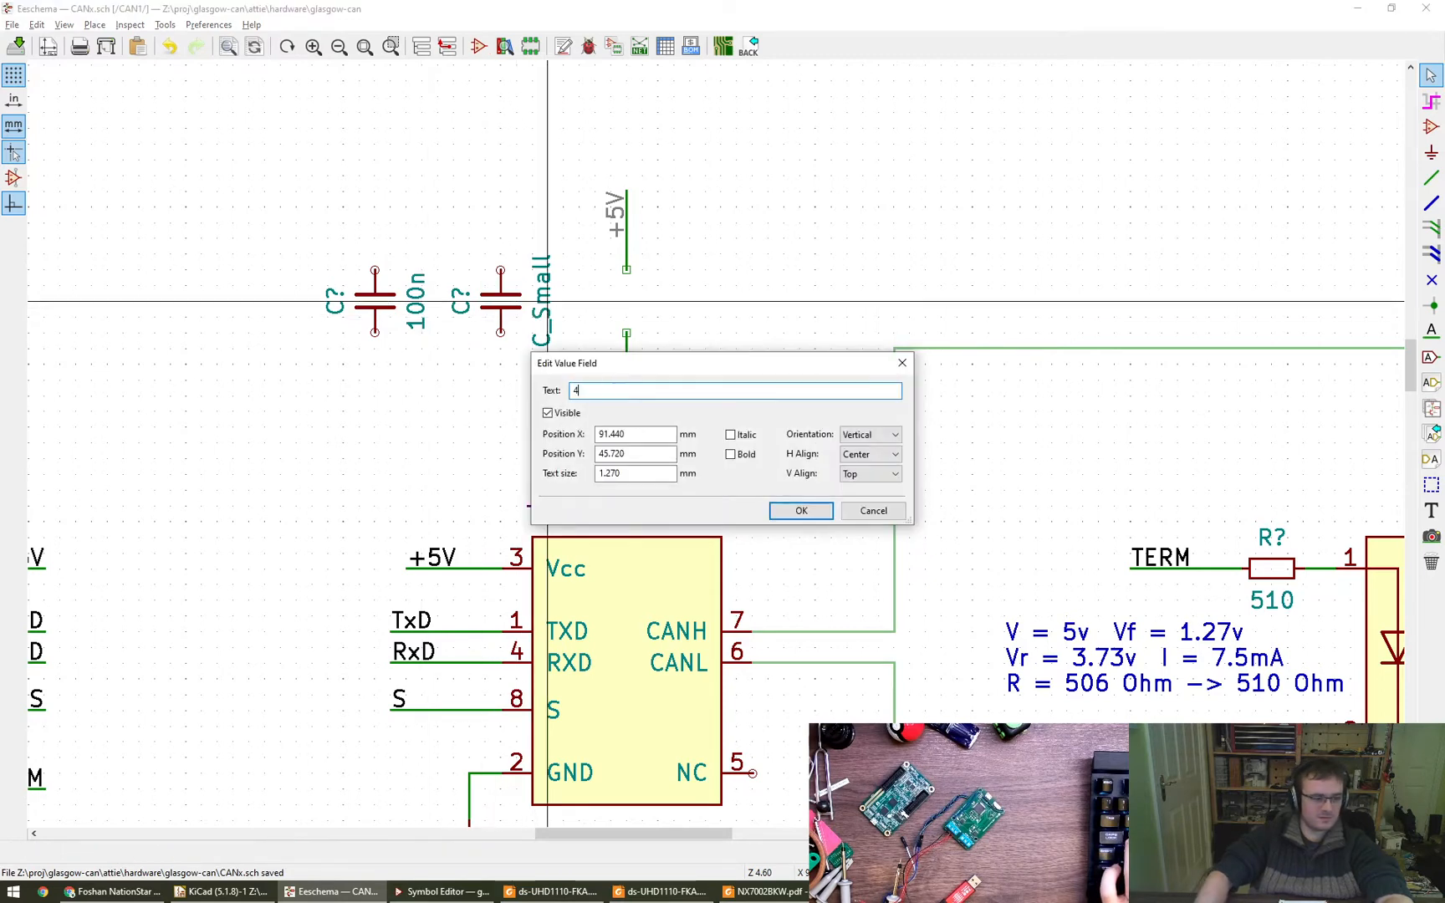
pyautogui.write('.7u')
pyautogui.press('Return')
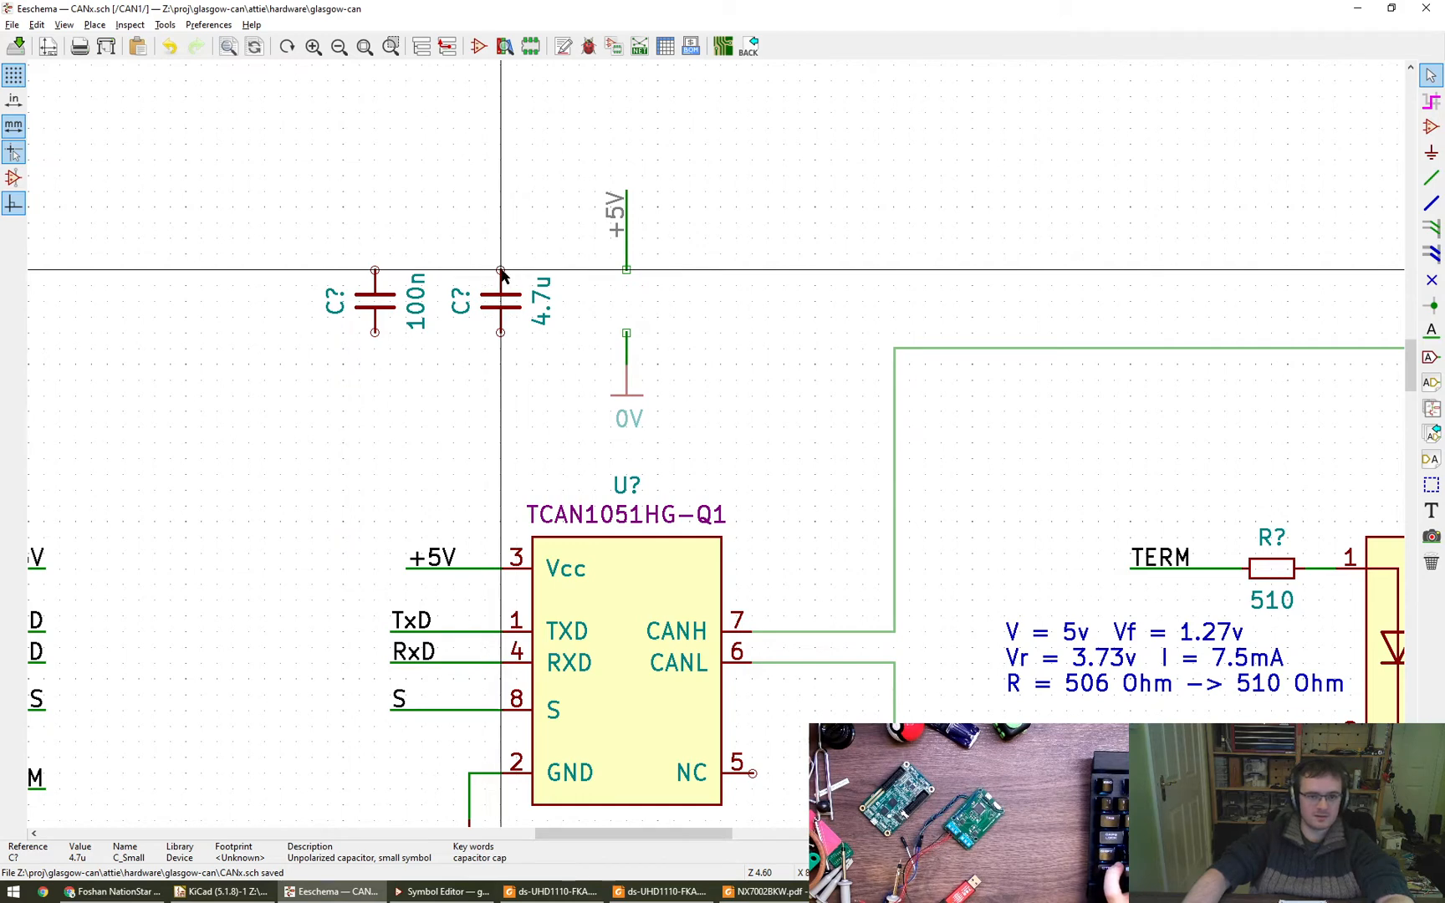
# - Wire the 100n and 4.7u capacitors in parallel, joining their upper pins together and their lower pins together
pyautogui.press('w')
pyautogui.click(375, 239)
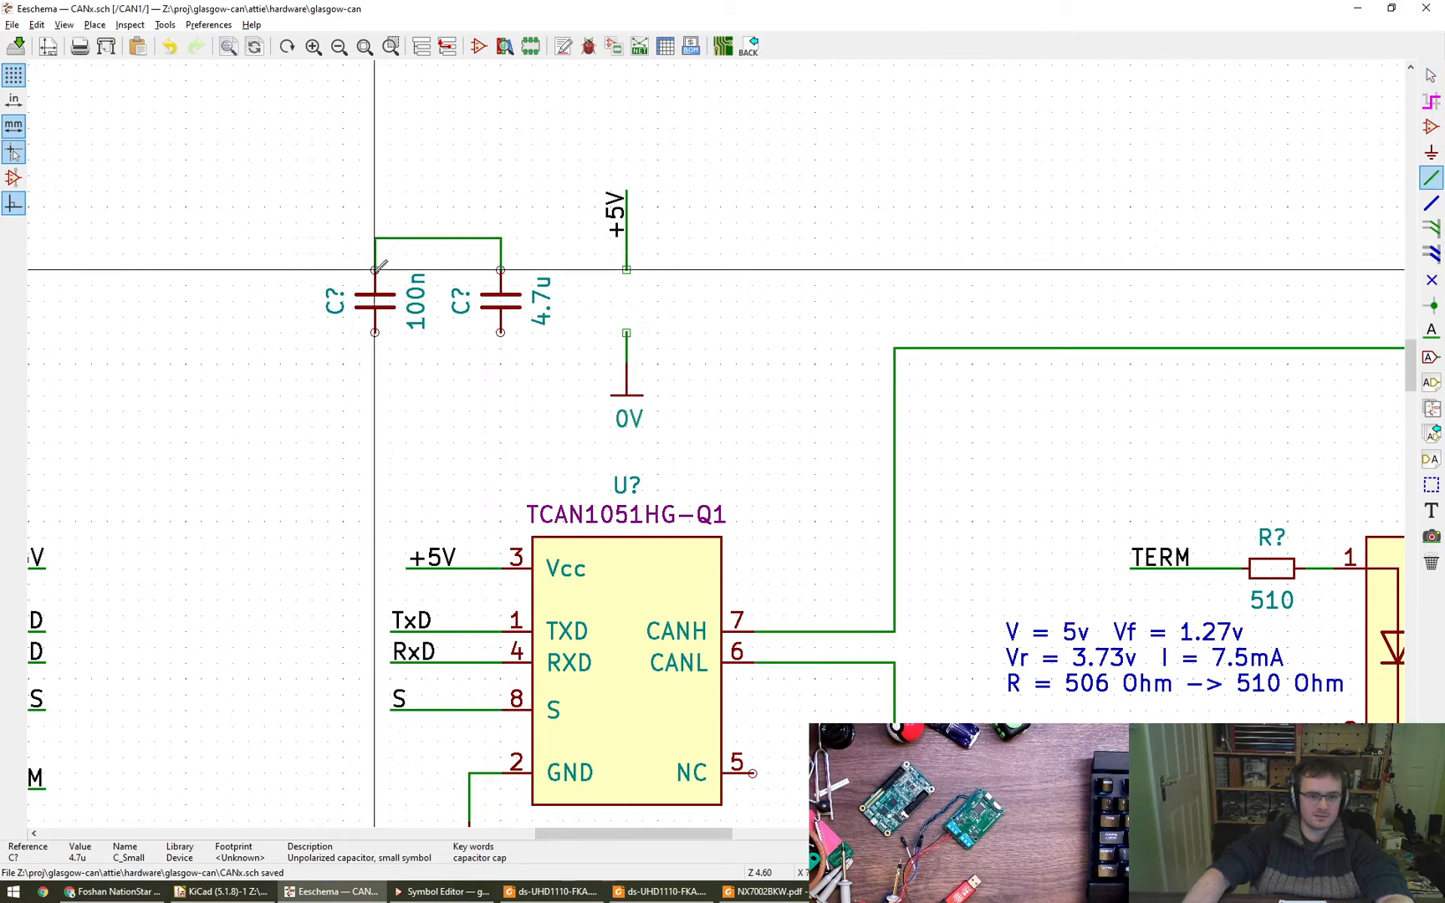
pyautogui.click(375, 270)
pyautogui.press('w')
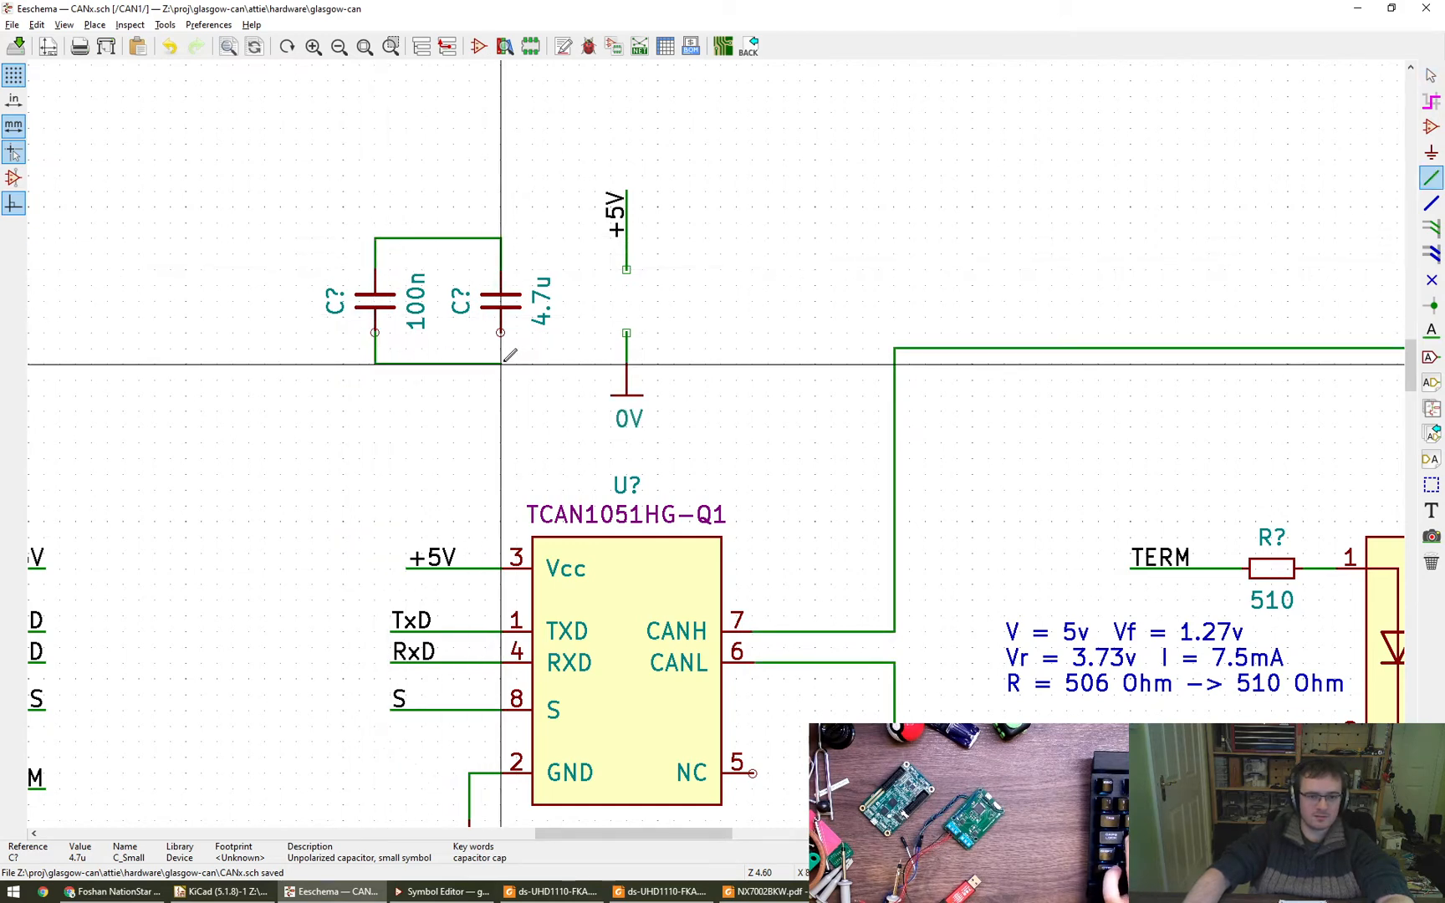
pyautogui.click(500, 332)
pyautogui.press('Escape')
# - Move the 0V symbol below and the +5V label above the 100n capacitor, connecting them to the parallel wires
pyautogui.press('m')
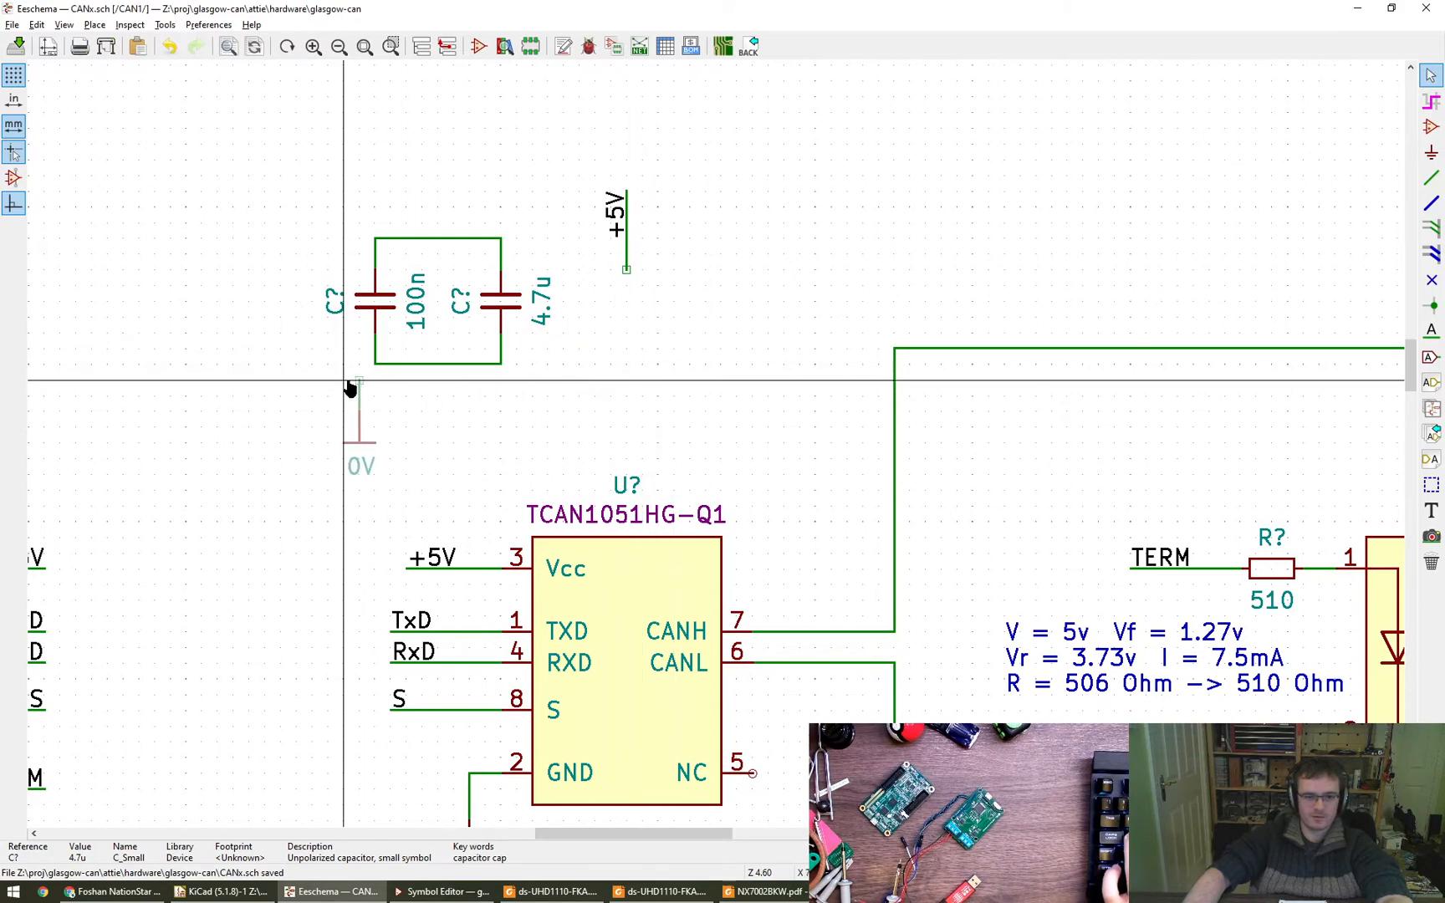
pyautogui.click(362, 365)
pyautogui.press('m')
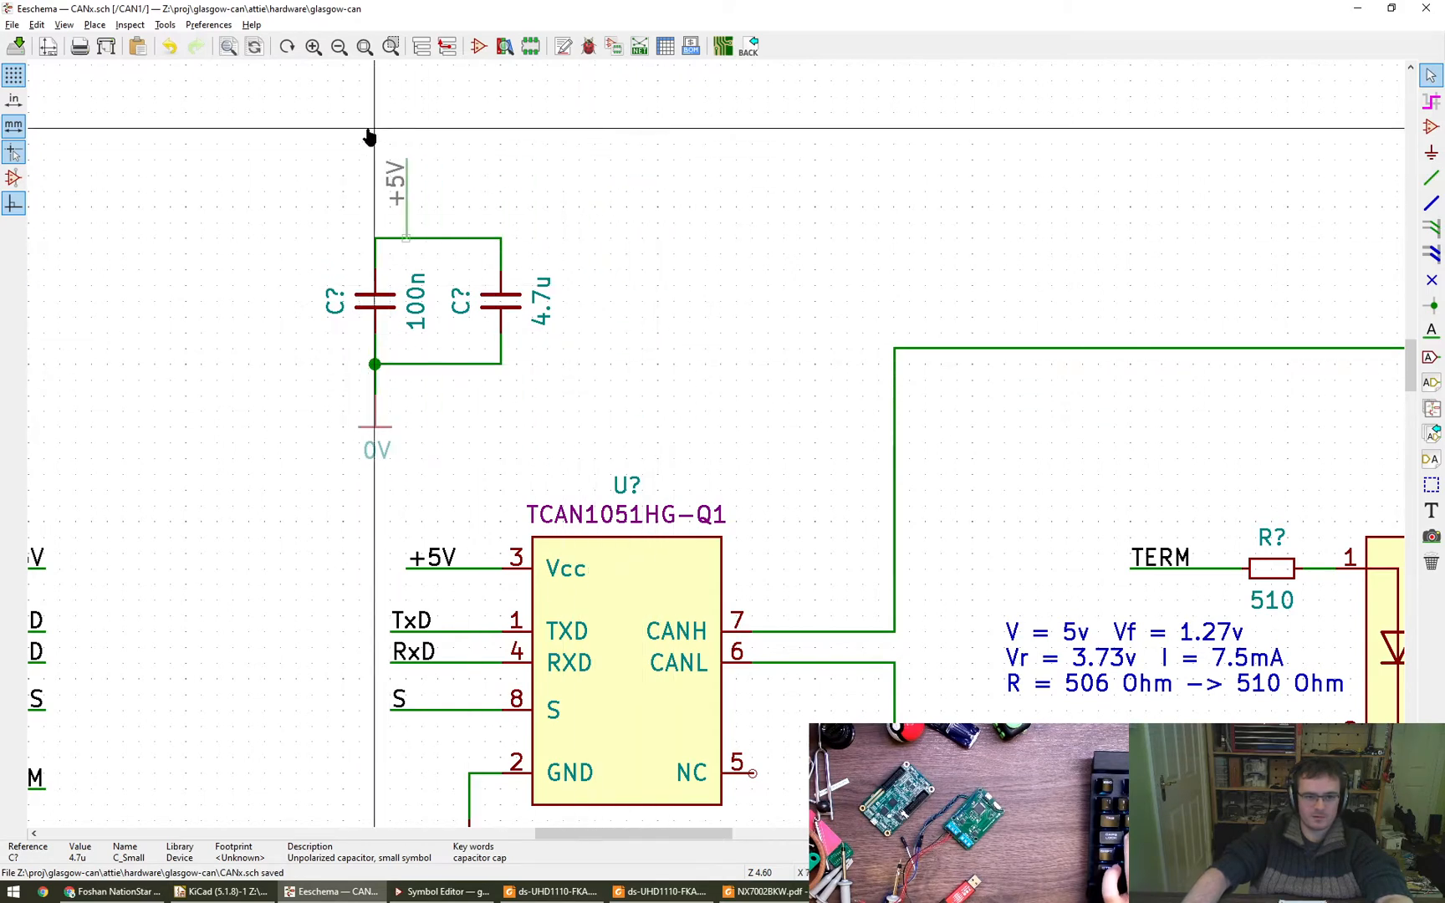
pyautogui.click(345, 131)
# - Move the whole decoupling capacitor group directly above the TCAN1051HG-Q1 transceiver and save the schematic
pyautogui.moveTo(595, 458); pyautogui.dragTo(297, 142)
pyautogui.scroll(-4, 397, 297)
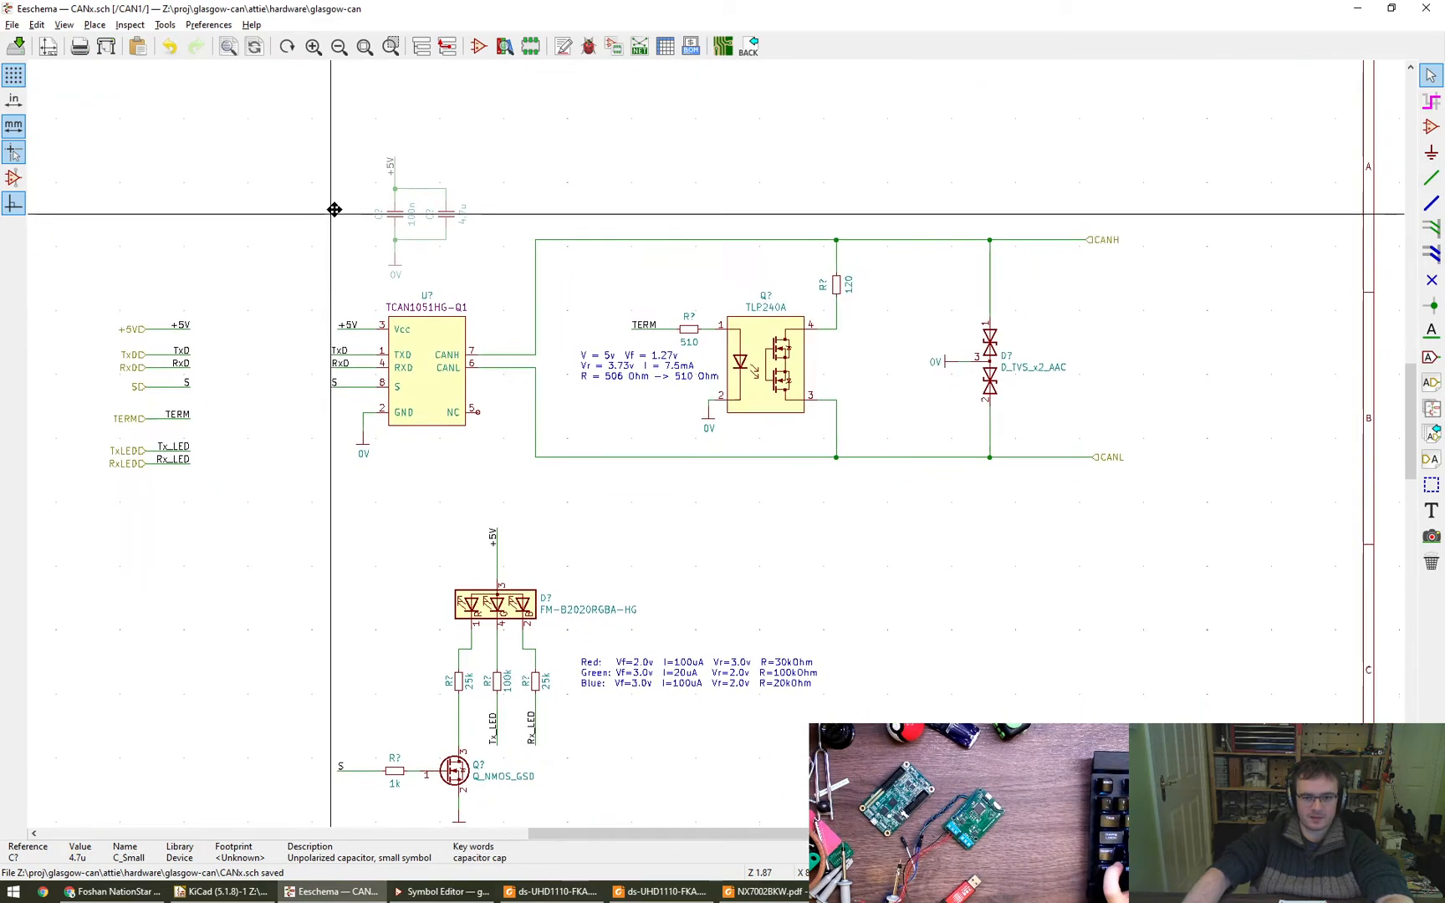
pyautogui.moveTo(334, 210); pyautogui.dragTo(326, 175, button='middle')
pyautogui.hotkey('ctrl', 's')
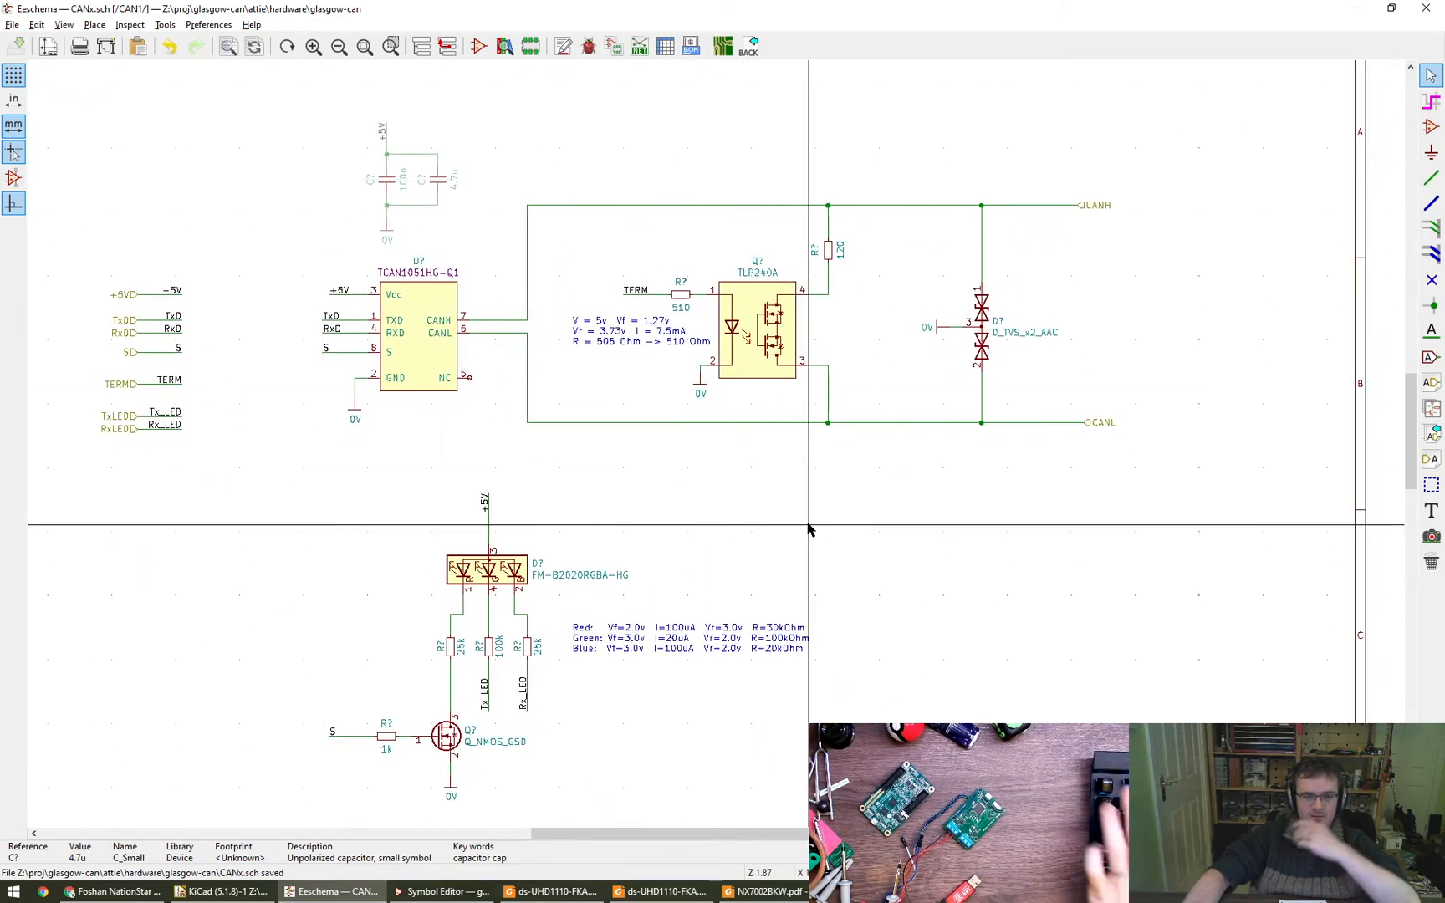
# - Leave the CAN1 sheet and return to the root schematic sheet
pyautogui.moveTo(876, 542); pyautogui.dragTo(845, 455, button='middle')
pyautogui.scroll(-1, 872, 485)
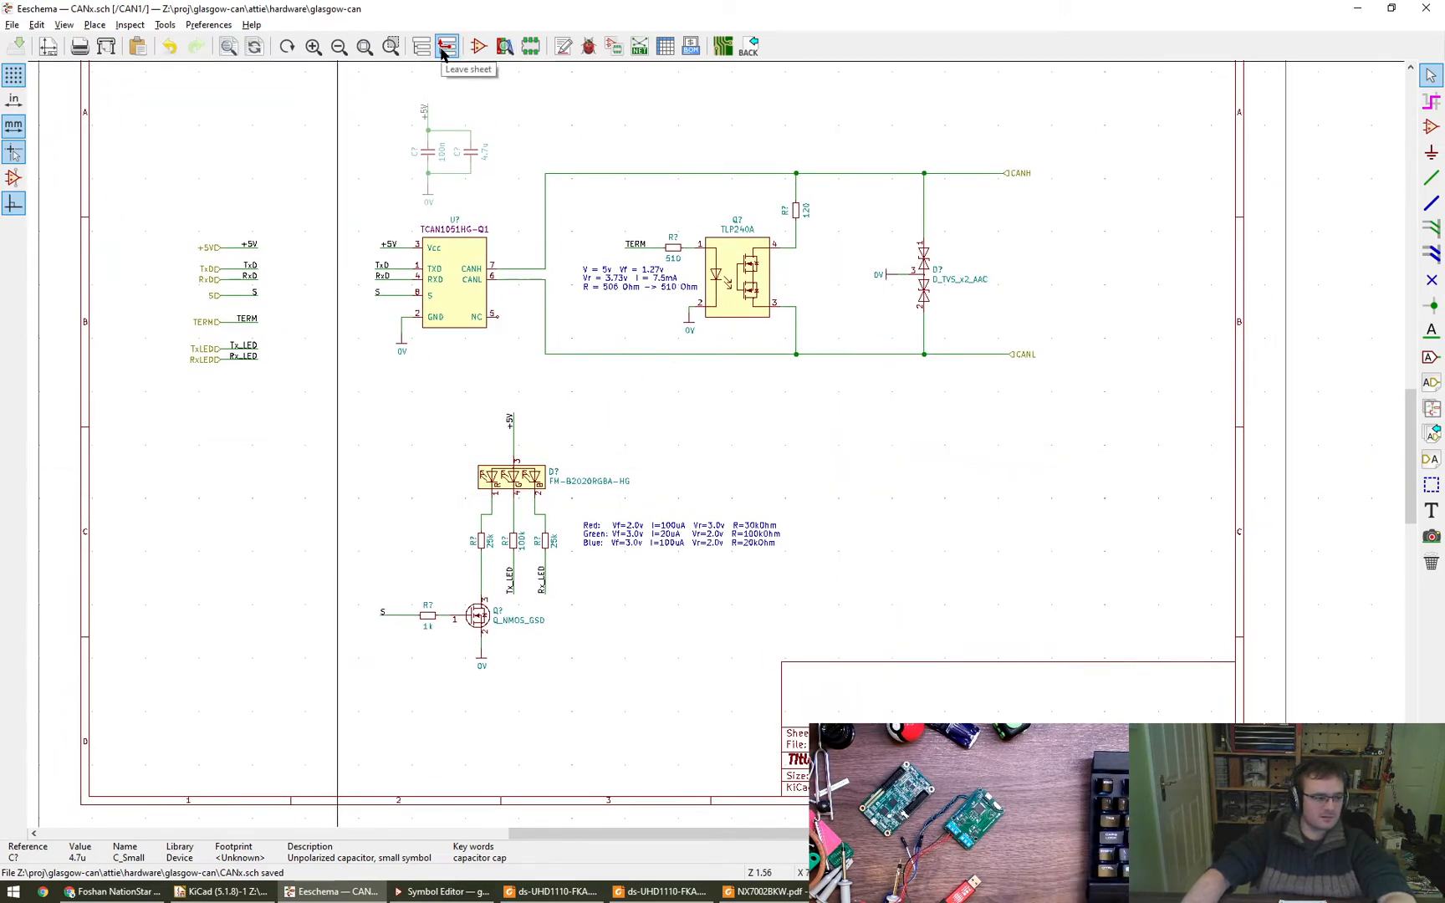
pyautogui.click(445, 46)
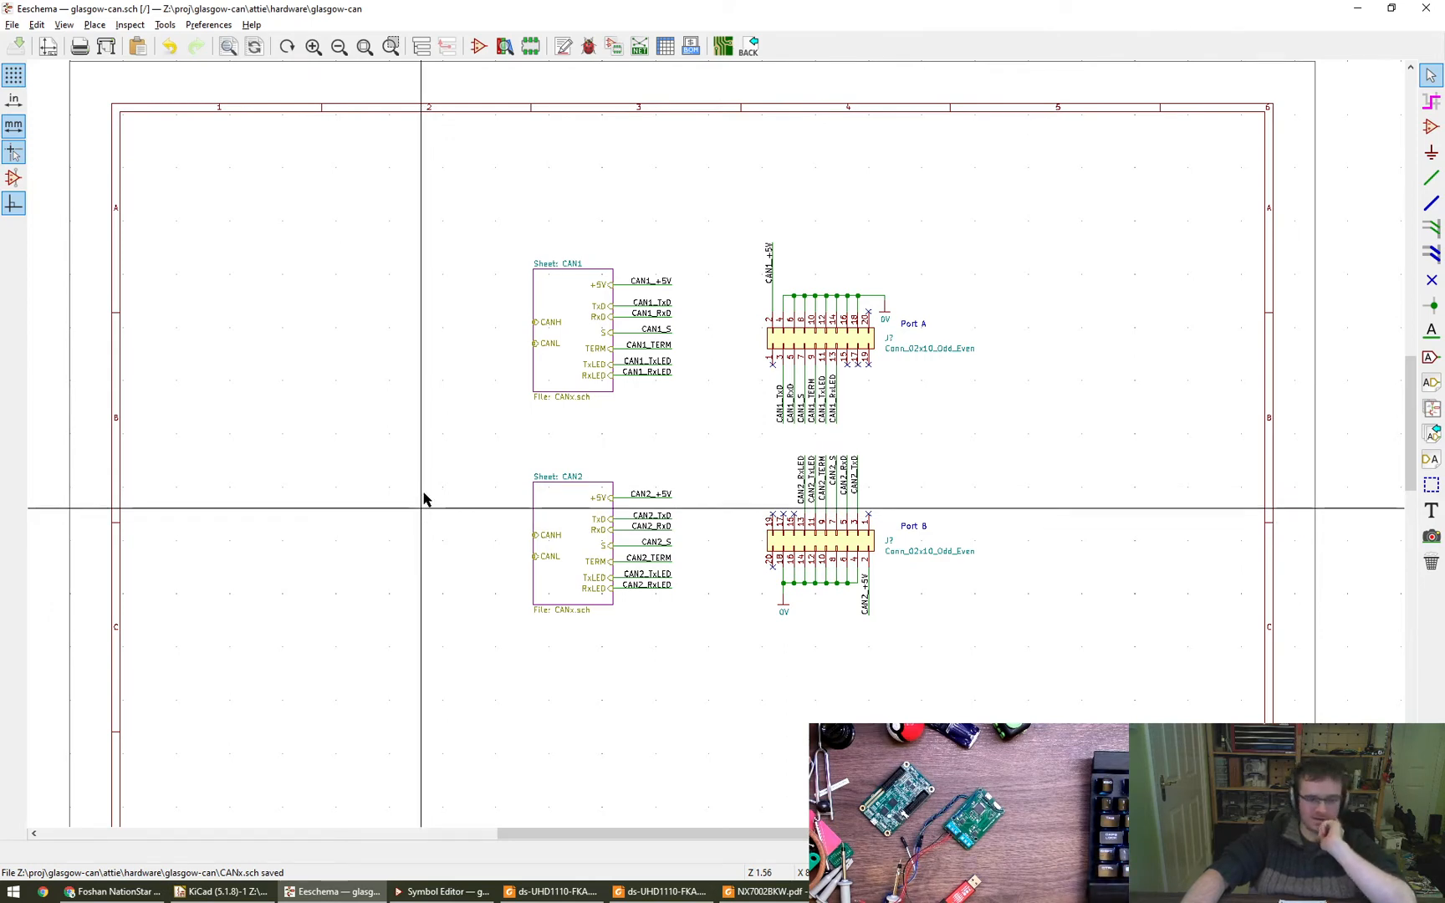
# - Start placing a symbol beside the CAN1 sheet block and filter the symbol library for DB9
pyautogui.click(1429, 128)
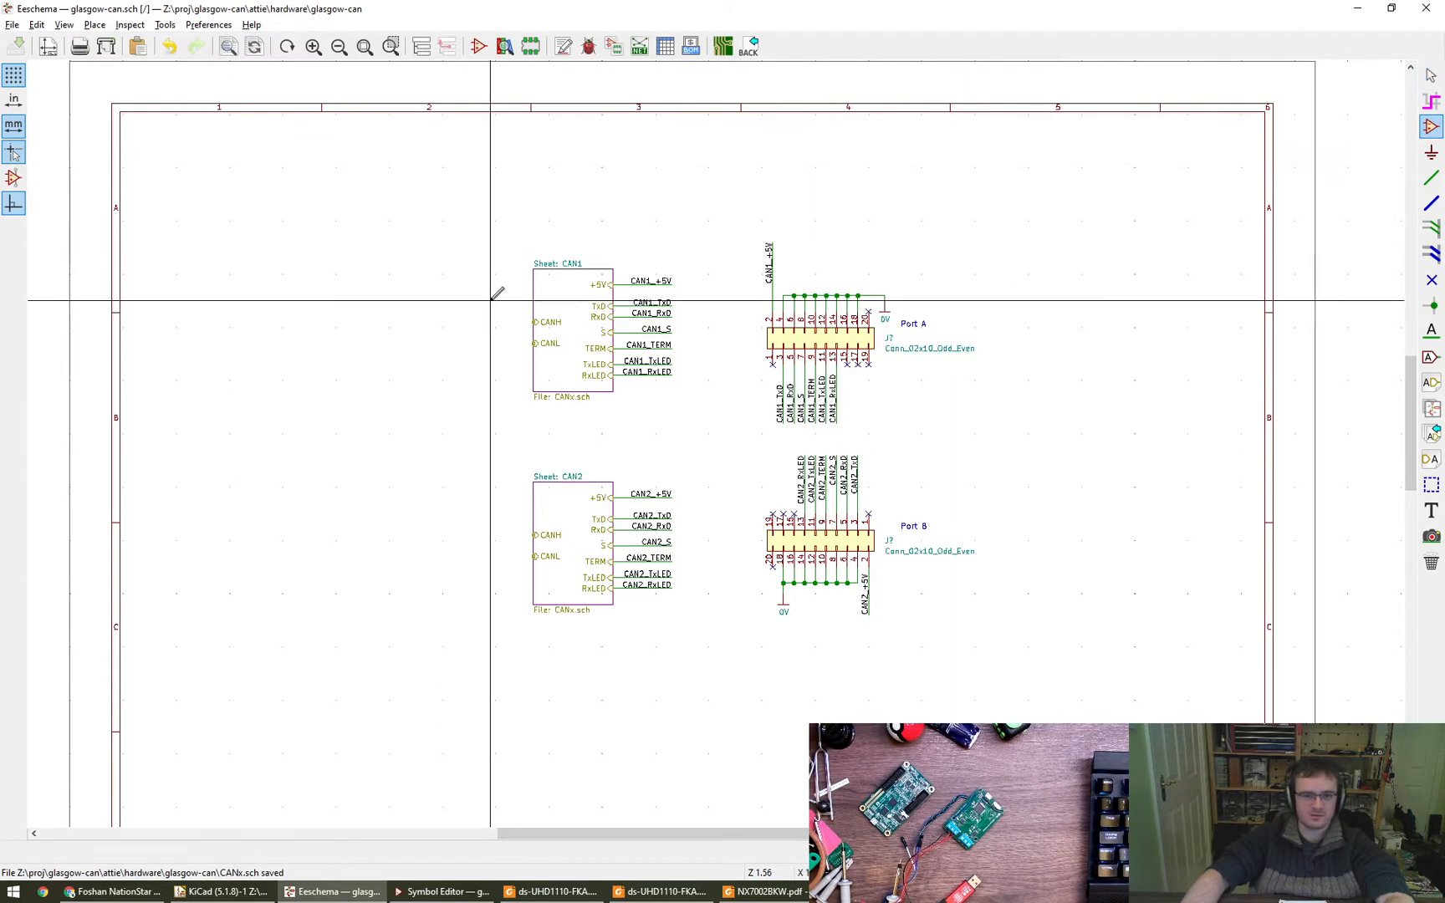
pyautogui.click(336, 300)
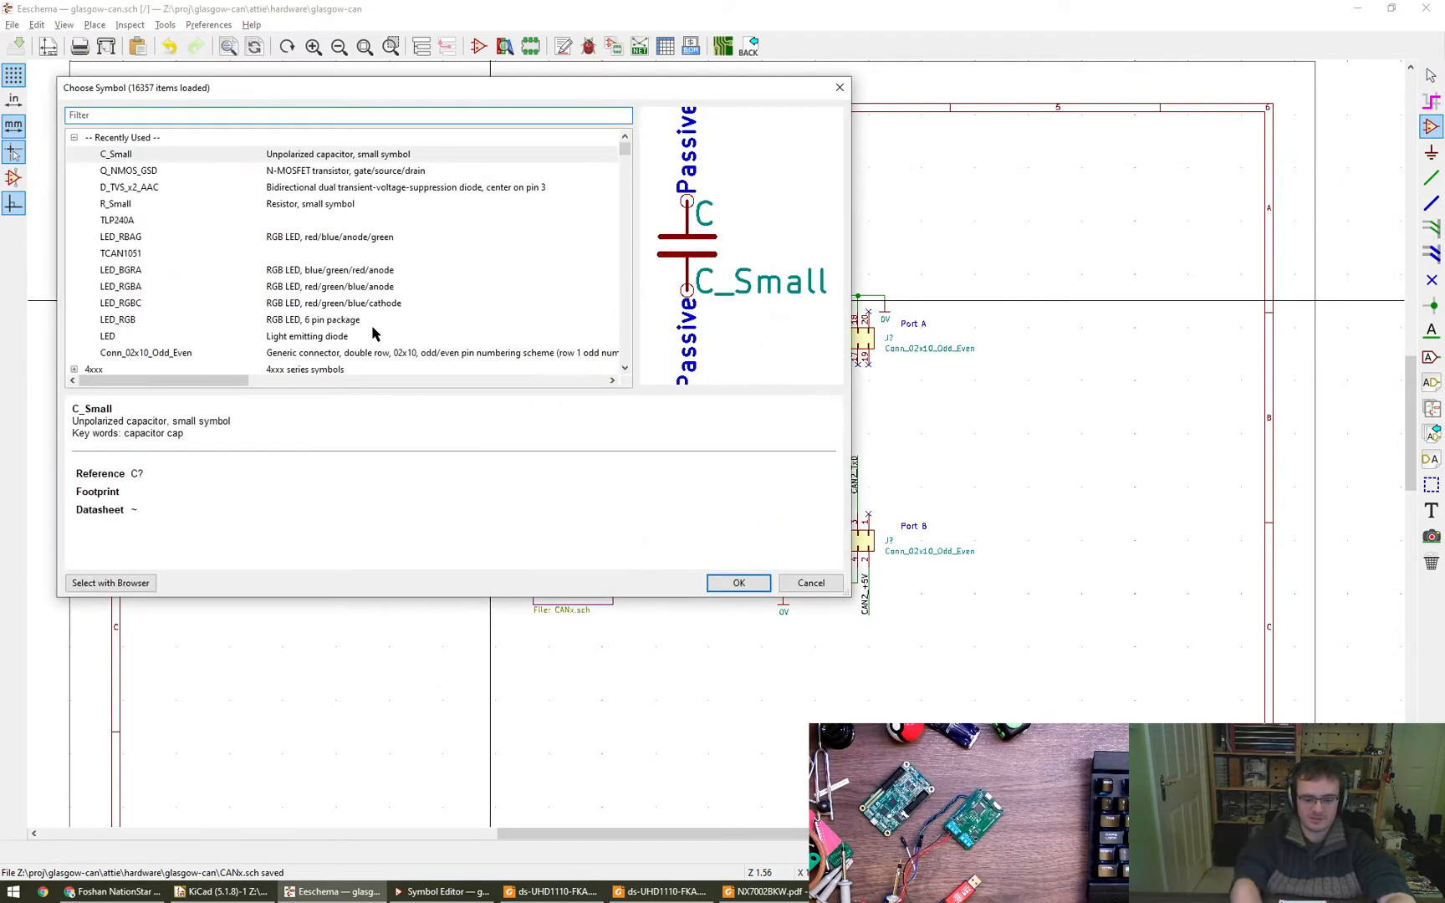
pyautogui.write('DE-9')
pyautogui.press('BackSpace')
pyautogui.press('BackSpace')
pyautogui.write('9')
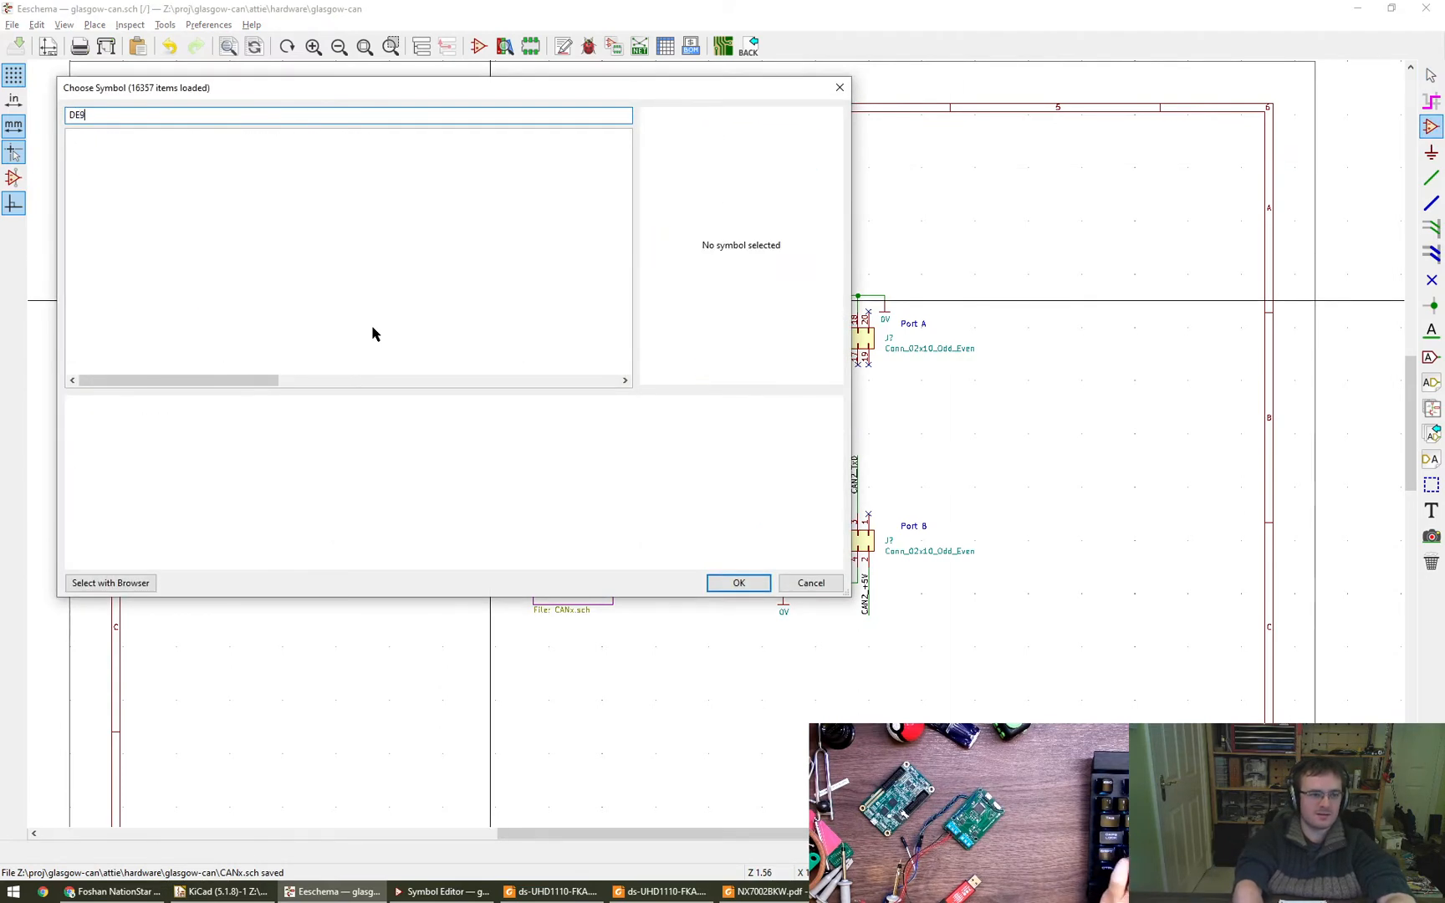
pyautogui.press('BackSpace')
pyautogui.press('BackSpace')
pyautogui.write('B9')
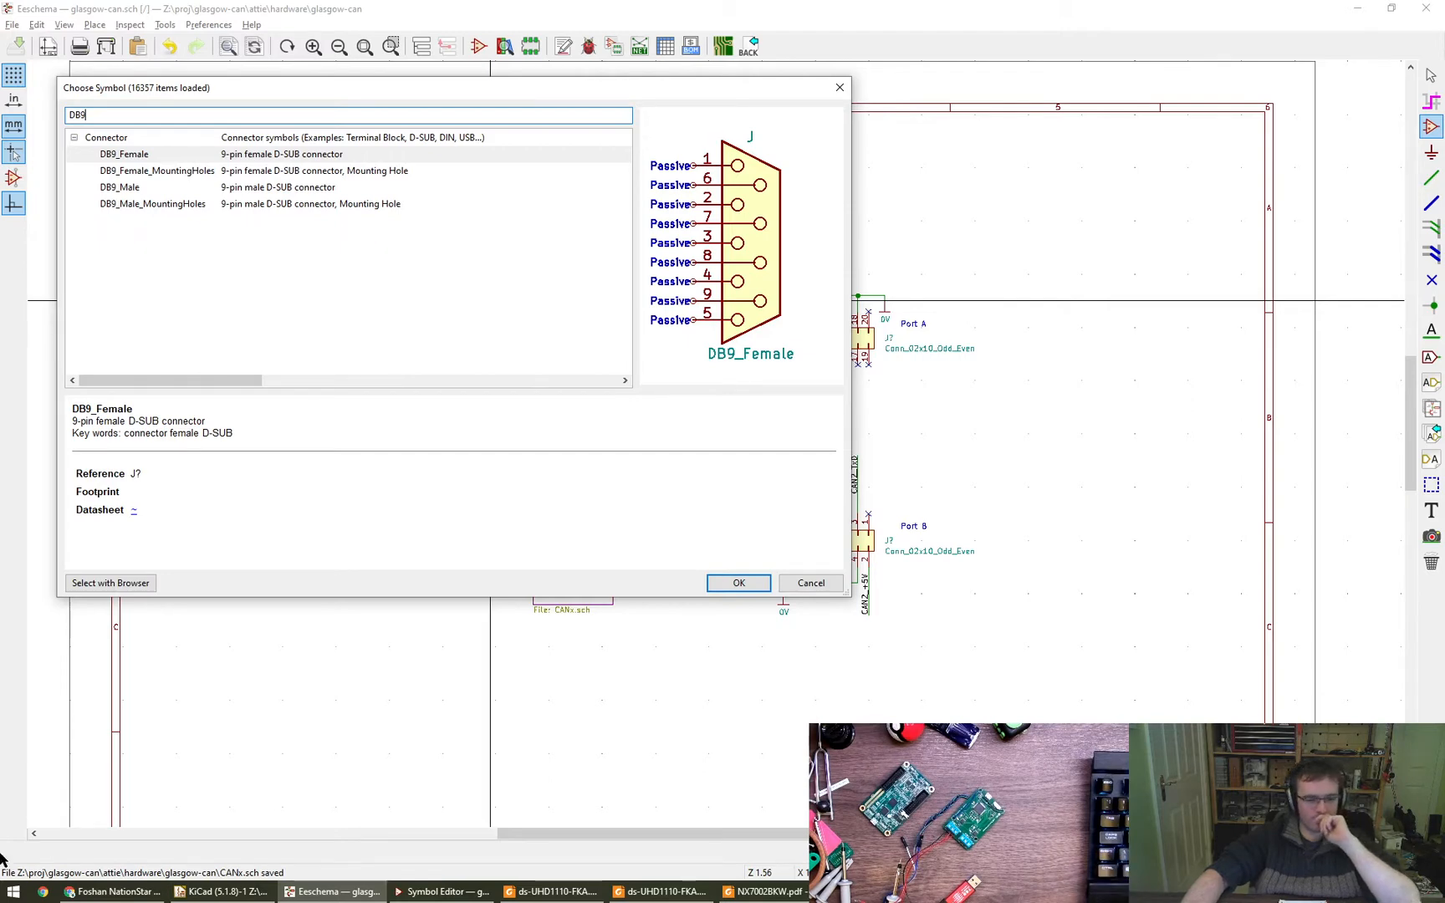
# - Switch to Chrome, check the DE-9 connector pinout in the glasgow-can GitHub README, and return to the symbol chooser
pyautogui.moveTo(106, 897)
pyautogui.click(124, 836)
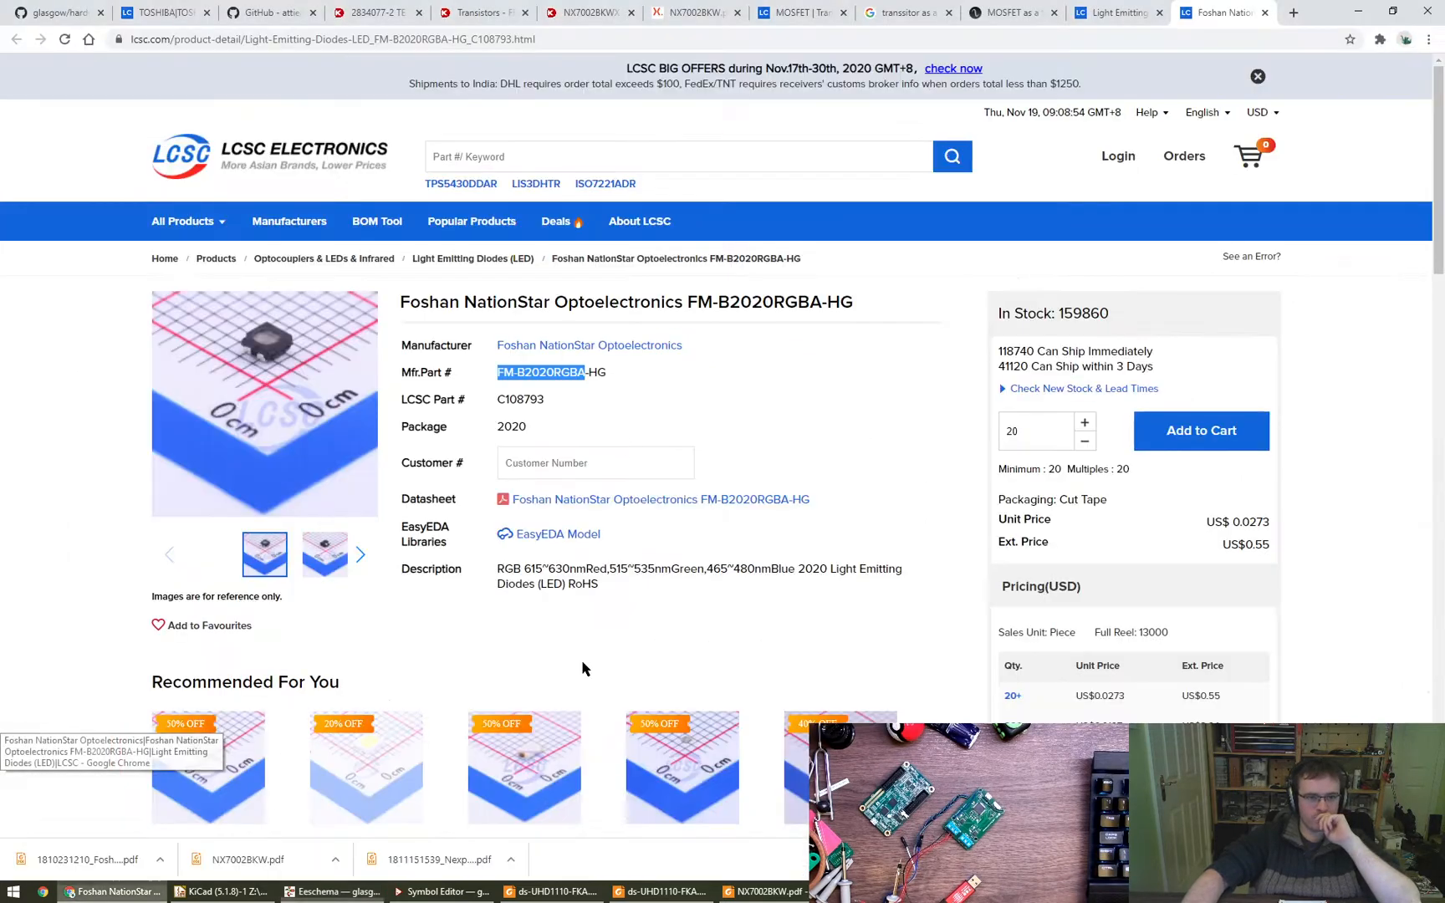
pyautogui.click(92, 8)
pyautogui.moveTo(274, 7); pyautogui.dragTo(130, 7)
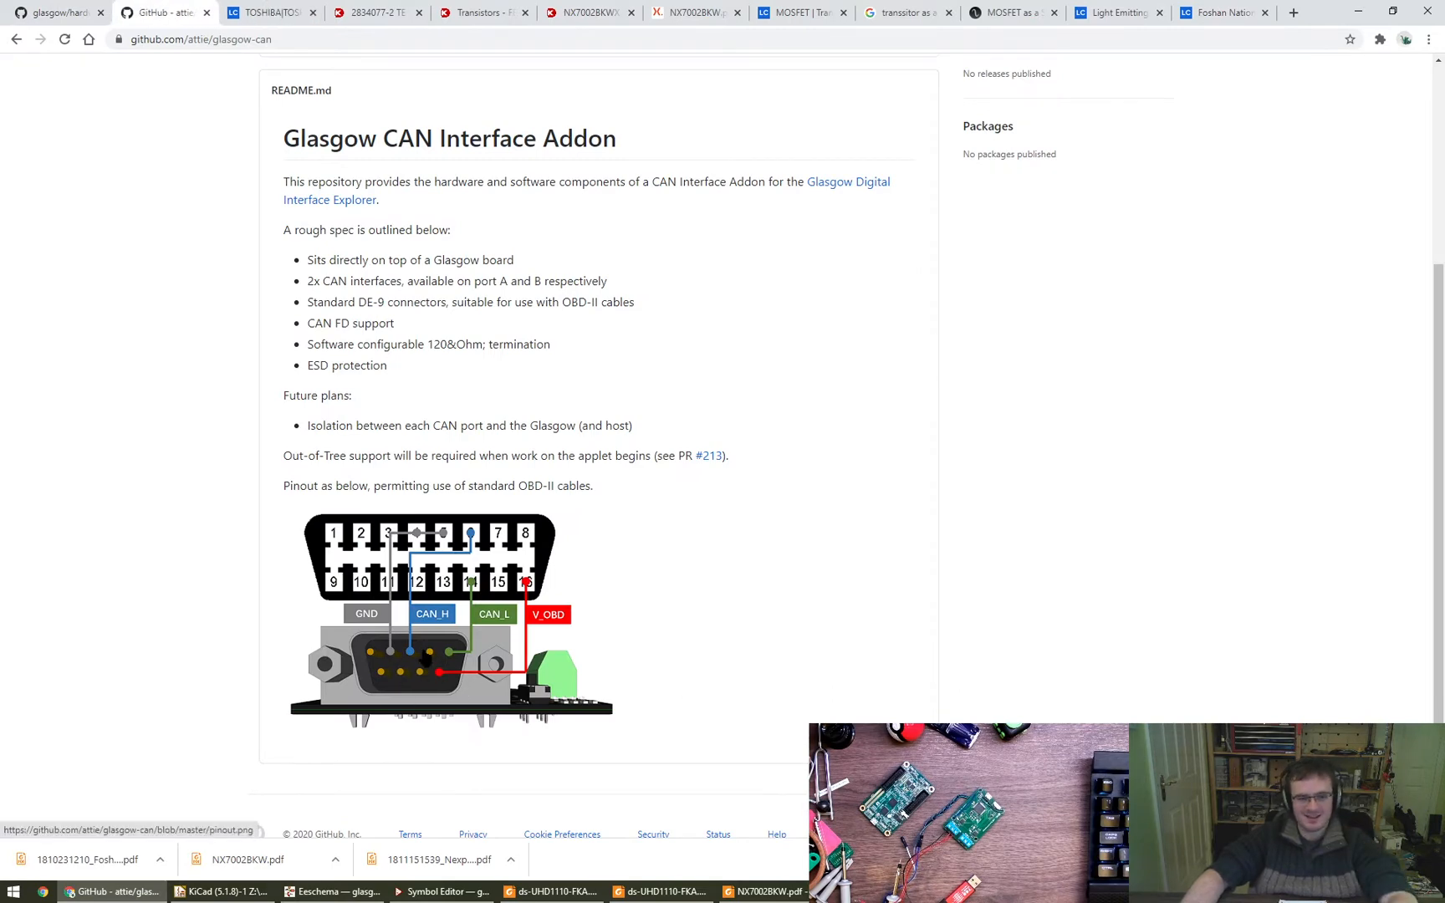
pyautogui.hotkey('alt', 'Tab')
pyautogui.hotkey('alt', 'Tab')
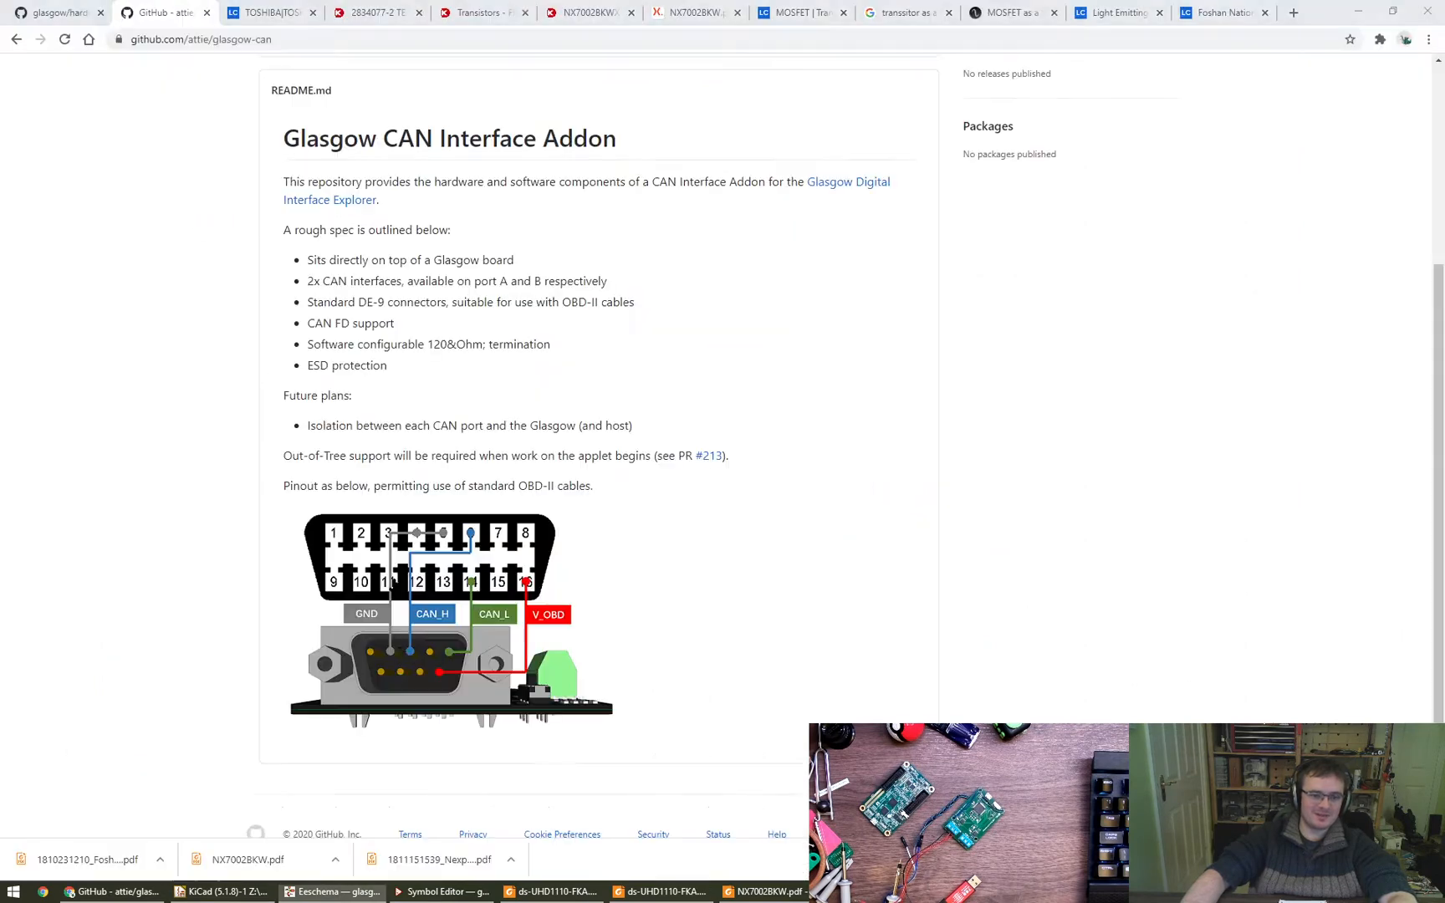
pyautogui.hotkey('alt', 'Tab')
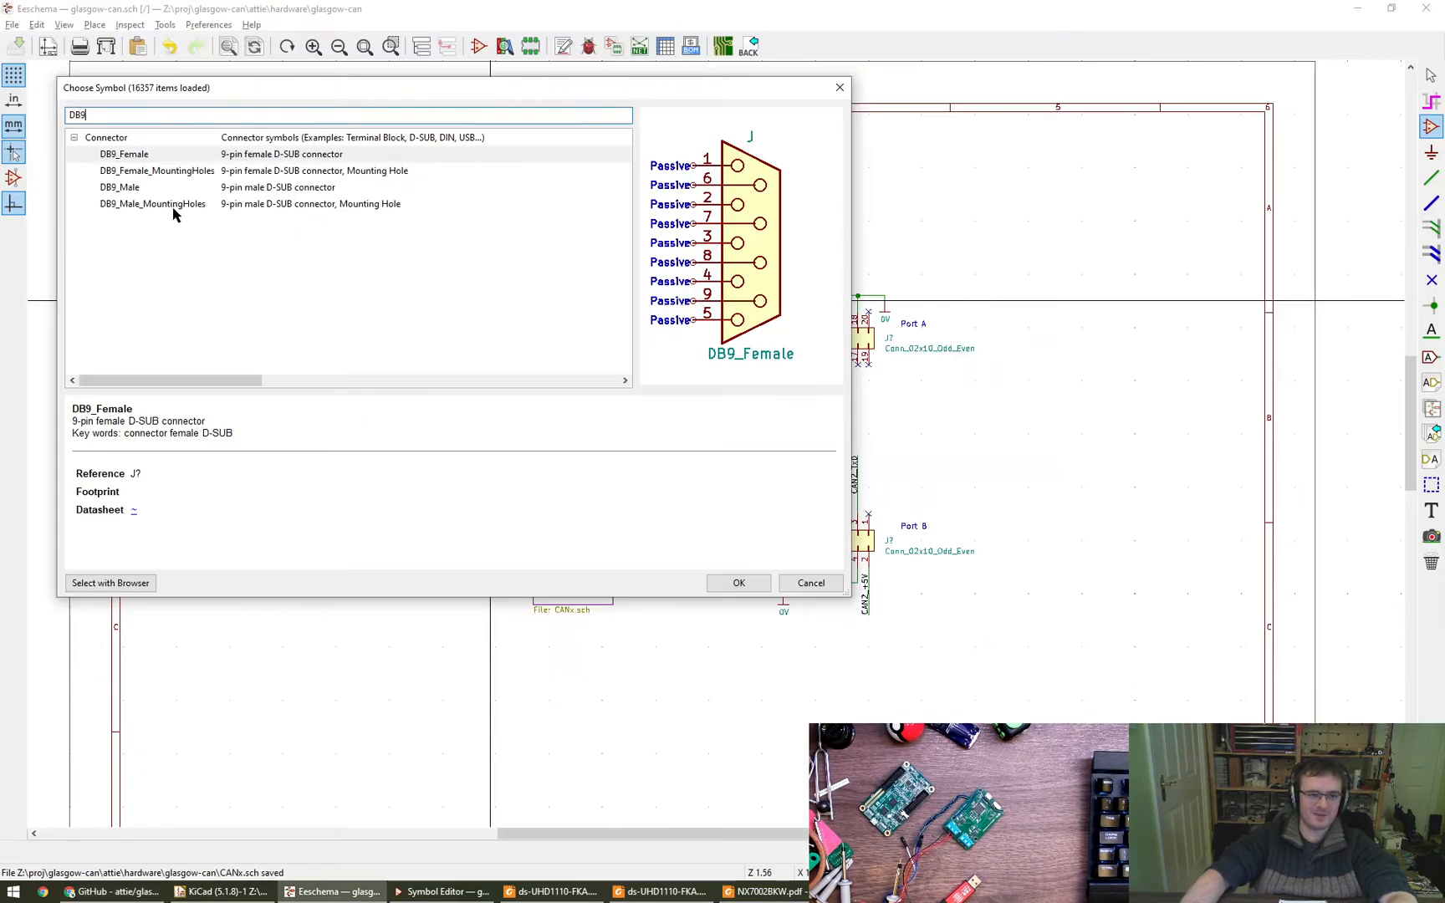
# - Place a DB9_Male connector beside the CAN1 sheet block, mirrored horizontally so its pins face the sheet
pyautogui.click(162, 189)
pyautogui.click(758, 585)
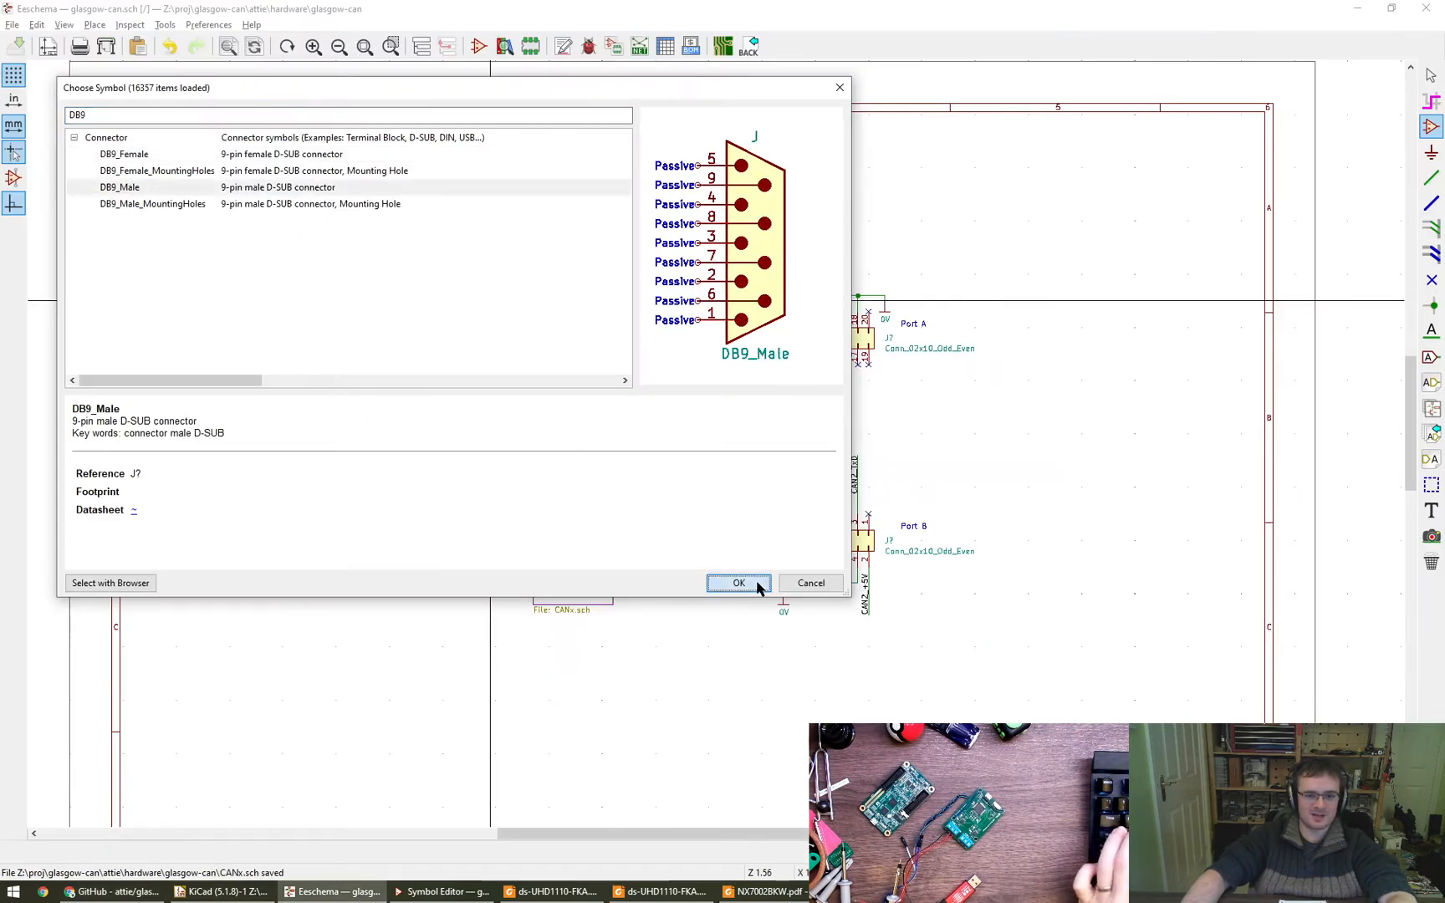
pyautogui.doubleClick(364, 333)
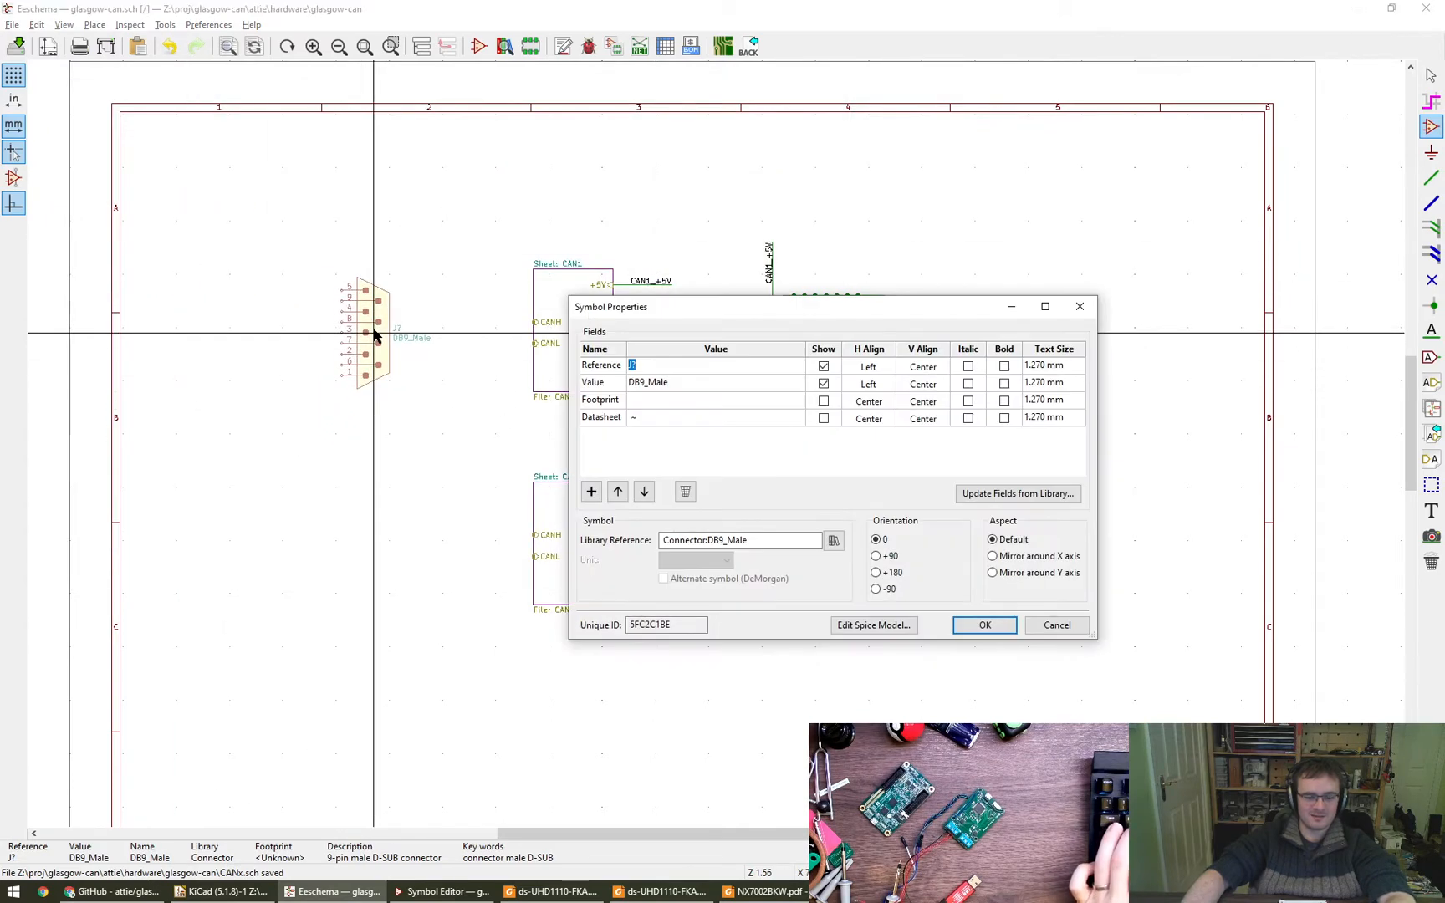
pyautogui.press('Return')
pyautogui.press('y')
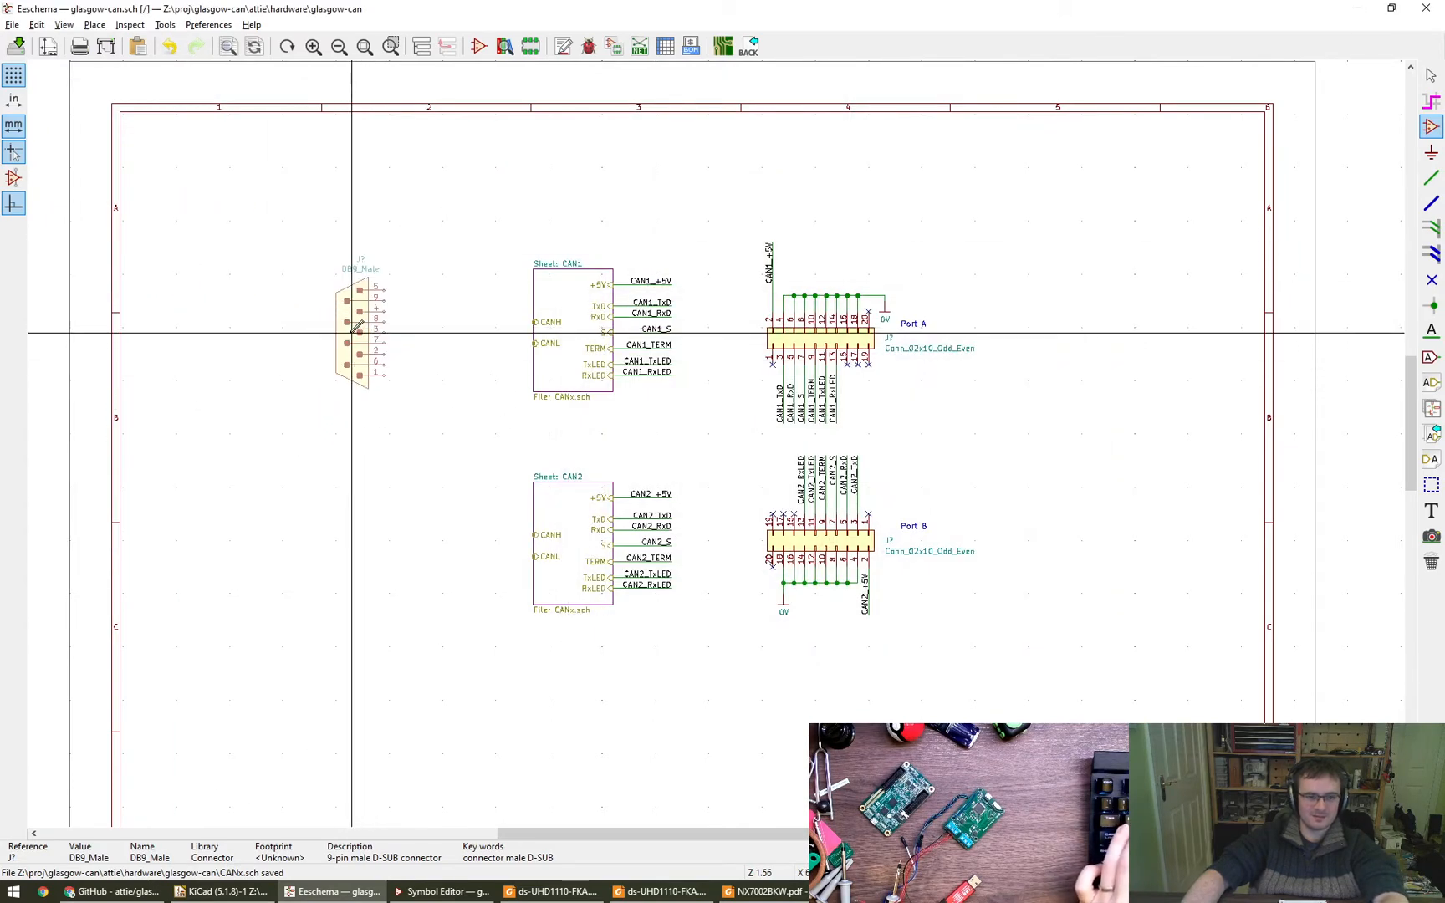
pyautogui.scroll(5, 355, 335)
pyautogui.scroll(-3, 316, 313)
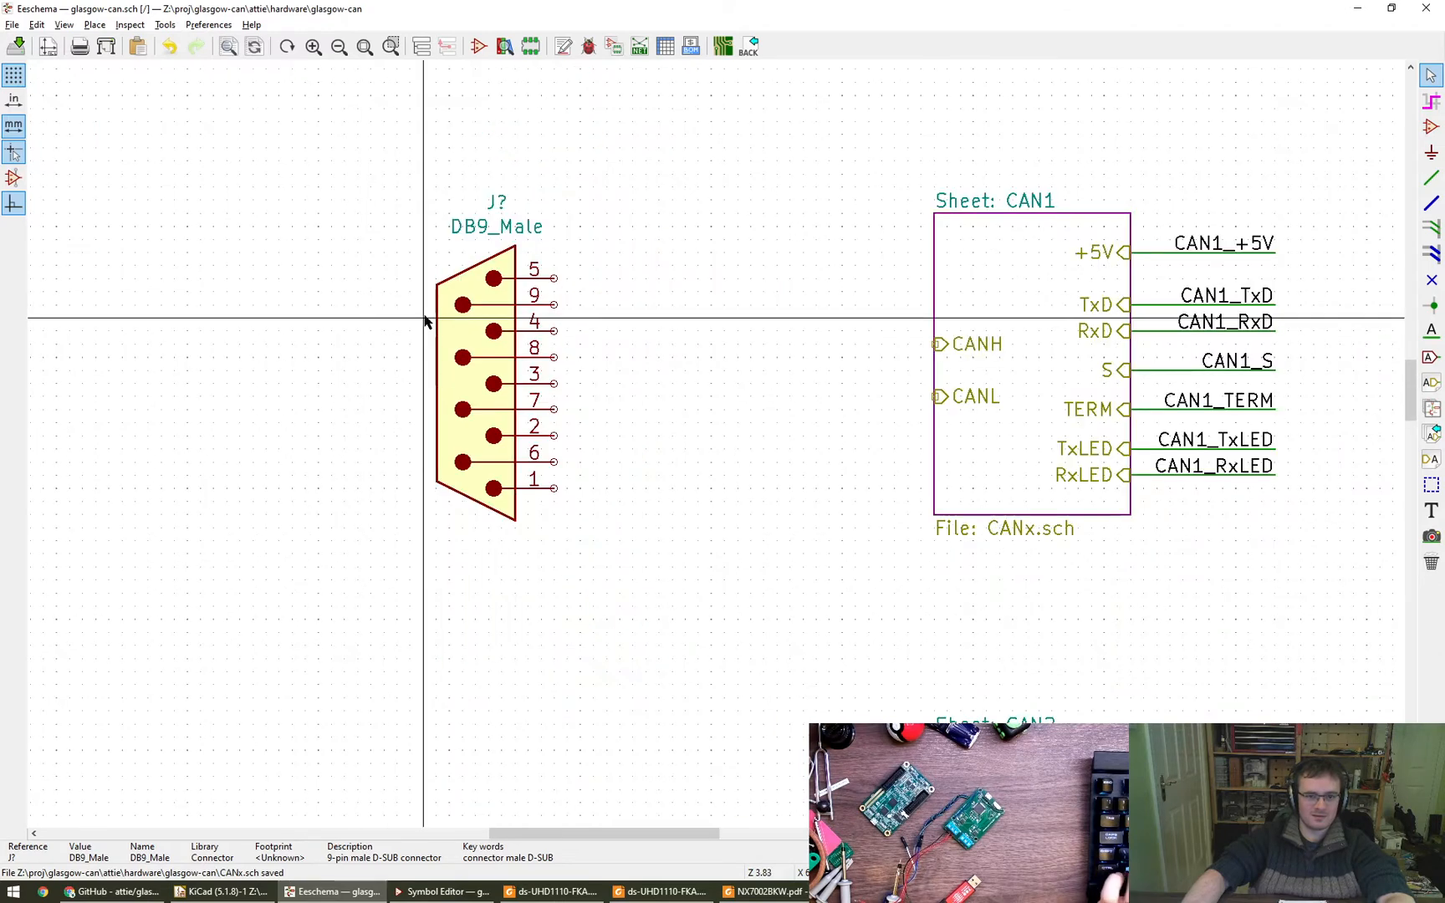
pyautogui.click(385, 303)
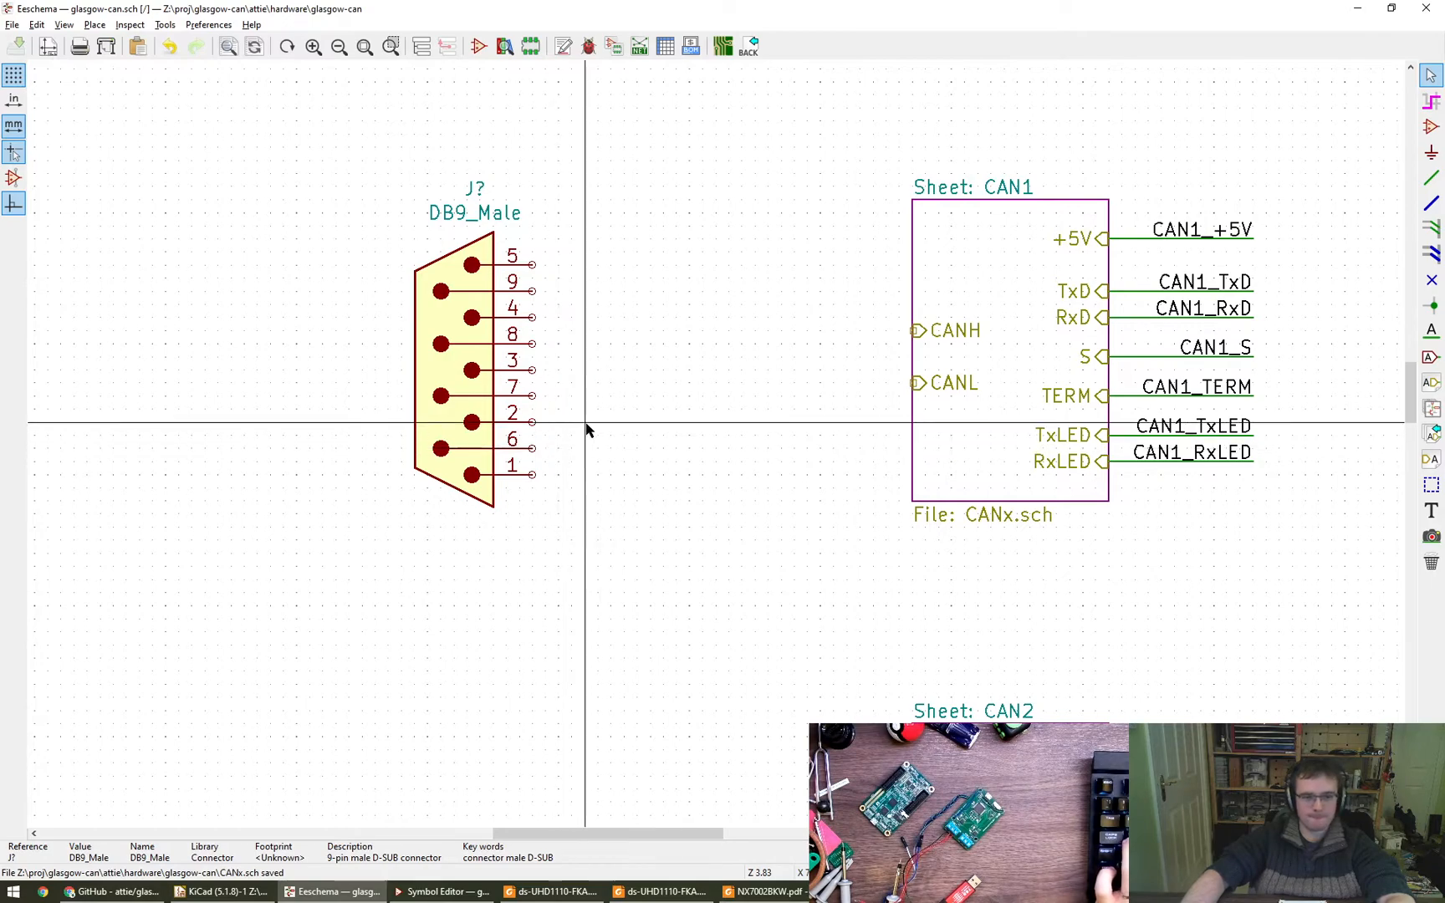
# - Switch to Chrome and close all the component research tabs, keeping only the two GitHub tabs
pyautogui.hotkey('alt', 'Tab')
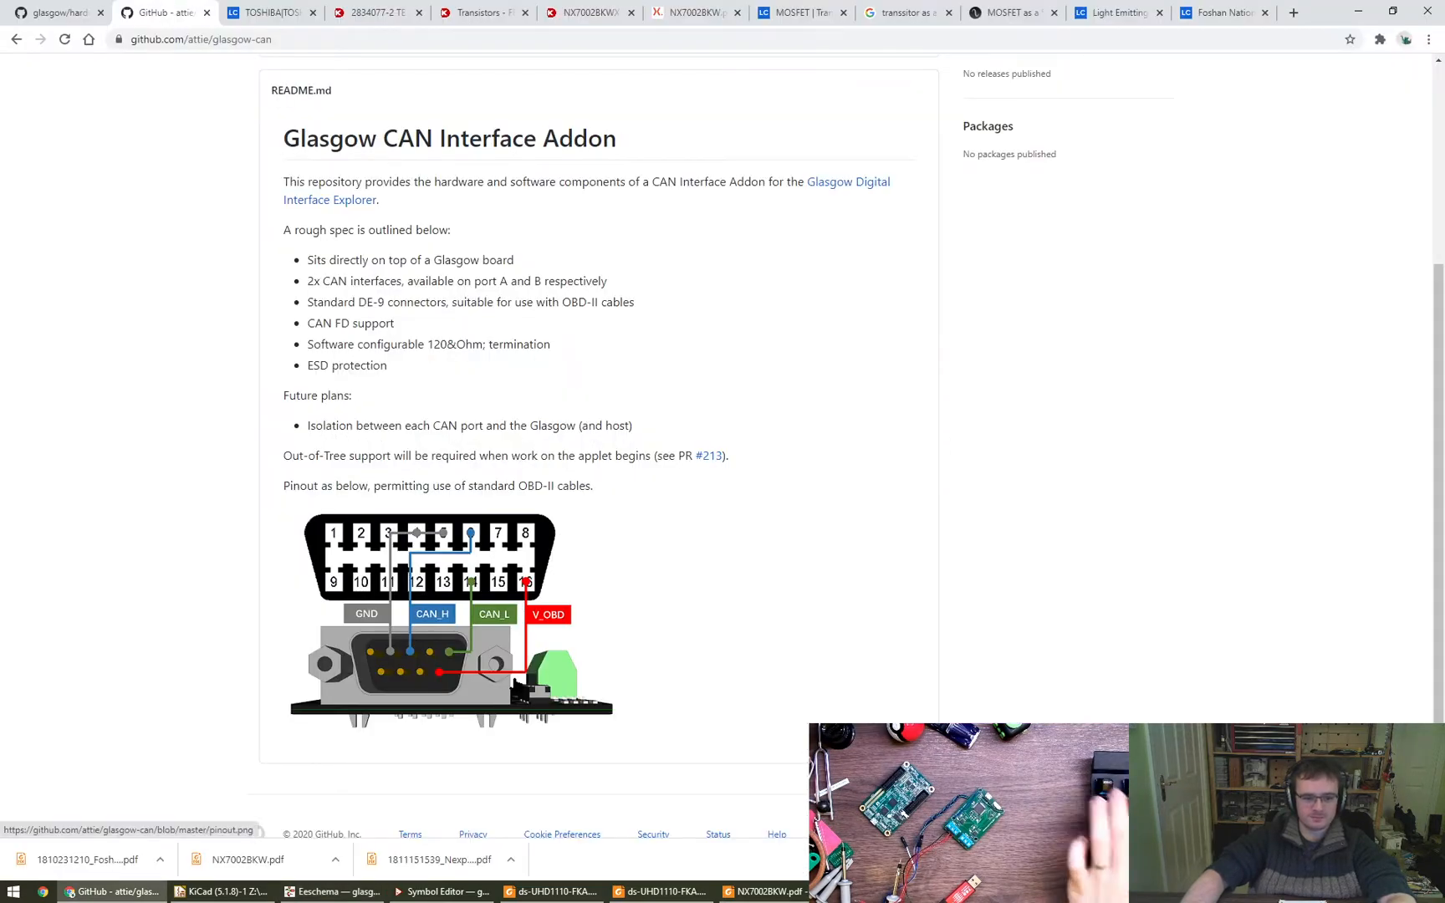
pyautogui.middleClick(278, 7)
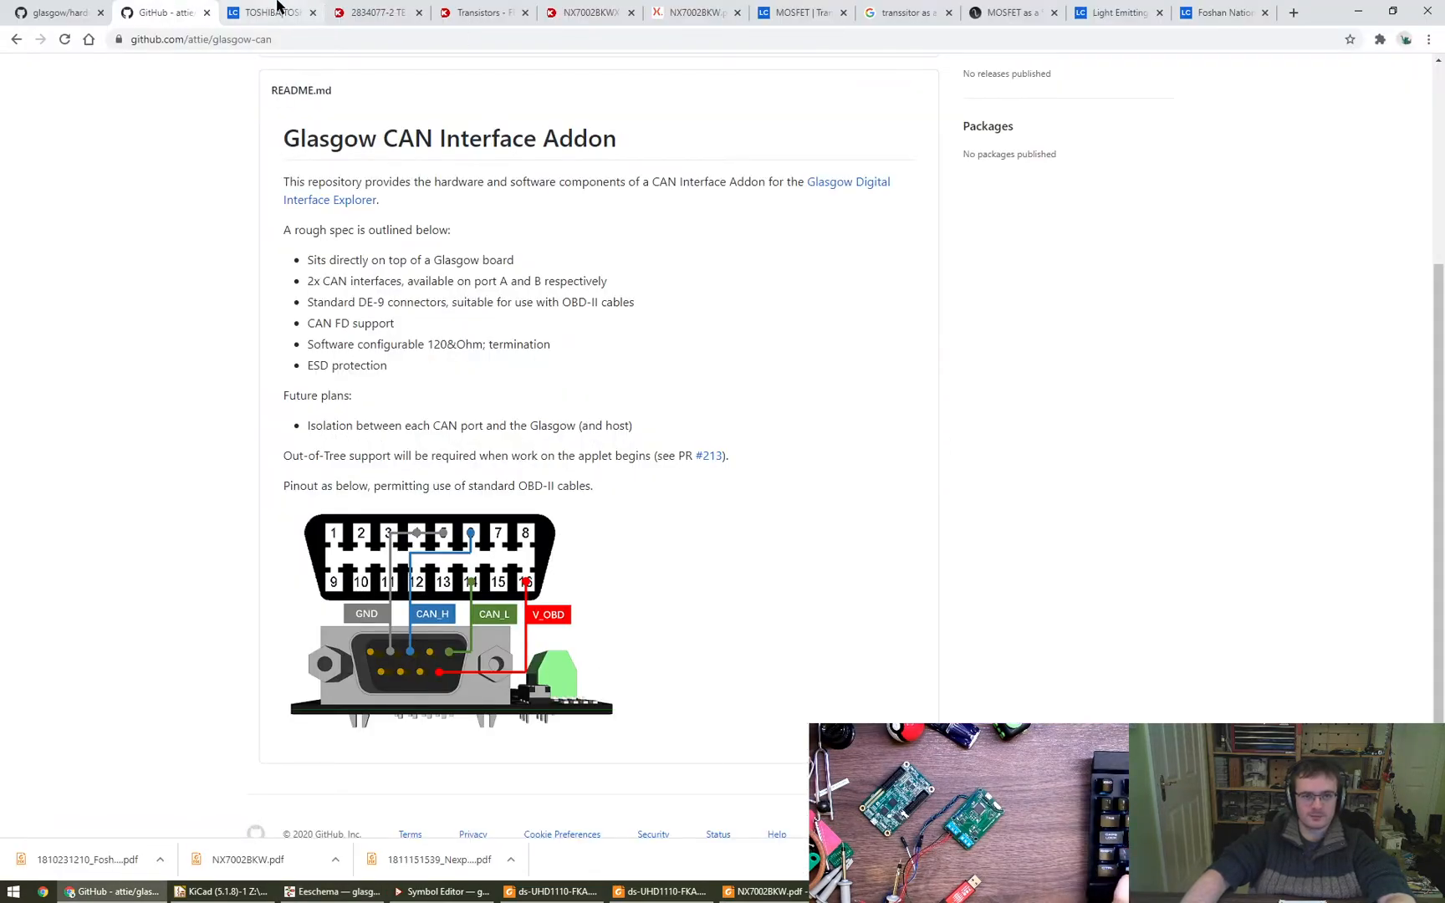
pyautogui.middleClick(278, 6)
pyautogui.middleClick(278, 7)
pyautogui.middleClick(278, 7)
pyautogui.middleClick(278, 7)
pyautogui.middleClick(277, 7)
pyautogui.middleClick(278, 6)
pyautogui.middleClick(278, 6)
pyautogui.middleClick(277, 7)
pyautogui.middleClick(277, 7)
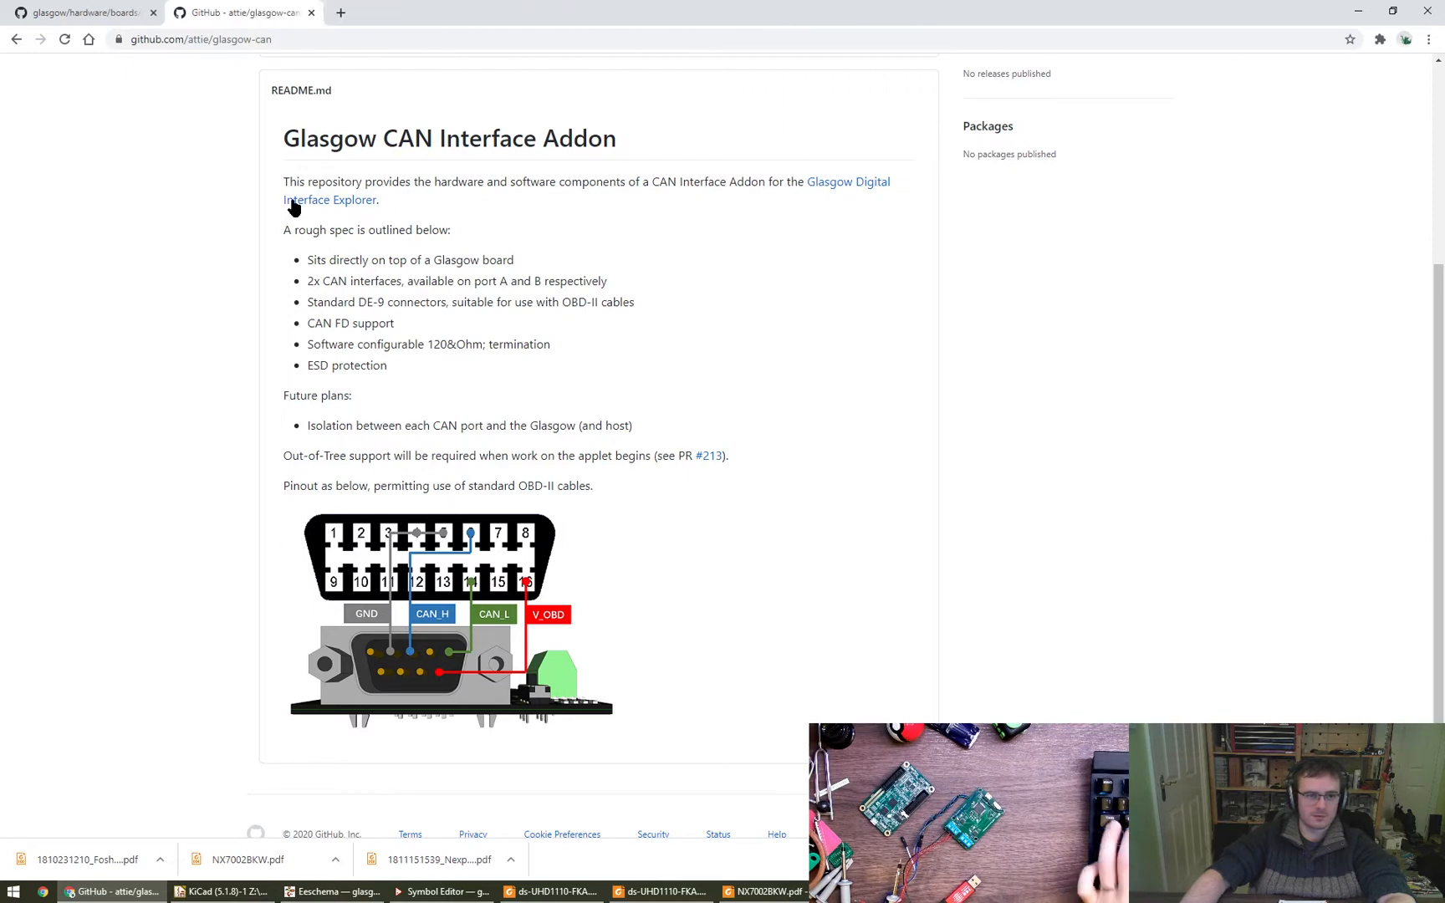
# - Open the Digi-Key site in a new tab and search its products for "de-9 male"
pyautogui.hotkey('ctrl', 't')
pyautogui.write('digik')
pyautogui.press('Return')
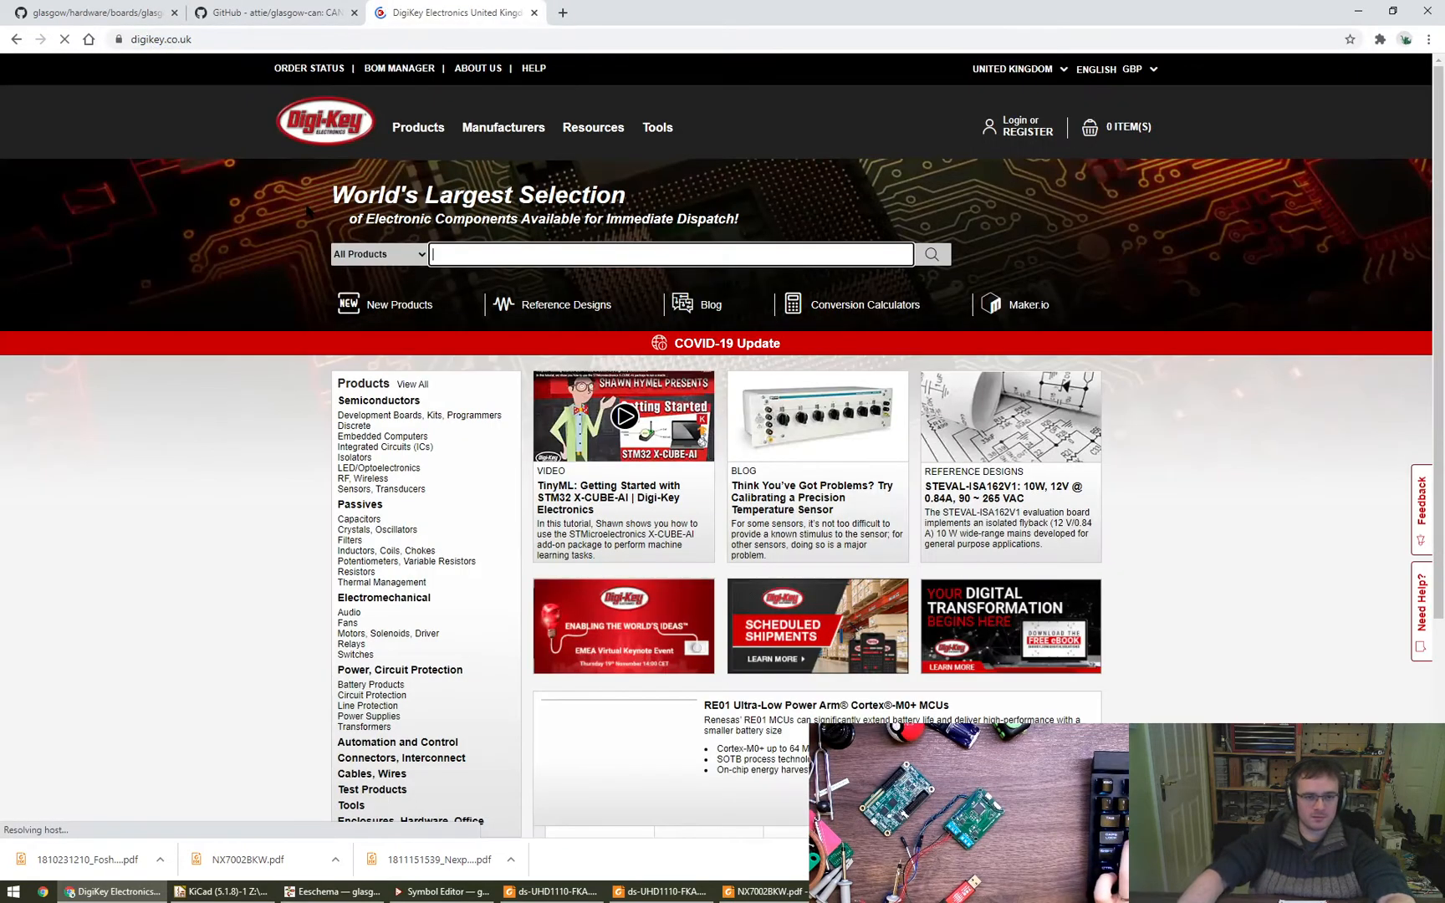
pyautogui.click(515, 252)
pyautogui.write('de-')
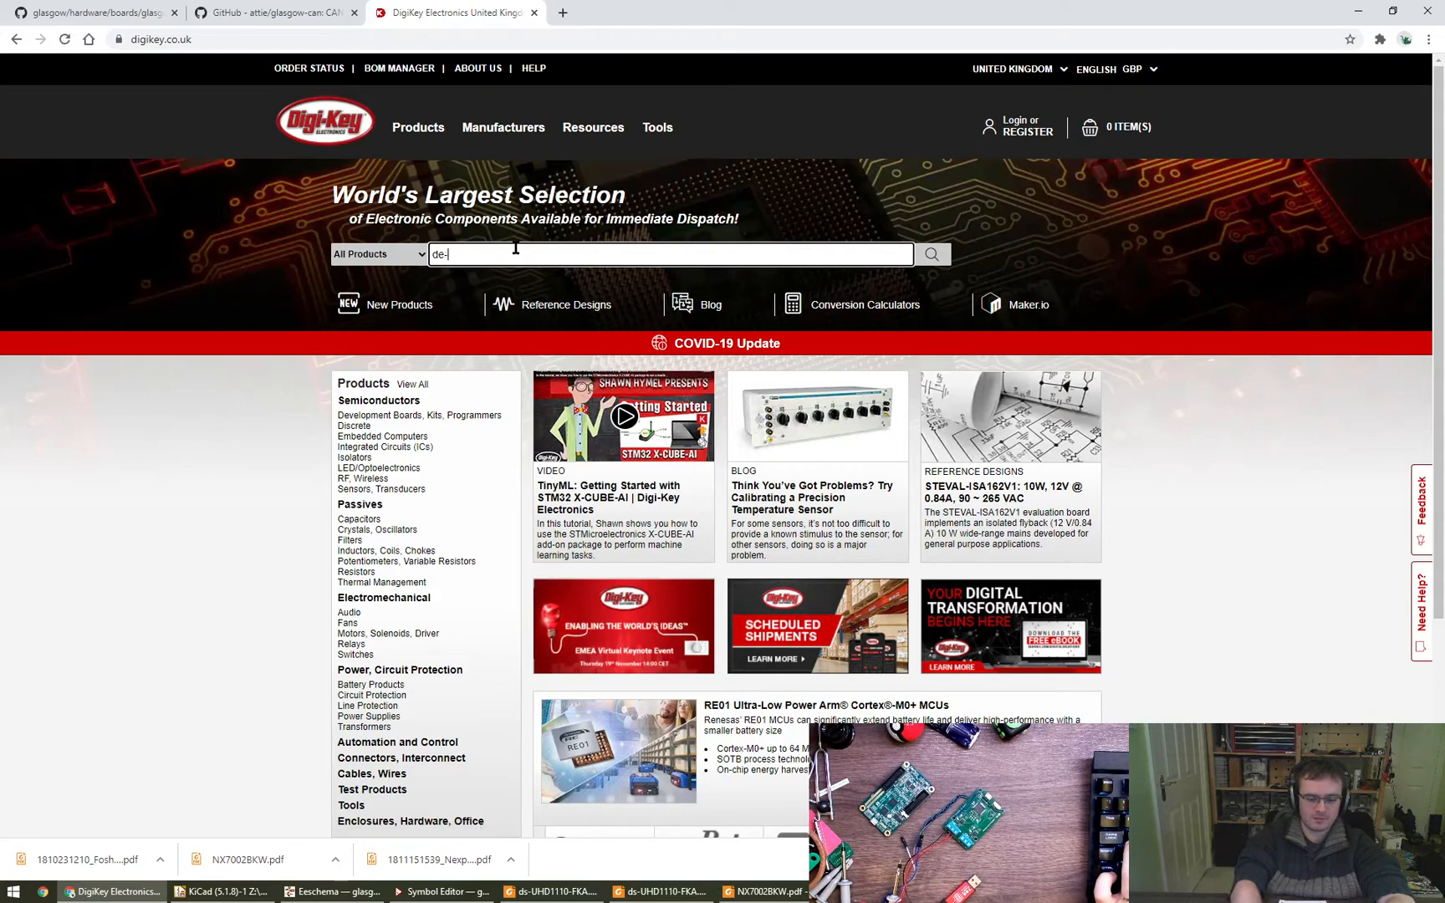
pyautogui.write('9 male')
pyautogui.press('Return')
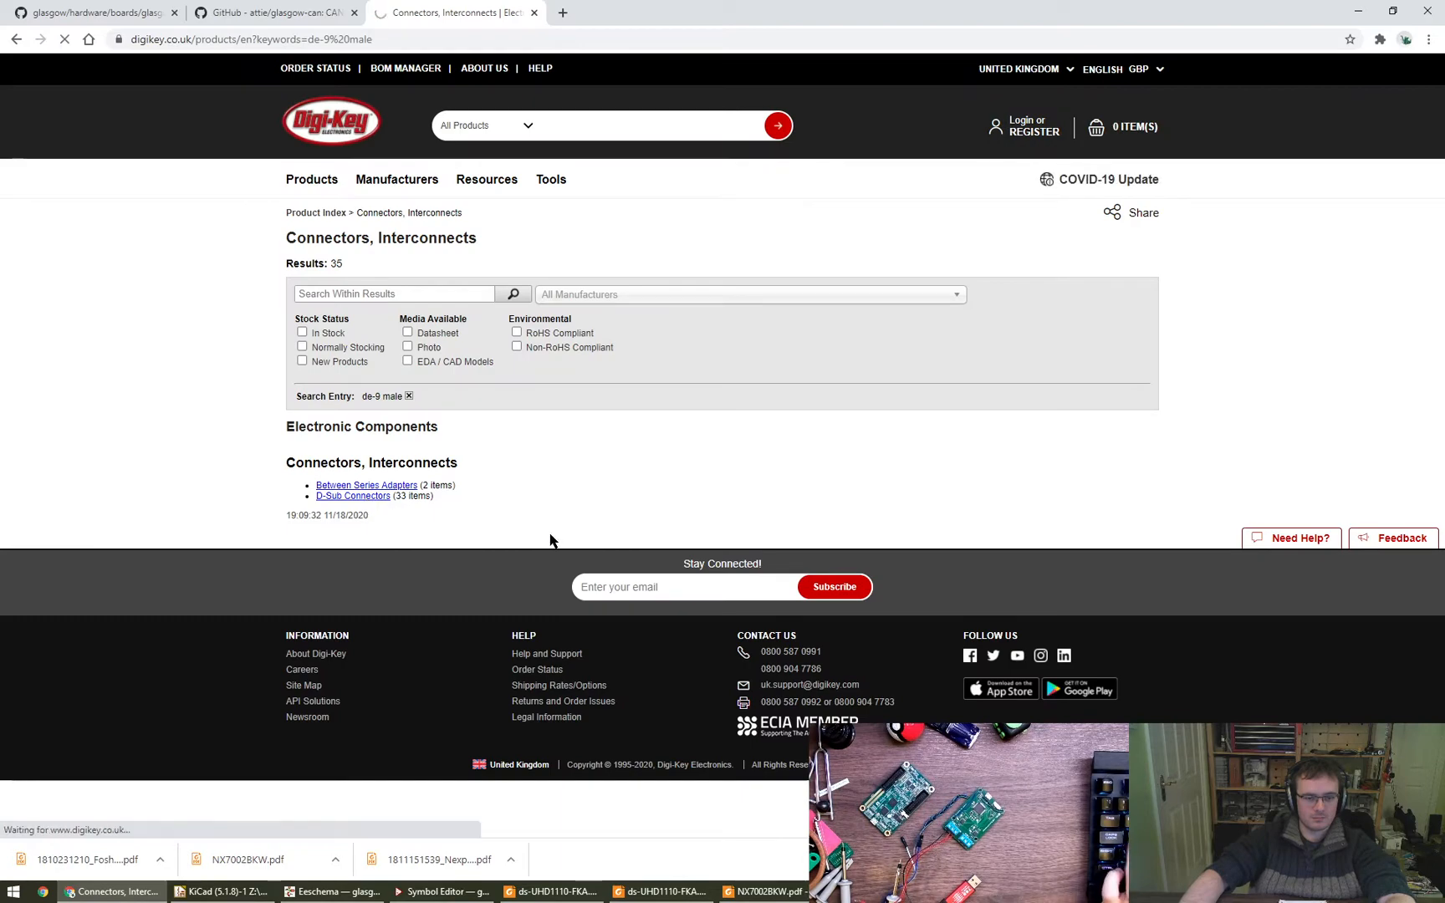
pyautogui.hotkey('alt', 'Tab')
pyautogui.hotkey('alt', 'Tab')
pyautogui.hotkey('alt', 'Tab')
pyautogui.hotkey('alt', 'Tab')
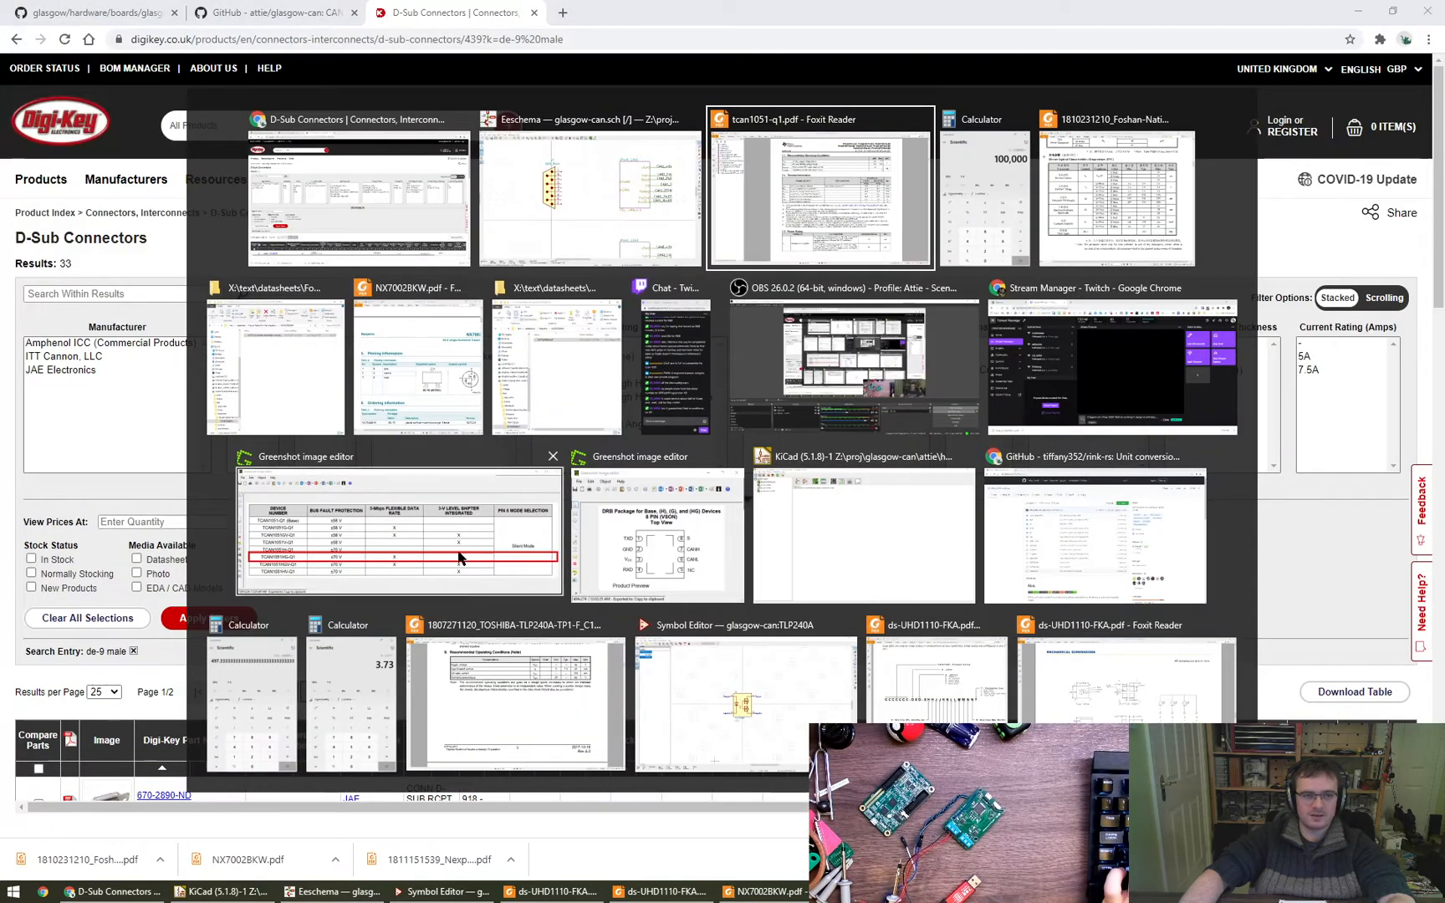
pyautogui.press('Escape')
# - Compare the images and connector types in Digi-Key's D-Sub listing with the pinout drawing in the glasgow-can README
pyautogui.click(304, 4)
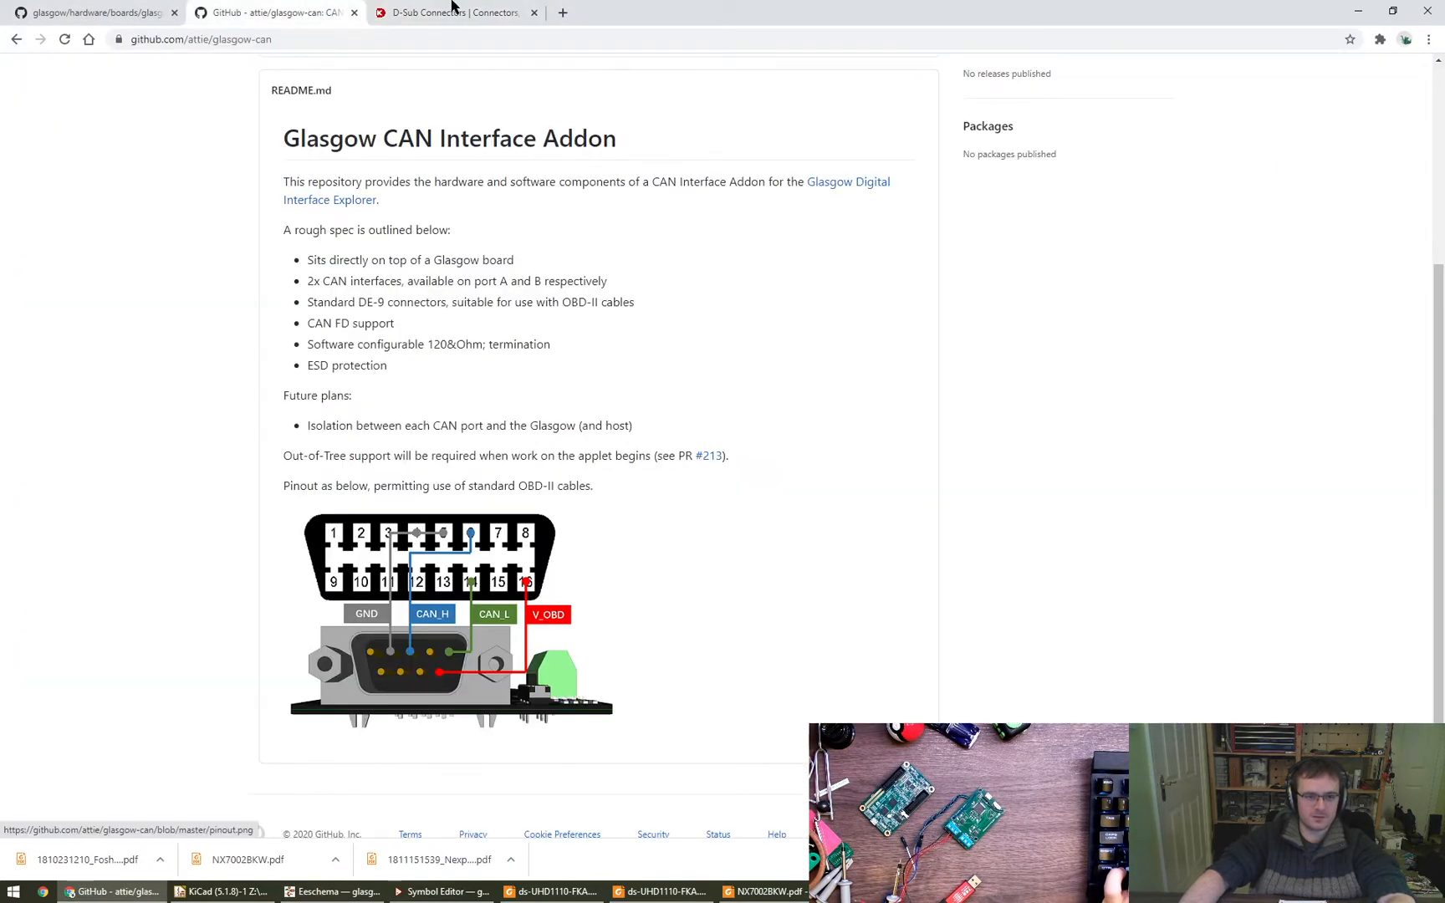
pyautogui.click(452, 12)
pyautogui.scroll(-3, 477, 468)
pyautogui.moveTo(106, 483)
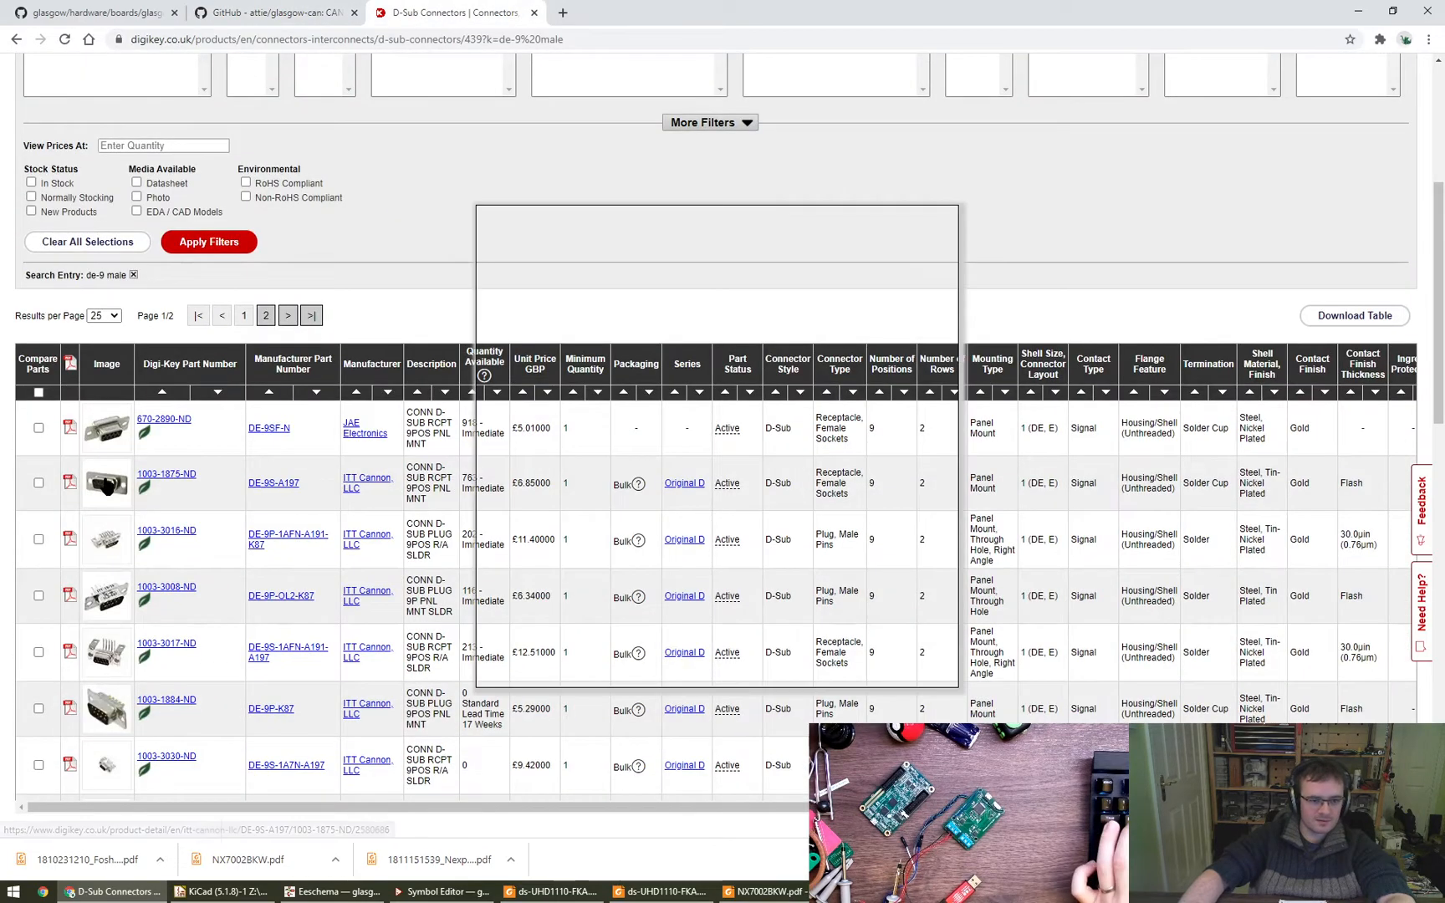
pyautogui.moveTo(102, 709)
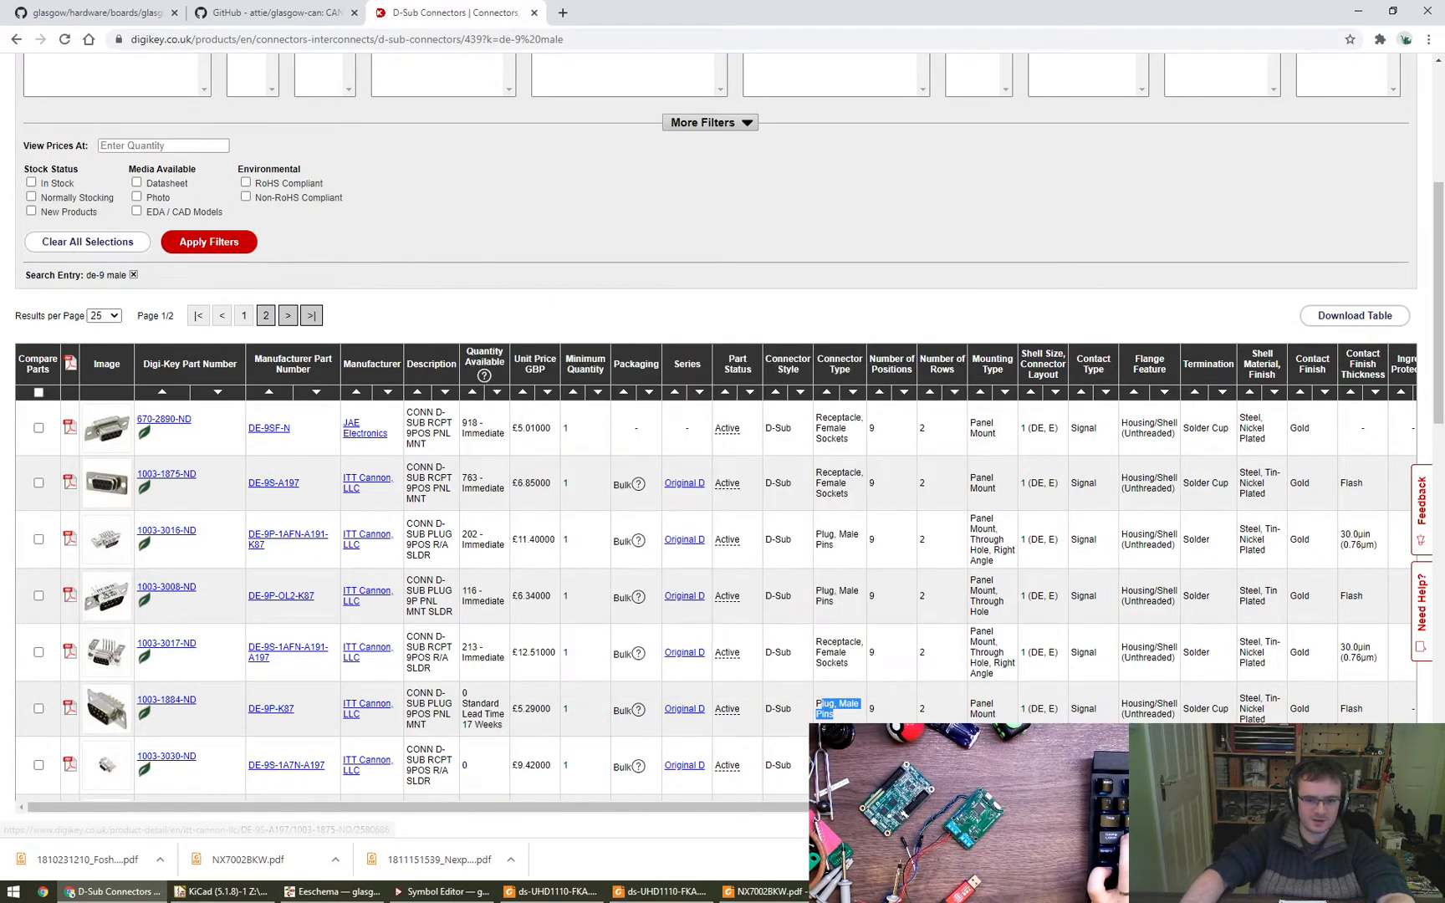
pyautogui.click(307, 8)
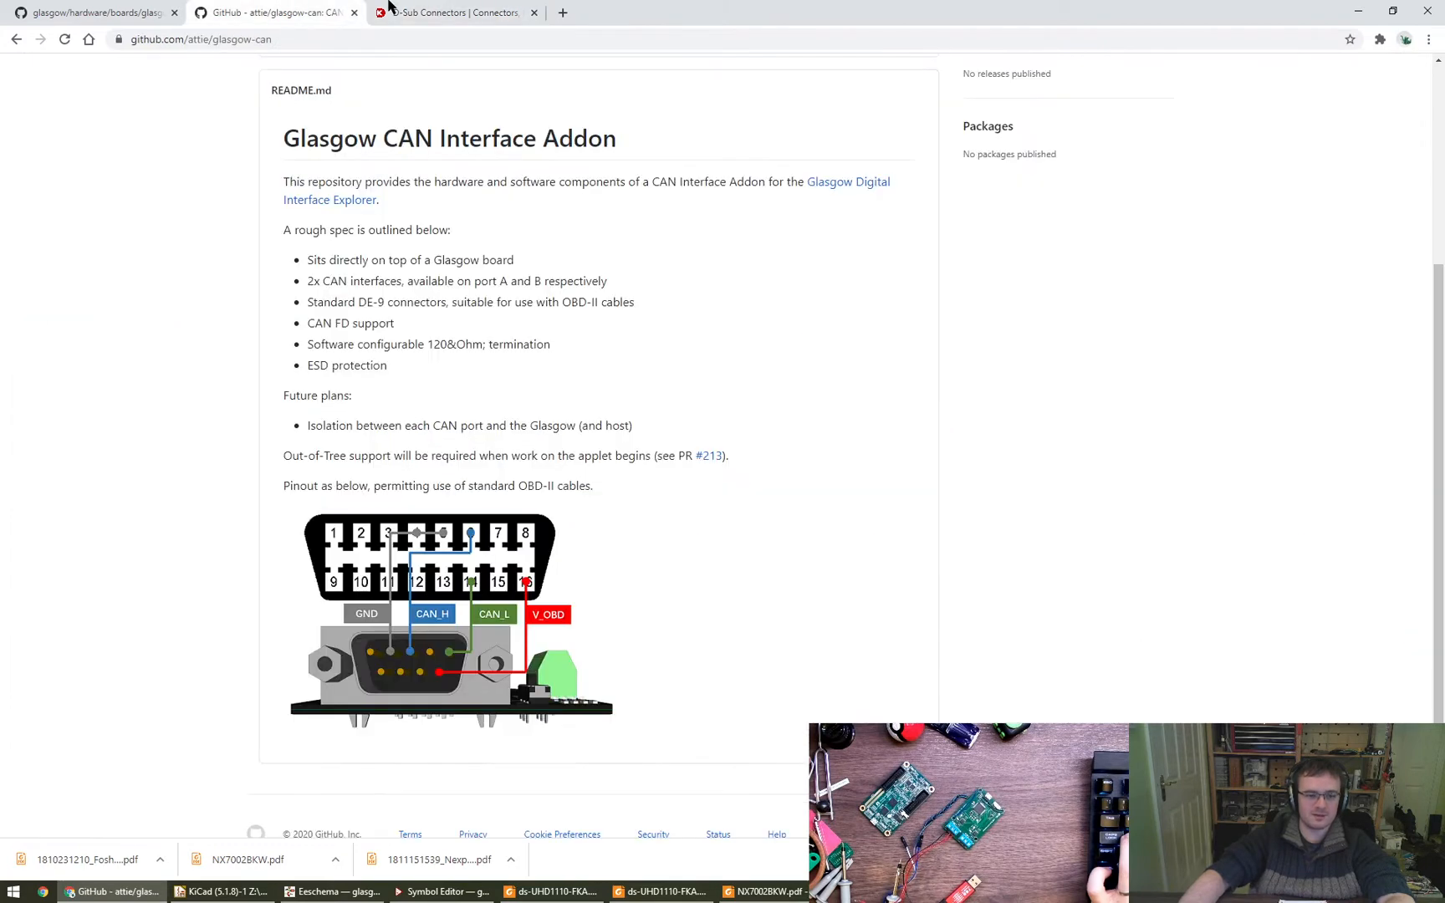
pyautogui.click(391, 8)
pyautogui.click(311, 11)
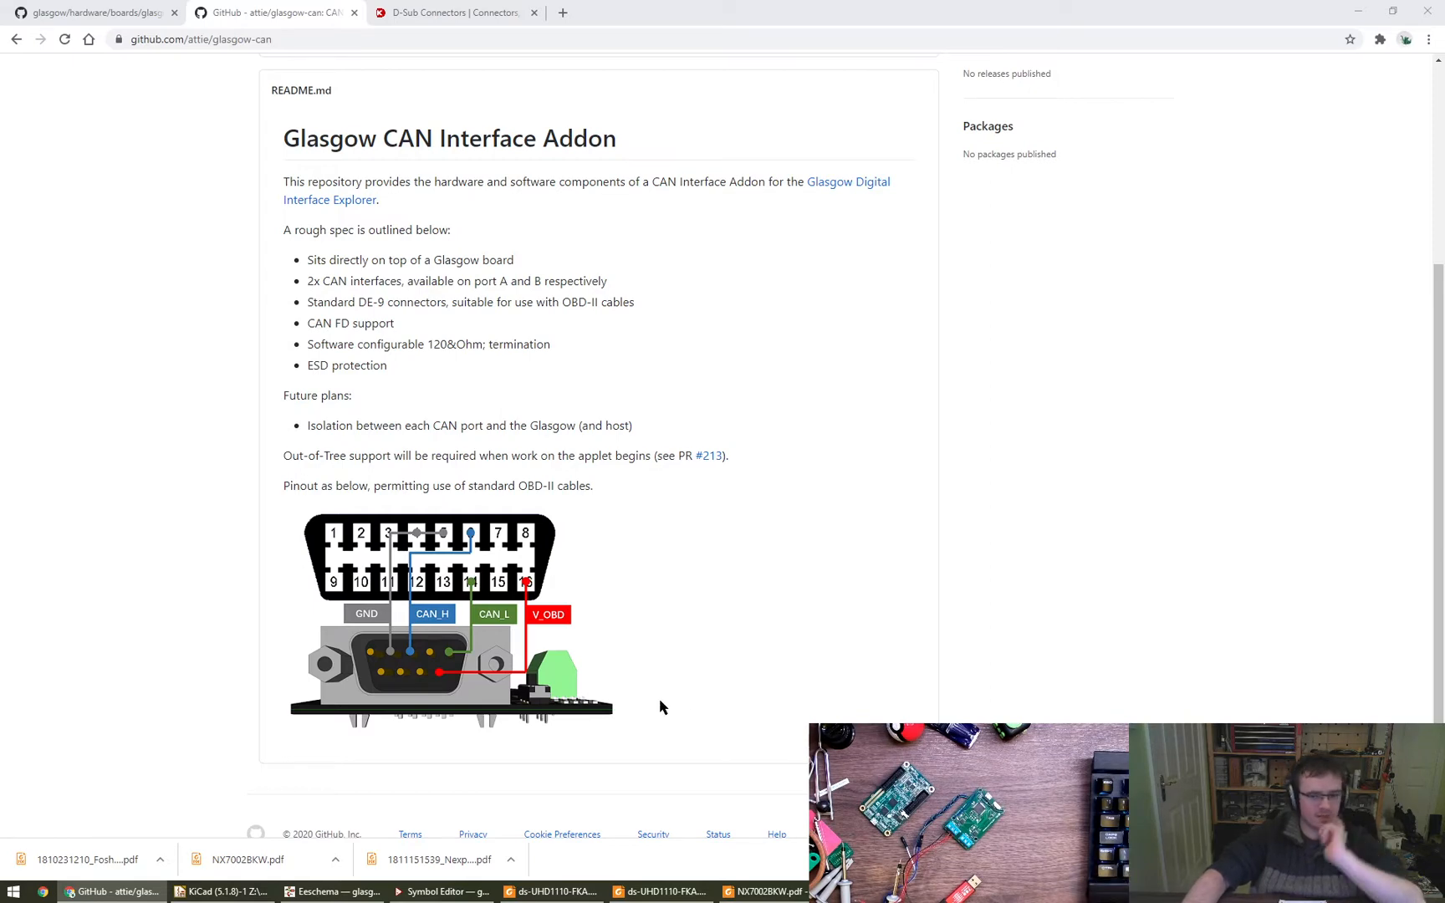
# - Open the previously visited shared Google Photos album in a new browser tab
pyautogui.hotkey('ctrl', 't')
pyautogui.write('photos.google.com')
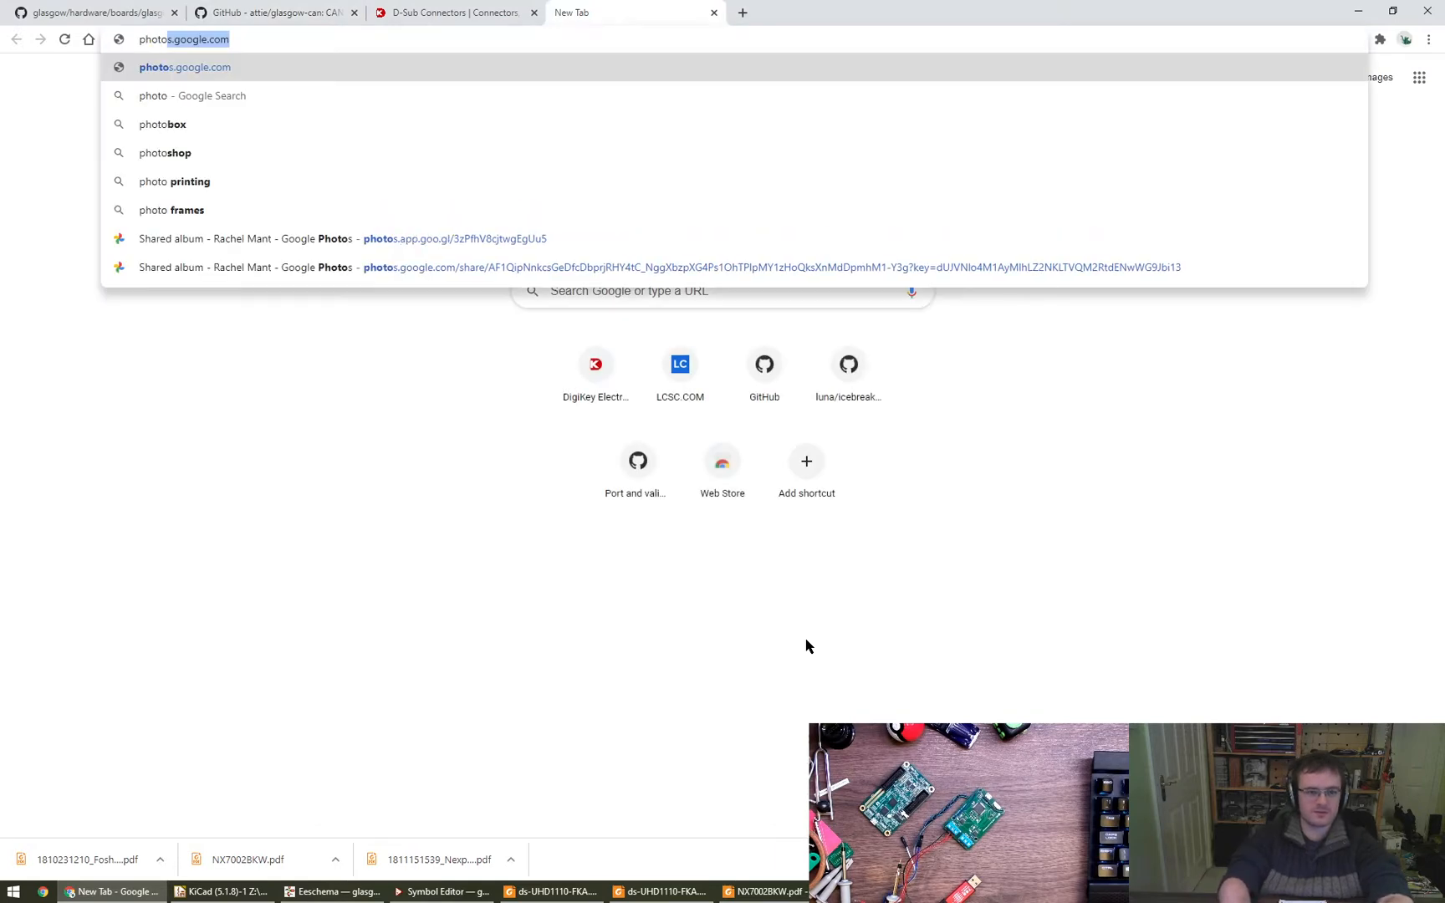
pyautogui.press('Down')
pyautogui.press('Down')
pyautogui.press('Down')
pyautogui.press('Down')
pyautogui.press('Down')
pyautogui.press('Down')
pyautogui.press('Down')
pyautogui.press('Return')
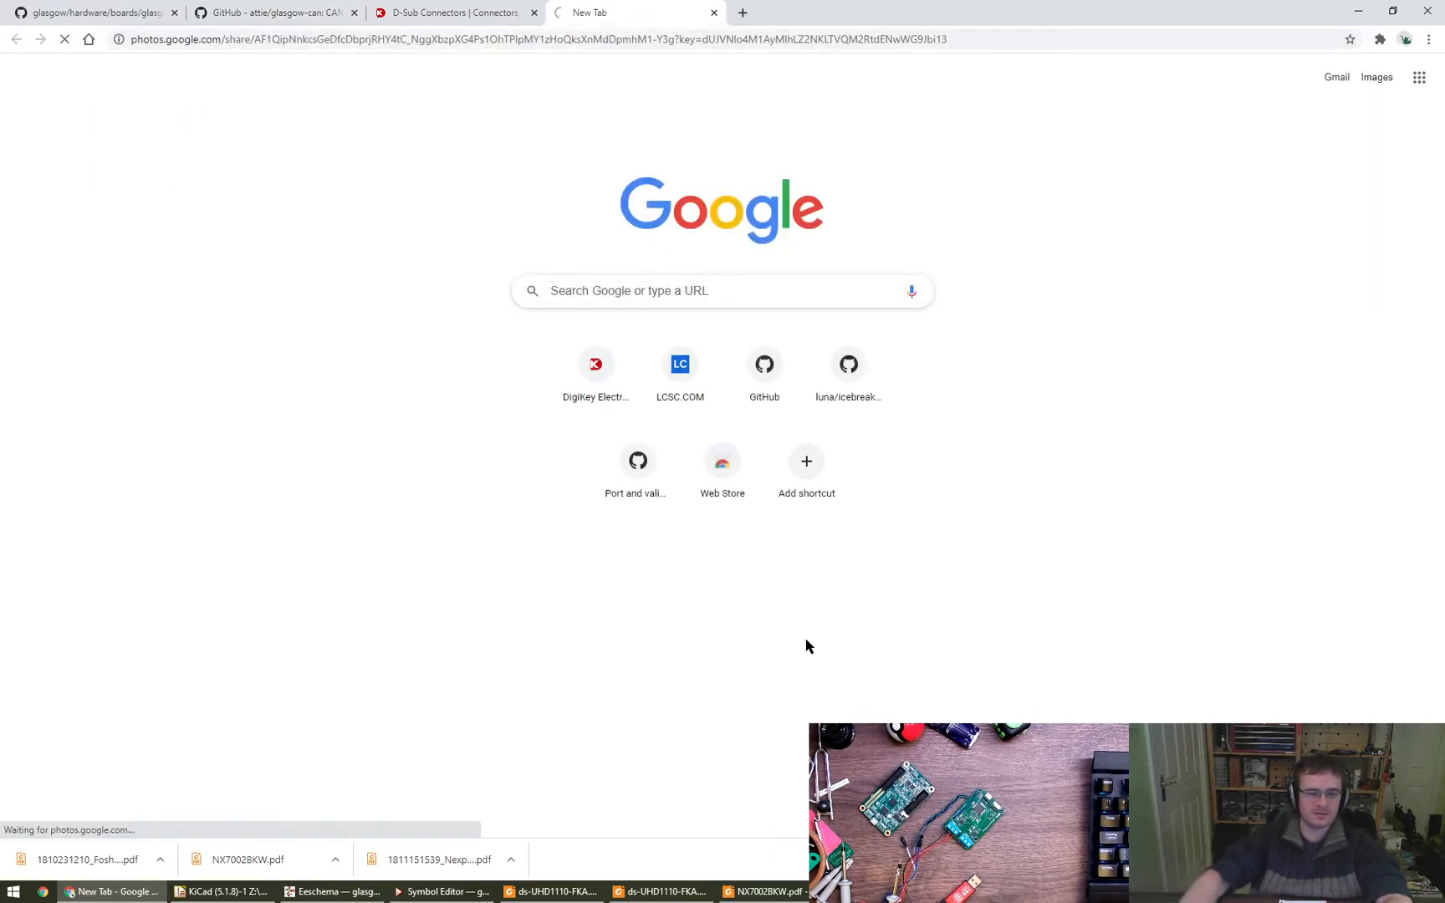
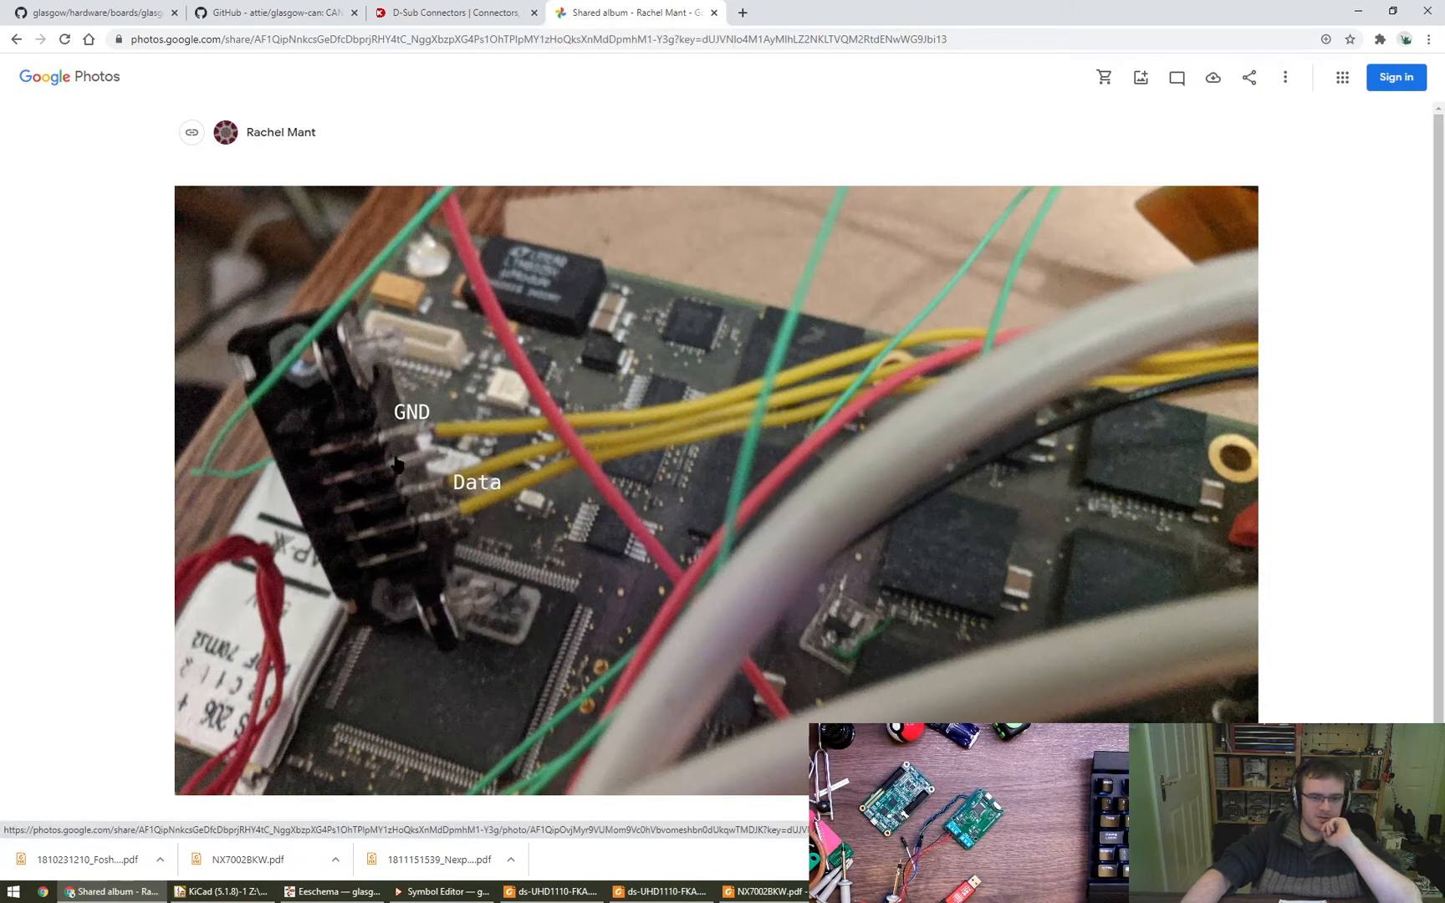
# - Compare the connector pinout in the glasgow-can README with the GND and Data wiring in the shared photo, closing the D-Sub connectors page
pyautogui.click(267, 10)
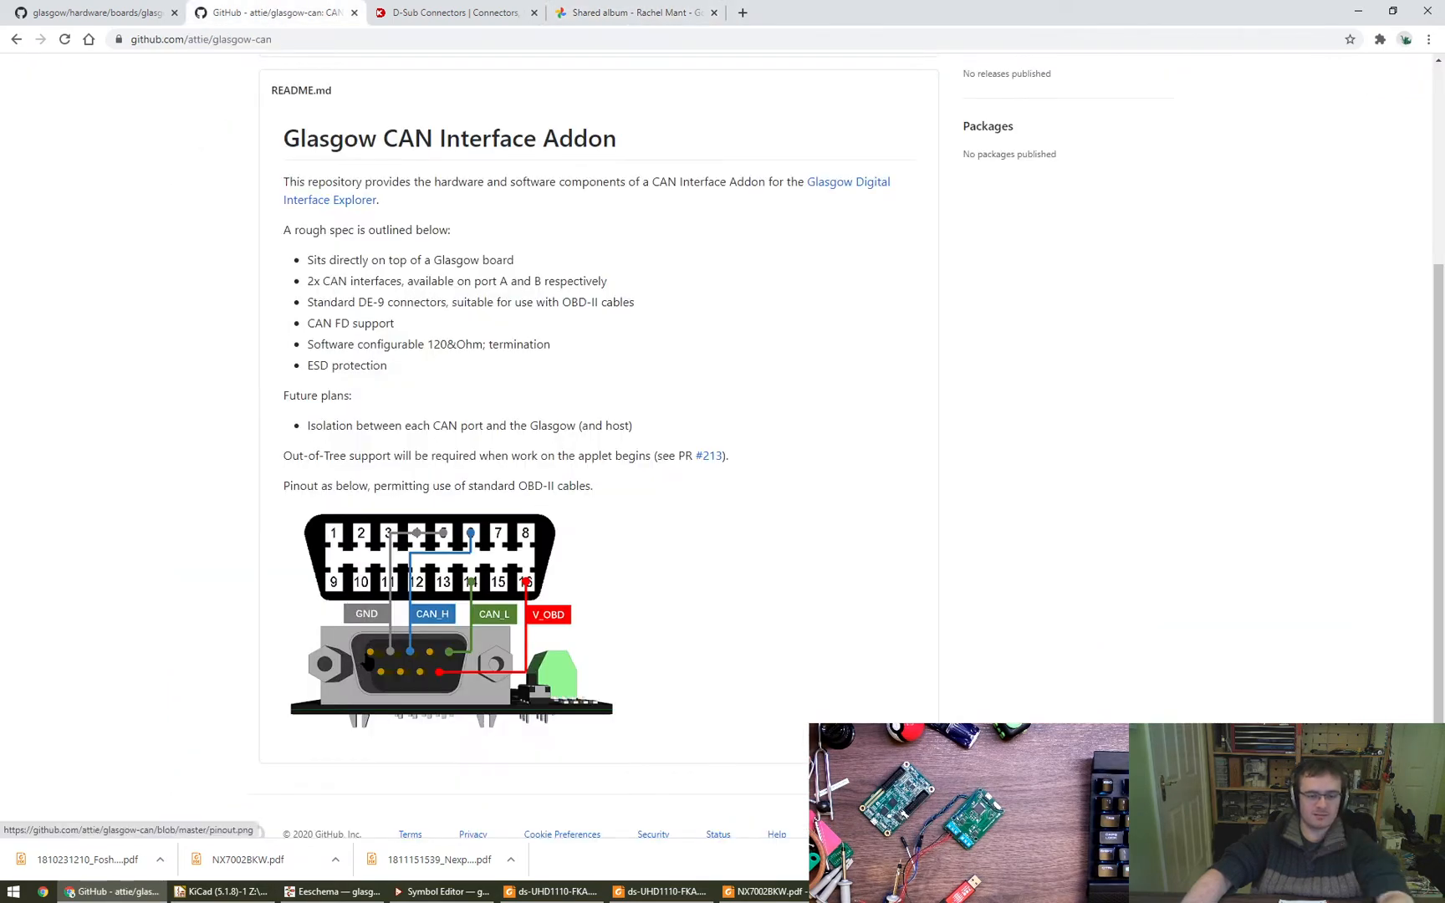
pyautogui.hotkey('ctrl', 'Tab')
pyautogui.hotkey('ctrl', 'w')
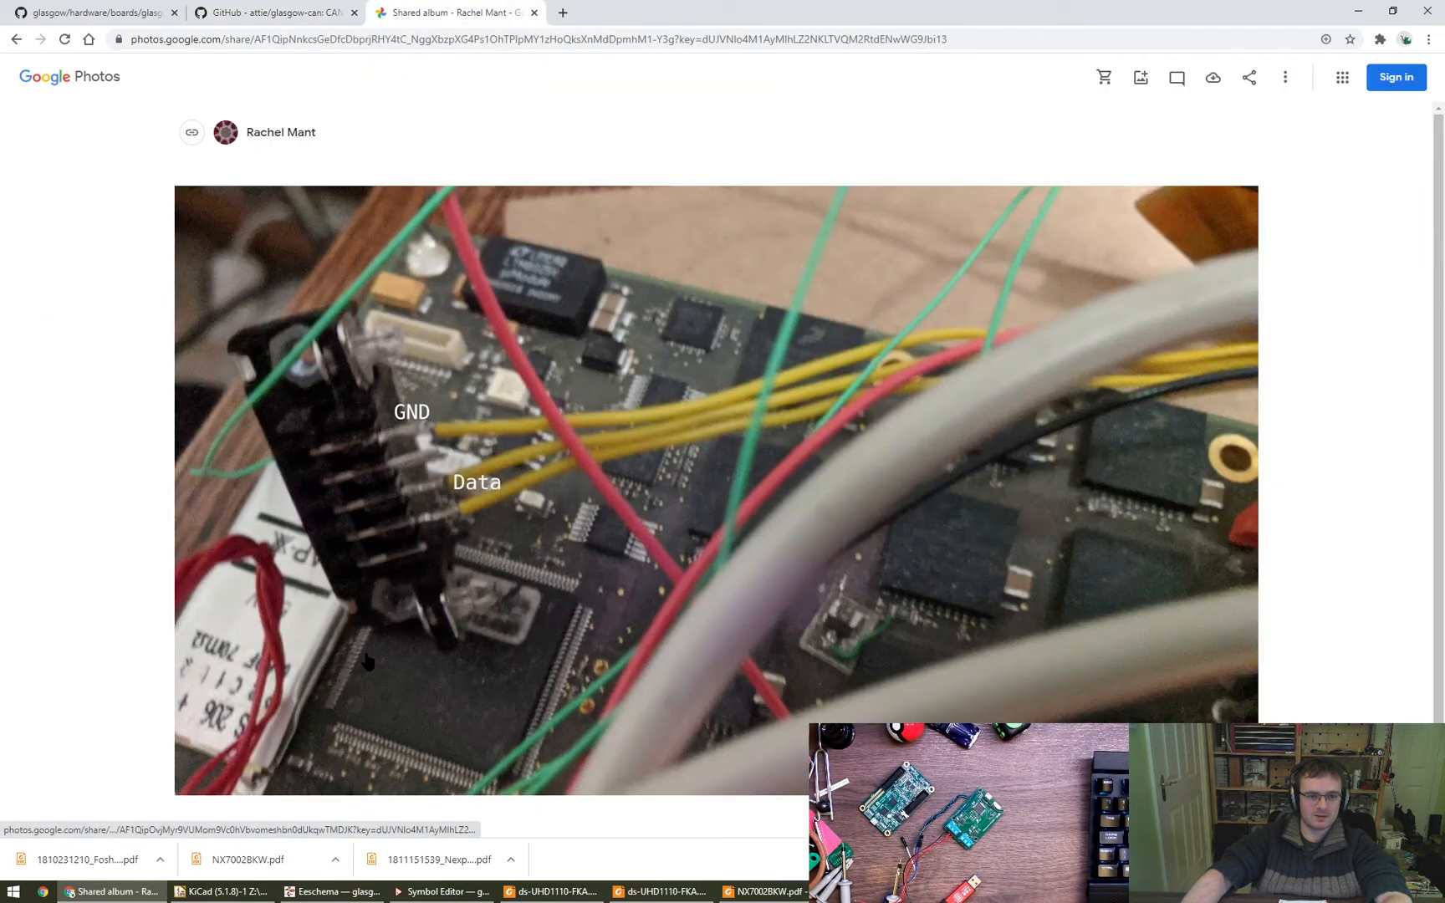
pyautogui.hotkey('ctrl', 'shift', 'Tab')
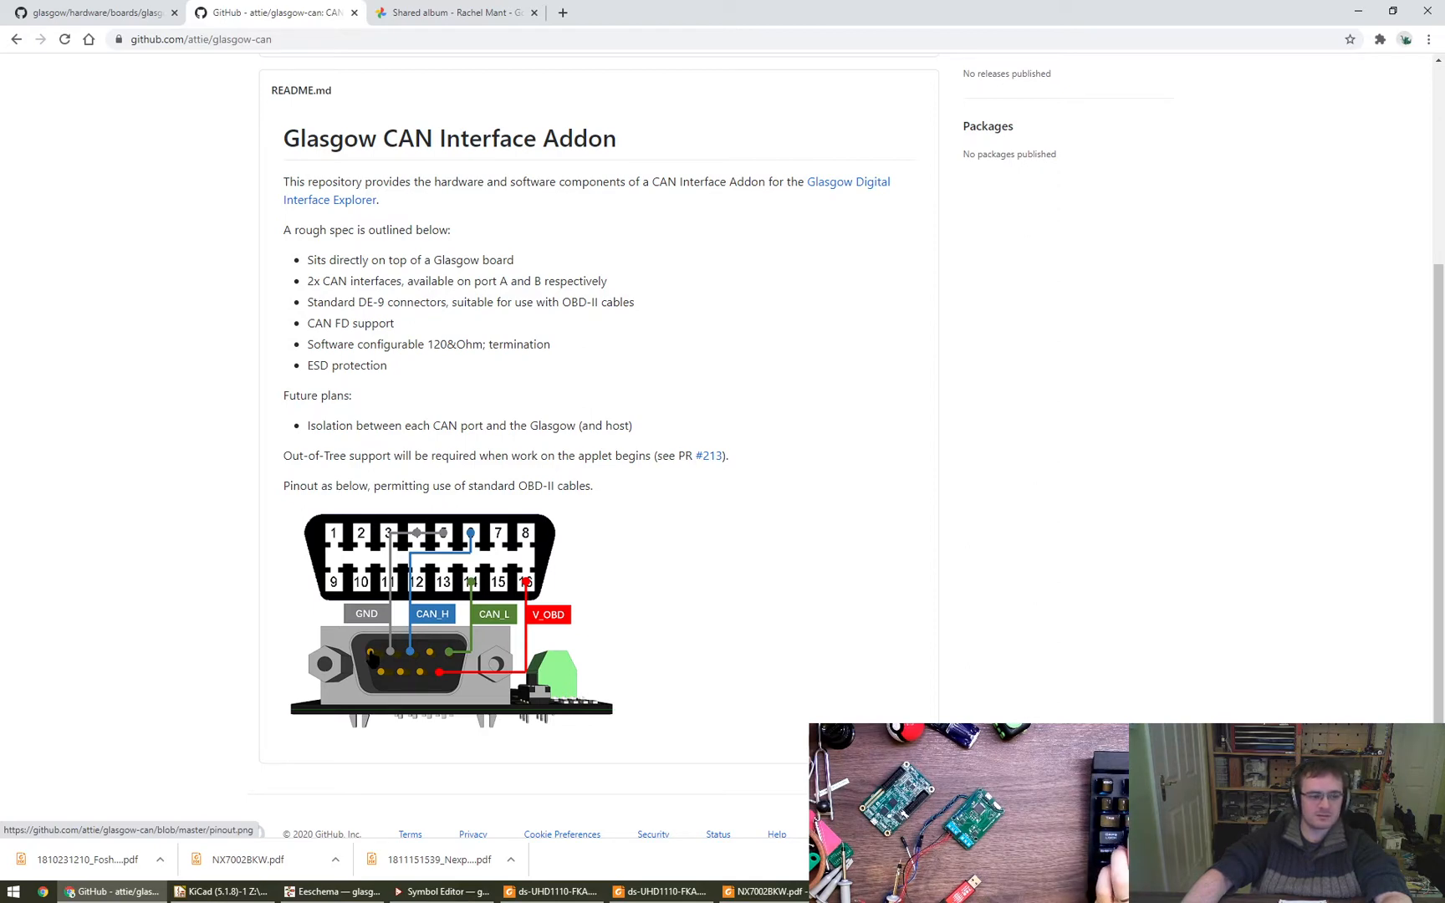
pyautogui.hotkey('ctrl', 'Tab')
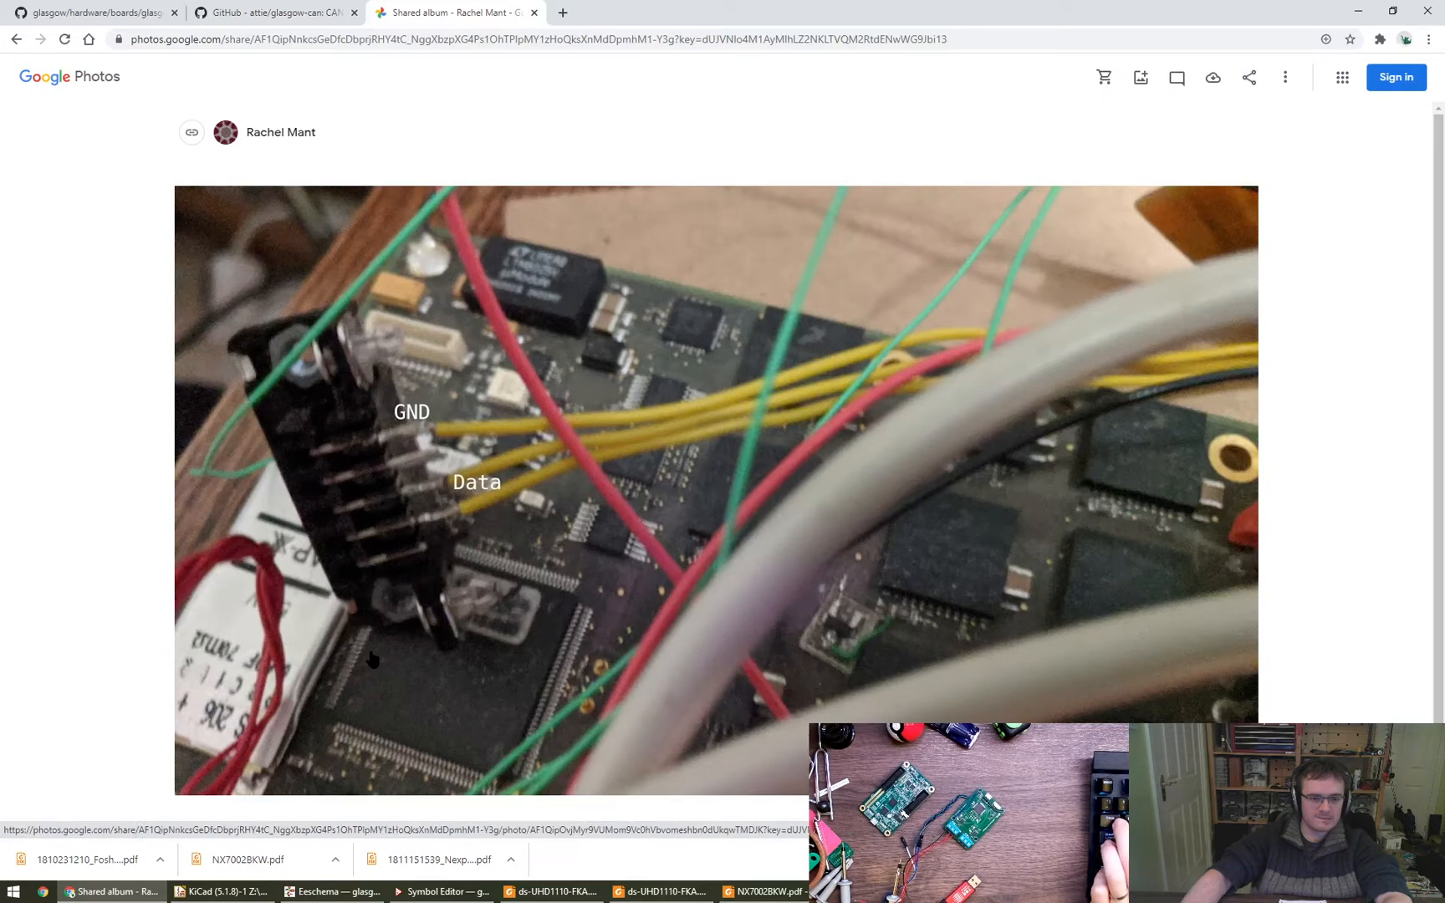
pyautogui.hotkey('ctrl', 'shift', 'Tab')
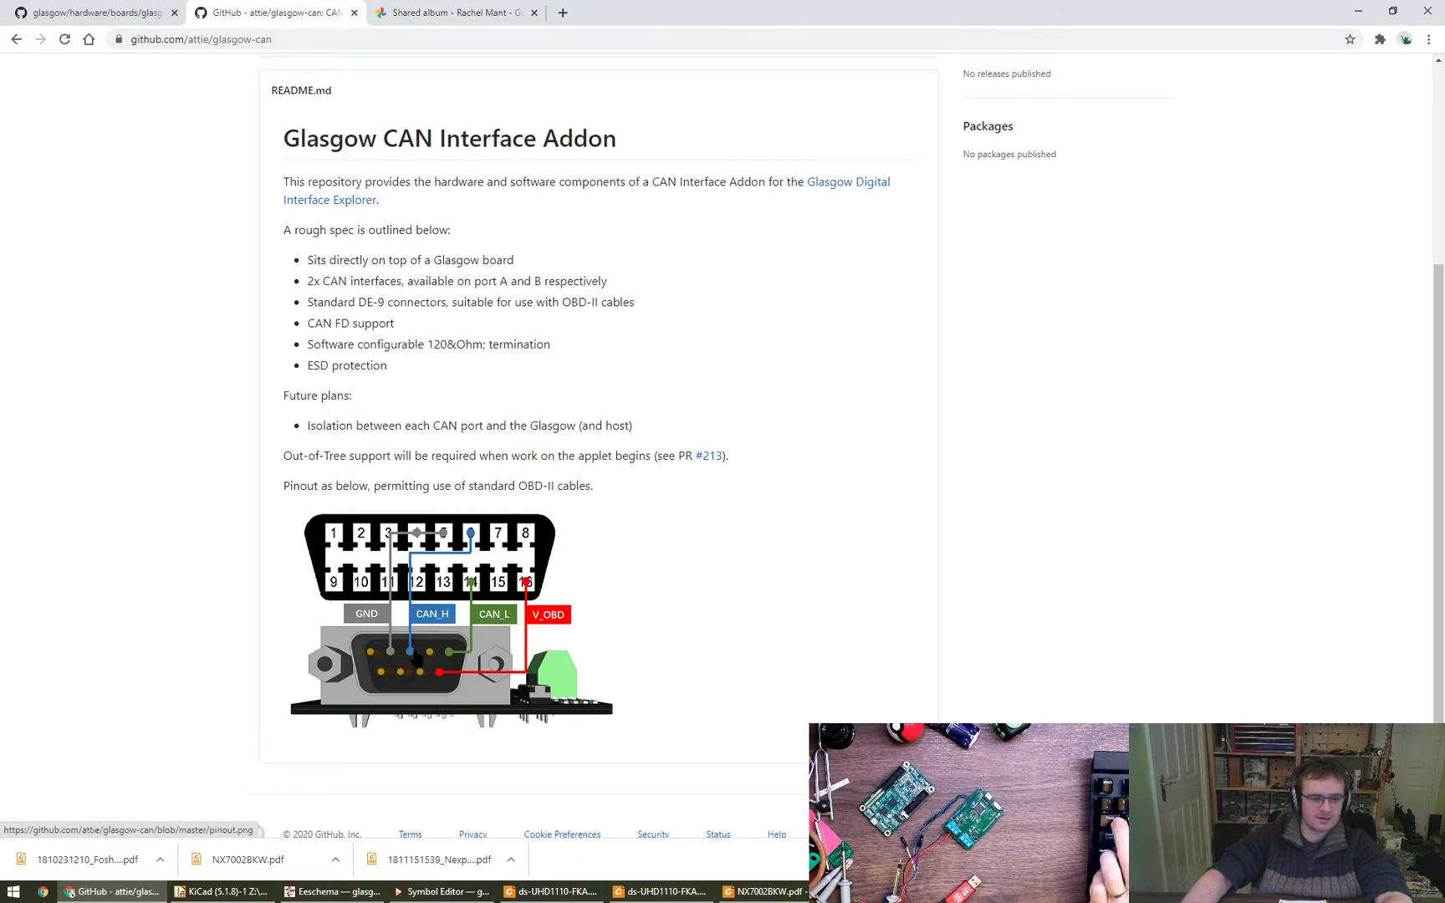
pyautogui.hotkey('ctrl', 'Tab')
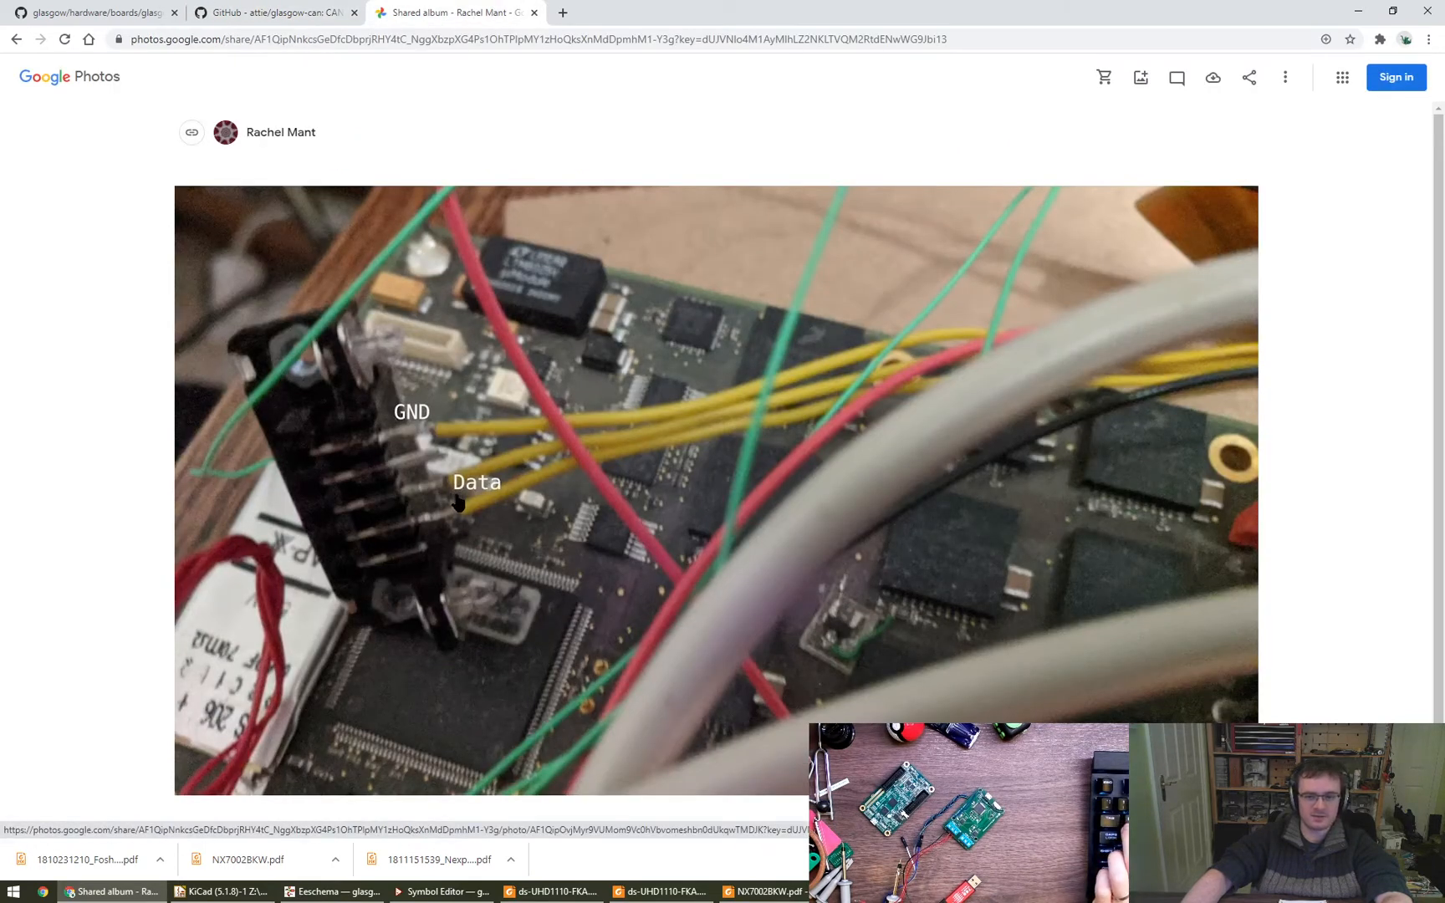
pyautogui.hotkey('ctrl', 'shift', 'Tab')
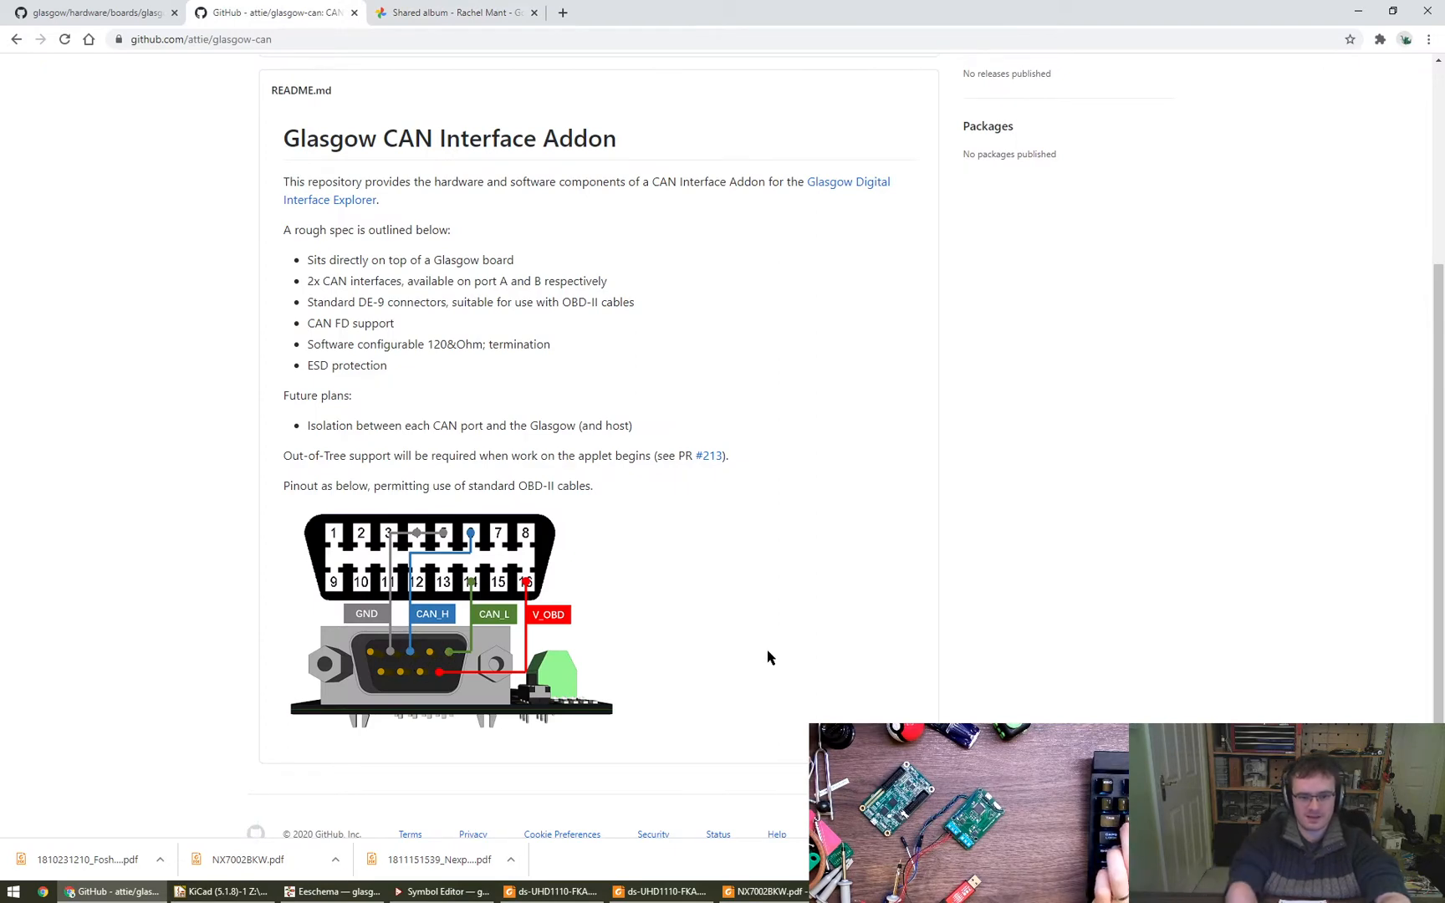
# - Search the web in a new tab for "db-9 to obd-ii cable pinout"
pyautogui.hotkey('ctrl', 't')
pyautogui.write('d')
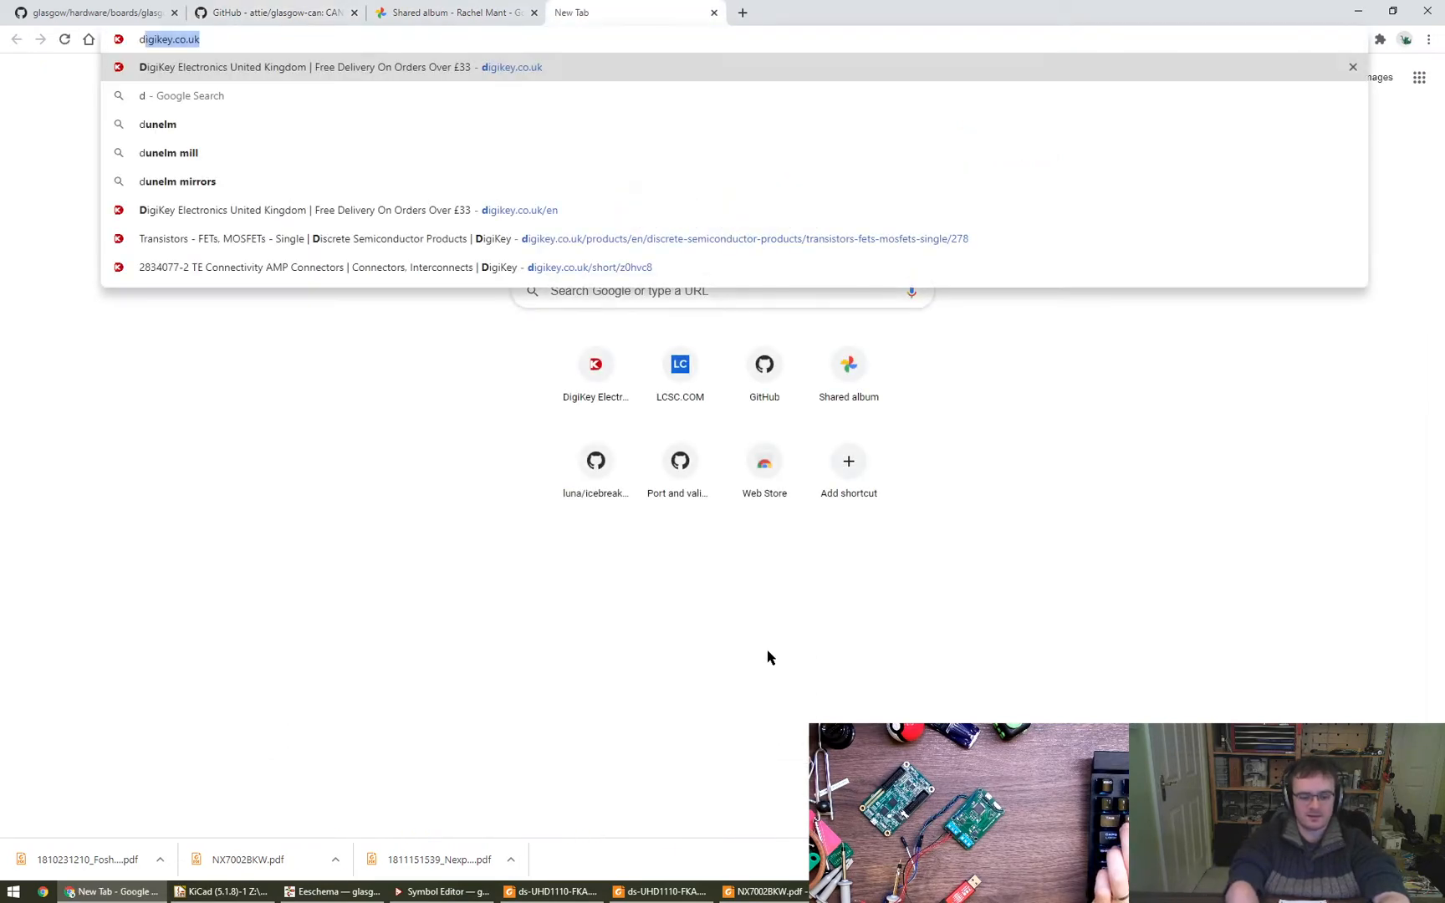
pyautogui.write('b-9 ')
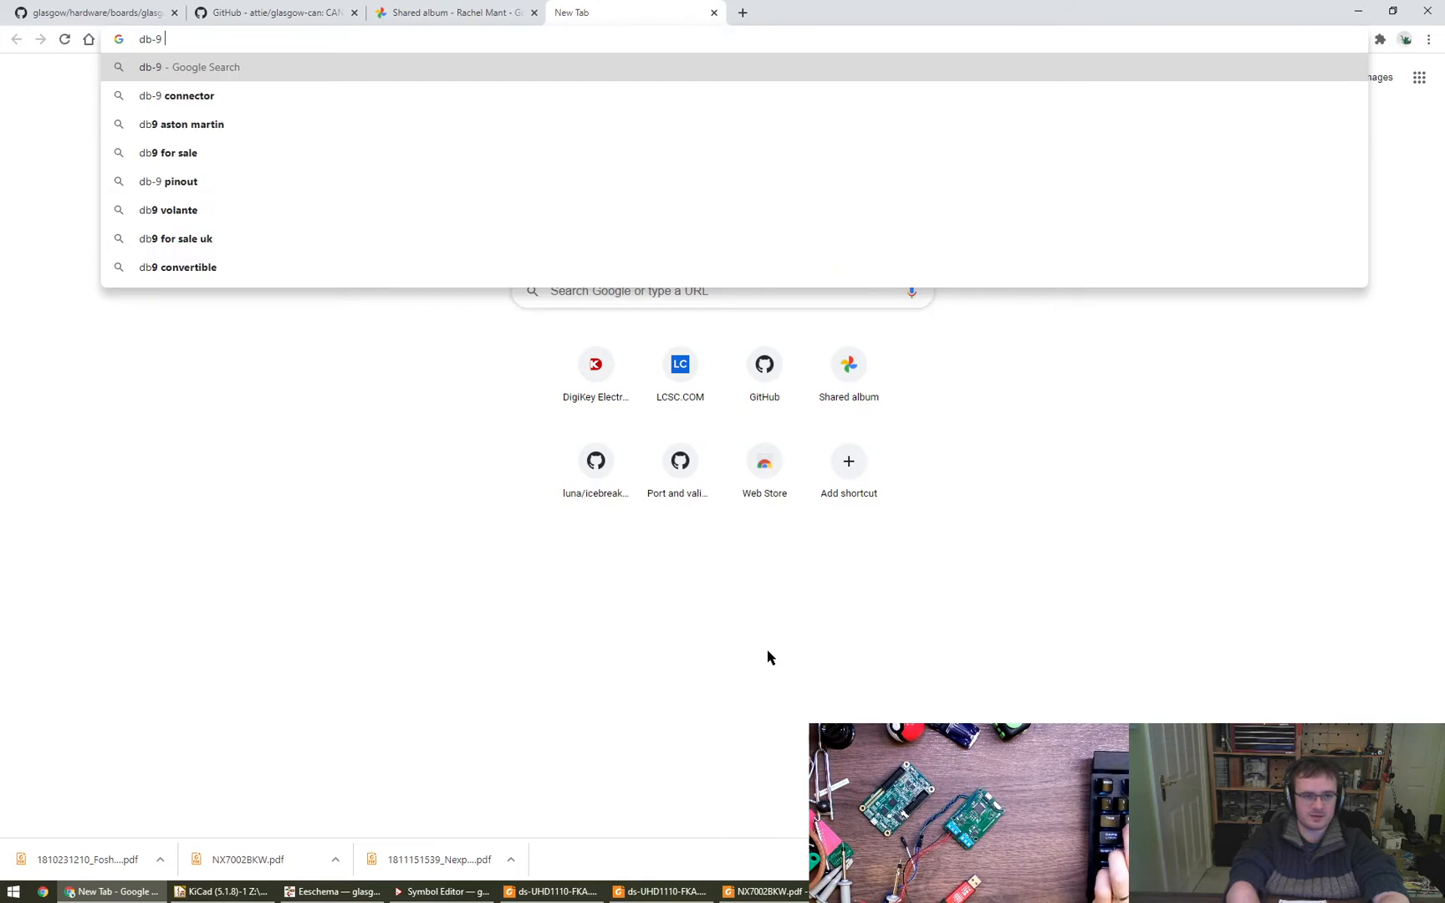
pyautogui.write('to obd')
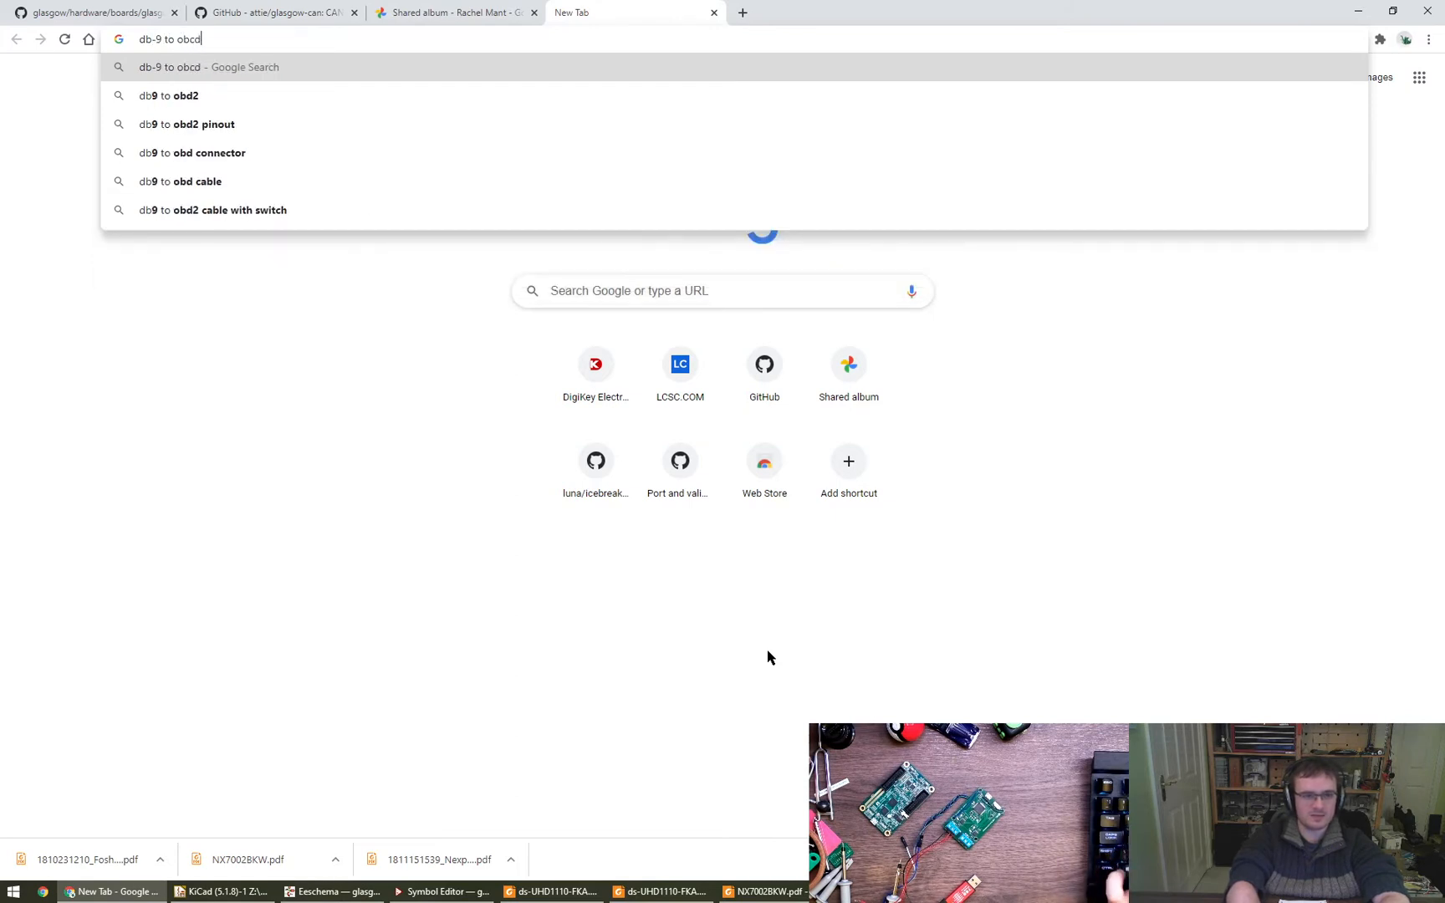
pyautogui.write('-ii ca')
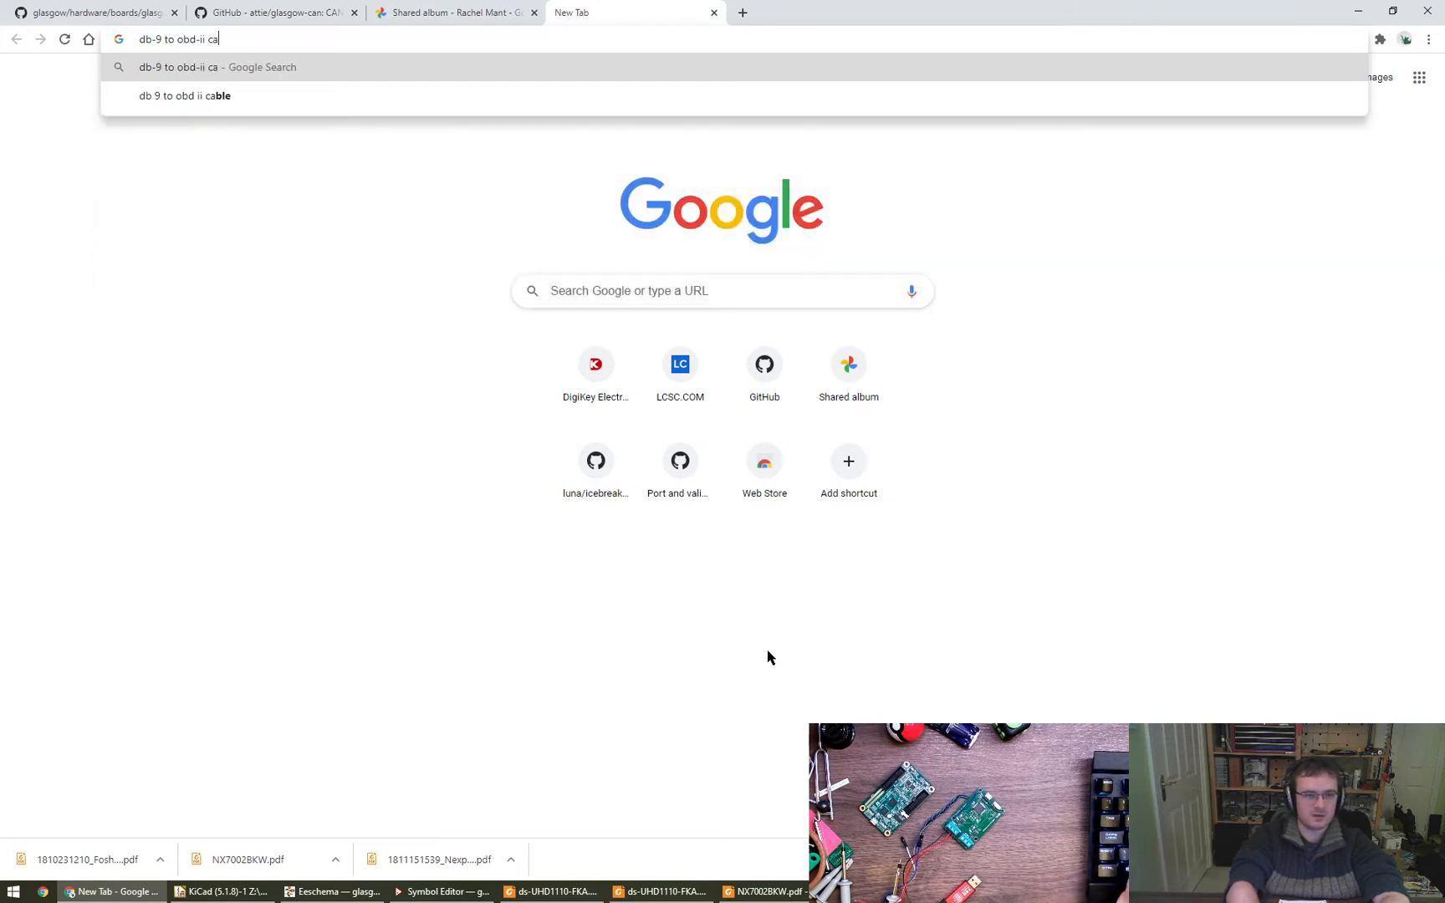
pyautogui.write('ble pinout')
pyautogui.press('Return')
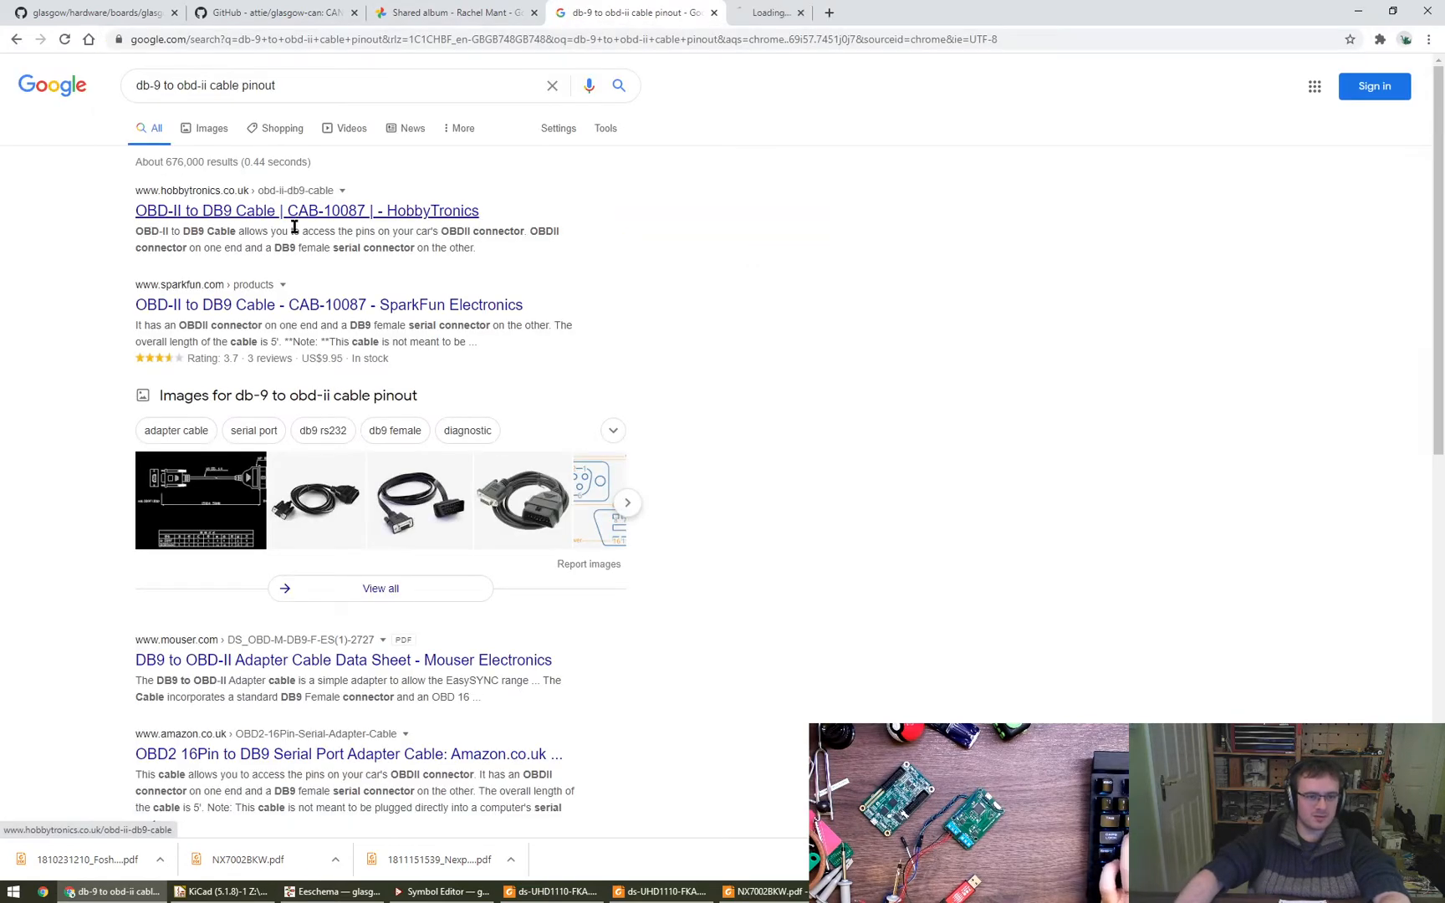
# - Open SparkFun's OBD-II to DB9 Cable page, examine its DB9-OBD16.jpg drawing enlarged, and close it
pyautogui.middleClick(335, 309)
pyautogui.click(919, 5)
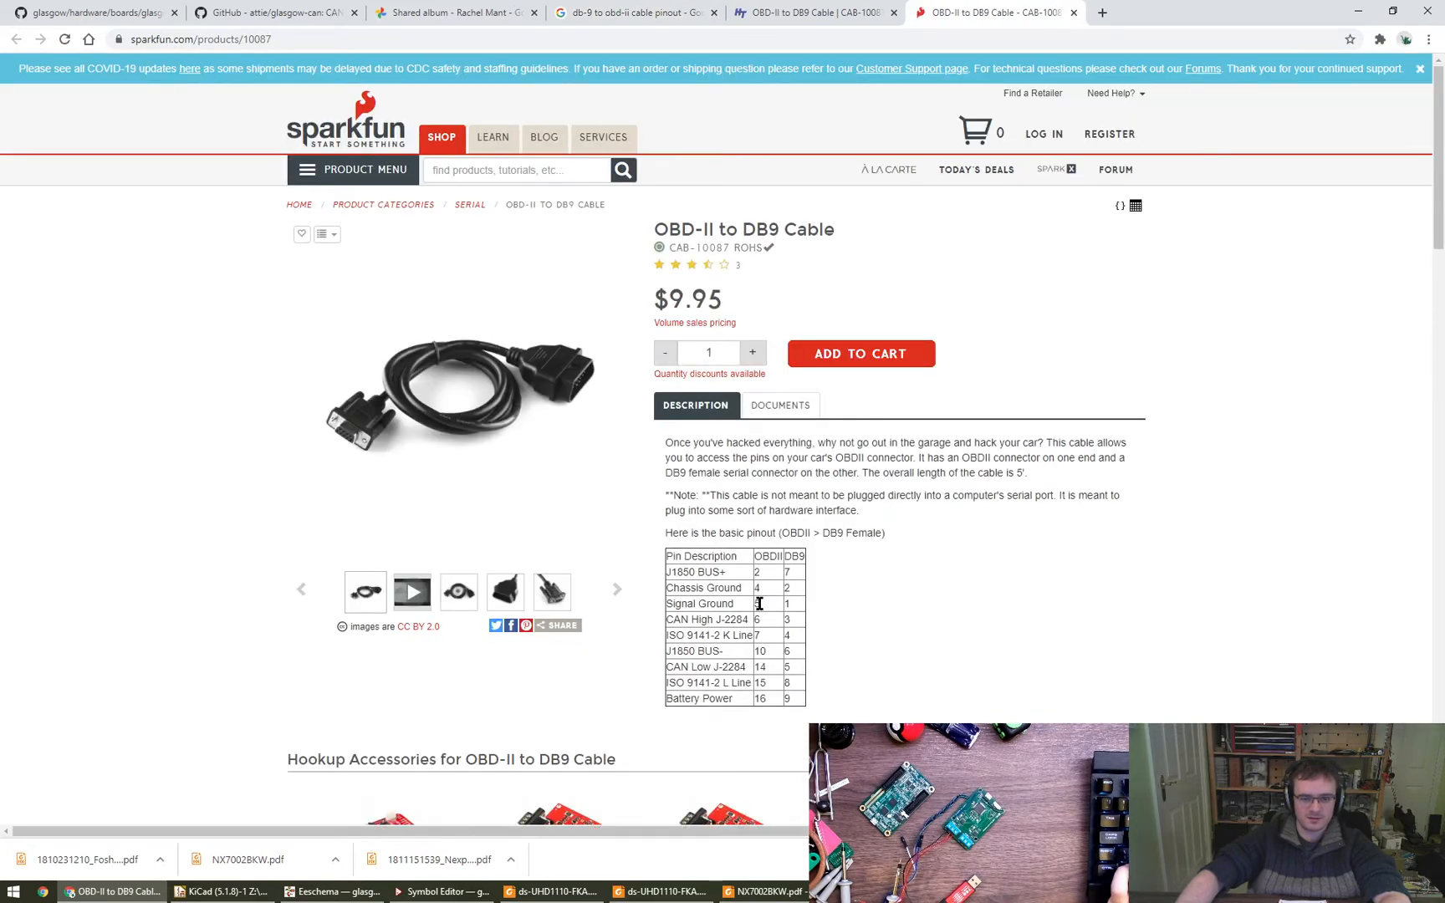
pyautogui.click(776, 405)
pyautogui.click(729, 441)
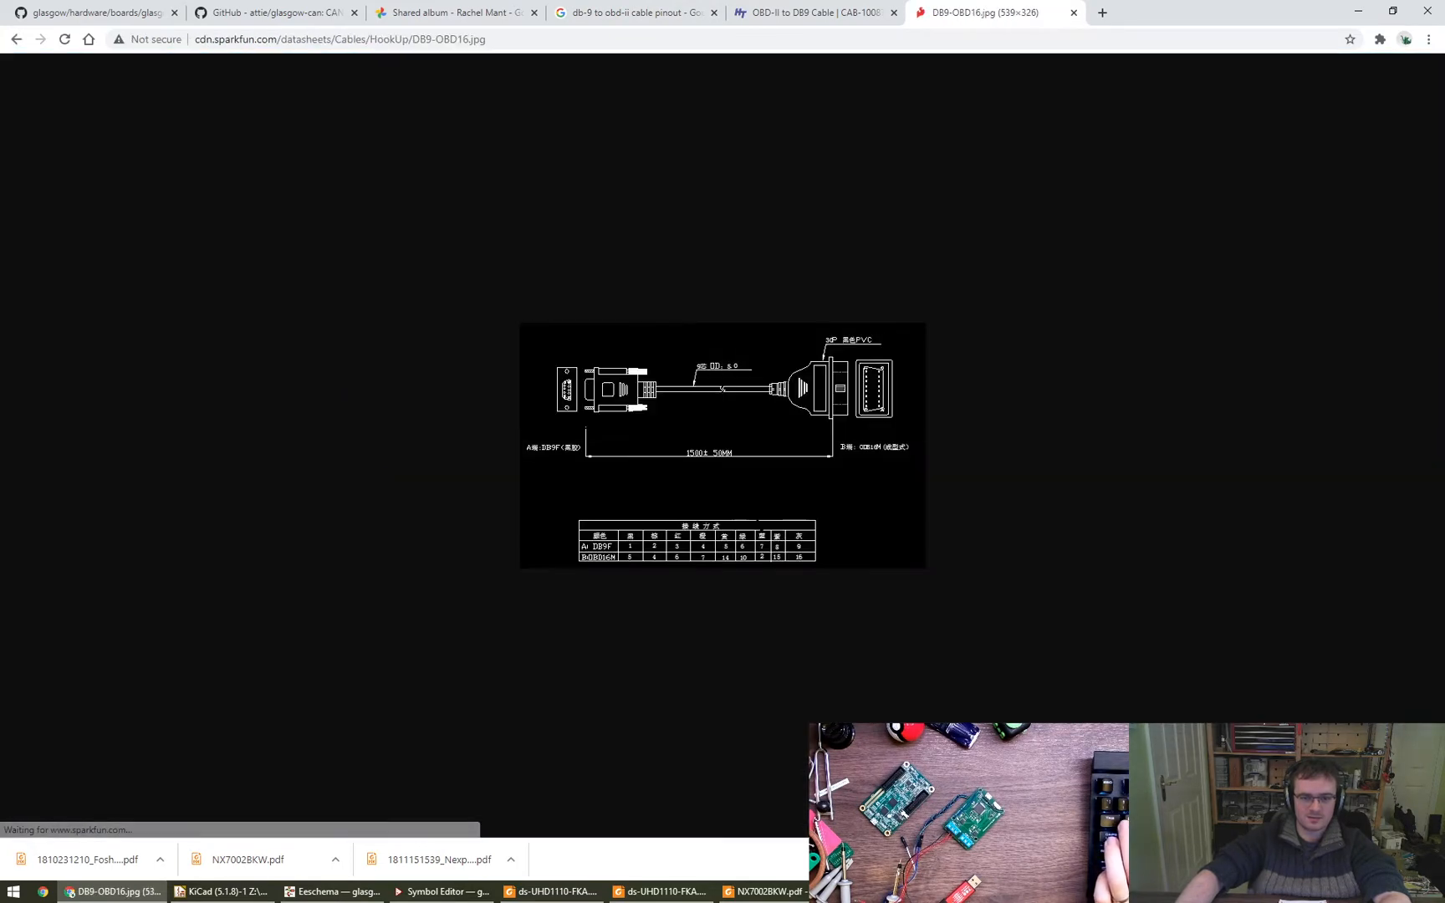
pyautogui.hotkey('ctrl', '+')
pyautogui.hotkey('ctrl', '+')
pyautogui.hotkey('ctrl', '+')
pyautogui.hotkey('ctrl', '+')
pyautogui.hotkey('ctrl', '+')
pyautogui.hotkey('ctrl', '+')
pyautogui.hotkey('ctrl', '+')
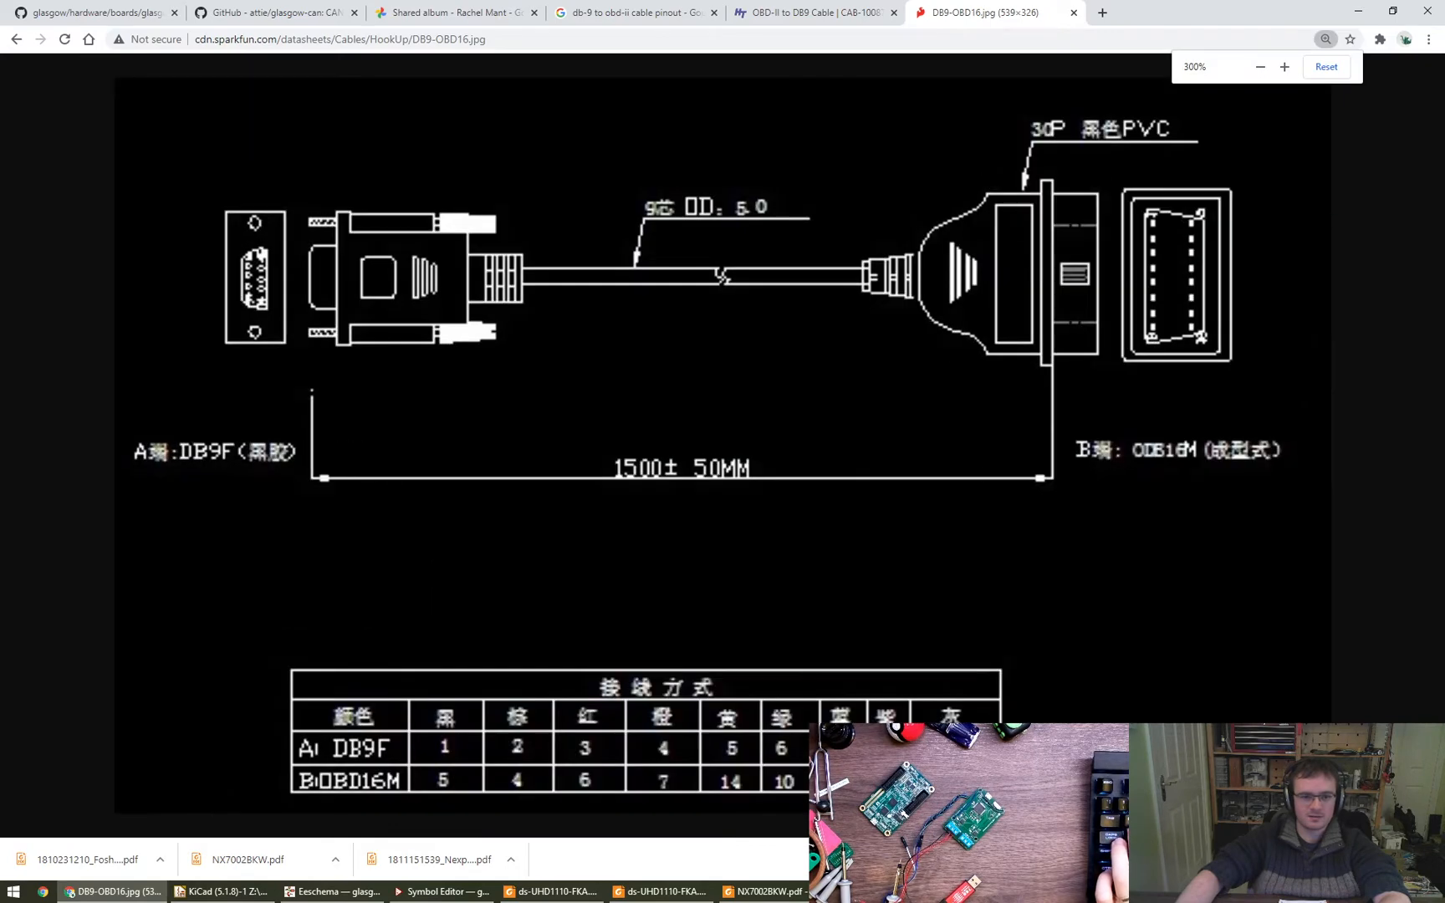
pyautogui.hotkey('ctrl', '-')
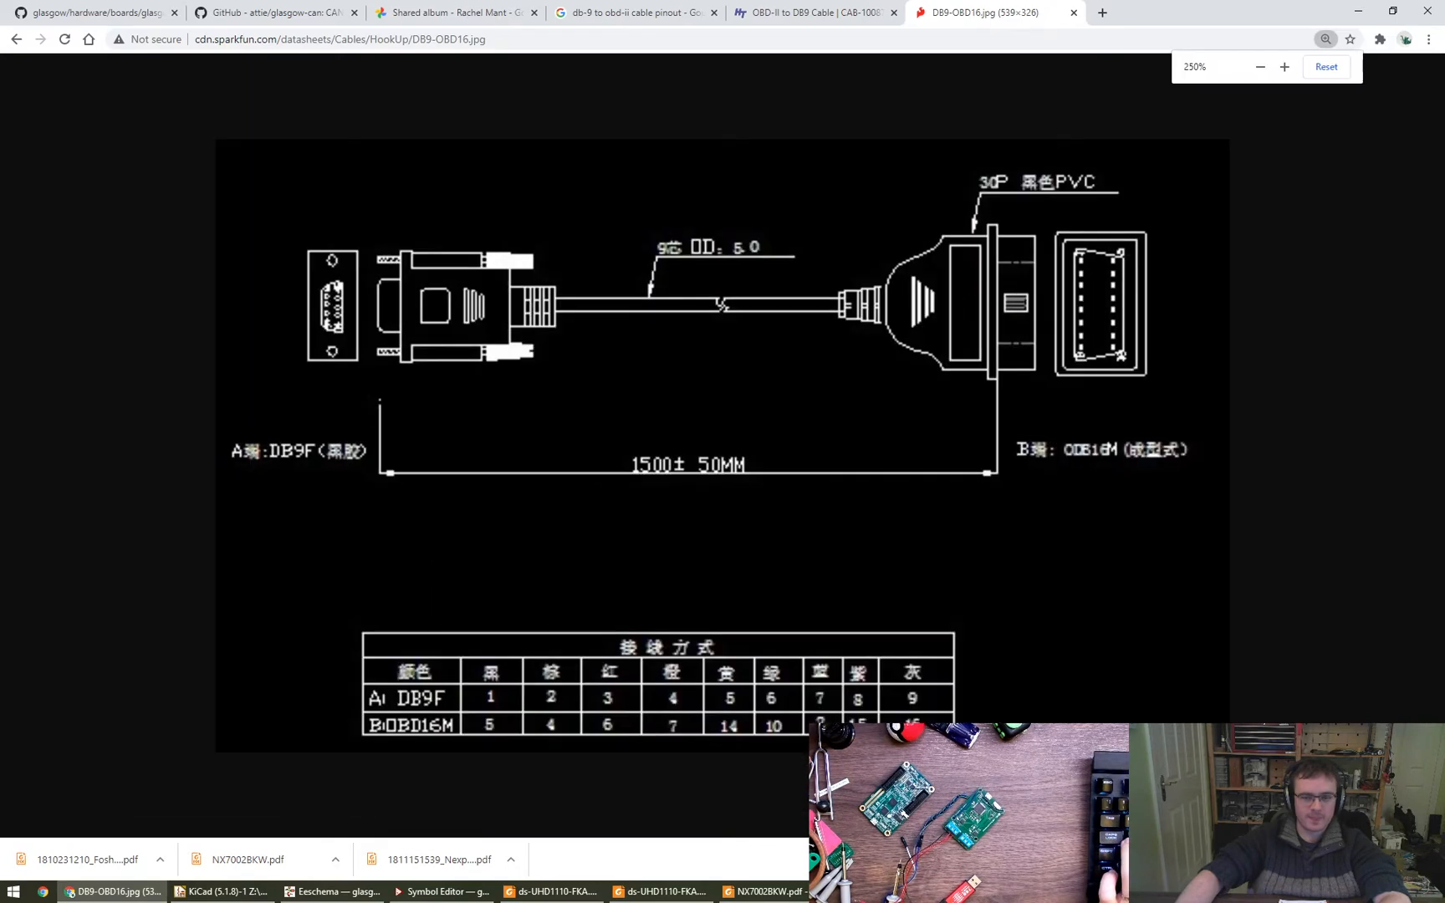
pyautogui.hotkey('ctrl', '0')
pyautogui.hotkey('ctrl', 'w')
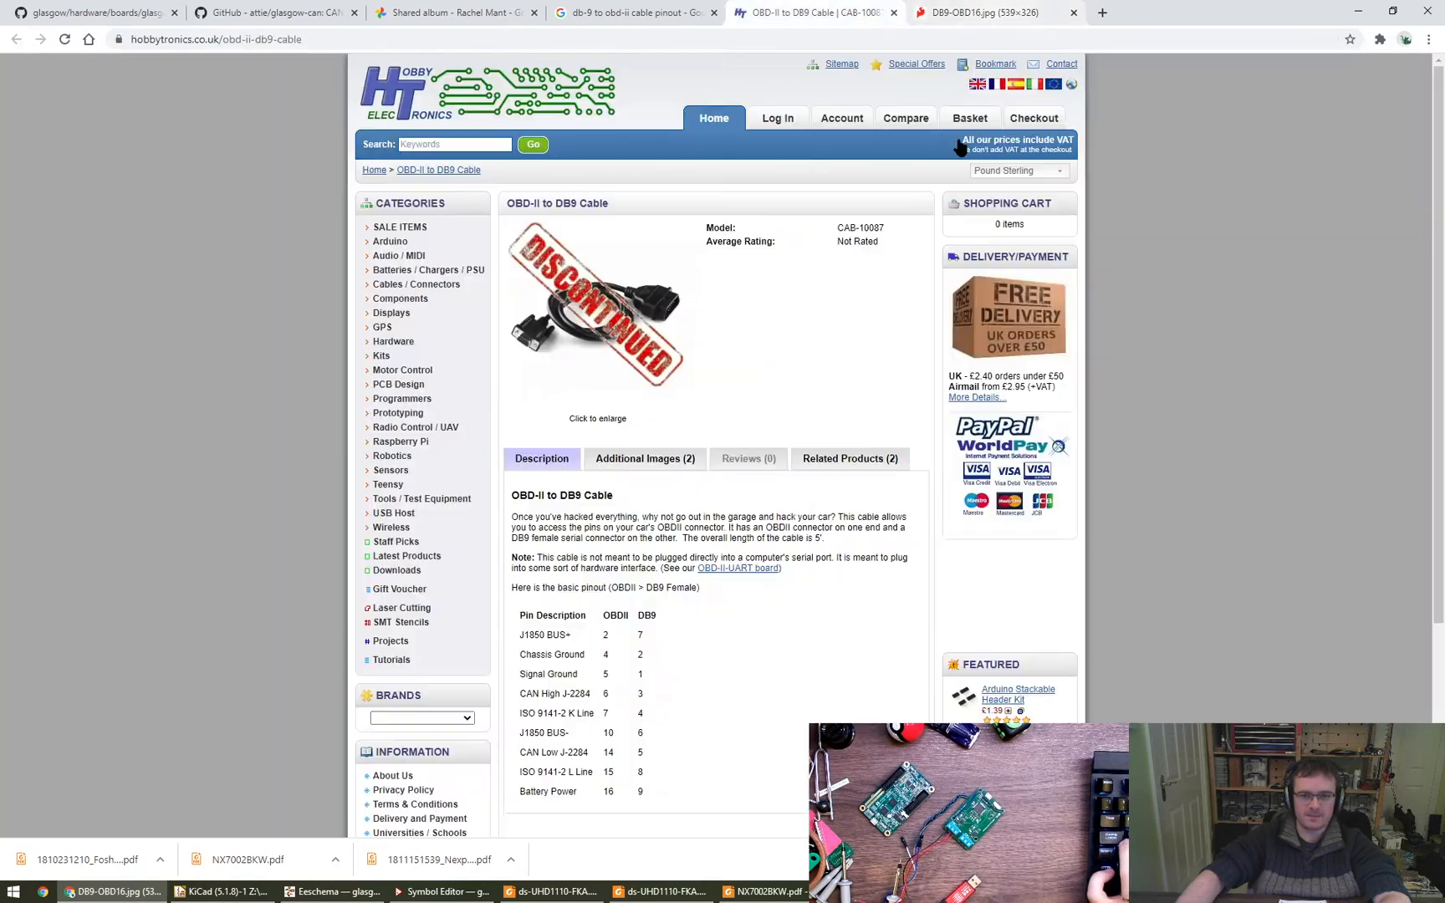
# - Check the pinout on the HobbyTronics cable page and reopen SparkFun's OBD-II to DB9 Cable product page
pyautogui.scroll(-3, 739, 615)
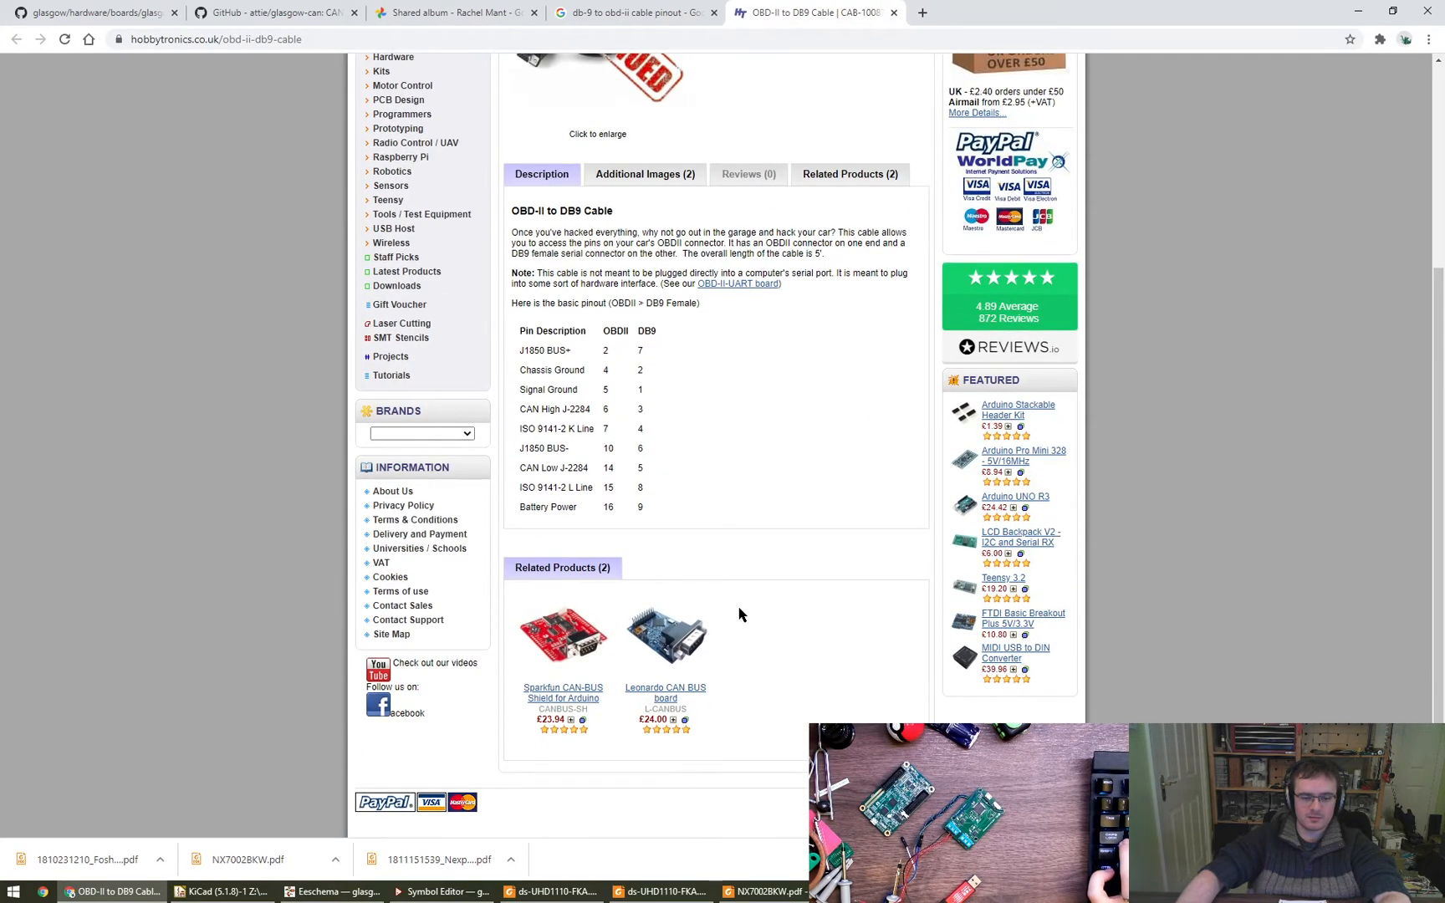
pyautogui.scroll(3, 739, 614)
pyautogui.hotkey('ctrl', 'shift', 'Tab')
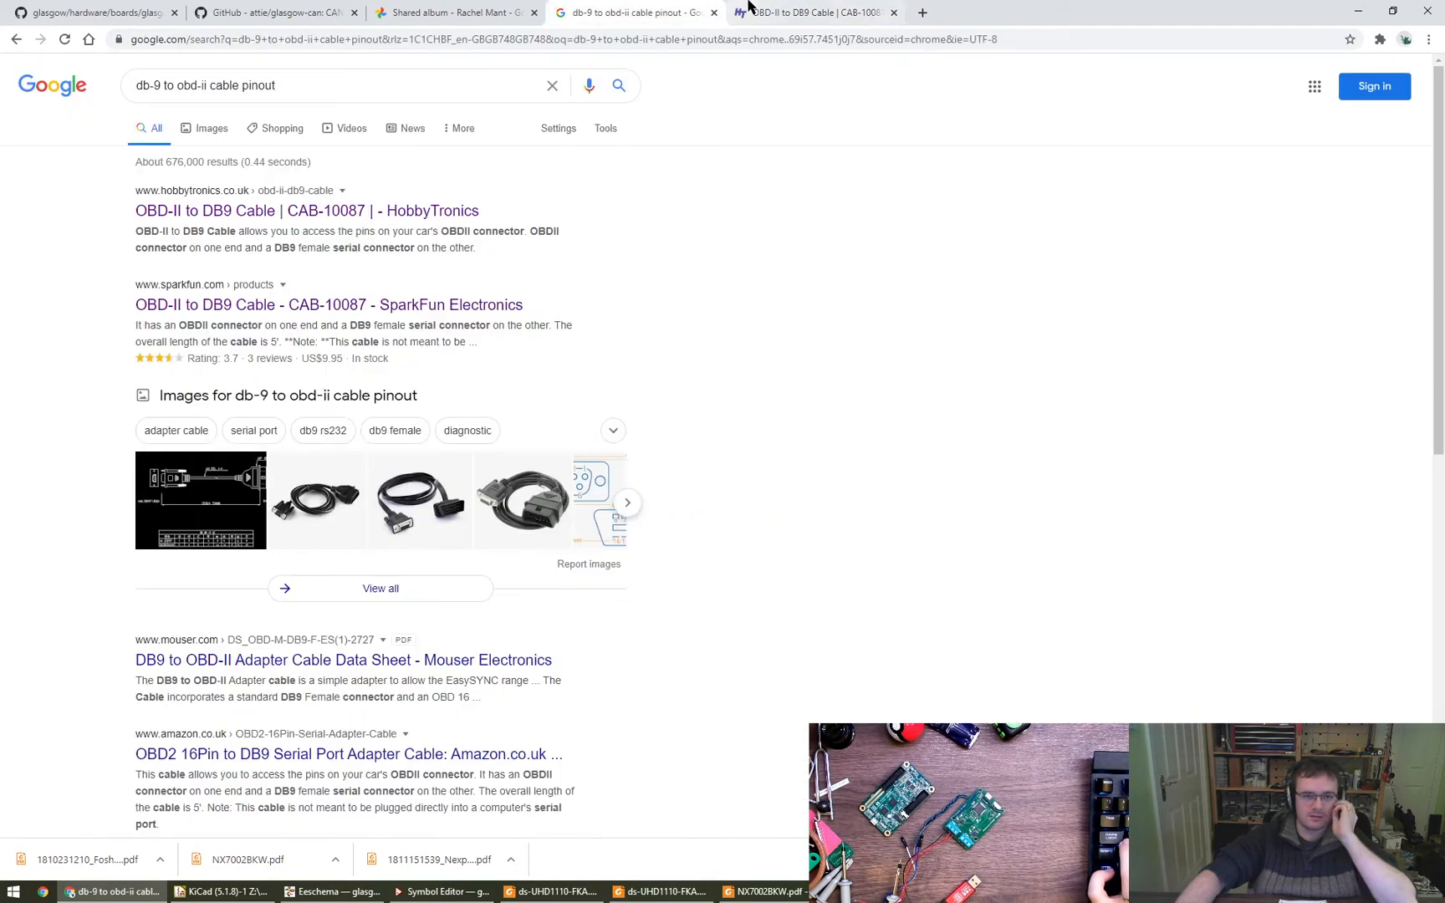
pyautogui.click(769, 12)
pyautogui.hotkey('ctrl', 'shift', 't')
pyautogui.hotkey('alt', 'Left')
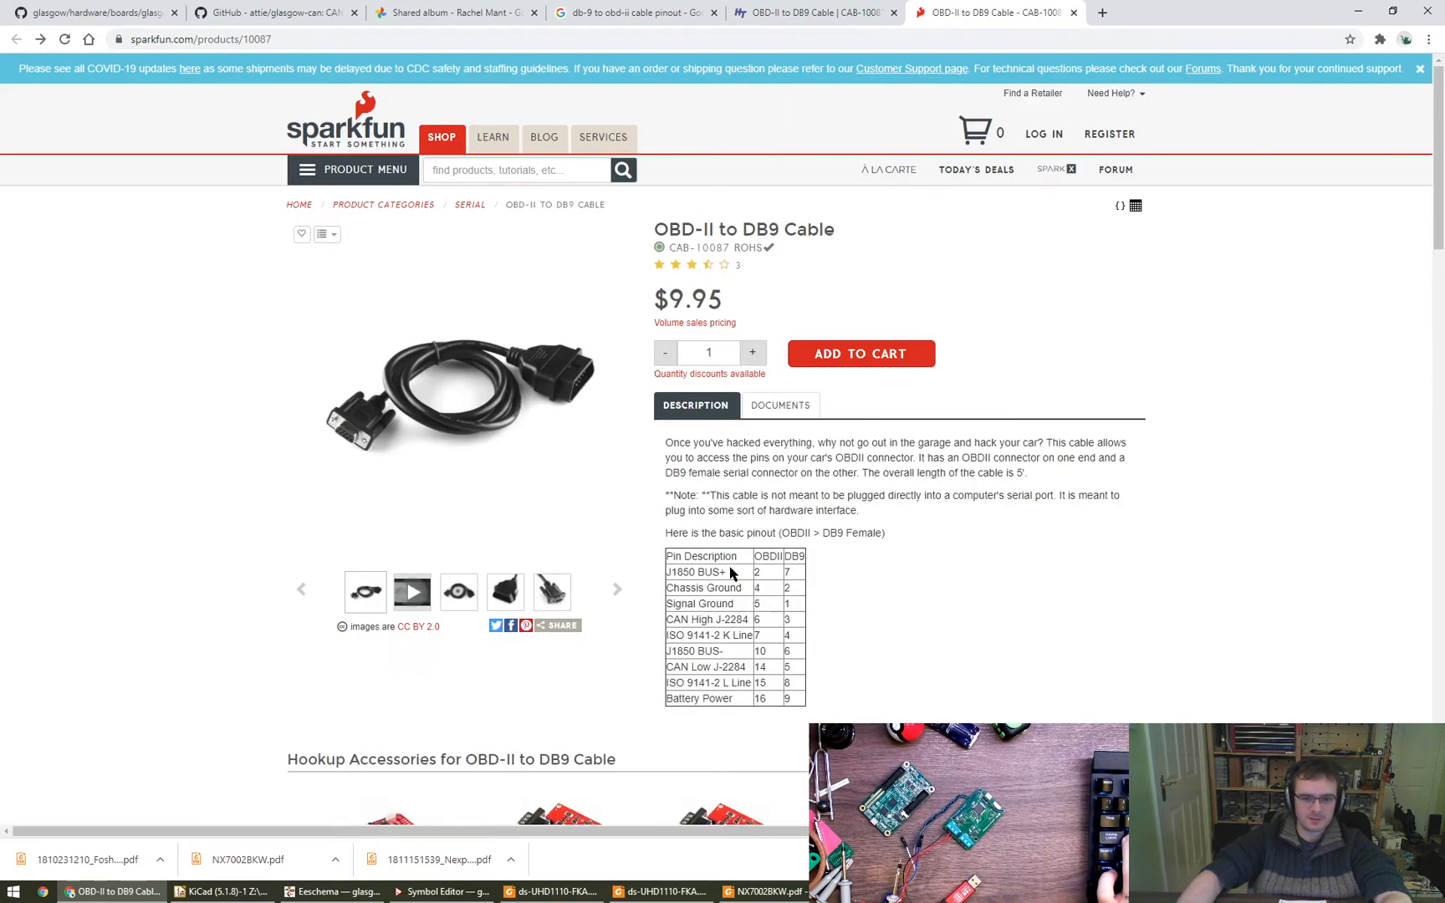
# - Enlarge SparkFun's OBDII to DB9 pinout table and compare its DB9 ground pins with the pinout diagram in the glasgow-can README
pyautogui.moveTo(790, 557); pyautogui.dragTo(800, 693)
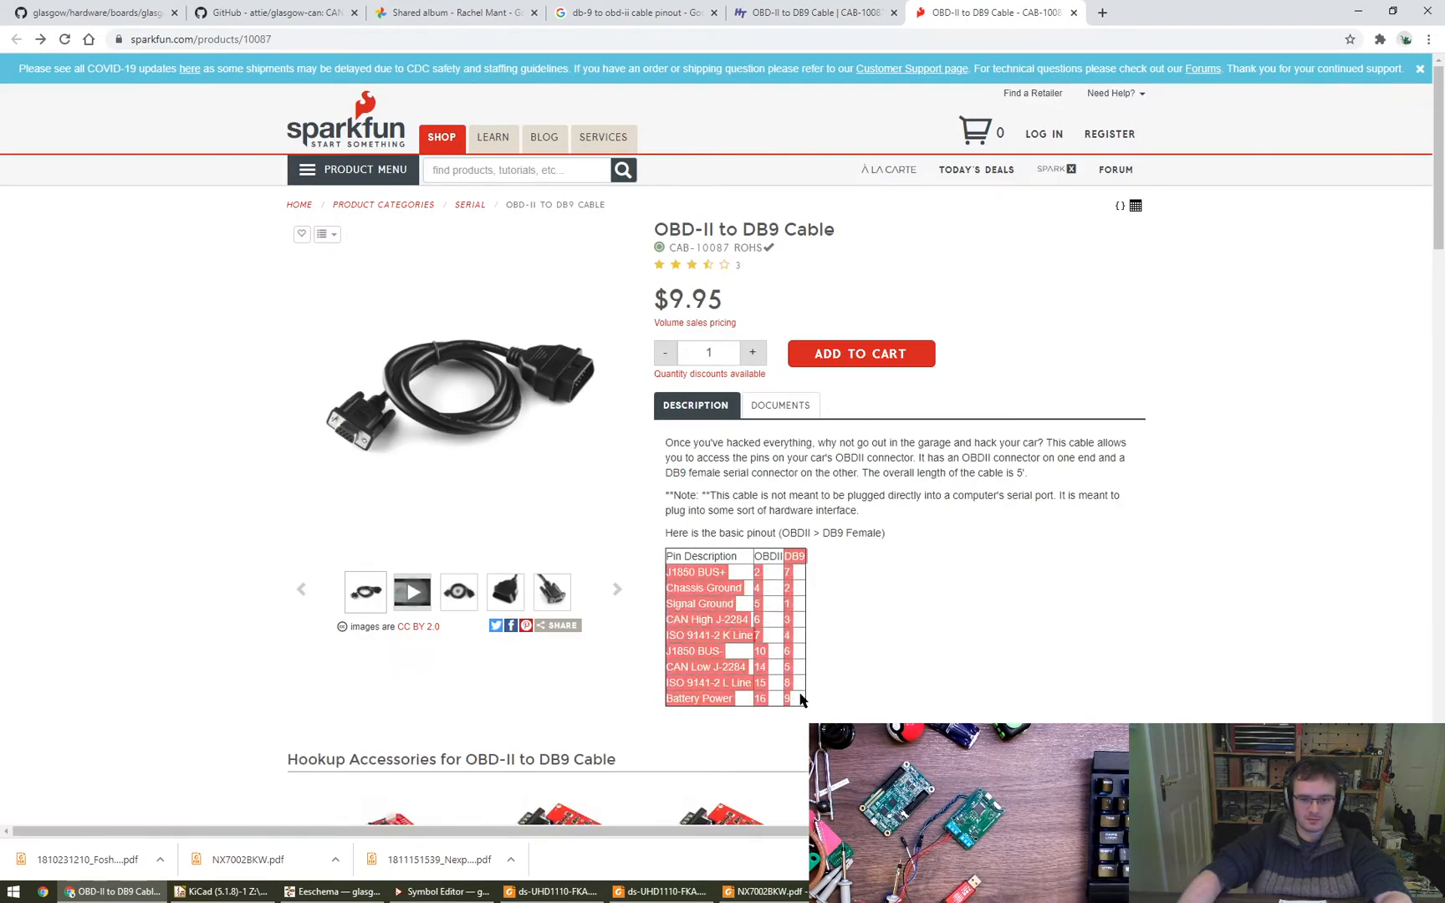
pyautogui.click(825, 644)
pyautogui.keyDown('ctrl'); pyautogui.scroll(5, 801, 627); pyautogui.keyUp('ctrl')
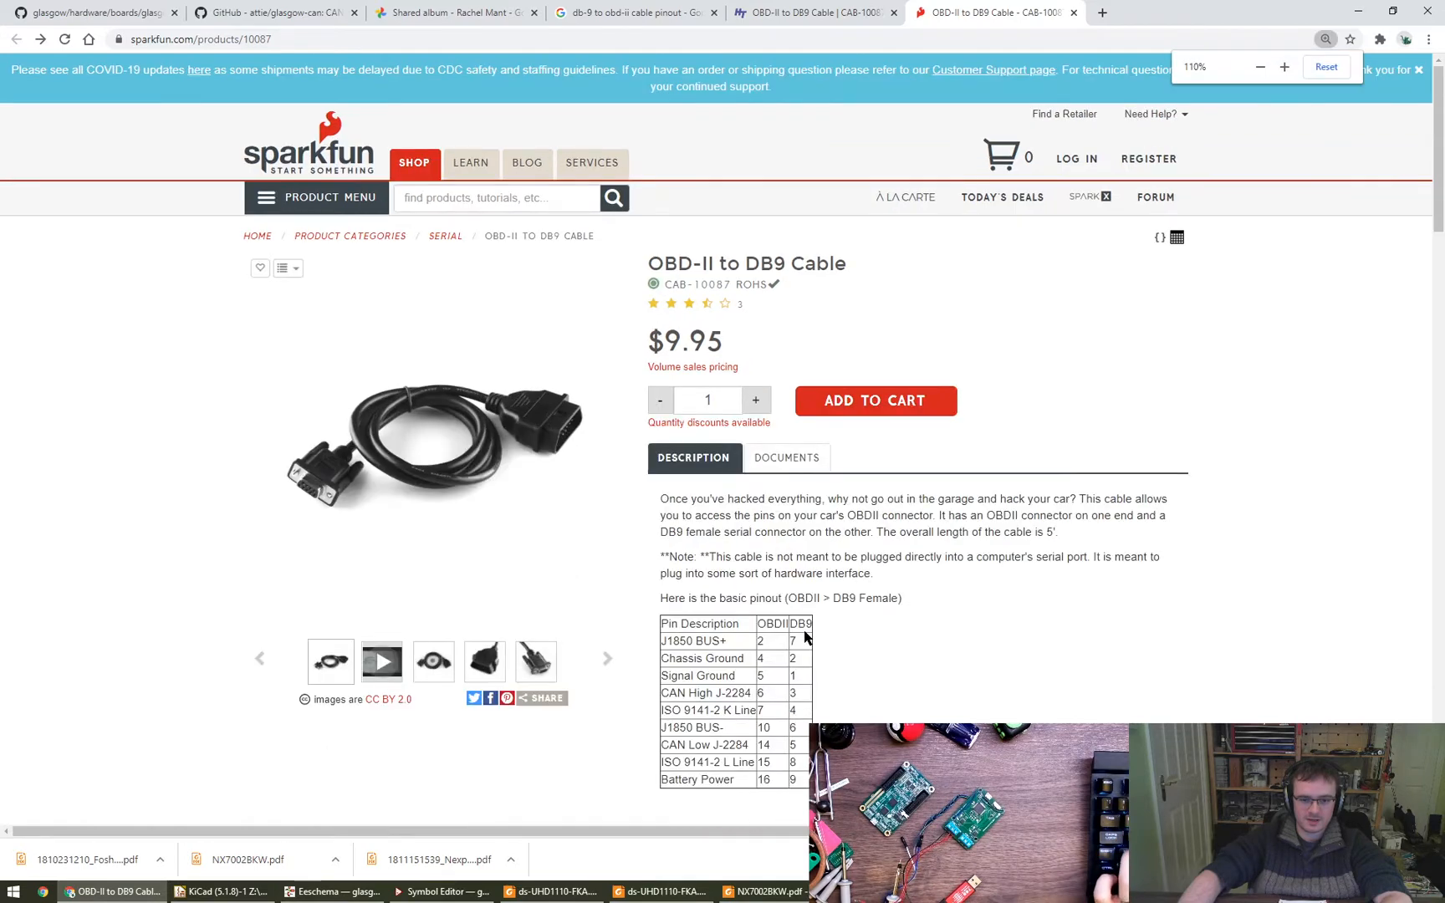
pyautogui.scroll(-3, 819, 624)
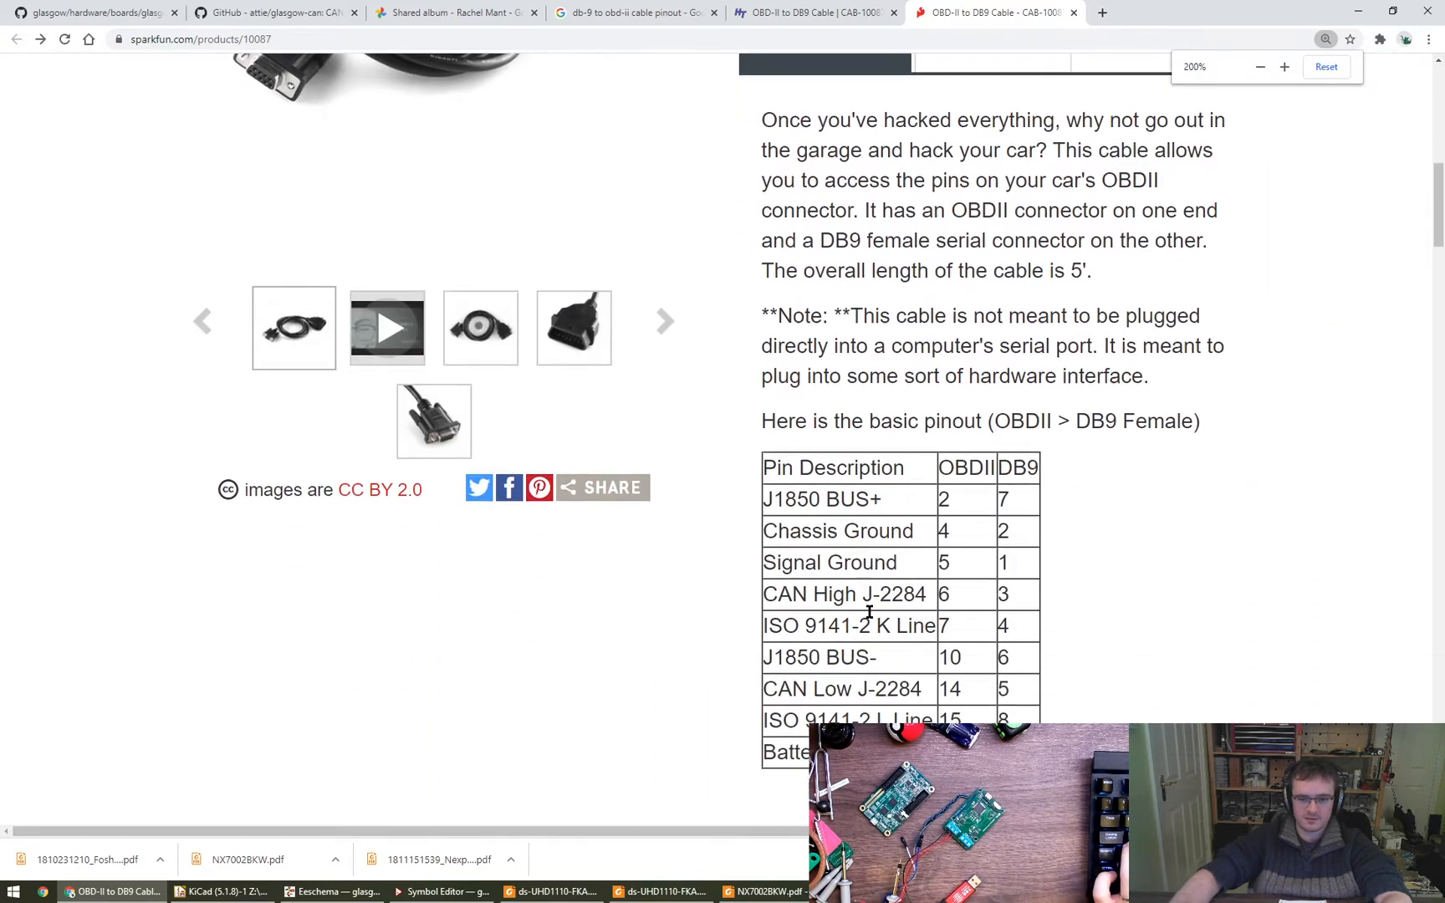
pyautogui.doubleClick(1010, 391)
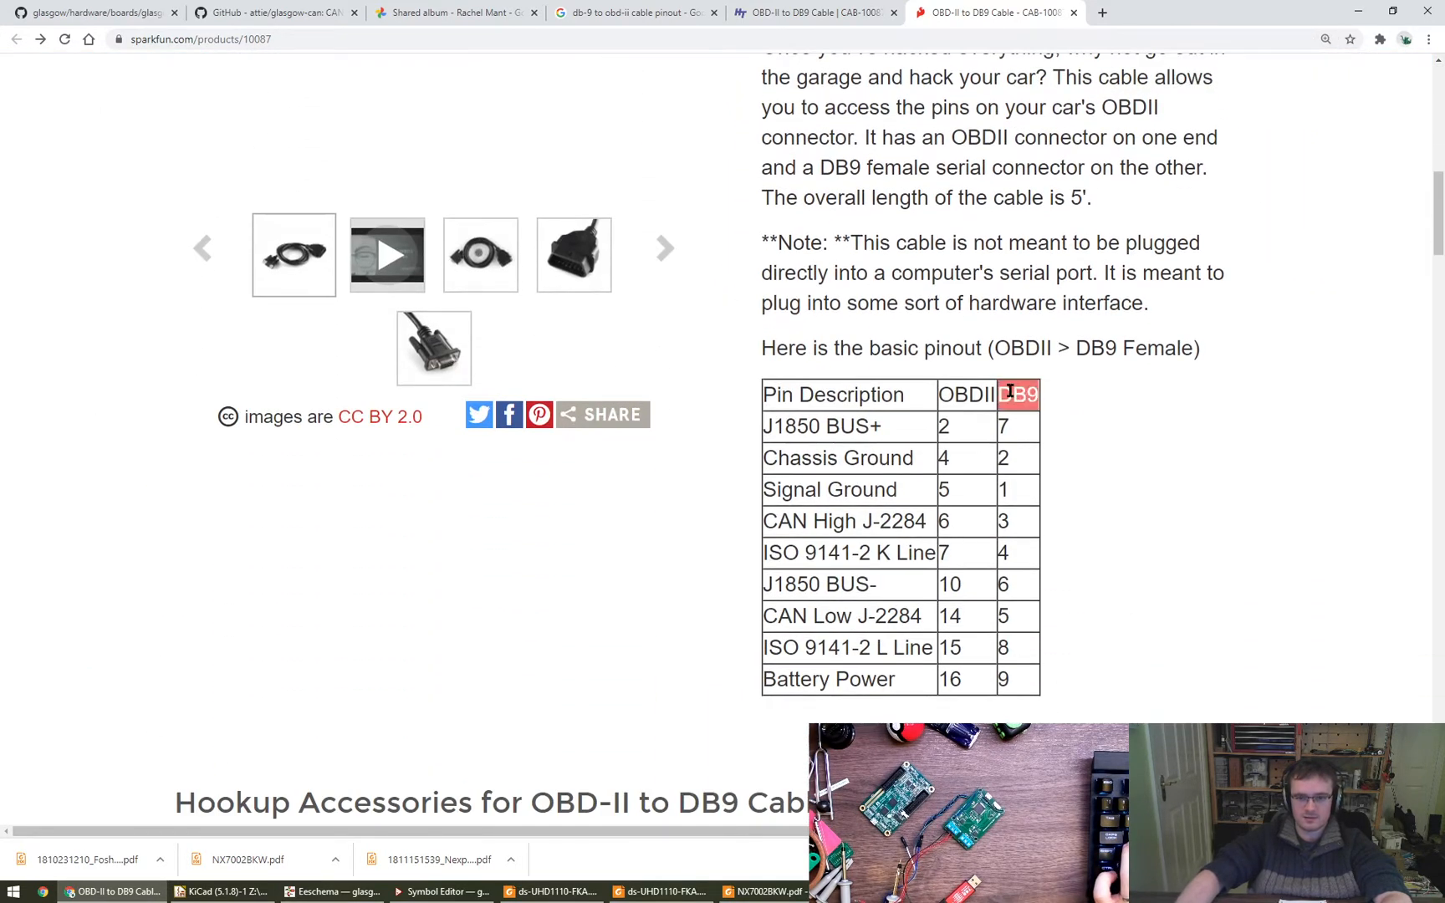
pyautogui.doubleClick(1000, 461)
pyautogui.doubleClick(1001, 492)
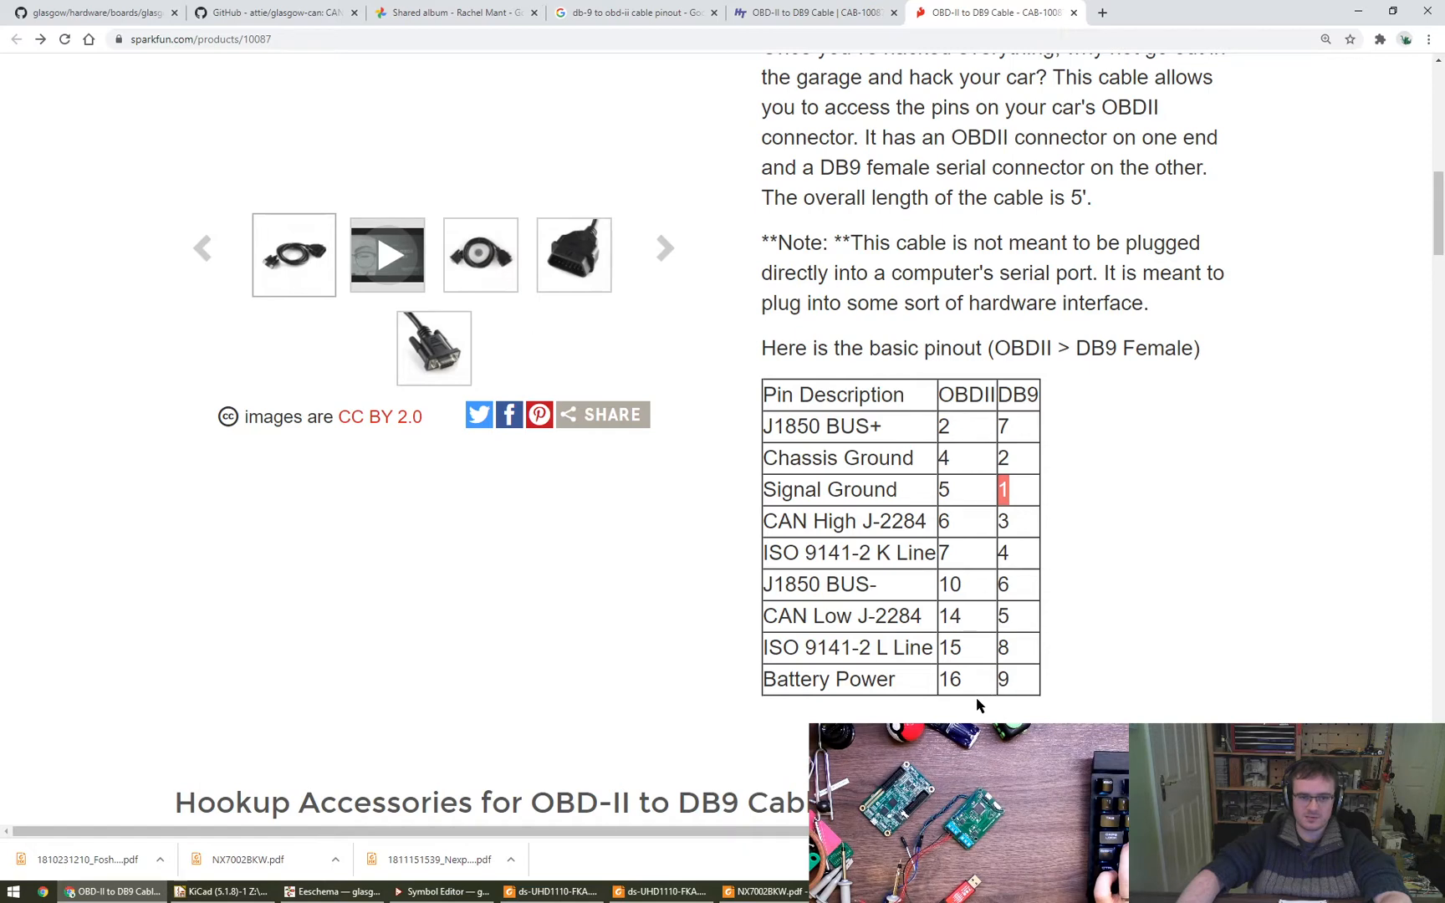
pyautogui.click(259, 12)
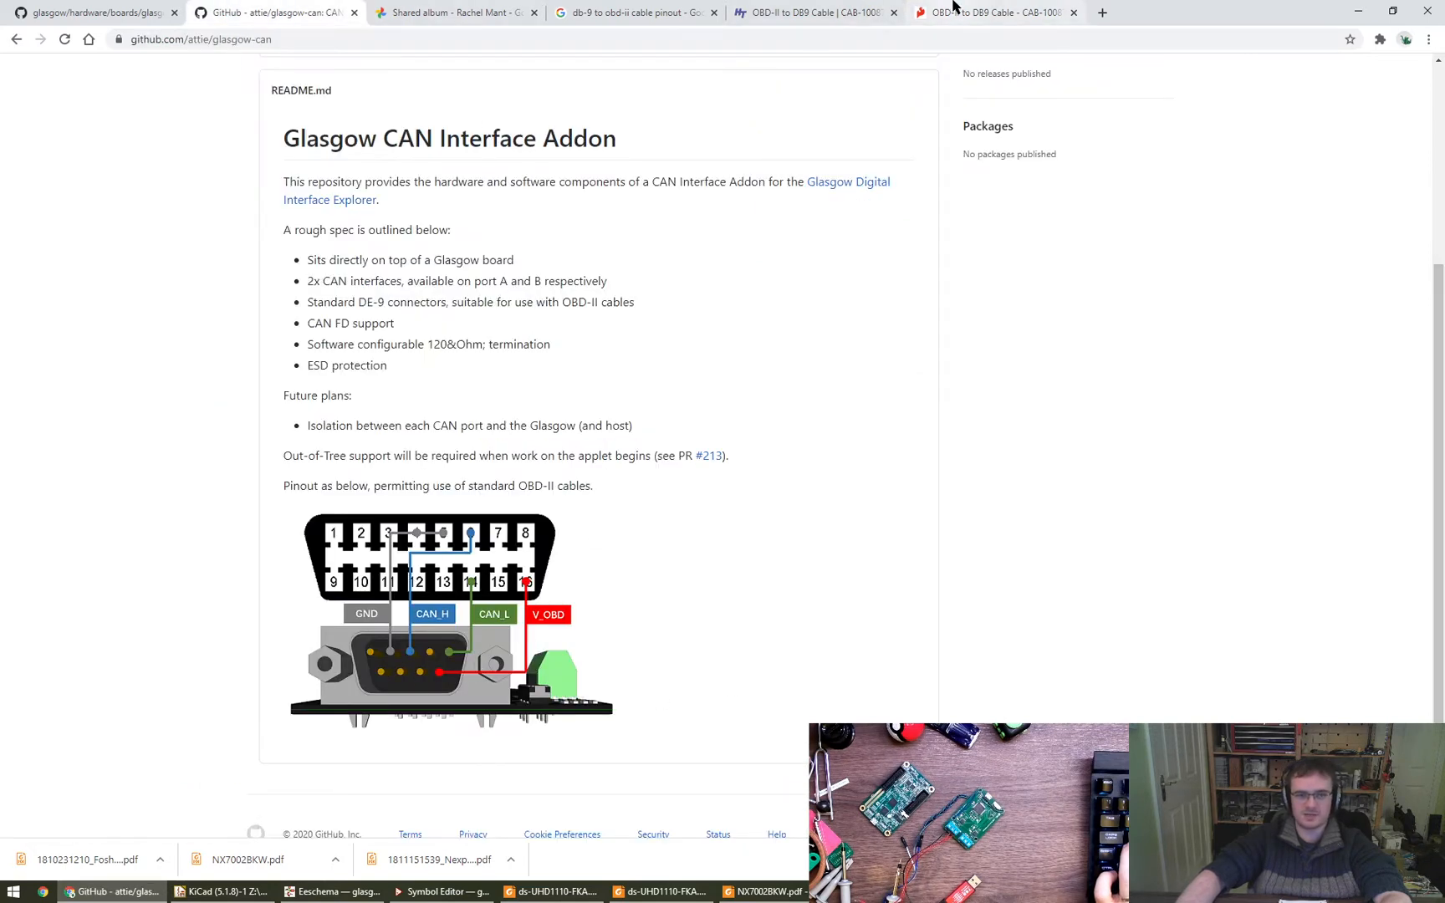
pyautogui.click(953, 10)
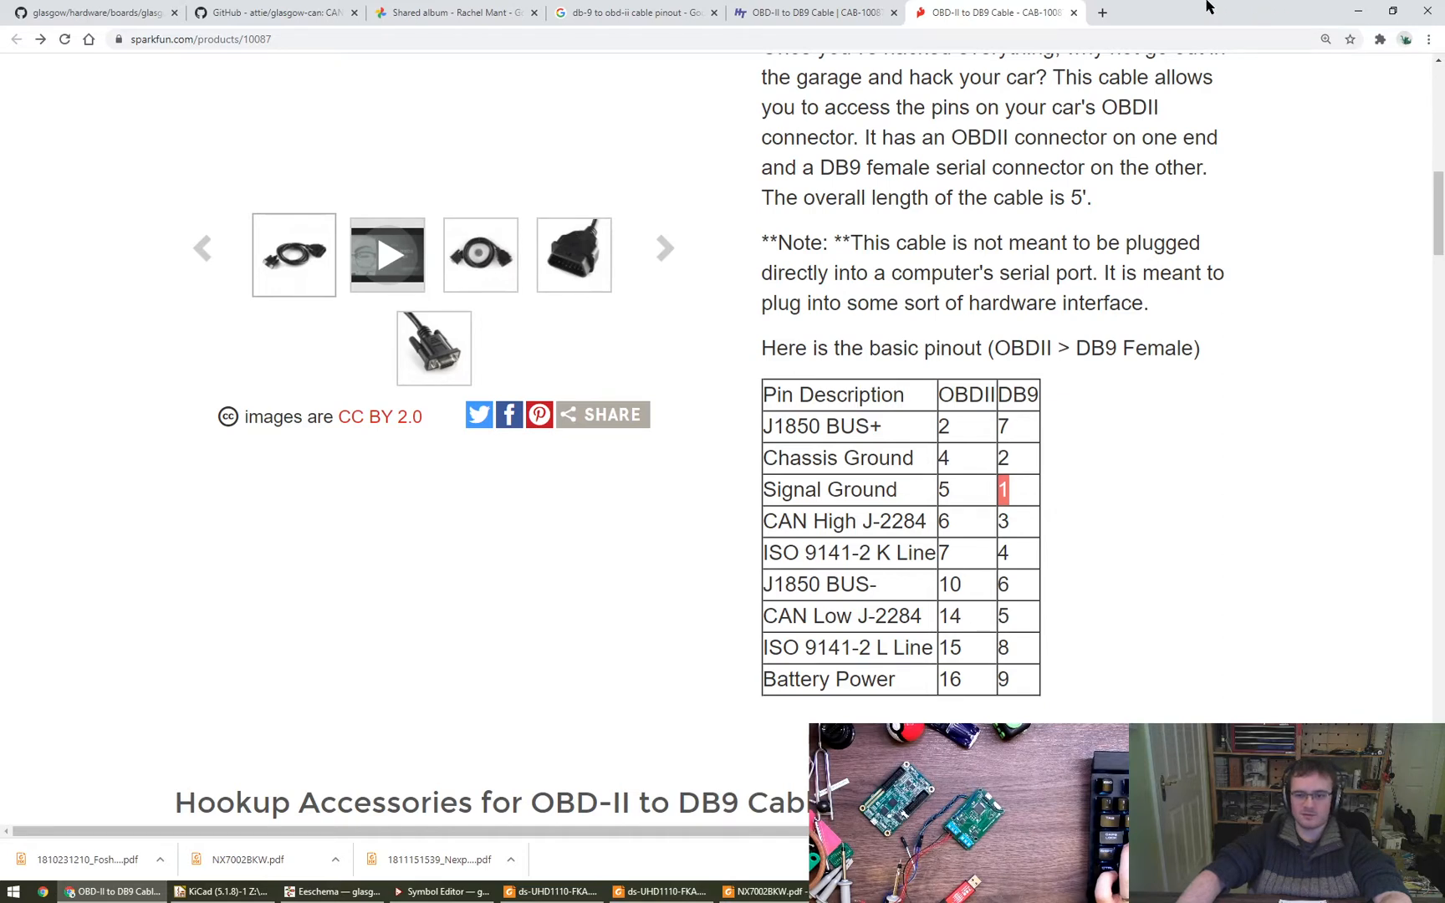
# - Switch to Eeschema and wire pin 1 of the DB9_Male connector down to a copied 0V power symbol
pyautogui.hotkey('alt', 'Tab')
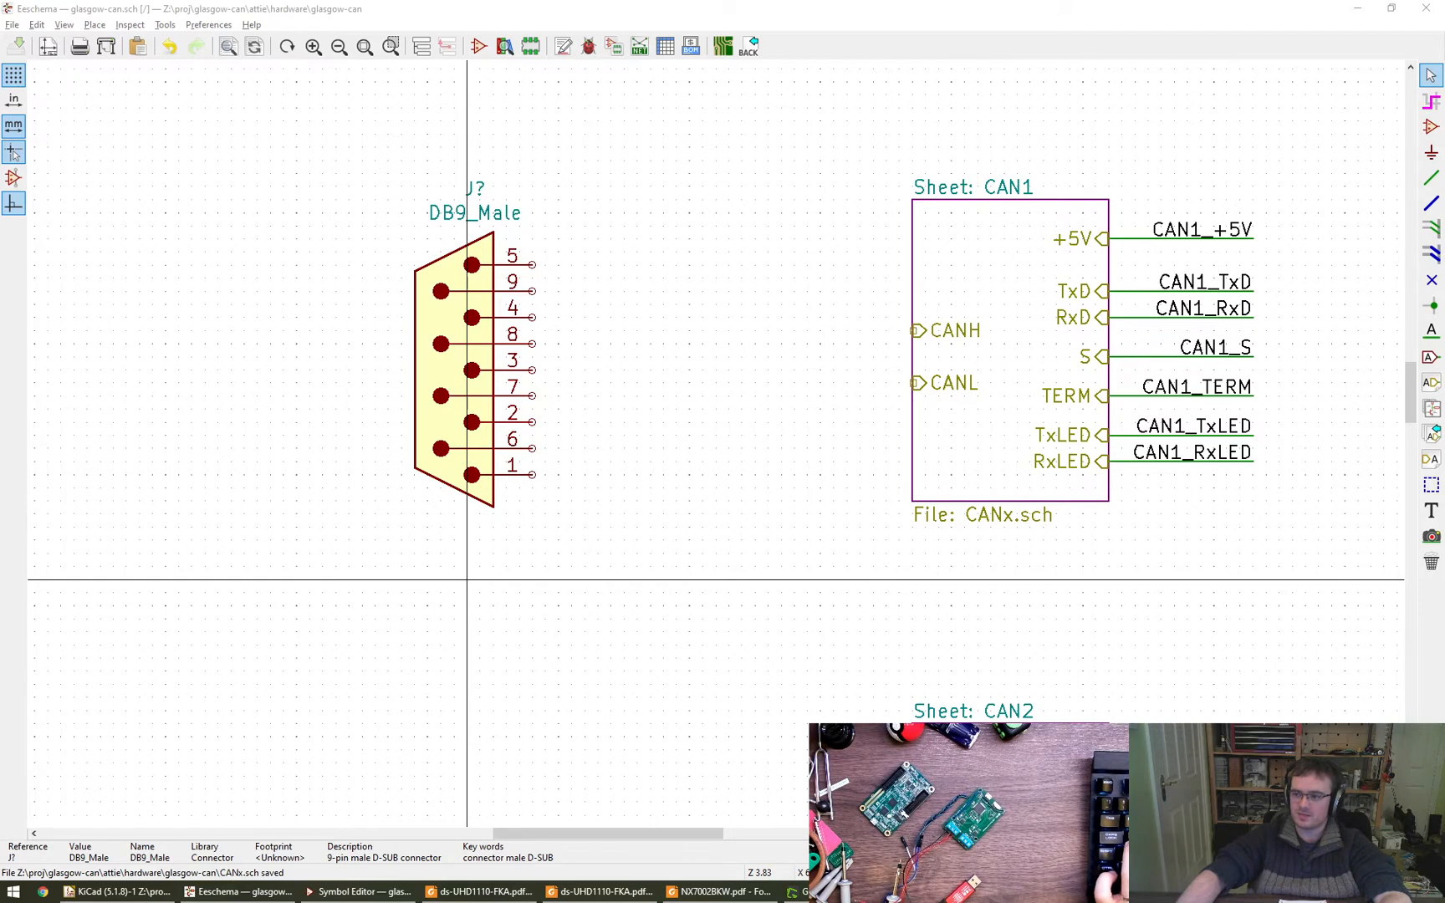
pyautogui.click(582, 571)
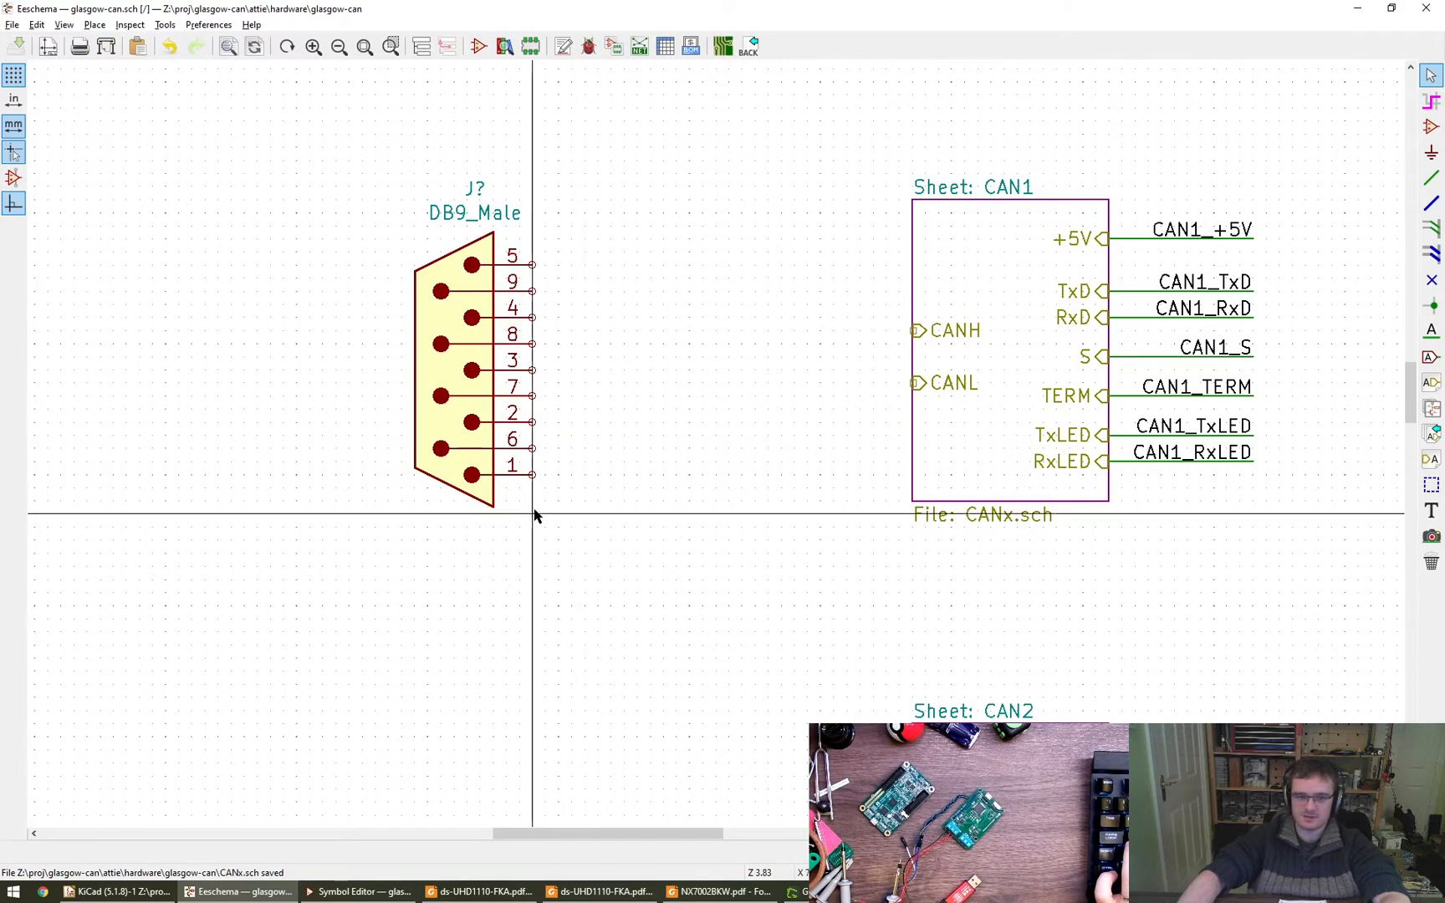
pyautogui.press('w')
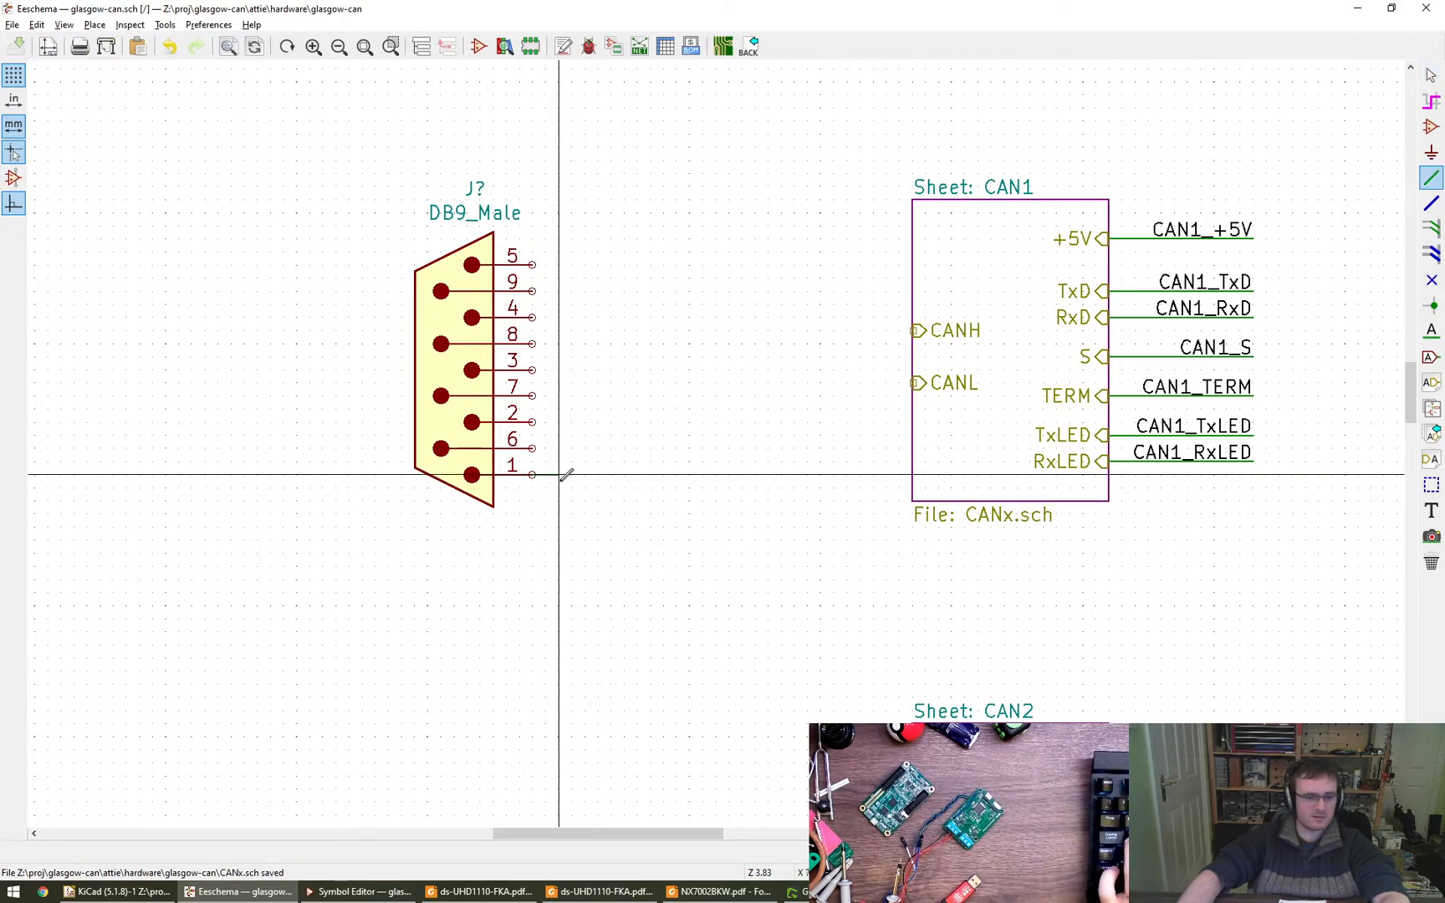
pyautogui.press('Escape')
pyautogui.scroll(-5, 571, 516)
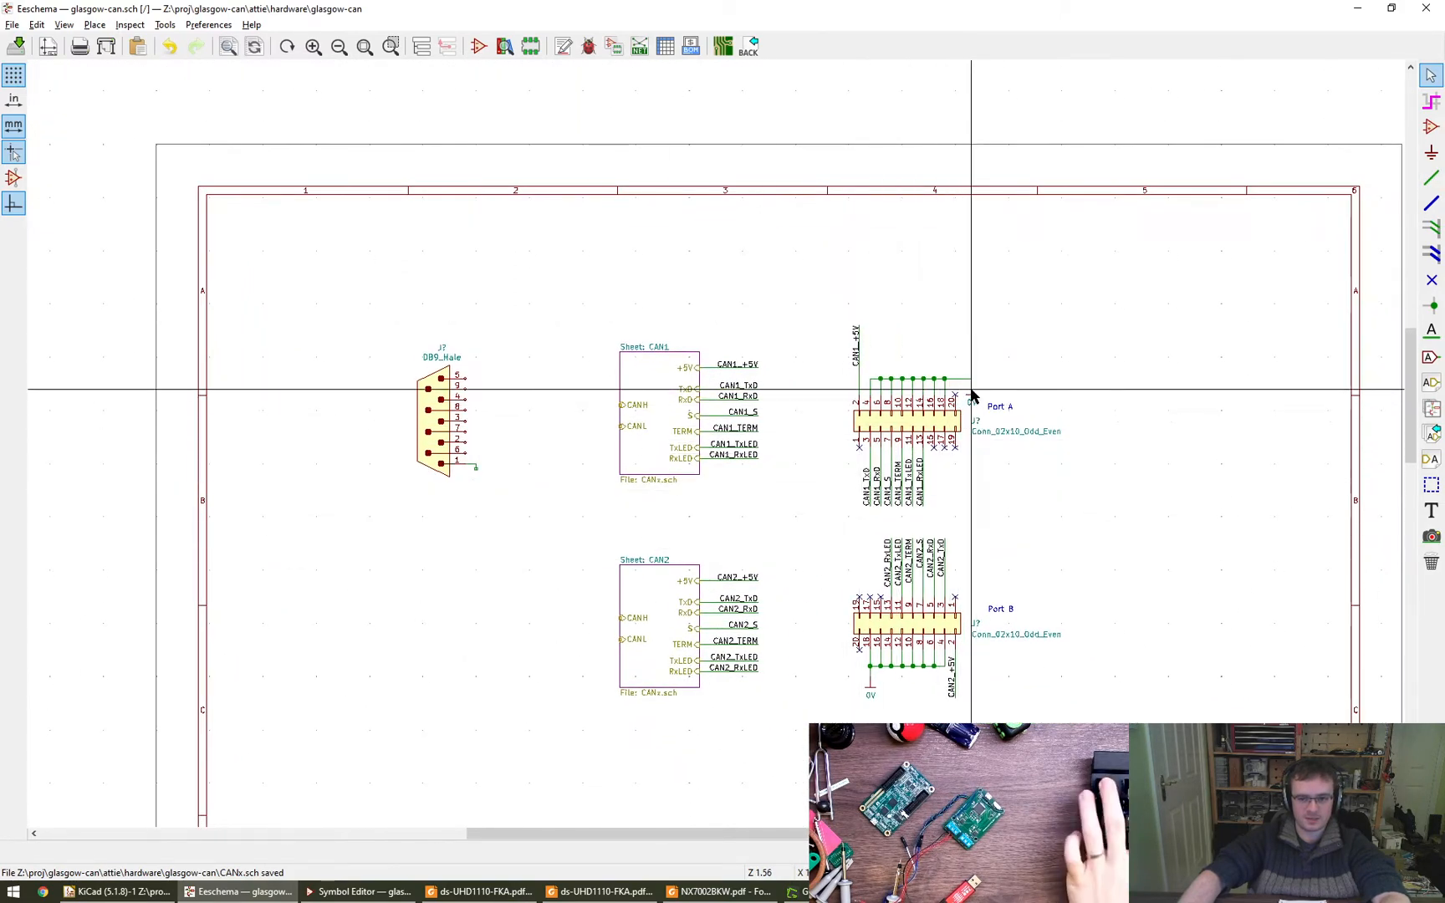
pyautogui.press('c')
pyautogui.scroll(6, 500, 492)
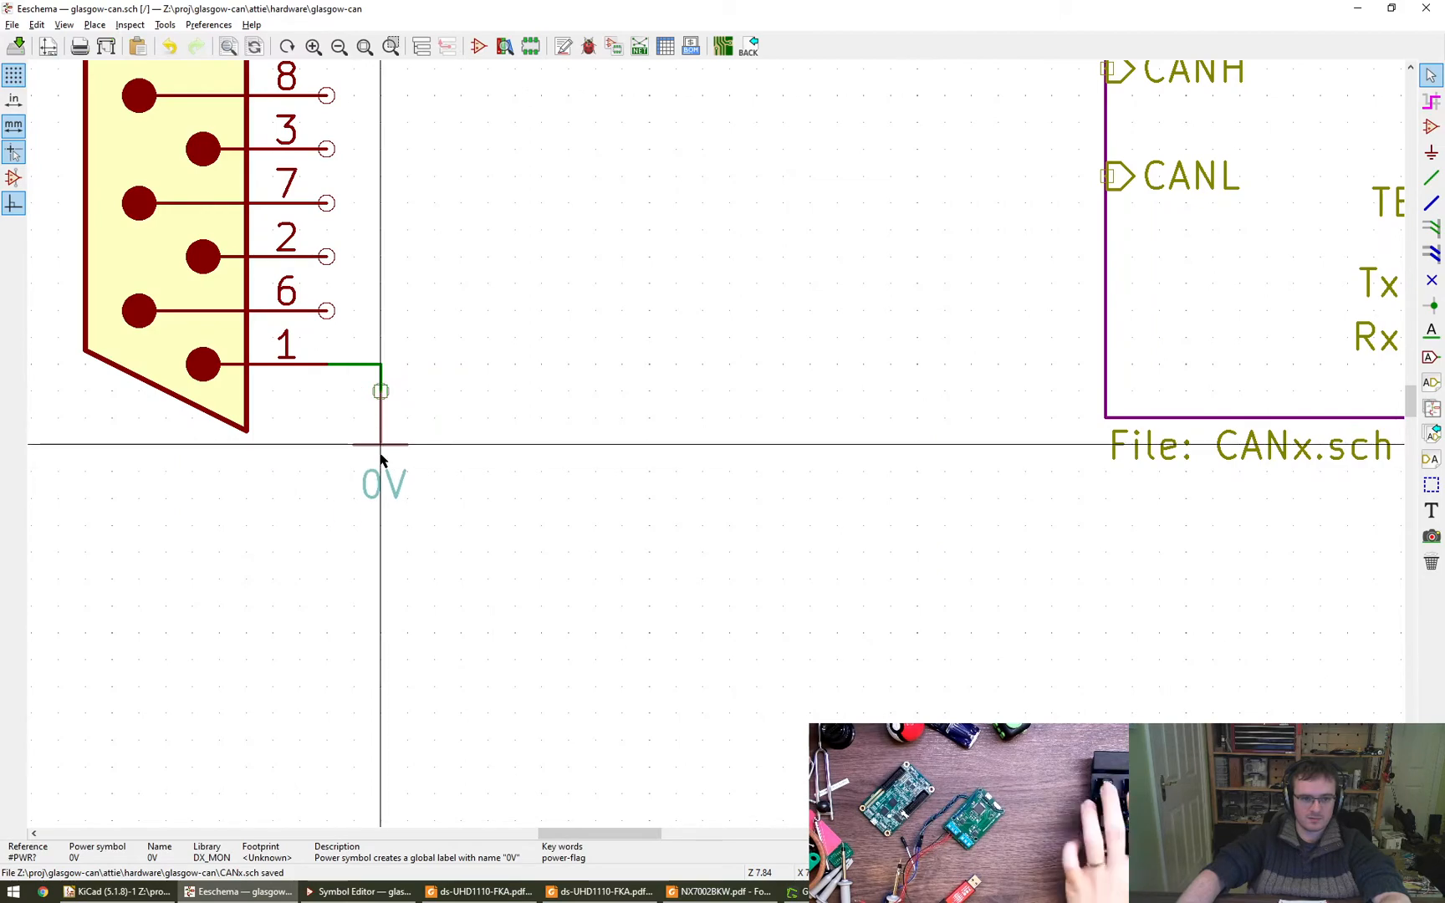
pyautogui.click(381, 474)
pyautogui.scroll(-3, 477, 510)
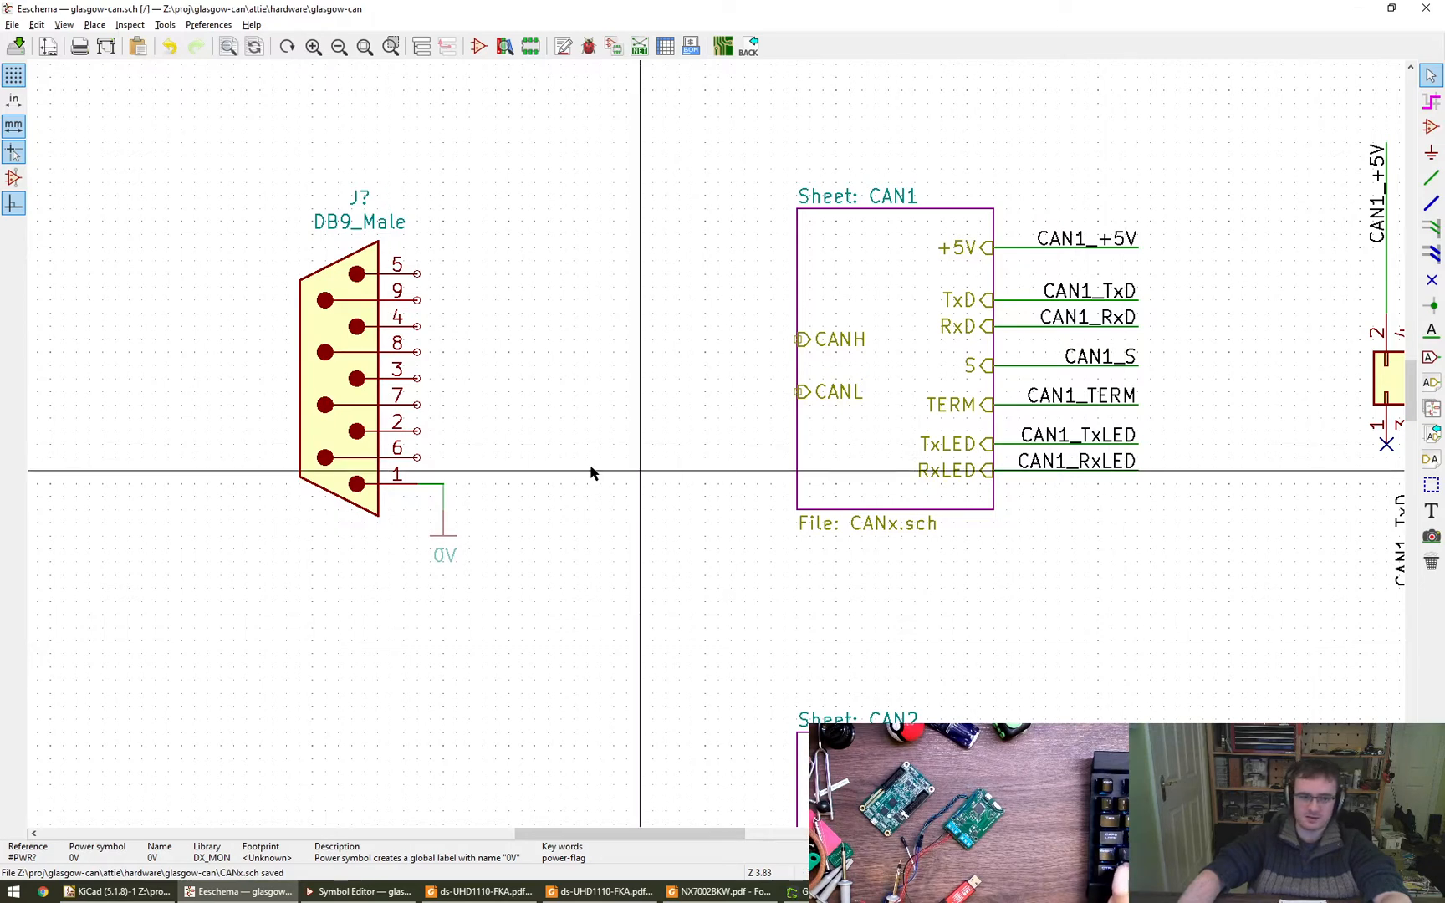
# - Draw a horizontal wire from pin 2 of the DB9_Male connector towards the CAN1 sheet
pyautogui.press('w')
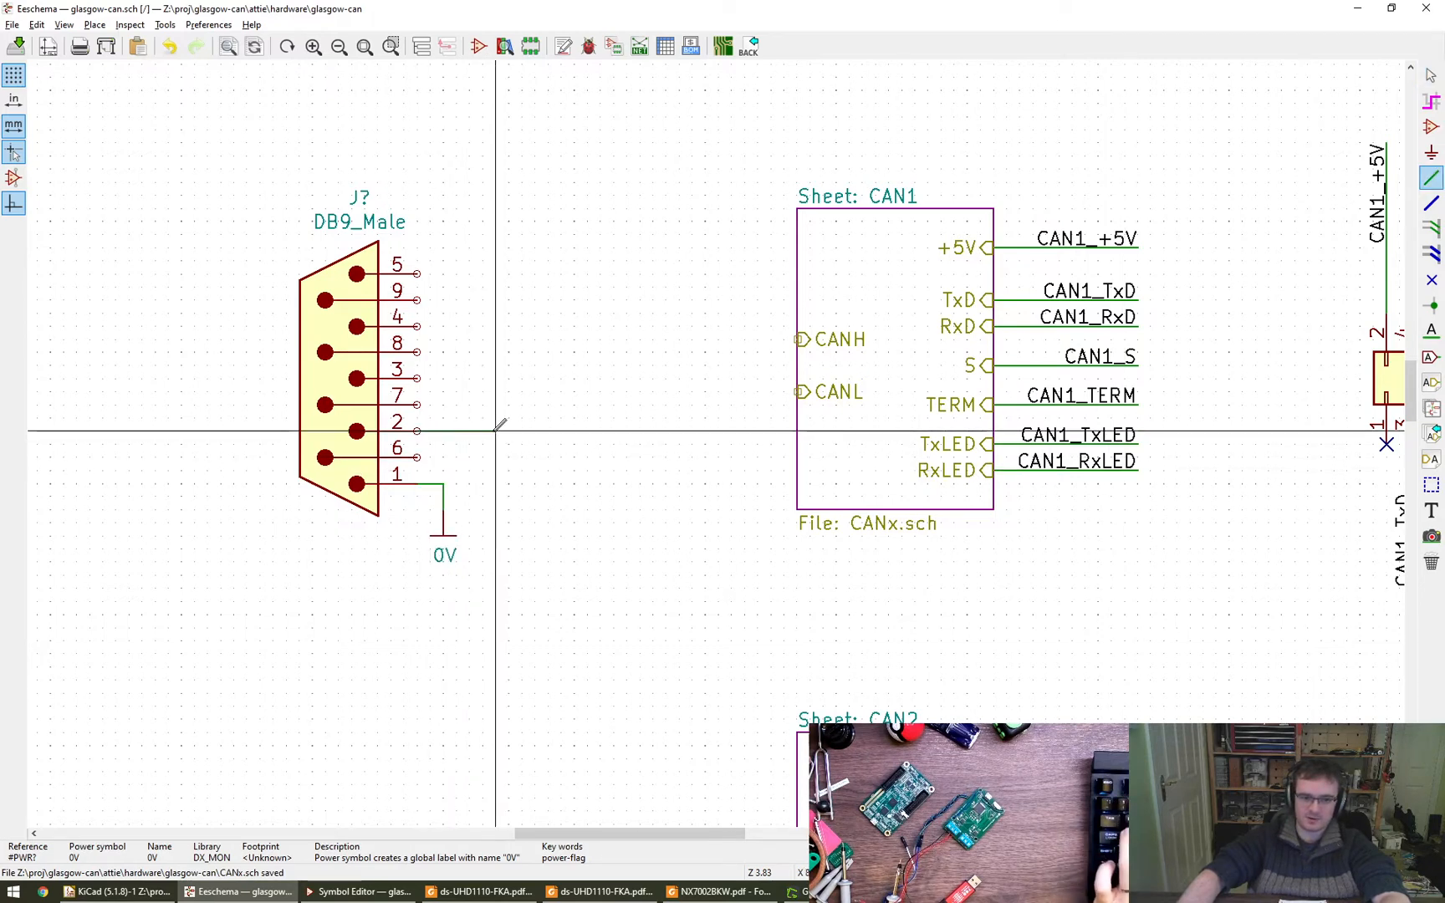
pyautogui.doubleClick(549, 430)
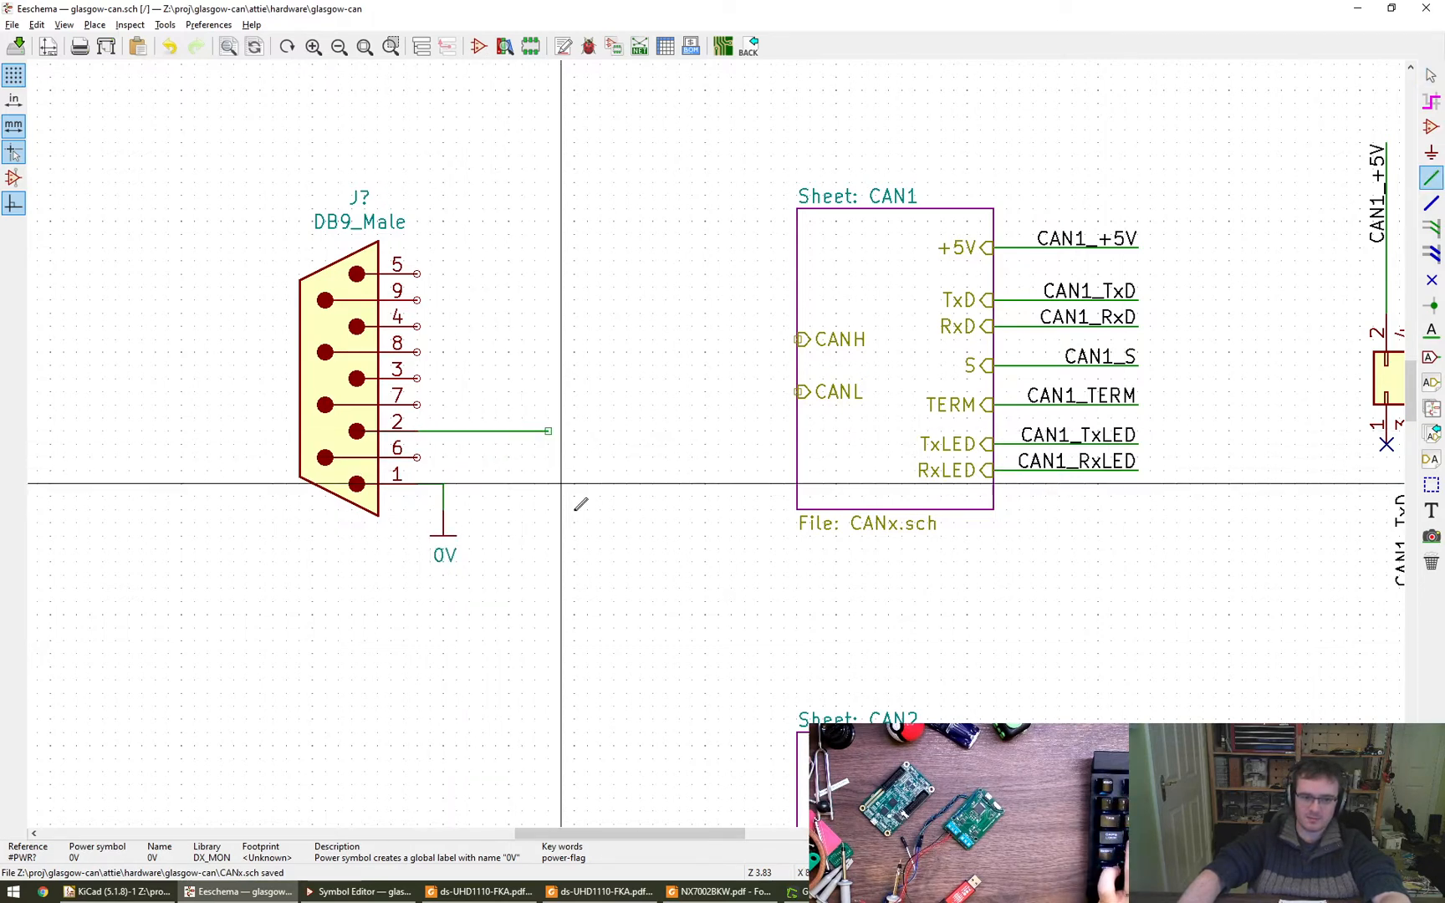
pyautogui.press('Escape')
# - Add a CAN1_CHASSIS net label at the free end of the pin 2 wire, flipped to run back over the wire
pyautogui.write('l')
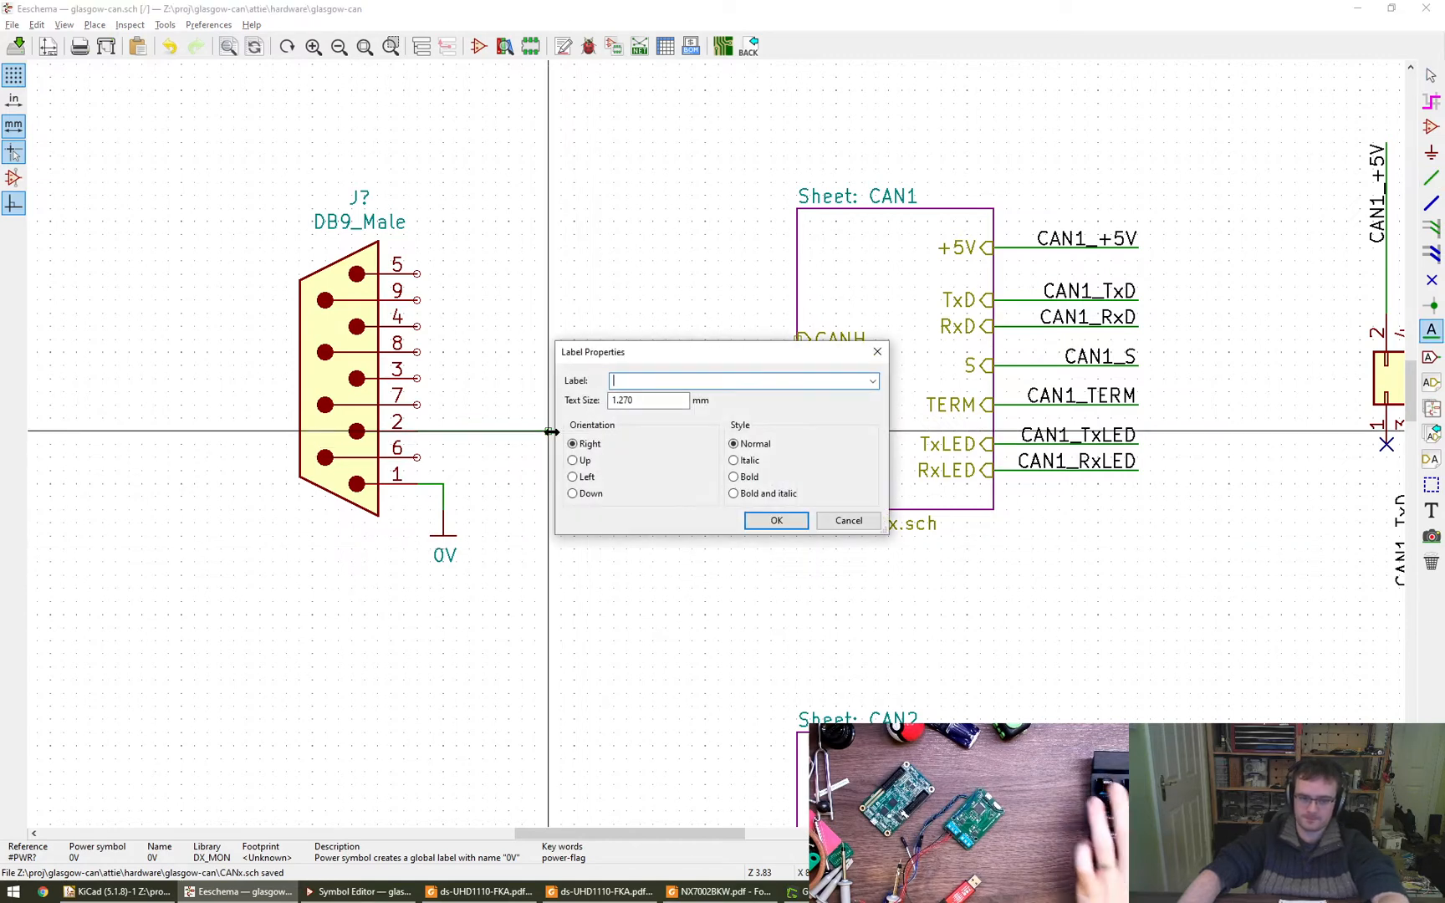
pyautogui.write('CAN1_')
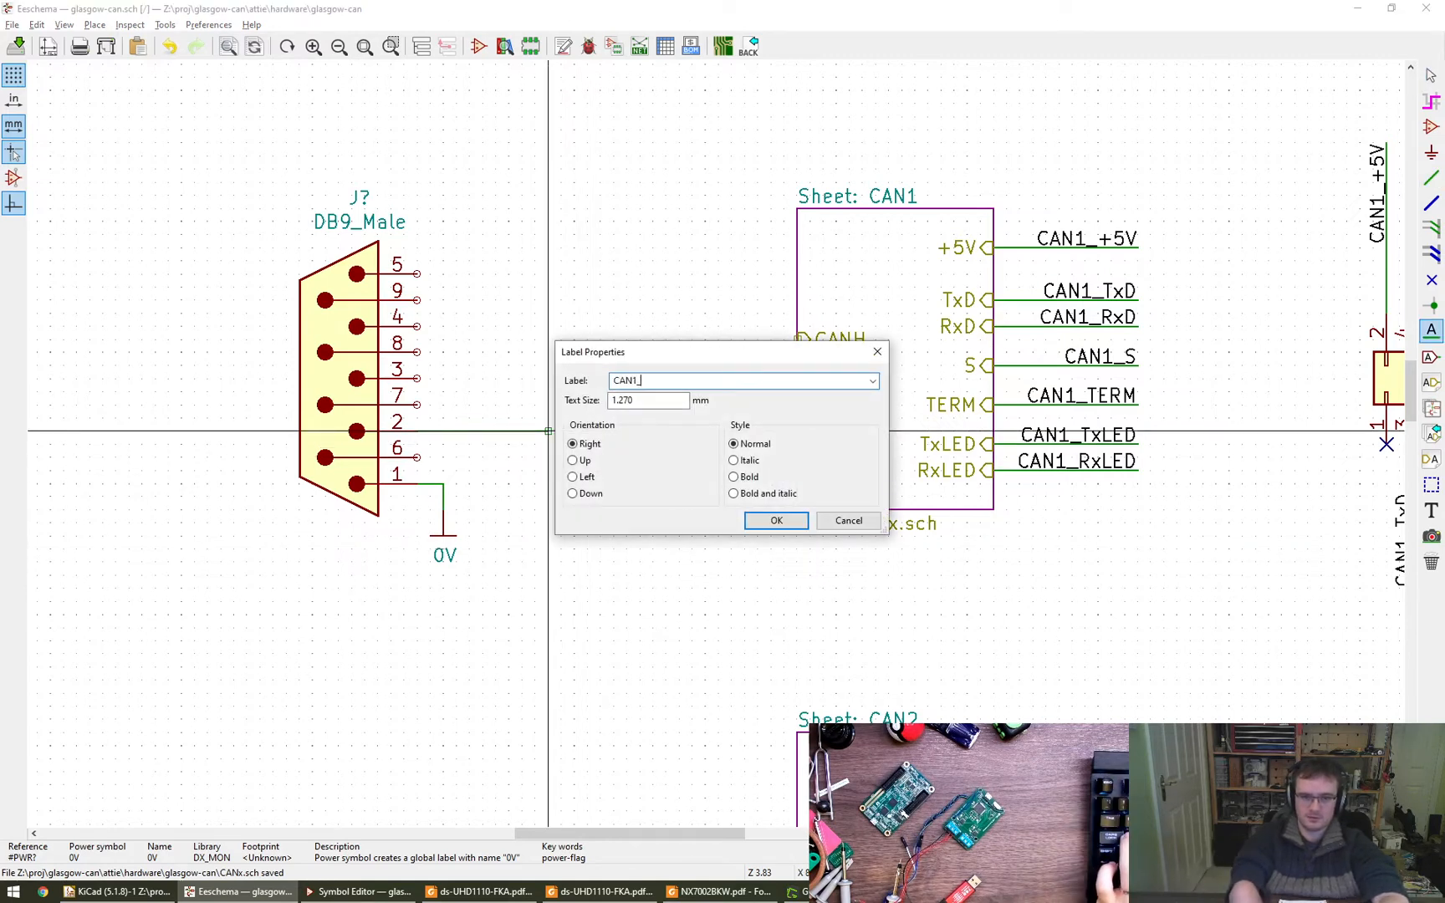
pyautogui.write('CHASSIS')
pyautogui.press('Return')
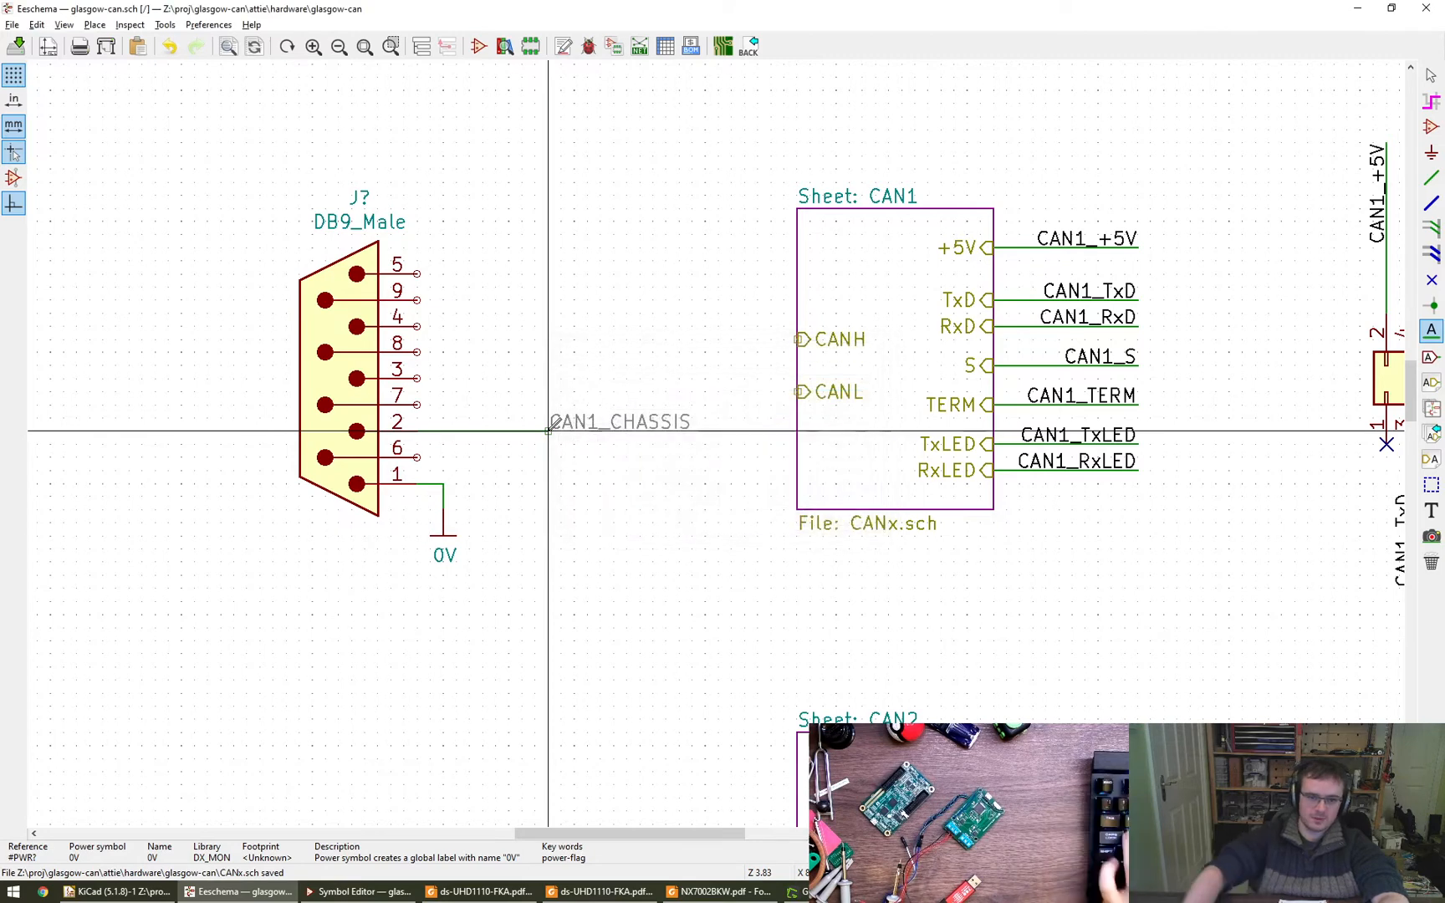
pyautogui.press('r')
pyautogui.press('r')
pyautogui.click(552, 427)
pyautogui.press('Escape')
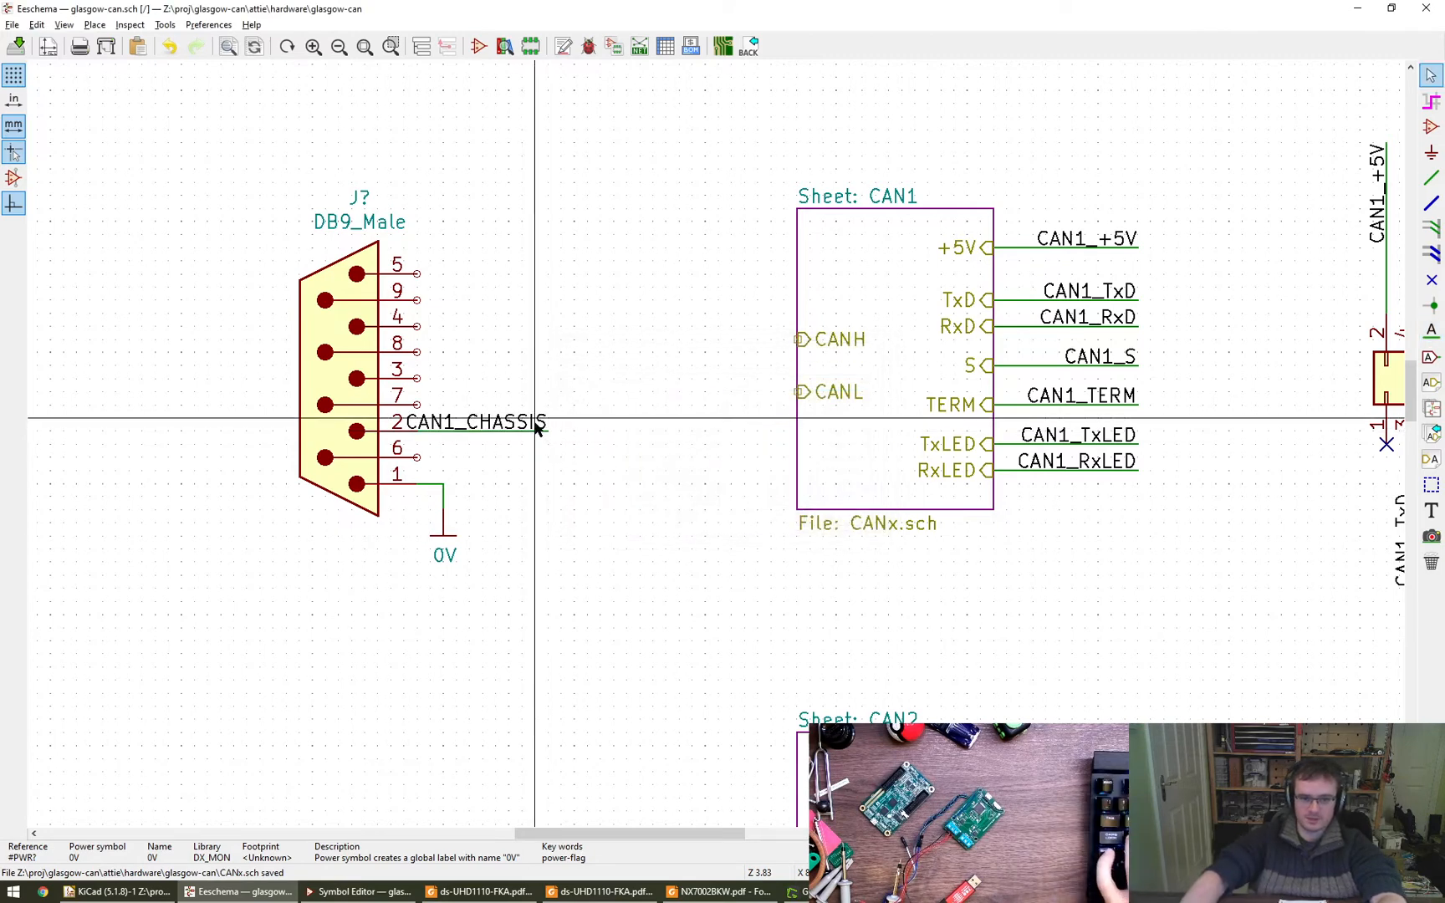
# - Stretch the pin 2 wire together with its CAN1_CHASSIS label further from the connector so the text clears the pin number
pyautogui.press('h')
pyautogui.press('Escape')
pyautogui.press('g')
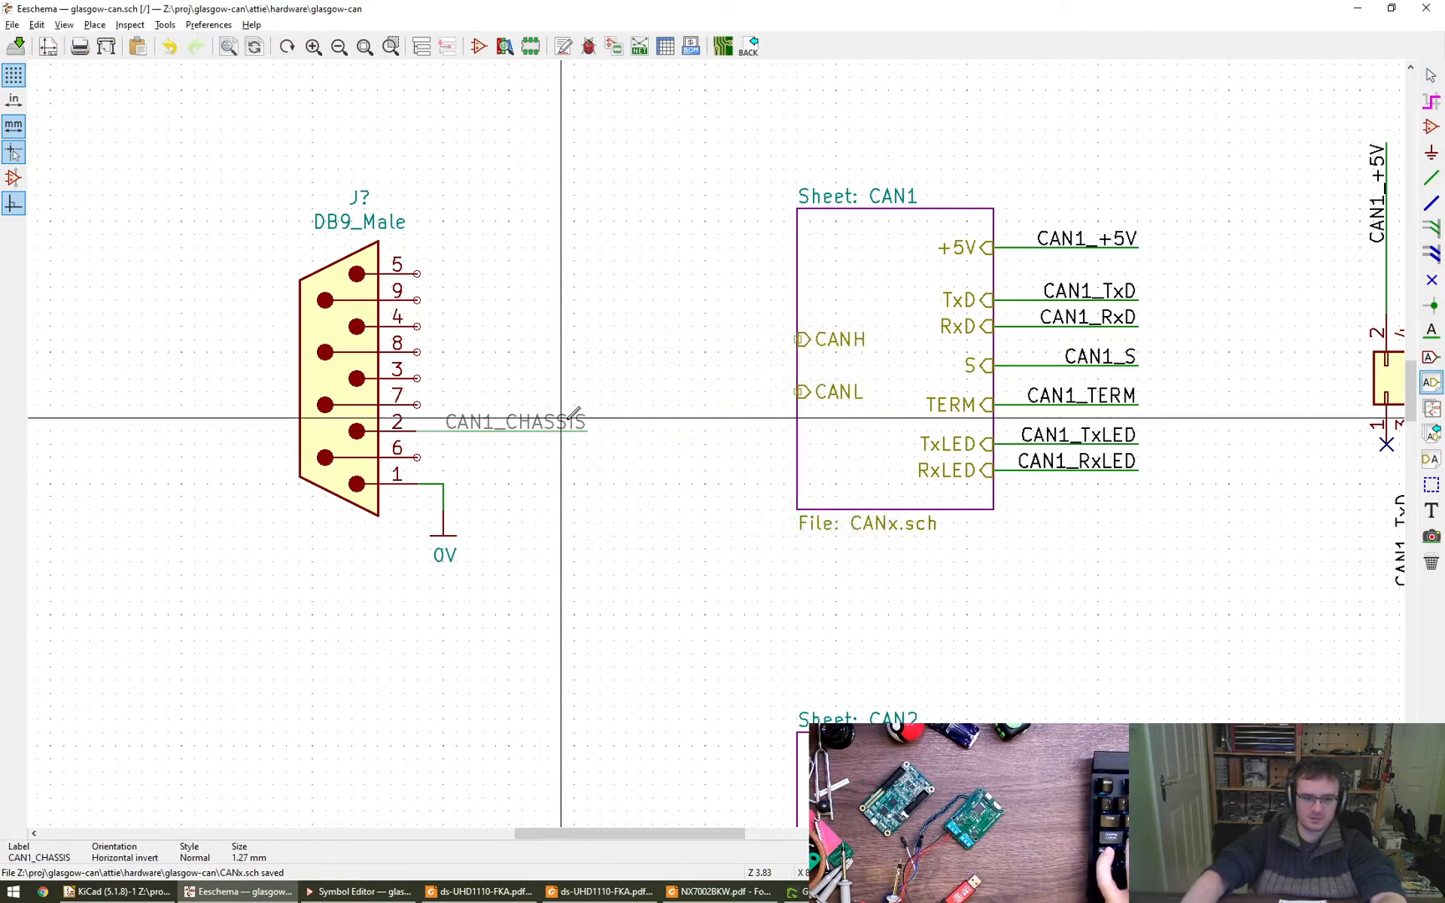
pyautogui.click(574, 418)
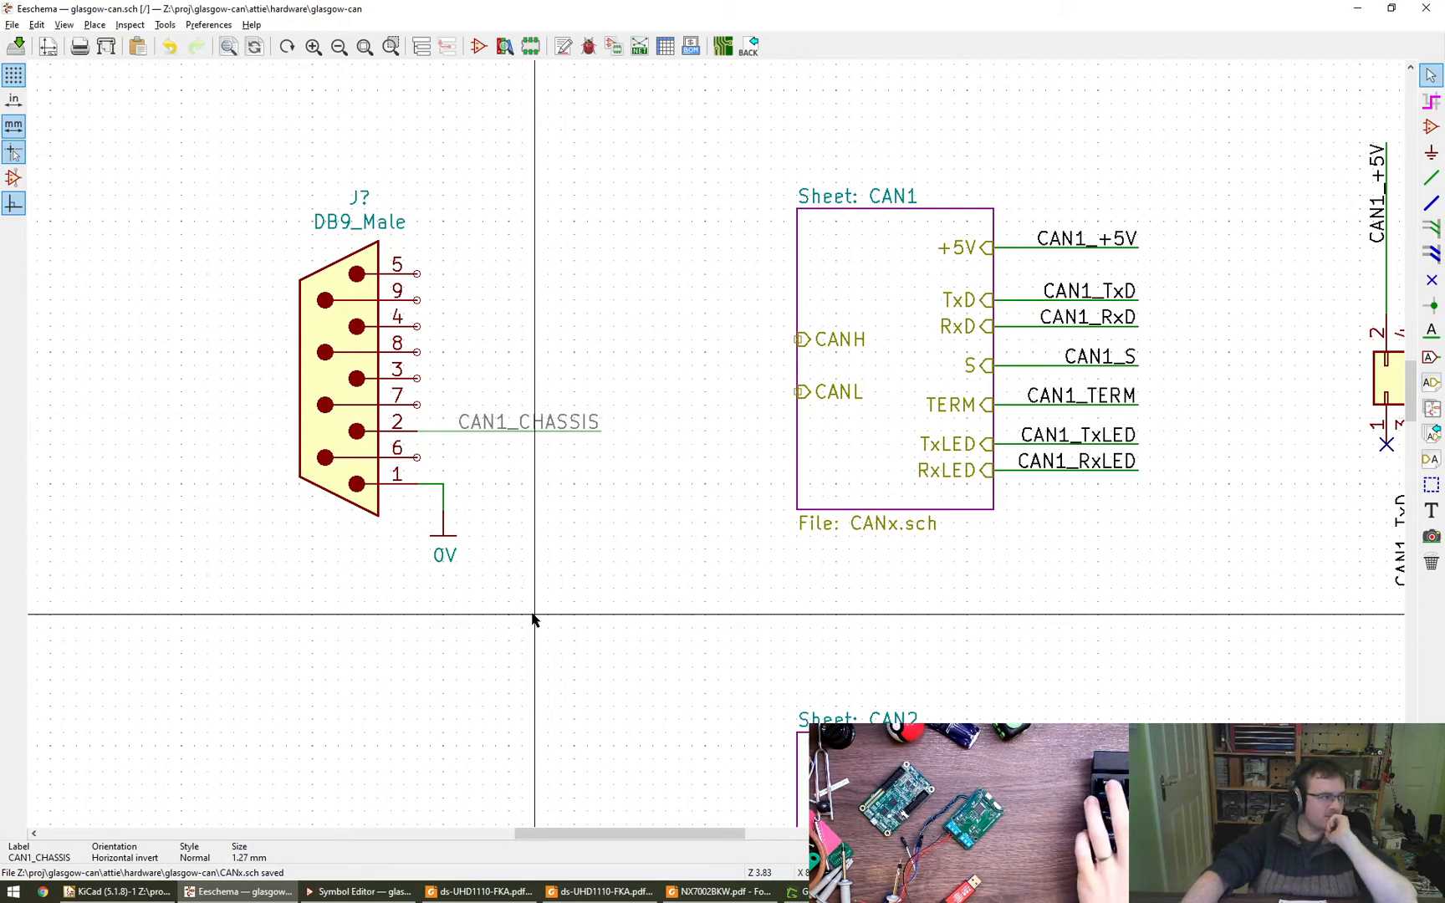
pyautogui.moveTo(623, 583); pyautogui.dragTo(590, 590, button='middle')
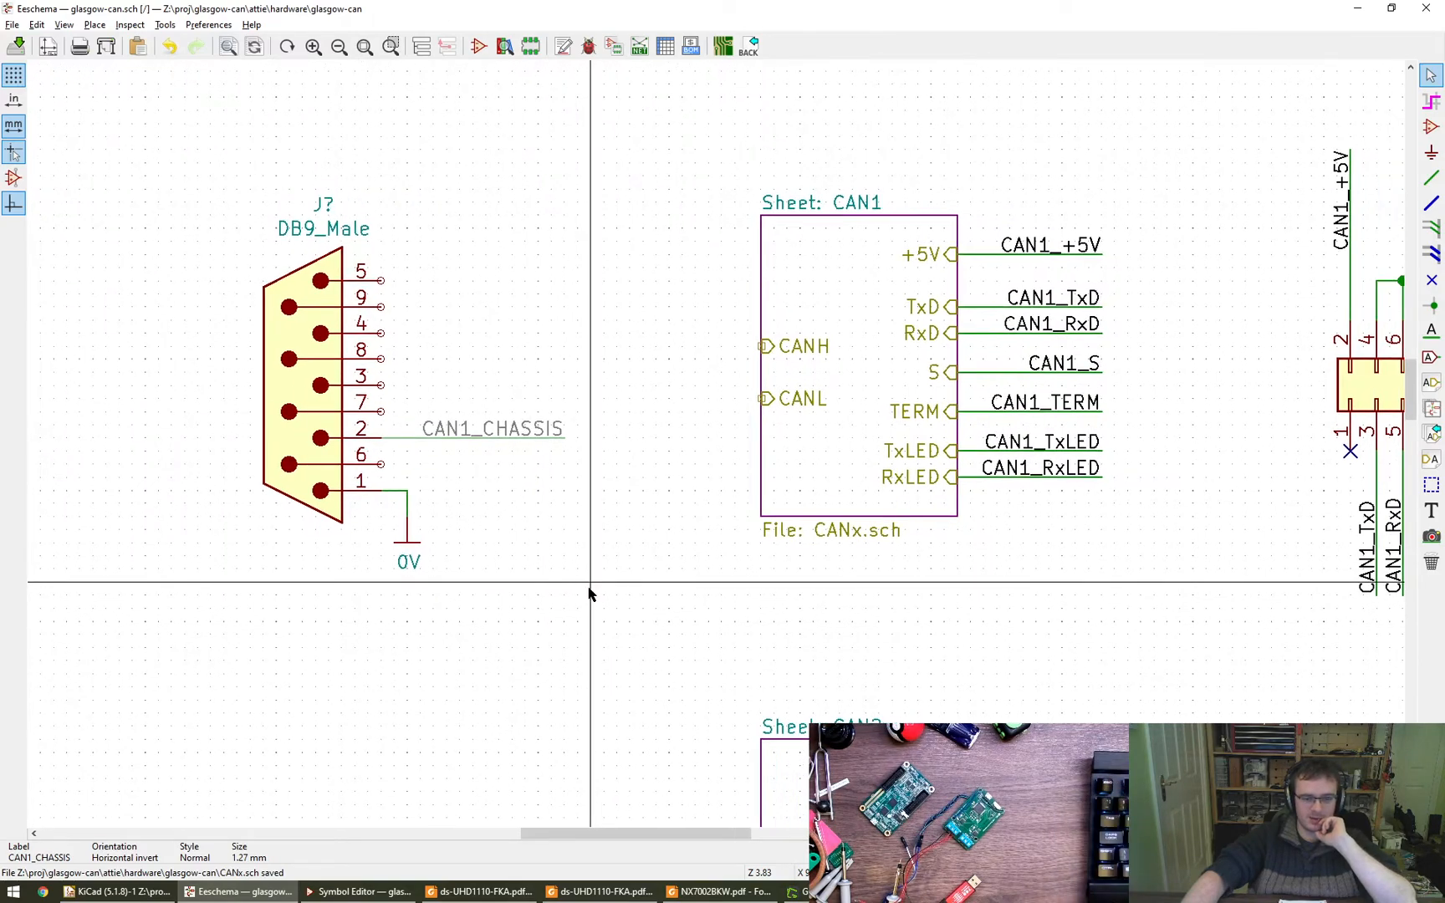
pyautogui.click(589, 592)
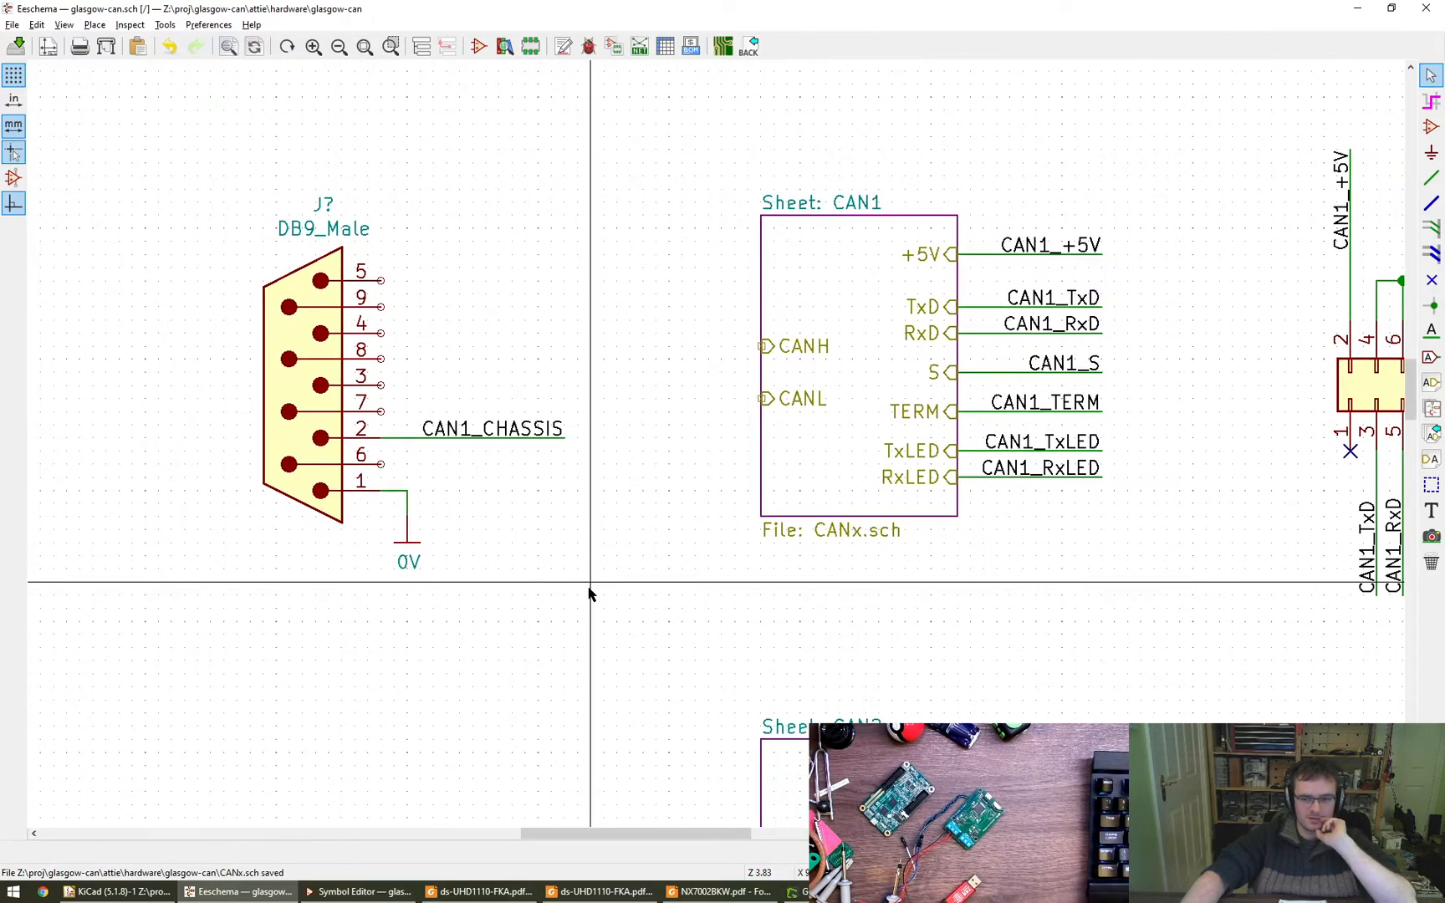
# - Switch to the tcan1051-q1.pdf datasheet in Foxit Reader and examine its supply, S, TXD and RXD terminal electrical characteristics
pyautogui.moveTo(1444, 34); pyautogui.dragTo(574, 1)
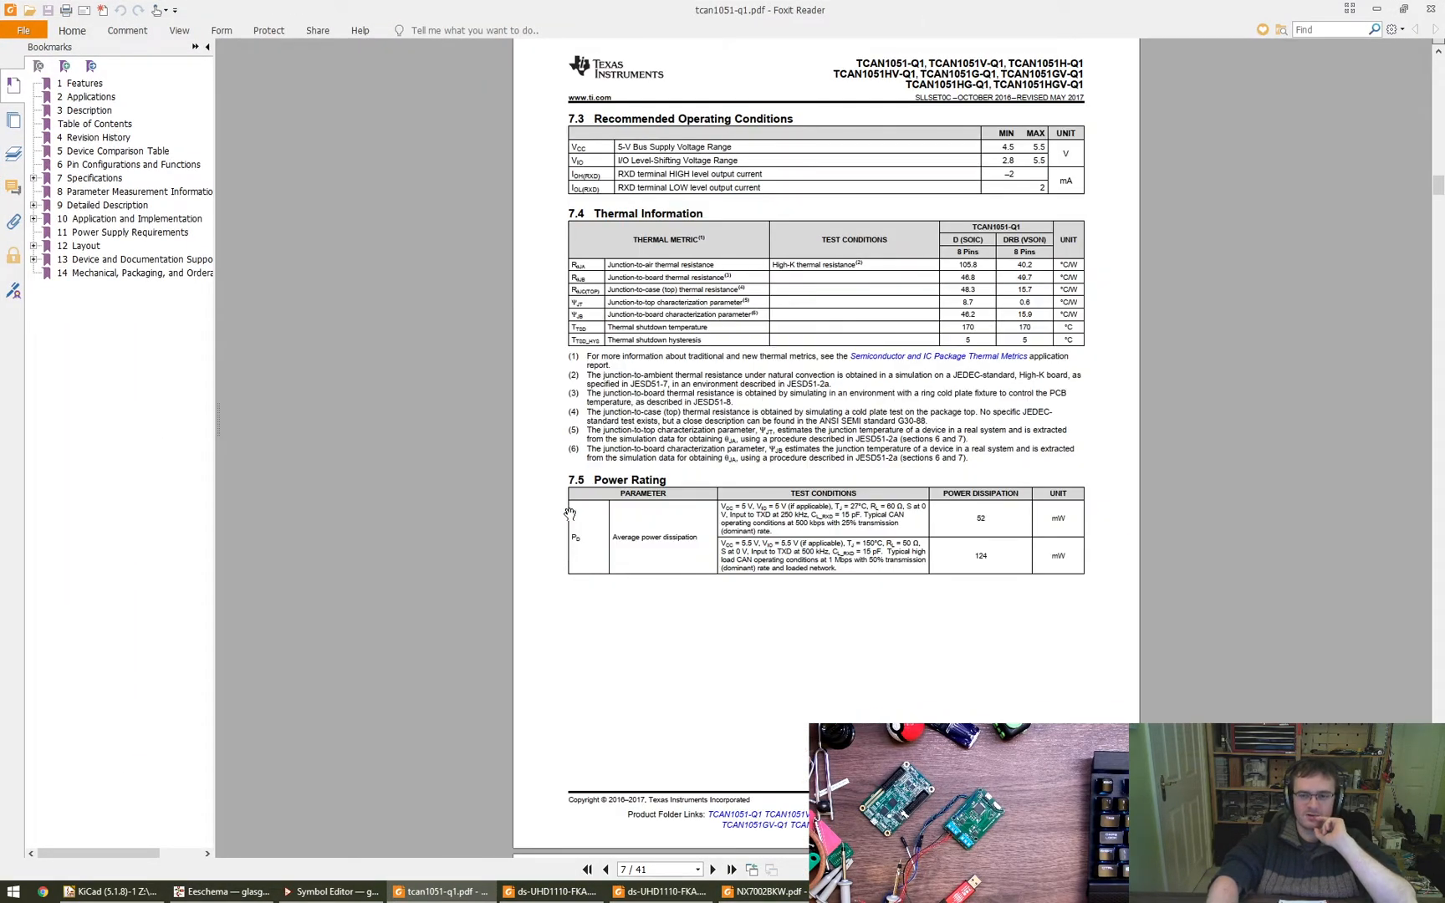
pyautogui.scroll(-10, 570, 513)
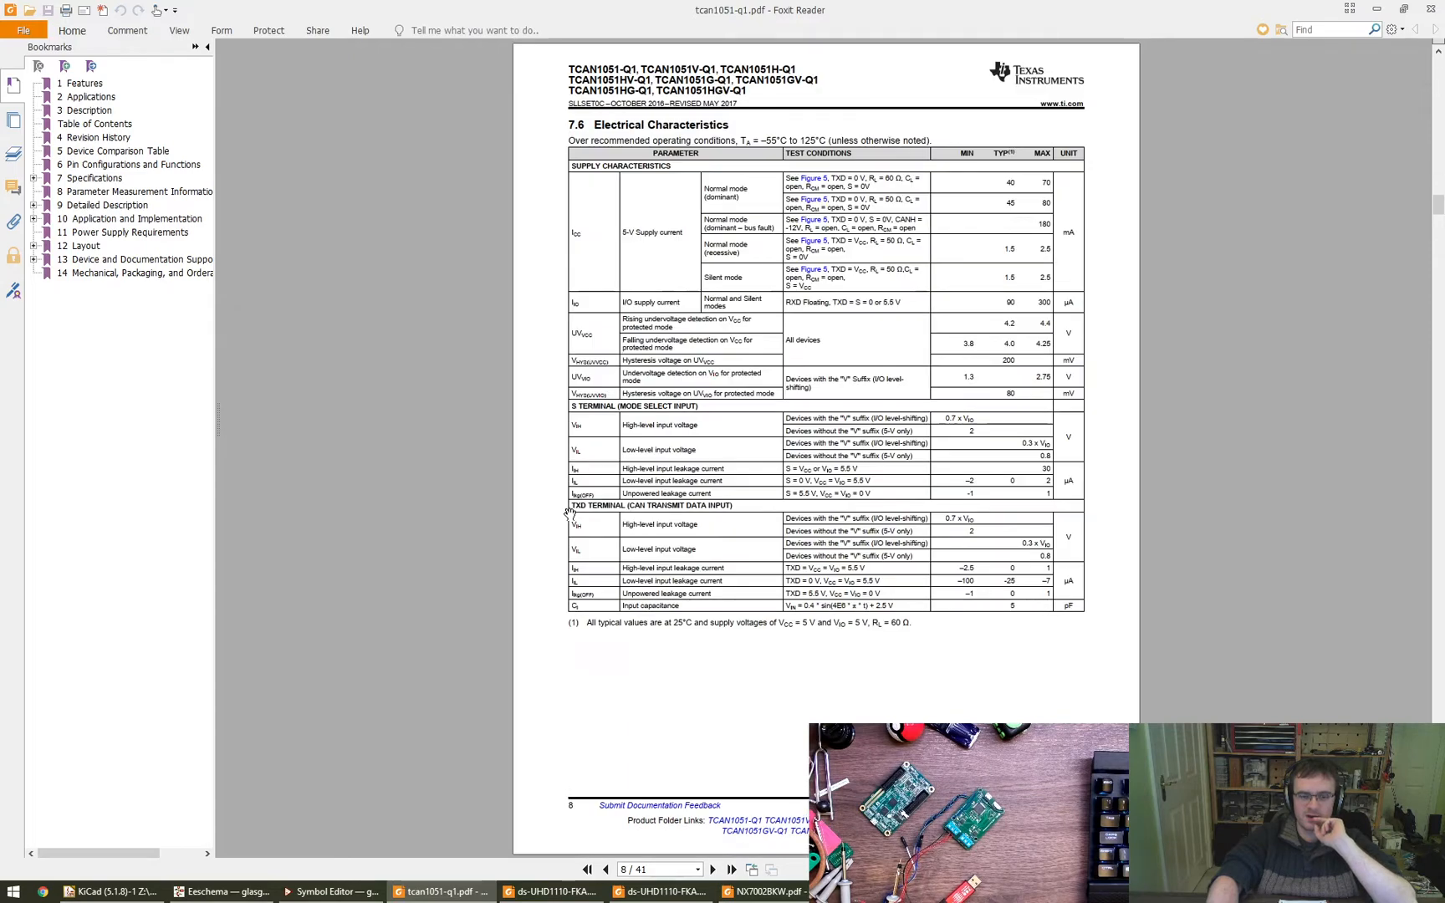
pyautogui.keyDown('ctrl'); pyautogui.scroll(3, 693, 442); pyautogui.keyUp('ctrl')
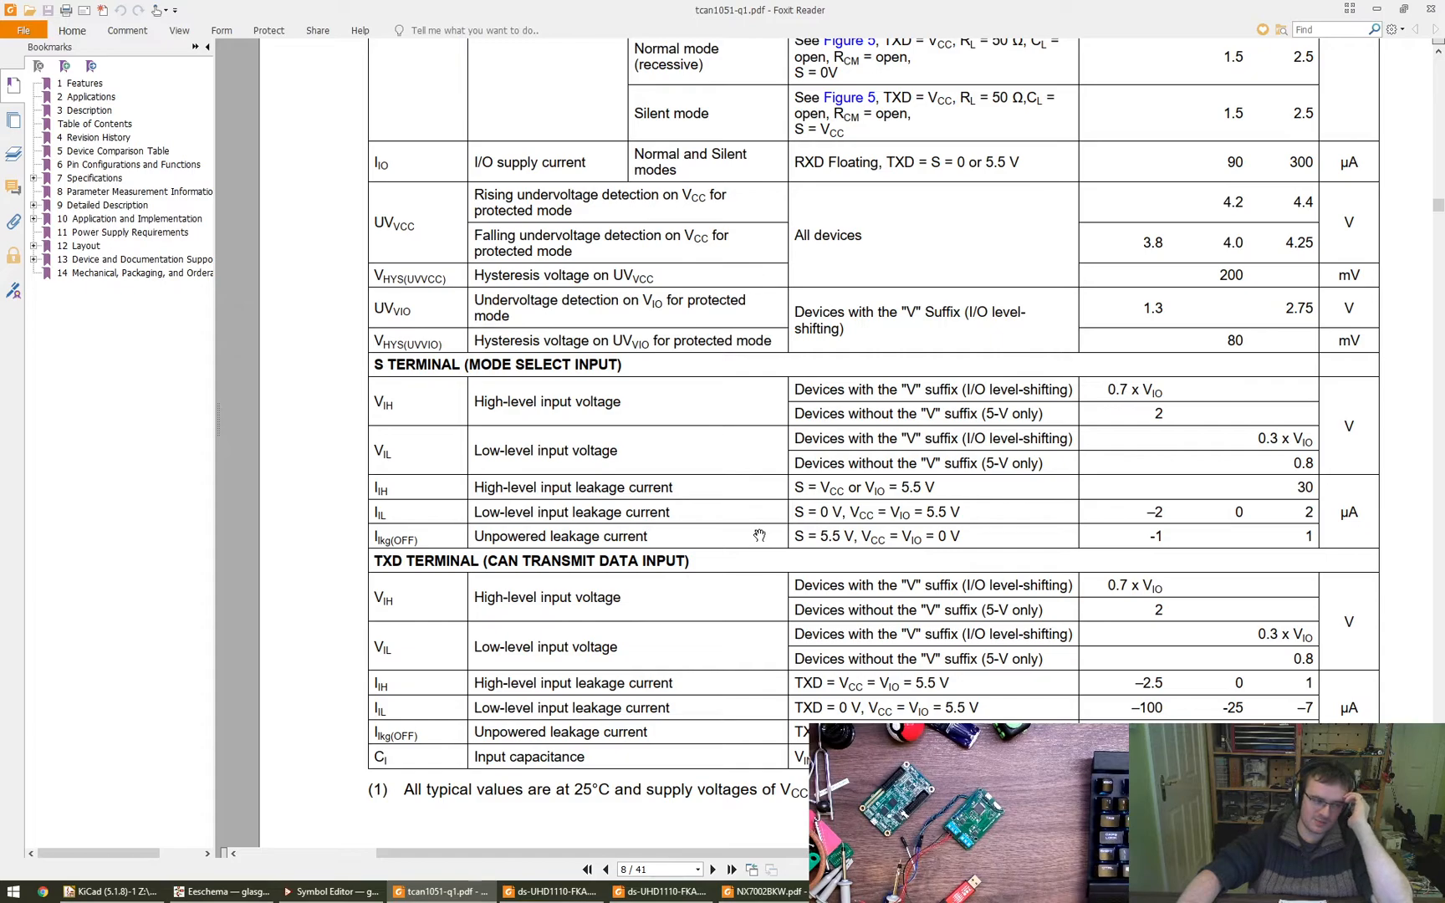
pyautogui.moveTo(749, 601); pyautogui.dragTo(703, 799)
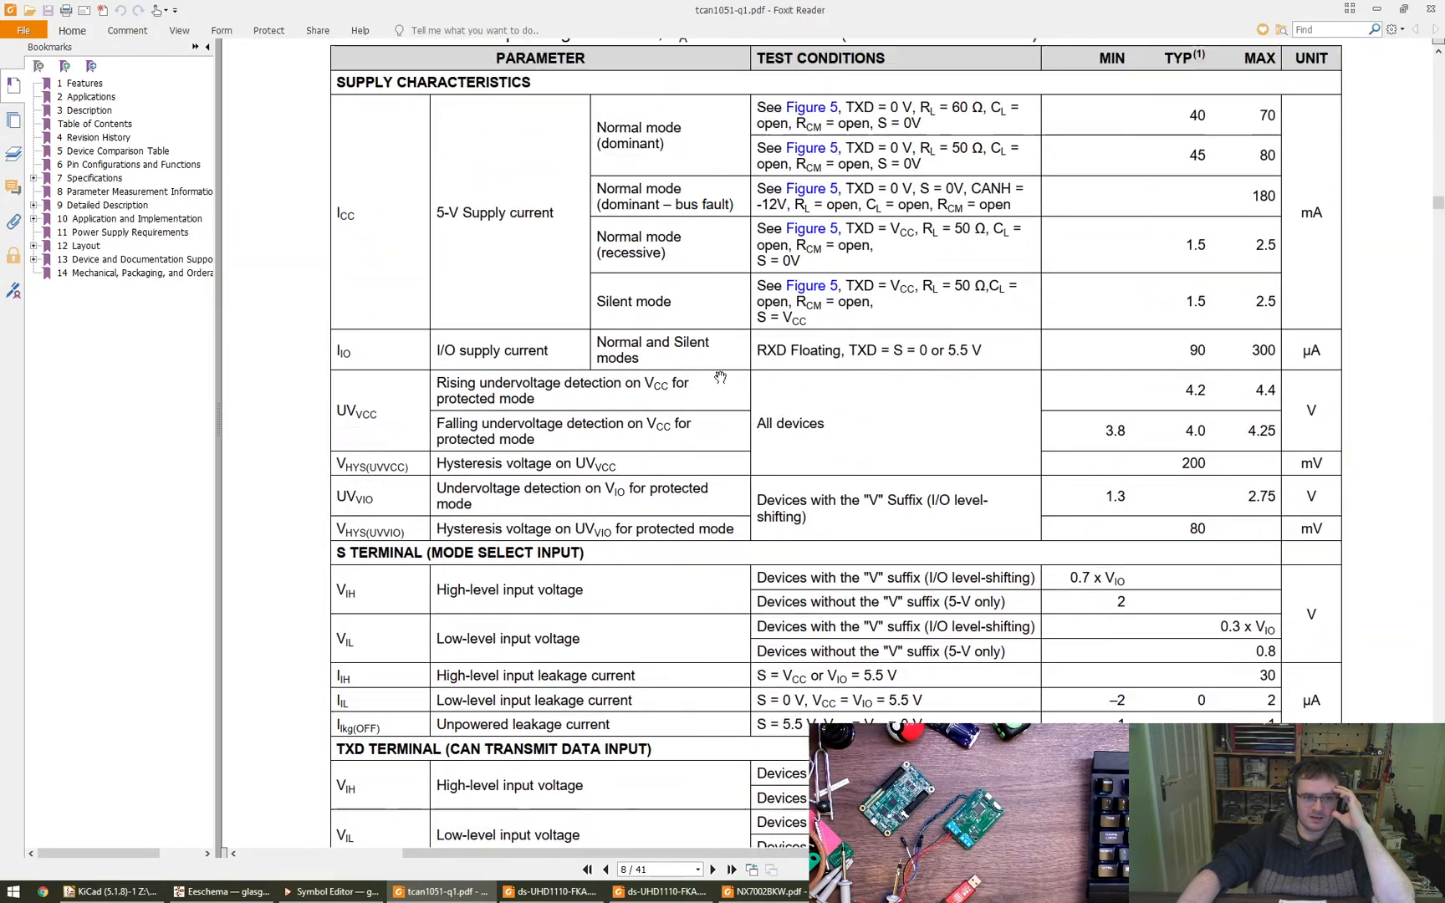
pyautogui.scroll(-3, 712, 383)
pyautogui.scroll(-10, 711, 384)
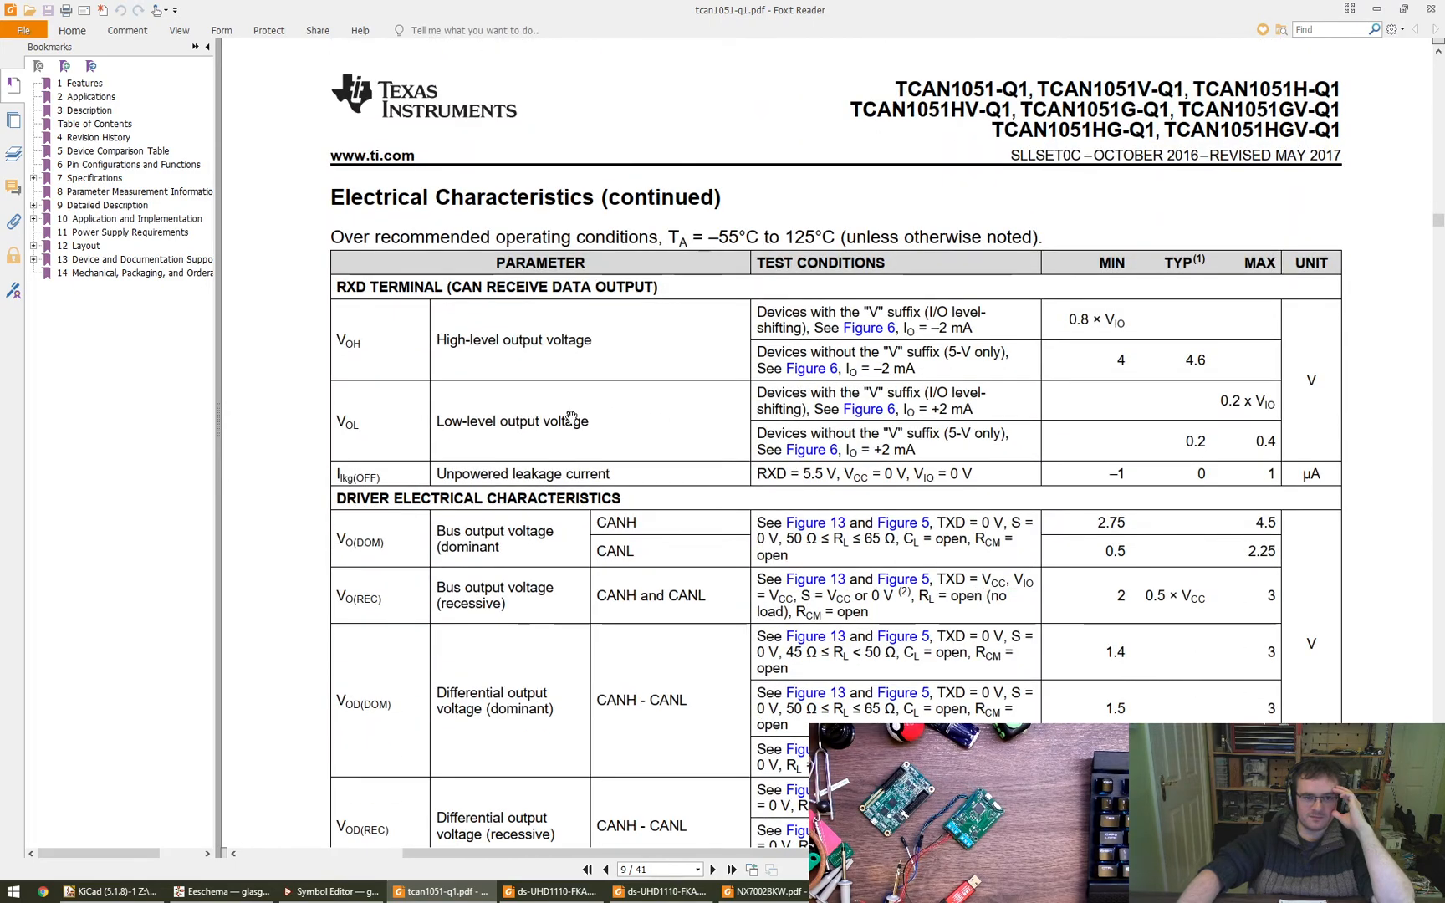
pyautogui.moveTo(534, 322); pyautogui.dragTo(540, 358)
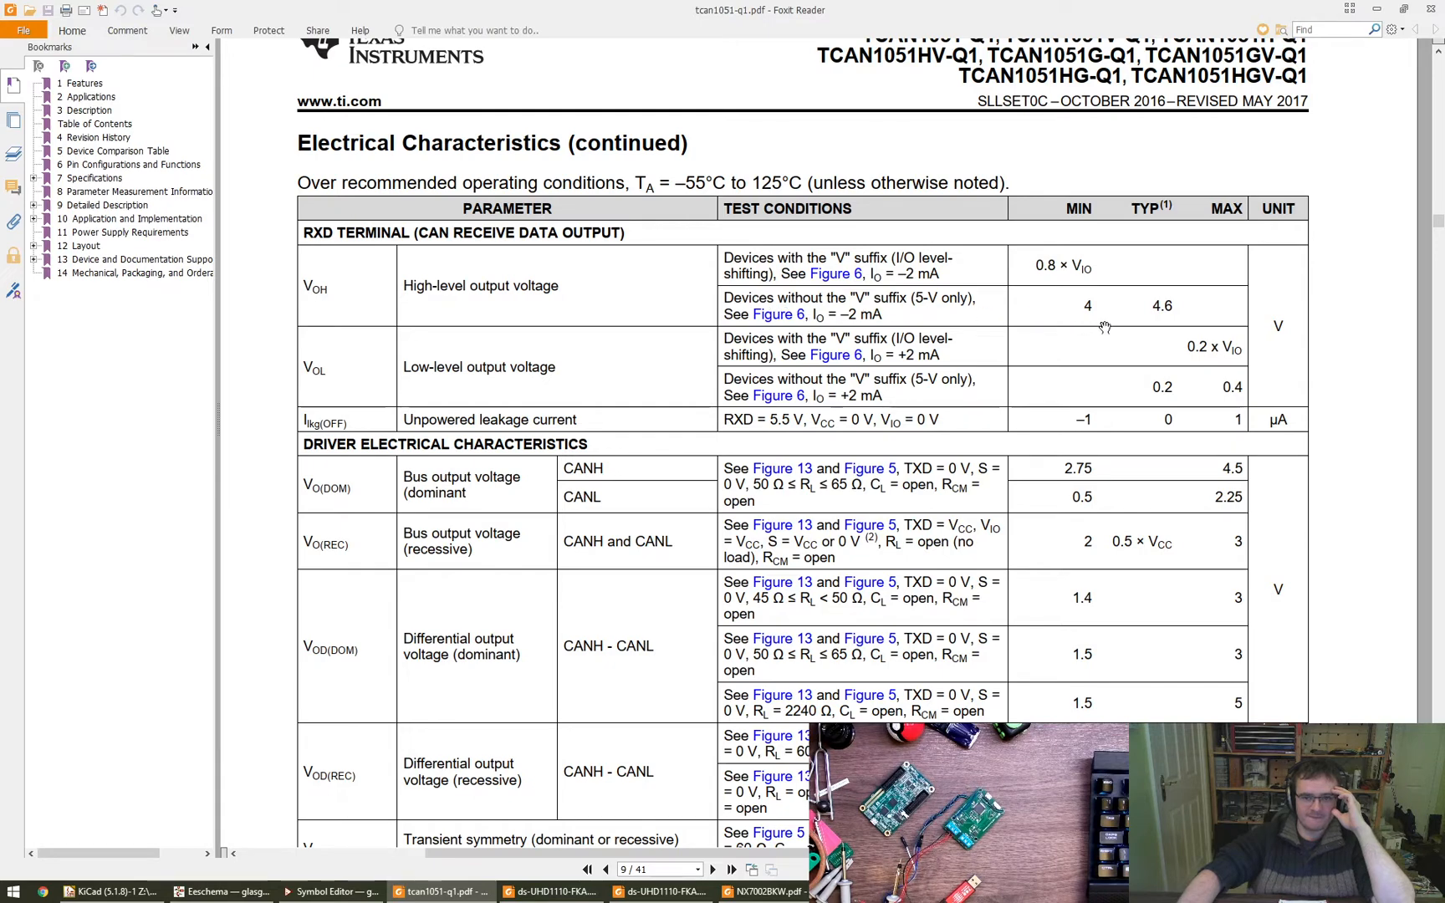
pyautogui.scroll(10, 536, 465)
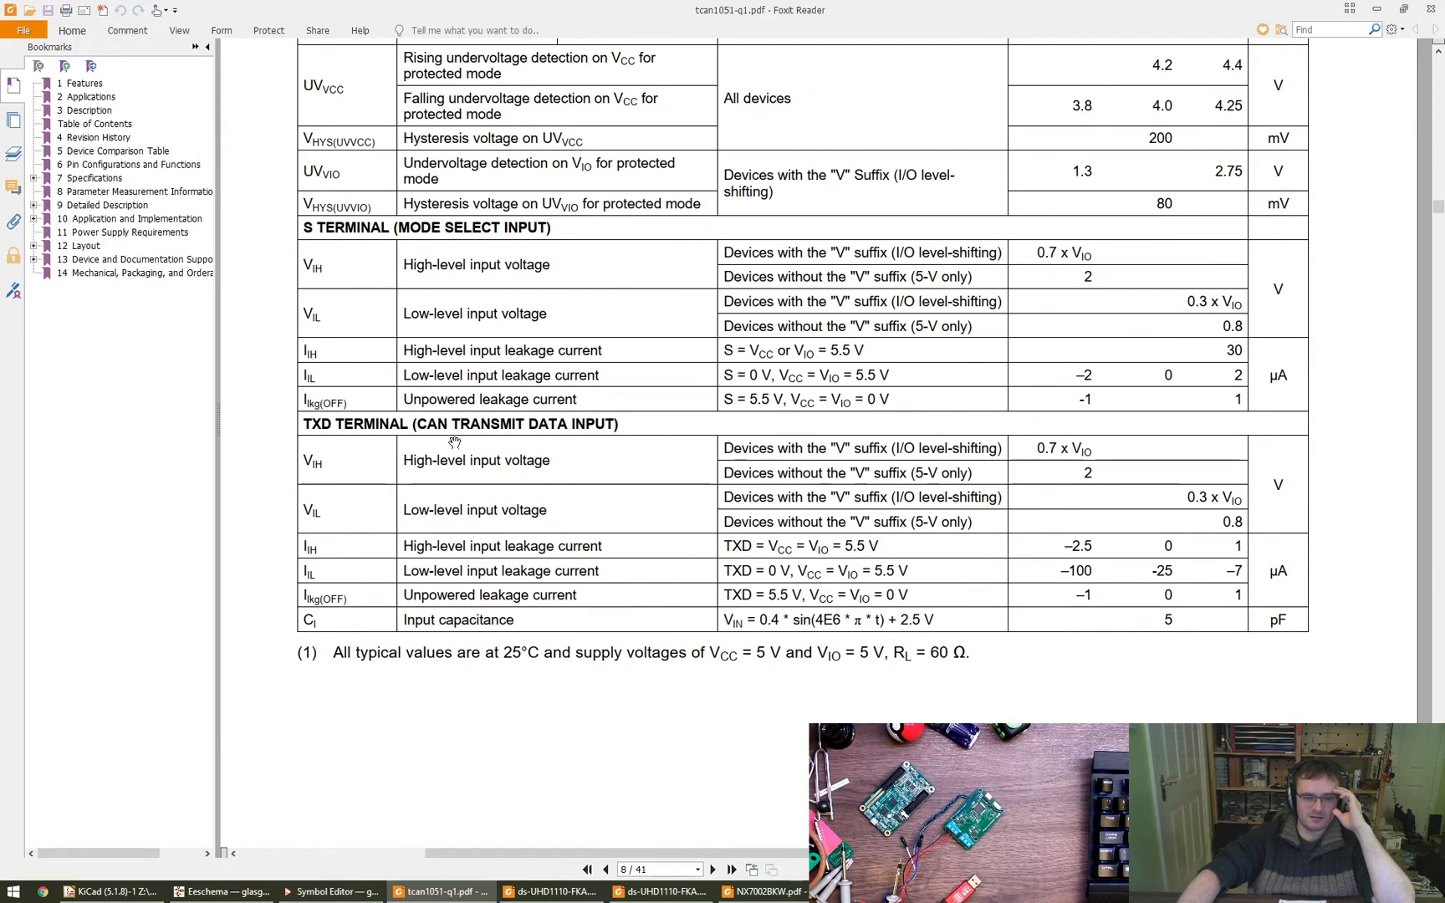
pyautogui.scroll(-10, 592, 436)
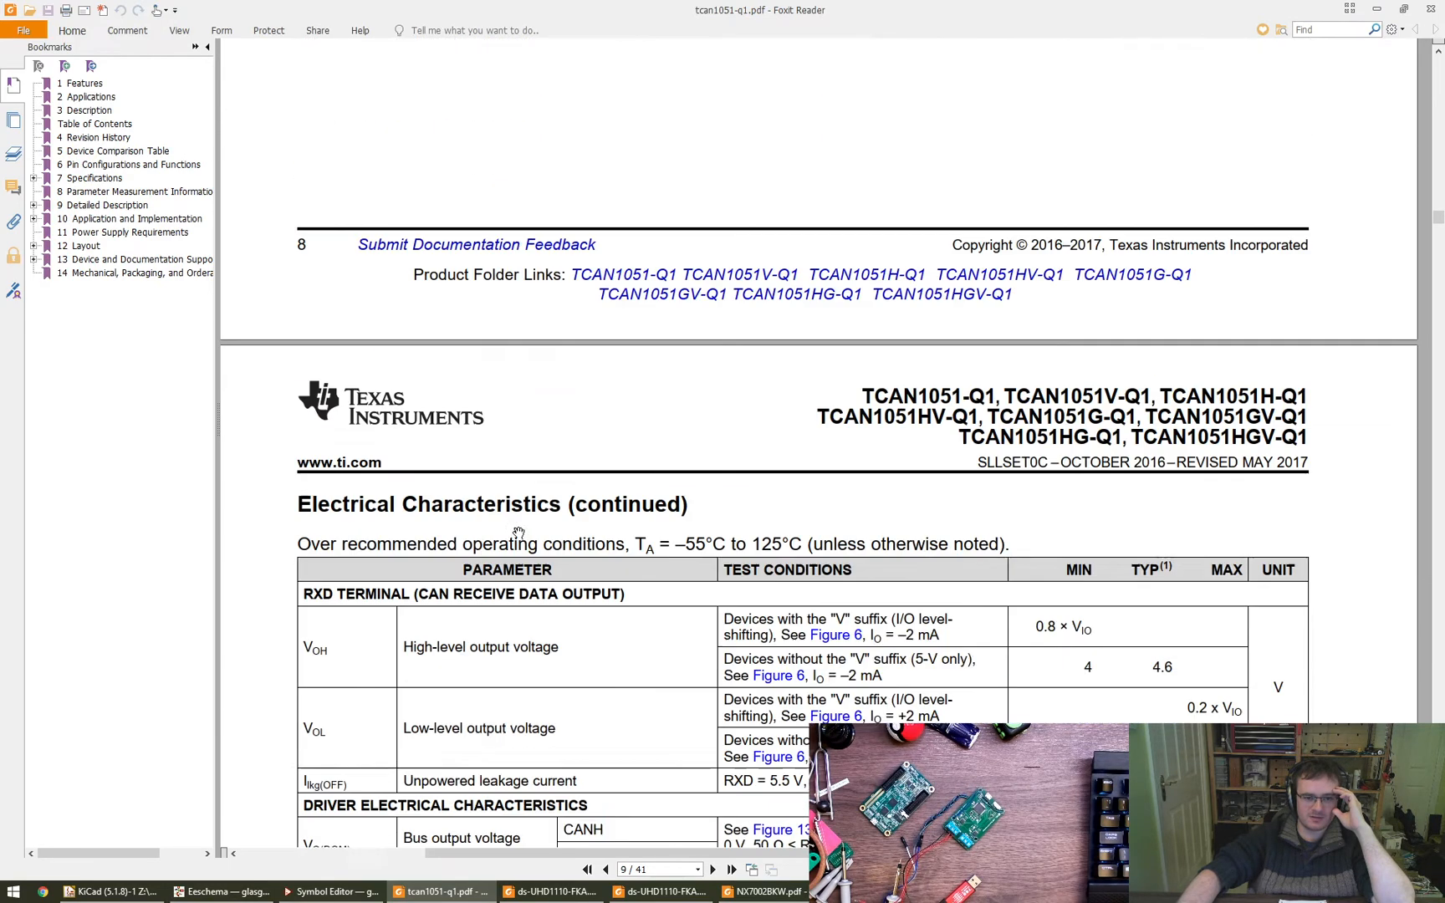
# - Examine the driver and receiver electrical characteristics for CANH and CANL on datasheet pages 9 and 10
pyautogui.moveTo(619, 593); pyautogui.dragTo(614, 453)
pyautogui.scroll(-3, 615, 452)
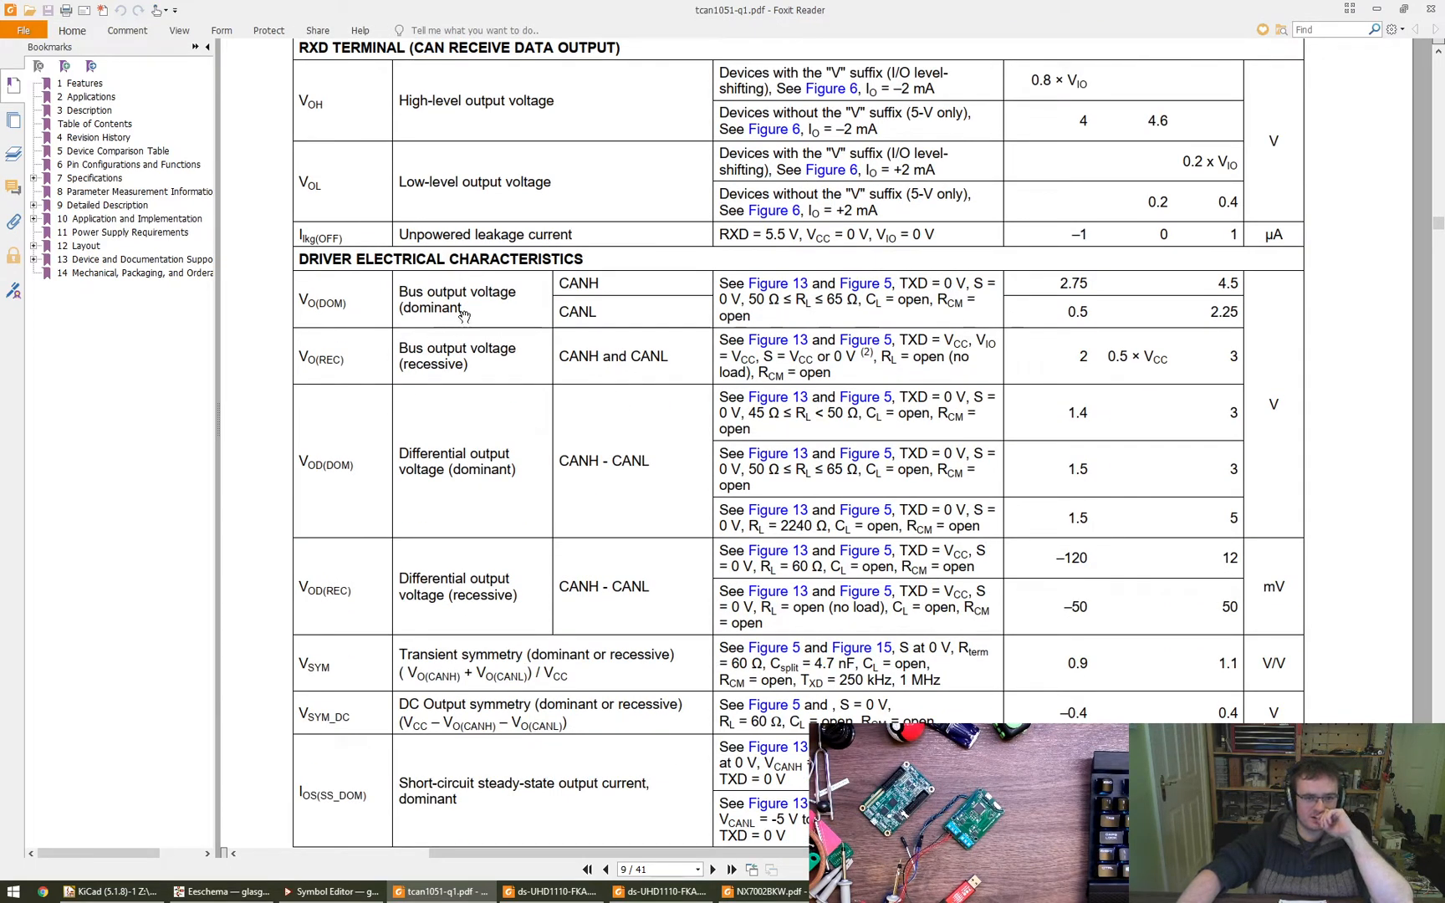
pyautogui.moveTo(488, 495); pyautogui.dragTo(486, 466)
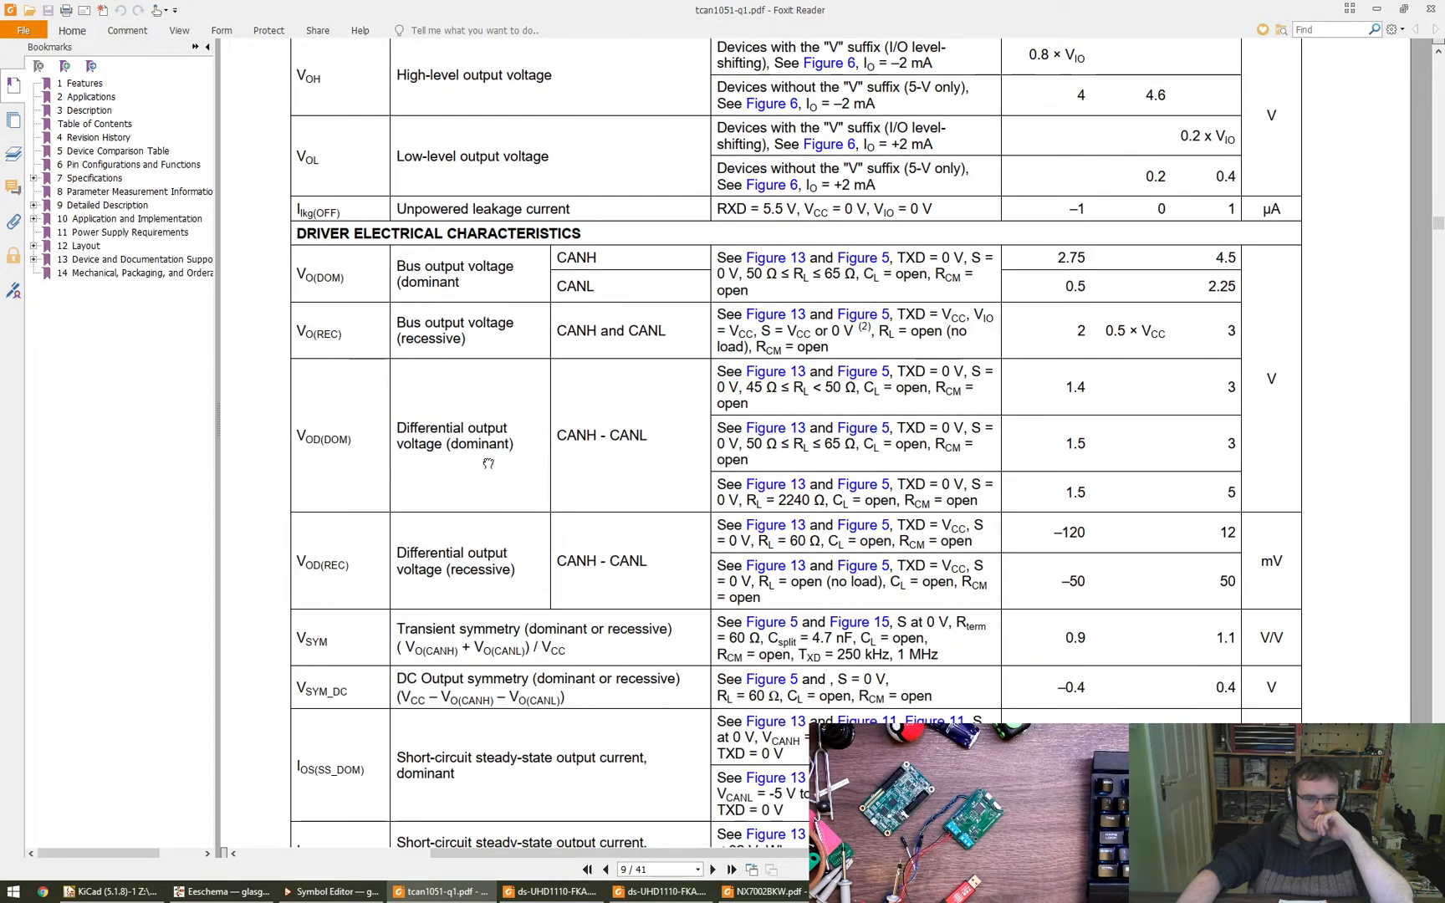
pyautogui.moveTo(506, 558); pyautogui.dragTo(485, 611)
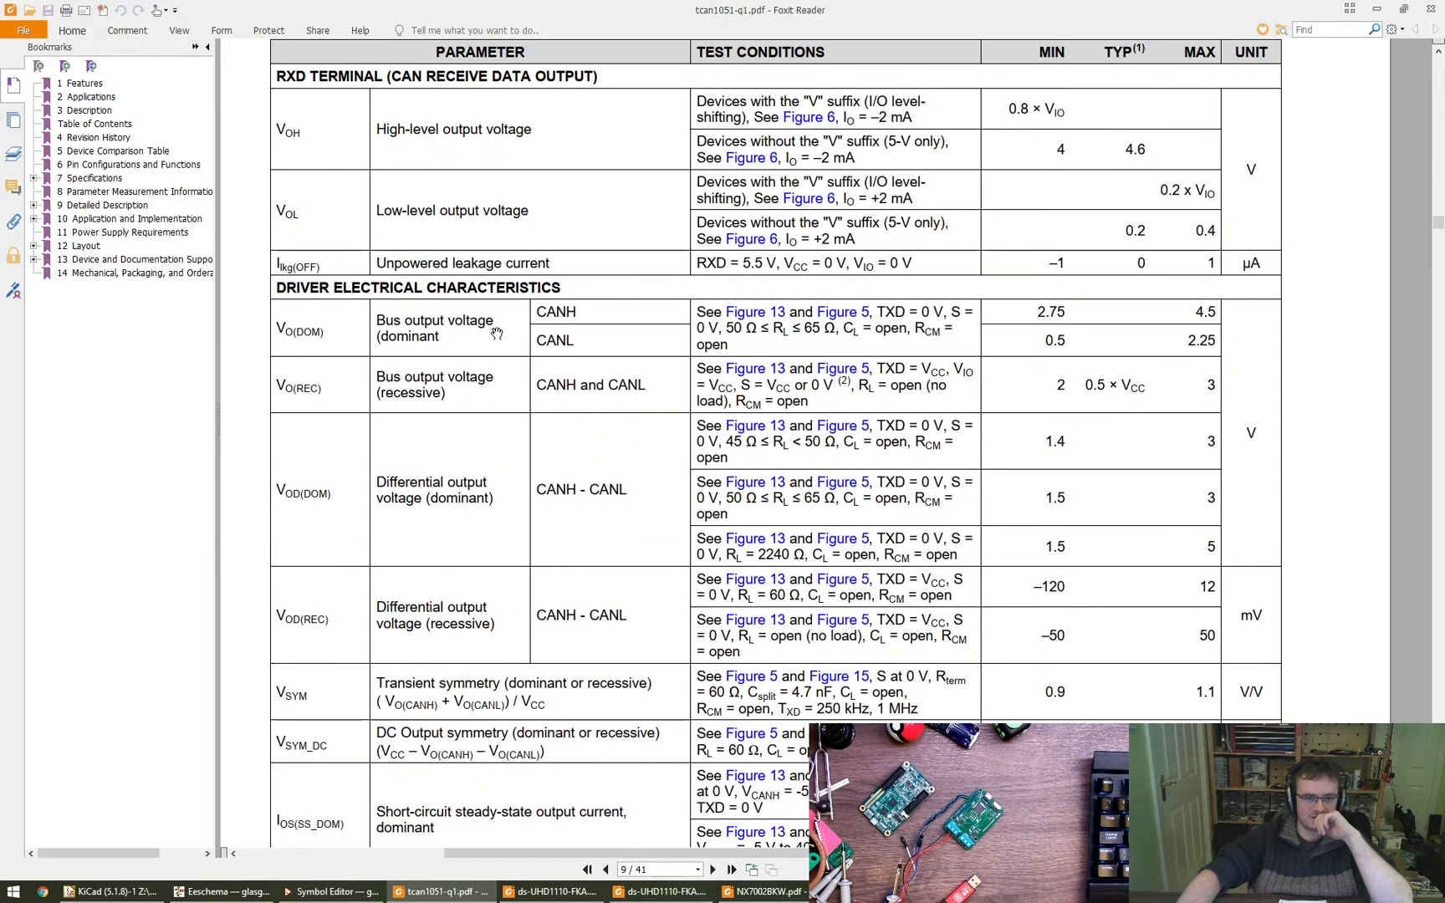
pyautogui.scroll(-5, 508, 377)
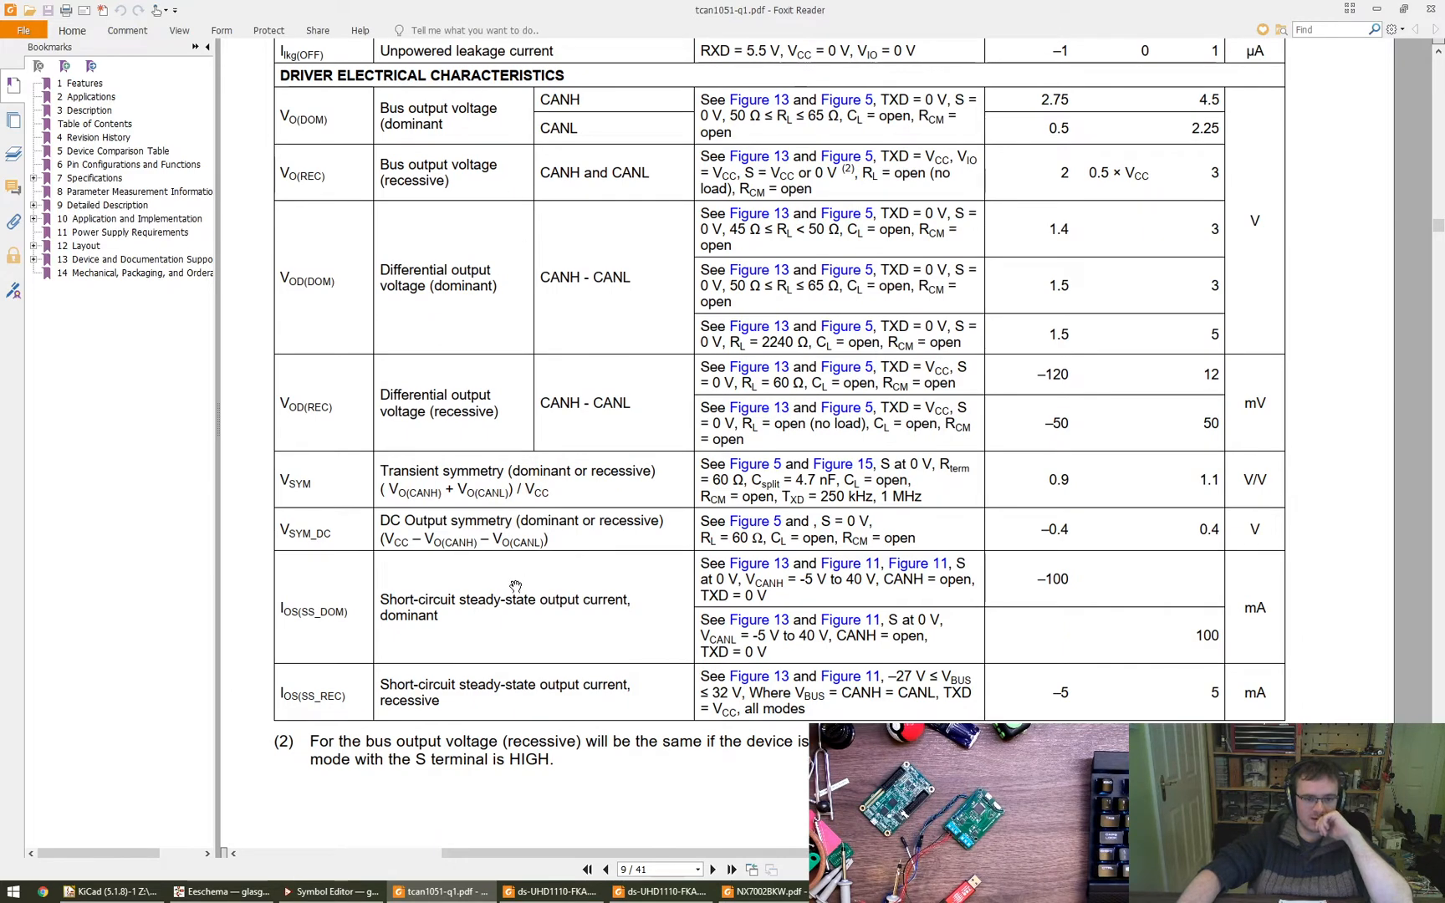
pyautogui.moveTo(524, 488); pyautogui.dragTo(513, 537)
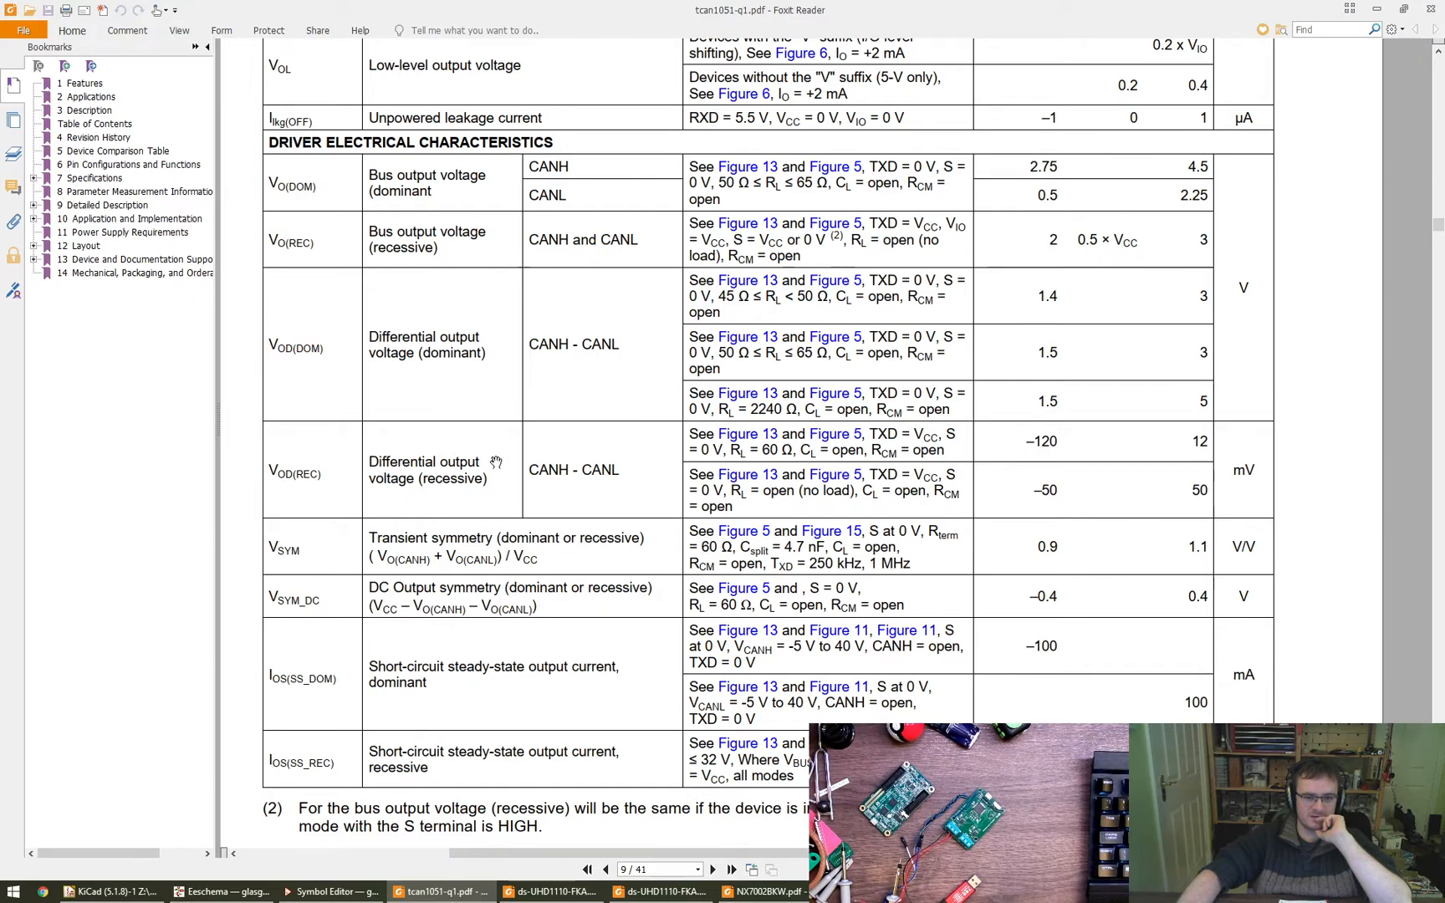
pyautogui.scroll(-12, 528, 544)
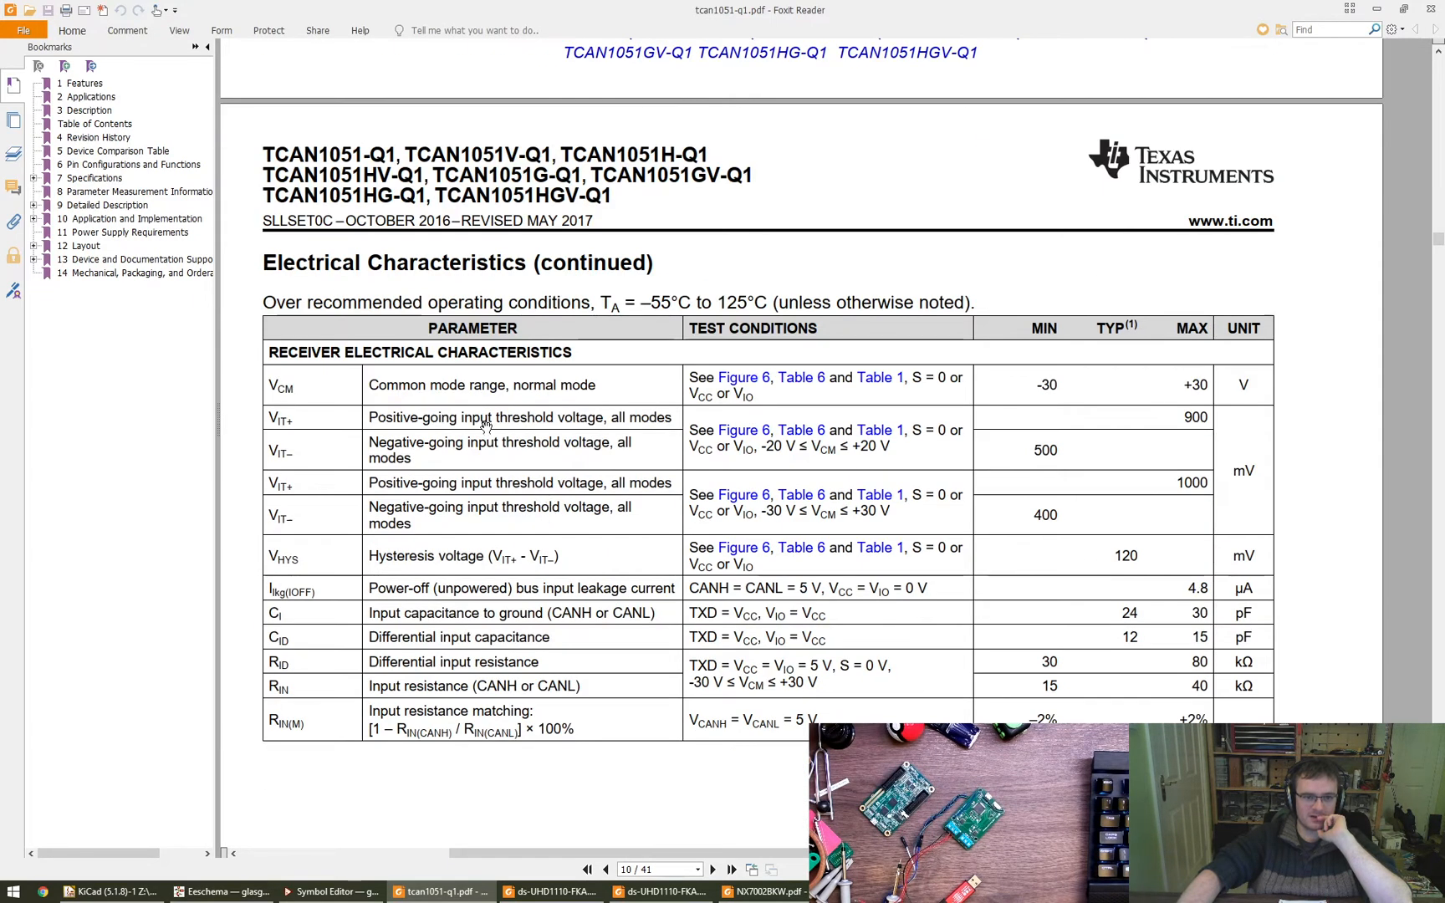
pyautogui.scroll(-3, 493, 402)
pyautogui.moveTo(506, 355); pyautogui.dragTo(507, 360)
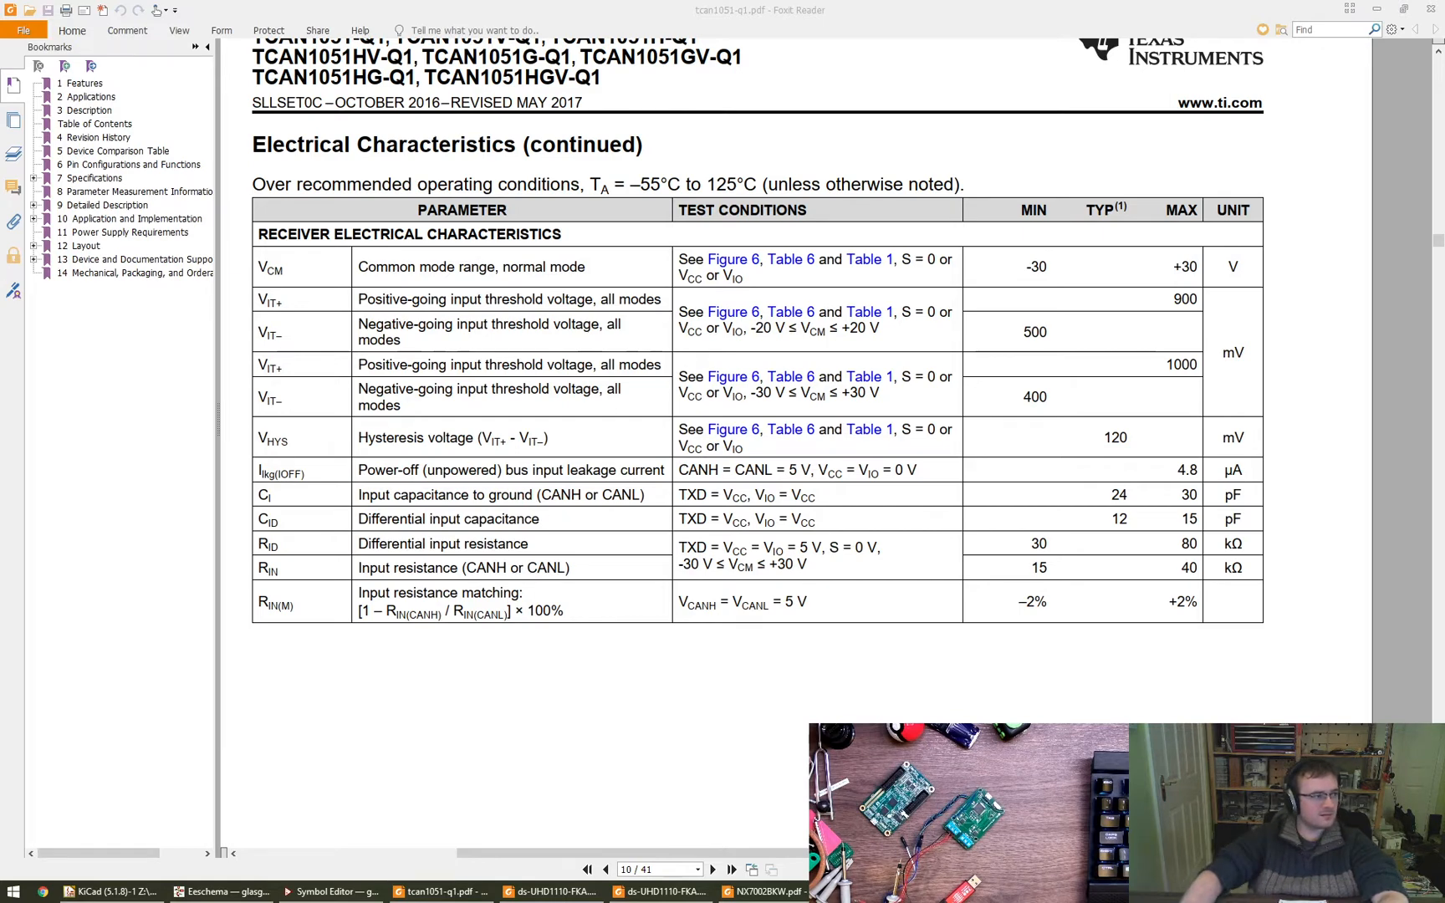
# - Switch to Chrome and search Google for "can signal trace"
pyautogui.moveTo(1444, 10); pyautogui.dragTo(401, 1)
pyautogui.click(290, 91)
pyautogui.click(710, 272)
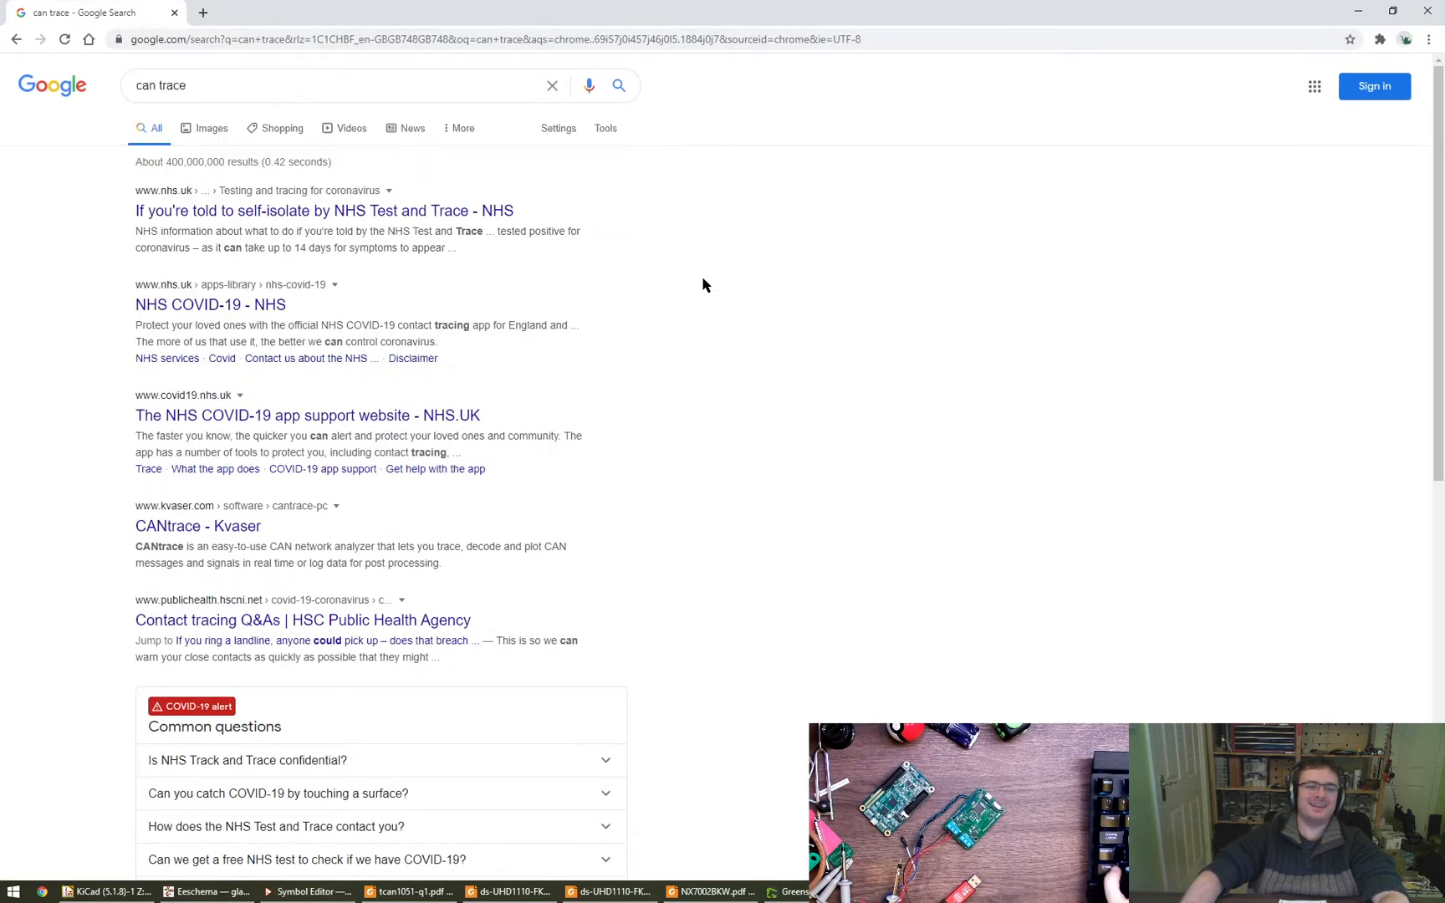
pyautogui.hotkey('ctrl', 'l')
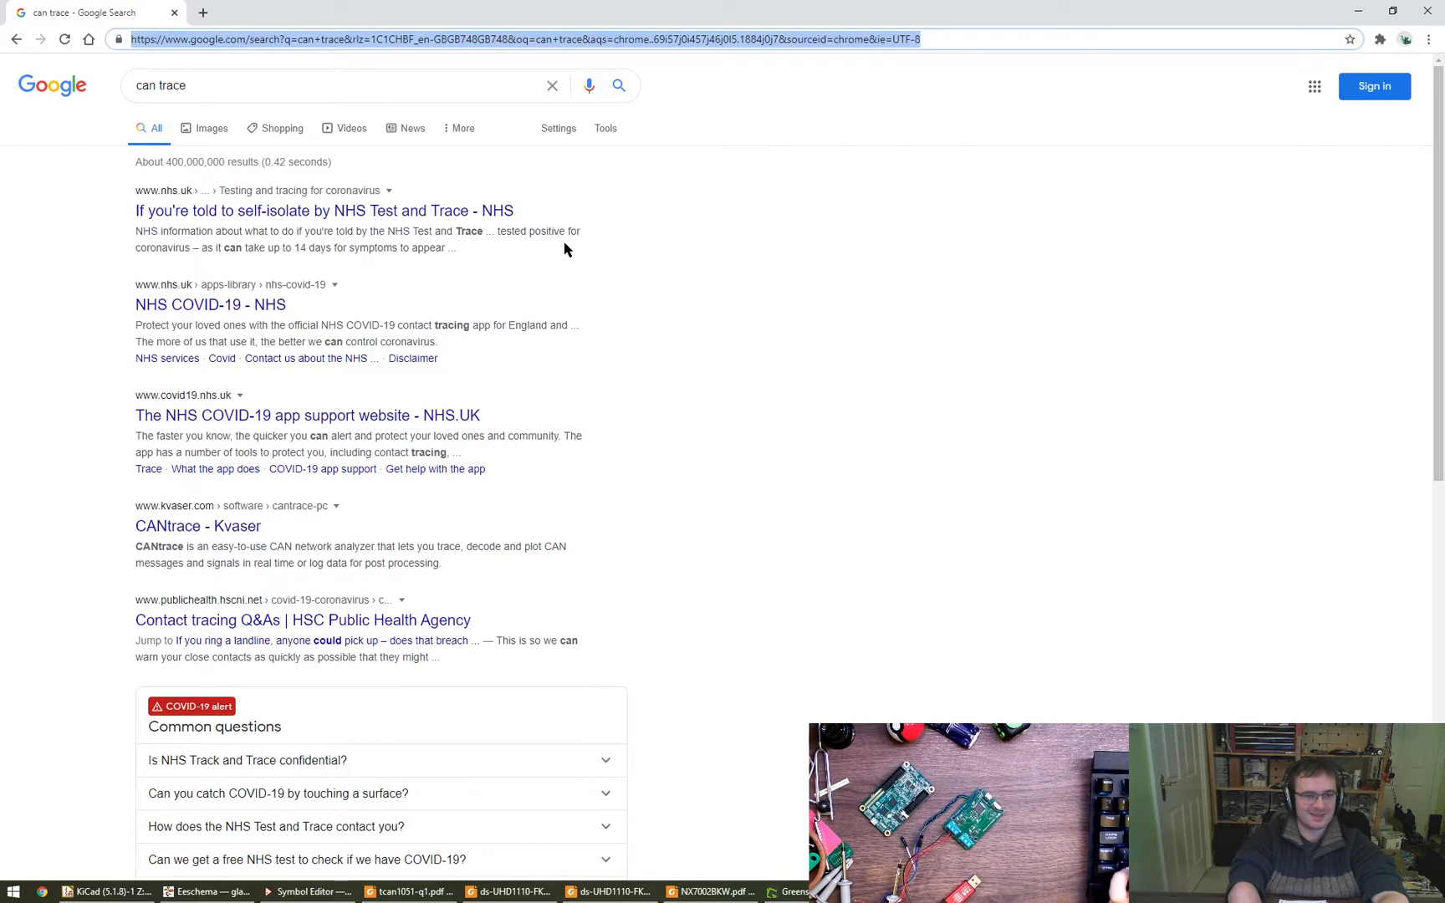
pyautogui.write('can signal trace')
pyautogui.press('Return')
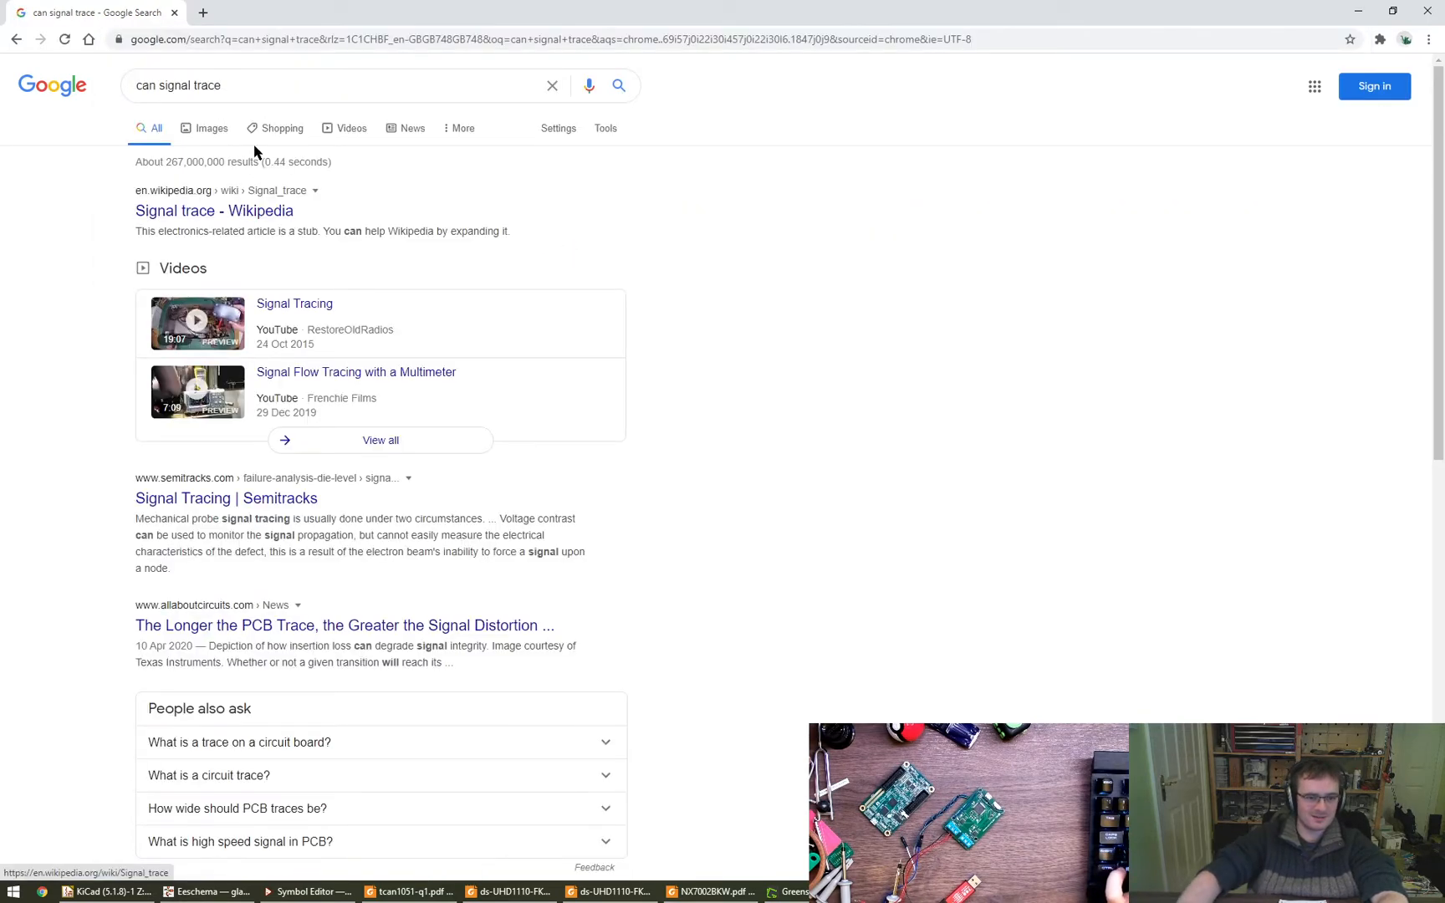
# - Refine the Google search to "can bus signal trace" and show the image results
pyautogui.click(254, 74)
pyautogui.hotkey('ctrl', 'Left')
pyautogui.hotkey('ctrl', 'Left')
pyautogui.write('bus')
pyautogui.press('Return')
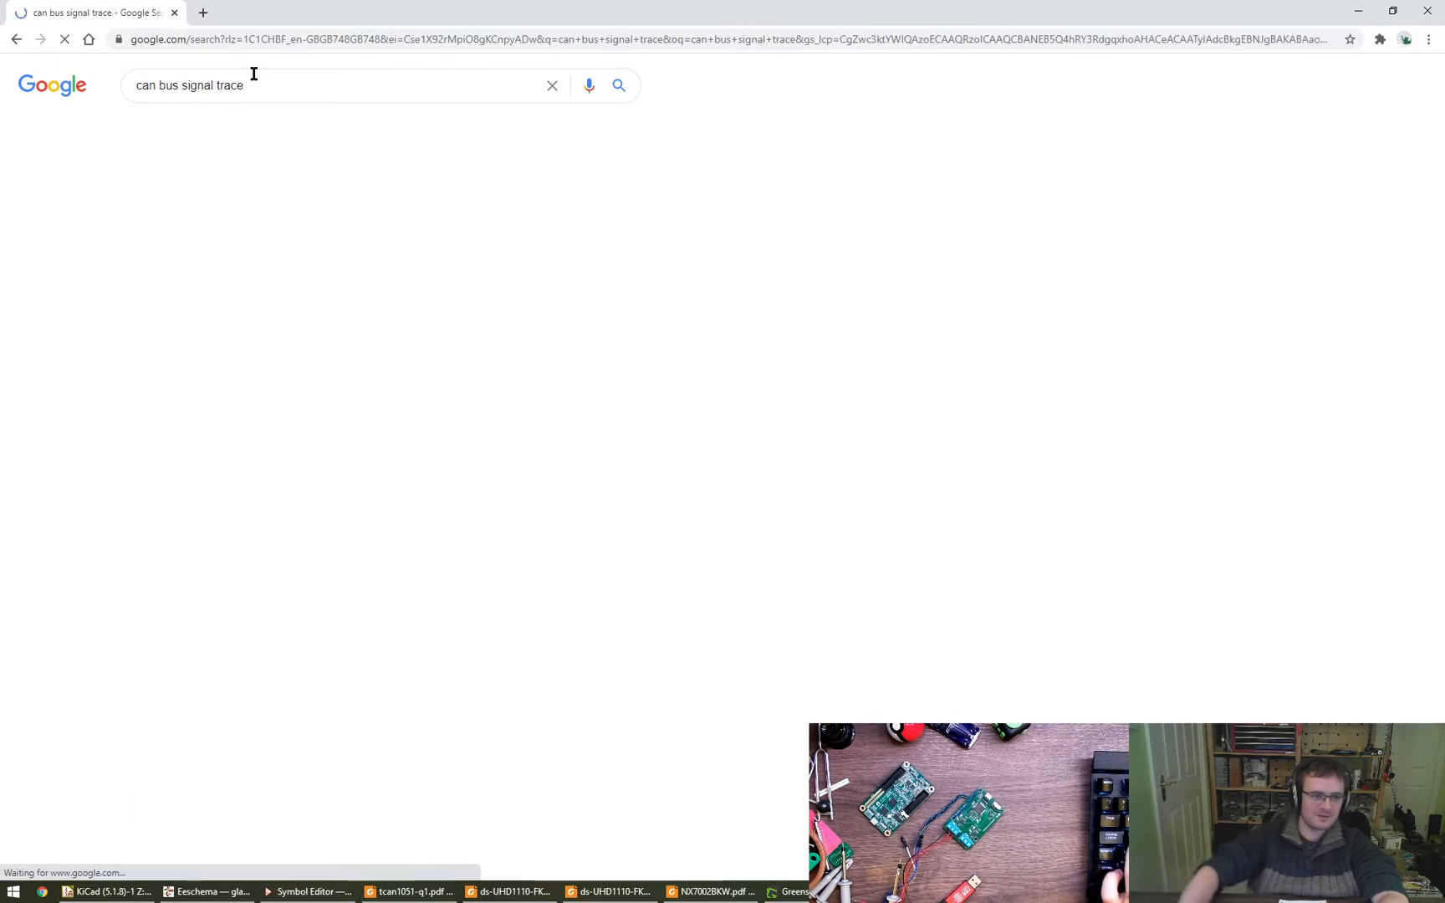
pyautogui.click(207, 129)
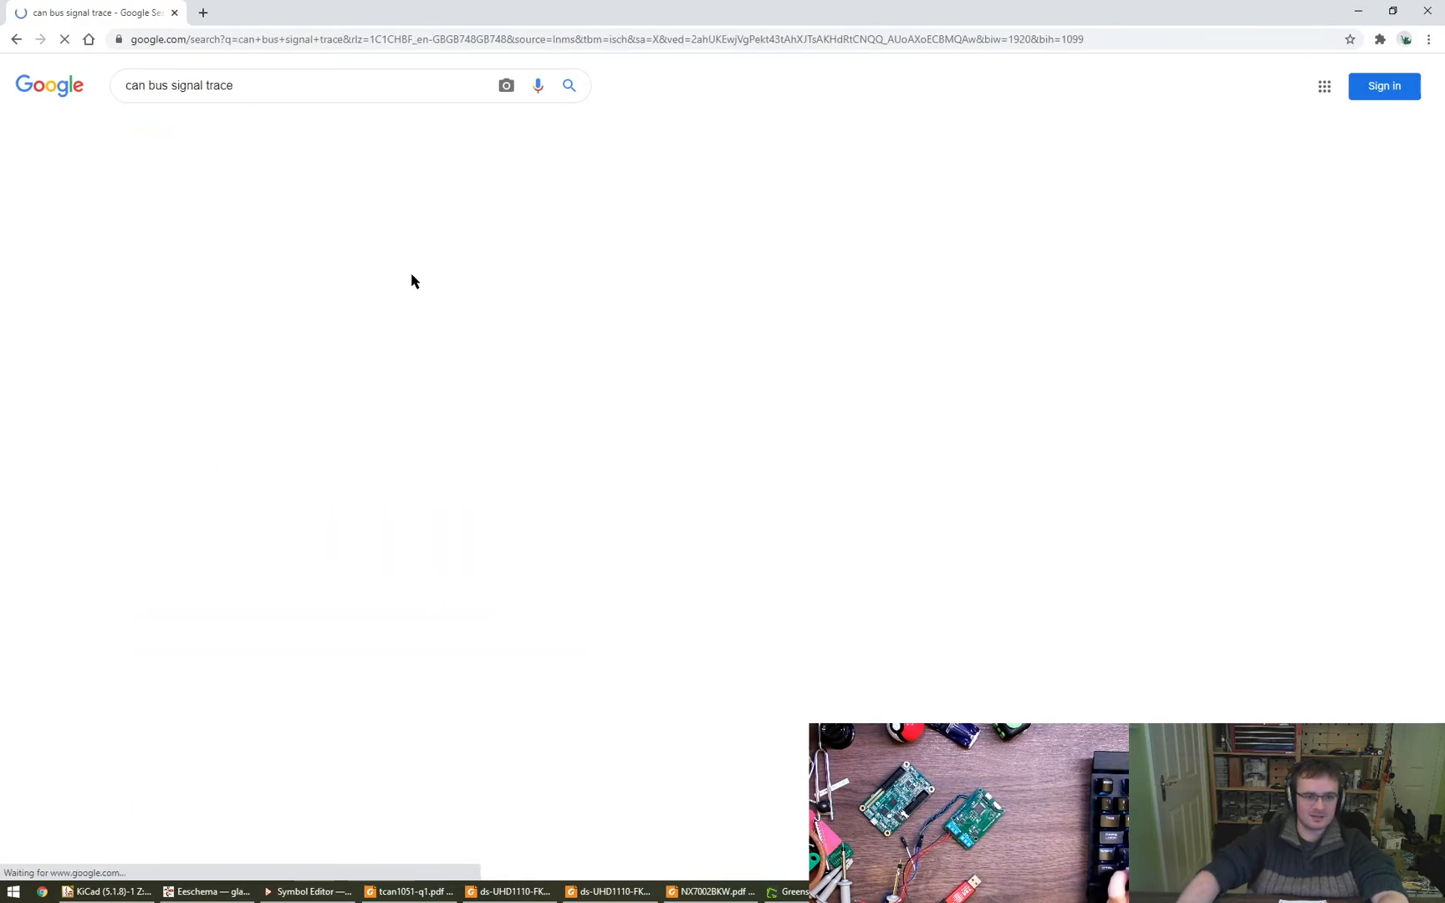
# - Preview CAN bus waveform images and open the source article "Exploring the CANbus with an oscilloscope" in a new tab
pyautogui.click(384, 303)
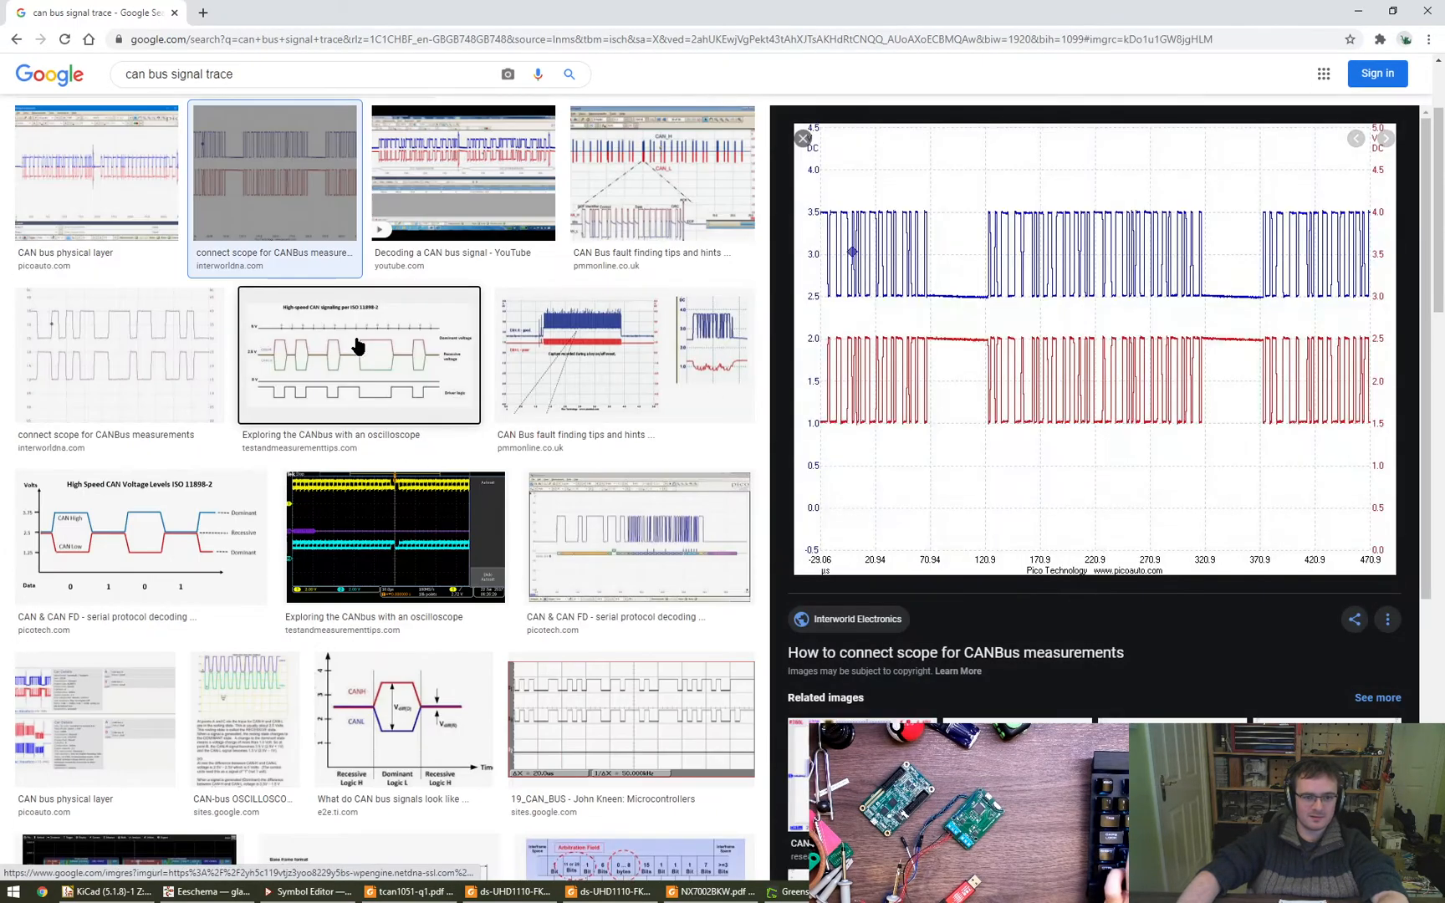
pyautogui.click(357, 346)
pyautogui.click(803, 422)
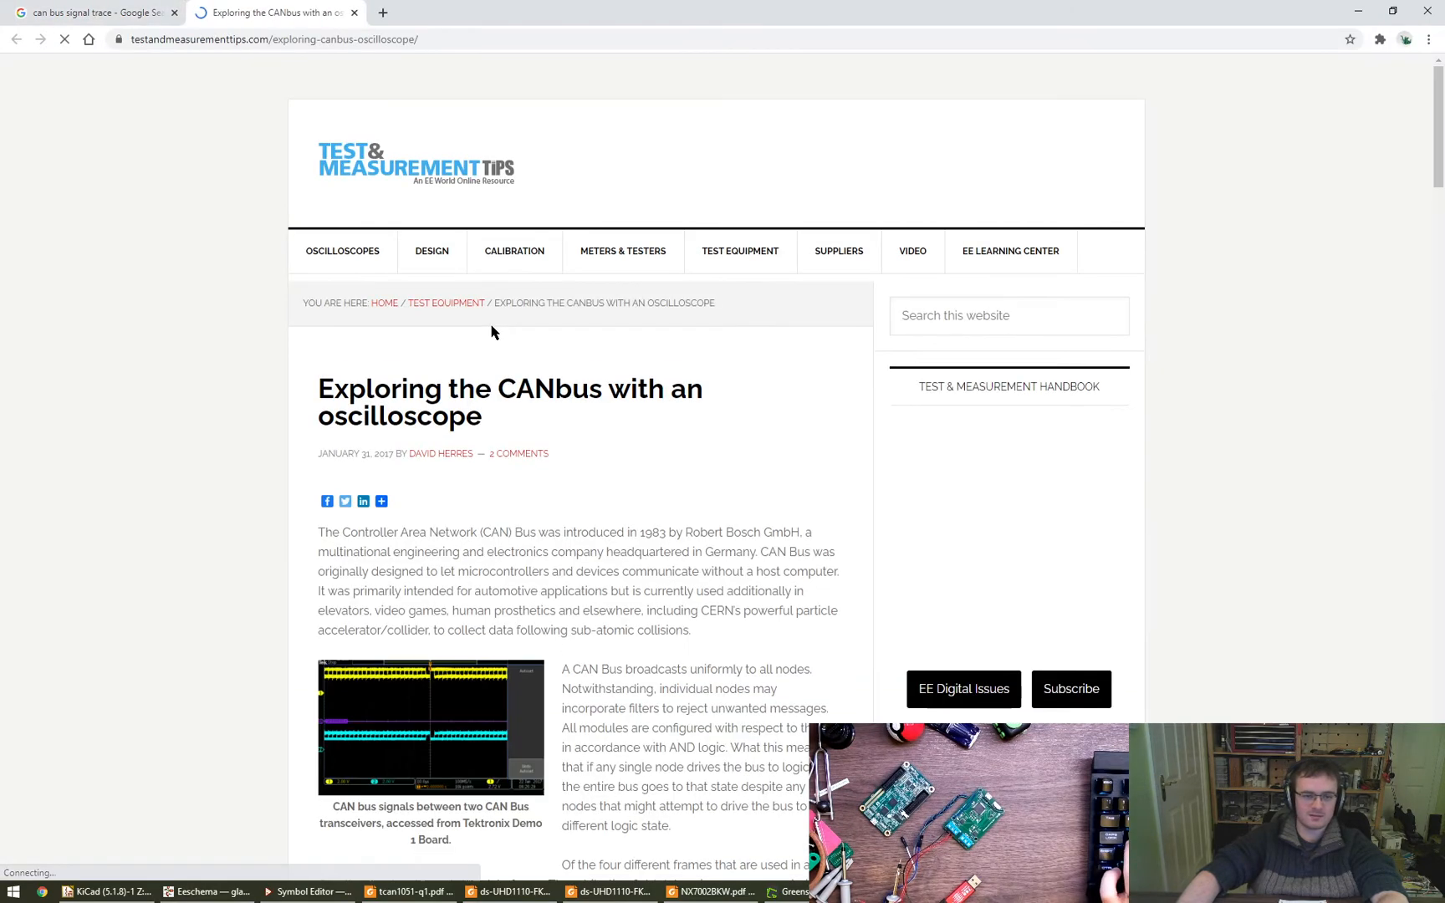
# - Find the base frame format diagram in the CANbus article and open the image in a new tab
pyautogui.scroll(-8, 485, 502)
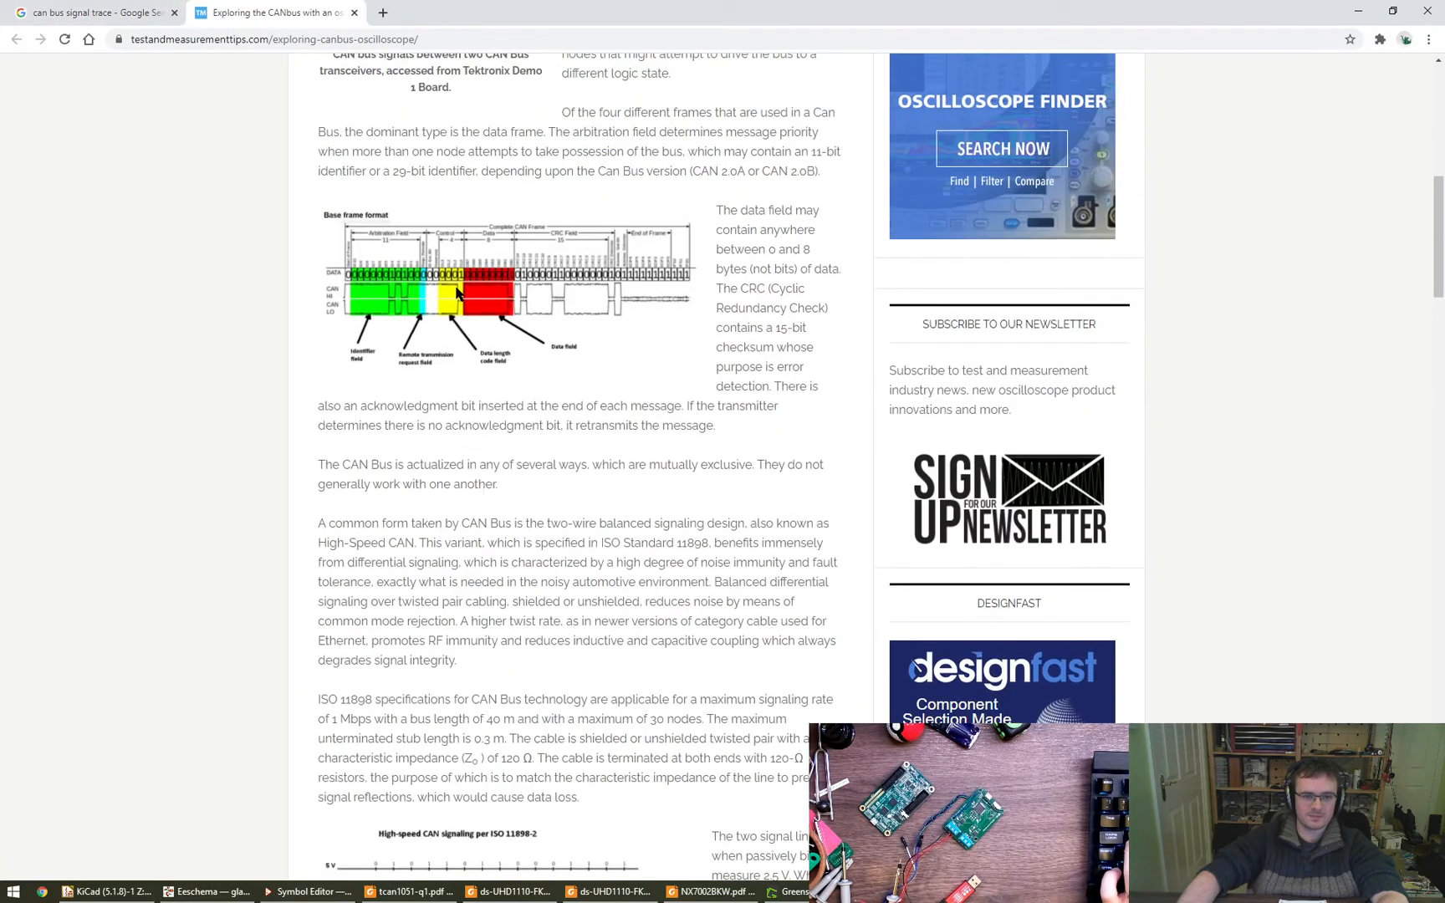
pyautogui.rightClick(456, 286)
pyautogui.click(491, 305)
# - Return to the Google image results and search for "can bus signal trace wiki"
pyautogui.click(98, 7)
pyautogui.scroll(3, 293, 316)
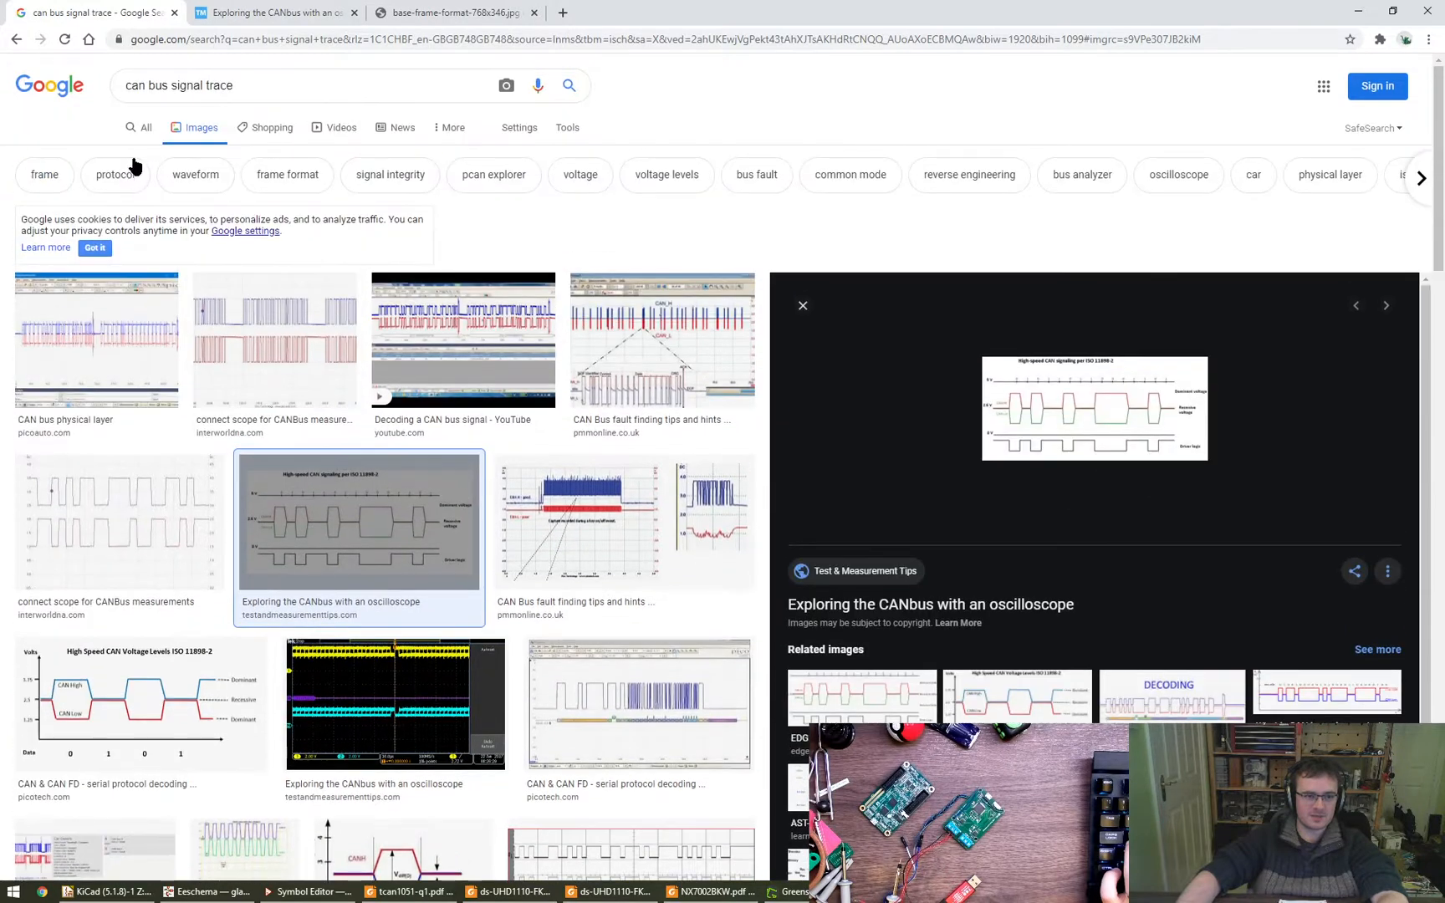
pyautogui.click(264, 81)
pyautogui.write('wiki')
pyautogui.press('Return')
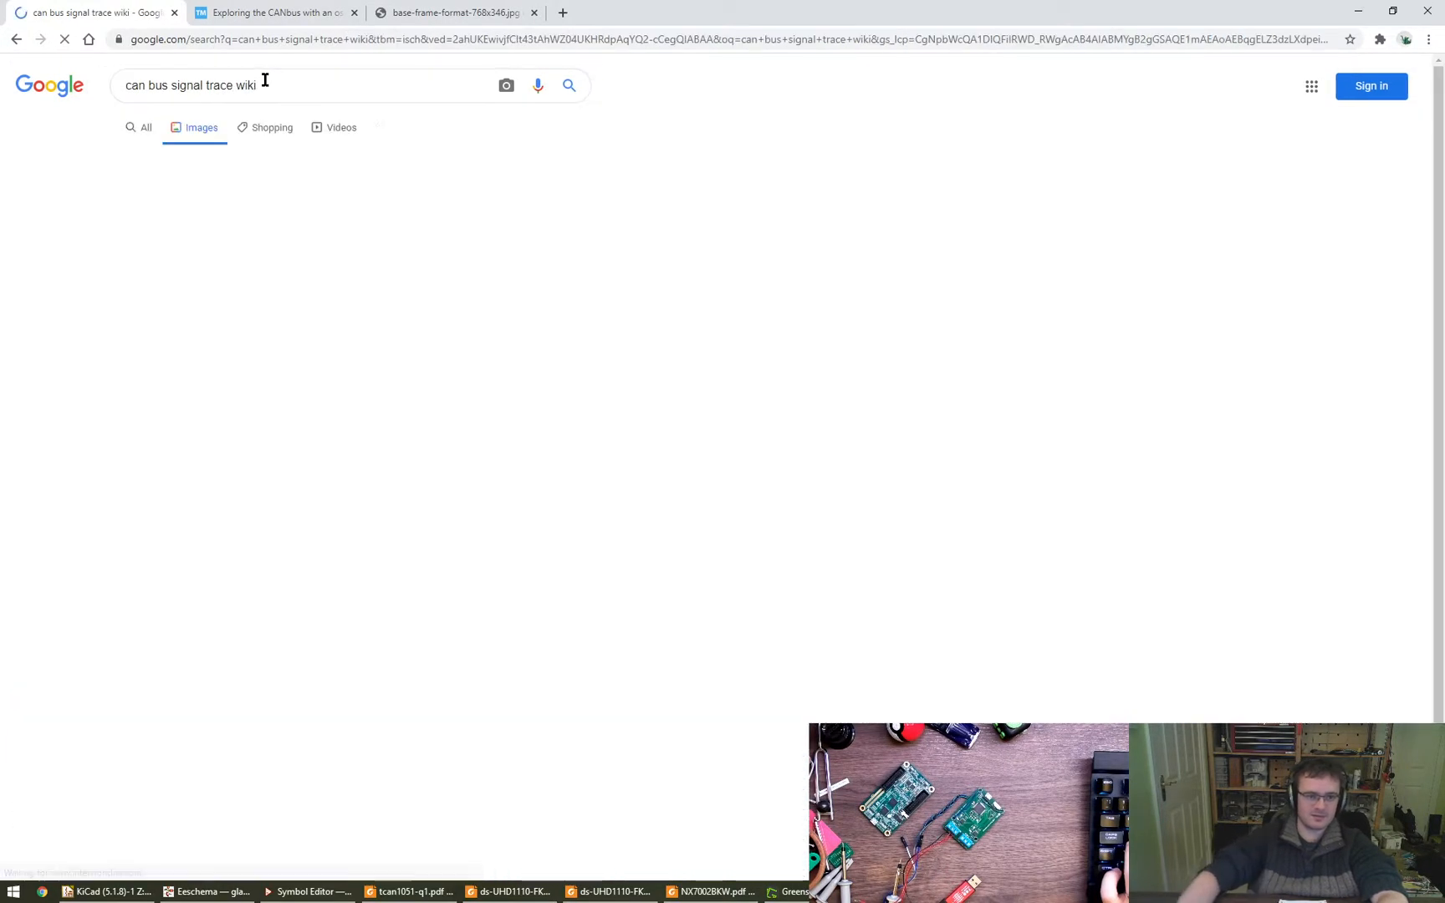
# - Open the Wikipedia CAN bus article from the image results and enlarge its base frame format diagram with electrical levels
pyautogui.click(162, 344)
pyautogui.click(941, 277)
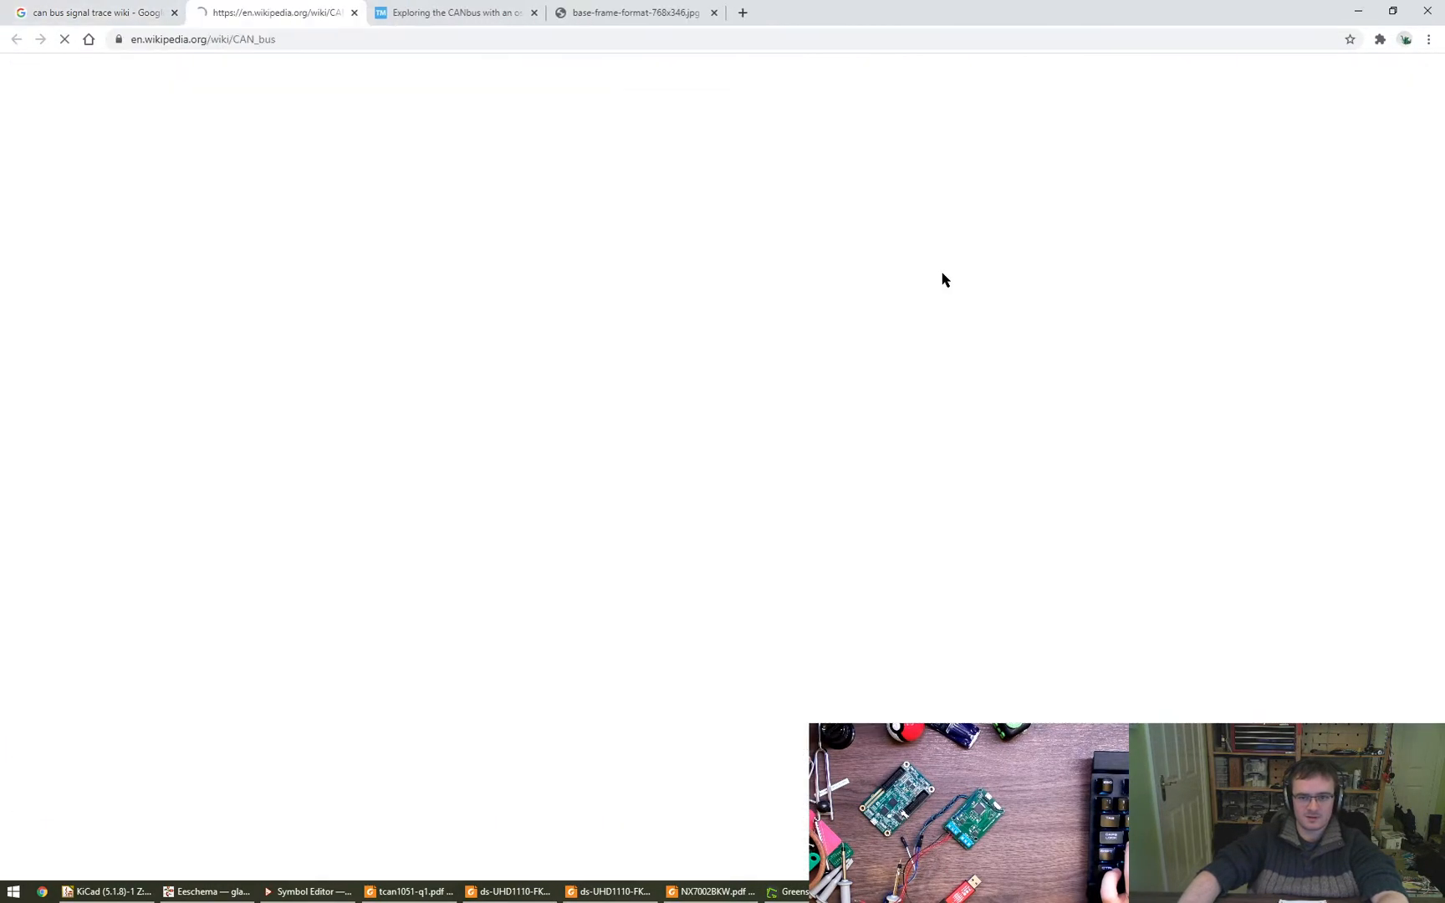
pyautogui.scroll(-20, 639, 444)
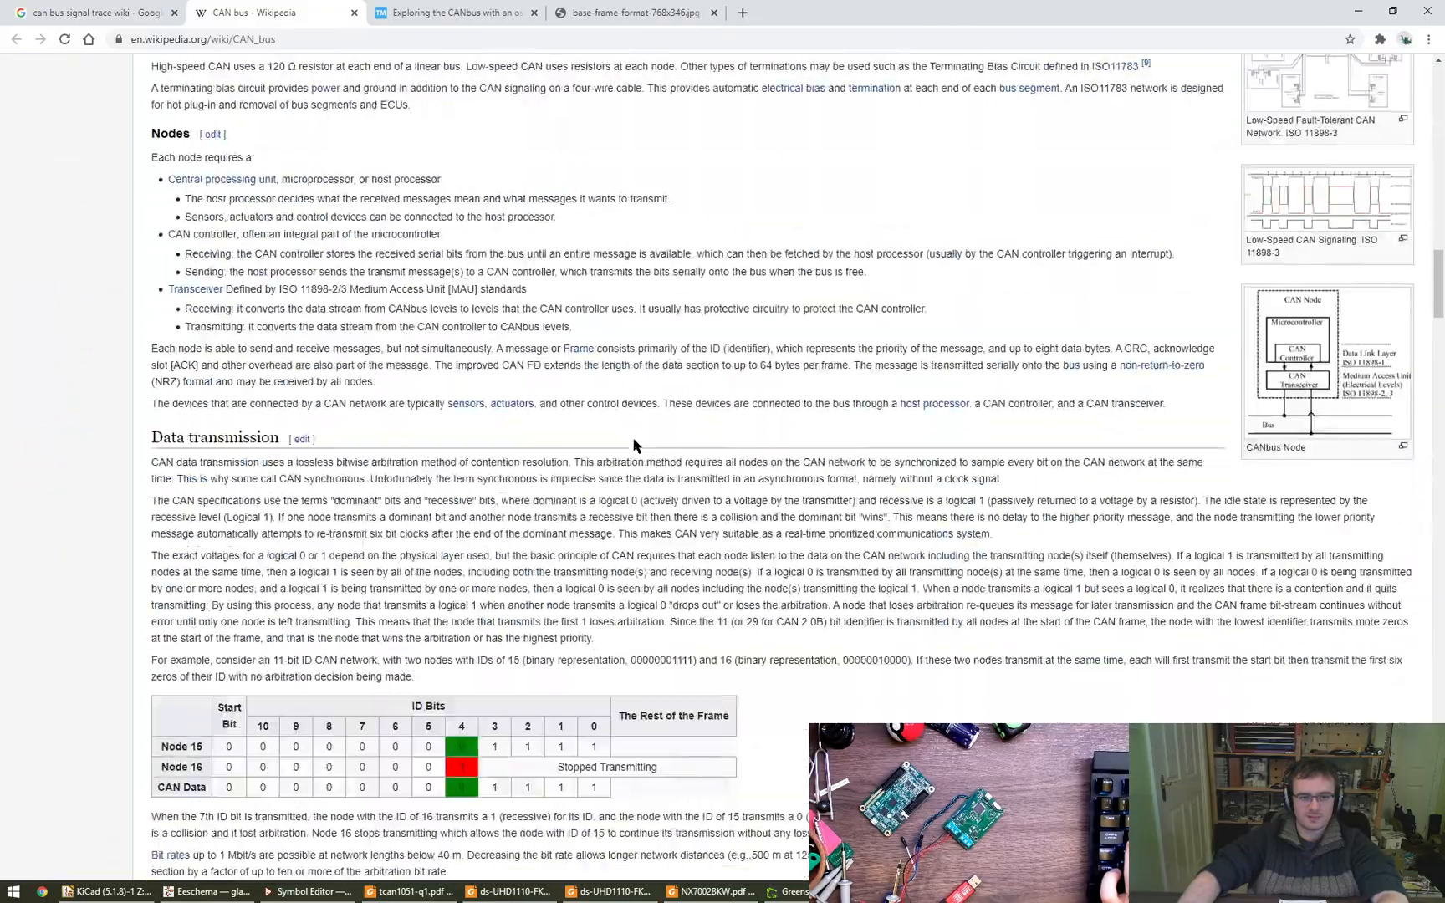
pyautogui.scroll(-20, 634, 445)
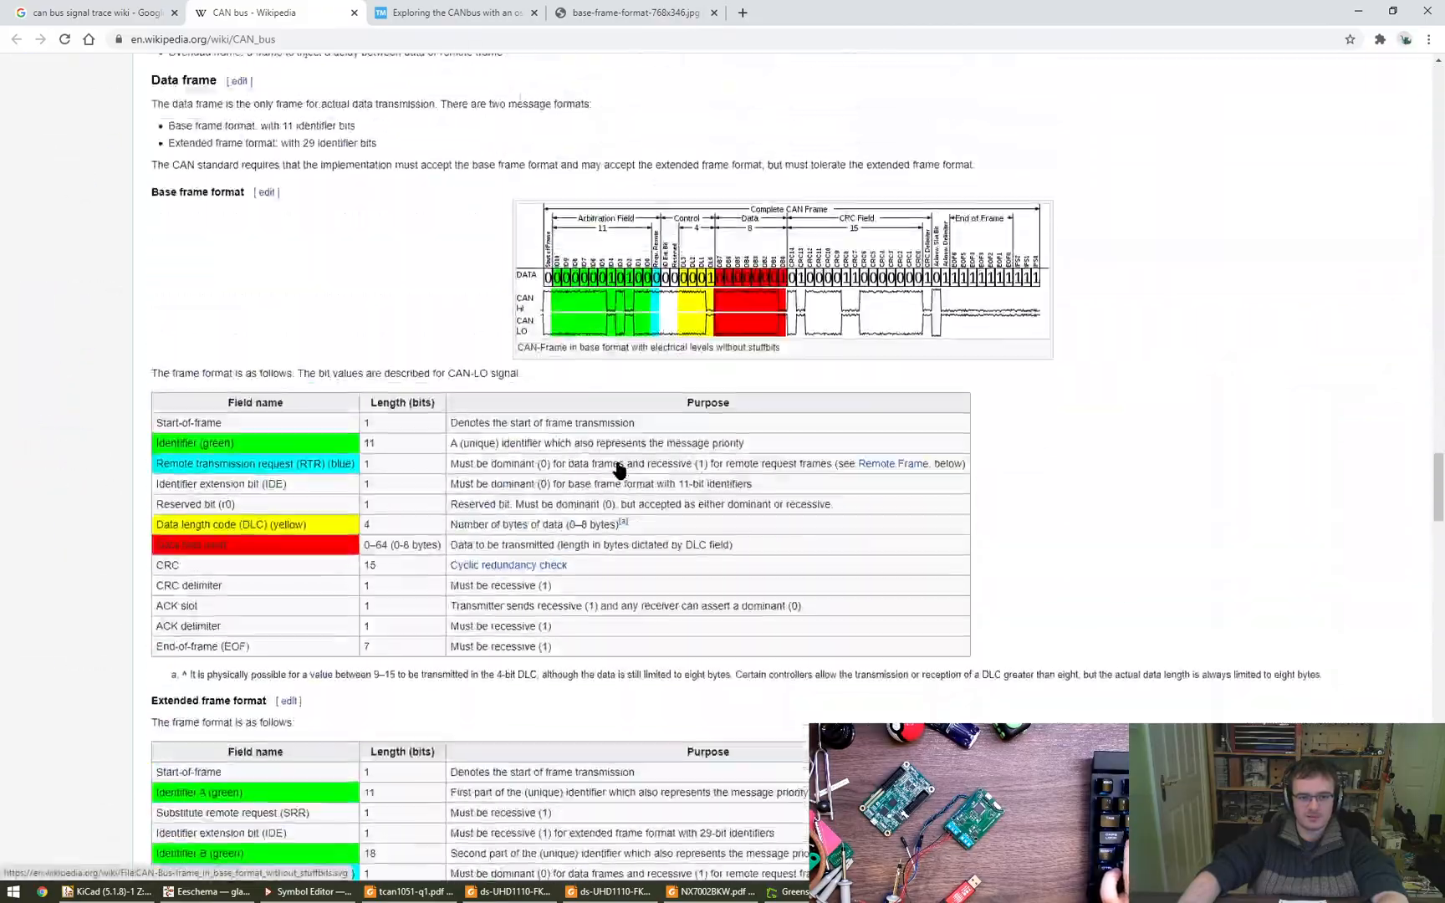
pyautogui.click(635, 309)
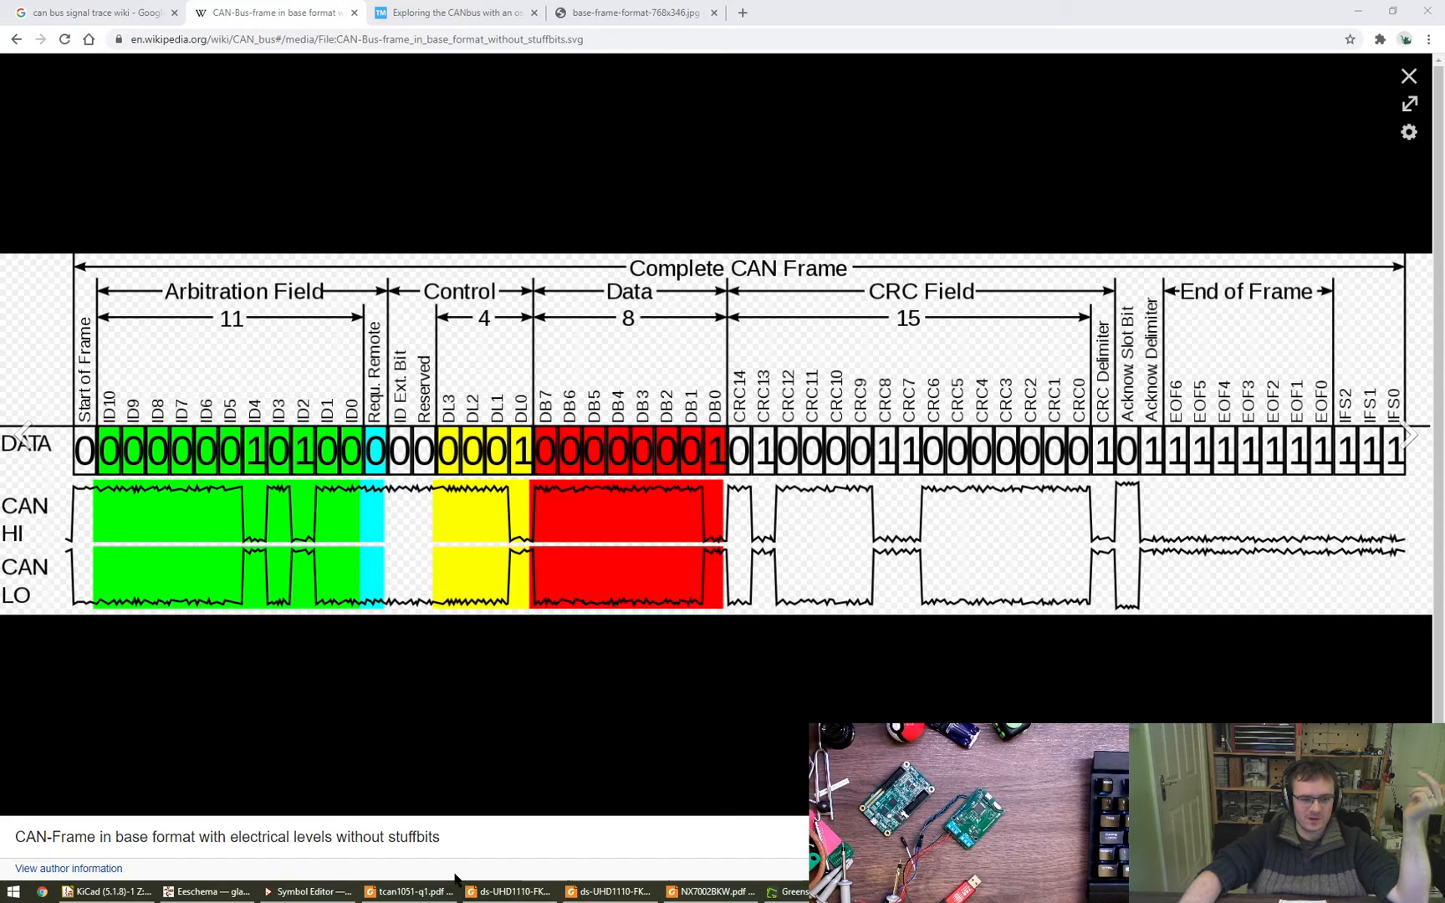
# - Switch to the tcan1051-q1.pdf datasheet in Foxit Reader and check the receiver input threshold voltages in the Electrical Characteristics table
pyautogui.click(410, 891)
pyautogui.scroll(1, 724, 637)
pyautogui.moveTo(724, 637); pyautogui.dragTo(724, 625)
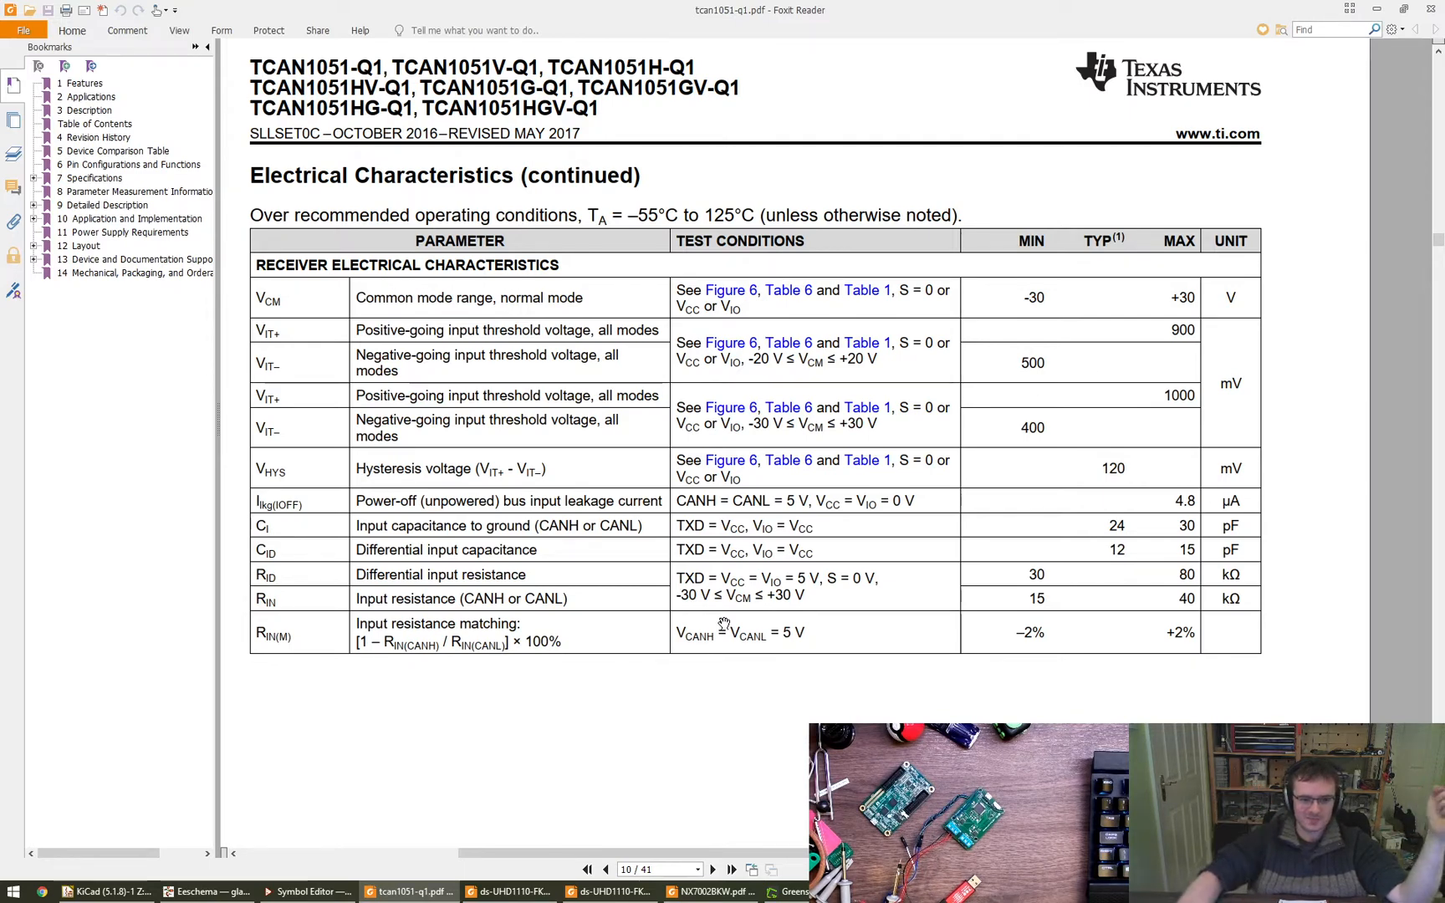
pyautogui.scroll(1, 1129, 475)
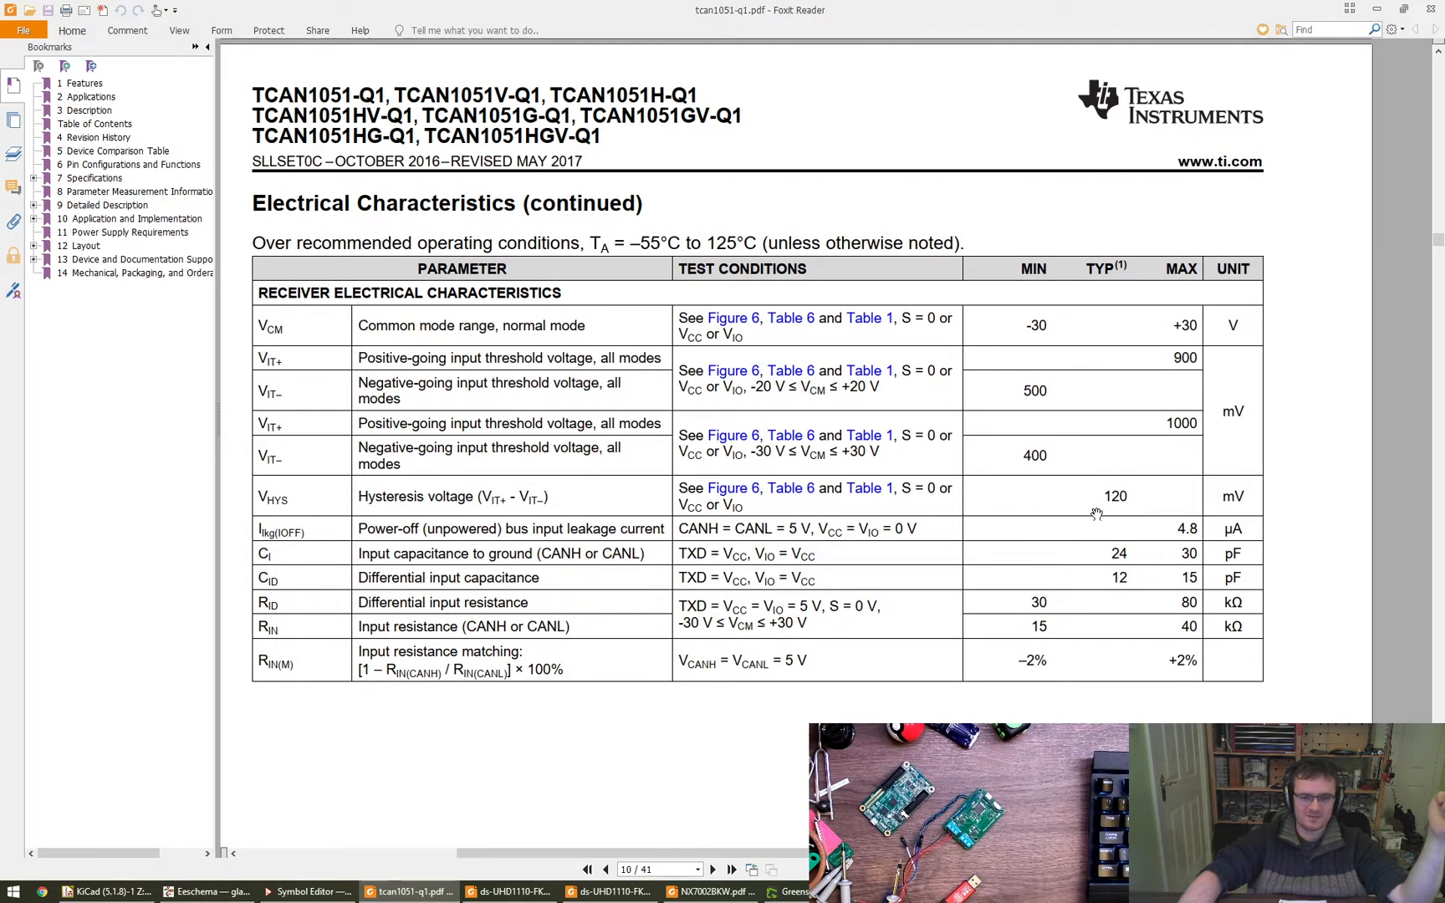
pyautogui.scroll(1, 1126, 494)
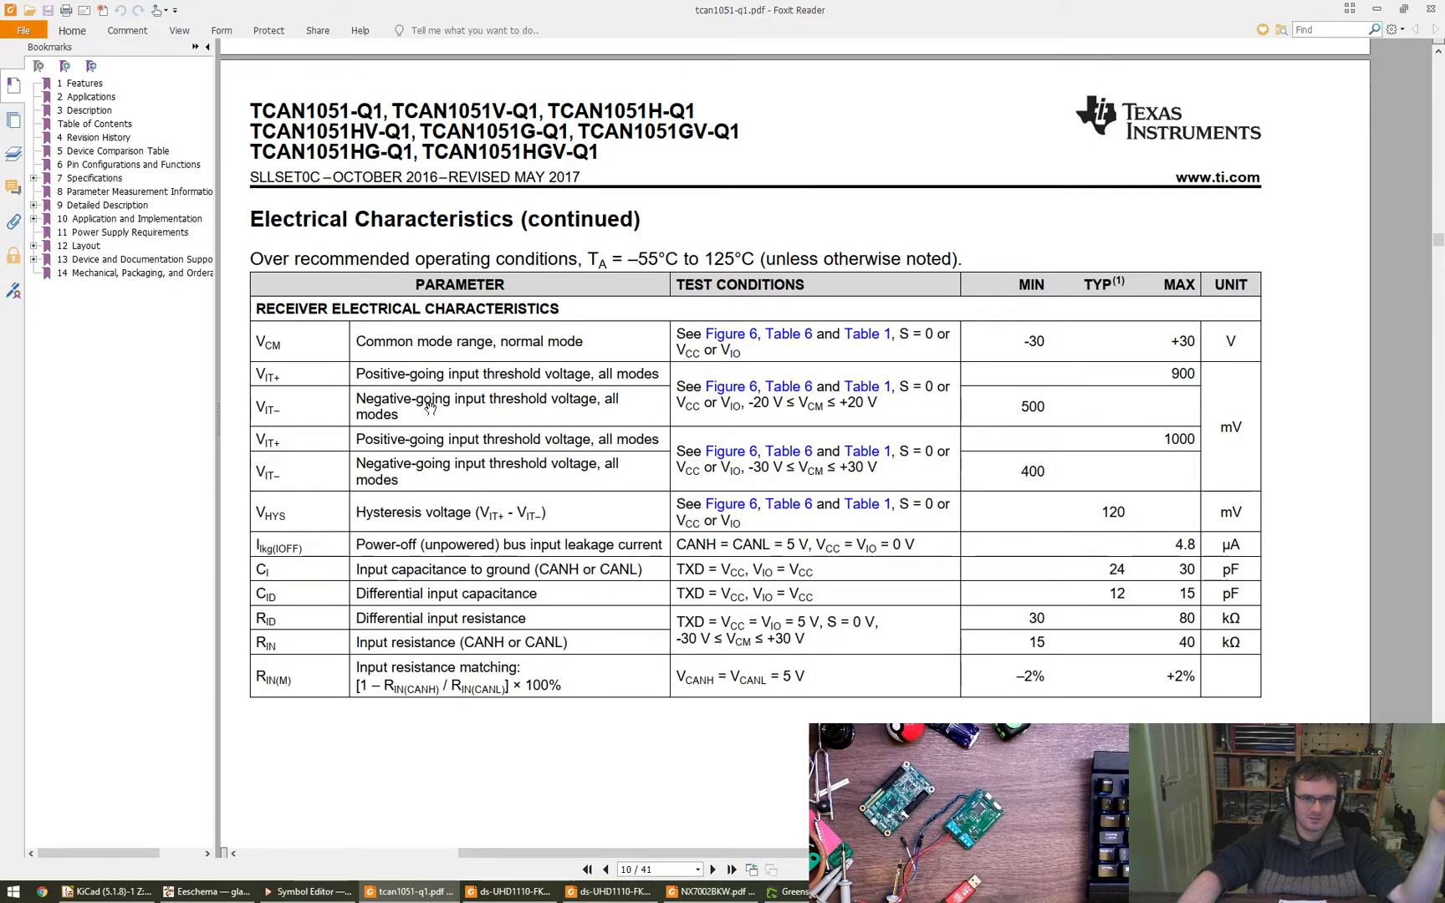
# - Find the TXD dominant timeout timing diagram in the datasheet's Feature Description and examine its CAN bus signal levels
pyautogui.keyDown('ctrl'); pyautogui.scroll(-2, 452, 416); pyautogui.keyUp('ctrl')
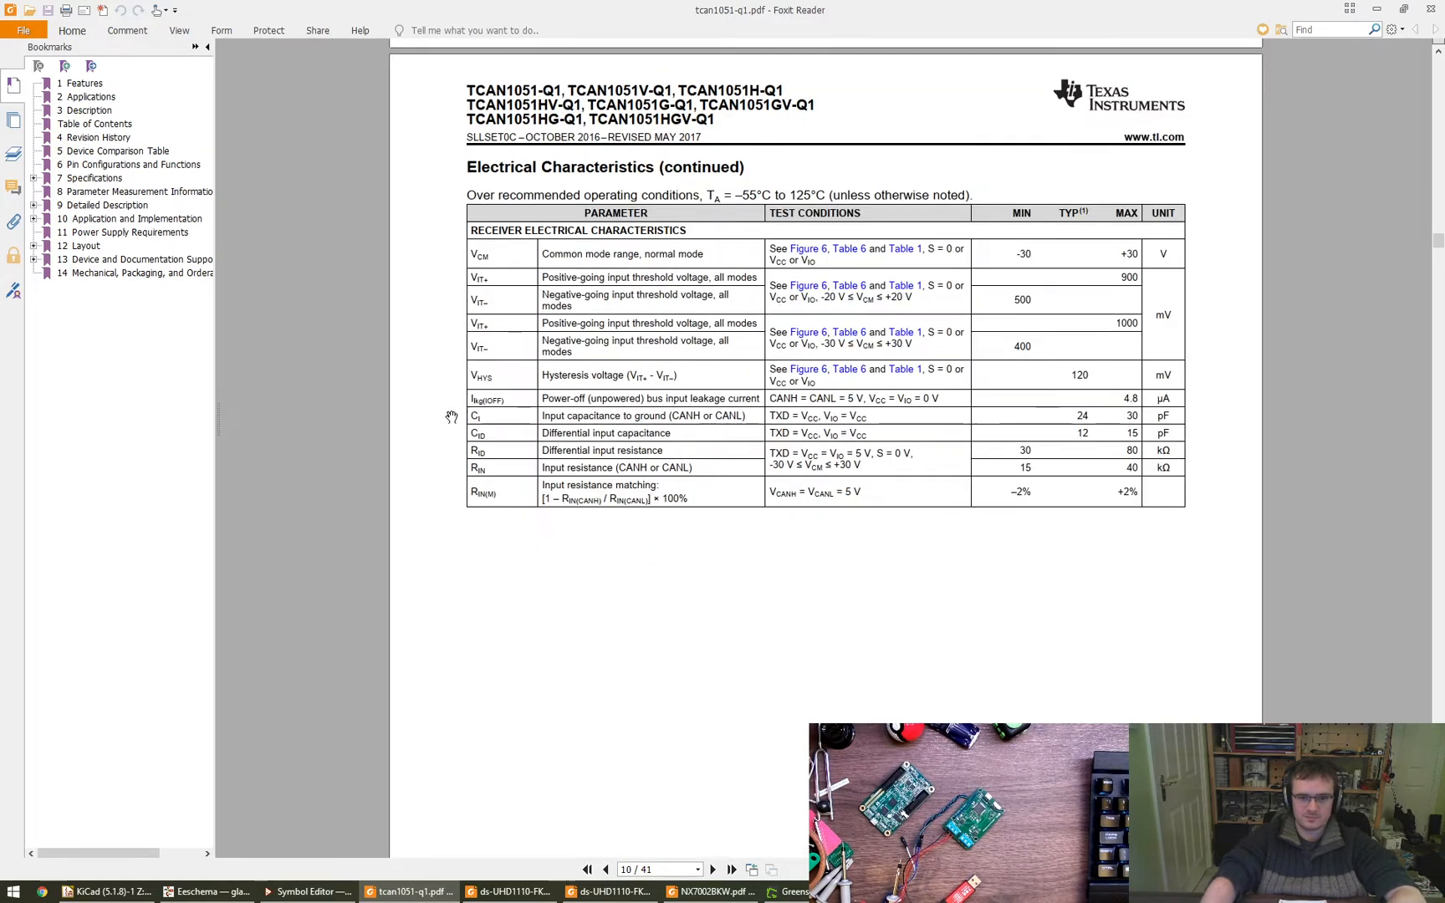
pyautogui.scroll(-10, 451, 416)
pyautogui.keyDown('ctrl'); pyautogui.scroll(-1, 451, 416); pyautogui.keyUp('ctrl')
pyautogui.scroll(-5, 451, 416)
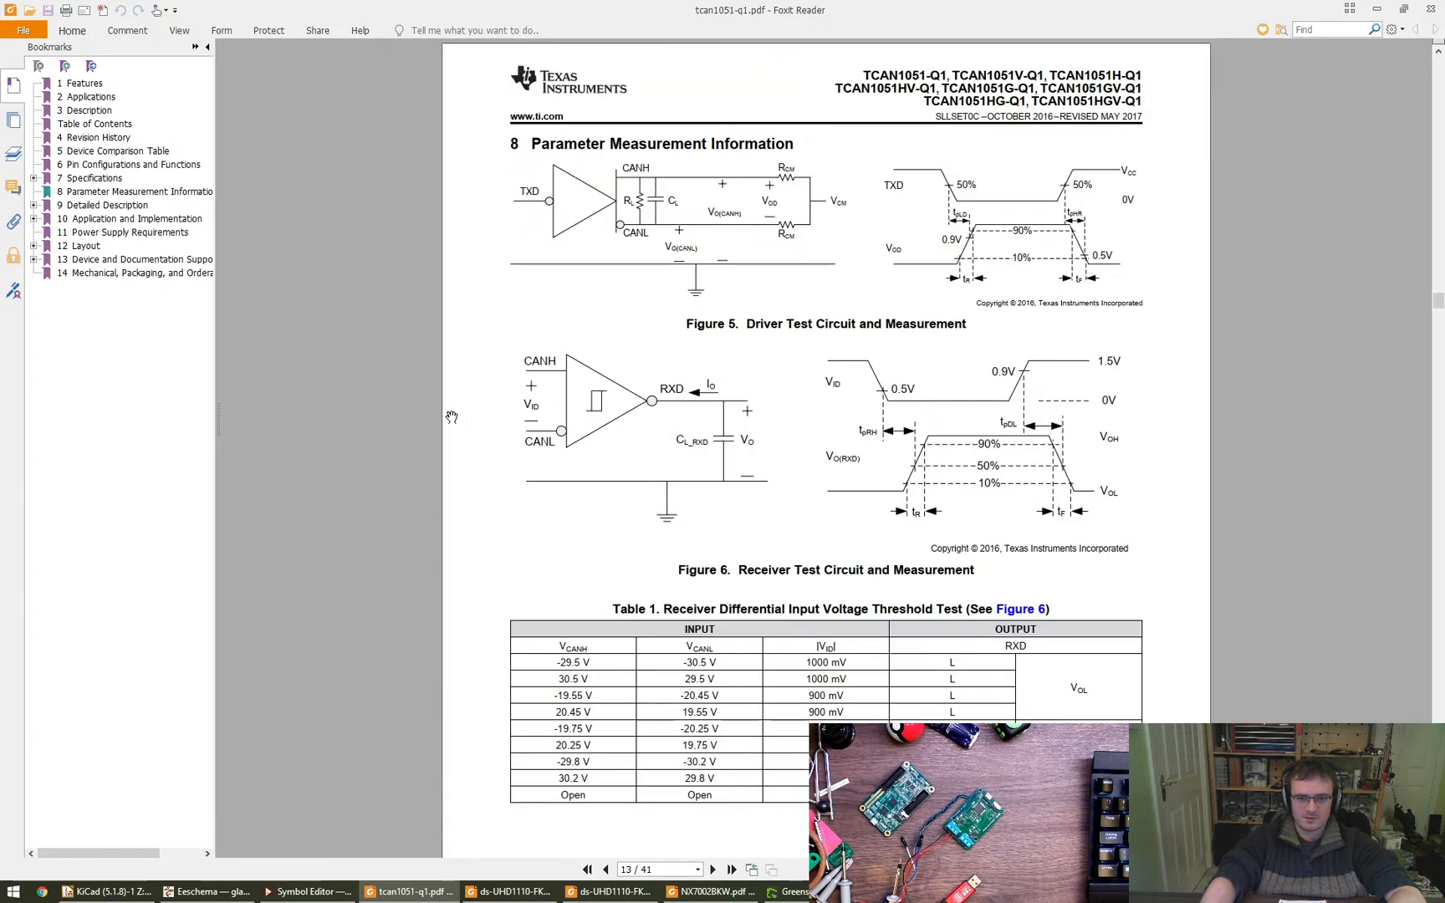
pyautogui.scroll(-15, 451, 417)
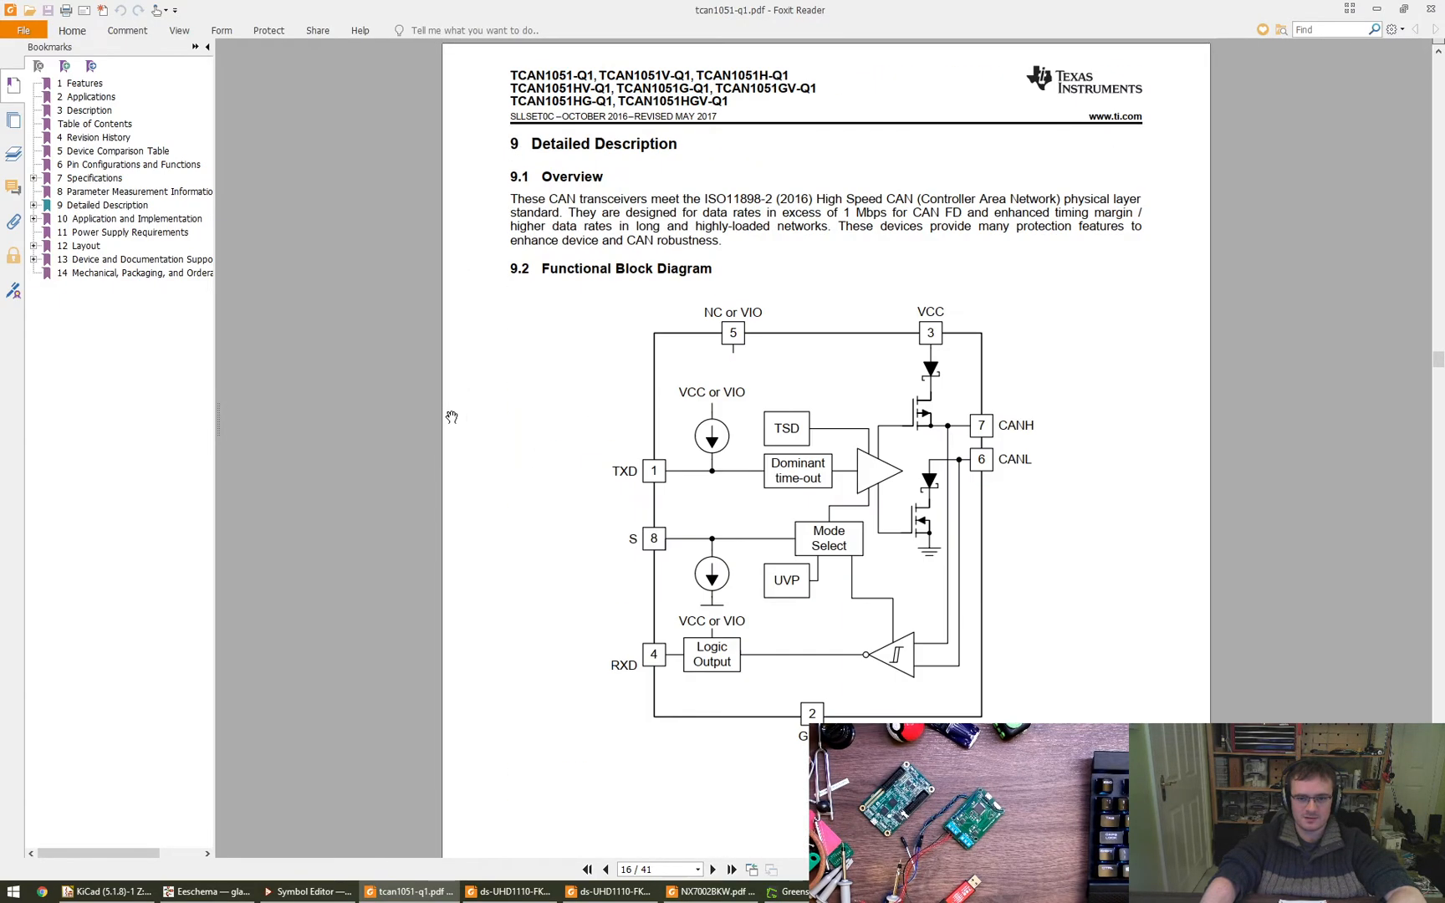
pyautogui.scroll(-5, 451, 417)
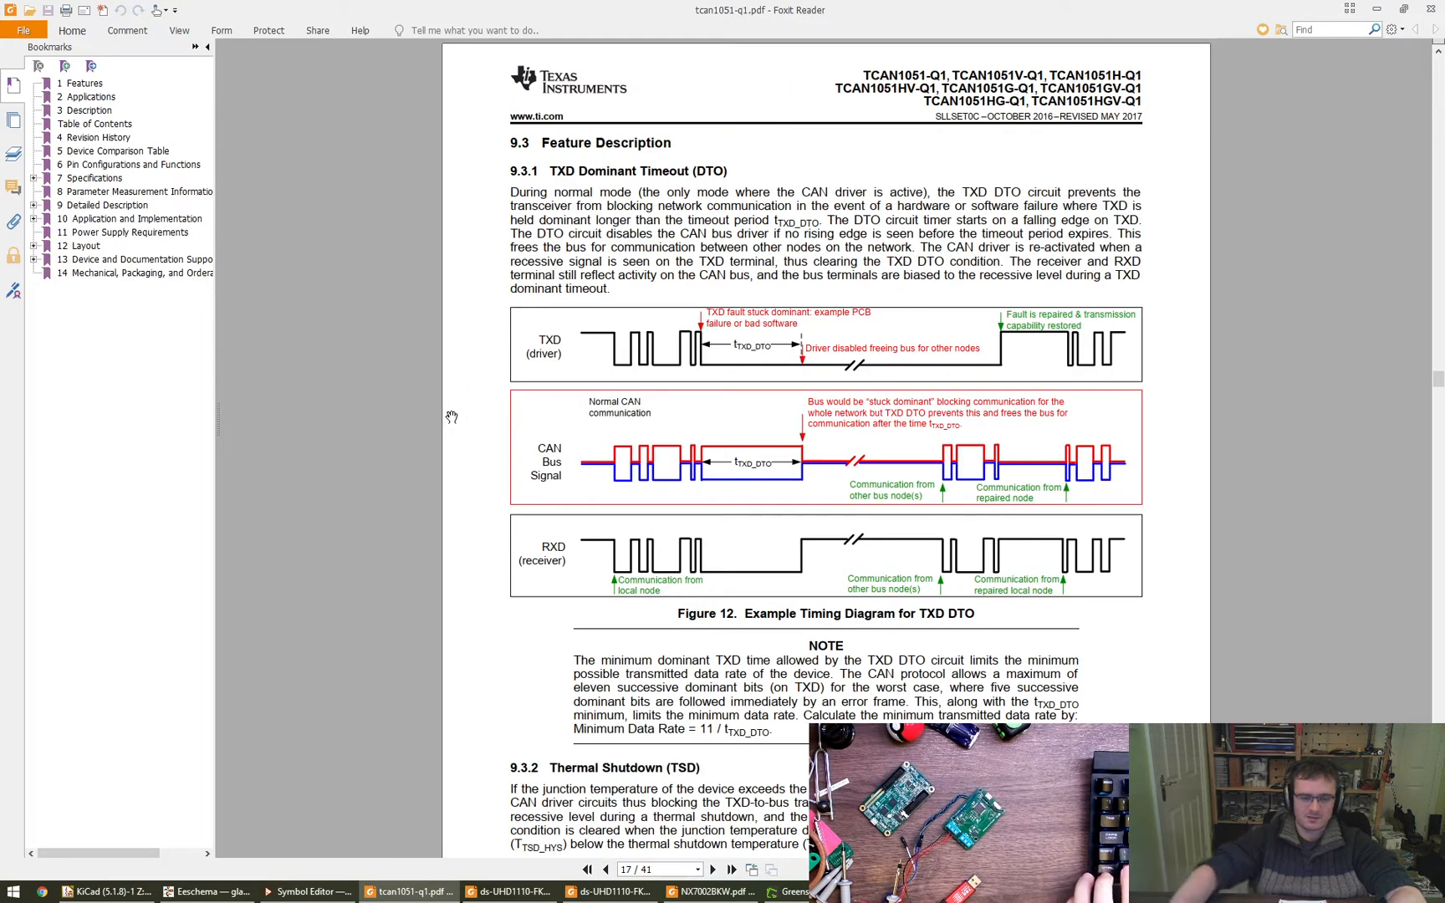
pyautogui.keyDown('ctrl'); pyautogui.scroll(3, 451, 416); pyautogui.keyUp('ctrl')
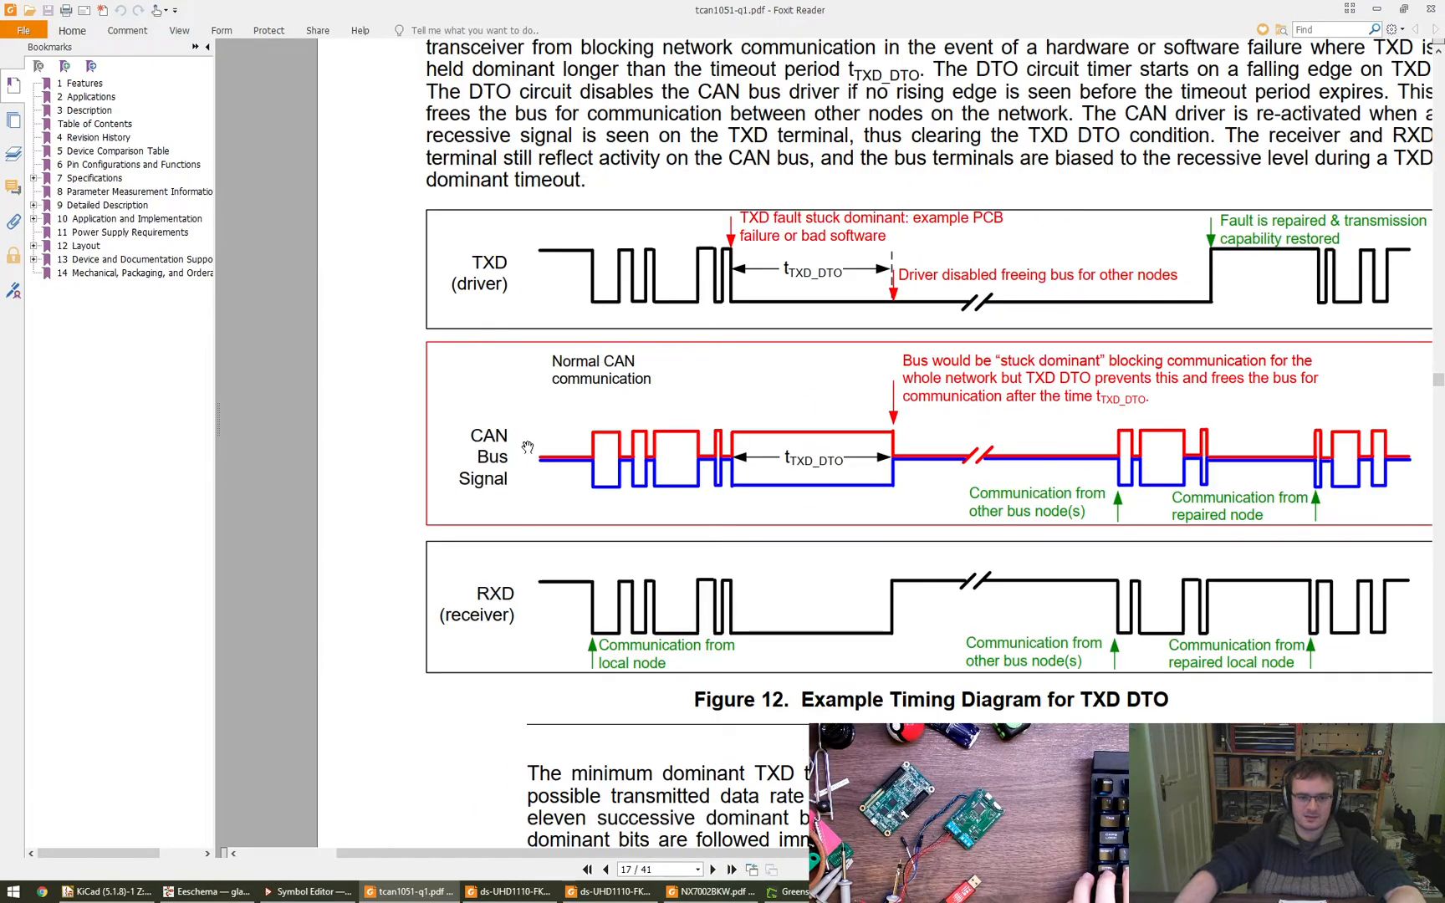
pyautogui.moveTo(588, 485); pyautogui.dragTo(453, 490)
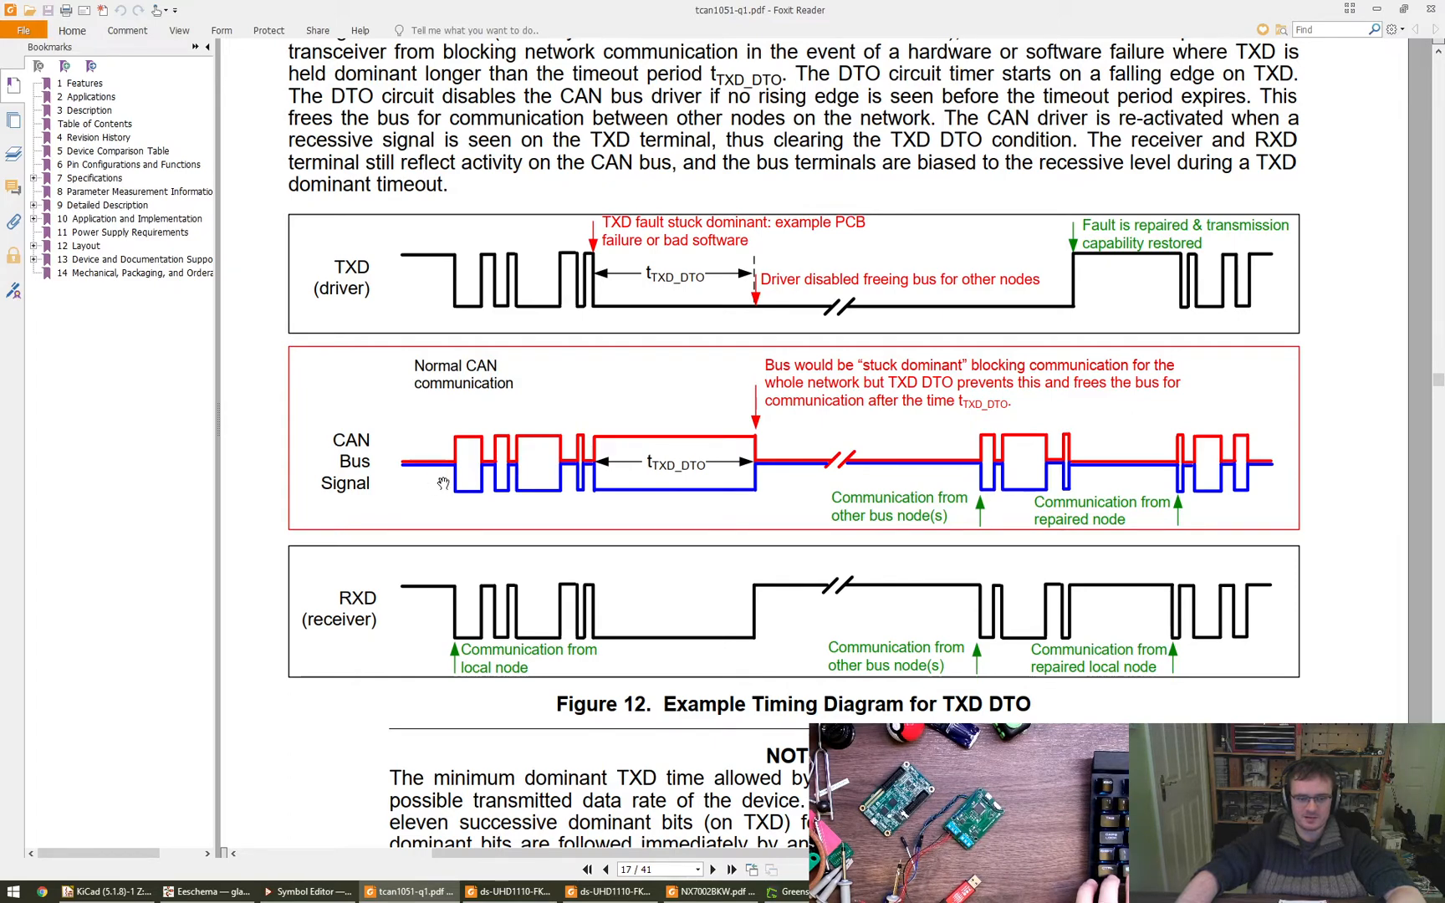
pyautogui.moveTo(449, 483); pyautogui.dragTo(451, 506)
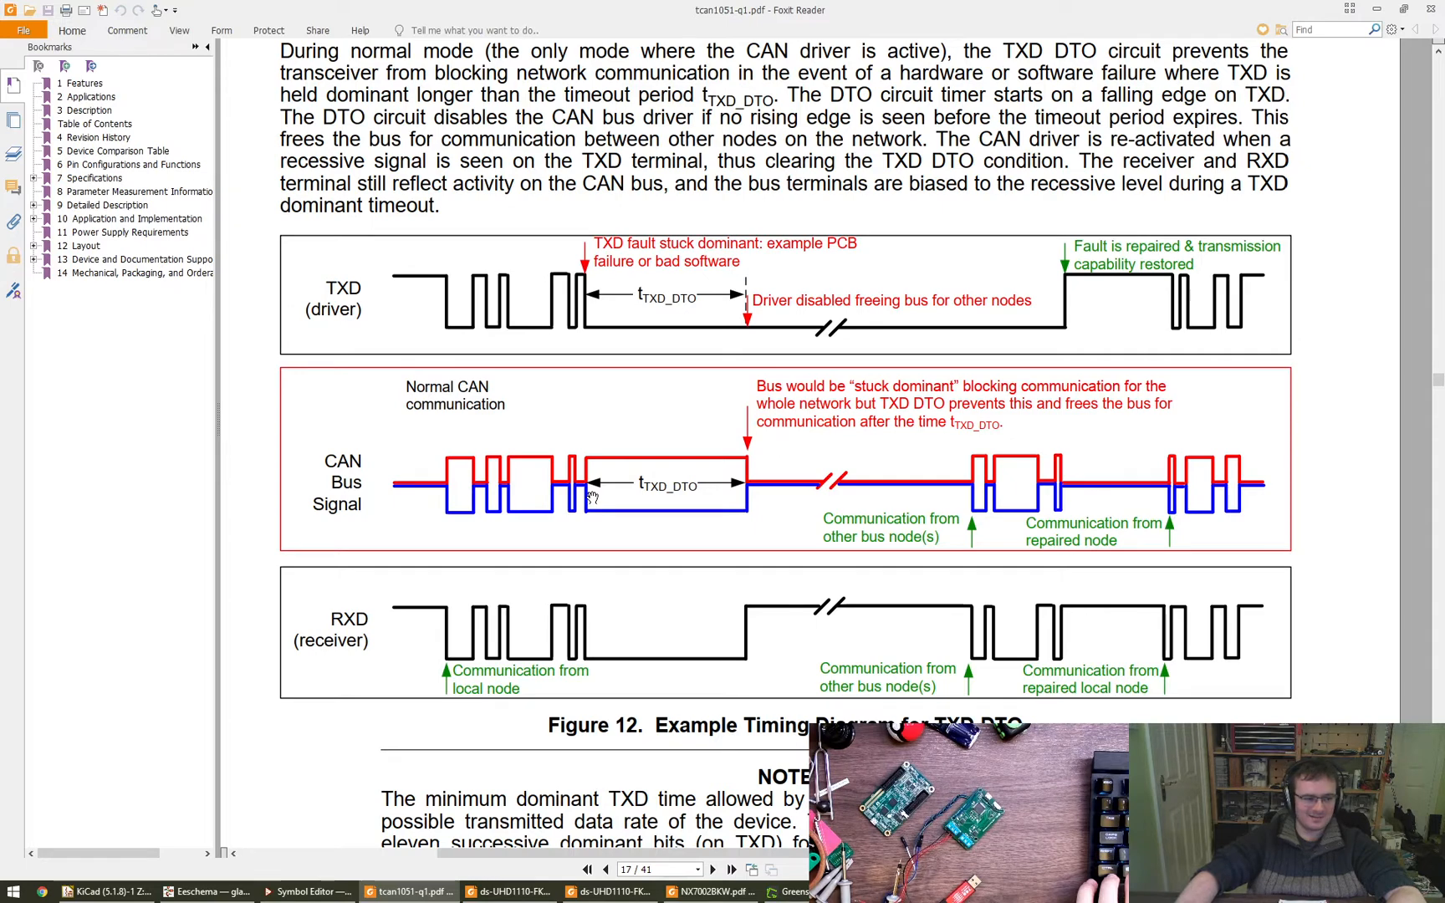
pyautogui.keyDown('ctrl'); pyautogui.scroll(-2, 592, 497); pyautogui.keyUp('ctrl')
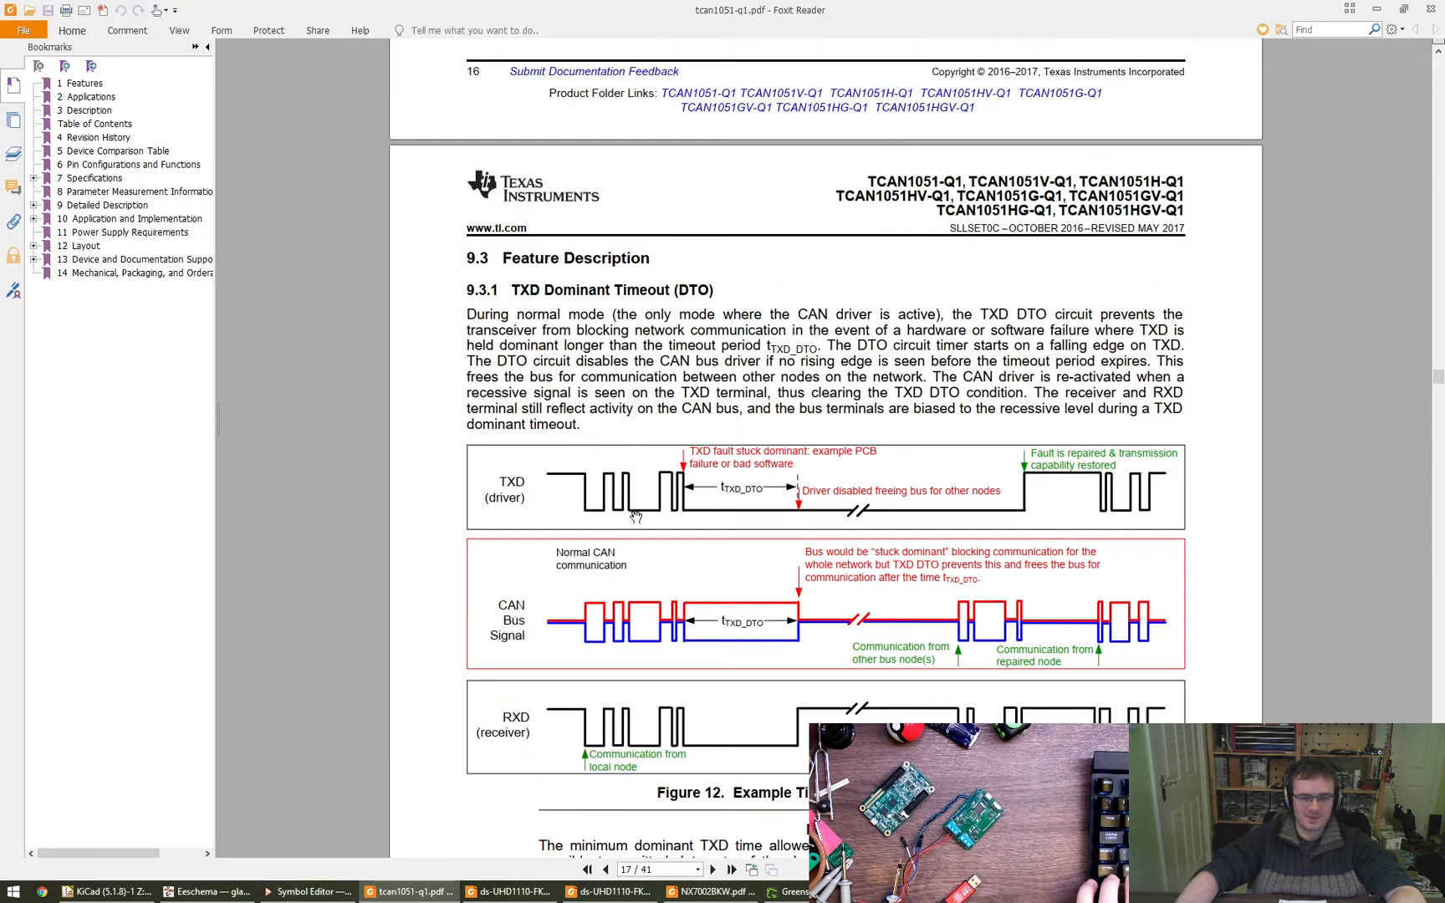
# - Switch back to the Chrome browser and open a new tab
pyautogui.moveTo(323, 895)
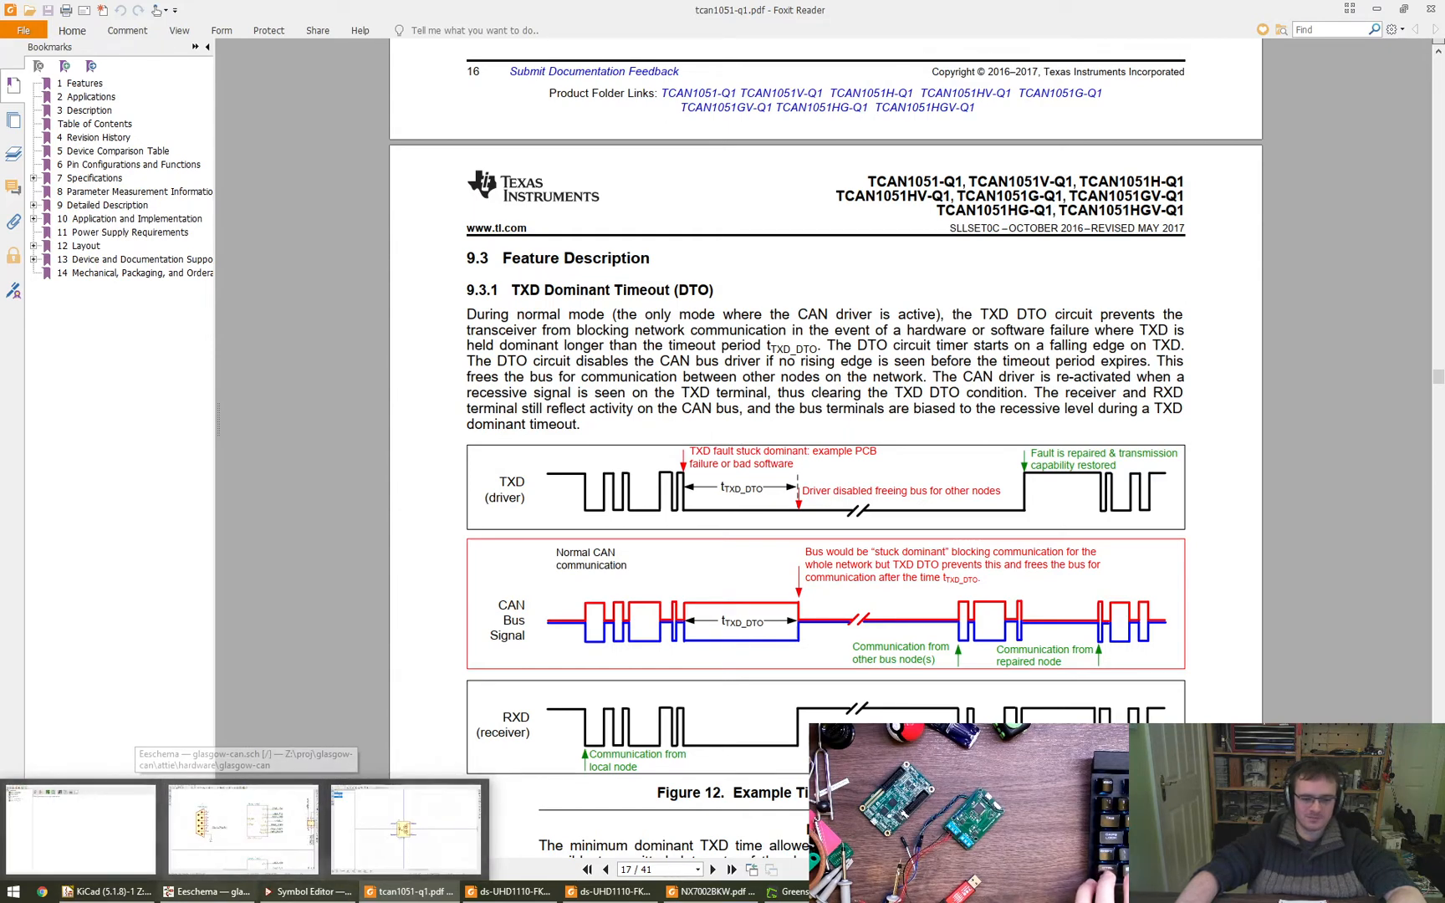
pyautogui.click(916, 892)
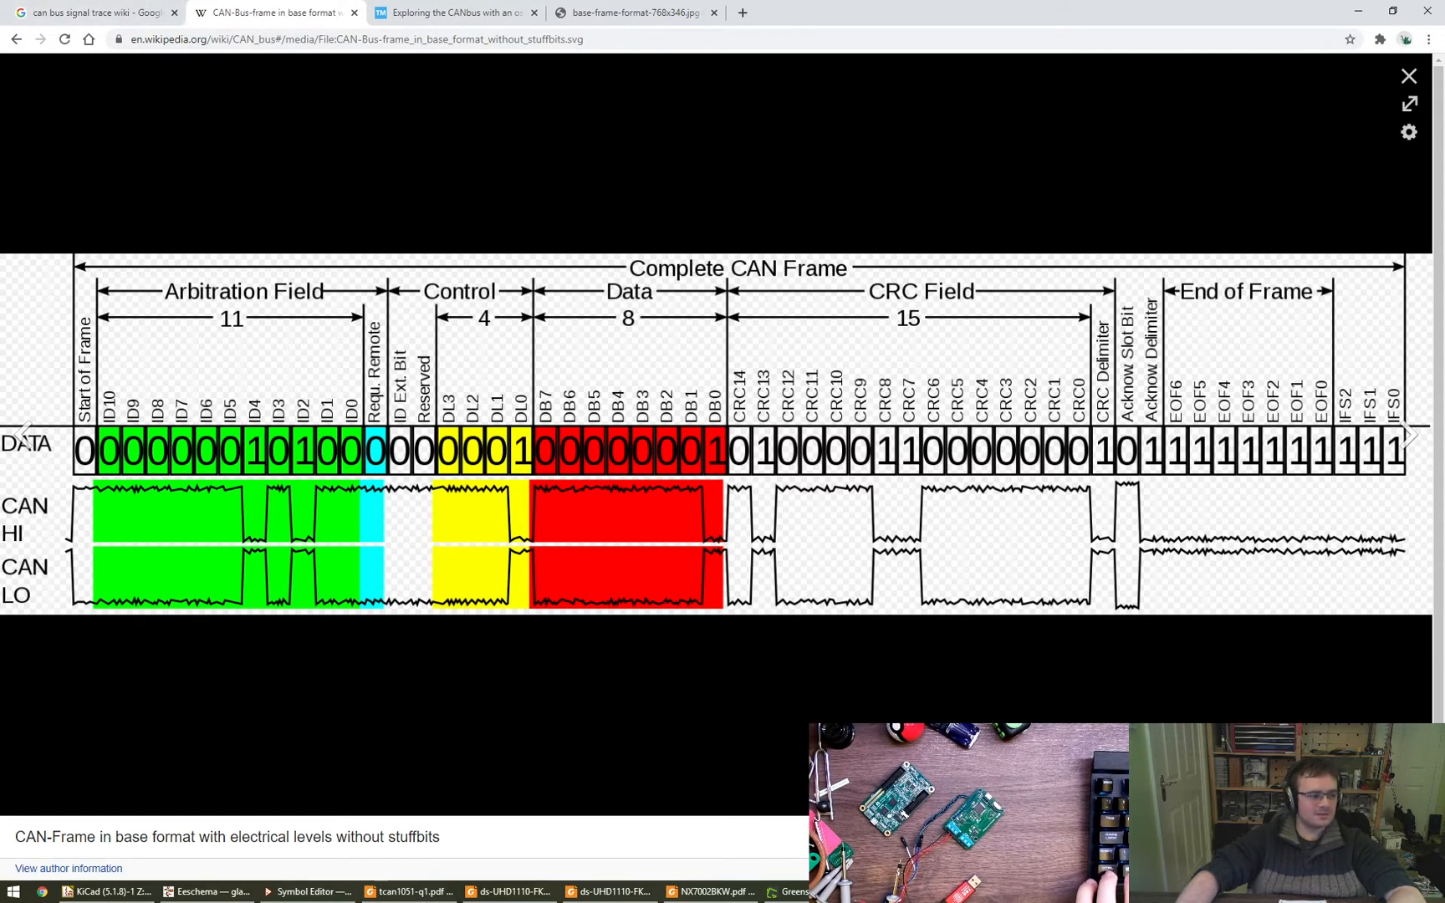
pyautogui.hotkey('ctrl', 't')
pyautogui.write('digikey')
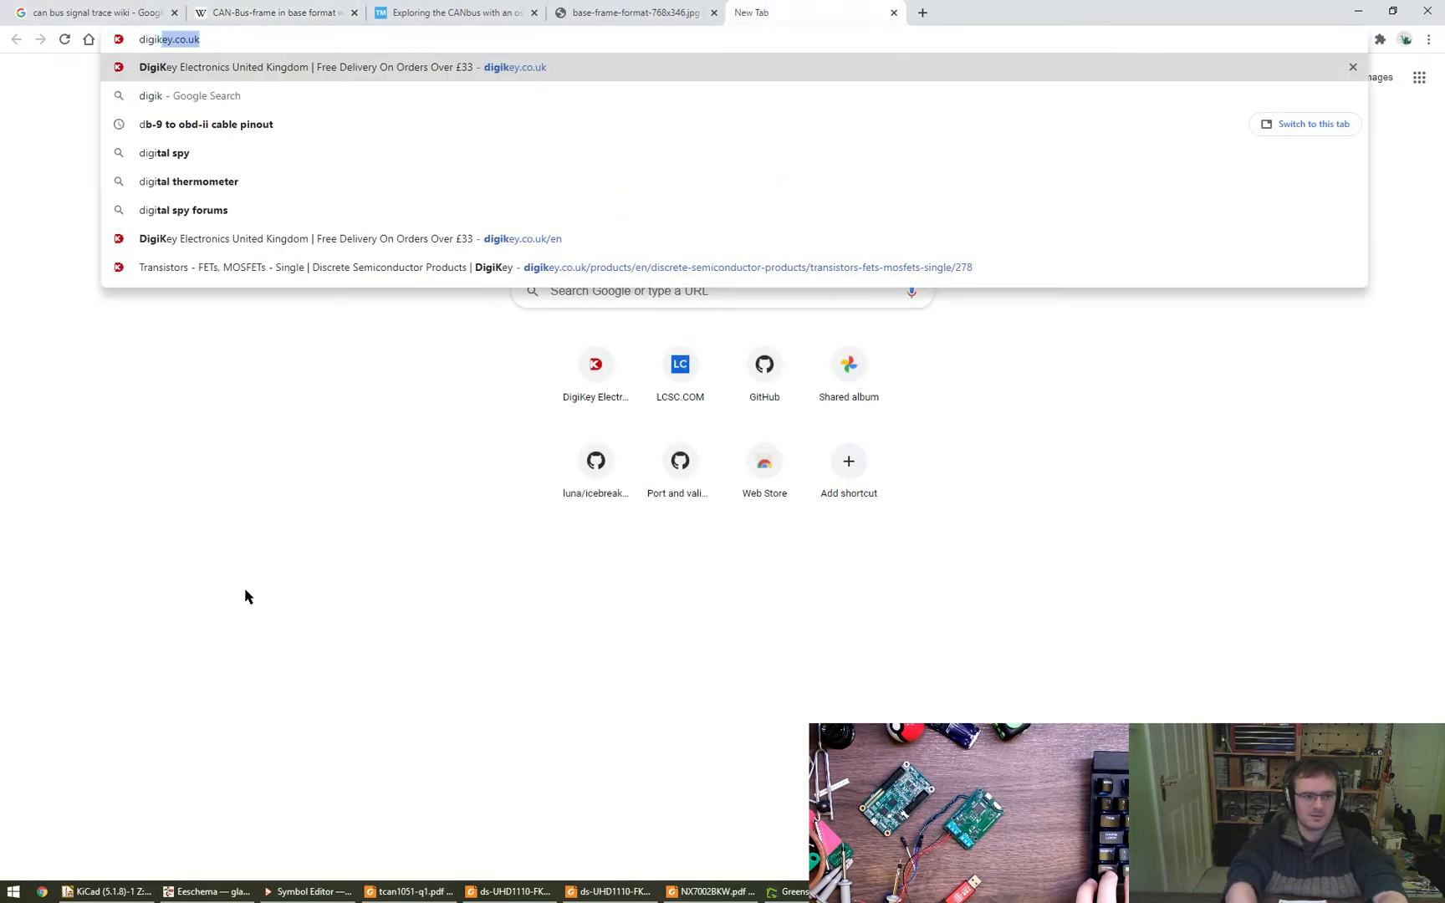
pyautogui.press('Down')
pyautogui.press('Down')
pyautogui.press('Down')
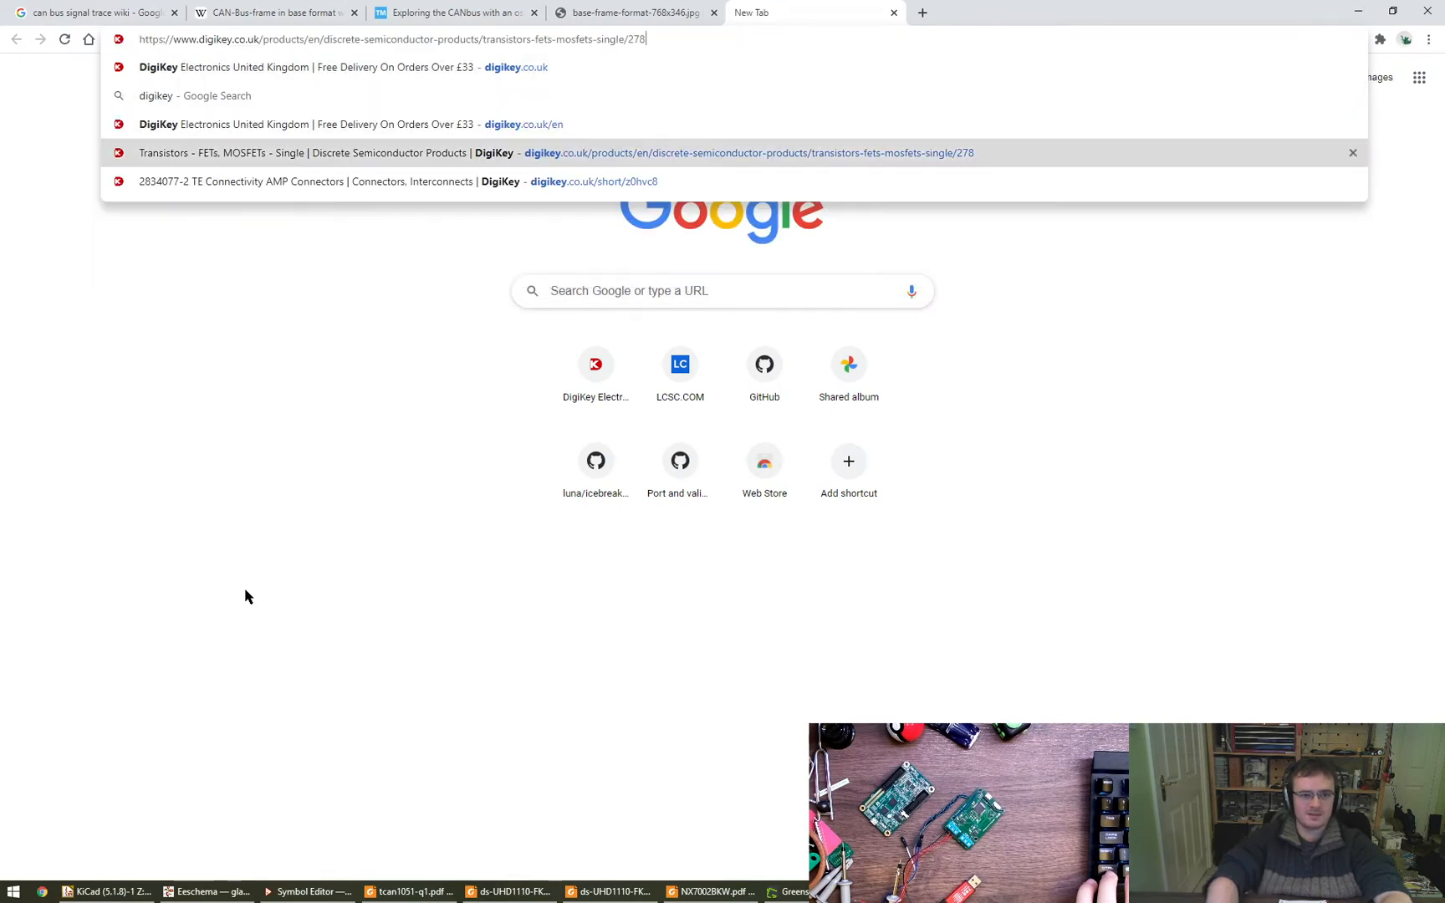
pyautogui.press('Up')
pyautogui.press('Up')
pyautogui.press('Up')
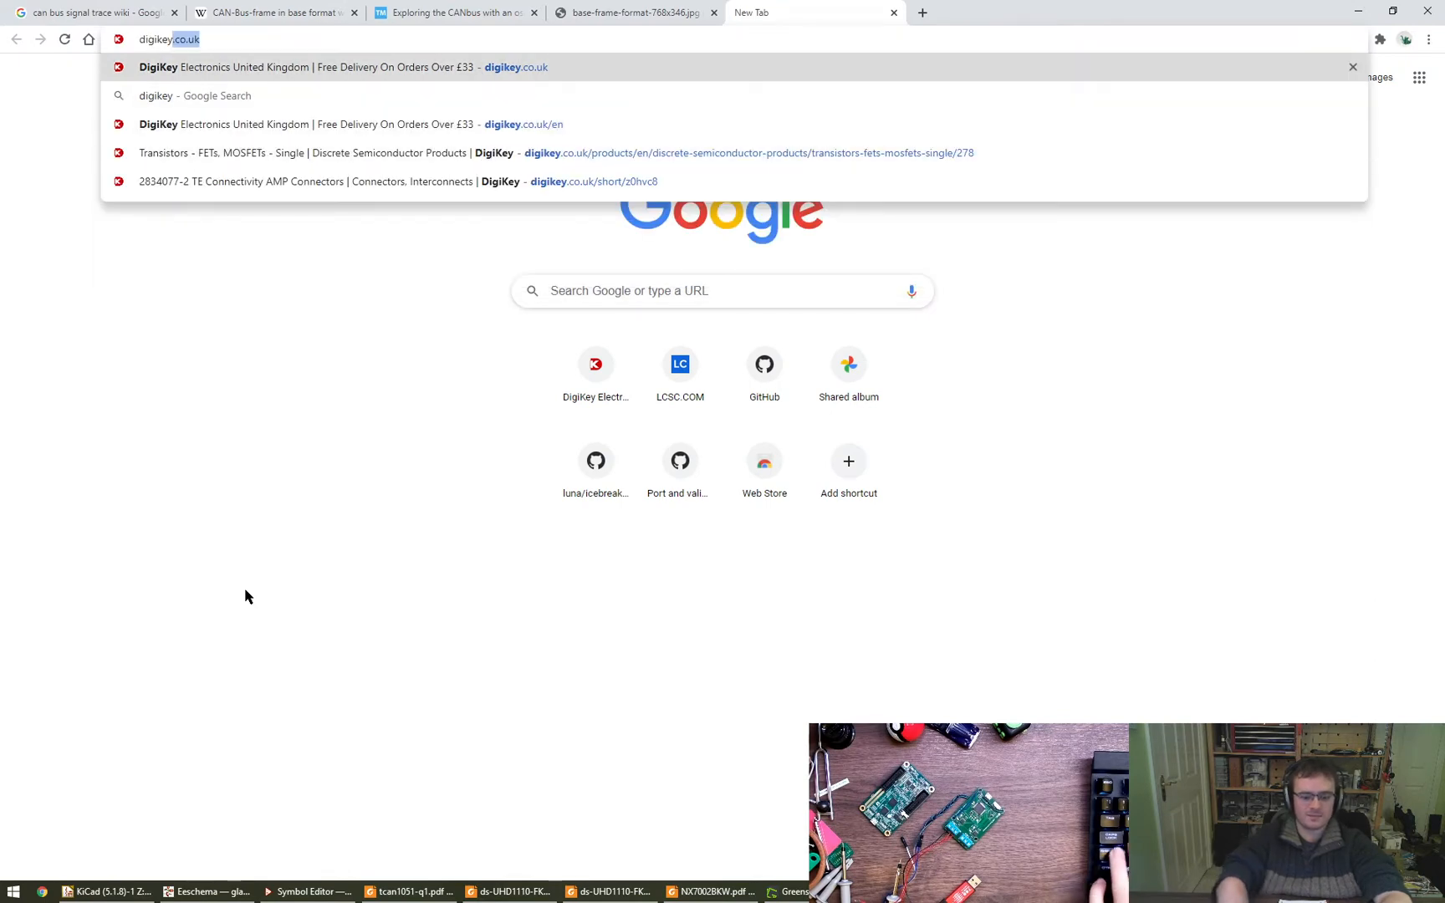
# - Find the DigiKey page for the TE Connectivity 2834077-2 terminal block in the browsing history and open it in a new tab
pyautogui.hotkey('ctrl', 'h')
pyautogui.scroll(-4, 716, 599)
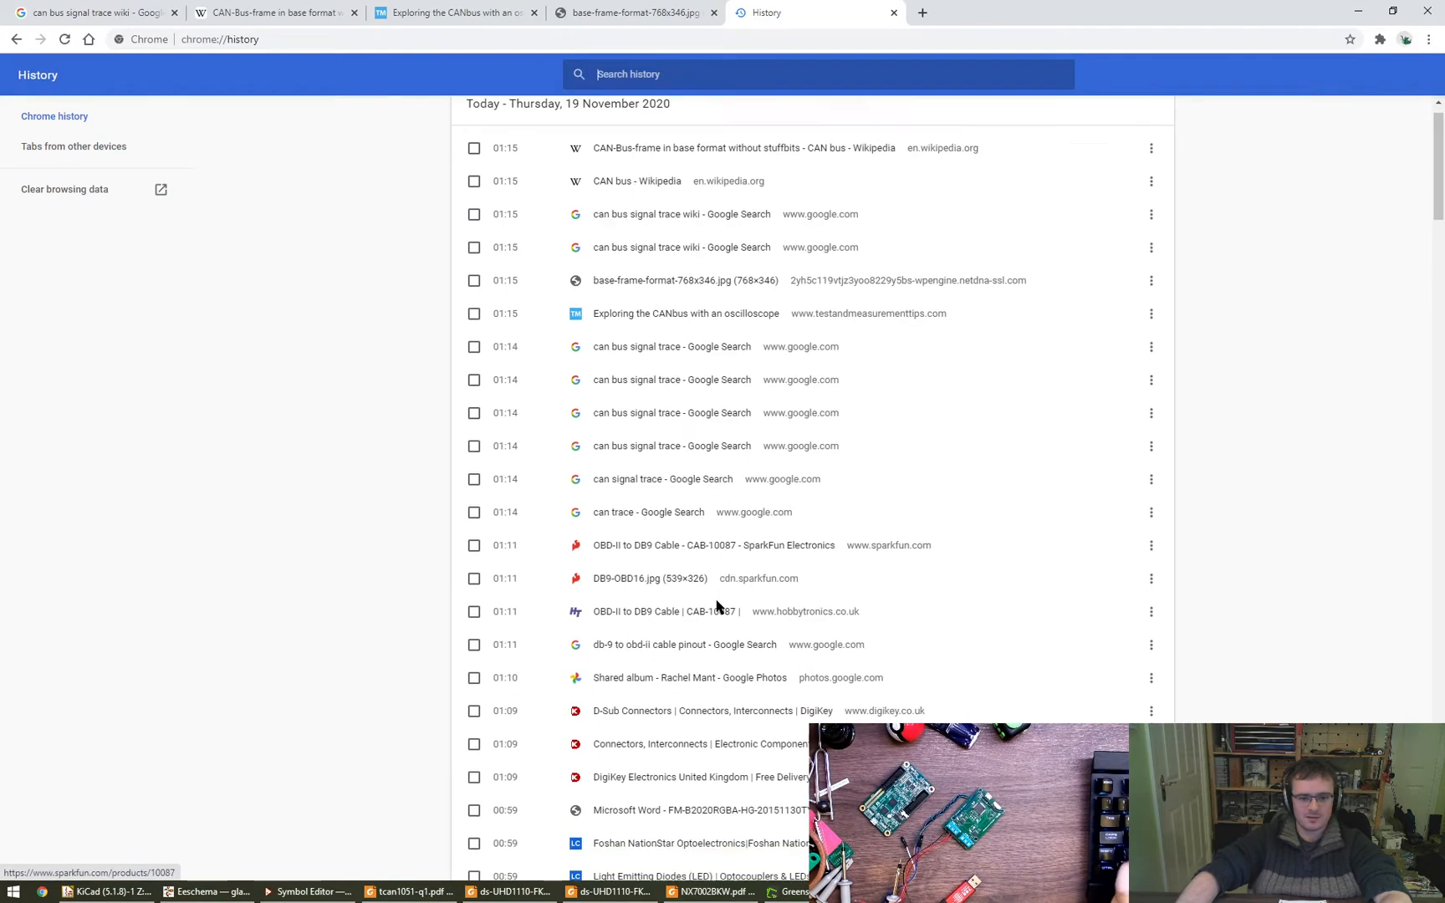
pyautogui.scroll(-4, 707, 611)
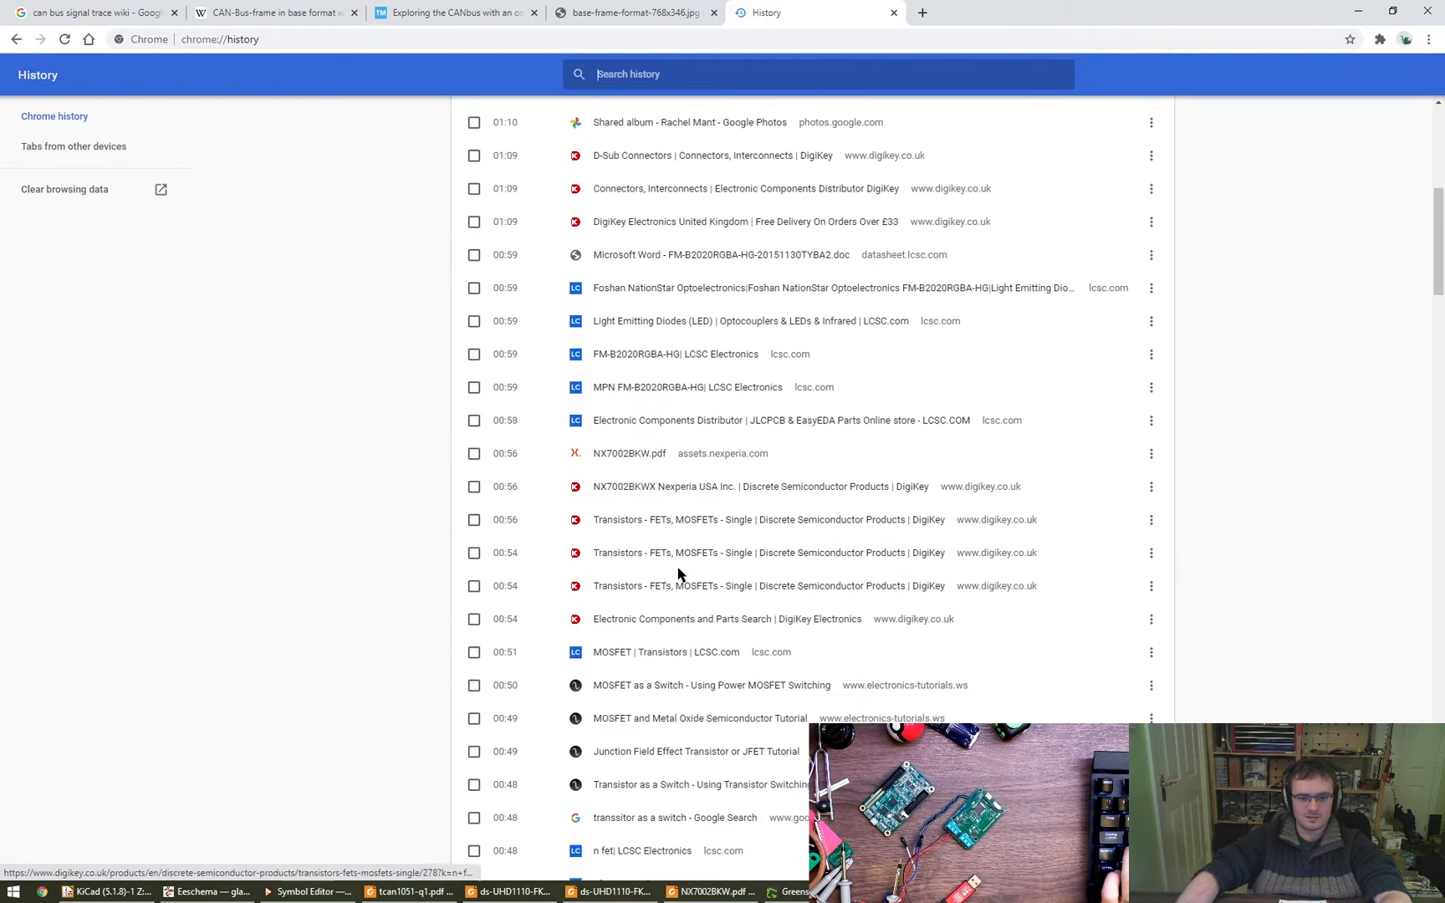
pyautogui.scroll(-8, 698, 615)
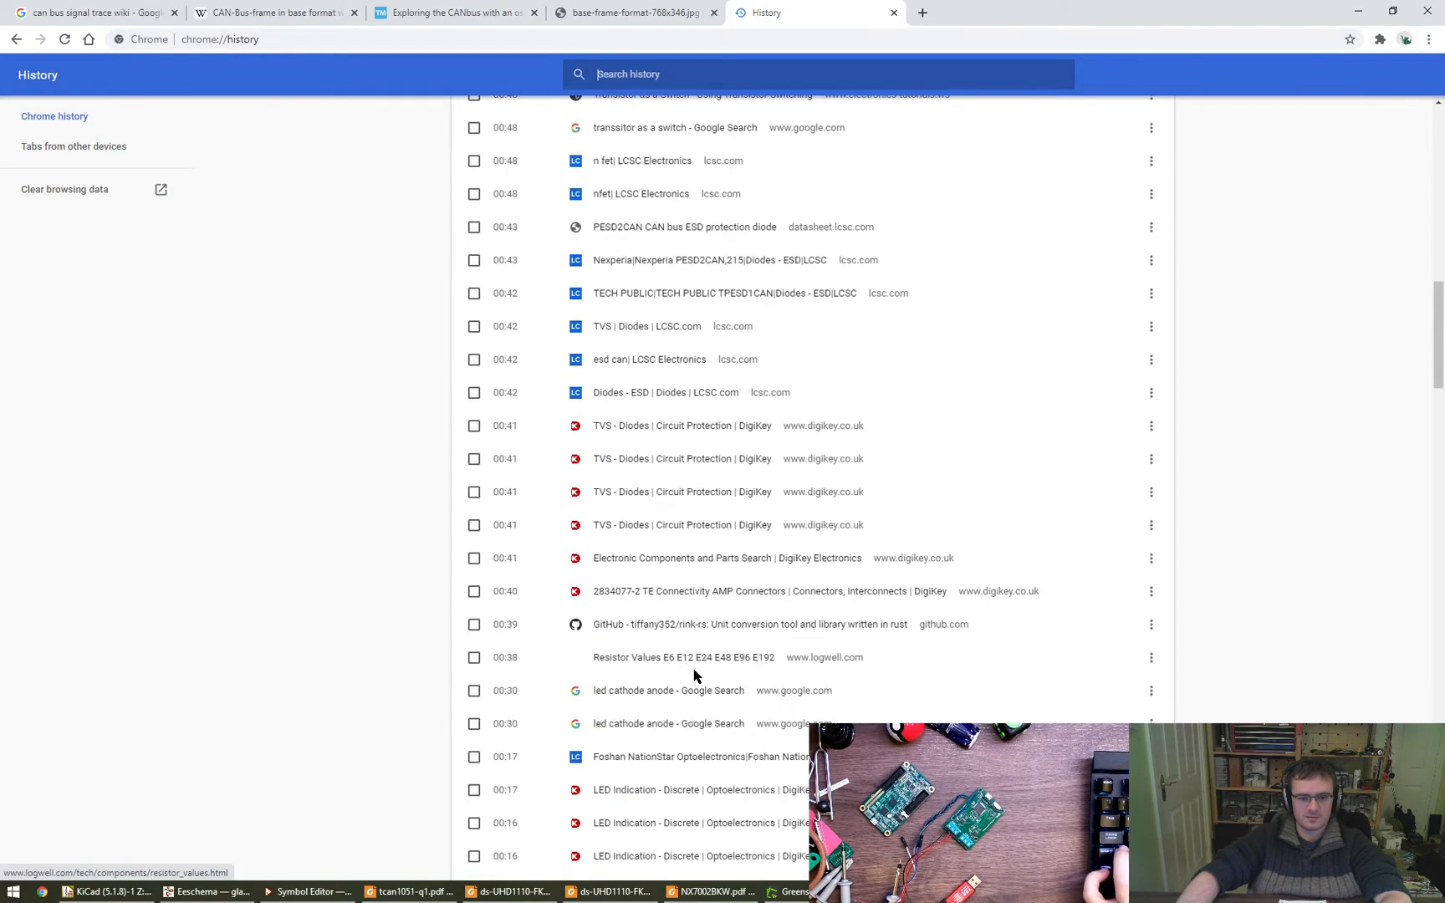
pyautogui.scroll(-2, 690, 615)
pyautogui.click(697, 297)
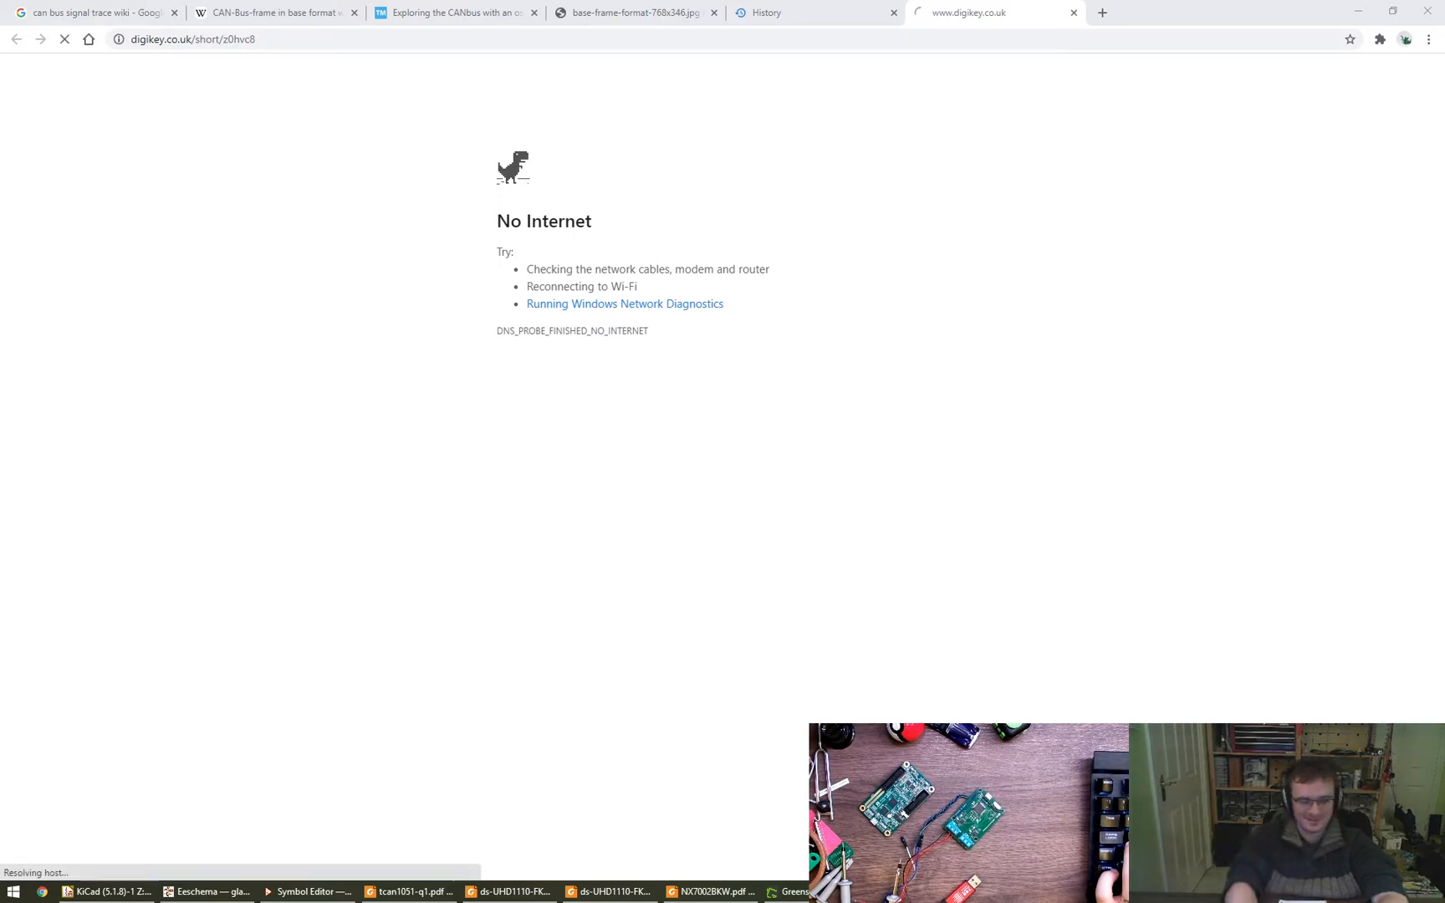
pyautogui.press('super+r')
pyautogui.write('perdy')
pyautogui.press('Return')
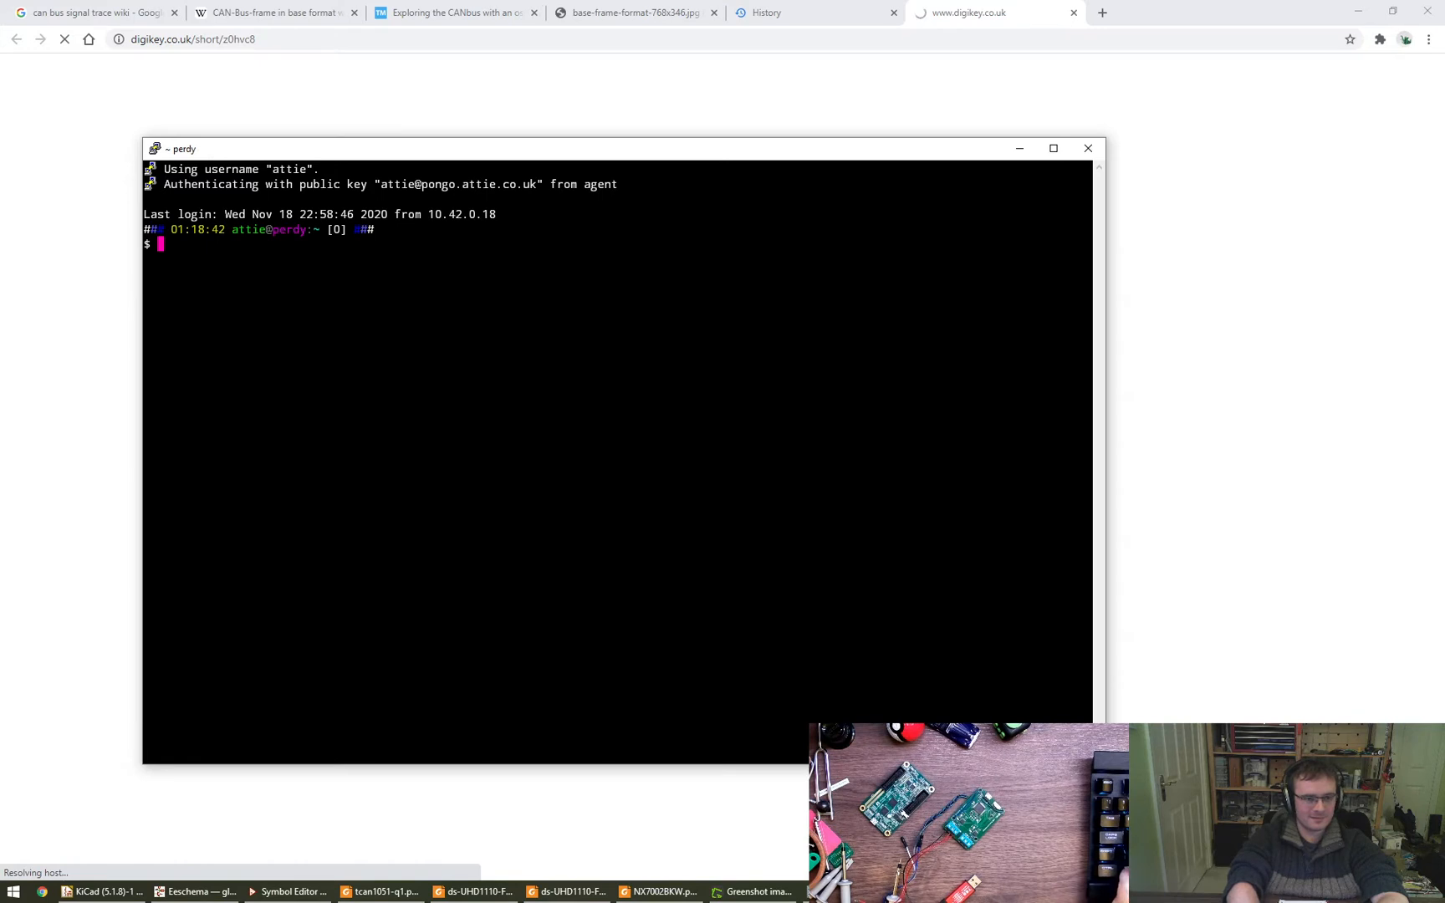
pyautogui.hotkey('ctrl', 'd')
# - Open a terminal session on perdy-base and list its scheduled cron jobs
pyautogui.press('super+r')
pyautogui.write('perdy-base')
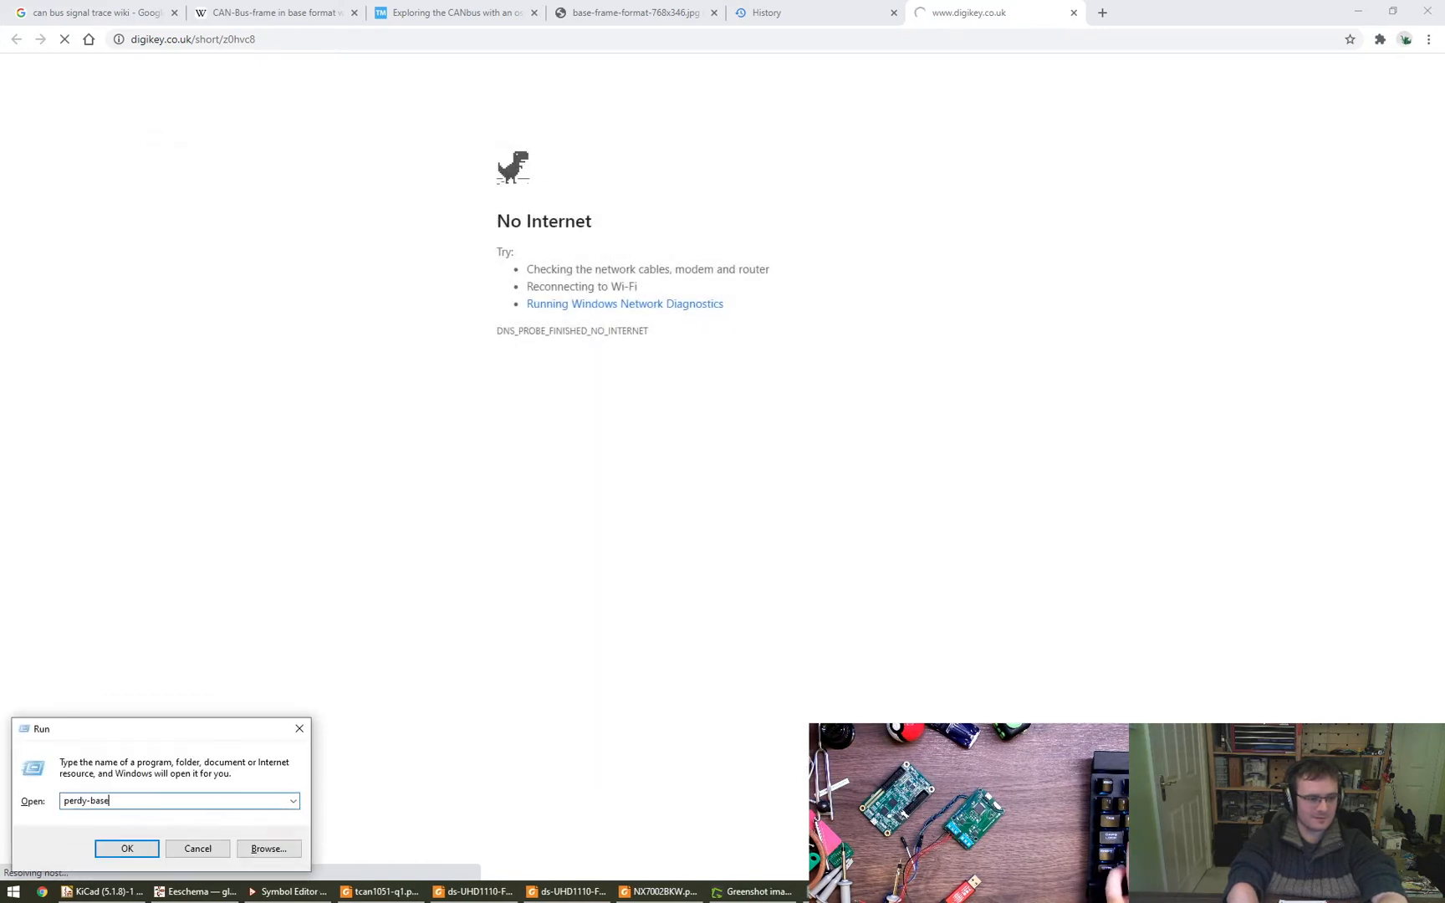
pyautogui.press('Return')
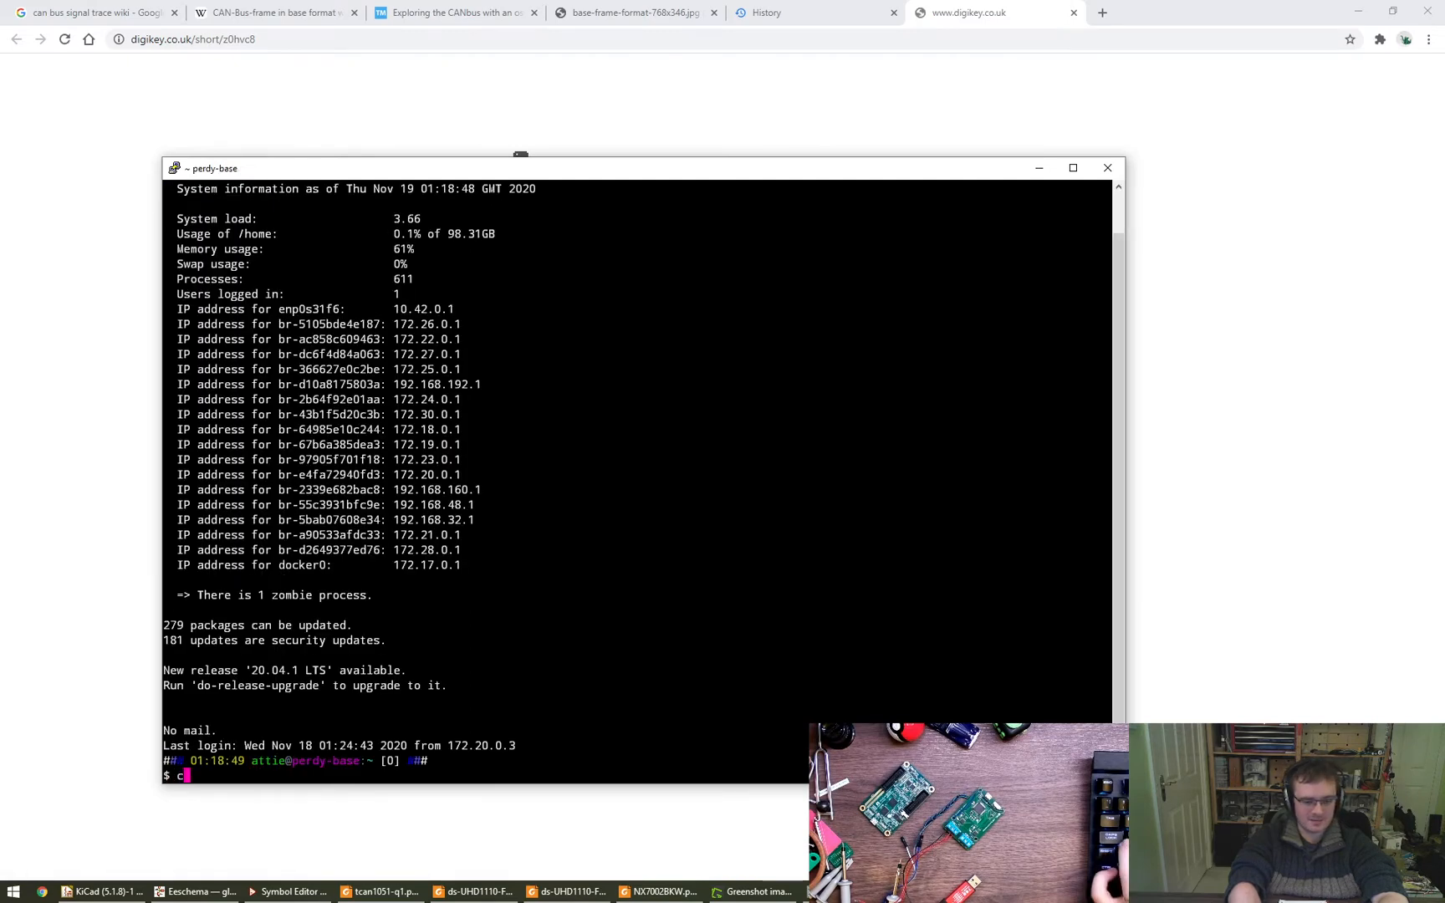
pyautogui.write('crontab -lk')
pyautogui.press('Return')
pyautogui.press('Up')
pyautogui.press('BackSpace')
pyautogui.press('Return')
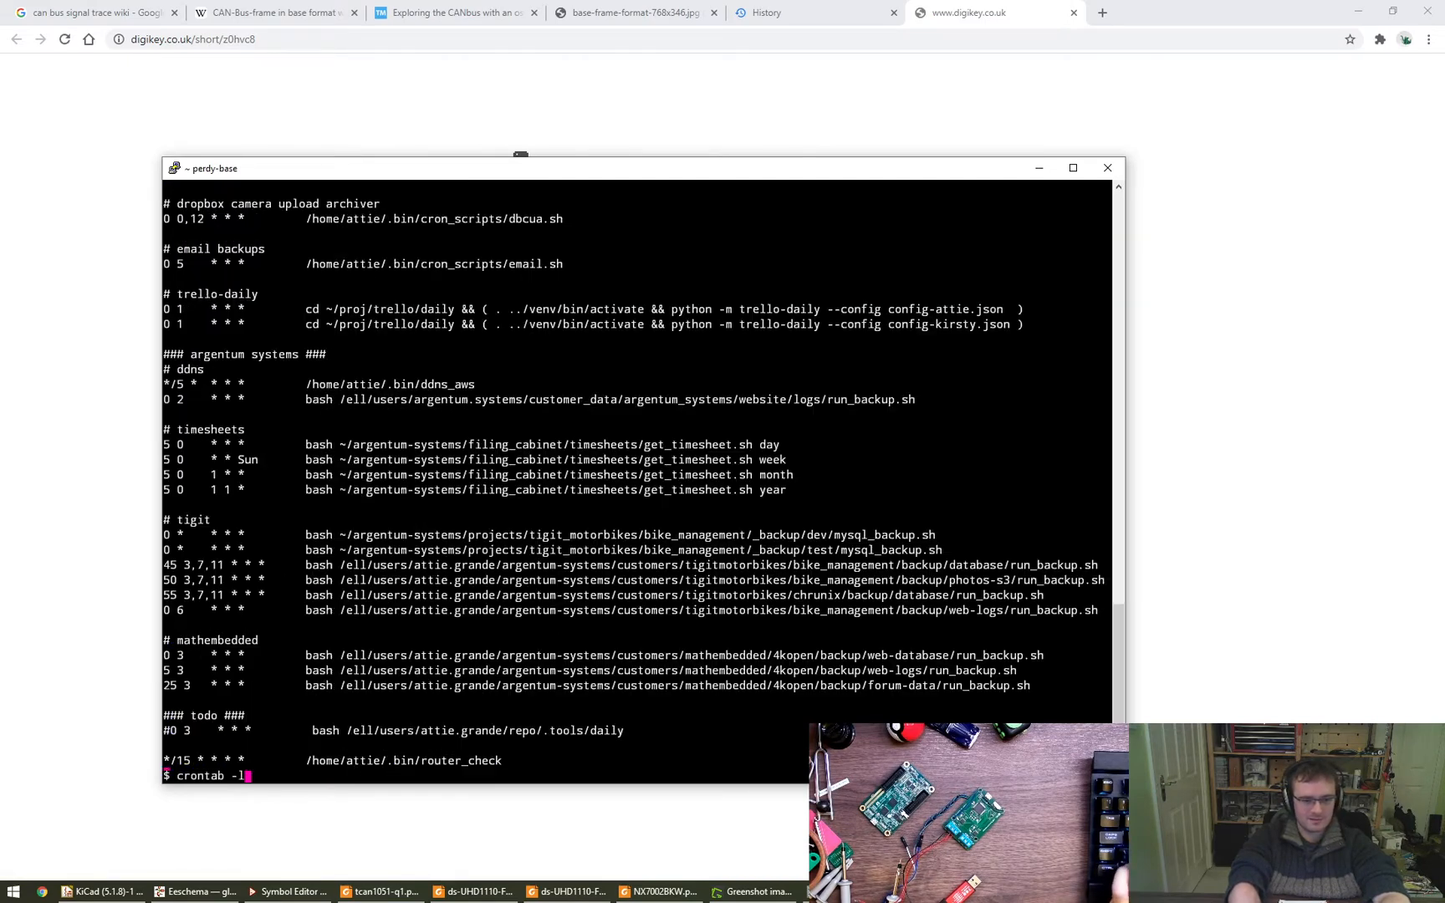
# - Run the router_check script from the cron list to restart the internet link, and close the perdy-base session
pyautogui.doubleClick(402, 745)
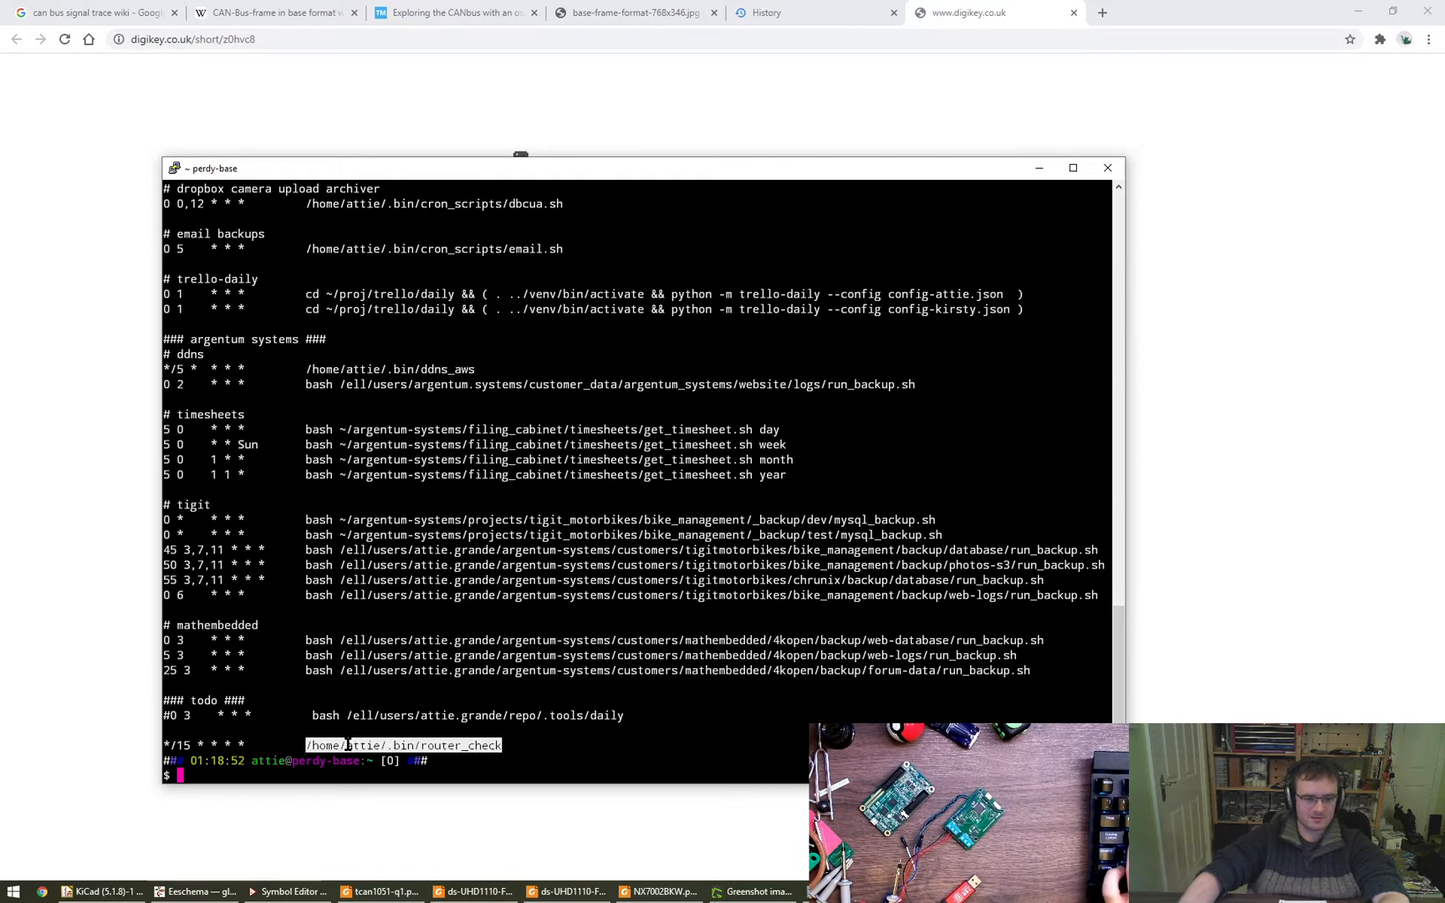
pyautogui.rightClick(347, 744)
pyautogui.press('Return')
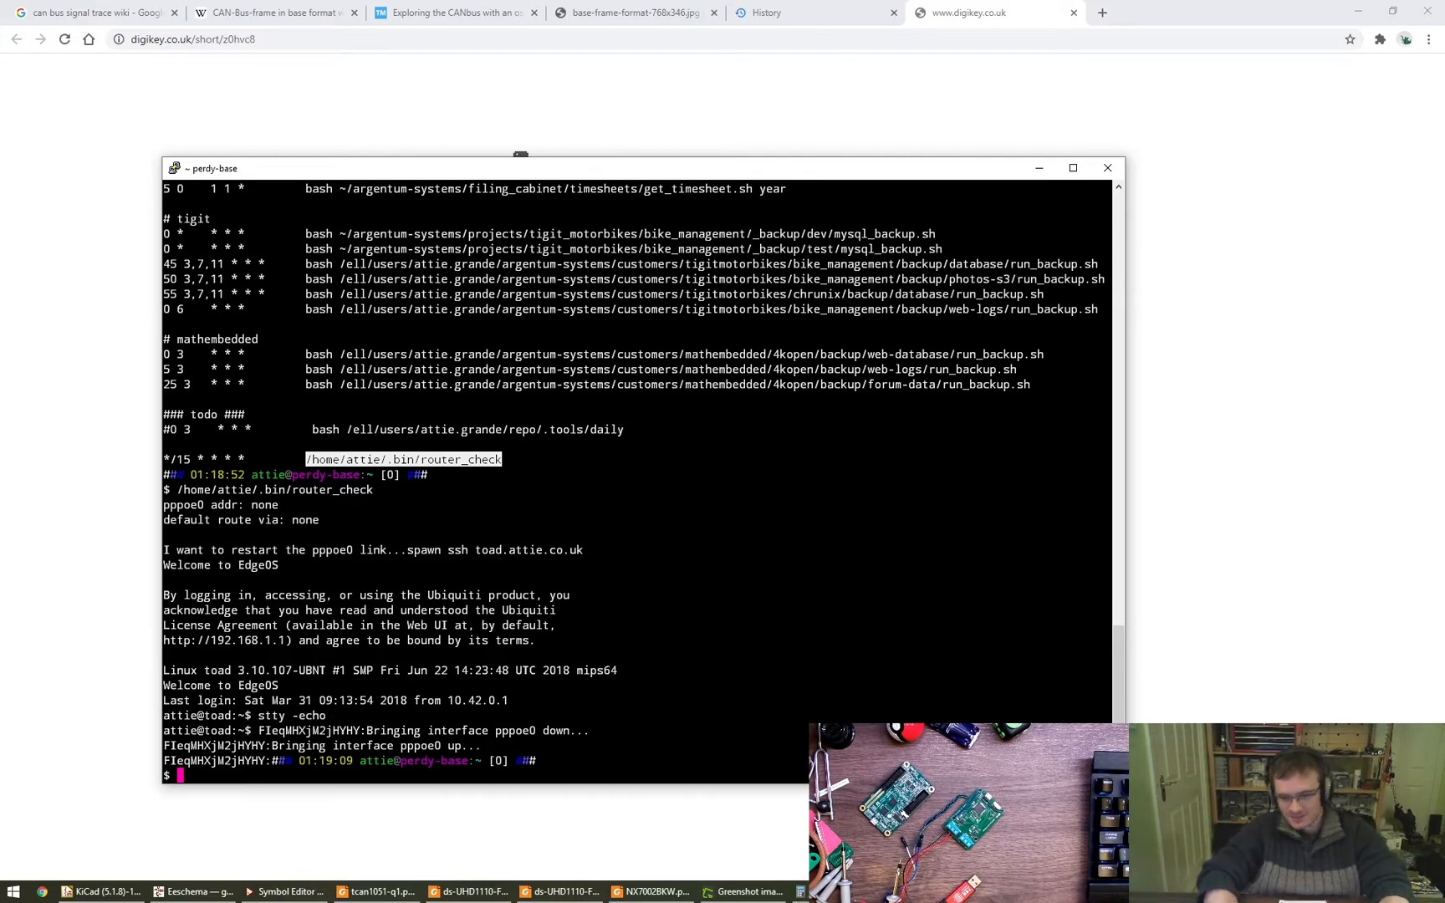
pyautogui.click(235, 640)
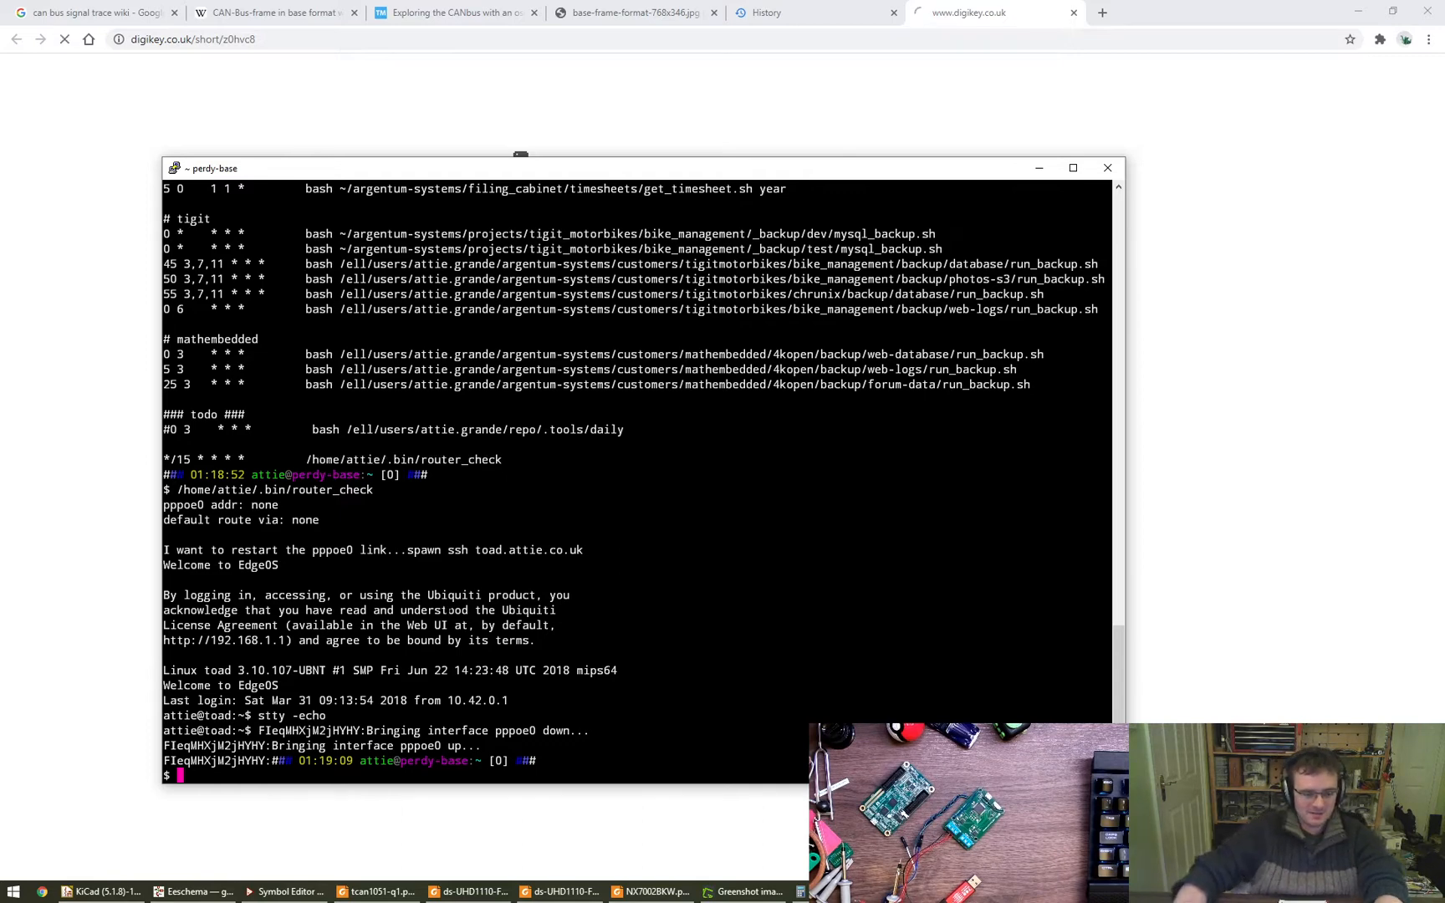
pyautogui.hotkey('ctrl', 'd')
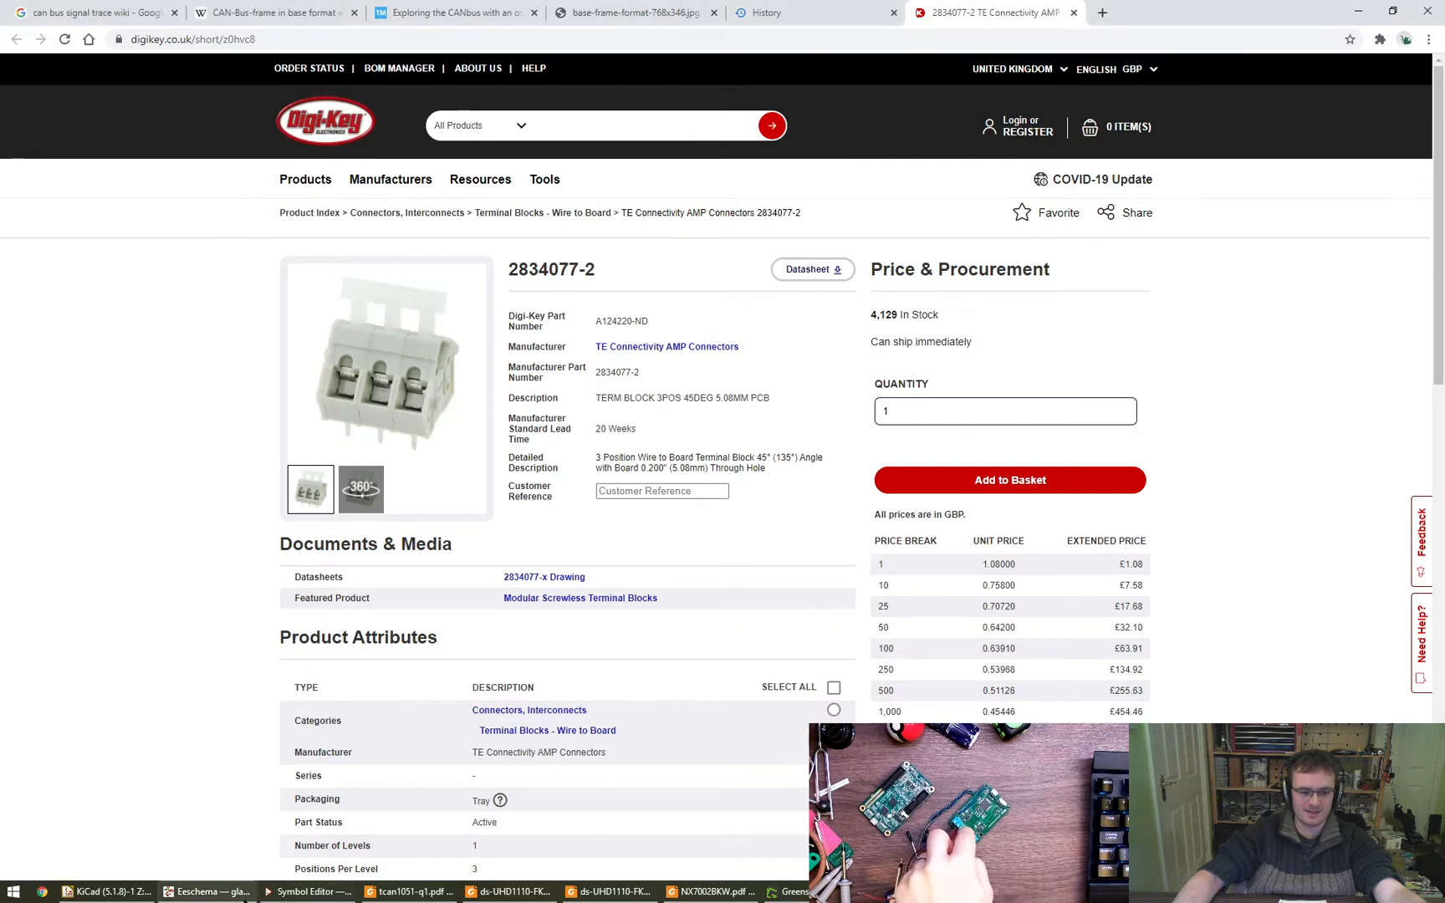
# - Switch to the glasgow-can.sch schematic in Eeschema and view the DB9_Male connector beside the CAN1 sheet
pyautogui.moveTo(242, 893)
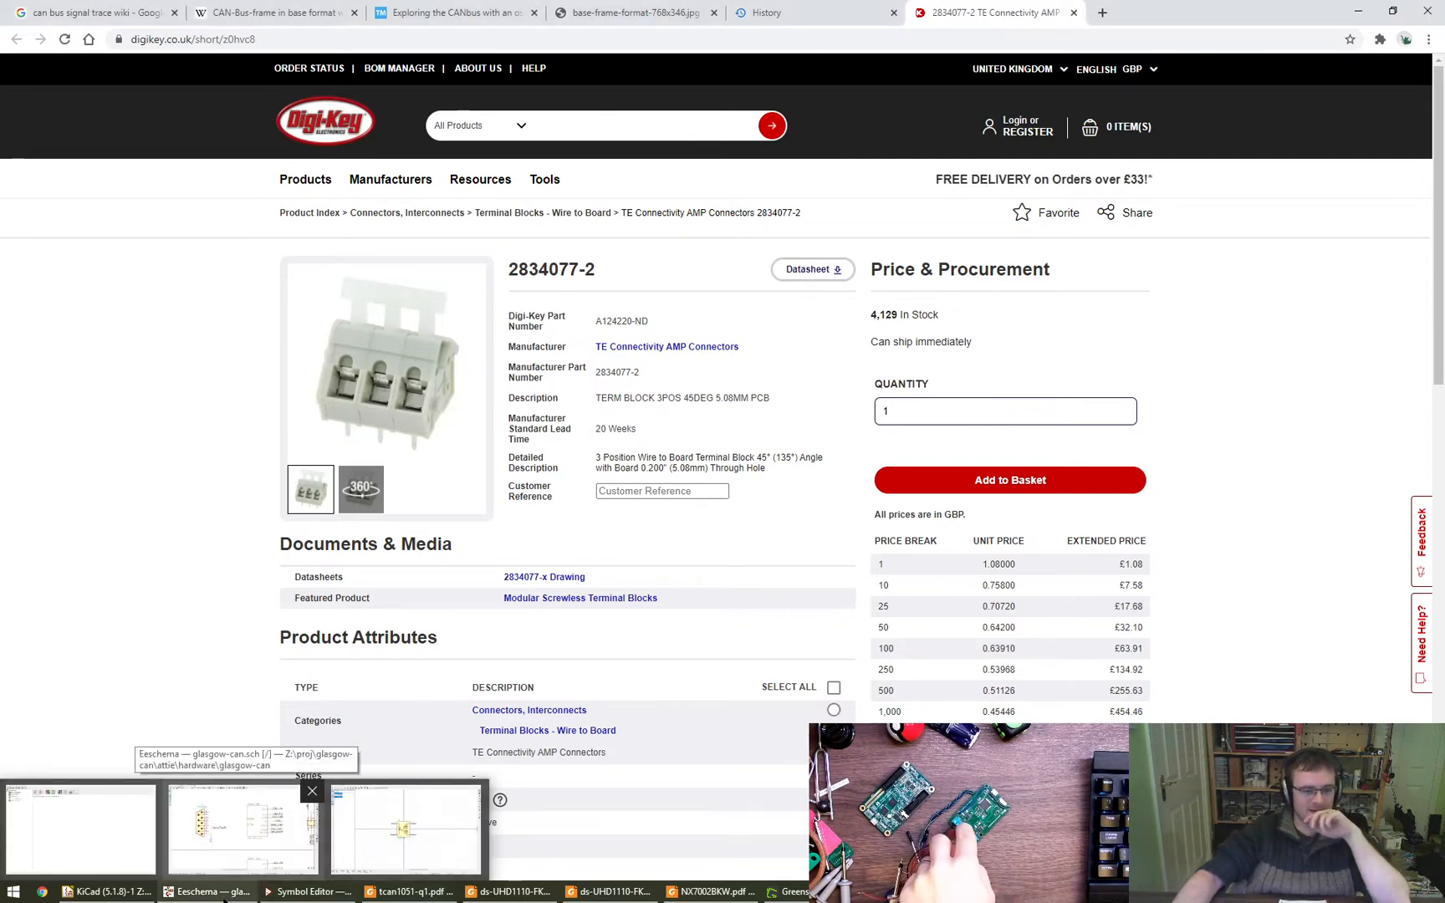
pyautogui.click(242, 828)
pyautogui.scroll(-2, 659, 600)
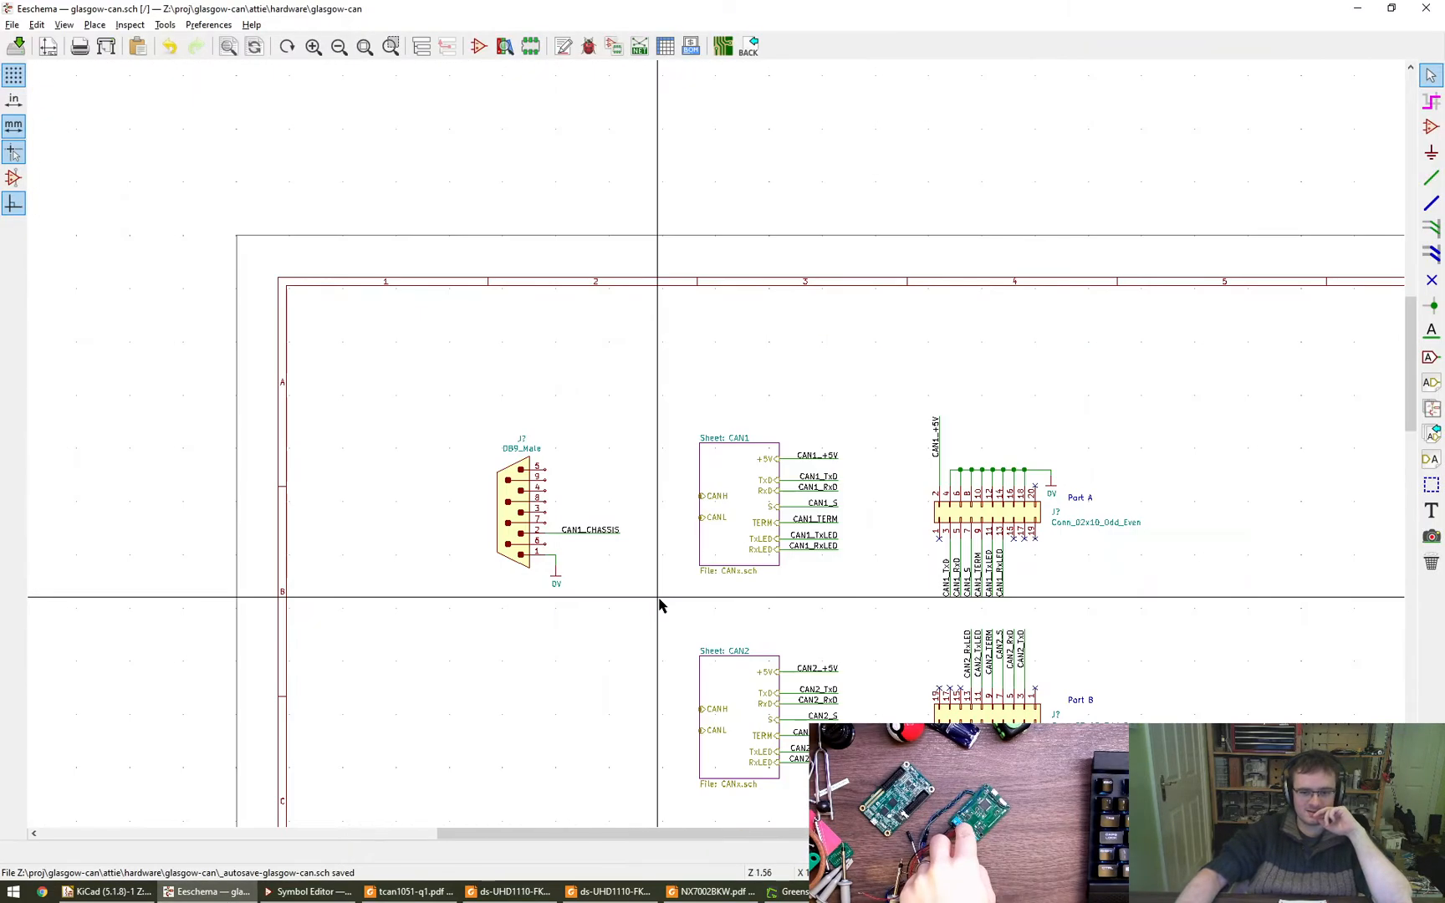
pyautogui.scroll(3, 590, 445)
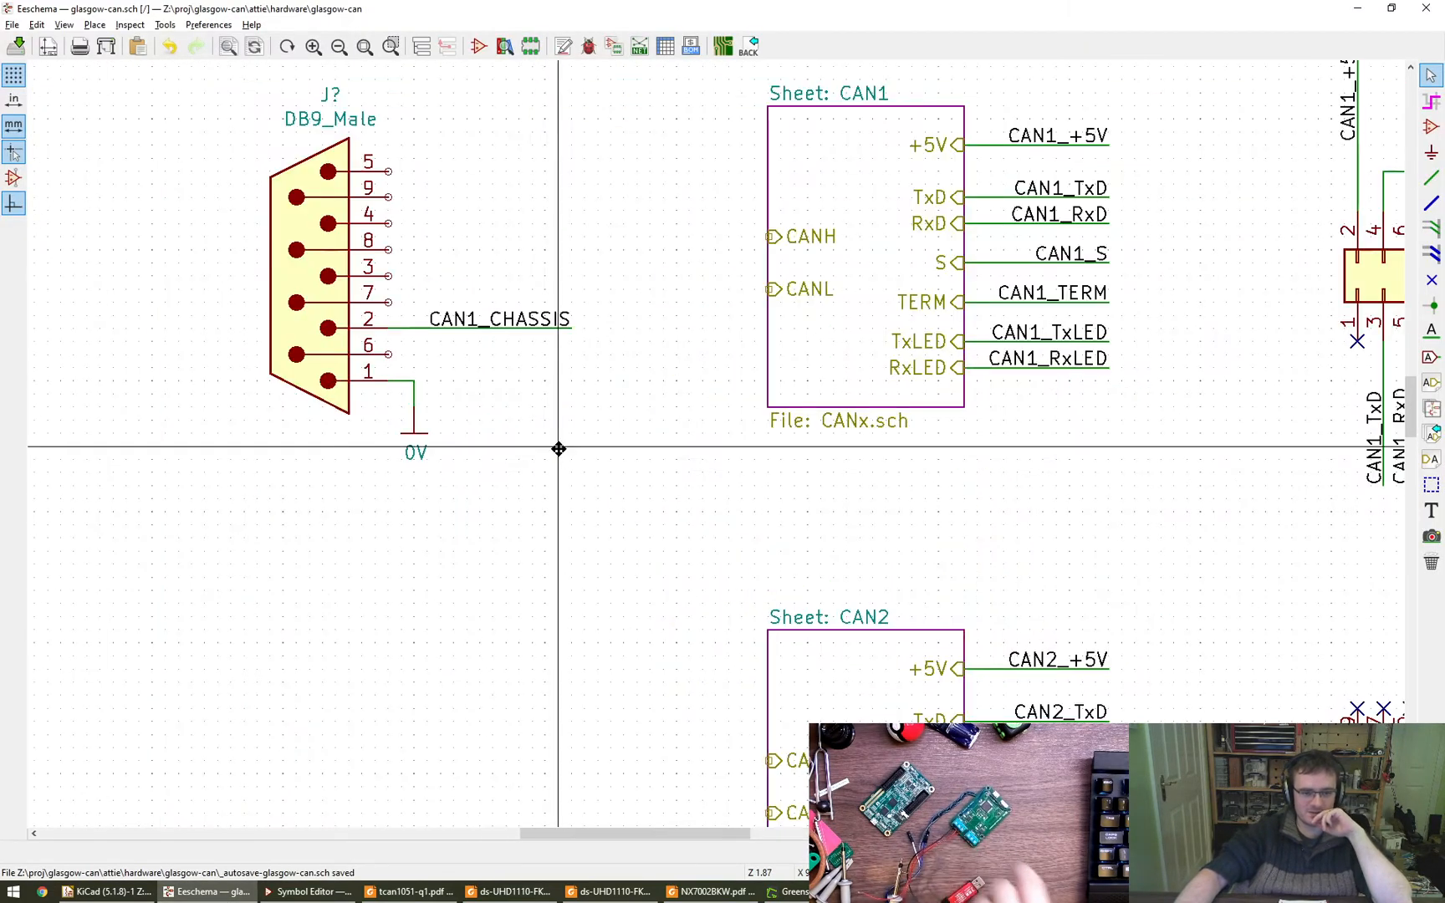
# - Draw a horizontal wire from pin 3 of the DB9_Male connector, ending level with the CAN1_CHASSIS wire's end
pyautogui.moveTo(559, 449); pyautogui.dragTo(613, 511, button='middle')
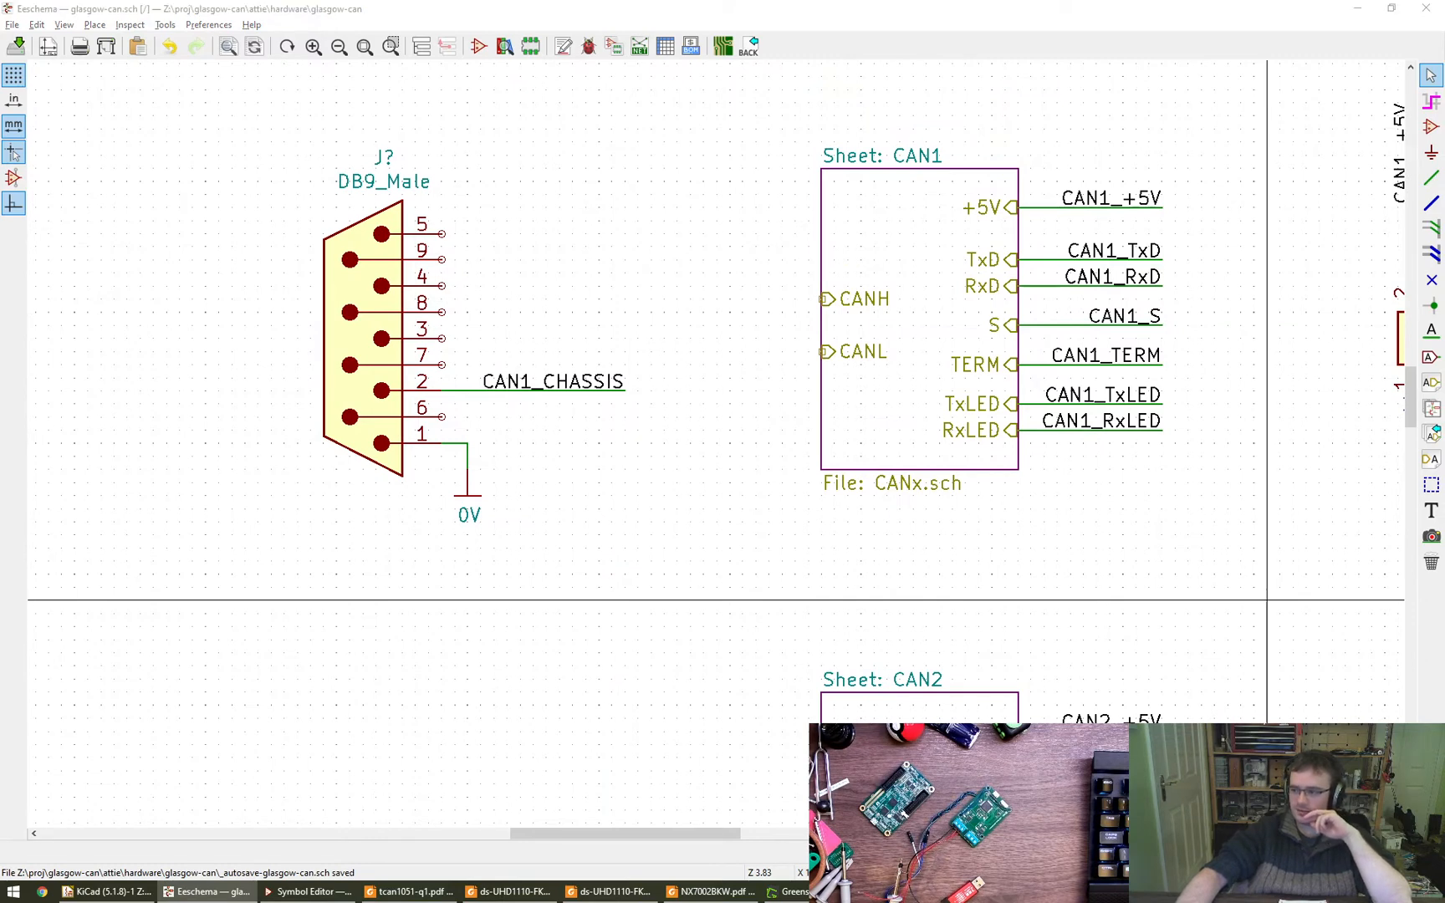
pyautogui.click(592, 566)
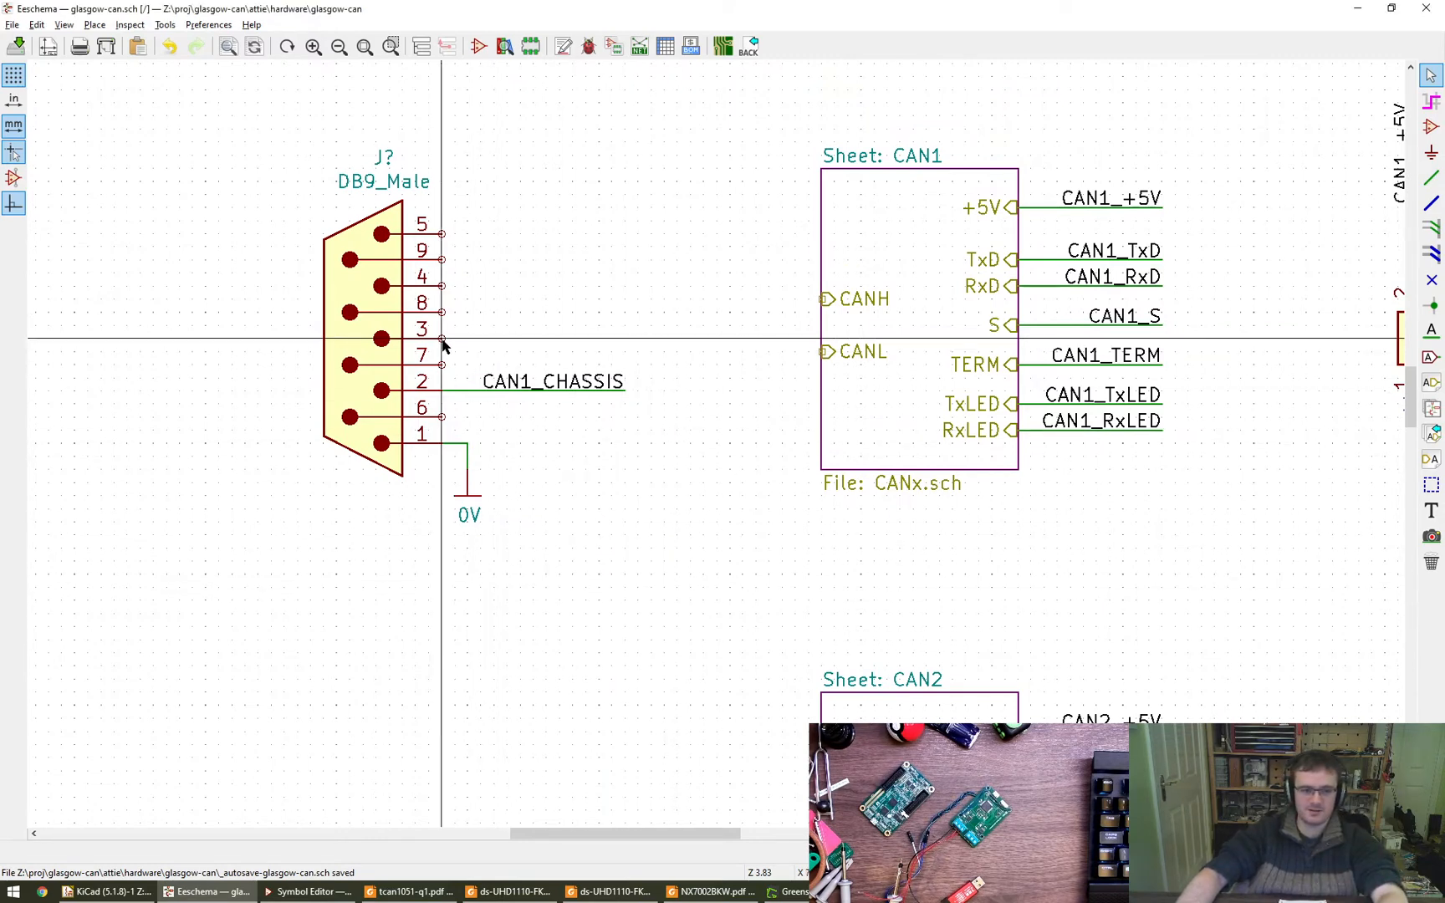
pyautogui.press('w')
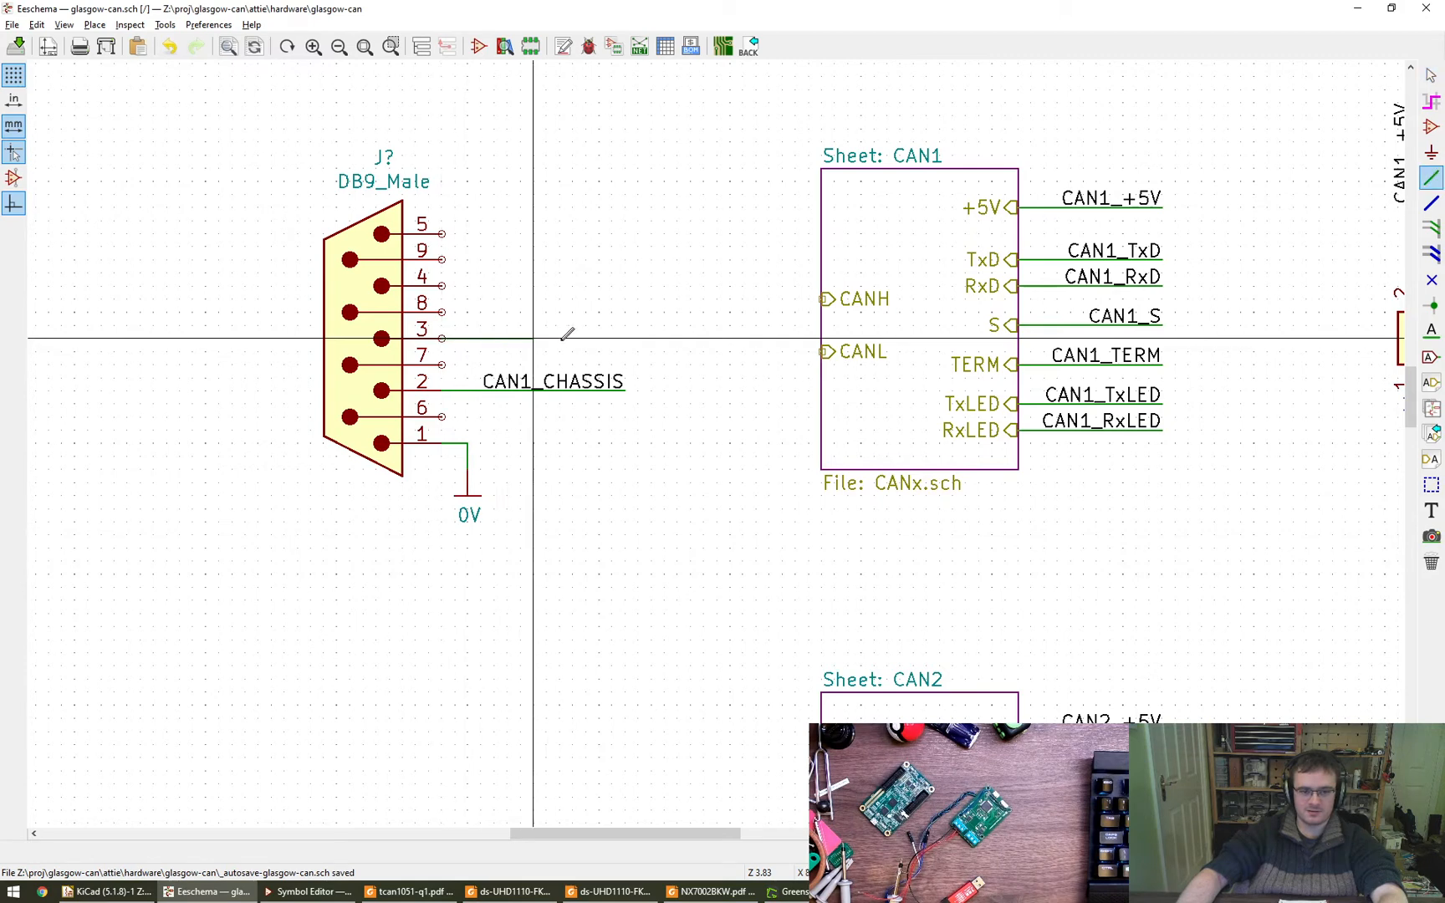
pyautogui.doubleClick(625, 338)
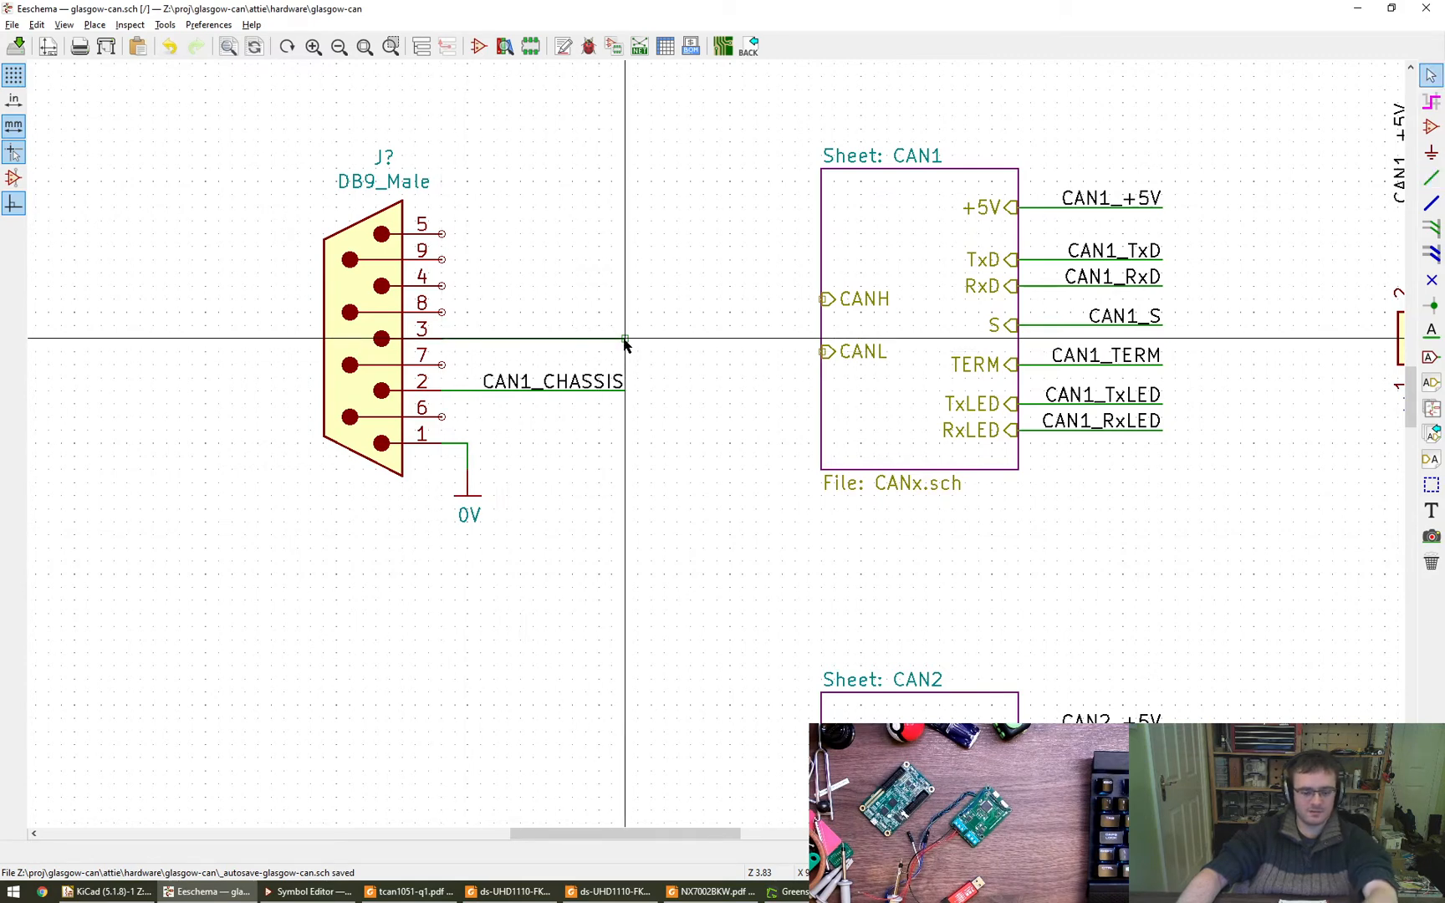
# - Add the net label CAN1_H at the end of the pin 3 wire, rotated so its text lies over the wire
pyautogui.press('l')
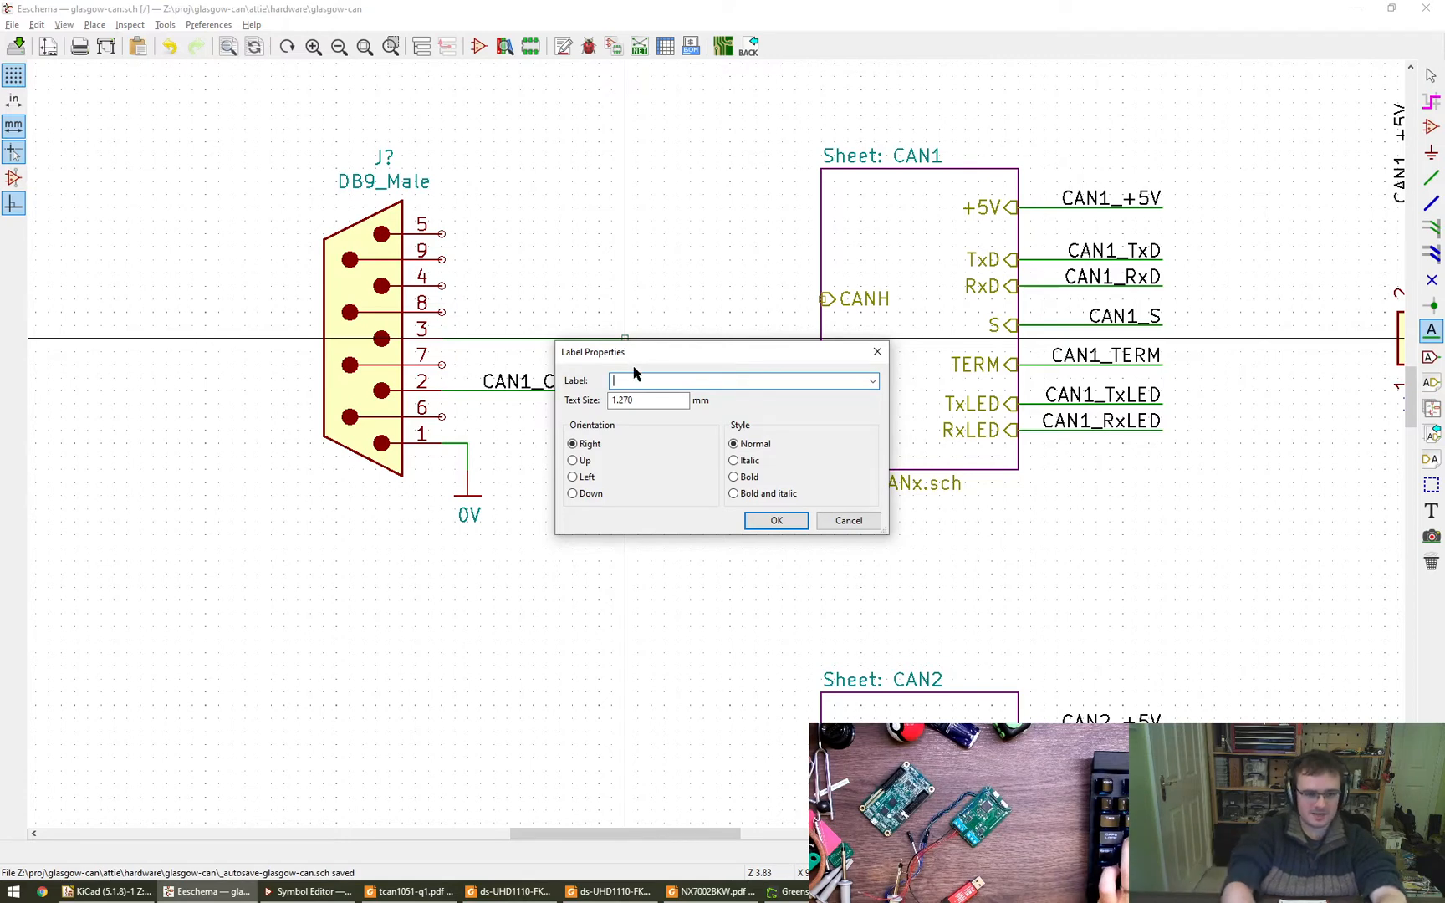
pyautogui.write('CAN')
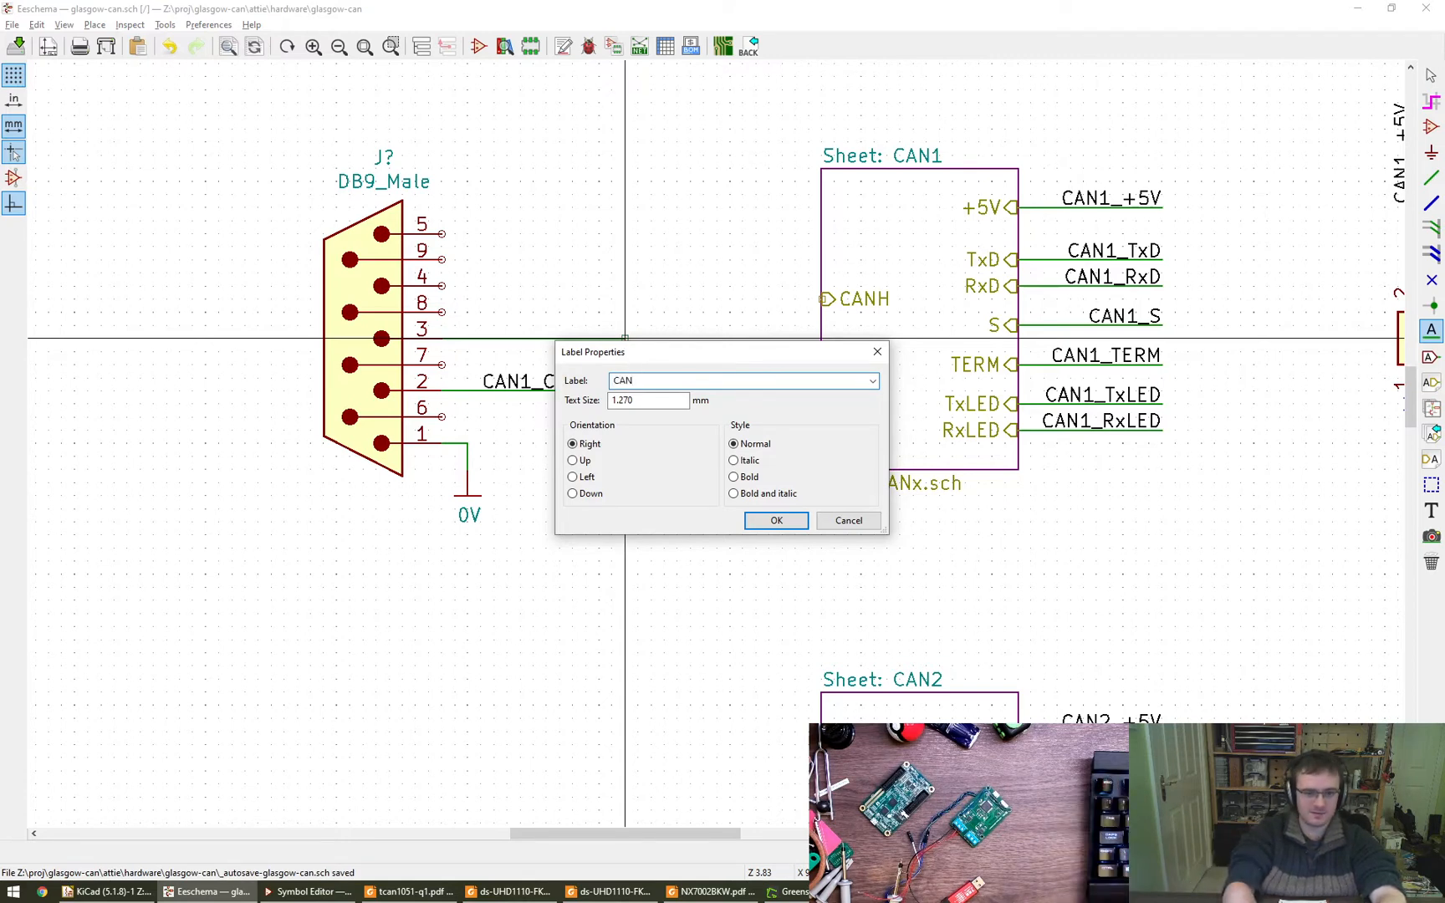
pyautogui.write('1_H')
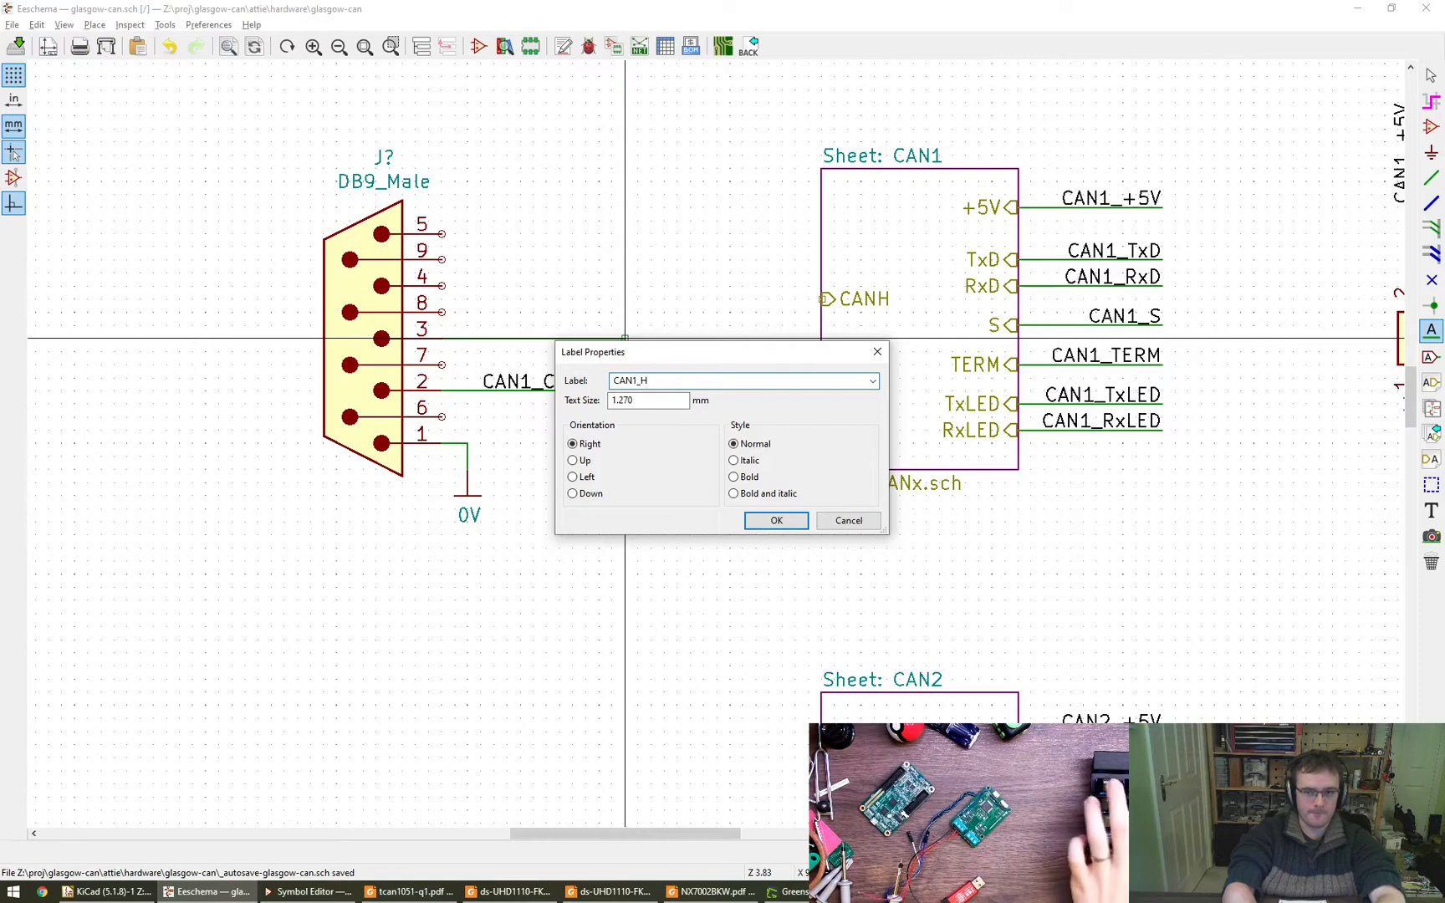
pyautogui.press('Return')
pyautogui.press('r')
pyautogui.press('r')
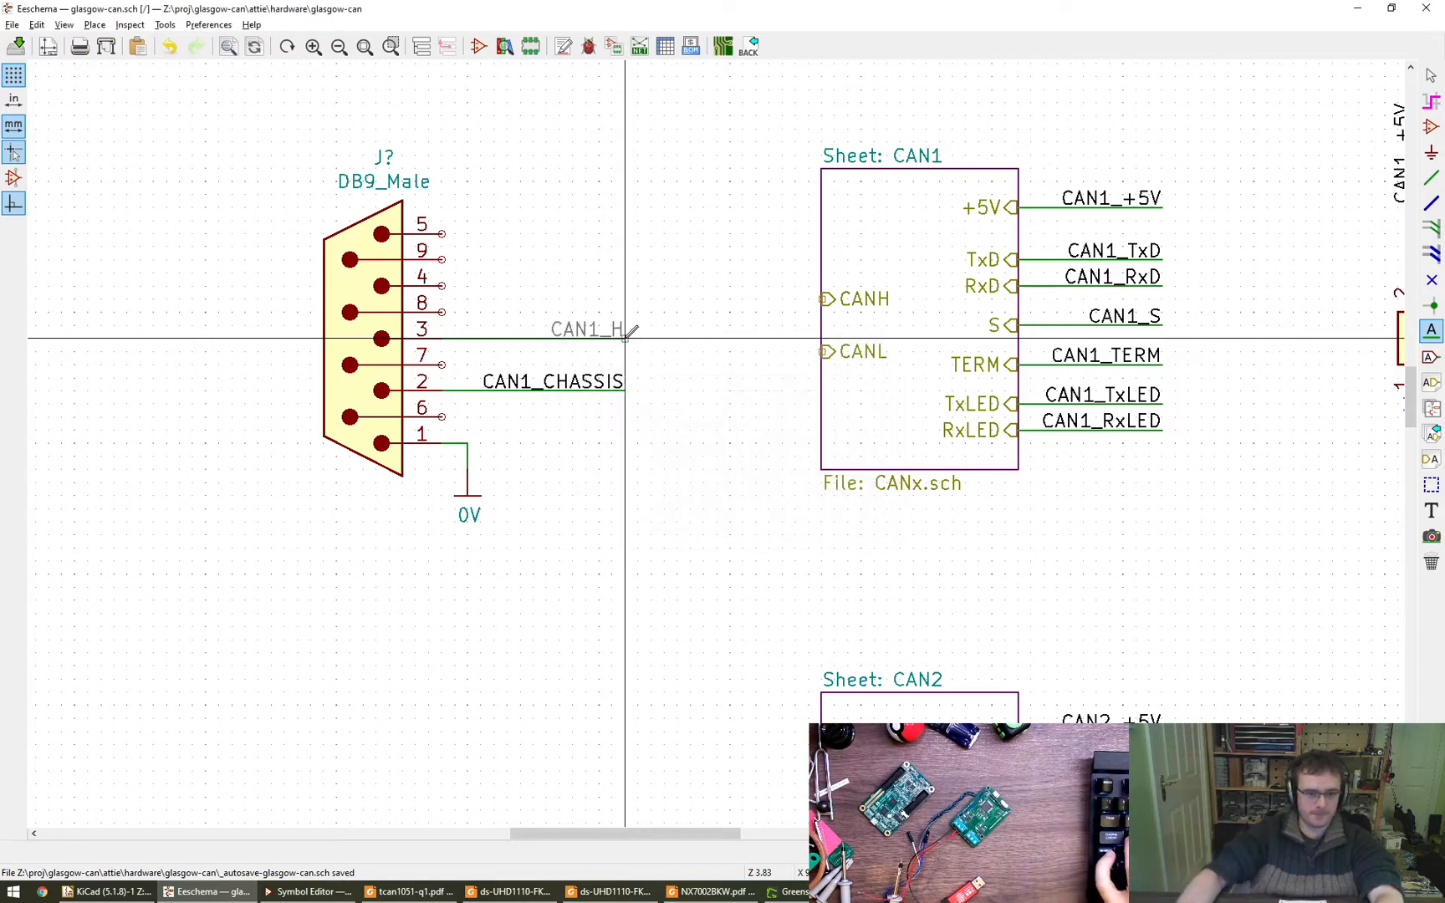
pyautogui.click(625, 338)
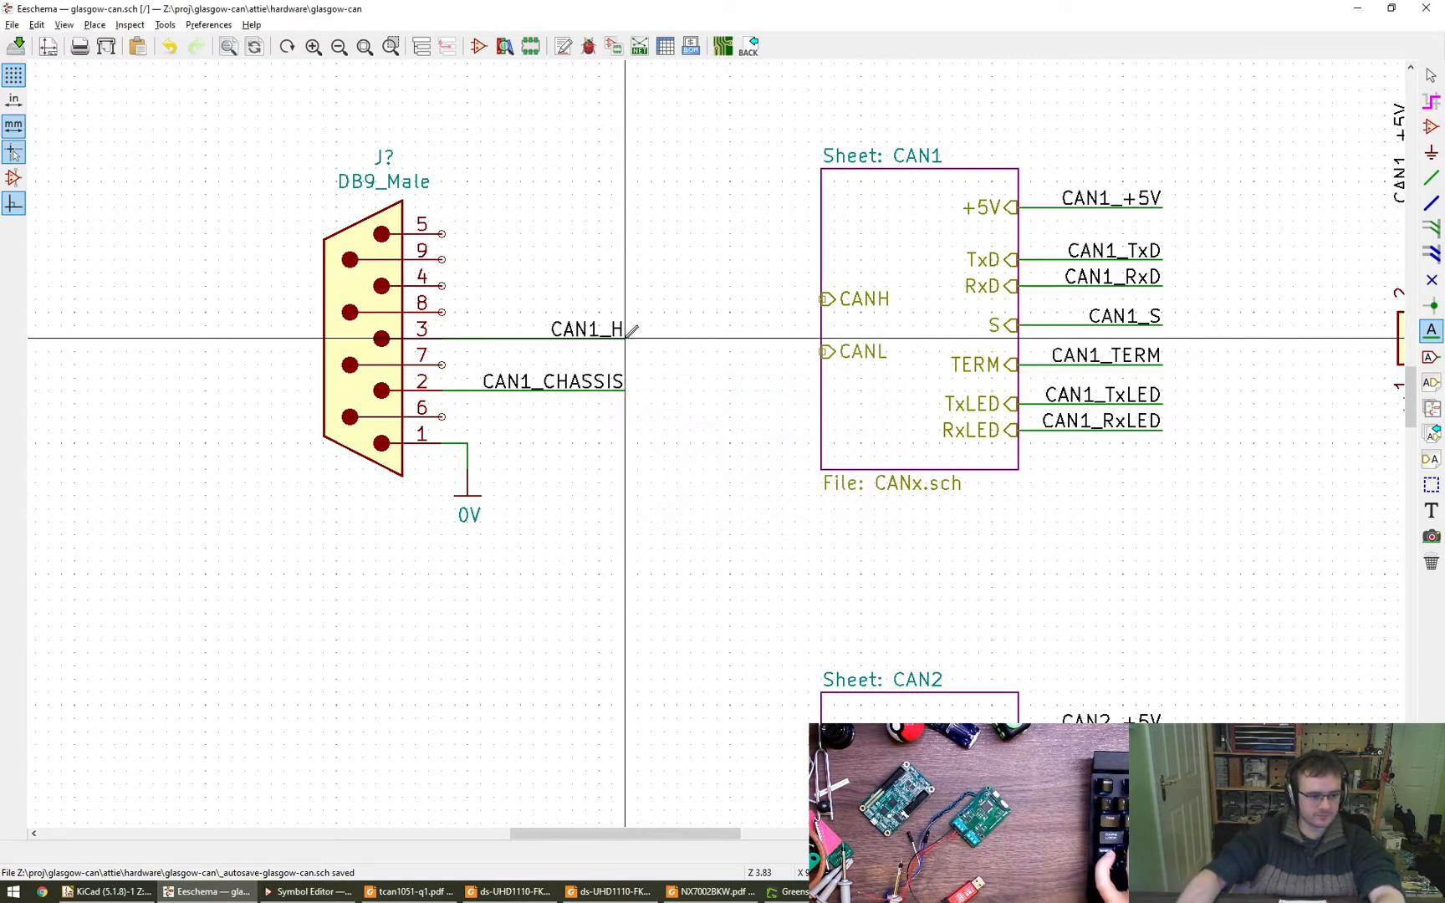
pyautogui.press('Escape')
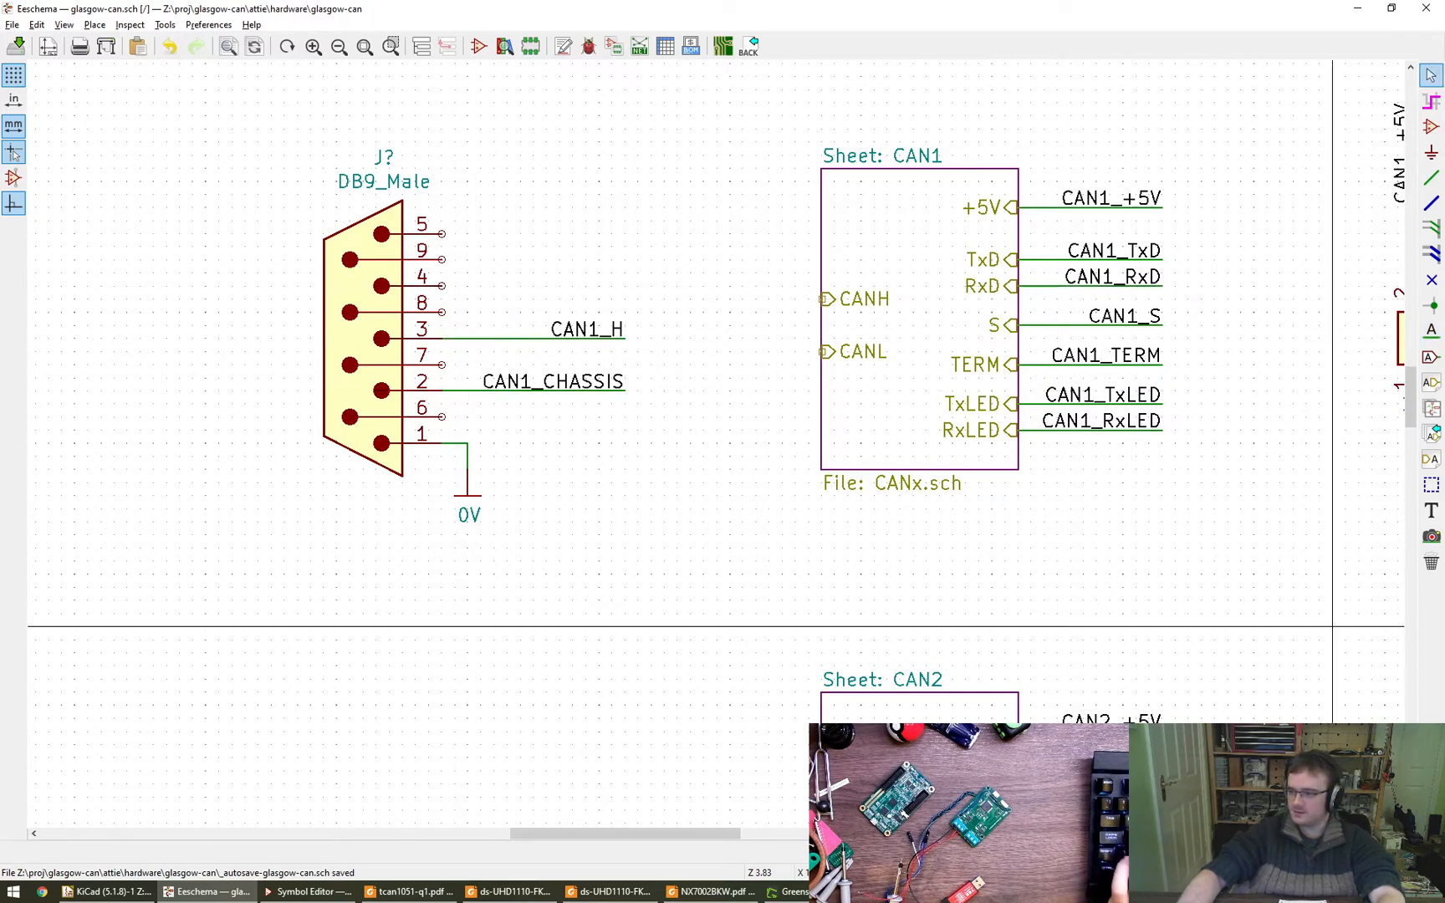
# - Draw a horizontal wire from pin 5 of the DB9_Male connector, matching the length of the pin 3 wire
pyautogui.click(442, 234)
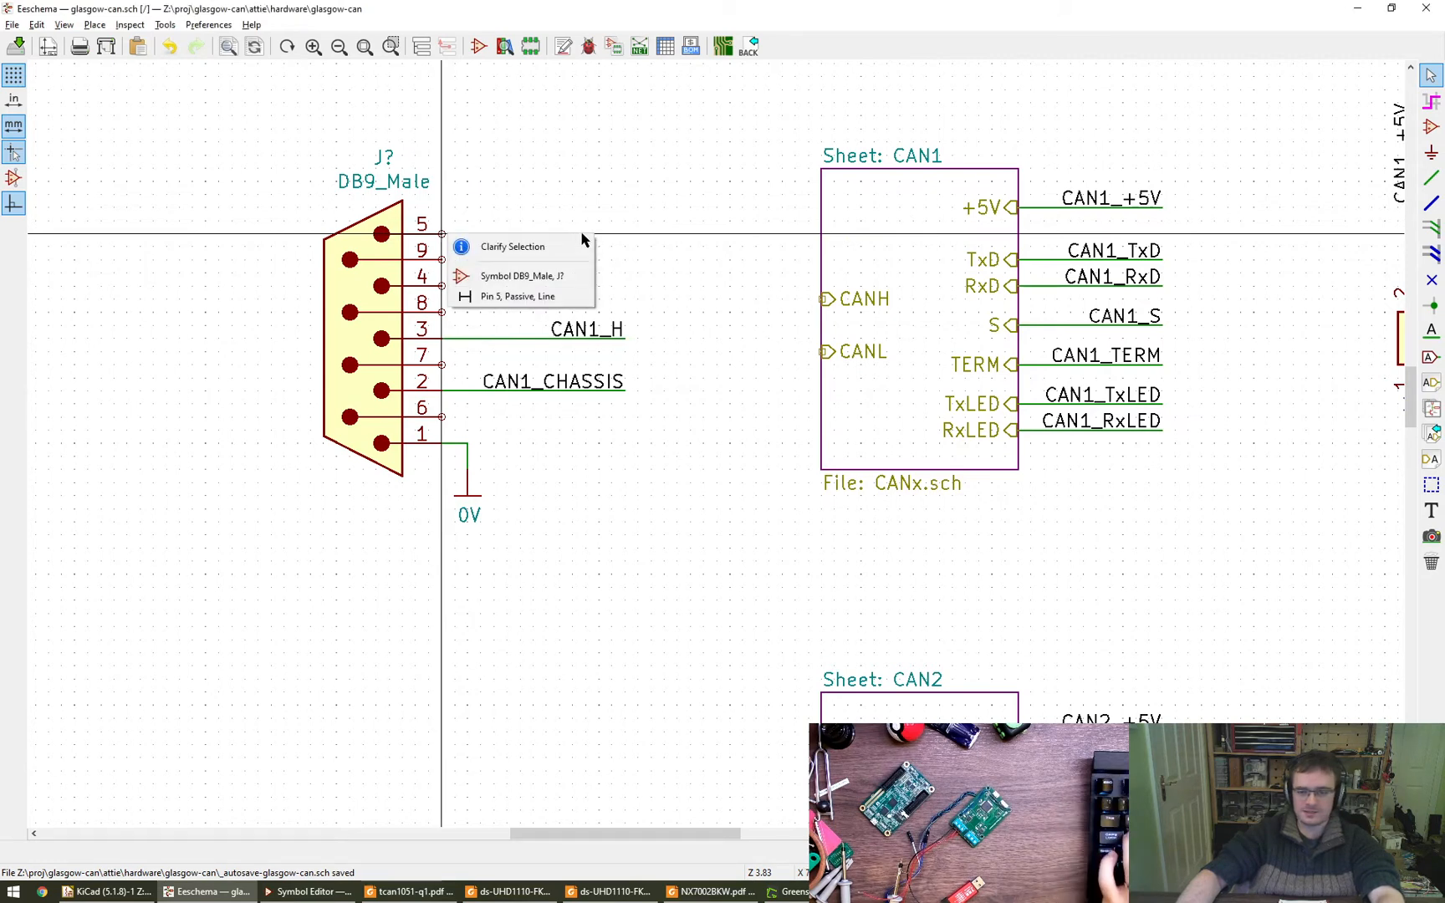
pyautogui.click(582, 239)
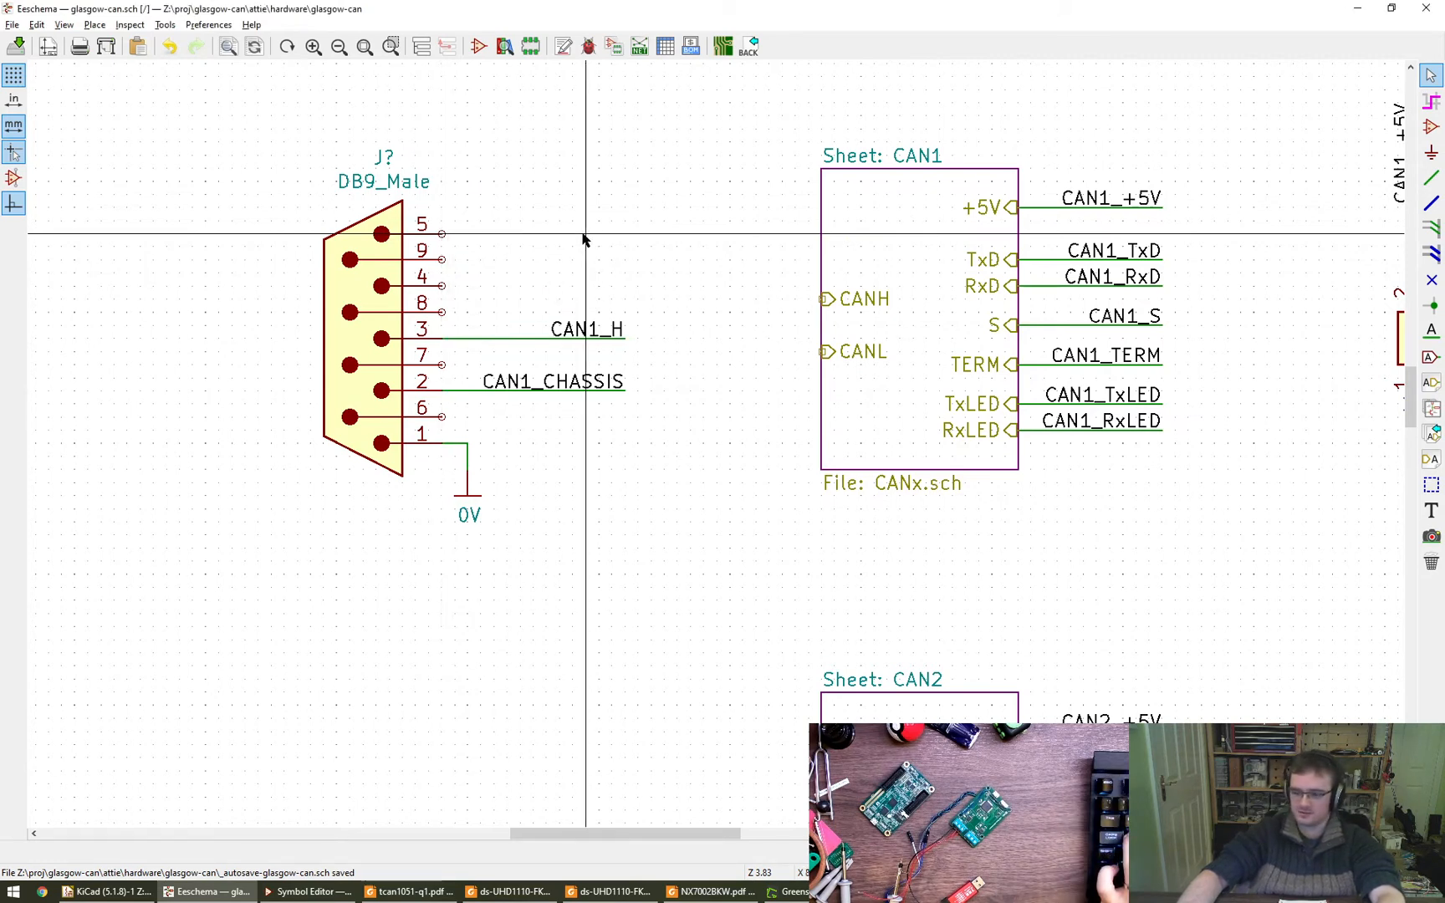
pyautogui.press('w')
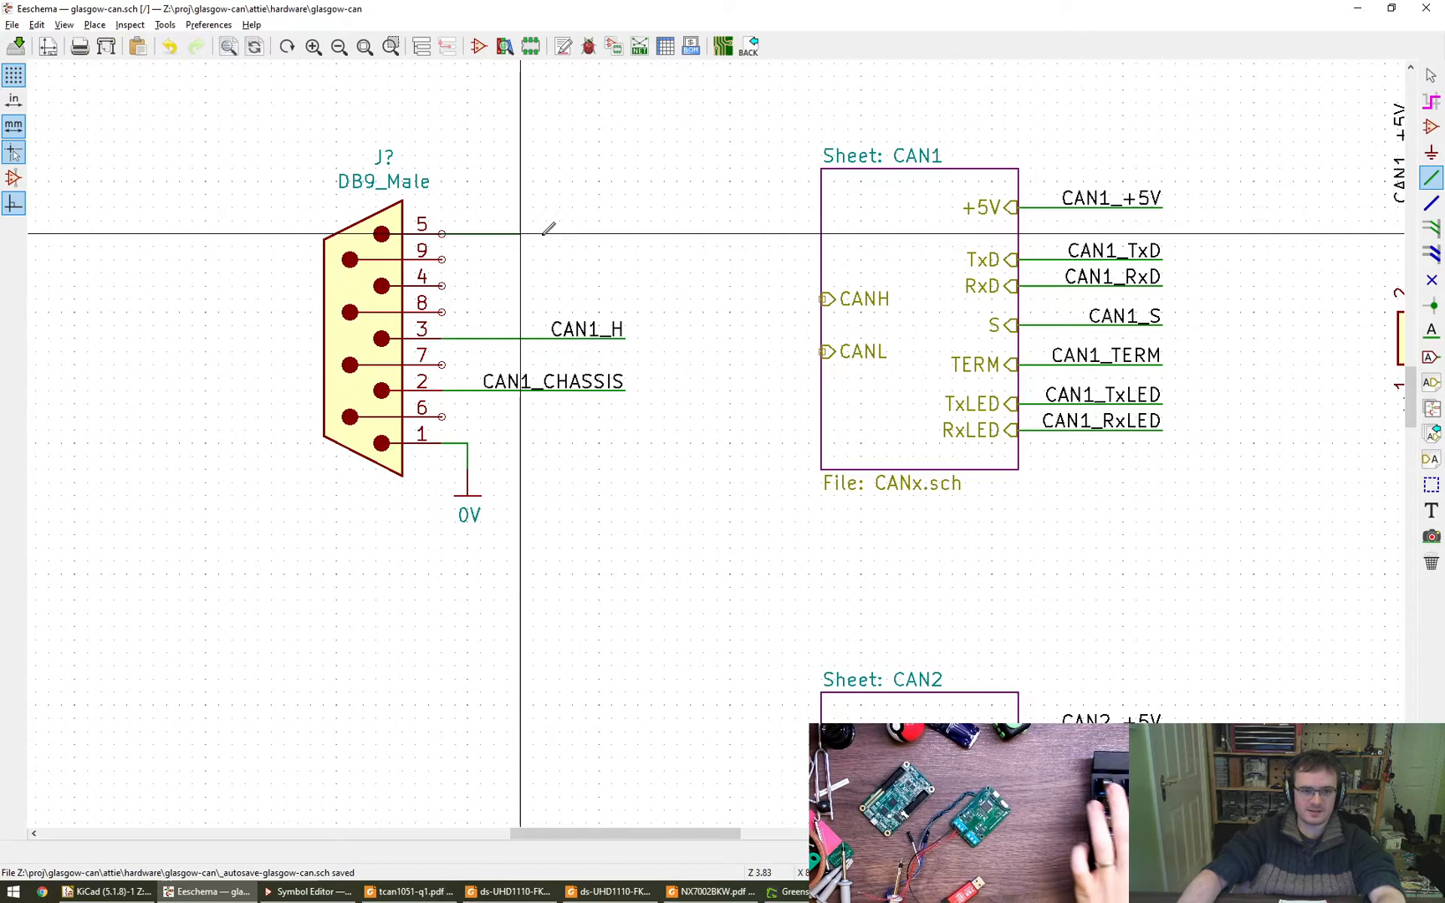
pyautogui.doubleClick(626, 234)
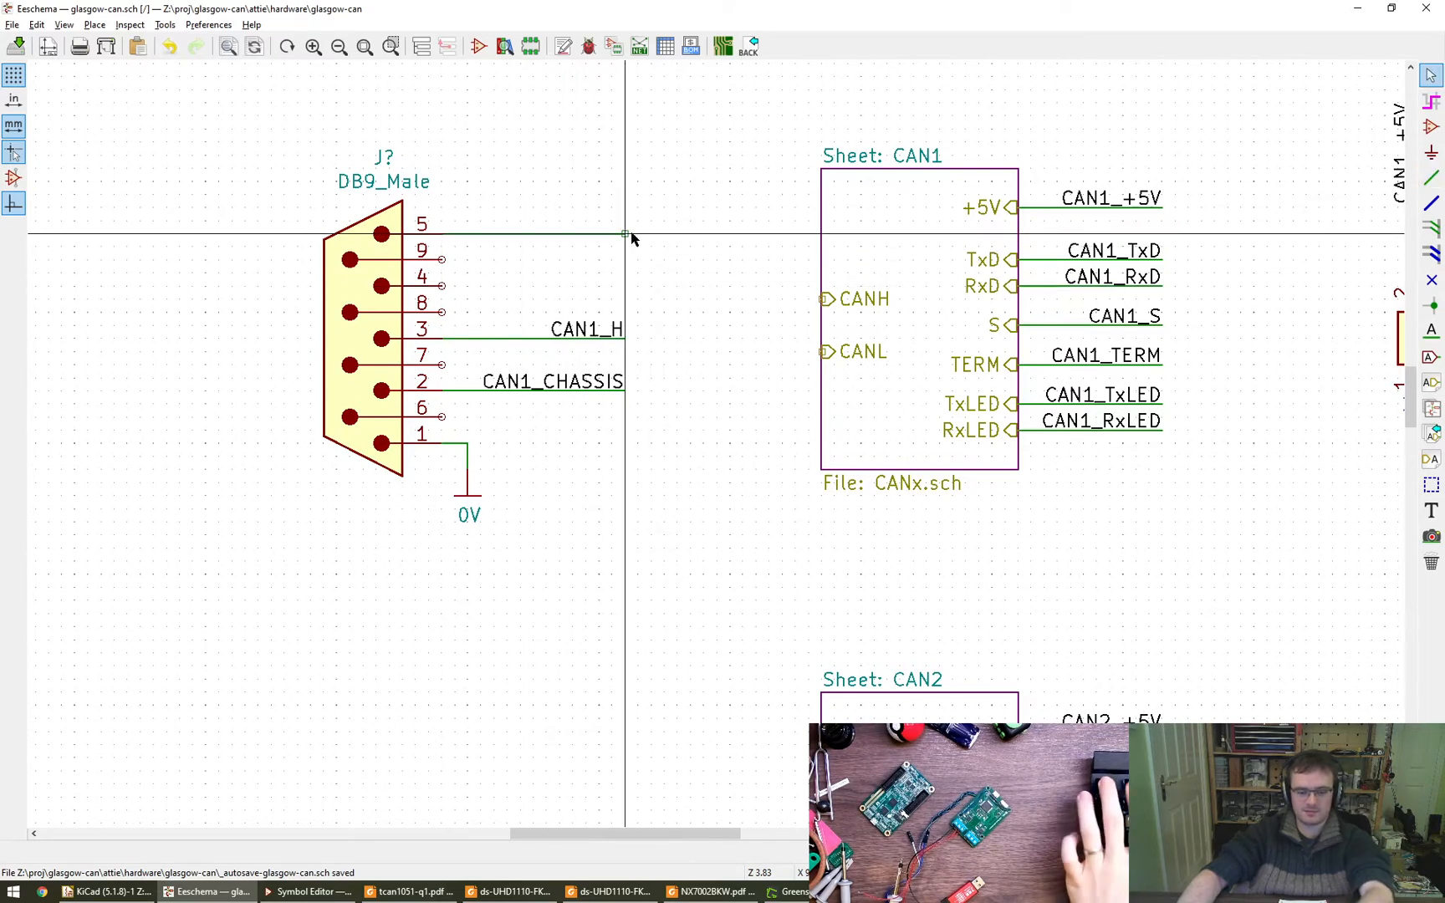
# - Add the net label CAN_L at the end of the pin 5 wire, rotated so its text lies over the wire
pyautogui.write('l')
pyautogui.write('CAN_)L')
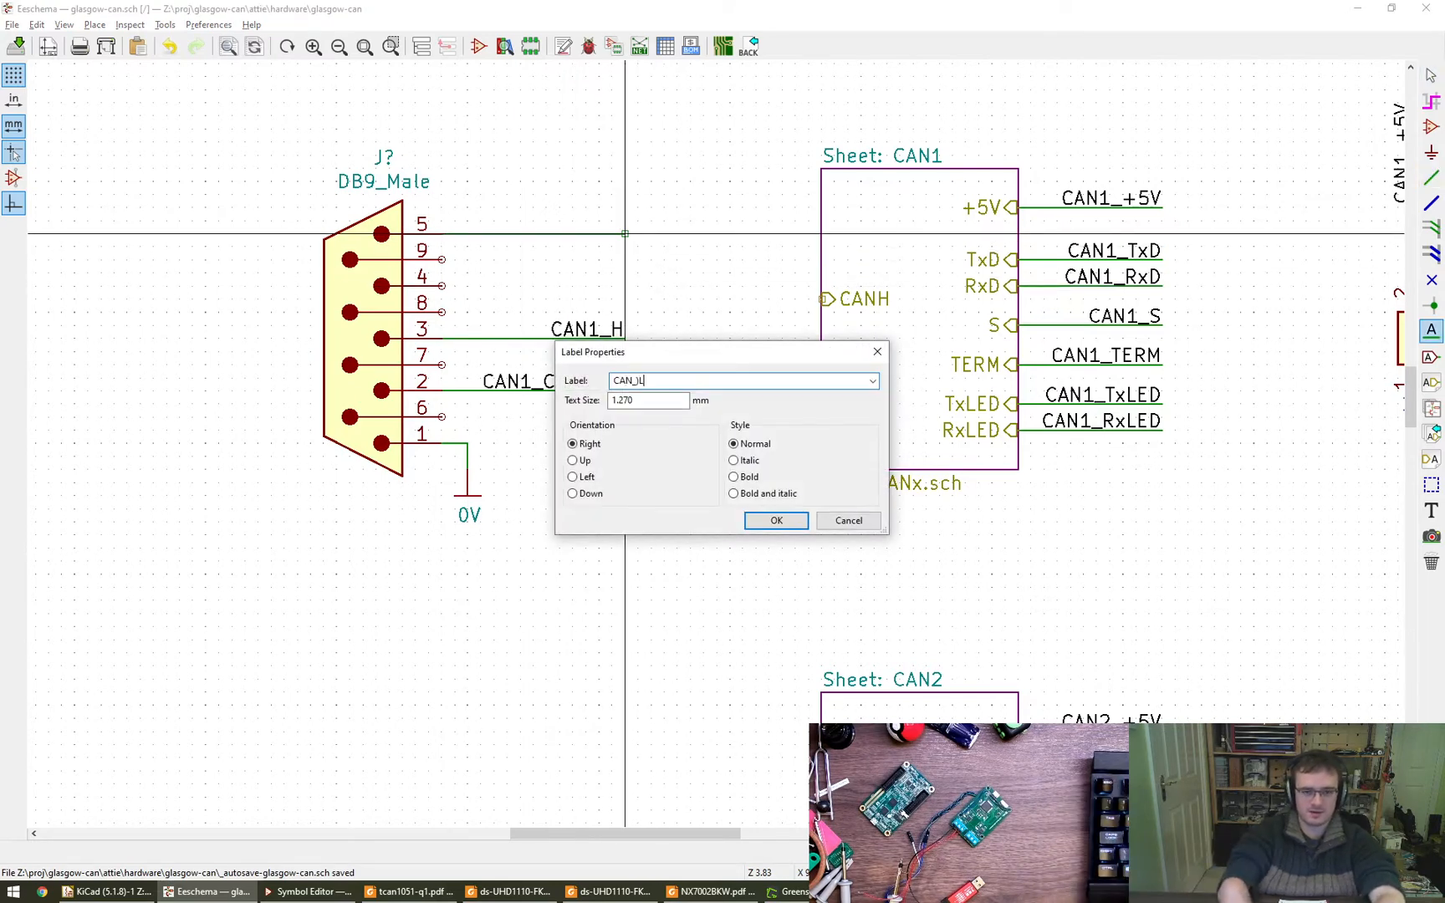
pyautogui.press('BackSpace')
pyautogui.write('L')
pyautogui.press('Return')
pyautogui.press('r')
pyautogui.press('r')
pyautogui.click(626, 234)
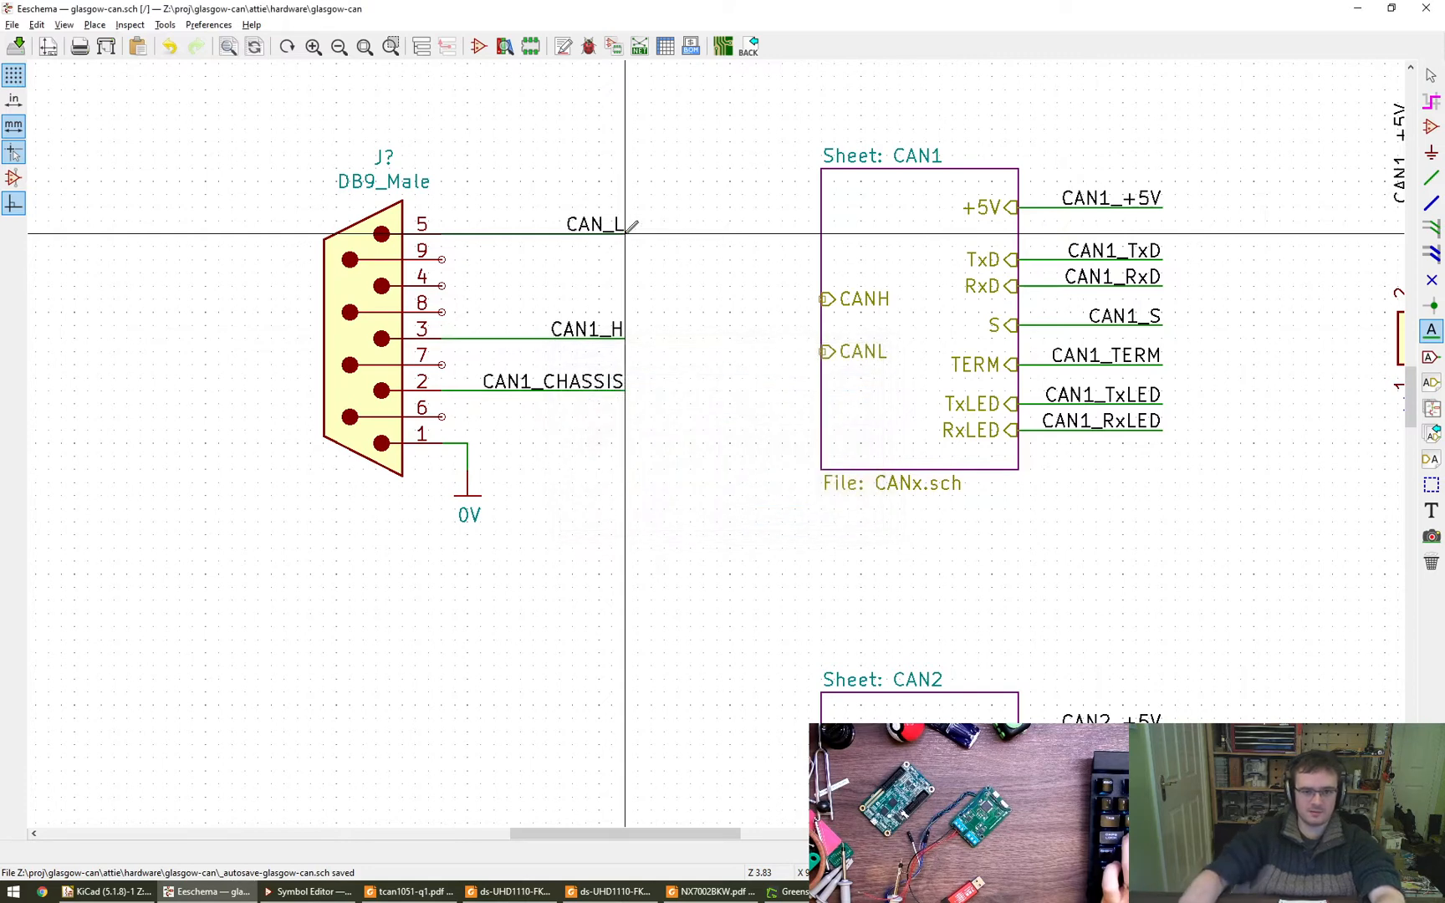
pyautogui.press('Escape')
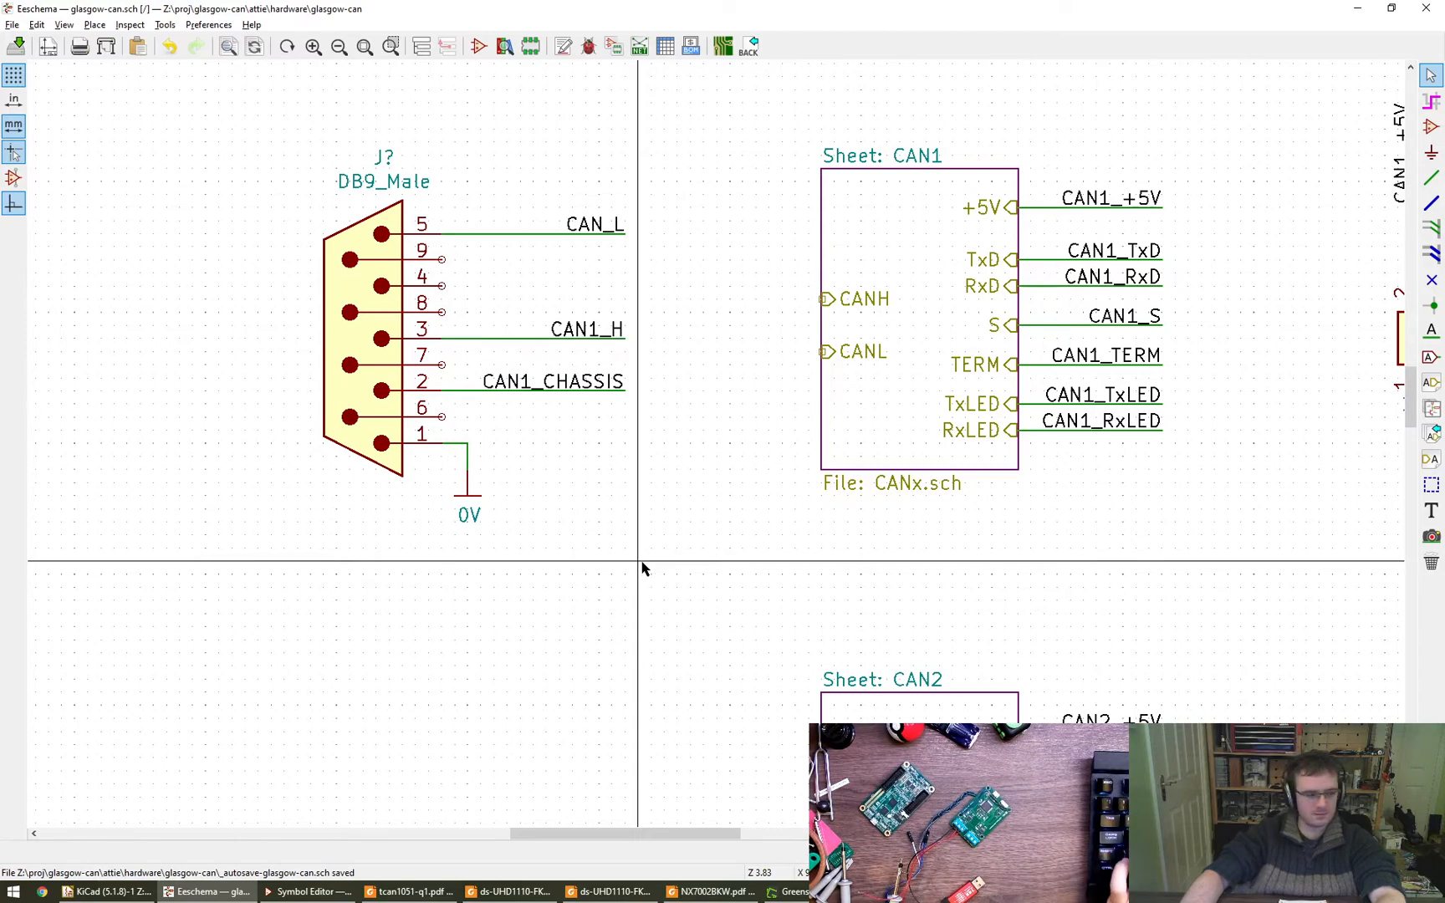
# - Switch to the browser and close the CAN base-frame image, History and DigiKey 2834077-2 pages
pyautogui.hotkey('alt', 'Tab')
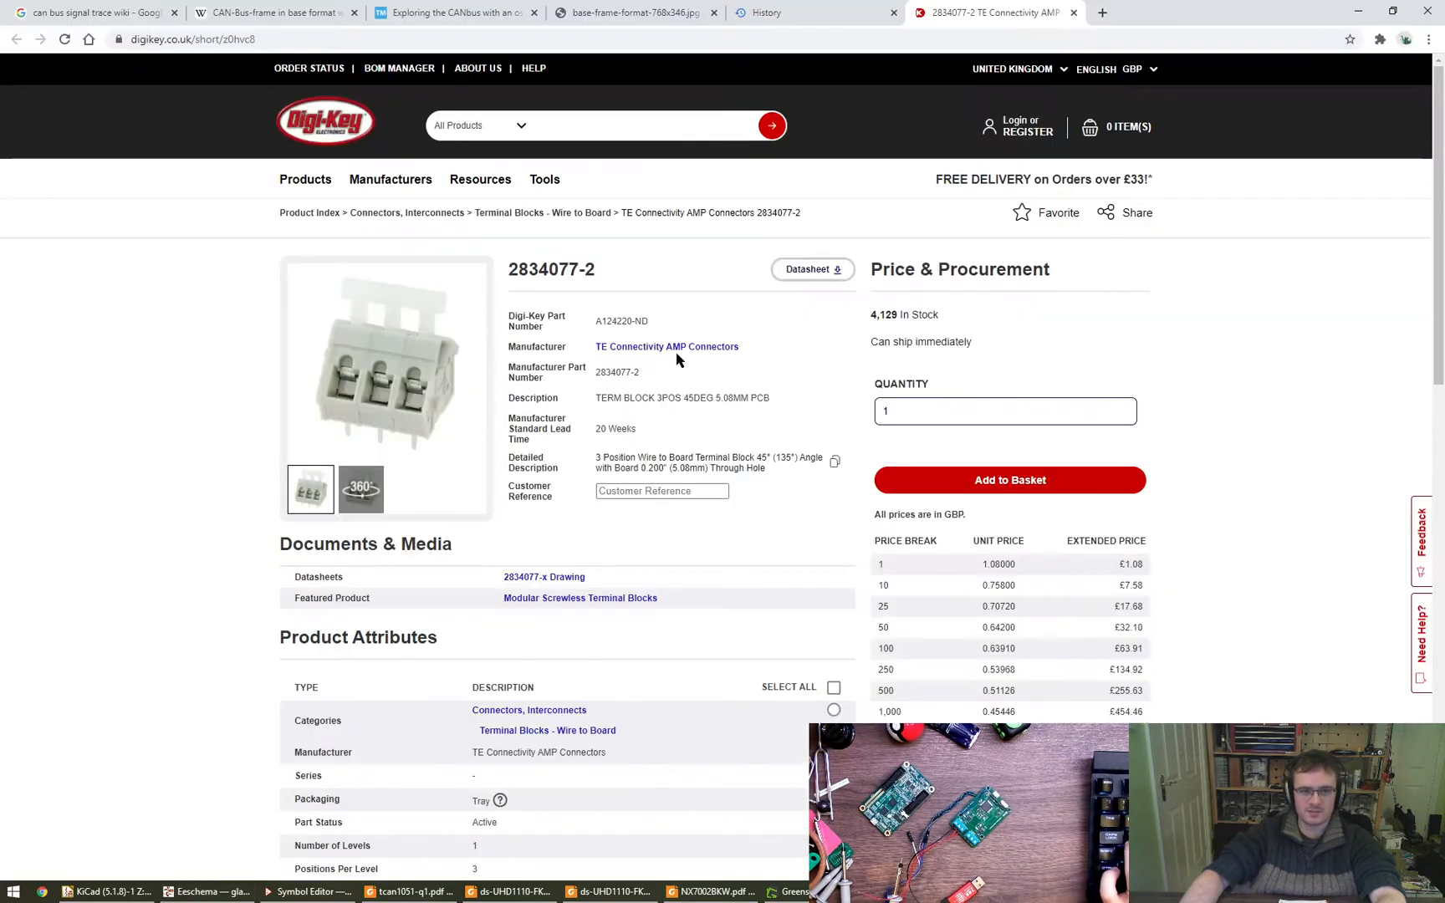
pyautogui.click(635, 12)
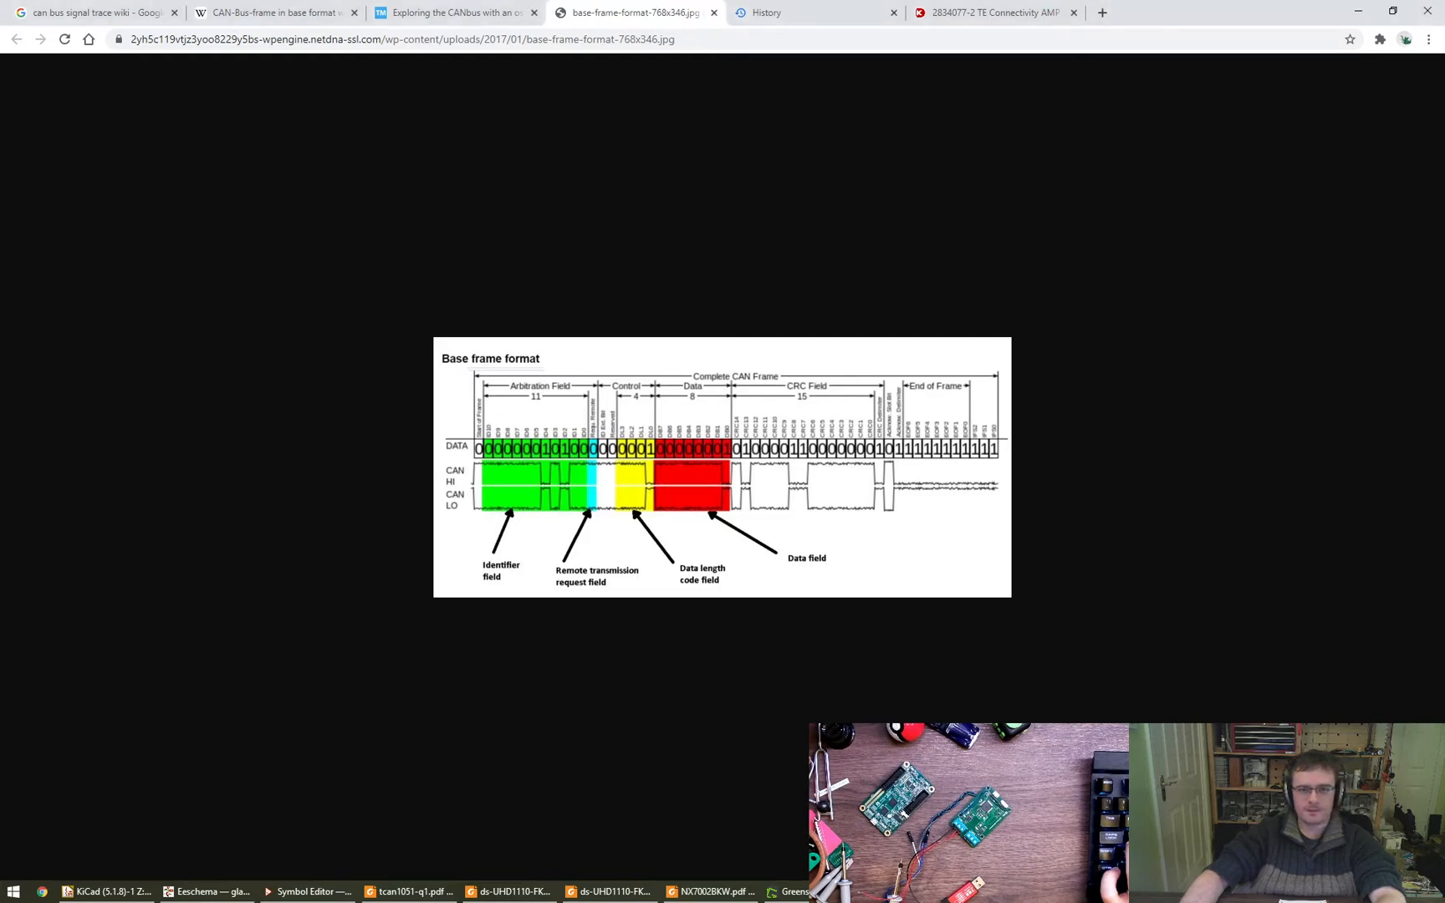
pyautogui.hotkey('ctrl', 'w')
pyautogui.hotkey('ctrl', 'w')
pyautogui.hotkey('ctrl', 'w')
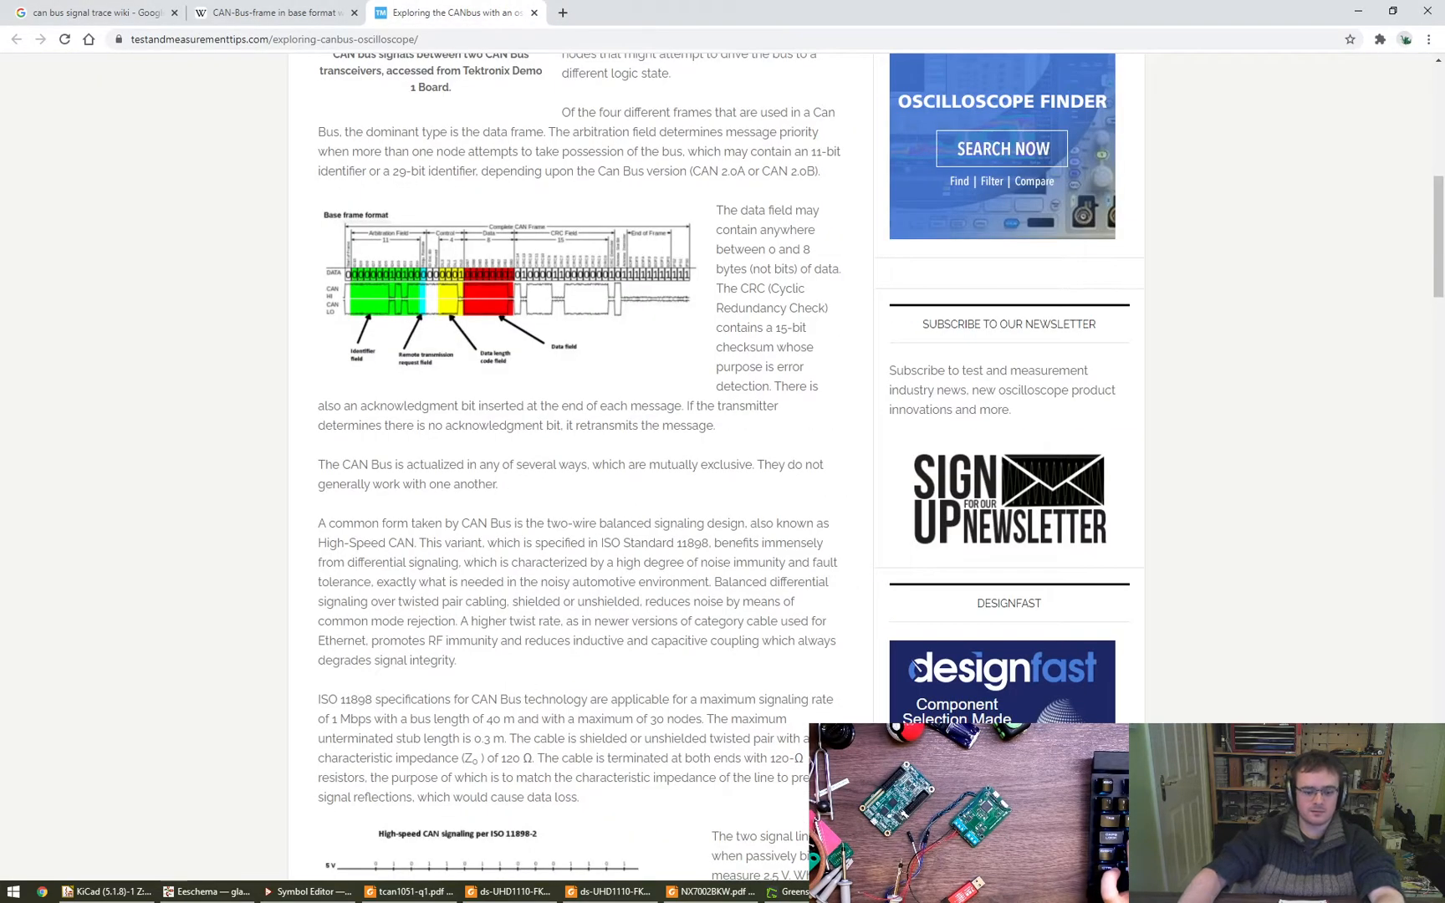
# - Open the shared Google Photos album with the annotated connector wiring photo in a new tab
pyautogui.hotkey('ctrl', 't')
pyautogui.write('photos')
pyautogui.press('Return')
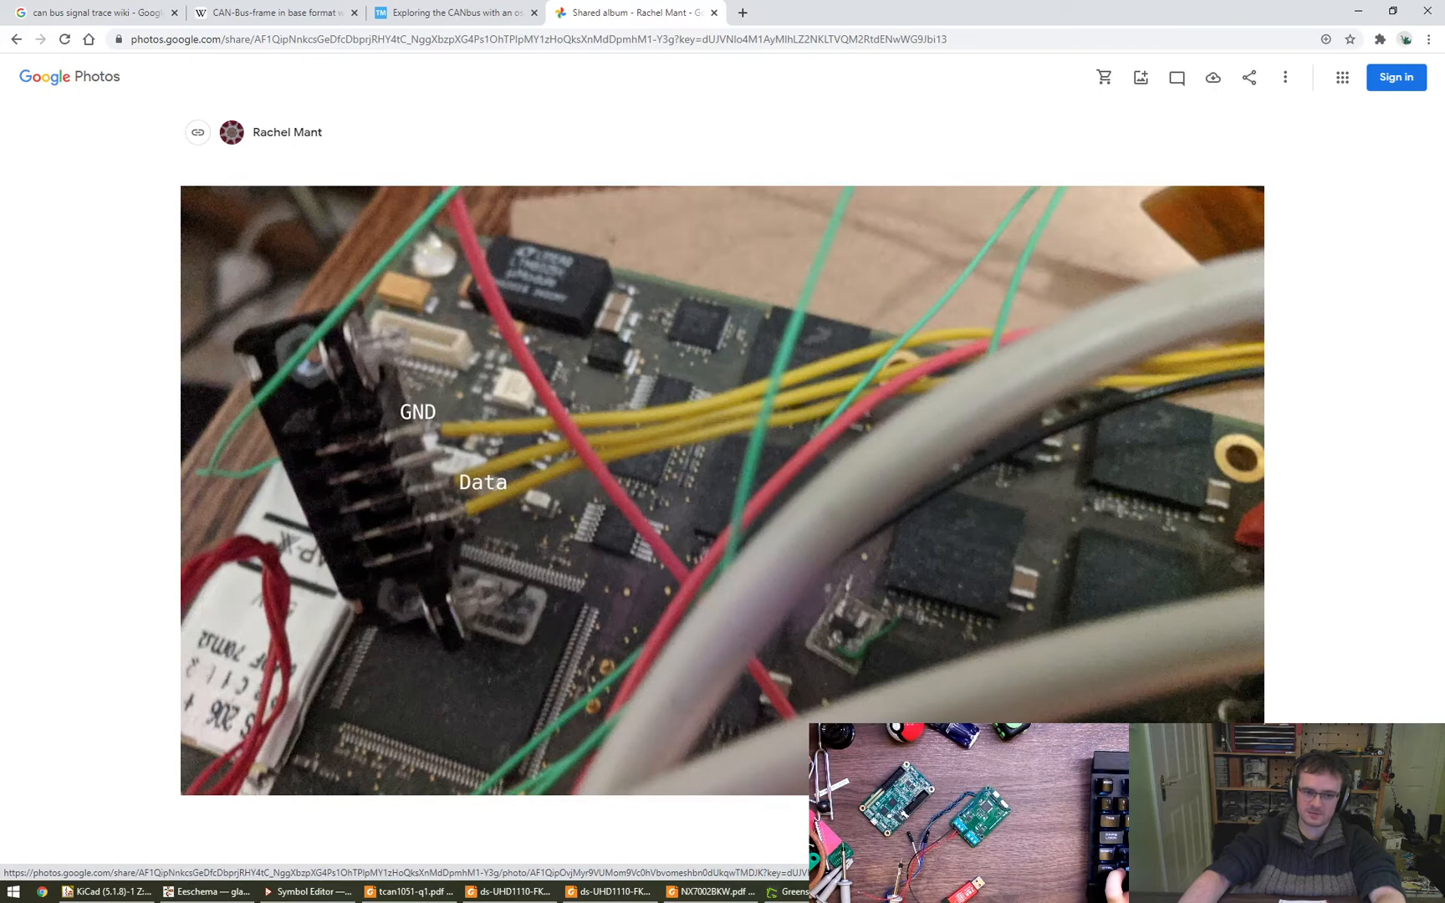
# - Compare the DB9_Male wiring in the glasgow-can schematic with the GND and Data wires in the connector photo
pyautogui.click(214, 892)
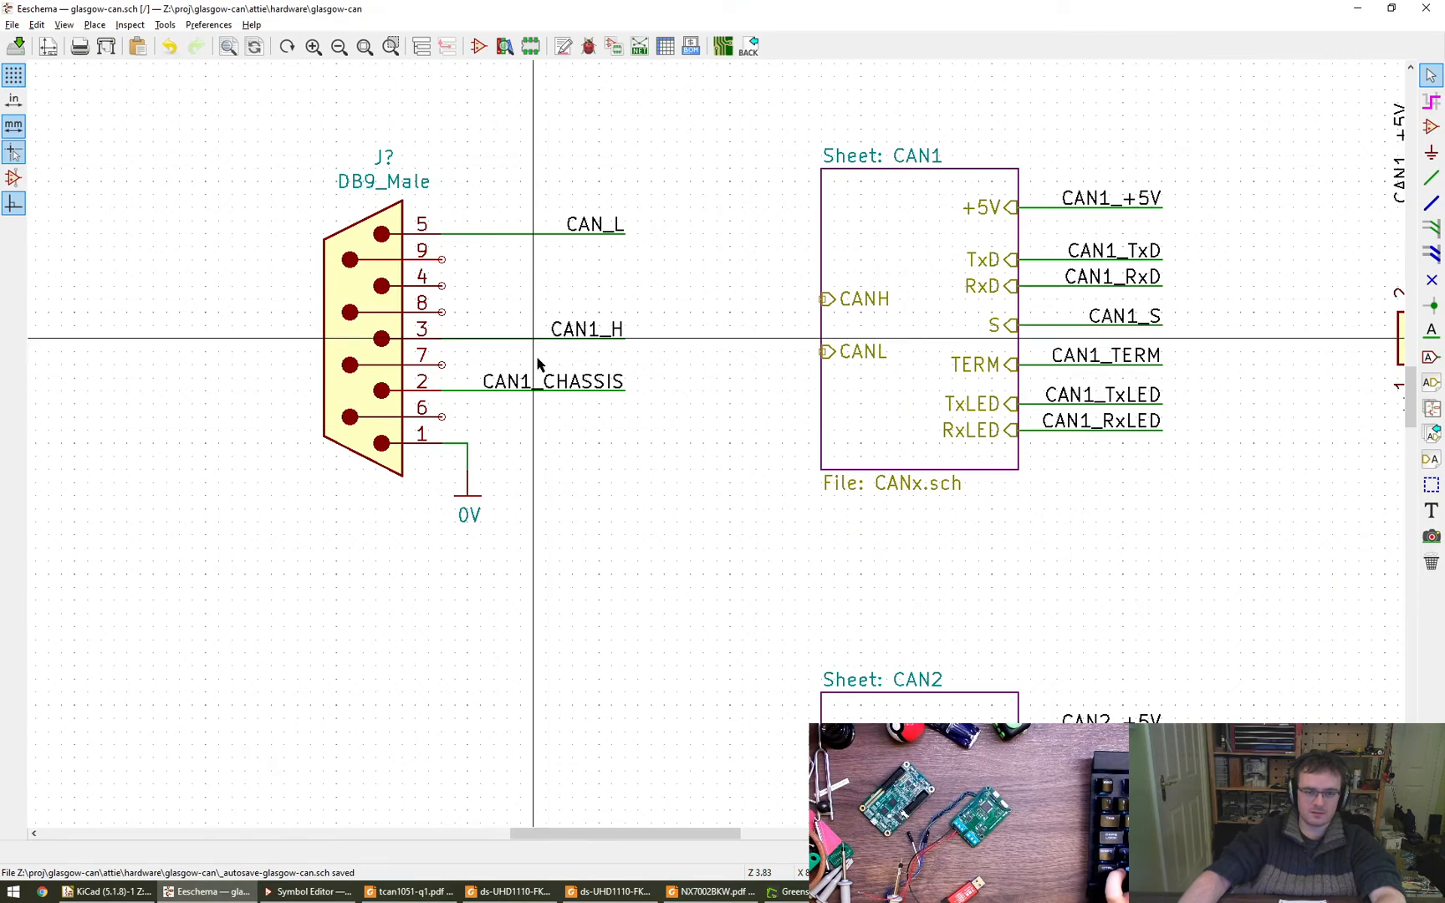
pyautogui.moveTo(597, 503); pyautogui.dragTo(582, 548, button='middle')
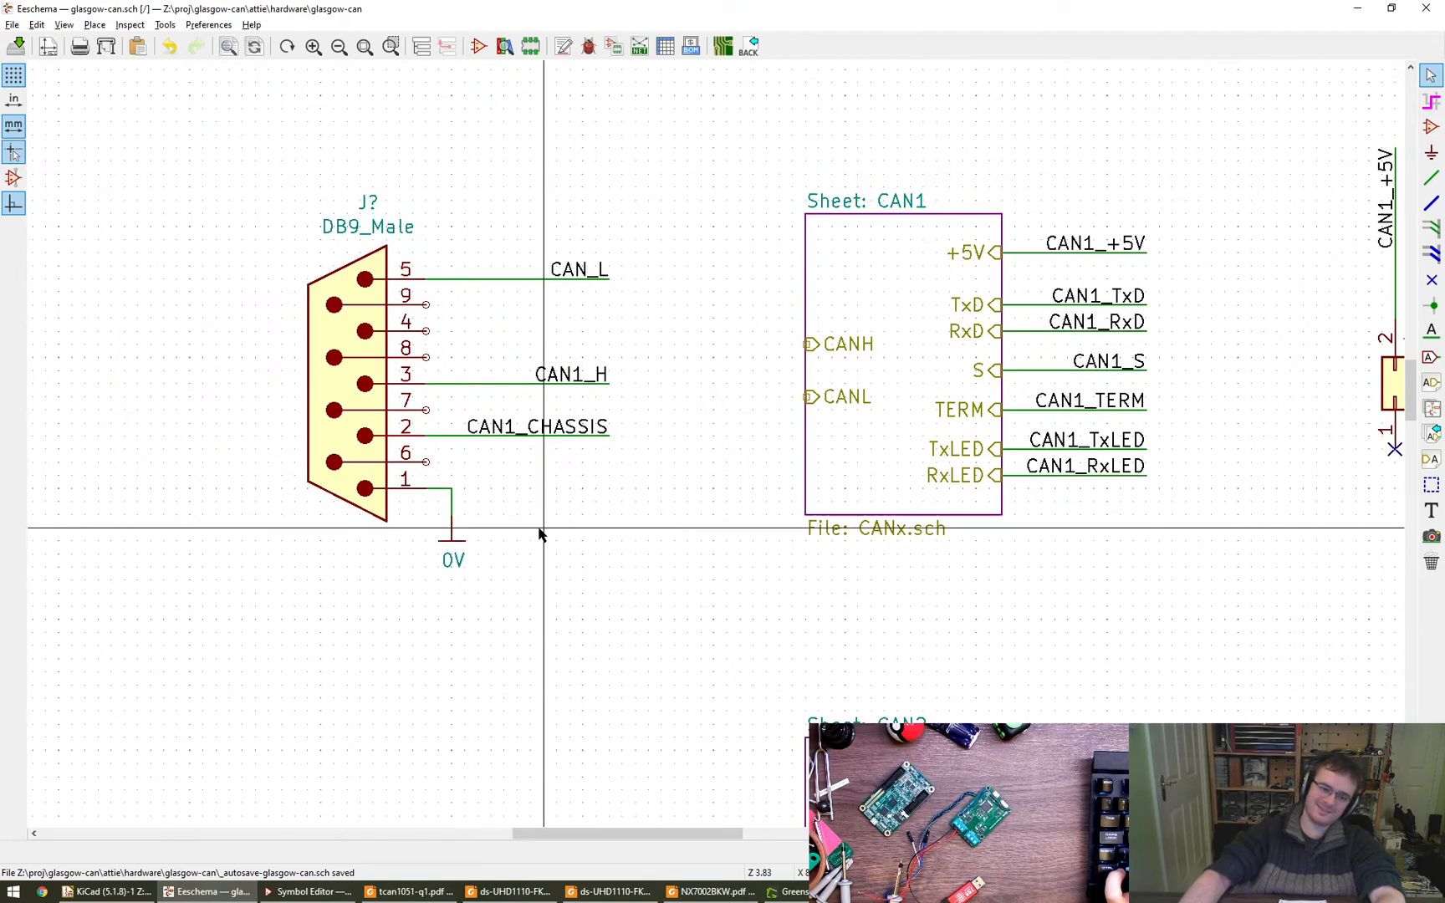
pyautogui.hotkey('alt', 'Tab')
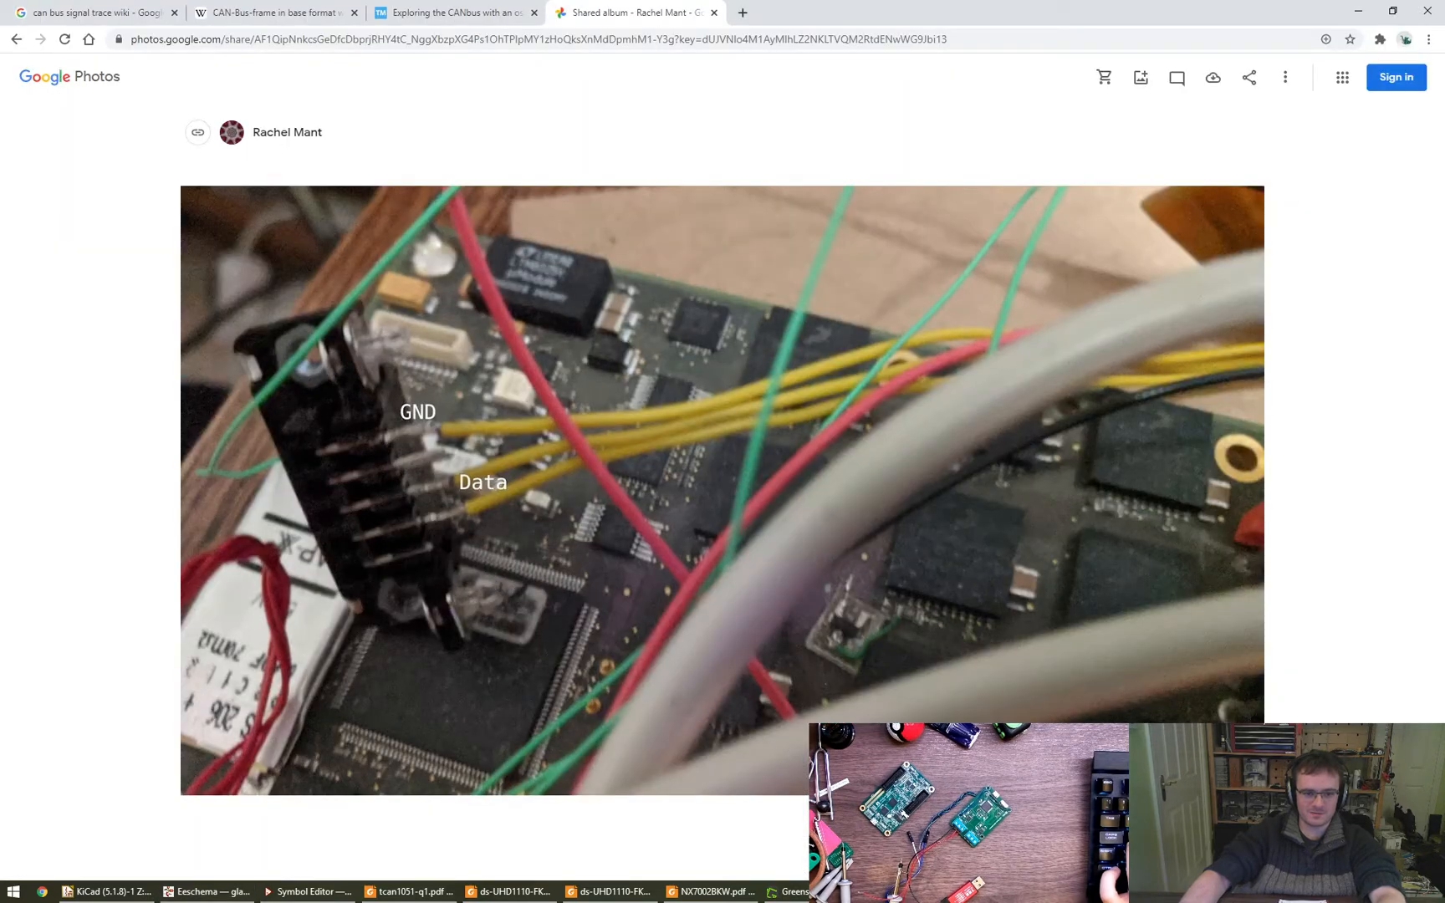
pyautogui.hotkey('alt', 'Tab')
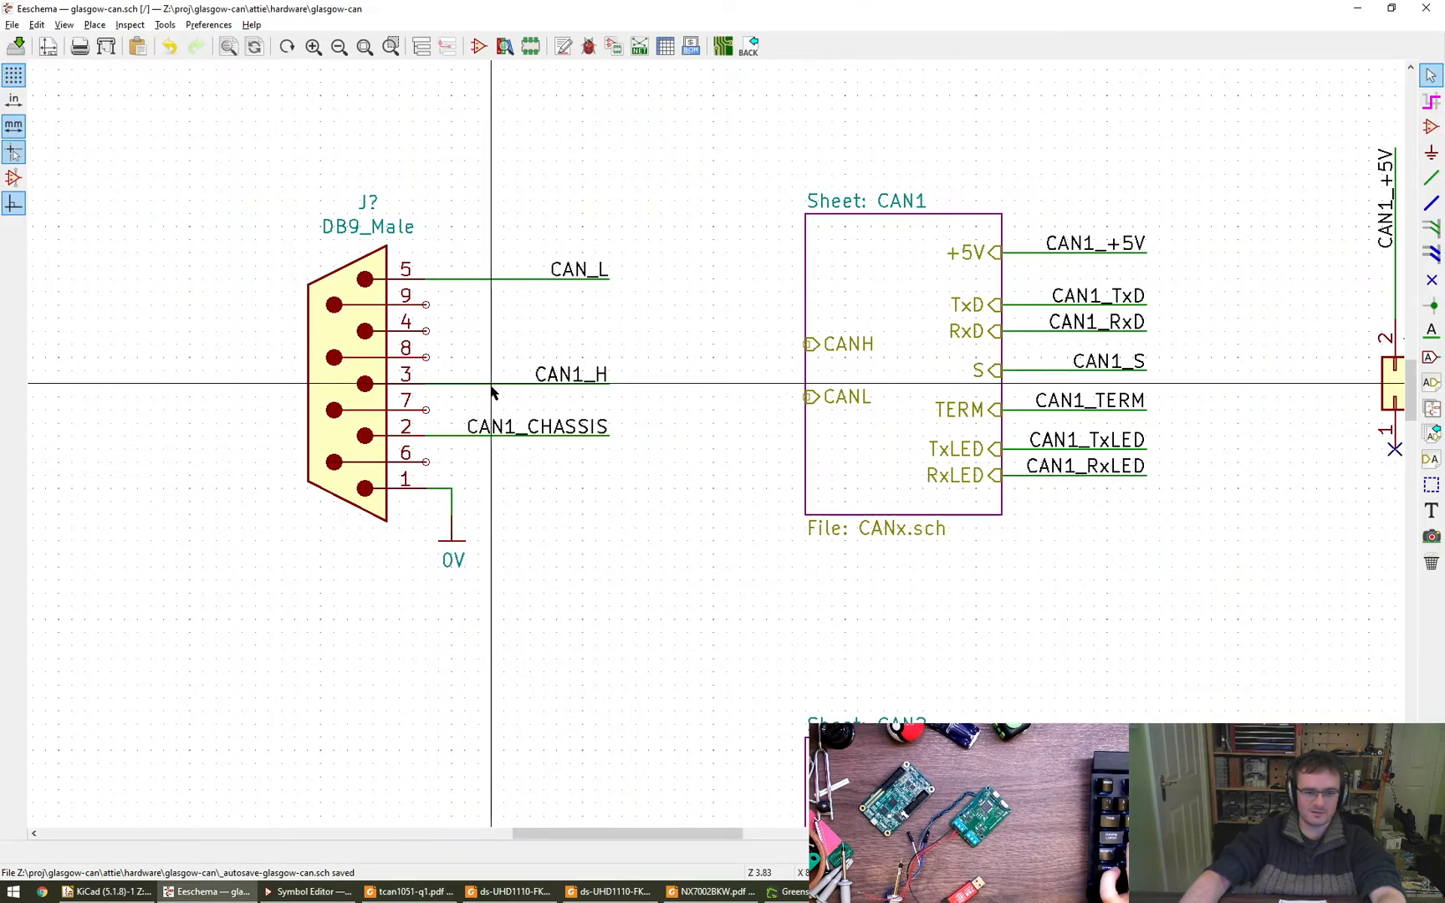
pyautogui.hotkey('alt', 'Tab')
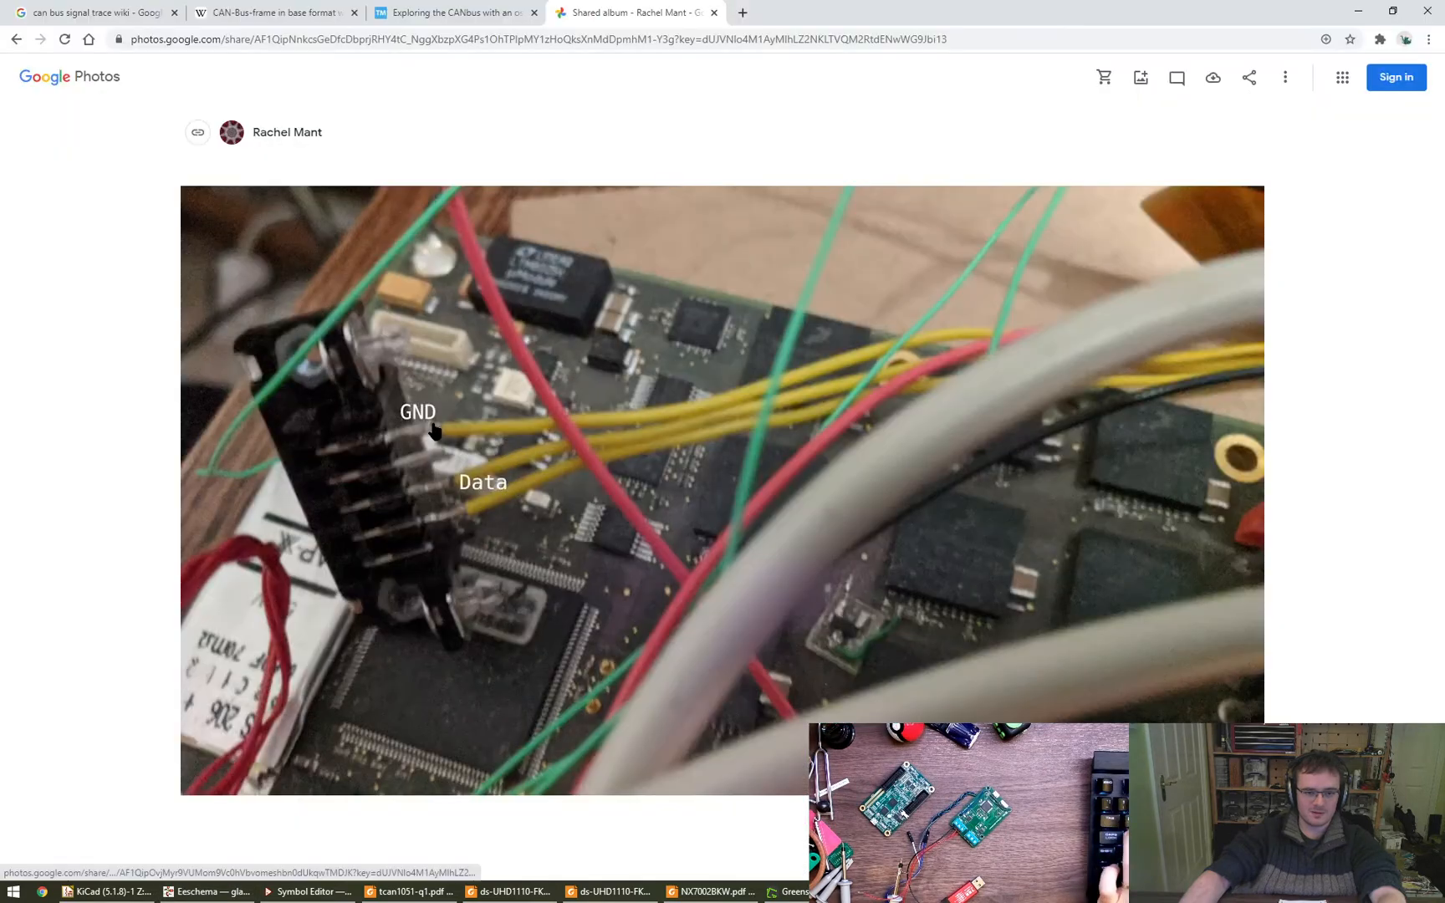
pyautogui.hotkey('alt', 'Tab')
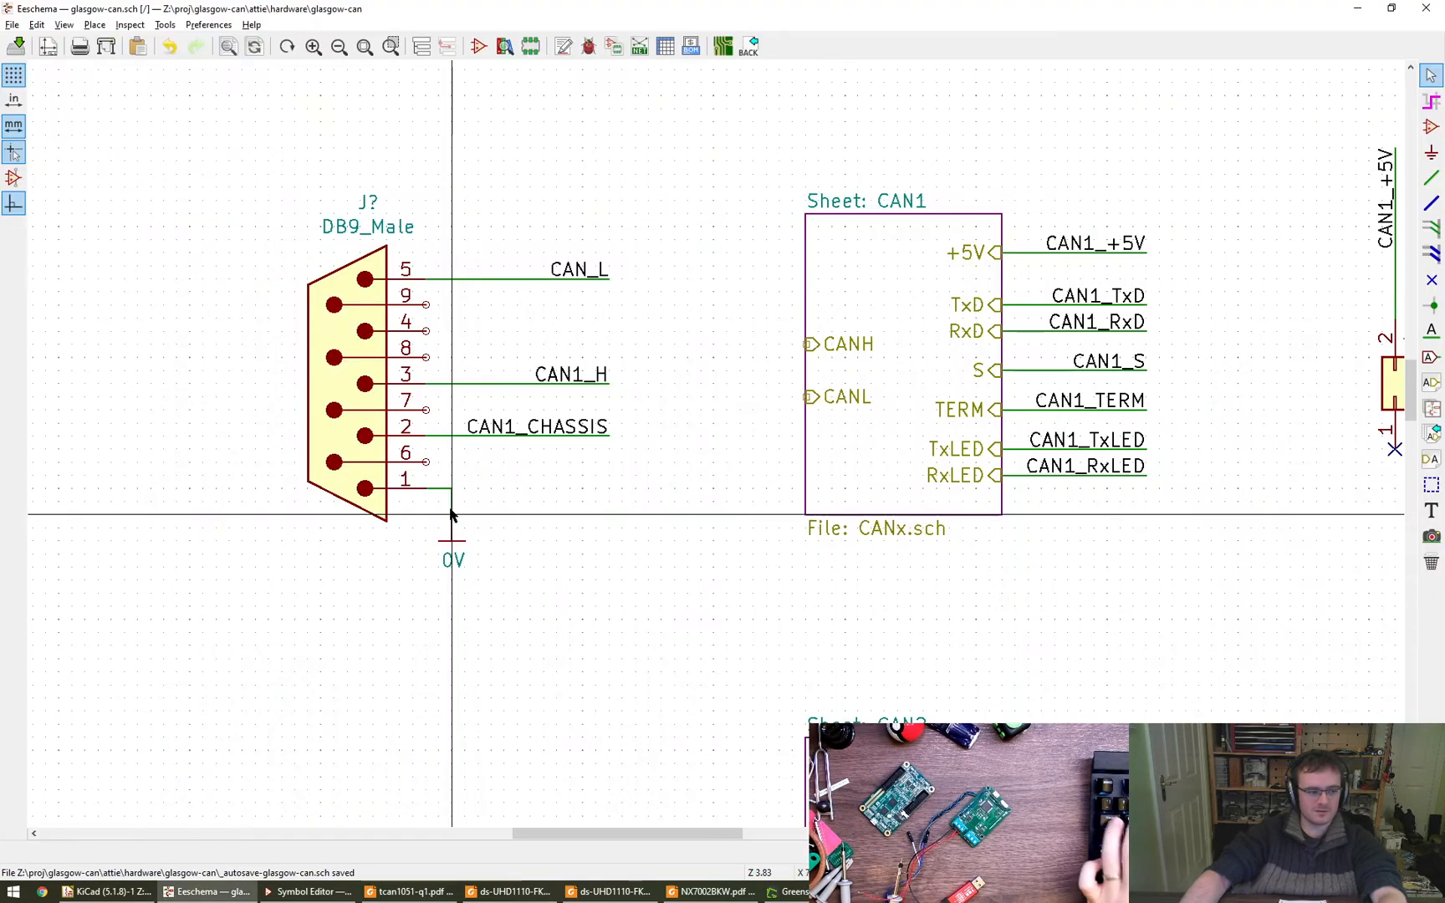
# - Draw a horizontal wire from pin 4 of the DB9_Male connector, aligned with the ends of the labelled wires
pyautogui.press('w')
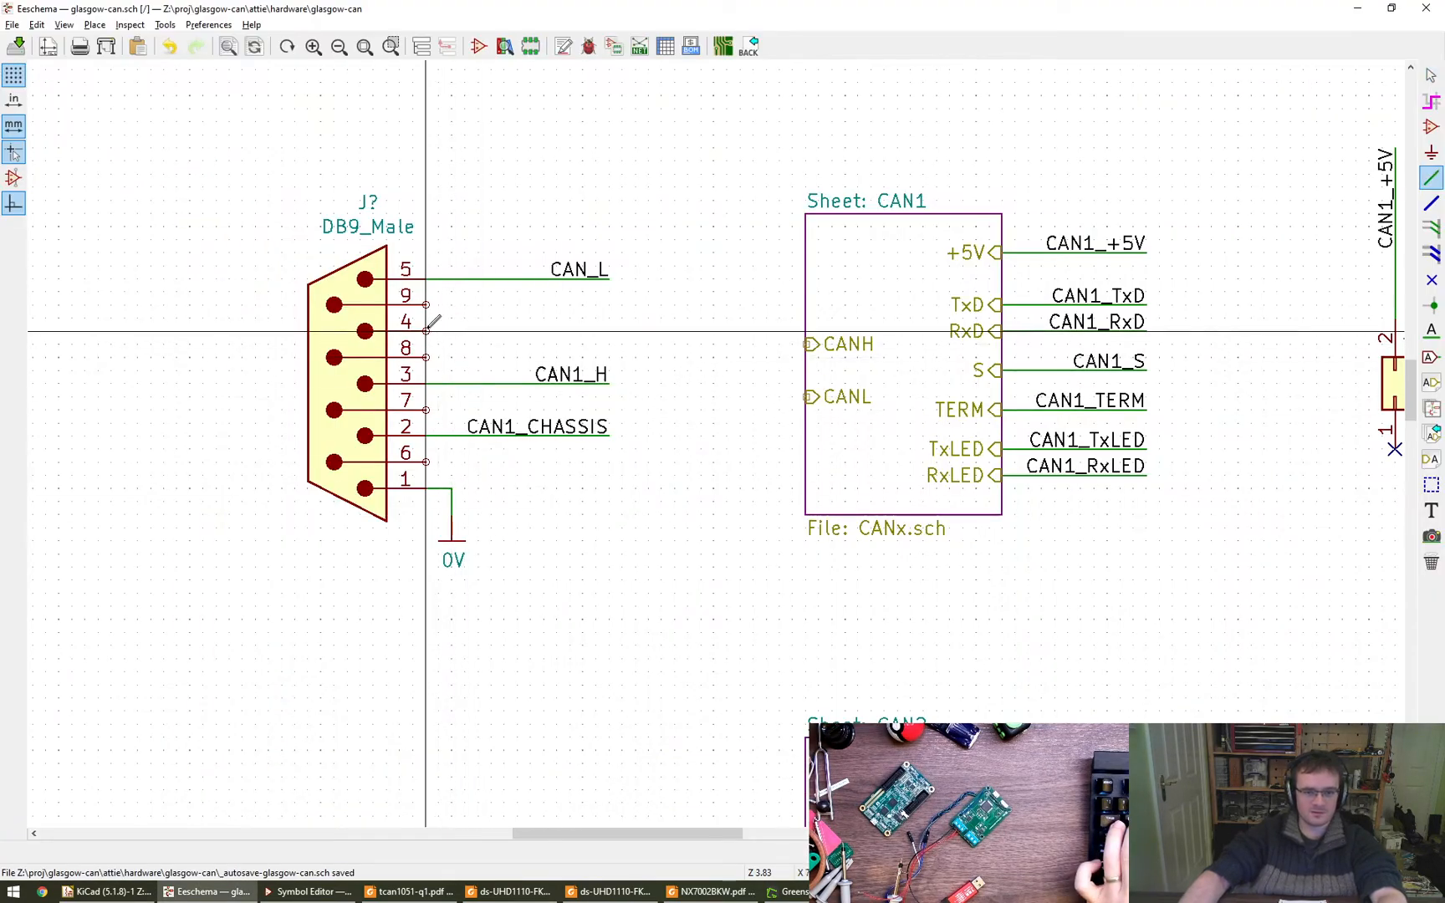
pyautogui.doubleClick(610, 332)
pyautogui.press('Escape')
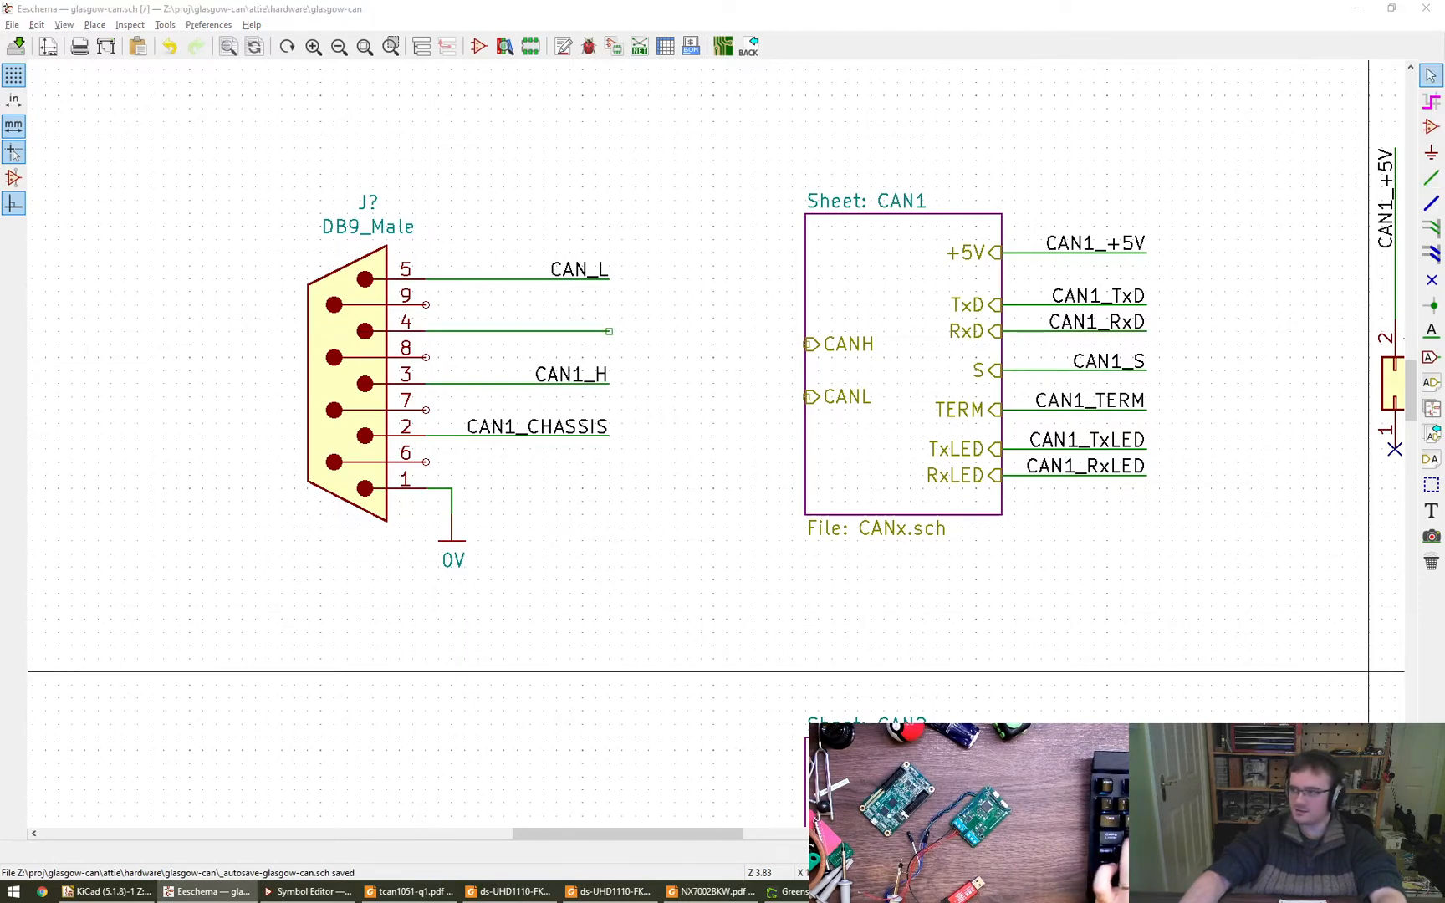
# - Switch to SparkFun's OBD-II to DB9 cable page and check the pinout rows for CAN High, CAN Low and ISO 9141-2 K Line
pyautogui.hotkey('alt', 'Tab')
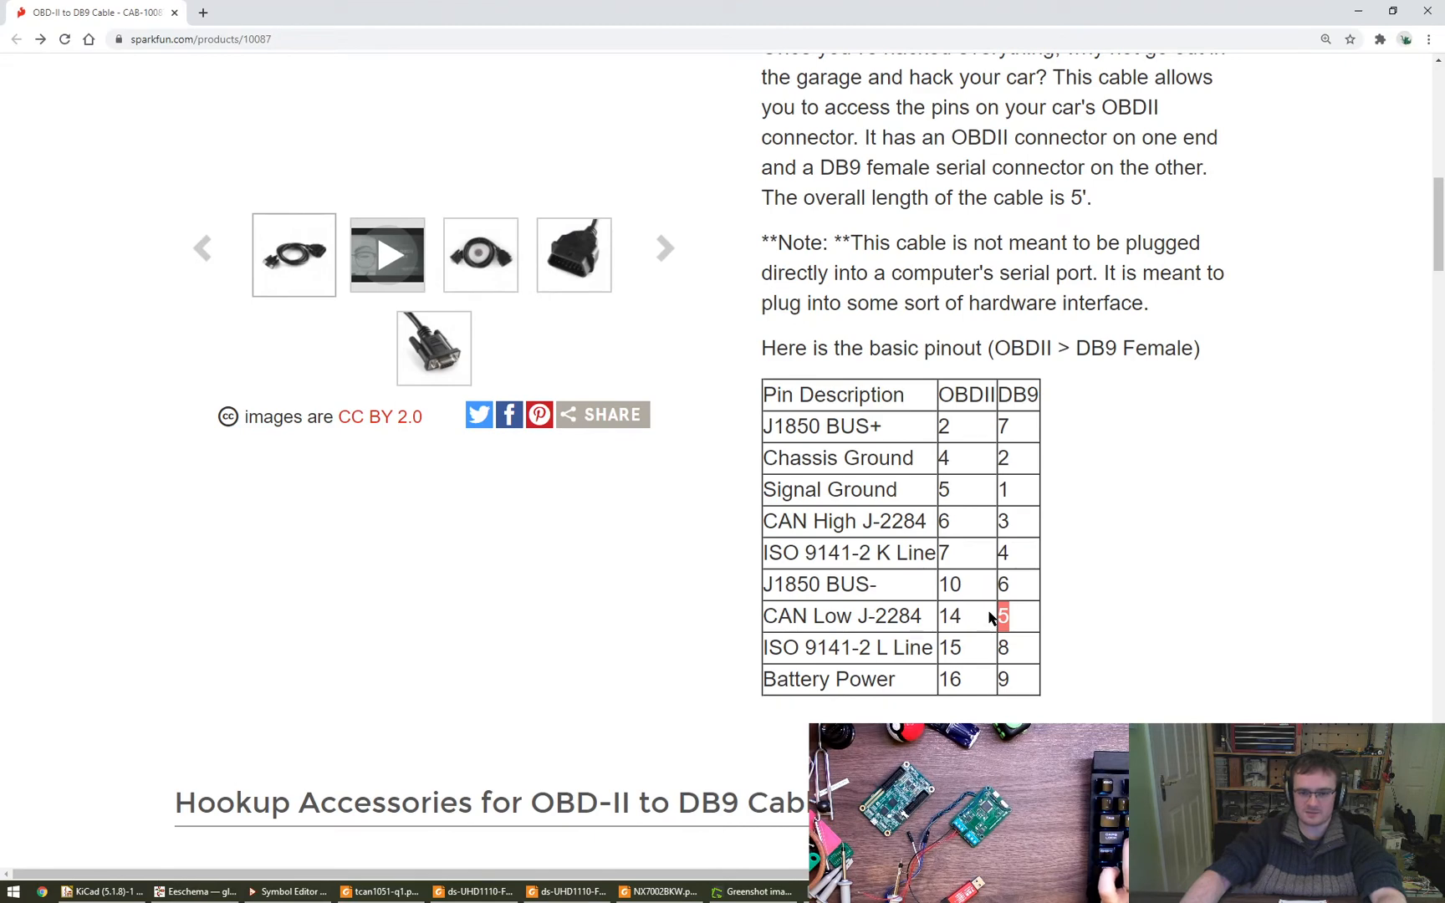
pyautogui.click(1006, 616)
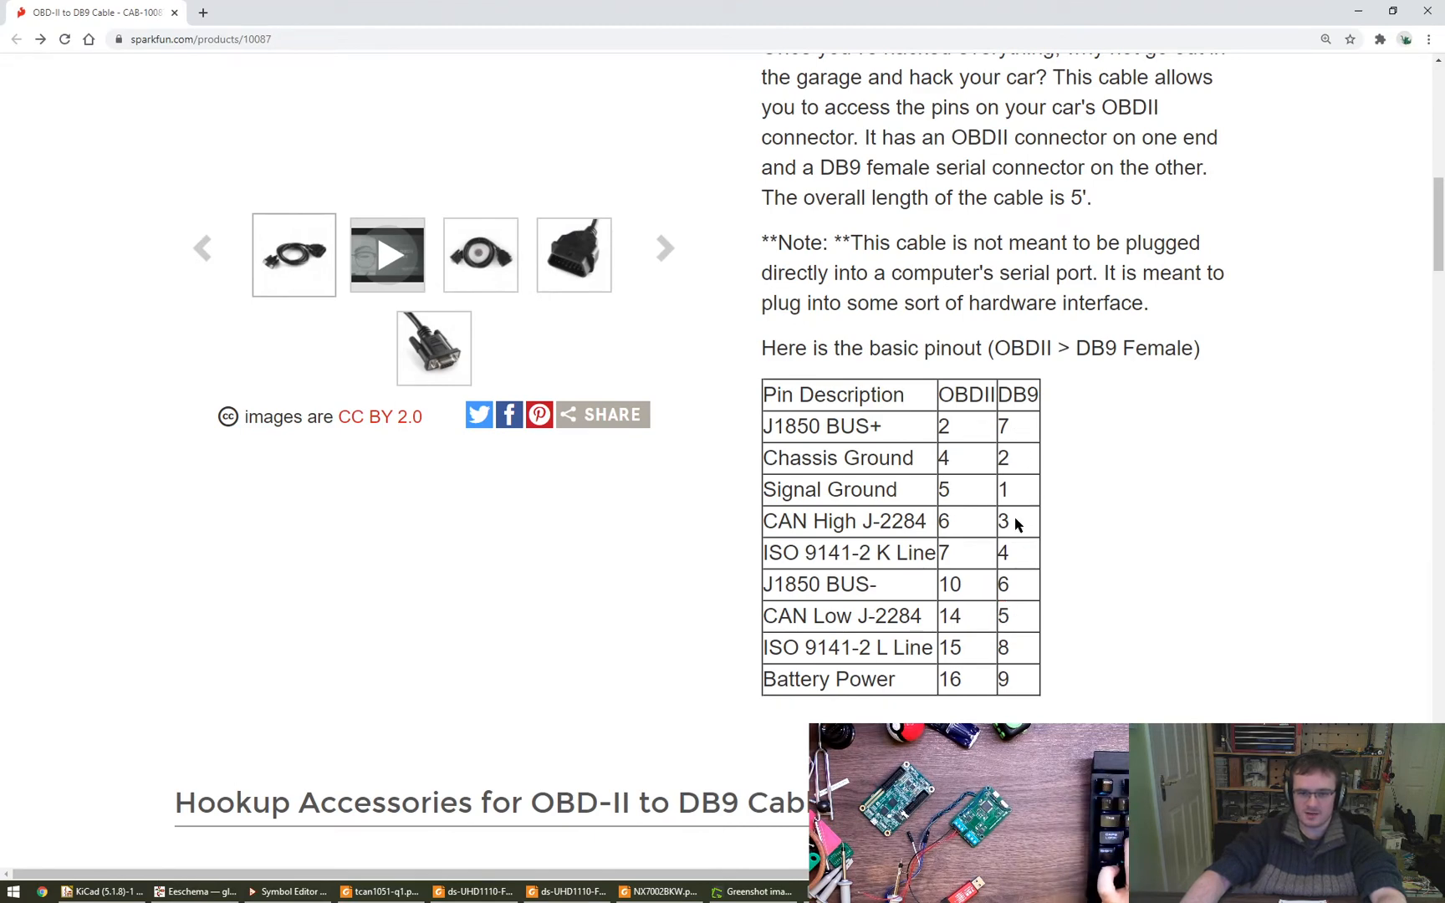
pyautogui.moveTo(1016, 524); pyautogui.dragTo(770, 529)
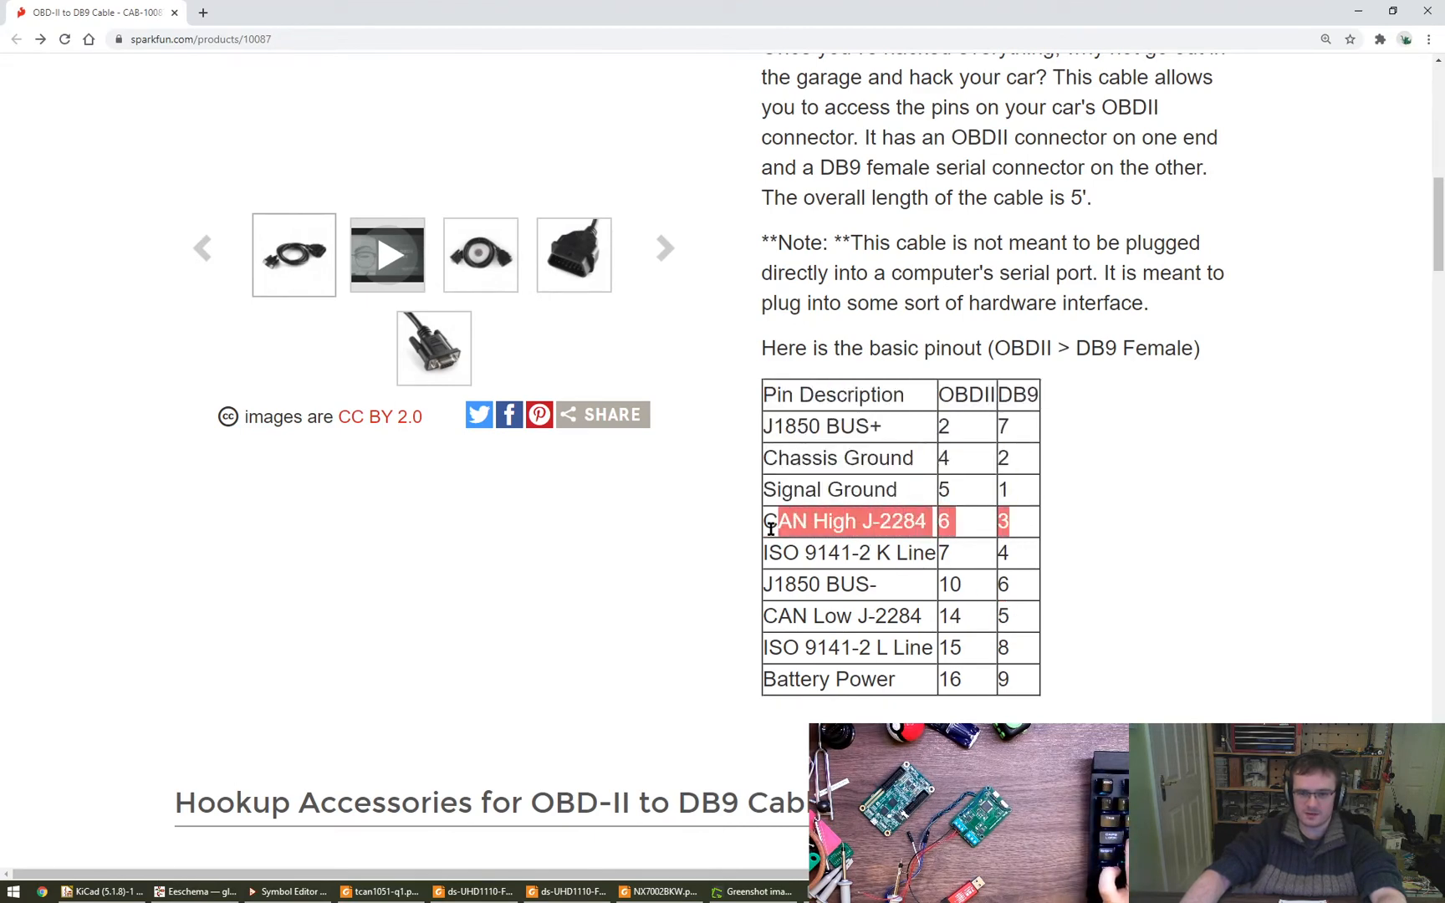
pyautogui.moveTo(1001, 618); pyautogui.dragTo(767, 617)
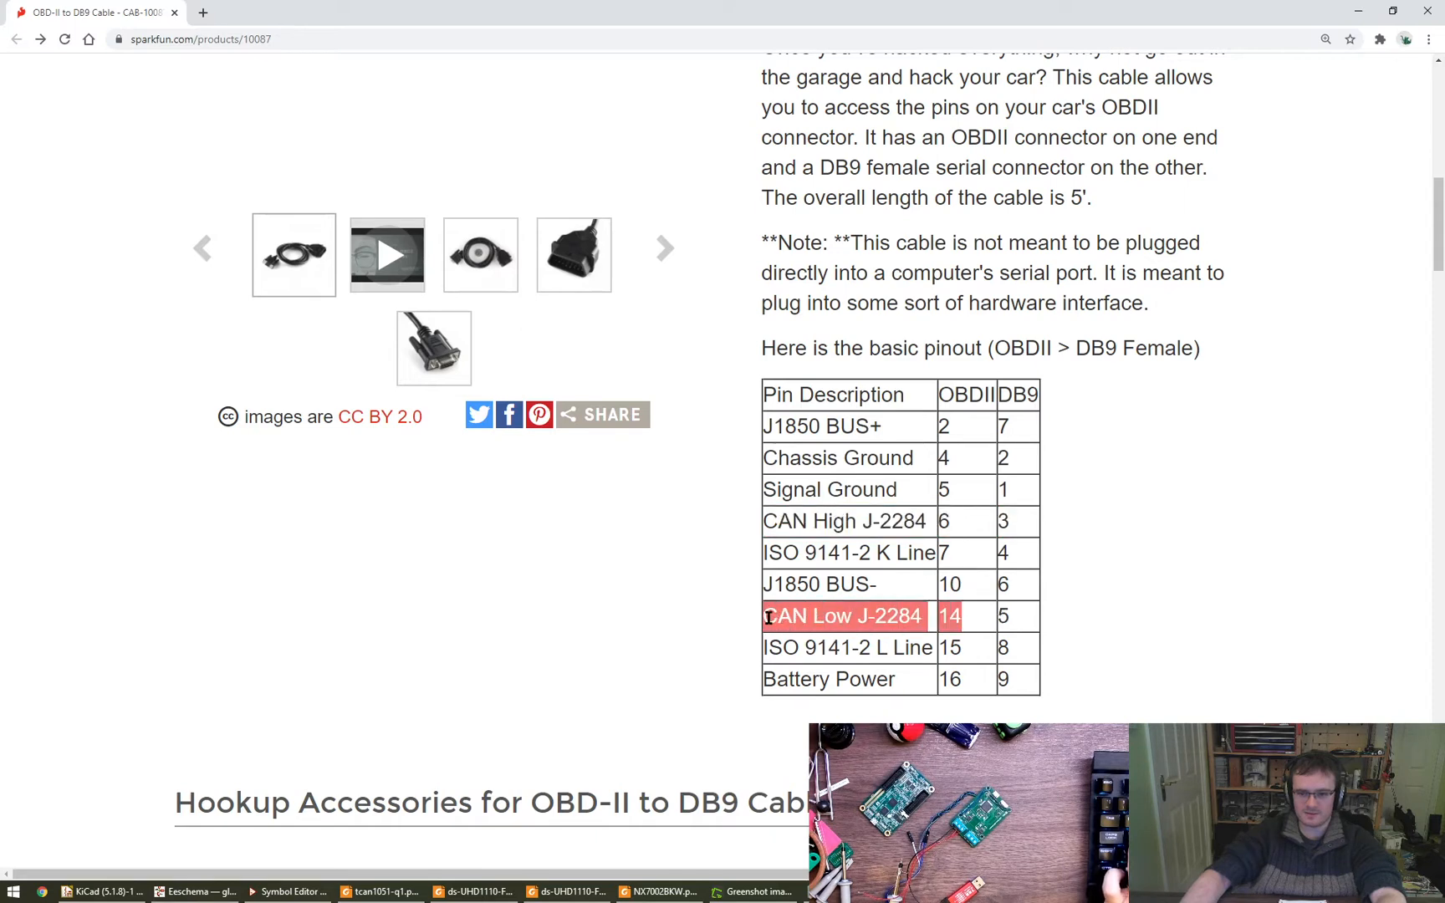
pyautogui.click(843, 616)
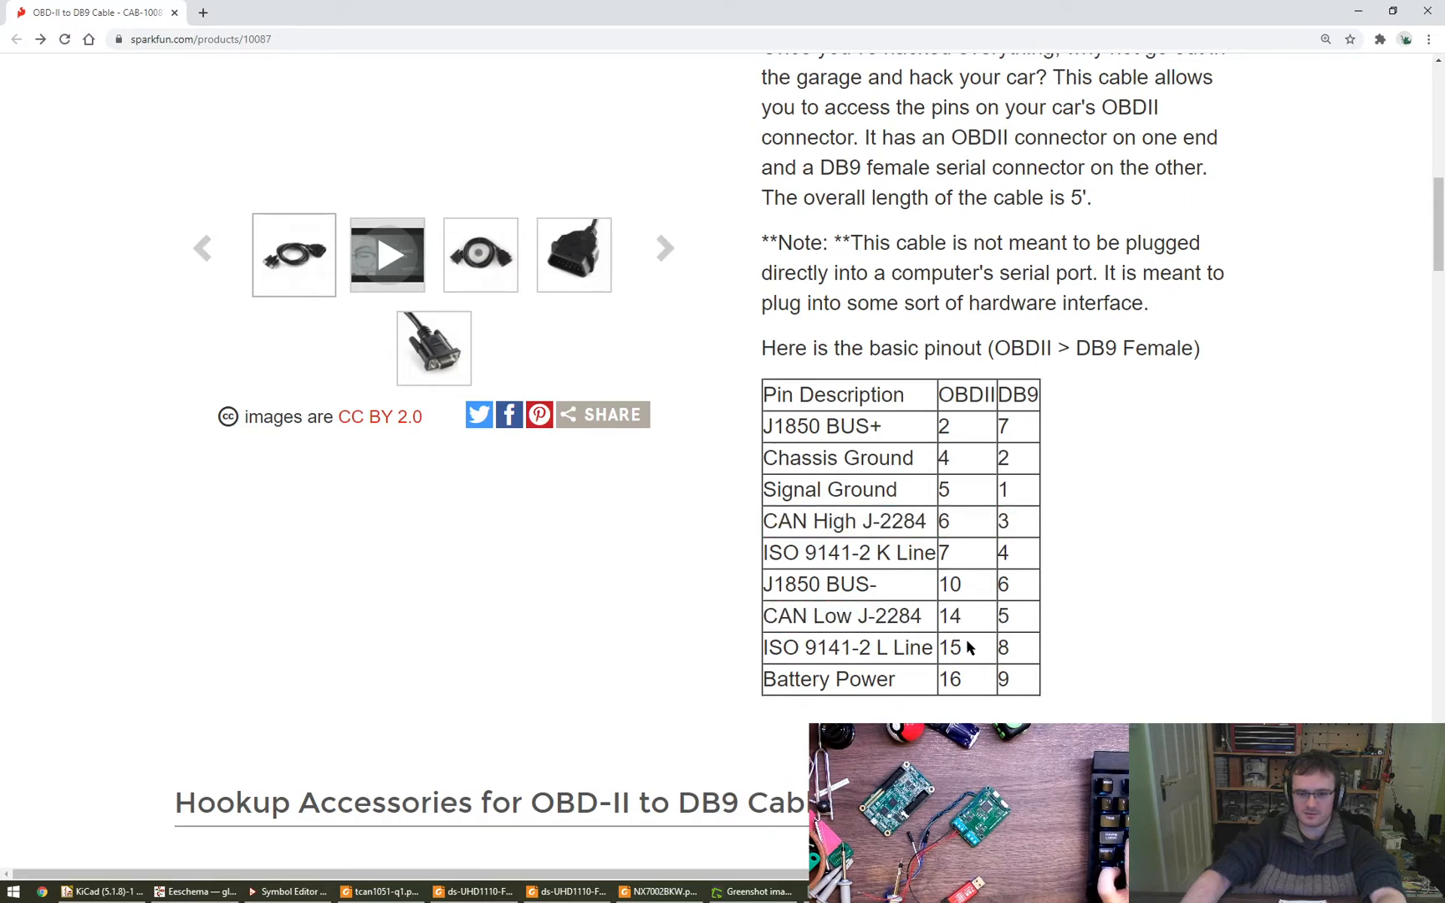
pyautogui.moveTo(996, 554); pyautogui.dragTo(768, 554)
pyautogui.click(931, 580)
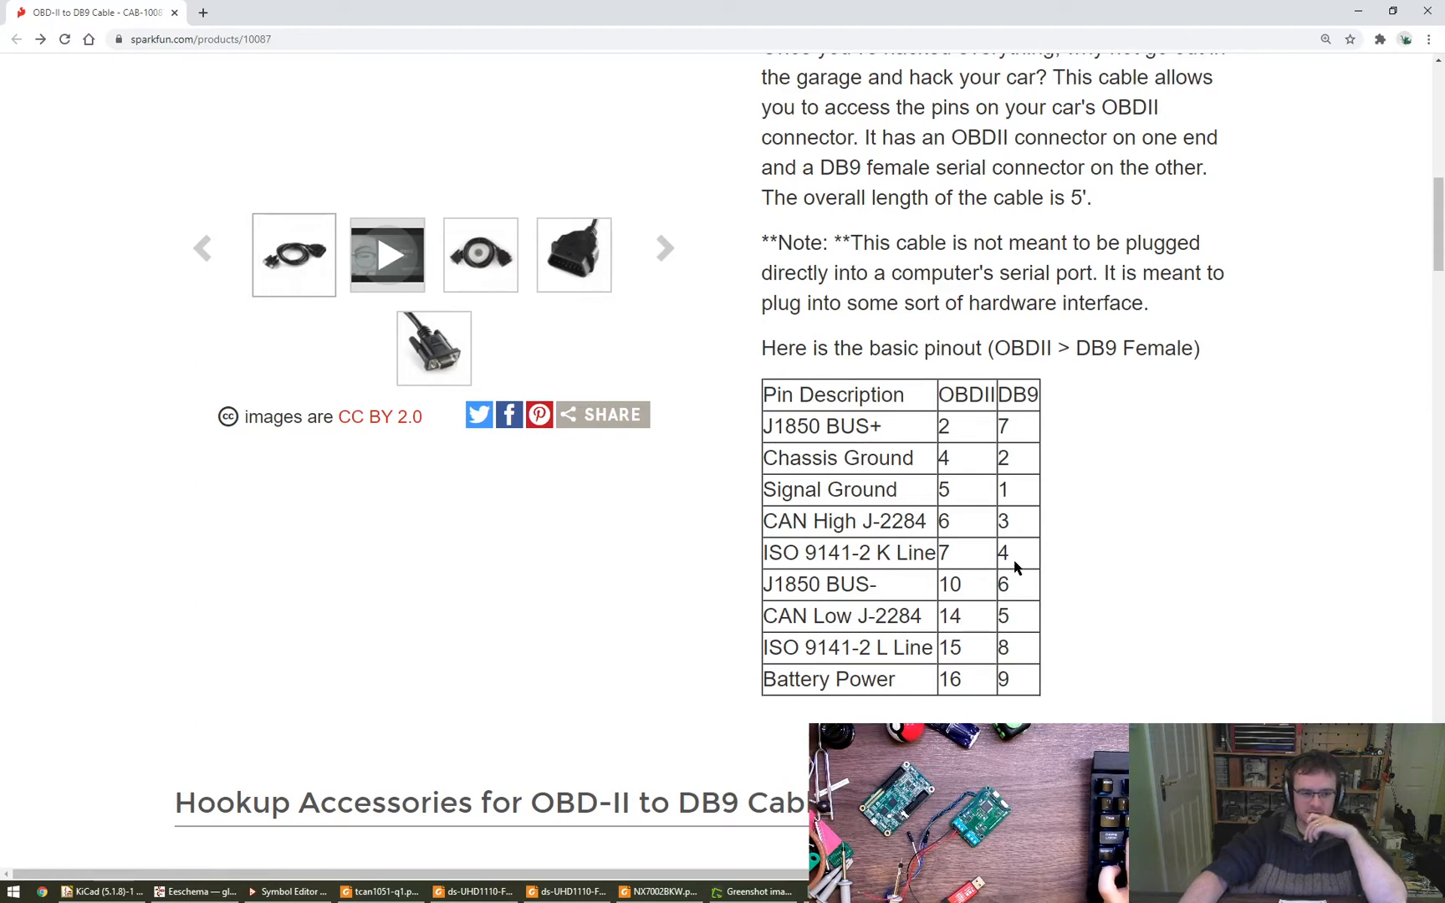
# - Examine the product photo of the cable's OBD-II plug on the SparkFun page
pyautogui.click(565, 265)
pyautogui.scroll(3, 554, 410)
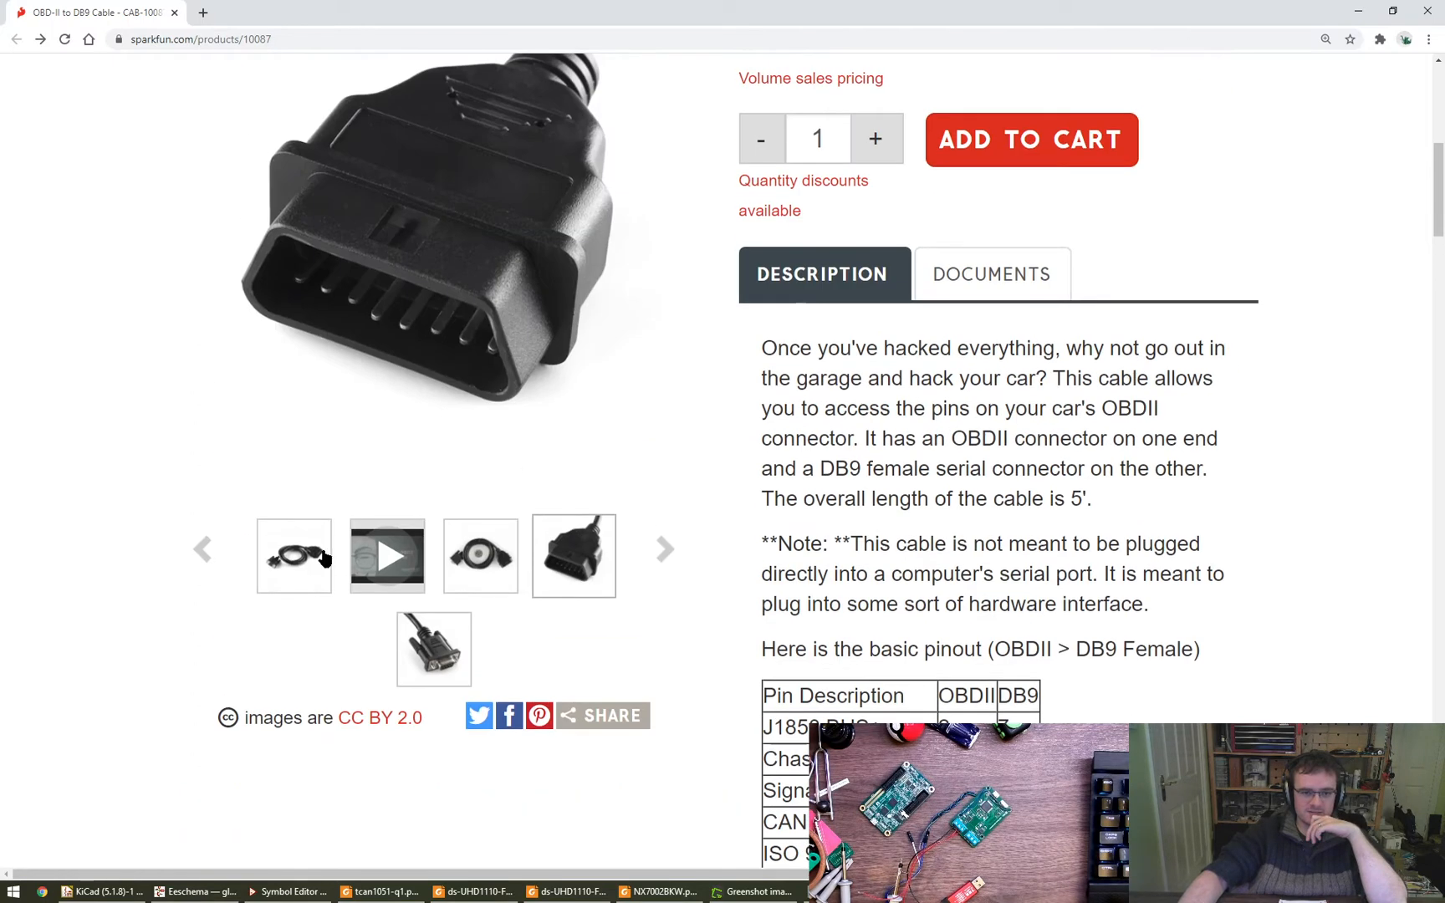
pyautogui.click(325, 558)
pyautogui.scroll(2, 470, 452)
pyautogui.click(599, 729)
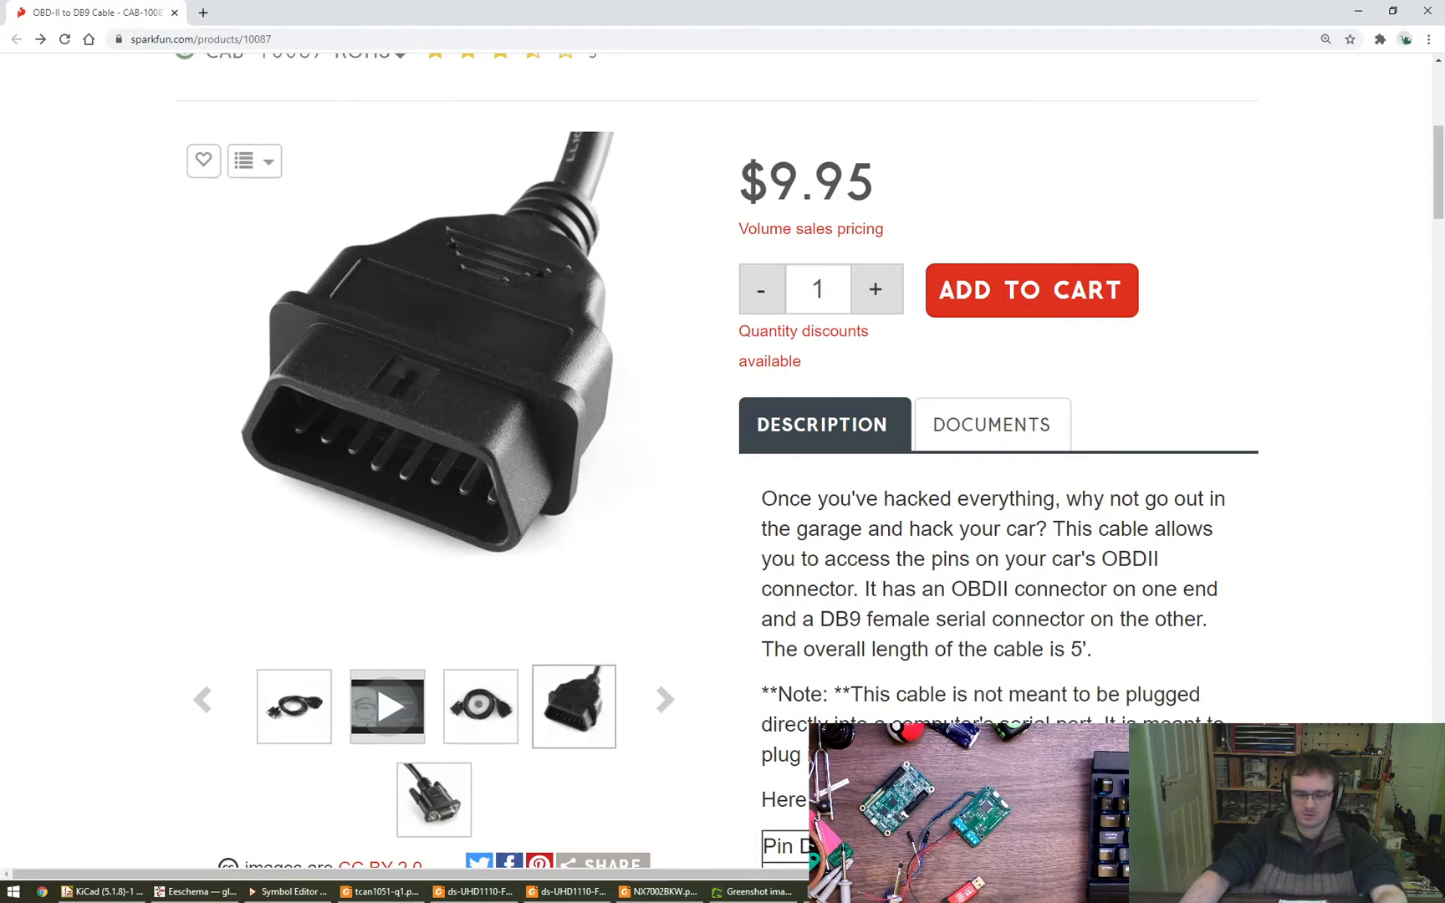
# - Check the DB9_Male wiring in the schematic, and switch to the HobbyTronics OBD-II to DB9 cable page to read its pinout
pyautogui.click(220, 895)
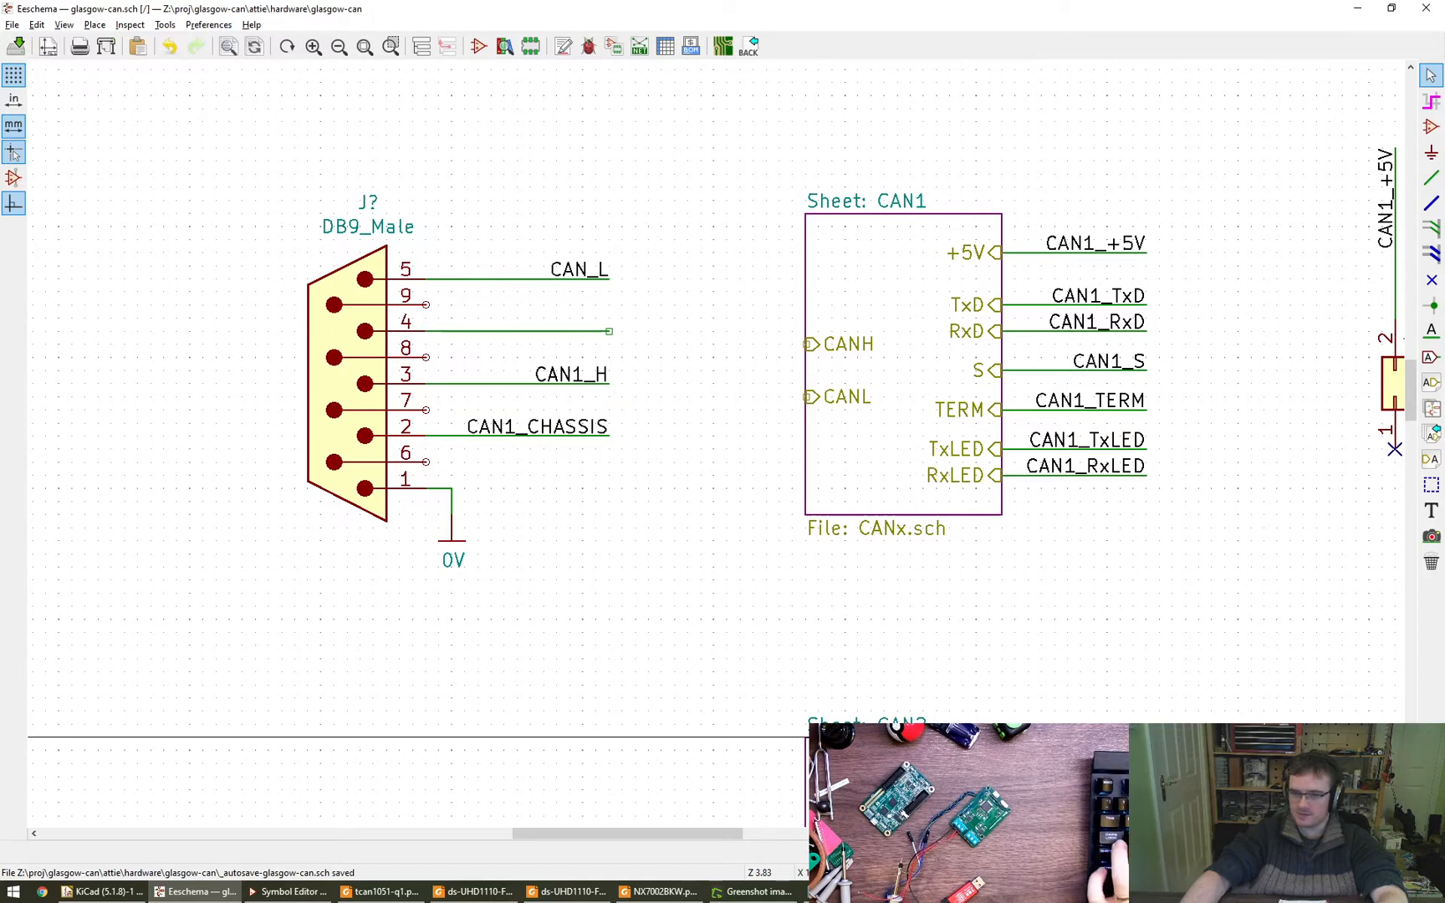
pyautogui.hotkey('alt', 'Tab')
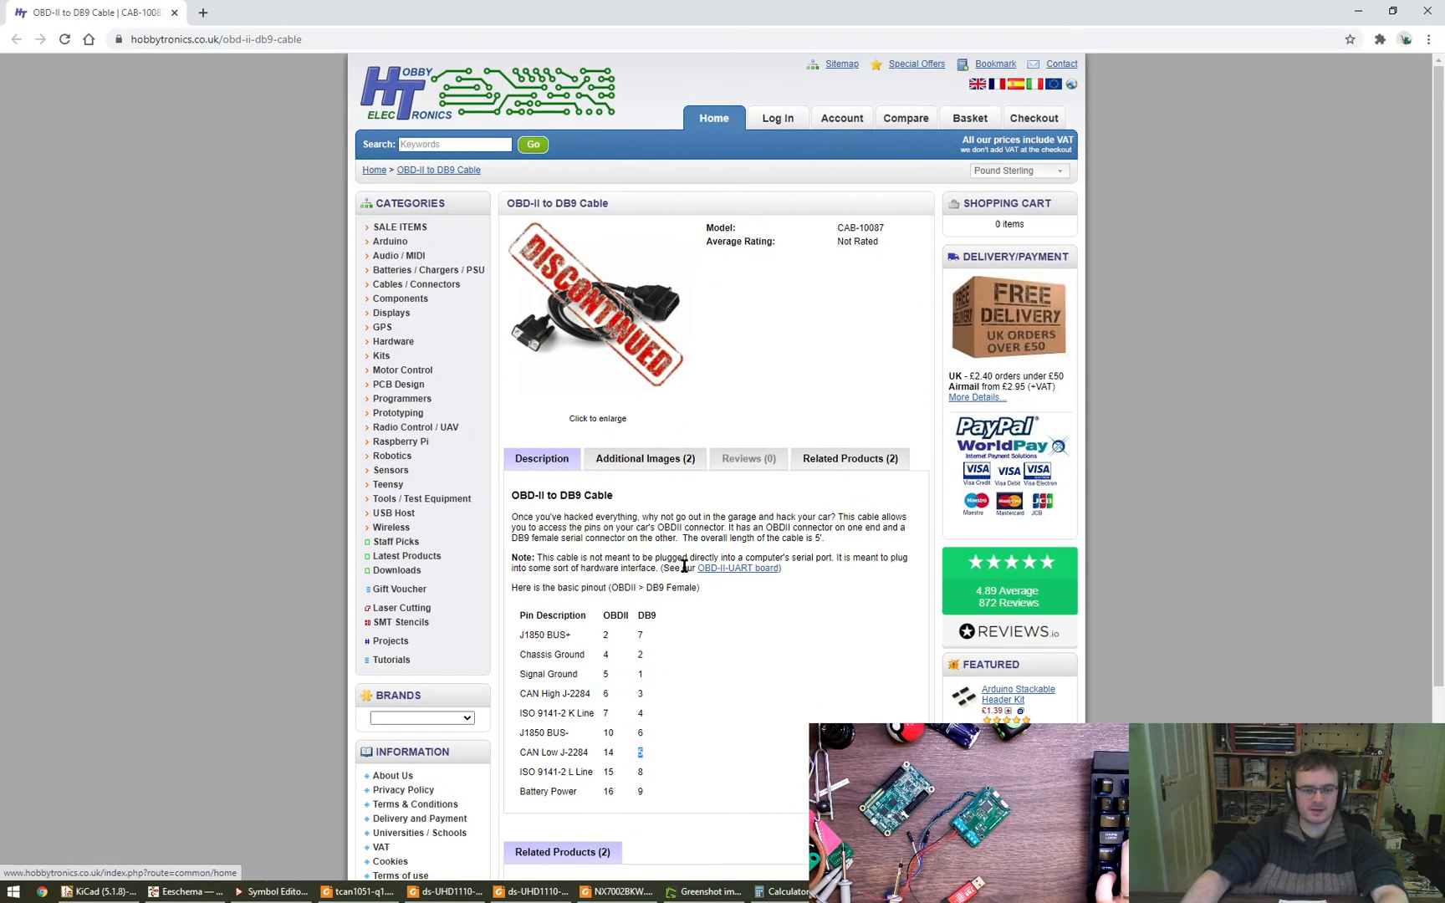
pyautogui.scroll(-1, 691, 683)
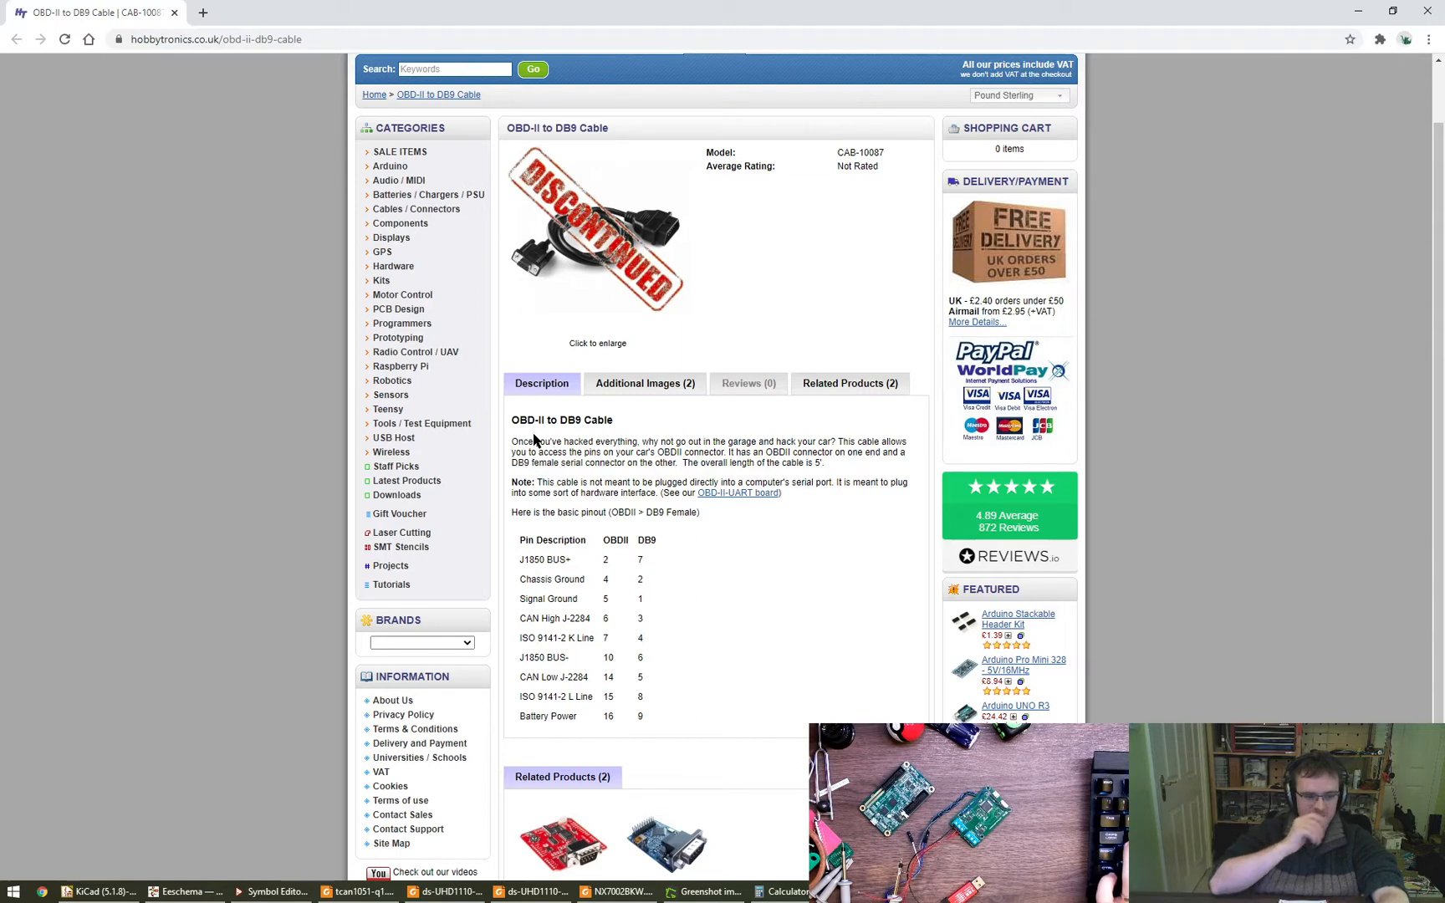
# - Search the web for "usb to can" in a new tab and open Mouser's USB to CAN interface modules page
pyautogui.hotkey('ctrl', 't')
pyautogui.write('usb to can')
pyautogui.press('Return')
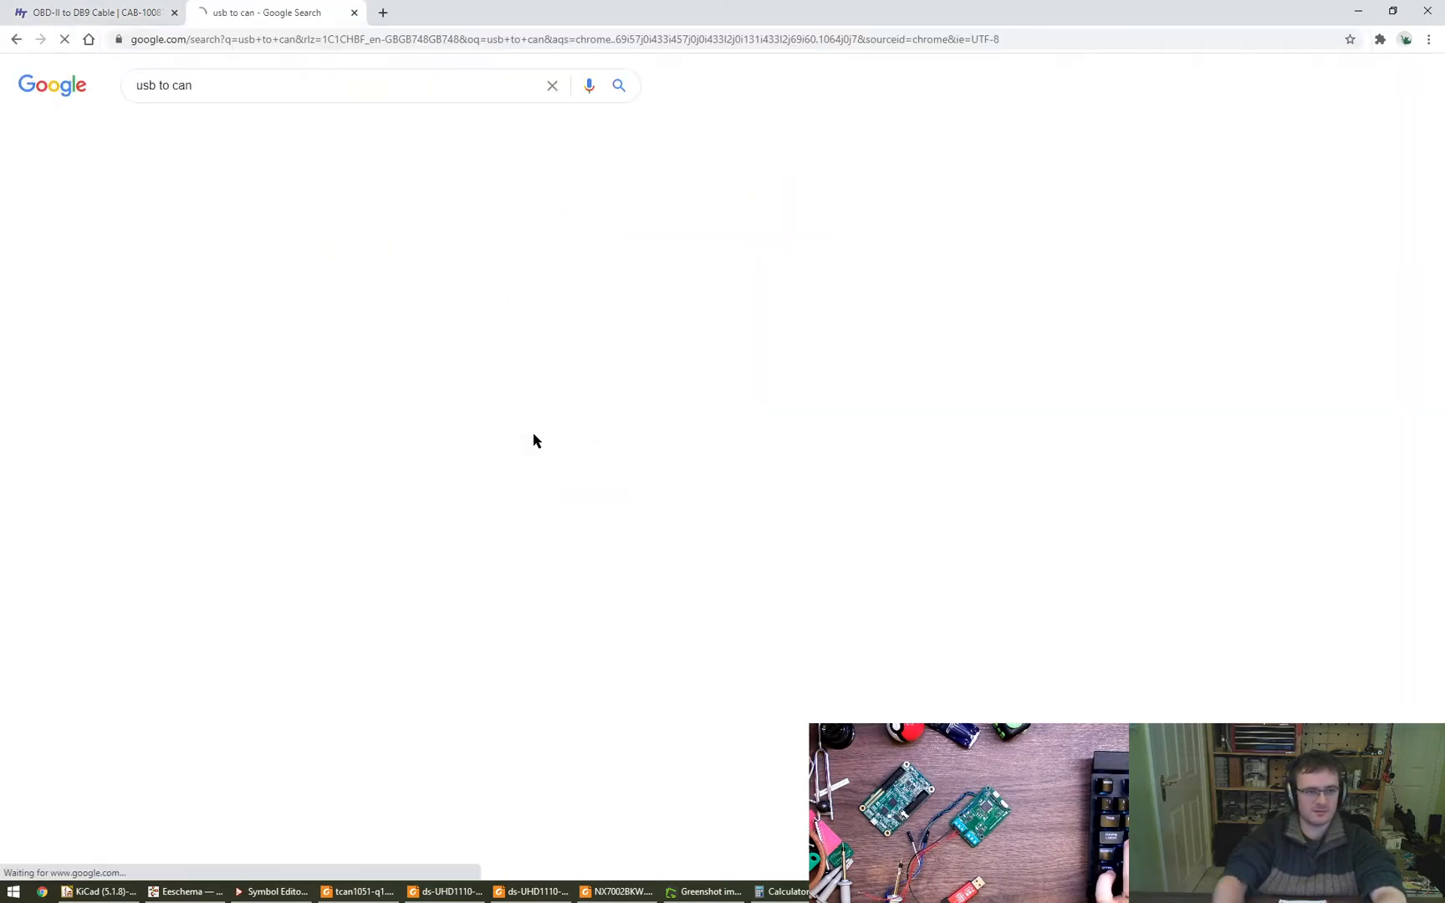
pyautogui.click(263, 213)
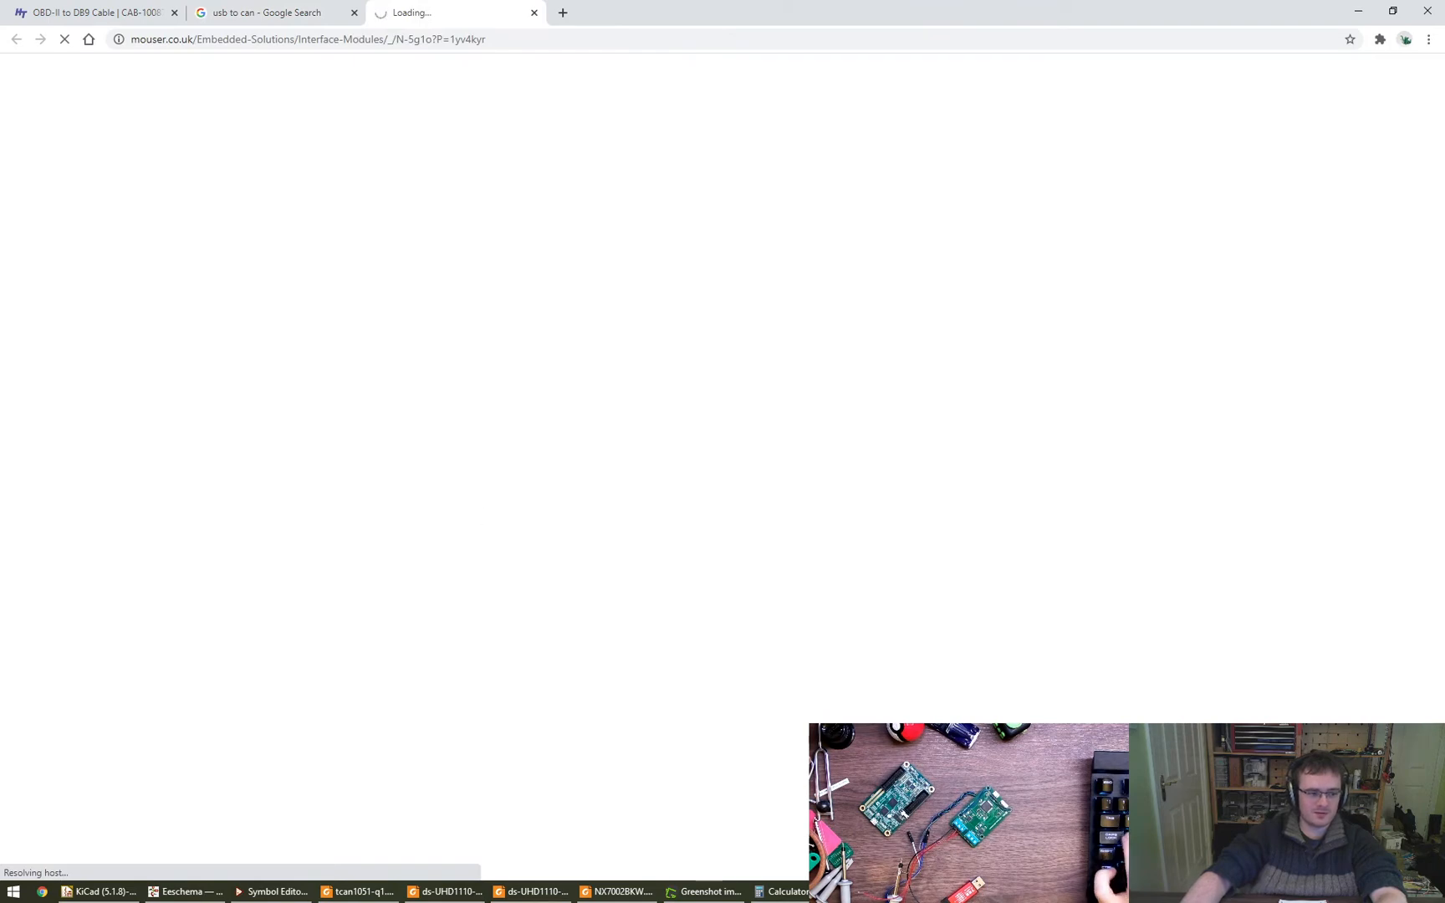
# - Search the web for "peak can" in a new tab and open PEAK-System's PCAN-USB product page
pyautogui.hotkey('ctrl', 't')
pyautogui.write('paea')
pyautogui.press('BackSpace')
pyautogui.press('BackSpace')
pyautogui.press('BackSpace')
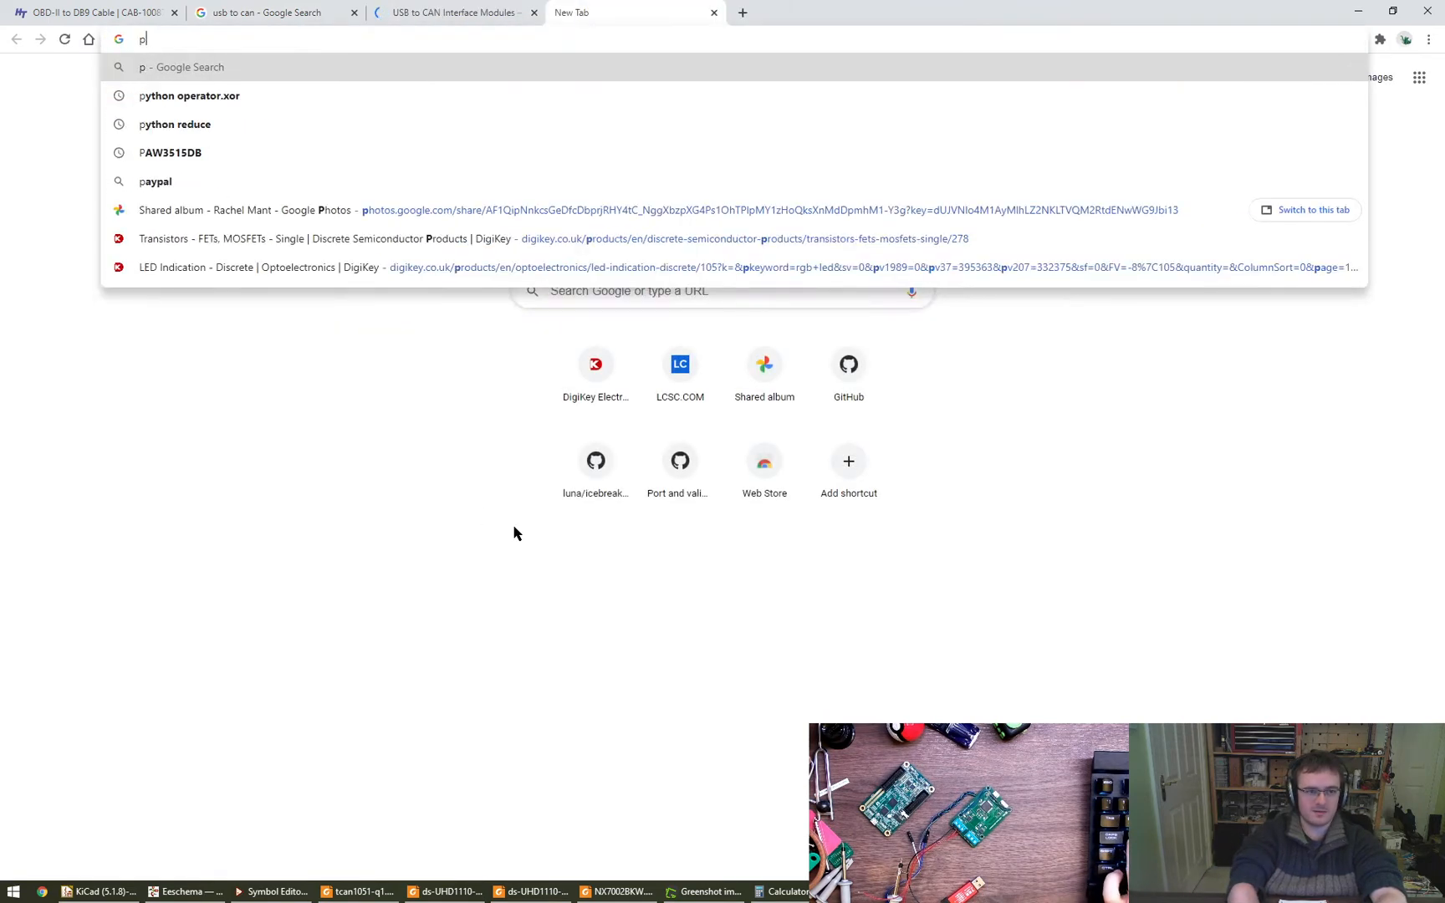
pyautogui.write('eak can')
pyautogui.press('Return')
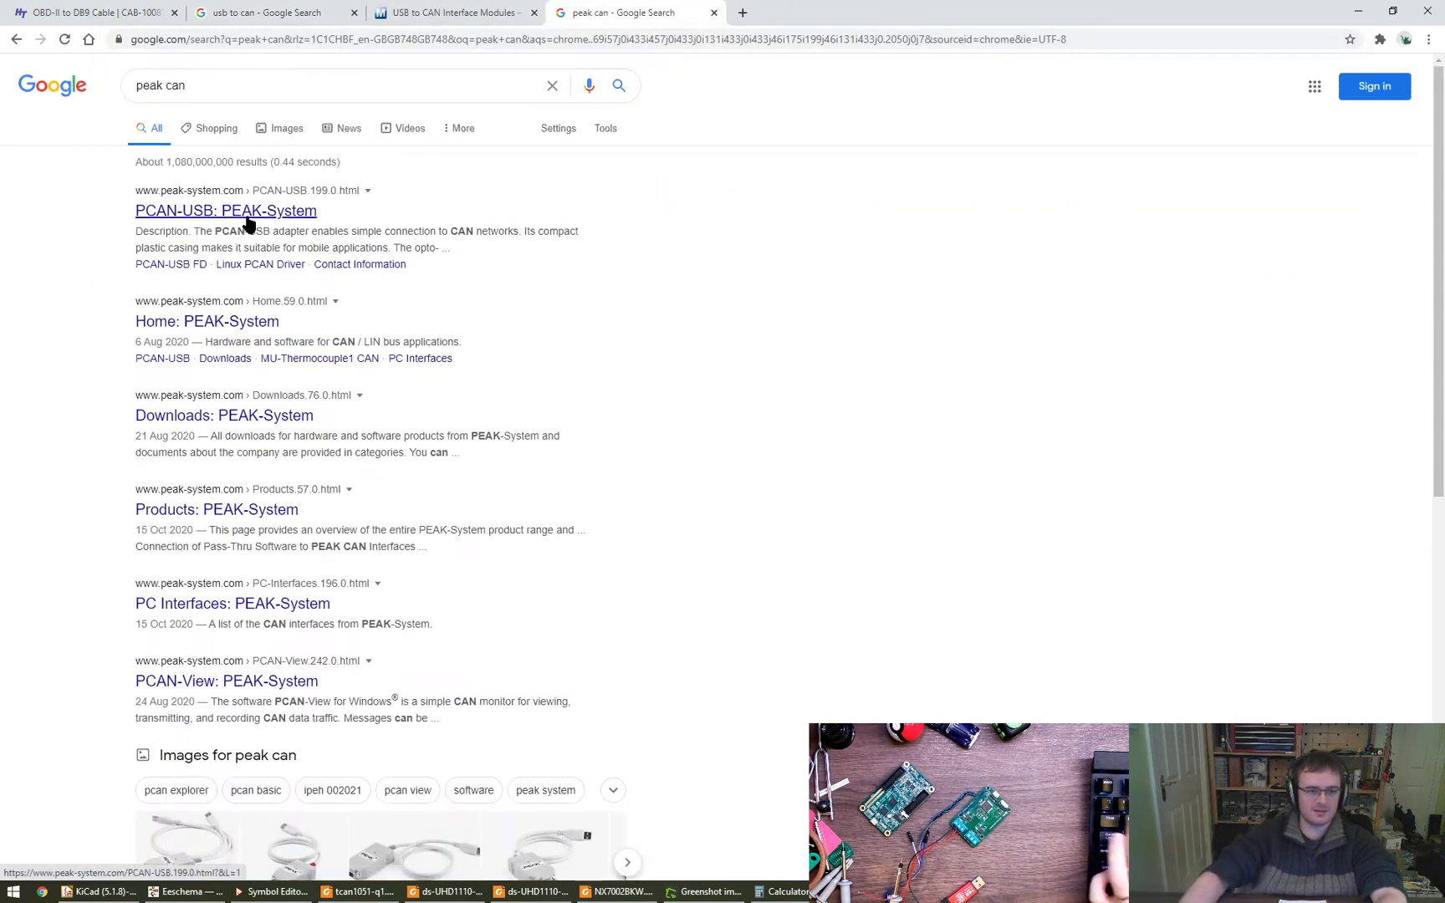
pyautogui.click(248, 219)
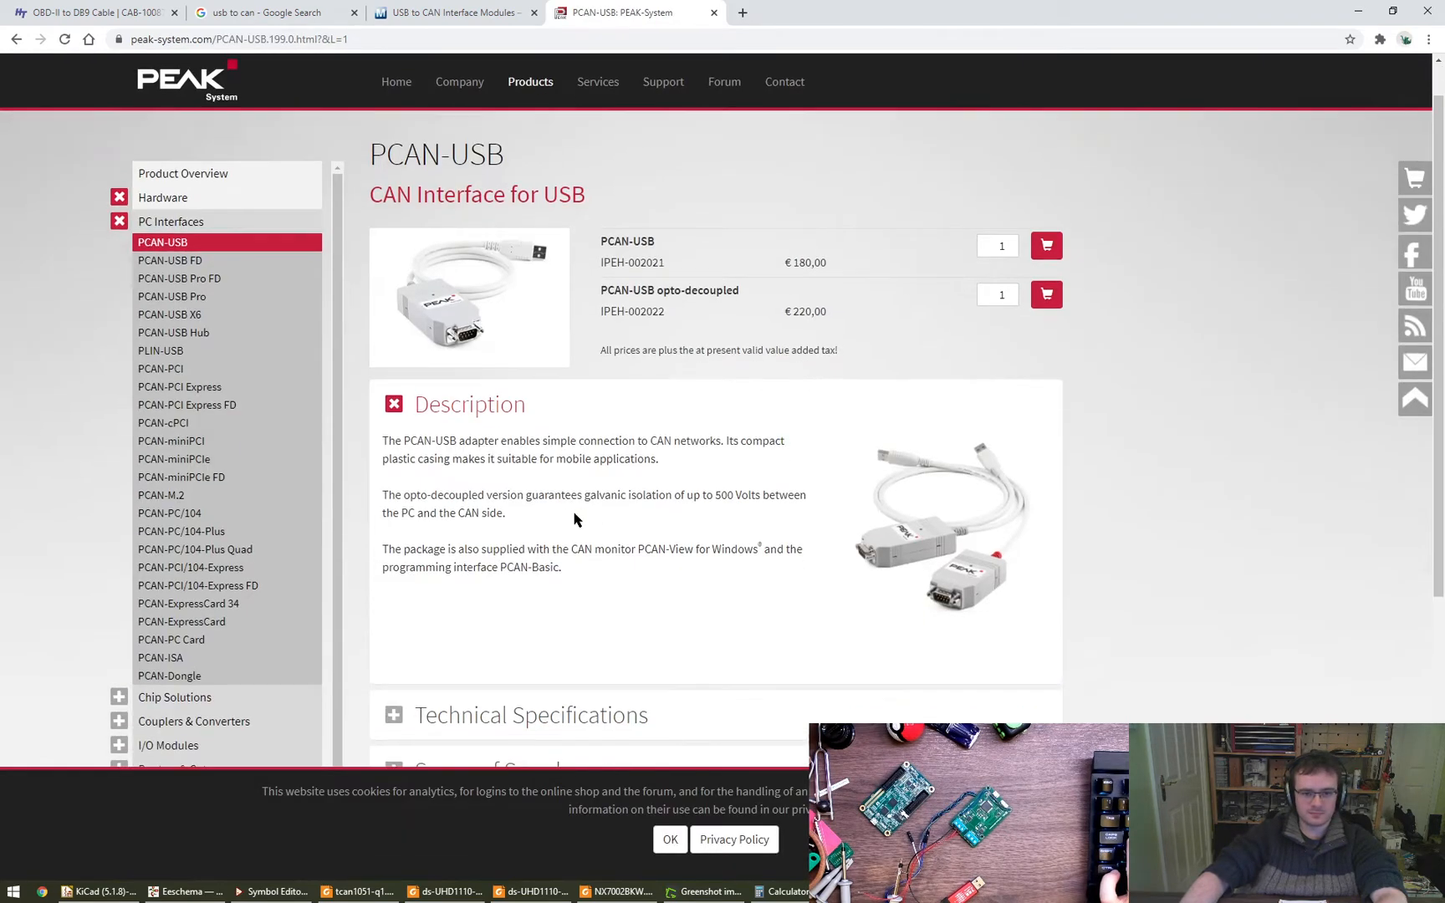
# - Expand the PCAN-USB technical specifications and read the D-Sub pin assignment for CAN-L and CAN-H
pyautogui.scroll(-3, 574, 519)
pyautogui.click(412, 463)
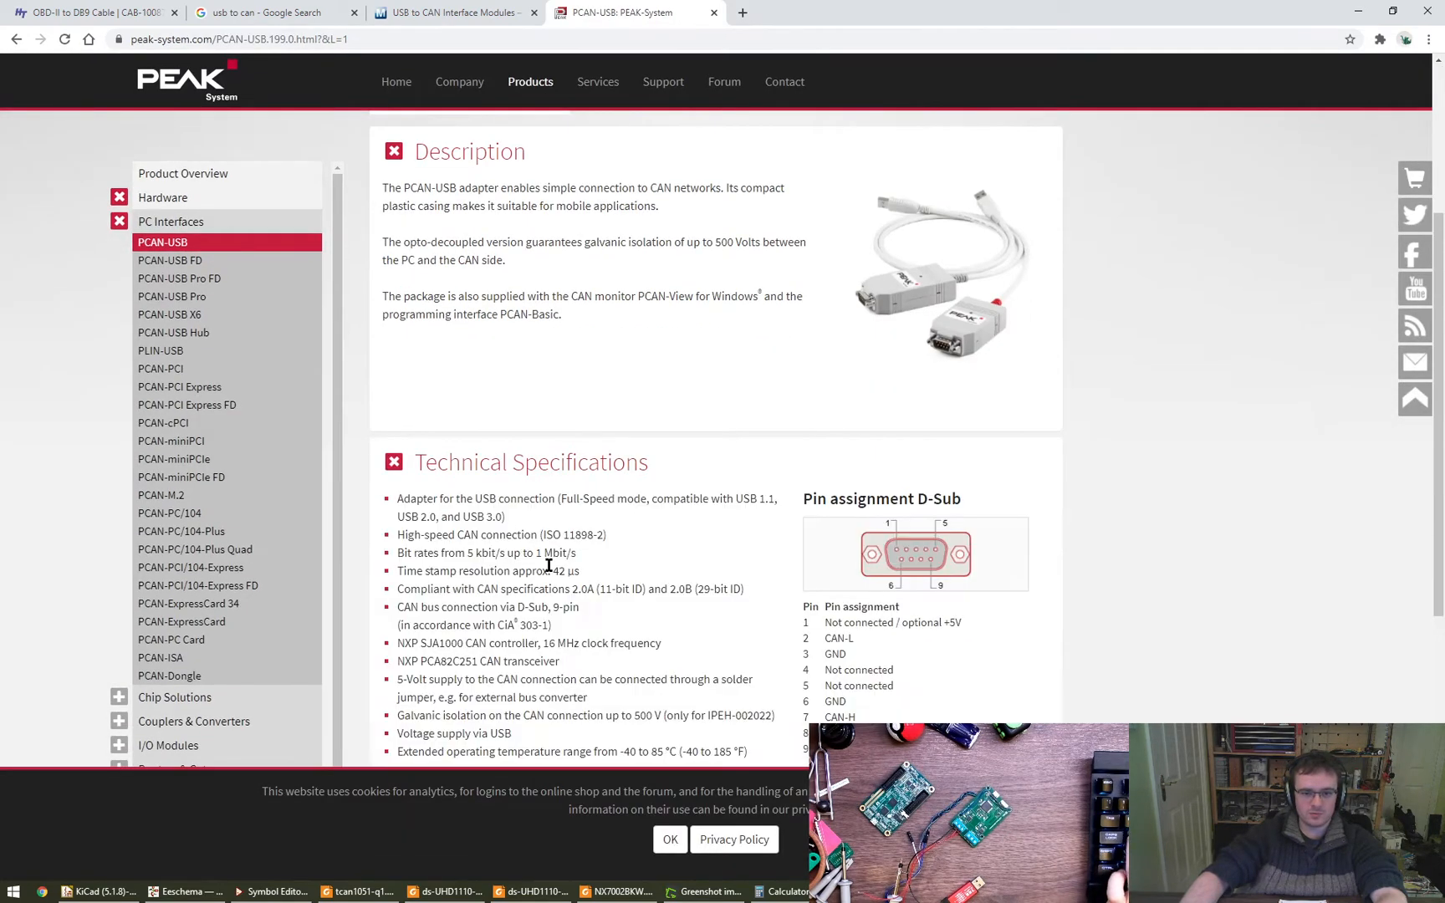
pyautogui.scroll(-1, 804, 558)
pyautogui.scroll(-1, 935, 581)
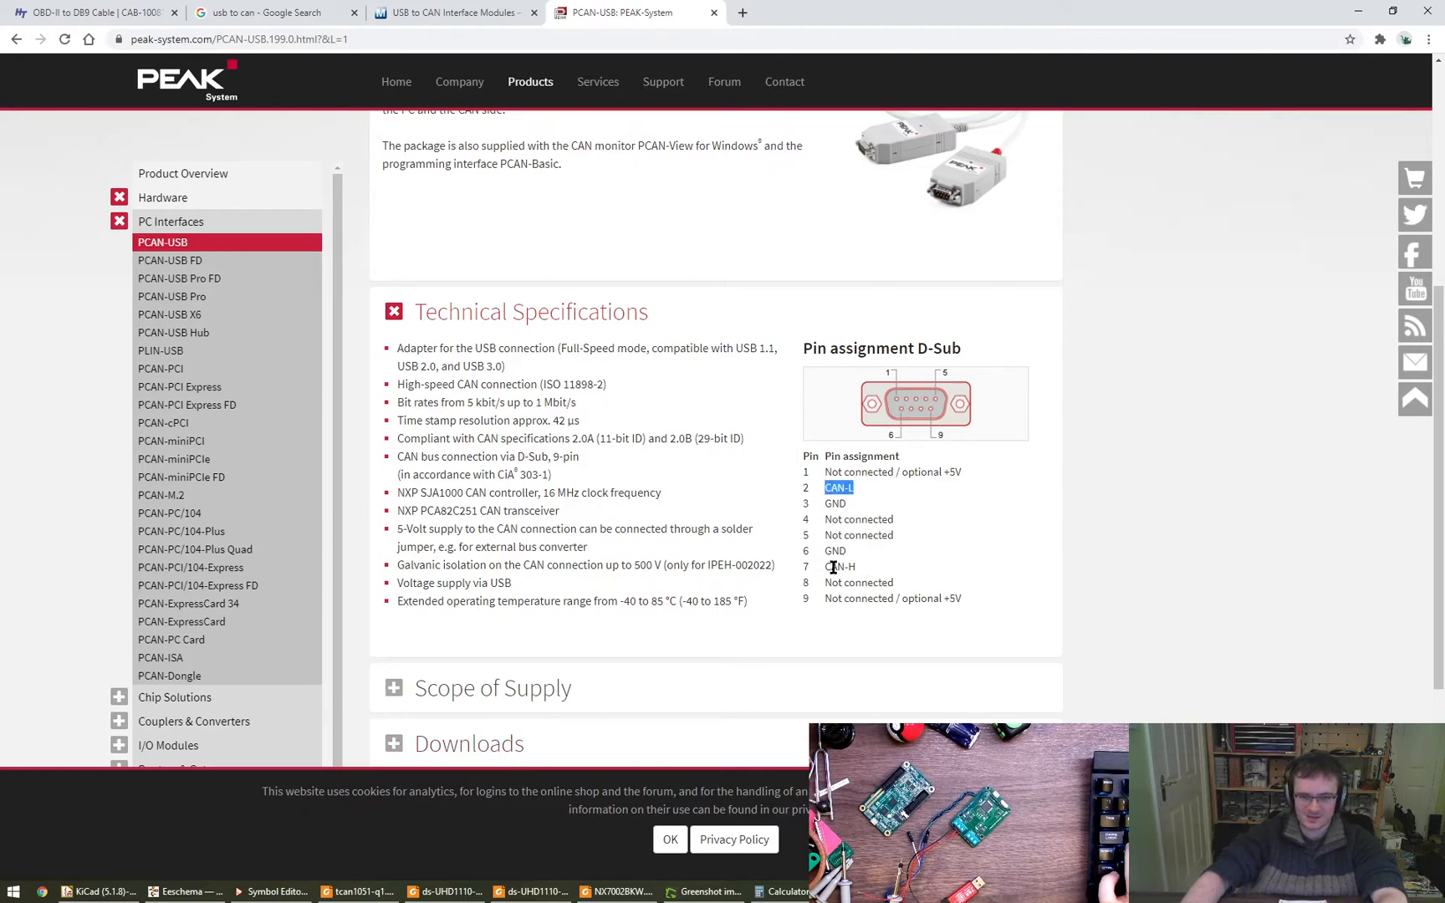
# - Compare the DB9_Male wiring in the schematic with the PCAN-USB D-Sub pin assignment
pyautogui.click(213, 893)
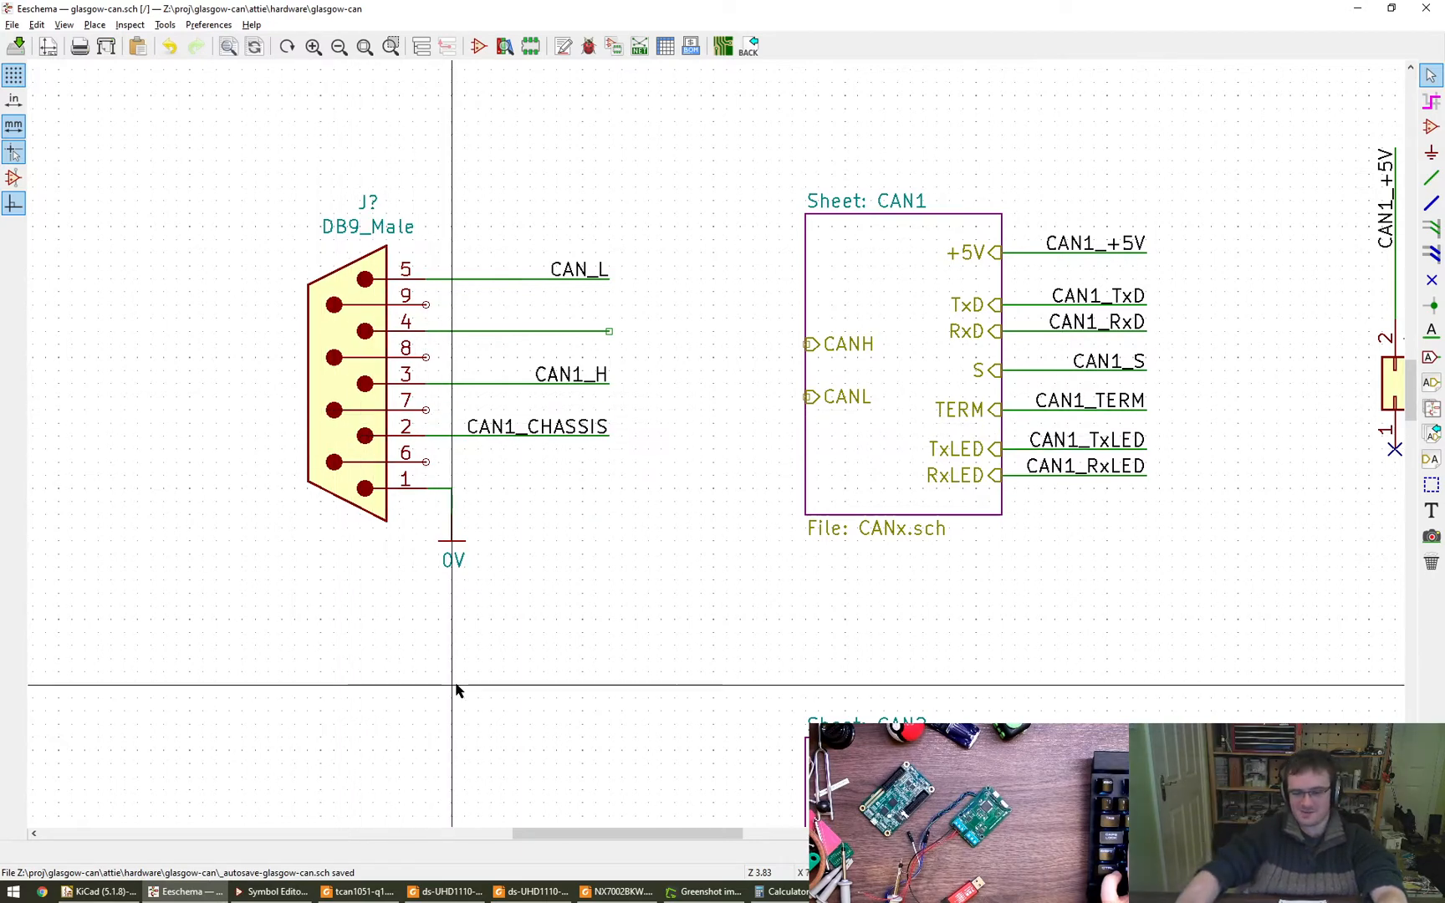
pyautogui.hotkey('alt', 'Tab')
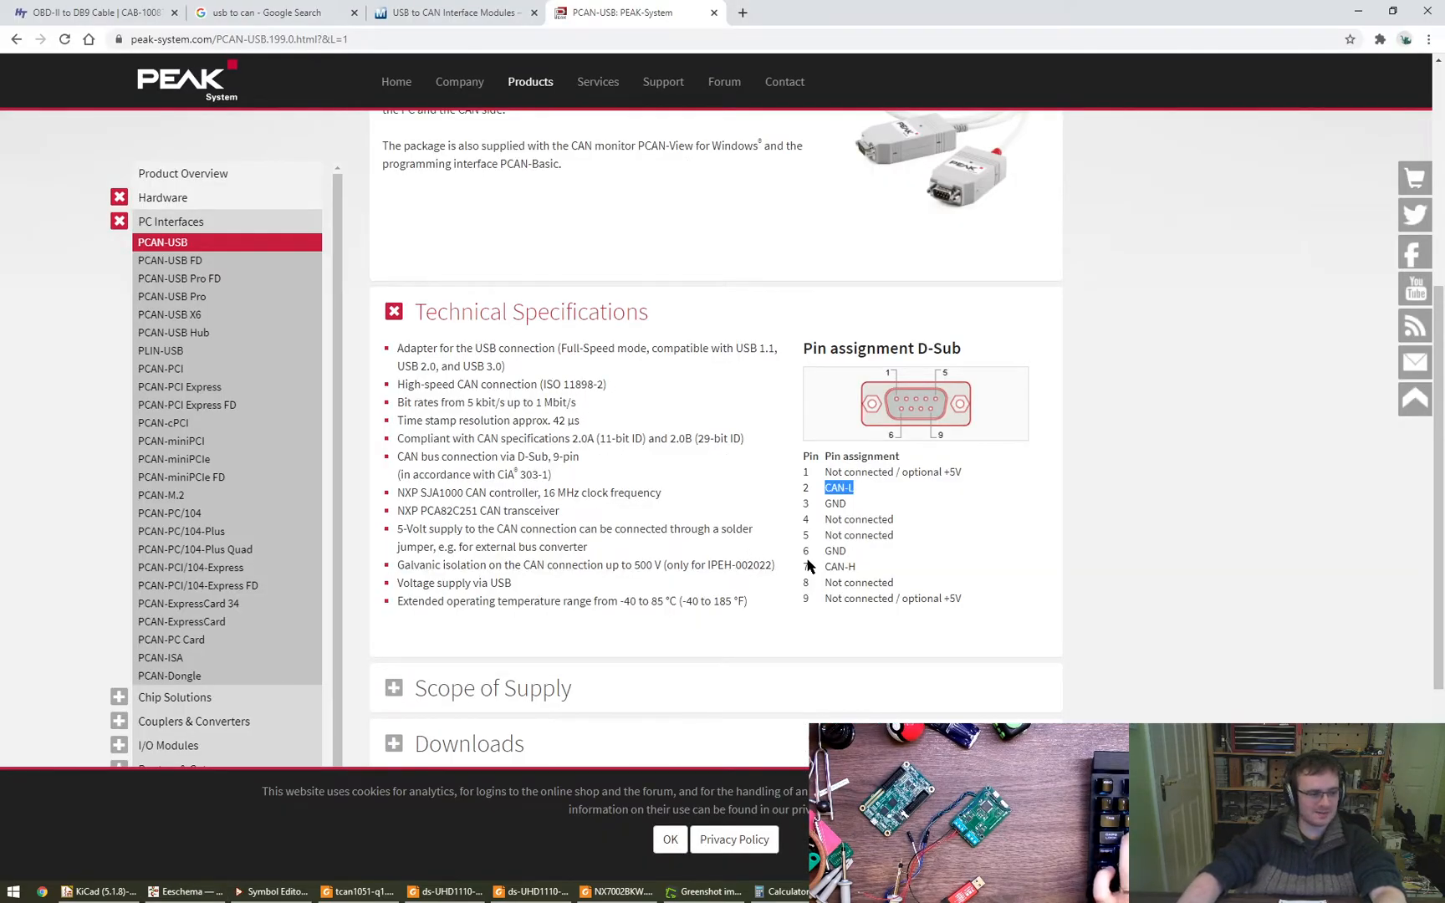
pyautogui.click(912, 577)
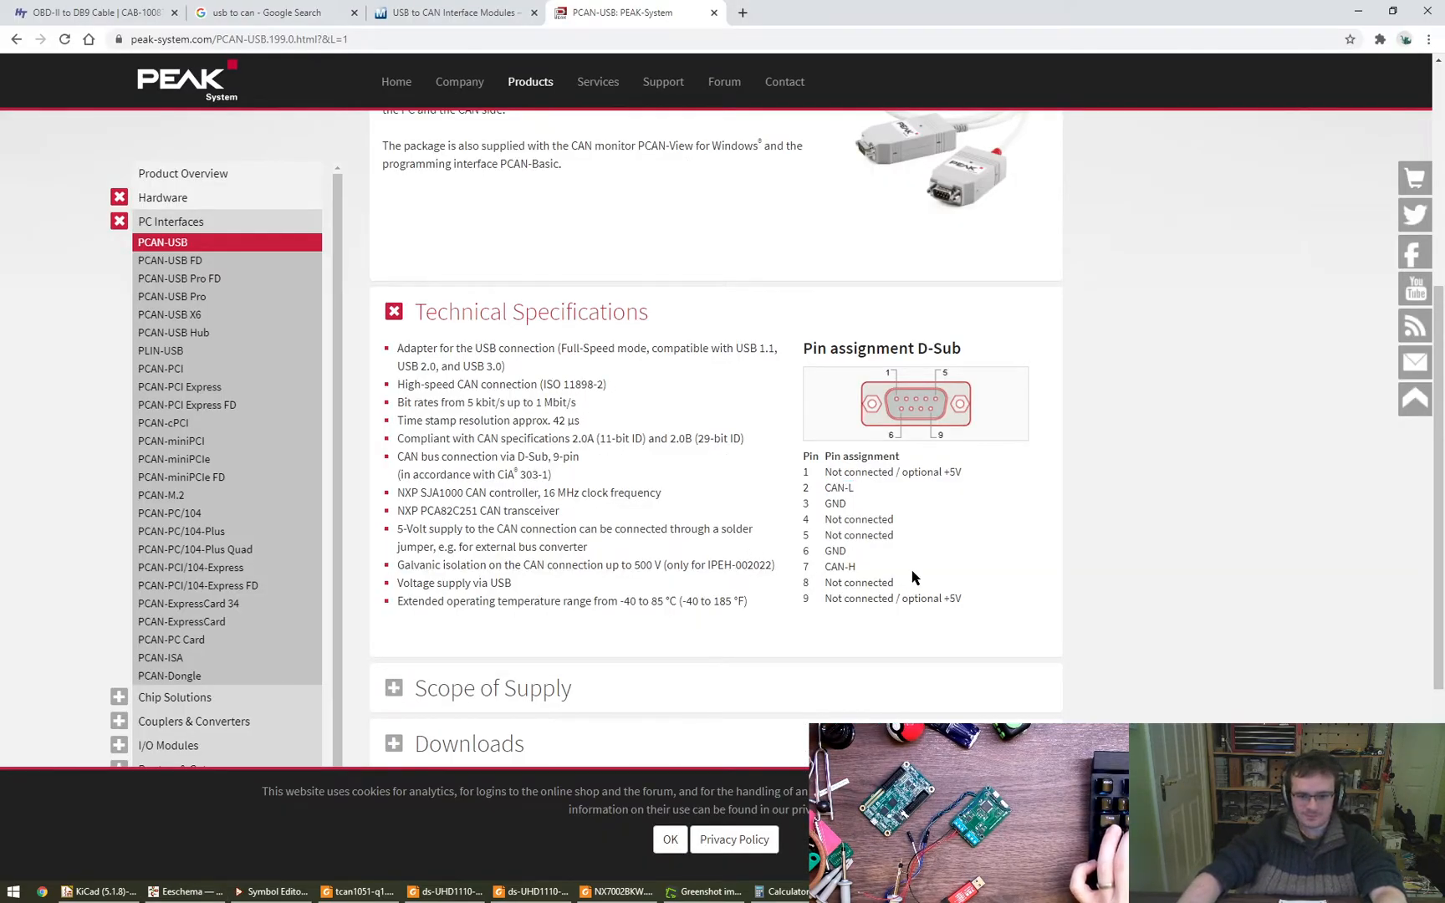
pyautogui.scroll(1, 912, 577)
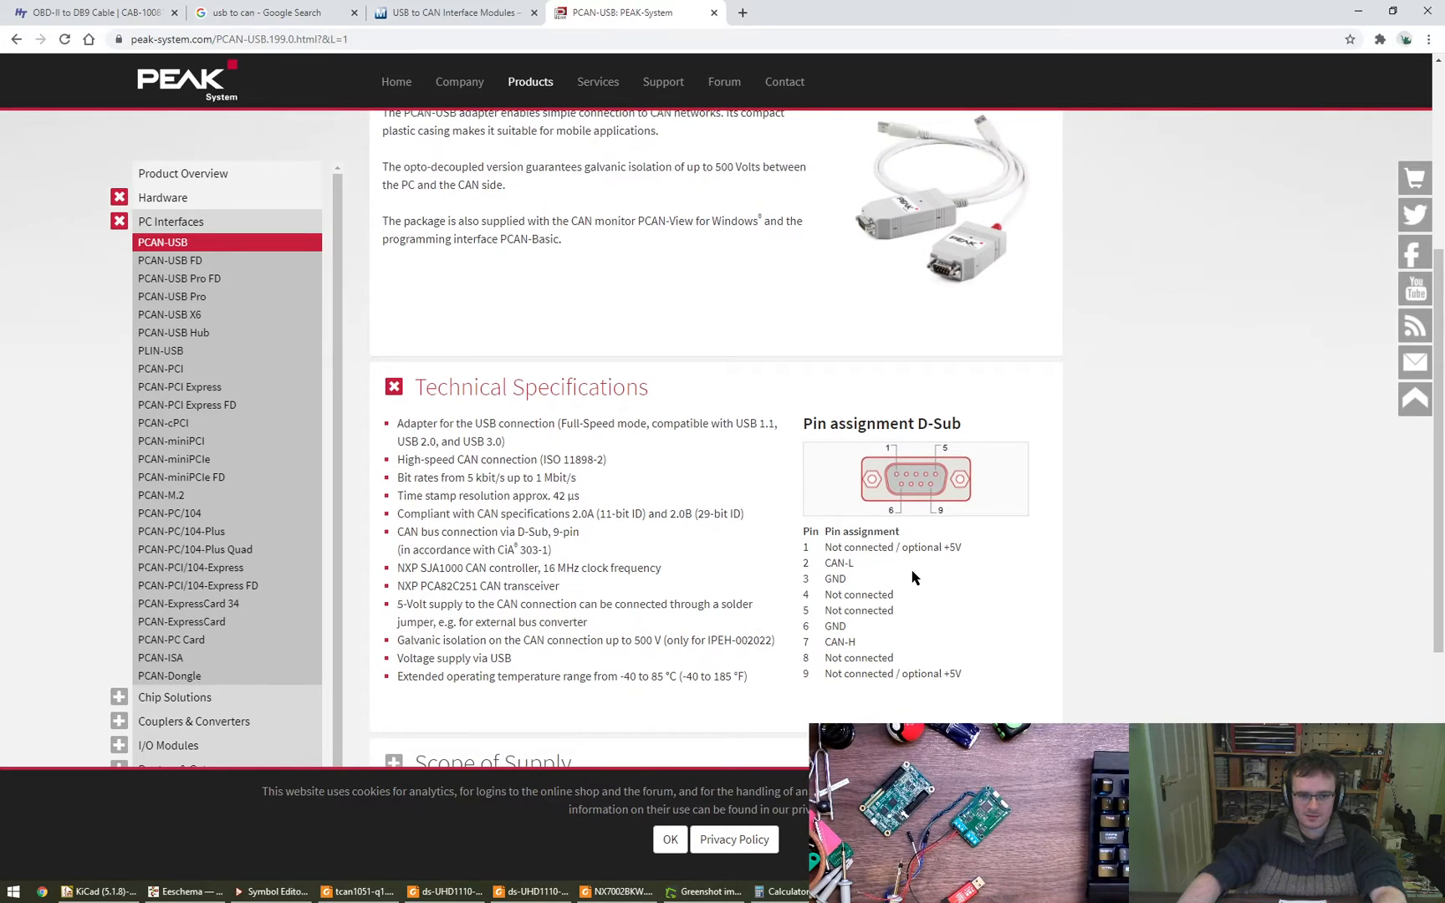
pyautogui.scroll(2, 912, 577)
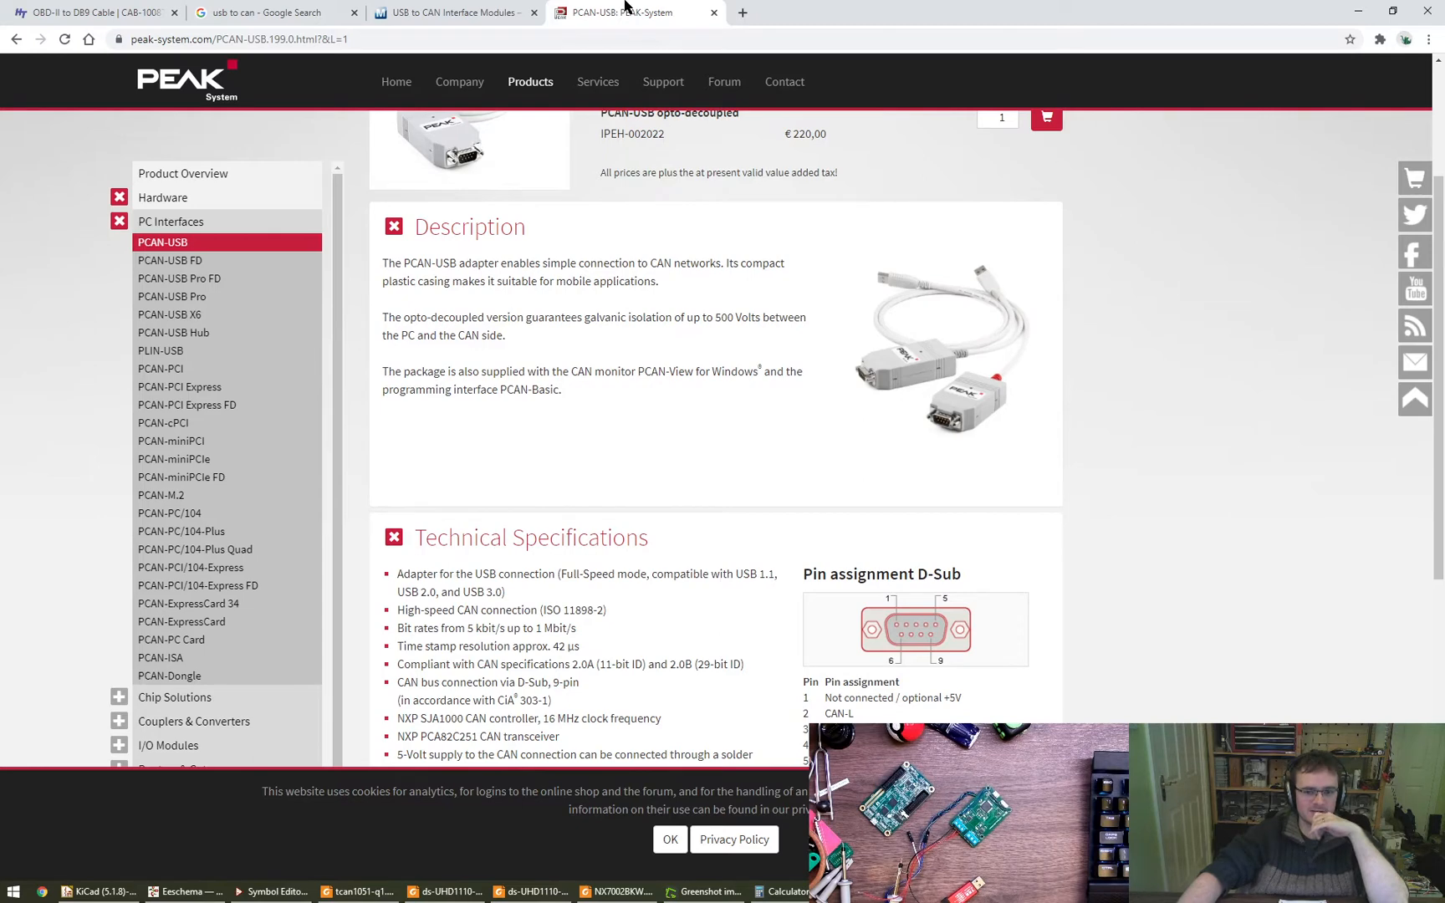
pyautogui.scroll(-2, 771, 466)
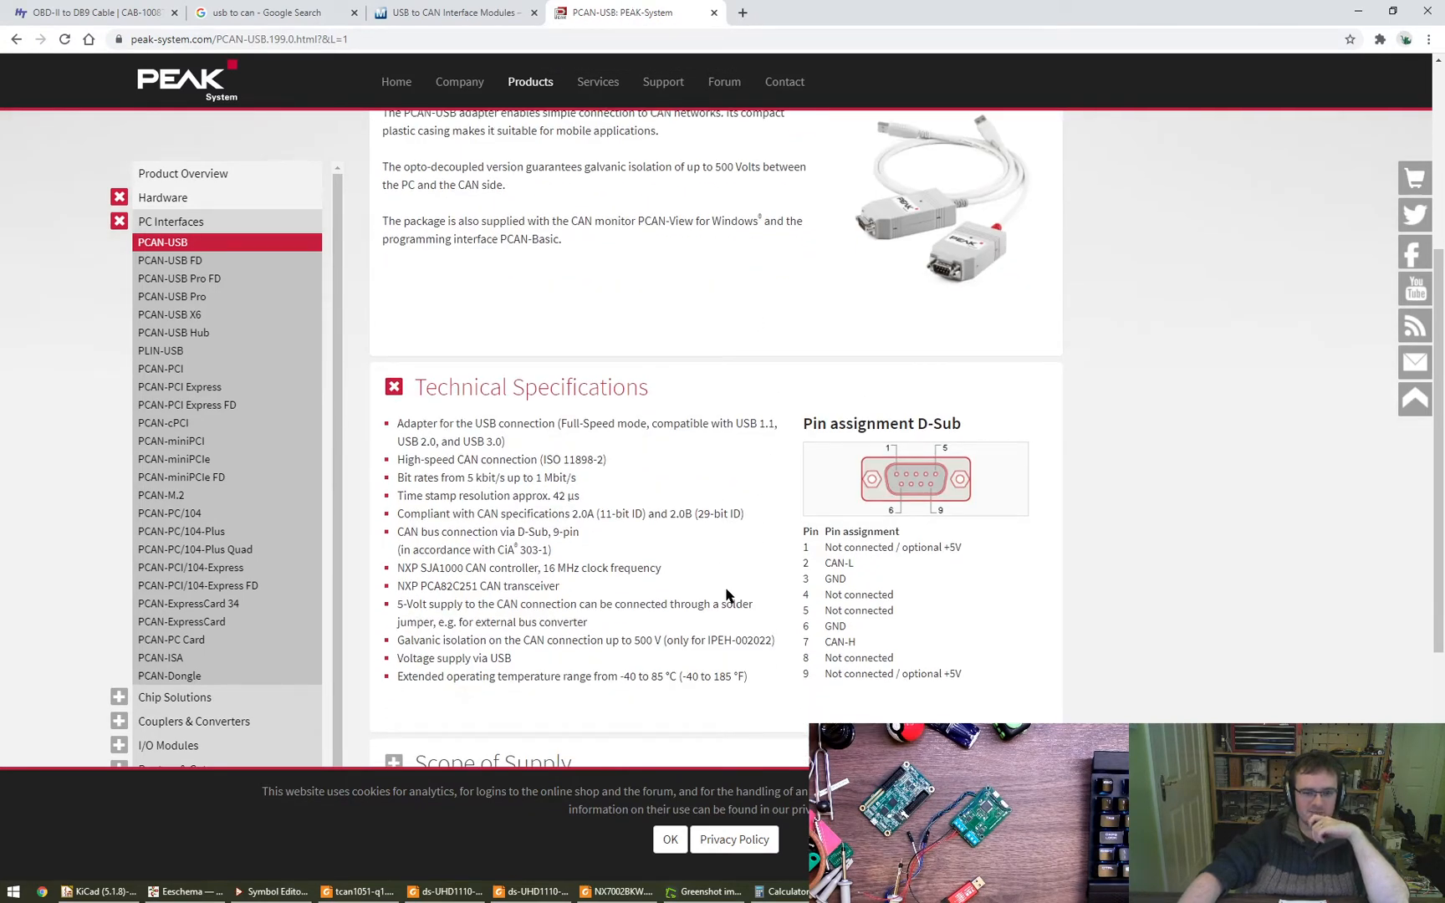
# - Compare the HobbyTronics OBD-II to DB9 pinout table and cable note with the PCAN-USB D-Sub pin assignment
pyautogui.click(67, 10)
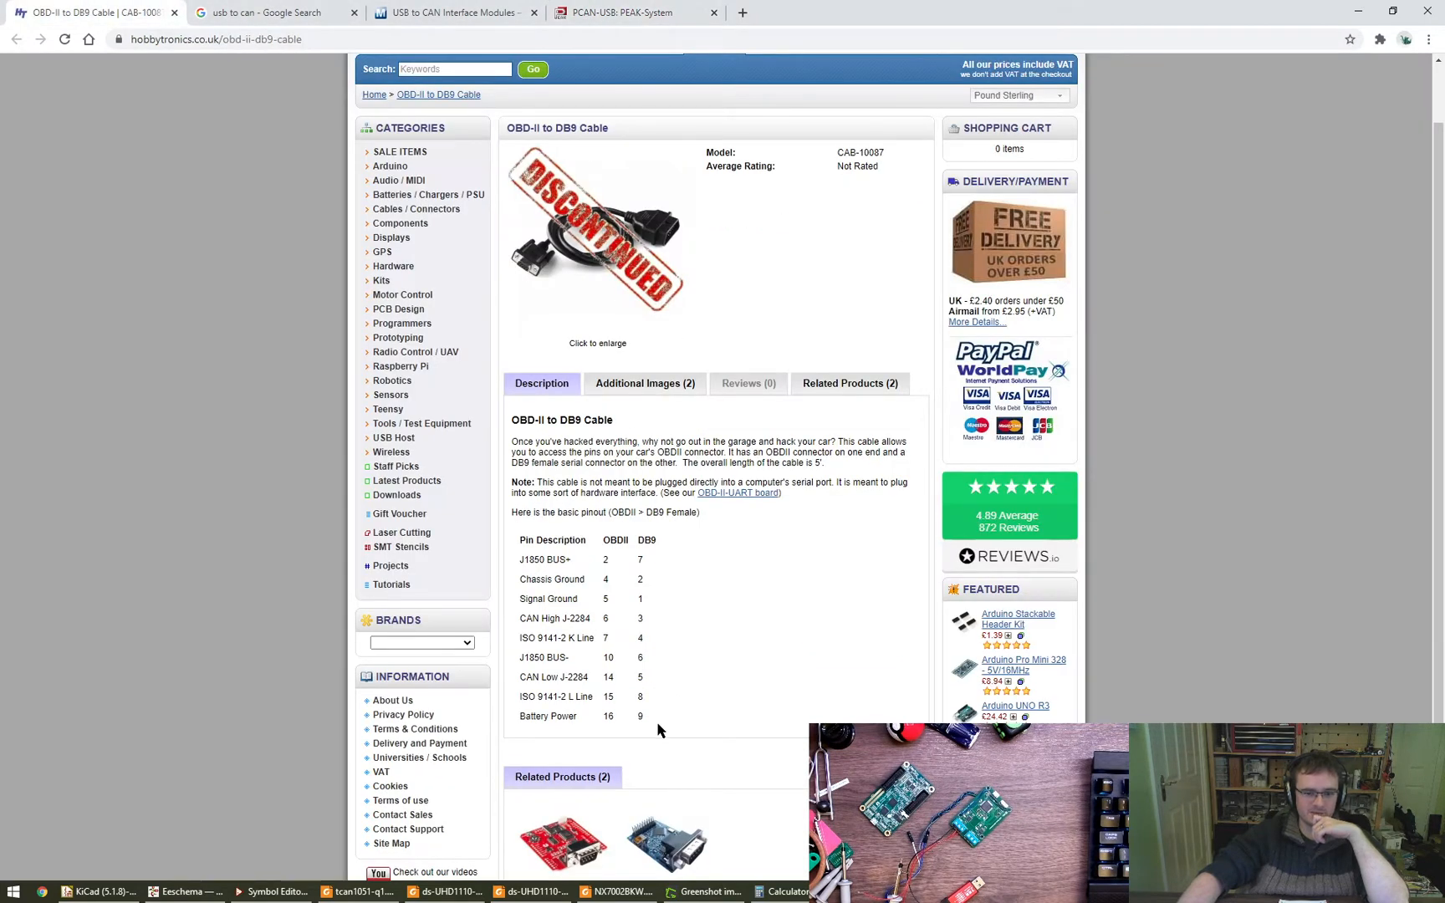
pyautogui.moveTo(658, 730); pyautogui.dragTo(516, 547)
pyautogui.click(552, 482)
pyautogui.moveTo(519, 442); pyautogui.dragTo(790, 539)
pyautogui.click(790, 552)
pyautogui.click(623, 13)
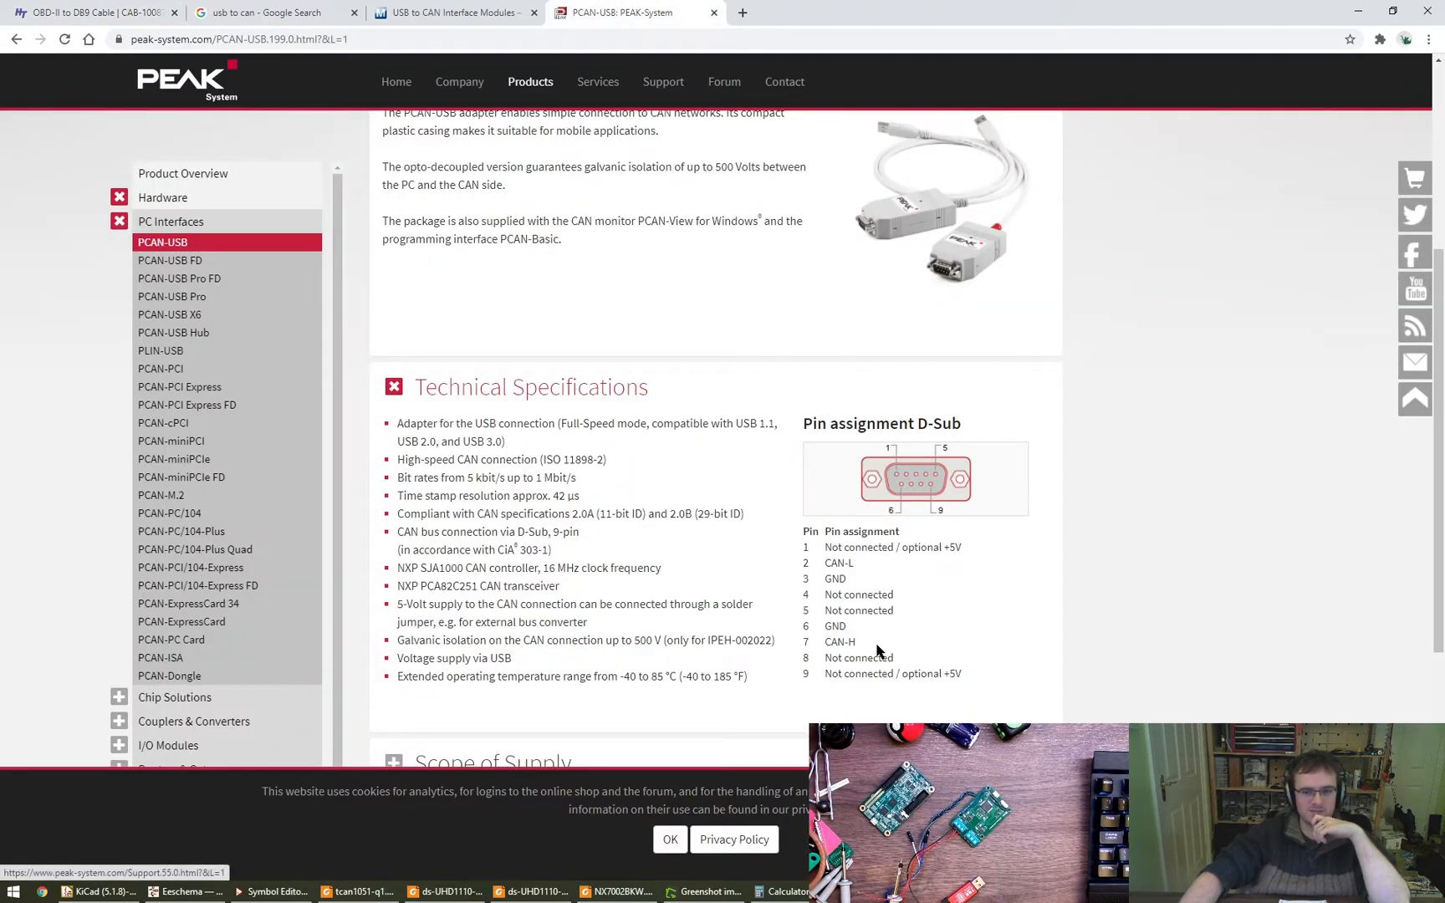
pyautogui.click(451, 13)
pyautogui.click(107, 10)
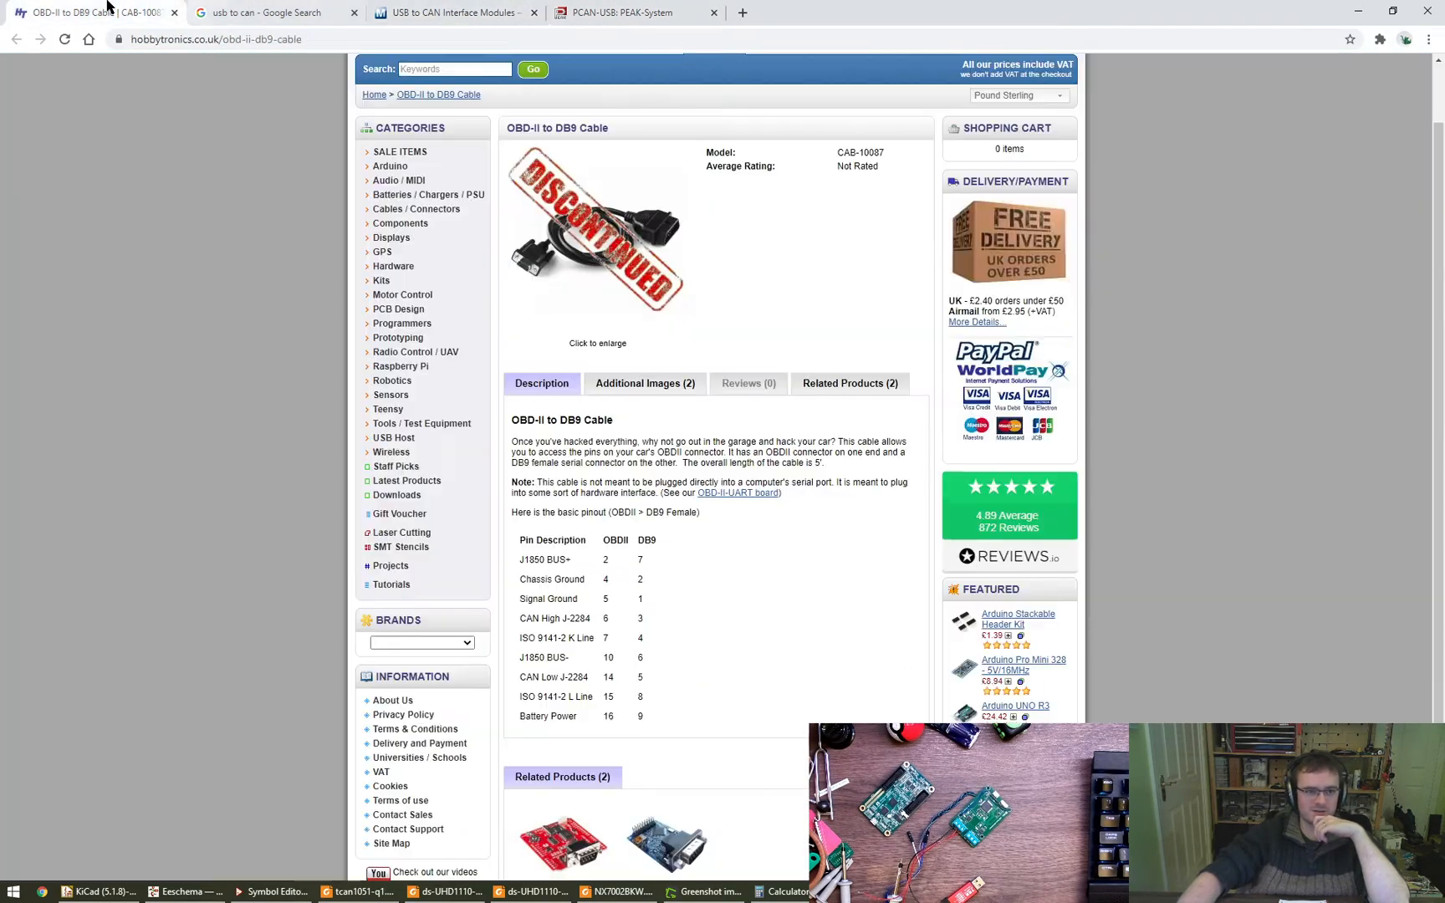
pyautogui.moveTo(682, 721); pyautogui.dragTo(517, 555)
pyautogui.click(651, 684)
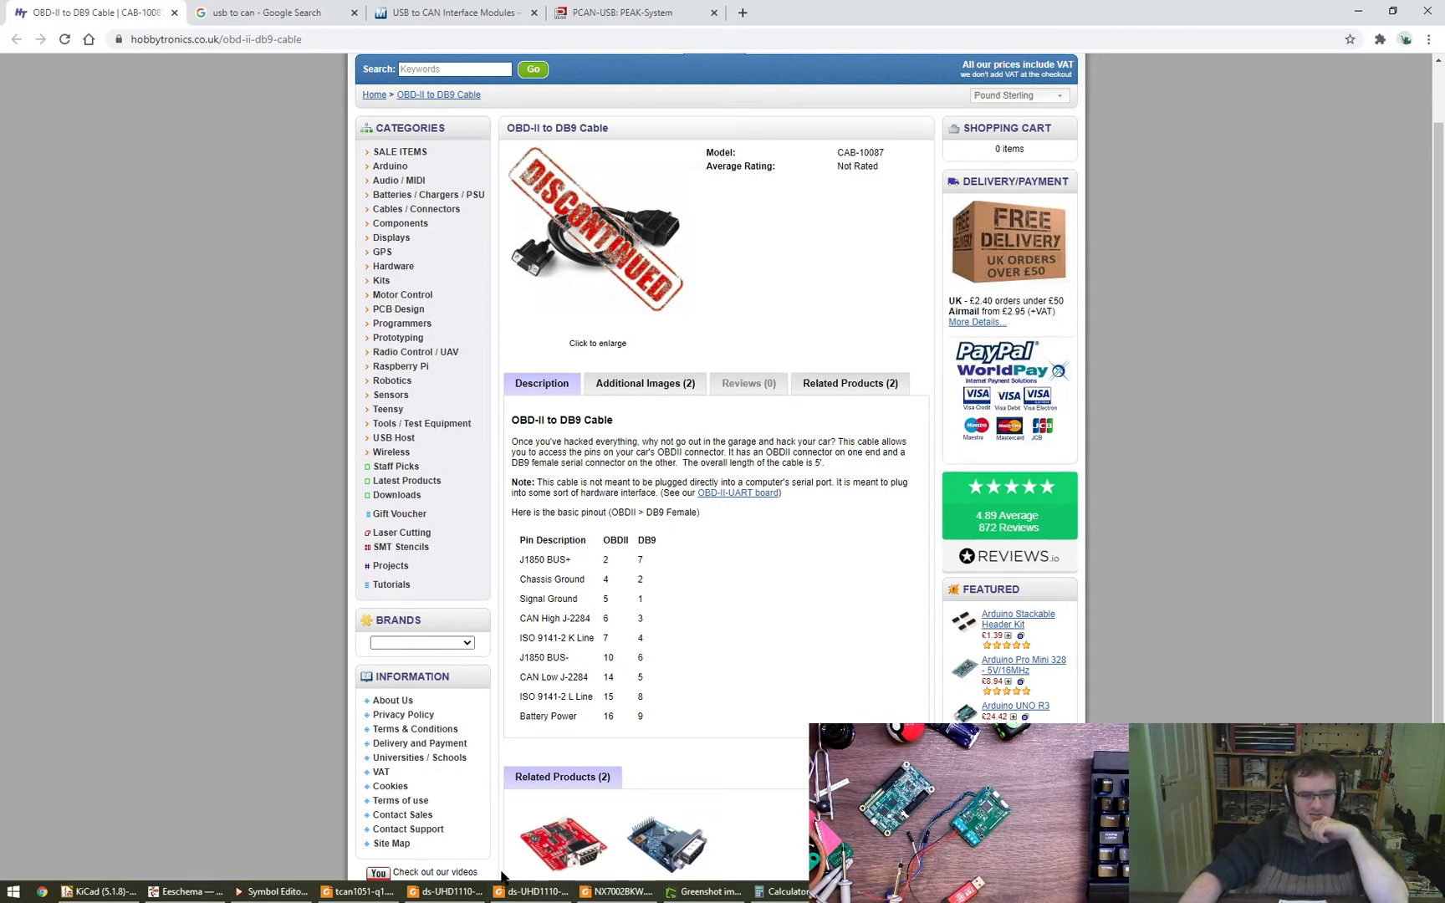
# - Switch back to the glasgow-can schematic and delete the unlabelled wire on pin 4 of the DB9_Male connector
pyautogui.click(201, 891)
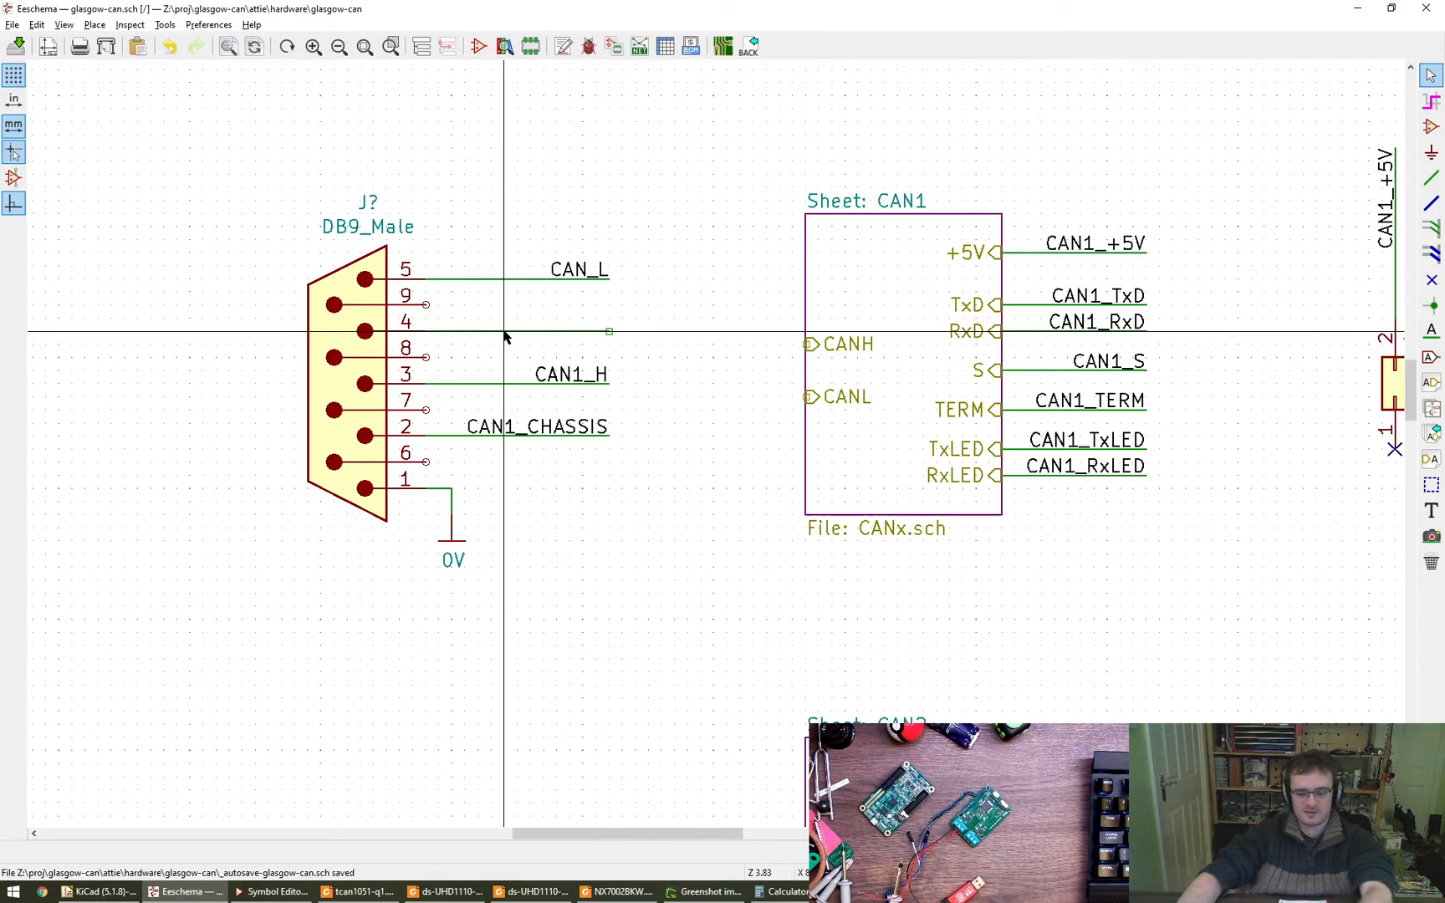
pyautogui.press('Delete')
# - Place the text "NOTE: Intended for use with OBD-II to DE-9 cables" vertically beside the DB9_Male connector
pyautogui.moveTo(576, 596); pyautogui.dragTo(709, 656, button='middle')
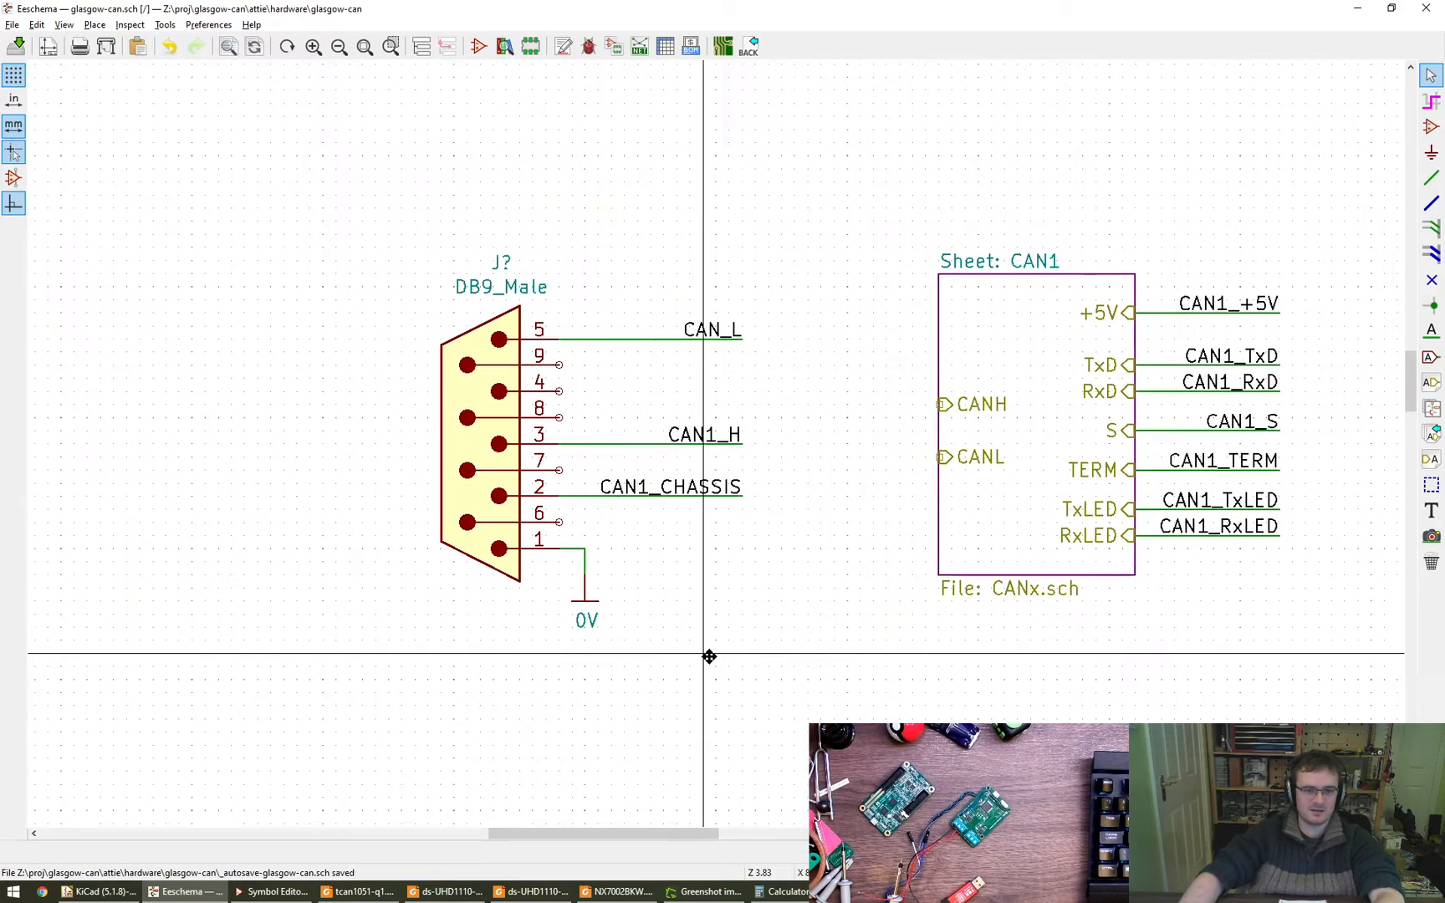
pyautogui.press('t')
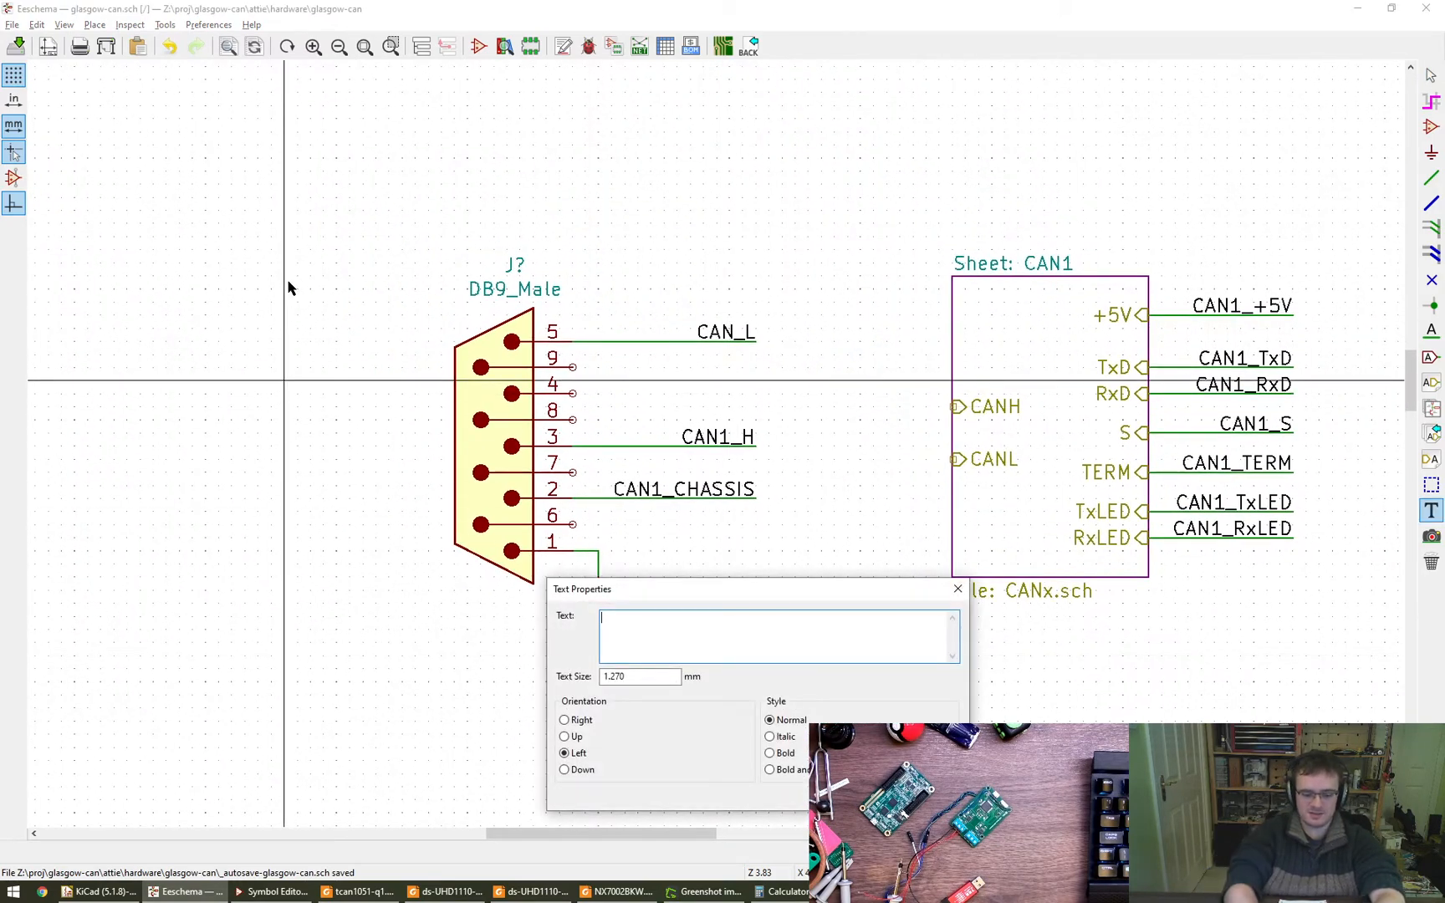
pyautogui.write('NOTE: Intended for use with OBD-II to DE-9 cables')
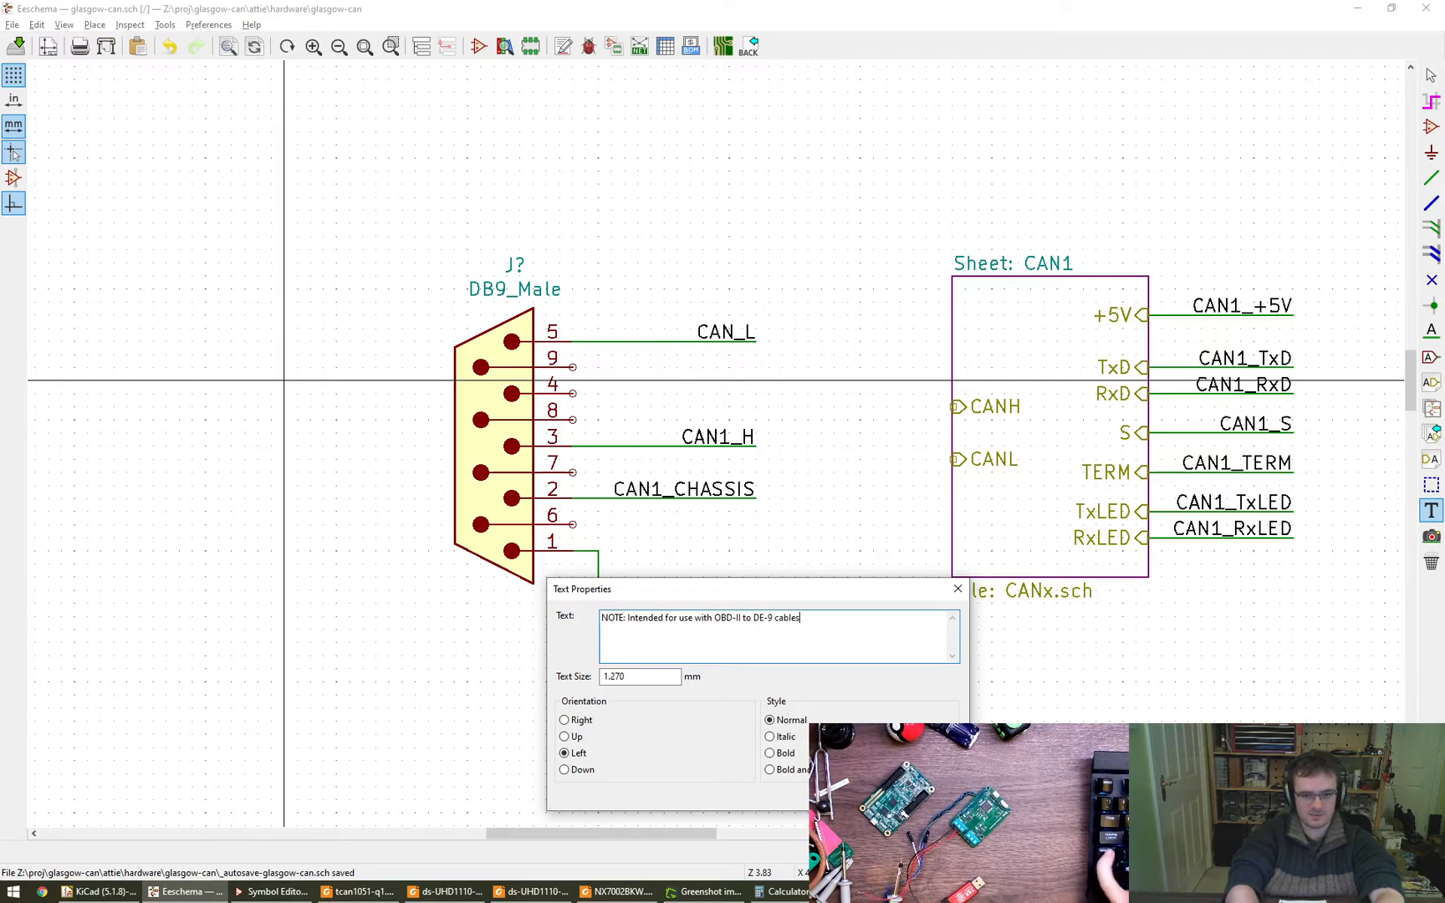
pyautogui.press('Return')
pyautogui.press('r')
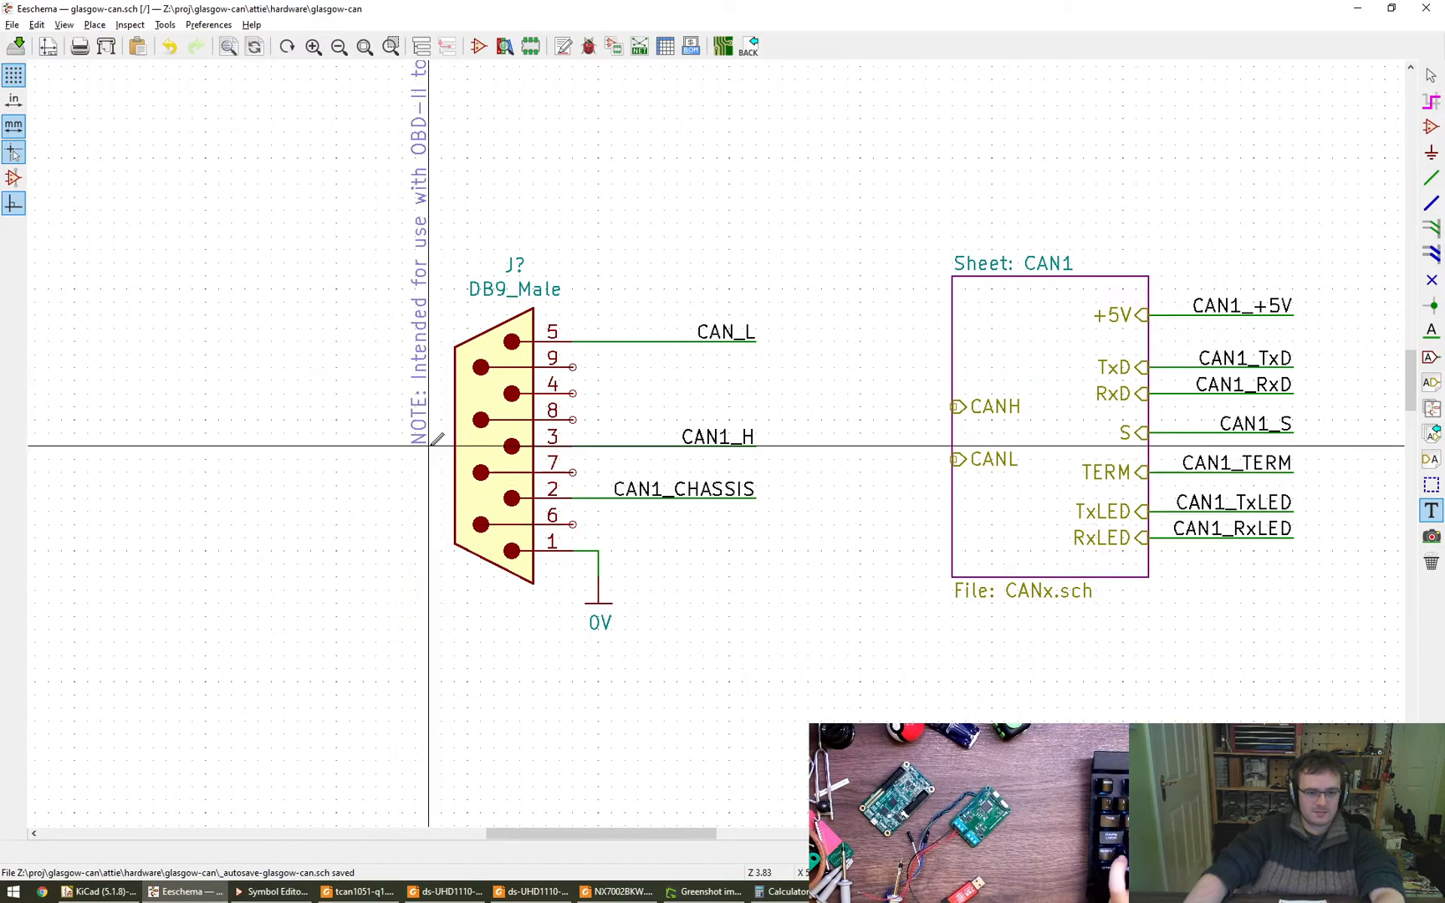
# - Add a second line reading "Check pinout" to the cable note beside the DB9_Male connector
pyautogui.doubleClick(418, 420)
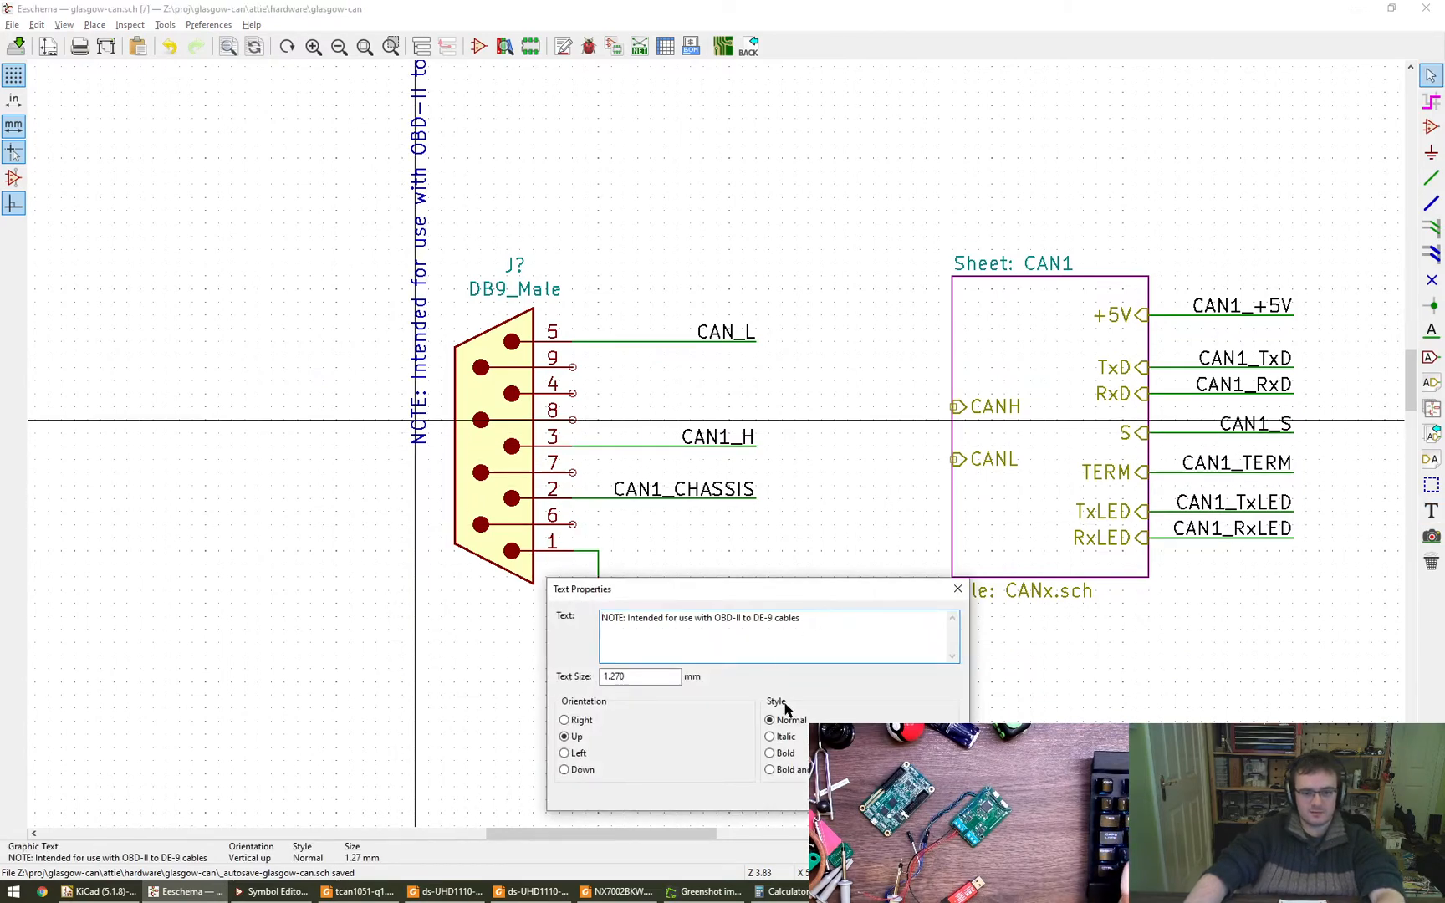
pyautogui.press('Escape')
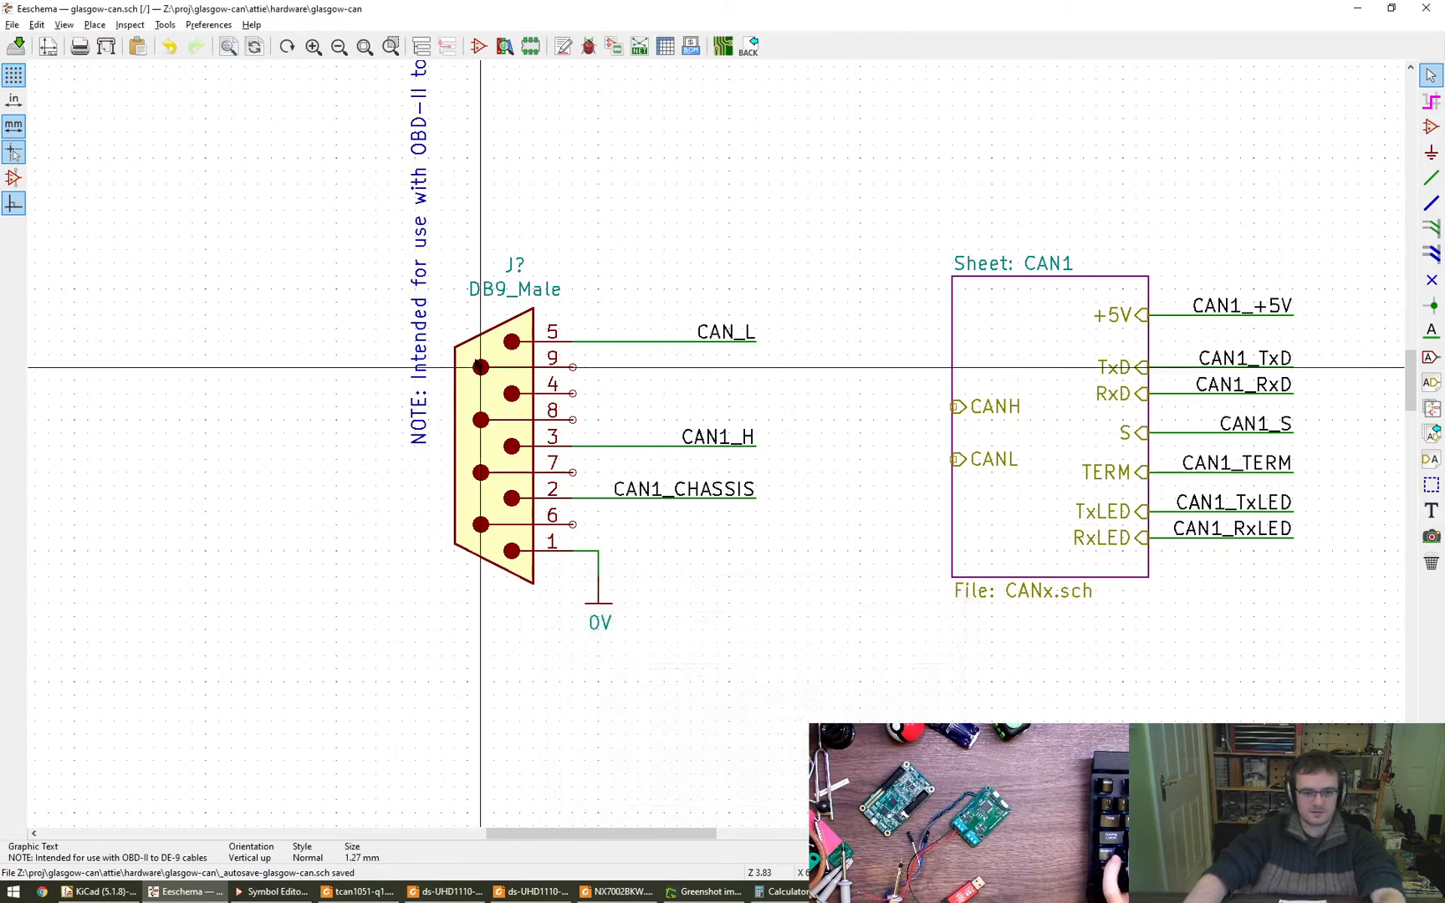
pyautogui.doubleClick(420, 321)
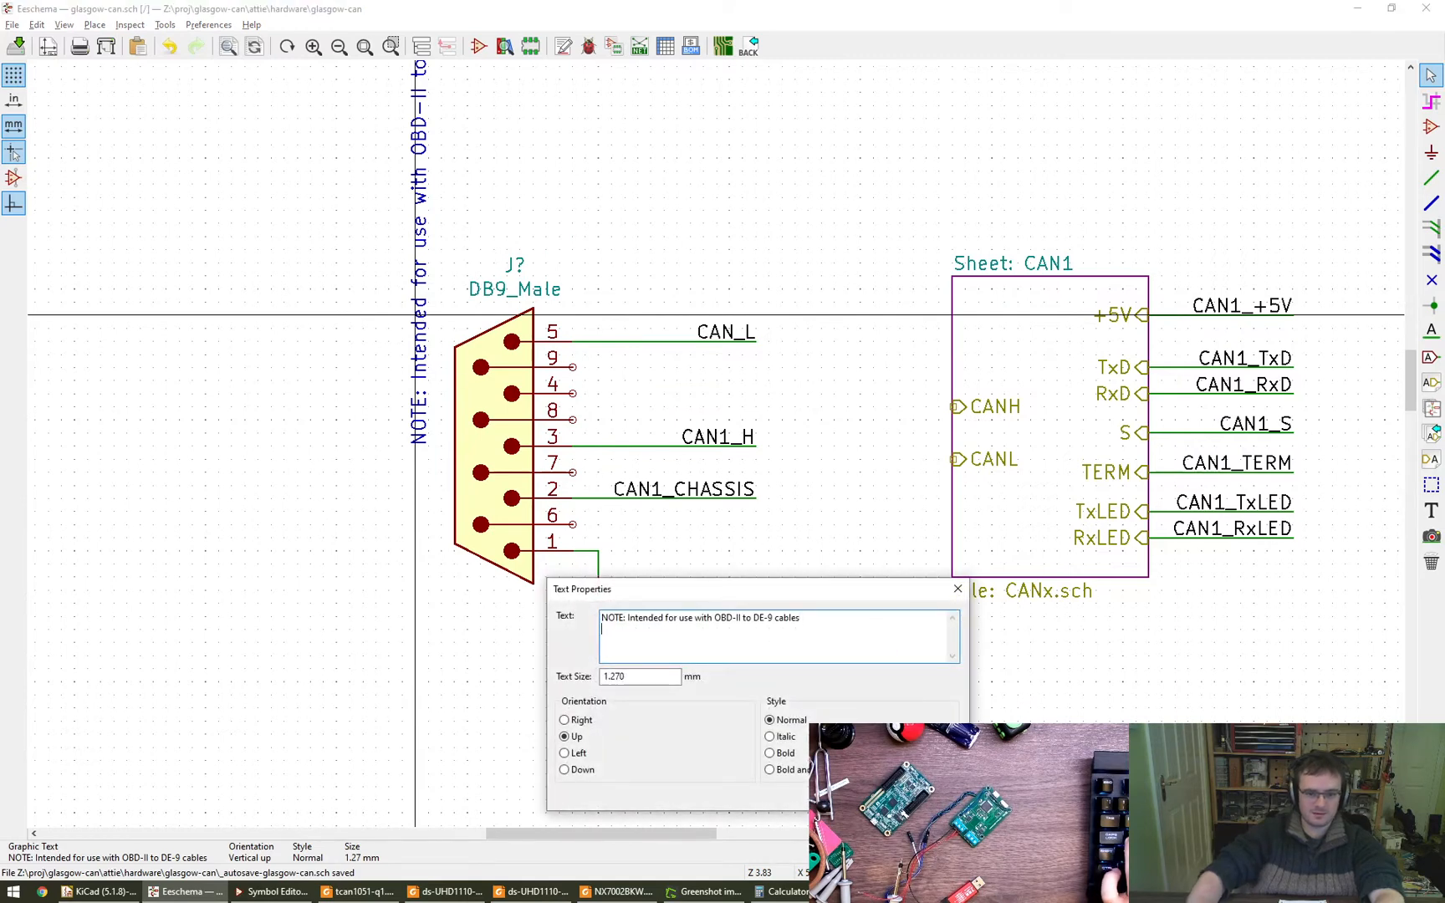
pyautogui.write('Check pinout')
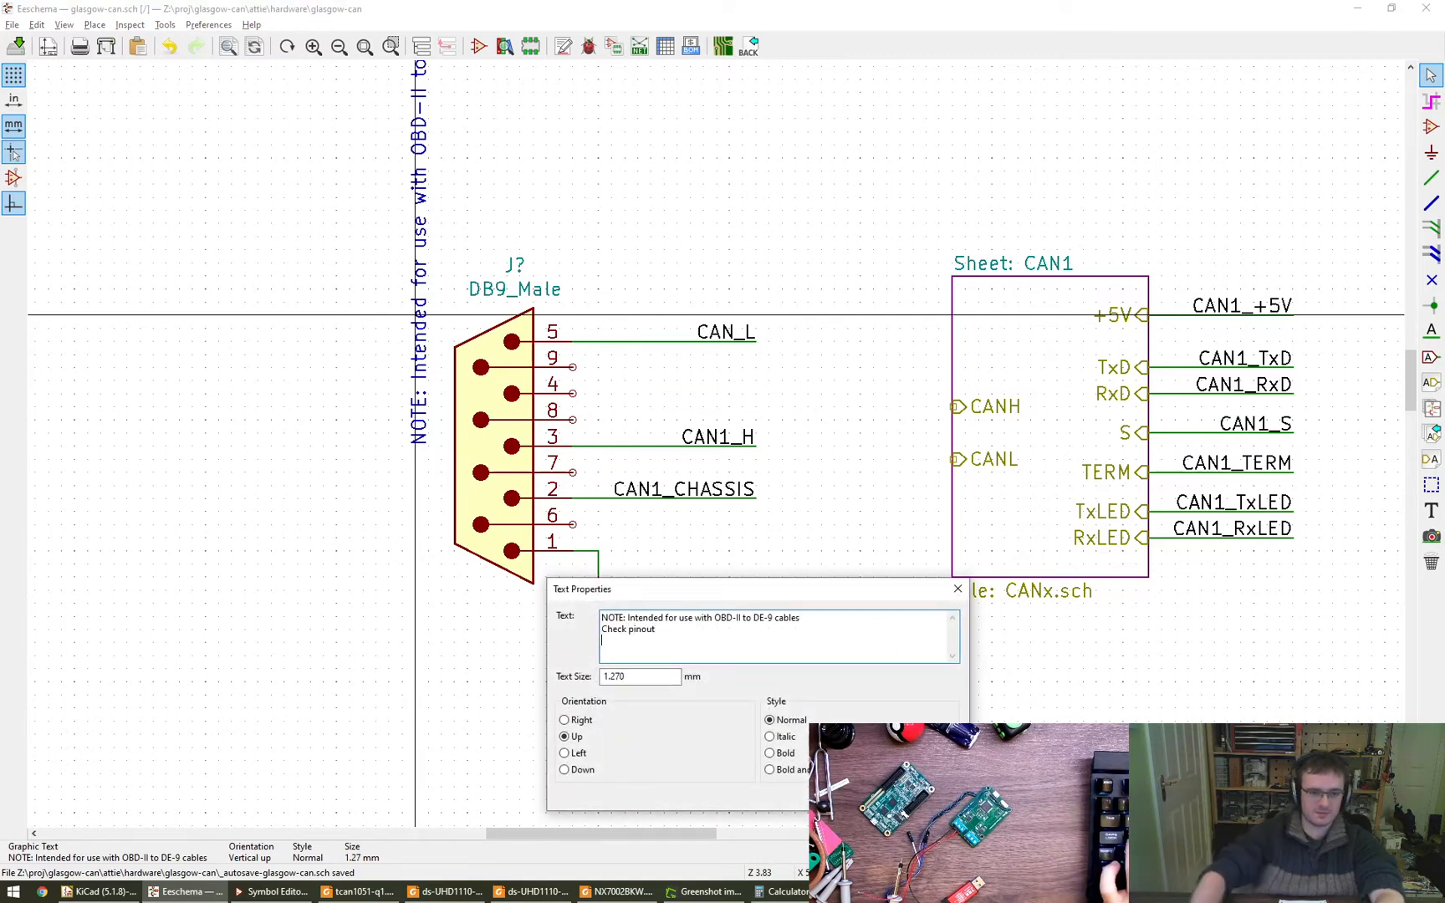
pyautogui.hotkey('ctrl', 'Return')
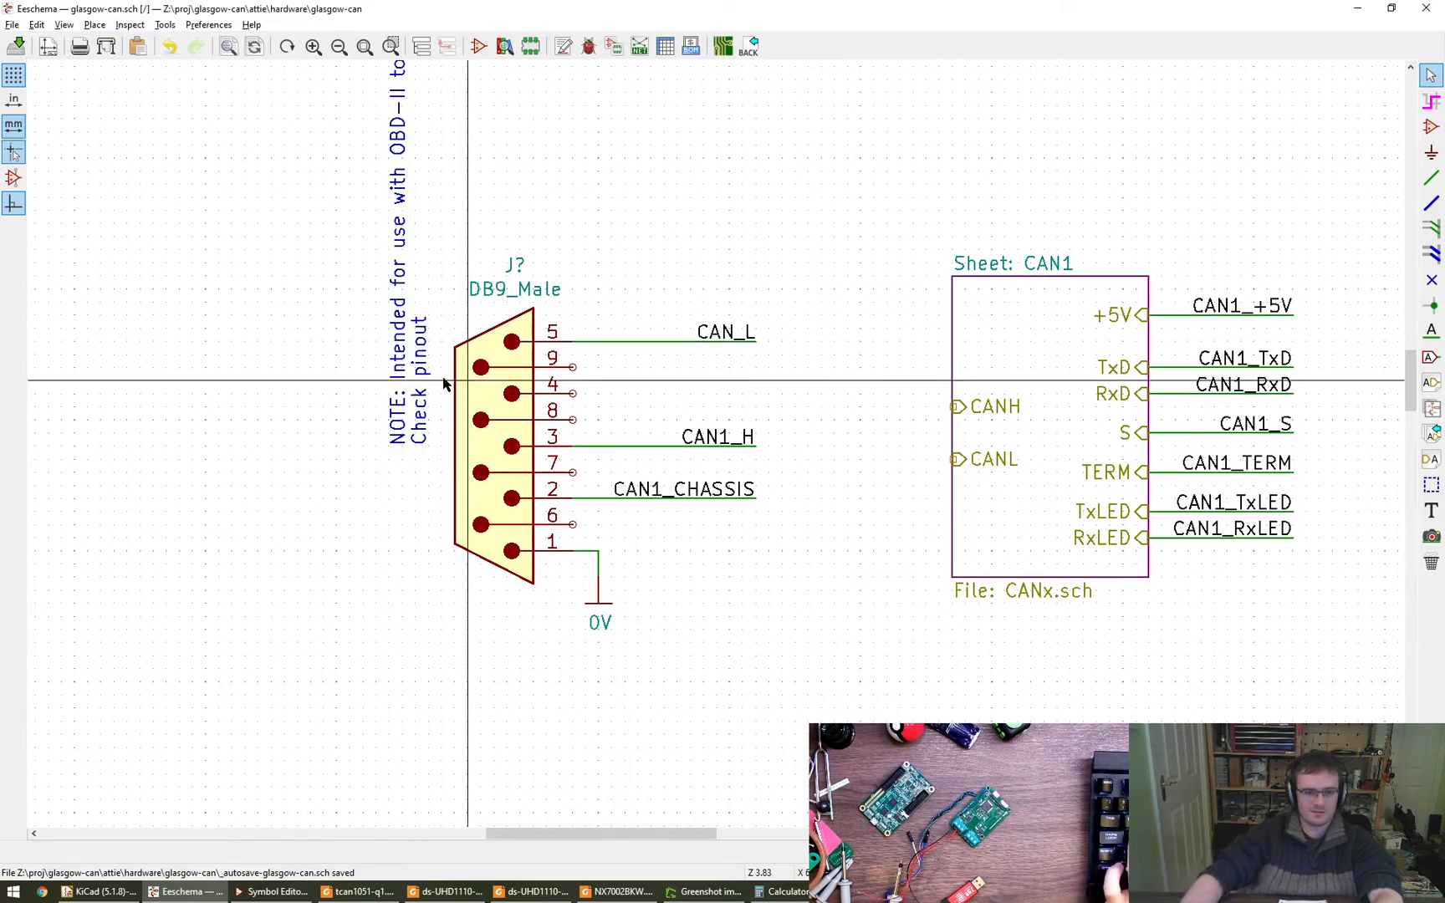
# - Rotate the cable note to horizontal and move it above the DB9_Male connector
pyautogui.press('m')
pyautogui.press('r')
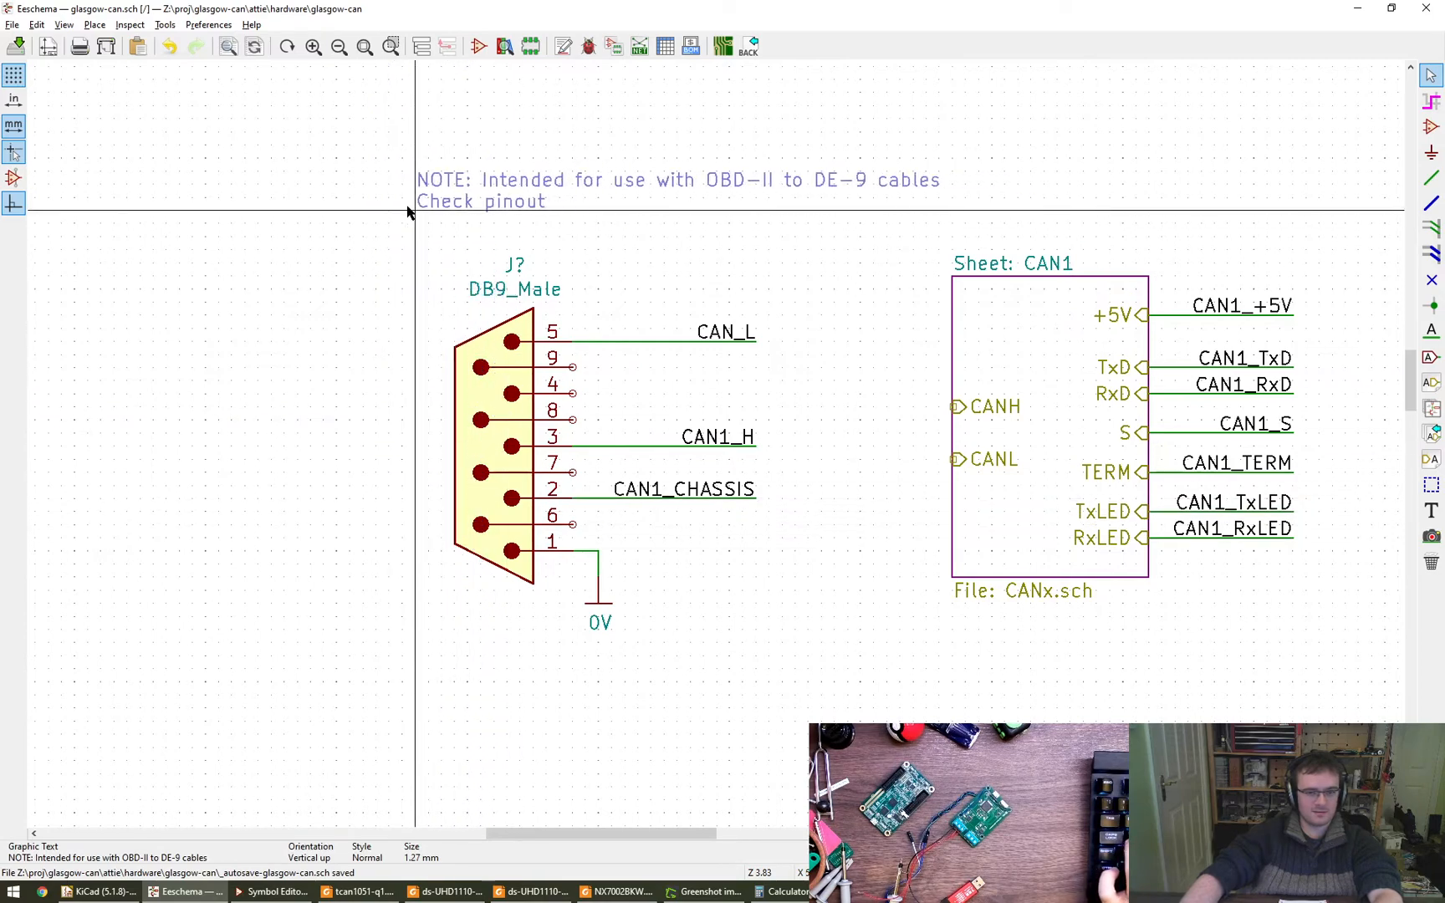
pyautogui.click(297, 249)
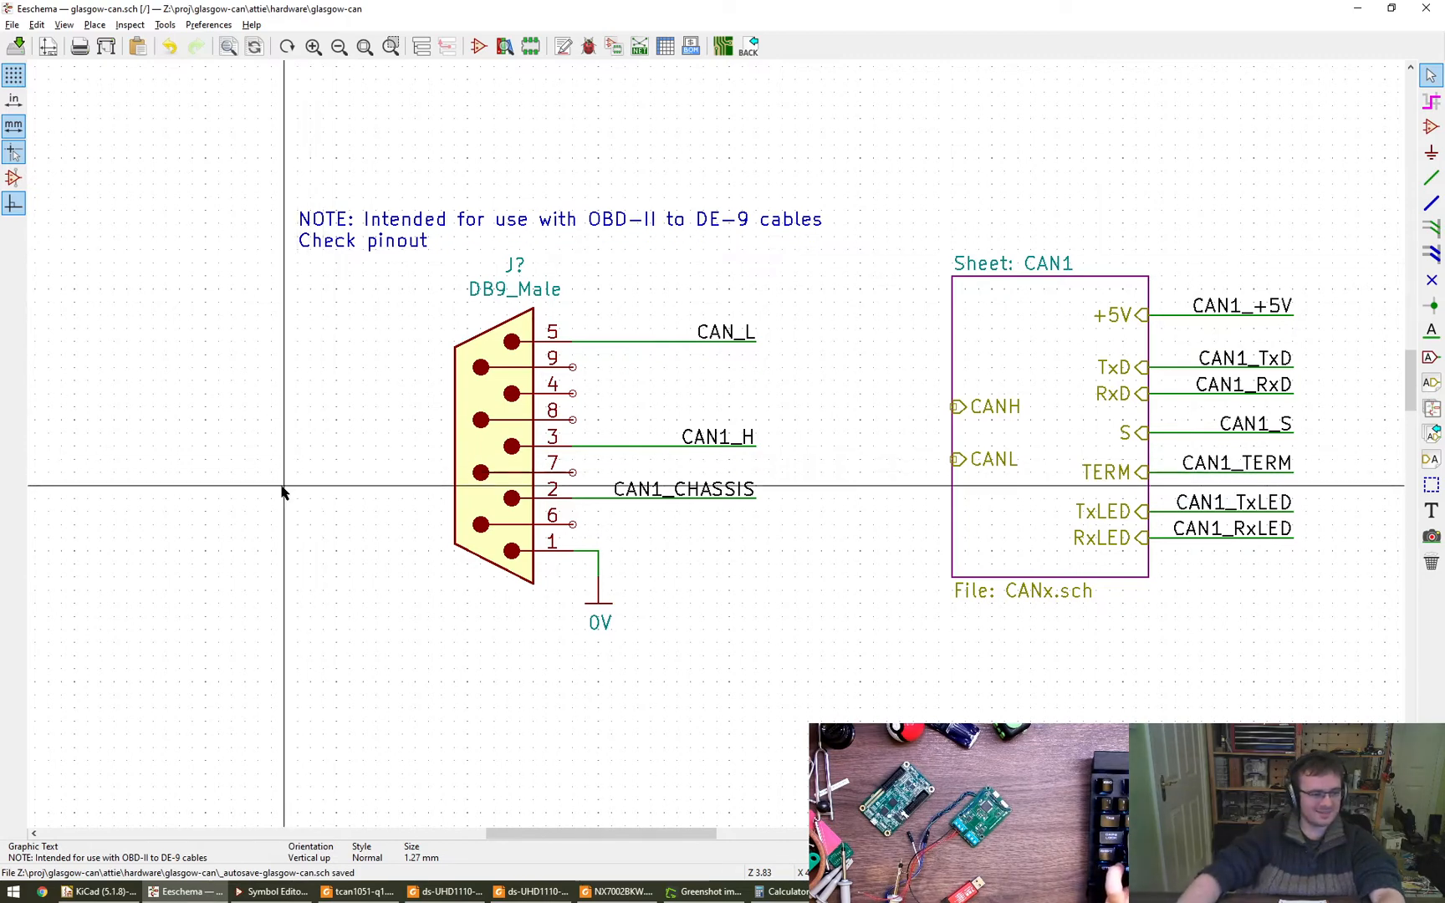
pyautogui.rightClick(220, 459)
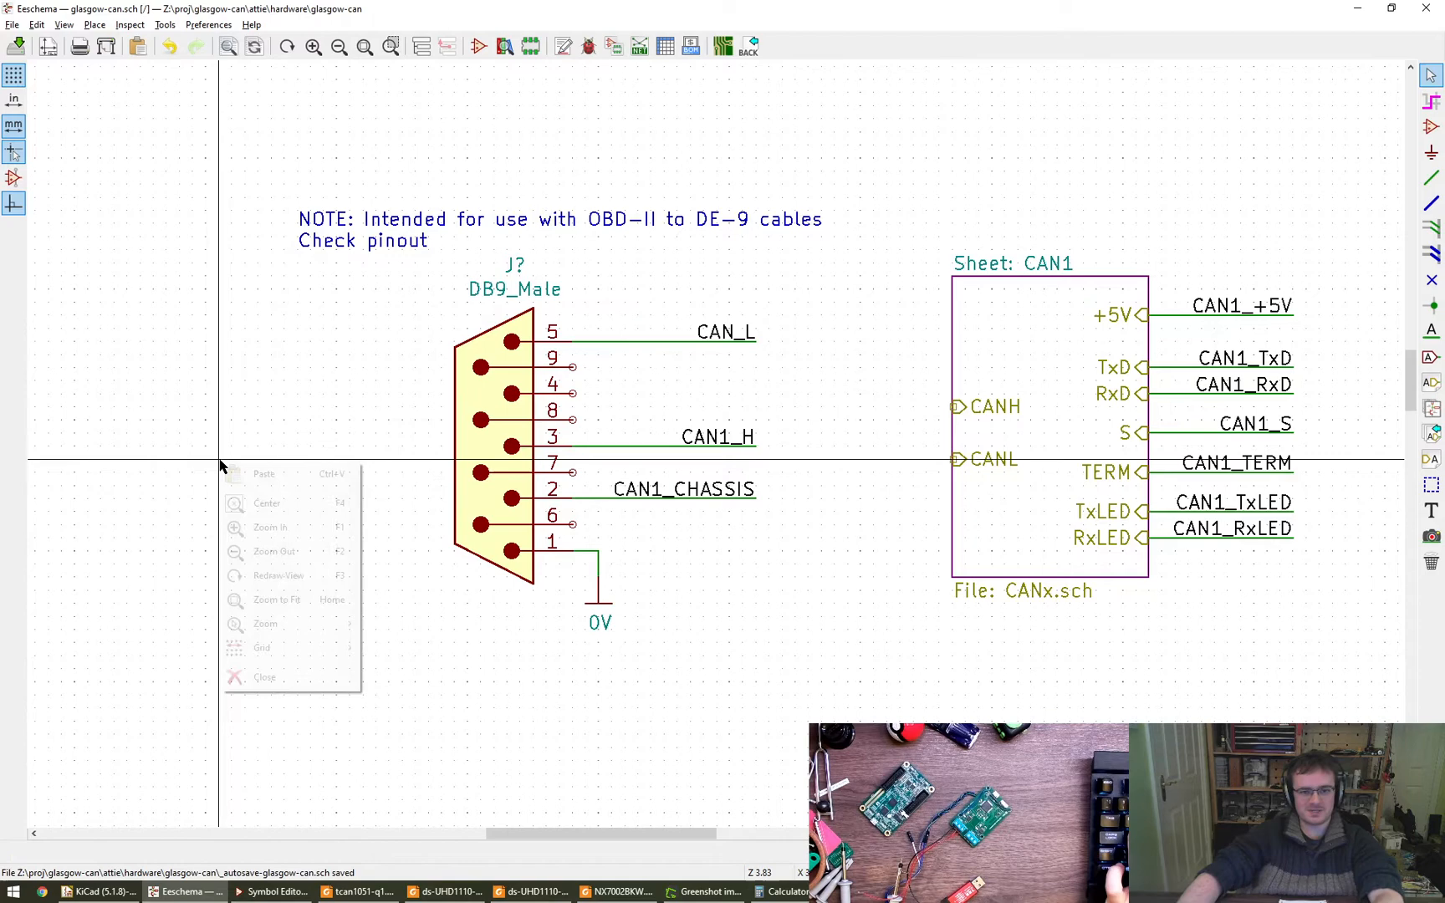
# - Move the cable note slightly higher above the DB9_Male connector
pyautogui.click(278, 452)
pyautogui.moveTo(321, 428); pyautogui.dragTo(293, 448, button='middle')
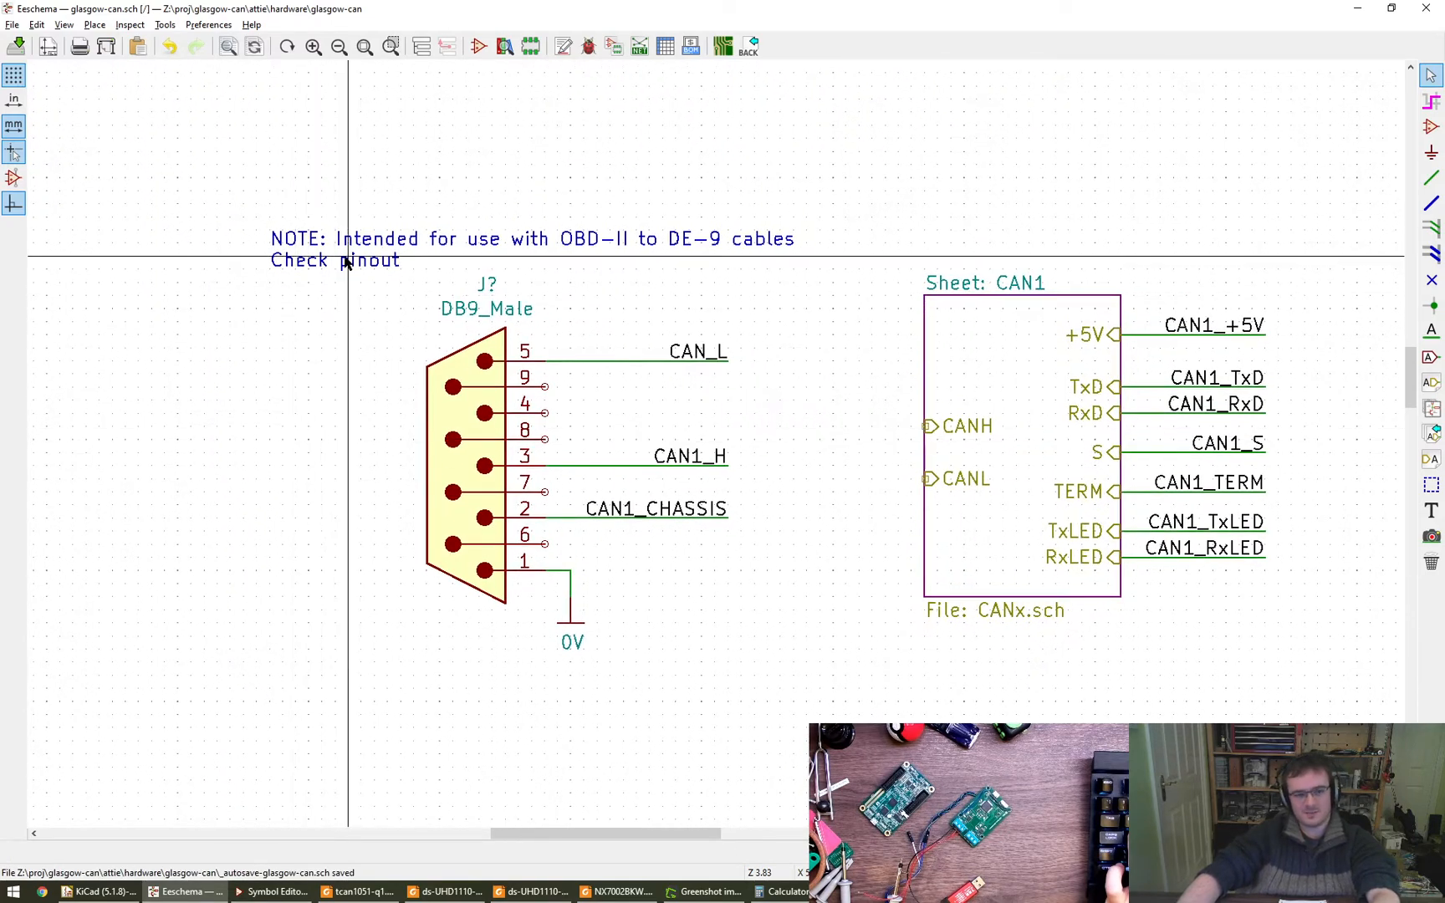
pyautogui.press('m')
pyautogui.click(270, 248)
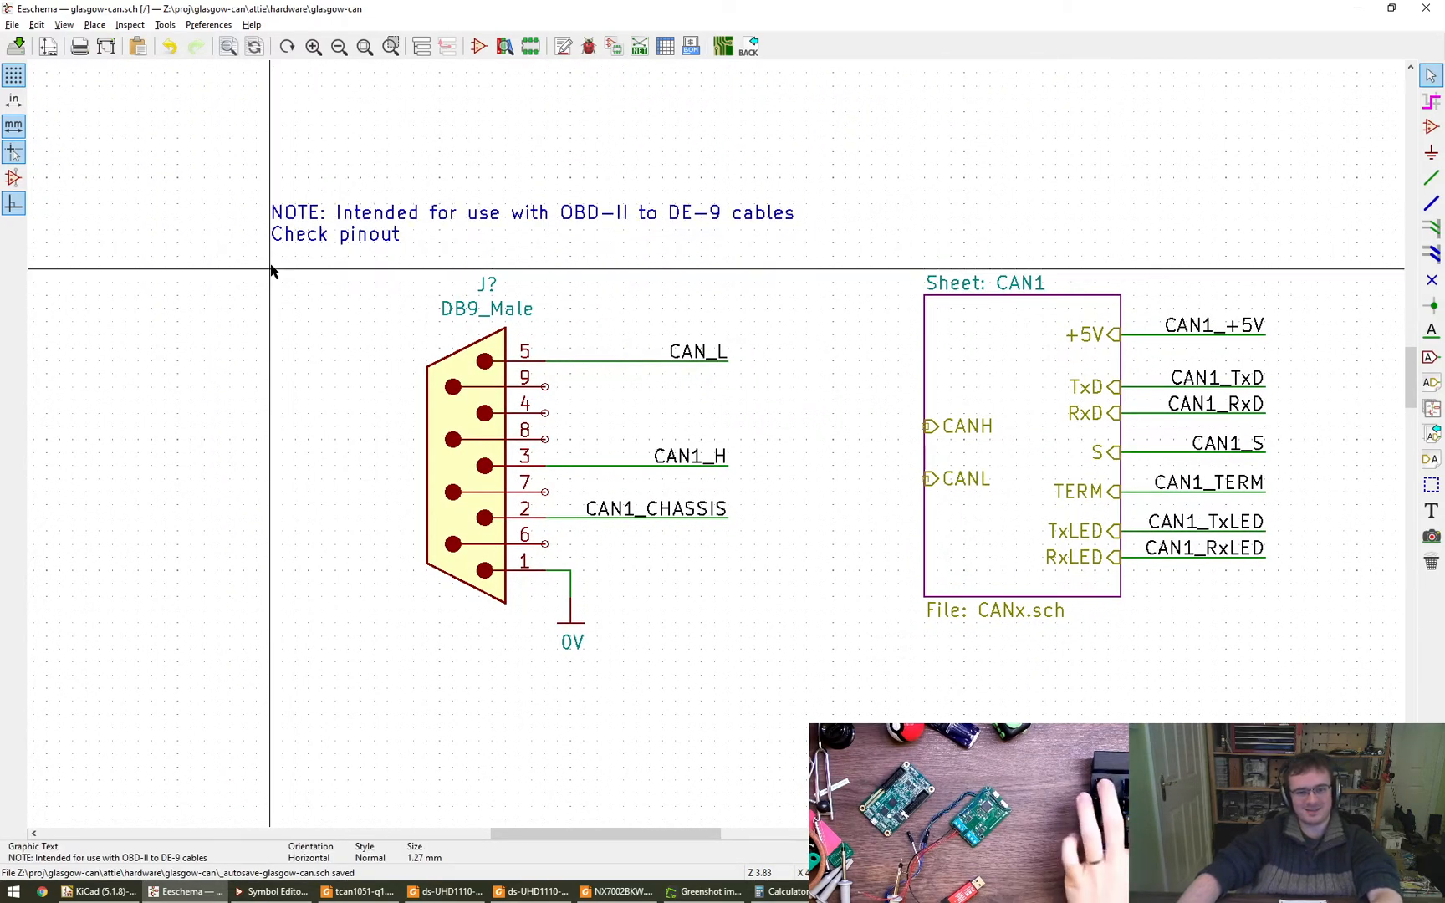
# - Change the second line of the cable note to "Check your pinout / cable"
pyautogui.press('e')
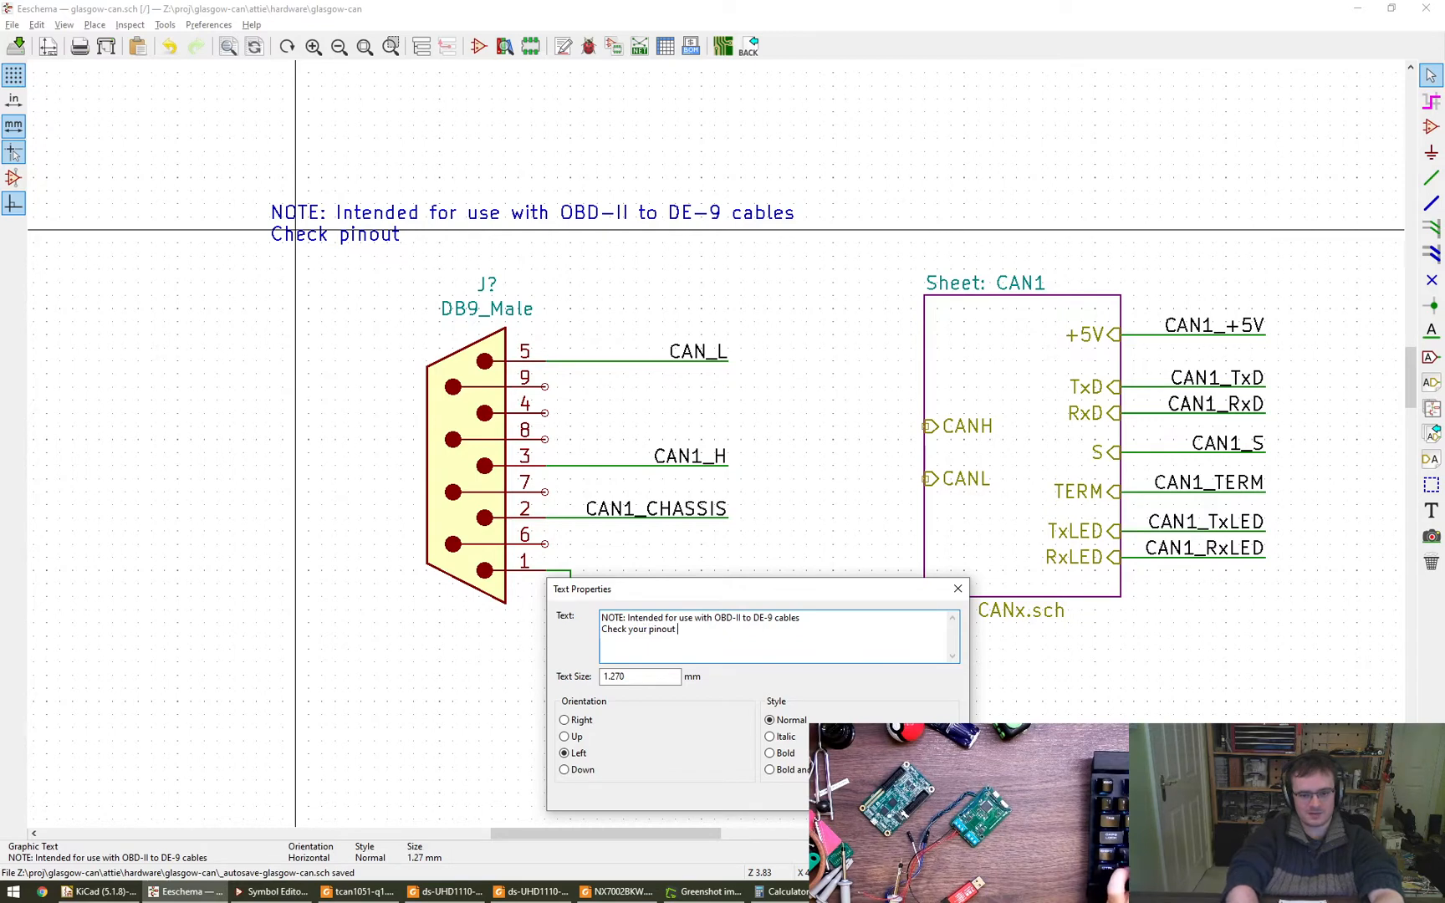
pyautogui.hotkey('ctrl', 'Return')
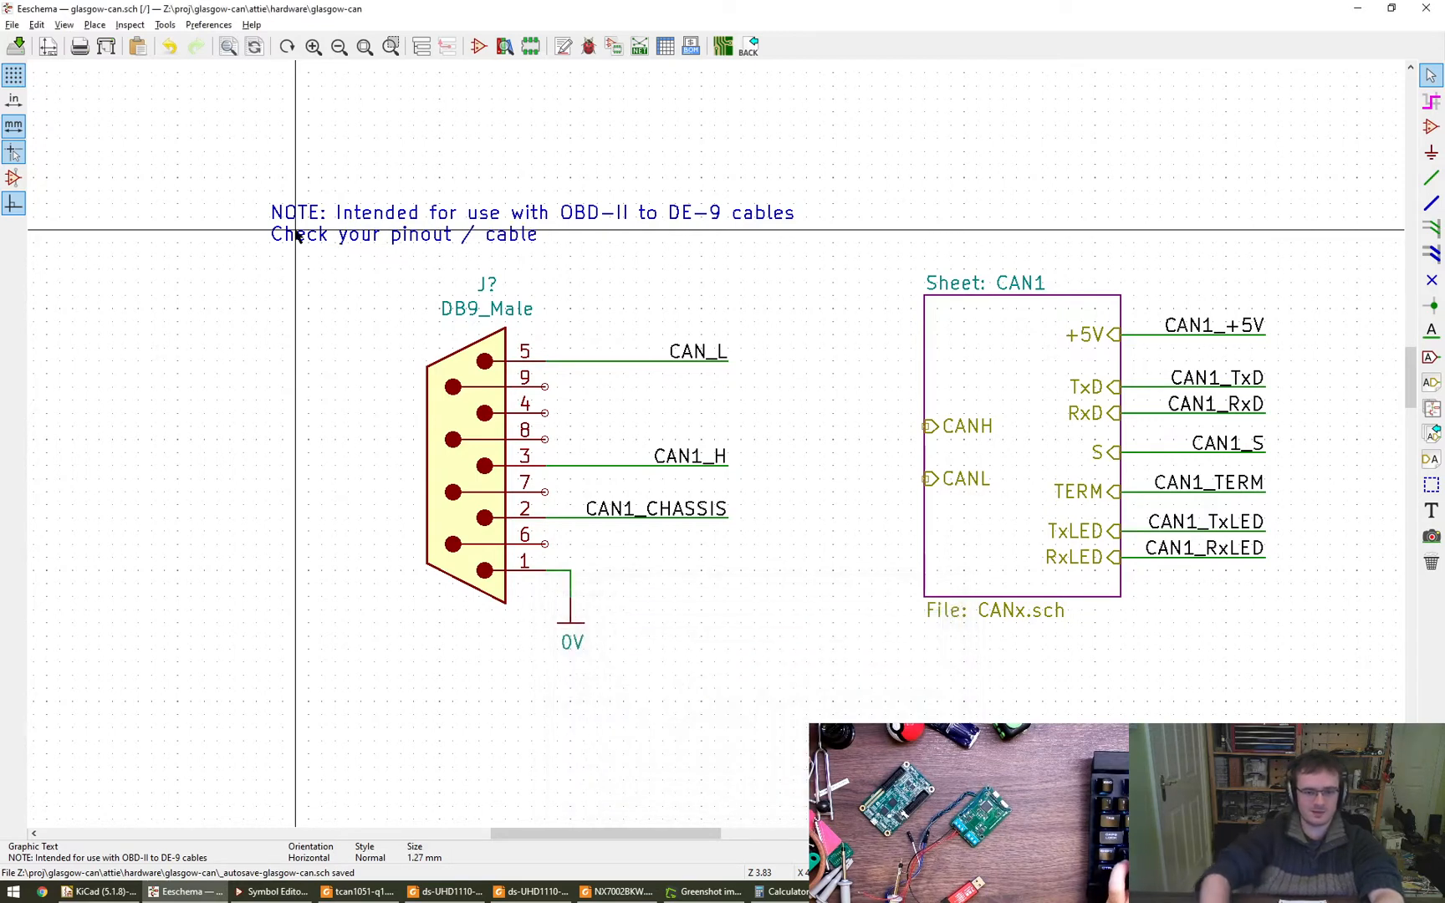
pyautogui.click(287, 460)
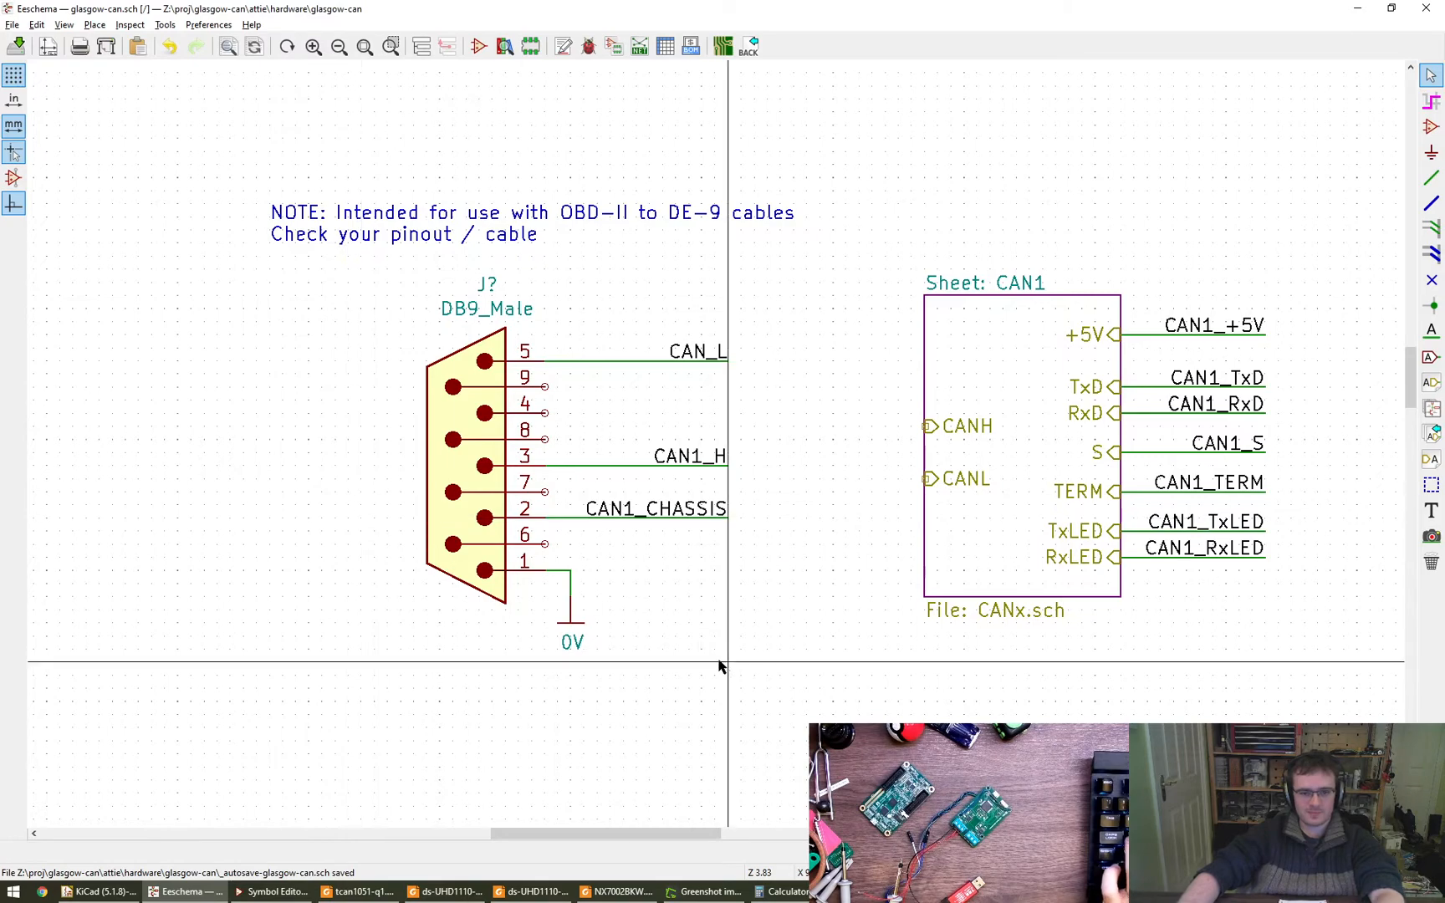
# - Delete the wire and the CAN1_CHASSIS label on pin 2 of the DB9_Male connector
pyautogui.moveTo(684, 648); pyautogui.dragTo(587, 595, button='middle')
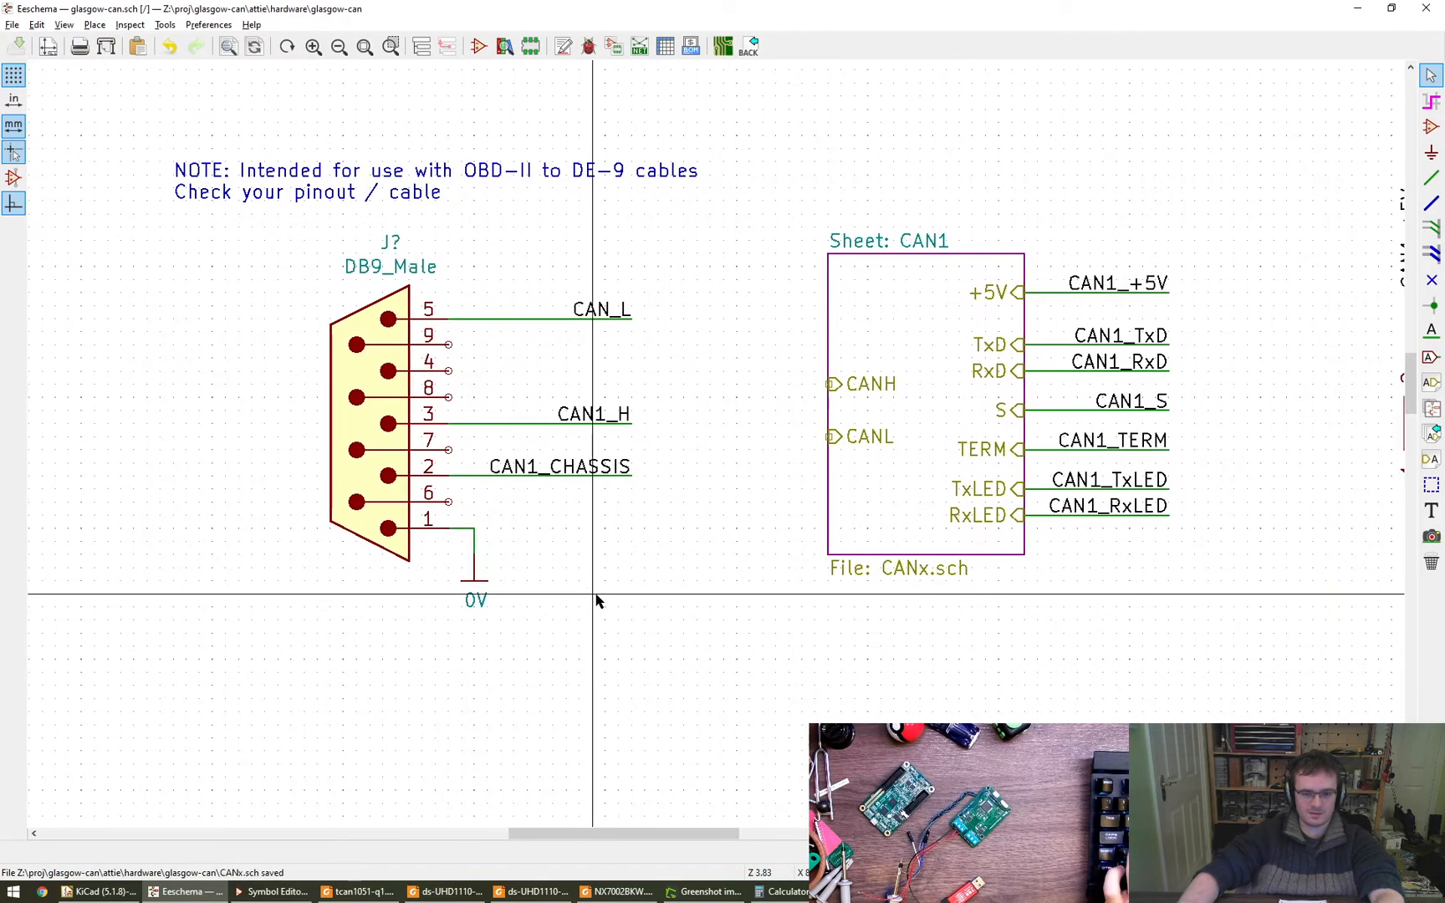
pyautogui.press('Delete')
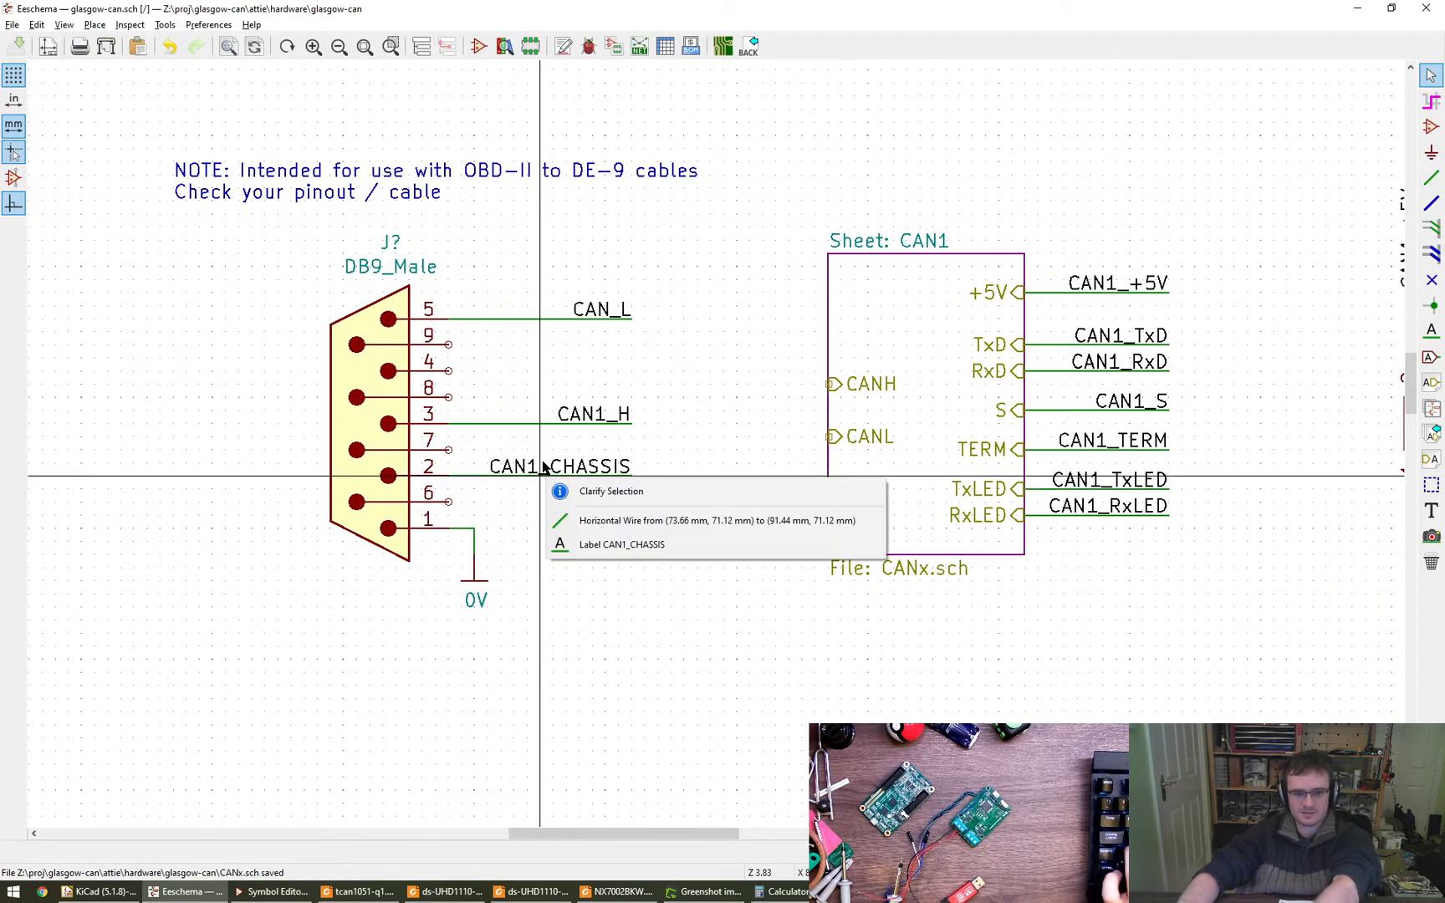
pyautogui.click(569, 519)
pyautogui.press('Delete')
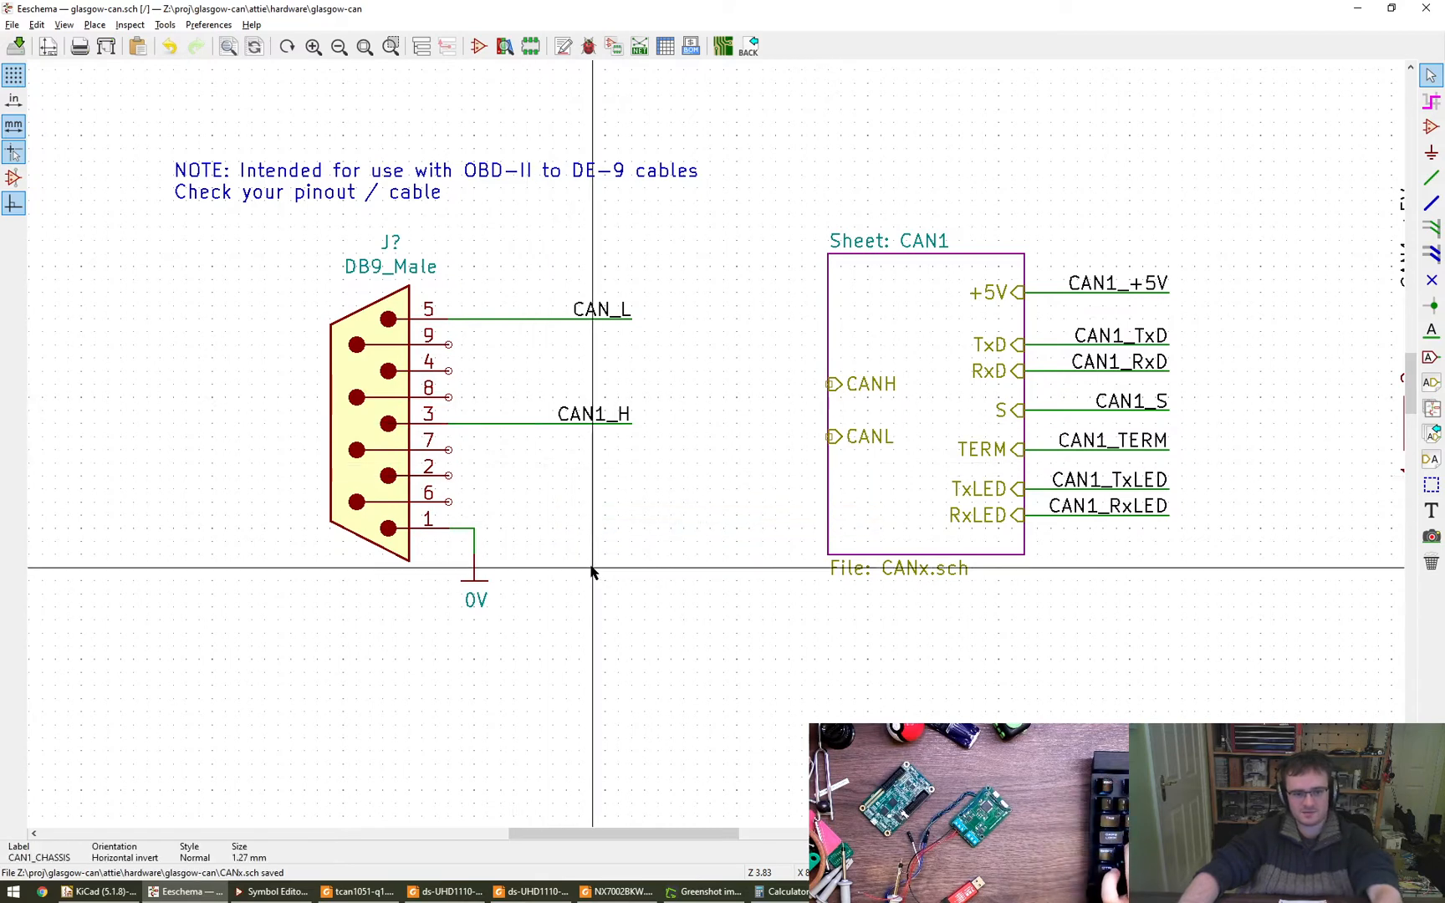
# - Place no-connect flags on pins 9, 4, 8, 7, 2 and 6 of the DB9_Male connector
pyautogui.click(1432, 280)
pyautogui.click(449, 344)
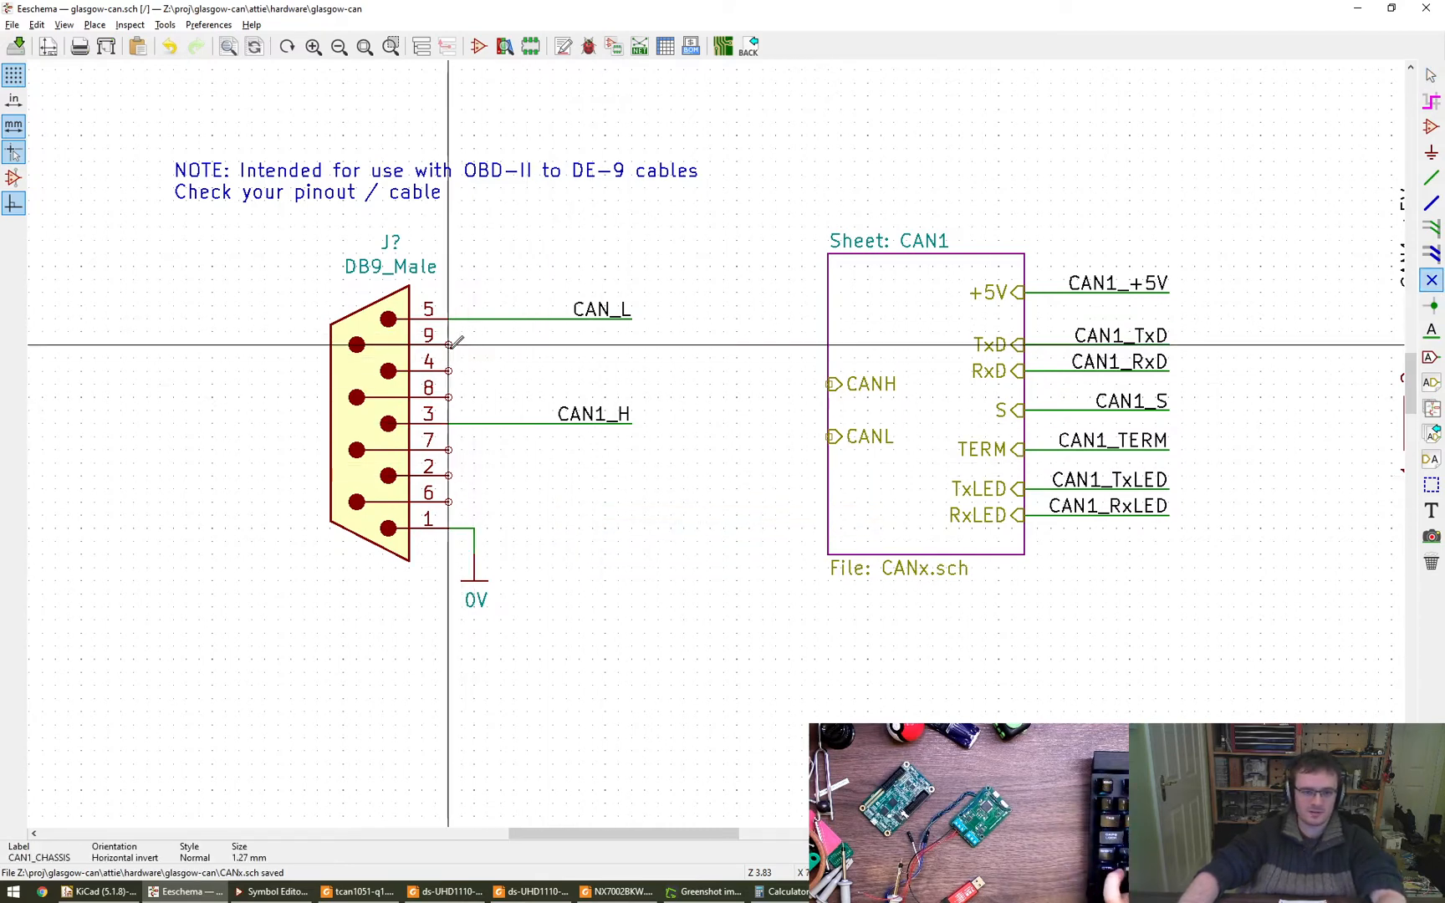
pyautogui.click(448, 370)
pyautogui.click(449, 397)
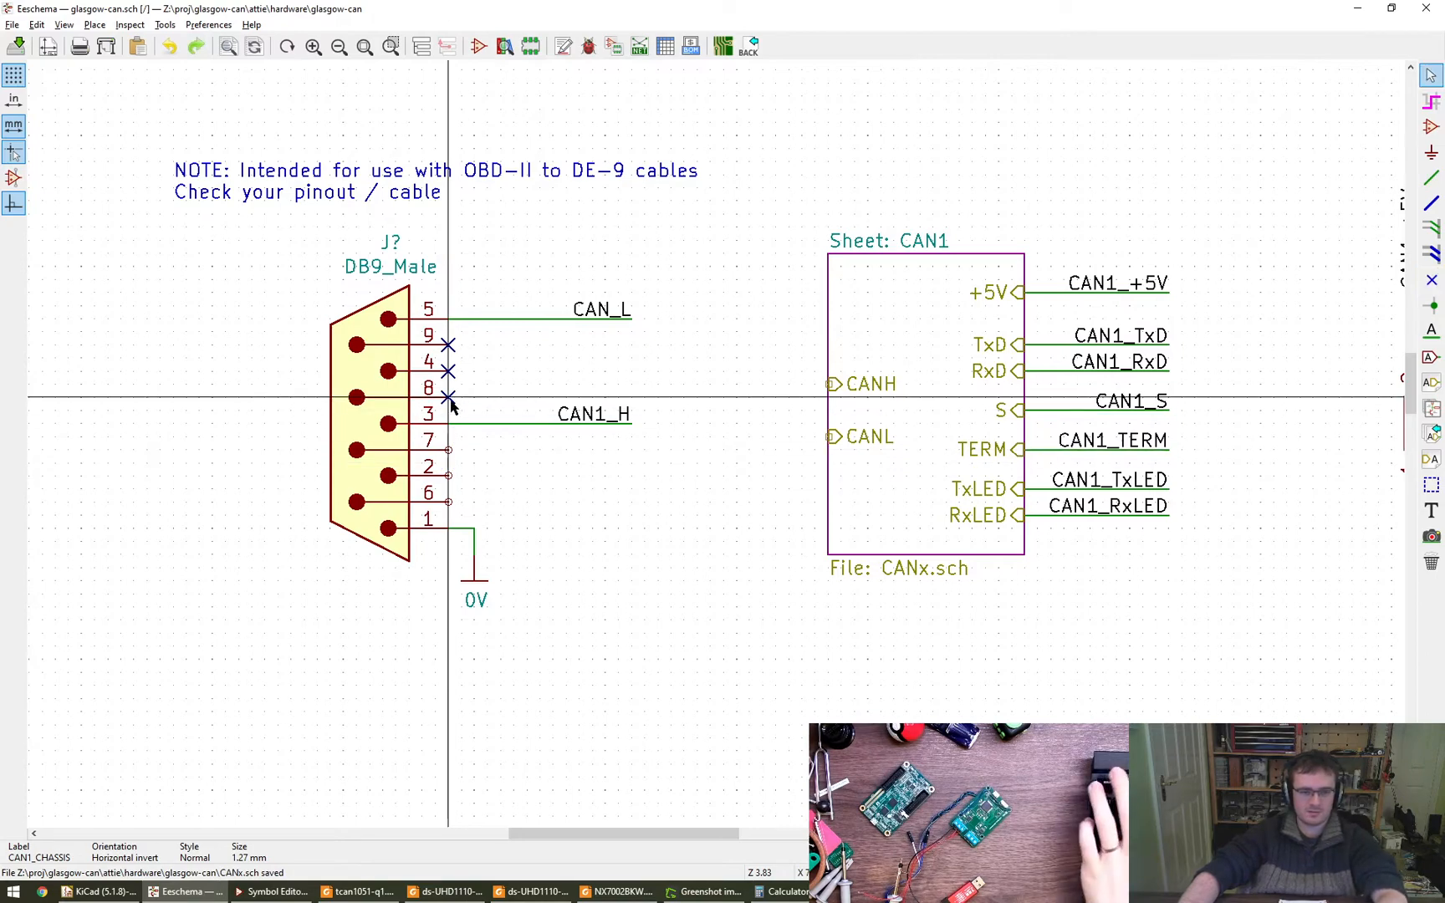
pyautogui.moveTo(452, 400); pyautogui.dragTo(454, 412)
pyautogui.hotkey('ctrl', 'z')
pyautogui.click(1432, 280)
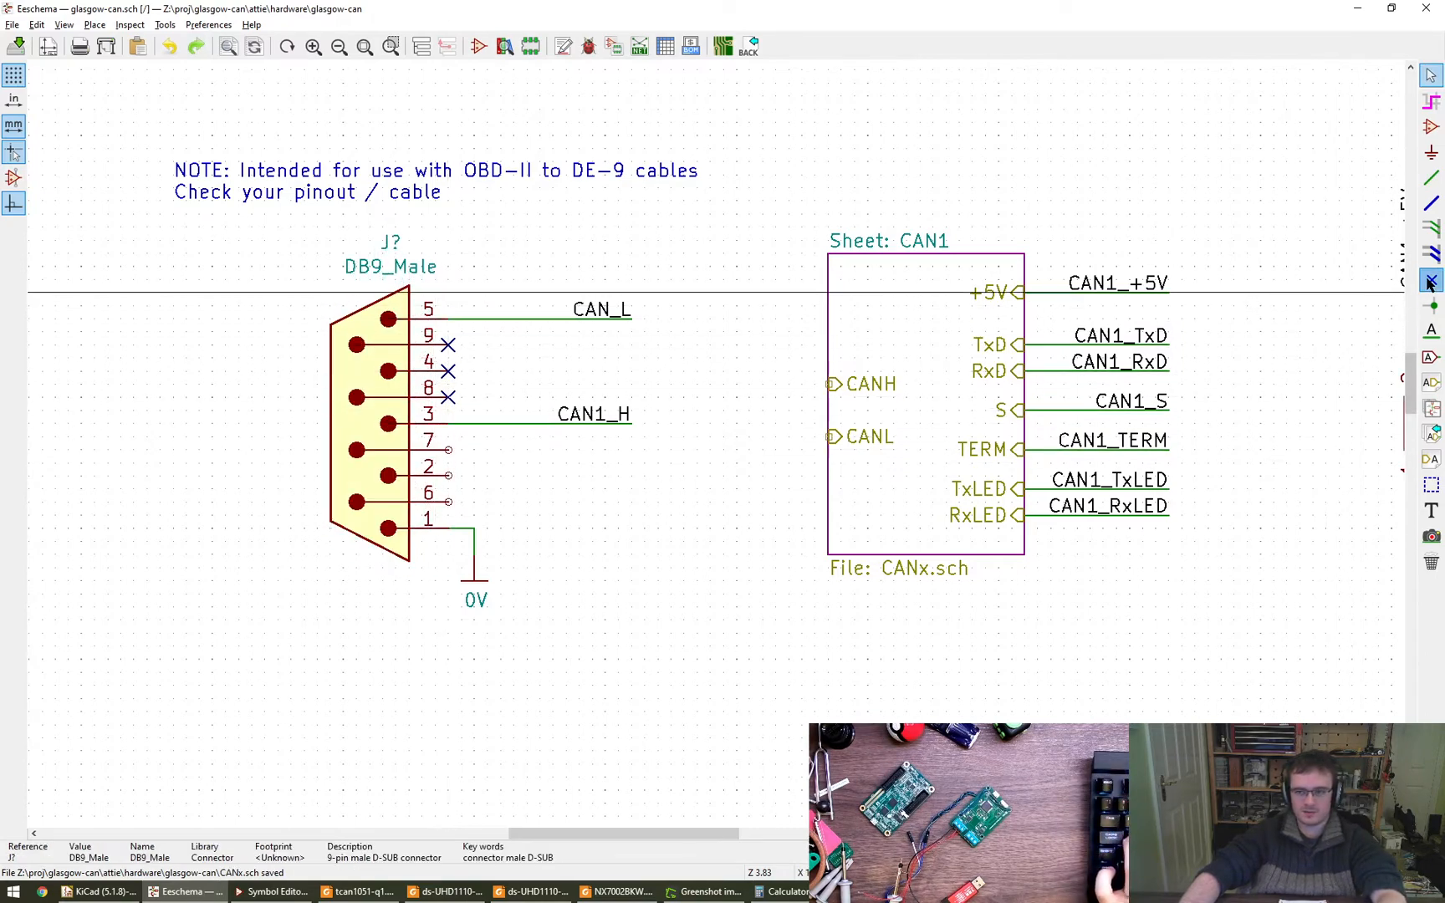
pyautogui.click(448, 450)
pyautogui.click(448, 476)
pyautogui.click(448, 502)
pyautogui.press('Escape')
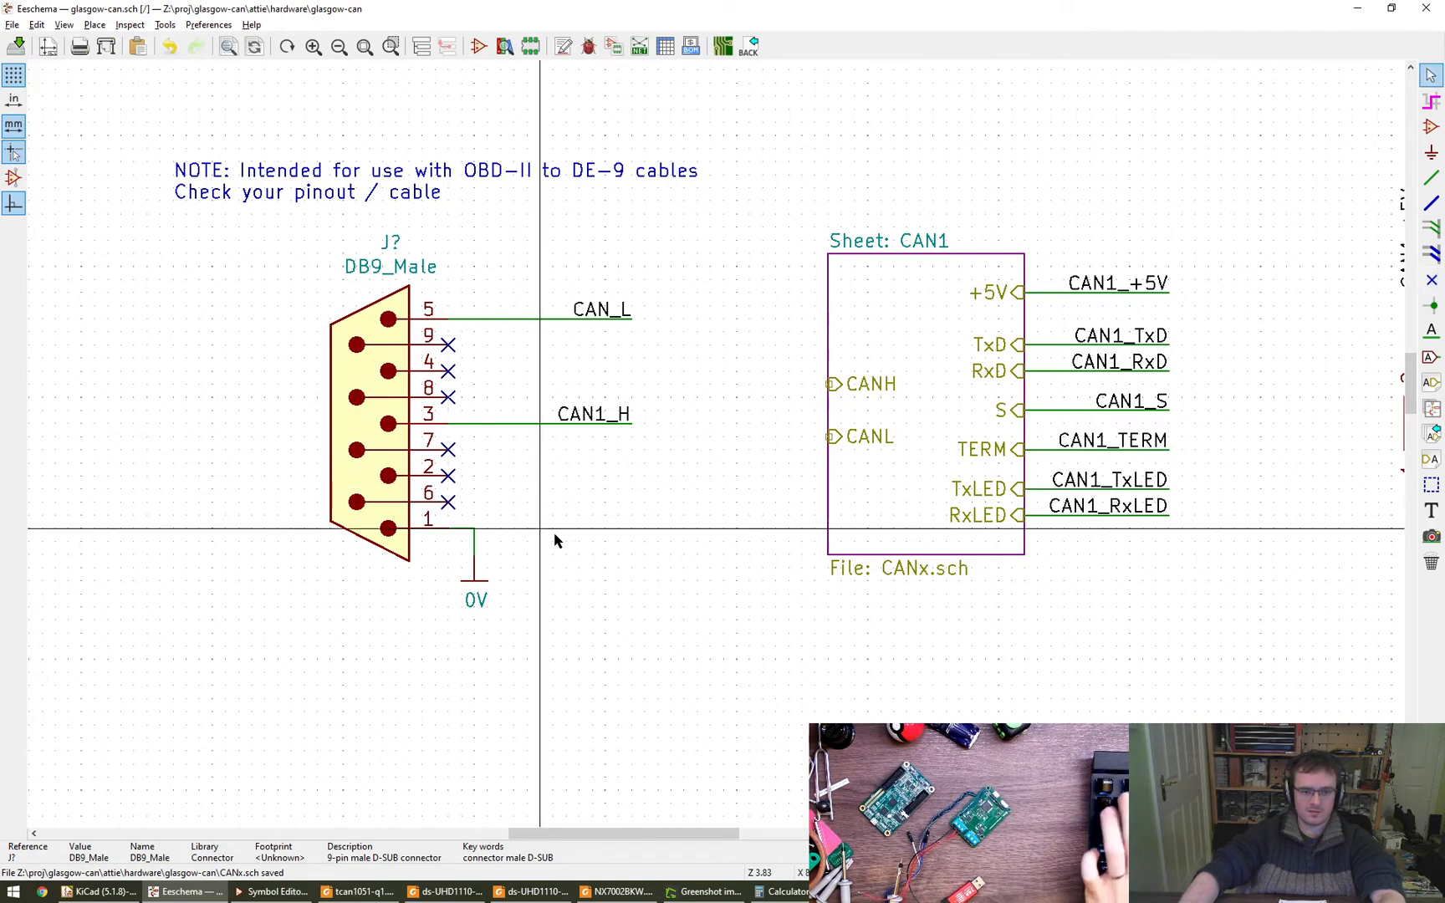
# - Review the schematic layout around the DB9_Male connector, the CAN1 and CAN2 sheets and the port connectors
pyautogui.scroll(-4, 575, 510)
pyautogui.moveTo(577, 509); pyautogui.dragTo(387, 366, button='middle')
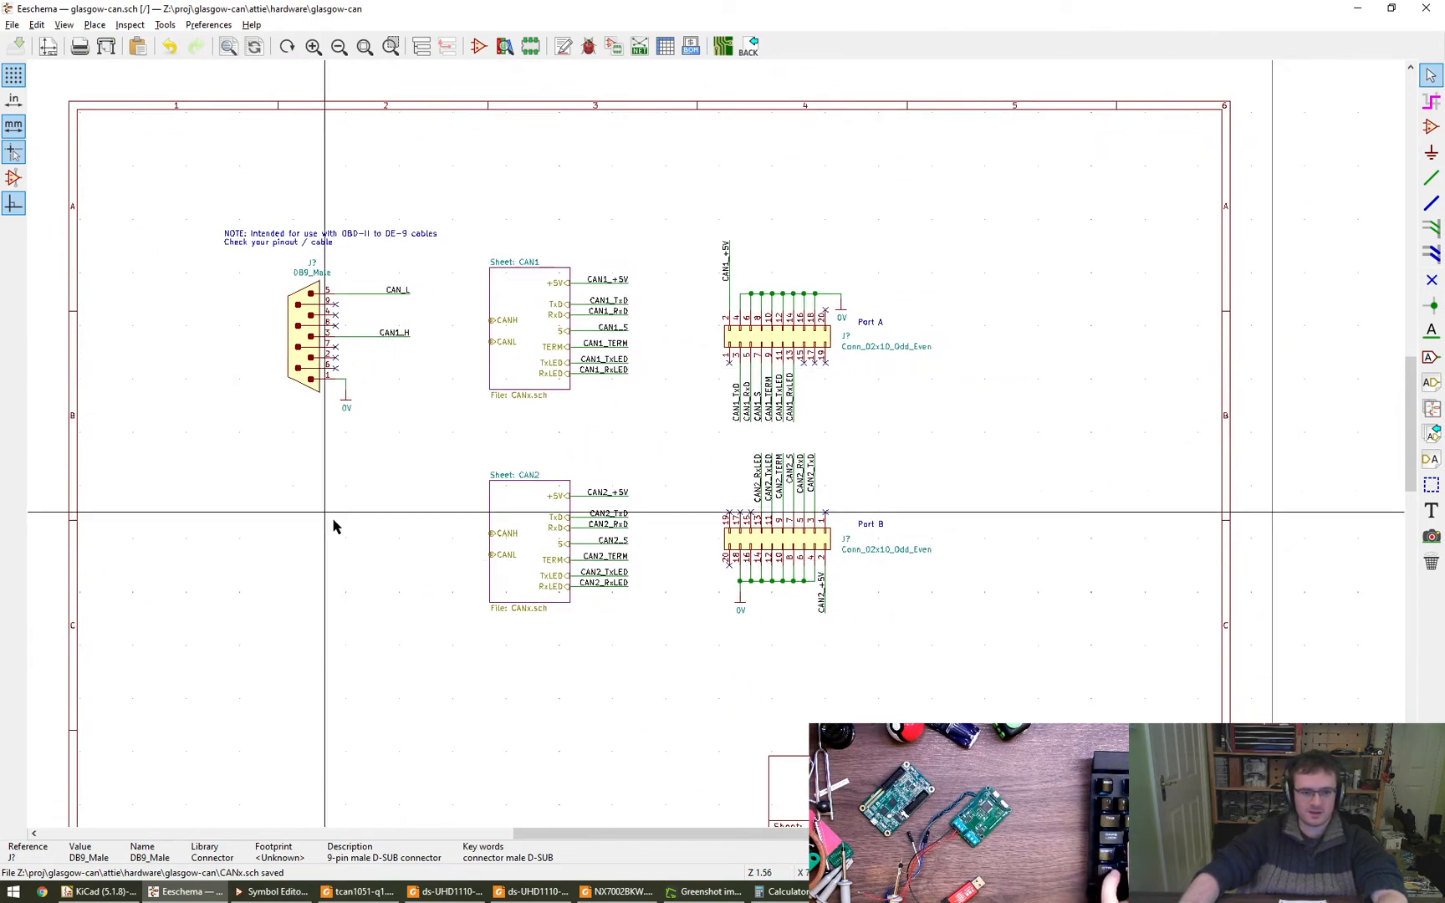
pyautogui.scroll(1, 354, 522)
pyautogui.moveTo(355, 523); pyautogui.dragTo(457, 520, button='middle')
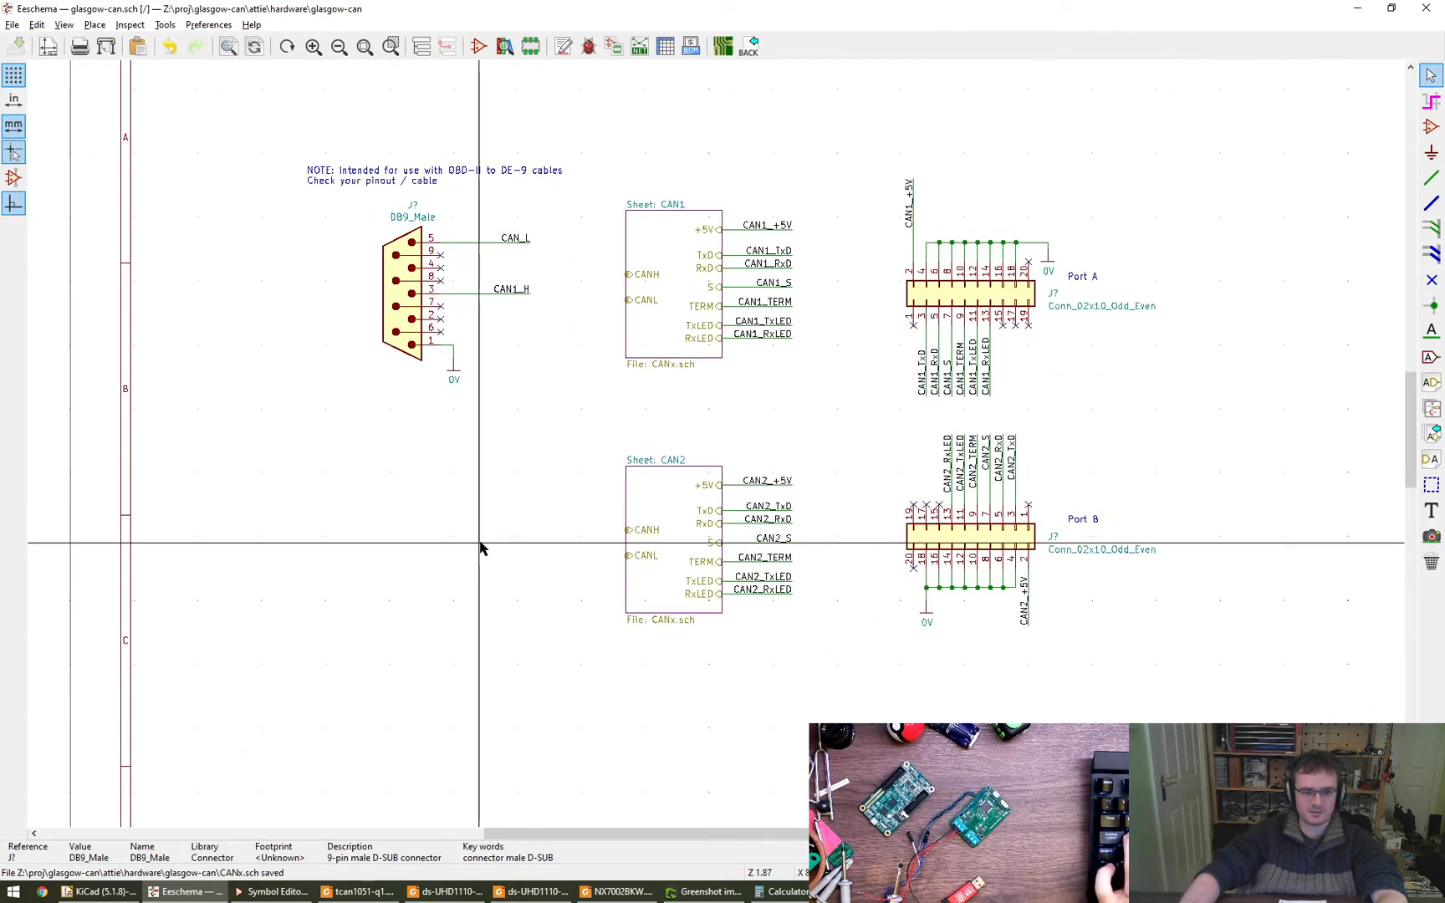
pyautogui.scroll(5, 619, 280)
pyautogui.moveTo(609, 282); pyautogui.dragTo(544, 305, button='middle')
pyautogui.scroll(3, 560, 368)
pyautogui.scroll(-5, 552, 364)
pyautogui.moveTo(461, 361); pyautogui.dragTo(597, 458, button='middle')
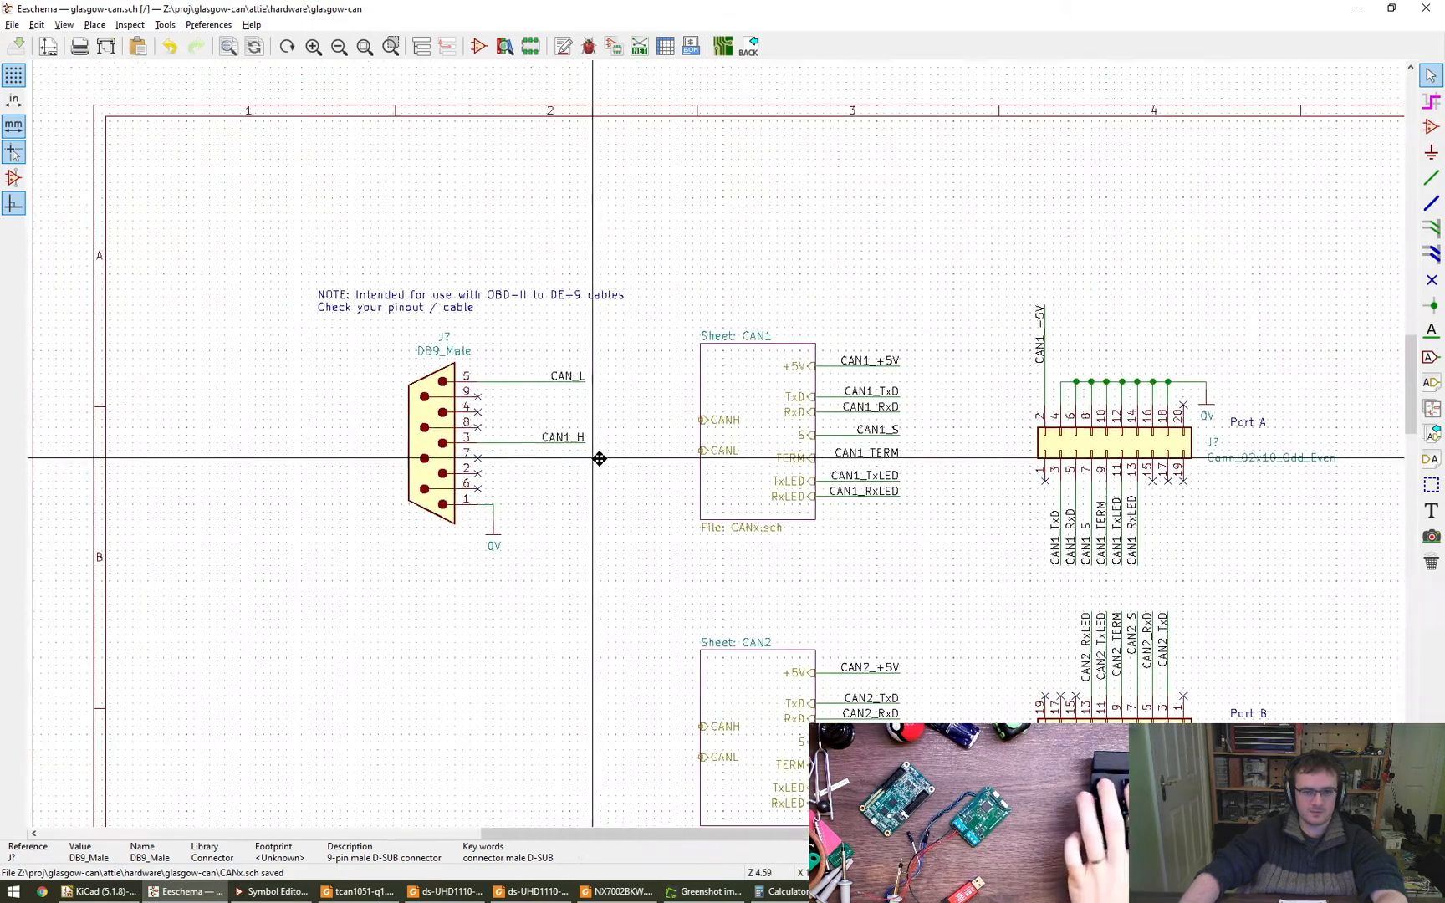
# - Duplicate the CAN_L label, rotate it to read rightwards and place it level with the CANL pin of sheet CAN1
pyautogui.scroll(5, 582, 438)
pyautogui.scroll(-1, 690, 380)
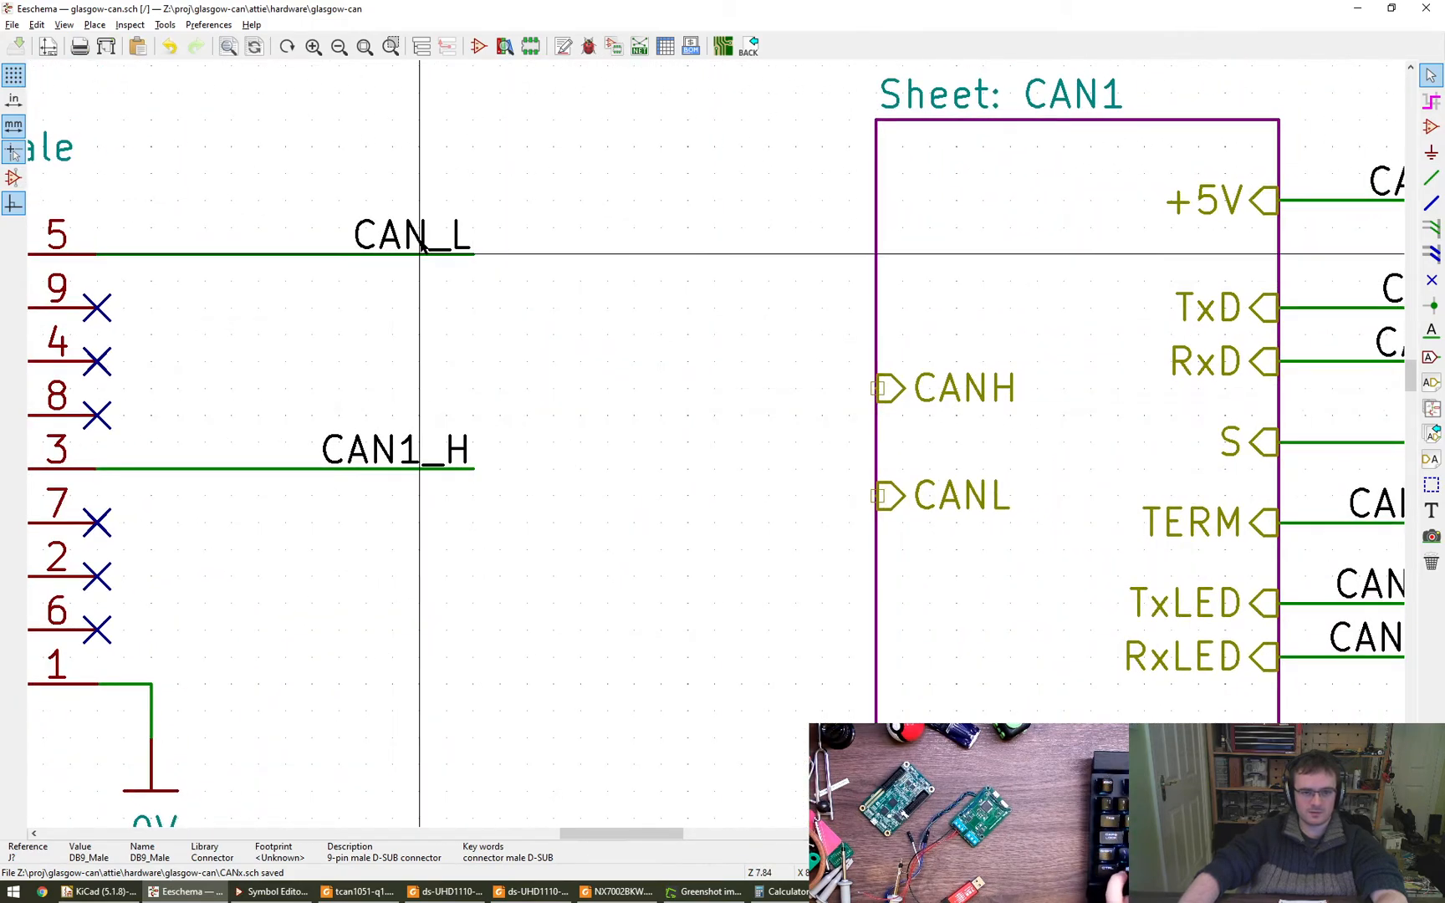
pyautogui.hotkey('ctrl', 'd')
pyautogui.press('r')
pyautogui.press('r')
pyautogui.press('r')
pyautogui.press('r')
pyautogui.press('r')
pyautogui.press('r')
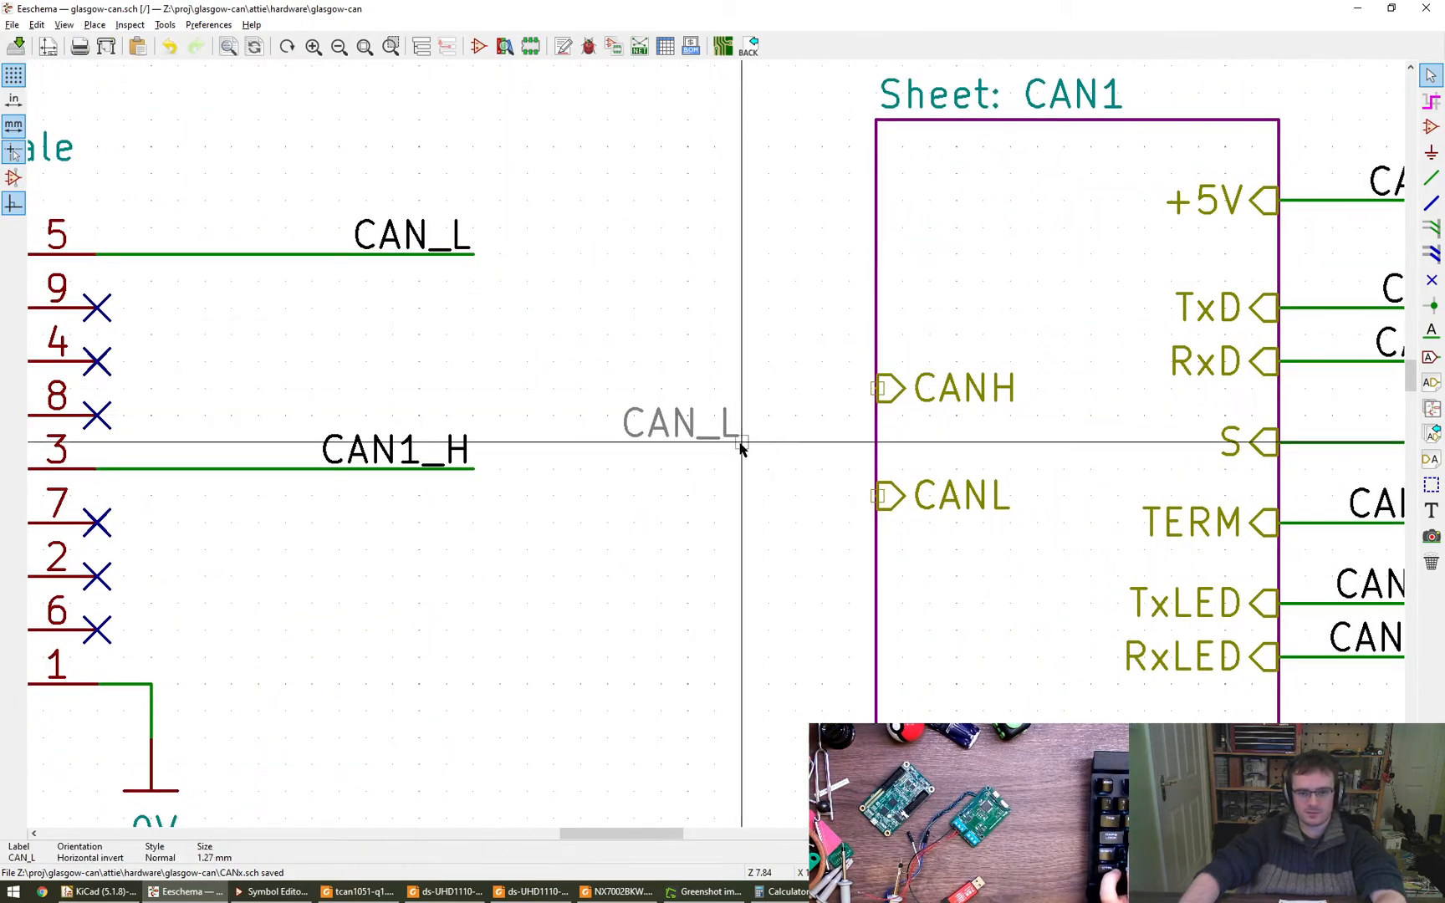
pyautogui.click(687, 497)
# - Duplicate the CAN1_H label, rotate it to read rightwards and align it with the CANH pin of sheet CAN1
pyautogui.hotkey('ctrl', 'd')
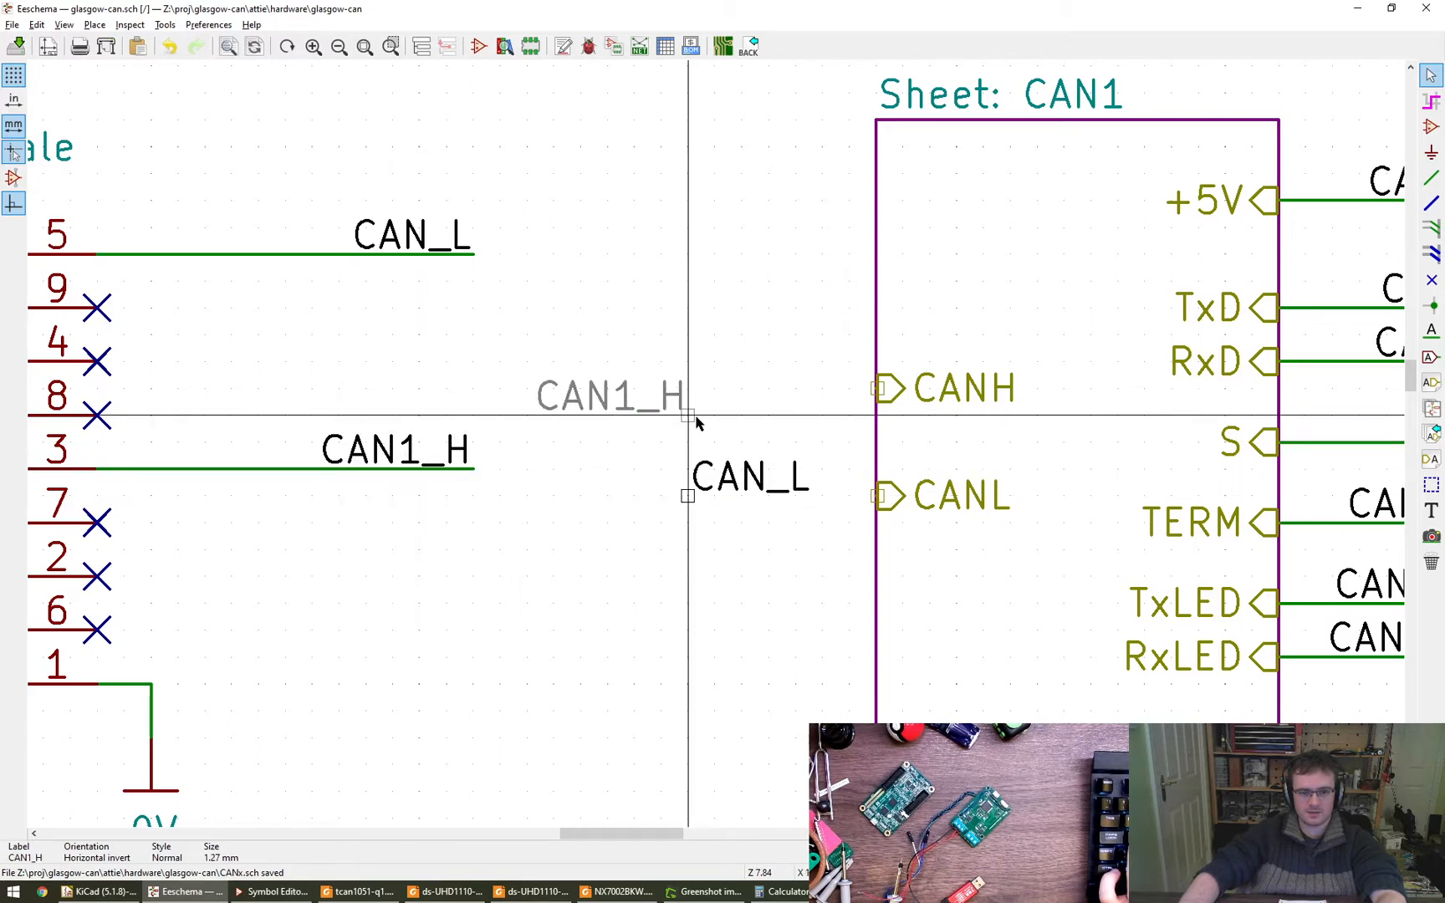
pyautogui.press('r')
pyautogui.click(687, 415)
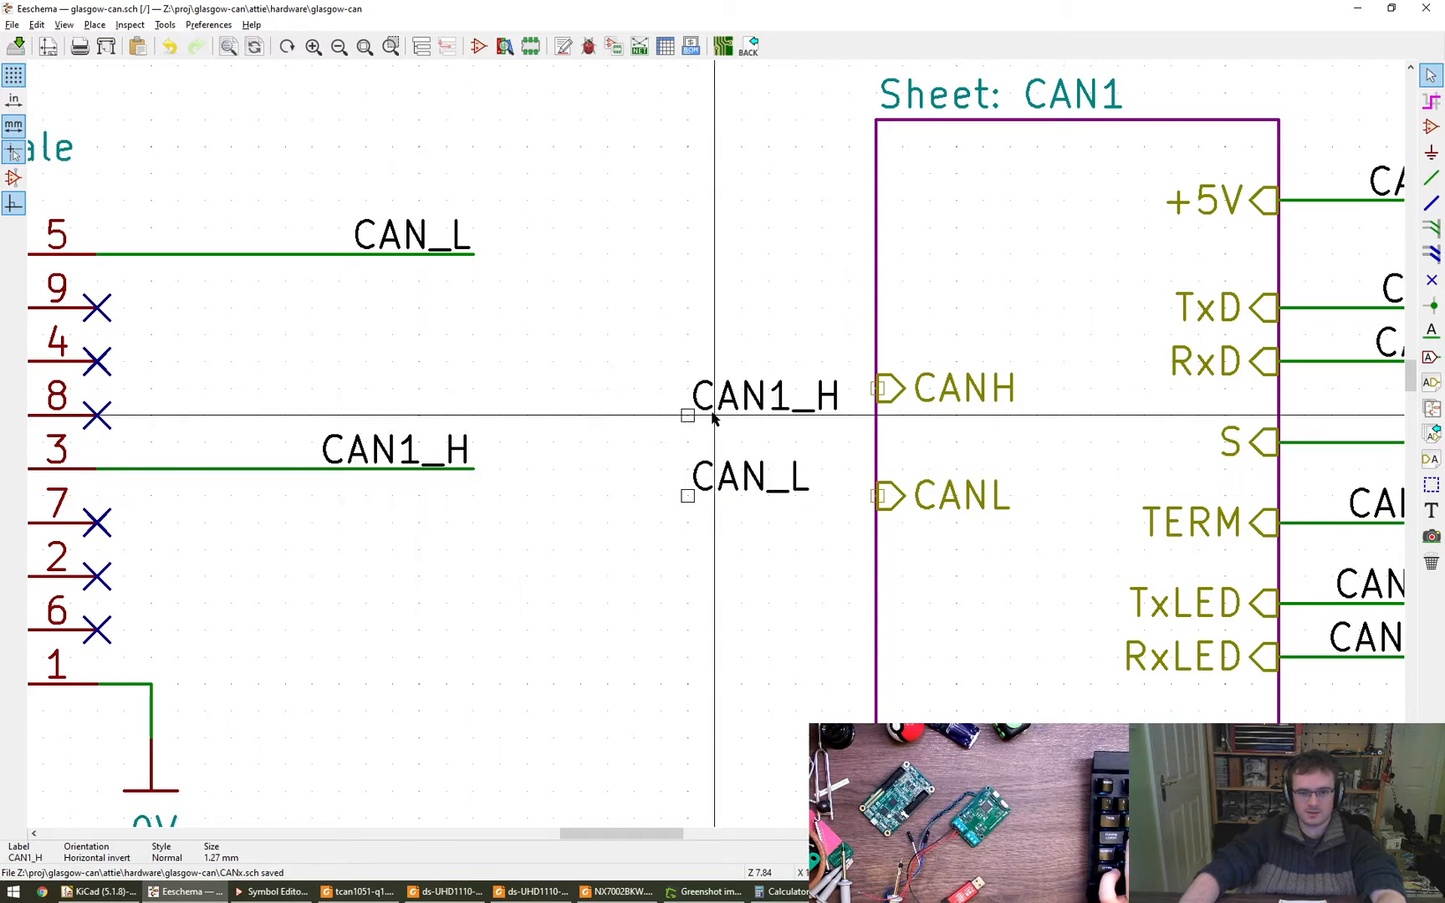
pyautogui.press('m')
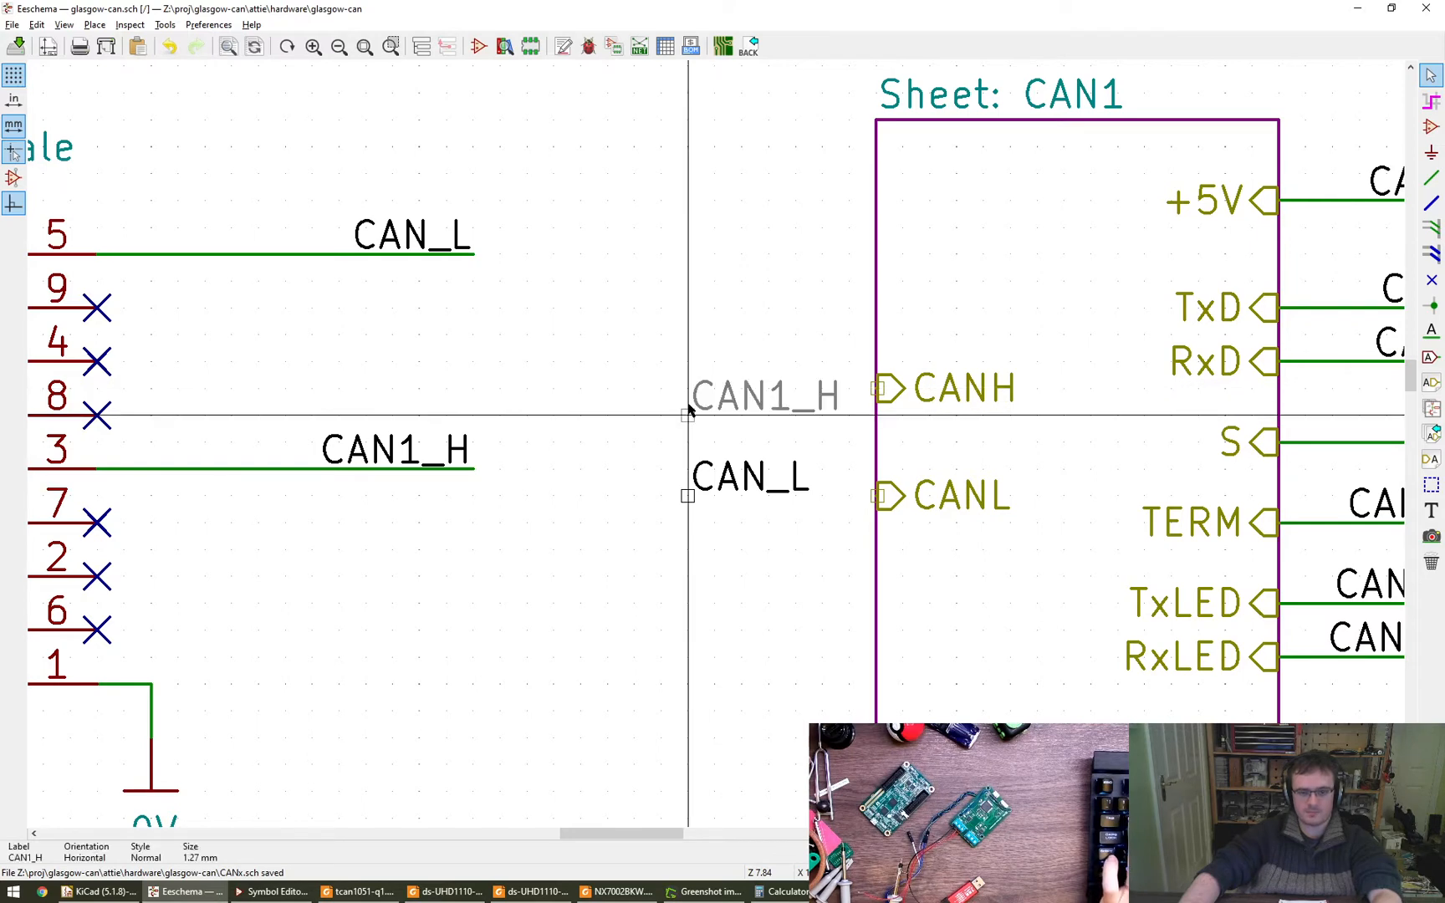
pyautogui.click(687, 389)
# - Wire the CAN1_H and CAN_L labels to the CANH and CANL pins of sheet CAN1
pyautogui.press('w')
pyautogui.click(876, 389)
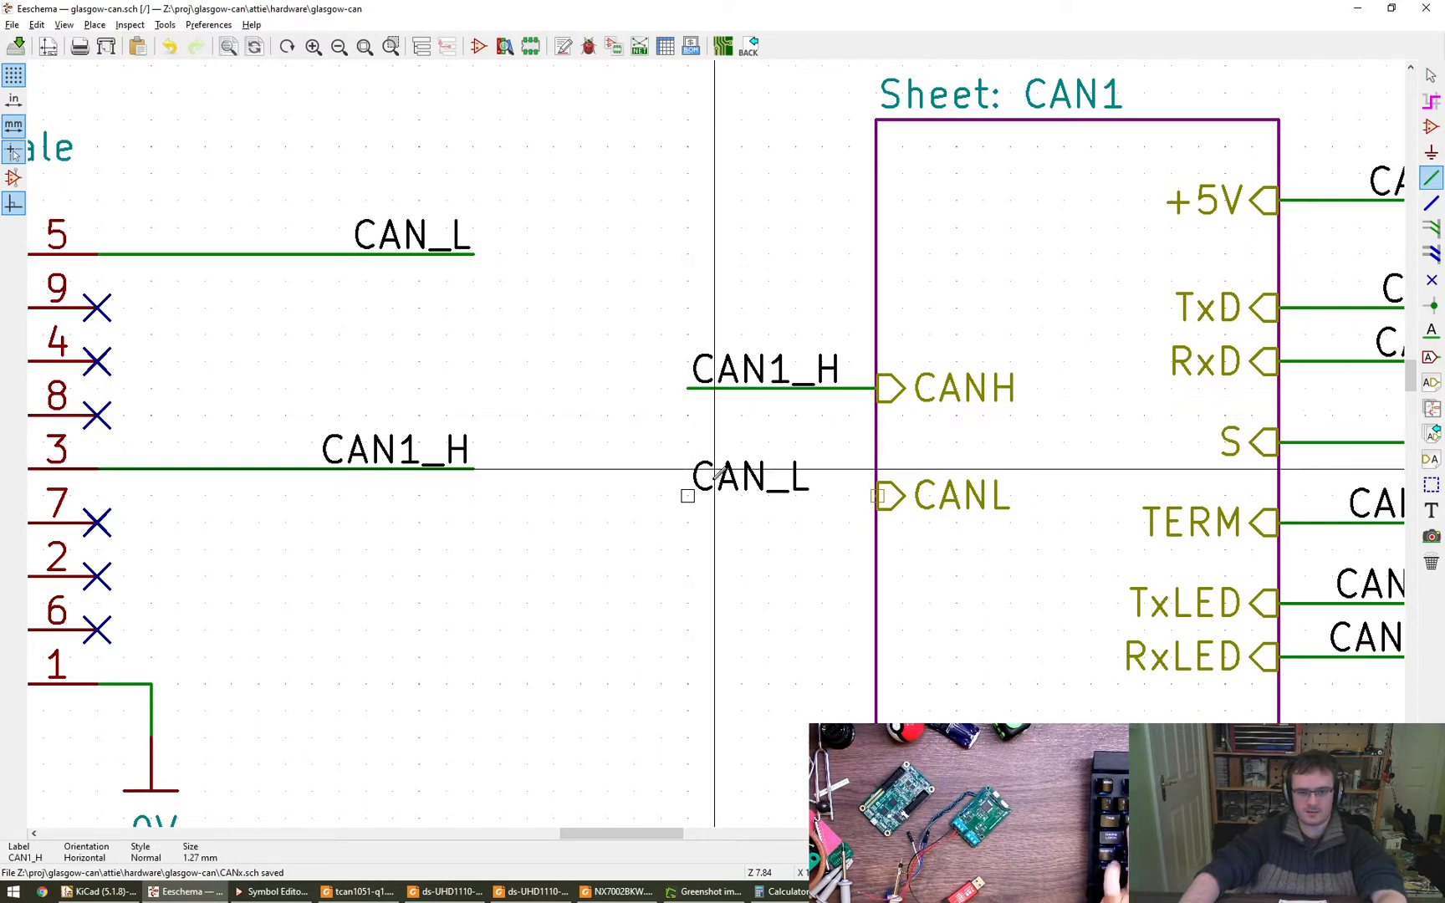
pyautogui.click(714, 496)
pyautogui.click(876, 497)
pyautogui.press('Escape')
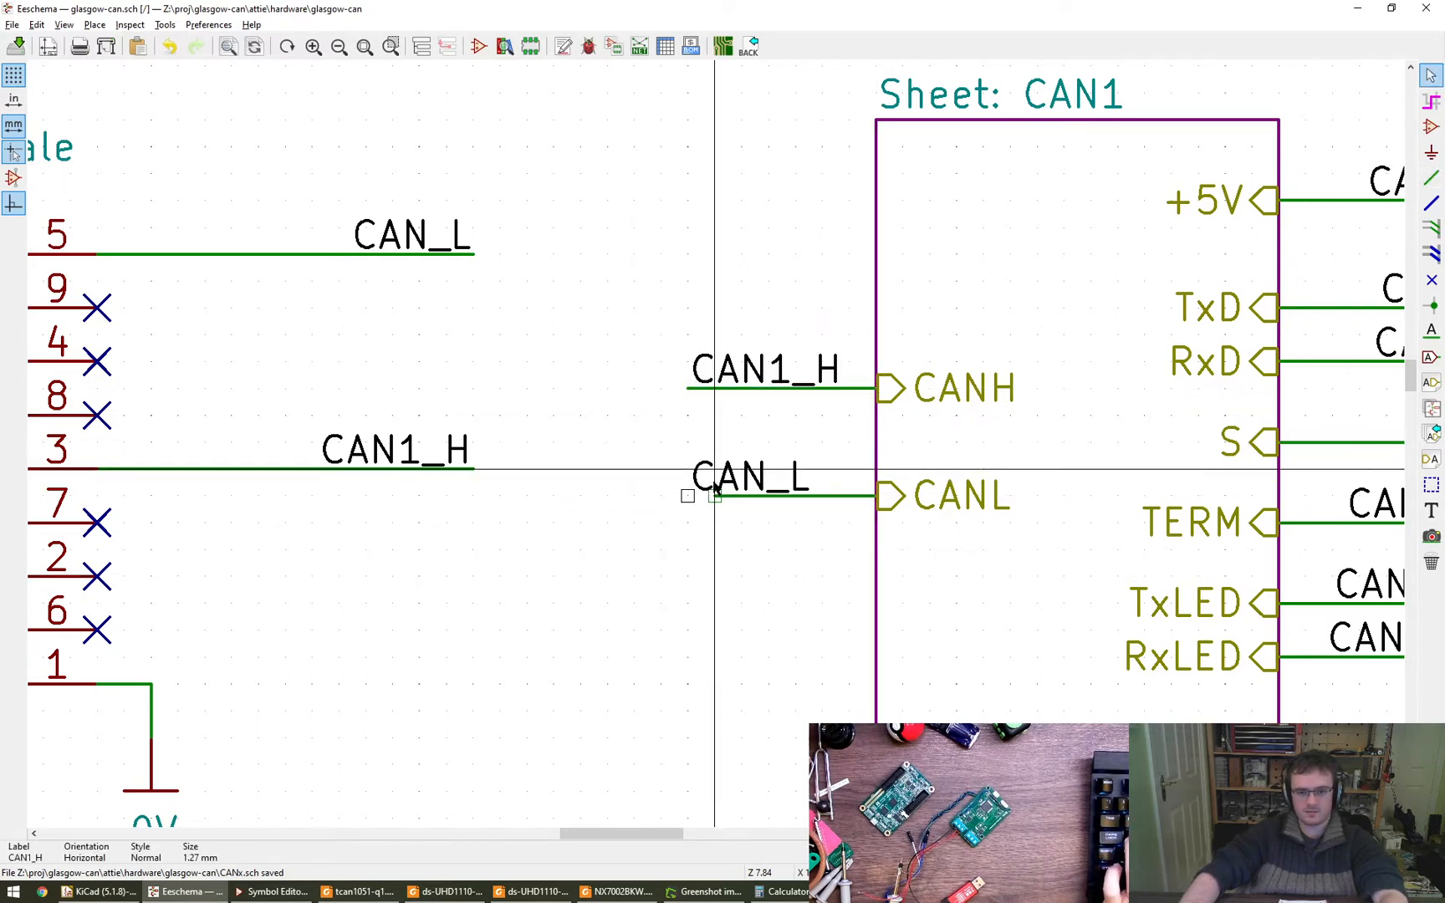
pyautogui.press('m')
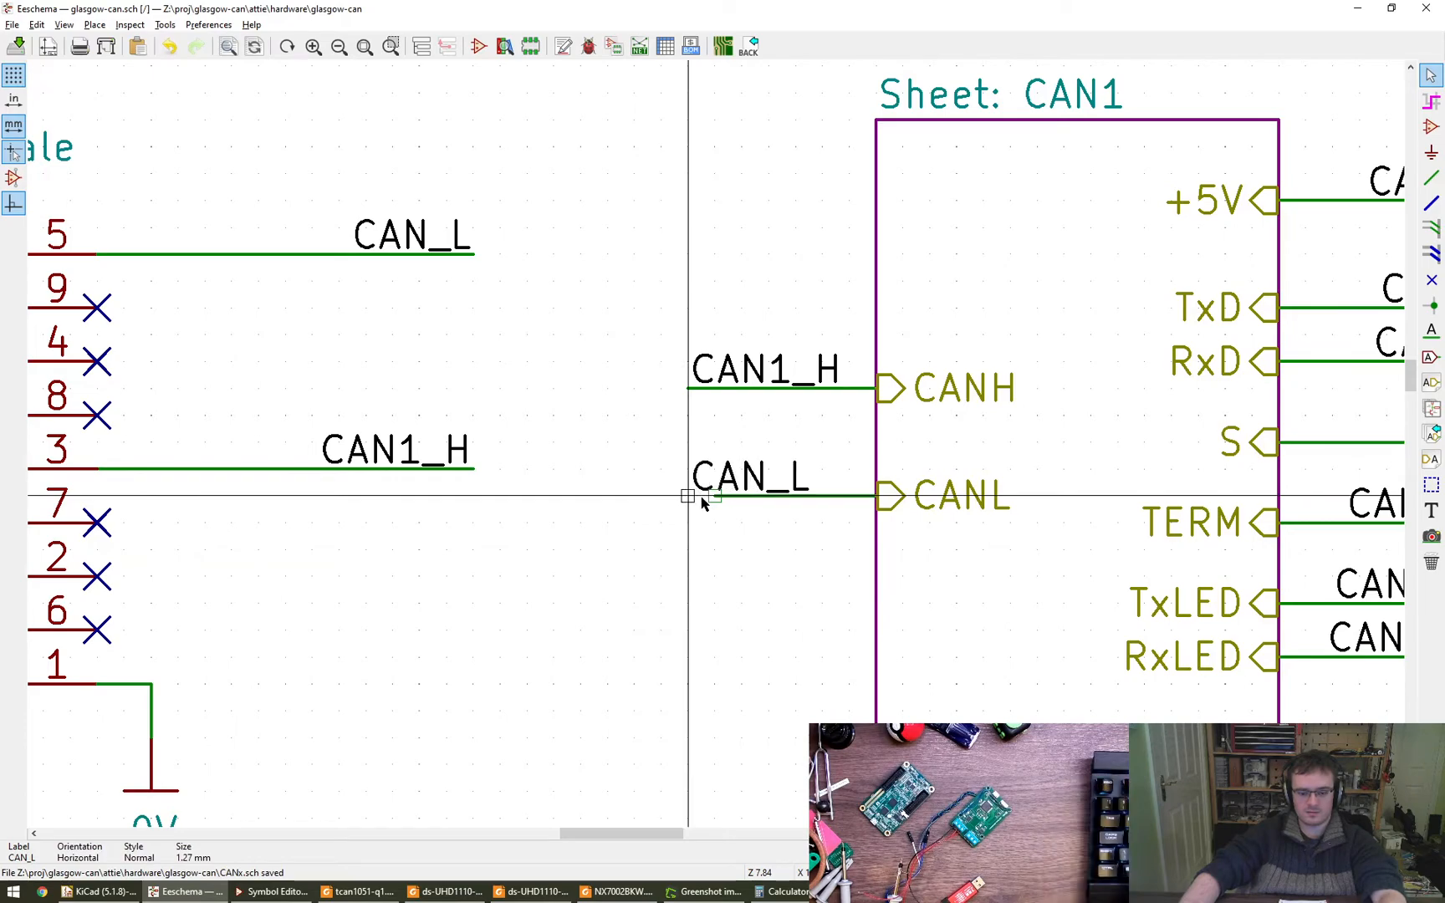
pyautogui.press('m')
pyautogui.click(687, 497)
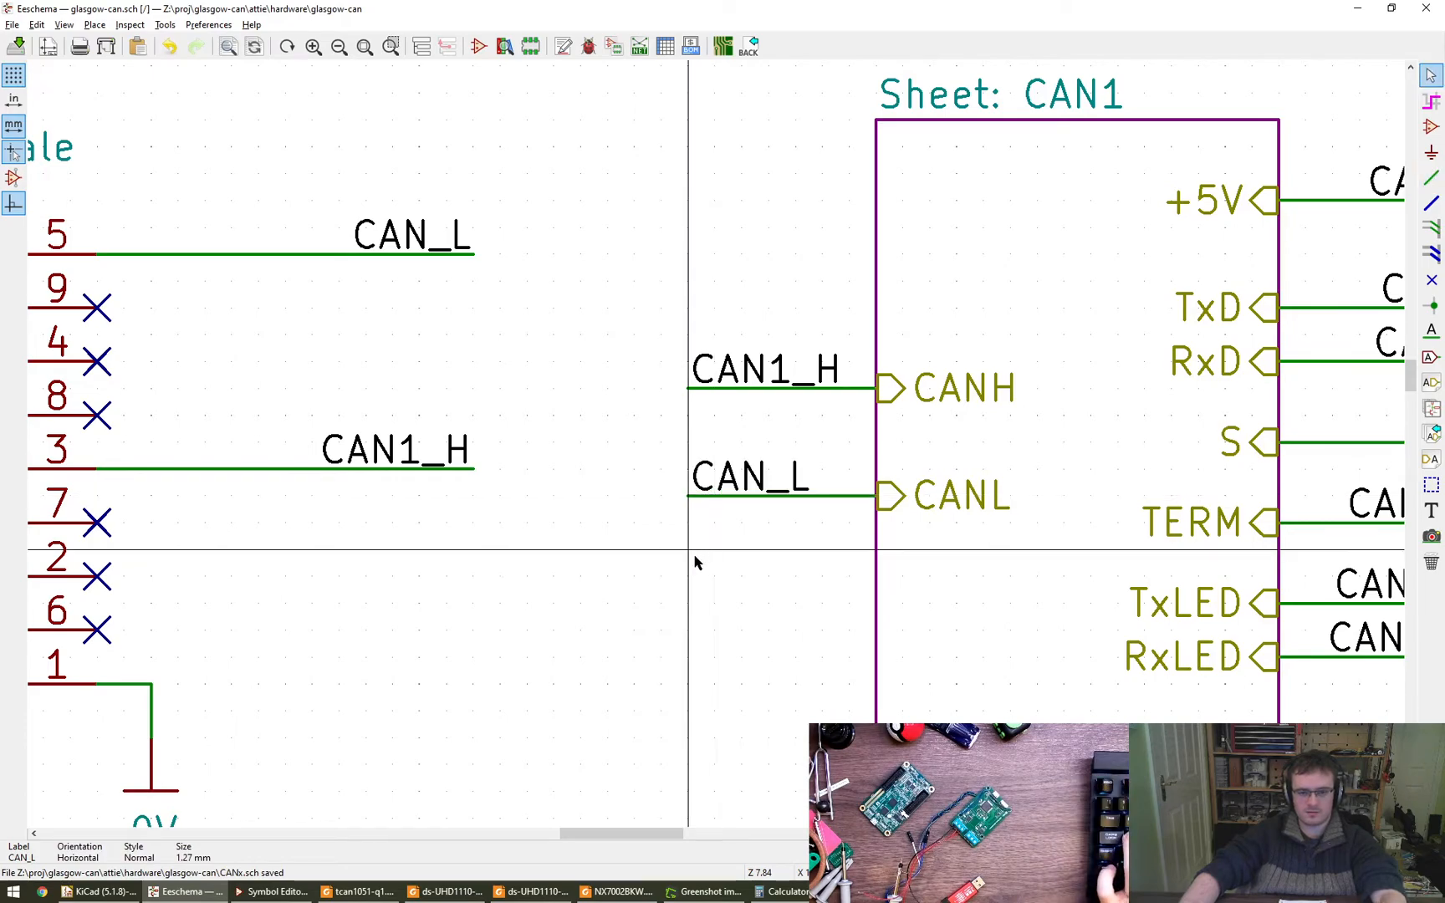
# - Copy the labelled CANH and CANL wires of sheet CAN1 onto the matching pins of sheet CAN2
pyautogui.scroll(-4, 693, 535)
pyautogui.scroll(-2, 619, 444)
pyautogui.scroll(1, 619, 413)
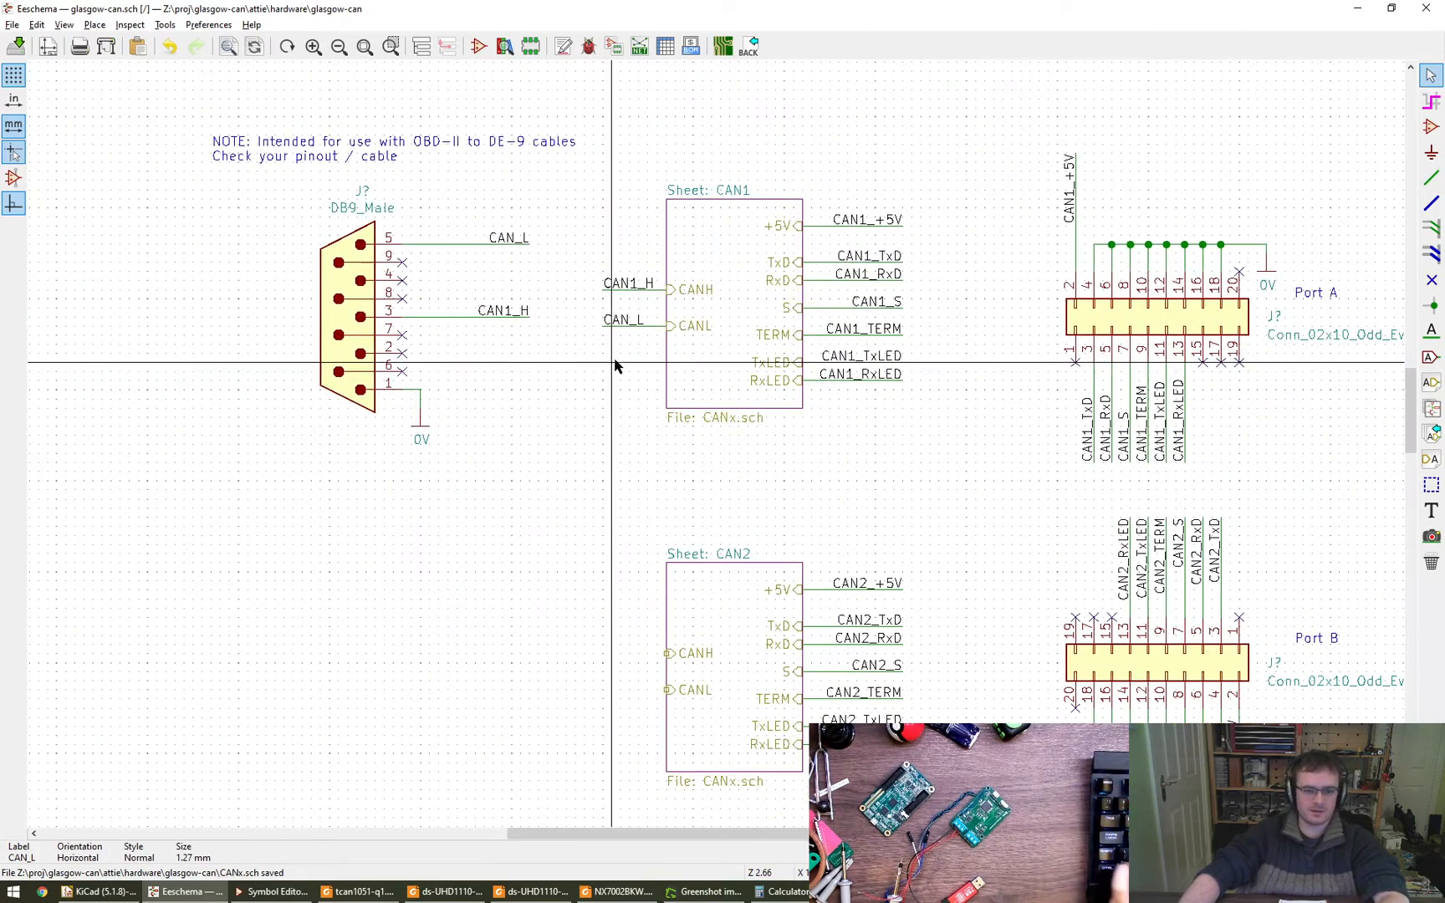
pyautogui.moveTo(583, 236); pyautogui.dragTo(650, 349)
pyautogui.hotkey('ctrl', 'c')
pyautogui.hotkey('ctrl', 'v')
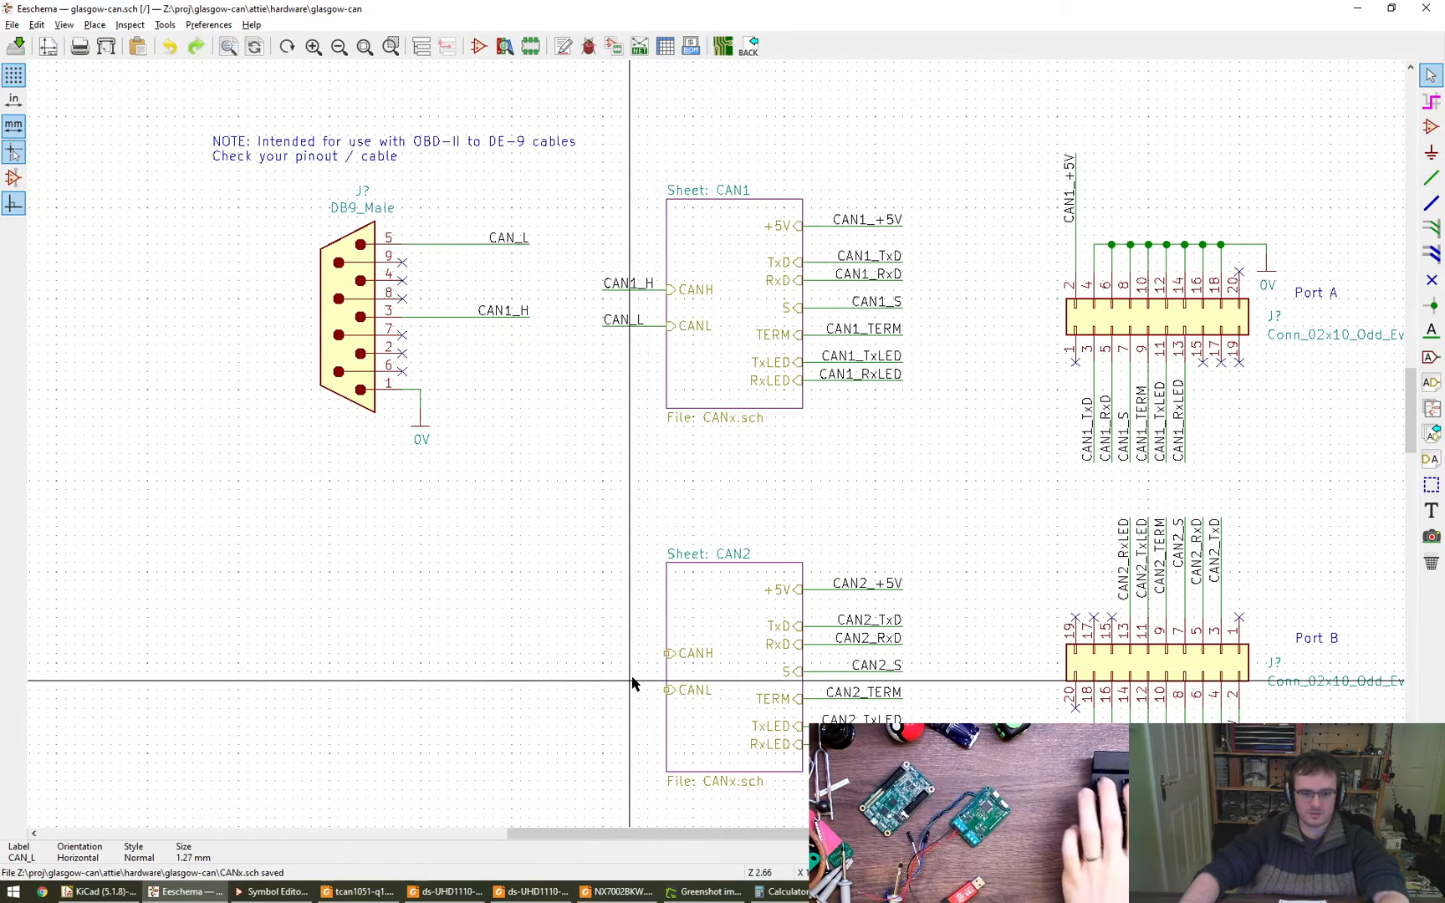
pyautogui.click(639, 676)
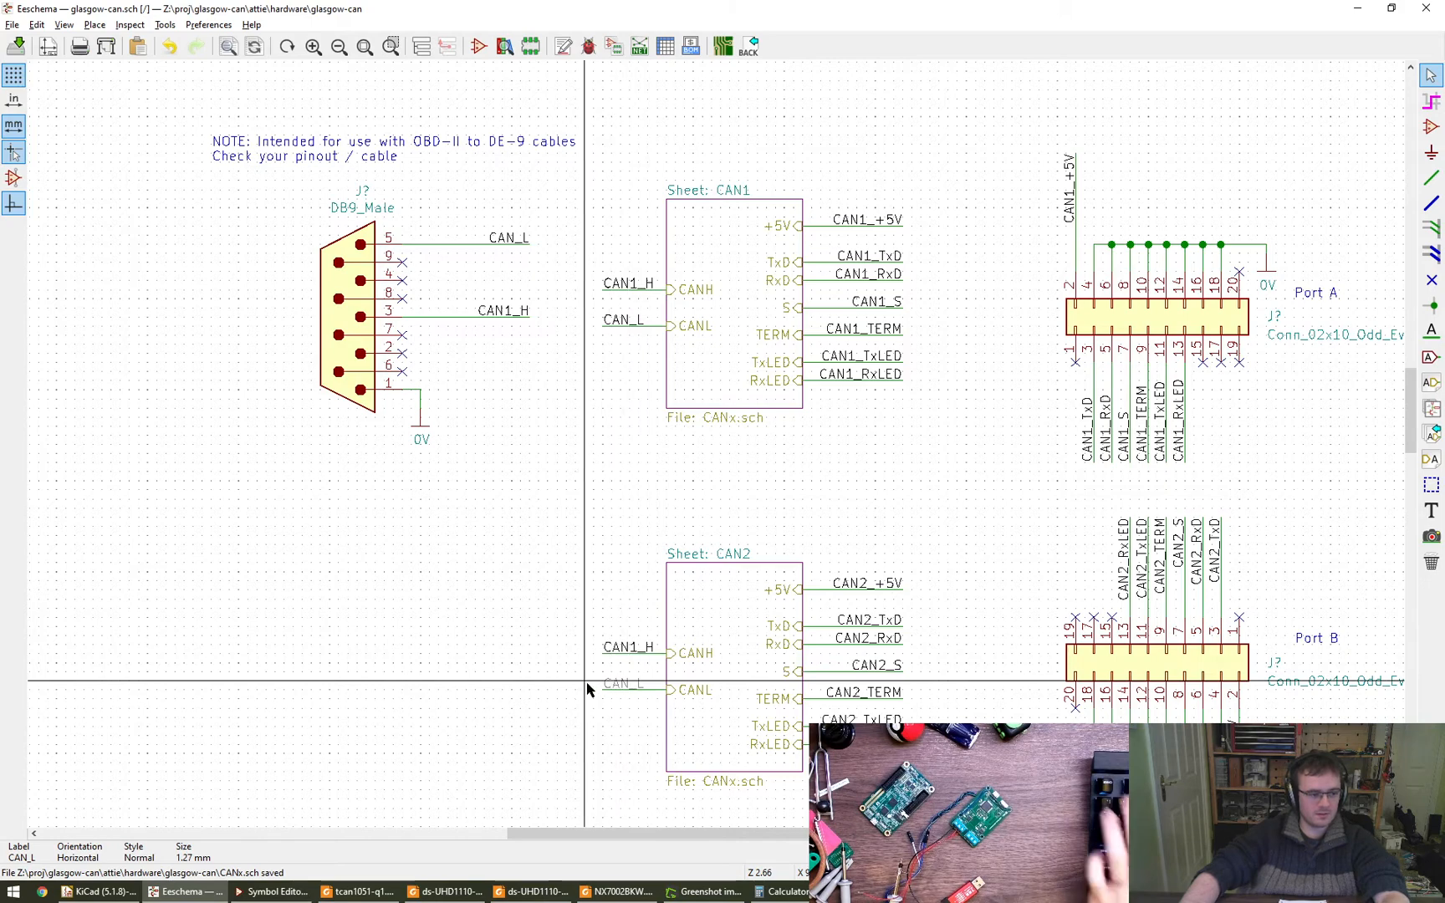
# - Rename the label on the CANL wire of sheet CAN1 to CAN1_L
pyautogui.doubleClick(624, 320)
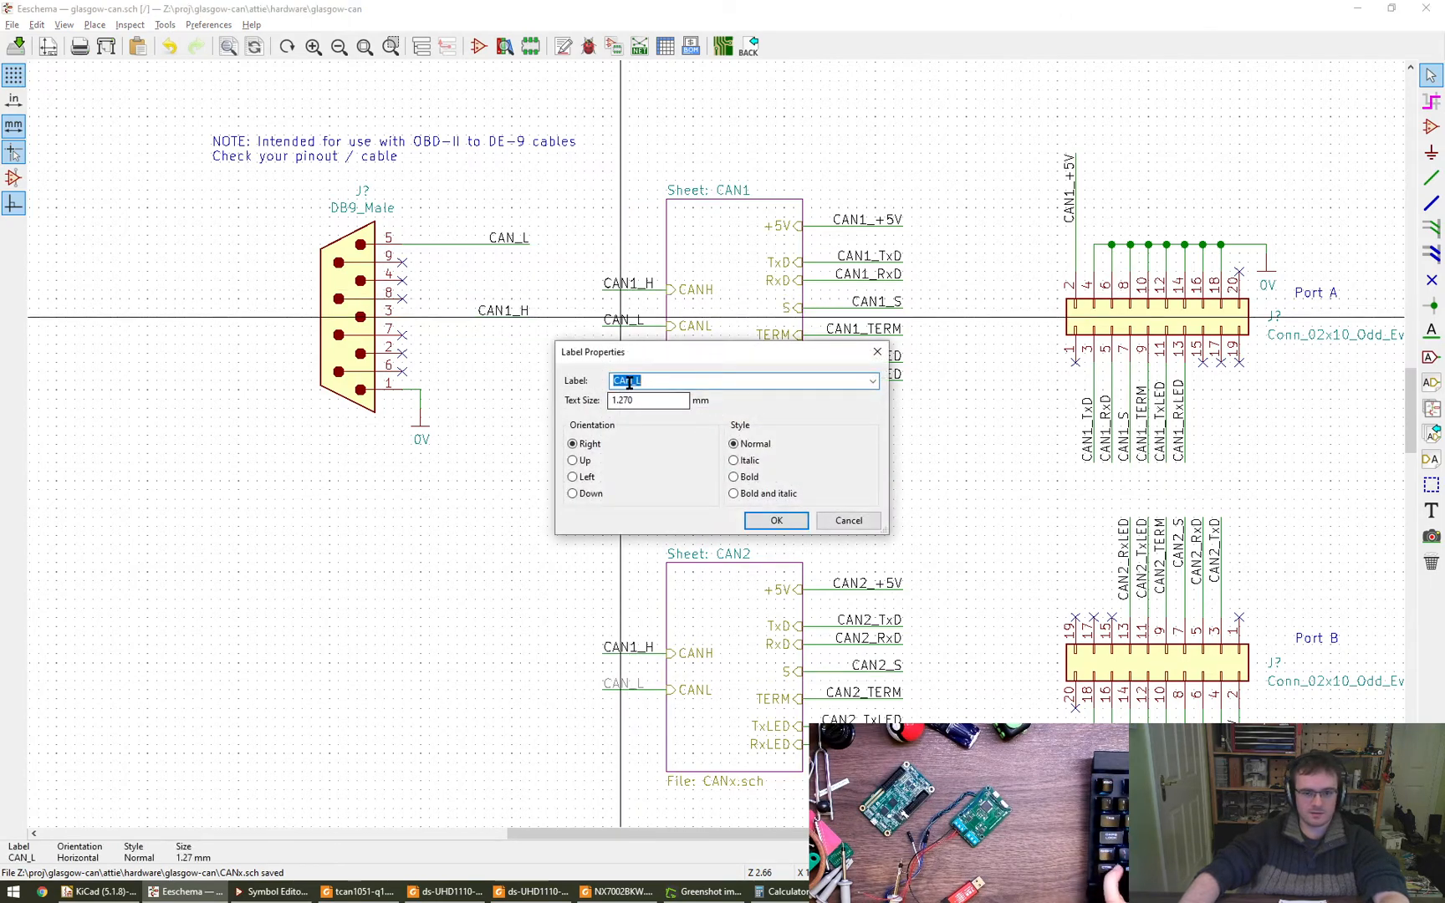
pyautogui.write('1')
pyautogui.press('Return')
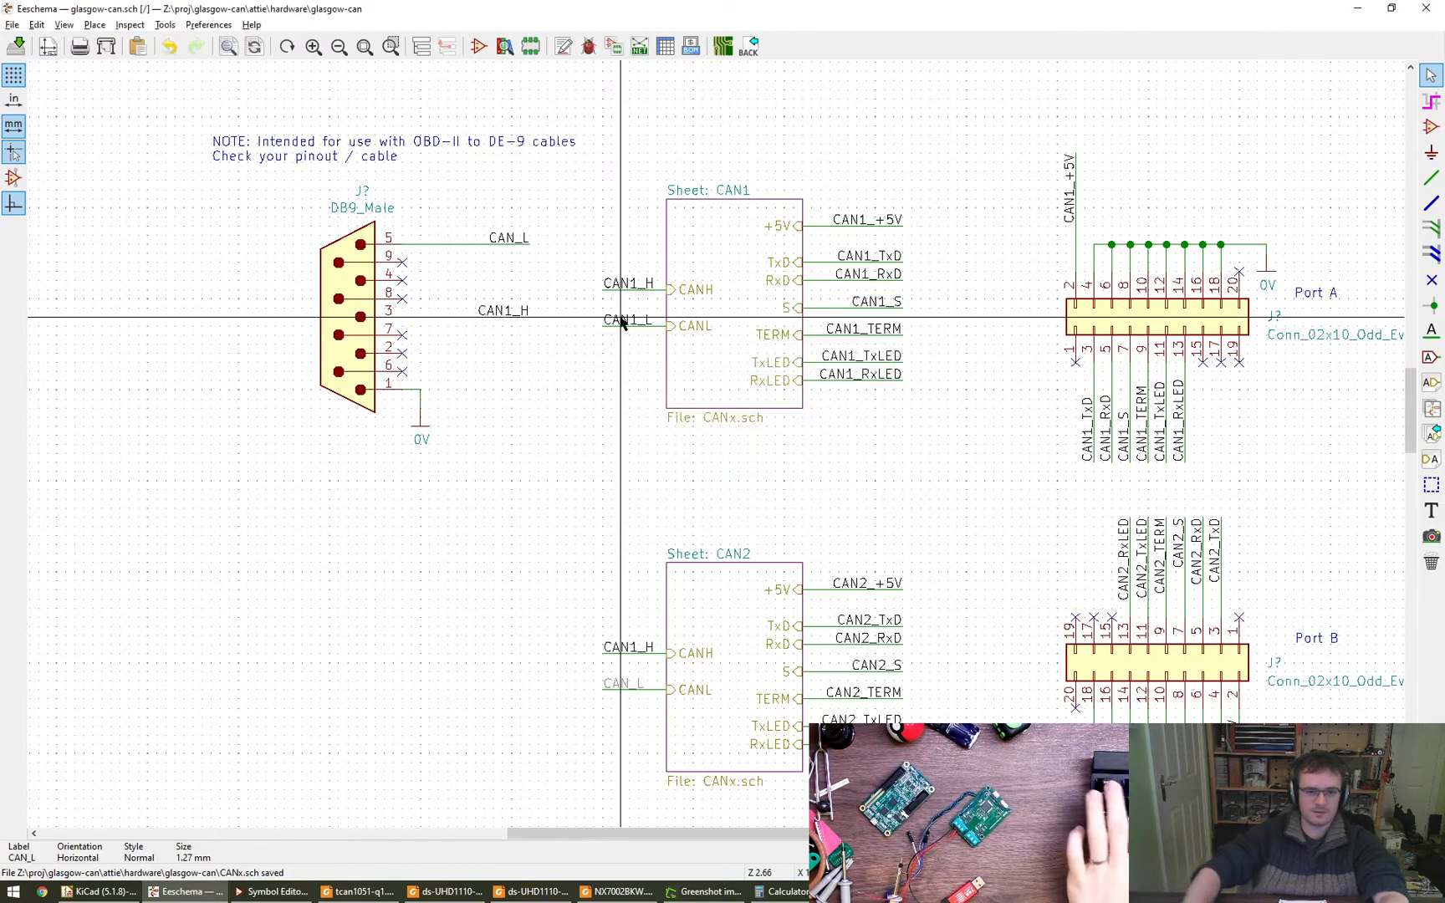
# - Rename the labels on the CANH and CANL wires of sheet CAN2 to CAN2_H and CAN2_L
pyautogui.click(629, 653)
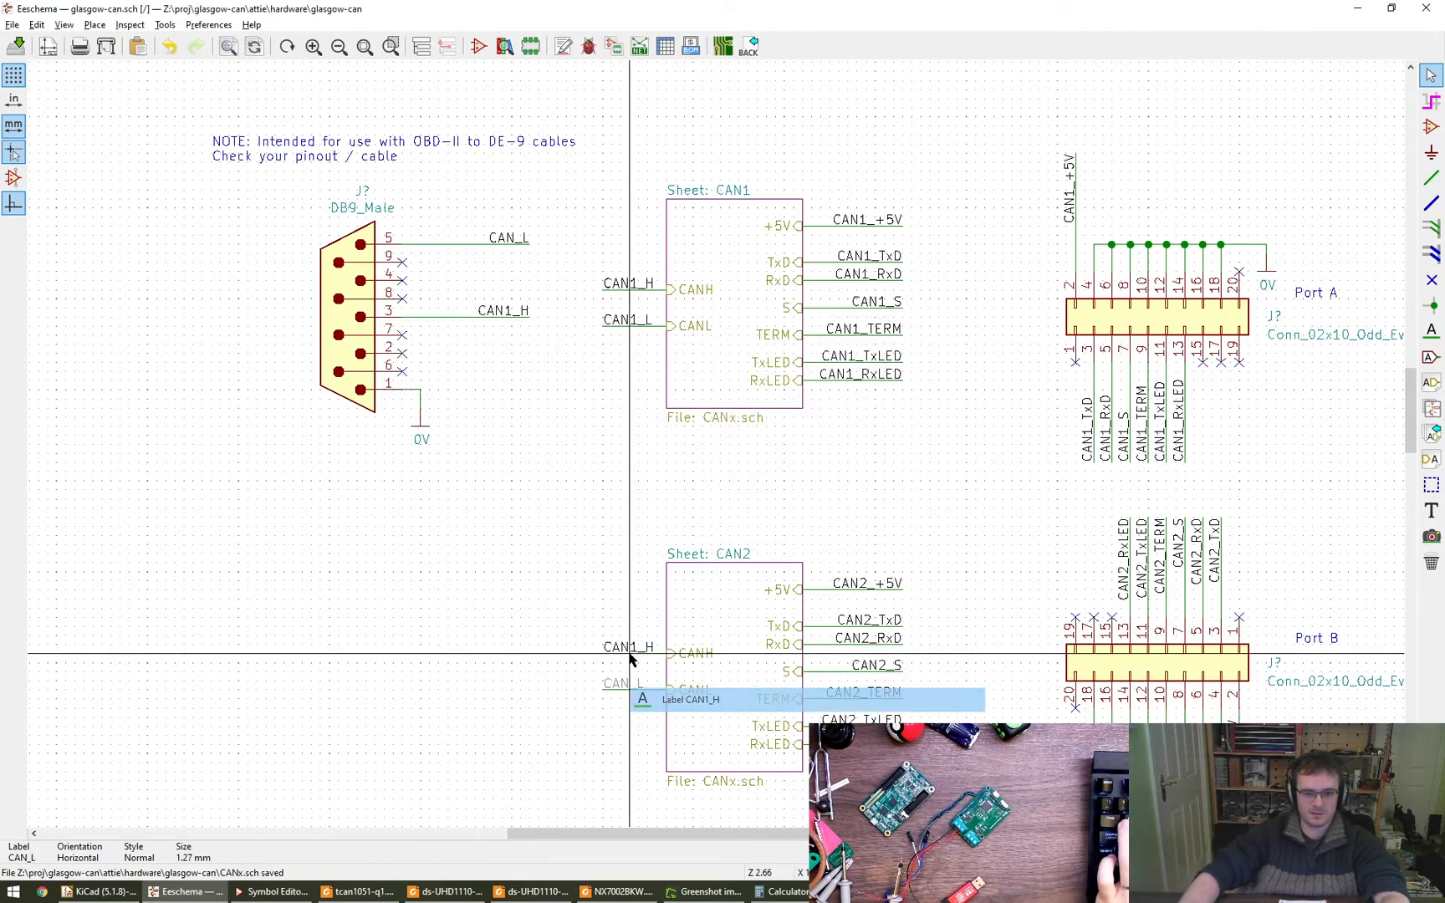
pyautogui.click(646, 699)
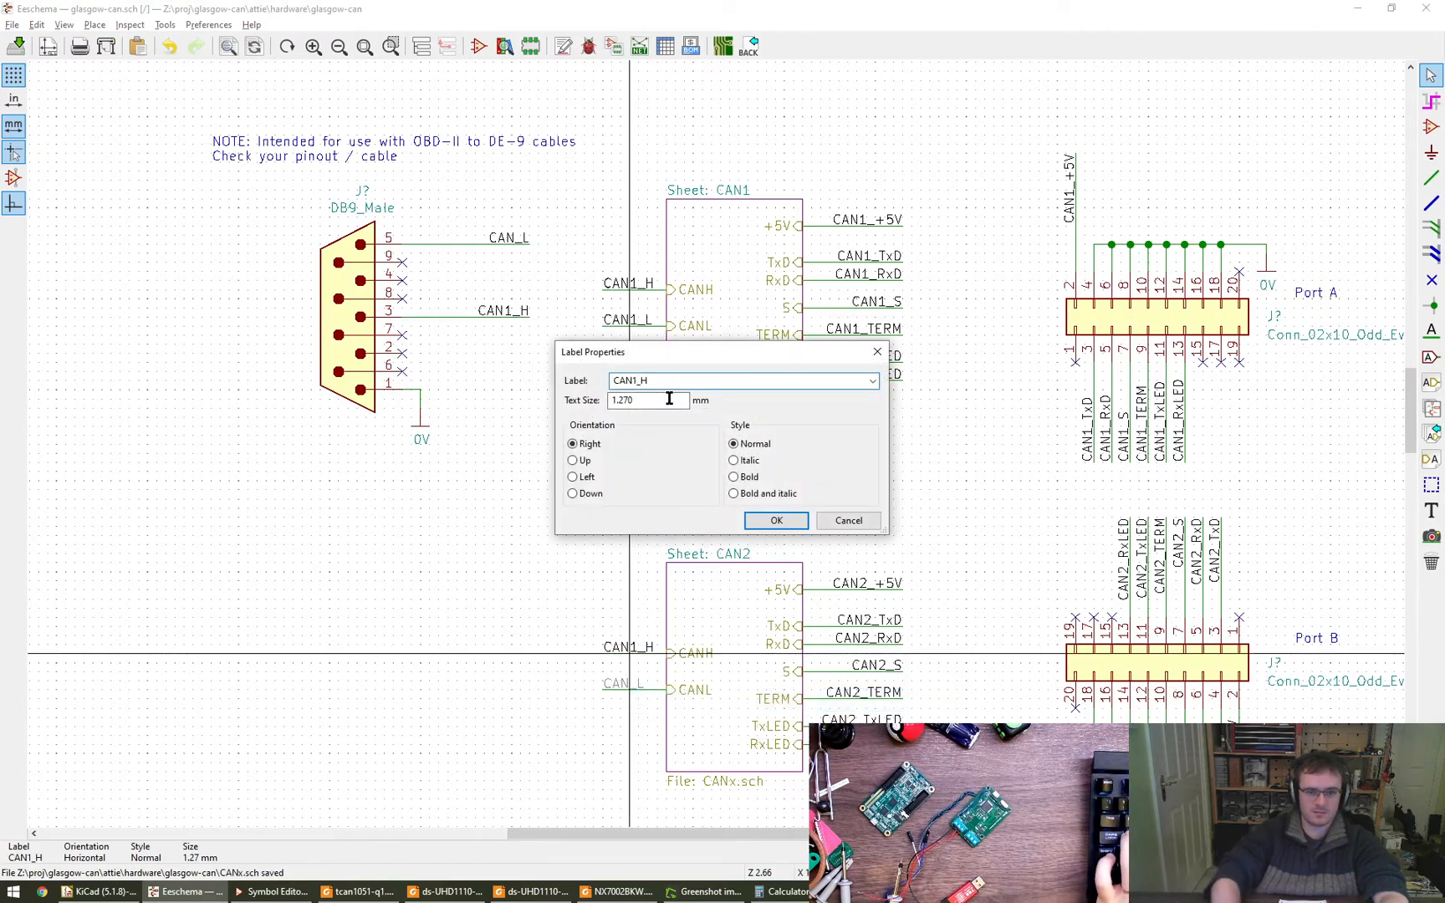
pyautogui.press('BackSpace')
pyautogui.write('2')
pyautogui.press('Return')
pyautogui.doubleClick(626, 683)
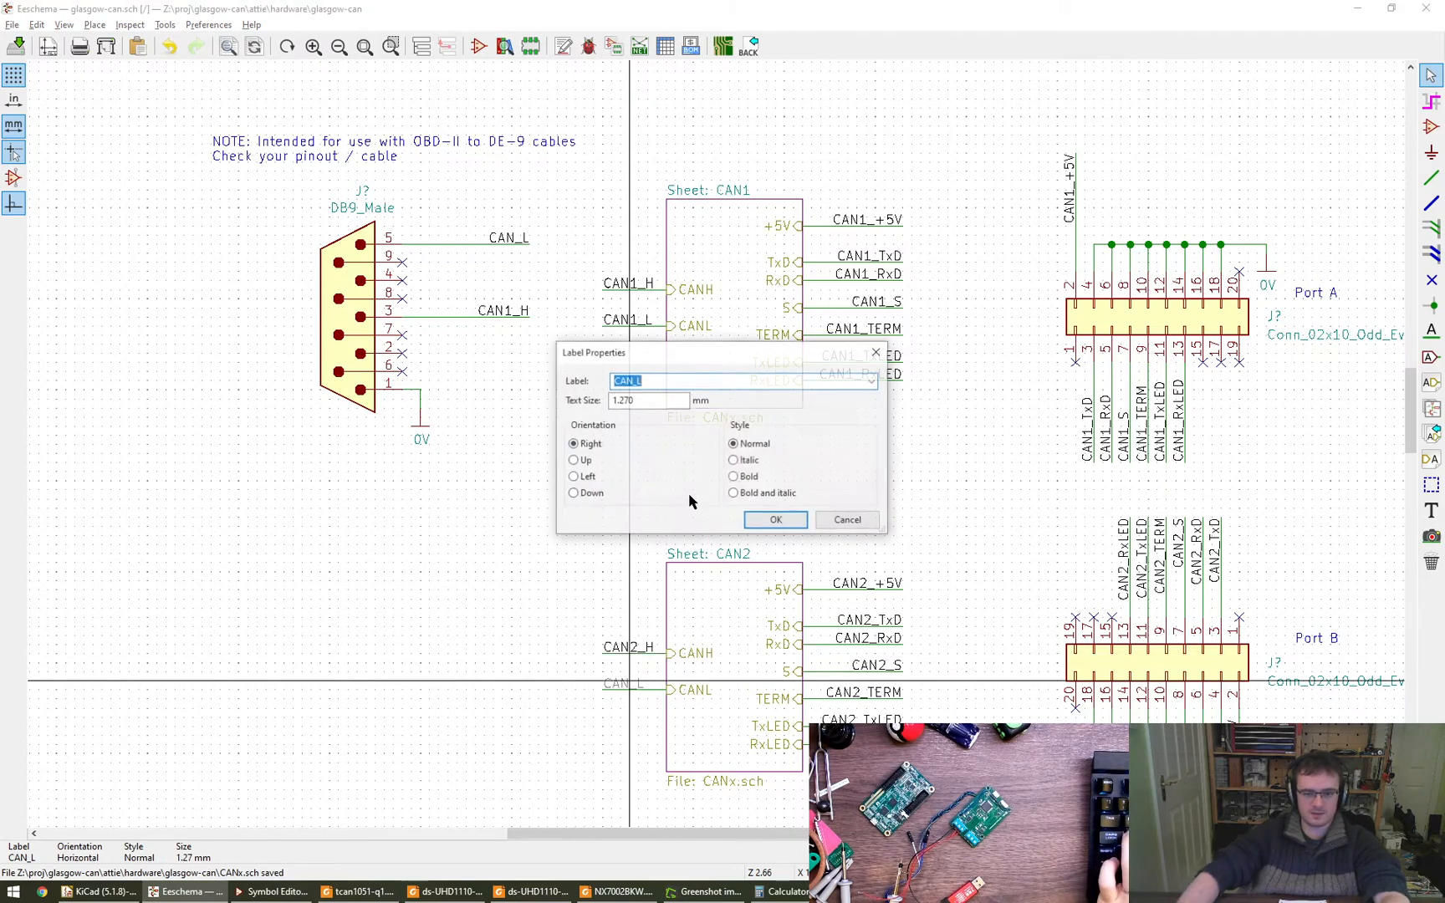
pyautogui.write('2')
pyautogui.press('Return')
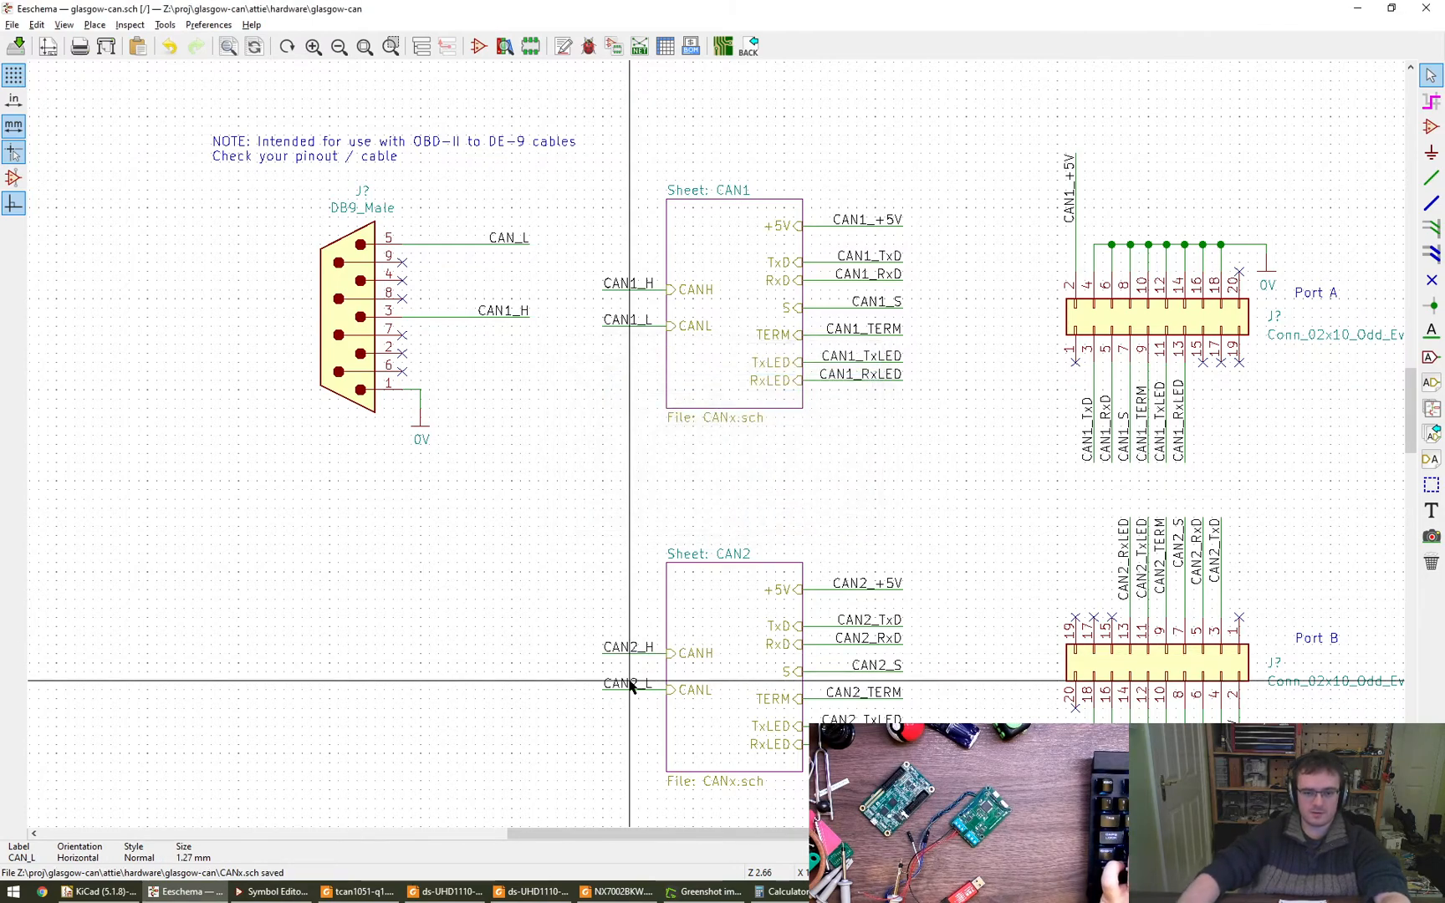
# - Rename the label on pin 5 of the DB9_Male connector to CAN1_L
pyautogui.doubleClick(509, 238)
pyautogui.write('1')
pyautogui.press('Return')
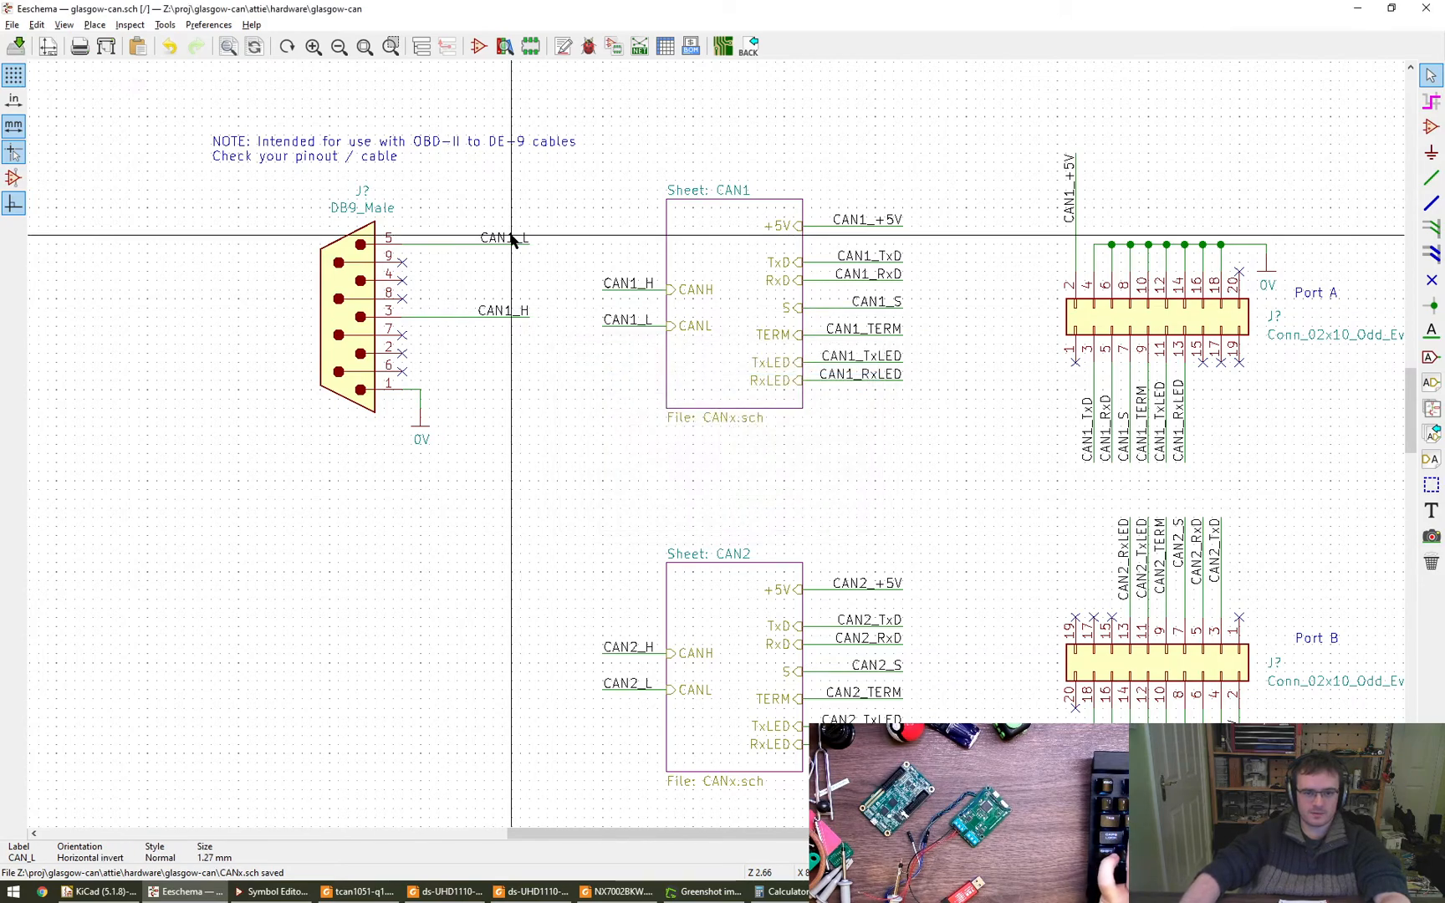
pyautogui.moveTo(481, 593); pyautogui.dragTo(549, 524, button='middle')
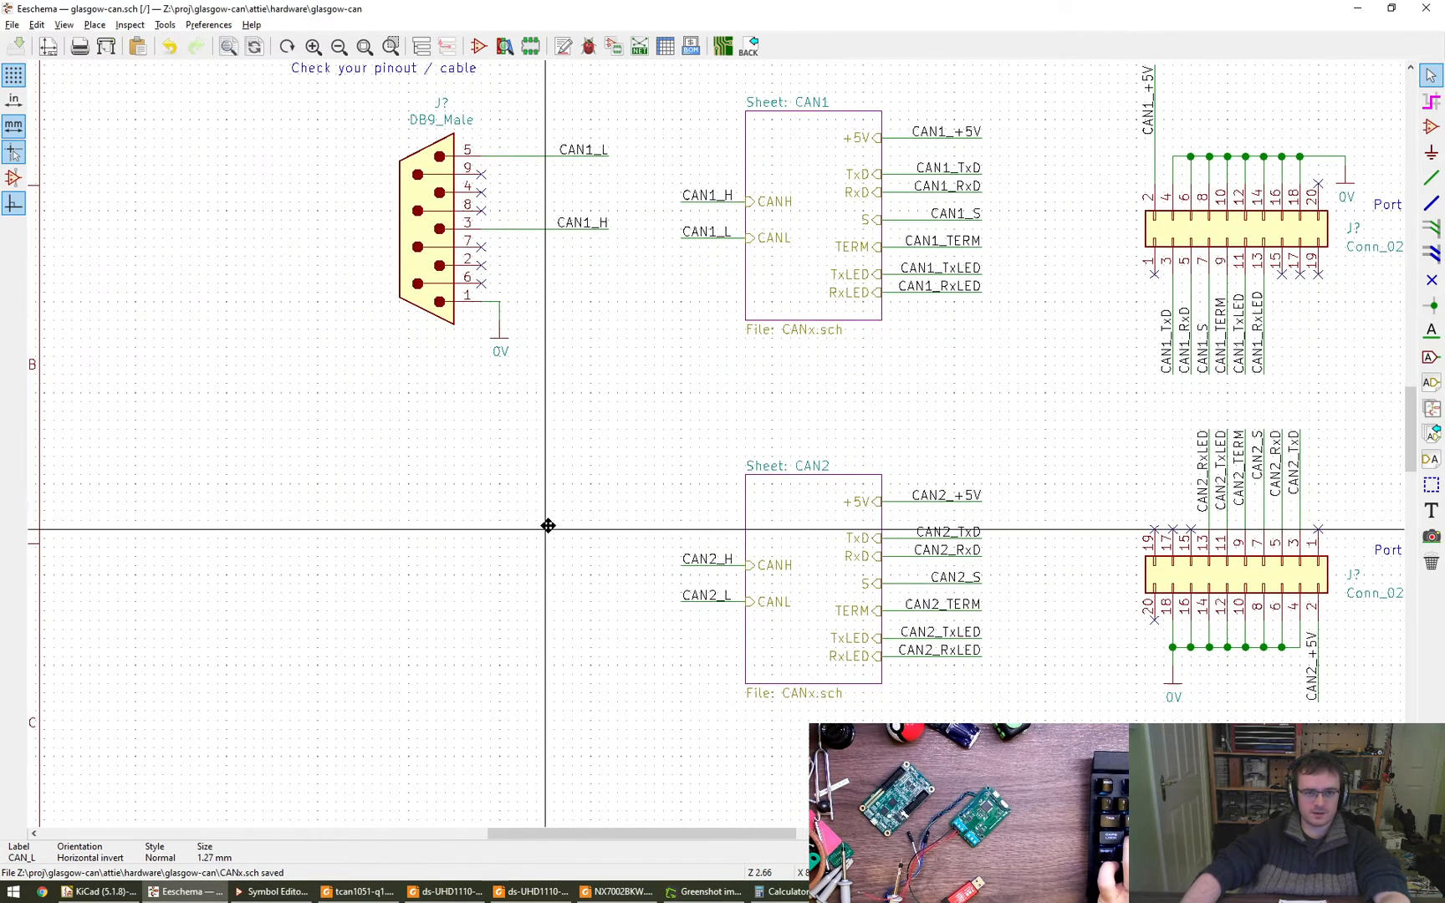
# - Start adding a symbol in the empty area beside sheet CAN2 and filter the symbol library for 1x03
pyautogui.press('a')
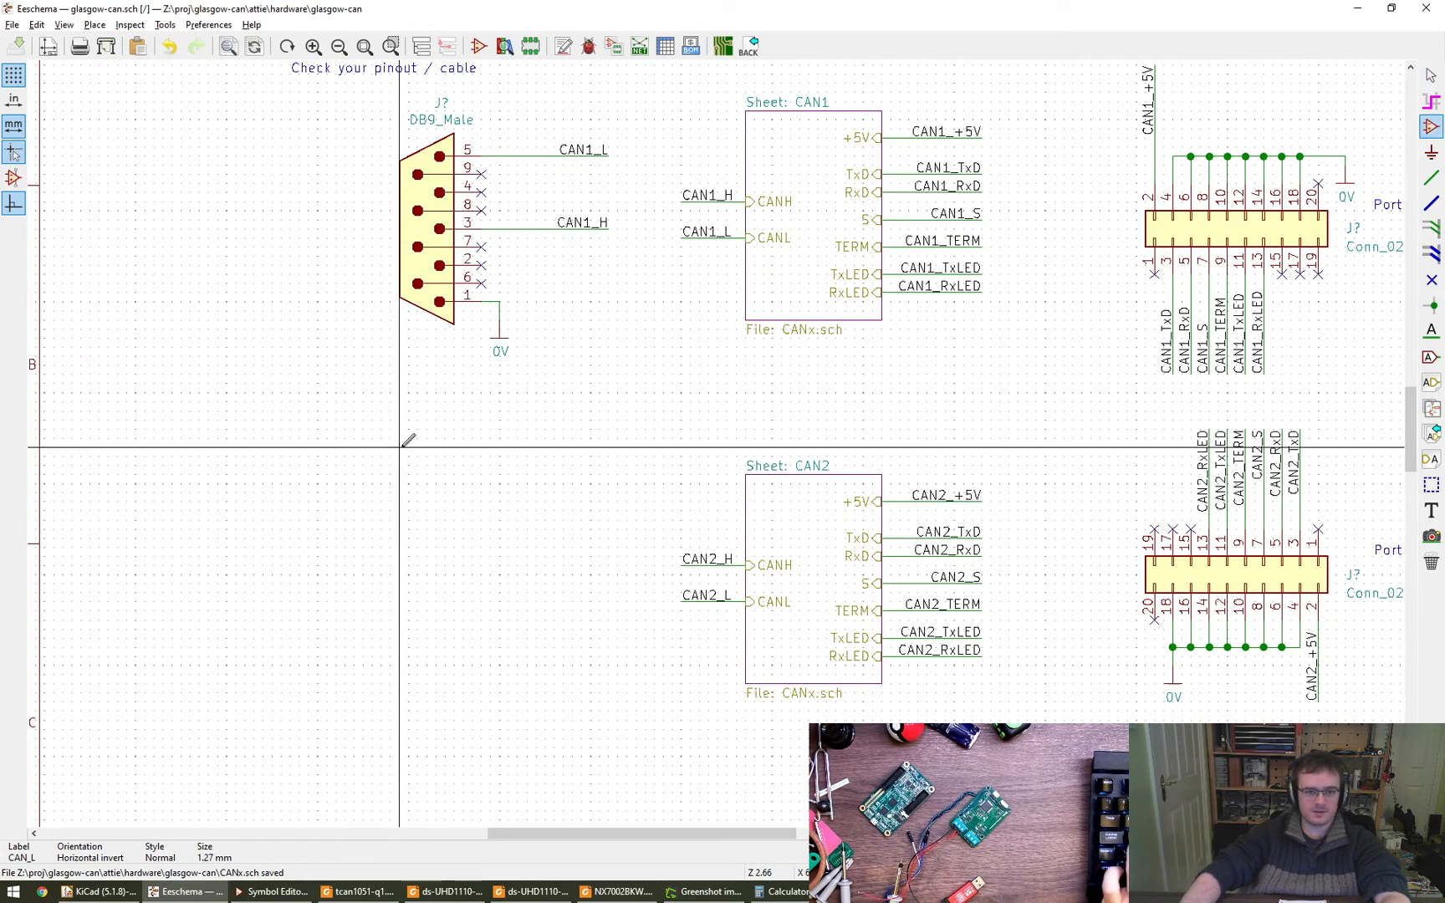
pyautogui.click(395, 550)
pyautogui.write('x3')
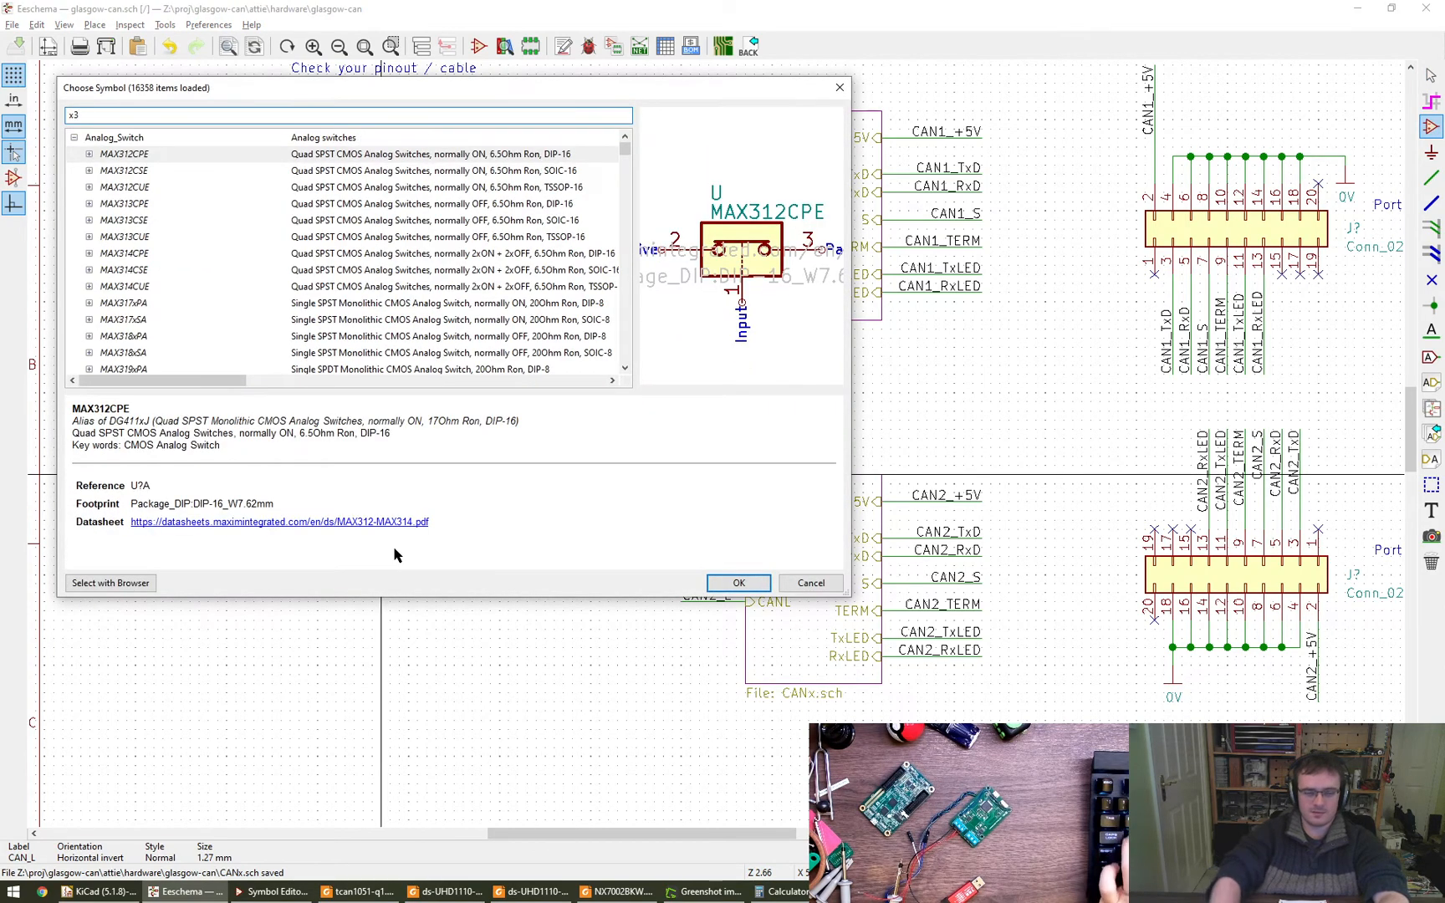
pyautogui.press('Home')
pyautogui.write('1')
pyautogui.scroll(-6, 176, 237)
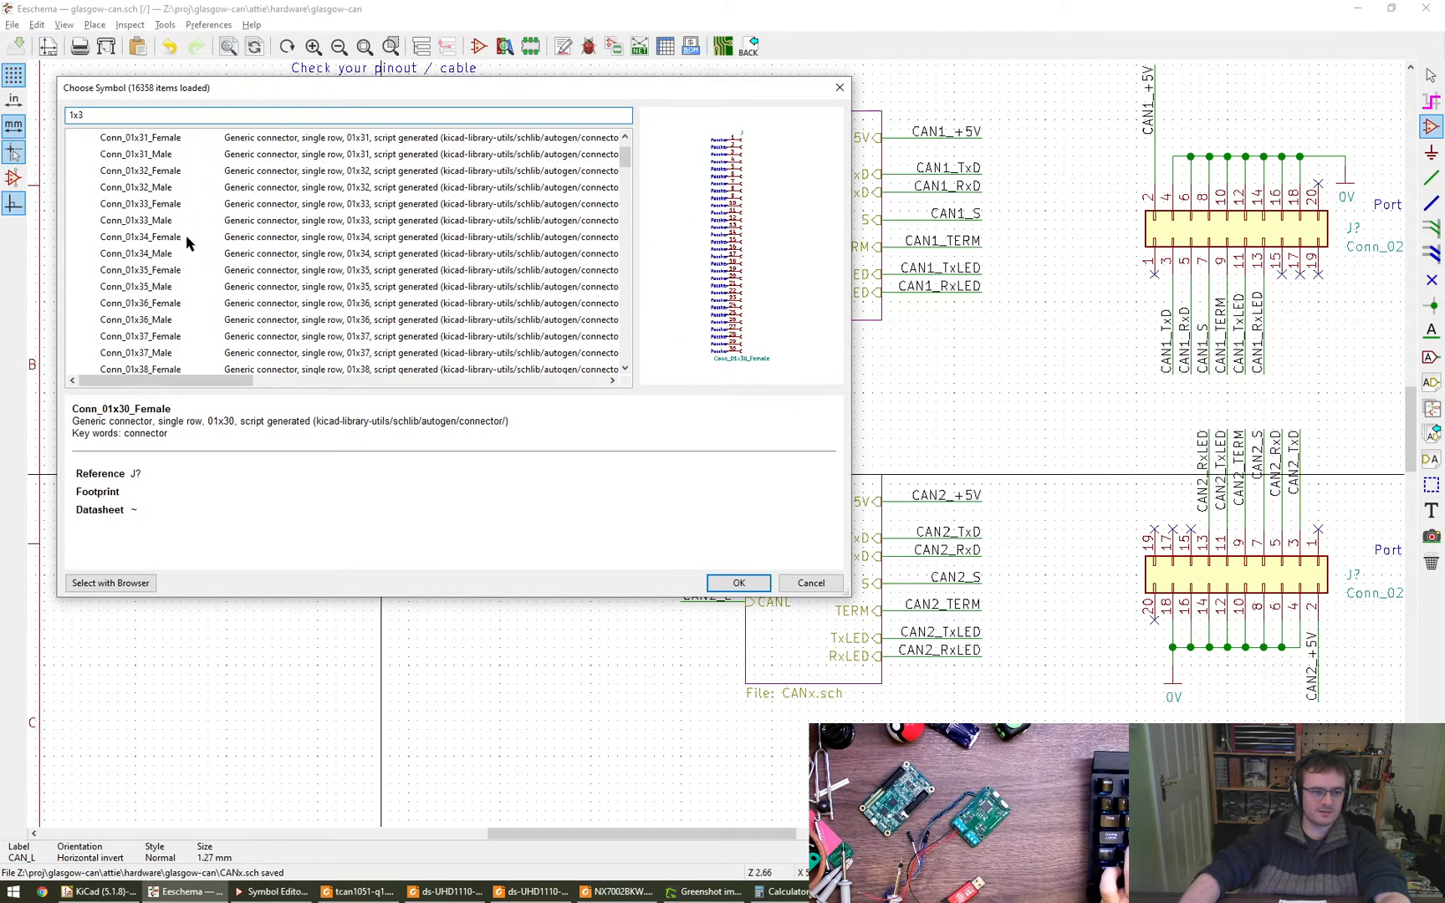
pyautogui.scroll(6, 169, 239)
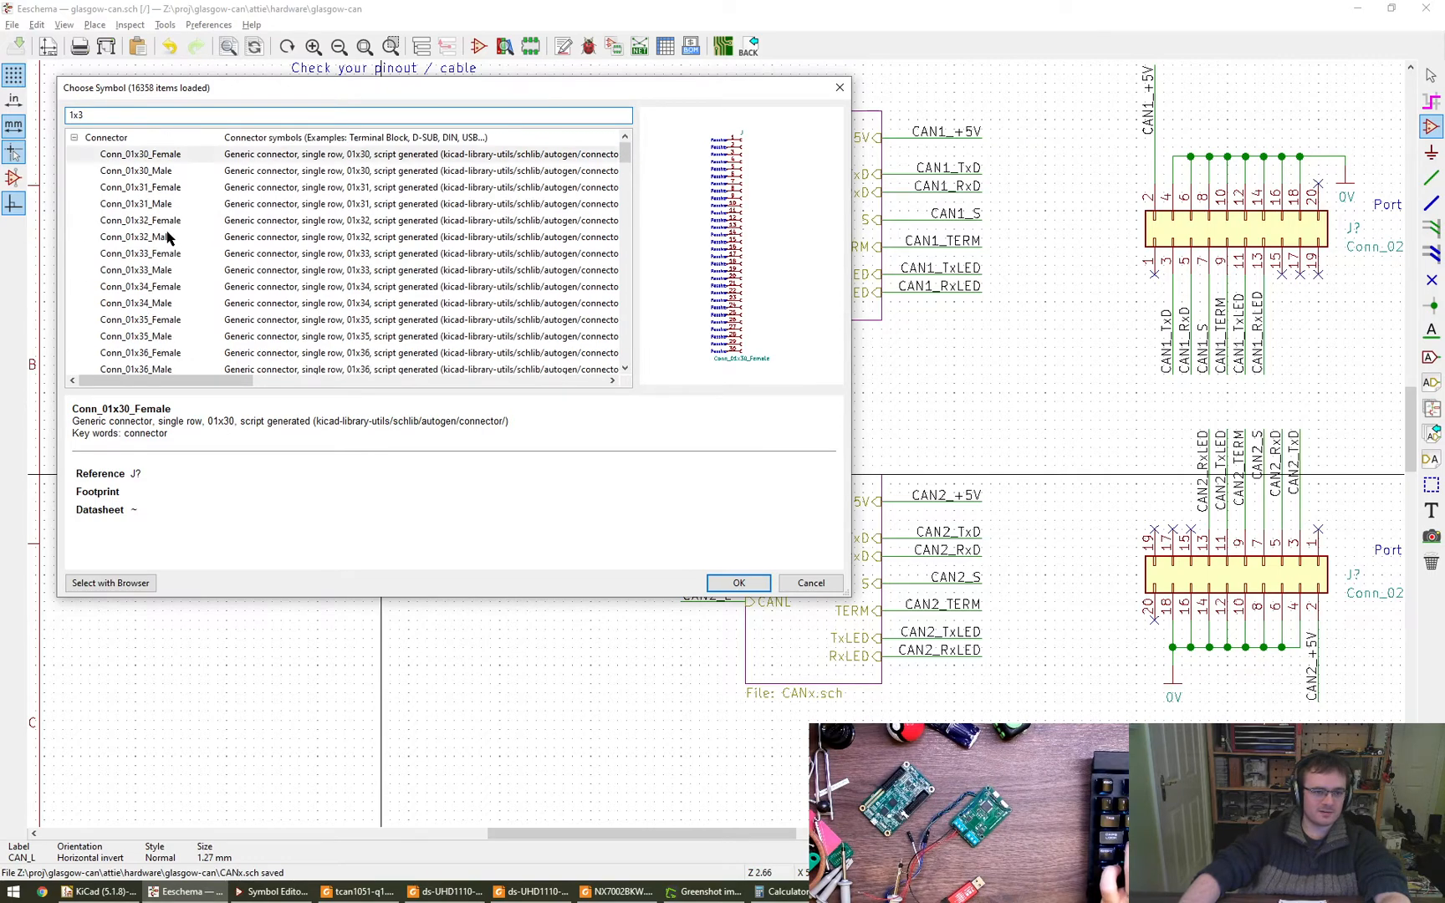
pyautogui.scroll(-3, 167, 234)
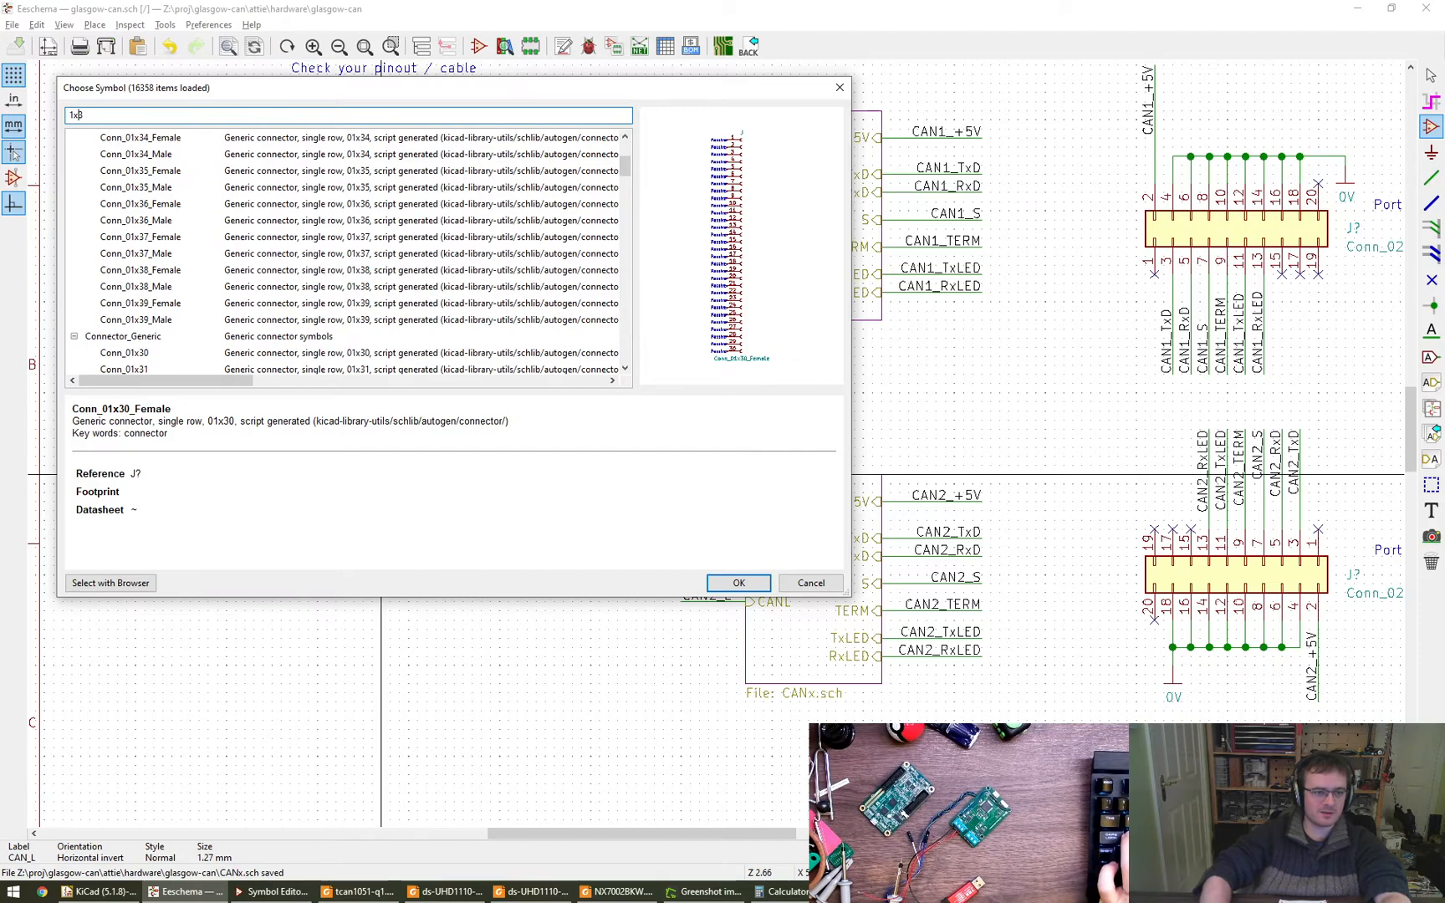
pyautogui.write('0')
# - Compare the 1x03 connector symbols and place the generic Conn_01x03 beside the CAN2_H and CAN2_L nets of sheet CAN2
pyautogui.click(191, 172)
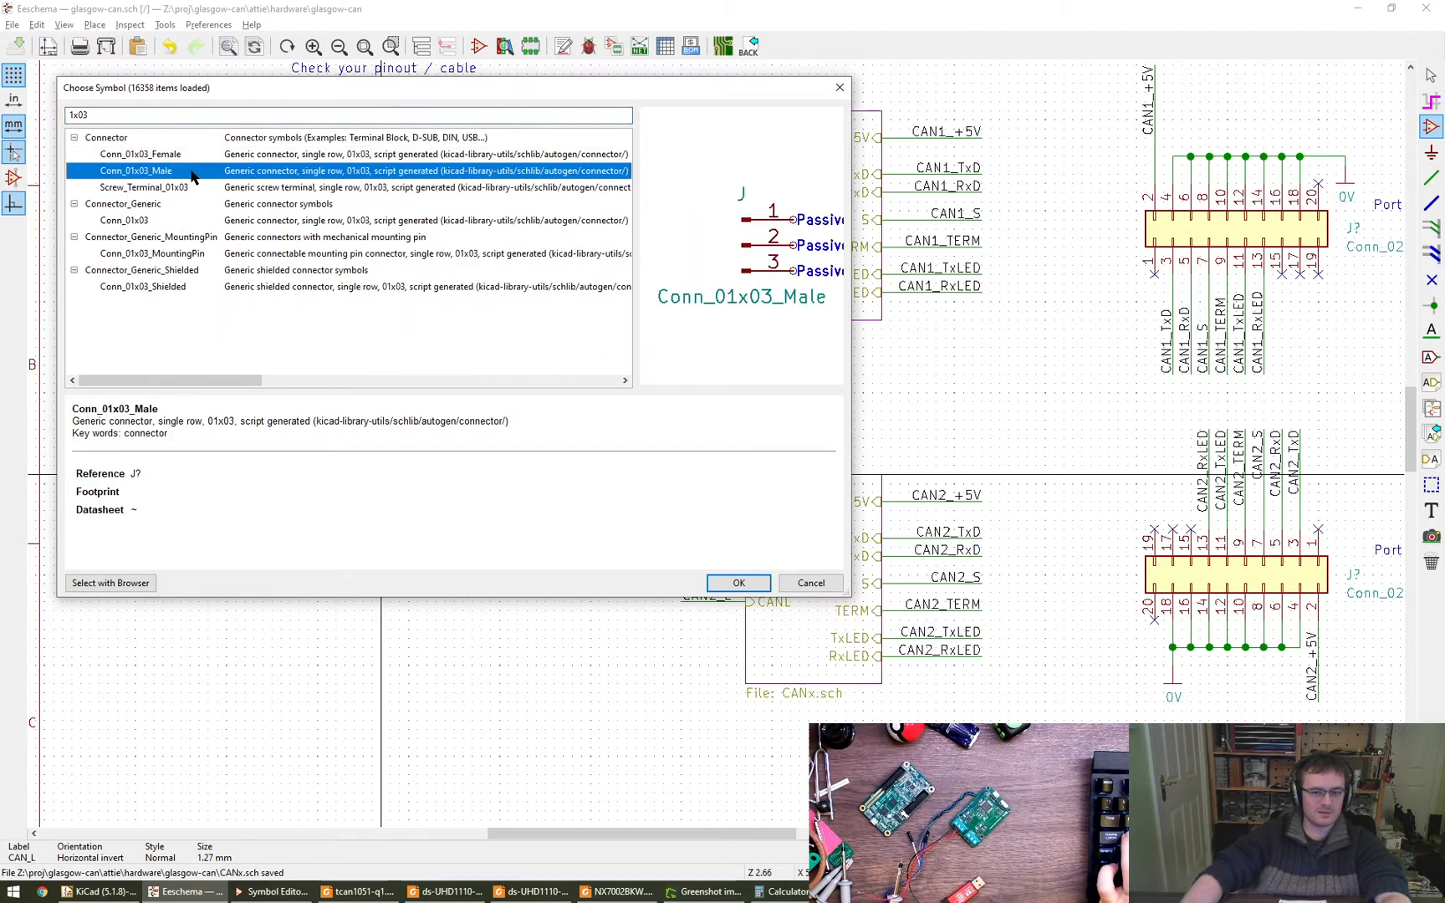
pyautogui.click(198, 155)
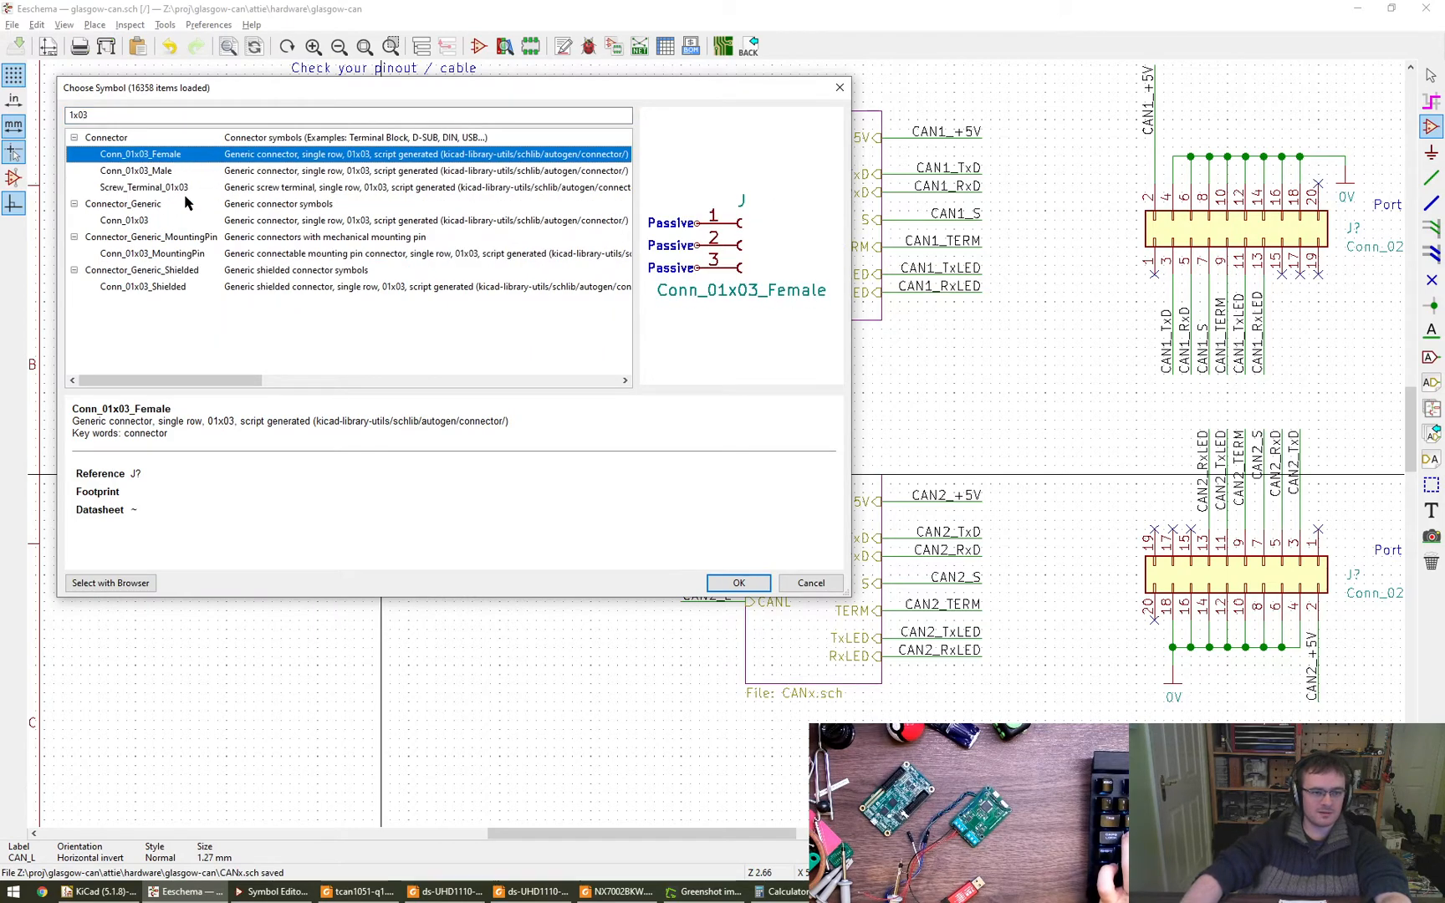
pyautogui.click(179, 189)
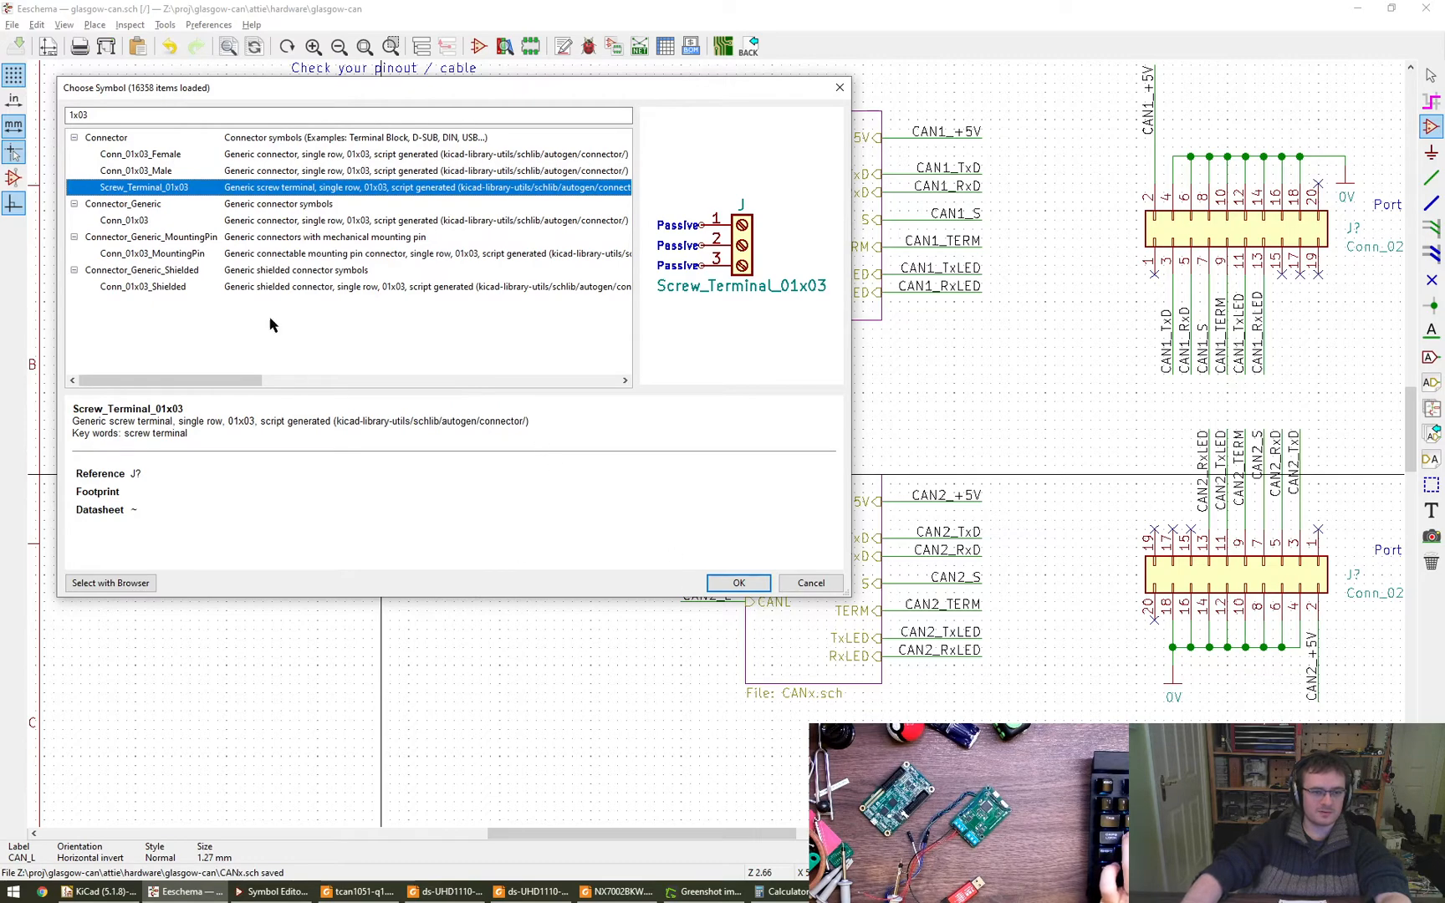
pyautogui.click(177, 221)
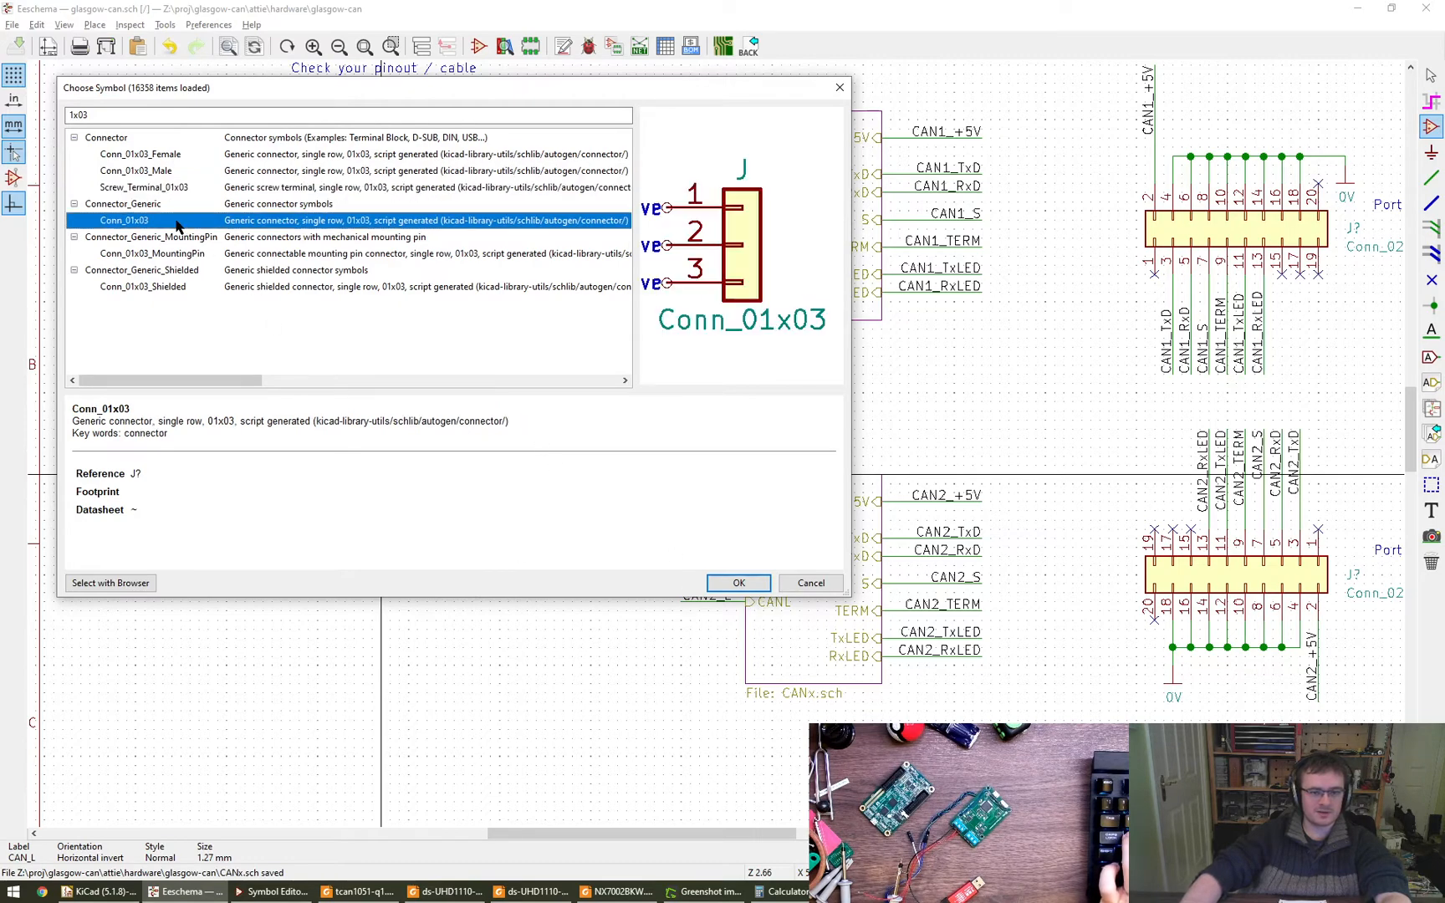
pyautogui.click(739, 584)
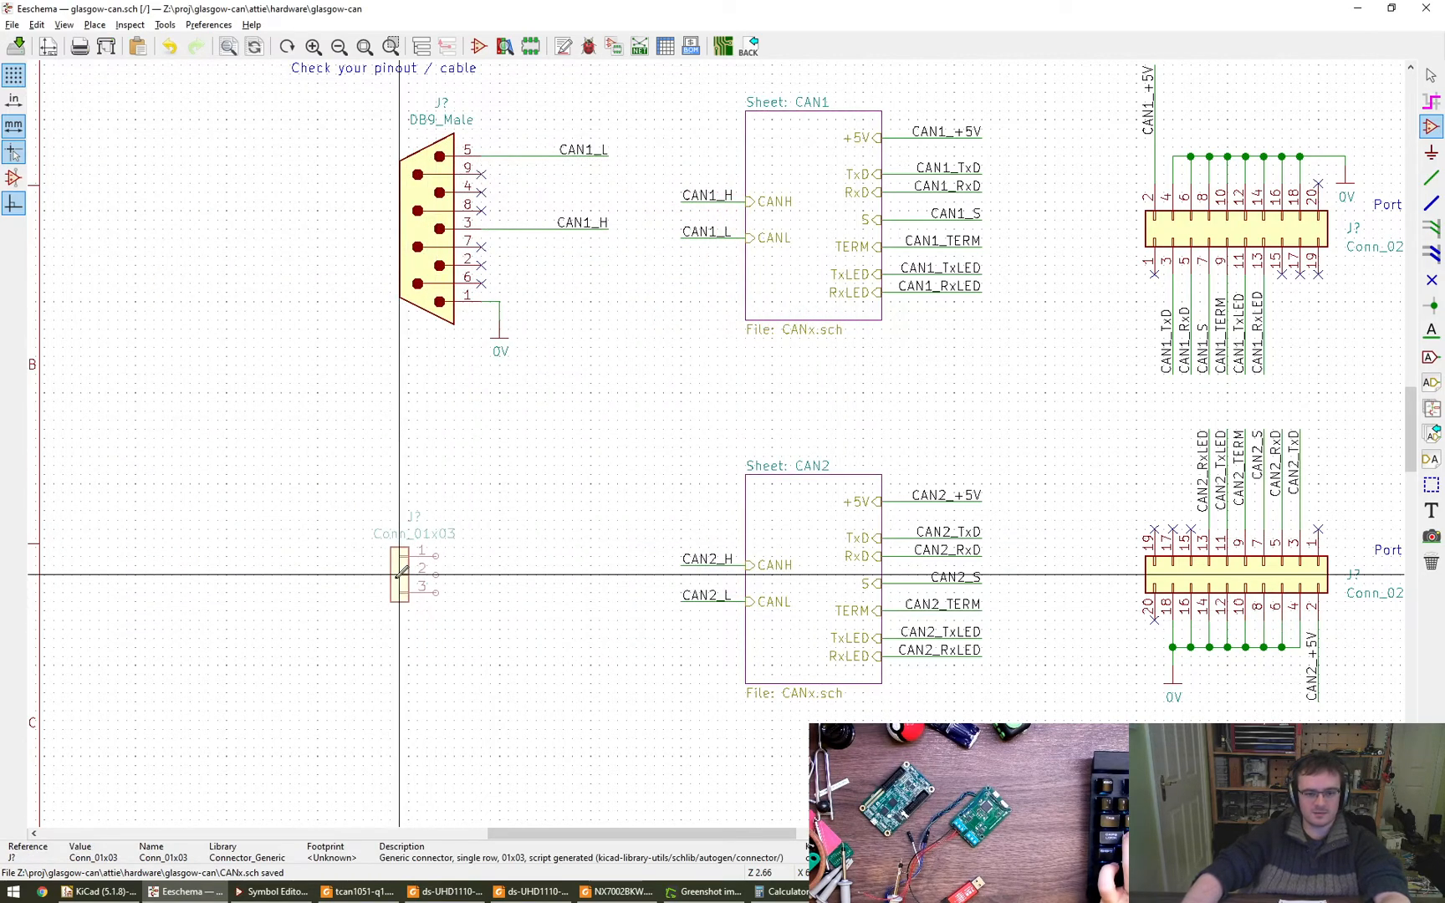
pyautogui.click(399, 573)
# - Flip the Conn_01x03 connector vertically so that pin 3 is uppermost and pin 1 lowest
pyautogui.moveTo(516, 661); pyautogui.dragTo(476, 615, button='middle')
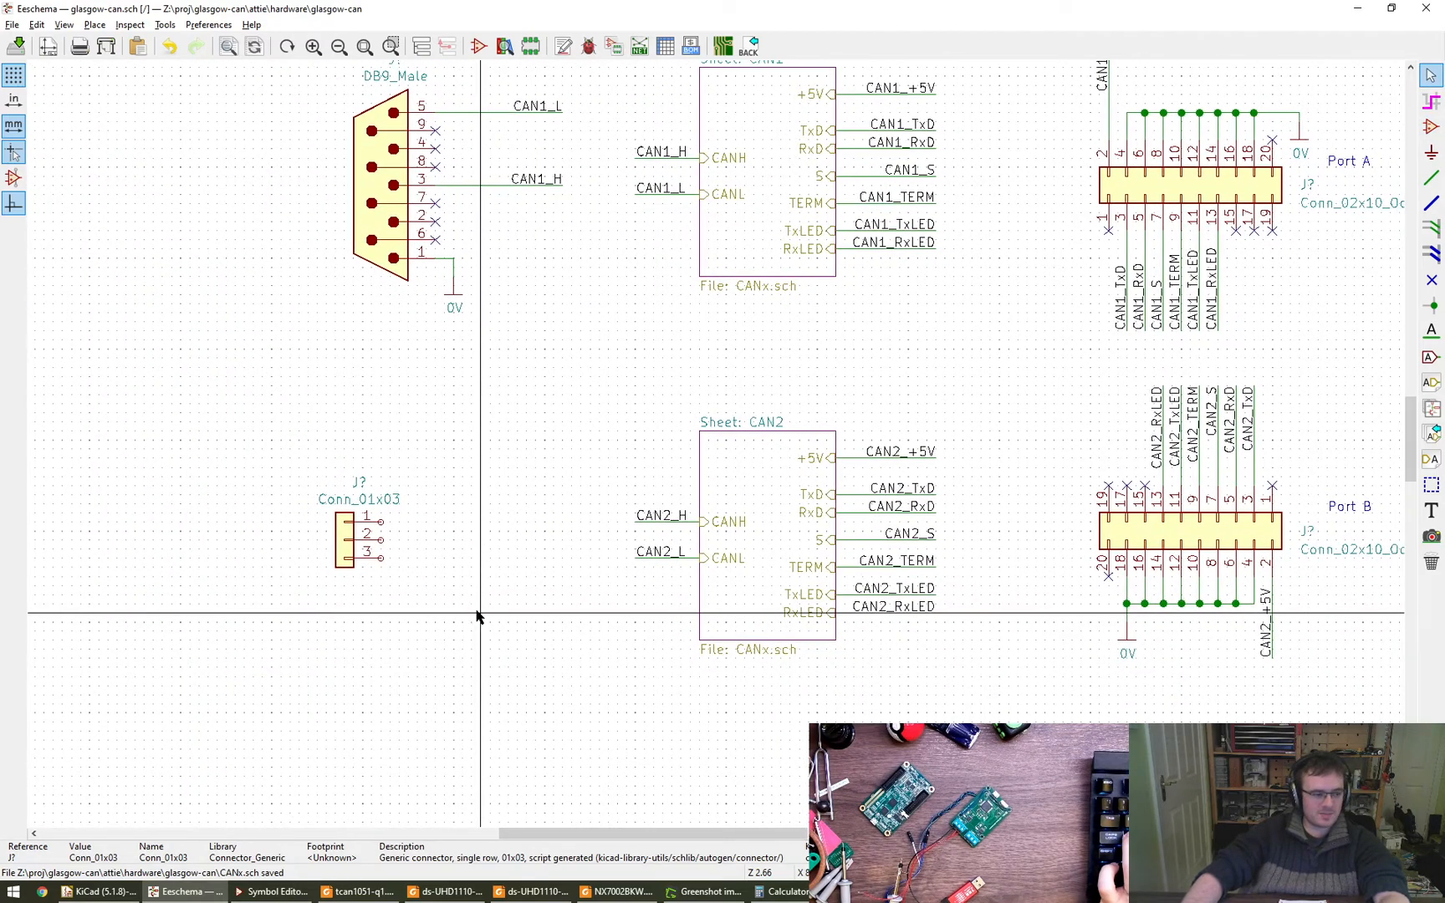
pyautogui.scroll(4, 477, 616)
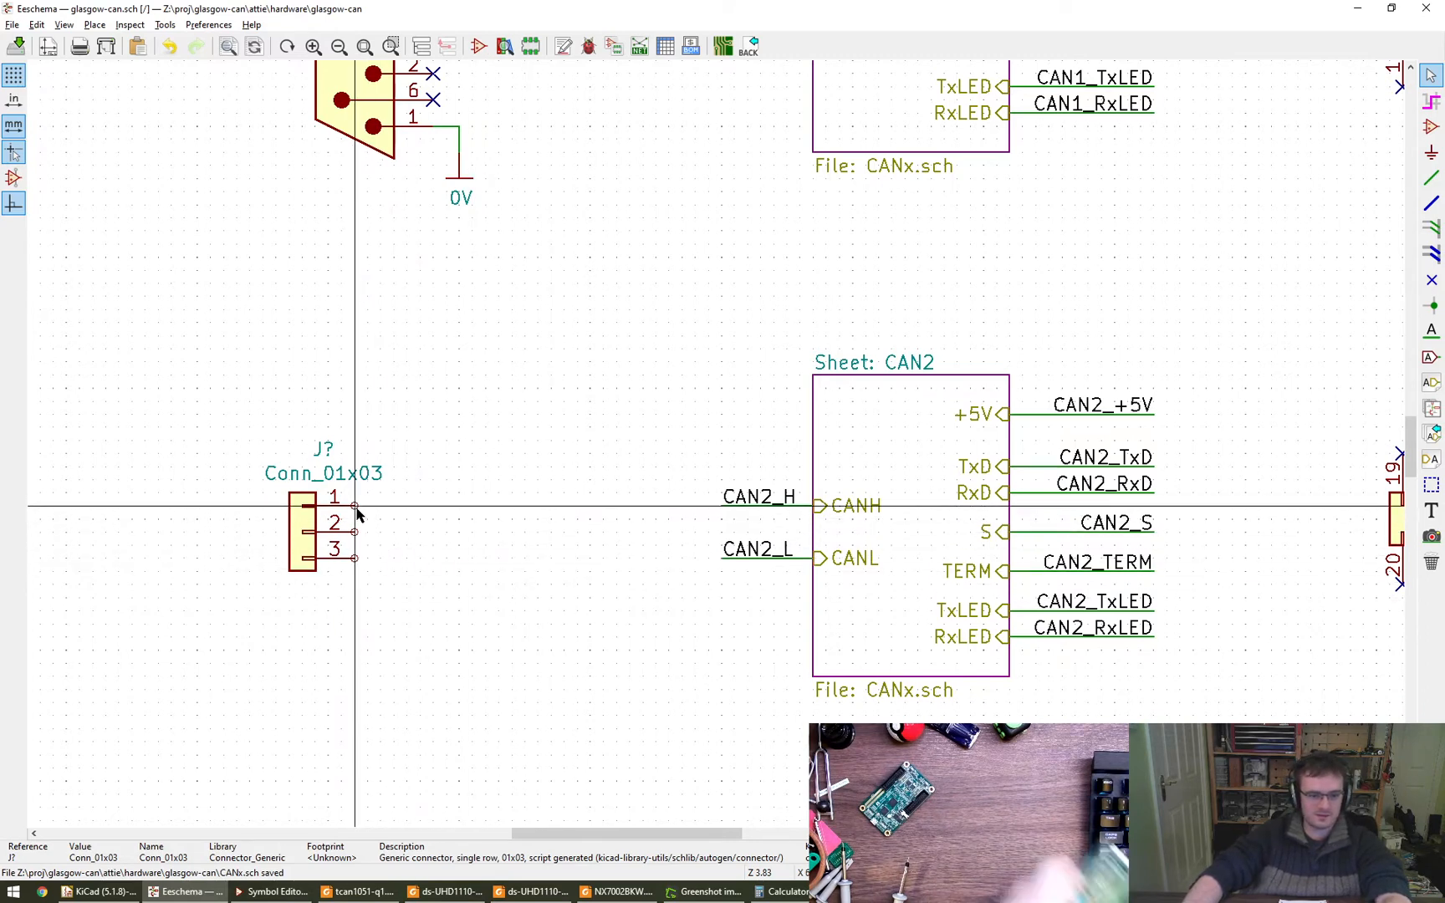
pyautogui.press('w')
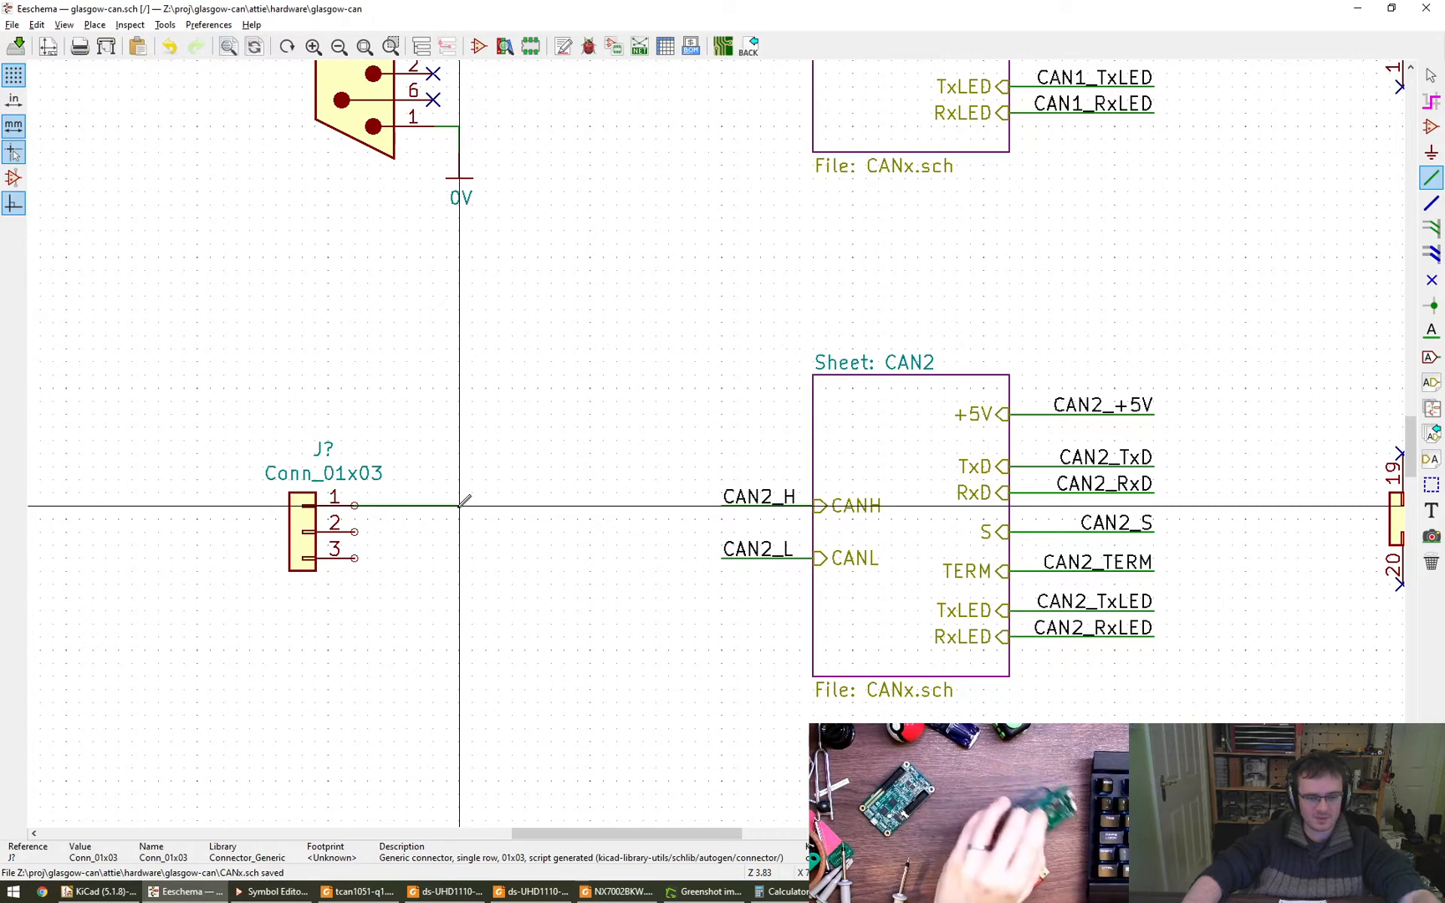
pyautogui.press('Escape')
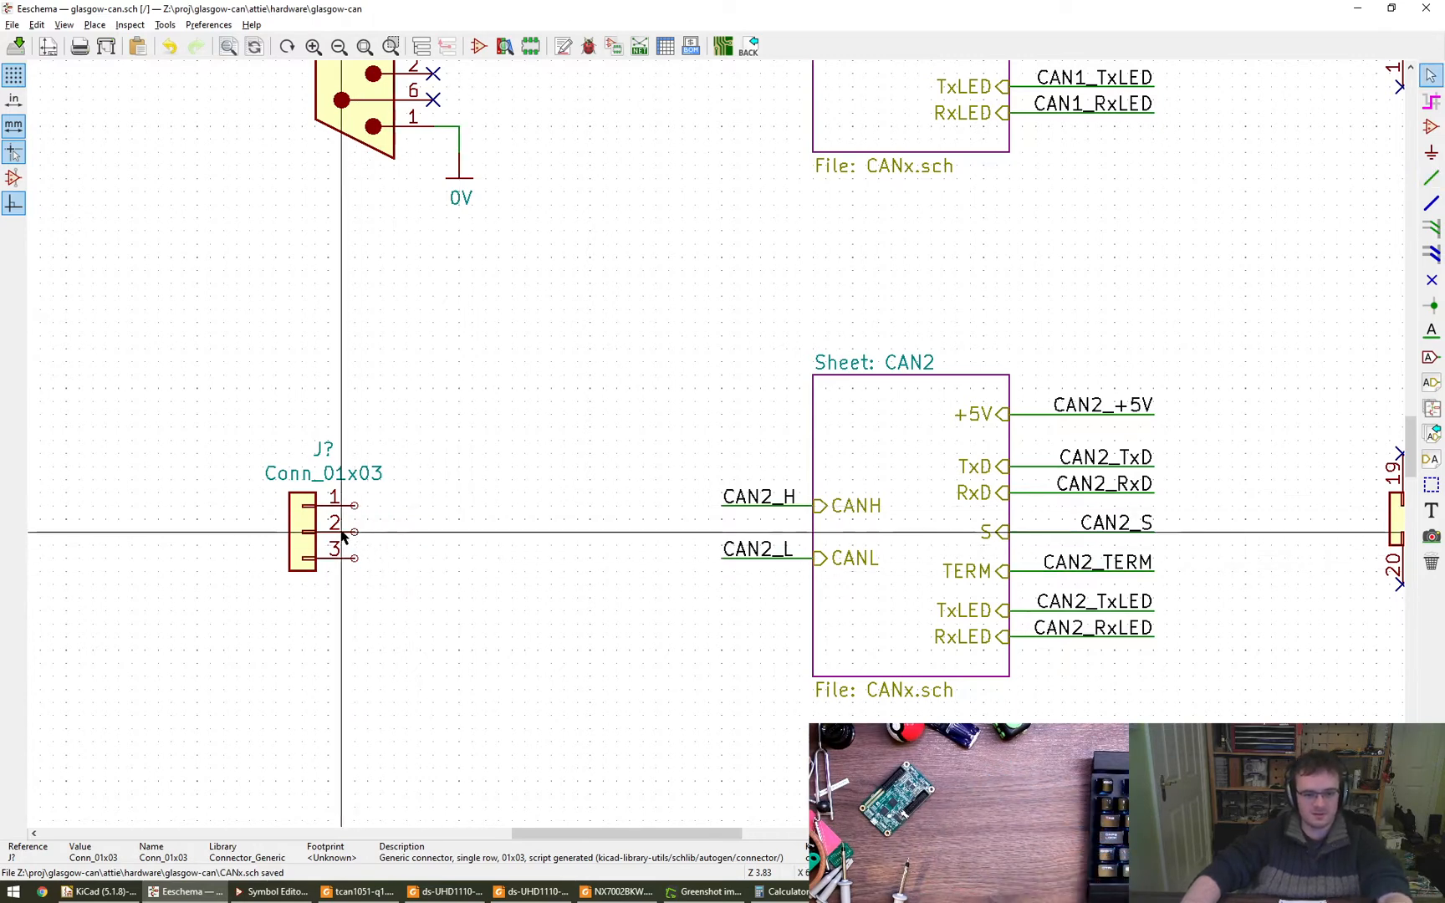
pyautogui.press('x')
# - Wire pin 1 of Conn_01x03 outward and down, and end it with a duplicate of the 0V power symbol
pyautogui.press('w')
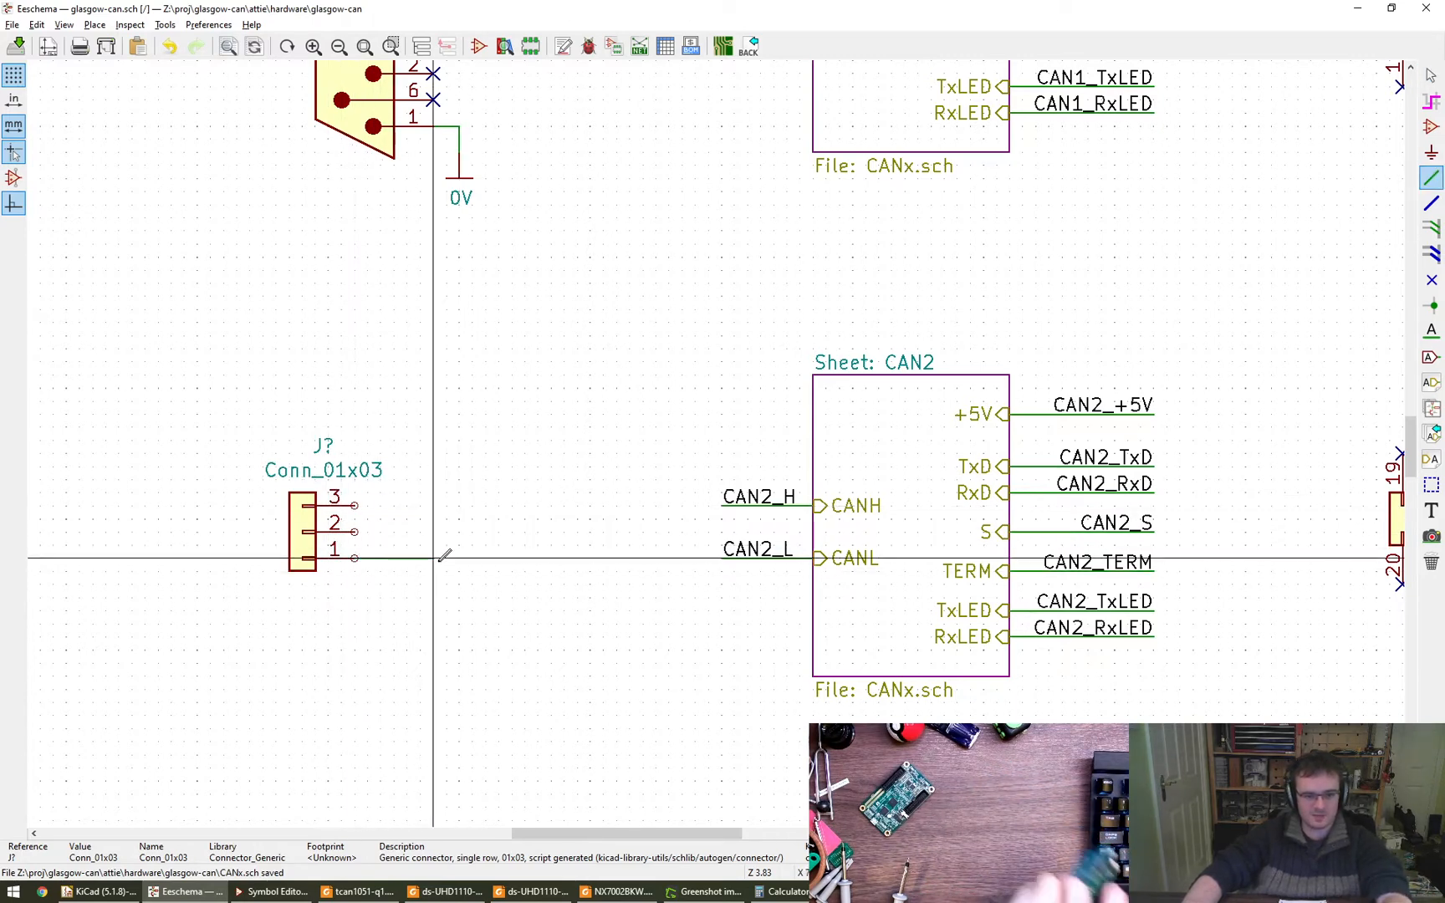
pyautogui.doubleClick(381, 583)
pyautogui.press('Escape')
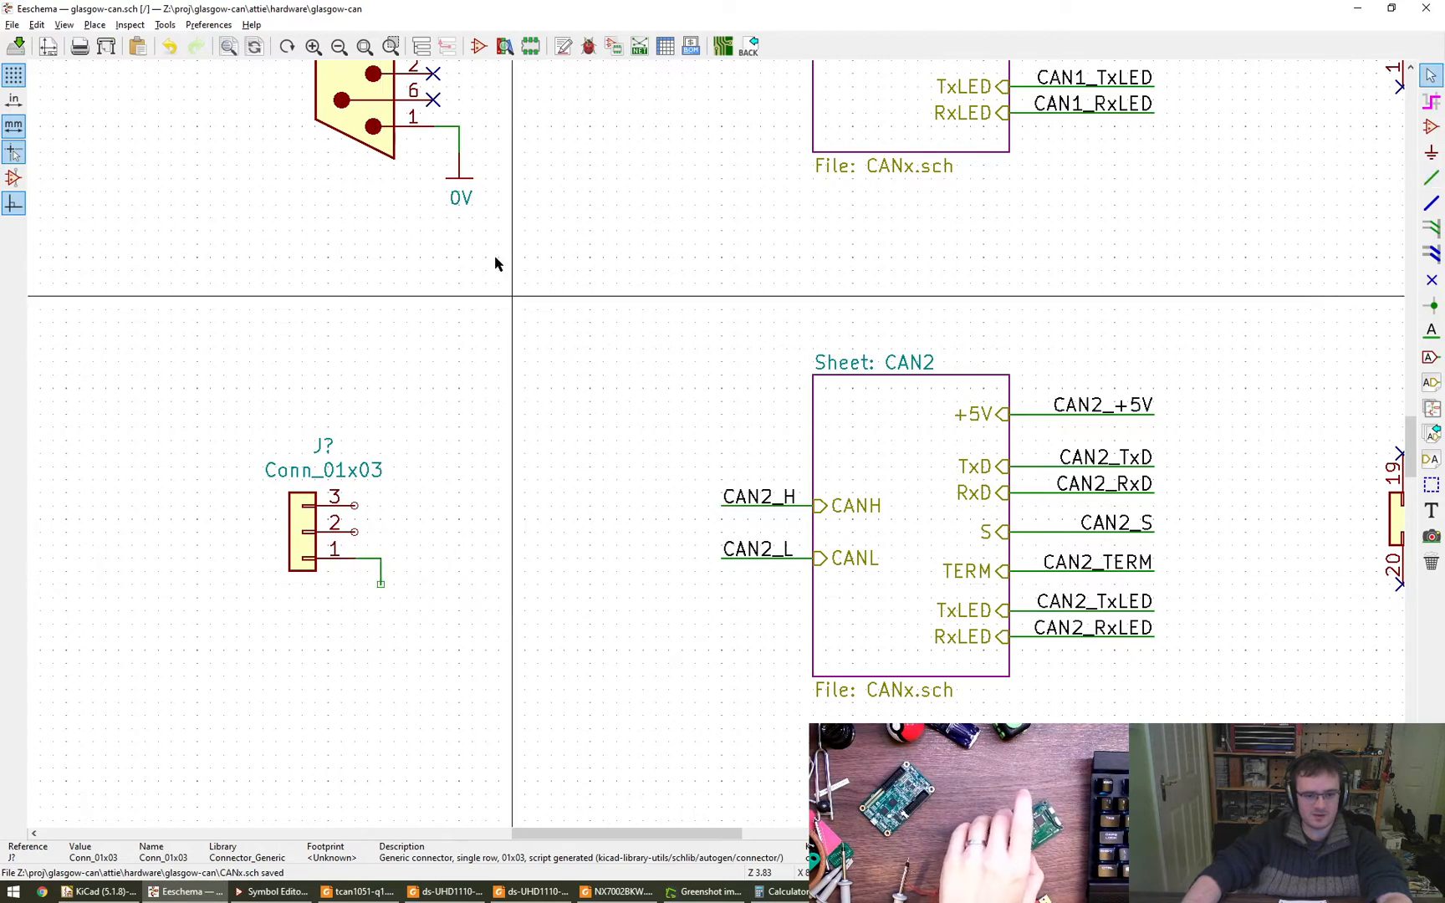
pyautogui.hotkey('ctrl', 'd')
pyautogui.click(381, 611)
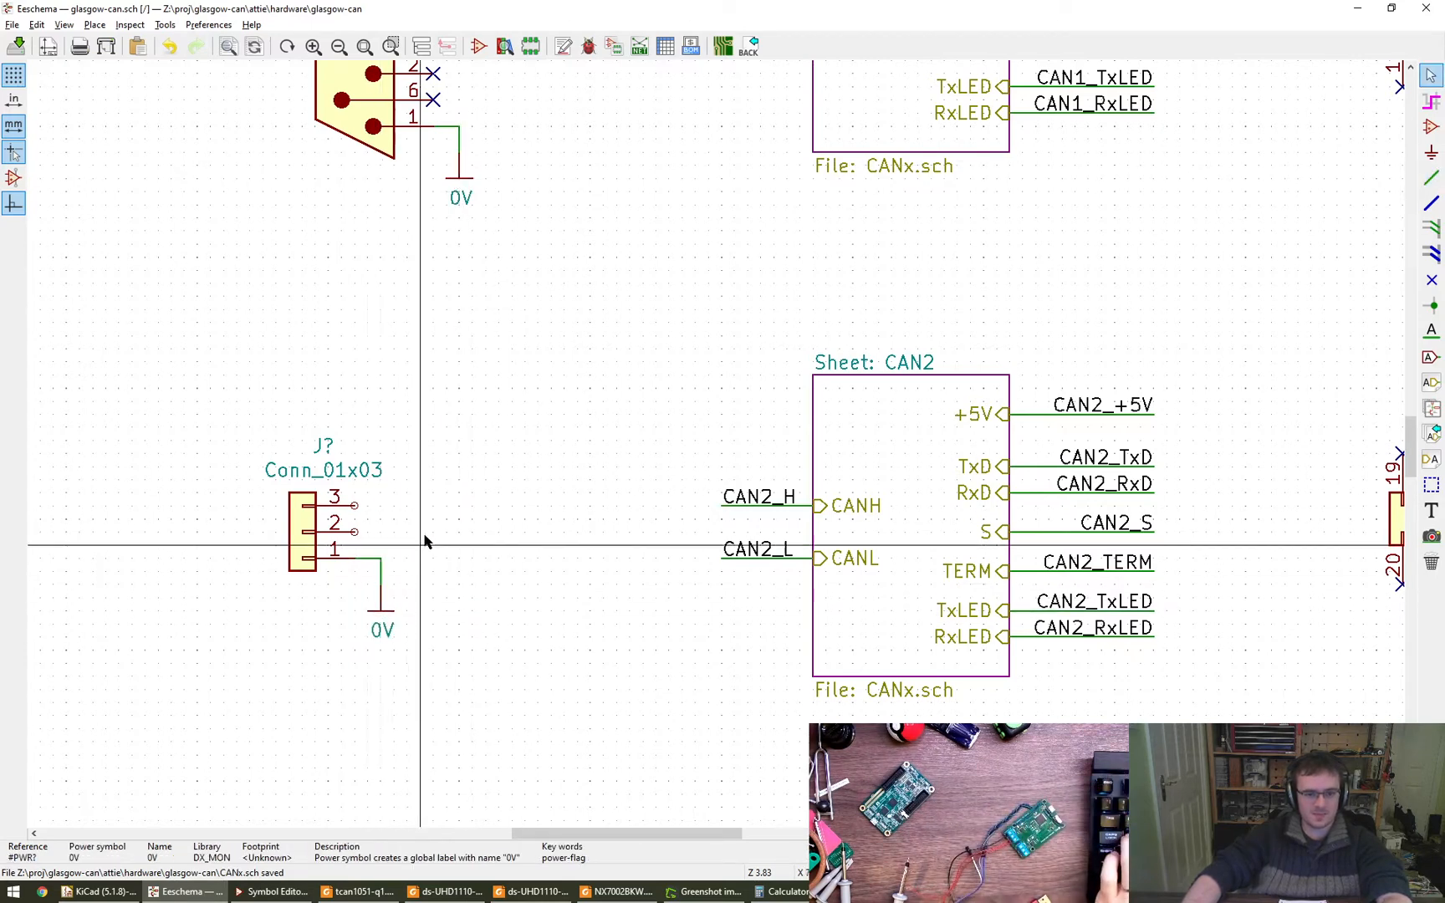
# - Draw equally long horizontal wires outward from pins 3 and 2 of the Conn_01x03 connector
pyautogui.press('w')
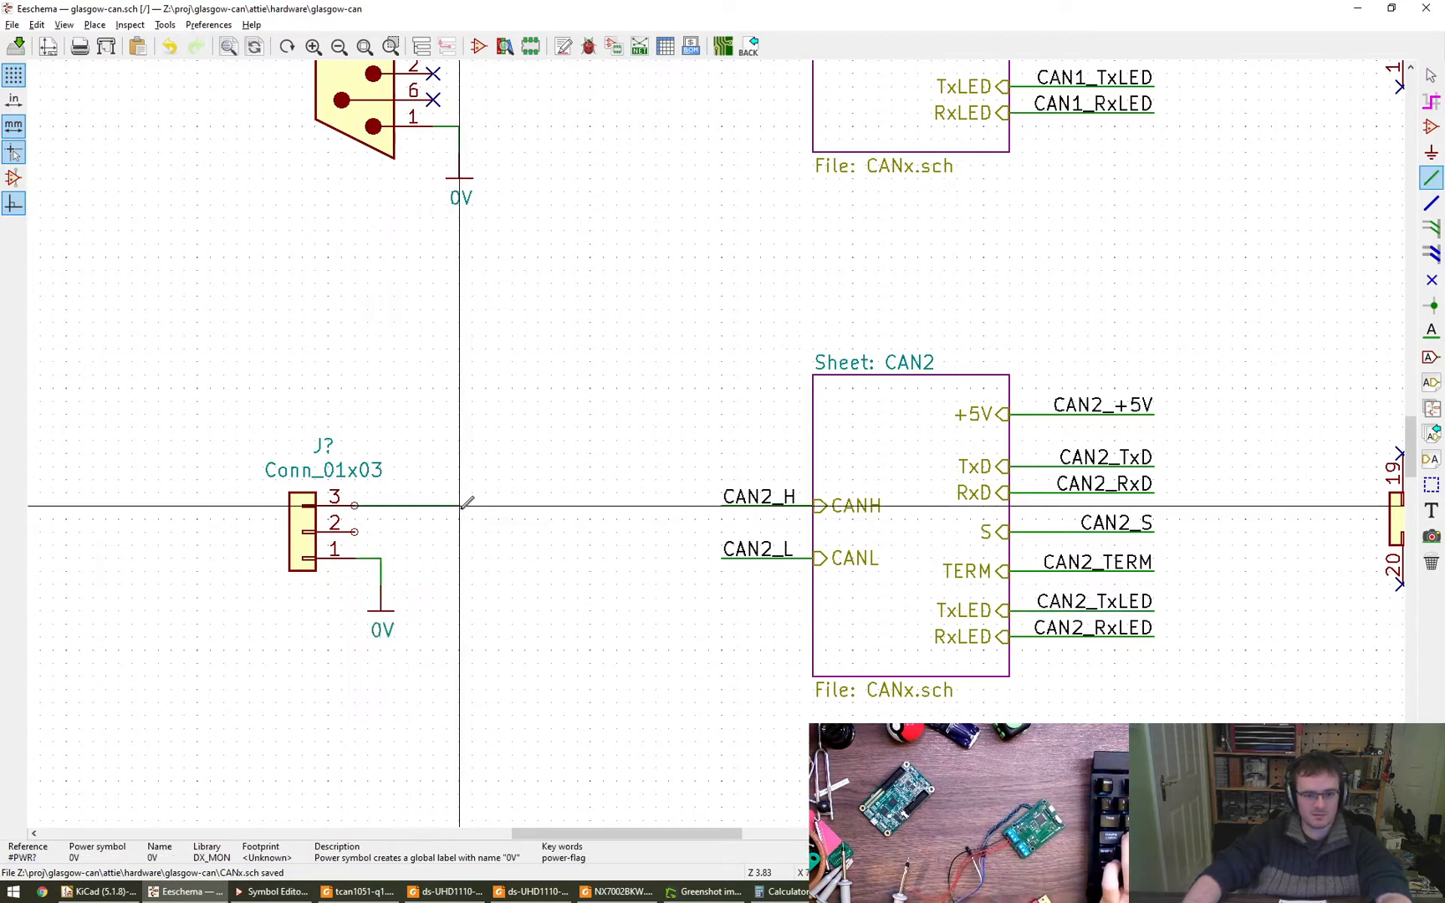
pyautogui.doubleClick(473, 504)
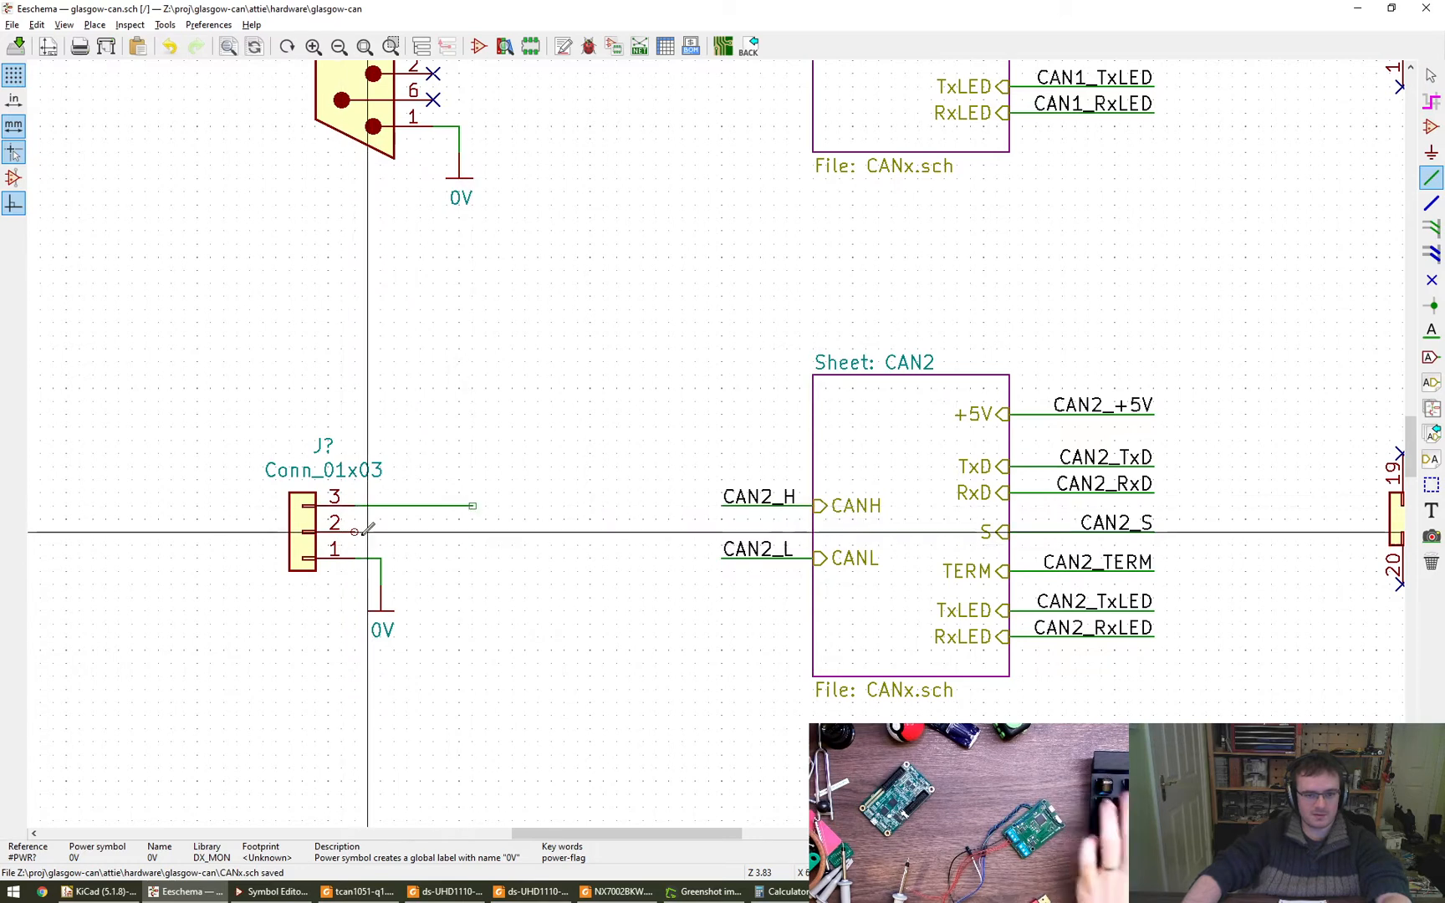
pyautogui.press('w')
pyautogui.doubleClick(473, 532)
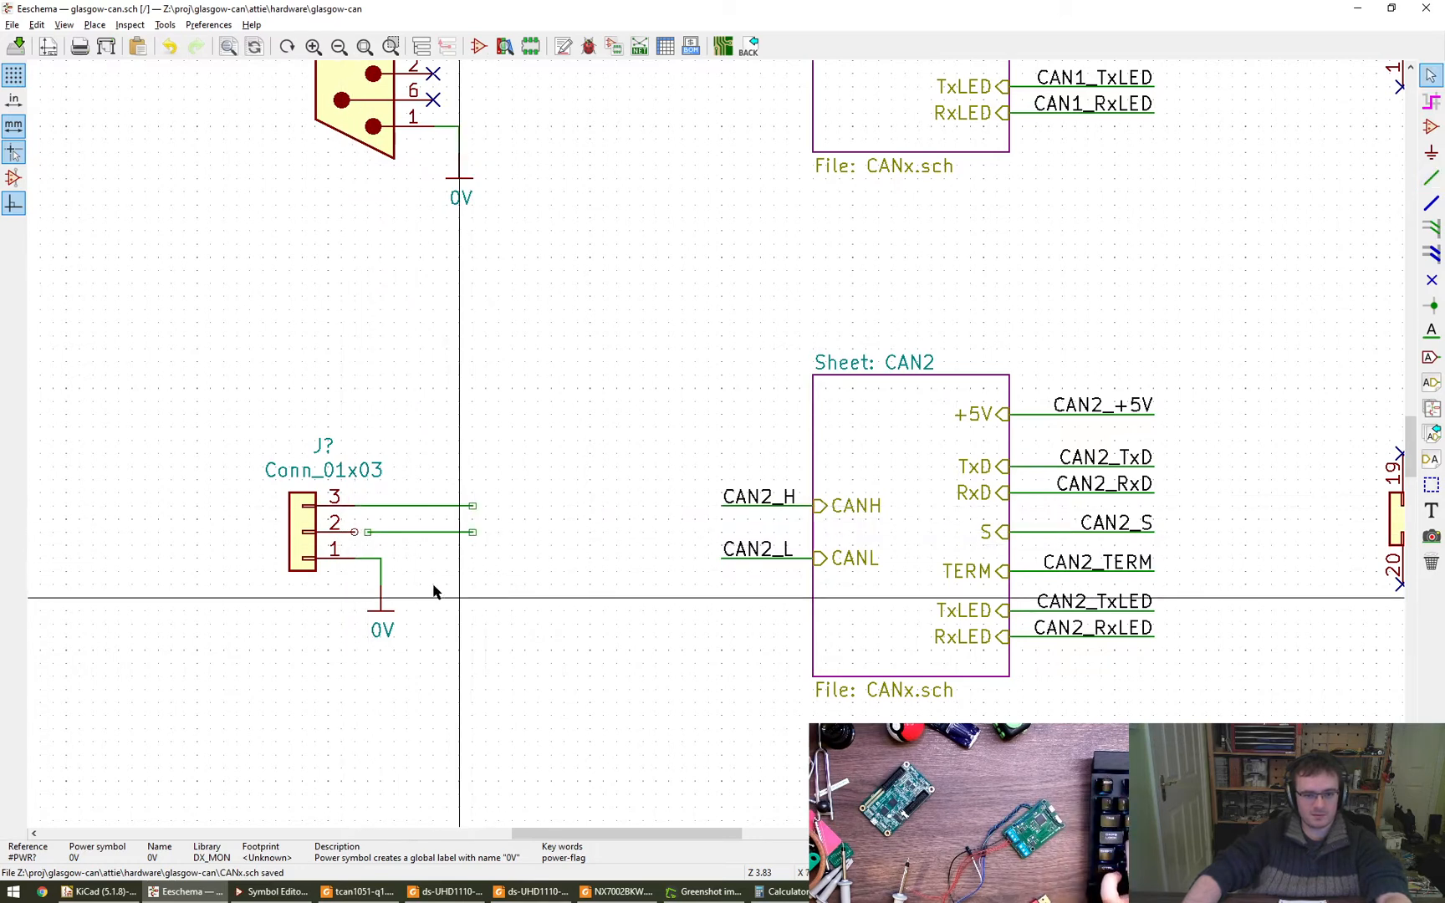
pyautogui.click(355, 532)
pyautogui.press('Escape')
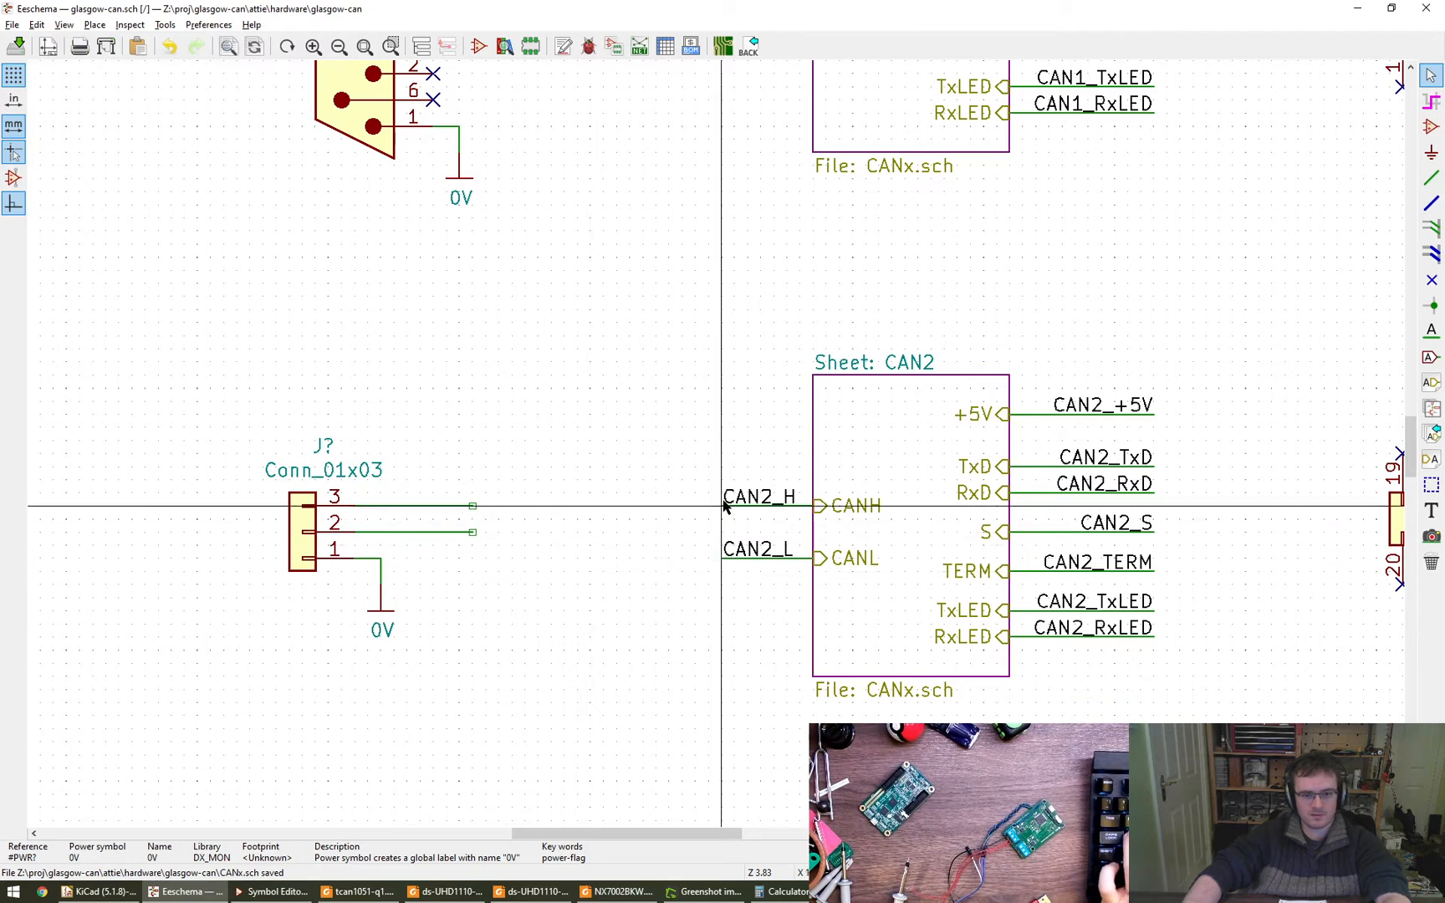
# - Copy the CAN2_H label onto the pin 3 wire and the CAN2_L label onto the pin 2 wire of Conn_01x03, flipping both
pyautogui.press('c')
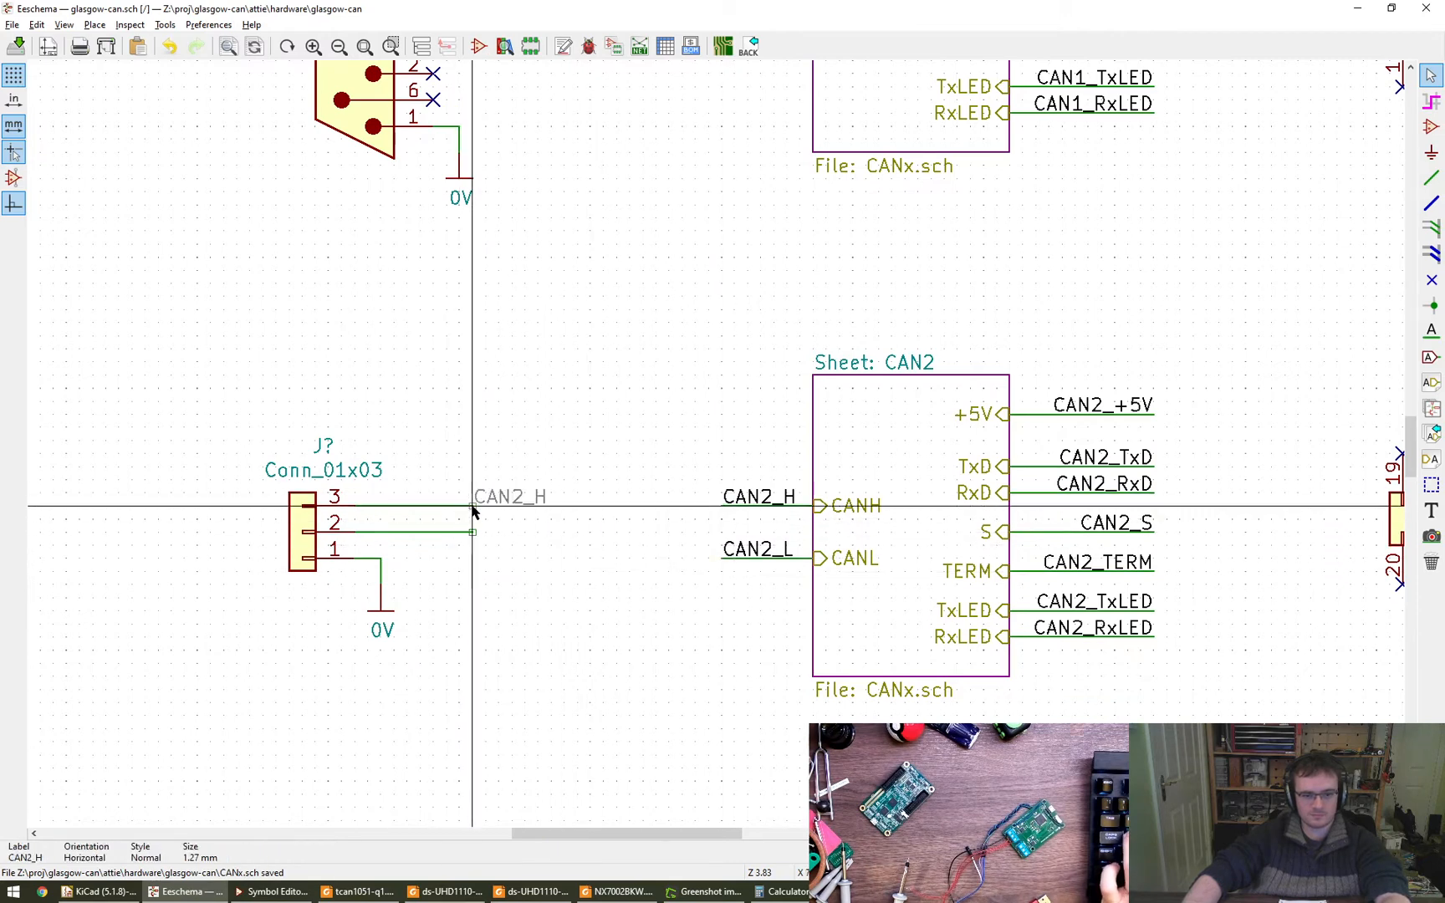
pyautogui.press('r')
pyautogui.click(472, 505)
pyautogui.press('c')
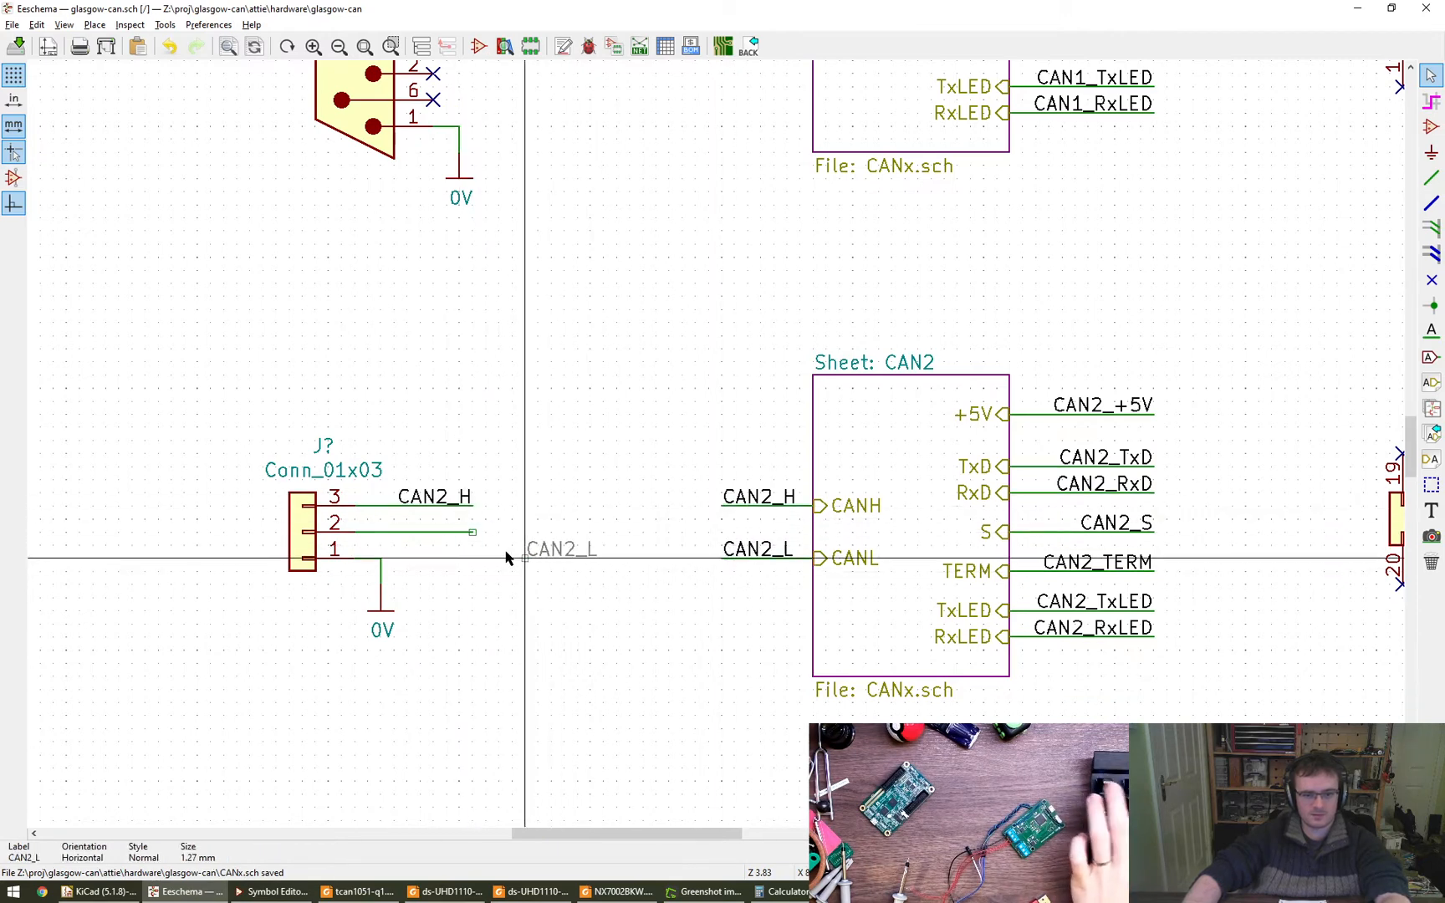
pyautogui.press('r')
pyautogui.click(473, 533)
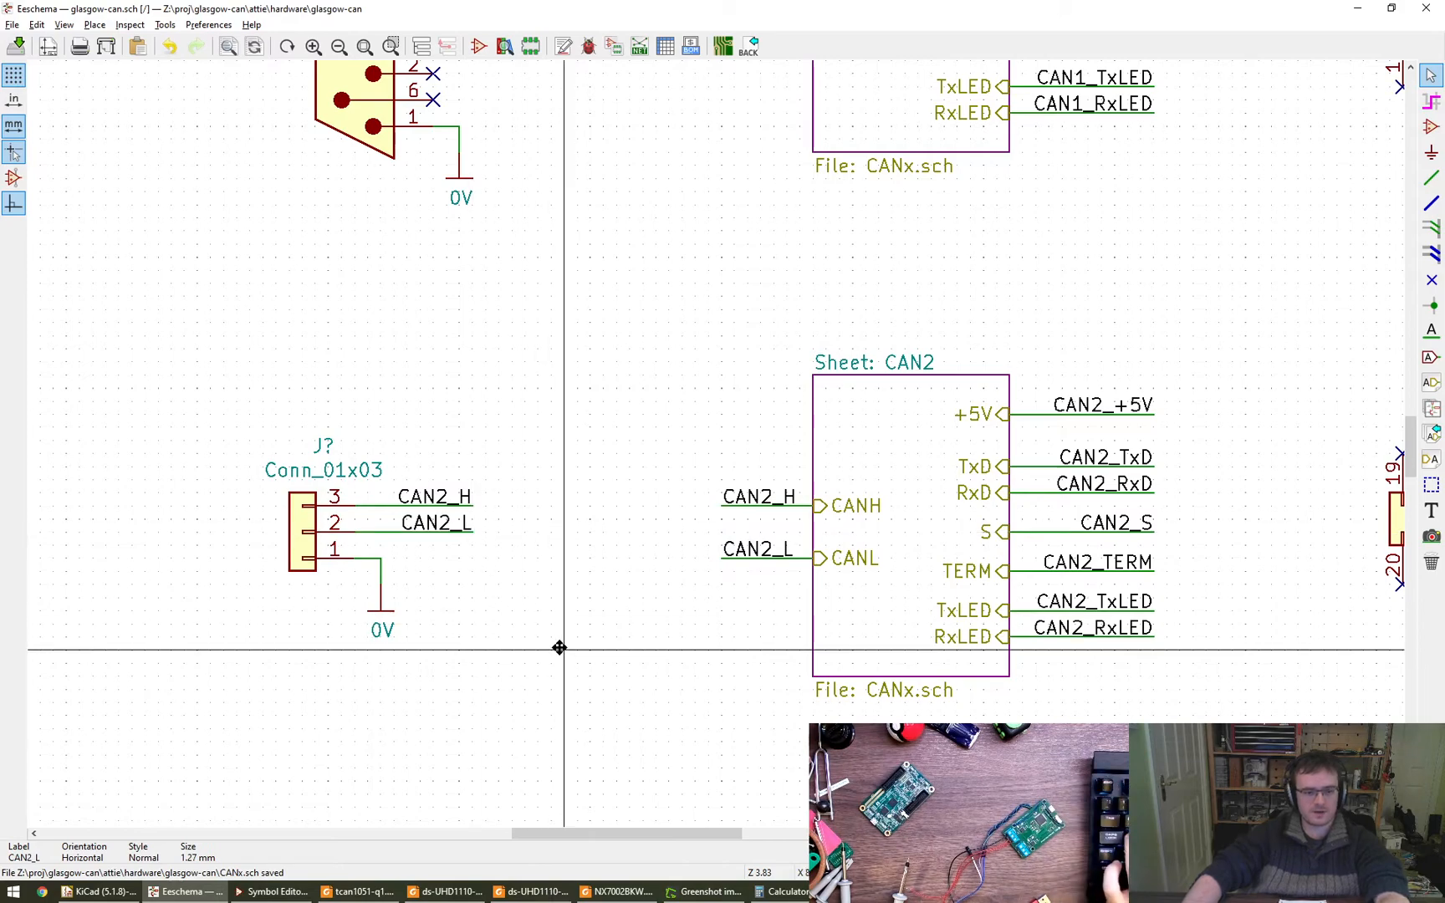
# - Move the Conn_01x03 connector with its wires, labels and 0V symbol so it sits beneath the DB9_Male connector
pyautogui.scroll(-4, 470, 600)
pyautogui.moveTo(456, 672); pyautogui.dragTo(370, 669, button='middle')
pyautogui.moveTo(213, 435); pyautogui.dragTo(339, 571)
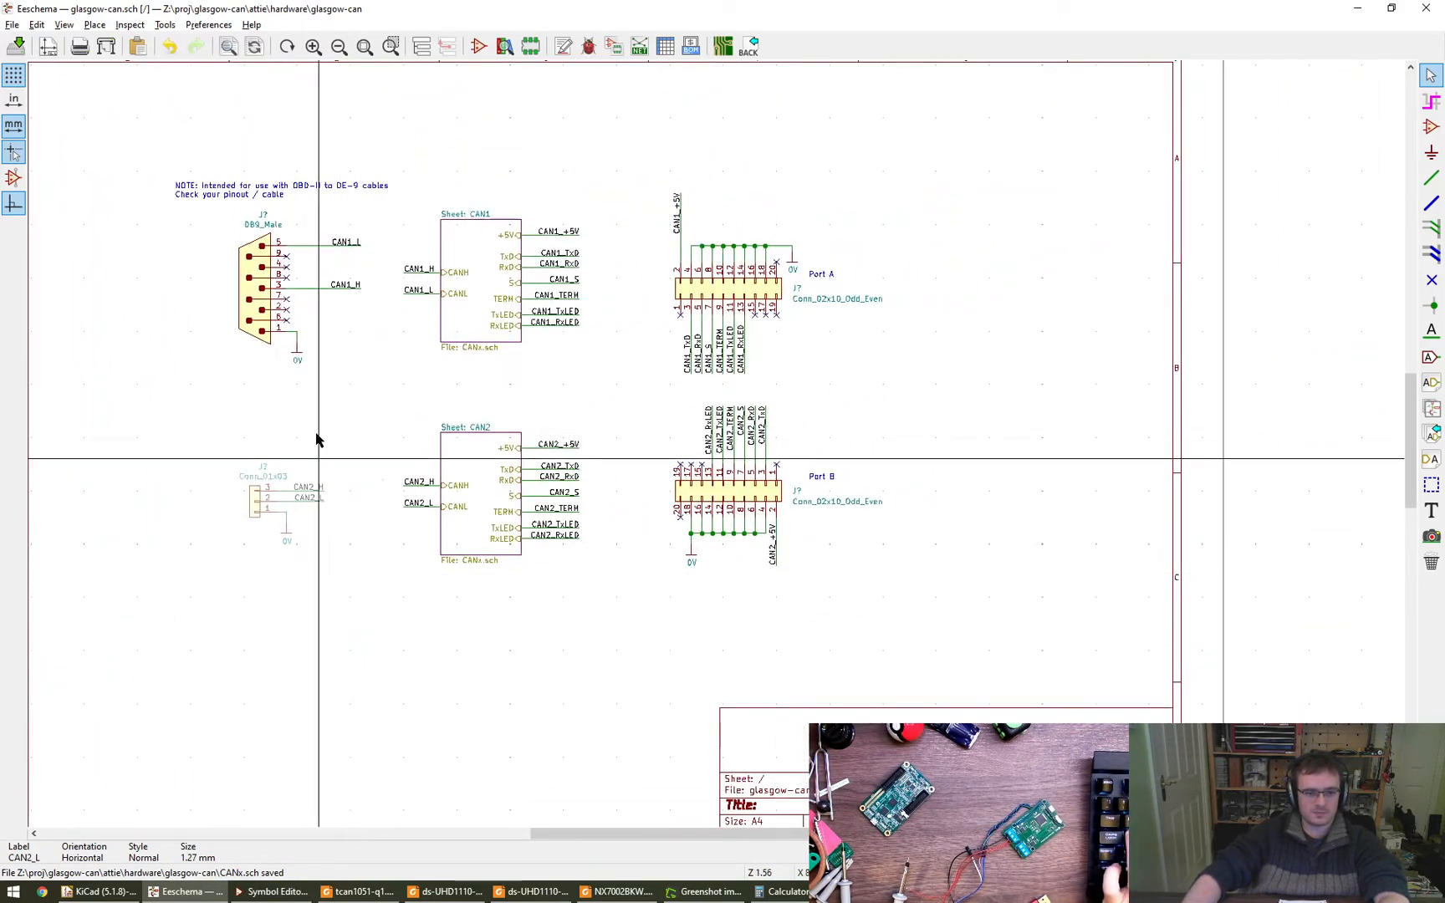
pyautogui.scroll(-1, 426, 676)
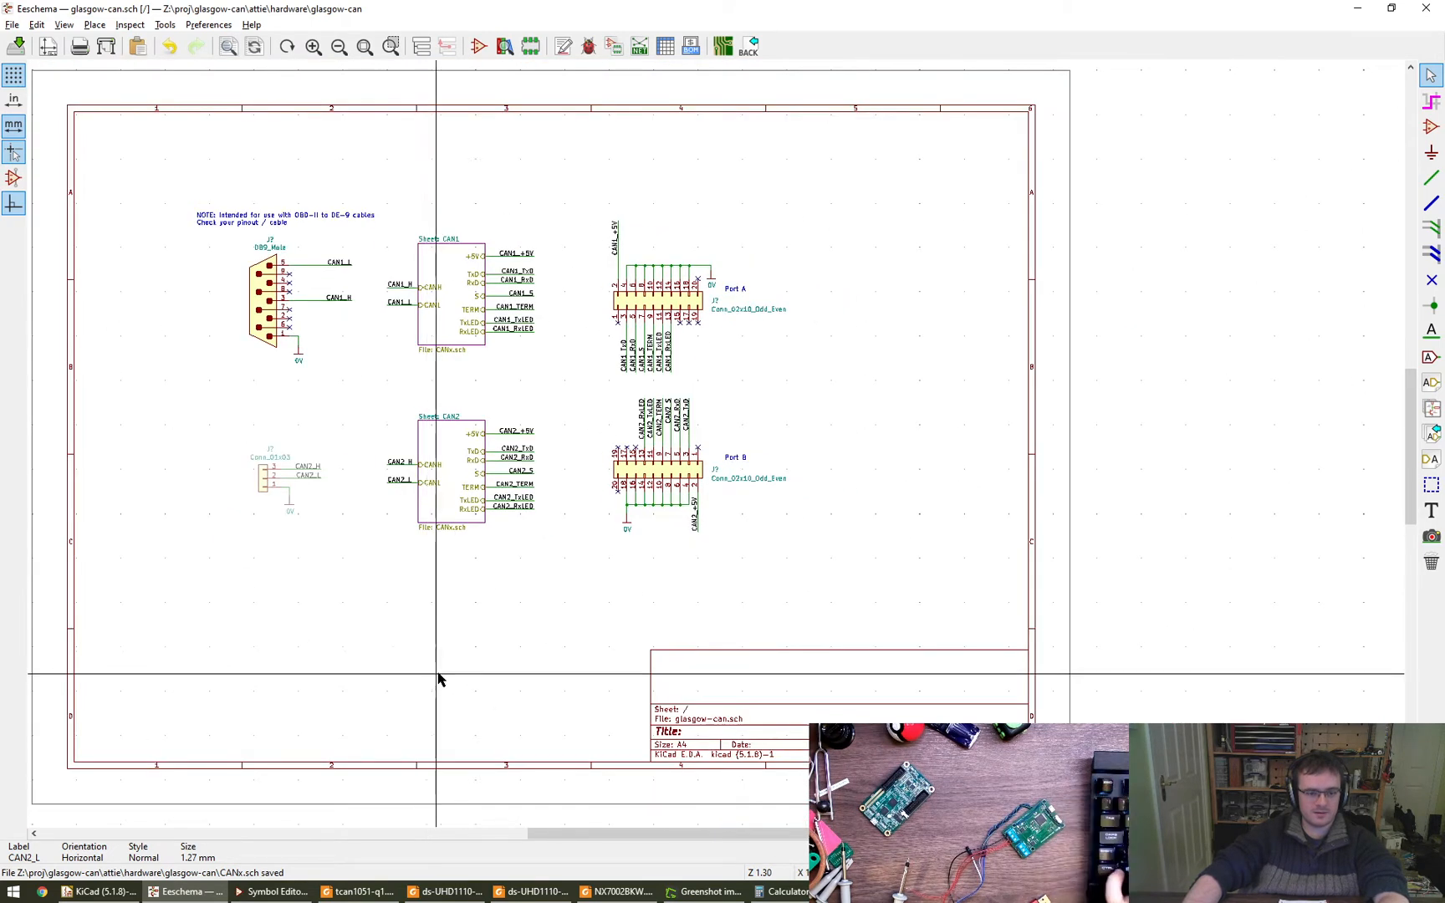
pyautogui.scroll(-1, 529, 670)
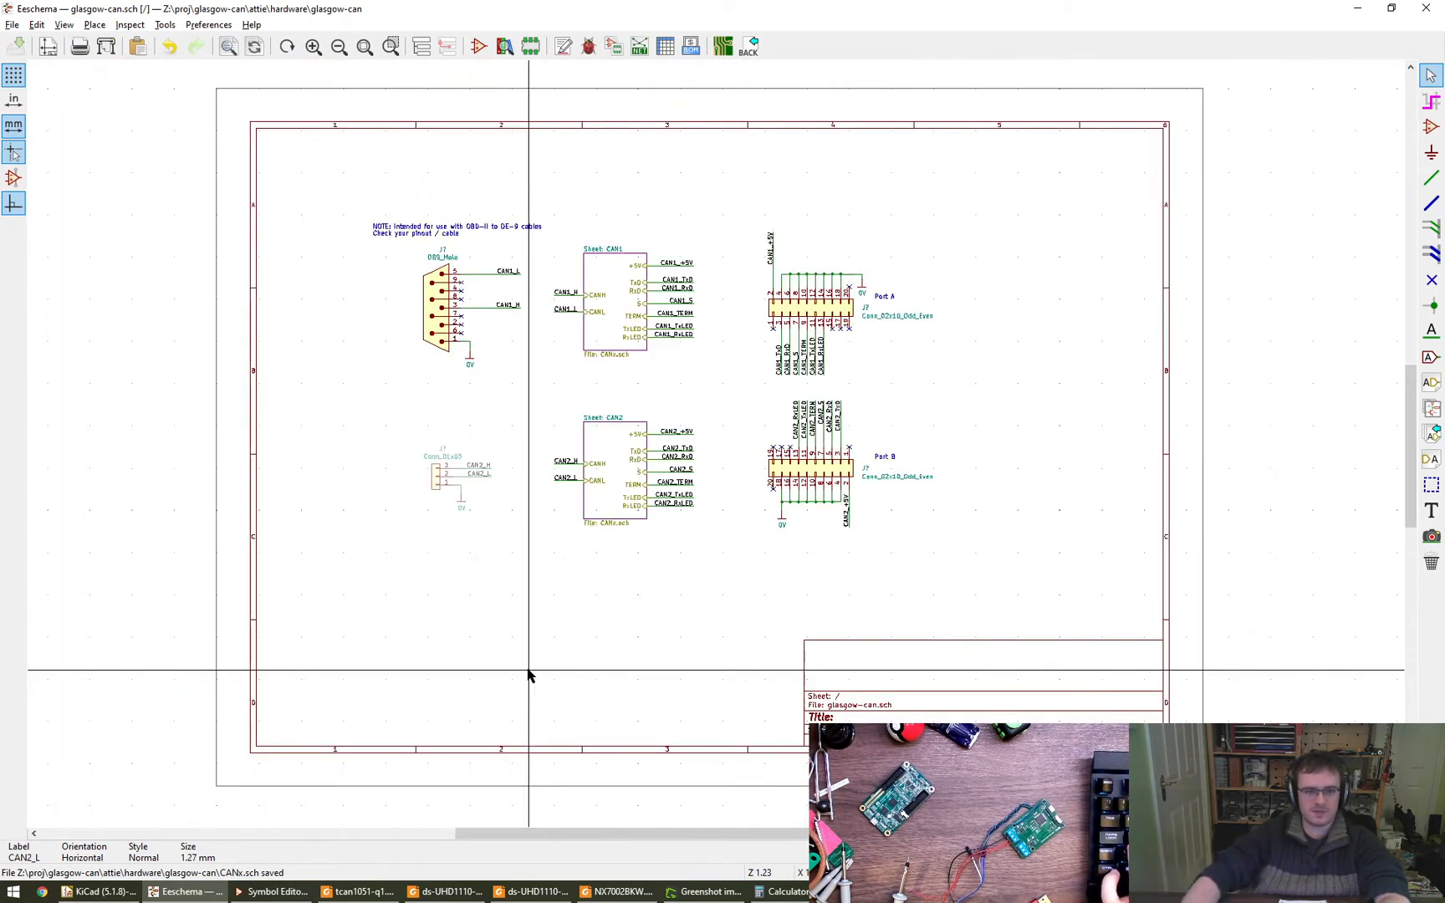
# - Review sheets CAN1 and CAN2 through the hierarchy navigator and return to the root sheet
pyautogui.click(420, 47)
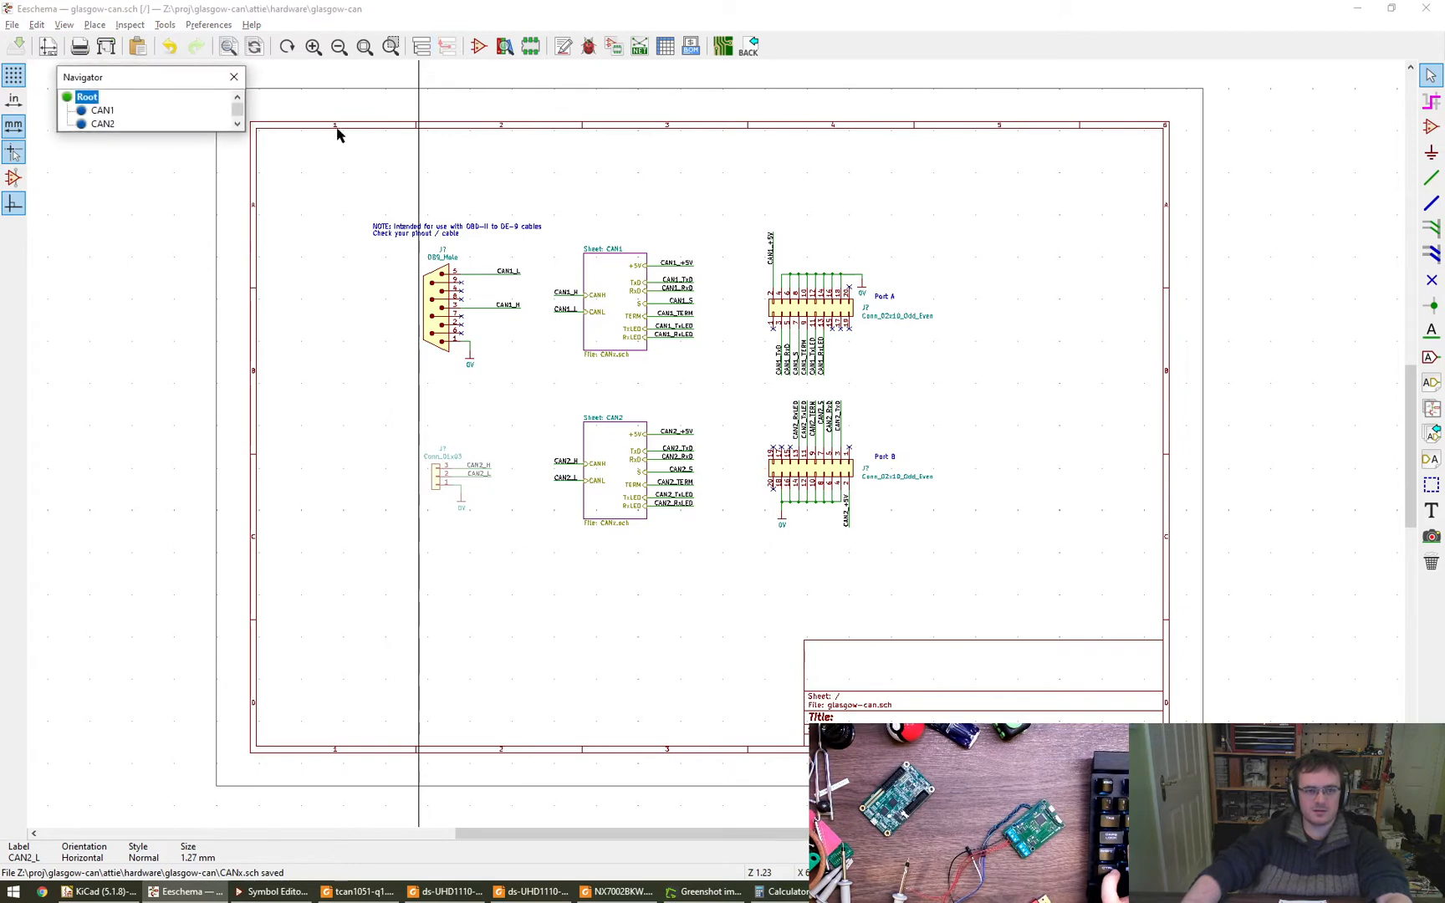
pyautogui.click(103, 111)
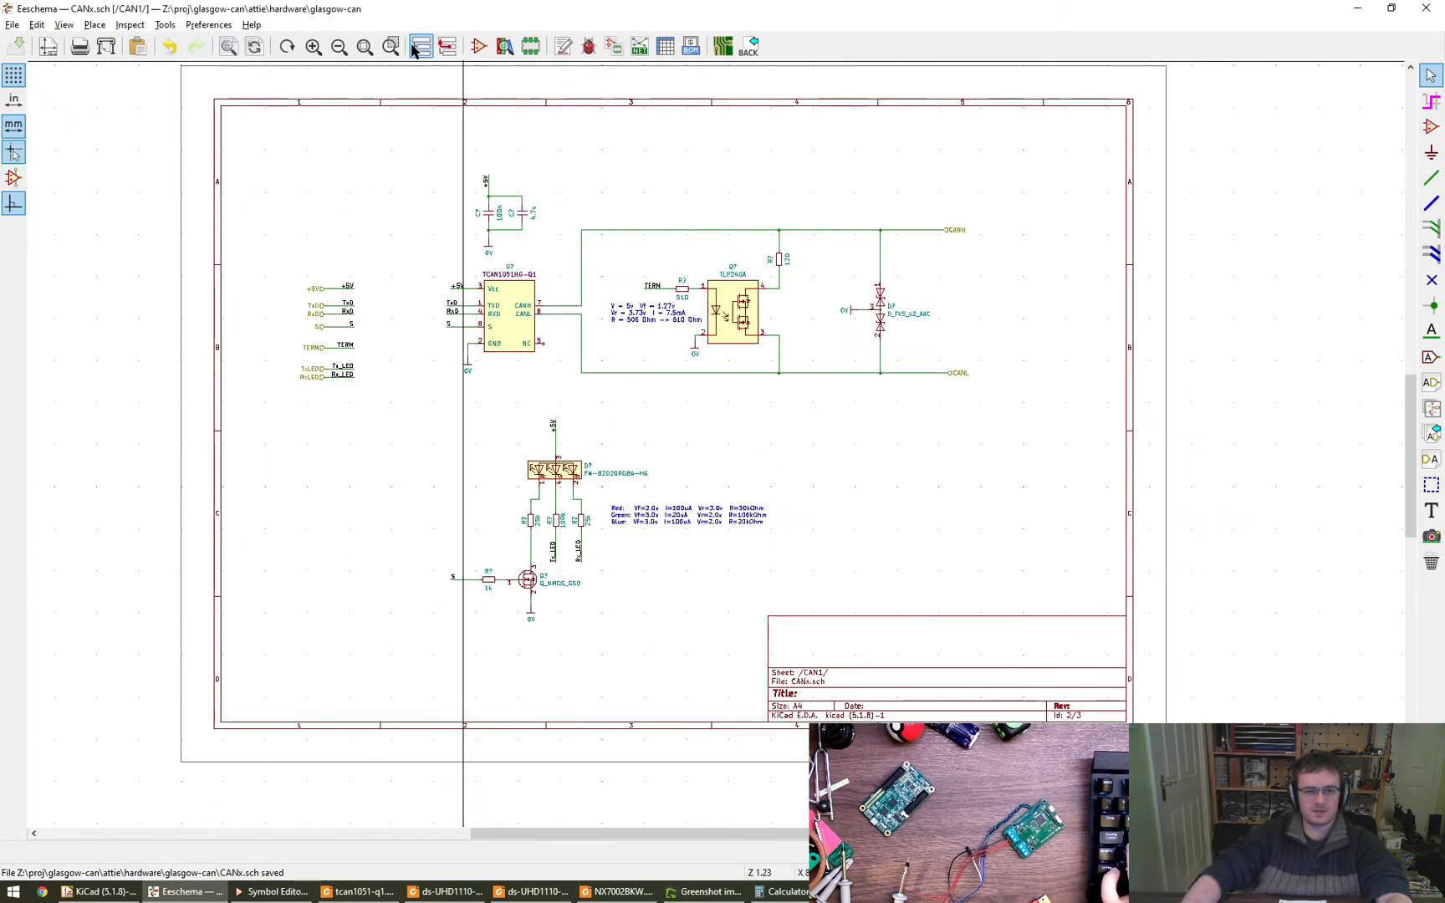
pyautogui.click(93, 124)
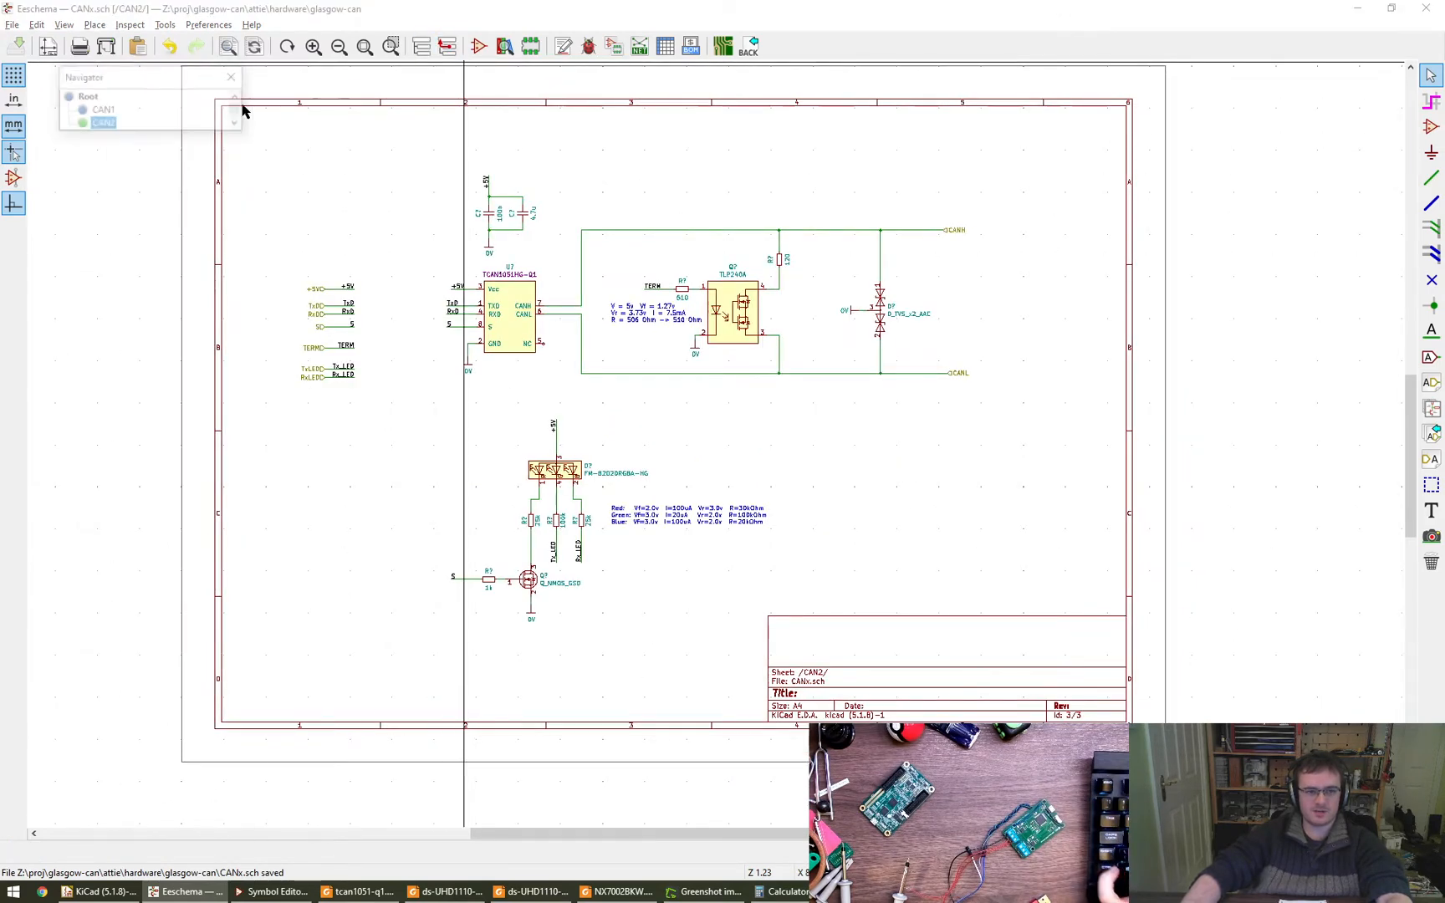
pyautogui.click(86, 97)
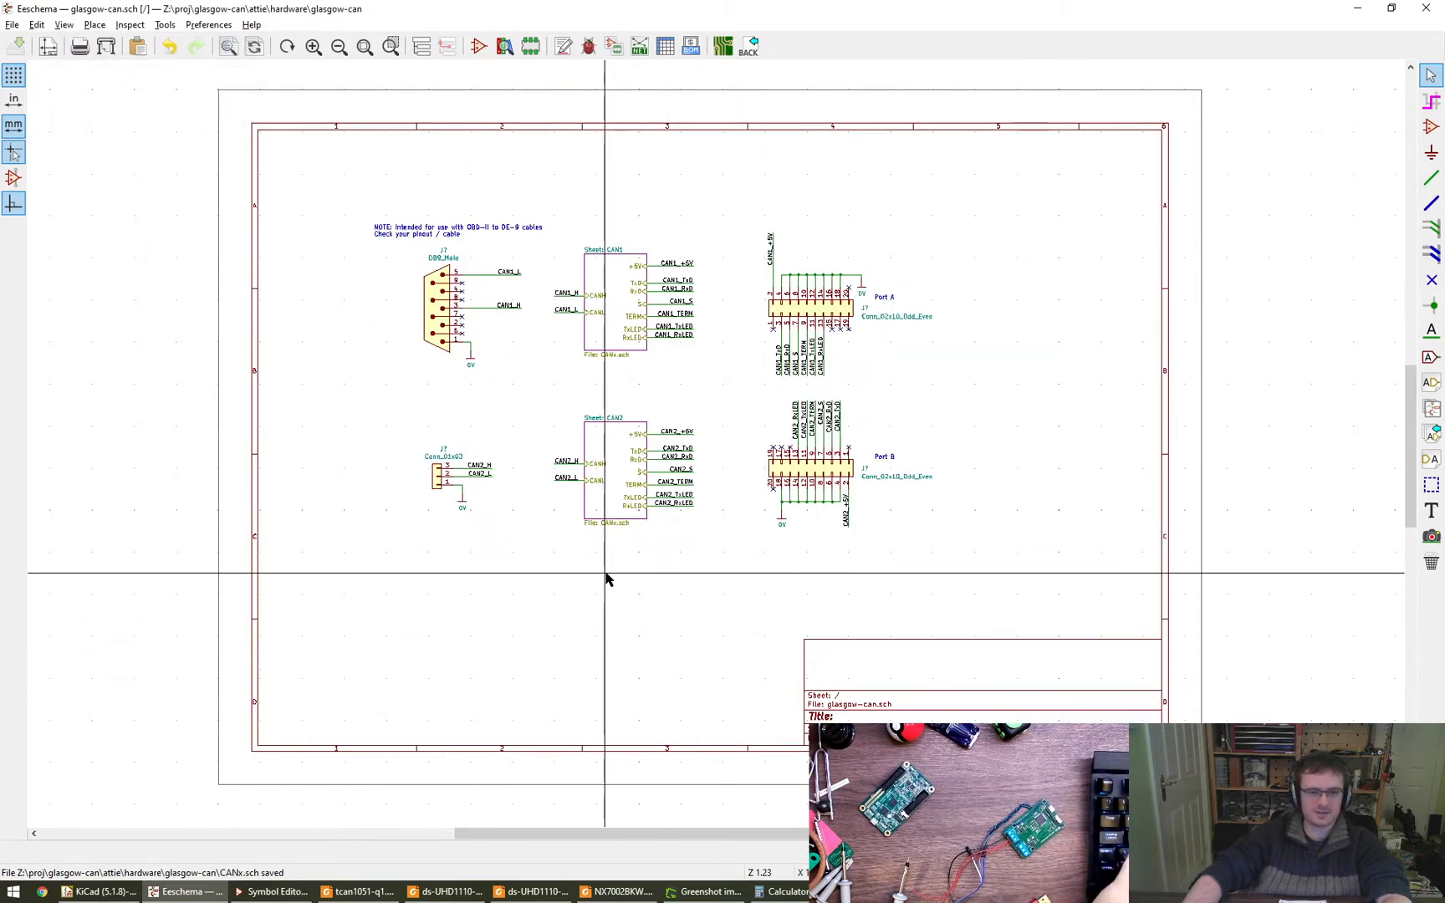
# - Annotate the entire schematic, keeping existing annotations, sorting components by Y position and using the first free number after 0
pyautogui.click(93, 30)
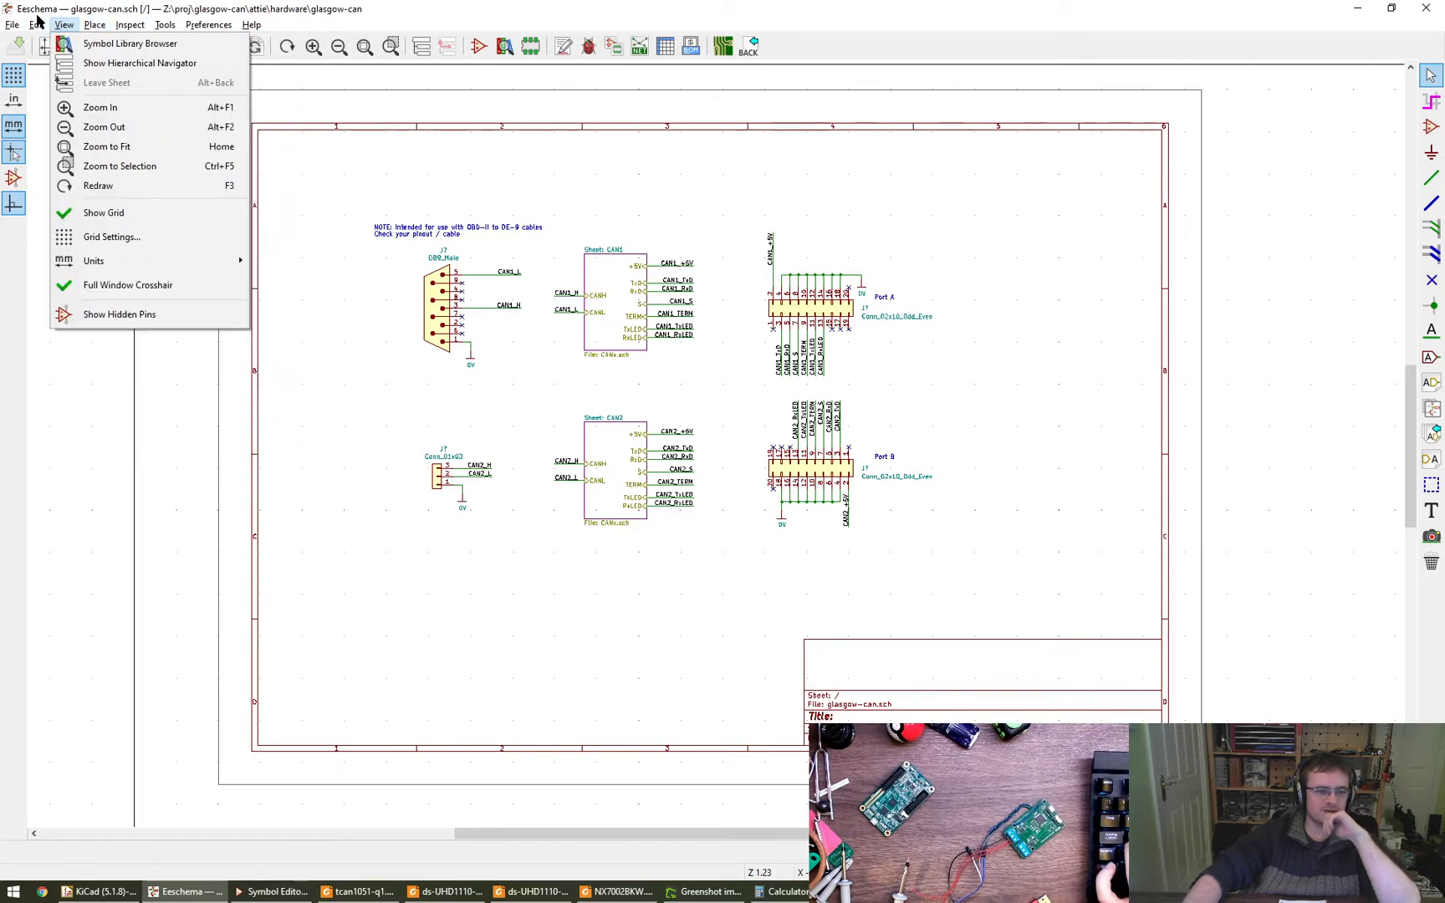
pyautogui.moveTo(36, 30)
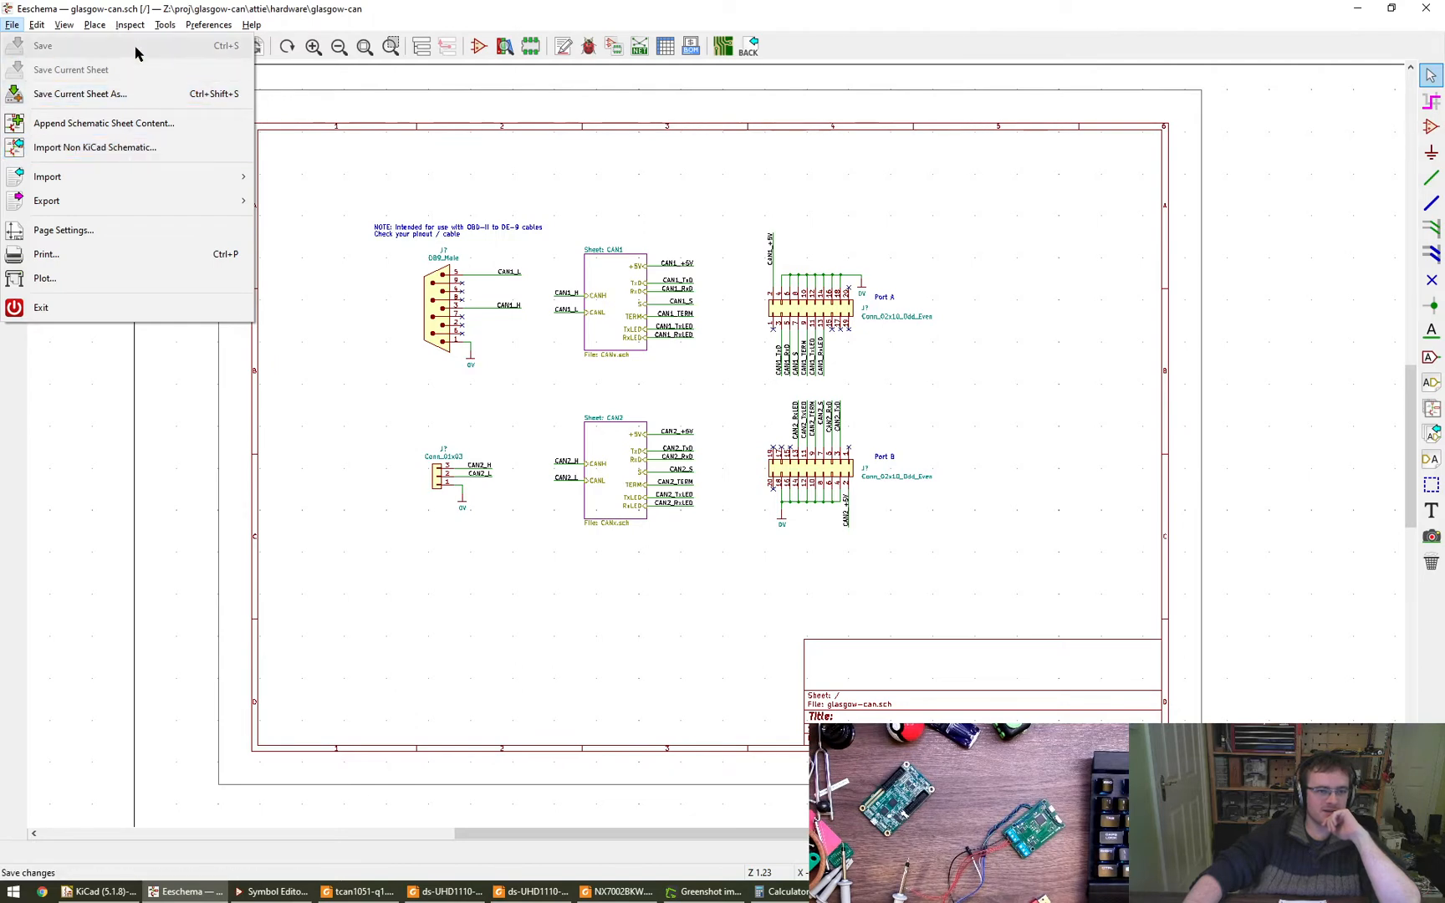
pyautogui.moveTo(137, 30)
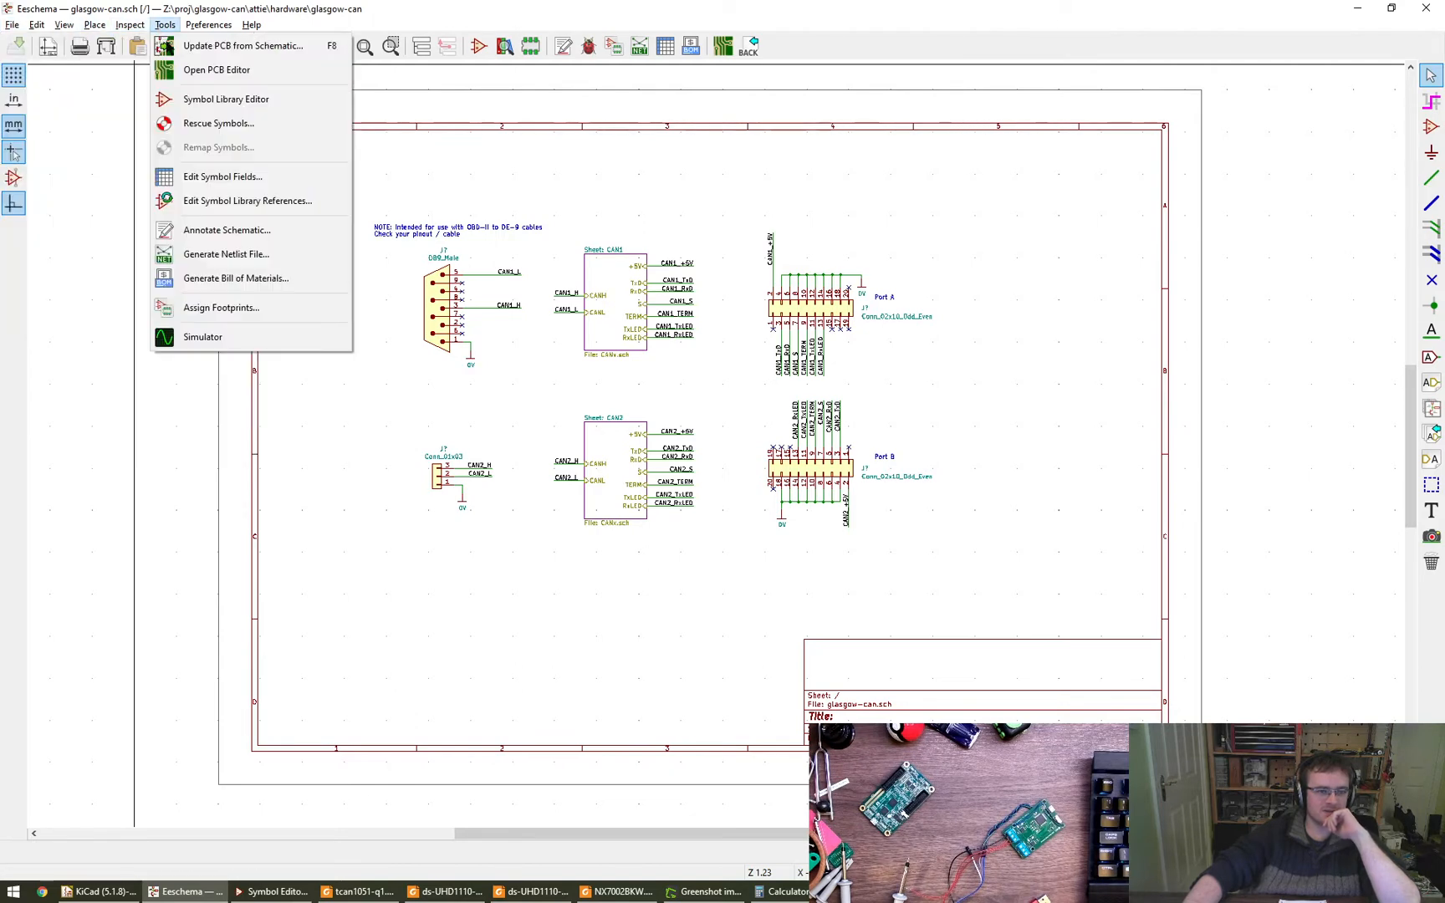
pyautogui.click(292, 235)
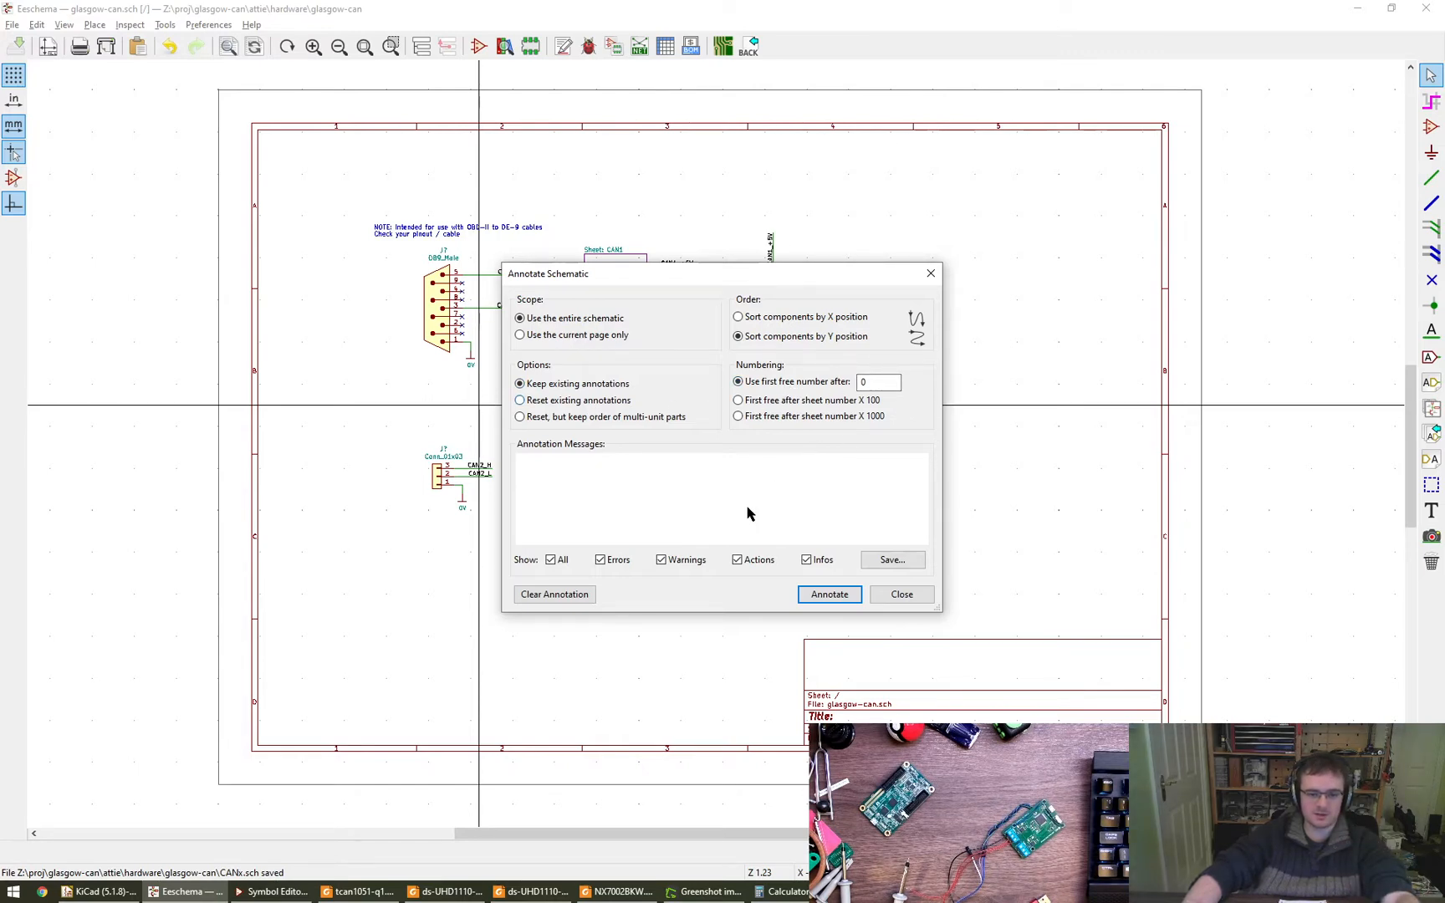
pyautogui.click(829, 595)
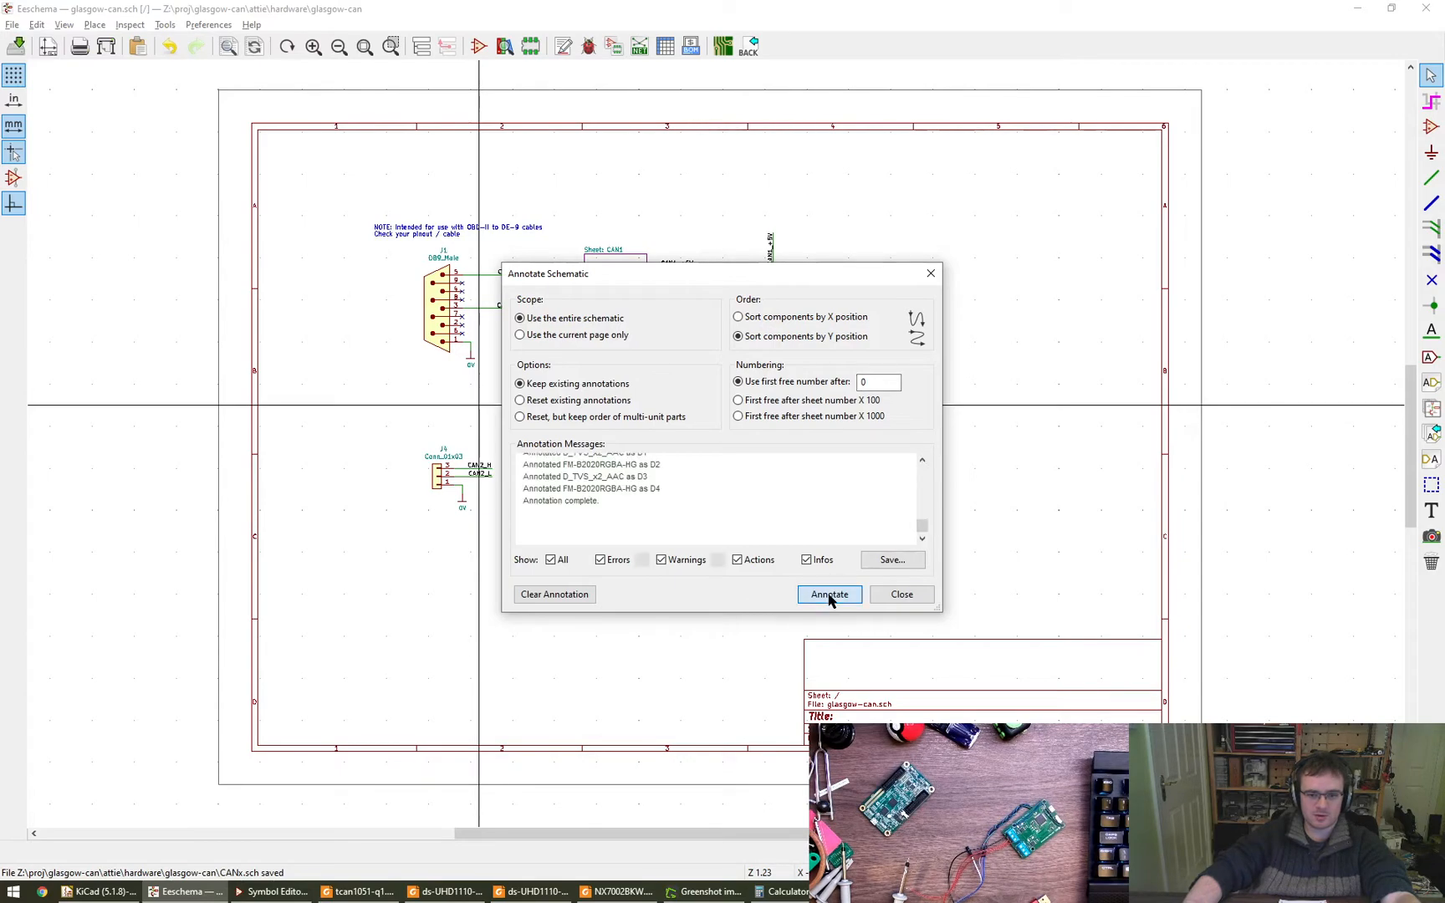
pyautogui.click(900, 594)
# - Examine the reference designators on the root sheet and on the CAN1 sheet
pyautogui.scroll(5, 468, 456)
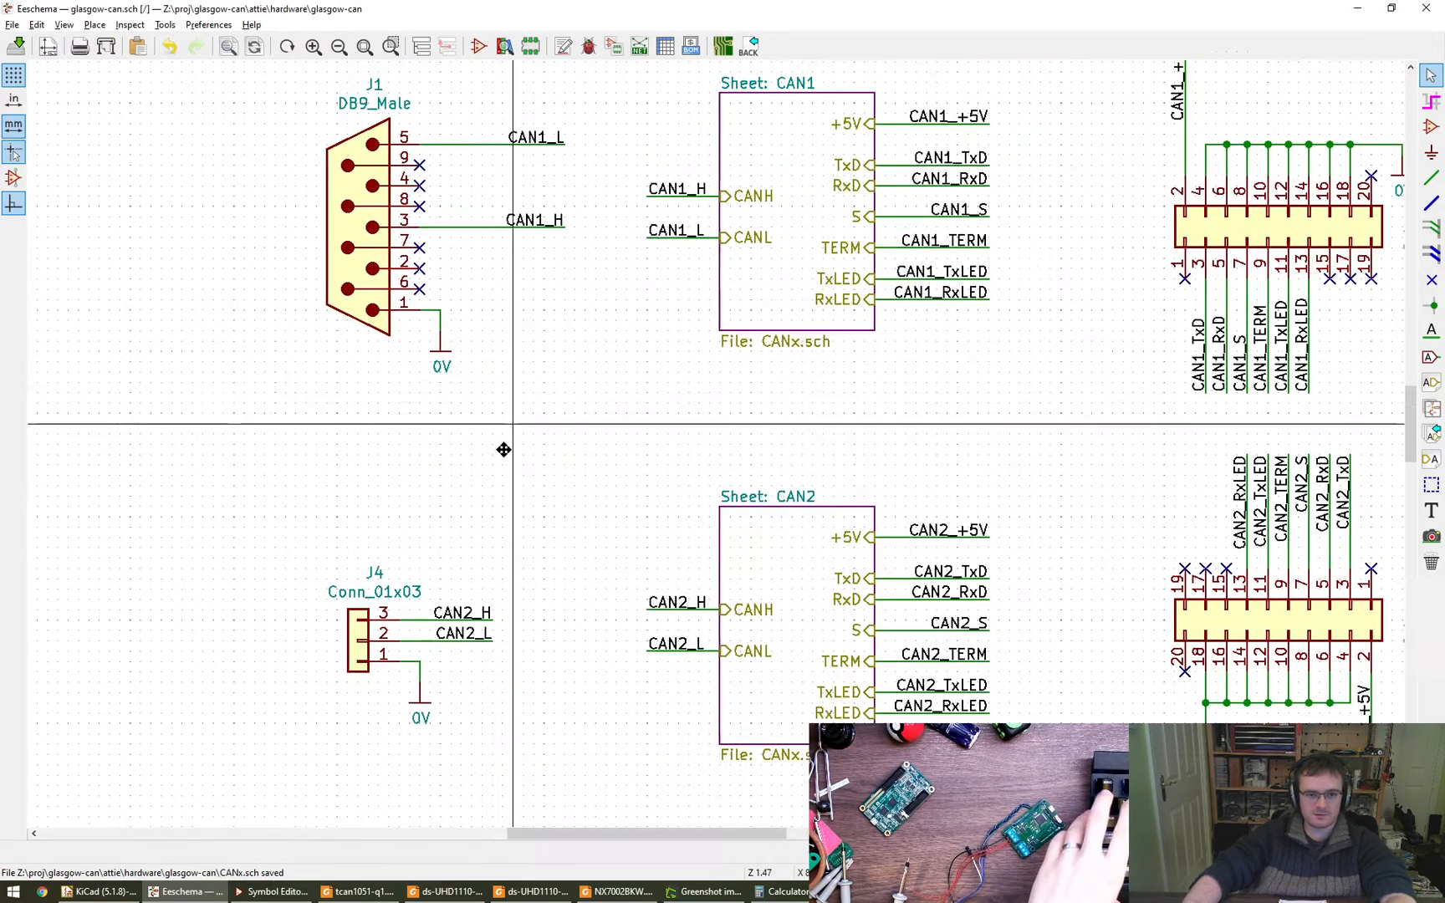
pyautogui.moveTo(503, 450); pyautogui.dragTo(158, 518, button='middle')
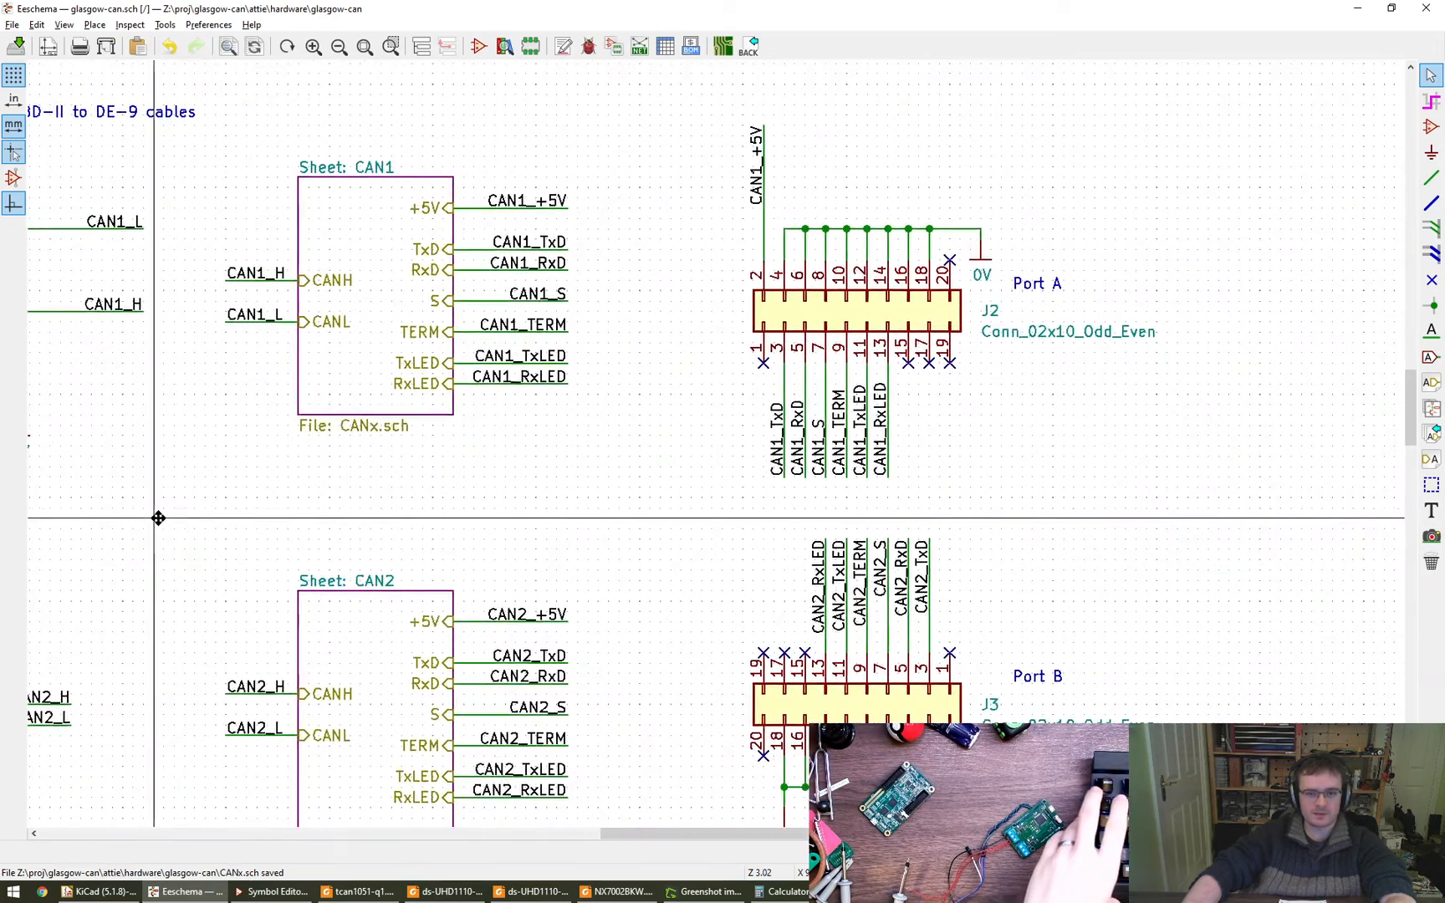
pyautogui.moveTo(693, 500); pyautogui.dragTo(716, 439, button='middle')
pyautogui.scroll(-1, 699, 461)
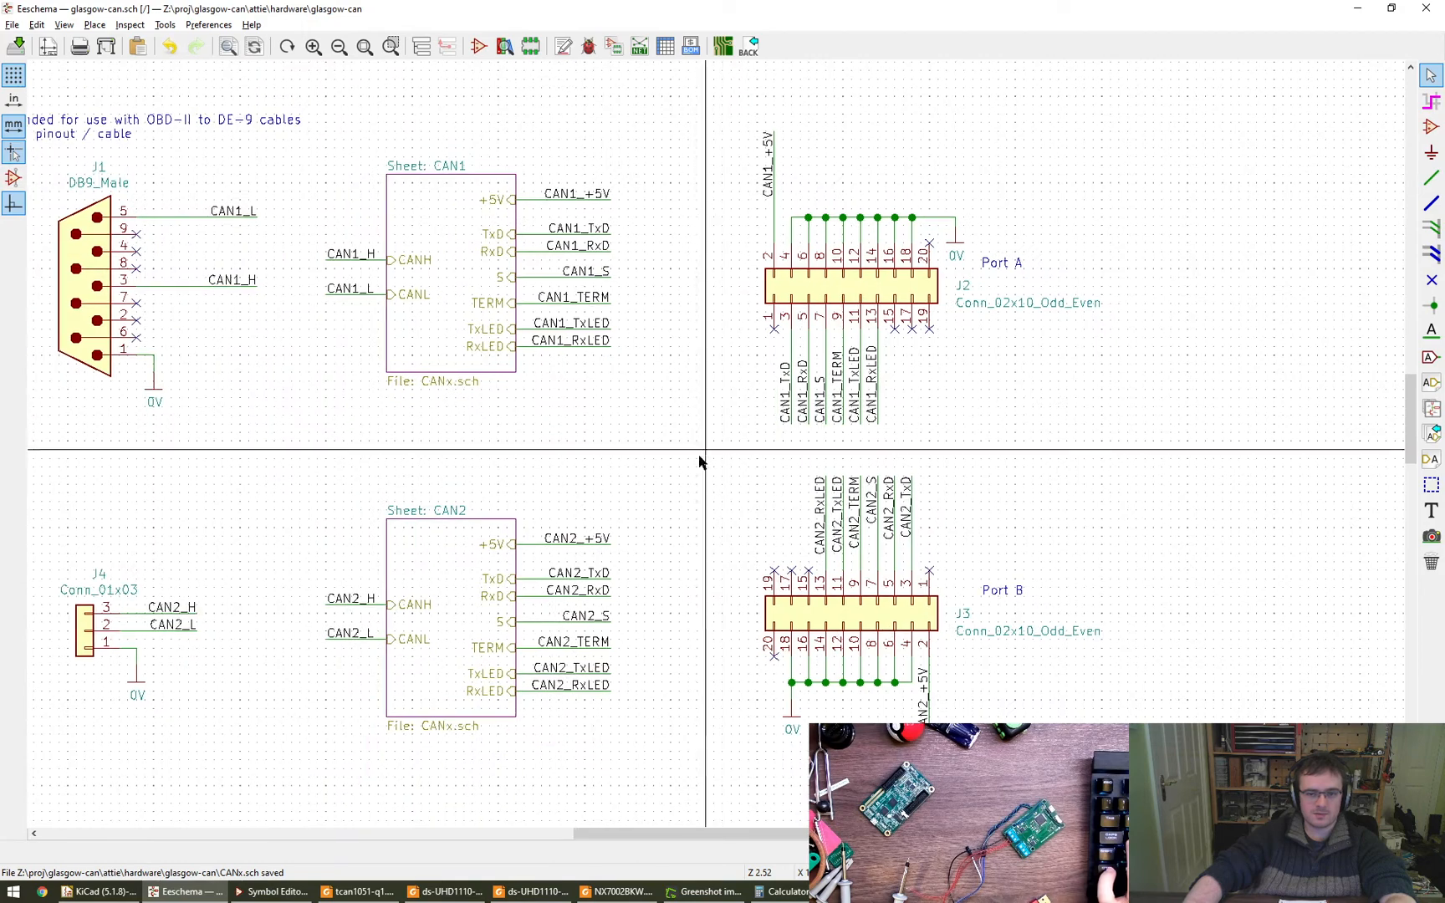
pyautogui.click(424, 51)
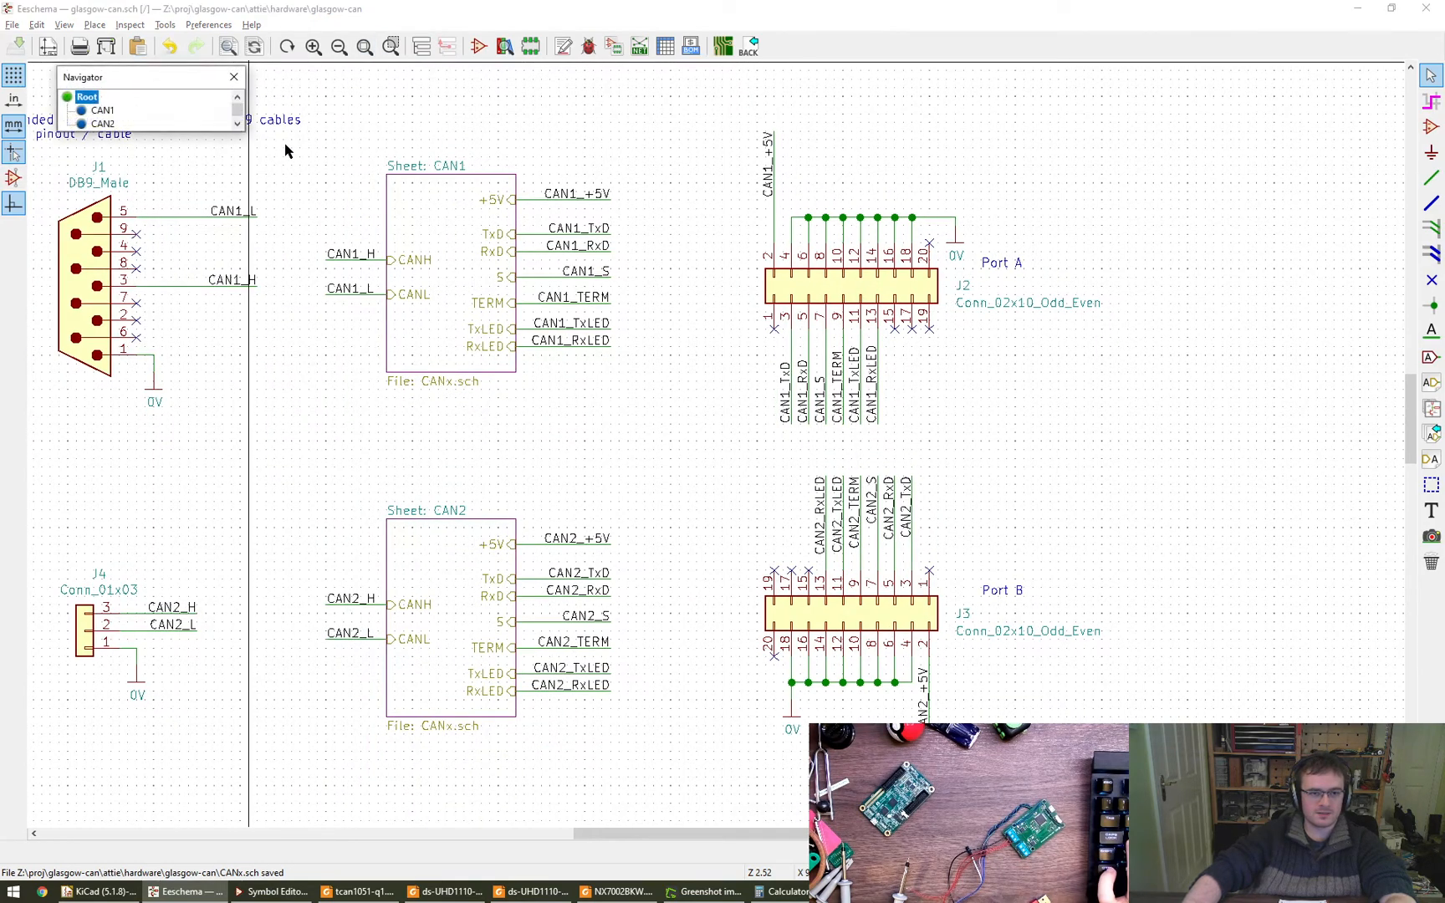
pyautogui.click(96, 111)
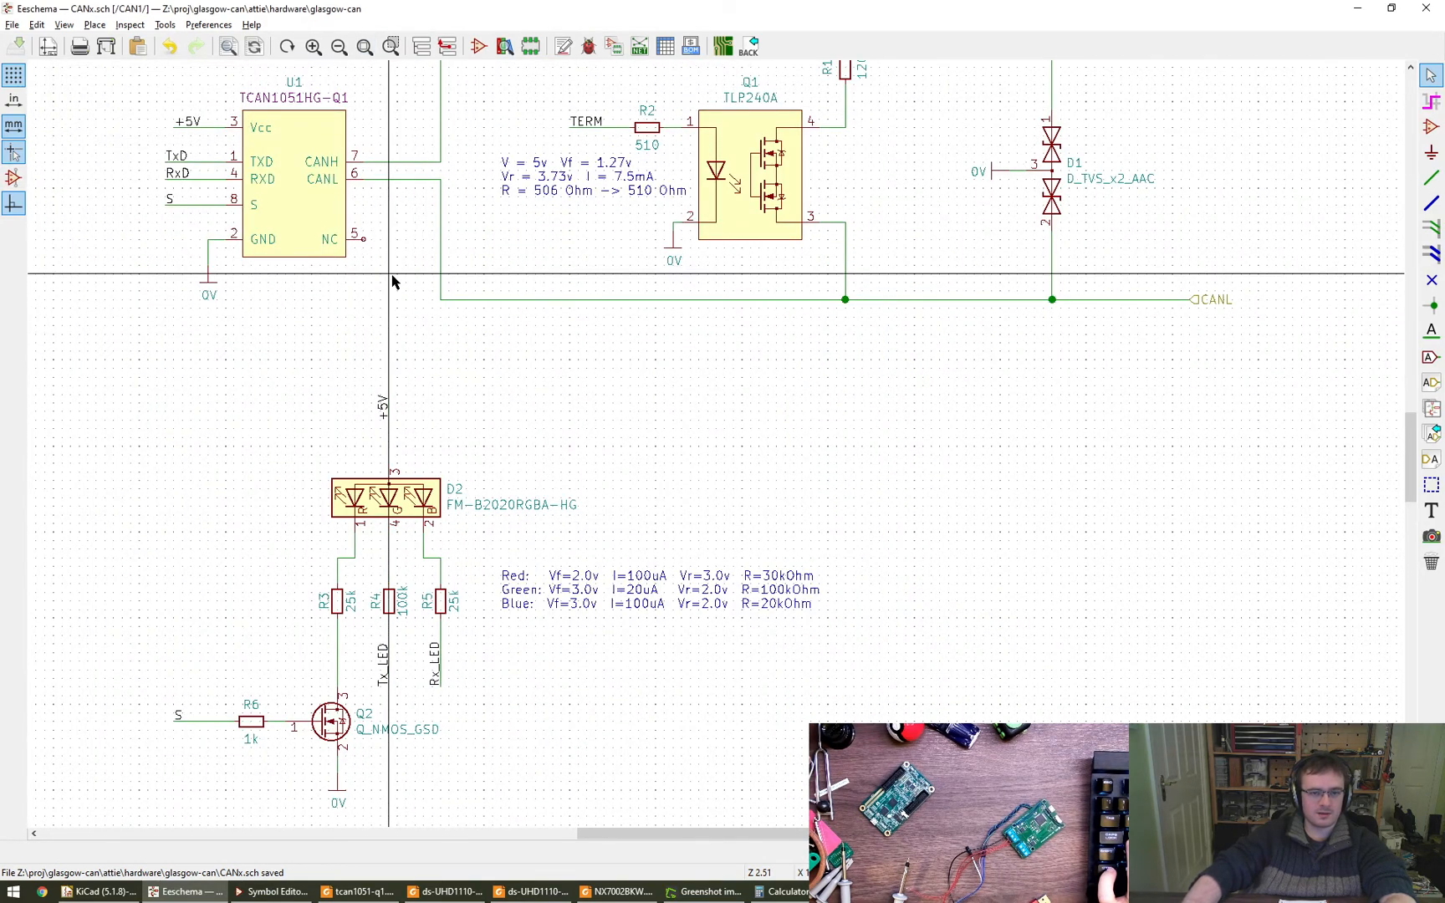
pyautogui.moveTo(454, 355); pyautogui.dragTo(540, 453, button='middle')
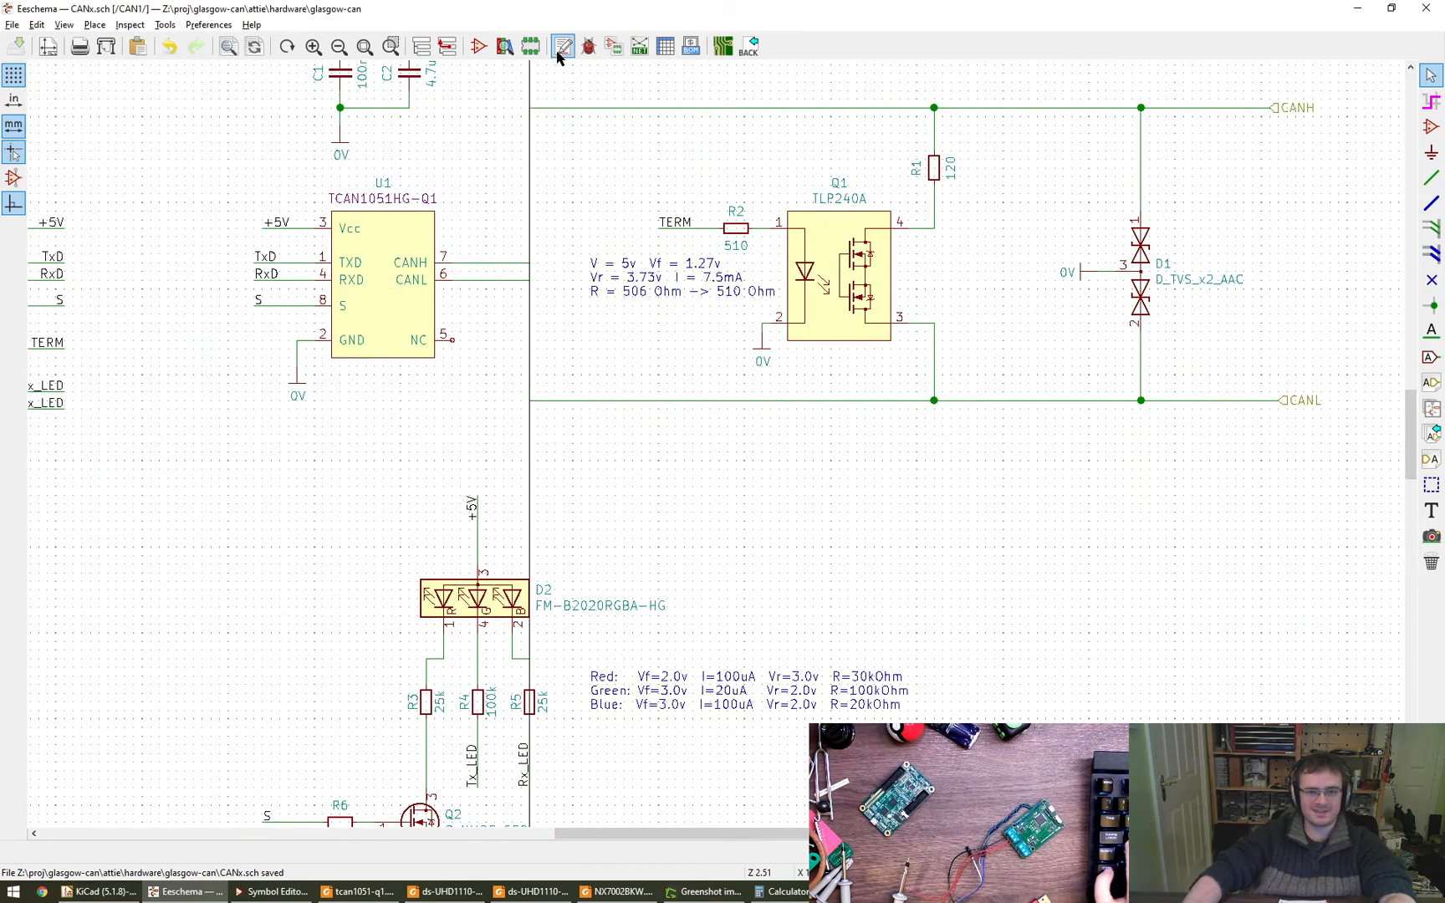
pyautogui.moveTo(501, 185); pyautogui.dragTo(349, 235, button='middle')
pyautogui.moveTo(804, 562); pyautogui.dragTo(939, 341, button='middle')
pyautogui.scroll(-5, 939, 342)
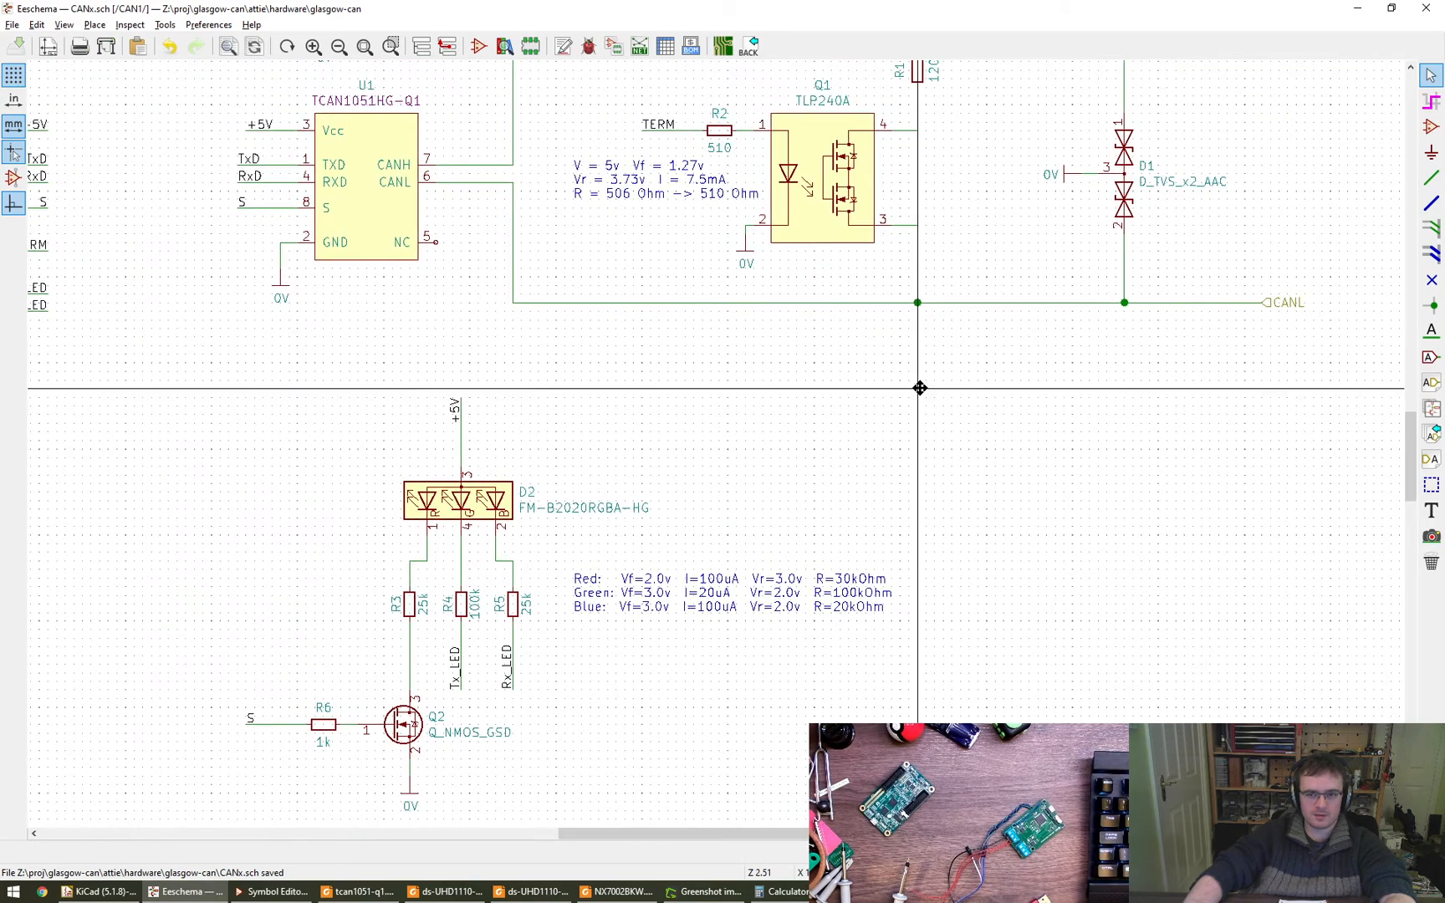
pyautogui.moveTo(944, 407); pyautogui.dragTo(768, 452, button='middle')
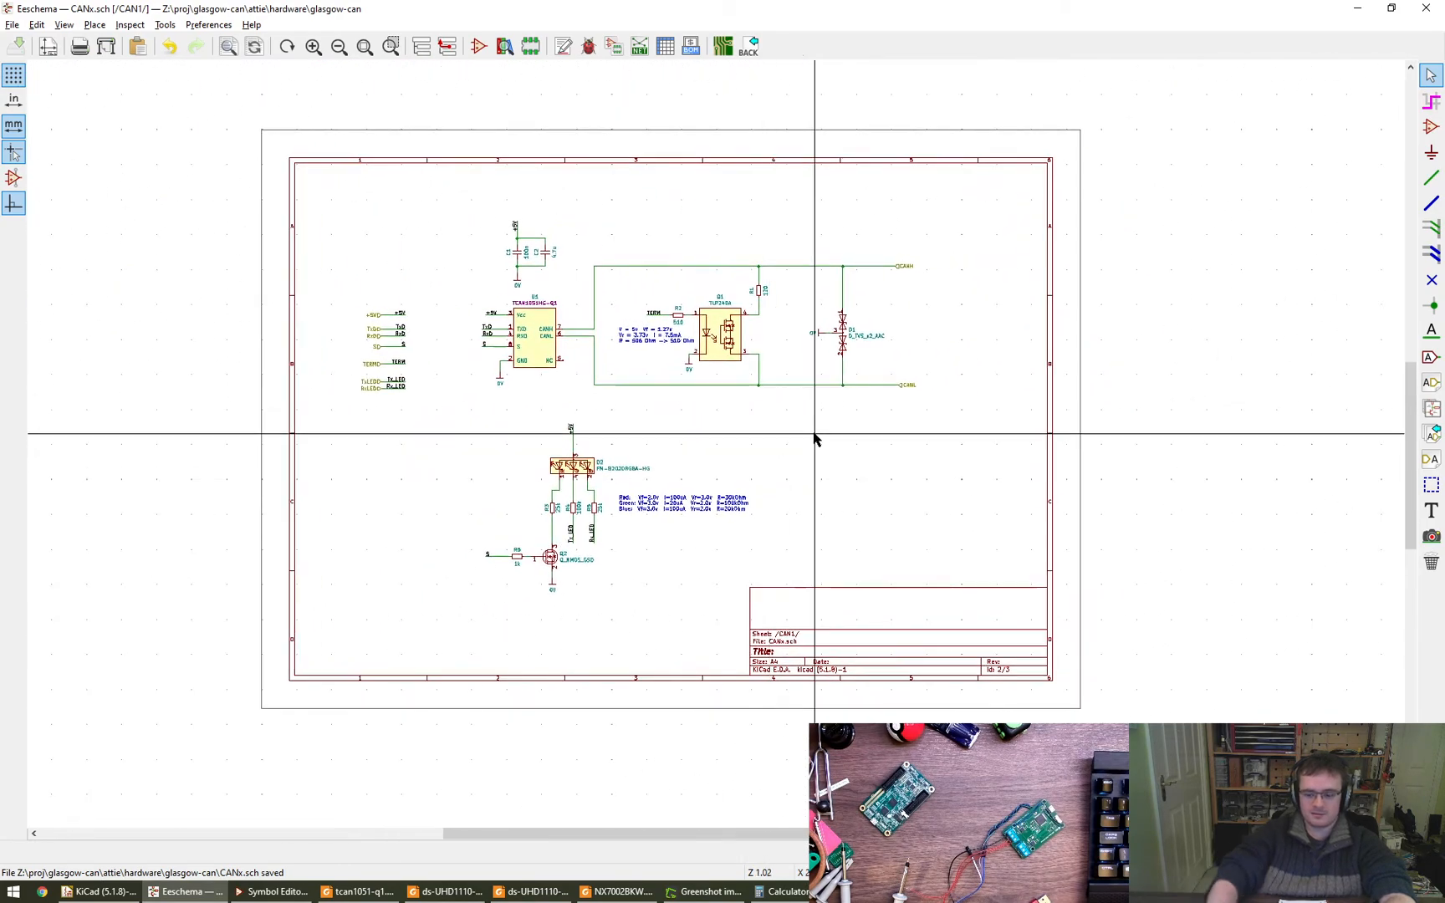
pyautogui.scroll(1, 812, 435)
# - Switch to the KiCad project manager and open the board file glasgow-can.kicad_pcb in Pcbnew
pyautogui.click(101, 891)
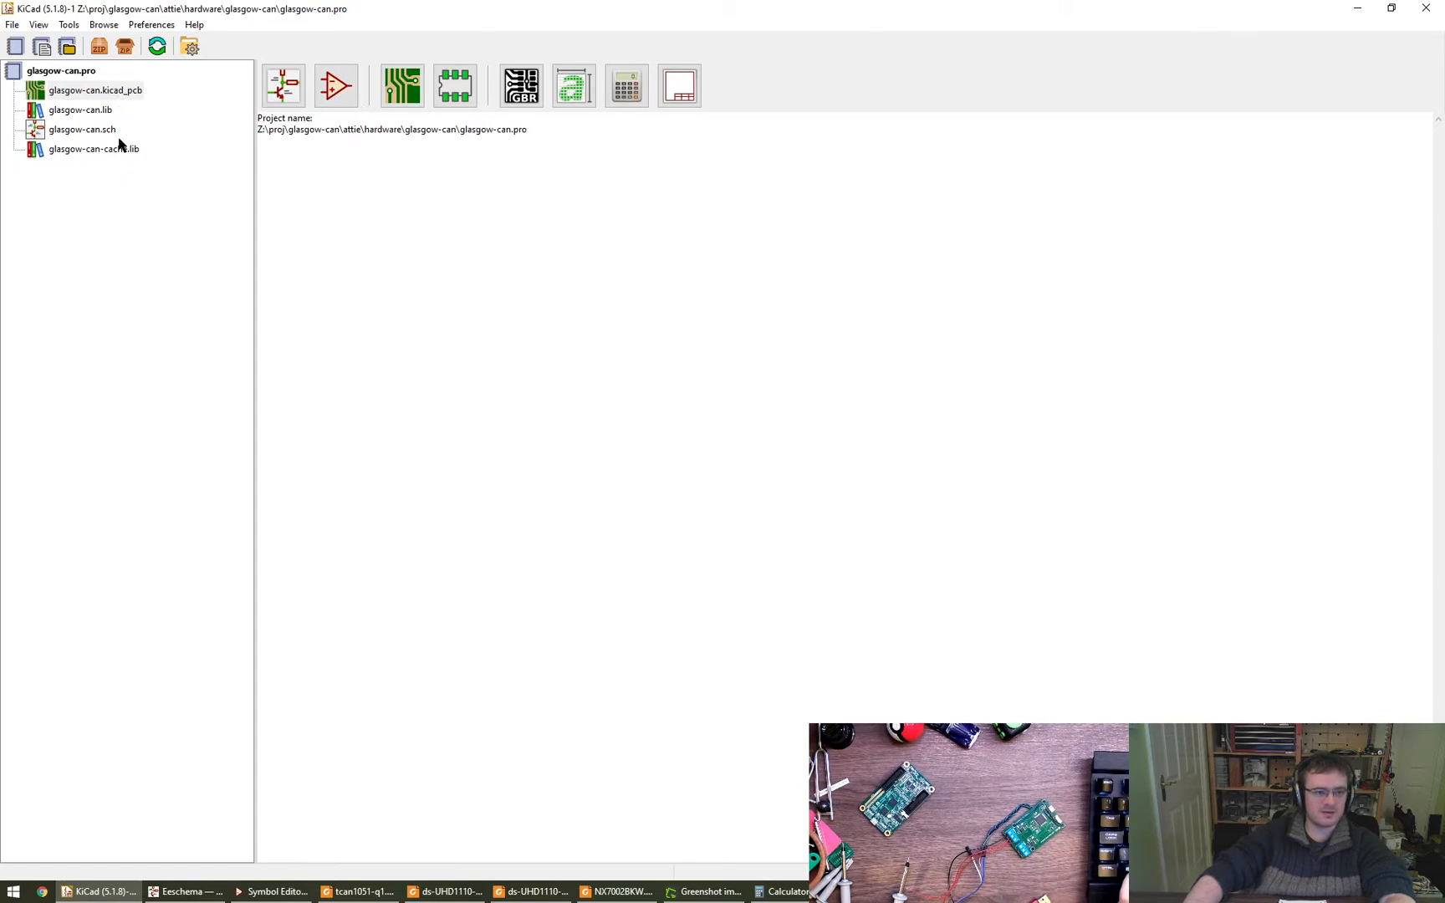
pyautogui.click(126, 94)
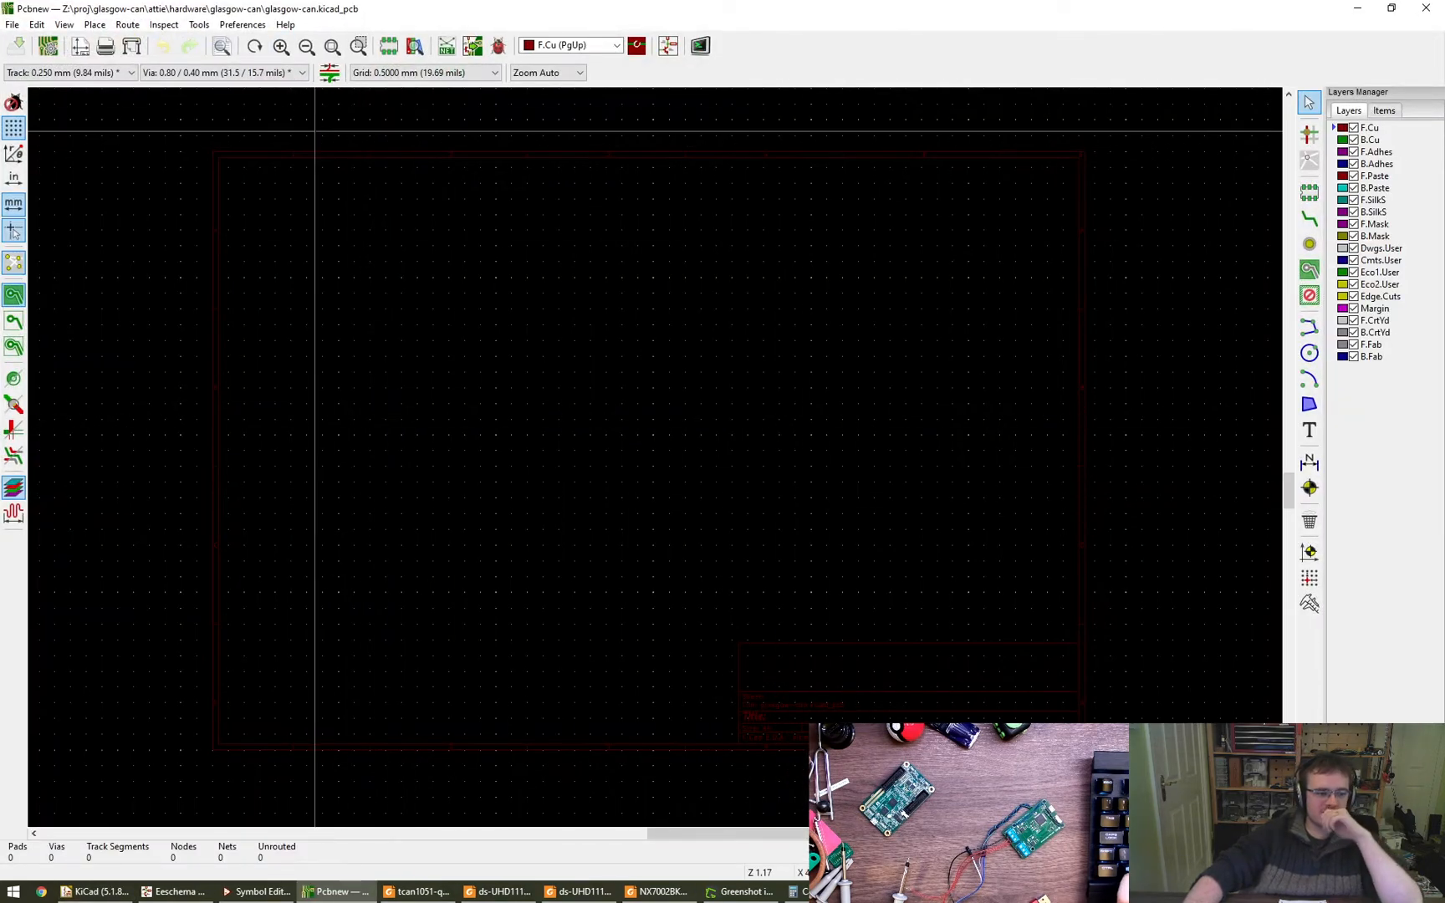
pyautogui.click(165, 30)
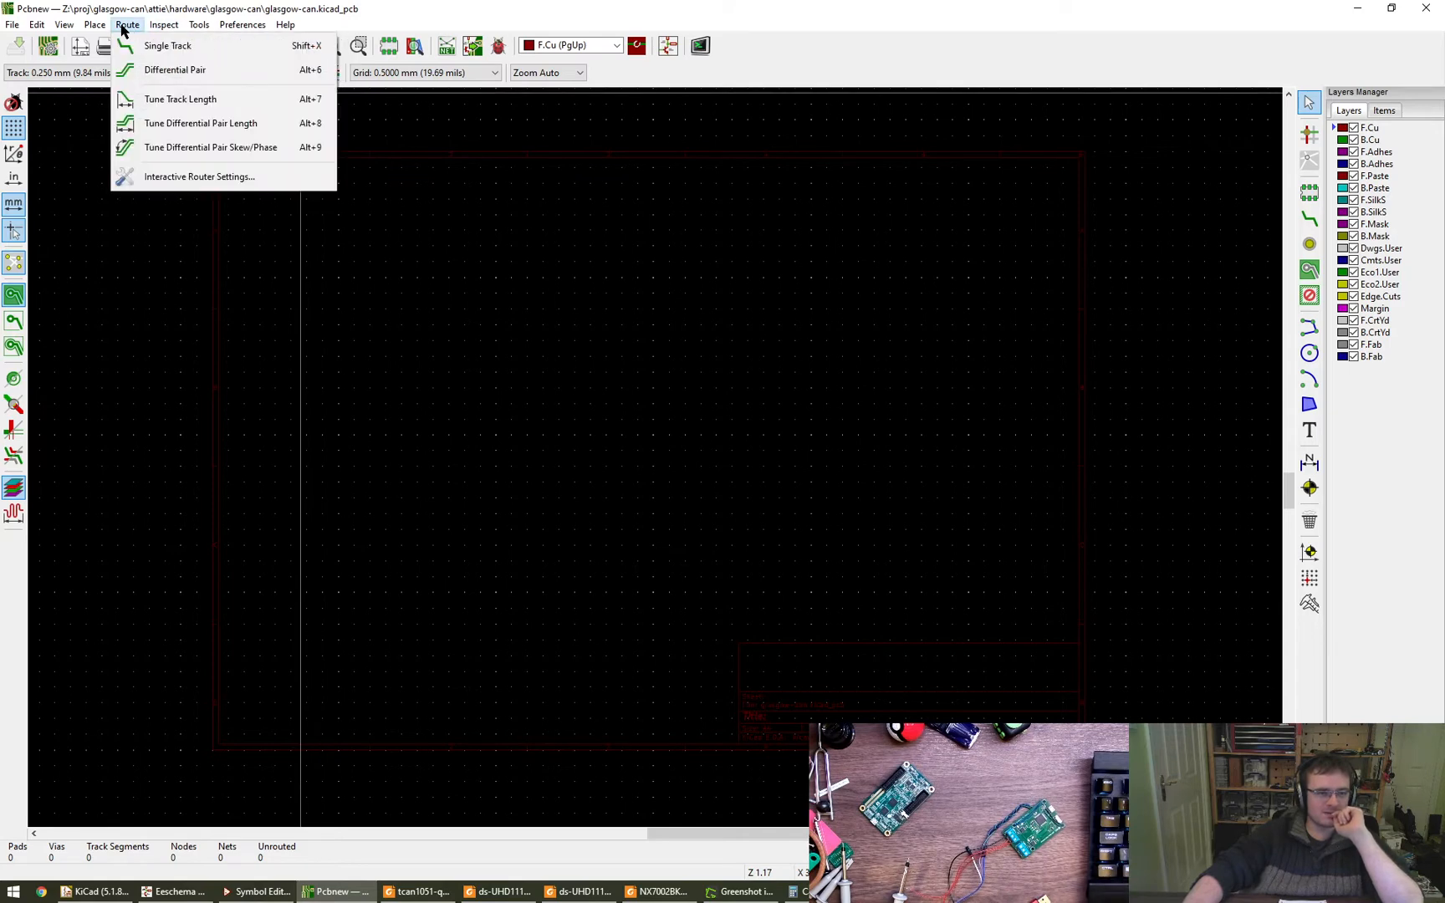
pyautogui.click(124, 28)
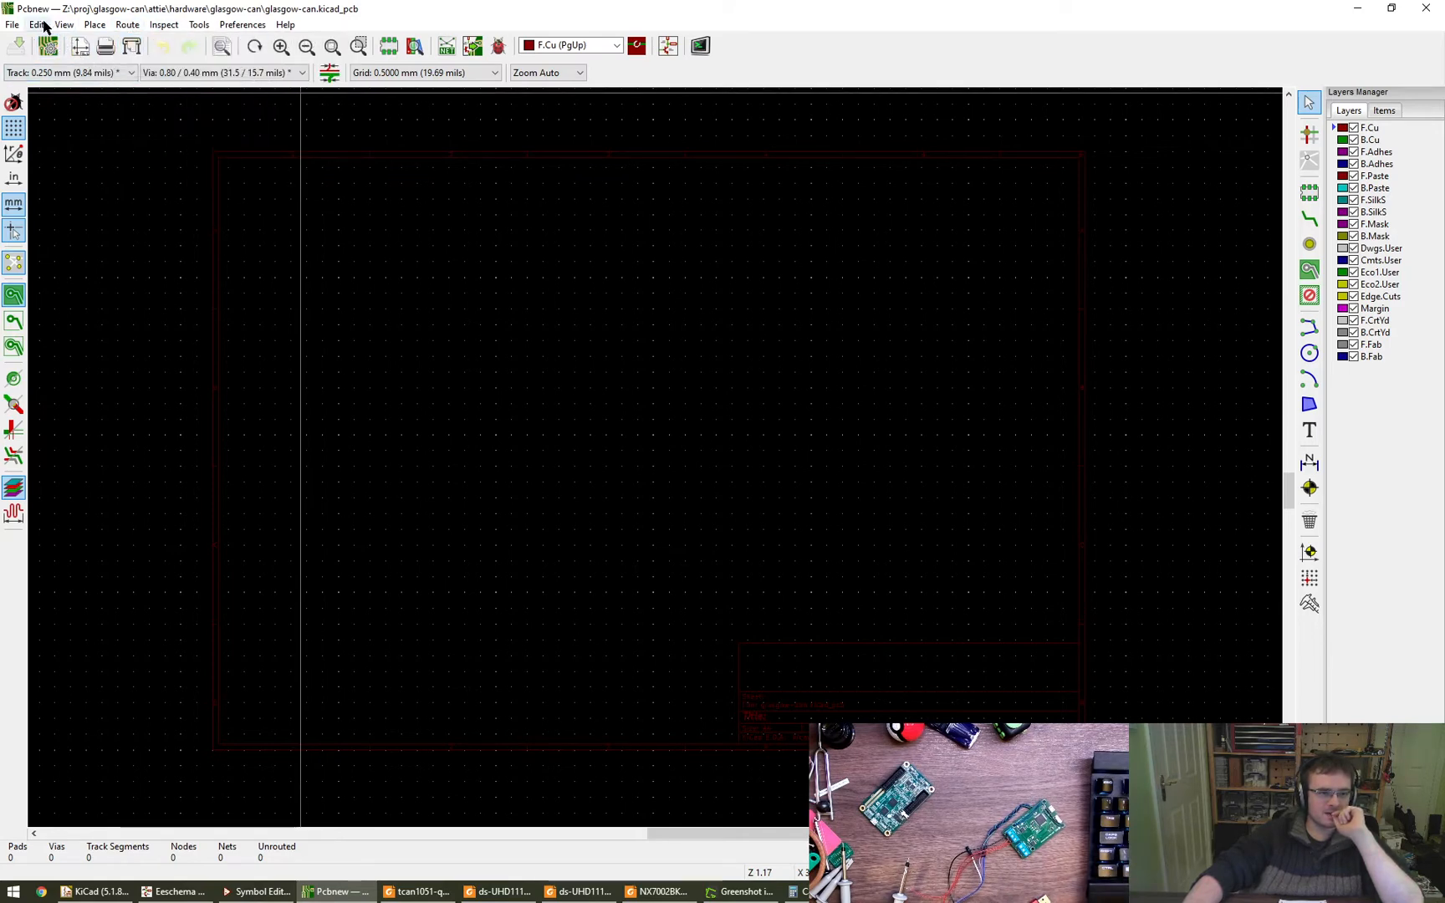
pyautogui.click(94, 26)
pyautogui.moveTo(111, 29)
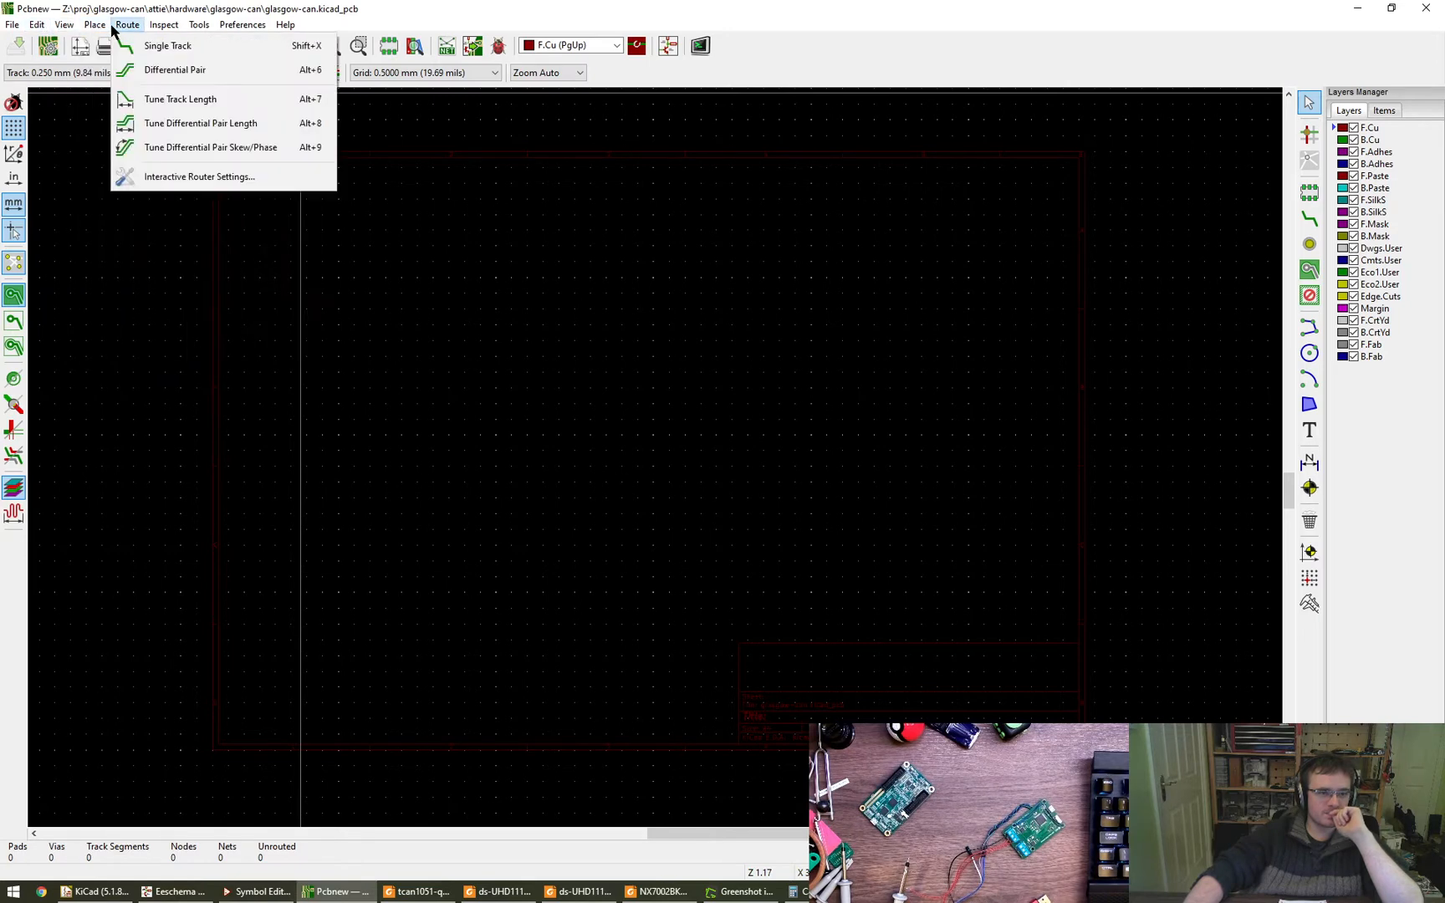
pyautogui.moveTo(201, 28)
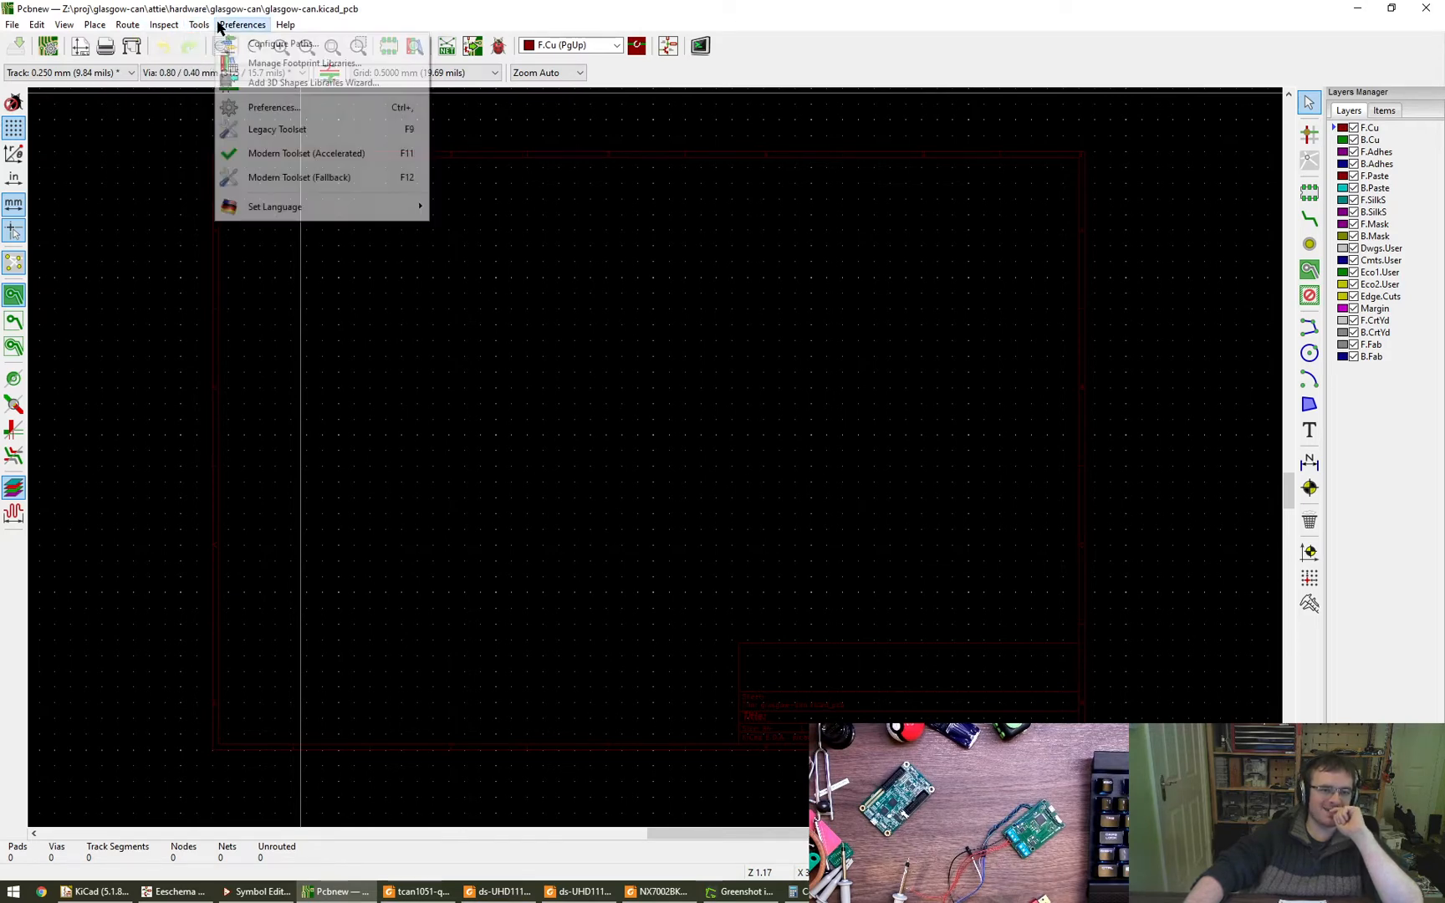
pyautogui.click(220, 27)
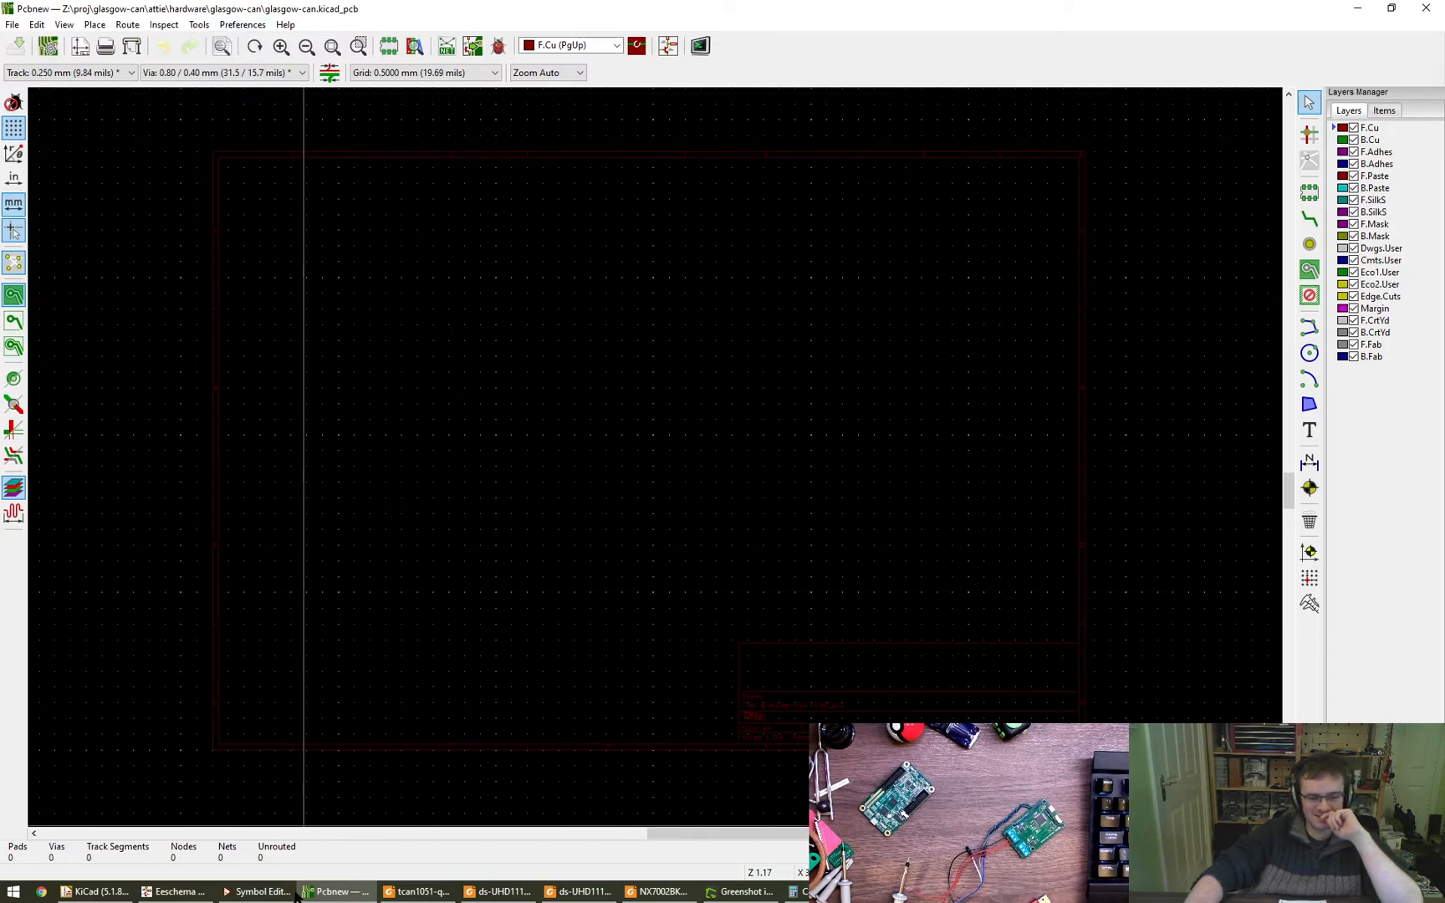
# - Close the Symbol Editor and bring up the KiCad project manager
pyautogui.click(255, 891)
pyautogui.click(1430, 7)
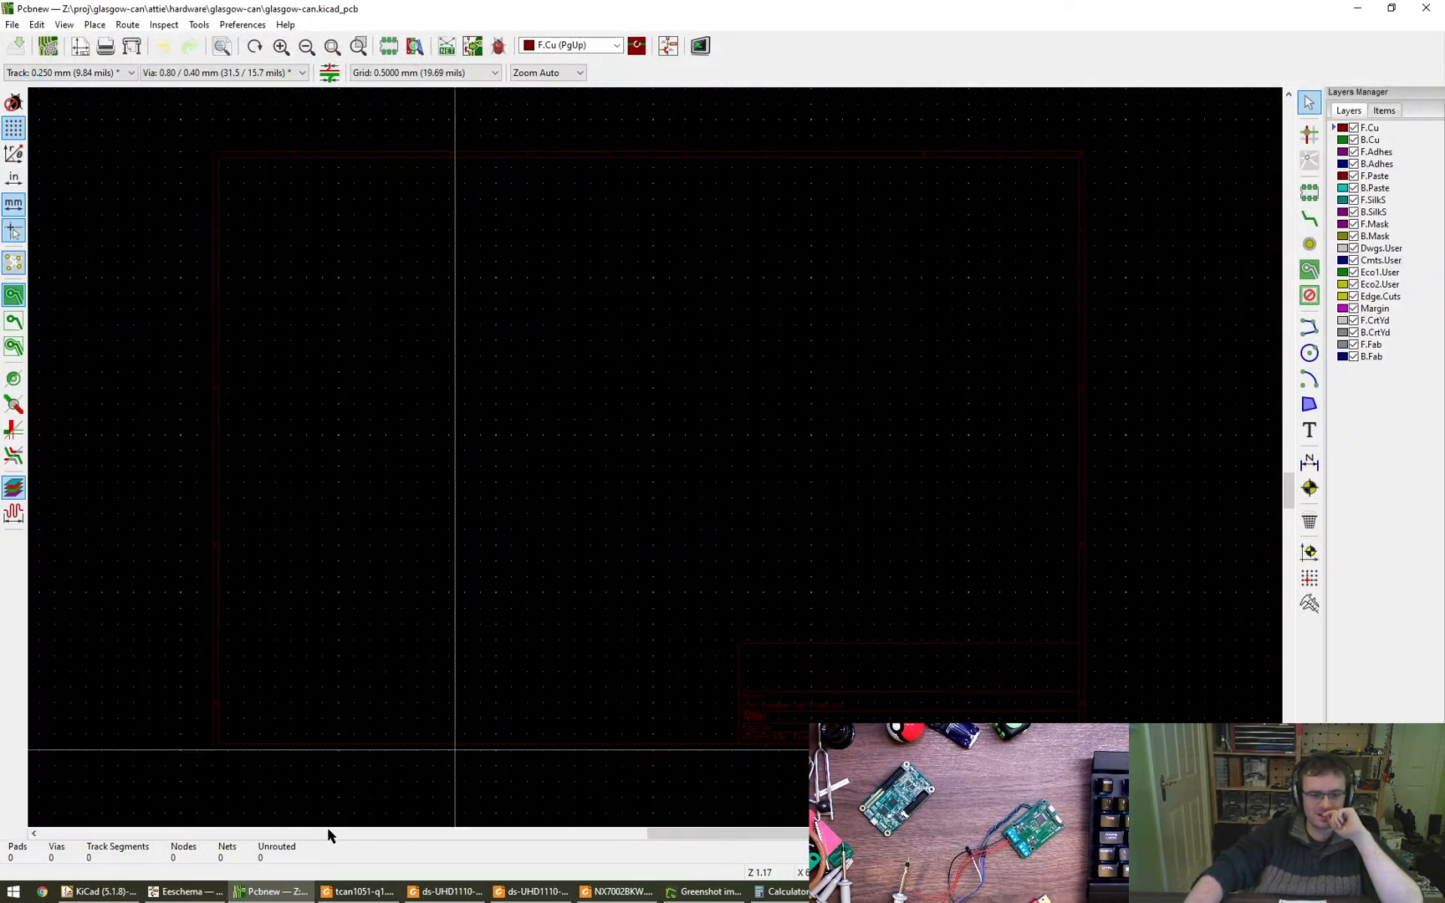
pyautogui.moveTo(215, 888)
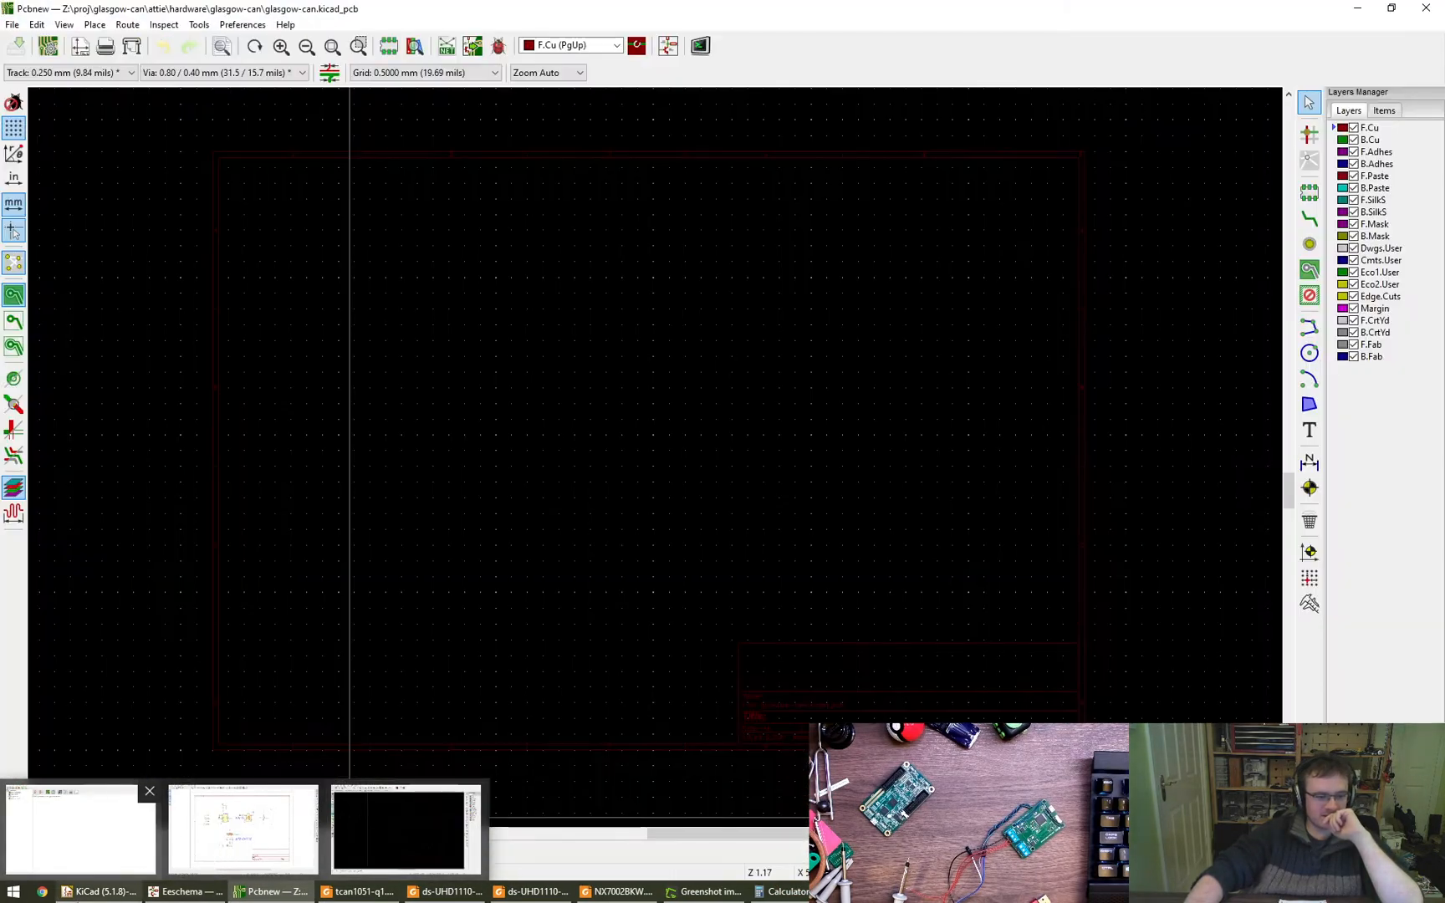
pyautogui.click(105, 853)
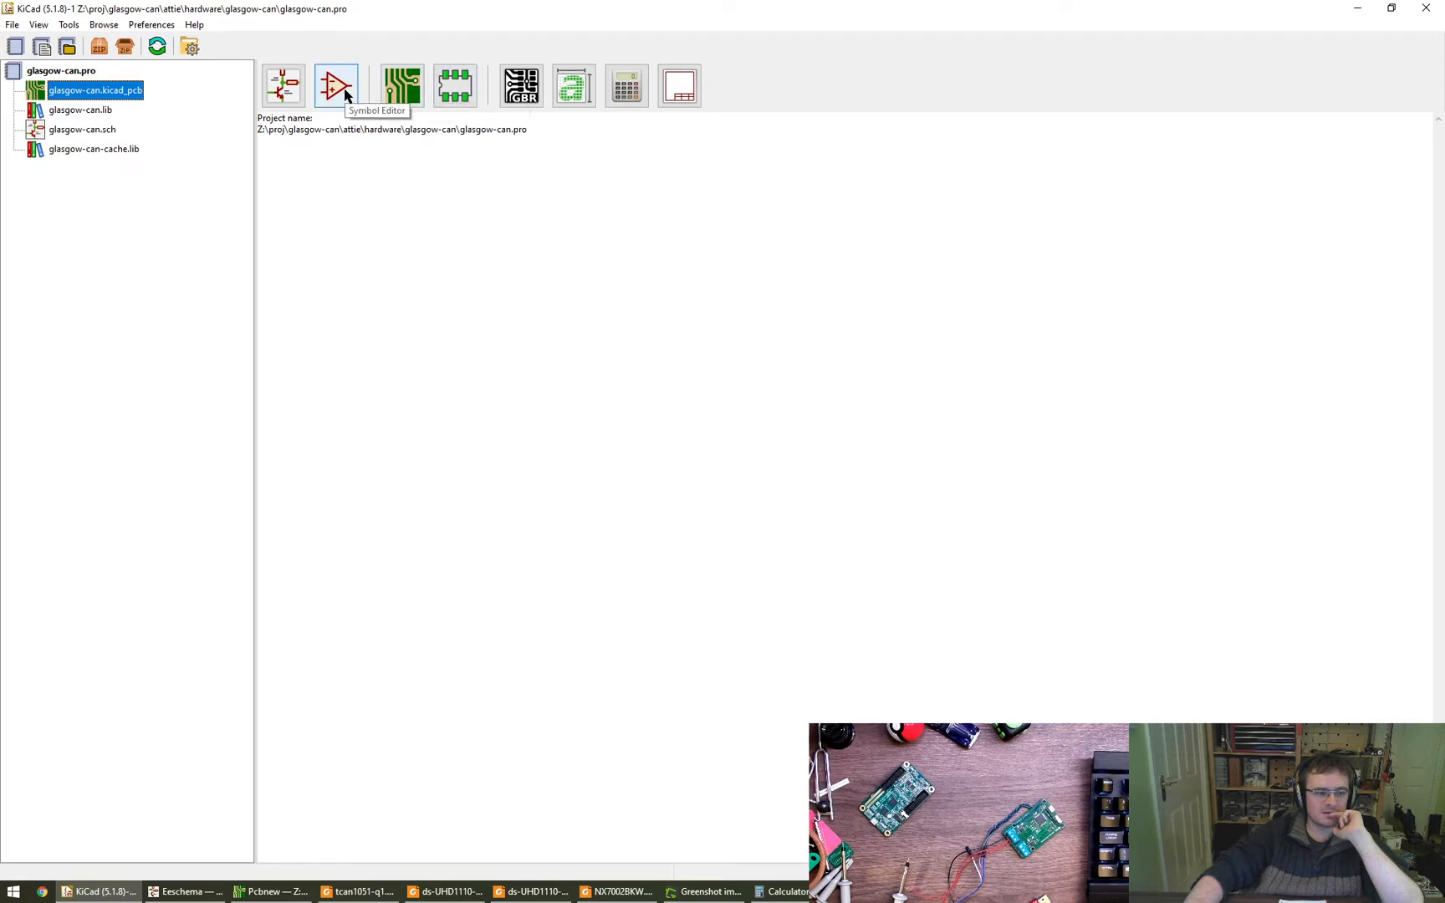
# - Switch to Pcbnew, examine the changes and errors listed by Update PCB from Schematic, and leave without updating the board
pyautogui.click(270, 893)
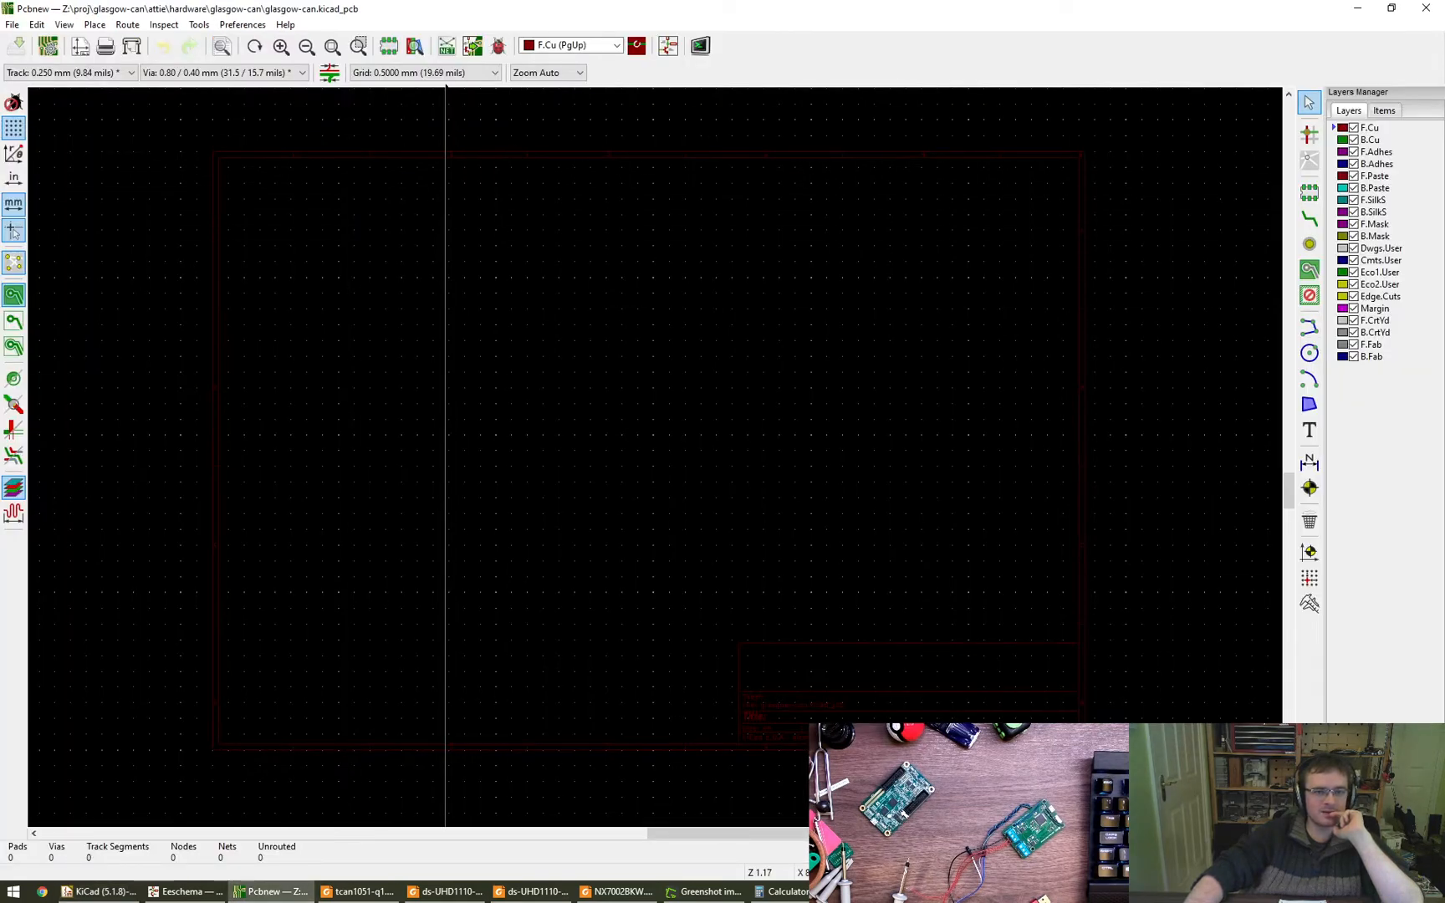
pyautogui.click(472, 47)
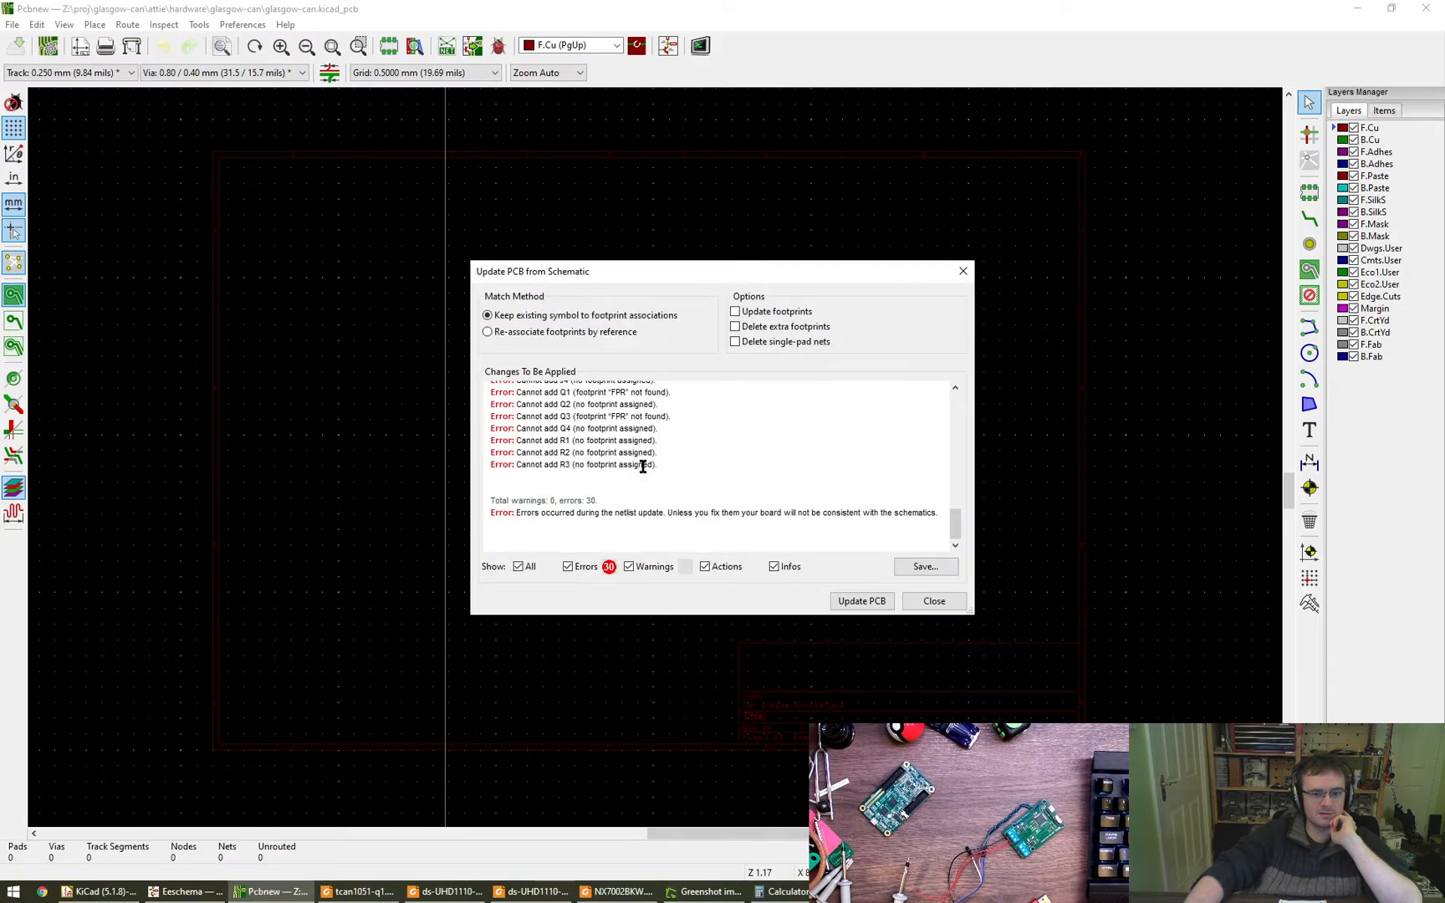
pyautogui.scroll(10, 648, 476)
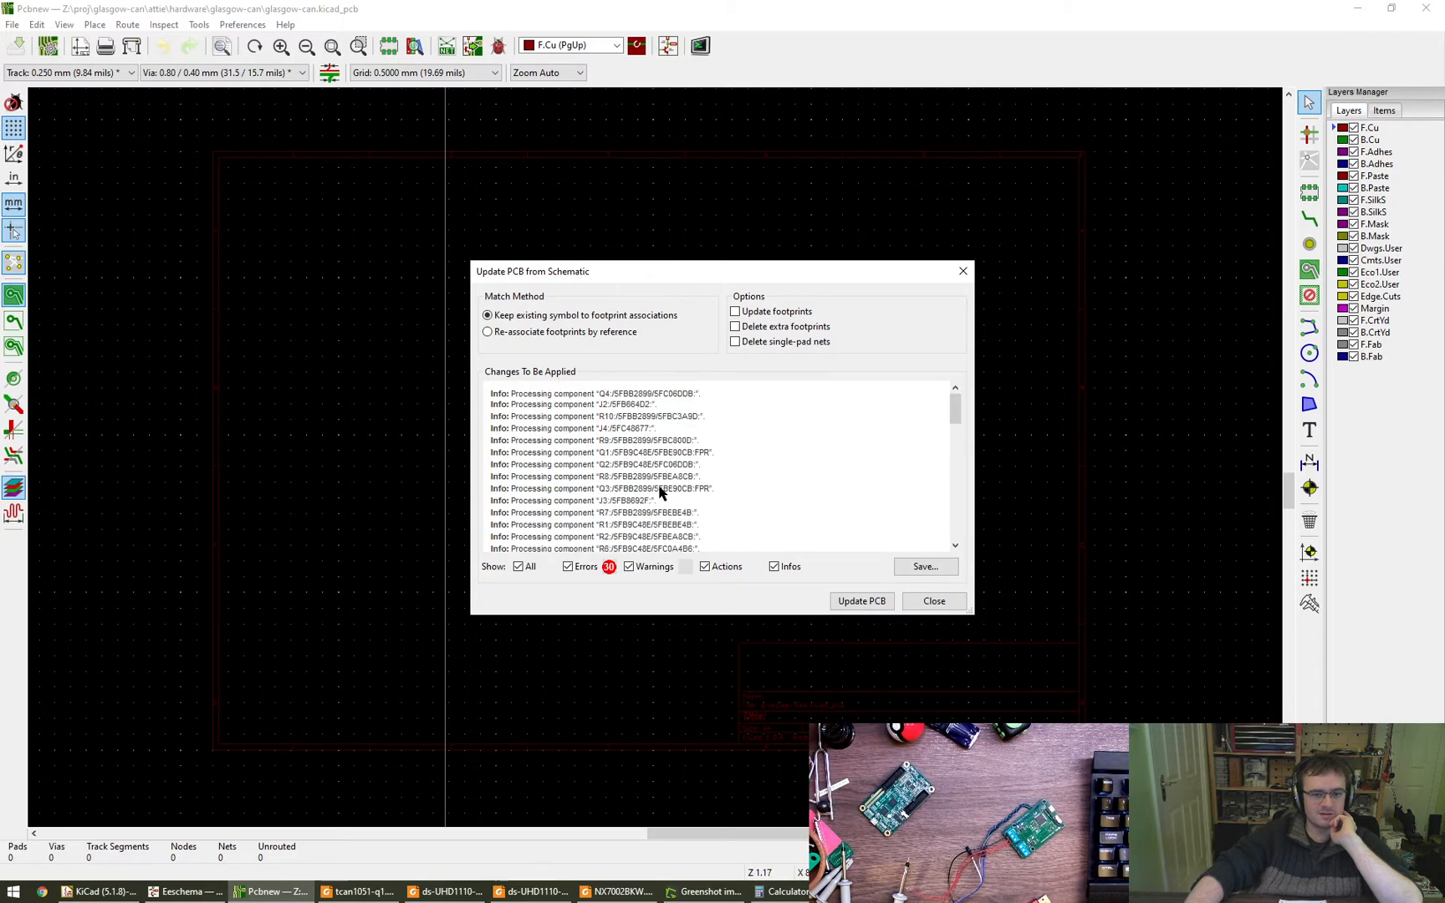
pyautogui.scroll(-5, 660, 489)
pyautogui.scroll(-8, 674, 472)
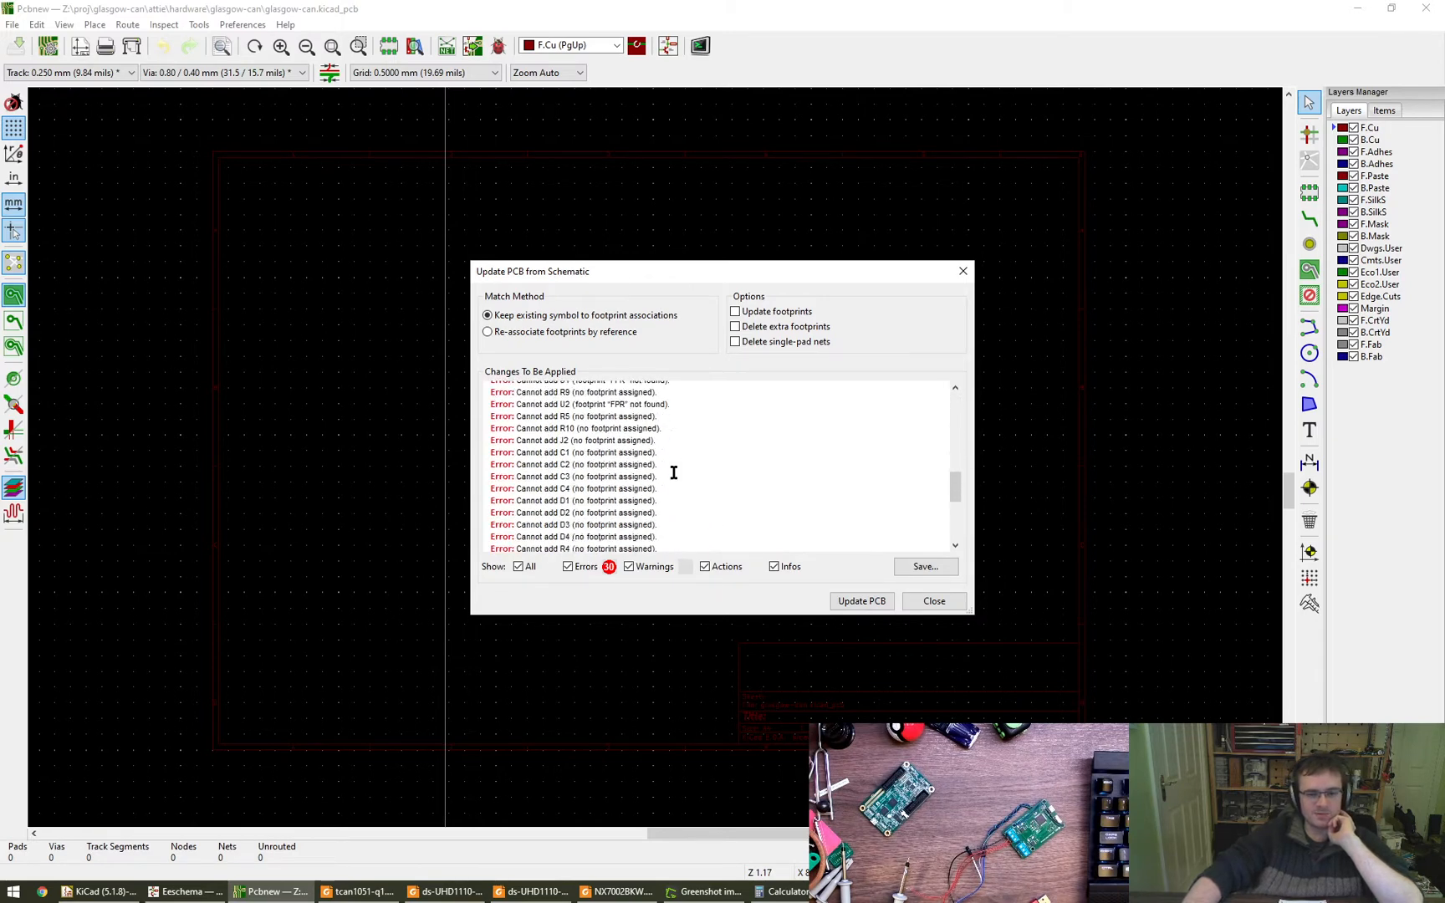
pyautogui.click(932, 601)
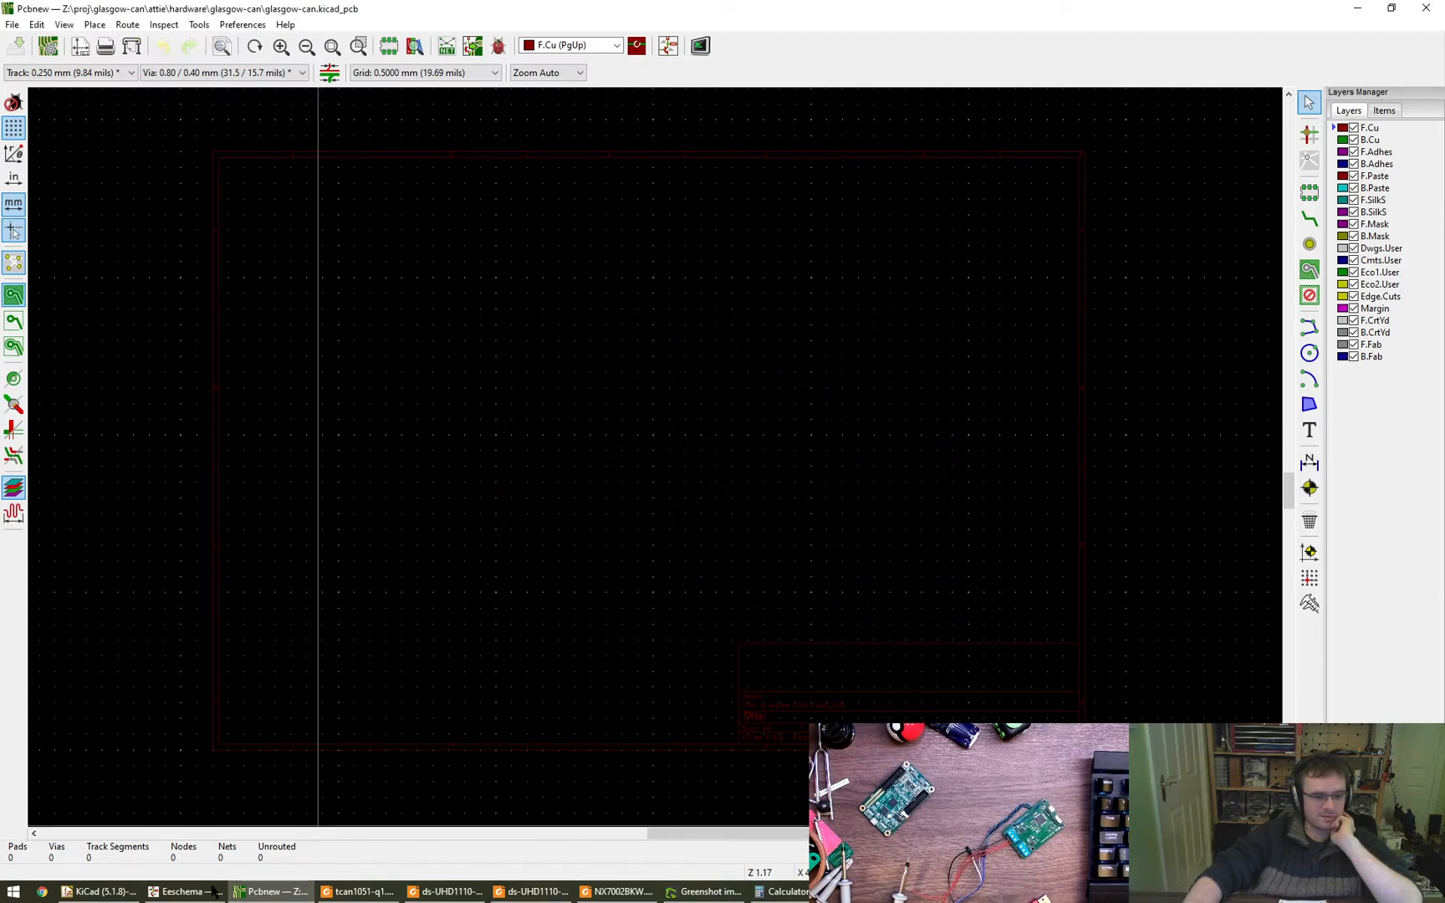
# - Switch back to the schematic in Eeschema through the KiCad project manager
pyautogui.click(191, 891)
pyautogui.click(110, 891)
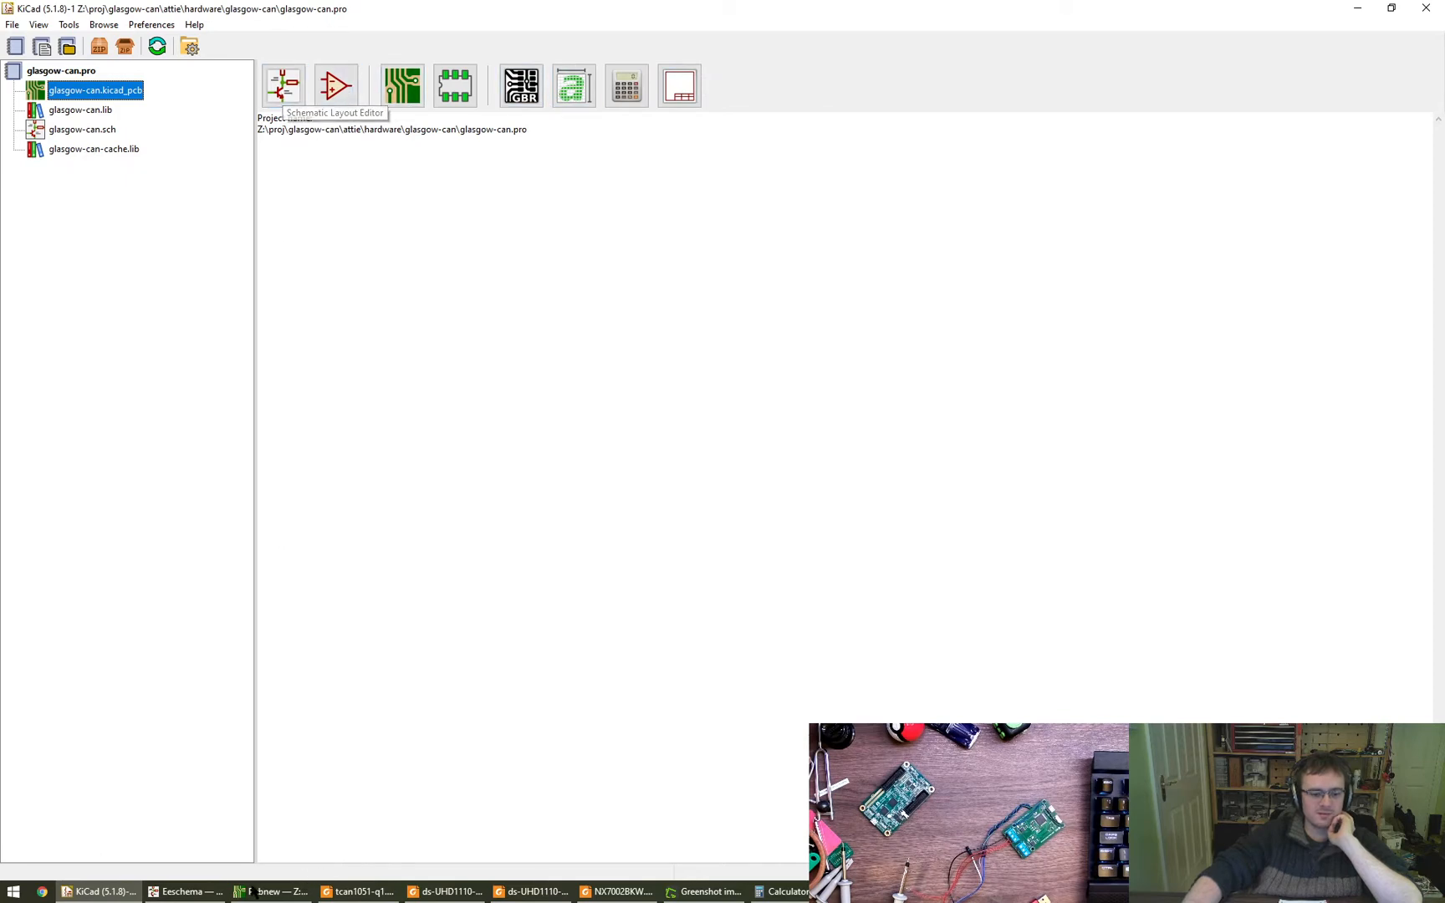
pyautogui.click(283, 86)
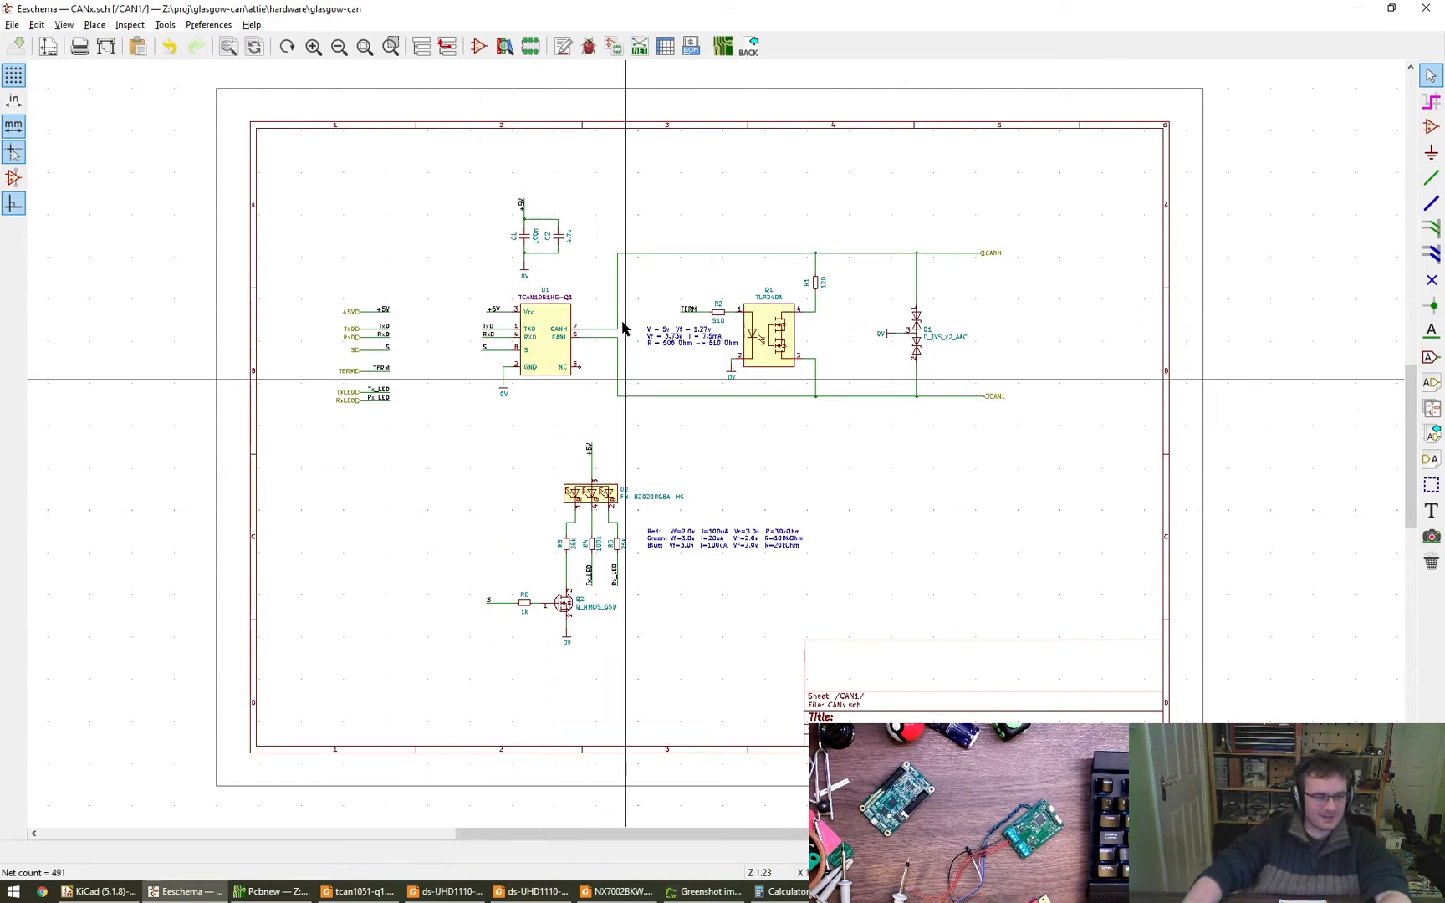
pyautogui.scroll(7, 478, 213)
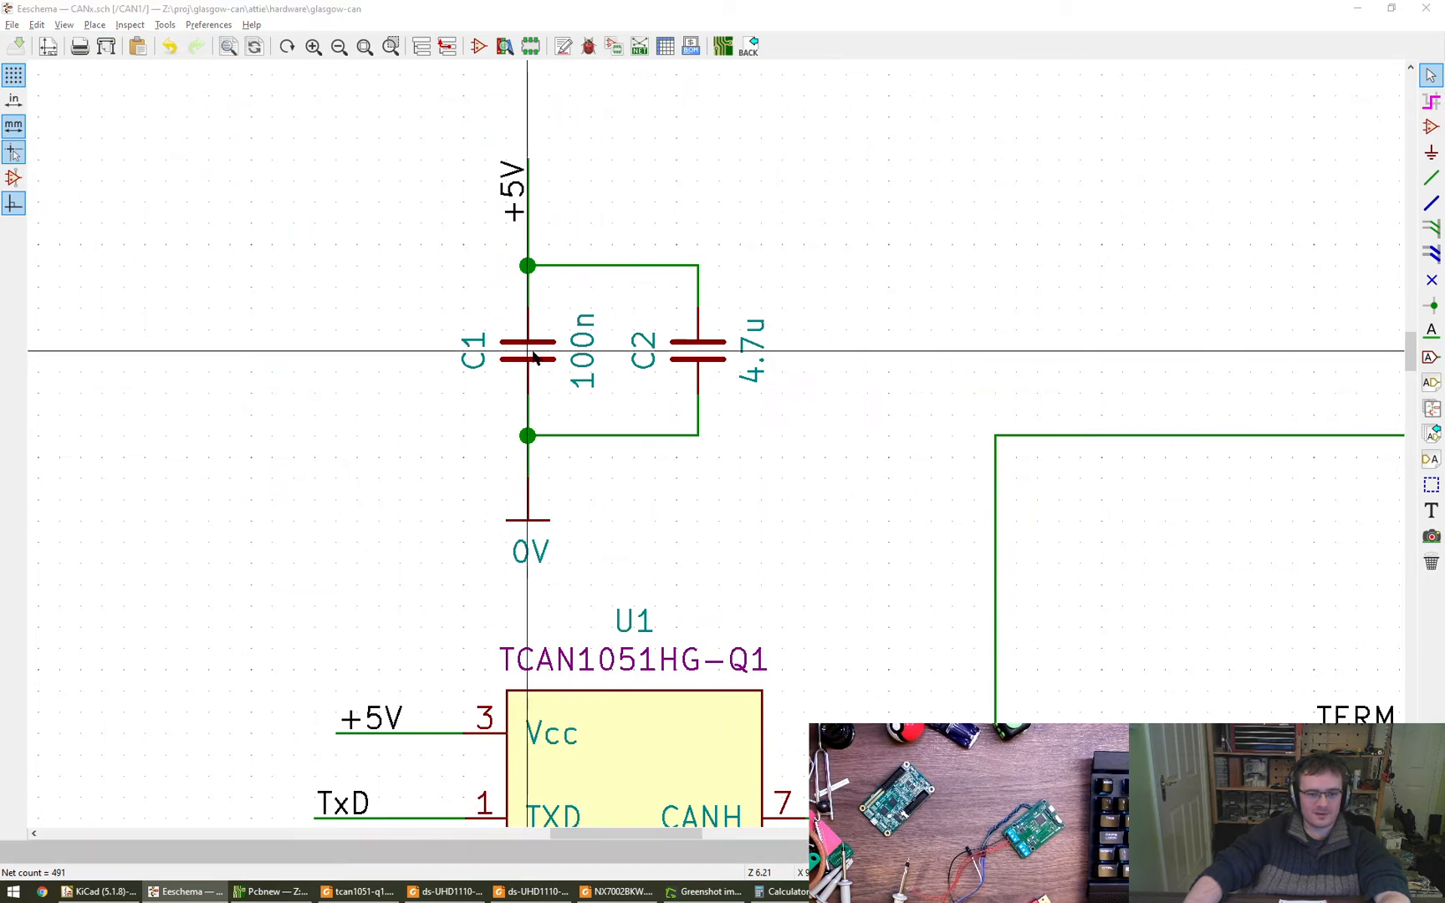
pyautogui.doubleClick(527, 350)
pyautogui.click(665, 399)
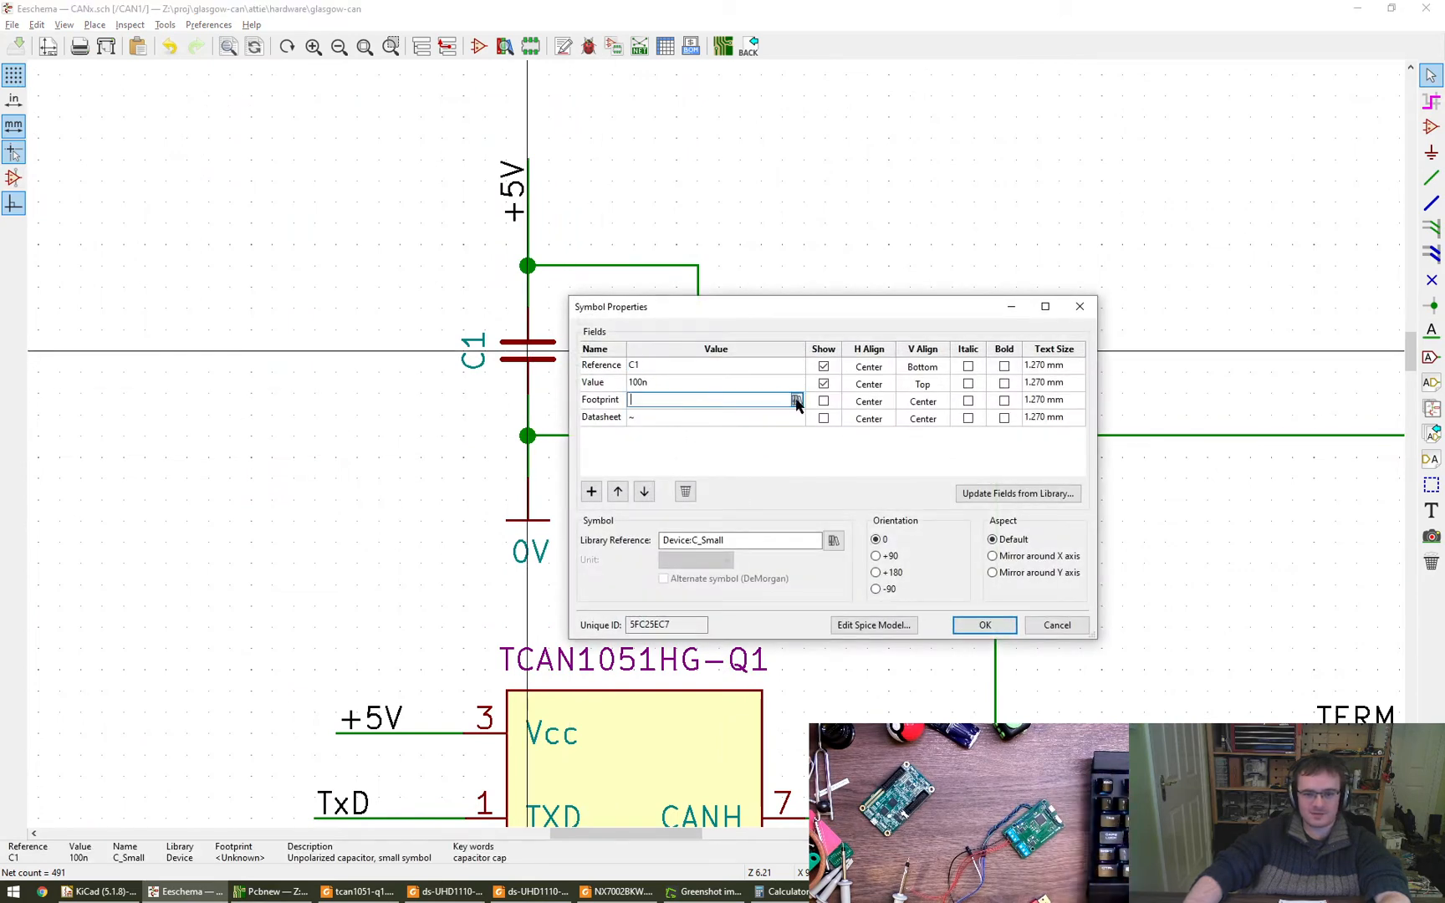
pyautogui.click(796, 400)
pyautogui.moveTo(142, 12); pyautogui.dragTo(368, 234)
pyautogui.moveTo(667, 654); pyautogui.dragTo(714, 702)
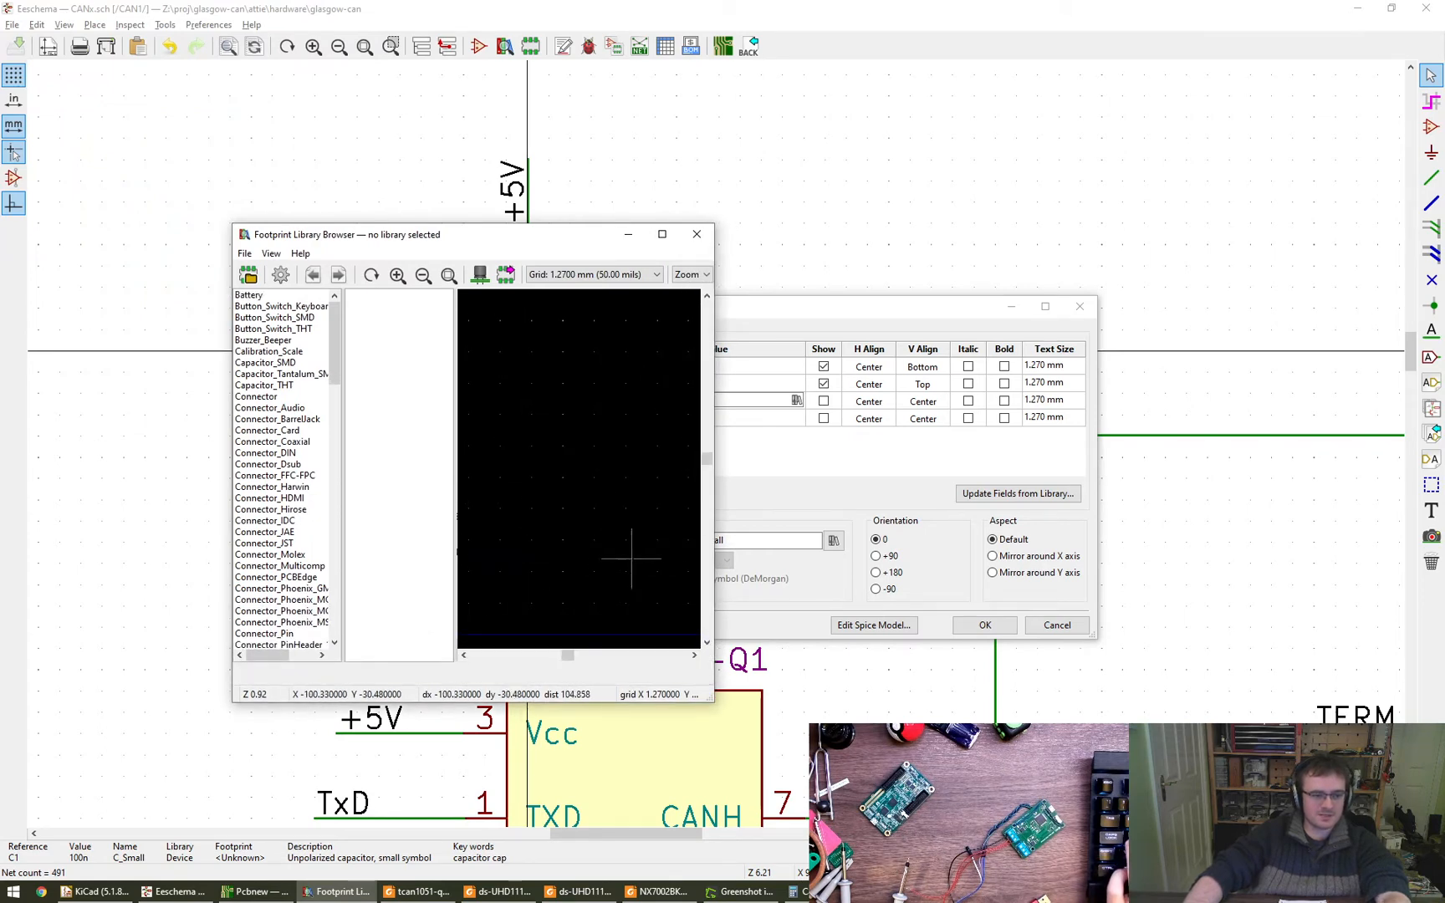
pyautogui.click(698, 234)
pyautogui.press('Escape')
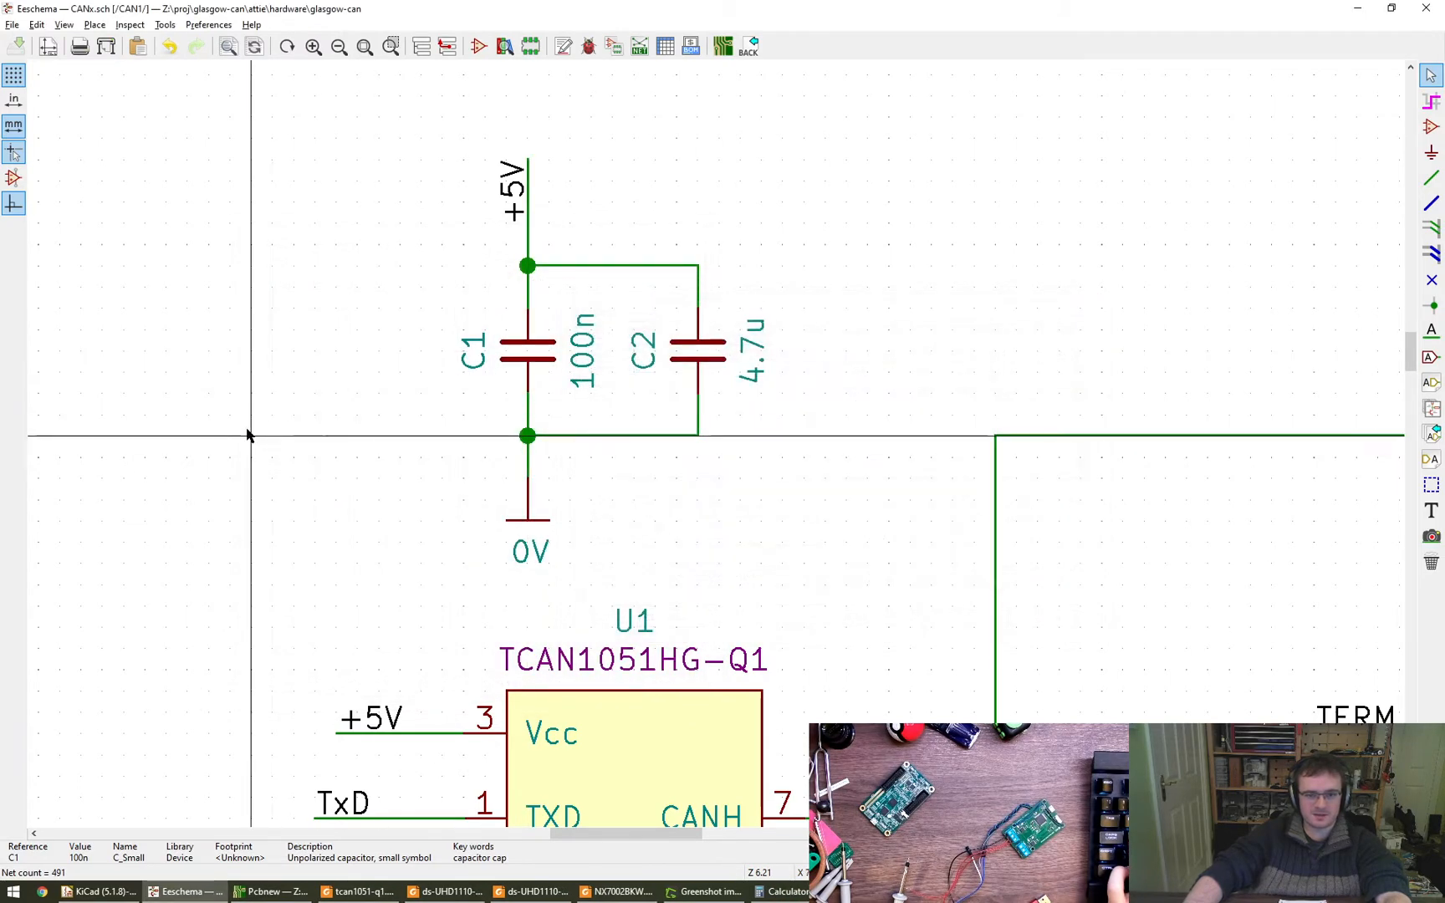
# - Leave the CAN1 sheet and return to the root sheet of the schematic
pyautogui.click(452, 47)
pyautogui.scroll(-3, 736, 702)
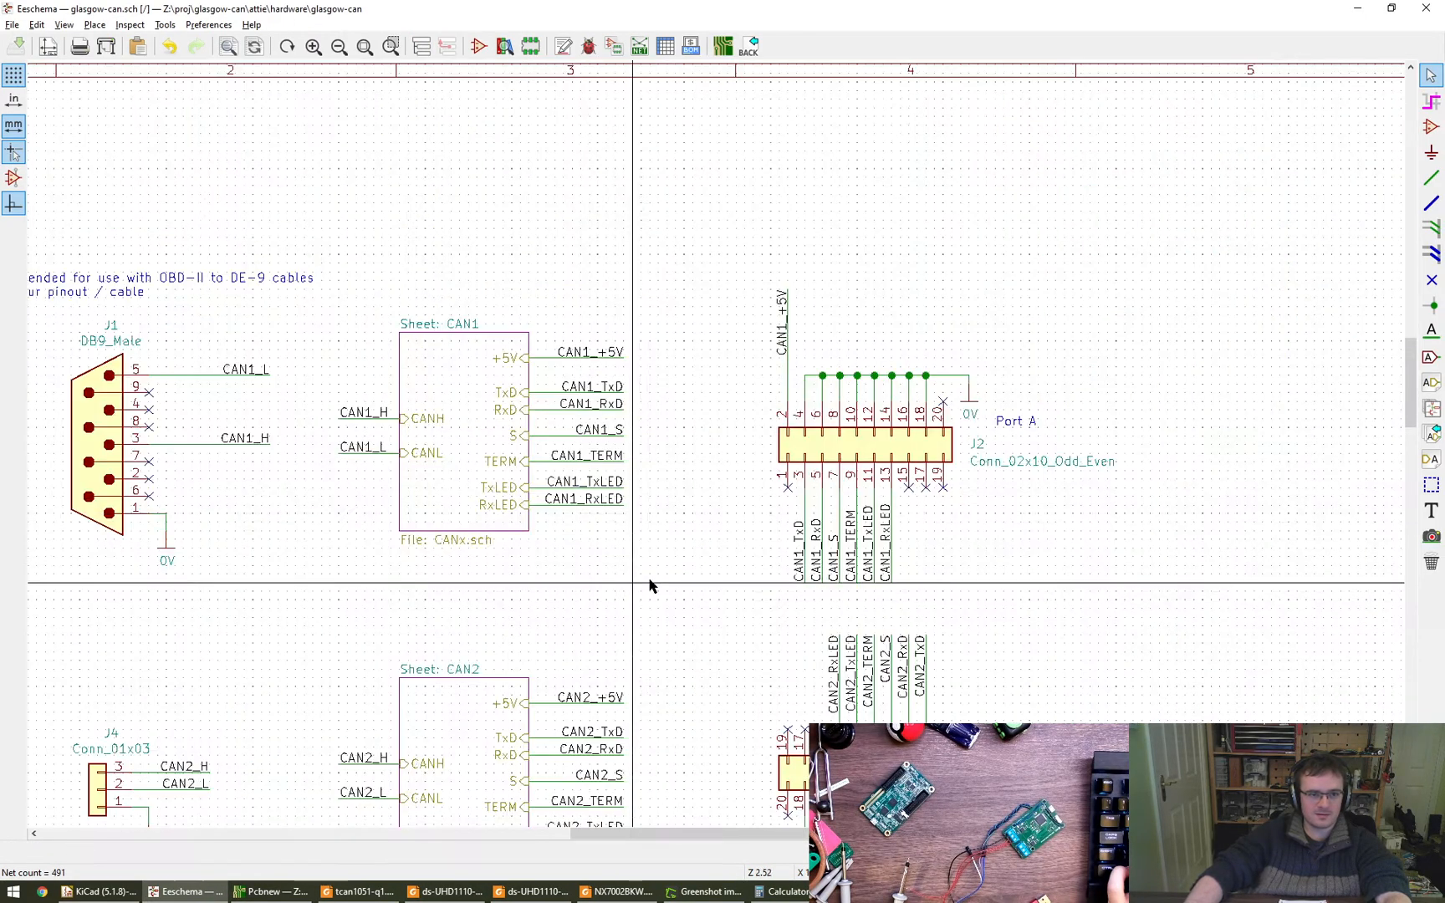
# - Open the symbol fields table and bring up the footprint library browser for the 100n capacitors C1 and C3
pyautogui.moveTo(371, 505); pyautogui.dragTo(654, 484, button='middle')
pyautogui.scroll(1, 546, 474)
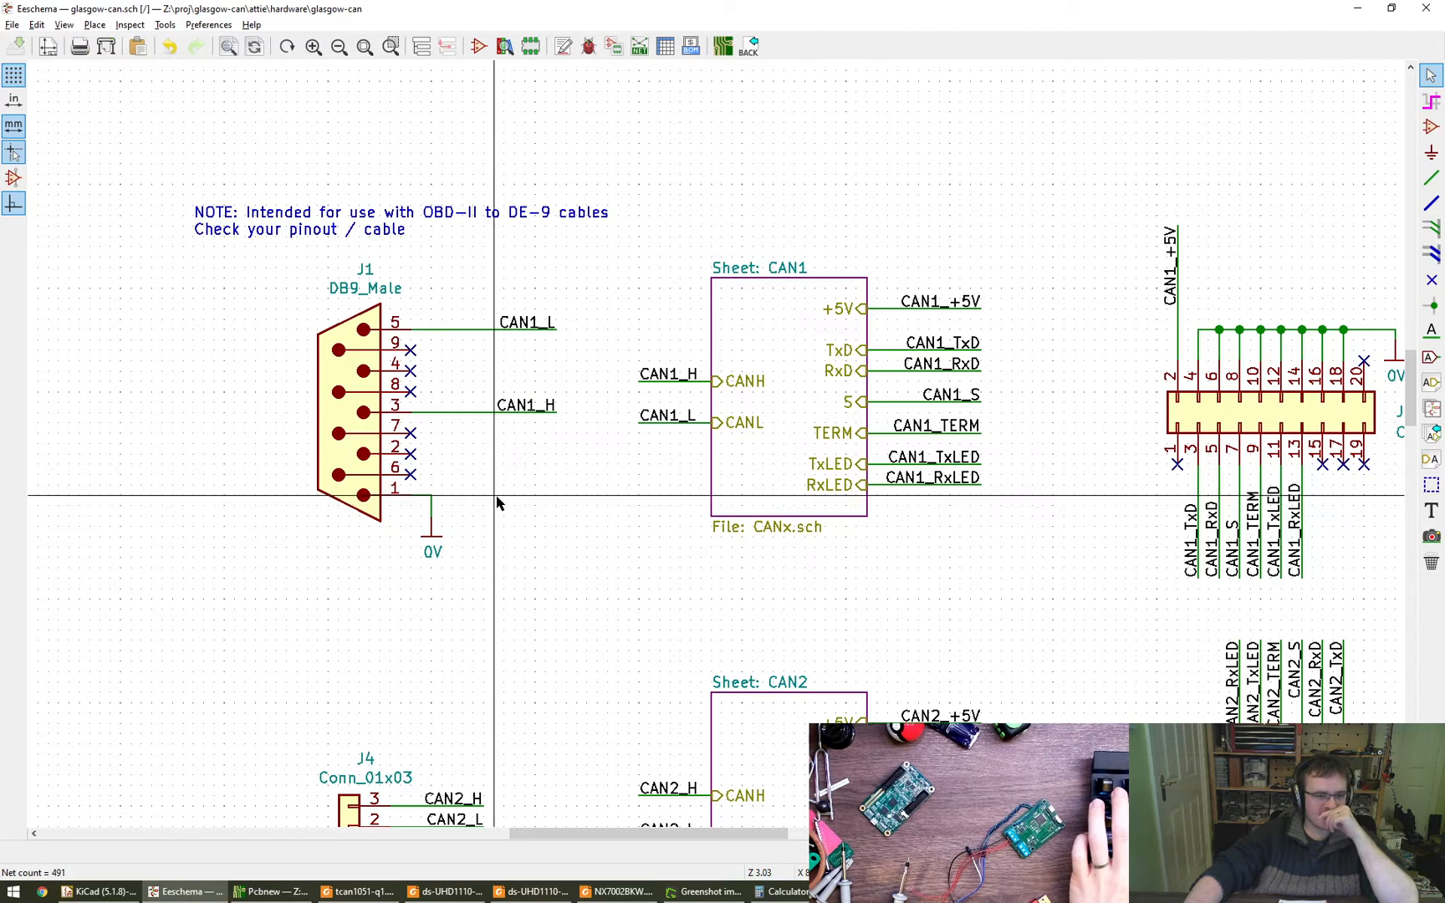
pyautogui.moveTo(556, 514)
pyautogui.mouseDown(button='middle')
pyautogui.moveTo(590, 542)
pyautogui.moveTo(563, 520)
pyautogui.mouseUp(button='middle')
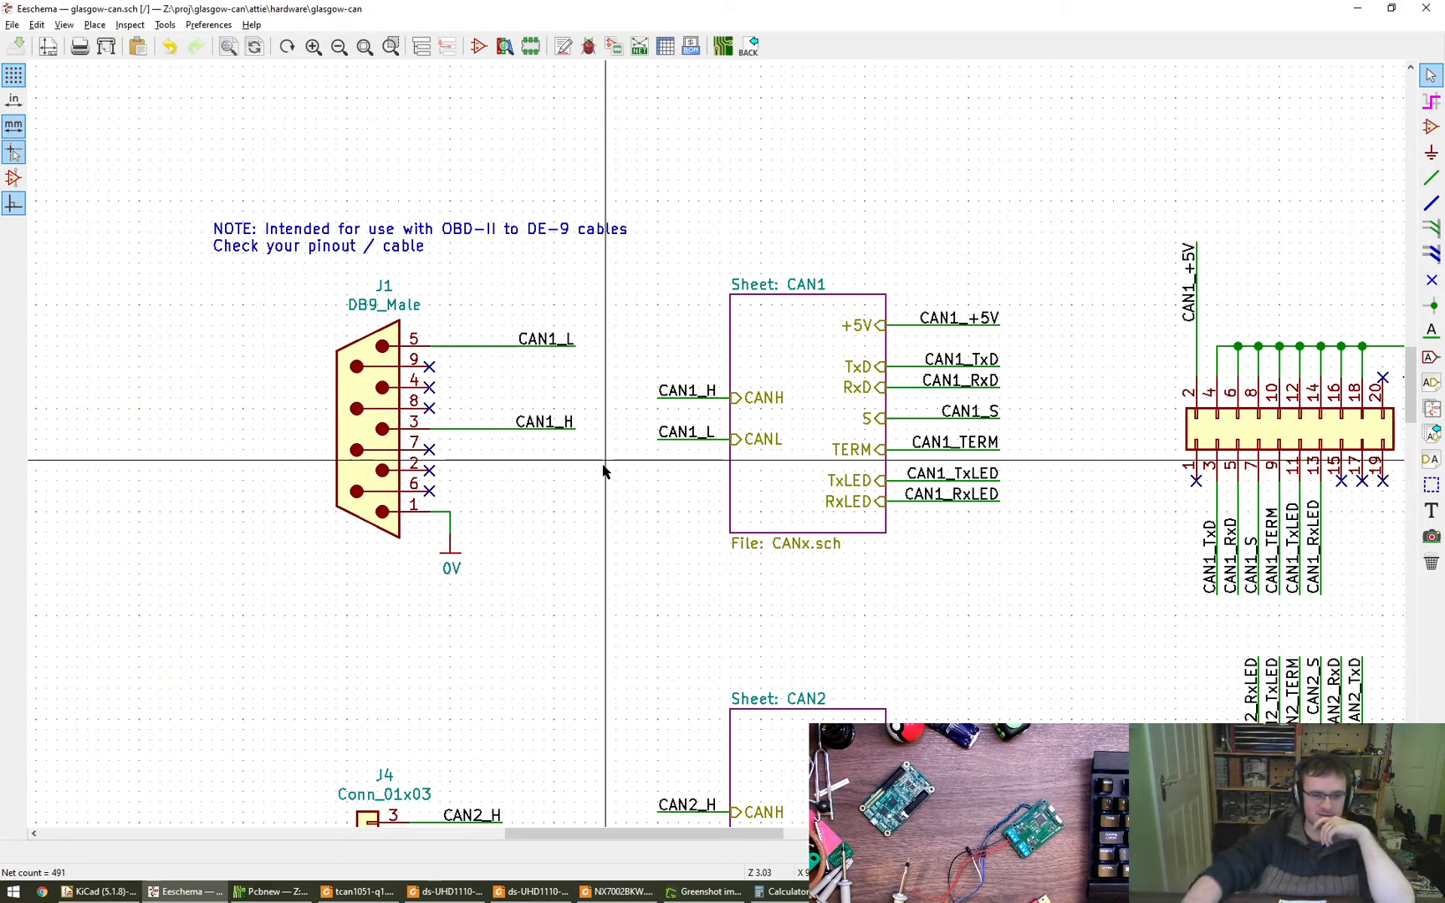
pyautogui.click(11, 25)
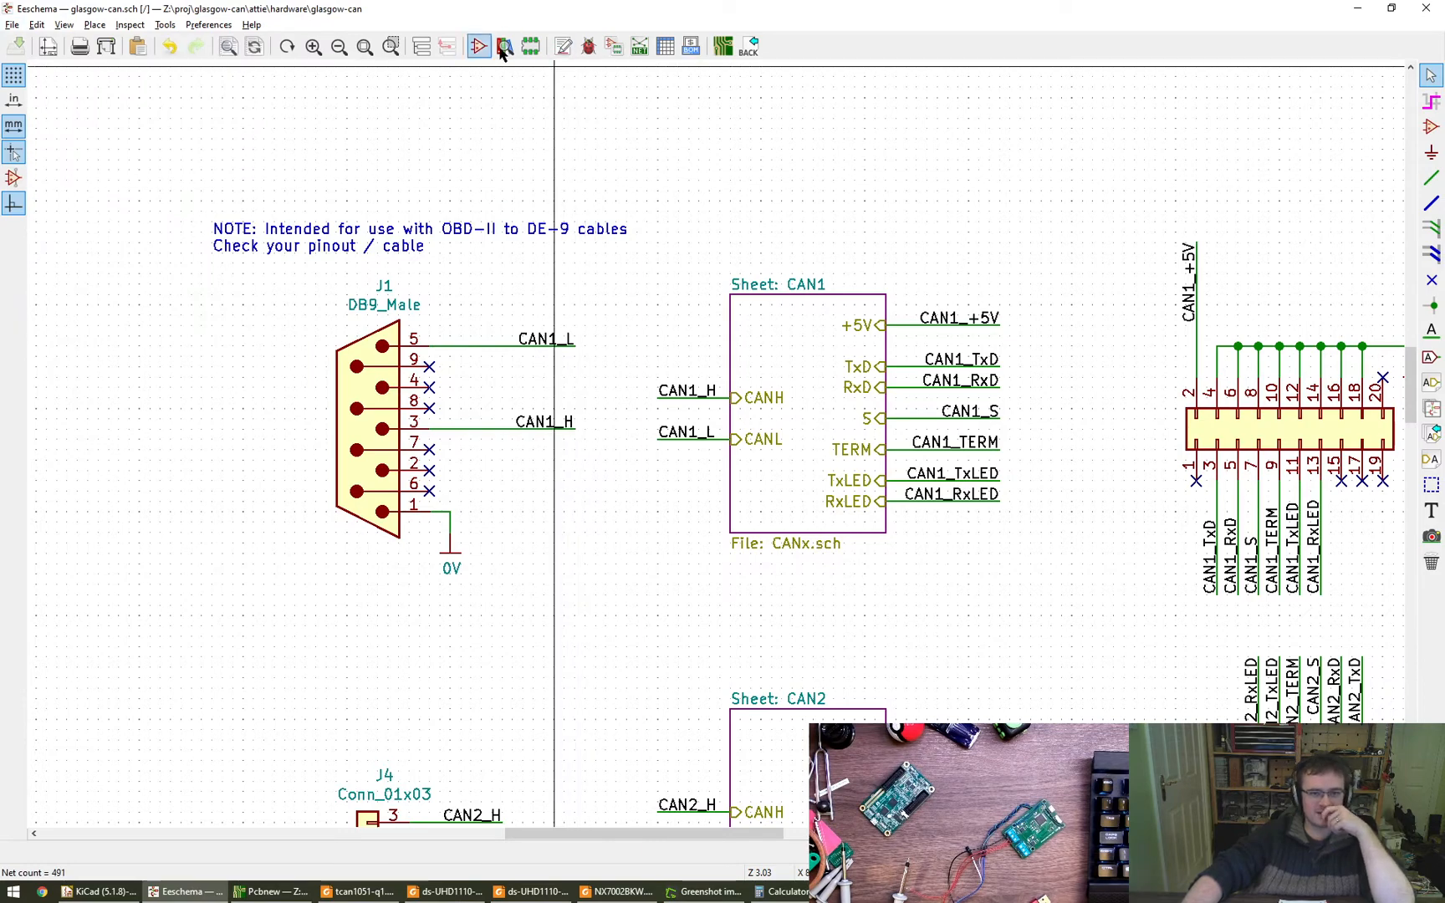
pyautogui.click(665, 47)
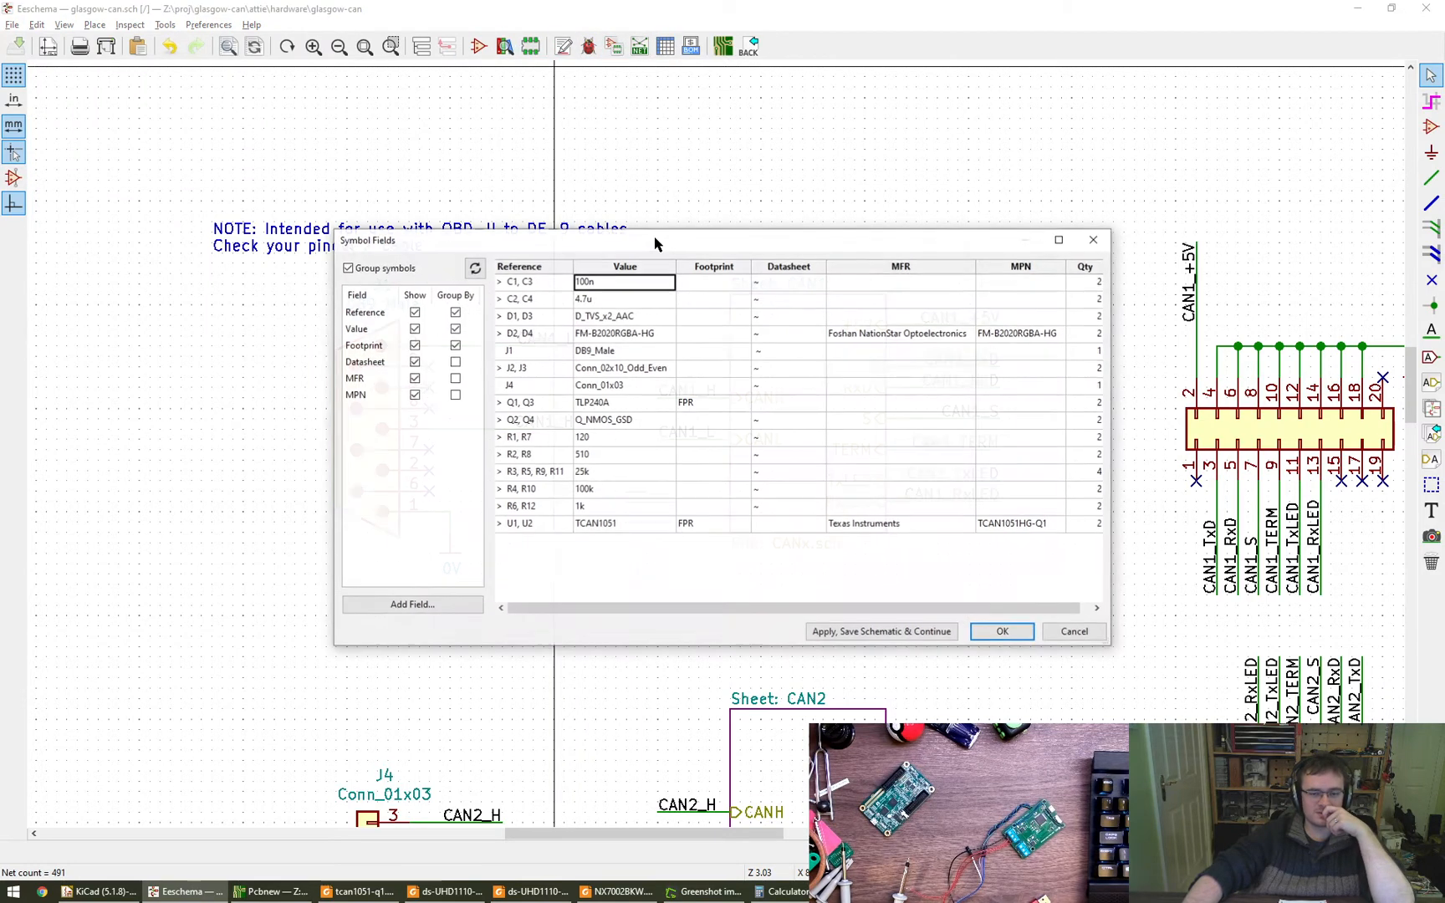
pyautogui.click(726, 280)
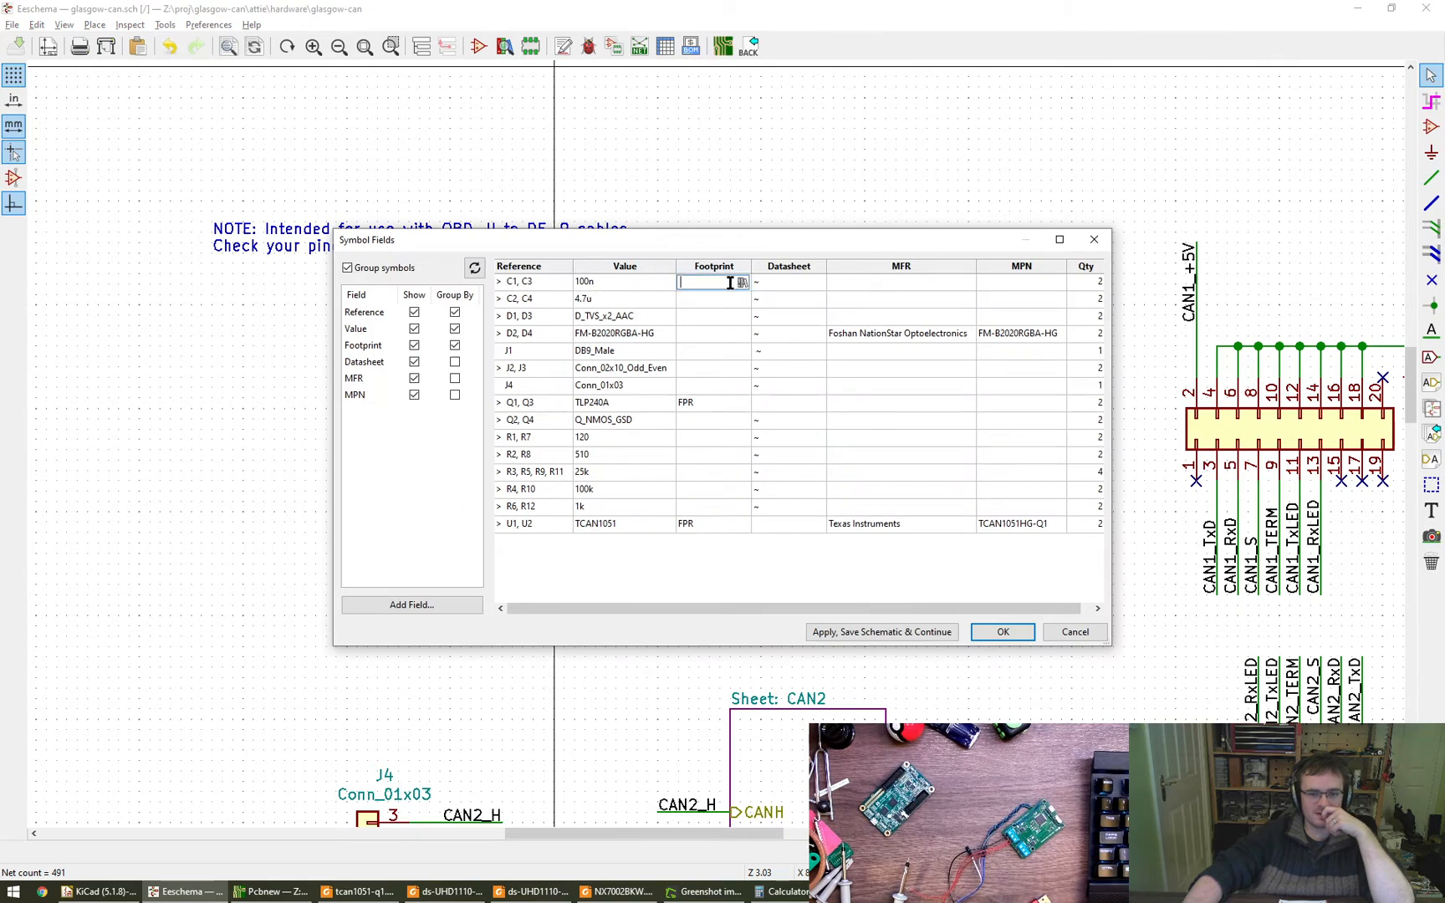
pyautogui.click(742, 283)
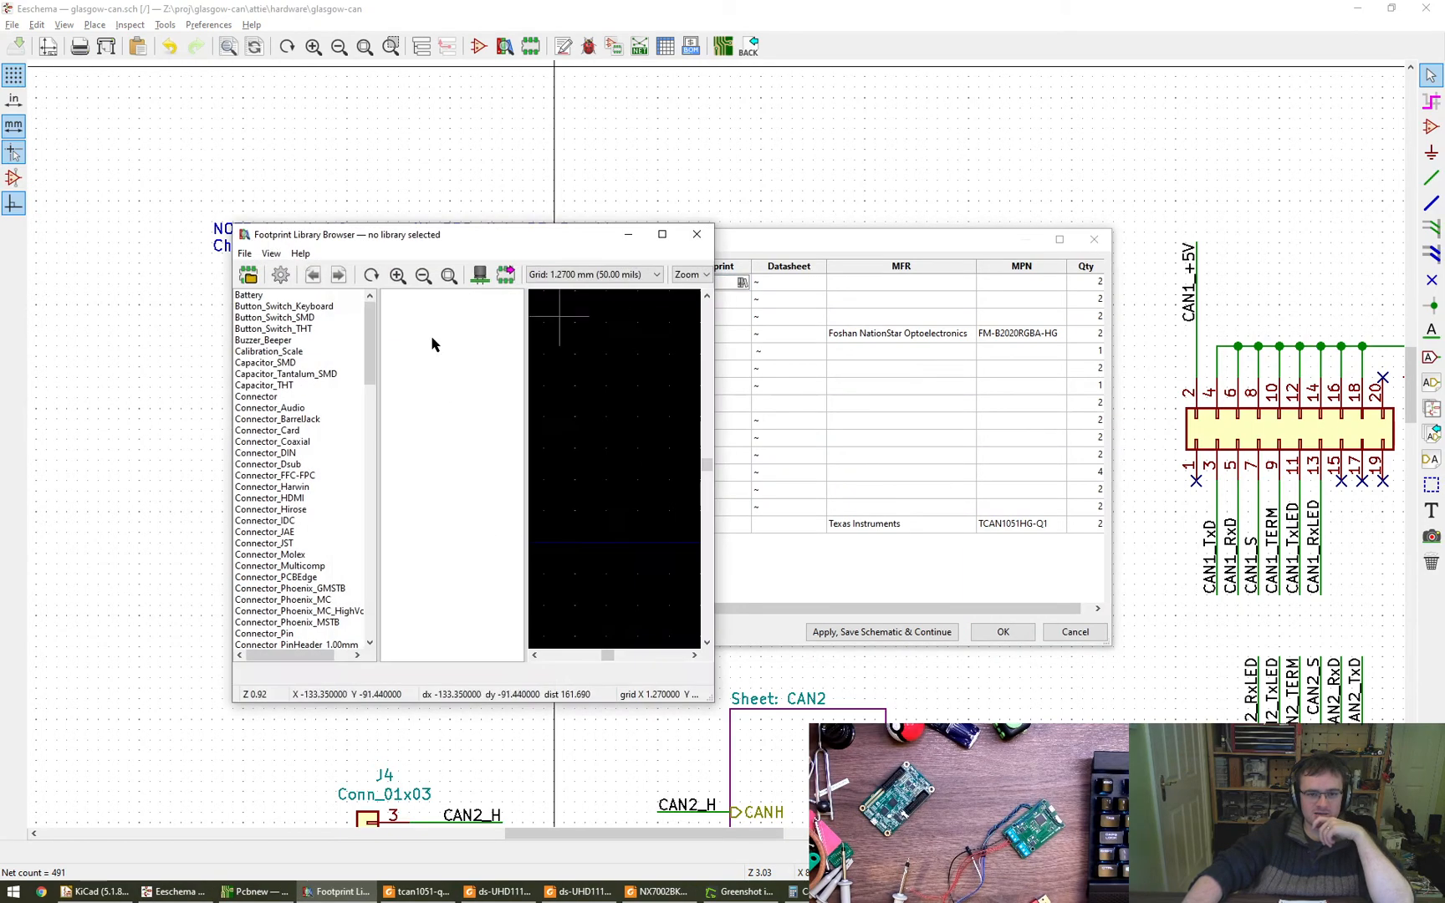
# - Find the Capacitor_SMD library and preview its C_0402_1005Metric_Pad0.74x0.62mm_HandSolder footprint
pyautogui.click(301, 329)
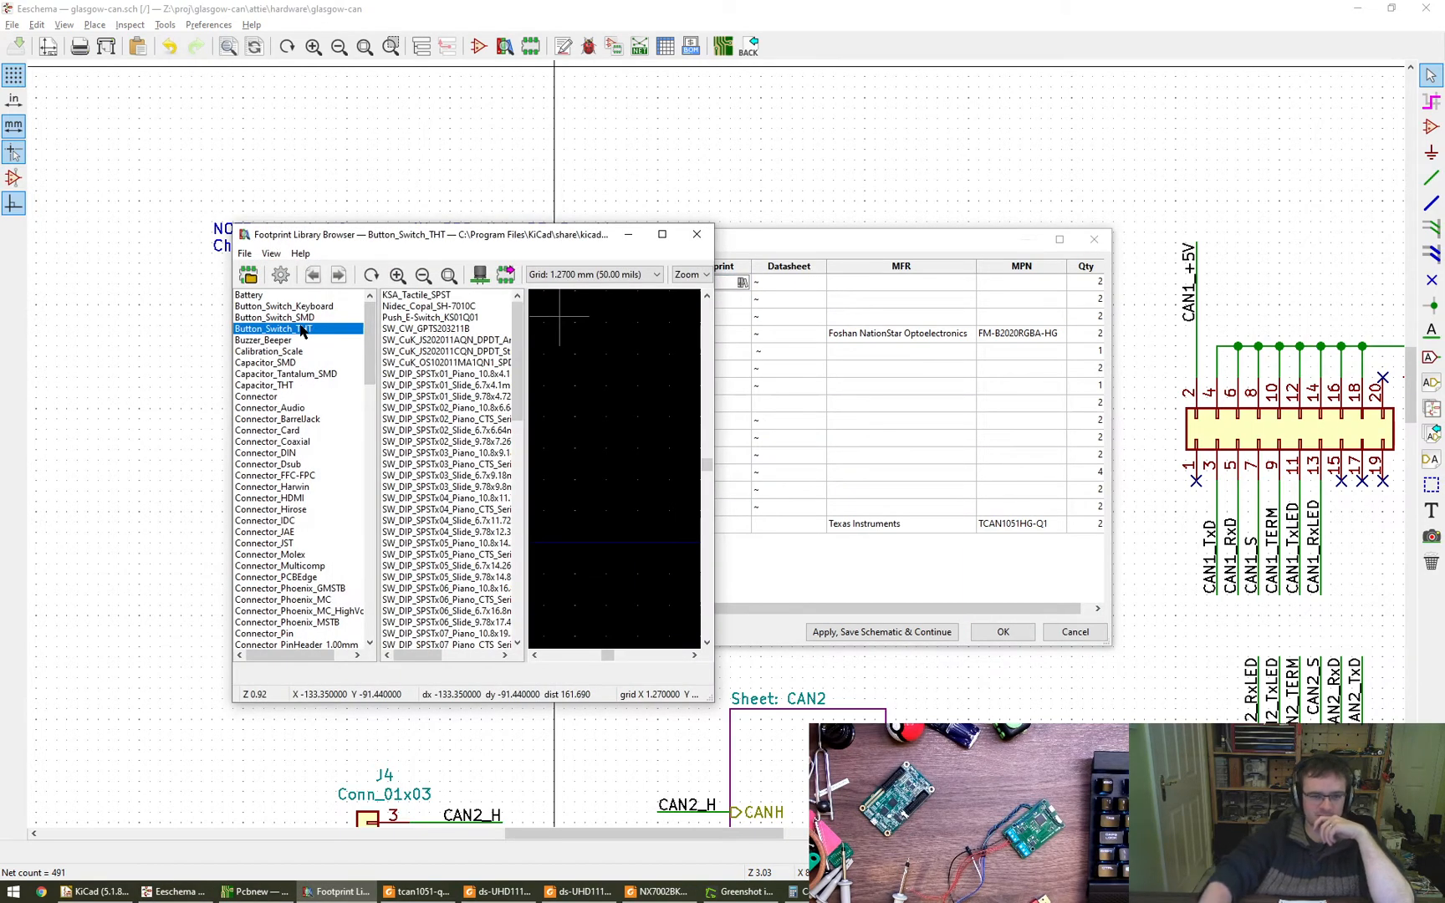
pyautogui.moveTo(374, 359); pyautogui.dragTo(372, 326)
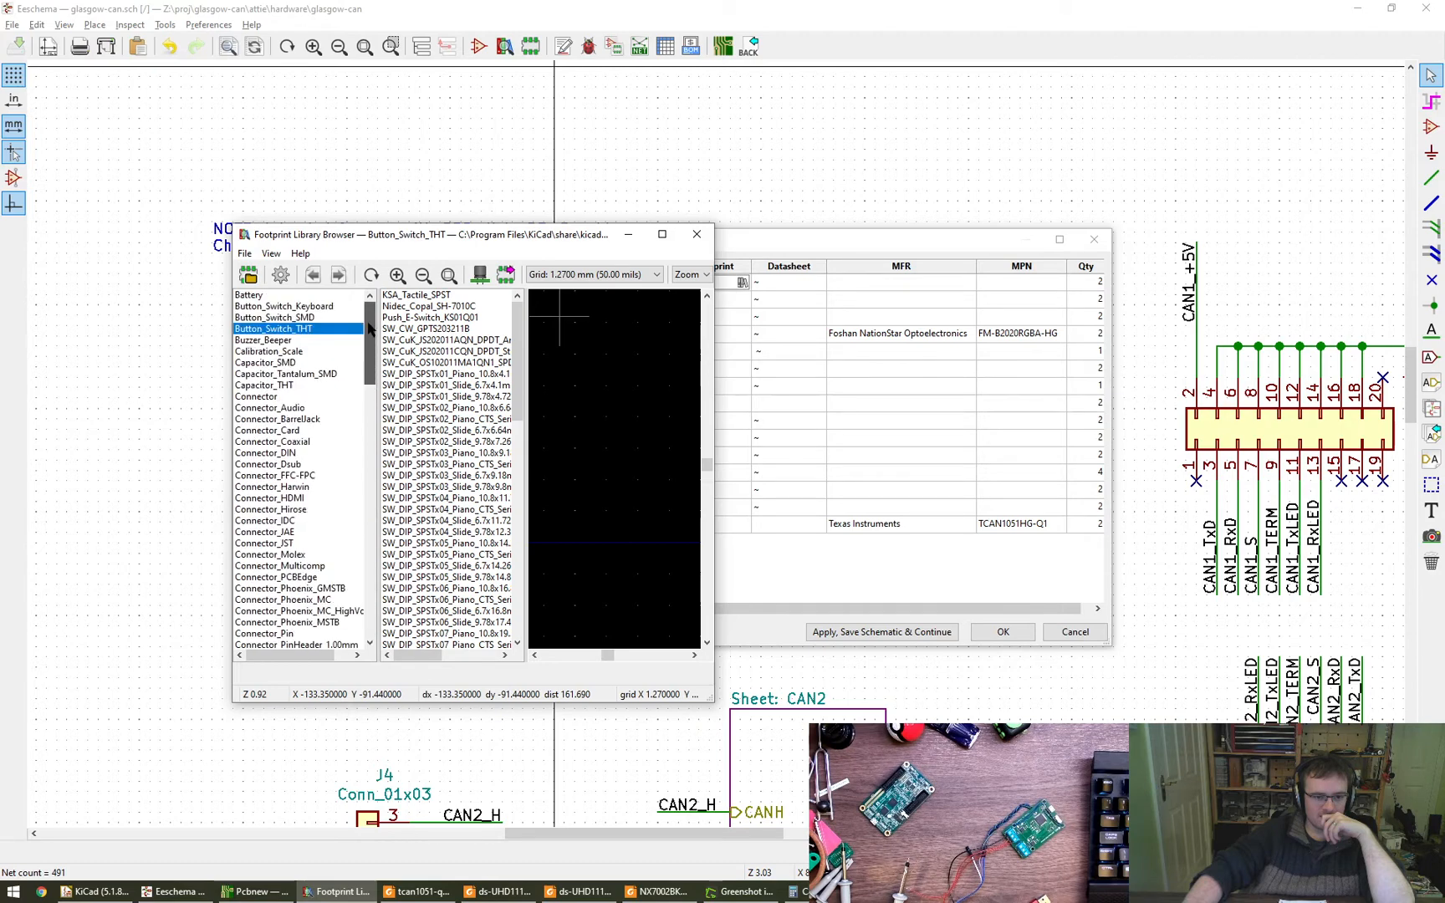
pyautogui.click(283, 374)
pyautogui.click(282, 396)
pyautogui.click(294, 363)
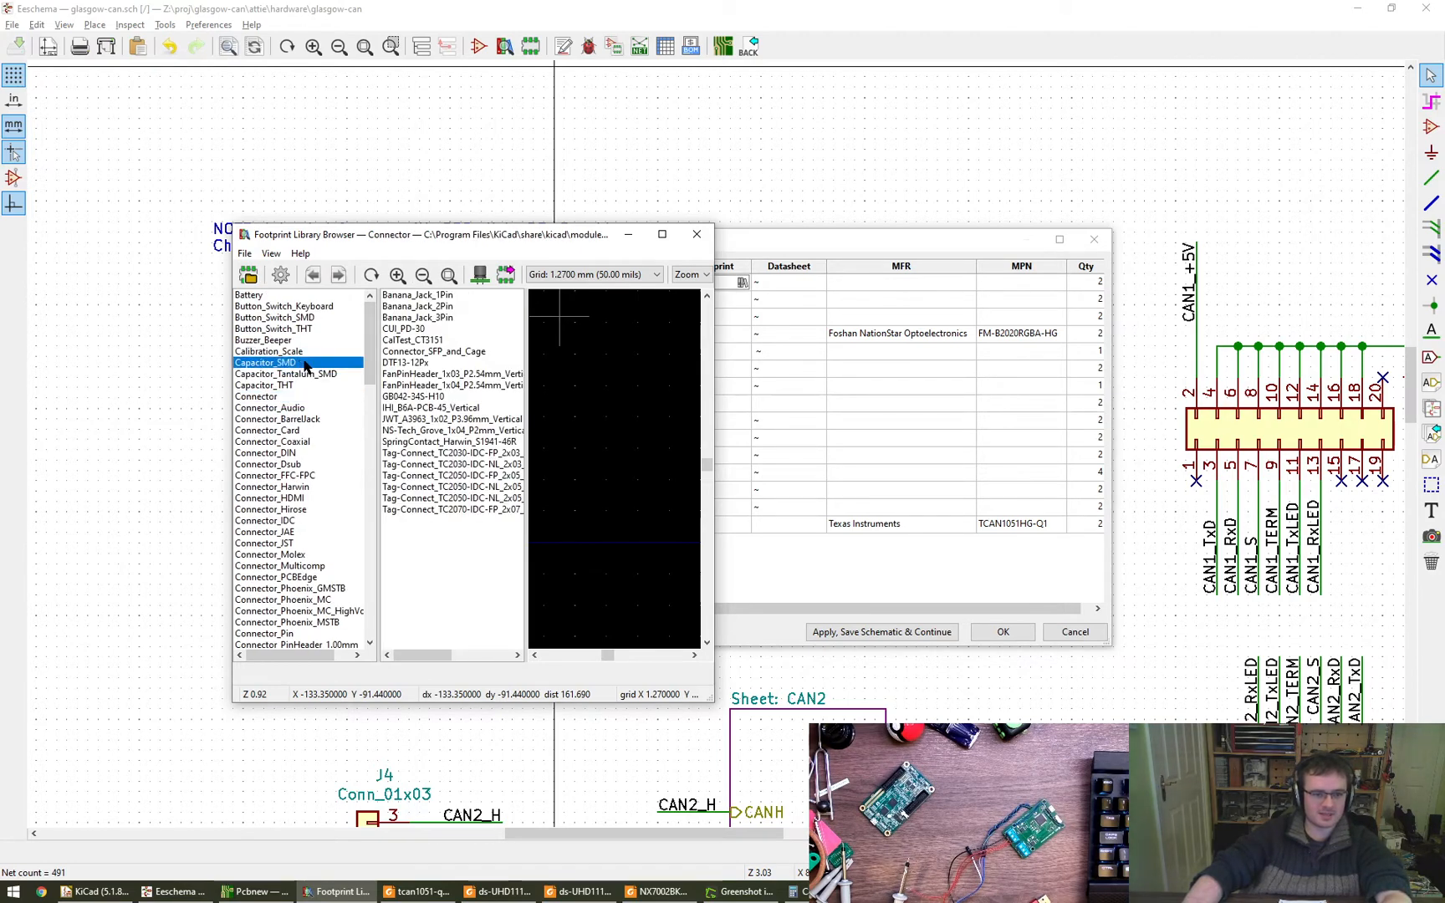
pyautogui.scroll(-14, 505, 350)
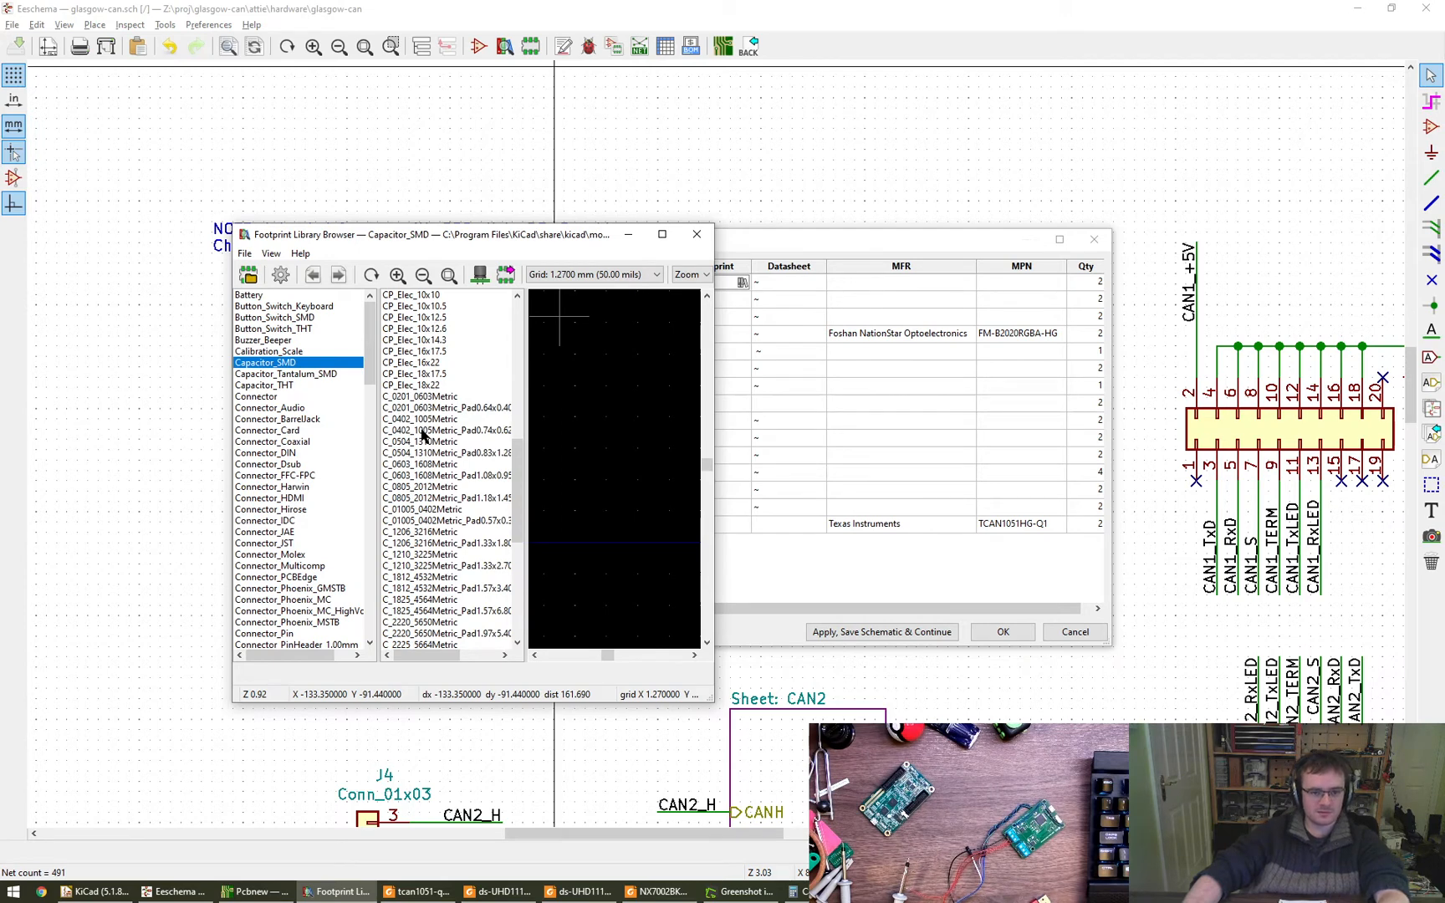
pyautogui.click(426, 431)
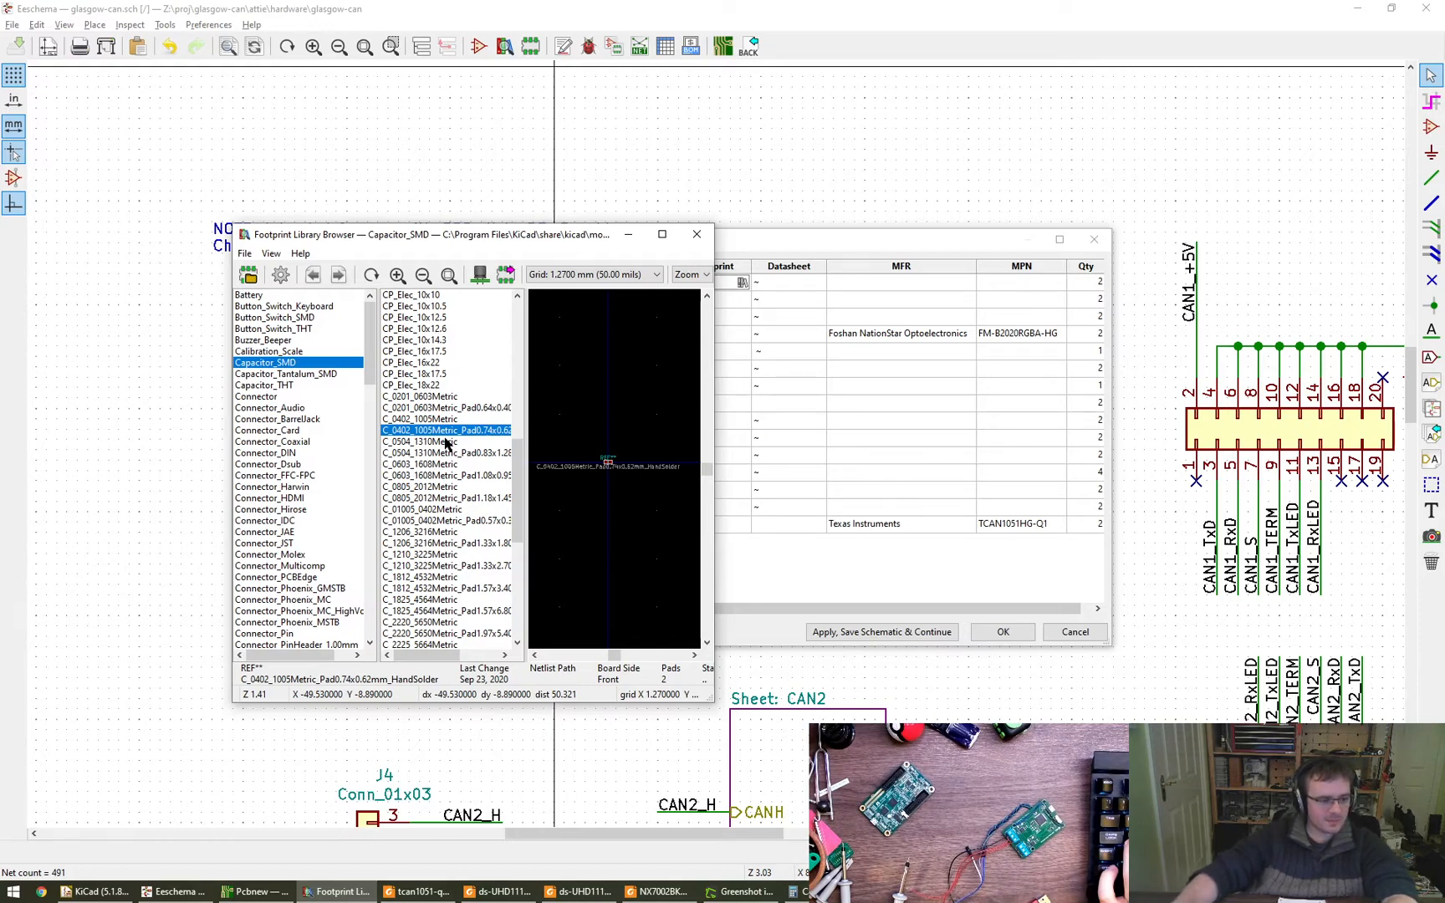
# - Enlarge the footprint library browser and widen its footprint list so the full names can be read
pyautogui.moveTo(714, 702); pyautogui.dragTo(1082, 809)
pyautogui.keyDown('alt'); pyautogui.moveTo(792, 664); pyautogui.dragTo(800, 577); pyautogui.keyUp('alt')
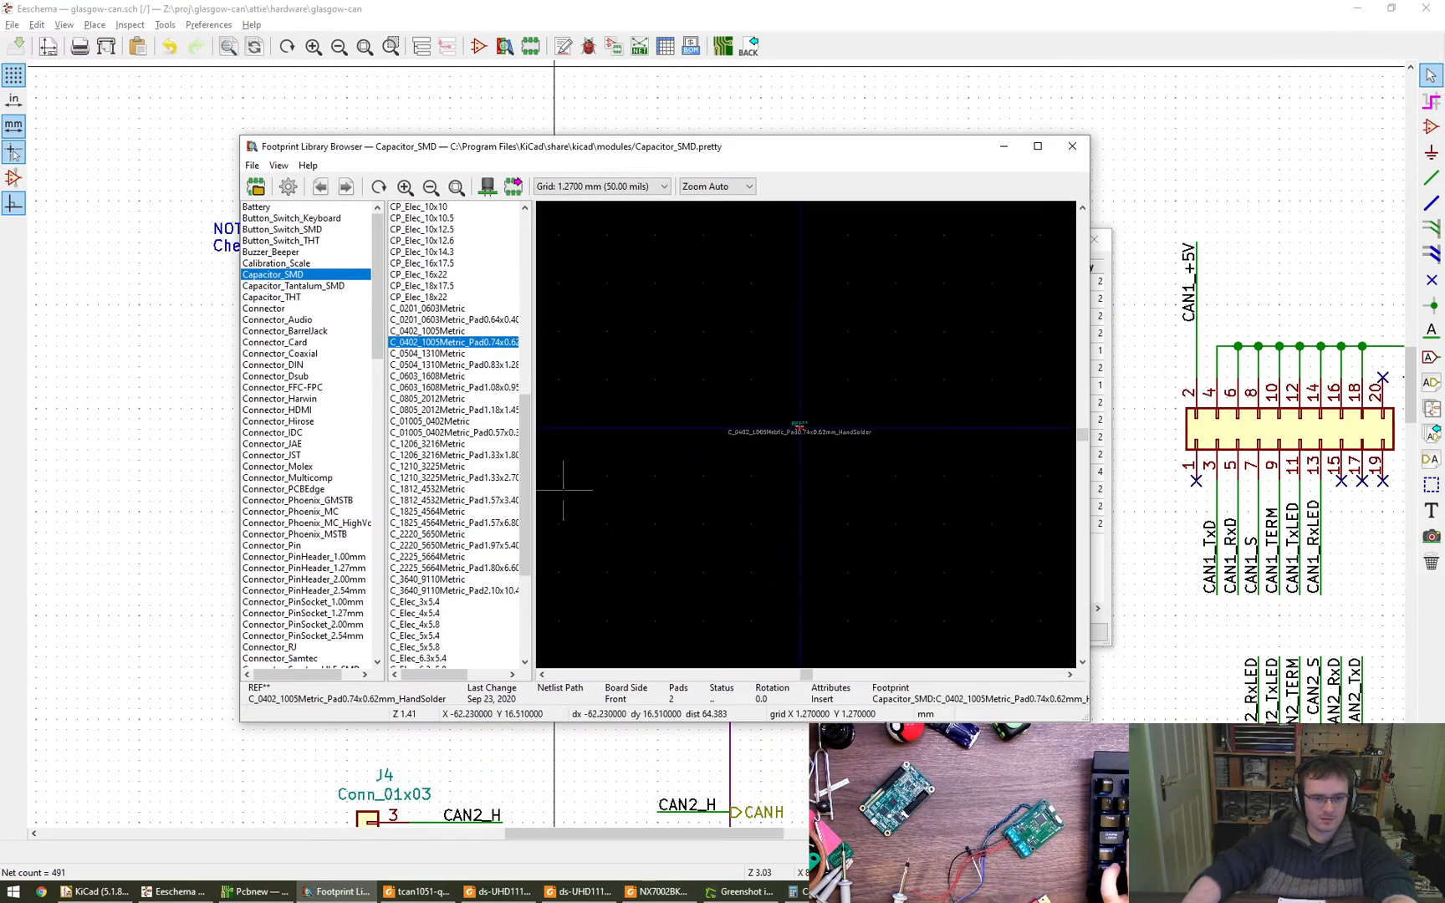
pyautogui.moveTo(530, 476); pyautogui.dragTo(620, 479)
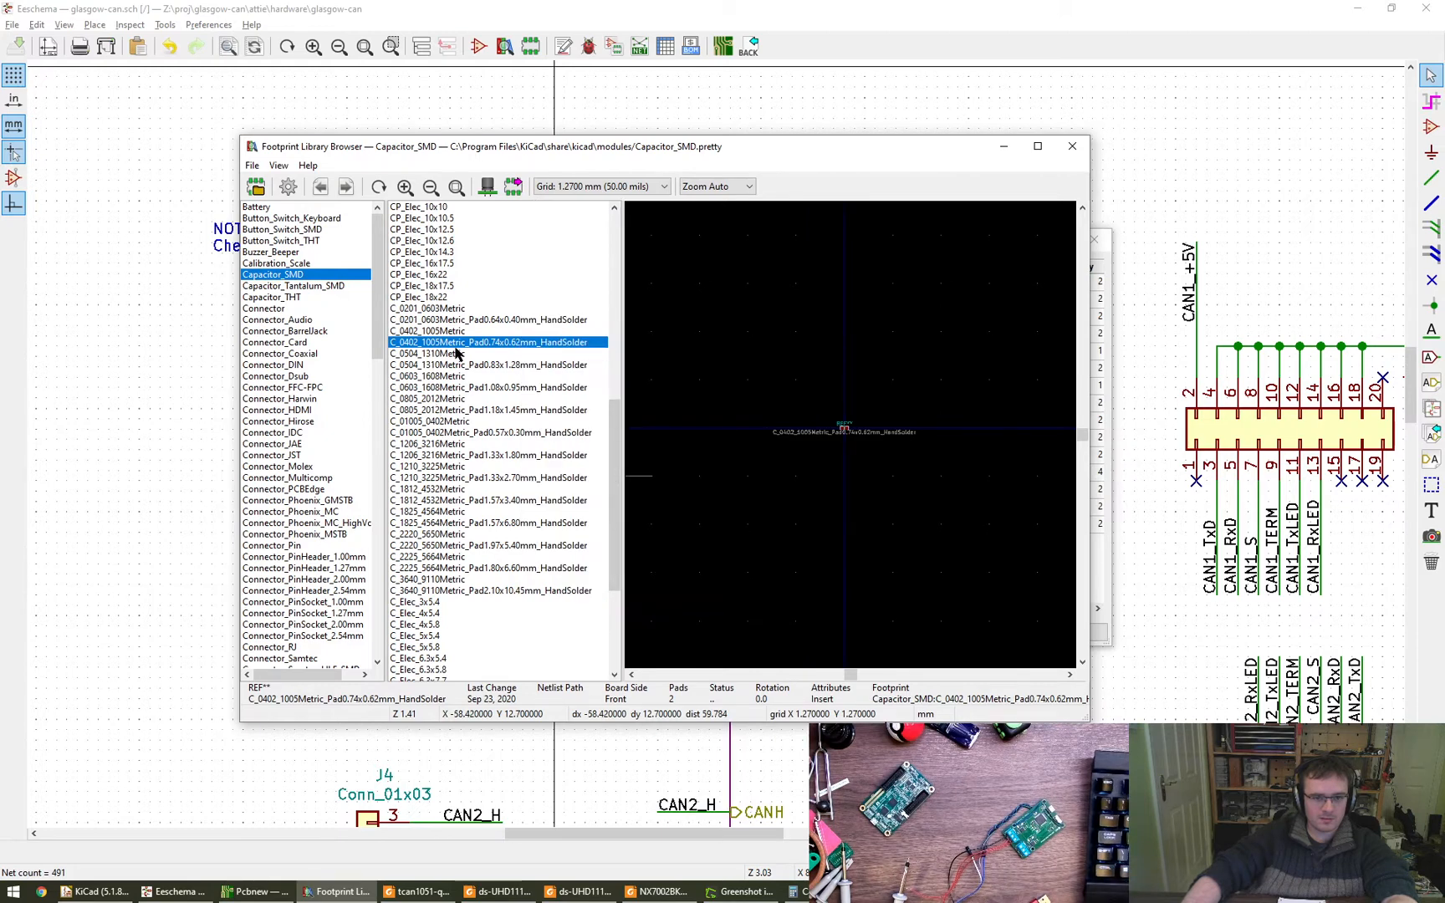
# - Compare the previews of C_0402_1005Metric, C_01005_0402Metric and C_01005_0402Metric_Pad0.57x0.30mm_HandSolder
pyautogui.click(454, 433)
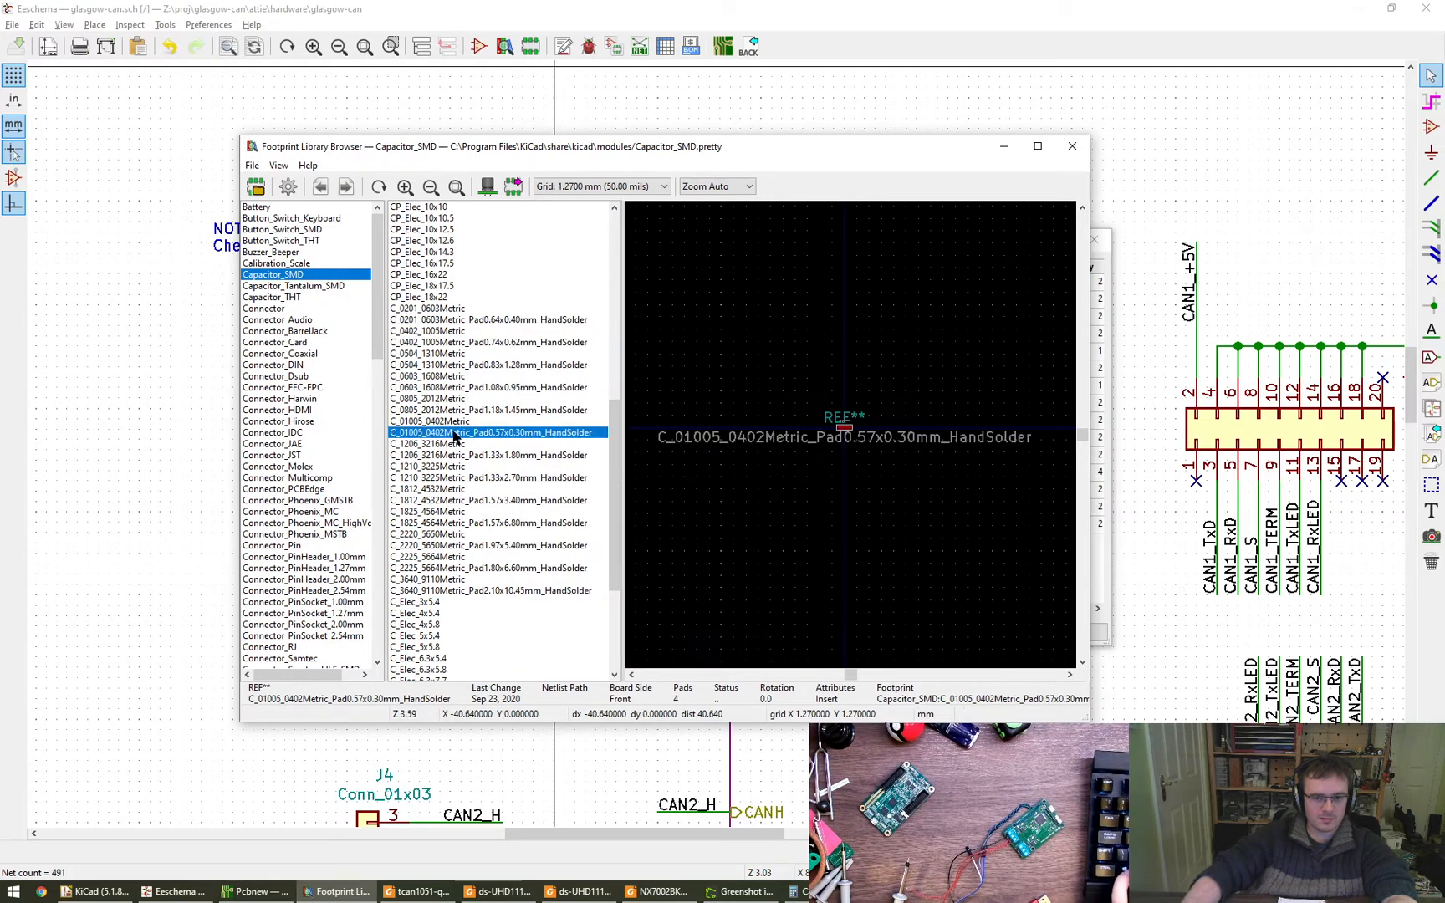
pyautogui.click(446, 422)
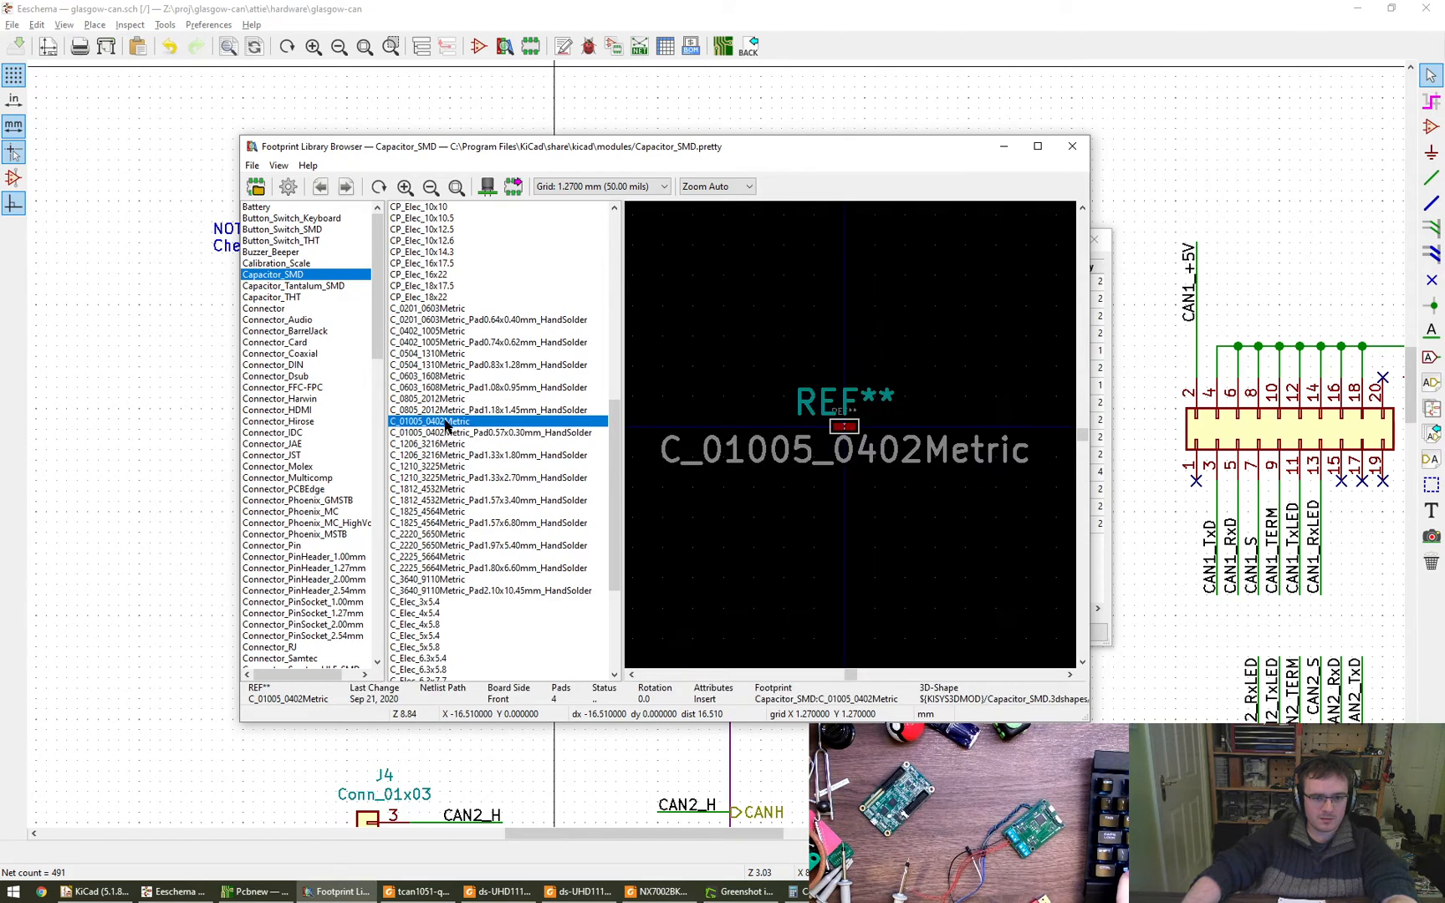
pyautogui.click(444, 331)
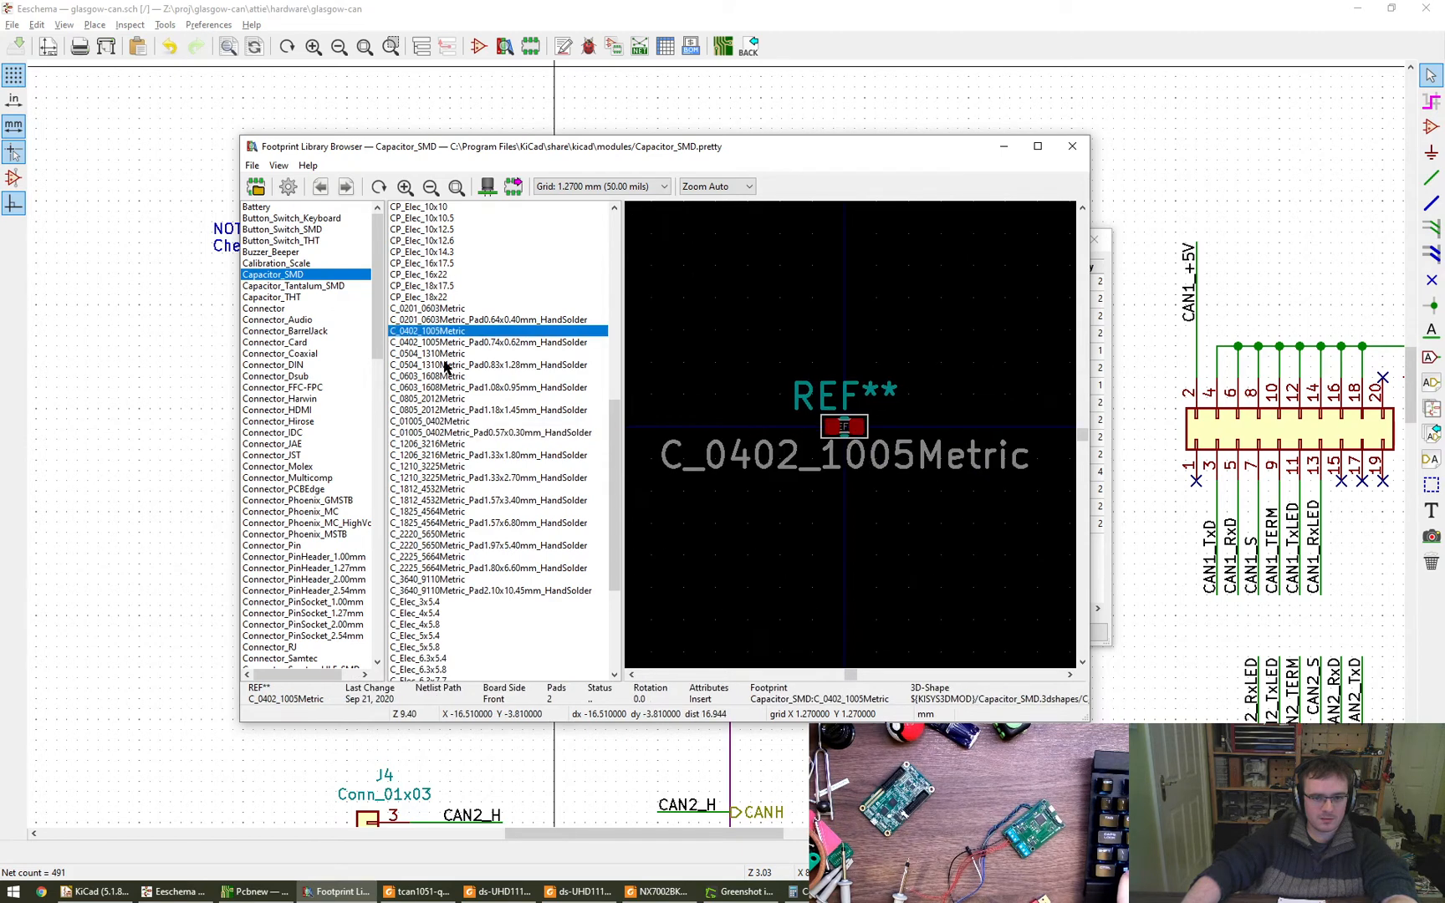
pyautogui.click(446, 432)
pyautogui.click(444, 422)
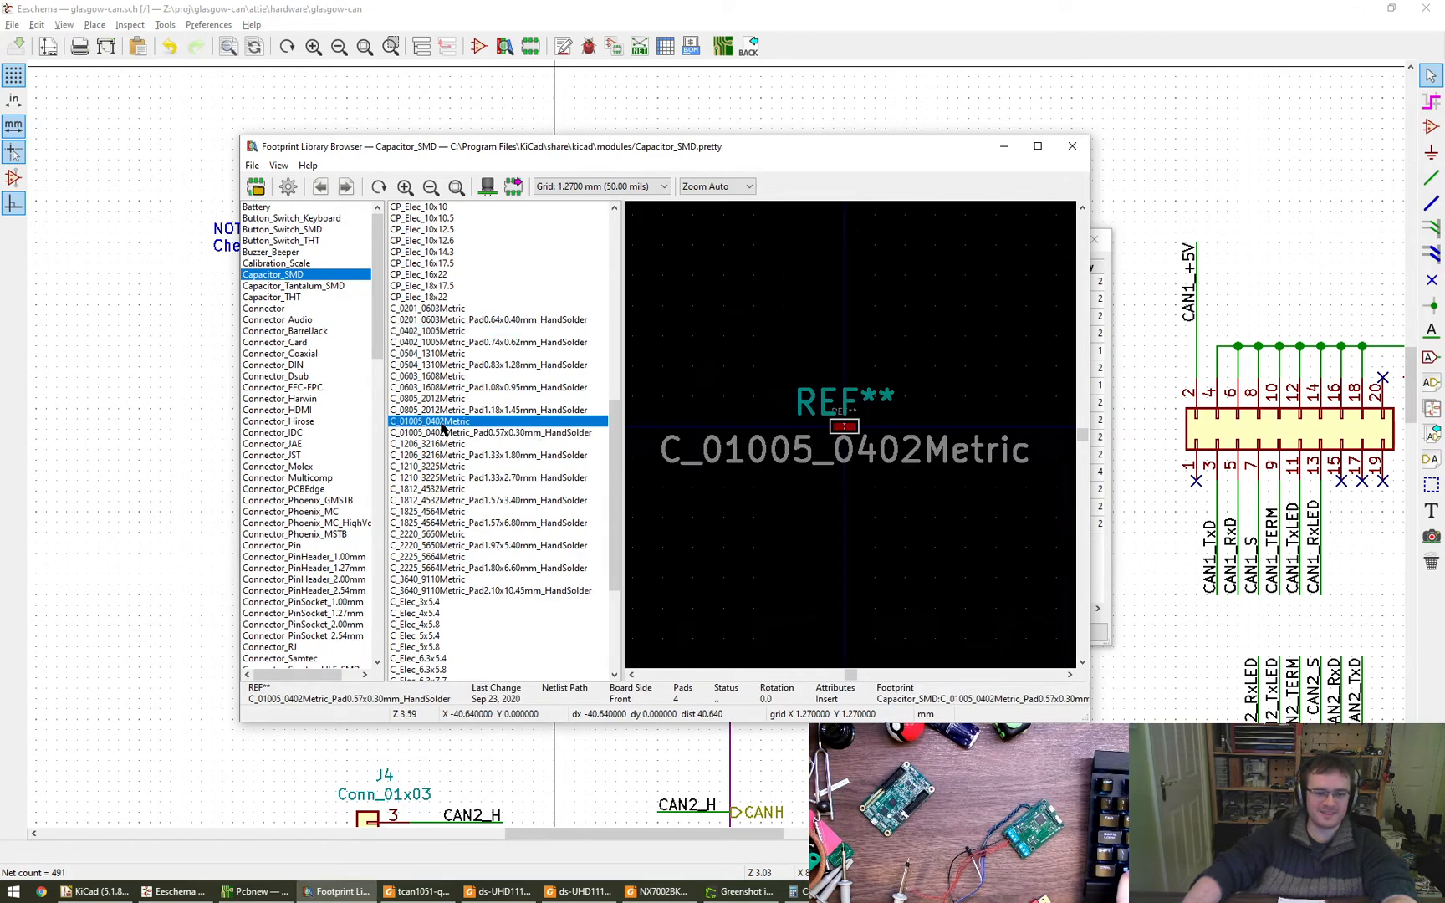
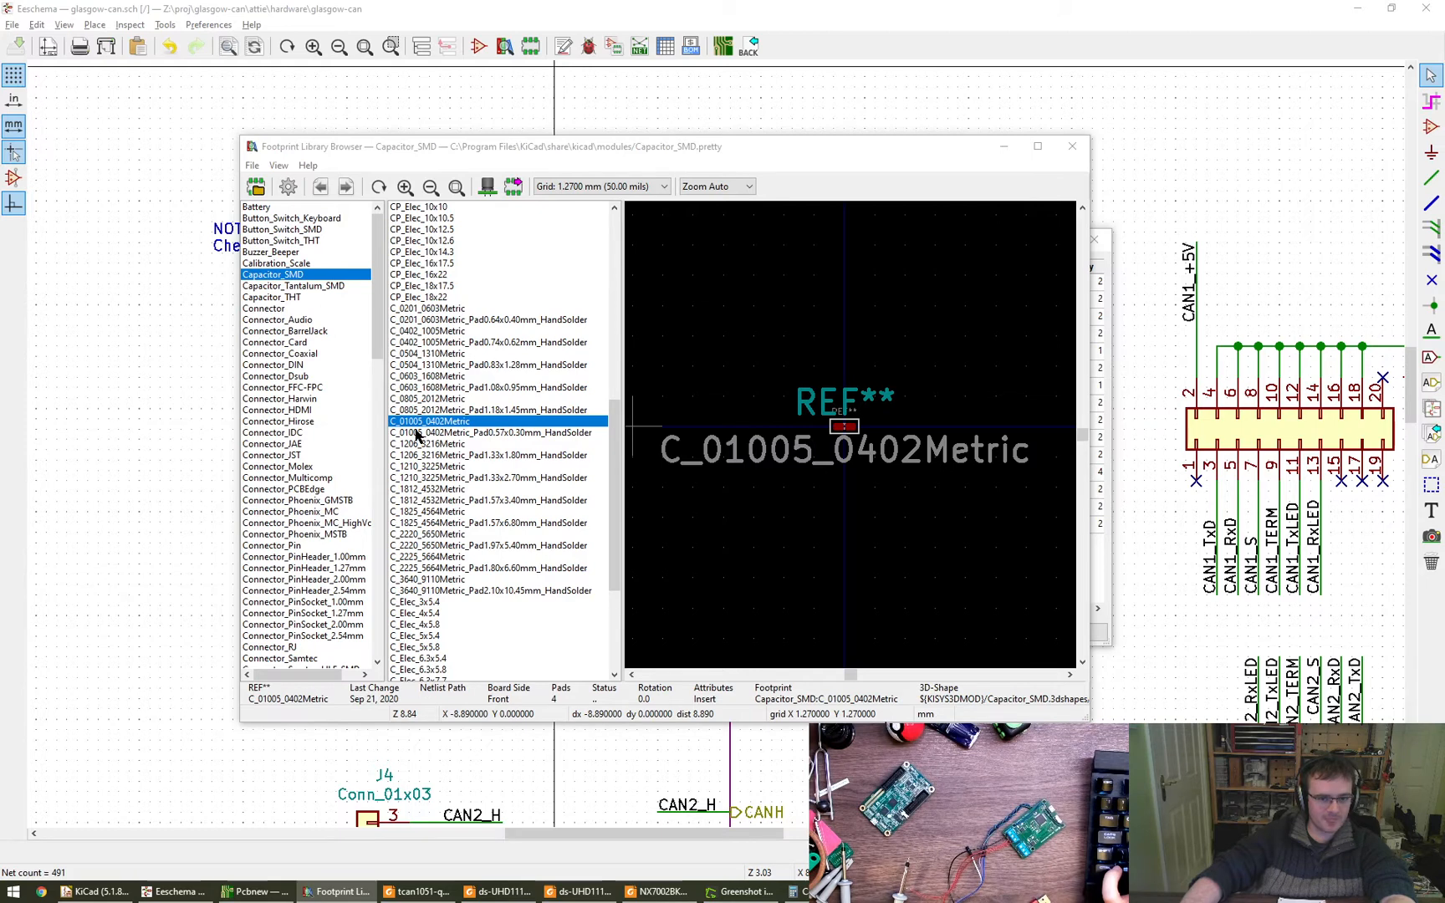
# - Compare the pads of C_0402_1005Metric and C_0402_1005Metric_Pad0.74x0.62mm_HandSolder up close in the footprint preview
pyautogui.click(411, 331)
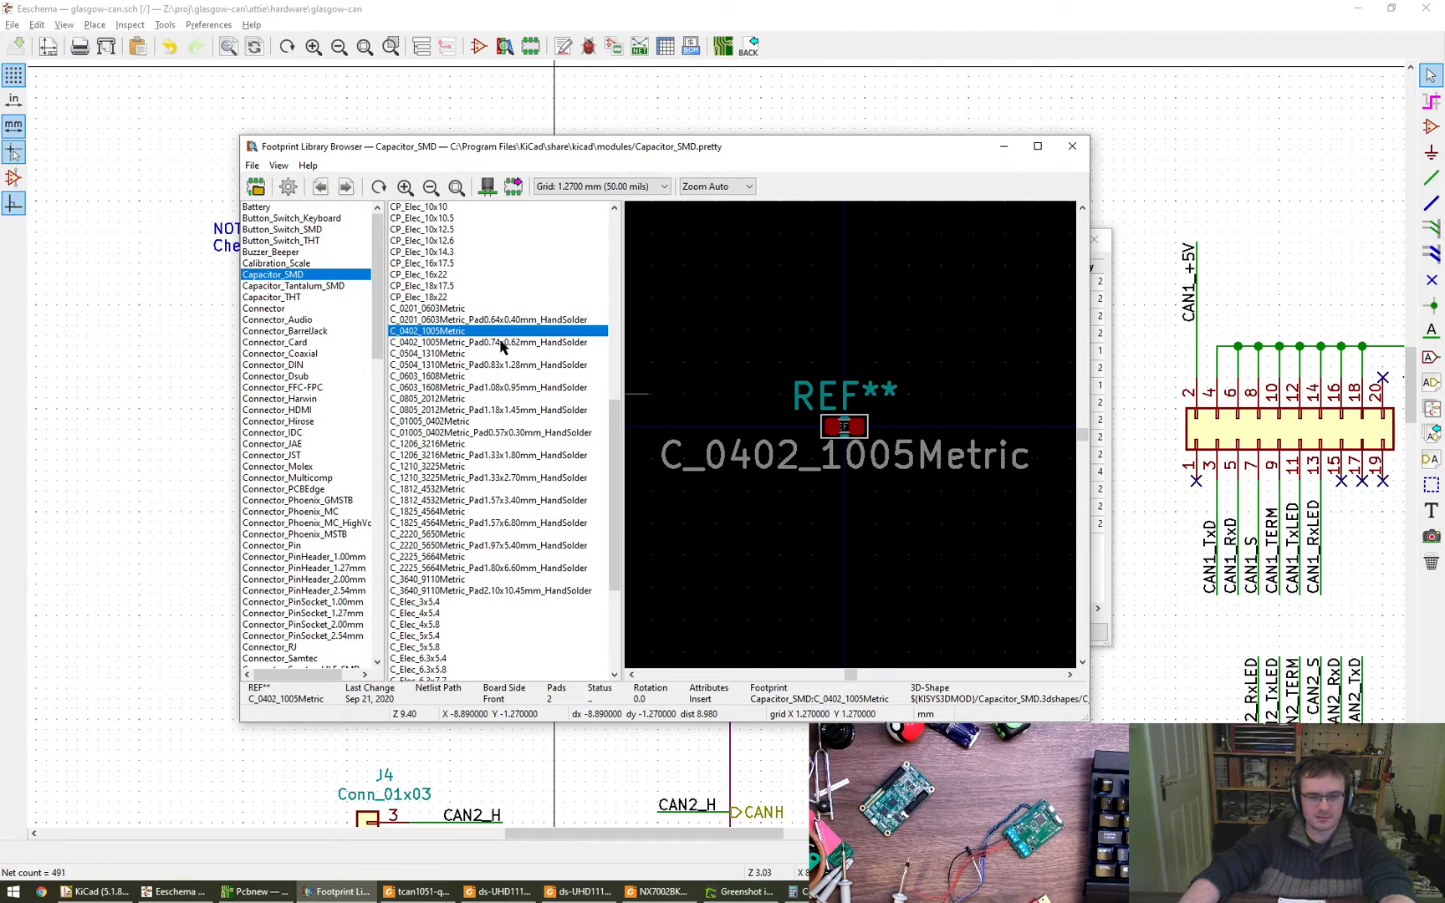
pyautogui.scroll(10, 845, 426)
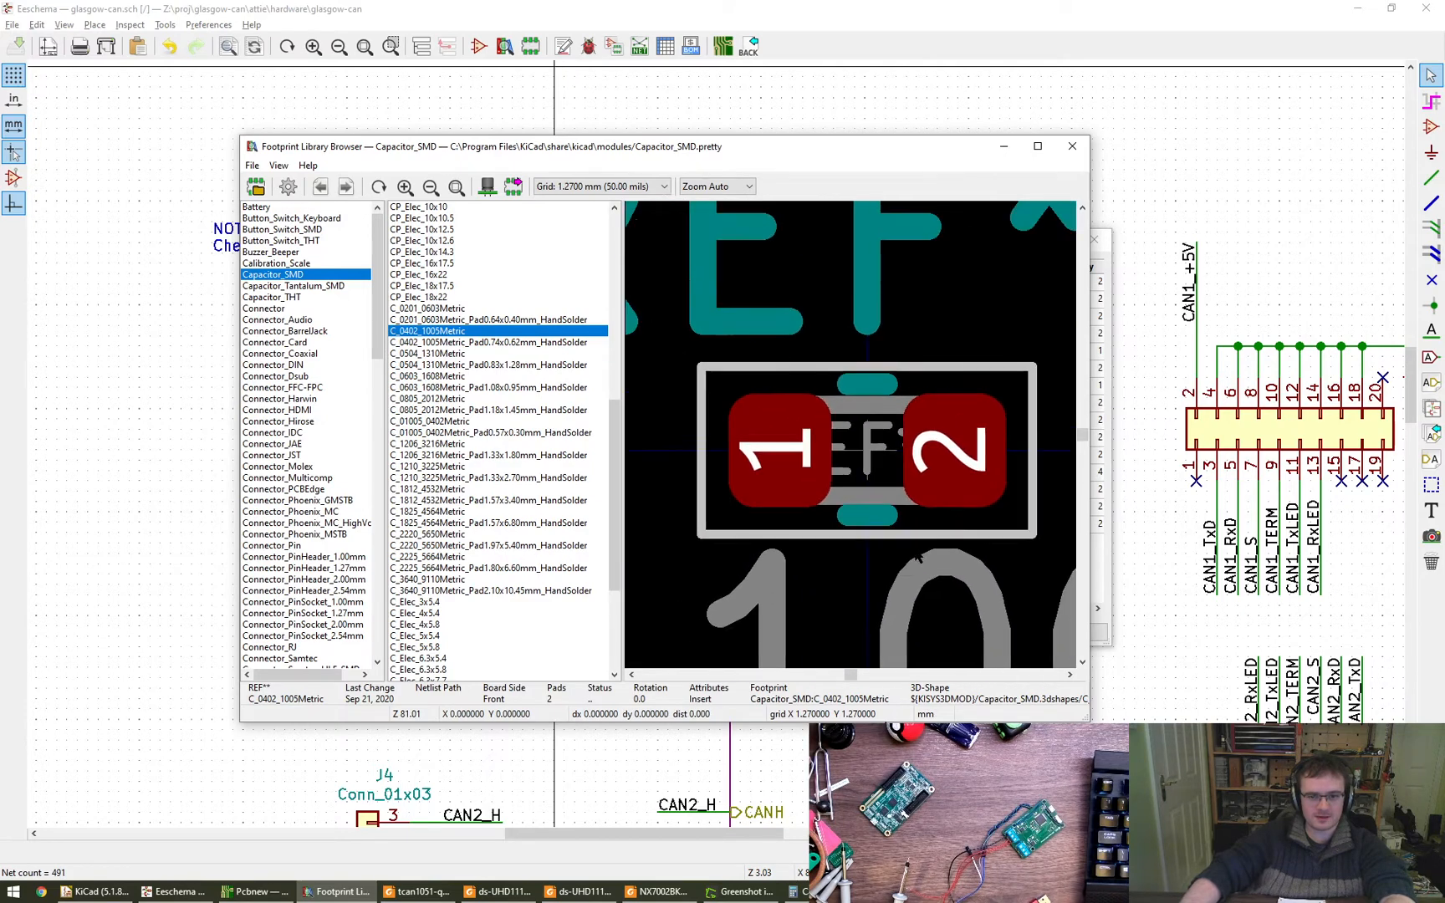
pyautogui.scroll(-1, 918, 558)
pyautogui.click(475, 343)
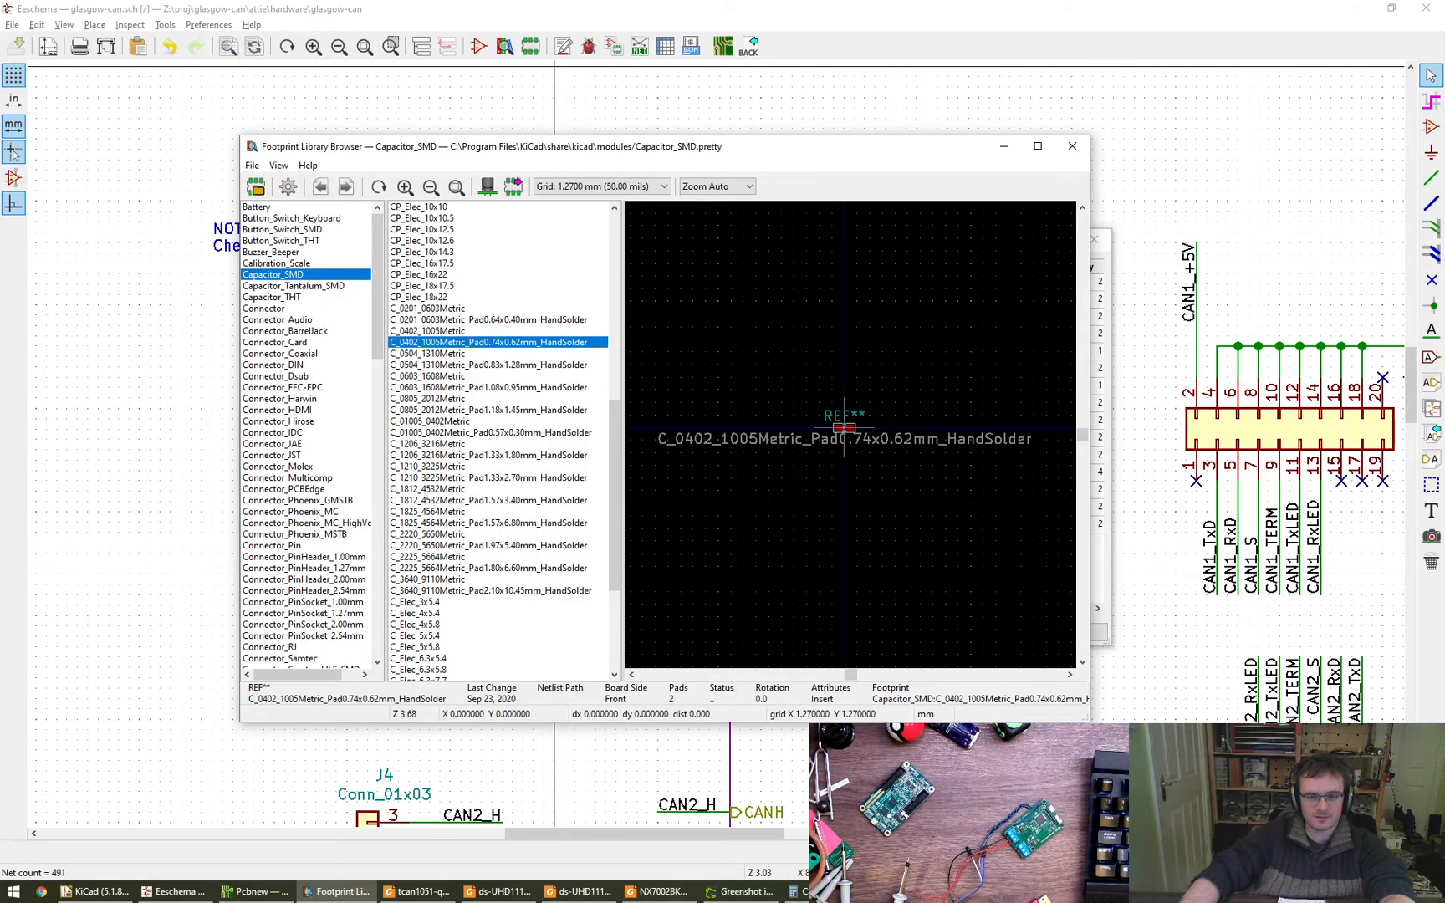
pyautogui.scroll(6, 846, 435)
pyautogui.scroll(1, 846, 435)
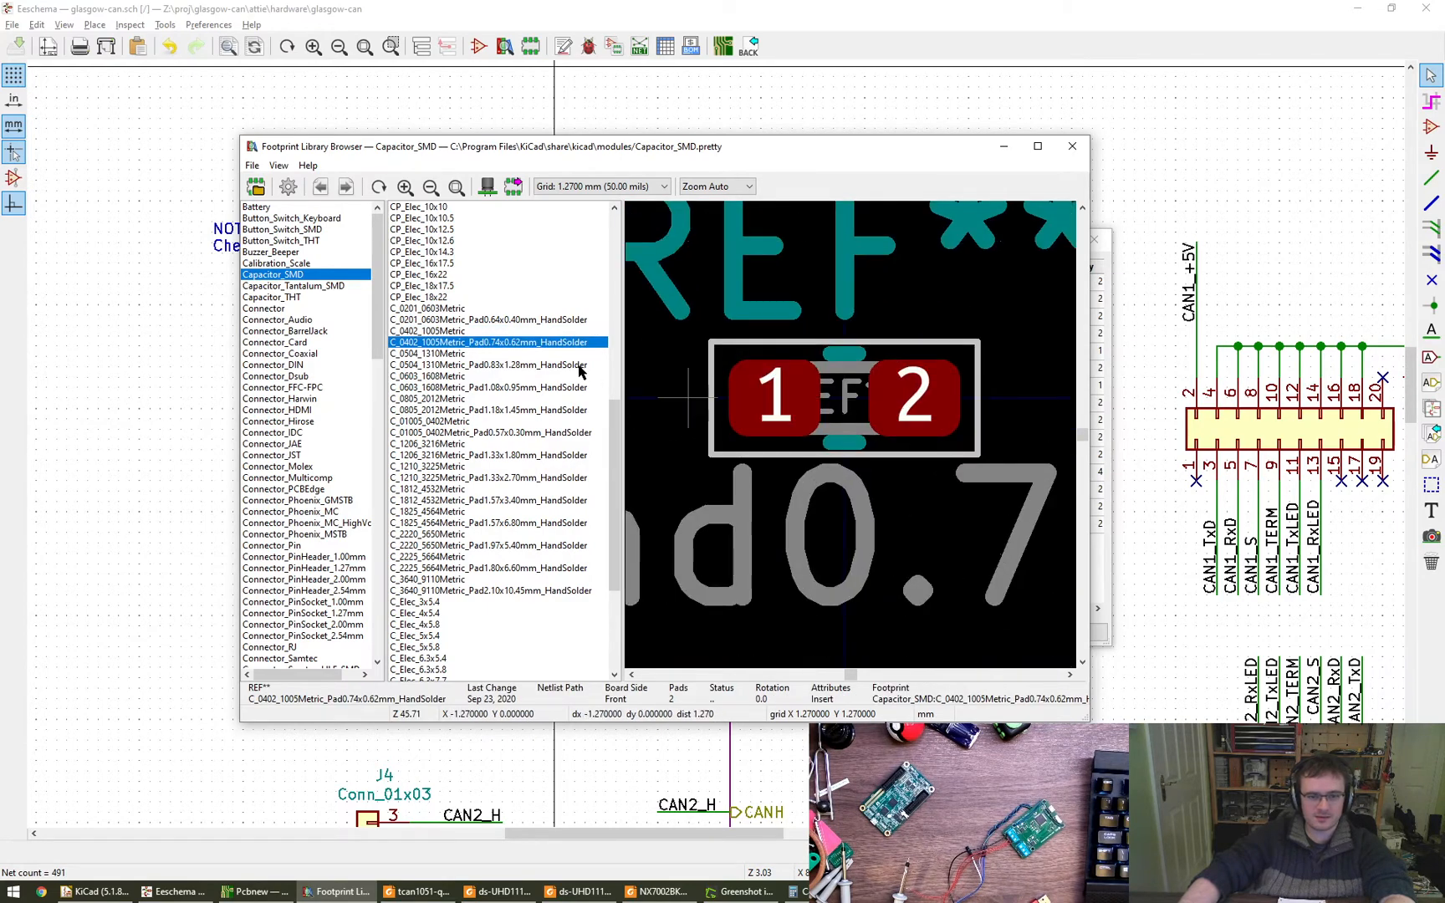
# - Assign the C_0402_1005Metric_Pad0.74x0.62mm_HandSolder footprint to the 100n capacitors C1 and C3
pyautogui.click(471, 332)
pyautogui.doubleClick(474, 344)
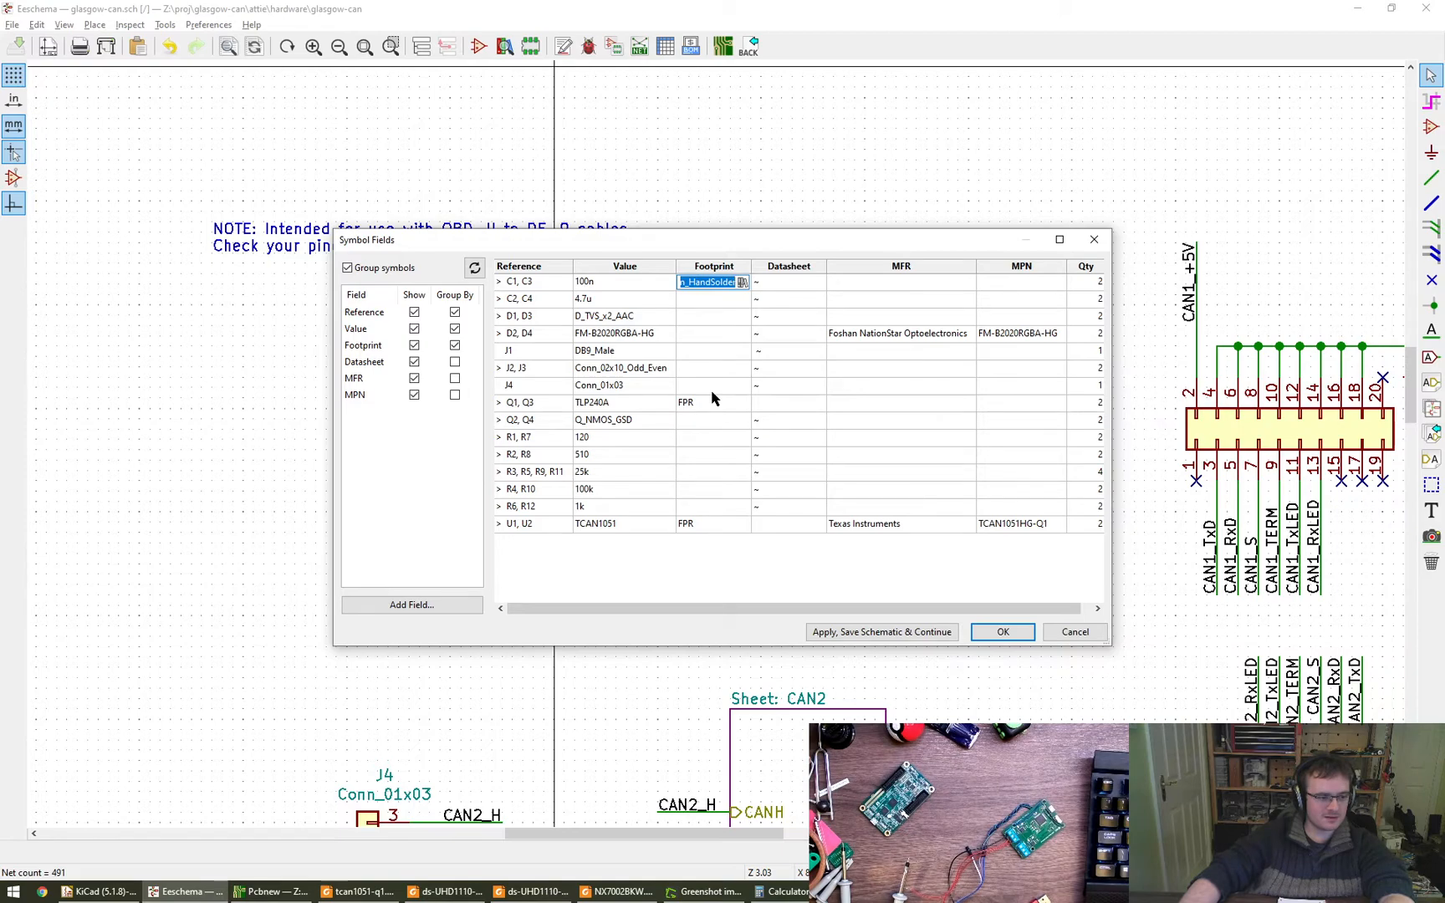
pyautogui.click(743, 282)
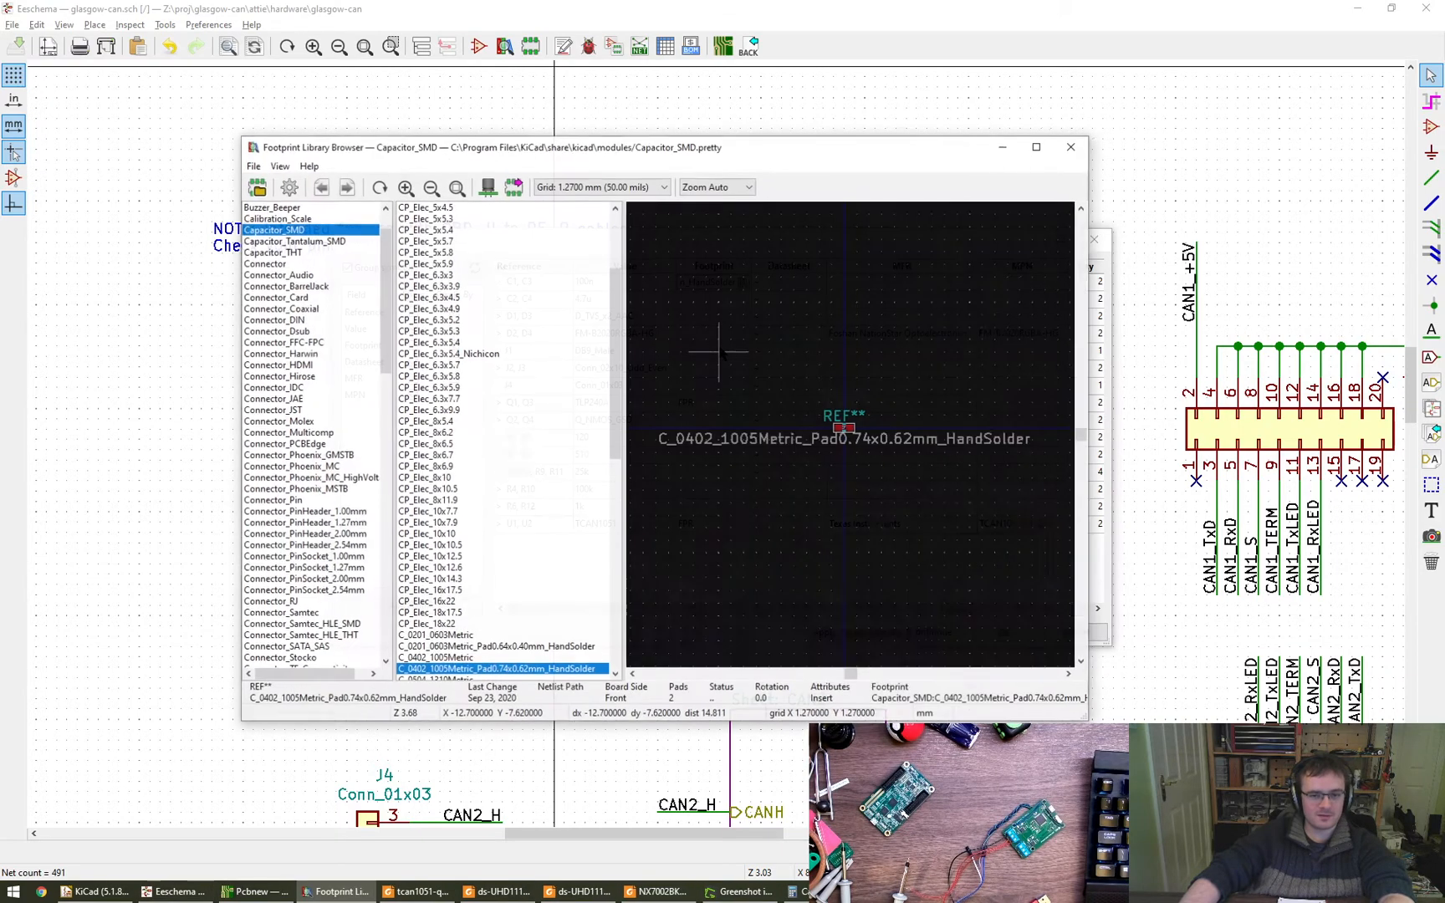
pyautogui.moveTo(619, 409); pyautogui.dragTo(620, 499)
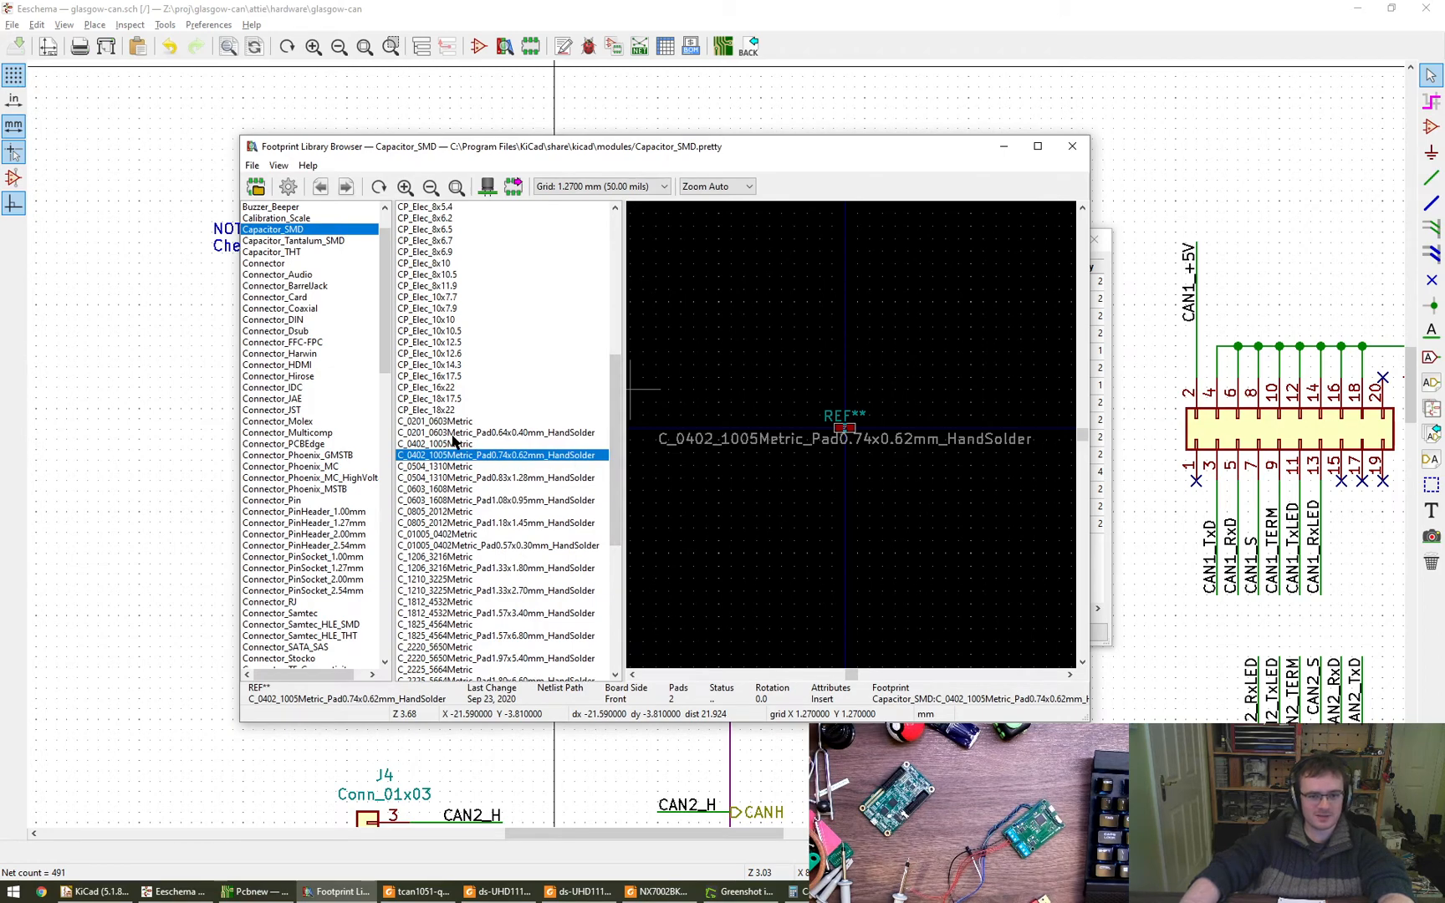
pyautogui.click(452, 443)
pyautogui.click(488, 456)
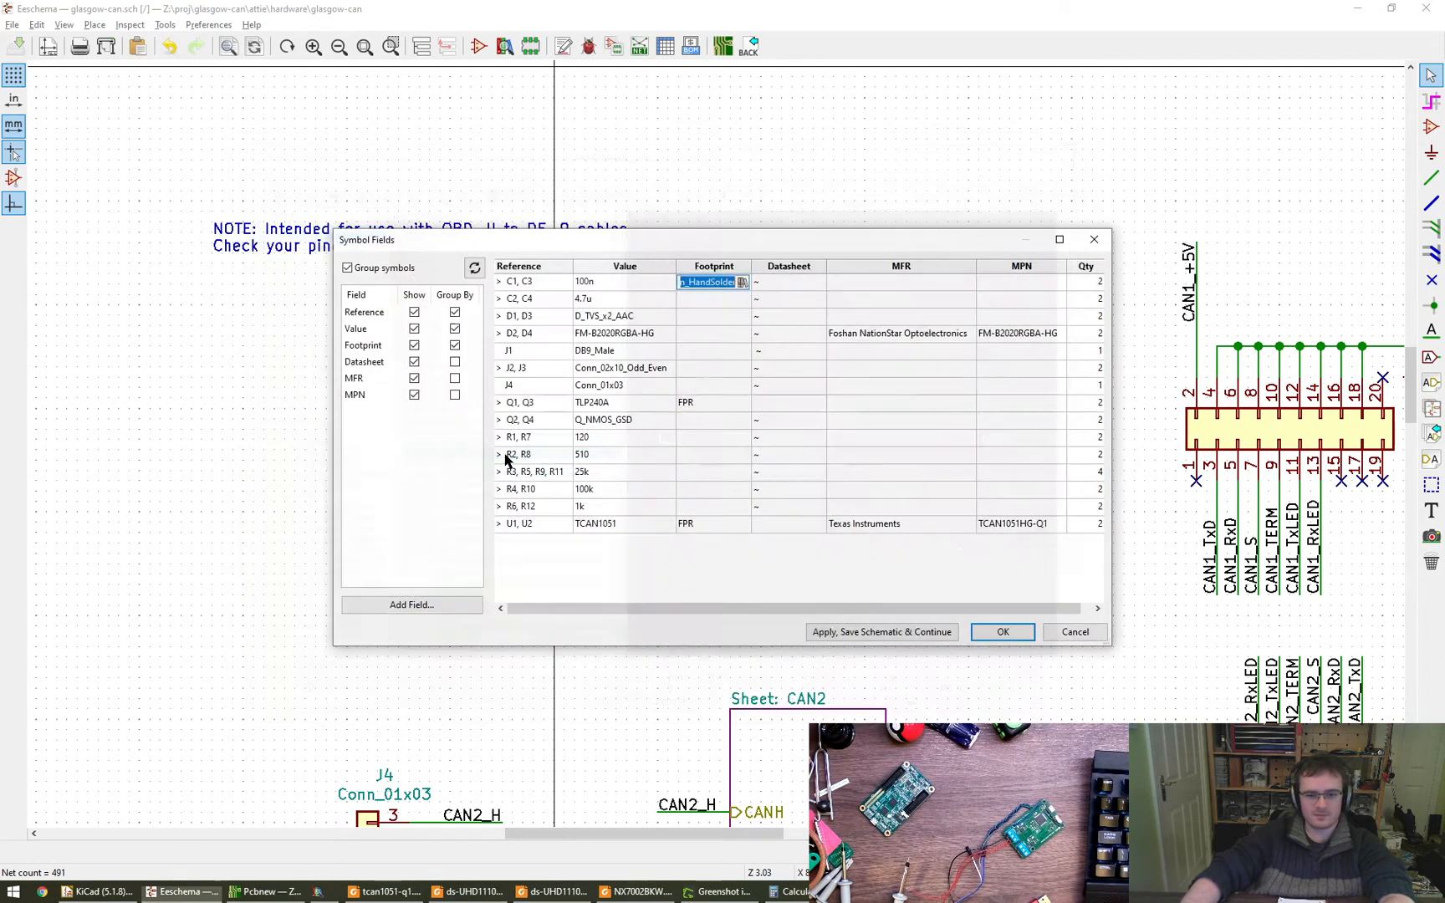
pyautogui.doubleClick(486, 456)
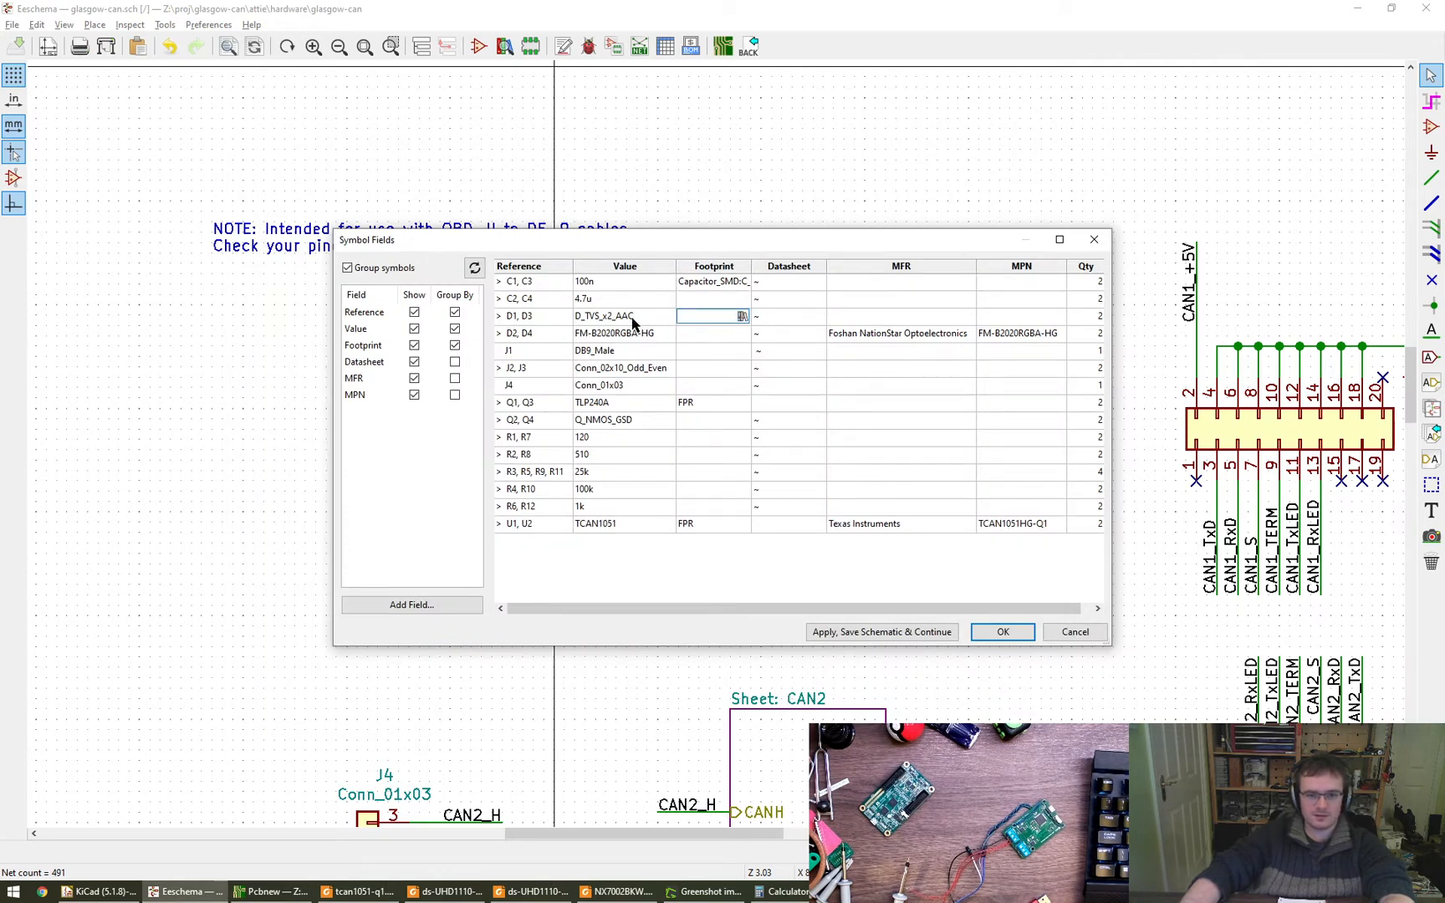
# - Change the footprint of the 100n capacitors C1 and C3 to C_0402_1005Metric from the Capacitor_SMD library
pyautogui.click(710, 300)
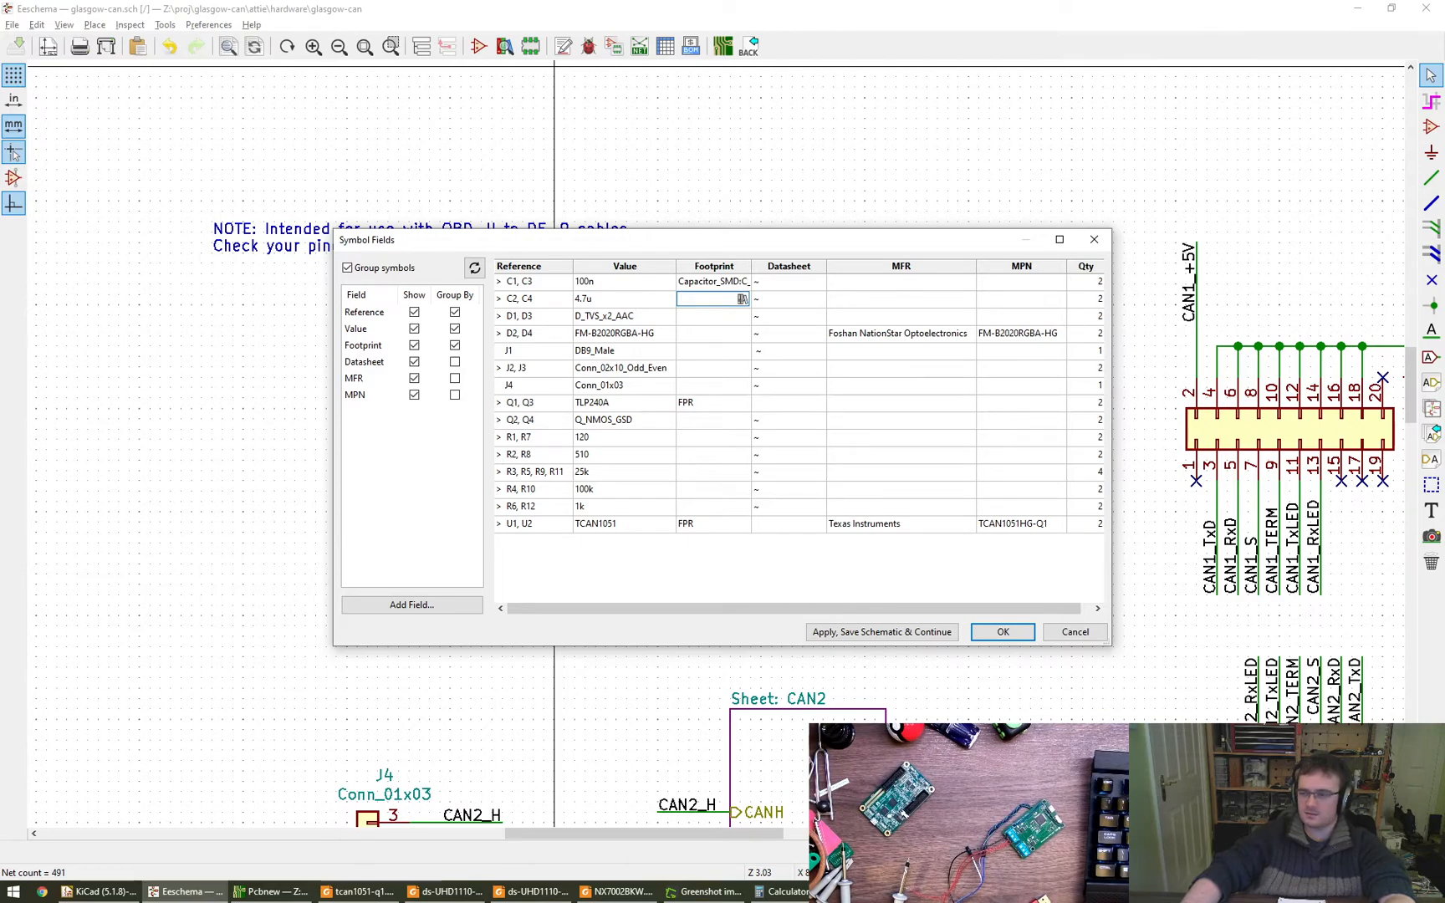
pyautogui.click(741, 299)
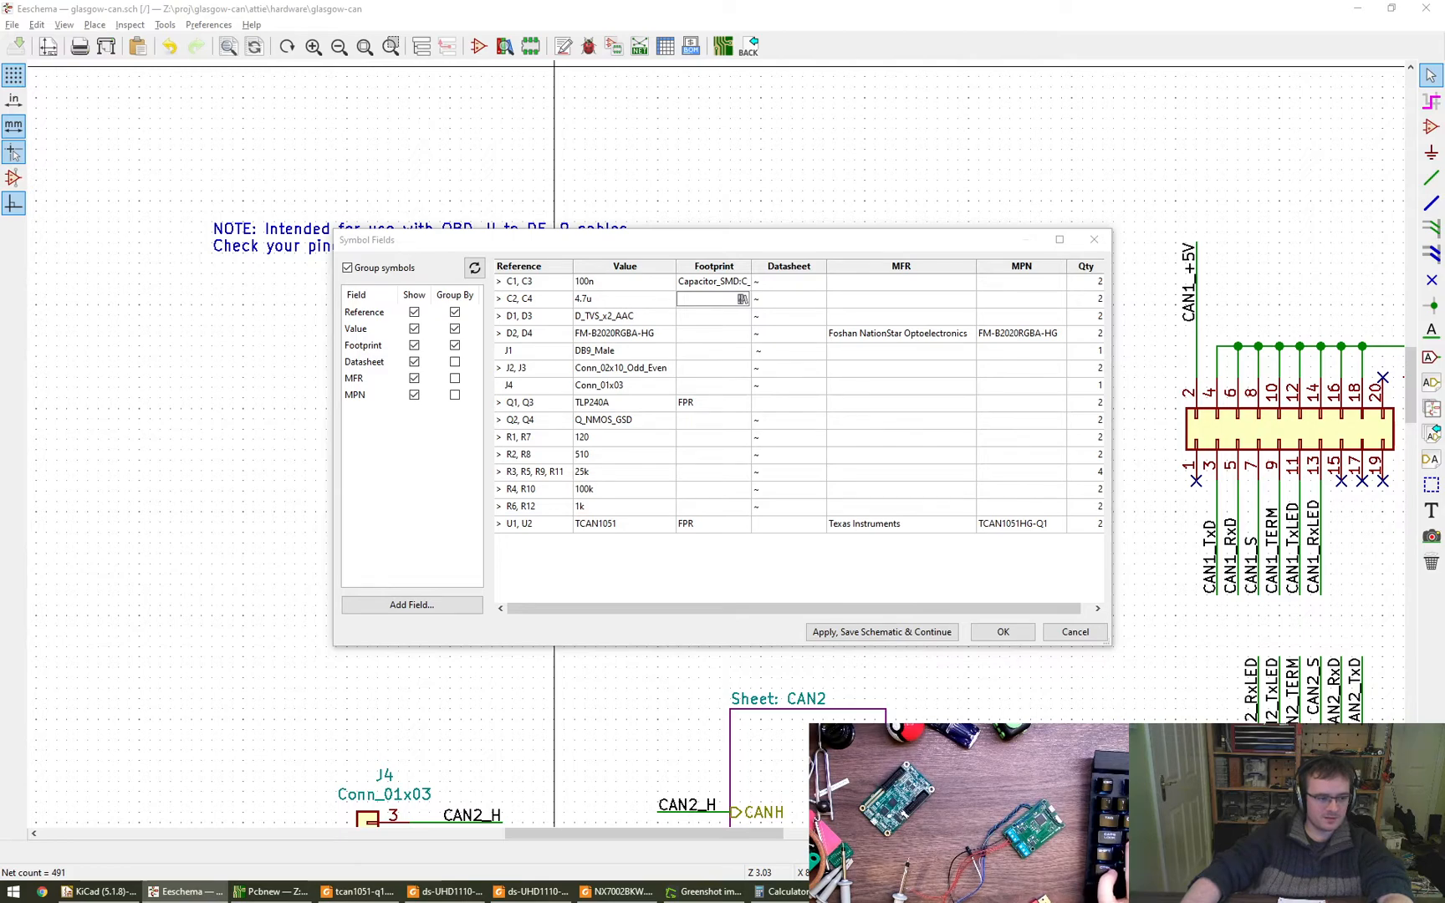
pyautogui.click(735, 283)
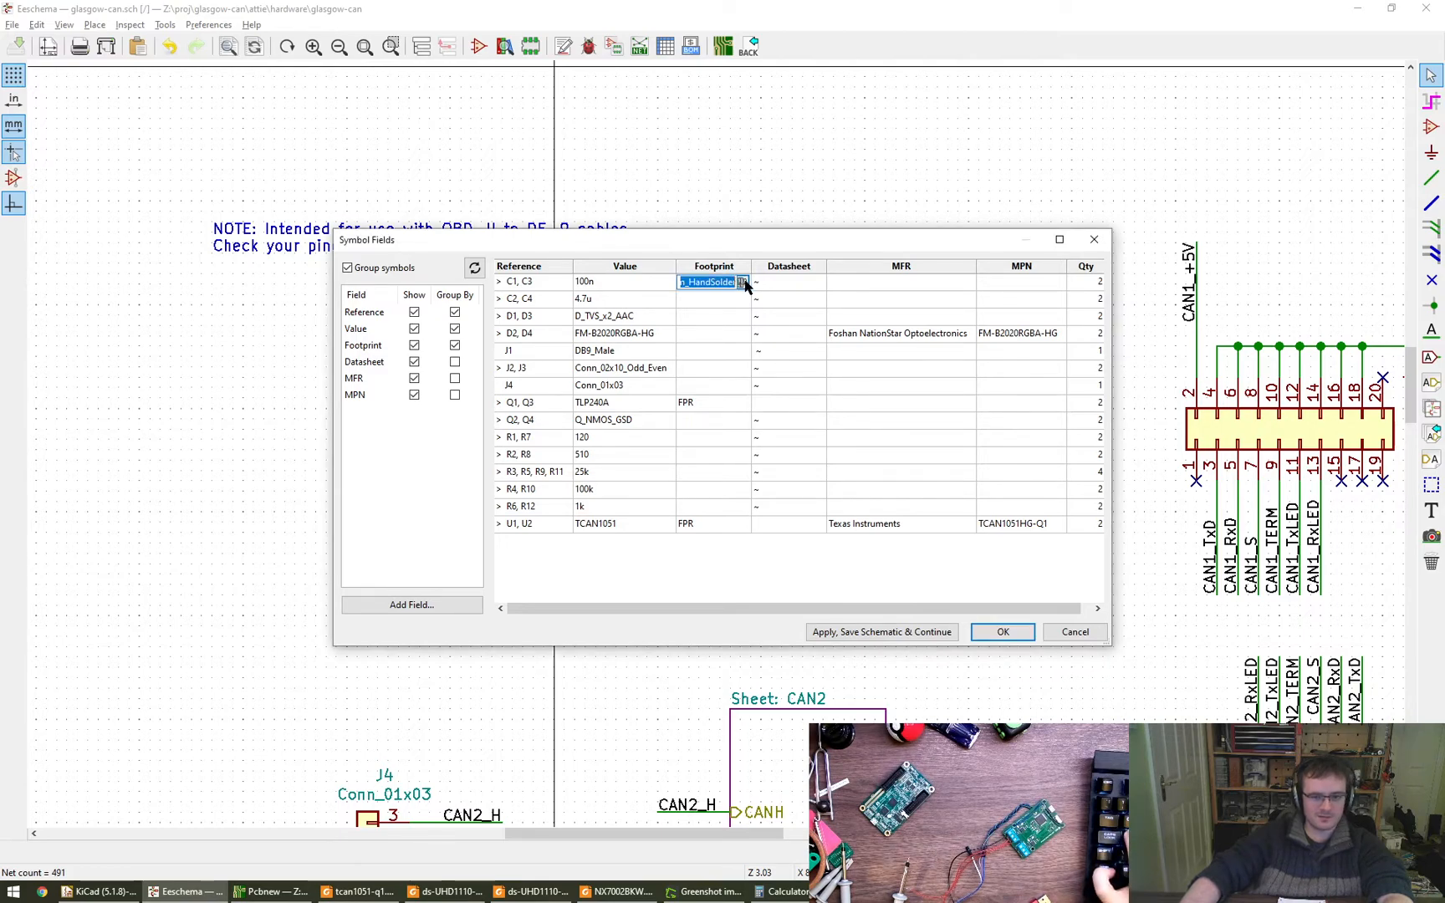
pyautogui.click(742, 283)
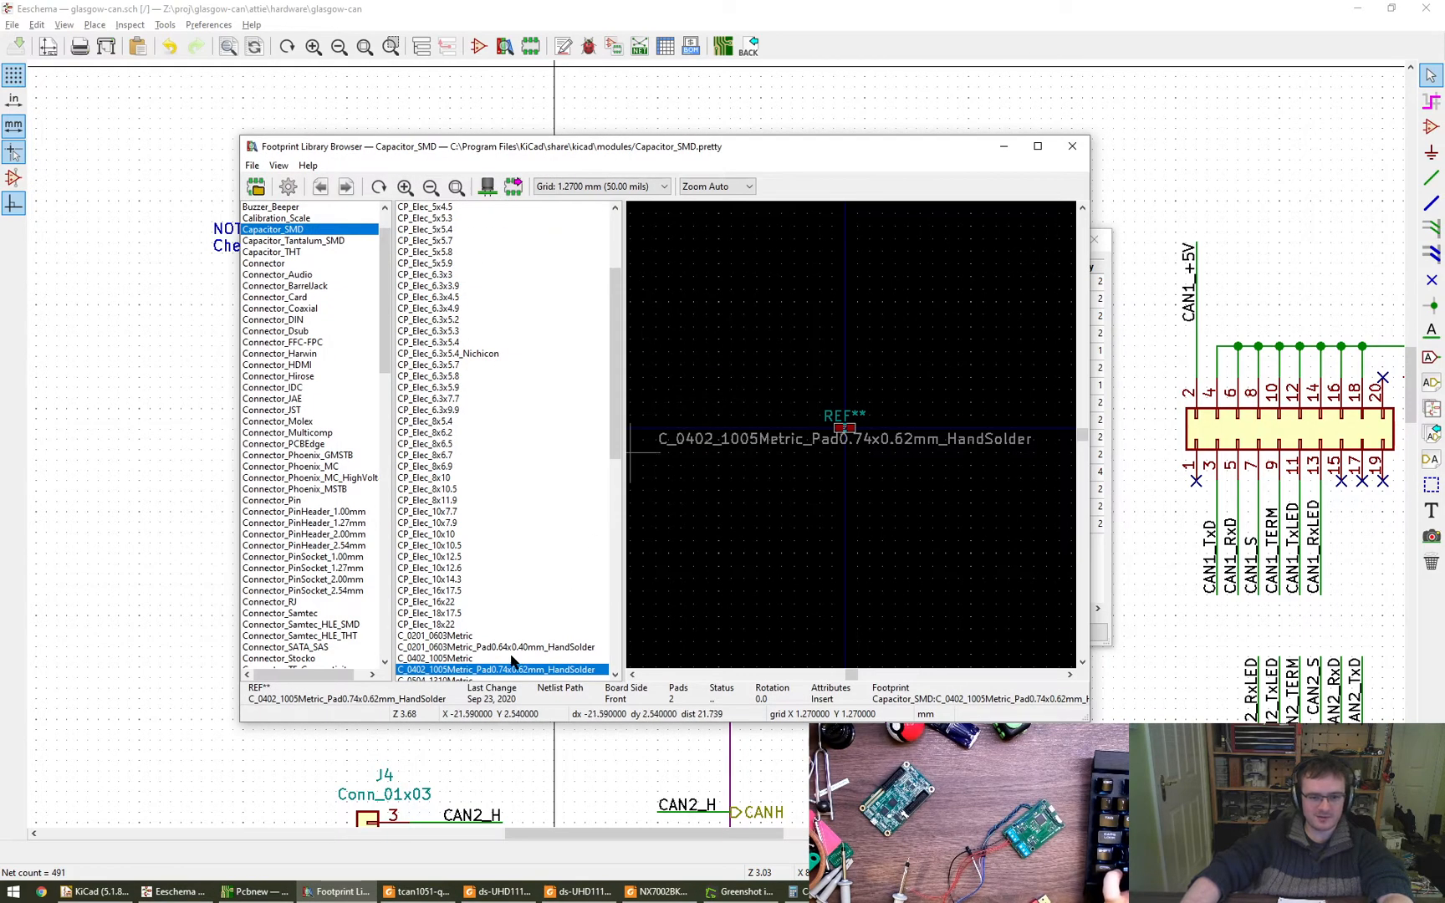
pyautogui.doubleClick(512, 658)
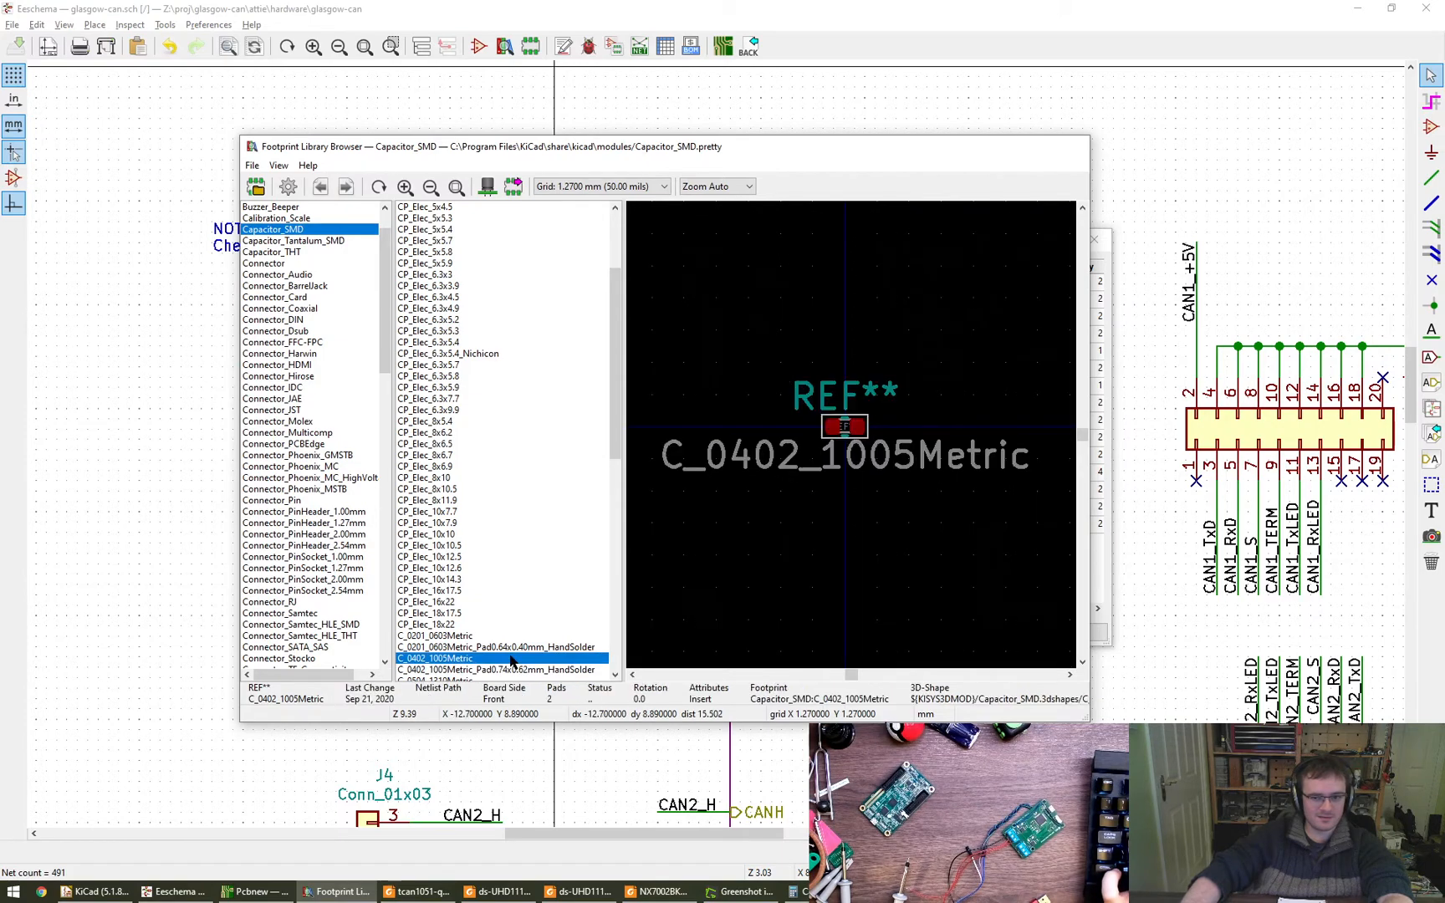
# - Bring up the footprint browser for the 4.7u capacitors C2 and C4, and look up 4.7u ceramic capacitors on Digi-Key
pyautogui.click(733, 300)
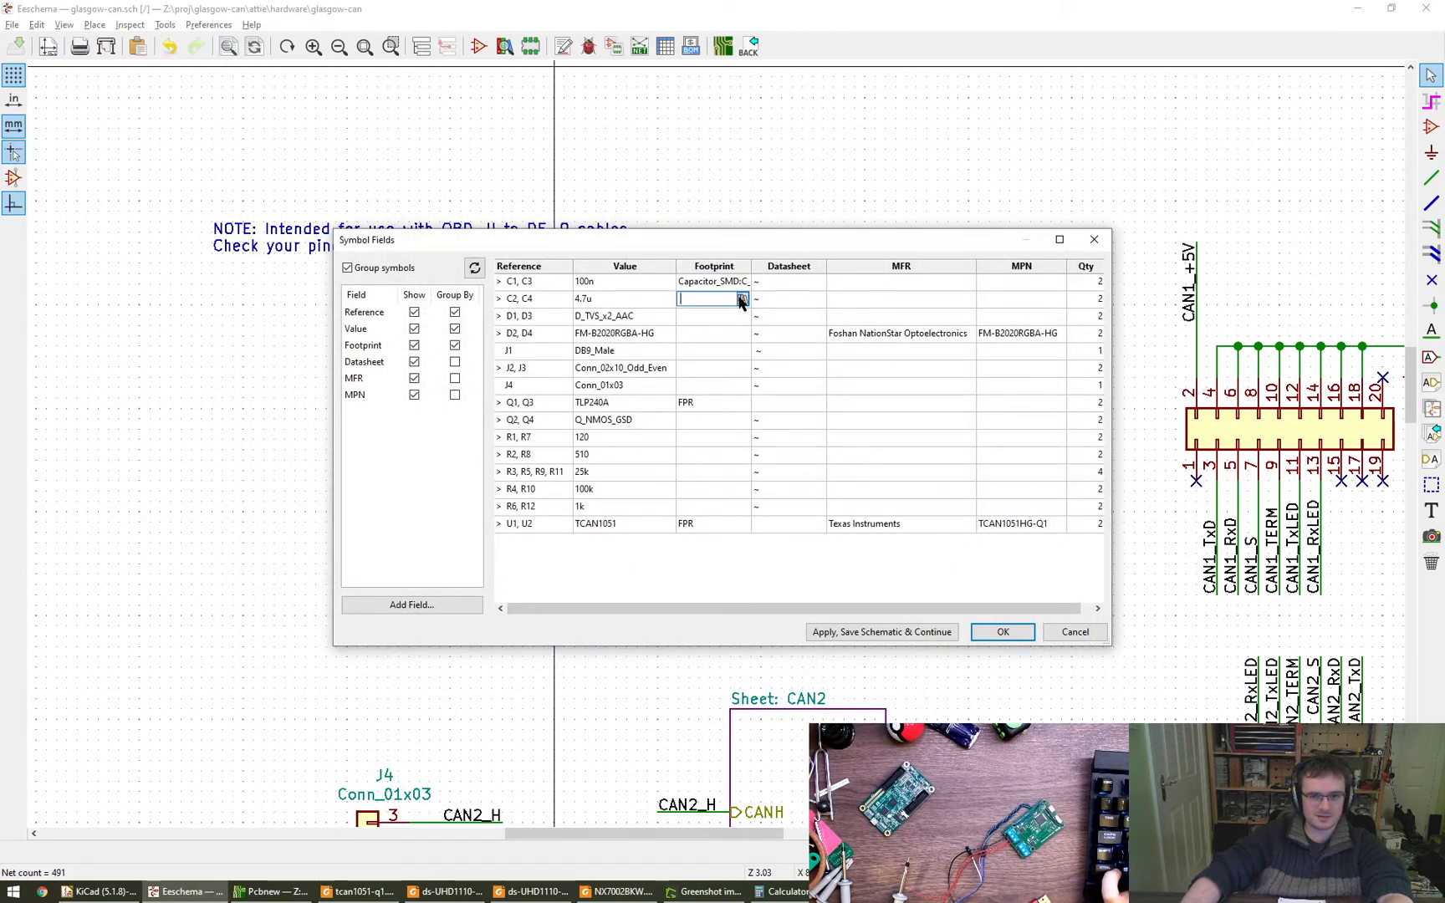
pyautogui.click(742, 300)
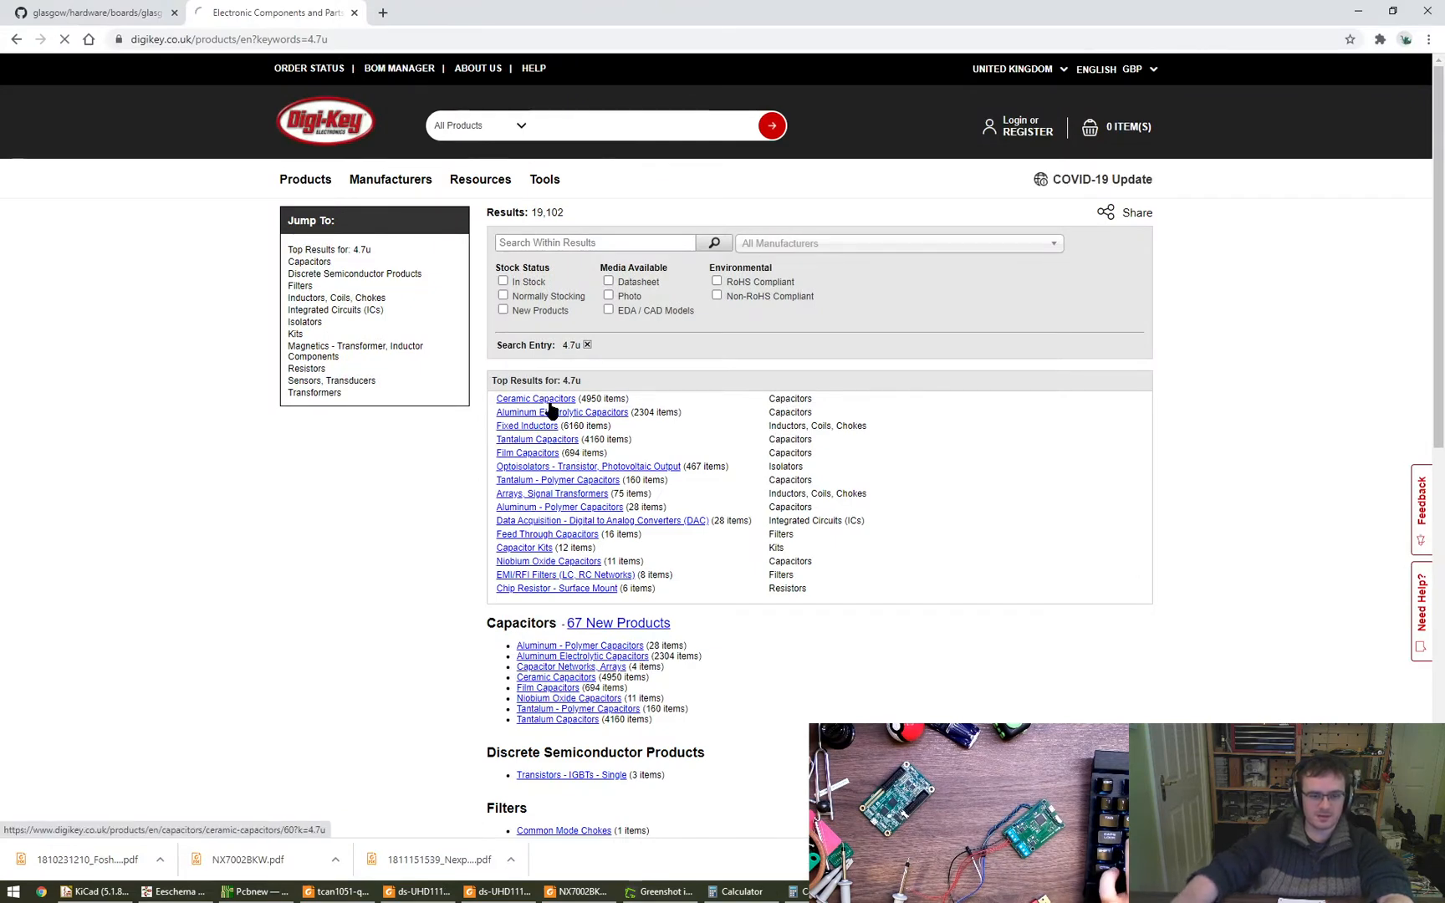
pyautogui.click(535, 400)
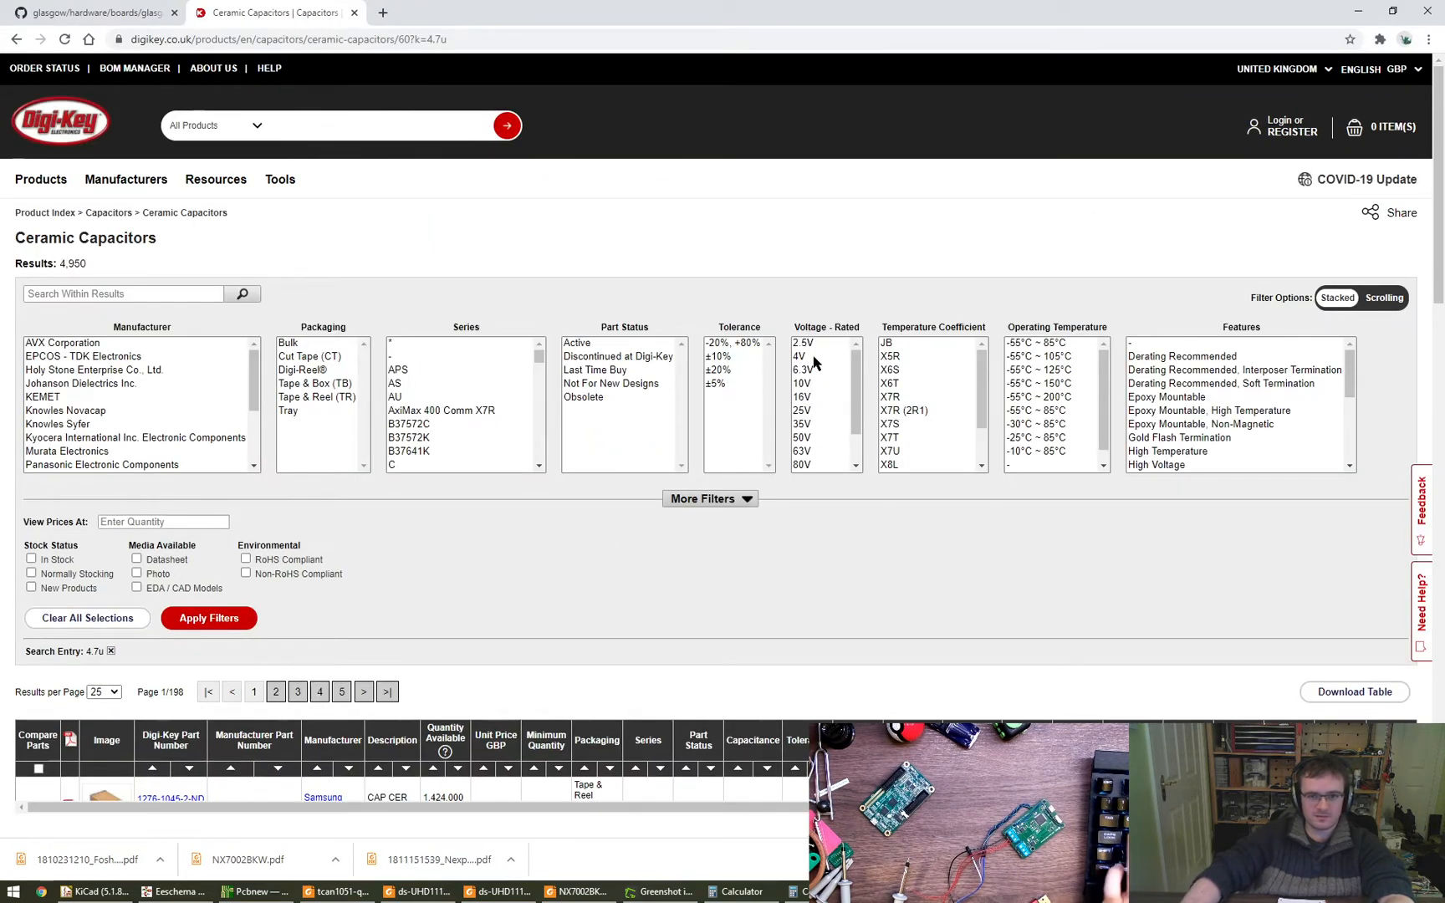
# - Filter the ceramic capacitors to 16V through 63V ratings, active and in-stock parts, with prices shown for quantity 1
pyautogui.scroll(-1, 847, 389)
pyautogui.moveTo(816, 391); pyautogui.dragTo(820, 445)
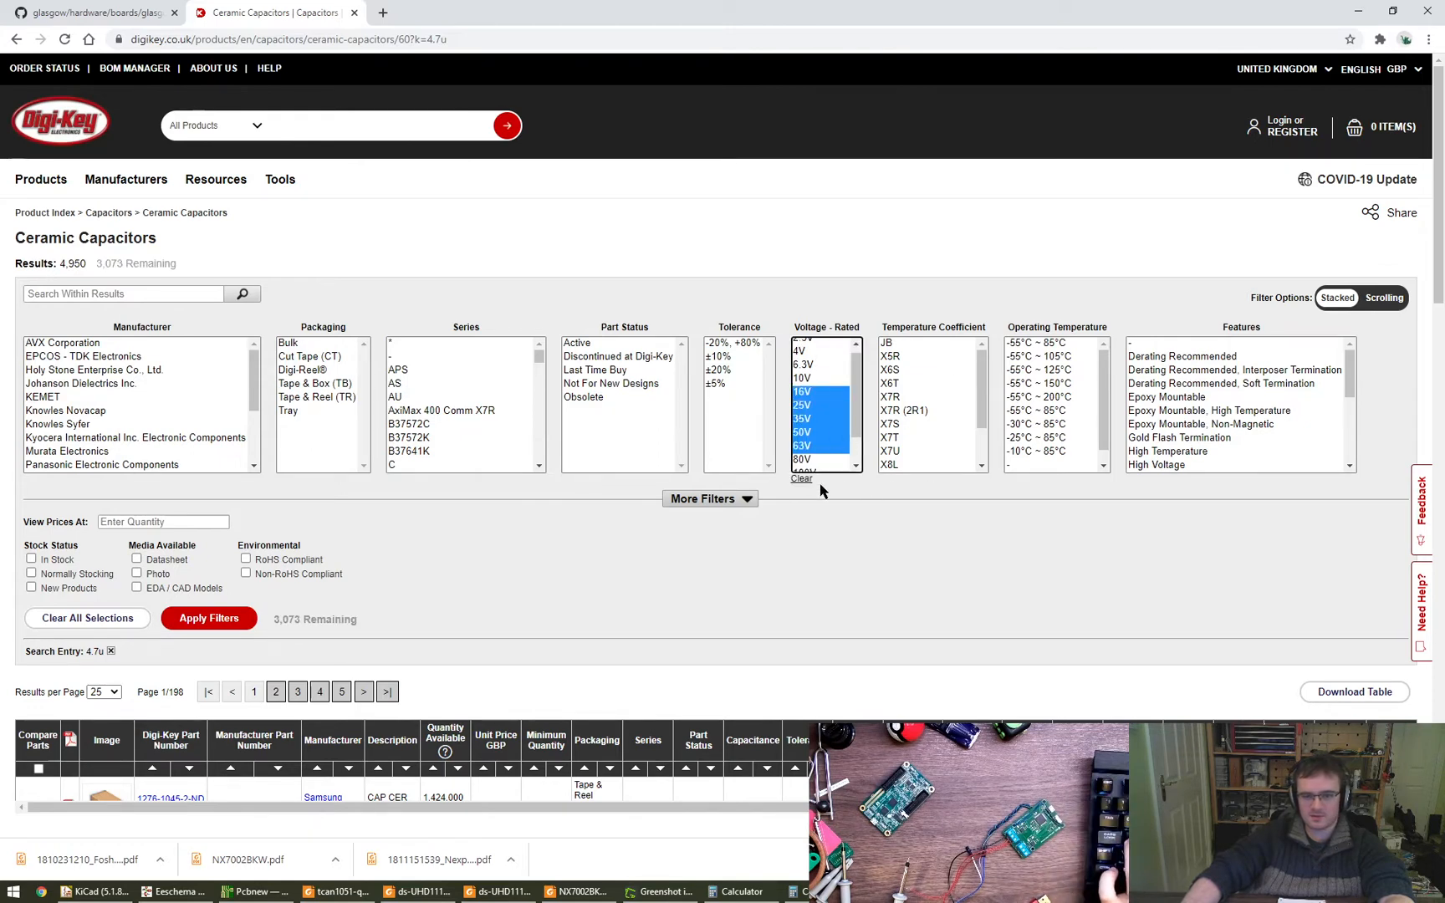
pyautogui.click(579, 344)
pyautogui.click(52, 561)
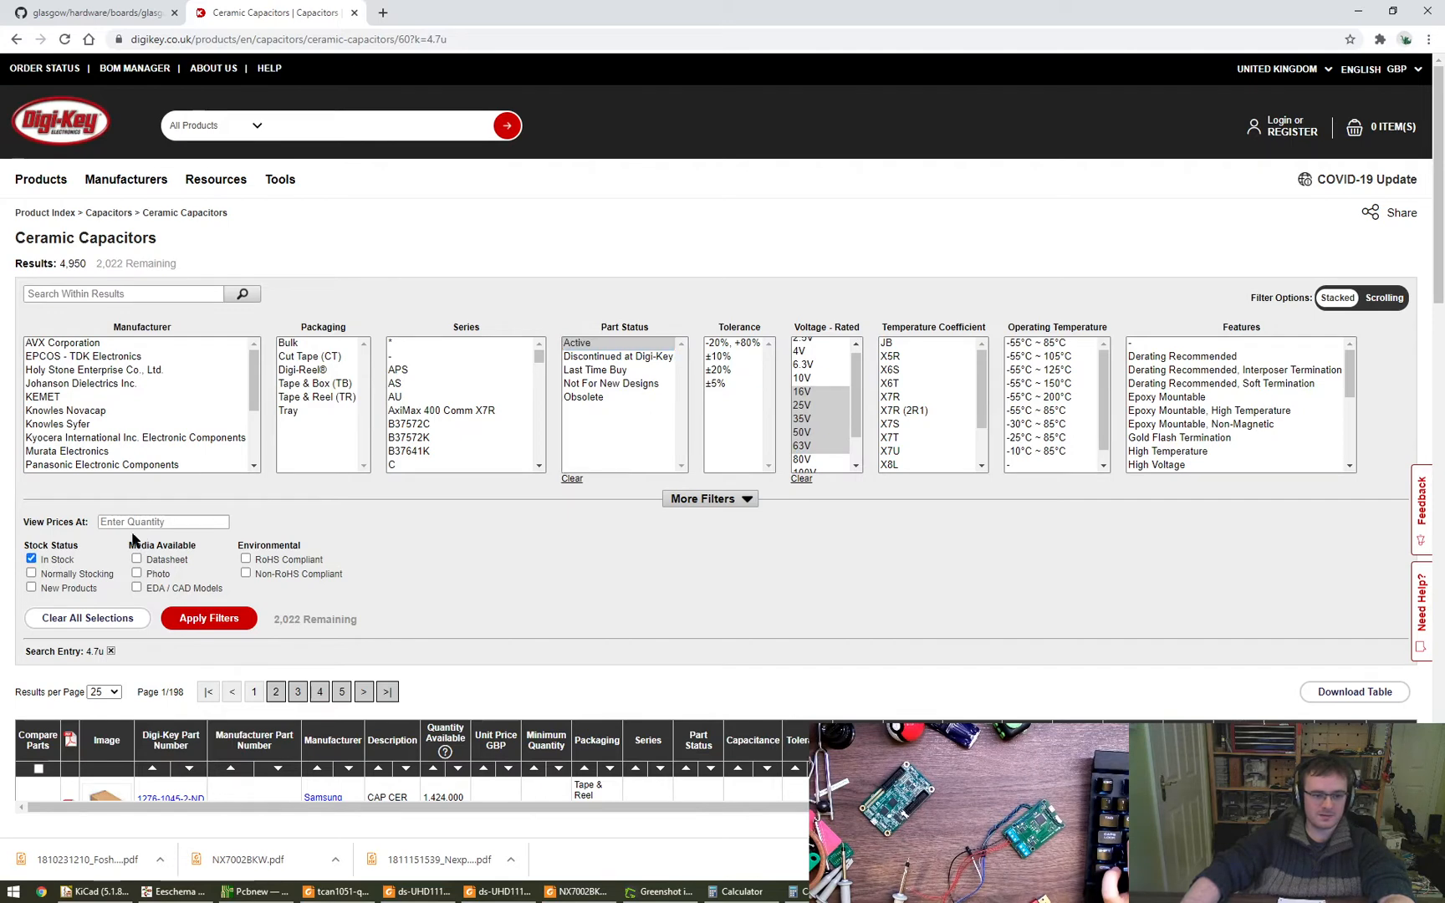
pyautogui.click(133, 522)
pyautogui.write('1')
pyautogui.click(209, 618)
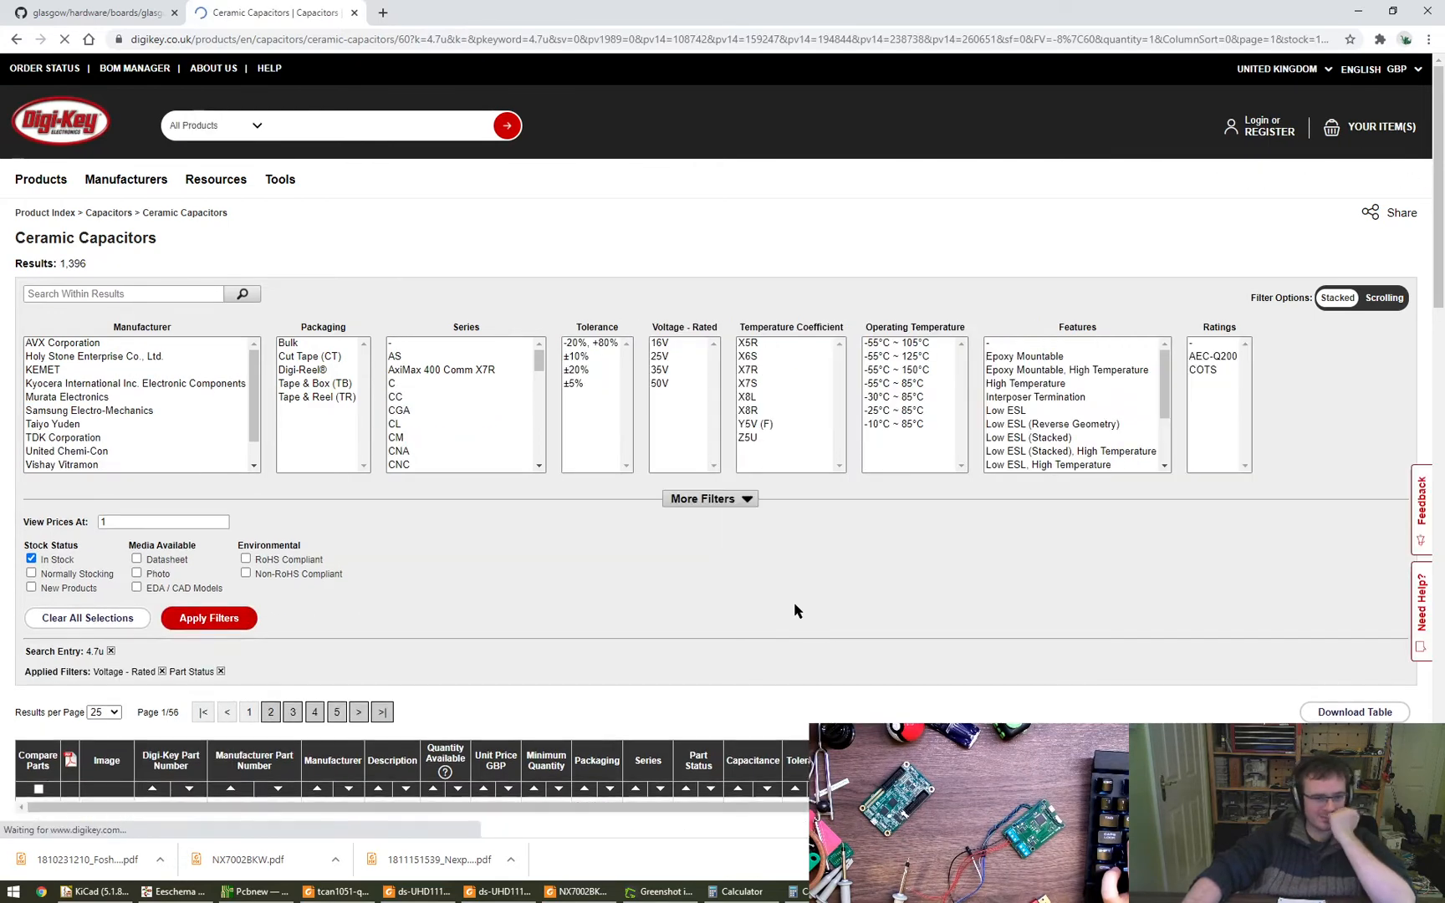
# - Check the available package sizes and narrow the 4.7u ceramic capacitors to the 0603 (1608 Metric) package
pyautogui.click(741, 501)
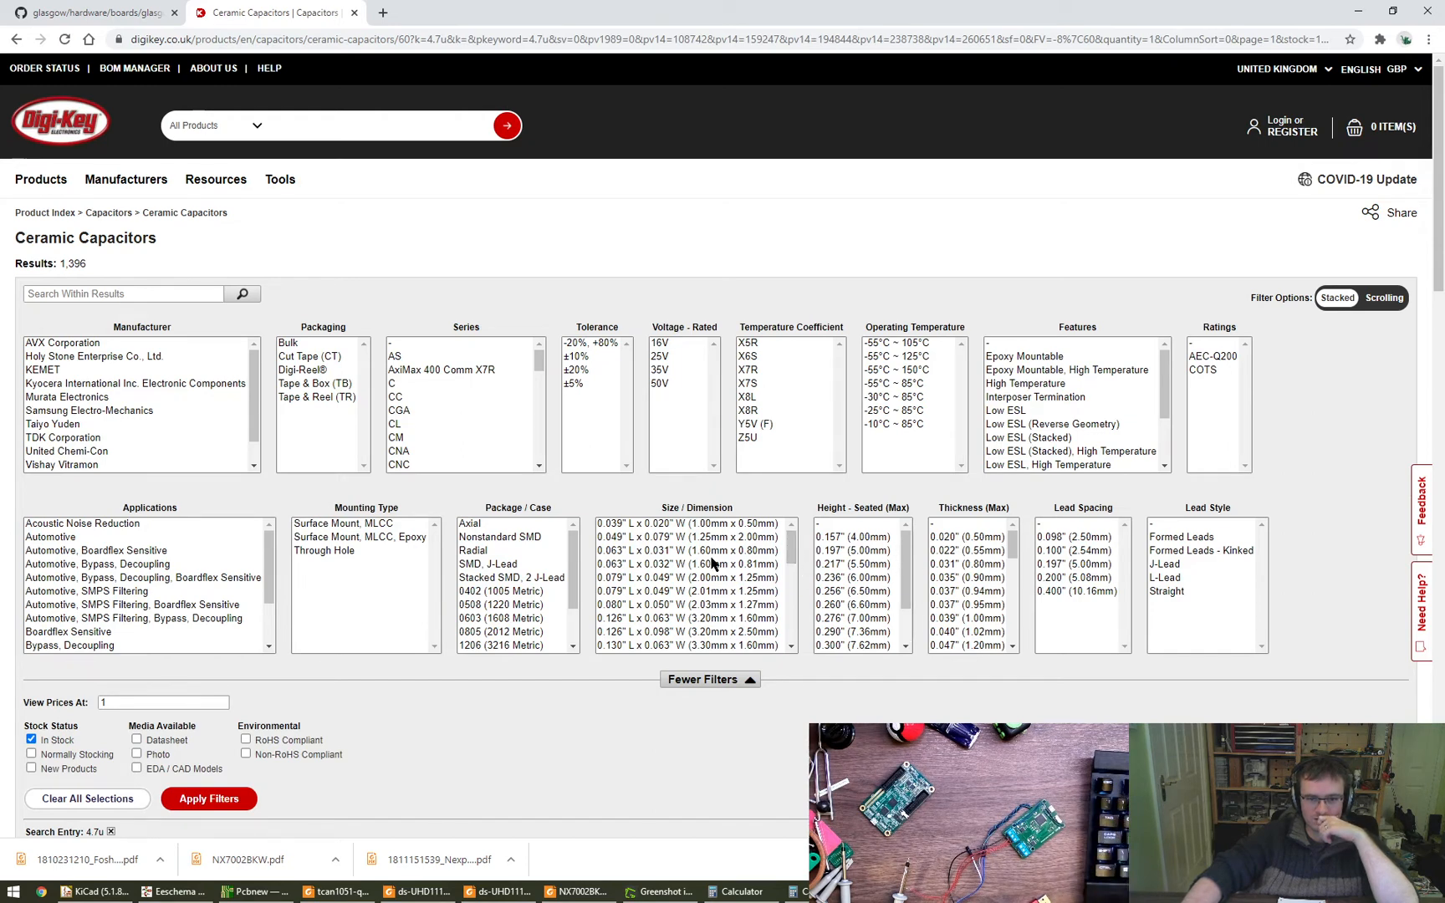
pyautogui.scroll(-1, 549, 565)
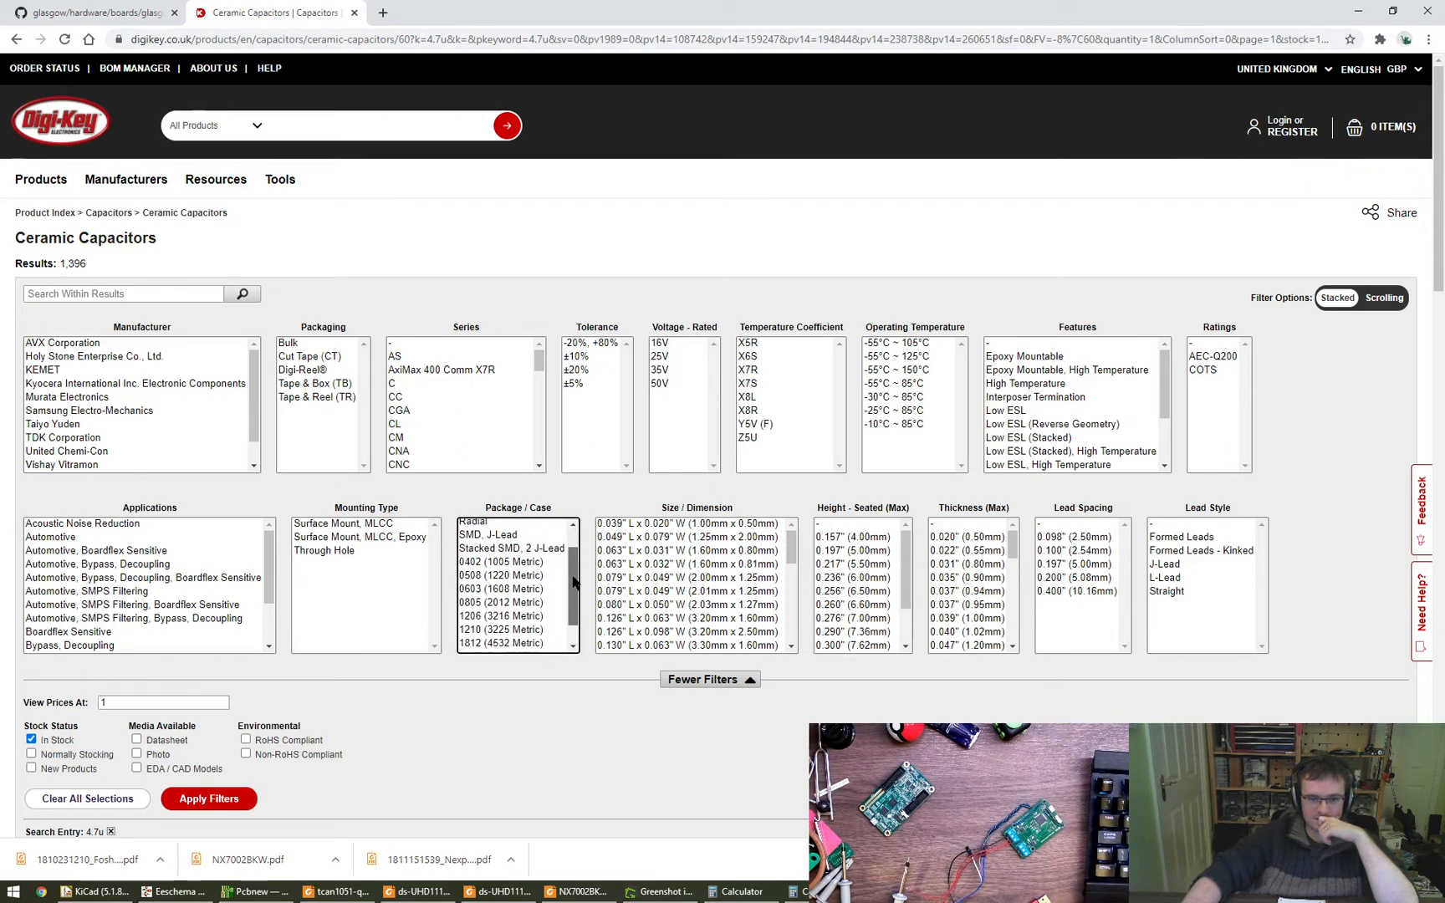
pyautogui.click(546, 561)
pyautogui.scroll(-3, 532, 730)
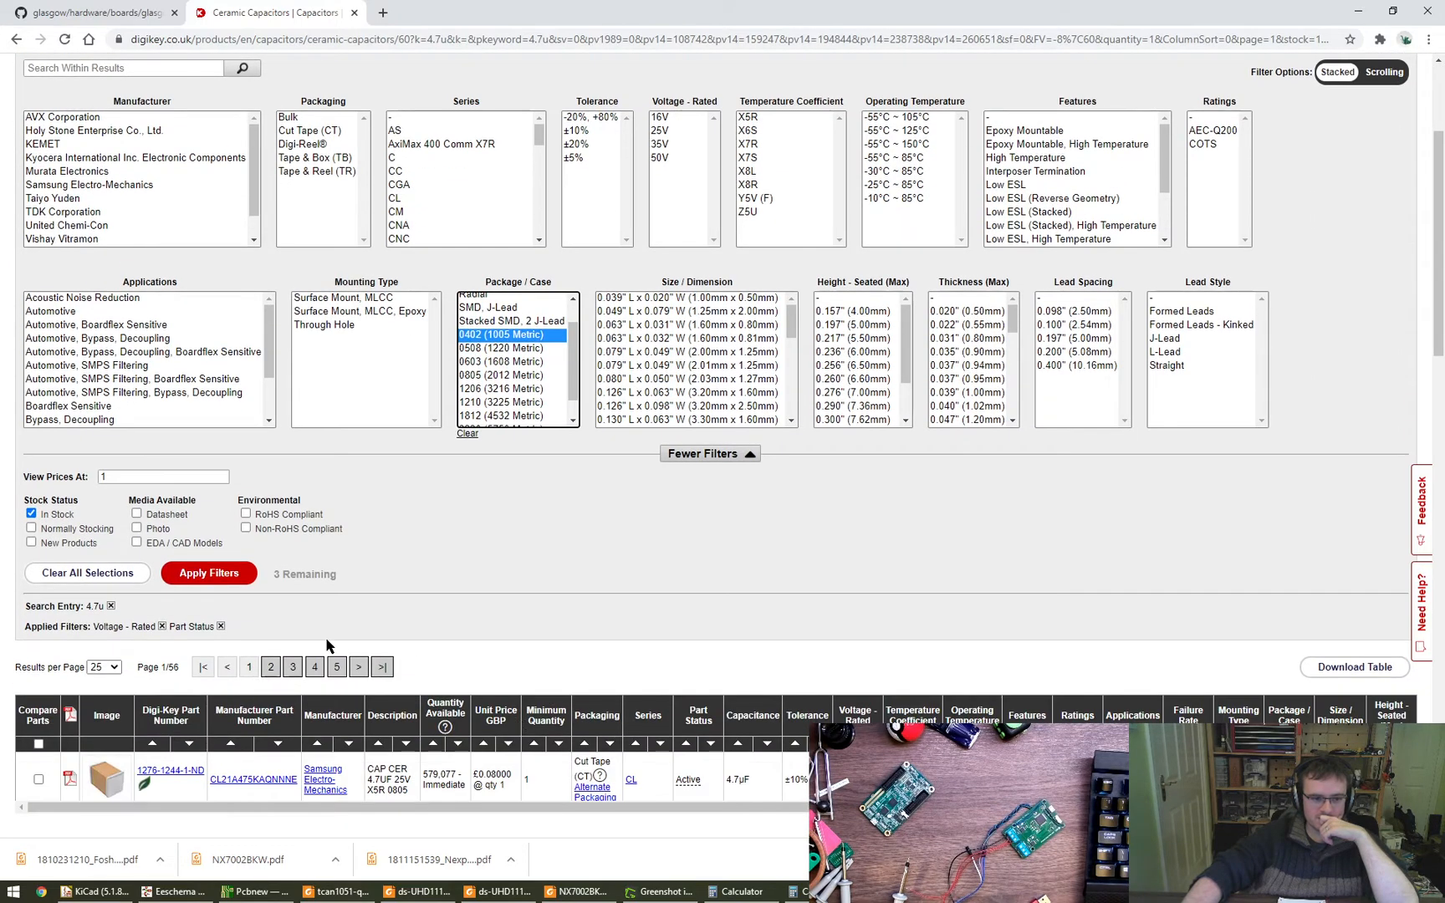
pyautogui.click(511, 362)
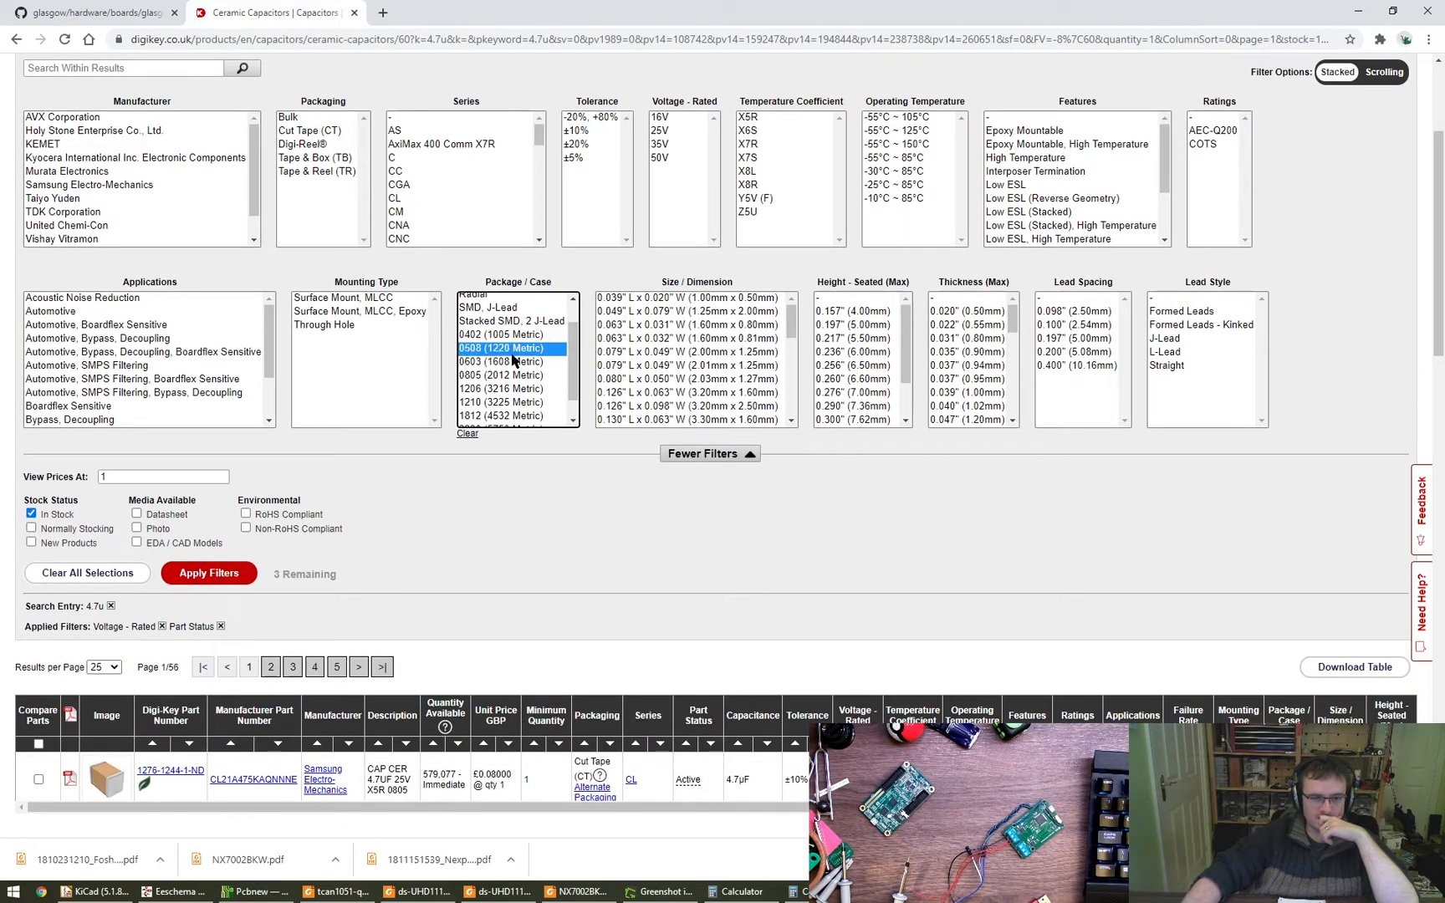
pyautogui.click(383, 667)
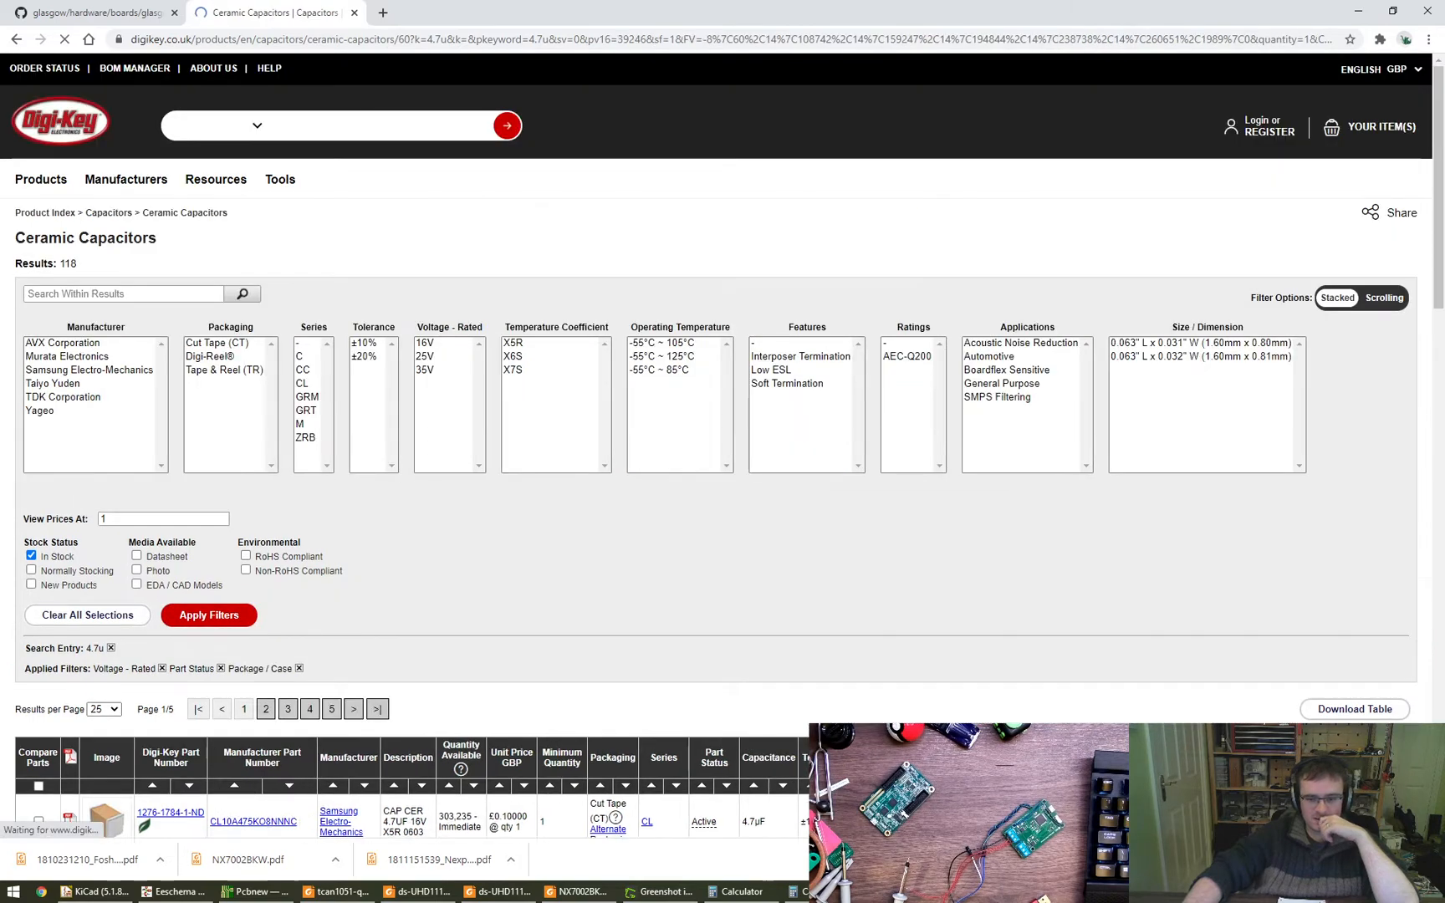
# - Switch back to the KiCad footprint browser and assign C_0603_1608Metric to the 4.7u capacitors C2 and C4
pyautogui.click(207, 892)
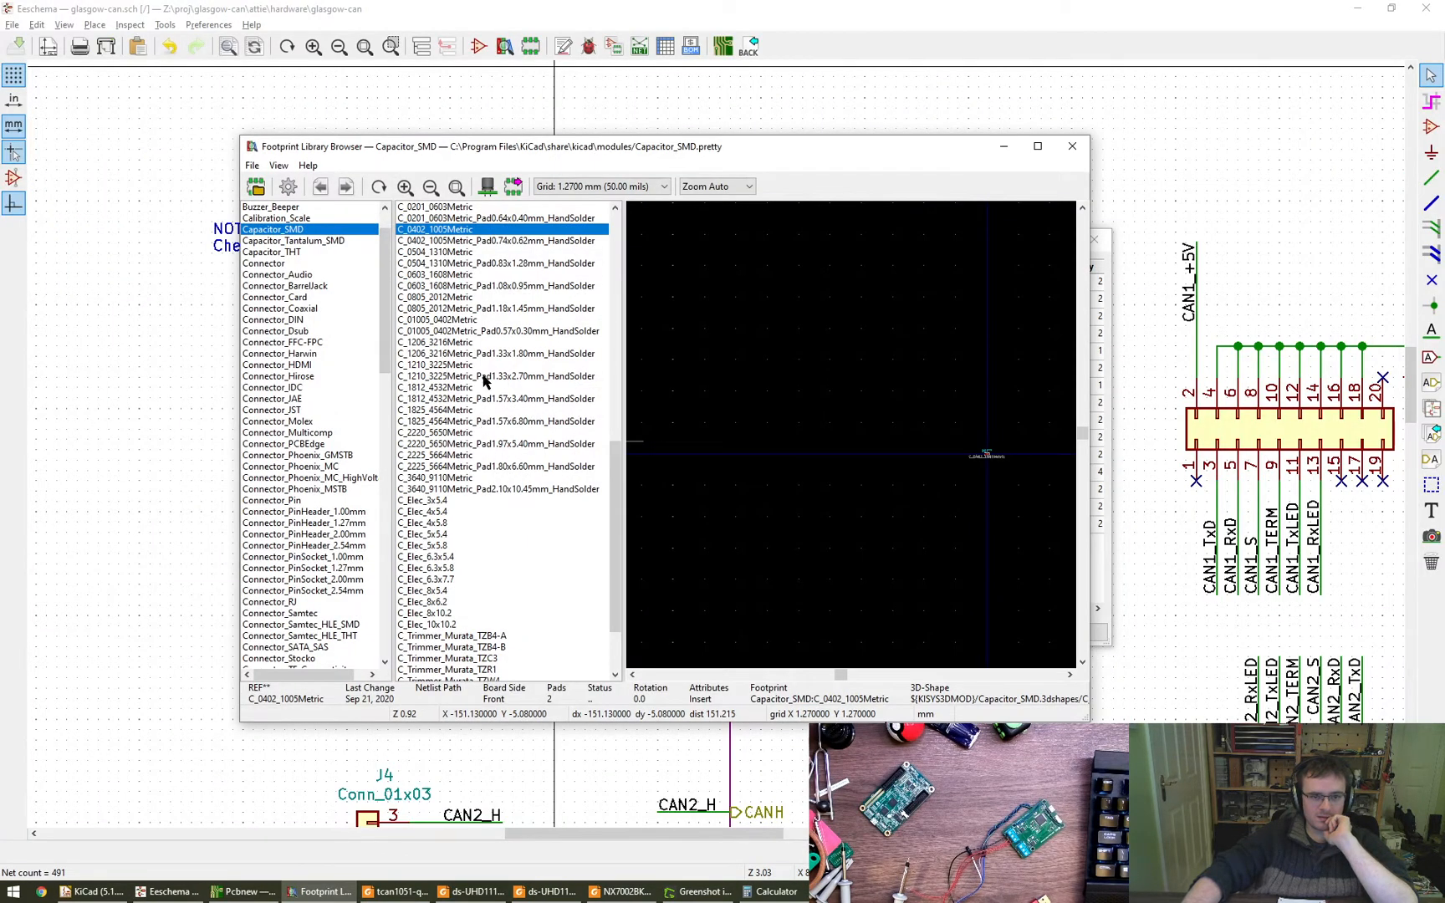
pyautogui.scroll(2, 477, 372)
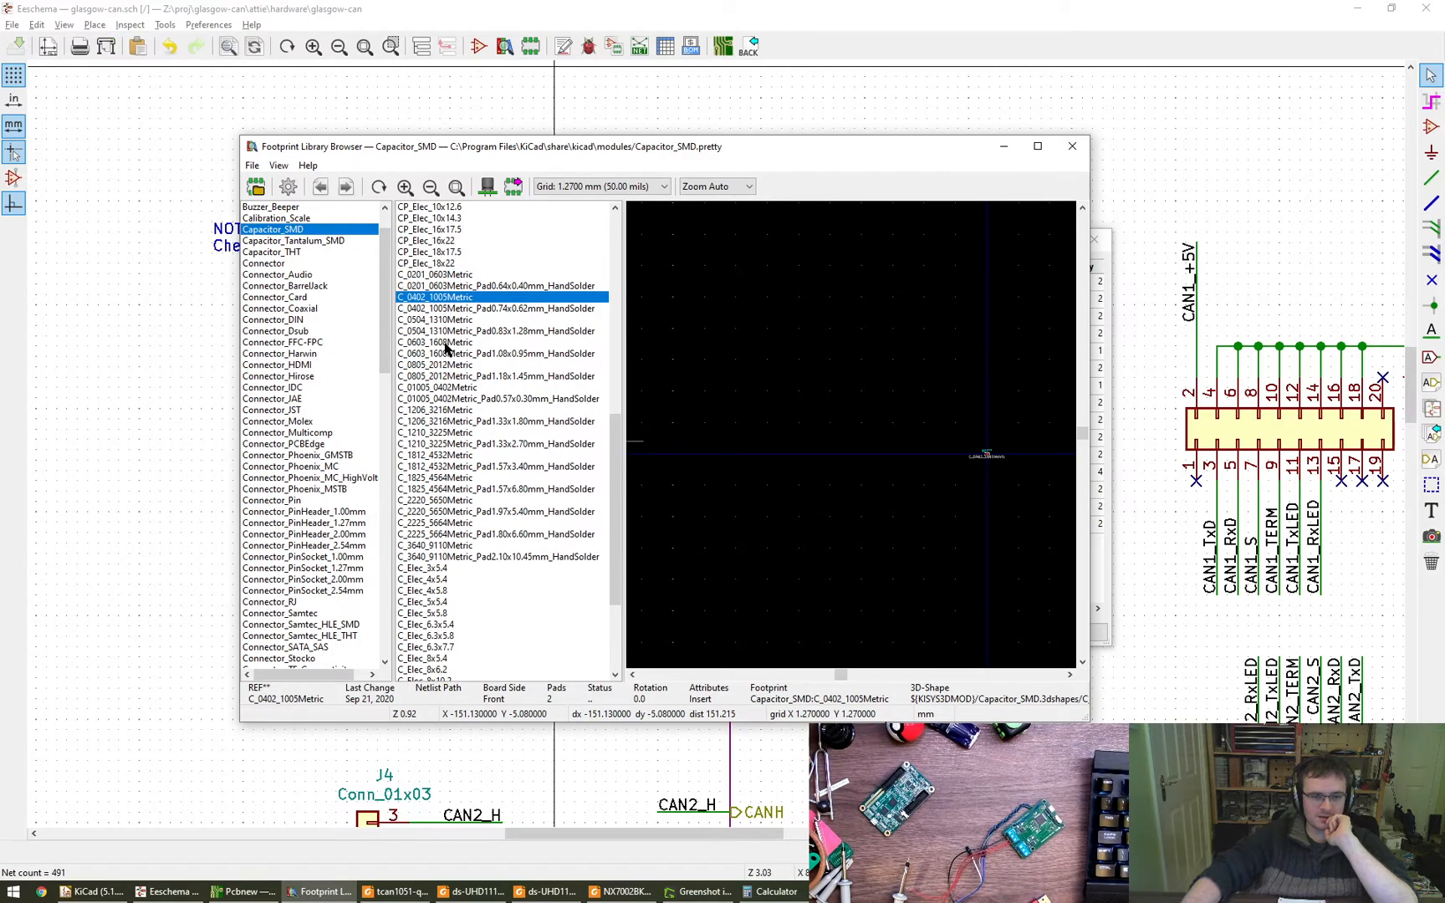
pyautogui.doubleClick(446, 343)
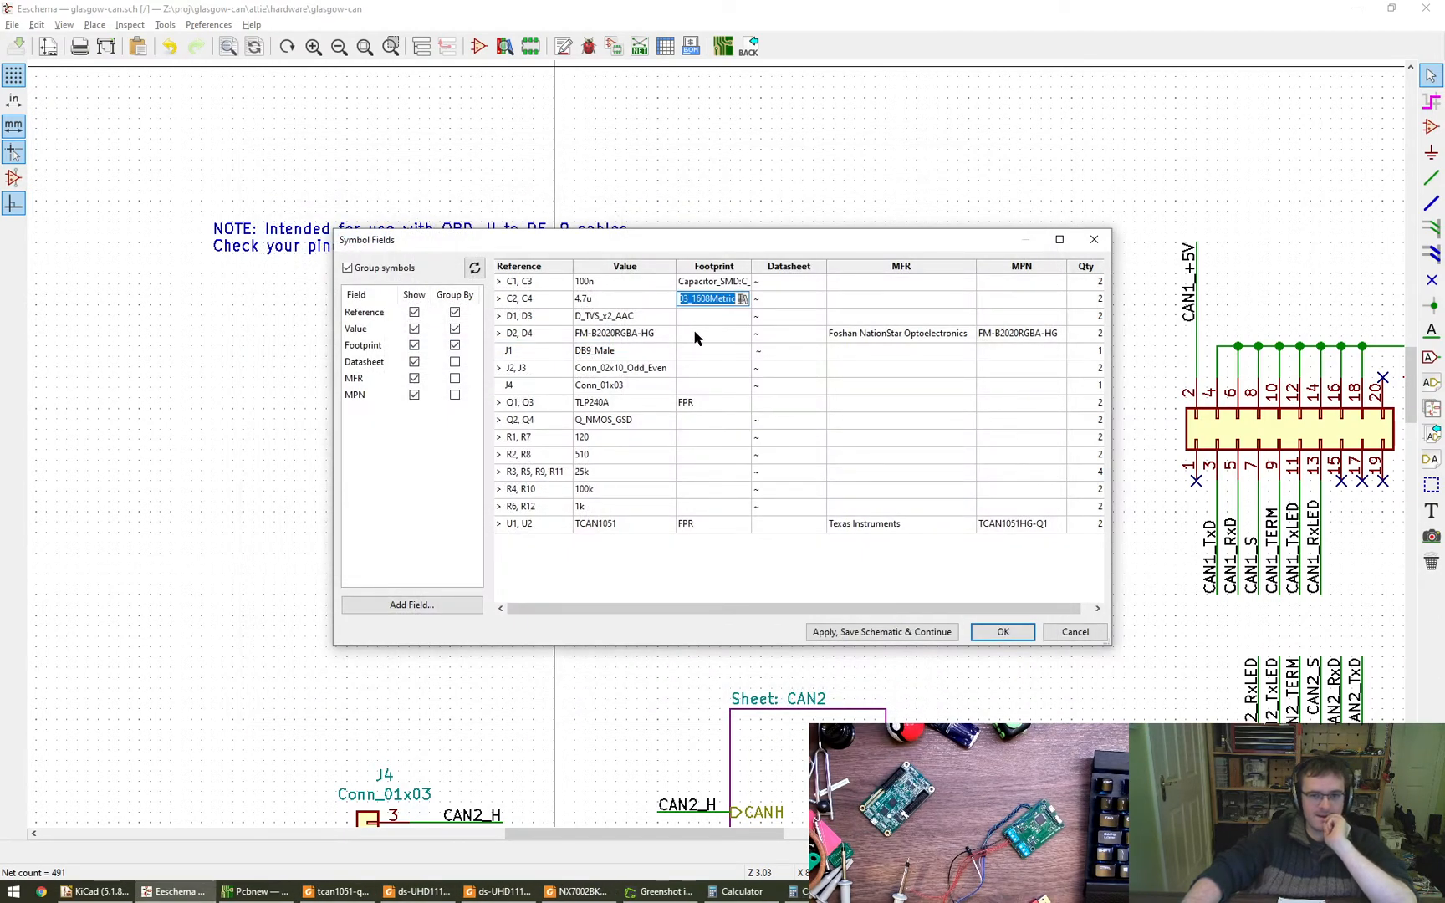
# - Start on the footprint field of the 120 ohm resistors R1 and R7, and search Digi-Key for 120ohm
pyautogui.click(712, 351)
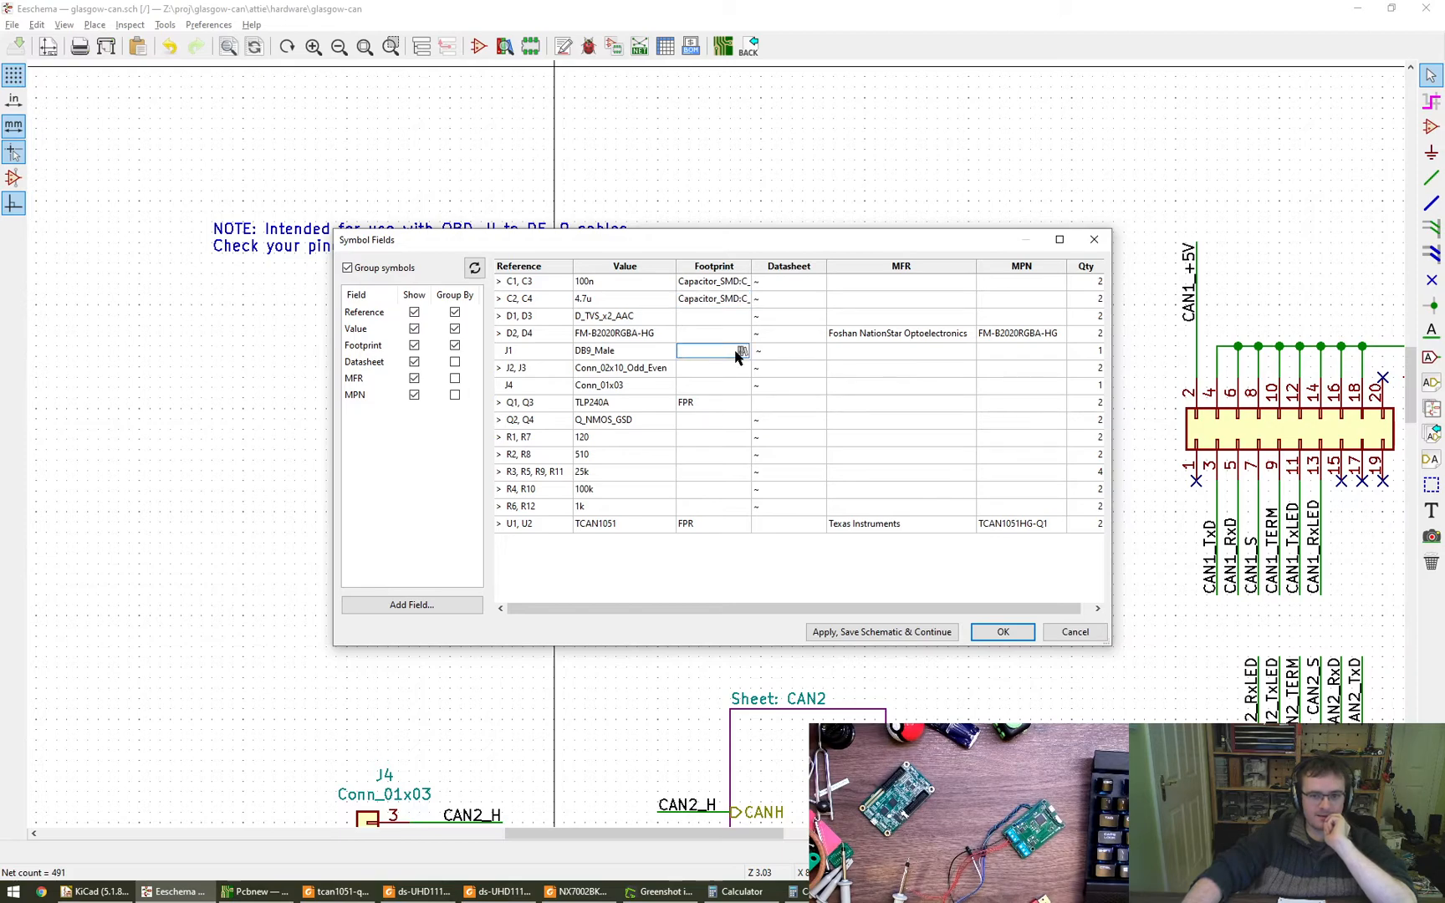
pyautogui.click(712, 370)
pyautogui.click(720, 435)
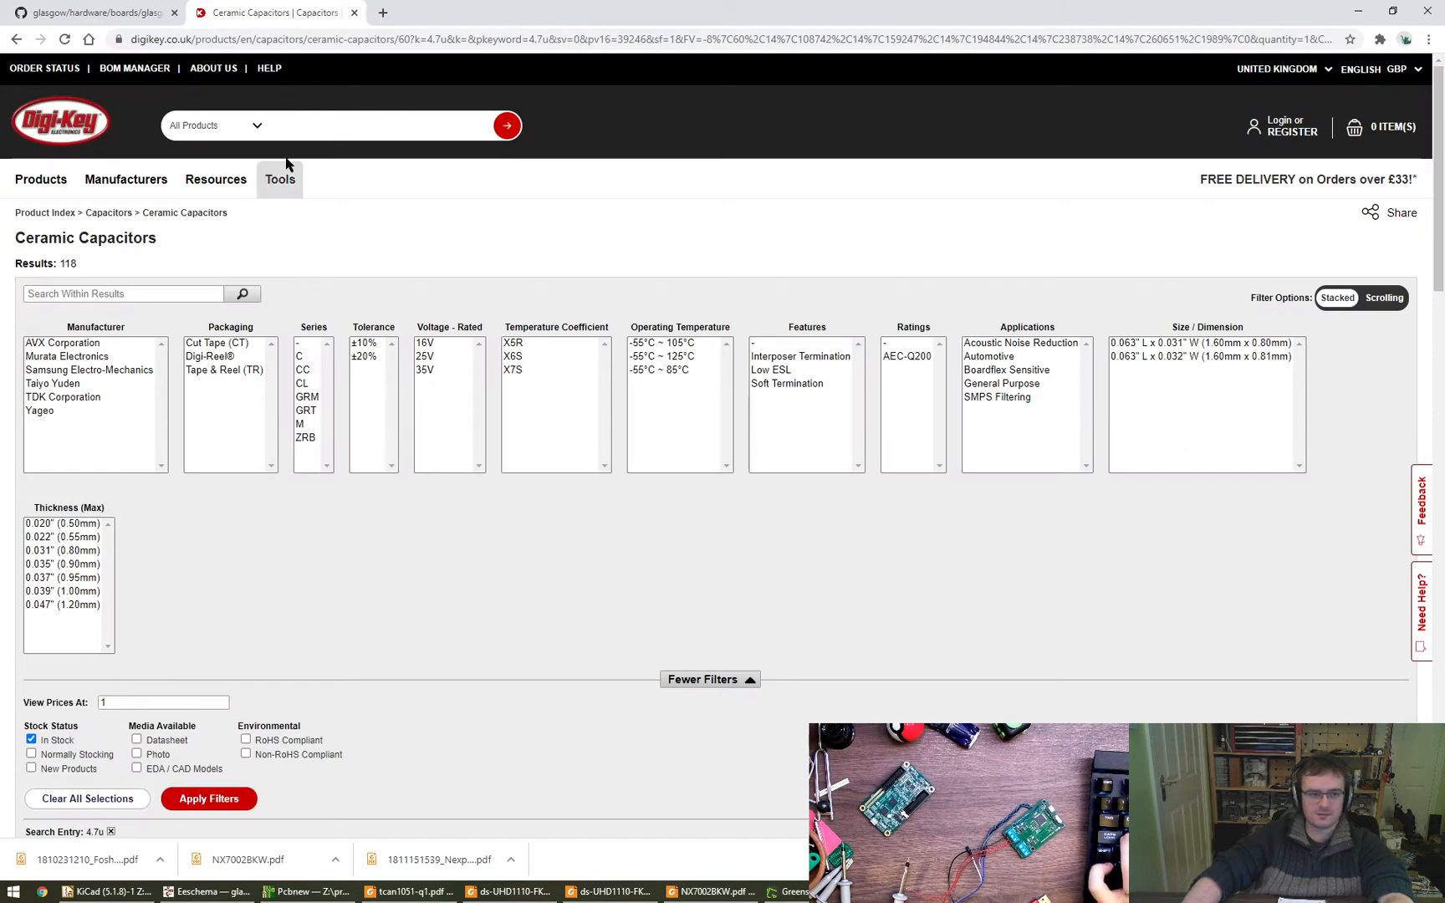
pyautogui.click(315, 126)
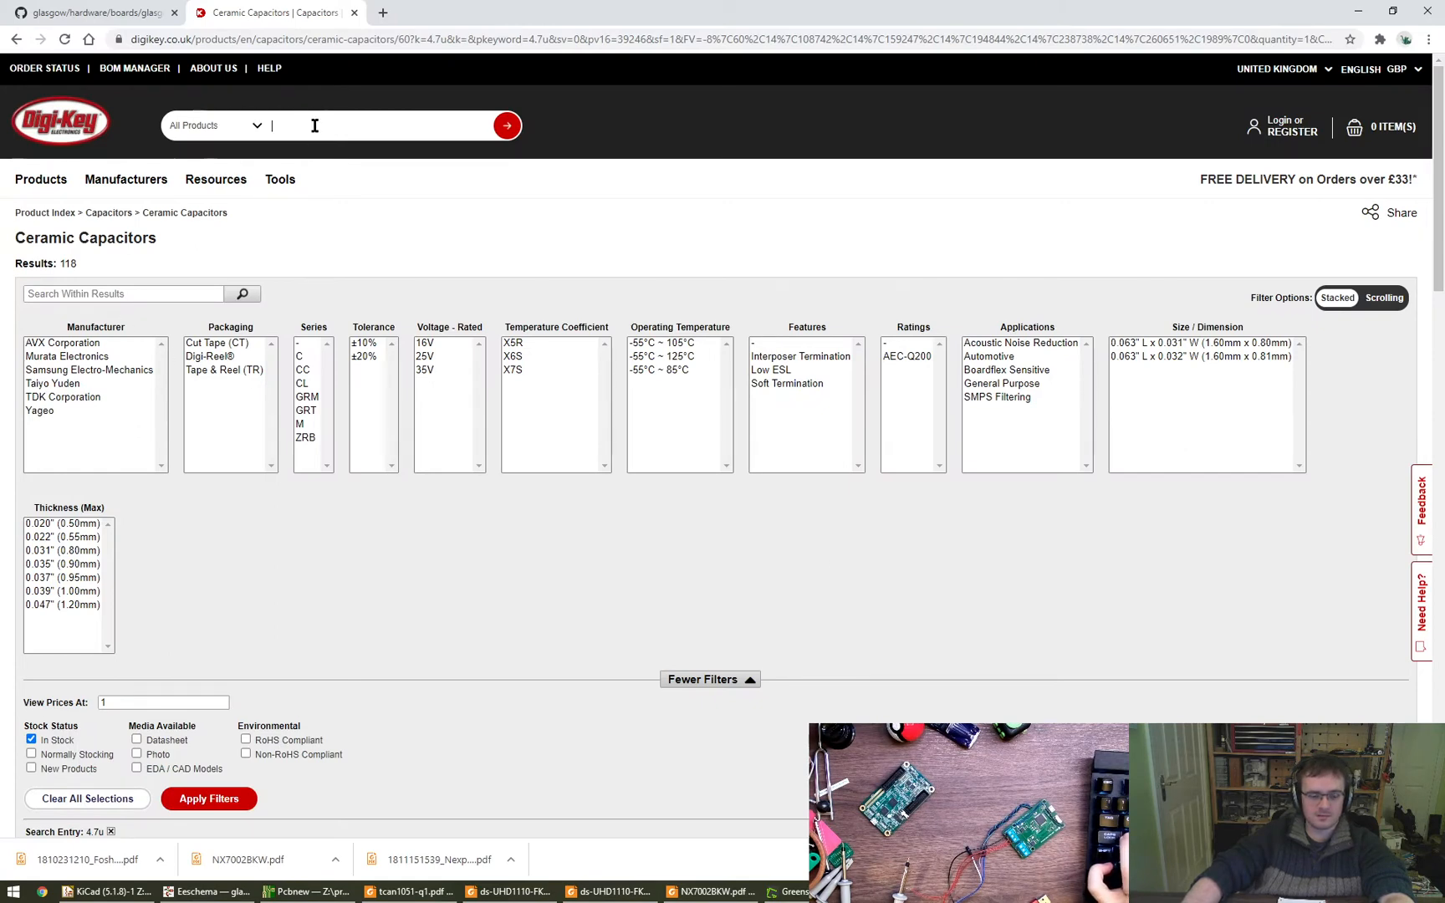
pyautogui.write('120ohm')
pyautogui.press('Return')
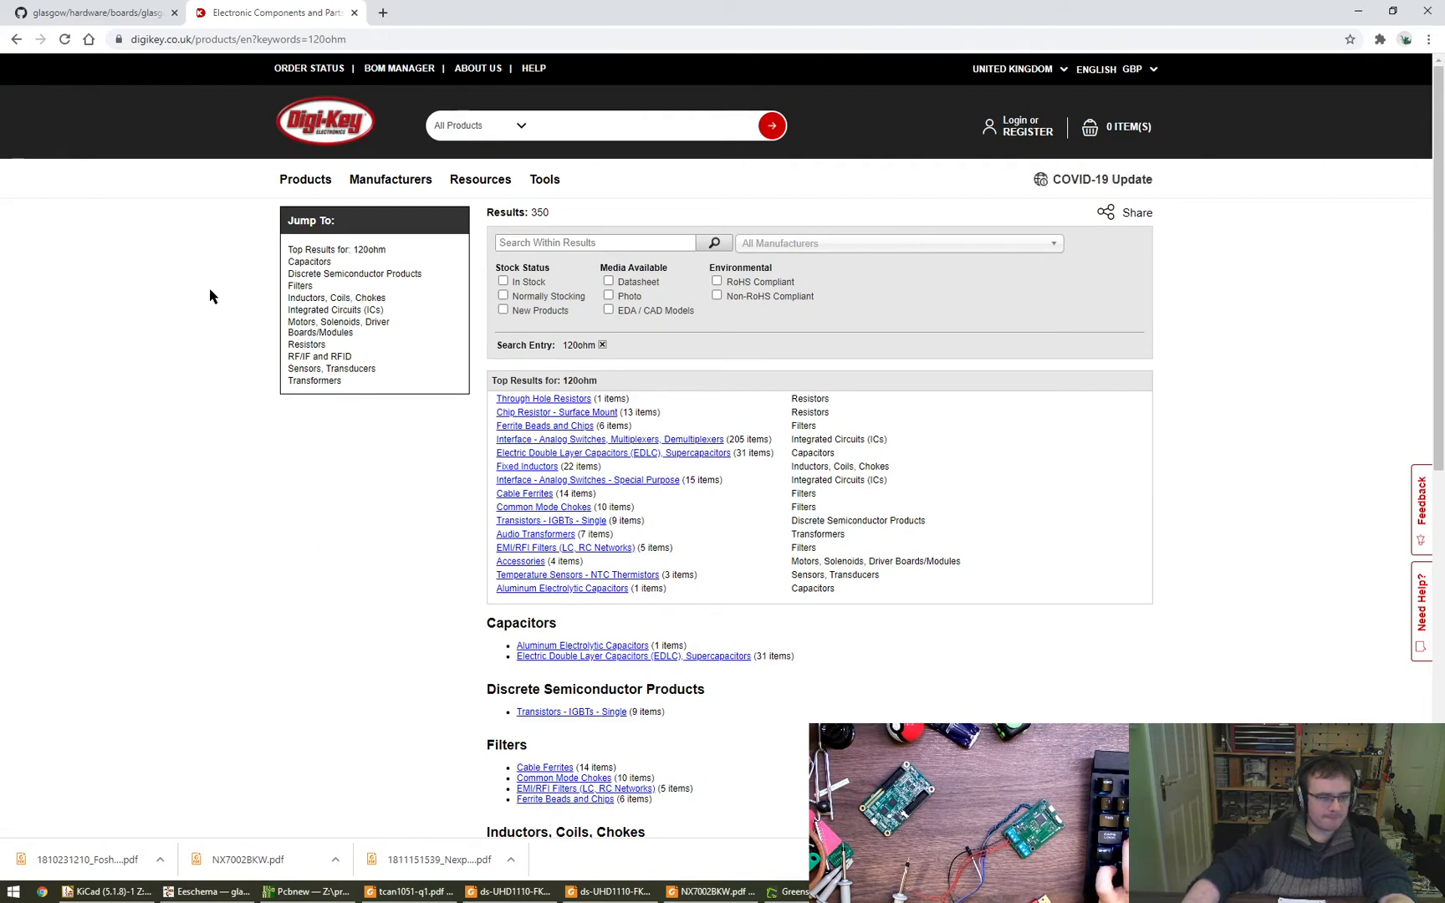
# - Open the Chip Resistor - Surface Mount results for 120ohm and look through the listed parts and filters
pyautogui.click(540, 549)
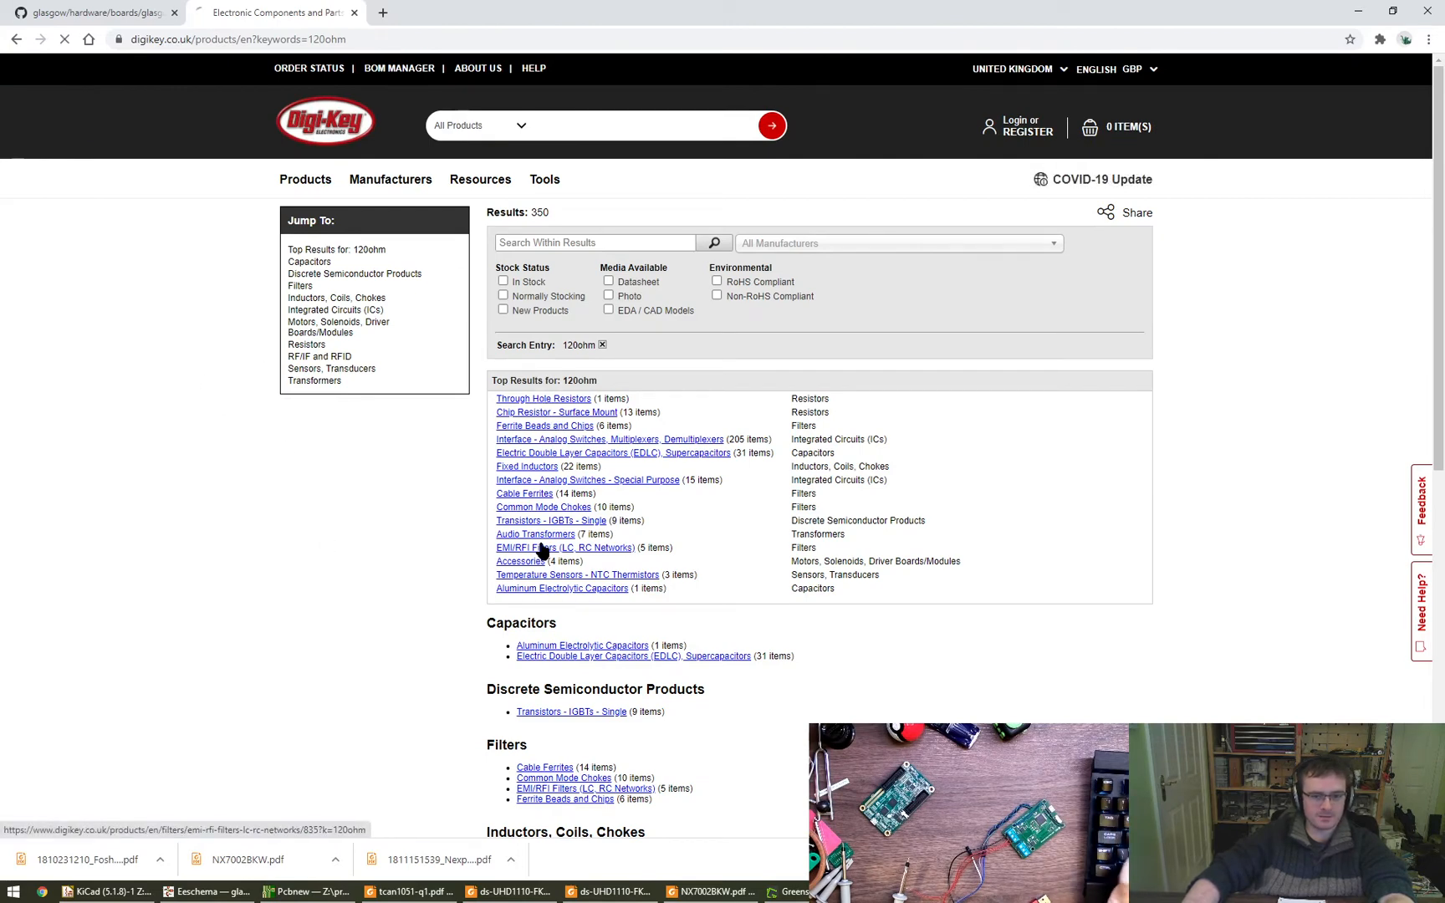
pyautogui.scroll(-4, 435, 614)
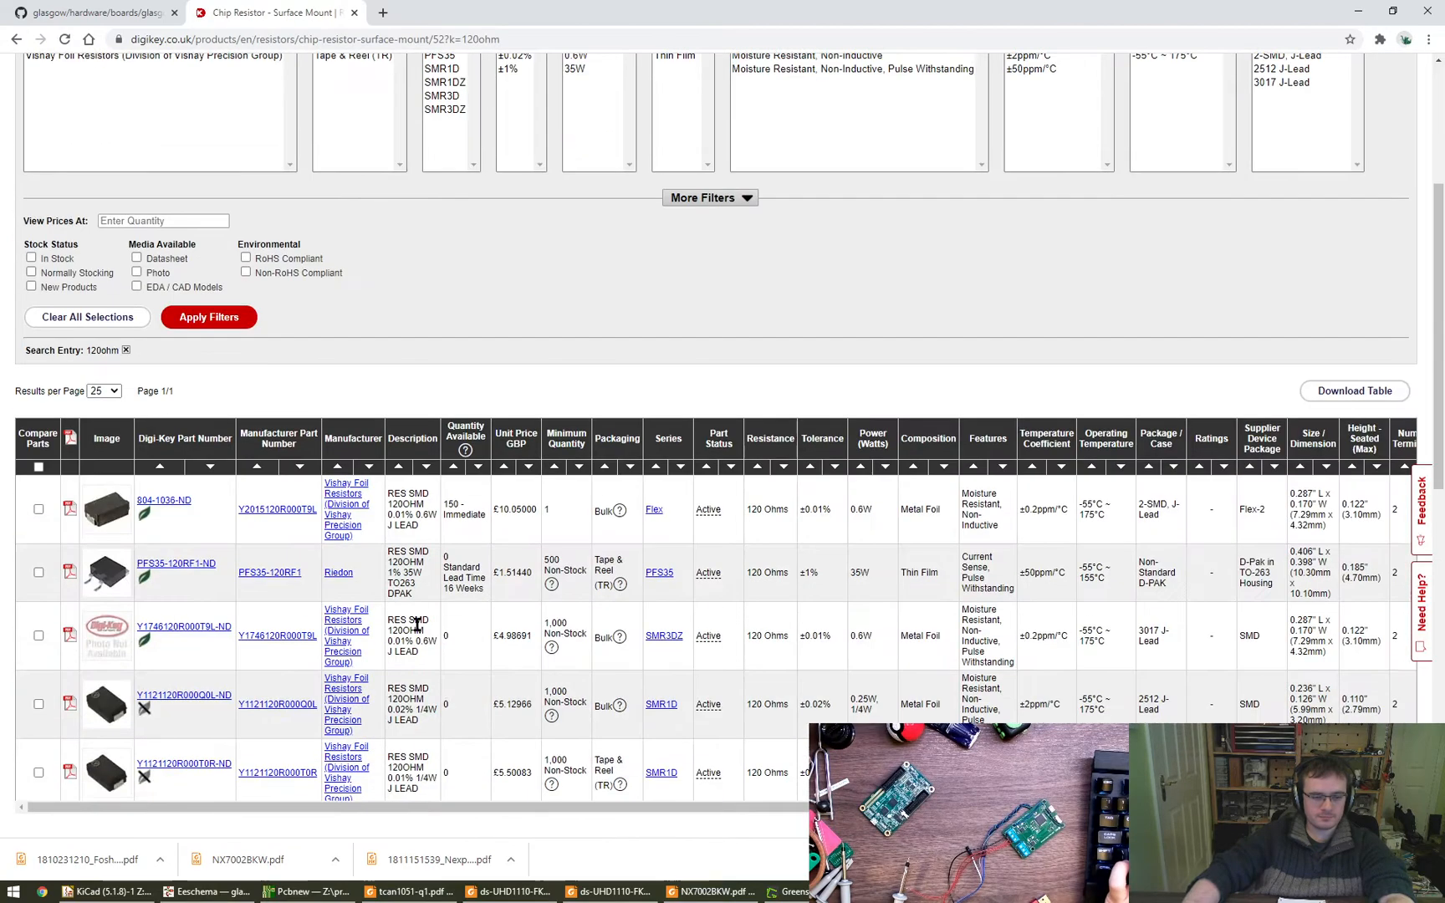
pyautogui.scroll(4, 414, 624)
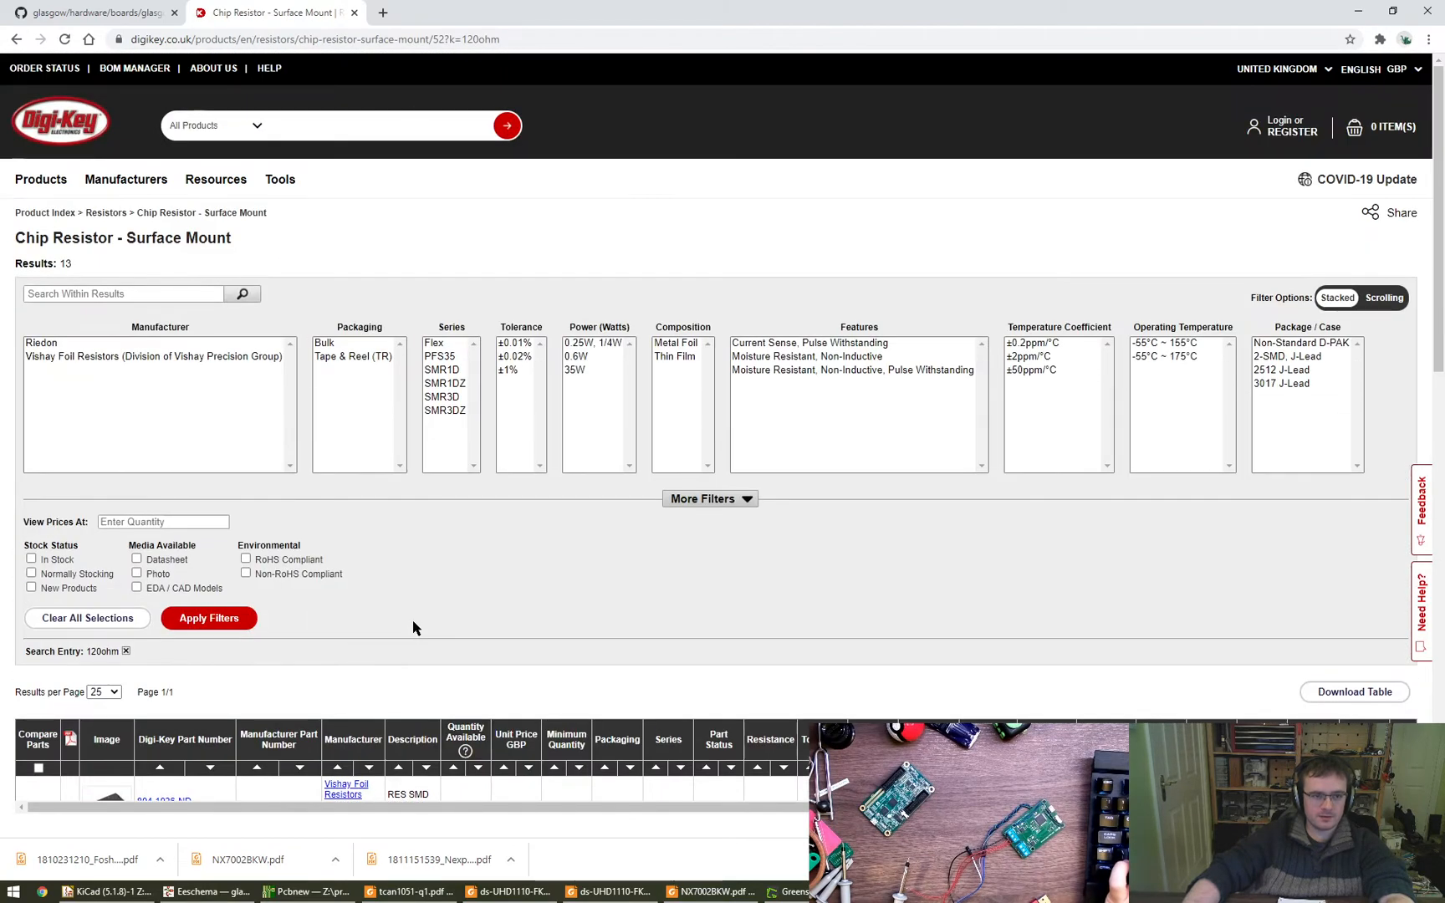
# - Look over the listed chip resistors and remove the 120ohm search entry from the applied filters
pyautogui.scroll(-3, 413, 629)
pyautogui.moveTo(92, 518)
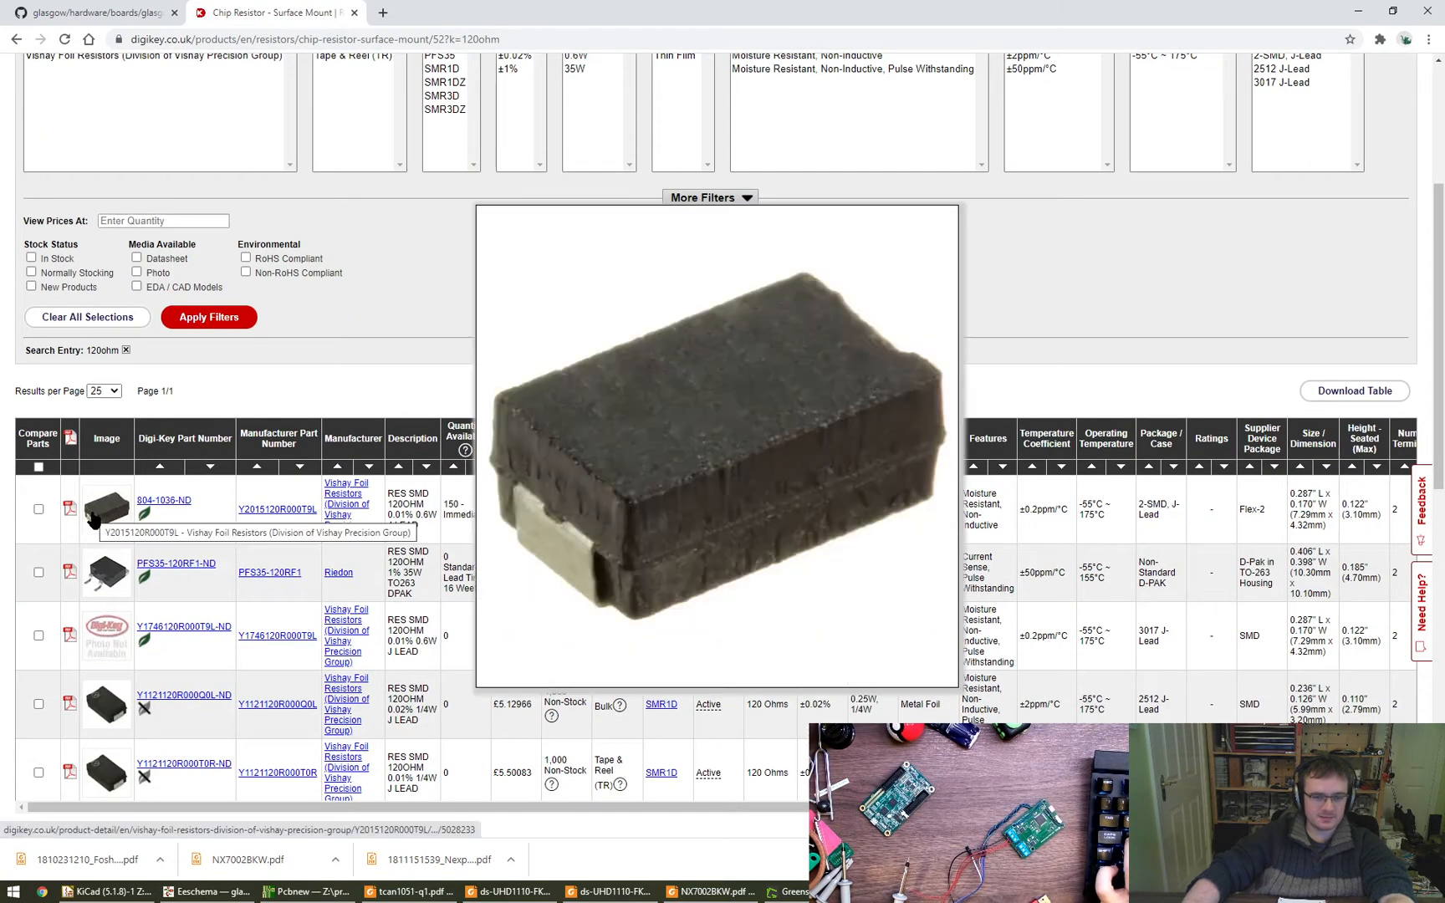
pyautogui.scroll(2, 709, 427)
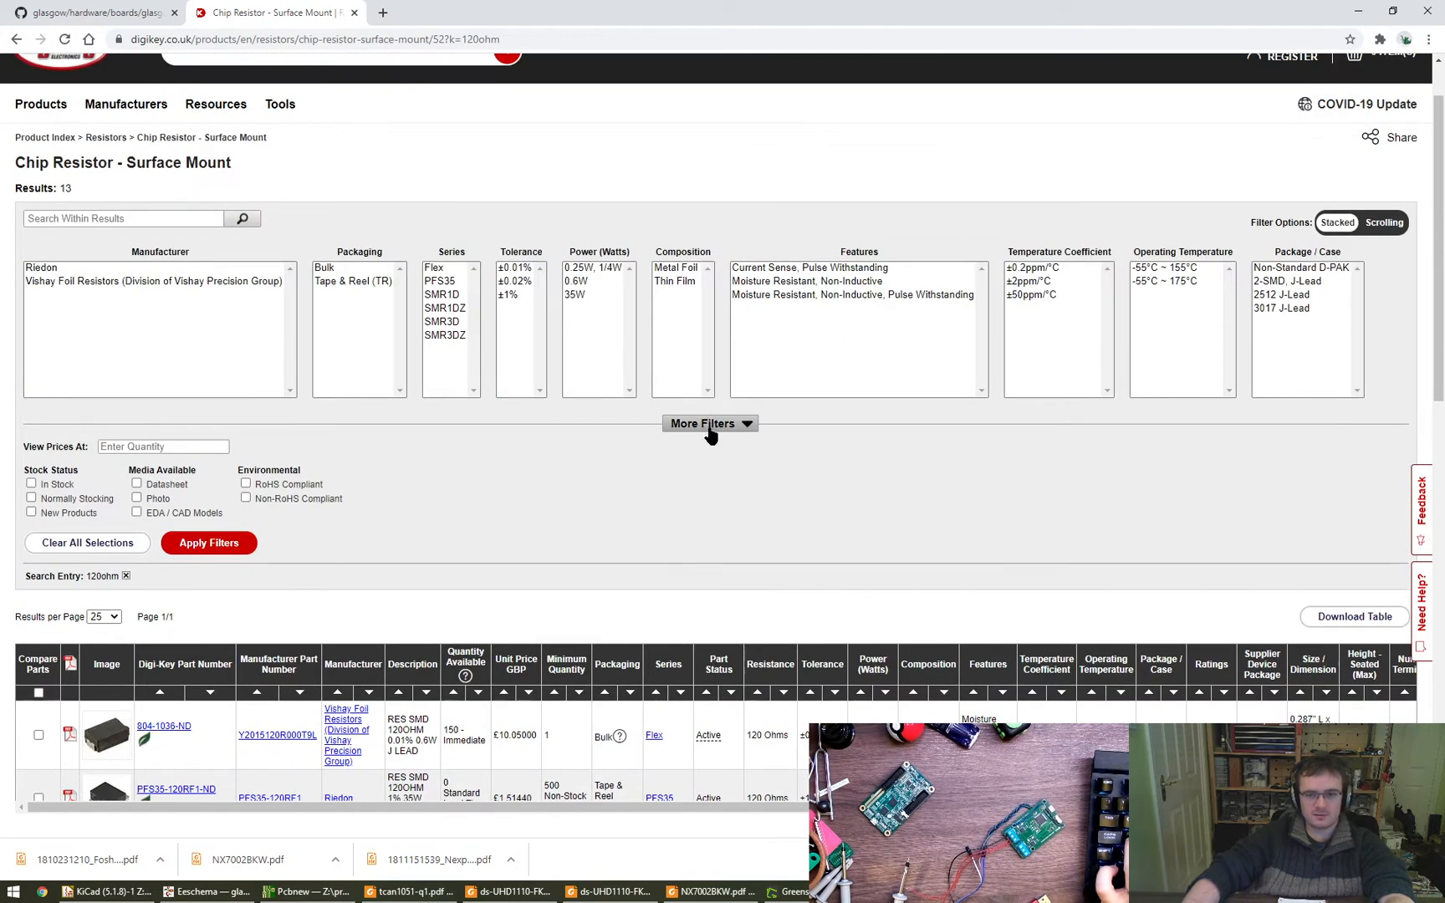
pyautogui.click(125, 576)
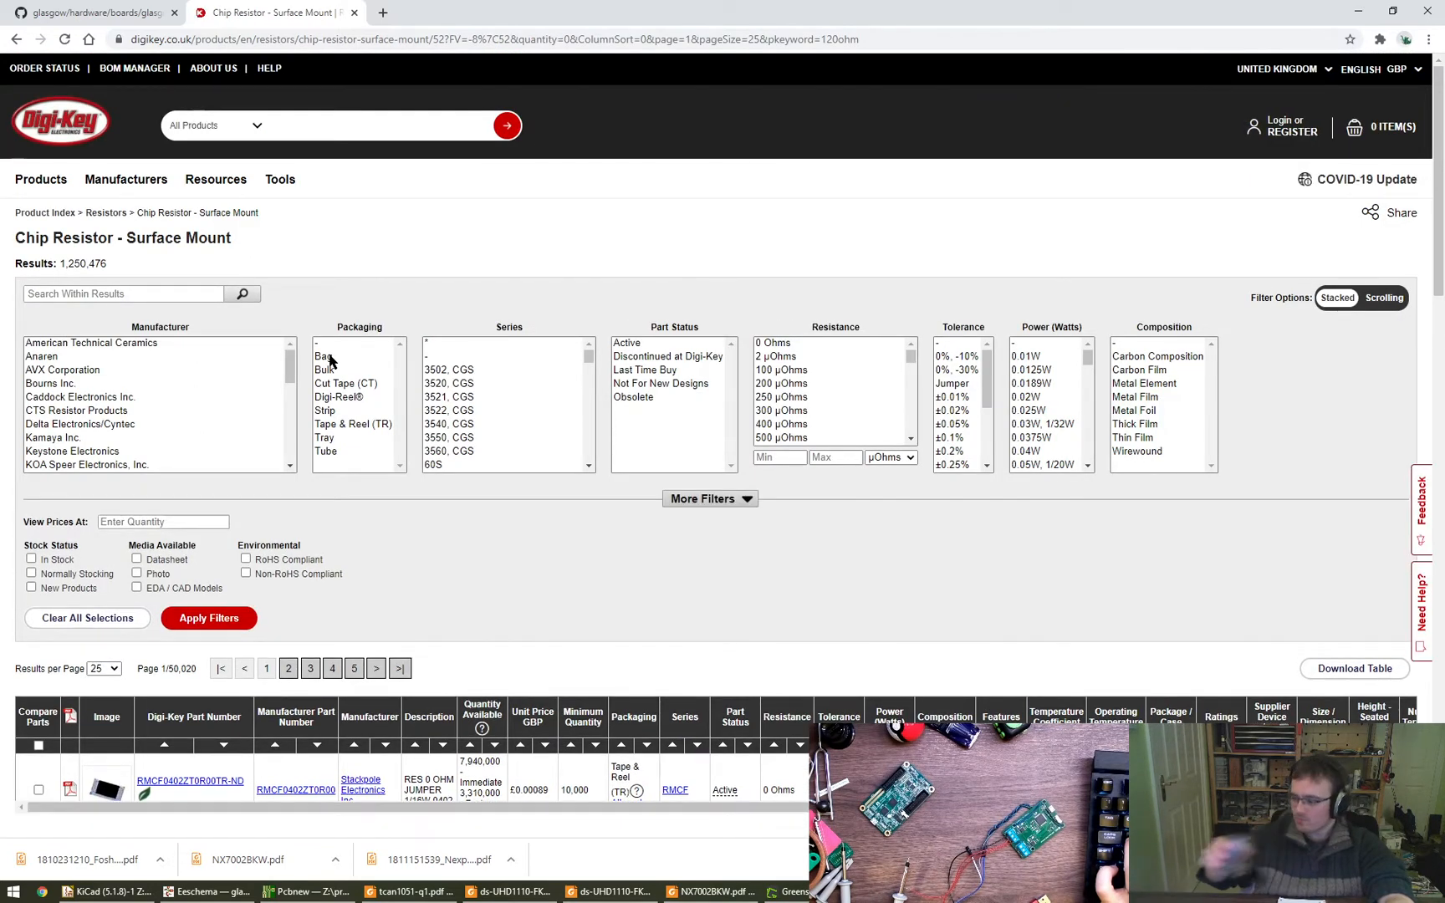
pyautogui.click(763, 398)
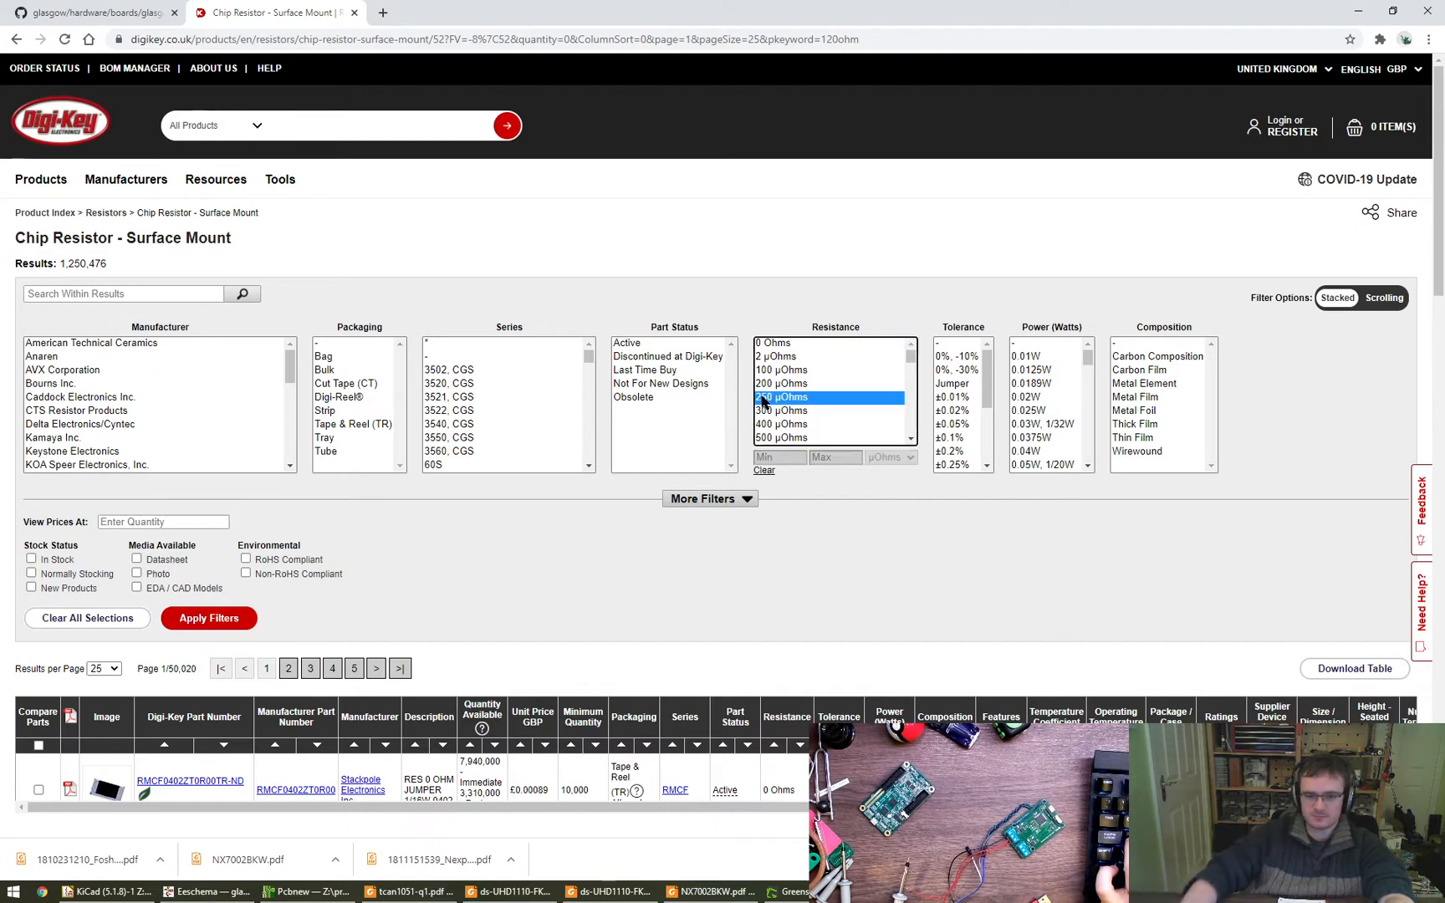
pyautogui.scroll(-10, 854, 411)
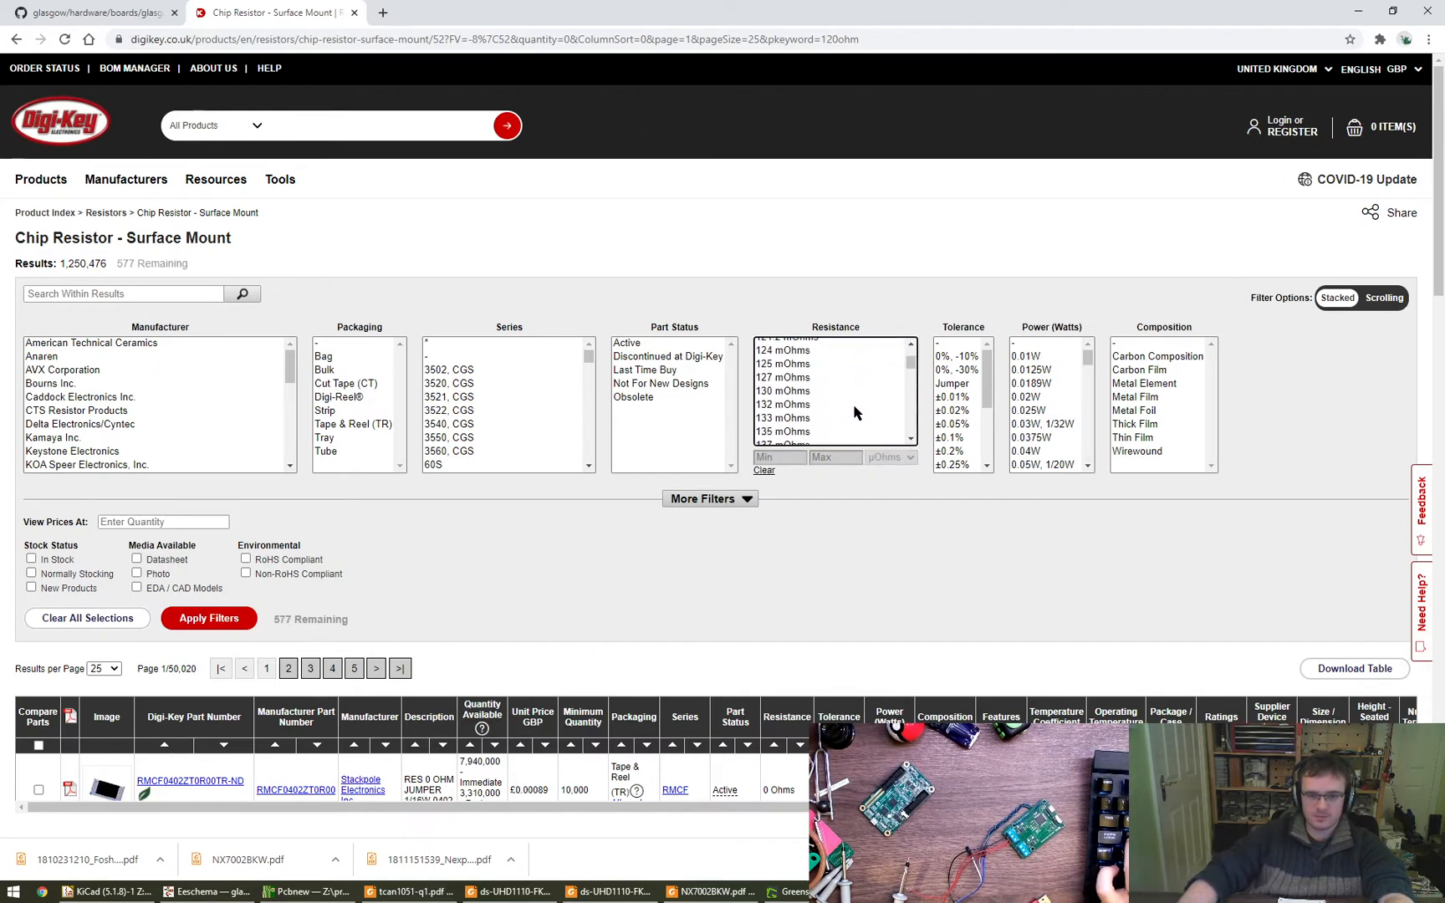
pyautogui.scroll(-15, 853, 411)
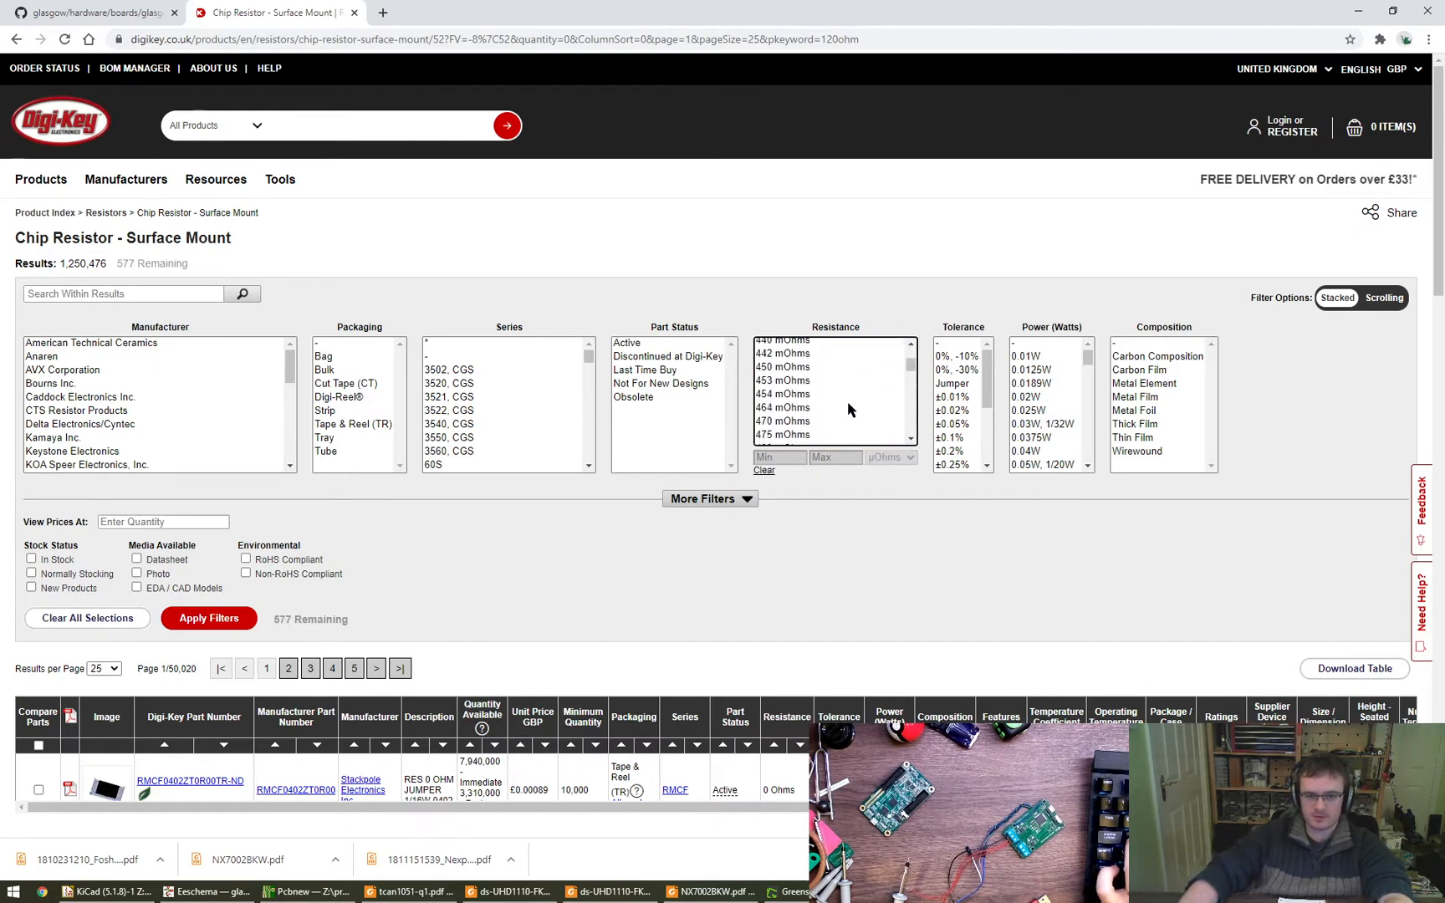
pyautogui.scroll(-15, 849, 409)
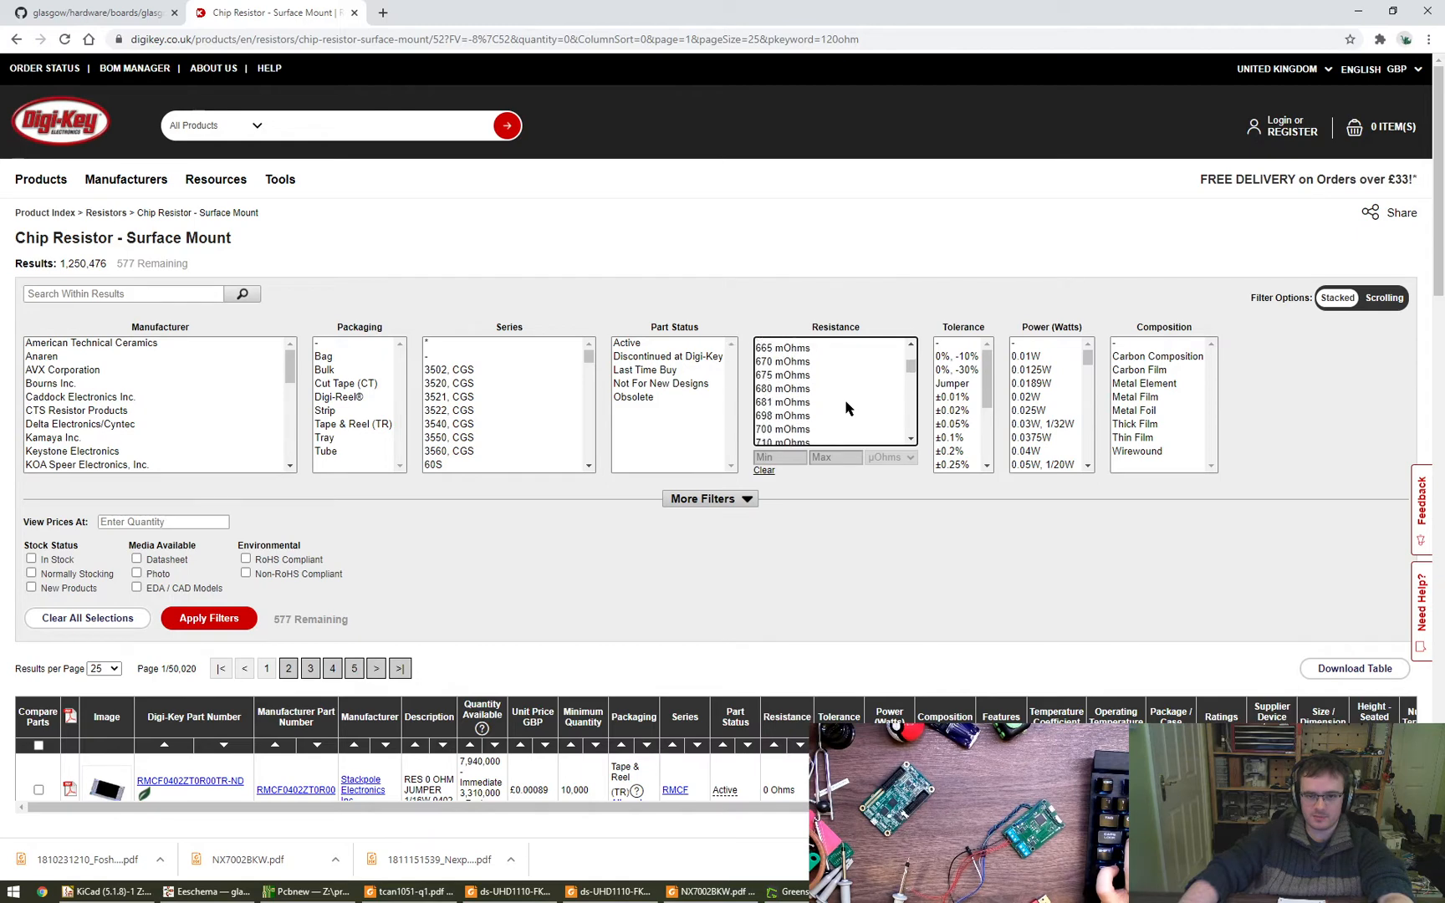
# - Filter the surface-mount chip resistors to a resistance range from 120 to 120 Ohms
pyautogui.click(777, 457)
pyautogui.write('1520')
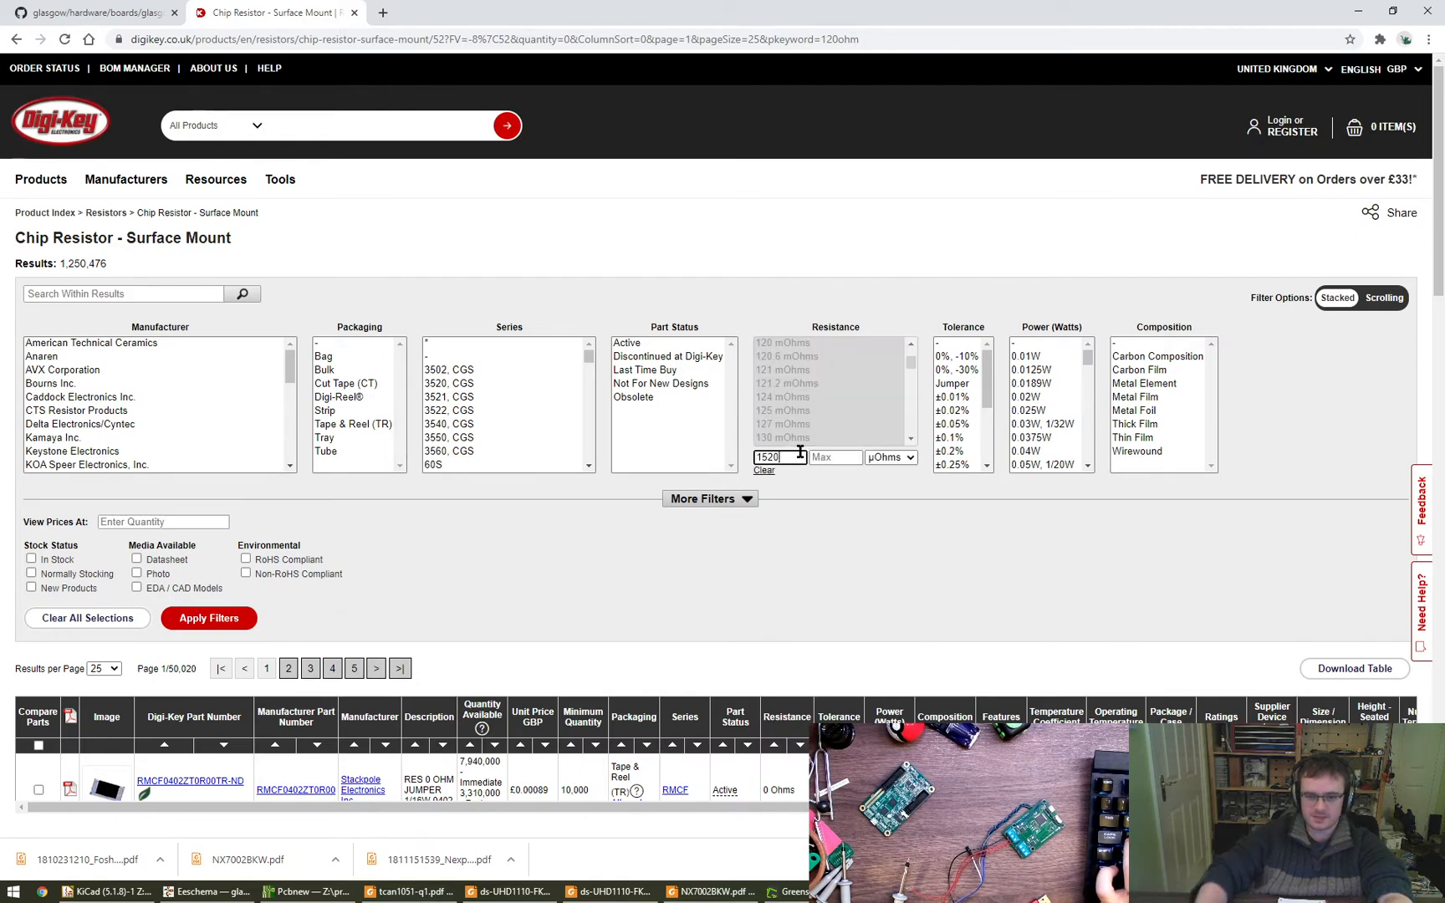
pyautogui.hotkey('ctrl', 'a')
pyautogui.press('Tab')
pyautogui.write('120')
pyautogui.press('Tab')
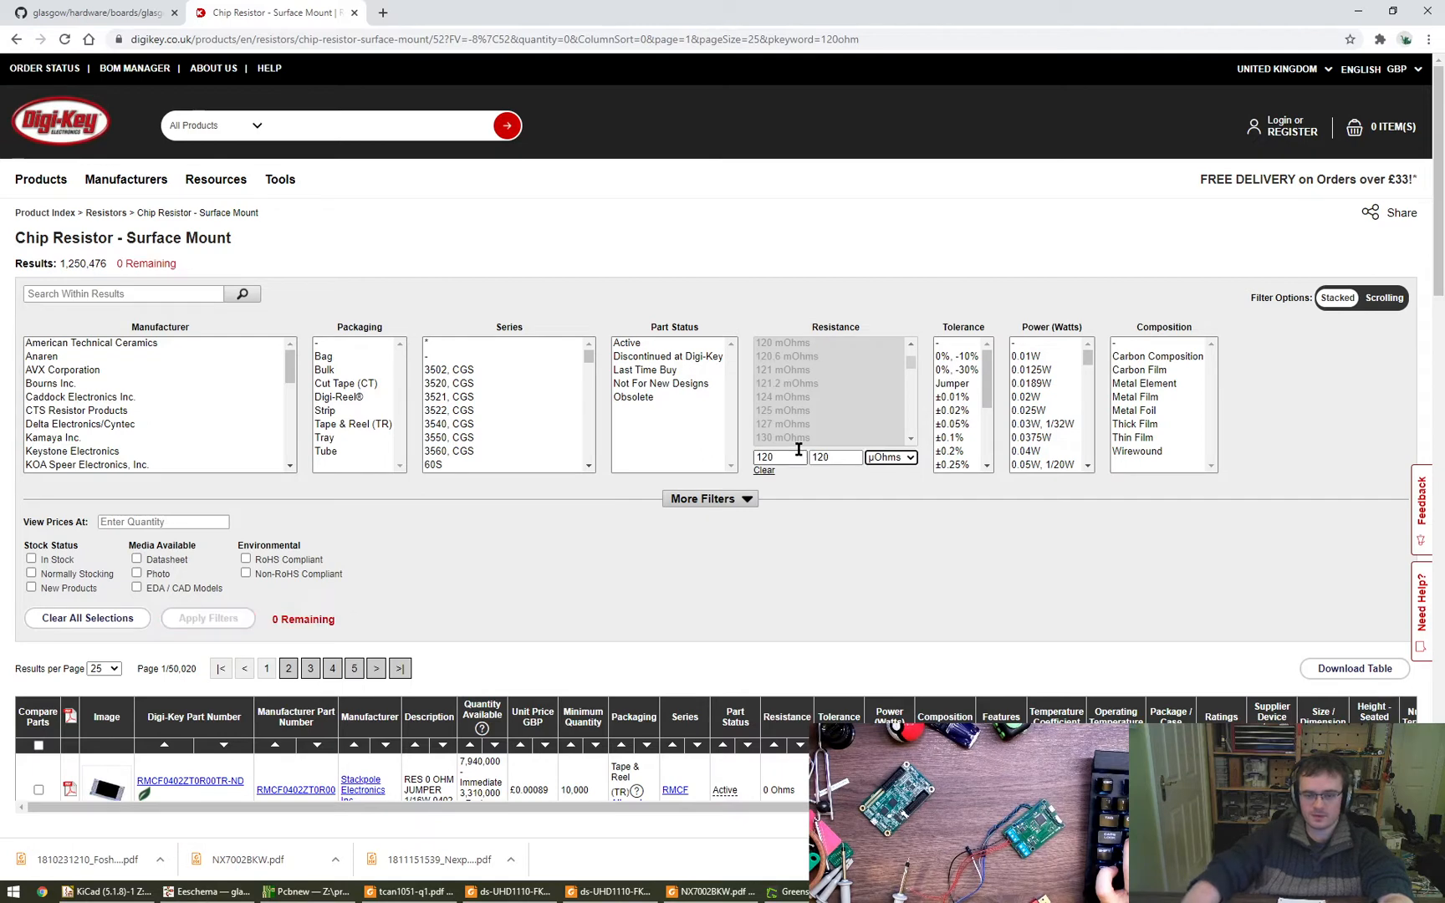
pyautogui.press('Down')
pyautogui.press('Down')
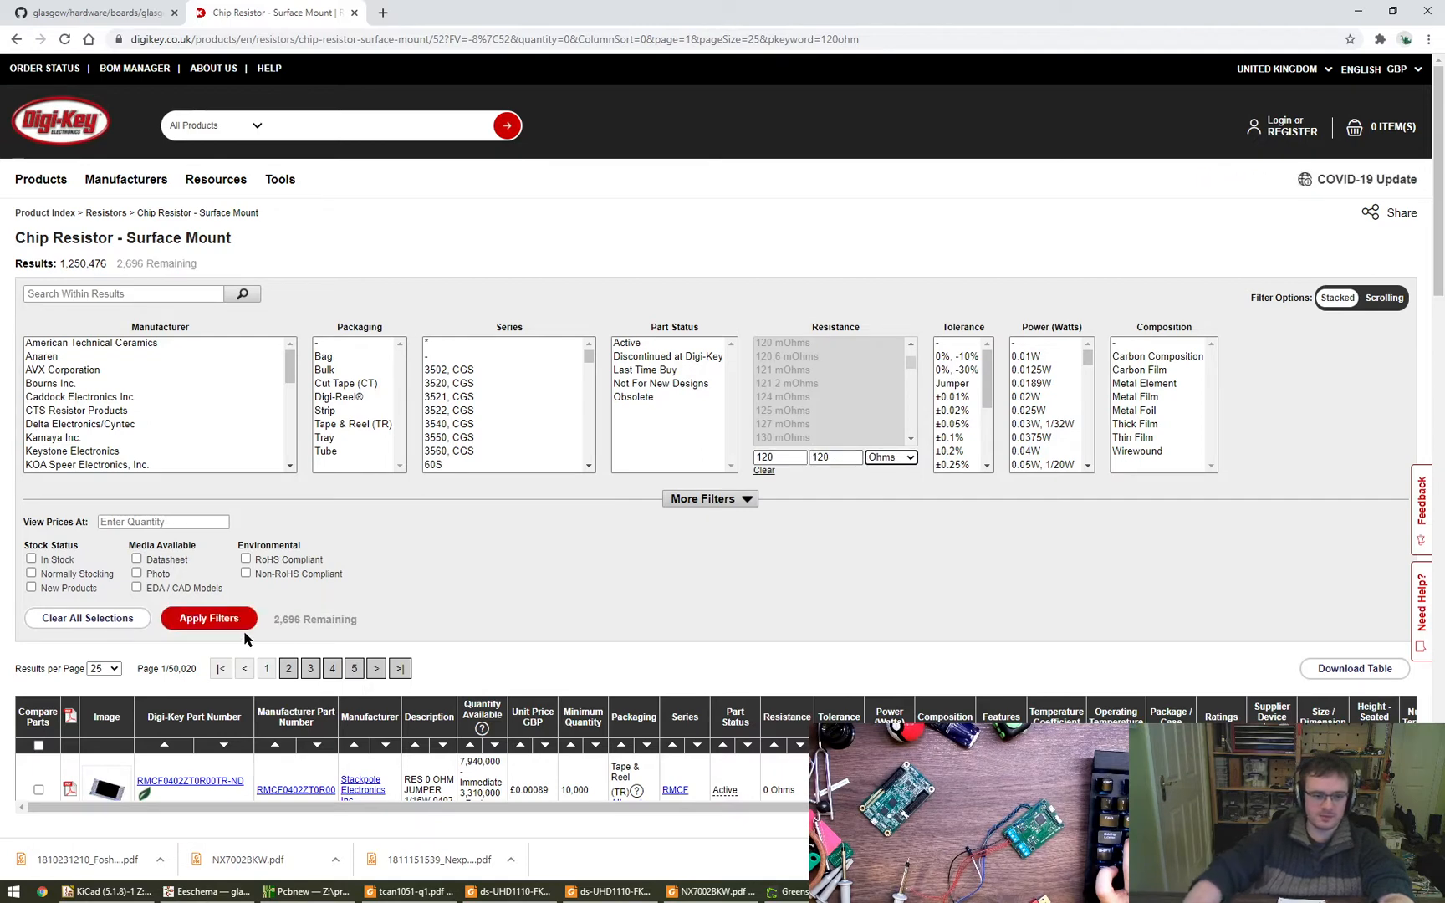
pyautogui.click(210, 619)
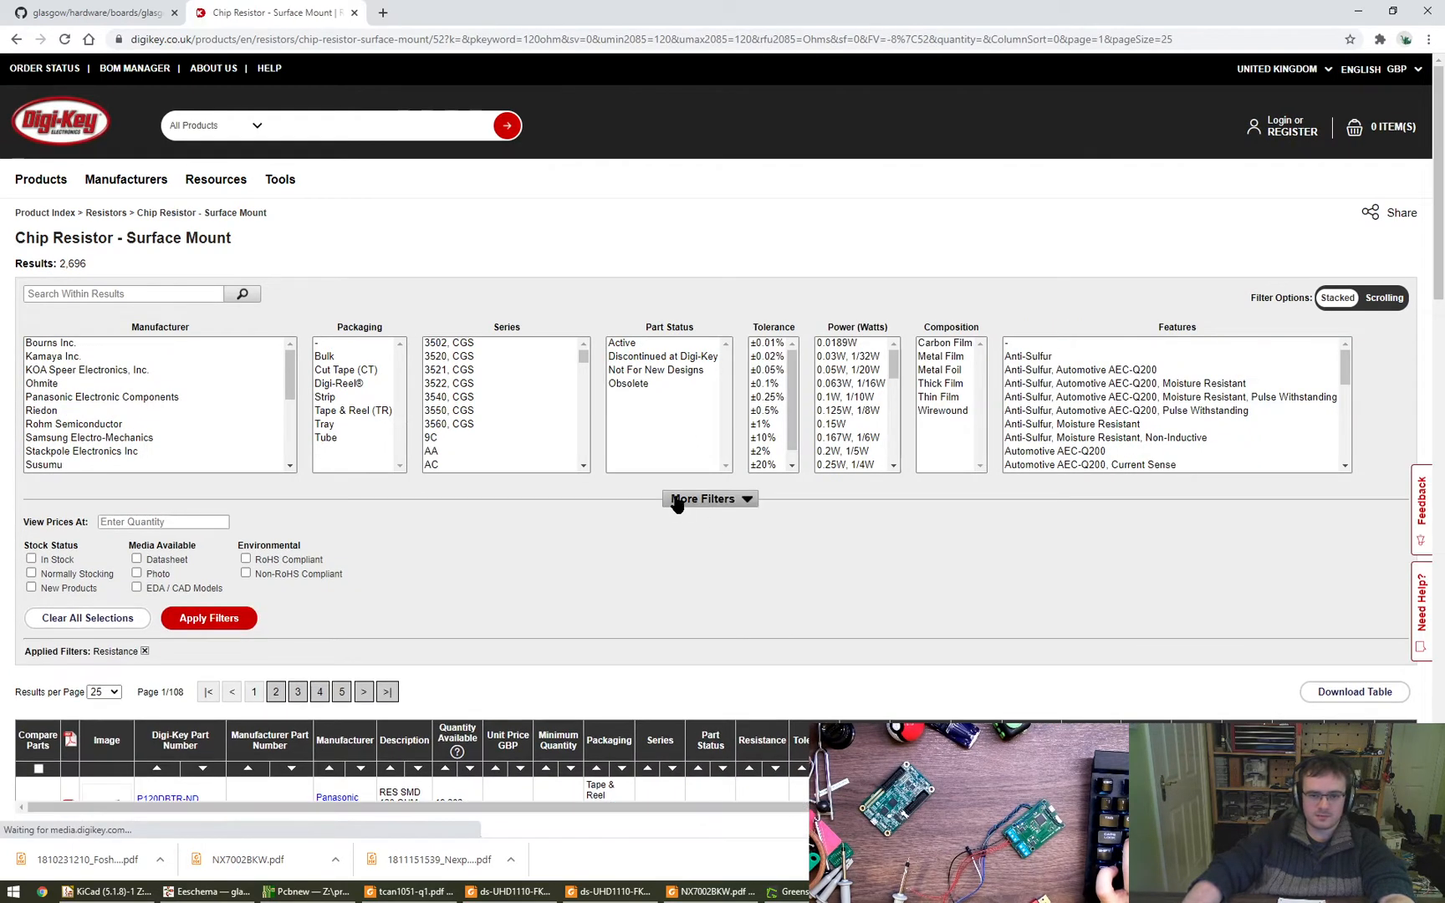
# - Expand the additional filters and narrow the 120 Ohms resistors to the 0402 supplier device package
pyautogui.click(709, 499)
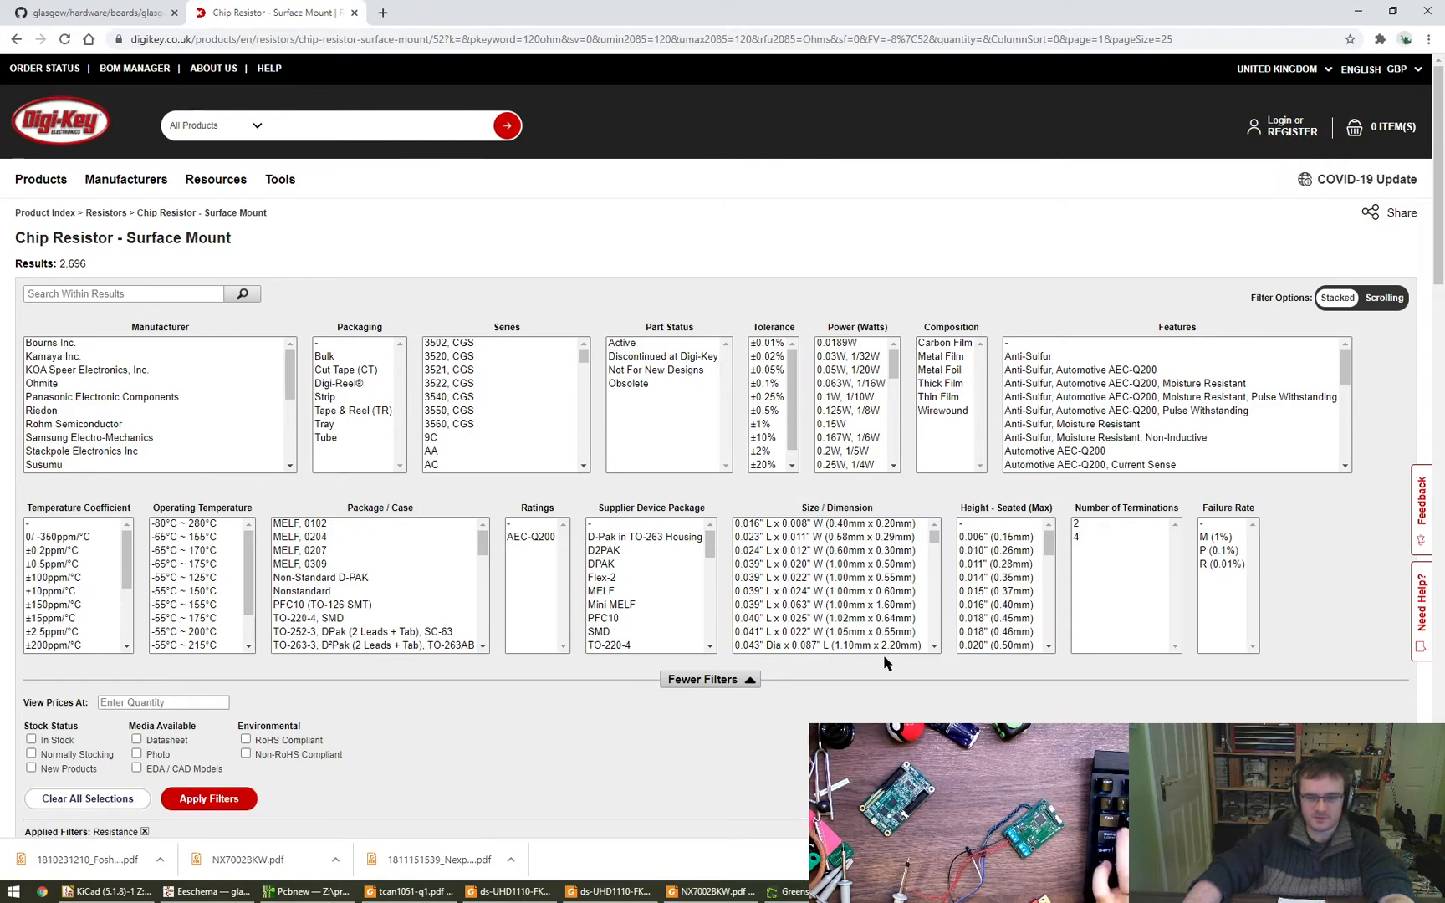
pyautogui.moveTo(711, 544); pyautogui.dragTo(711, 581)
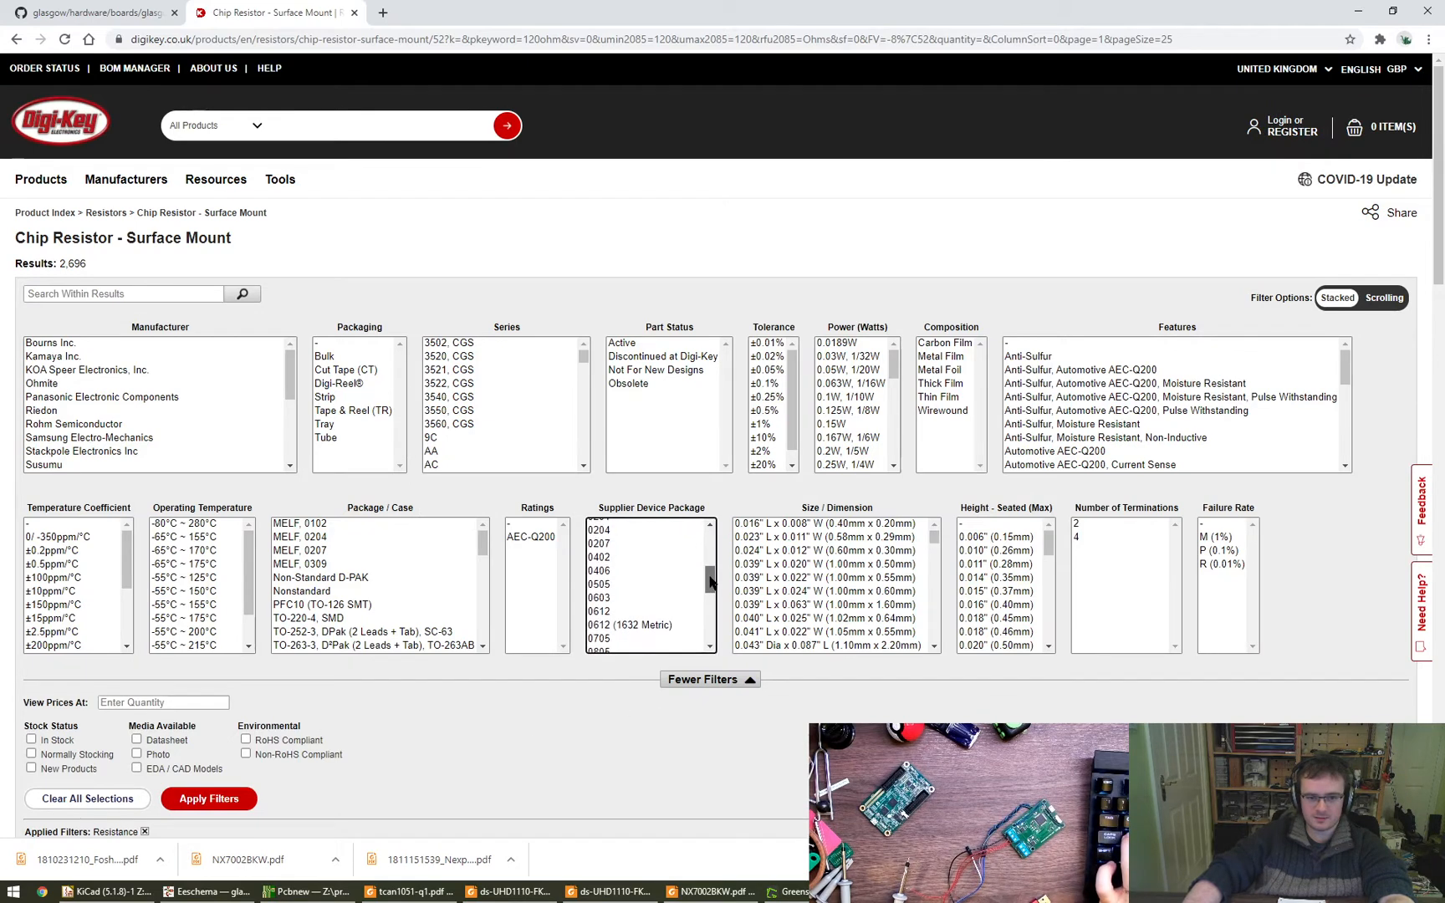
pyautogui.click(634, 559)
pyautogui.click(256, 801)
pyautogui.scroll(-1, 263, 804)
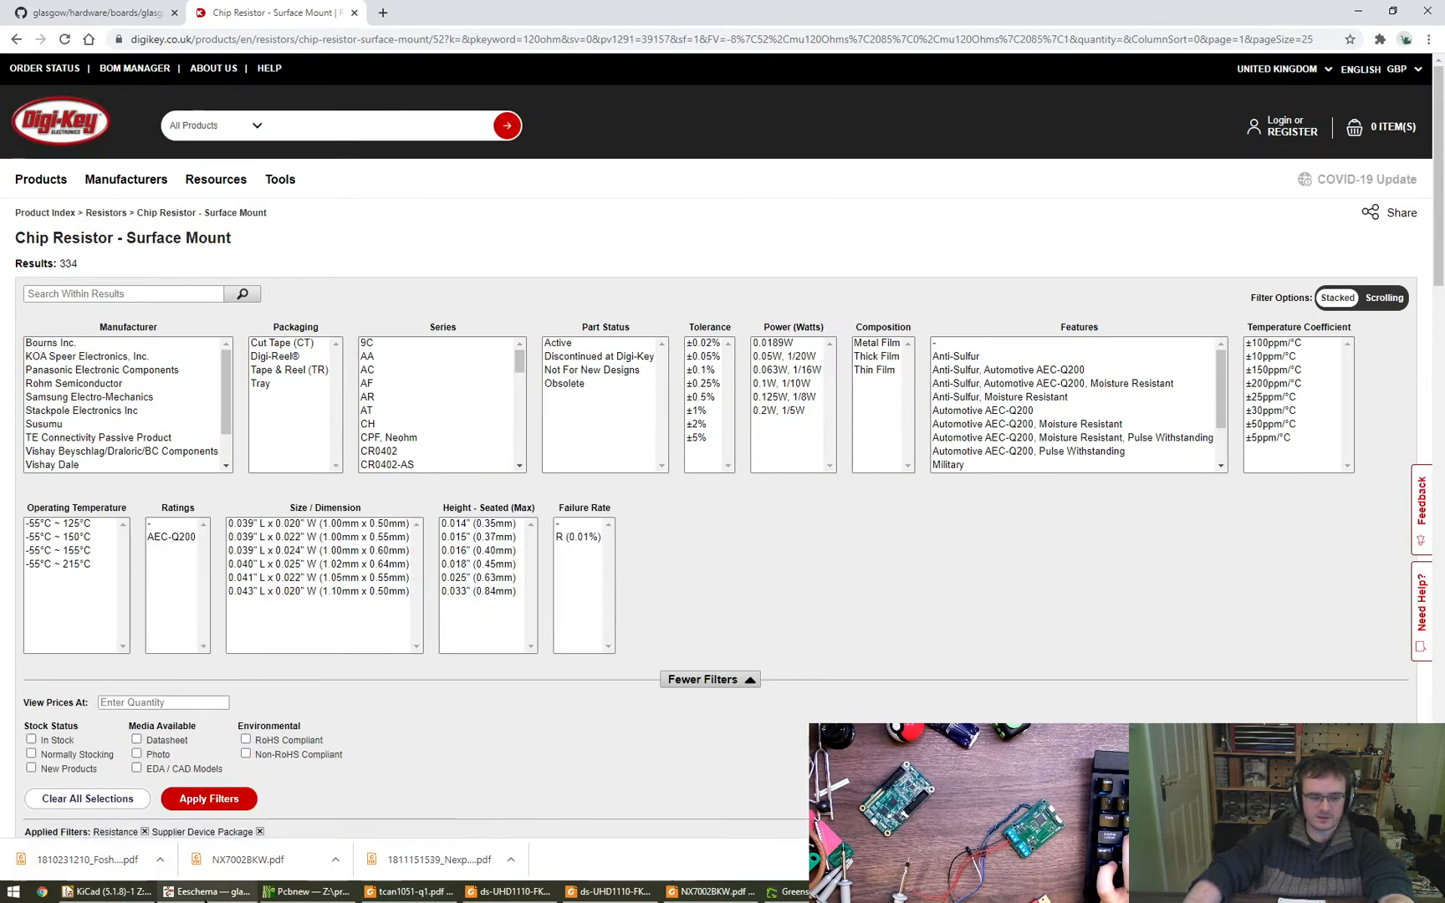
# - Switch to KiCad Eeschema, close the footprint library browser and accept the symbol fields table
pyautogui.click(205, 891)
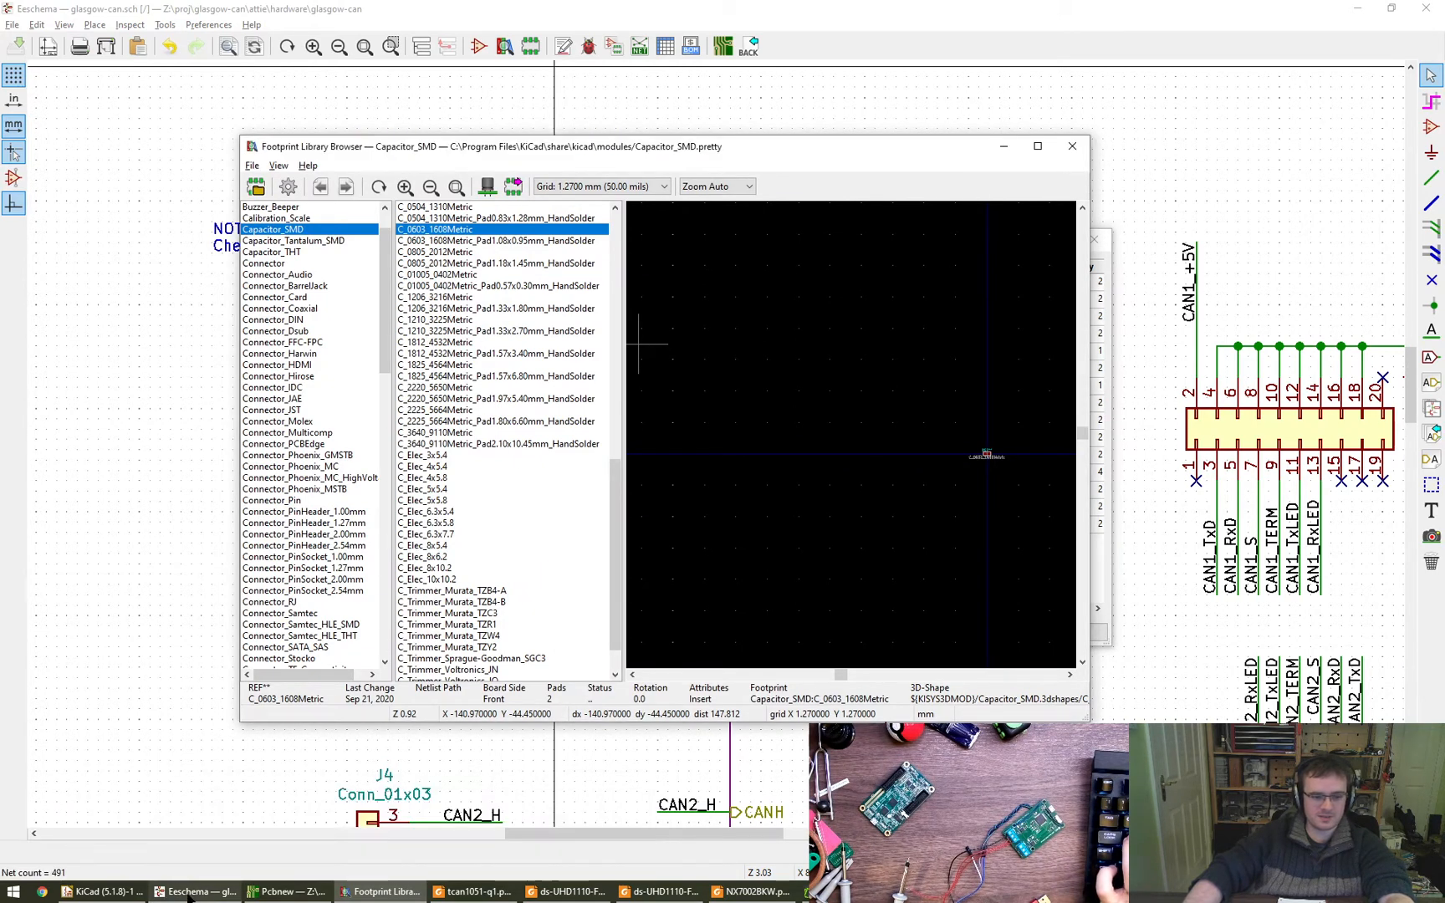
pyautogui.click(1073, 147)
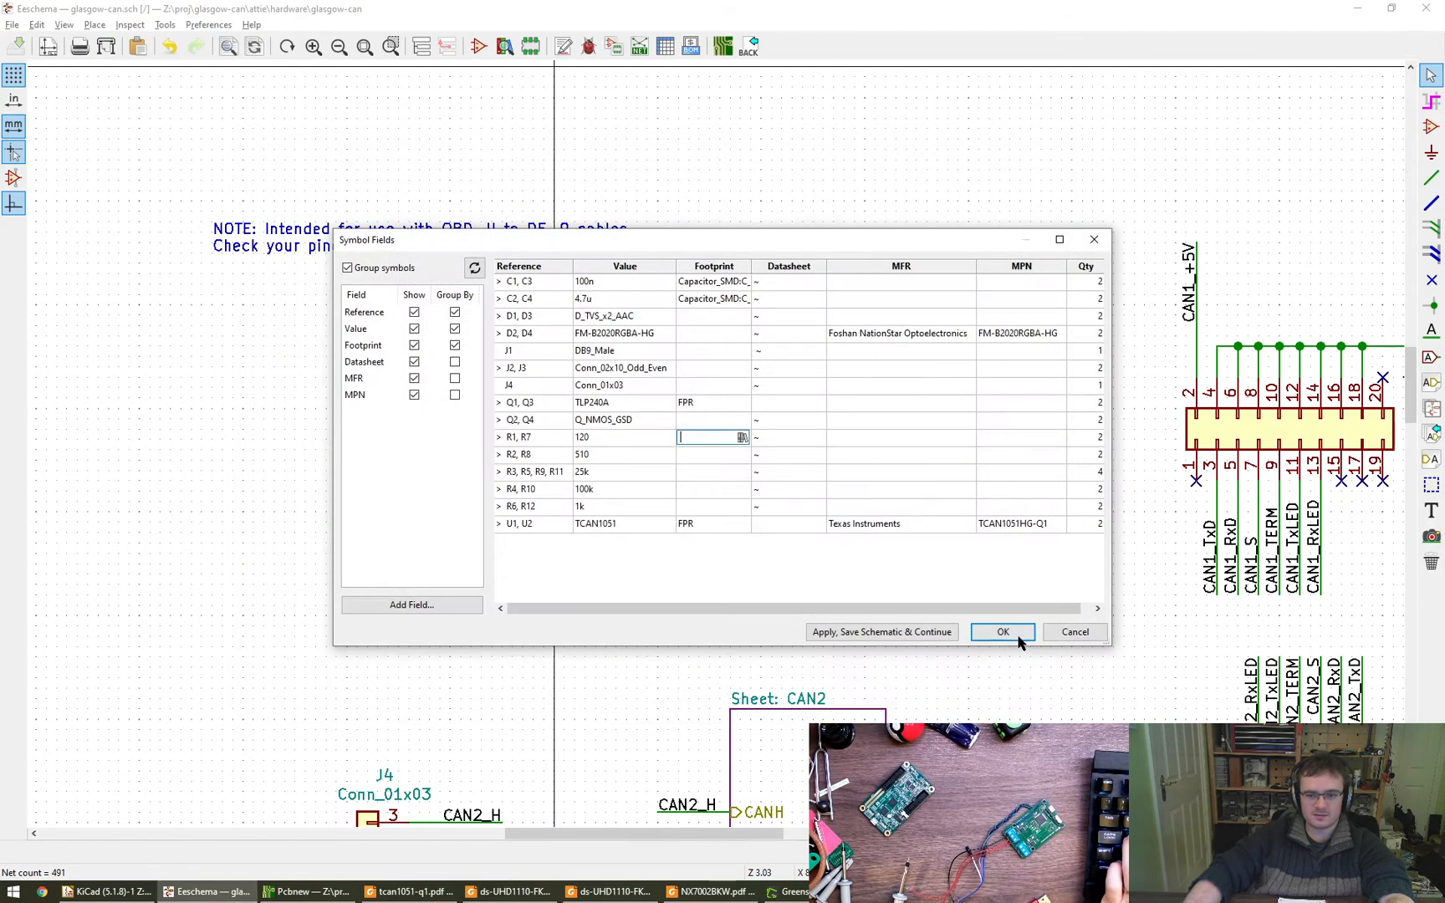
pyautogui.click(1003, 632)
# - Open the CAN1 subsheet from the schematic hierarchy and bring the termination circuit around R1 into view
pyautogui.scroll(-4, 958, 623)
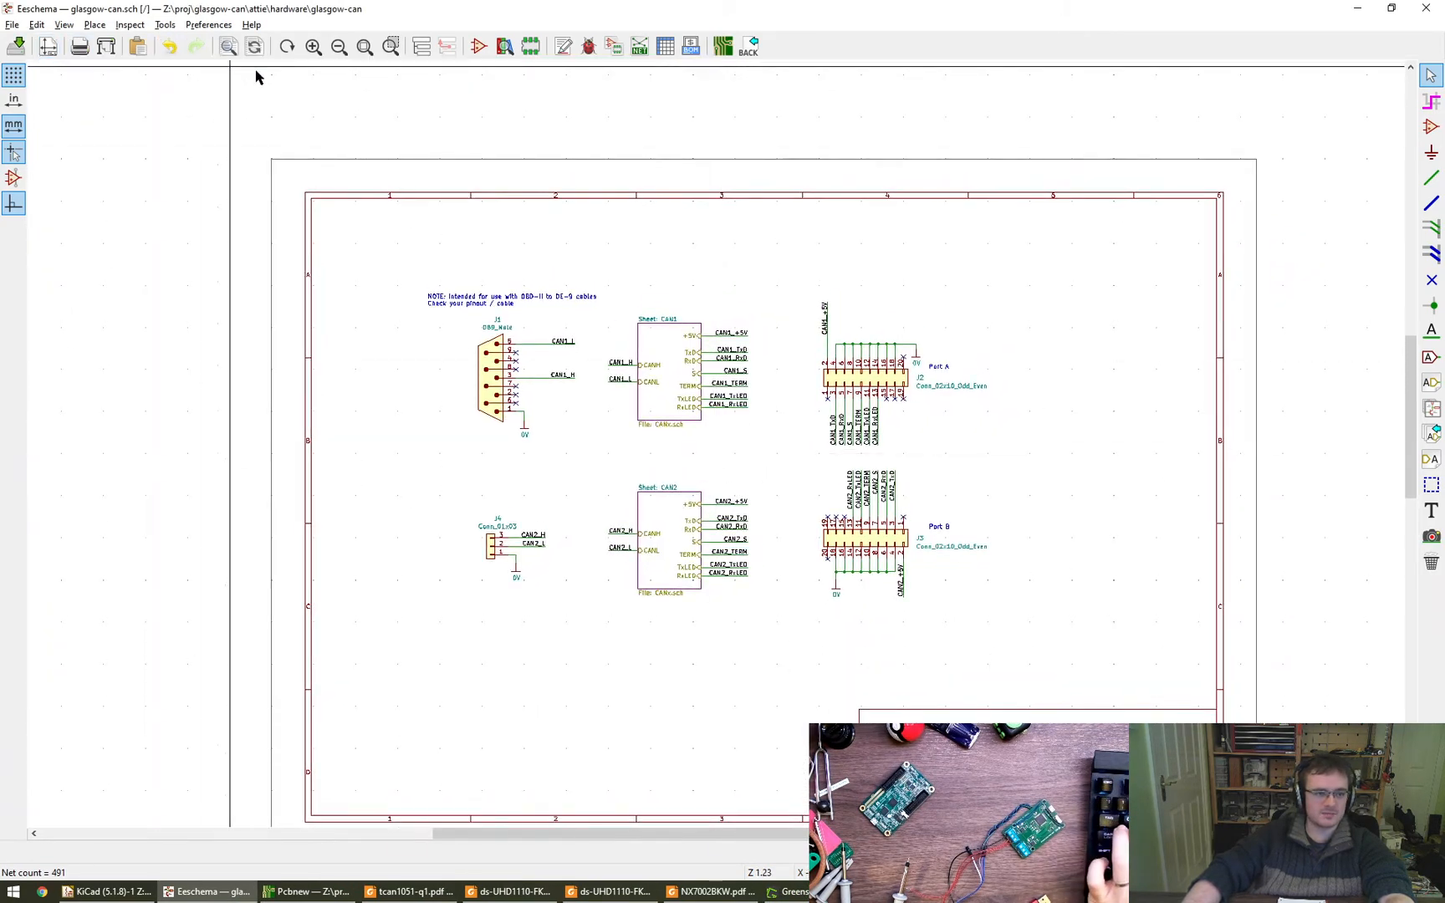
pyautogui.click(421, 47)
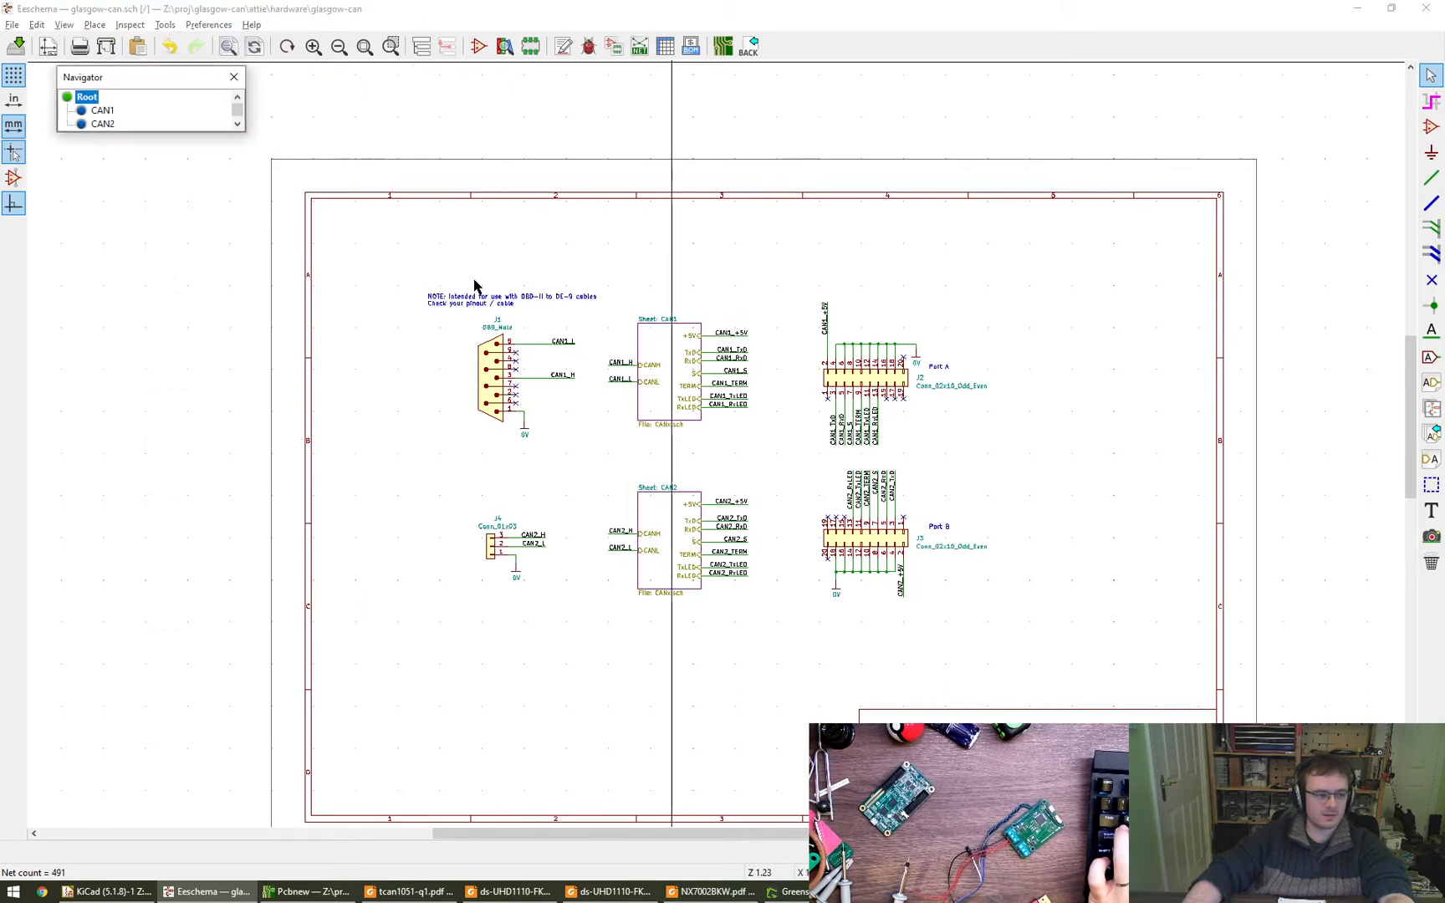
pyautogui.click(88, 111)
pyautogui.scroll(4, 974, 542)
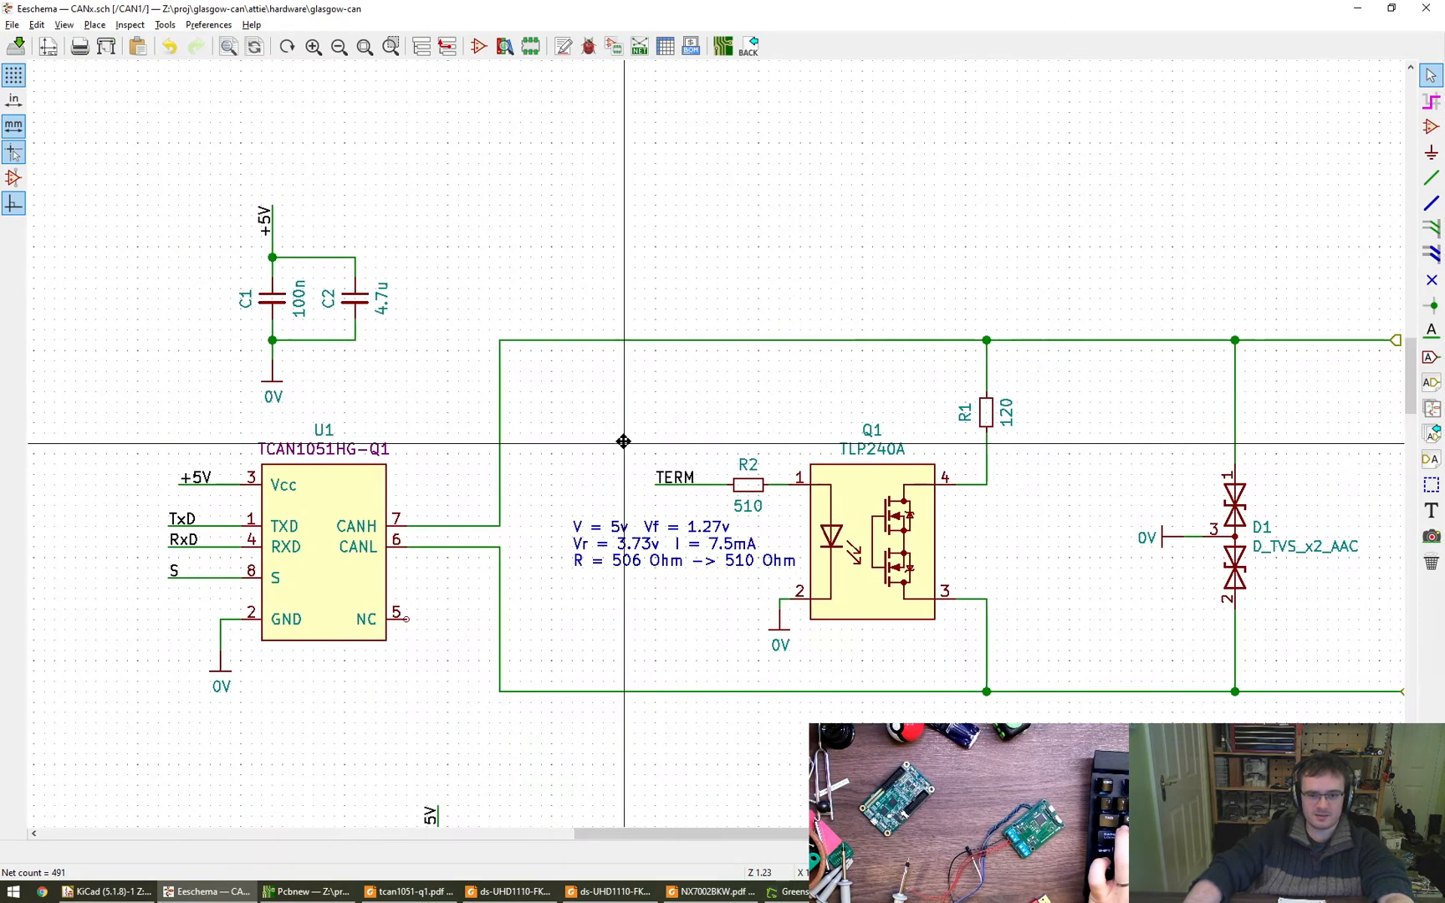
pyautogui.moveTo(623, 441); pyautogui.dragTo(355, 347, button='middle')
pyautogui.moveTo(662, 247); pyautogui.dragTo(625, 422, button='middle')
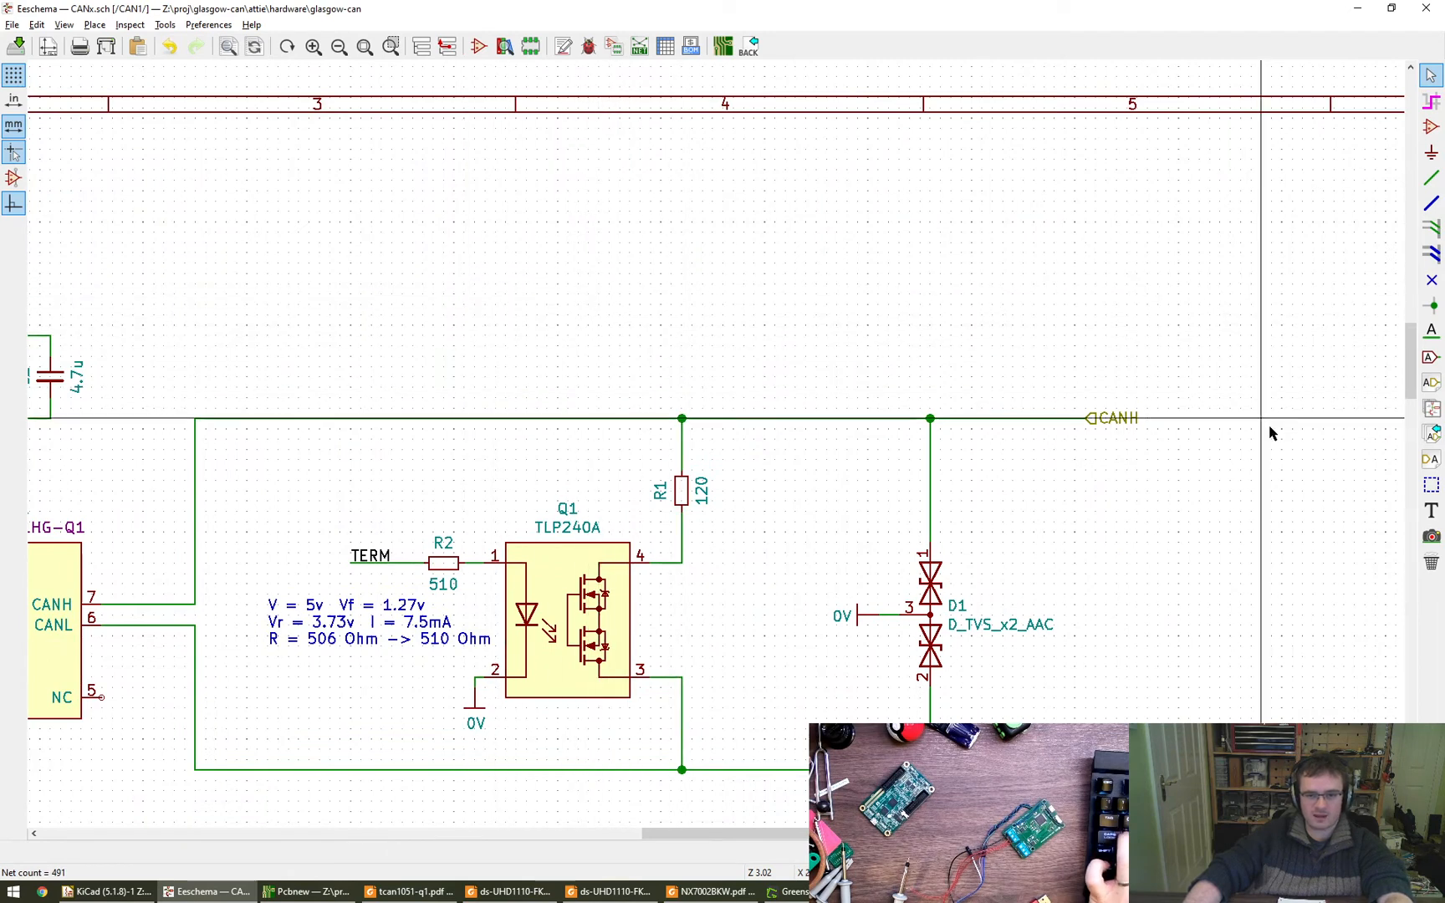
# - Start a text note in the free area above R1, entering "I=200mA R=120Ohm P="
pyautogui.click(1432, 511)
pyautogui.click(515, 304)
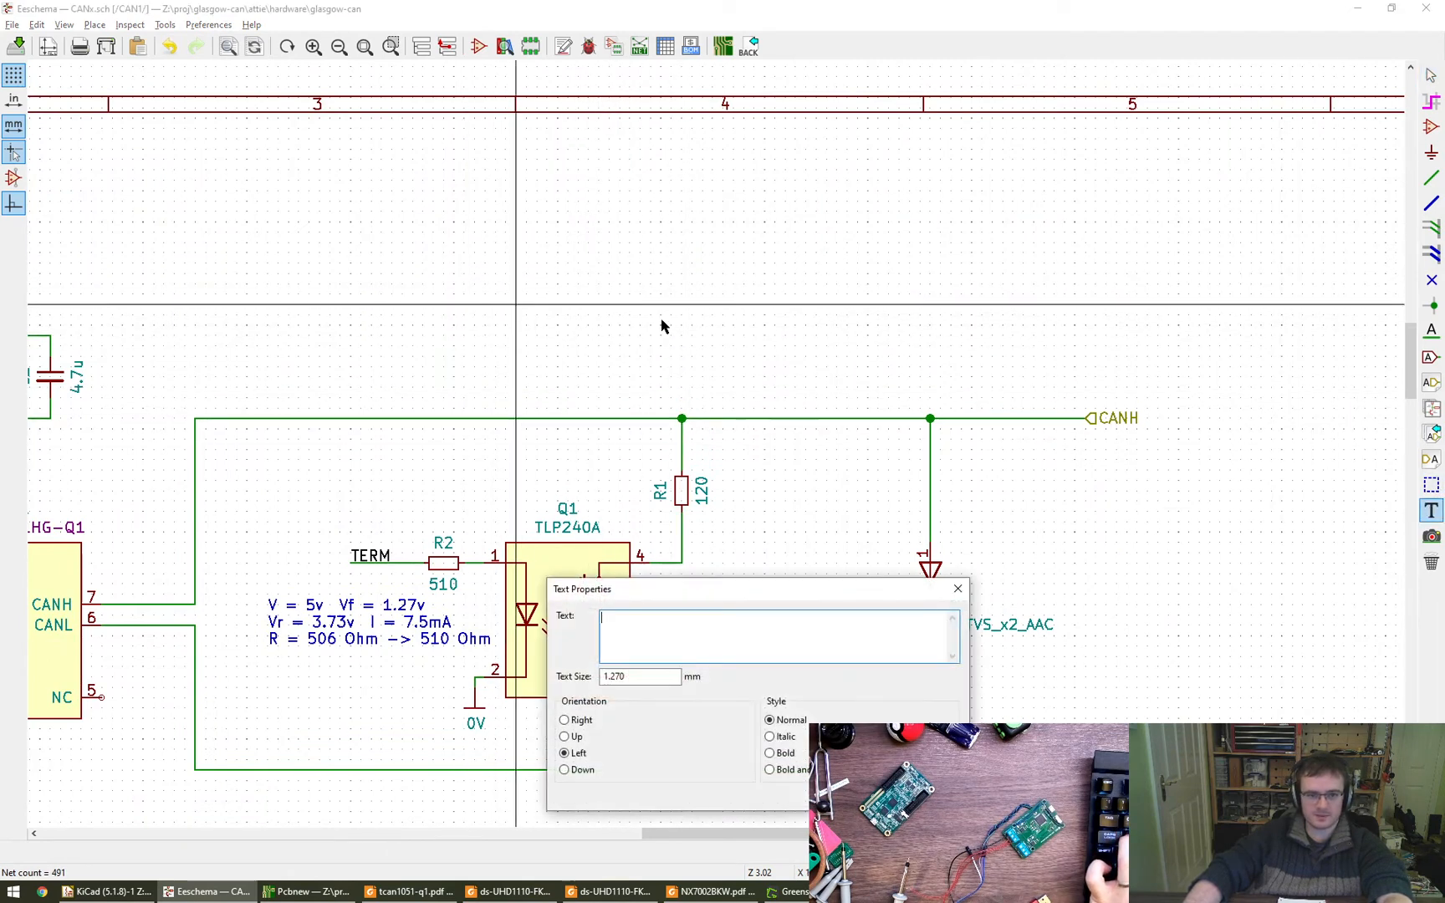
pyautogui.write('200mA')
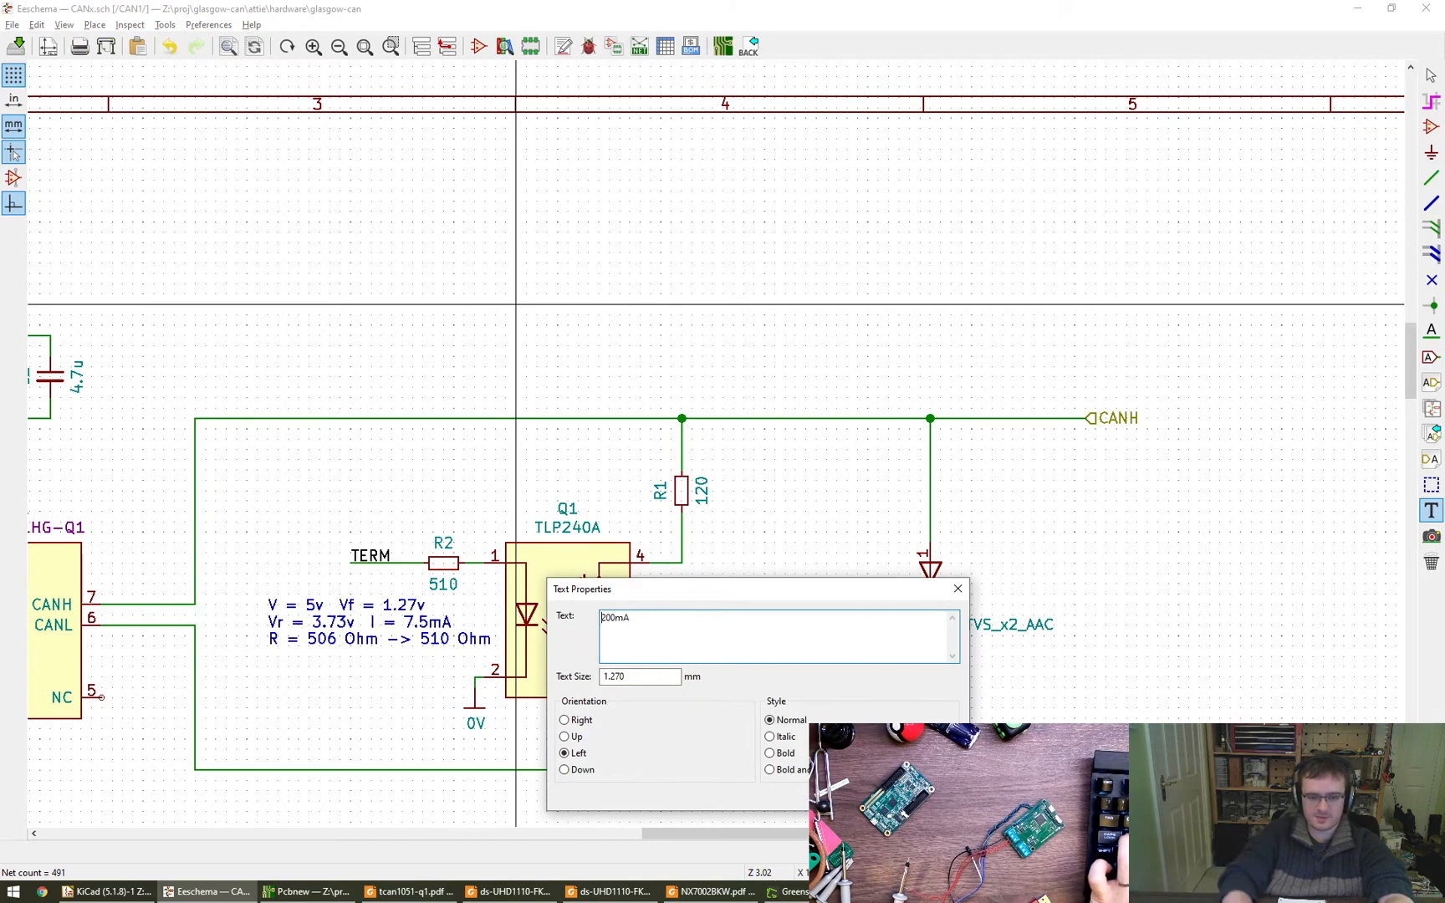
pyautogui.write('  R=120Ohm  P=')
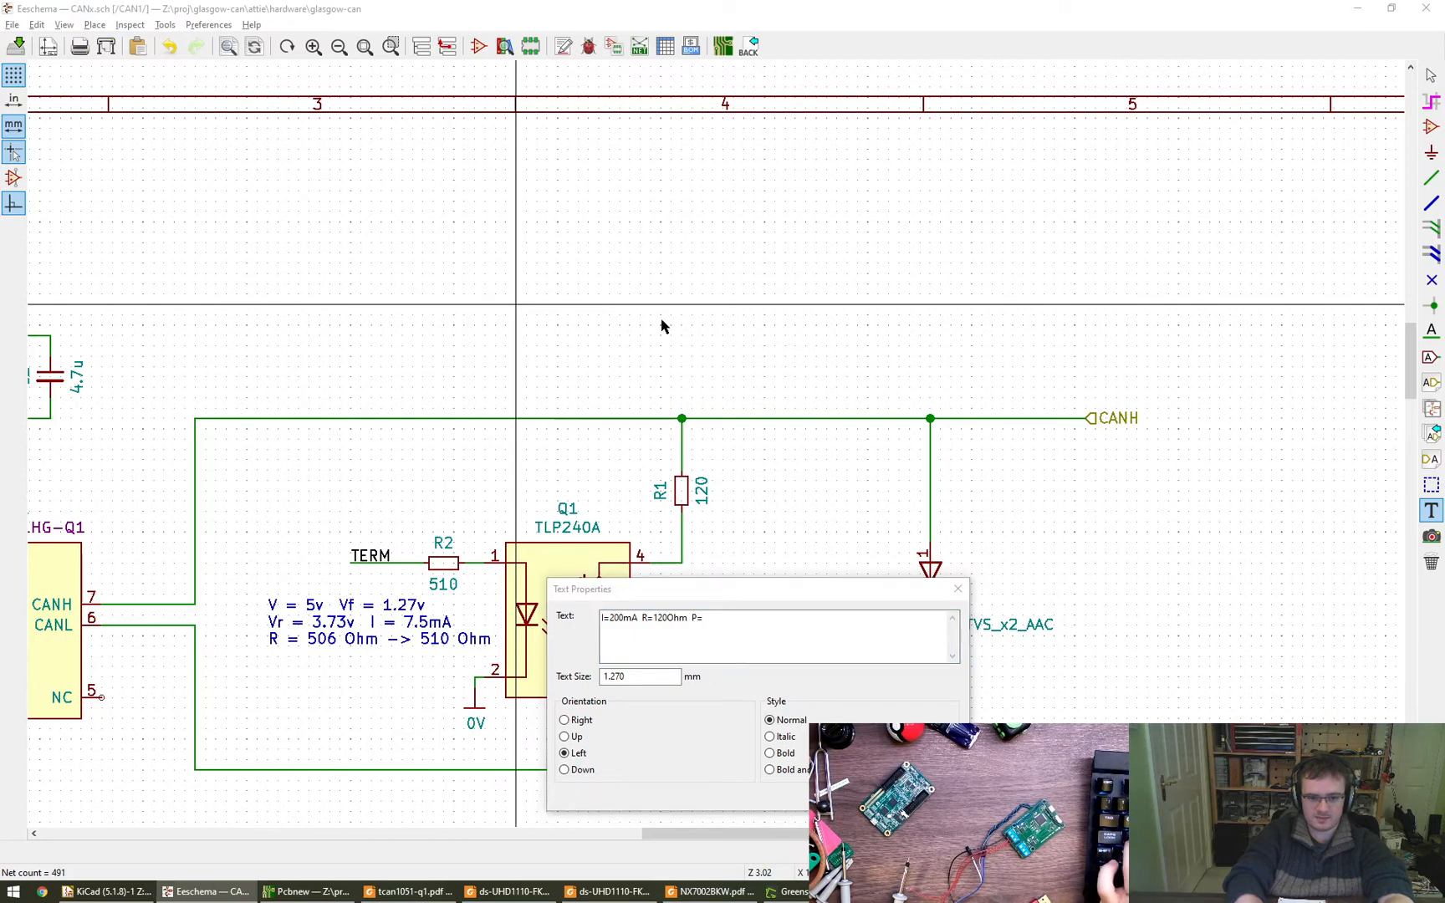
# - Open the Windows Calculator, compute 200e-3 times 120, and move its window clear of the text dialog
pyautogui.press('super+r')
pyautogui.write('calc')
pyautogui.press('Return')
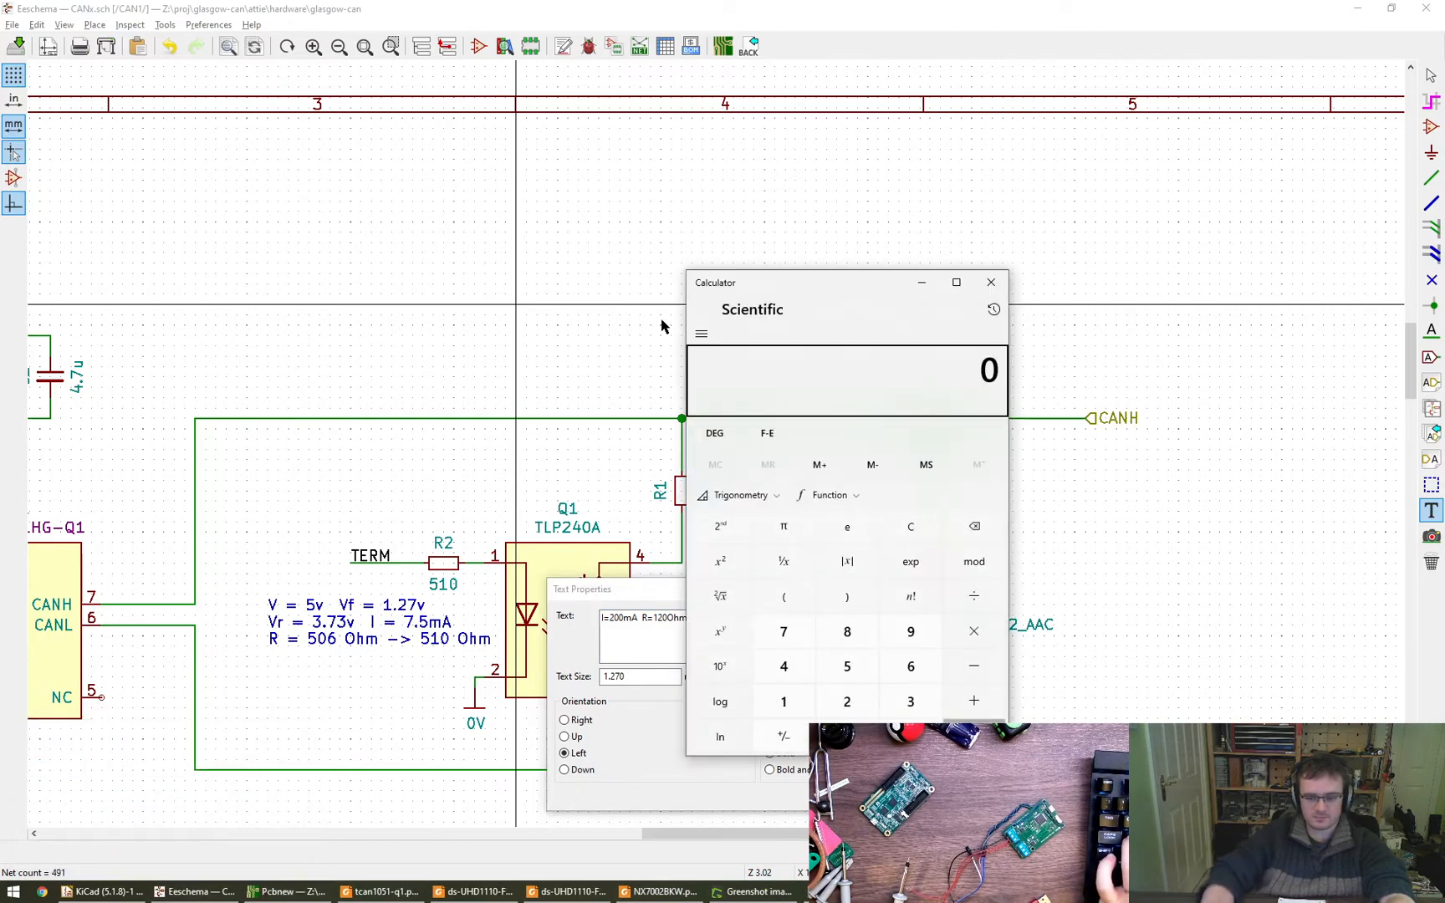
pyautogui.write('200x')
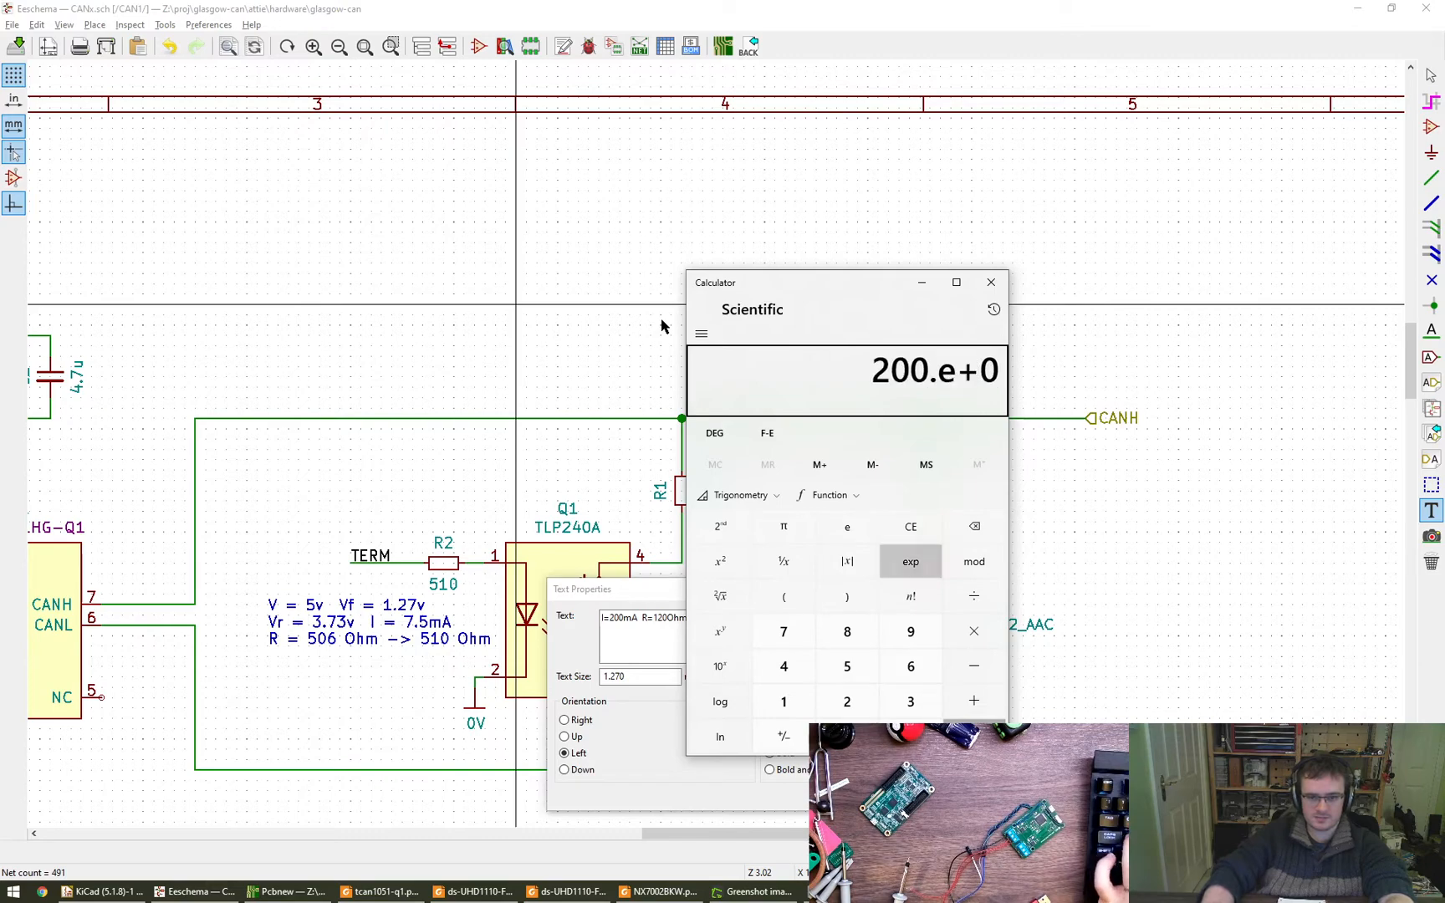
pyautogui.write('3')
pyautogui.press('F9')
pyautogui.write('*120')
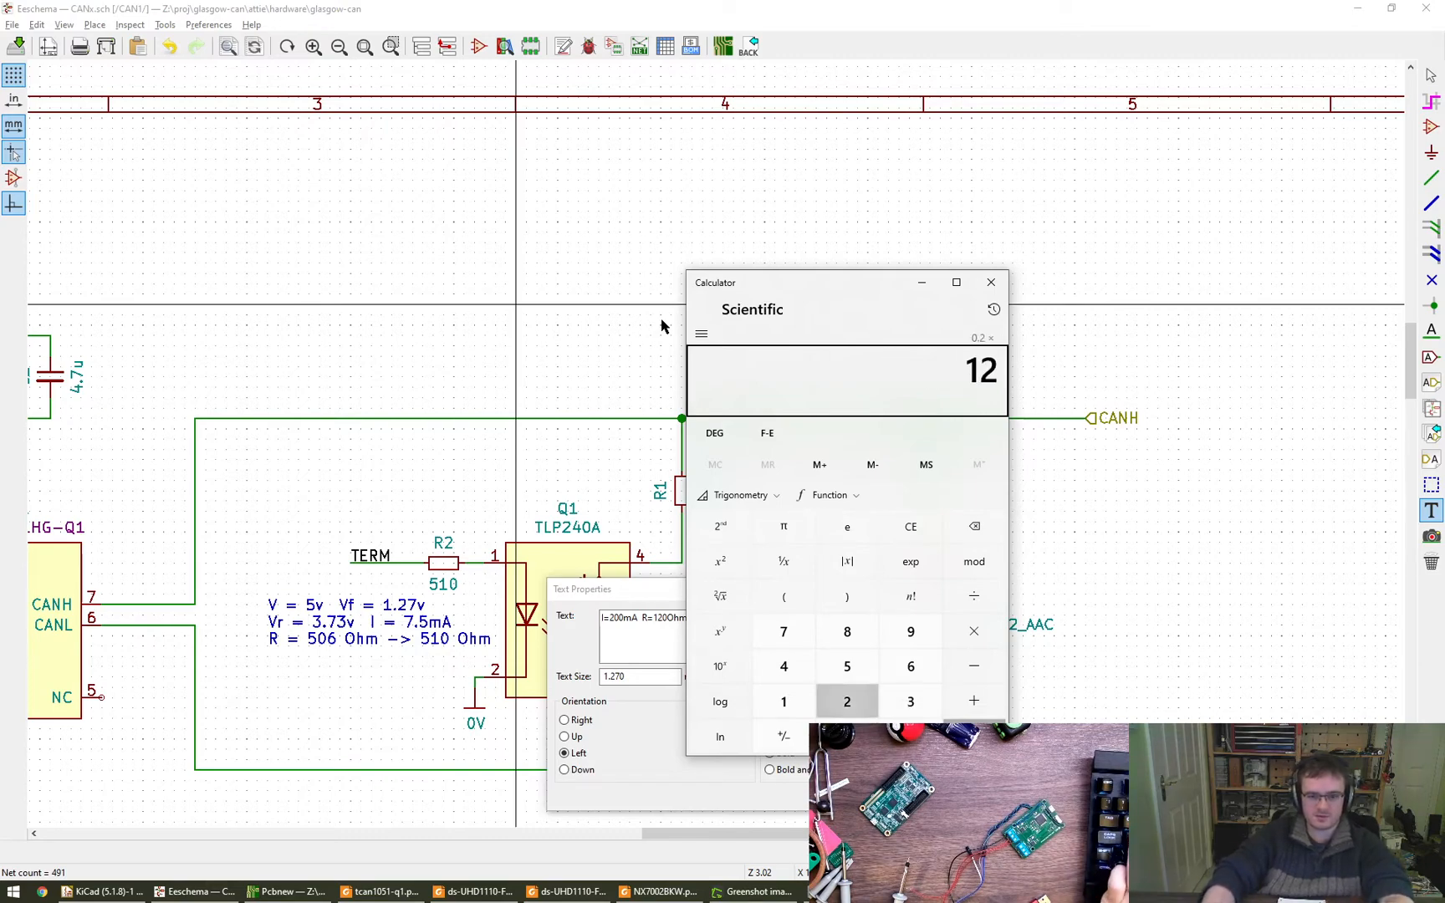
pyautogui.press('Return')
pyautogui.moveTo(819, 396); pyautogui.dragTo(1140, 242)
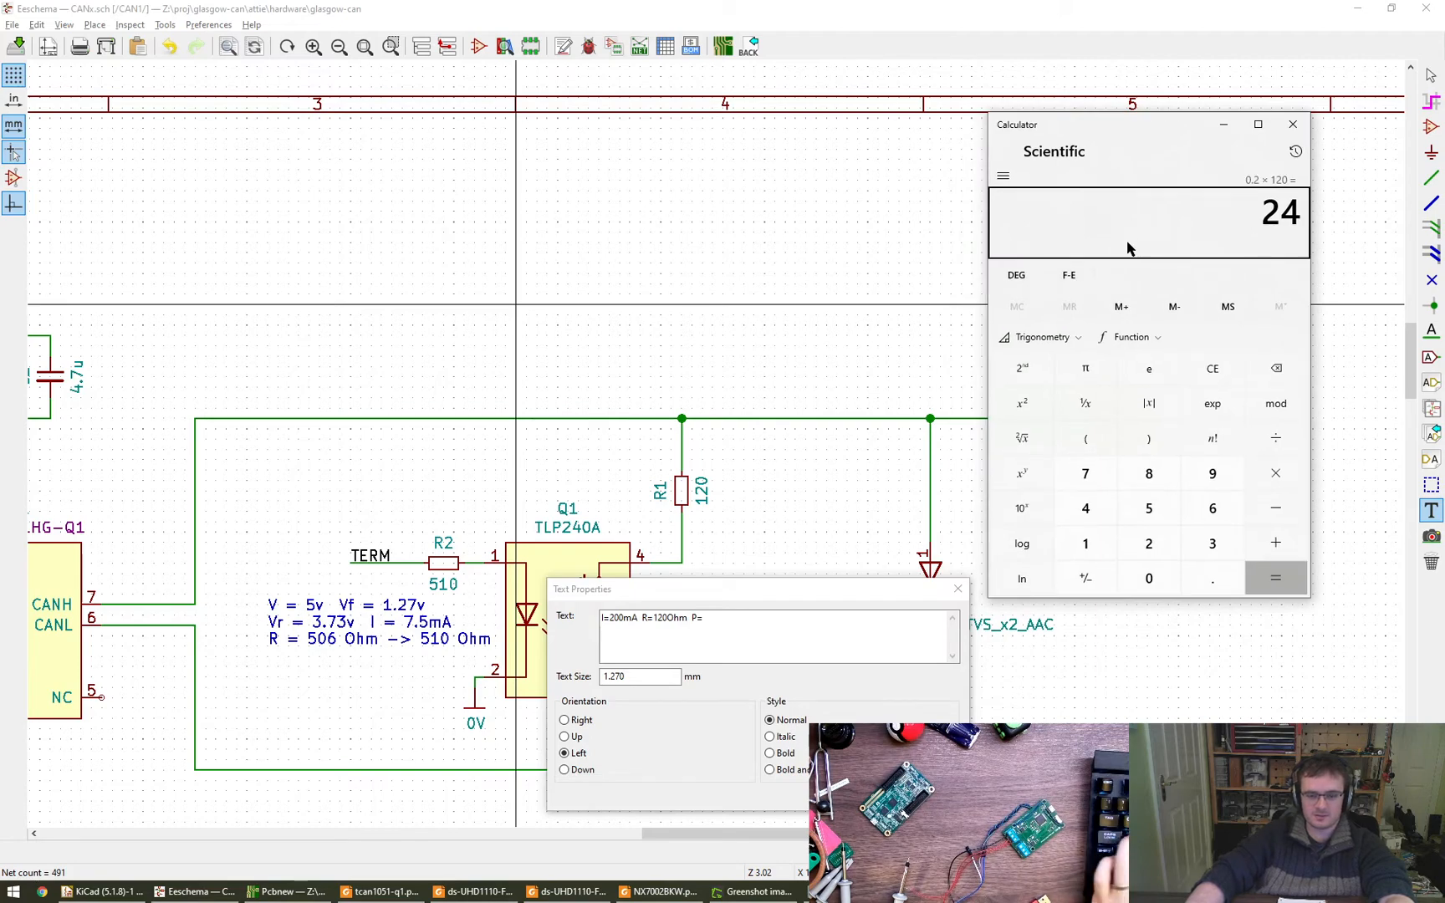
# - Complete the note with P=24W and place it above R1, over the CANH line
pyautogui.click(745, 616)
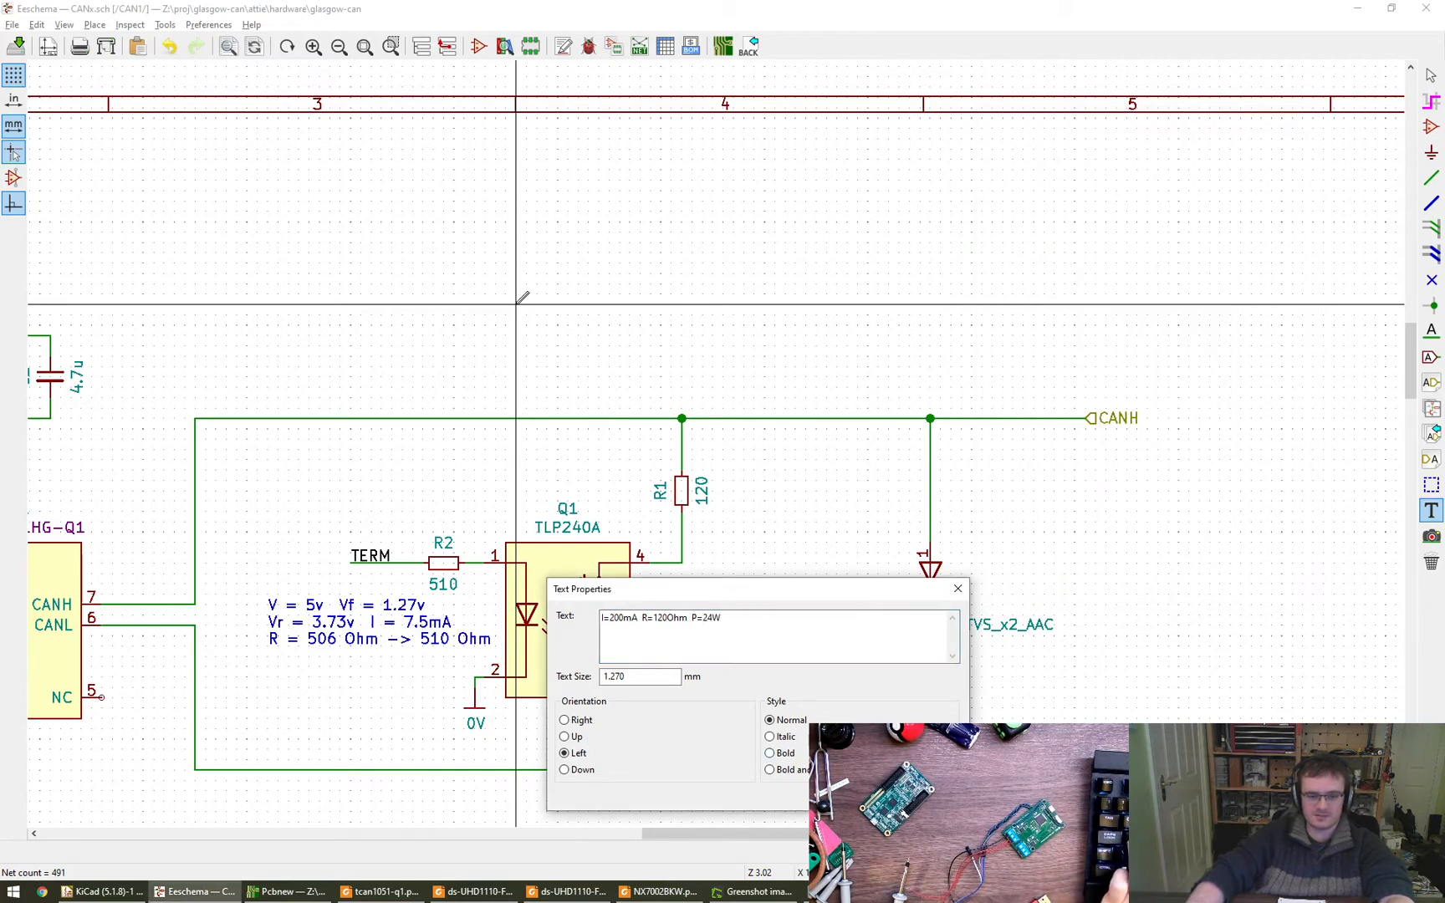
pyautogui.press('Return')
pyautogui.click(579, 356)
pyautogui.press('Escape')
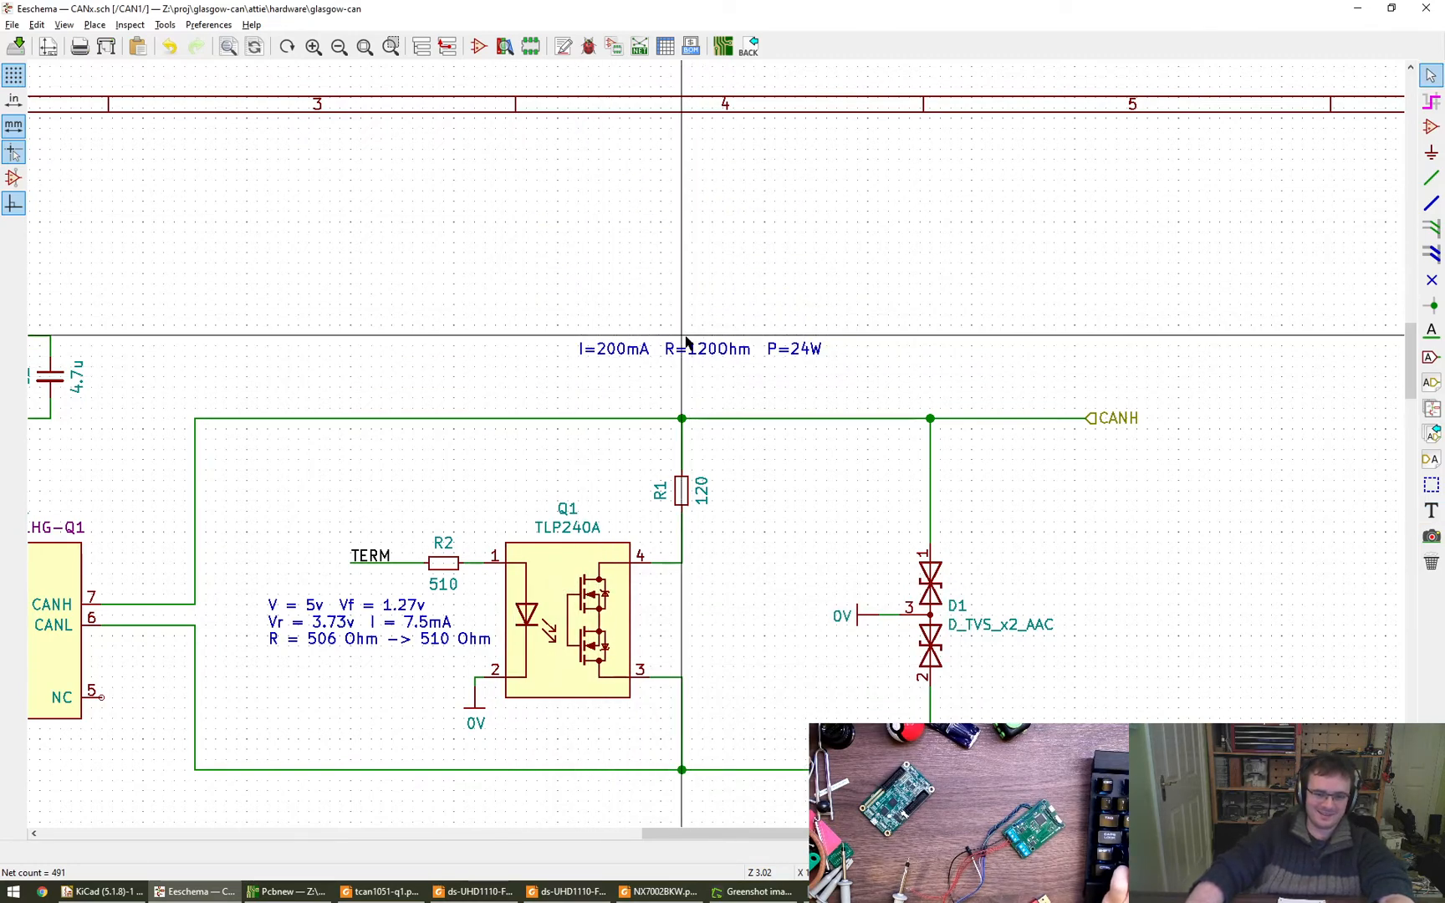
# - Bring Calculator back to the front and clear the previous calculation
pyautogui.hotkey('alt', 'Tab')
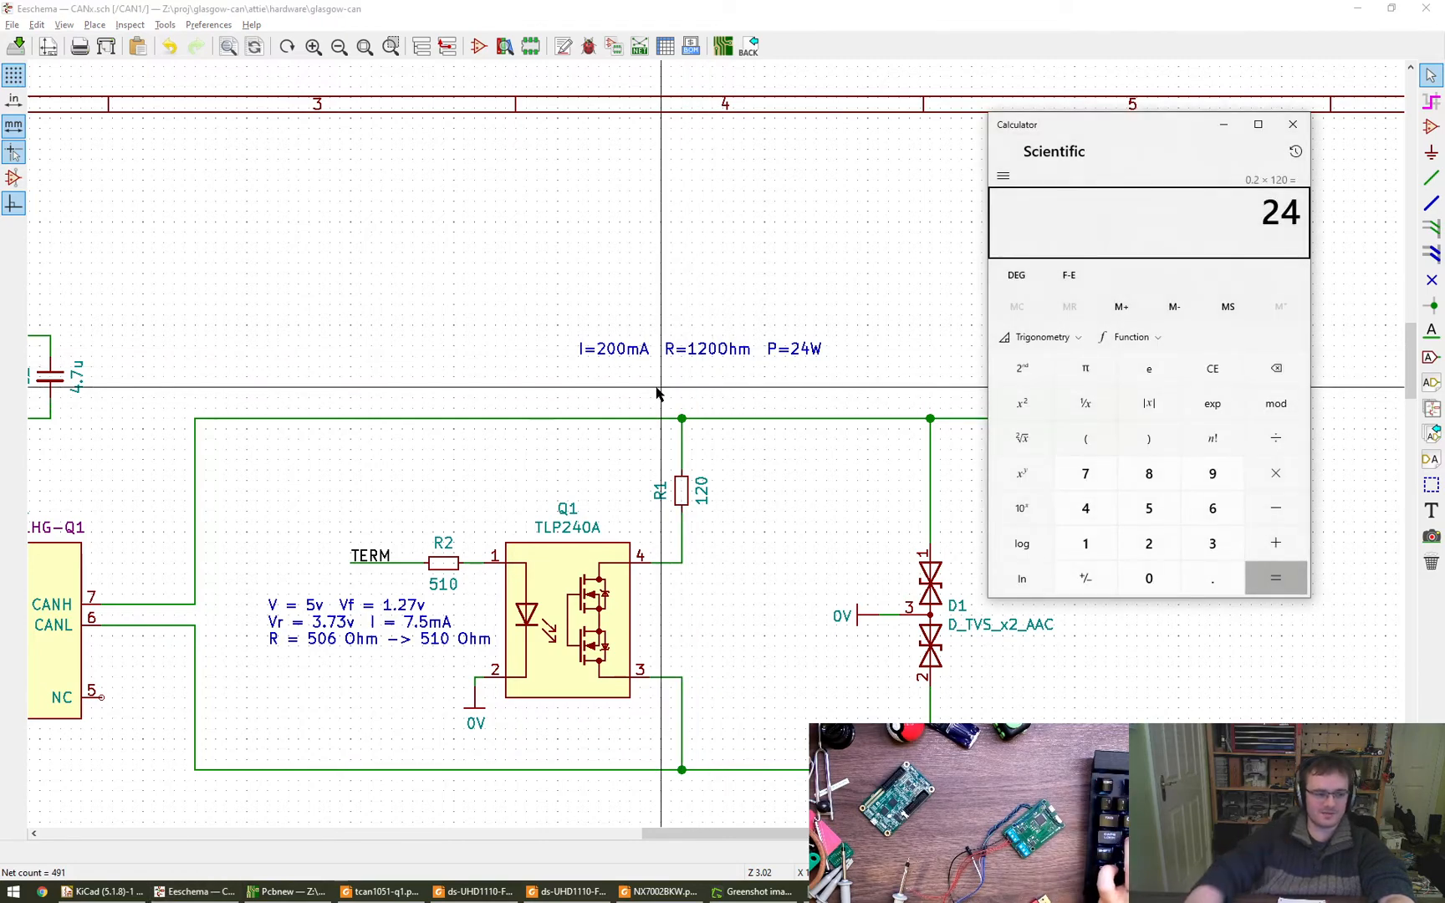
pyautogui.press('Escape')
pyautogui.press('Escape')
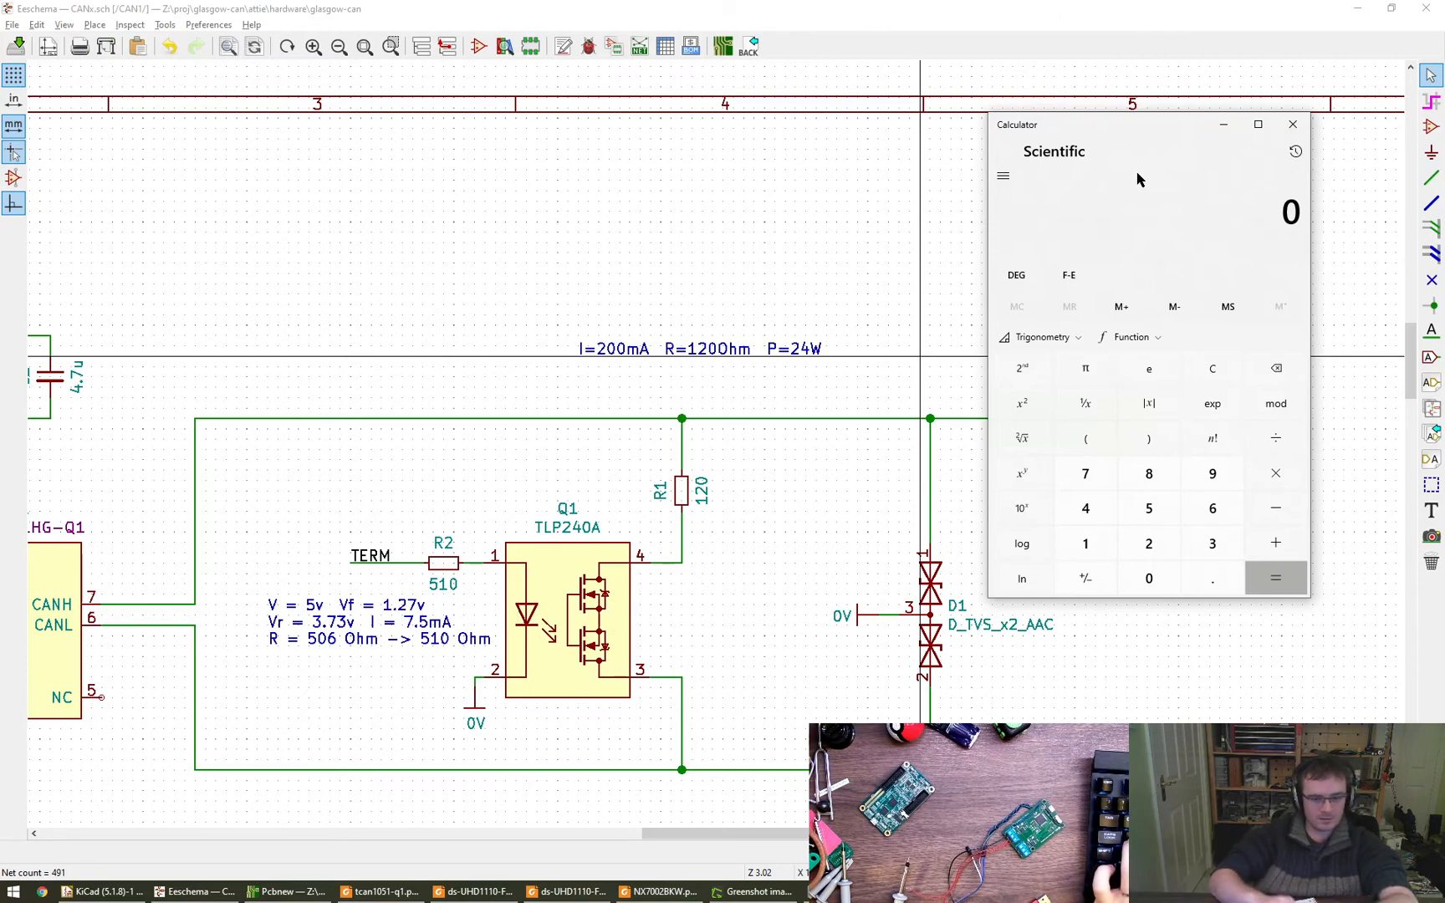
pyautogui.press('v')
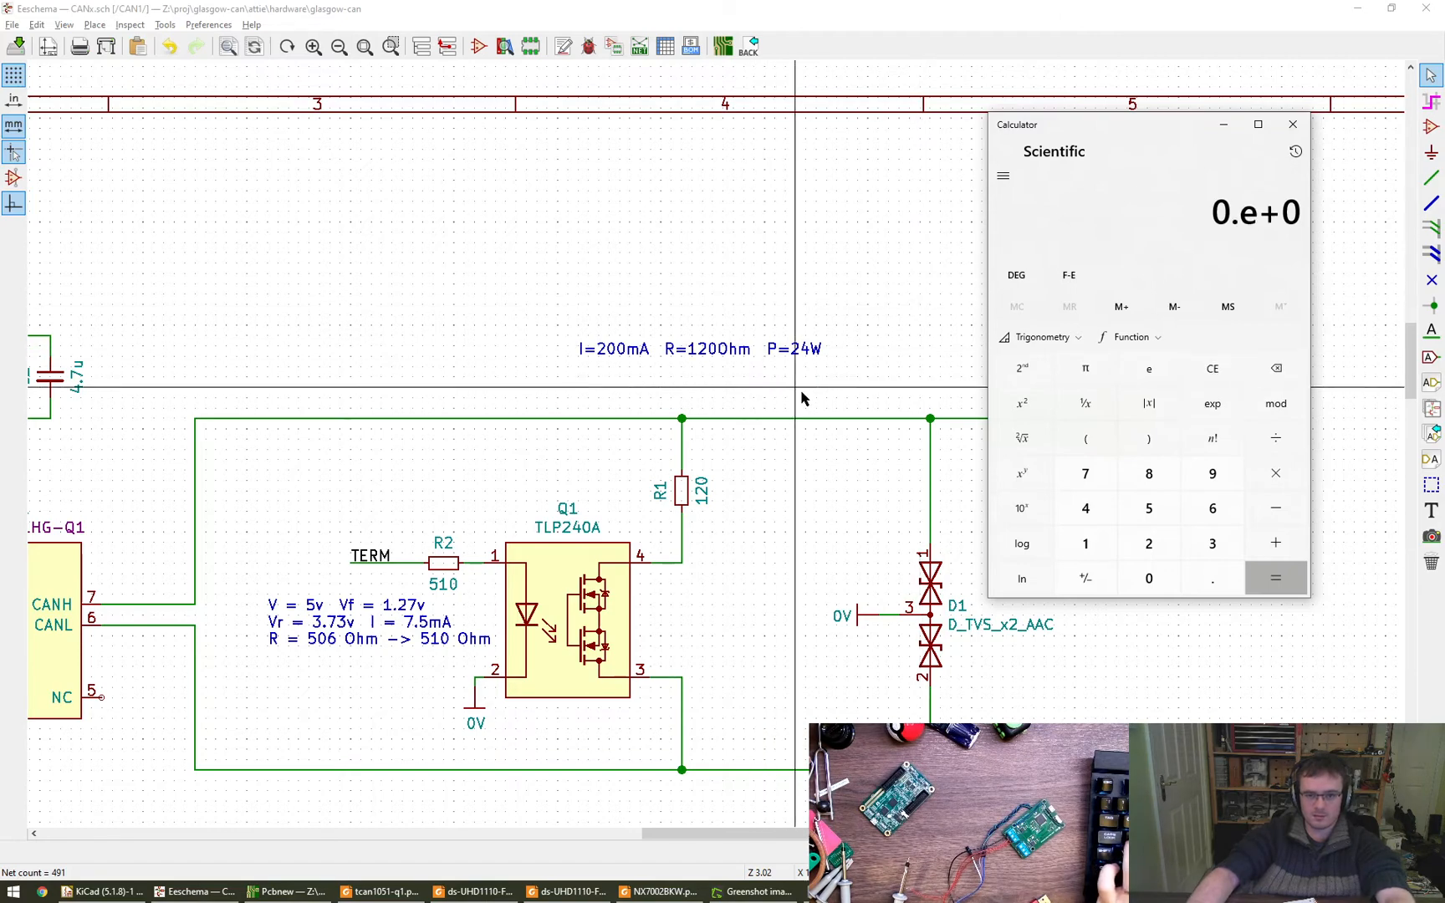
pyautogui.press('Escape')
# - Reopen the text note above R1 for editing and remove its power value
pyautogui.click(763, 360)
pyautogui.doubleClick(764, 359)
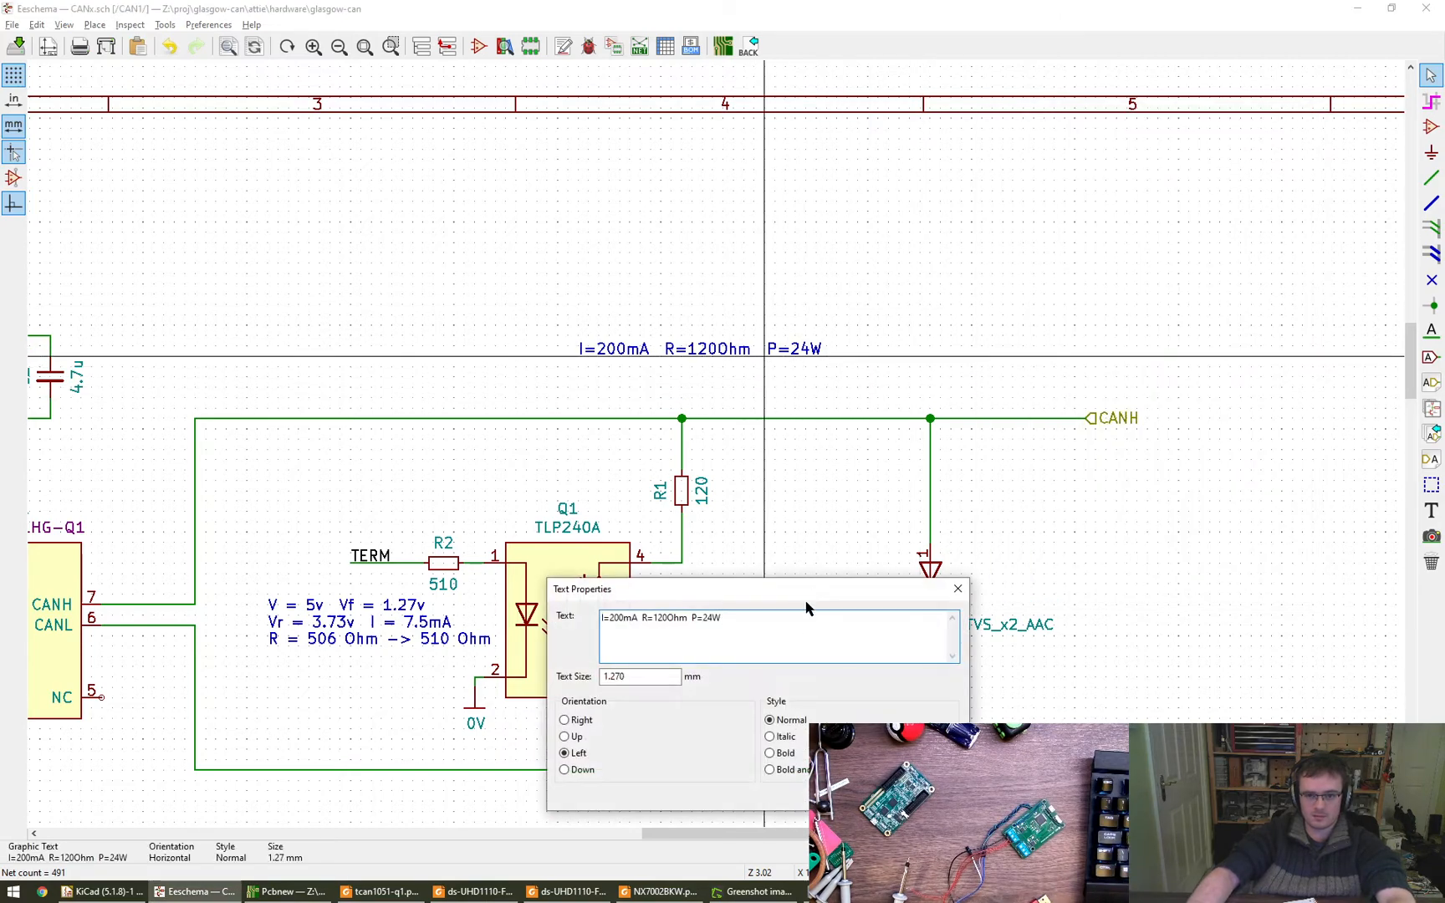
pyautogui.press('BackSpace')
# - Switch to Calculator, divide 24 by 120 and multiply the result by 24
pyautogui.hotkey('alt', 'Tab')
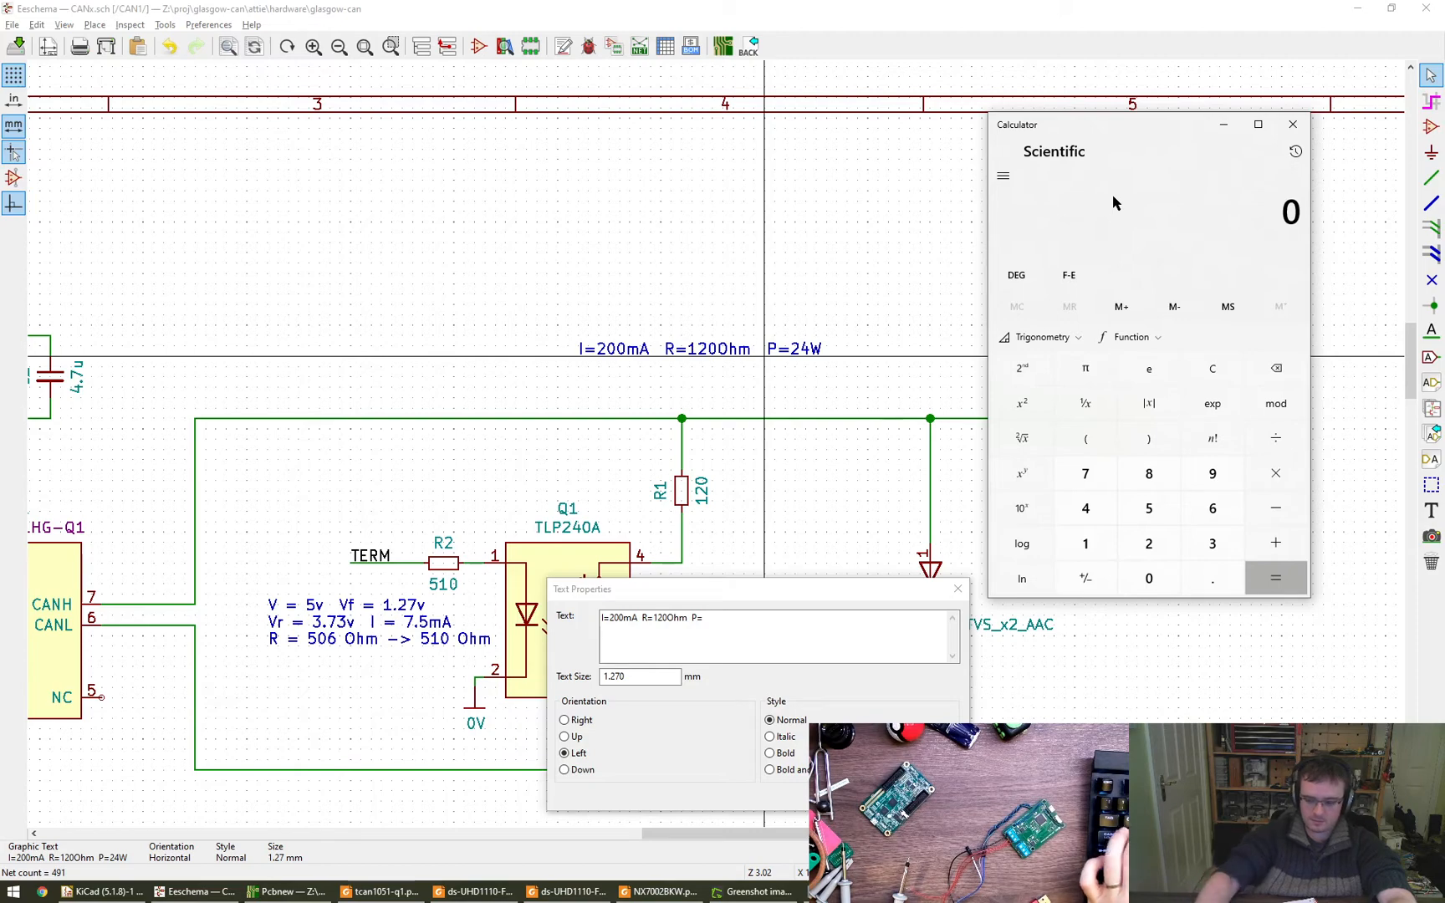
pyautogui.write('24 ÷ ')
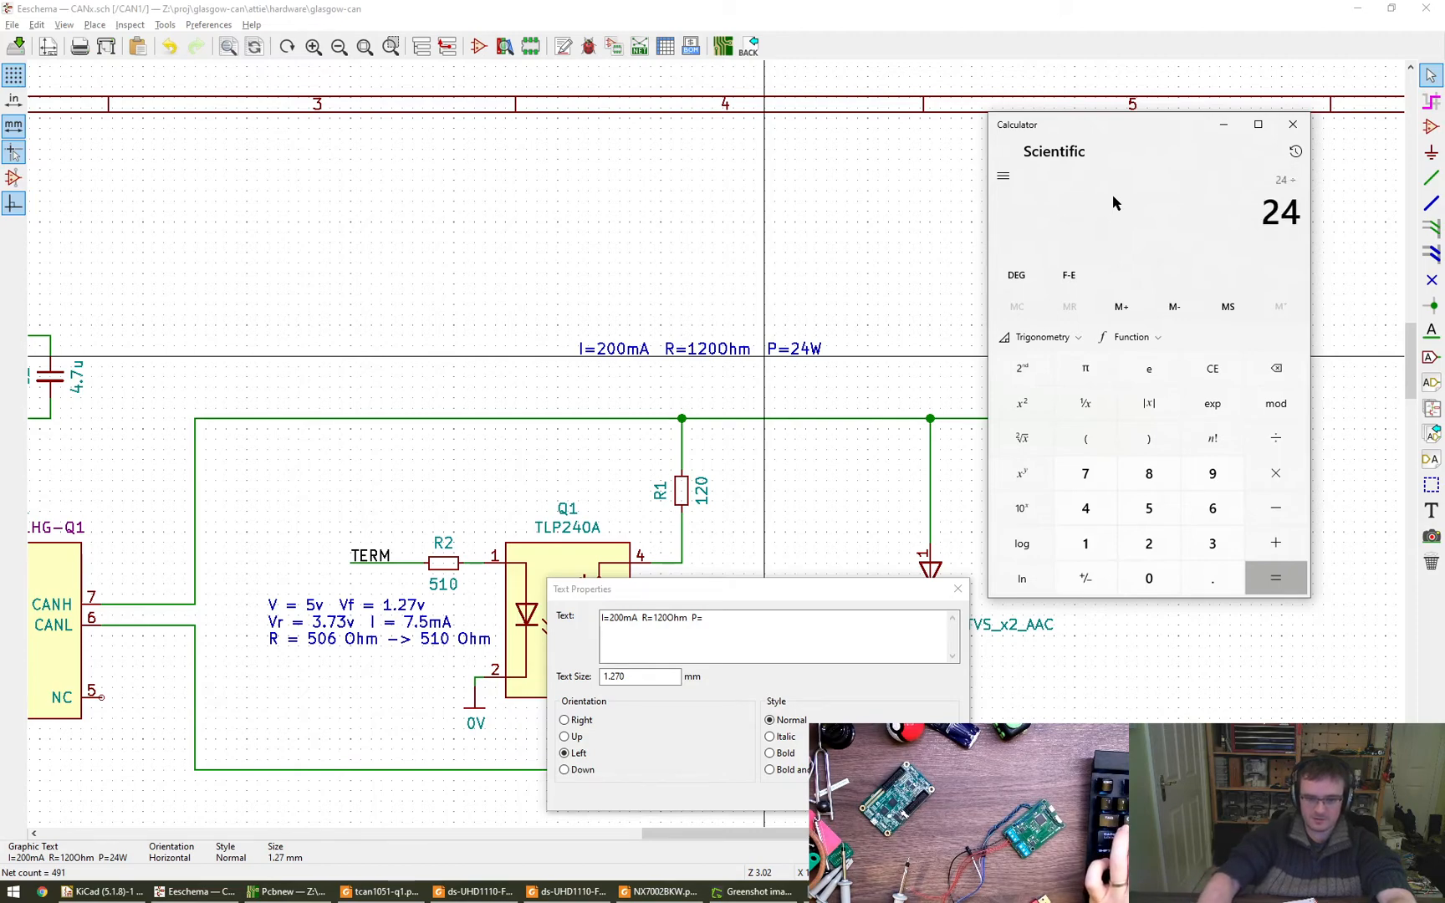
pyautogui.write('120 =')
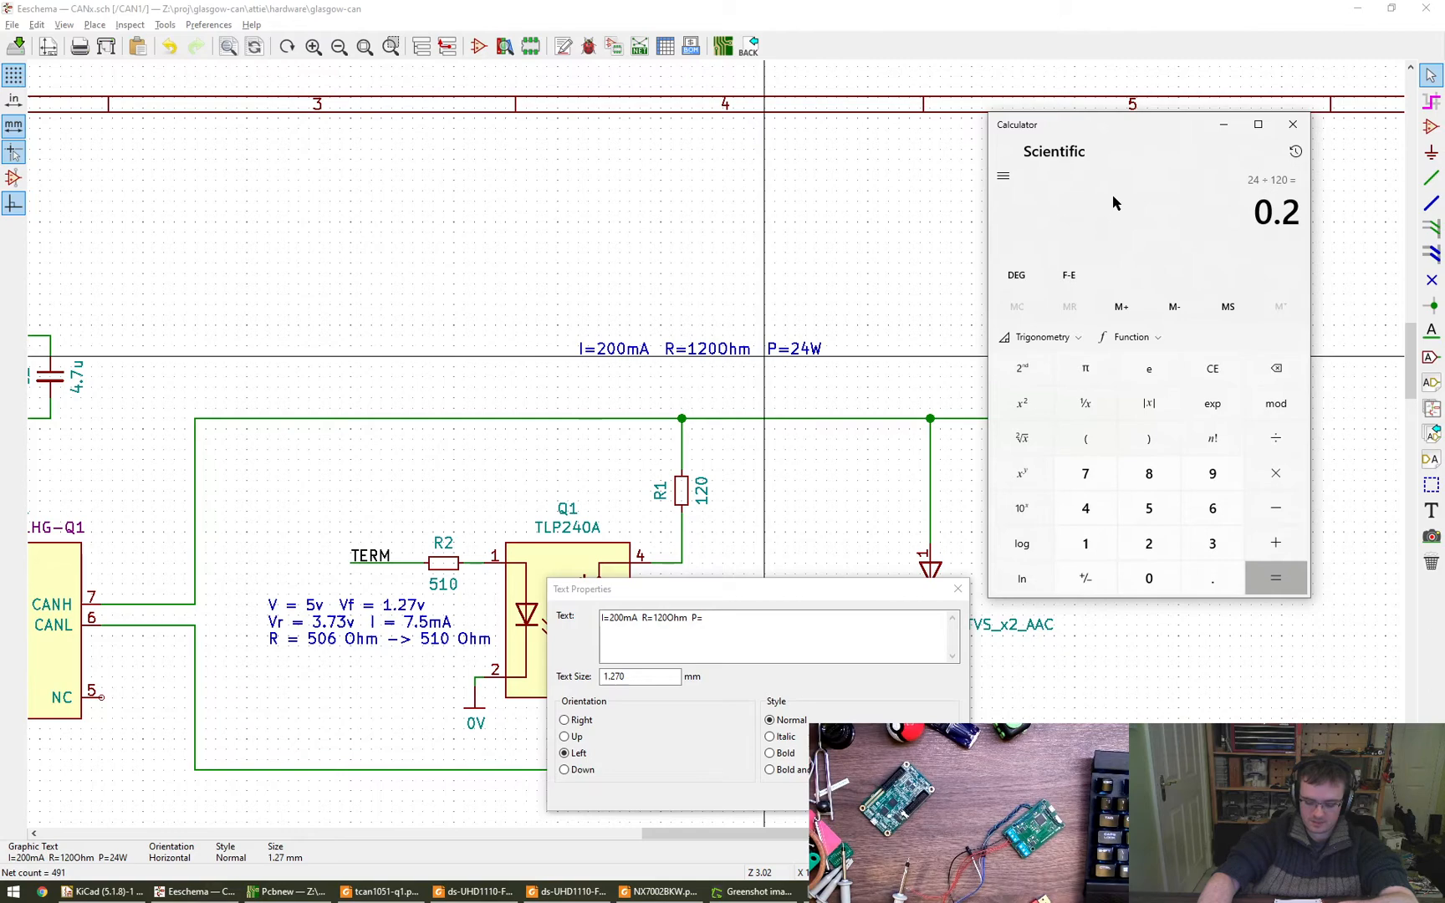
pyautogui.write('24')
pyautogui.press('Return')
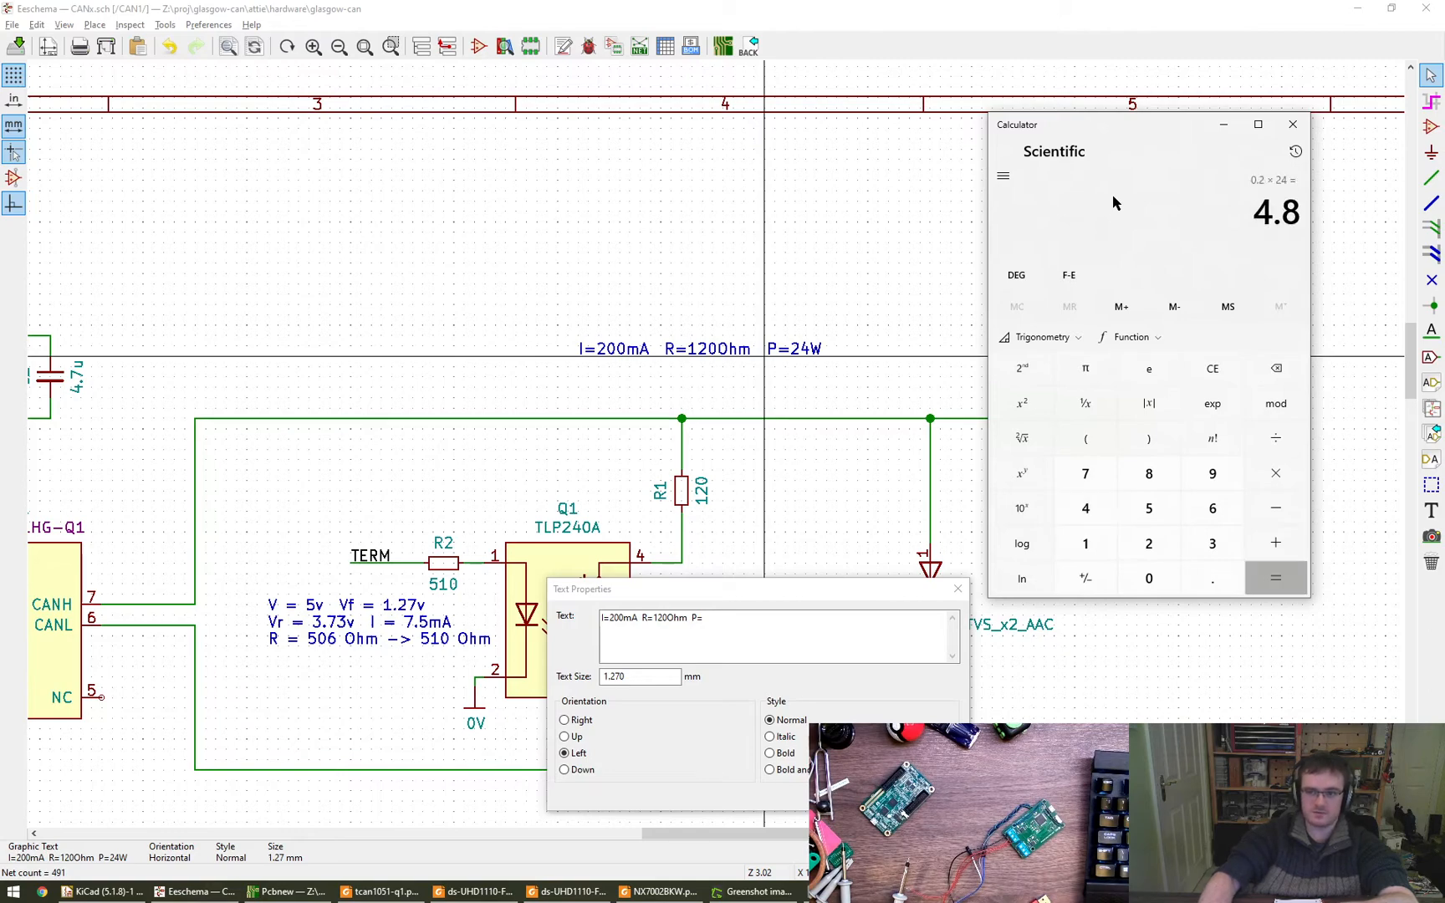
# - Complete the text note above R1 with P=4.8W and accept the edited text
pyautogui.click(663, 638)
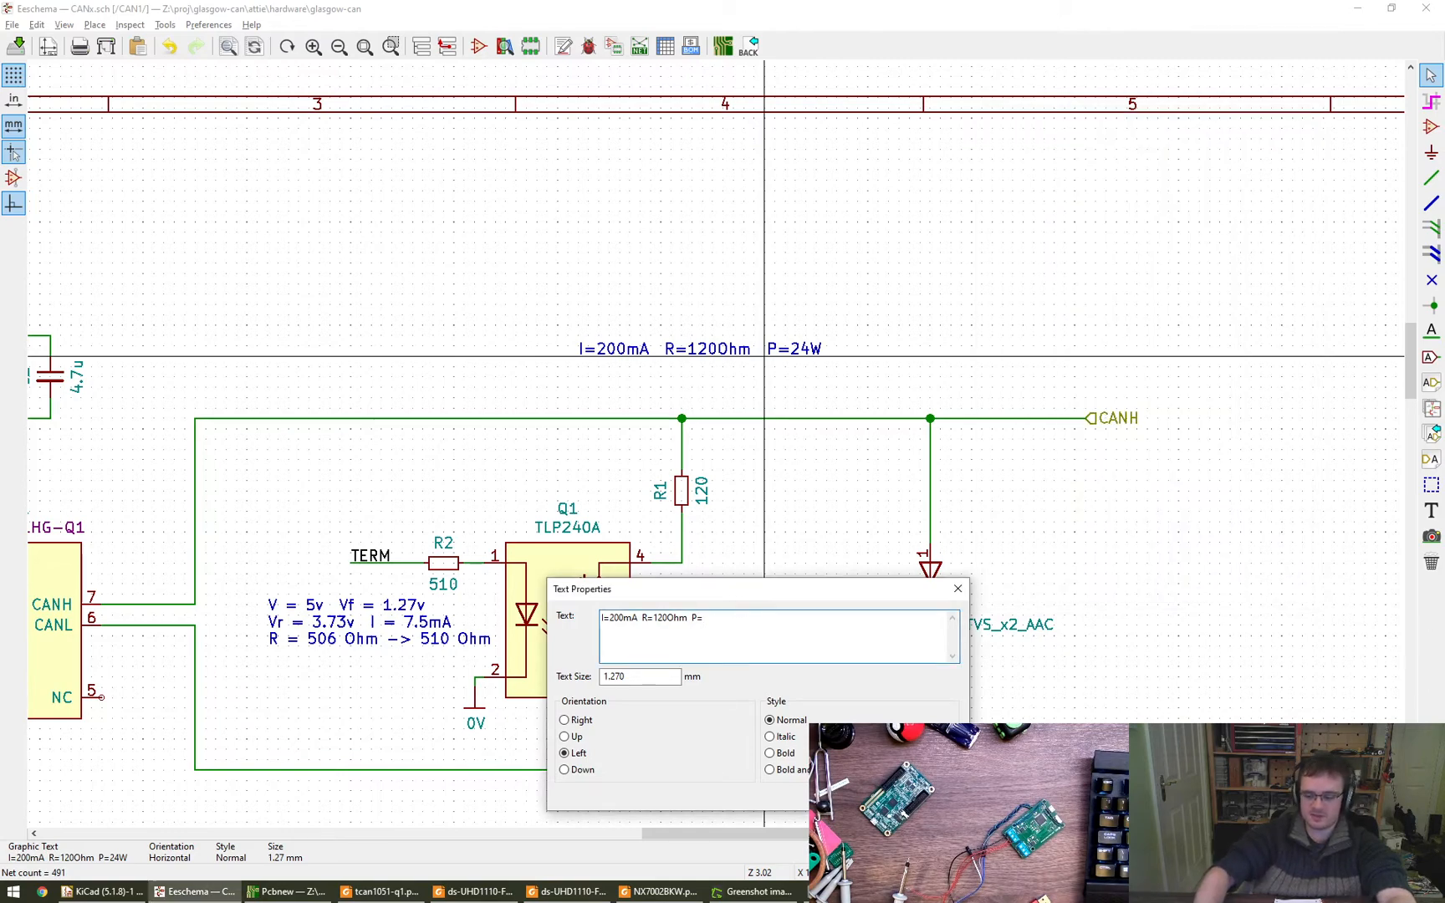
pyautogui.write('4.8W')
pyautogui.hotkey('alt', 'Tab')
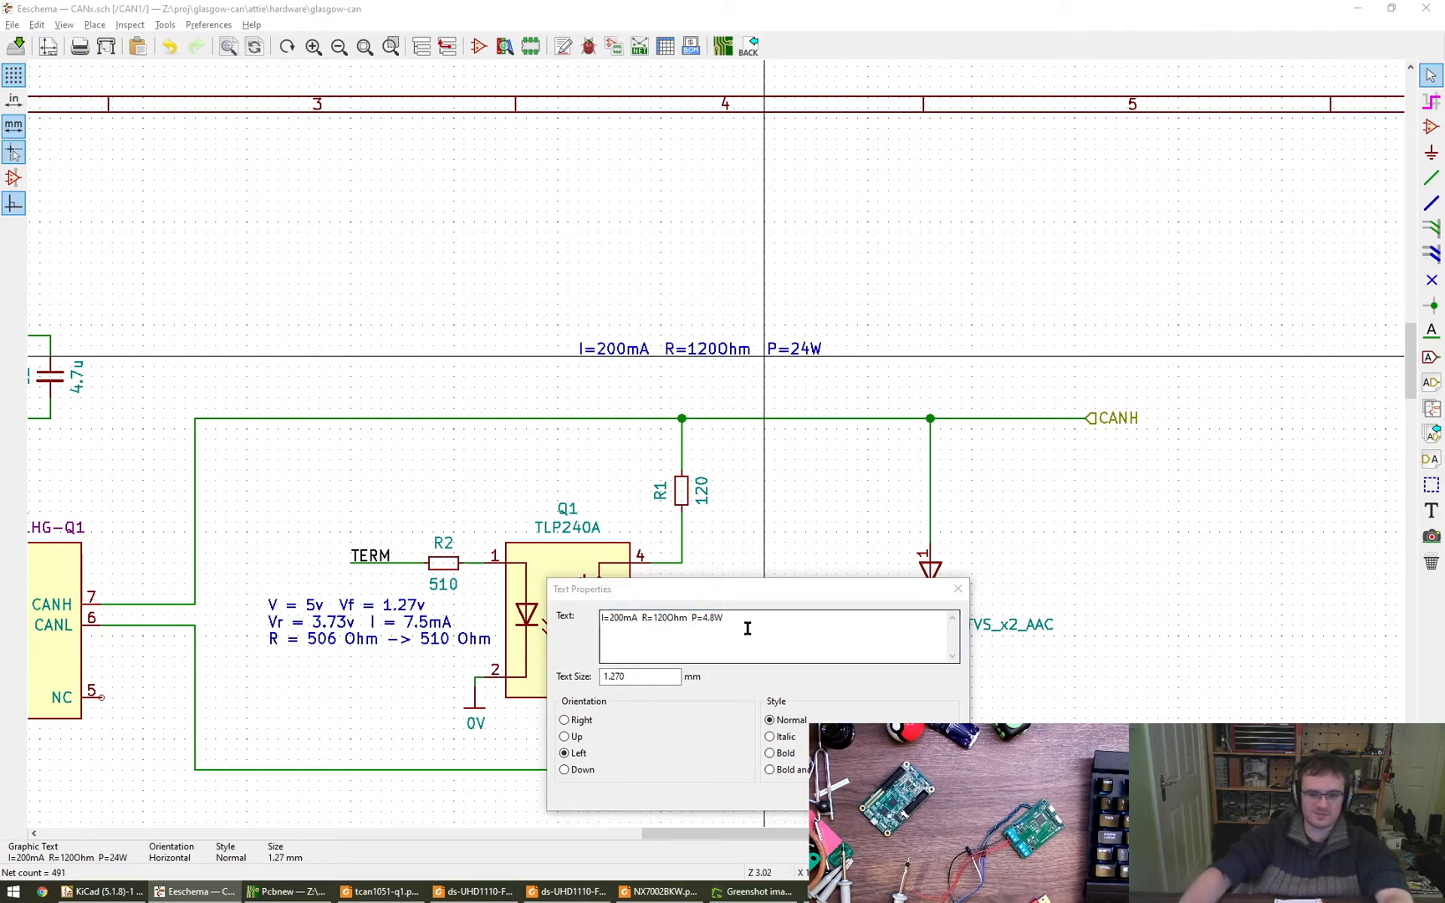
pyautogui.hotkey('alt', 'Tab')
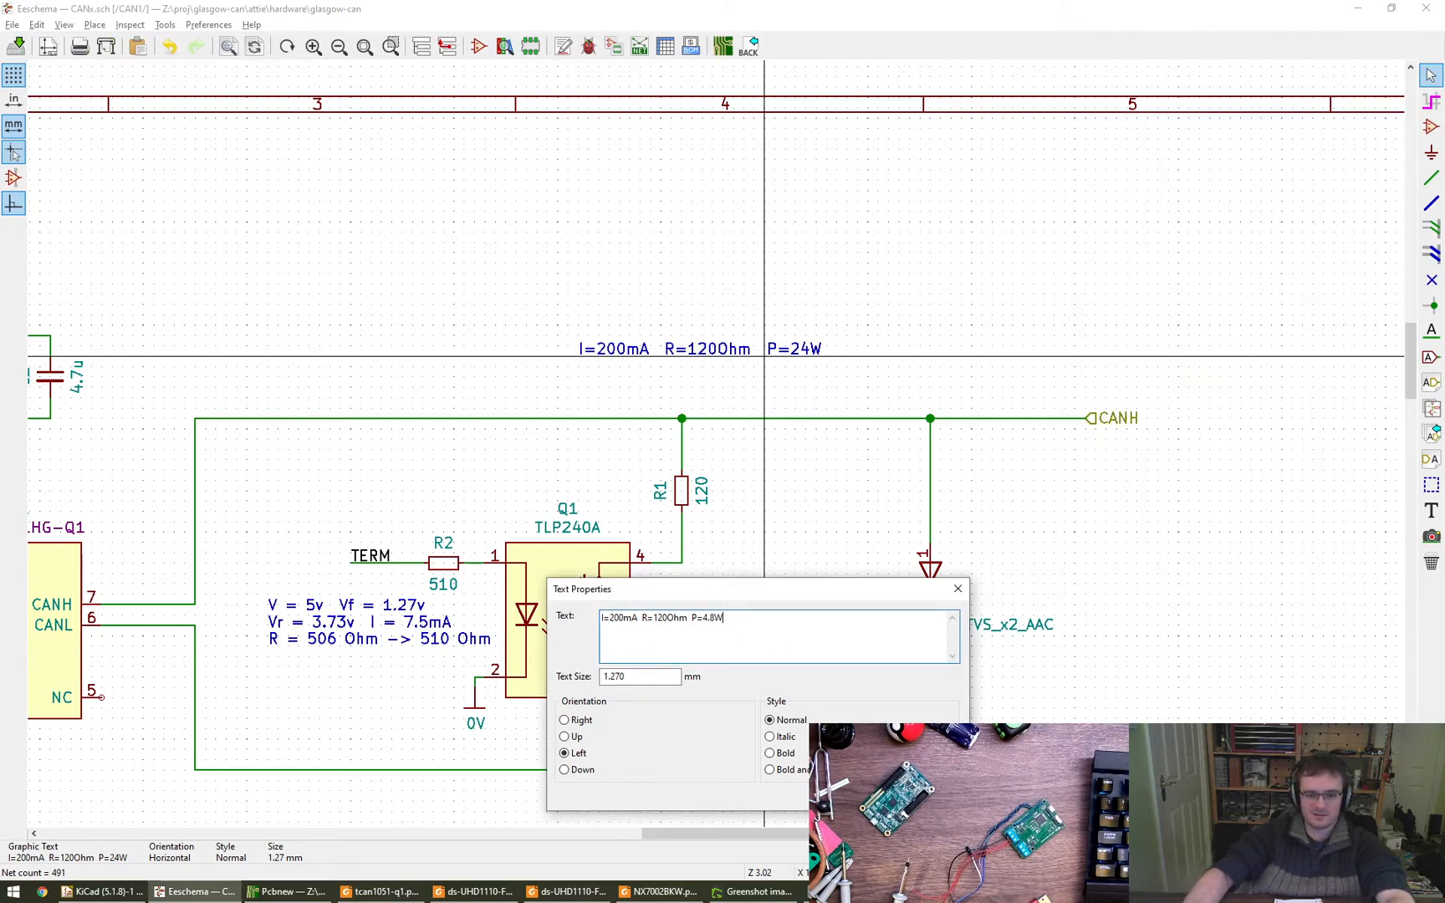
pyautogui.press('Return')
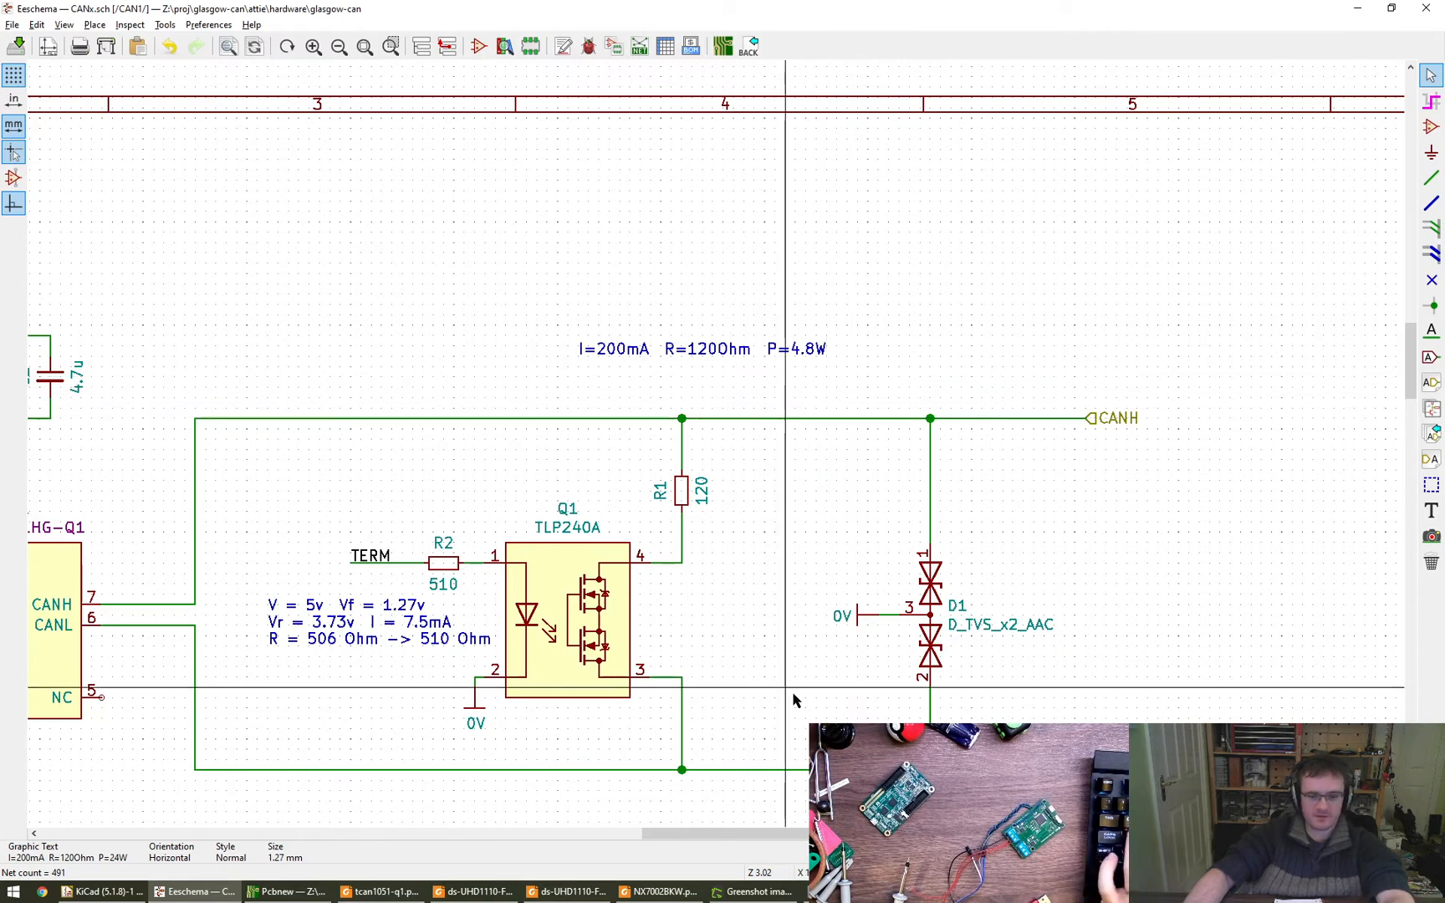
# - Switch to the Digi-Key chip resistor page in the browser, remove the Supplier Device Package filter and expand the additional filters
pyautogui.hotkey('alt', 'Tab')
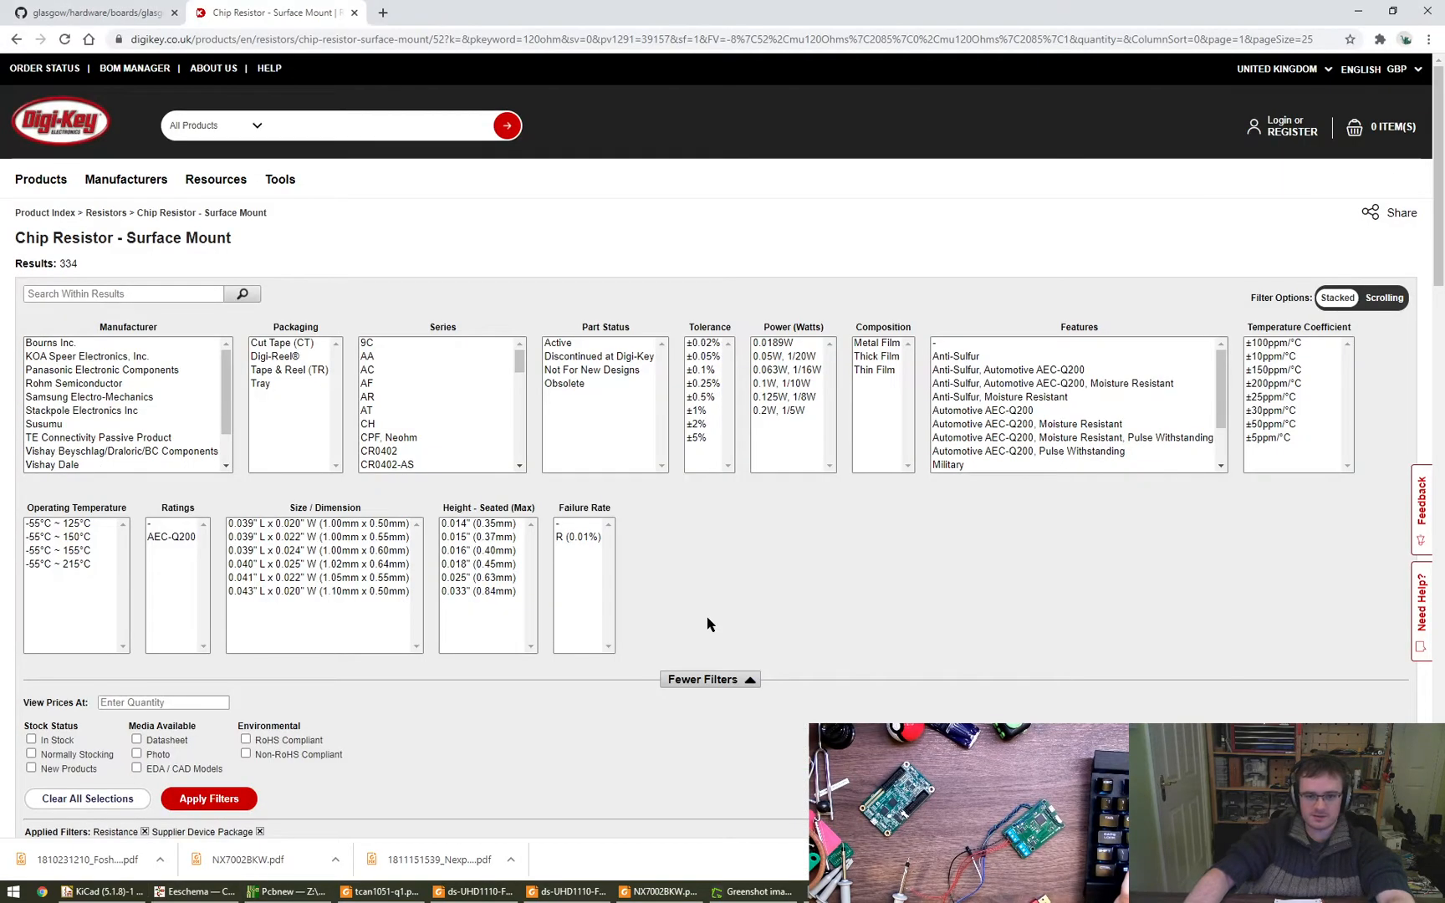
pyautogui.click(260, 832)
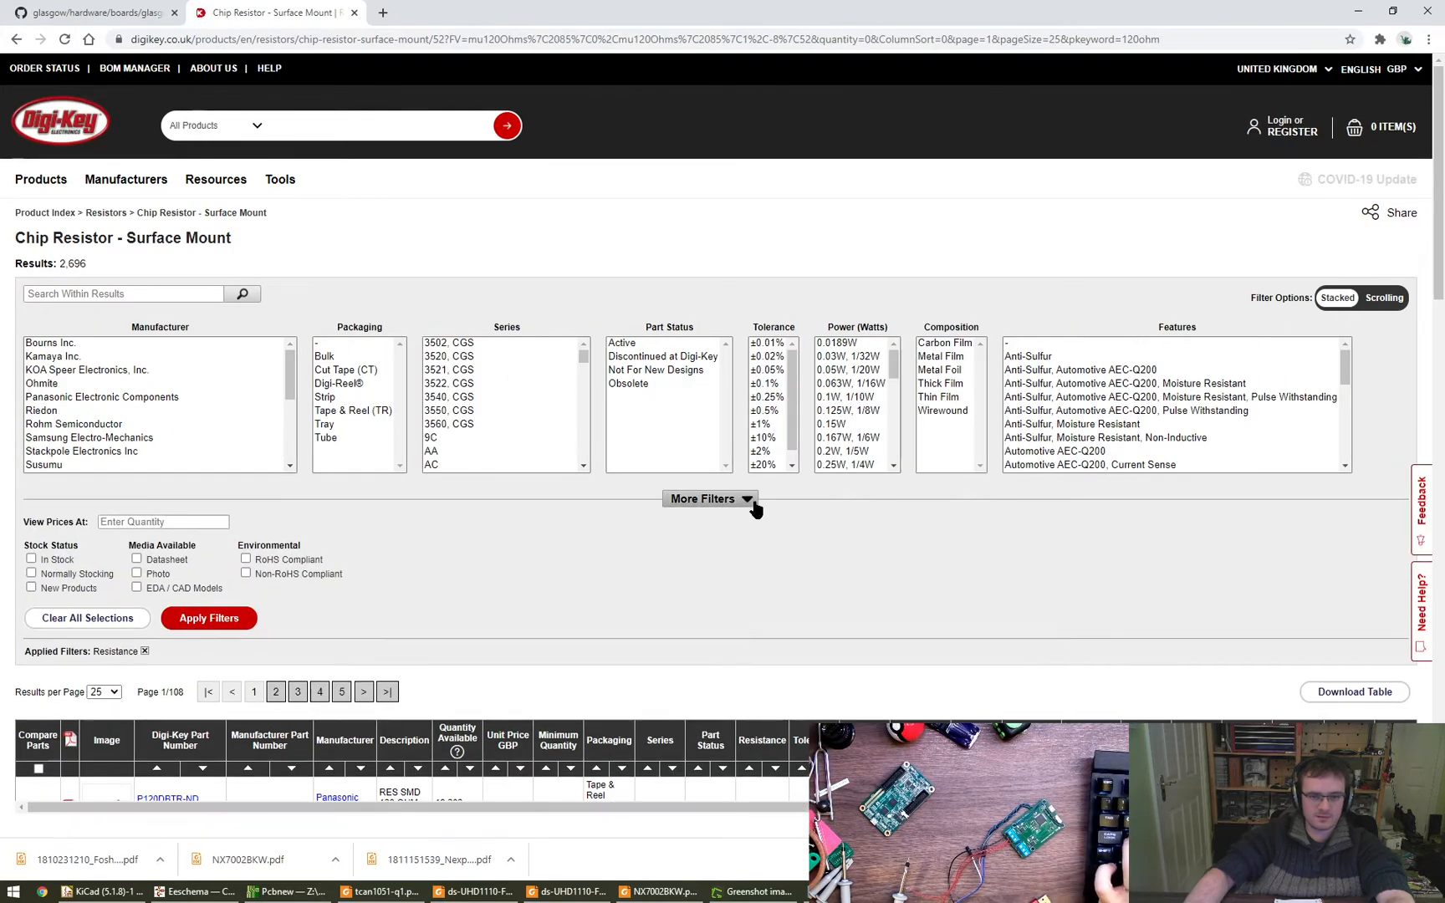
pyautogui.click(744, 499)
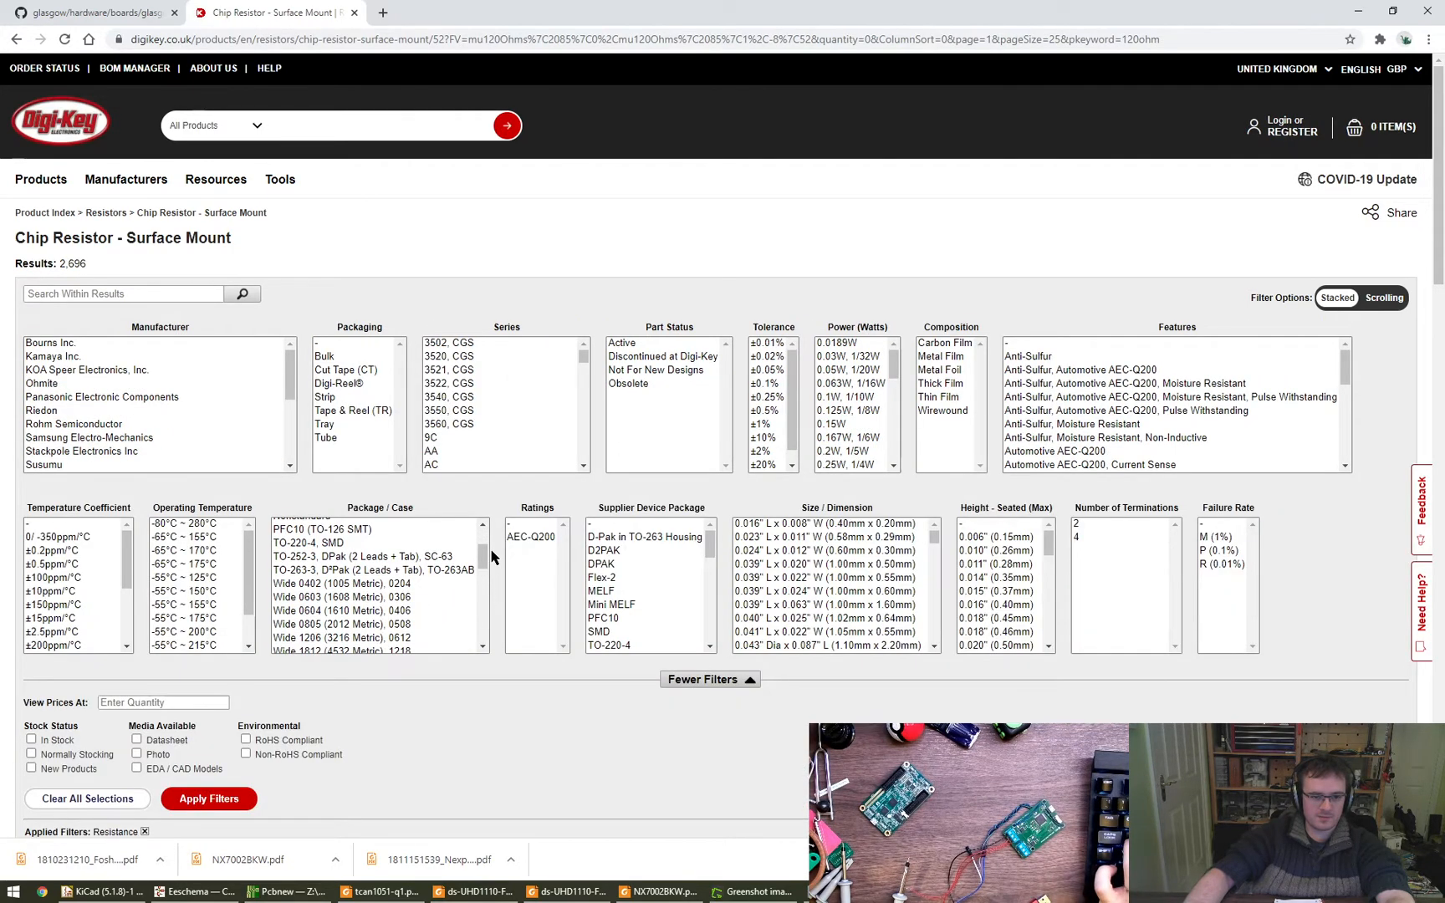
# - Filter the 120 ohm chip resistors to package sizes 0805, 1206, 1210 and 1218
pyautogui.moveTo(483, 556); pyautogui.dragTo(484, 597)
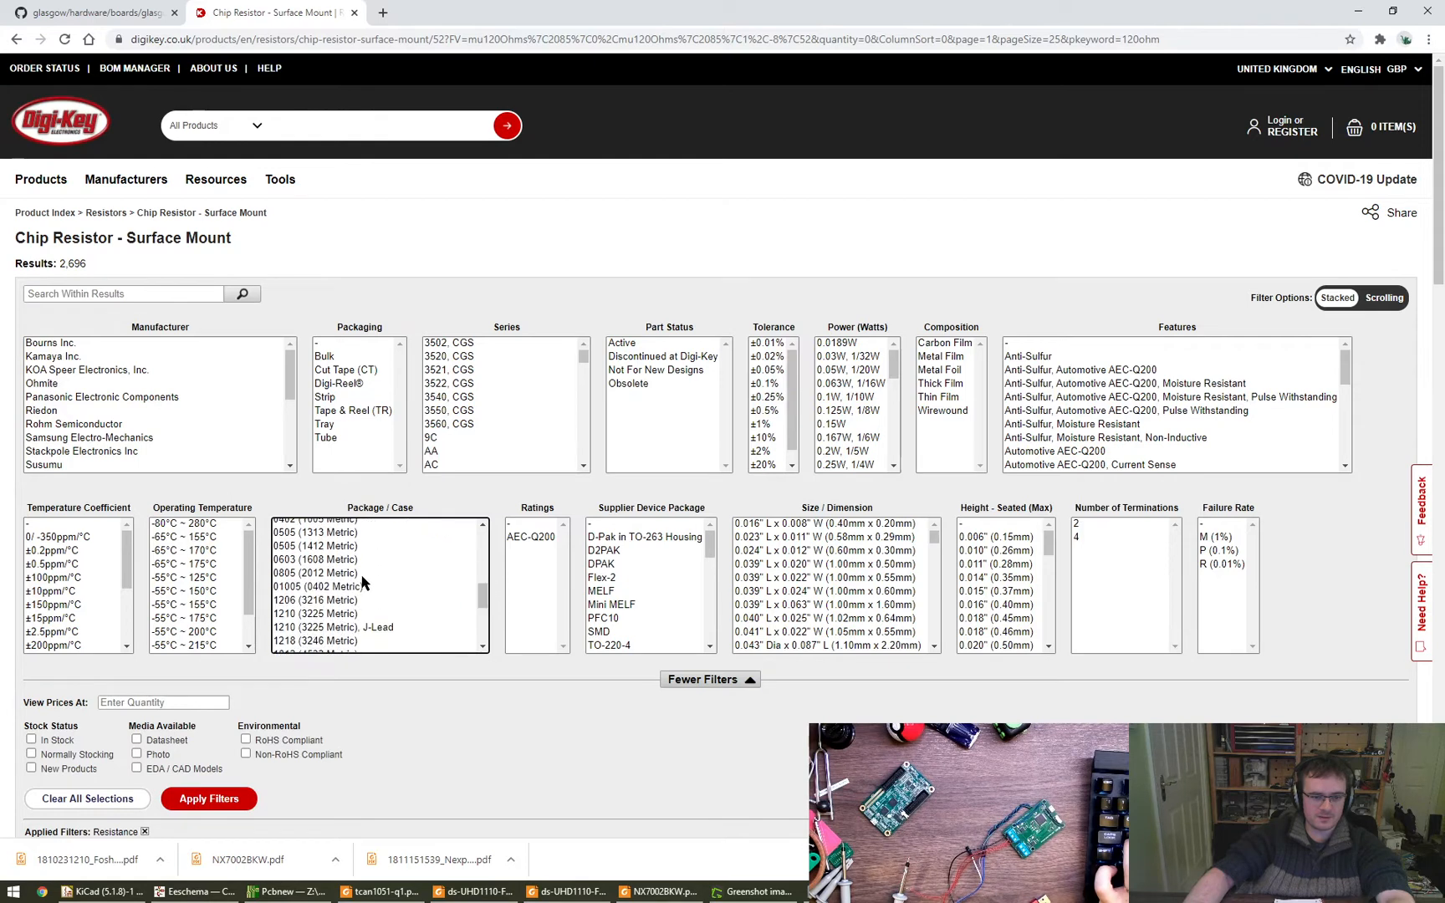
pyautogui.click(357, 576)
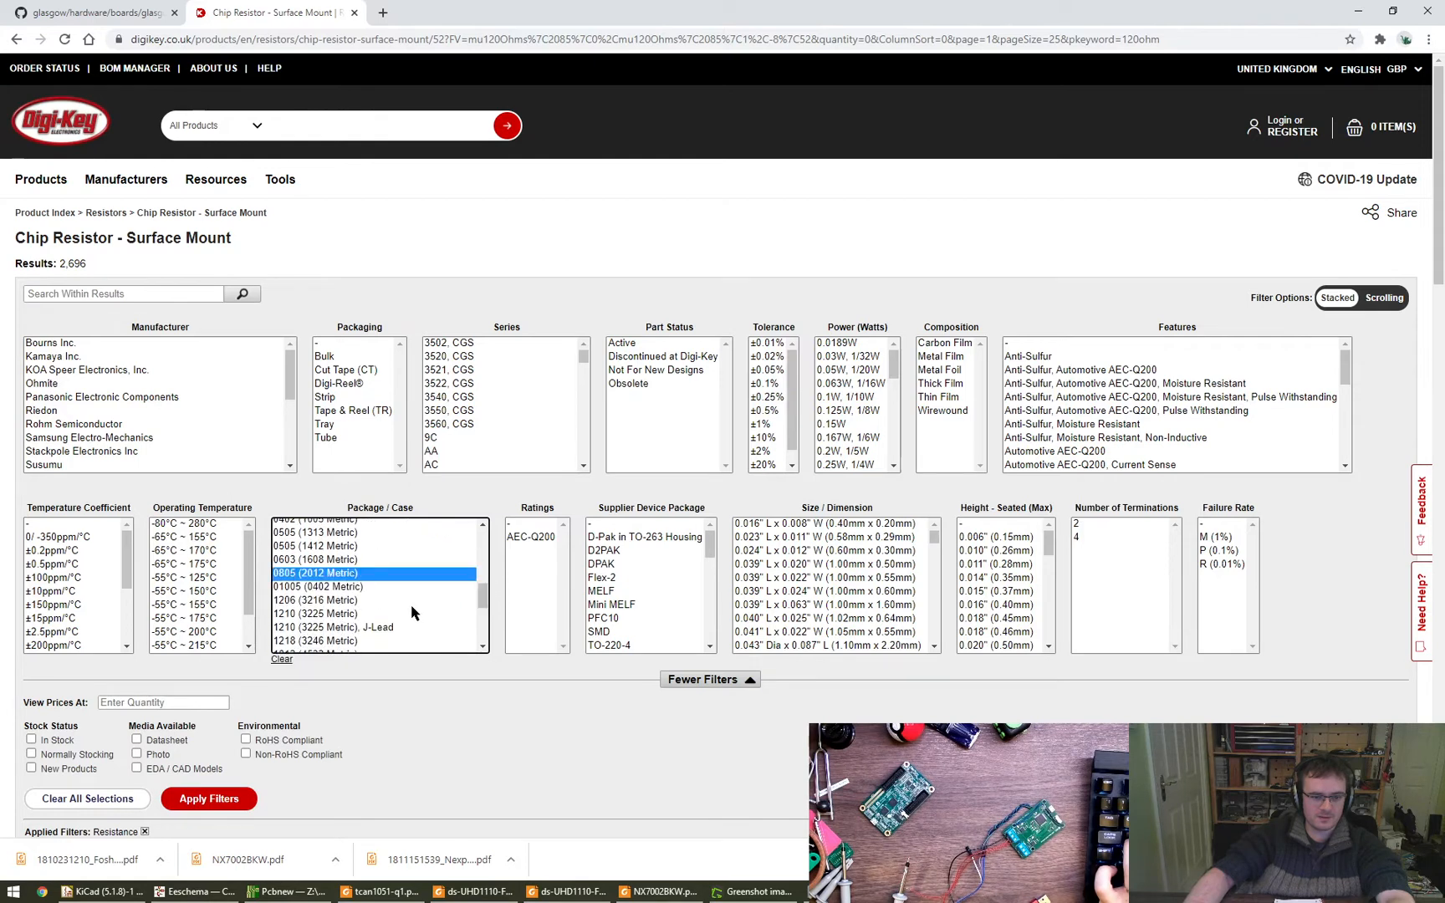
pyautogui.keyDown('ctrl'); pyautogui.click(346, 602); pyautogui.keyUp('ctrl')
pyautogui.keyDown('ctrl'); pyautogui.click(348, 614); pyautogui.keyUp('ctrl')
pyautogui.keyDown('ctrl'); pyautogui.click(351, 640); pyautogui.keyUp('ctrl')
pyautogui.scroll(-2, 411, 619)
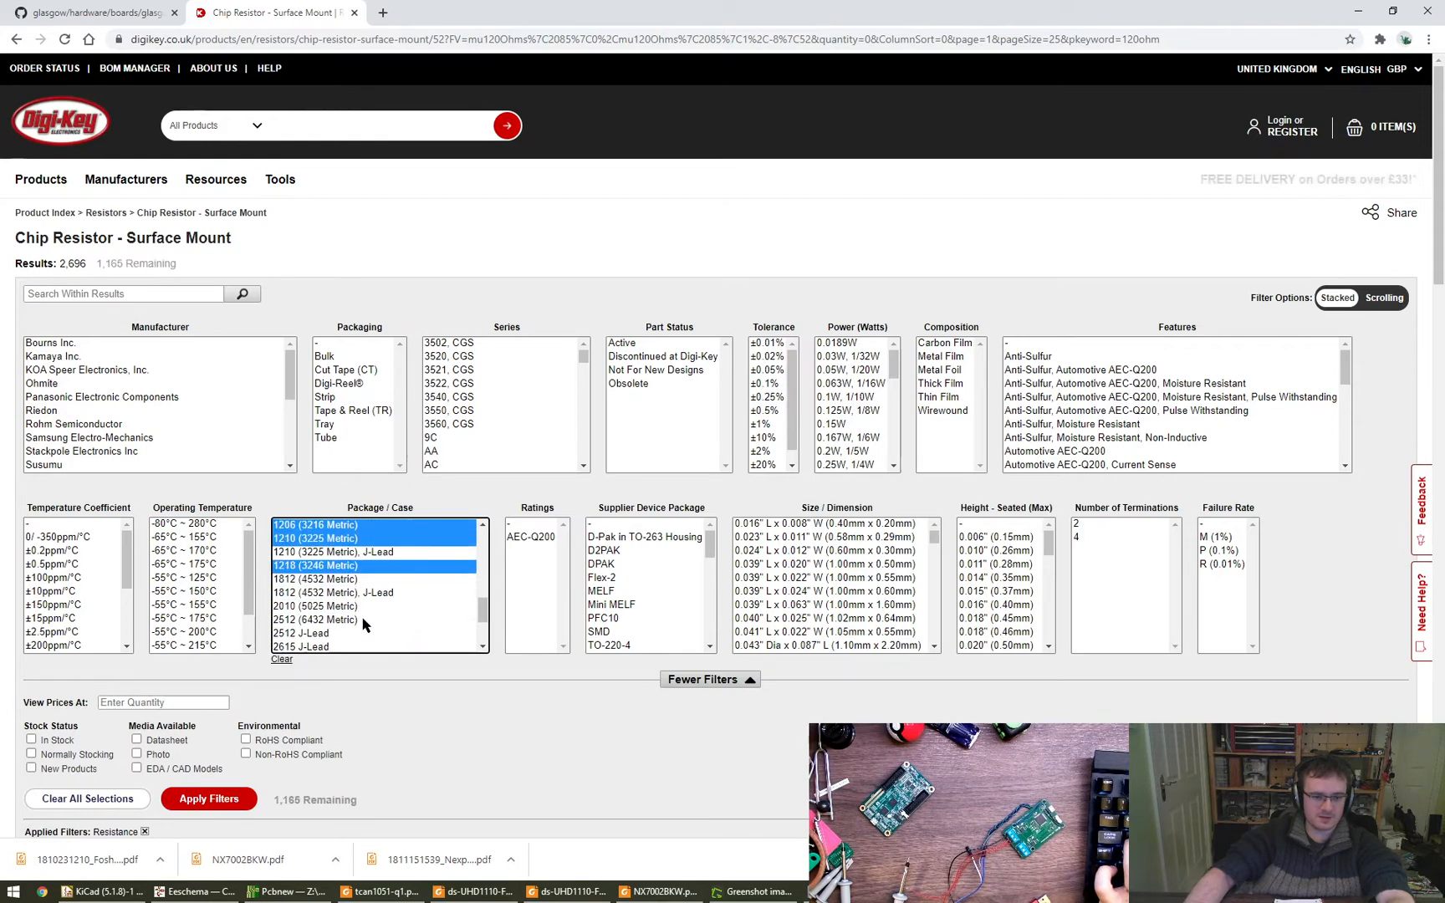
pyautogui.click(222, 797)
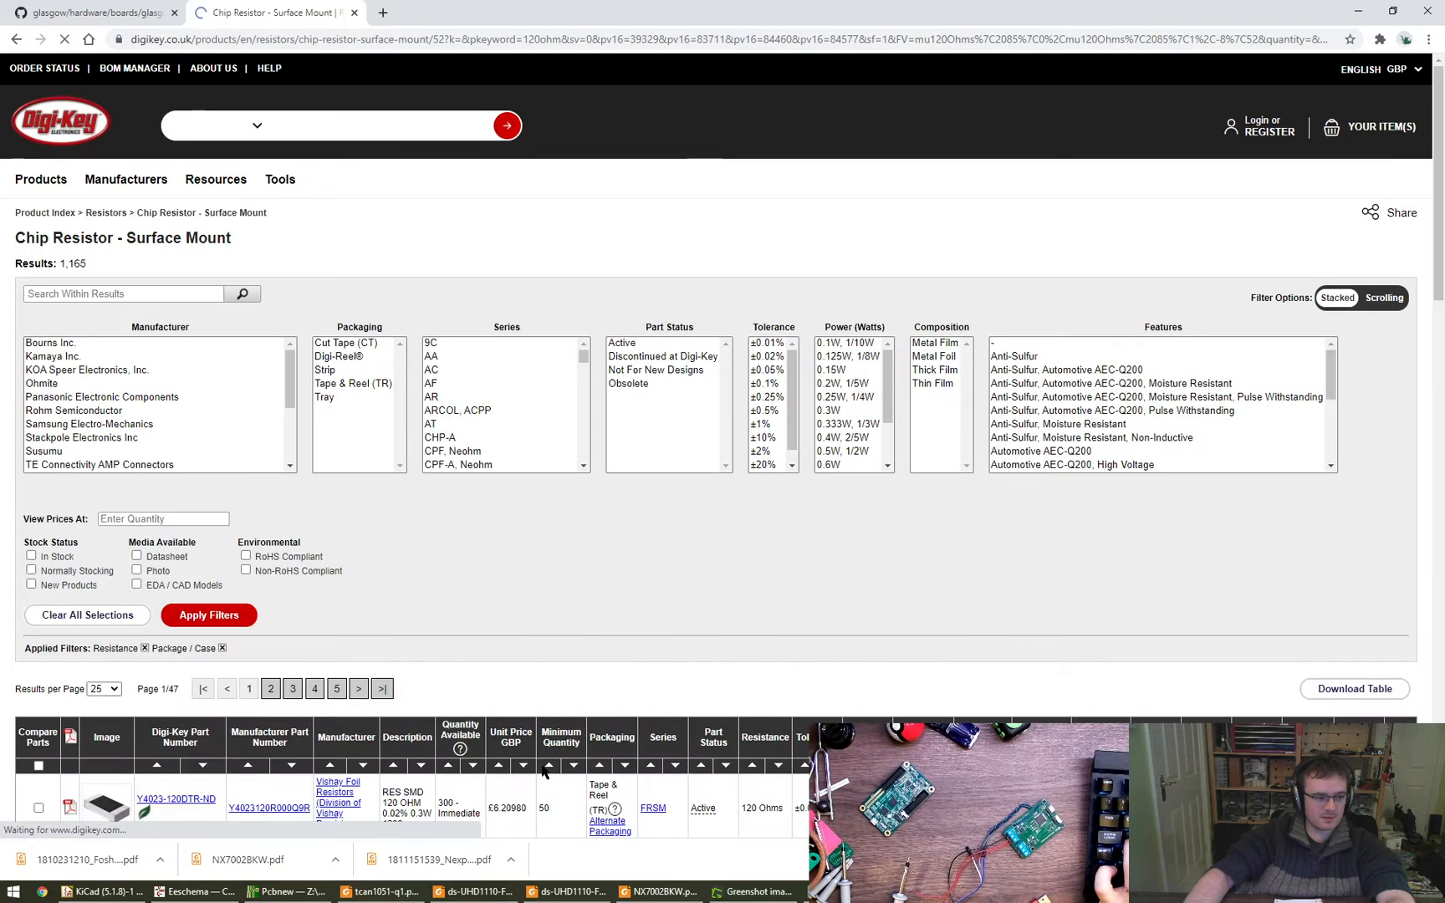
# - Examine the power ratings and package sizes of the listed resistors and compare them with the power note above R1
pyautogui.scroll(-1, 729, 764)
pyautogui.scroll(-5, 729, 763)
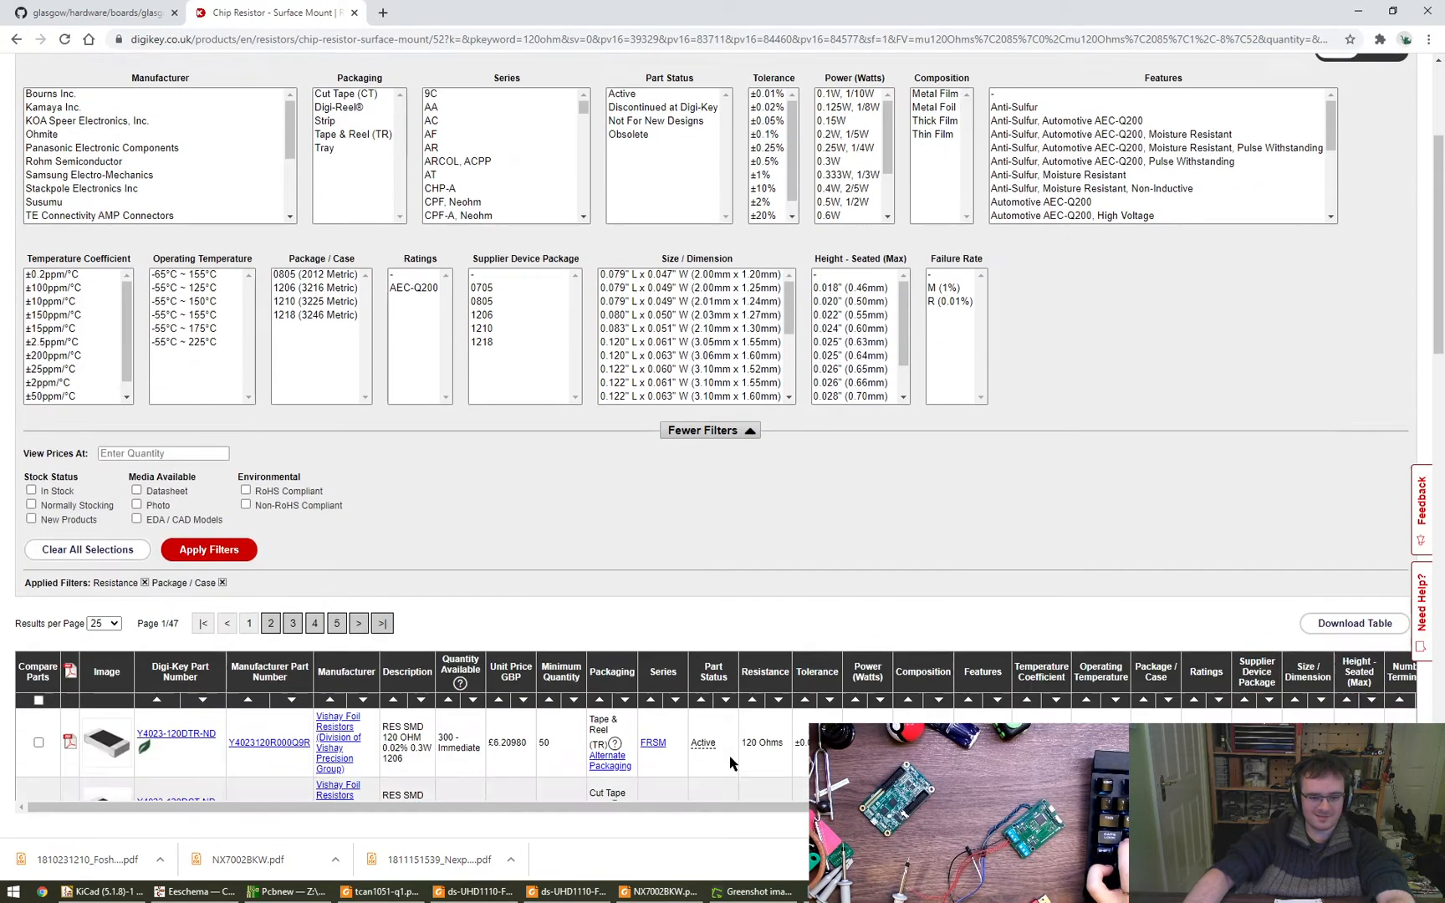
pyautogui.moveTo(106, 398)
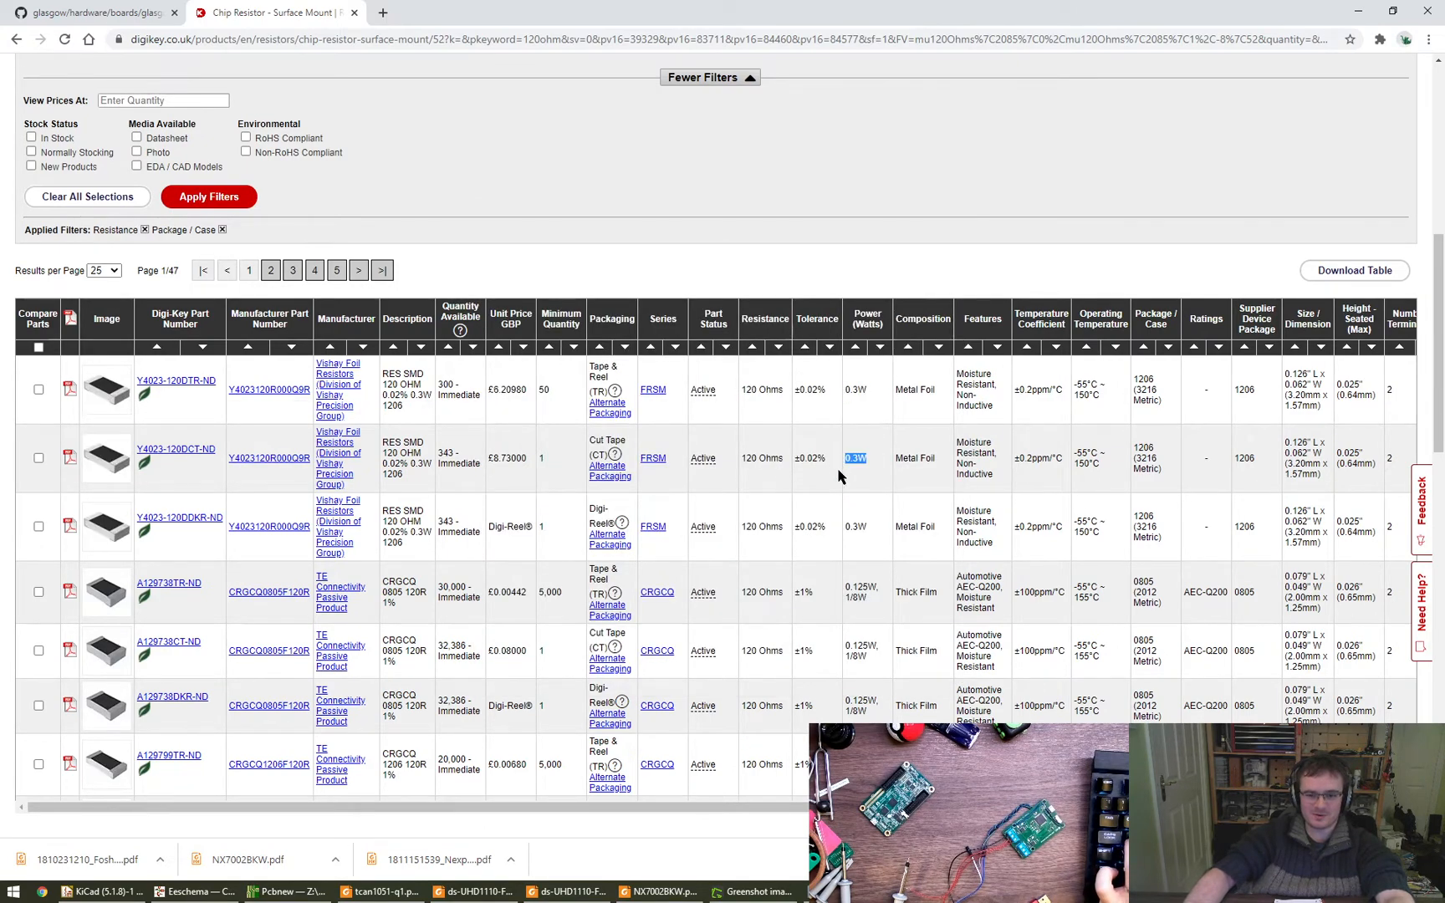
pyautogui.hotkey('alt', 'Tab')
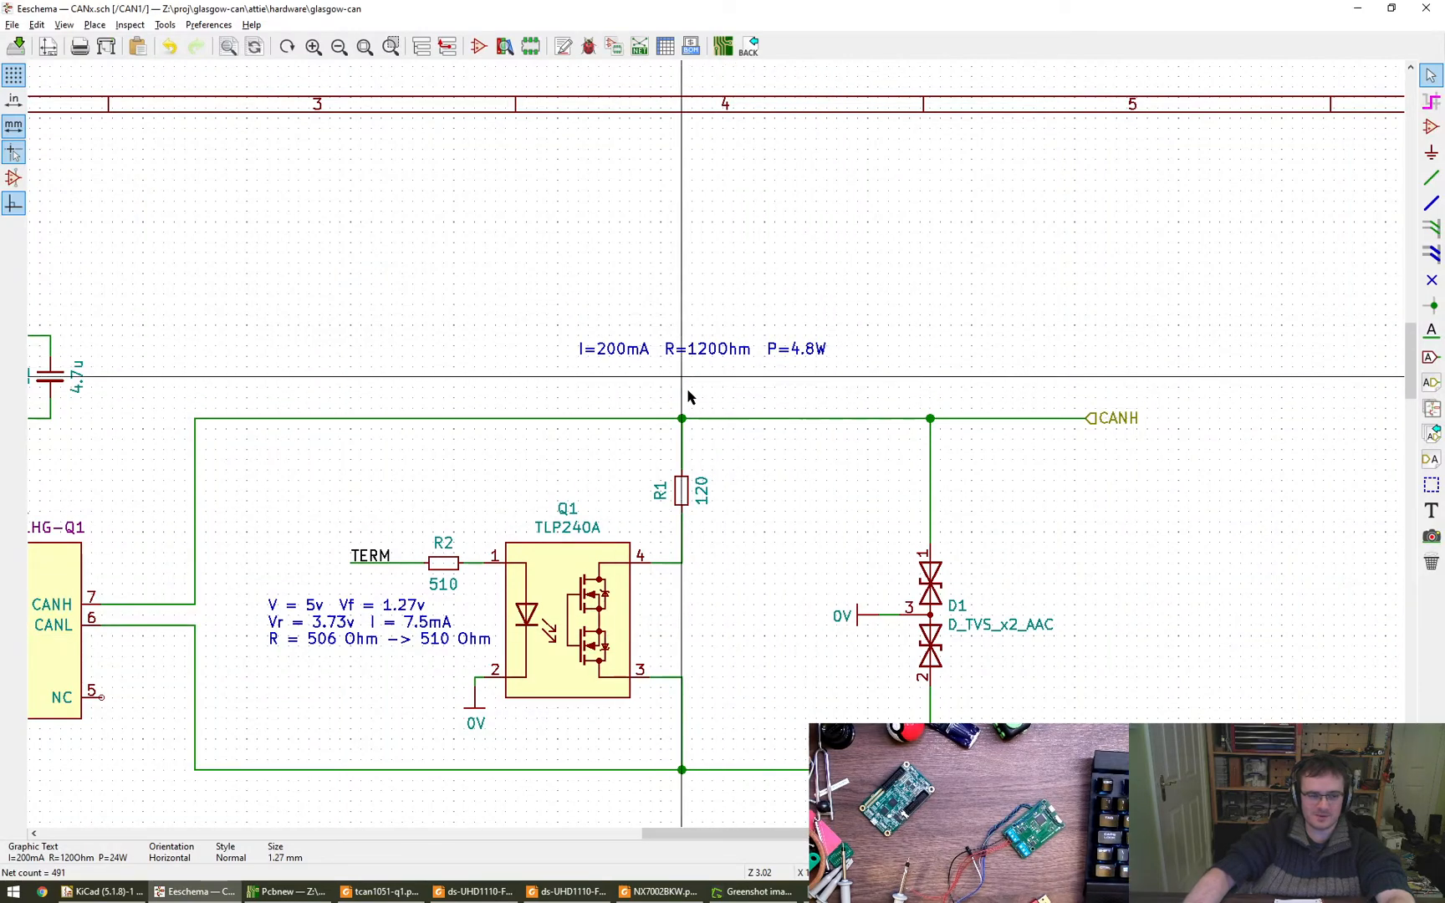
pyautogui.hotkey('alt', 'Tab')
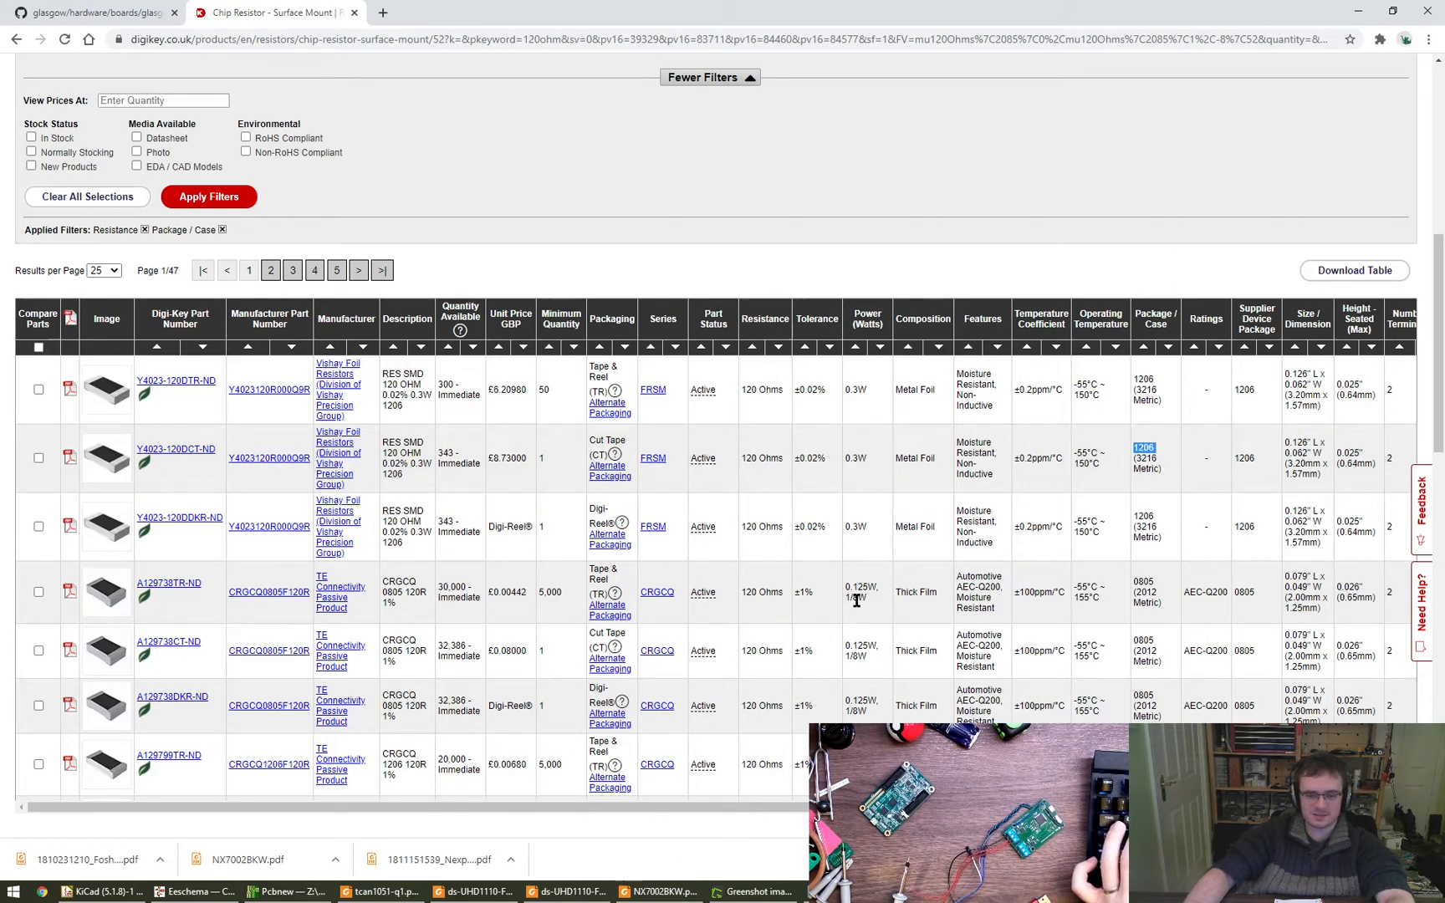
# - Back in Eeschema, assign the footprint Resistor_SMD:R_1206_3216Metric to R1 and R7 in the symbol fields table
pyautogui.hotkey('alt', 'Tab')
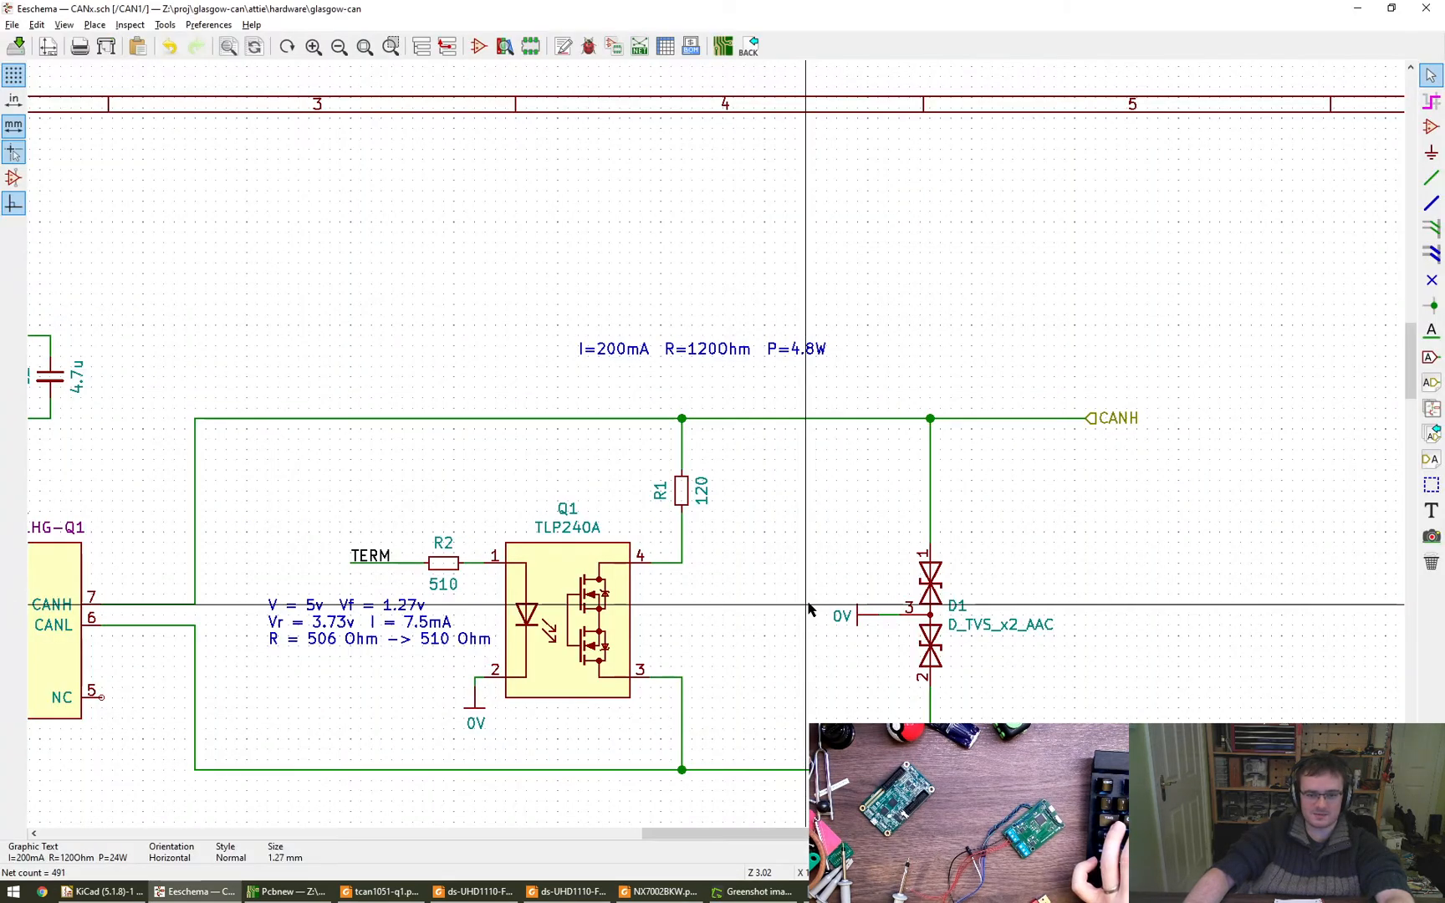
pyautogui.click(666, 48)
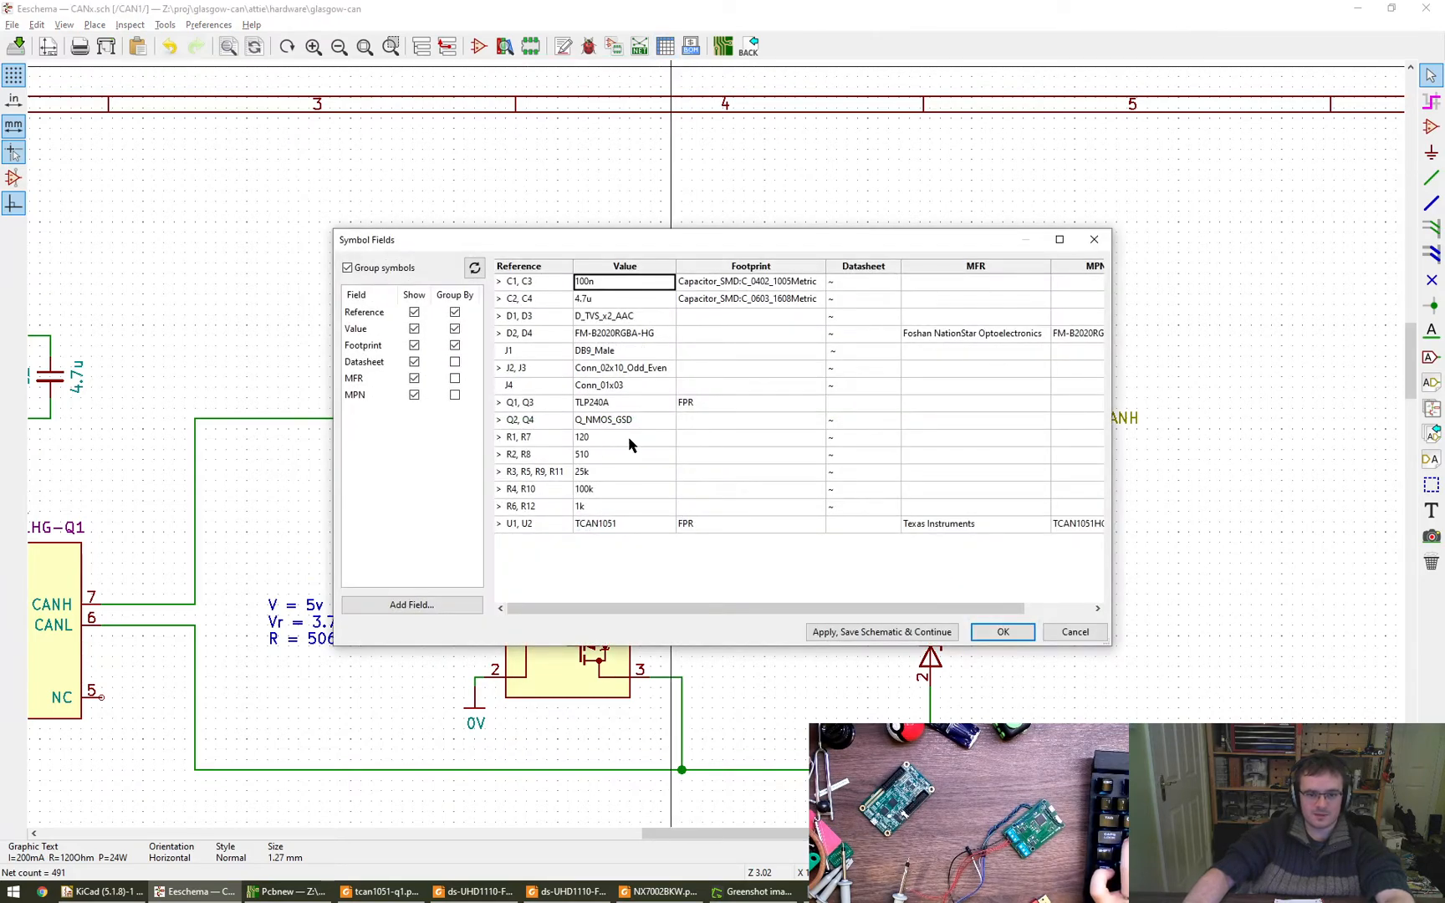
pyautogui.click(816, 438)
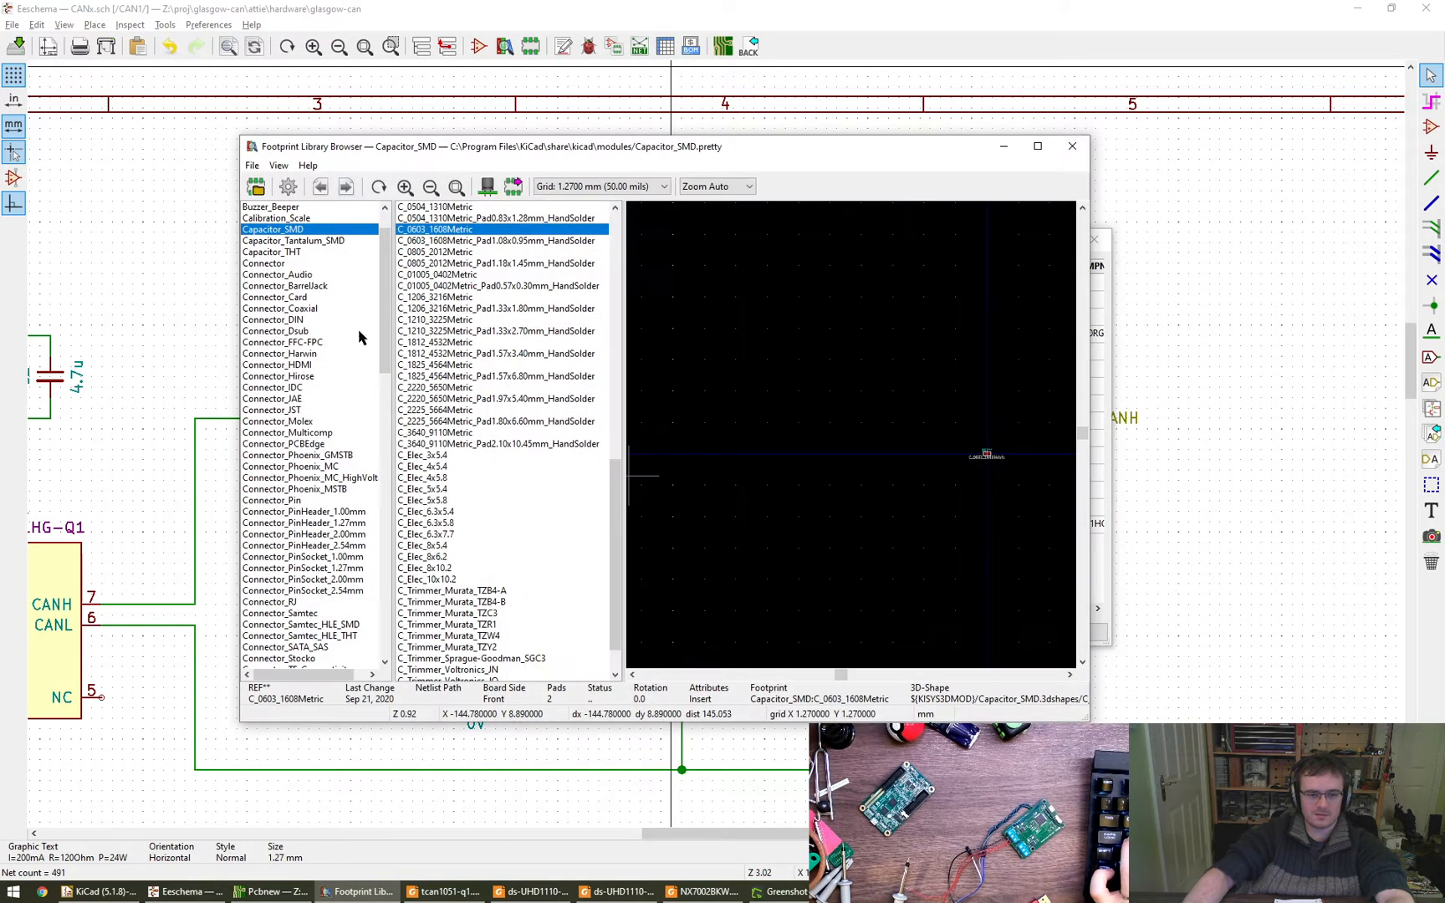
pyautogui.click(319, 309)
pyautogui.write('res')
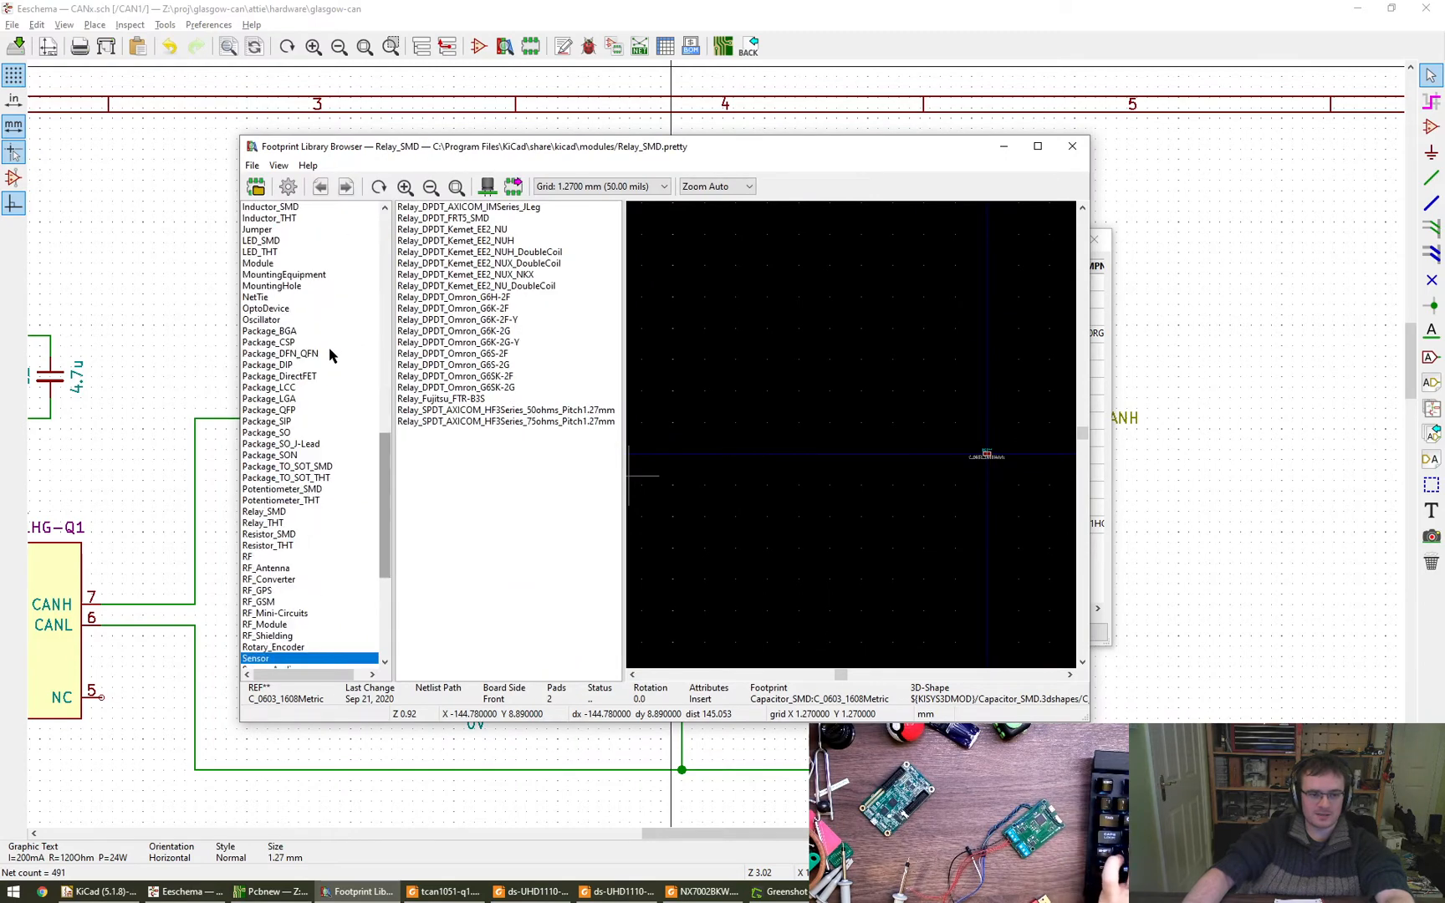
pyautogui.write('r')
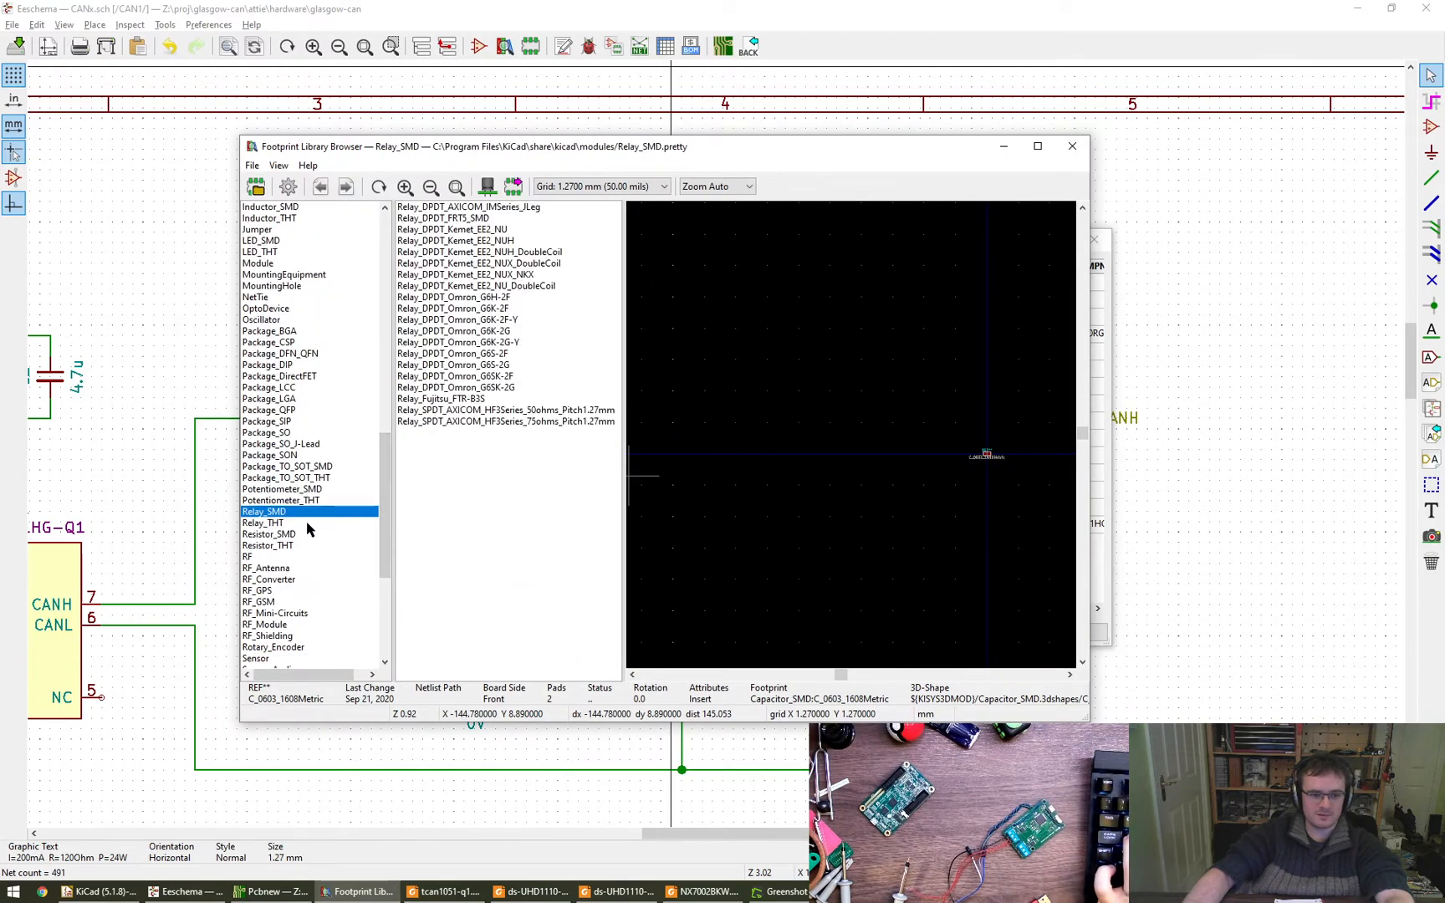
pyautogui.click(300, 536)
pyautogui.click(468, 409)
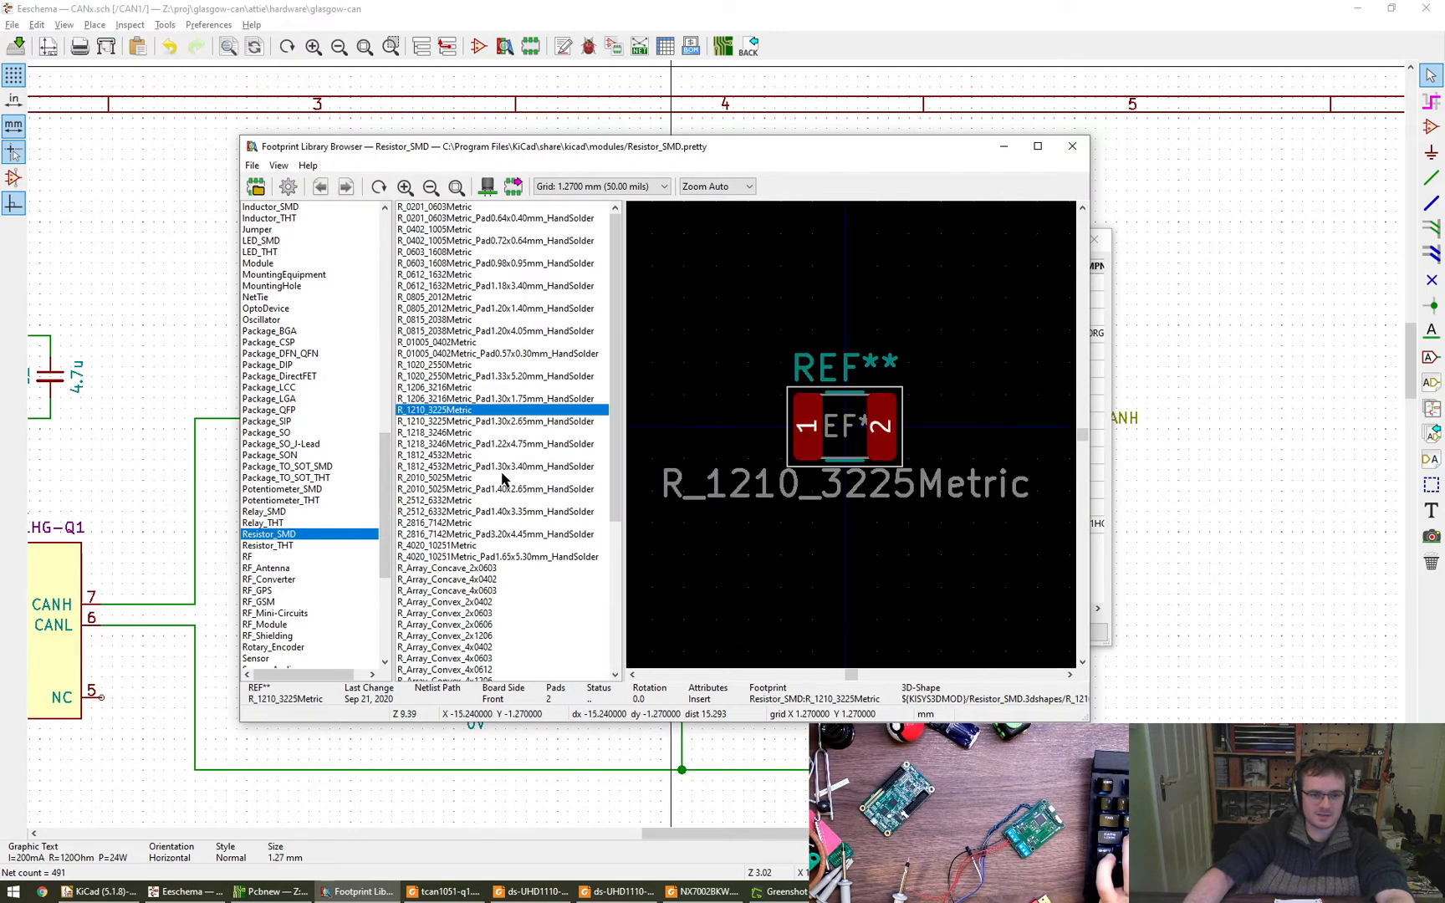
pyautogui.click(455, 388)
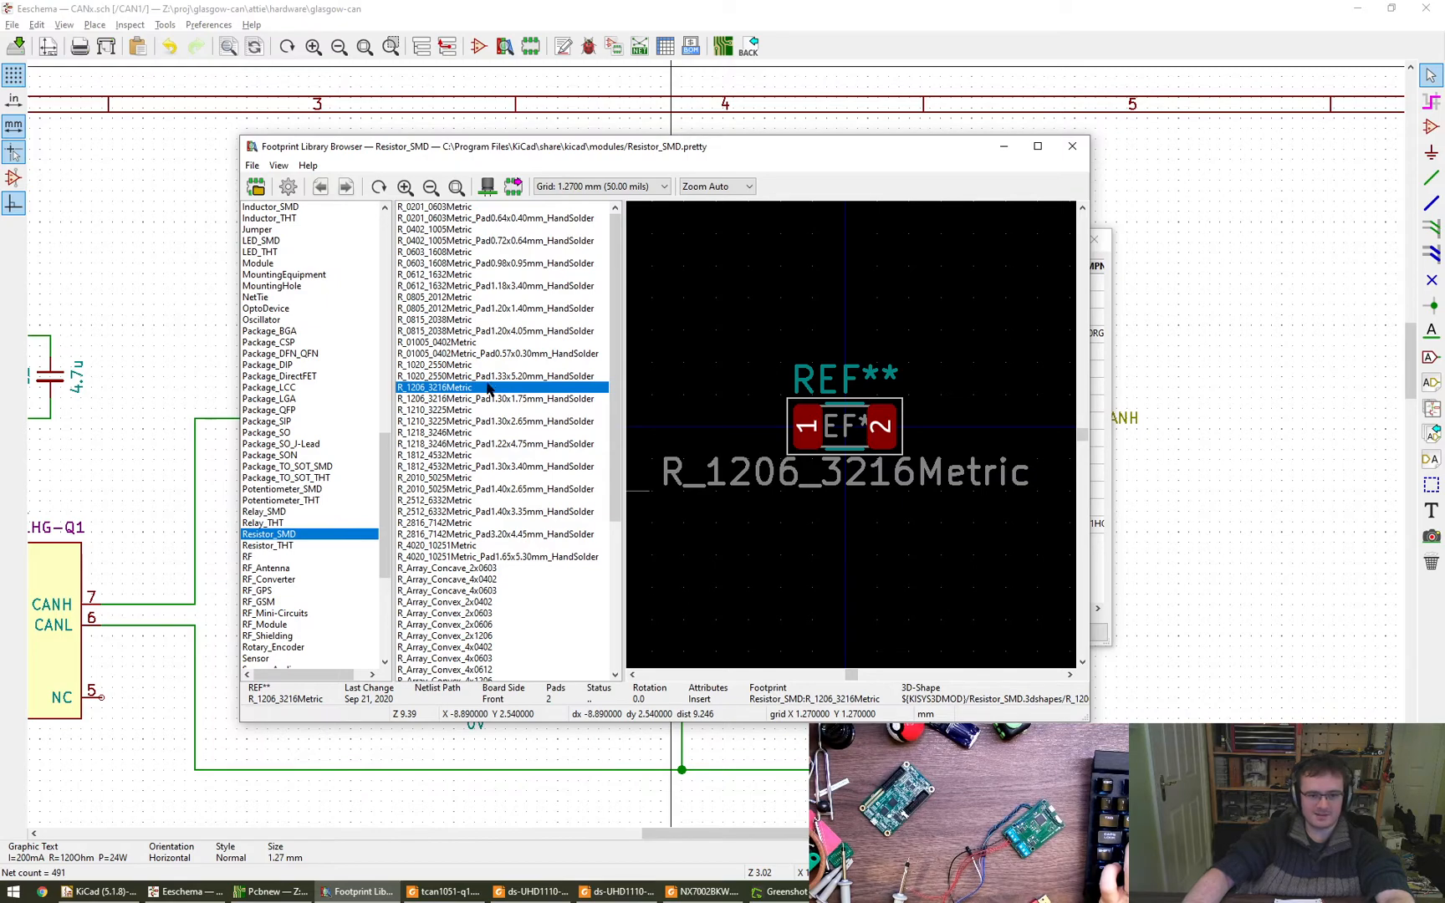
pyautogui.doubleClick(444, 388)
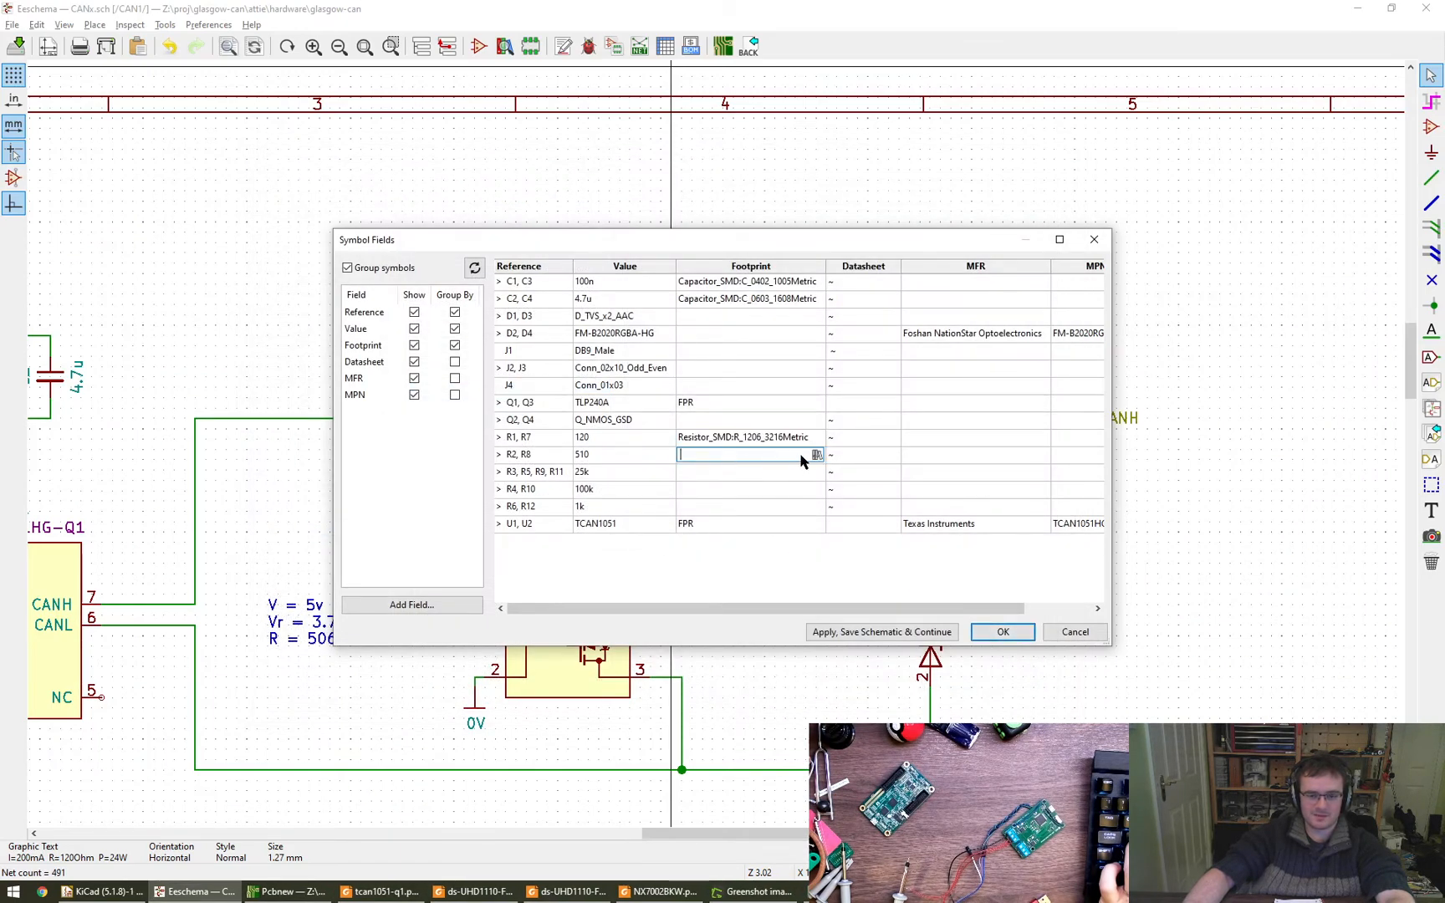
# - Open the footprint browser for R2 and R8, close it without choosing one, and accept the symbol fields table
pyautogui.click(816, 454)
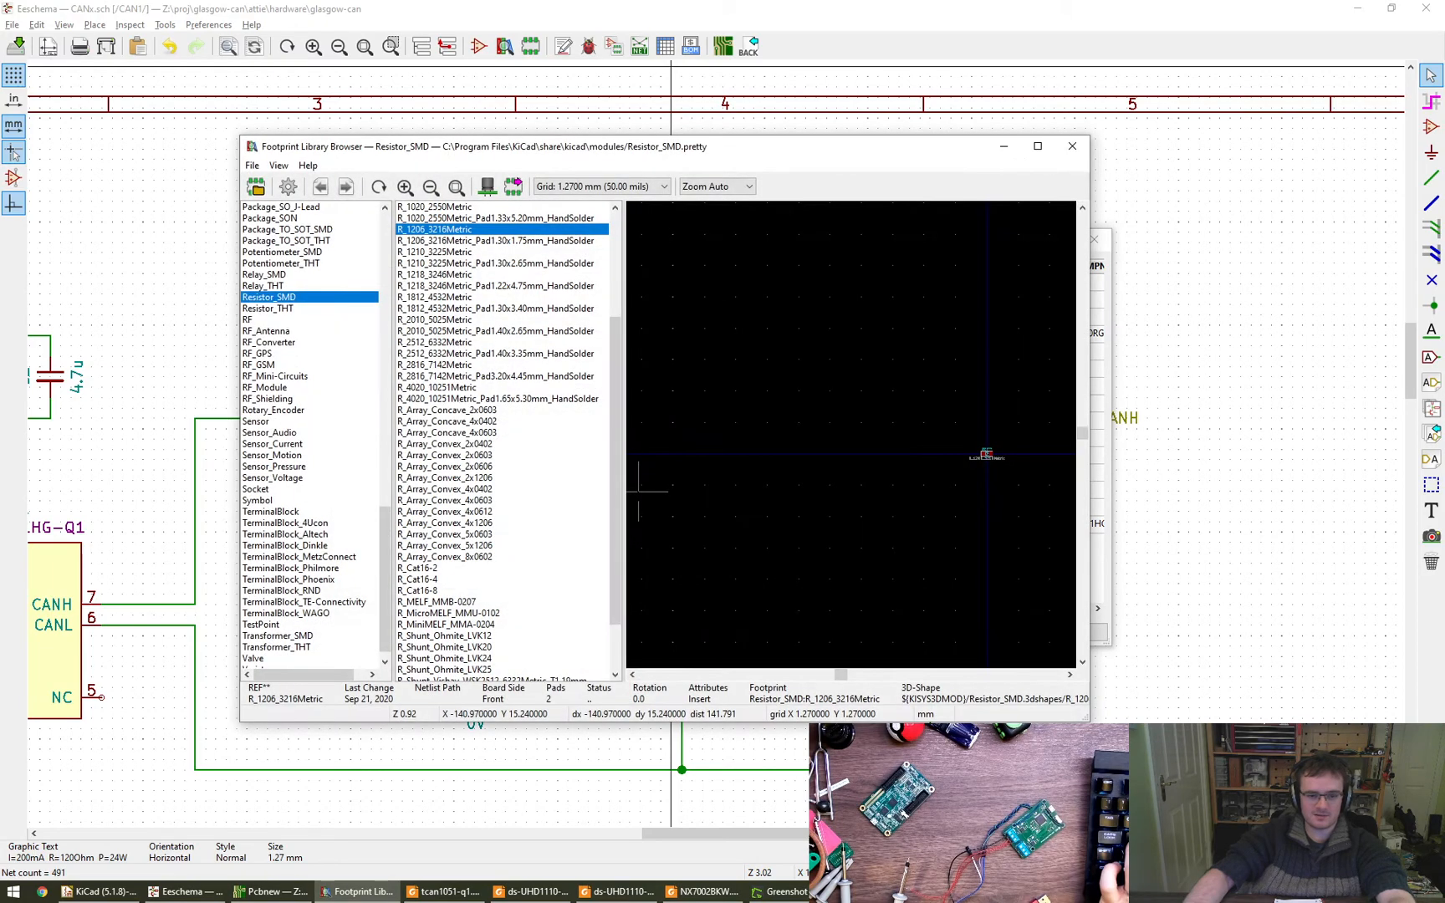
pyautogui.click(1072, 147)
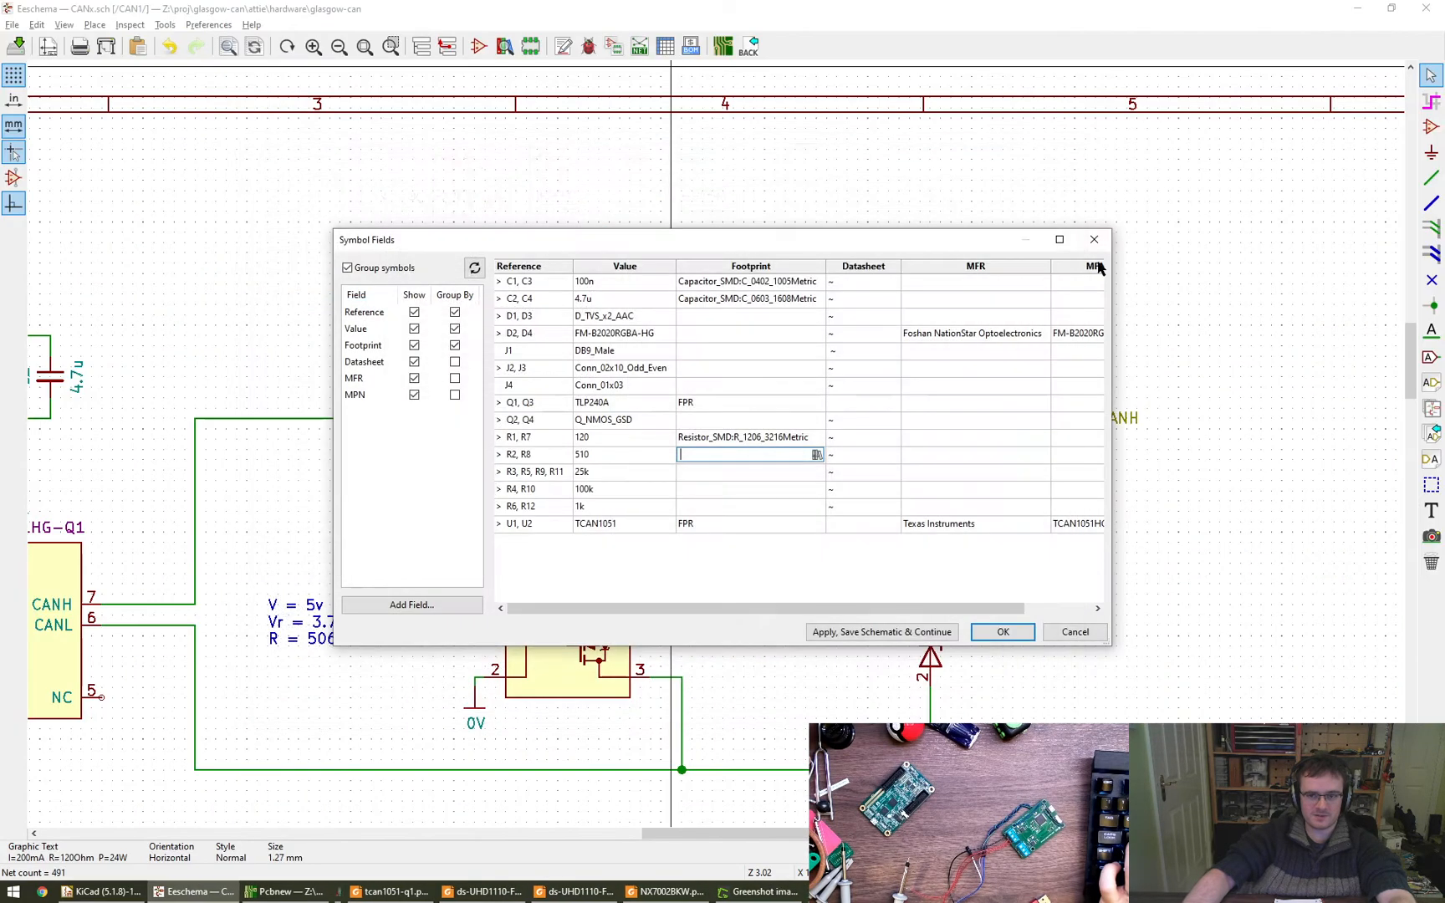
pyautogui.click(1006, 633)
# - Assign the R_0402_1005Metric footprint from the Resistor_SMD library to R2 through its symbol properties and accept the change
pyautogui.scroll(-1, 770, 689)
pyautogui.moveTo(779, 674)
pyautogui.mouseDown(button='middle')
pyautogui.moveTo(886, 391)
pyautogui.moveTo(812, 581)
pyautogui.moveTo(919, 452)
pyautogui.moveTo(919, 611)
pyautogui.mouseUp(button='middle')
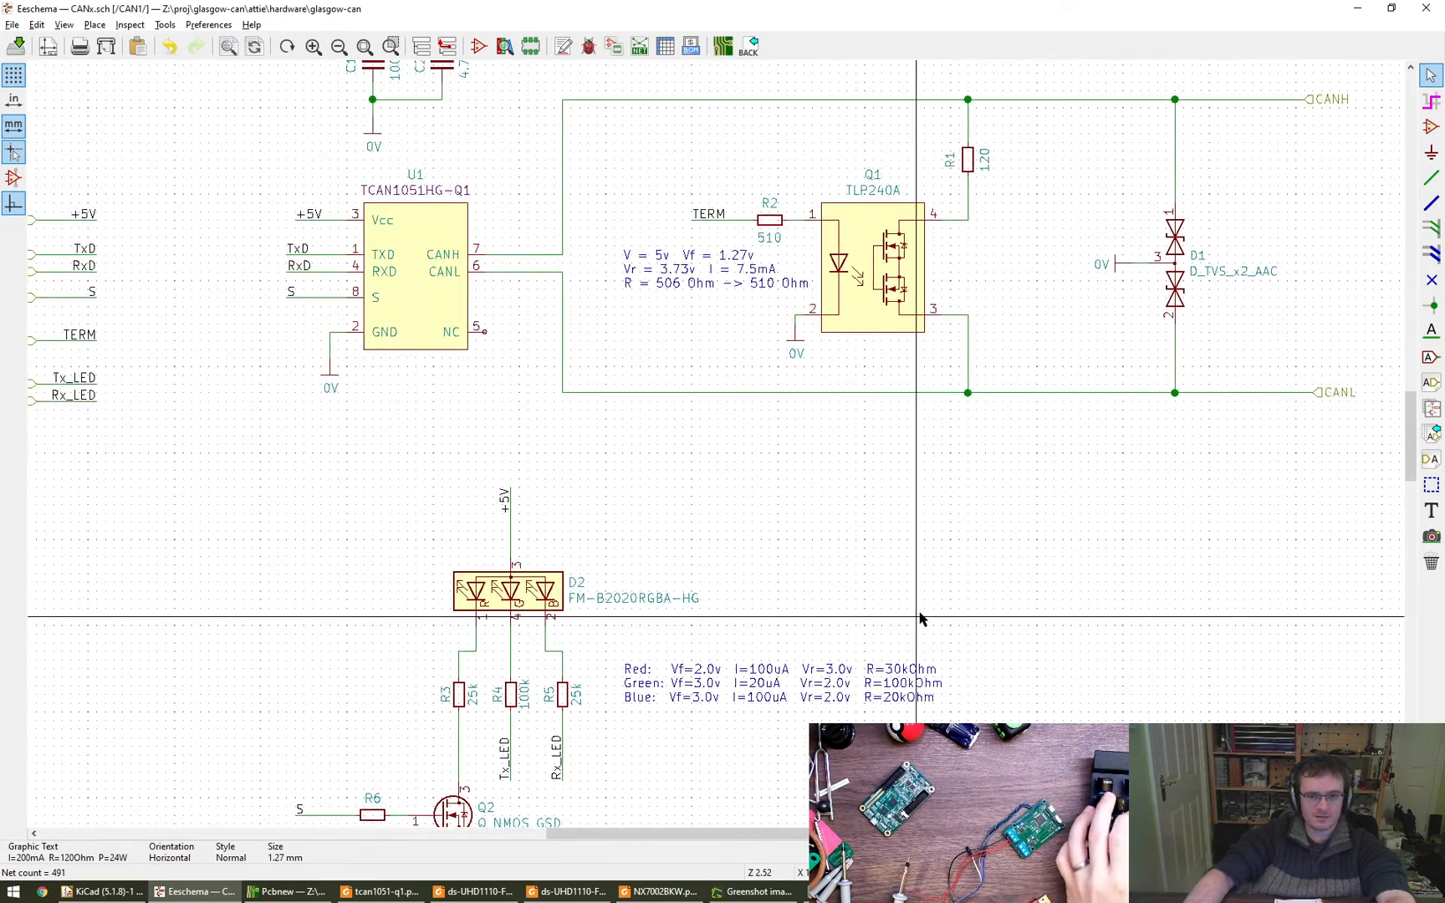
pyautogui.moveTo(915, 485); pyautogui.dragTo(921, 533, button='middle')
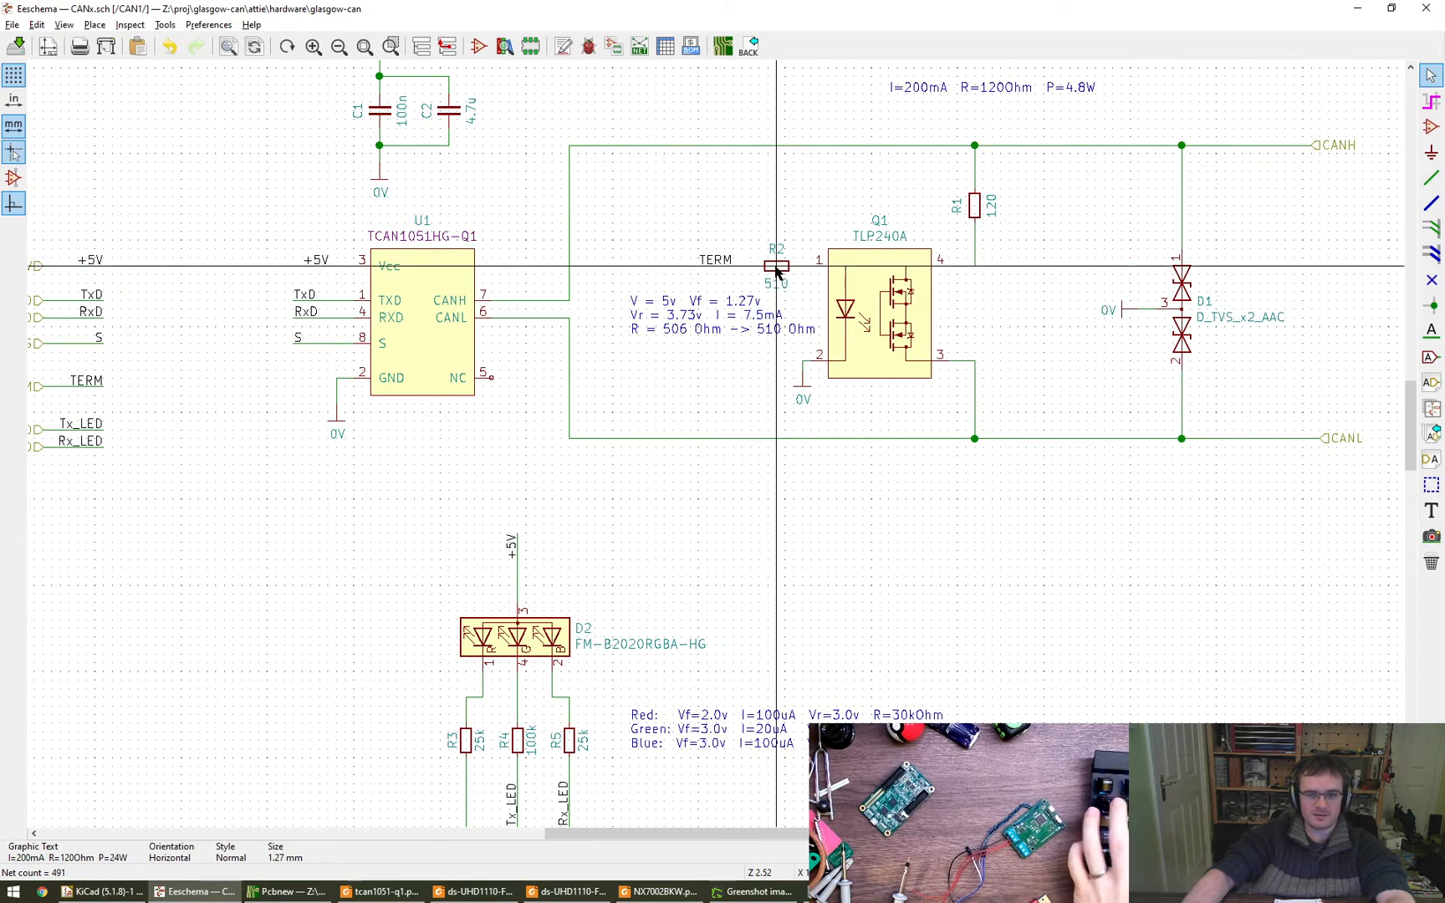
pyautogui.doubleClick(777, 267)
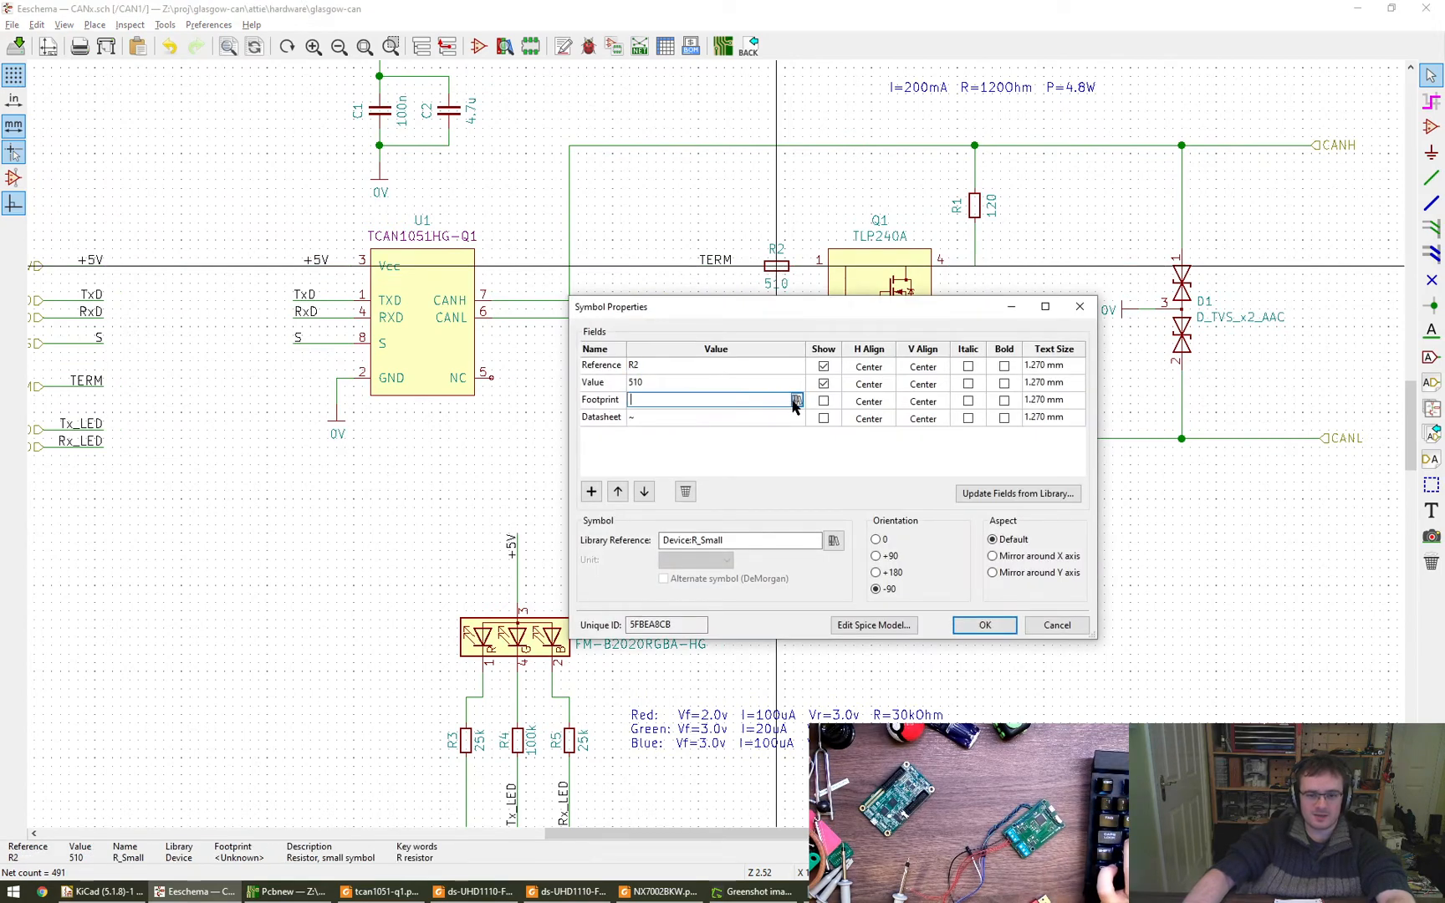
pyautogui.click(795, 401)
pyautogui.scroll(5, 470, 312)
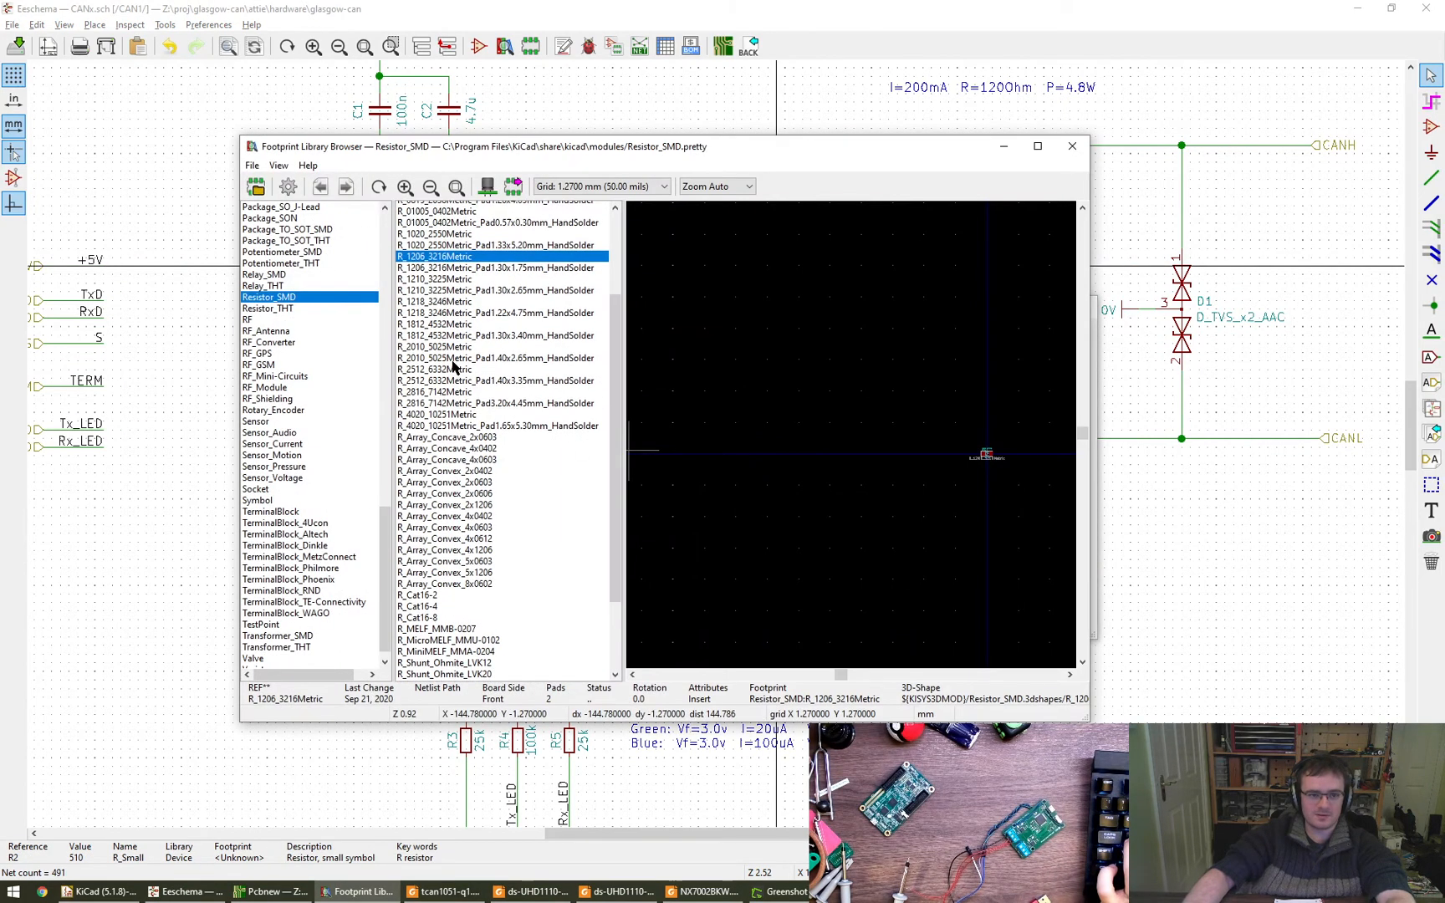
pyautogui.click(441, 227)
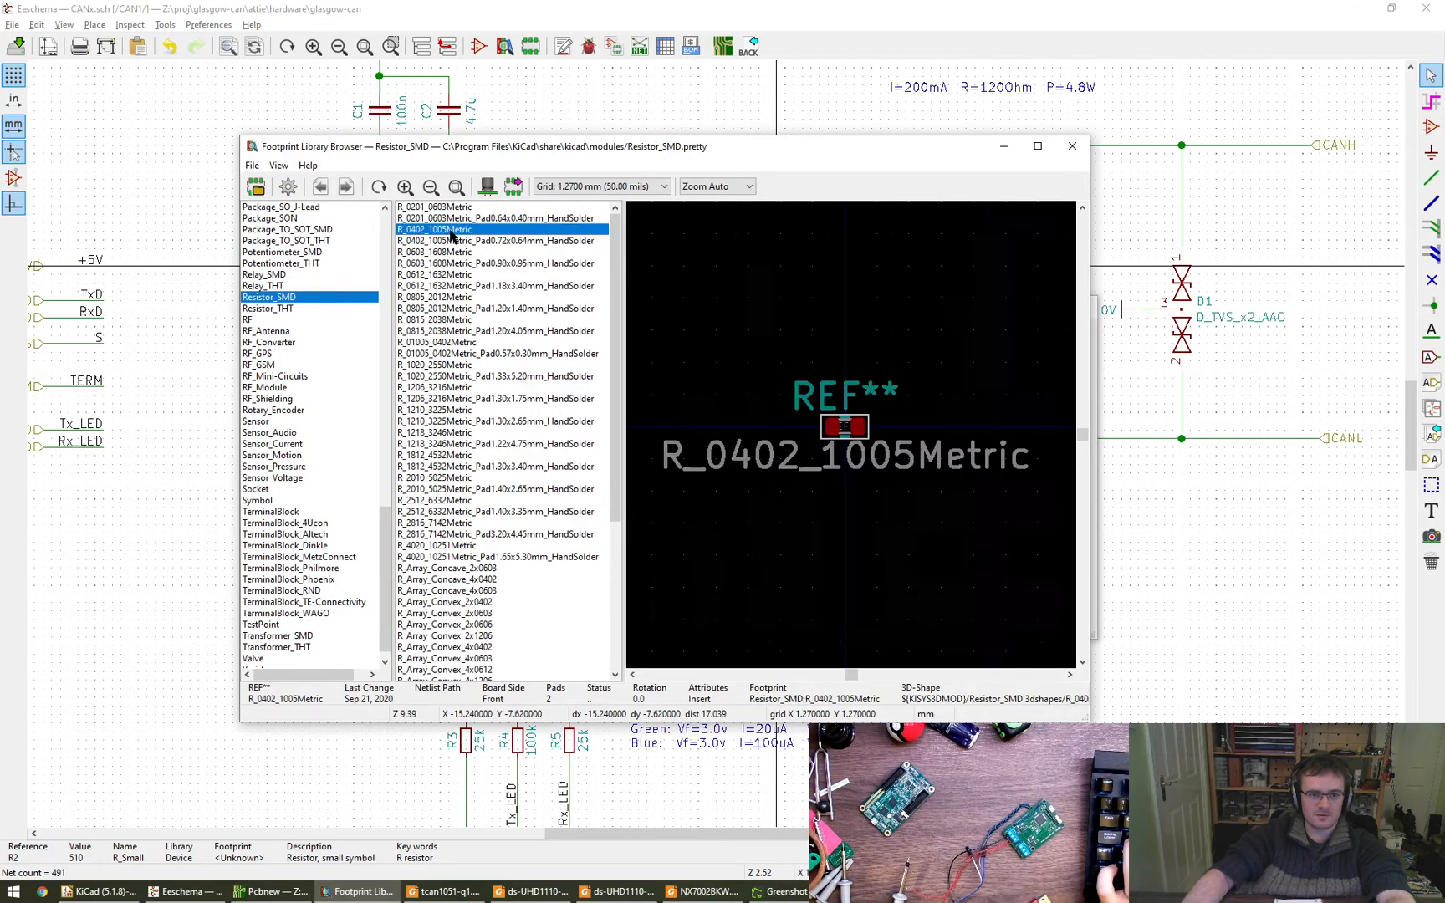
pyautogui.doubleClick(441, 227)
pyautogui.press('Return')
pyautogui.scroll(-3, 684, 548)
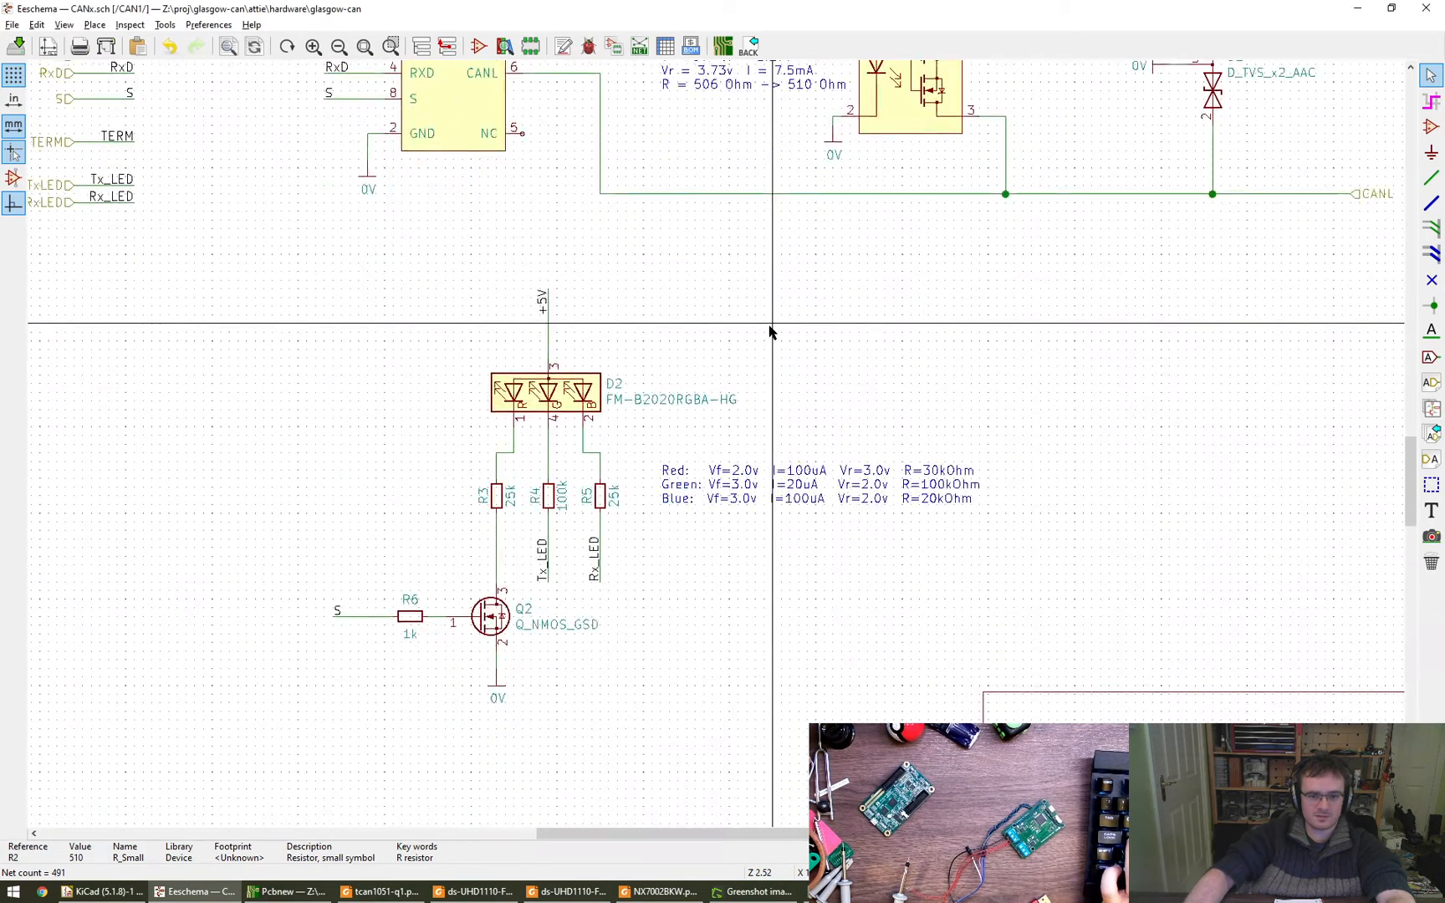
# - Assign the Resistor_SMD:R_0402_1005Metric footprint to the LED resistors R3, R4 and R5 through their symbol properties
pyautogui.doubleClick(496, 501)
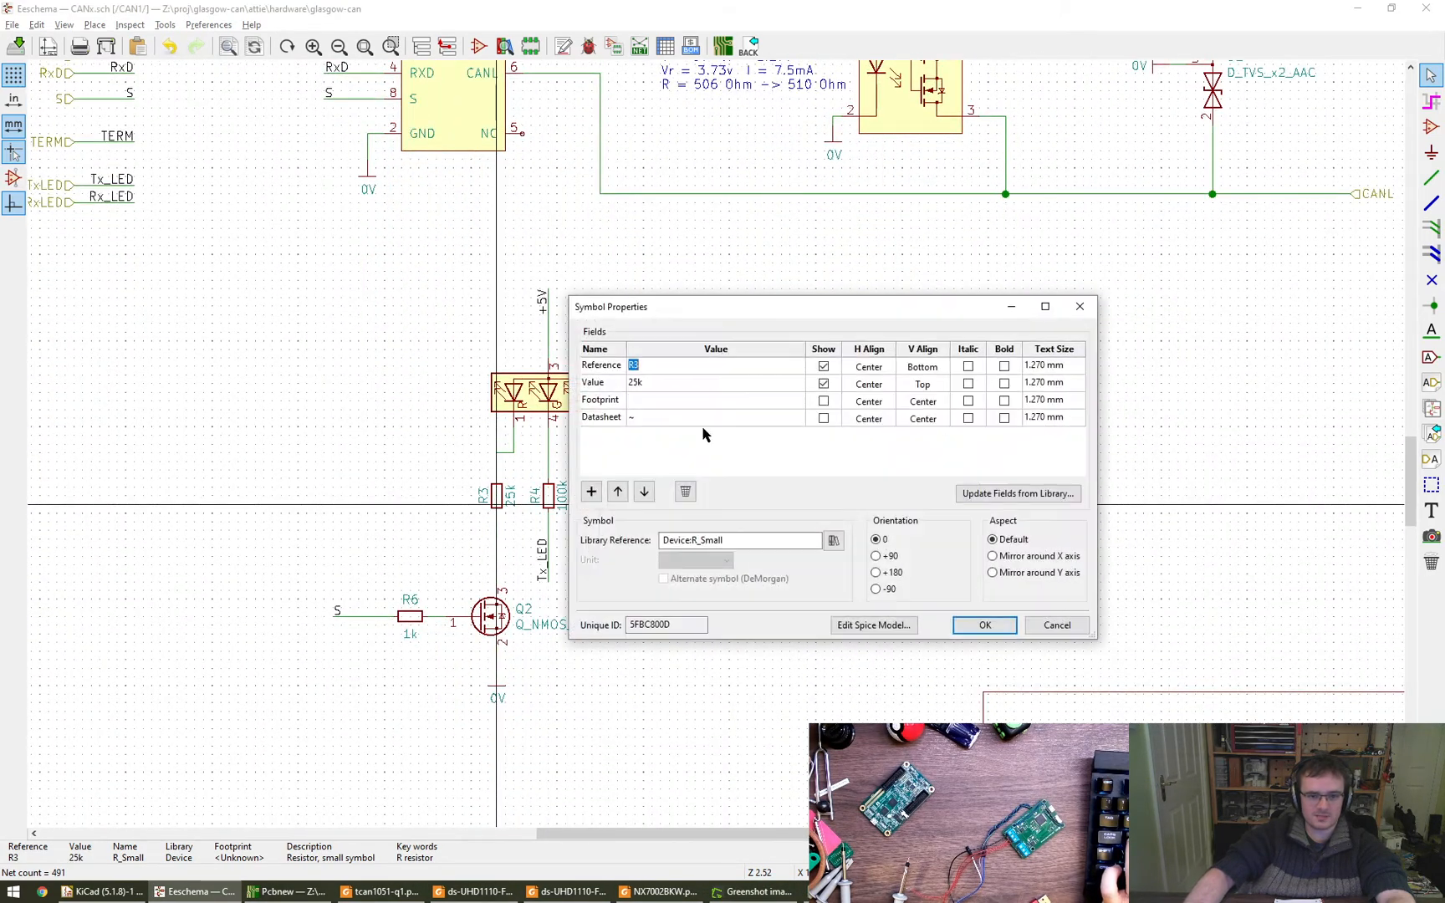
pyautogui.click(795, 401)
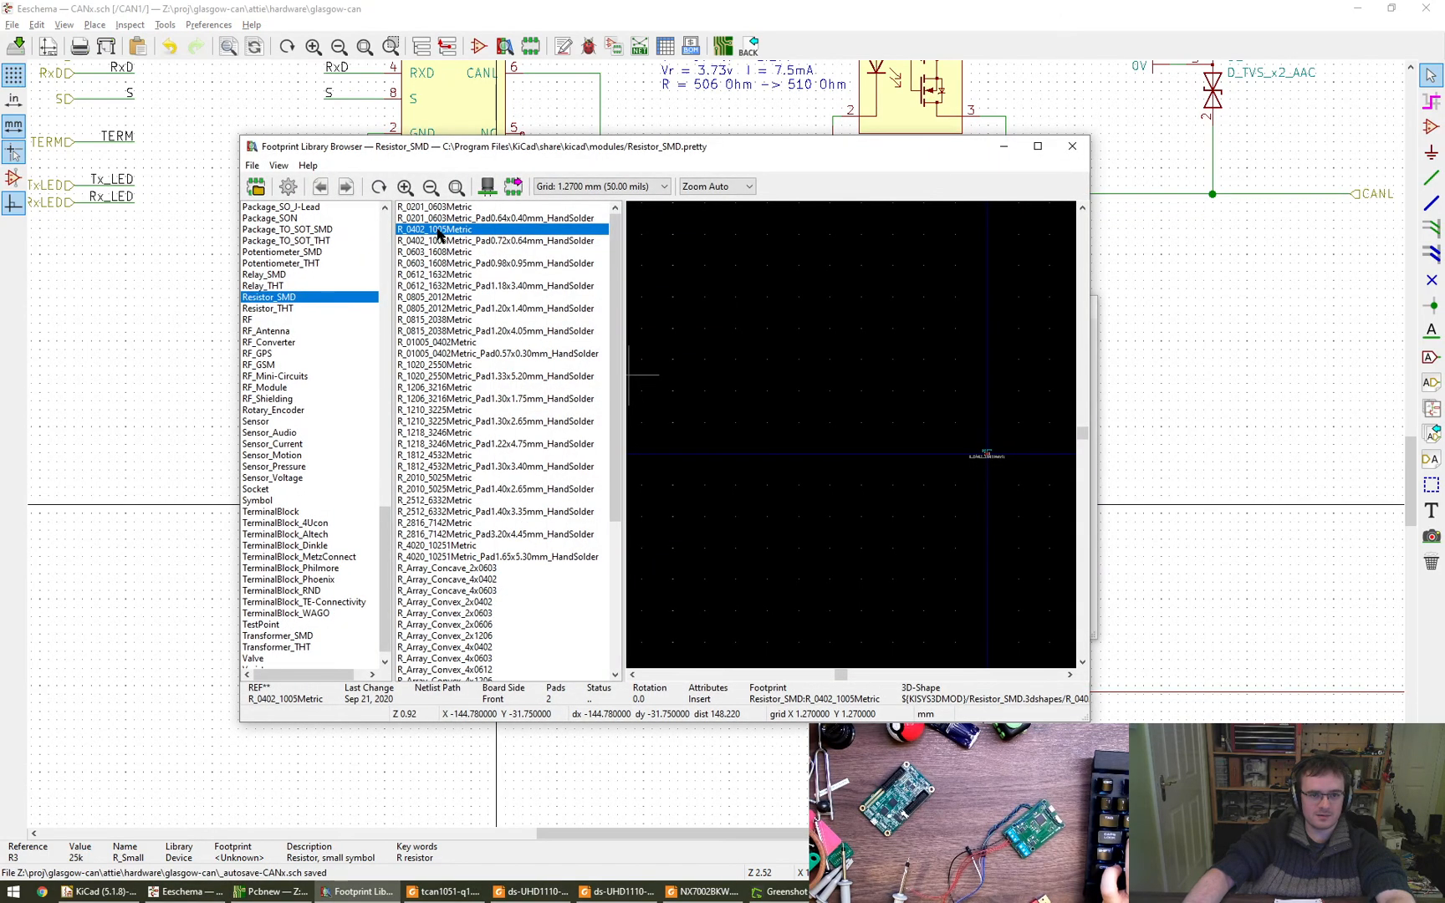
pyautogui.doubleClick(437, 230)
pyautogui.click(980, 627)
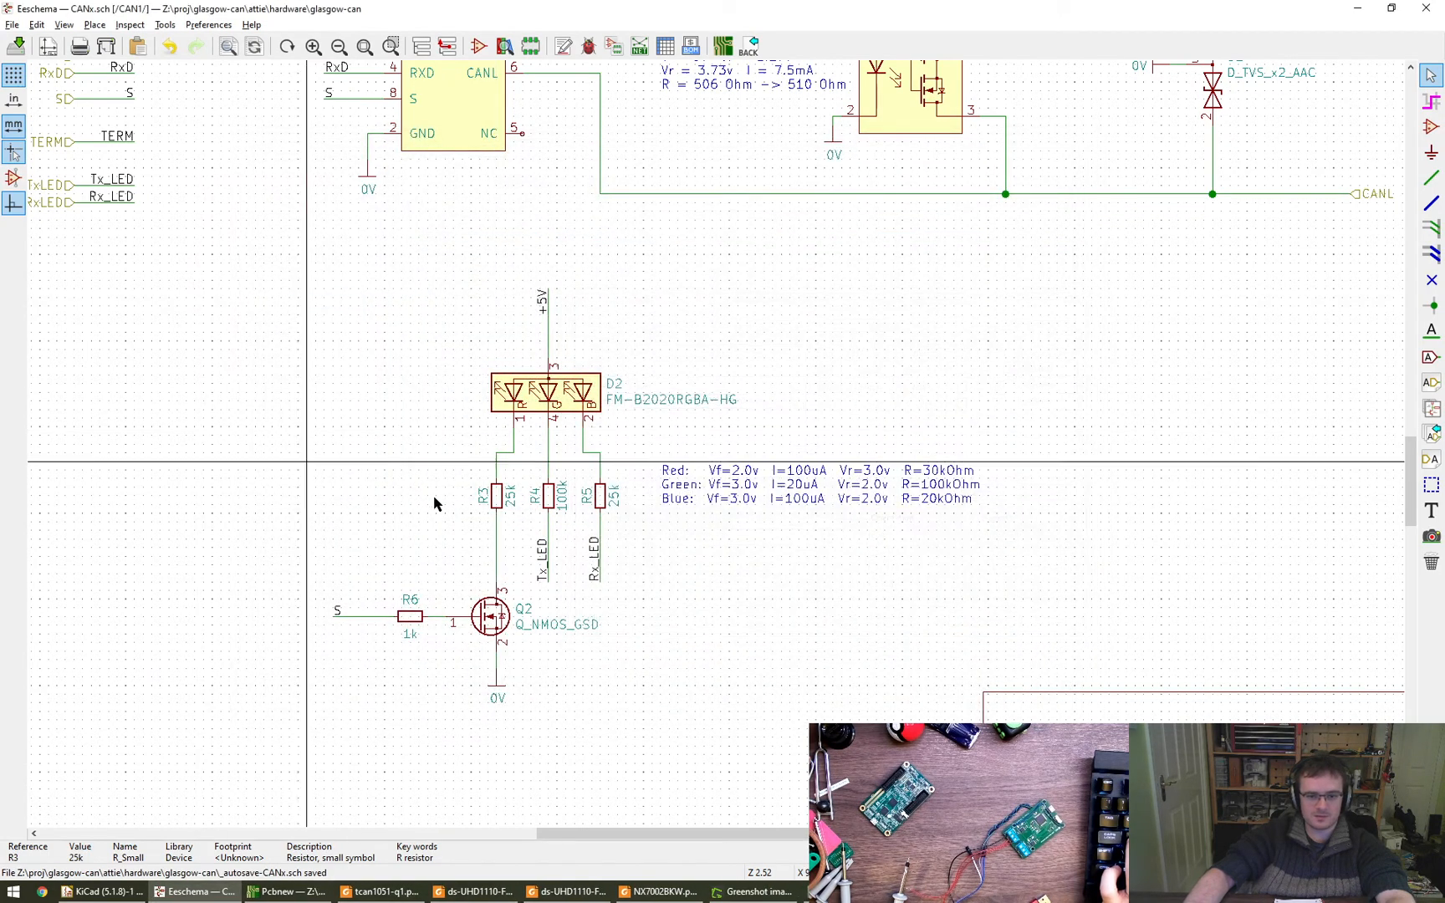
pyautogui.doubleClick(549, 496)
pyautogui.click(797, 401)
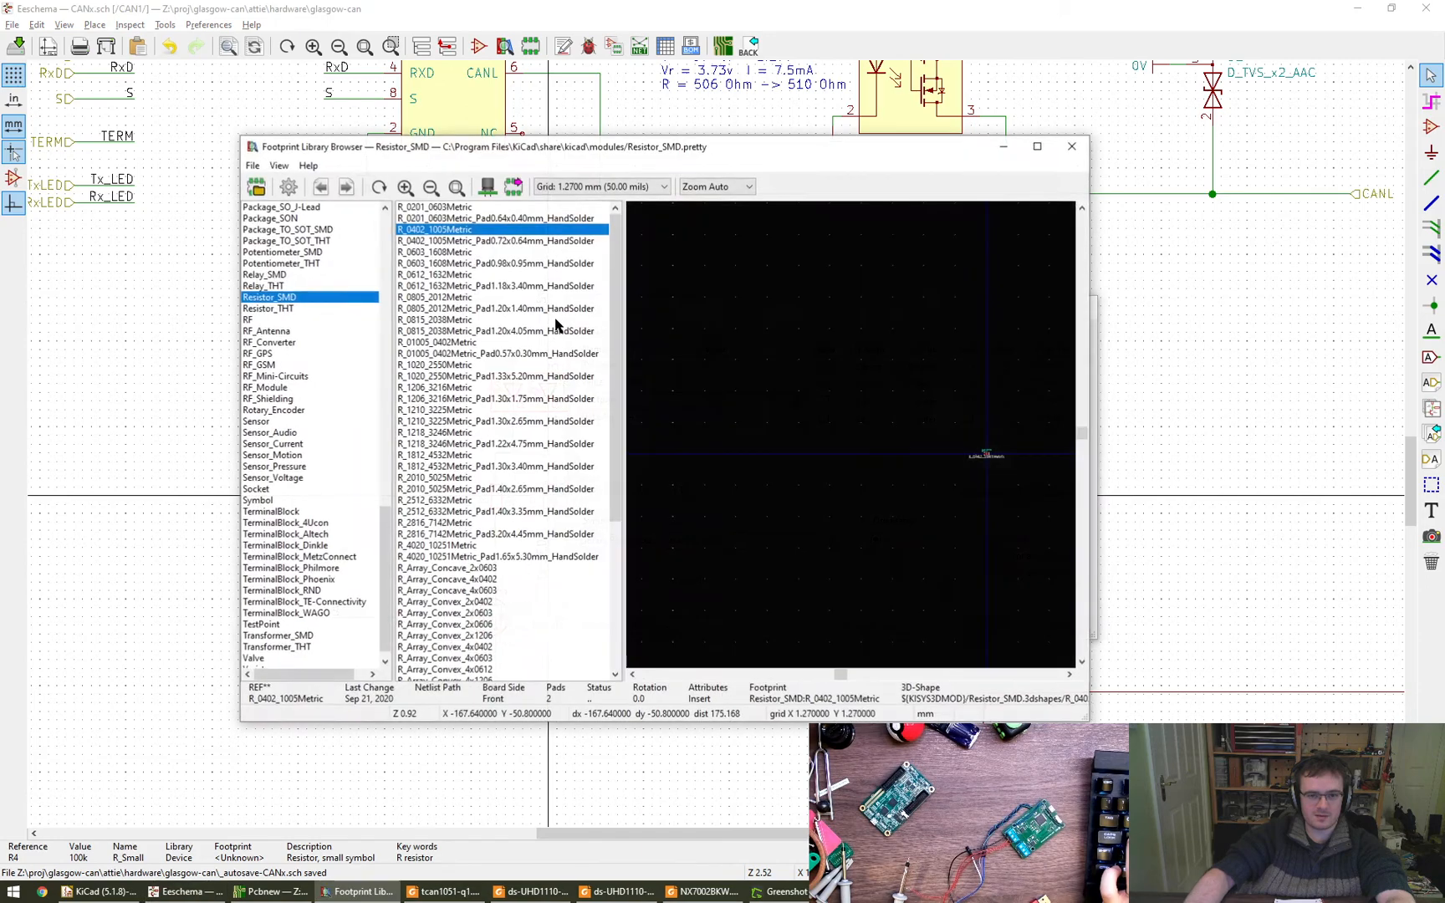
pyautogui.doubleClick(451, 235)
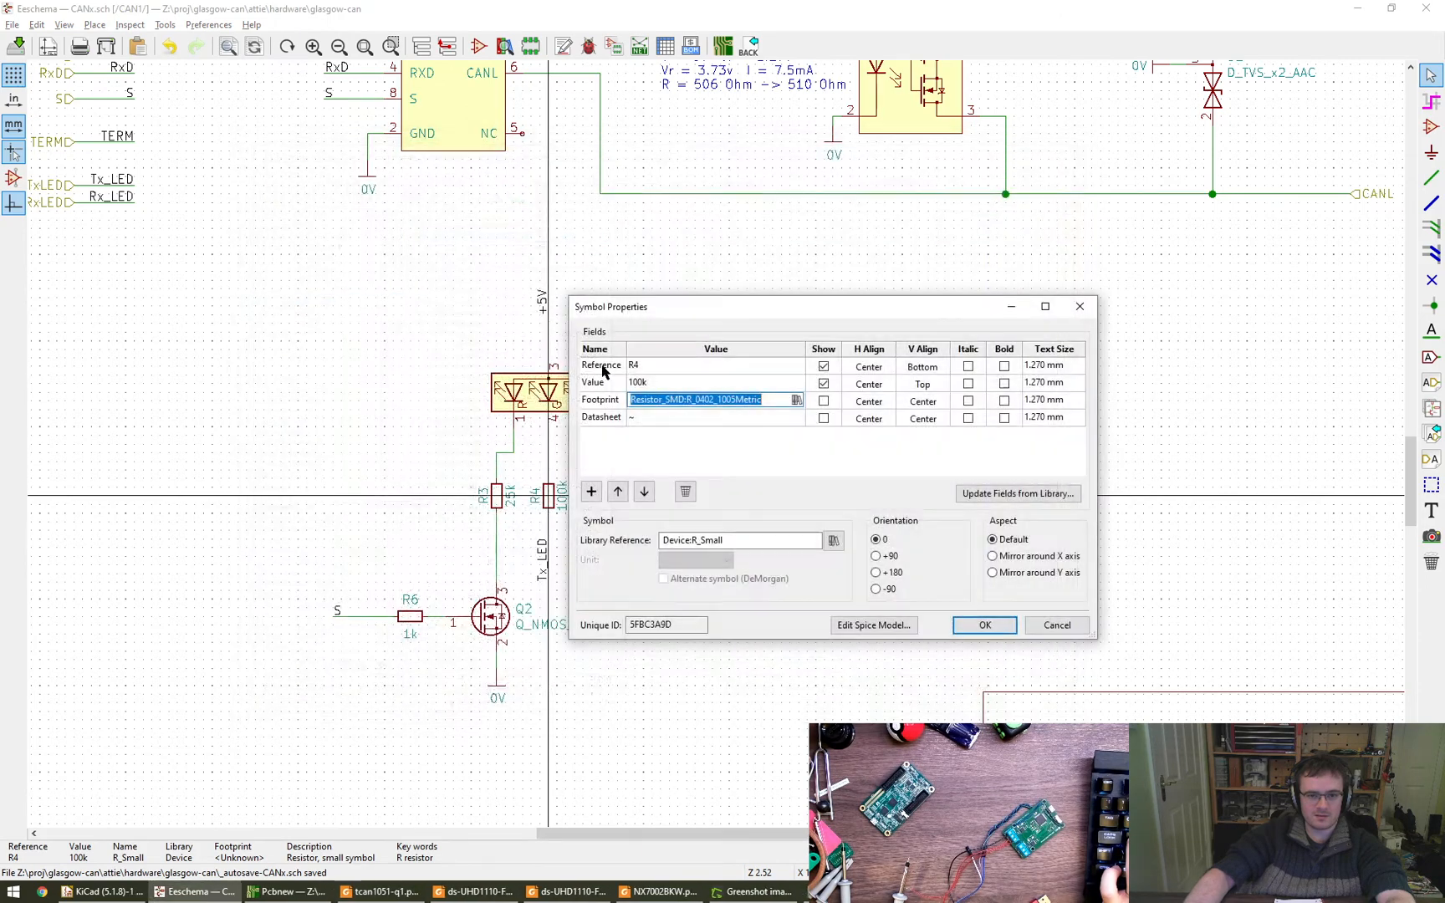
pyautogui.click(983, 627)
pyautogui.doubleClick(497, 496)
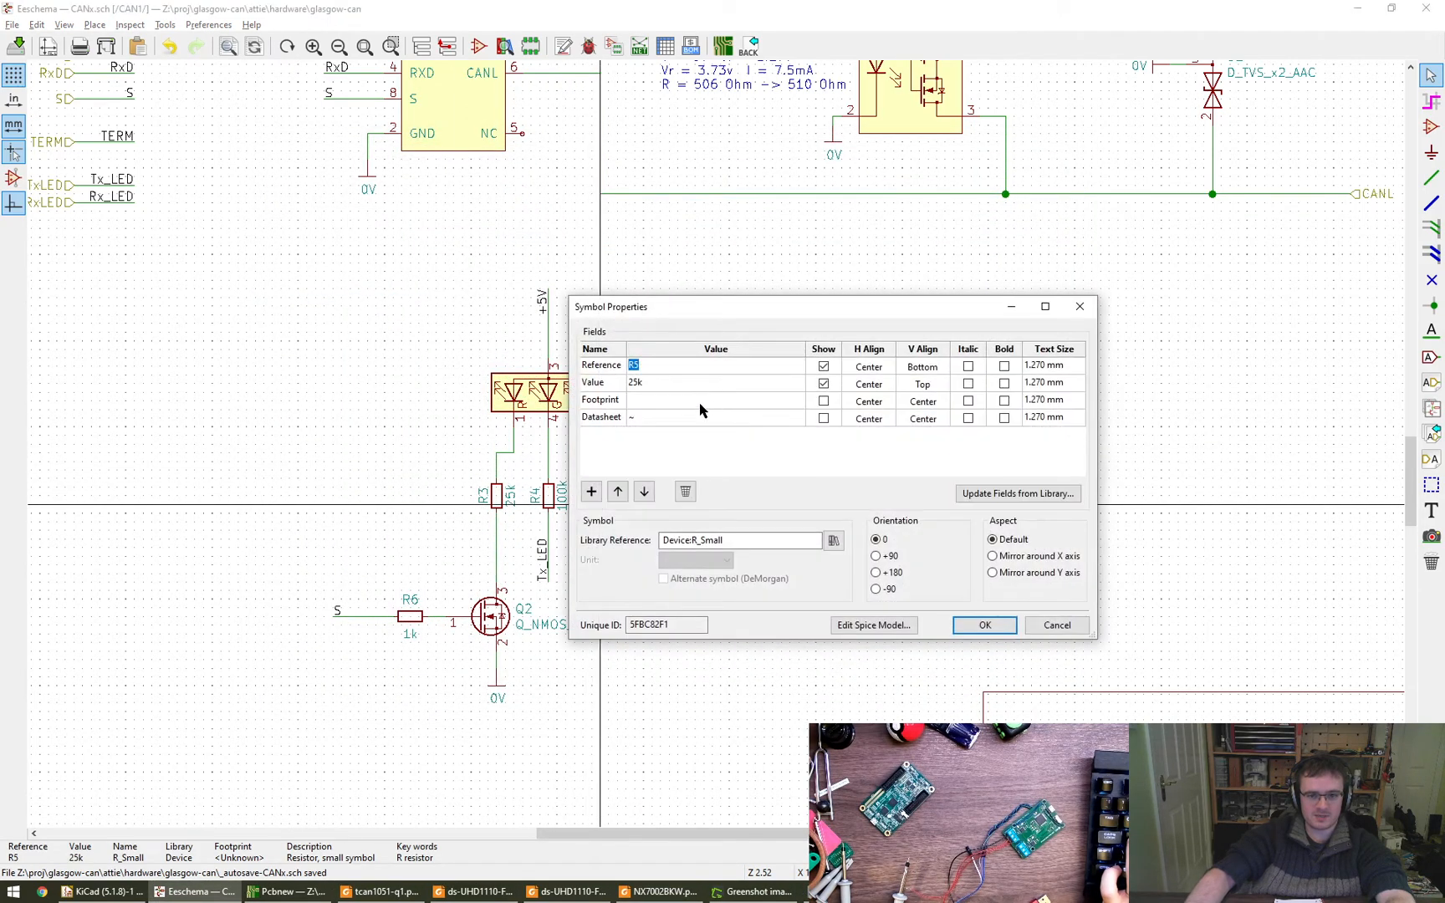
pyautogui.click(988, 625)
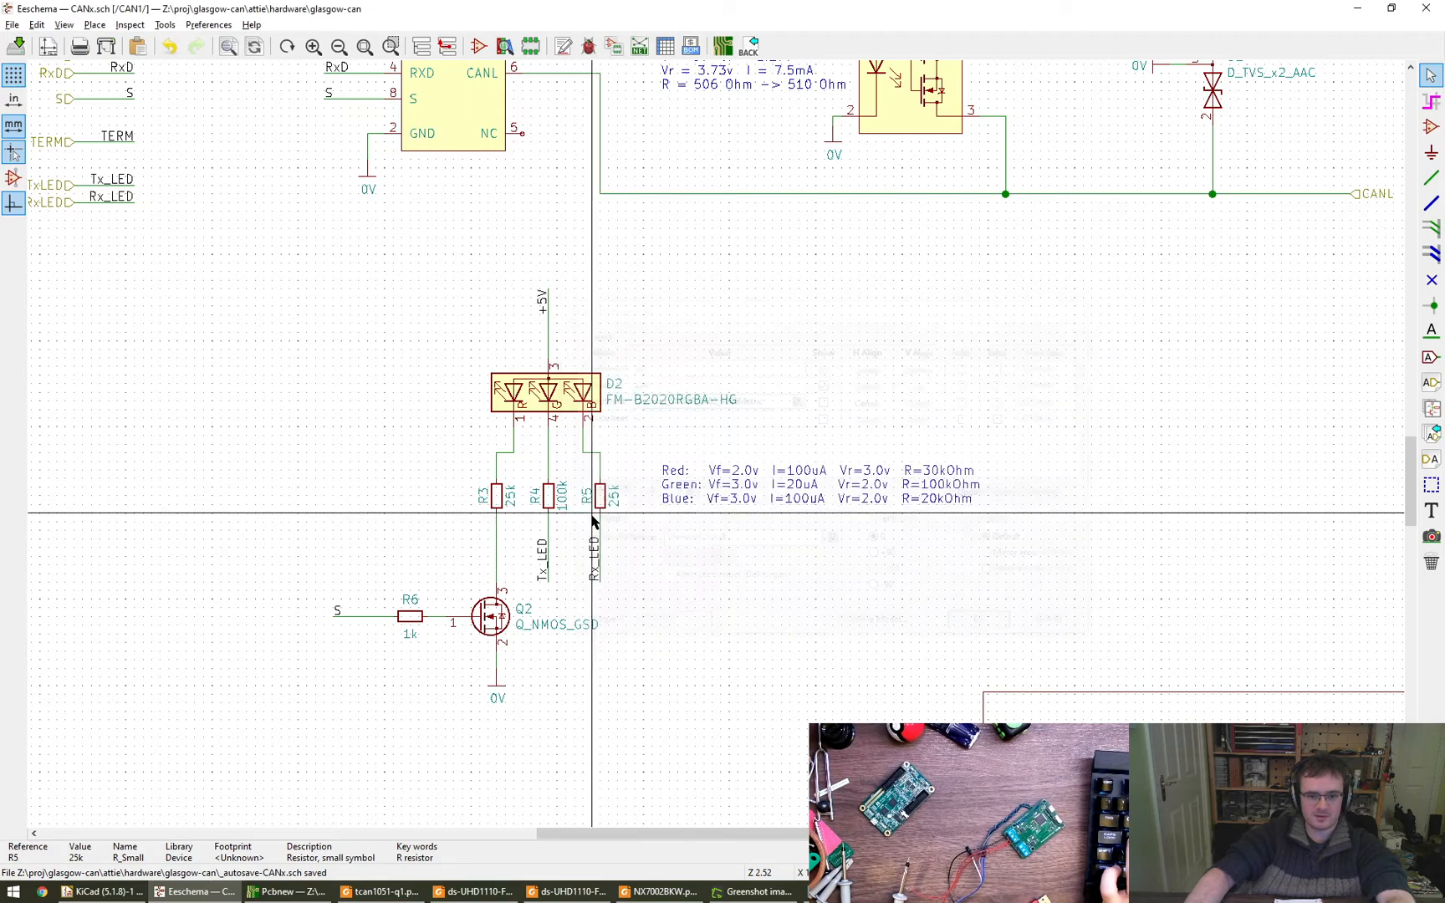
# - Set the value of R6 to 25k and assign it the Resistor_SMD:R_0402_1005Metric footprint
pyautogui.scroll(-3, 410, 623)
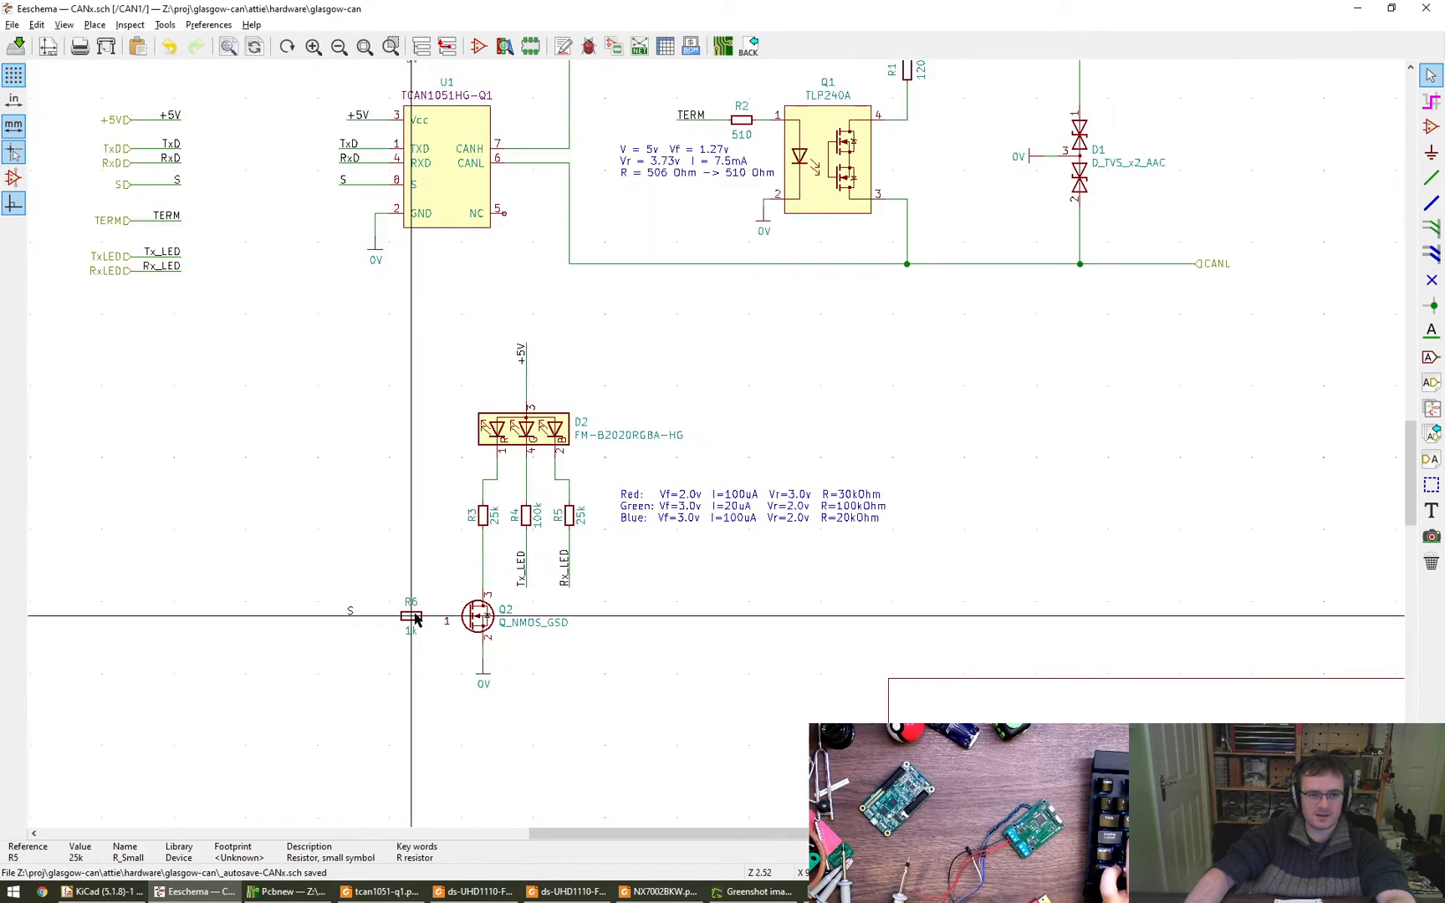
pyautogui.moveTo(388, 717); pyautogui.dragTo(406, 685, button='middle')
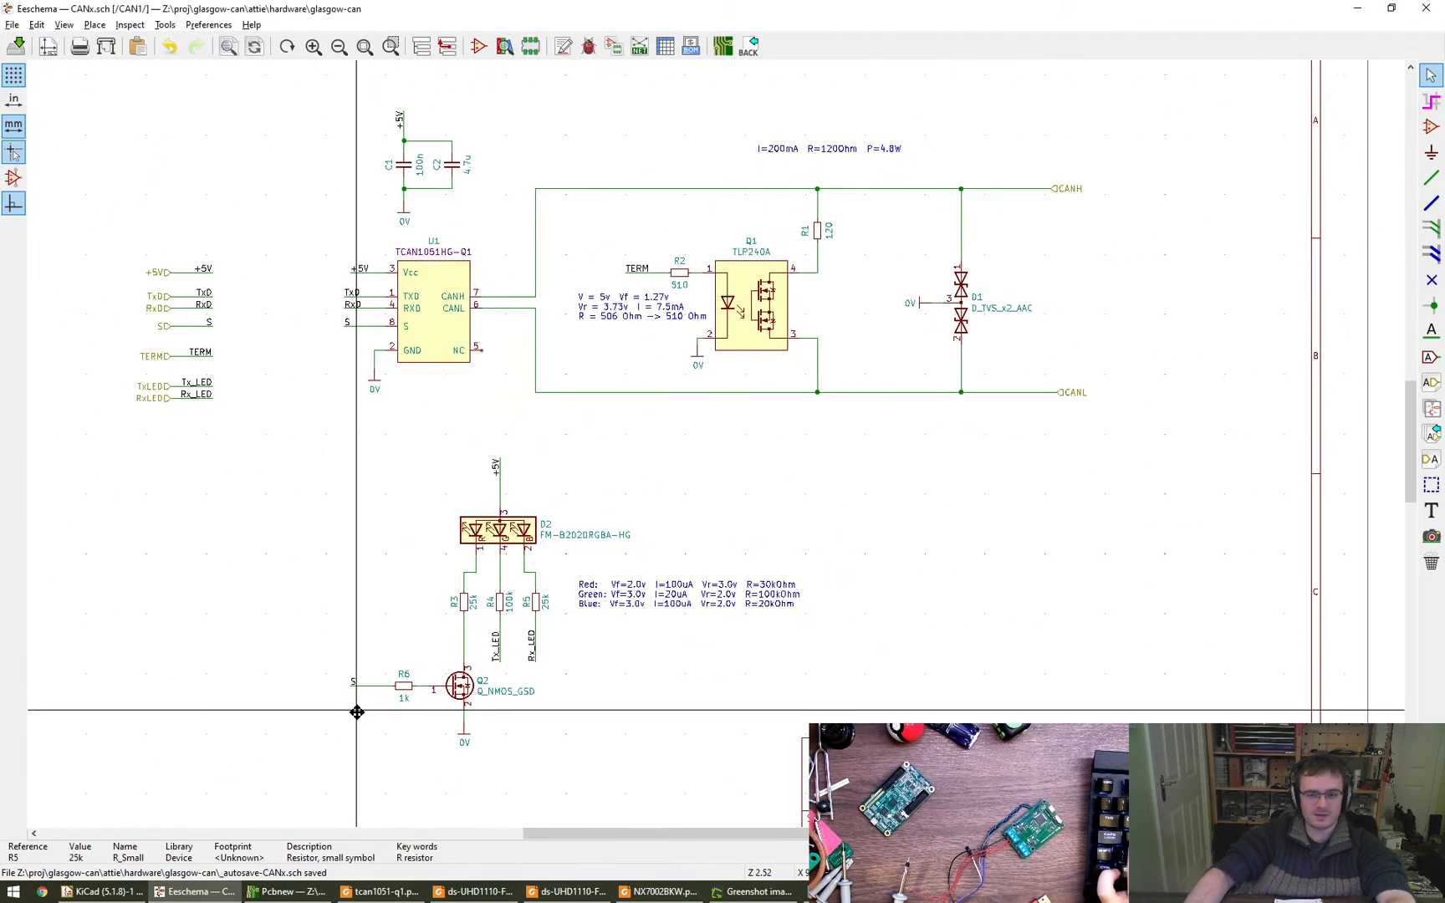
pyautogui.scroll(3, 410, 727)
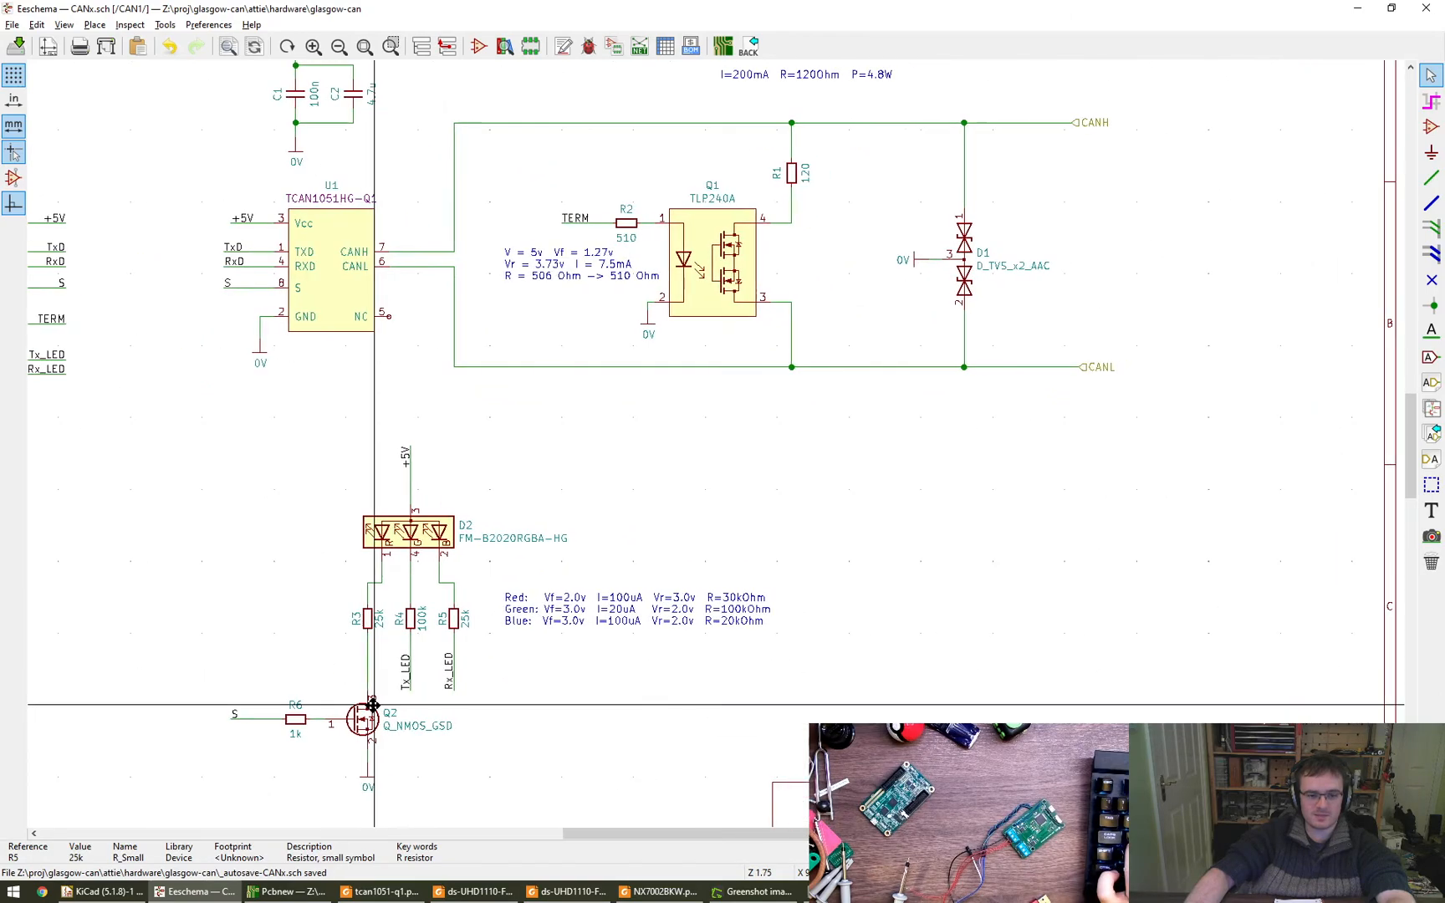
pyautogui.moveTo(415, 634); pyautogui.dragTo(654, 316, button='middle')
pyautogui.scroll(-2, 658, 531)
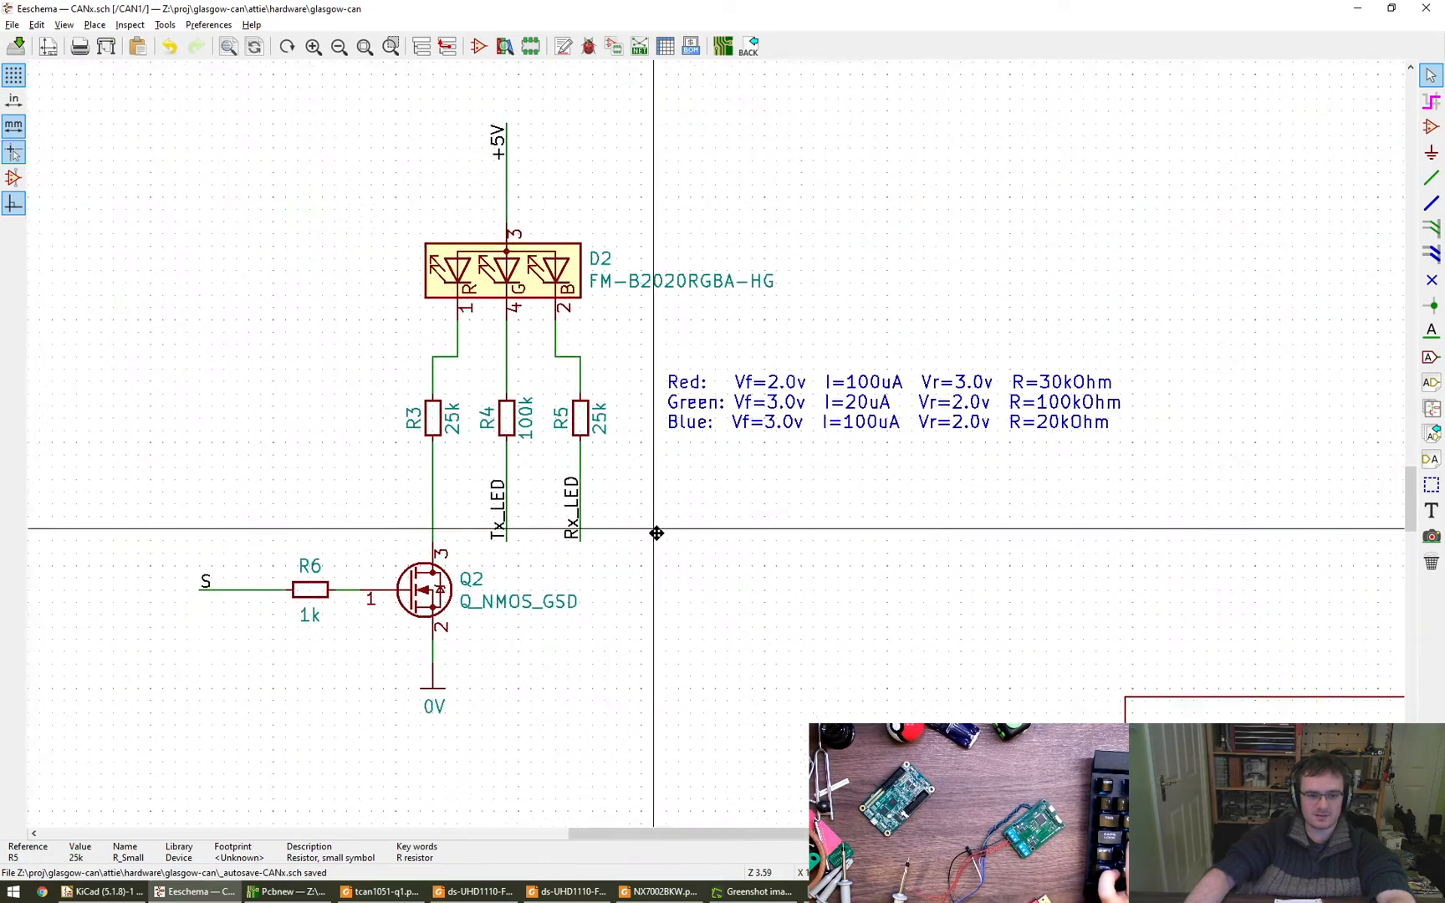
pyautogui.doubleClick(314, 612)
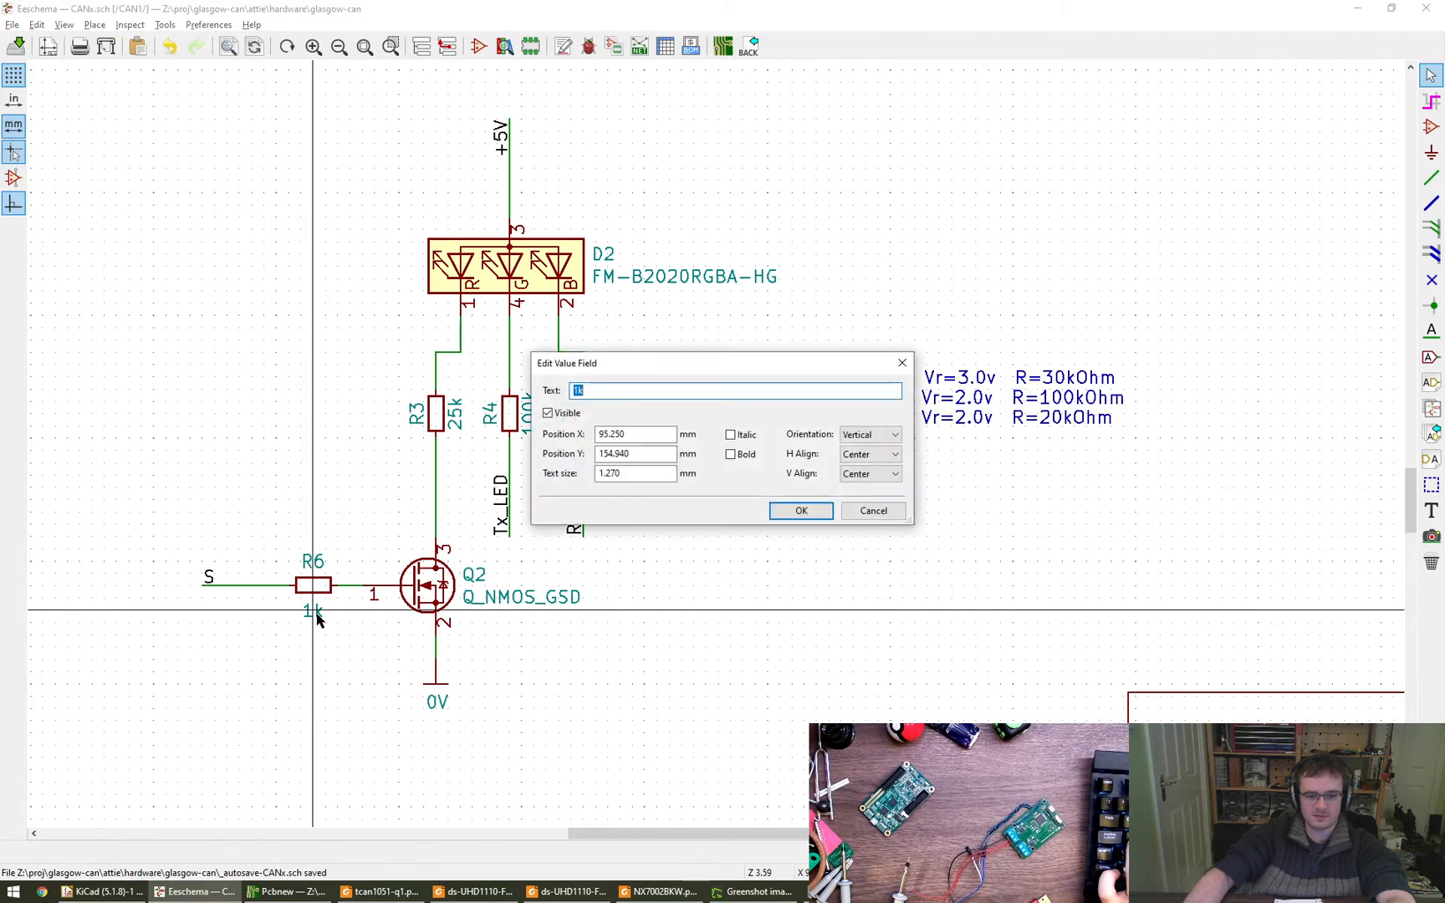
pyautogui.write('25k')
pyautogui.press('Return')
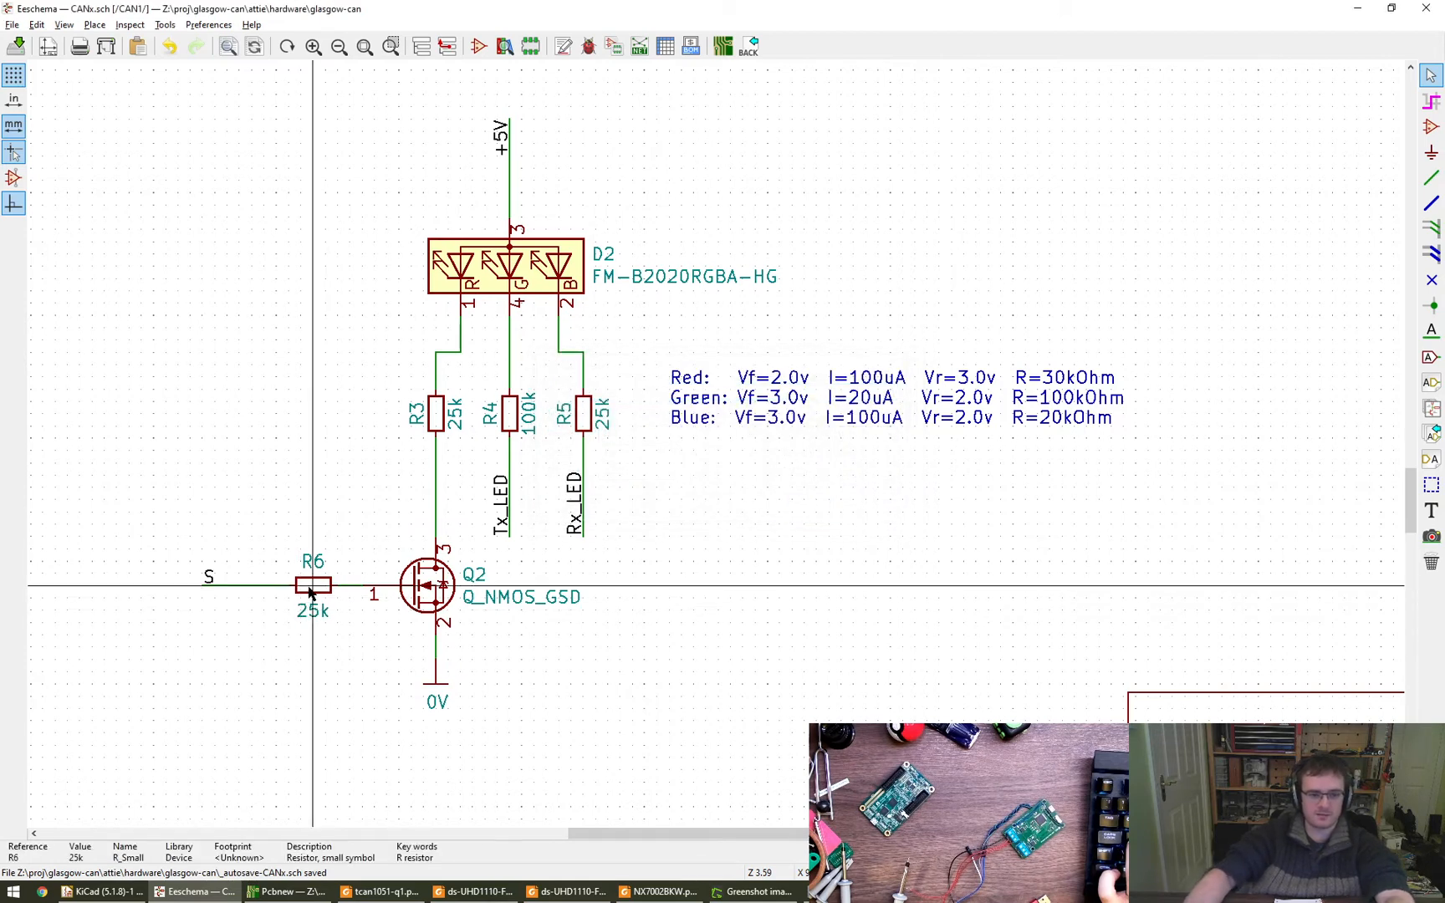
pyautogui.doubleClick(313, 584)
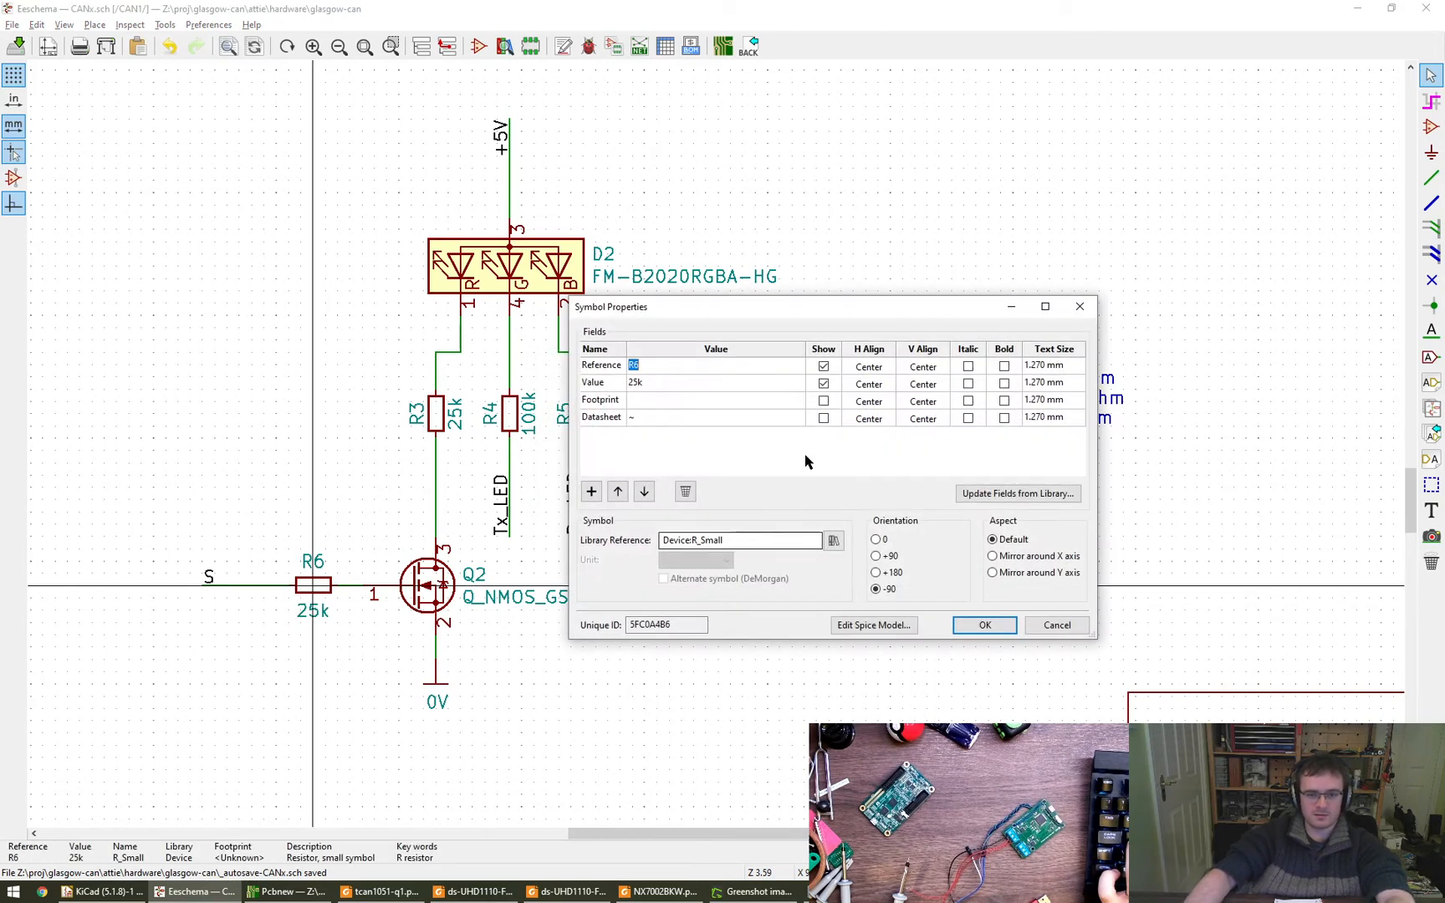
pyautogui.click(989, 632)
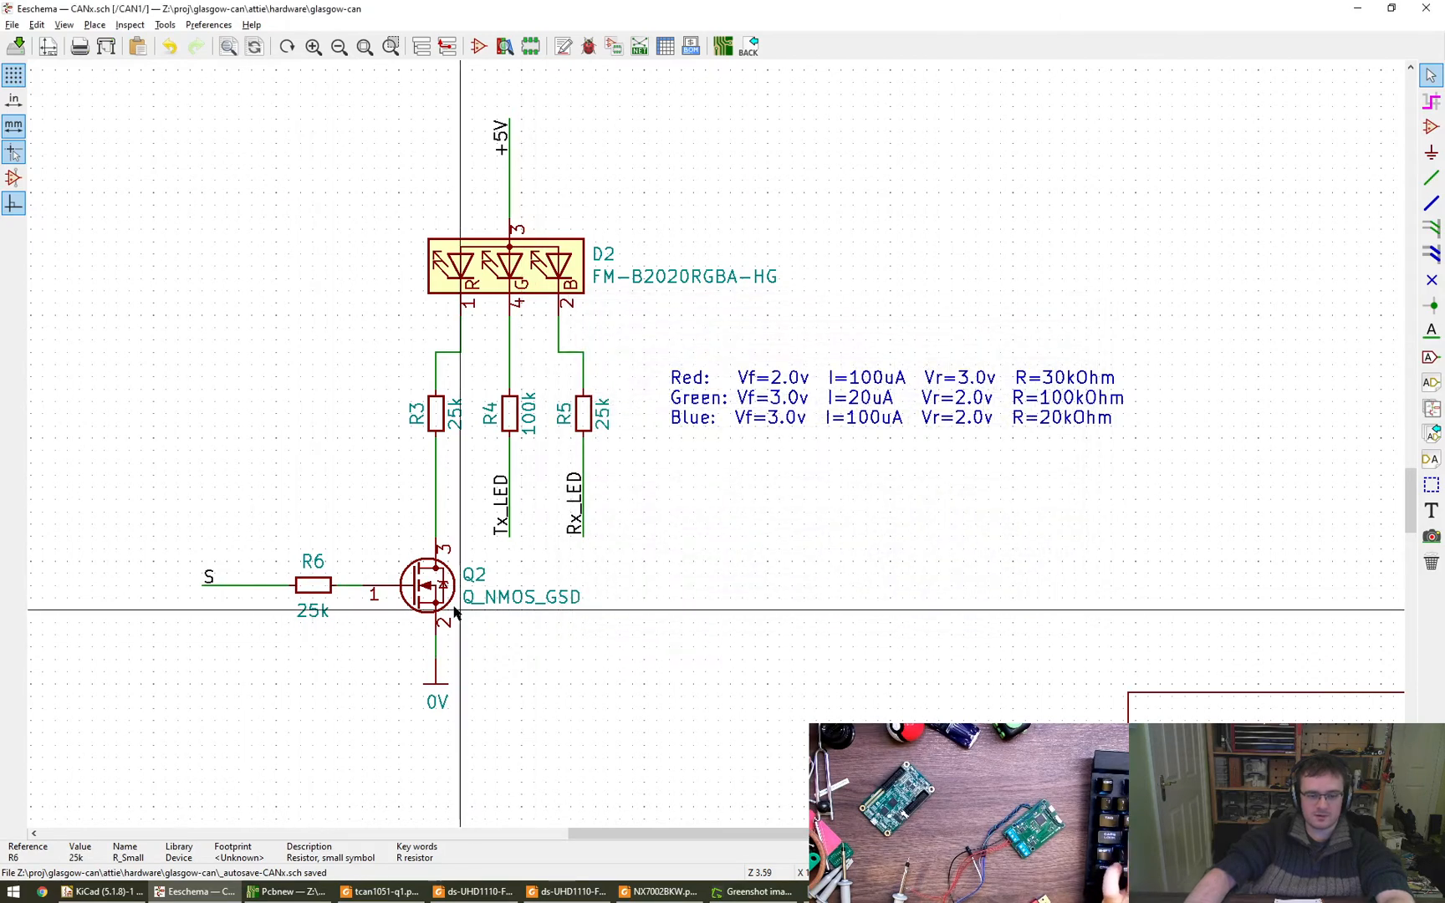
# - Check the symbol properties of R2 without editing them and save the schematic
pyautogui.scroll(-4, 851, 632)
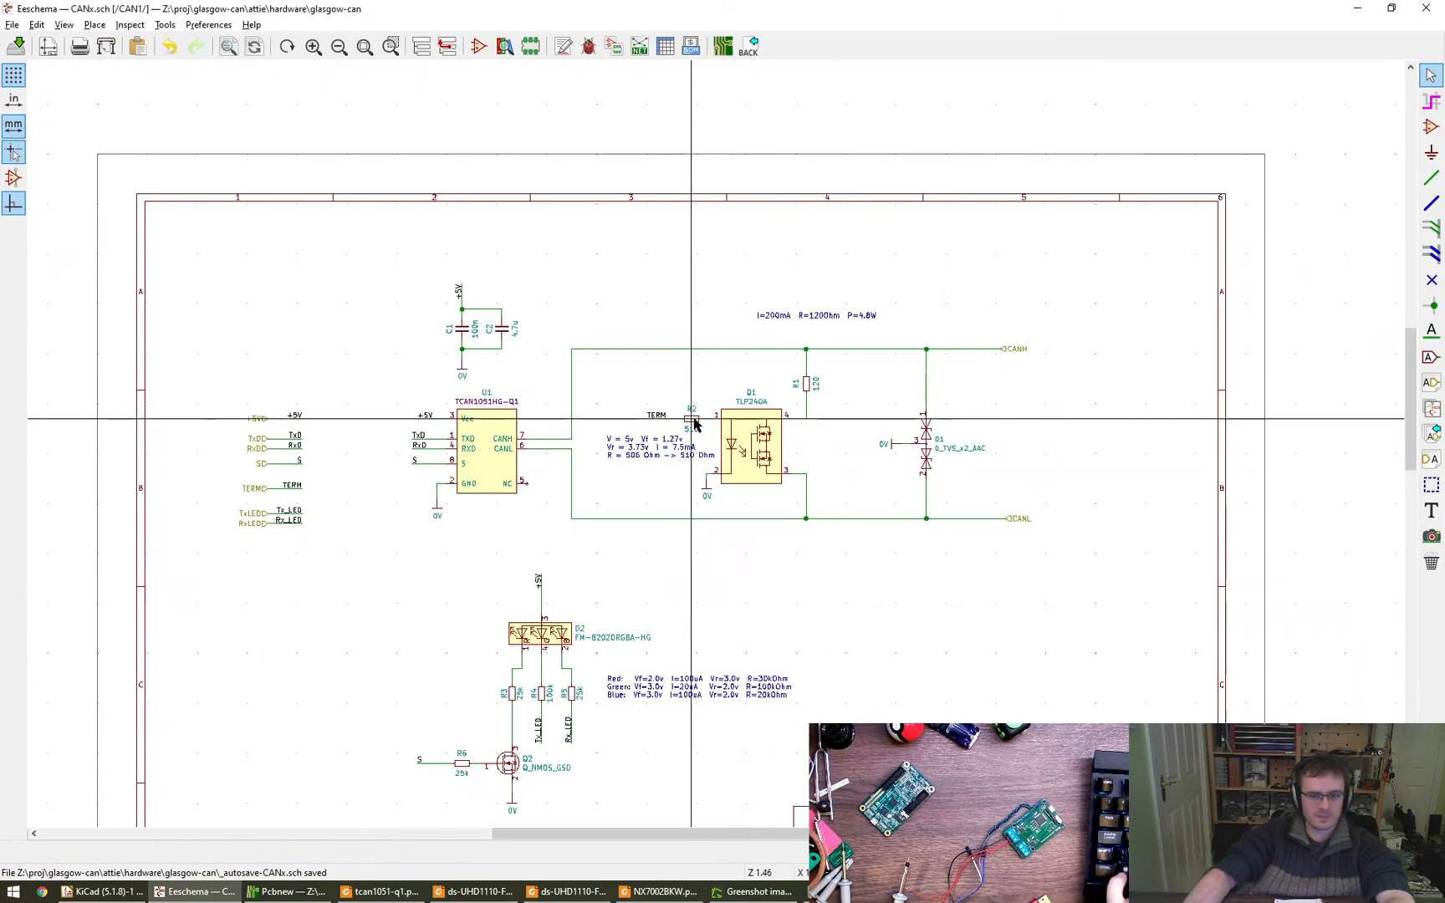
pyautogui.doubleClick(692, 417)
pyautogui.press('Escape')
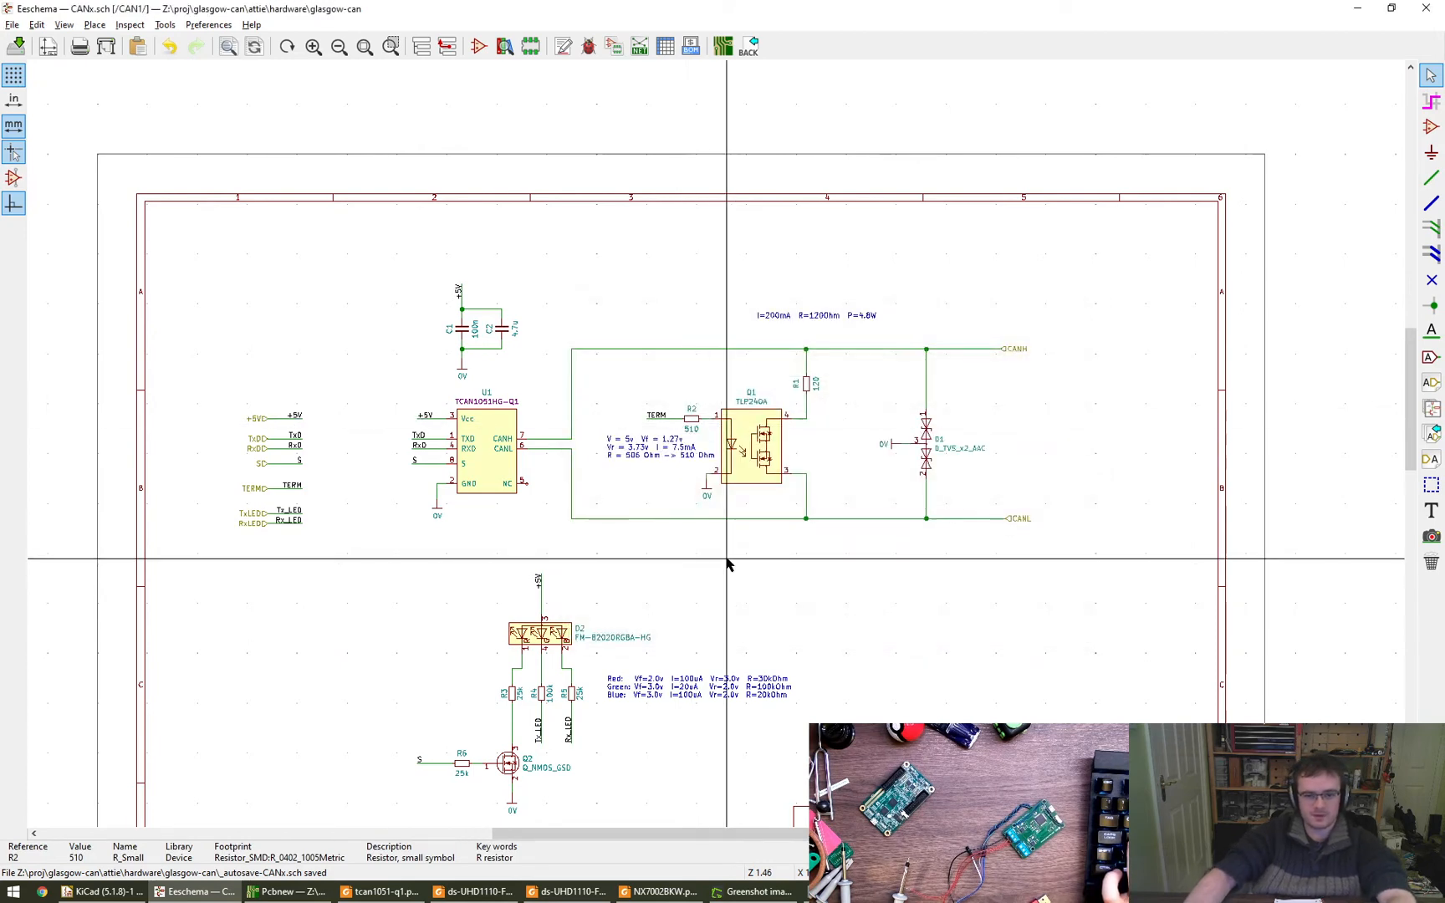
pyautogui.moveTo(805, 613); pyautogui.dragTo(842, 522, button='middle')
pyautogui.hotkey('ctrl', 's')
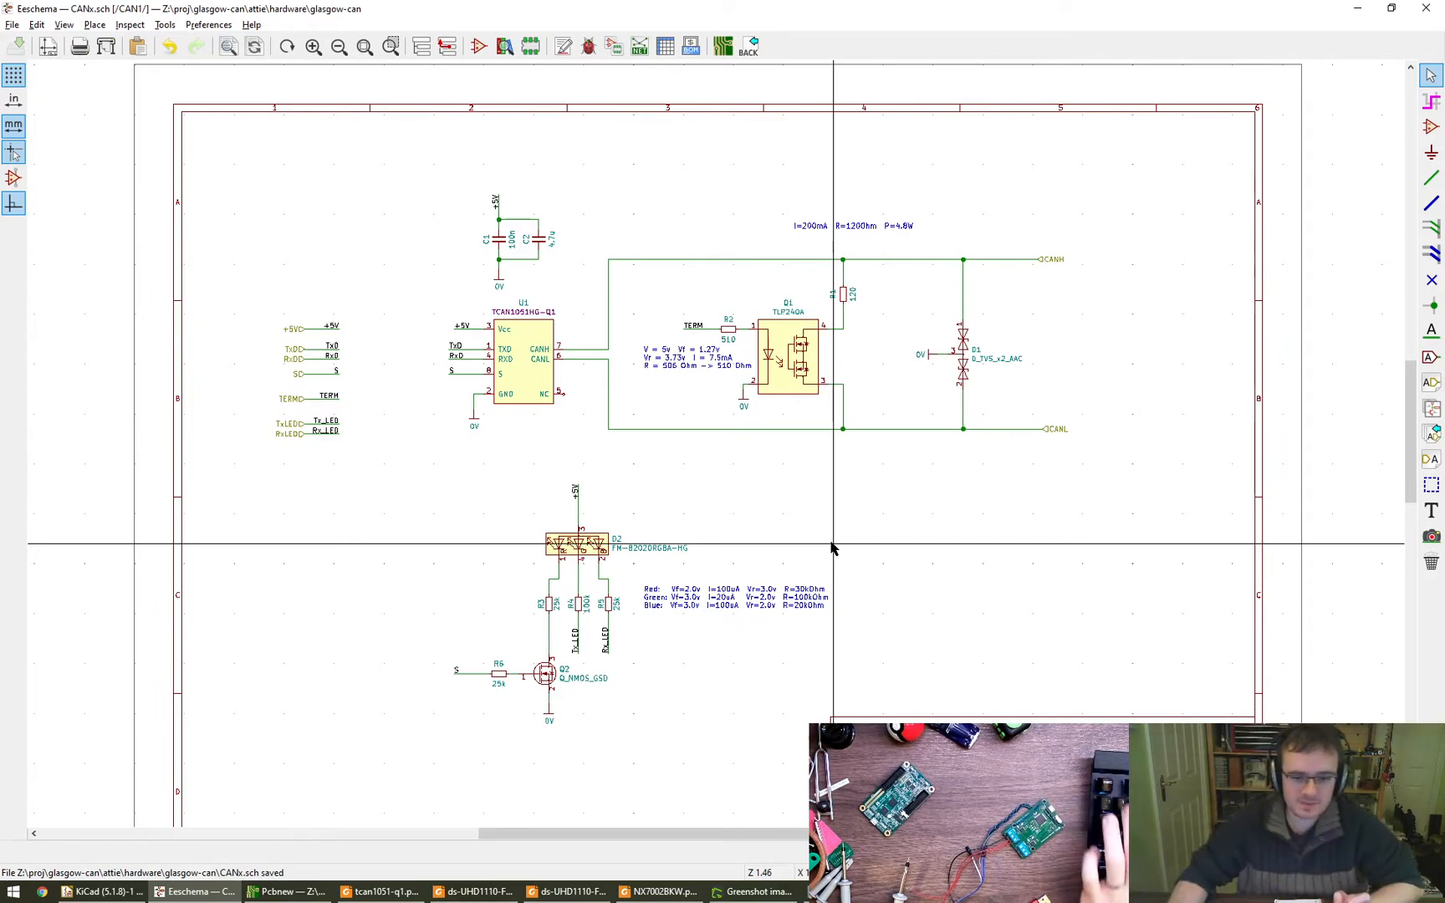
# - Review the footprint assignments of all components in the symbol fields table
pyautogui.click(563, 48)
pyautogui.click(666, 52)
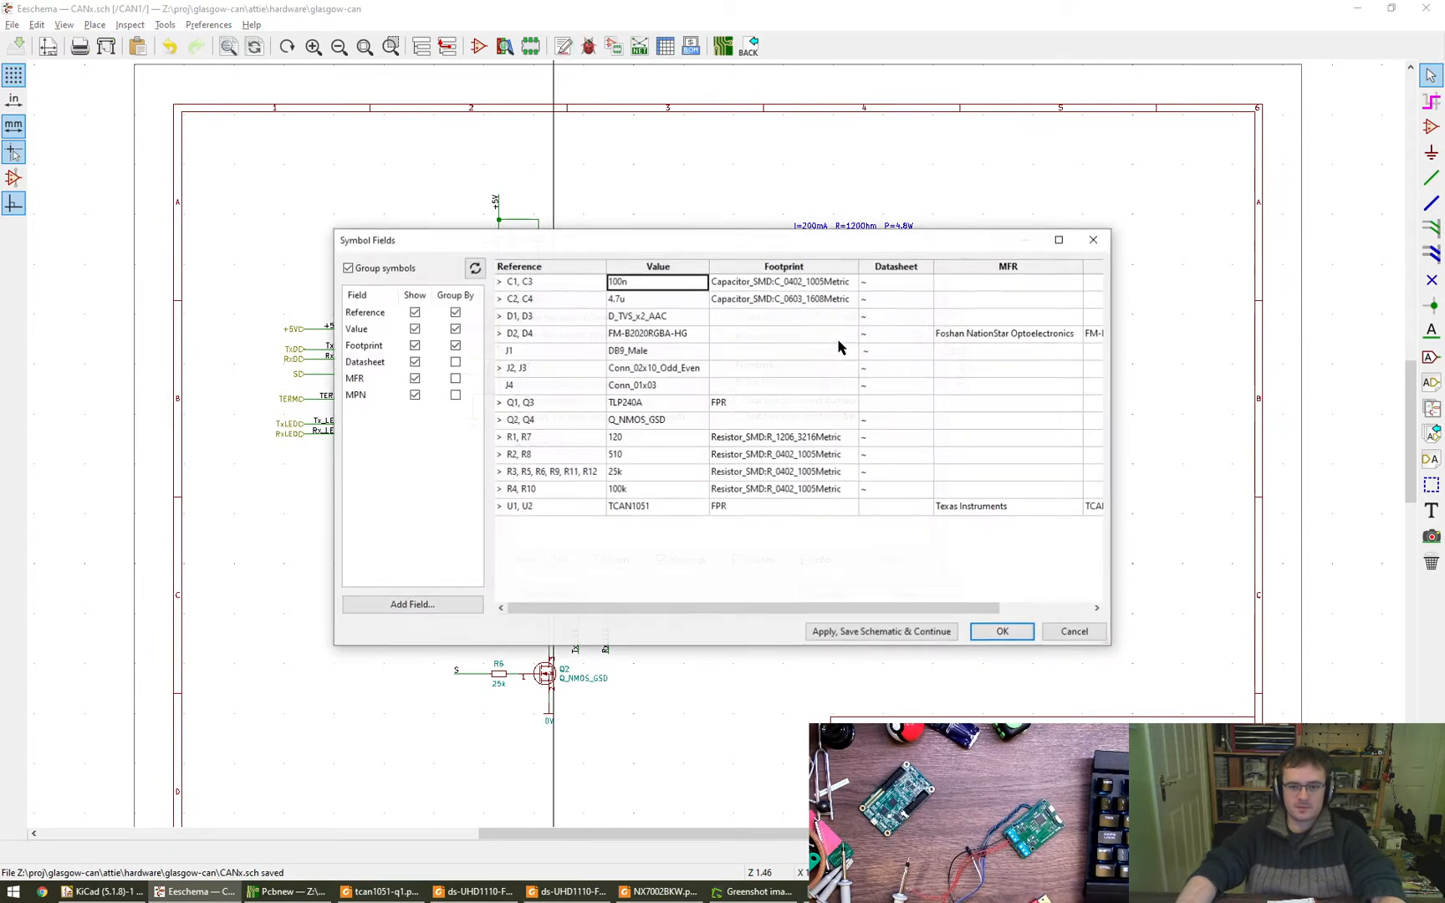
pyautogui.click(1097, 239)
pyautogui.click(929, 273)
pyautogui.click(665, 47)
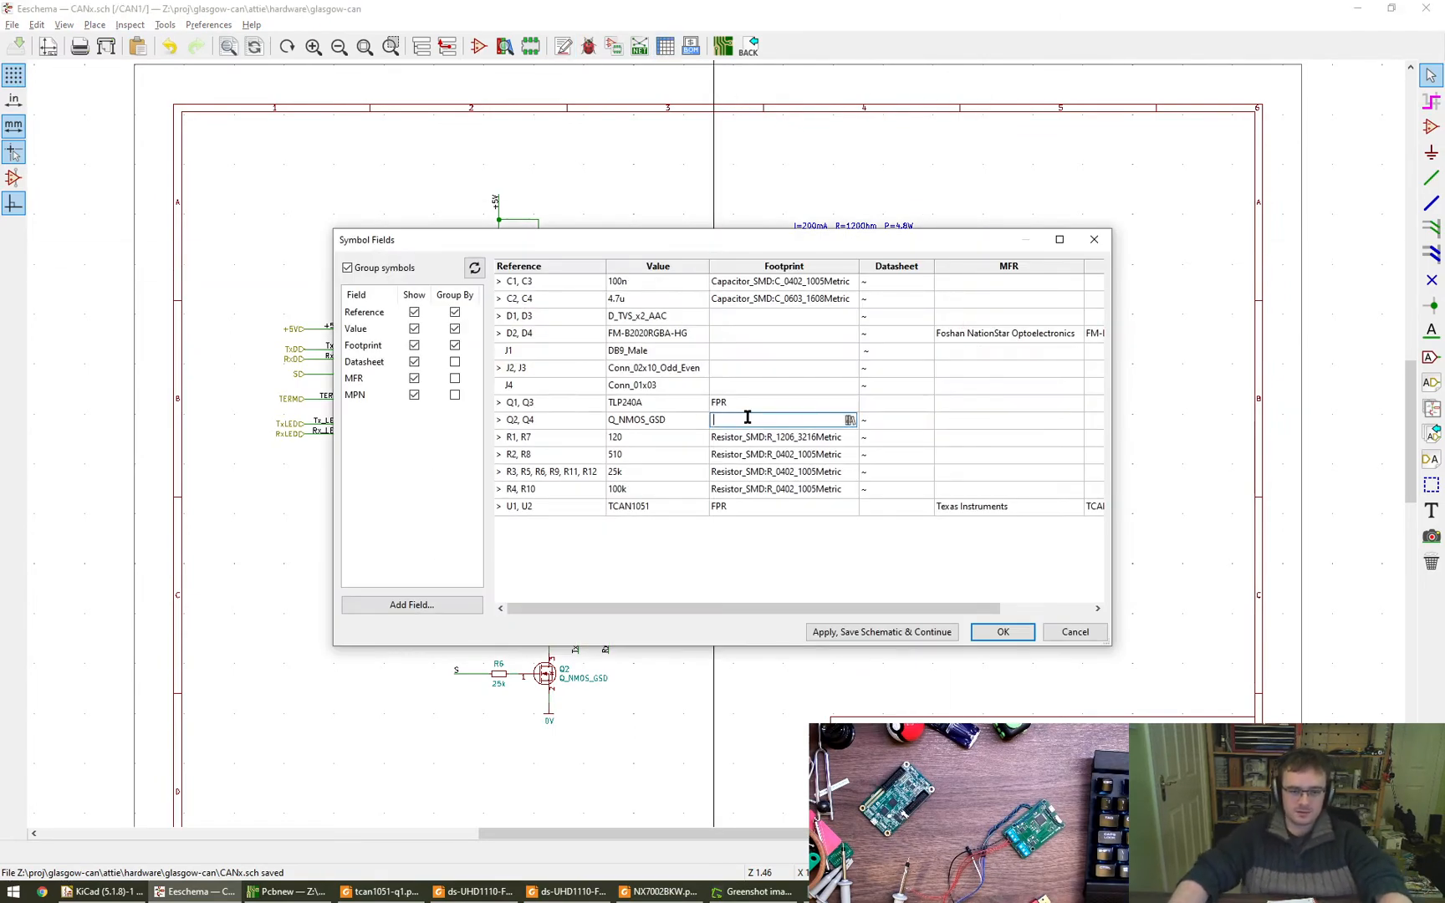
pyautogui.moveTo(636, 240); pyautogui.dragTo(909, 418)
pyautogui.keyDown('alt'); pyautogui.moveTo(909, 553); pyautogui.dragTo(902, 380); pyautogui.keyUp('alt')
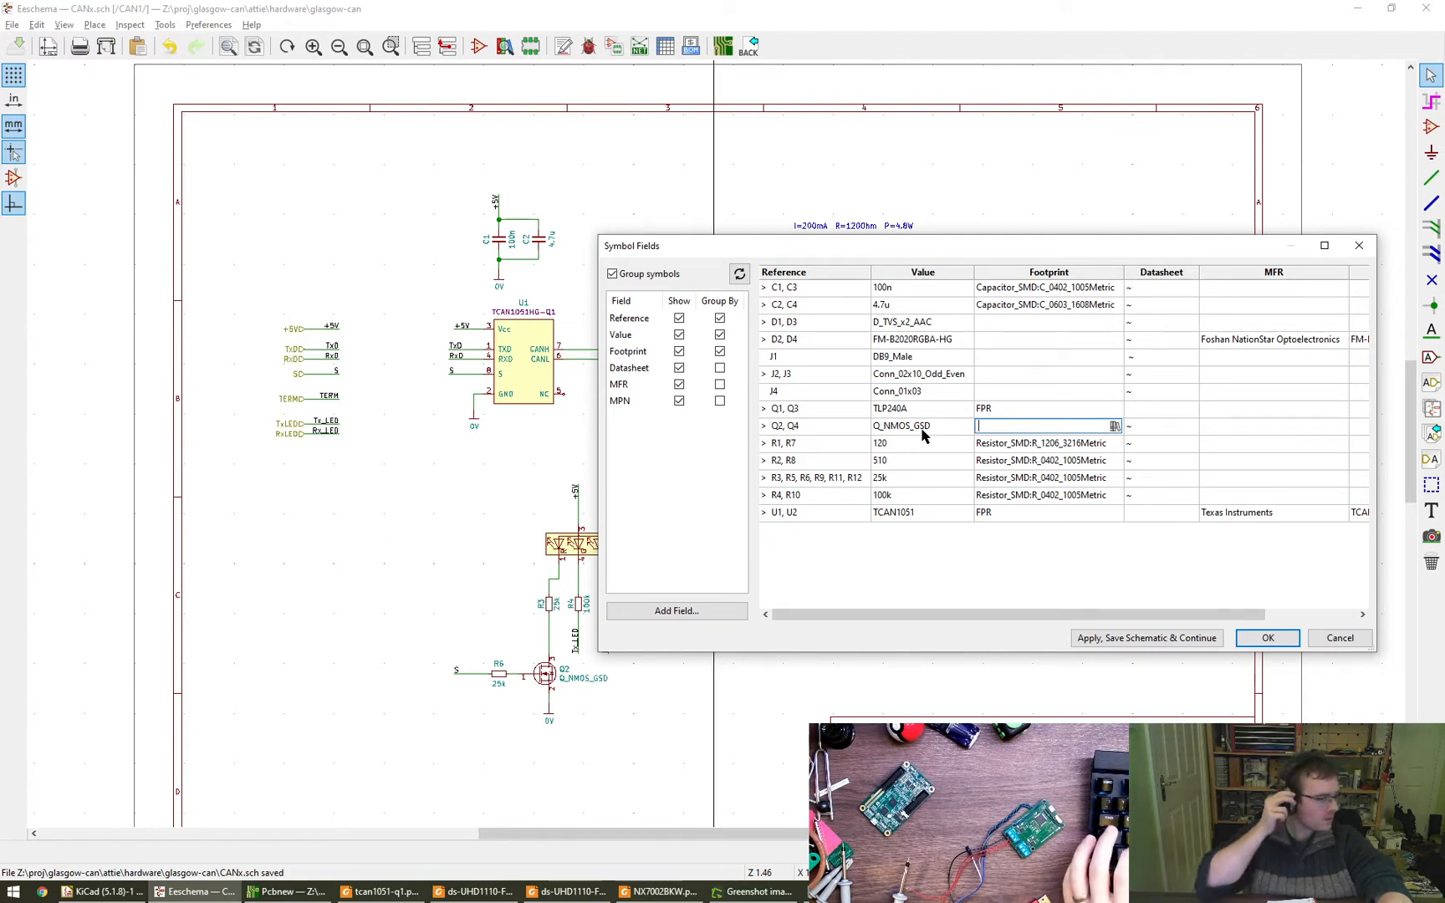
# - Look through the footprint libraries for Q2 and Q4, closing the browser and the symbol fields table without choosing a footprint
pyautogui.click(1114, 425)
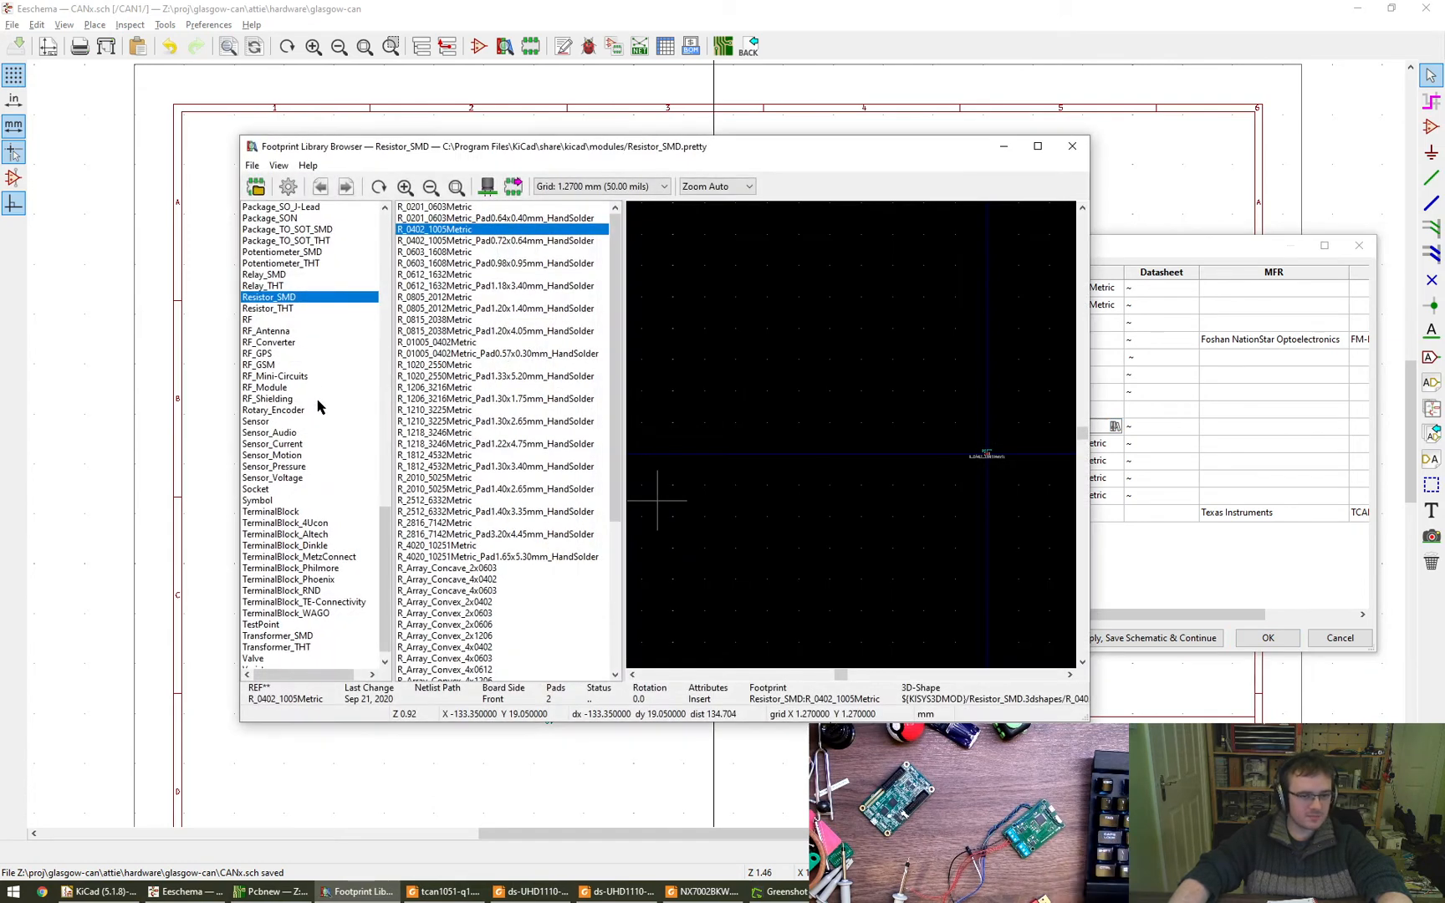
pyautogui.scroll(-2, 387, 612)
pyautogui.moveTo(384, 587); pyautogui.dragTo(305, 366)
pyautogui.click(305, 366)
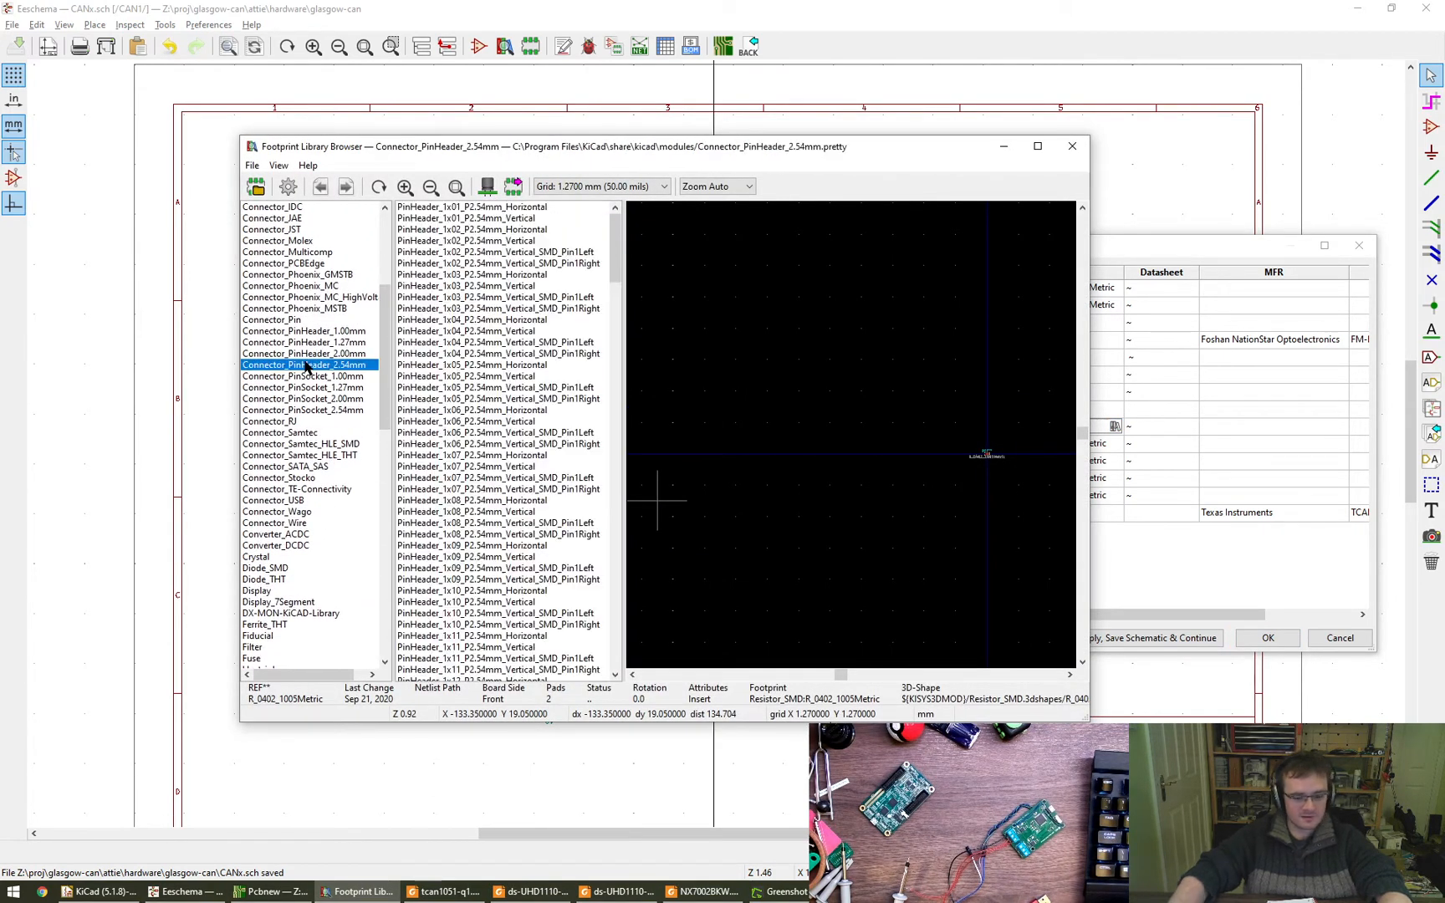
pyautogui.write('resis')
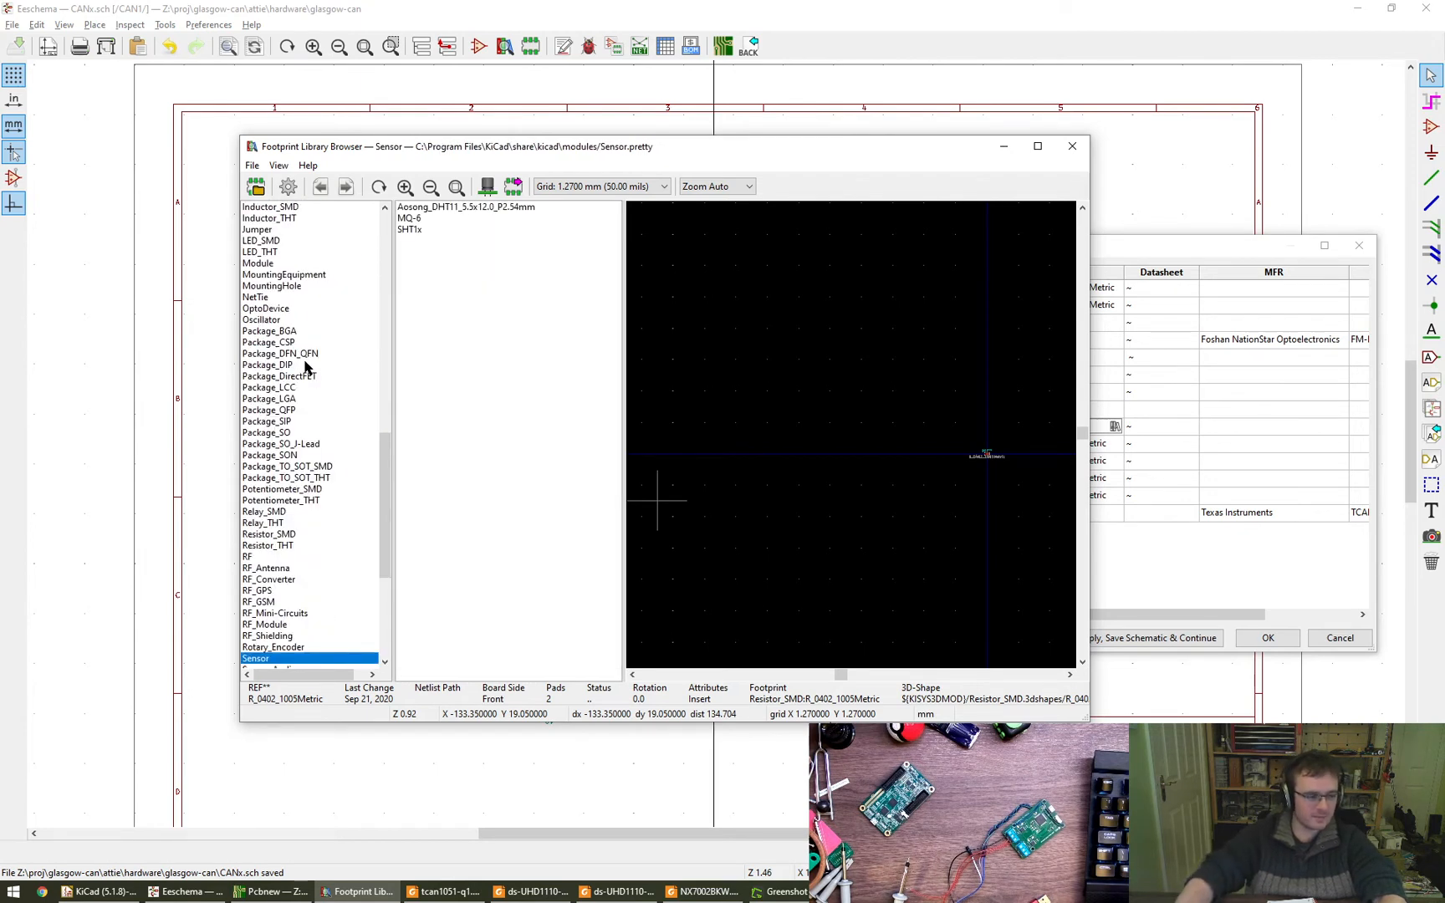
pyautogui.press('r')
pyautogui.press('r')
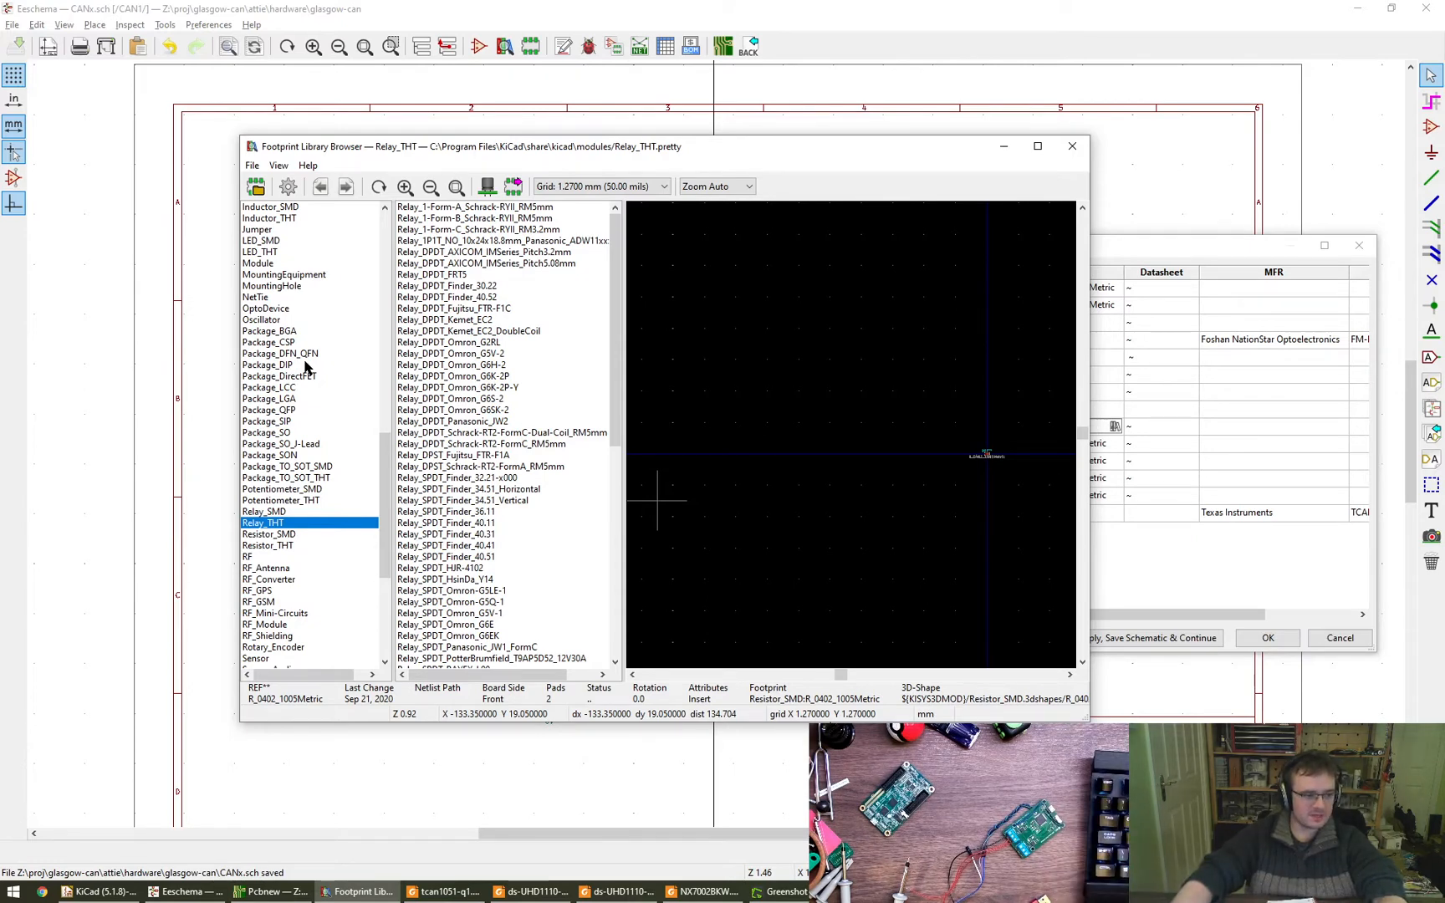
pyautogui.moveTo(387, 499); pyautogui.dragTo(387, 255)
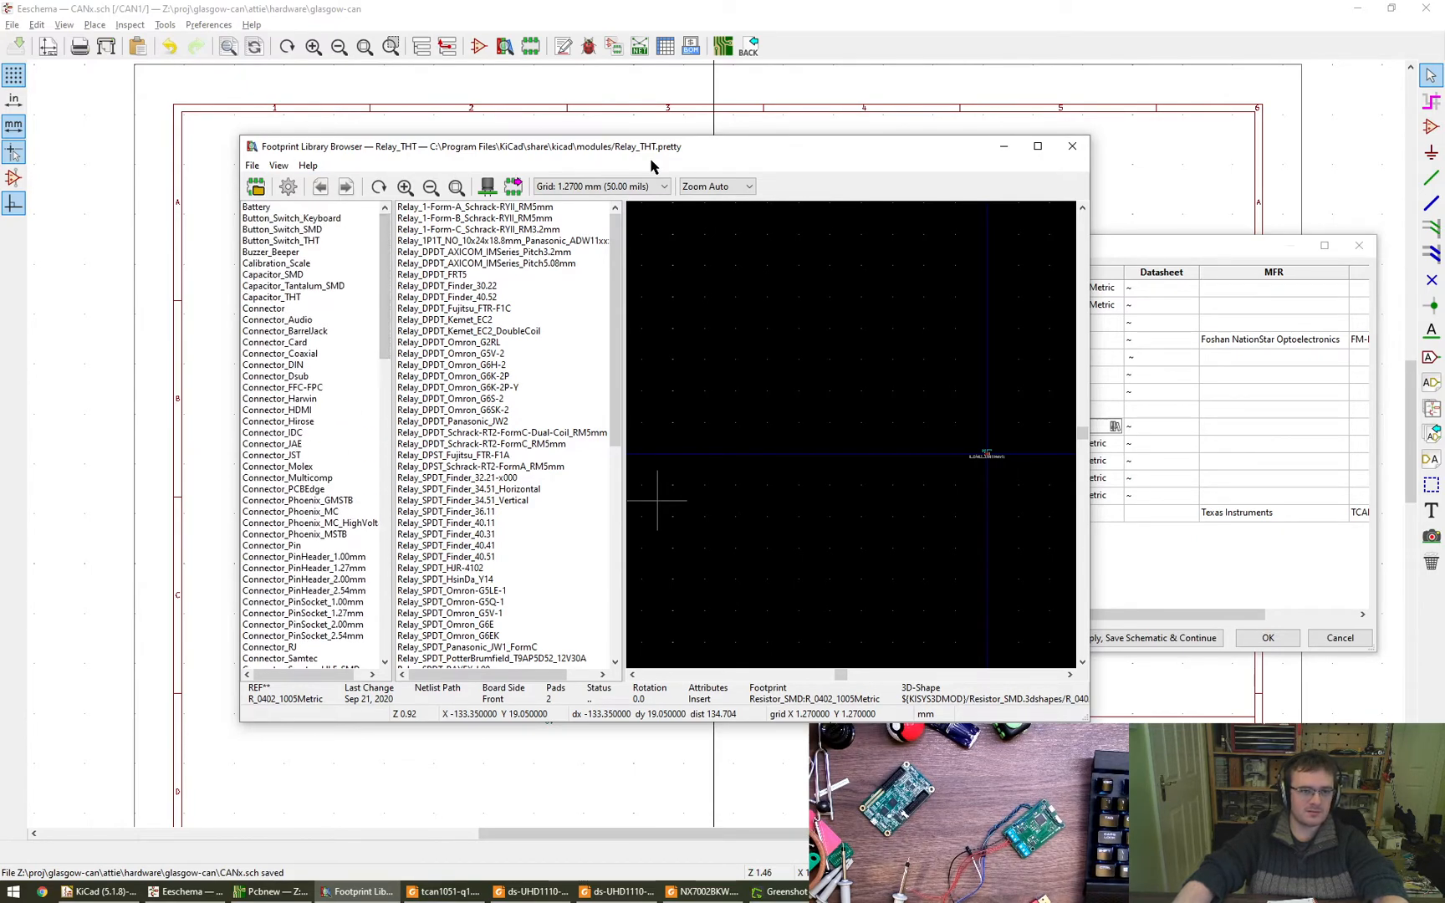
pyautogui.click(1071, 148)
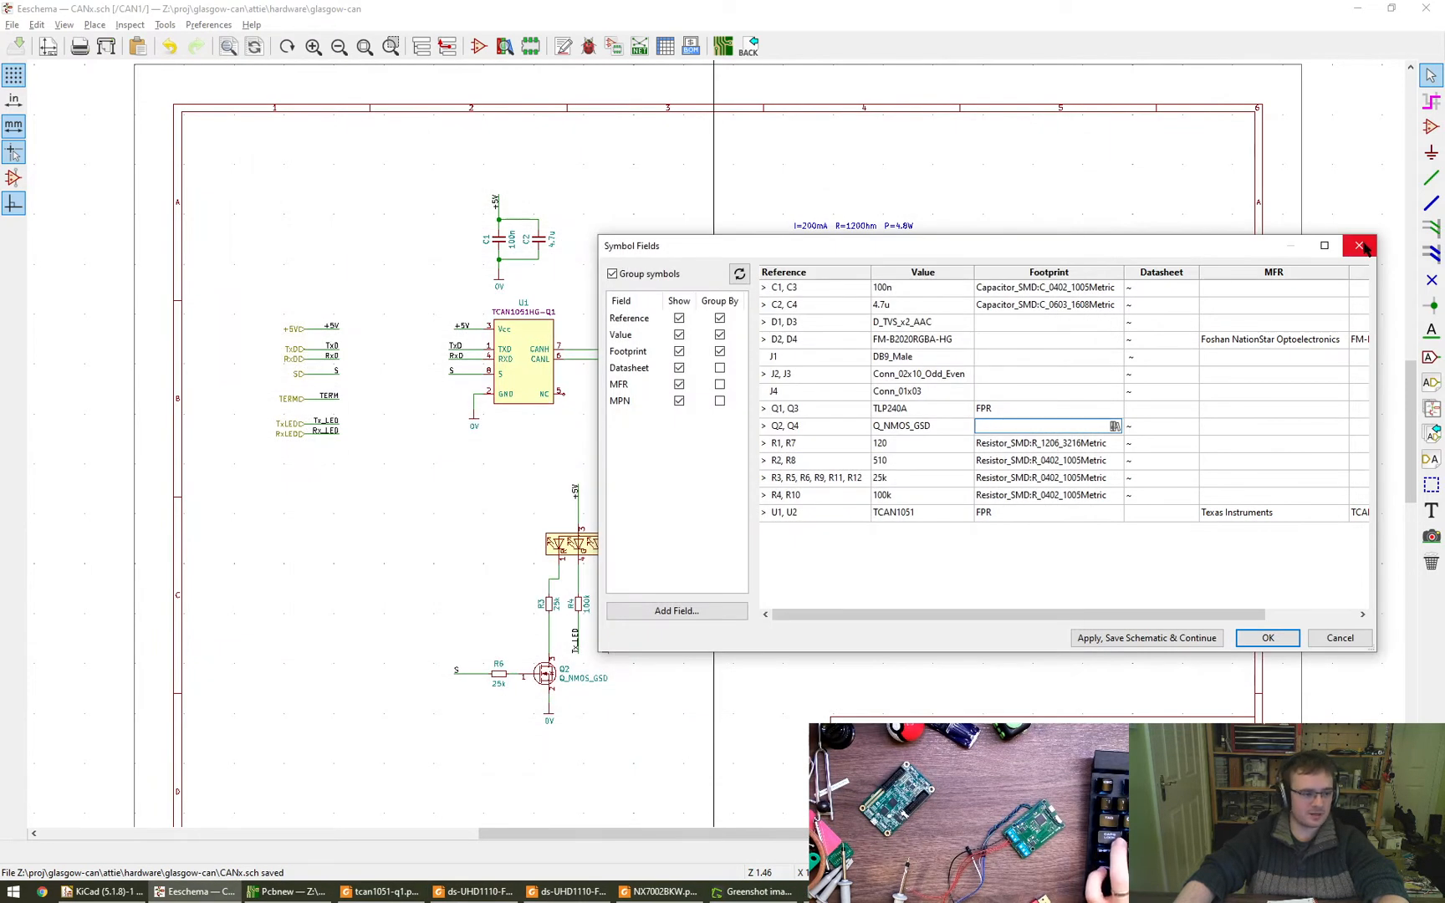
pyautogui.click(1360, 246)
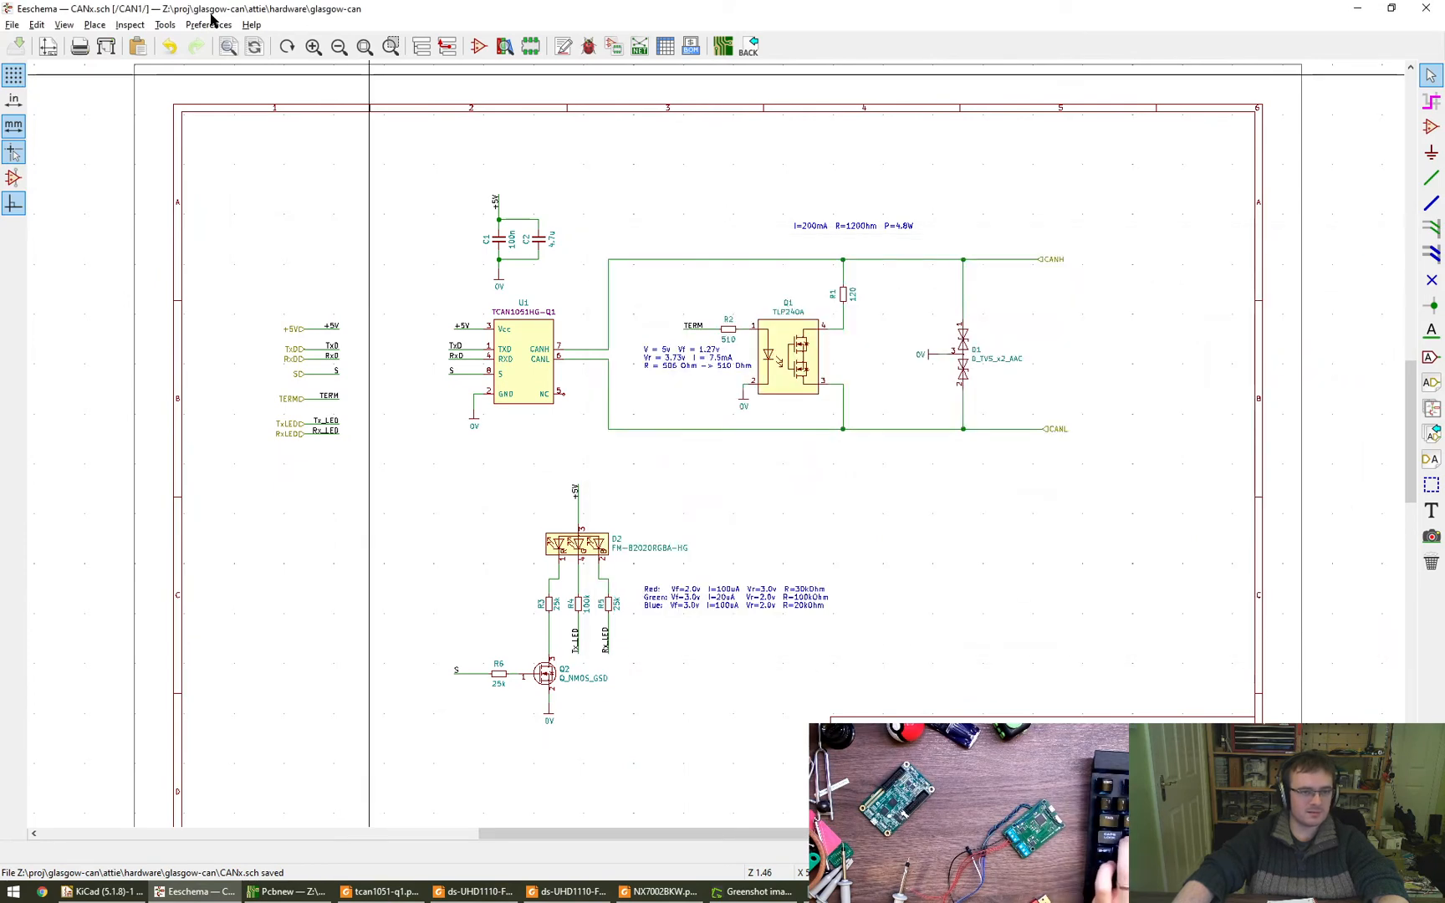
# - Switch to the KiCad project window and examine the global footprint library list down to the DX-MON-KiCAD-Library entry
pyautogui.hotkey('alt', 'Tab')
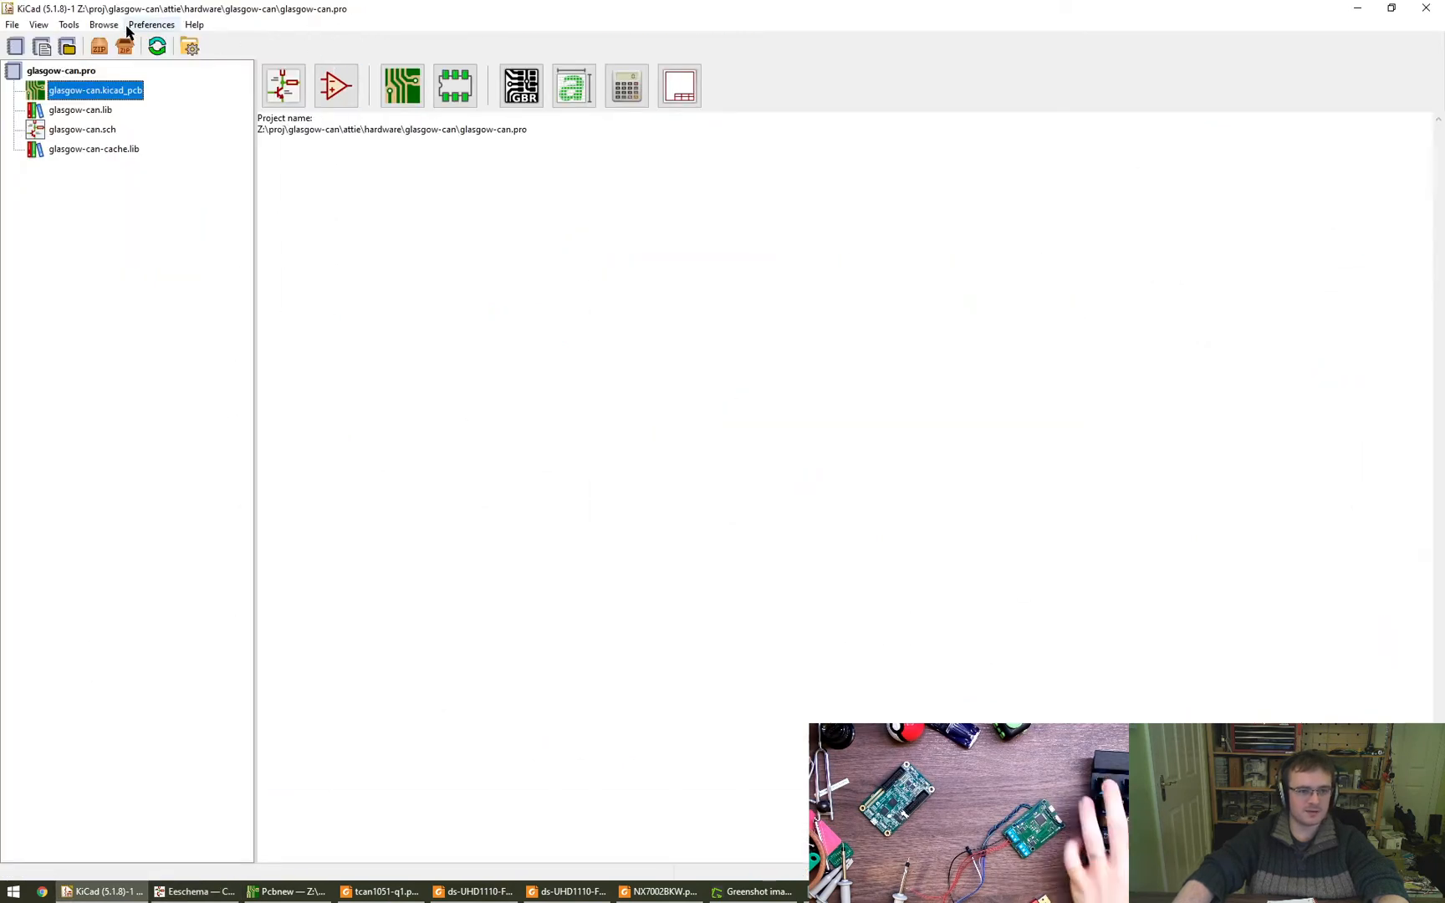
pyautogui.click(130, 25)
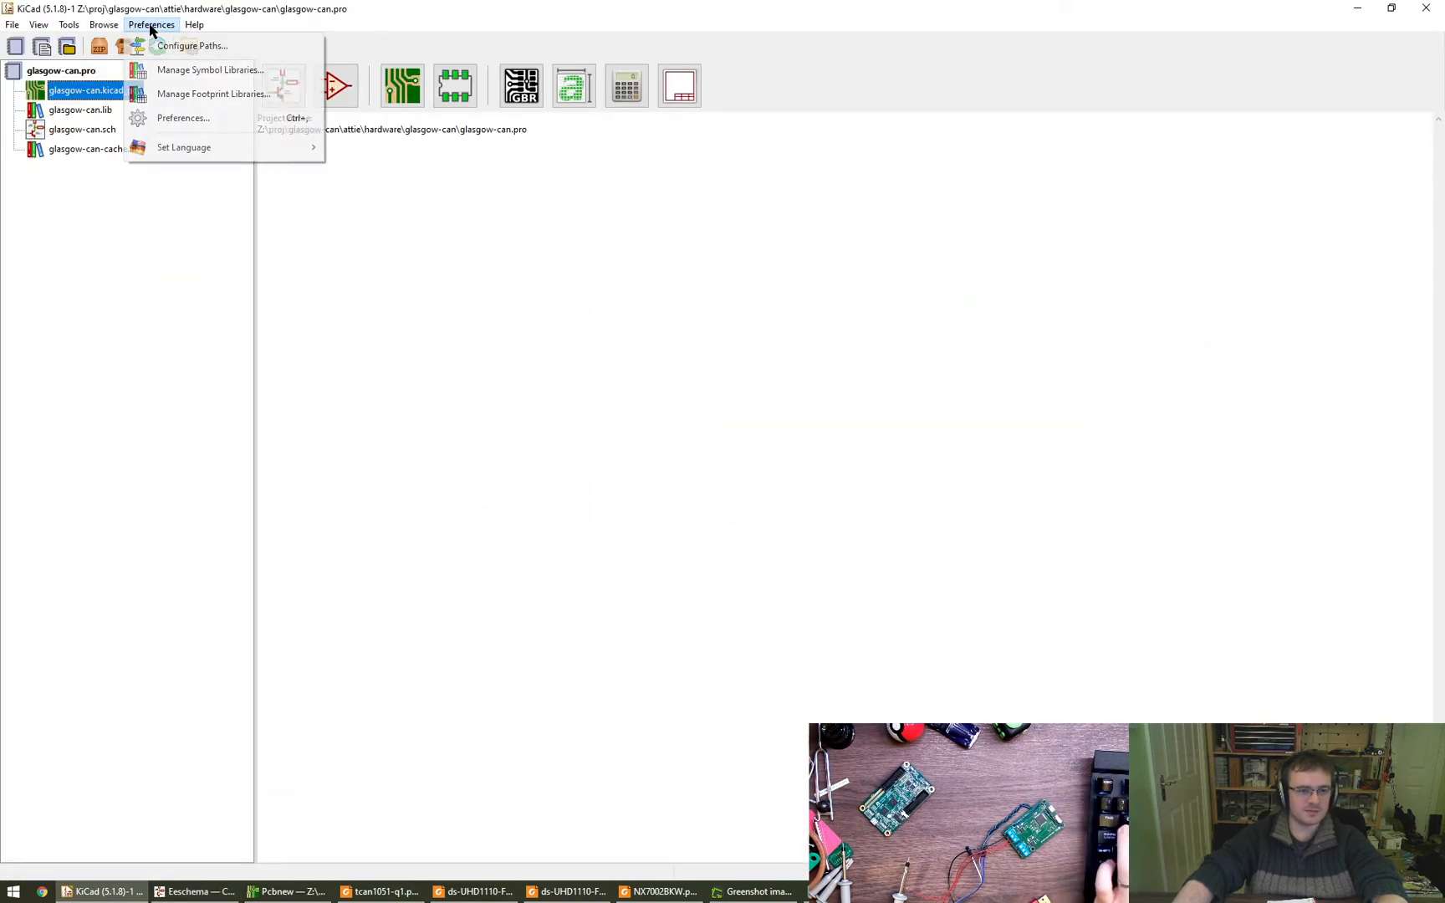
pyautogui.click(211, 97)
pyautogui.scroll(-15, 473, 402)
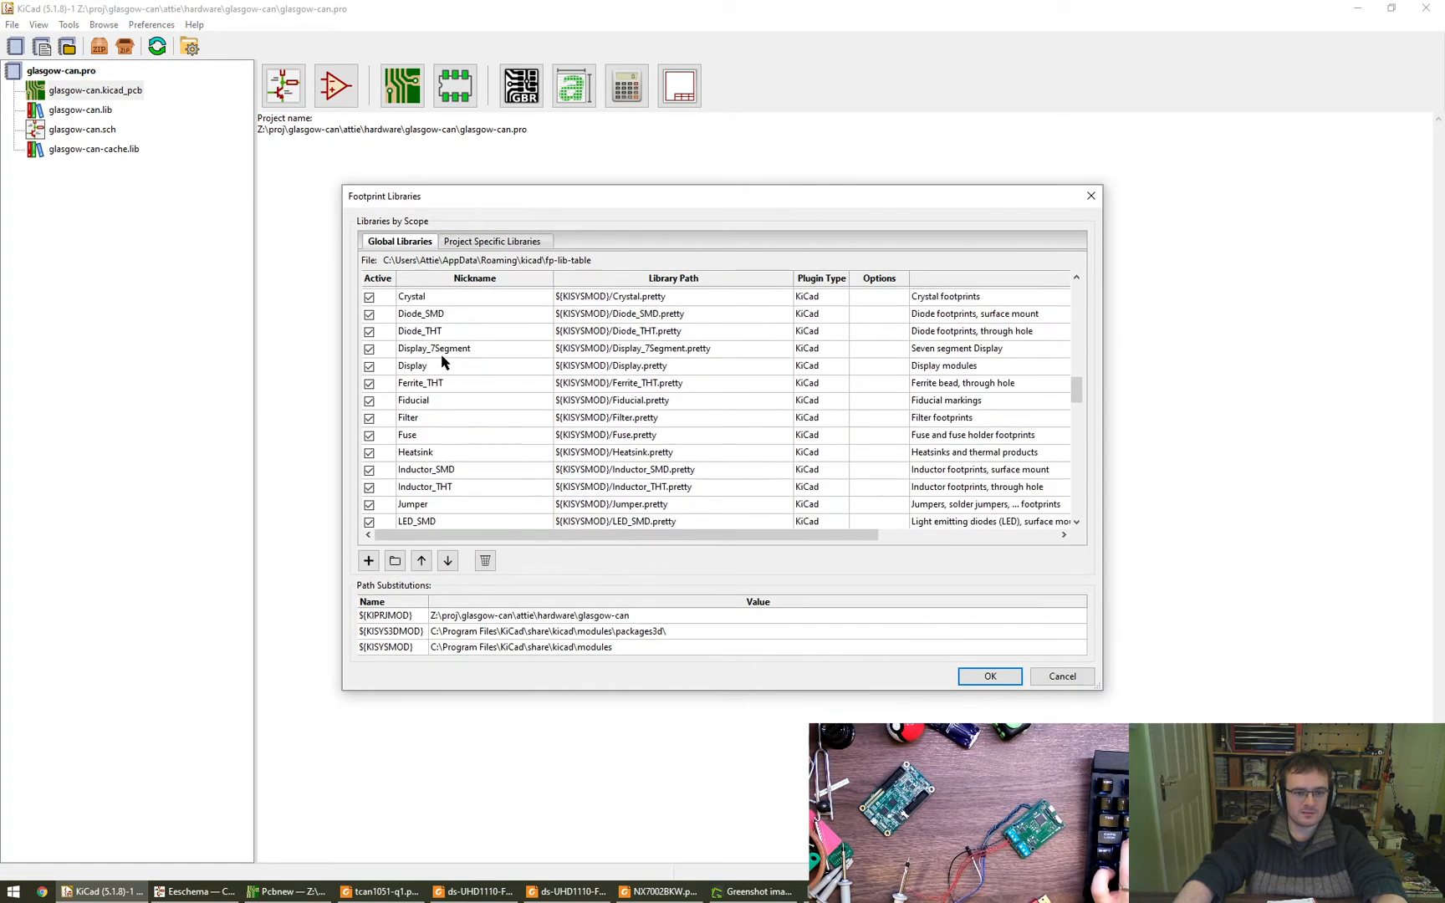
pyautogui.scroll(2, 450, 351)
pyautogui.scroll(-1, 456, 377)
pyautogui.scroll(-16, 458, 421)
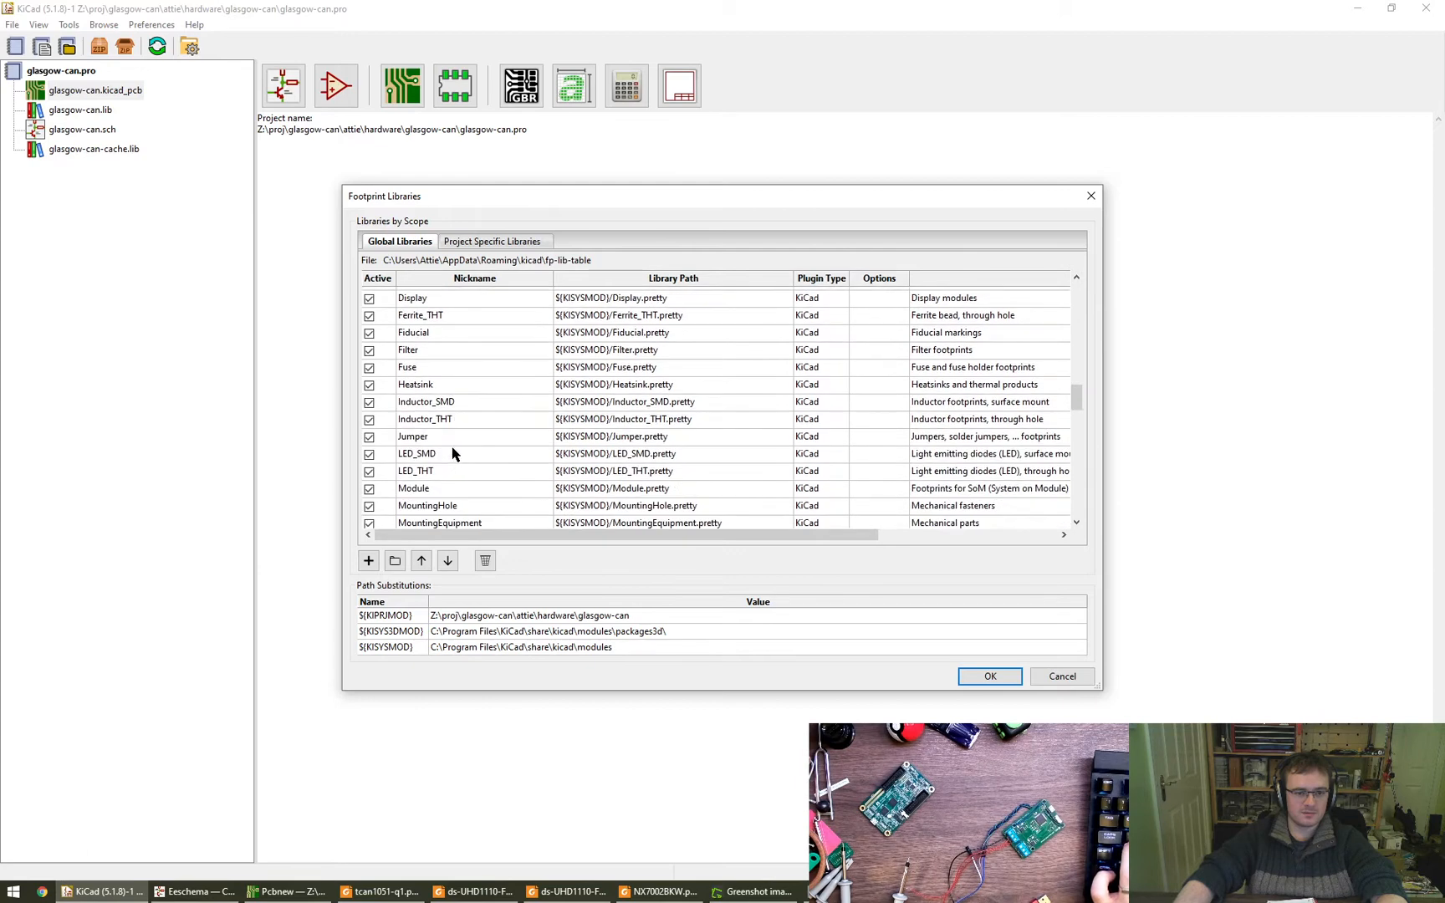
pyautogui.scroll(-3, 452, 492)
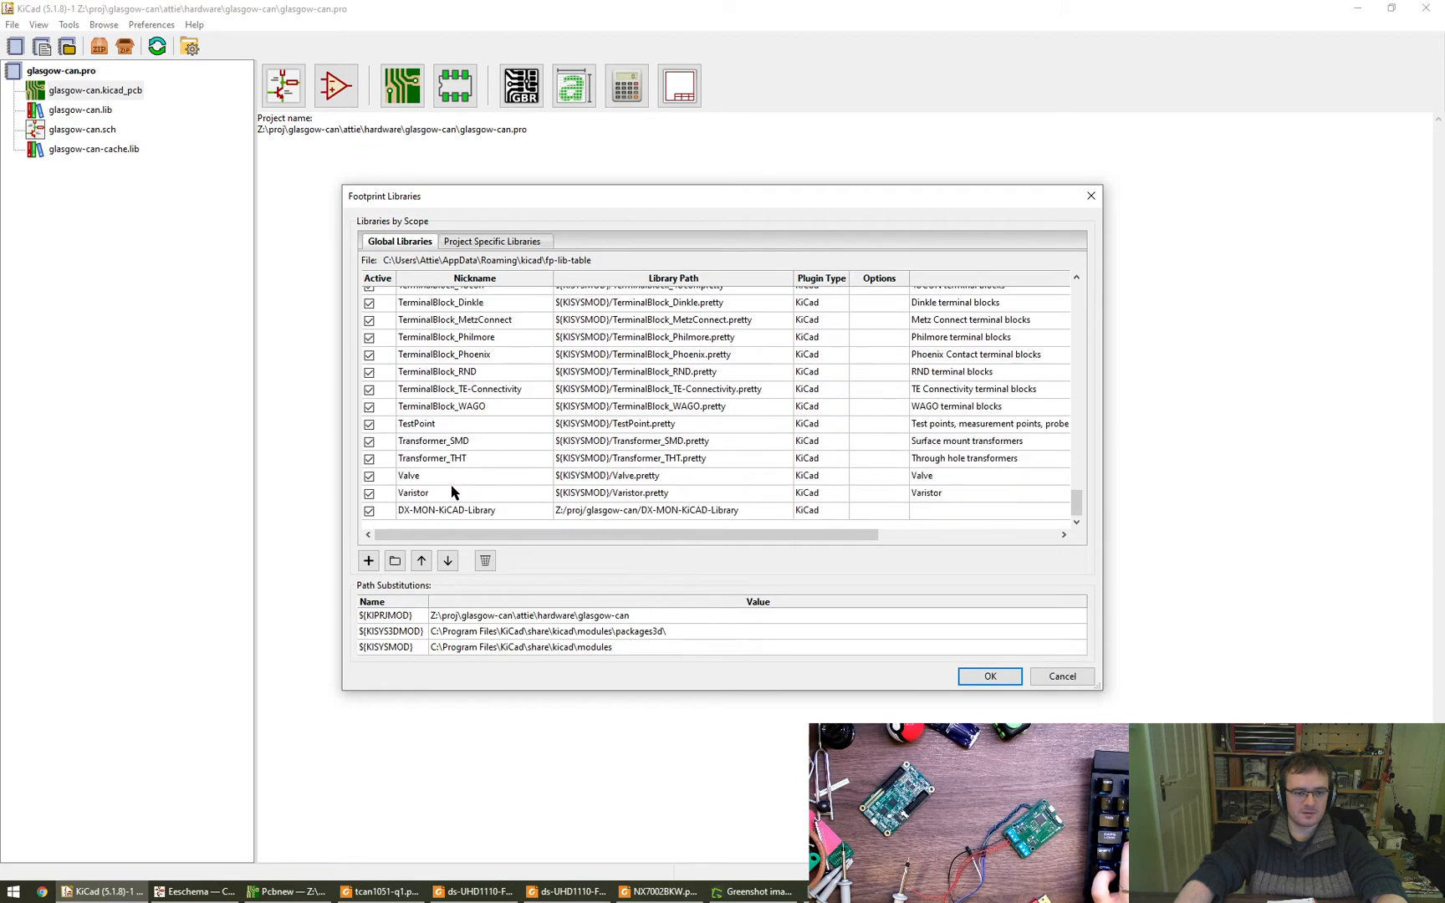
pyautogui.doubleClick(459, 512)
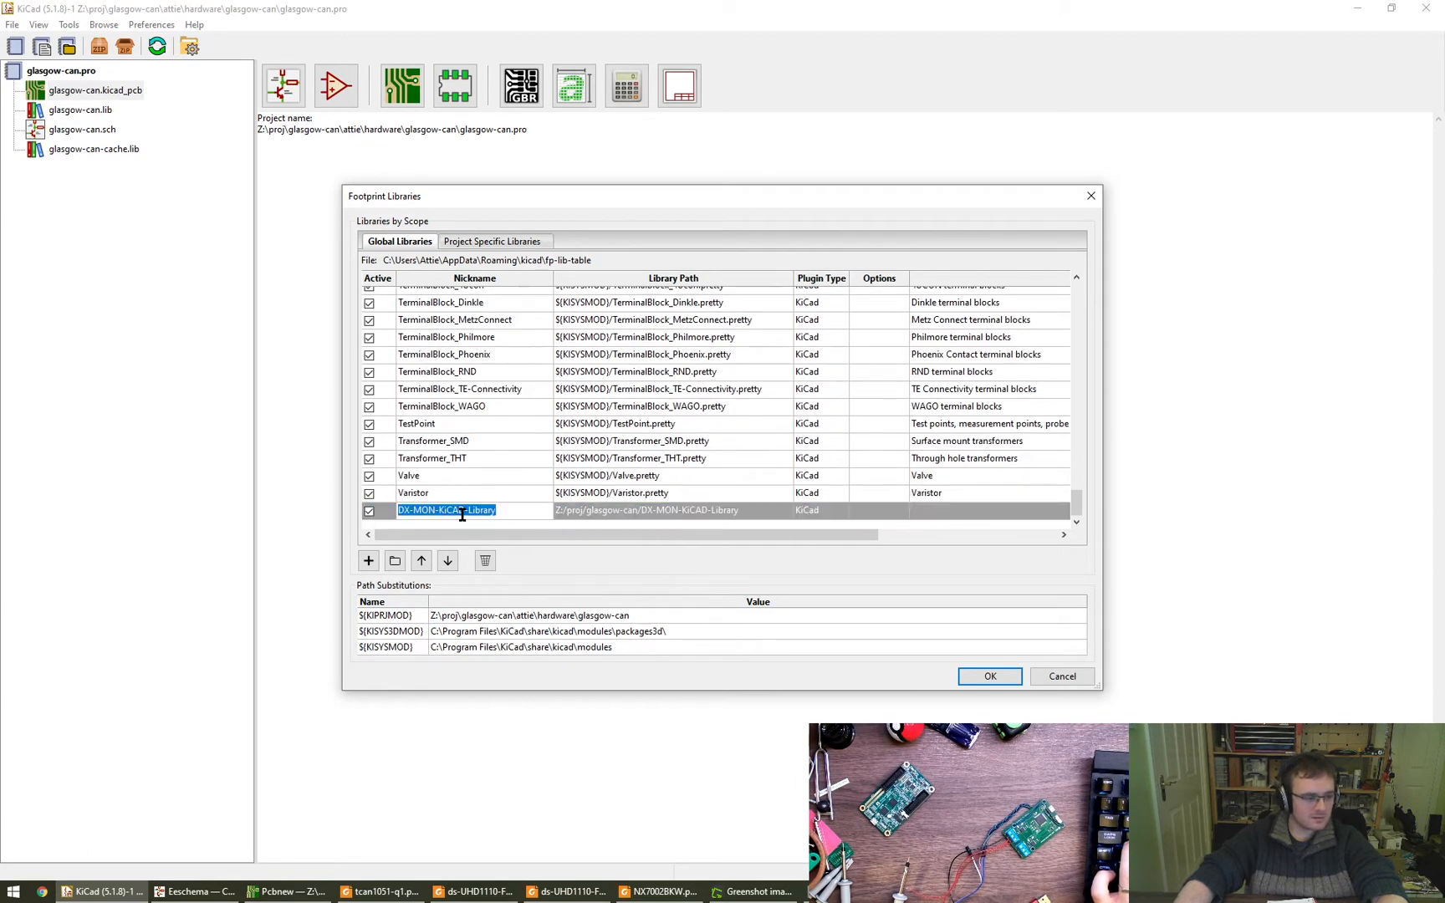
pyautogui.press('Escape')
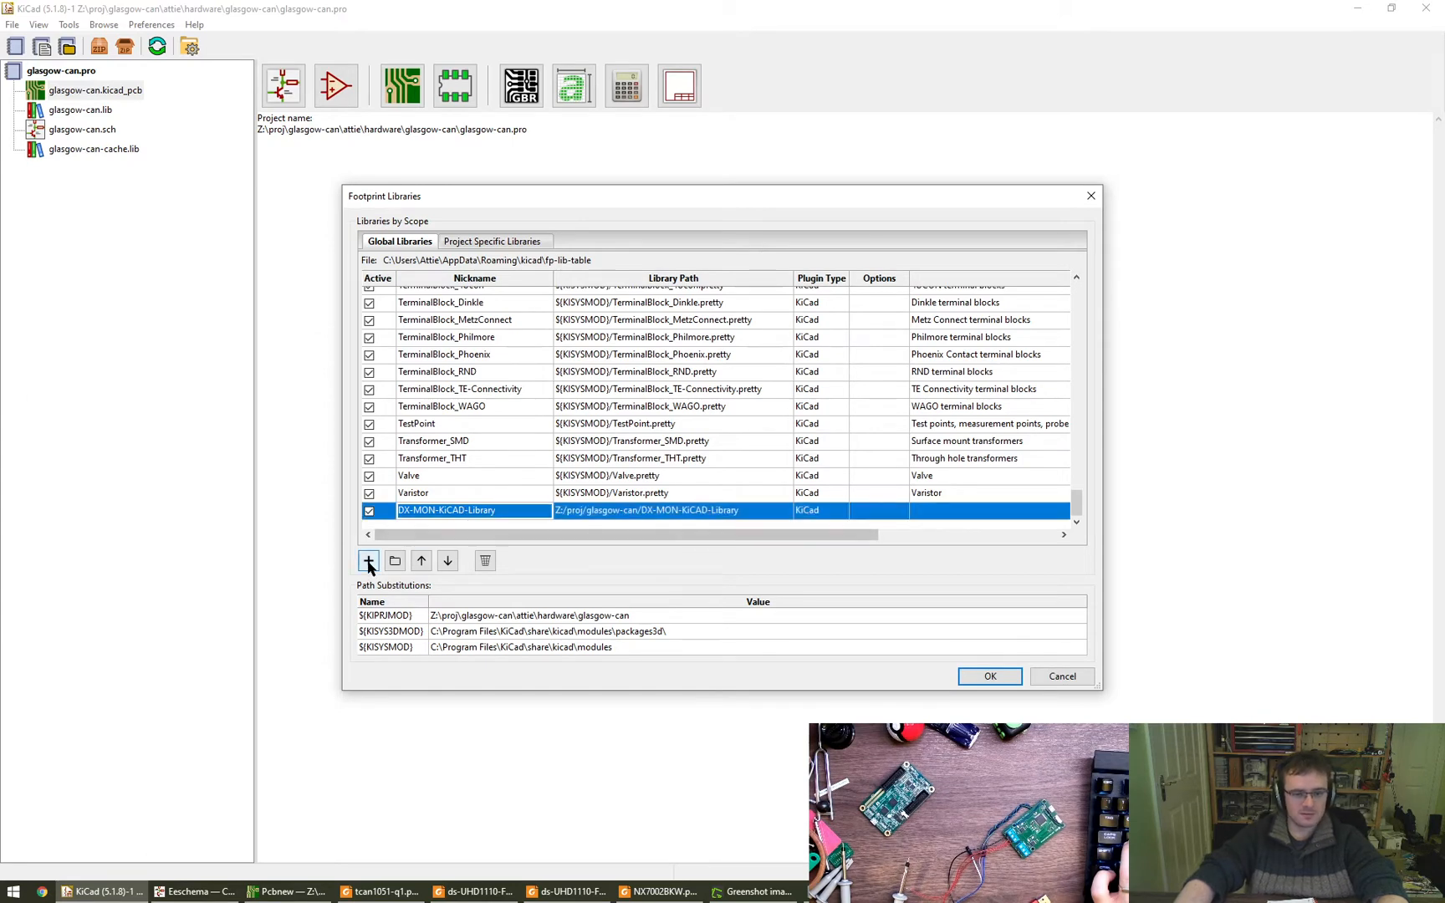
# - Check the folder that the DX-MON-KiCAD-Library entry points to and remove that entry from the global footprint libraries
pyautogui.click(614, 511)
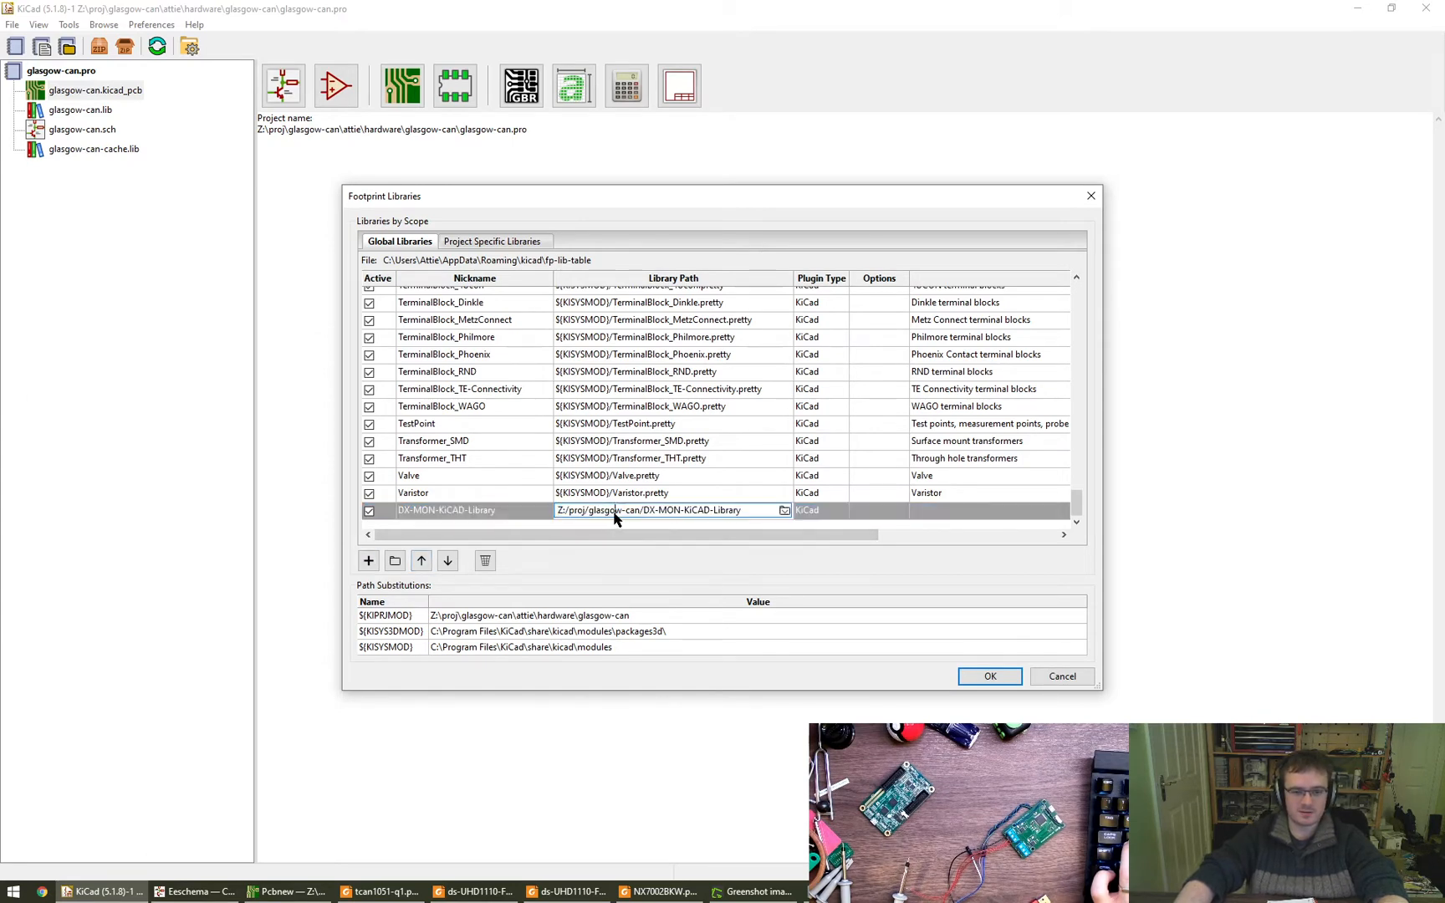
pyautogui.click(782, 509)
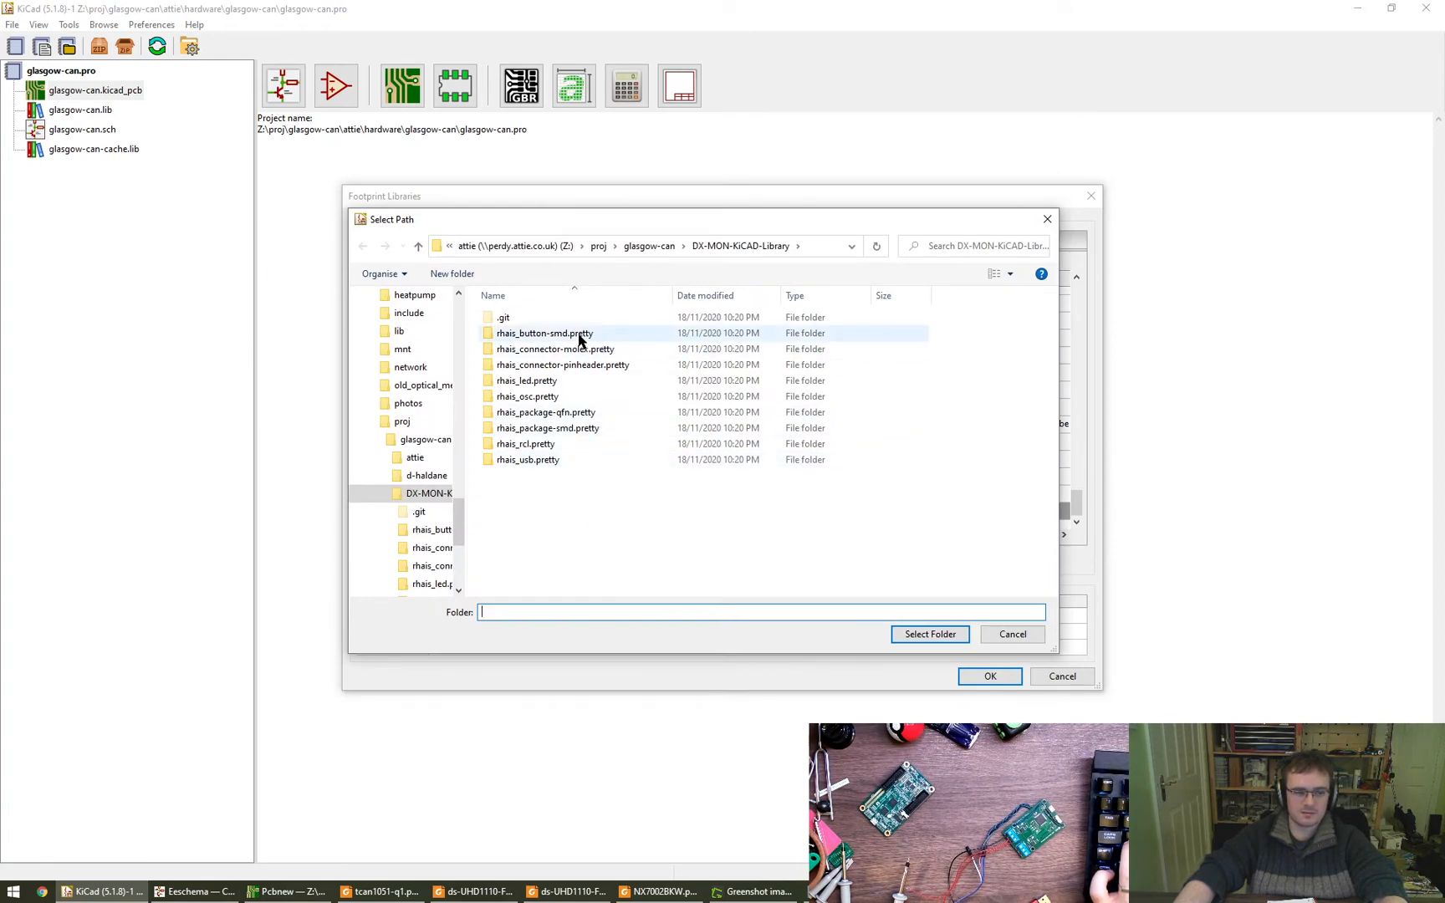
pyautogui.press('Return')
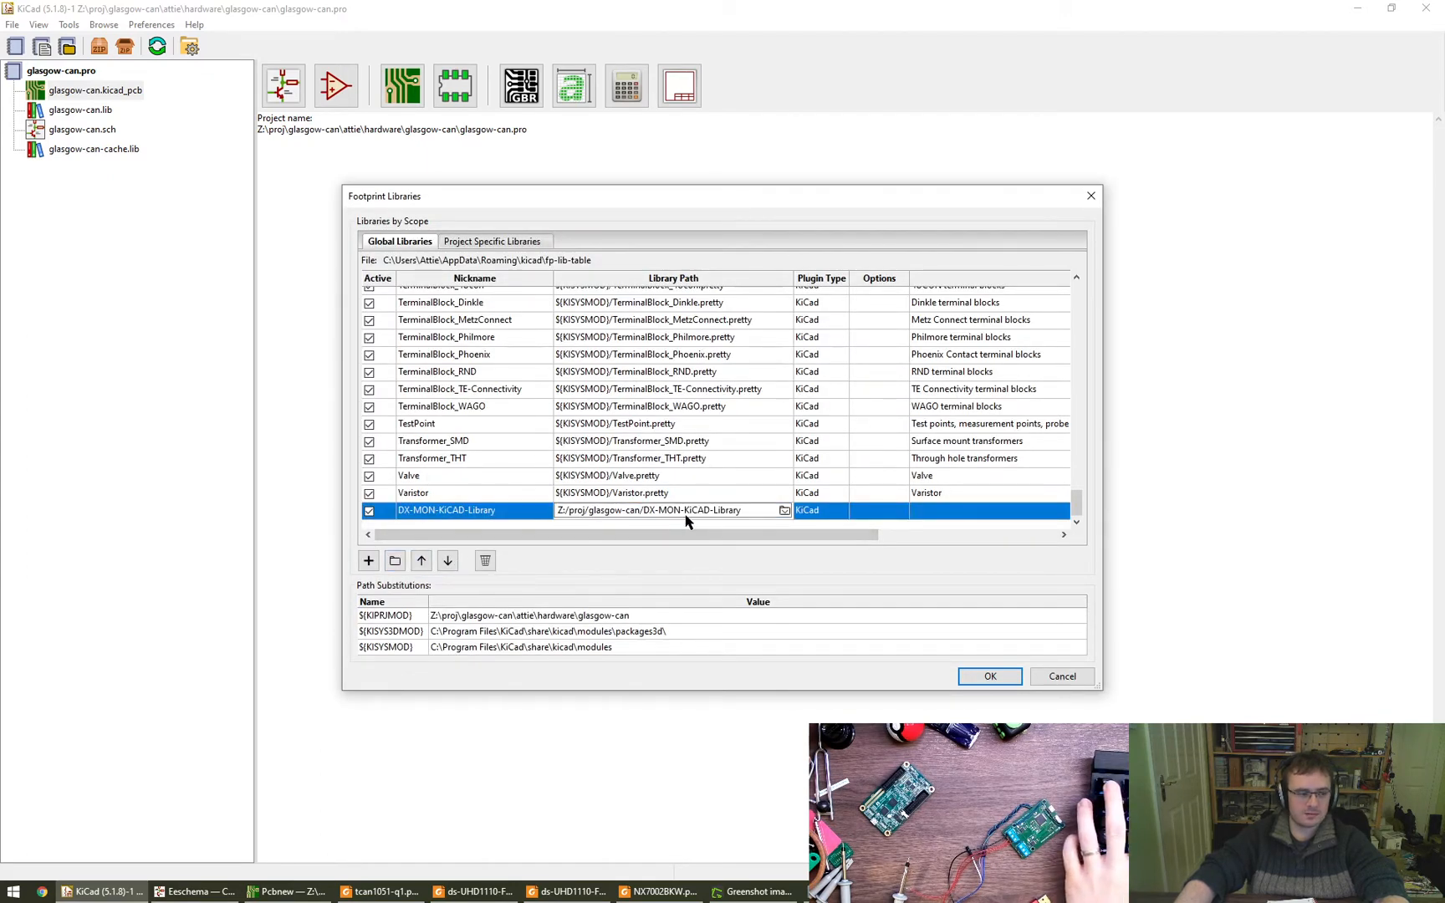
pyautogui.click(485, 562)
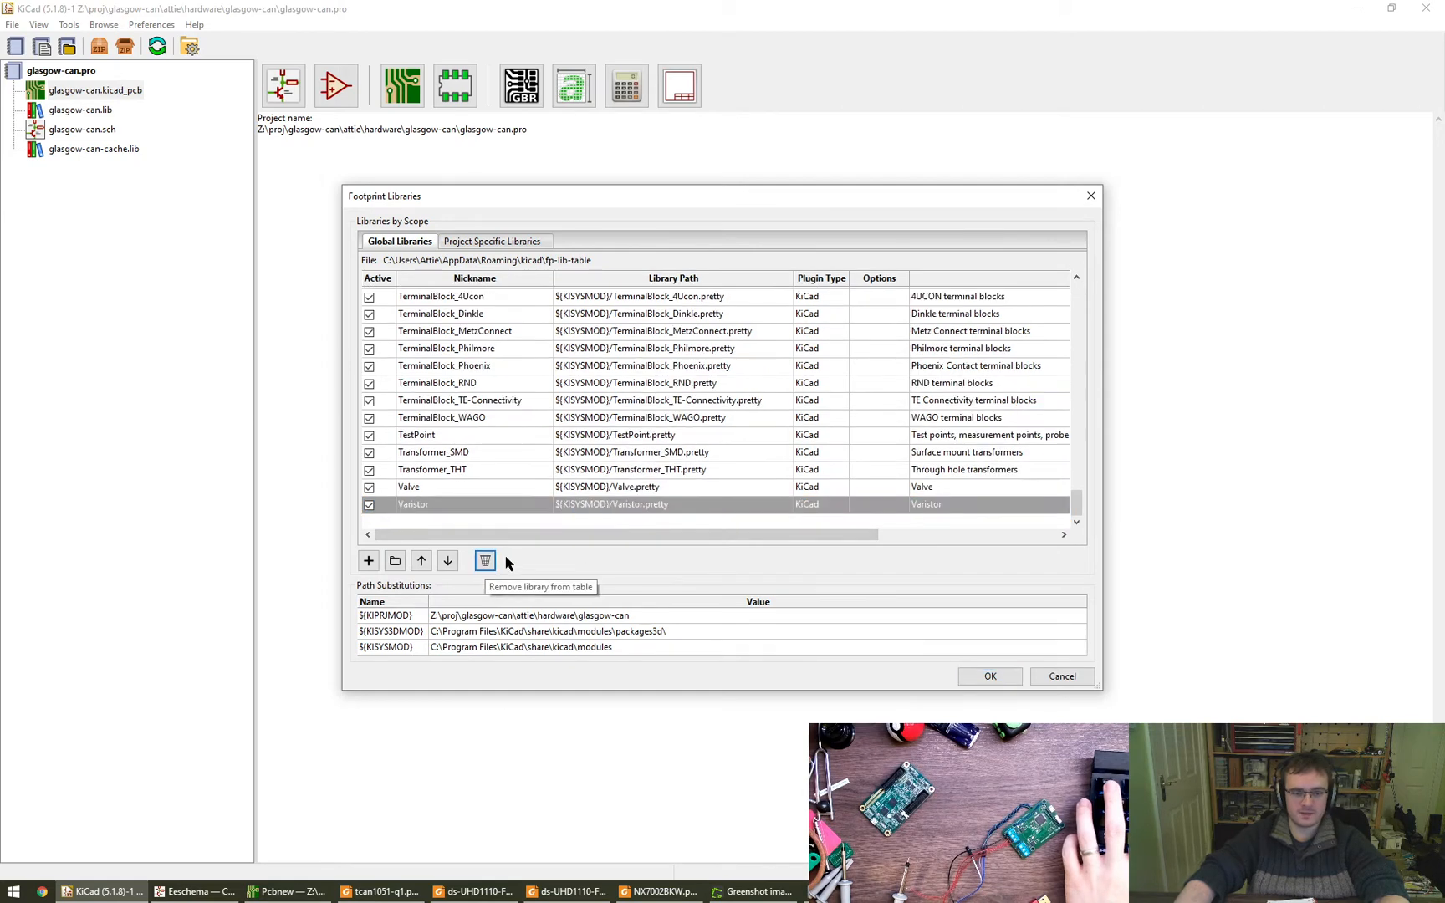
# - Try adding a global footprint library row whose path is the rhais_button-smd.pretty folder inside glasgow-can/DX-MON-KiCAD-Library
pyautogui.click(369, 561)
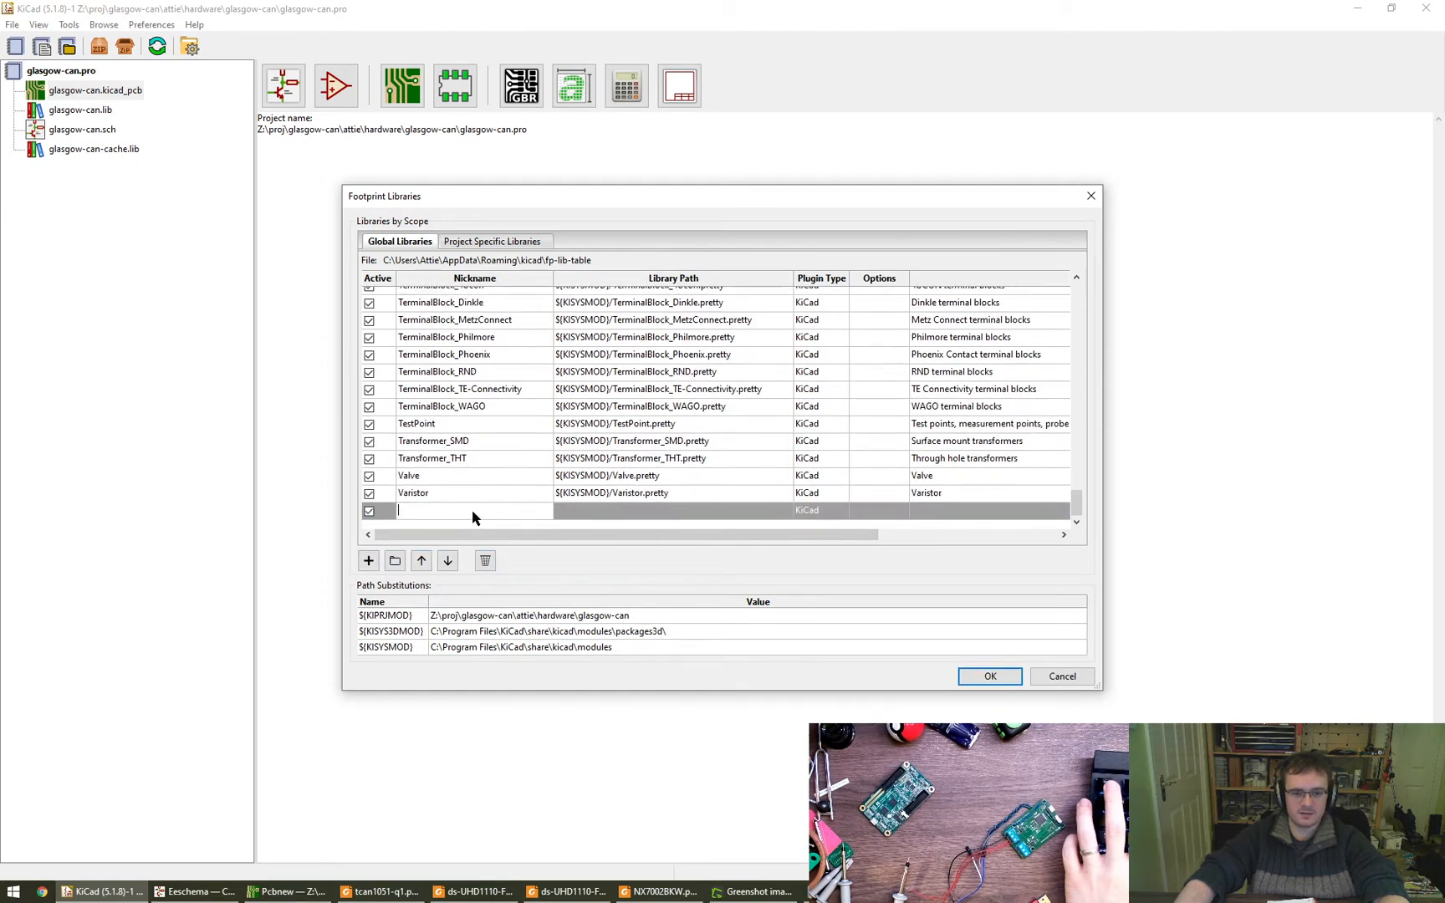
pyautogui.click(784, 510)
pyautogui.click(783, 511)
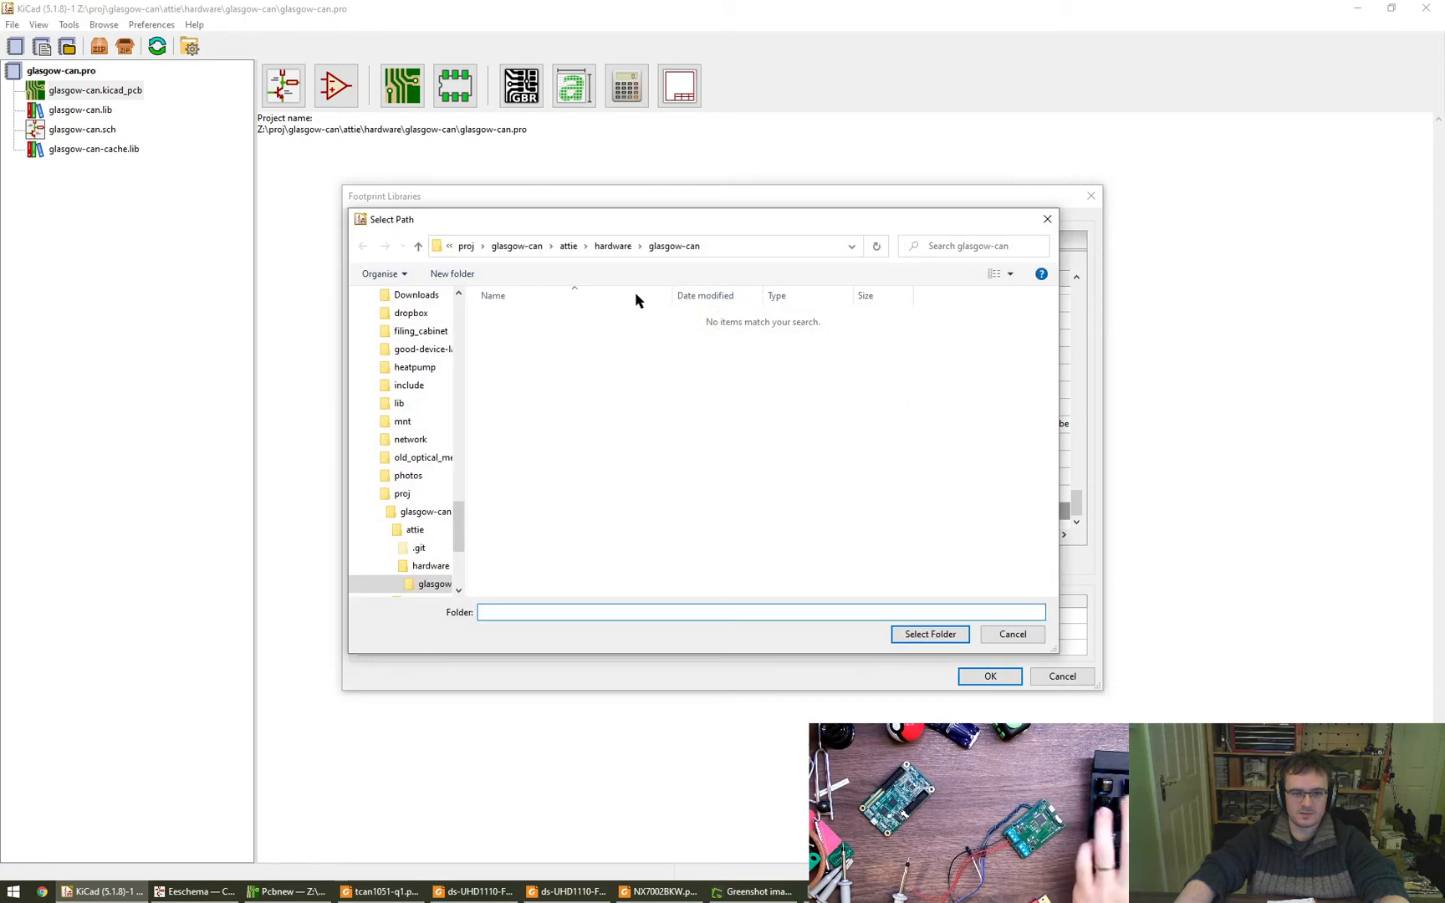
pyautogui.click(568, 249)
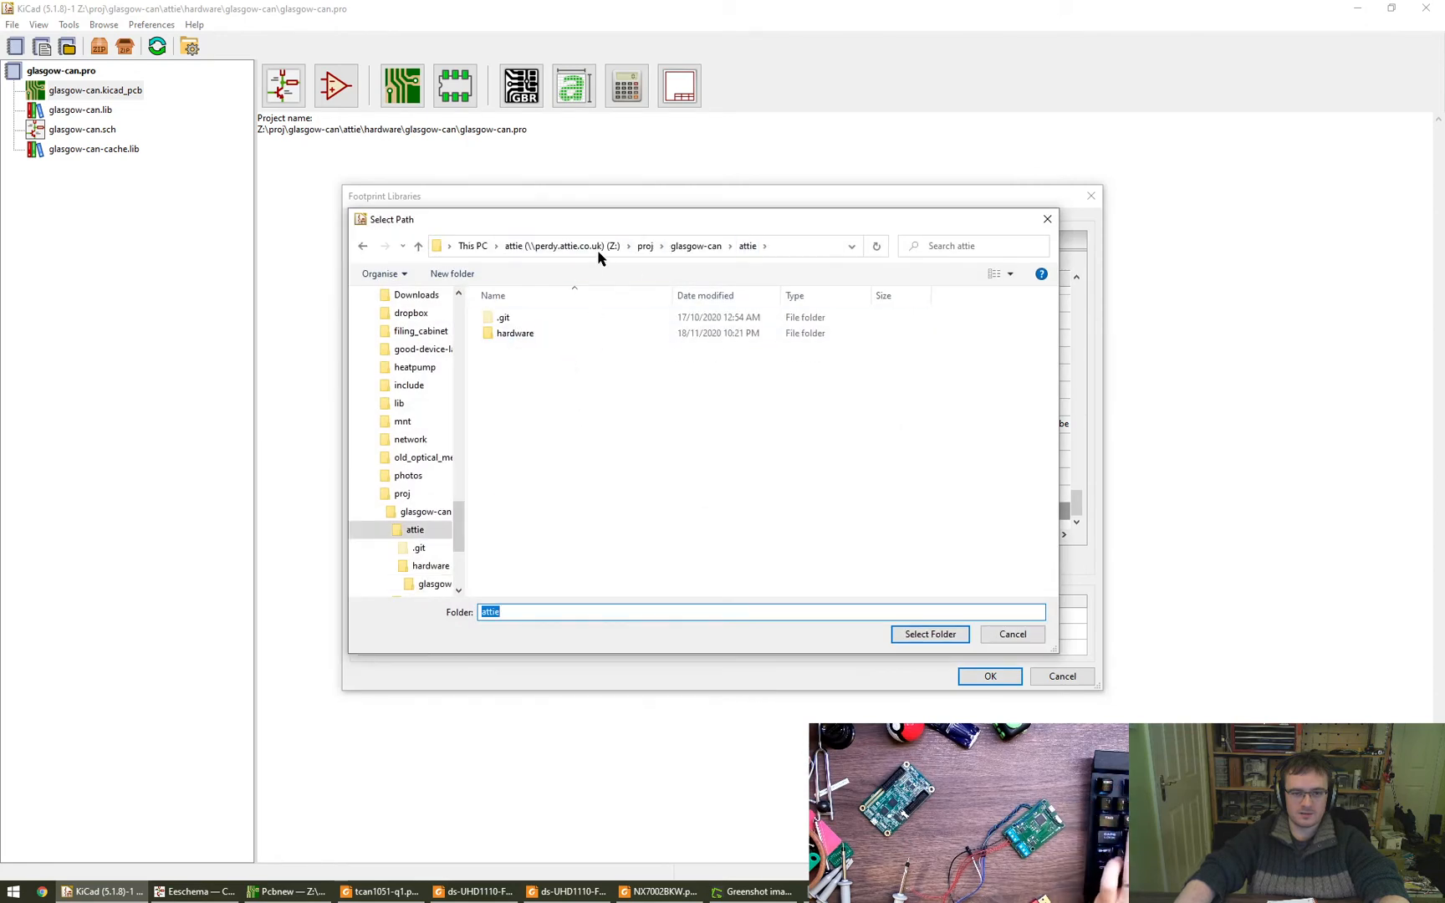
pyautogui.click(645, 246)
pyautogui.scroll(-5, 620, 394)
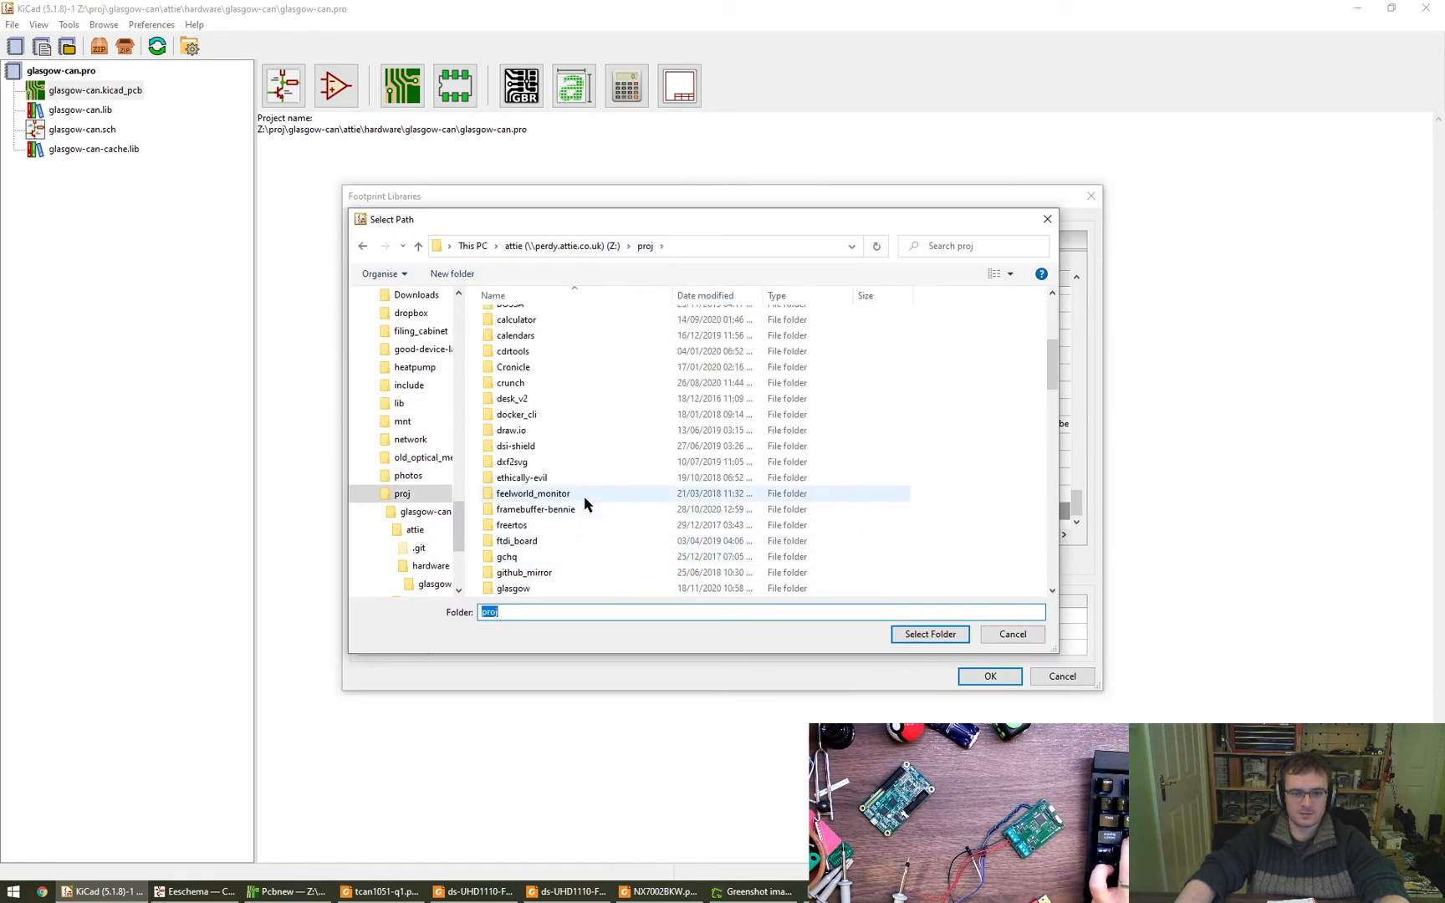
pyautogui.write('glasgow')
pyautogui.write('-can')
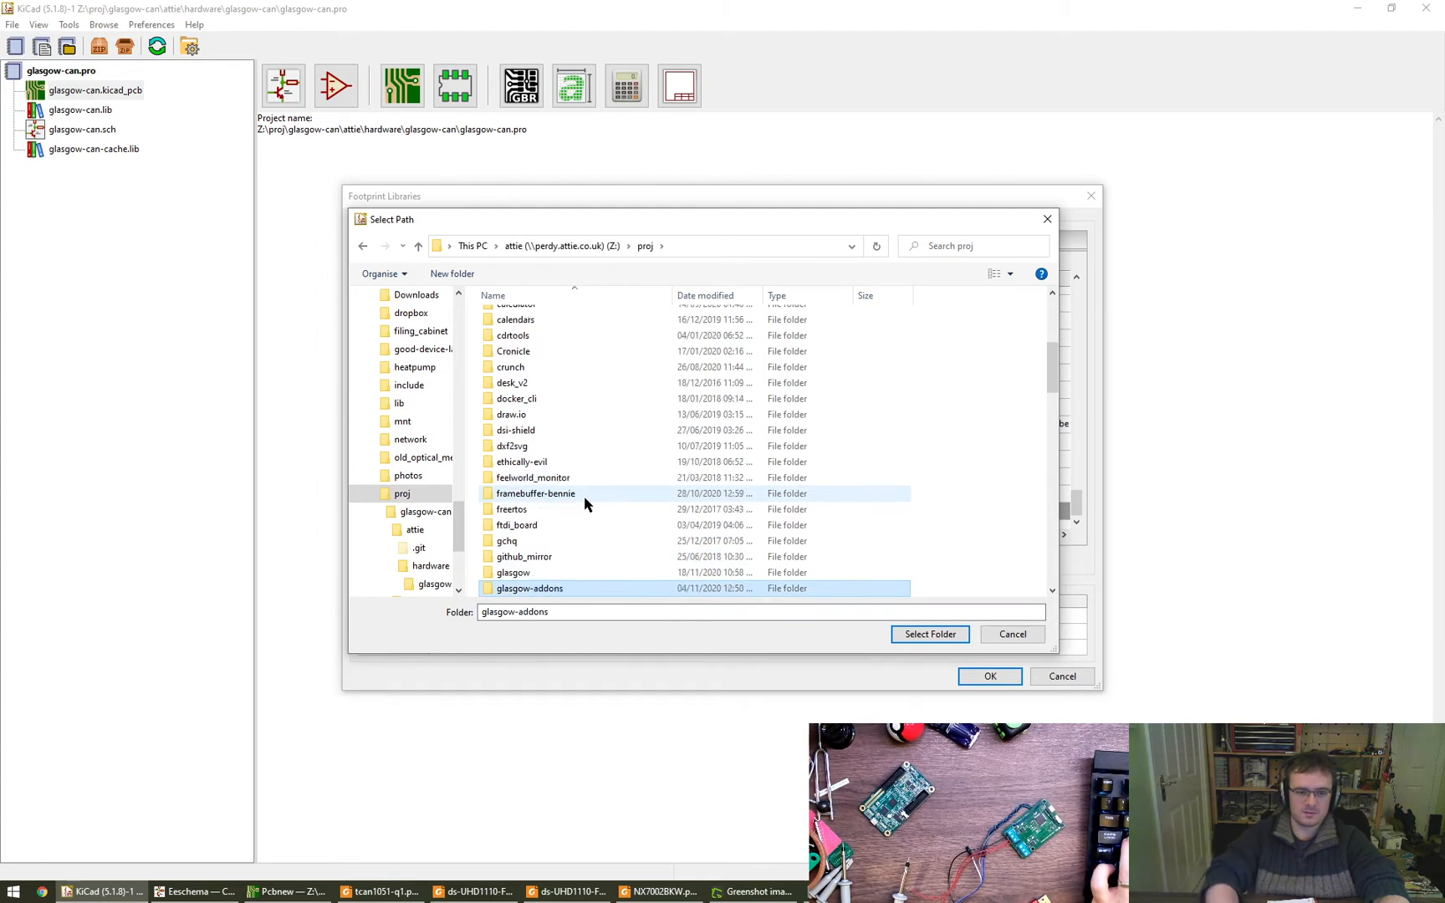
pyautogui.press('Return')
pyautogui.doubleClick(542, 349)
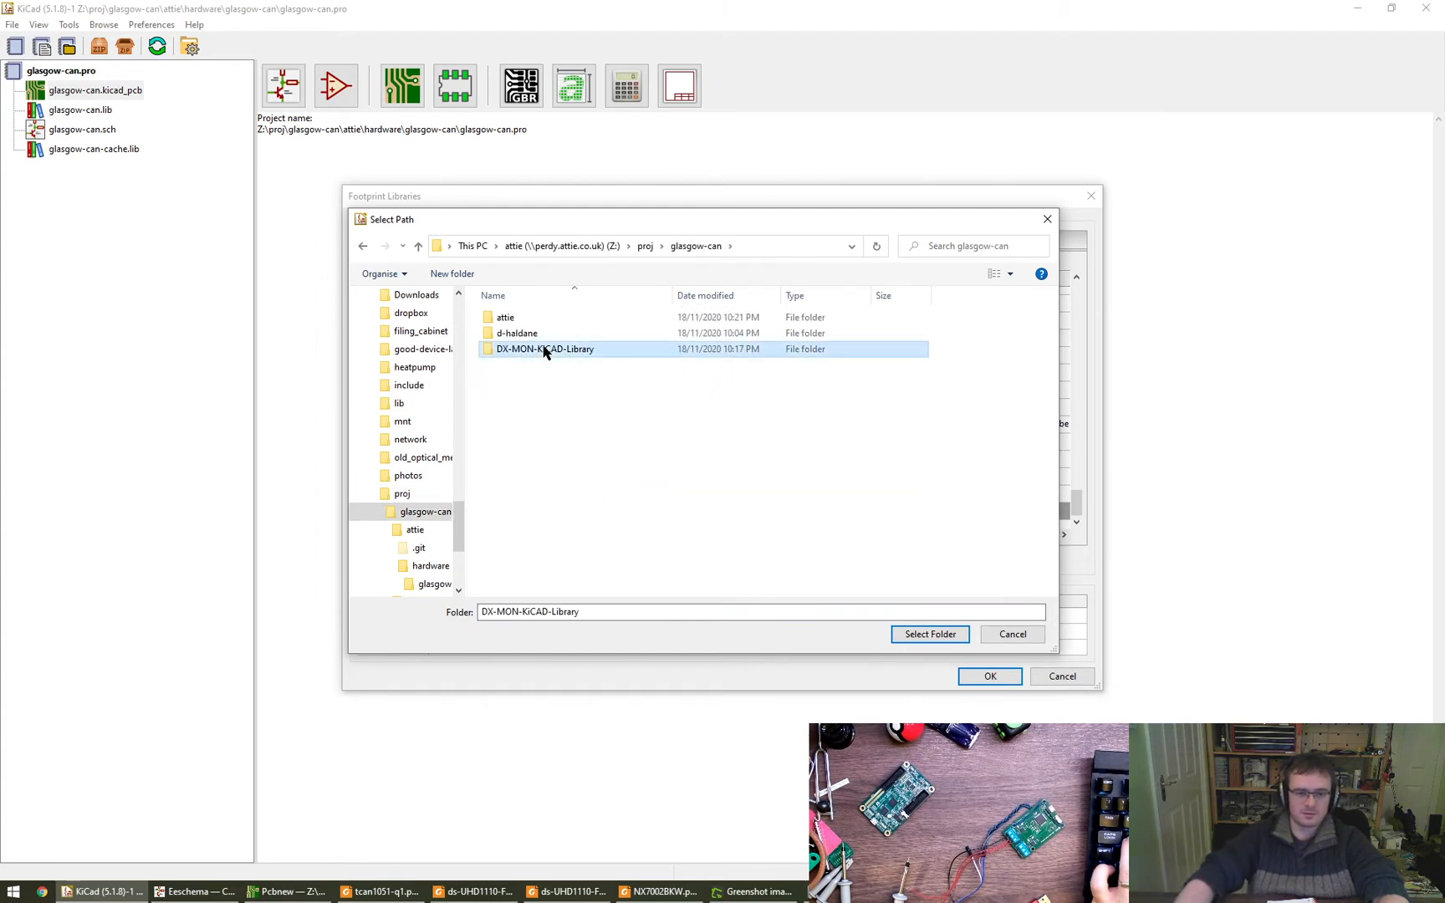
pyautogui.click(562, 319)
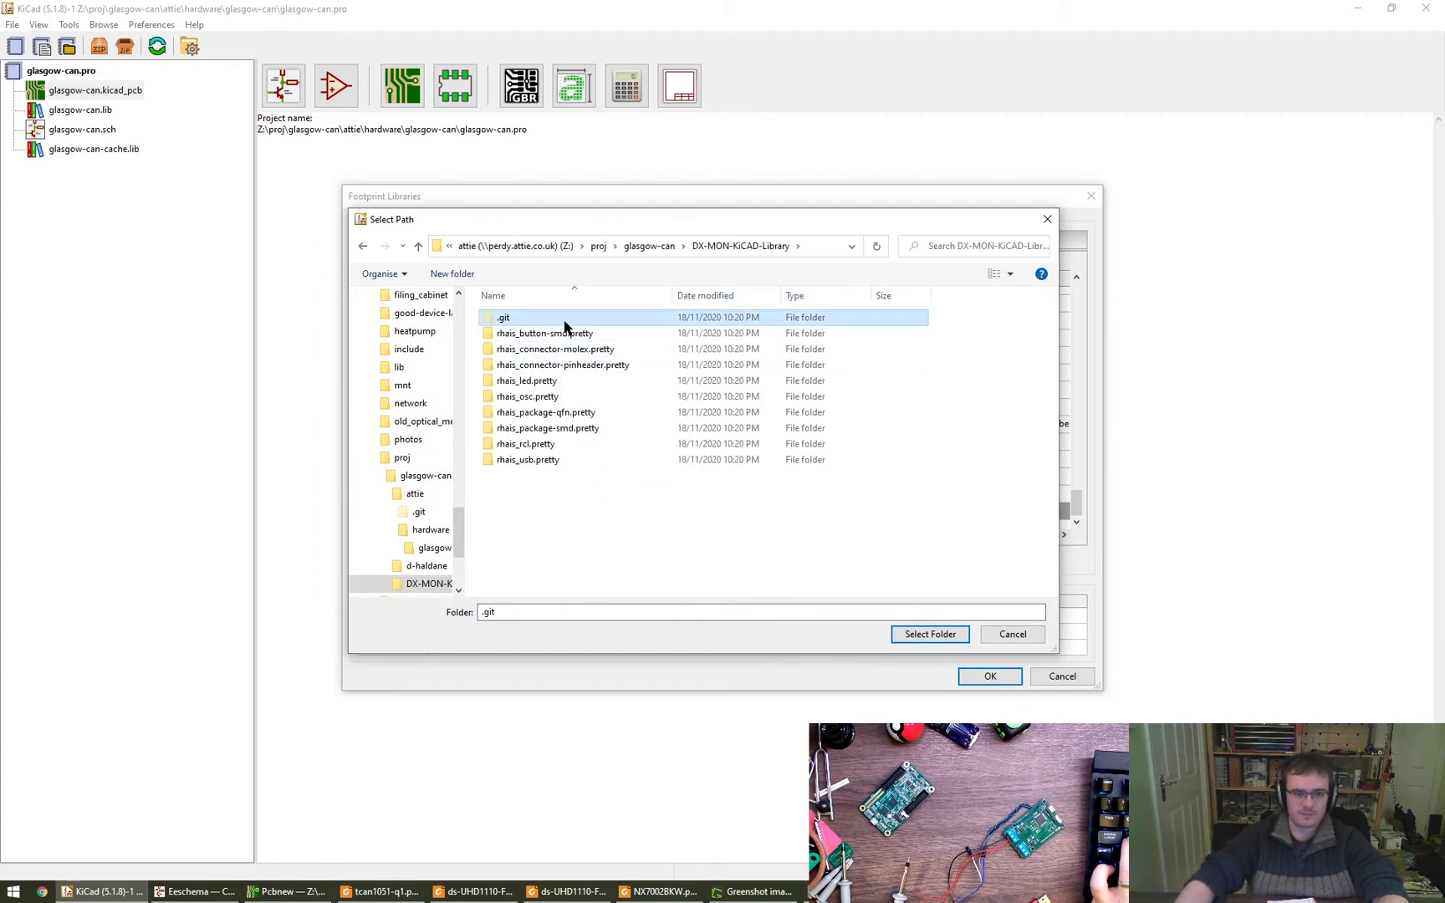
pyautogui.doubleClick(563, 333)
pyautogui.click(930, 634)
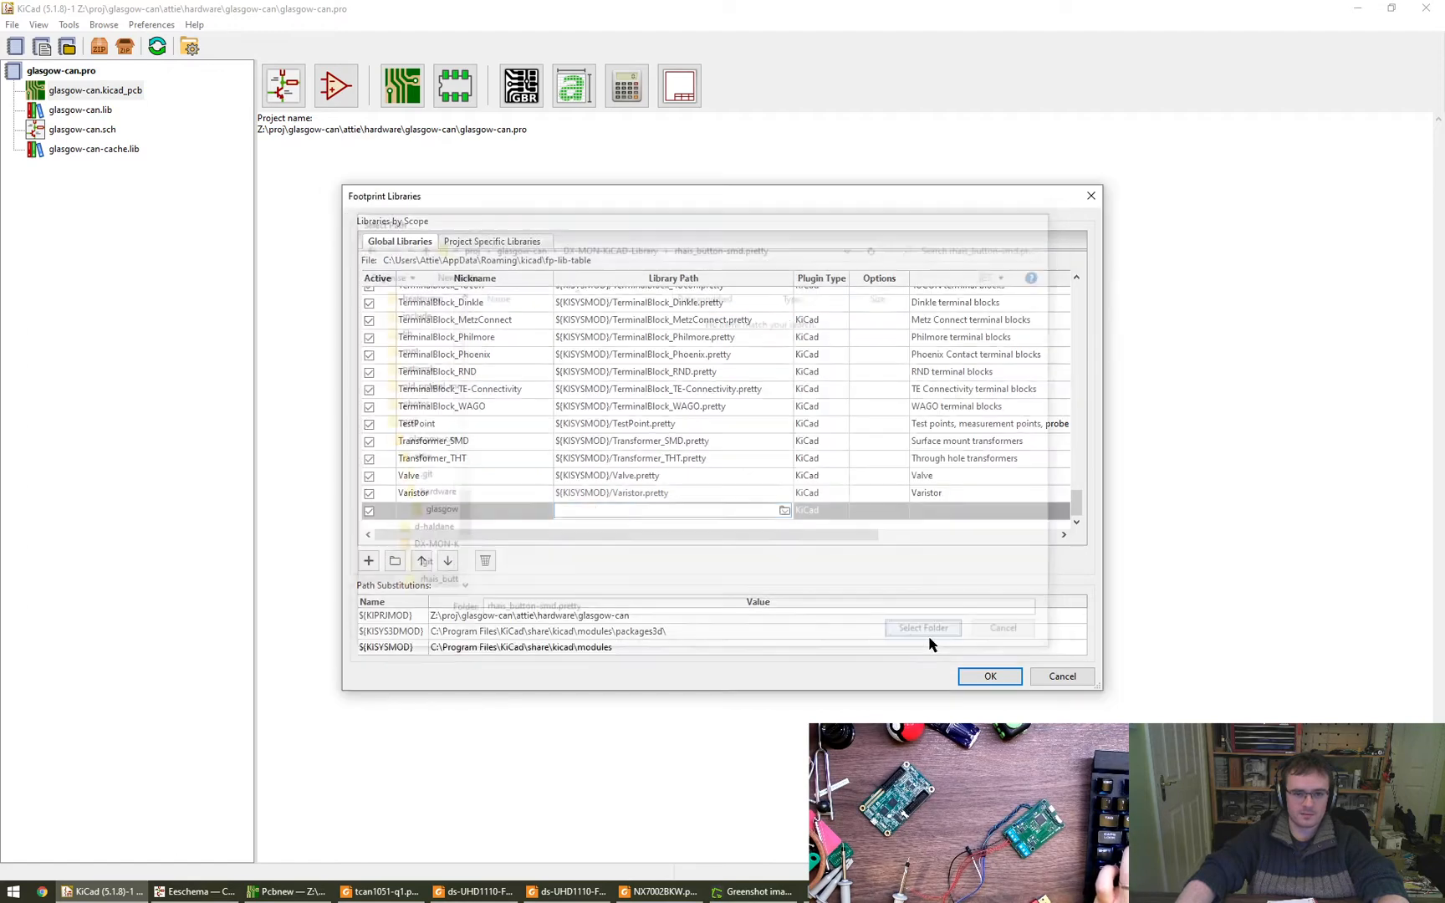
# - Add another blank library row, check the rhais_button-smd.pretty path, and remove both unnamed rows from the table
pyautogui.click(368, 561)
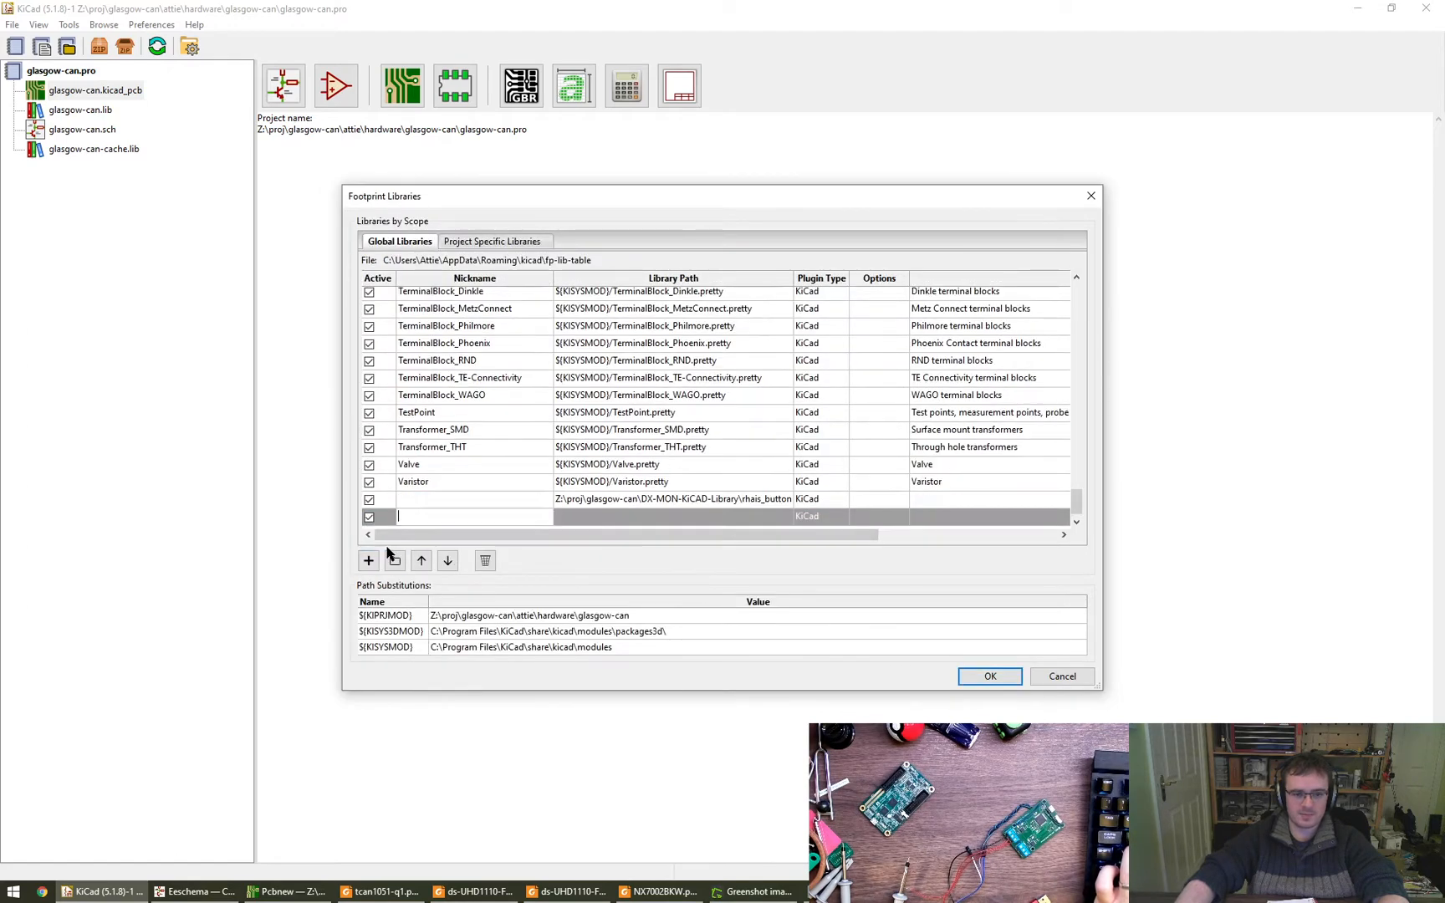
pyautogui.click(721, 495)
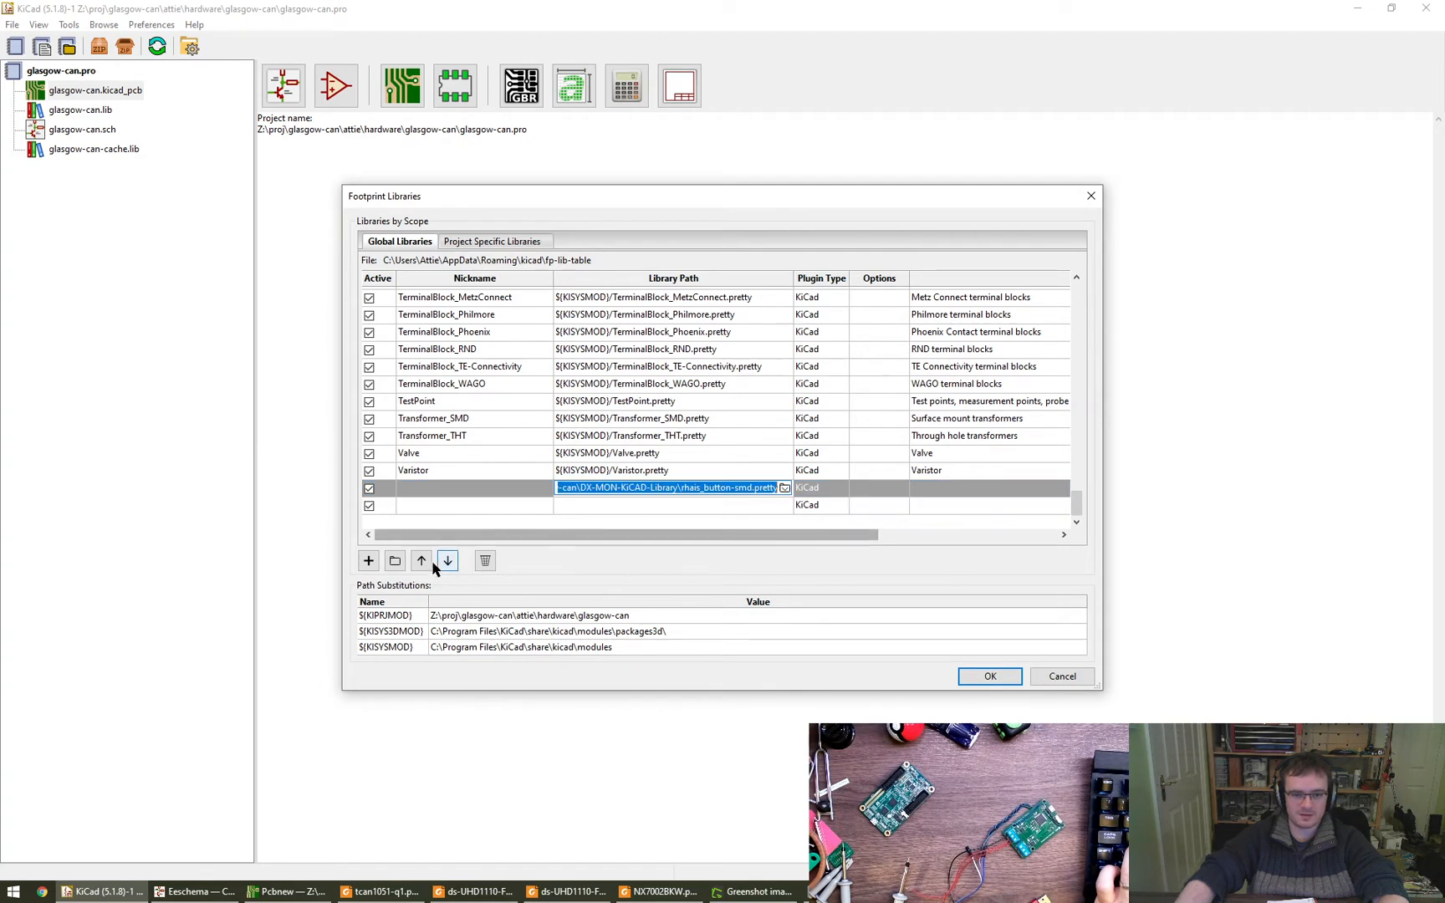
pyautogui.click(485, 560)
pyautogui.click(485, 560)
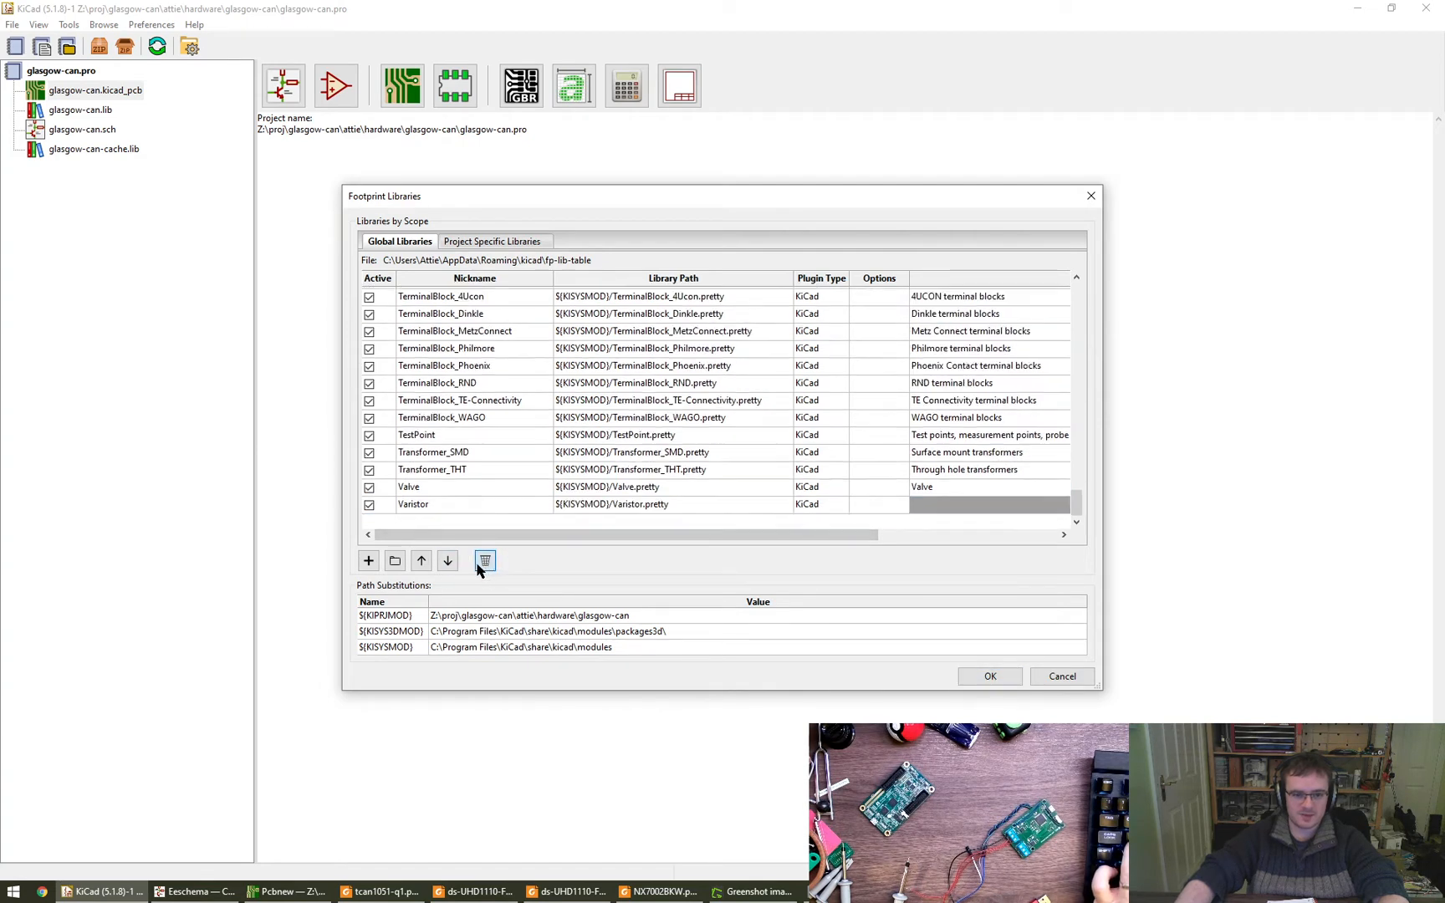
# - Add all rhais .pretty folders, from rhais_button-smd to rhais_usb, in DX-MON-KiCAD-Library as global footprint libraries and save the table
pyautogui.click(395, 560)
pyautogui.scroll(1, 707, 322)
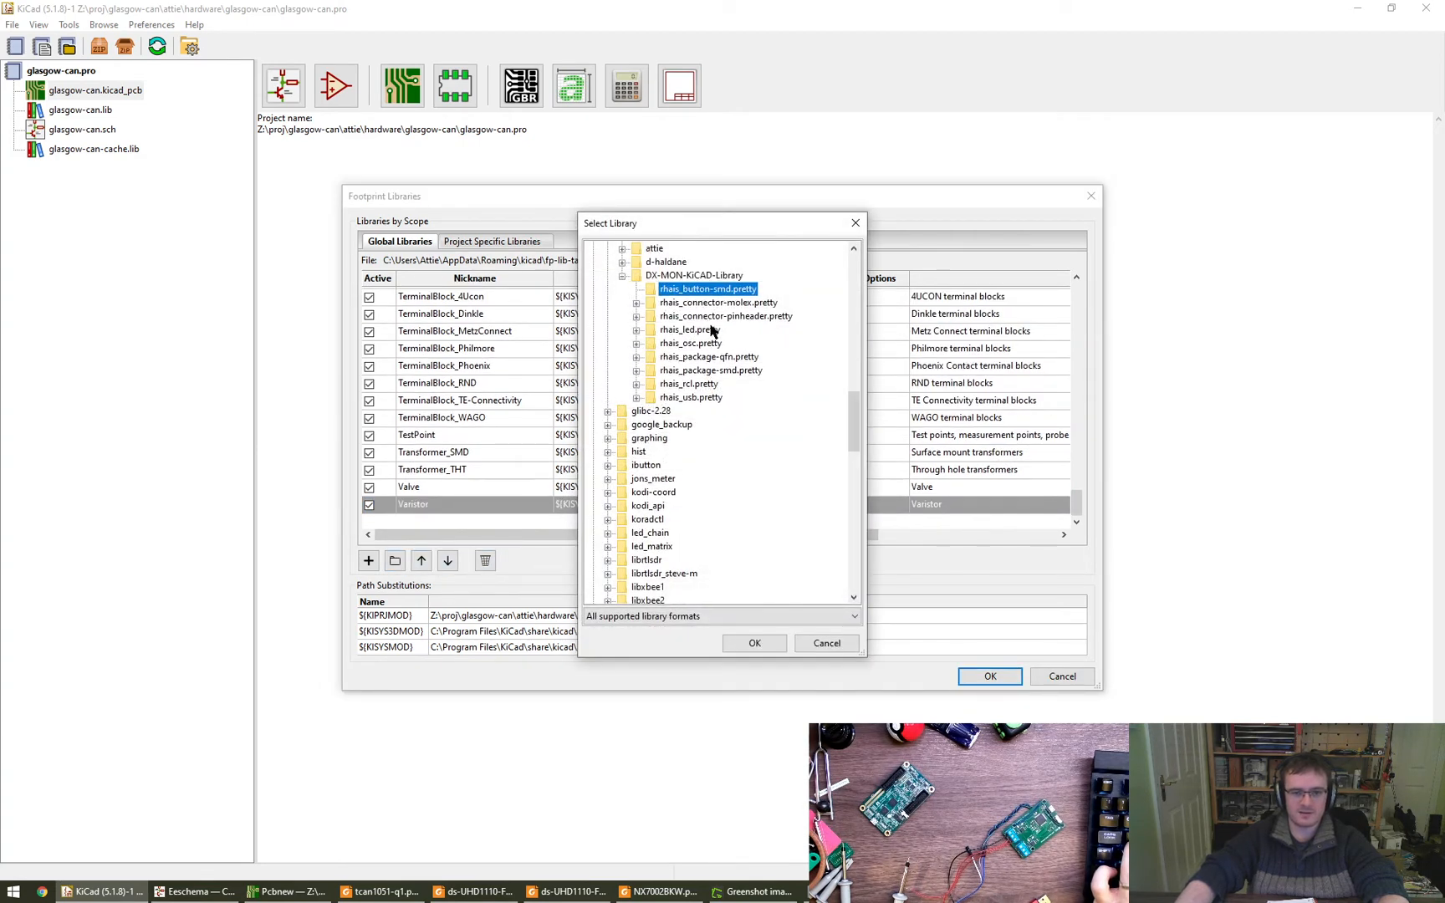
pyautogui.keyDown('shift'); pyautogui.click(684, 399); pyautogui.keyUp('shift')
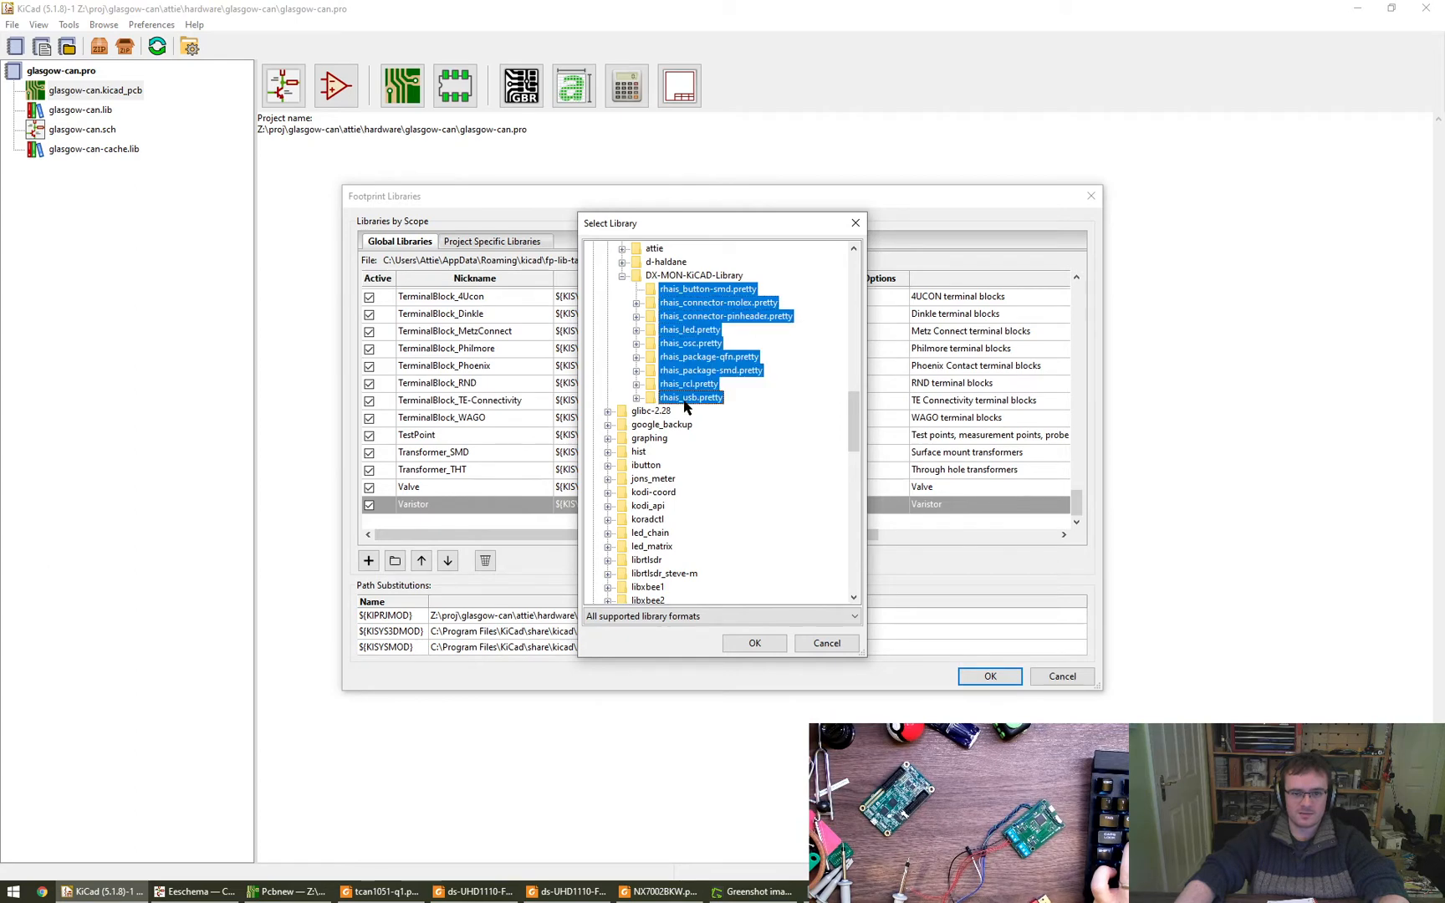
pyautogui.click(749, 647)
pyautogui.click(988, 675)
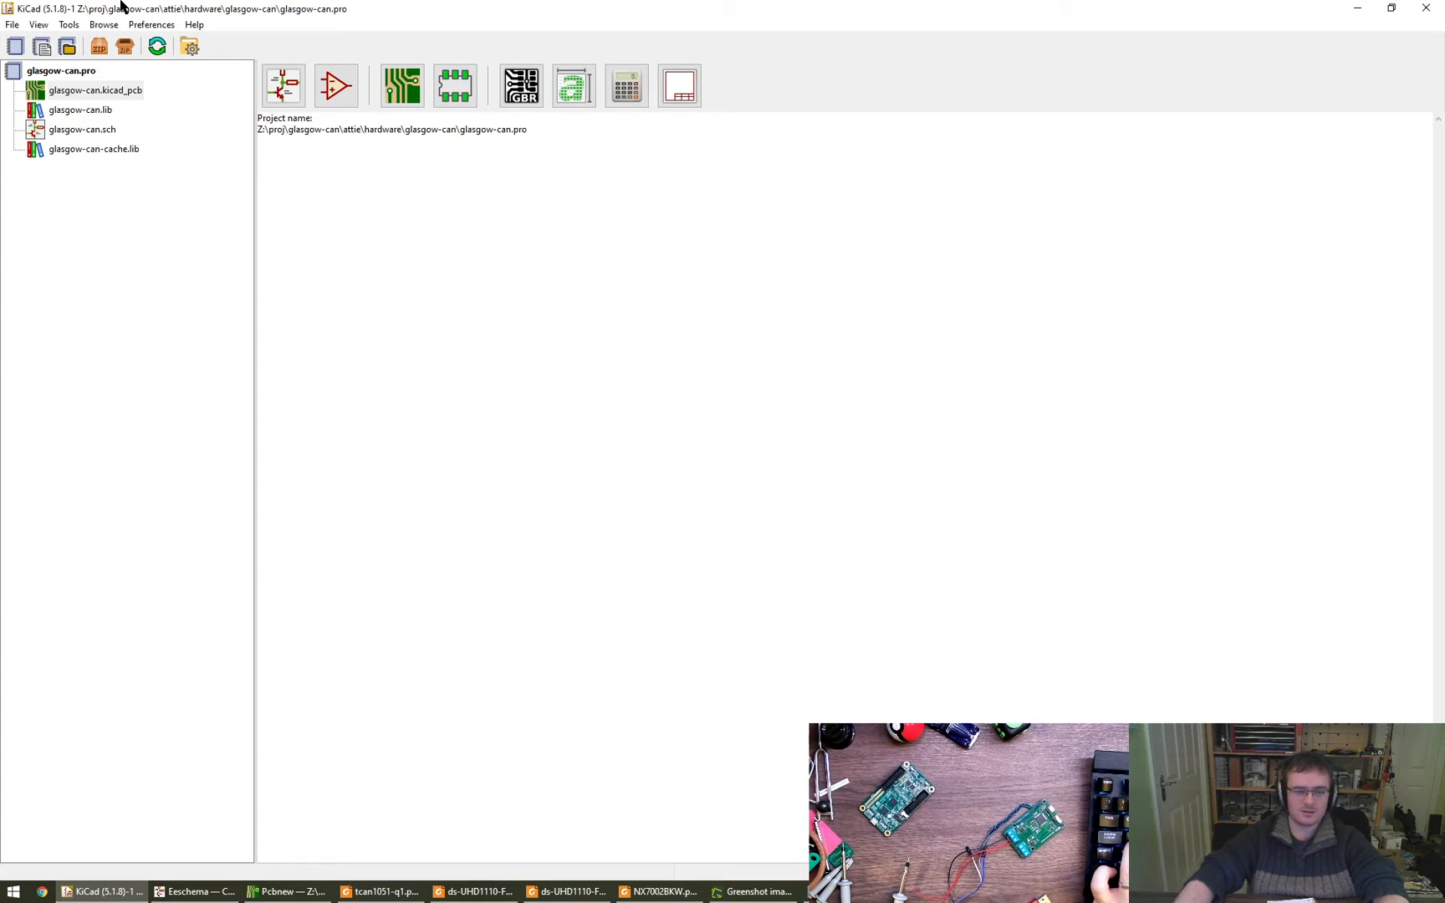
# - Switch to the Eeschema schematic and browse the rhais_package-smd library for Q2's footprint, closing the browser and symbol properties without choosing one
pyautogui.moveTo(206, 897)
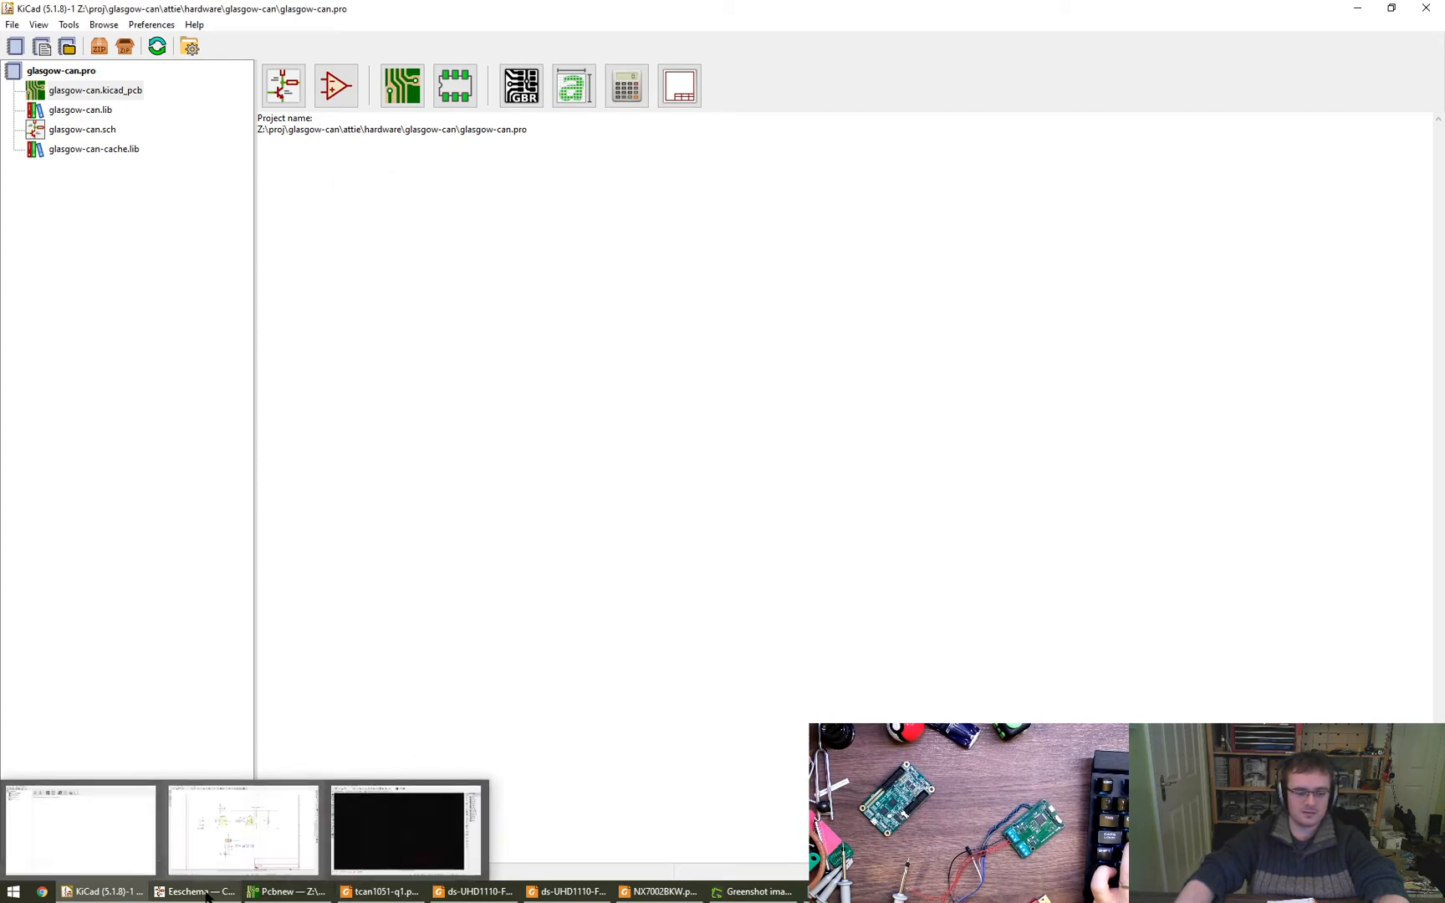
pyautogui.click(242, 824)
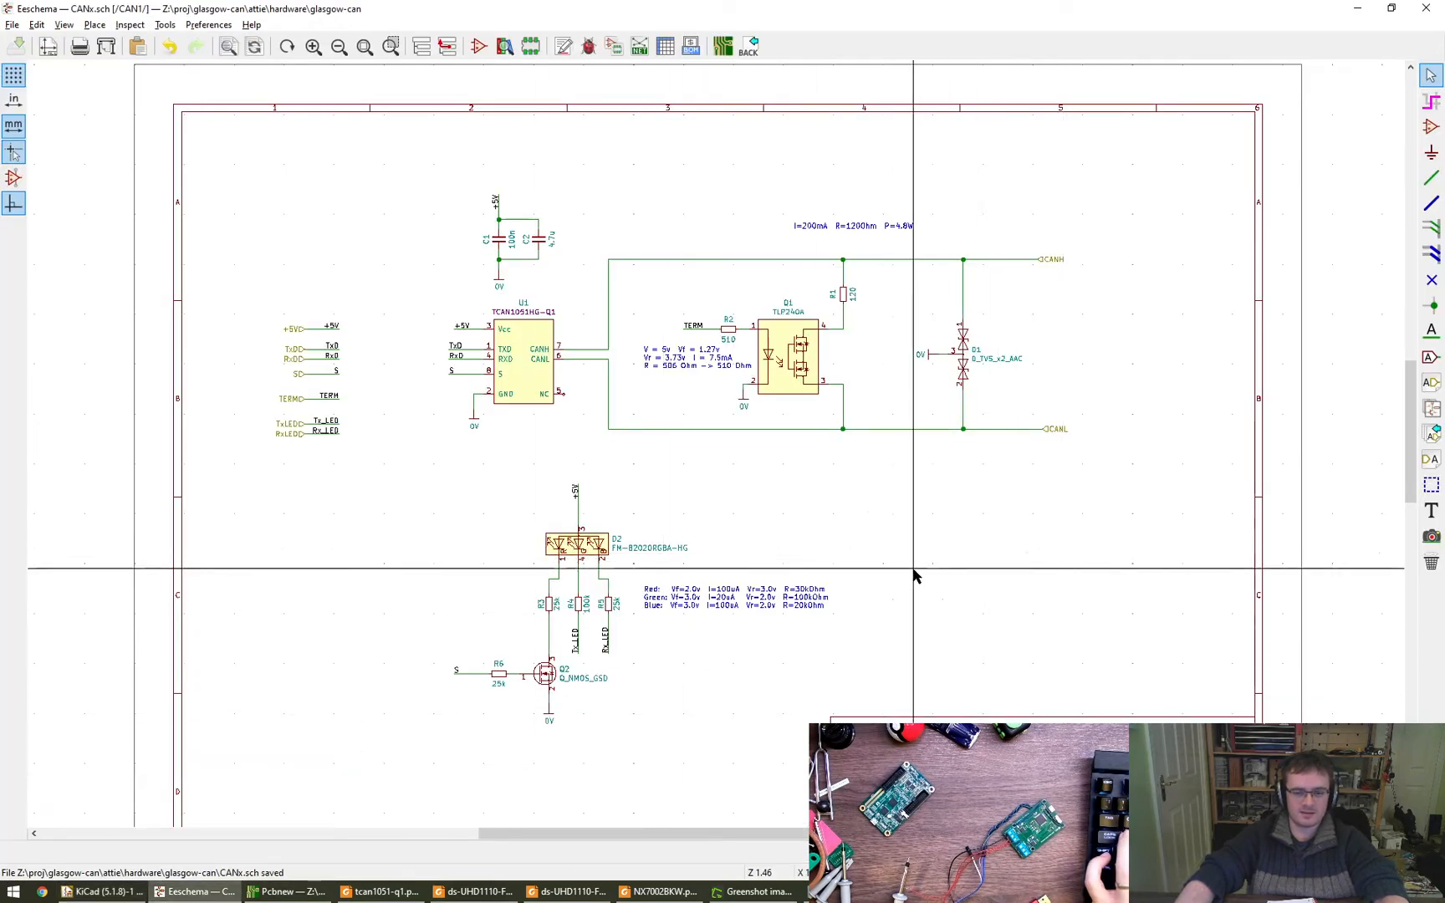
pyautogui.doubleClick(545, 674)
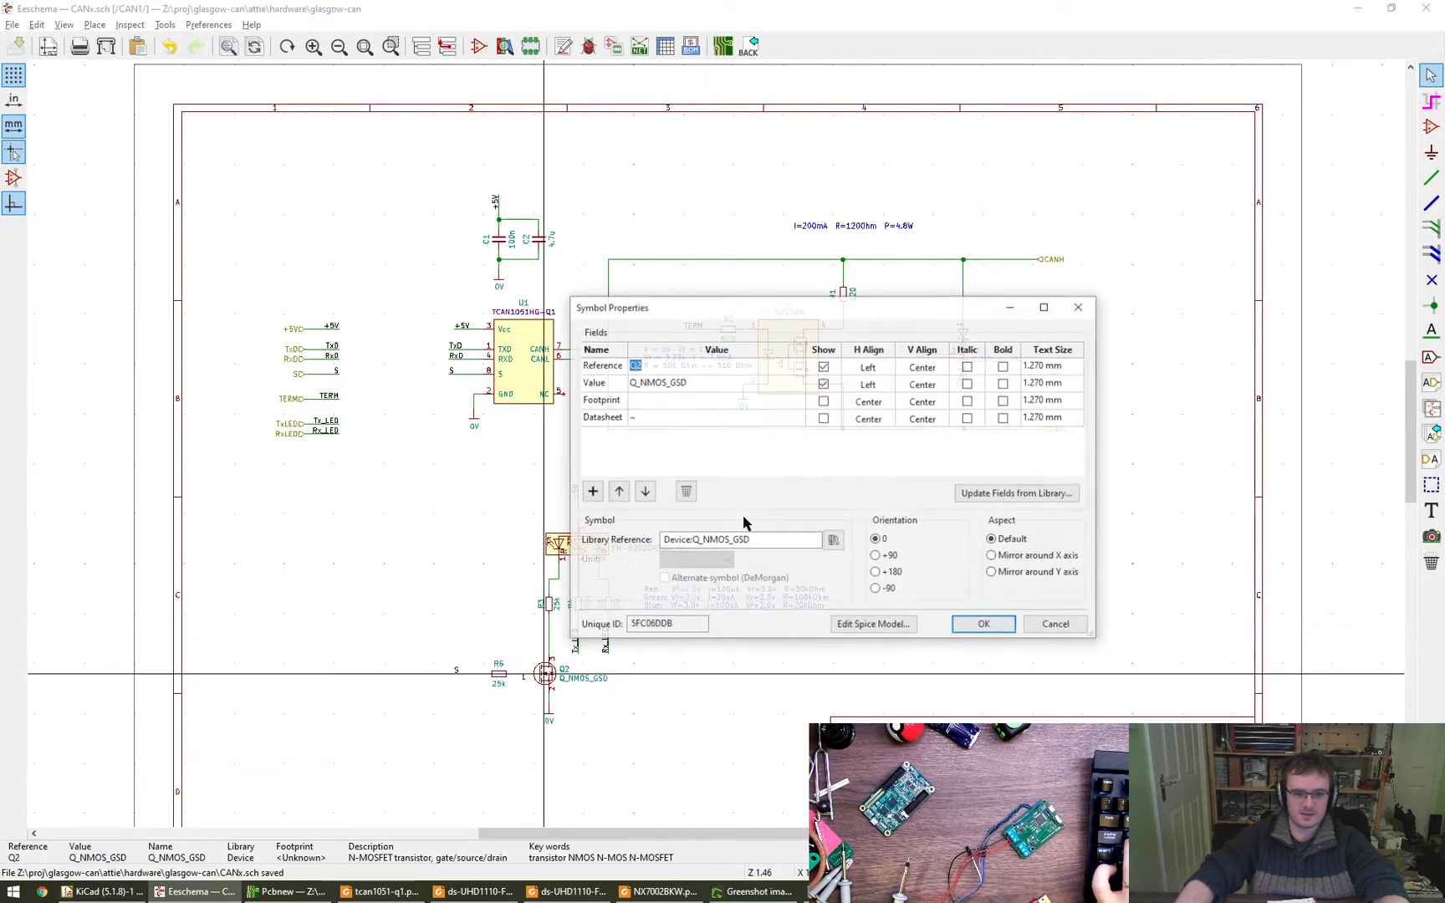
pyautogui.click(796, 399)
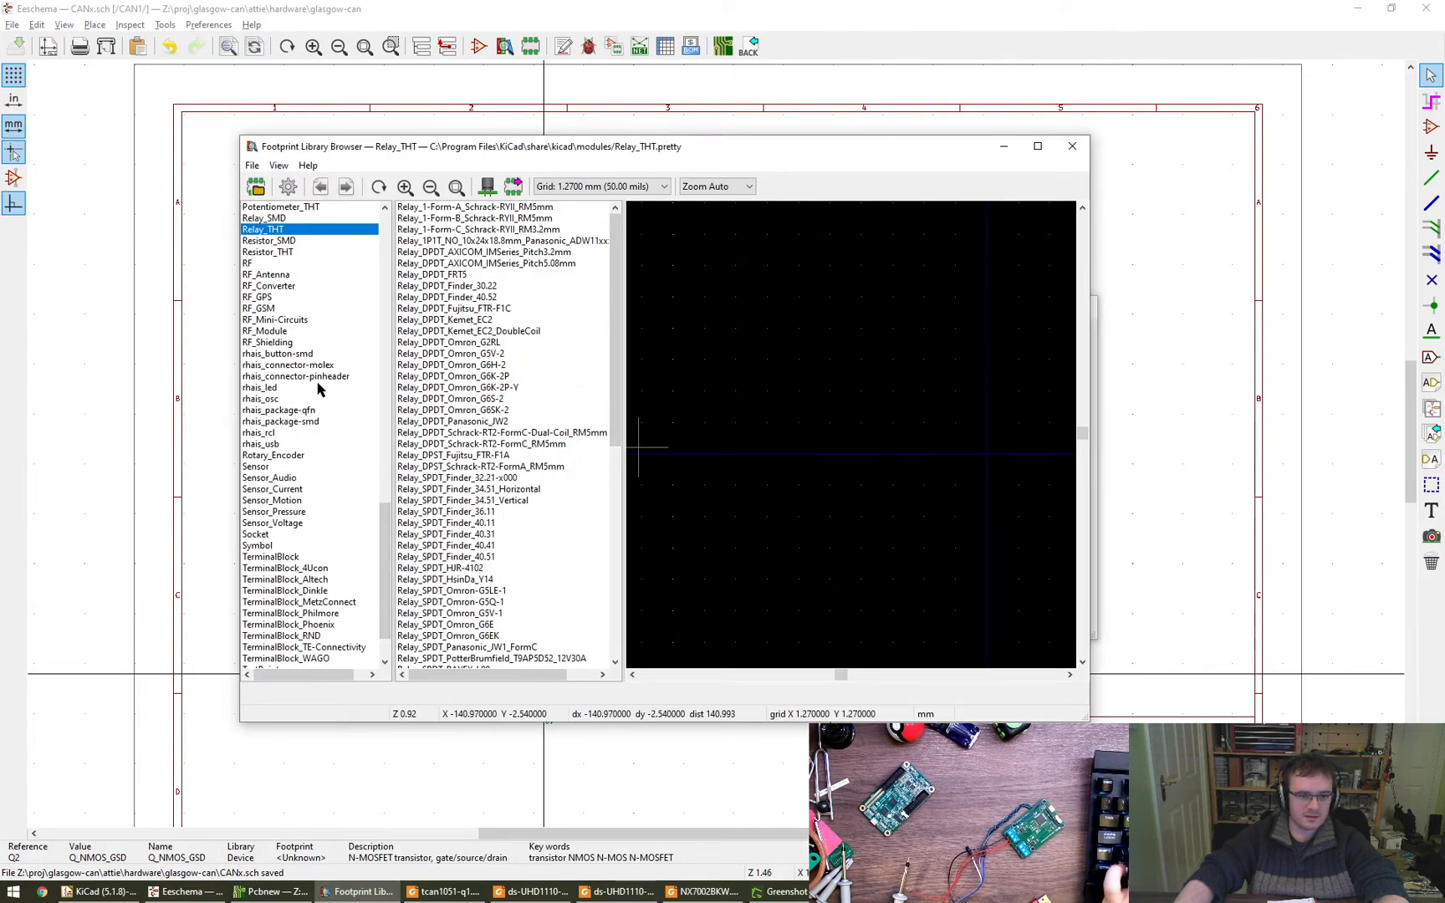
pyautogui.click(313, 420)
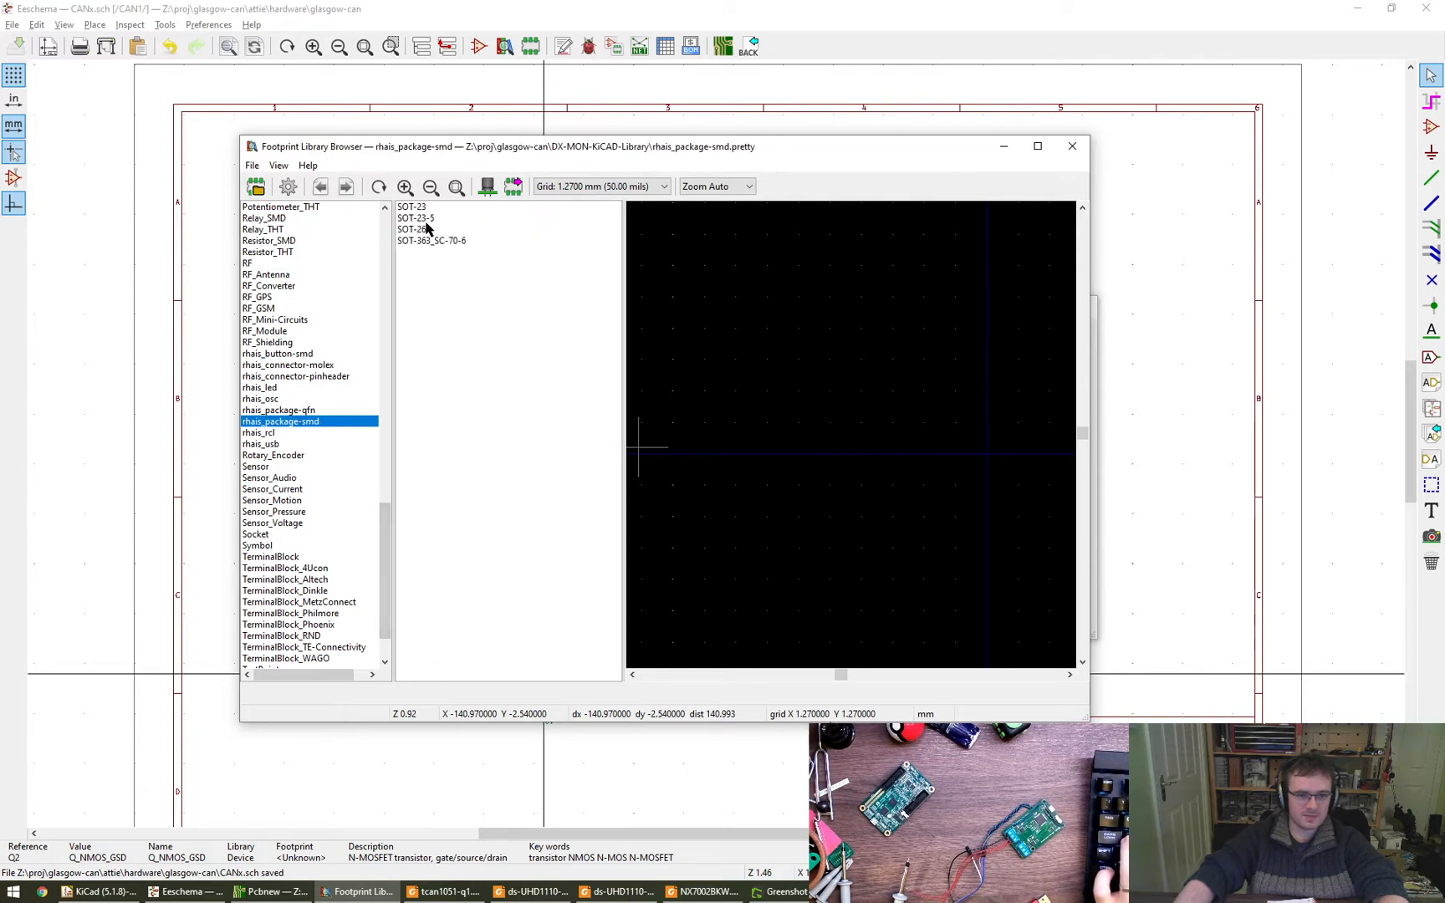
pyautogui.keyDown('alt'); pyautogui.moveTo(508, 448); pyautogui.dragTo(847, 506); pyautogui.keyUp('alt')
pyautogui.click(1413, 206)
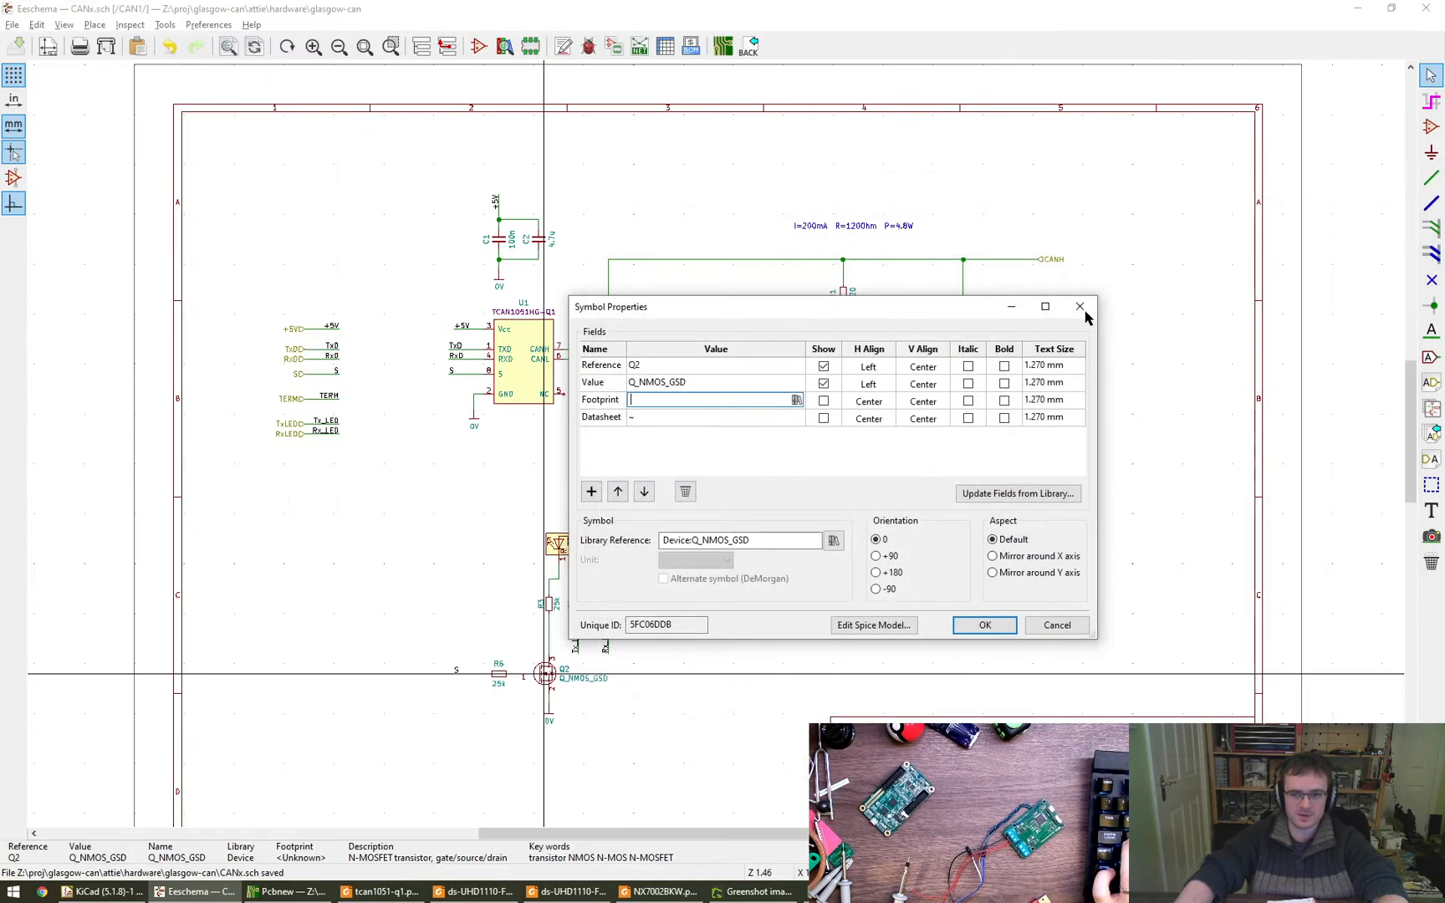
pyautogui.click(1083, 311)
pyautogui.scroll(4, 383, 739)
pyautogui.scroll(-2, 884, 663)
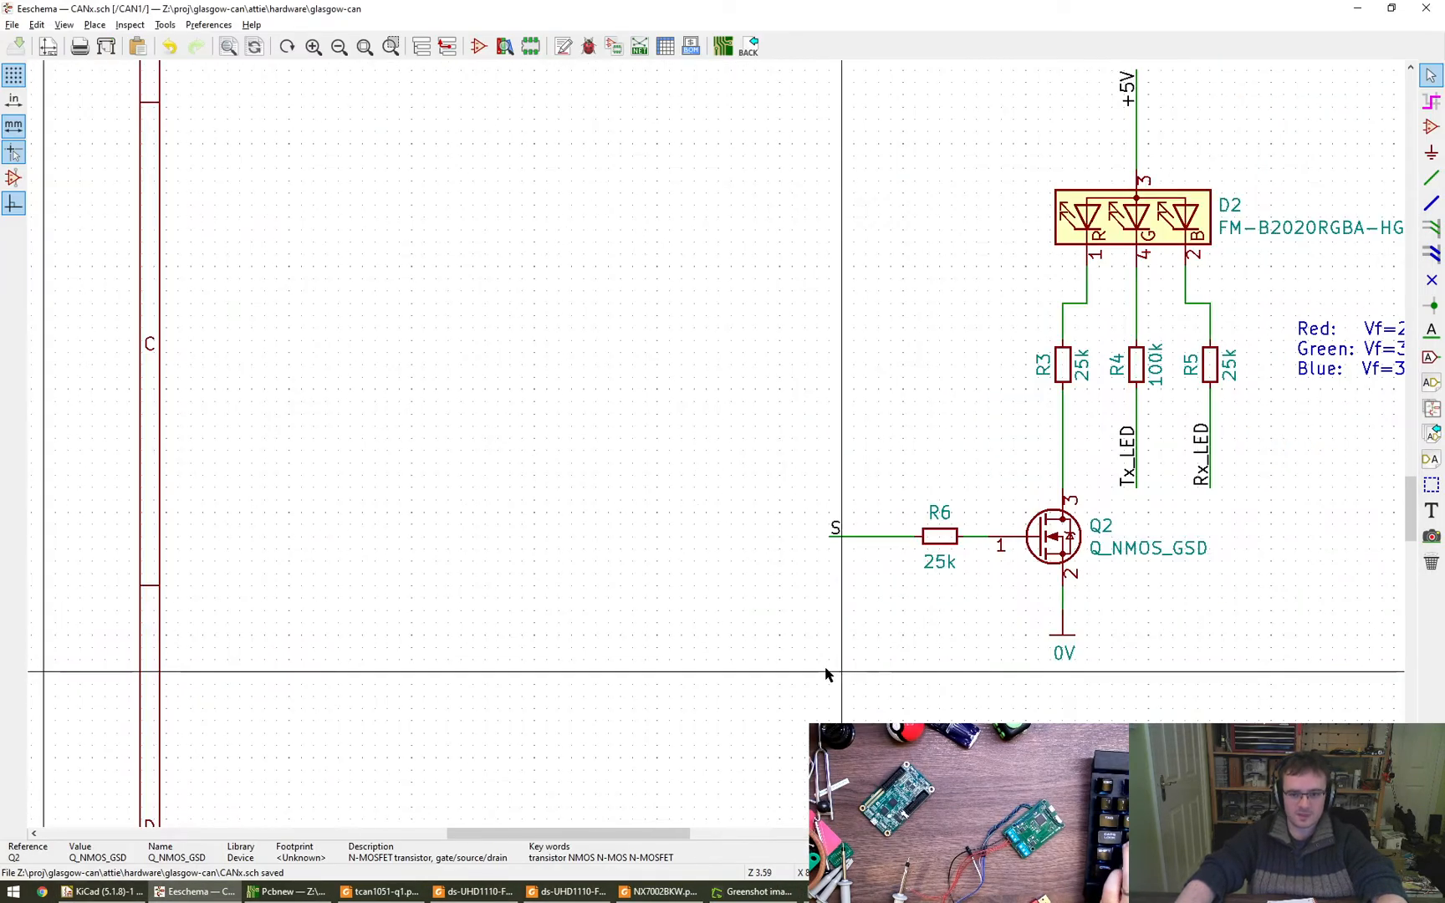
pyautogui.moveTo(825, 674); pyautogui.dragTo(388, 714, button='middle')
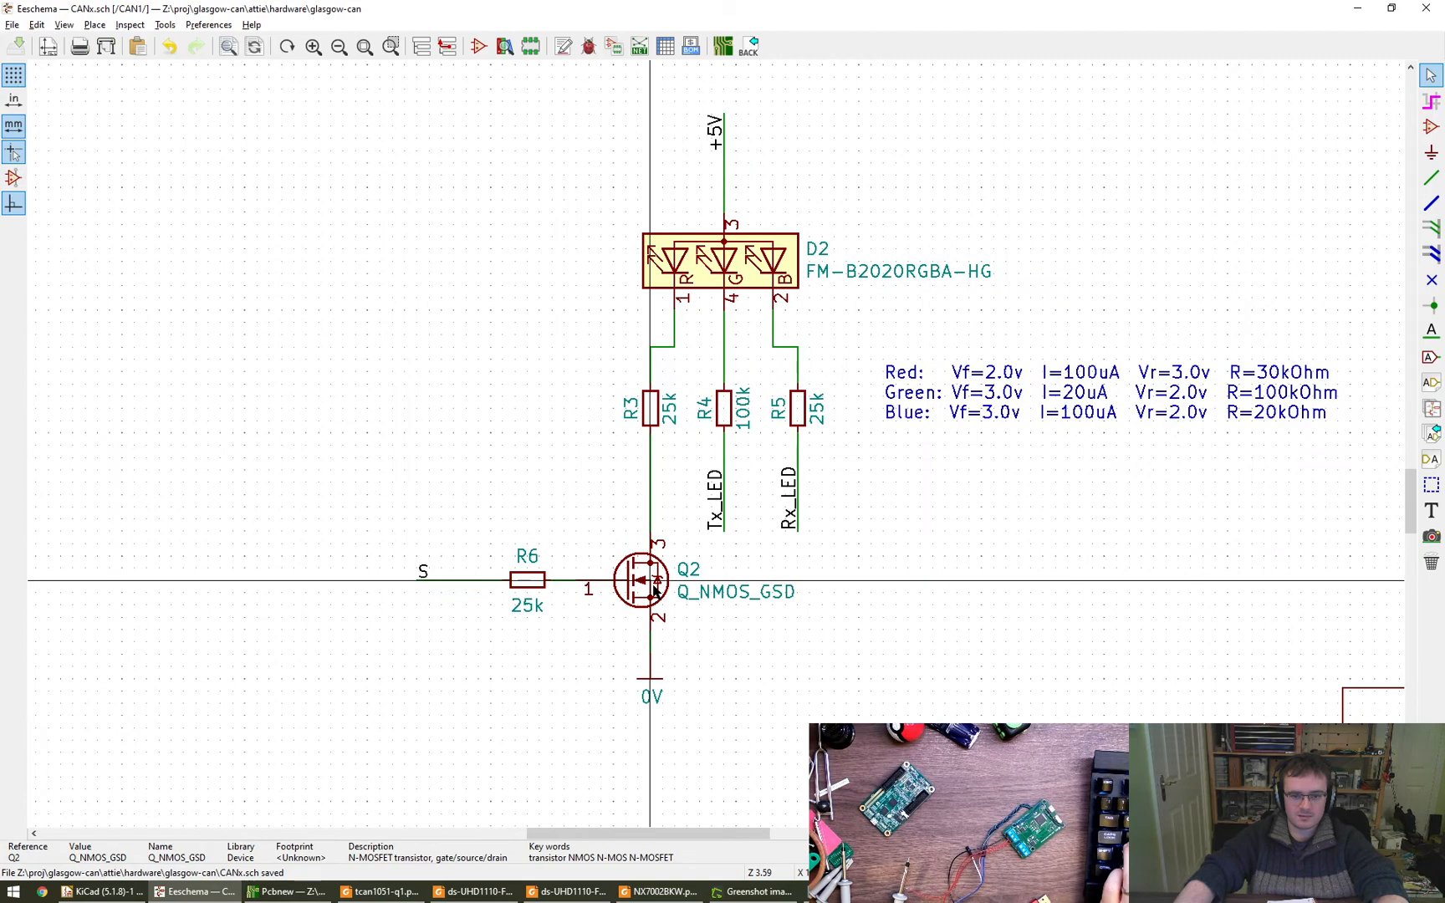
pyautogui.moveTo(650, 580); pyautogui.dragTo(508, 547, button='middle')
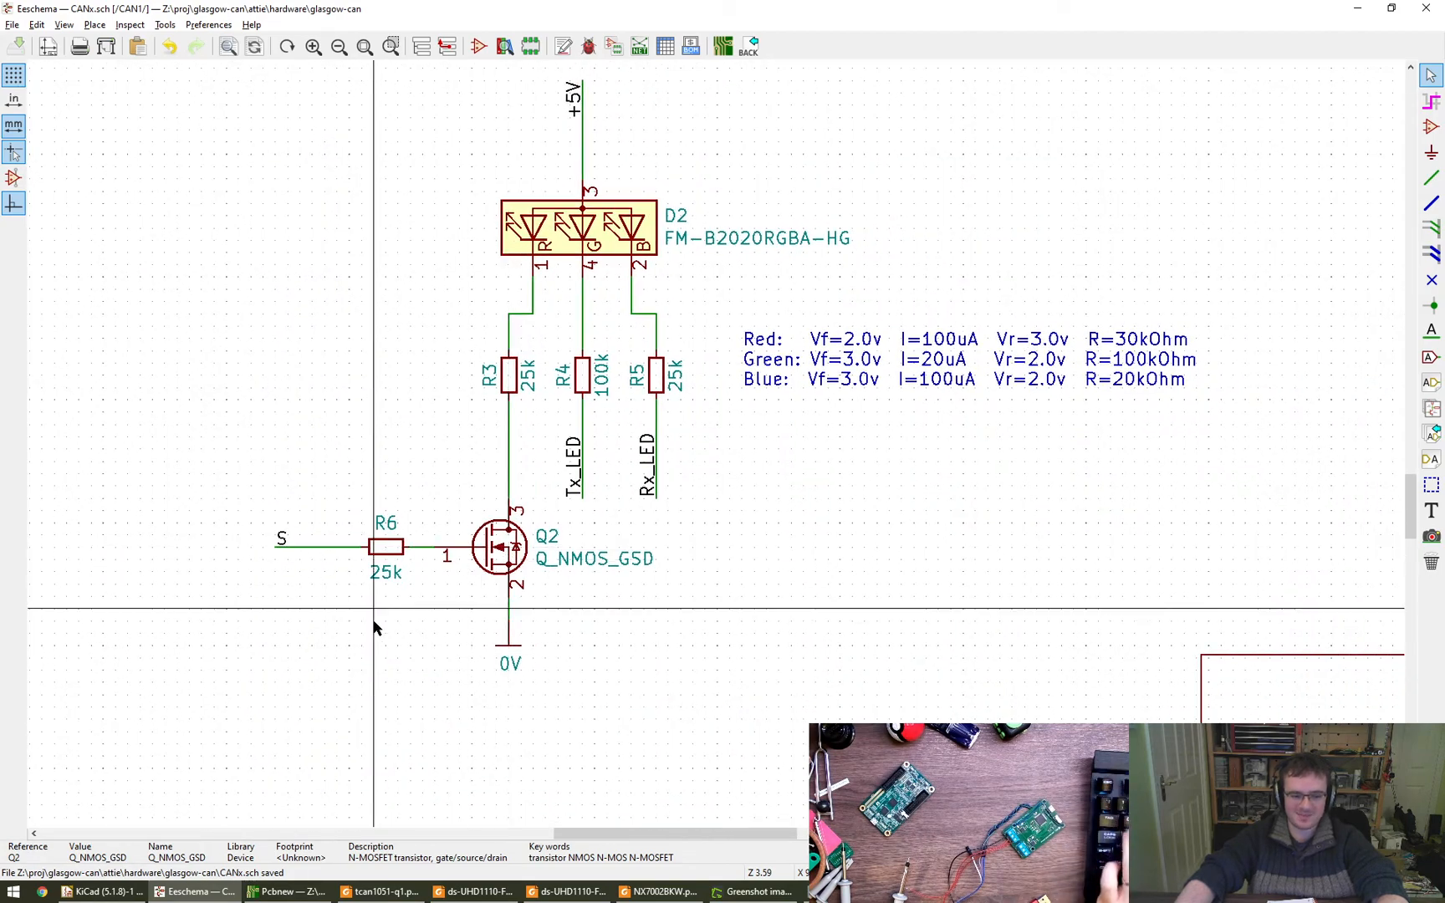
pyautogui.scroll(-1, 575, 640)
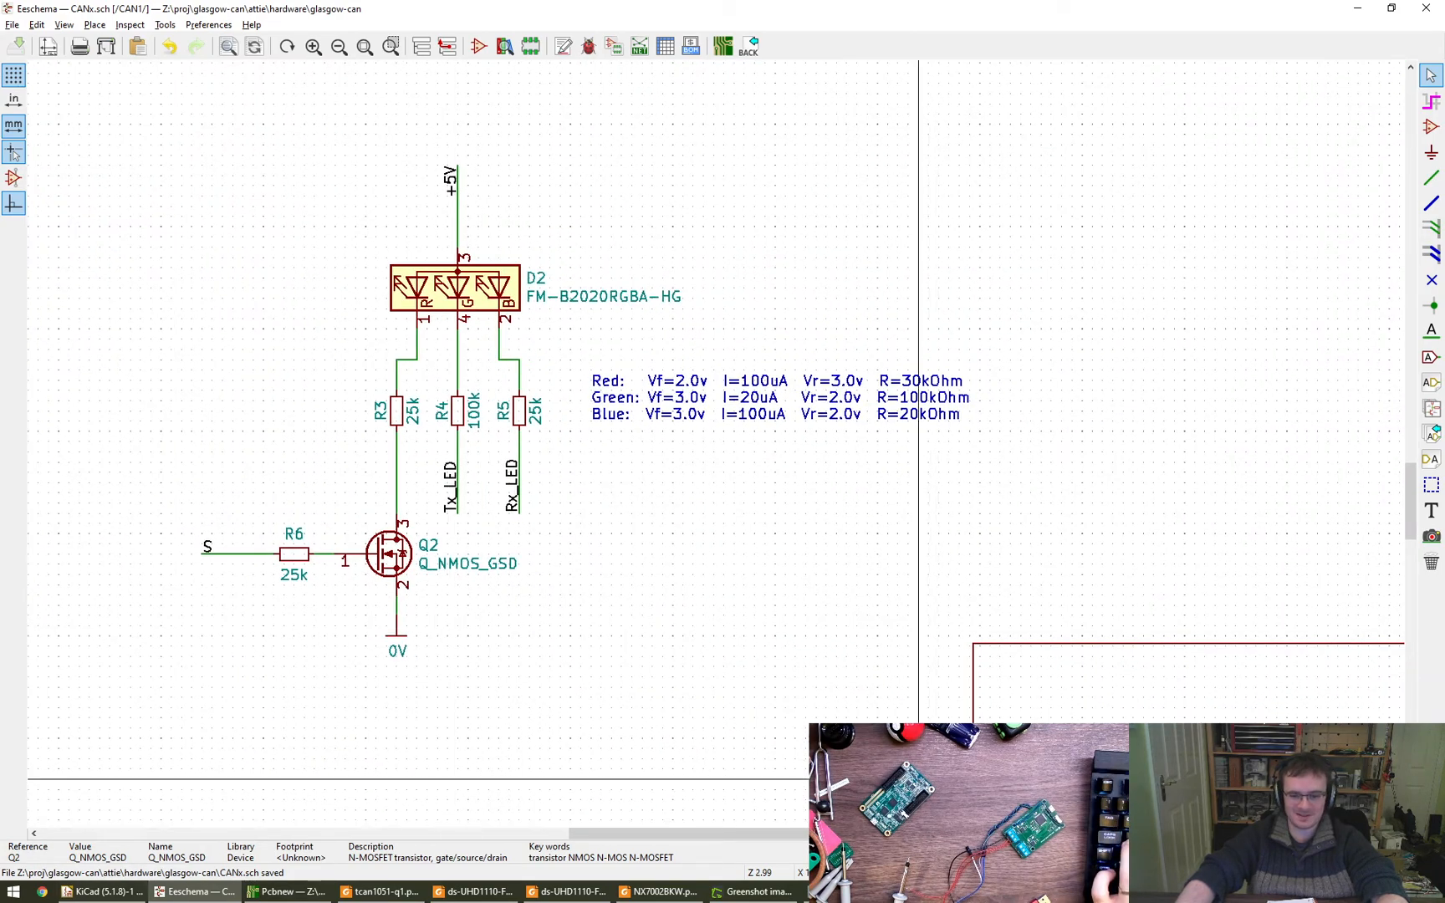
# - Switch to the Chrome browser and search the web for "history" in a new tab
pyautogui.hotkey('alt', 'Tab')
pyautogui.hotkey('ctrl', 't')
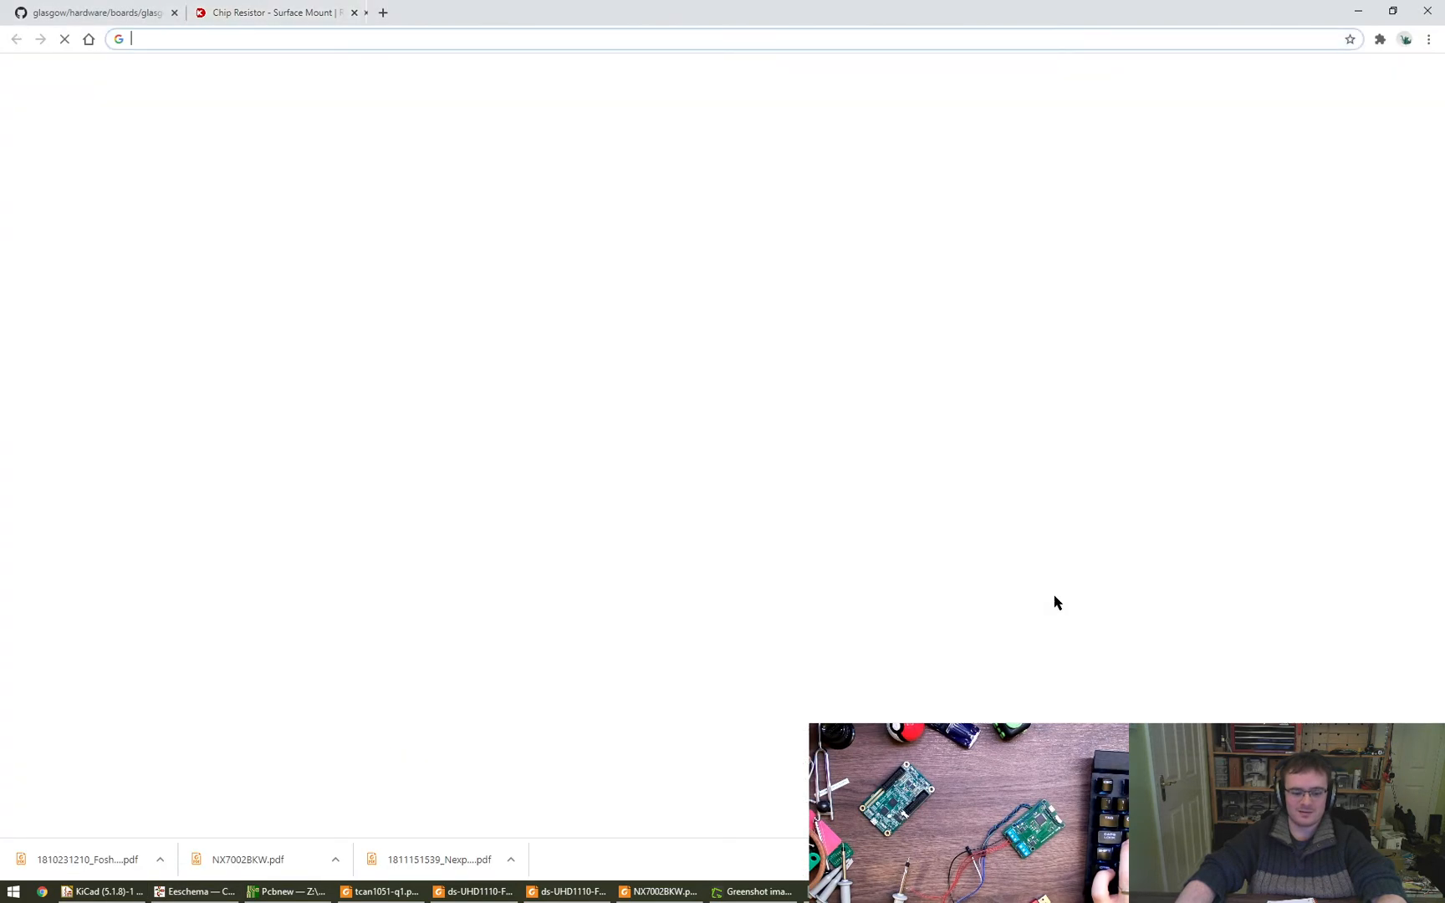
pyautogui.write('histor')
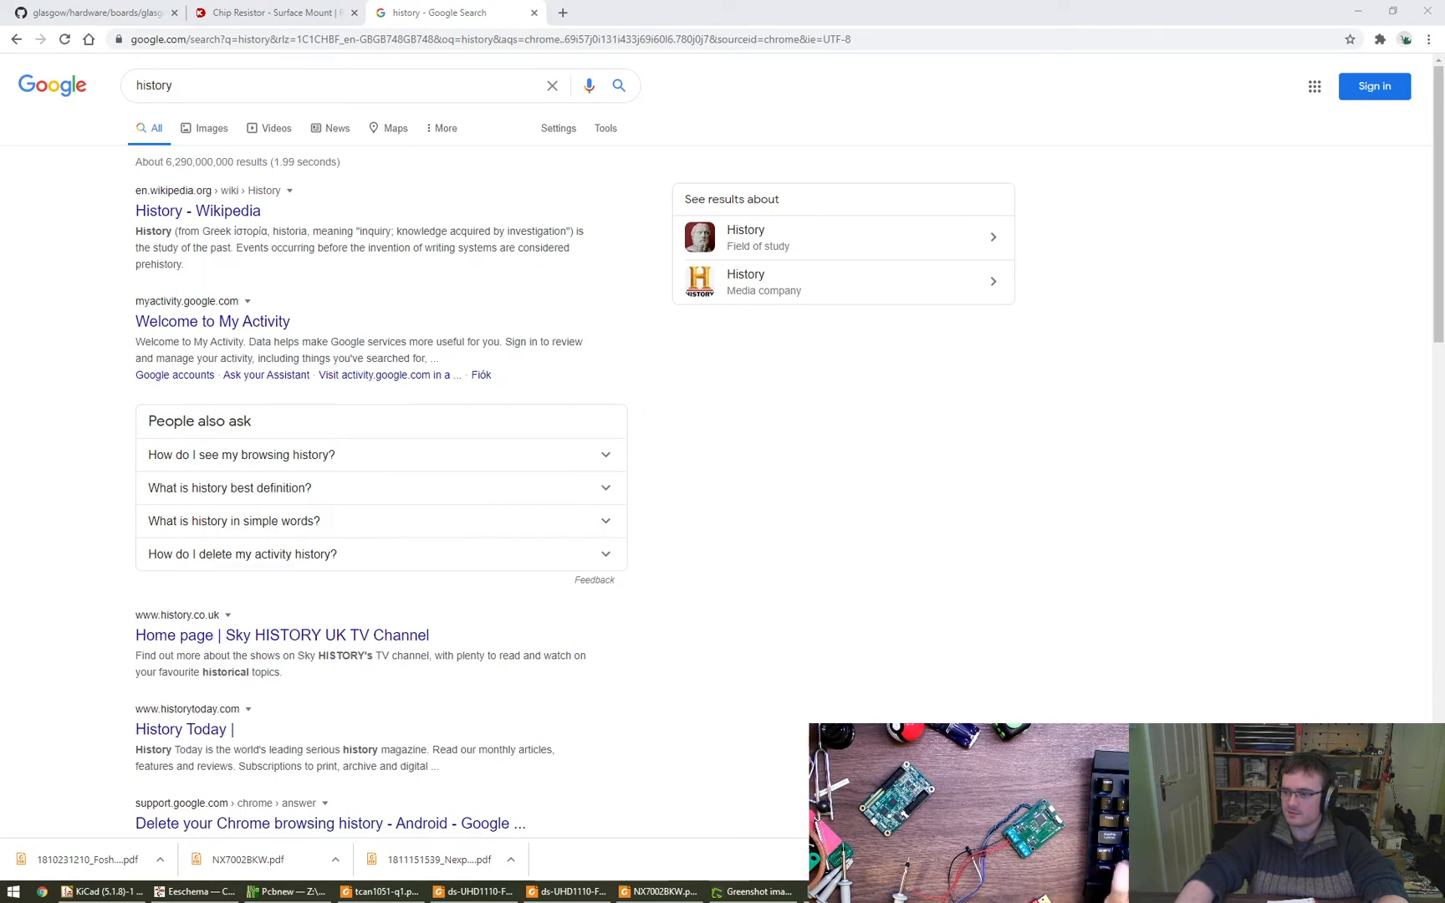
# - Switch to the NX7002BKW datasheet in Foxit Reader, check its part number and pinning information, and close it
pyautogui.click(660, 892)
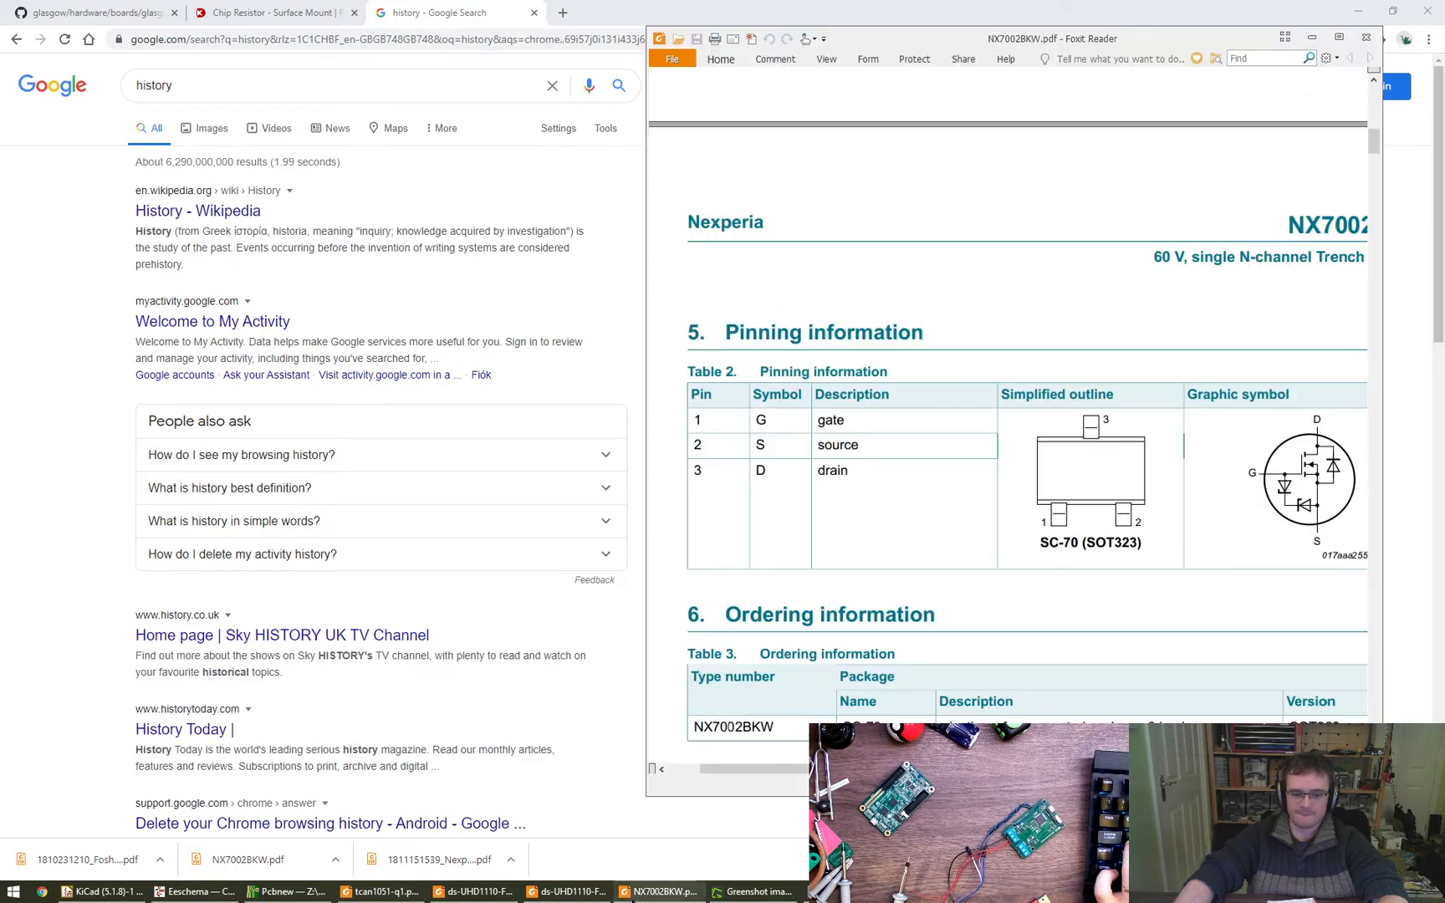
pyautogui.keyDown('ctrl'); pyautogui.scroll(2, 1059, 535); pyautogui.keyUp('ctrl')
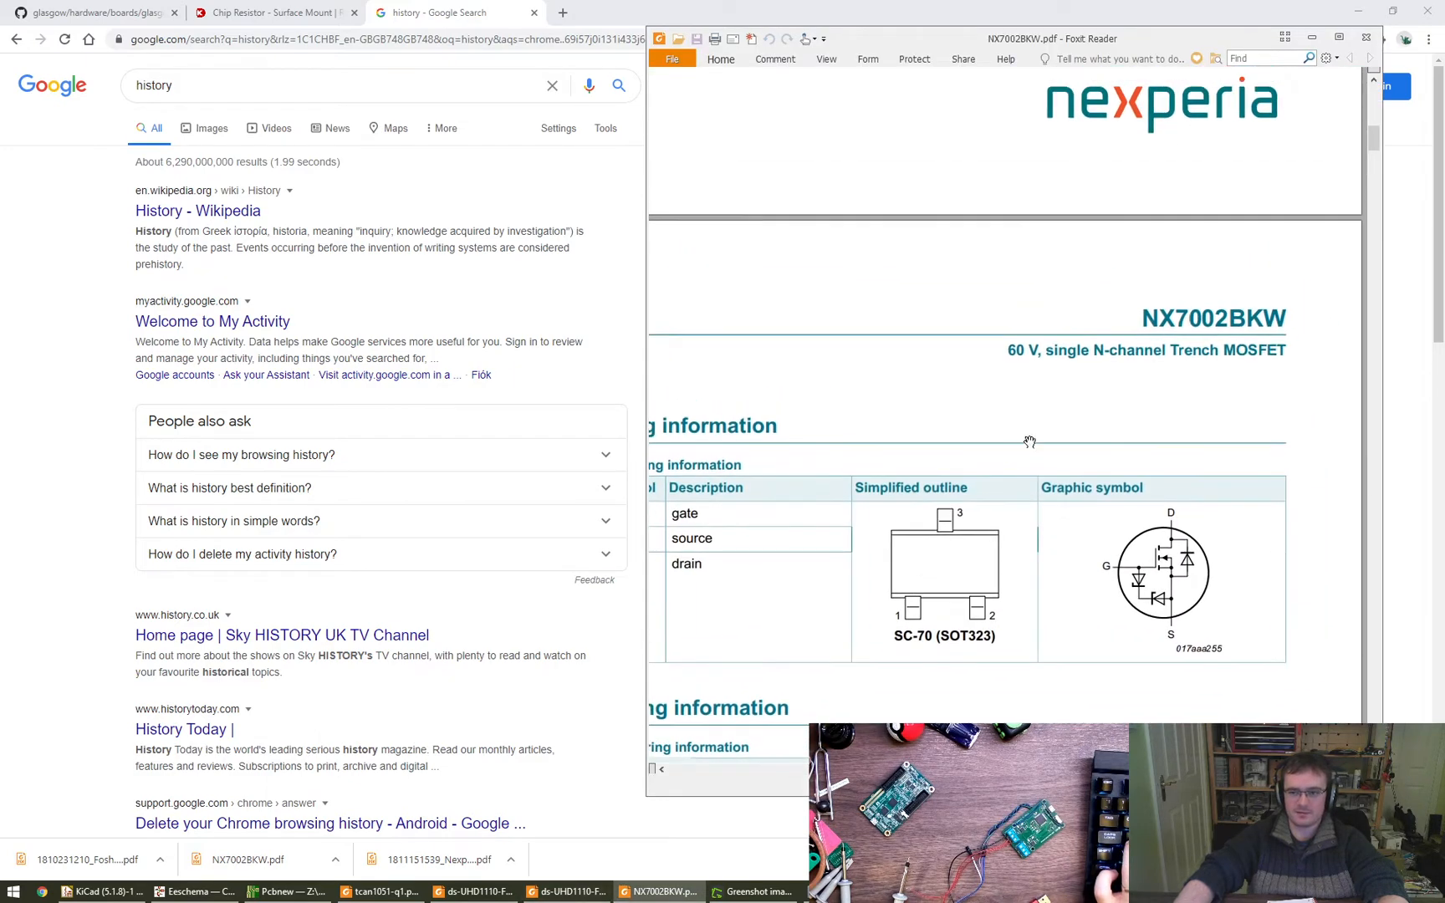
pyautogui.hotkey('alt', 'F4')
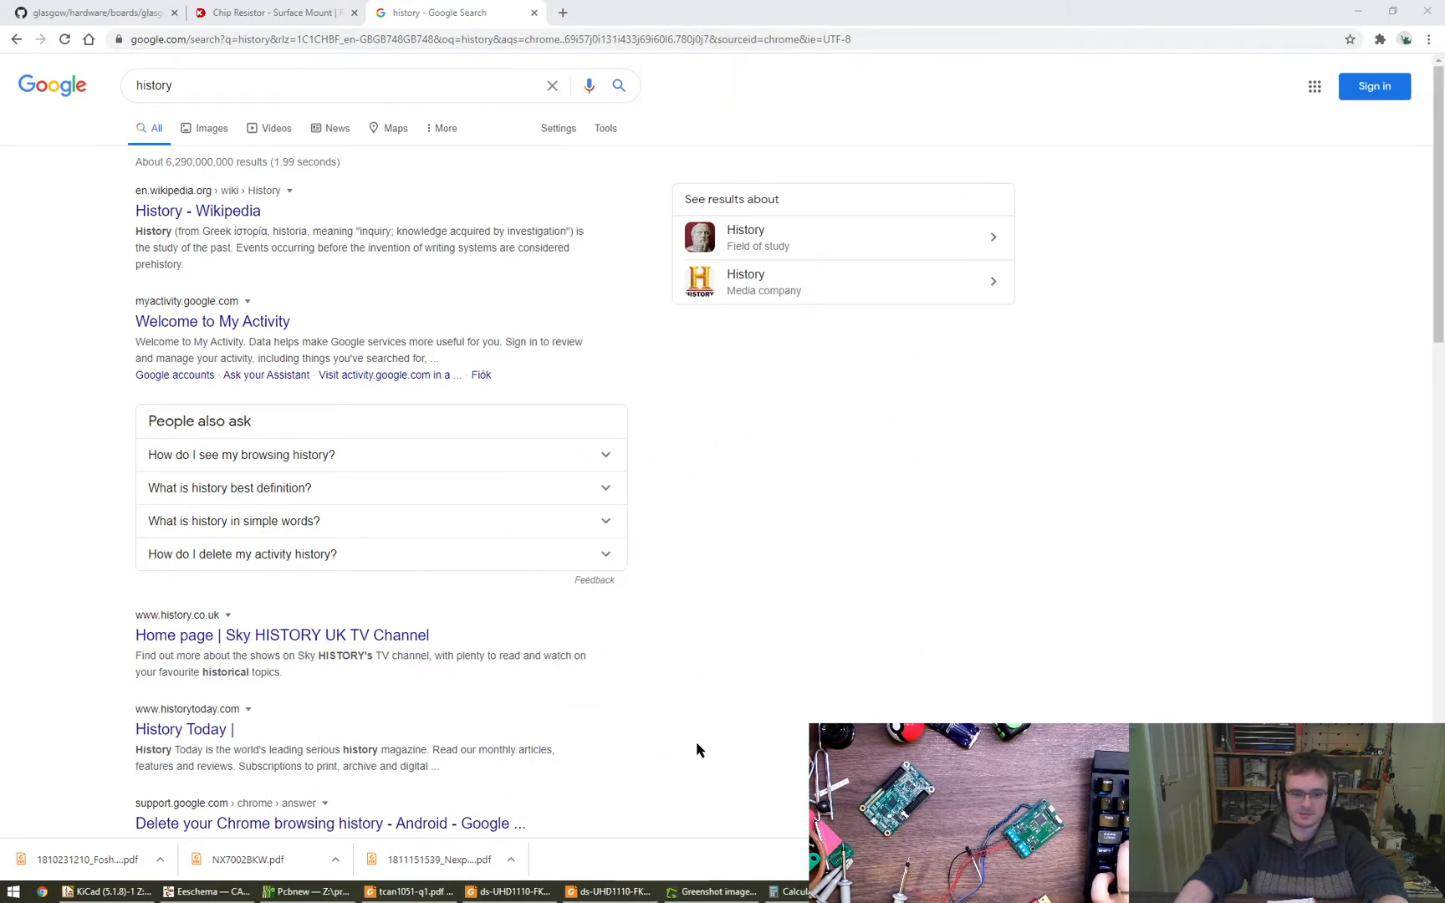
# - Switch to the Eeschema schematic and set Q2's value to NX7002BKW in its symbol properties
pyautogui.click(209, 891)
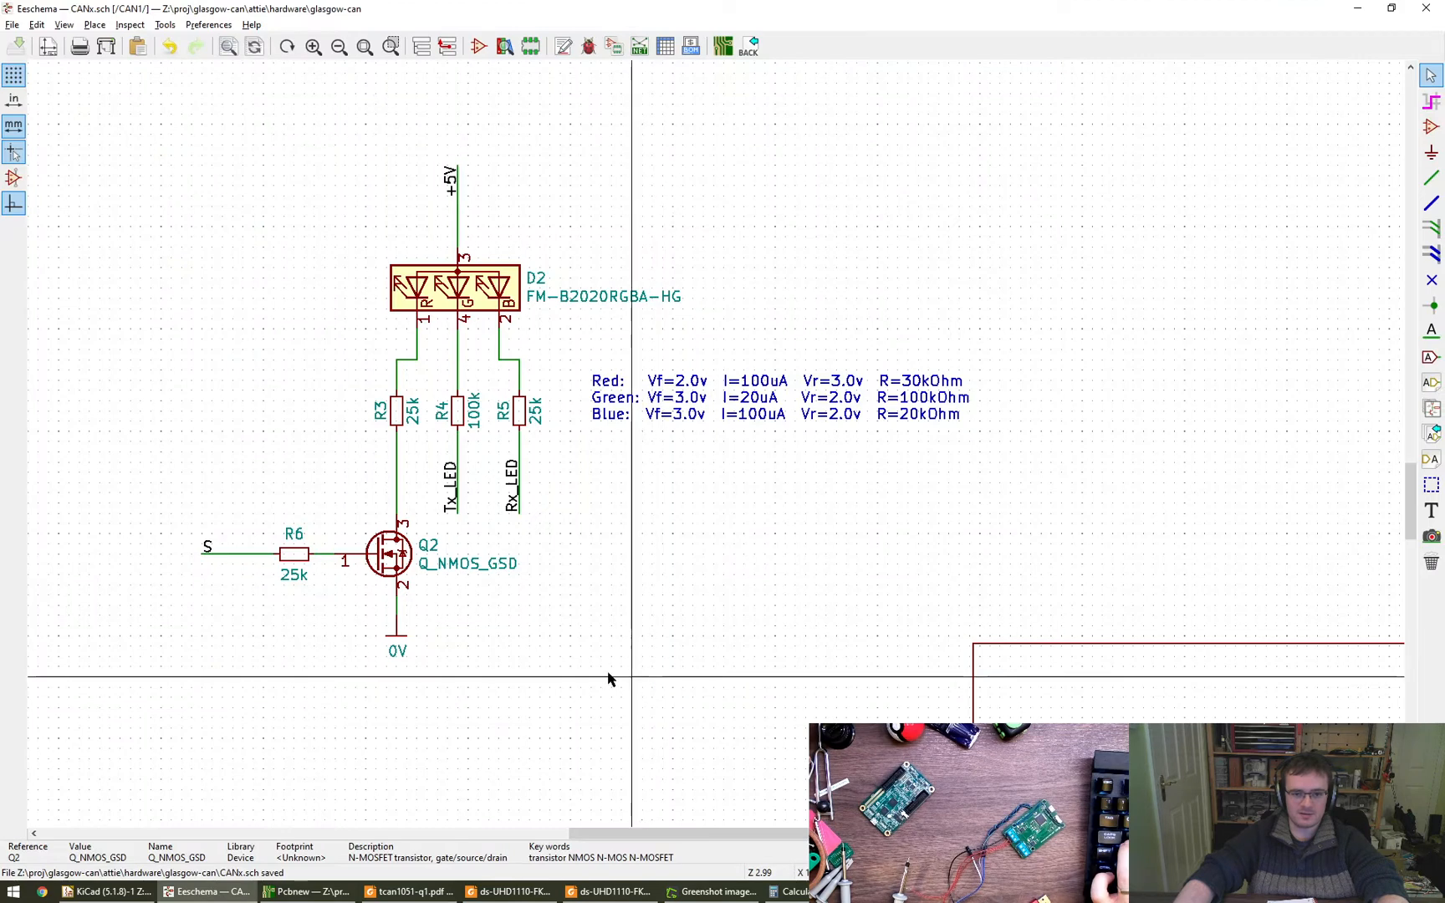
pyautogui.doubleClick(516, 539)
pyautogui.doubleClick(699, 390)
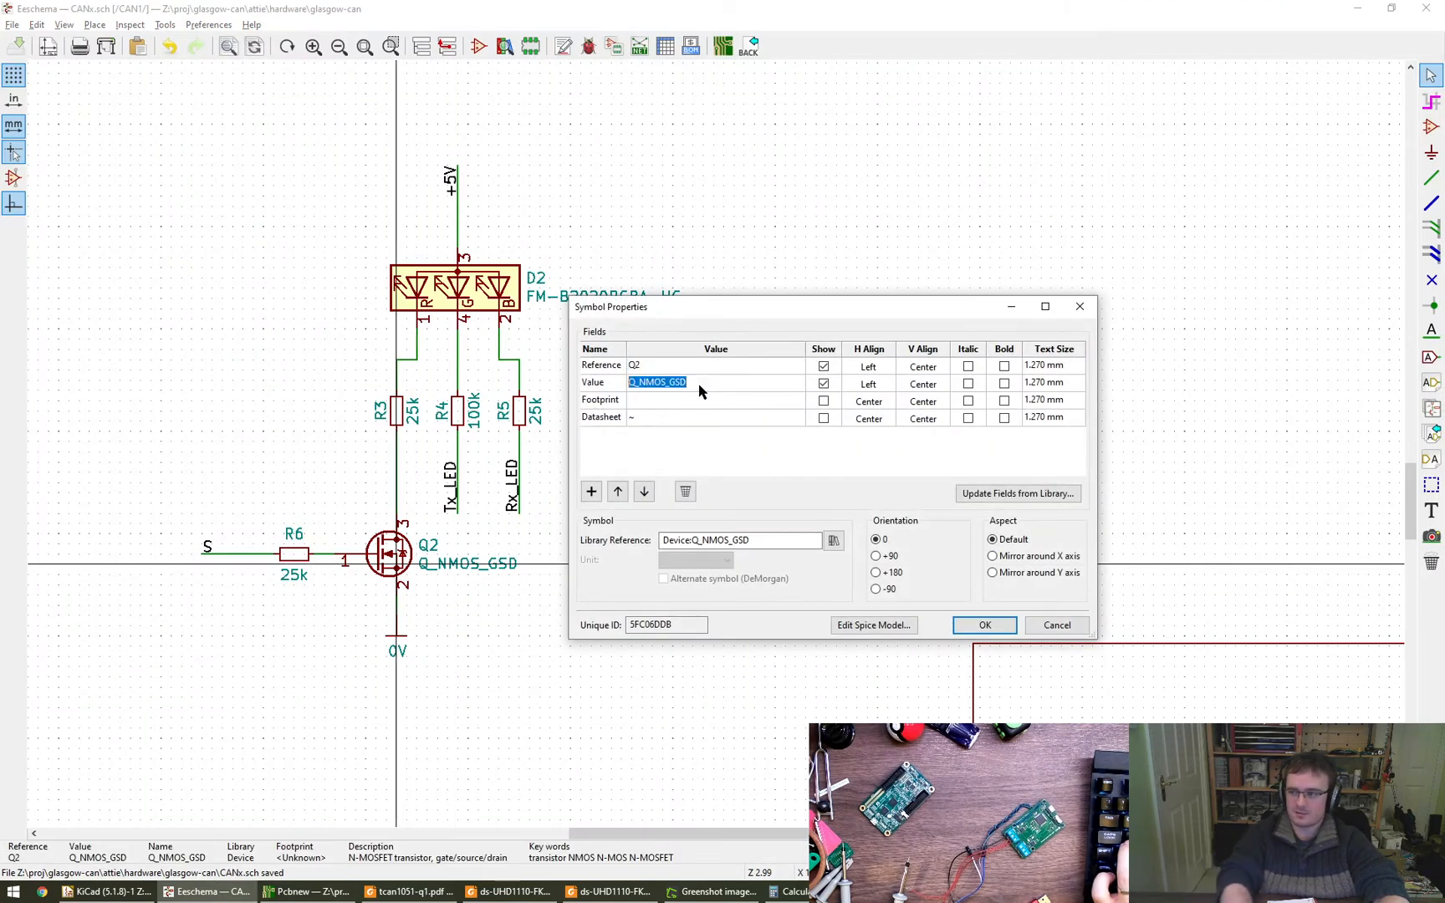
pyautogui.write('NX7002')
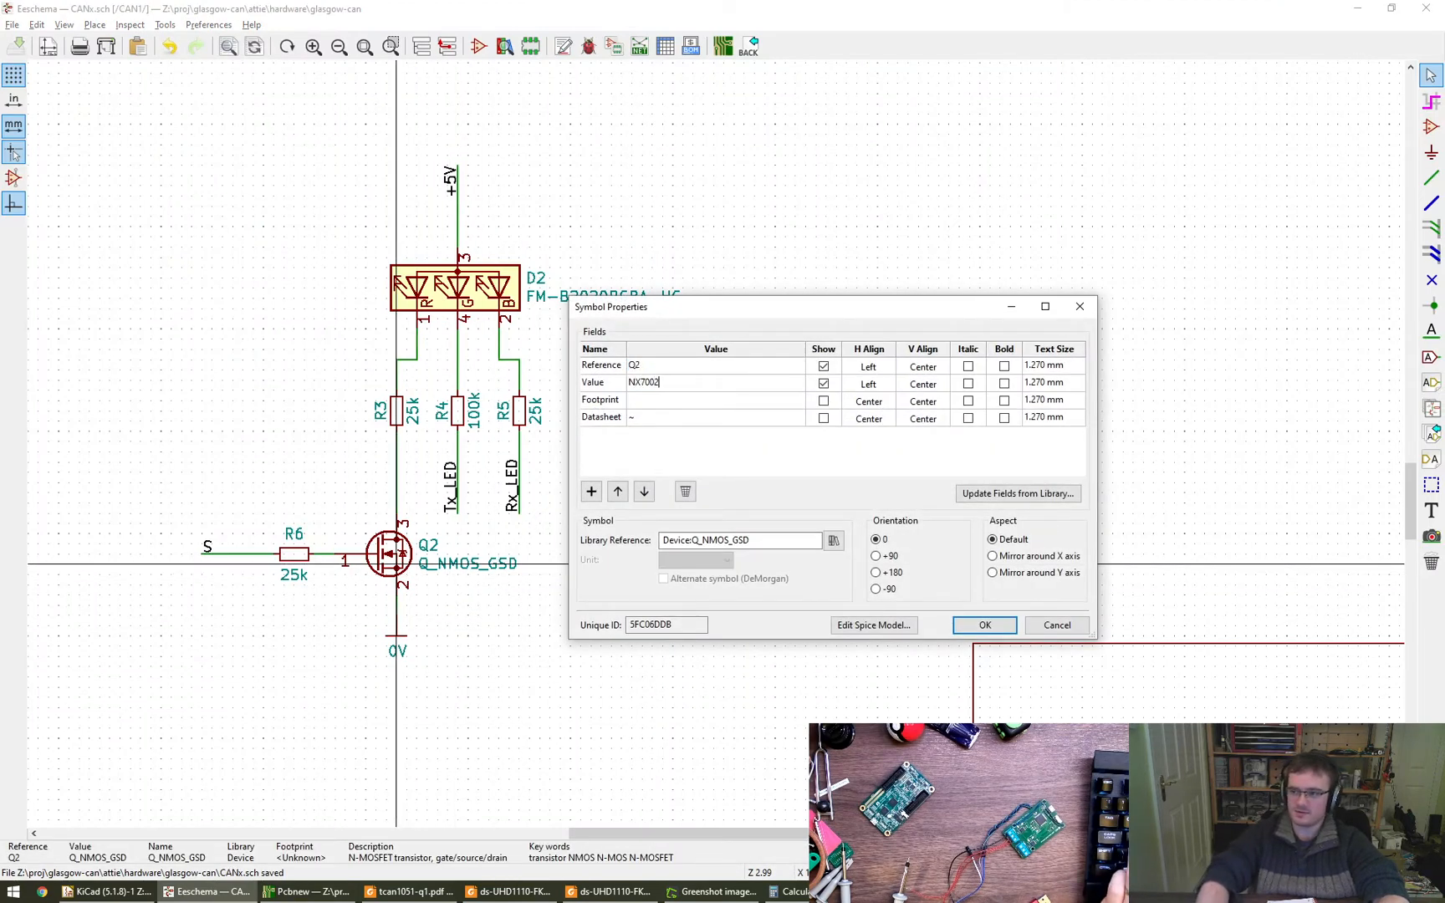
pyautogui.write('BKW')
pyautogui.hotkey('ctrl', 'a')
pyautogui.hotkey('ctrl', 'c')
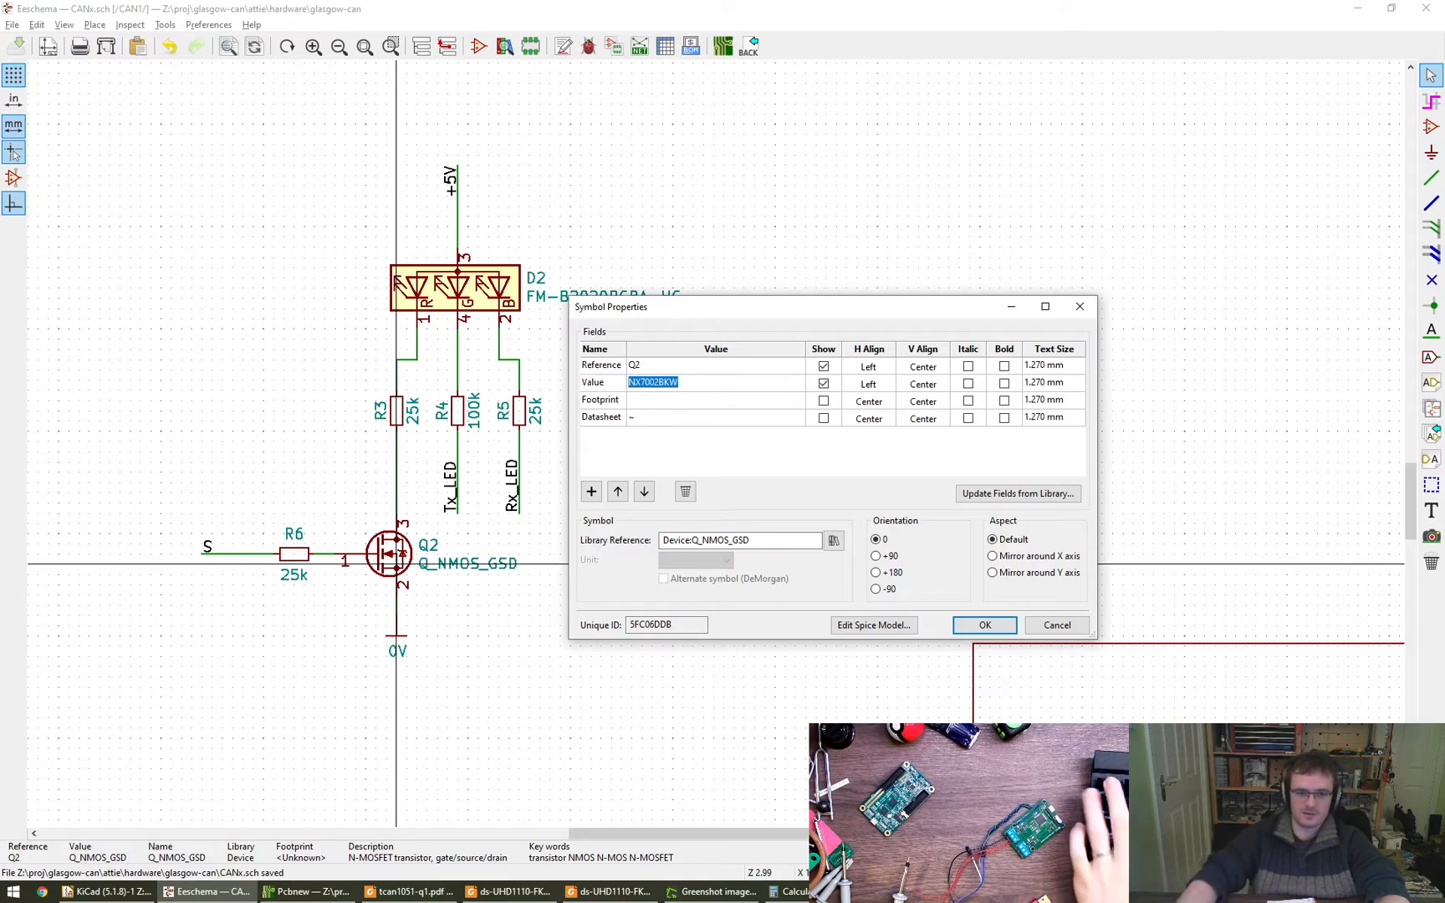
# - Add two fields to Q2: MFR with the value Nexperia and MPN with the value NX7002BKW
pyautogui.click(591, 492)
pyautogui.click(591, 492)
pyautogui.click(608, 436)
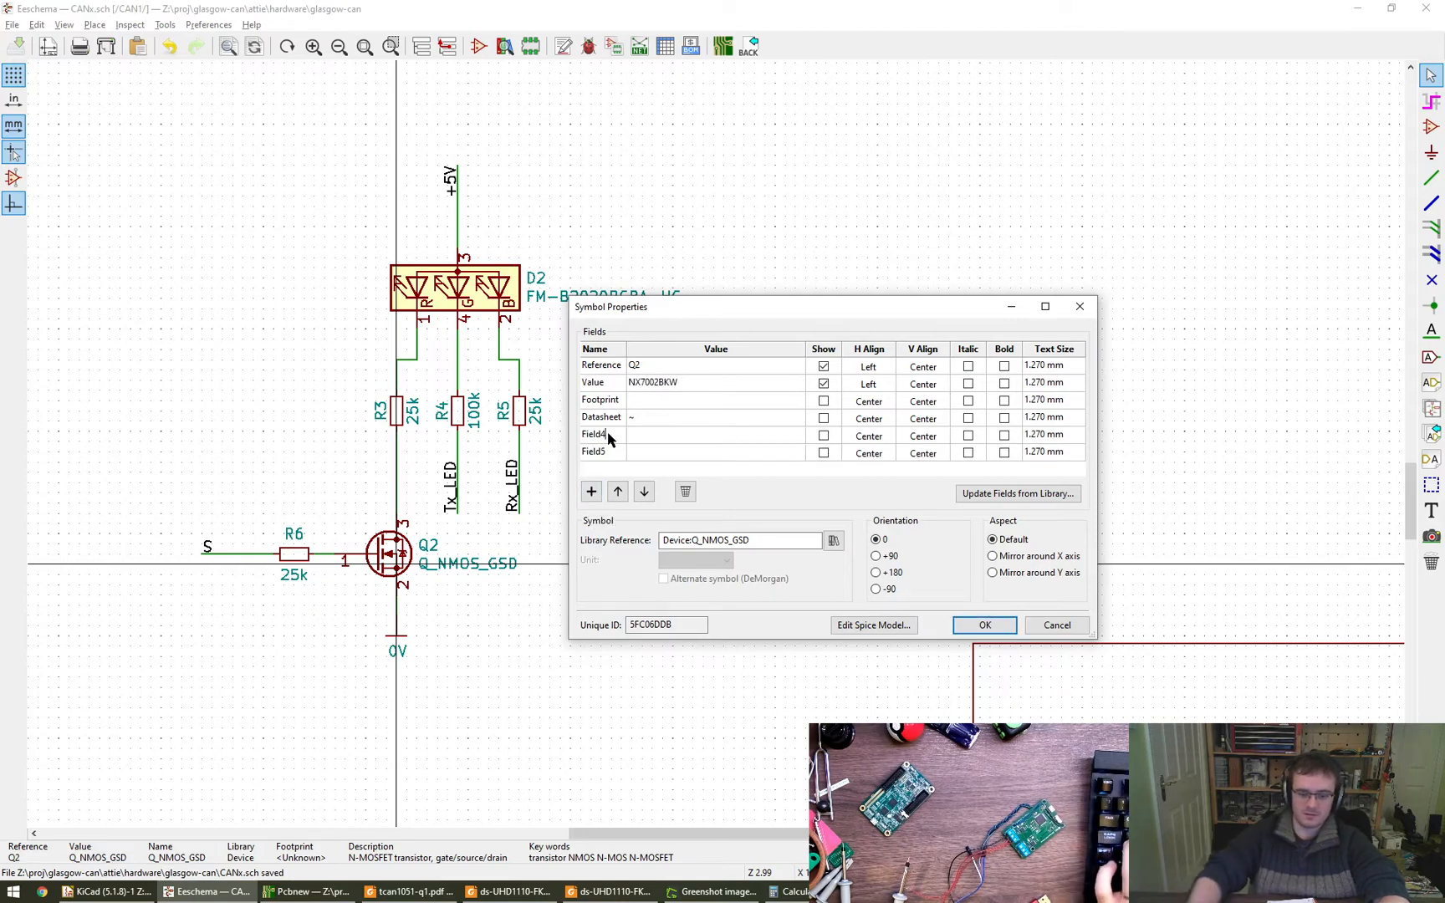
pyautogui.click(608, 435)
pyautogui.press('Tab')
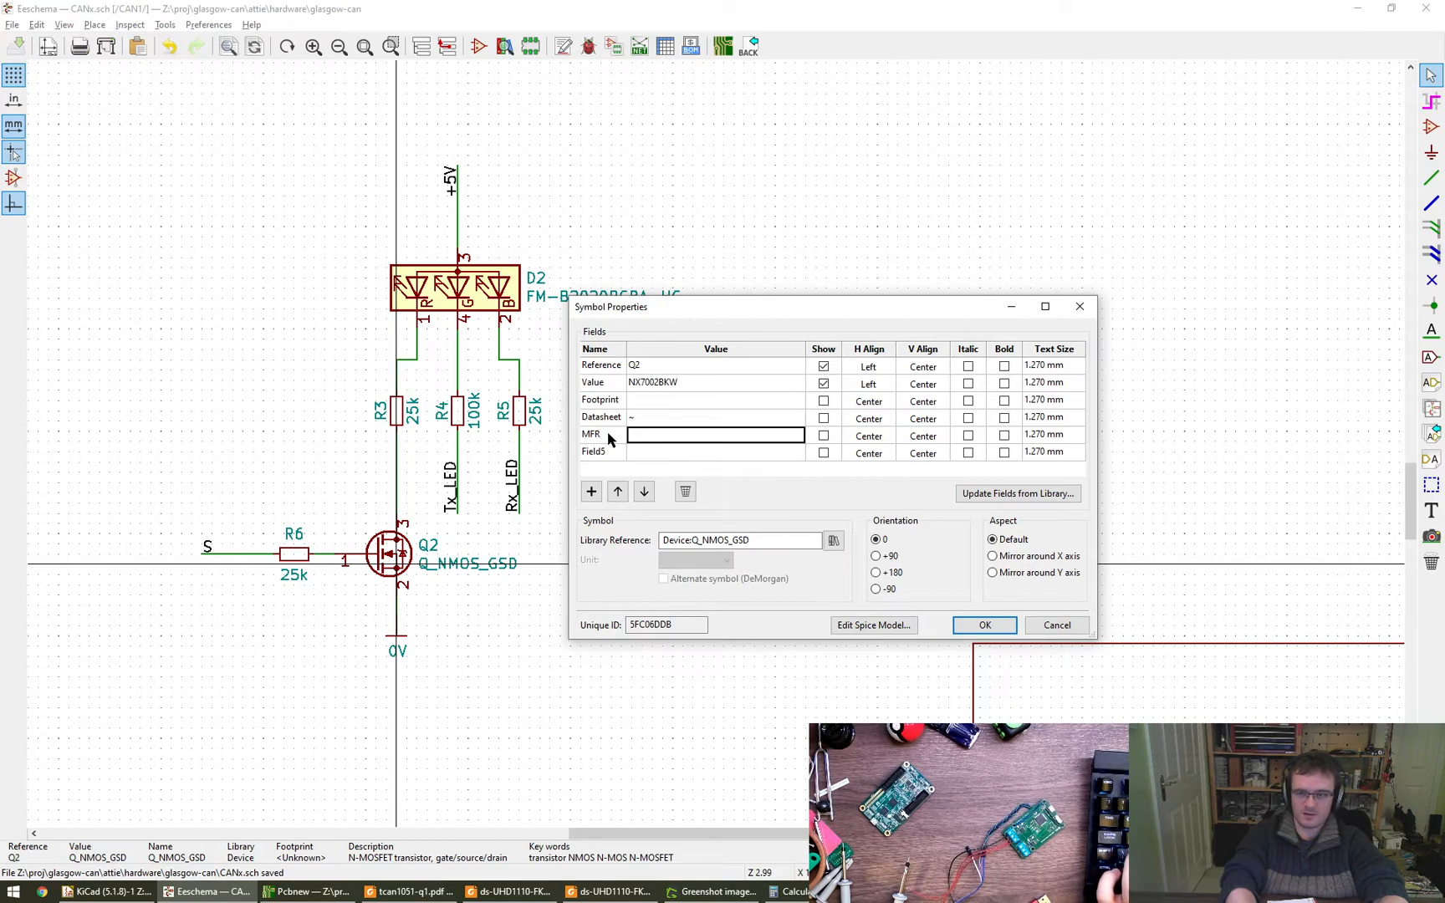
pyautogui.write('N')
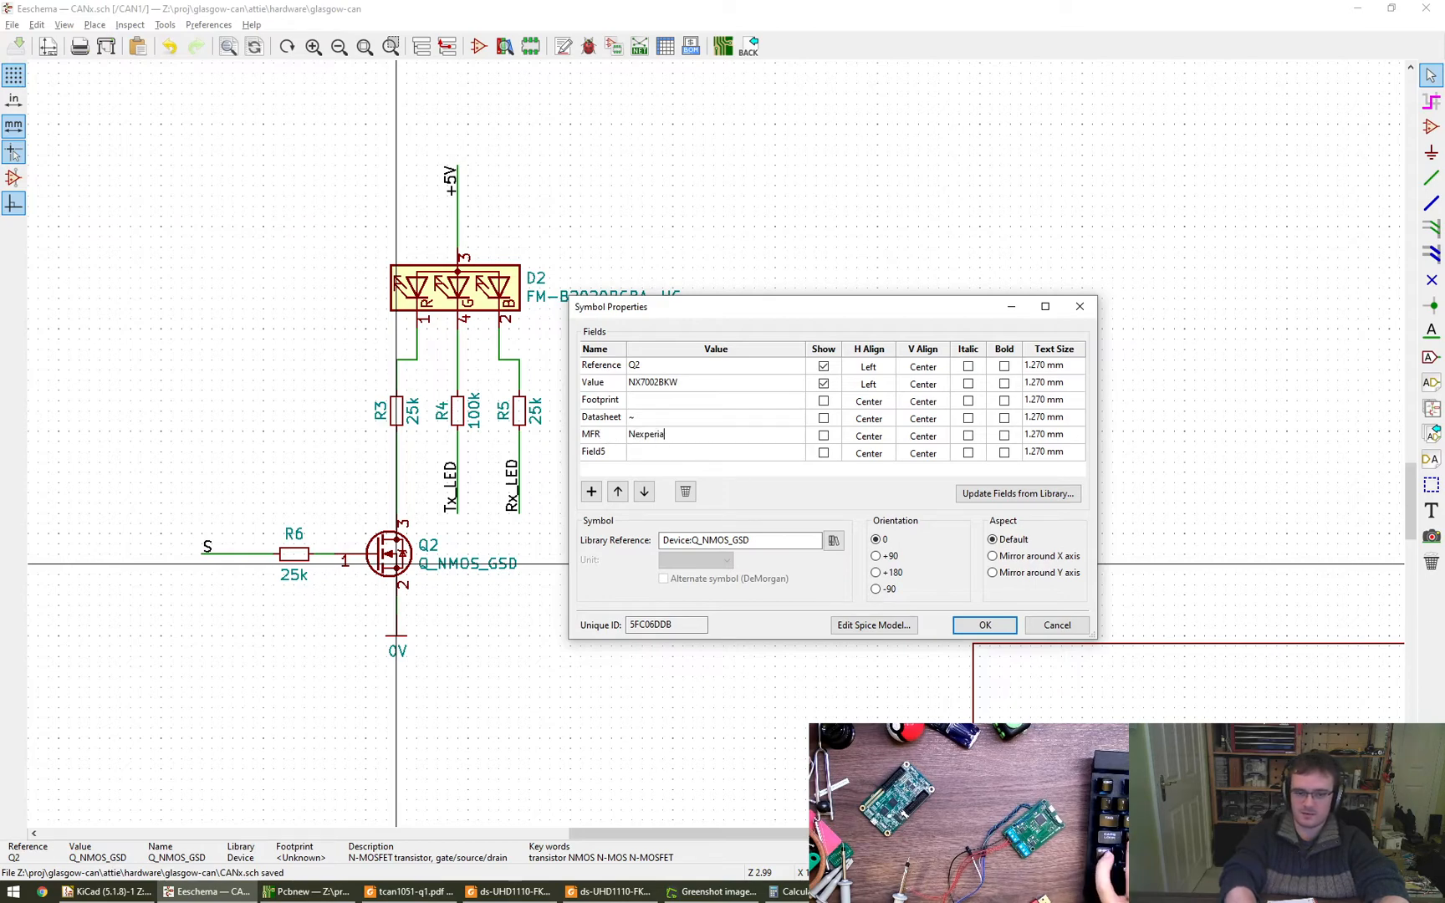
pyautogui.write('experia')
pyautogui.press('Tab')
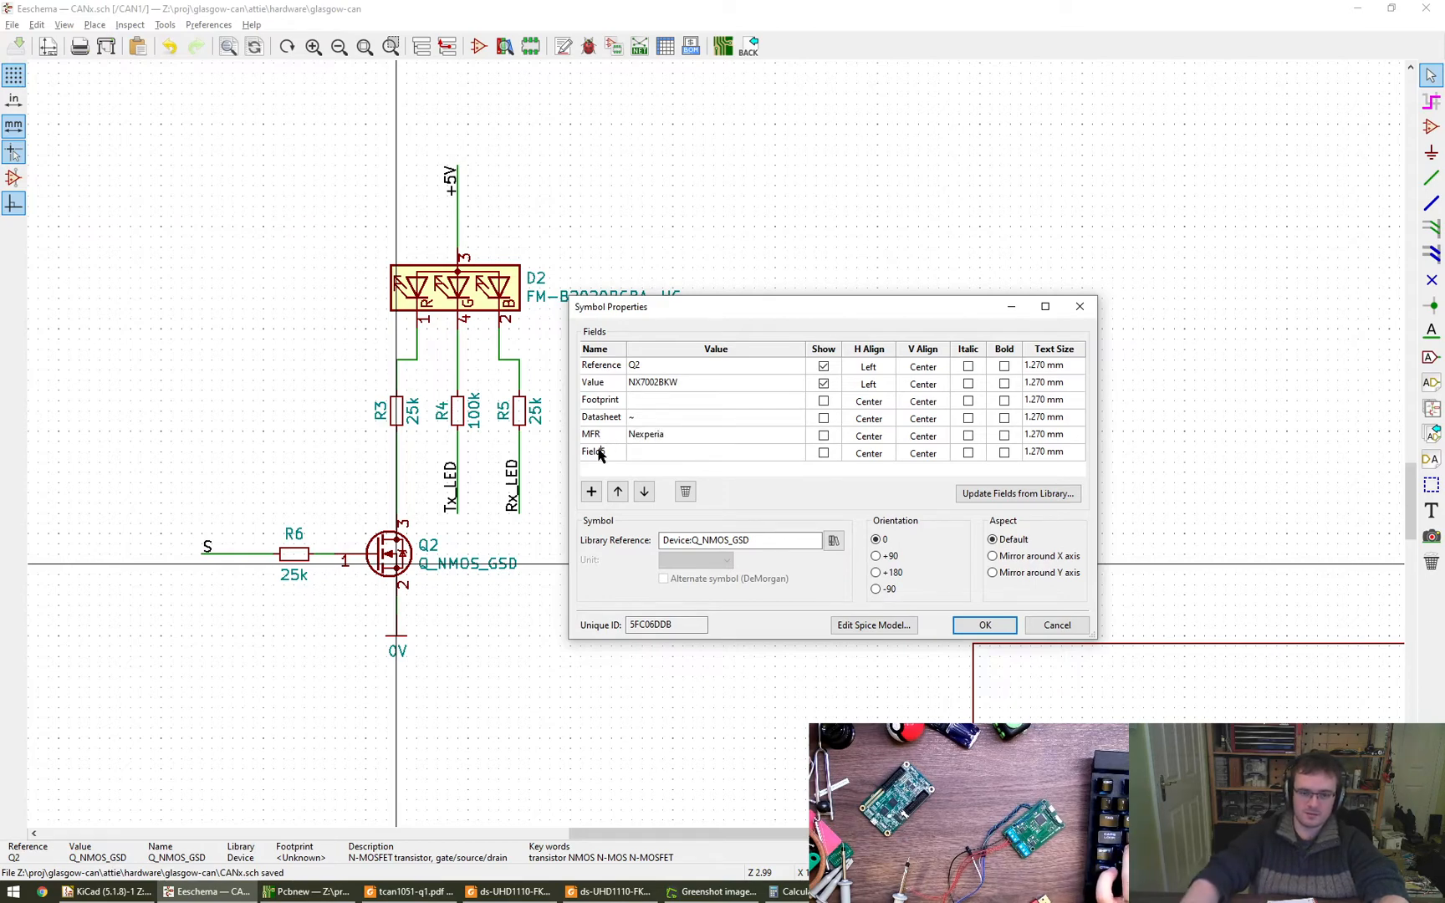
pyautogui.write('MNP')
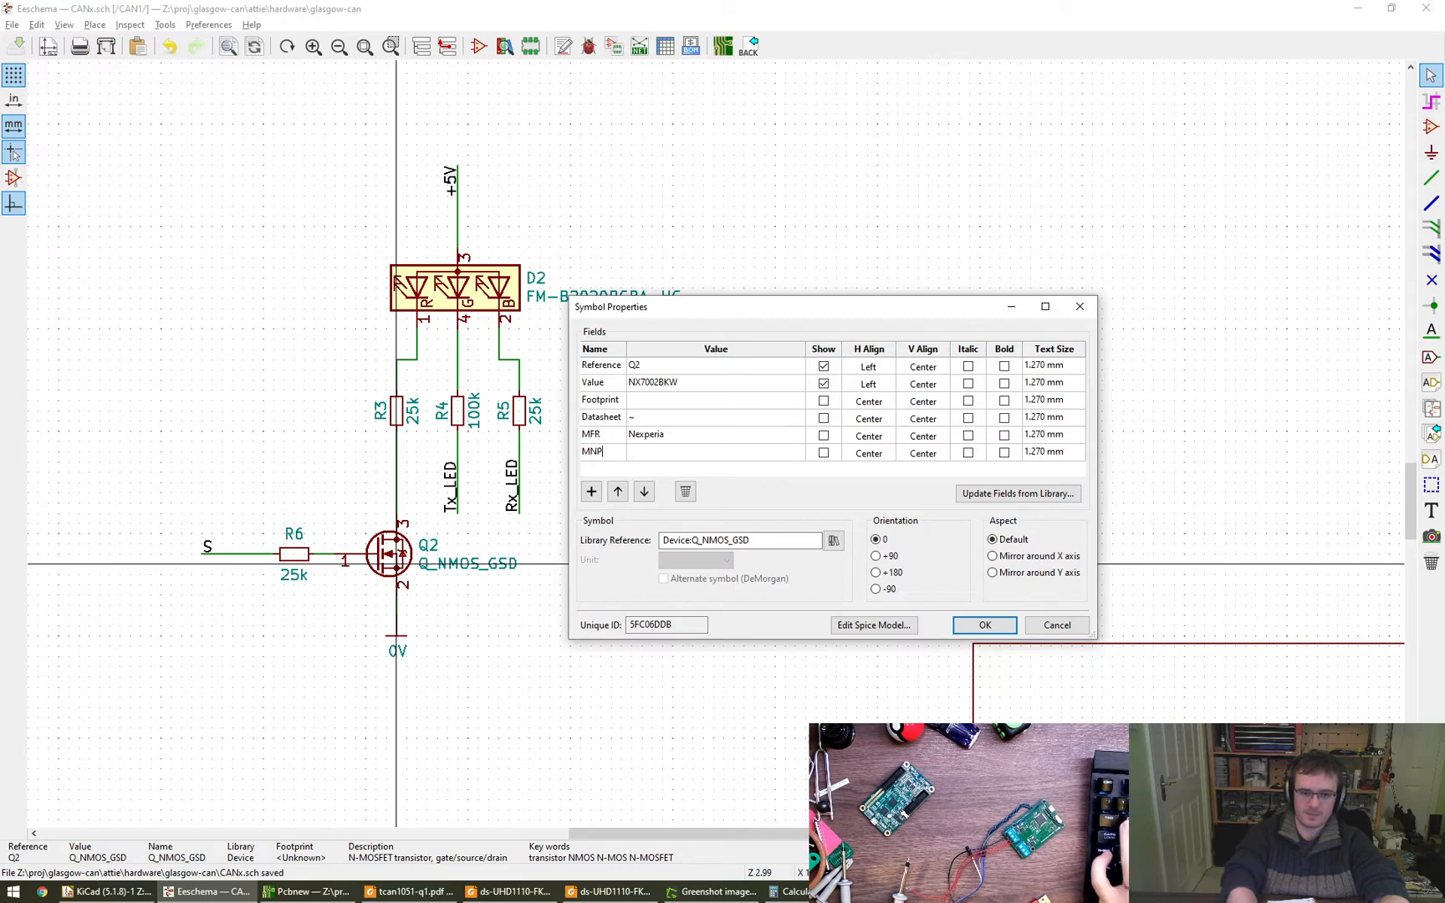
pyautogui.press('Tab')
pyautogui.hotkey('ctrl', 'v')
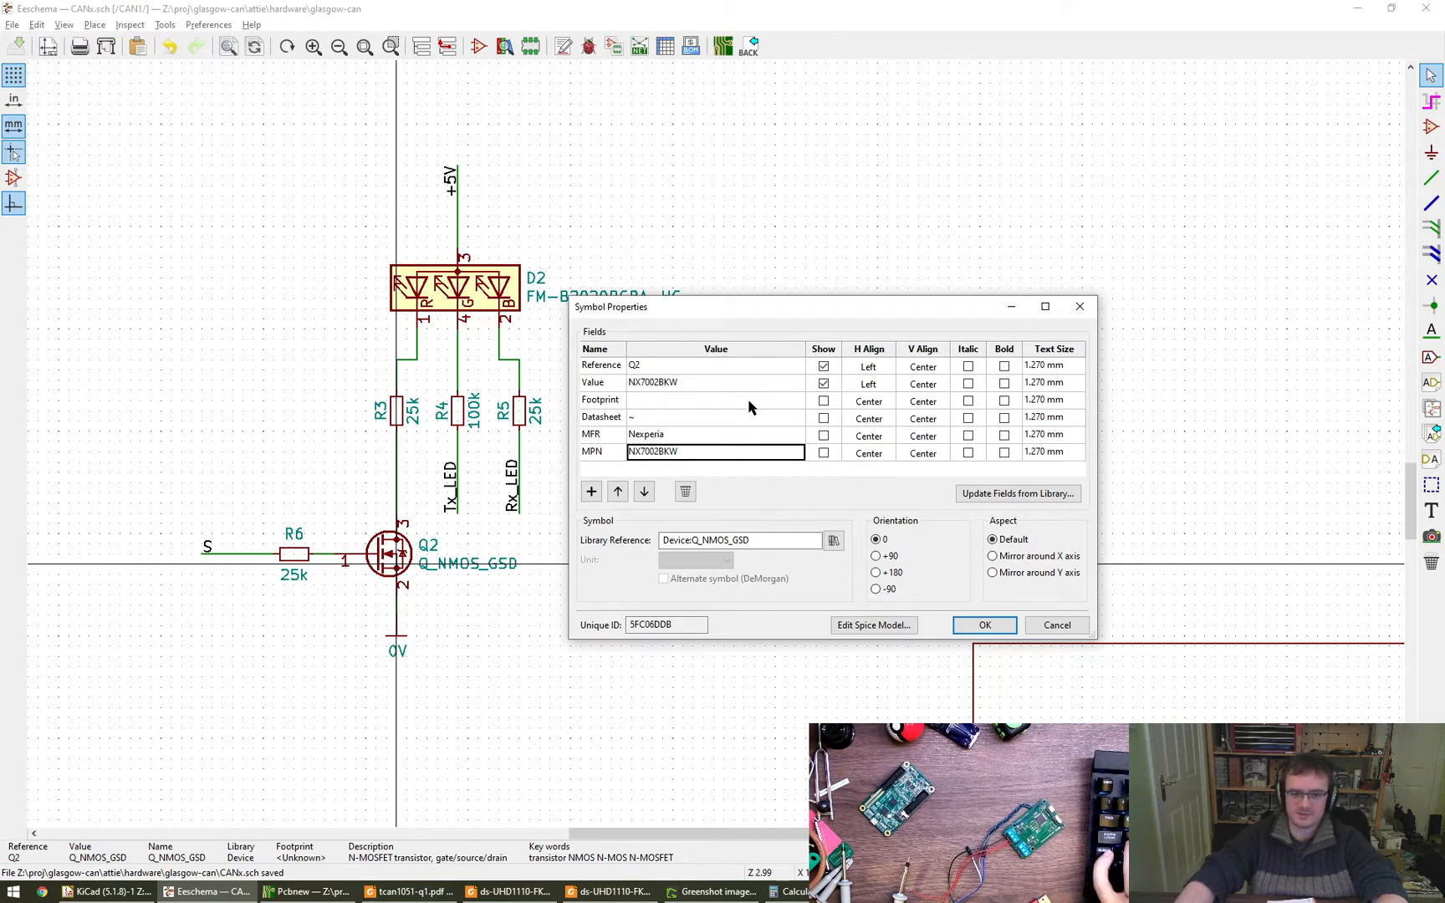
# - Browse footprints for Q2 and preview SOT-363_SC-70-6 in the rhais_package-smd library
pyautogui.click(784, 405)
pyautogui.click(795, 400)
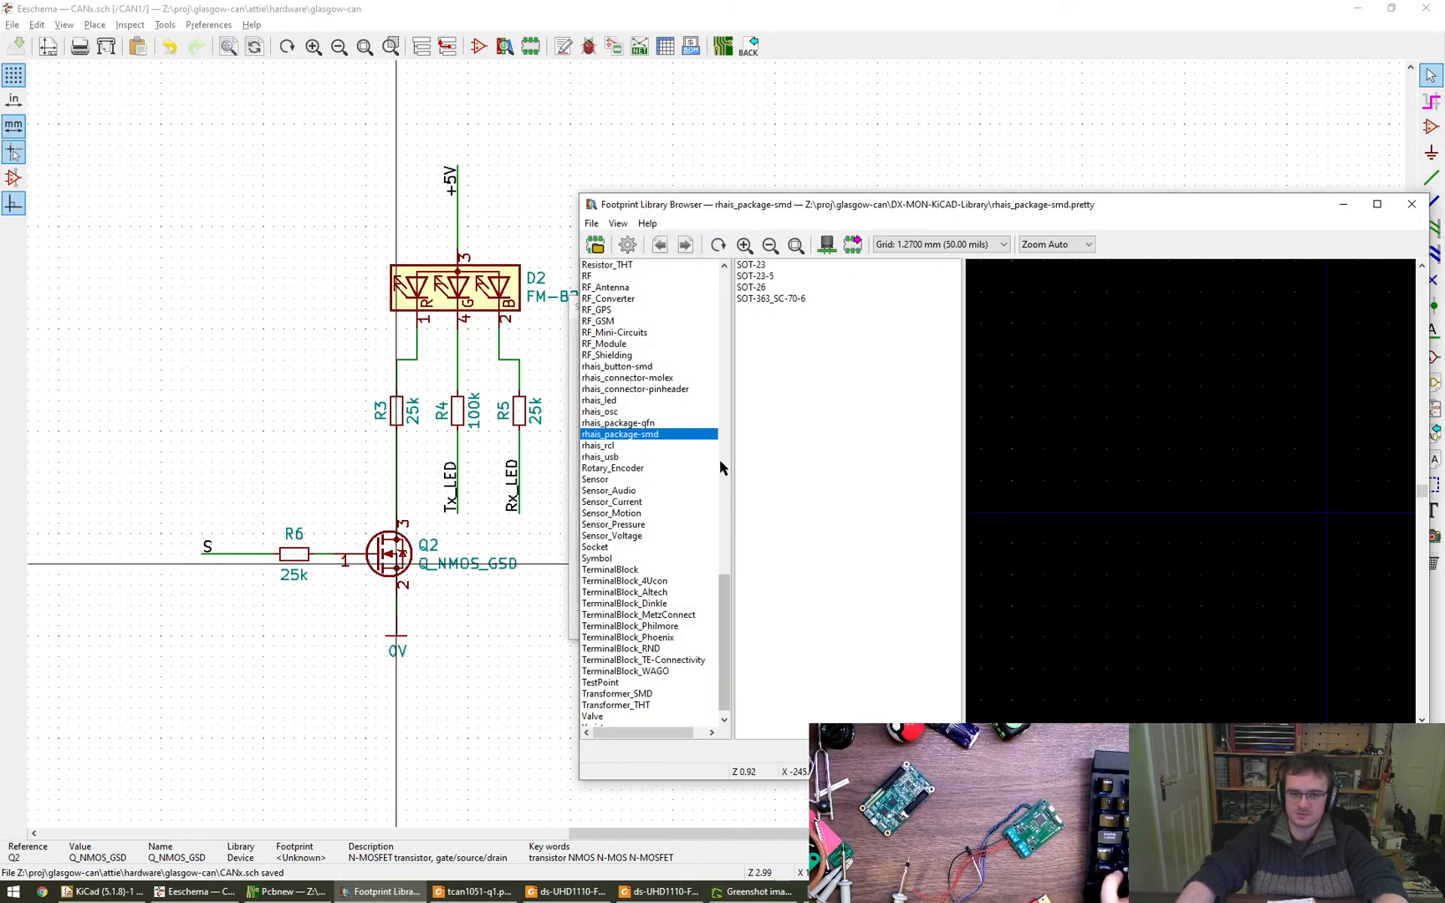
pyautogui.click(784, 301)
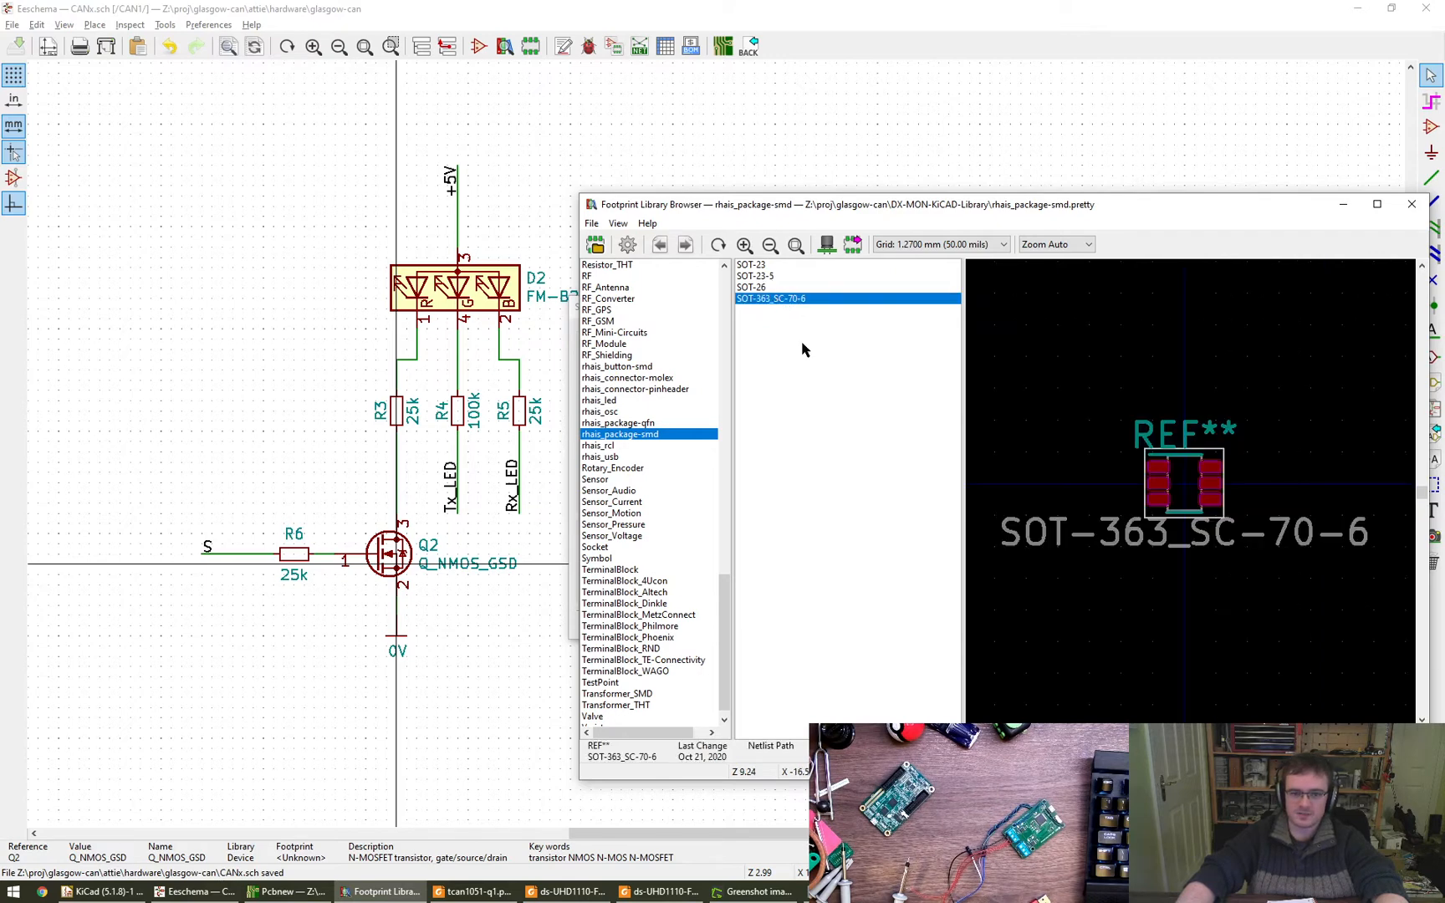
pyautogui.click(122, 895)
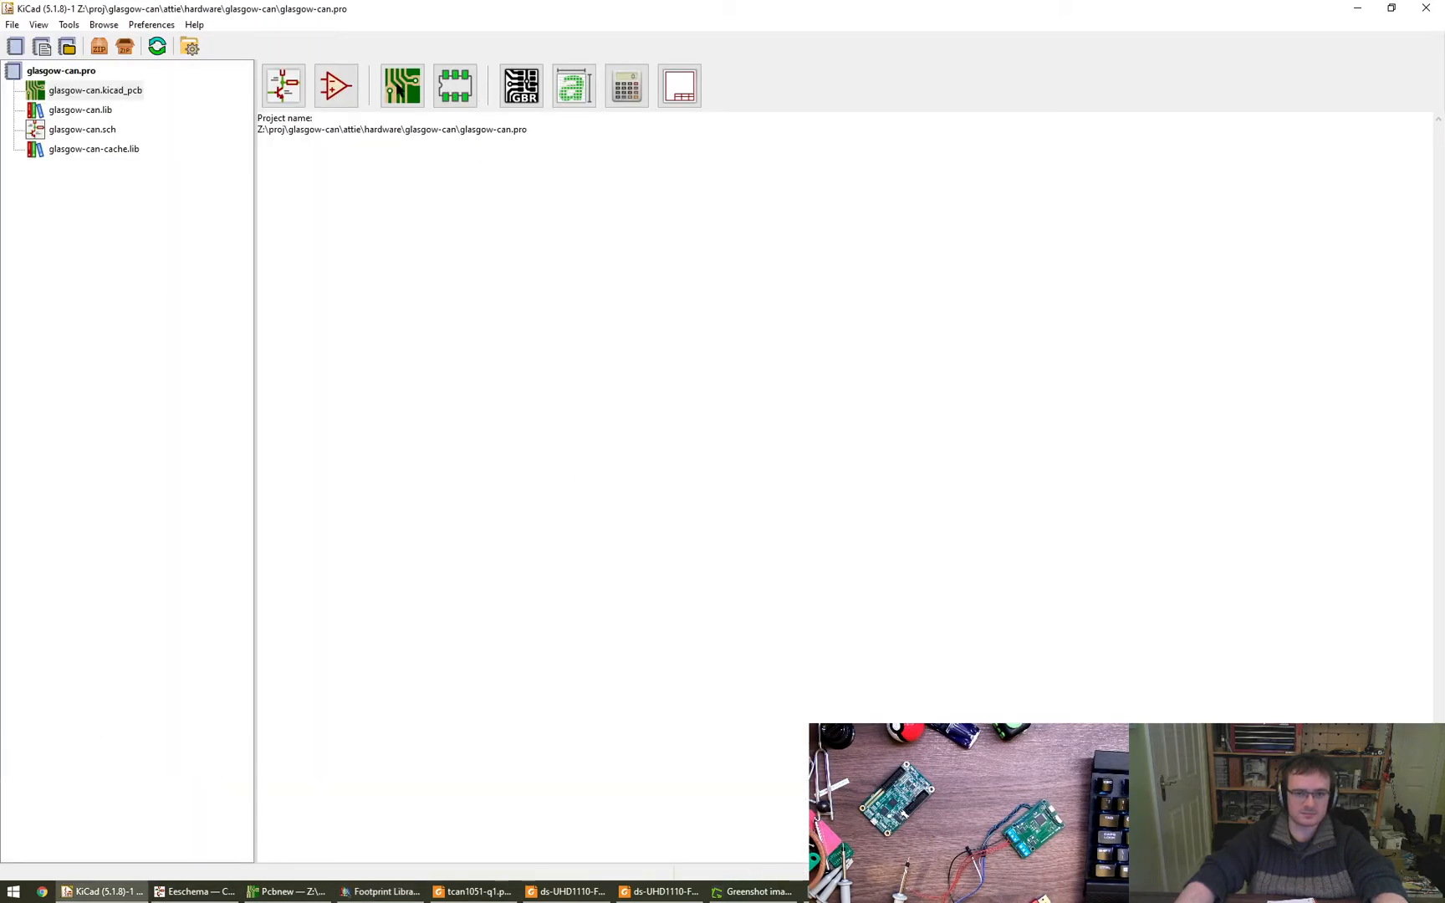
pyautogui.click(380, 891)
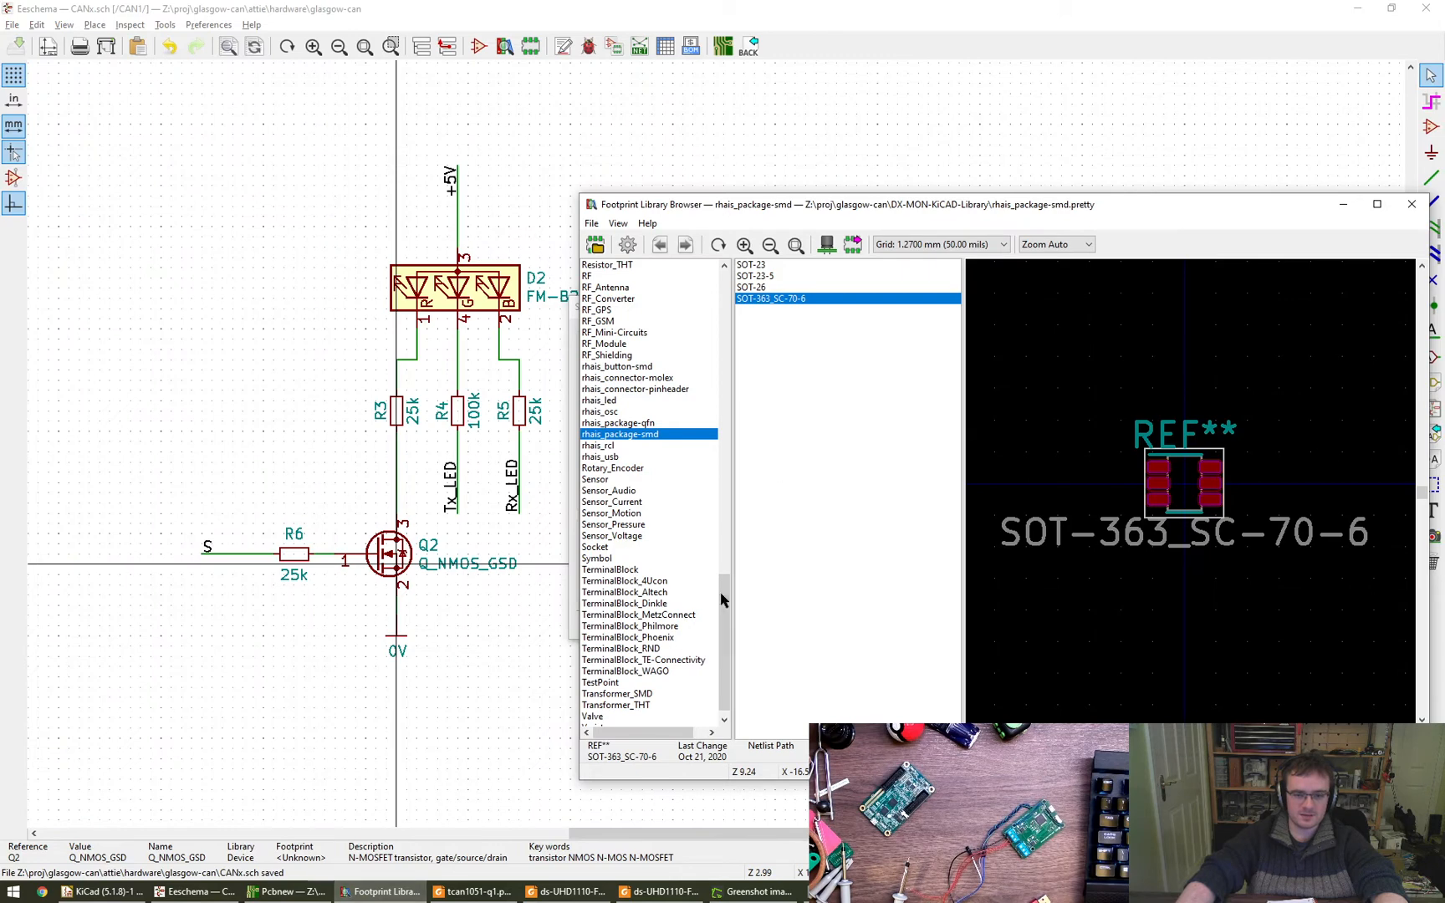
# - Assign the SOT-323_SC-70 footprint from the Package_TO_SOT_SMD library to Q2, apply the symbol properties, and recheck them
pyautogui.scroll(-1, 725, 636)
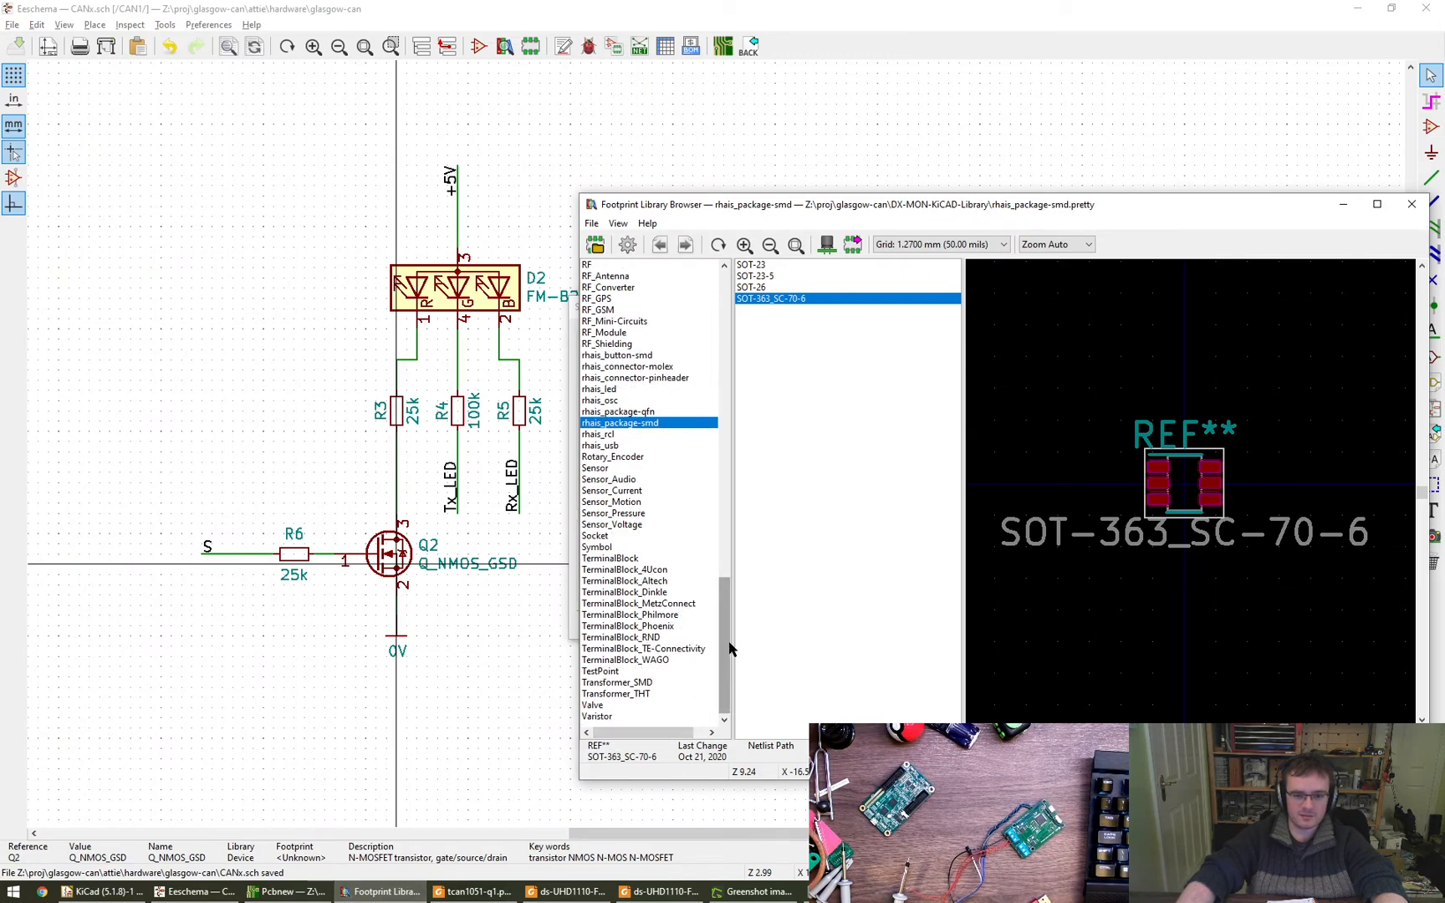
pyautogui.scroll(6, 635, 494)
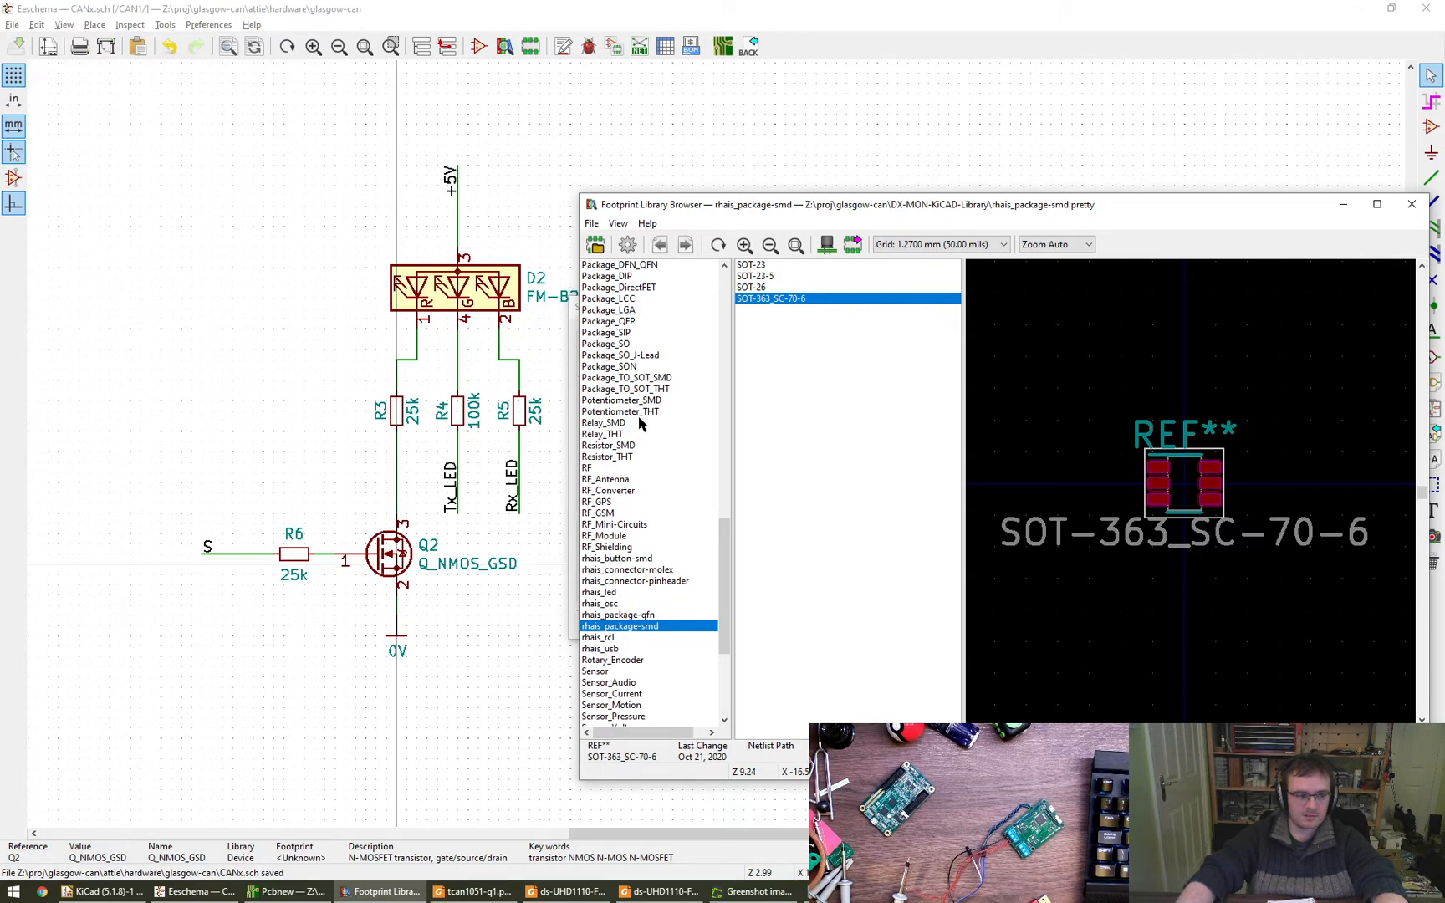
pyautogui.scroll(1, 639, 424)
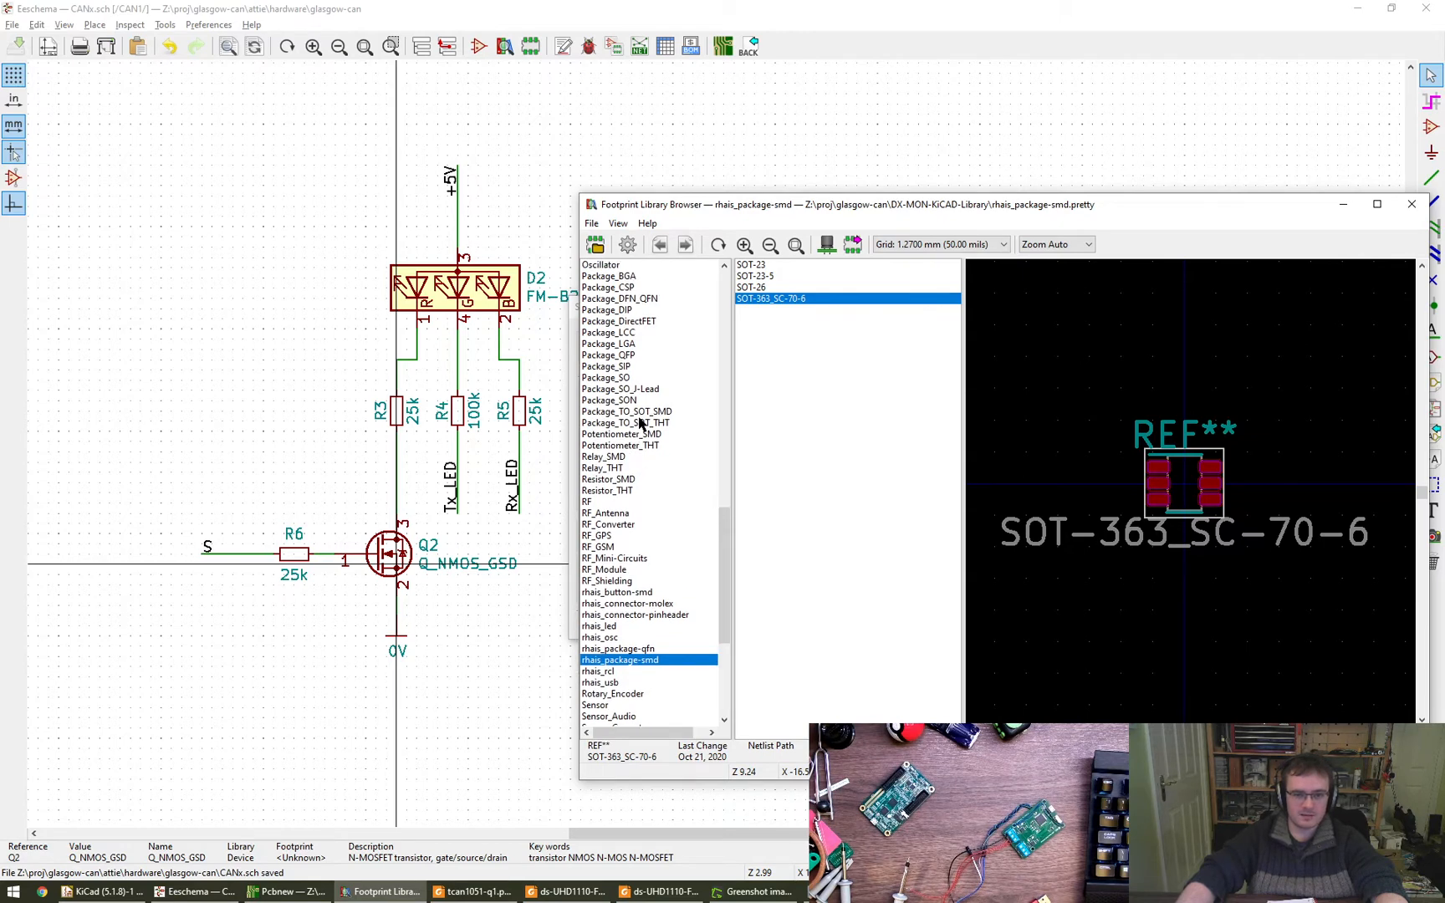
pyautogui.scroll(1, 639, 424)
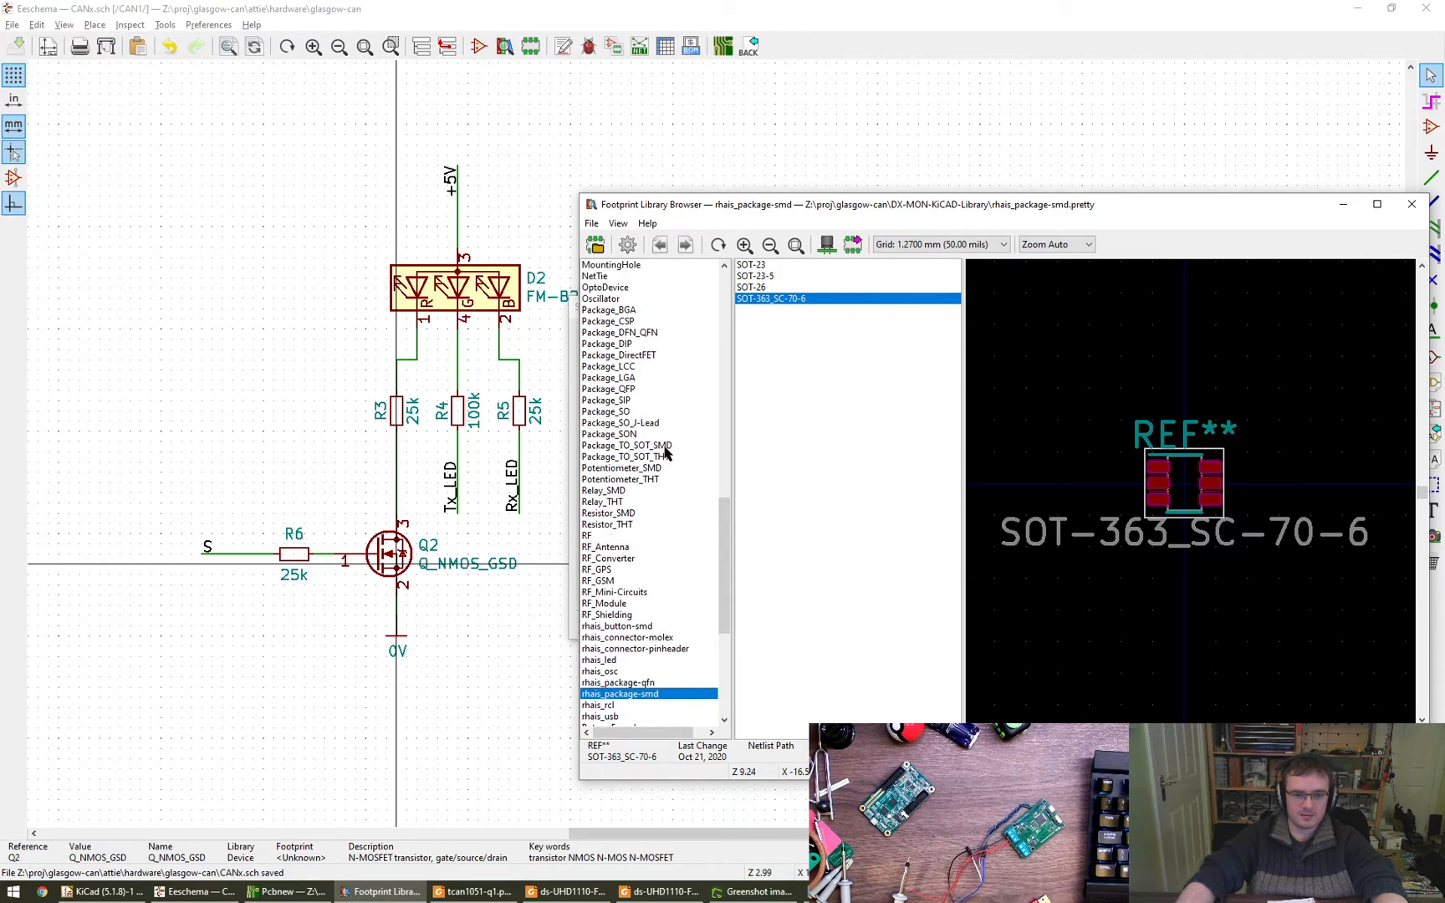
pyautogui.click(660, 446)
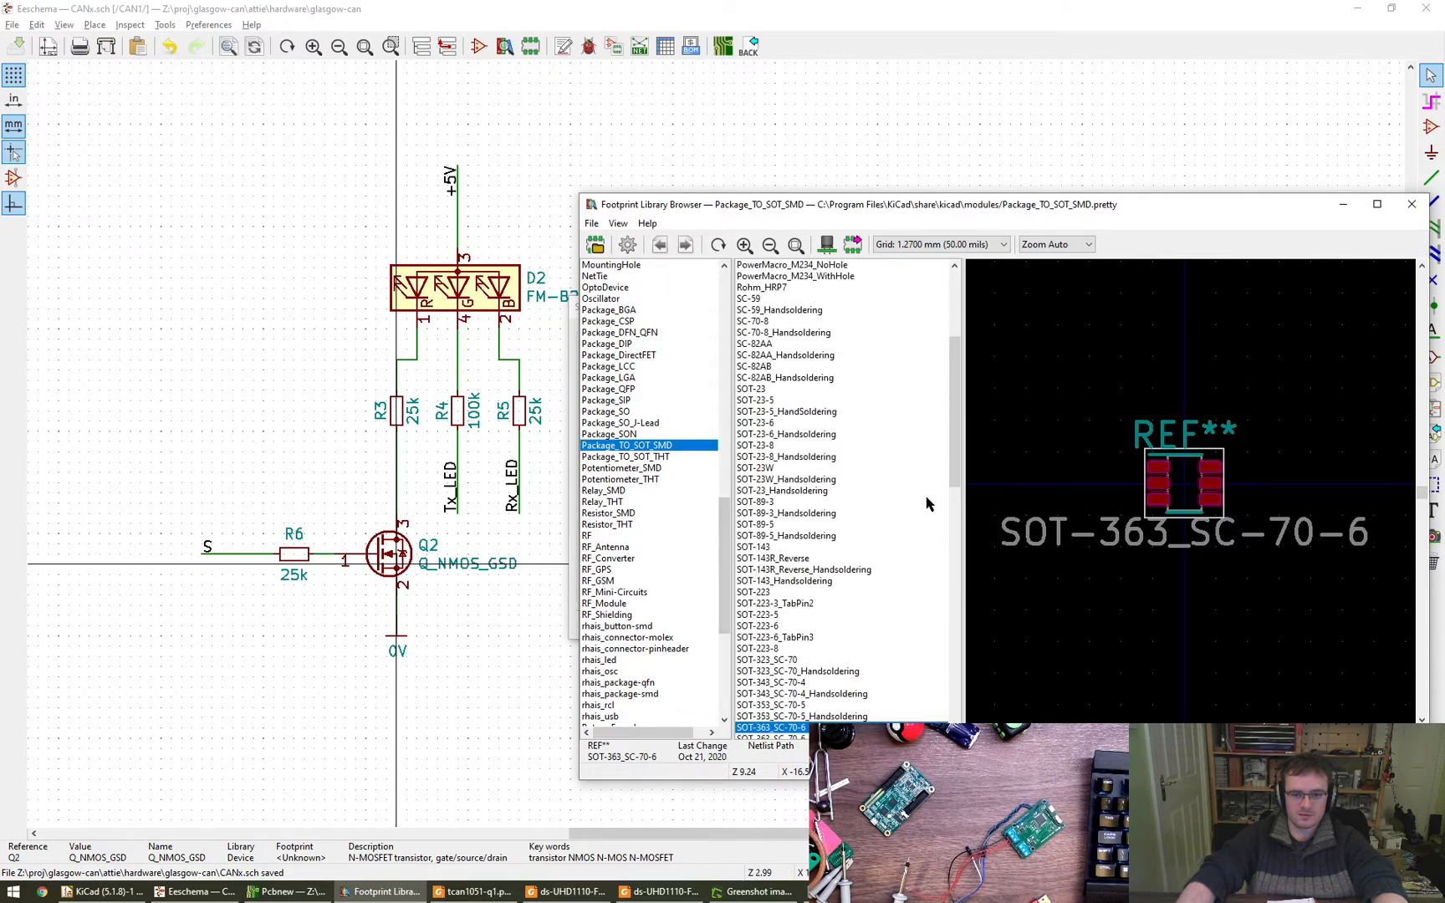
pyautogui.moveTo(953, 475); pyautogui.dragTo(955, 529)
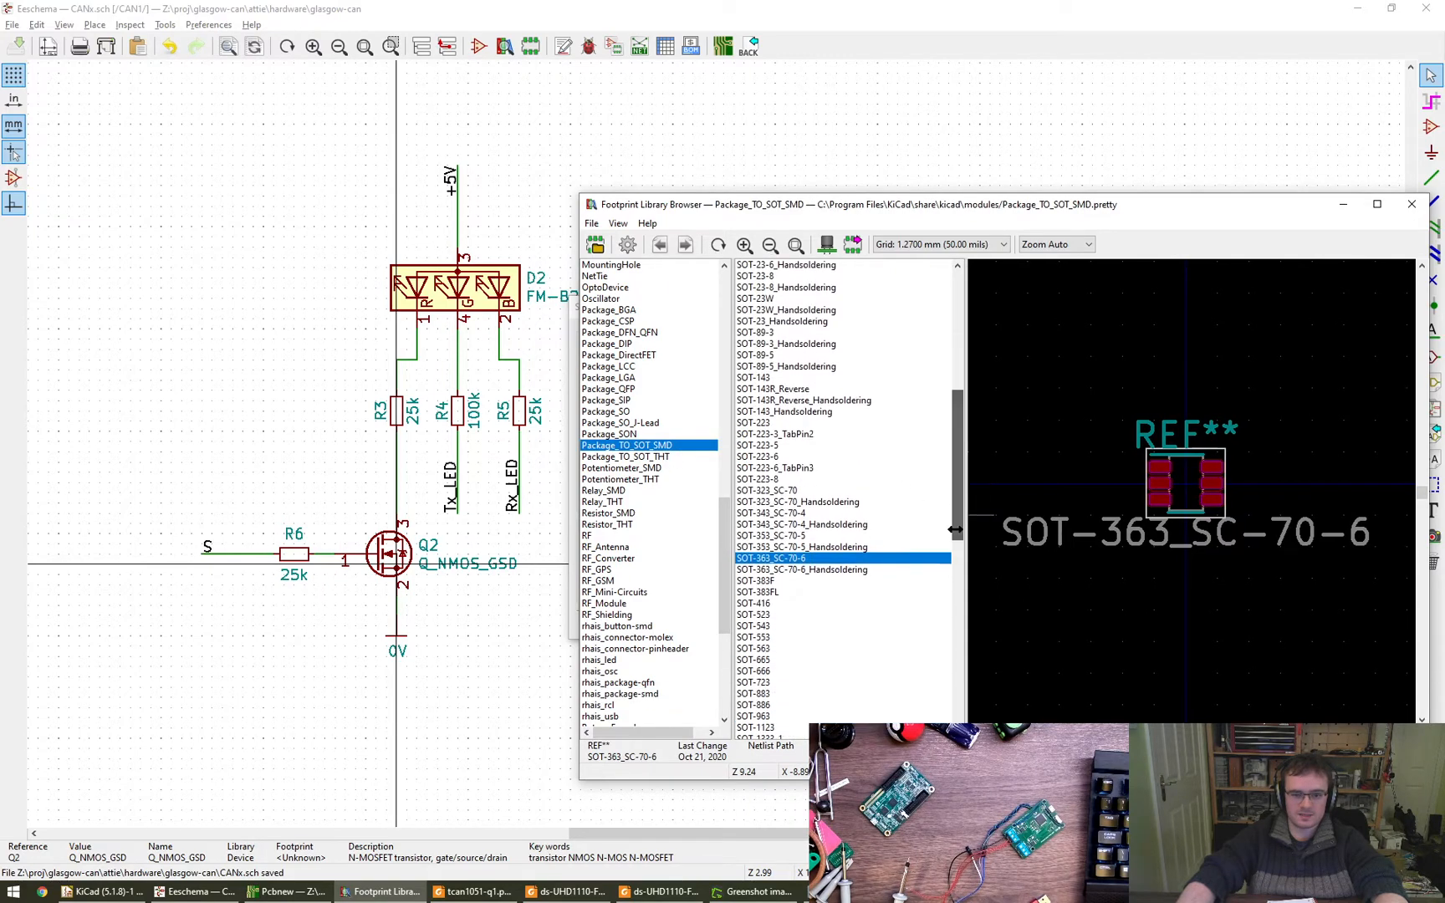
pyautogui.click(801, 492)
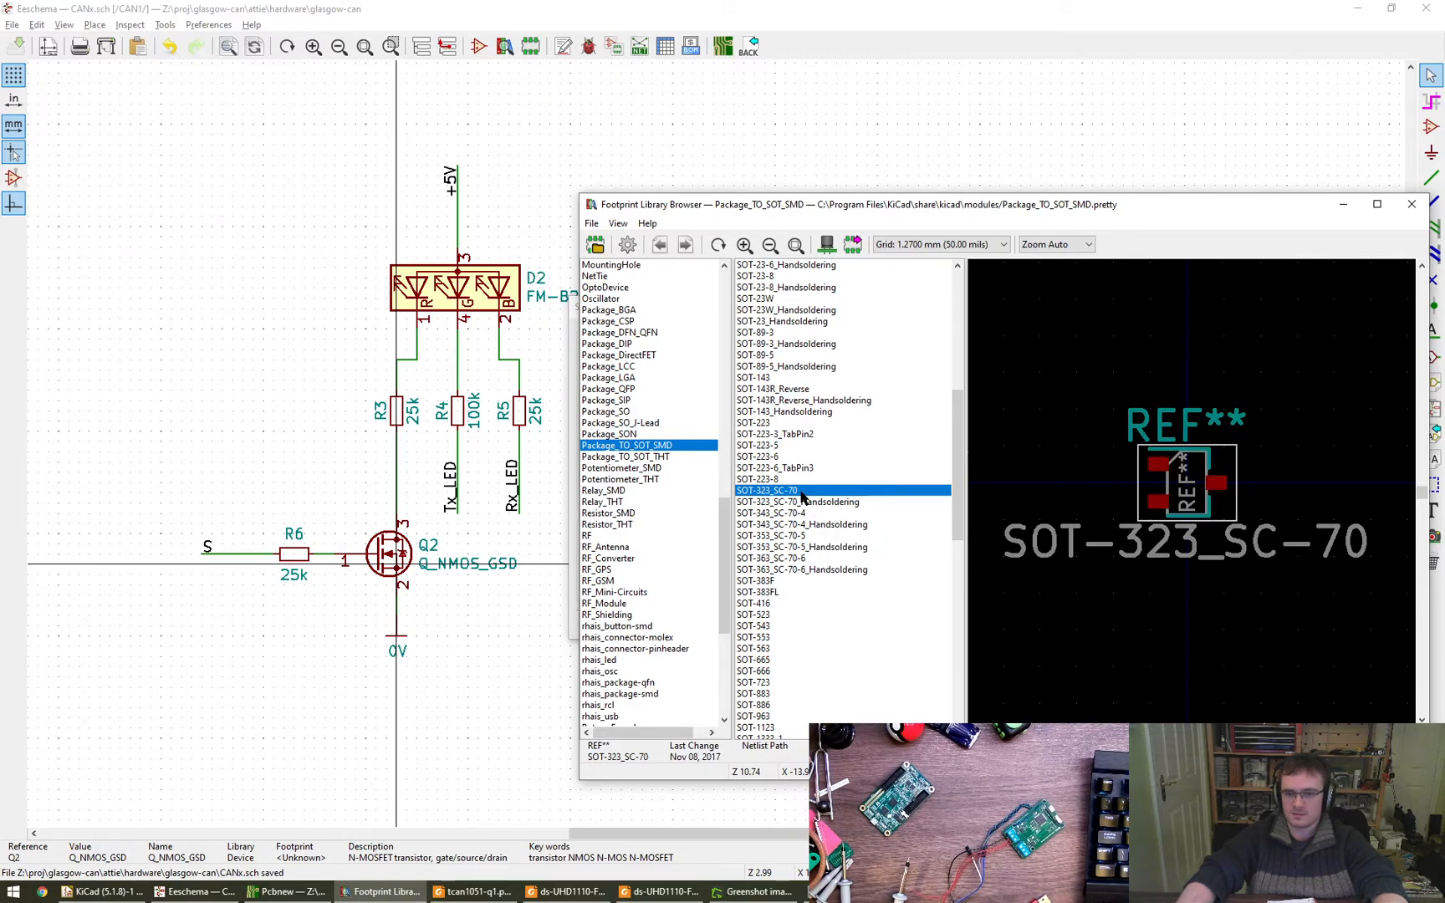
pyautogui.doubleClick(801, 492)
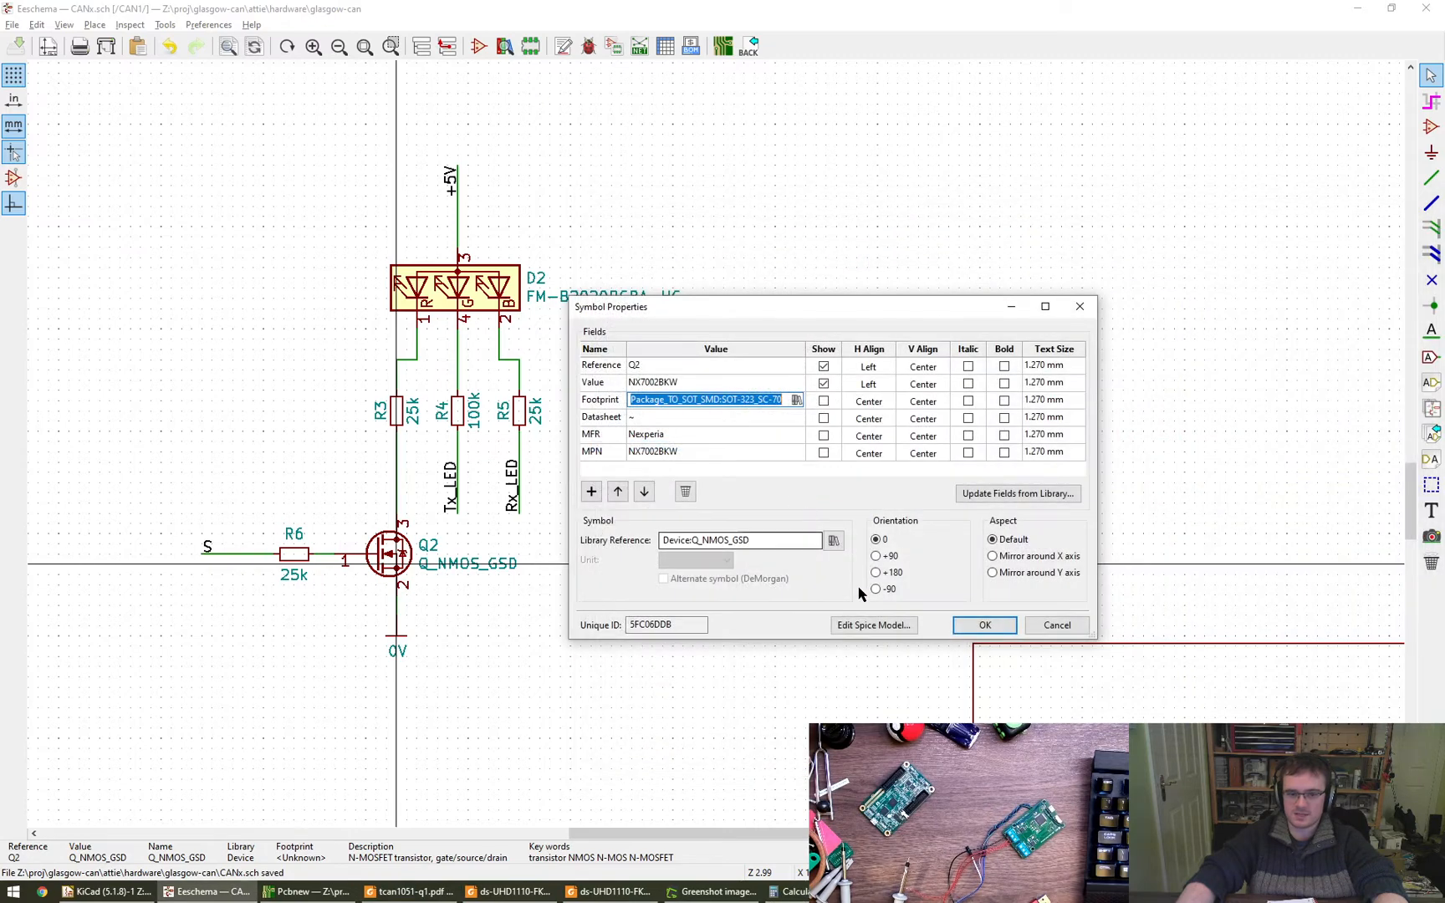
pyautogui.click(985, 626)
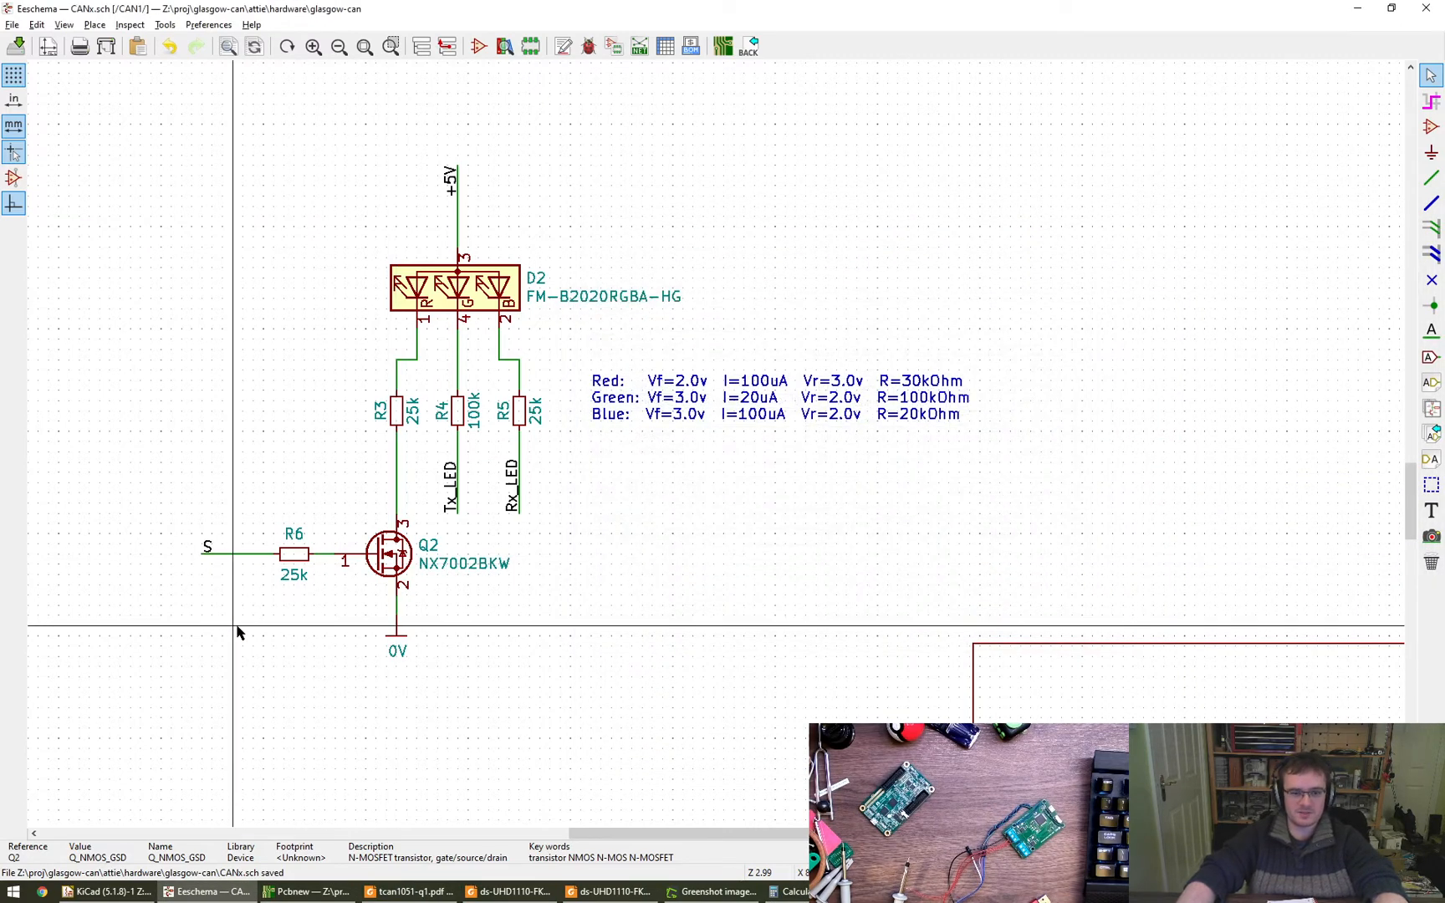
pyautogui.doubleClick(392, 554)
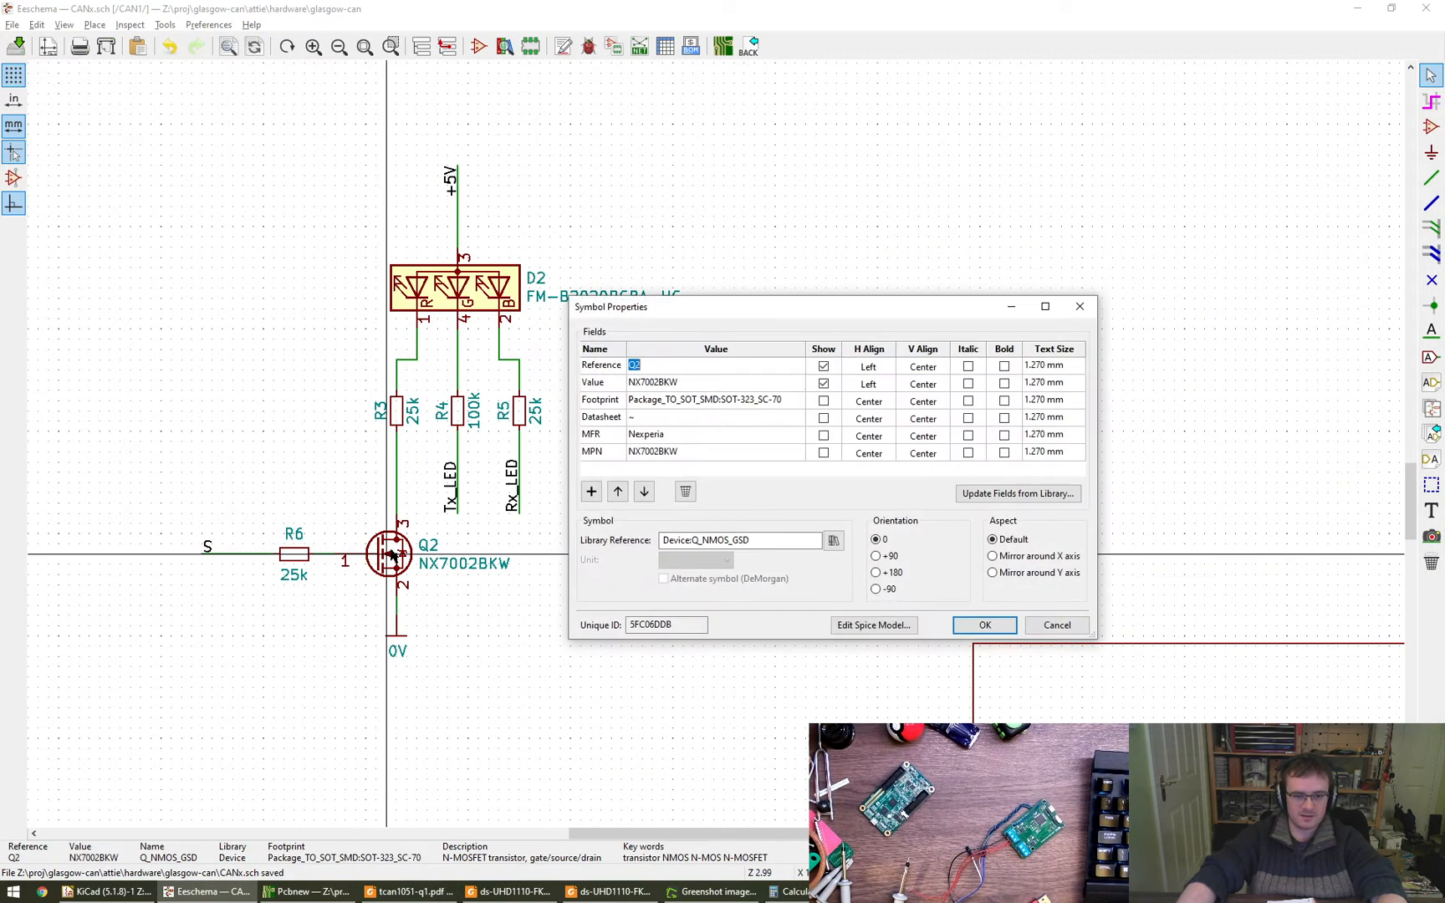
pyautogui.press('Escape')
# - Place the text note "TODO: make this roundrect / new footprint" just below Q2's value, leaving a small gap beneath it
pyautogui.press('t')
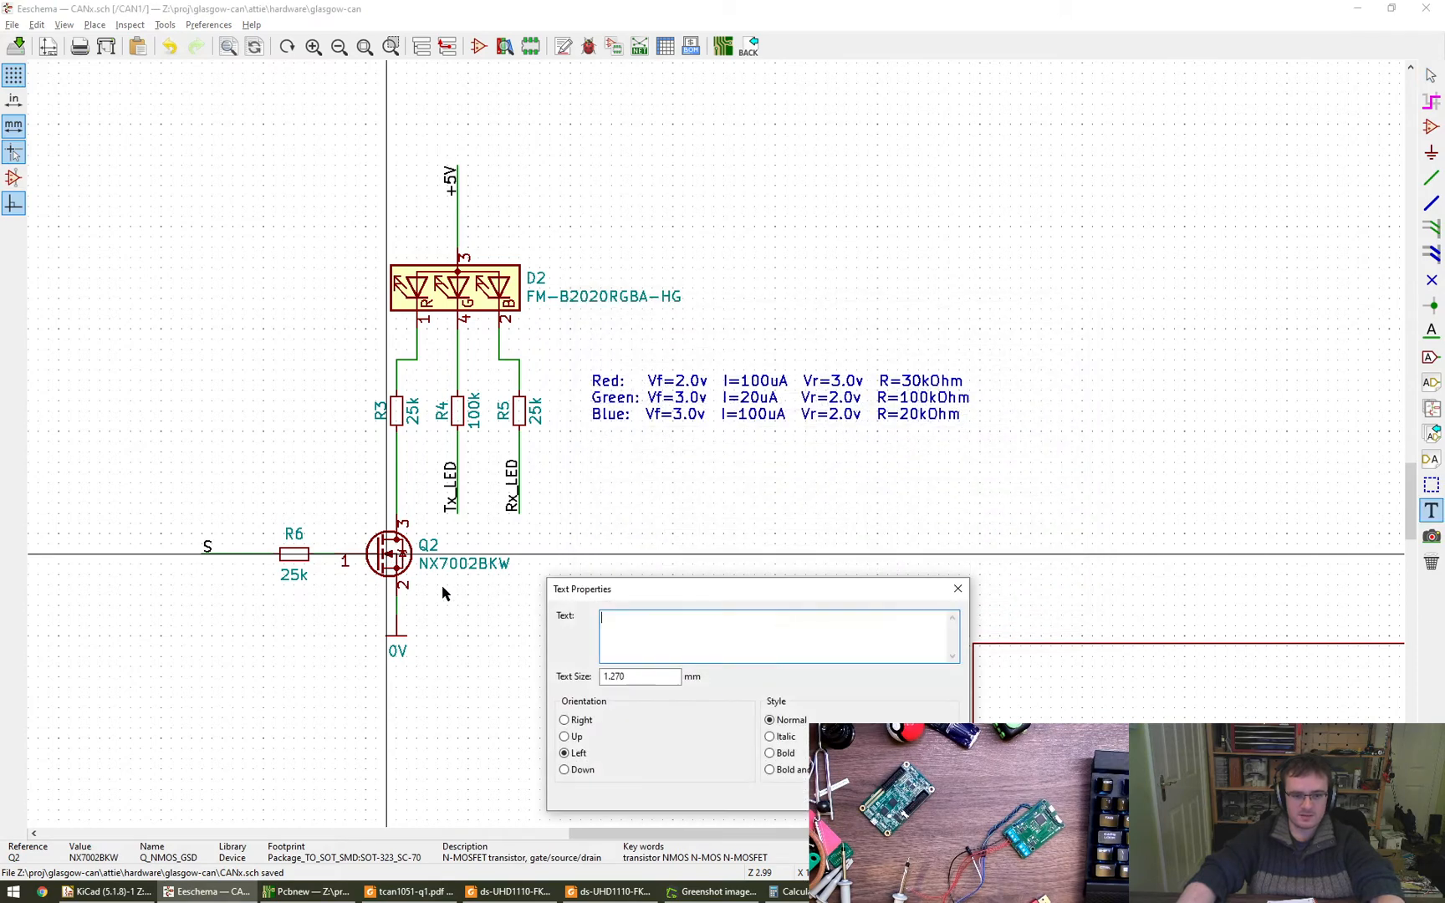
pyautogui.press('Escape')
pyautogui.click(452, 602)
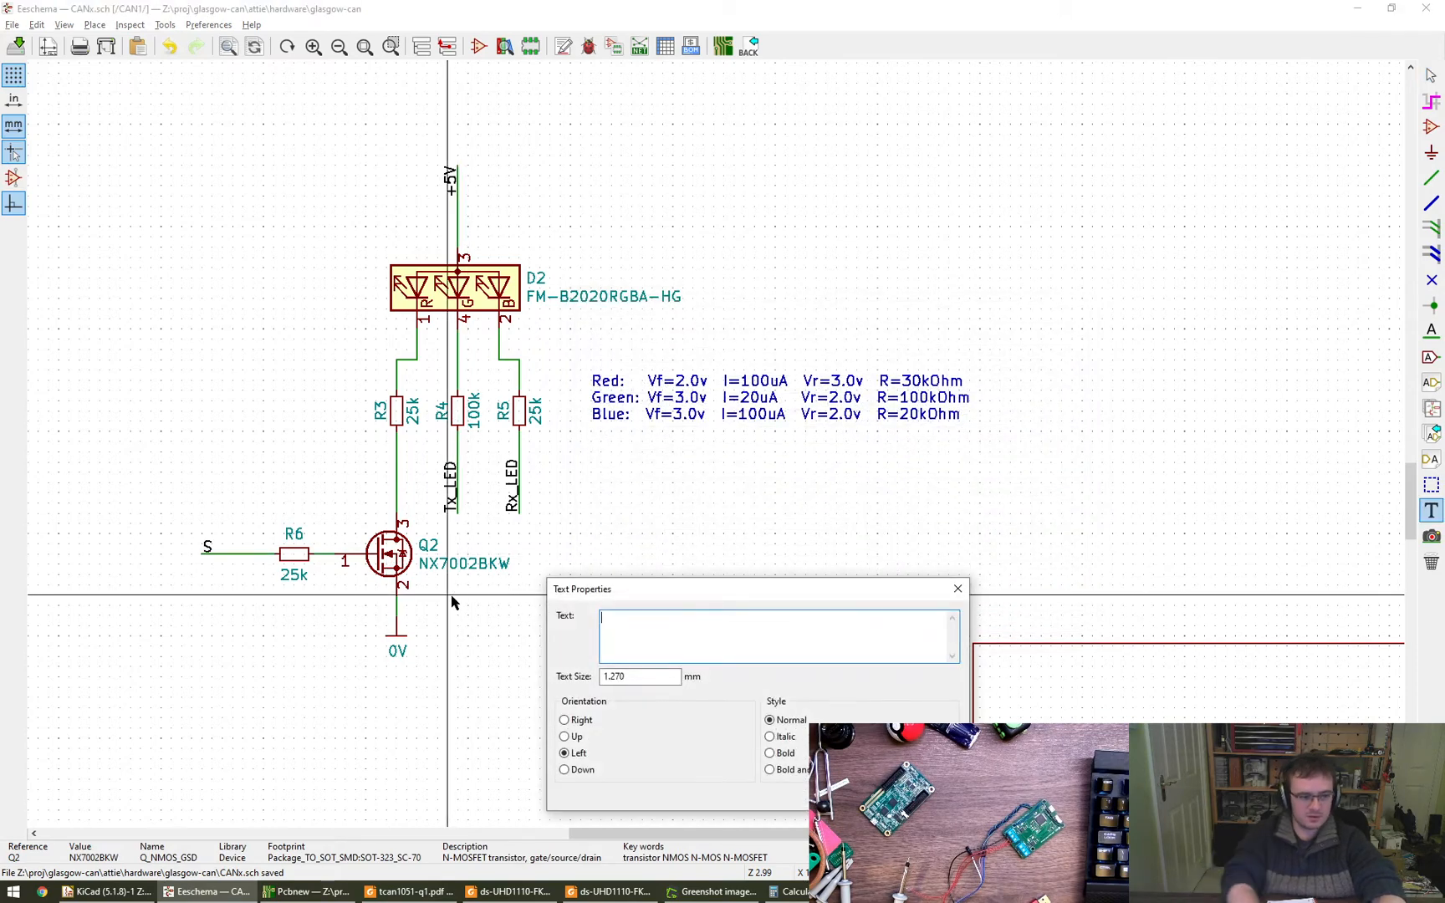
pyautogui.write('TODO: ')
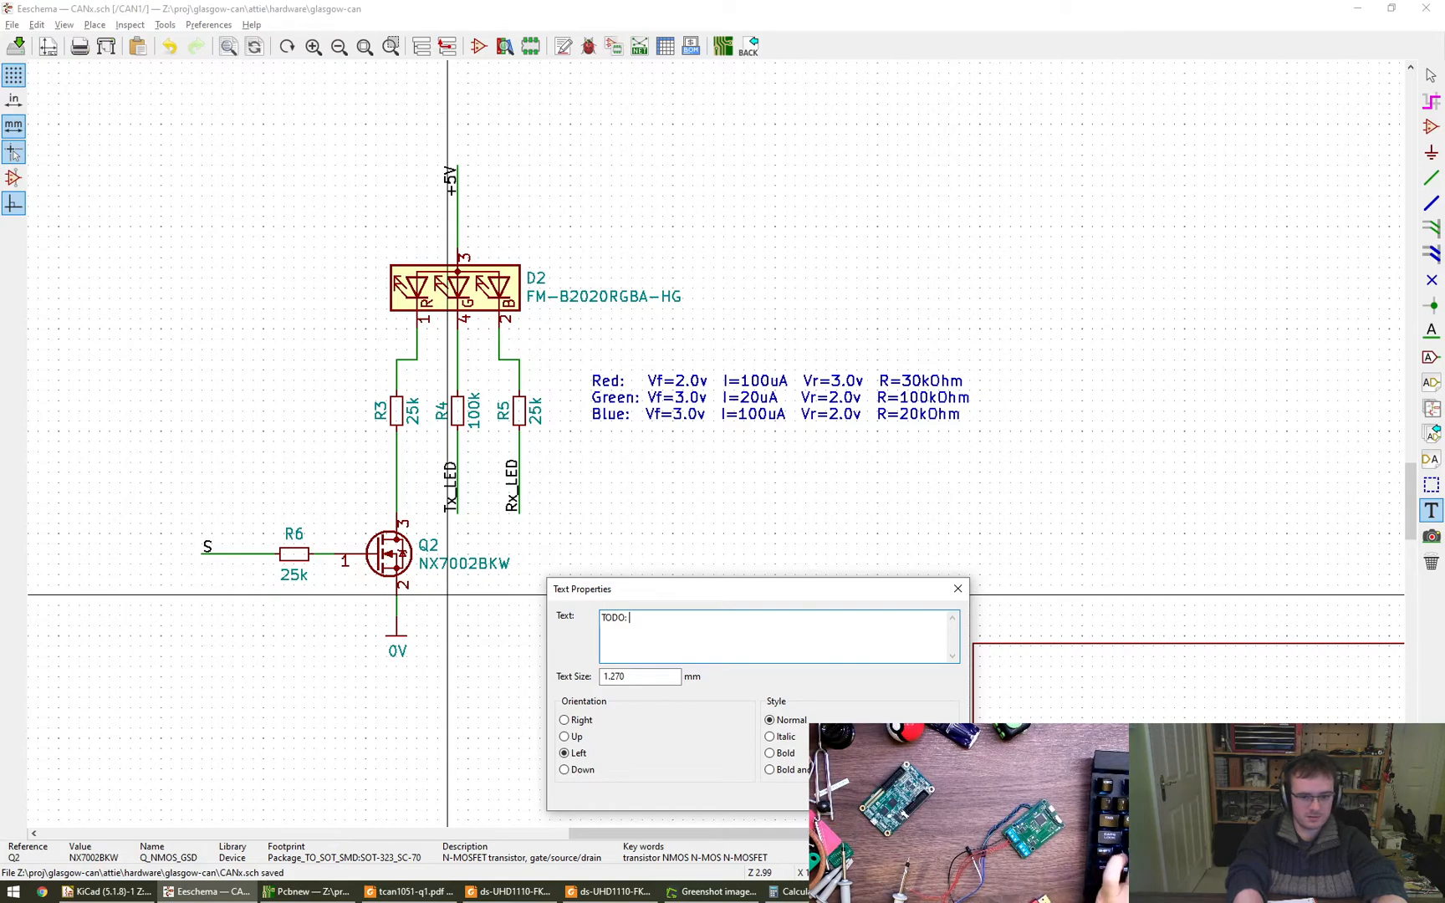
pyautogui.write('make this roundre')
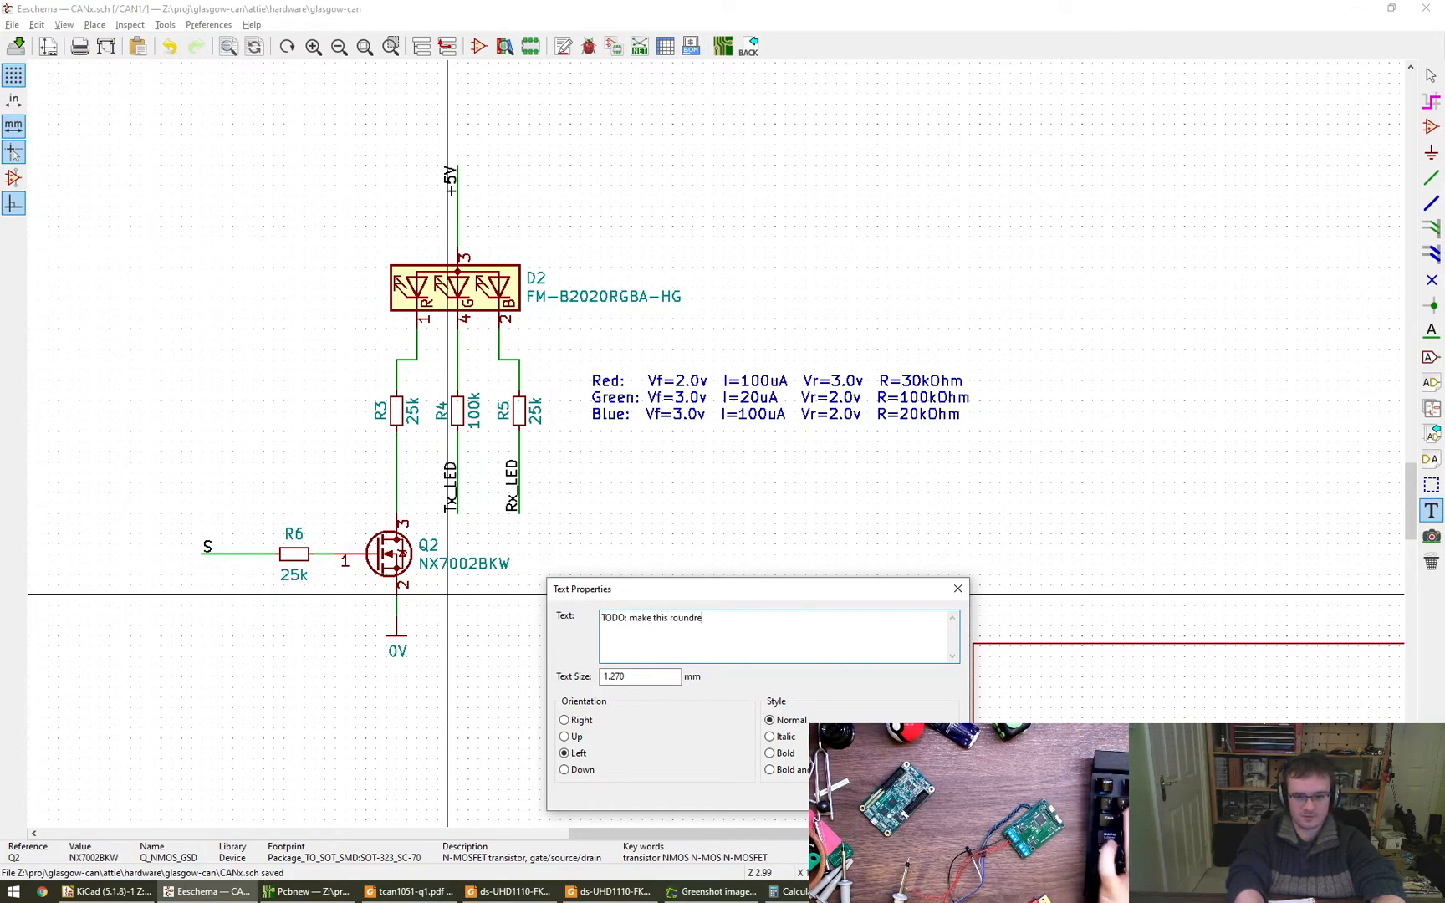
pyautogui.write('ct / new foo')
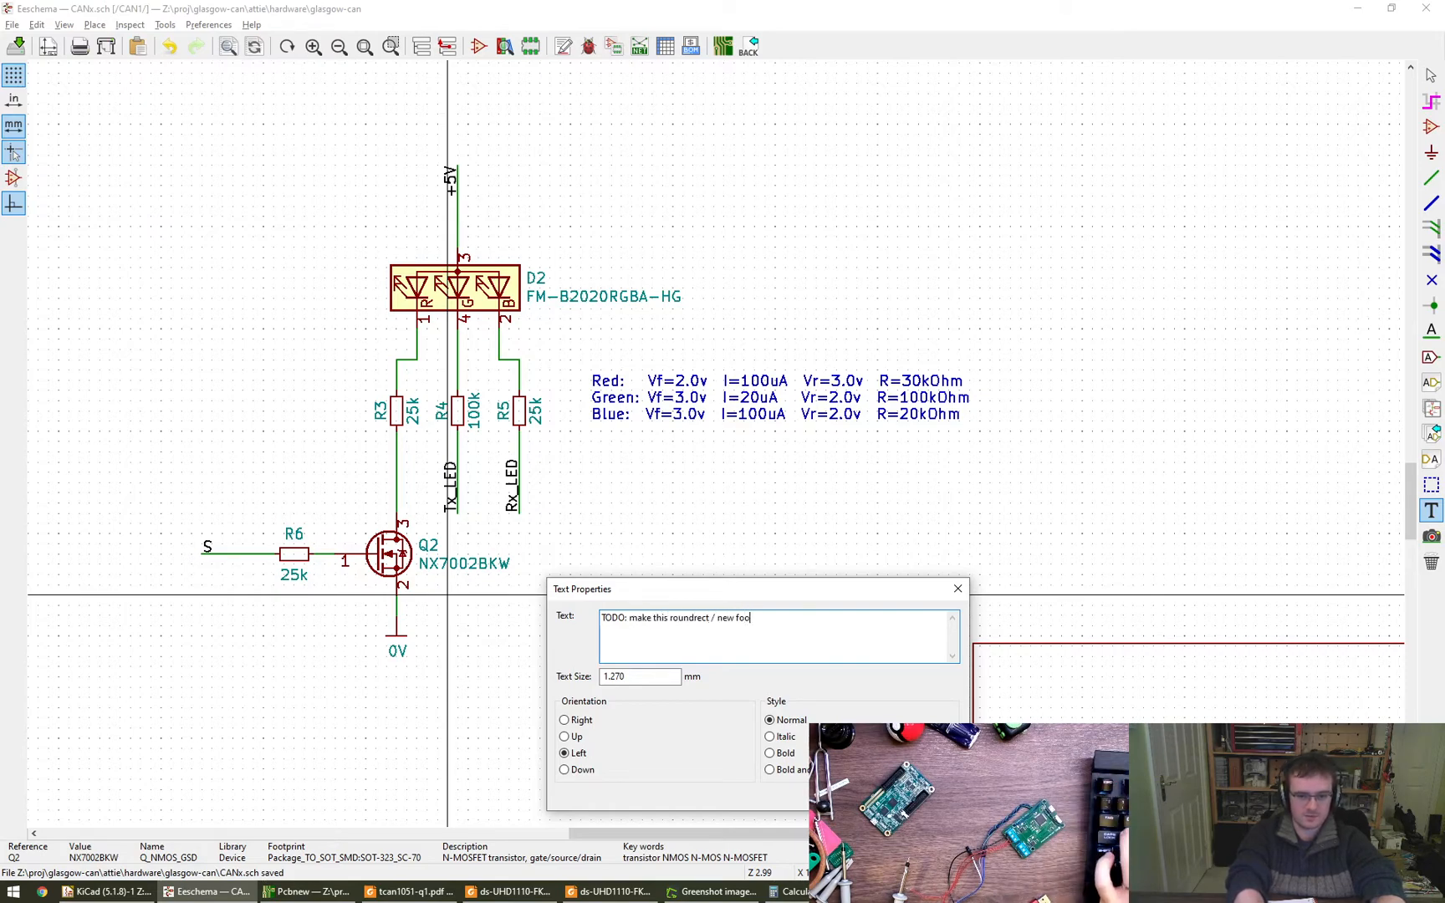
pyautogui.write('tprint')
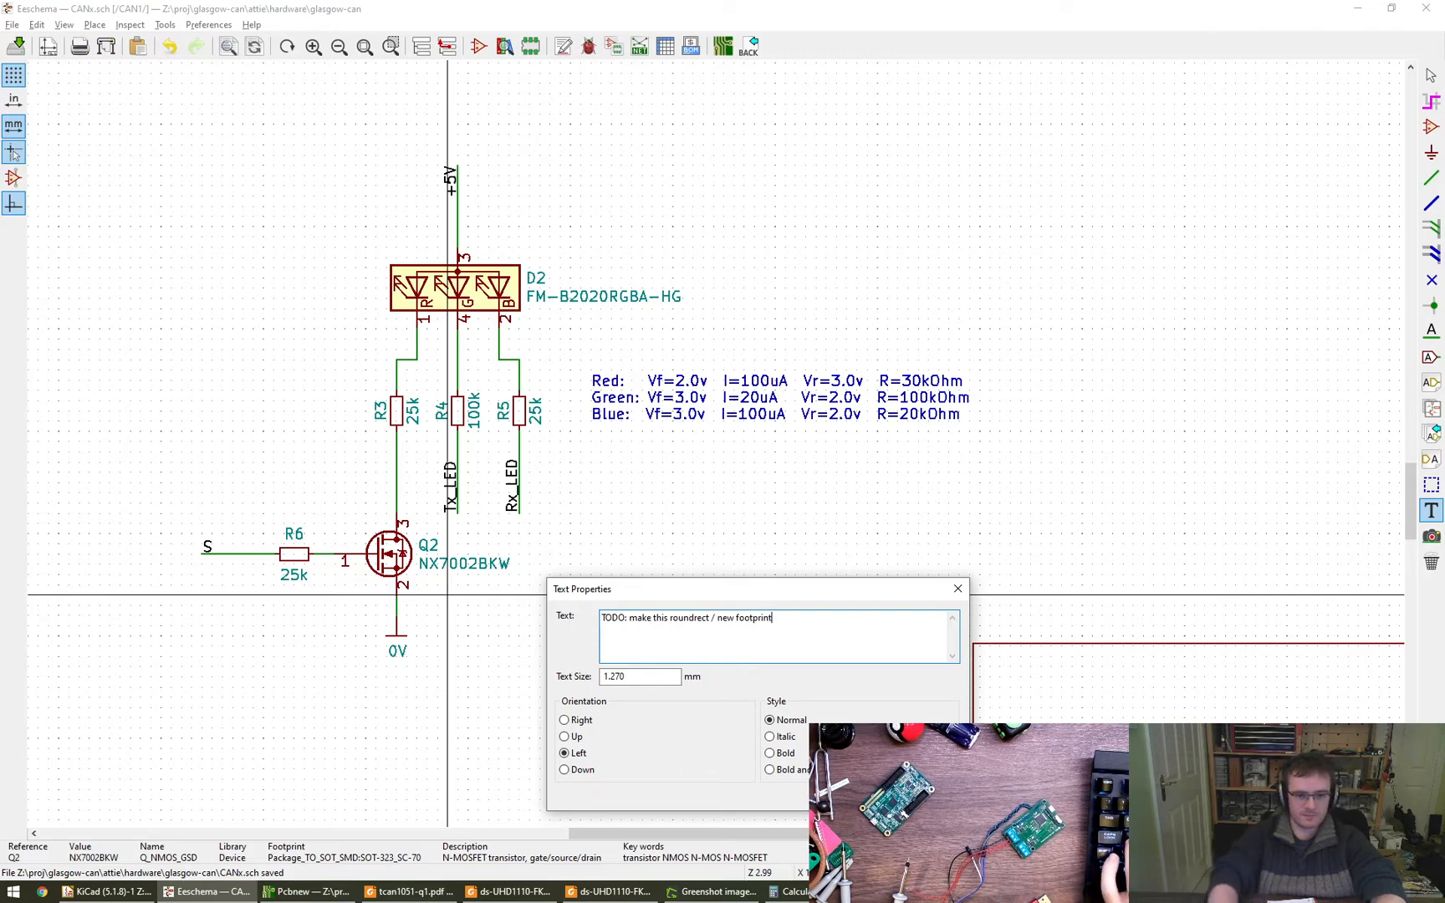
pyautogui.press('Return')
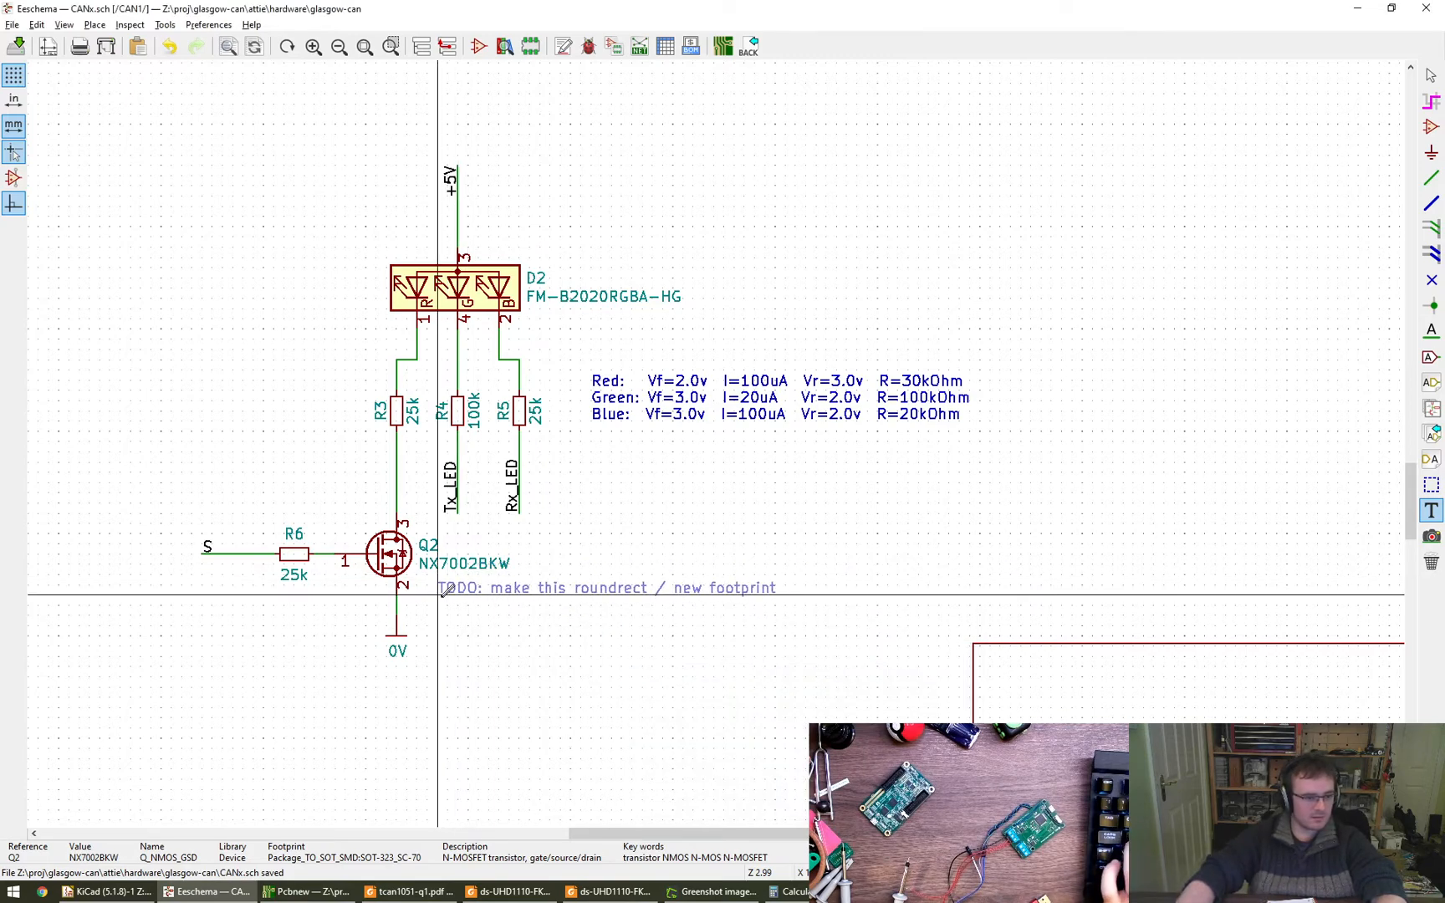
pyautogui.click(436, 594)
pyautogui.press('Escape')
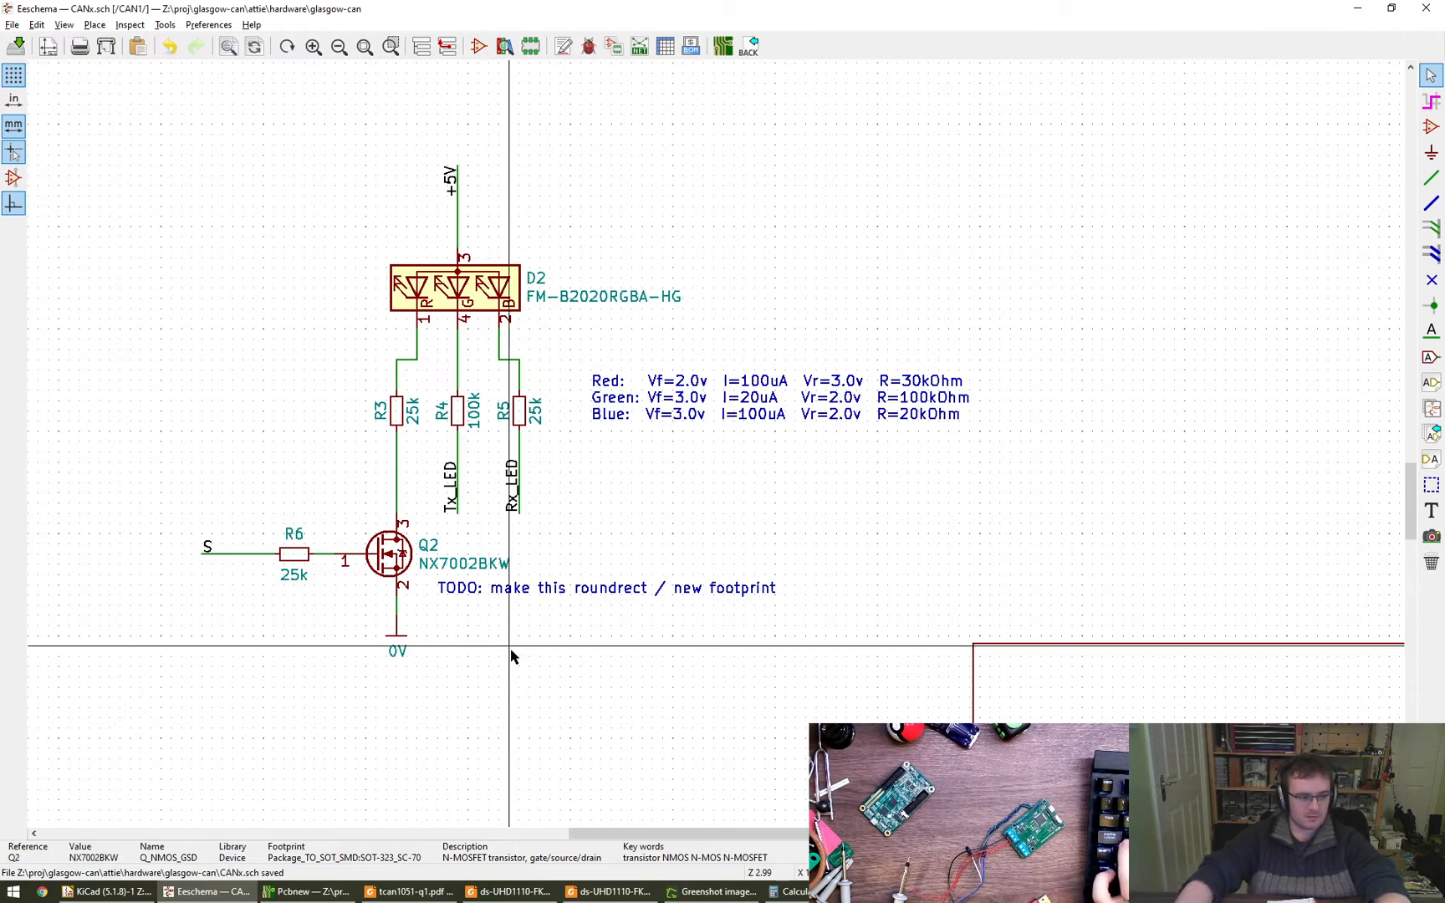
pyautogui.press('m')
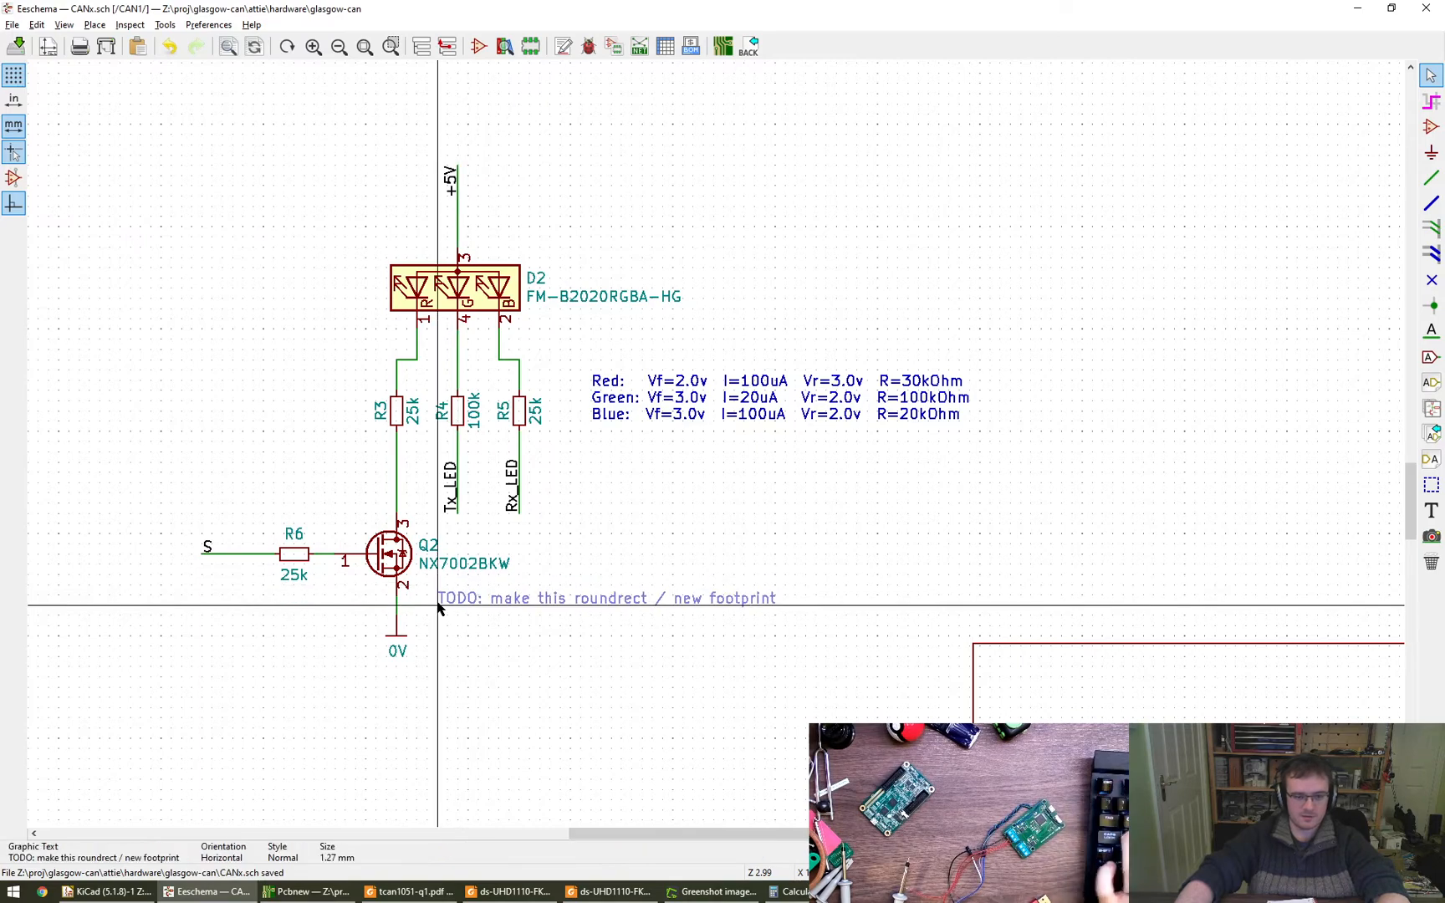
pyautogui.click(438, 606)
pyautogui.moveTo(590, 670); pyautogui.dragTo(662, 703, button='middle')
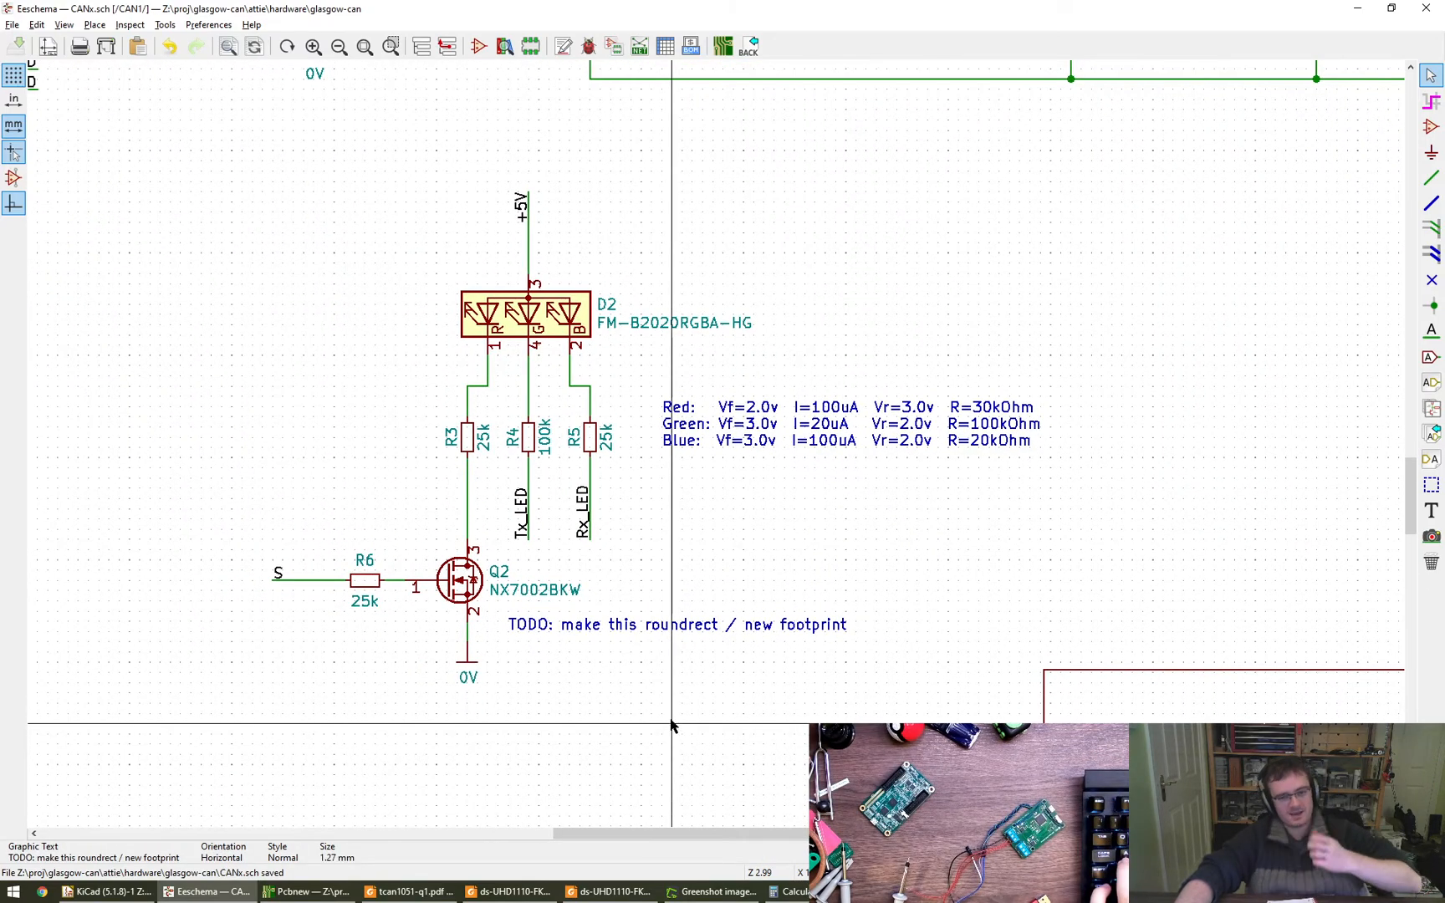
# - Check the footprint entry for D1 and D3 in the symbol fields table, and return to diode D1 on the schematic
pyautogui.click(666, 46)
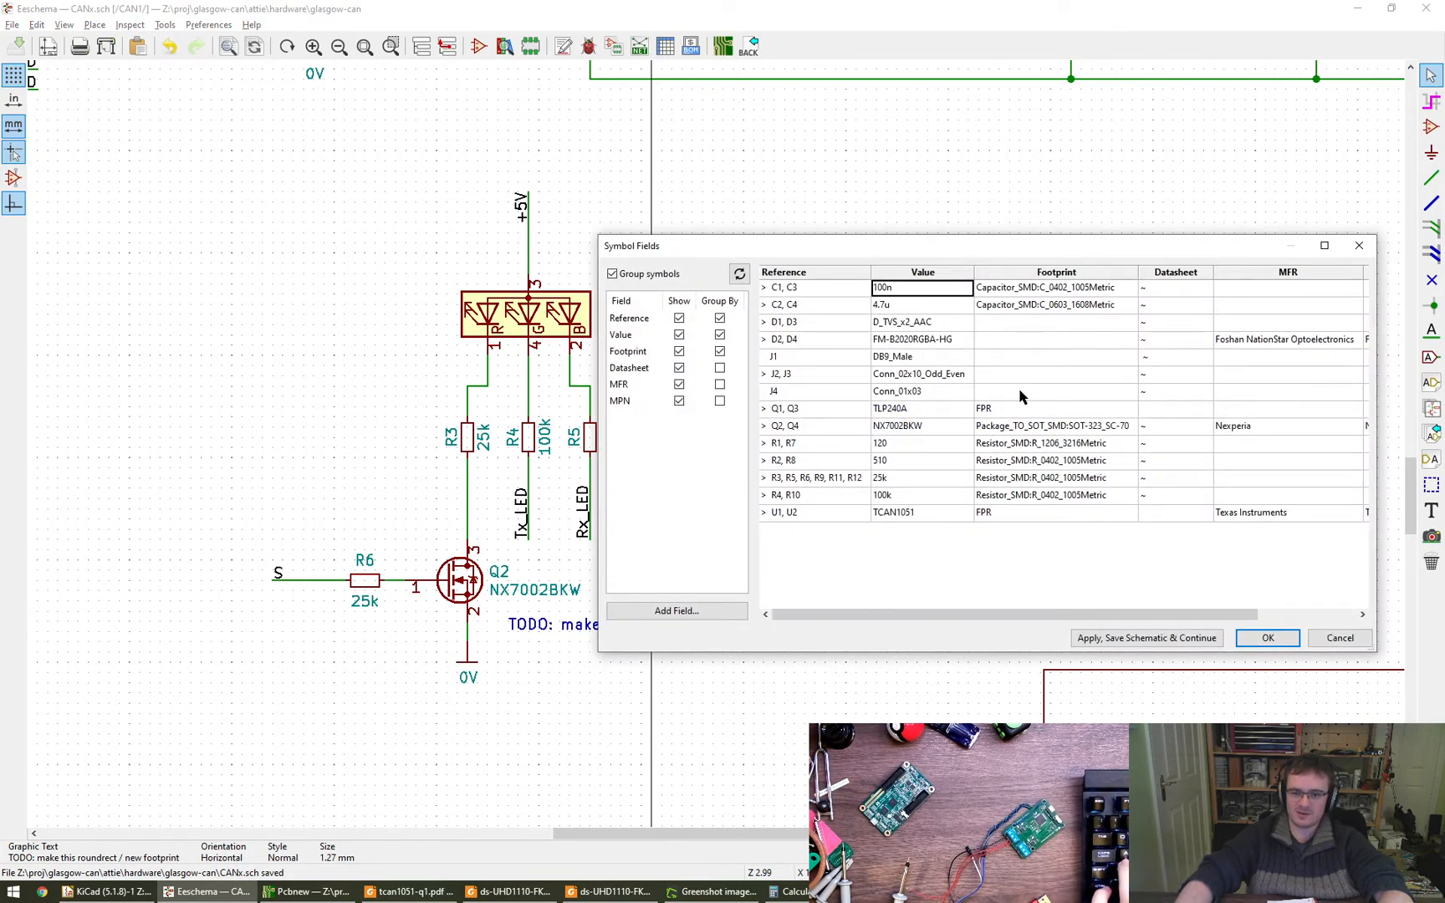
pyautogui.click(994, 322)
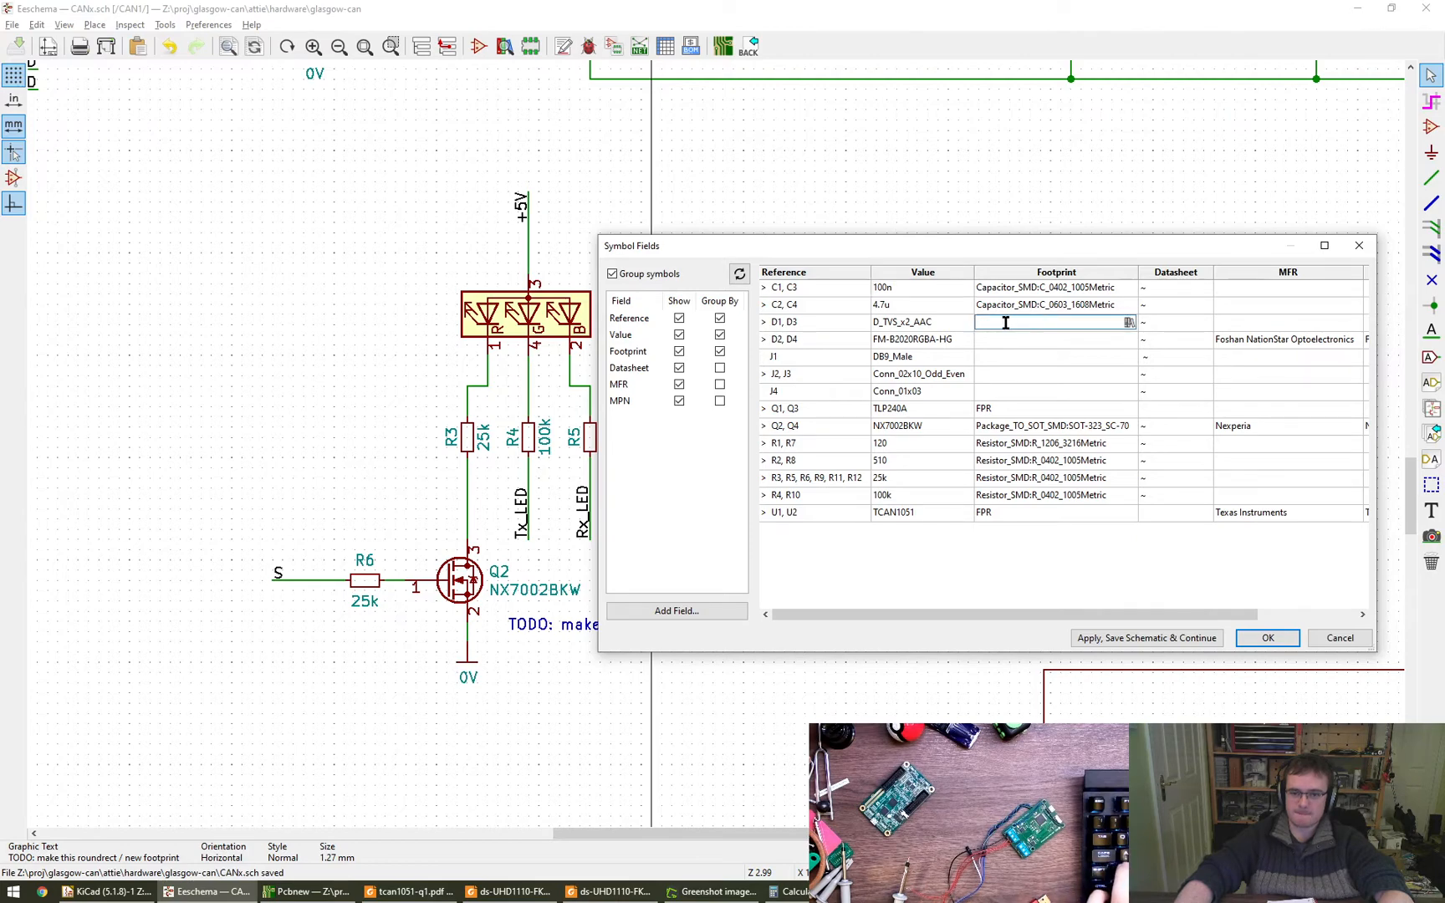
pyautogui.press('Escape')
pyautogui.press('Escape')
pyautogui.moveTo(1061, 211); pyautogui.dragTo(549, 711, button='middle')
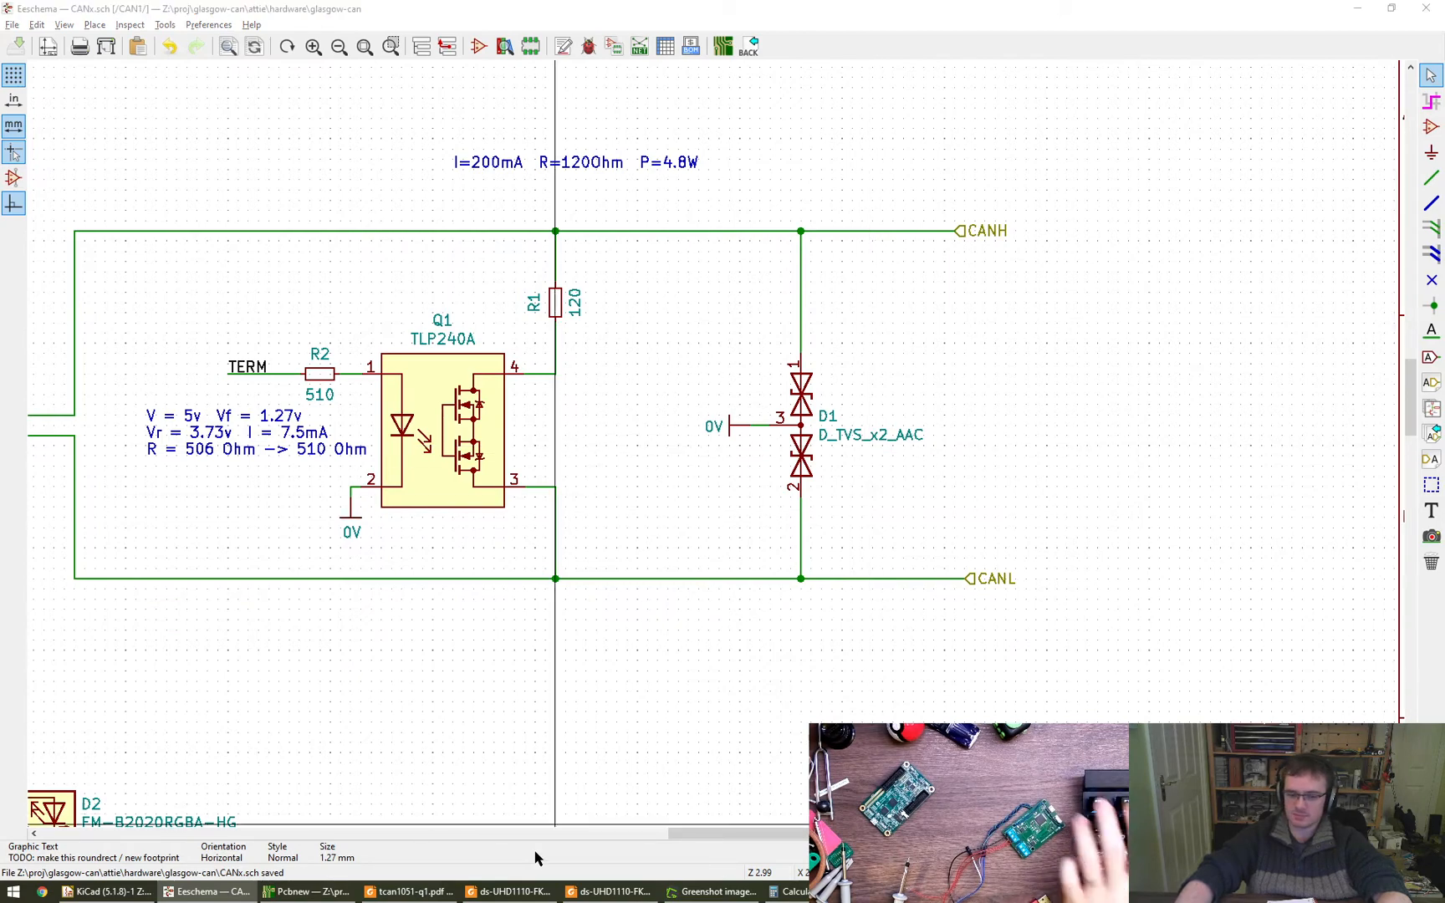
# - Close both open windows of the ds-UHD1110-FKA.pdf LED datasheet
pyautogui.click(506, 891)
pyautogui.click(499, 899)
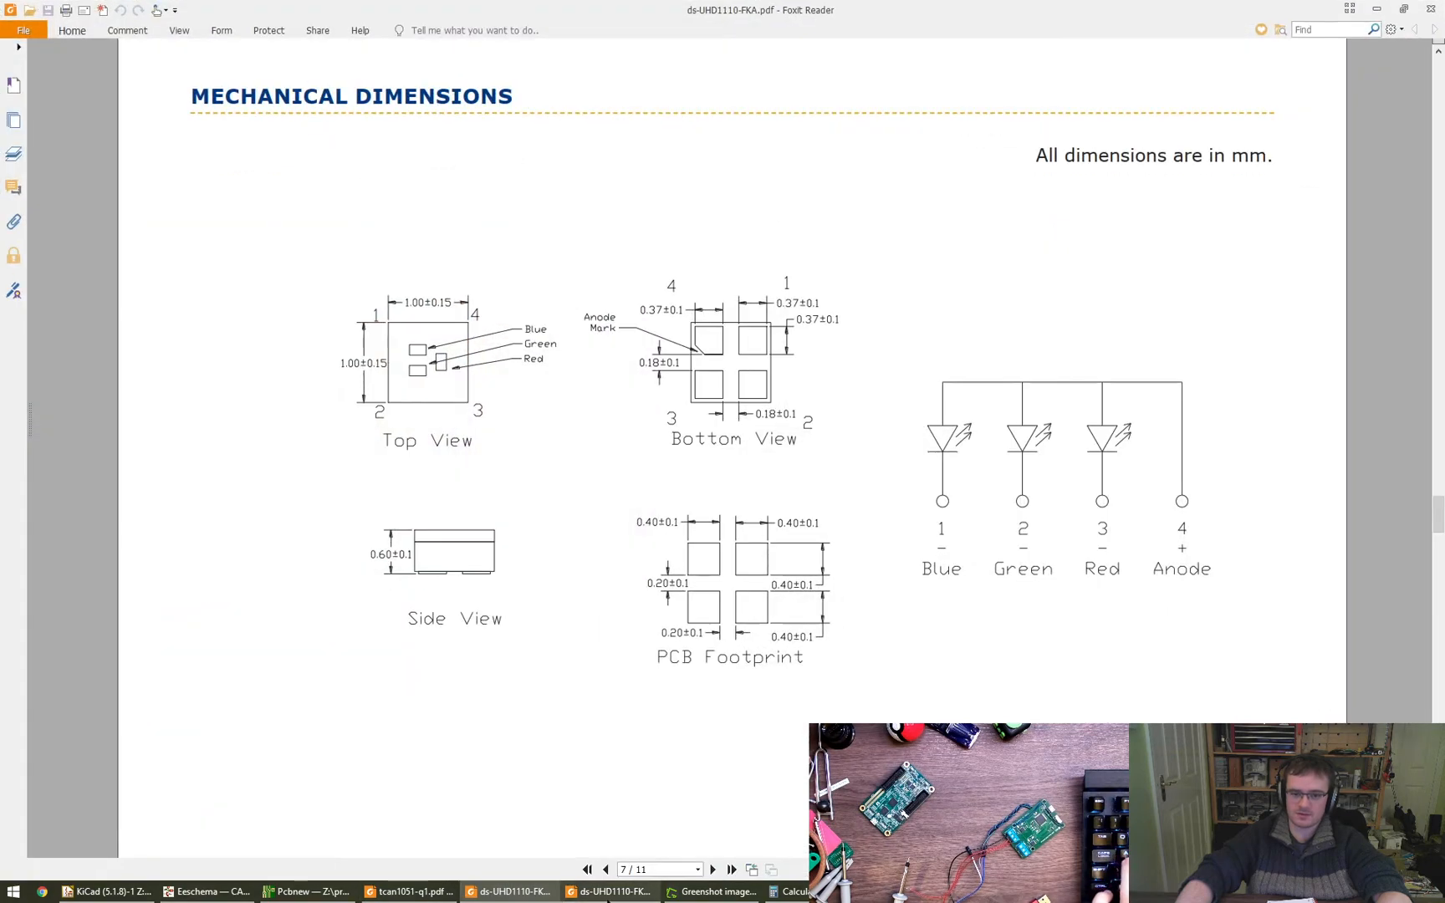
pyautogui.hotkey('alt', 'F4')
pyautogui.click(577, 890)
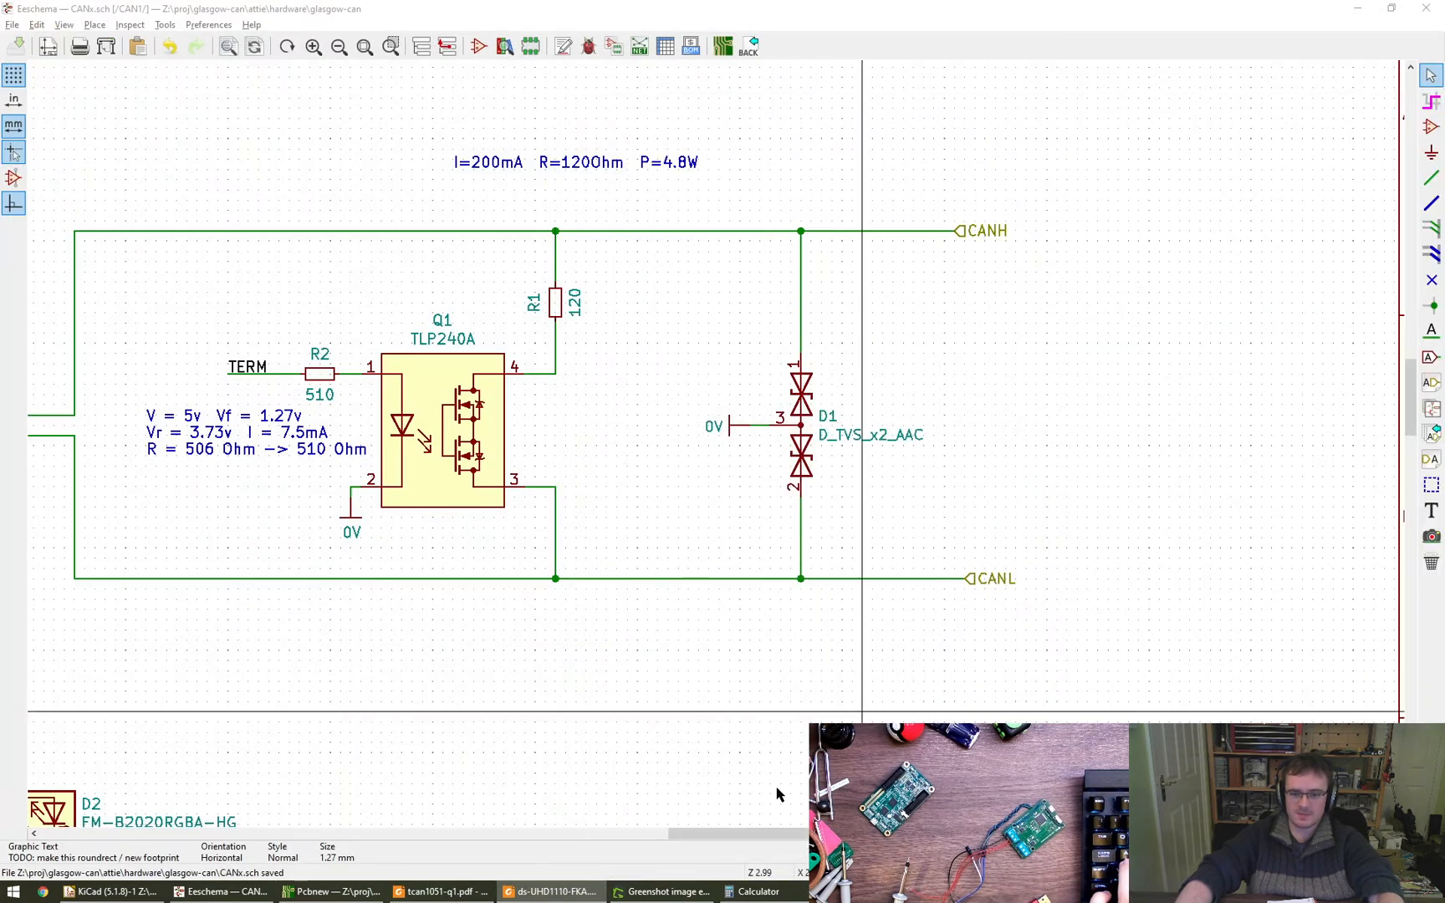
pyautogui.click(577, 892)
pyautogui.scroll(7, 946, 578)
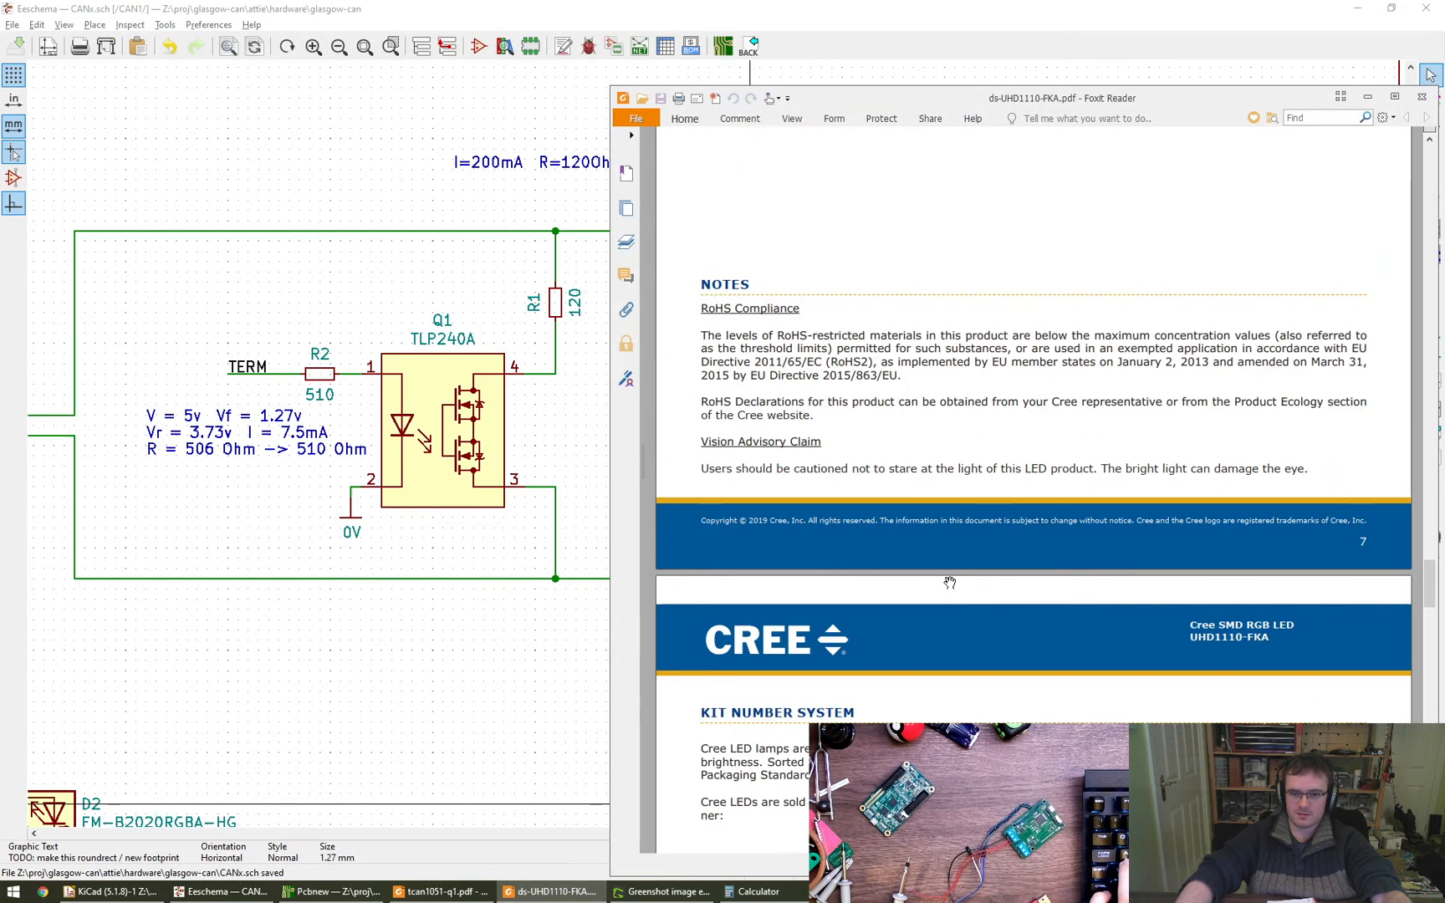
pyautogui.press('Home')
pyautogui.hotkey('alt', 'F4')
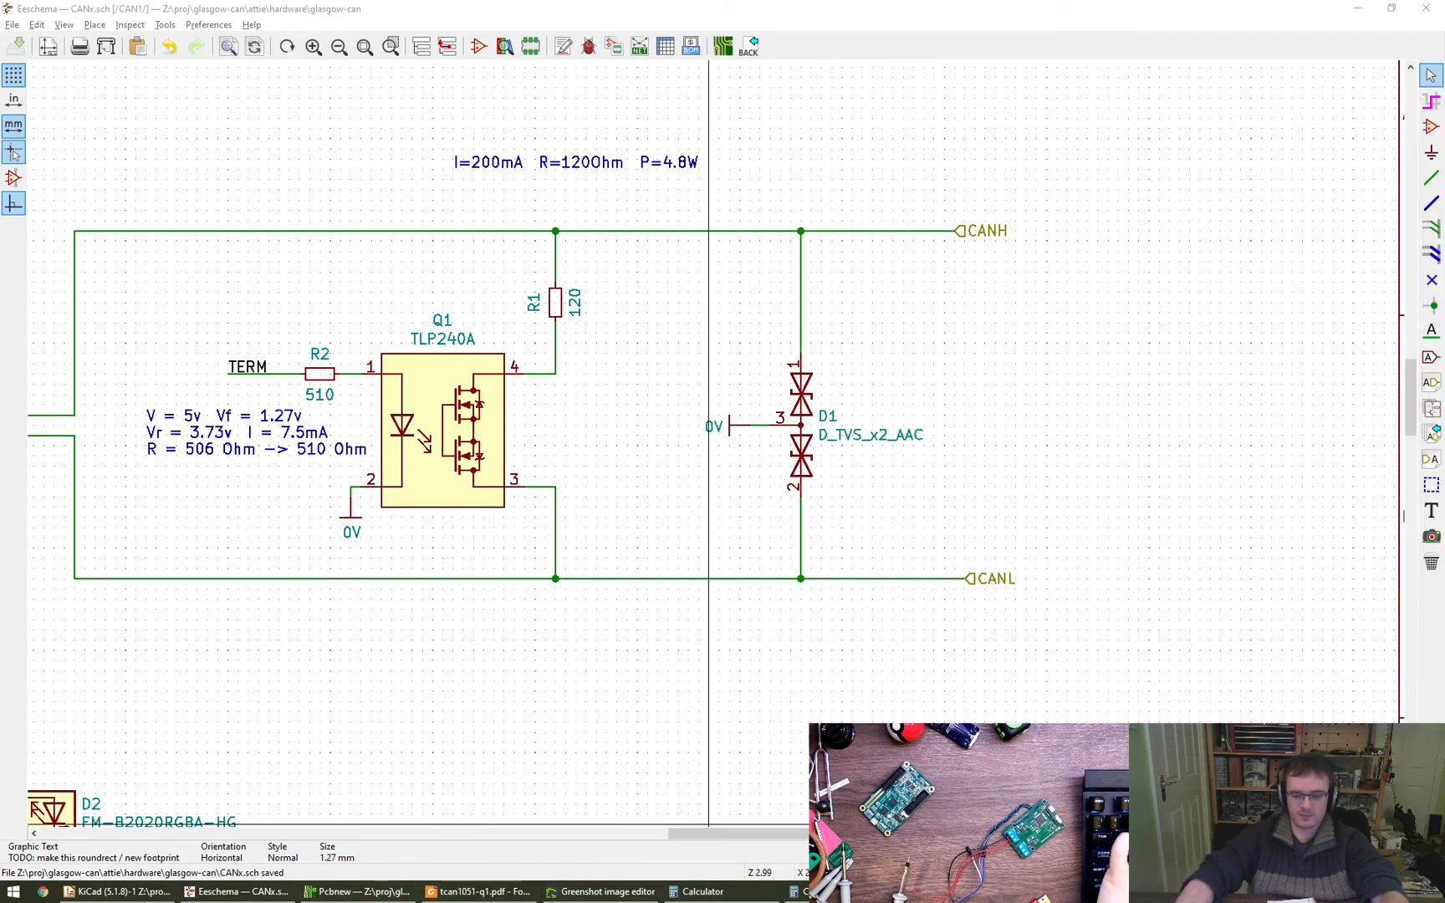
# - Close the leftover calculators, the datasheets folder window and the Greenshot image editor
pyautogui.click(697, 891)
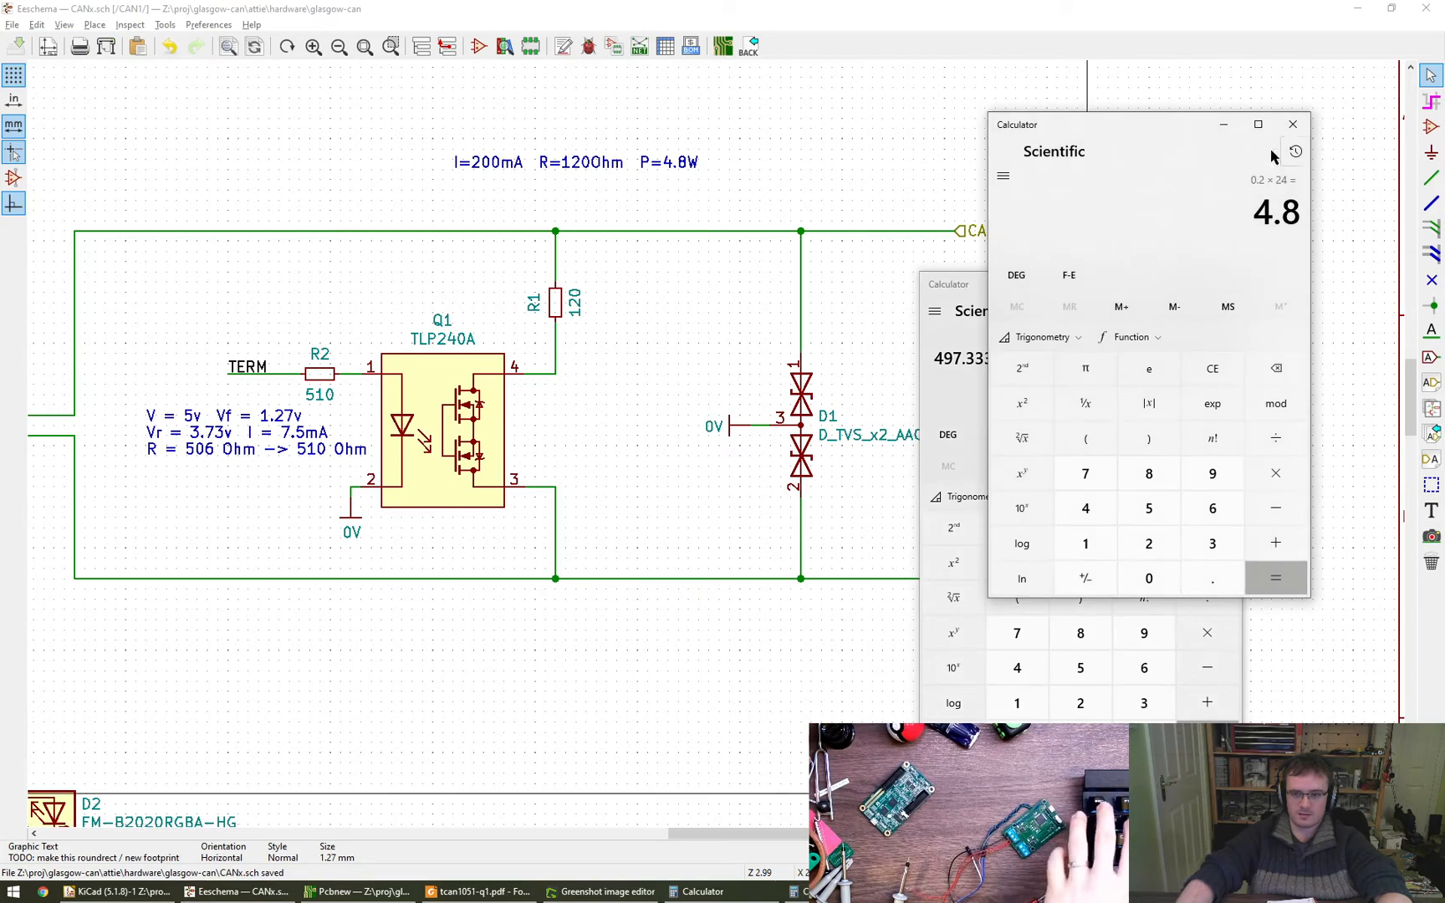
pyautogui.click(1293, 127)
pyautogui.click(1226, 284)
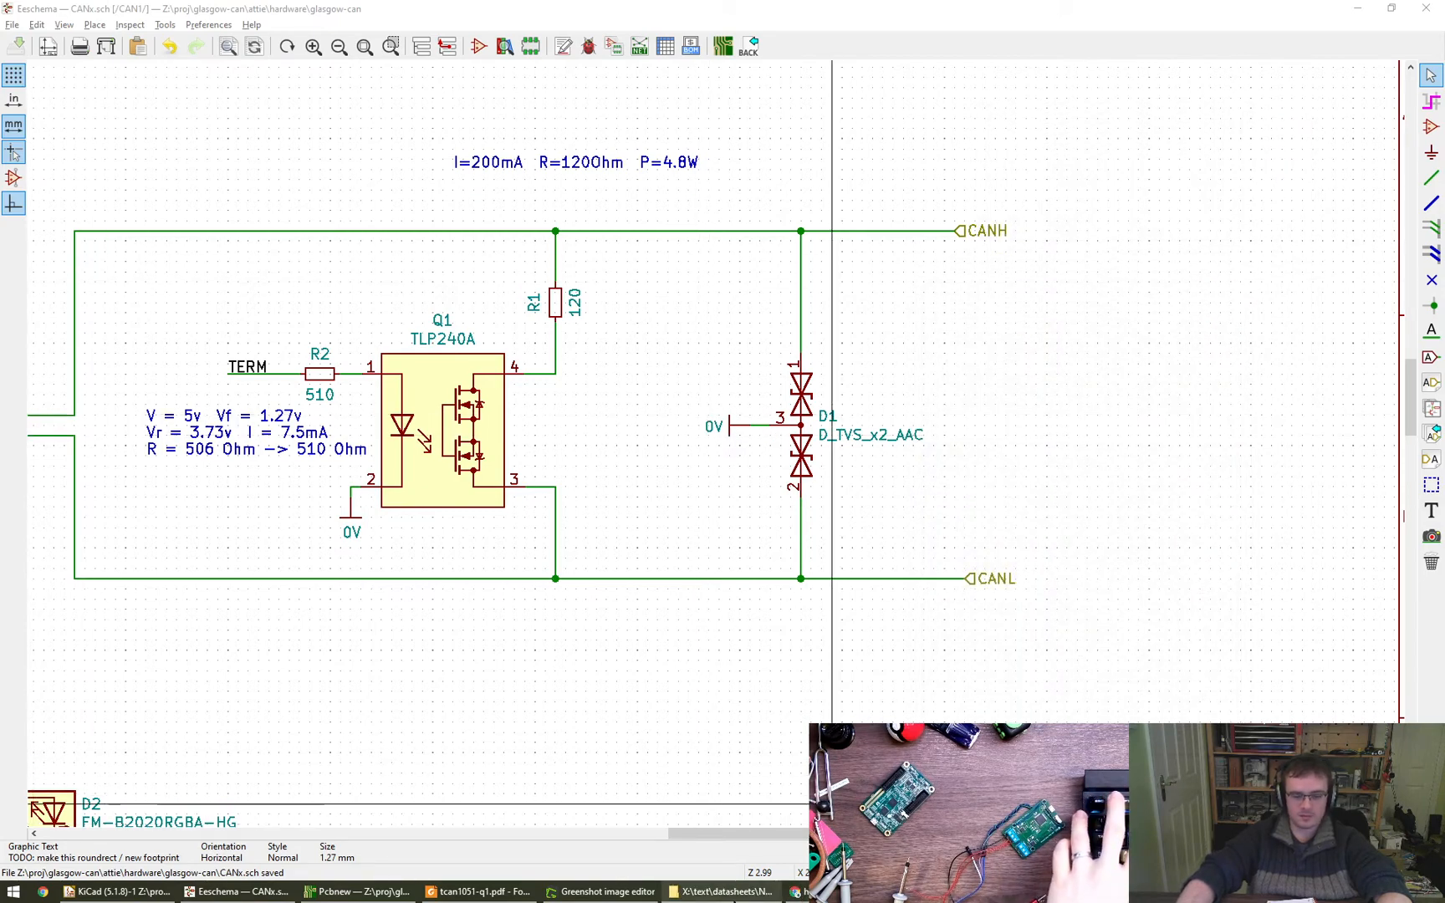
pyautogui.moveTo(722, 891)
pyautogui.click(770, 789)
pyautogui.click(599, 891)
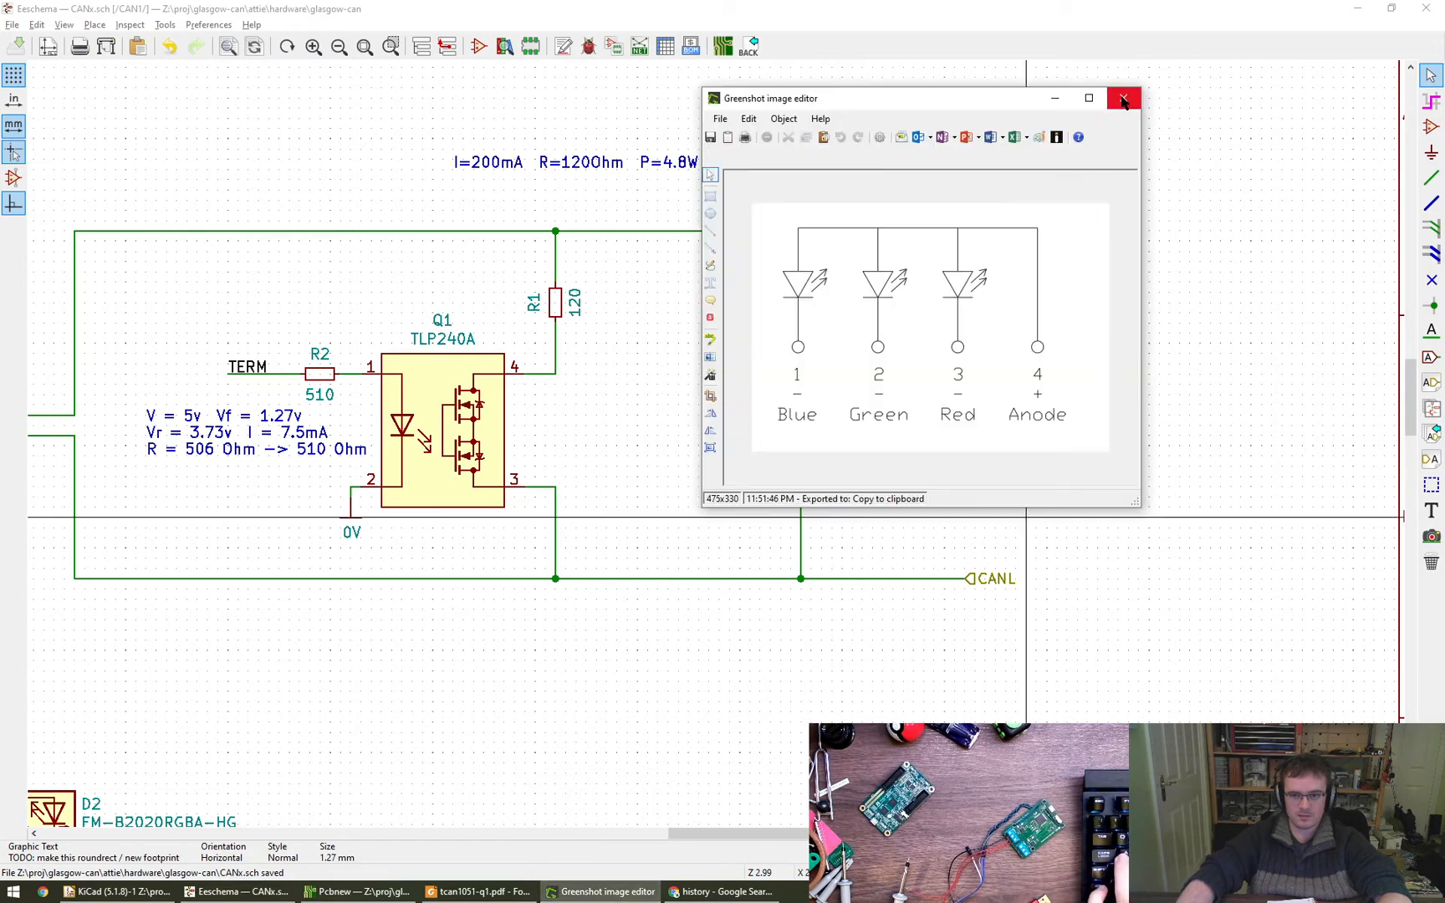
pyautogui.click(1122, 99)
# - Switch to Chrome, close the Google search tab for history, and open the browser's own history page
pyautogui.click(477, 892)
pyautogui.click(358, 891)
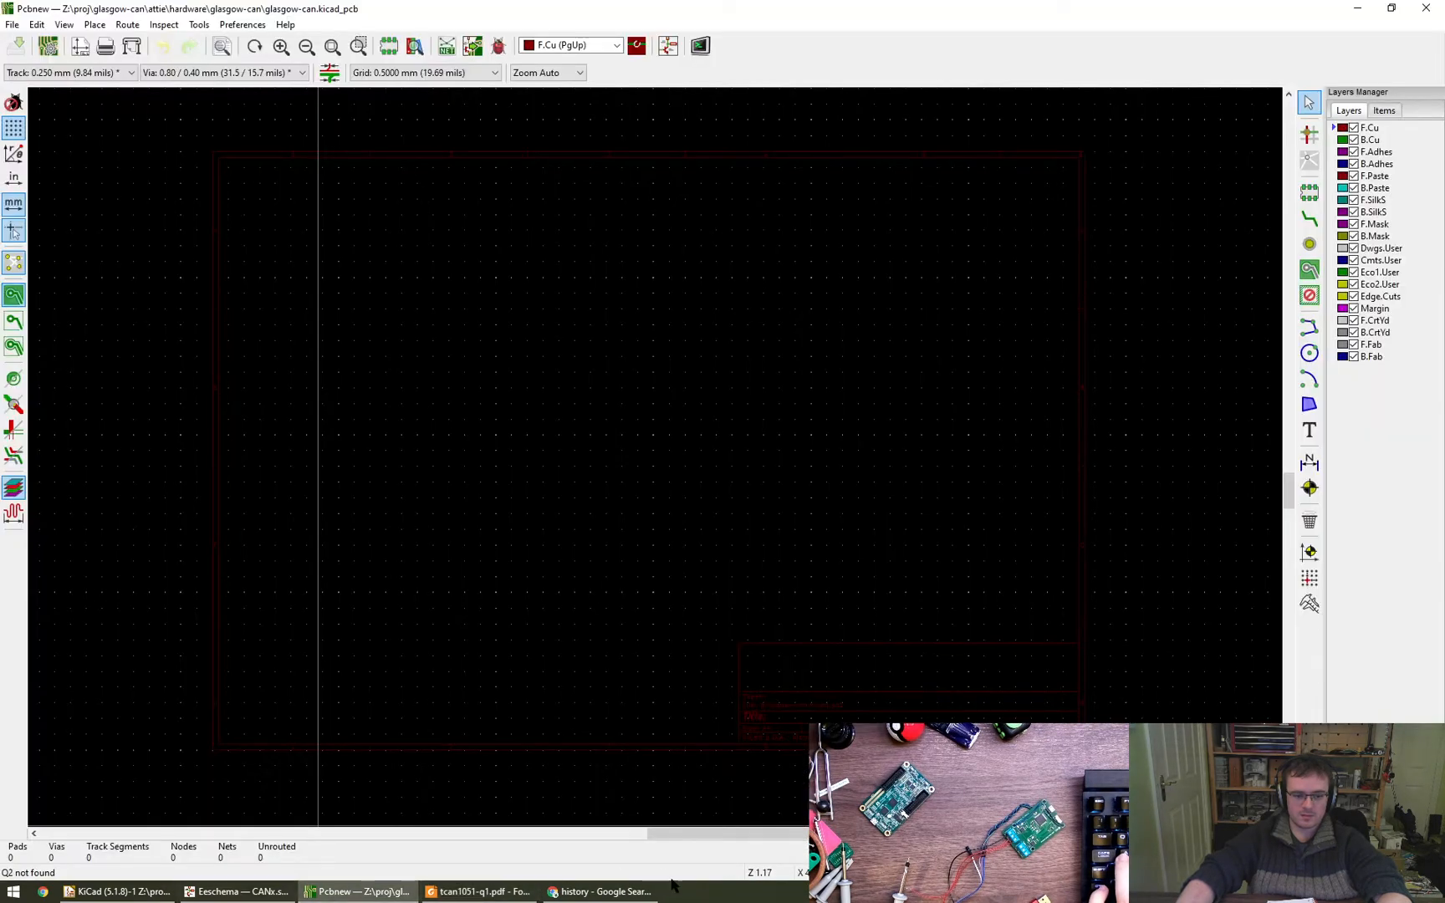
pyautogui.click(599, 891)
pyautogui.hotkey('ctrl', 'w')
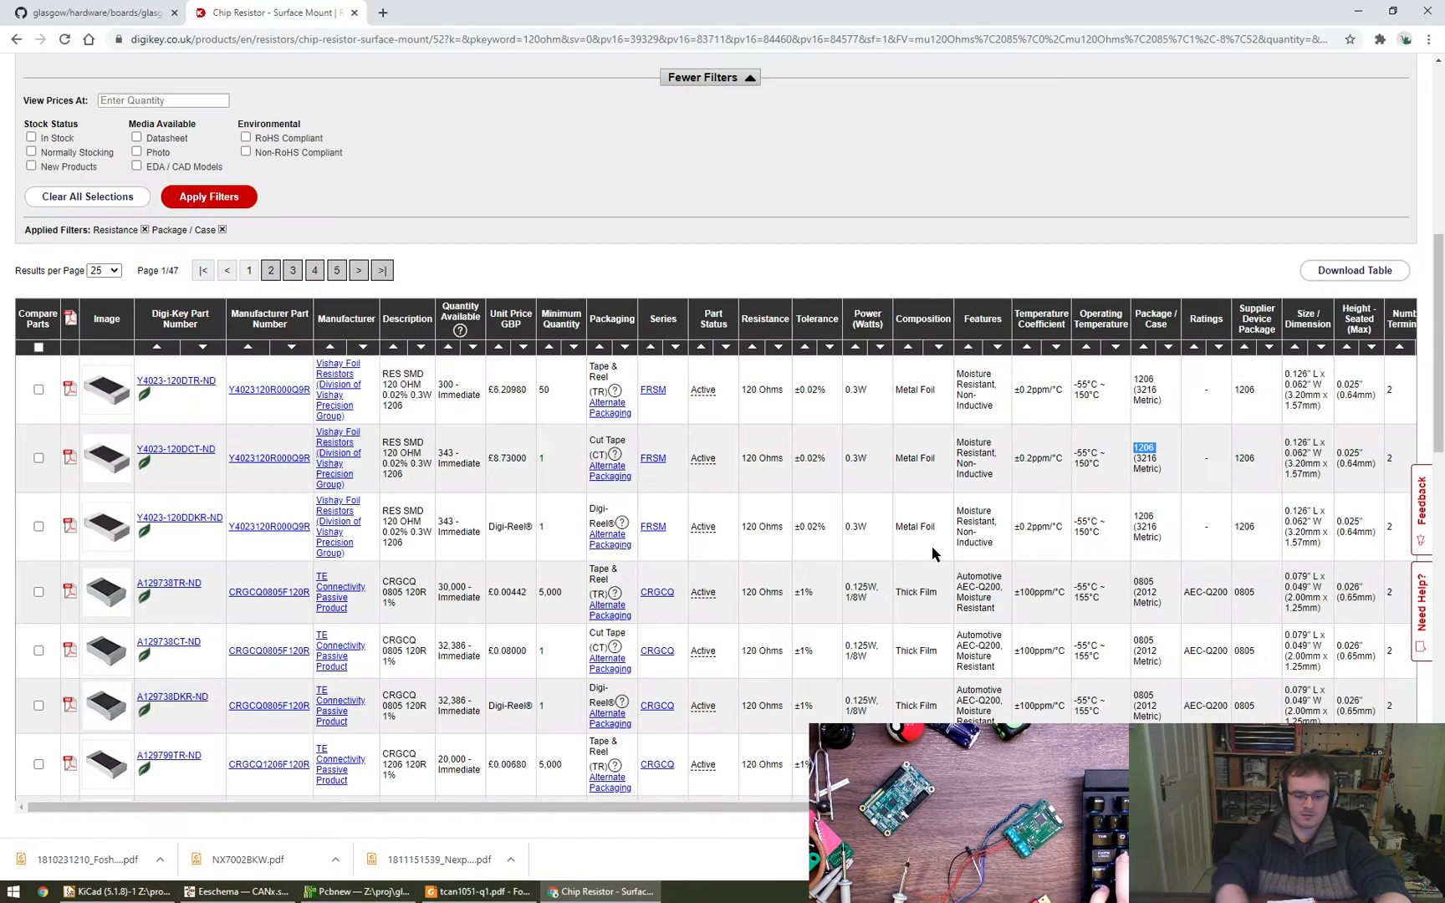
pyautogui.hotkey('ctrl', 'l')
pyautogui.write('about:history')
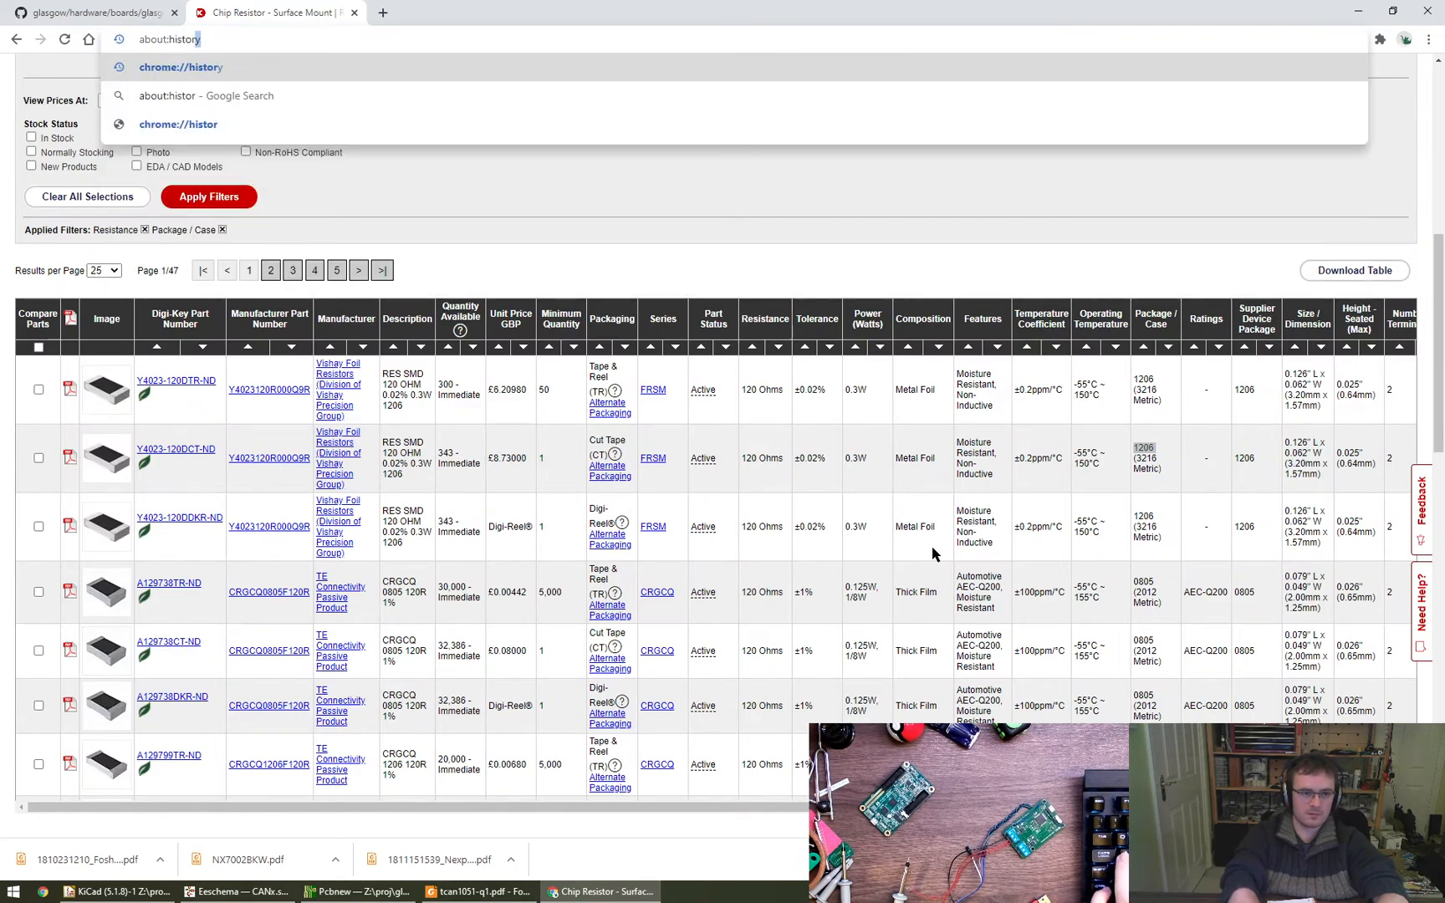
pyautogui.press('Return')
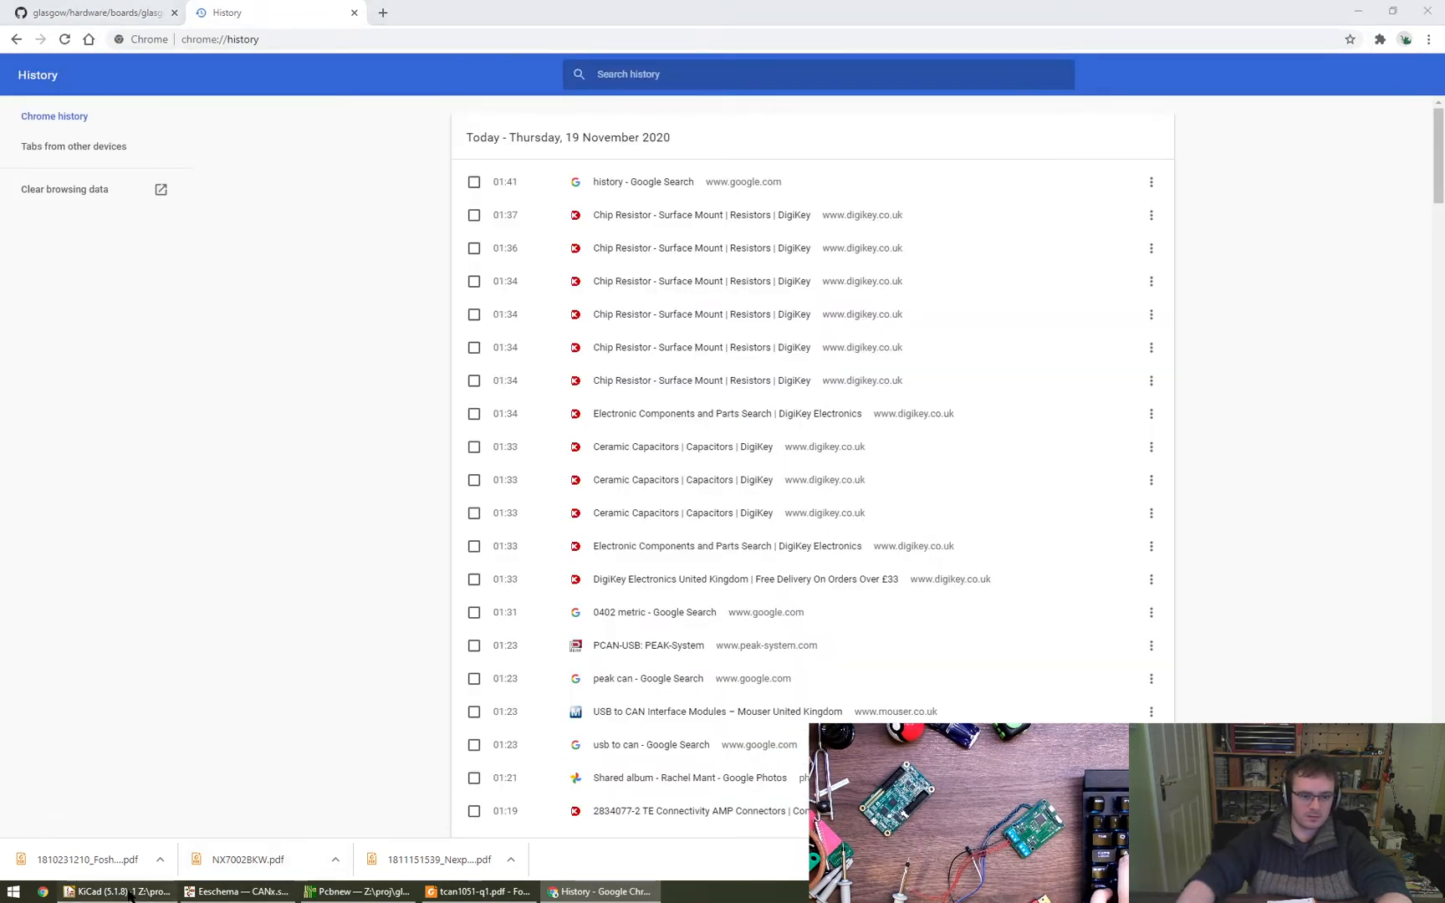
# - Search the browsing history for digikey
pyautogui.click(236, 891)
pyautogui.hotkey('alt', 'Tab')
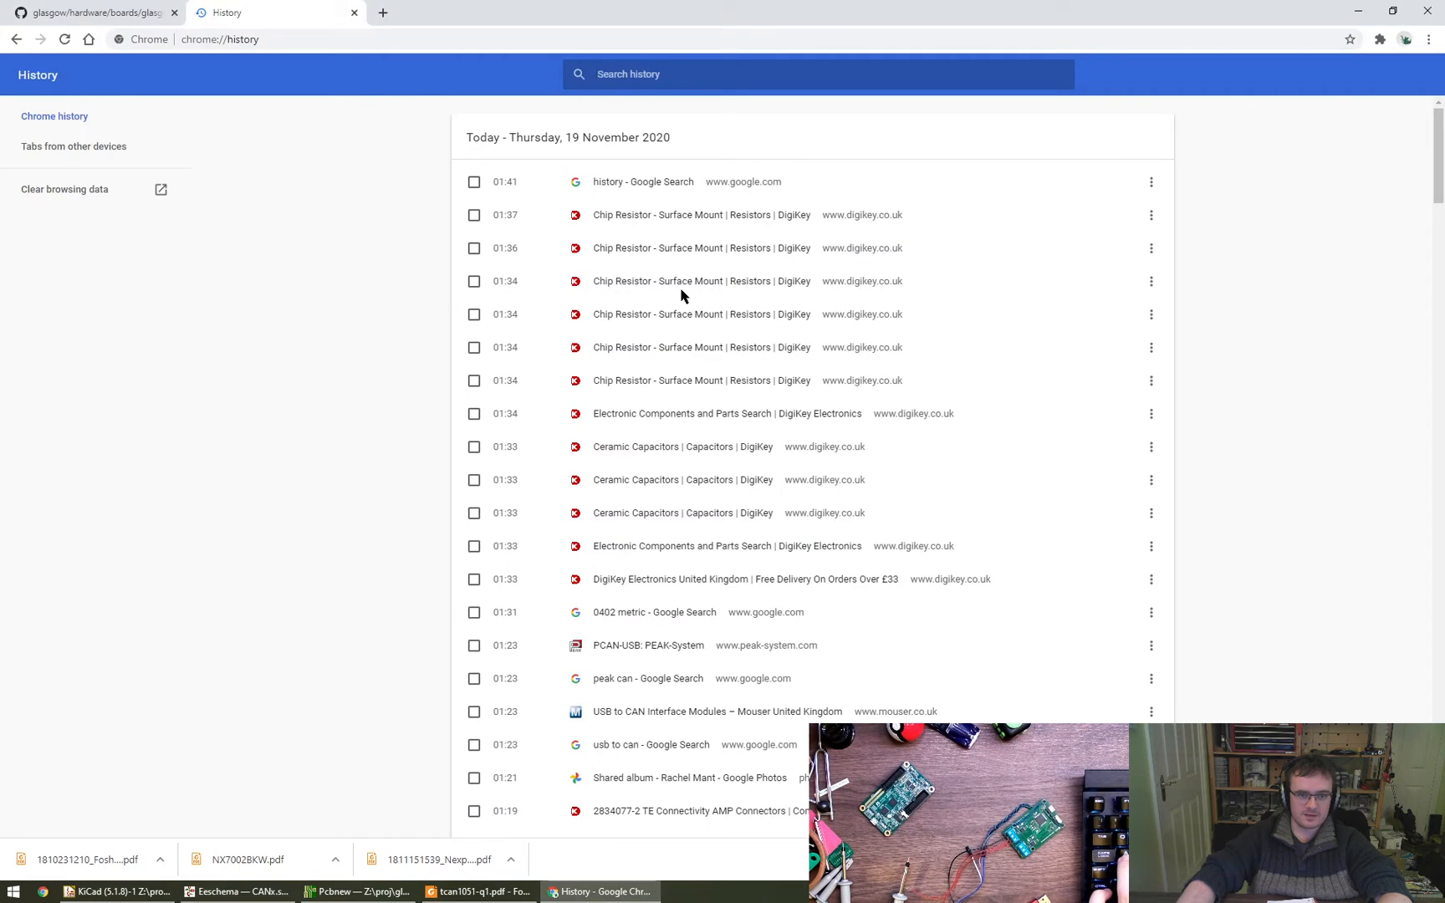
pyautogui.scroll(-1, 648, 226)
pyautogui.scroll(1, 635, 164)
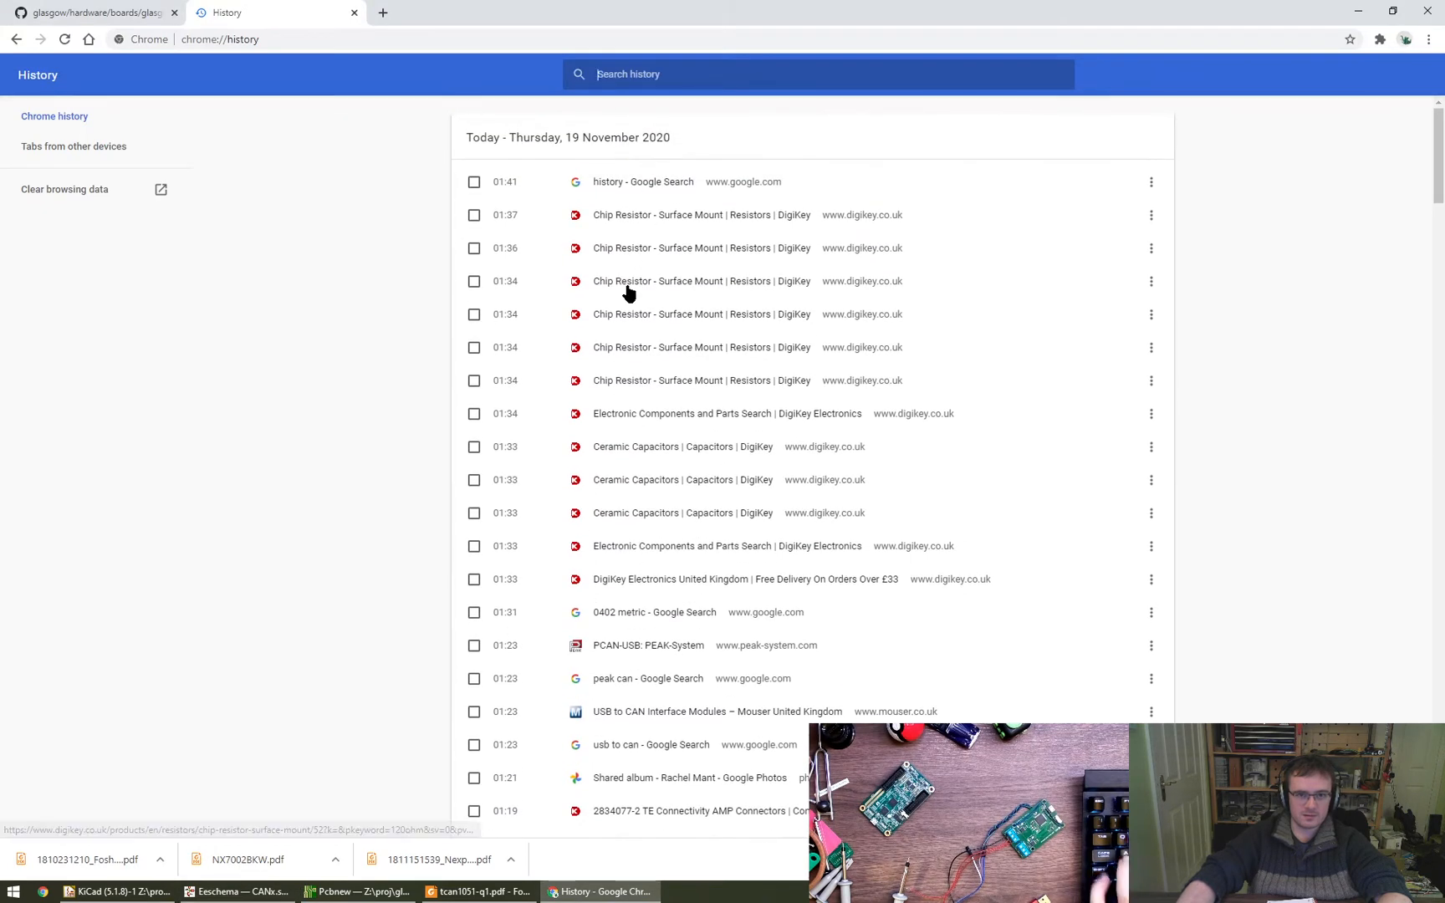
pyautogui.hotkey('ctrl', 'f')
pyautogui.write('diode')
pyautogui.hotkey('ctrl', 'a')
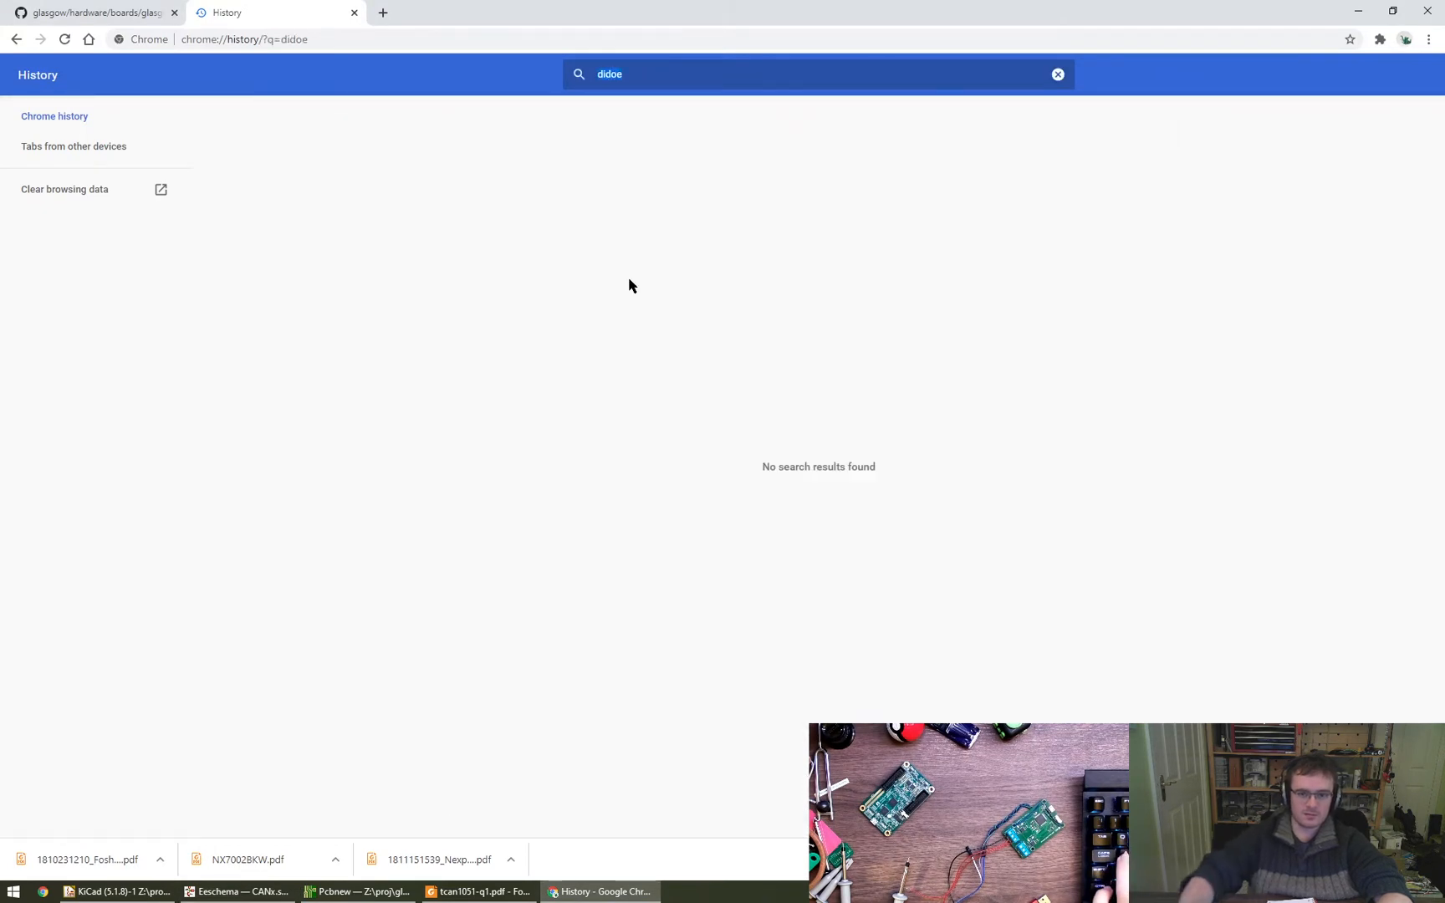
pyautogui.press('BackSpace')
pyautogui.write('digikey')
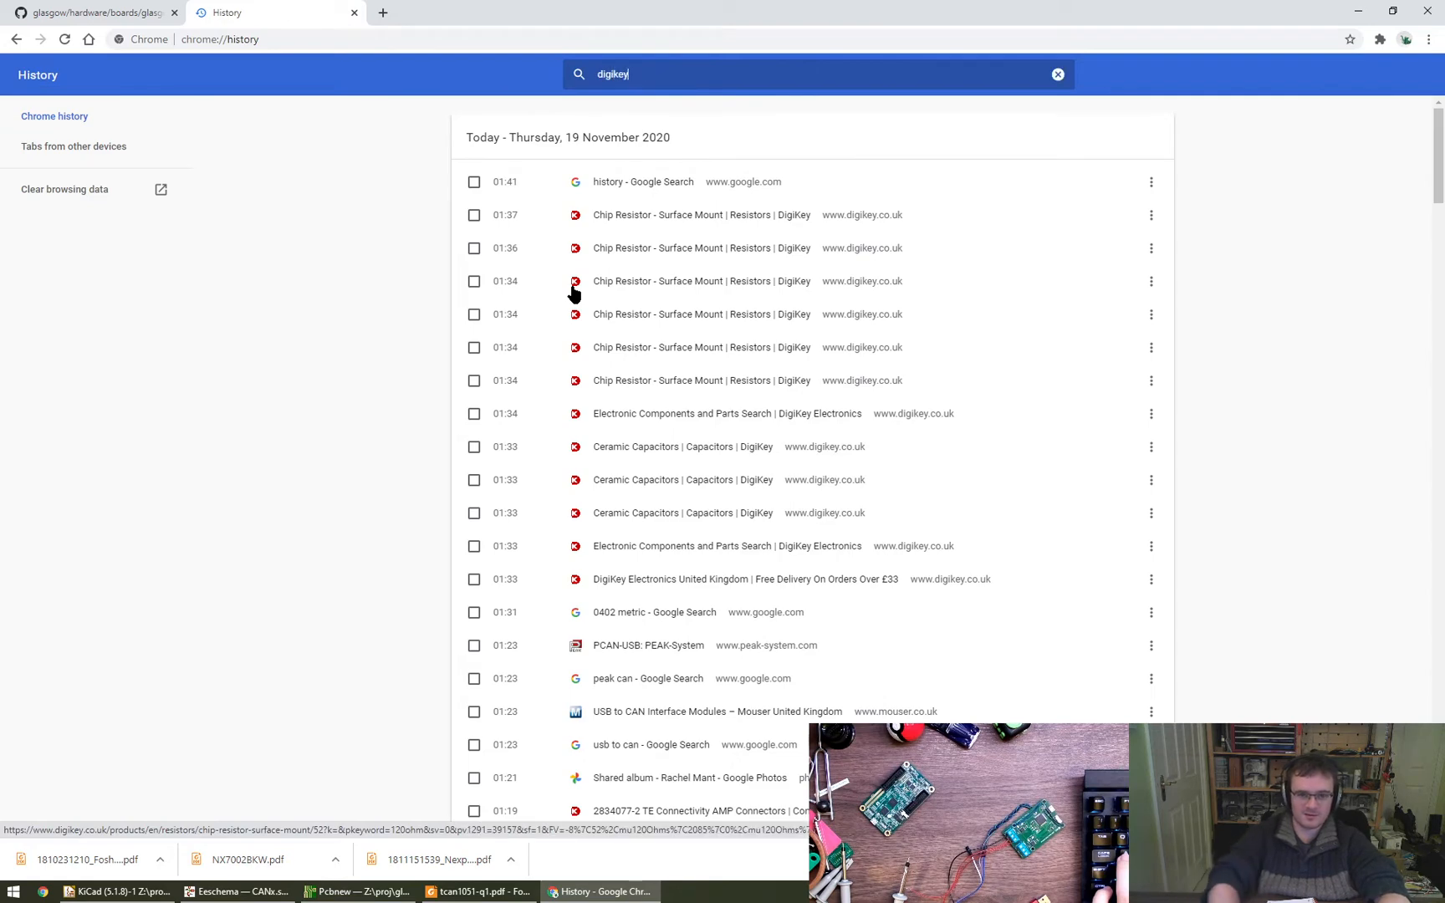
# - Open a DigiKey TVS - Diodes page from the history in a new tab and look through its listed parts
pyautogui.scroll(-1, 786, 502)
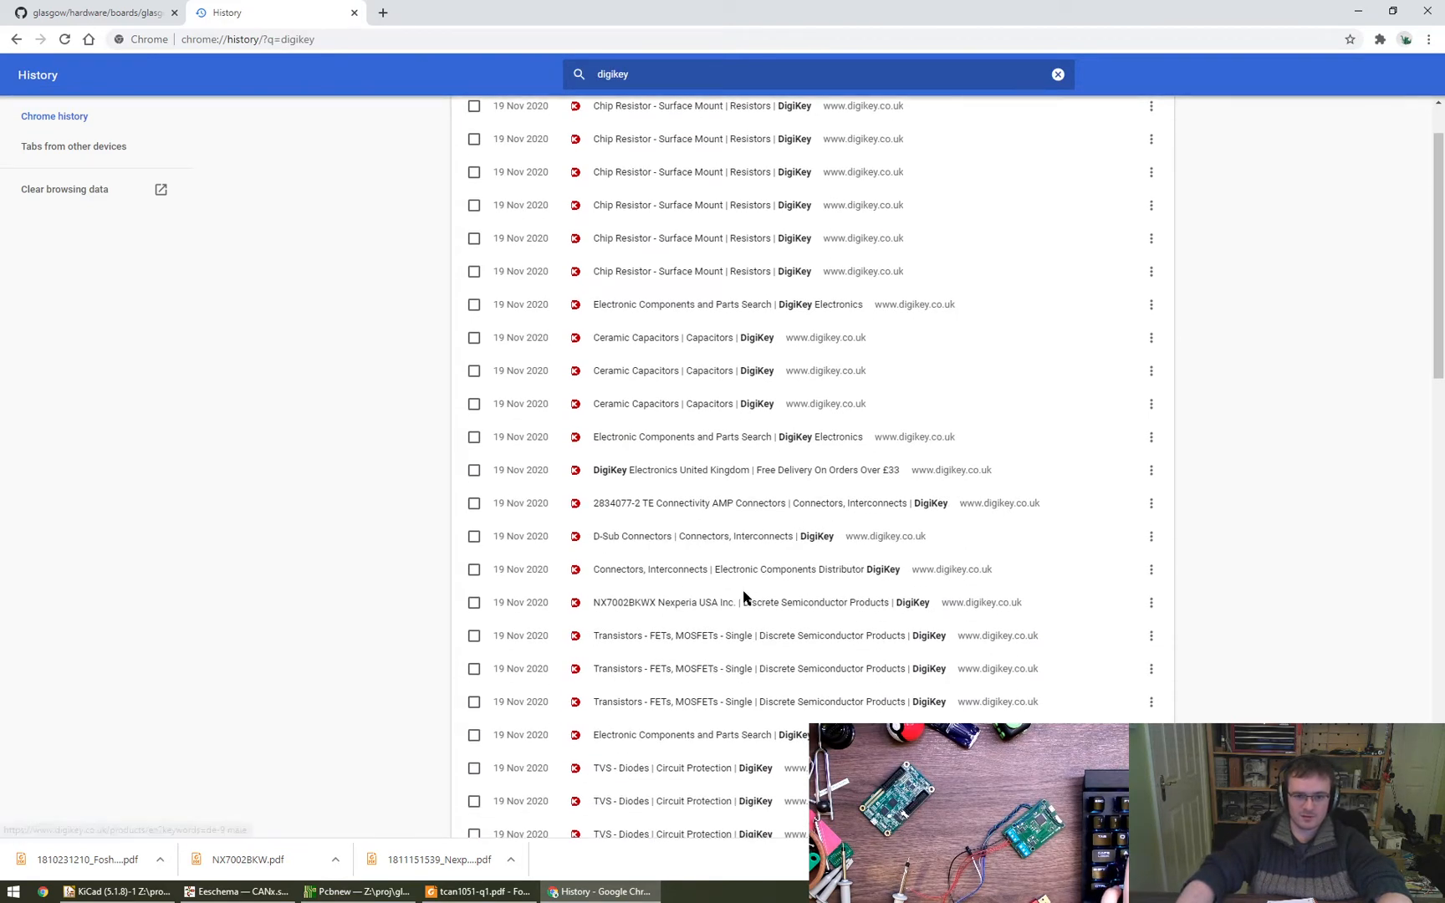
pyautogui.scroll(-1, 732, 586)
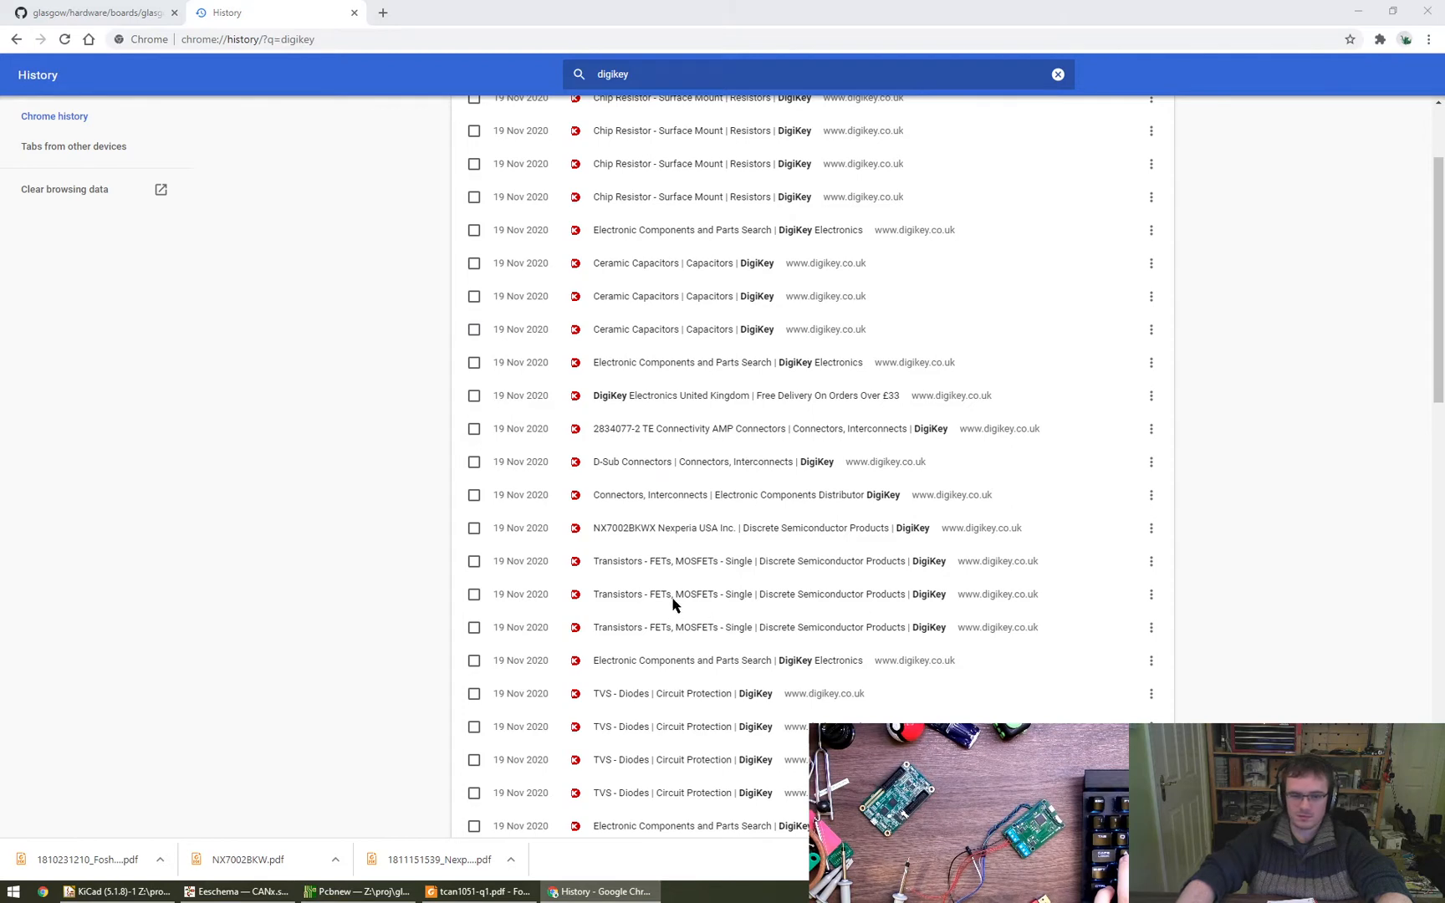
pyautogui.middleClick(668, 699)
pyautogui.hotkey('ctrl', 'Tab')
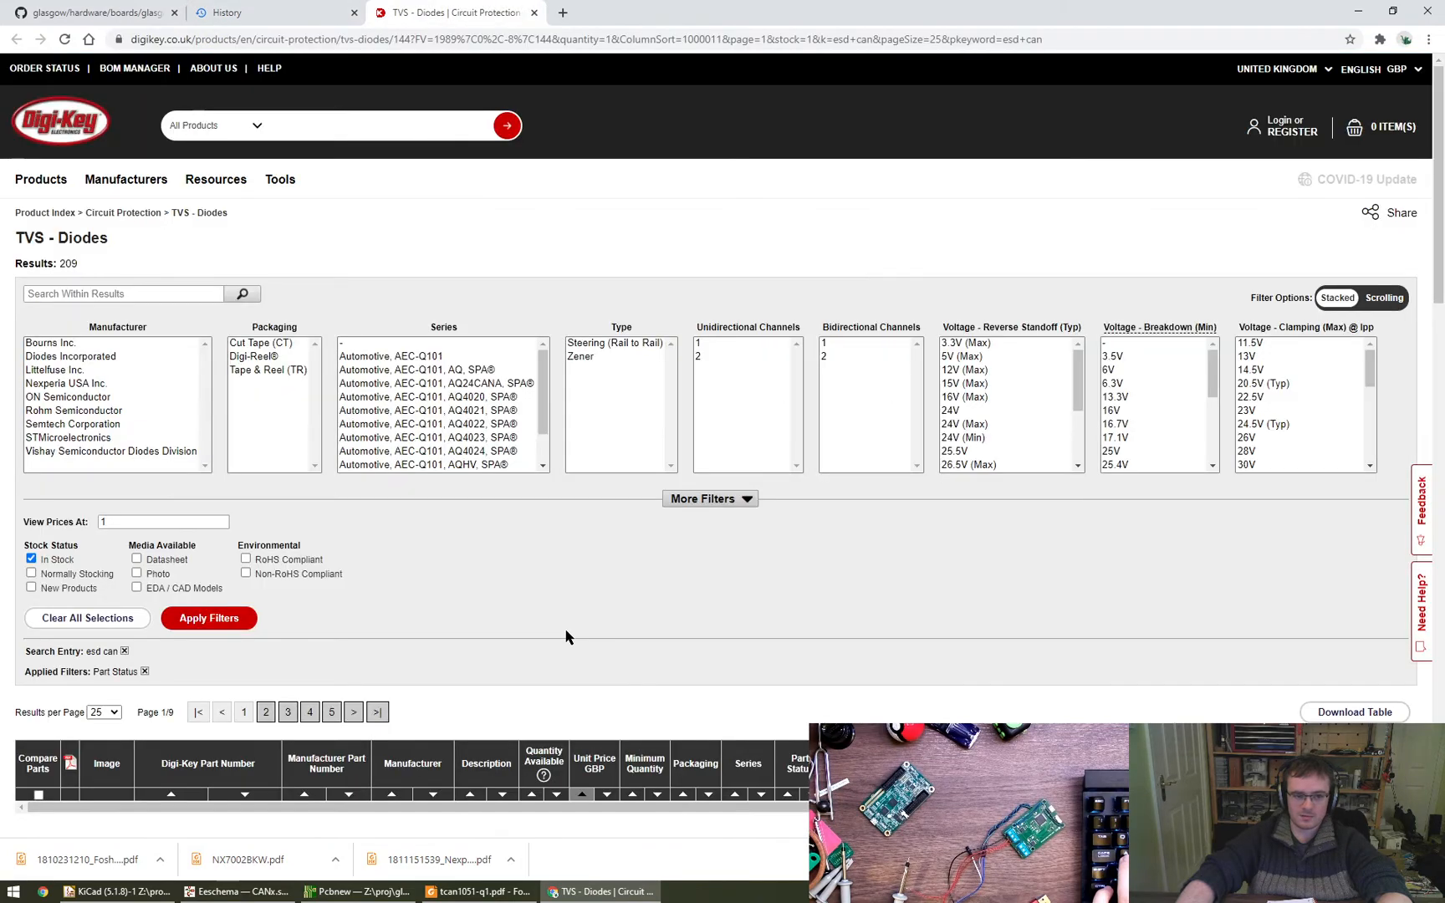
pyautogui.scroll(-5, 564, 636)
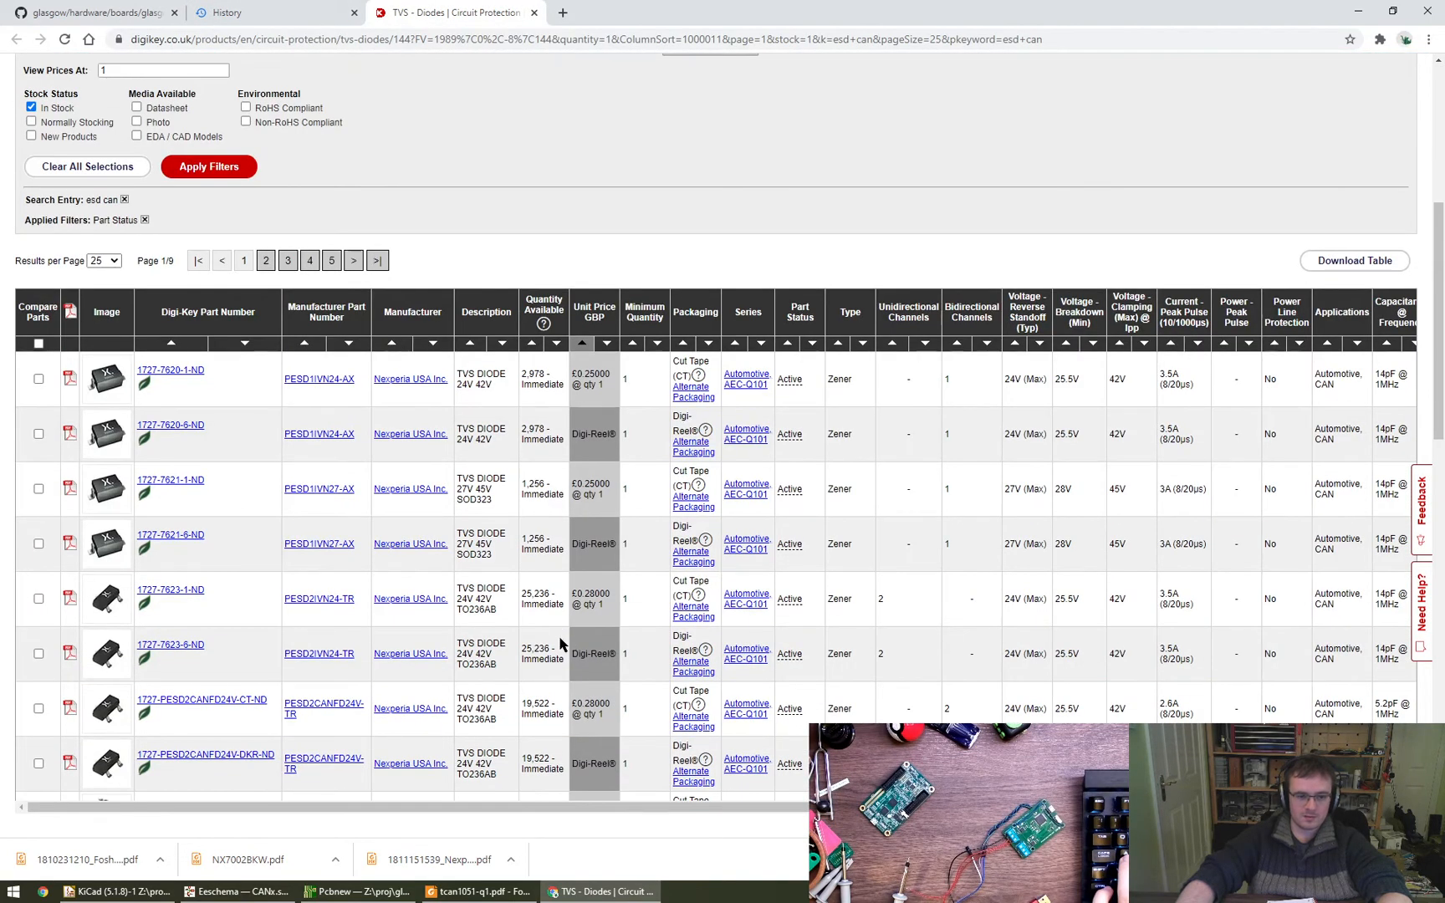
pyautogui.scroll(-10, 546, 639)
pyautogui.scroll(7, 545, 639)
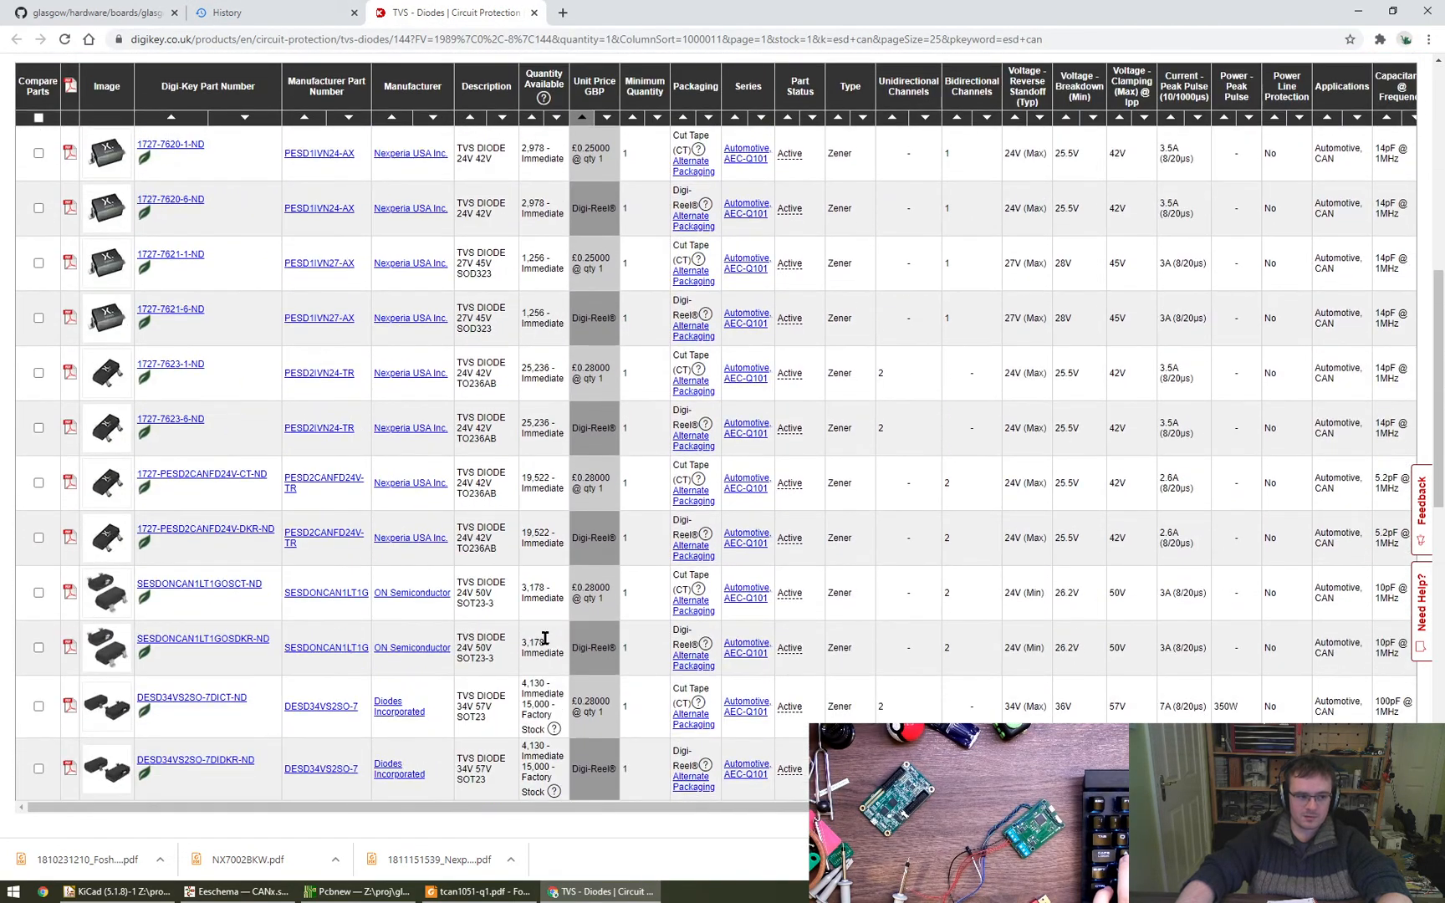
pyautogui.hotkey('ctrl', 't')
pyautogui.write('lcsc')
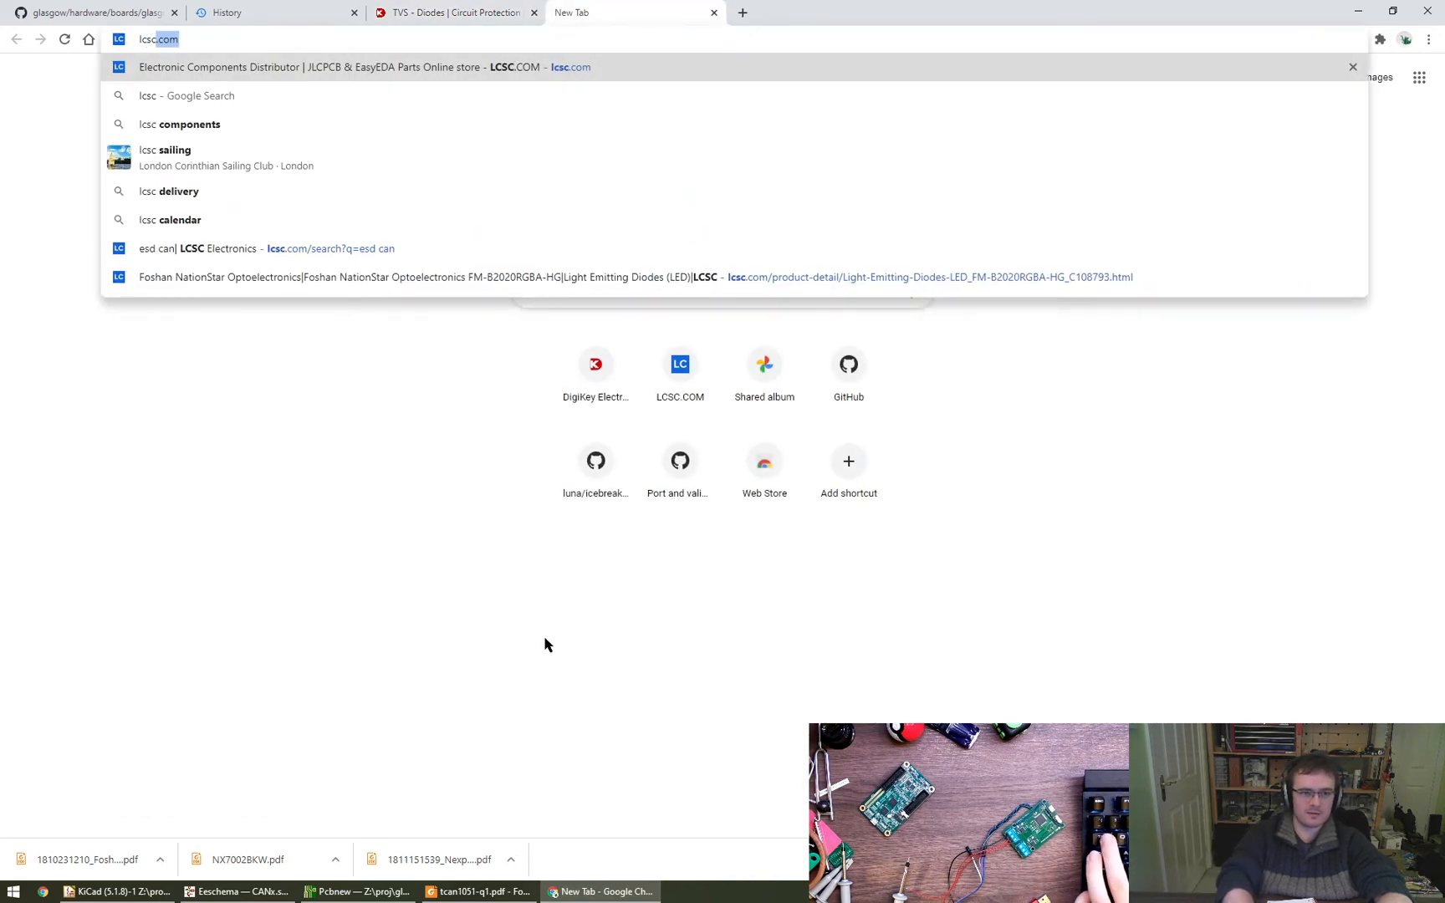
pyautogui.hotkey('ctrl', 'a')
pyautogui.hotkey('ctrl', 'w')
pyautogui.hotkey('ctrl', 'w')
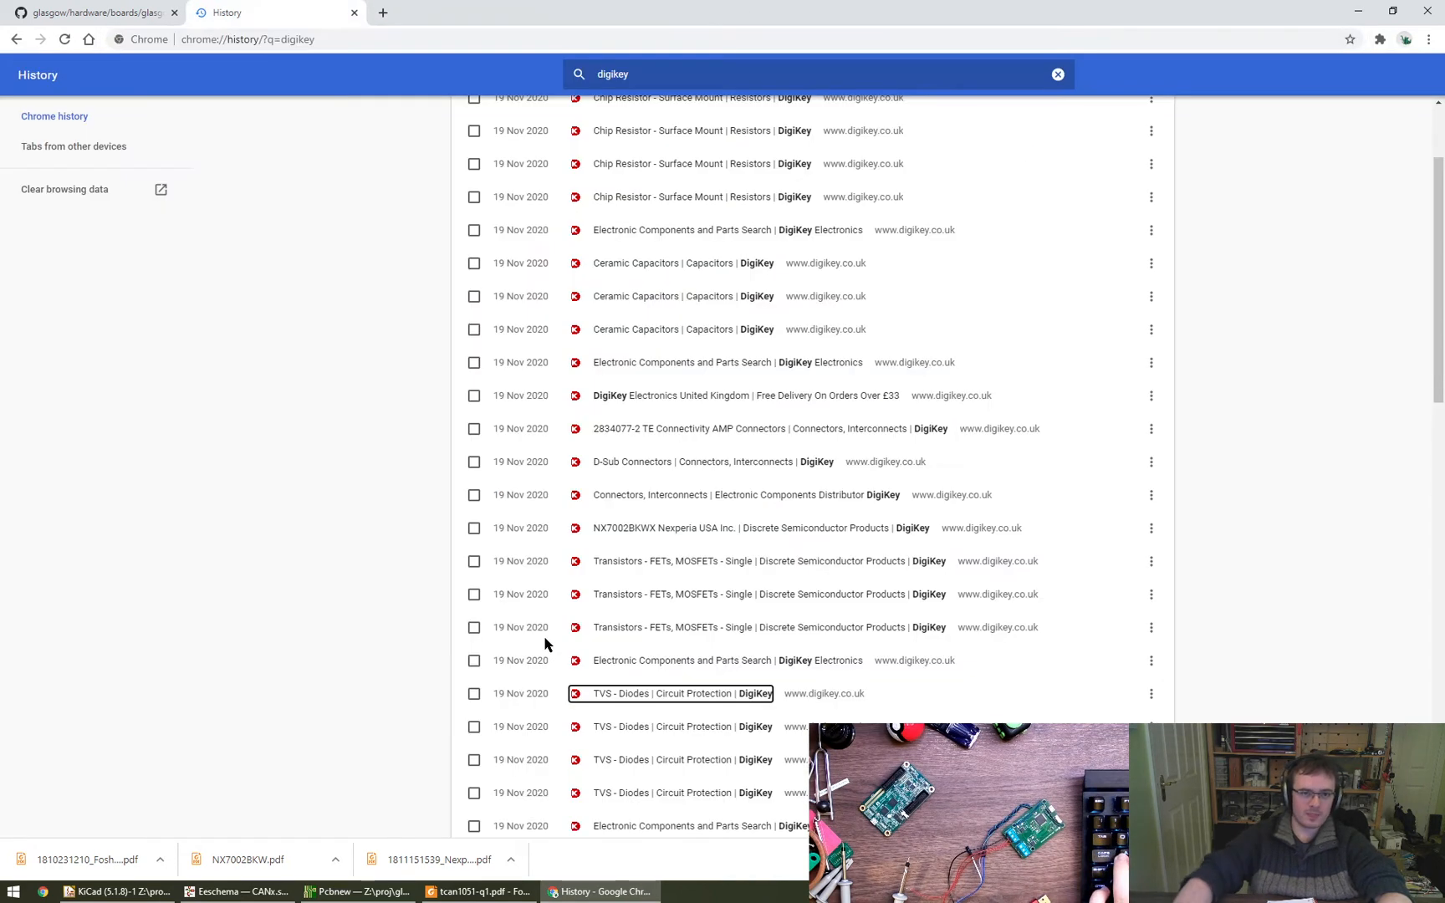
# - Search the history for lcsc, open the Nexperia PESD2CAN,215 product page, and copy the part number PESD2CAN
pyautogui.doubleClick(667, 72)
pyautogui.write('lcsc')
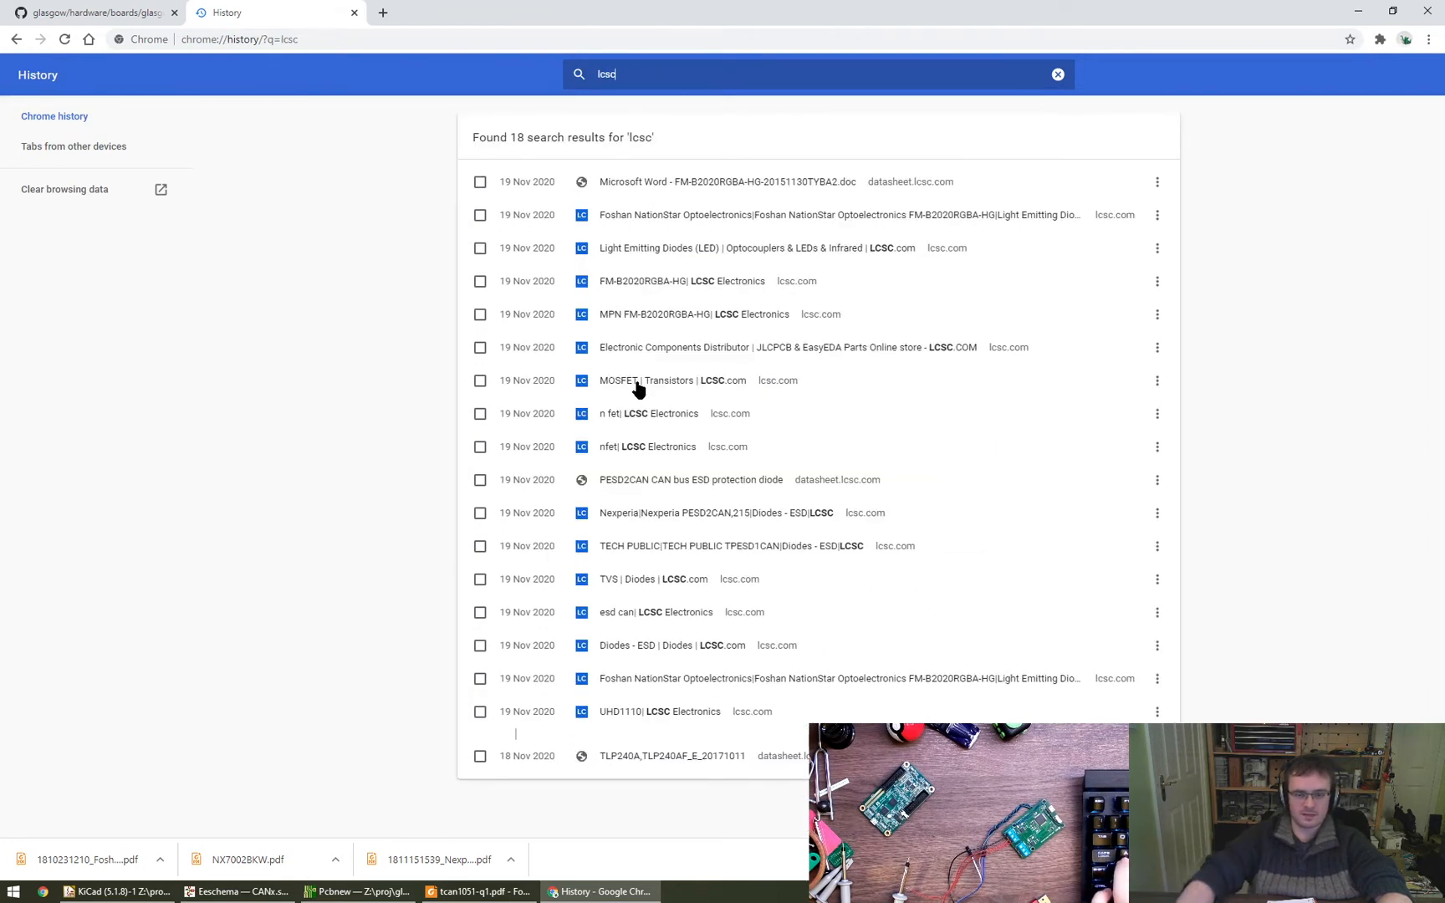
pyautogui.click(698, 525)
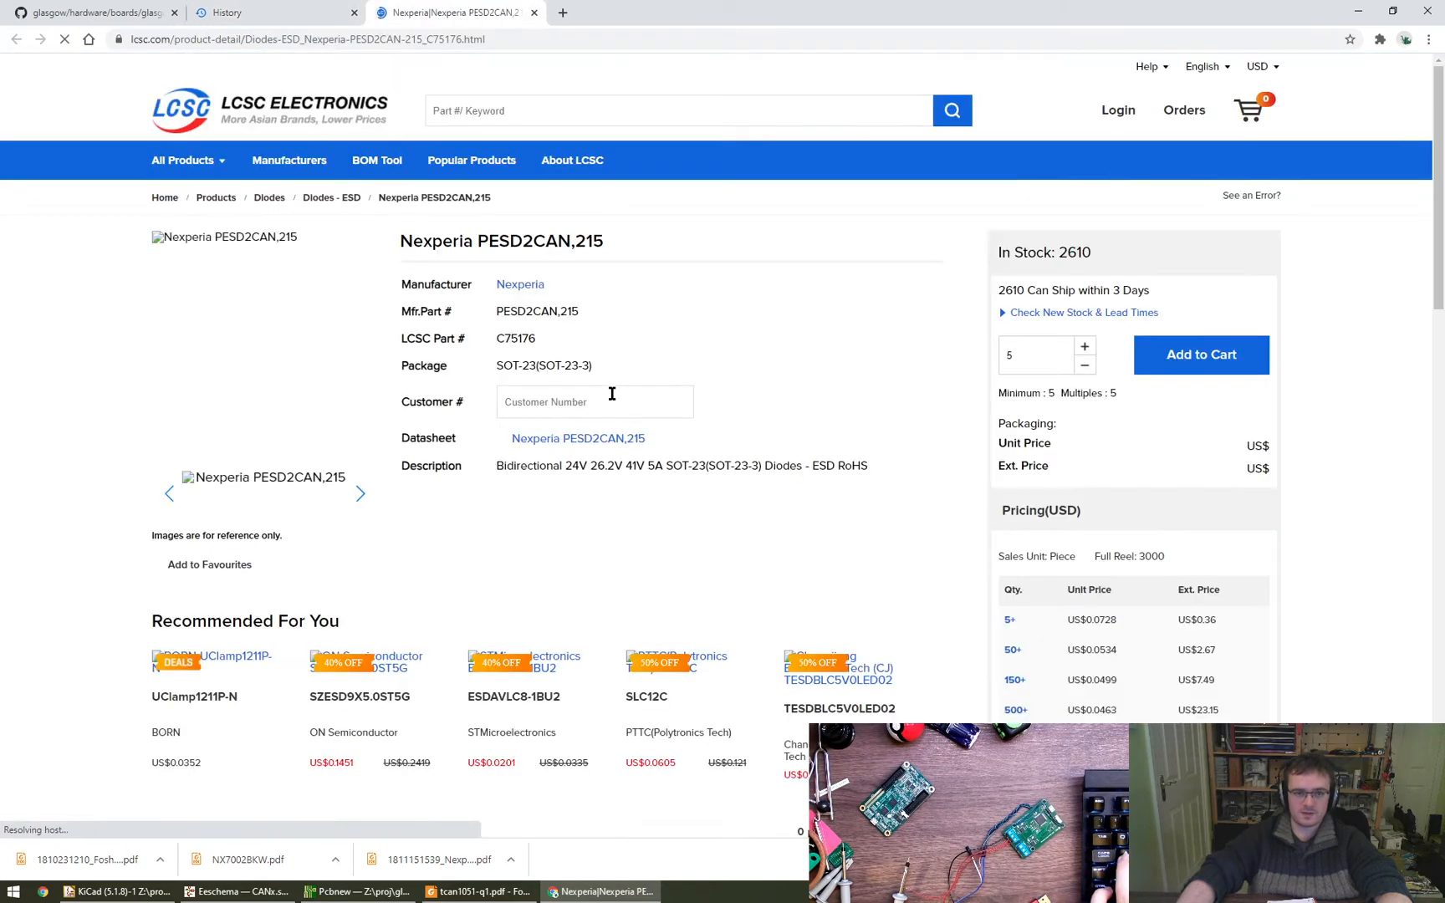
pyautogui.doubleClick(523, 319)
pyautogui.hotkey('ctrl', 'c')
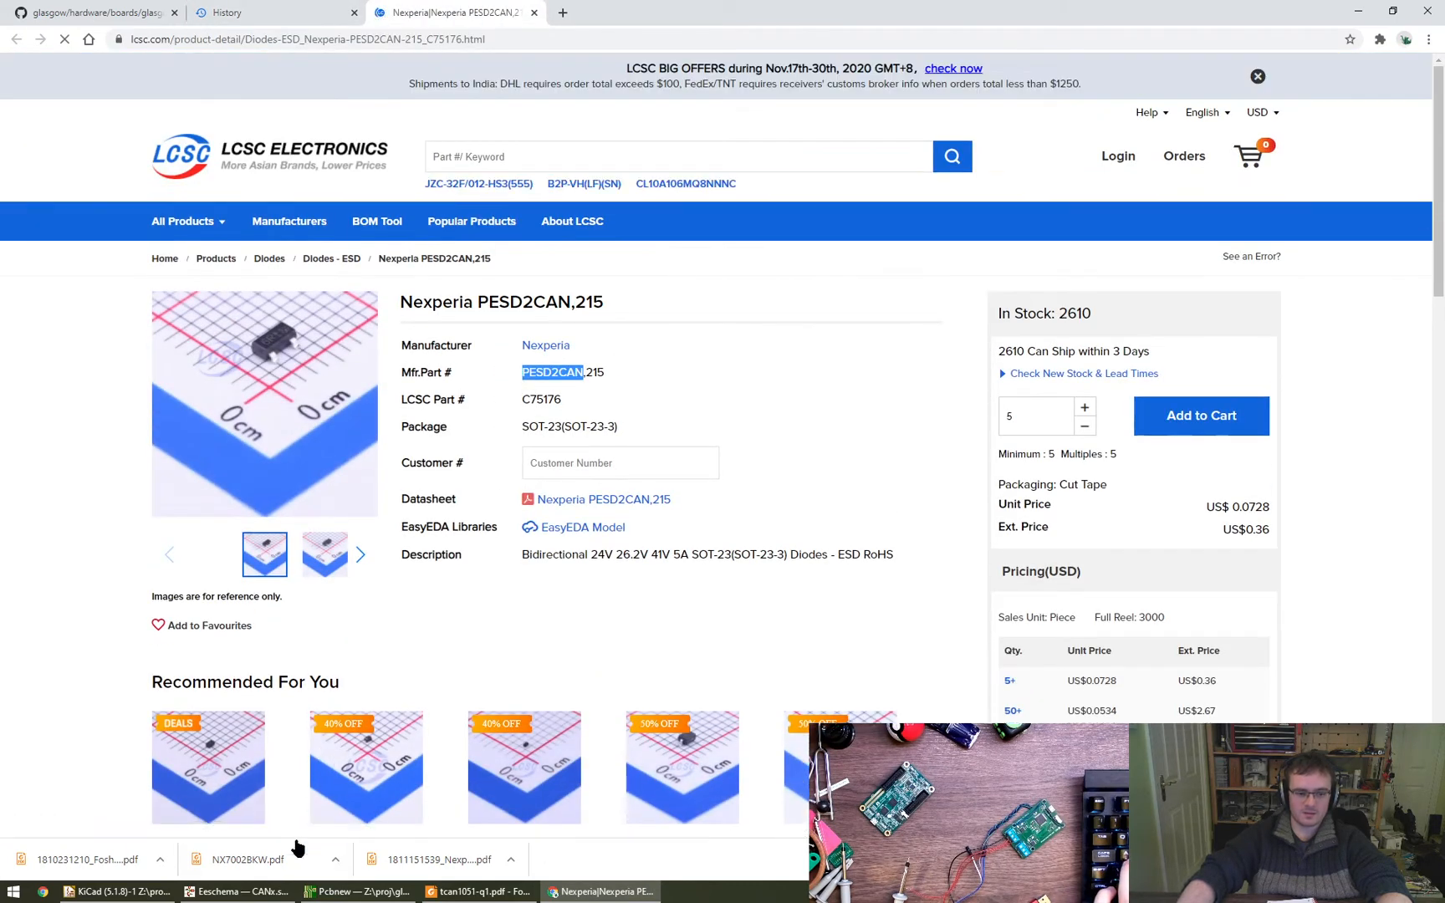
# - Switch back to the schematic and set D1's value to PESD2CAN
pyautogui.click(232, 896)
pyautogui.press('e')
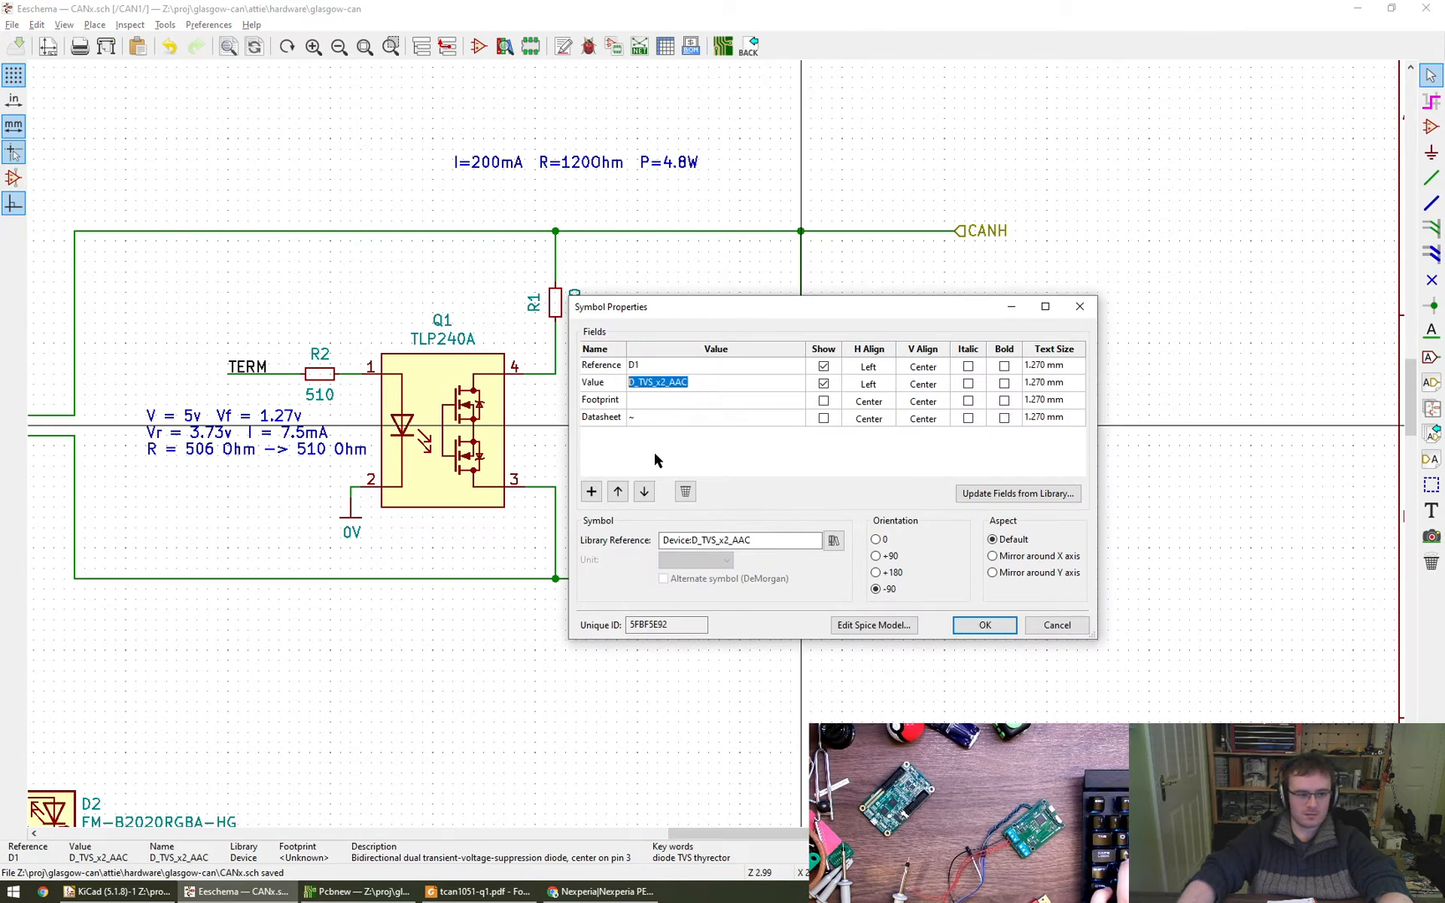
pyautogui.hotkey('ctrl', 'v')
# - Add two fields to D1, naming the first MFR with the value Nexperia
pyautogui.doubleClick(590, 492)
pyautogui.click(603, 435)
pyautogui.write('MFR')
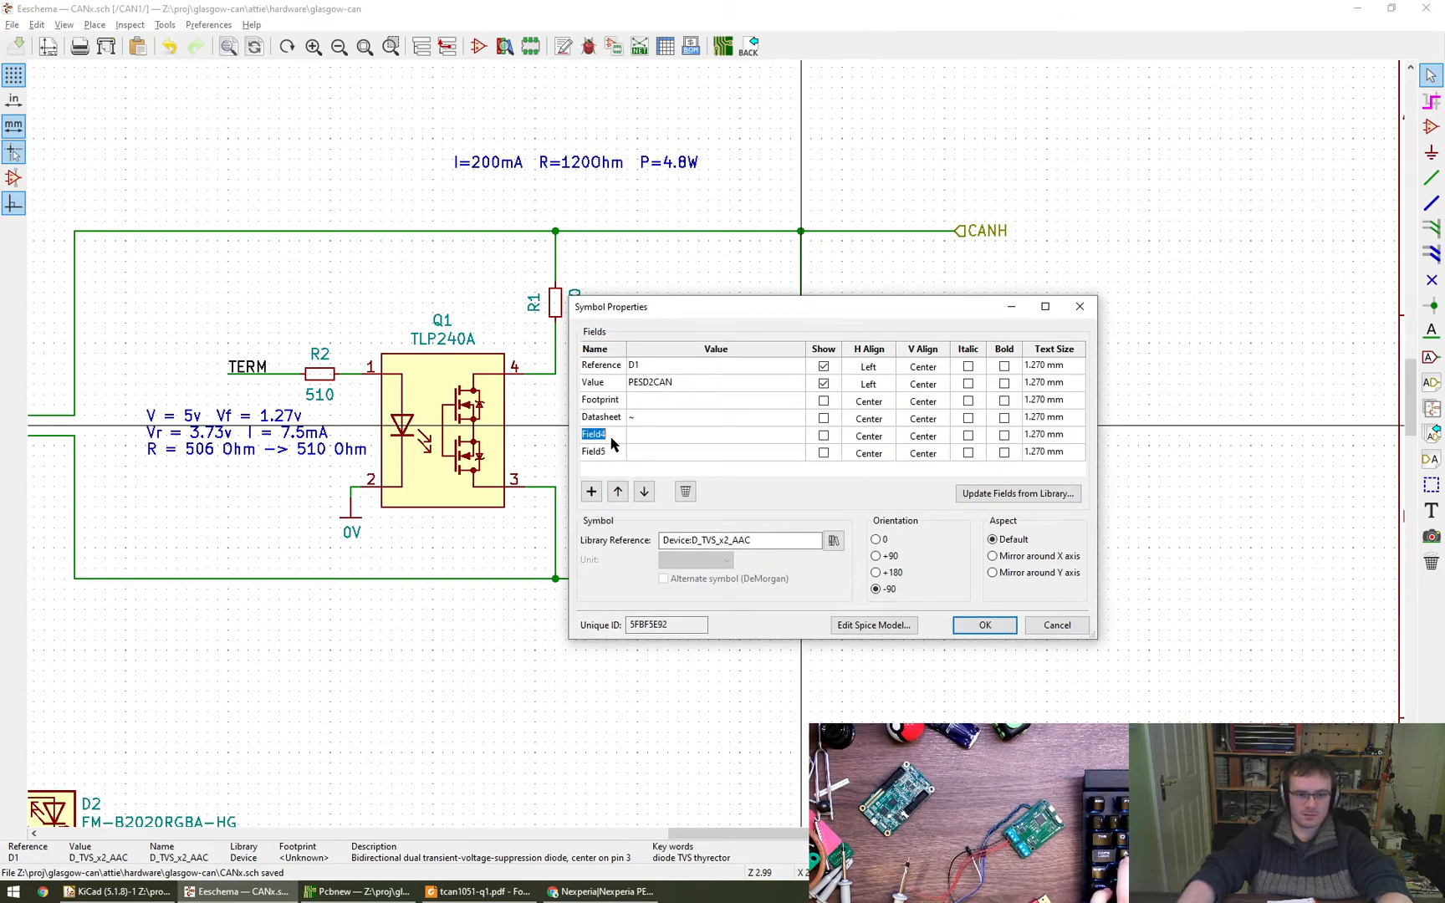
pyautogui.write('exp')
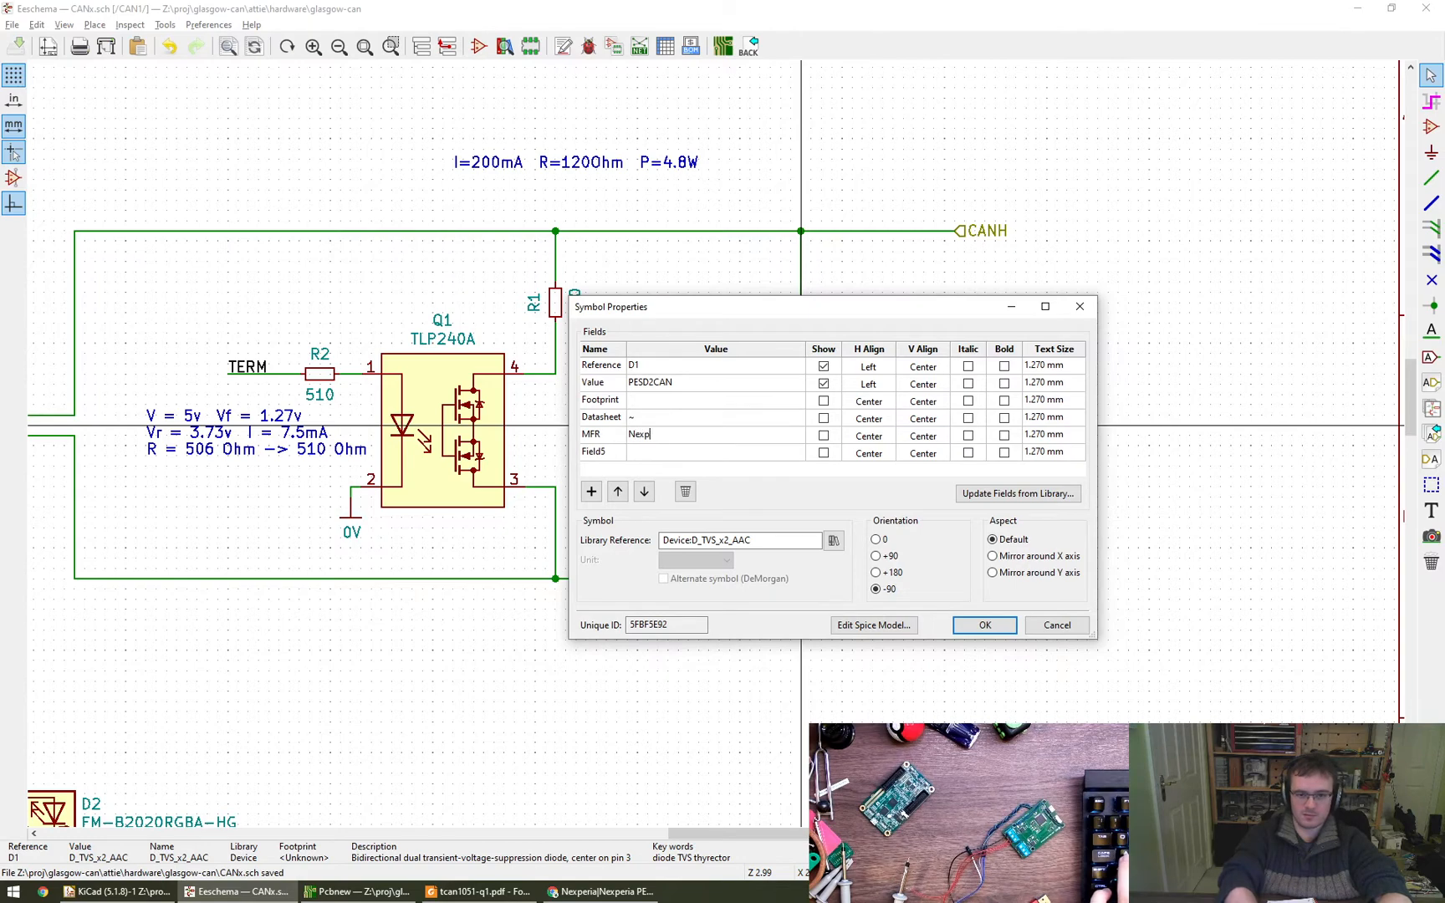
pyautogui.write('eria')
pyautogui.press('Return')
pyautogui.press('Left')
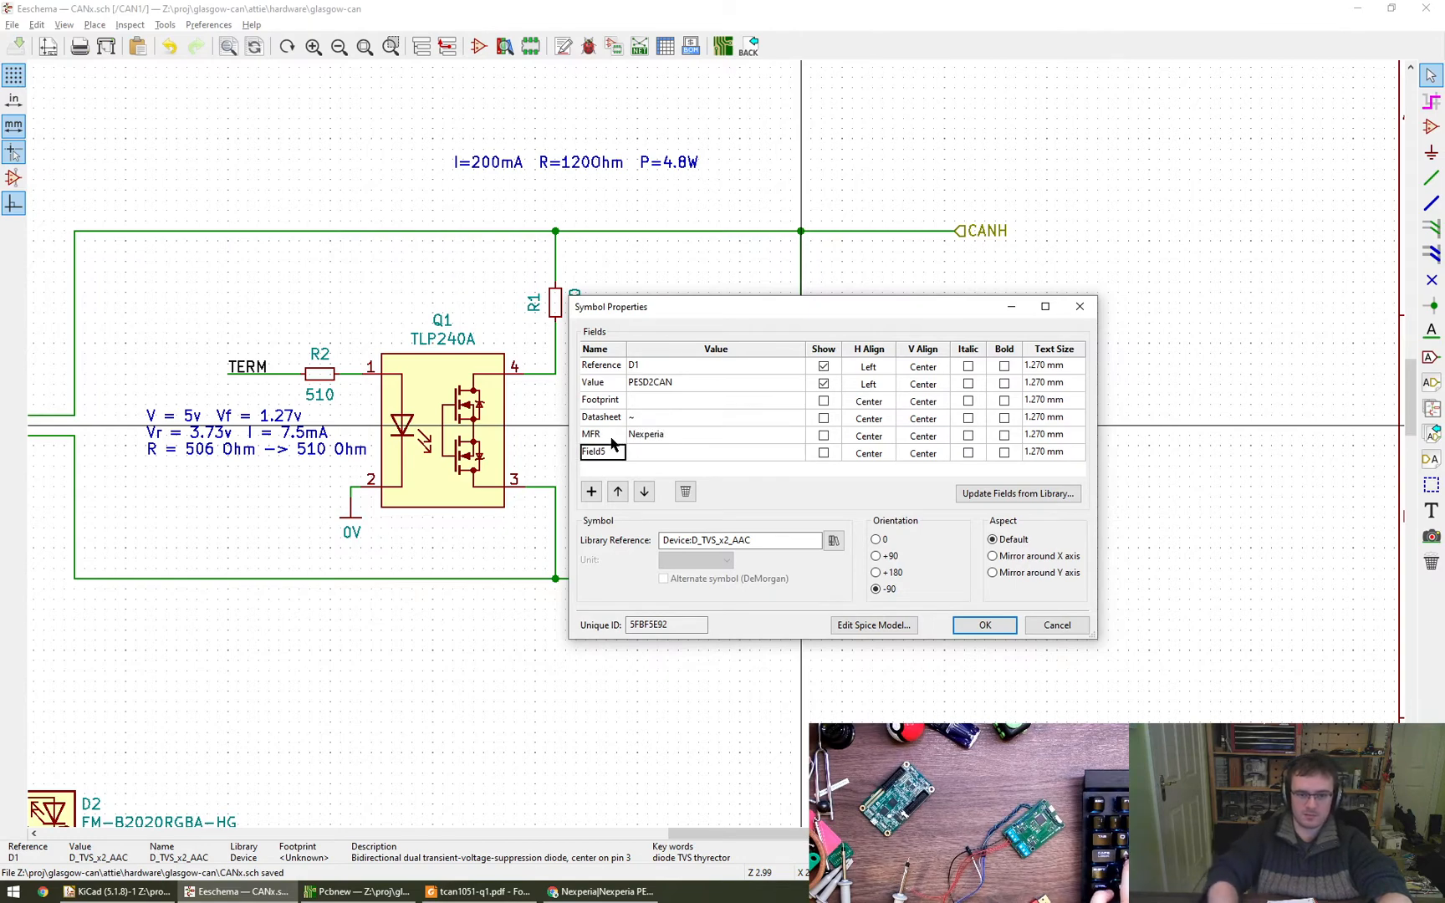
# - Name D1's second new field MPN, set it to PESD2CAN, and apply the symbol properties
pyautogui.write('N')
pyautogui.press('BackSpace')
pyautogui.write('M')
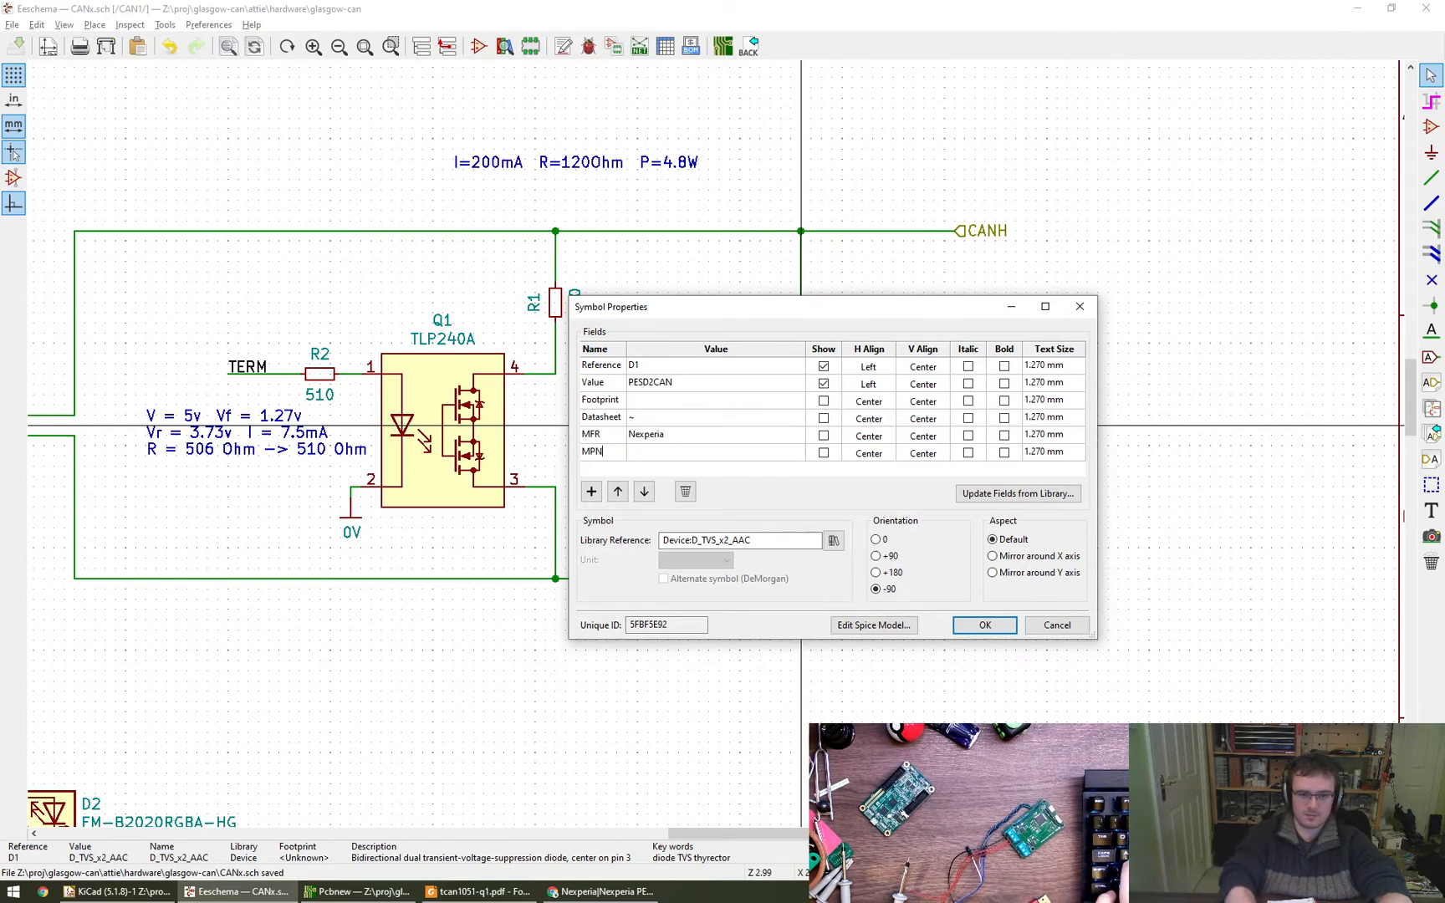
pyautogui.write('PN')
pyautogui.press('Tab')
pyautogui.hotkey('ctrl', 'v')
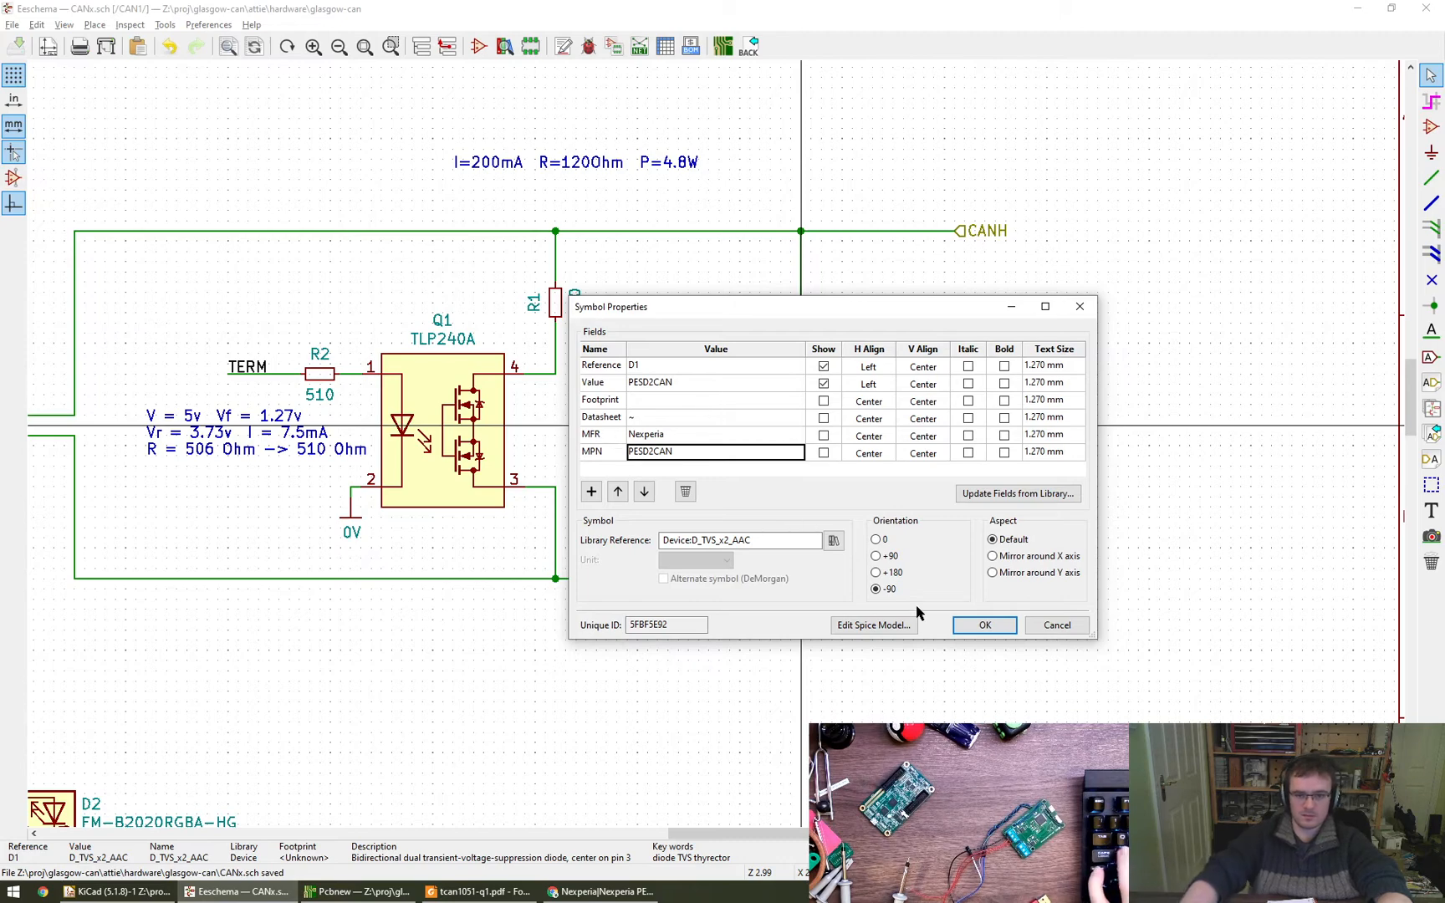
pyautogui.click(984, 624)
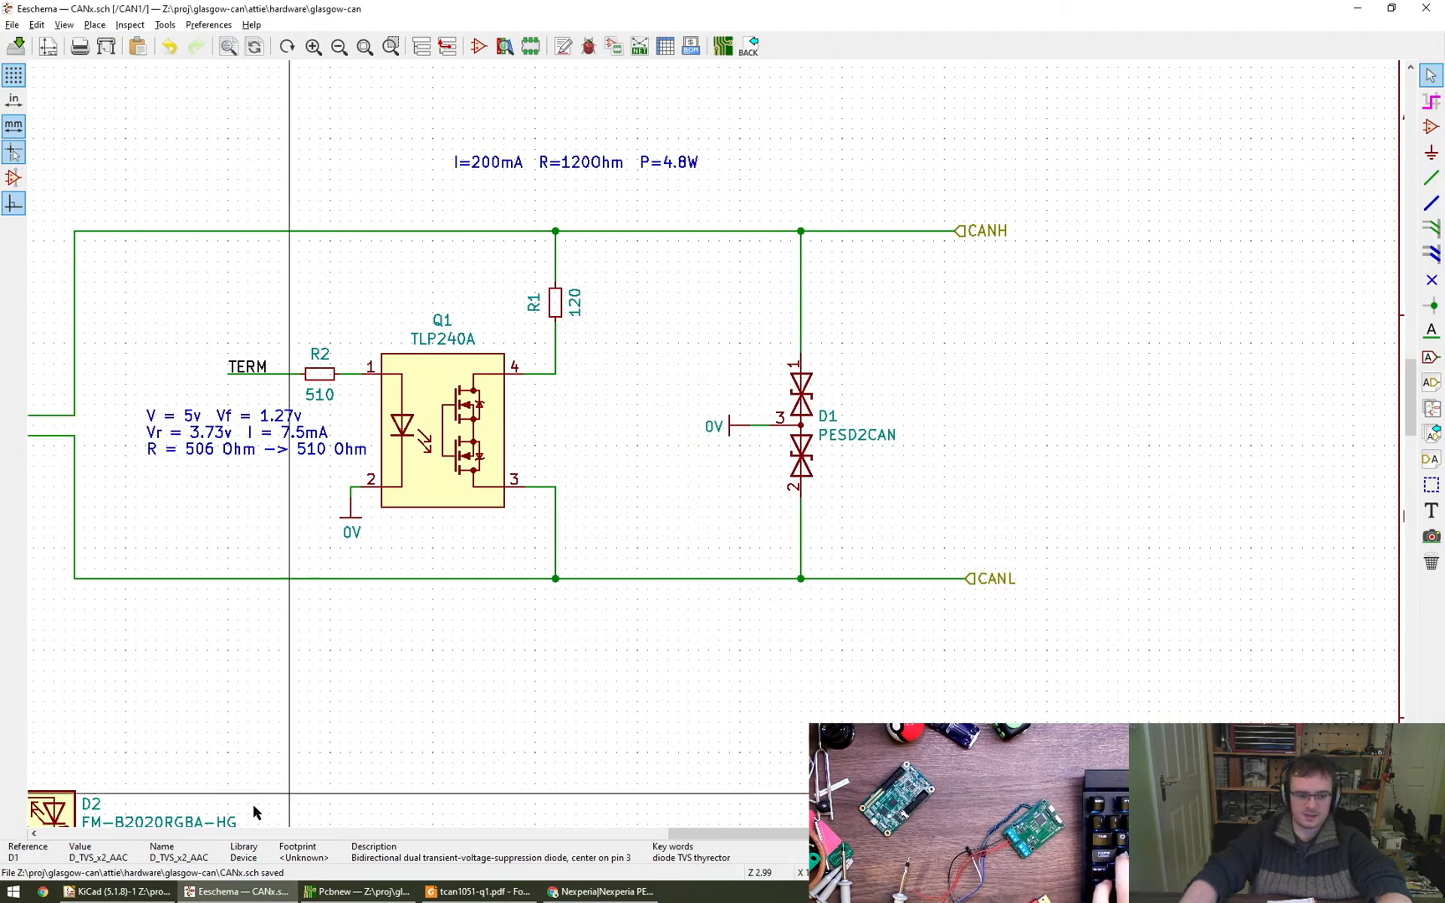
# - Check the PESD2CAN package on the LCSC page, assign D1 the SOT-23 footprint from rhais_package-smd, and save the schematic
pyautogui.hotkey('alt', 'Tab')
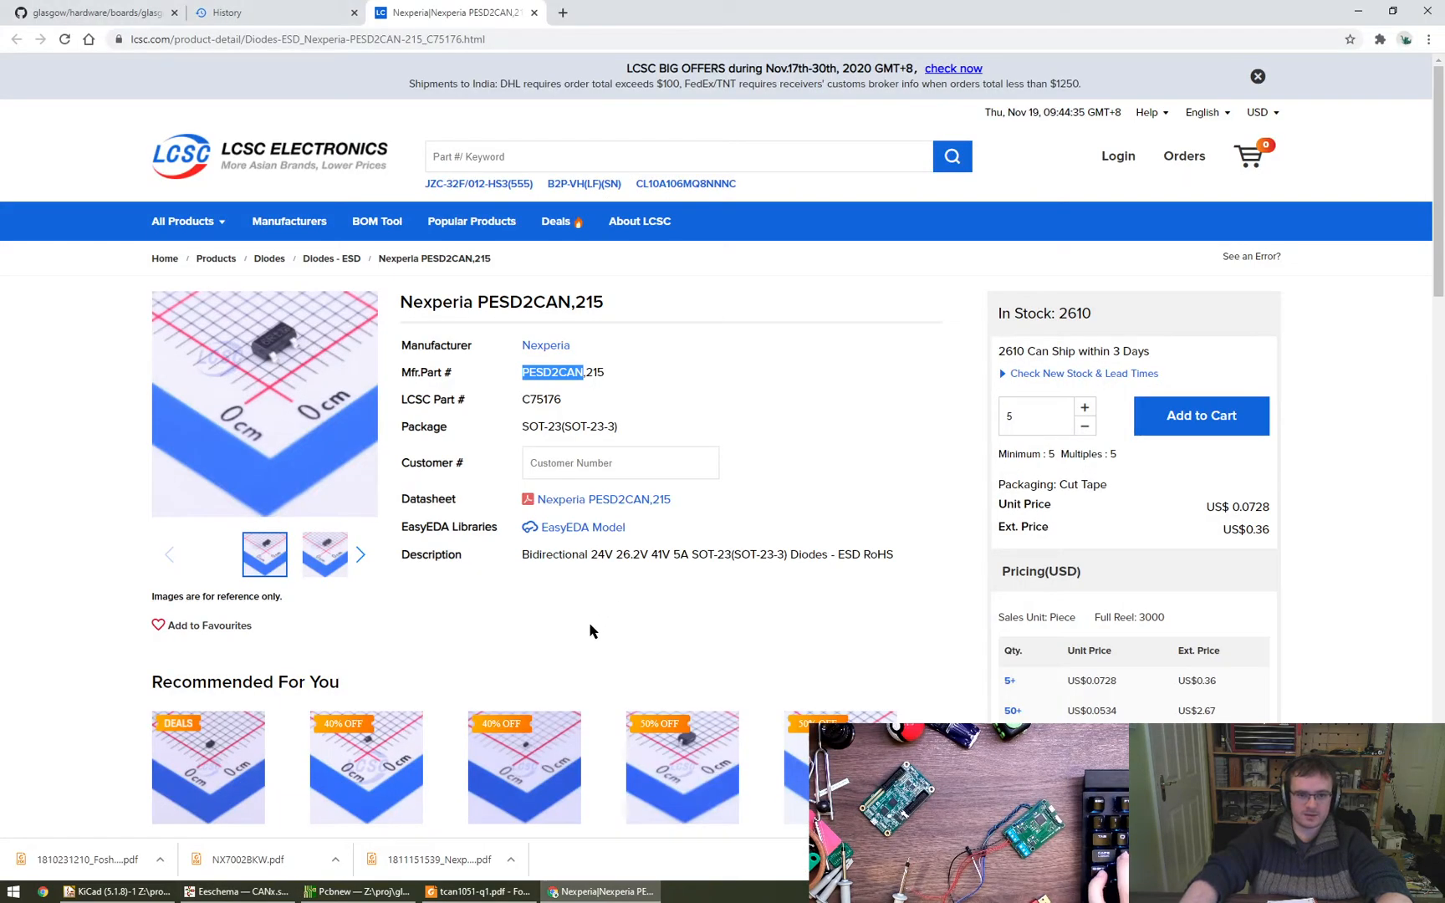
pyautogui.hotkey('alt', 'Tab')
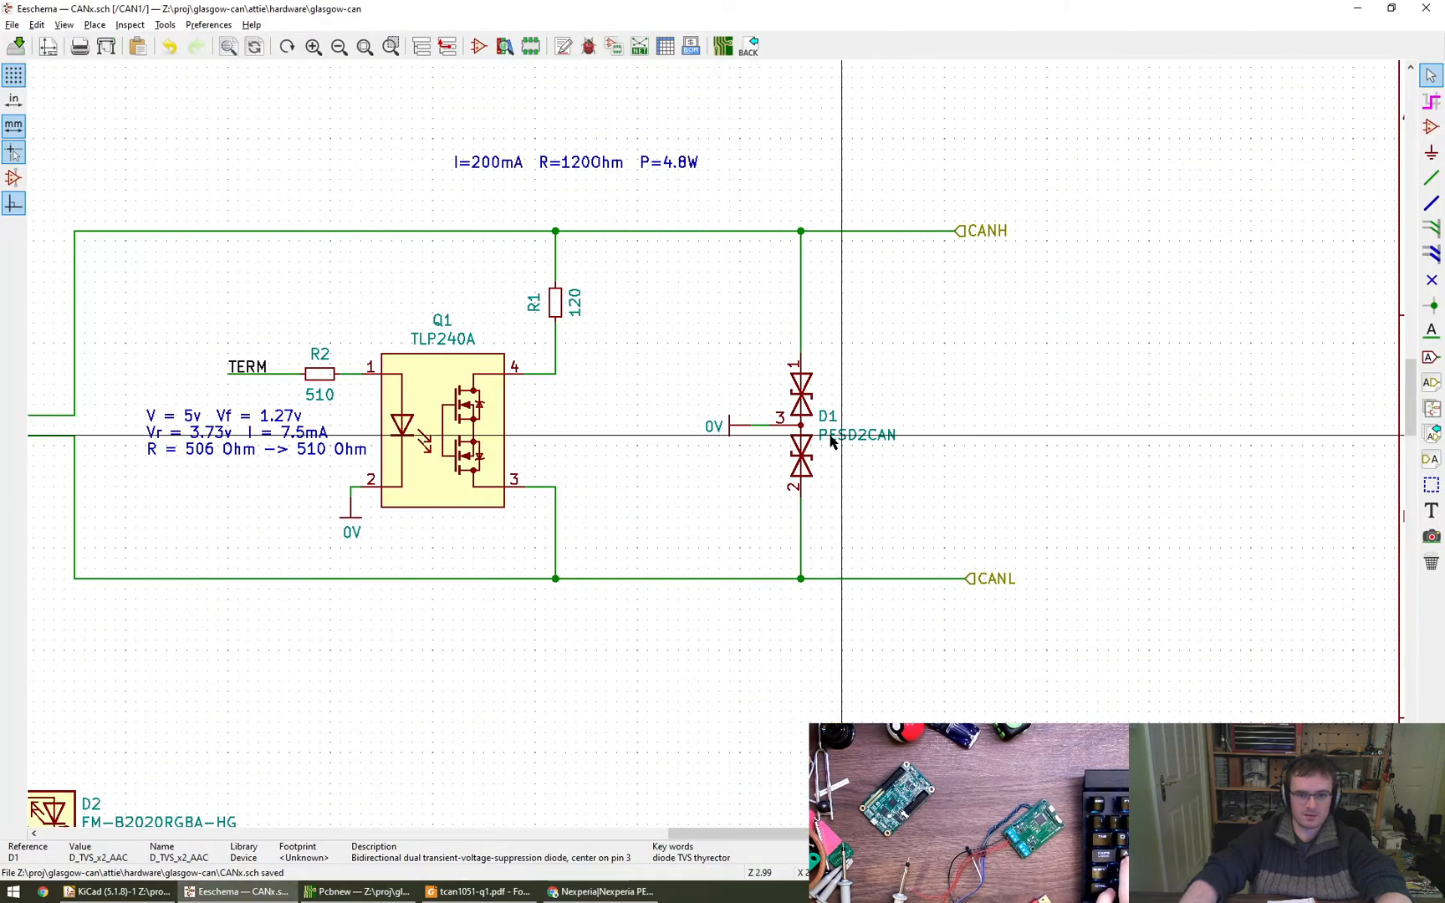
pyautogui.doubleClick(800, 426)
pyautogui.click(769, 400)
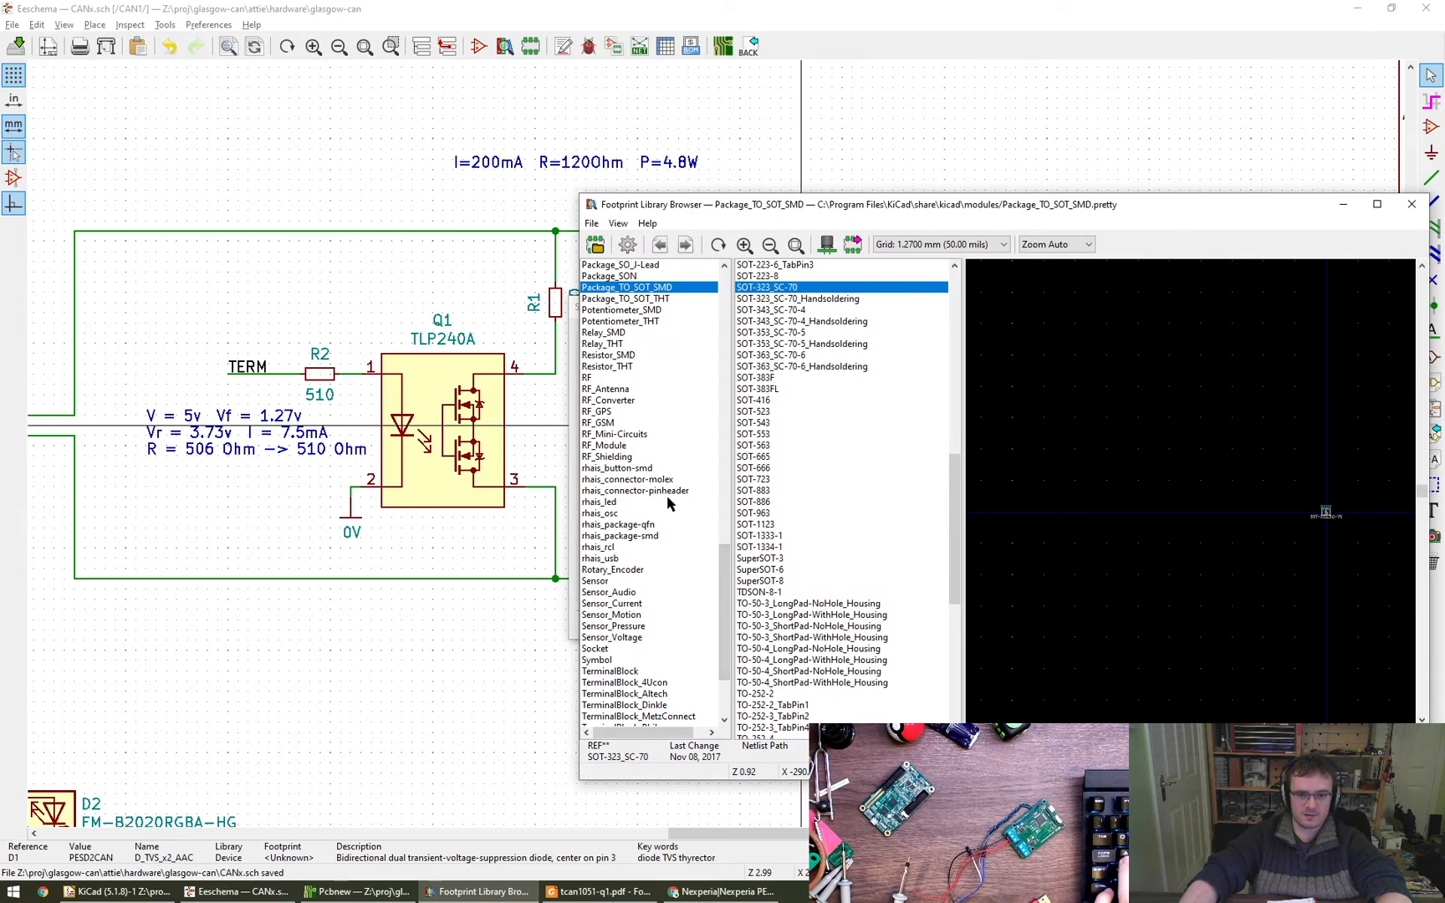
pyautogui.click(644, 536)
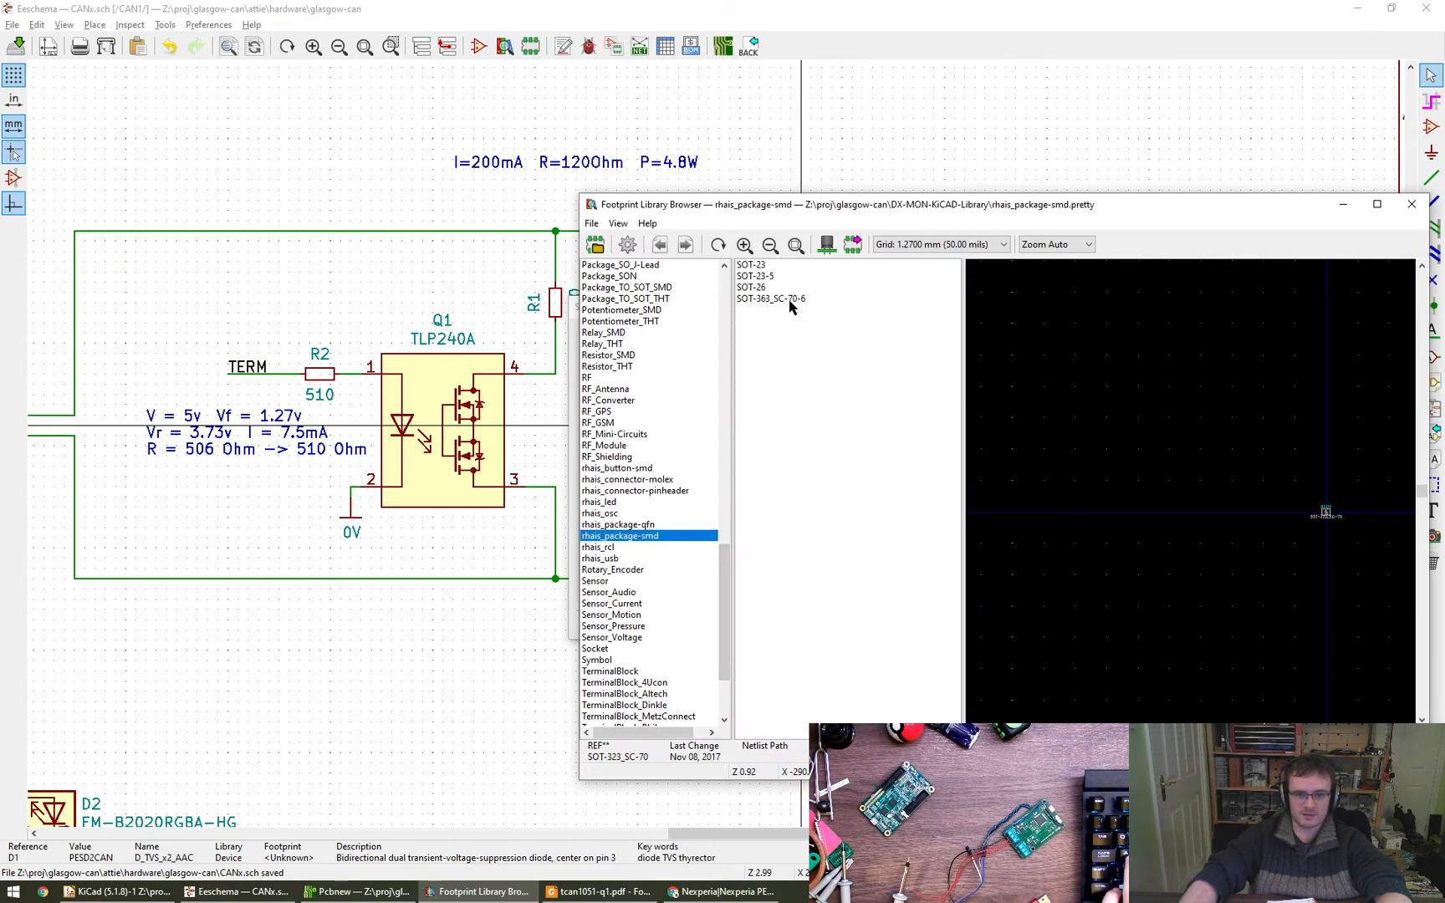
pyautogui.click(757, 266)
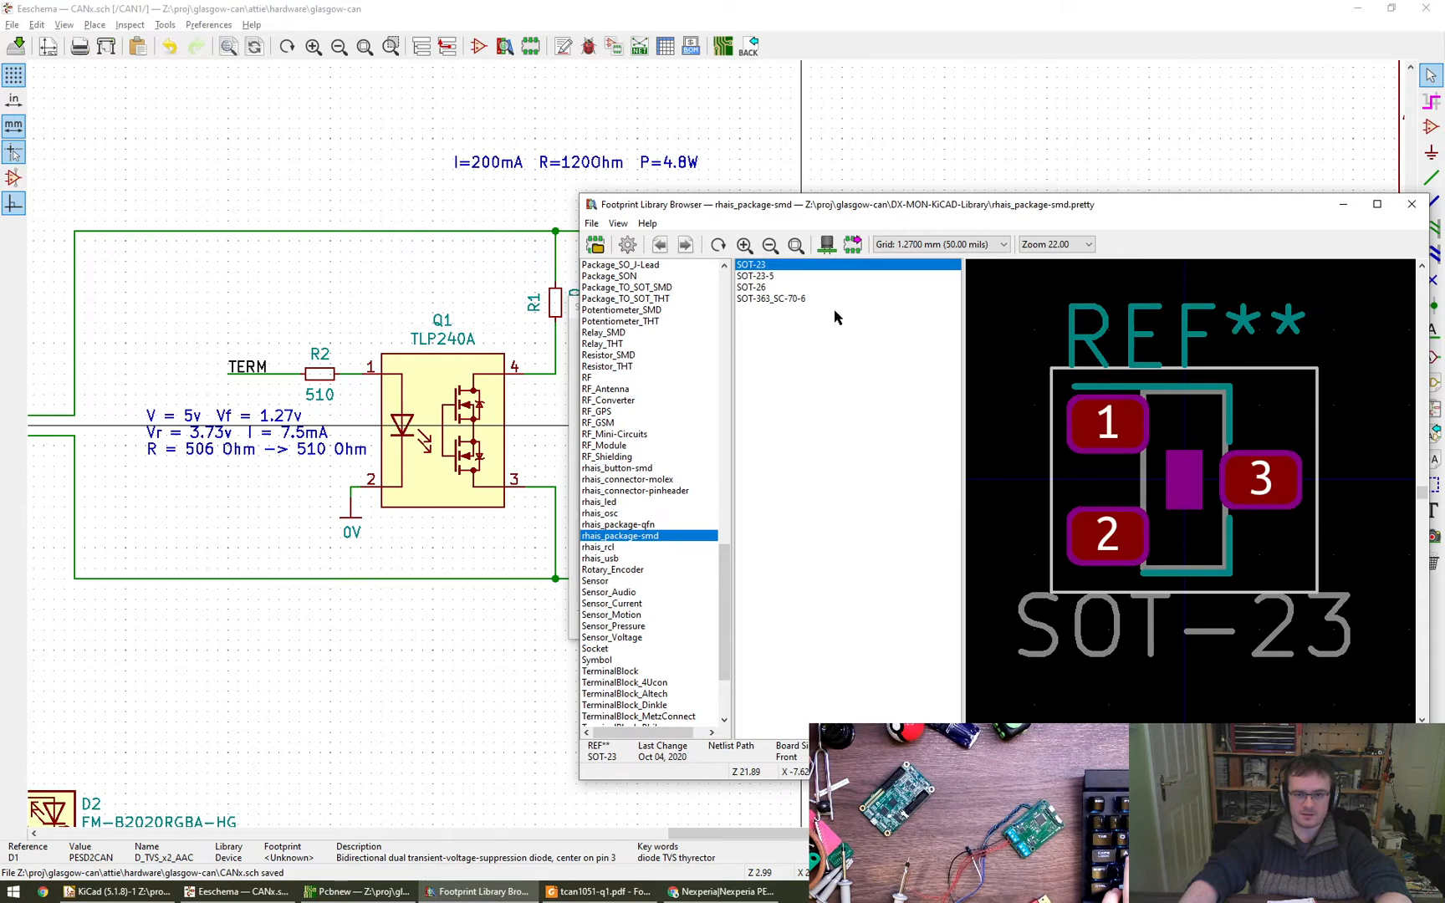
pyautogui.doubleClick(757, 266)
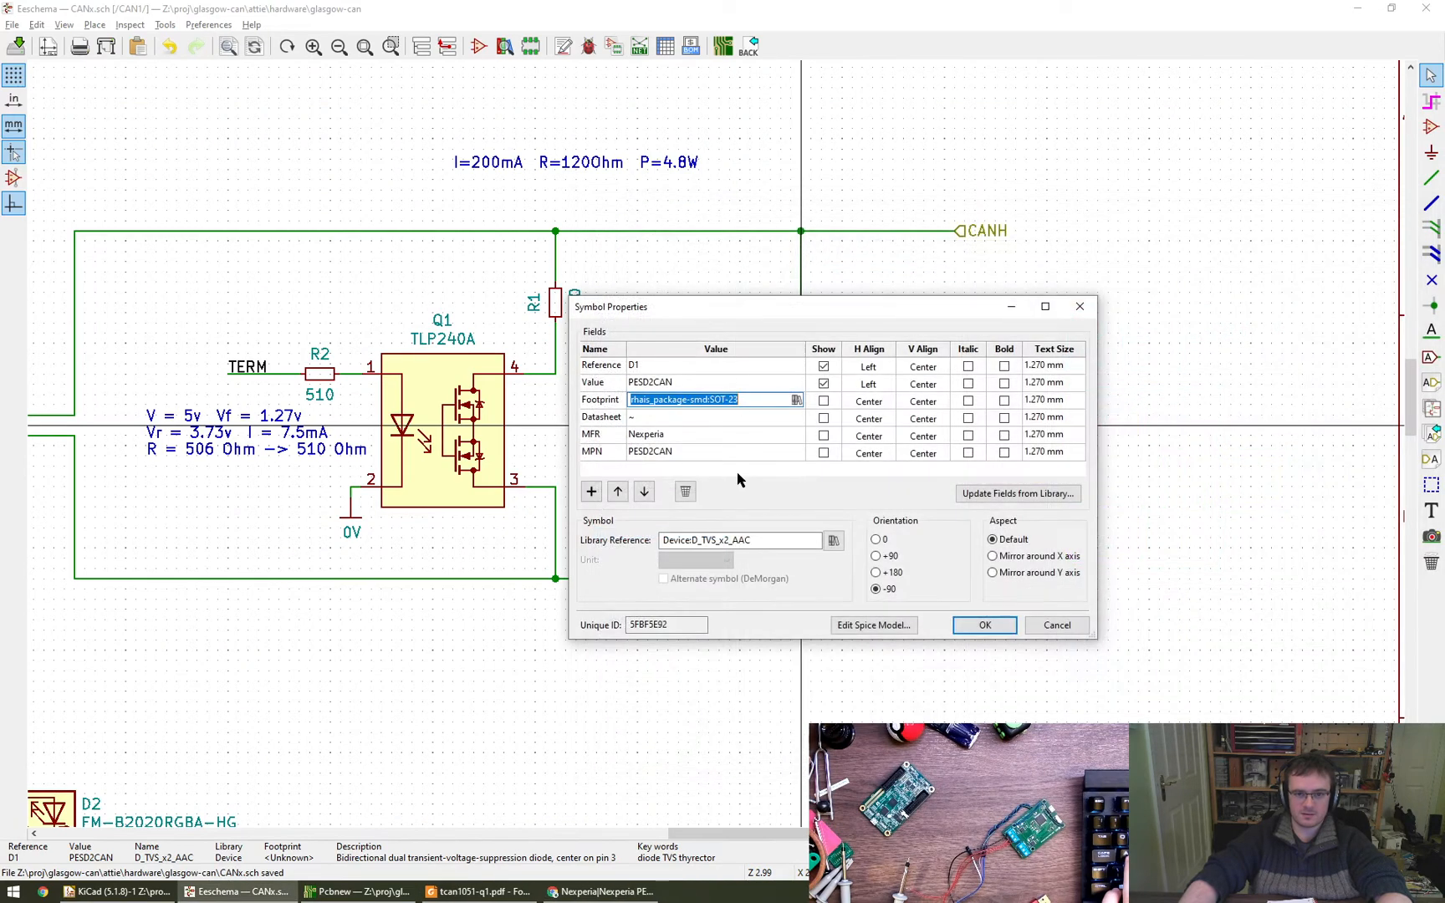
pyautogui.click(980, 626)
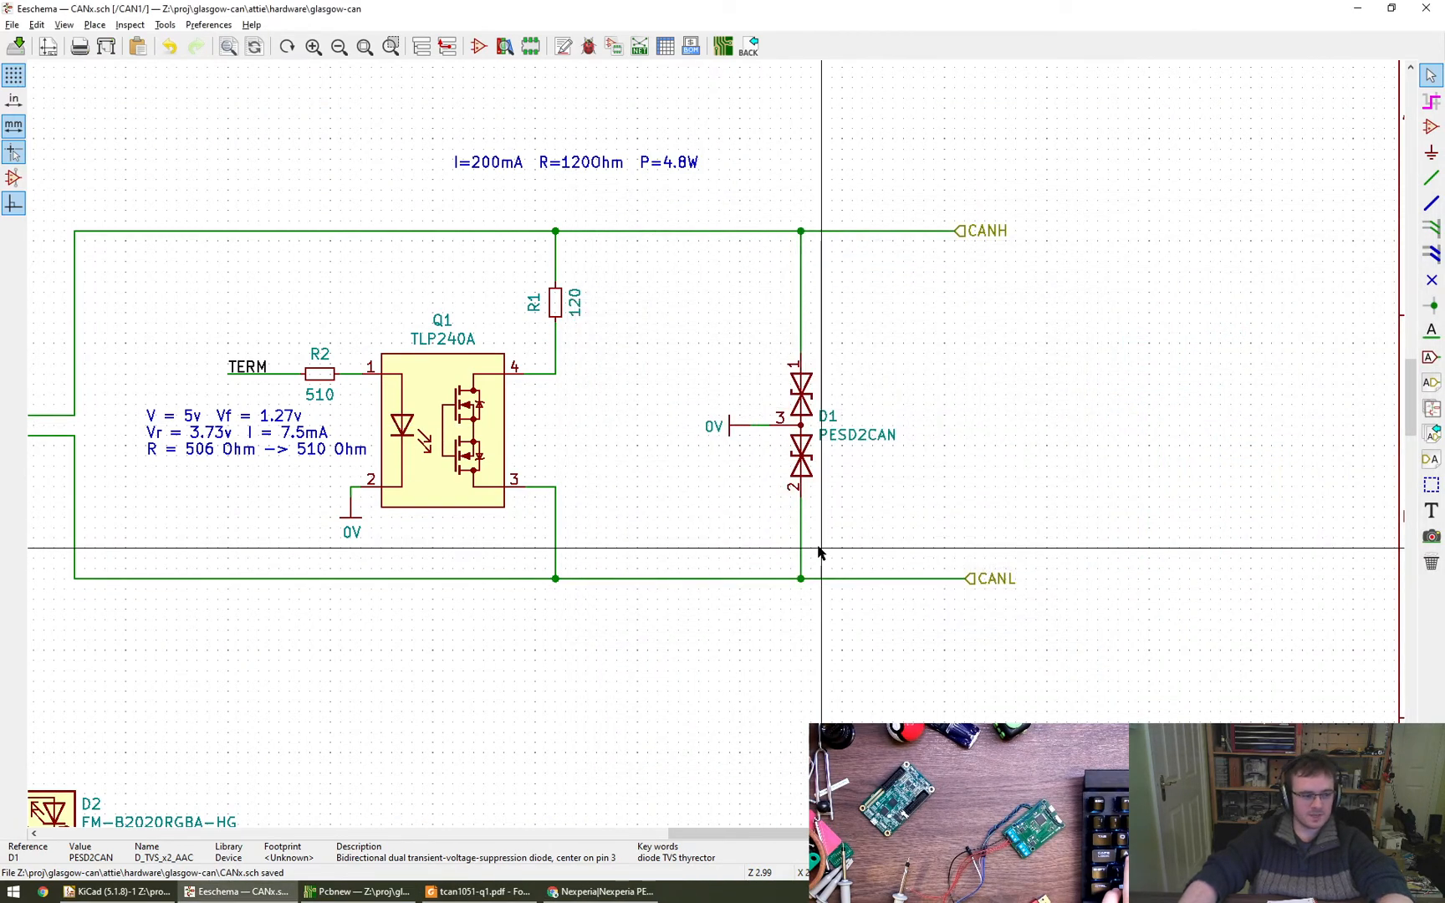
pyautogui.hotkey('ctrl', 's')
# - Open the symbol fields table and browse the rhais_connector-pinheader footprints for connectors J2 and J3
pyautogui.scroll(-1, 947, 455)
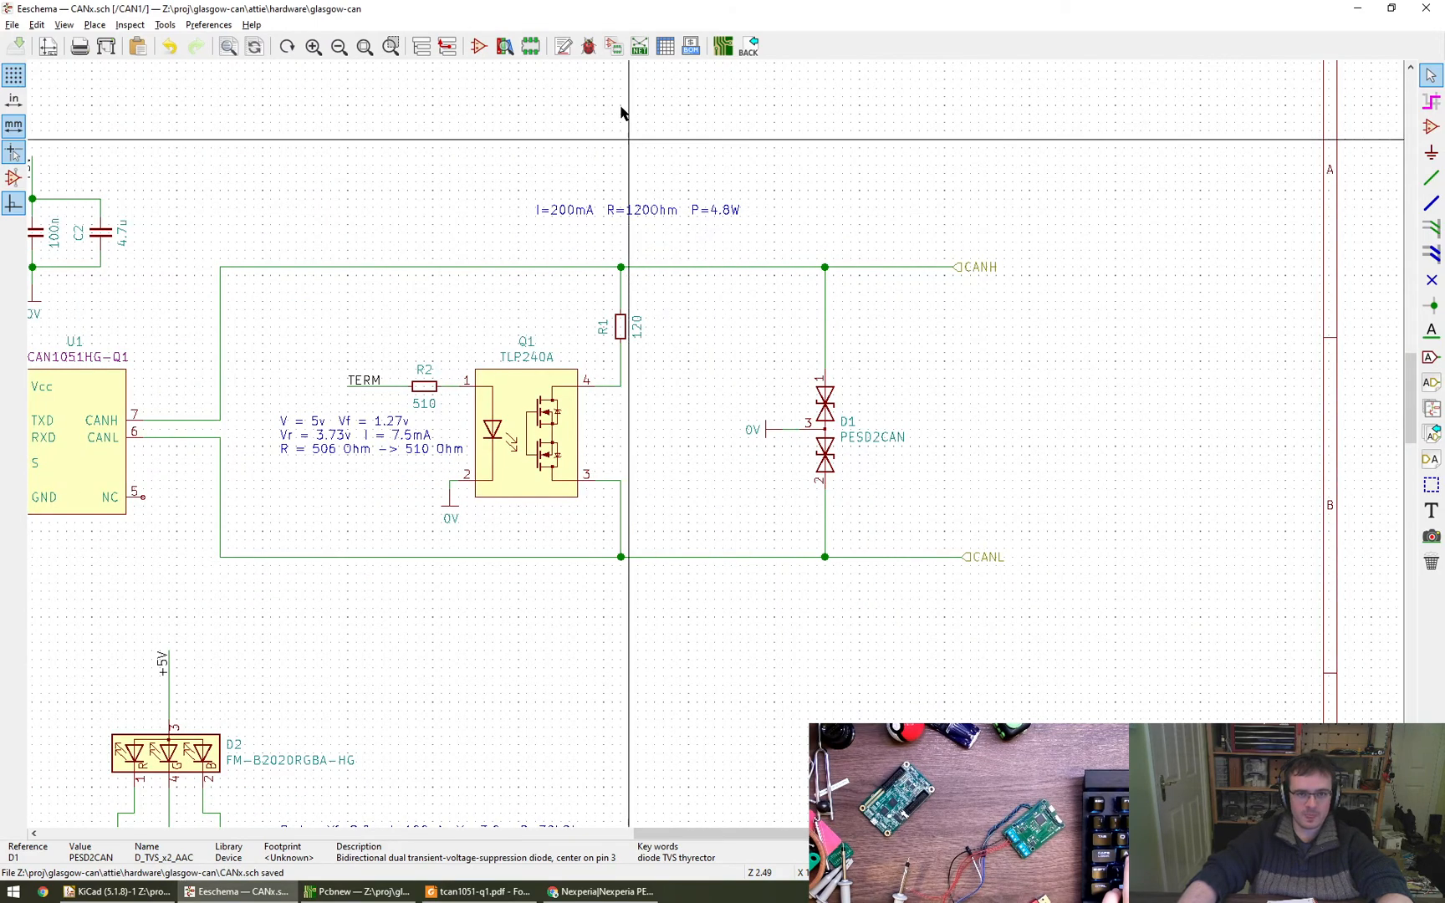
pyautogui.click(666, 46)
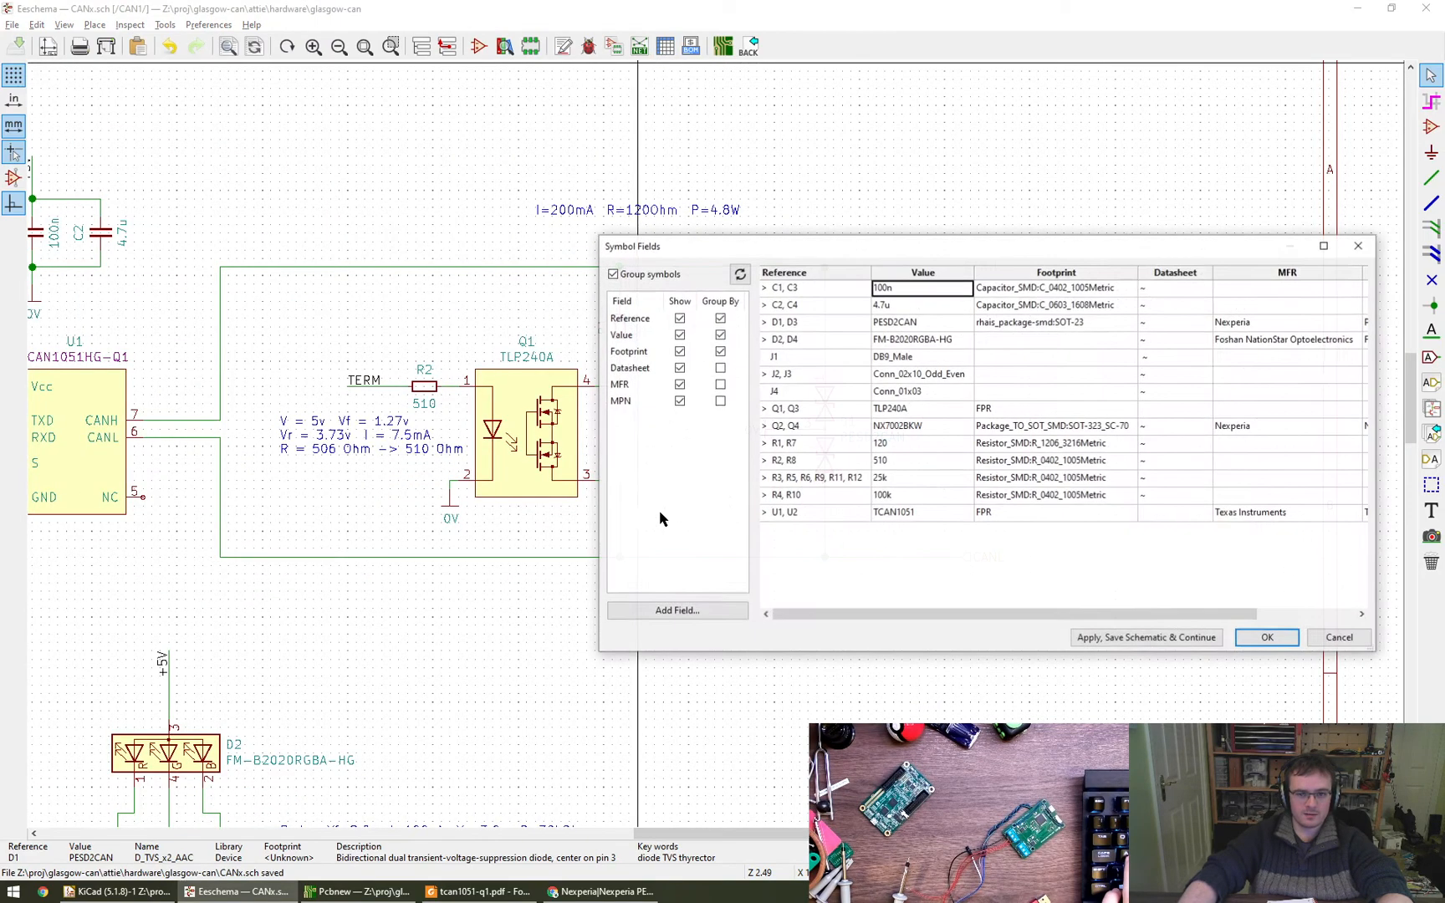
pyautogui.click(998, 376)
pyautogui.click(1128, 374)
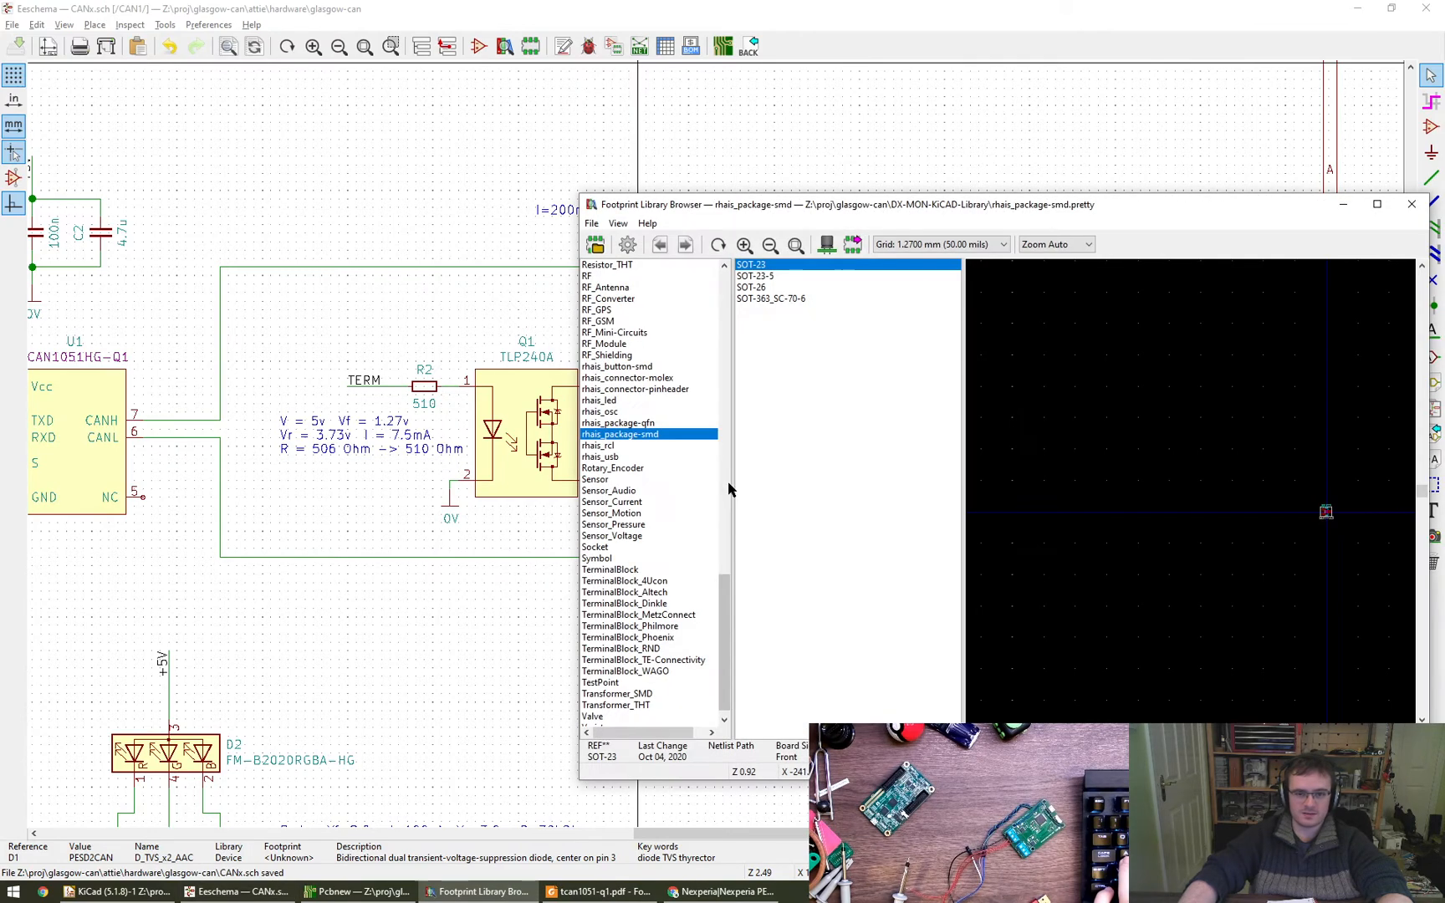
pyautogui.click(674, 389)
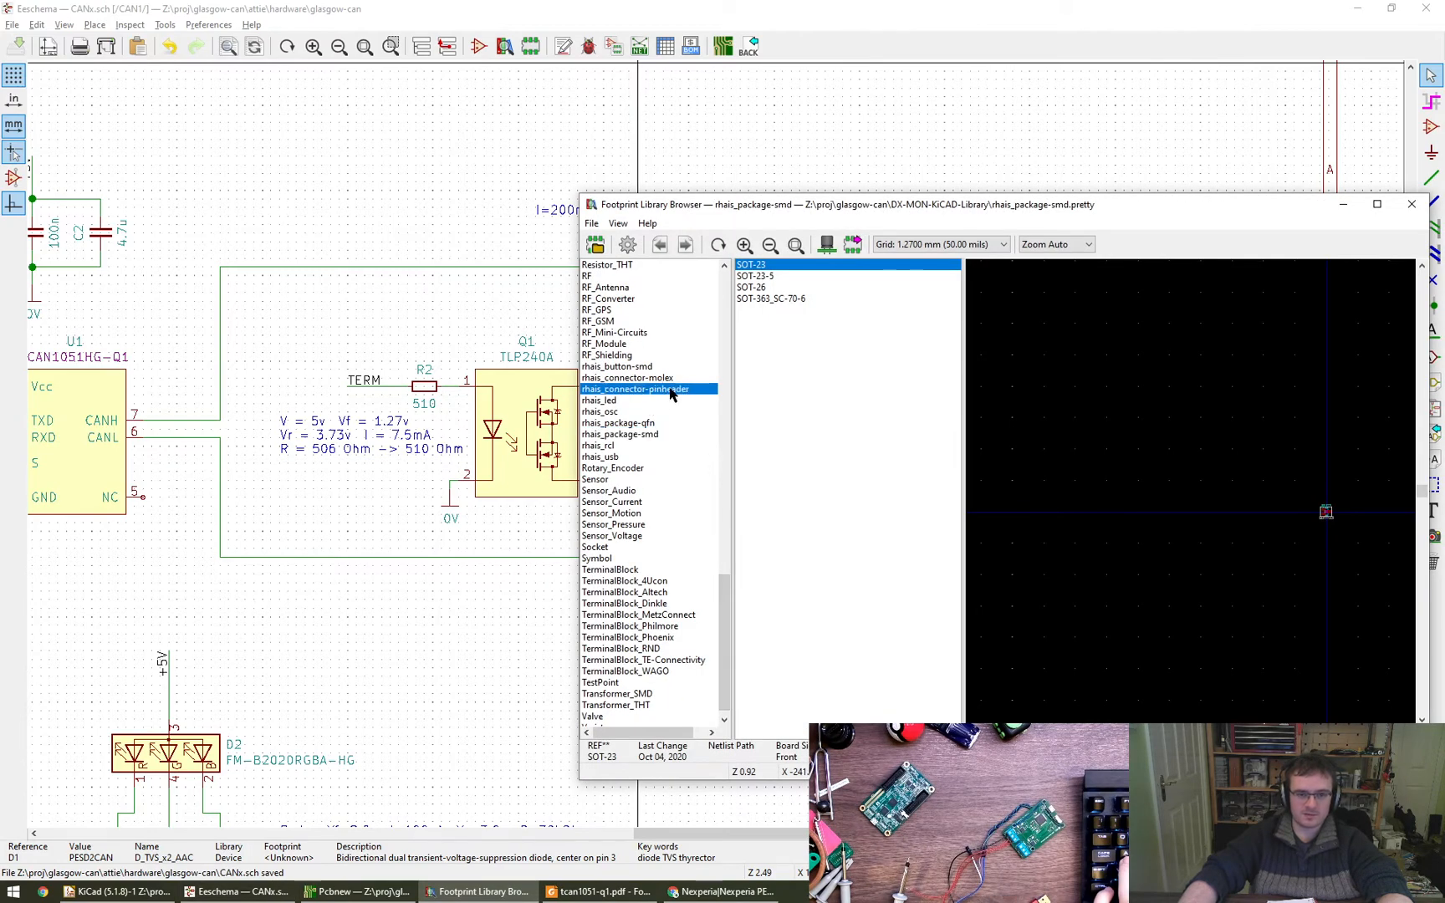
pyautogui.click(788, 266)
pyautogui.click(790, 277)
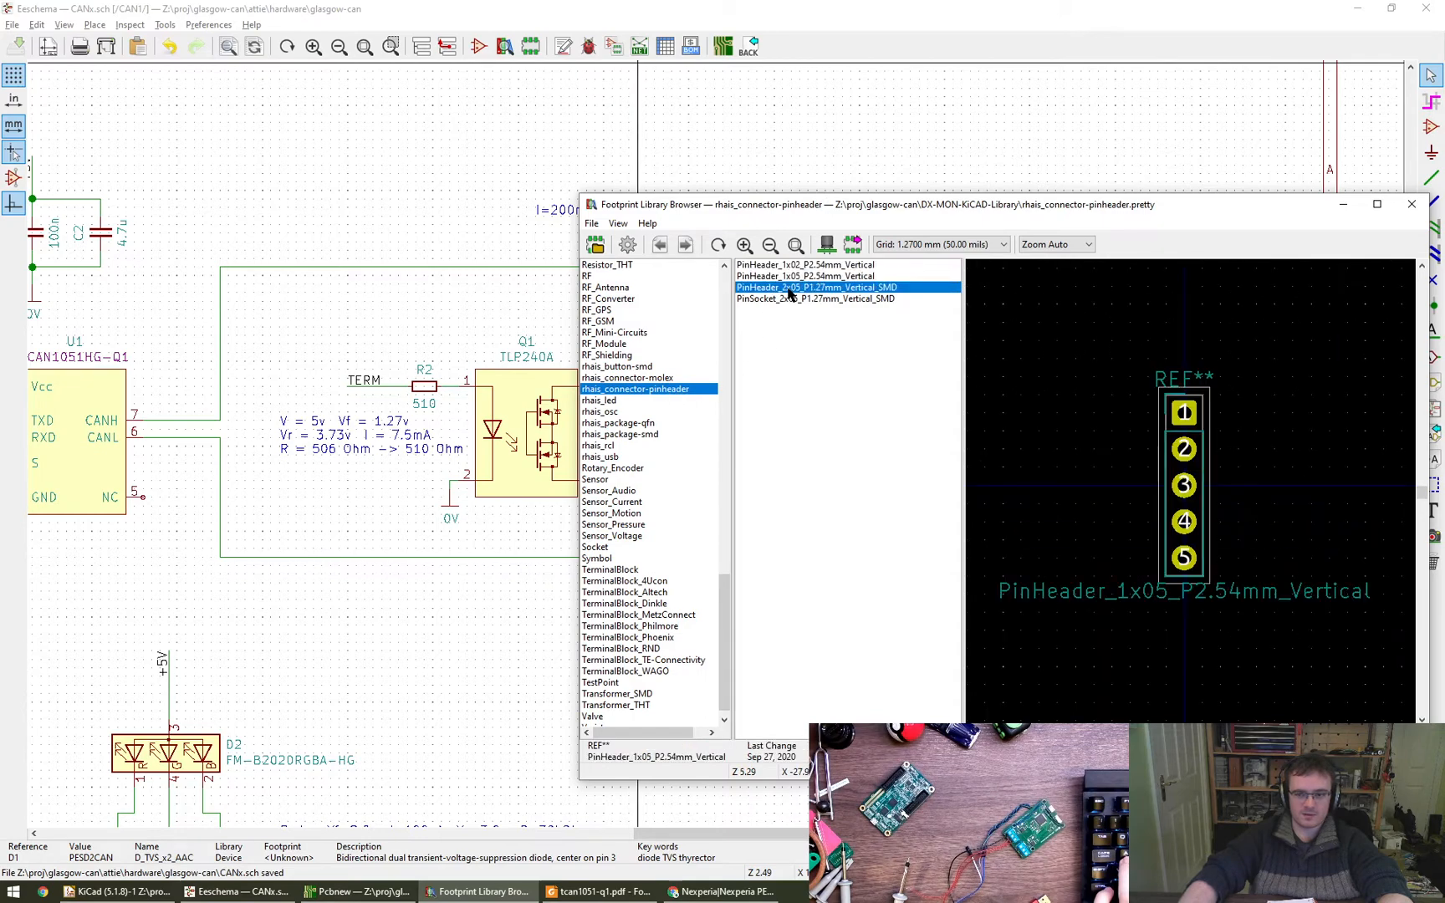
pyautogui.click(778, 299)
pyautogui.press('Up')
pyautogui.press('Up')
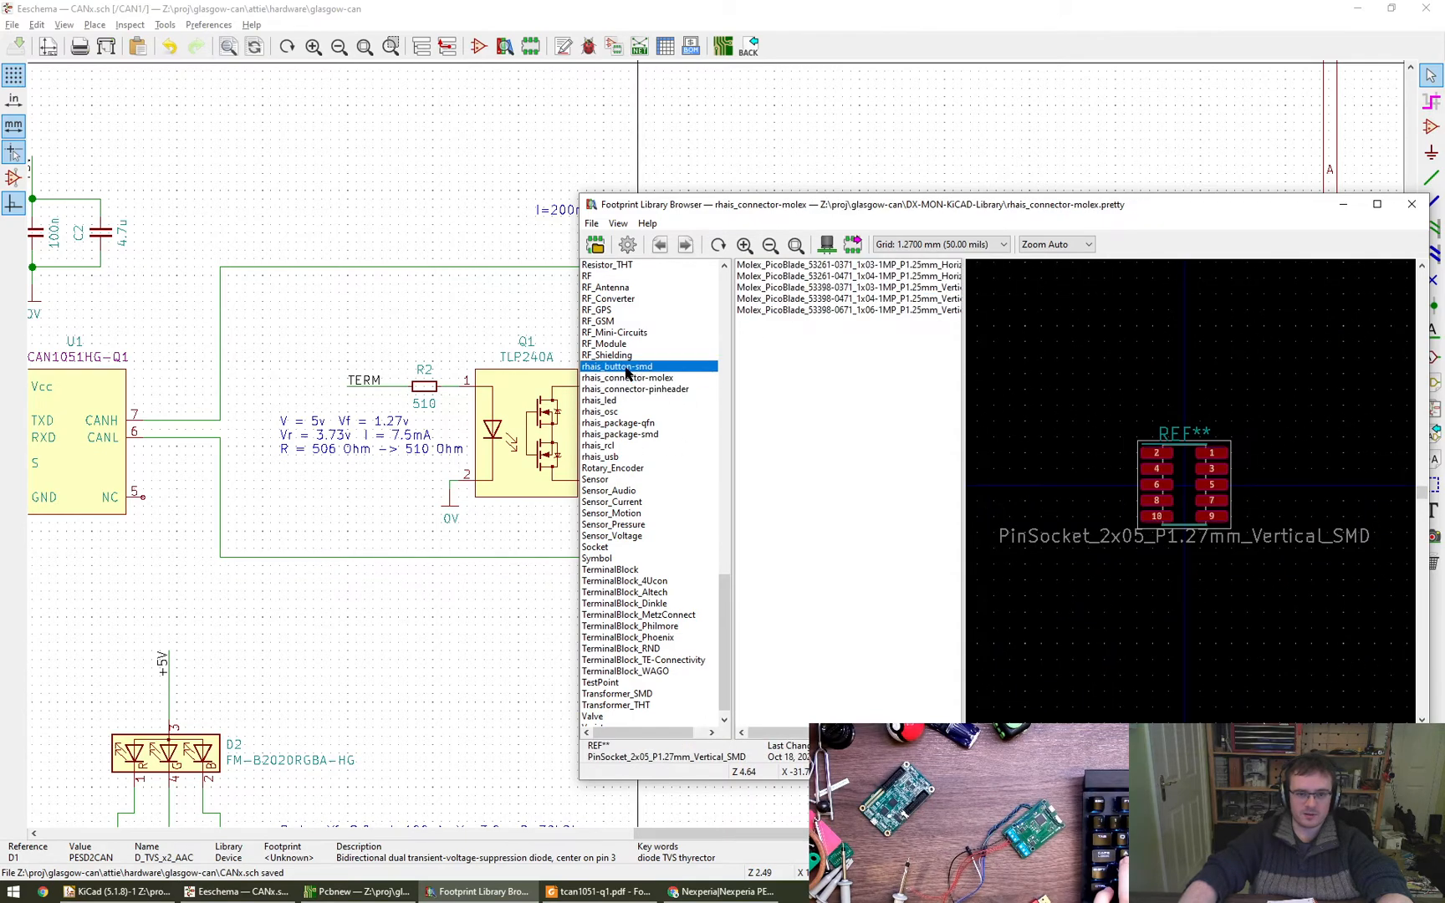
# - Assign connectors J2 and J3 the PinSocket_2x10_P2.54mm_Vertical_SMD footprint from the Connector_PinSocket_2.54mm library
pyautogui.scroll(12, 624, 361)
pyautogui.scroll(15, 624, 366)
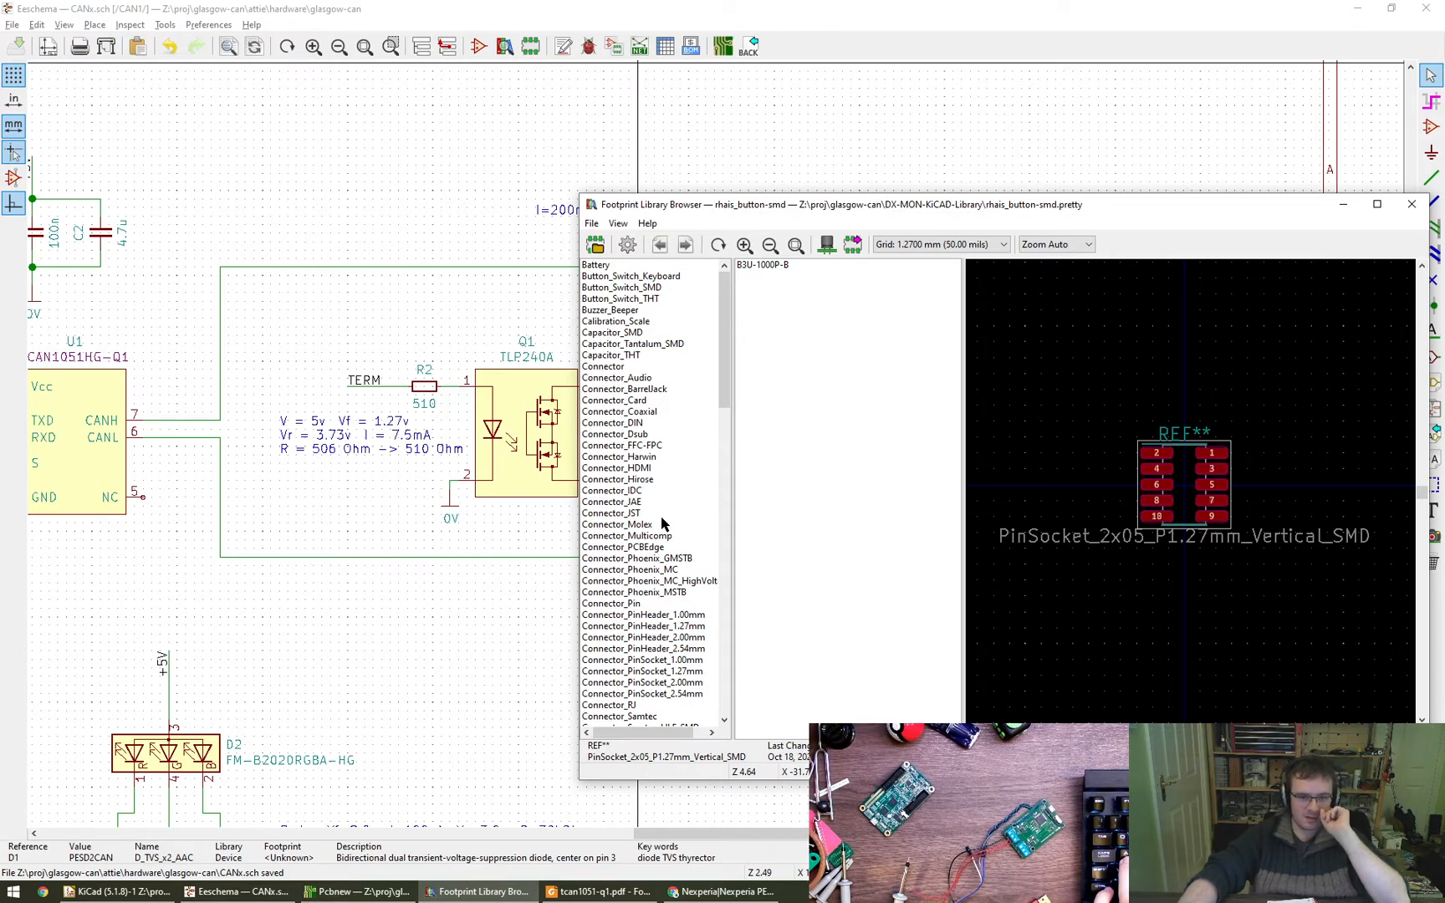
pyautogui.scroll(-4, 653, 519)
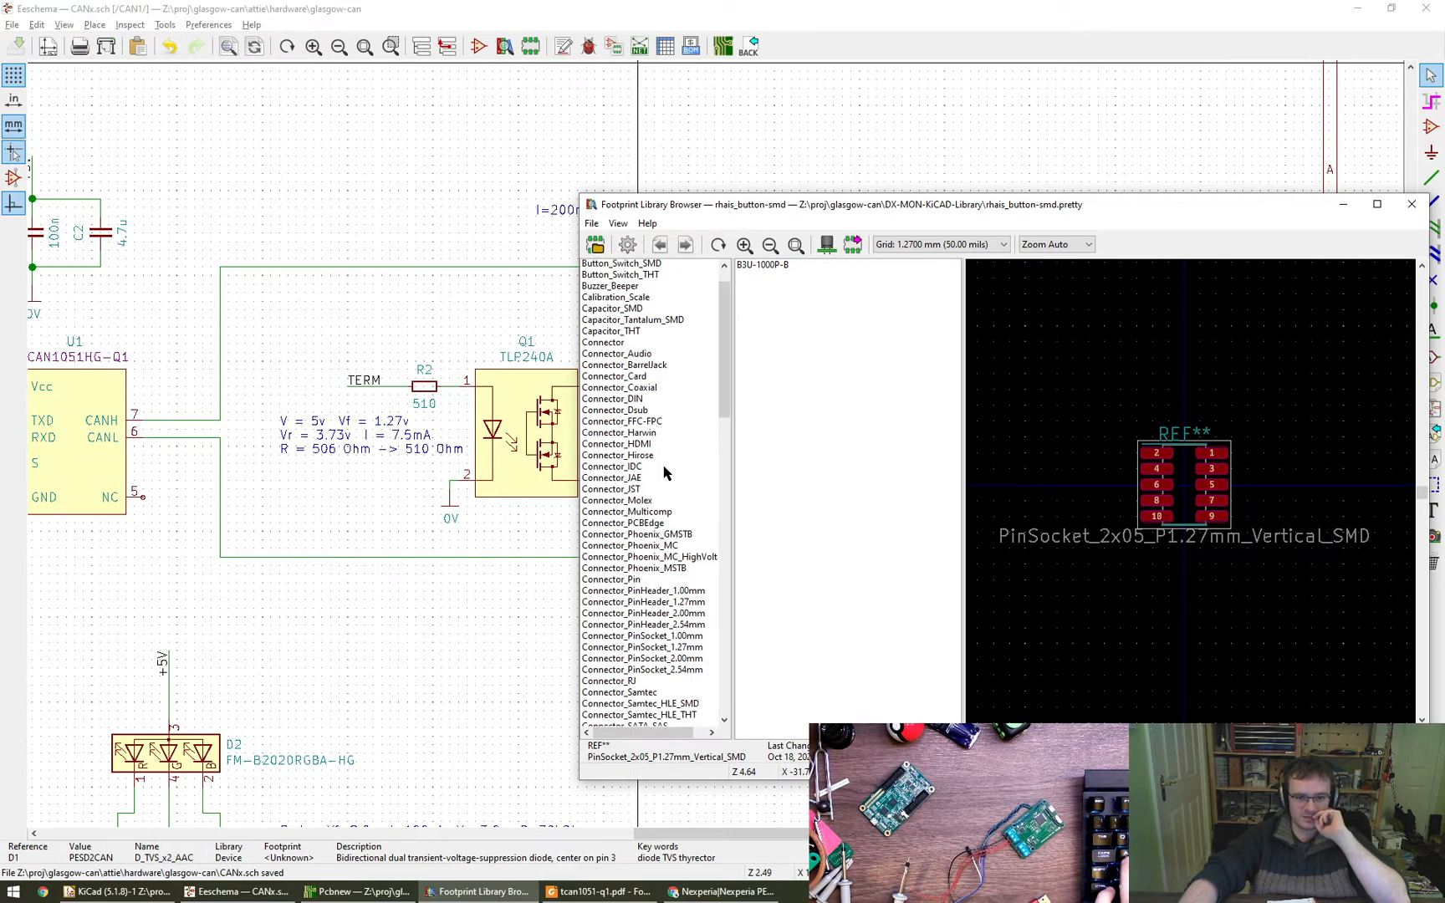
pyautogui.scroll(-2, 657, 560)
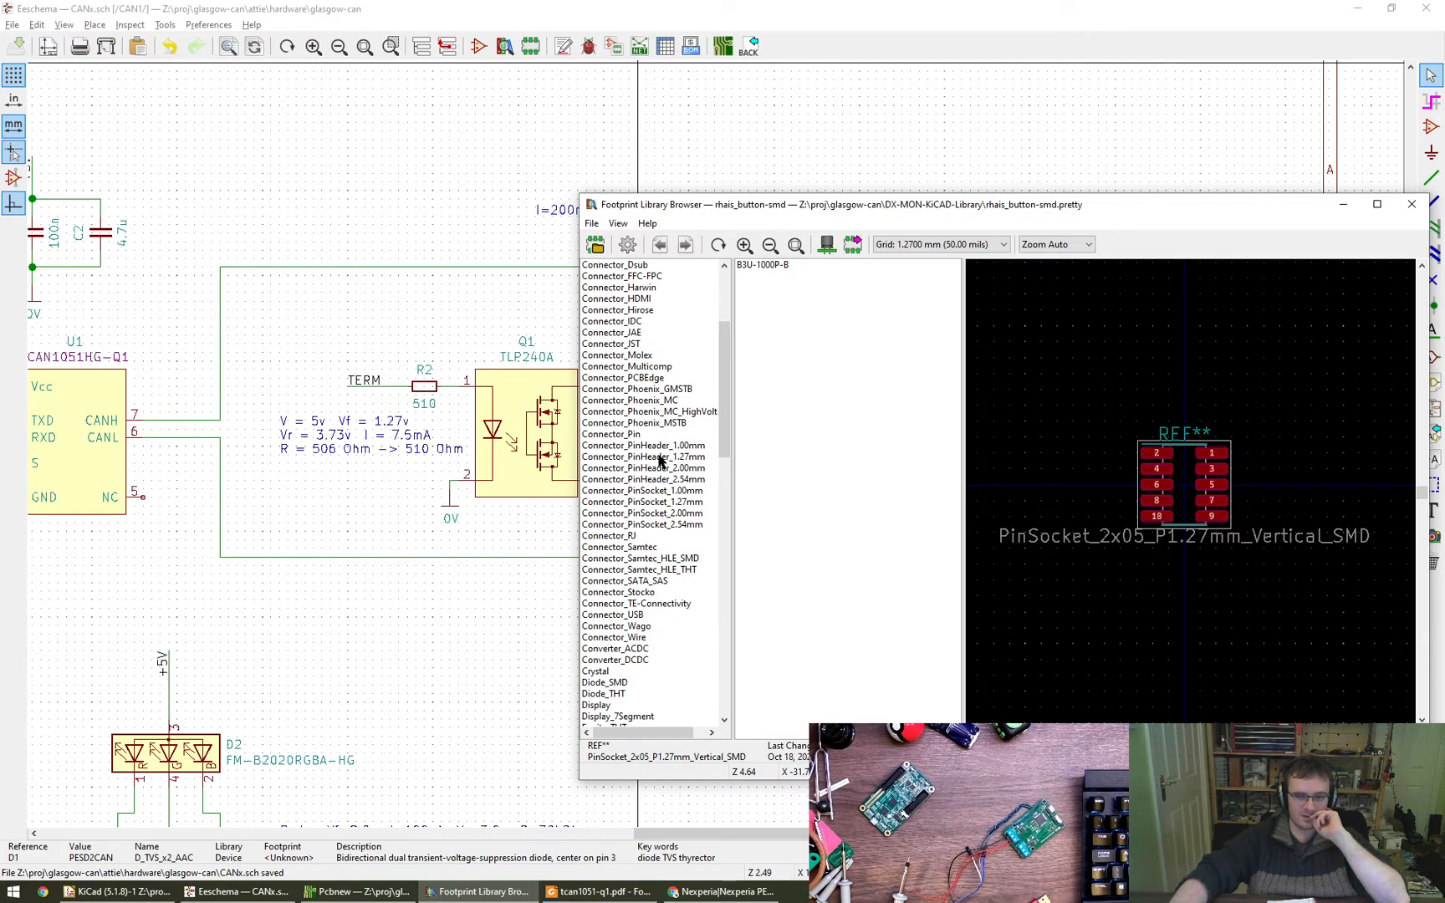
pyautogui.click(654, 525)
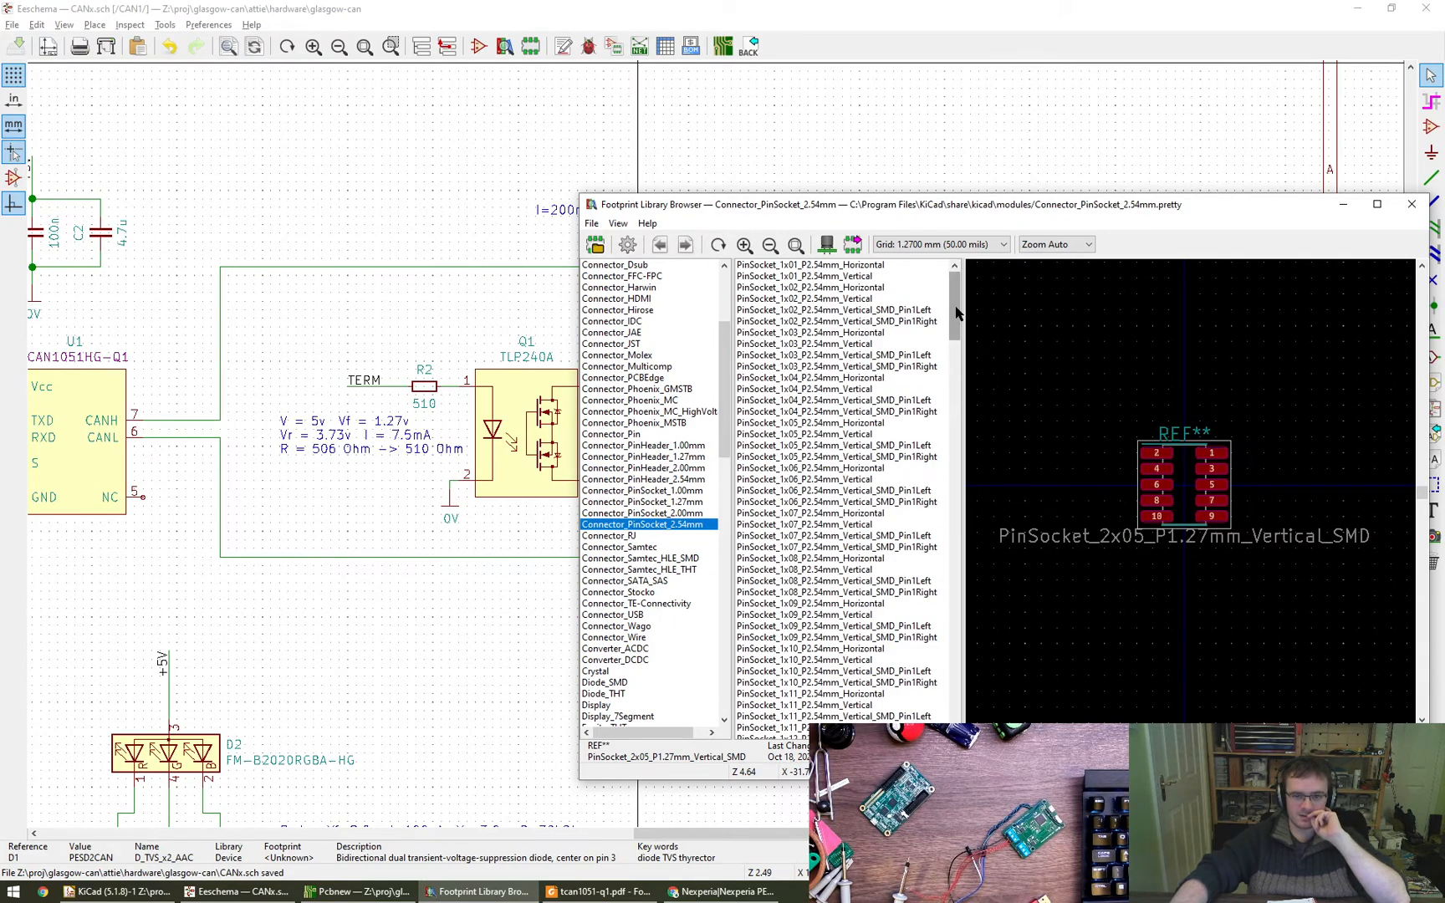
pyautogui.moveTo(956, 313); pyautogui.dragTo(952, 581)
pyautogui.click(796, 469)
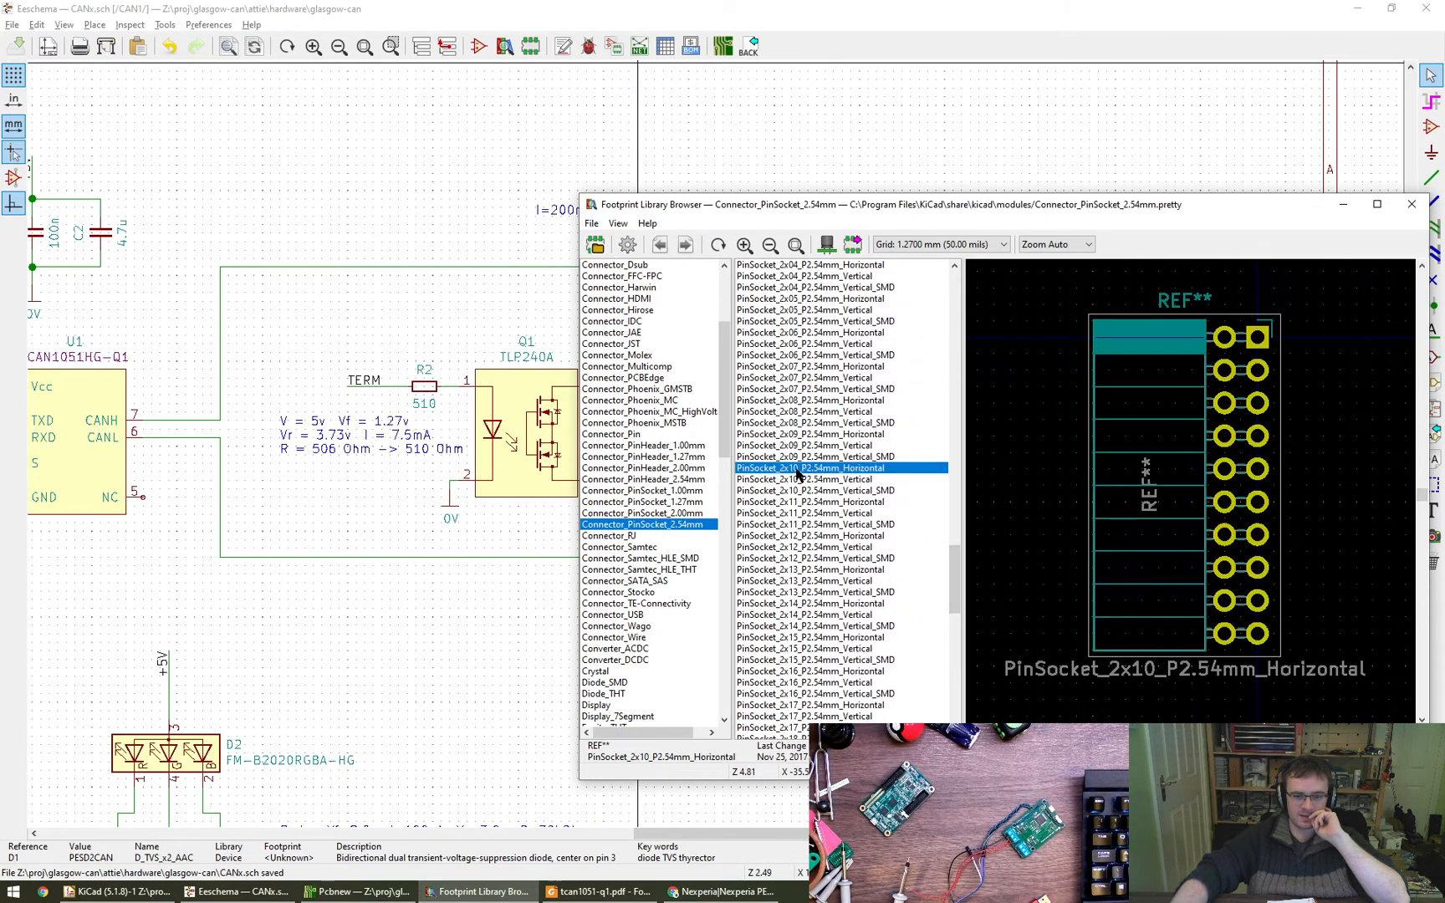
pyautogui.click(798, 480)
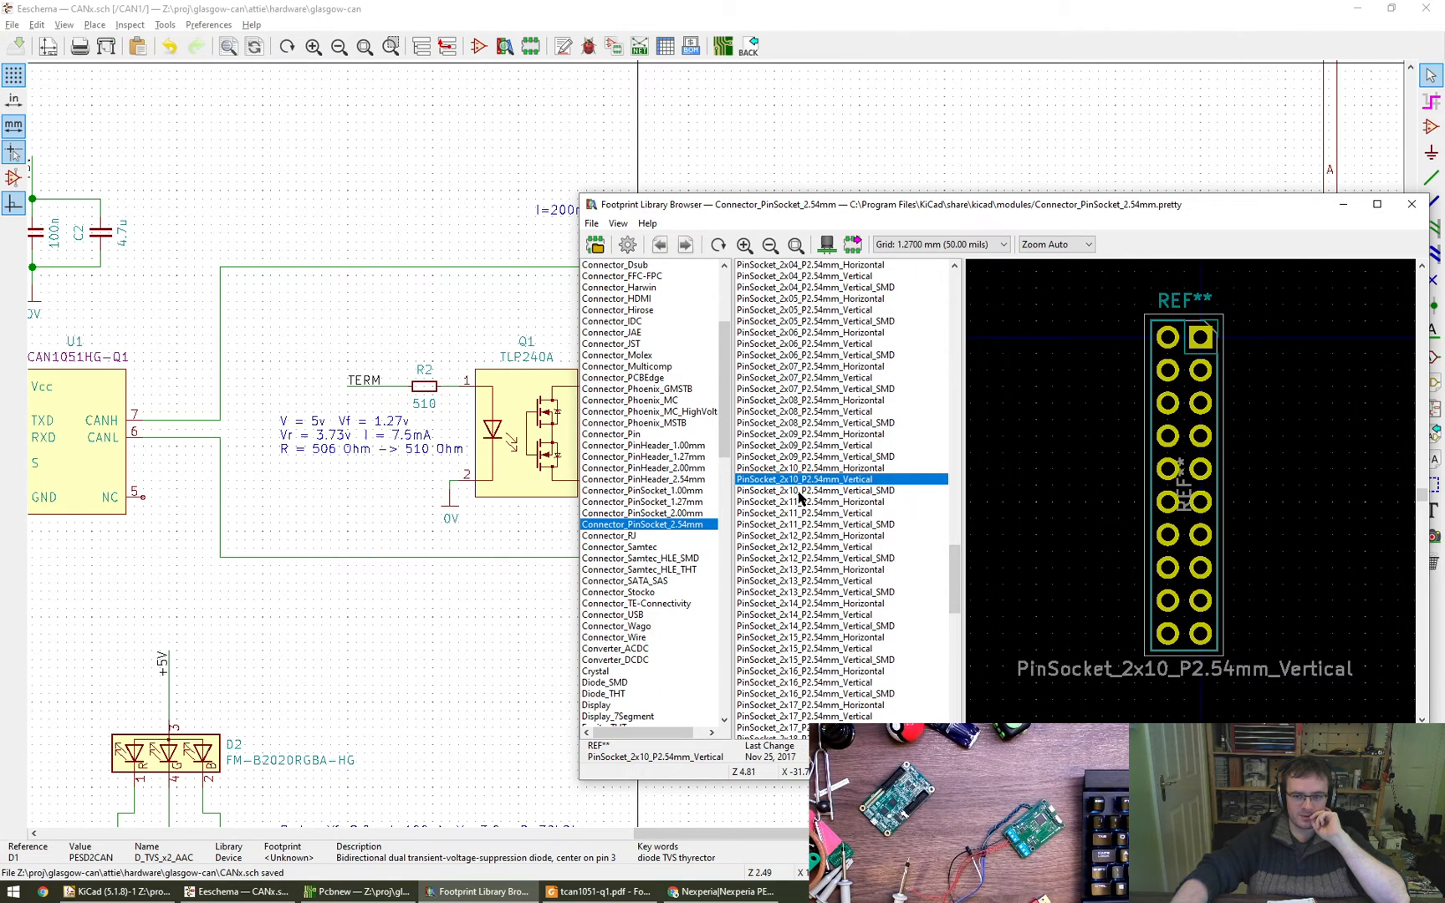
pyautogui.click(800, 492)
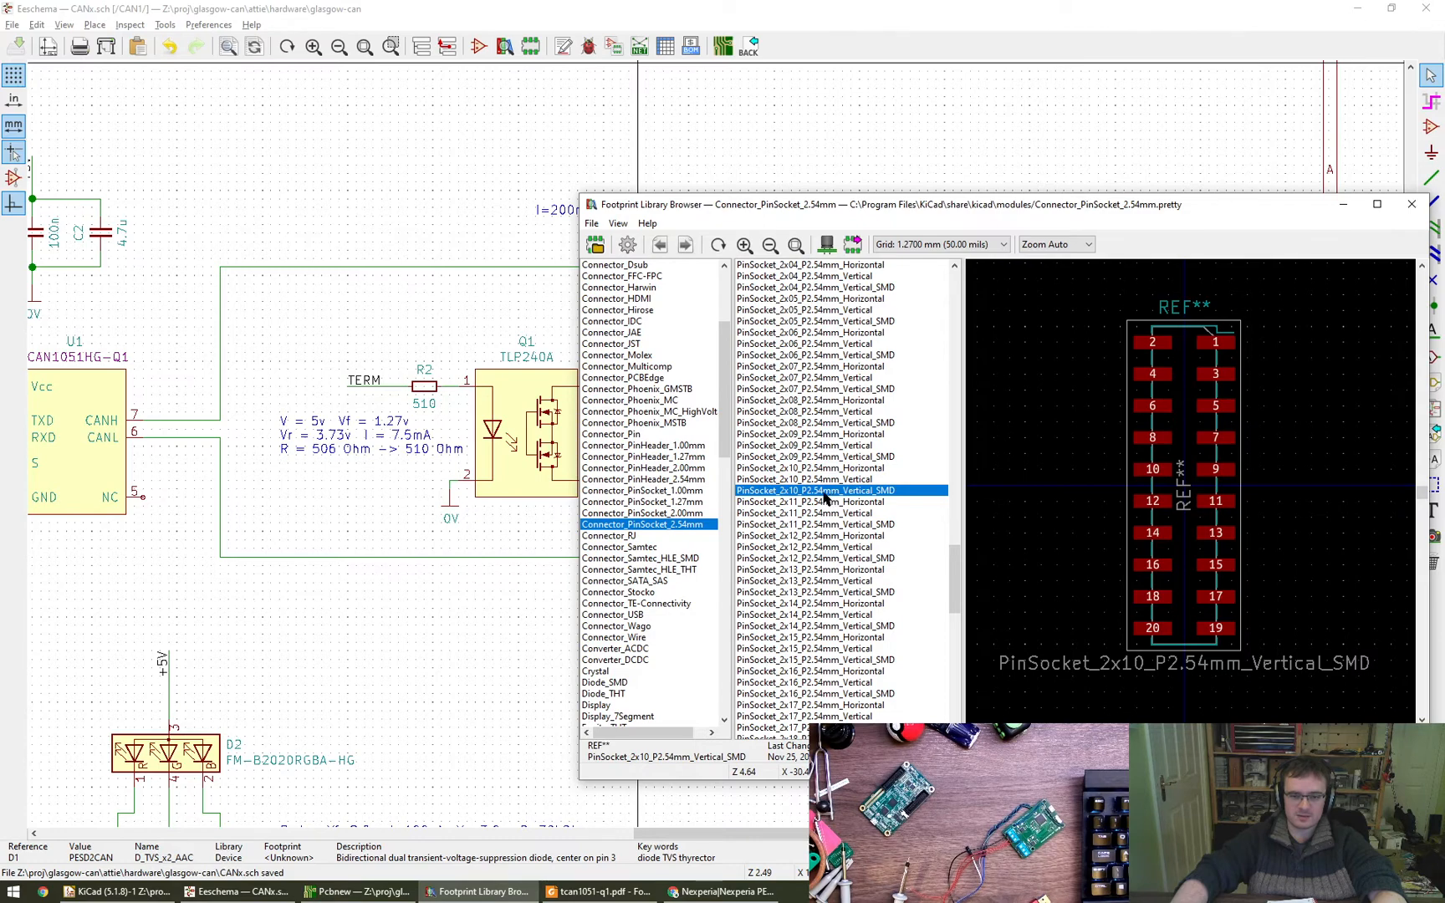
pyautogui.doubleClick(826, 491)
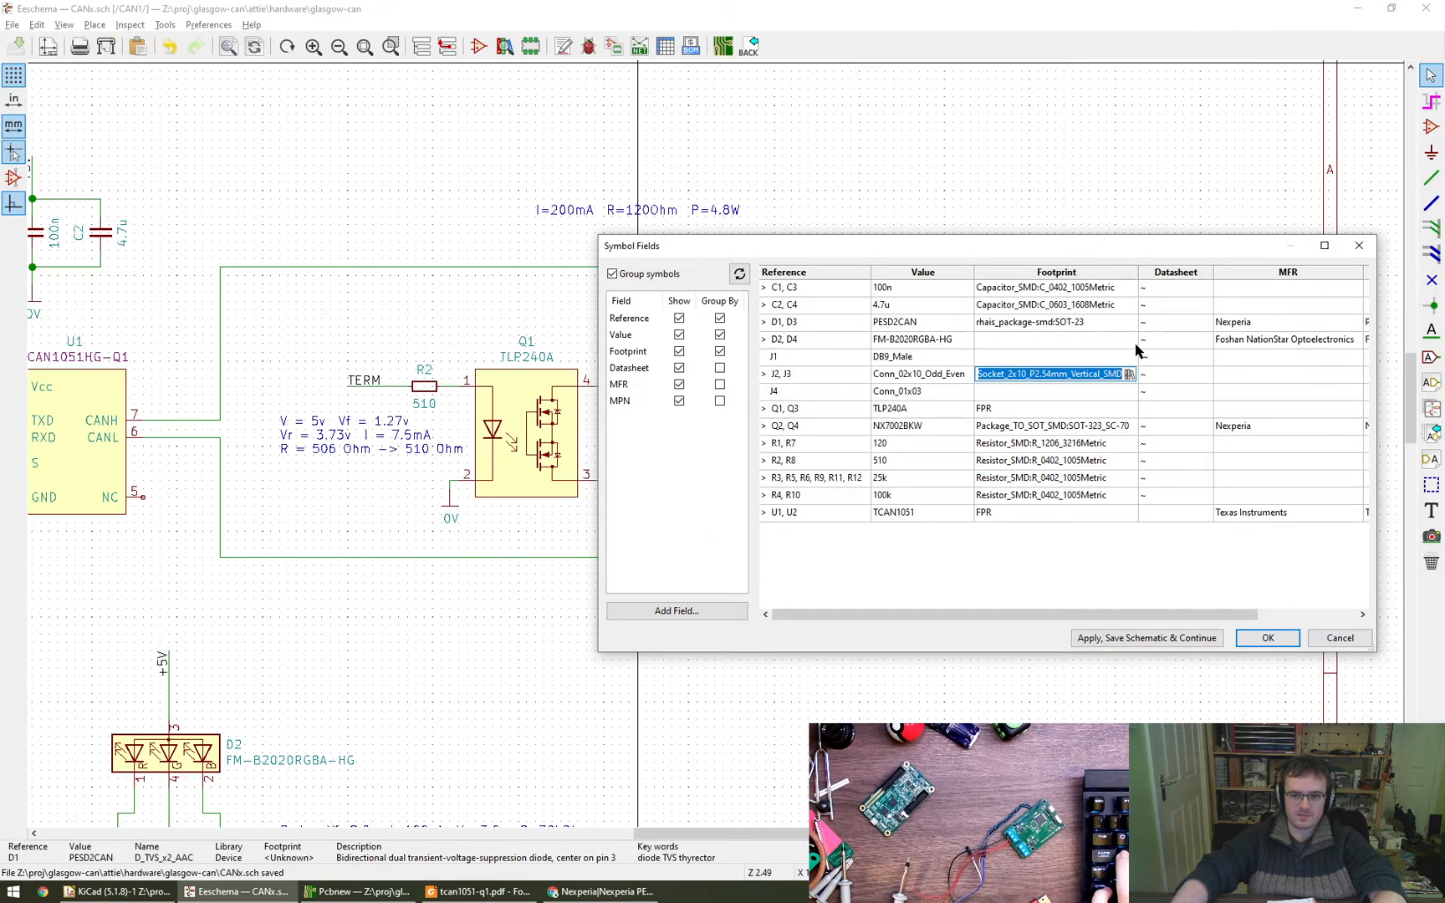
# - Examine the J2 and J3 socket footprint in the 3D viewer from several angles, then return to the fields table keeping that footprint
pyautogui.click(1129, 374)
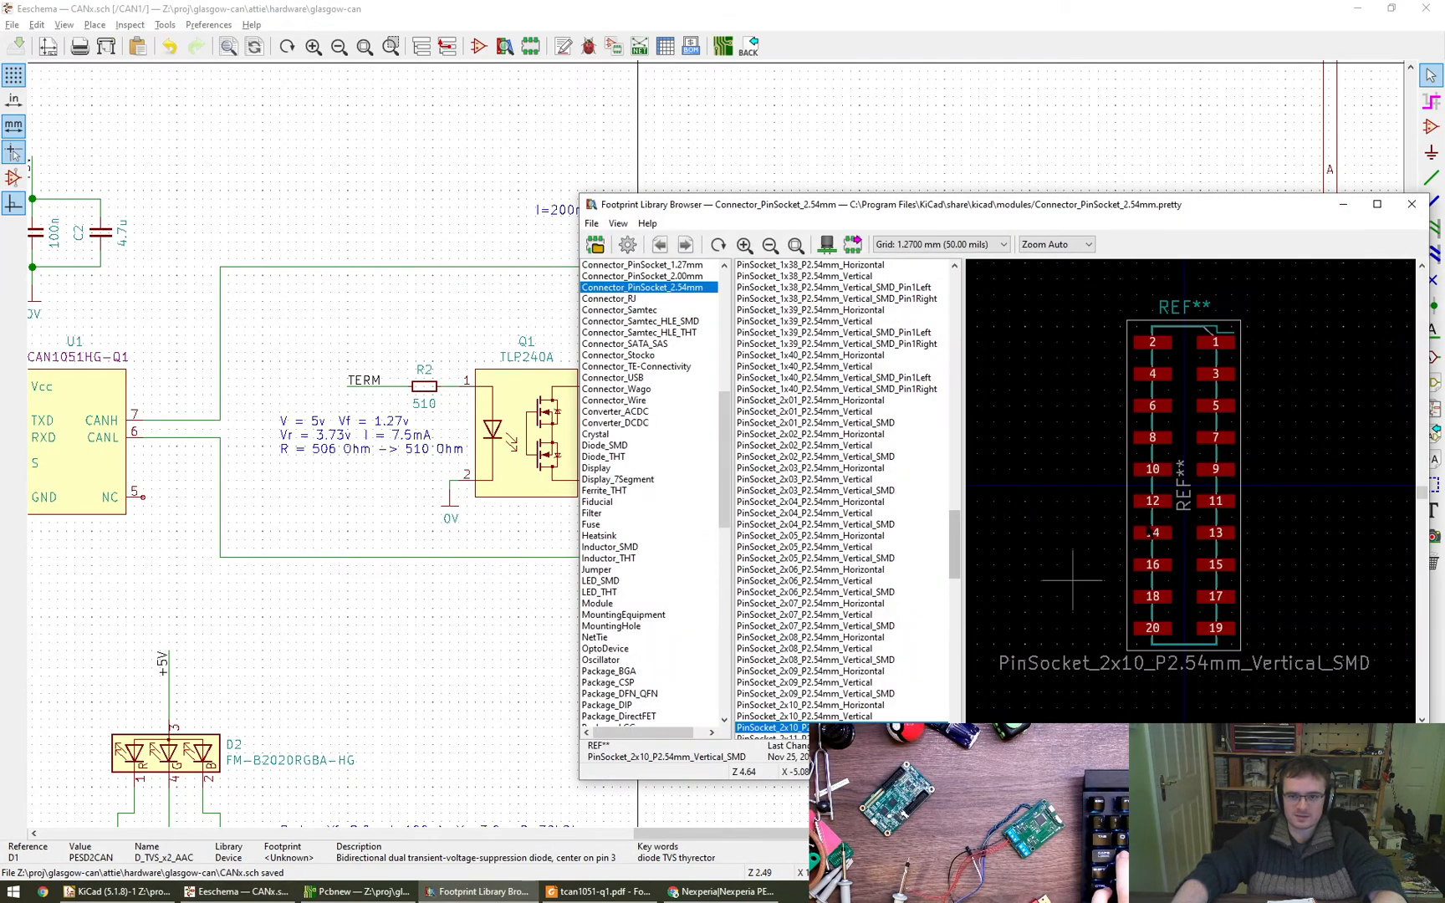
pyautogui.click(829, 248)
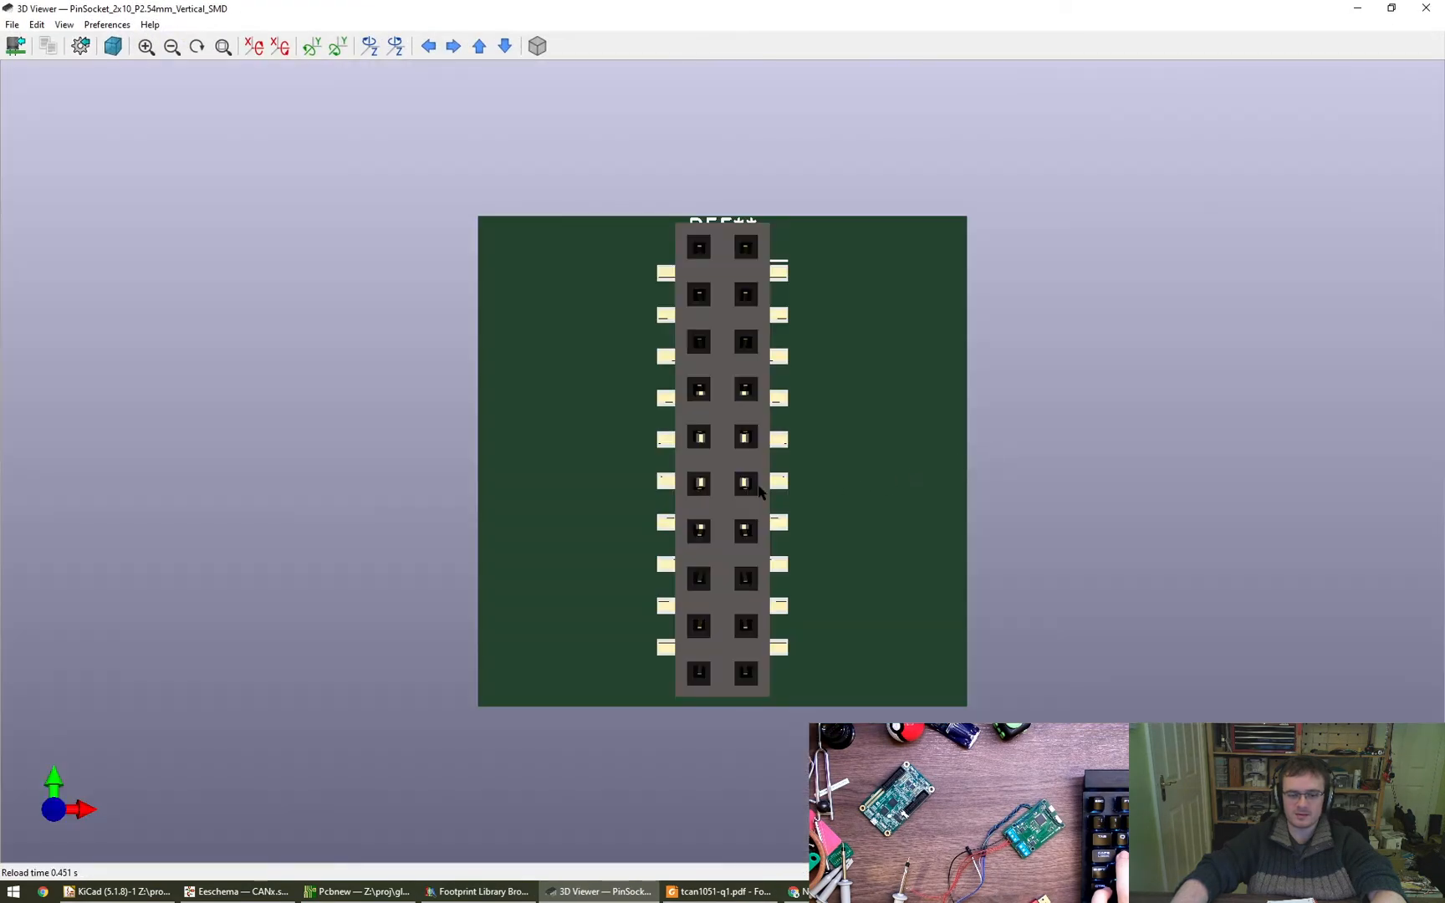
pyautogui.moveTo(760, 489); pyautogui.dragTo(729, 393)
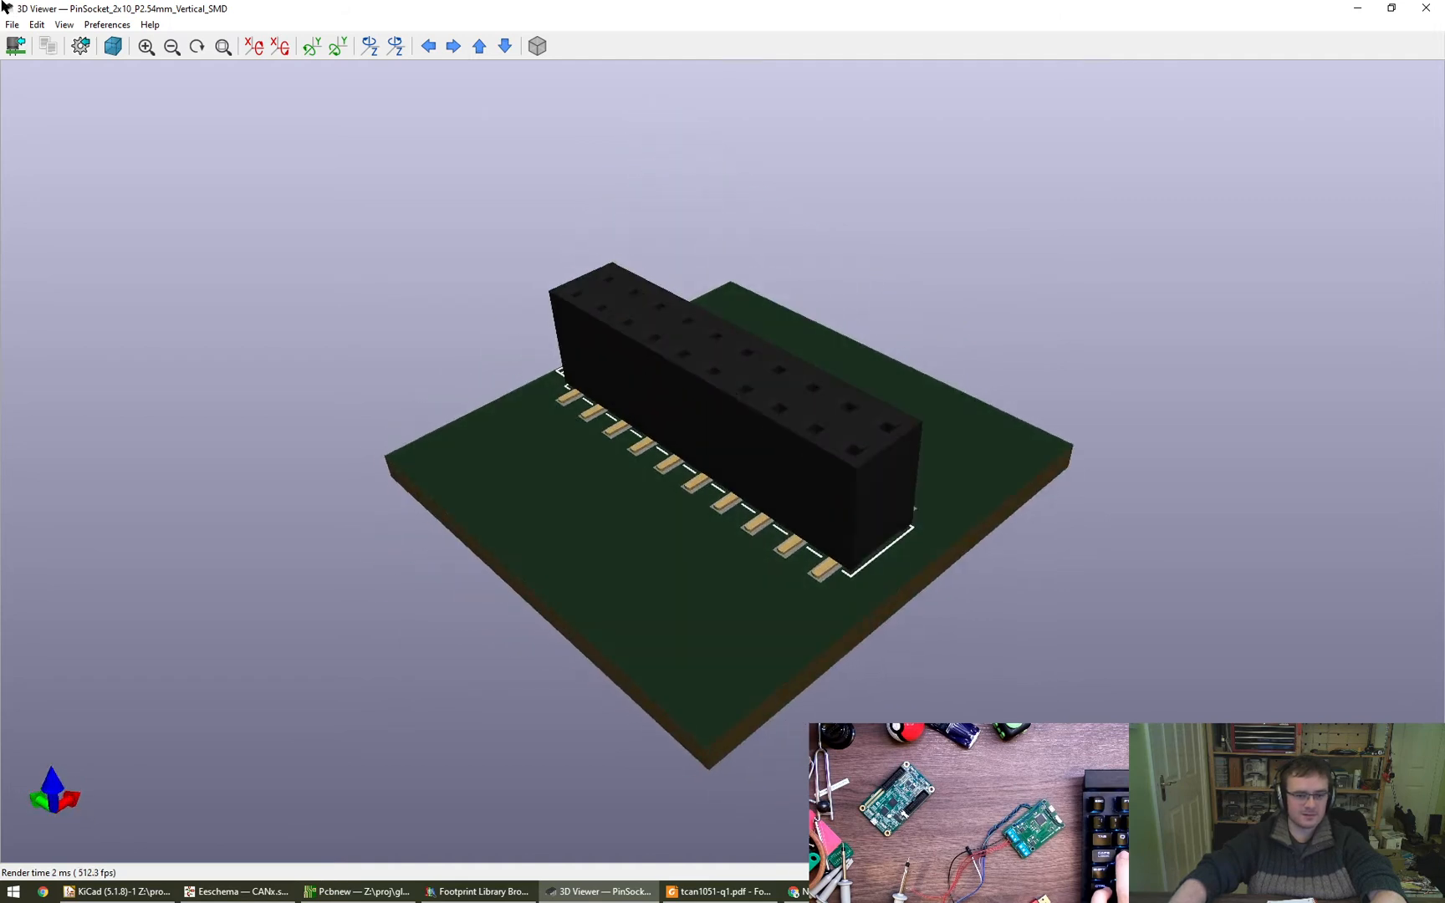
pyautogui.moveTo(751, 510); pyautogui.dragTo(687, 494)
pyautogui.moveTo(1077, 554); pyautogui.dragTo(694, 426)
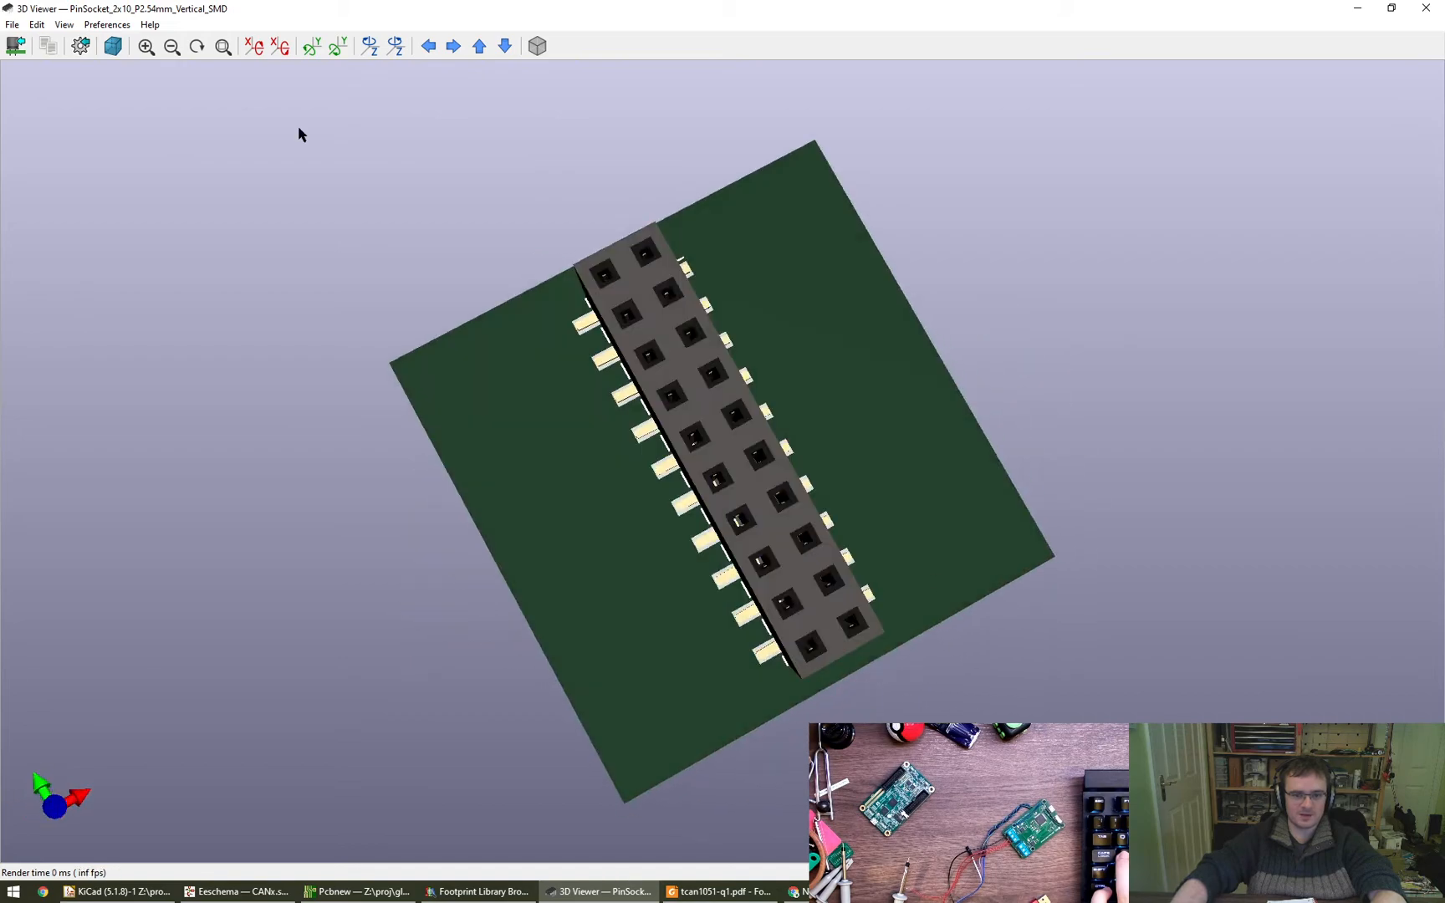
pyautogui.doubleClick(1, 2)
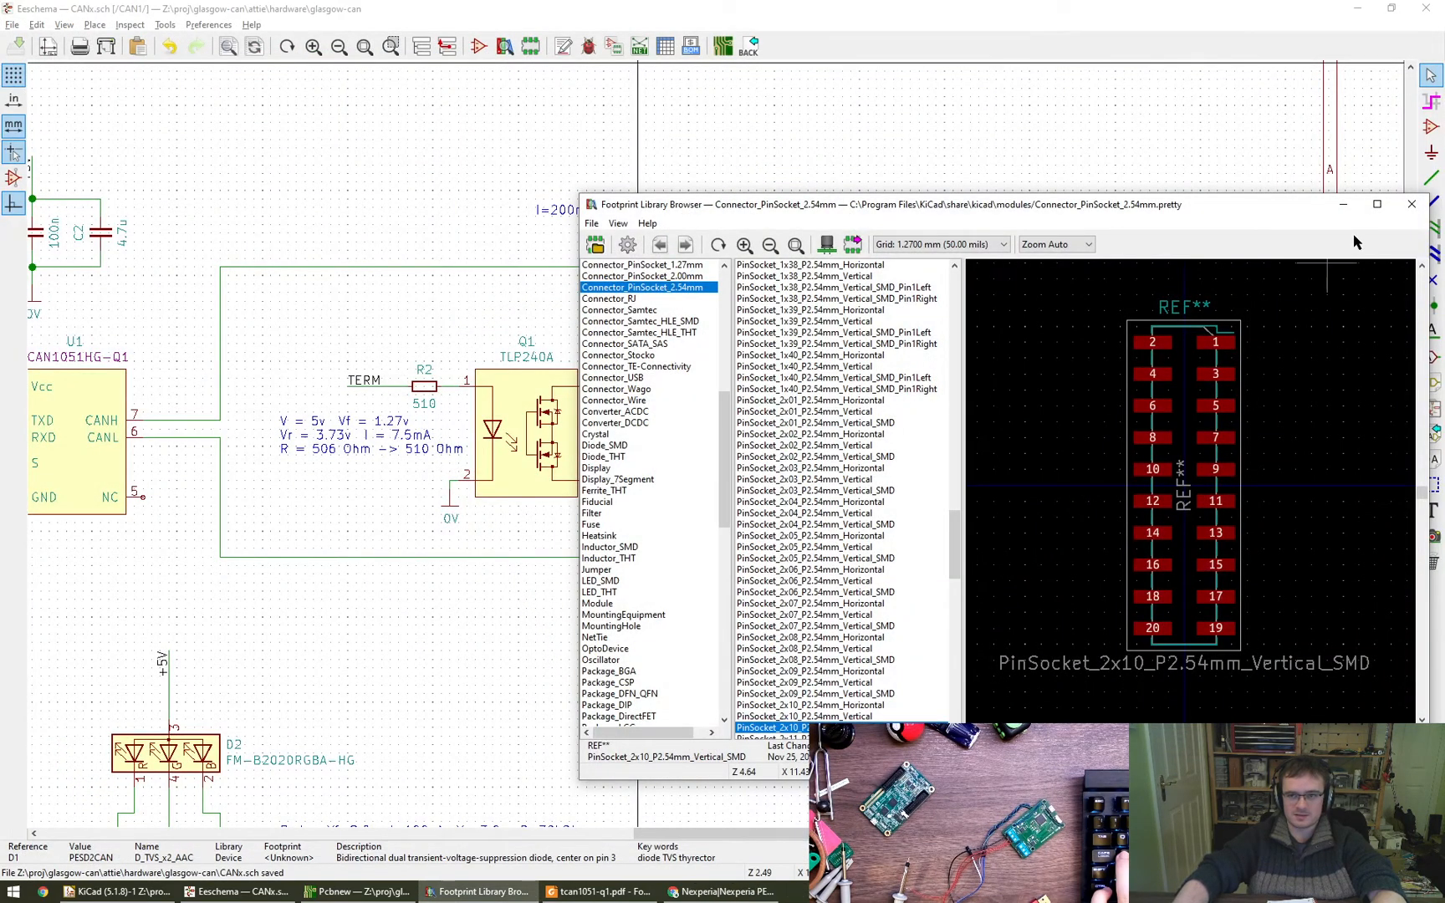
pyautogui.doubleClick(836, 728)
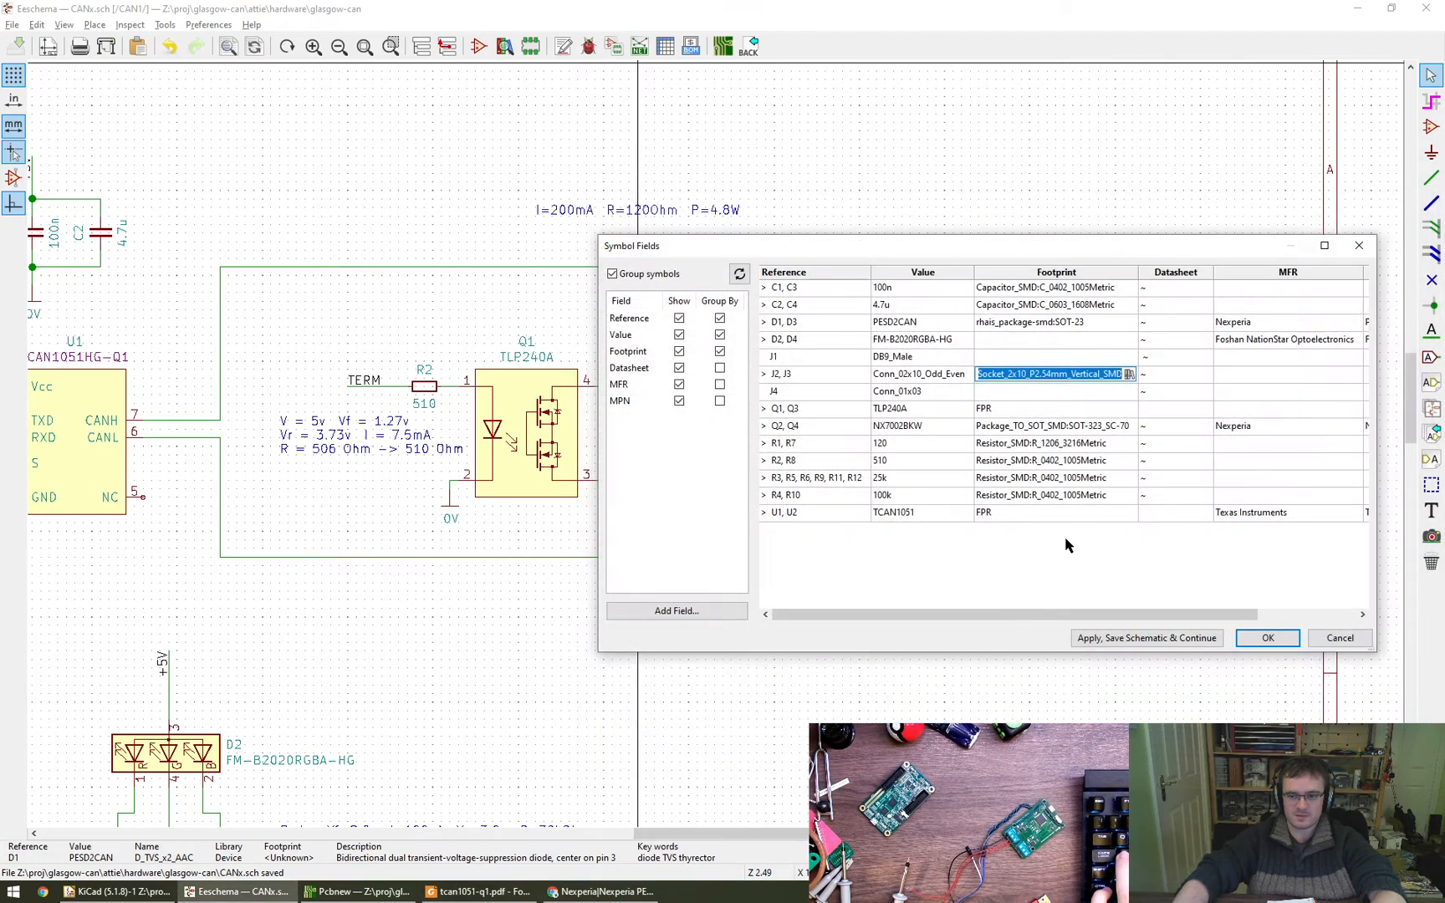
# - Apply the symbol field changes and save the schematic
pyautogui.click(1036, 397)
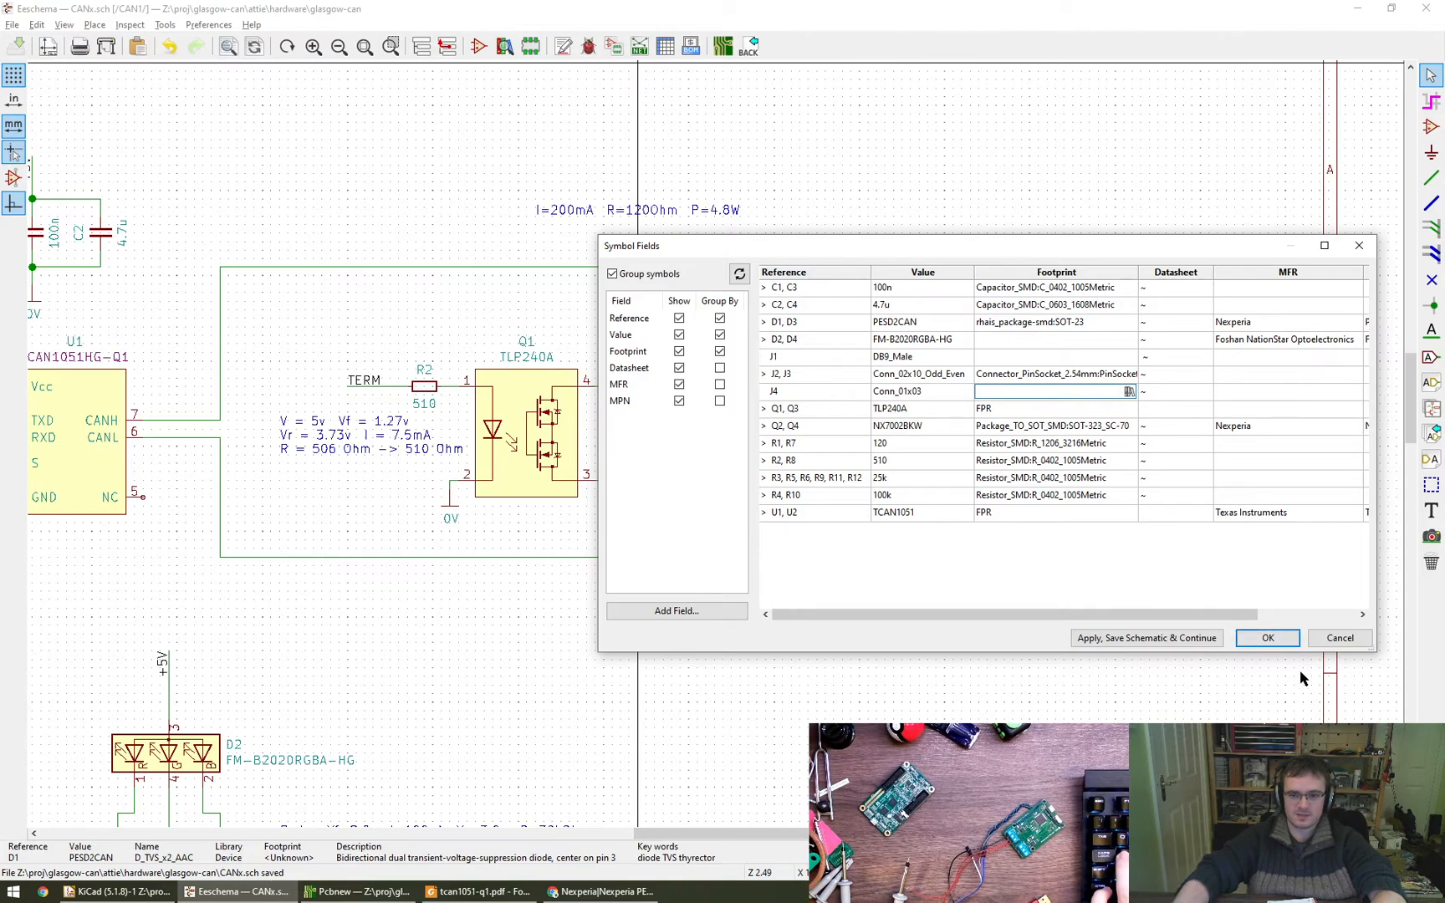
pyautogui.click(1265, 637)
pyautogui.moveTo(402, 661); pyautogui.dragTo(935, 674, button='middle')
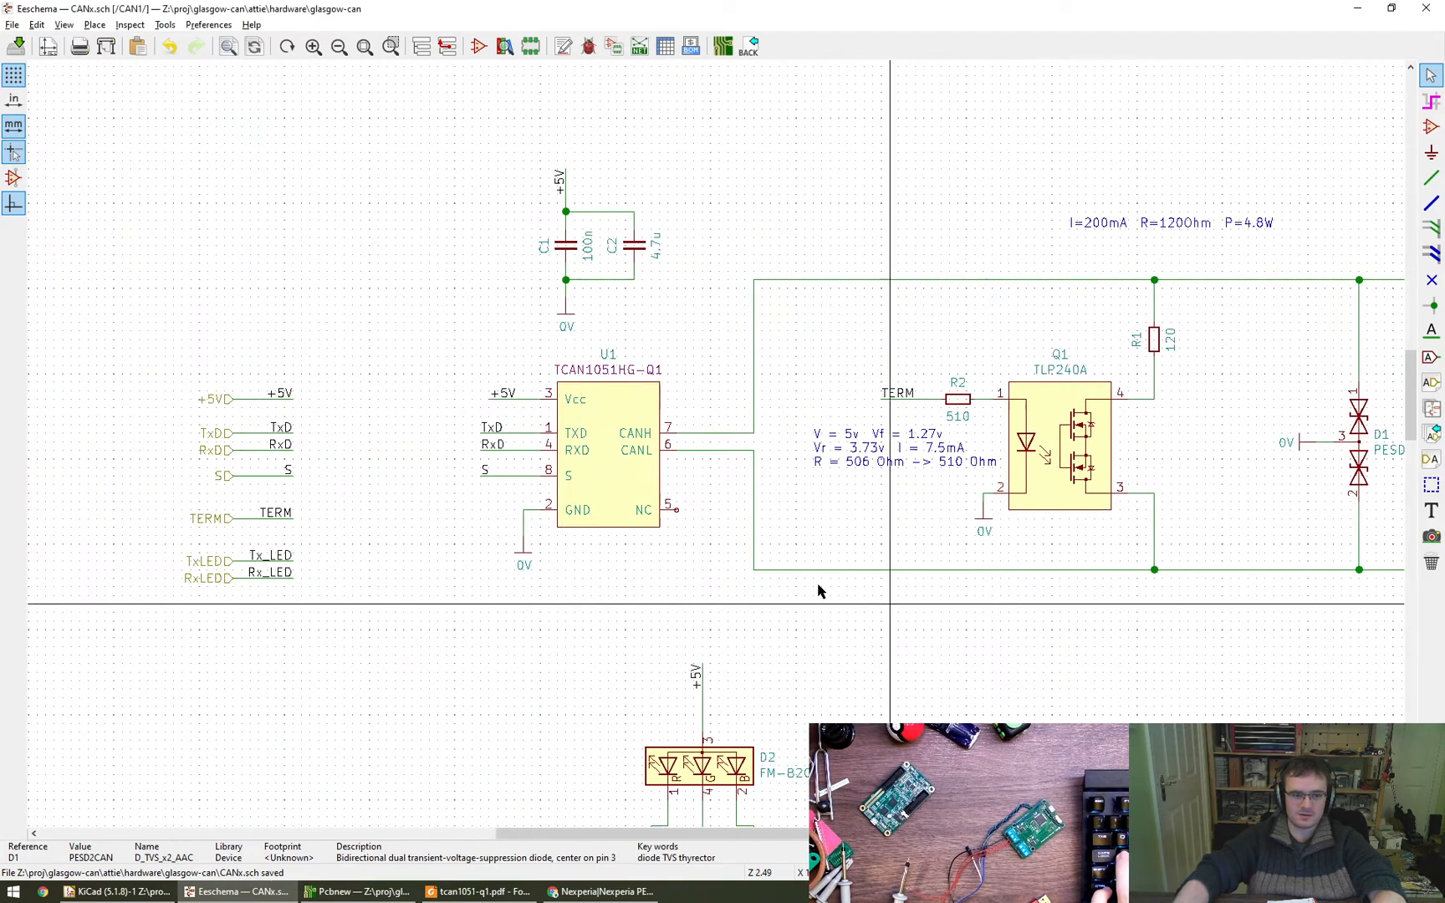
pyautogui.click(1072, 445)
pyautogui.moveTo(1089, 500); pyautogui.dragTo(845, 473, button='middle')
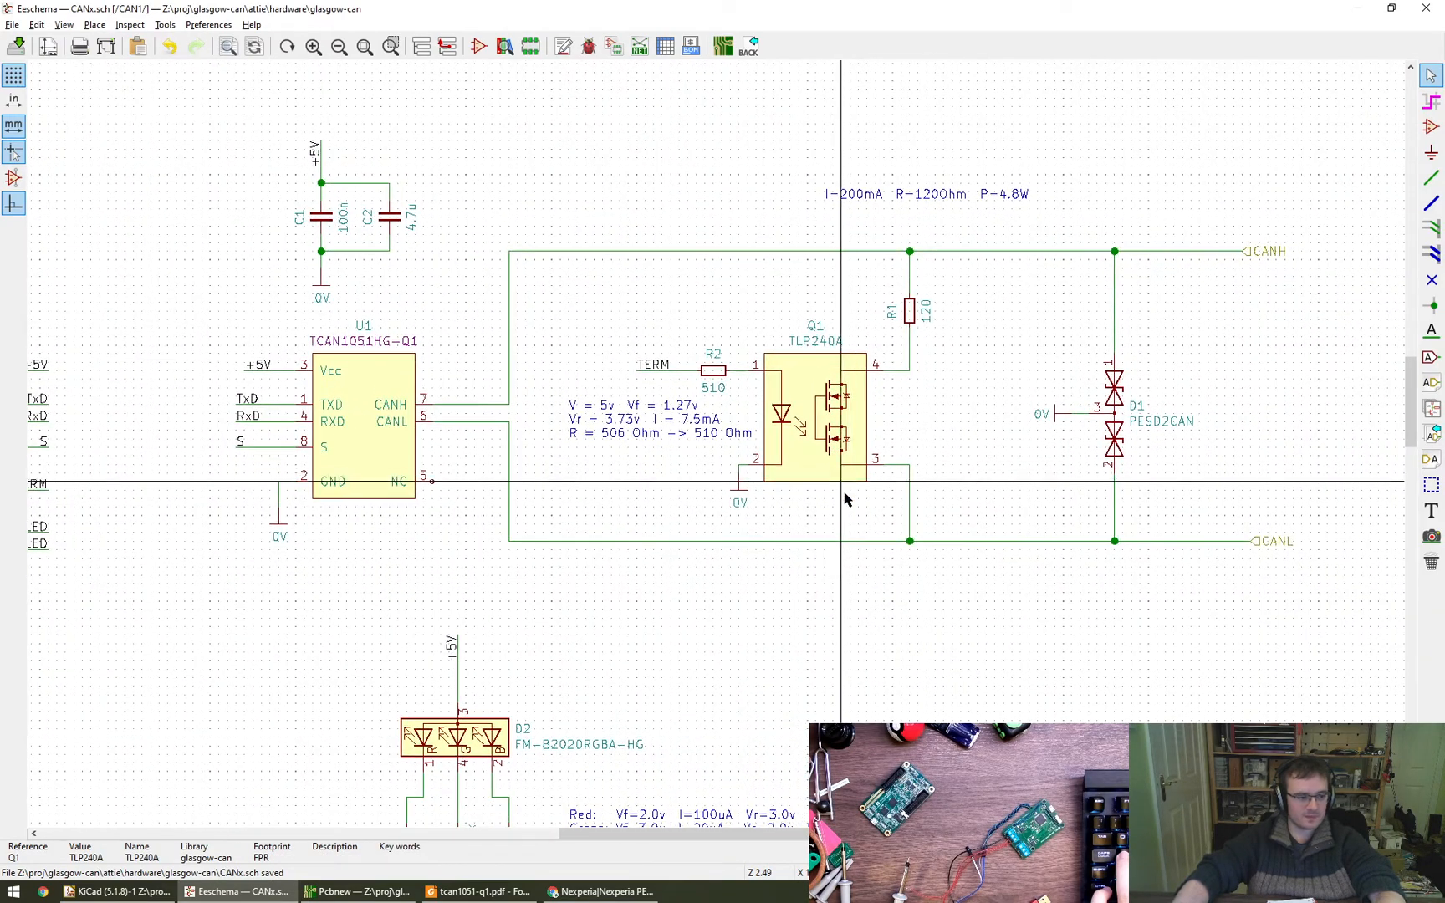
pyautogui.moveTo(933, 616); pyautogui.dragTo(878, 647, button='middle')
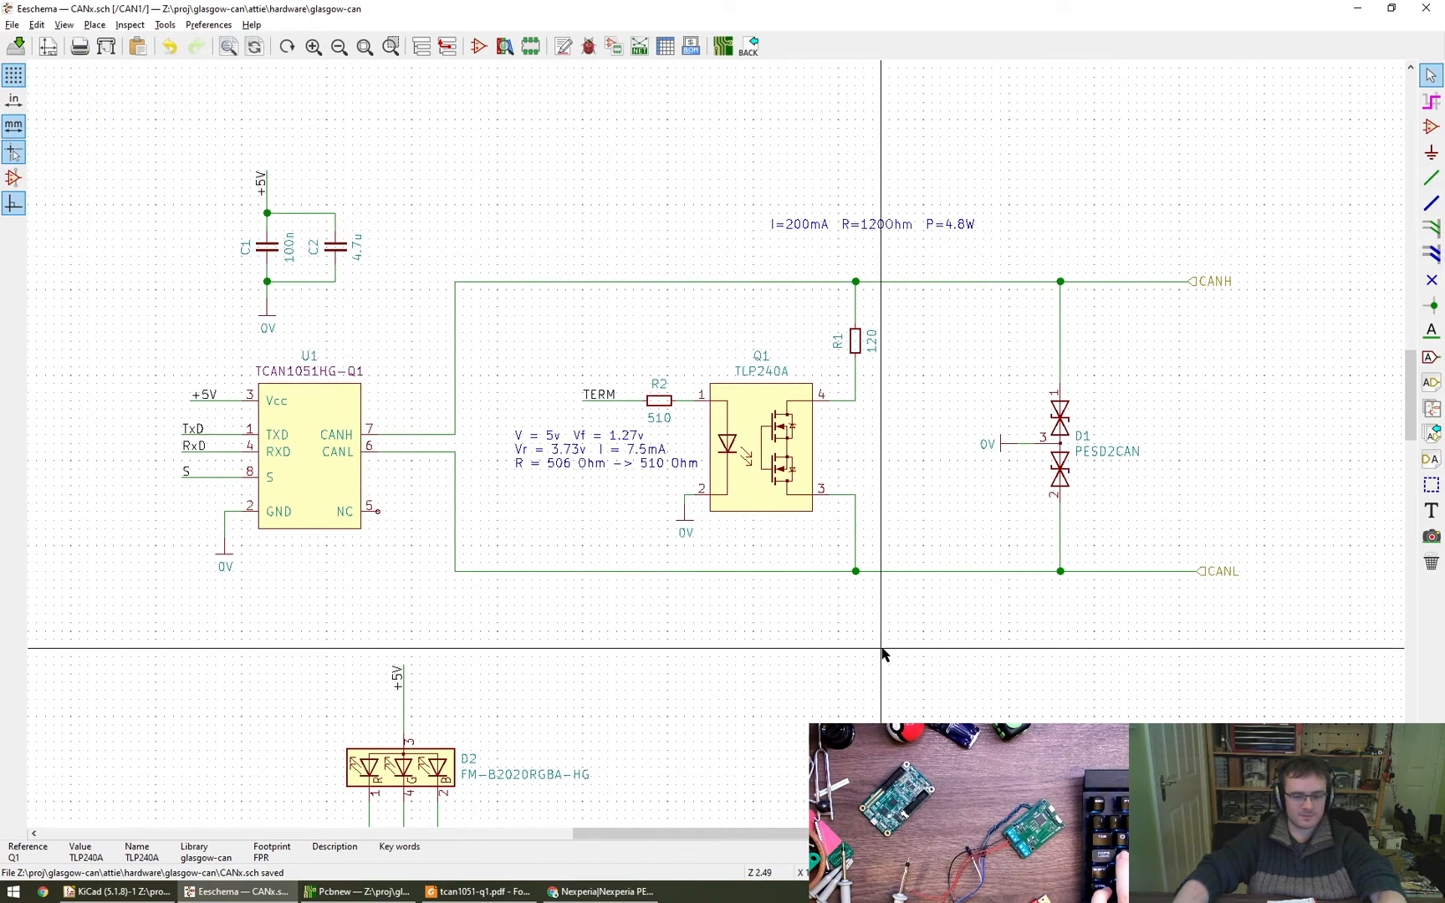
pyautogui.click(882, 649)
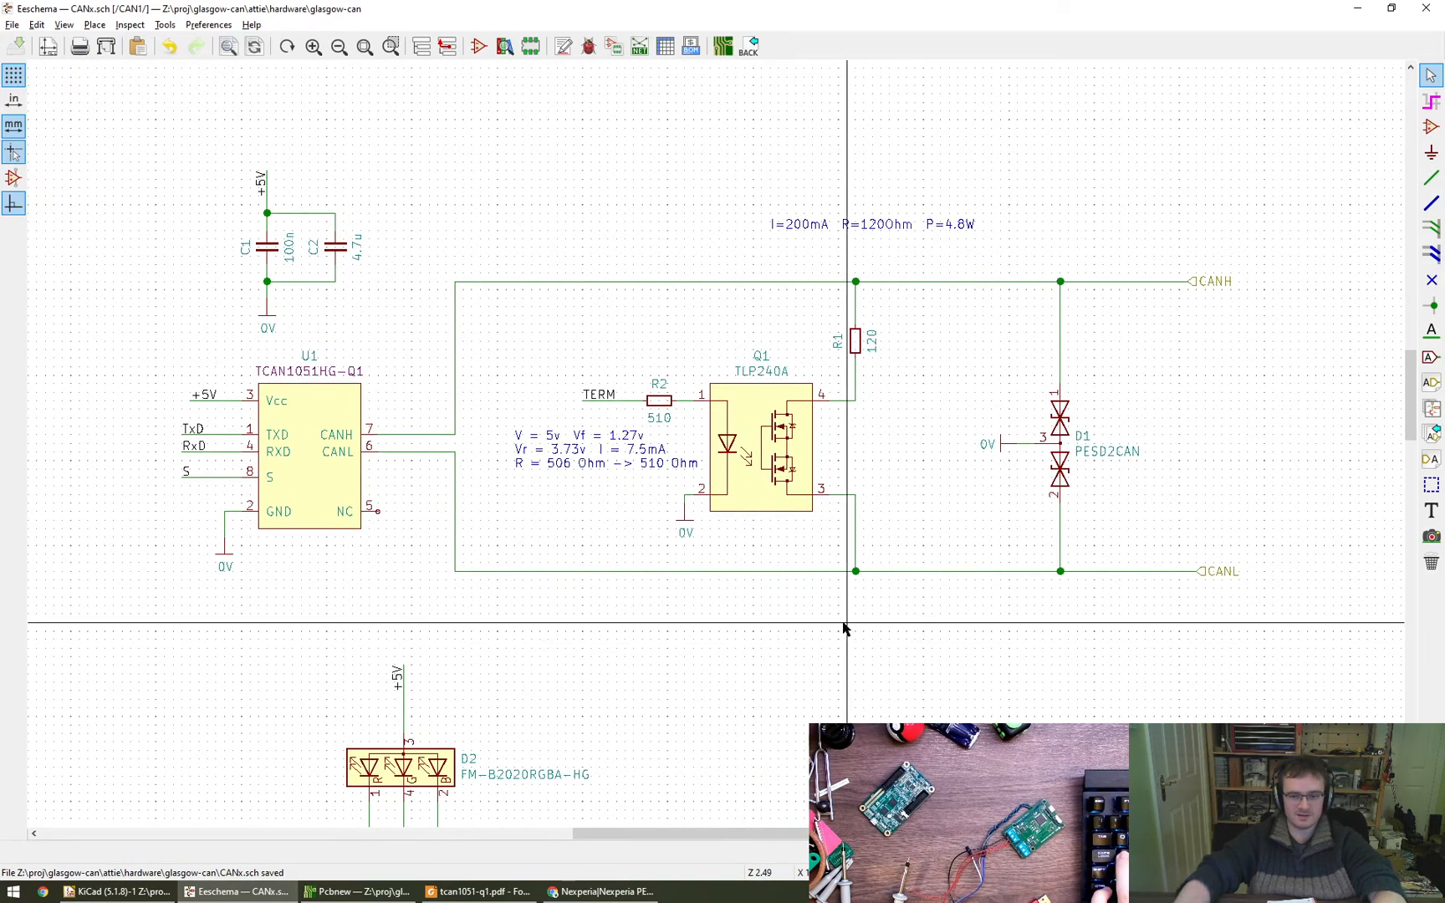
# - Add two custom fields named MFR and MPN to the properties of optocoupler symbol Q1
pyautogui.scroll(1, 906, 429)
pyautogui.moveTo(907, 429); pyautogui.dragTo(830, 487, button='middle')
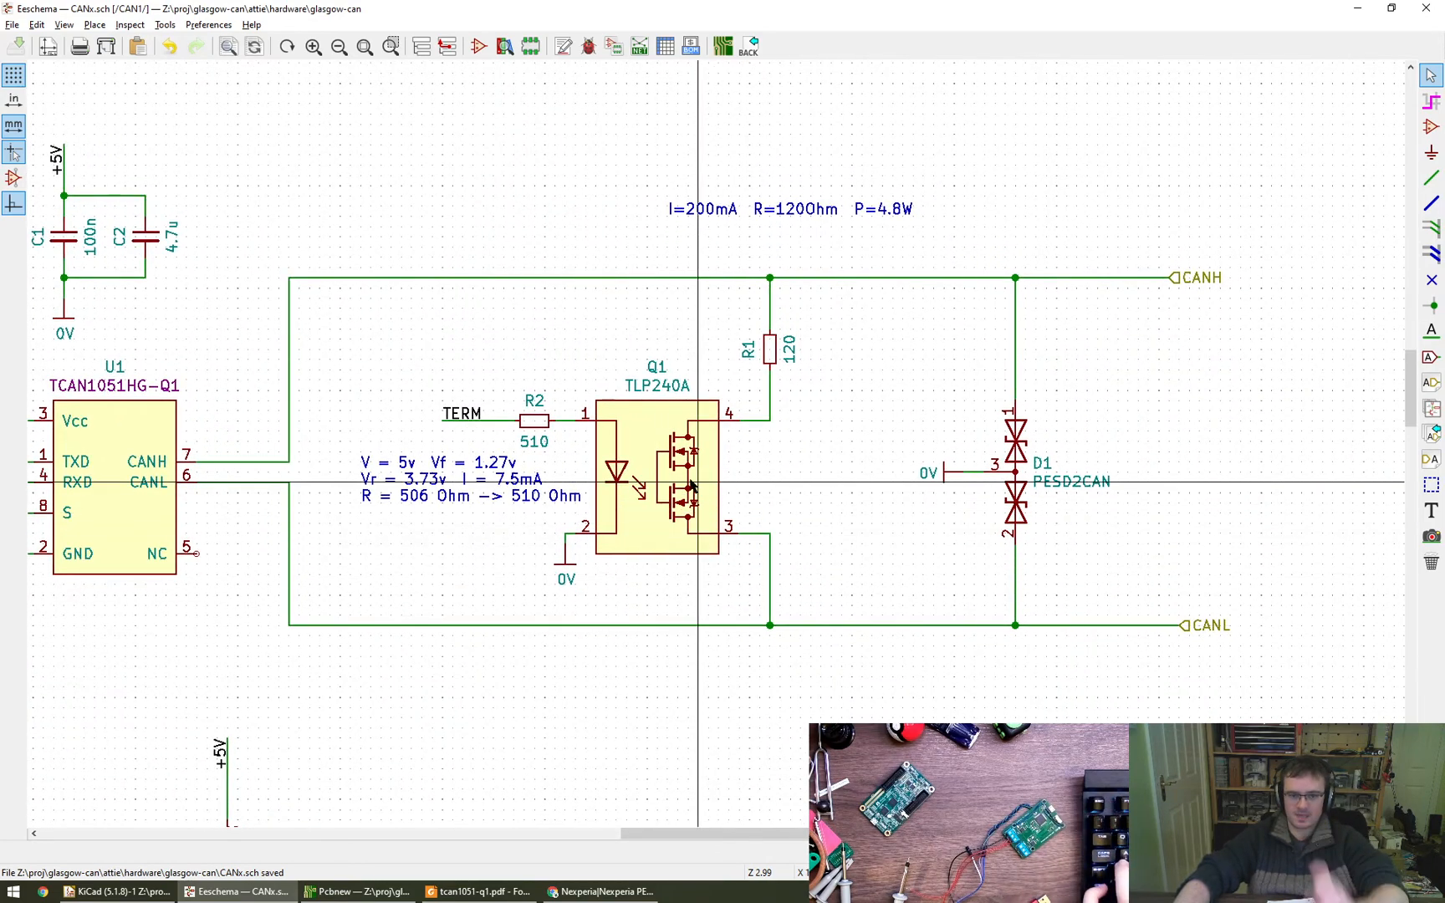
pyautogui.doubleClick(658, 473)
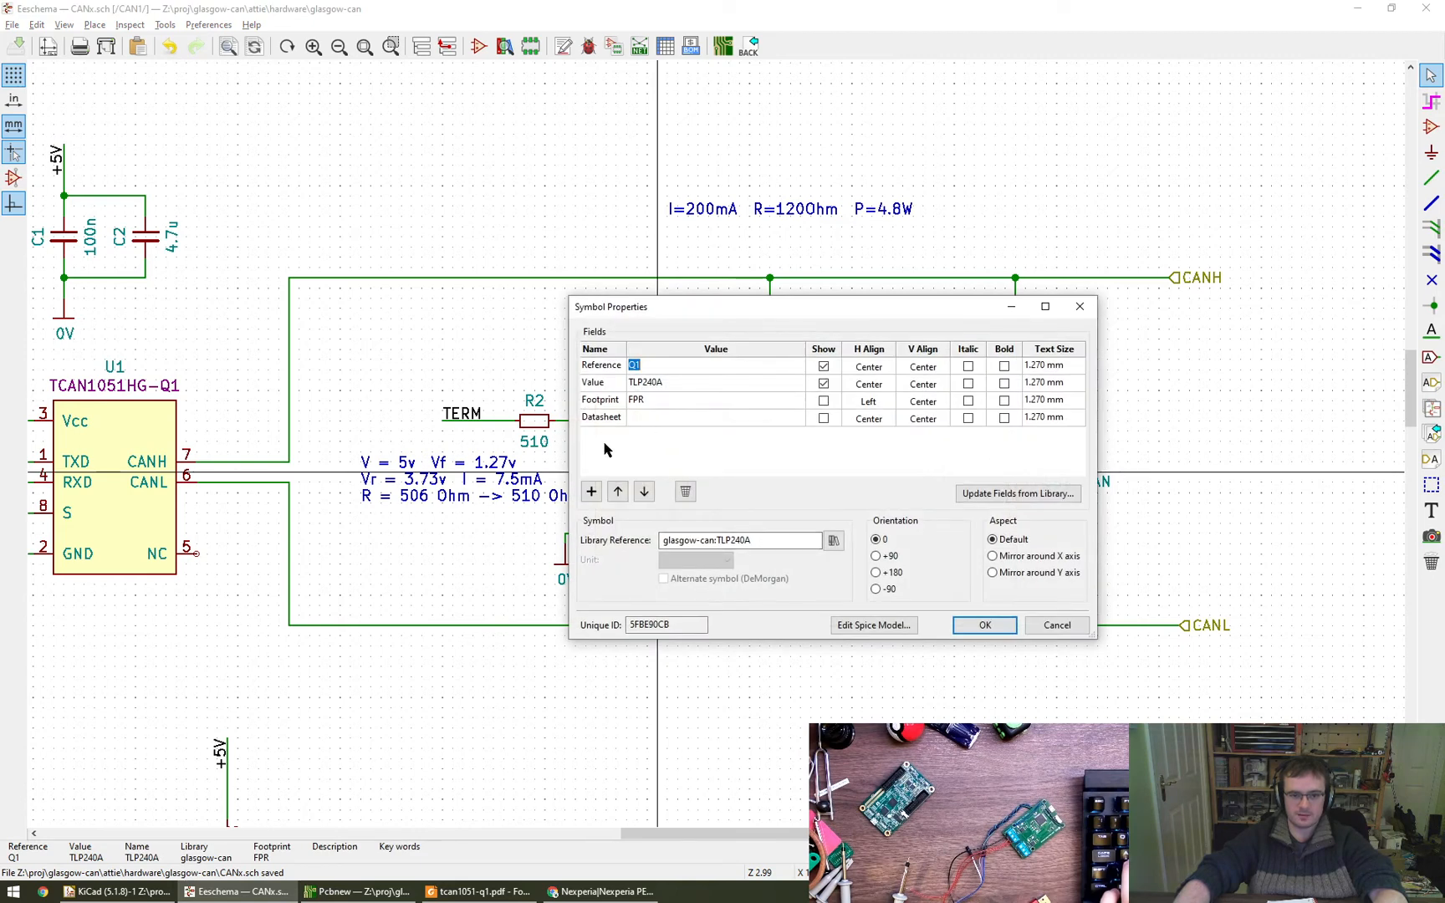
pyautogui.click(591, 491)
pyautogui.click(591, 492)
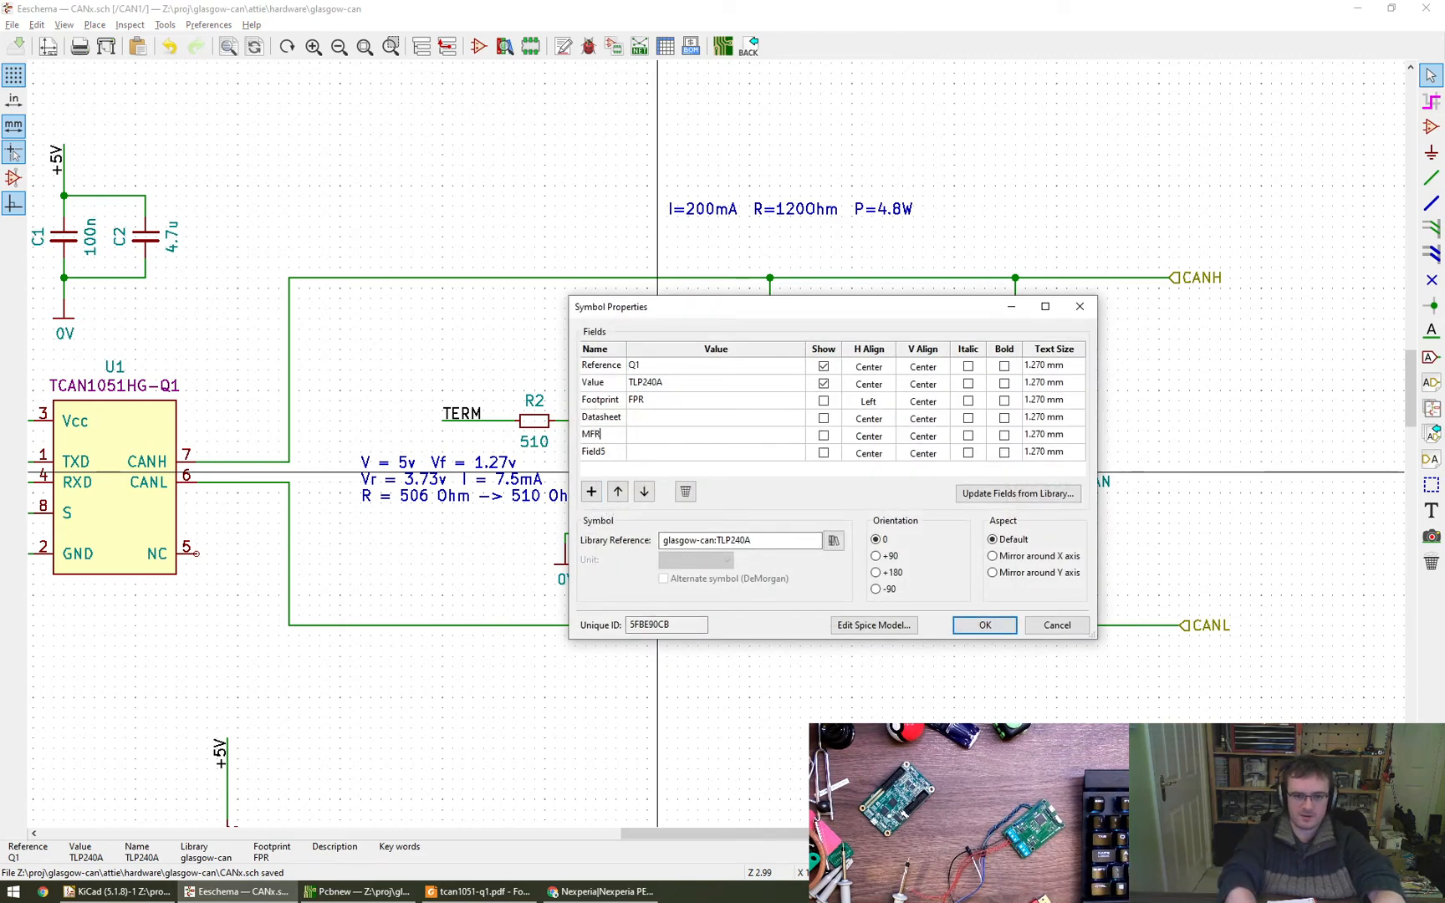
pyautogui.press('Return')
pyautogui.write('M')
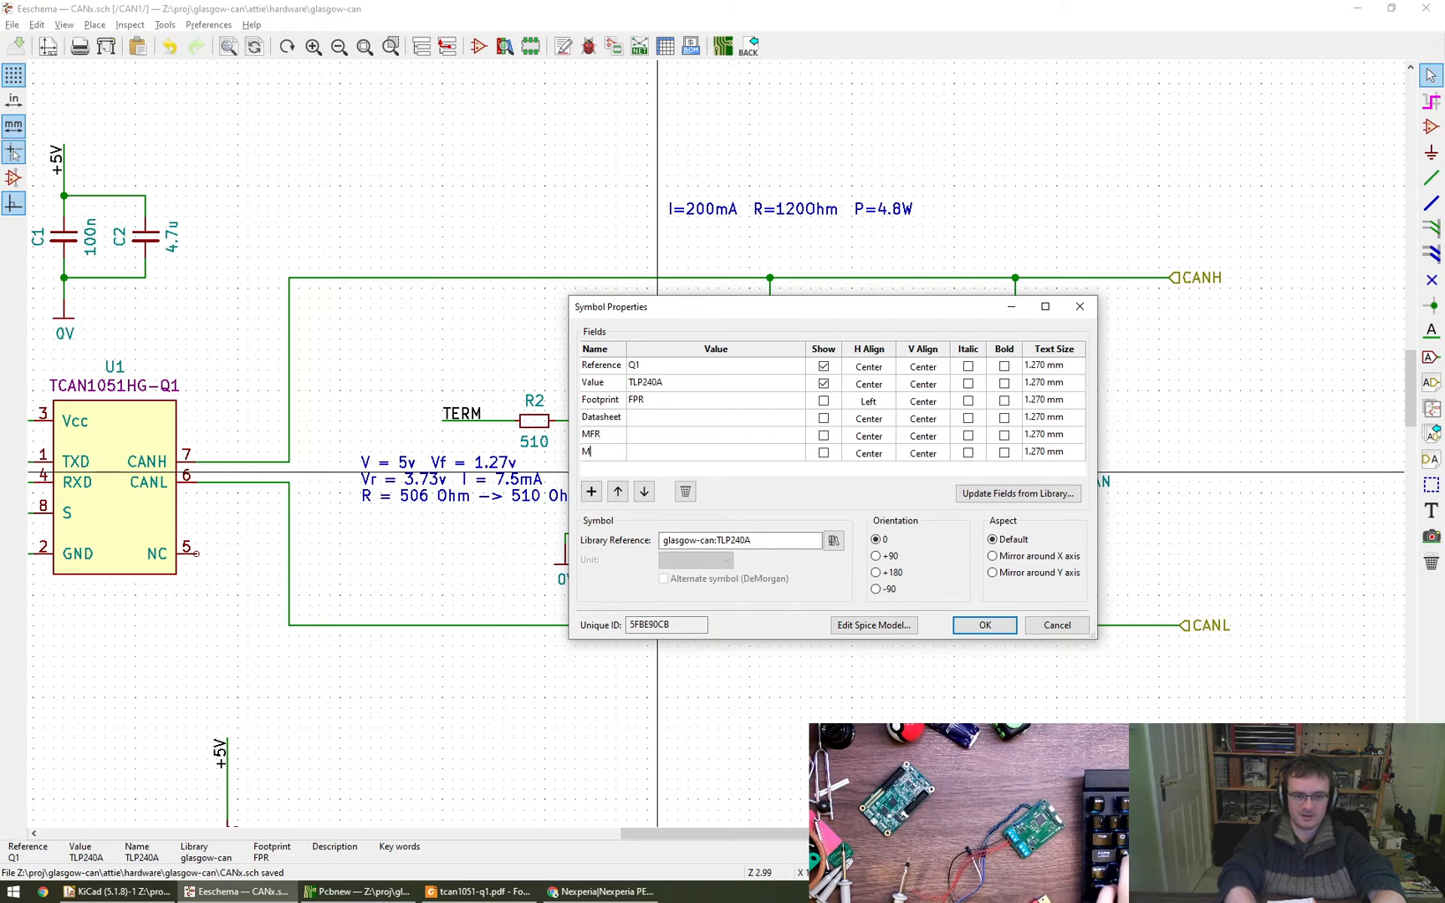
pyautogui.write('PN')
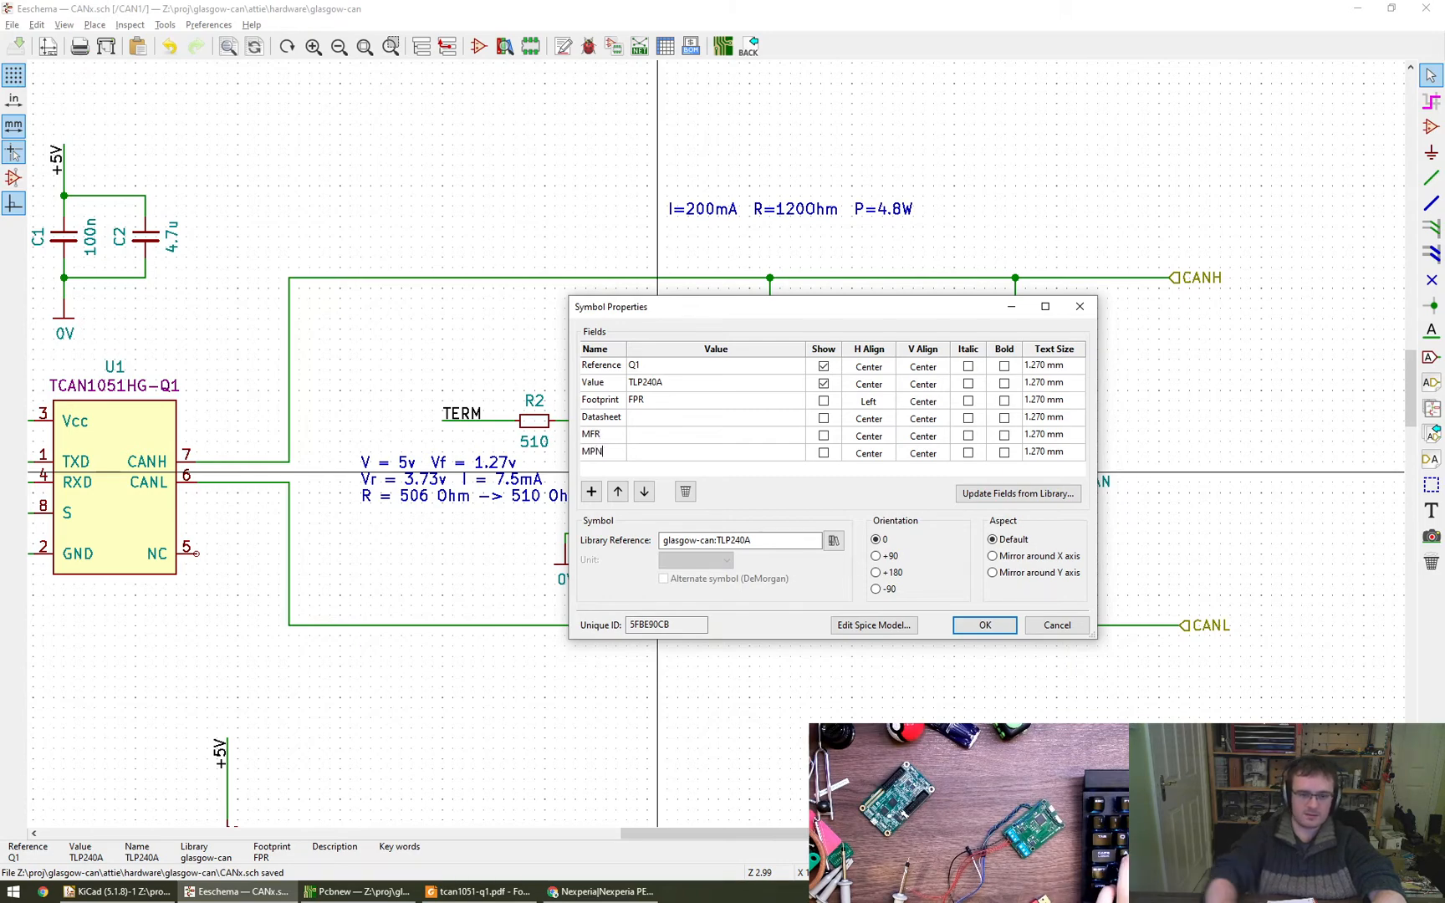
# - Copy Q1's Value text TLP240A into its MPN field
pyautogui.click(696, 386)
pyautogui.hotkey('ctrl', 'c')
pyautogui.click(651, 453)
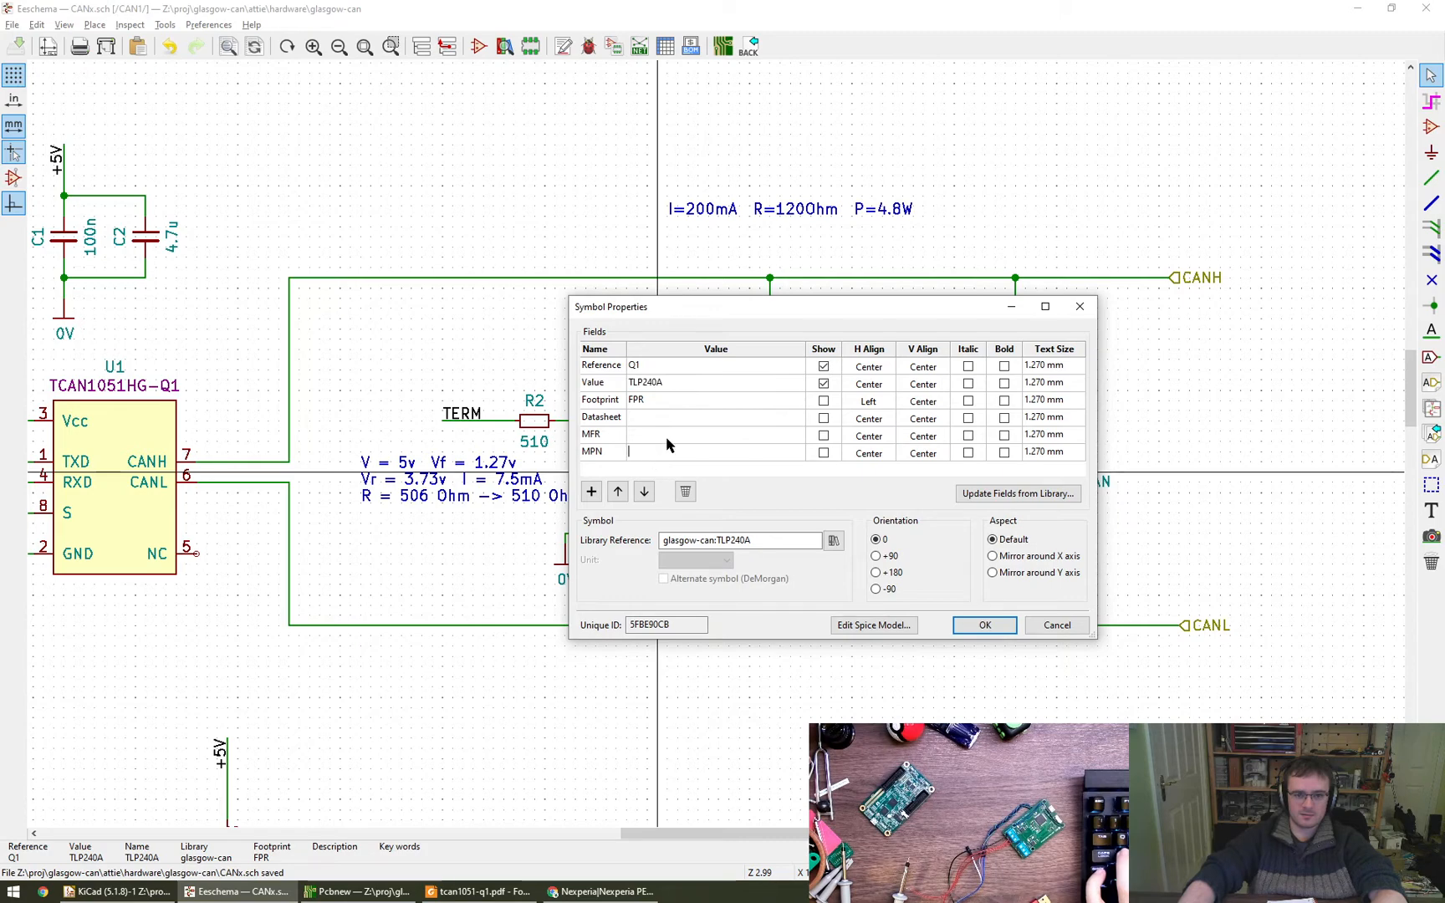
pyautogui.hotkey('ctrl', 'v')
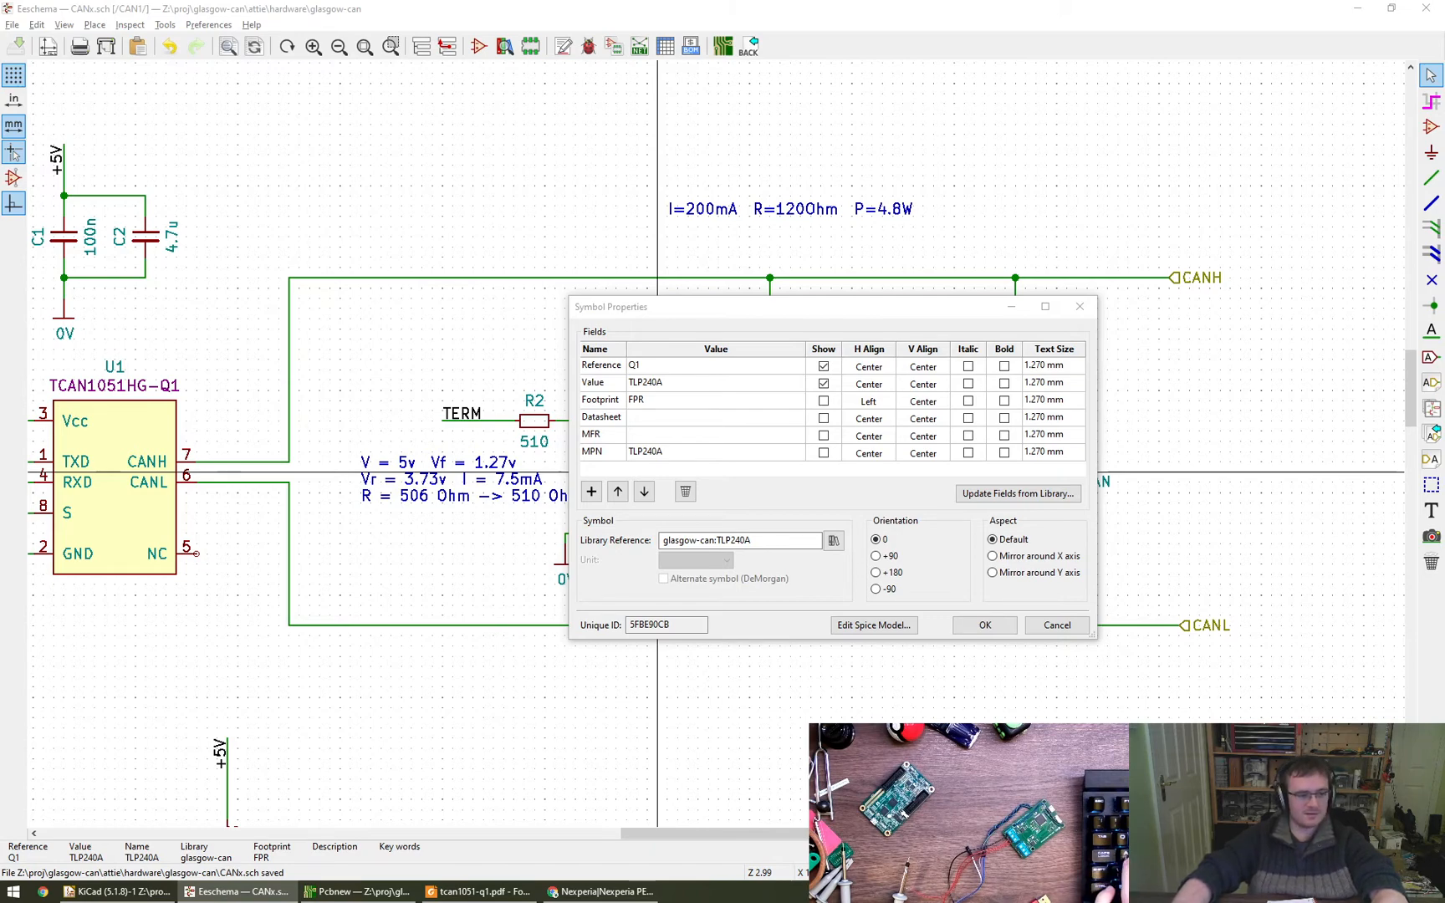
pyautogui.click(711, 437)
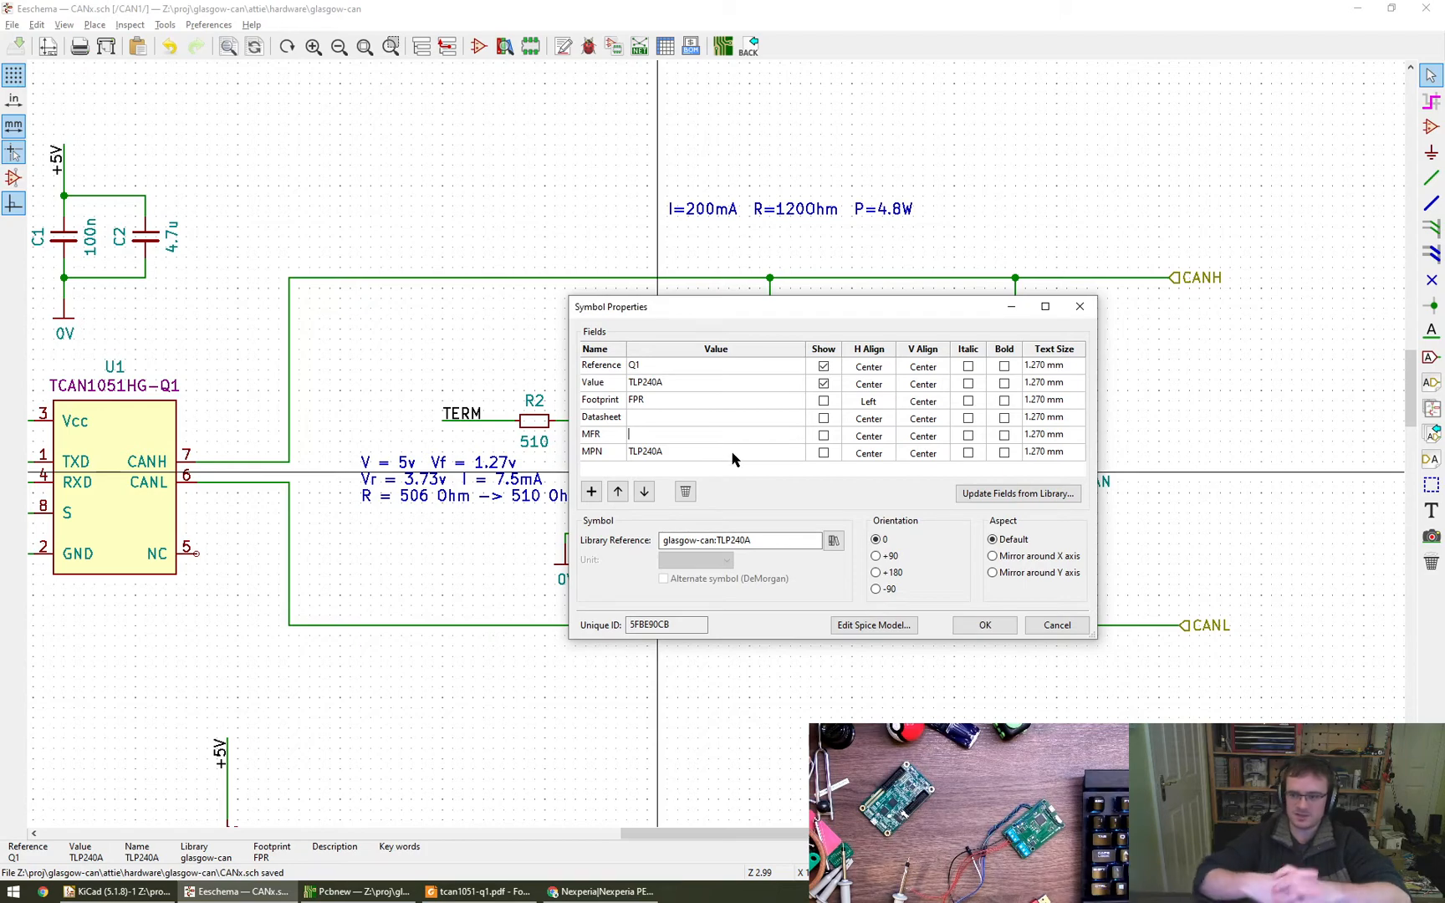
pyautogui.press('super+r')
pyautogui.write('ds')
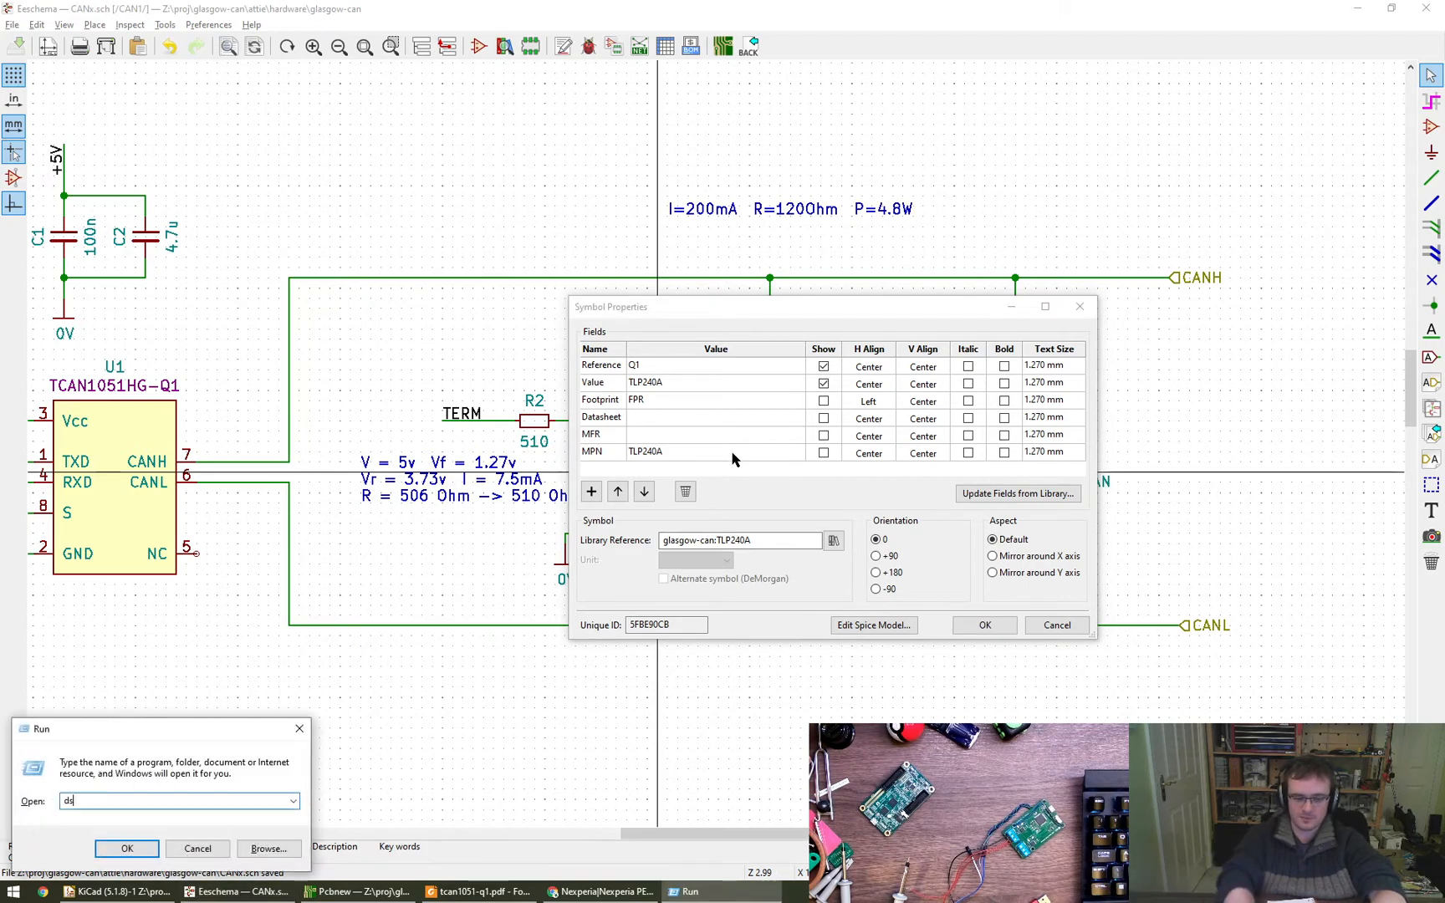
pyautogui.press('Escape')
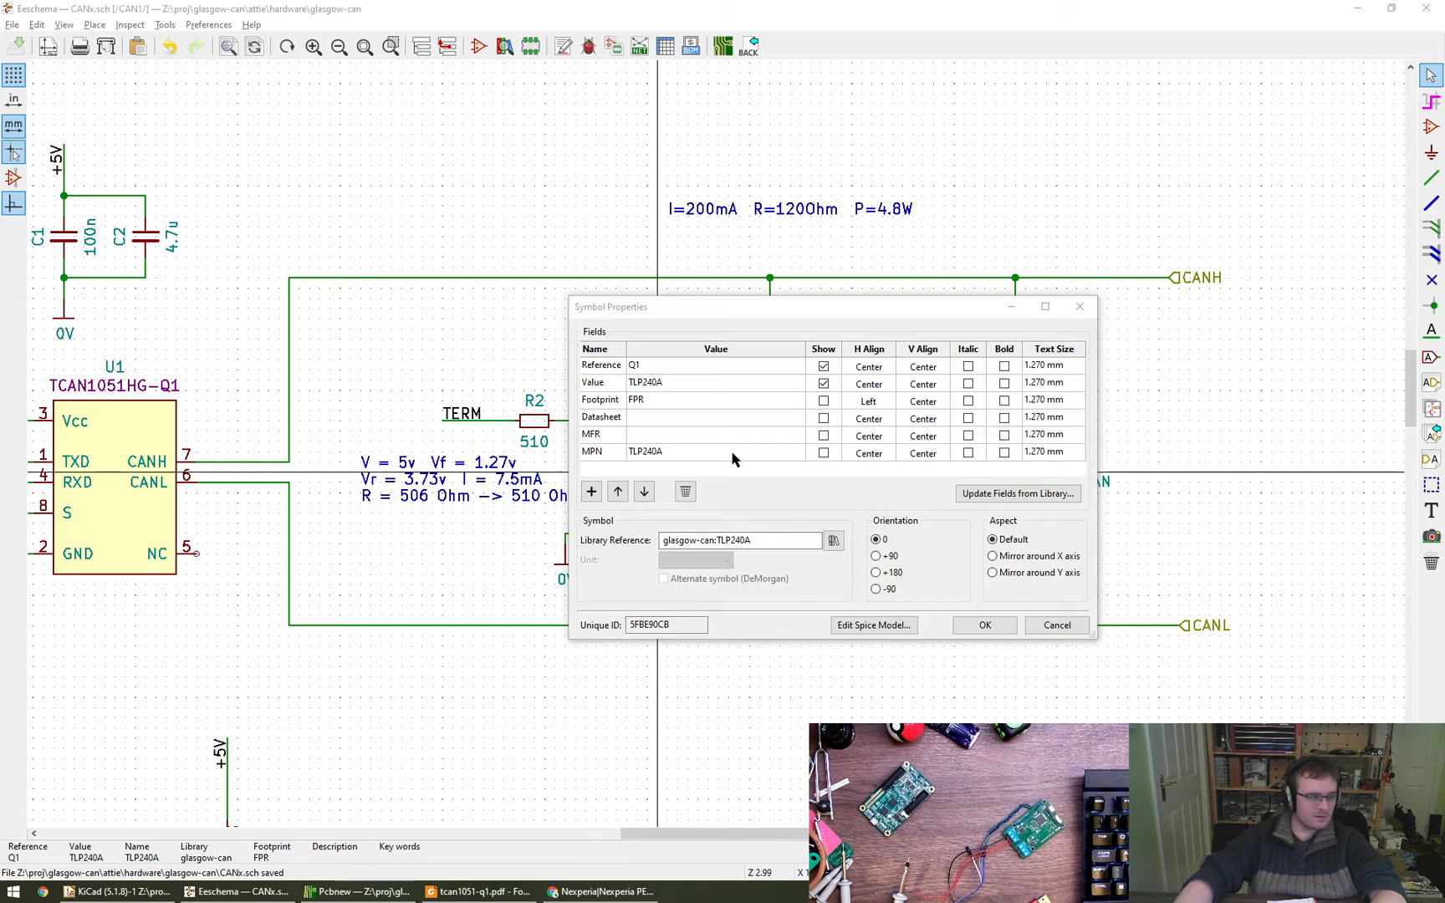
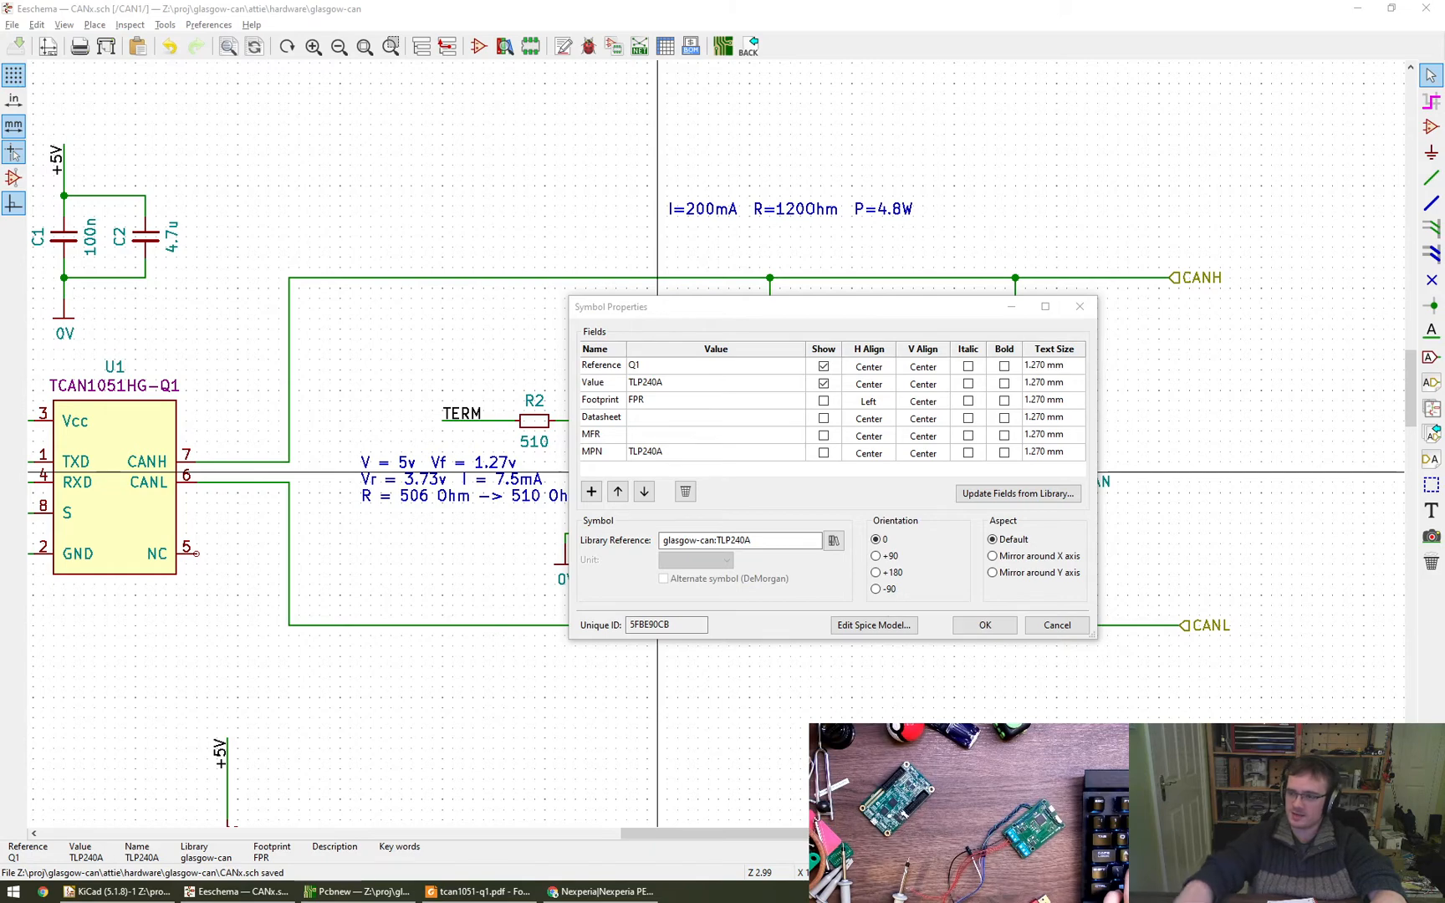
# - Look through the Toshiba TLP240A datasheet in Foxit Reader, checking the package dimensions and ordering information pages
pyautogui.keyDown('alt'); pyautogui.moveTo(1017, 510); pyautogui.dragTo(931, 479); pyautogui.keyUp('alt')
pyautogui.scroll(-4, 931, 479)
pyautogui.scroll(-8, 931, 479)
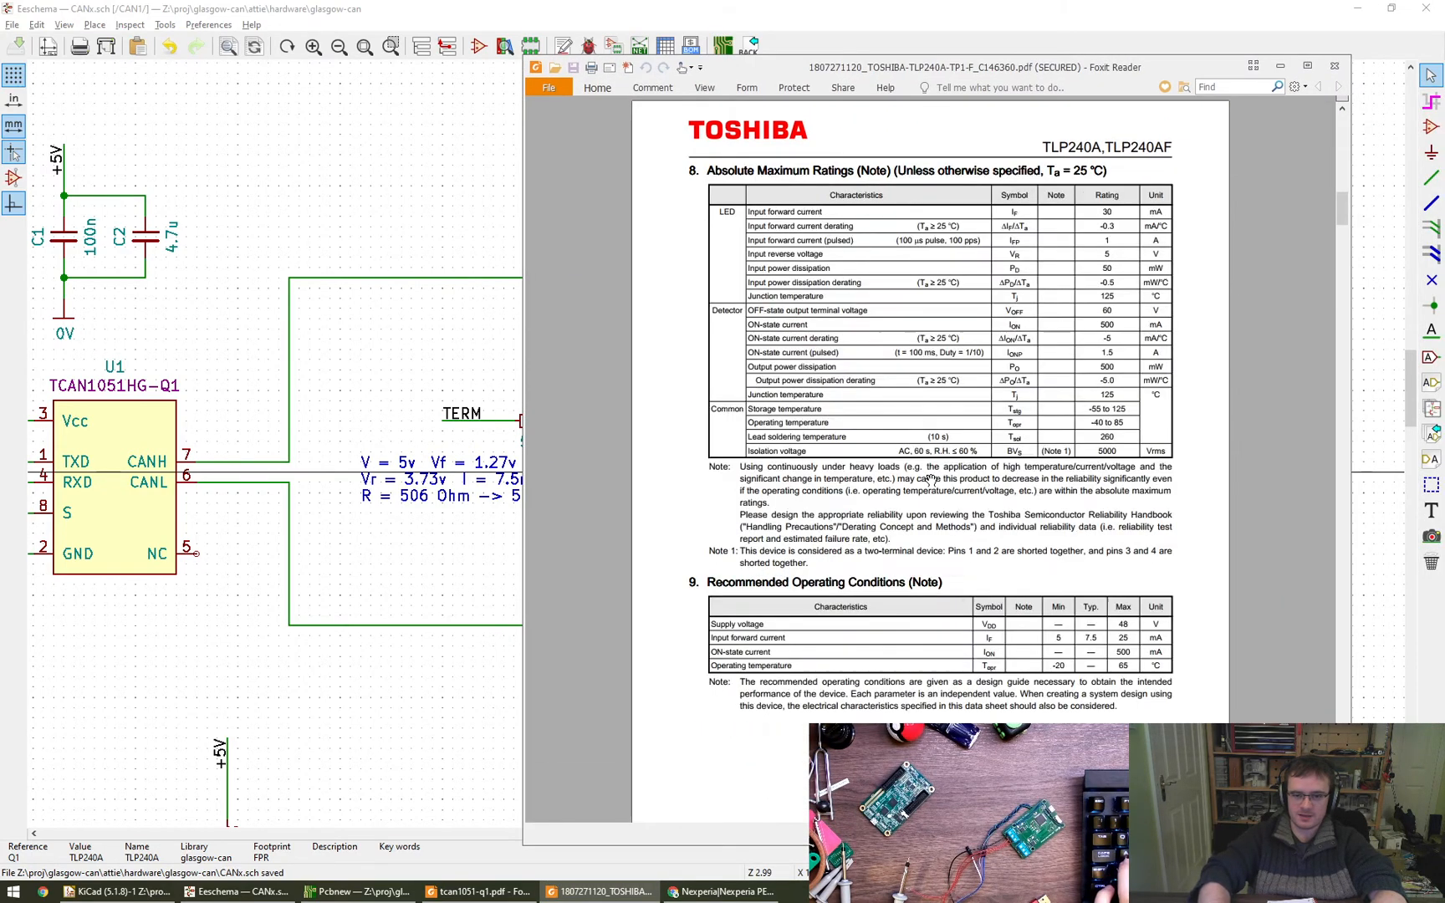
pyautogui.scroll(-4, 930, 480)
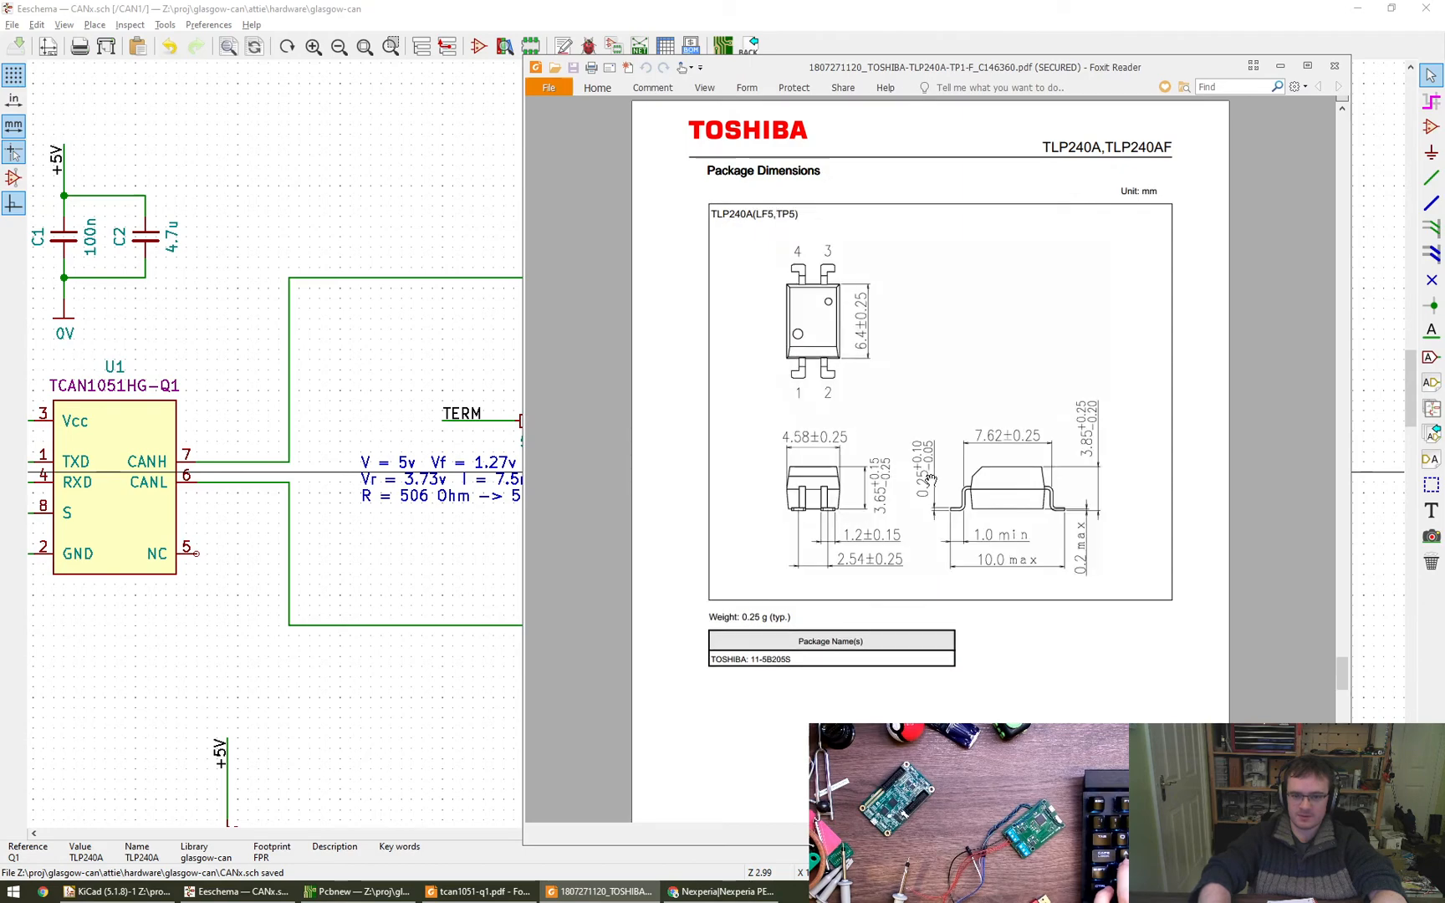
pyautogui.scroll(-2, 930, 479)
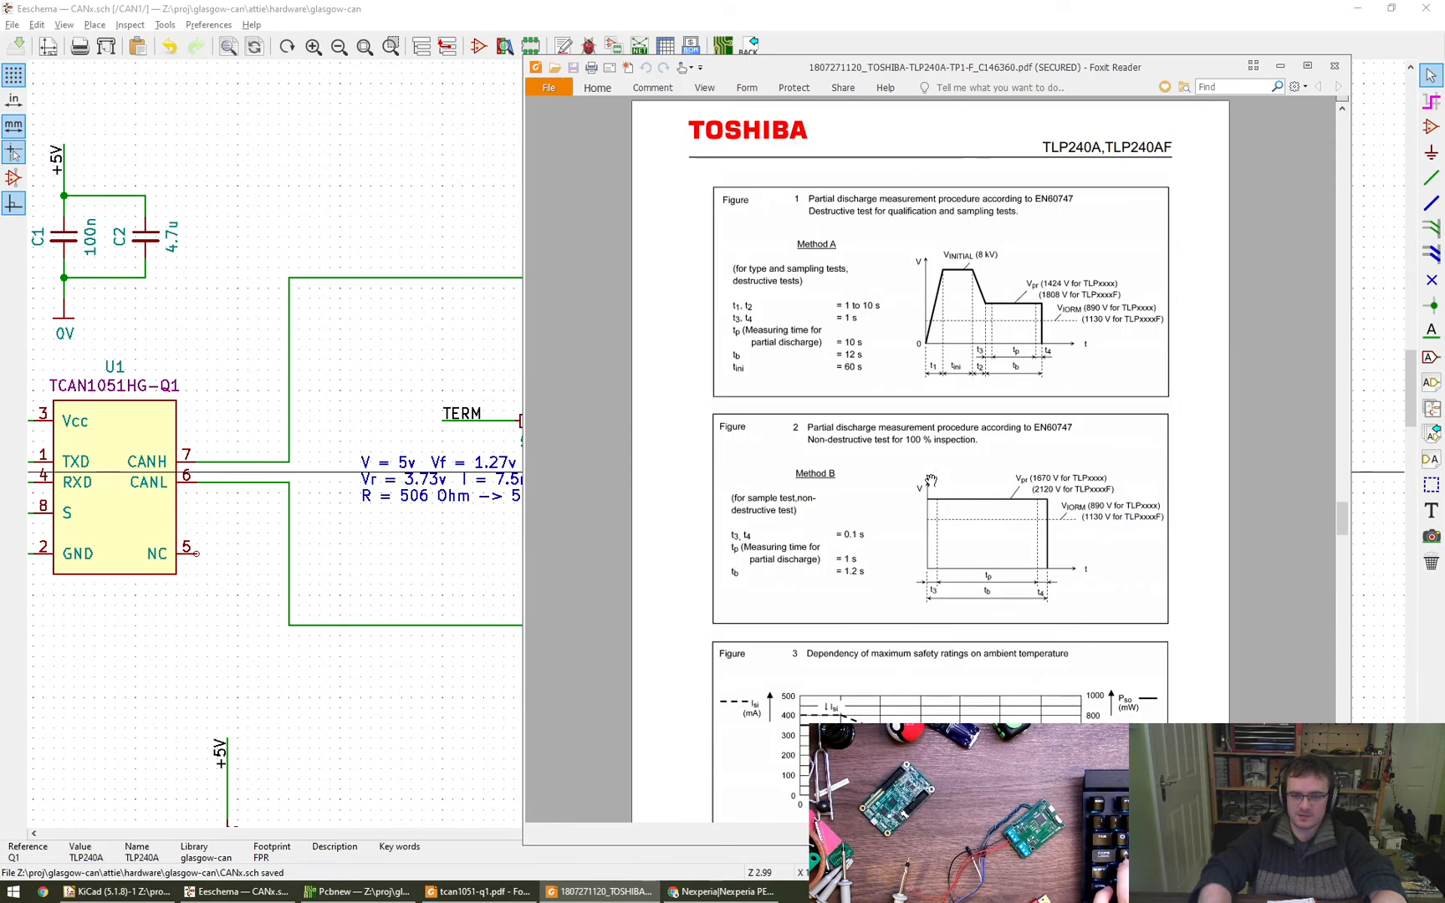
pyautogui.scroll(2, 931, 479)
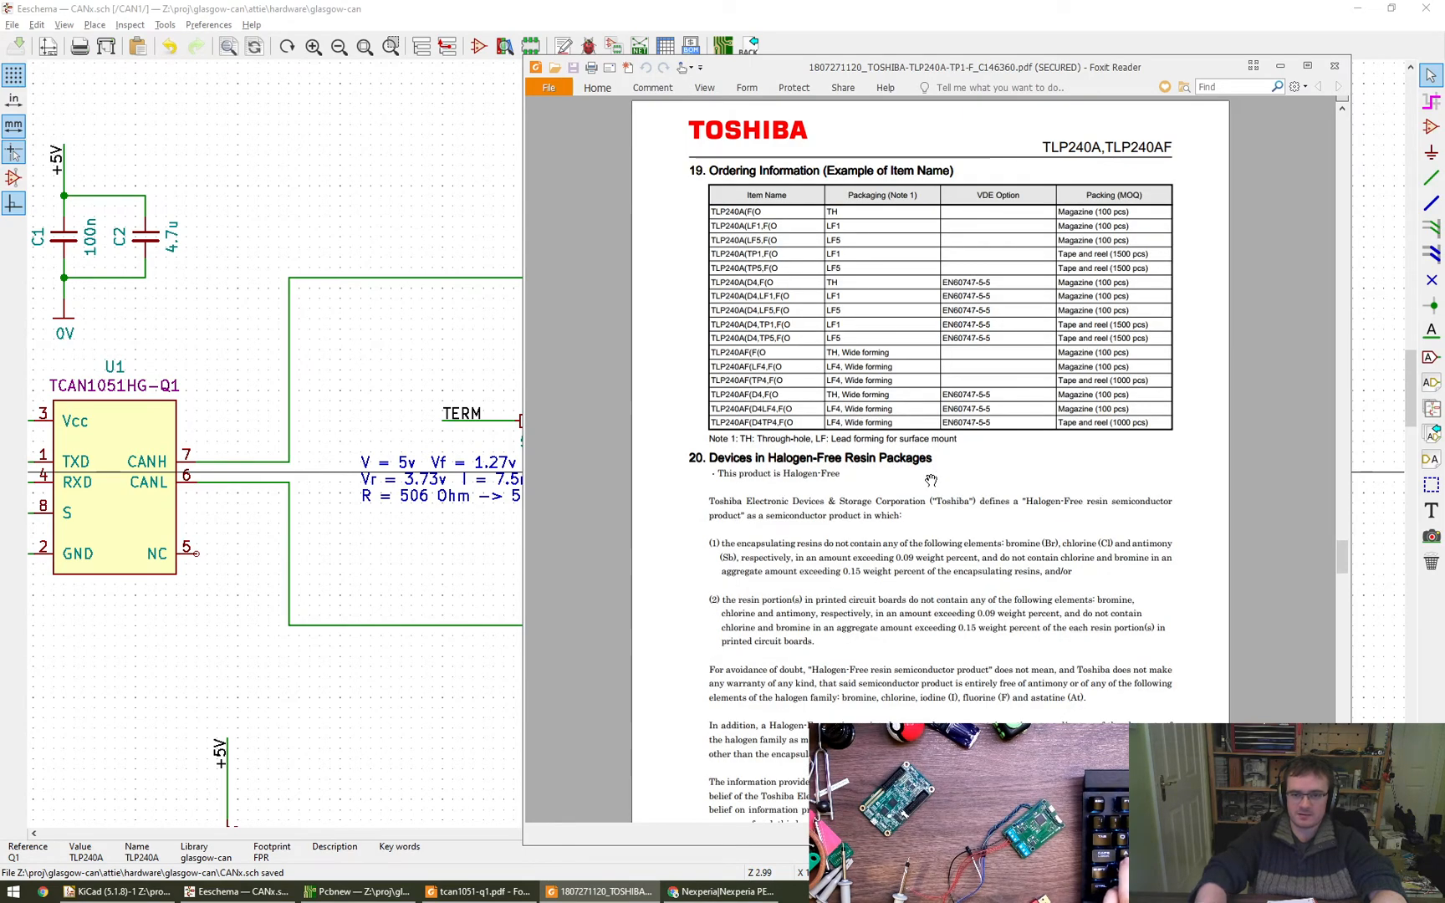
pyautogui.keyDown('ctrl'); pyautogui.scroll(1, 931, 479); pyautogui.keyUp('ctrl')
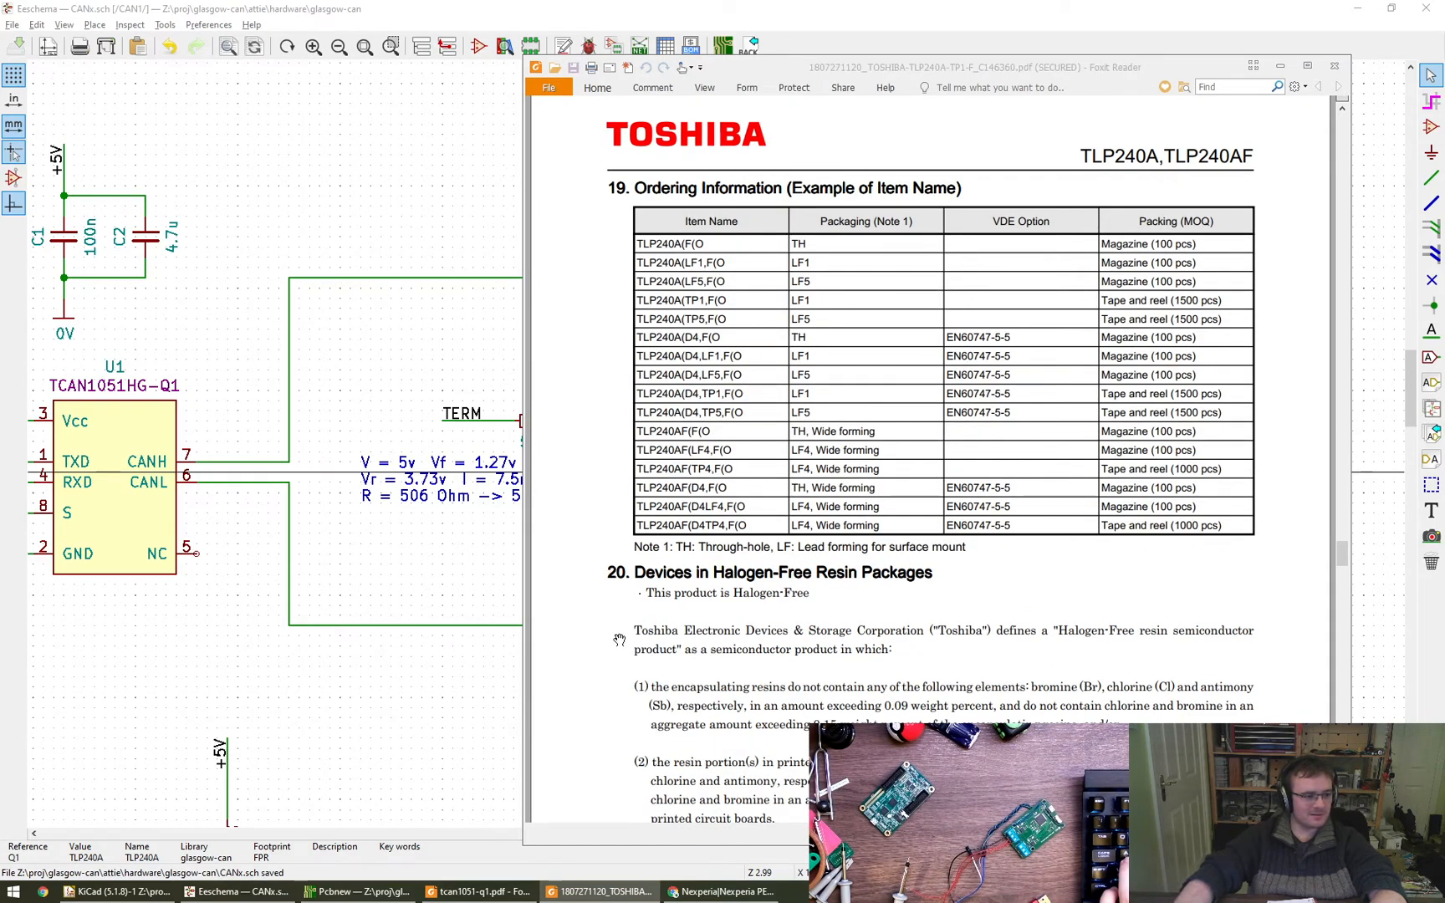
pyautogui.click(860, 525)
pyautogui.press('Home')
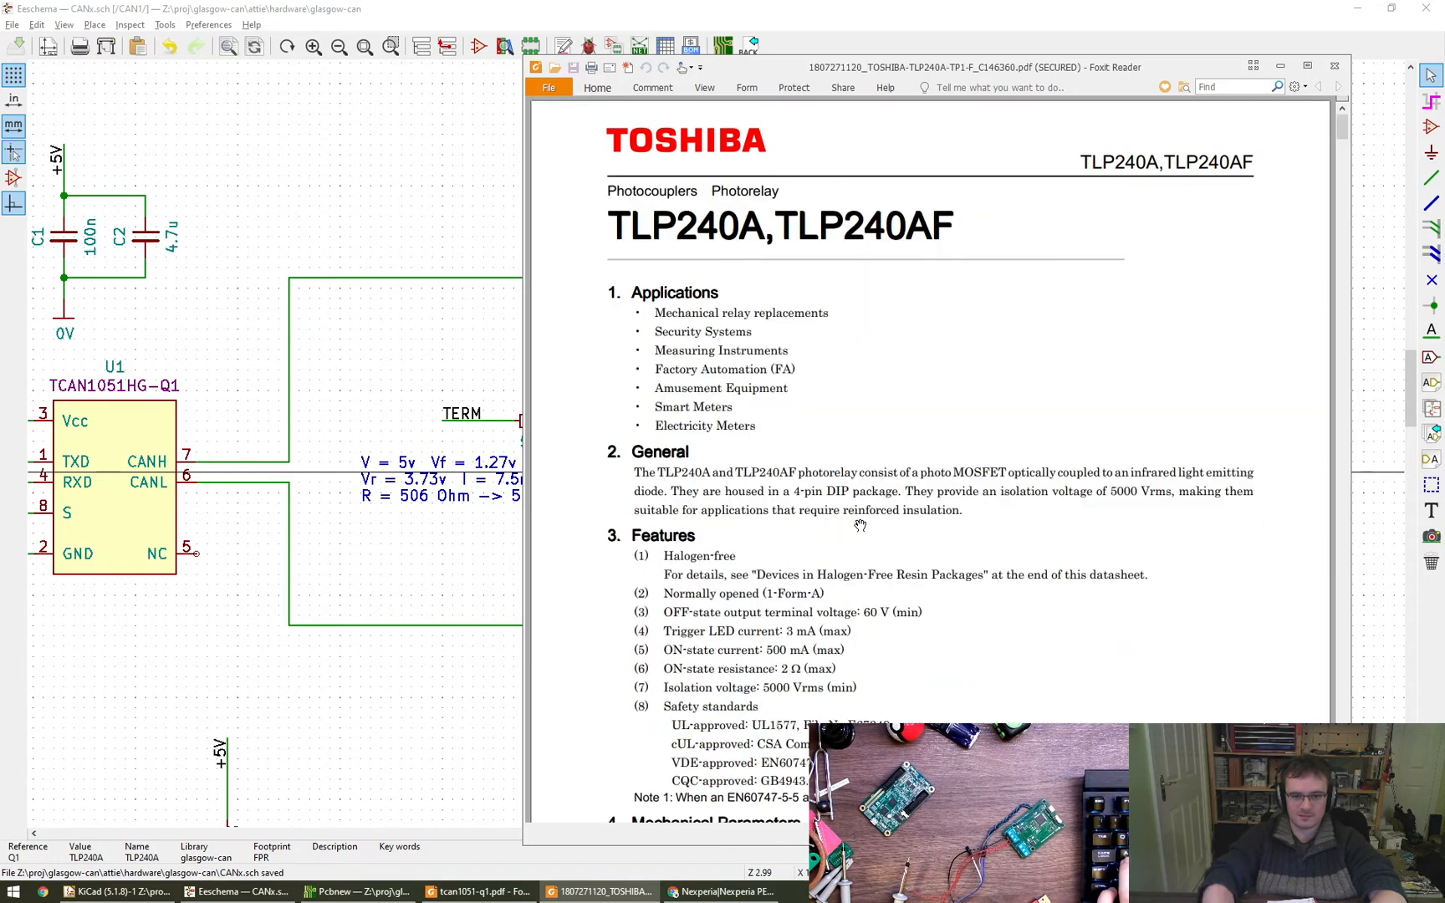
# - Examine the package variant drawings in the datasheet's Packaging section, focusing on TLP240A(LF5,TP5)
pyautogui.keyDown('ctrl'); pyautogui.scroll(-2, 861, 525); pyautogui.keyUp('ctrl')
pyautogui.scroll(-3, 860, 525)
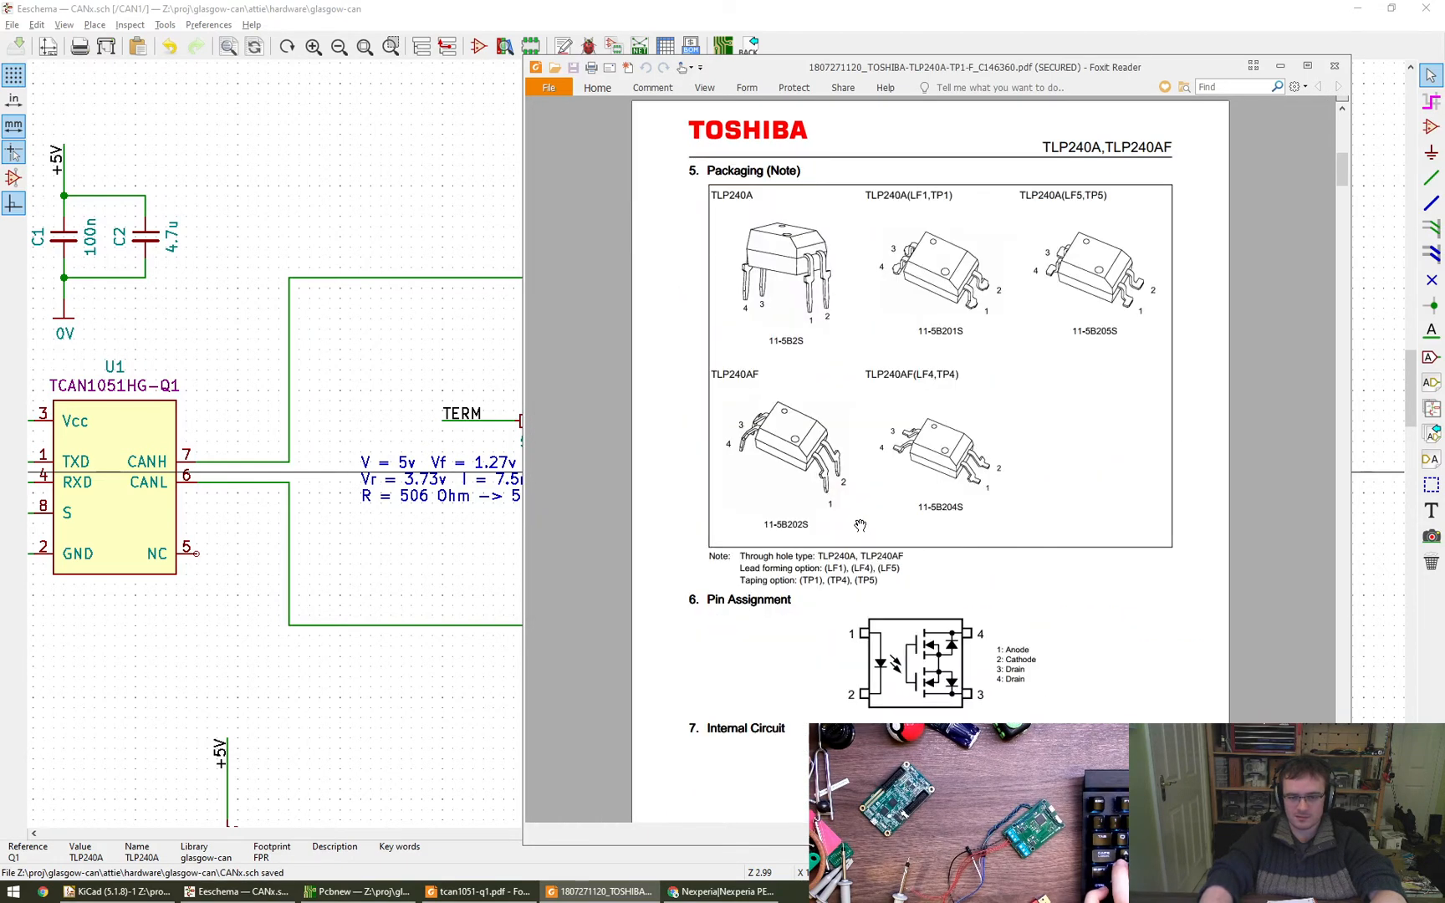
pyautogui.keyDown('ctrl'); pyautogui.scroll(2, 861, 525); pyautogui.keyUp('ctrl')
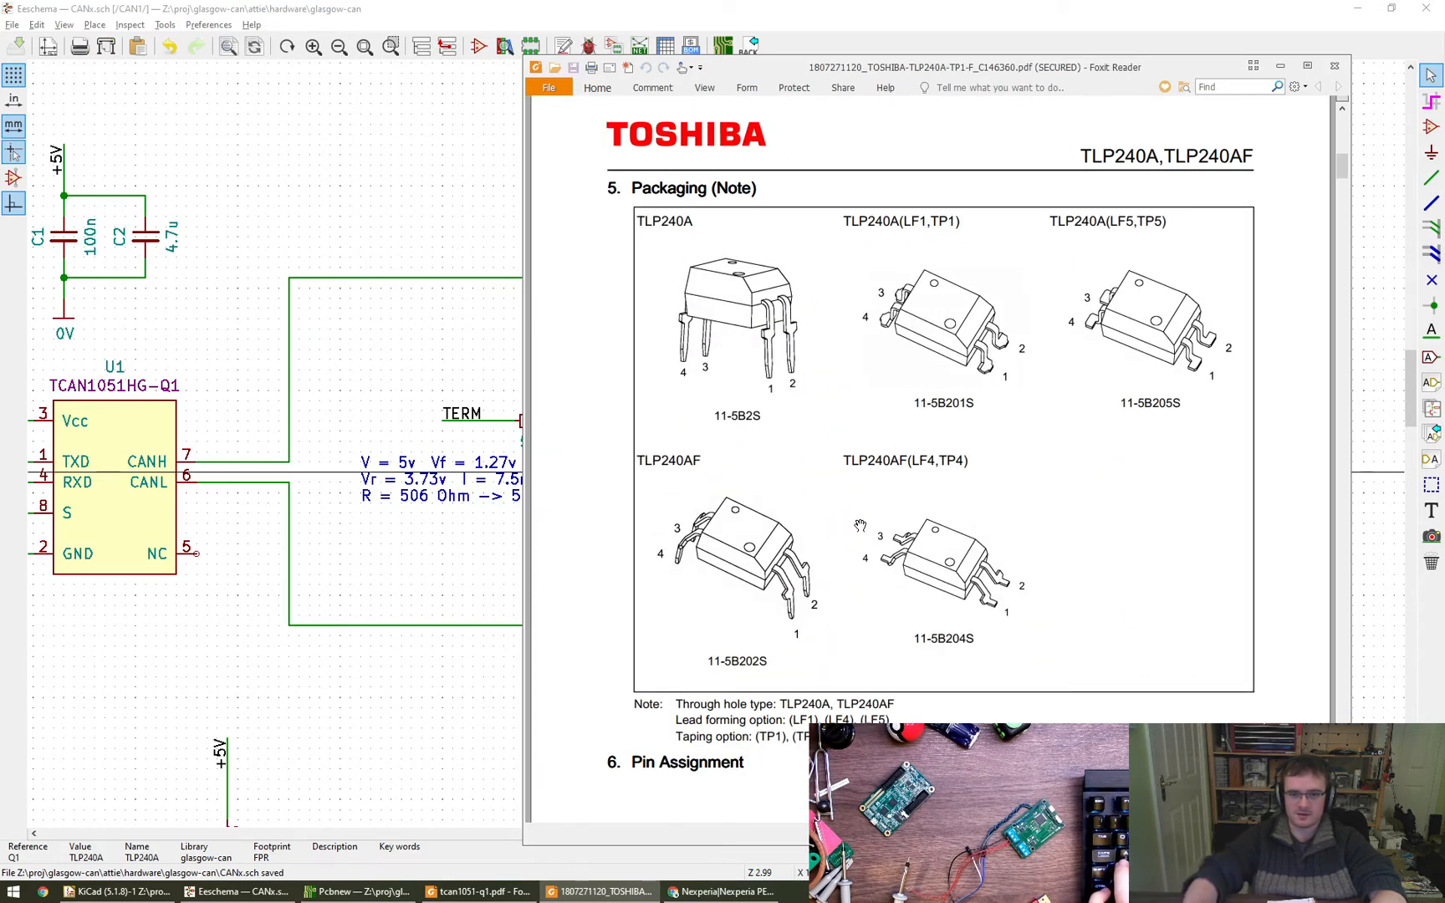
pyautogui.keyDown('ctrl'); pyautogui.scroll(1, 861, 525); pyautogui.keyUp('ctrl')
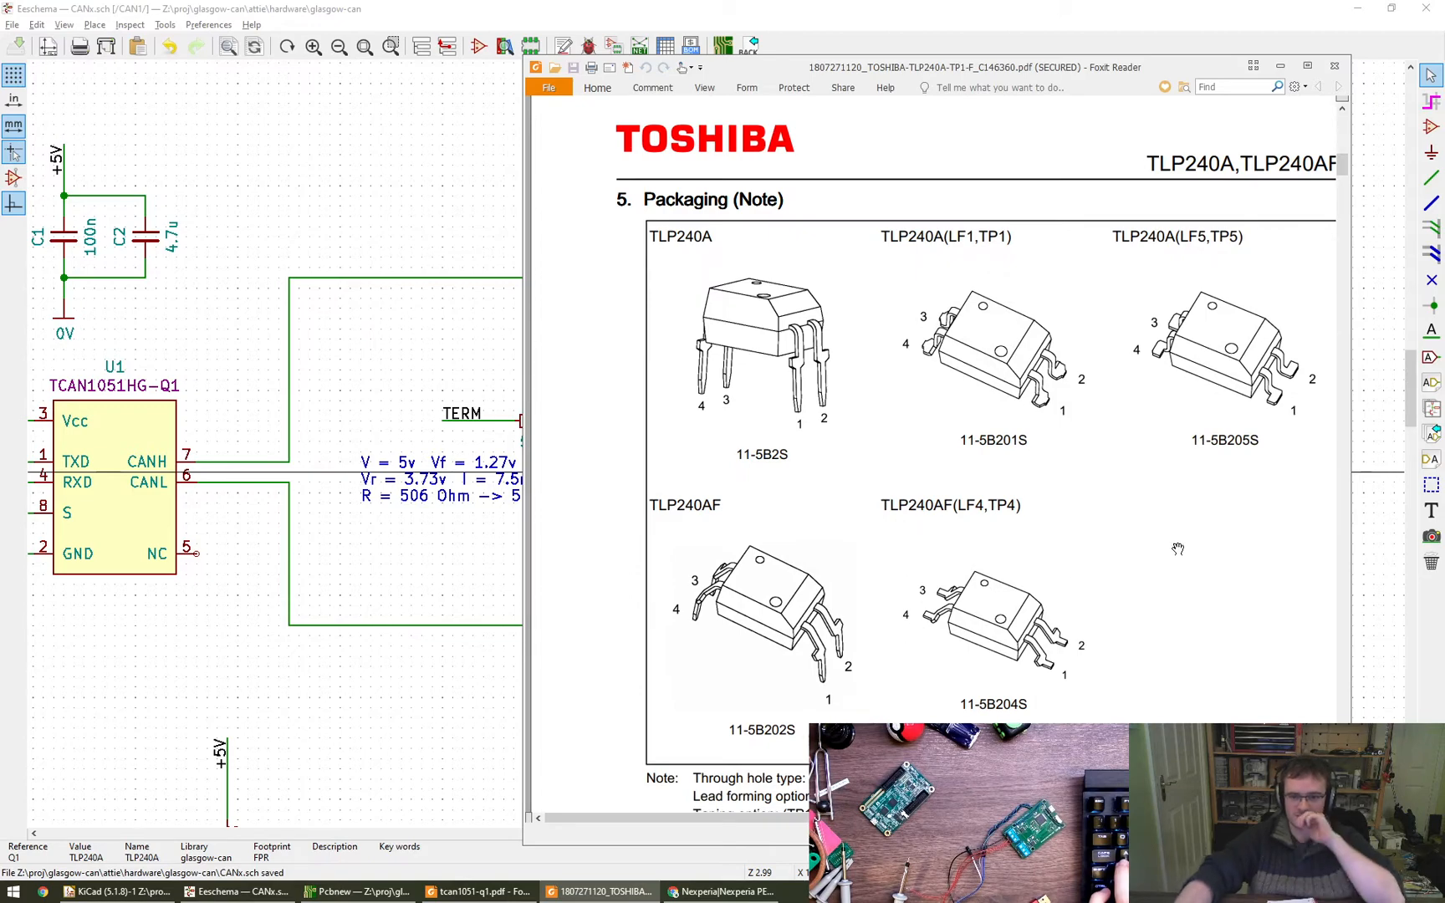
pyautogui.moveTo(1124, 496); pyautogui.dragTo(1078, 478)
pyautogui.moveTo(1078, 478); pyautogui.dragTo(1080, 491)
pyautogui.moveTo(1201, 434); pyautogui.dragTo(1181, 471)
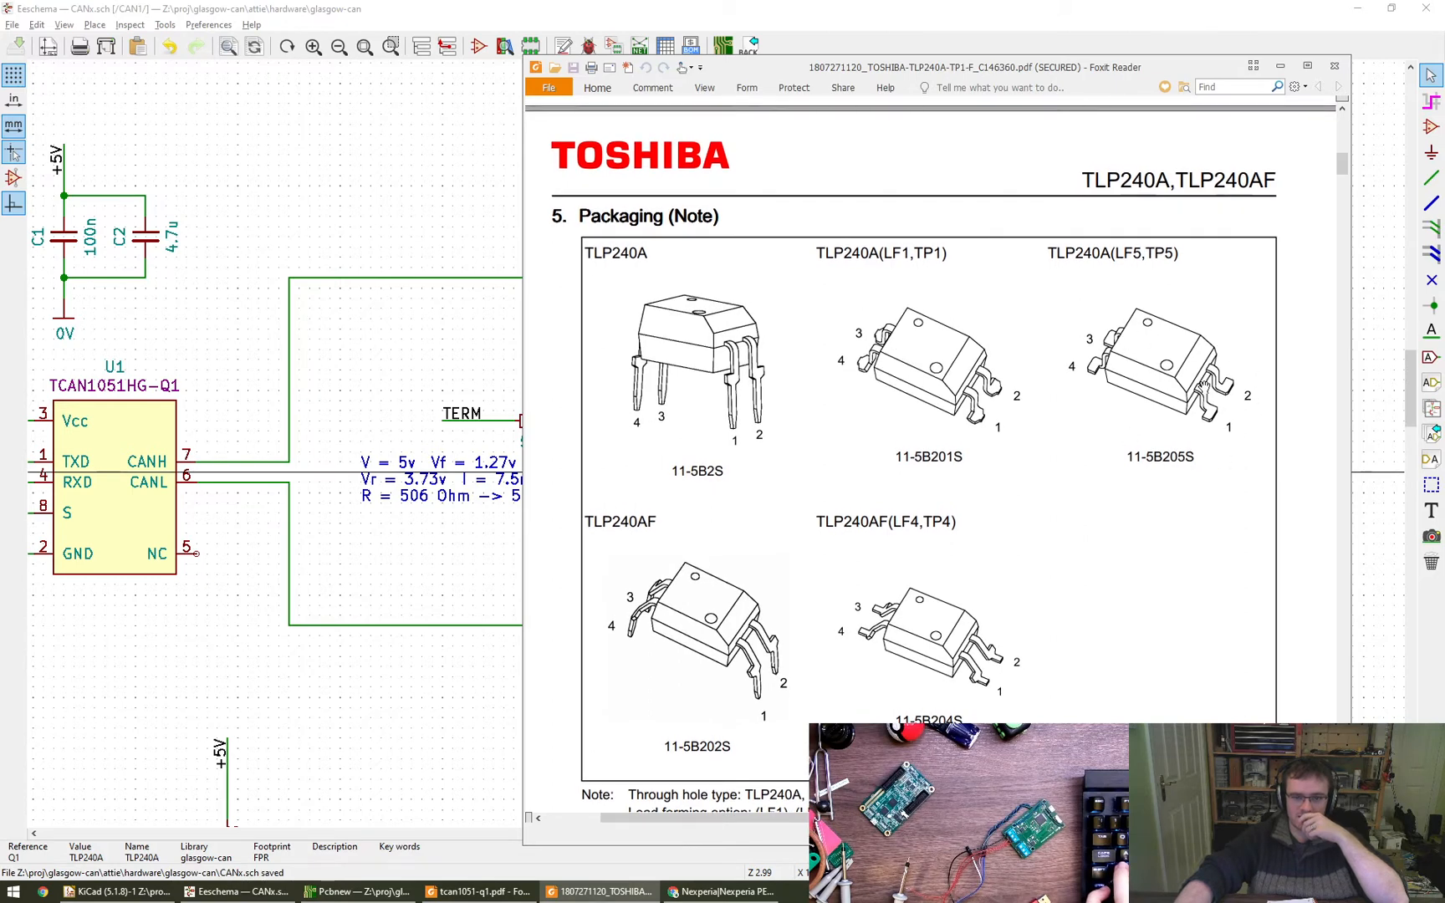
pyautogui.moveTo(1167, 366); pyautogui.dragTo(1190, 414)
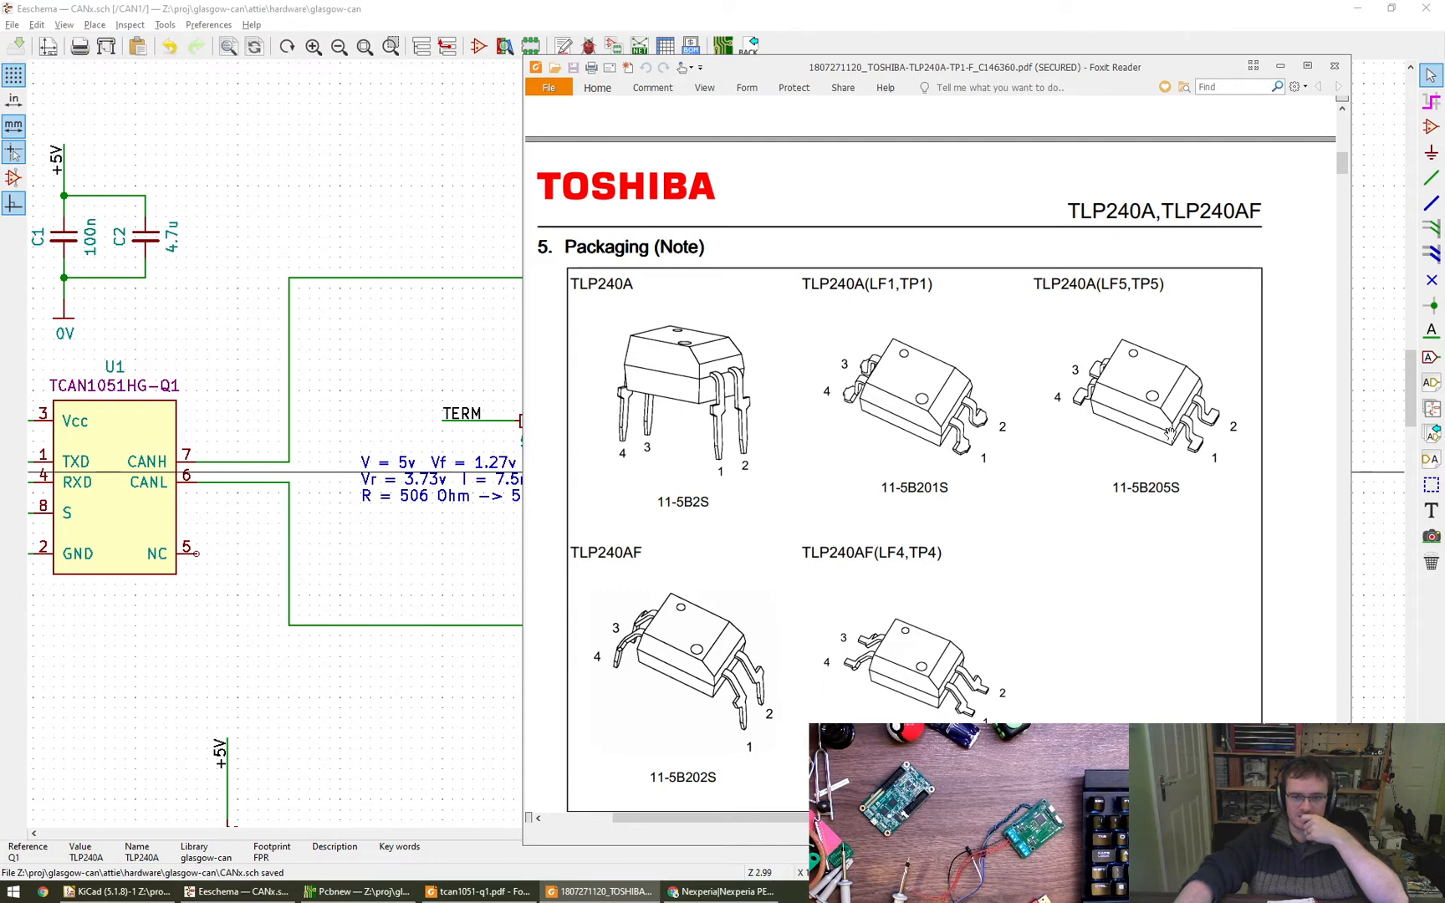
pyautogui.moveTo(1147, 449); pyautogui.dragTo(1145, 443)
# - Search the datasheet for LF5 and compare the match with the package drawings above it
pyautogui.hotkey('ctrl', 'f')
pyautogui.write('LF5')
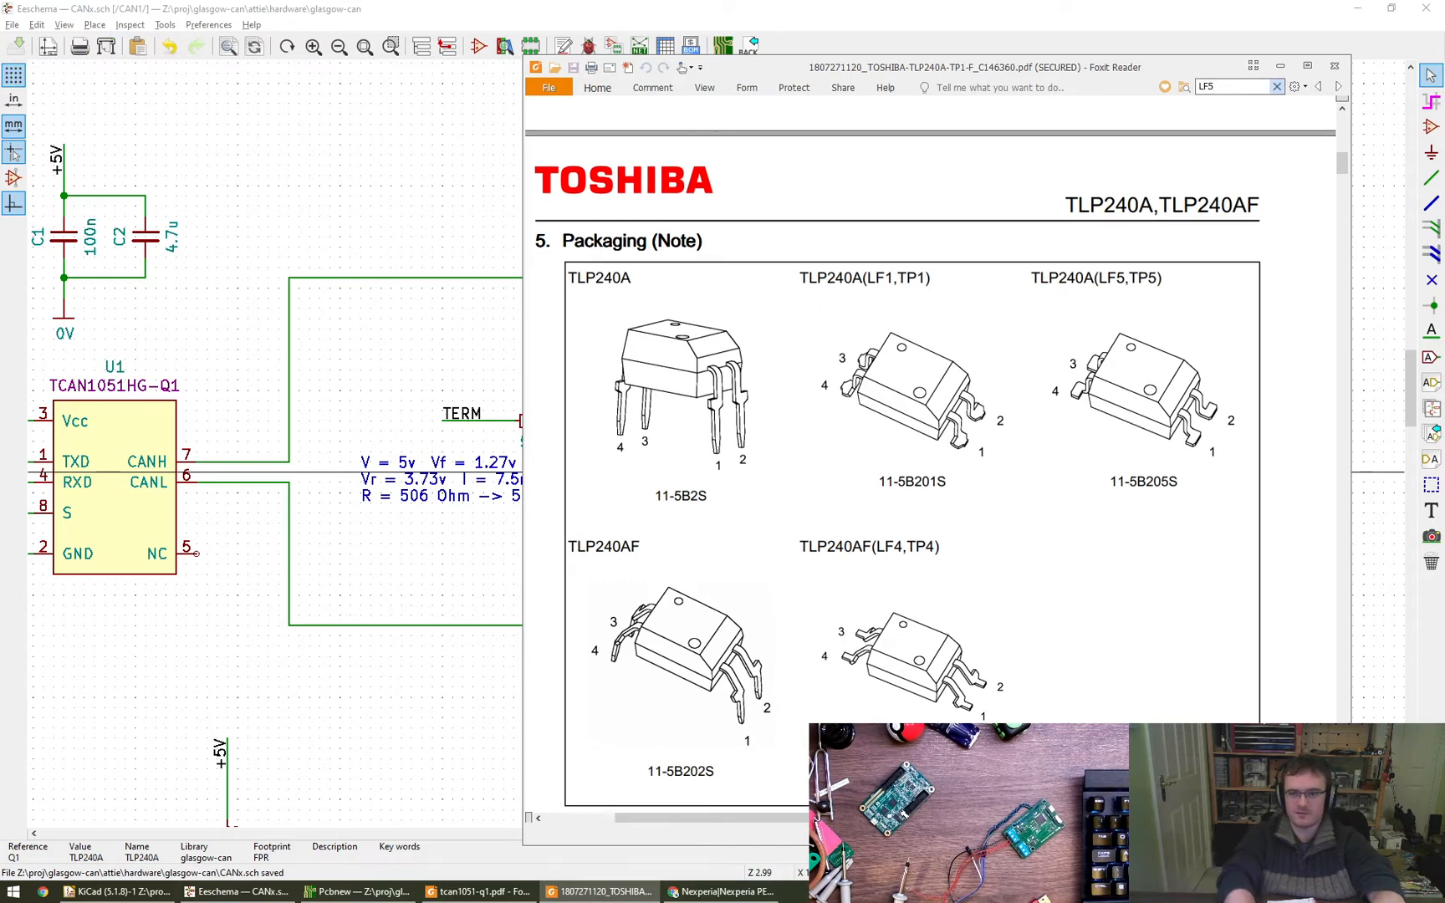
pyautogui.press('Return')
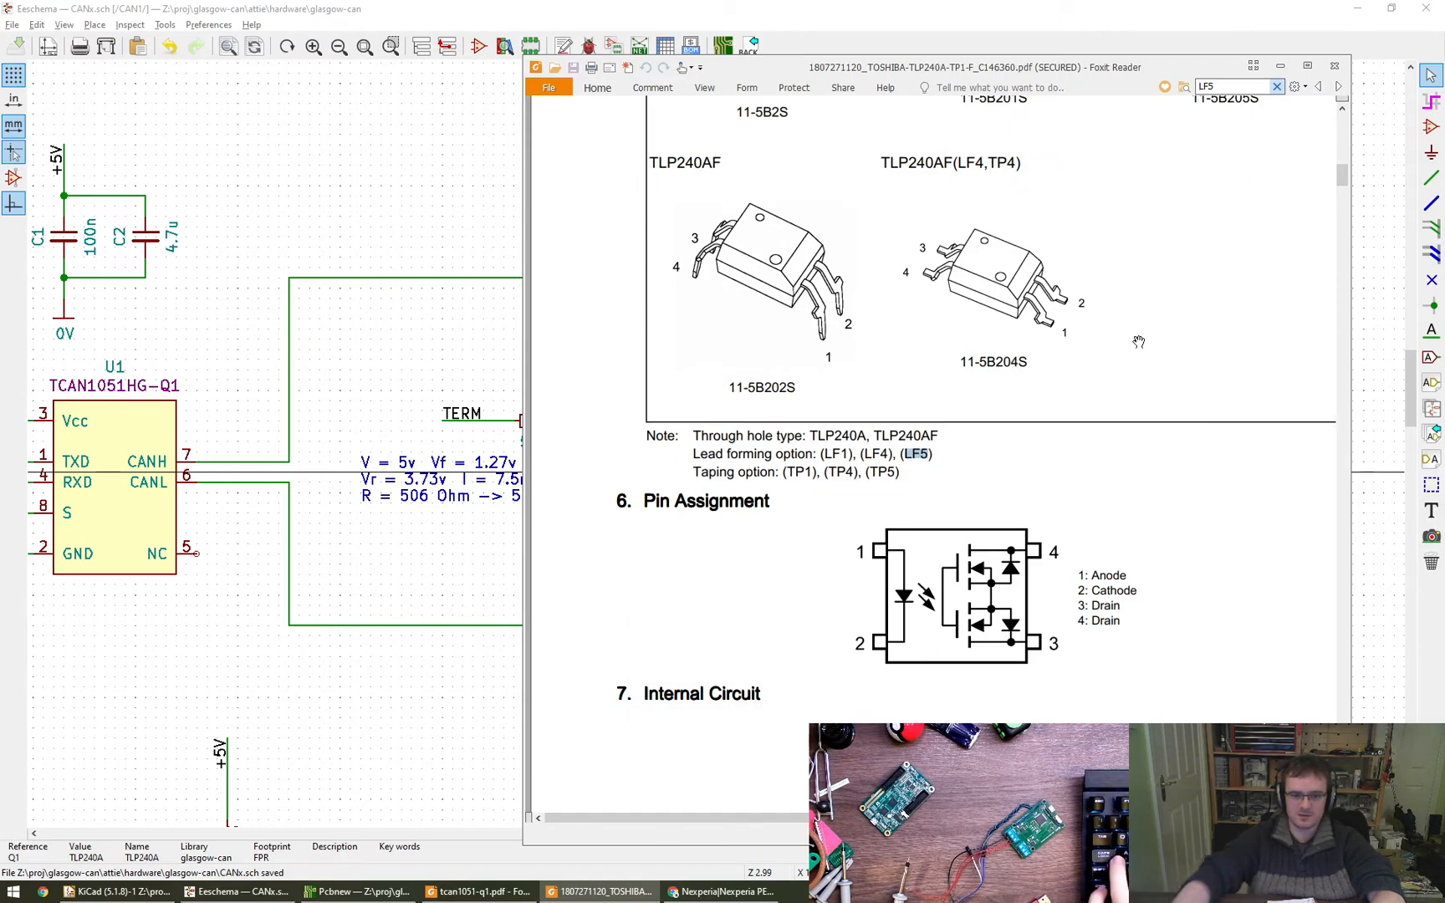
pyautogui.moveTo(1138, 343); pyautogui.dragTo(1062, 628)
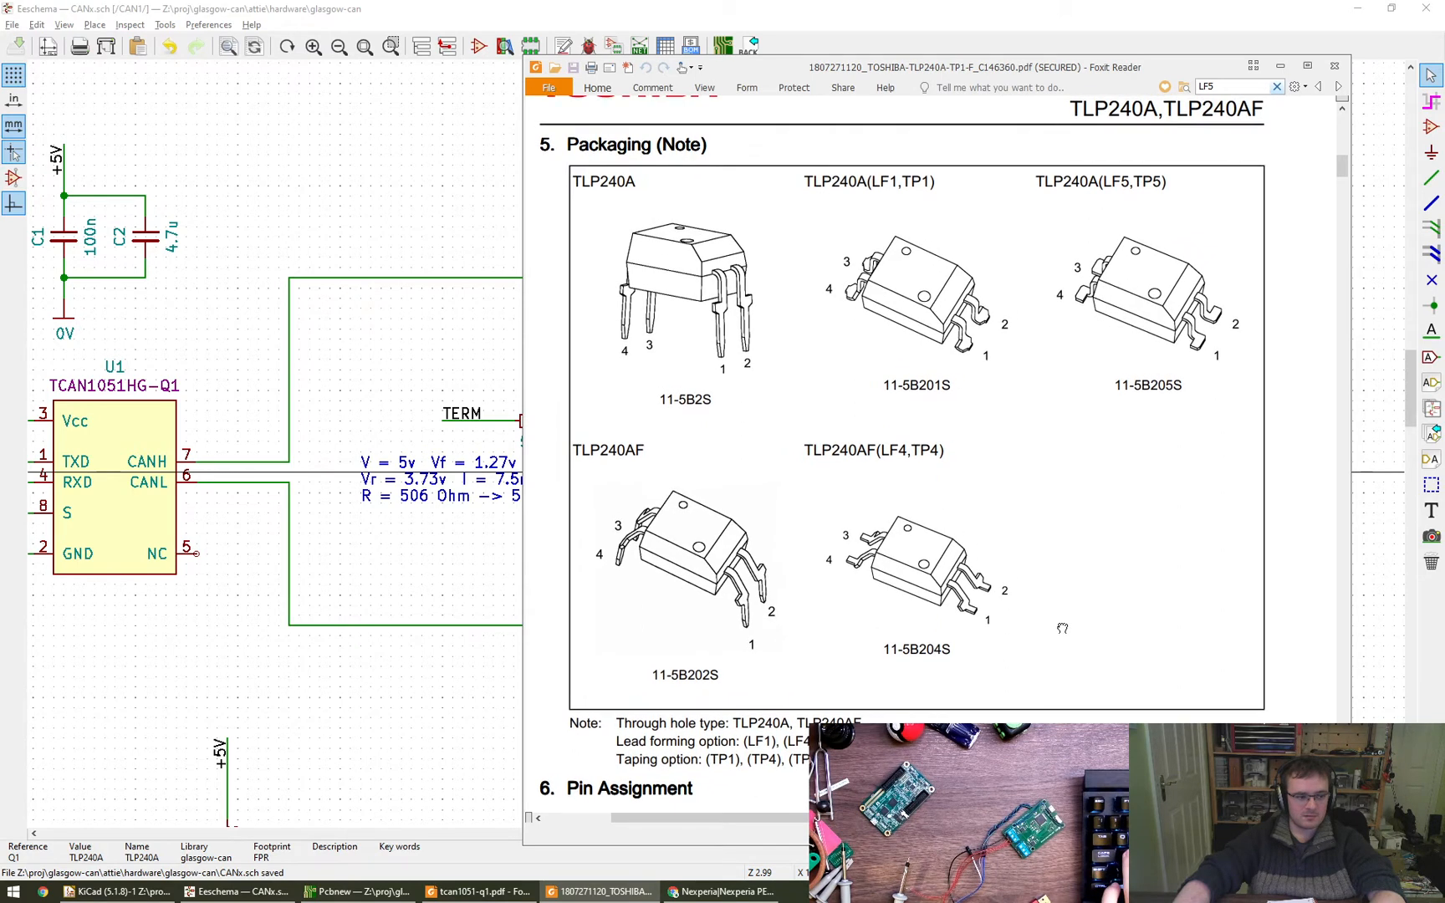
pyautogui.moveTo(1107, 518); pyautogui.dragTo(1105, 525)
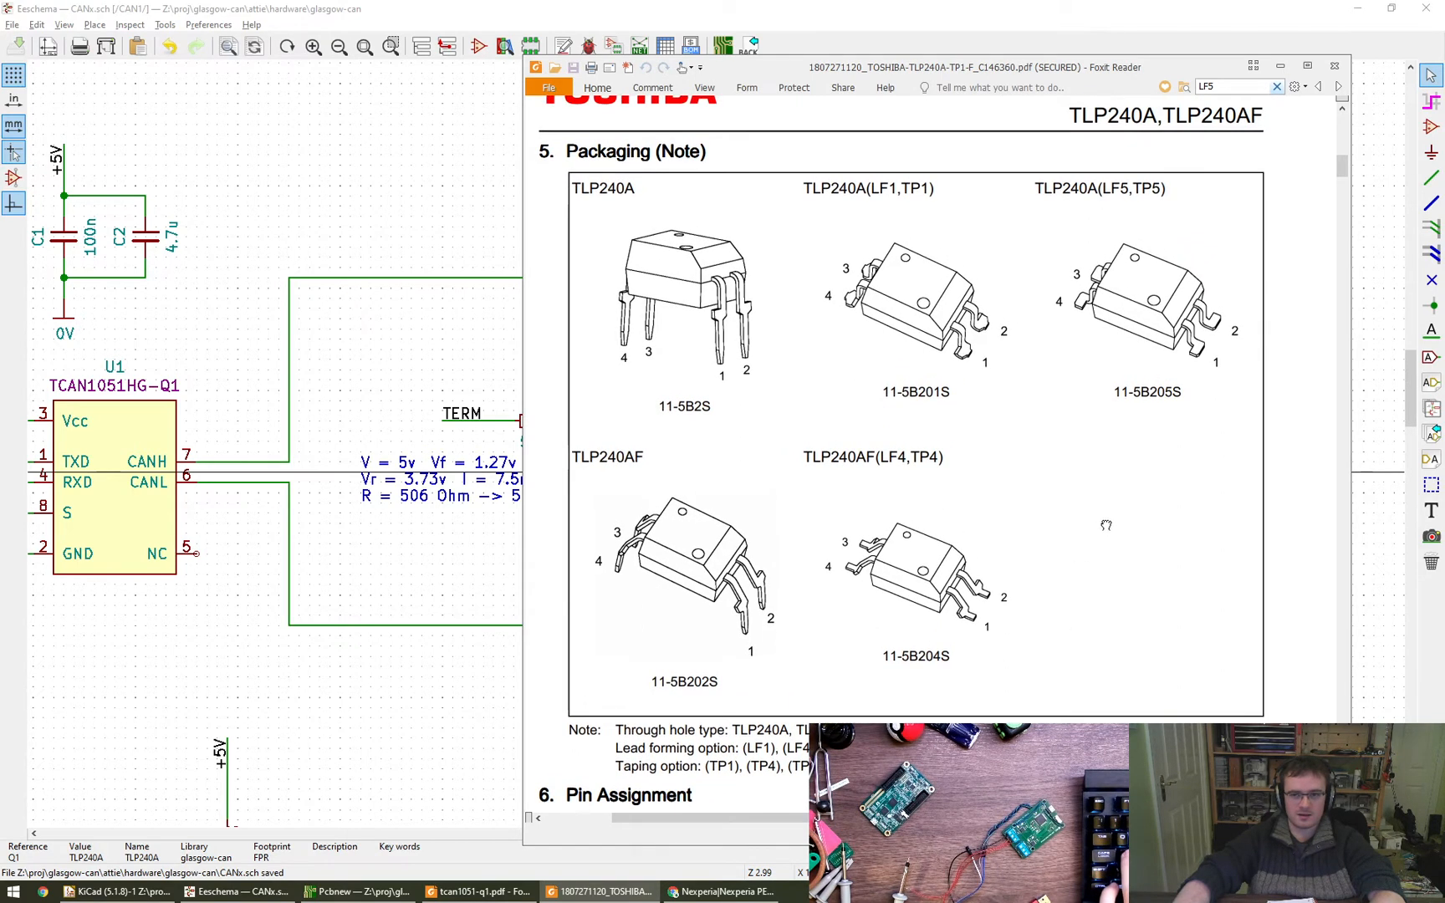
# - Switch back to Eeschema, enter Toshiba in Q1's MFR field and open the footprint library browser for its Footprint field
pyautogui.click(442, 7)
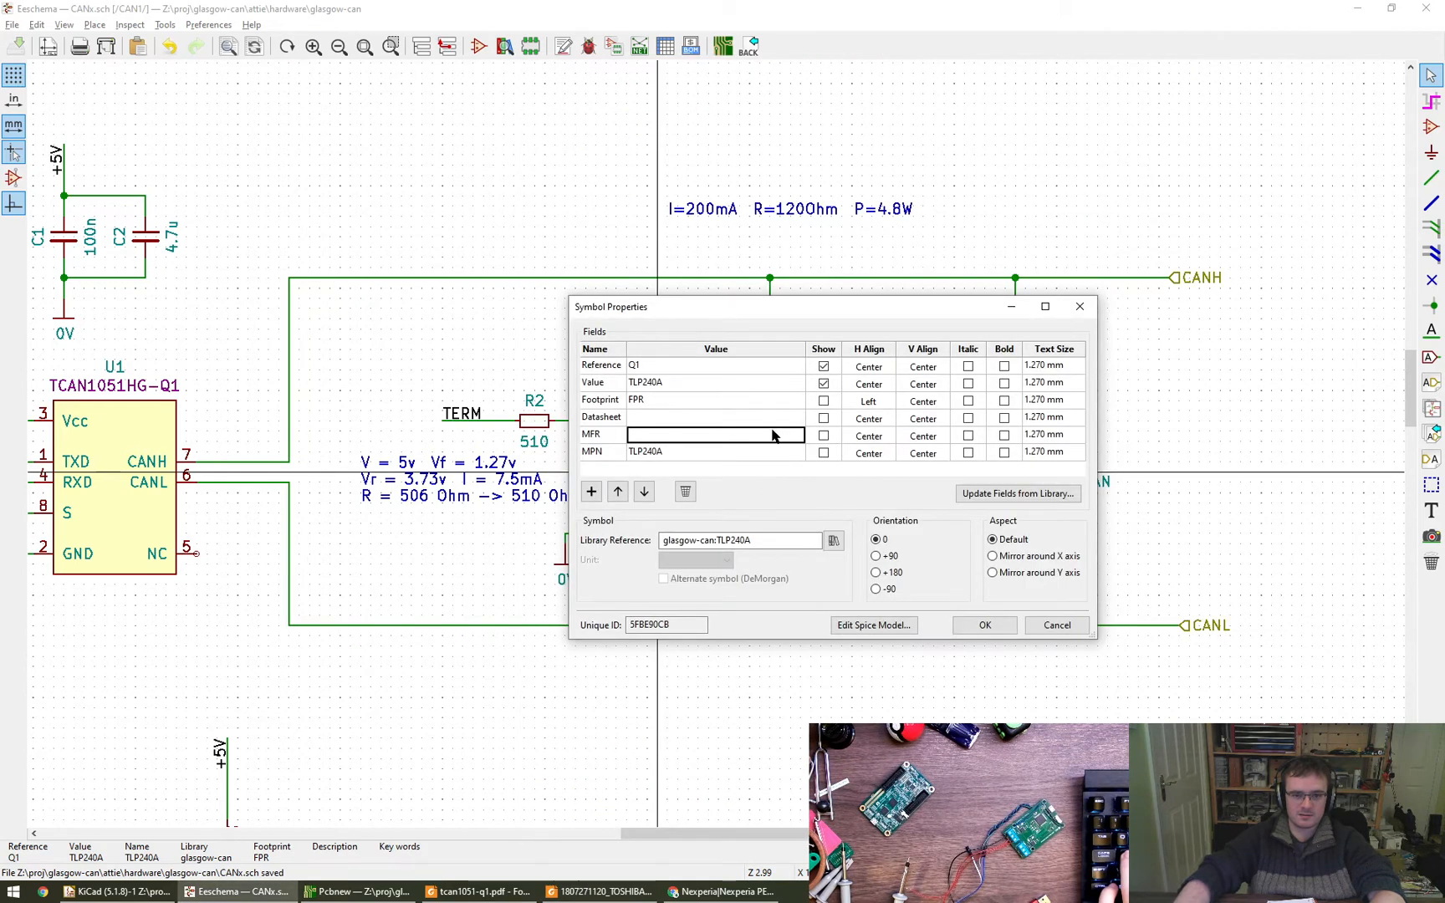
pyautogui.write('Toshiba')
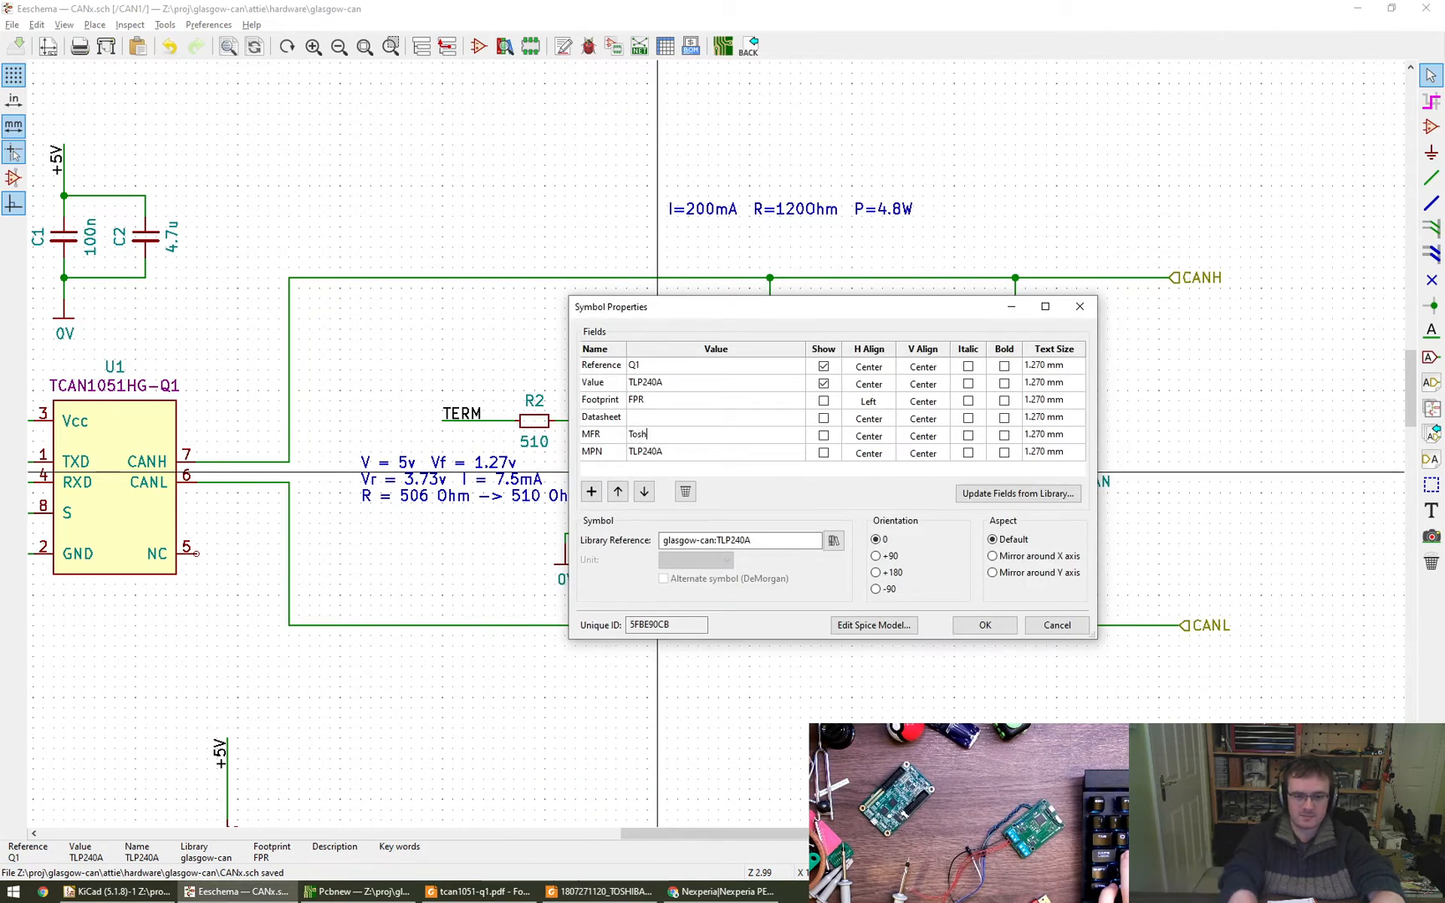
pyautogui.click(770, 400)
pyautogui.click(794, 402)
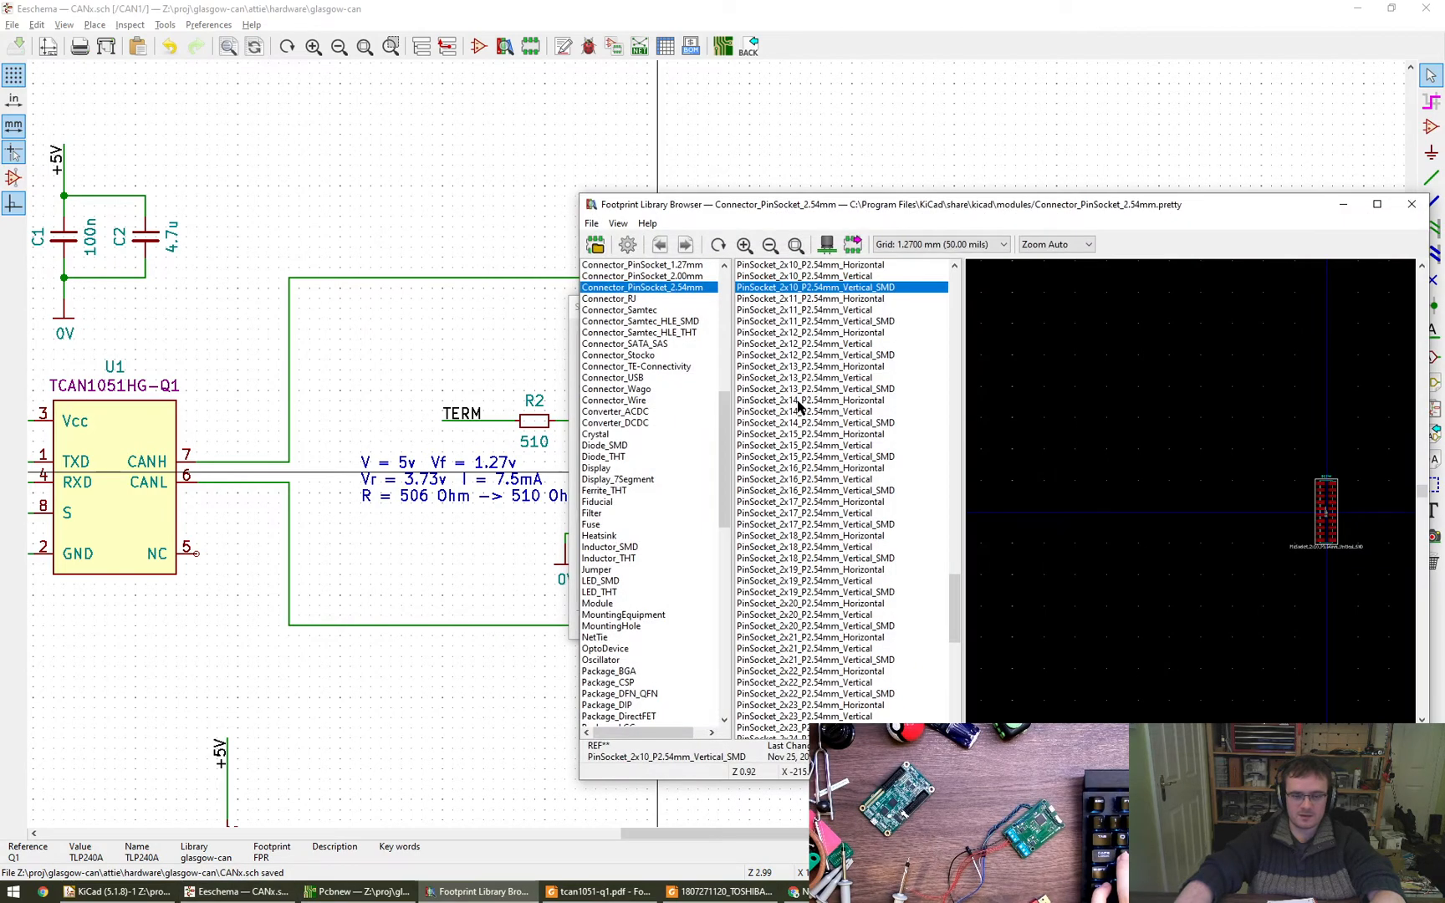
# - Look through the OptoDevice footprint library for a match to the TLP240A package, previewing the Toshiba TOTX and TORX footprints
pyautogui.moveTo(722, 449); pyautogui.dragTo(706, 293)
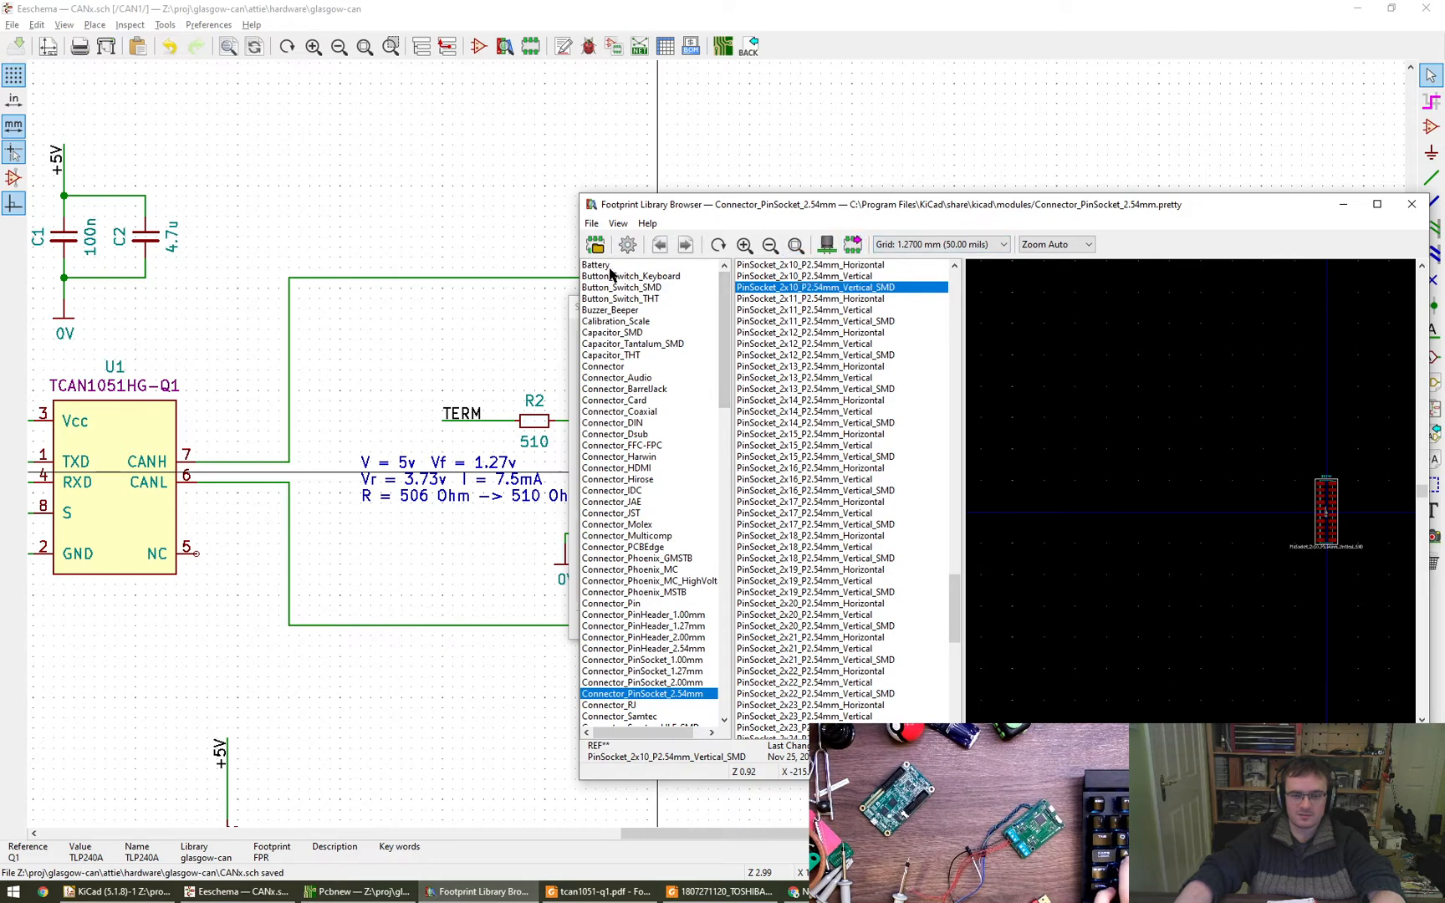
pyautogui.scroll(-15, 654, 526)
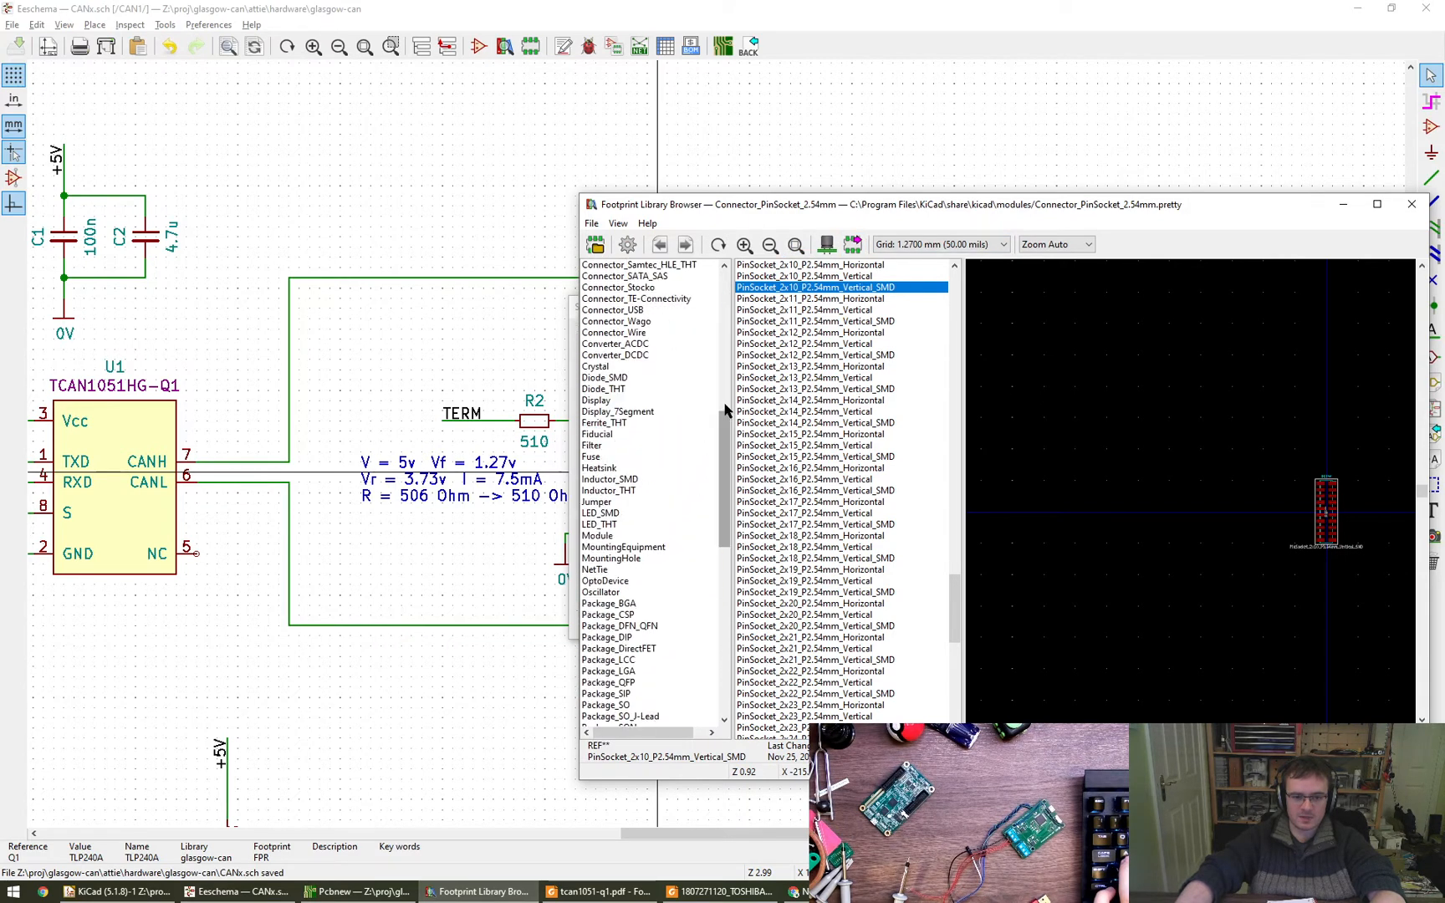
pyautogui.scroll(-2, 724, 464)
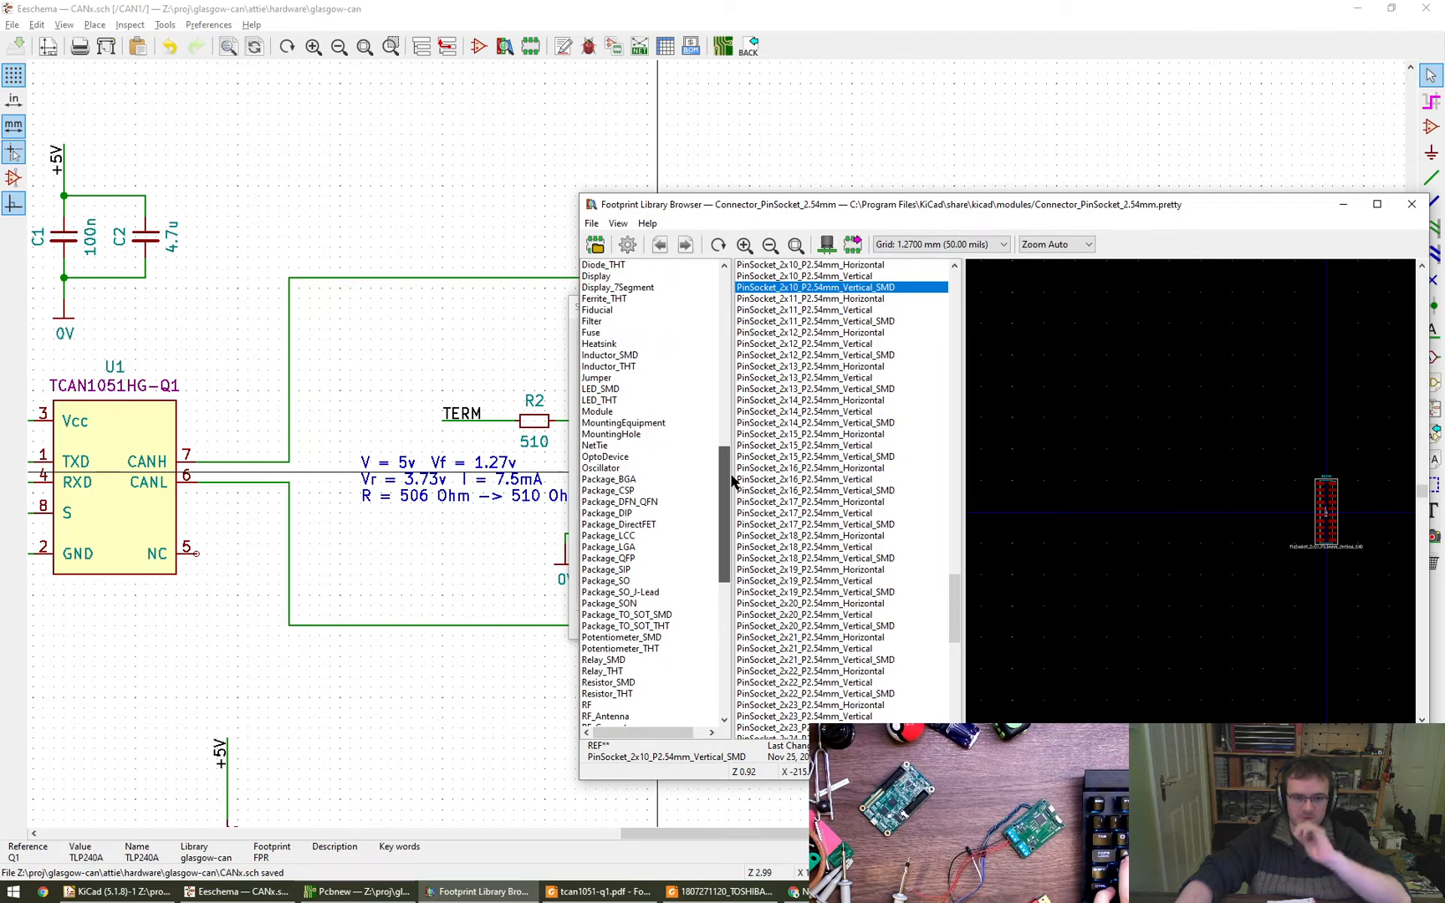
pyautogui.click(652, 456)
pyautogui.moveTo(956, 358); pyautogui.dragTo(958, 612)
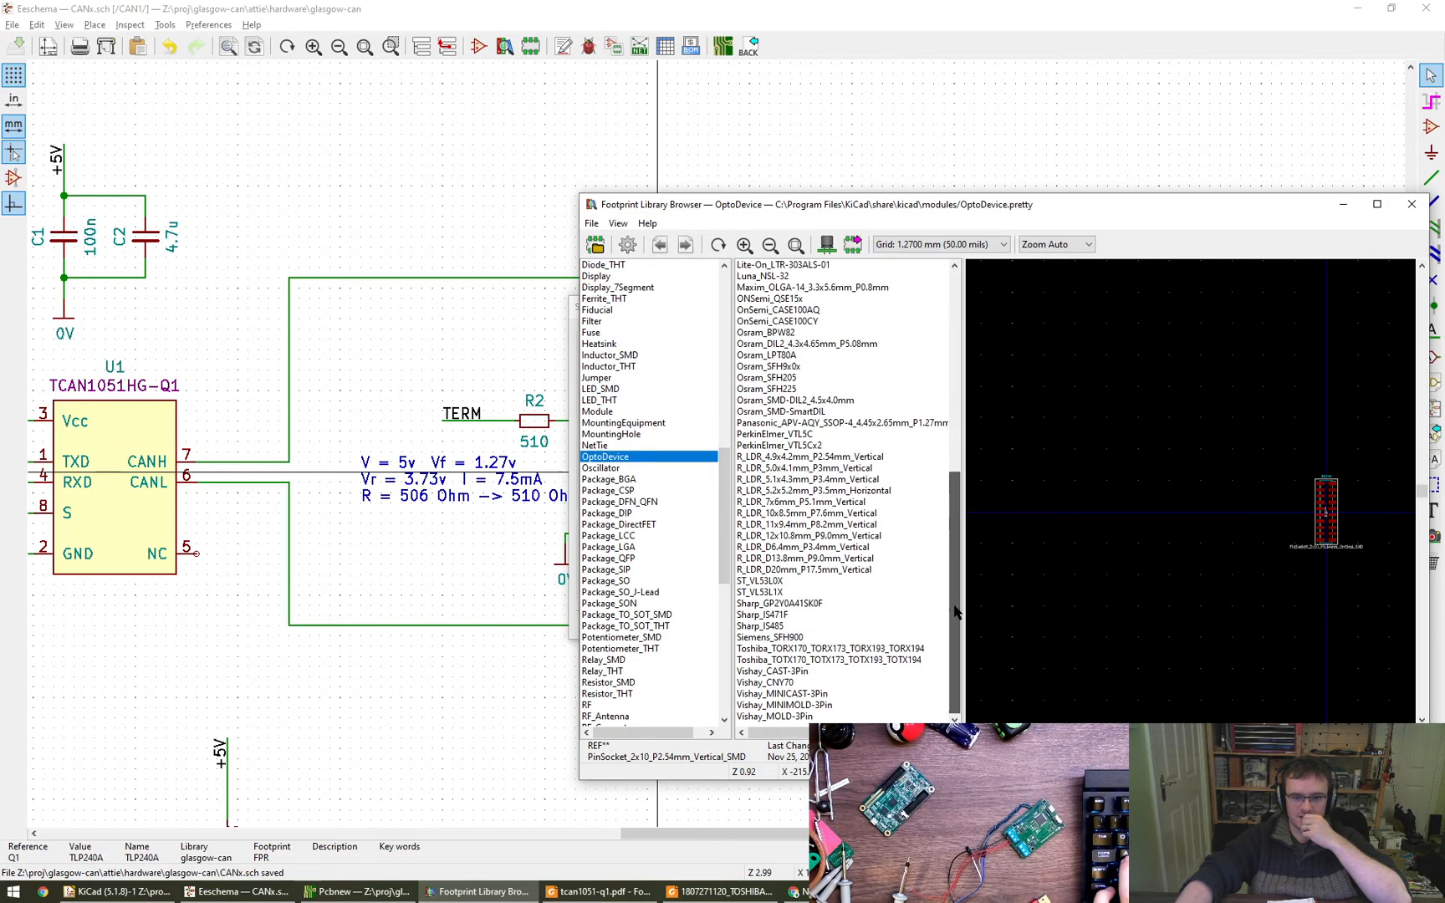
pyautogui.click(833, 661)
pyautogui.click(832, 649)
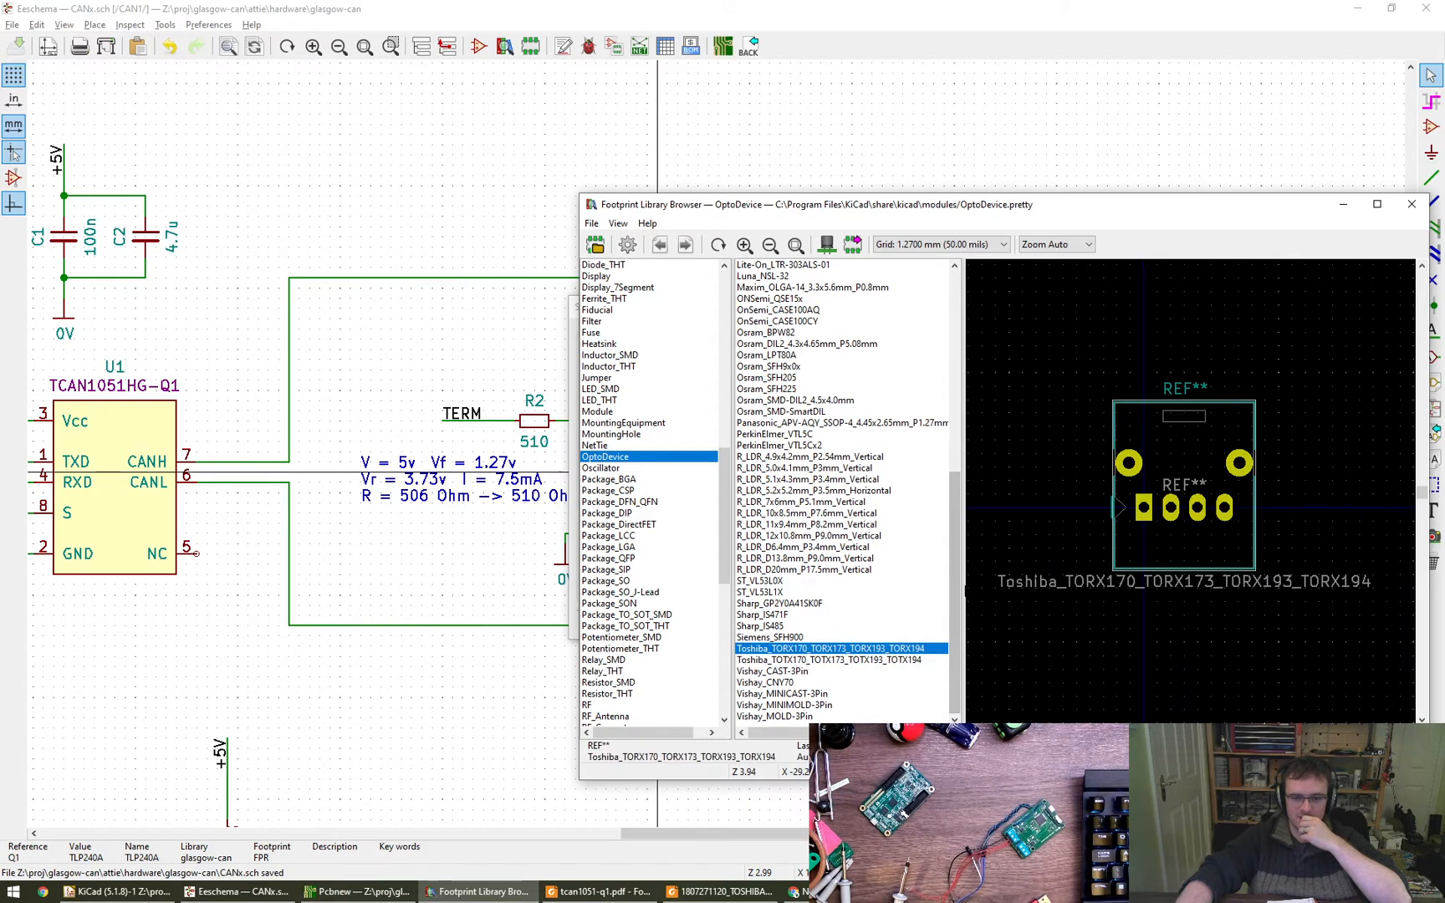
pyautogui.moveTo(959, 609); pyautogui.dragTo(952, 325)
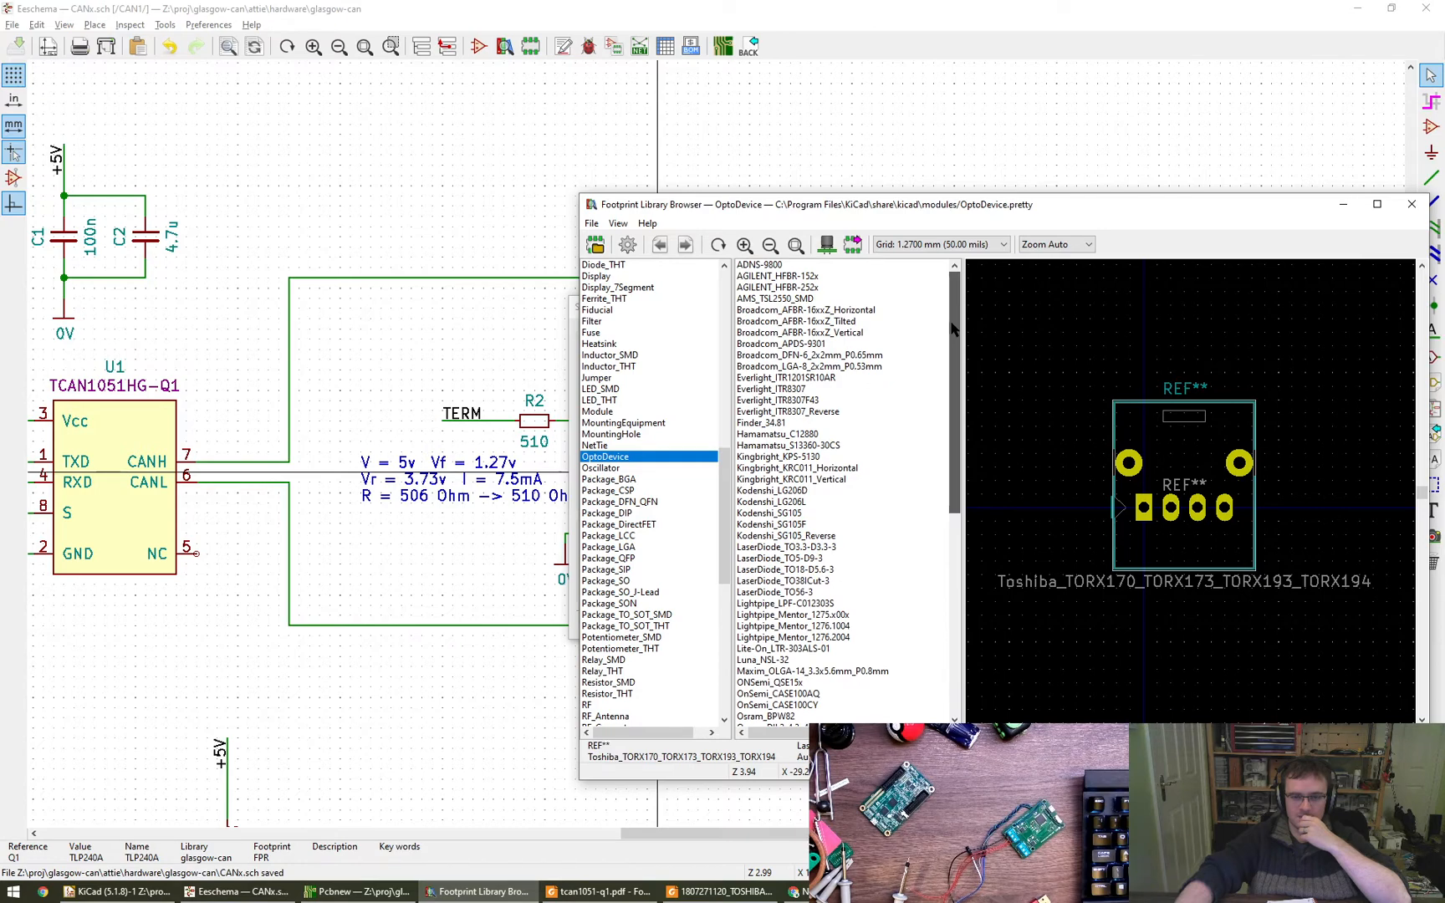
pyautogui.scroll(-5, 920, 494)
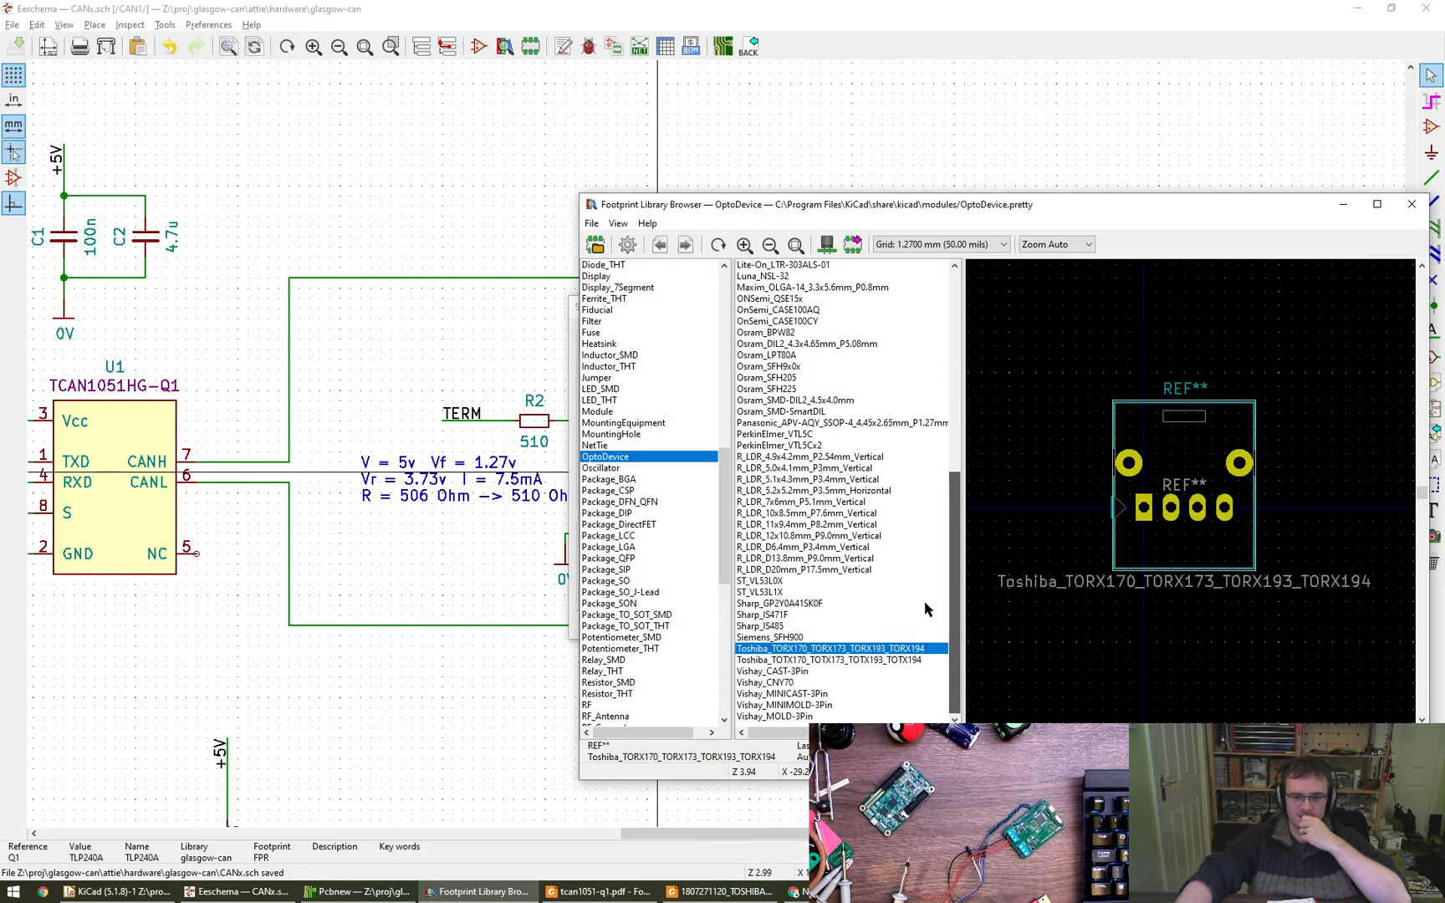
pyautogui.scroll(-7, 912, 493)
# - Check the Package_DIP library including the Toshiba_11-7A9 footprint, and list the Package_TO_SOT_SMD footprints
pyautogui.click(706, 513)
pyautogui.moveTo(959, 323); pyautogui.dragTo(956, 694)
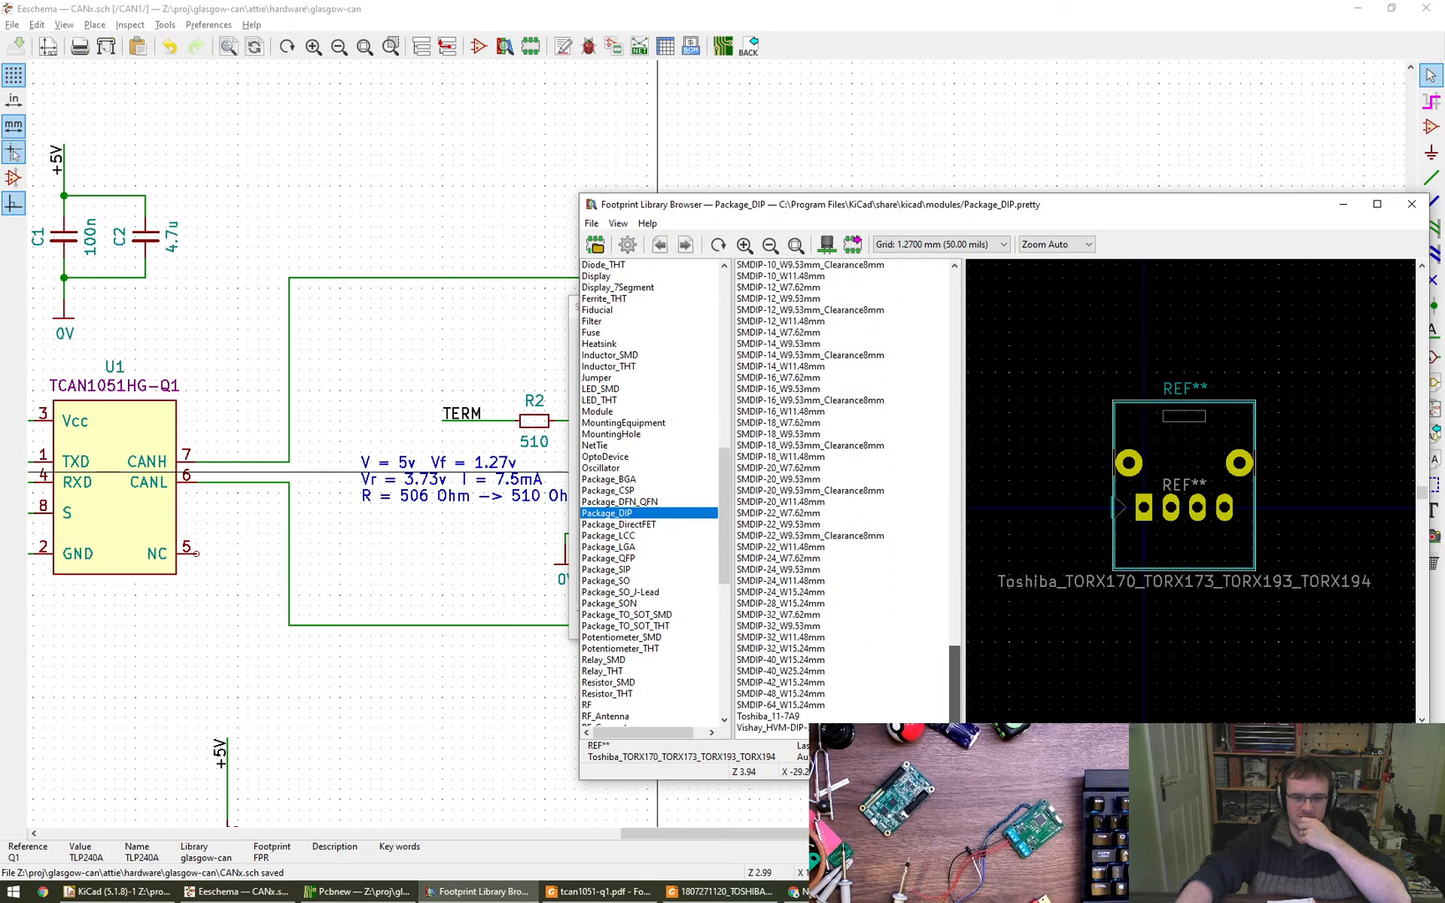
pyautogui.click(762, 717)
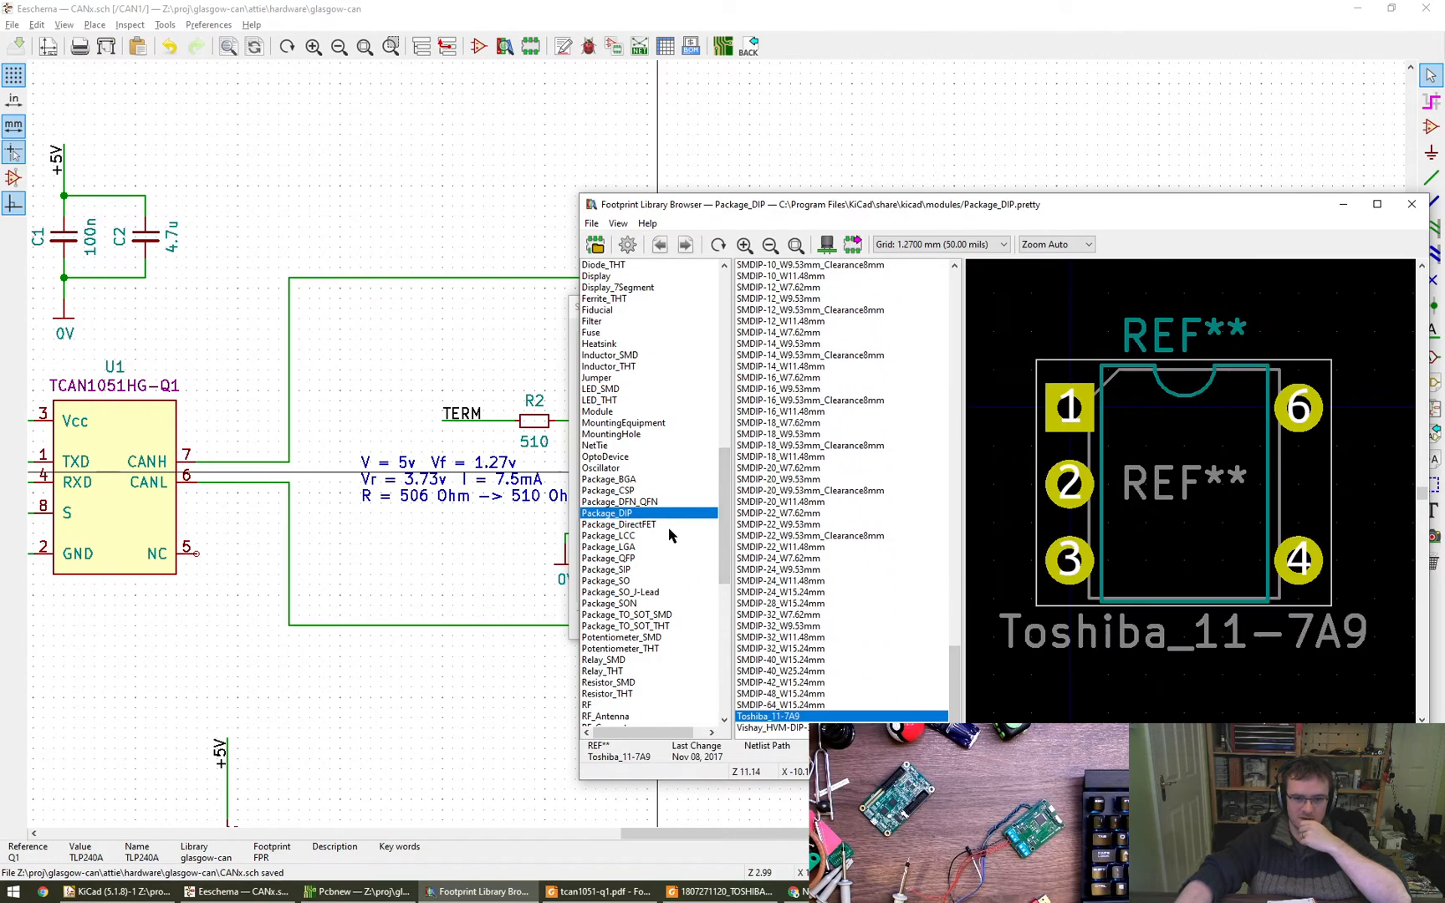
pyautogui.click(669, 627)
pyautogui.click(674, 615)
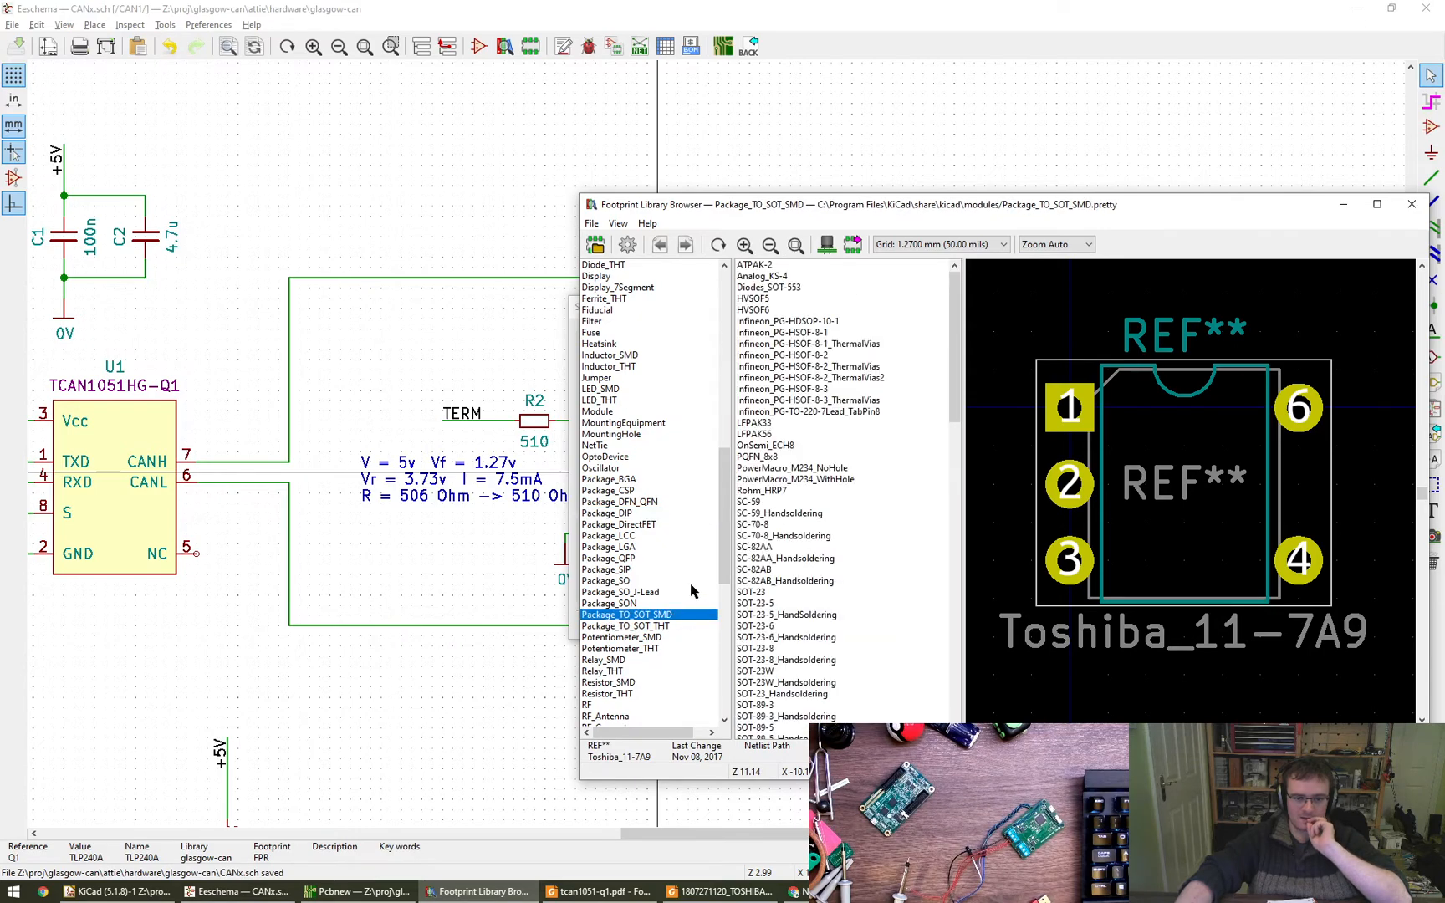
# - Widen the library list and preview several footprints in the TerminalBlock_TE-Connectivity library
pyautogui.moveTo(732, 590); pyautogui.dragTo(757, 697)
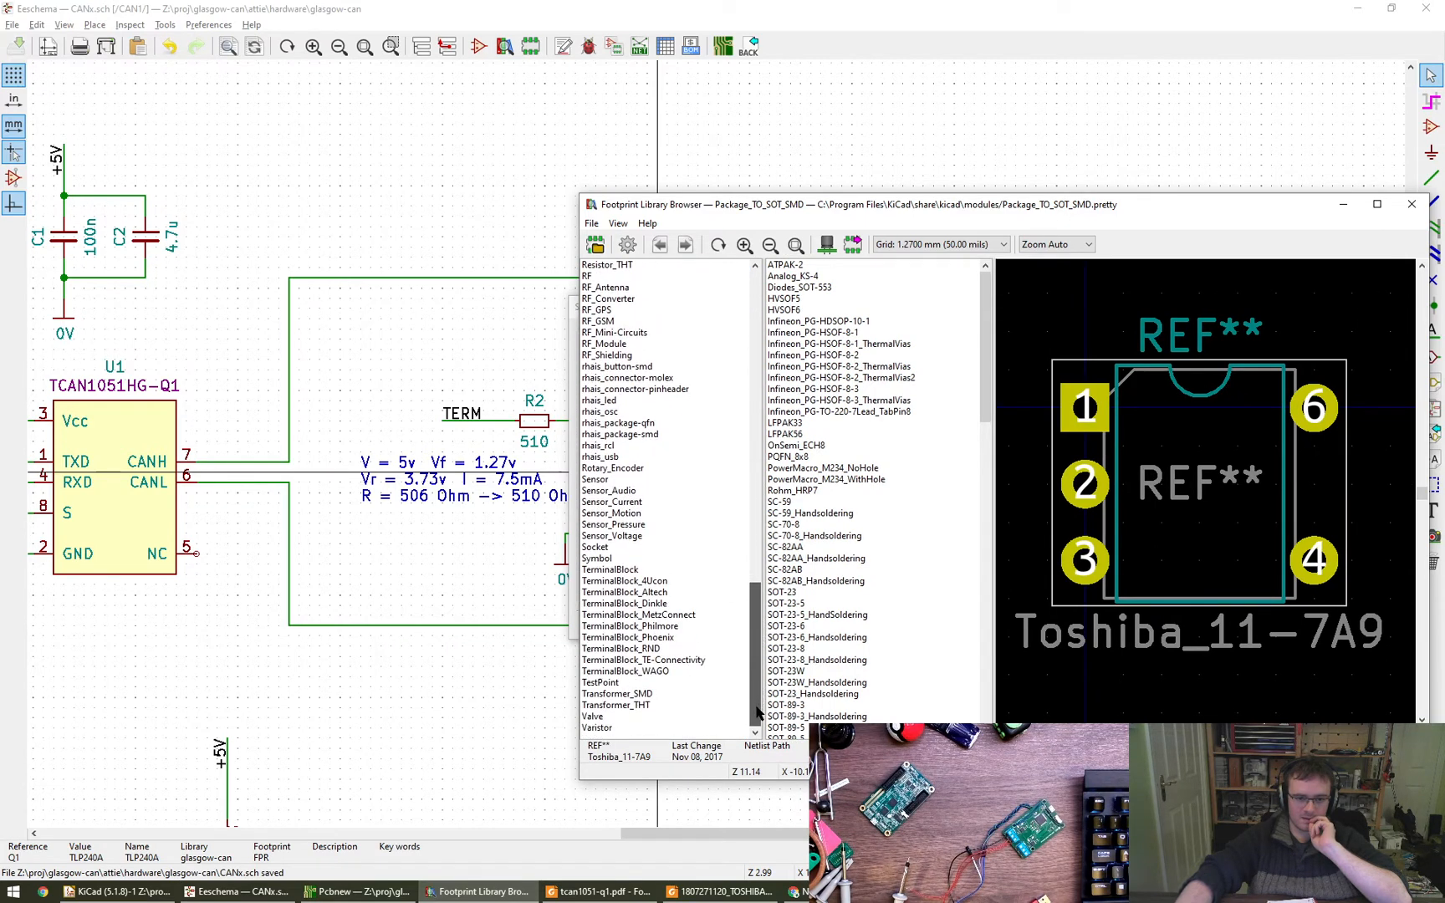
pyautogui.click(697, 662)
pyautogui.click(843, 265)
pyautogui.click(844, 275)
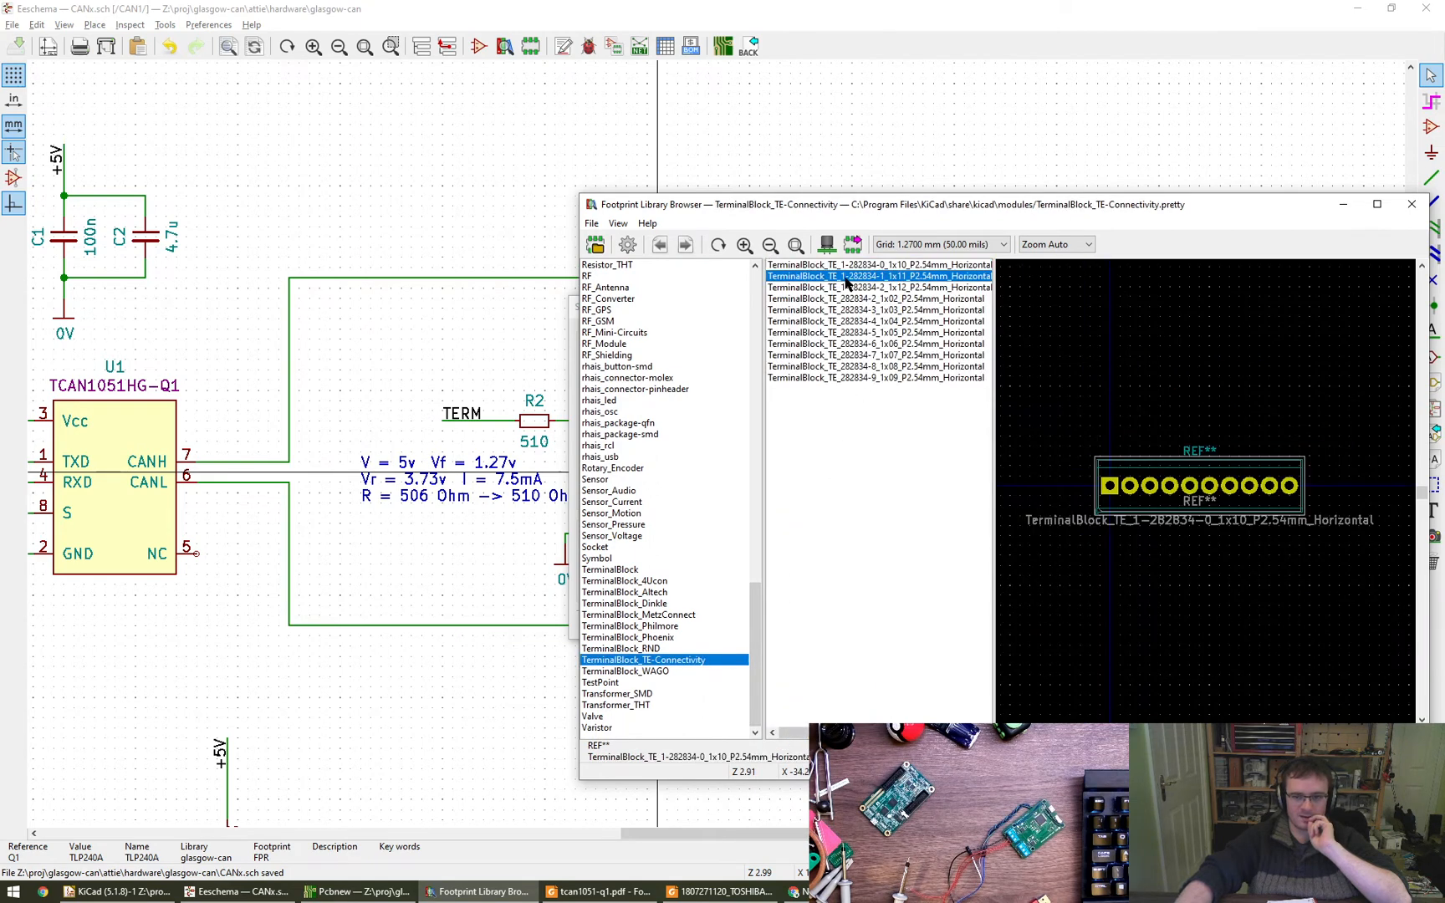
pyautogui.click(850, 298)
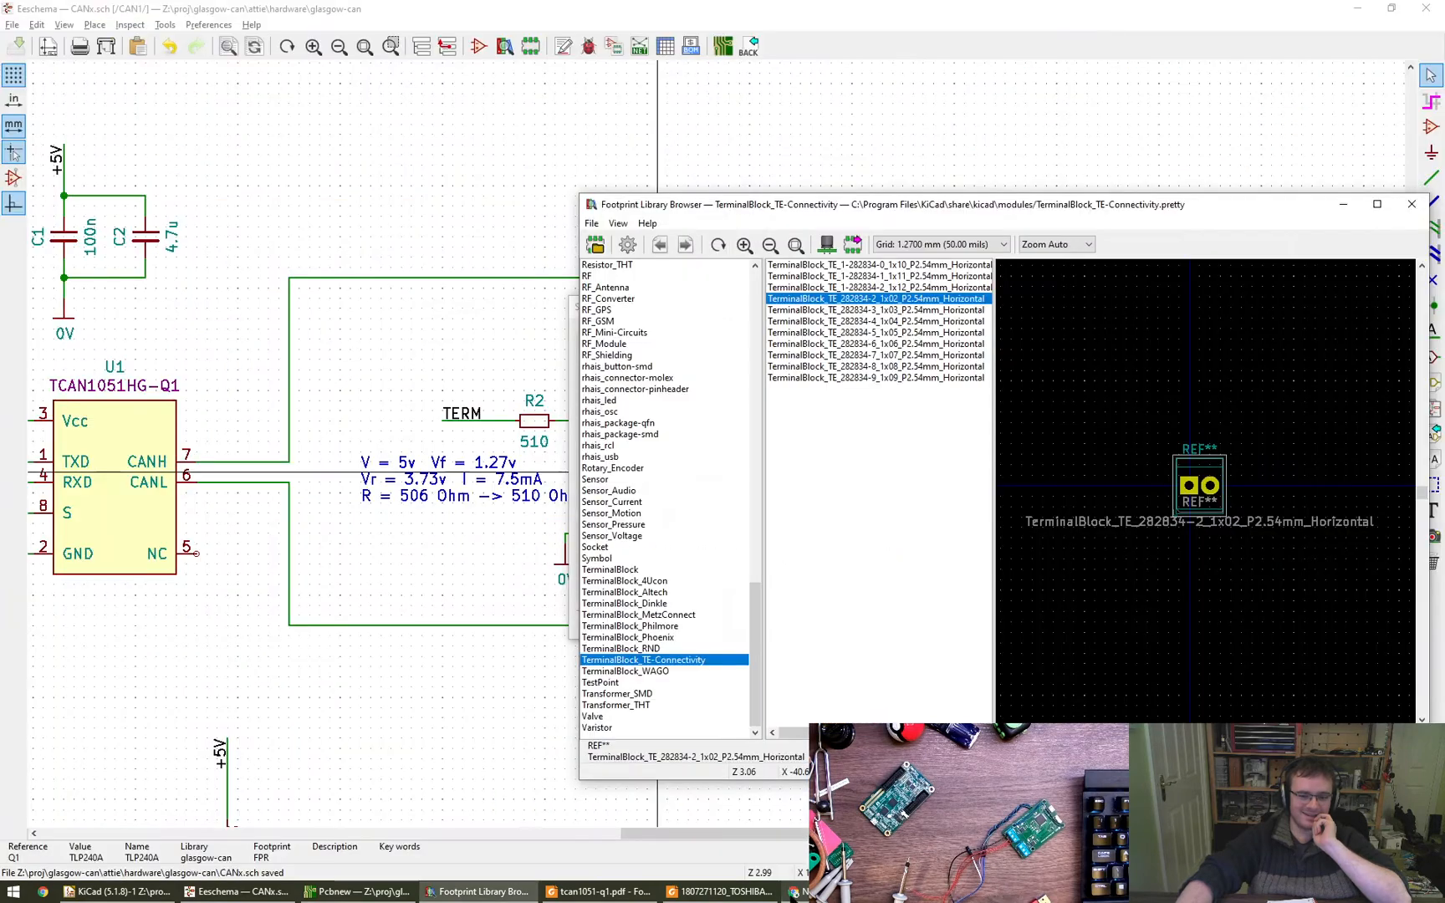
# - Switch back to the TLP240A datasheet and re-examine the lead shape in the TLP240A(LF5,TP5) package drawing
pyautogui.click(721, 892)
pyautogui.moveTo(1163, 351); pyautogui.dragTo(1154, 400)
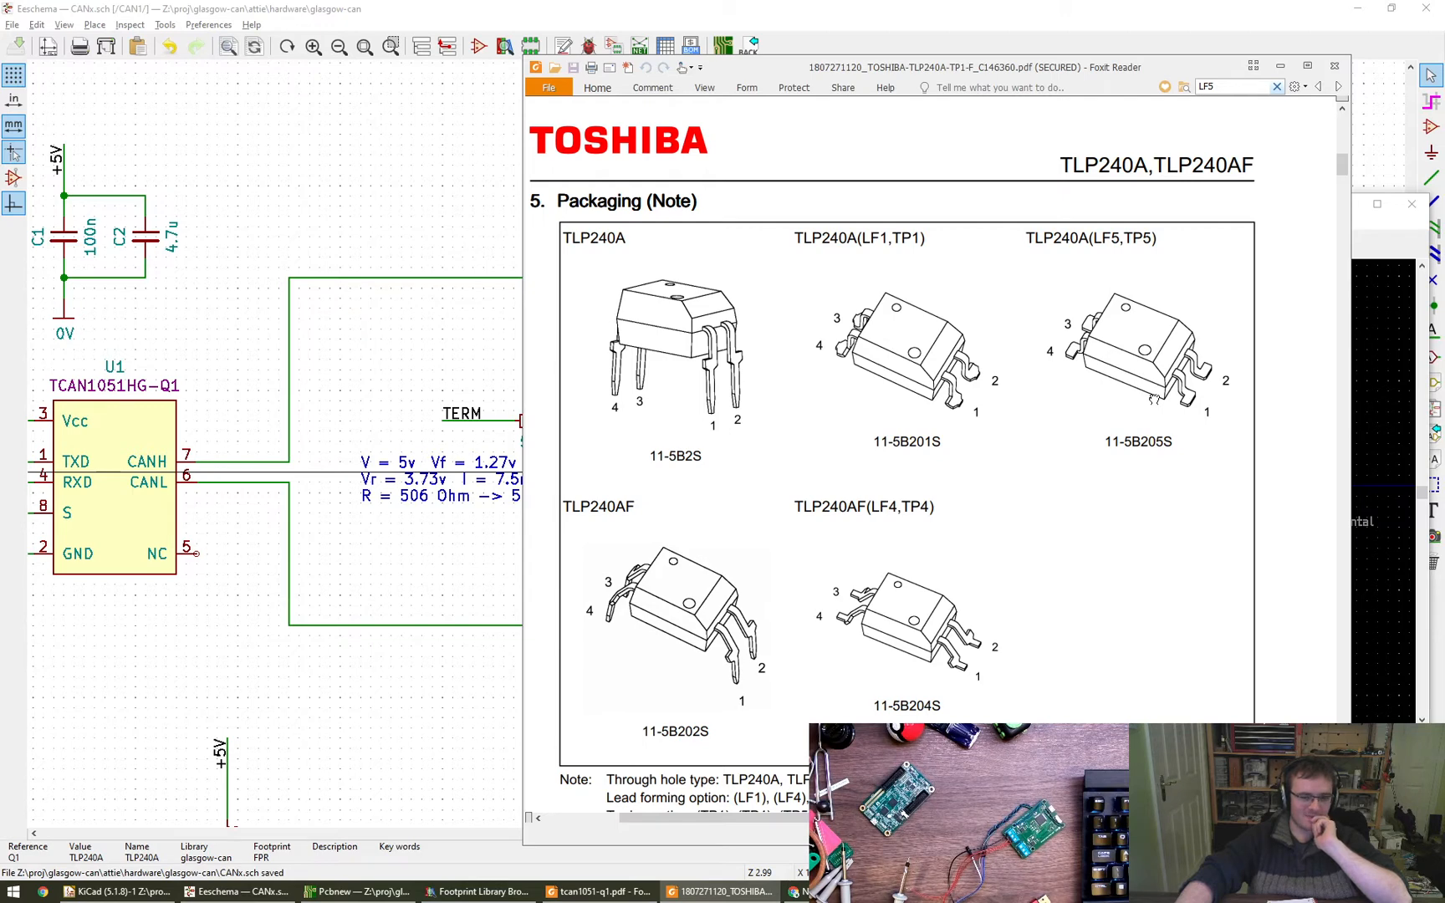
pyautogui.moveTo(1154, 400); pyautogui.dragTo(1161, 400)
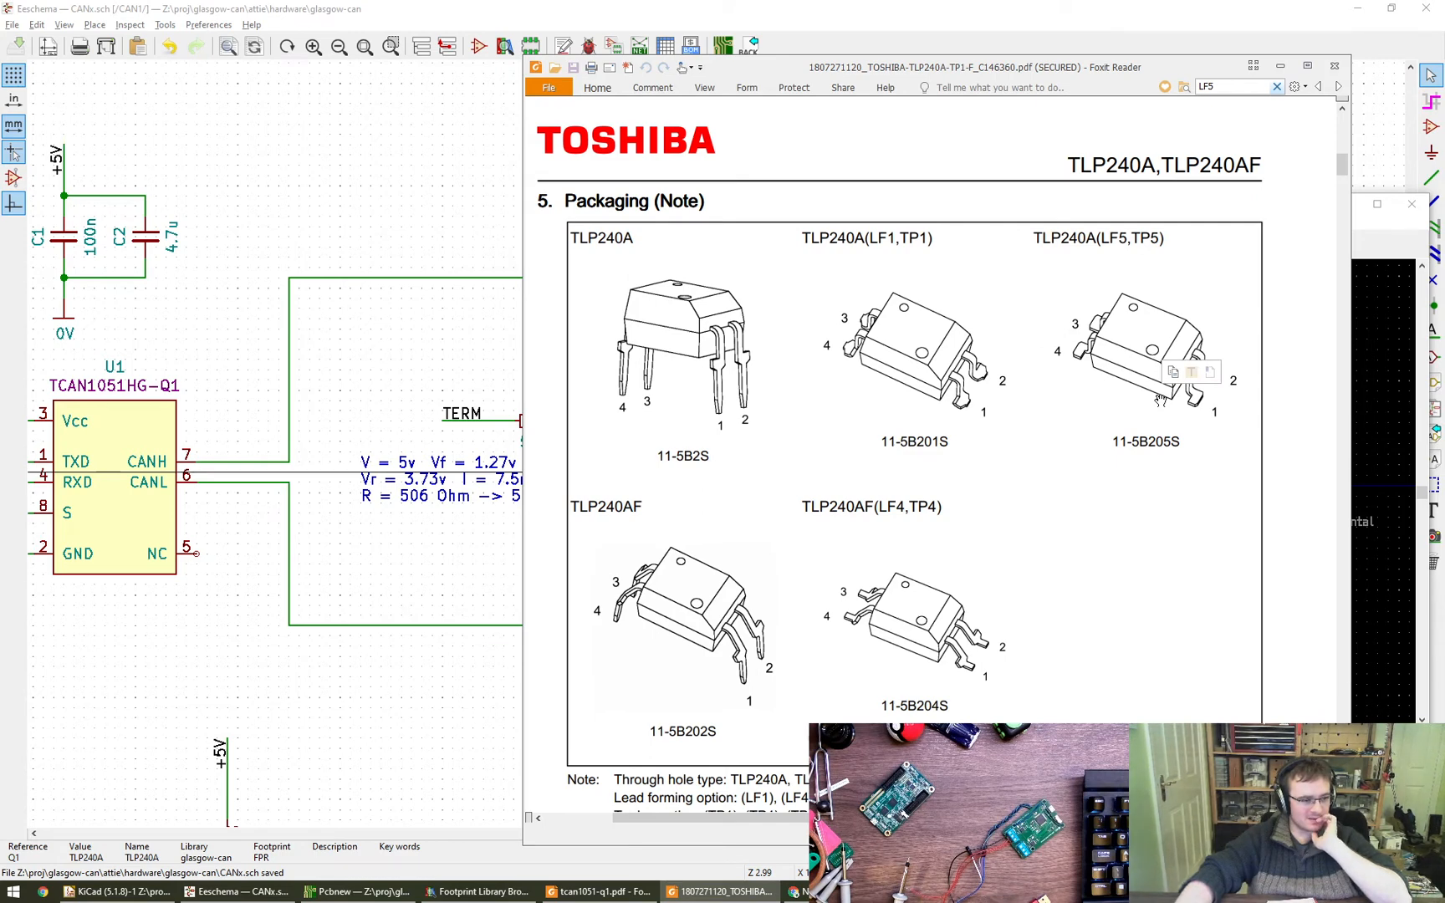
pyautogui.moveTo(1098, 415); pyautogui.dragTo(1105, 431)
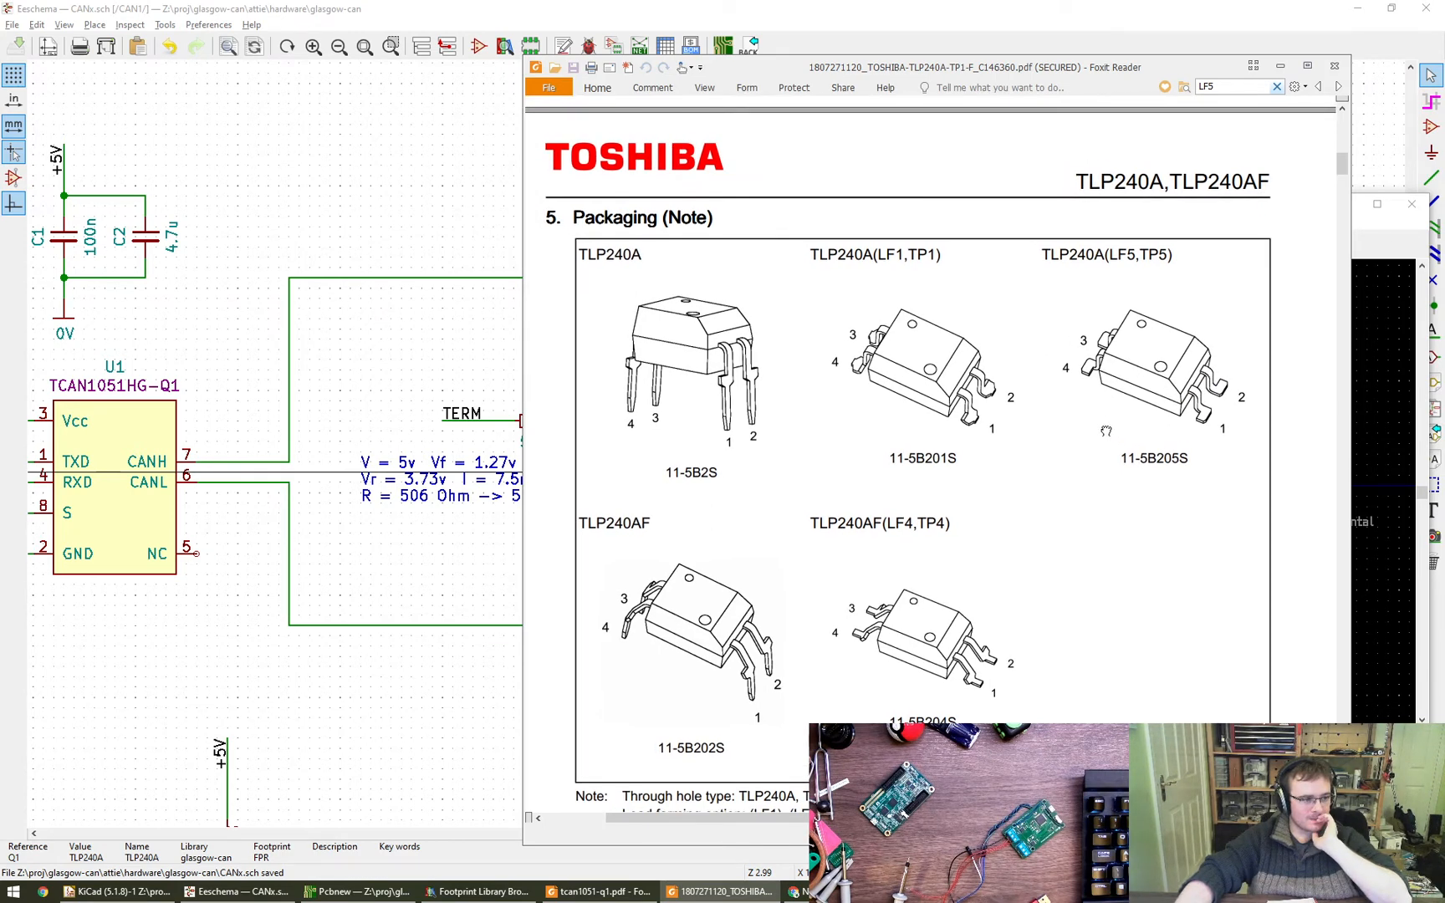
# - Review the TLP240A datasheet's general description, features, mechanical parameters and packaging variant drawings
pyautogui.moveTo(1105, 431)
pyautogui.mouseDown()
pyautogui.moveTo(1082, 408)
pyautogui.moveTo(1122, 452)
pyautogui.mouseUp()
pyautogui.press('Home')
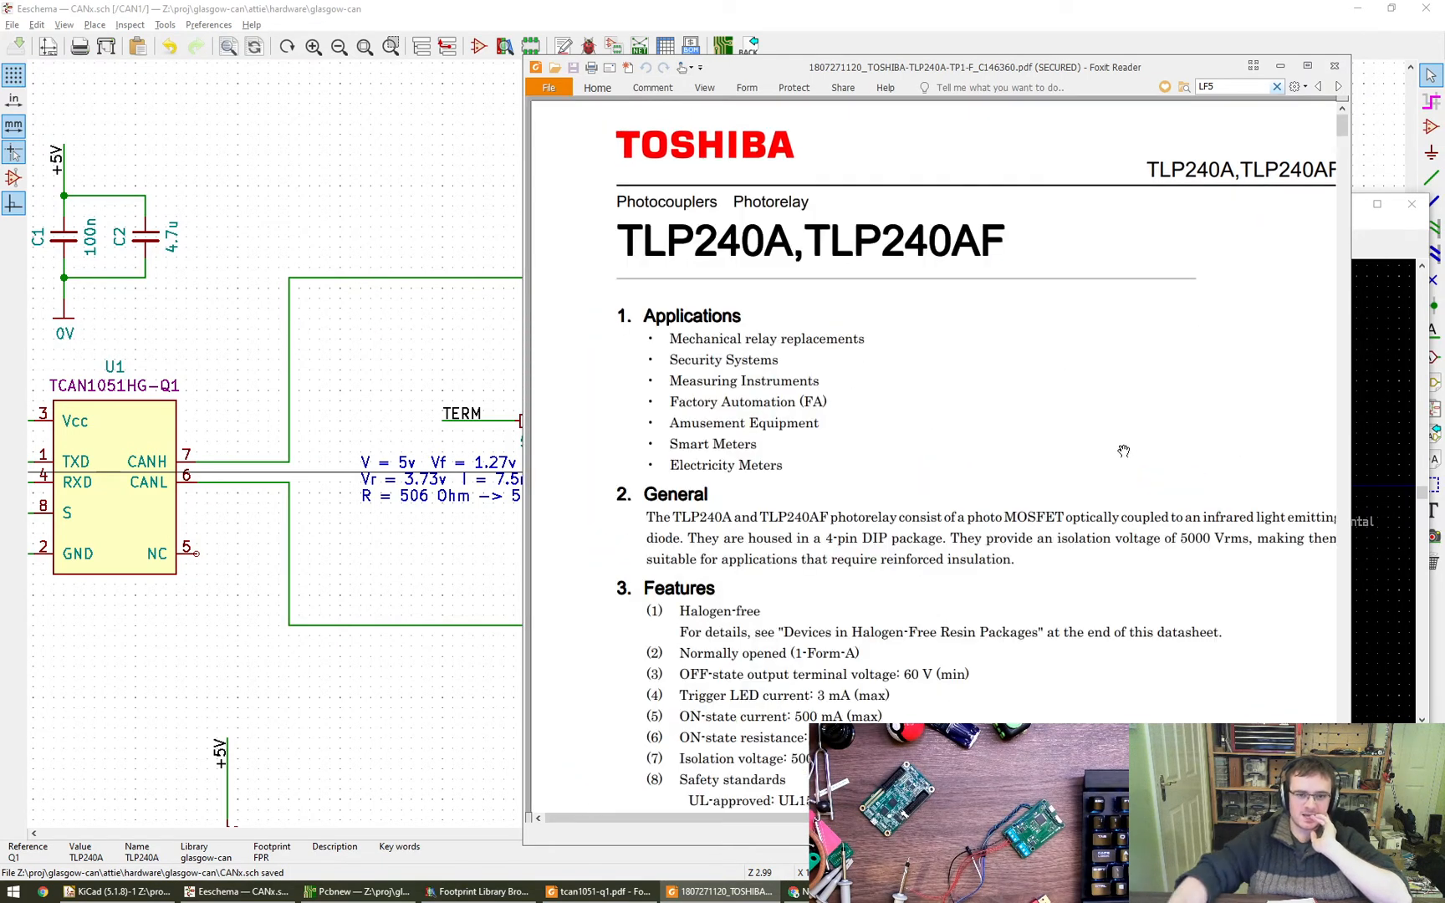
pyautogui.keyDown('ctrl'); pyautogui.scroll(-1, 1086, 455); pyautogui.keyUp('ctrl')
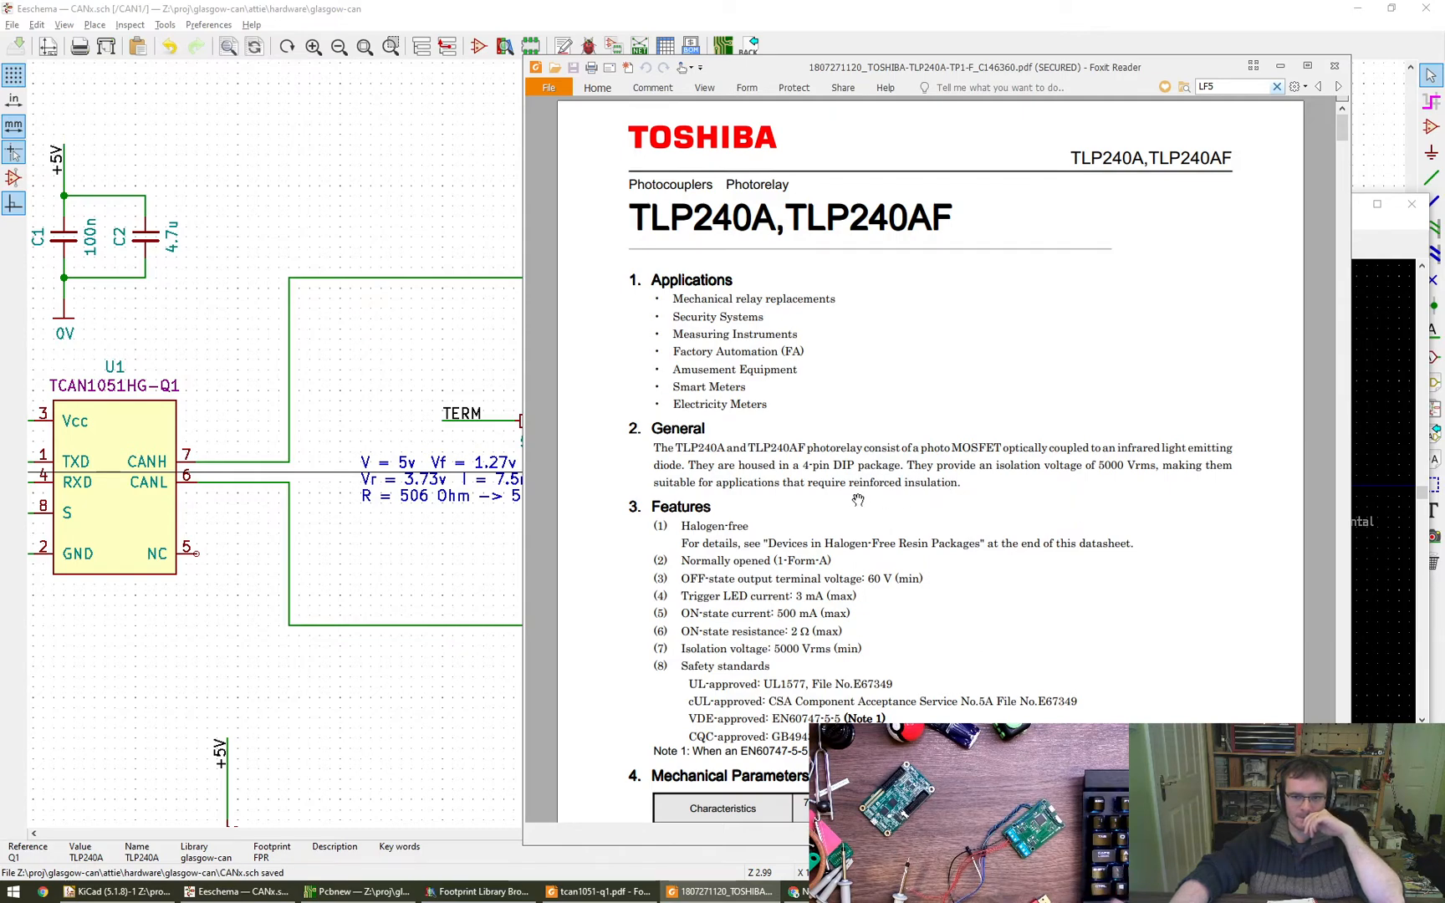
pyautogui.moveTo(848, 522); pyautogui.dragTo(856, 449)
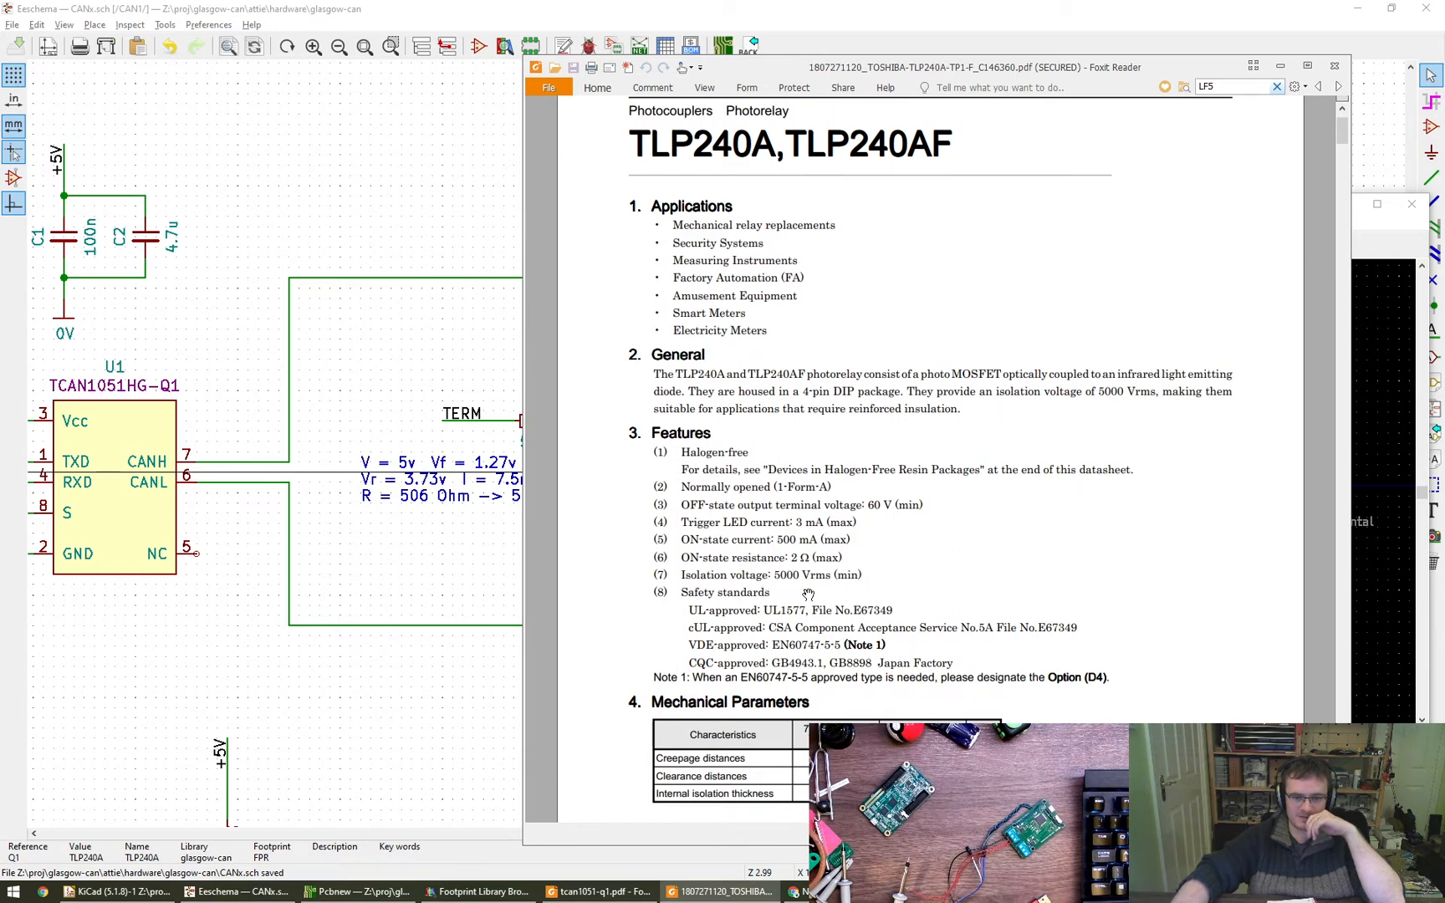
pyautogui.moveTo(931, 601); pyautogui.dragTo(987, 498)
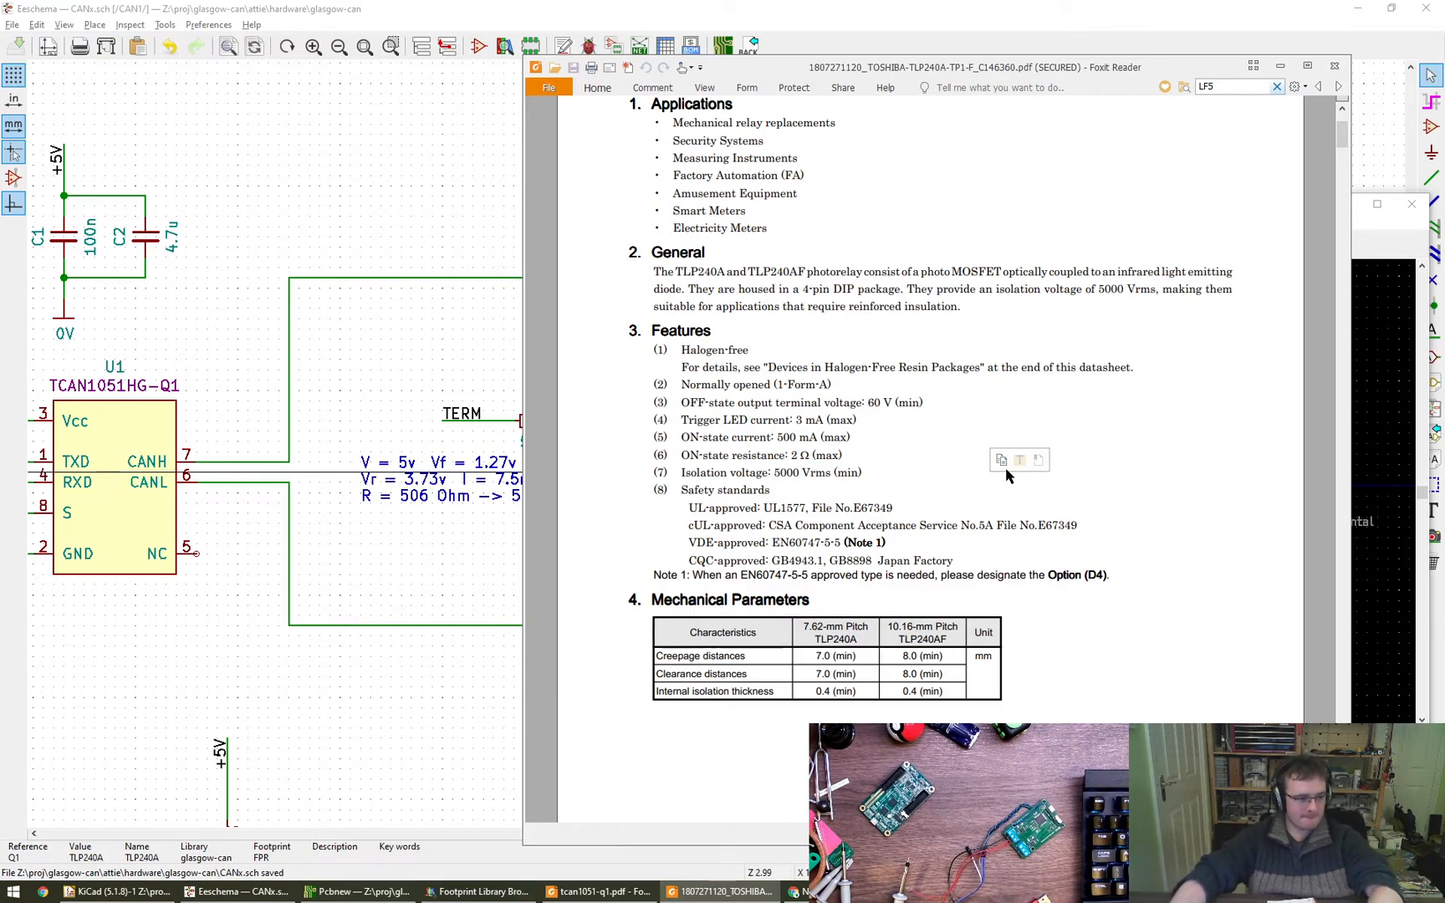
pyautogui.scroll(-10, 1074, 525)
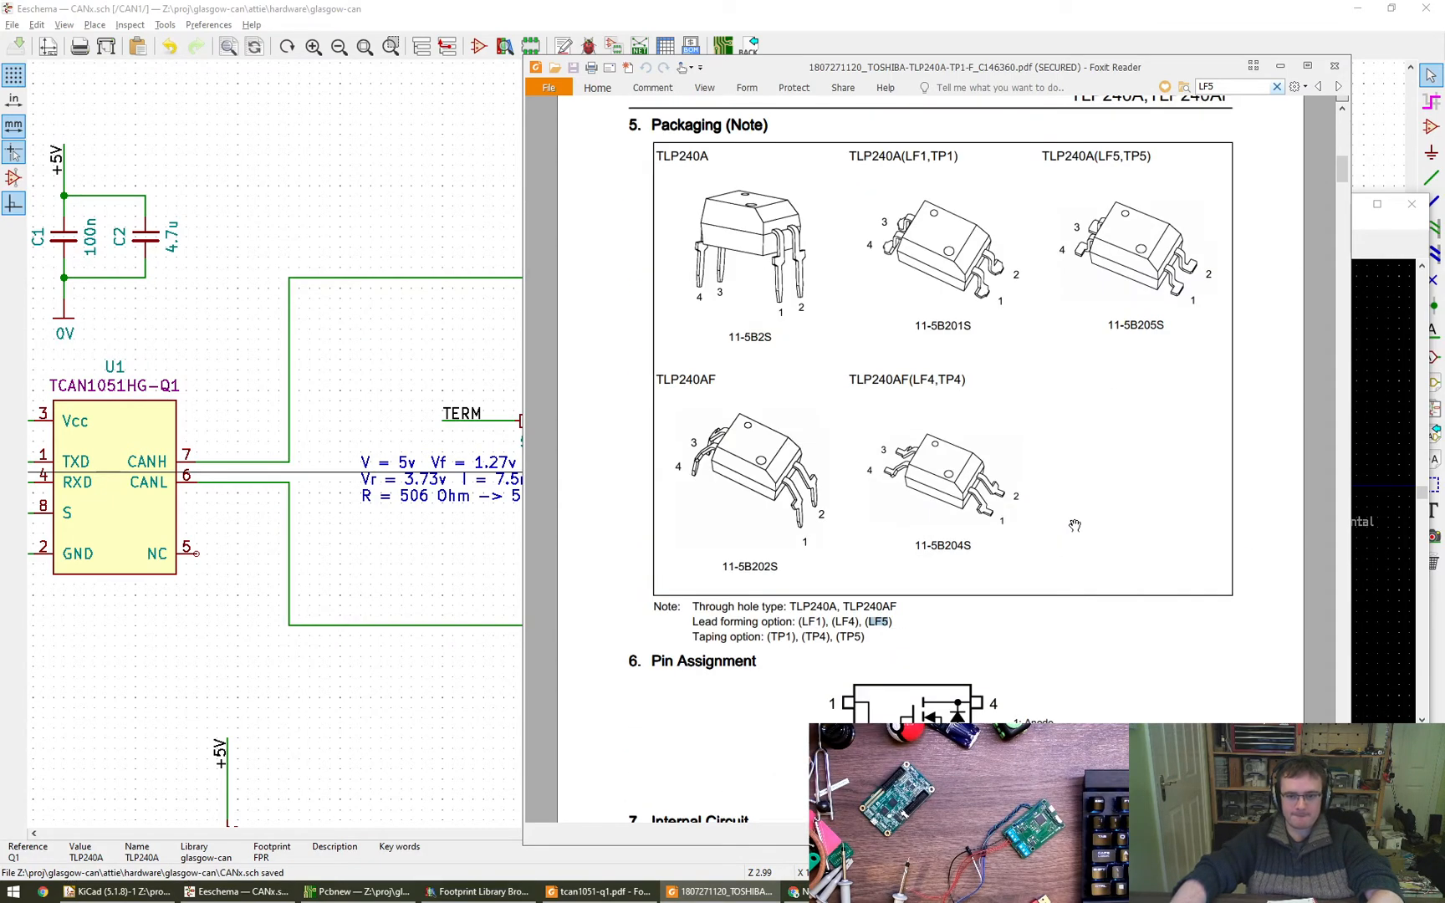
pyautogui.scroll(1, 1081, 531)
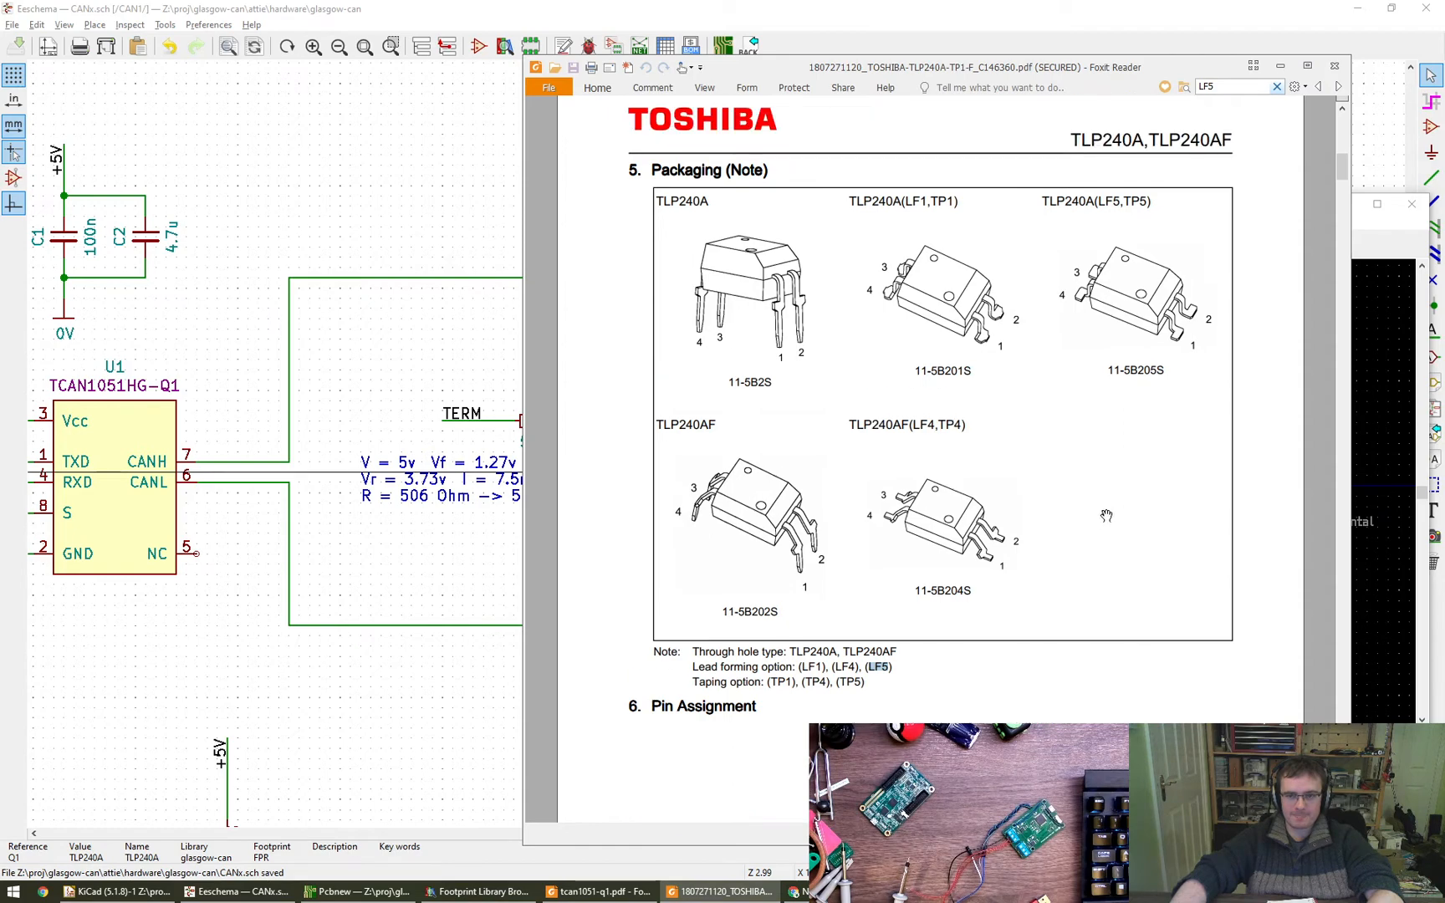
pyautogui.keyDown('alt'); pyautogui.moveTo(1098, 492); pyautogui.dragTo(1147, 579); pyautogui.keyUp('alt')
# - Close the datasheet and the footprint browser, then accept Q1's symbol properties with the FPR footprint entry kept
pyautogui.hotkey('alt', 'F4')
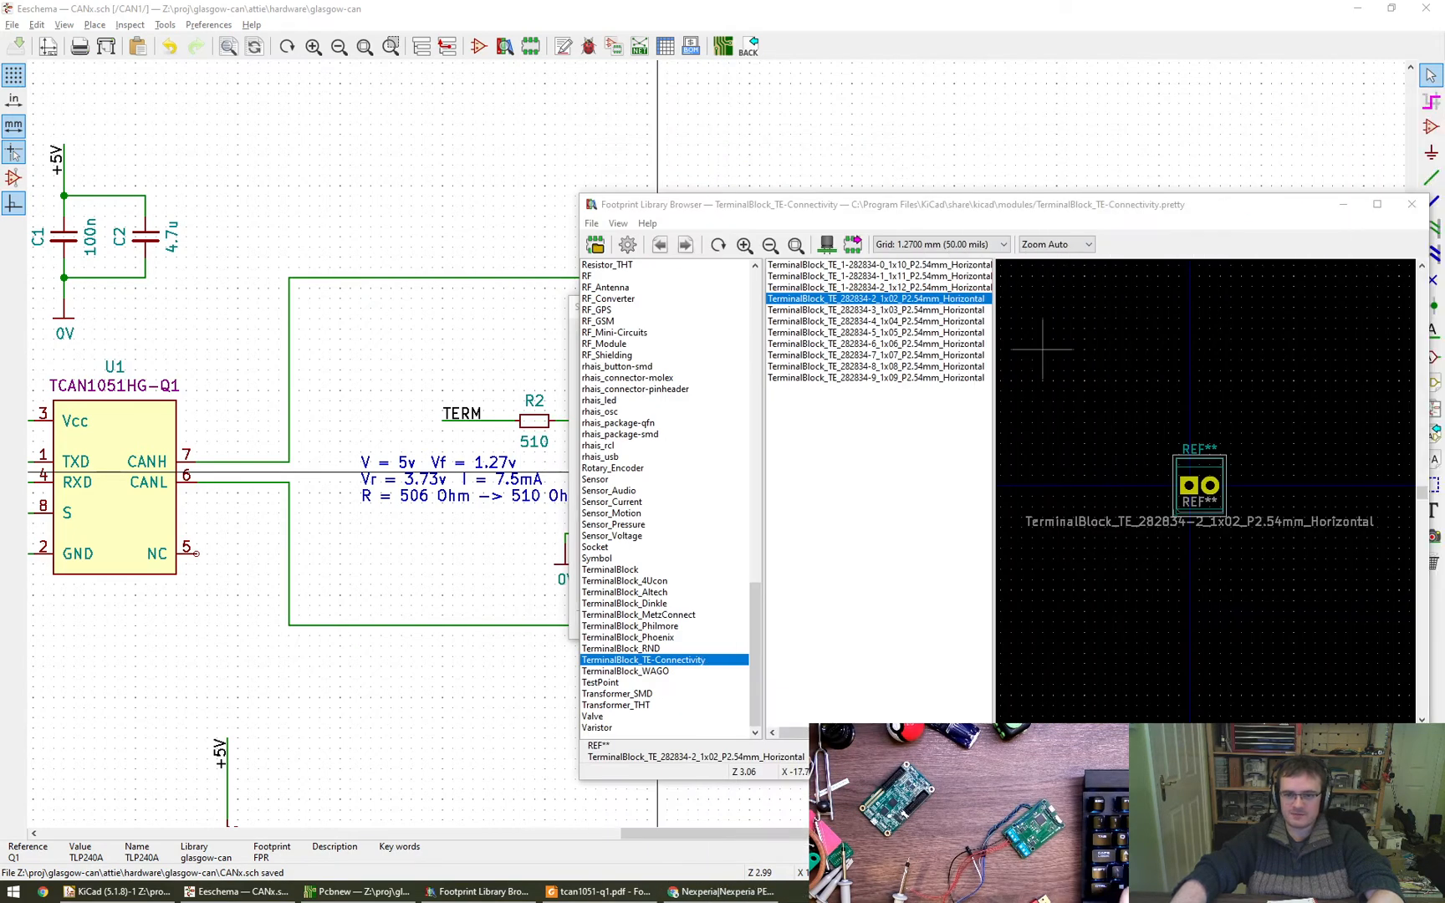
pyautogui.click(1411, 204)
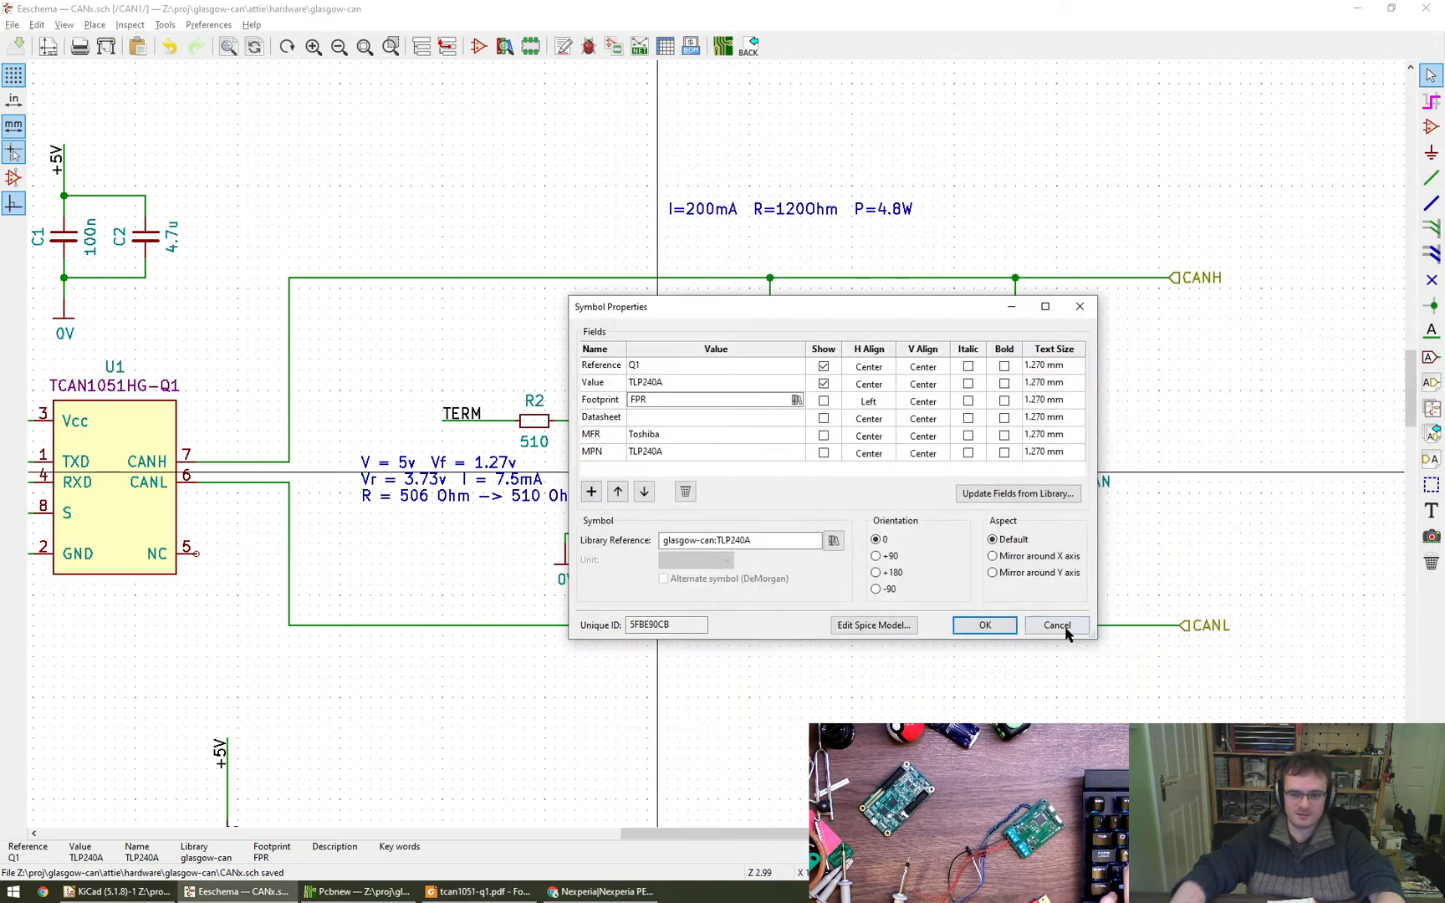
pyautogui.click(983, 627)
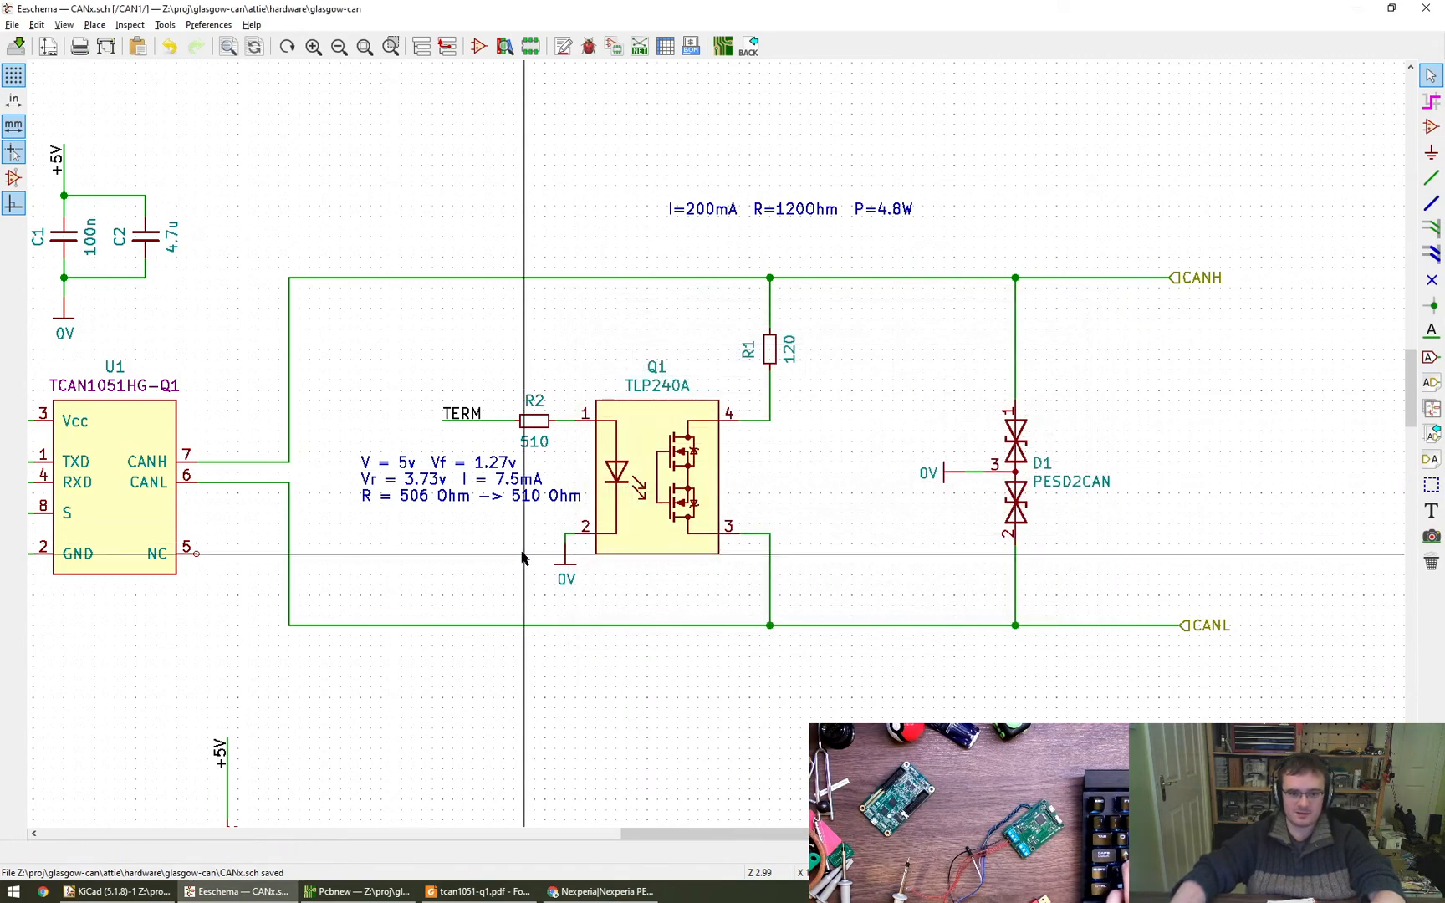
pyautogui.doubleClick(666, 472)
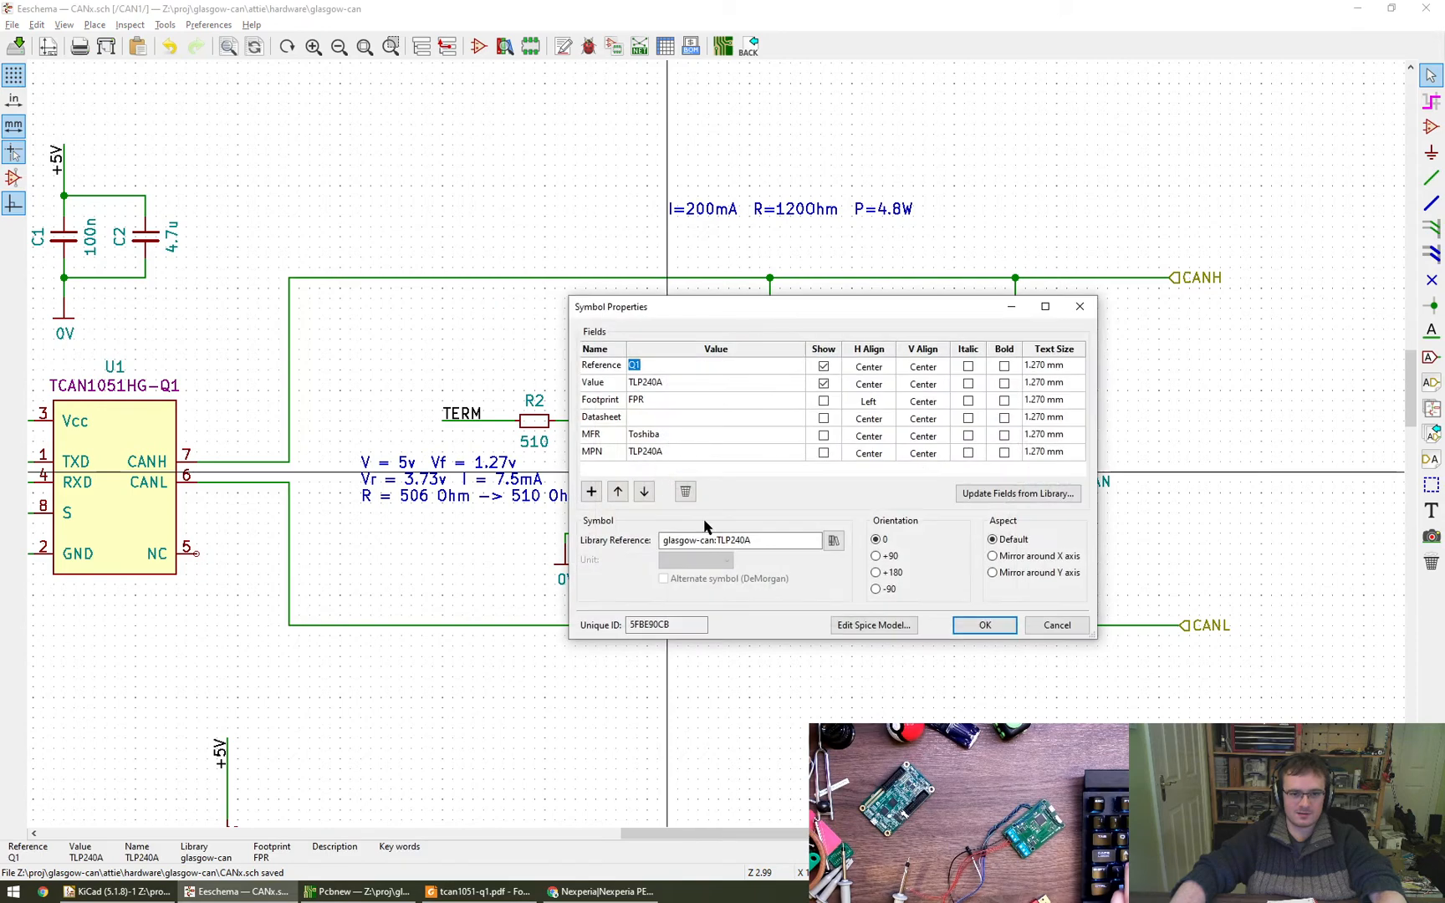
pyautogui.press('Escape')
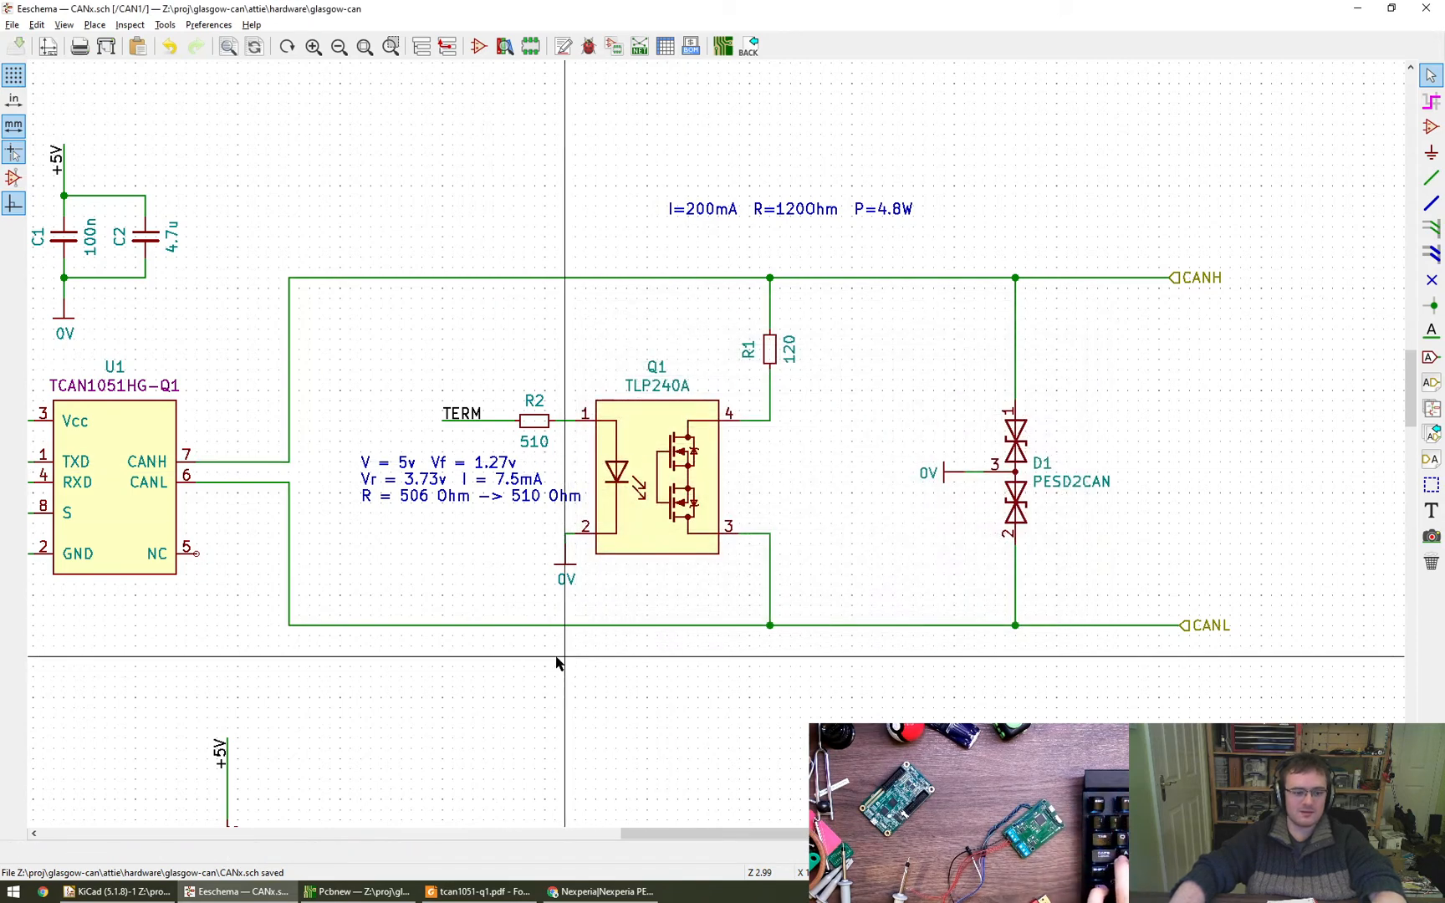
# - Close the PCB editor, then open the Footprint Editor from the KiCad project manager and maximize it
pyautogui.click(358, 891)
pyautogui.click(8, 8)
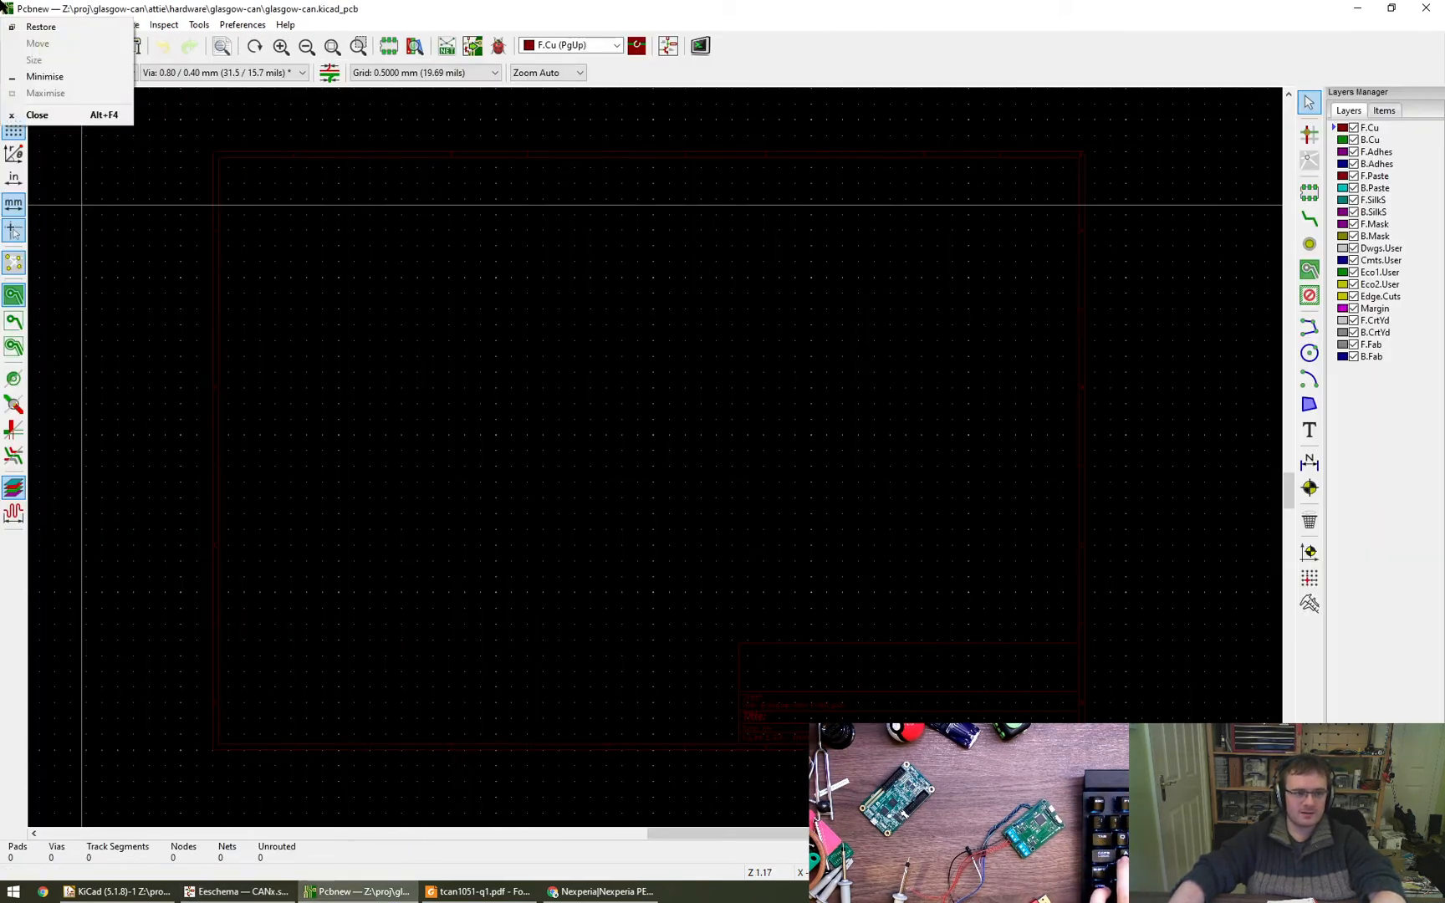
pyautogui.click(37, 115)
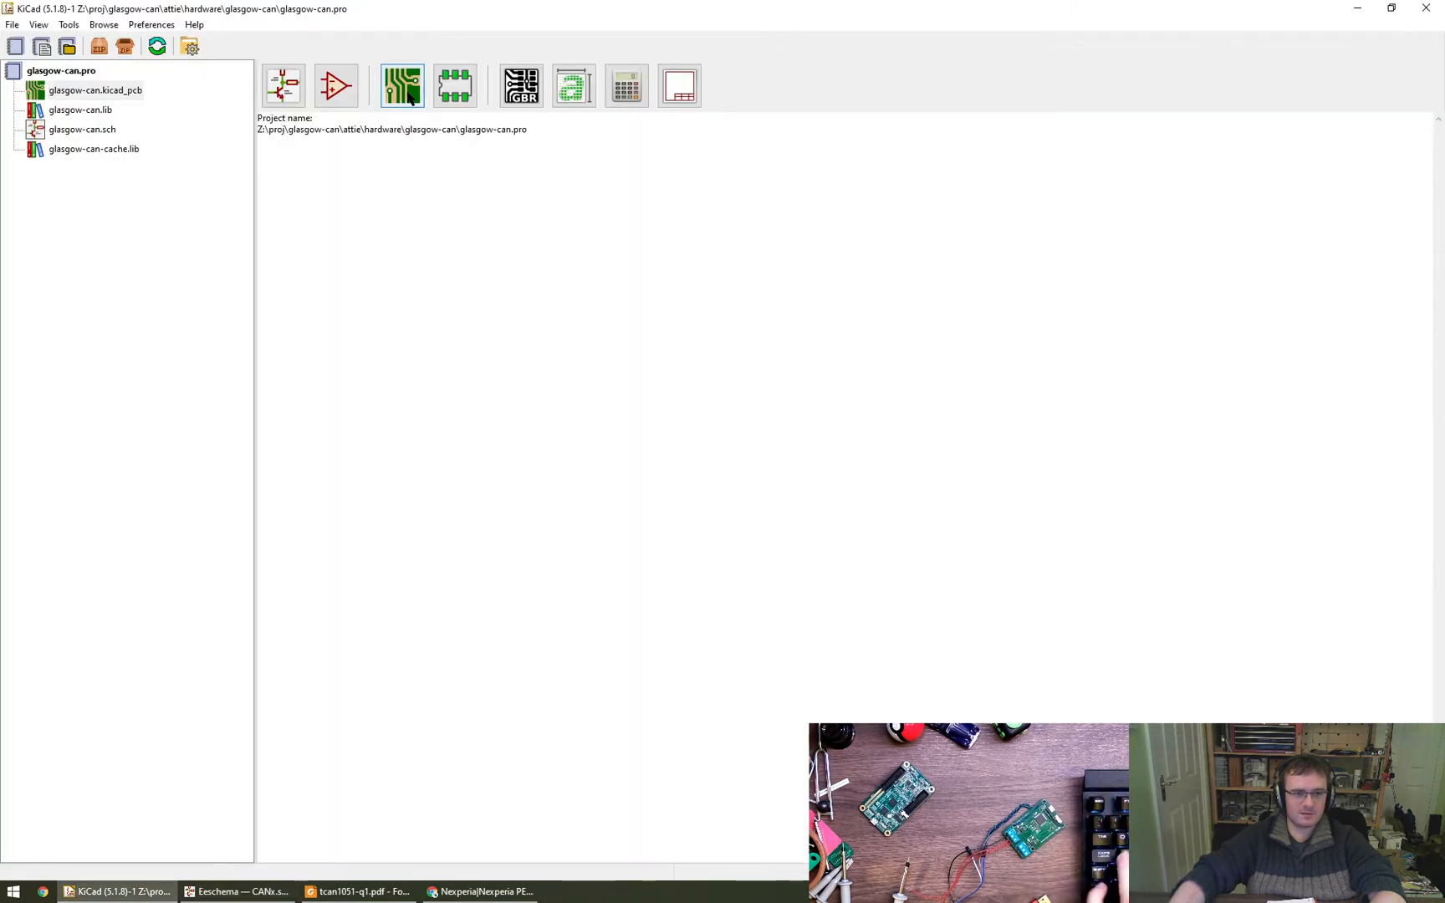
pyautogui.click(455, 85)
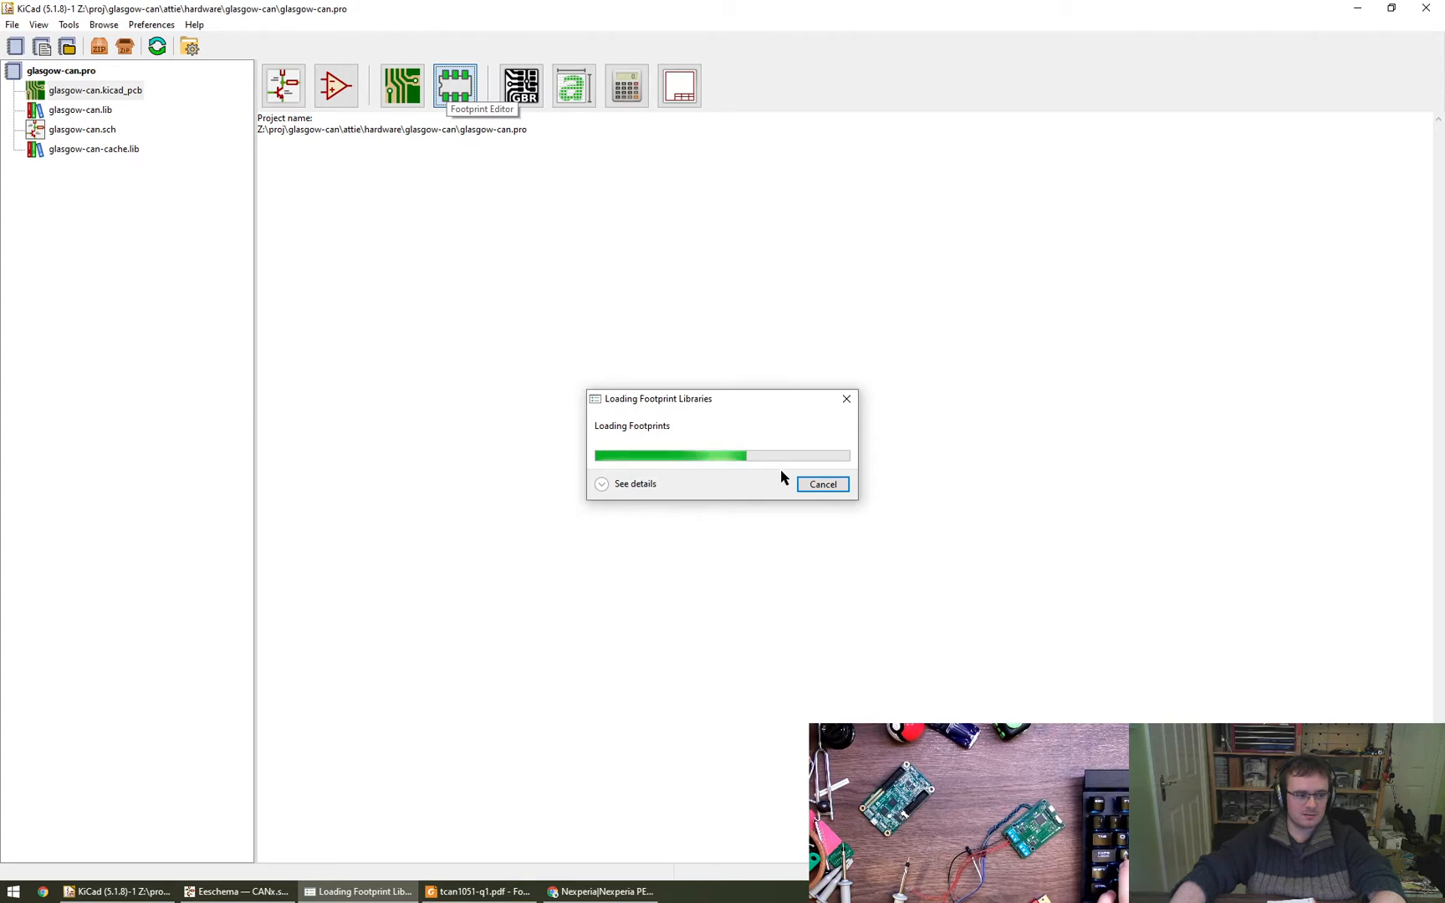
pyautogui.click(623, 485)
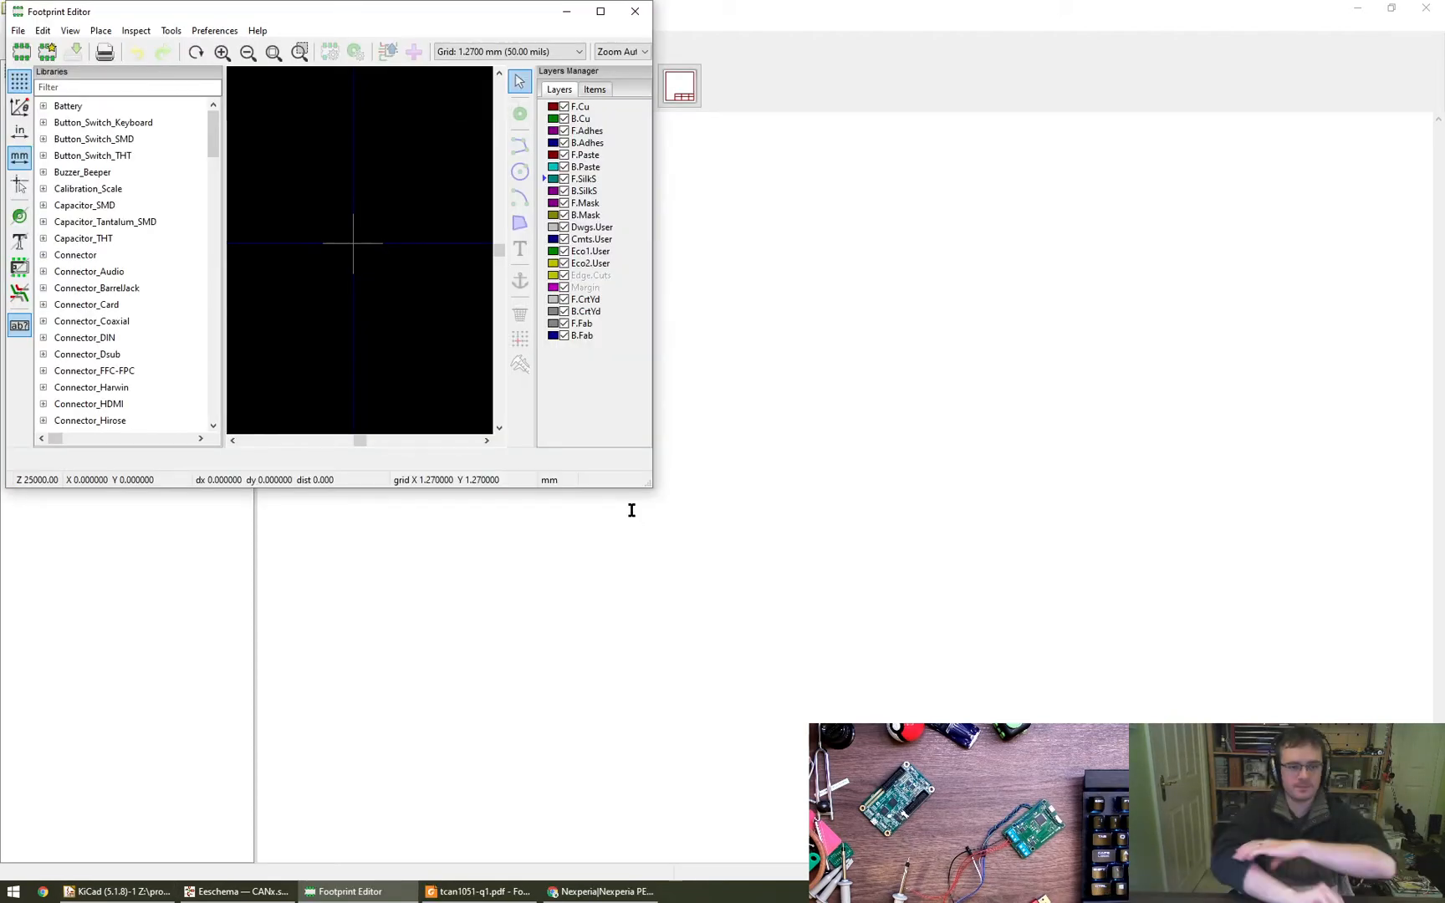
pyautogui.doubleClick(388, 7)
# - Begin creating a new footprint library in the glasgow-can project folder and inspect that folder's files in File Explorer
pyautogui.click(13, 25)
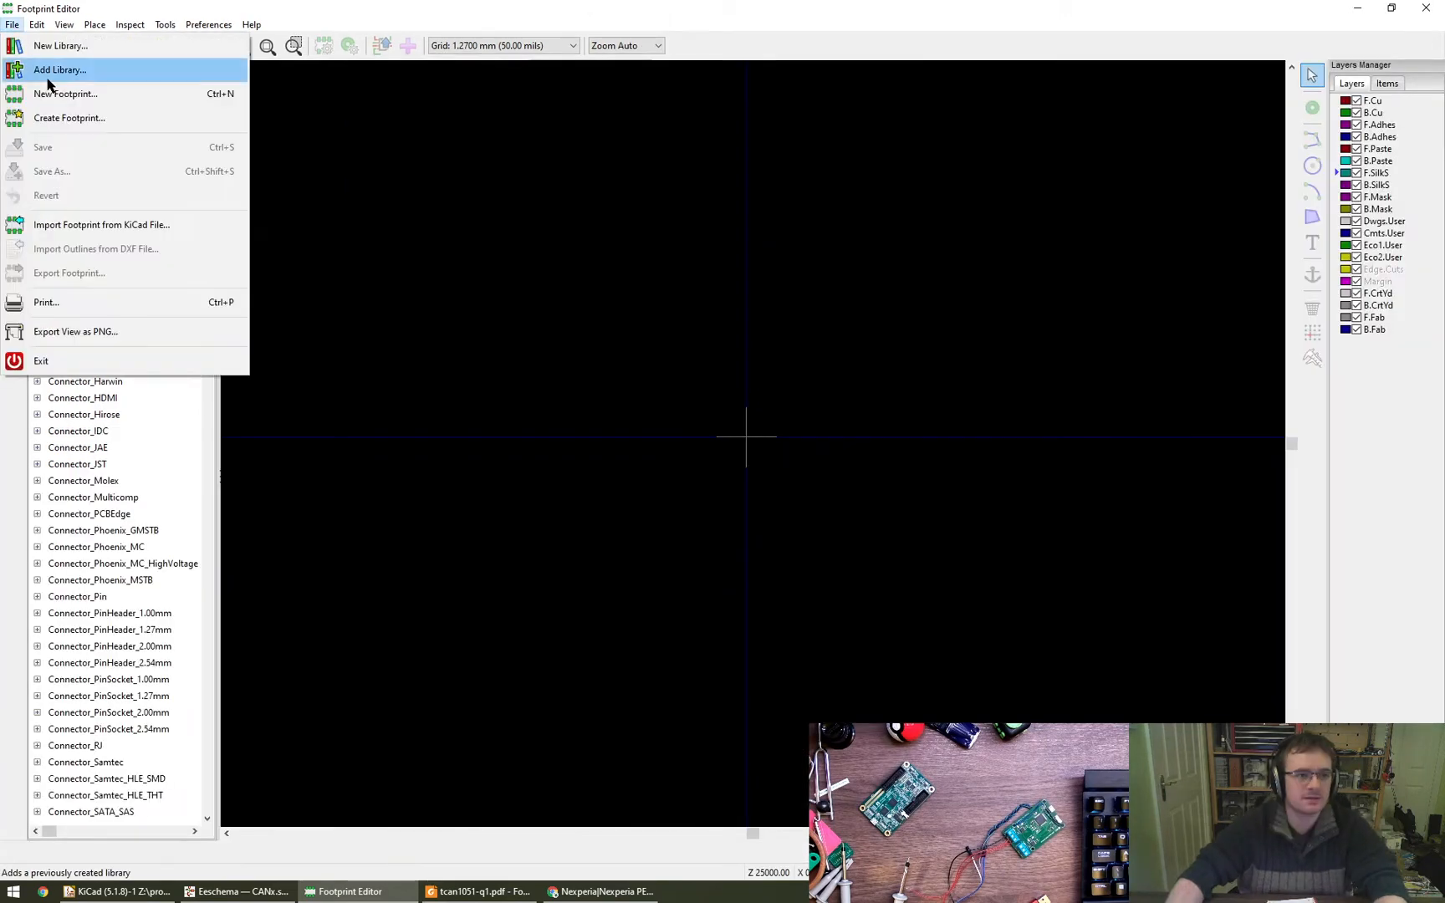
pyautogui.click(48, 47)
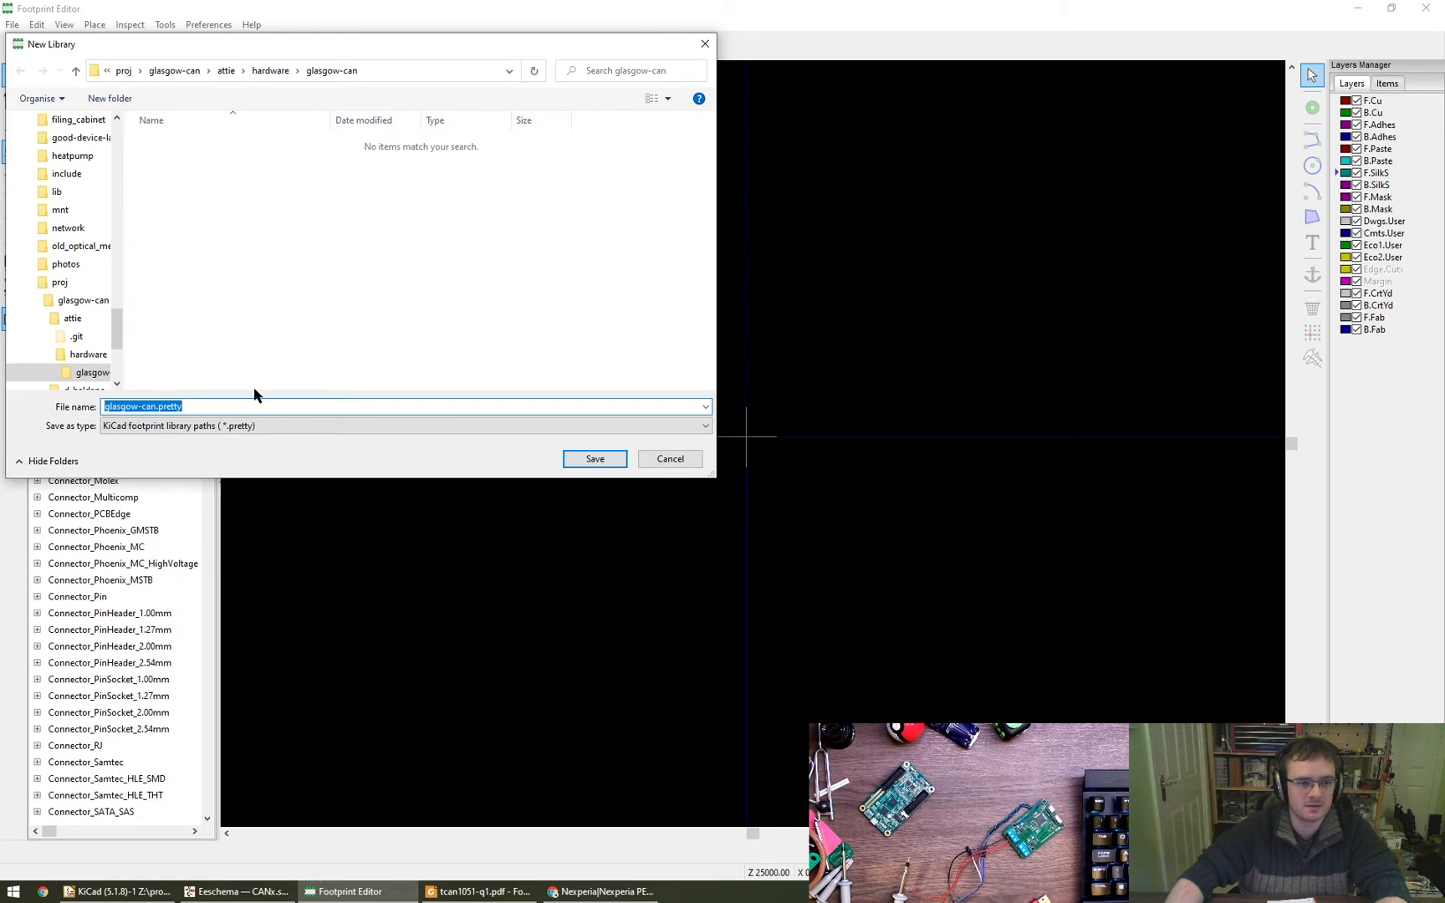
pyautogui.click(391, 71)
pyautogui.hotkey('ctrl', 'c')
pyautogui.press('super+r')
pyautogui.hotkey('ctrl', 'v')
pyautogui.press('Return')
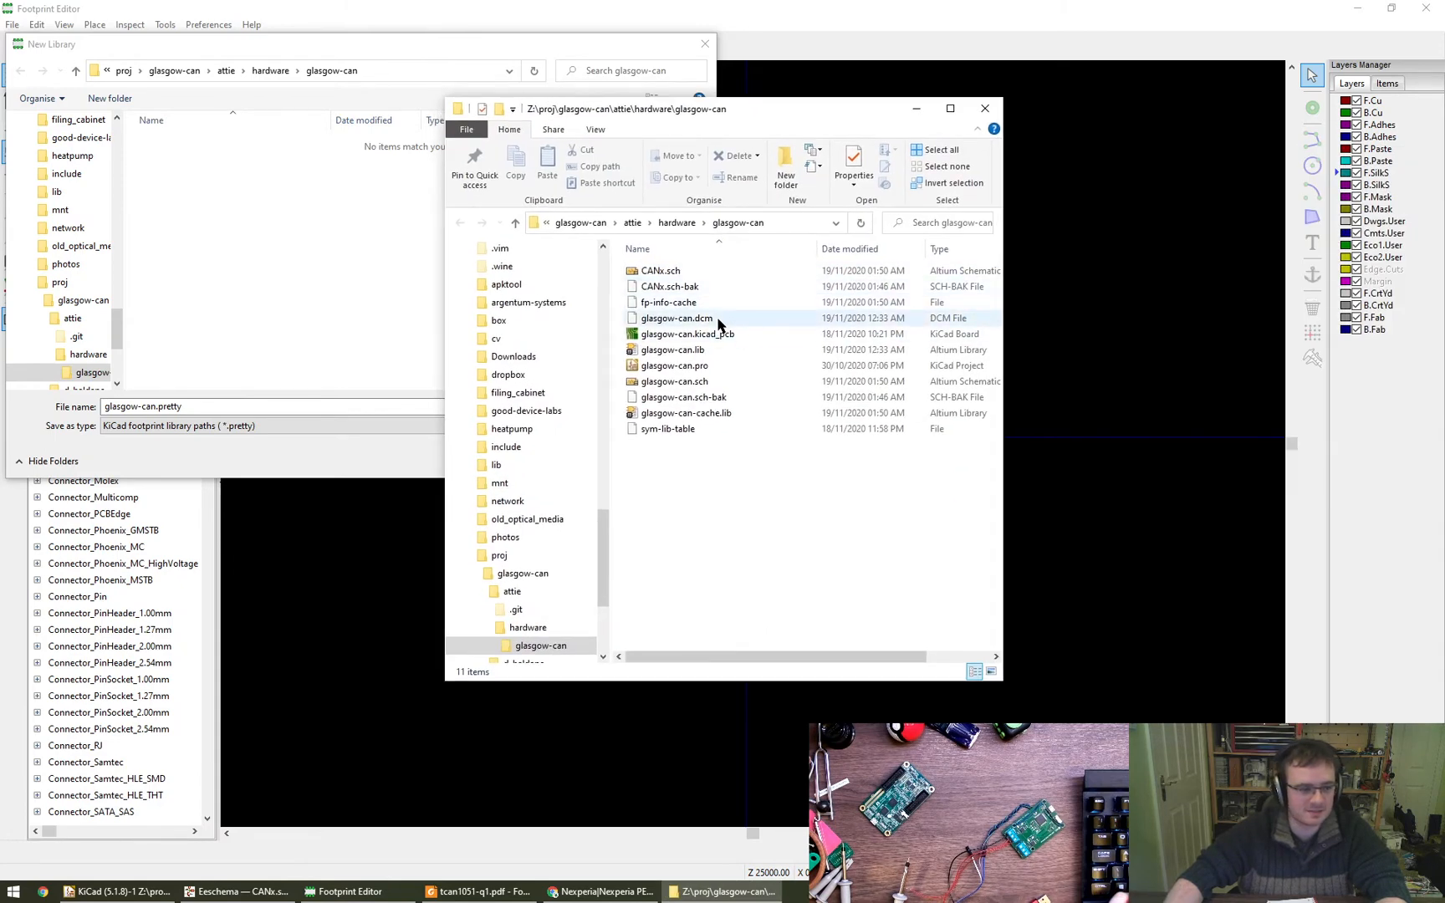
pyautogui.keyDown('alt'); pyautogui.moveTo(761, 543); pyautogui.dragTo(932, 593); pyautogui.keyUp('alt')
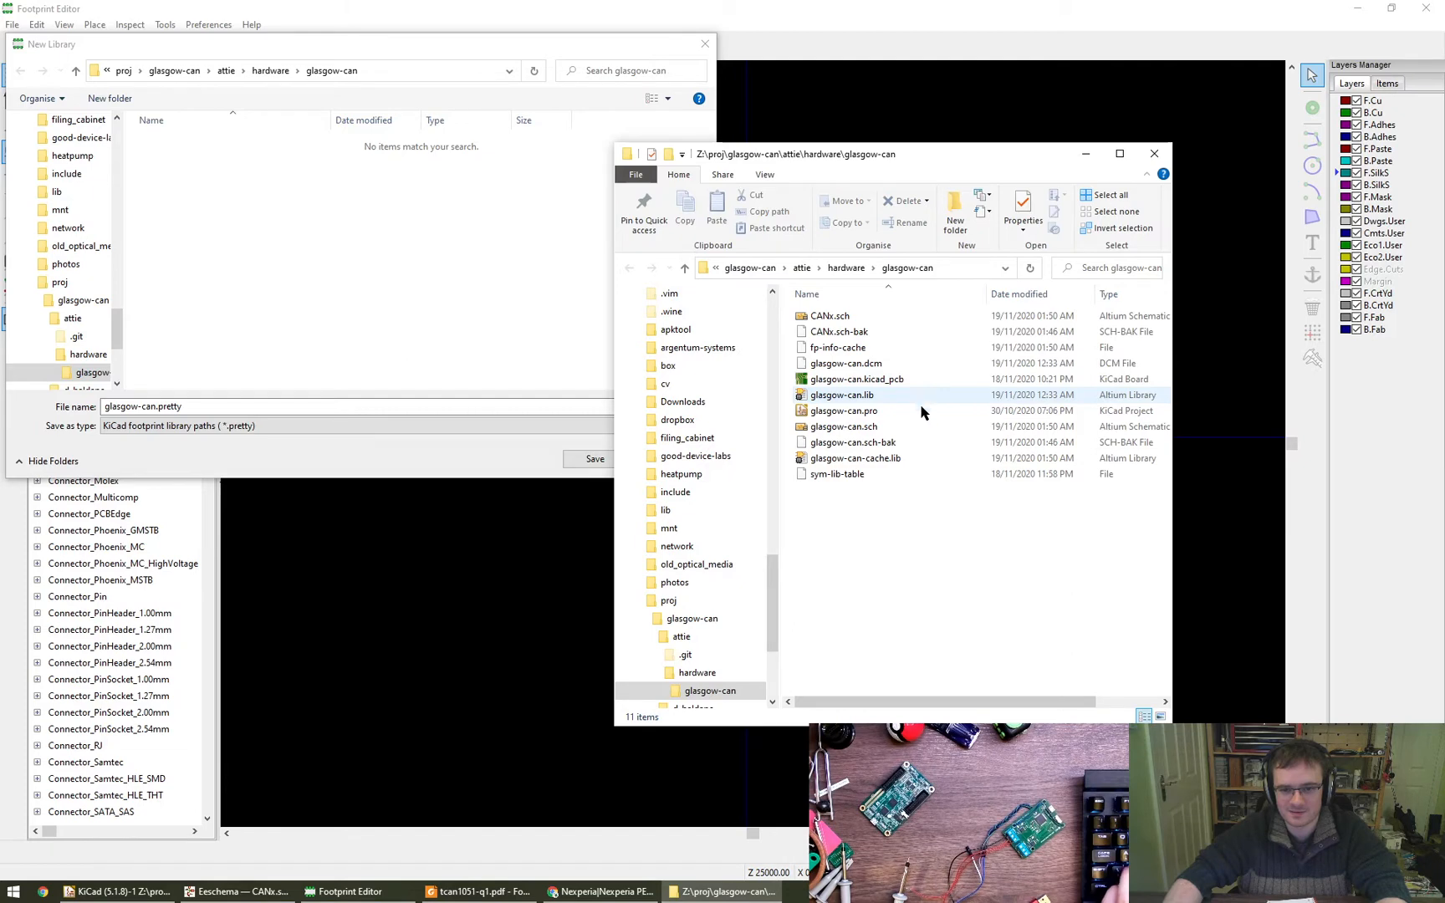
pyautogui.hotkey('alt', 'F4')
# - Save the new footprint library as glasgow-can.pretty and add it to the Project library table
pyautogui.click(611, 462)
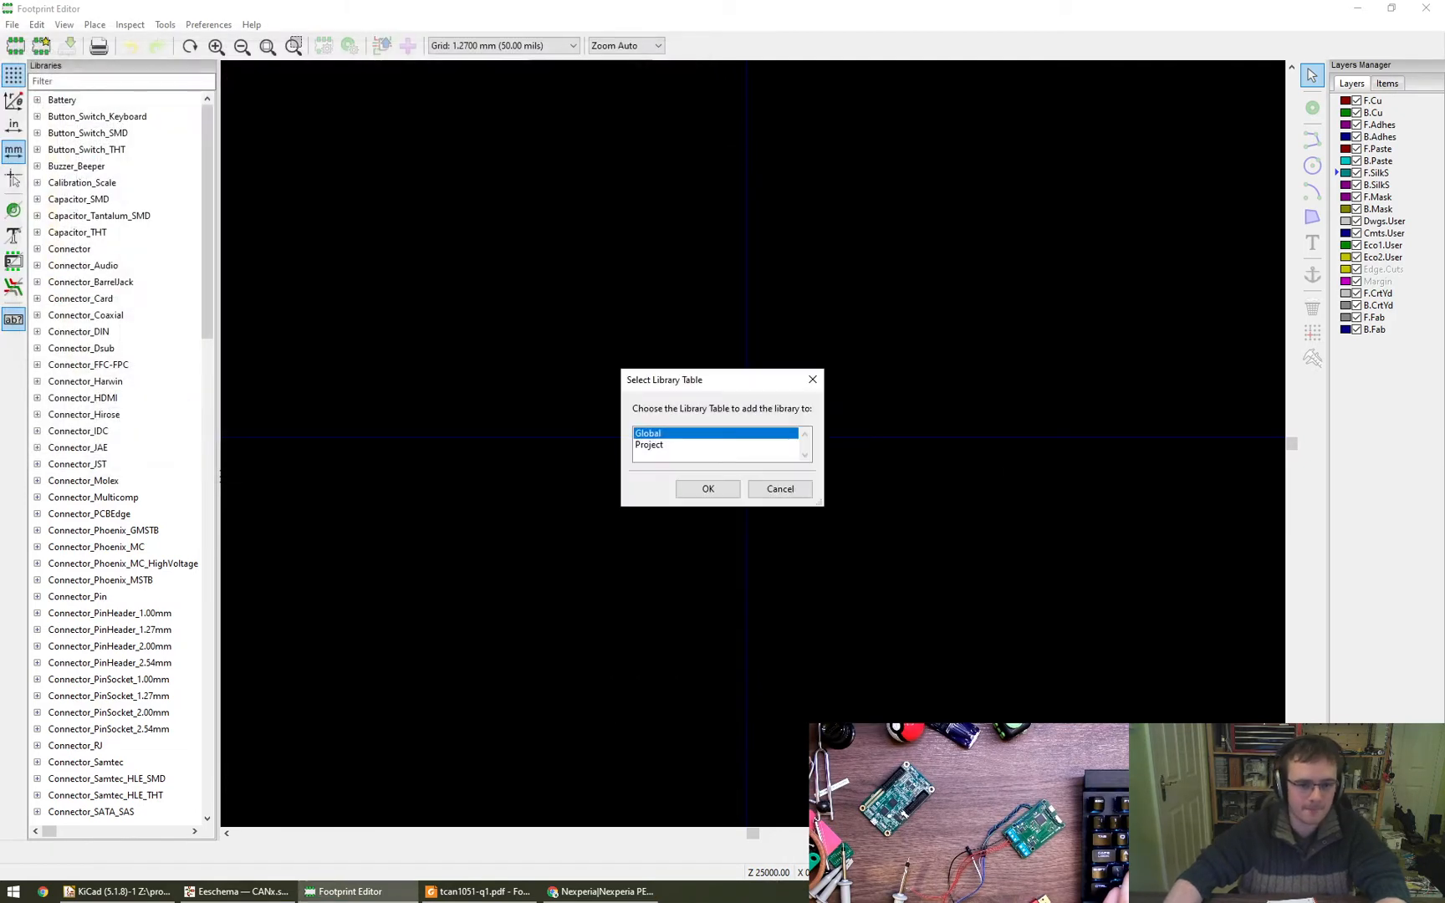
pyautogui.click(665, 445)
pyautogui.click(691, 494)
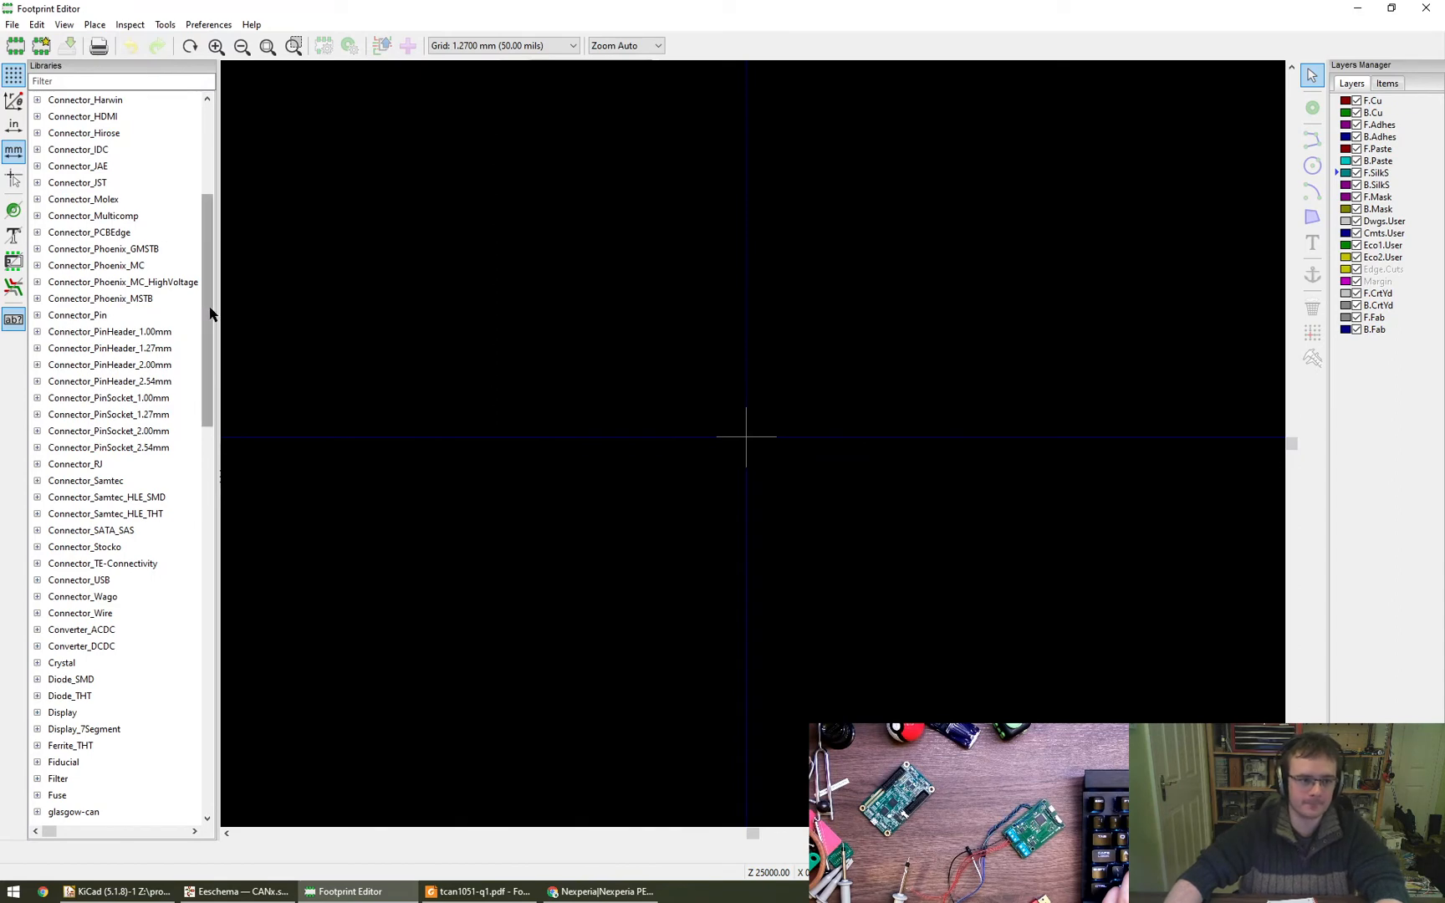
# - Start a new footprint in the glasgow-can library and enter TLP240A as its name
pyautogui.moveTo(213, 310); pyautogui.dragTo(213, 419)
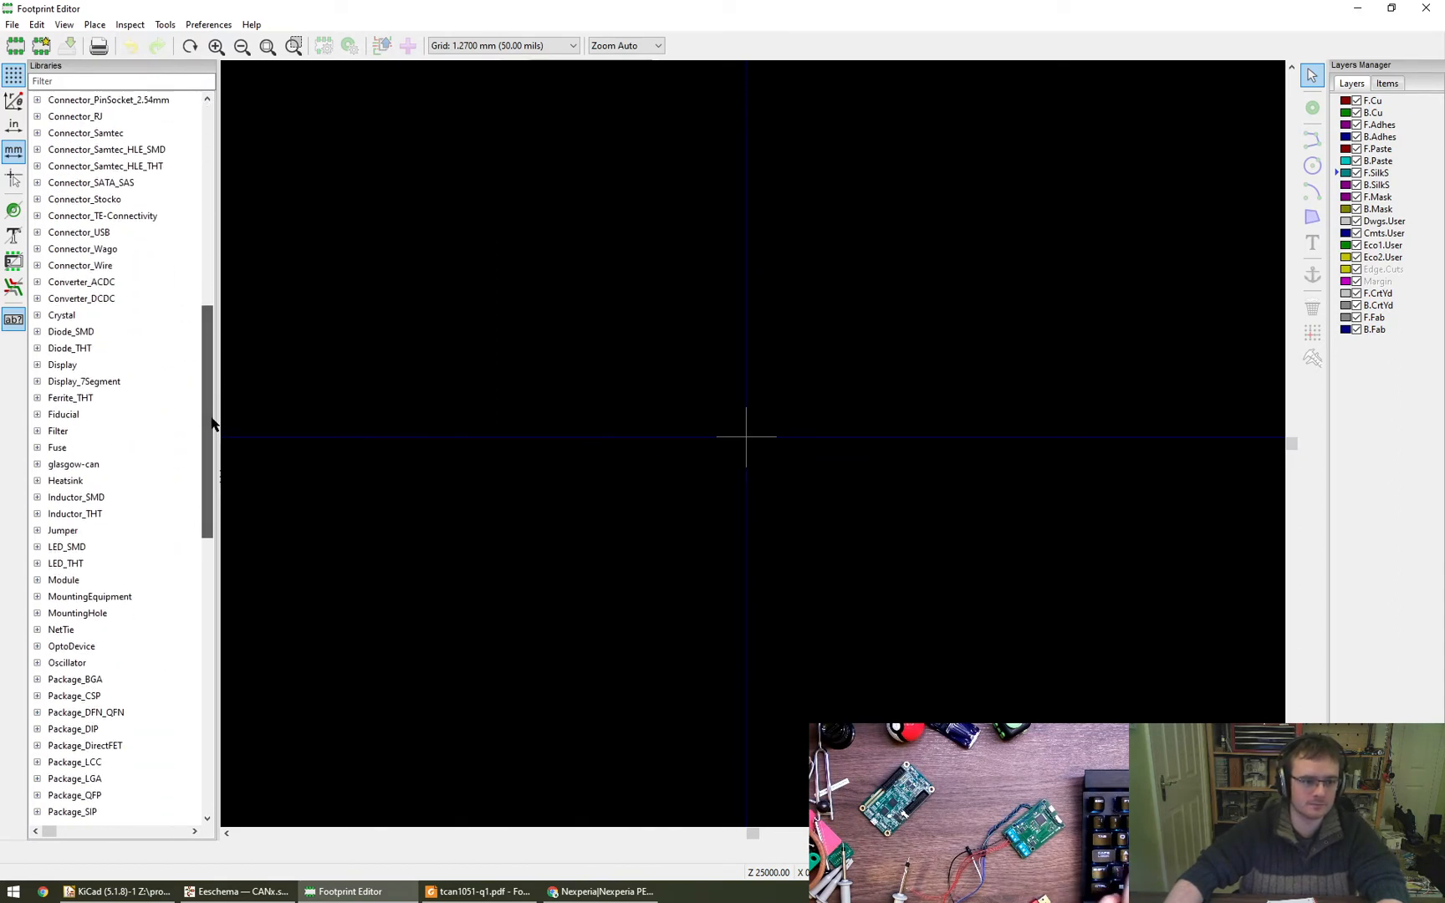
pyautogui.click(83, 467)
pyautogui.click(36, 466)
pyautogui.rightClick(50, 465)
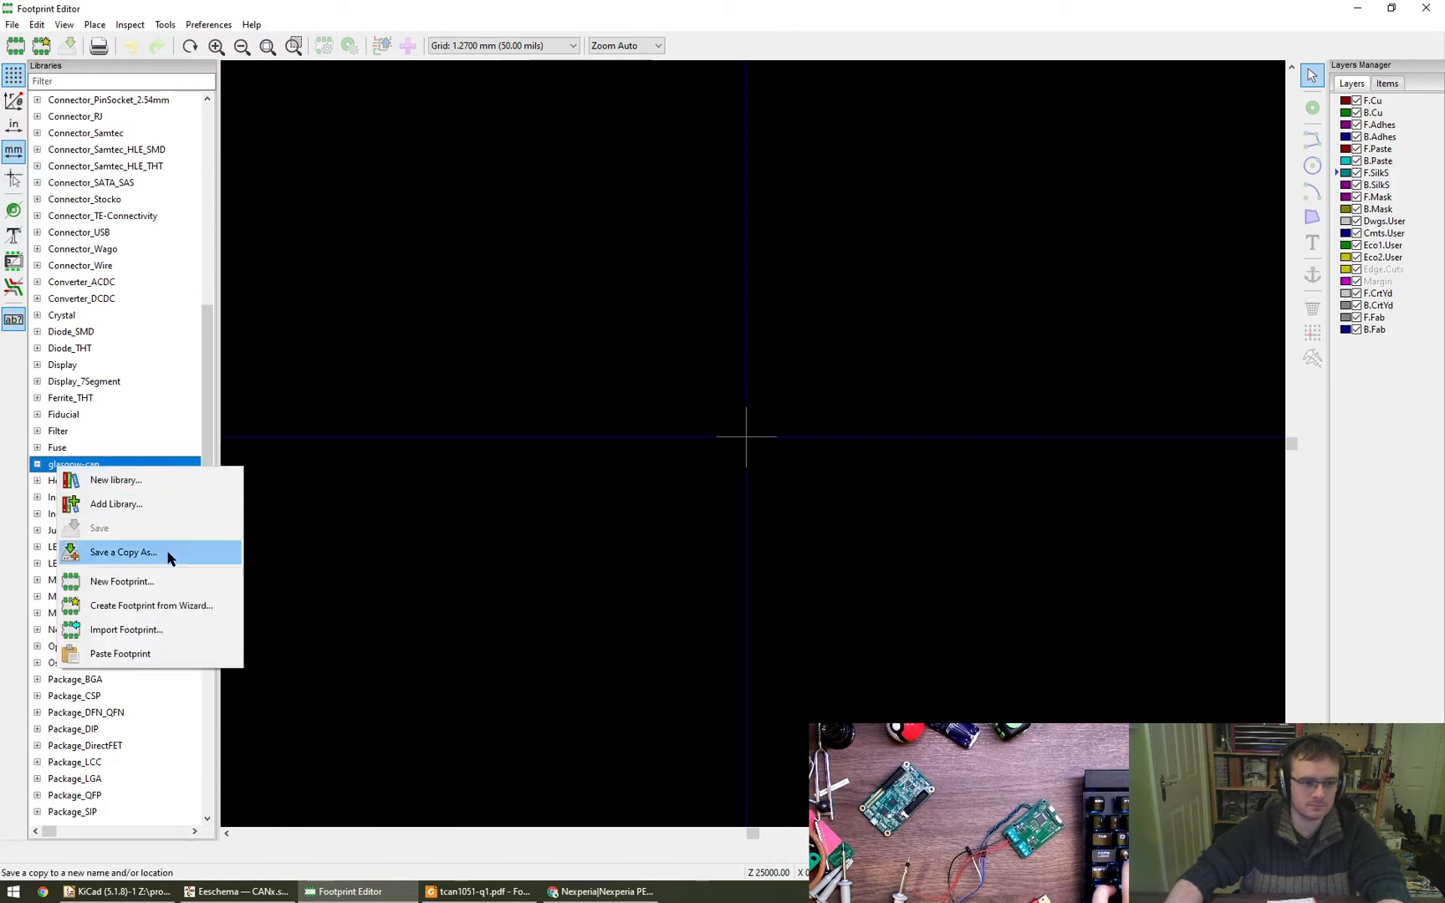
pyautogui.click(166, 582)
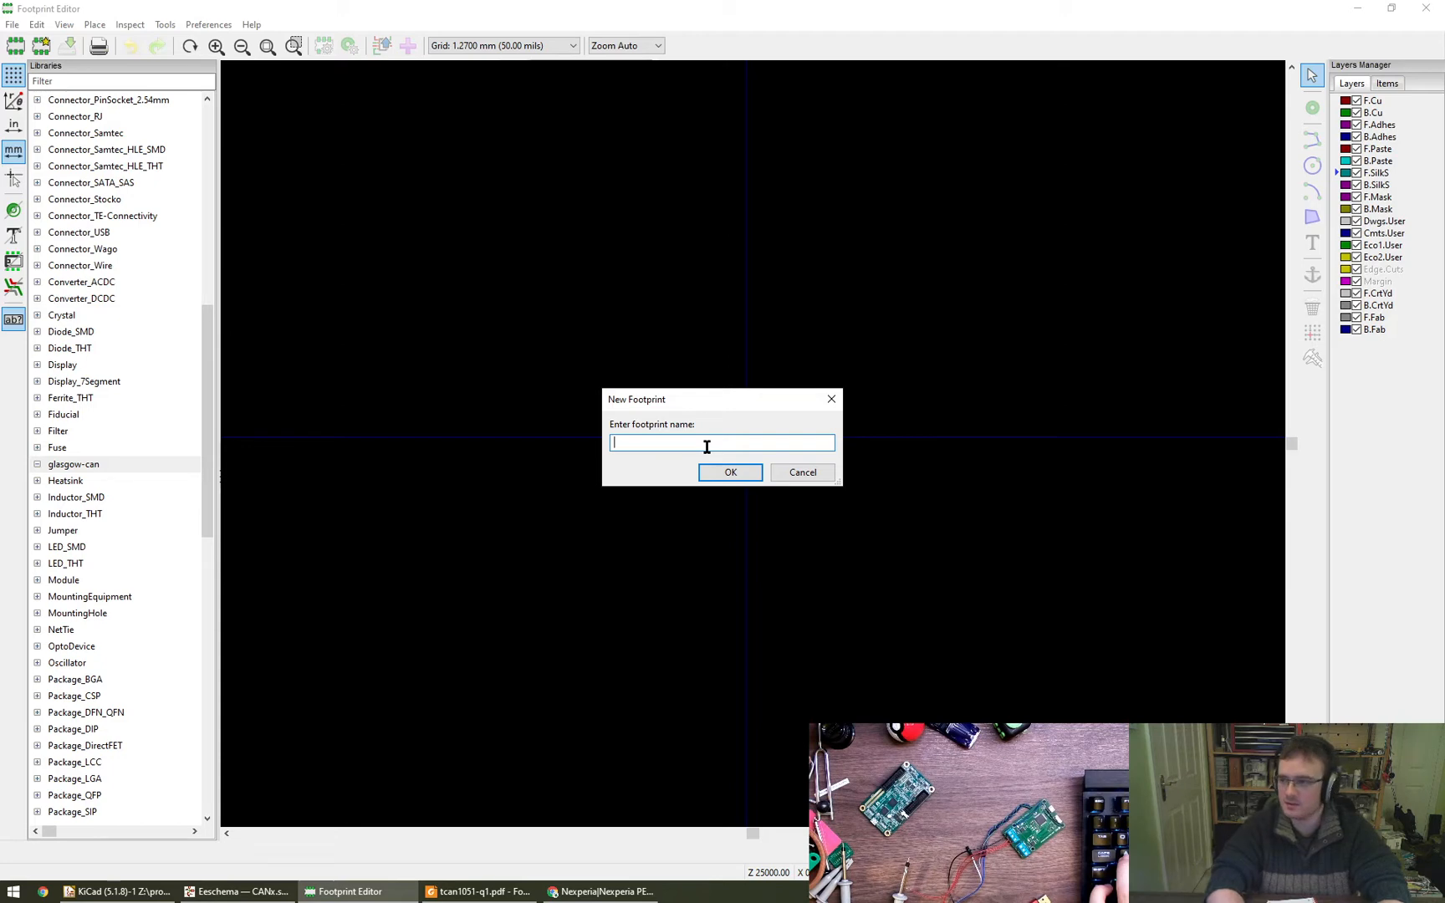
pyautogui.write('TC')
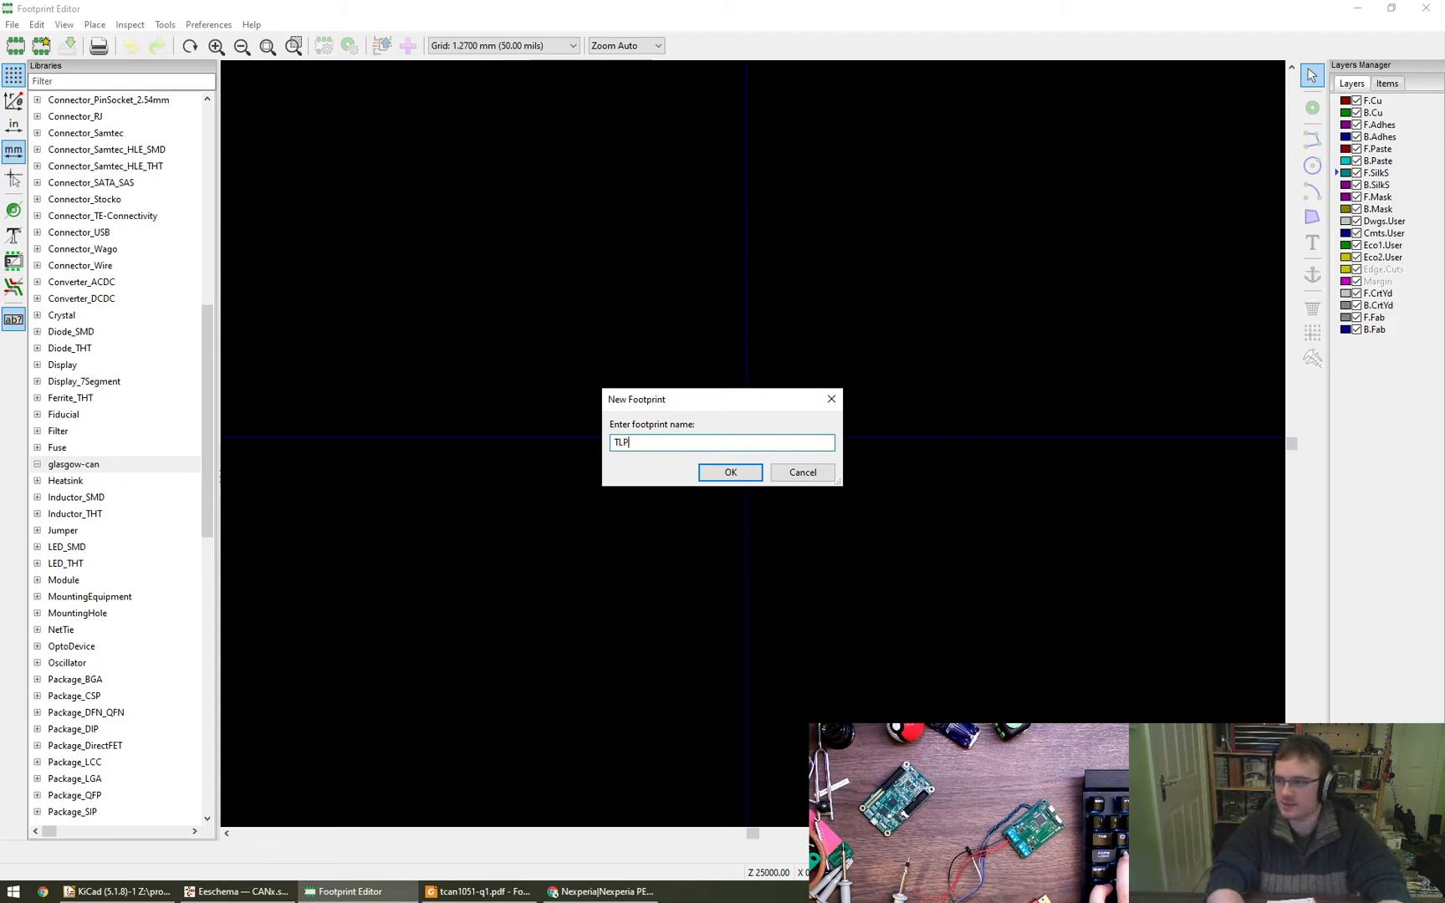
pyautogui.write('P240A')
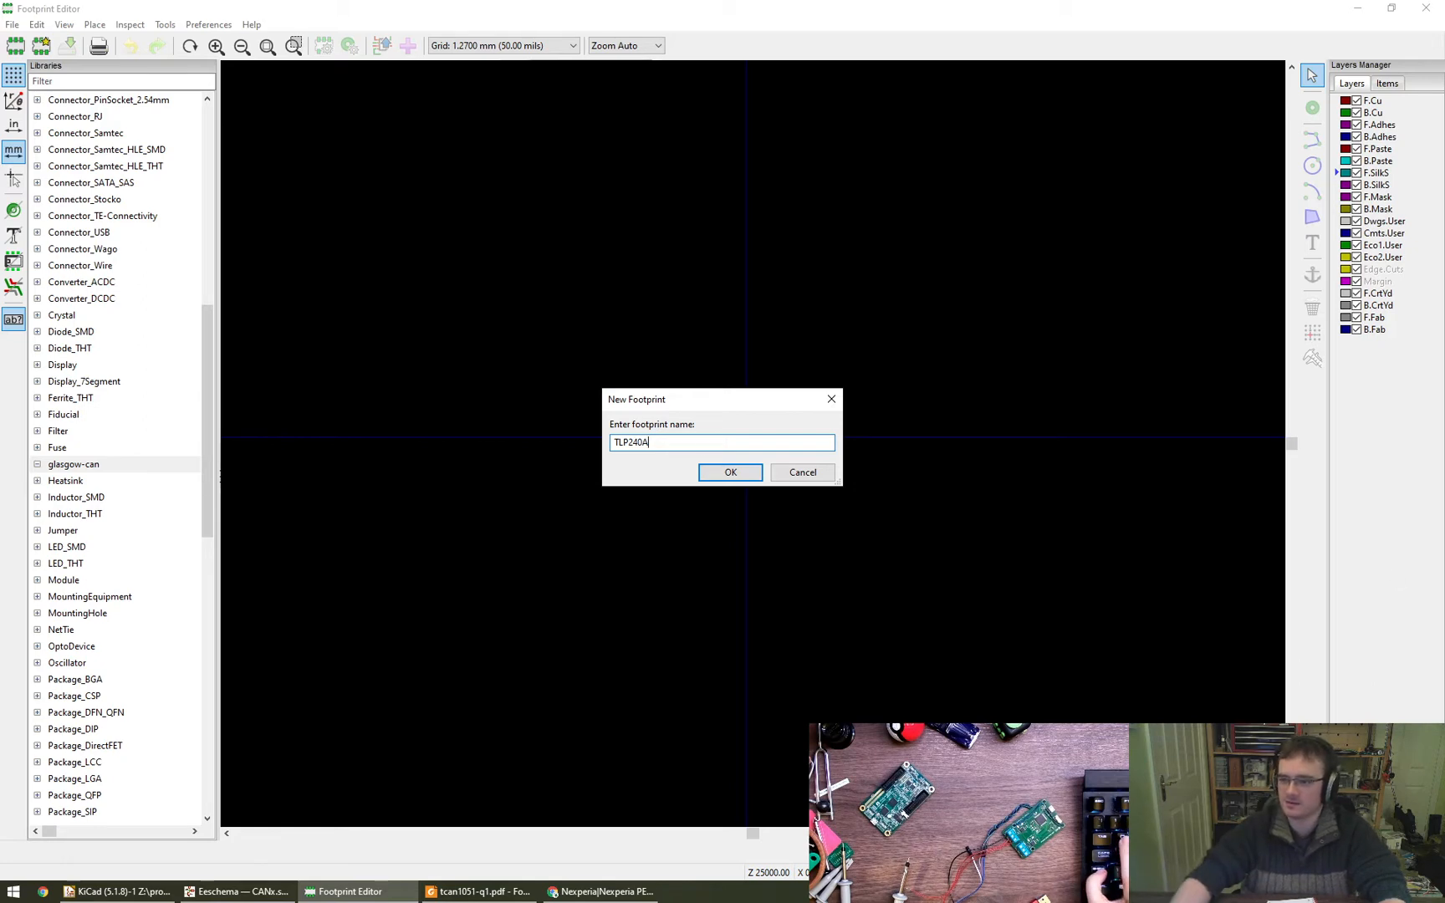
# - Check the packaging variants in the TLP240A datasheet and return to the footprint name entry
pyautogui.moveTo(1444, 586)
pyautogui.keyDown('alt'); pyautogui.mouseDown()
pyautogui.moveTo(1149, 583)
pyautogui.moveTo(1075, 536)
pyautogui.mouseUp(); pyautogui.keyUp('alt')
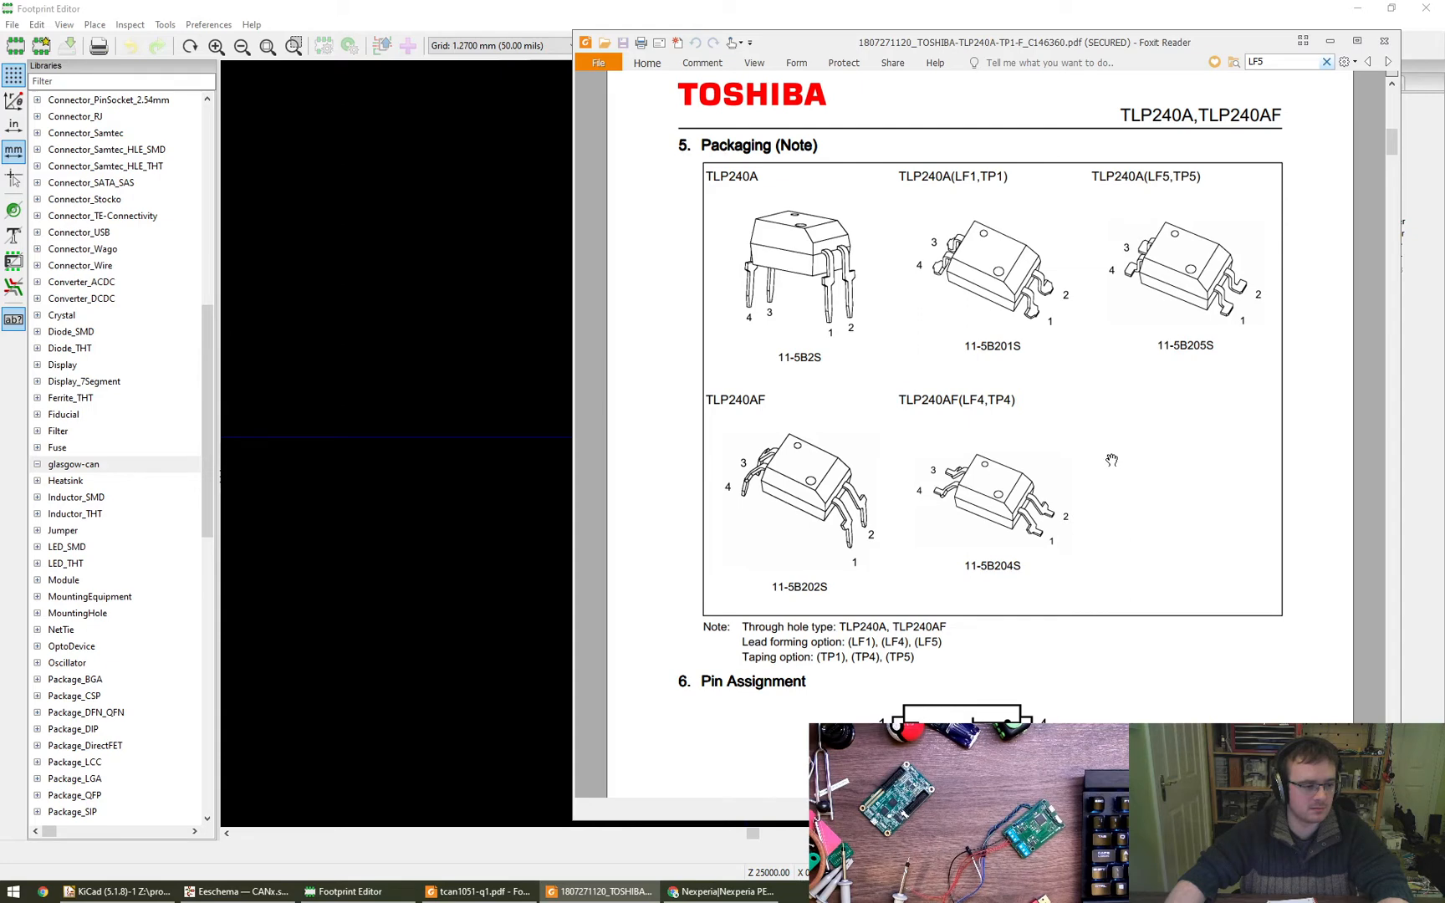
pyautogui.hotkey('alt', 'F4')
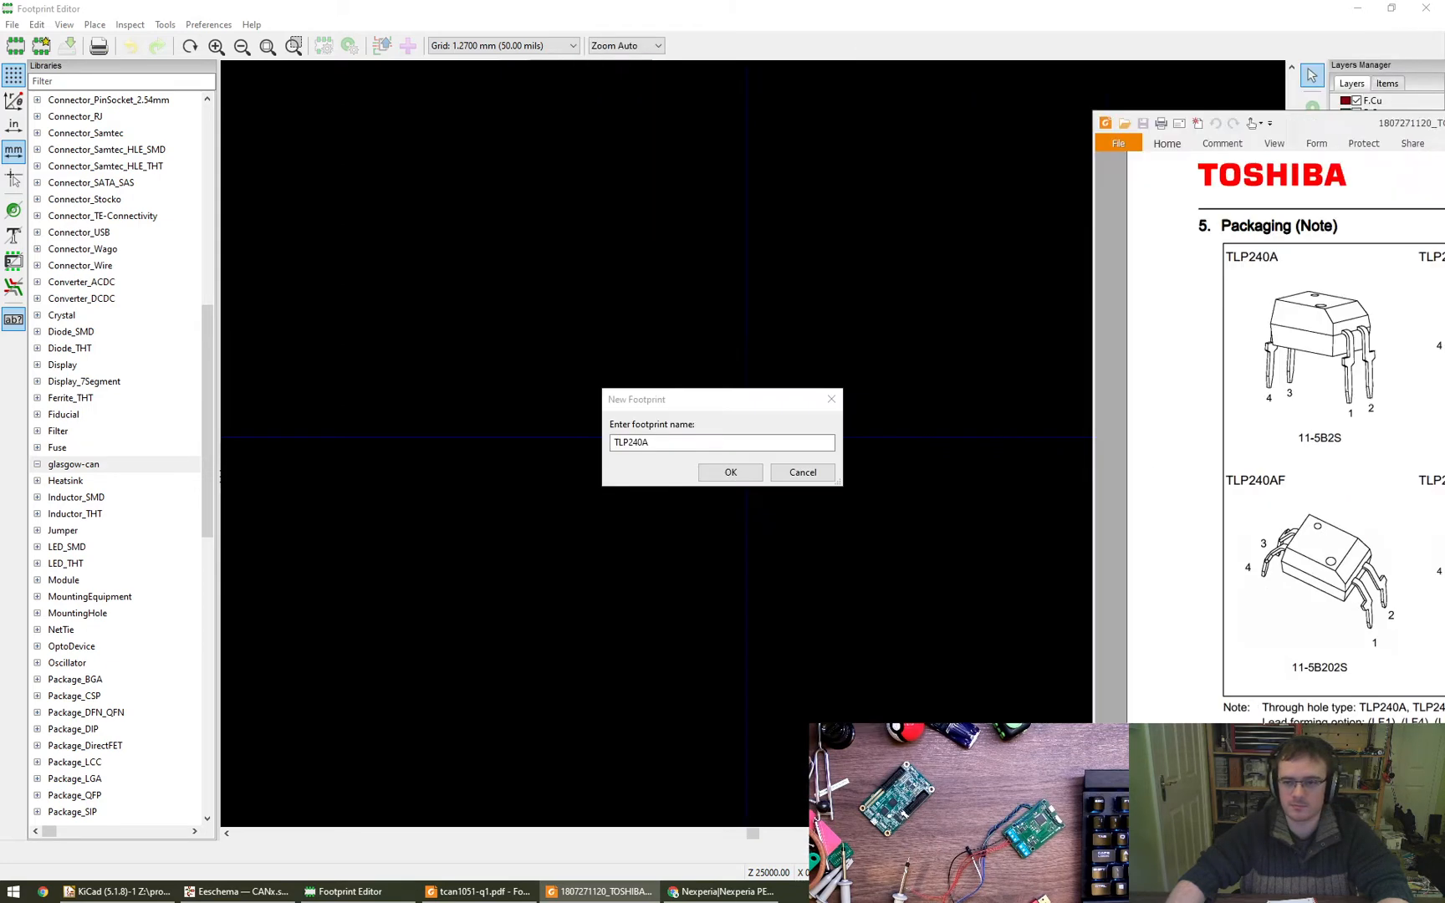
pyautogui.click(781, 439)
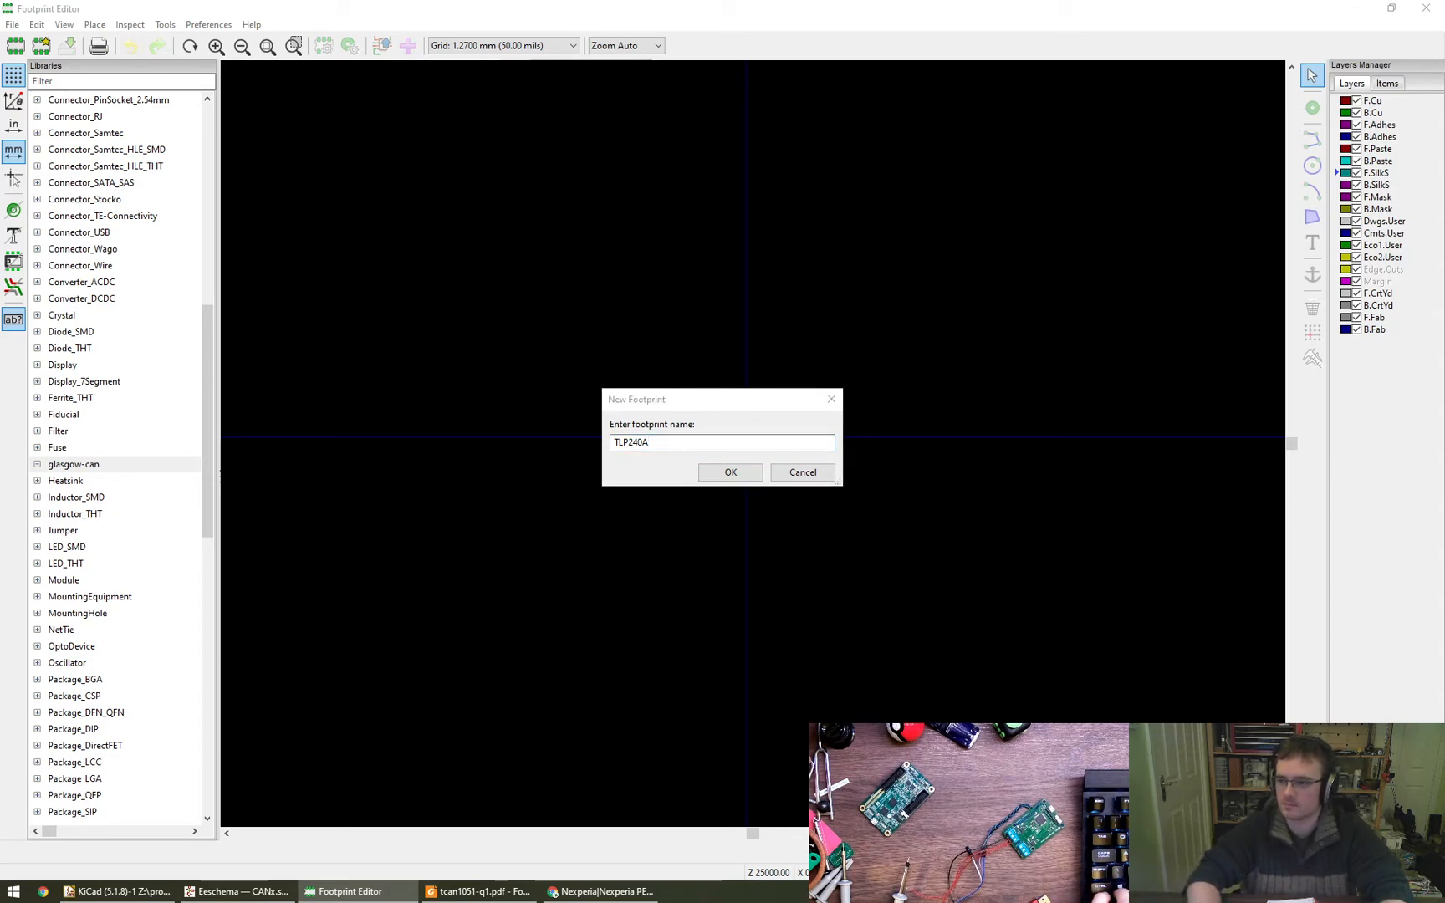
# - Bring the TLP240A datasheet back up and examine the Ordering Information table for the item names and packaging codes
pyautogui.press('super+shift+Left')
pyautogui.press('Right')
pyautogui.press('Right')
pyautogui.press('Left')
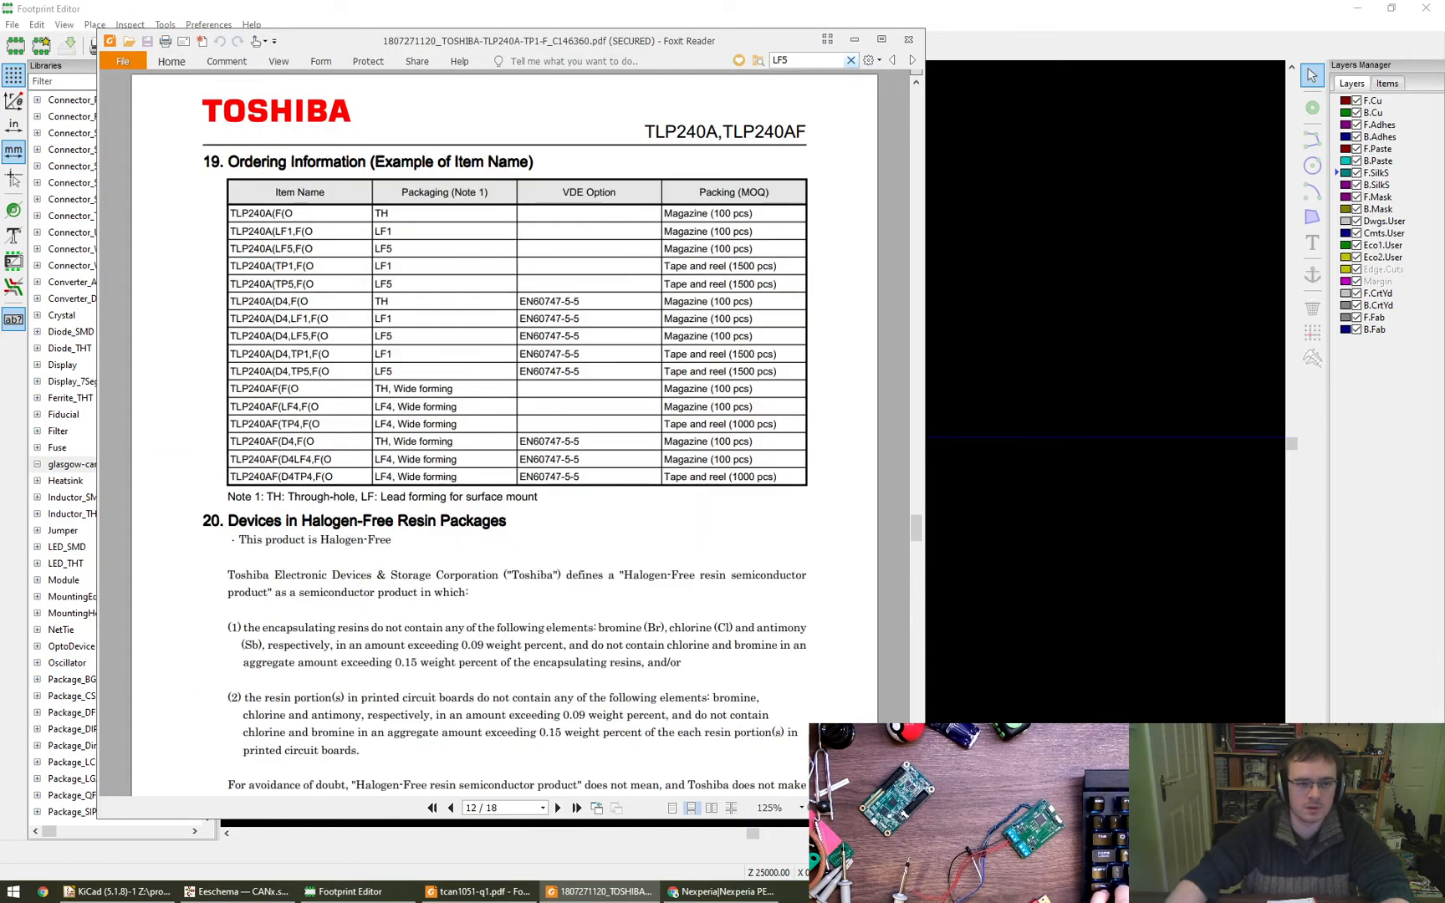
pyautogui.keyDown('alt'); pyautogui.moveTo(646, 525); pyautogui.dragTo(983, 528); pyautogui.keyUp('alt')
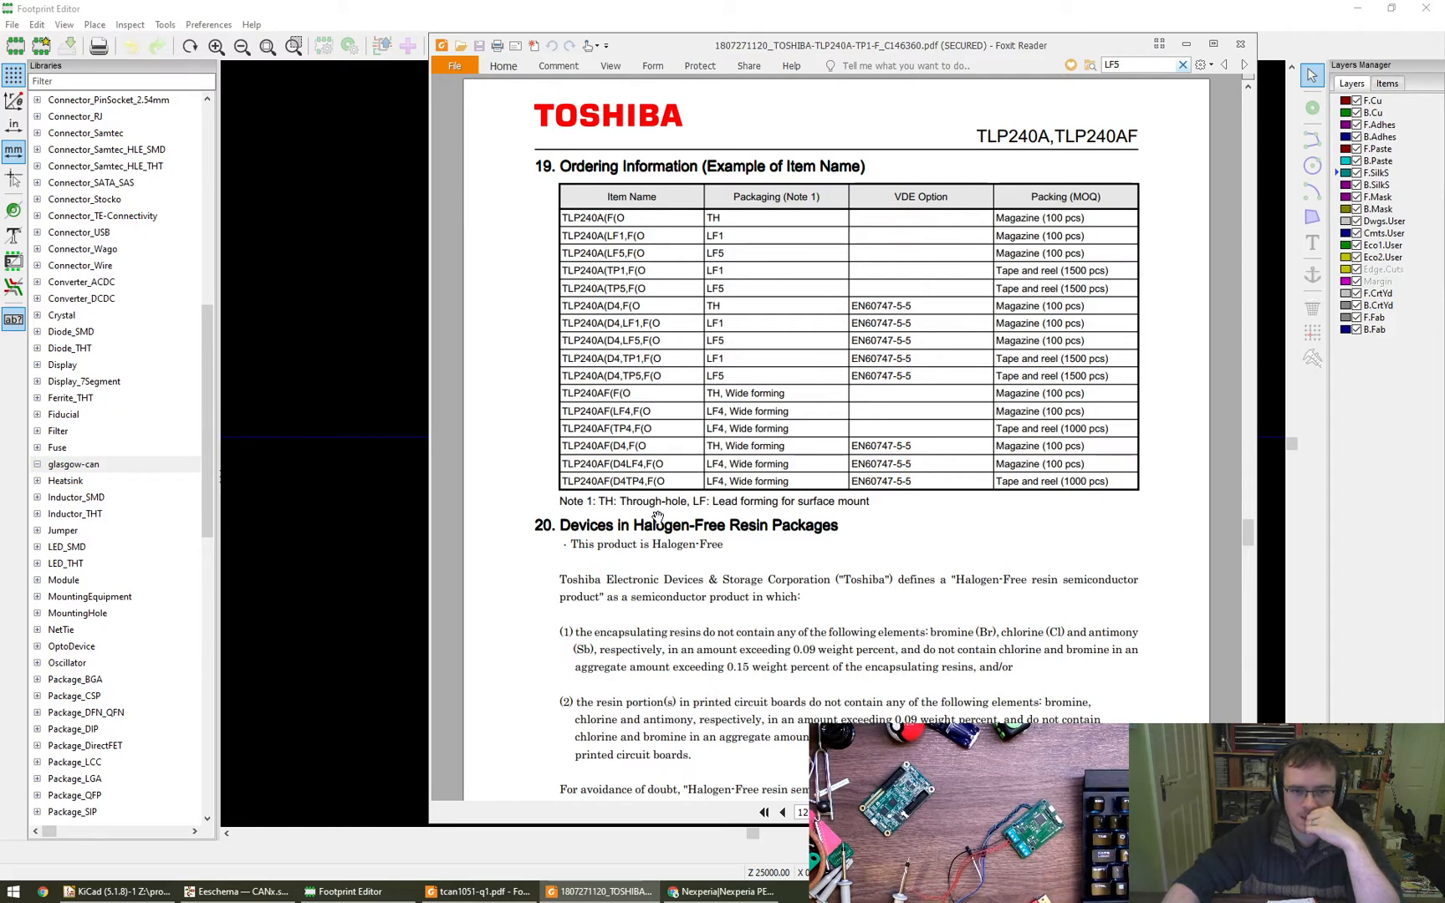
pyautogui.scroll(-1, 678, 443)
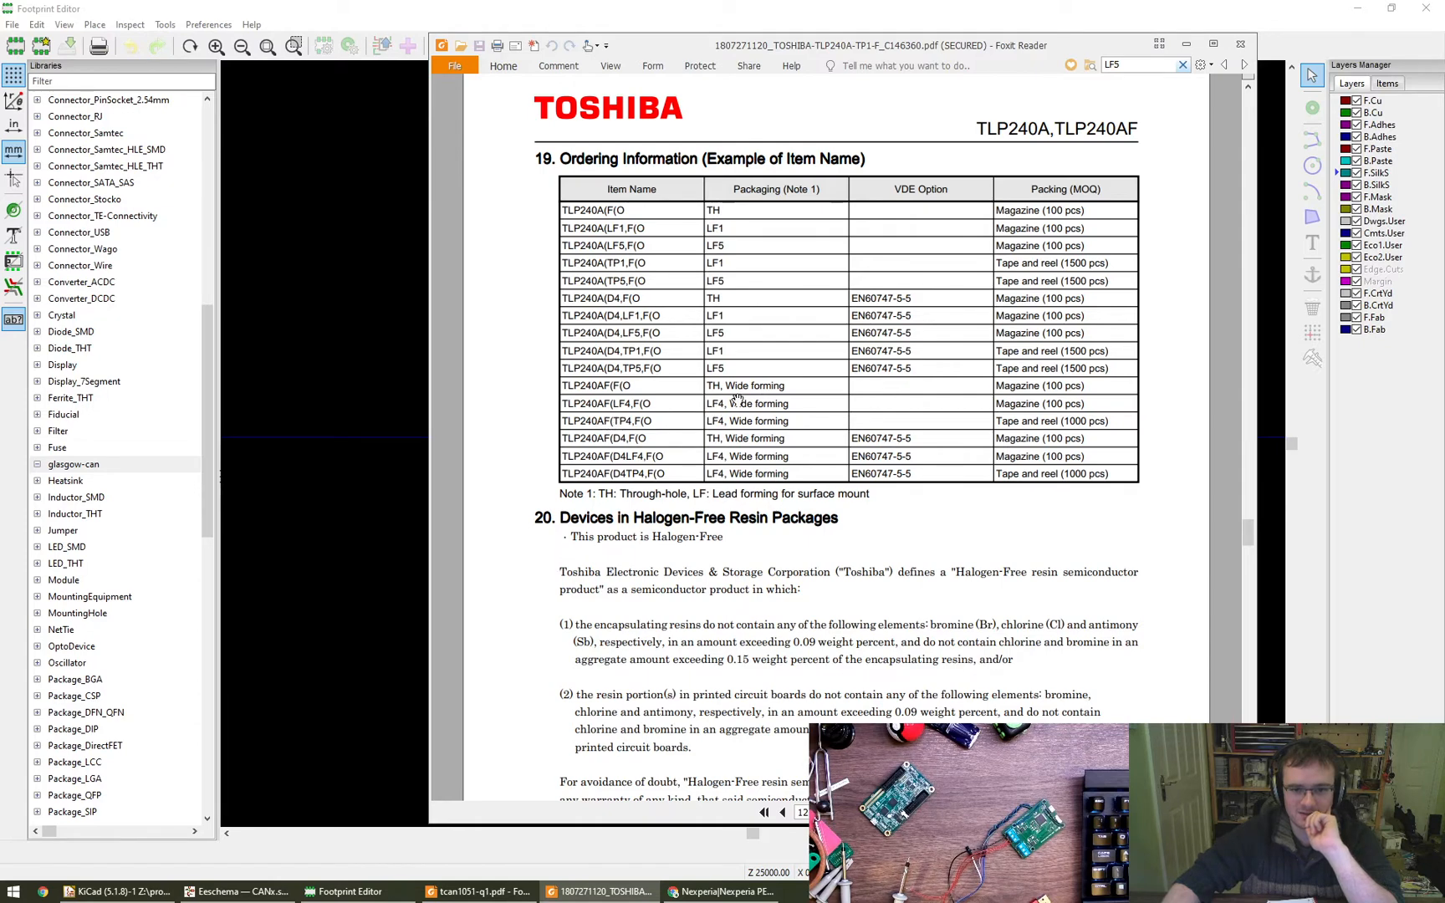
pyautogui.scroll(5, 769, 335)
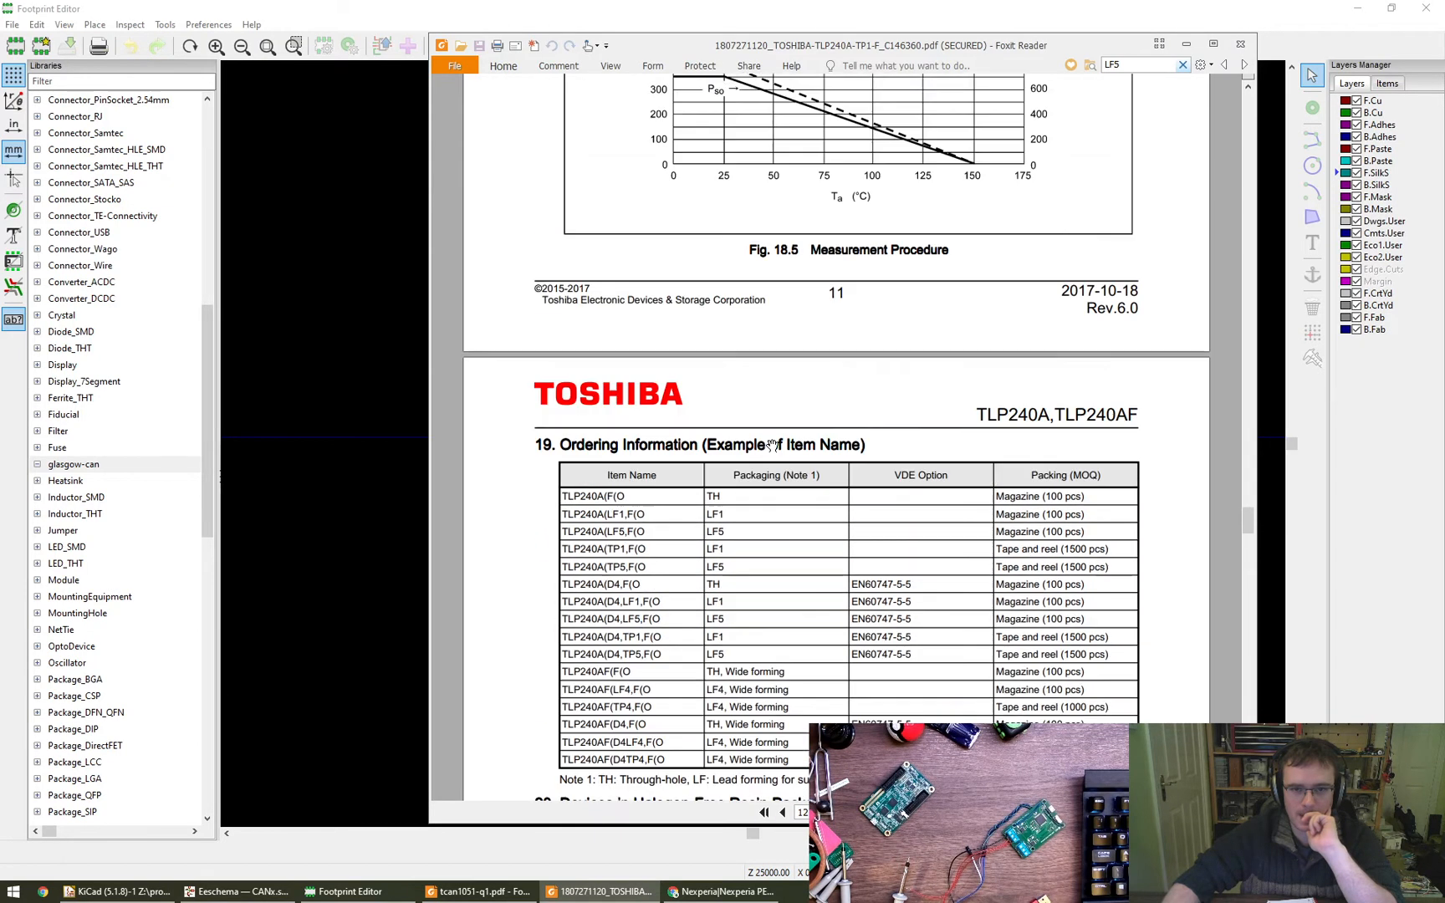
pyautogui.scroll(-4, 773, 446)
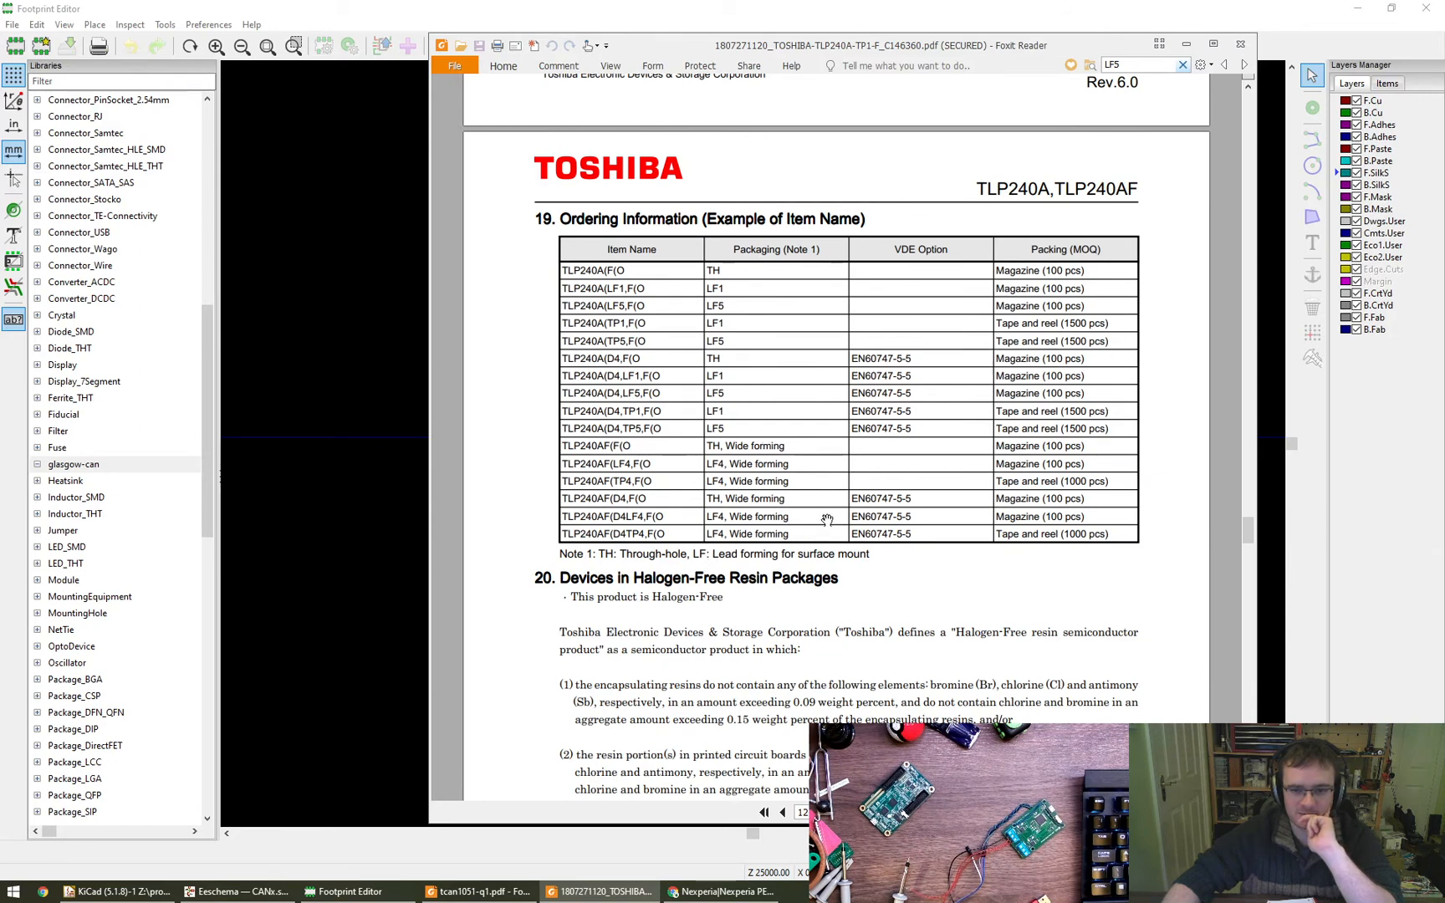
pyautogui.scroll(2, 826, 519)
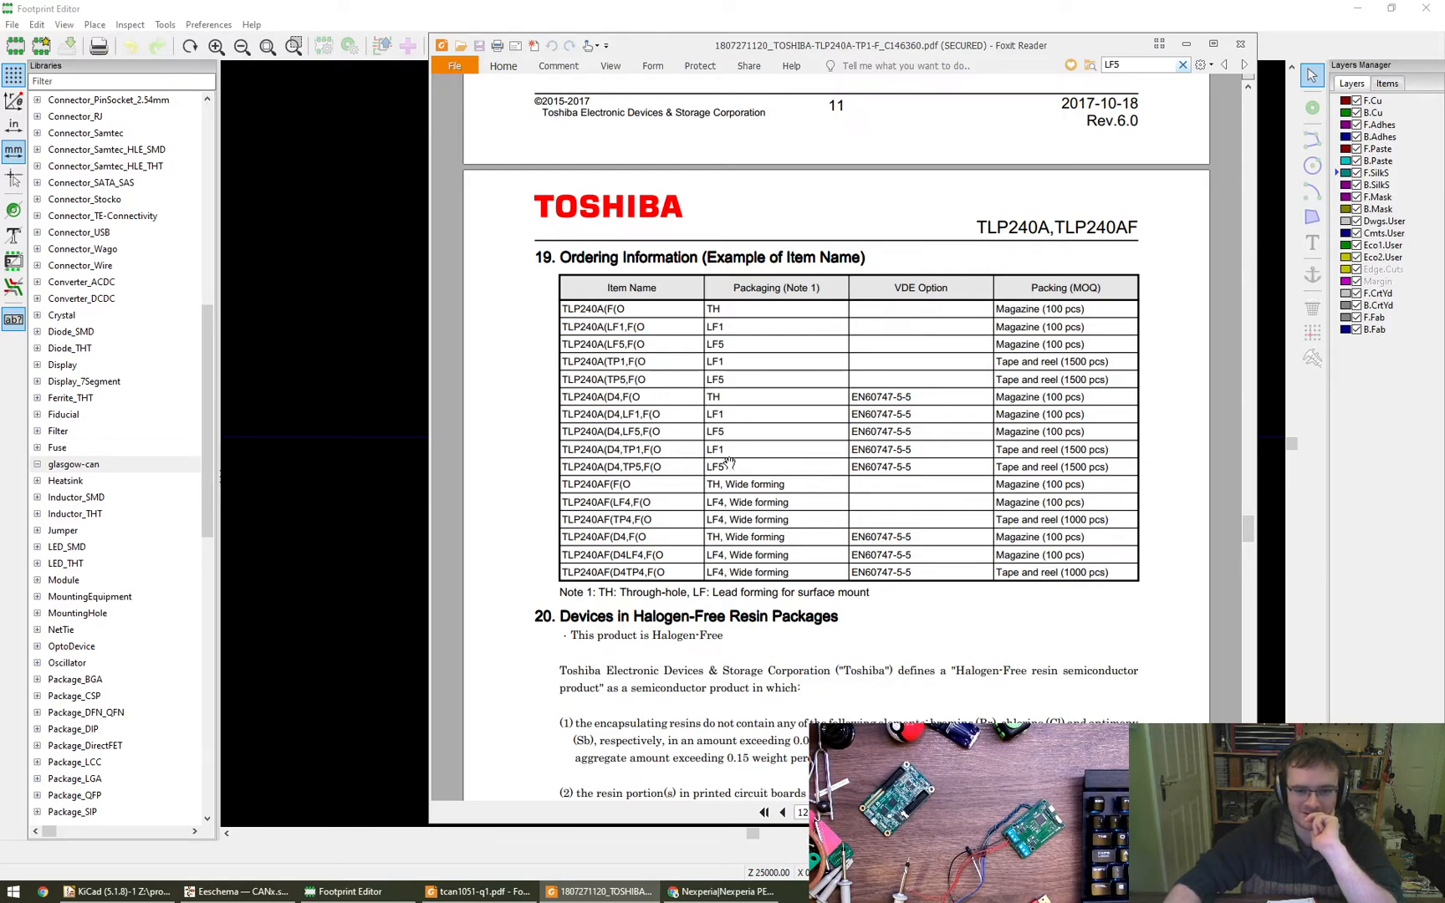
# - Look through the TLP240A datasheet's Package Dimensions page and return to the Ordering Information table
pyautogui.moveTo(802, 479); pyautogui.dragTo(812, 415)
pyautogui.scroll(-12, 812, 414)
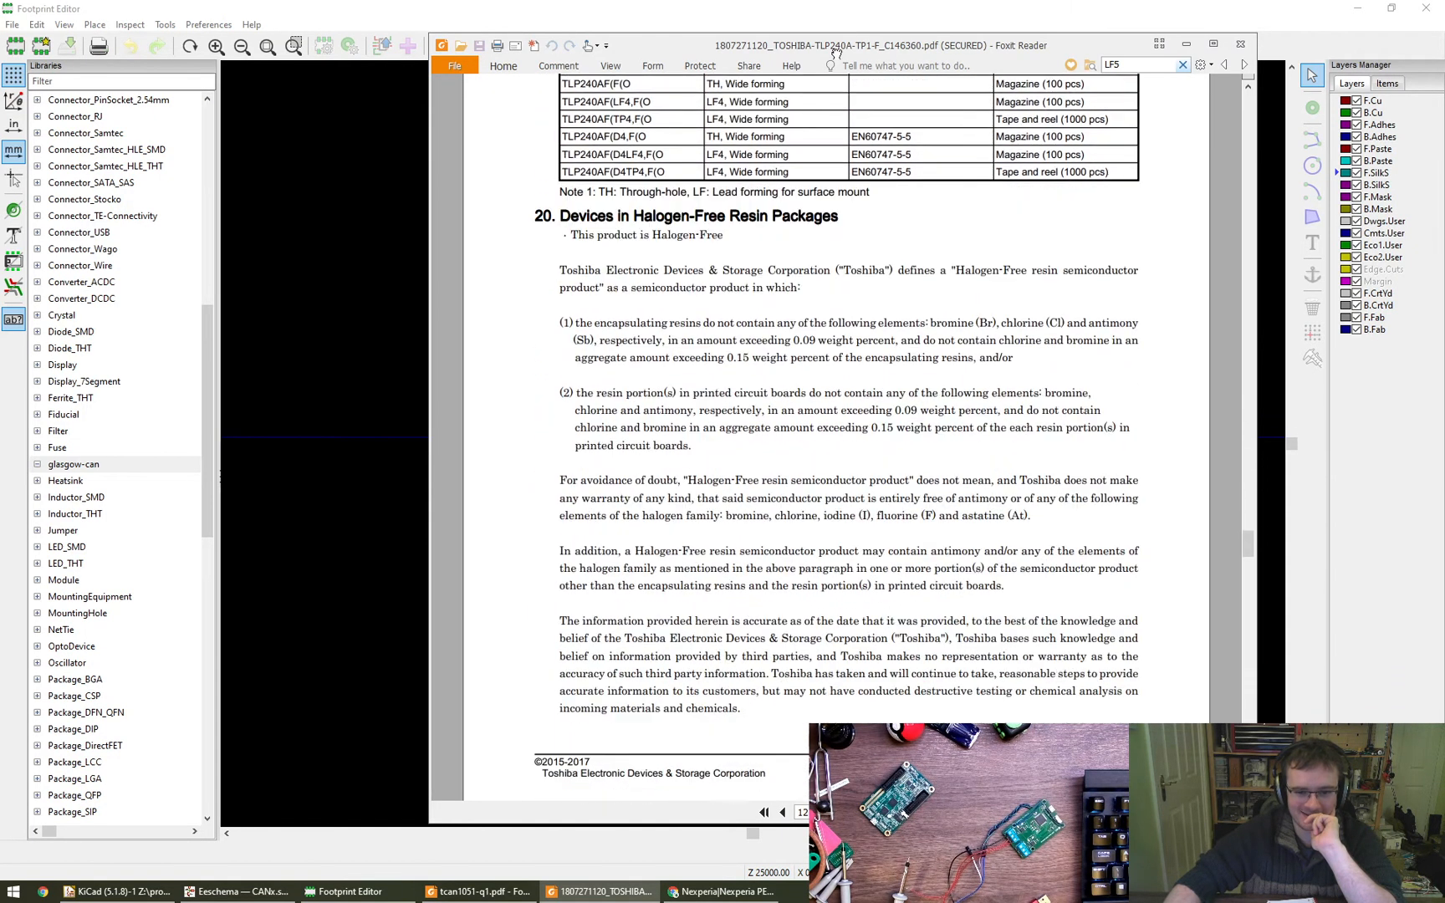
pyautogui.scroll(-4, 866, 469)
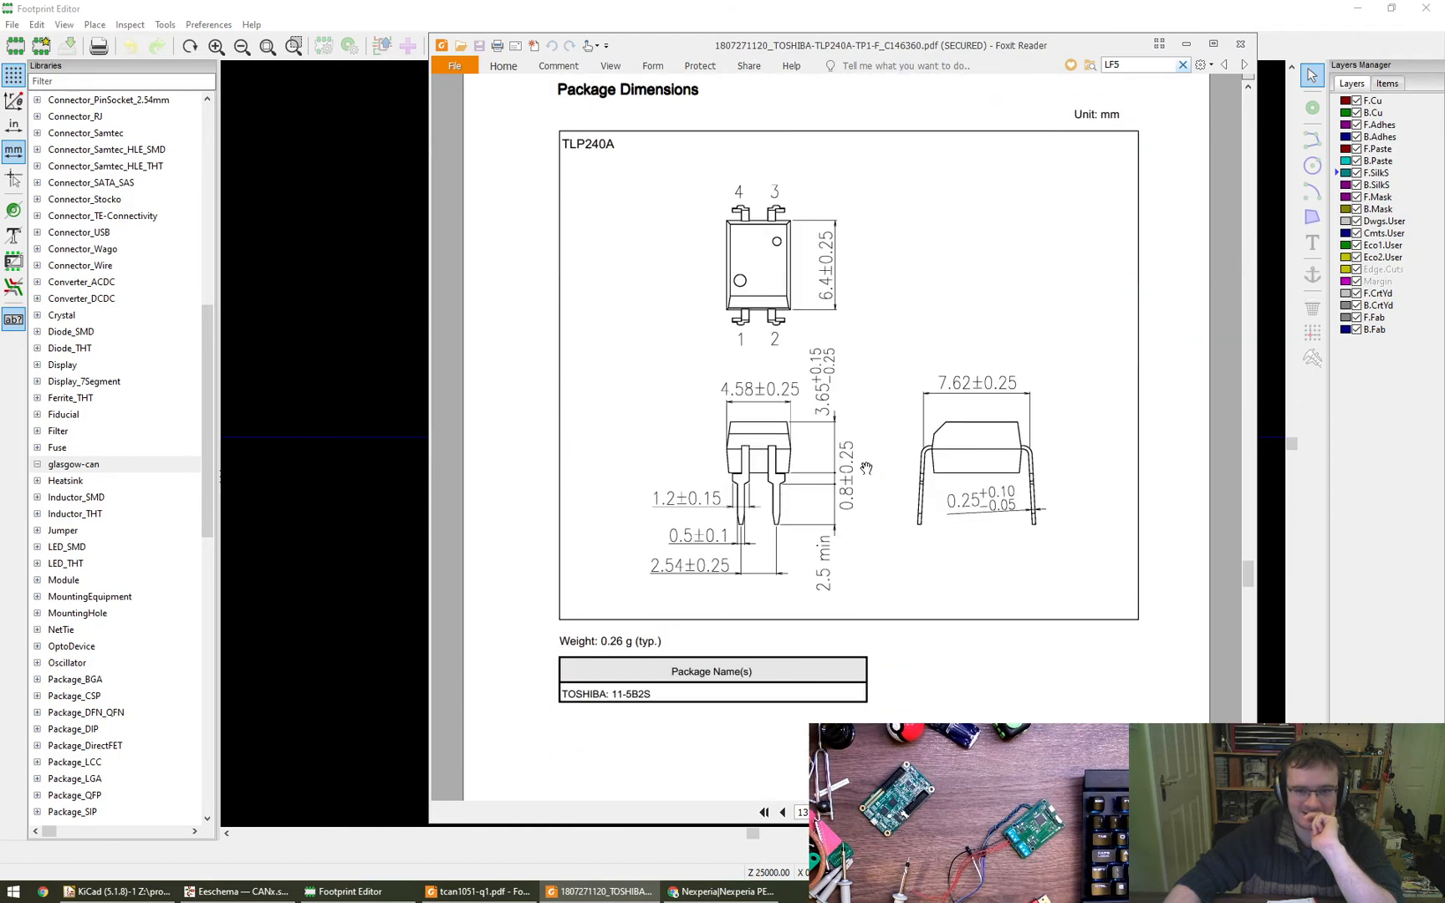
pyautogui.scroll(-7, 866, 468)
pyautogui.scroll(2, 866, 468)
pyautogui.scroll(-5, 866, 468)
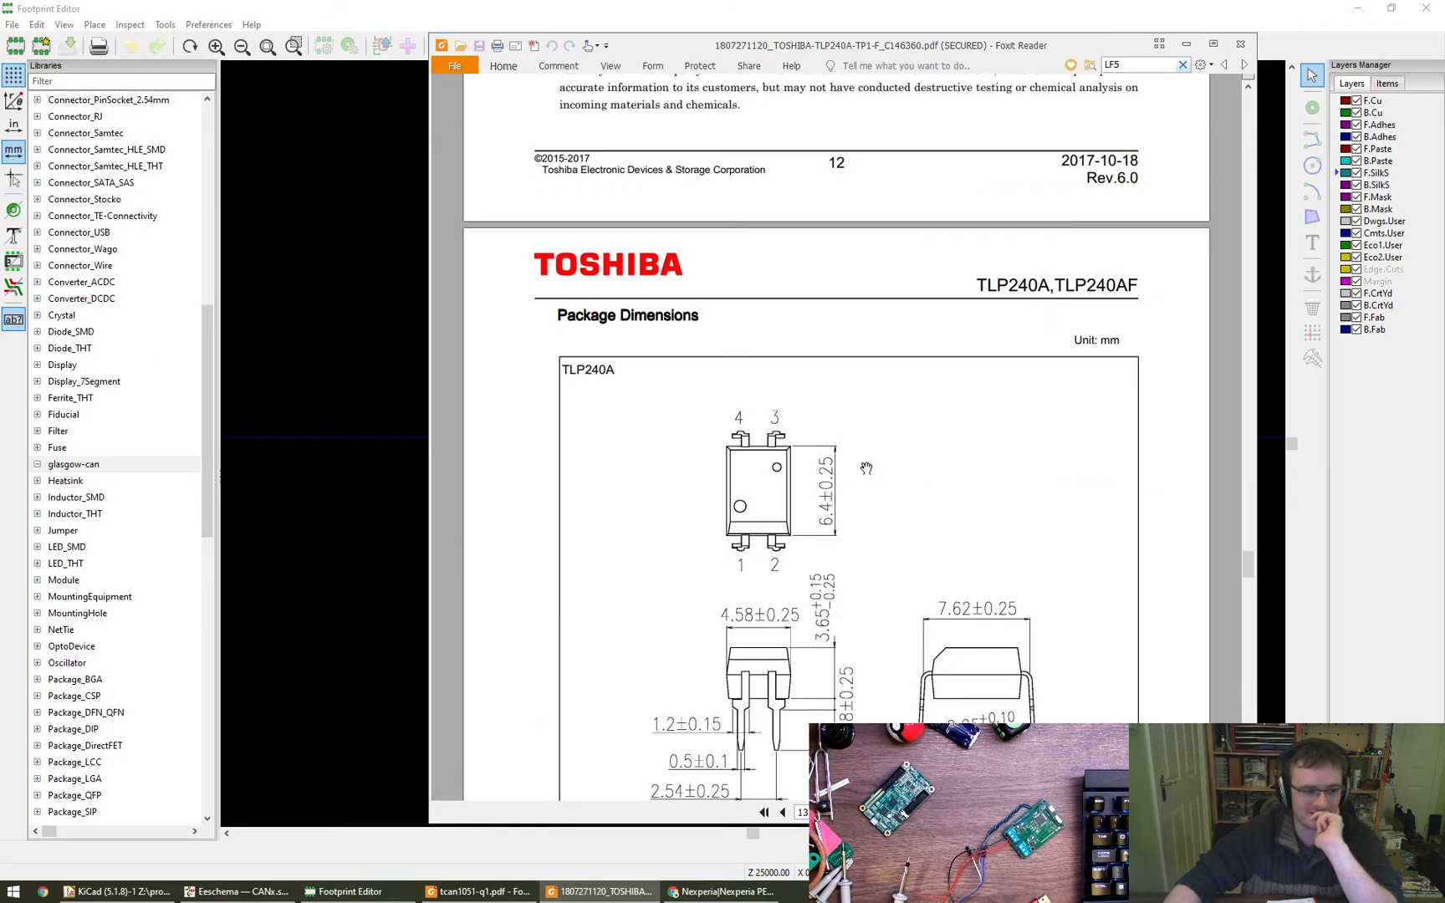
pyautogui.scroll(5, 866, 468)
pyautogui.scroll(7, 866, 468)
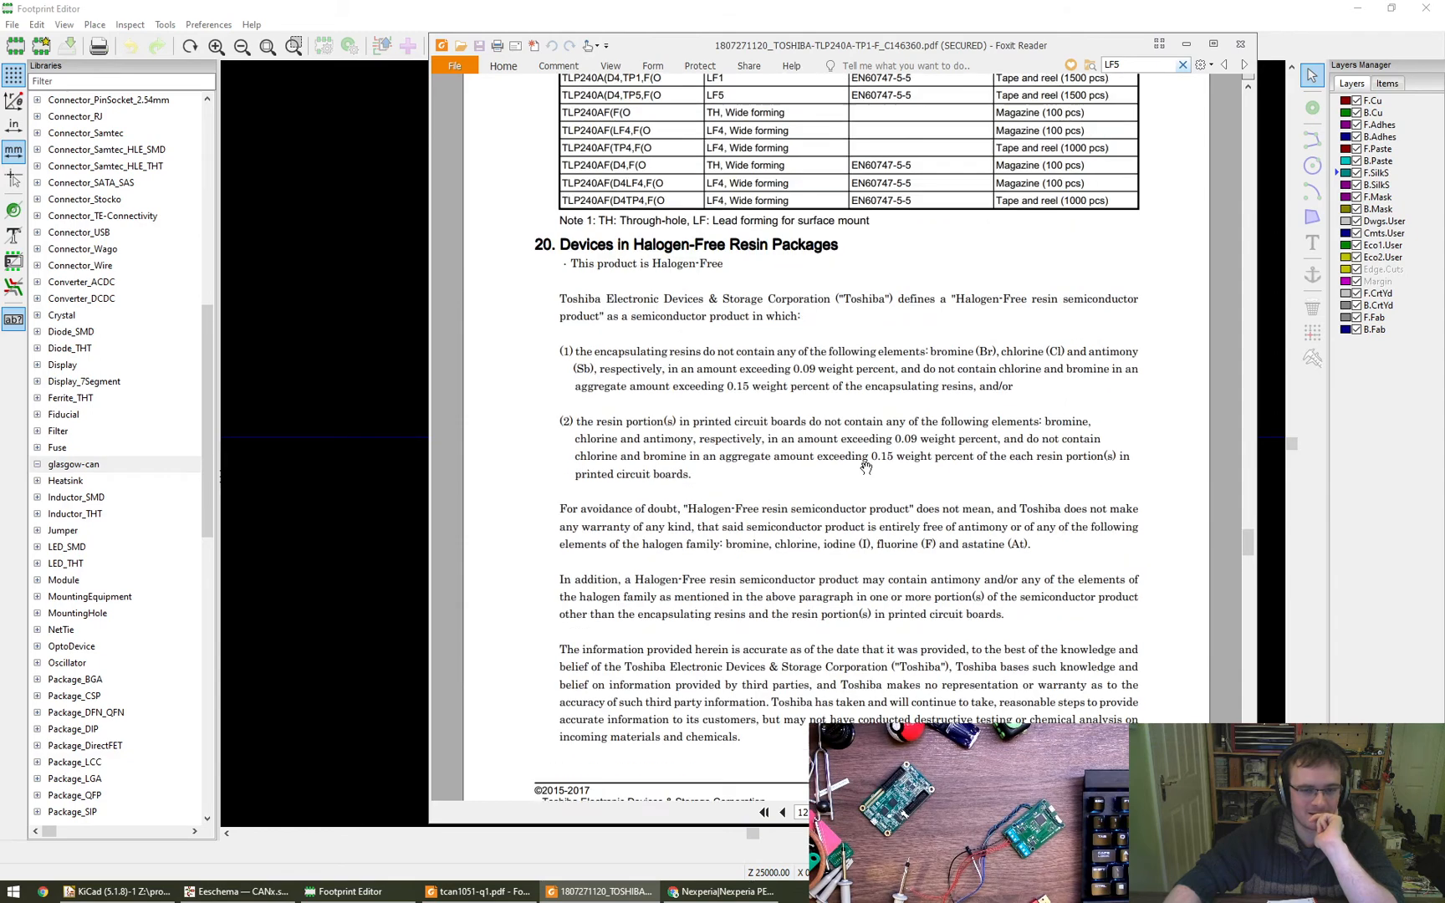
# - Note the item name TLP240A(TP5,F(O in a new Notepad document and place its window over the ordering table for comparison
pyautogui.press('super+r')
pyautogui.write('notepad')
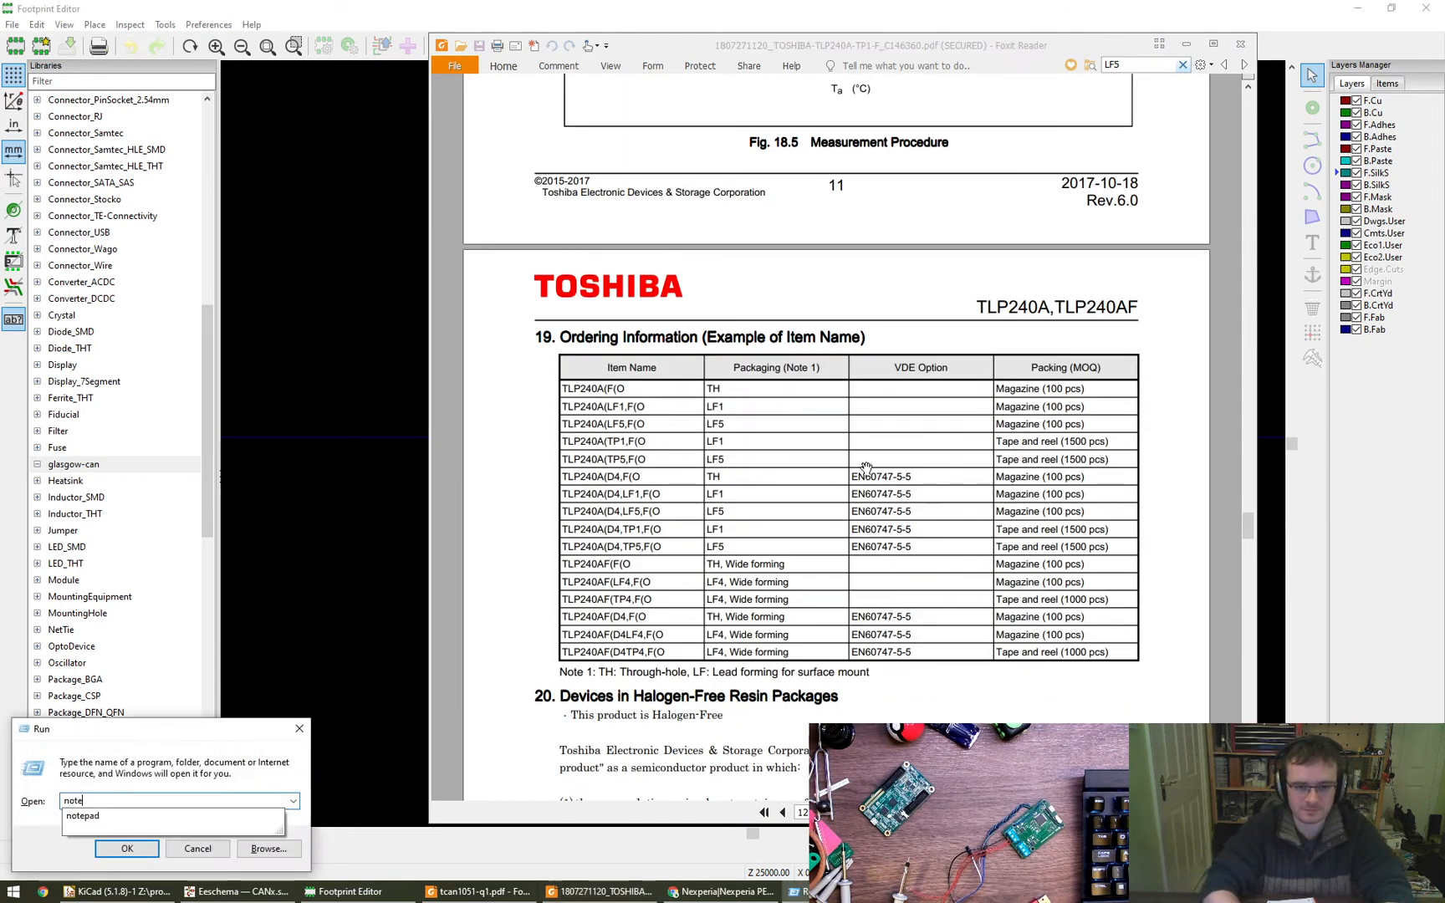
pyautogui.press('Return')
pyautogui.write('TLP240A(')
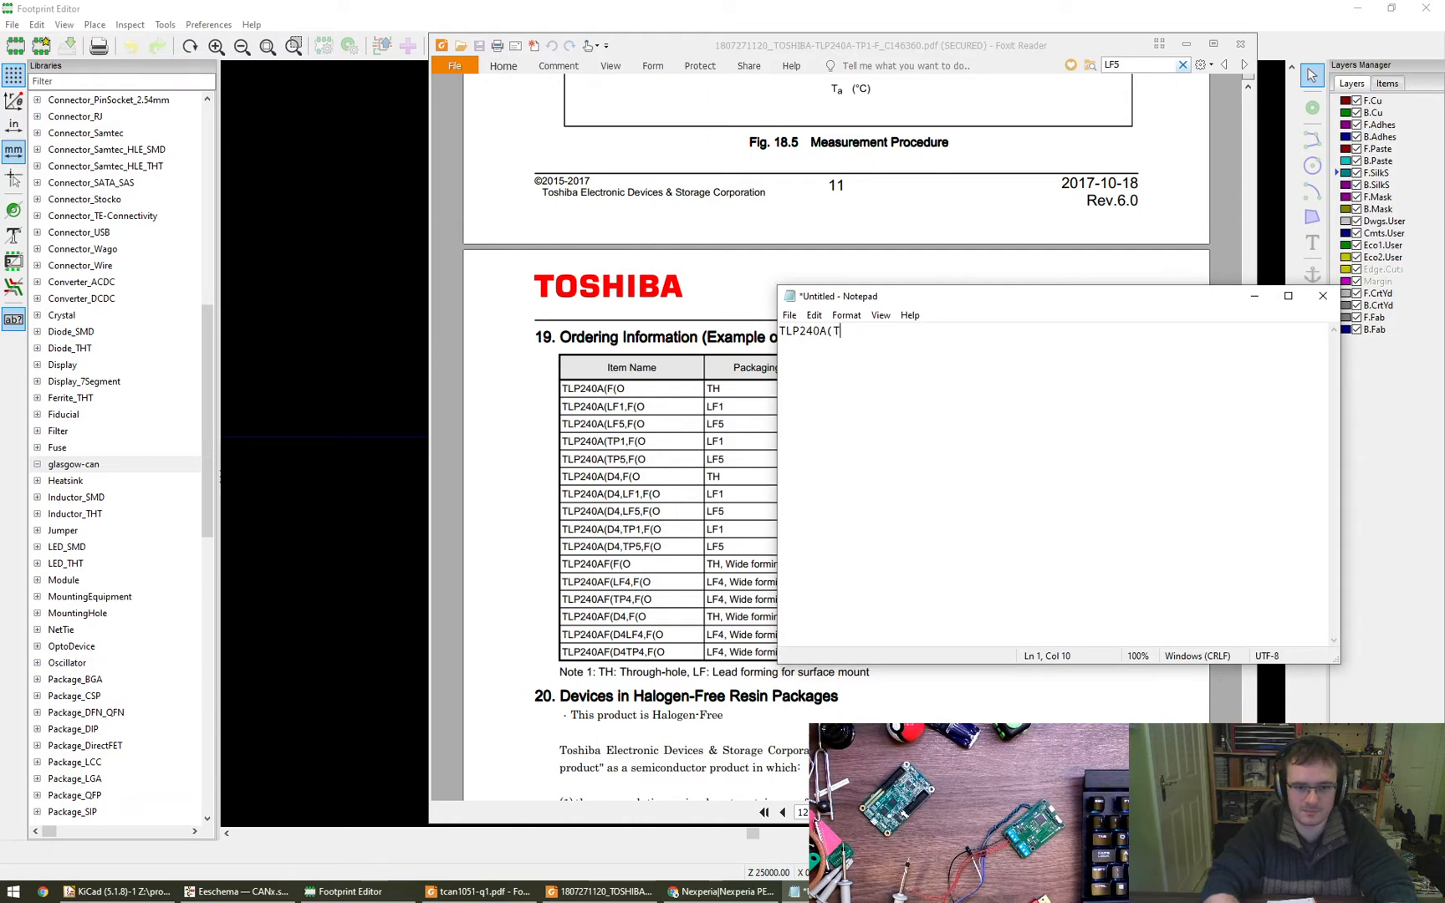
pyautogui.write('TP5,F(O')
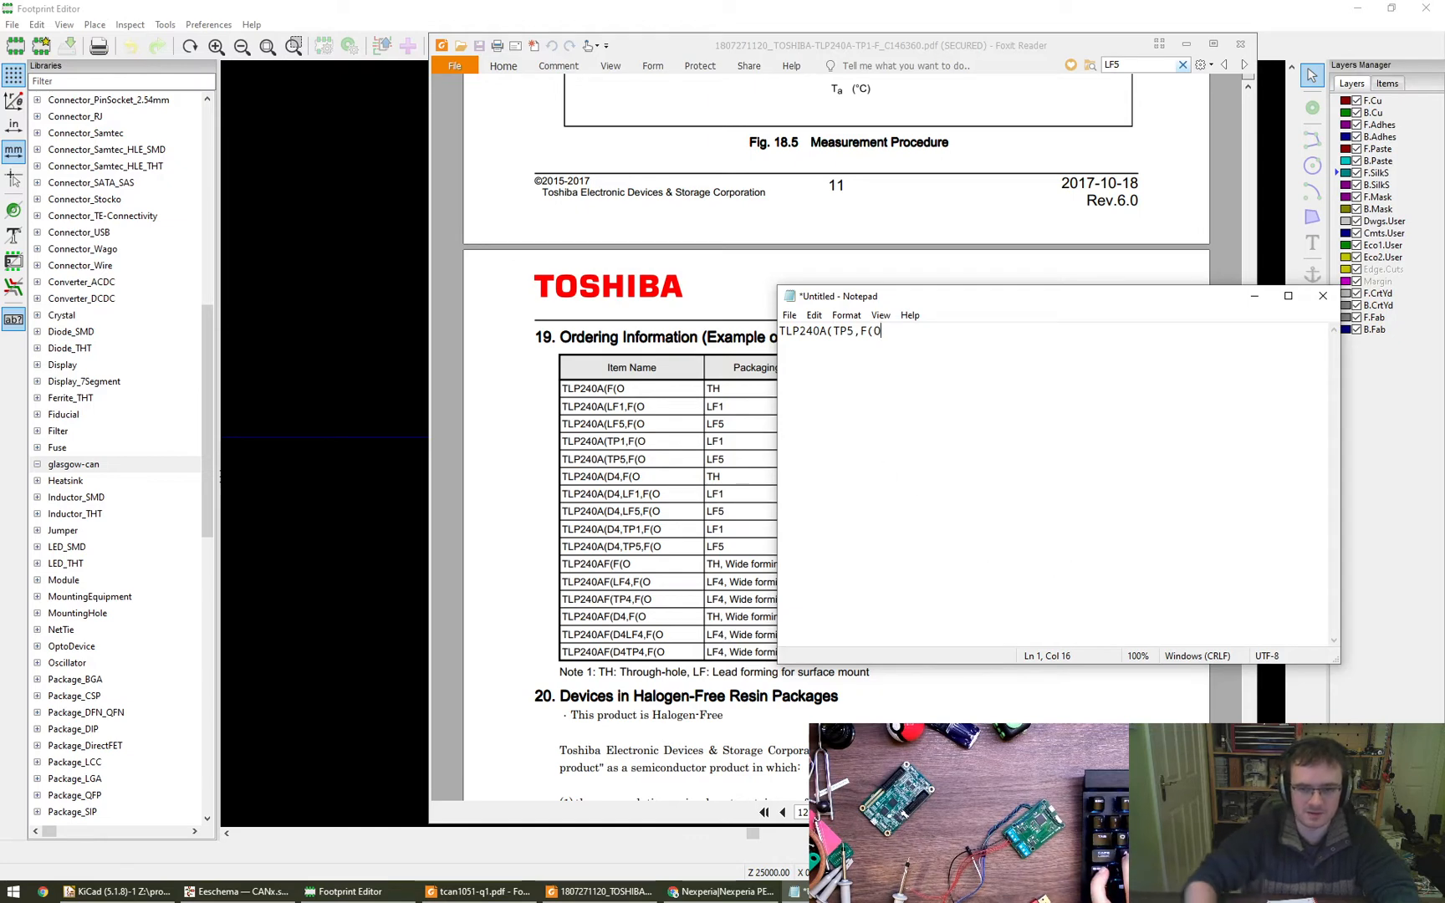
pyautogui.keyDown('alt'); pyautogui.moveTo(1254, 576); pyautogui.dragTo(948, 322, button='right'); pyautogui.keyUp('alt')
pyautogui.keyDown('alt'); pyautogui.moveTo(928, 368); pyautogui.dragTo(689, 553); pyautogui.keyUp('alt')
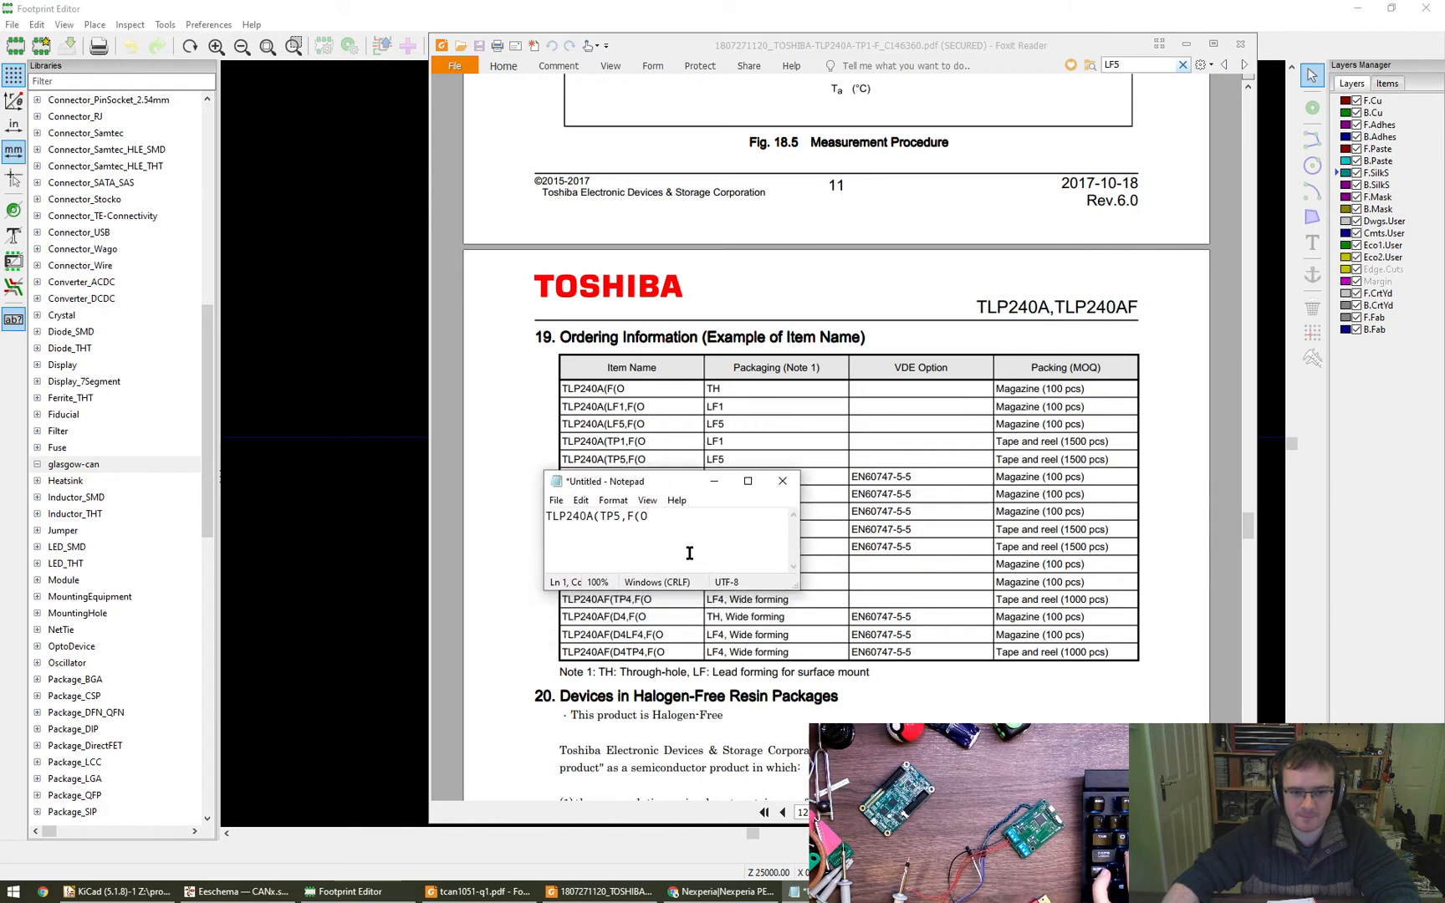
pyautogui.keyDown('alt'); pyautogui.moveTo(689, 553); pyautogui.dragTo(1108, 557, button='right'); pyautogui.keyUp('alt')
# - Search the web in Chrome for the noted name TLP240A(TP5,F(O and open the Mouser datasheet result
pyautogui.moveTo(852, 521); pyautogui.dragTo(485, 583)
pyautogui.hotkey('ctrl', 'c')
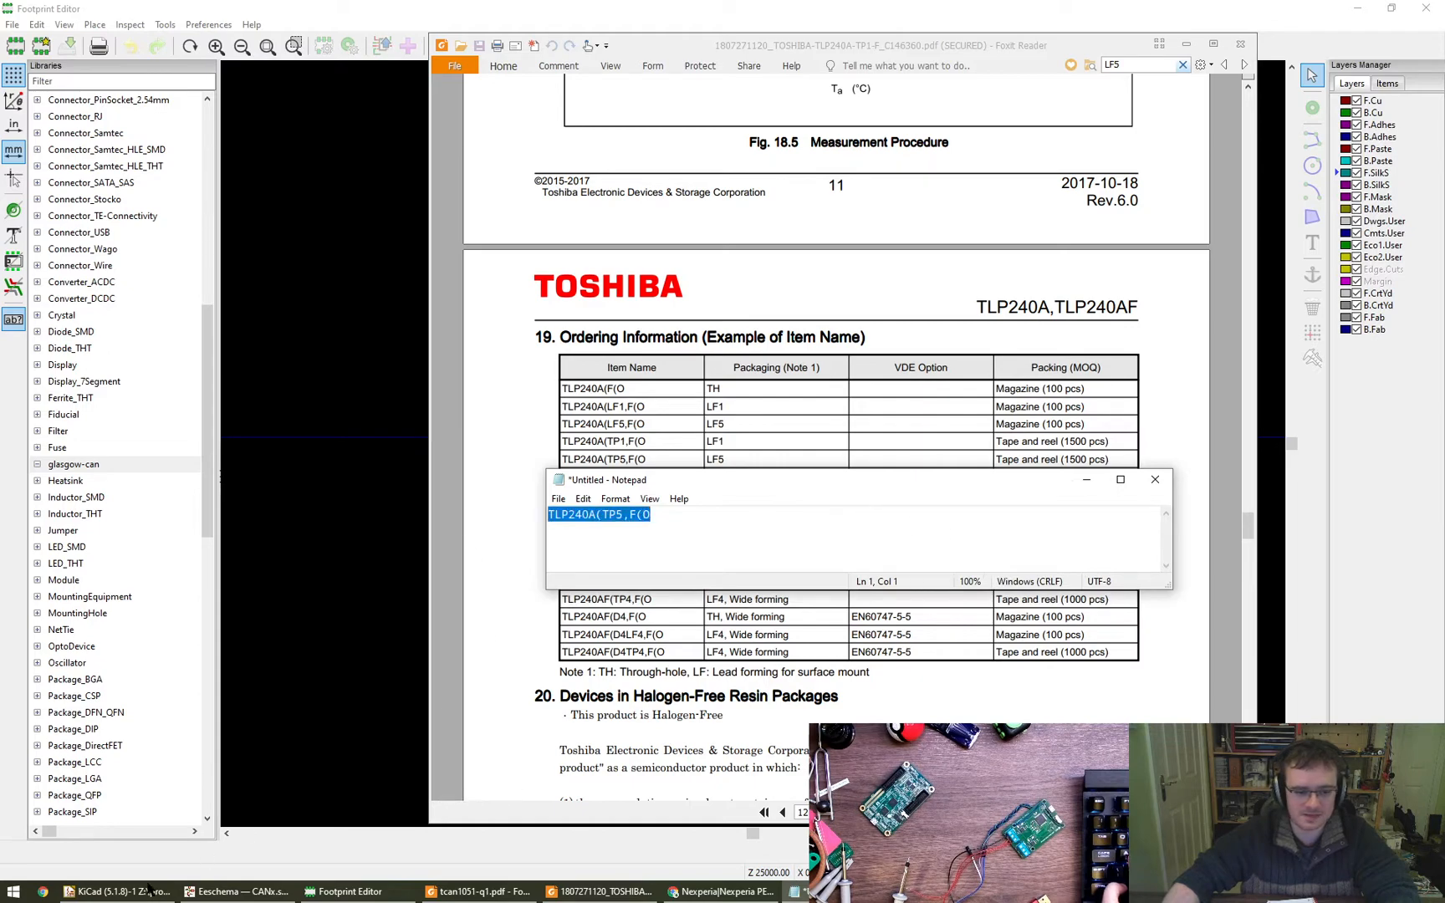
pyautogui.click(711, 893)
pyautogui.hotkey('ctrl', 't')
pyautogui.hotkey('ctrl', 'v')
pyautogui.press('Return')
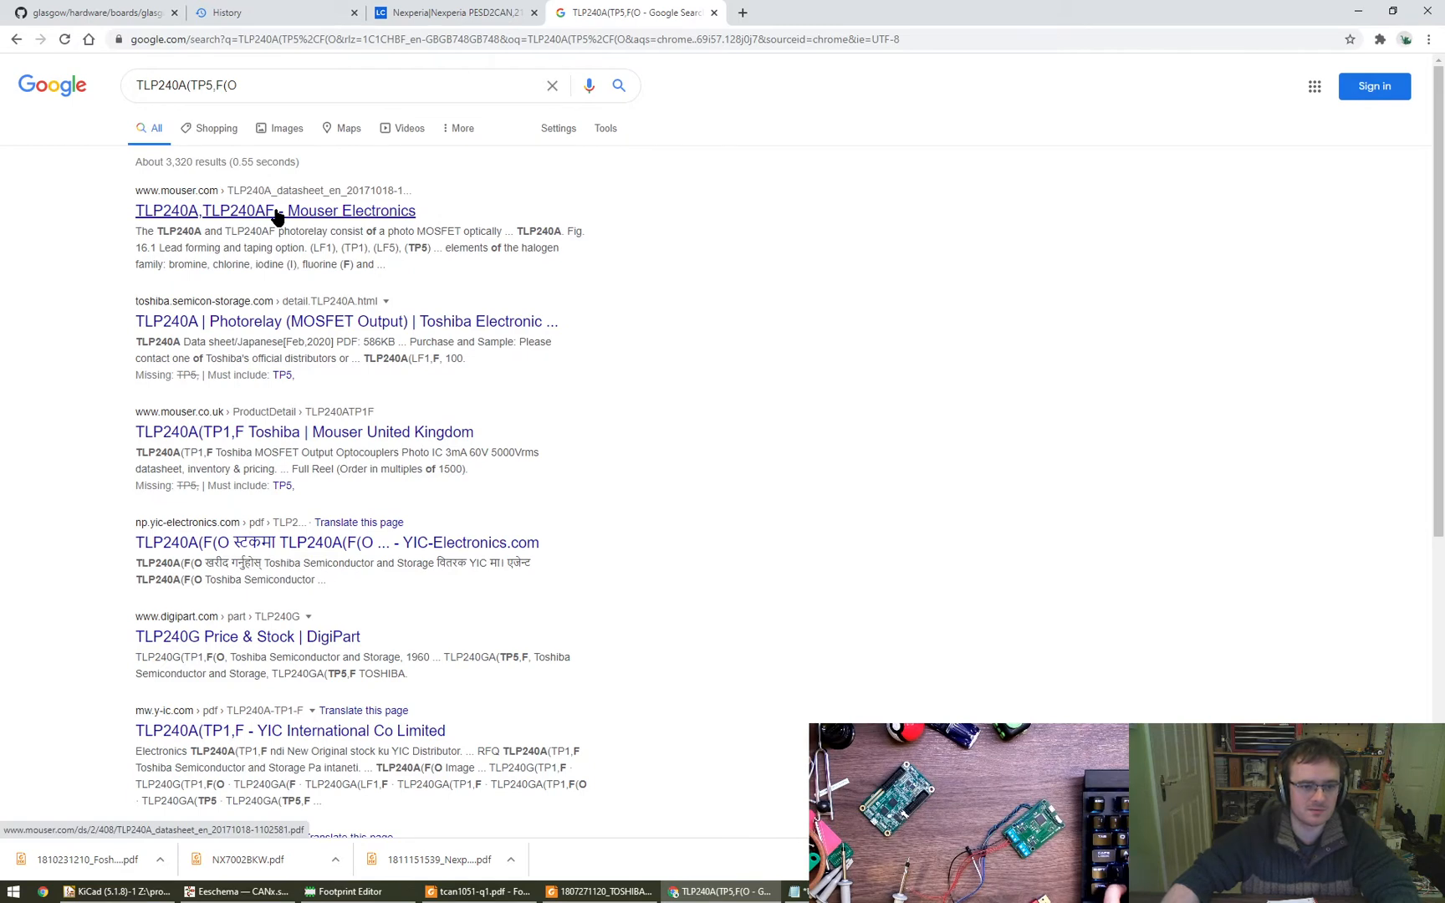
pyautogui.click(277, 211)
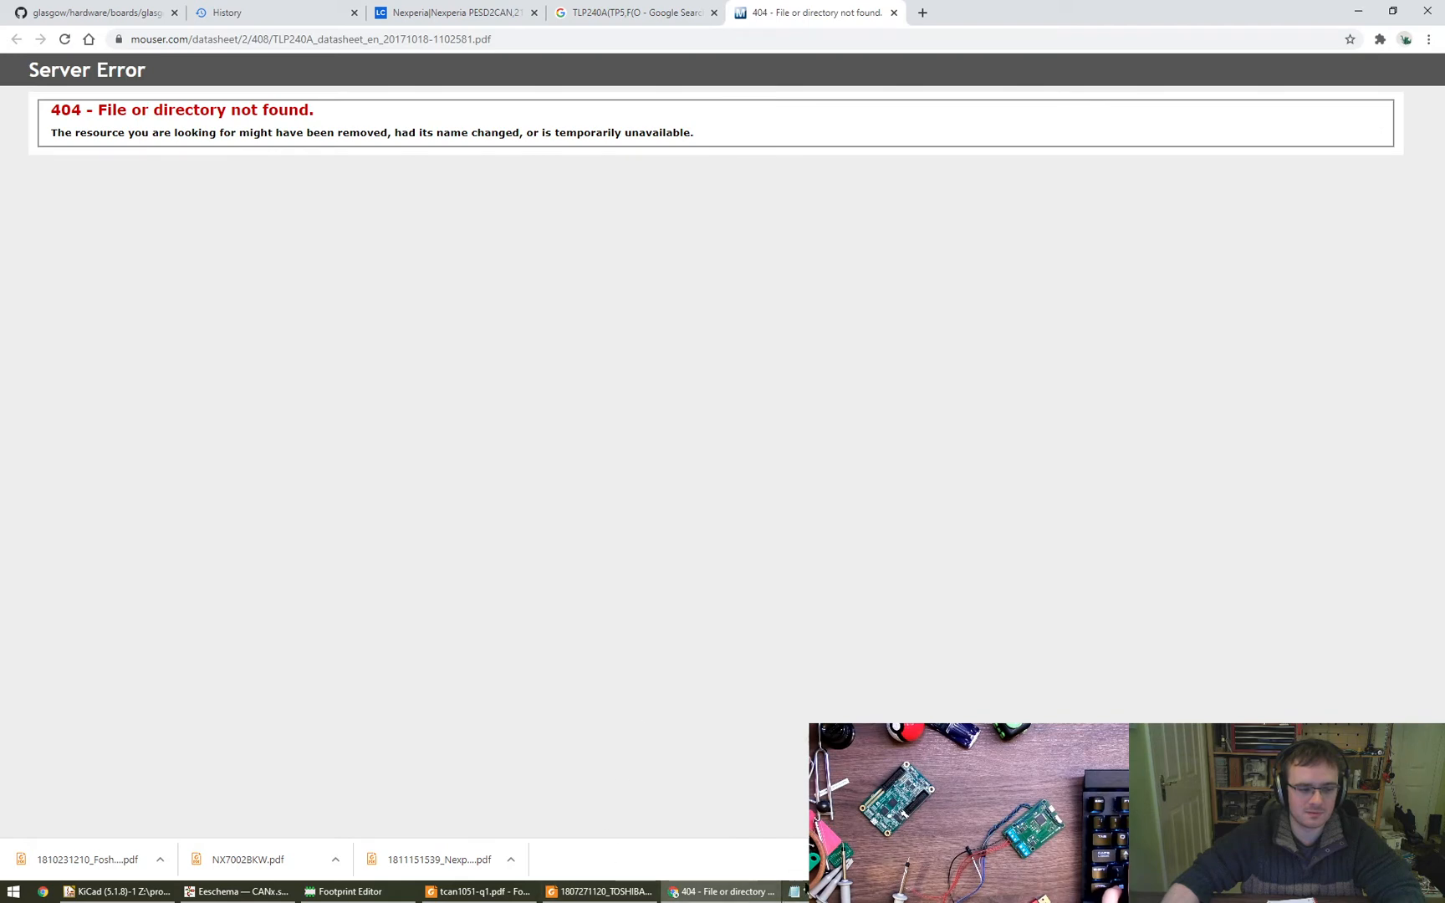
pyautogui.moveTo(796, 891)
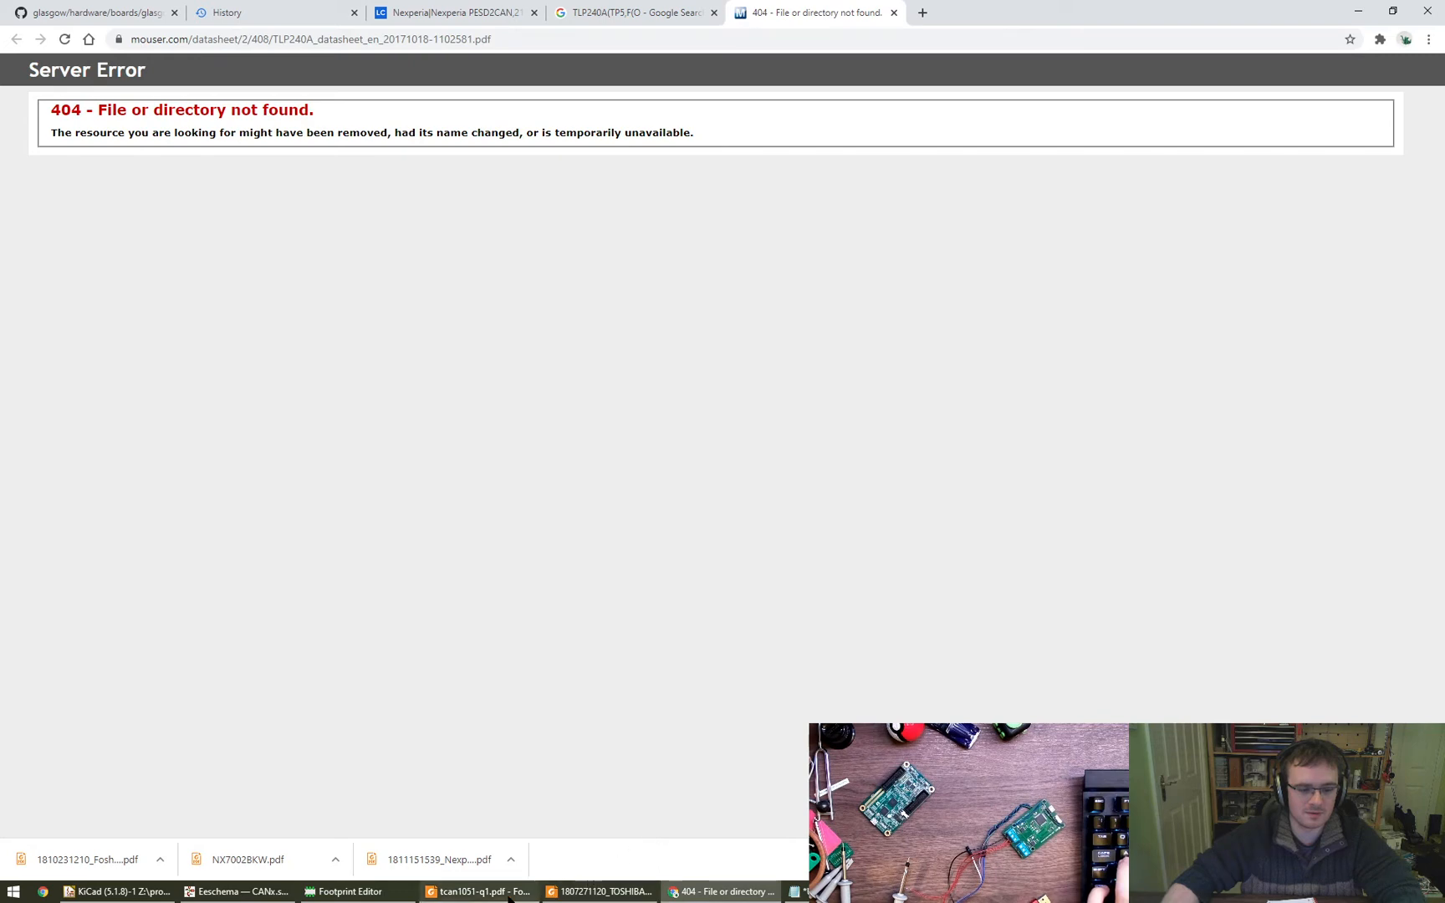
# - Return to the TLP240A datasheet in Foxit Reader and check the lead-forming variants in its Packaging section
pyautogui.click(598, 888)
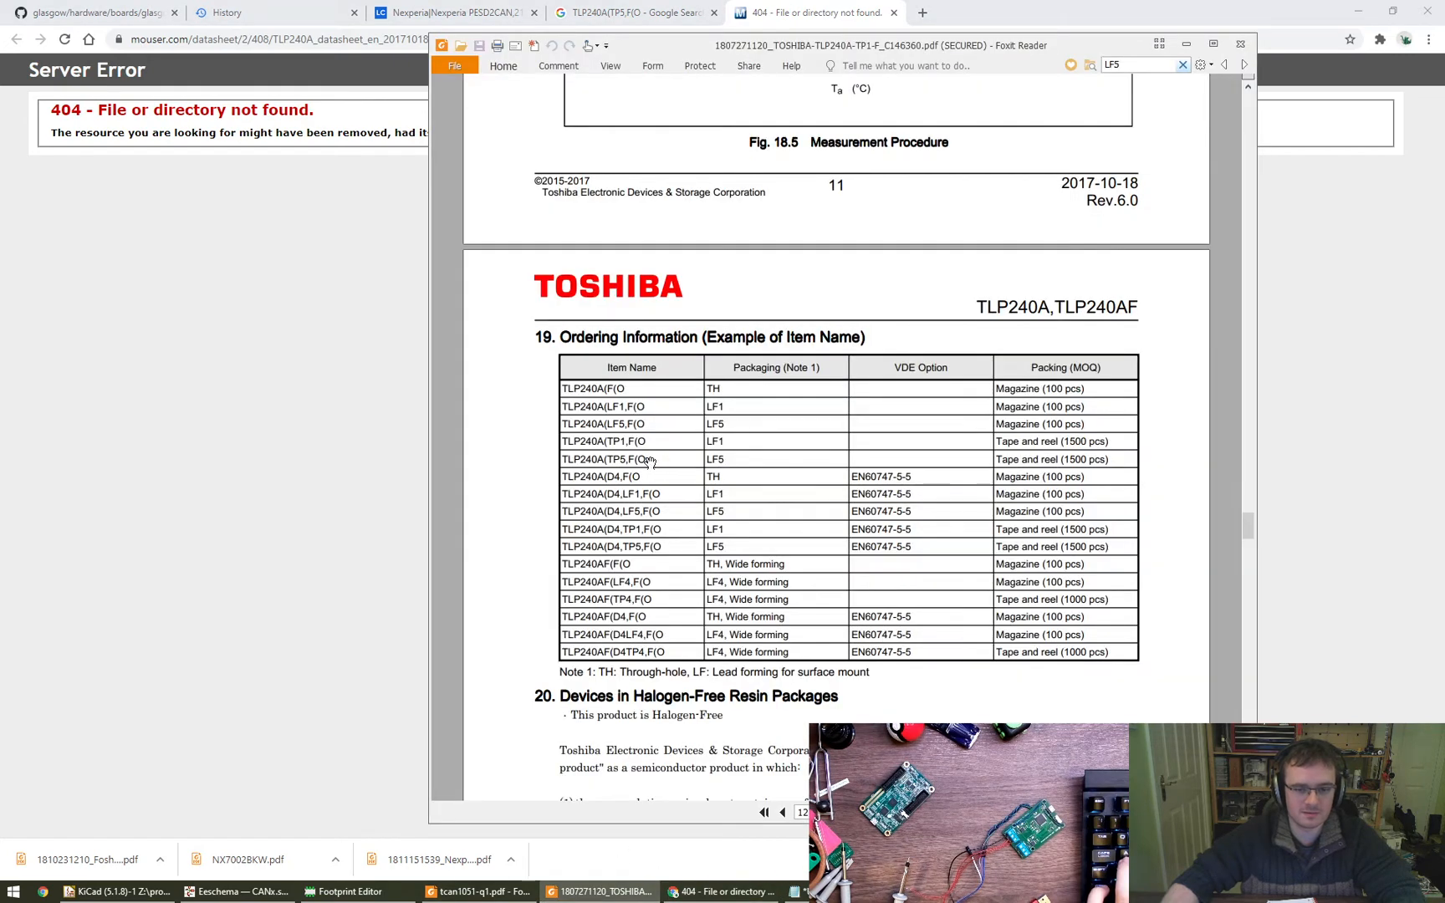
pyautogui.press('Home')
pyautogui.press('pagedown')
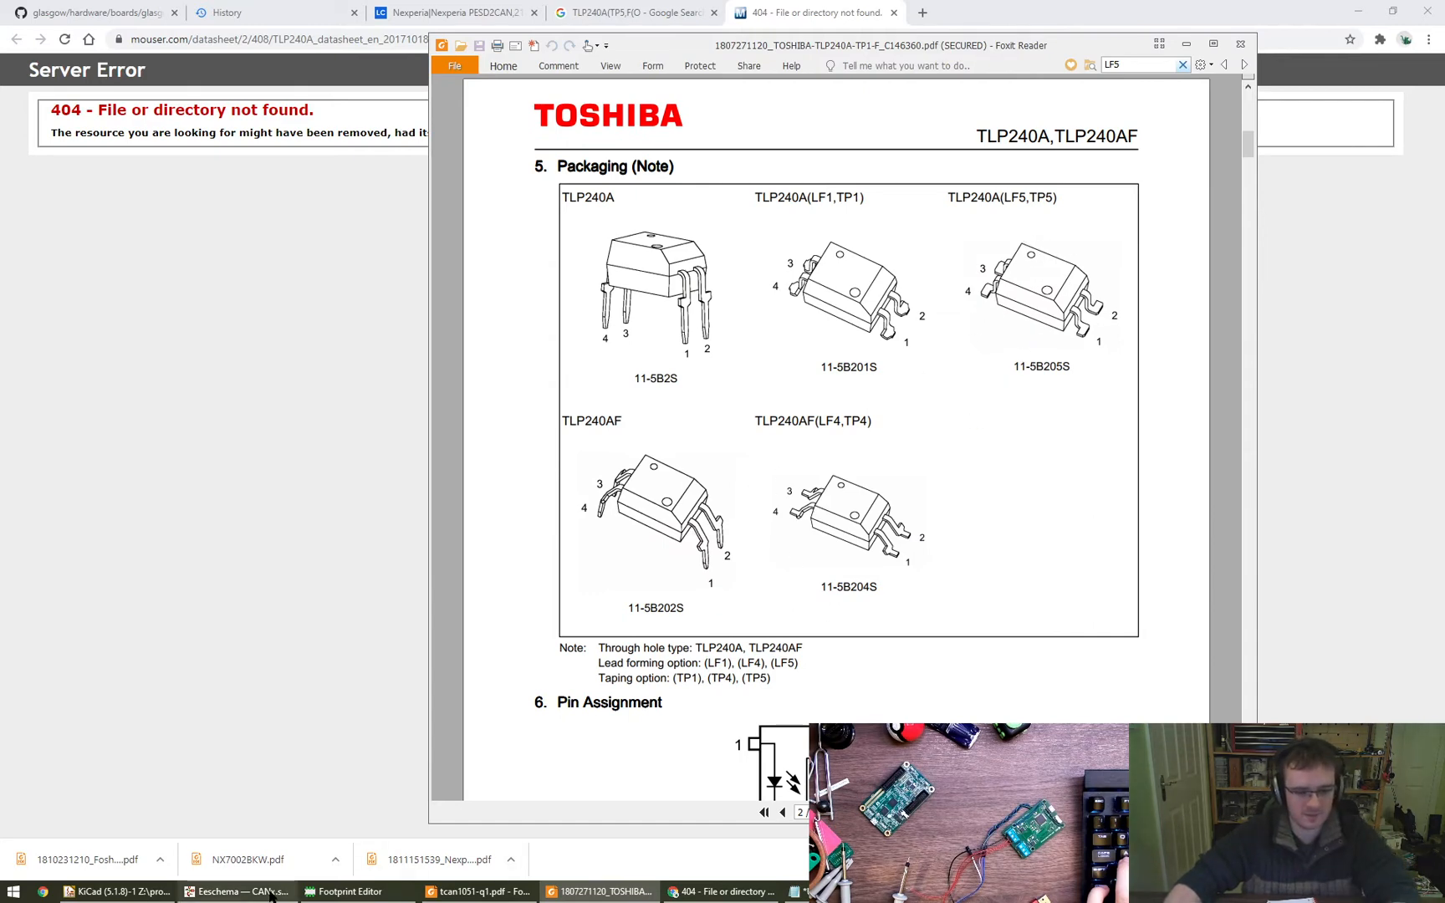
# - Switch back to the Footprint Editor, complete the new footprint's name as TLP240A_5 and create it
pyautogui.click(343, 891)
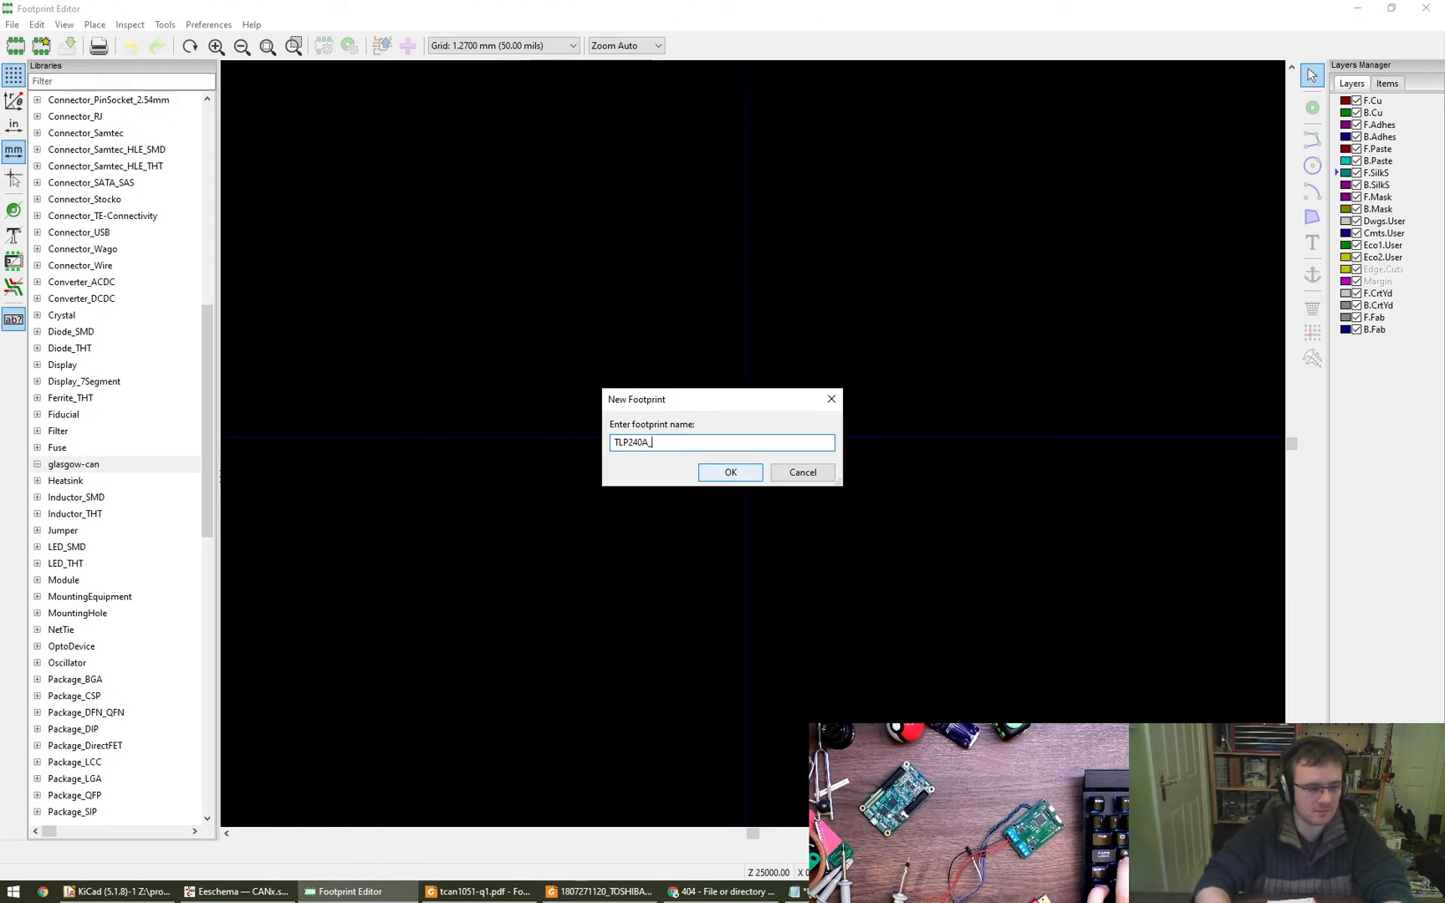
pyautogui.write('55')
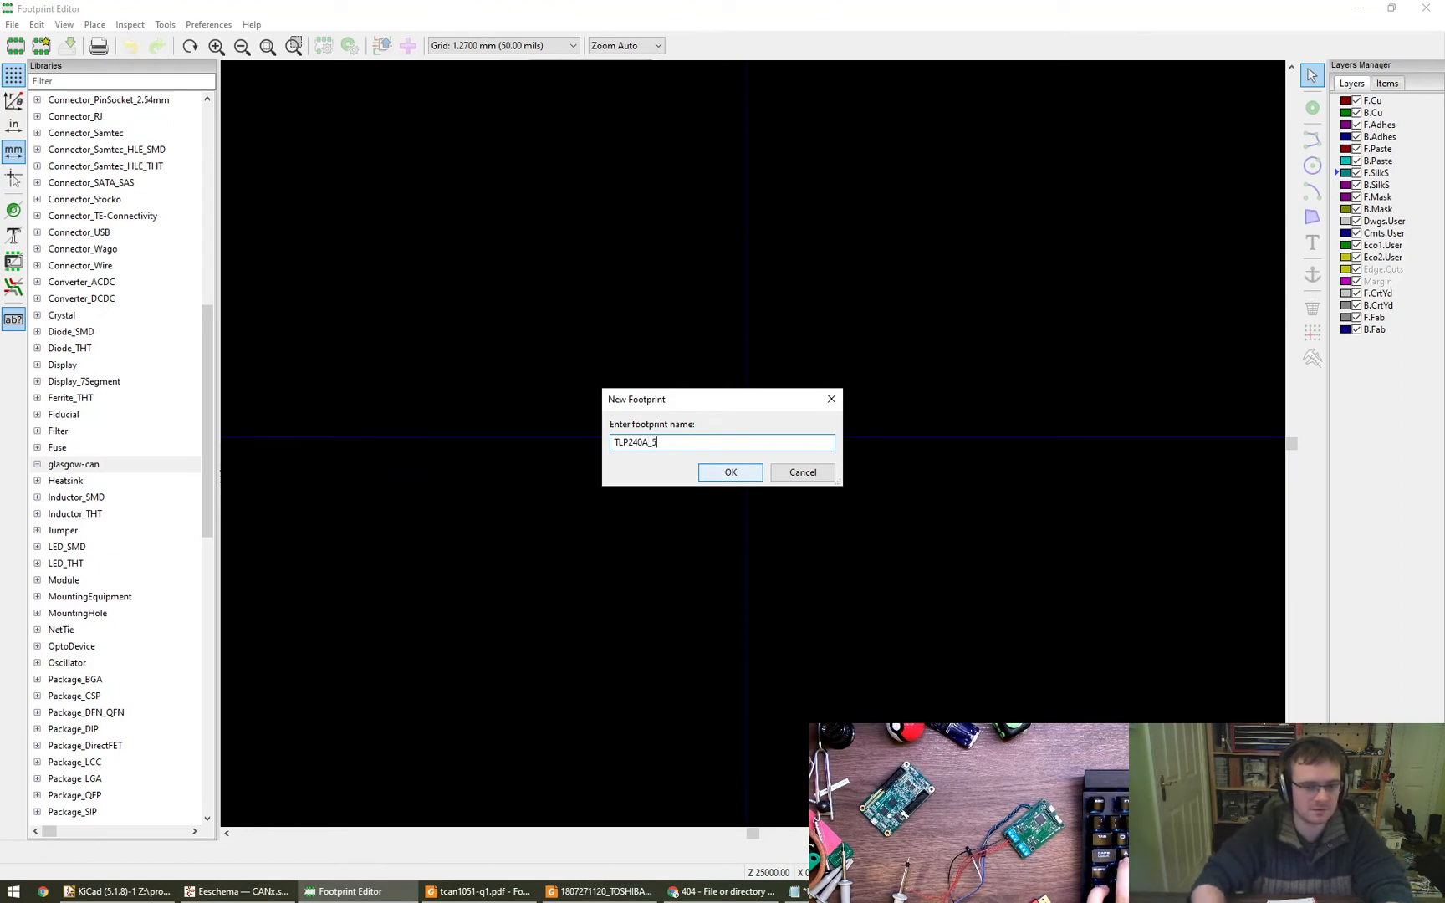
pyautogui.press('Return')
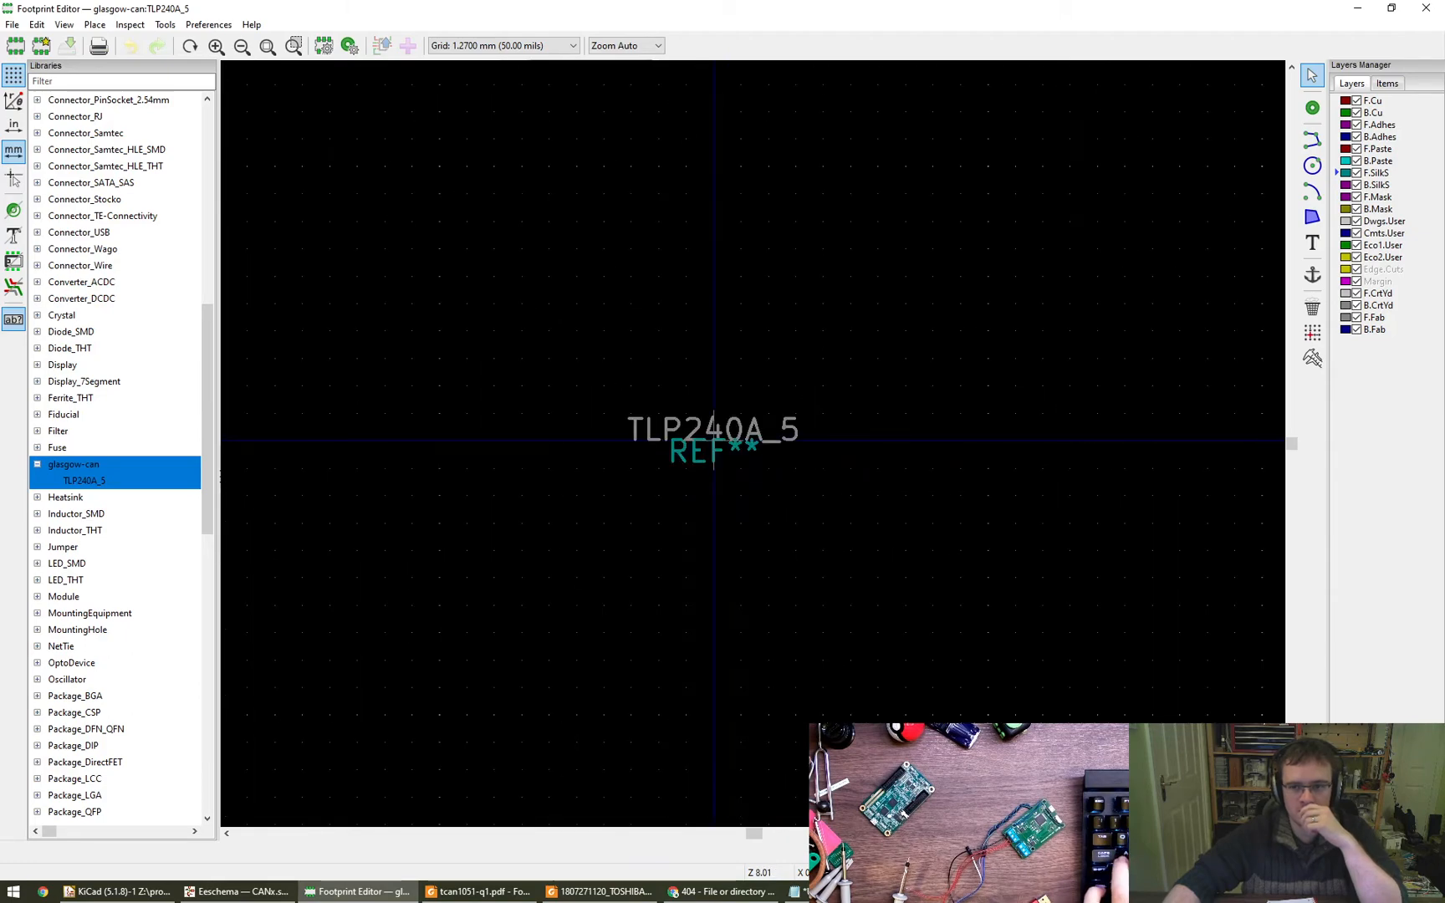
# - Examine the Land Pattern Dimensions in the TLP240A datasheet for the pad sizes and spacing of the TP5 option
pyautogui.click(598, 891)
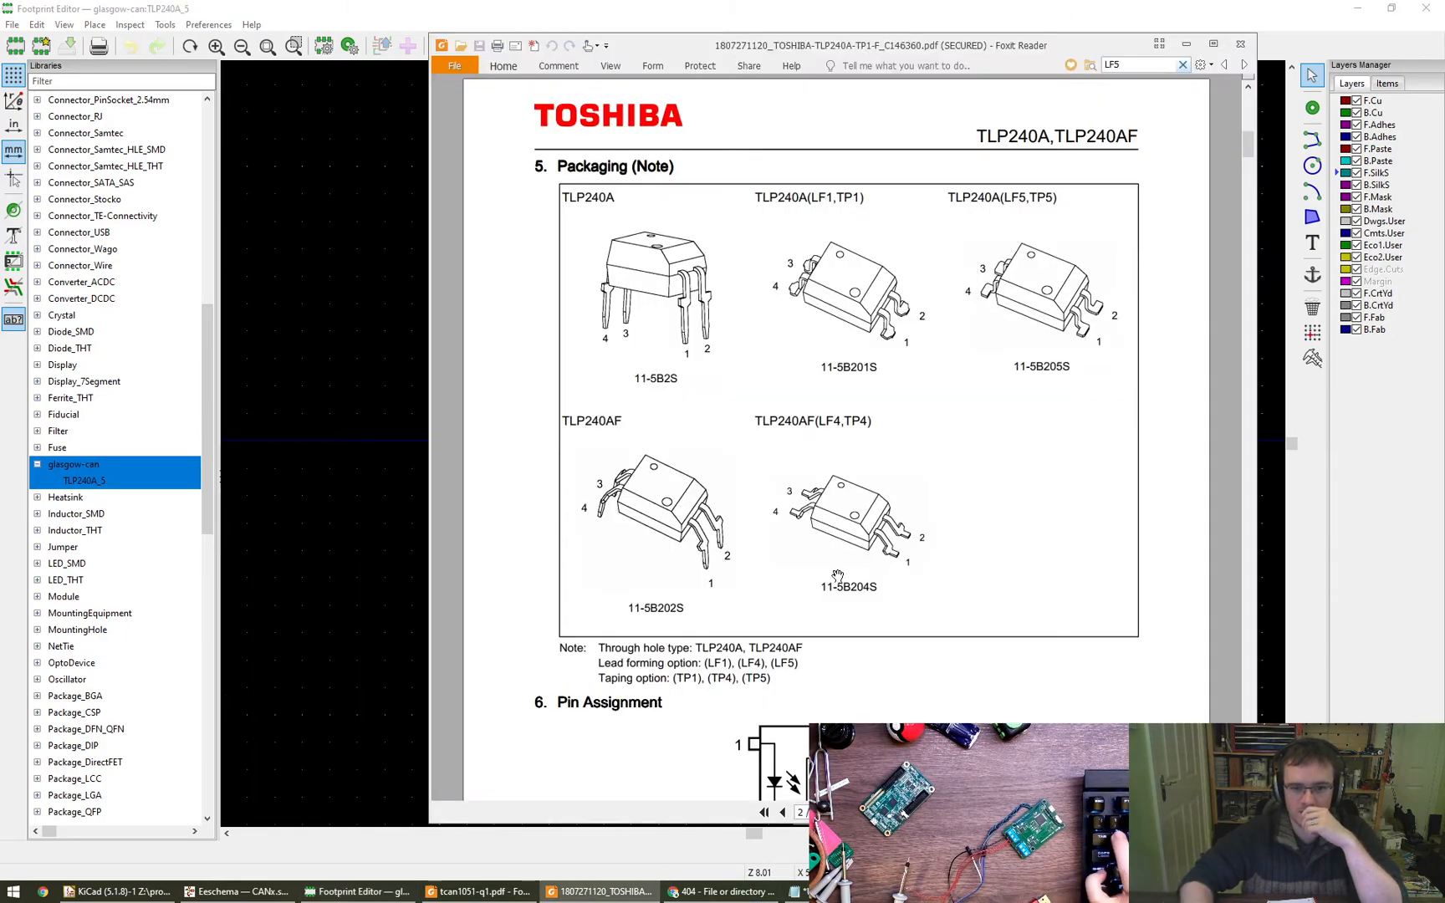
pyautogui.scroll(-20, 837, 576)
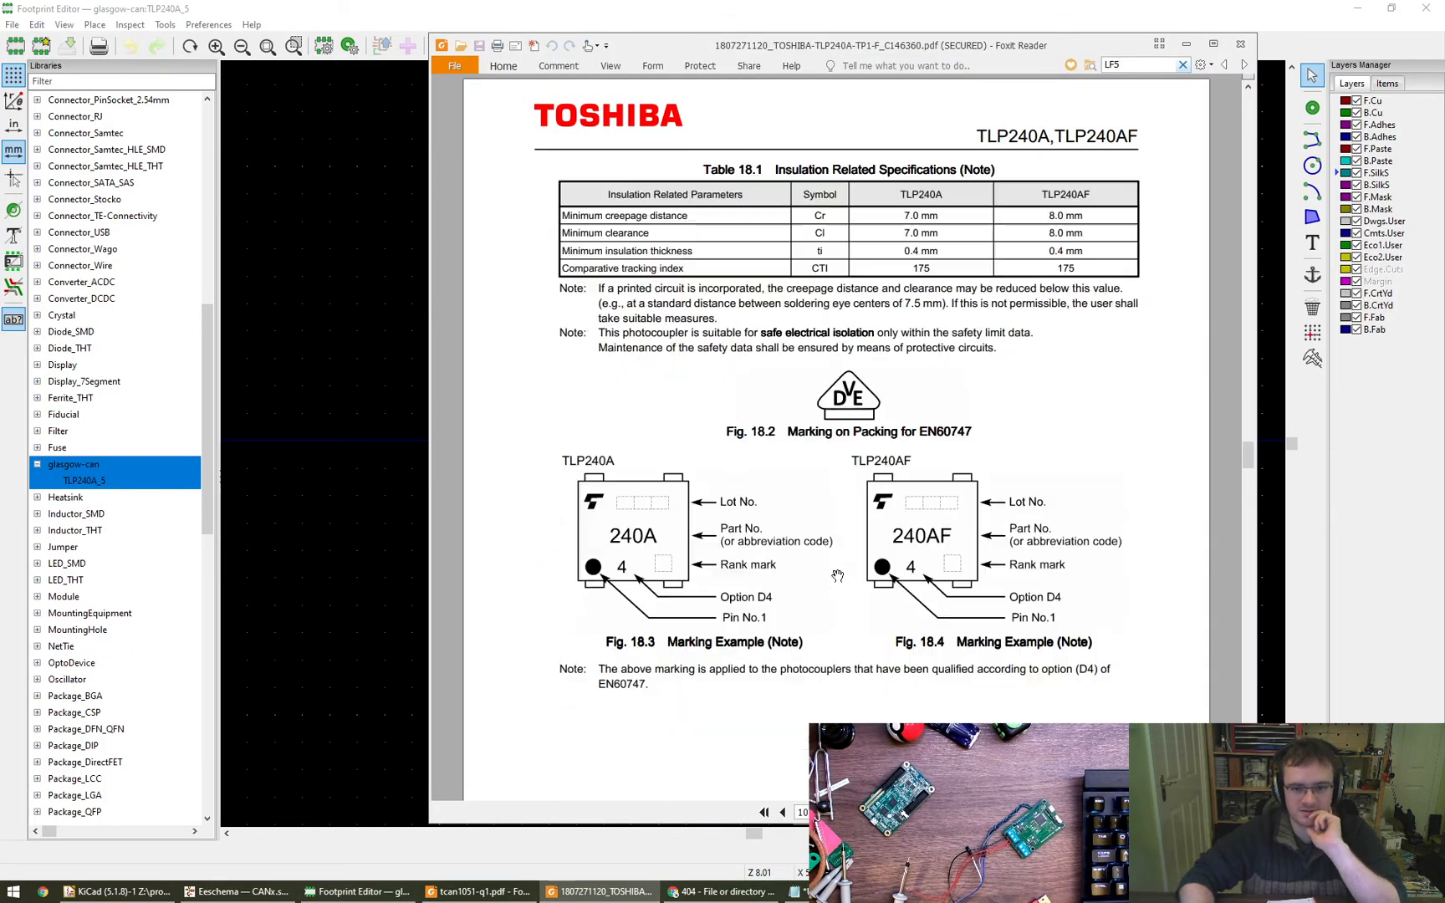
pyautogui.scroll(10, 837, 576)
pyautogui.scroll(-3, 837, 577)
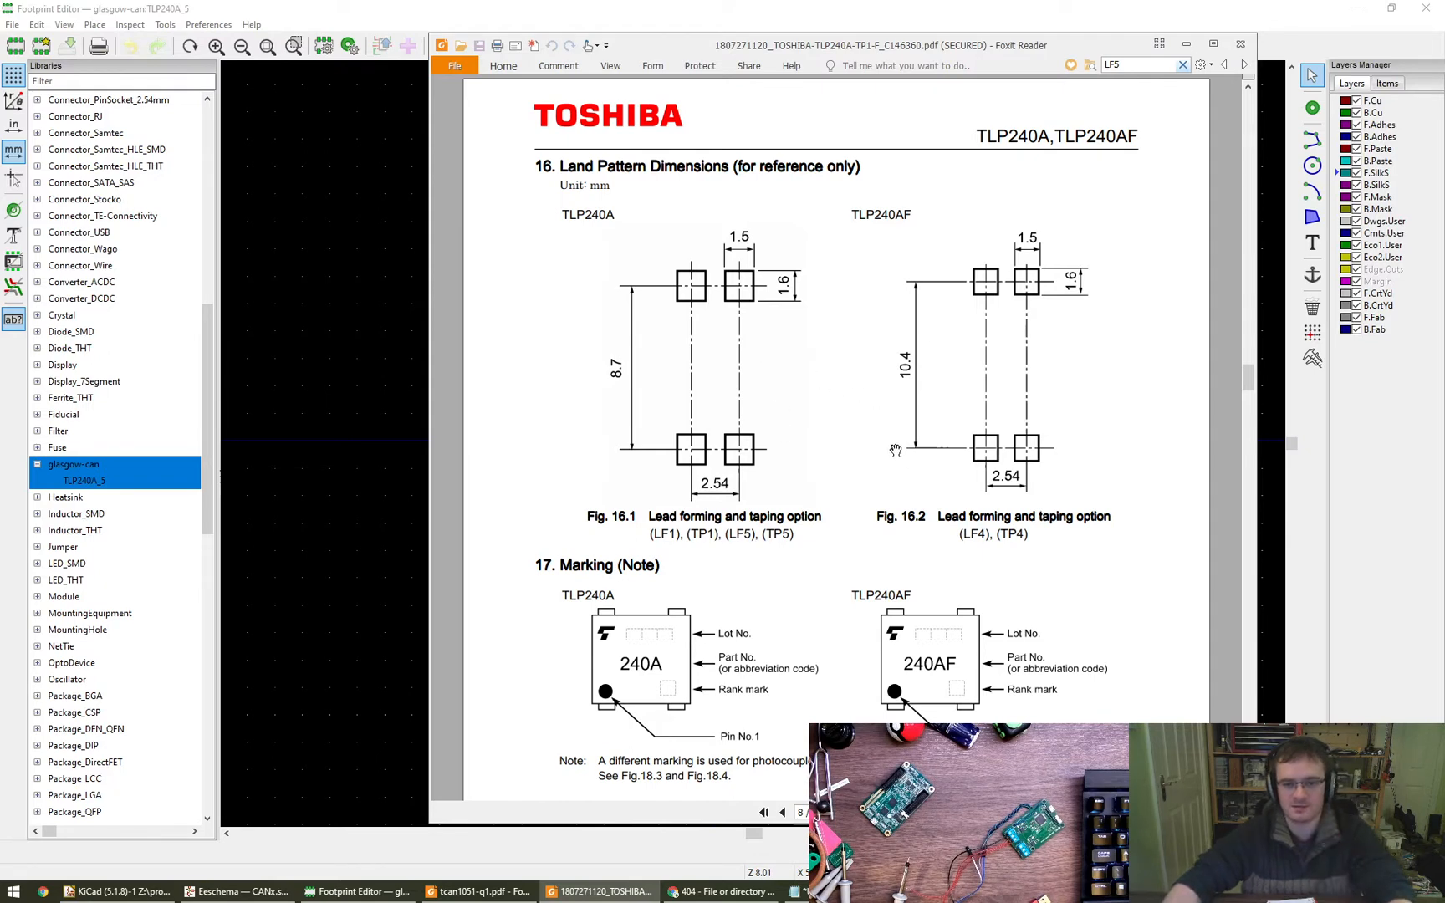
pyautogui.moveTo(898, 457); pyautogui.dragTo(864, 425)
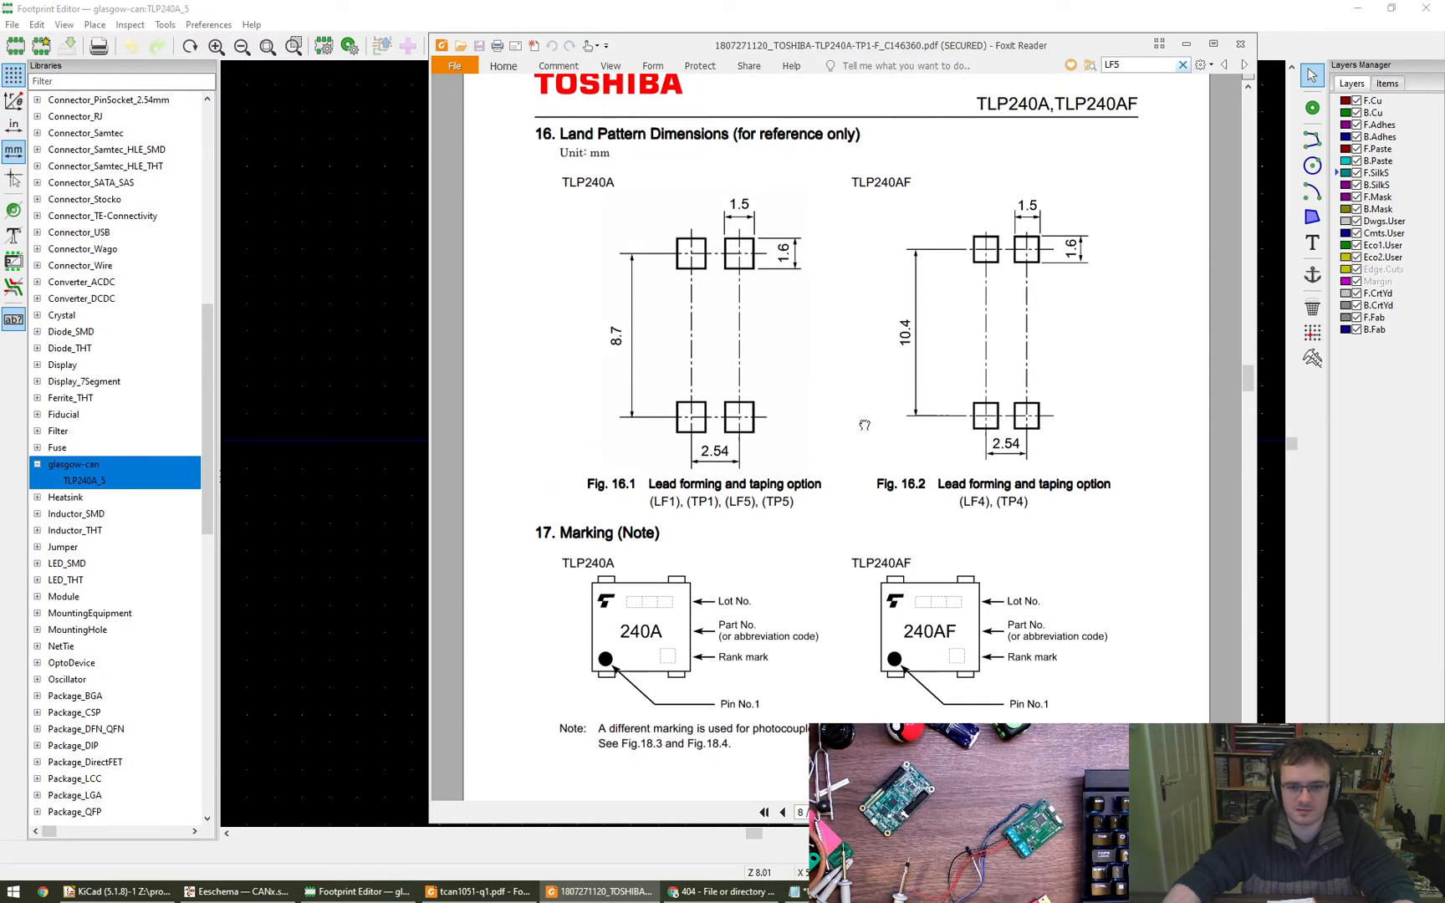
pyautogui.scroll(-6, 865, 424)
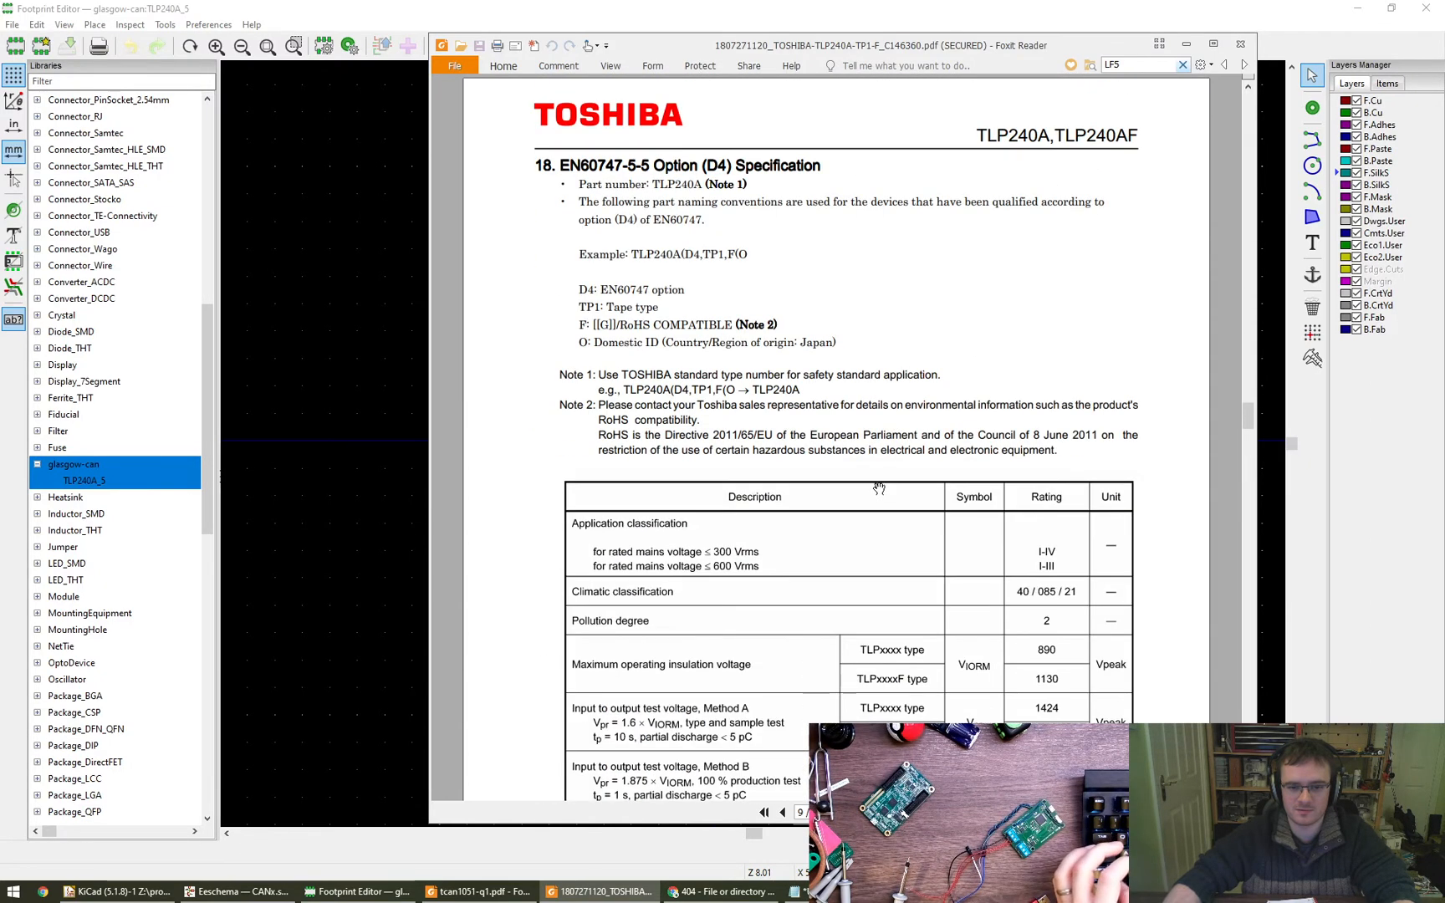
pyautogui.scroll(6, 878, 492)
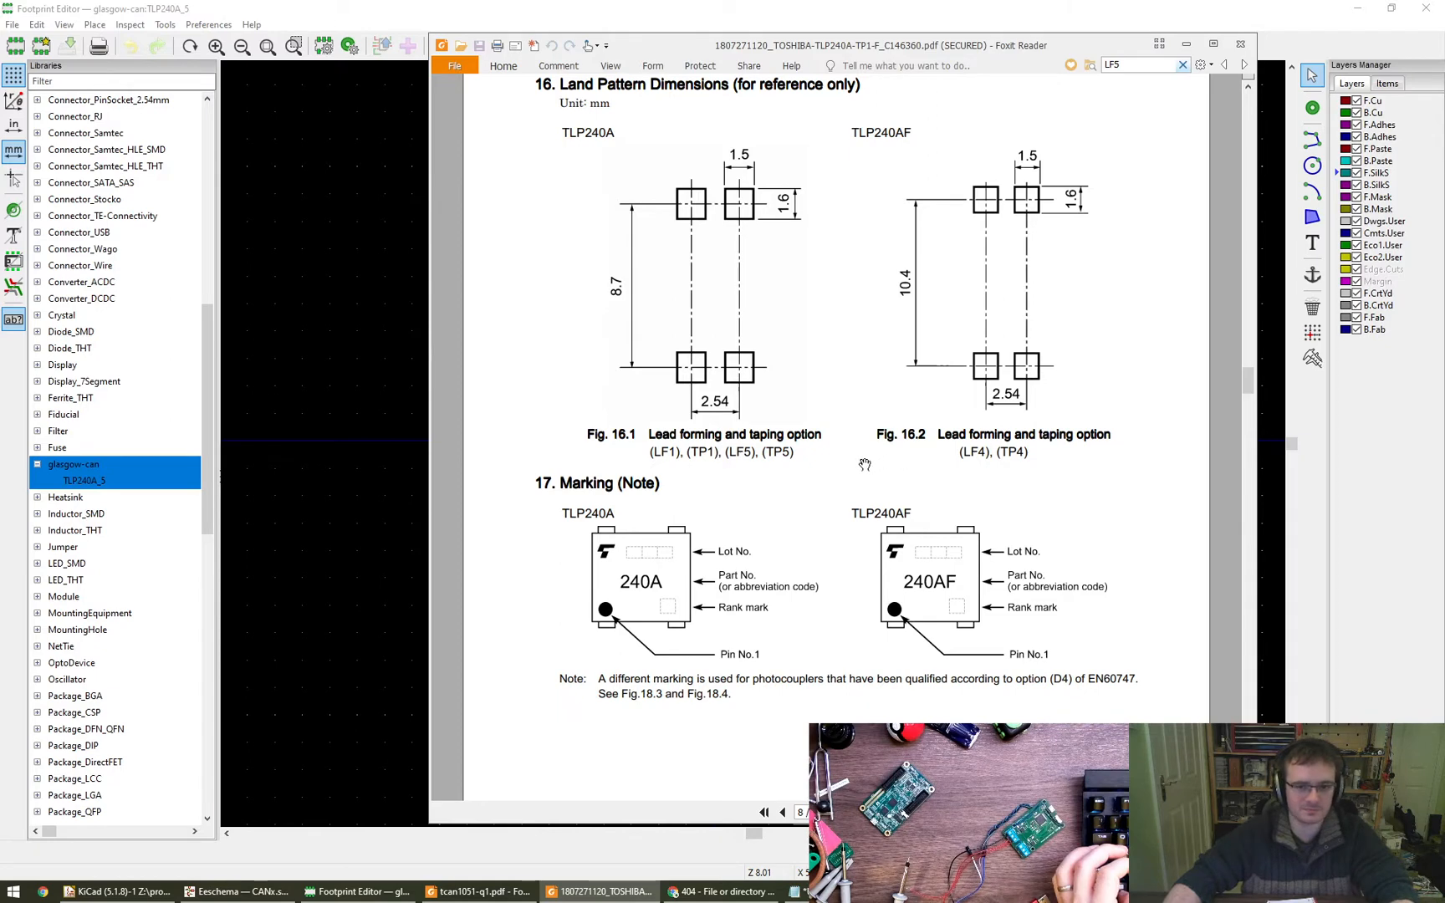
# - Move the datasheet window clear of the Footprint Editor and place one pad at about X -5.08, Y -7.62 mm
pyautogui.moveTo(720, 46); pyautogui.dragTo(1444, 44)
pyautogui.click(768, 550)
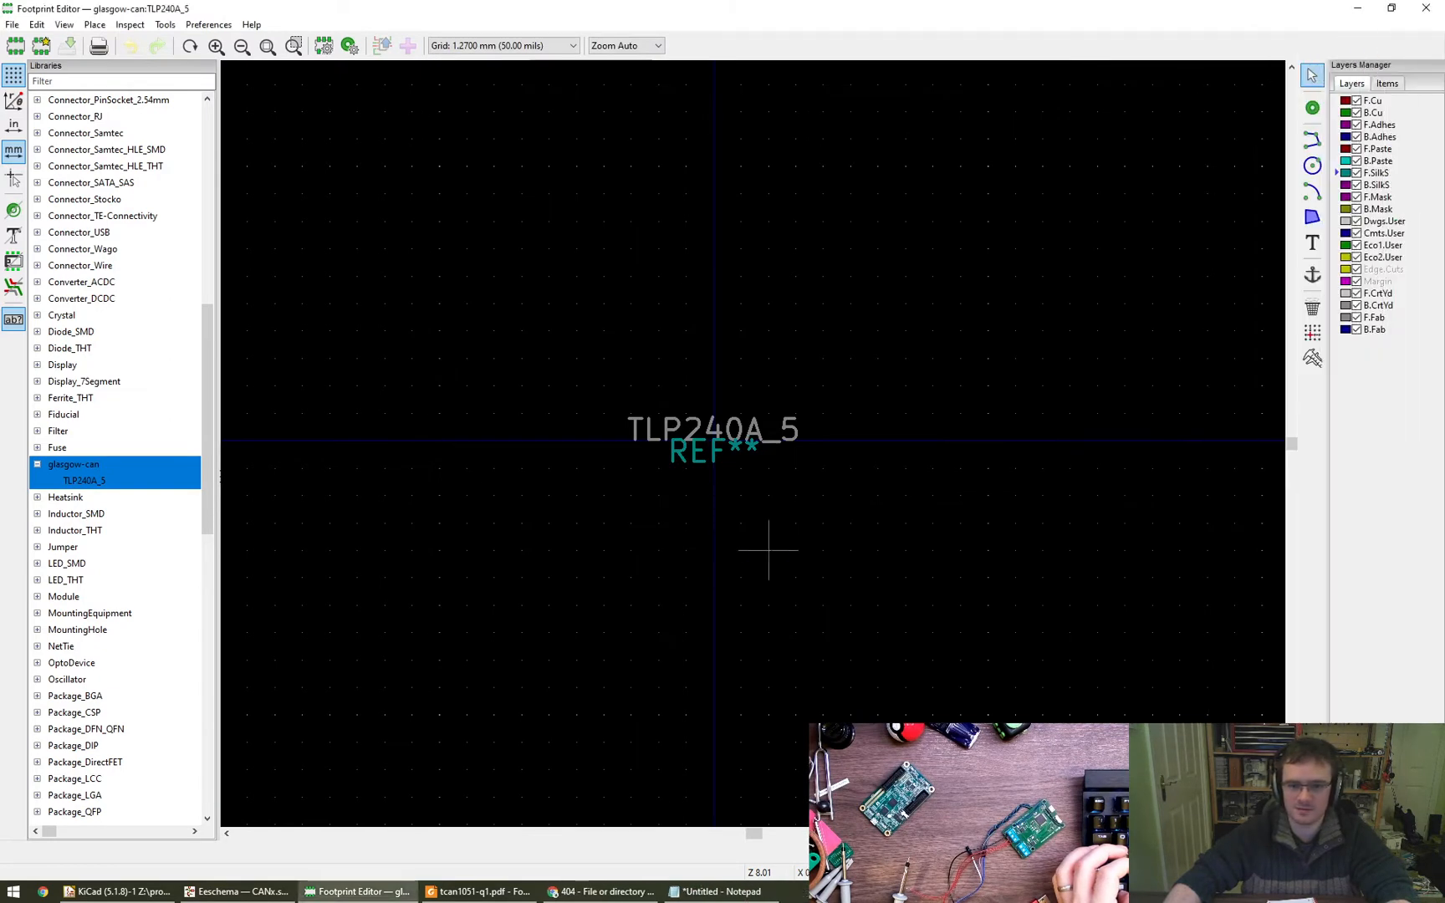
pyautogui.click(1312, 110)
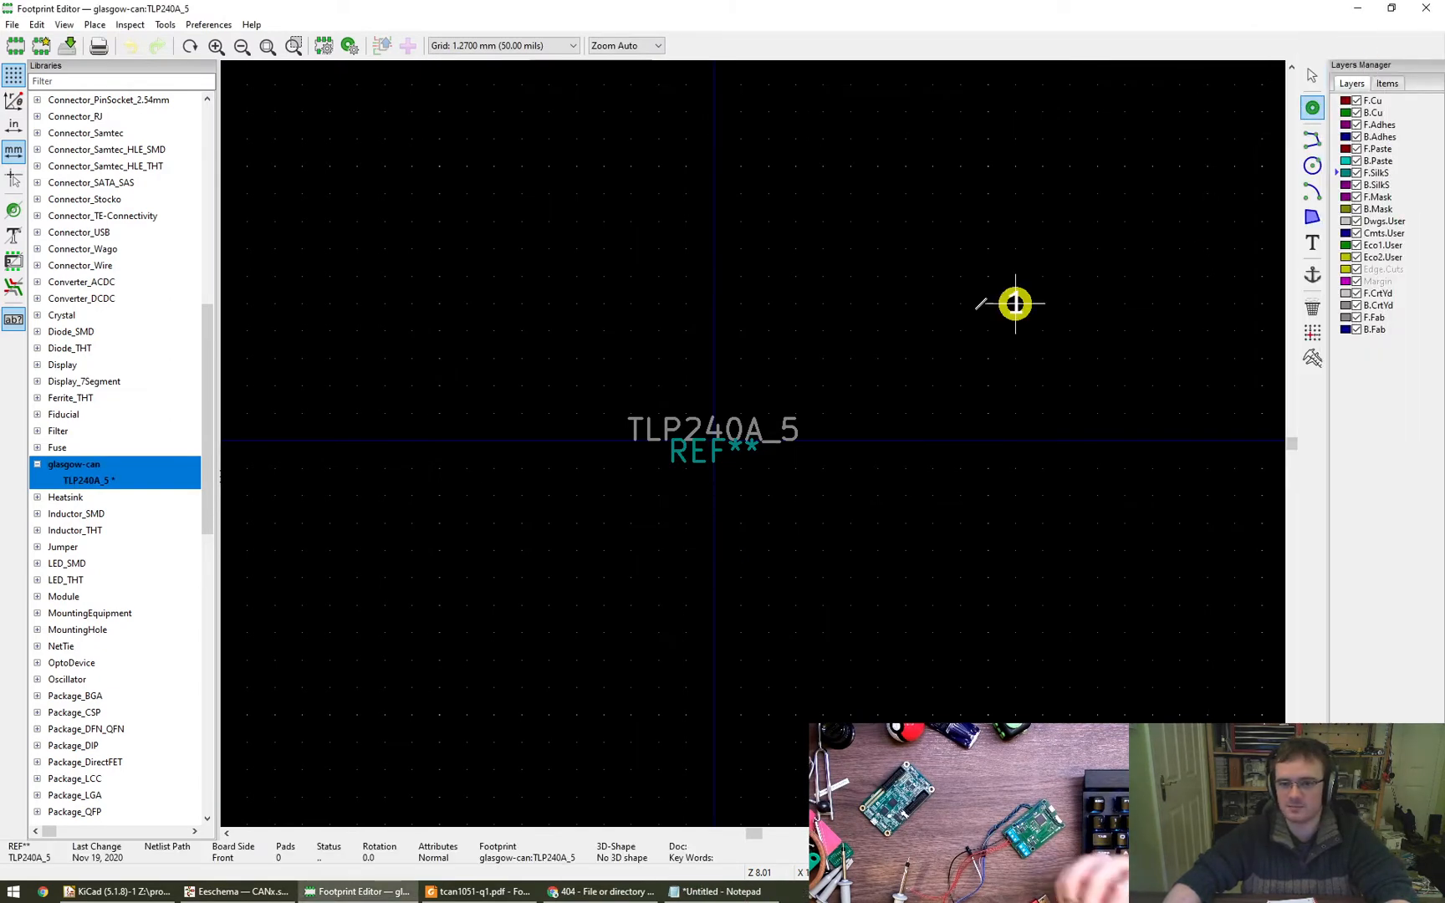
pyautogui.click(604, 276)
# - Edit the placed pad's properties: pad number 1, type SMD and shape Rounded Rectangle
pyautogui.press('e')
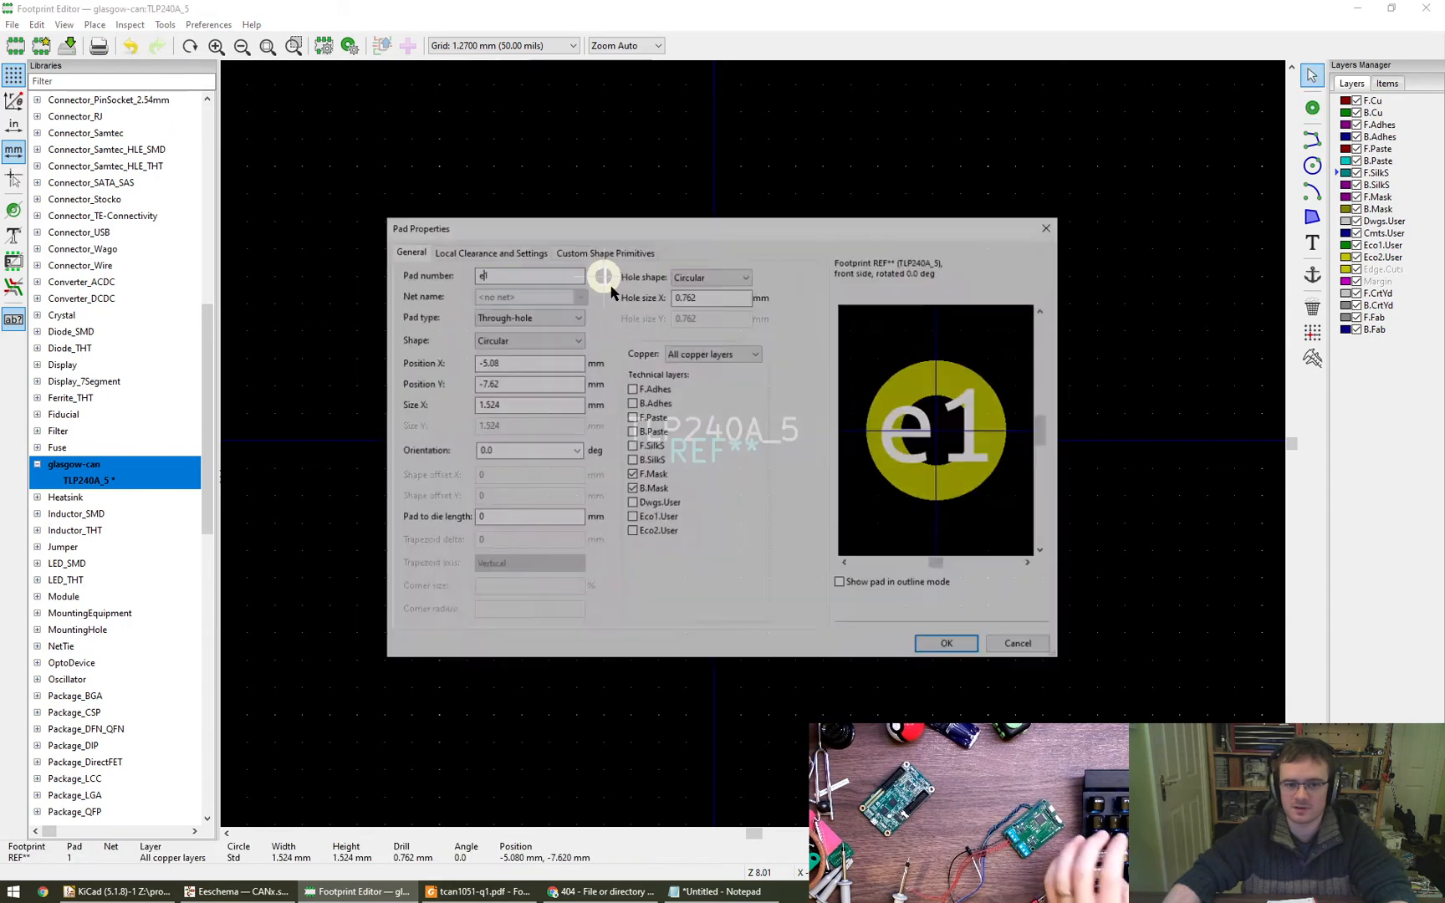
pyautogui.write('1')
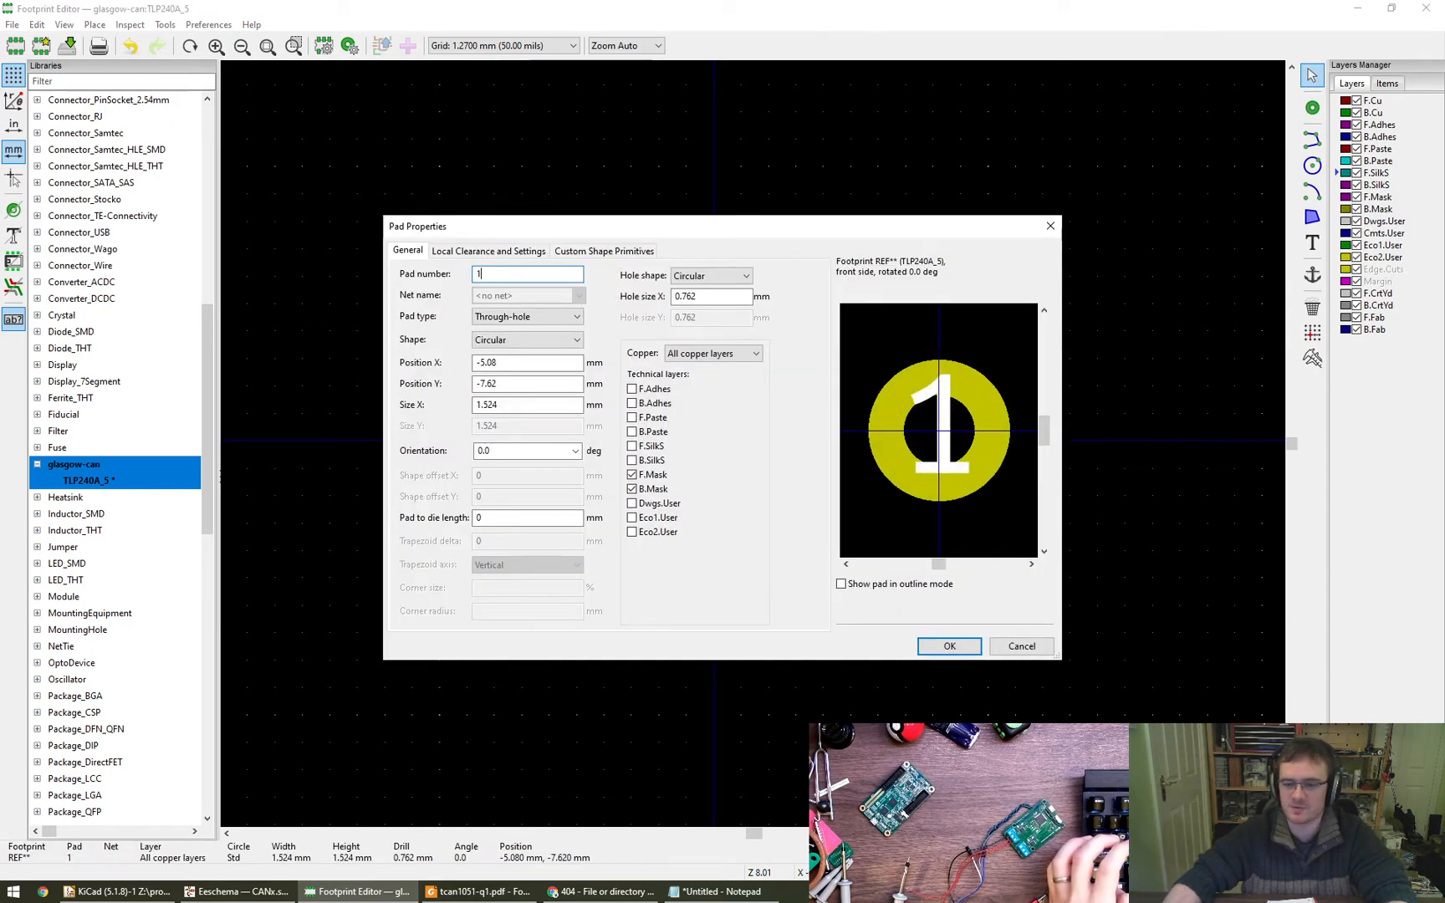
pyautogui.click(547, 317)
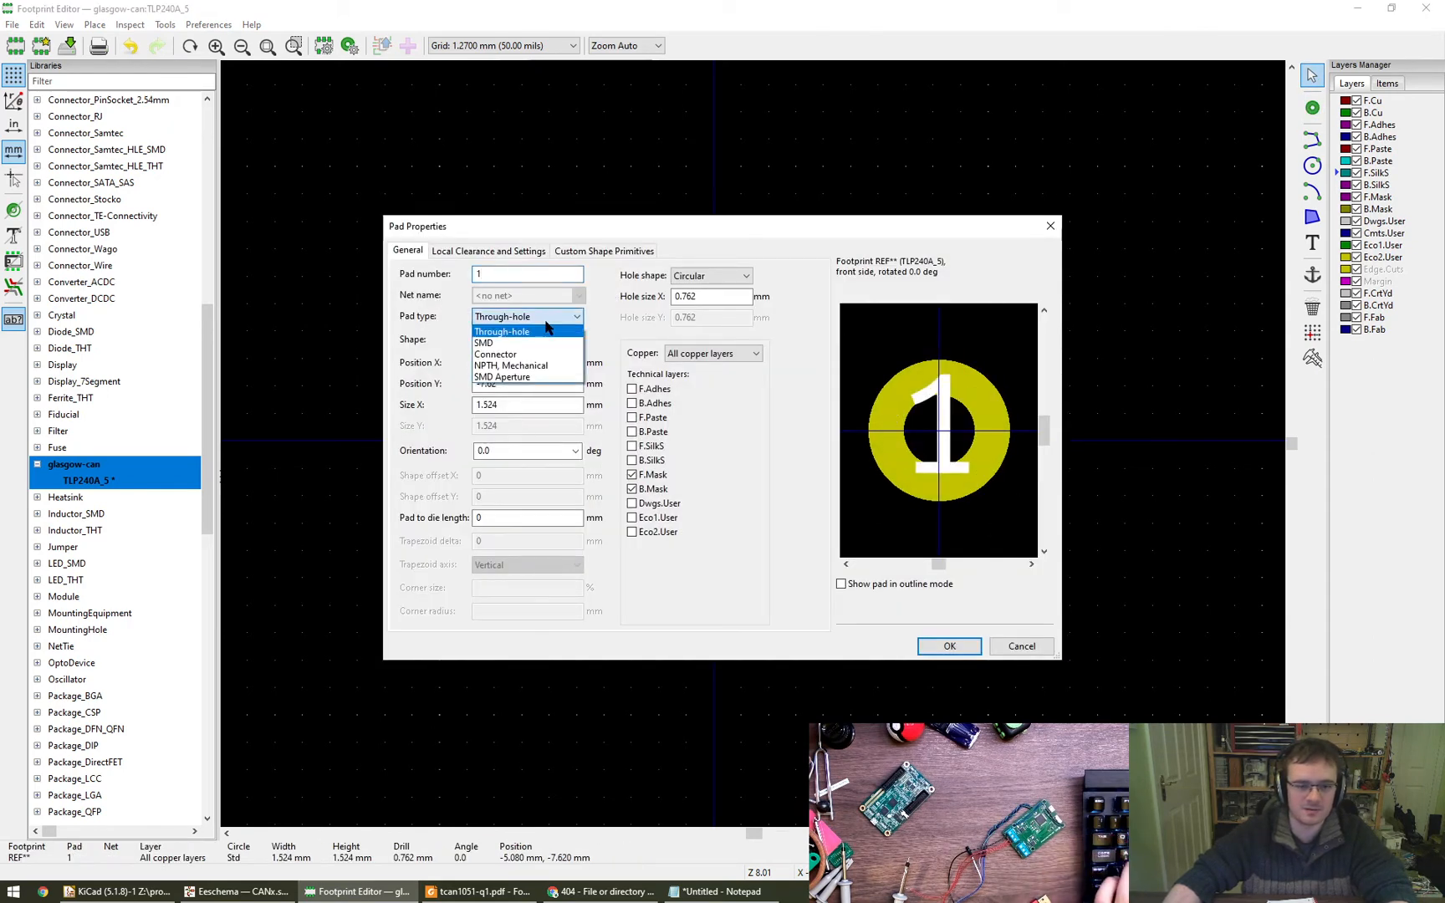
pyautogui.click(535, 338)
pyautogui.click(532, 339)
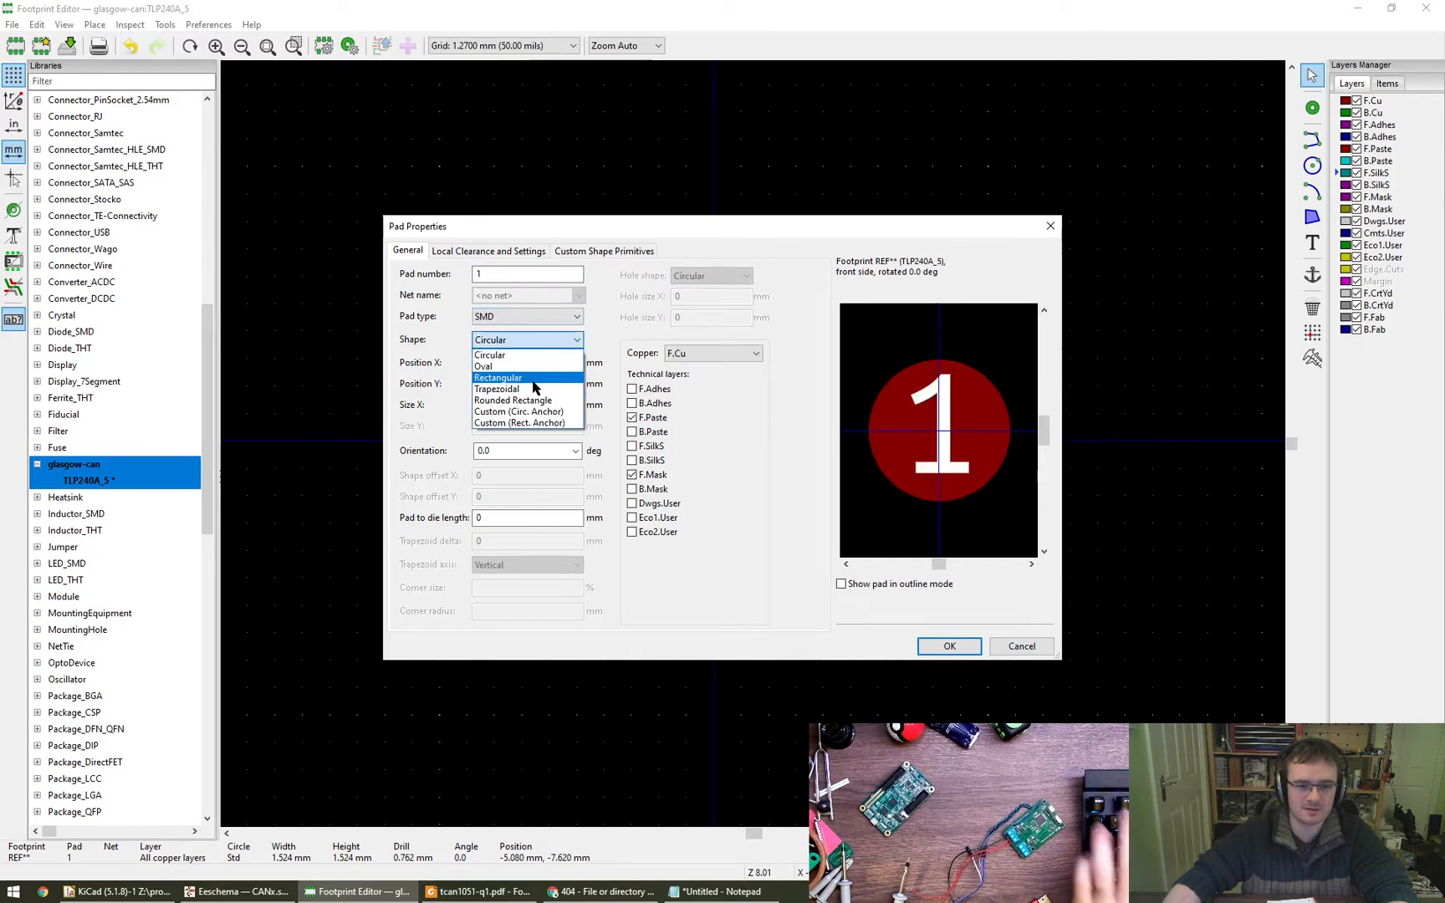
pyautogui.click(540, 400)
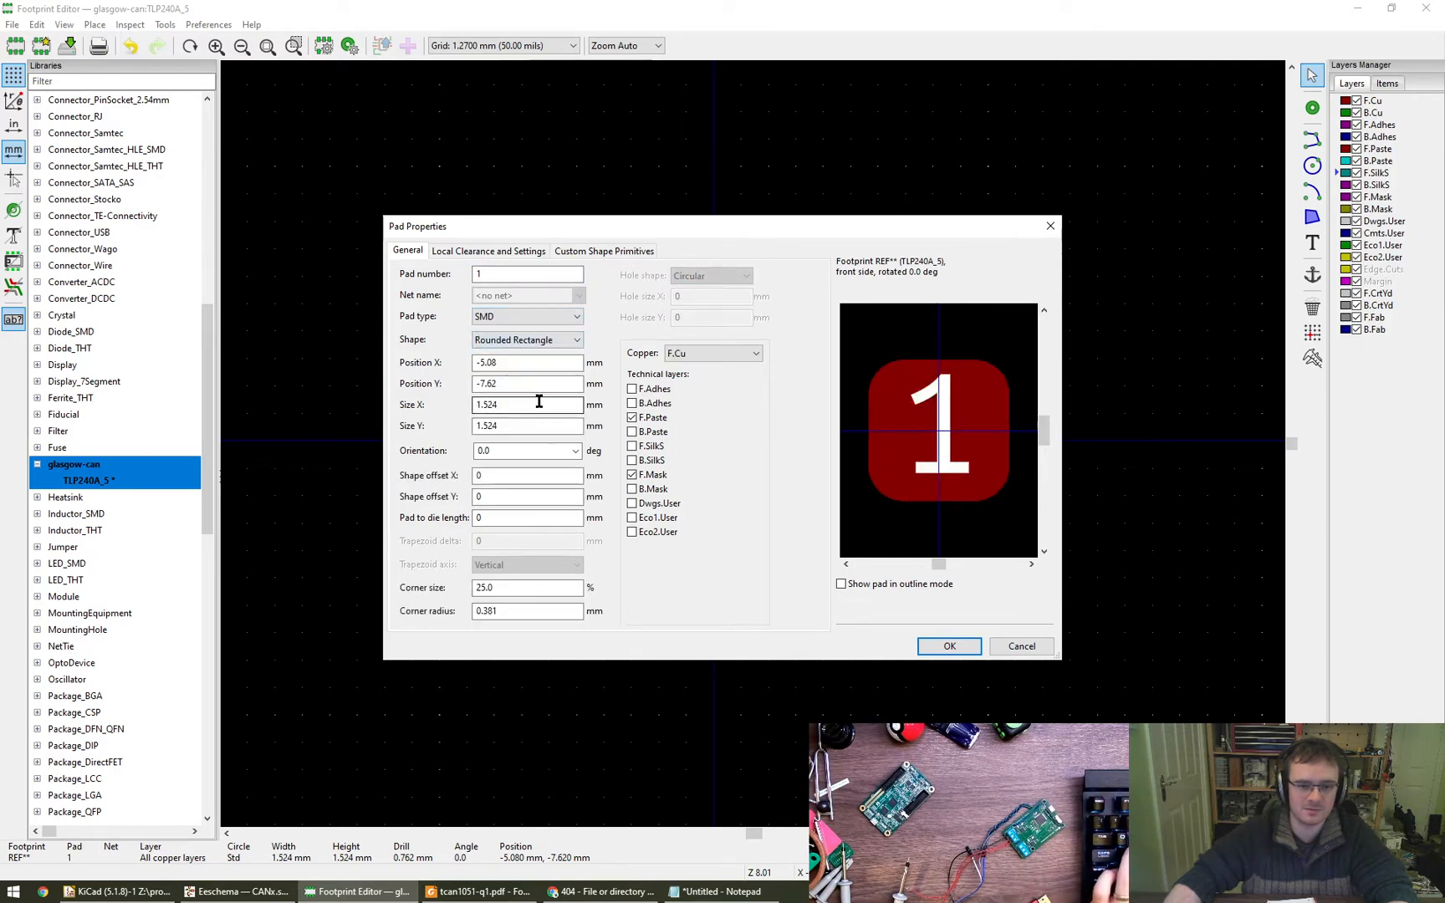
pyautogui.moveTo(532, 361); pyautogui.dragTo(449, 368)
pyautogui.write('0')
pyautogui.press('Tab')
pyautogui.write('0')
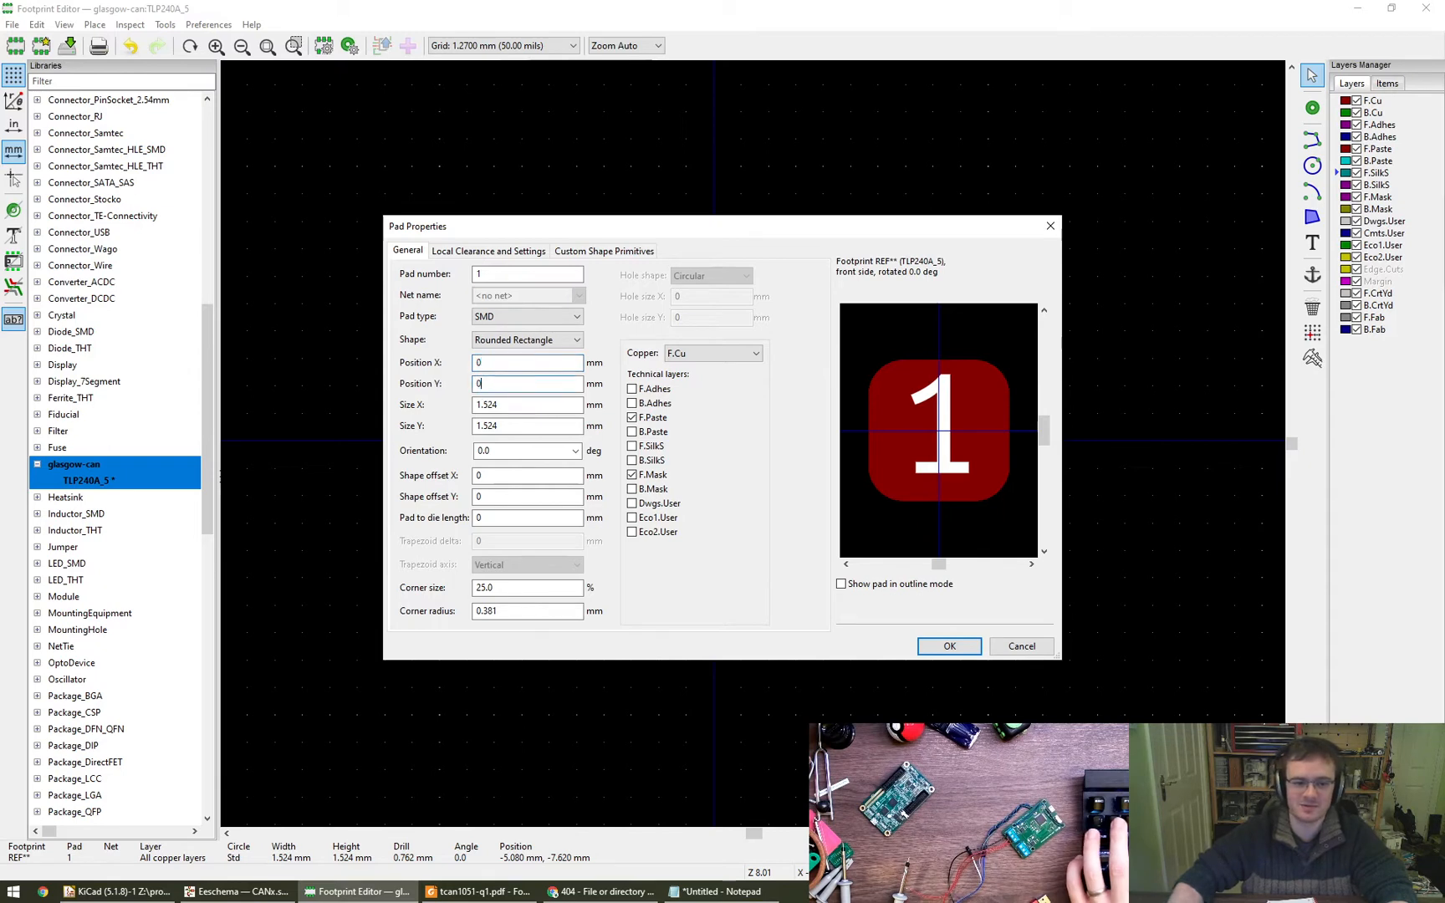
pyautogui.write('1.6')
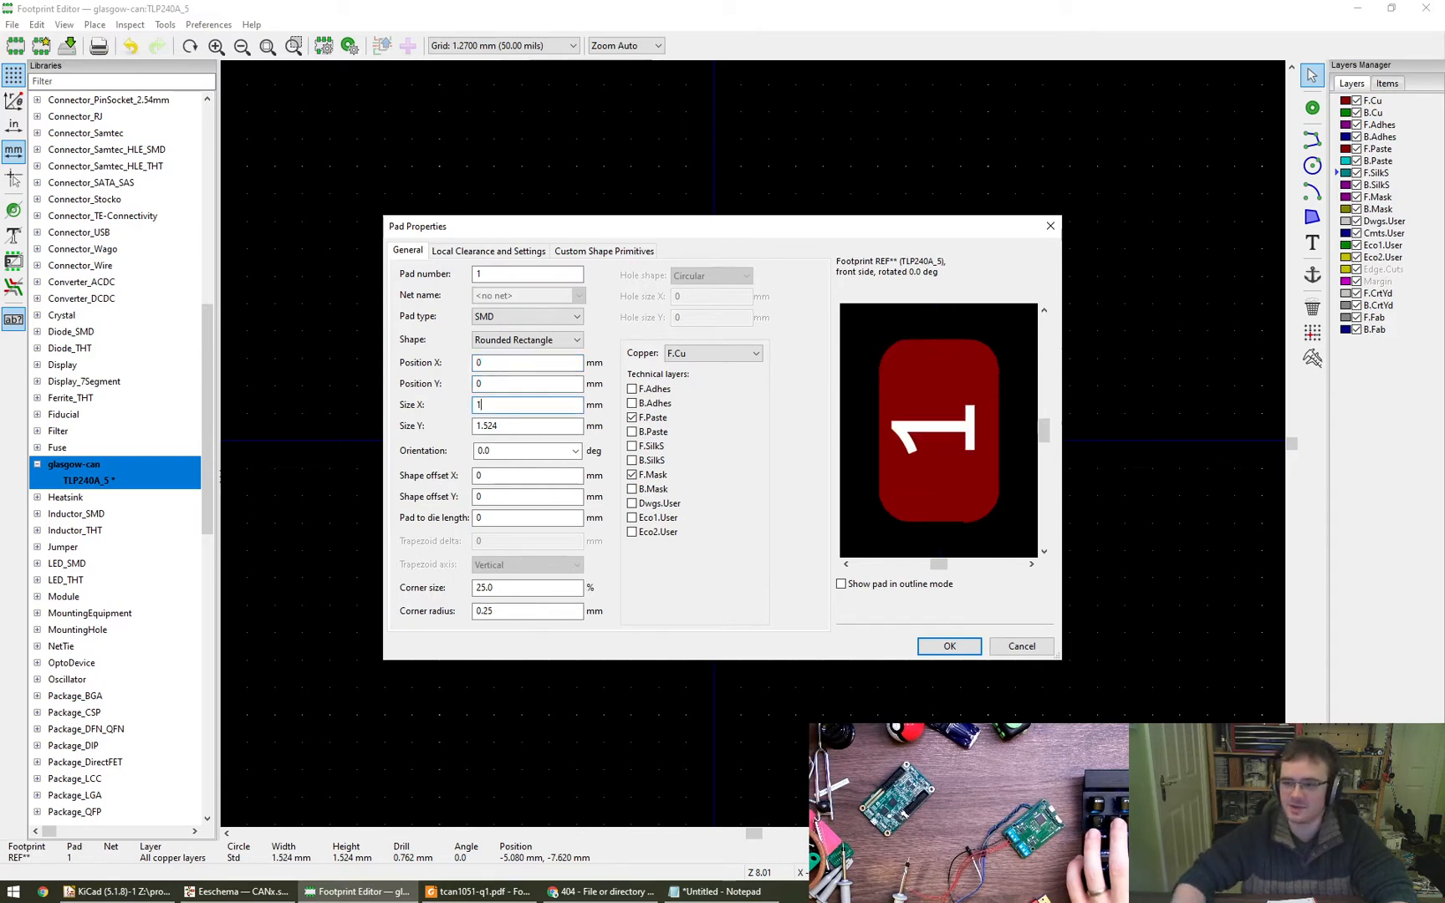
pyautogui.press('Tab')
pyautogui.write('1.6')
pyautogui.press('Tab')
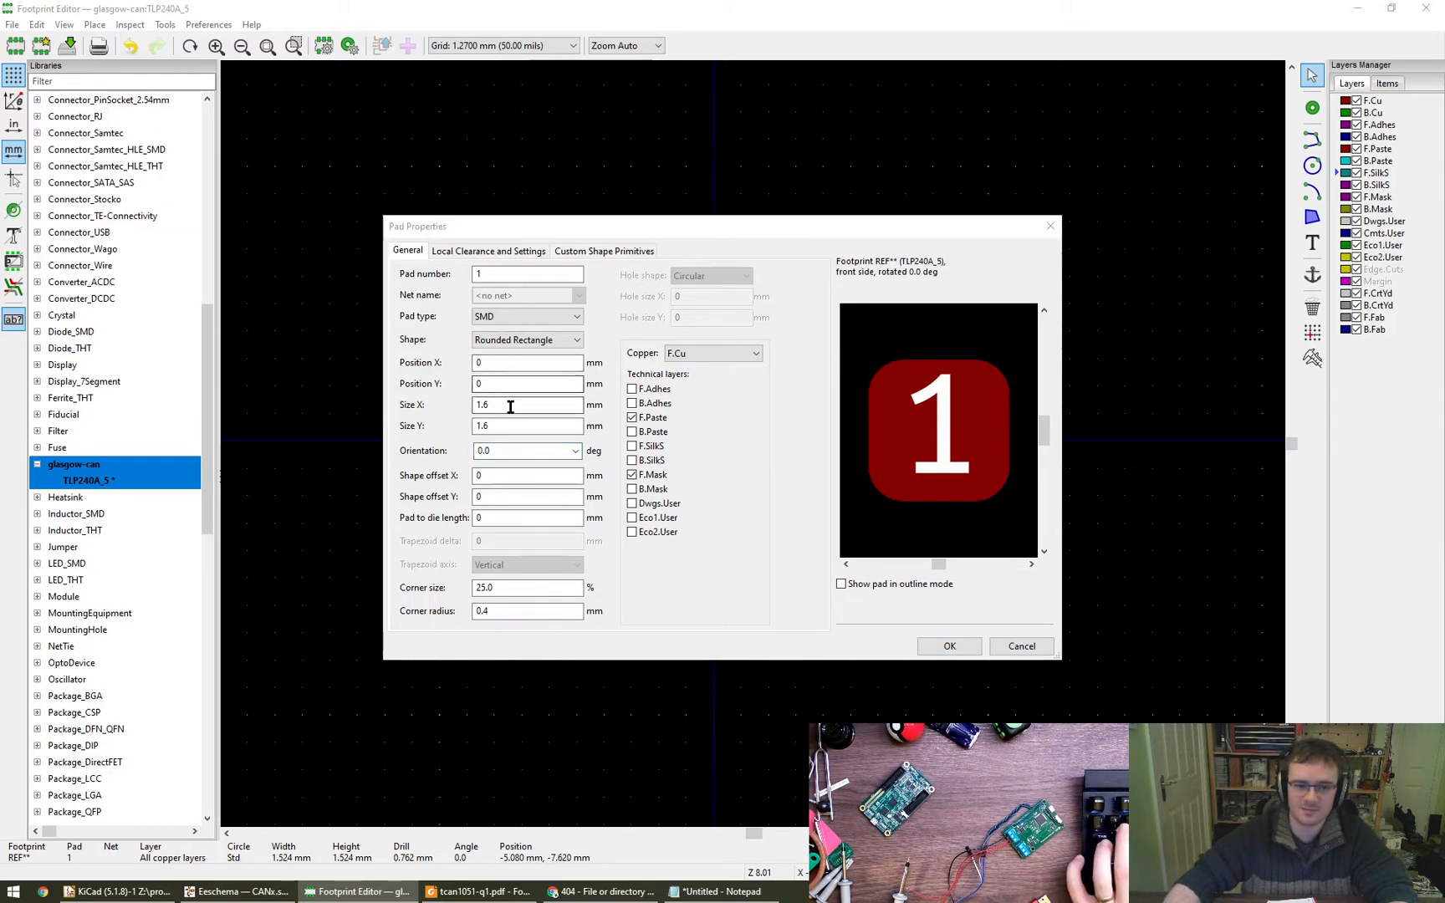
pyautogui.click(519, 450)
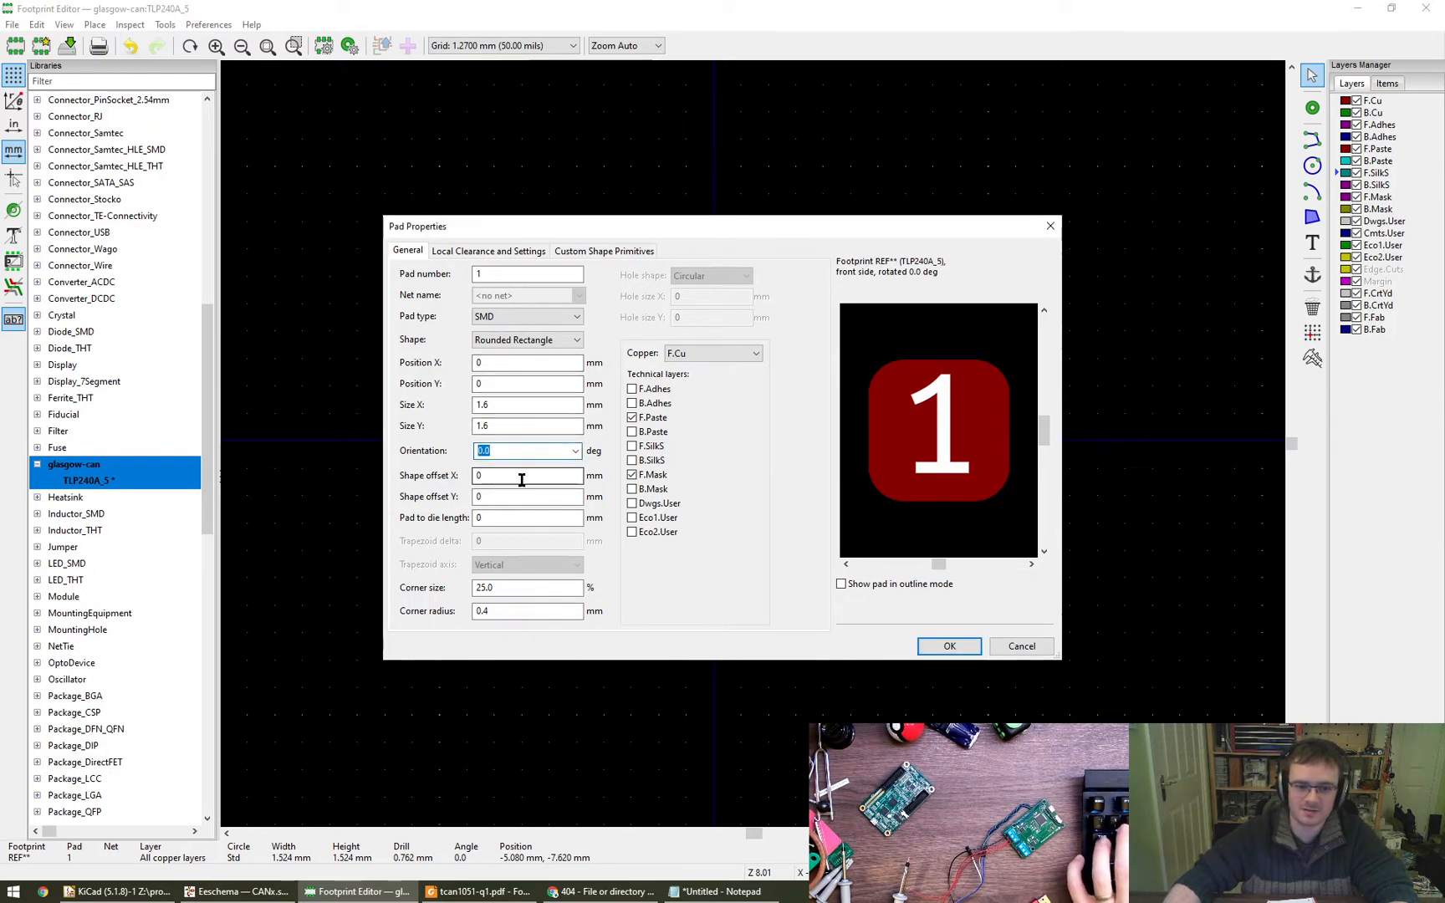
pyautogui.click(516, 403)
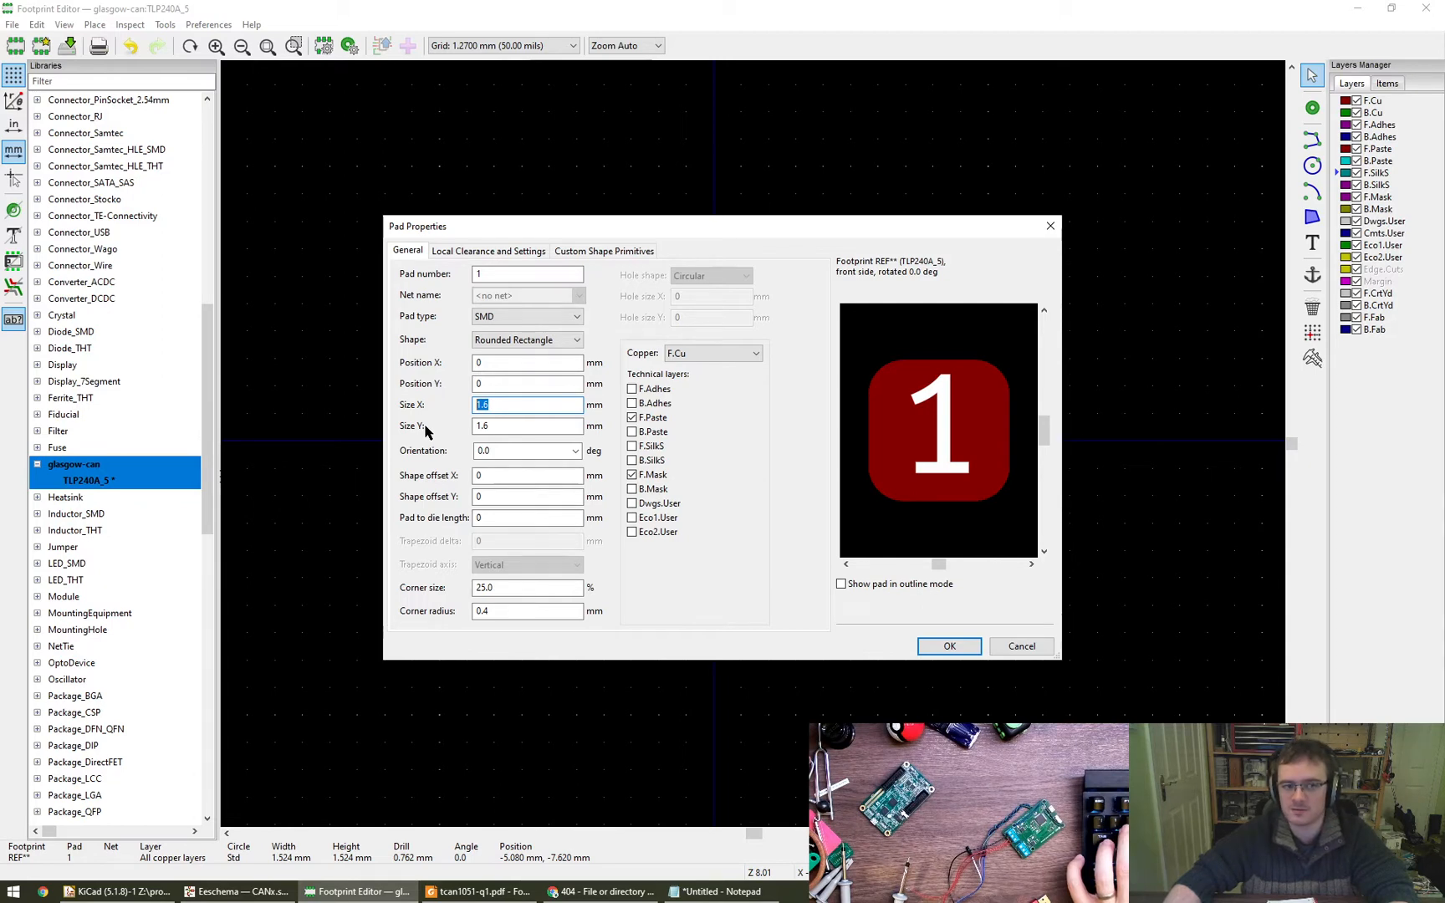
pyautogui.press('Escape')
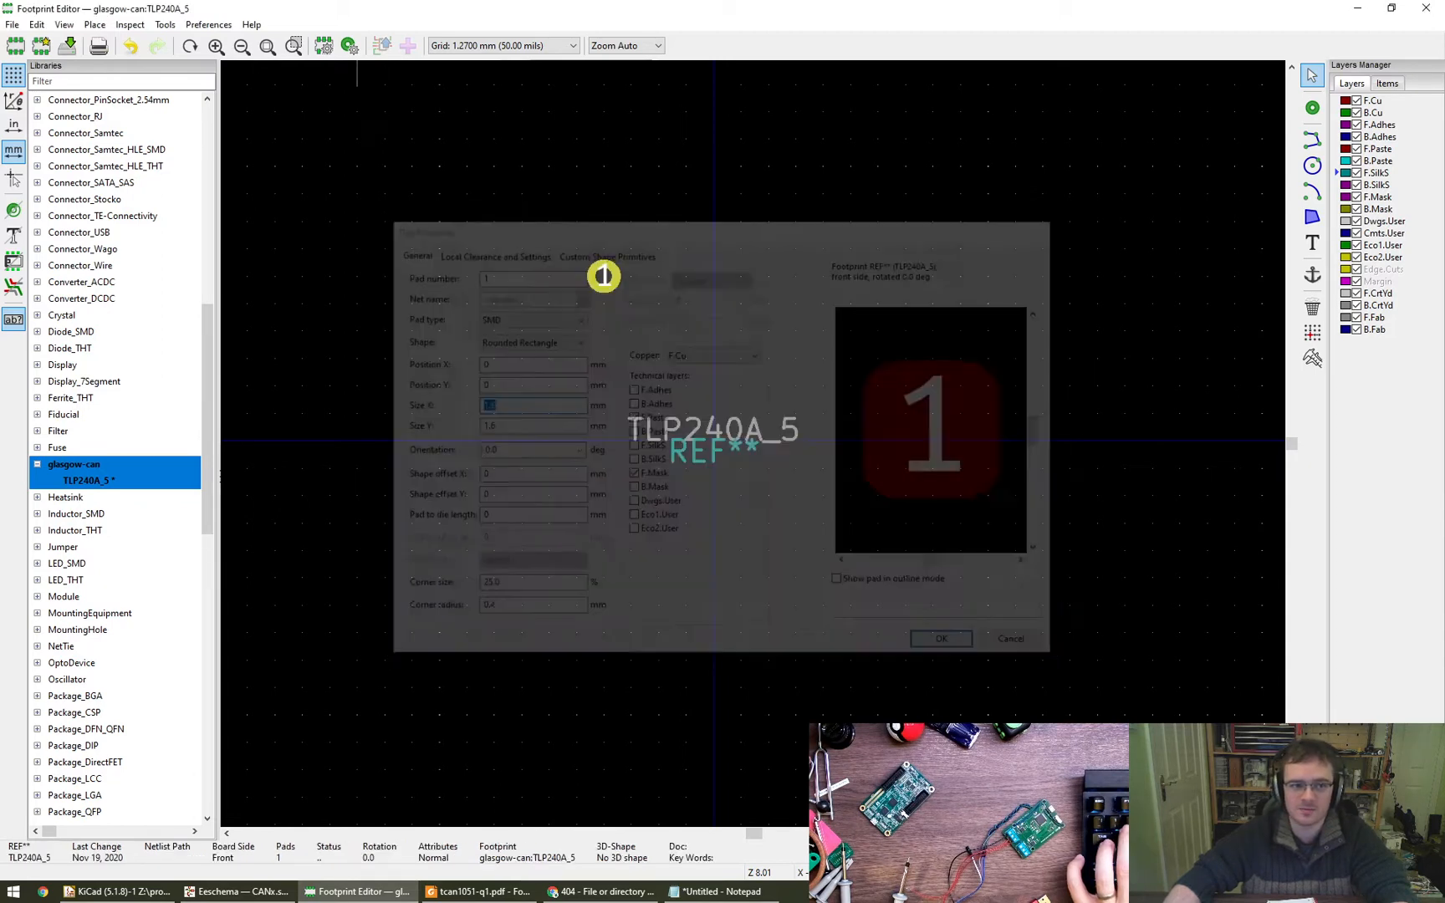
# - Edit the default pad properties, setting the pad type to SMD and the shape to Rounded Rectangle
pyautogui.click(351, 48)
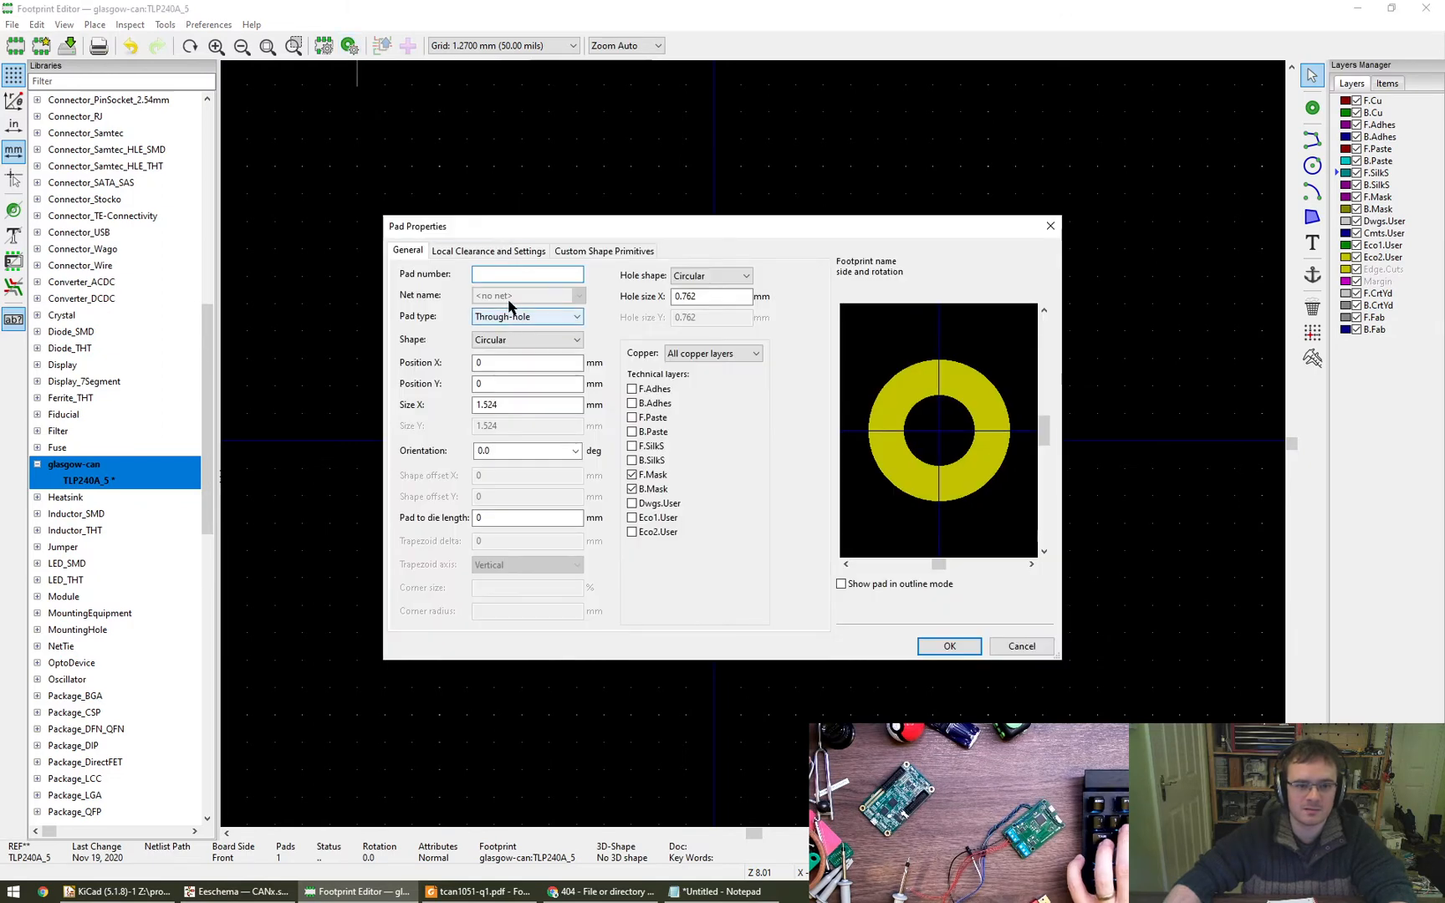
pyautogui.click(523, 317)
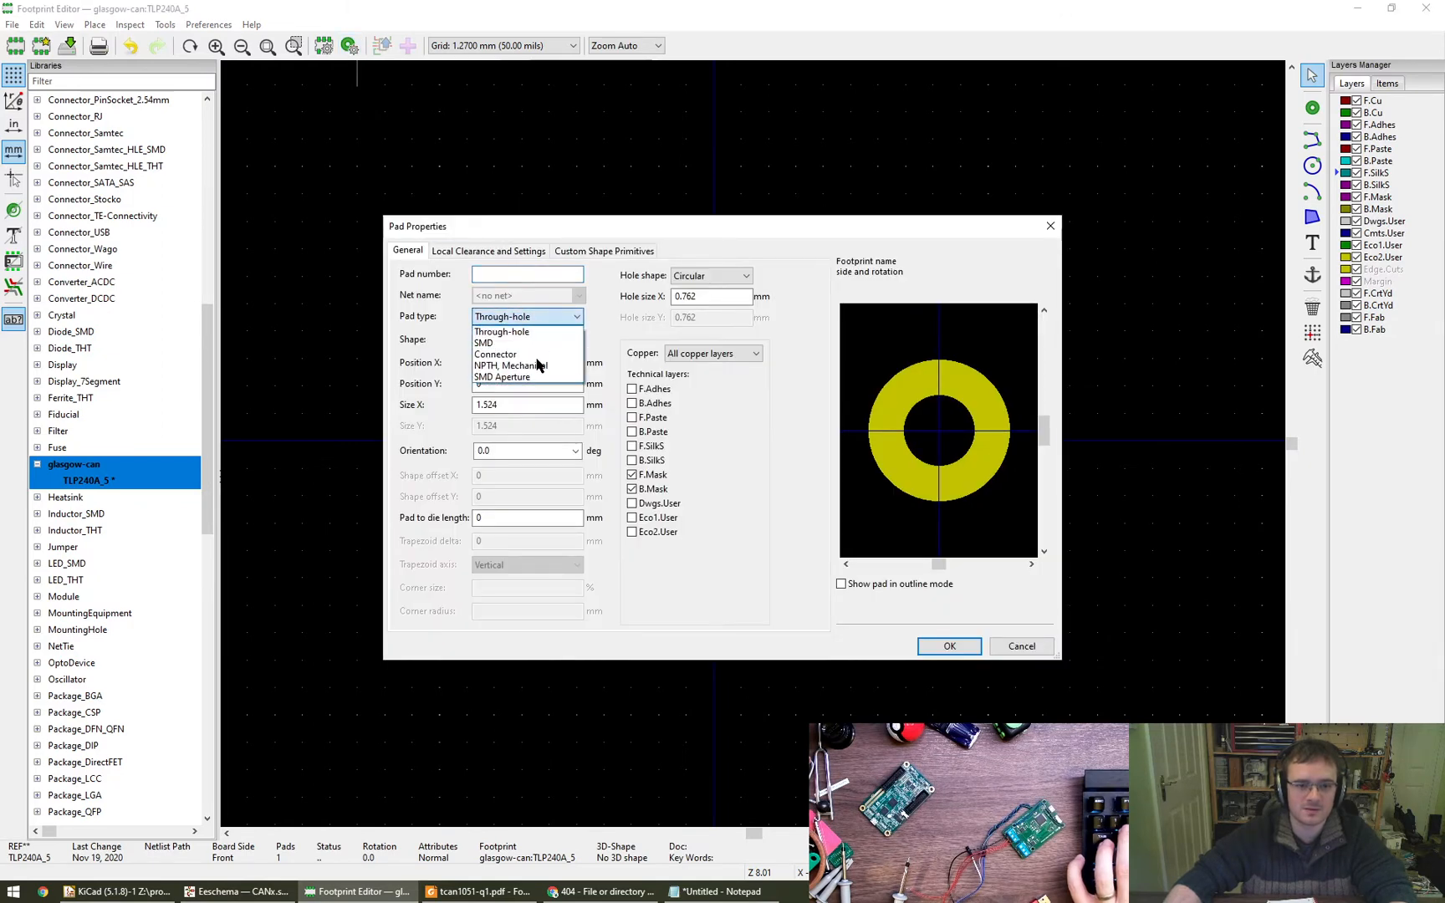
pyautogui.click(518, 344)
pyautogui.click(510, 340)
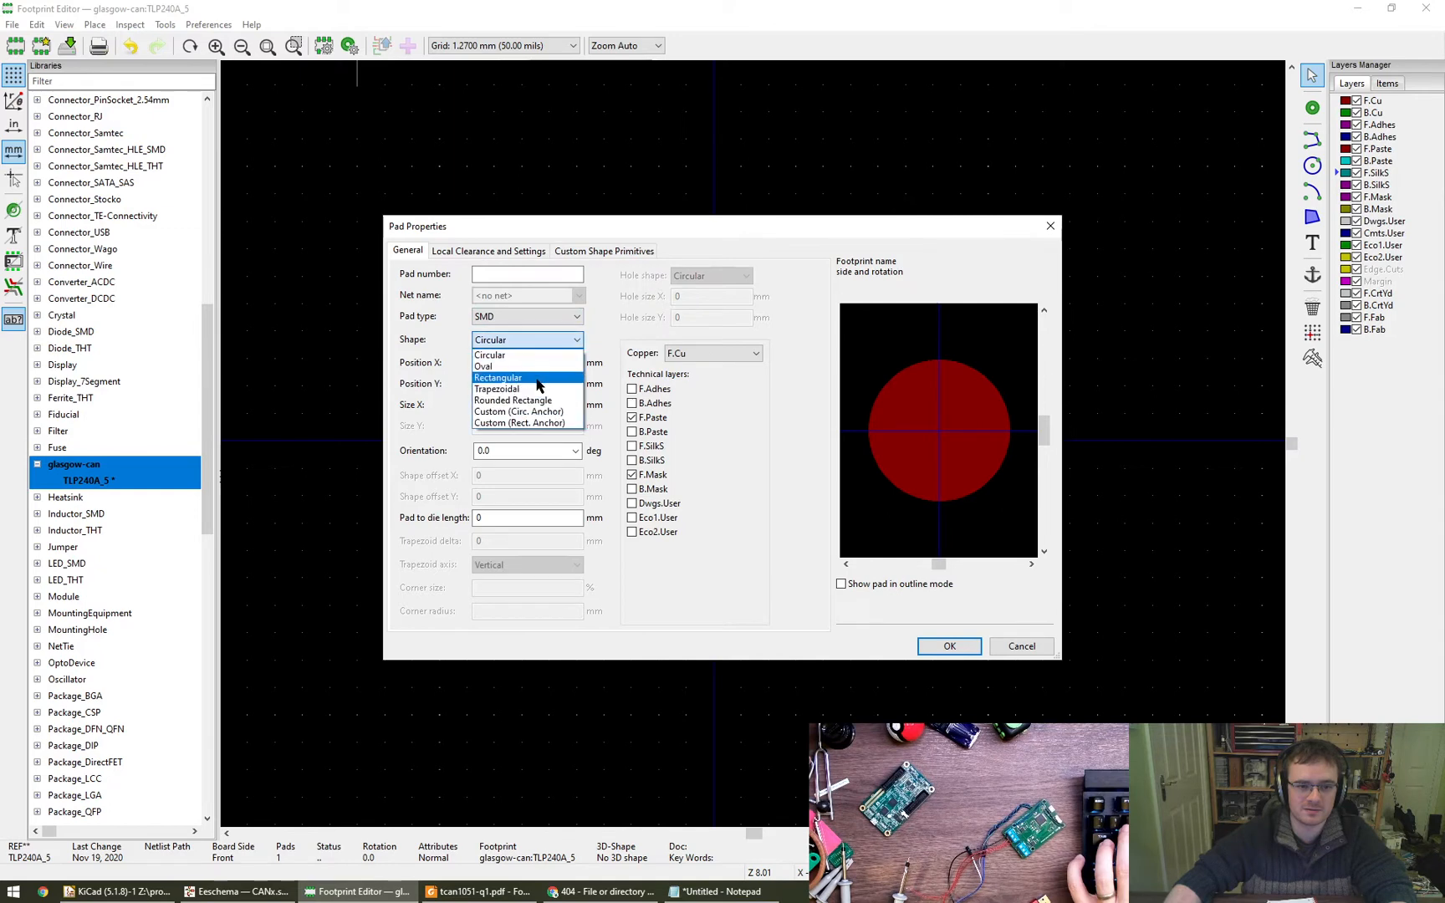
pyautogui.click(540, 402)
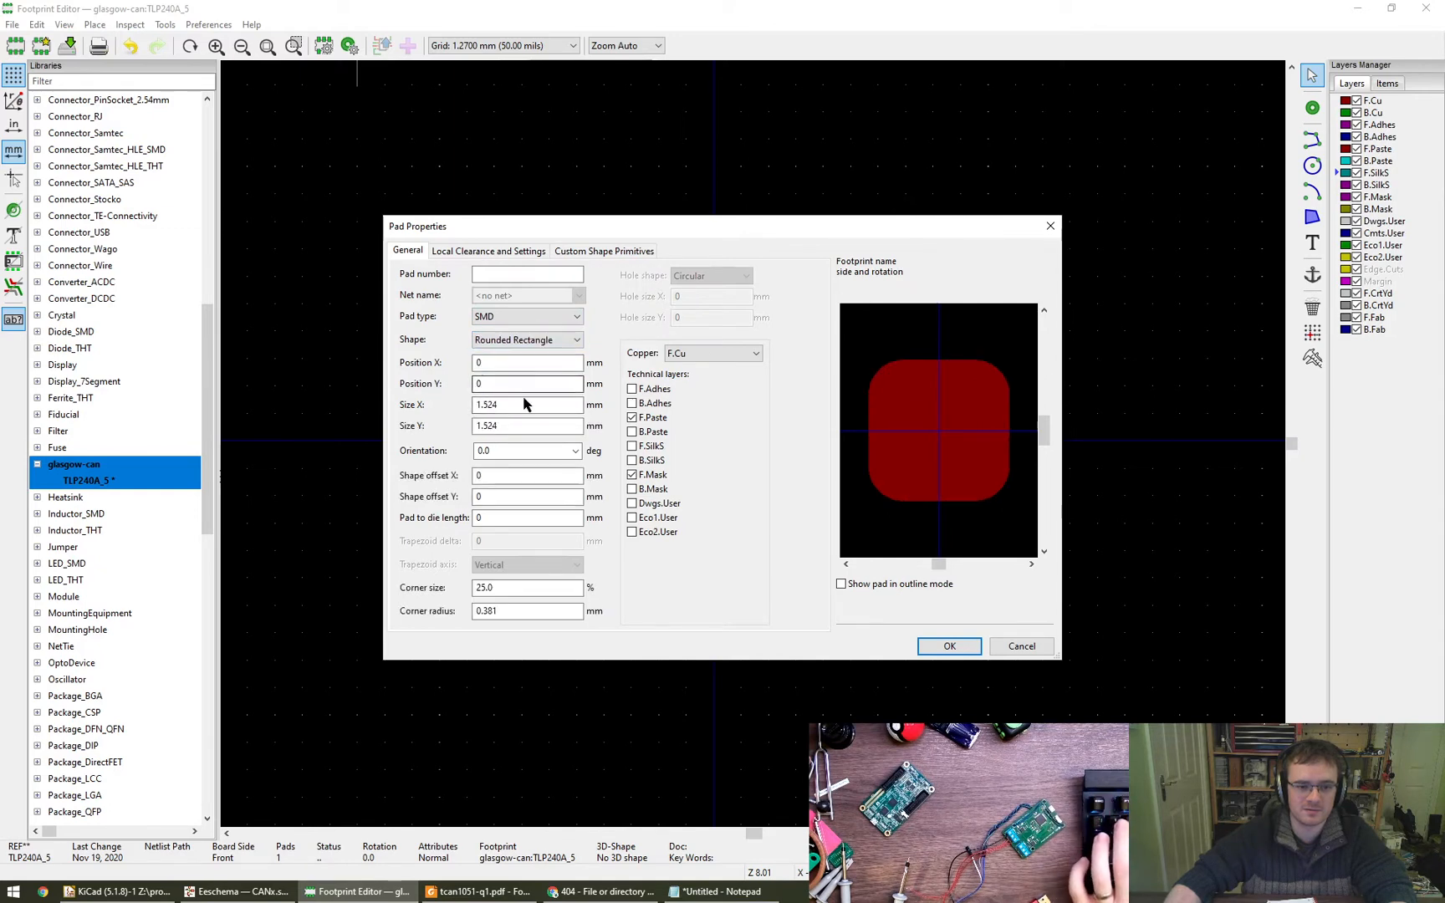
# - Set the default pad size to 1.6 mm in X and 2 mm in Y and apply the defaults
pyautogui.doubleClick(495, 404)
pyautogui.write('1.6')
pyautogui.press('Tab')
pyautogui.write('1.6')
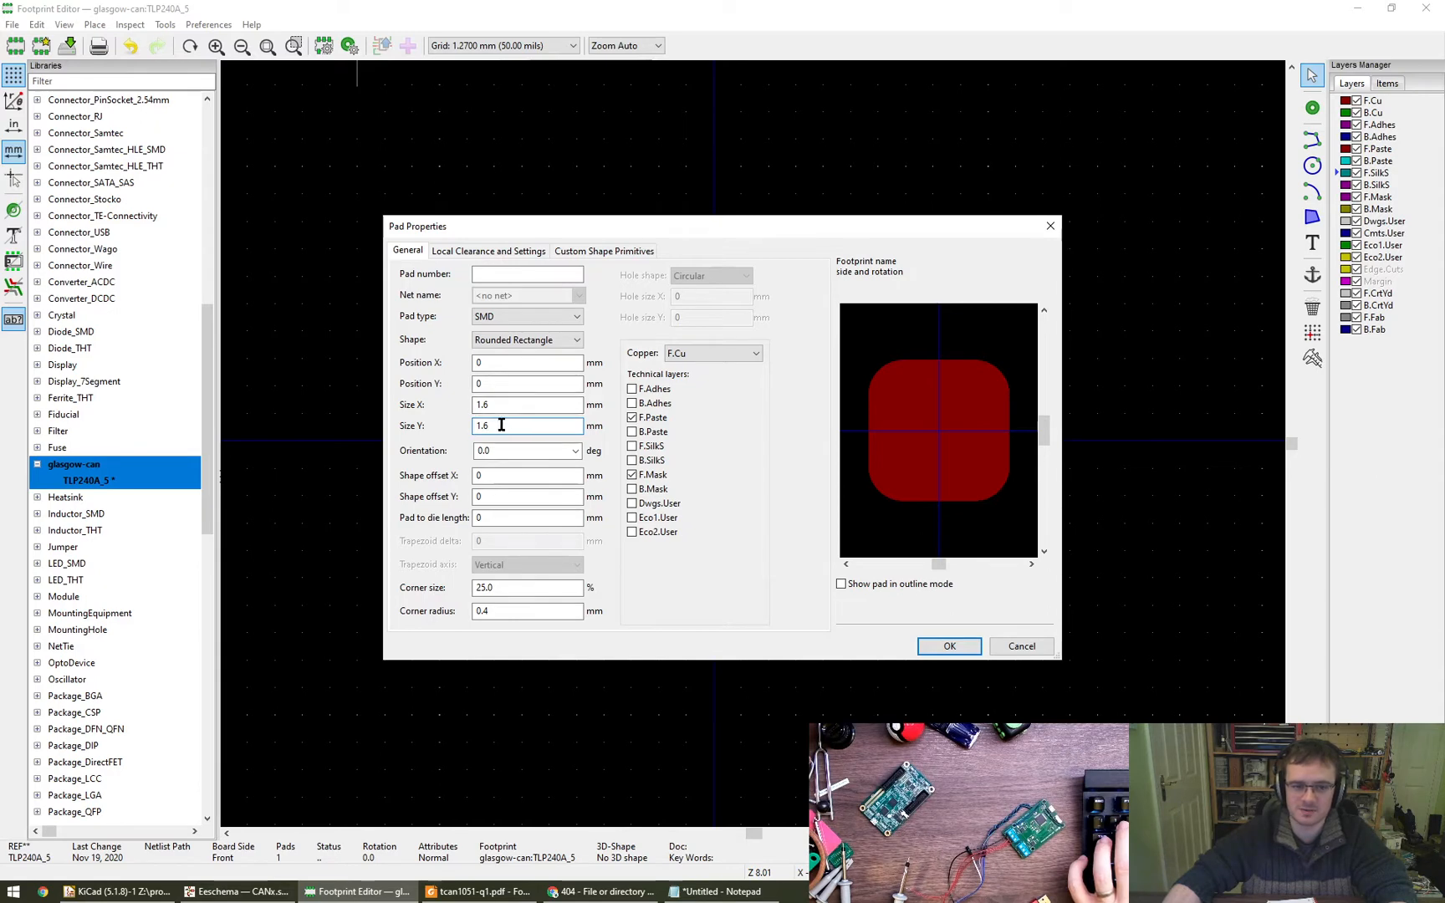
pyautogui.write('1.7')
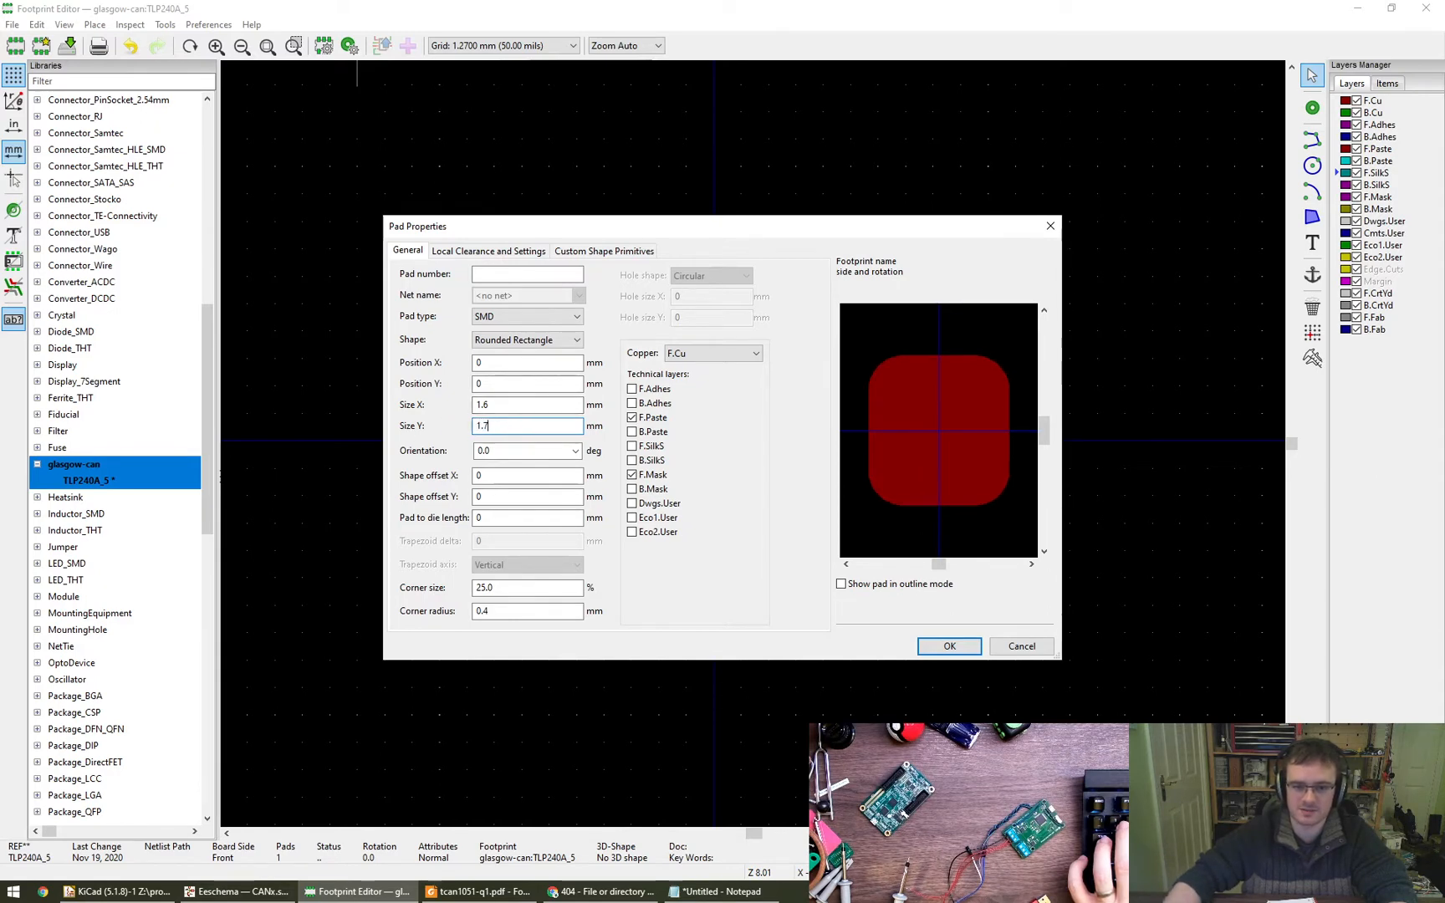
pyautogui.press('BackSpace')
pyautogui.press('BackSpace')
pyautogui.press('BackSpace')
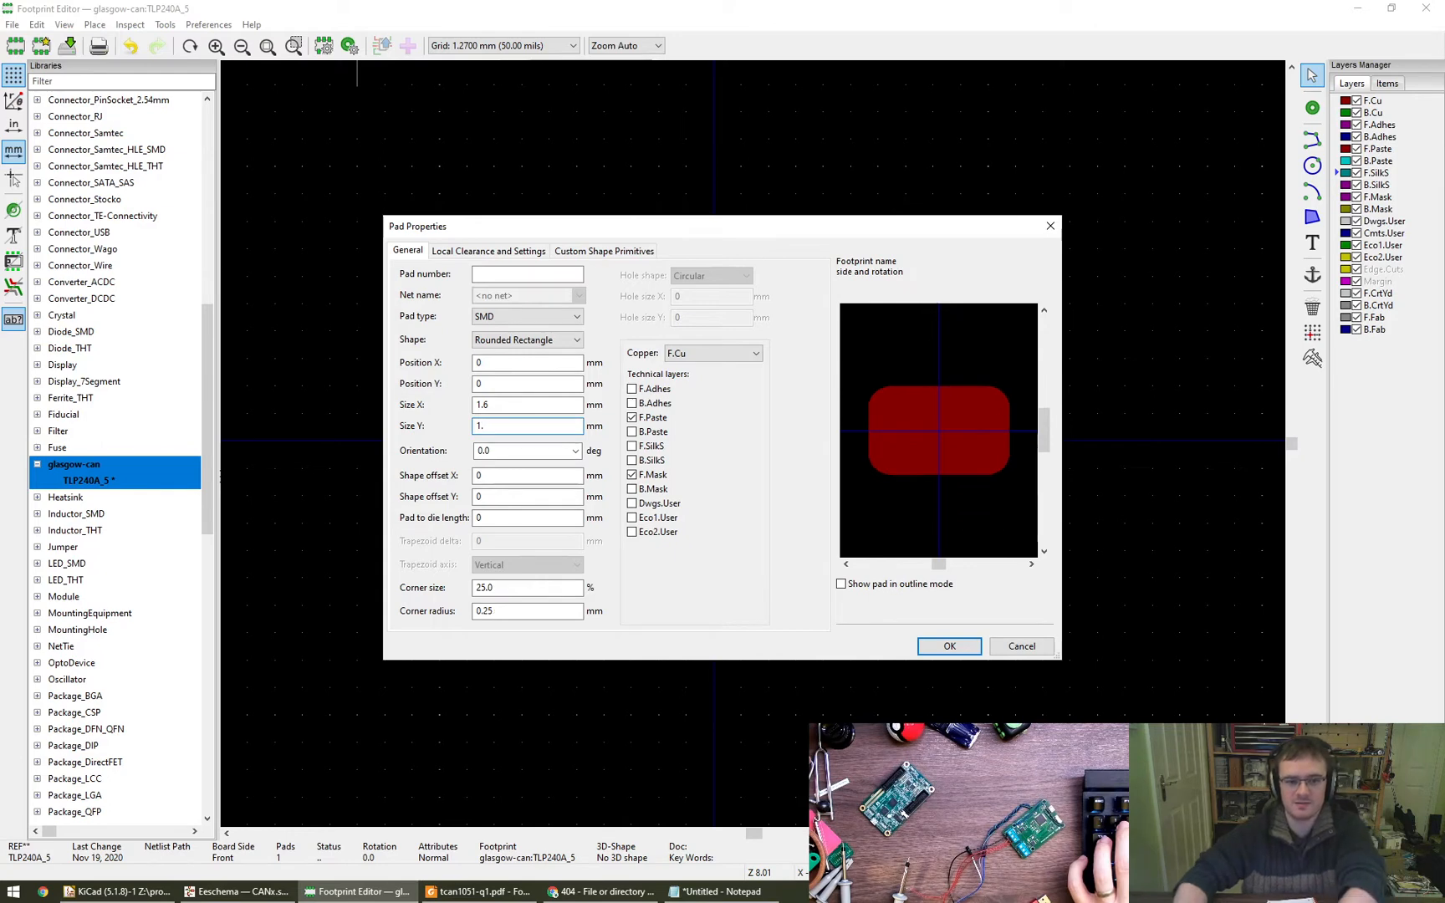
pyautogui.write('2')
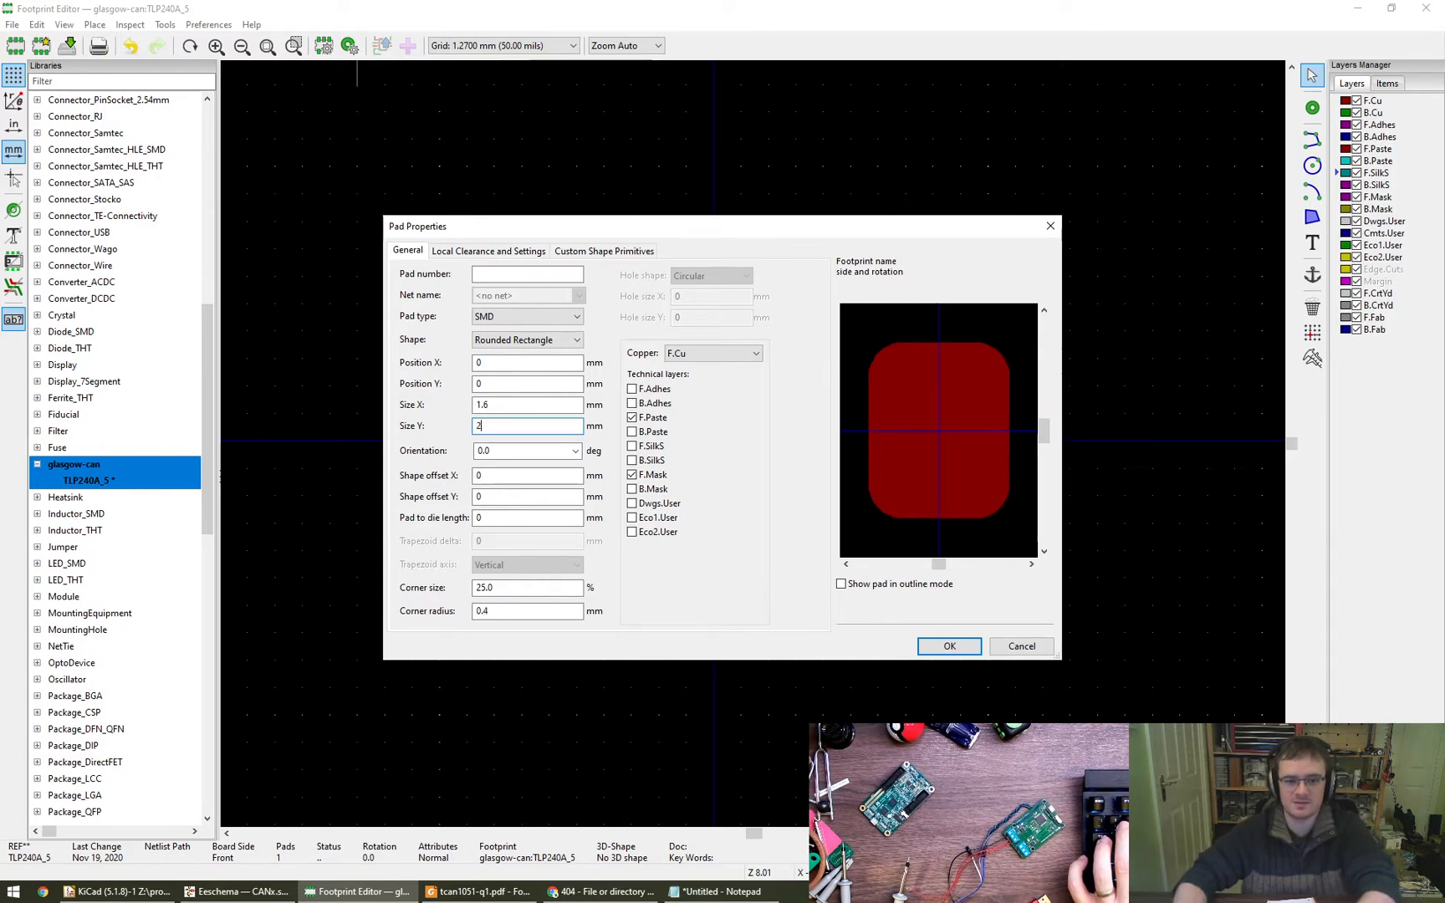
pyautogui.click(949, 645)
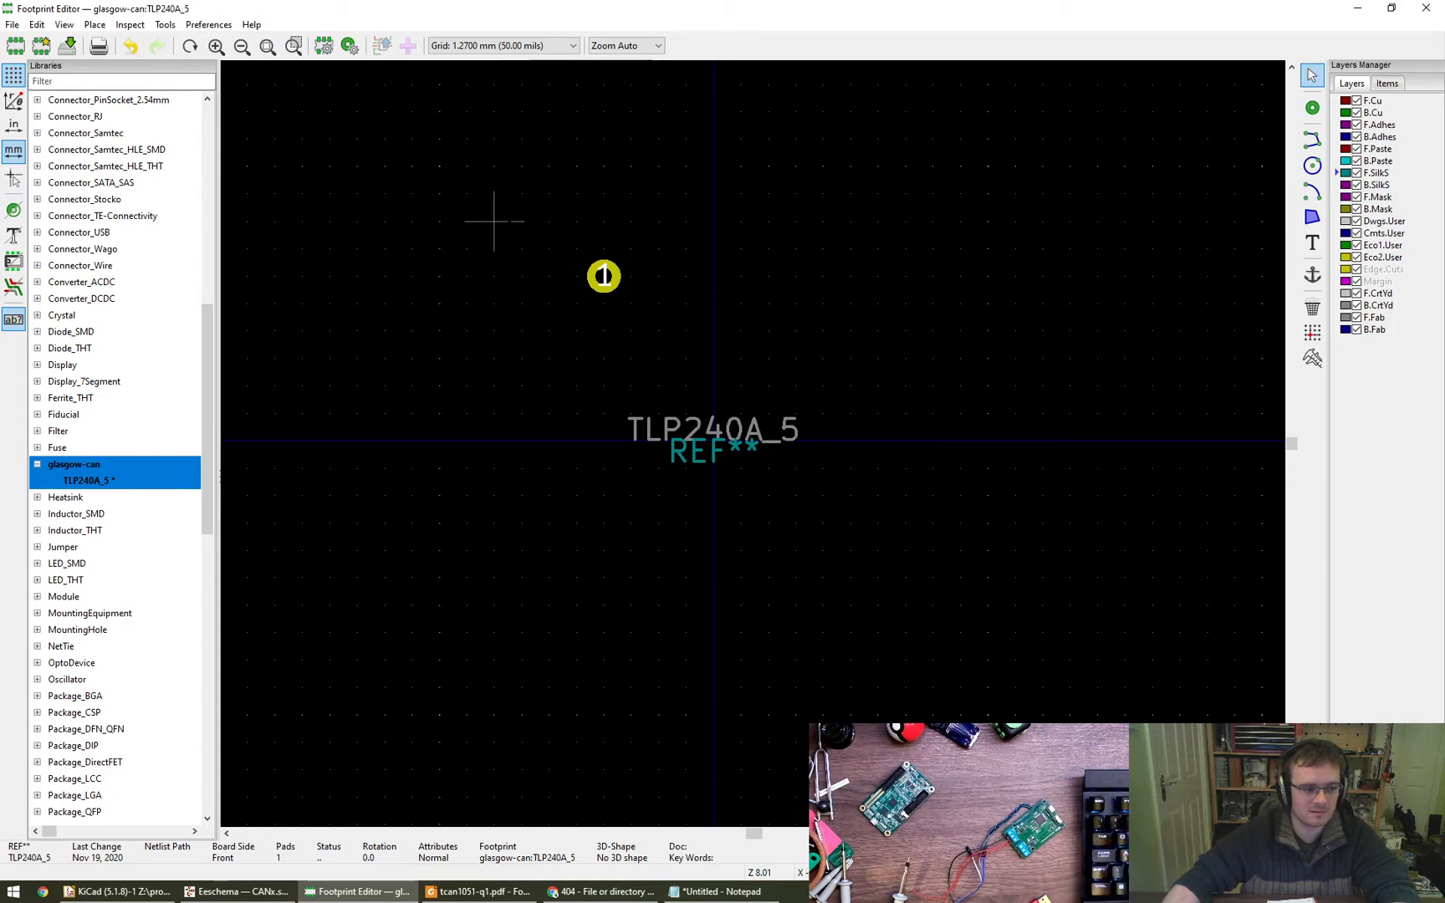
# - Delete the circular through-hole pad 1 from the TLP240A_5 footprint
pyautogui.moveTo(522, 222); pyautogui.dragTo(661, 317)
pyautogui.press('Delete')
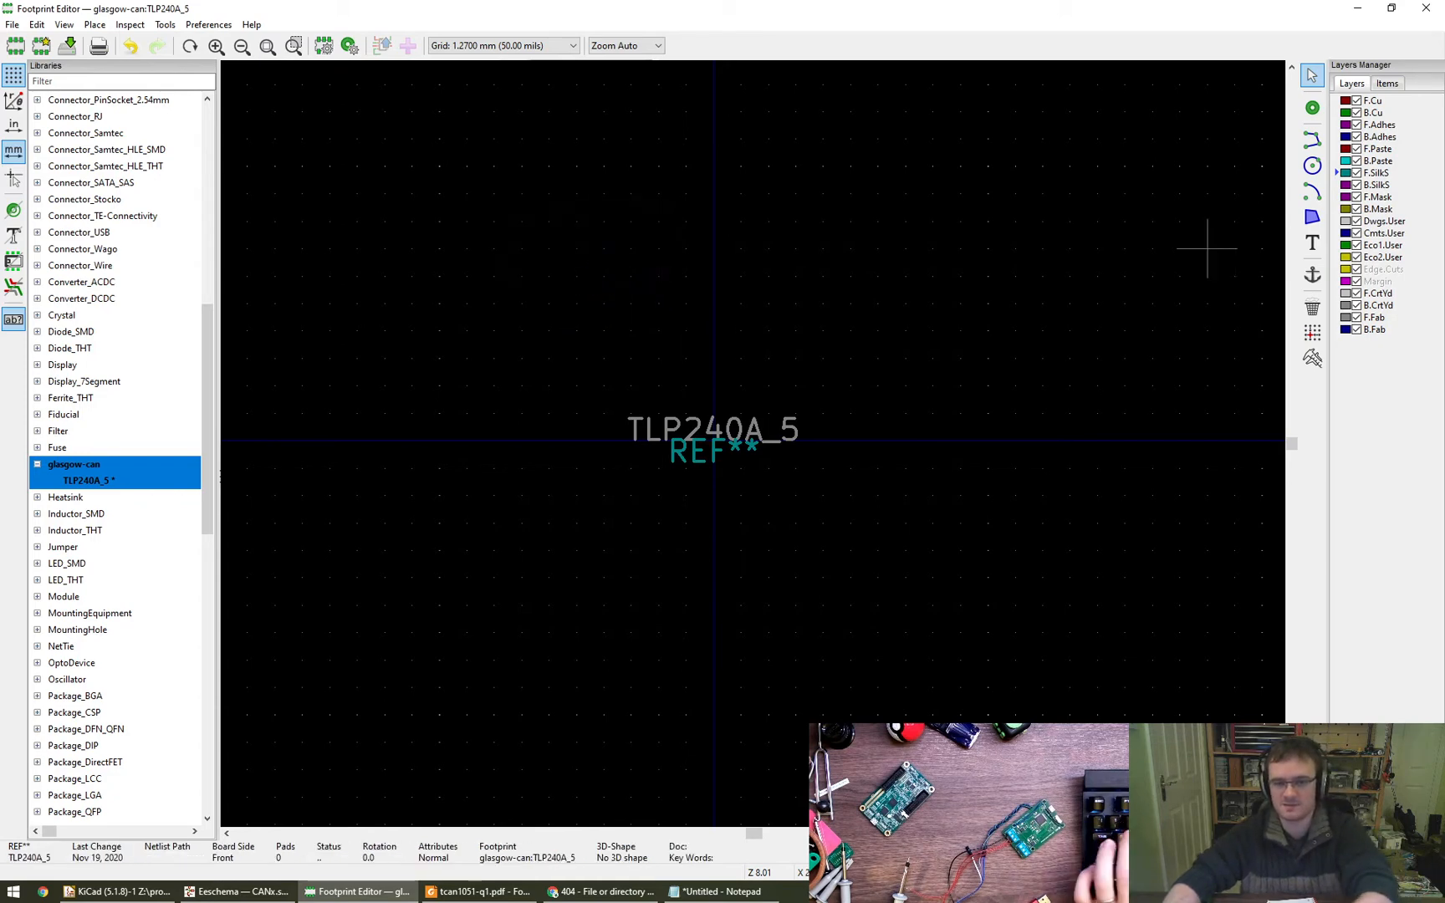
pyautogui.click(1315, 111)
pyautogui.press('Escape')
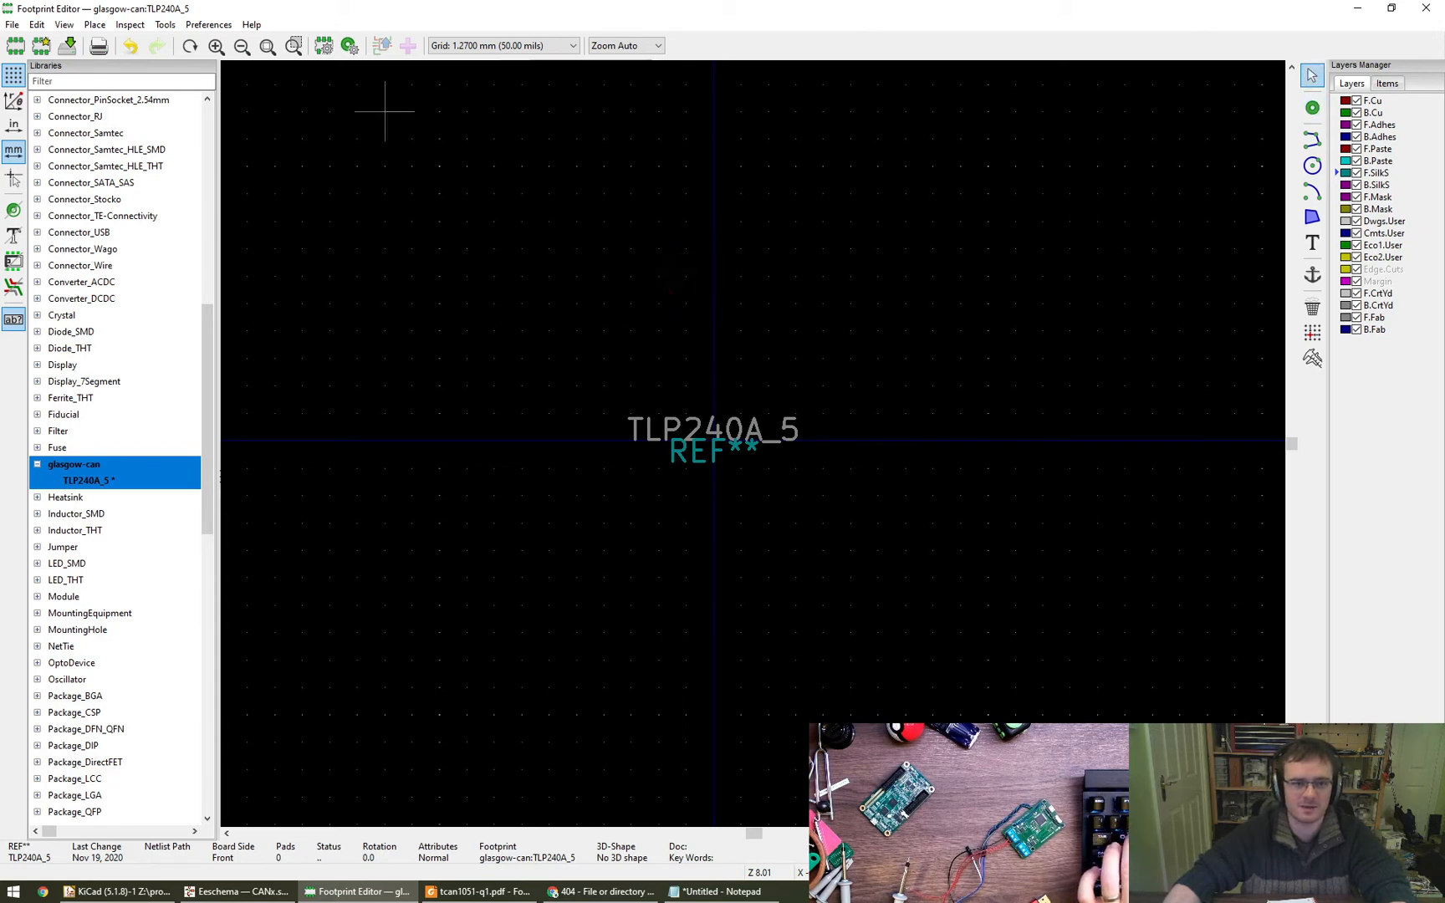
# - Set the default pad's corner radius to 0.25 mm and apply it
pyautogui.click(351, 47)
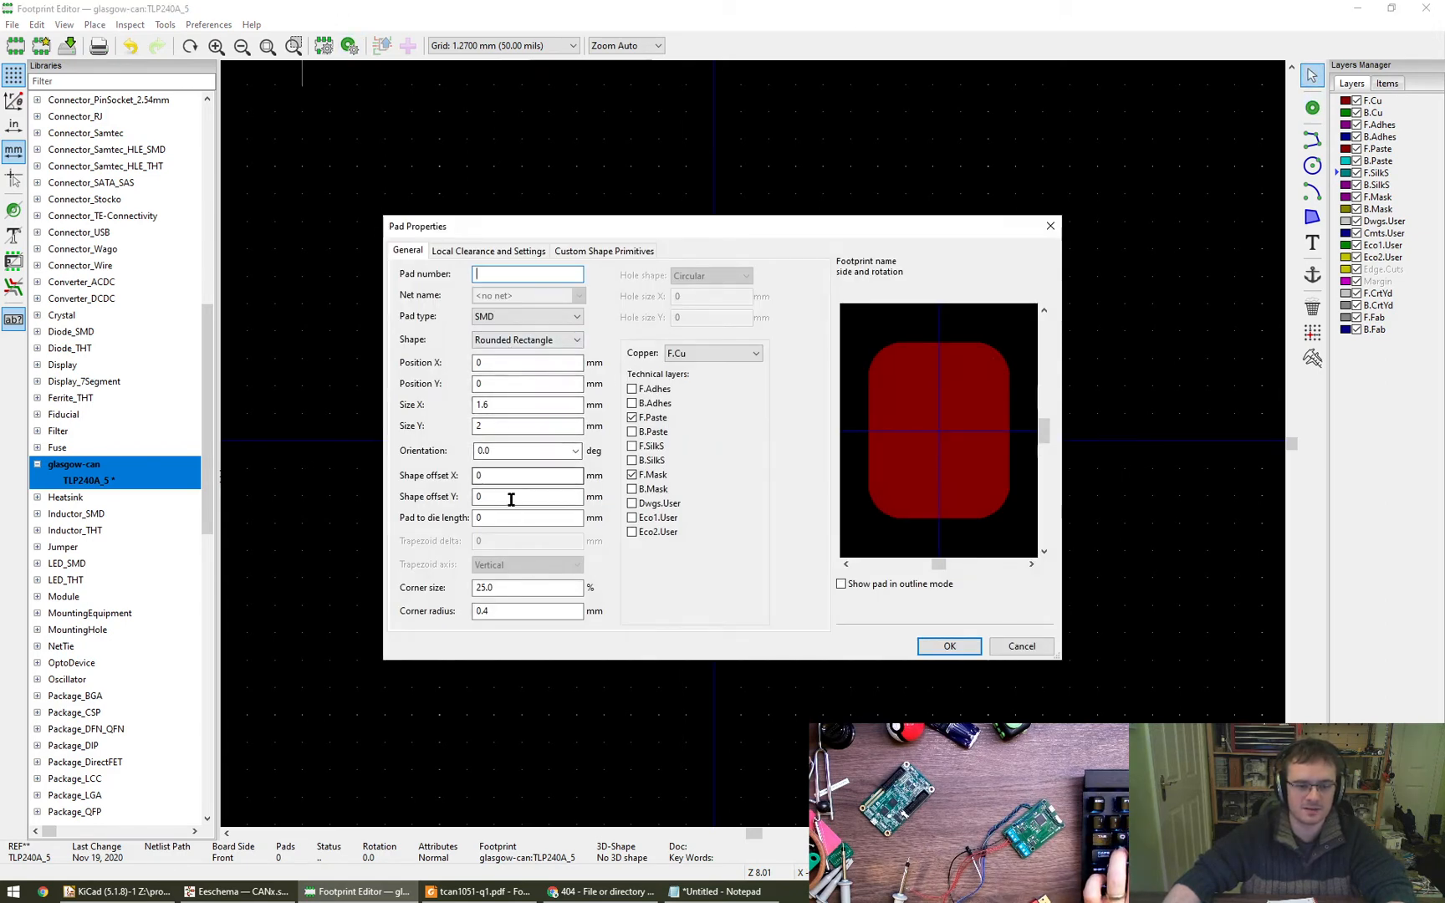
pyautogui.click(513, 586)
pyautogui.moveTo(513, 586); pyautogui.dragTo(443, 618)
pyautogui.write('0.25')
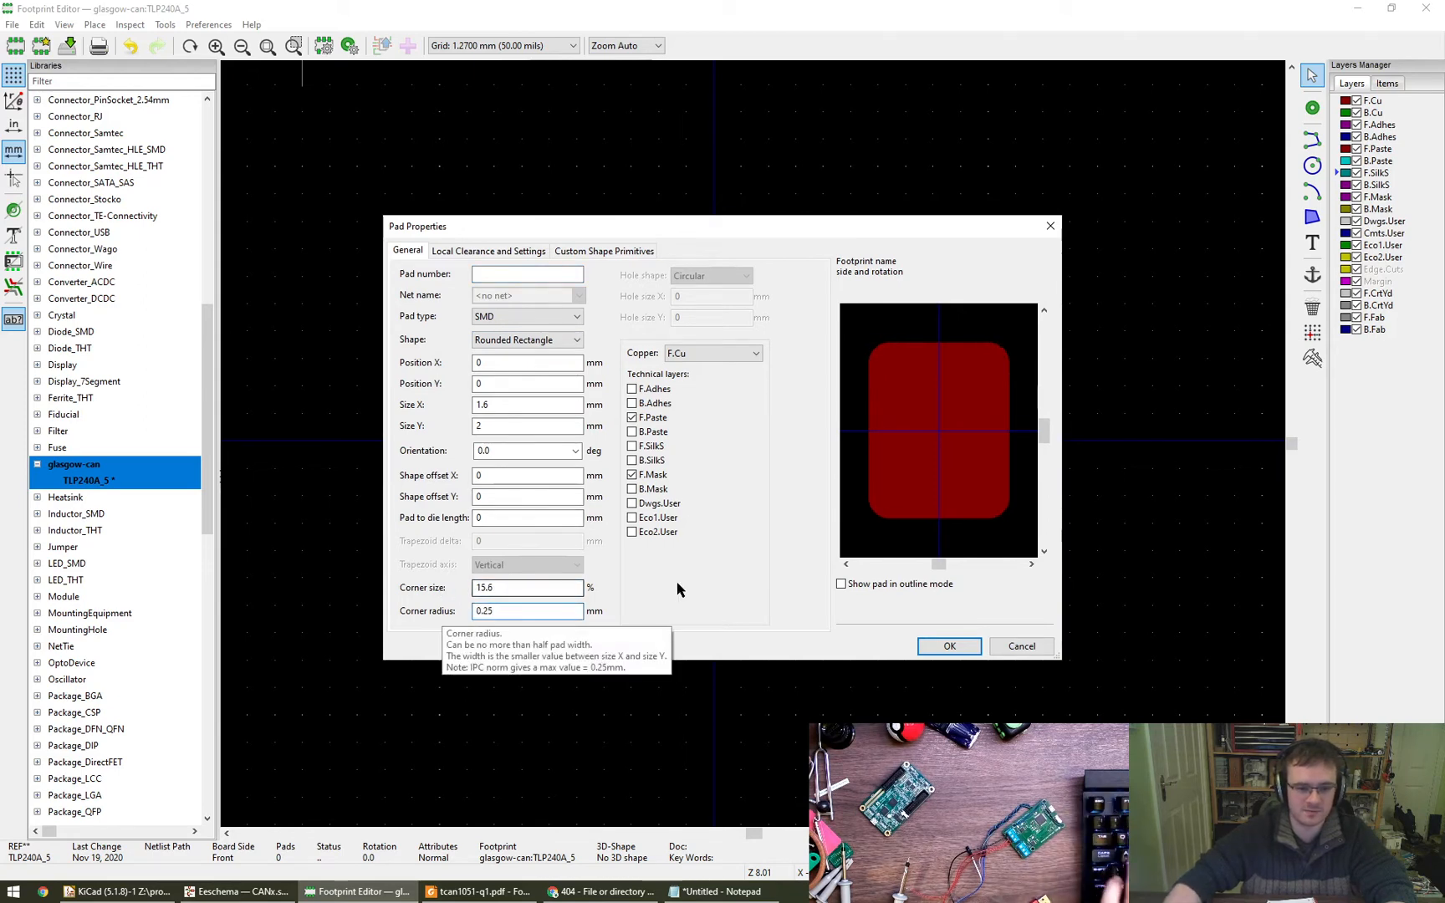
pyautogui.click(977, 653)
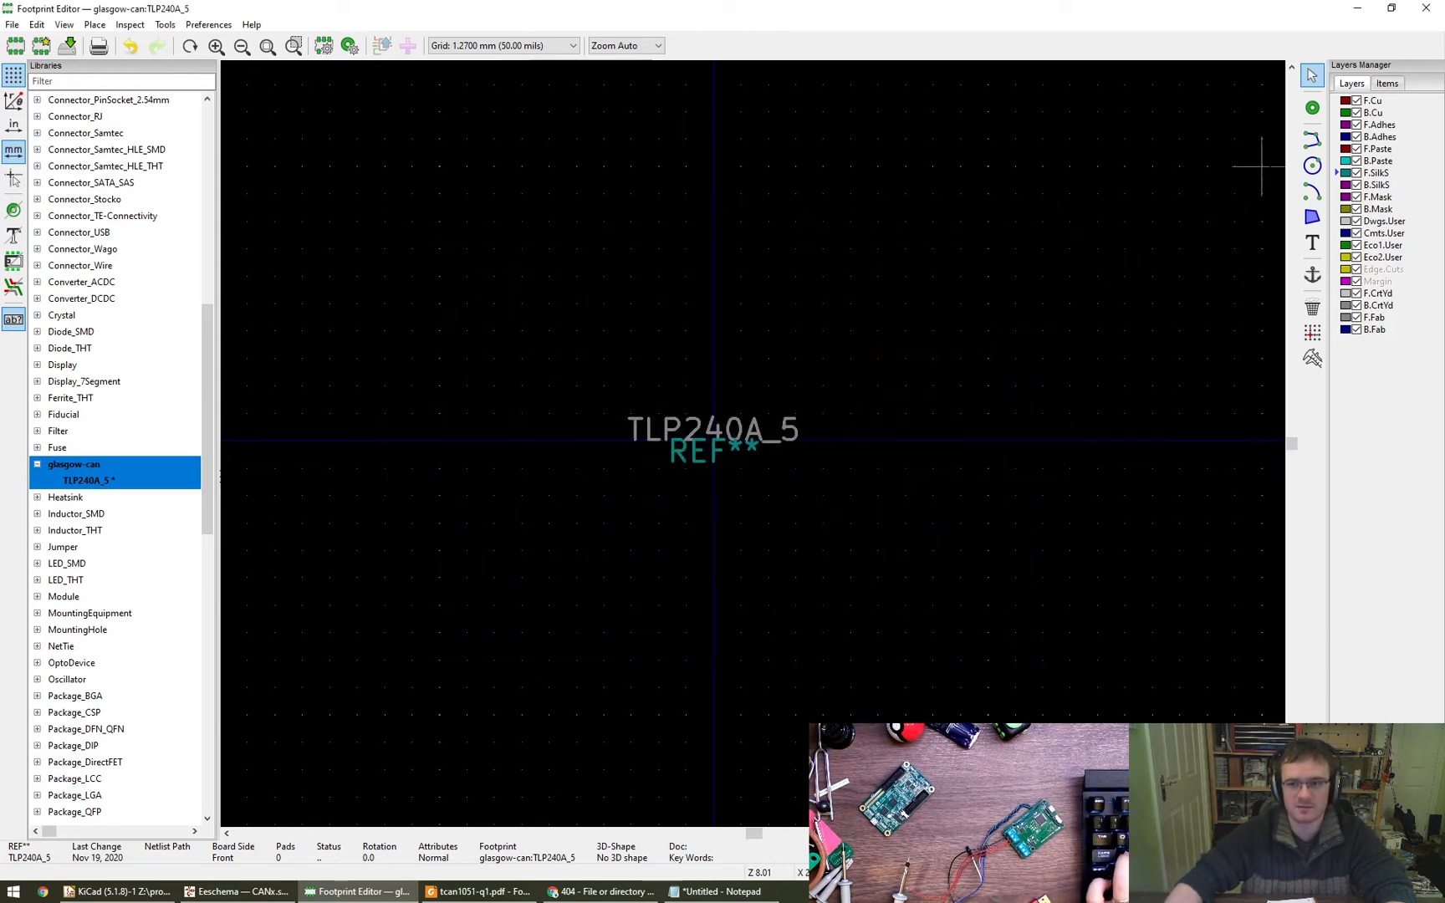
# - Place four default SMD pads in two rows above the origin and line up pad 2 directly above pad 4
pyautogui.click(1312, 107)
pyautogui.click(632, 248)
pyautogui.click(740, 249)
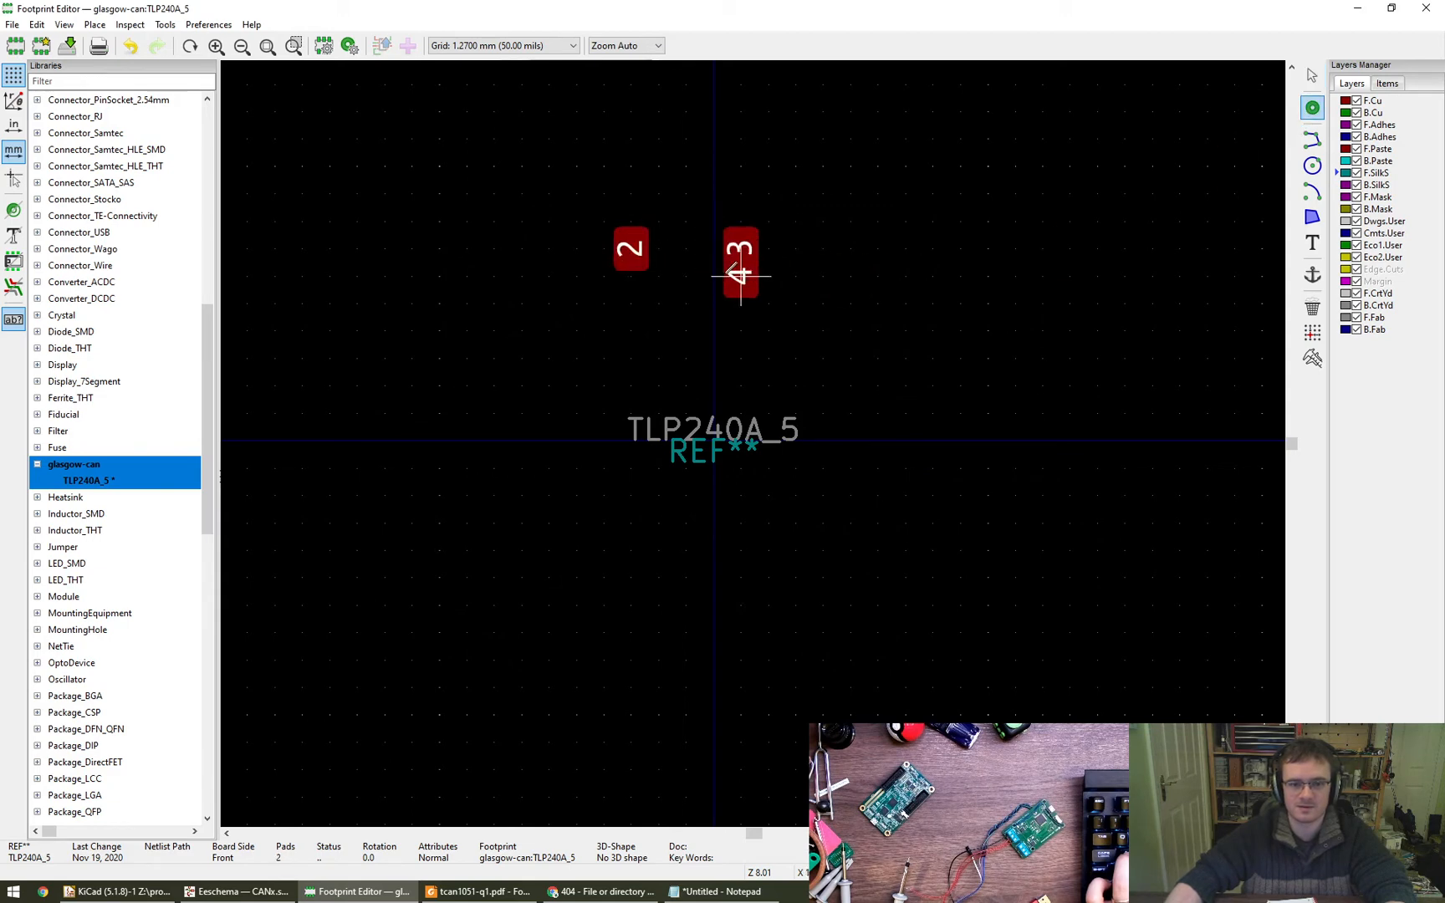
pyautogui.click(658, 358)
pyautogui.click(740, 358)
pyautogui.press('Escape')
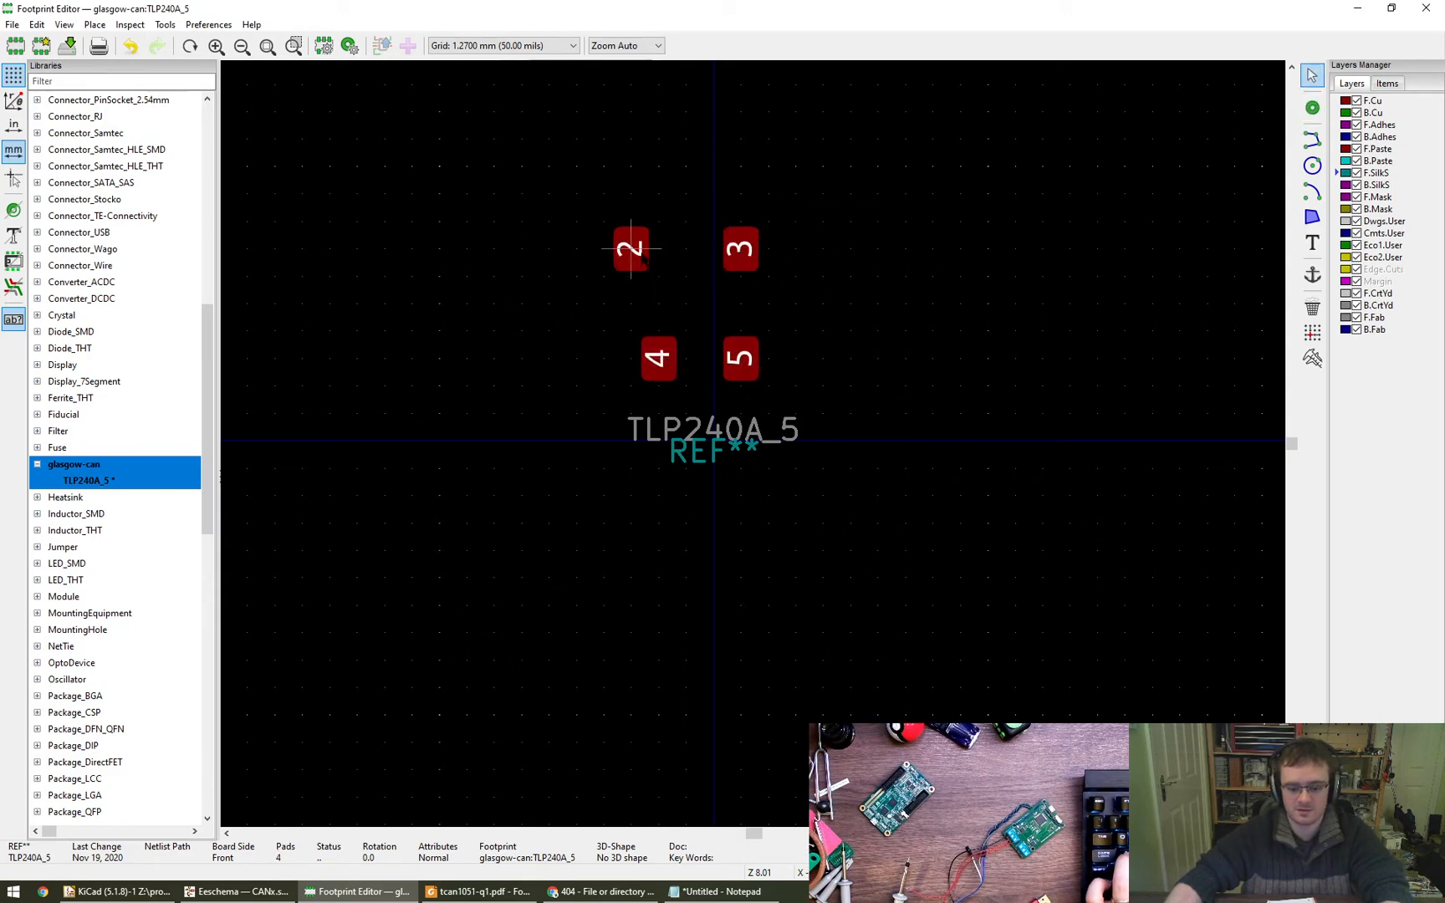
pyautogui.moveTo(632, 249); pyautogui.dragTo(658, 249)
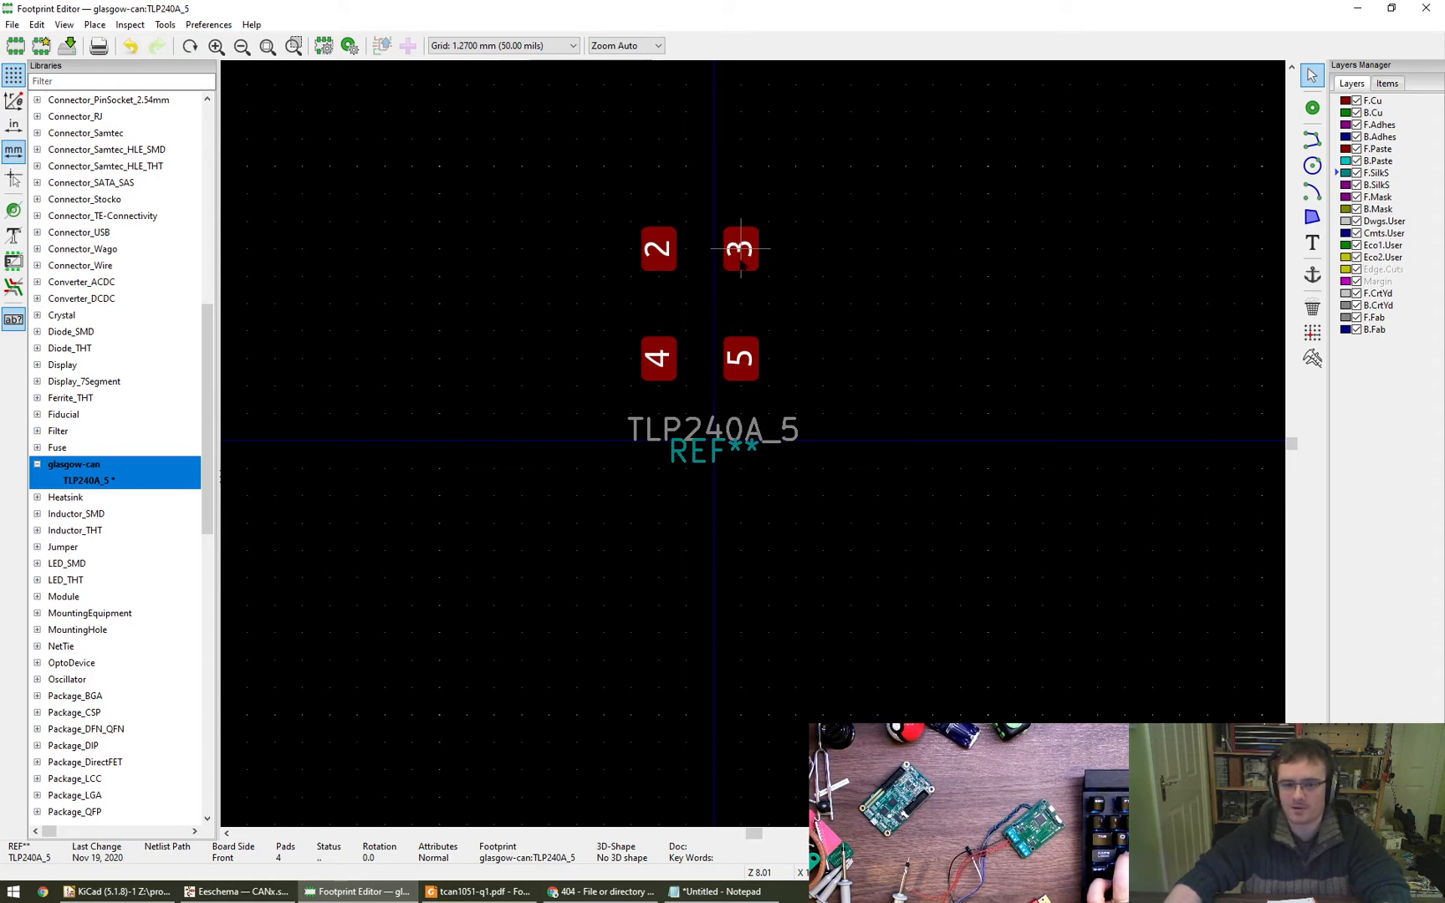
# - Move the REF** and TLP240A_5 texts clear of the pads on their left side and renumber pad 5 as 1
pyautogui.moveTo(713, 451); pyautogui.dragTo(439, 385)
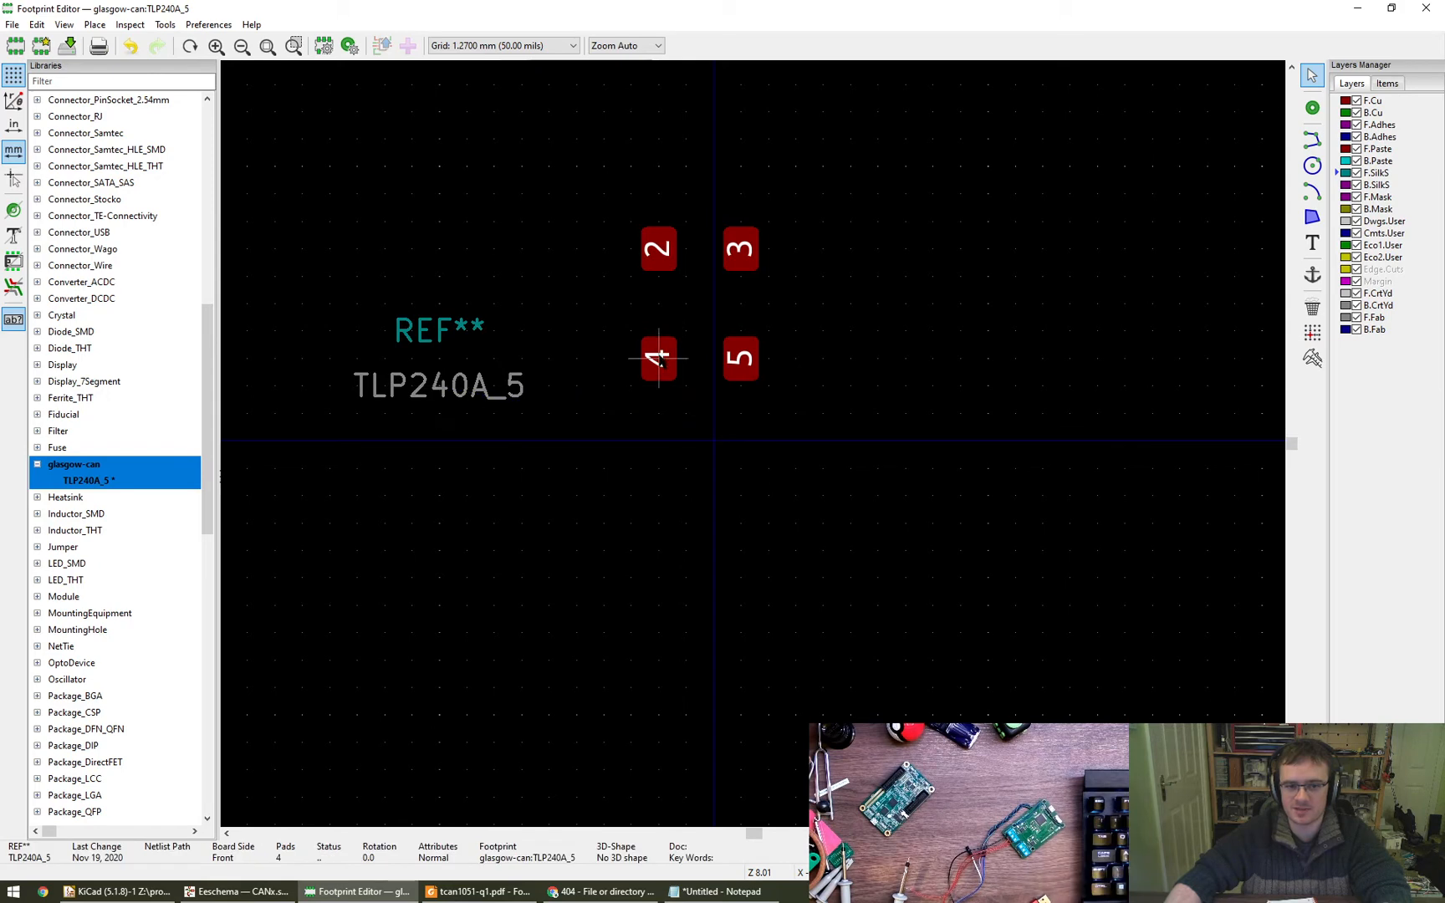
pyautogui.doubleClick(739, 358)
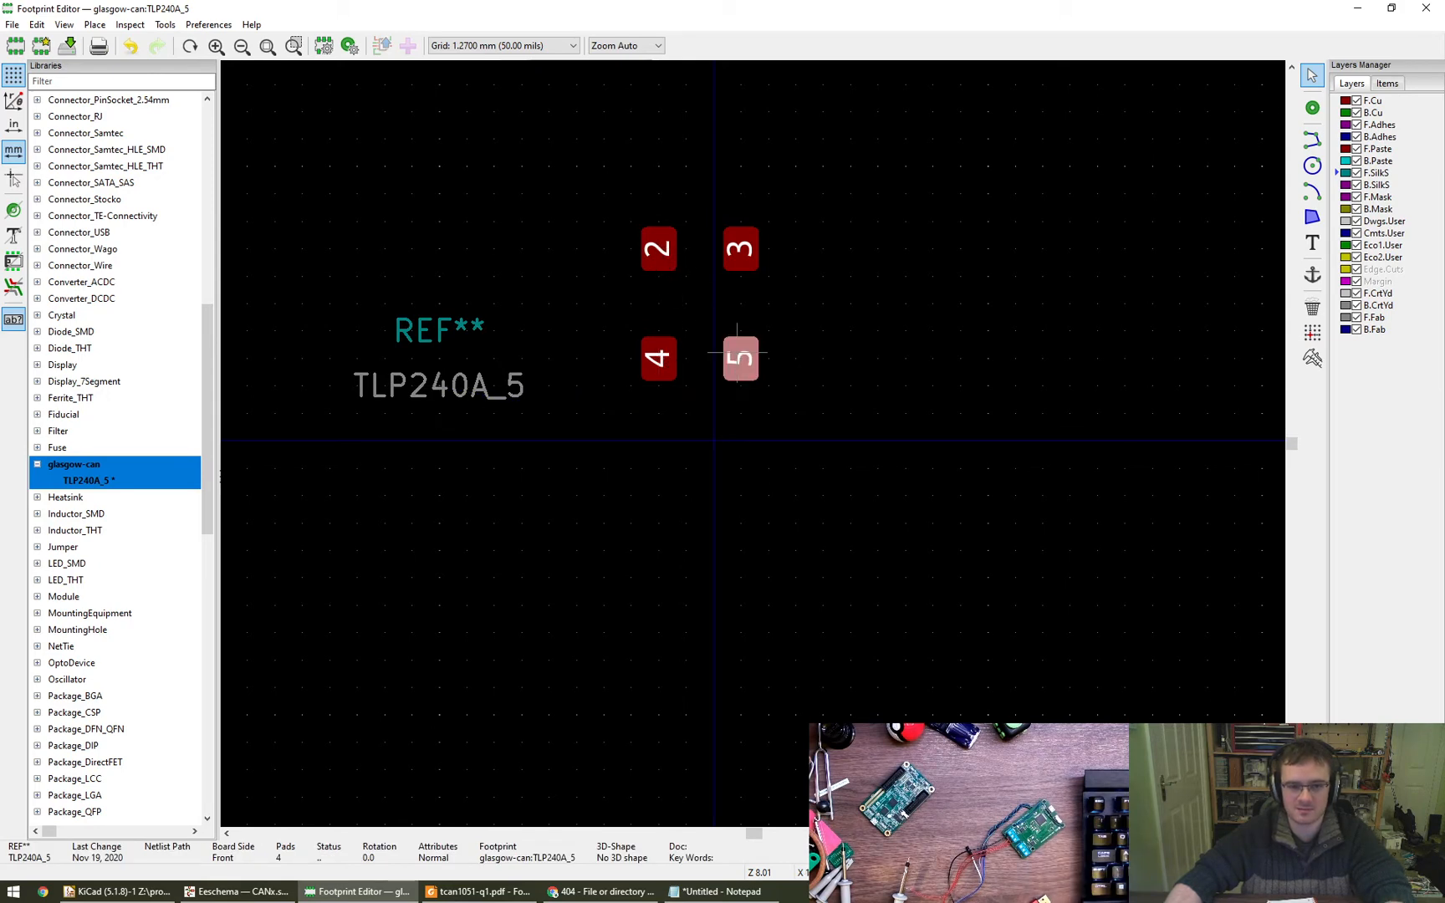
pyautogui.doubleClick(501, 268)
pyautogui.write('1')
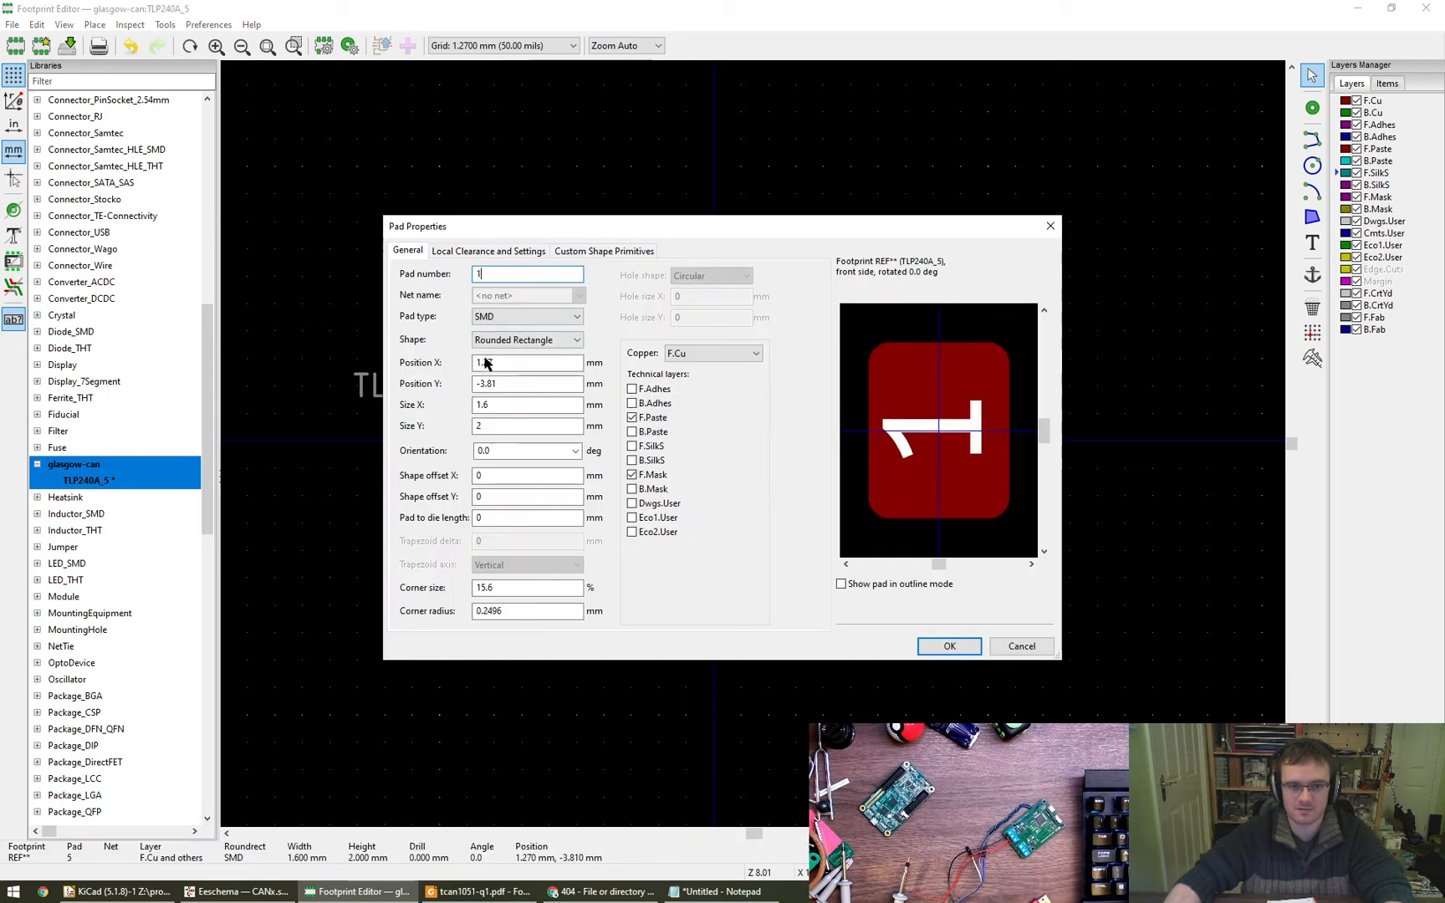
pyautogui.click(949, 645)
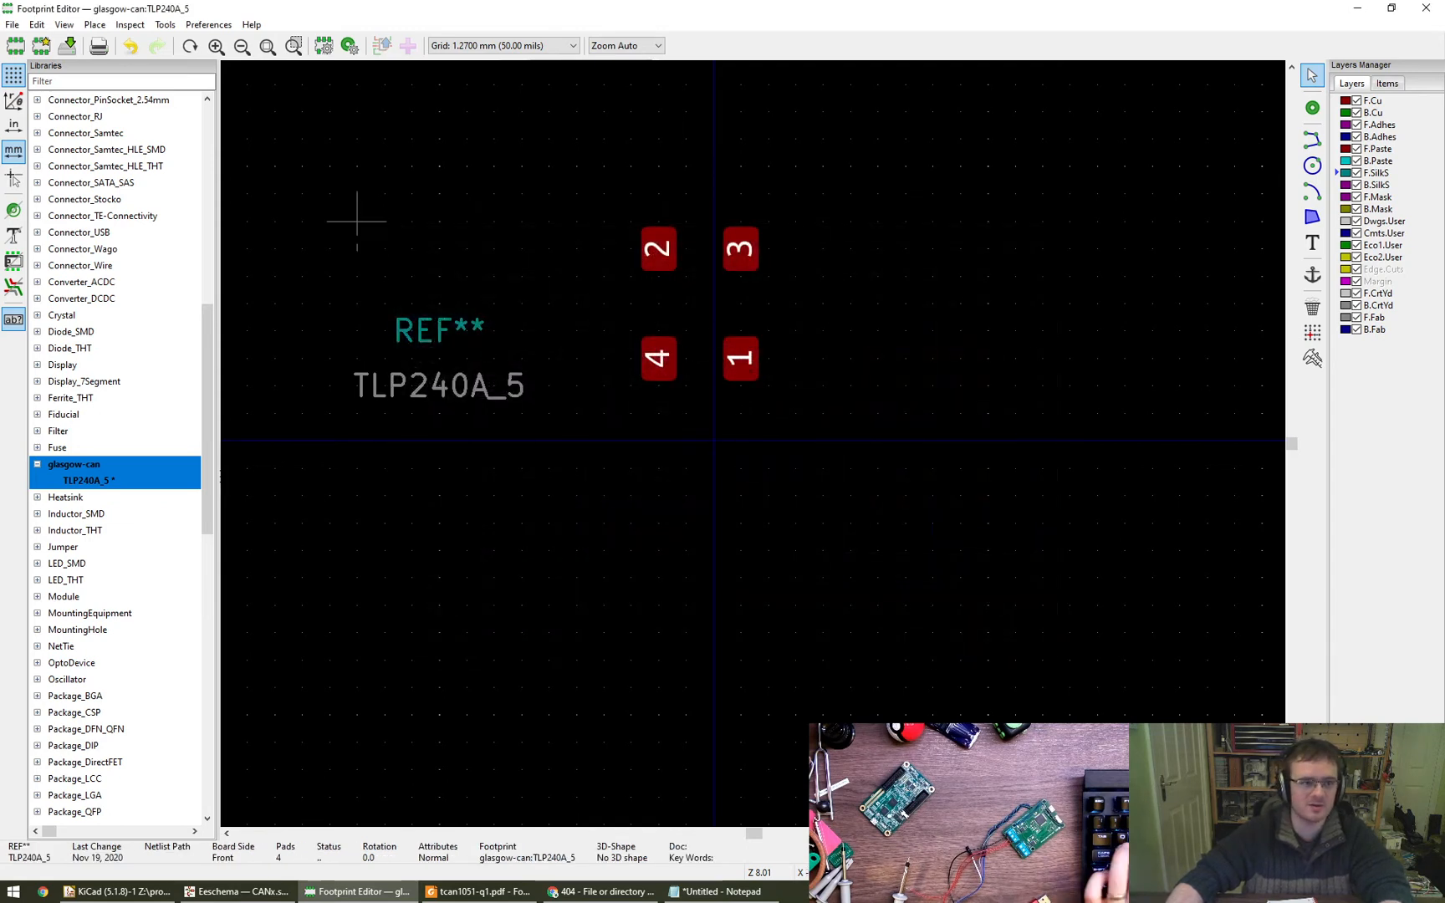
pyautogui.click(95, 24)
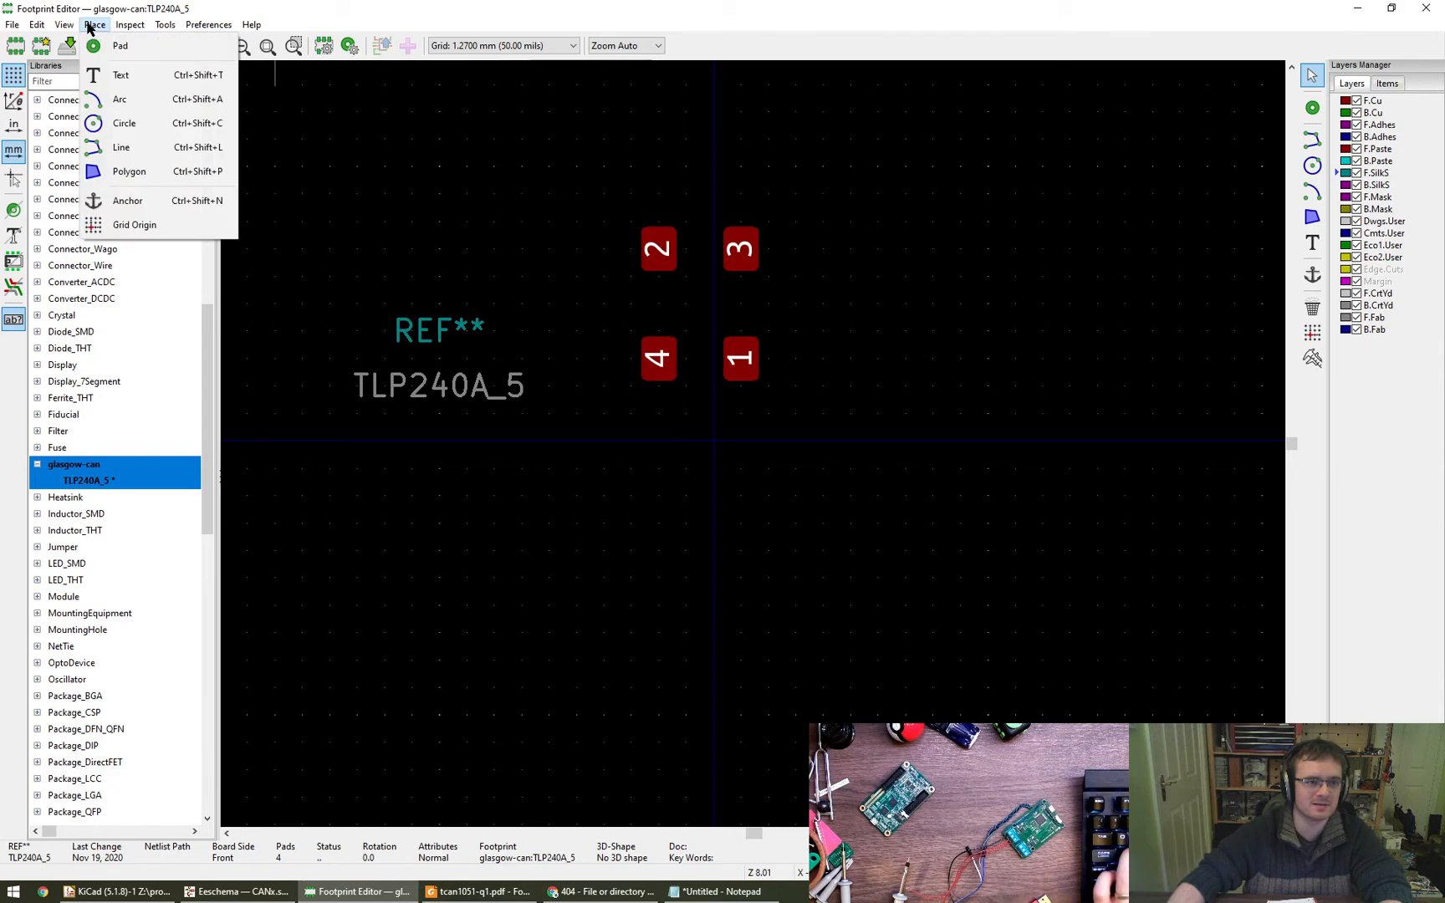
pyautogui.moveTo(67, 25)
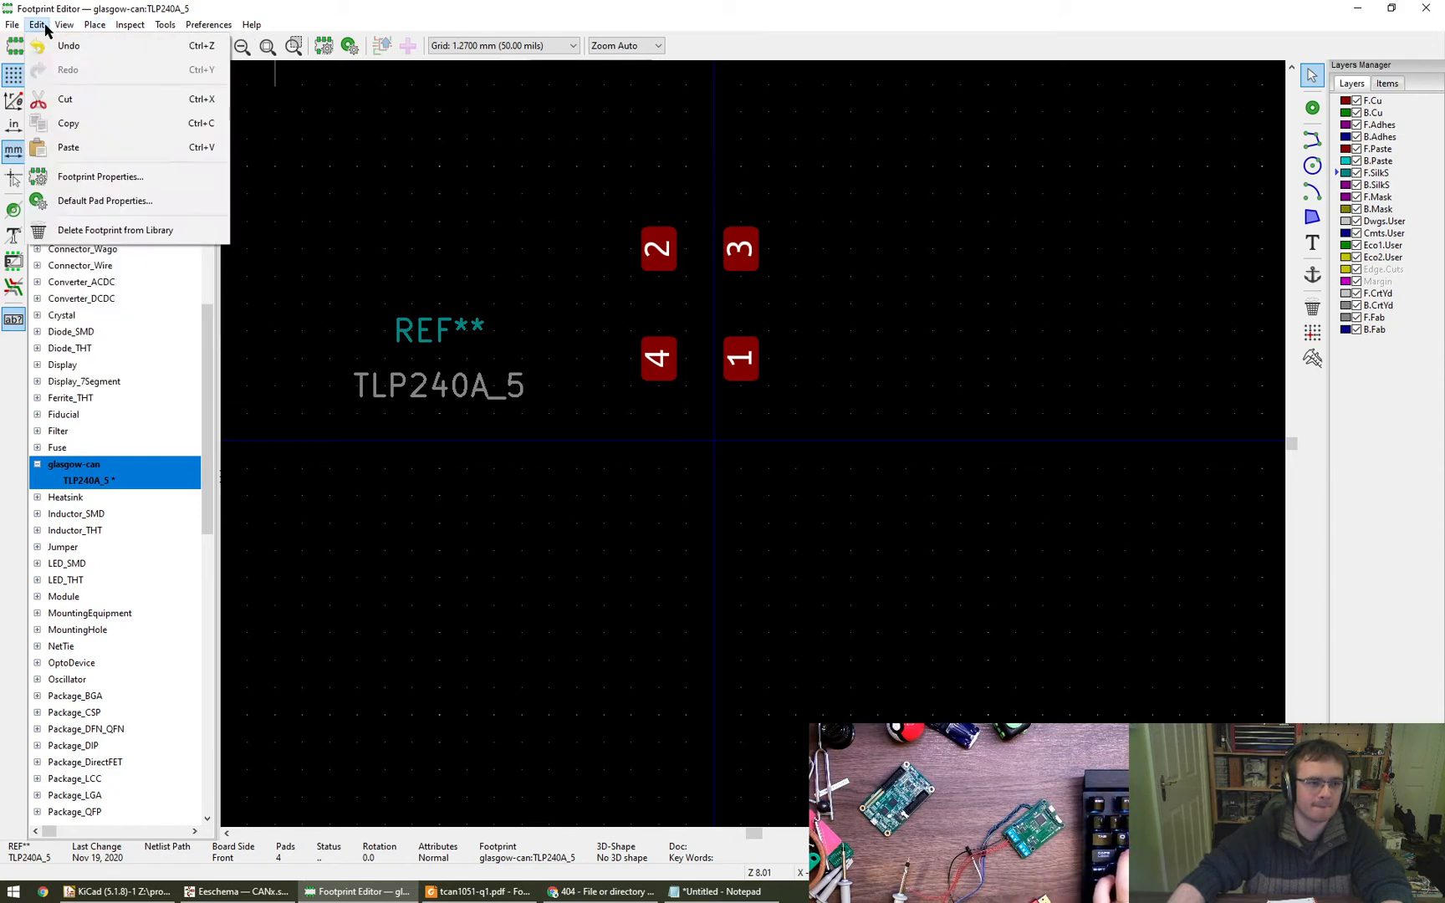
pyautogui.moveTo(113, 25)
pyautogui.moveTo(196, 32)
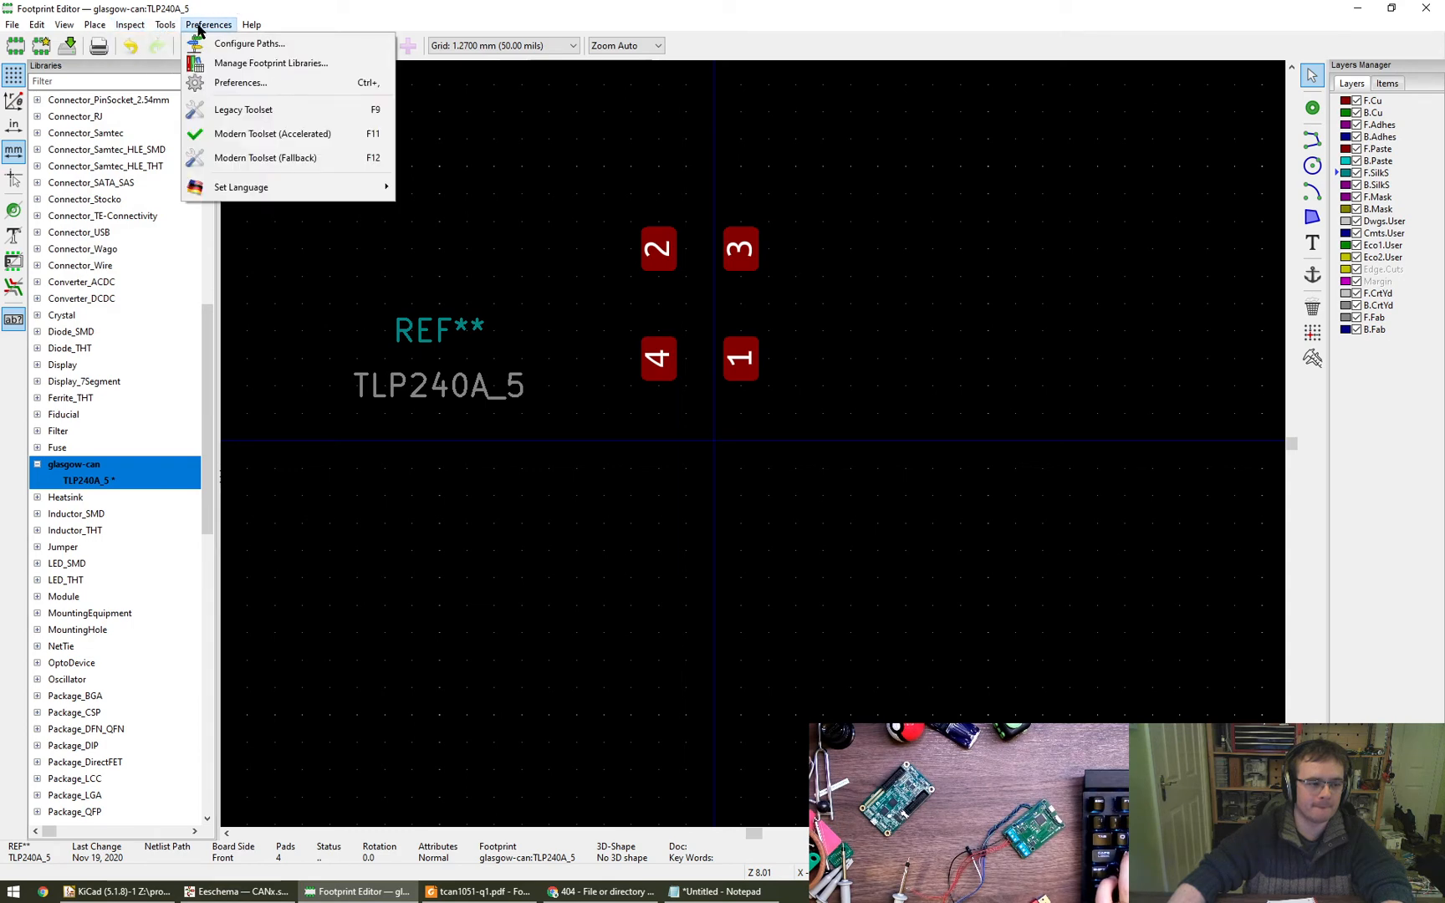
pyautogui.click(199, 31)
pyautogui.click(472, 46)
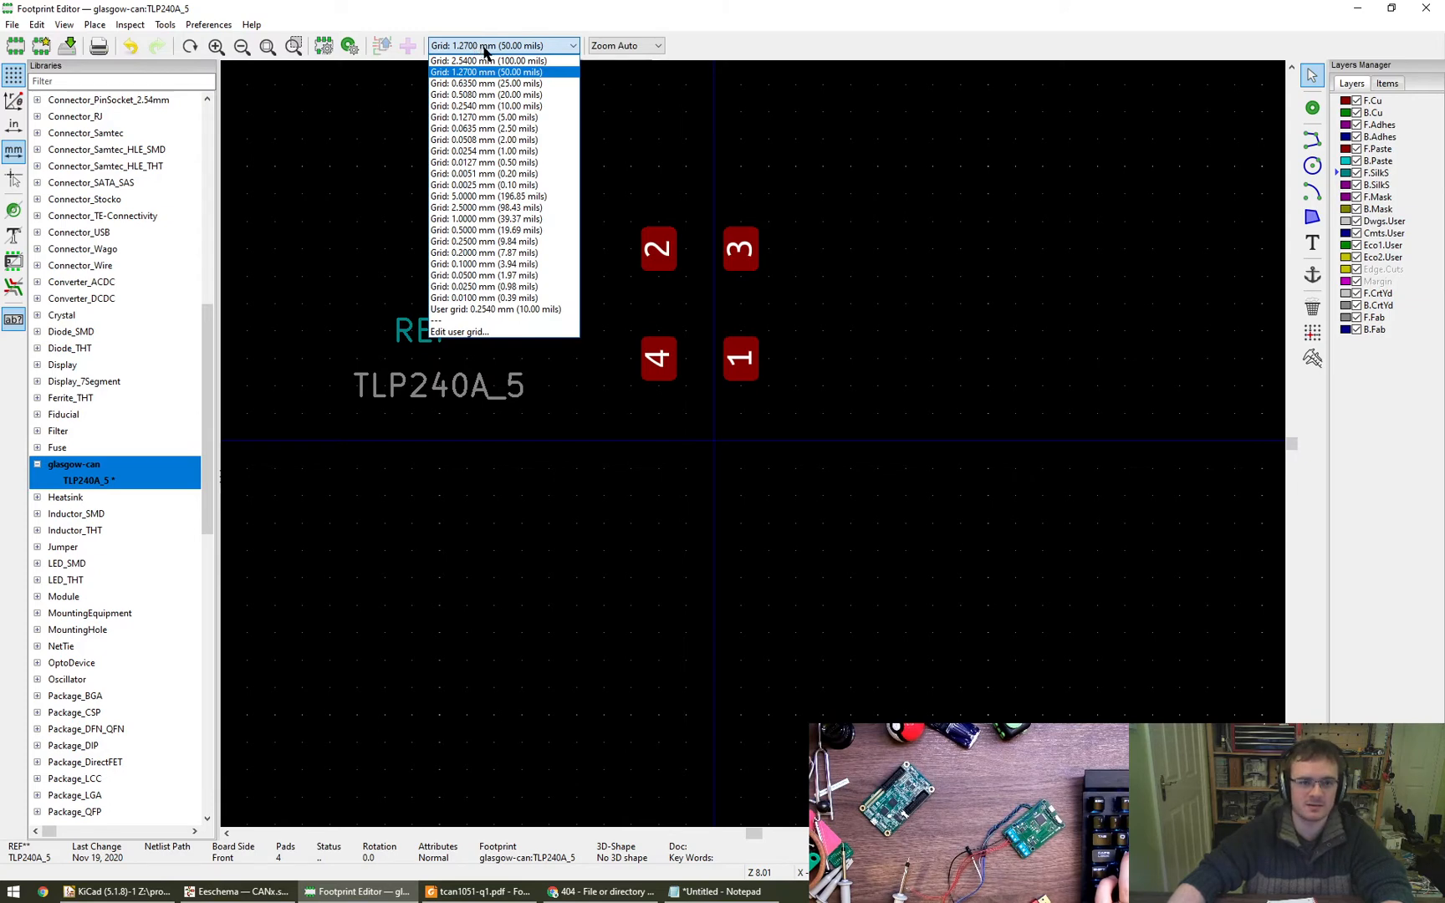
pyautogui.click(551, 49)
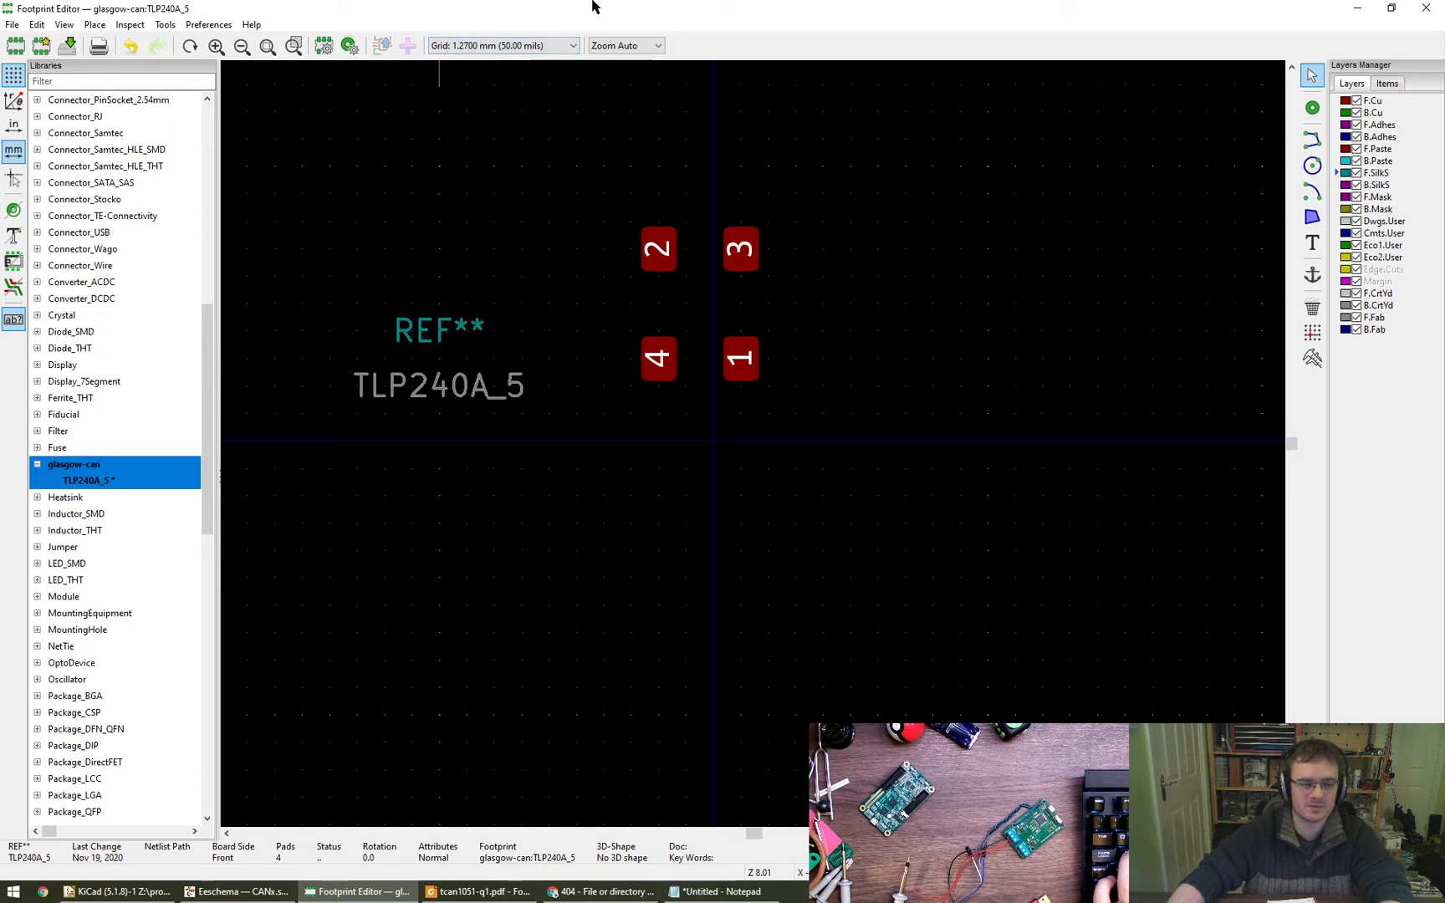
# - Rearrange the pads: put 1 and 2 side by side at about X -1.27 and 1.27, Y -3.81 mm, and park 3 and 4 below the origin
pyautogui.moveTo(658, 358); pyautogui.dragTo(658, 604)
pyautogui.moveTo(739, 368); pyautogui.dragTo(658, 440)
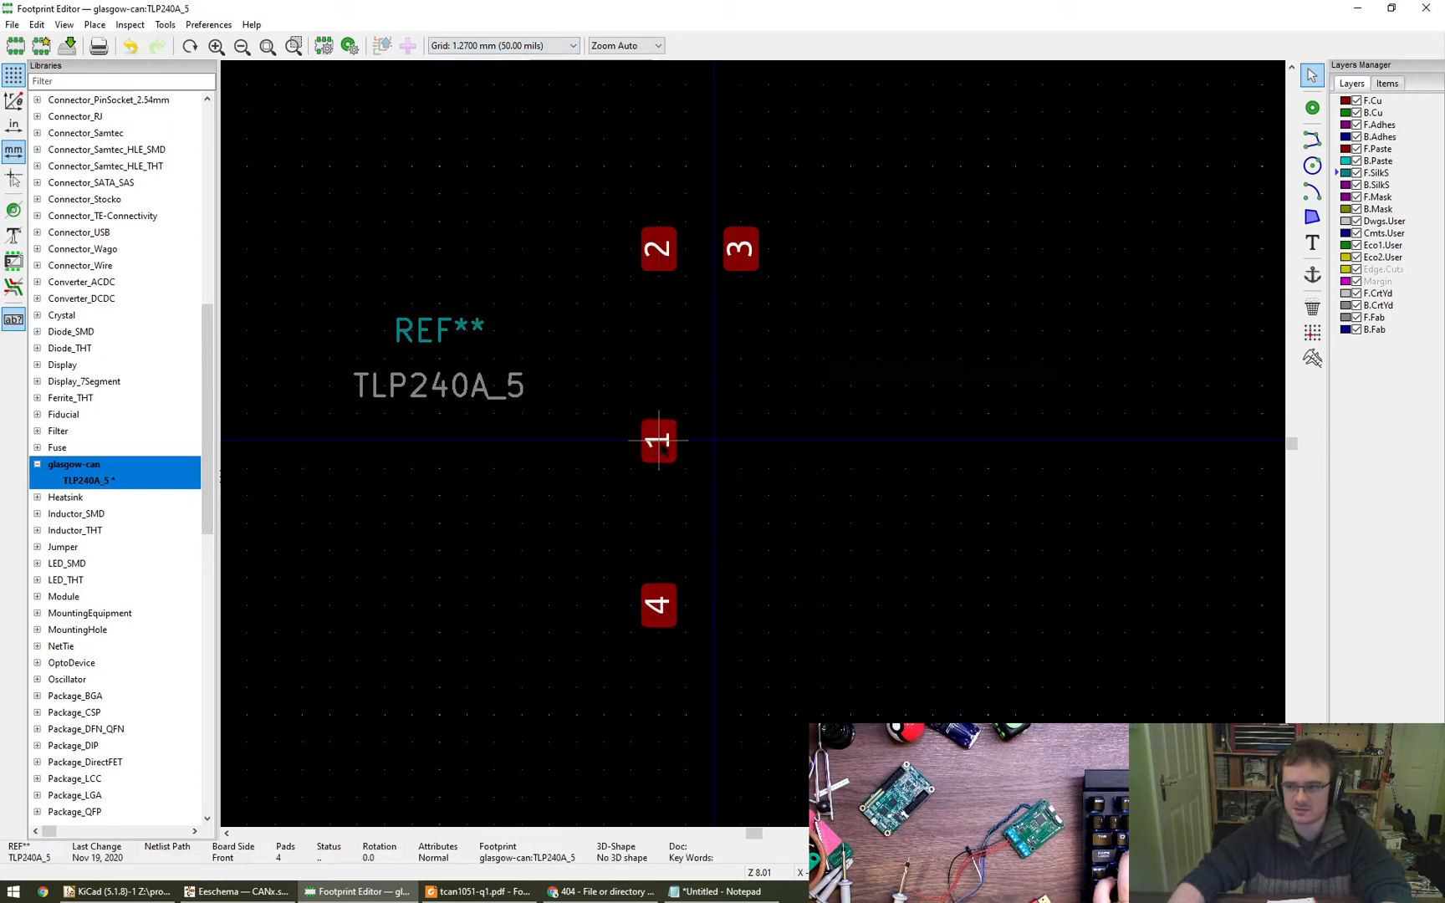
pyautogui.moveTo(658, 248); pyautogui.dragTo(767, 468)
pyautogui.moveTo(739, 248); pyautogui.dragTo(549, 632)
pyautogui.moveTo(659, 441); pyautogui.dragTo(685, 358)
pyautogui.moveTo(767, 467); pyautogui.dragTo(741, 358)
pyautogui.hotkey('ctrl', 'm')
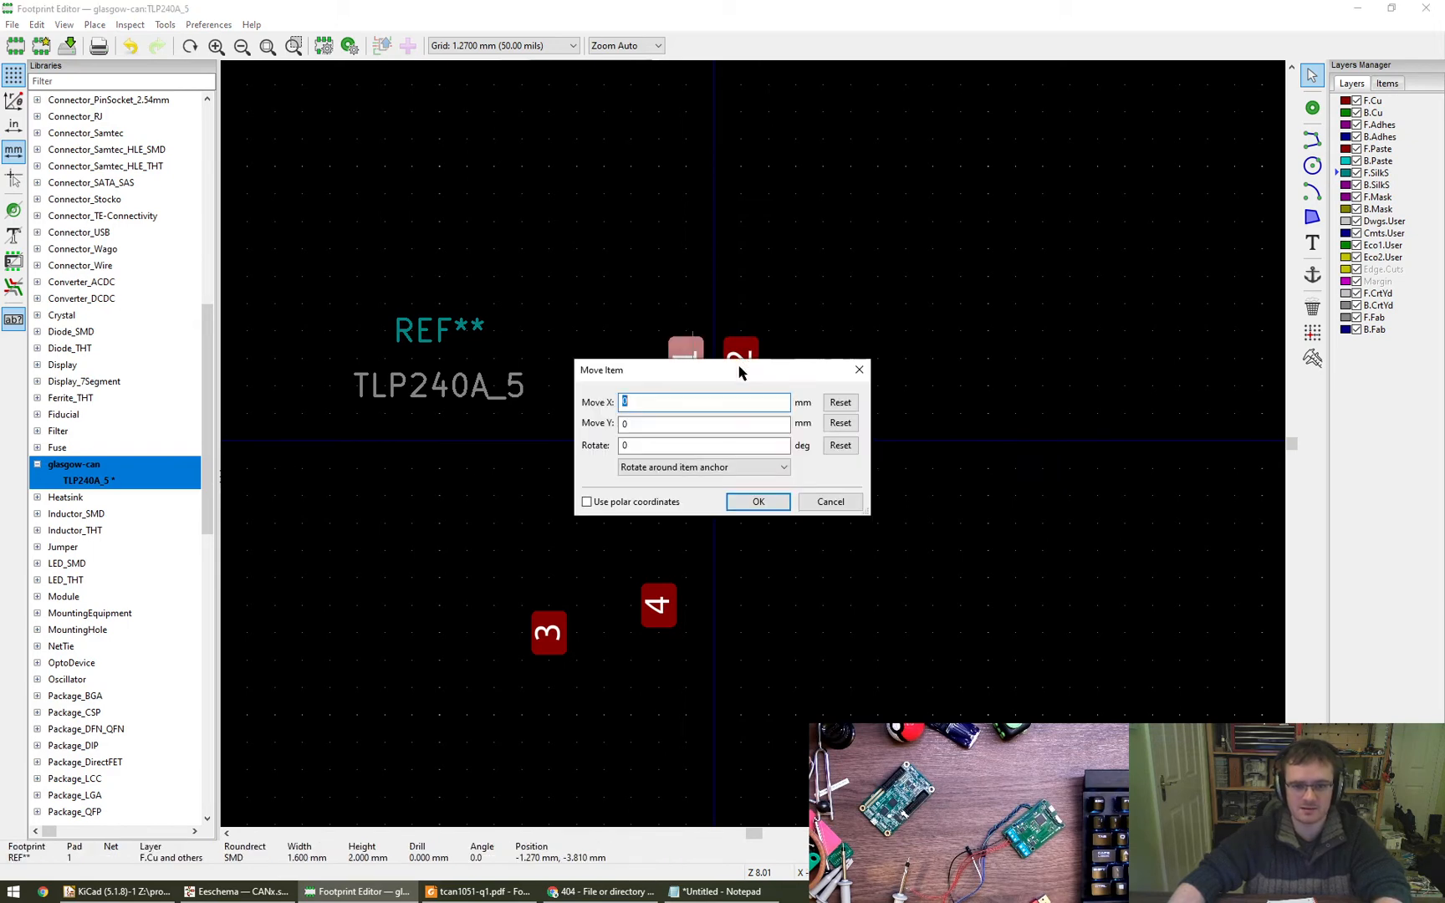
pyautogui.press('Escape')
pyautogui.press('Escape')
pyautogui.moveTo(691, 351)
pyautogui.mouseDown()
pyautogui.moveTo(684, 384)
pyautogui.moveTo(685, 358)
pyautogui.mouseUp()
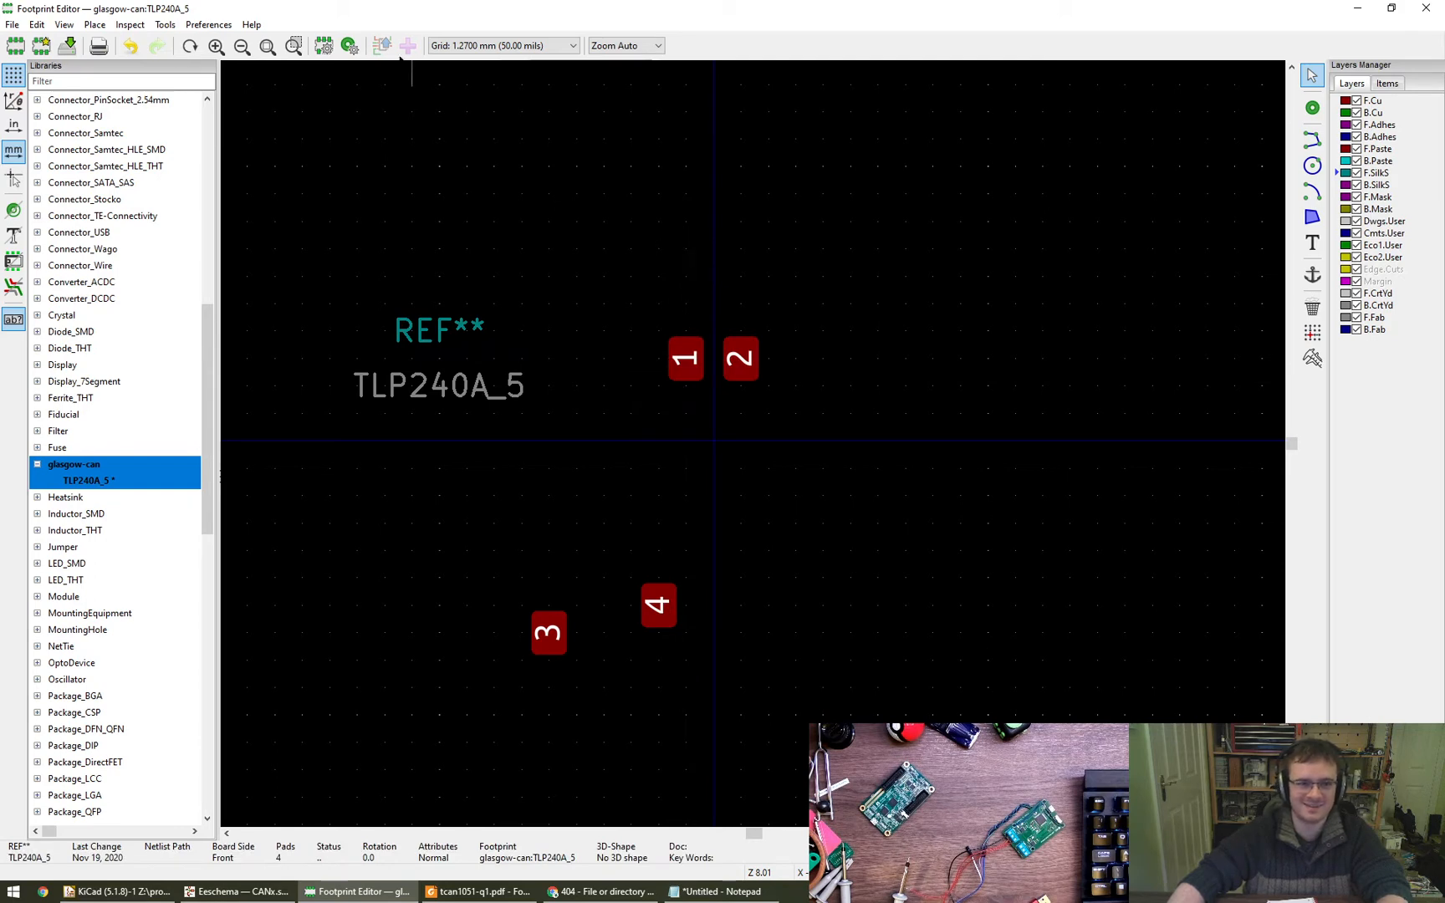
# - Measure the centre-to-centre distance between pads 1 and 2
pyautogui.hotkey('ctrl', 'shift', 'm')
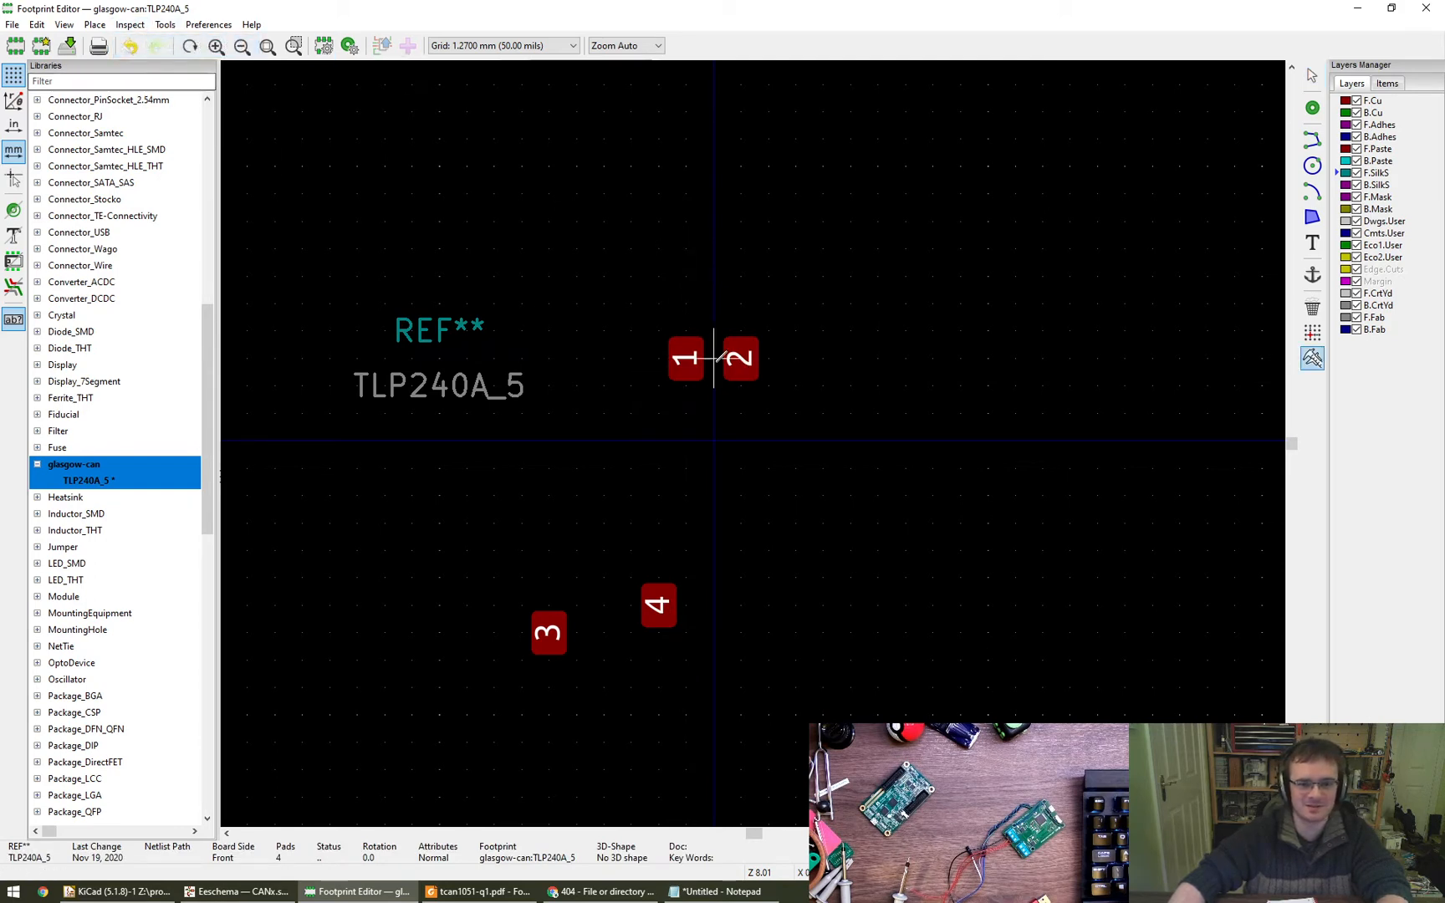
pyautogui.click(685, 358)
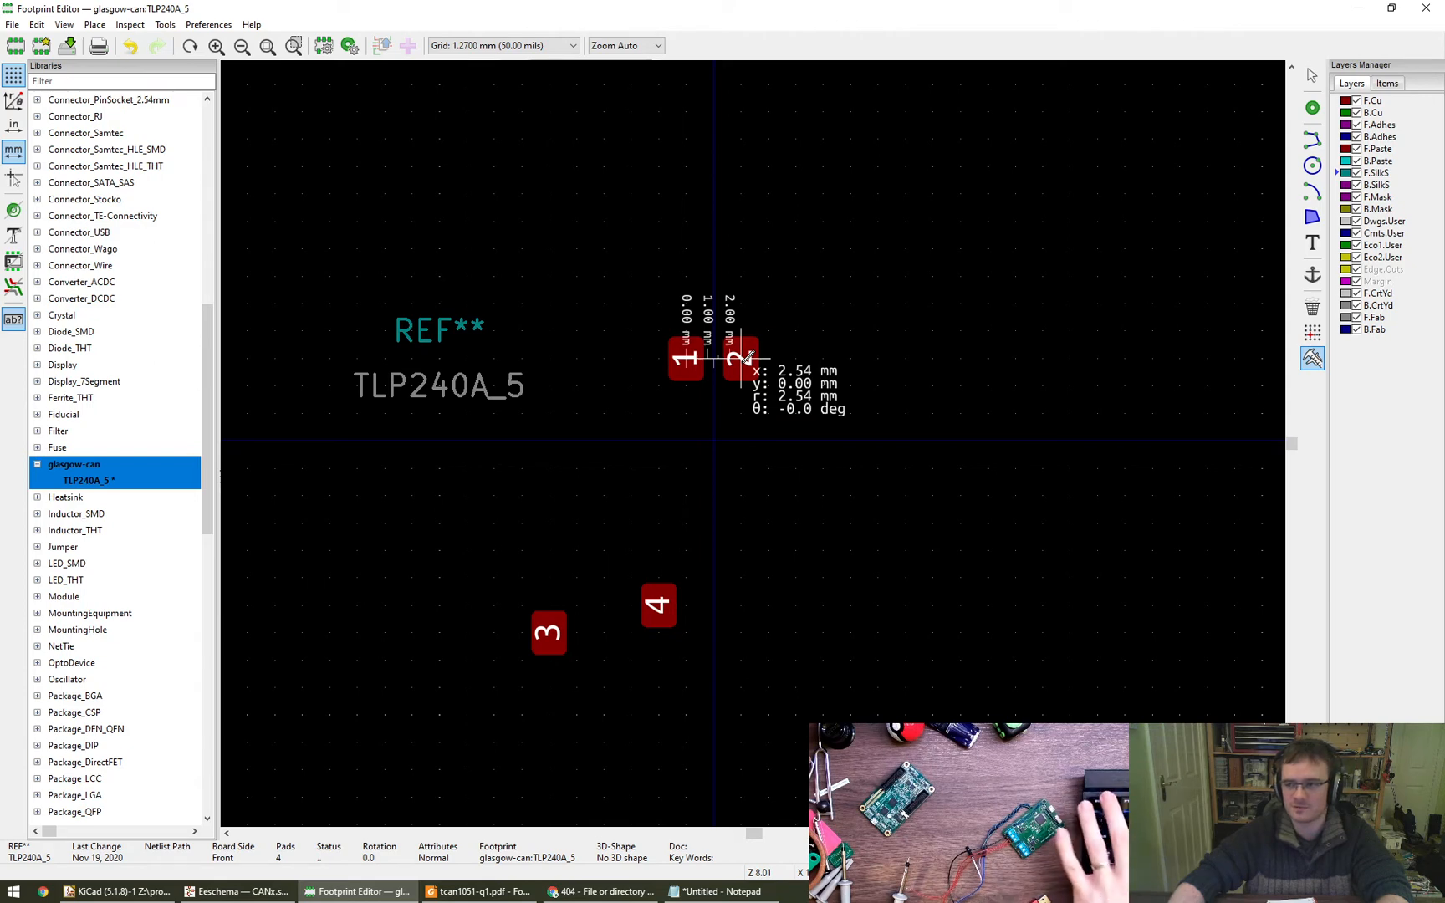
pyautogui.click(742, 358)
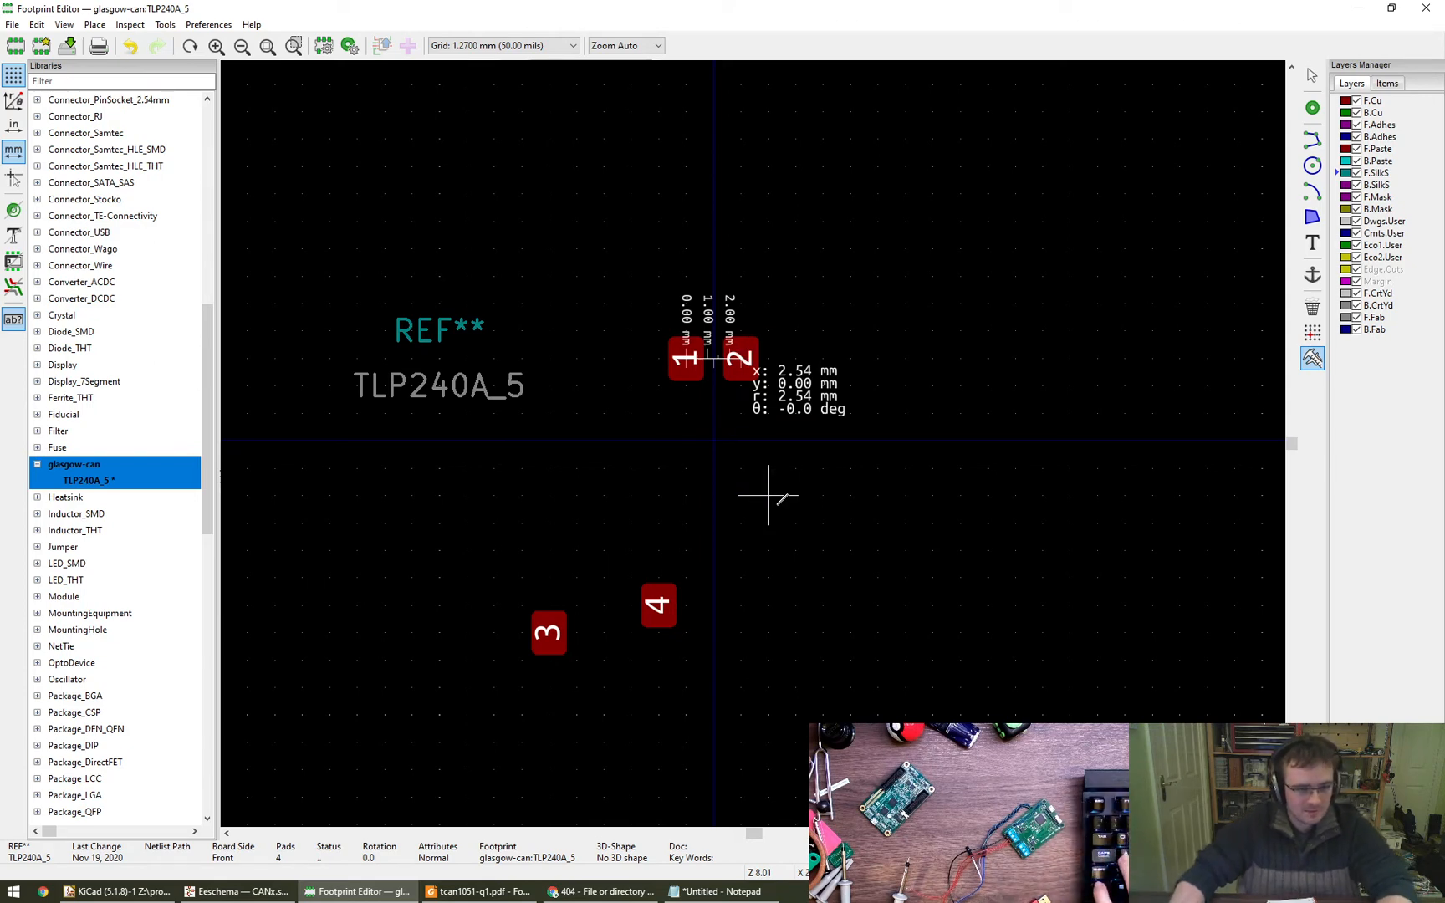
pyautogui.press('Escape')
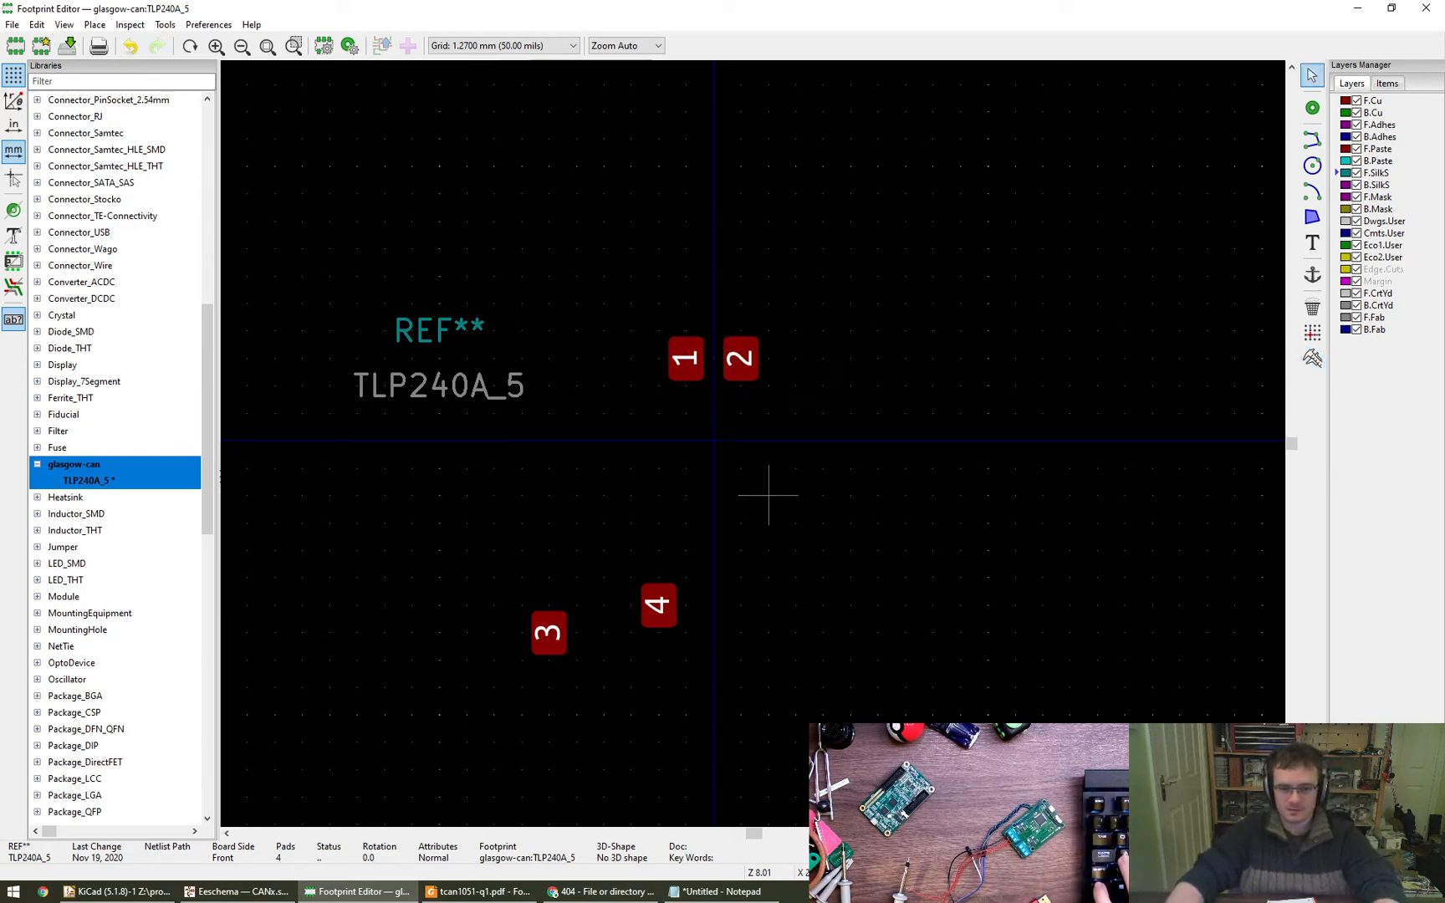
# - Move pad 3 directly below pad 1 and pad 4 directly below pad 2, at X -1.27 and 1.27, Y 2.54 mm
pyautogui.moveTo(548, 633); pyautogui.dragTo(686, 496)
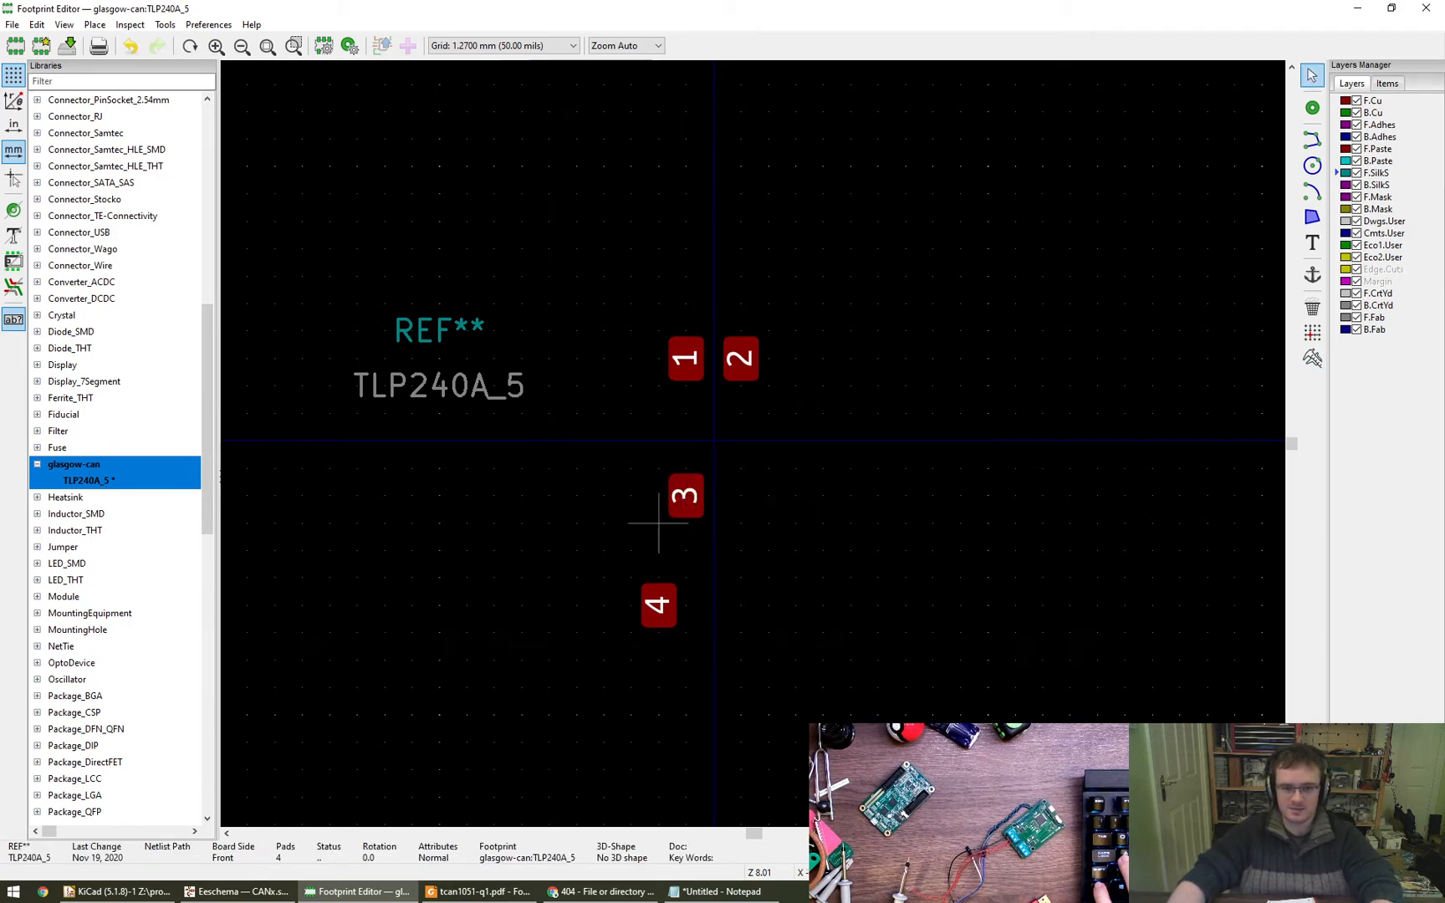
pyautogui.moveTo(660, 607); pyautogui.dragTo(752, 506)
pyautogui.click(768, 605)
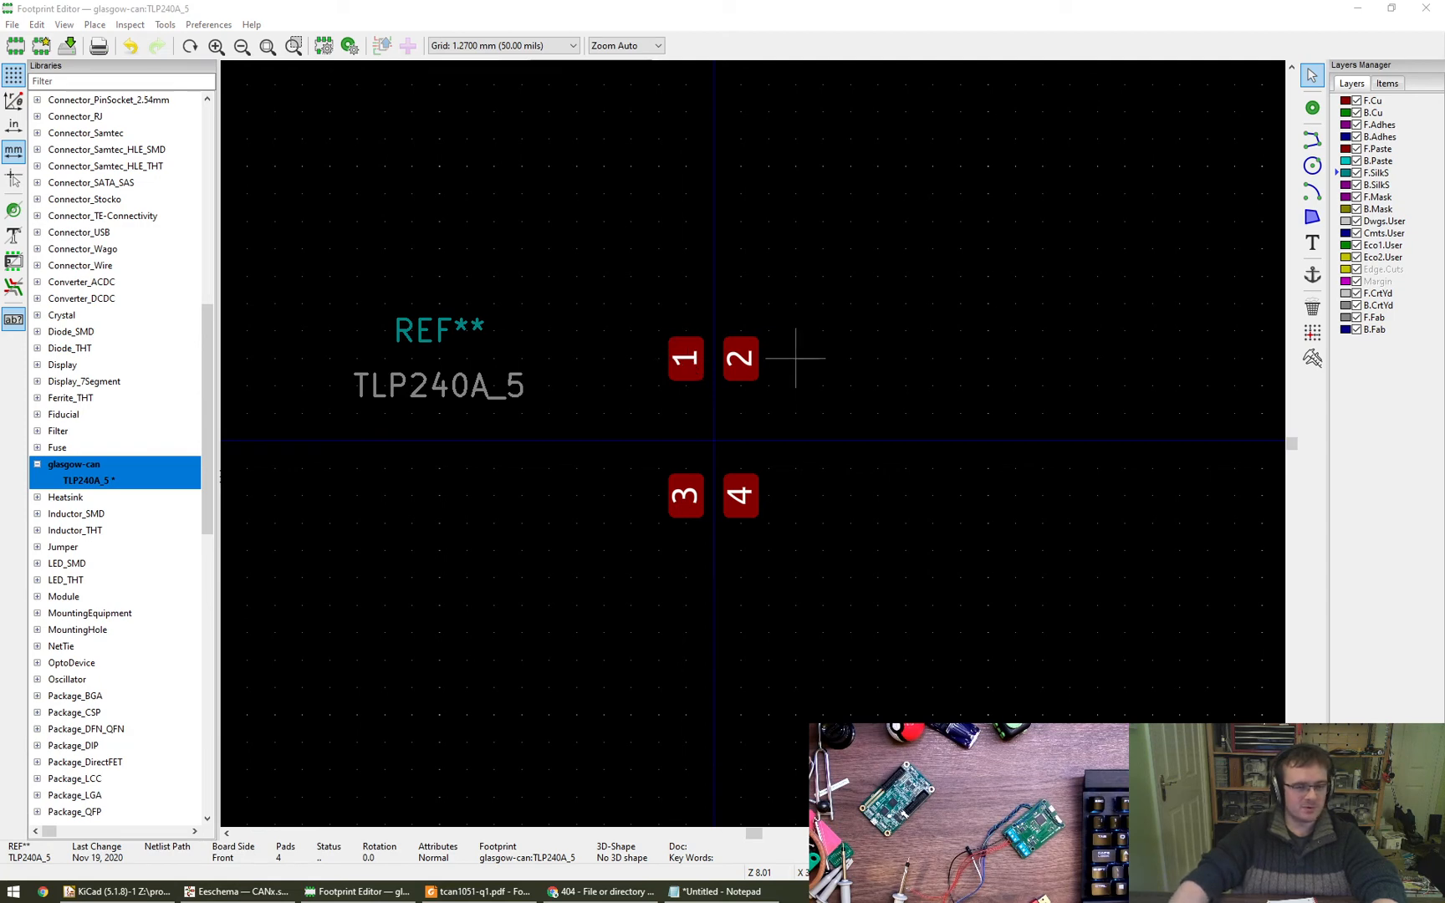
pyautogui.click(691, 361)
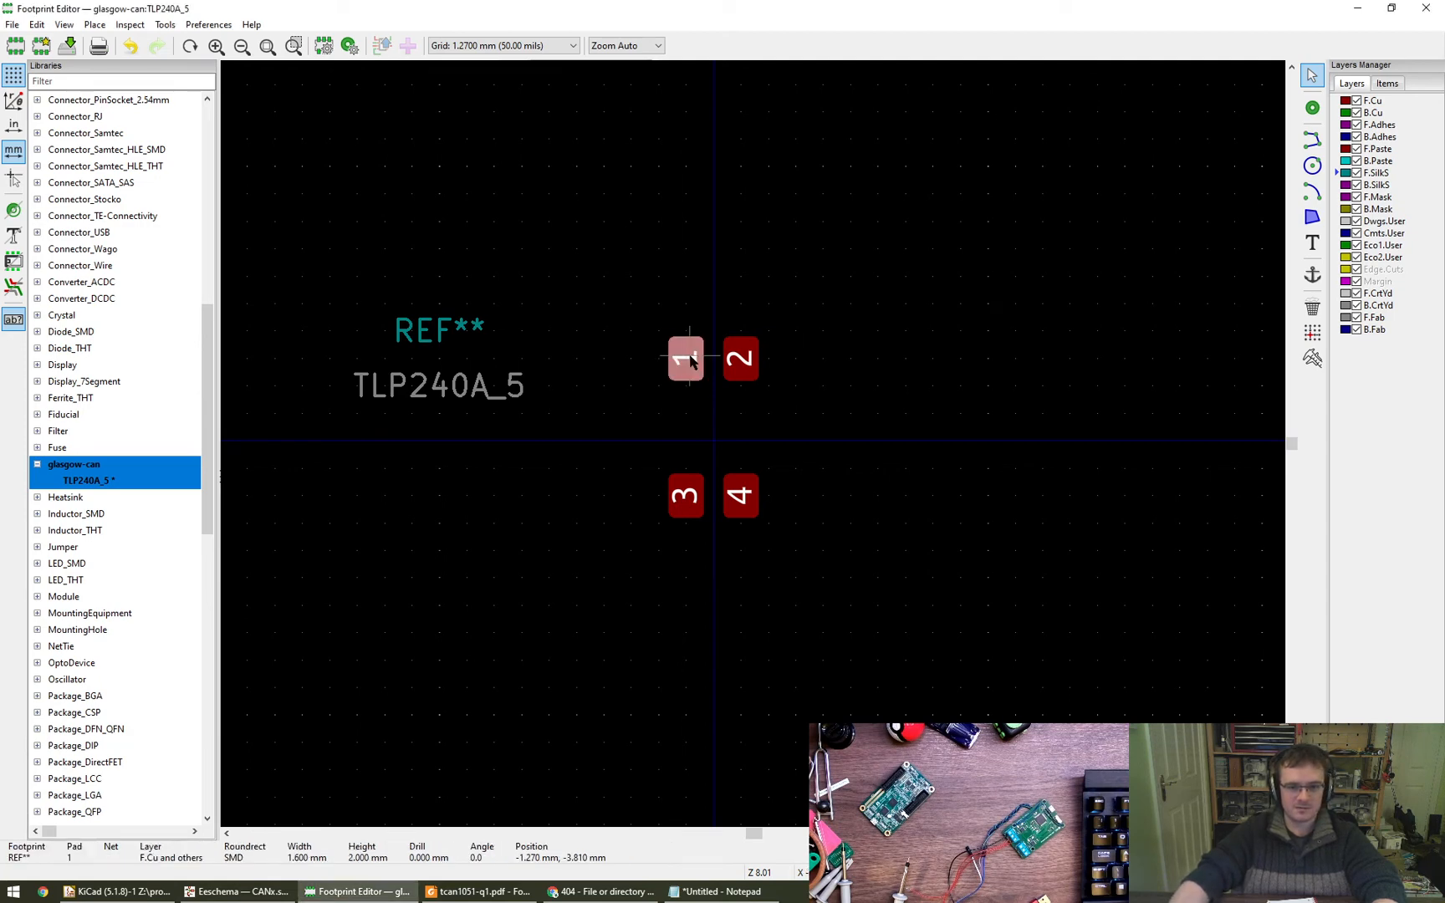
pyautogui.press('e')
pyautogui.press('Escape')
pyautogui.moveTo(610, 307); pyautogui.dragTo(772, 418)
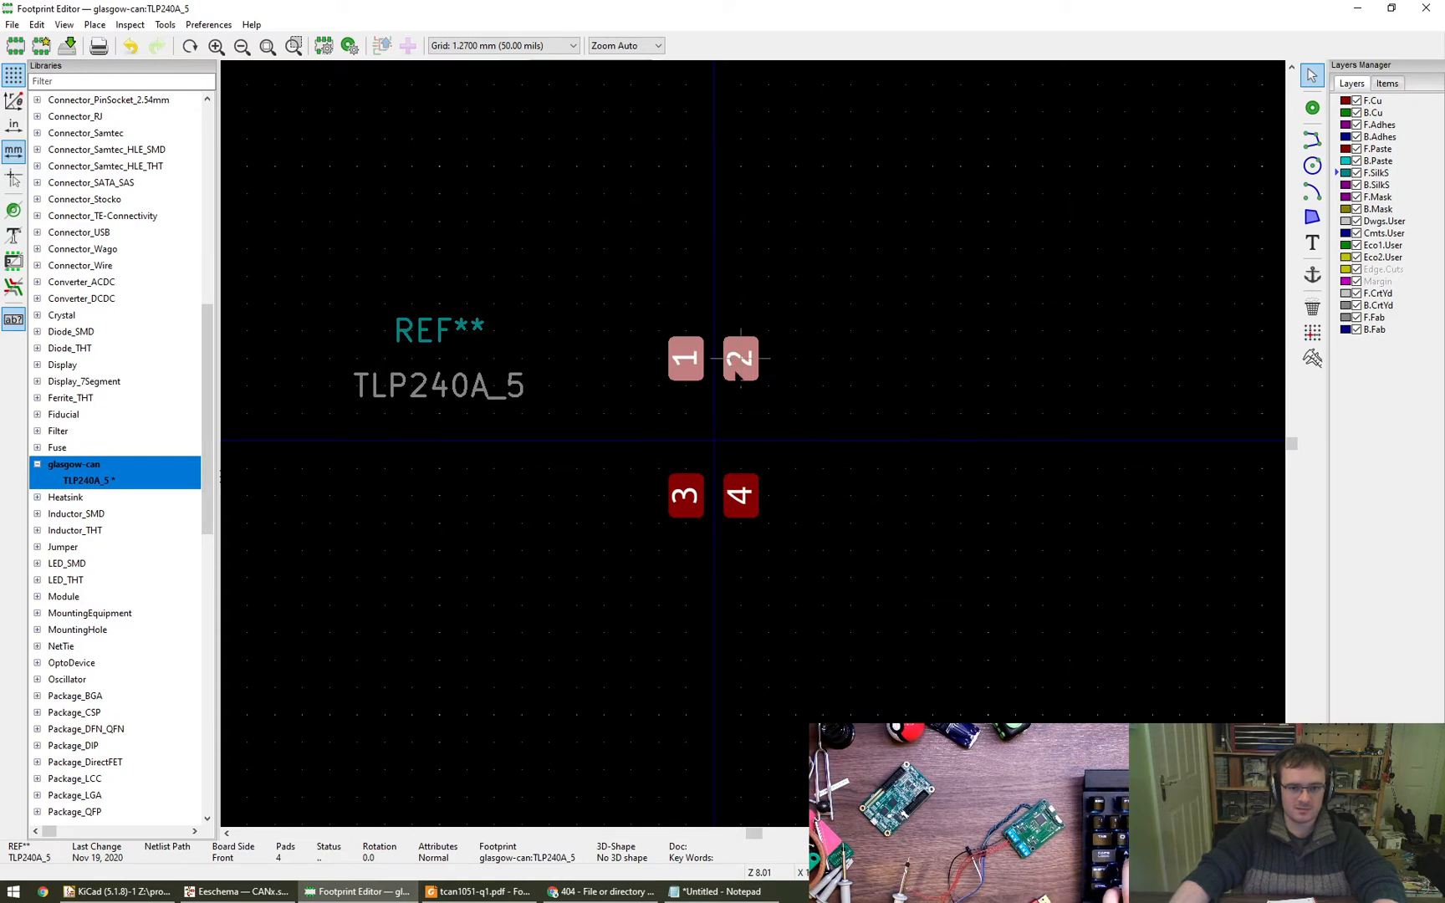
pyautogui.press('Escape')
# - Set pad 1's Y position to -4.35 mm
pyautogui.click(682, 360)
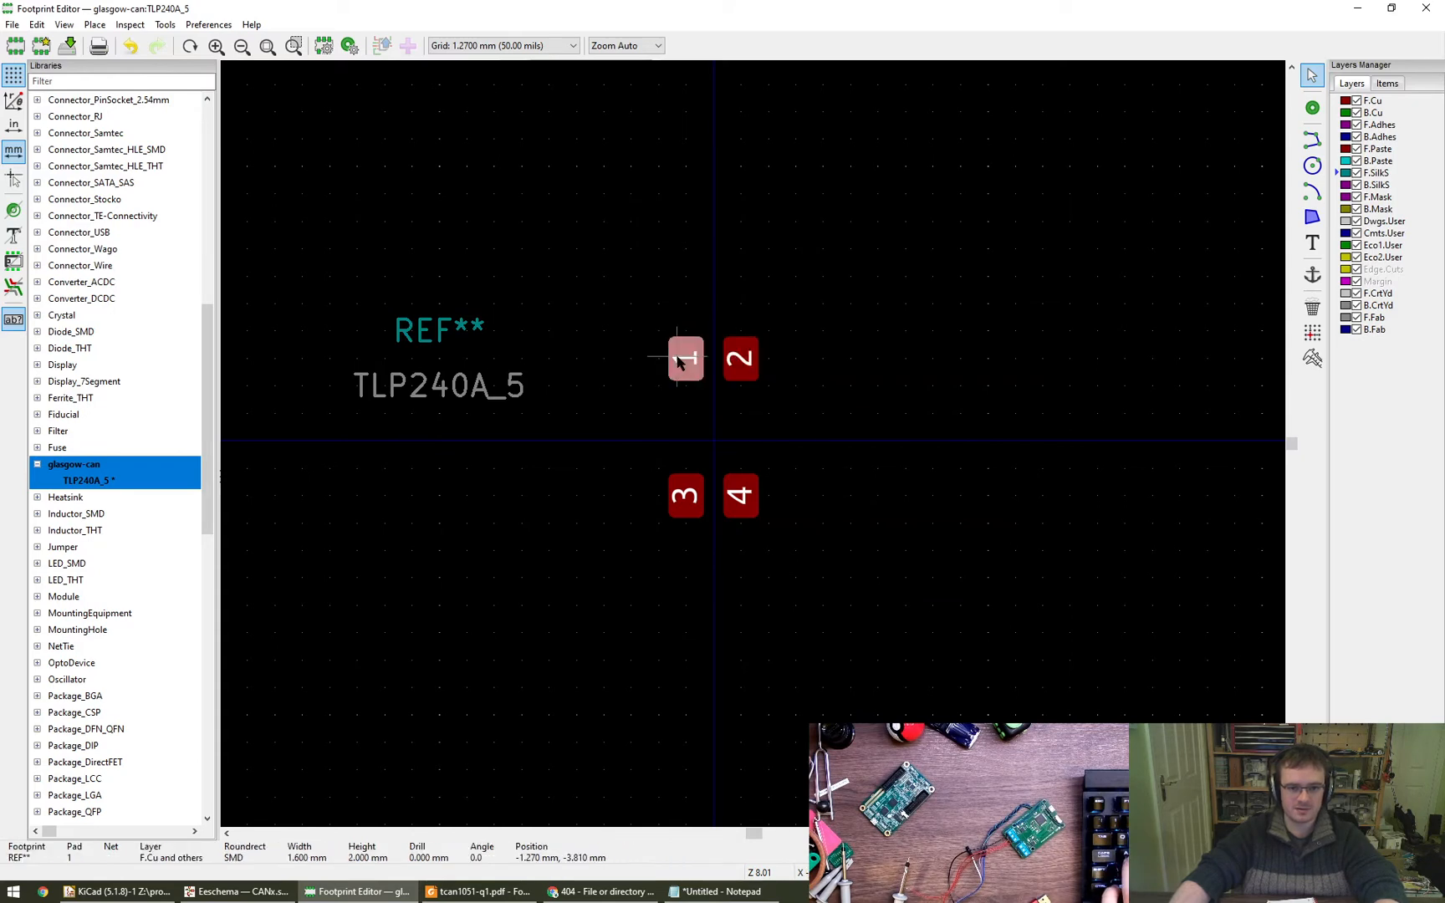
pyautogui.press('e')
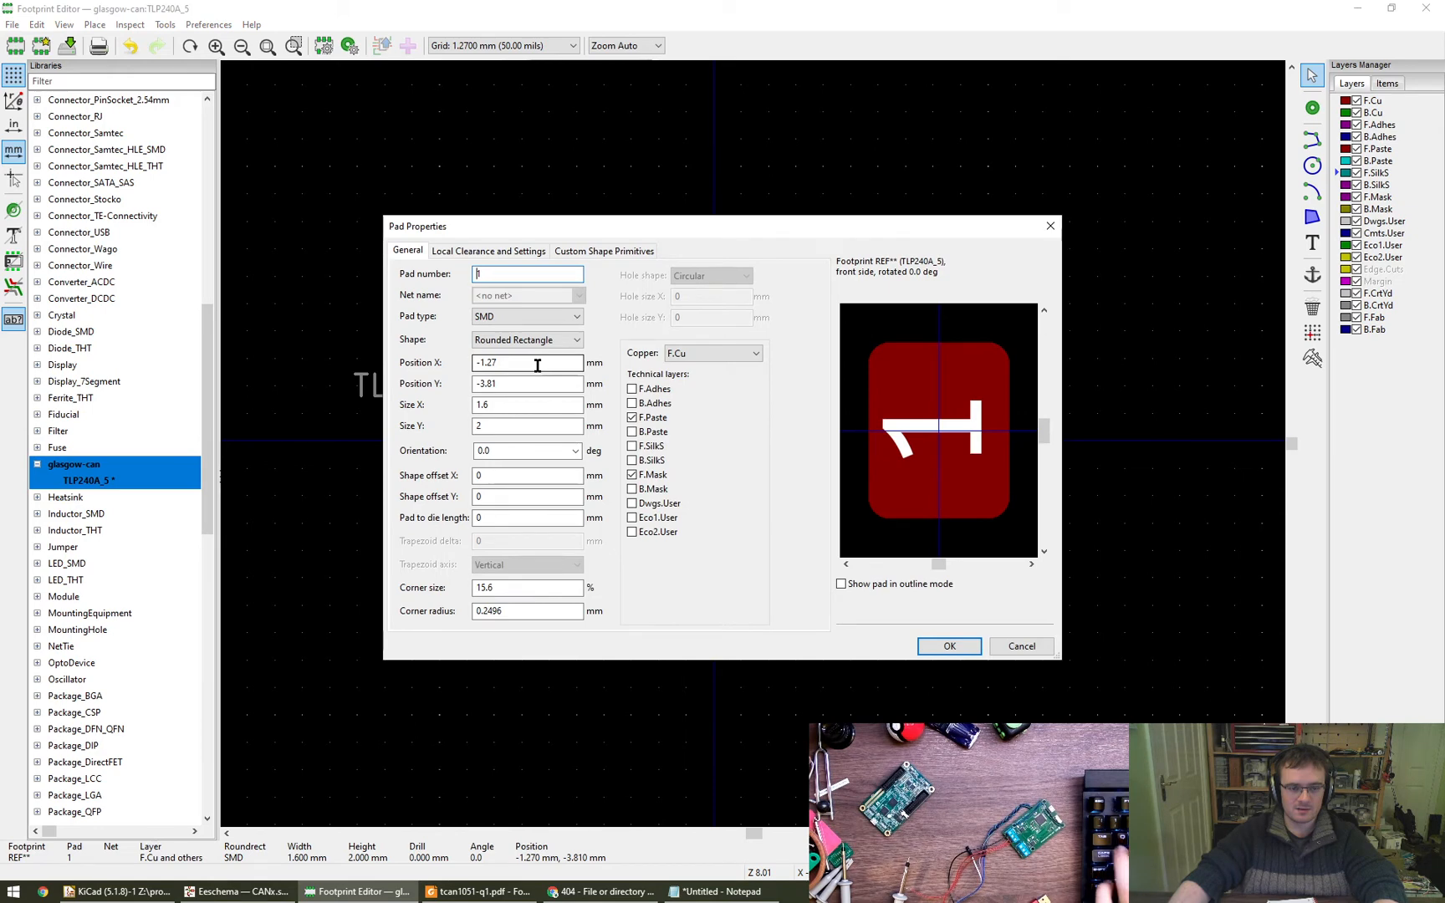
pyautogui.moveTo(542, 382); pyautogui.dragTo(467, 387)
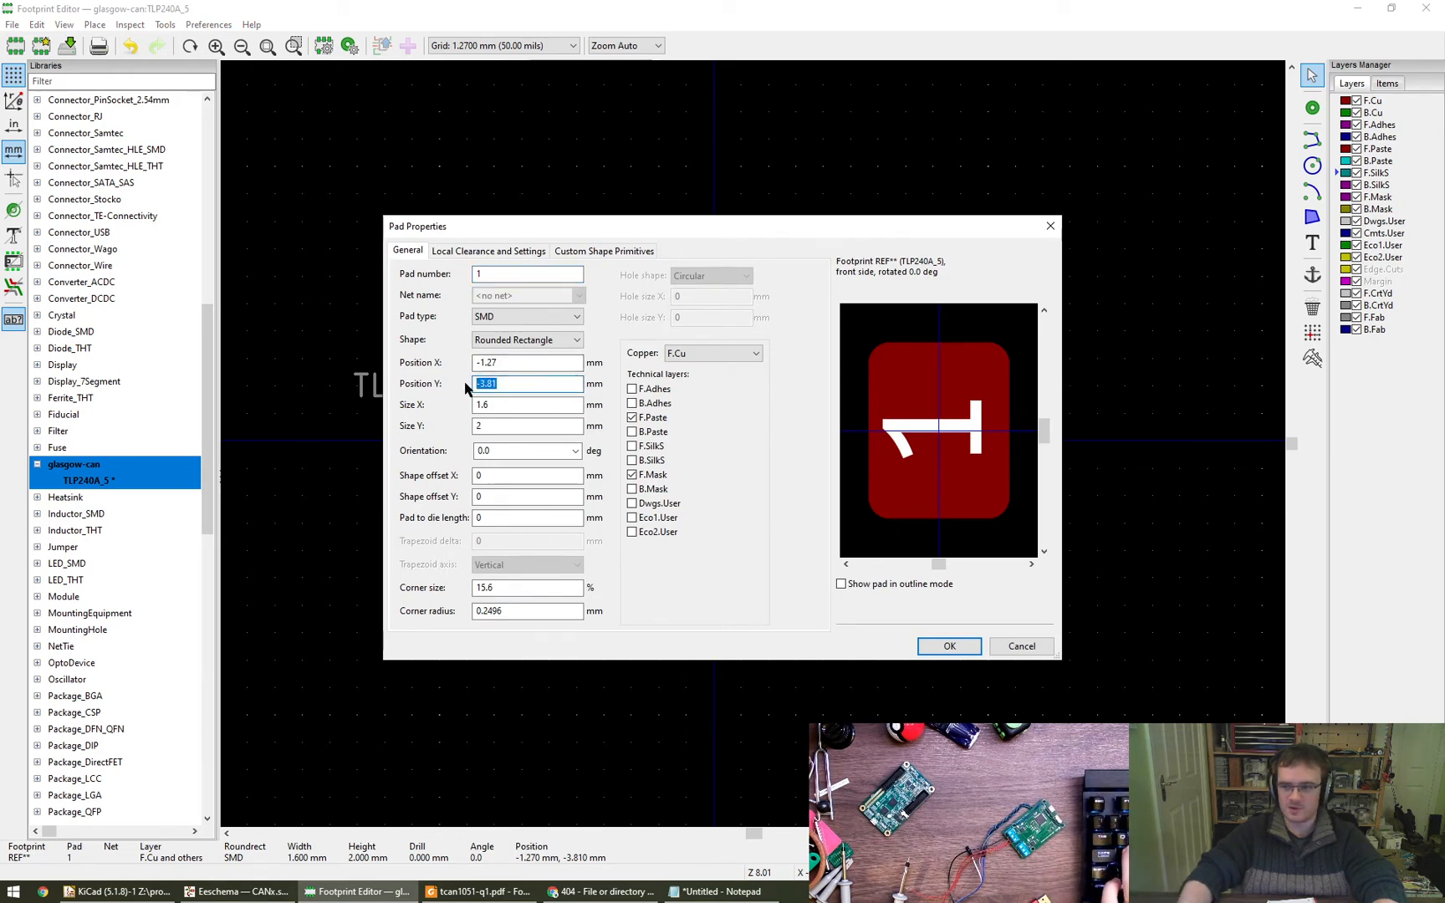
pyautogui.write('-4.35')
pyautogui.press('Return')
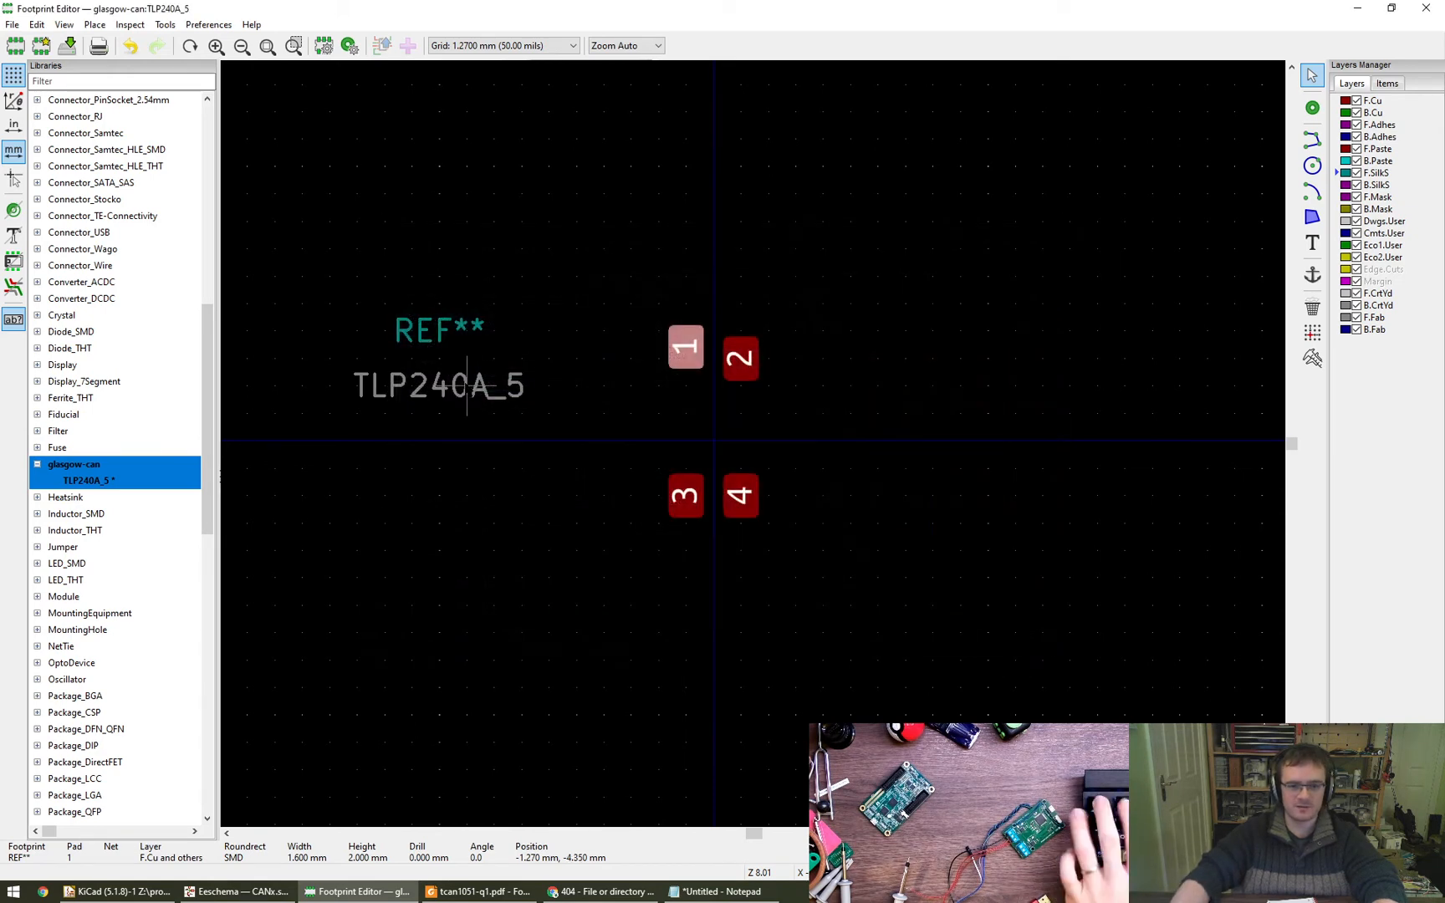
# - Change pad 1's Y position to -4.55 mm and copy that value for reuse
pyautogui.press('e')
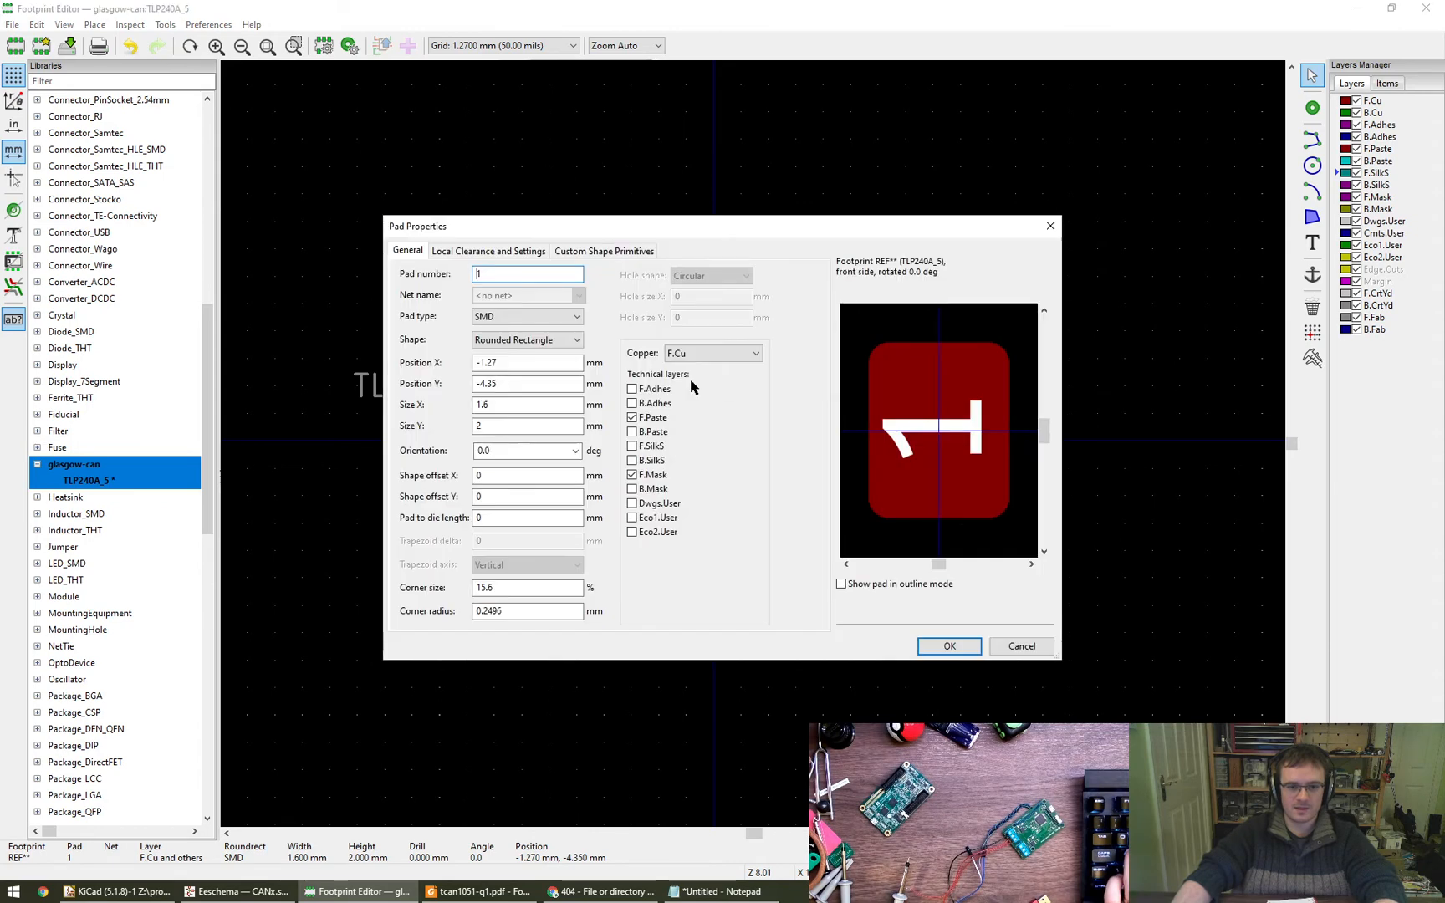
pyautogui.press('Escape')
pyautogui.press('e')
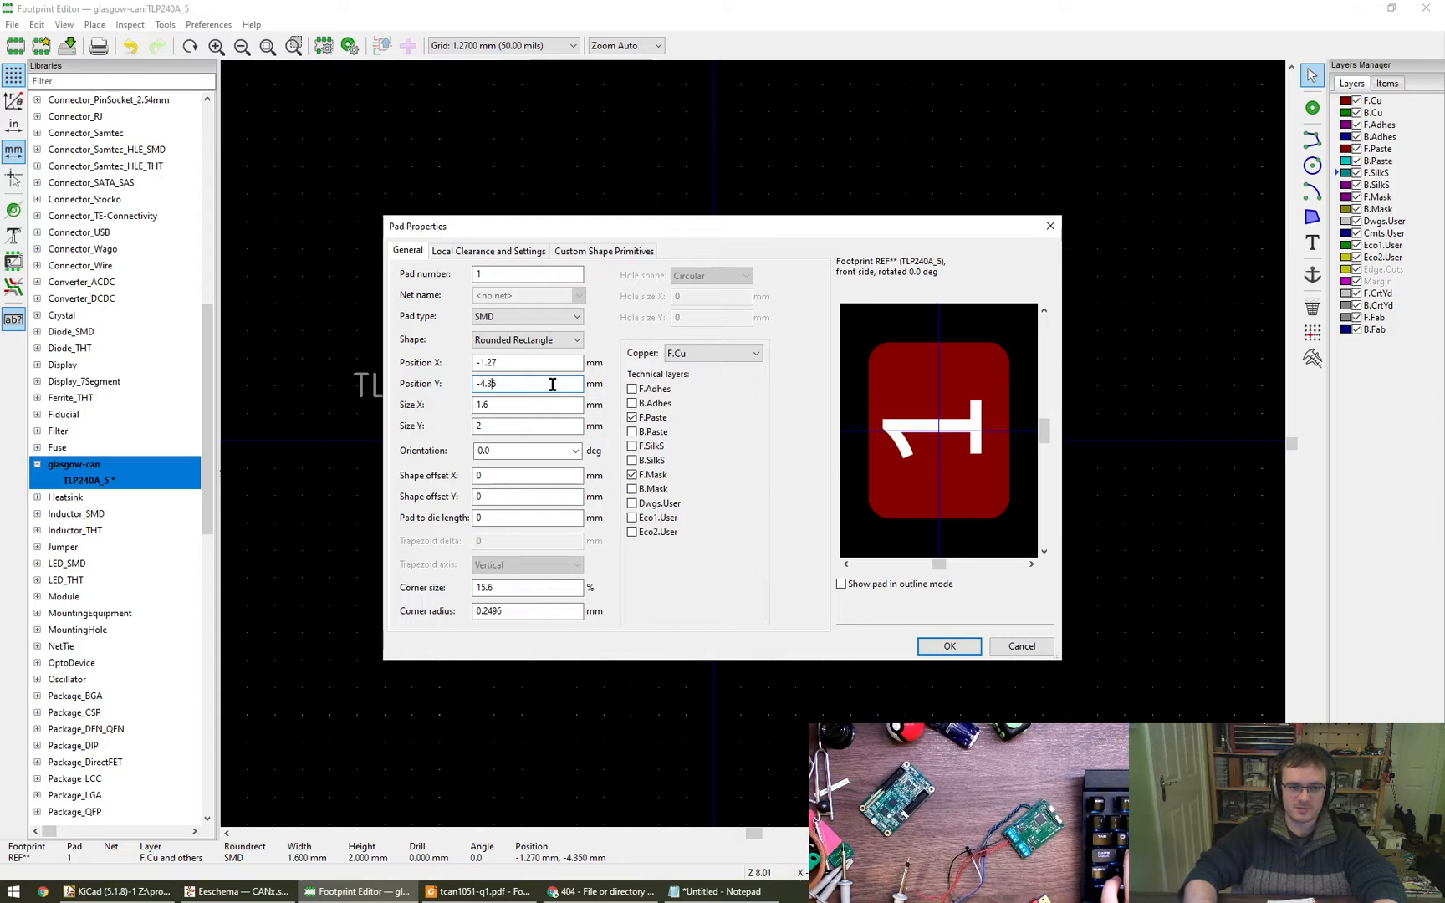
pyautogui.press('BackSpace')
pyautogui.write('5')
pyautogui.press('Return')
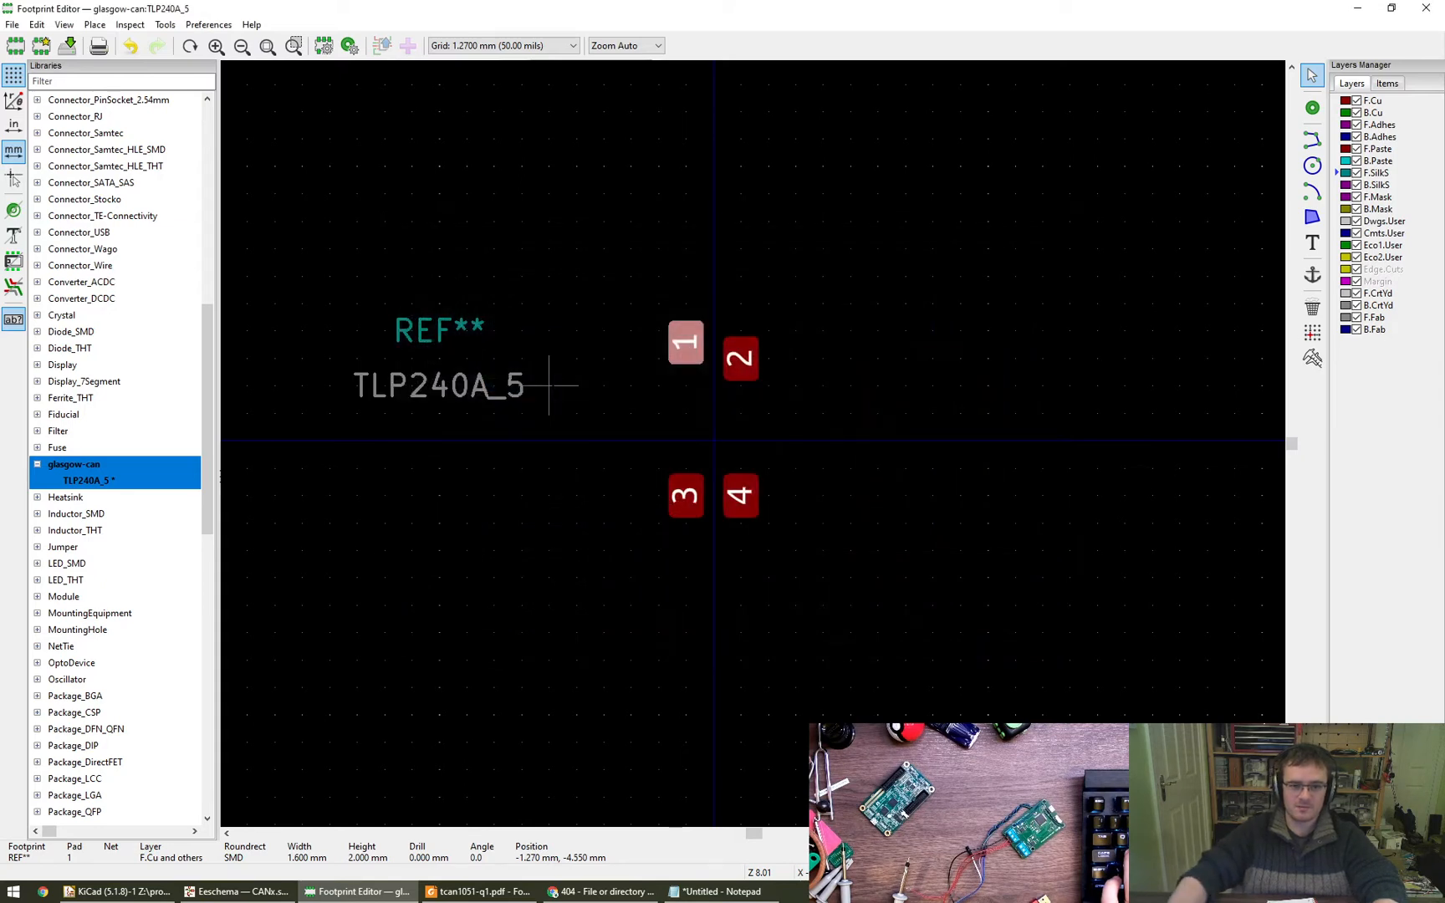
pyautogui.press('e')
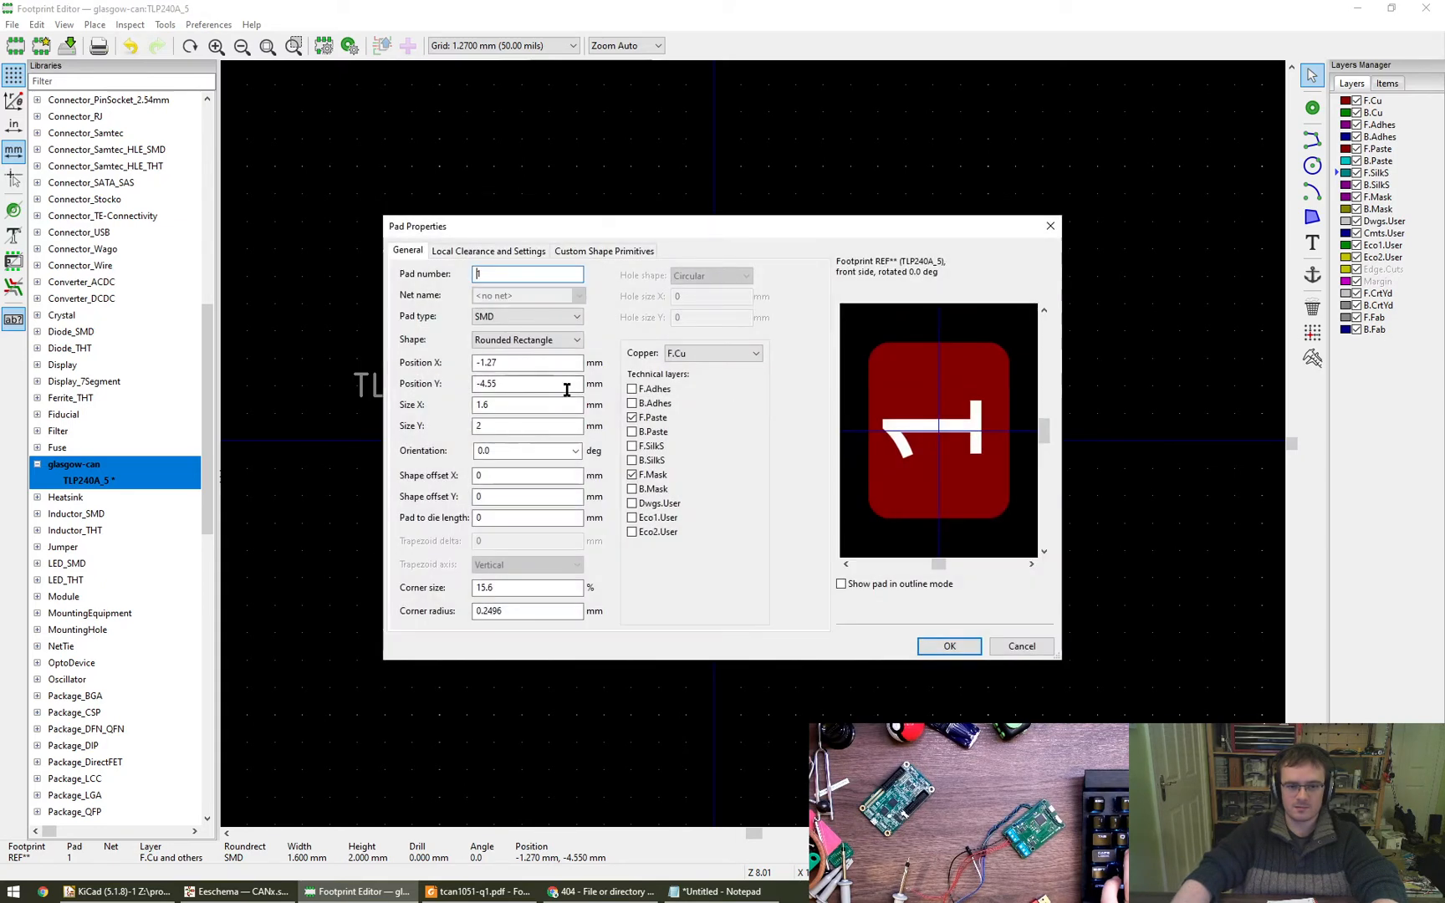
pyautogui.doubleClick(489, 383)
pyautogui.hotkey('ctrl', 'c')
pyautogui.click(949, 645)
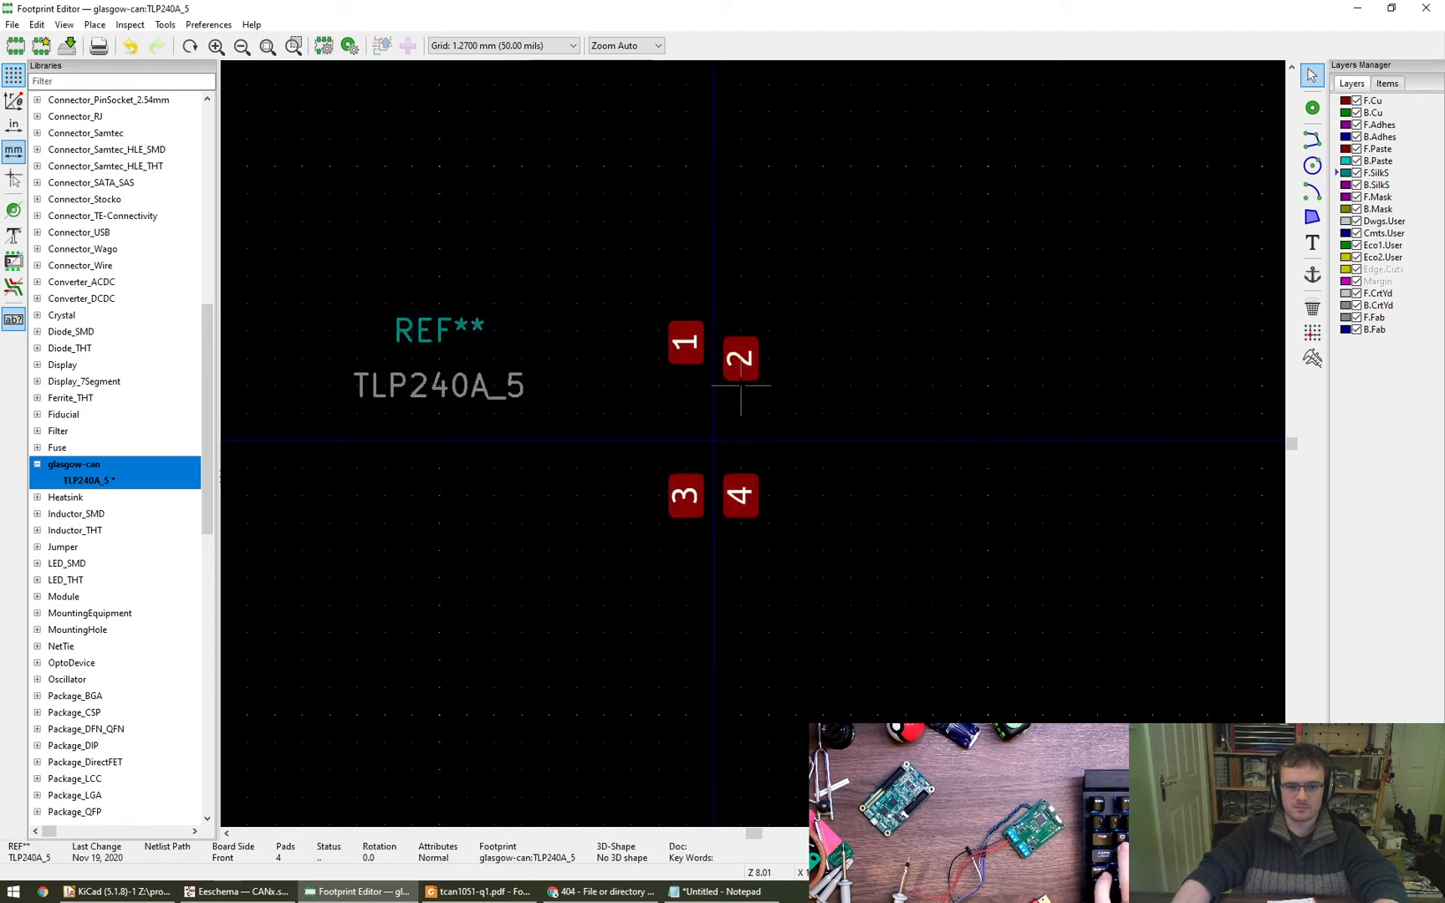
# - Set pad 2's Y position to -4.55 mm to align it with pad 1
pyautogui.click(741, 360)
pyautogui.press('e')
pyautogui.doubleClick(489, 383)
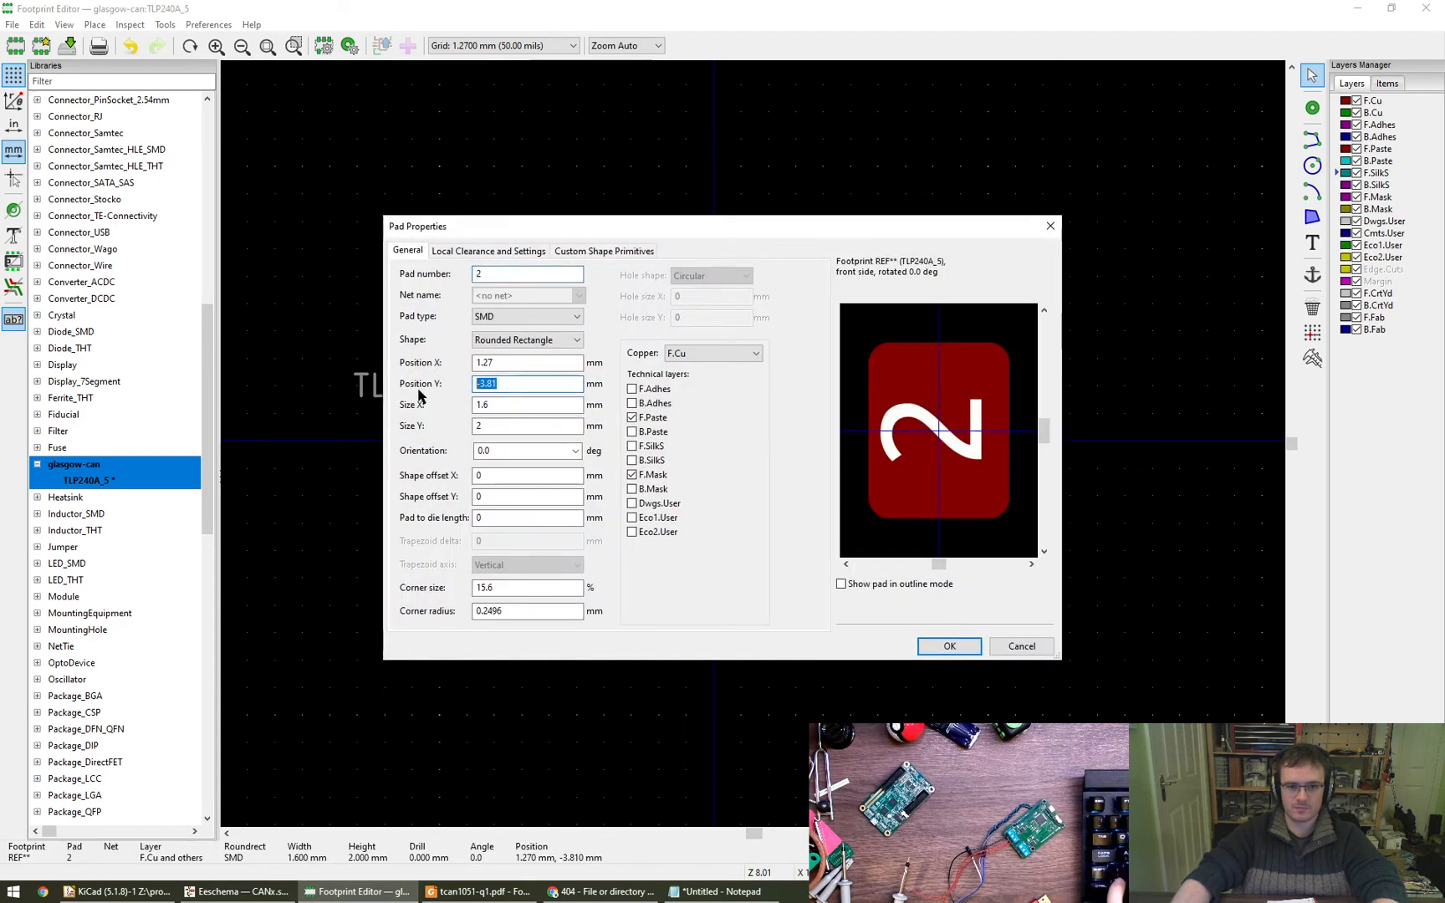
pyautogui.write('-4.55')
pyautogui.click(942, 639)
# - Set the Y position of pads 3 and 4 to 4.55 mm, reusing the copied value without its minus sign
pyautogui.click(684, 495)
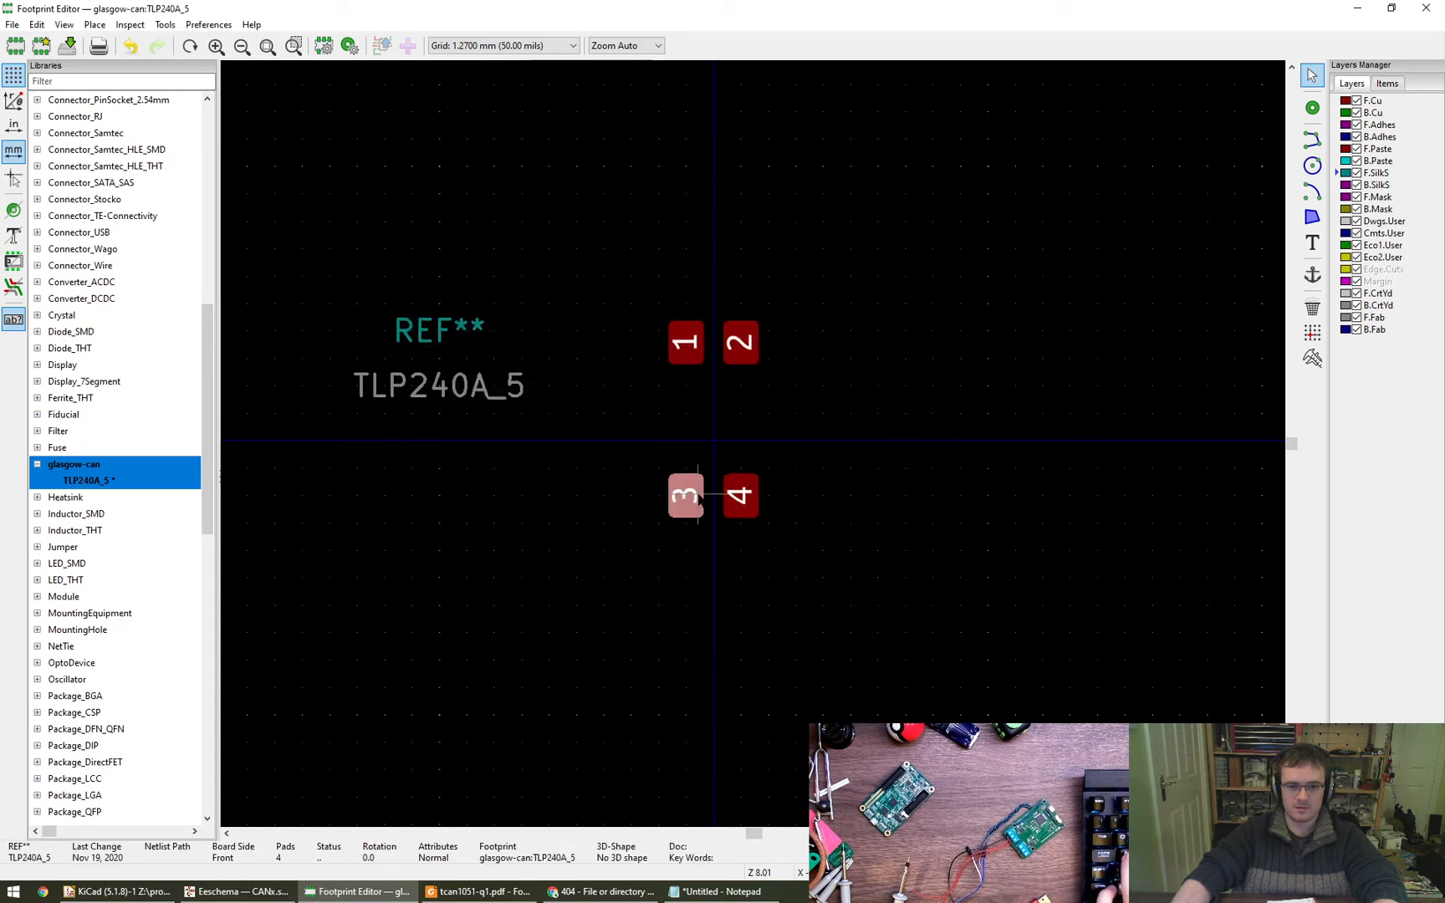
pyautogui.press('e')
pyautogui.moveTo(526, 384); pyautogui.dragTo(402, 406)
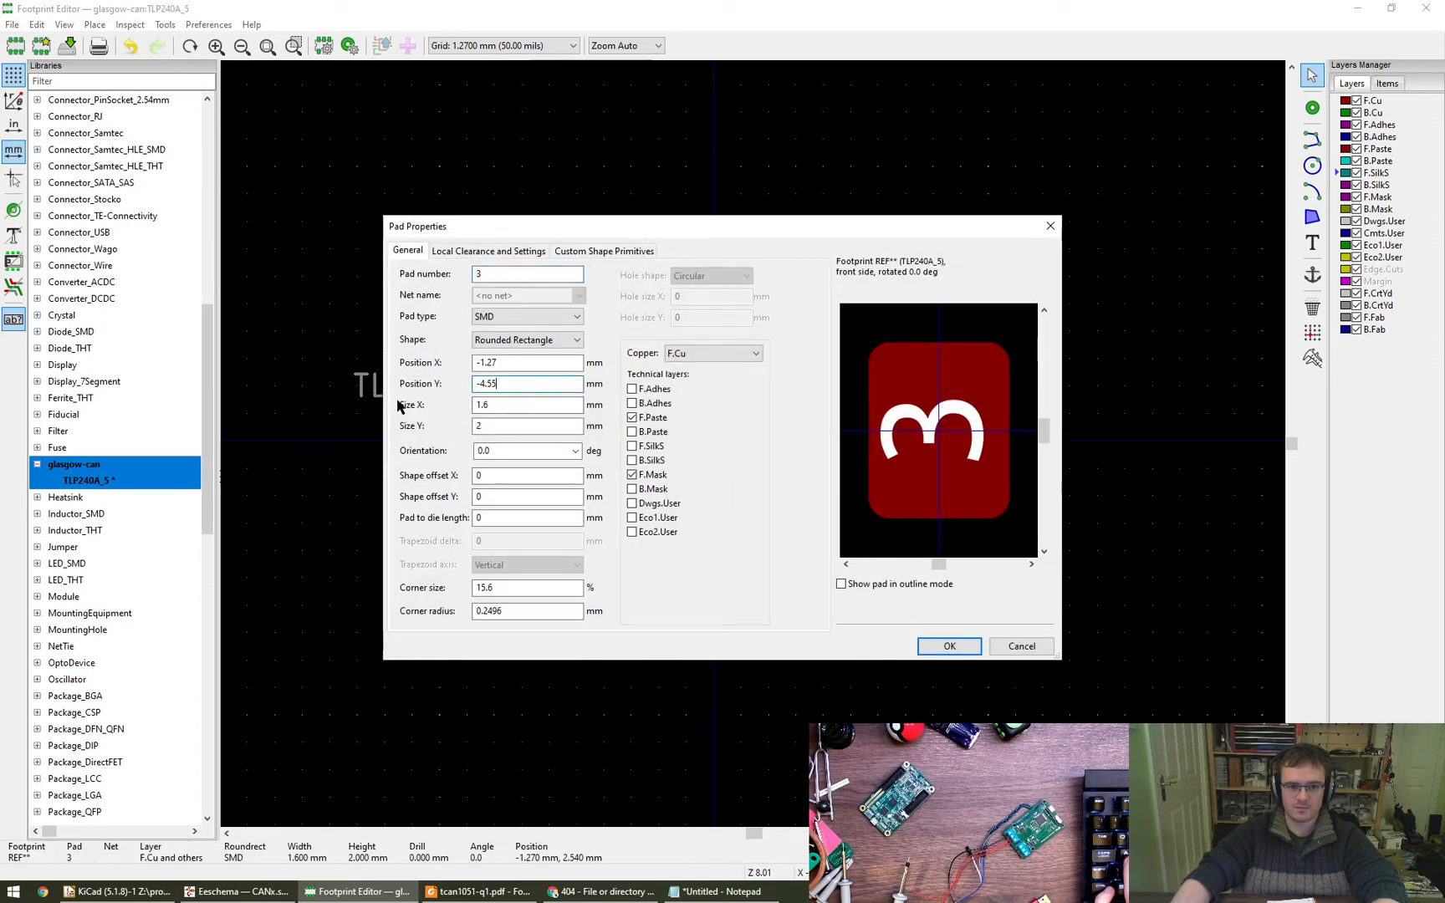
pyautogui.hotkey('ctrl', 'v')
pyautogui.press('Return')
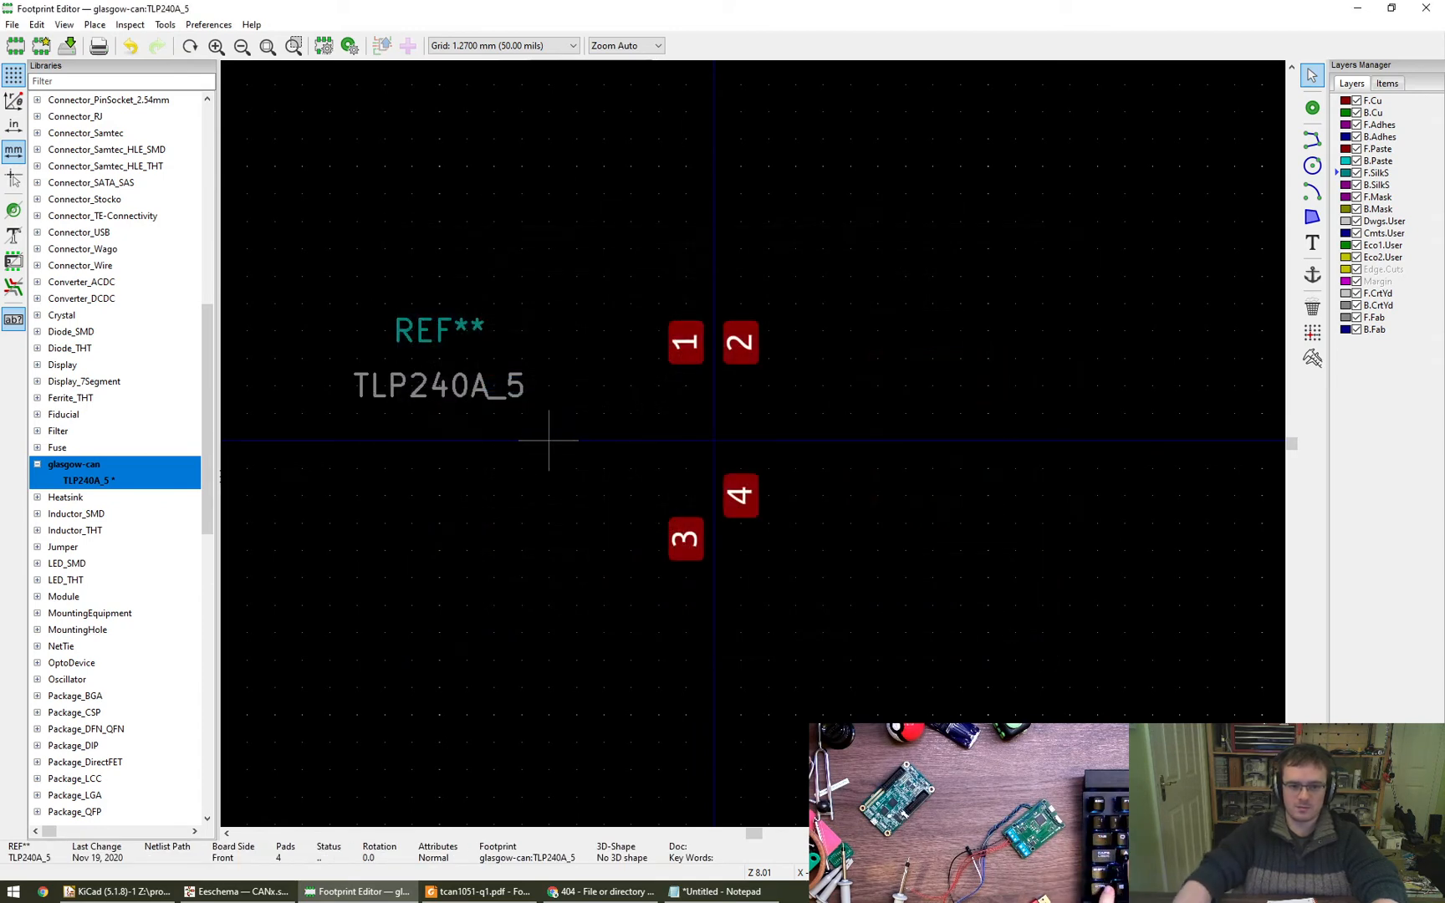
pyautogui.click(740, 495)
pyautogui.press('e')
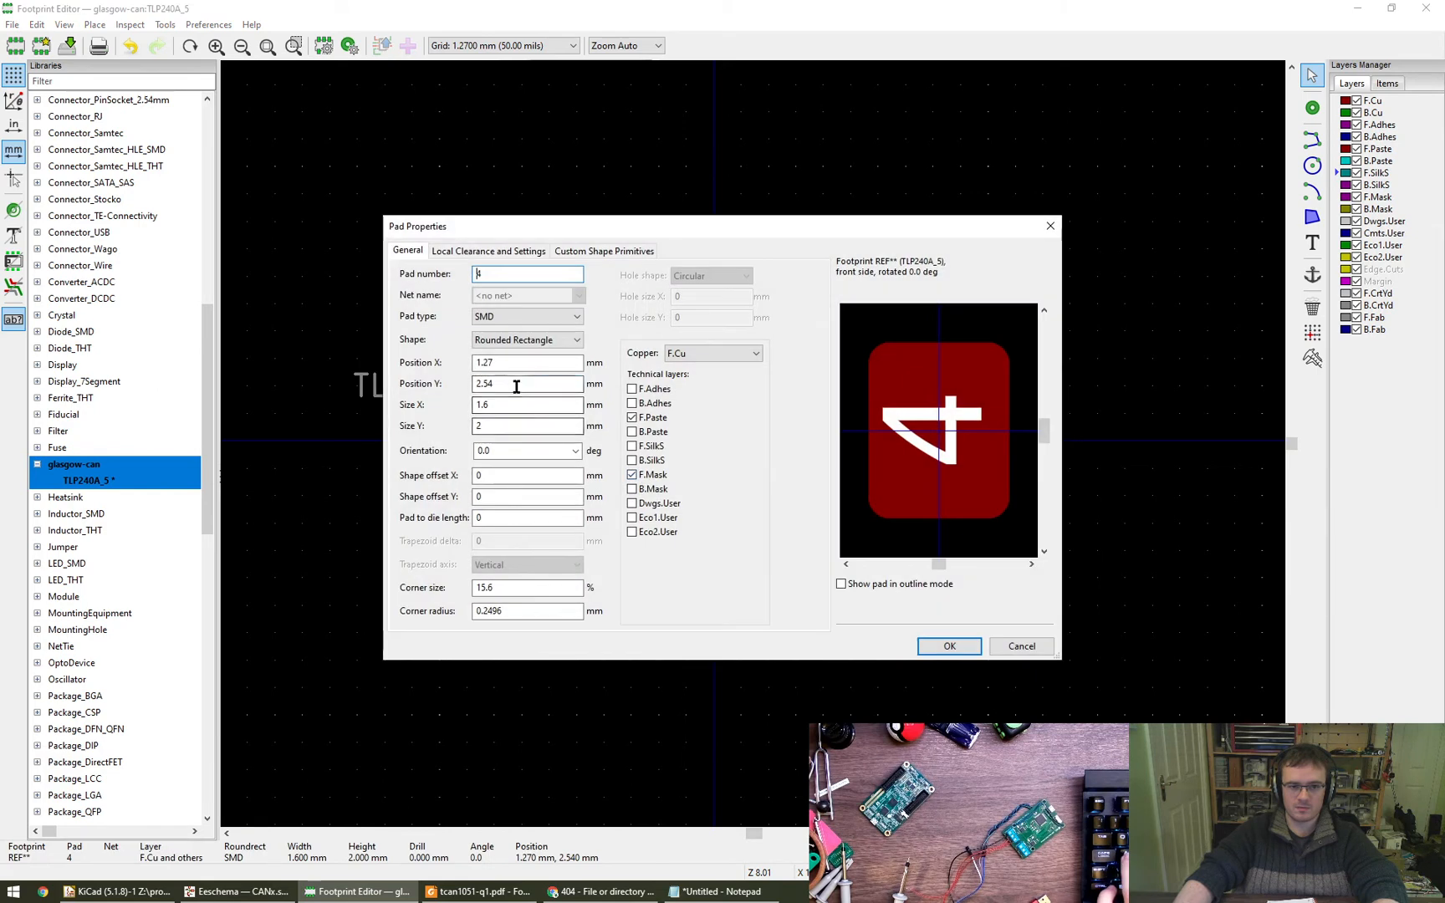
pyautogui.moveTo(516, 384); pyautogui.dragTo(472, 385)
pyautogui.hotkey('ctrl', 'v')
pyautogui.click(953, 645)
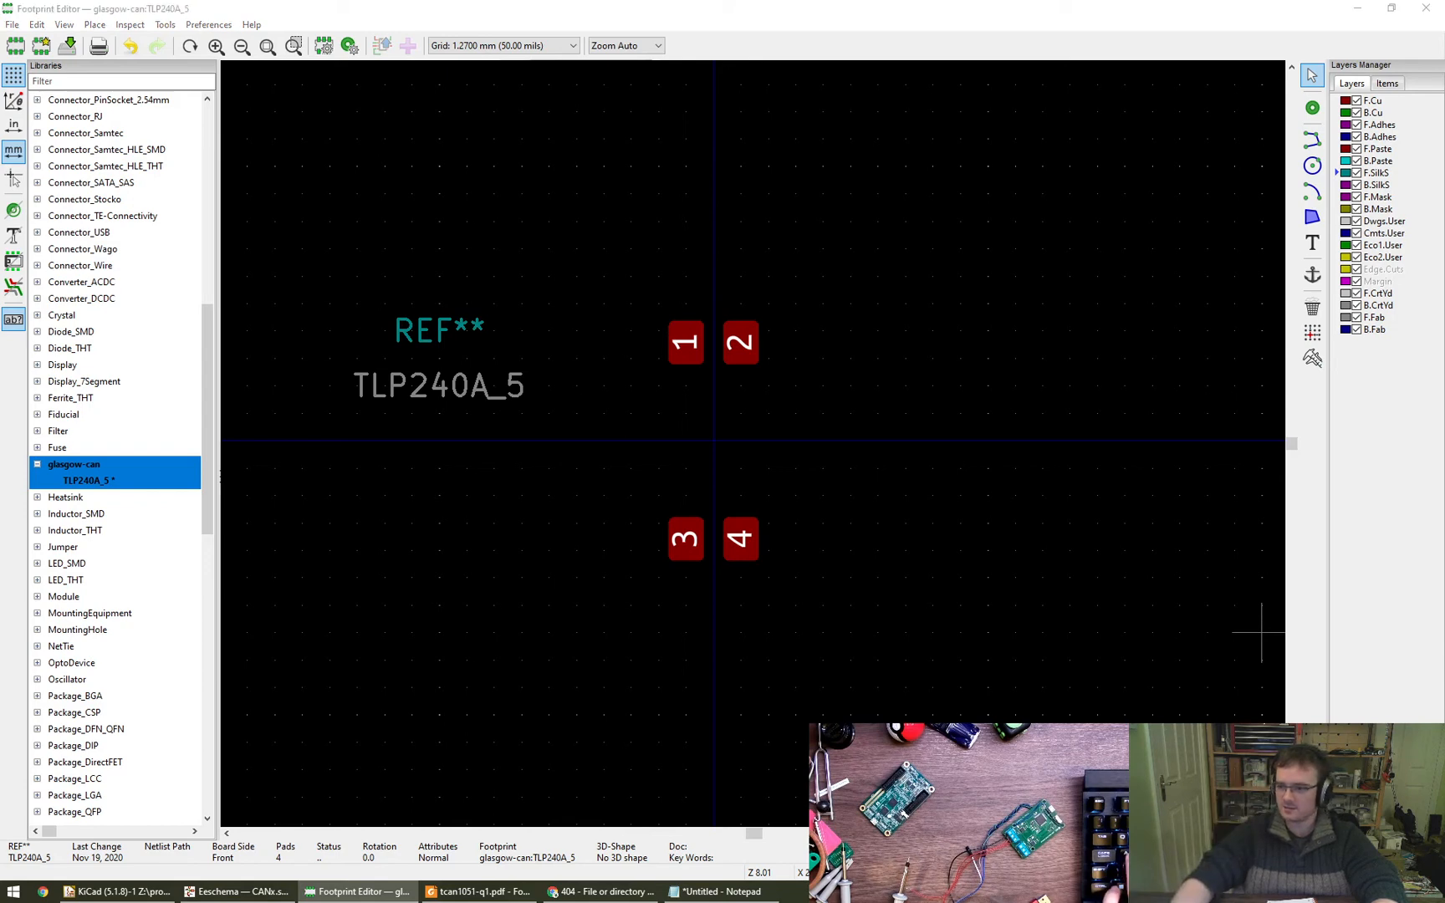
# - Switch to the Toshiba TLP240A datasheet in Foxit Reader and examine the pin numbering in the TLP240A(LF5,TP5) package drawing, then close it
pyautogui.scroll(4, 714, 358)
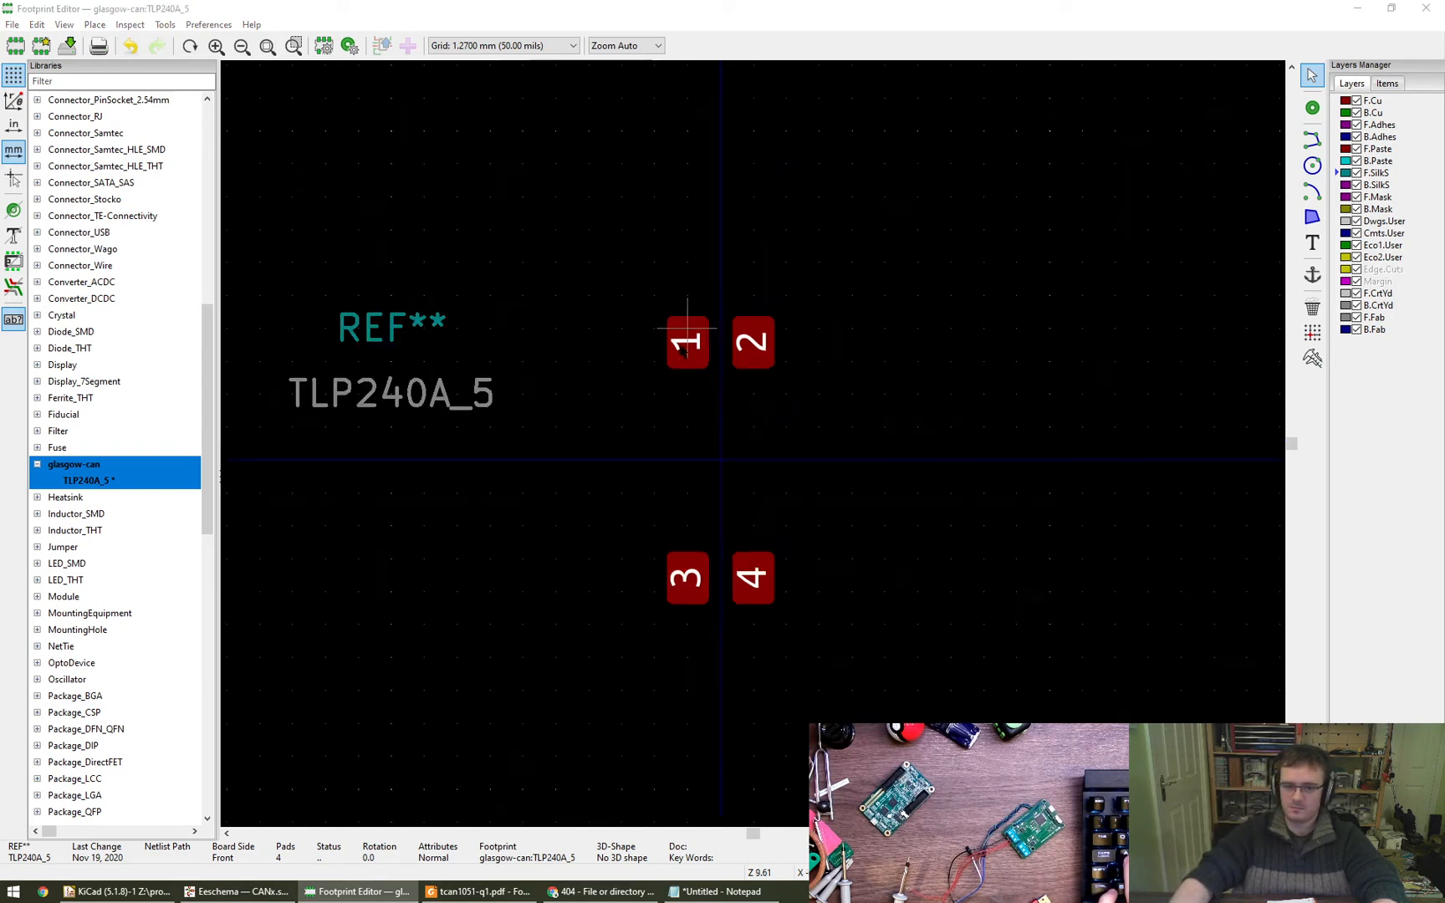
pyautogui.moveTo(857, 393); pyautogui.dragTo(852, 403, button='middle')
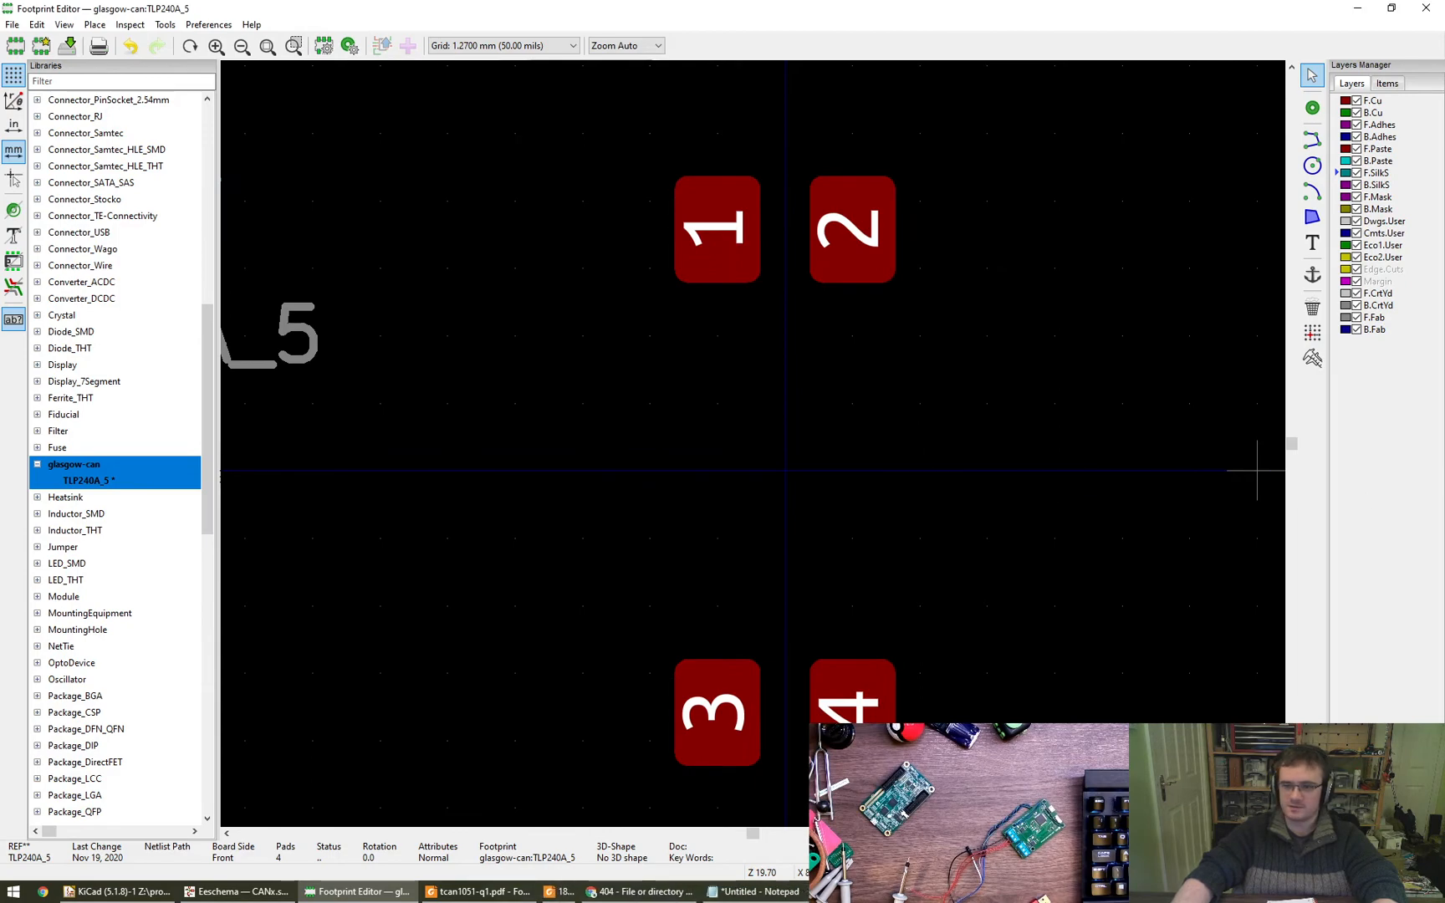
pyautogui.press('Left')
pyautogui.press('Left')
pyautogui.press('Left')
pyautogui.press('Left')
pyautogui.press('Left')
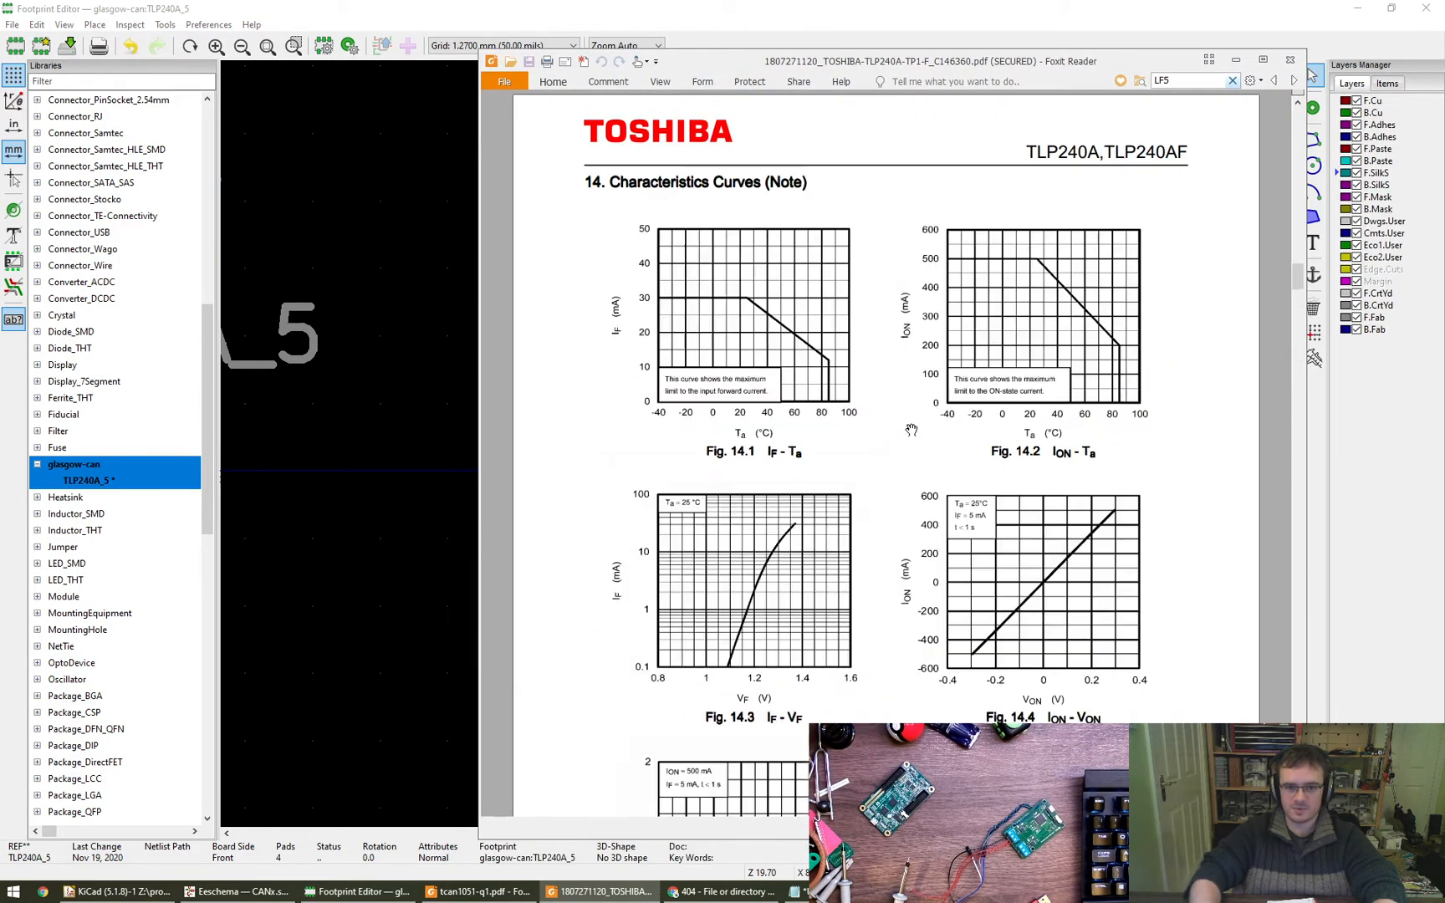
pyautogui.press('Right')
pyautogui.press('Right')
pyautogui.scroll(1, 911, 430)
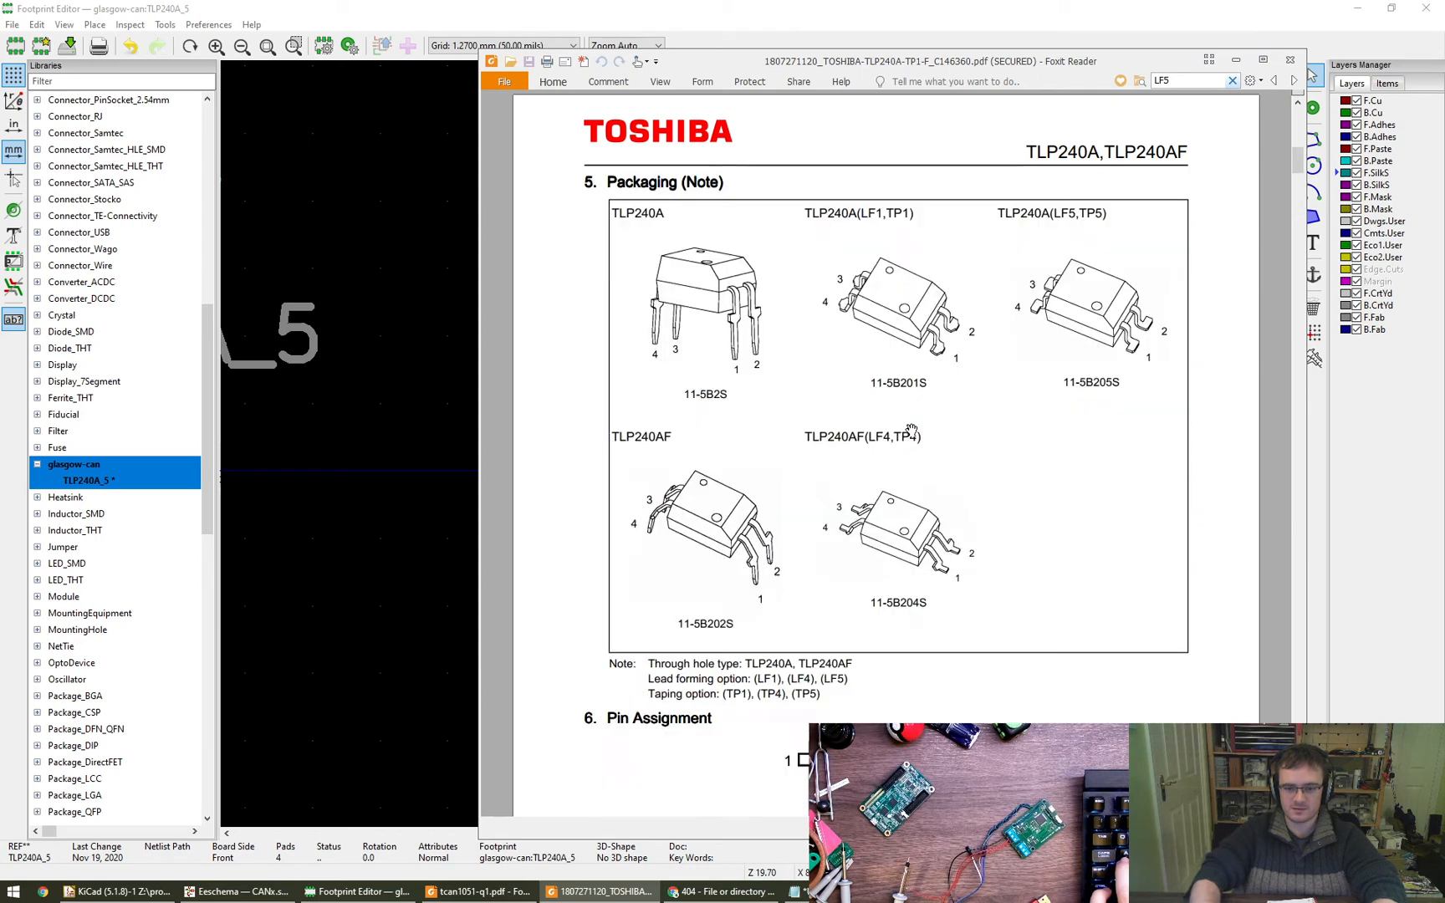
pyautogui.keyDown('ctrl'); pyautogui.scroll(-2, 912, 430); pyautogui.keyUp('ctrl')
pyautogui.scroll(-4, 912, 430)
pyautogui.scroll(-1, 911, 430)
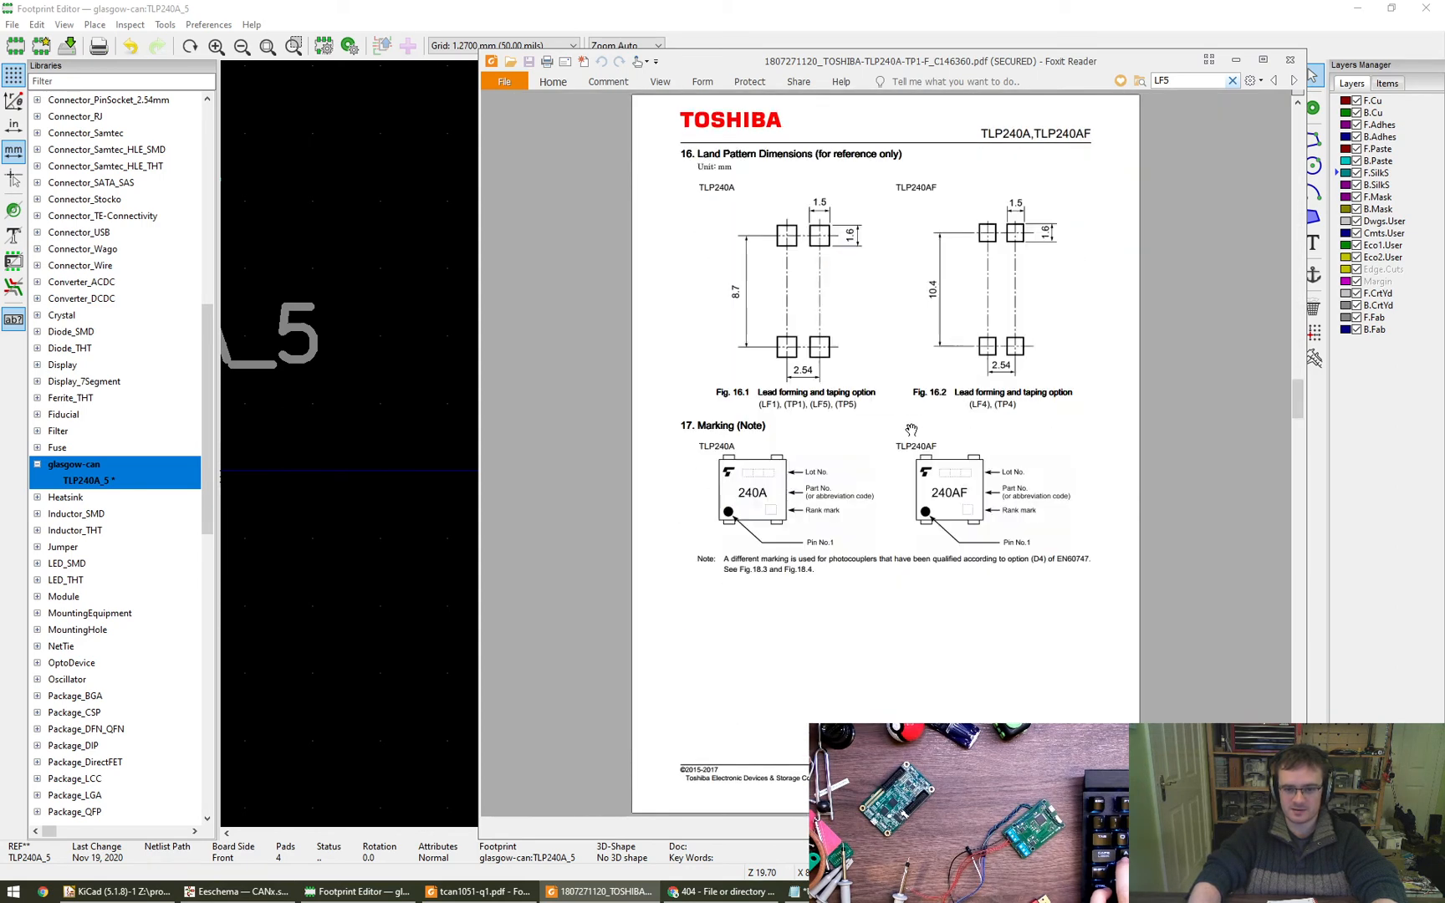
pyautogui.scroll(-3, 911, 429)
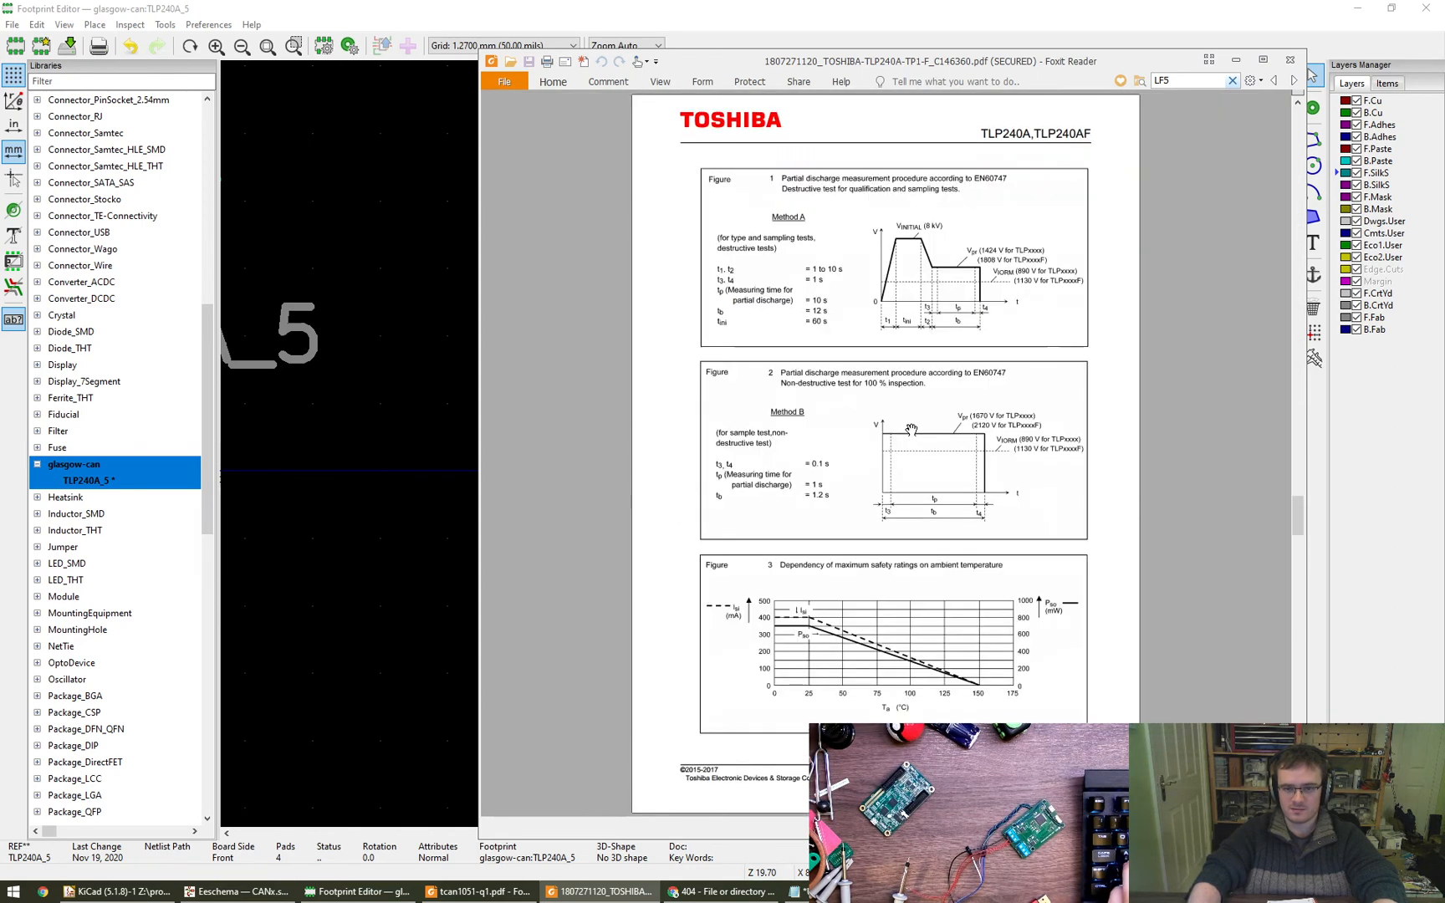
pyautogui.scroll(-1, 912, 430)
pyautogui.scroll(-1, 911, 430)
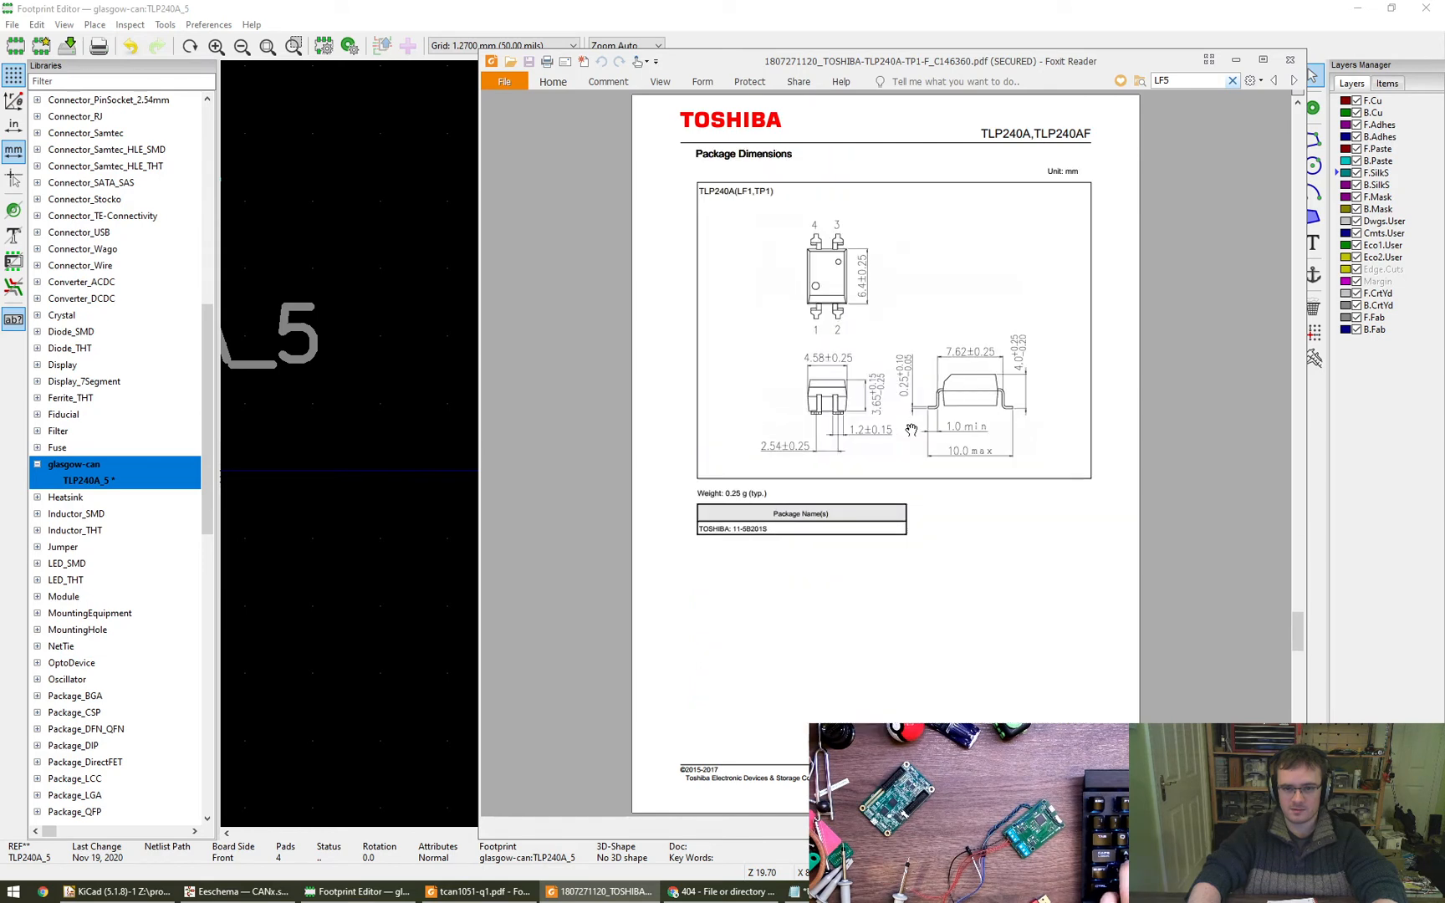
pyautogui.scroll(-1, 911, 429)
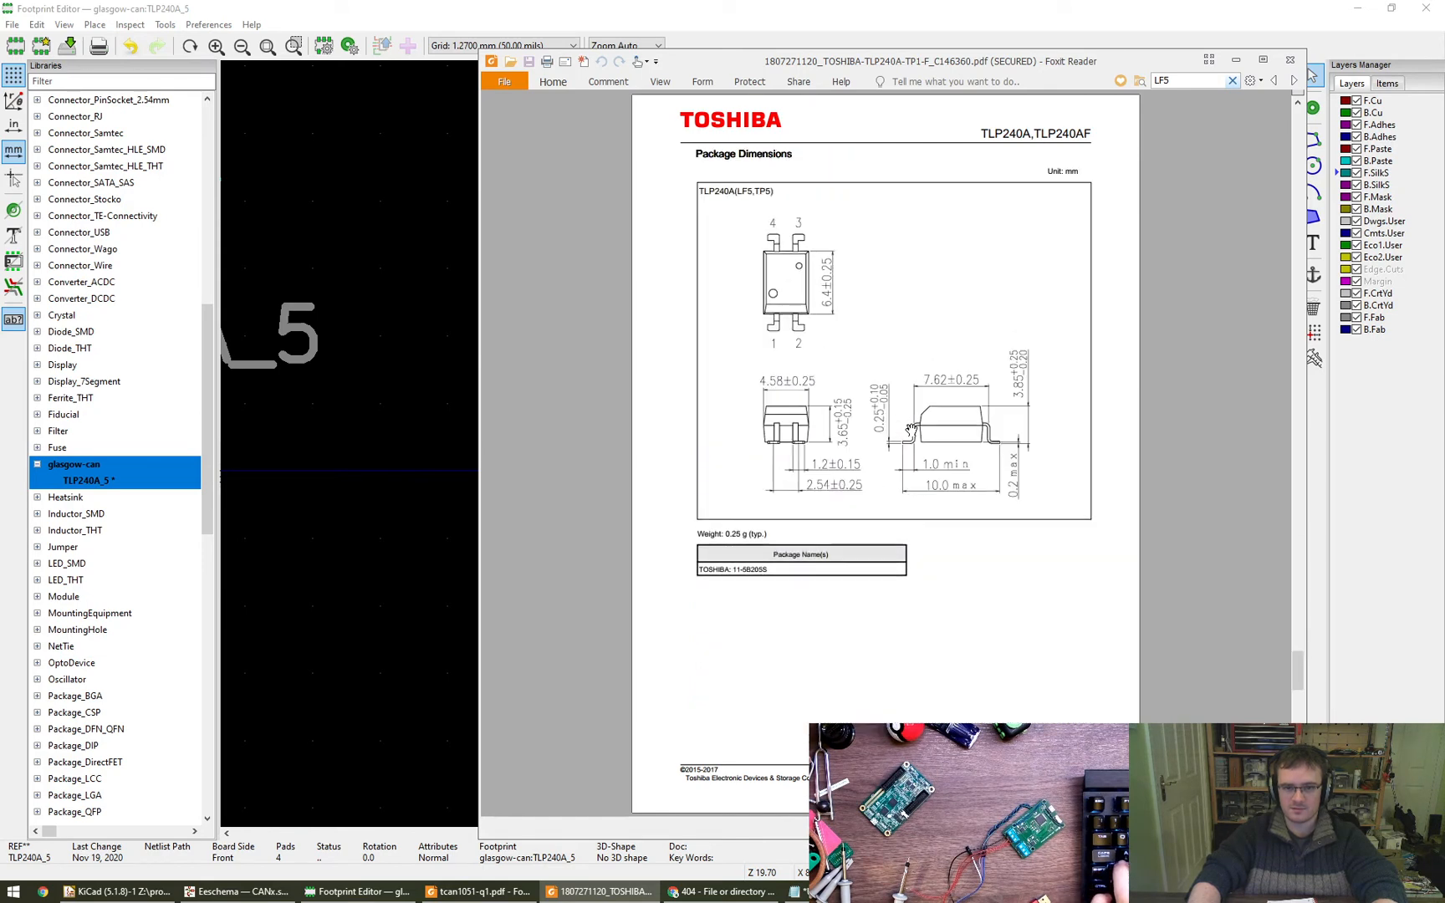
pyautogui.keyDown('ctrl'); pyautogui.scroll(1, 911, 429); pyautogui.keyUp('ctrl')
pyautogui.keyDown('ctrl'); pyautogui.scroll(1, 912, 429); pyautogui.keyUp('ctrl')
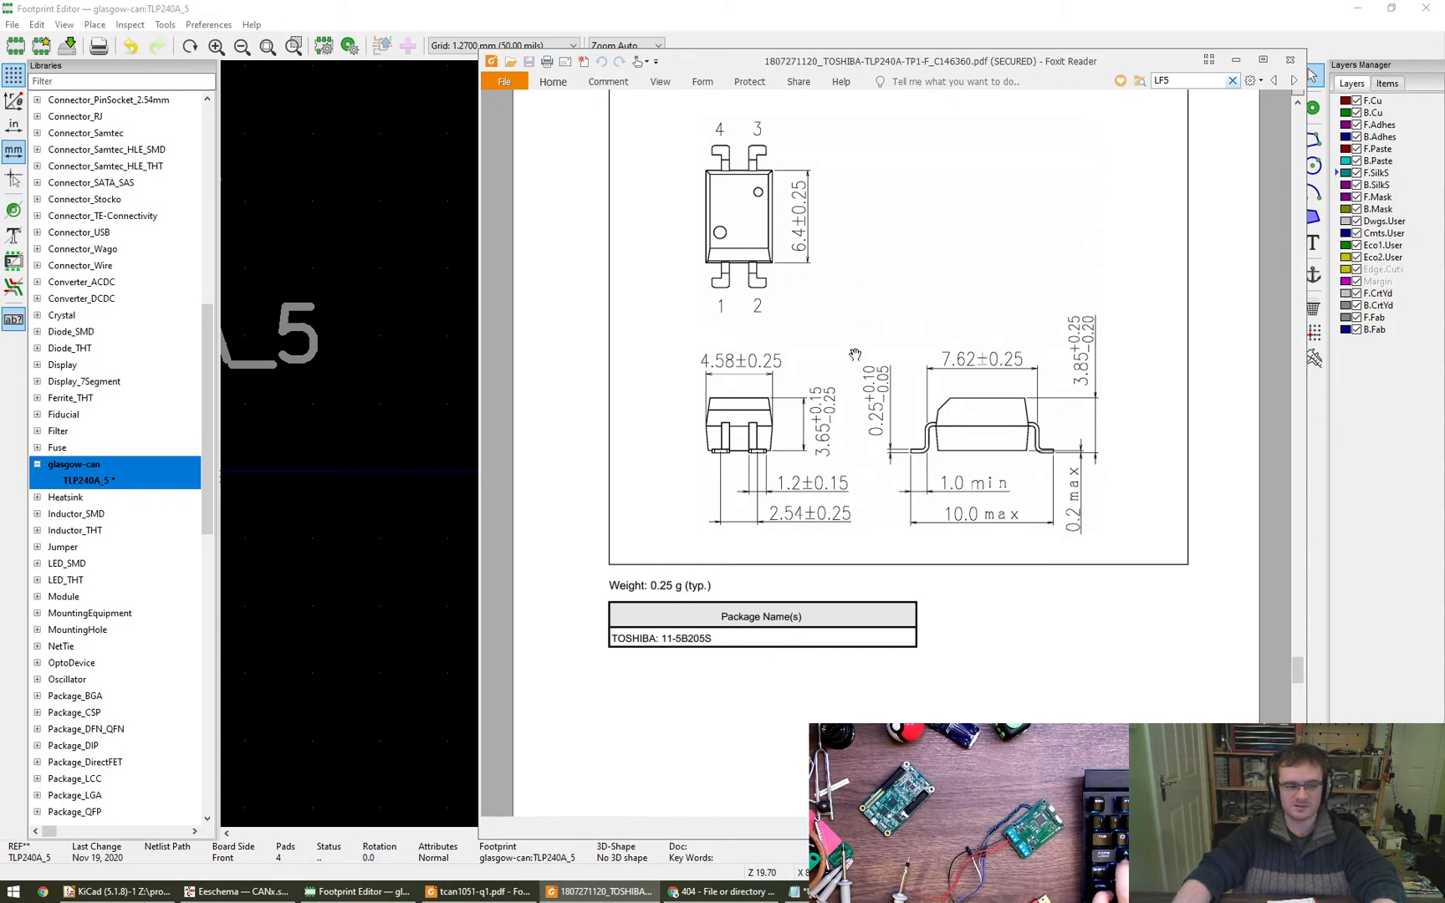
pyautogui.hotkey('alt', 'F4')
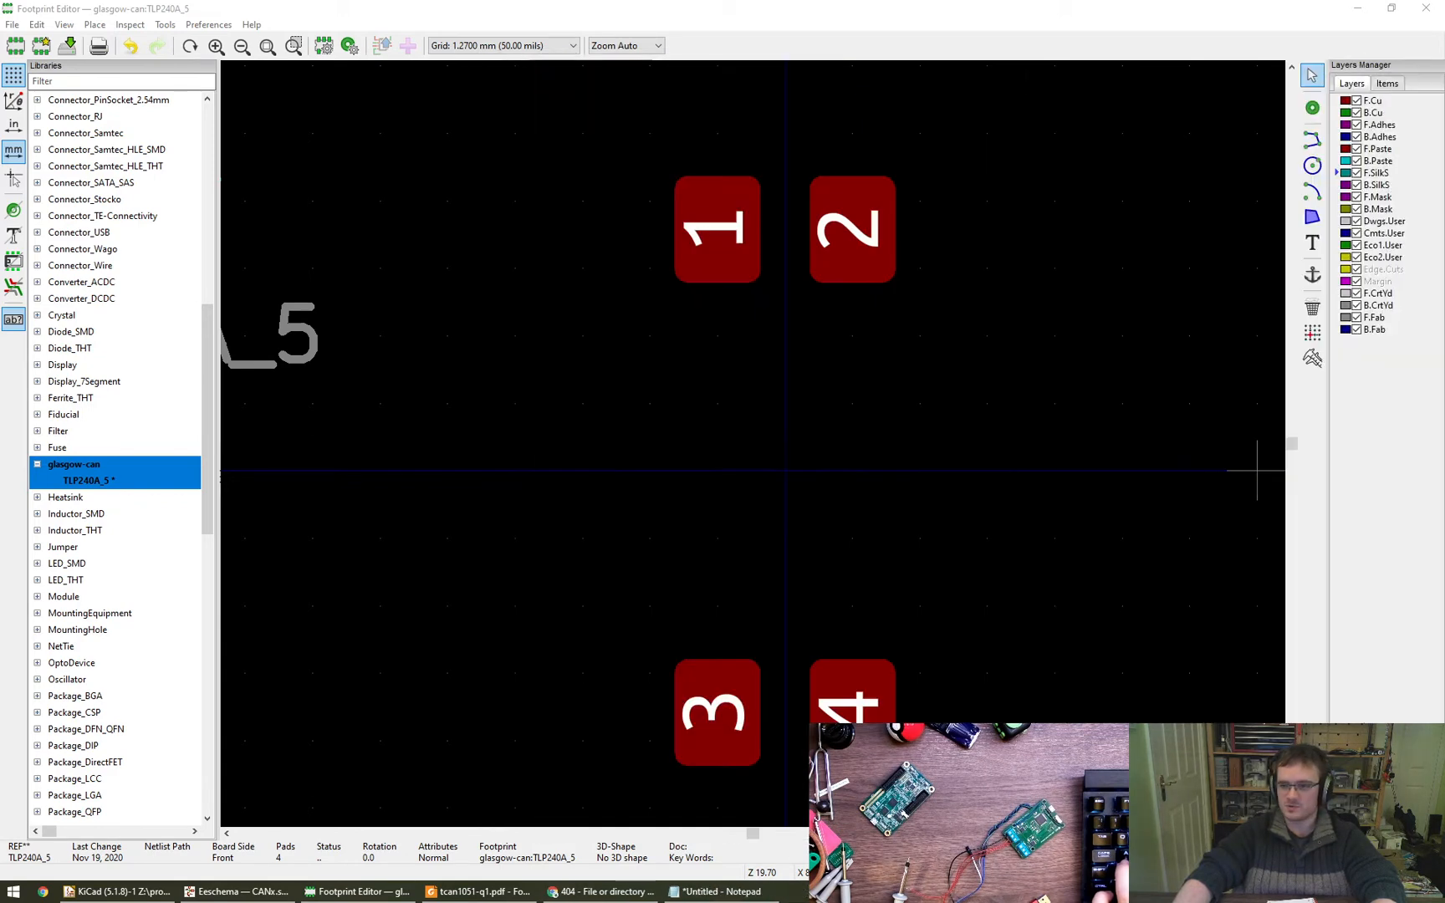
# - Renumber pad 3, below the origin at X -1.27 mm, as pad 1
pyautogui.doubleClick(718, 710)
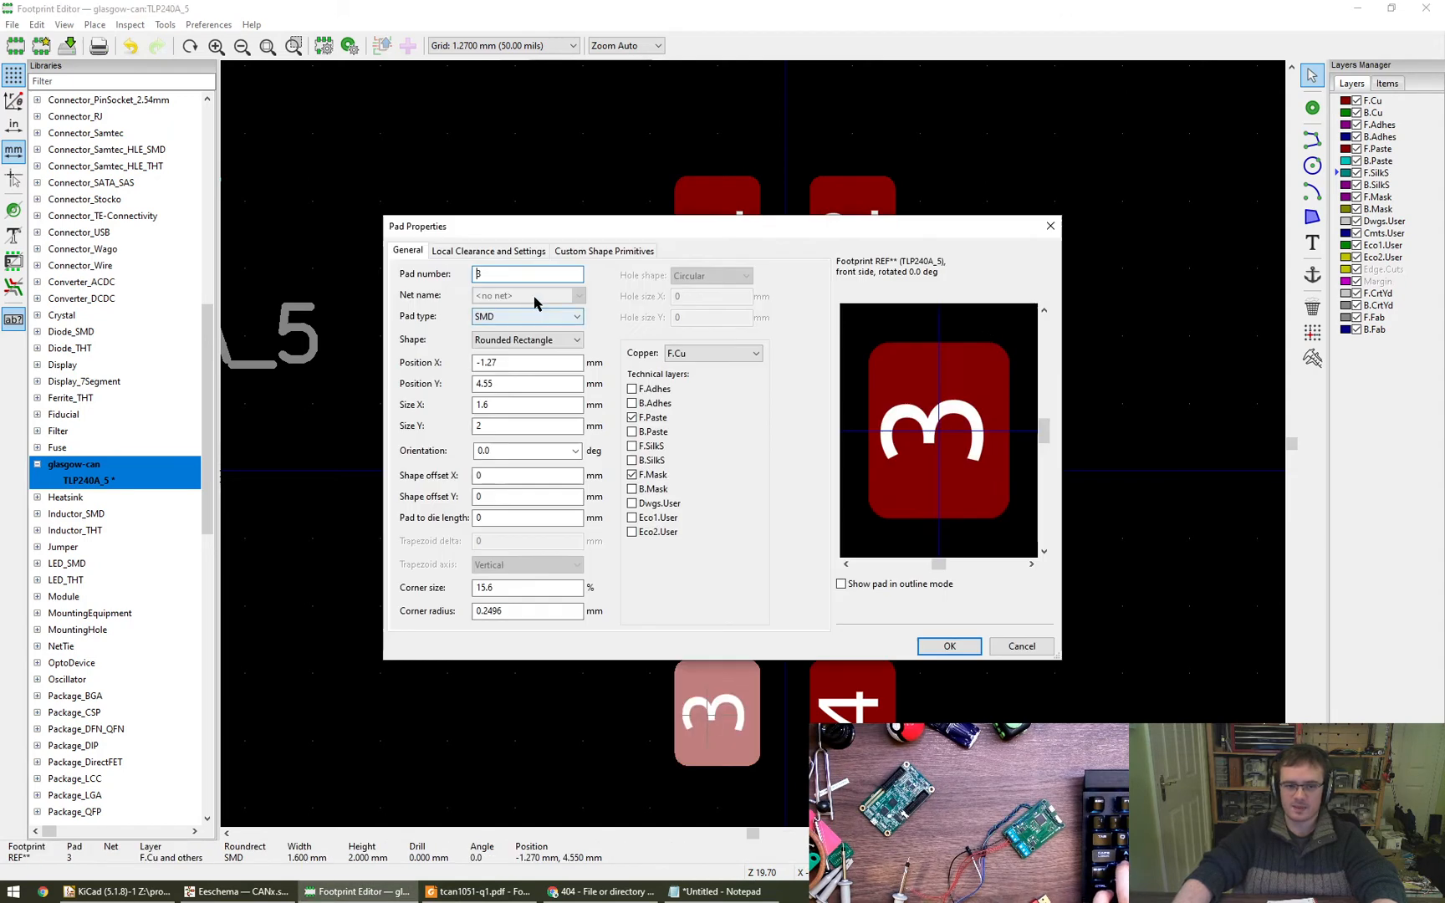
pyautogui.write('1')
pyautogui.press('Return')
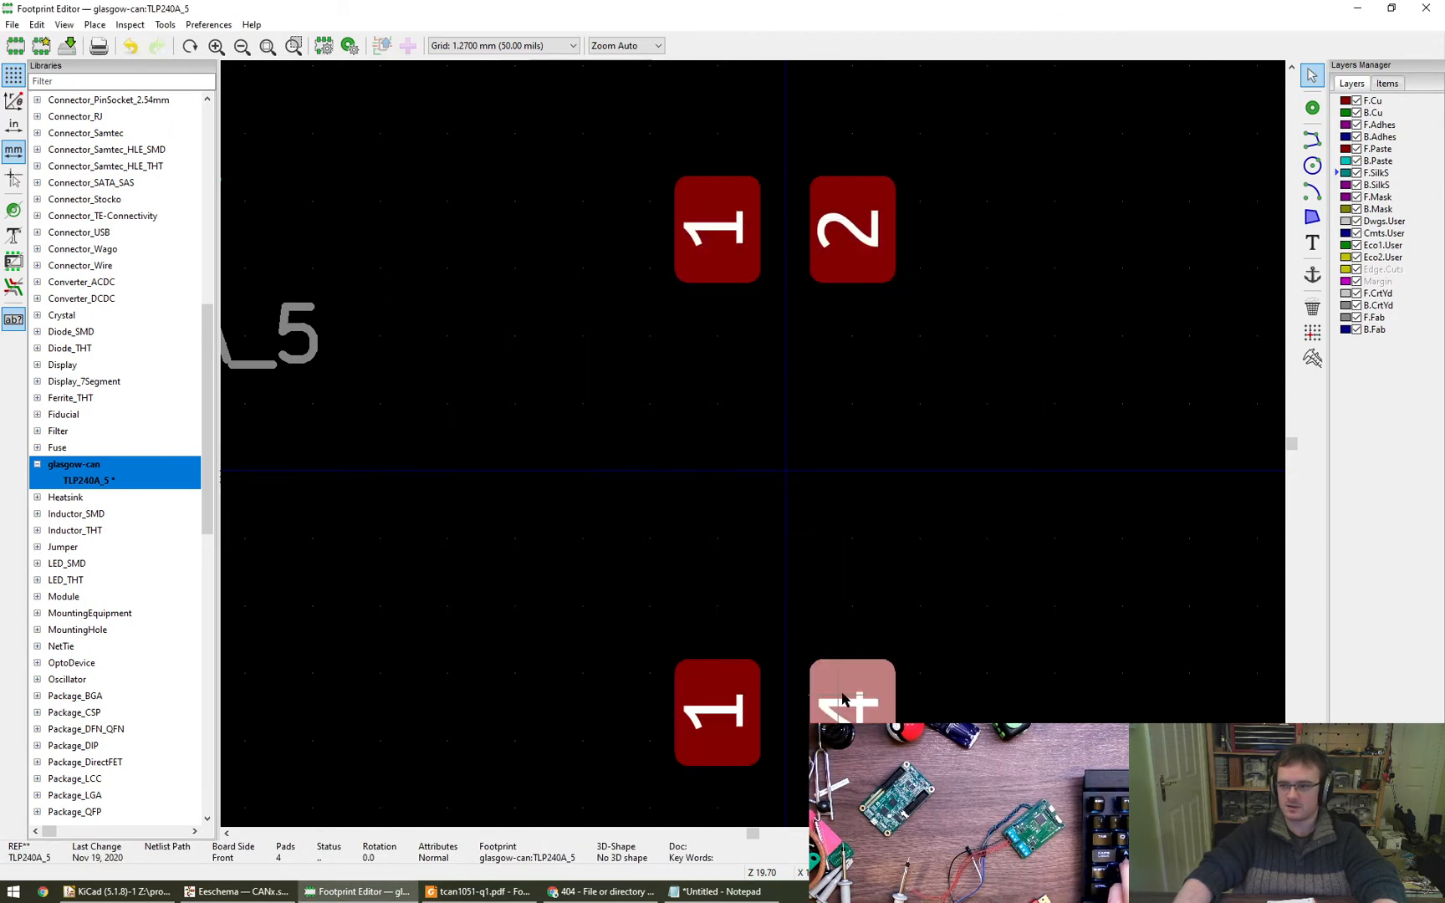
# - Renumber pad 4, below the origin at X 1.27 mm, as pad 2
pyautogui.doubleClick(843, 699)
pyautogui.write('2e')
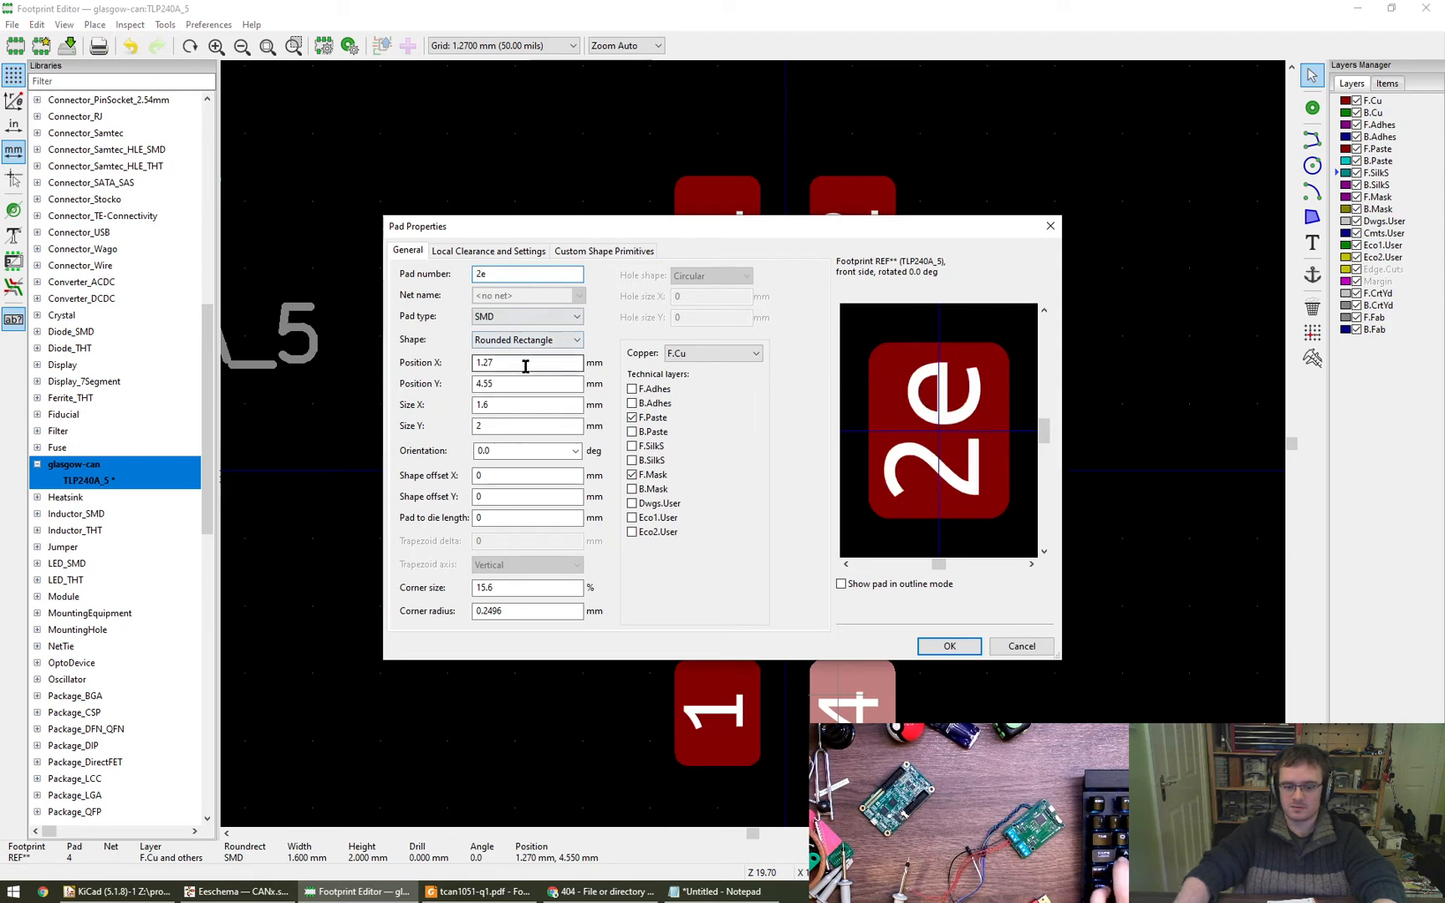
pyautogui.press('BackSpace')
pyautogui.press('Return')
# - Renumber the two pads above the origin as 3 at X 1.27 mm and 4 at X -1.27 mm
pyautogui.click(849, 251)
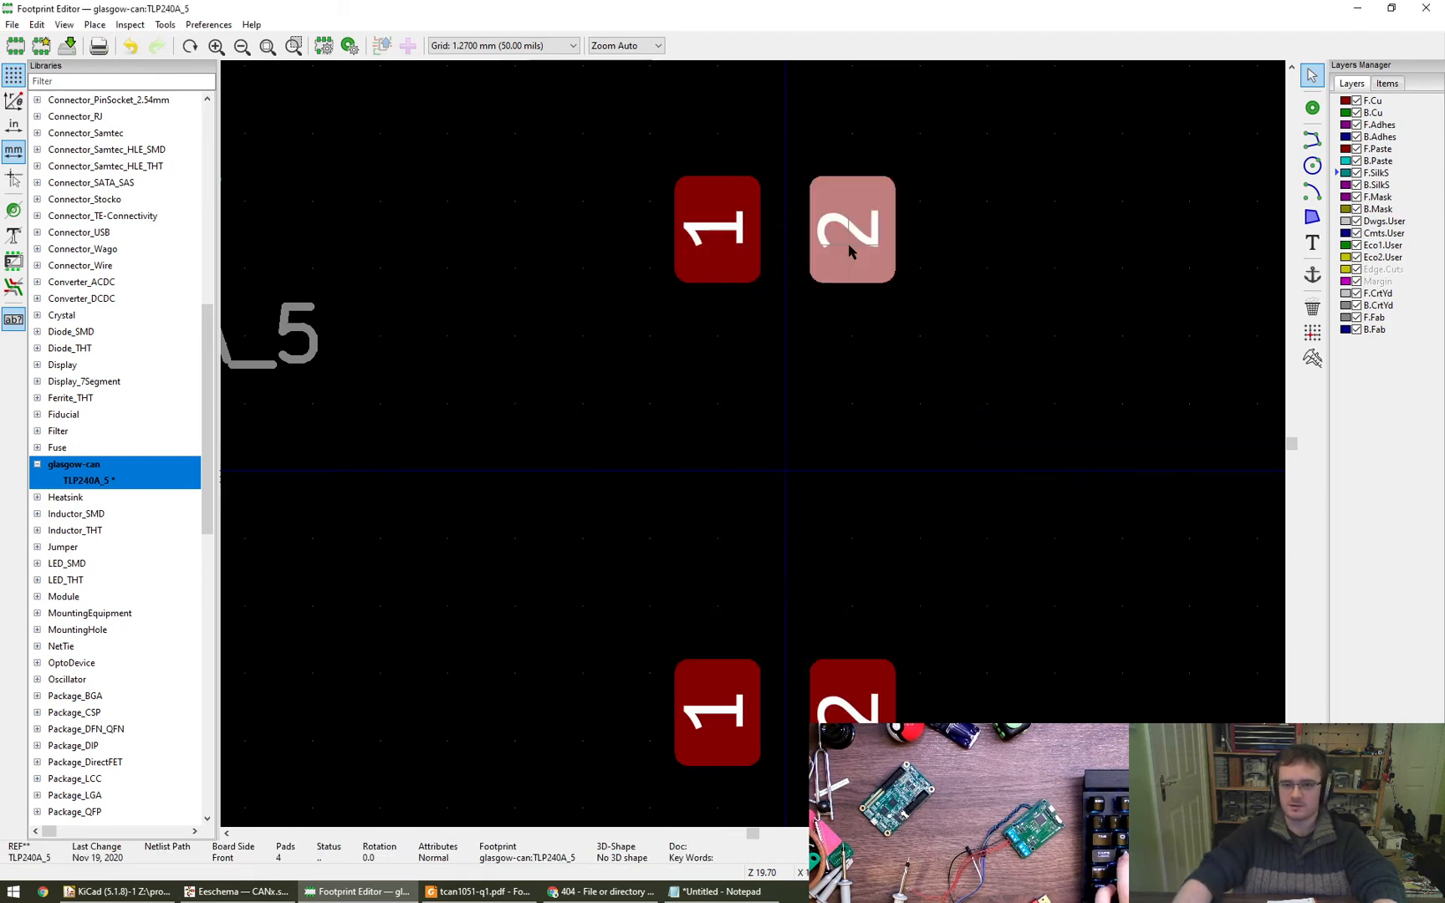
pyautogui.write('e3')
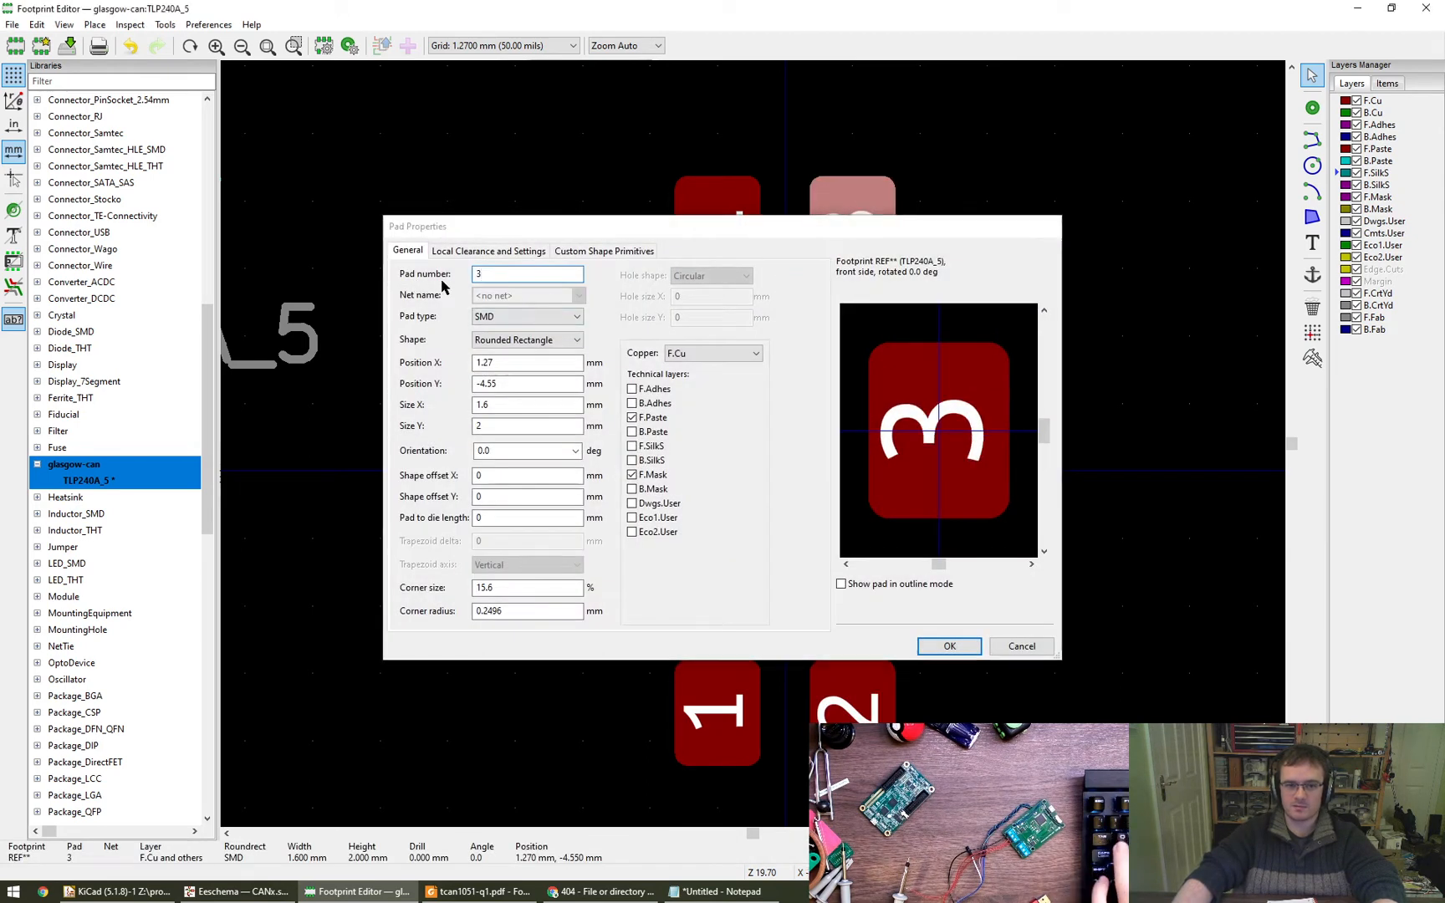
pyautogui.press('Return')
pyautogui.click(724, 247)
pyautogui.write('e4')
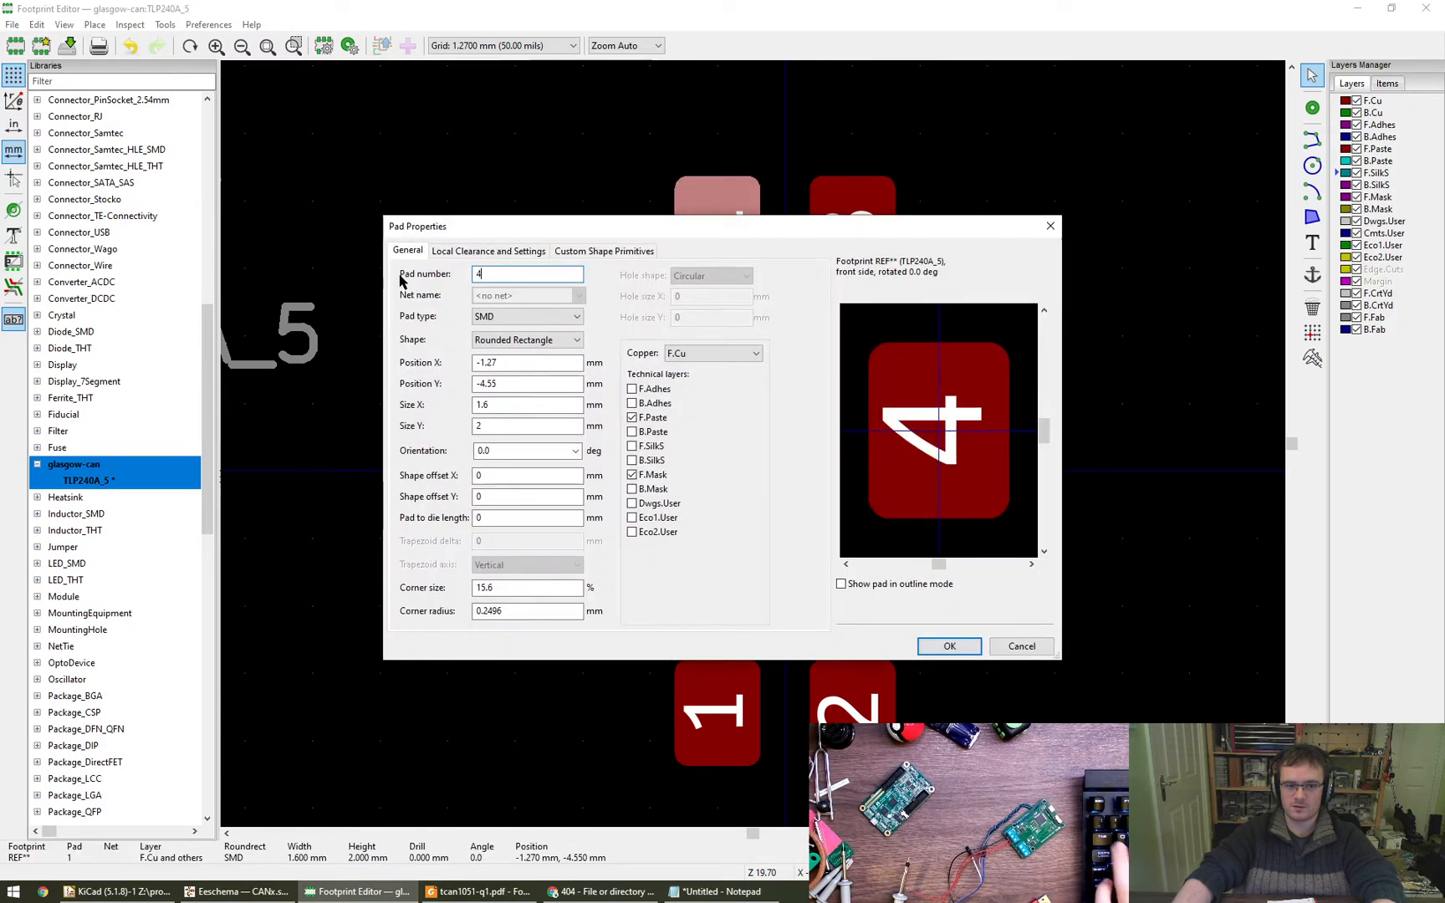
pyautogui.press('Return')
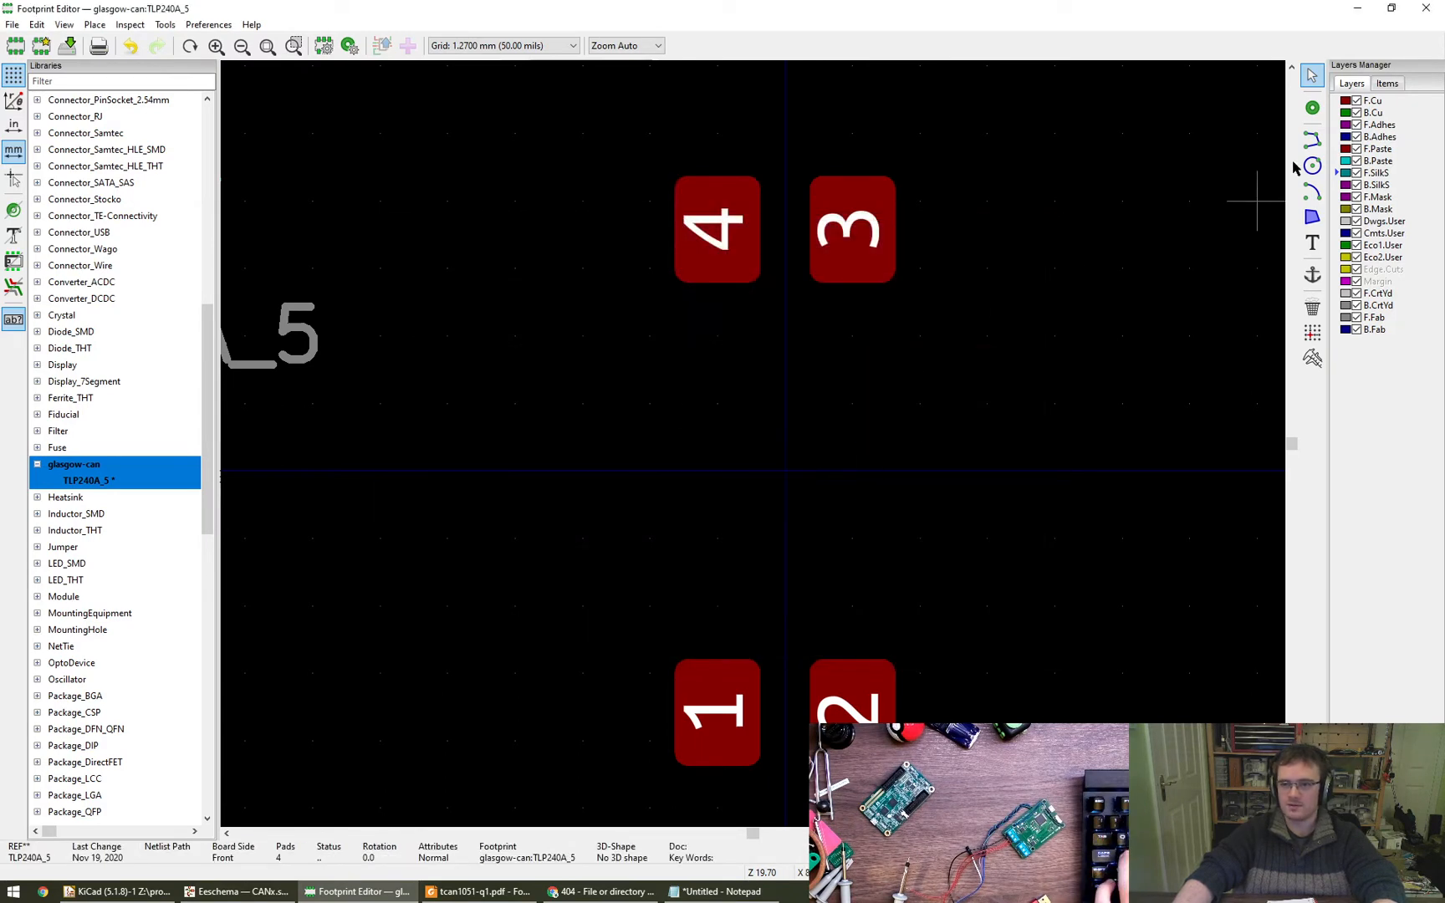
pyautogui.click(1312, 140)
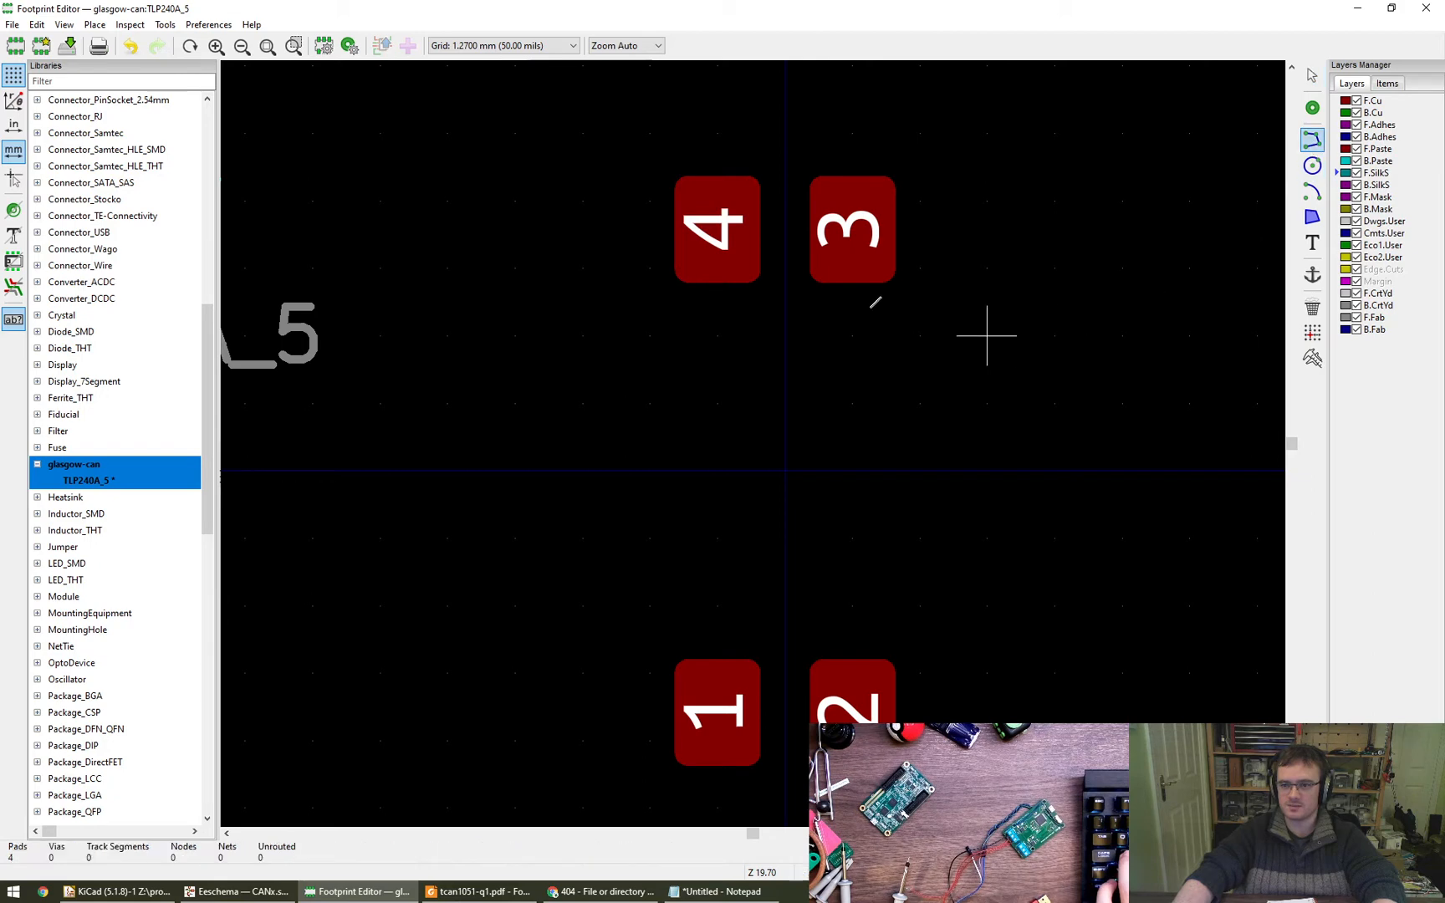
pyautogui.click(650, 335)
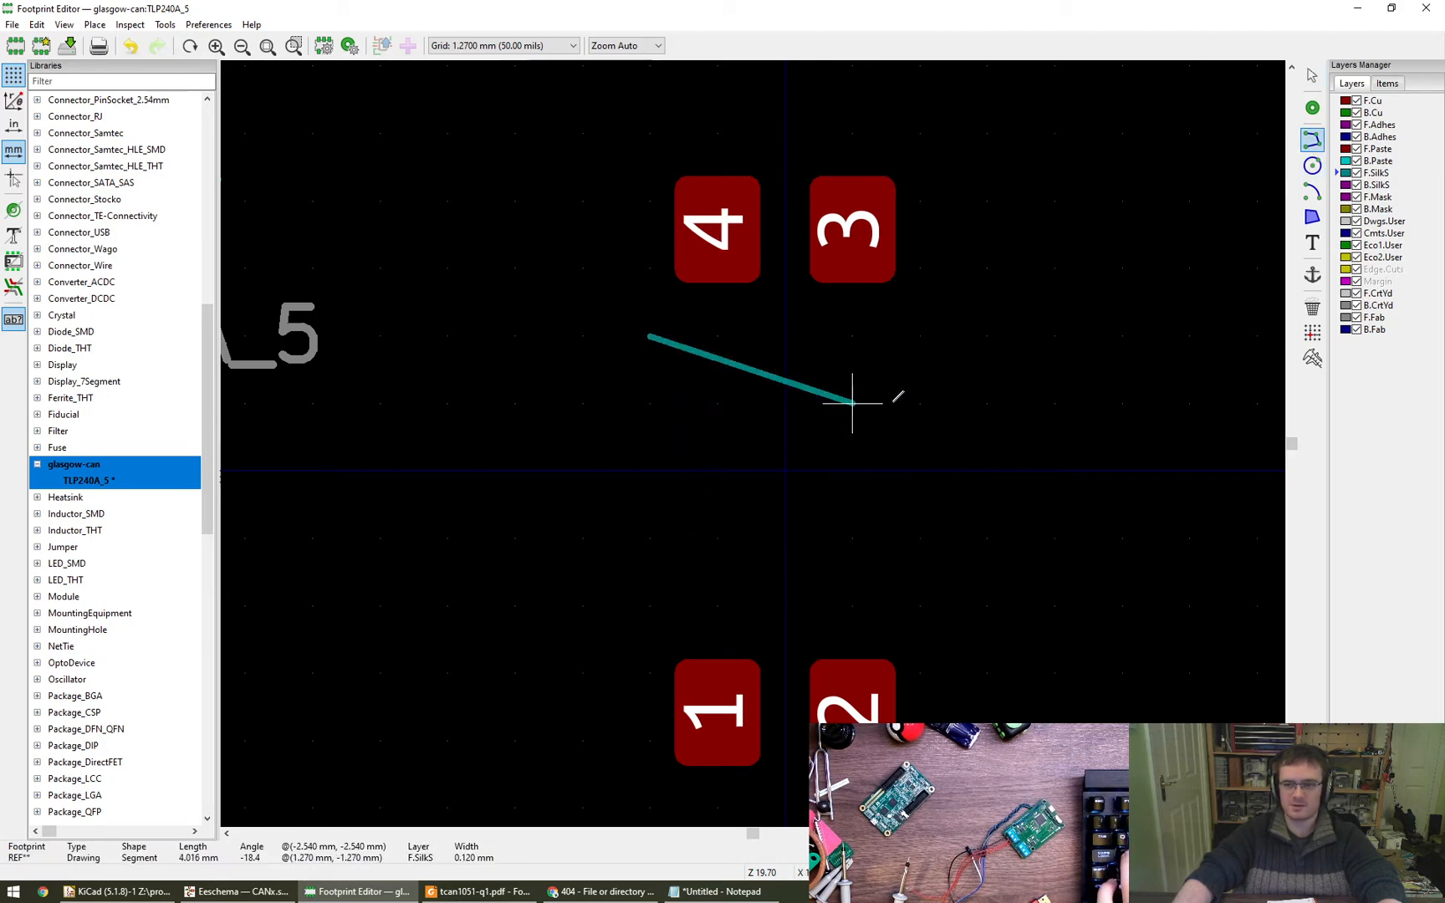
pyautogui.press('Escape')
pyautogui.press('Escape')
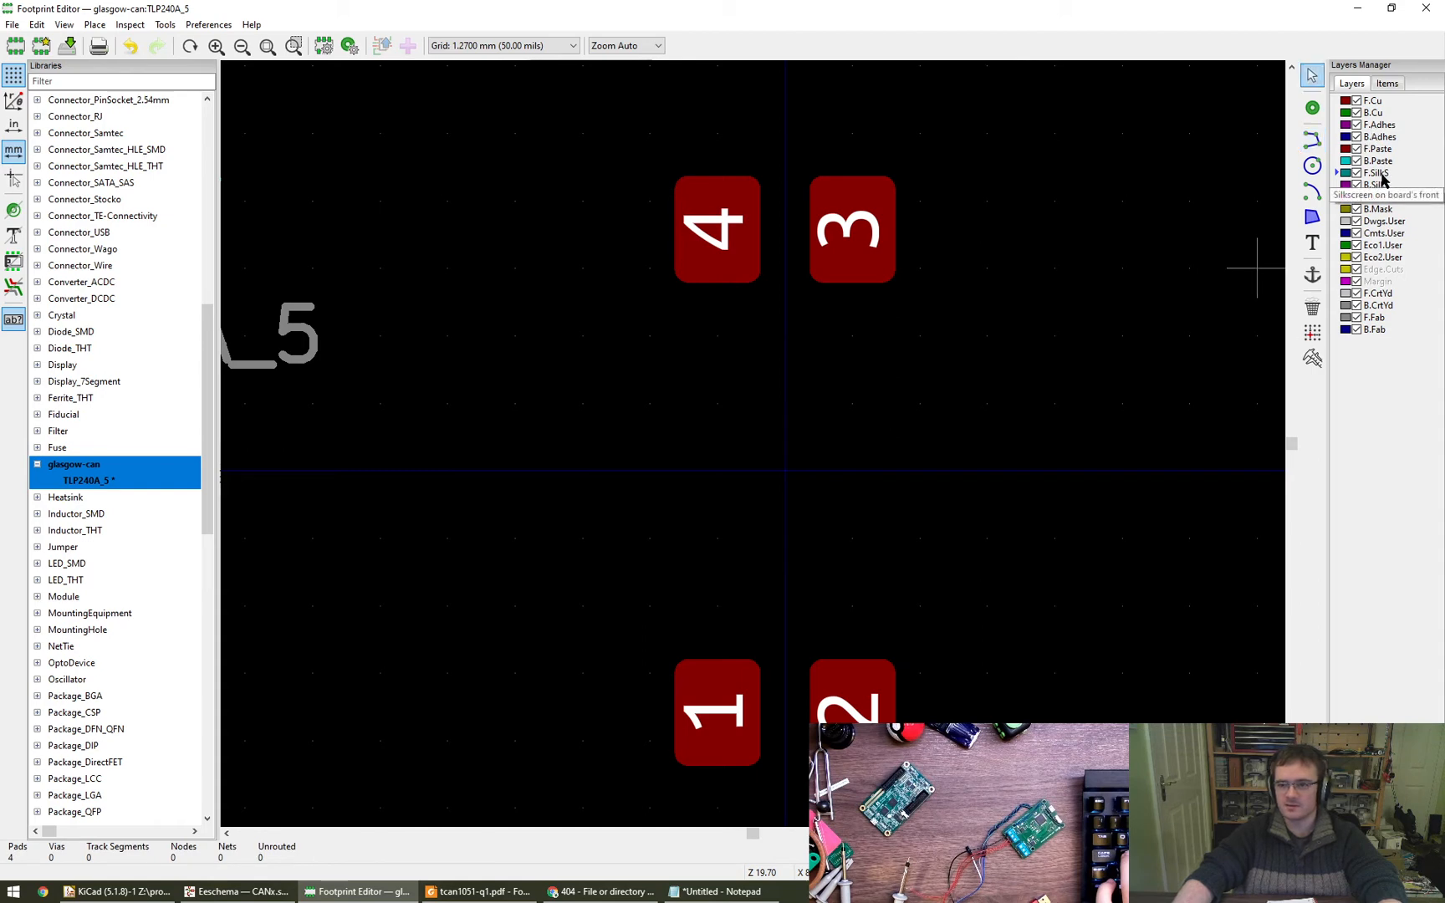
# - Draw a closed 5.08 mm square on F.SilkS between the pad rows, centred on the origin, with the line tool
pyautogui.click(1312, 139)
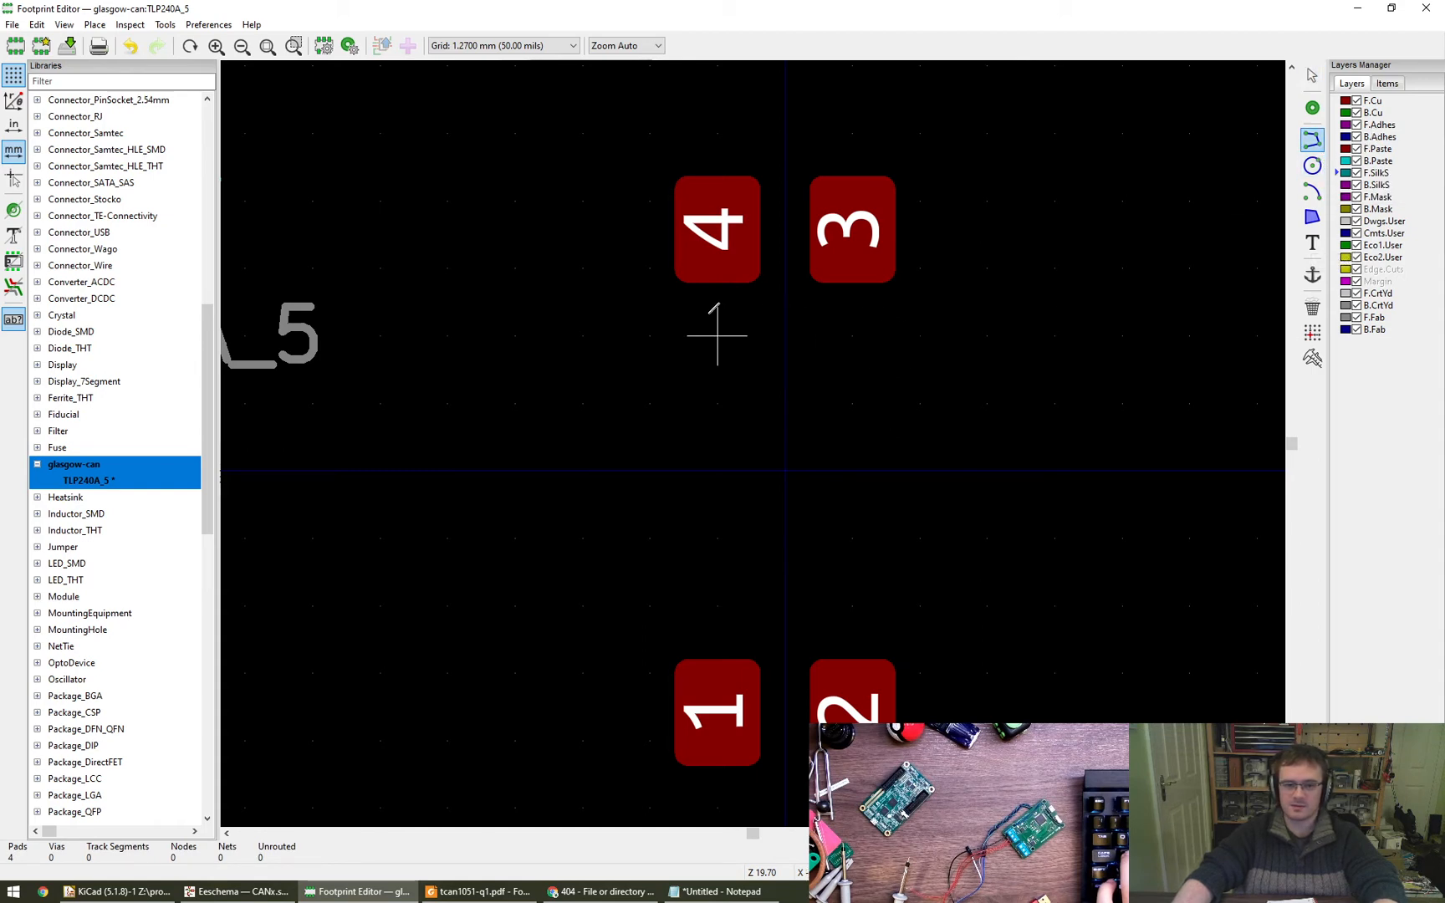
pyautogui.click(650, 335)
pyautogui.click(920, 336)
pyautogui.click(920, 606)
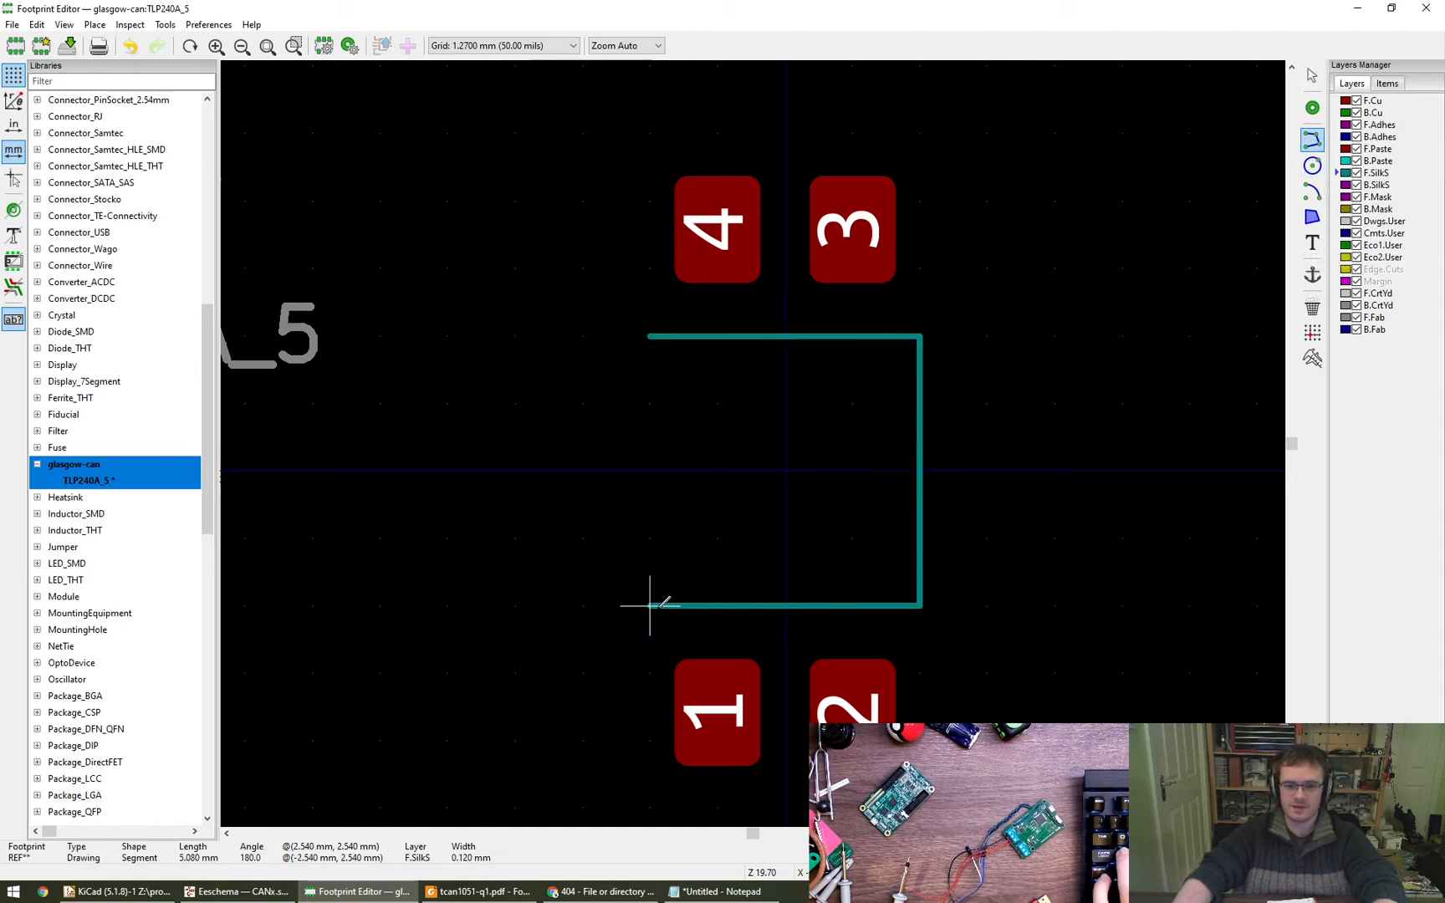
pyautogui.click(650, 606)
pyautogui.click(650, 336)
pyautogui.press('Escape')
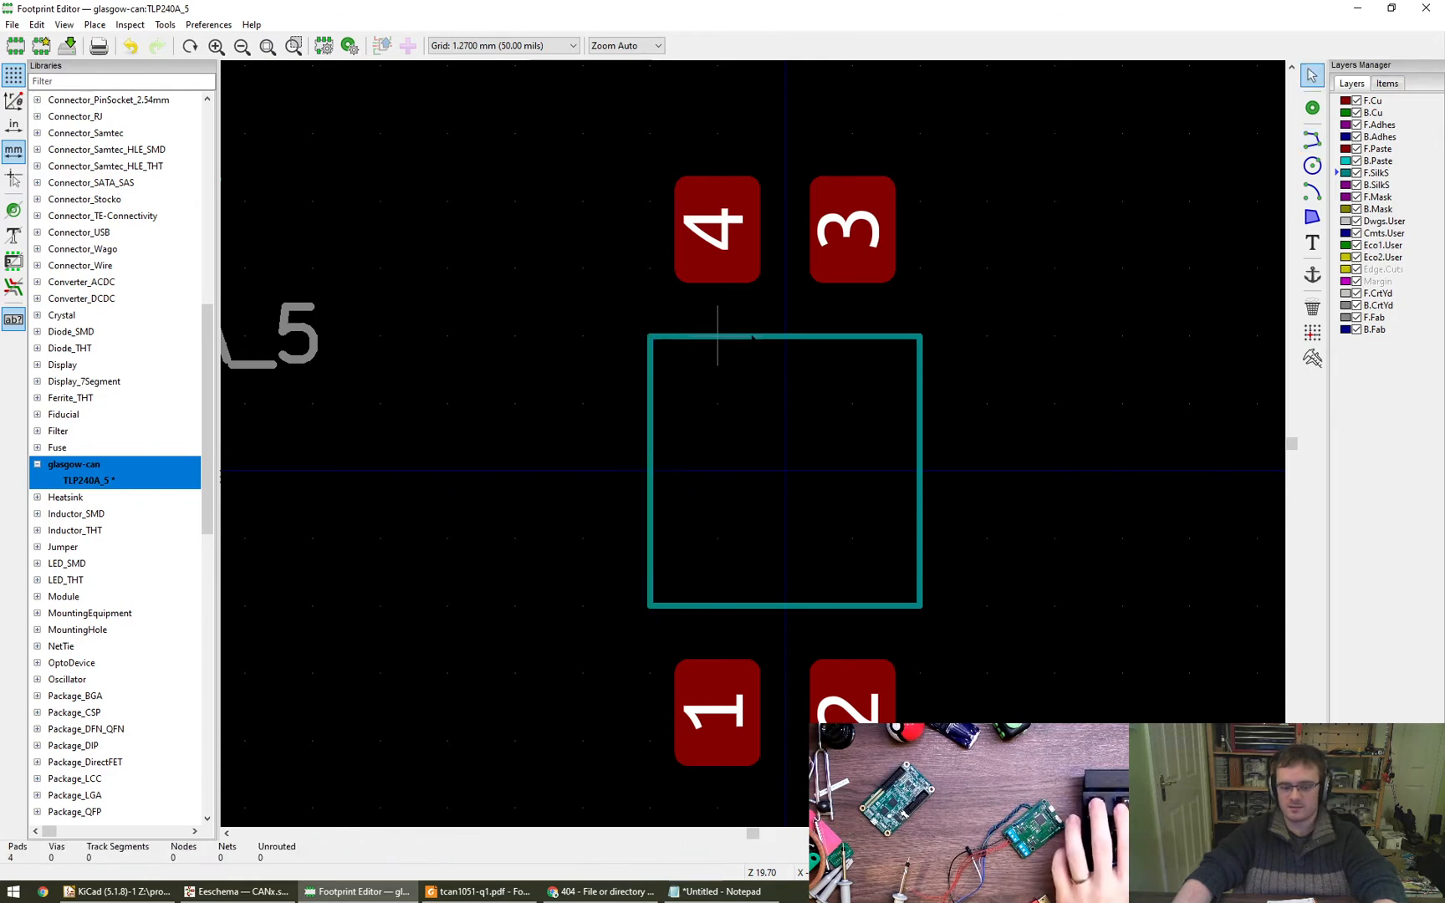
# - Launch the calculator for the body offset, and set both Y coordinates of the outline's upper line, nearest pads 3 and 4, to -3.2 mm
pyautogui.doubleClick(745, 335)
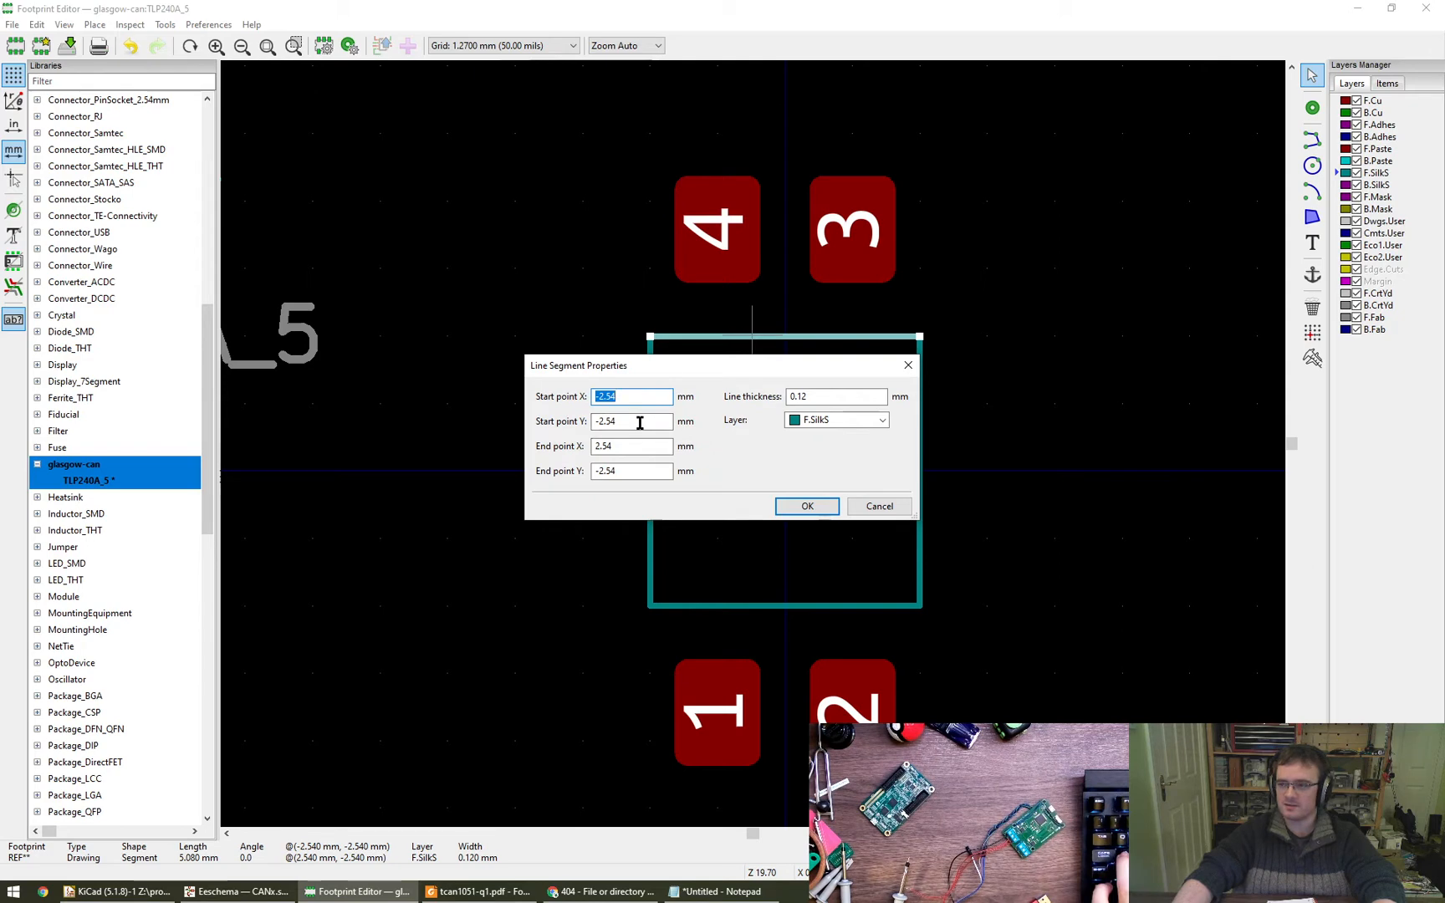
pyautogui.press('super+r')
pyautogui.write('calc')
pyautogui.press('Return')
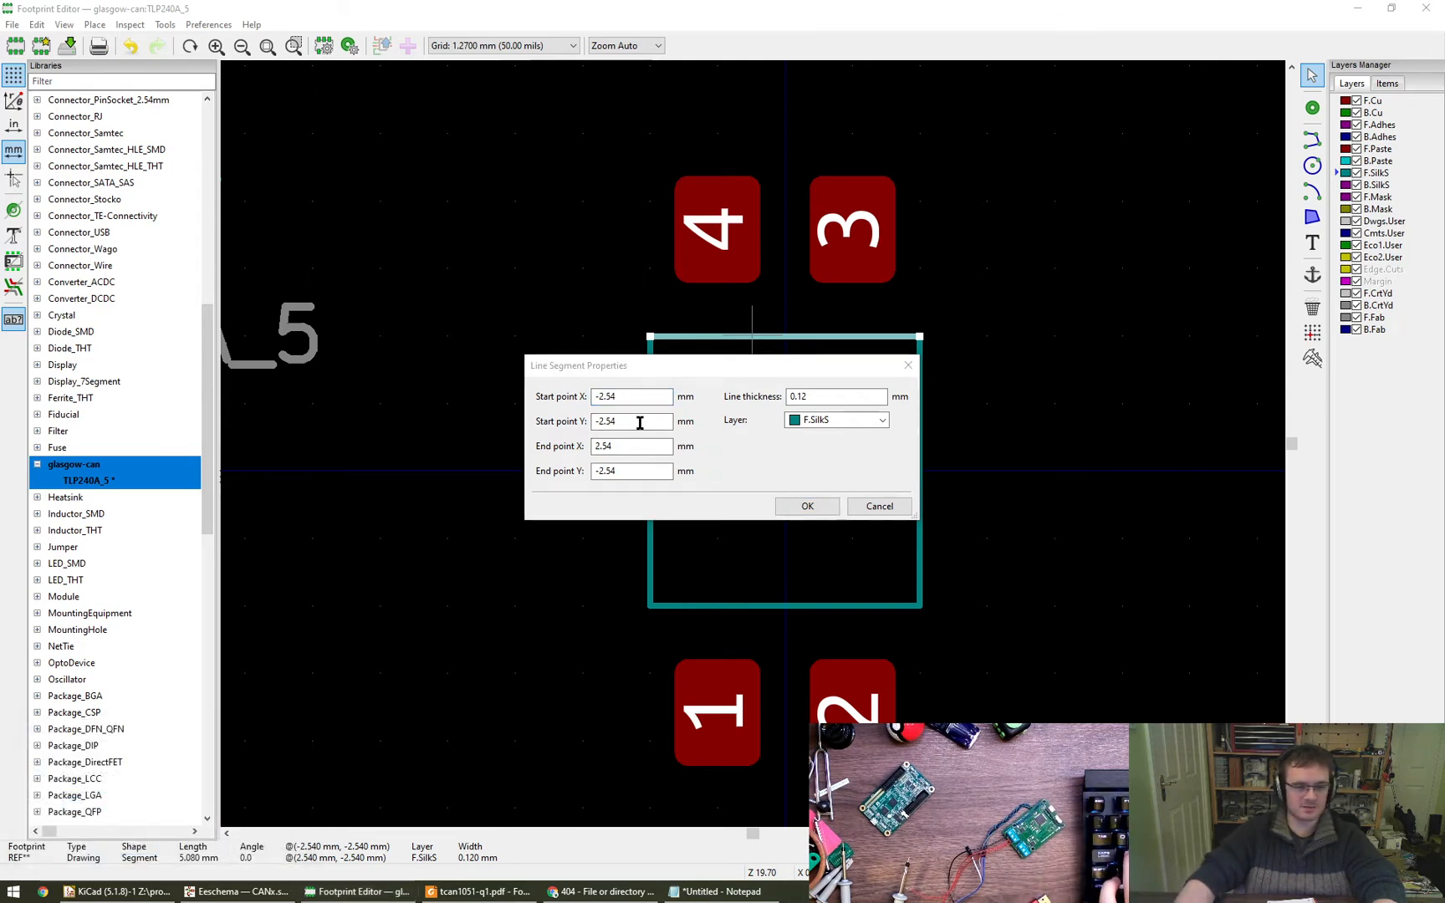
pyautogui.click(640, 423)
pyautogui.write('-3.2')
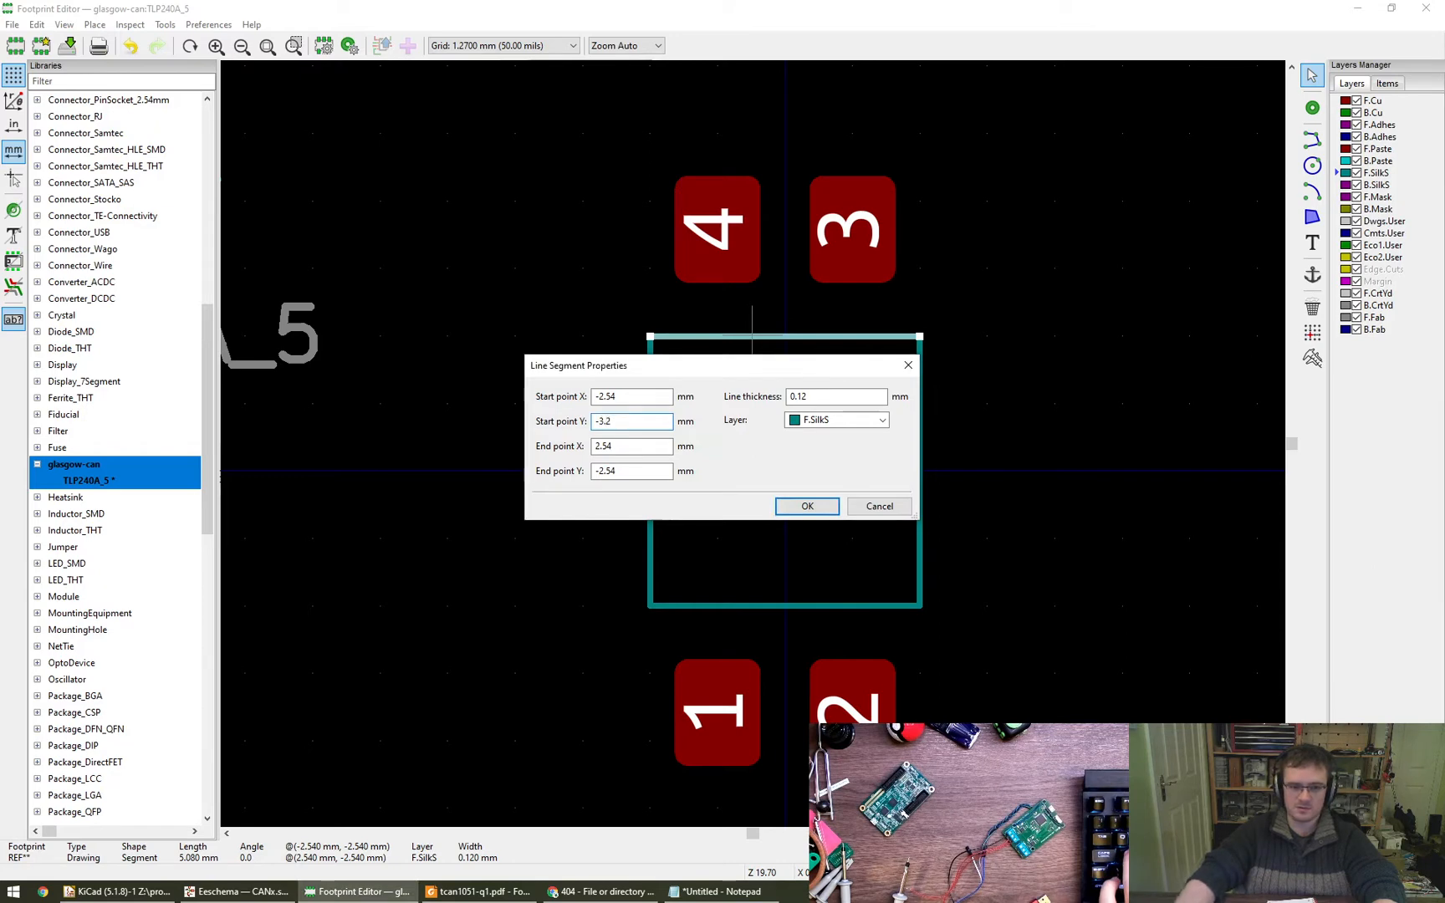
pyautogui.doubleClick(631, 470)
pyautogui.write('-3.2')
pyautogui.click(806, 509)
# - Set the start and end Y of the outline's lower line, nearest pads 1 and 2, to 3.2 mm
pyautogui.click(800, 605)
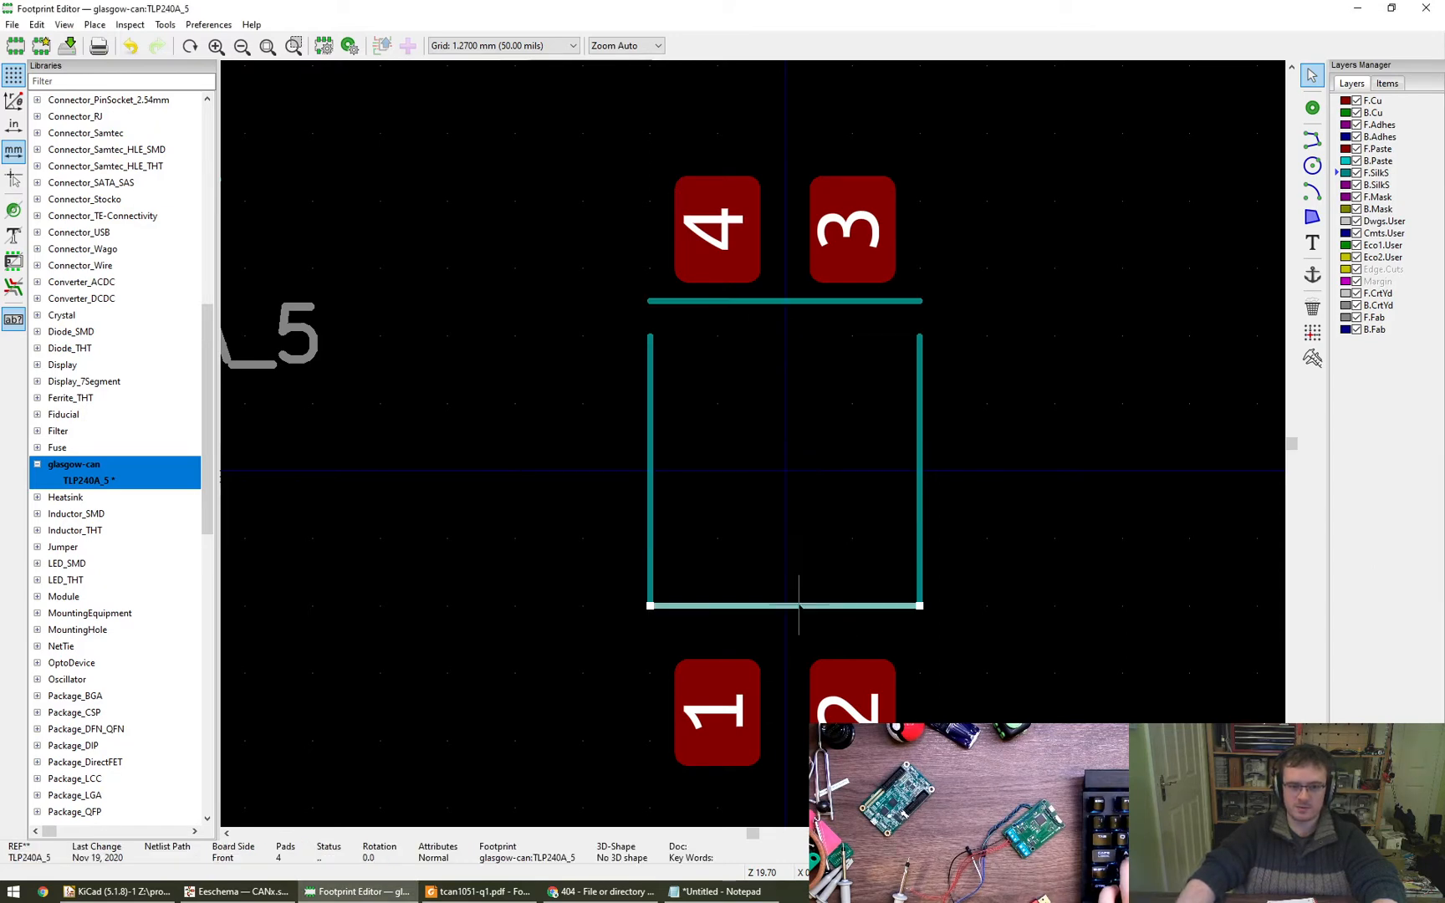
pyautogui.doubleClick(799, 605)
pyautogui.doubleClick(636, 422)
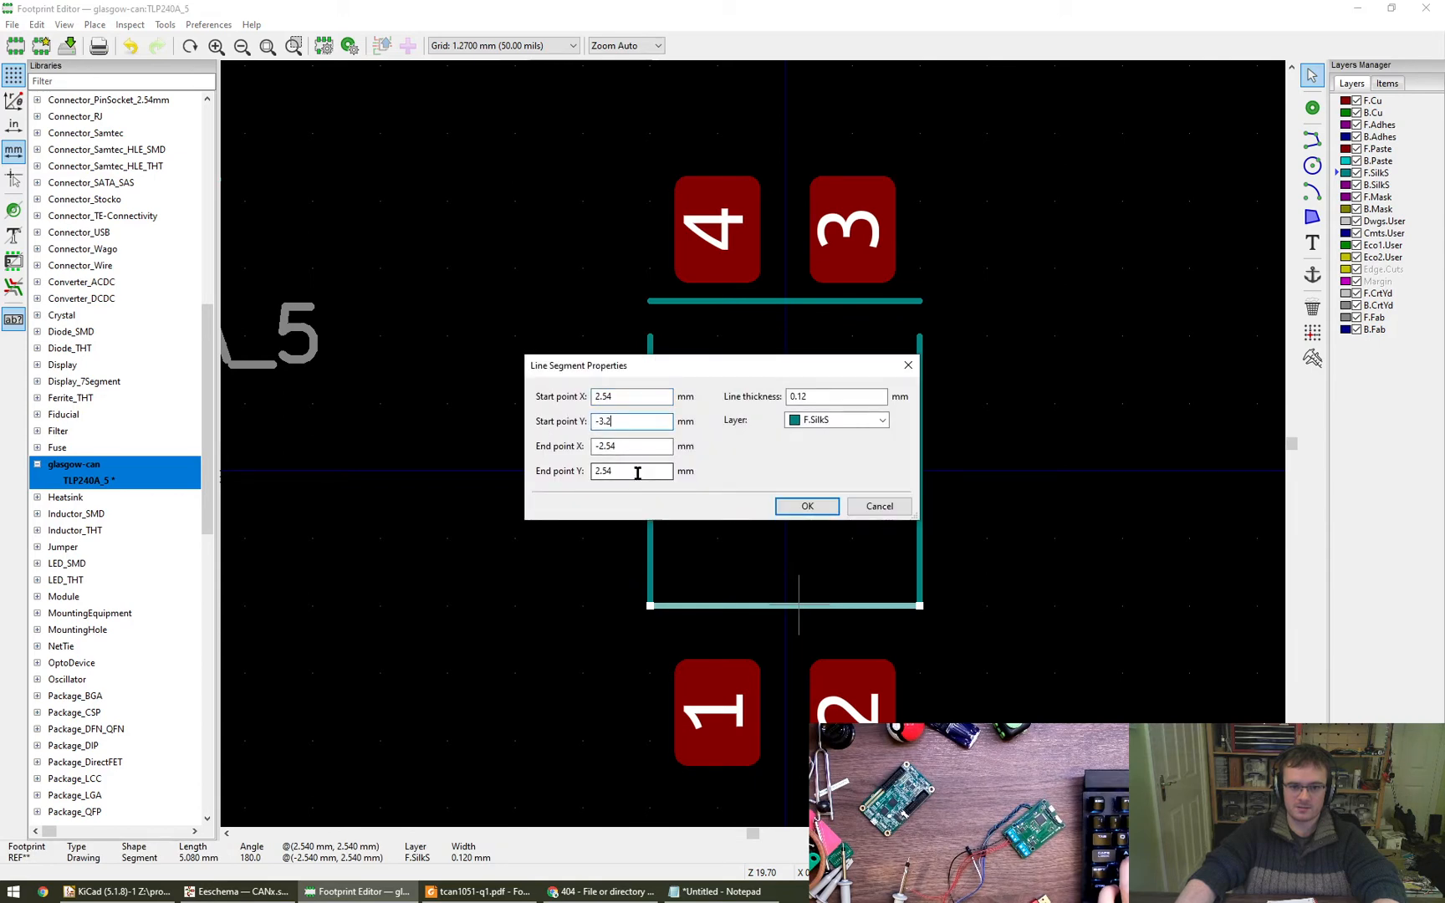
pyautogui.press('Home')
pyautogui.press('Delete')
pyautogui.click(640, 473)
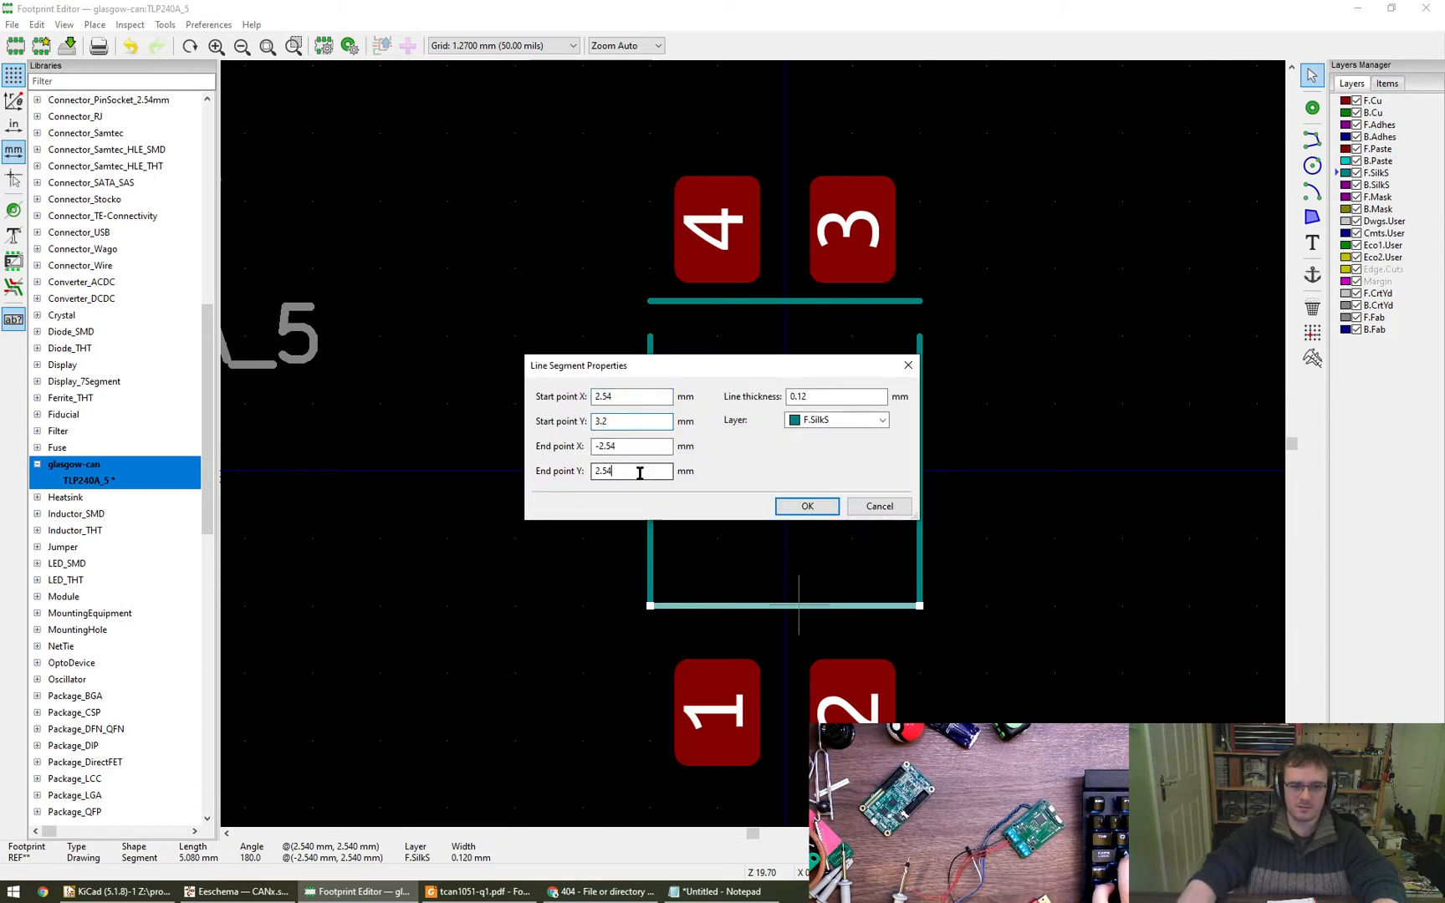
pyautogui.write('3.2')
pyautogui.click(807, 506)
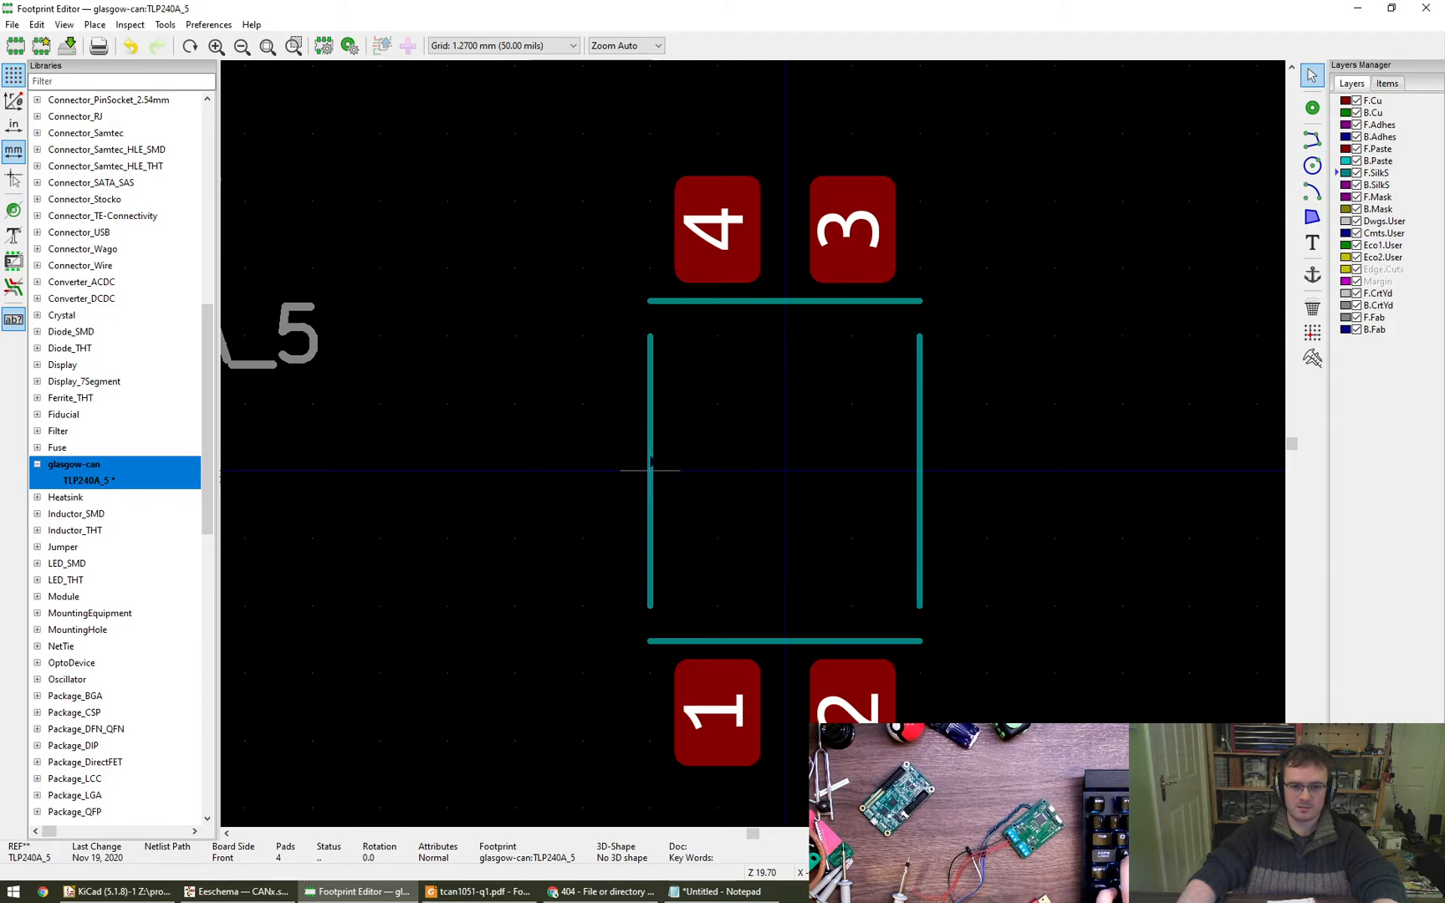
# - Extend the outline's vertical line at X -2.54 mm by setting its start Y to 3.2 mm and end Y to -3.2 mm
pyautogui.doubleClick(650, 459)
pyautogui.press('Tab')
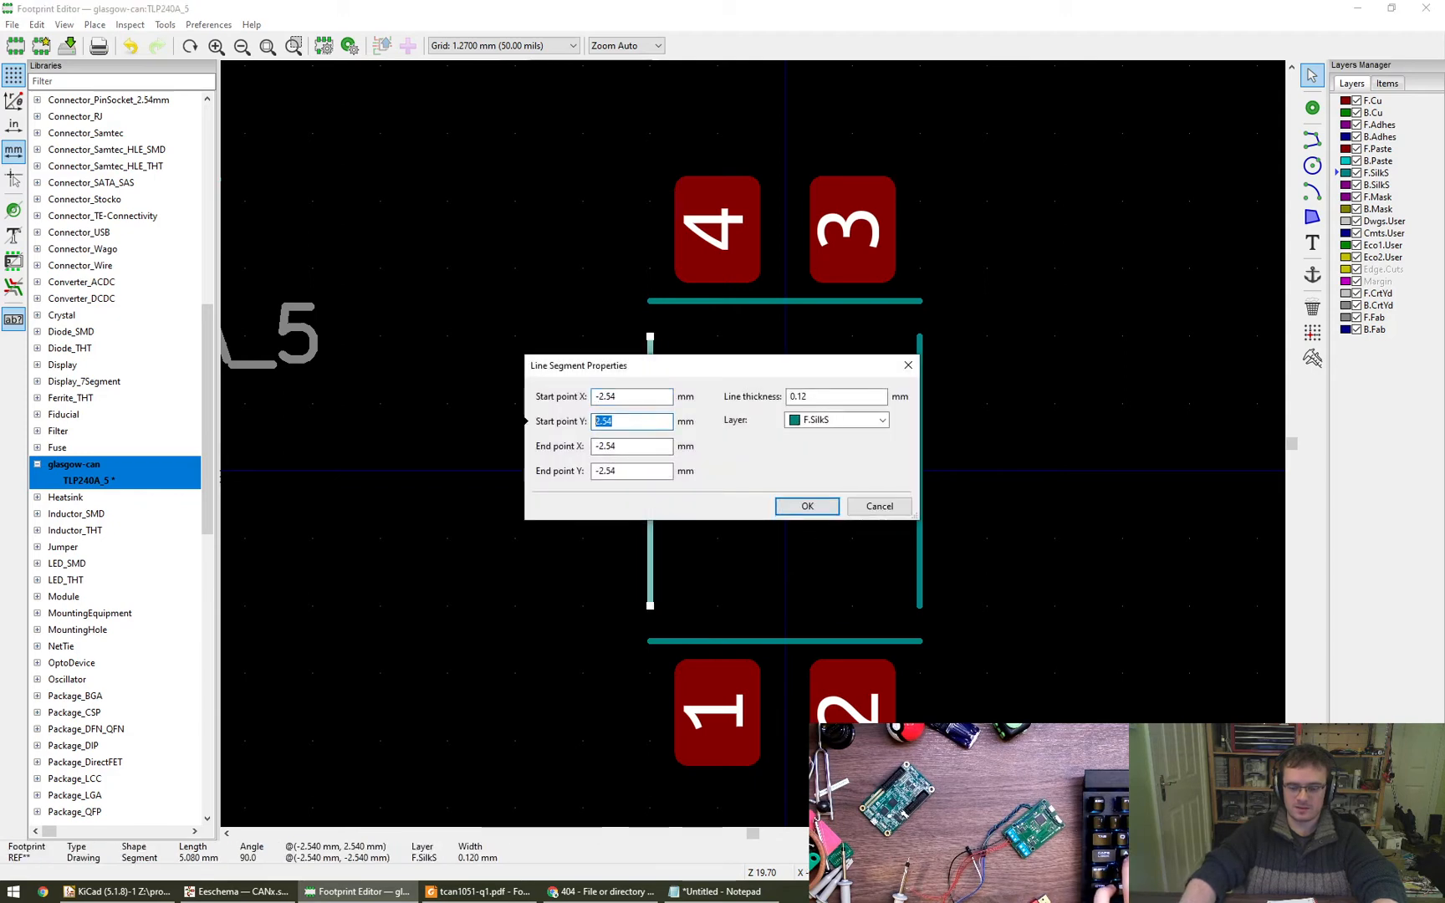
pyautogui.write('-3.2')
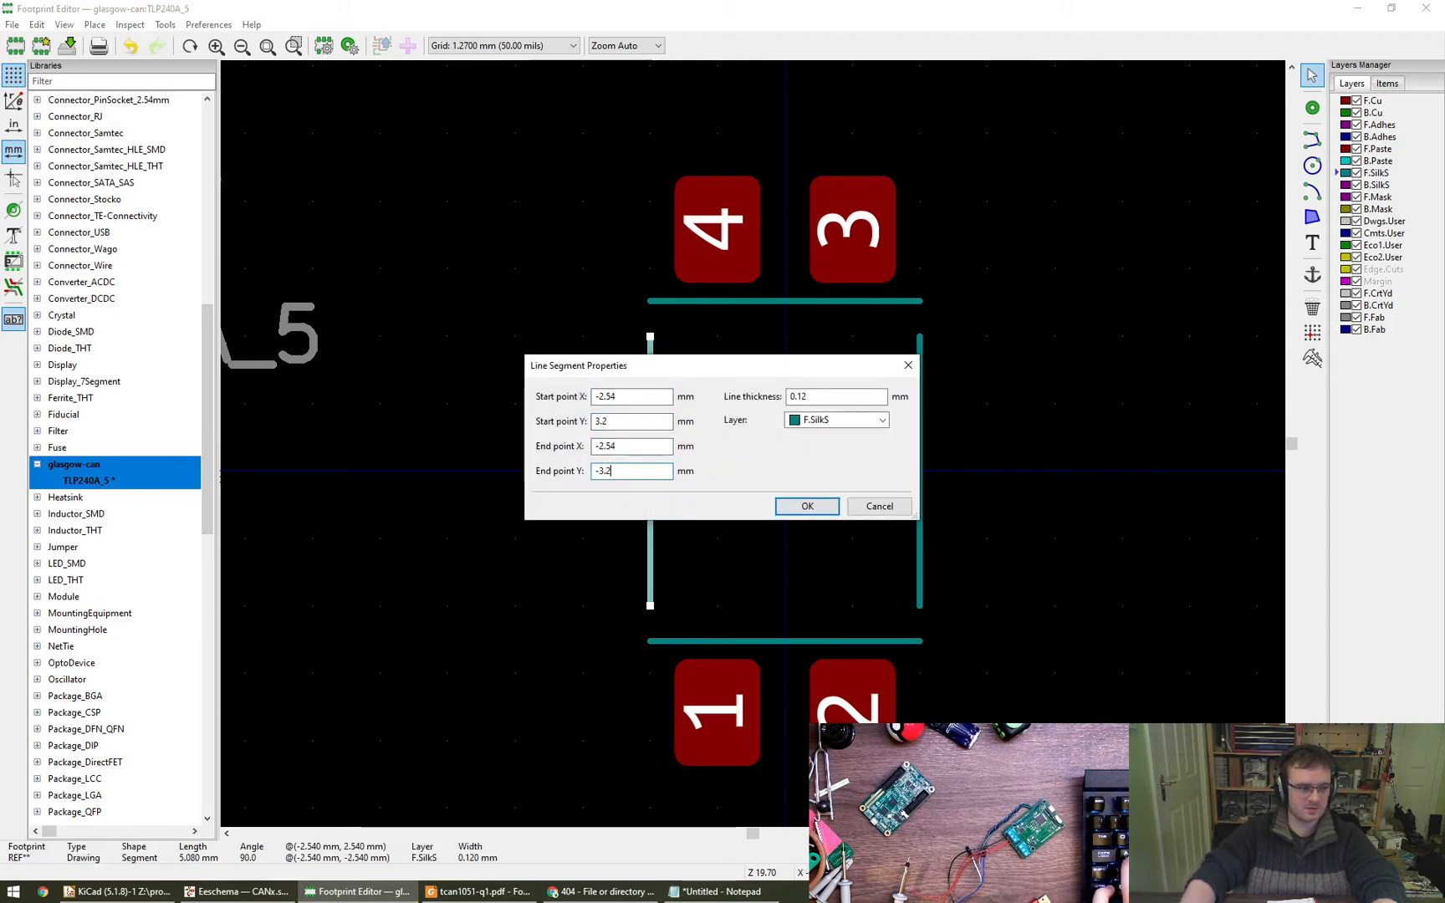
pyautogui.press('Return')
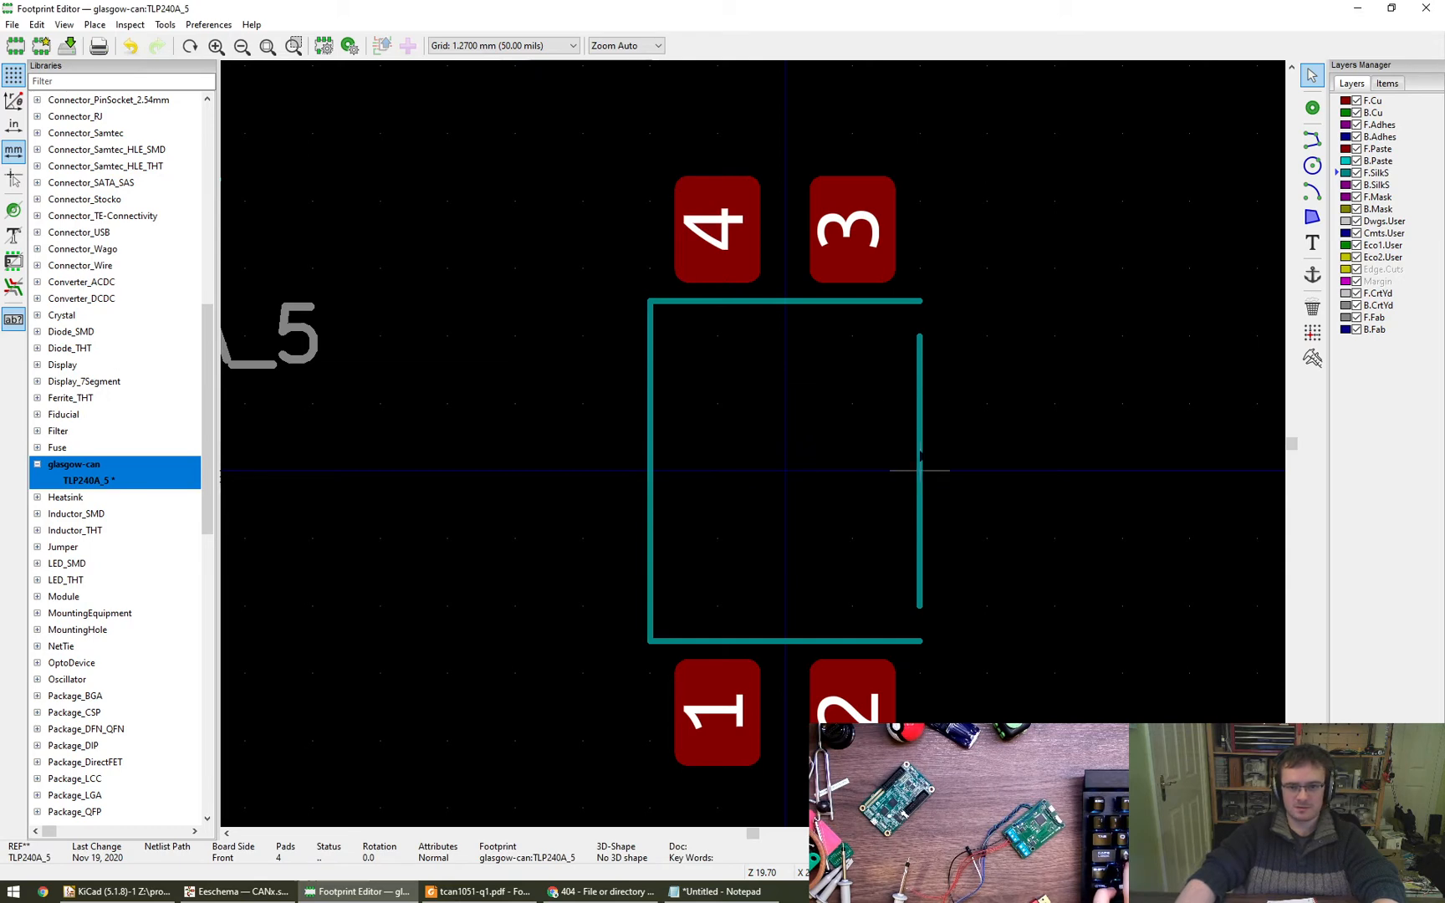
# - Extend the outline's vertical line at X 2.54 mm by setting its start Y to -3.2 mm and end Y to 3.2 mm
pyautogui.doubleClick(917, 489)
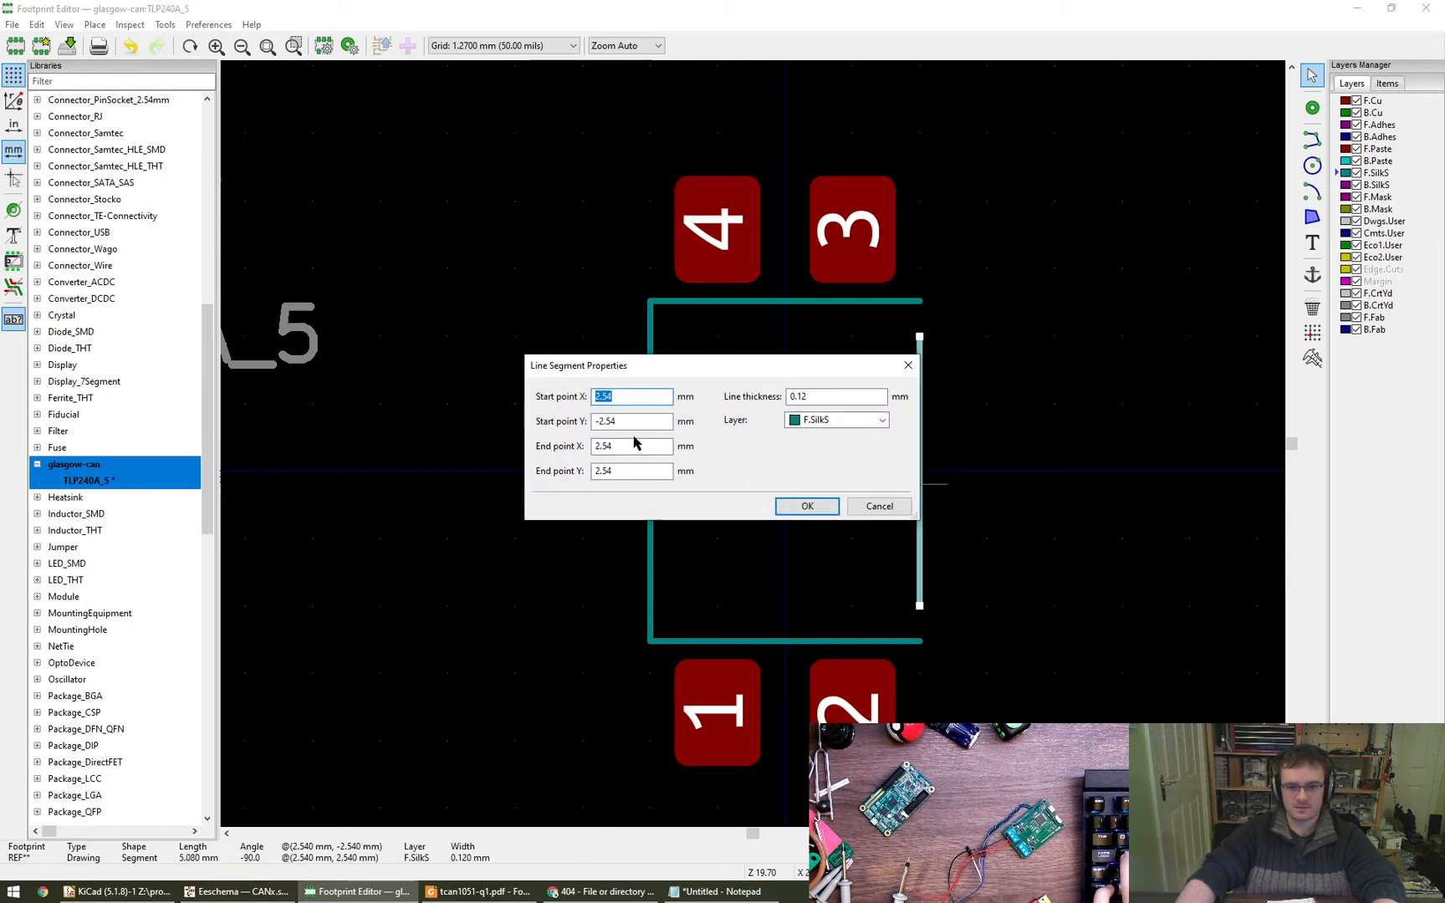
pyautogui.press('Tab')
pyautogui.write('-3')
pyautogui.write('3')
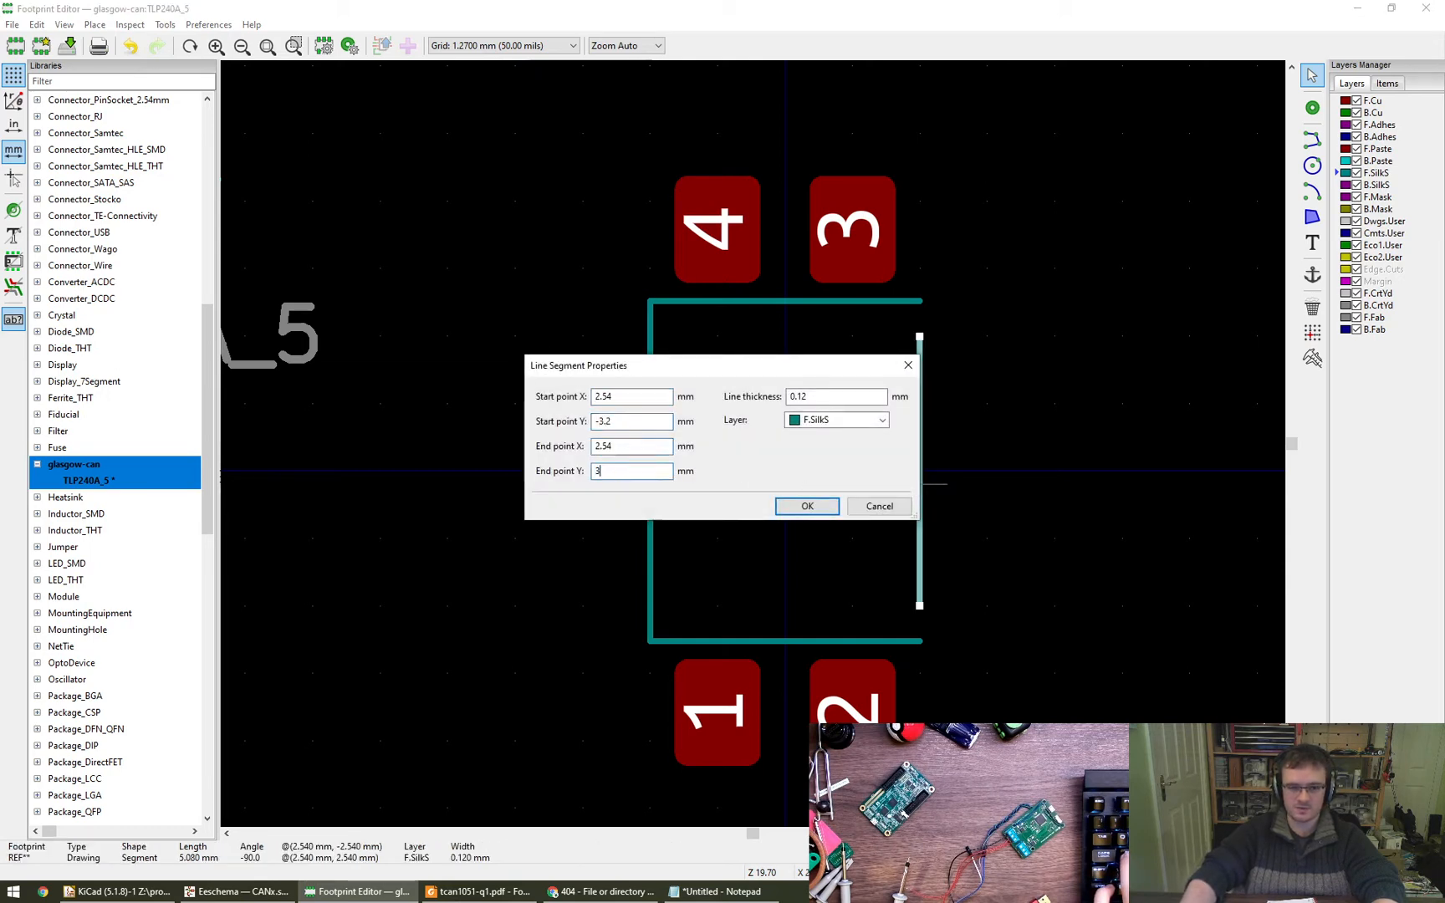
pyautogui.write('.2')
pyautogui.press('Return')
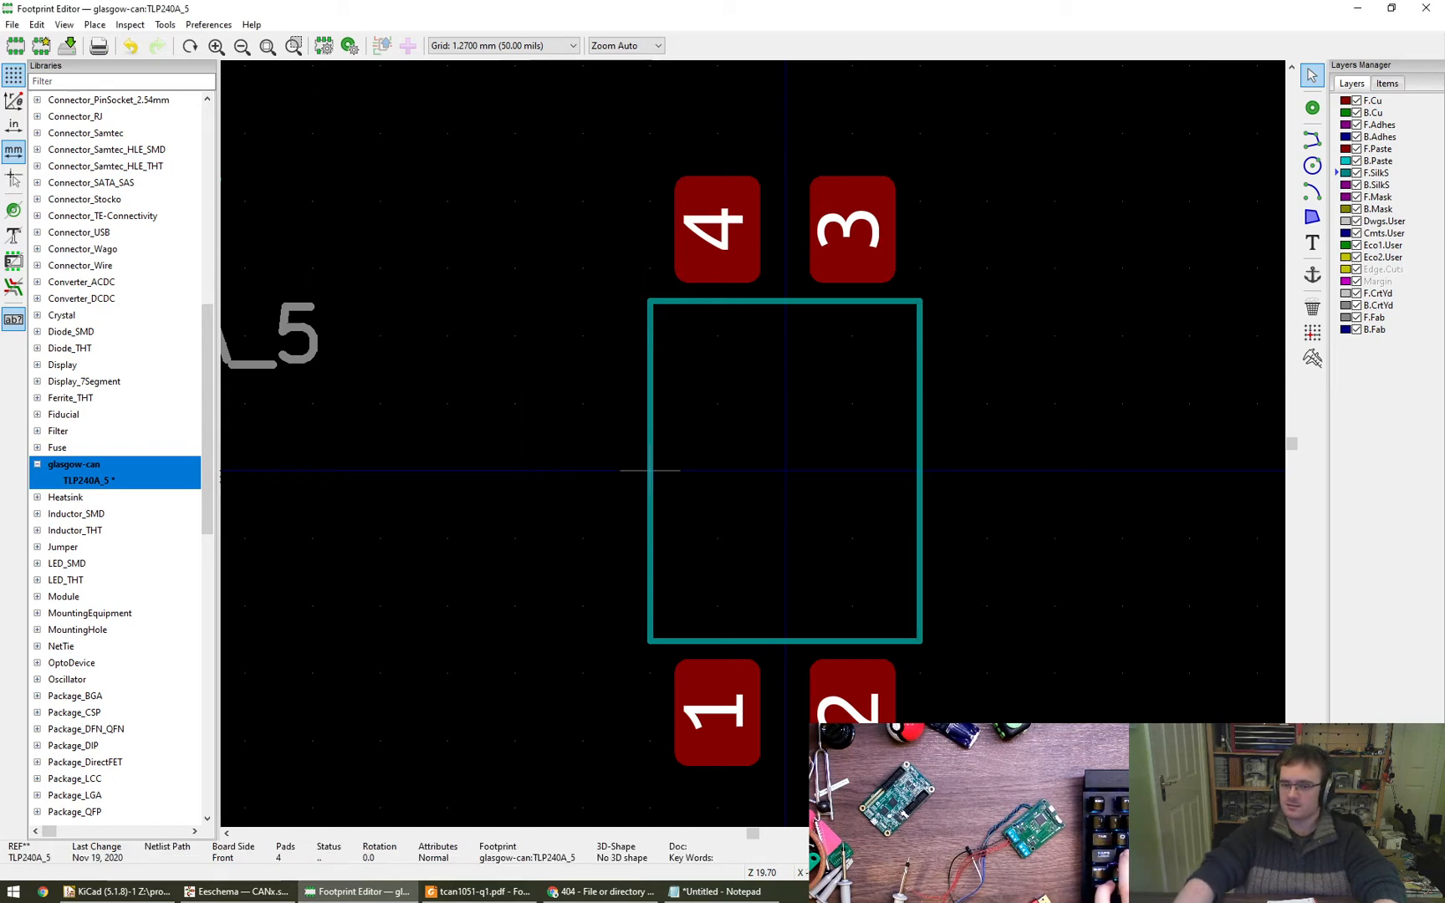
# - Draw a silkscreen circle of about 1.8 mm radius beside pad 1, centred at X -3.81 mm, Y 3.81 mm
pyautogui.click(1312, 165)
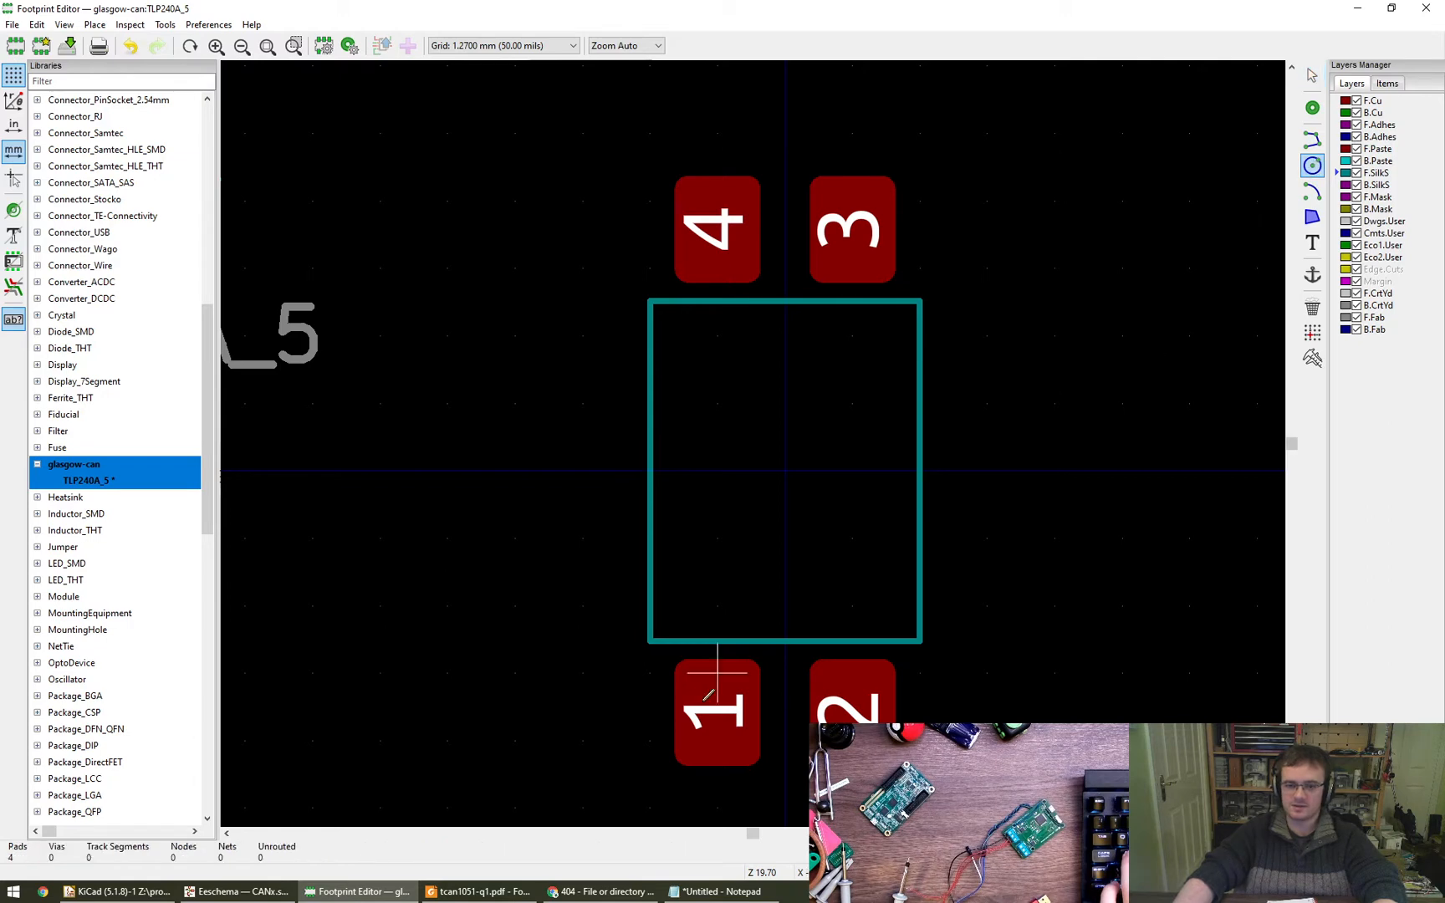
pyautogui.click(582, 673)
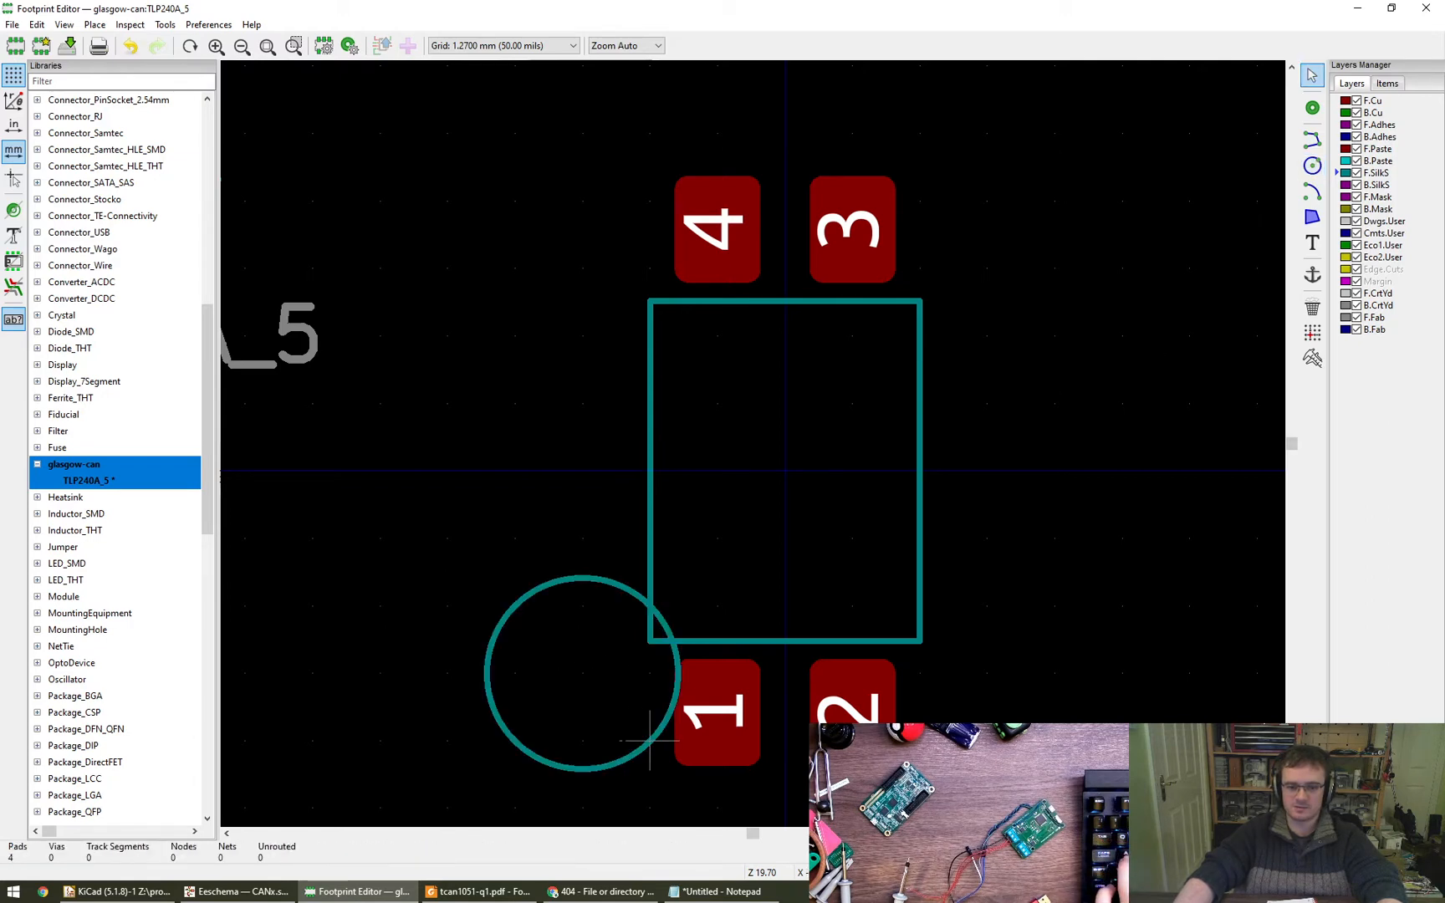
pyautogui.click(650, 740)
# - Set the radius of the circle beside pad 1 to 0.8 mm
pyautogui.press('e')
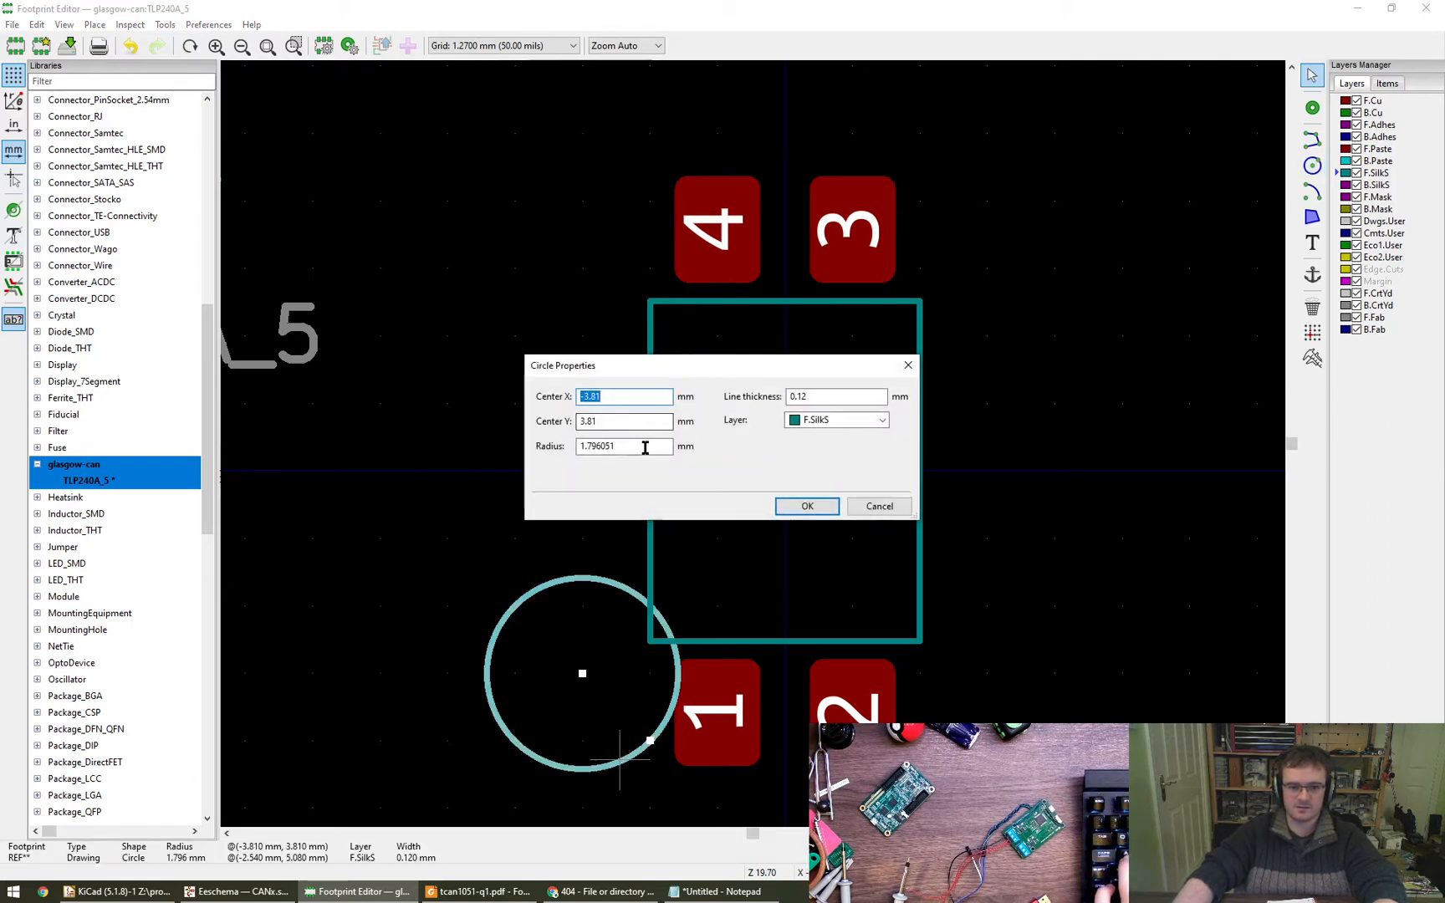
pyautogui.press('Tab')
pyautogui.press('Tab')
pyautogui.write('0.')
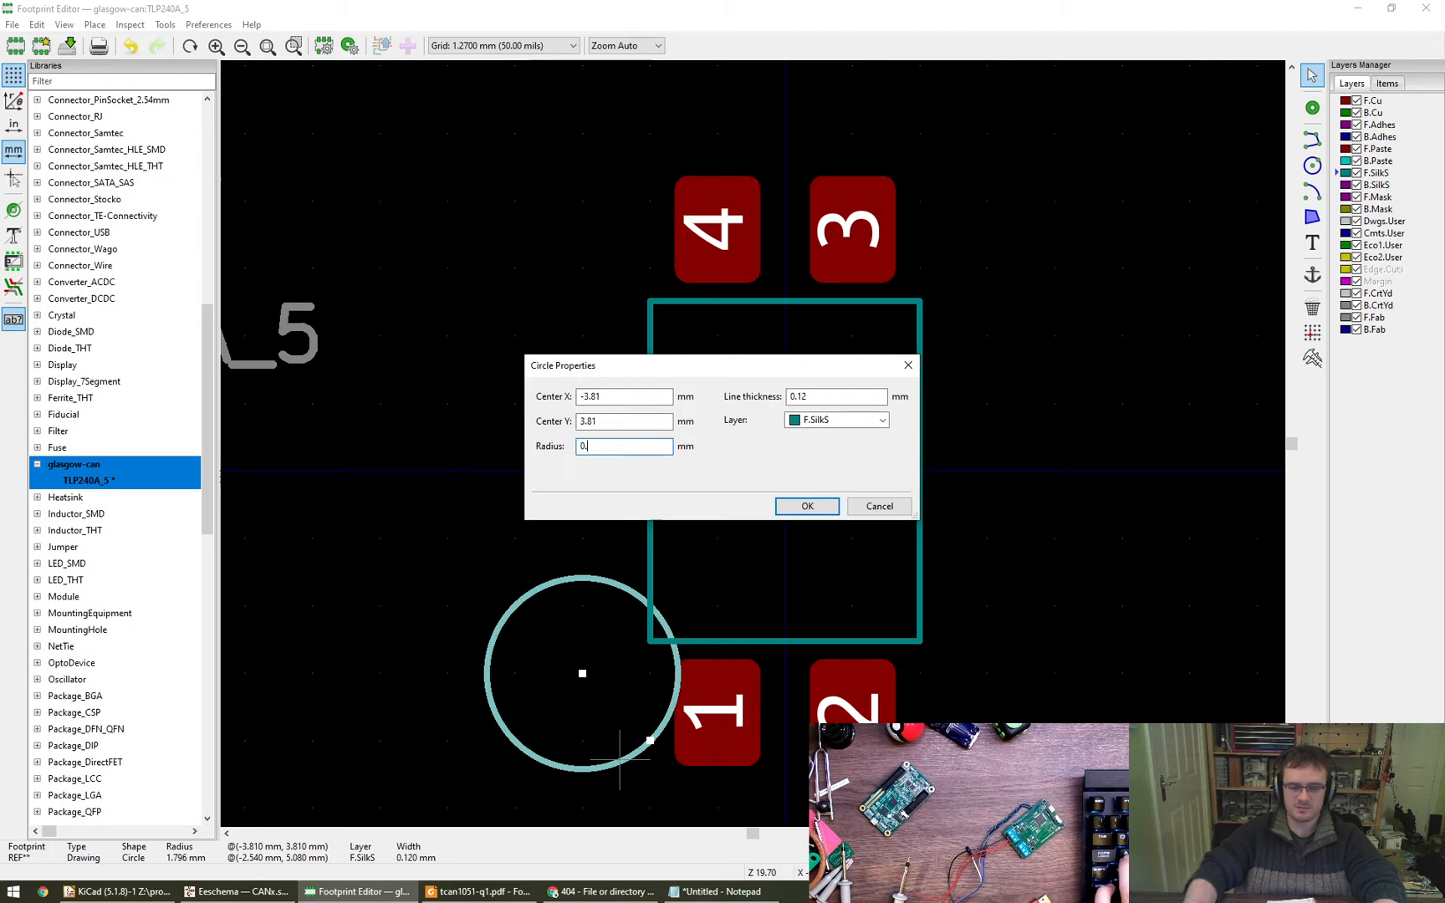
pyautogui.write('8')
pyautogui.press('Return')
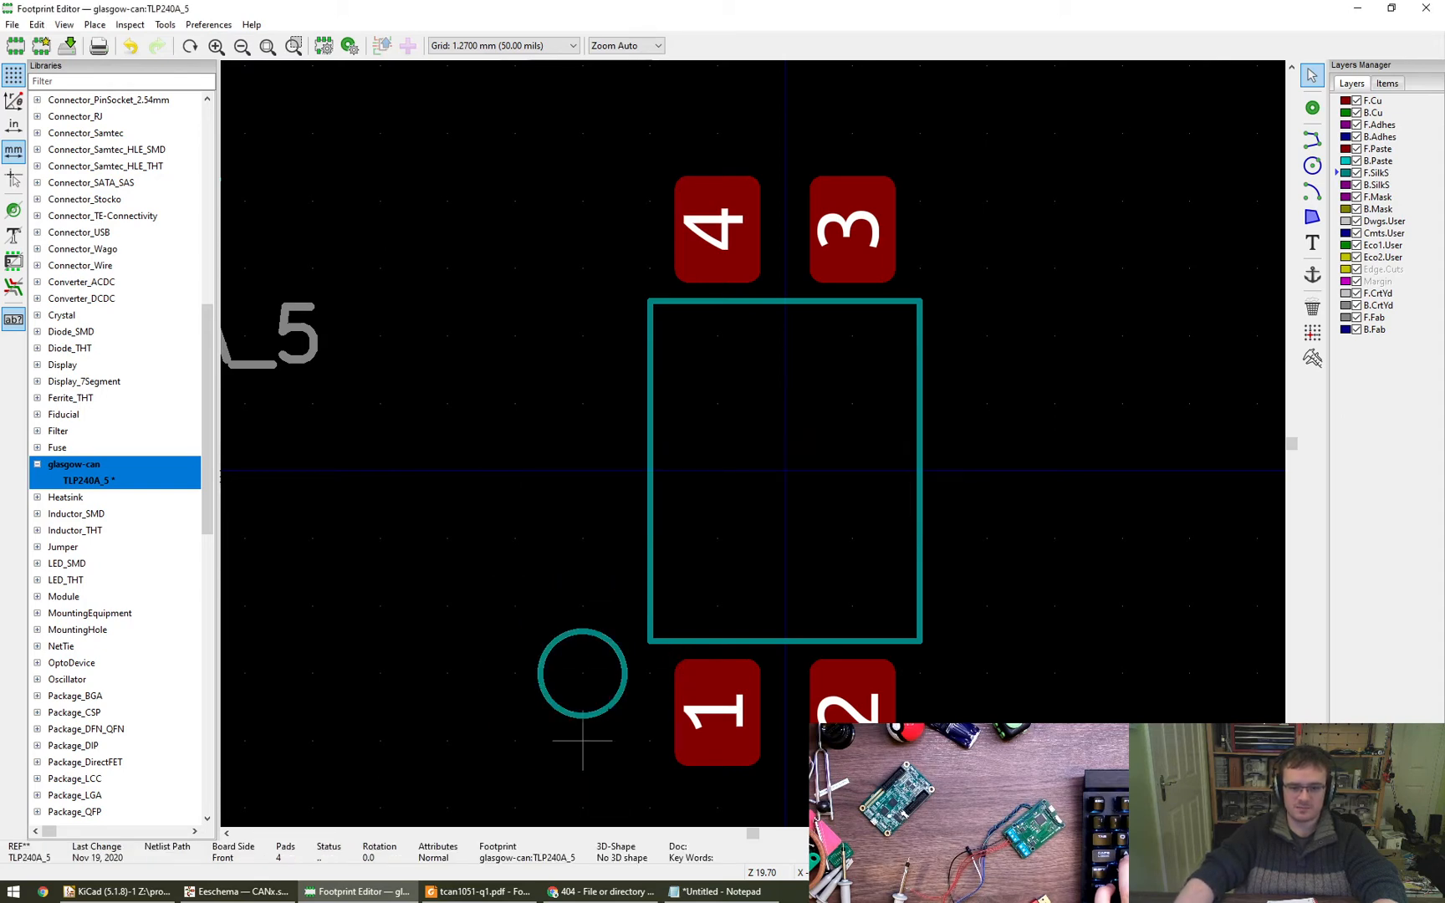
# - Set the pin 1 marker circle's radius to 0.5 mm and its line thickness to 0.5 mm
pyautogui.doubleClick(607, 706)
pyautogui.moveTo(626, 449); pyautogui.dragTo(515, 454)
pyautogui.write('0.5')
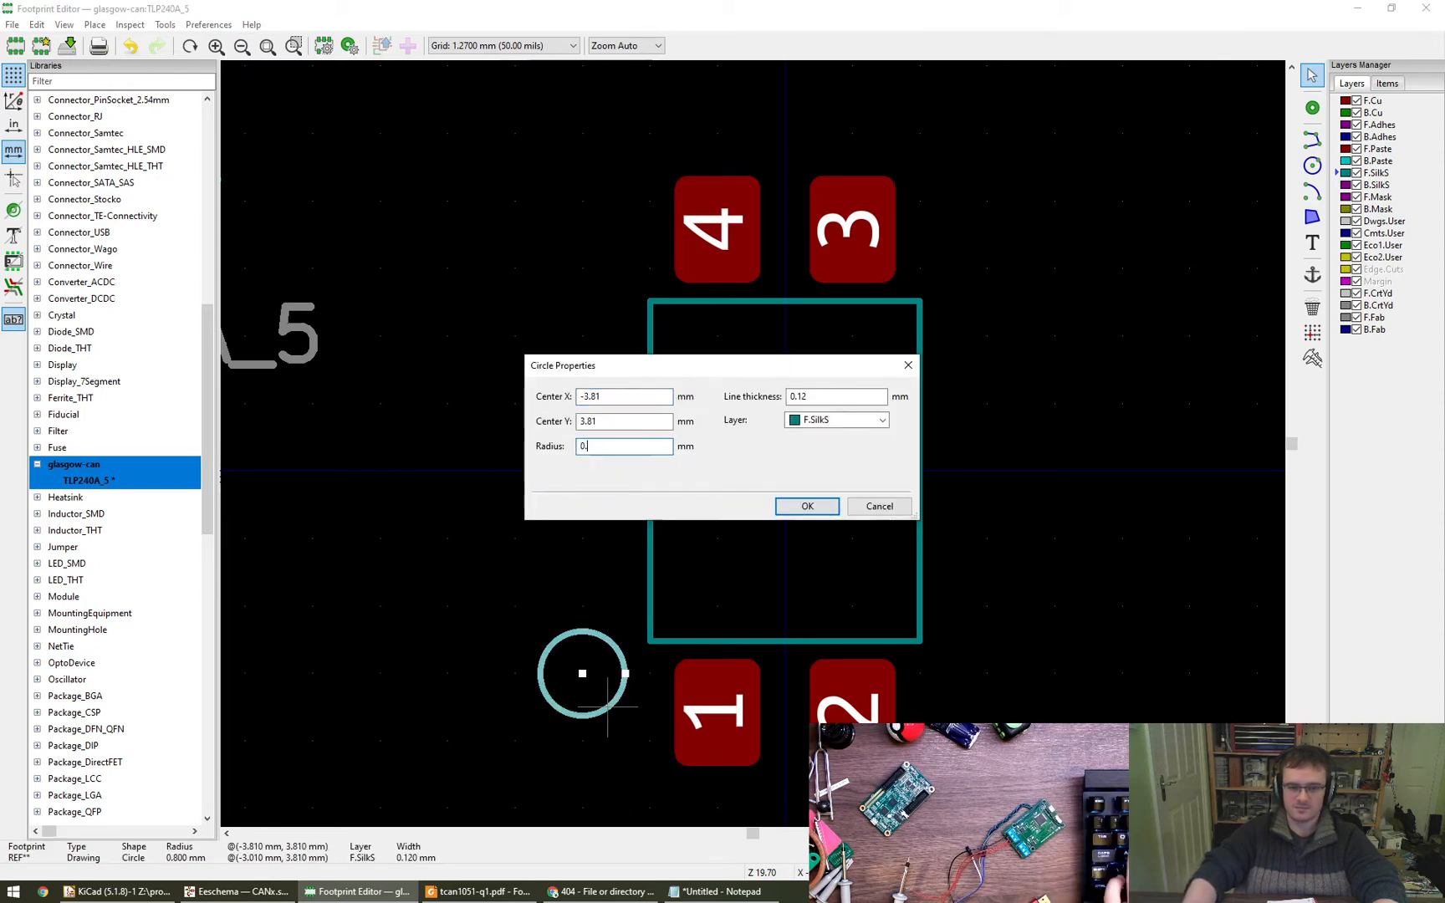
pyautogui.press('Return')
pyautogui.doubleClick(592, 700)
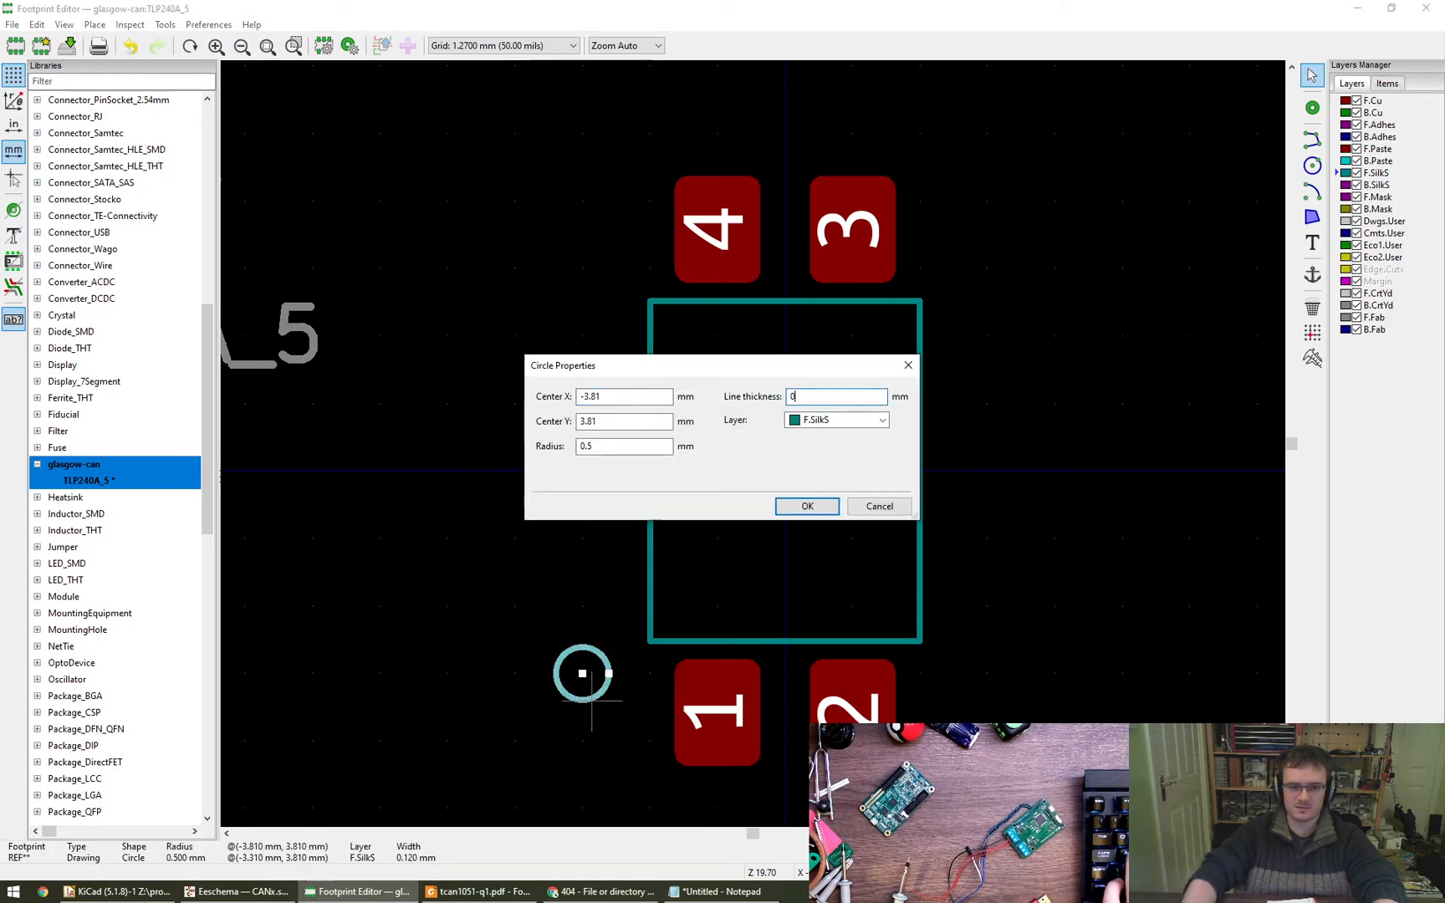
pyautogui.write('5')
pyautogui.press('Return')
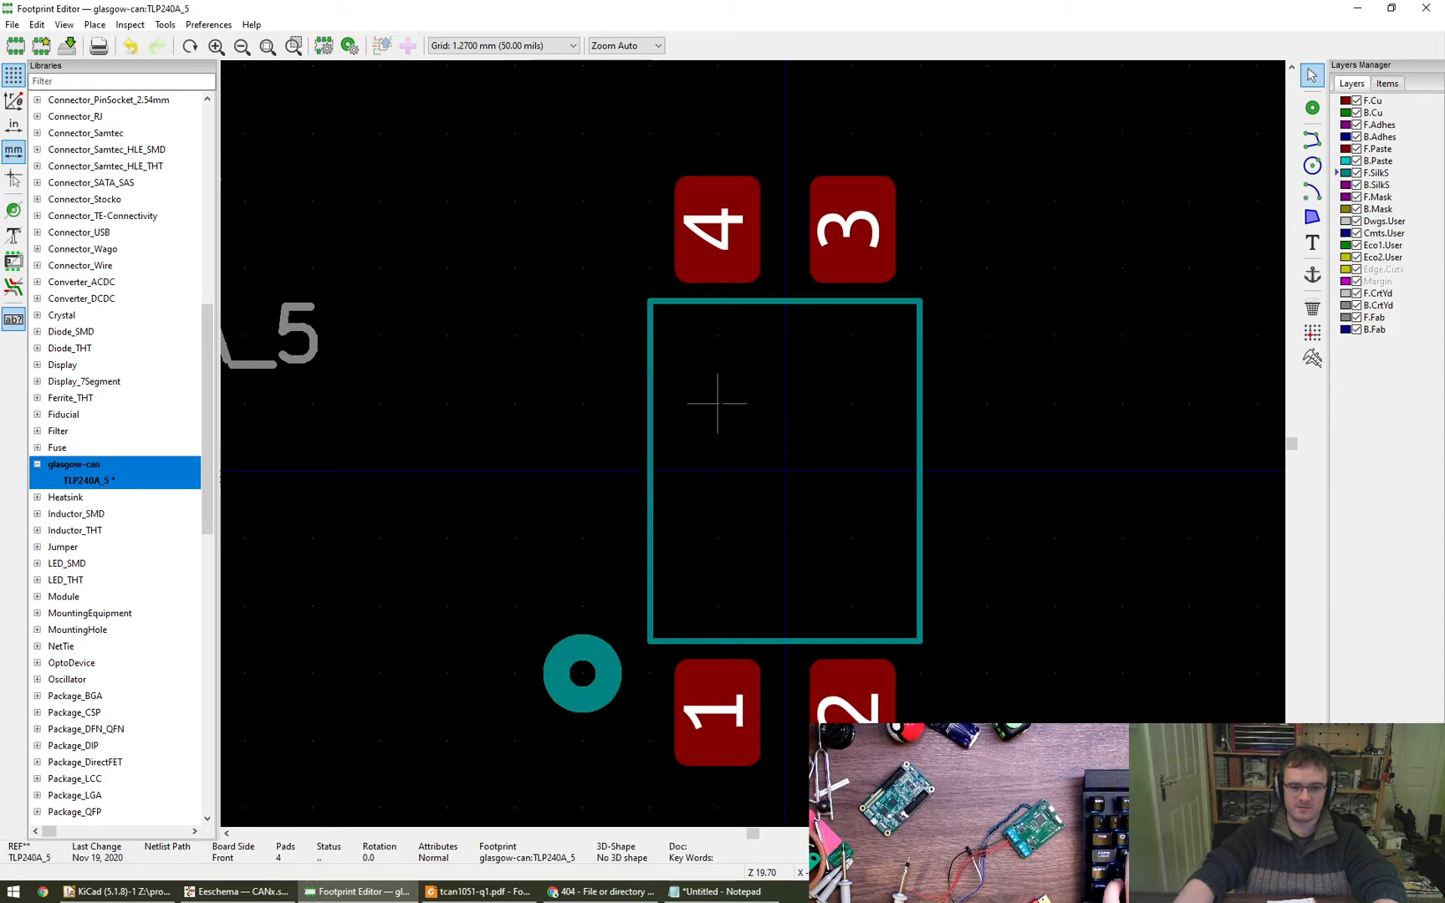
# - Move the TLP240A_5 value text inside the body outline, horizontally centred and about 1.27 mm below the origin, rotating it twice
pyautogui.scroll(-4, 582, 683)
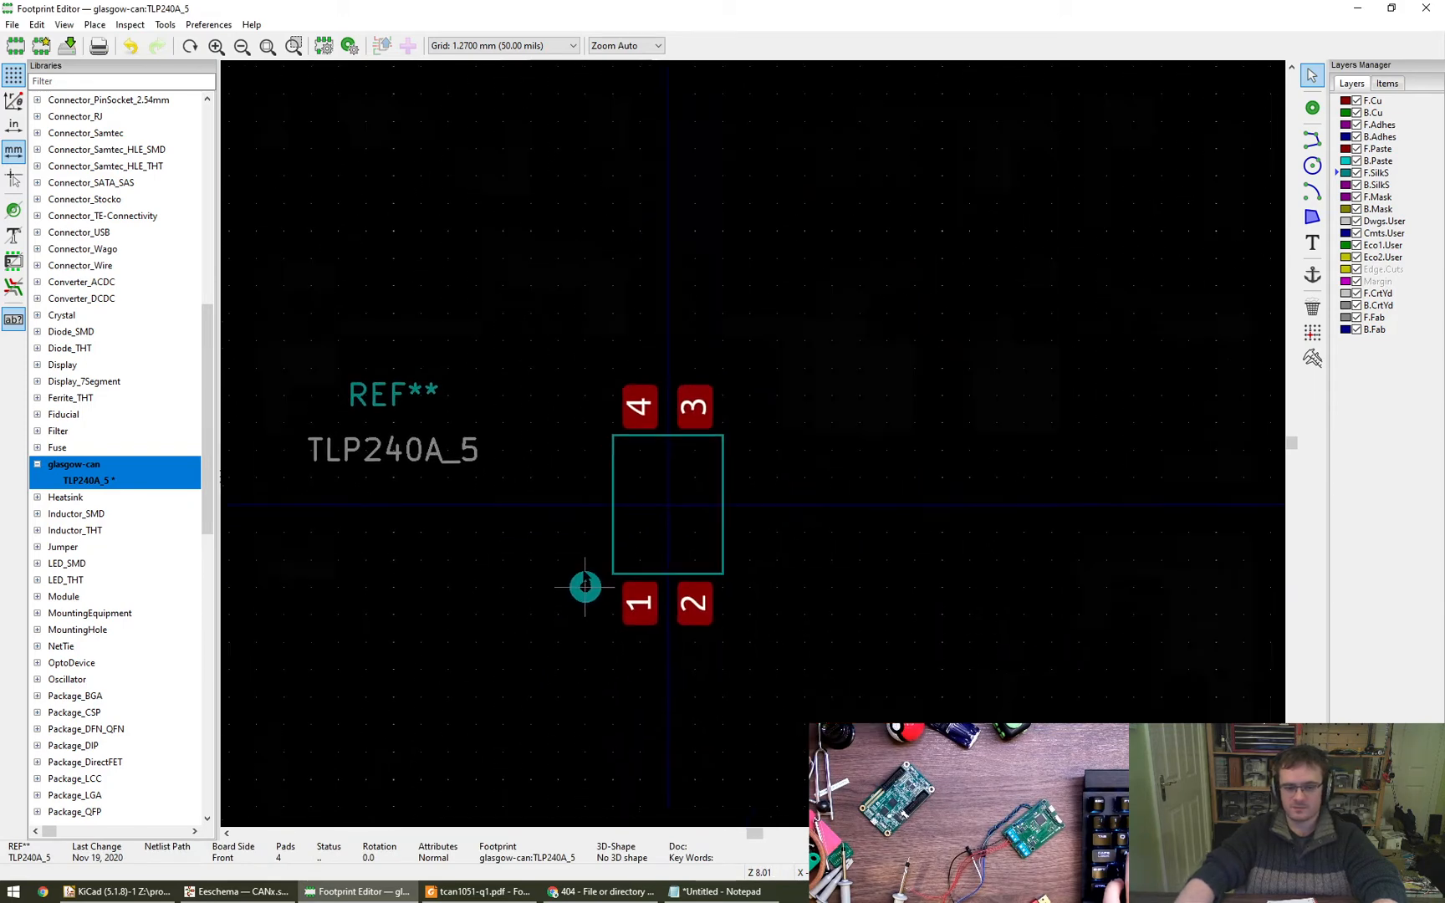
pyautogui.press('m')
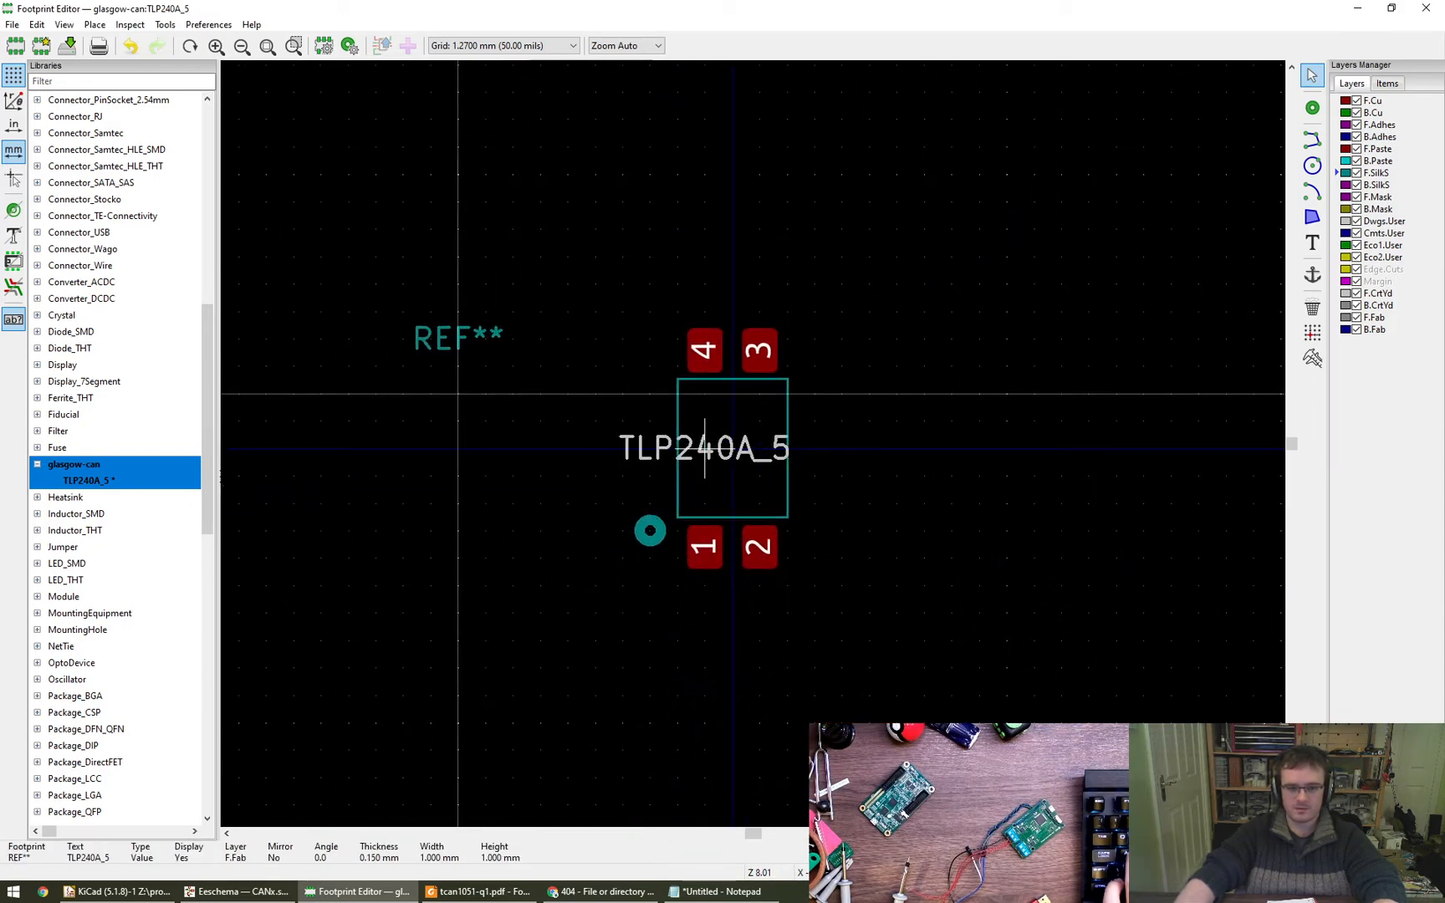
pyautogui.press('r')
pyautogui.press('r')
pyautogui.click(732, 475)
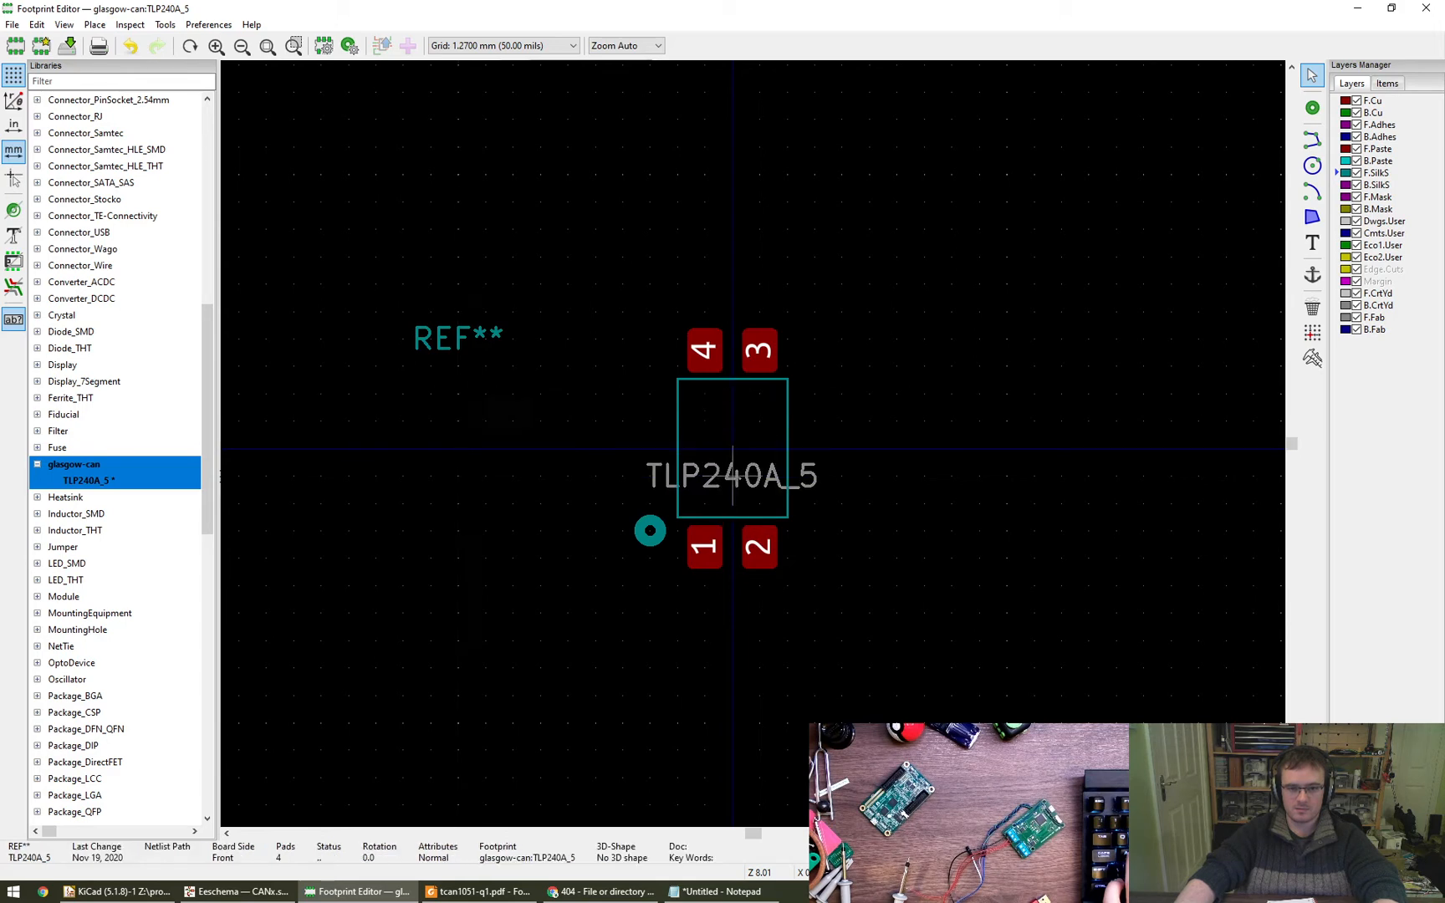
# - Move the REF** text inside the body outline, centred above the TLP240A_5 value text, and save the footprint
pyautogui.press('m')
pyautogui.click(732, 418)
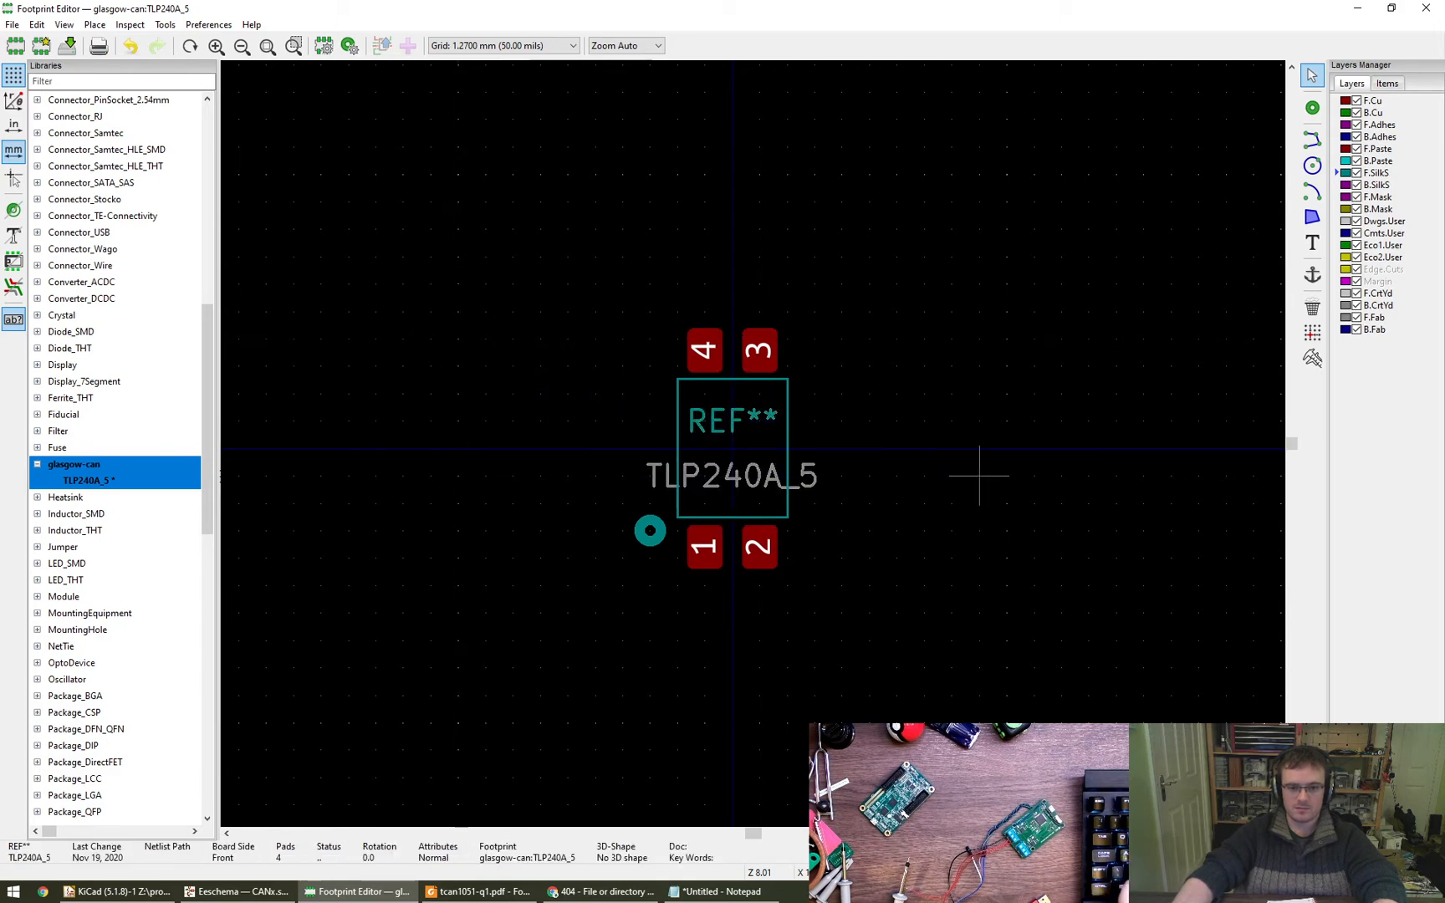
pyautogui.hotkey('ctrl', 's')
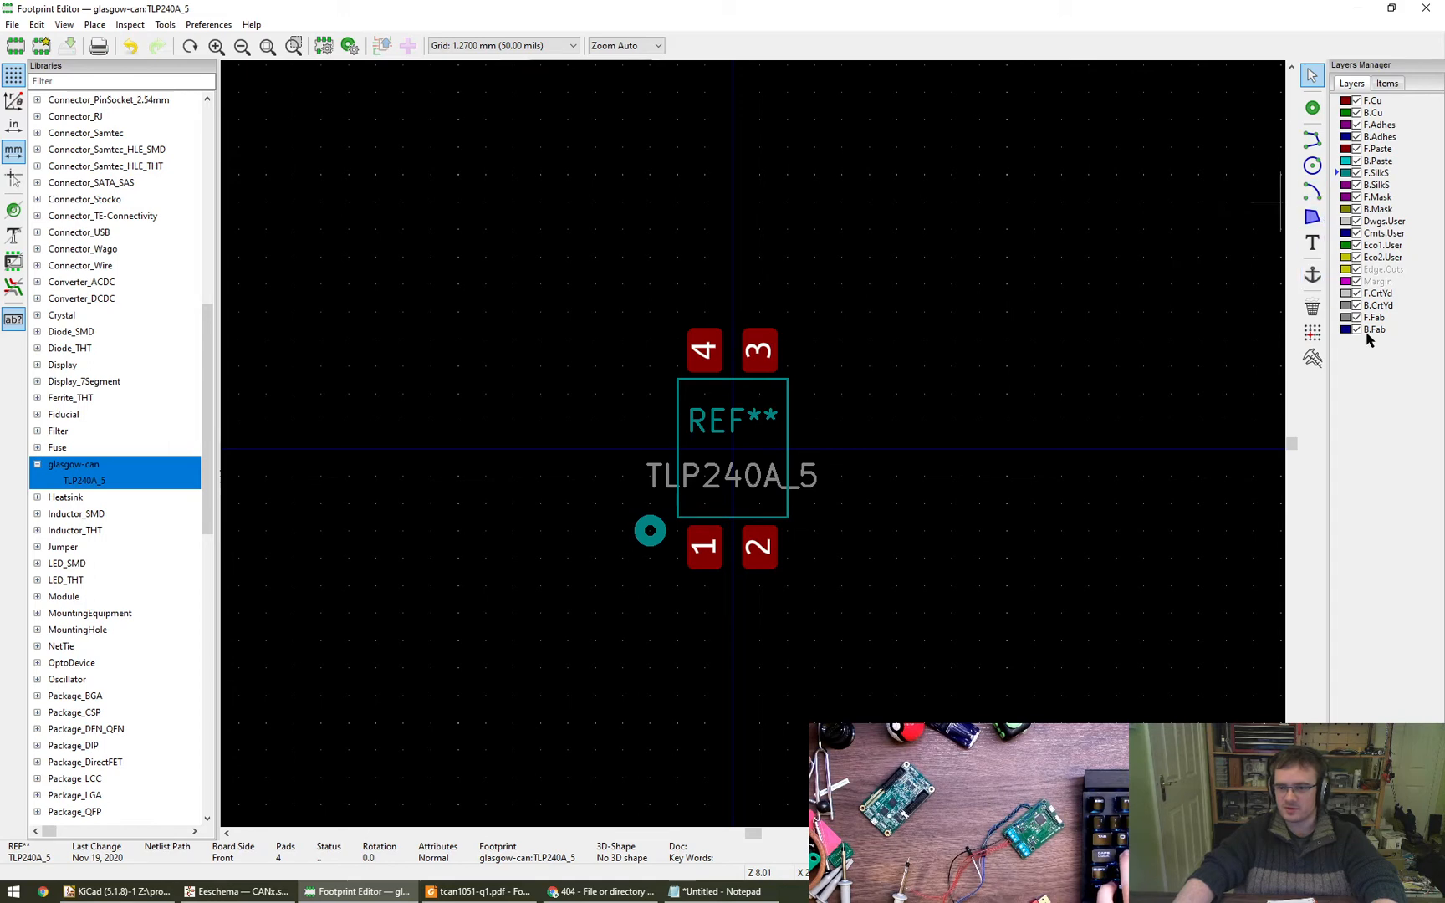
# - Make F.CrtYd the active drawing layer
pyautogui.rightClick(1385, 296)
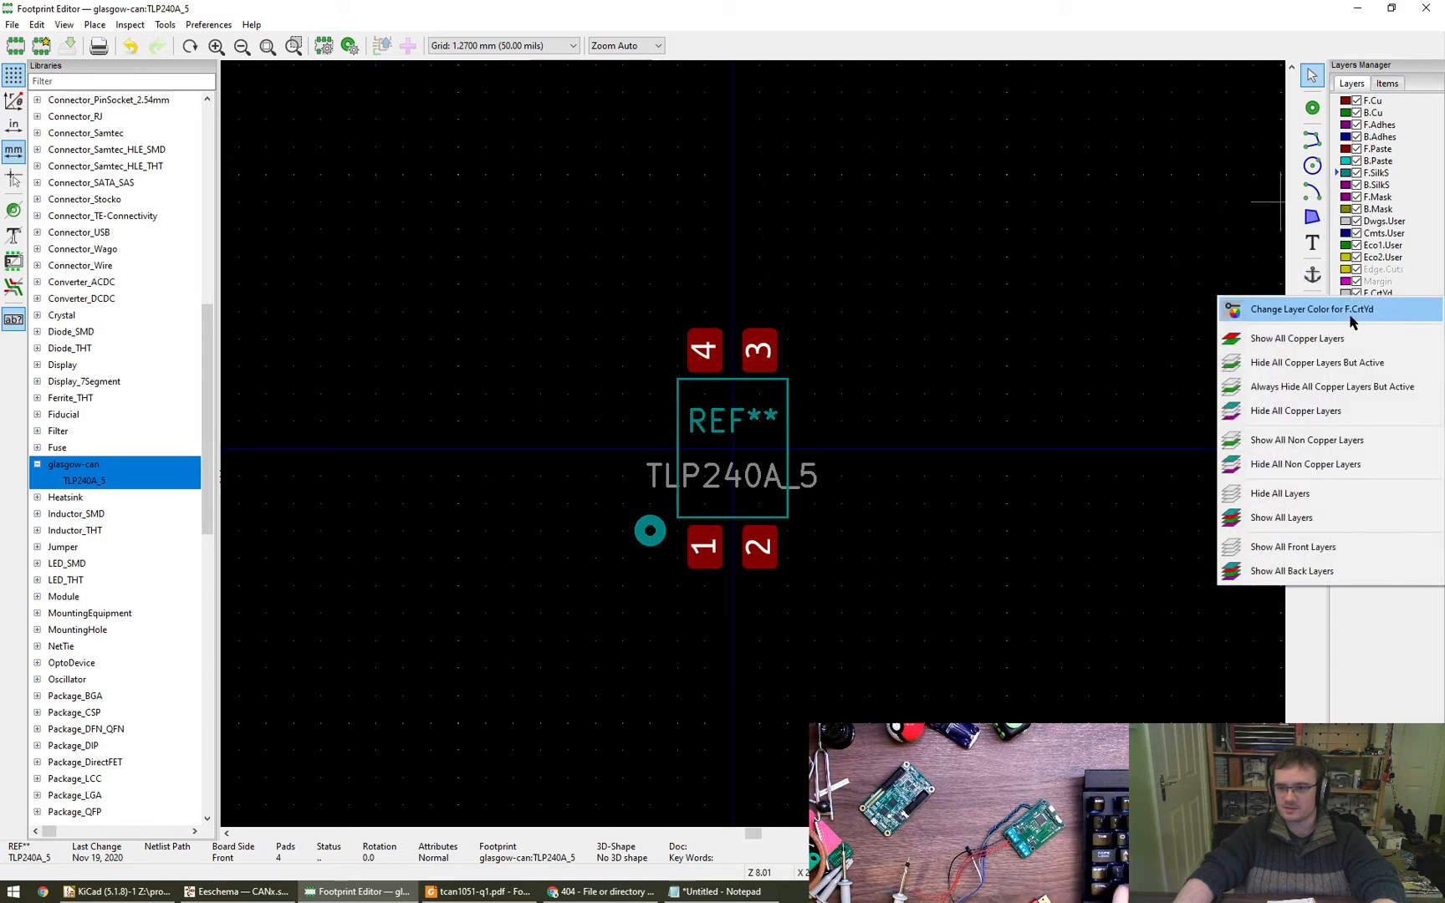
pyautogui.click(1409, 660)
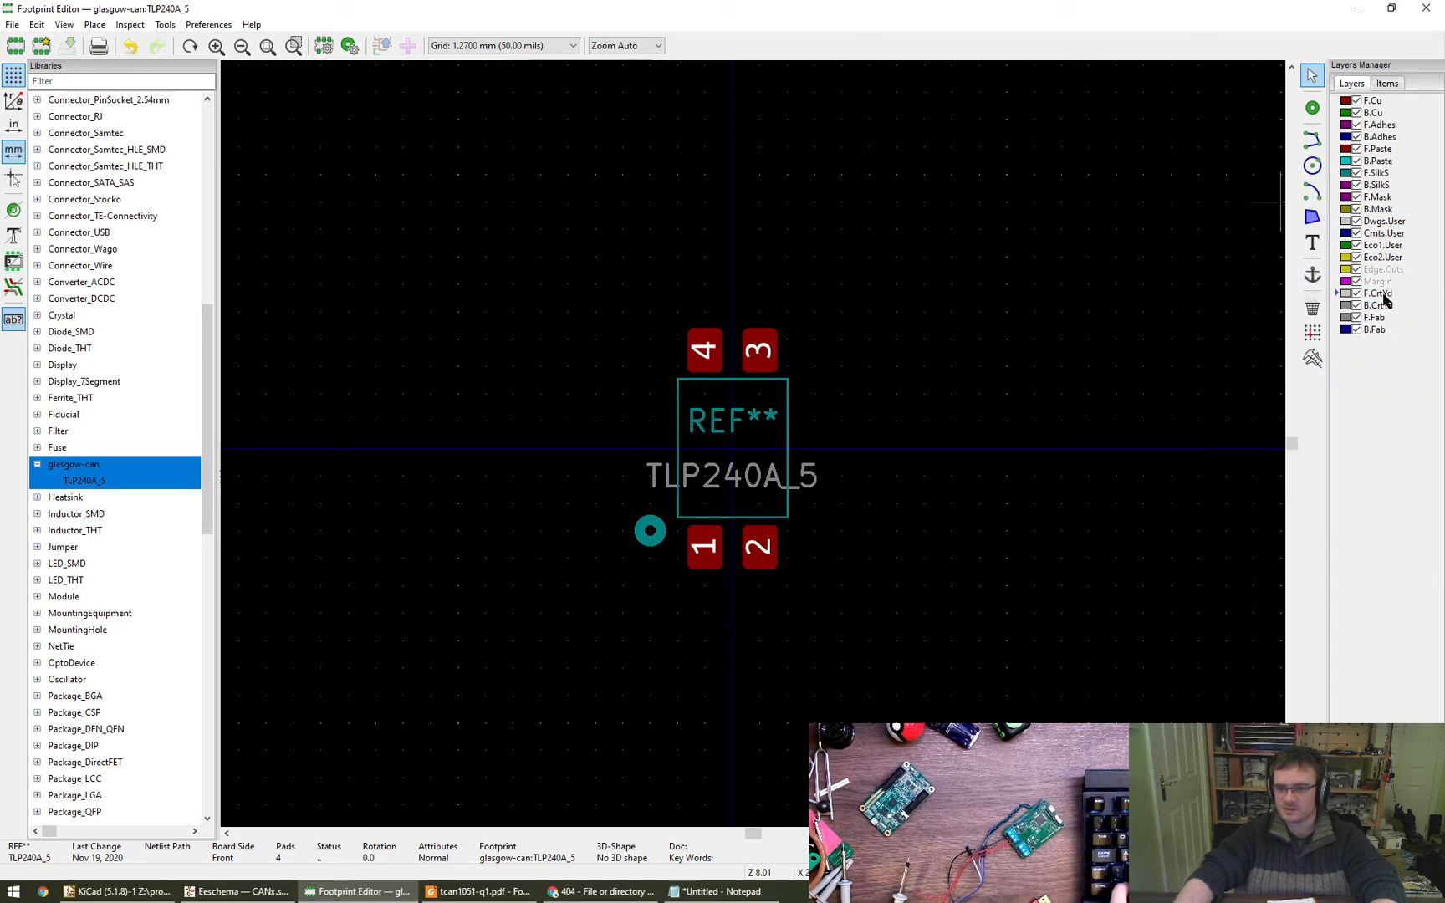
pyautogui.click(1311, 141)
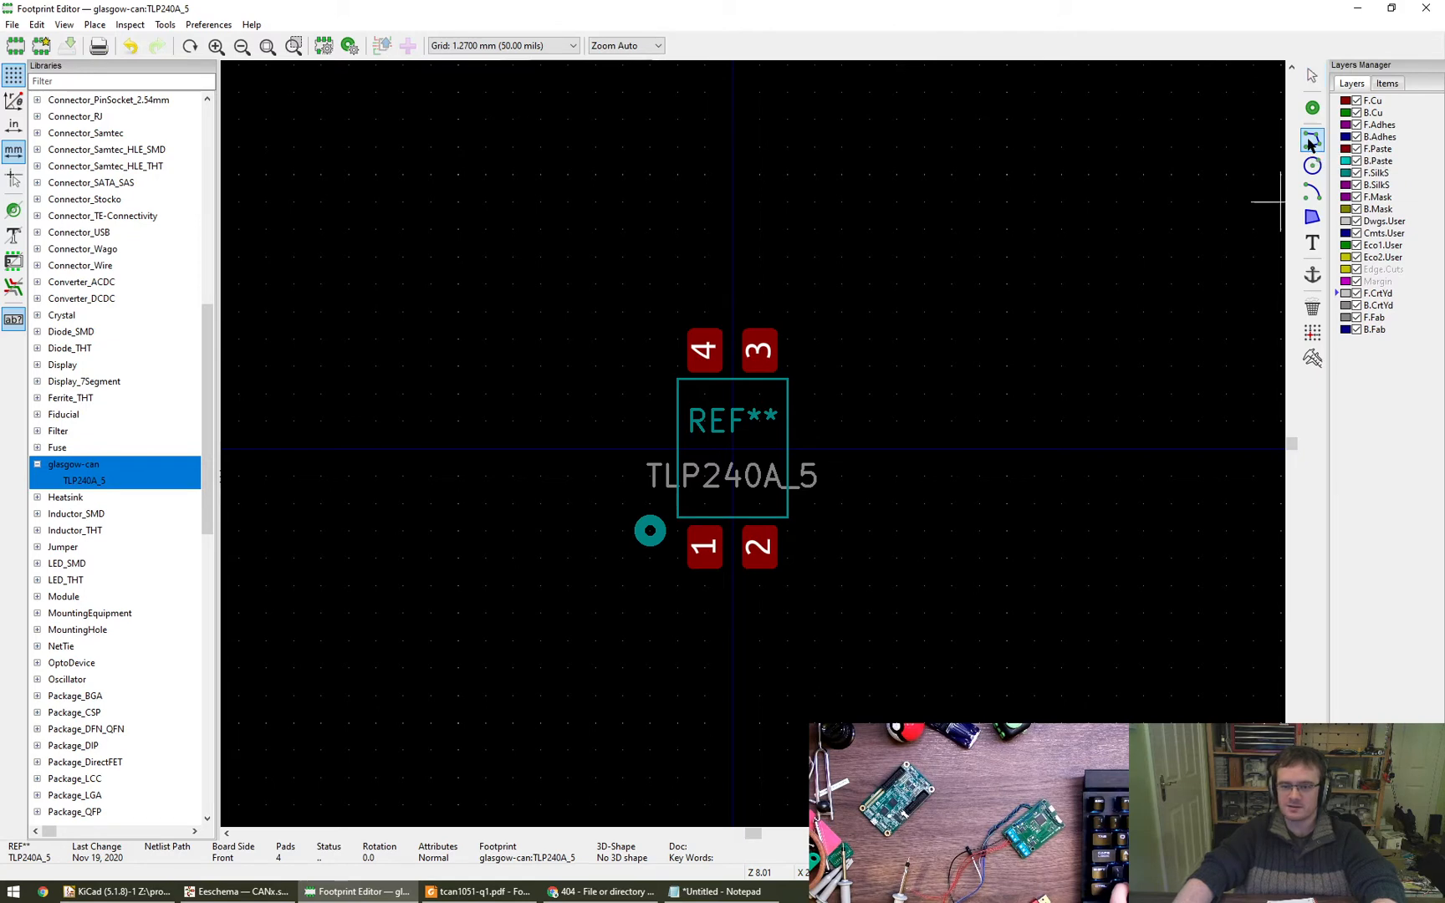
pyautogui.press('Escape')
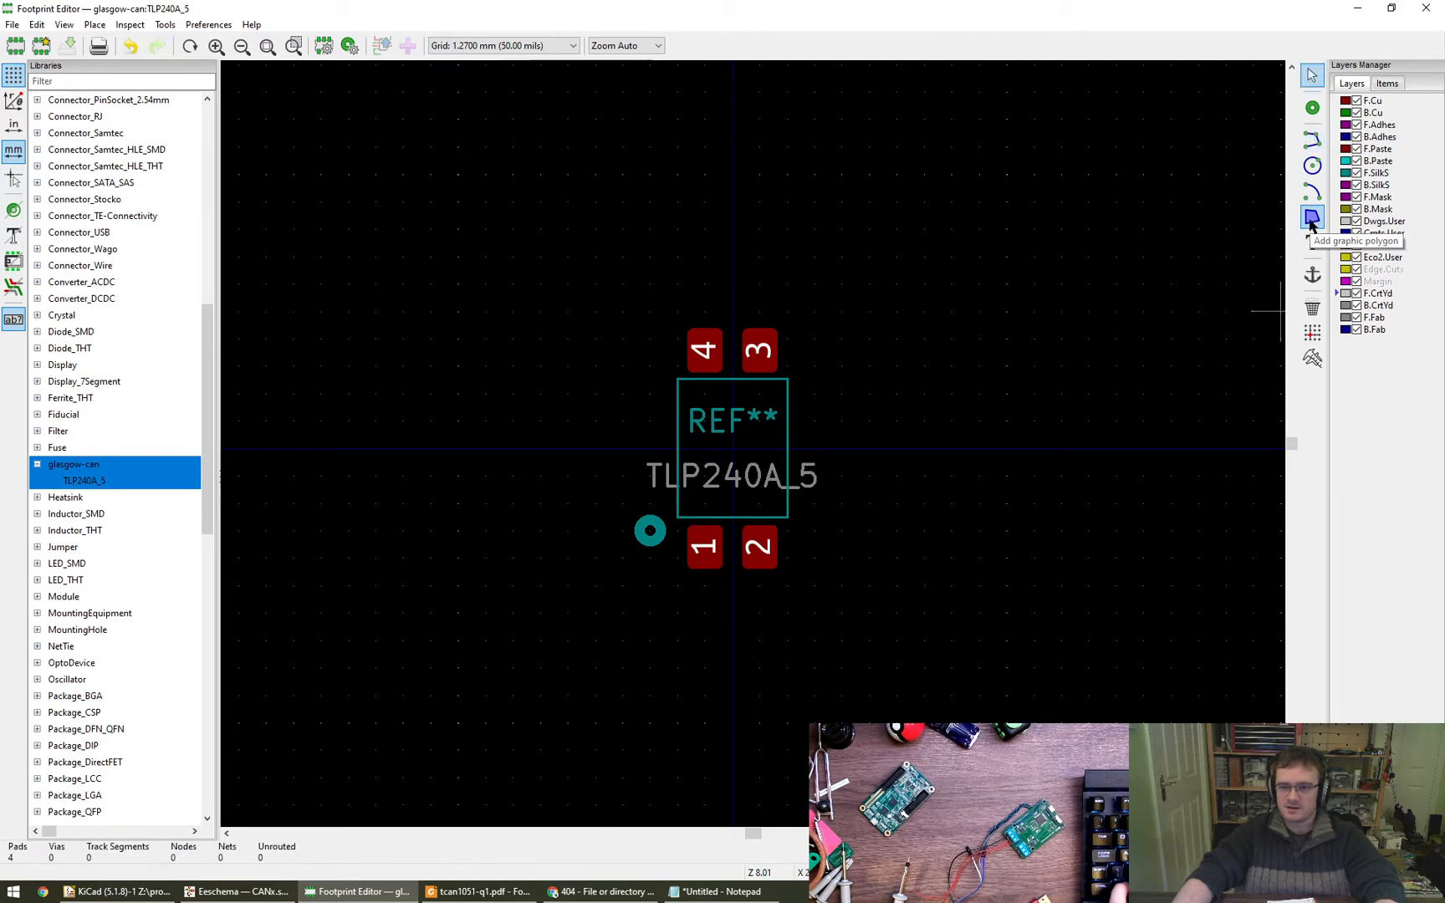
pyautogui.click(1311, 140)
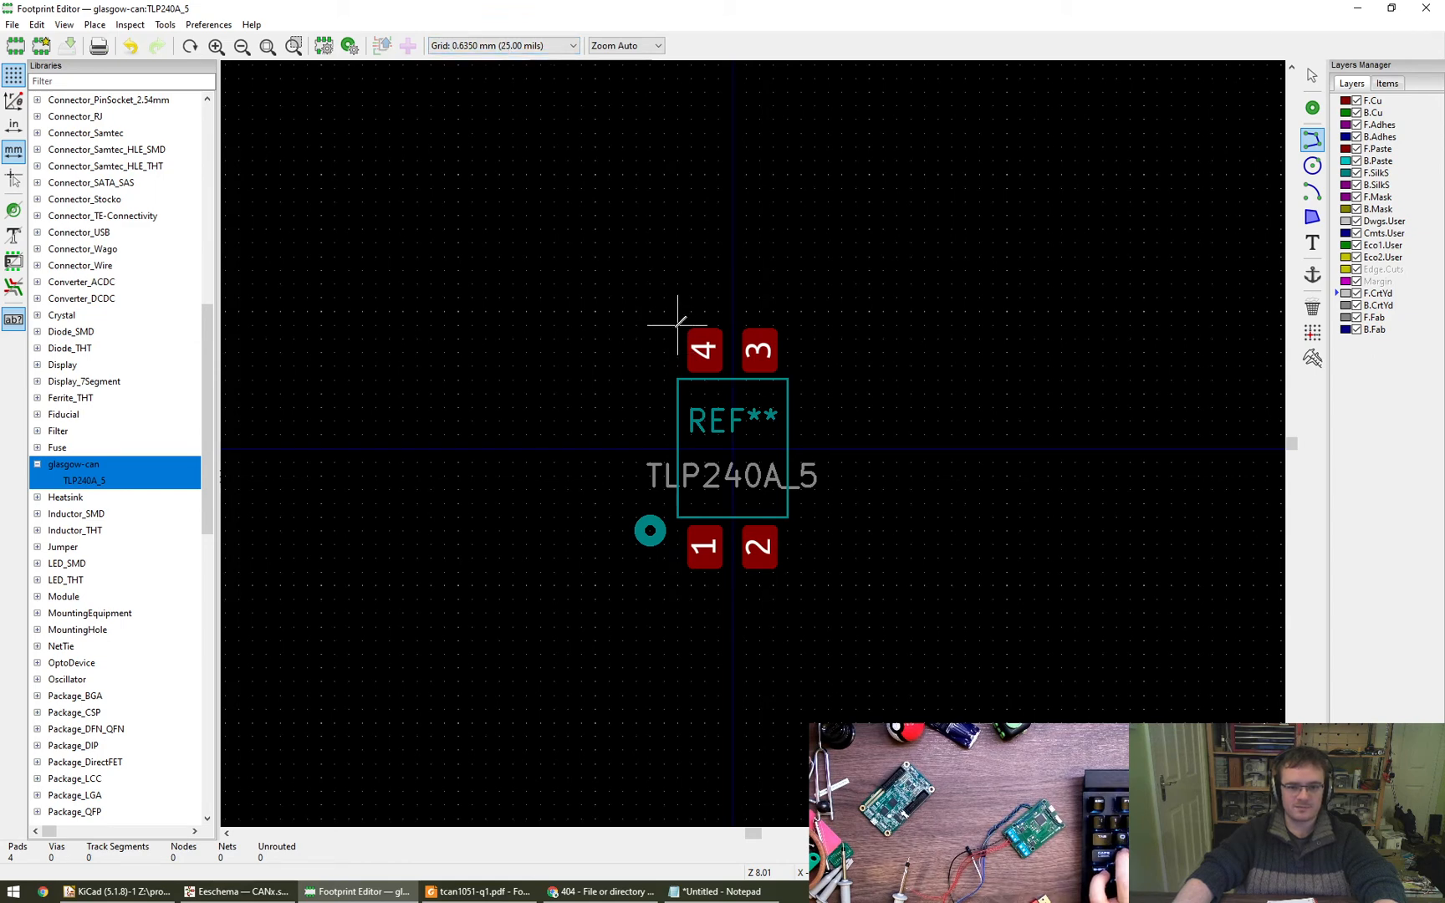
pyautogui.click(678, 326)
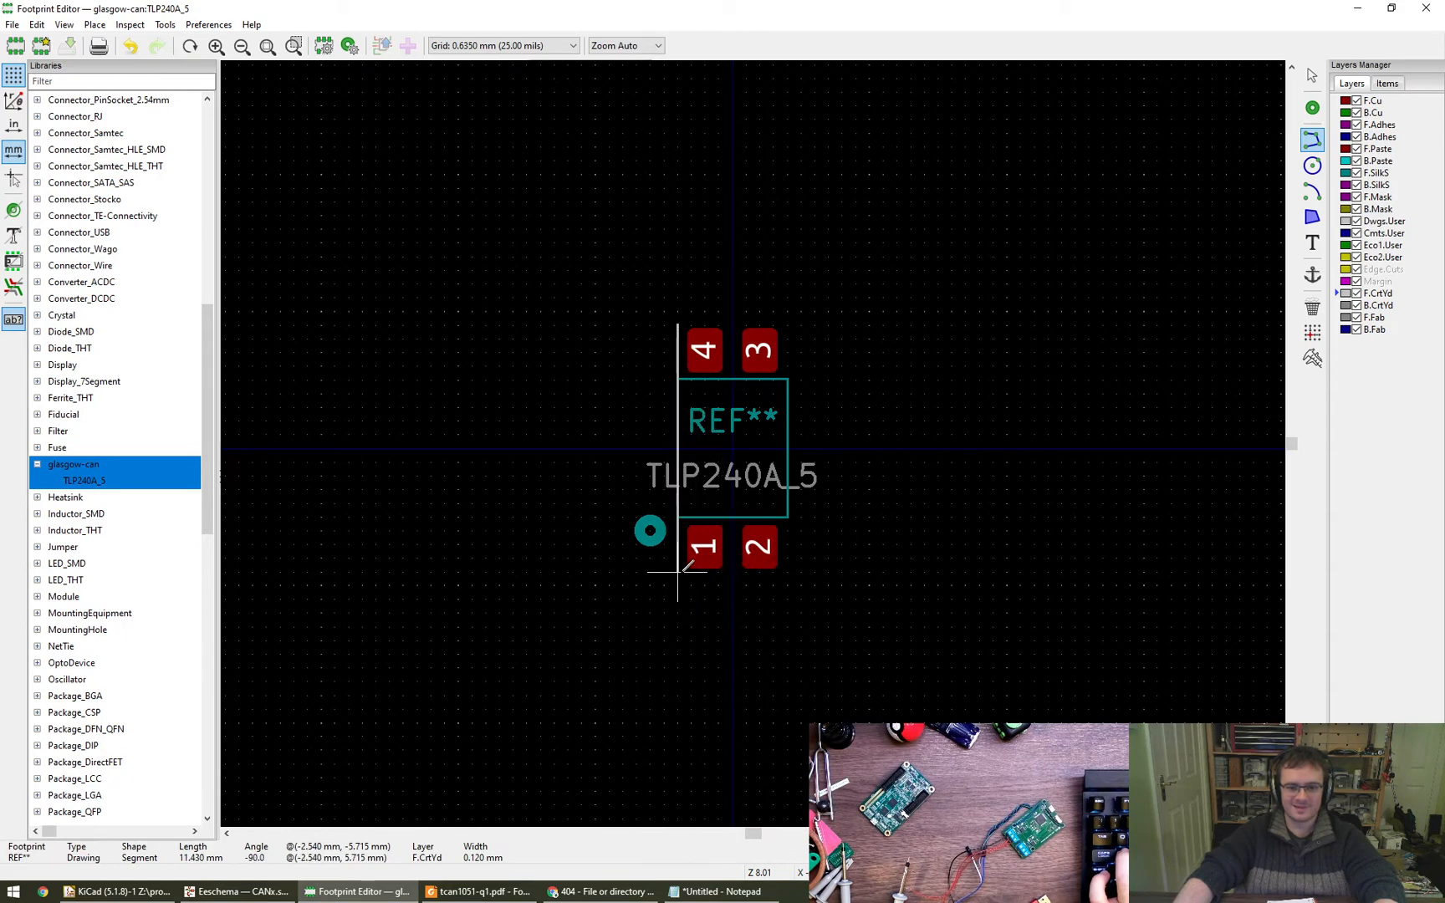
pyautogui.press('Escape')
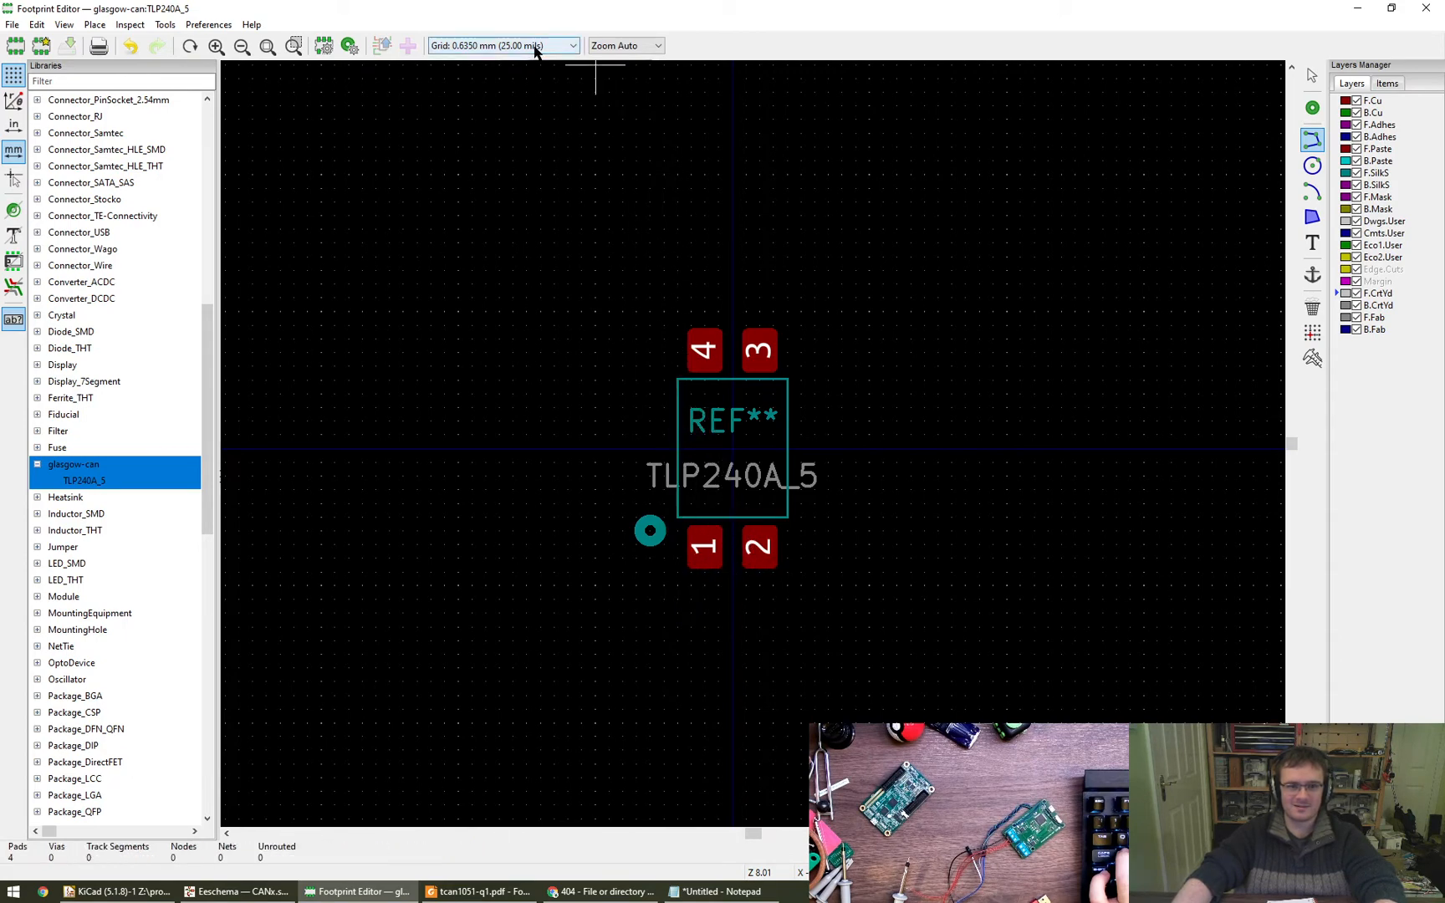
# - Draw a closed rectangular F.CrtYd outline around all four pads on the 0.5080 mm grid, about 6.1 mm wide and 12.2 mm high
pyautogui.scroll(-1, 535, 47)
pyautogui.scroll(3, 673, 330)
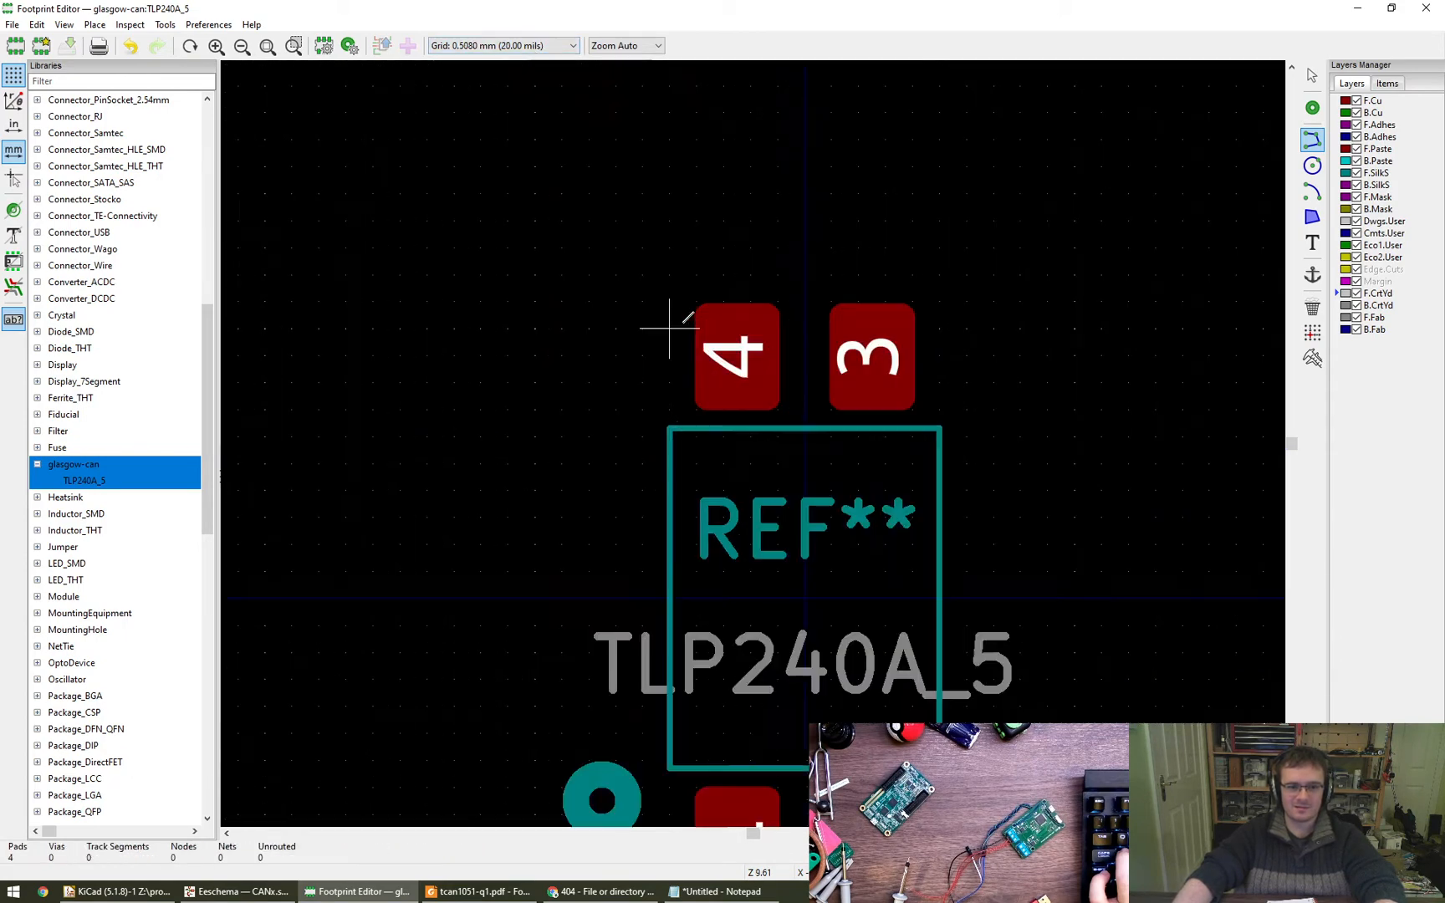
pyautogui.click(642, 274)
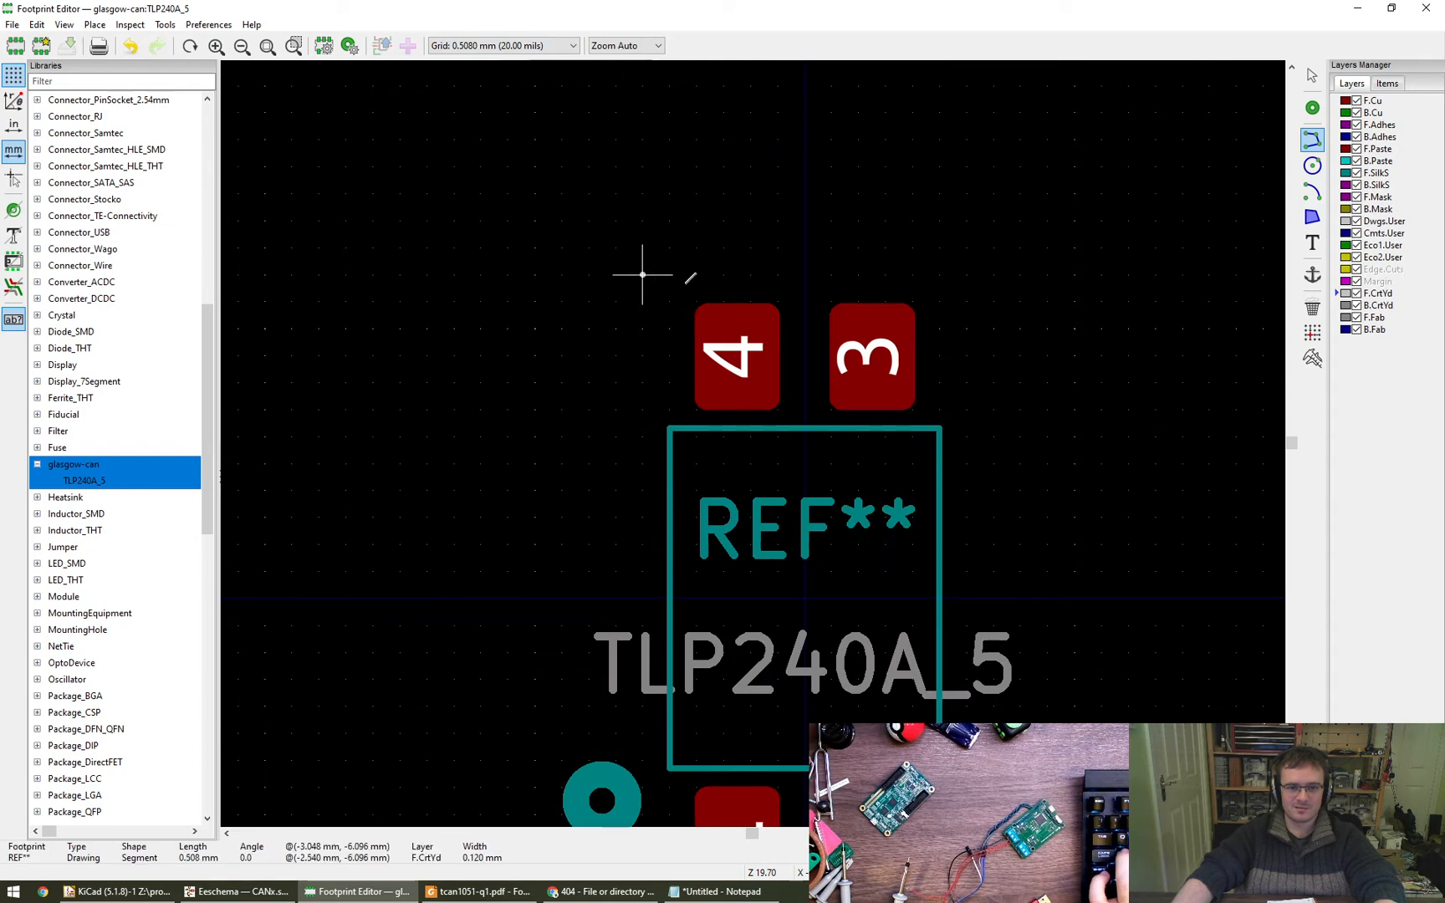
pyautogui.click(967, 274)
pyautogui.scroll(-1, 987, 601)
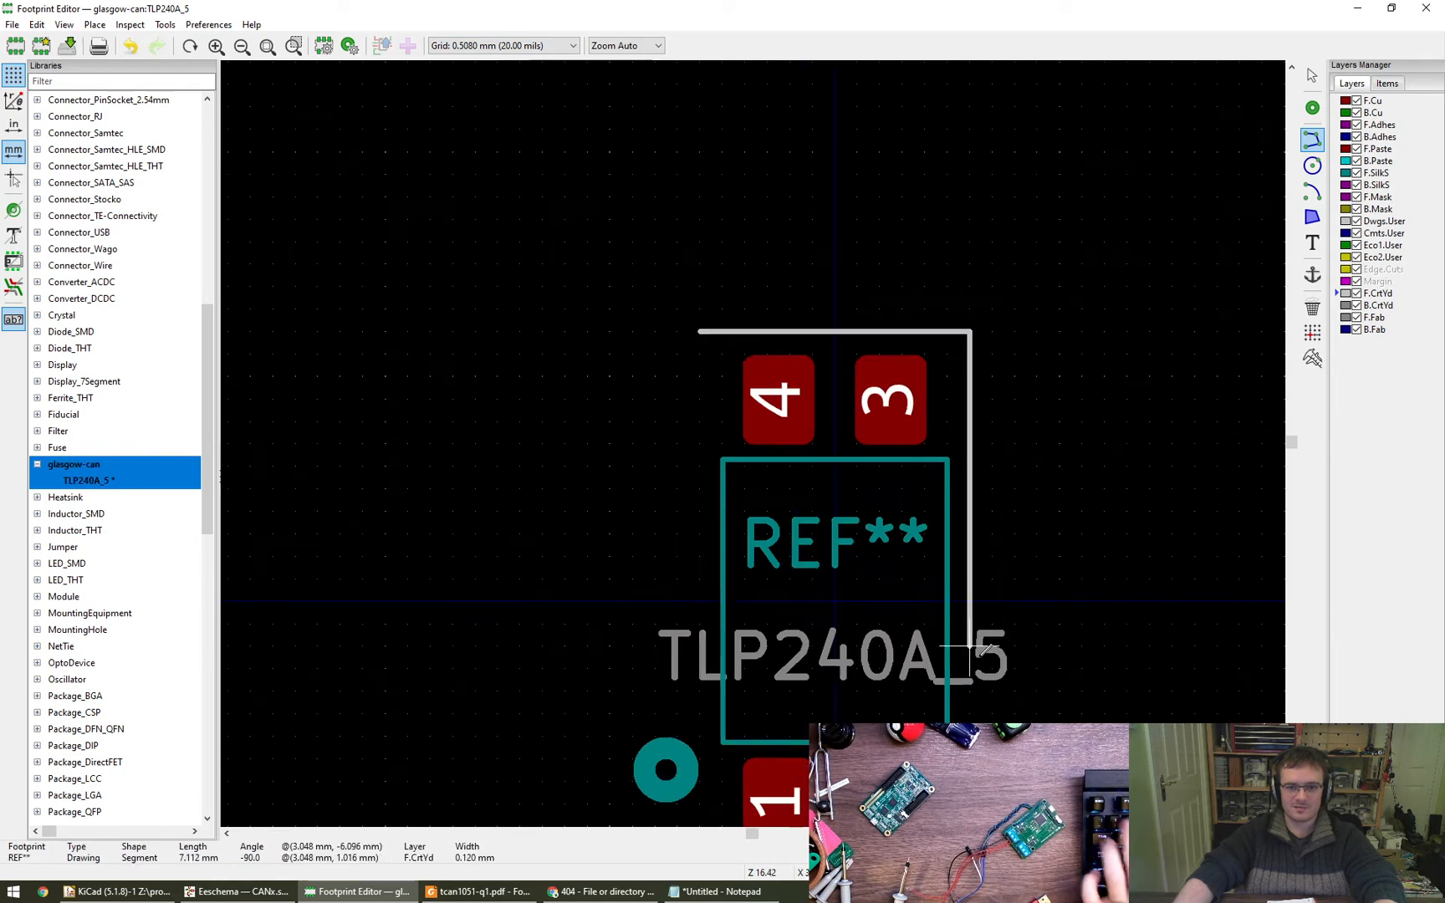
pyautogui.moveTo(992, 692); pyautogui.dragTo(976, 434, button='middle')
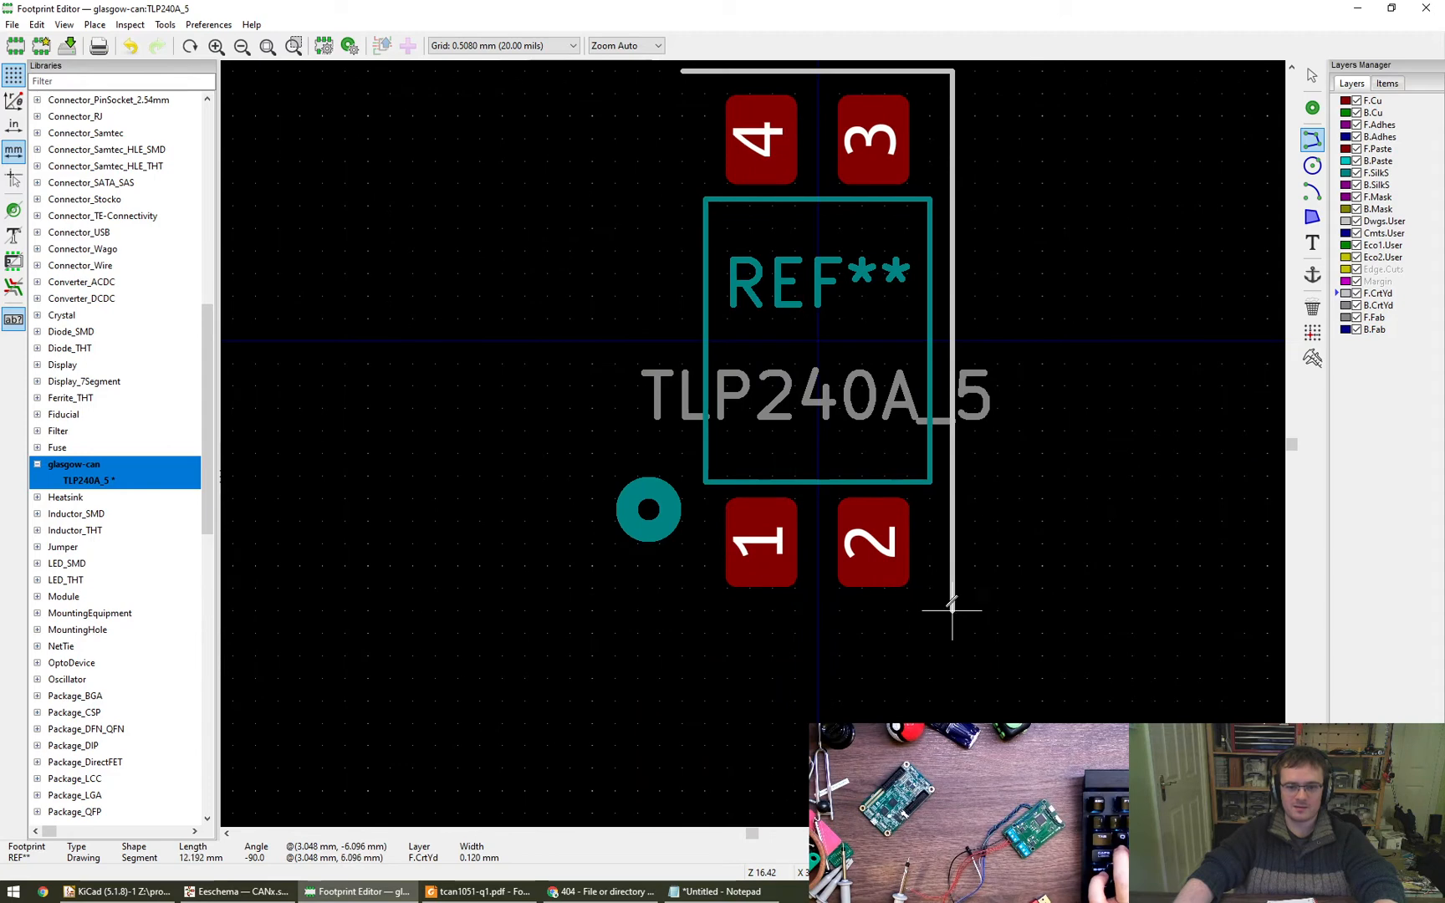
pyautogui.click(951, 610)
pyautogui.click(681, 610)
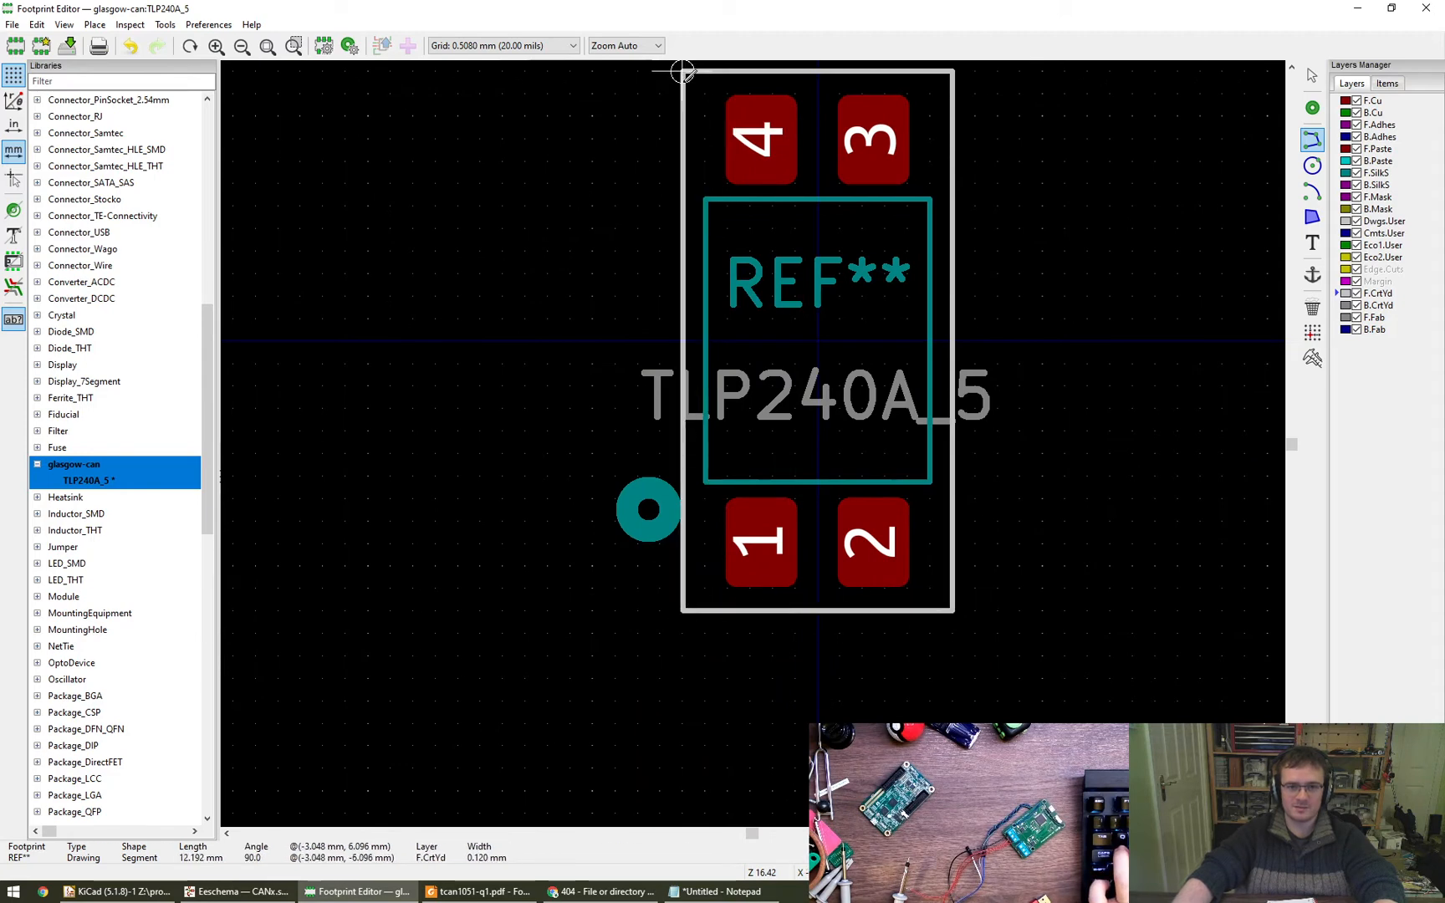
pyautogui.click(682, 71)
pyautogui.press('Escape')
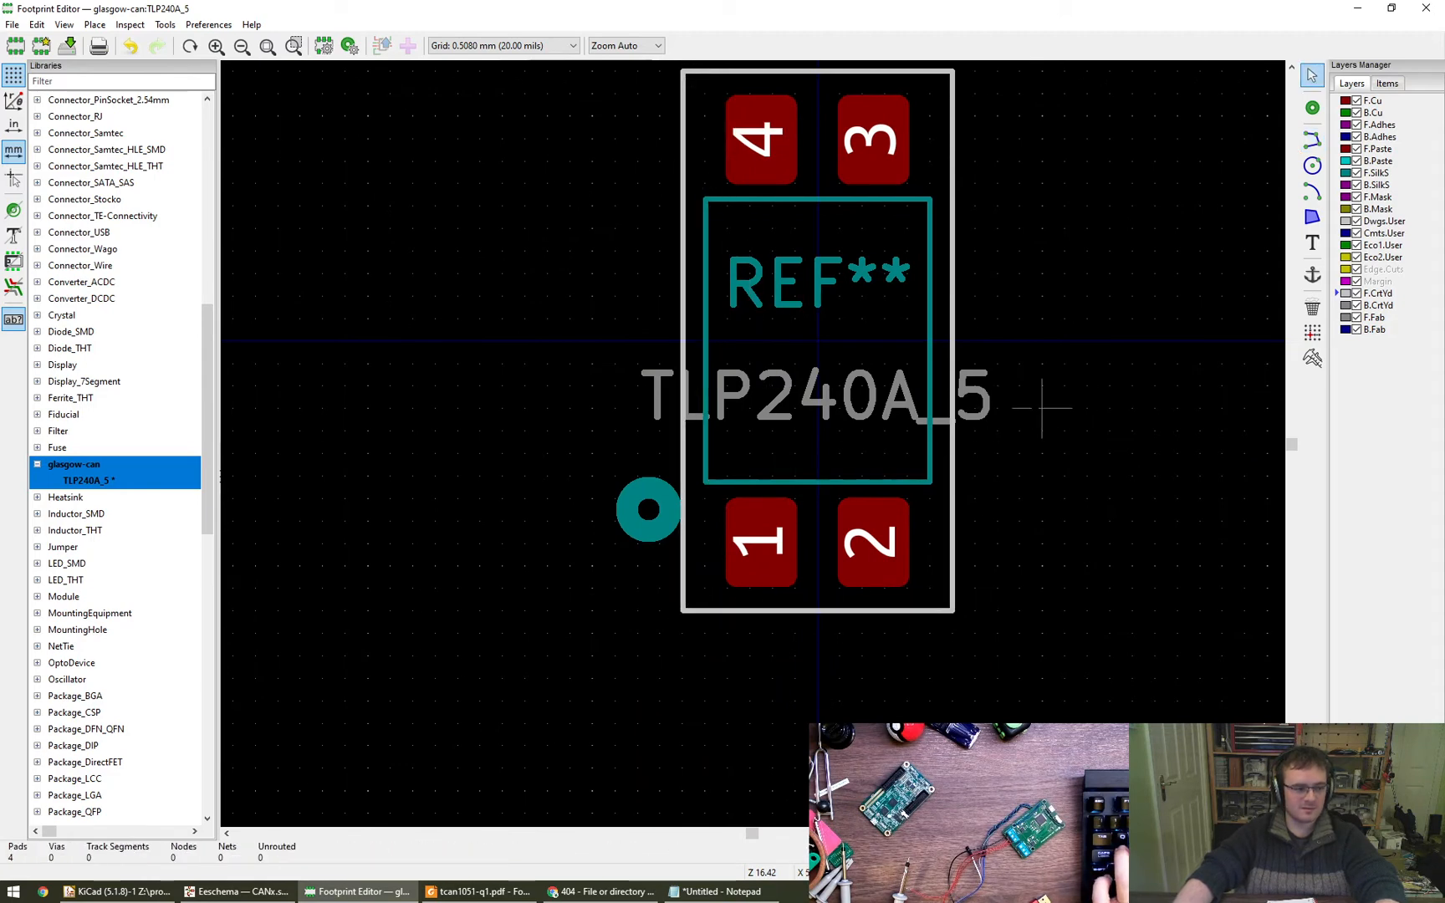
# - Set the start and end X of the body outline's right silkscreen line to 2.29 mm
pyautogui.scroll(-2, 1042, 408)
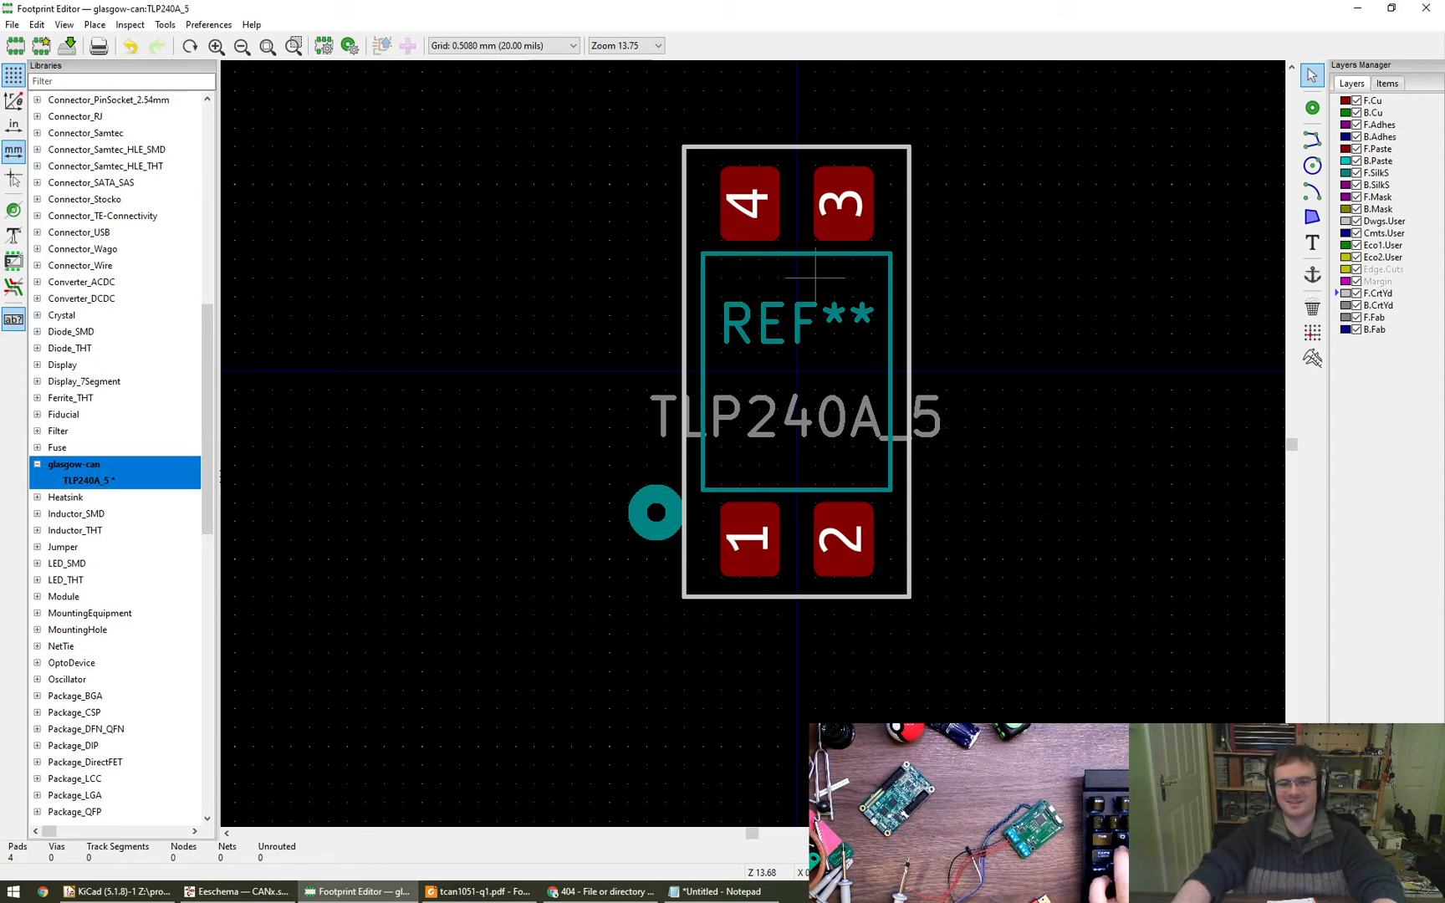
pyautogui.doubleClick(891, 309)
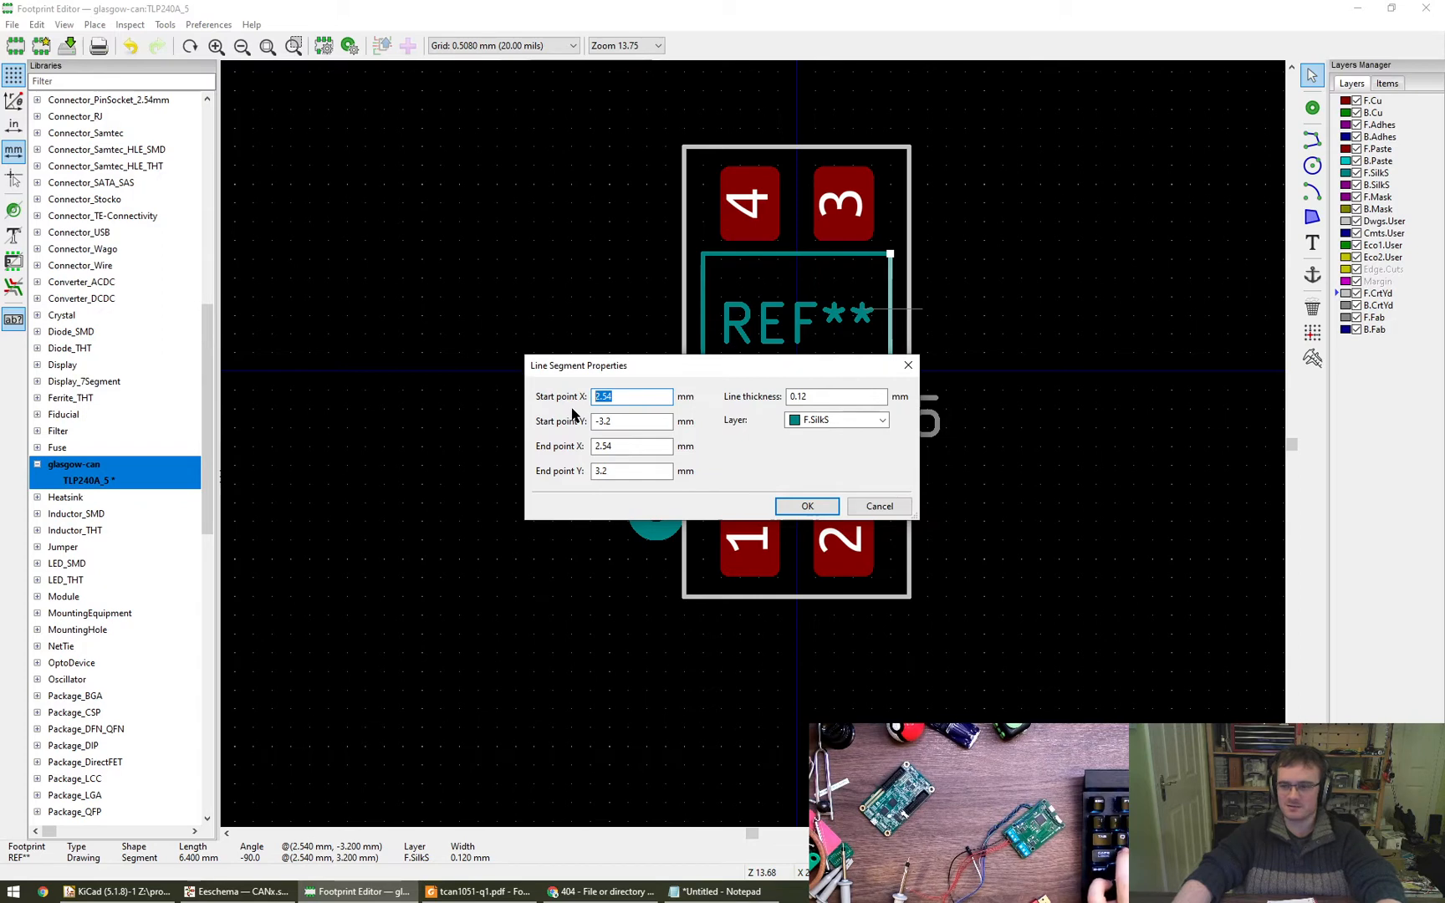
pyautogui.press('super+r')
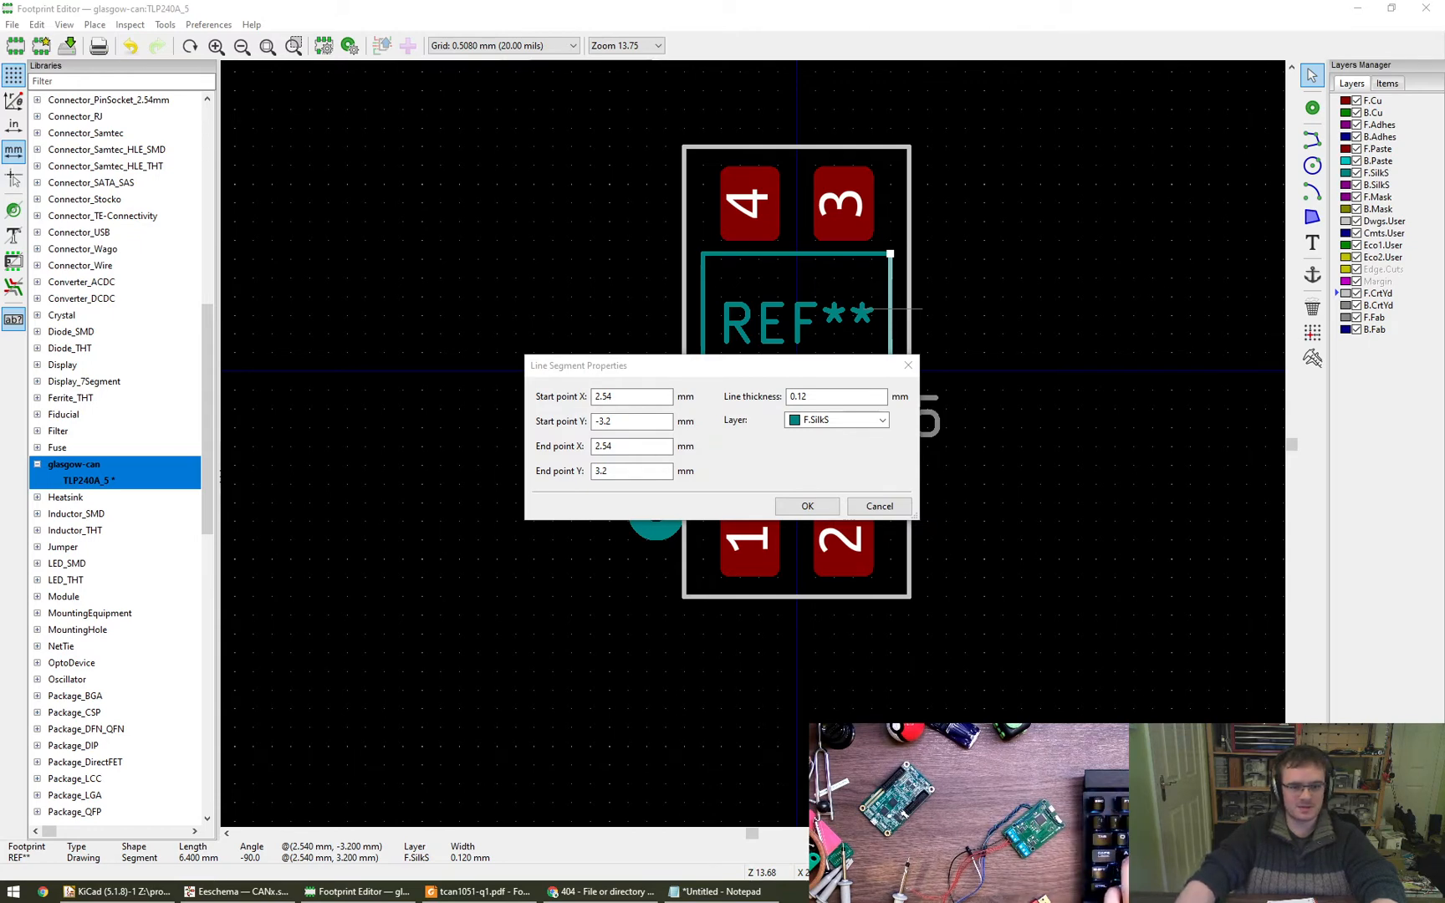
pyautogui.doubleClick(632, 398)
pyautogui.write('2.29')
pyautogui.doubleClick(636, 446)
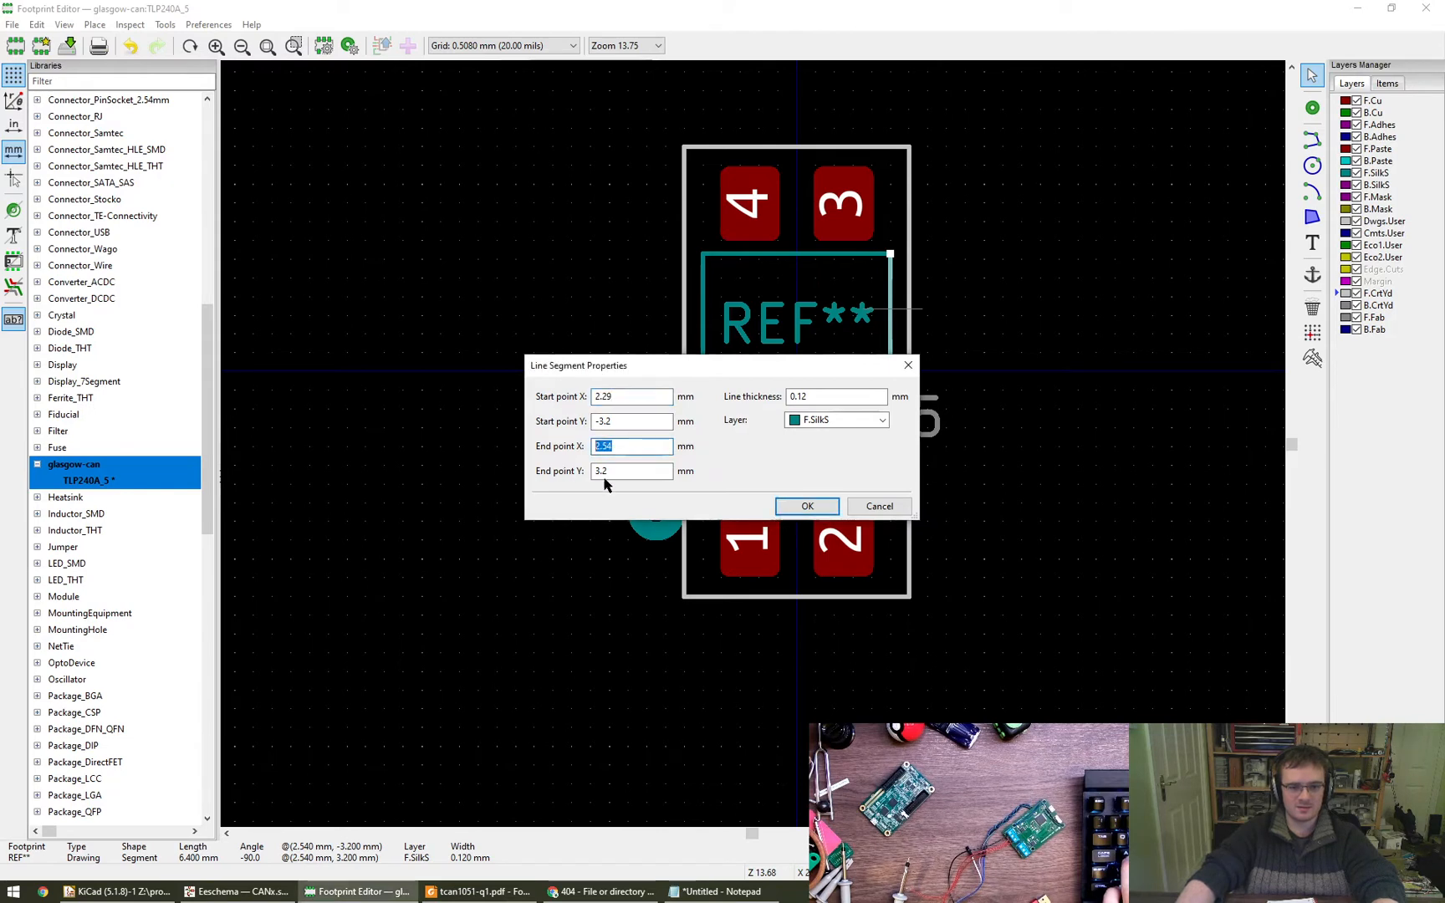
pyautogui.write('2.29')
pyautogui.click(805, 507)
# - Set the start and end X of the body outline's left silkscreen line to -2.29 mm
pyautogui.doubleClick(702, 301)
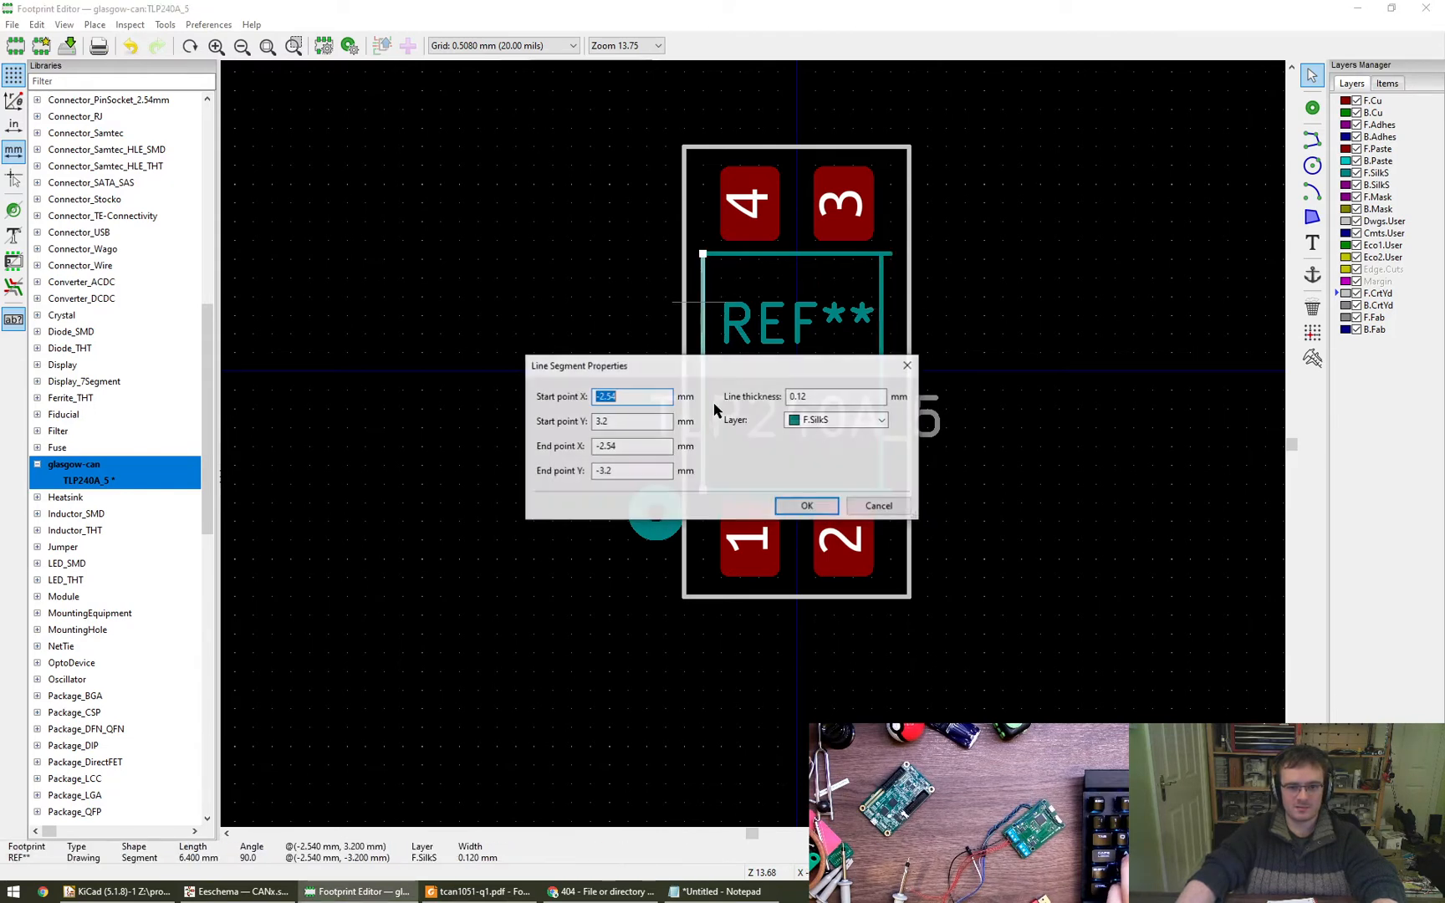
pyautogui.write('-2.29')
pyautogui.press('Tab')
pyautogui.press('Tab')
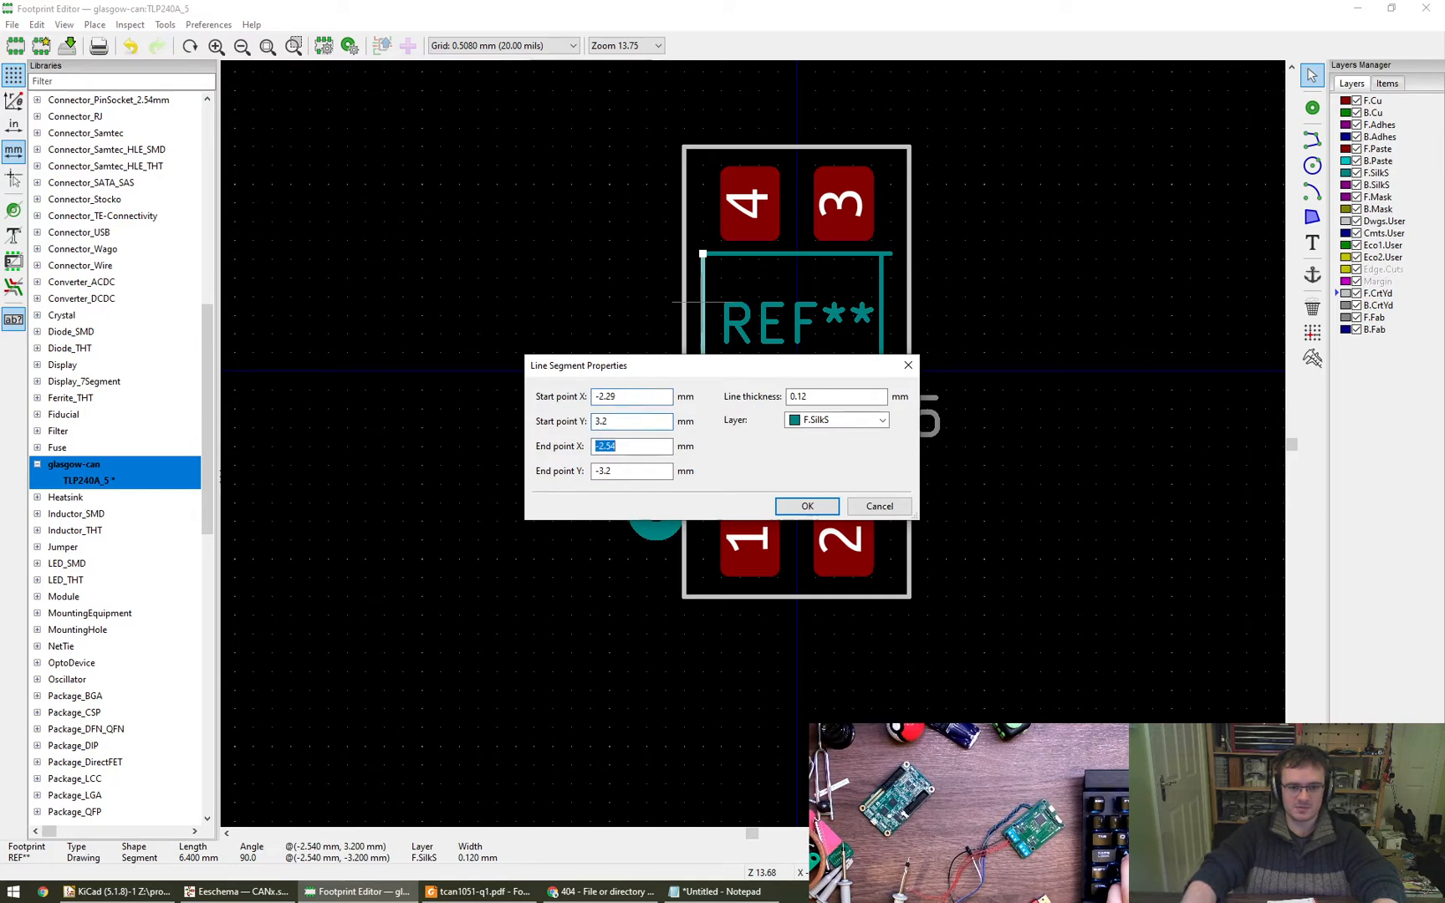
pyautogui.write('-2.29')
pyautogui.press('Return')
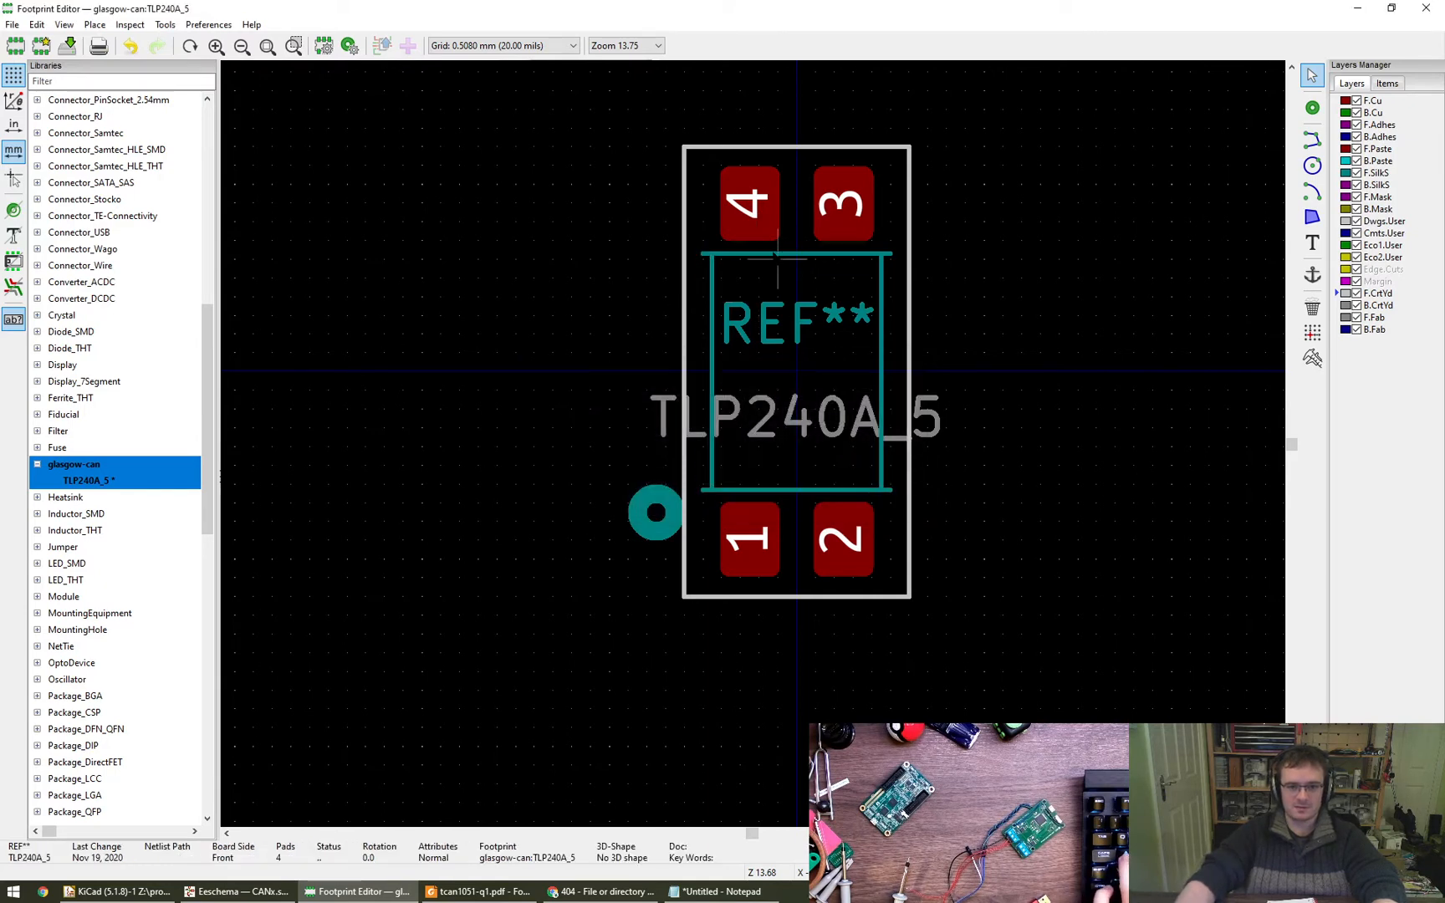
pyautogui.scroll(-3, 494, 47)
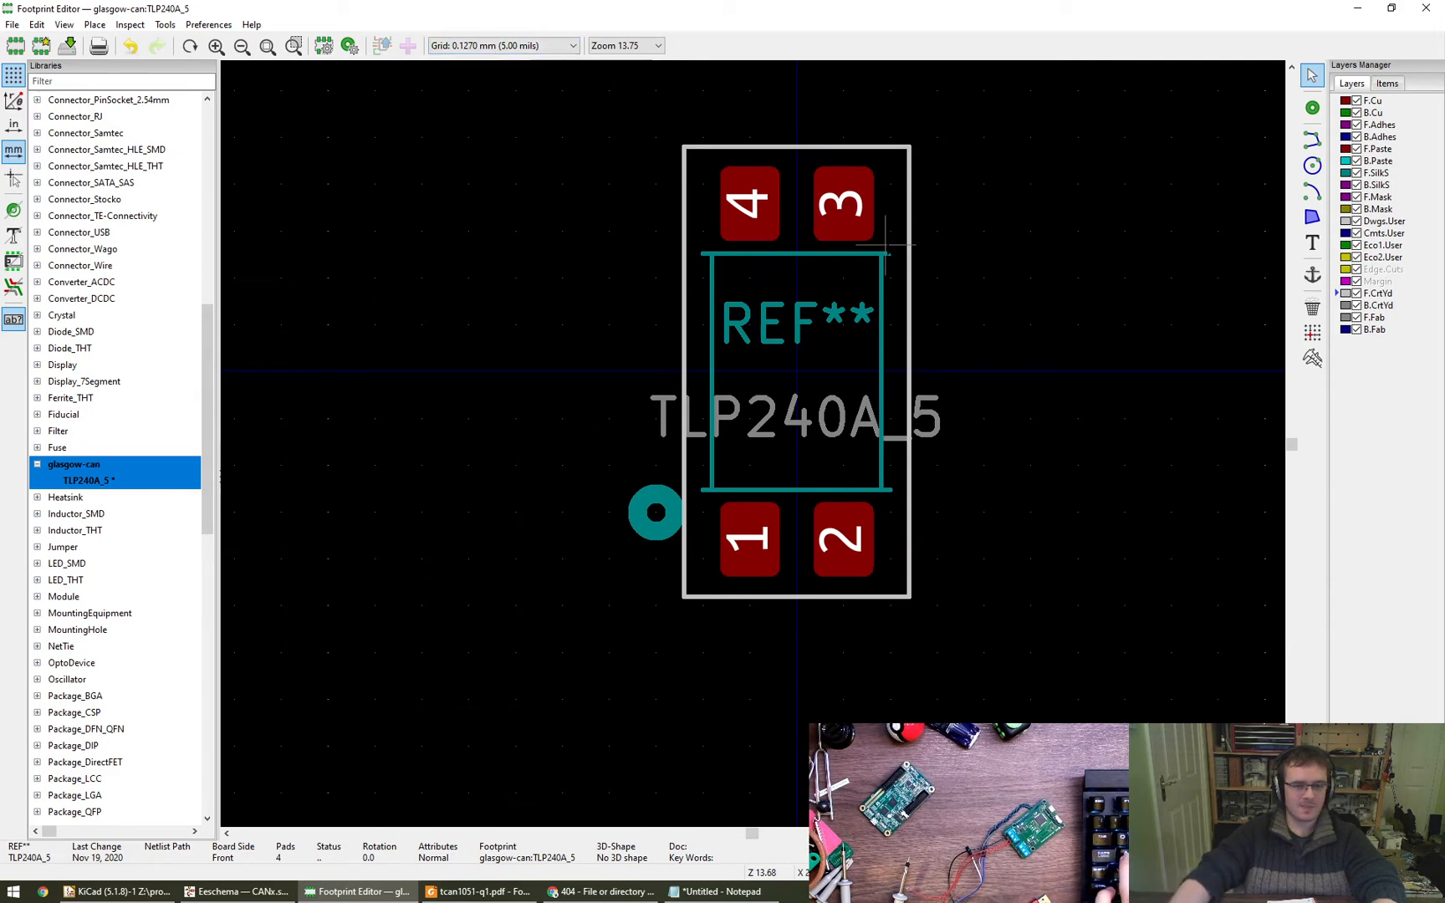
pyautogui.doubleClick(805, 253)
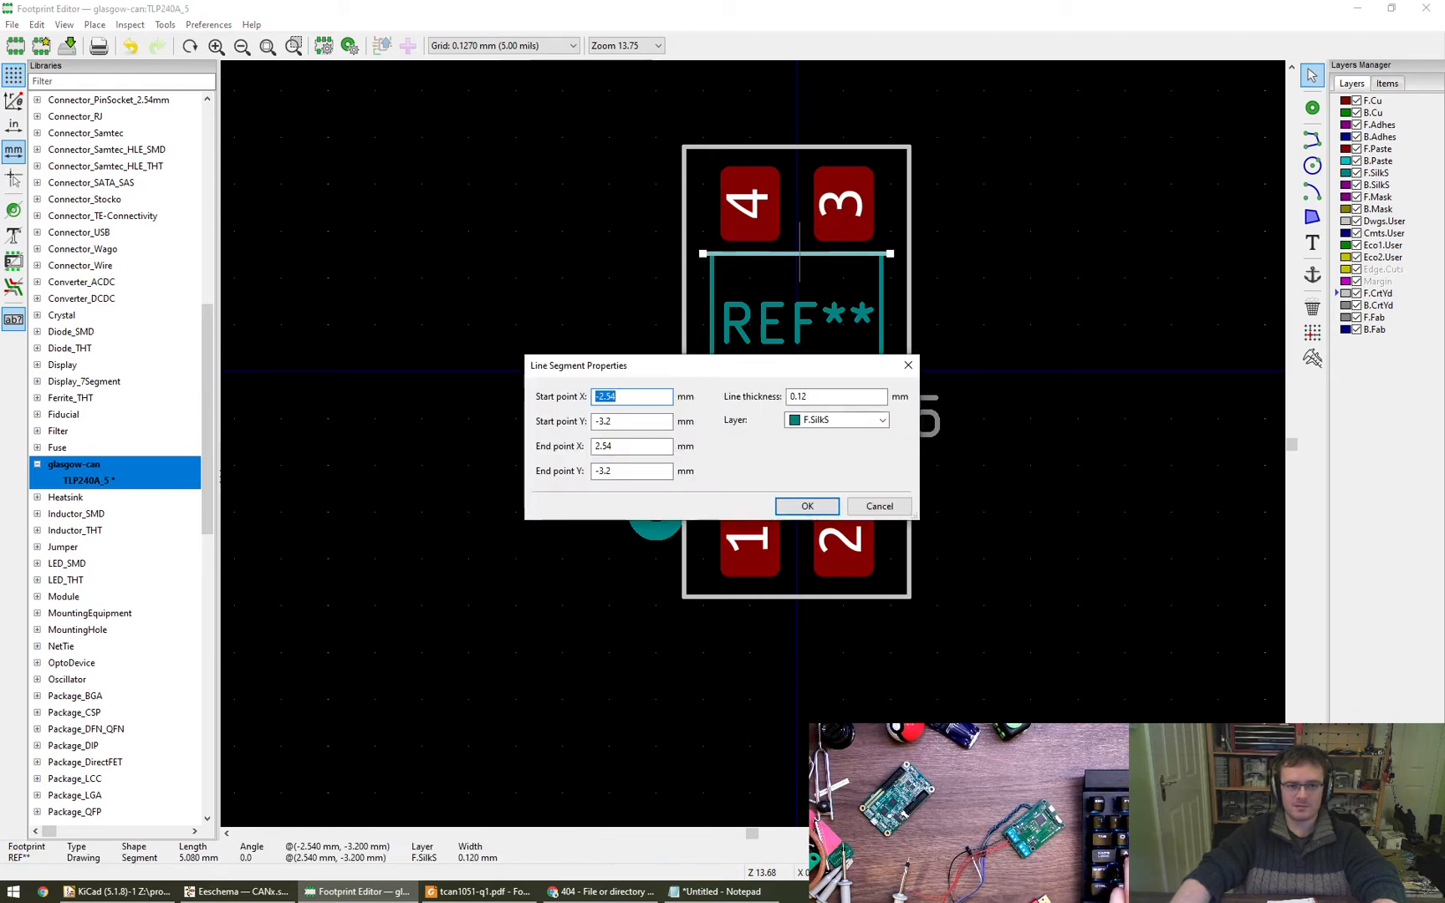
pyautogui.press('Escape')
pyautogui.scroll(-1, 512, 48)
pyautogui.scroll(5, 512, 50)
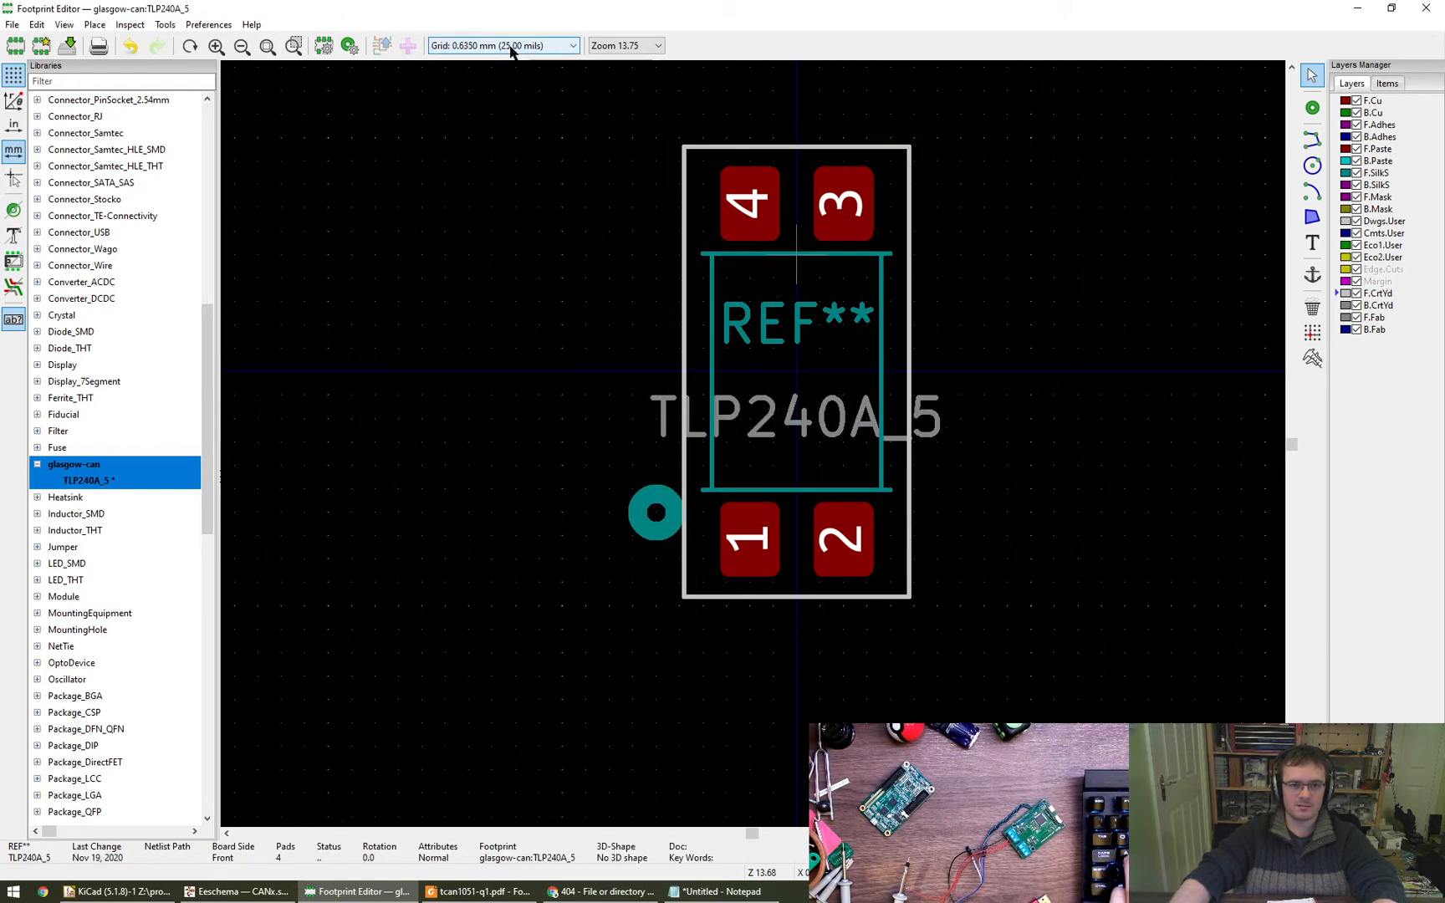
pyautogui.scroll(-1, 512, 50)
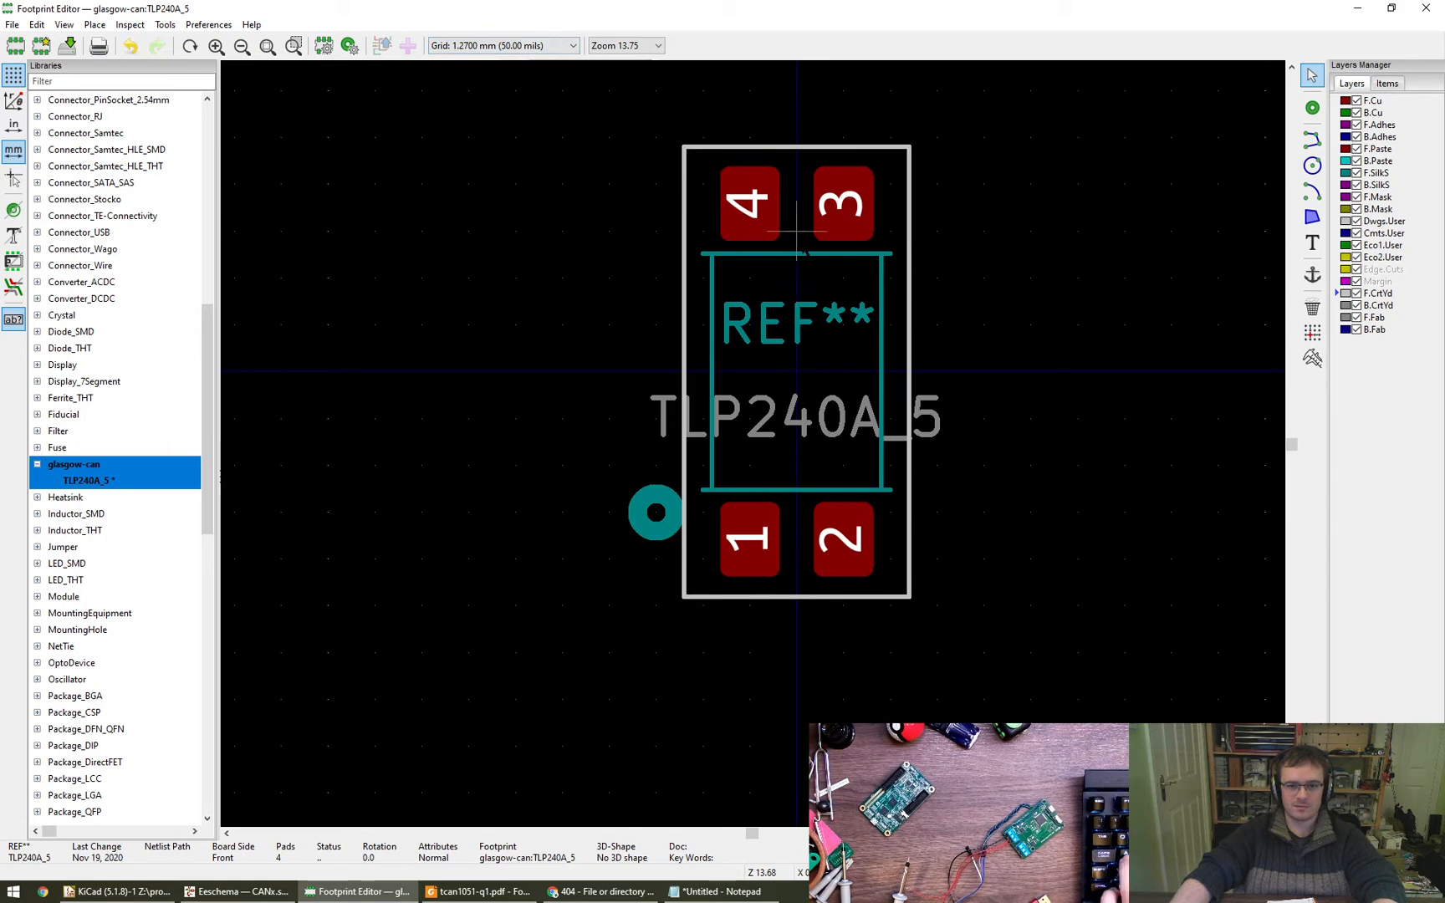
pyautogui.scroll(-1, 493, 51)
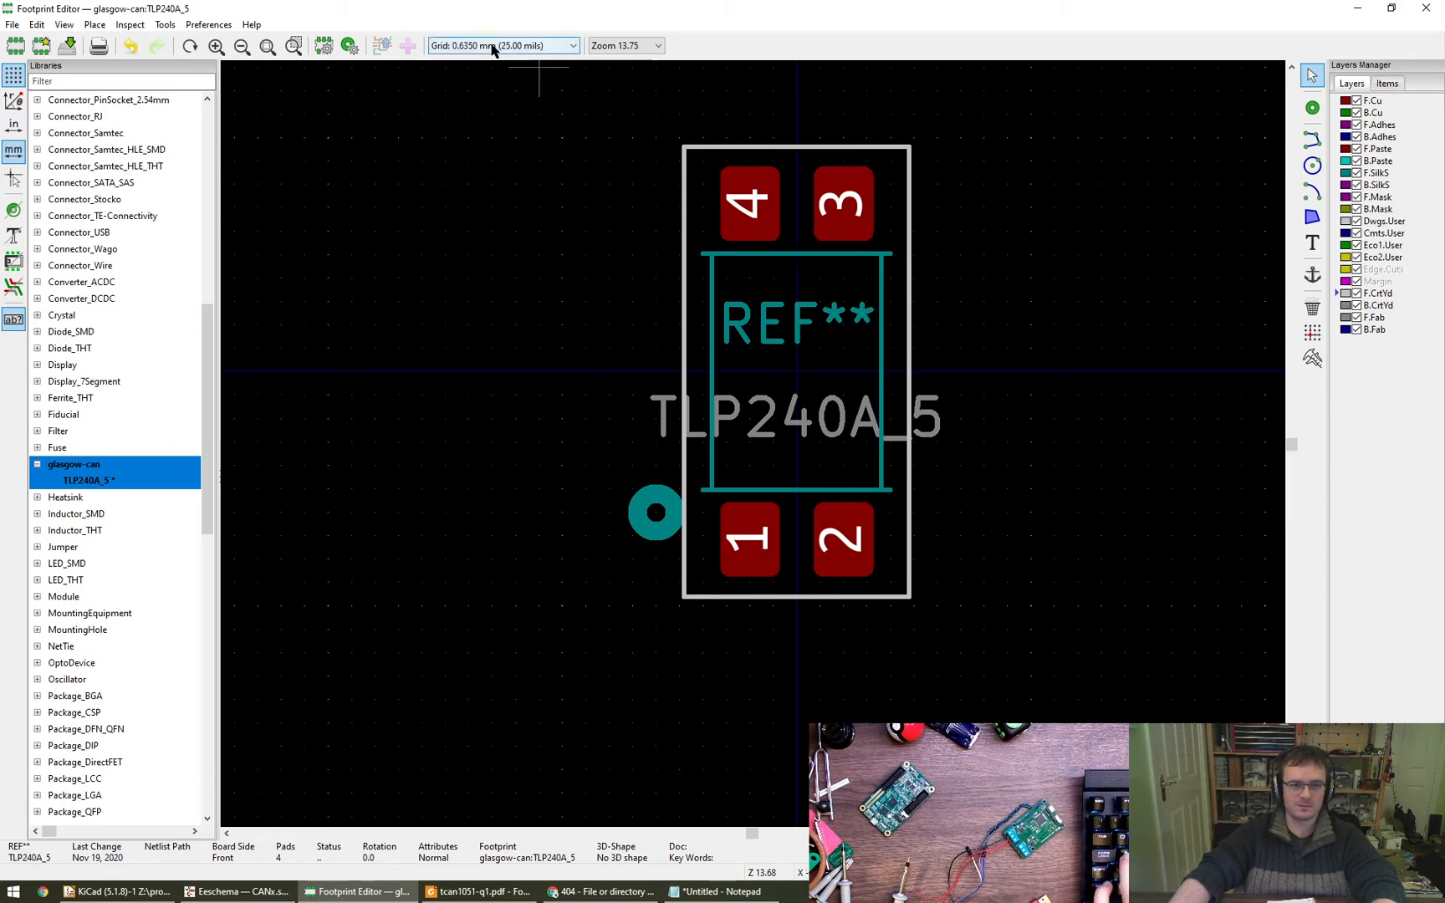
# - Set the upper silkscreen line of the body outline to start at X -2.29 mm and end at X 2.29 mm
pyautogui.doubleClick(796, 252)
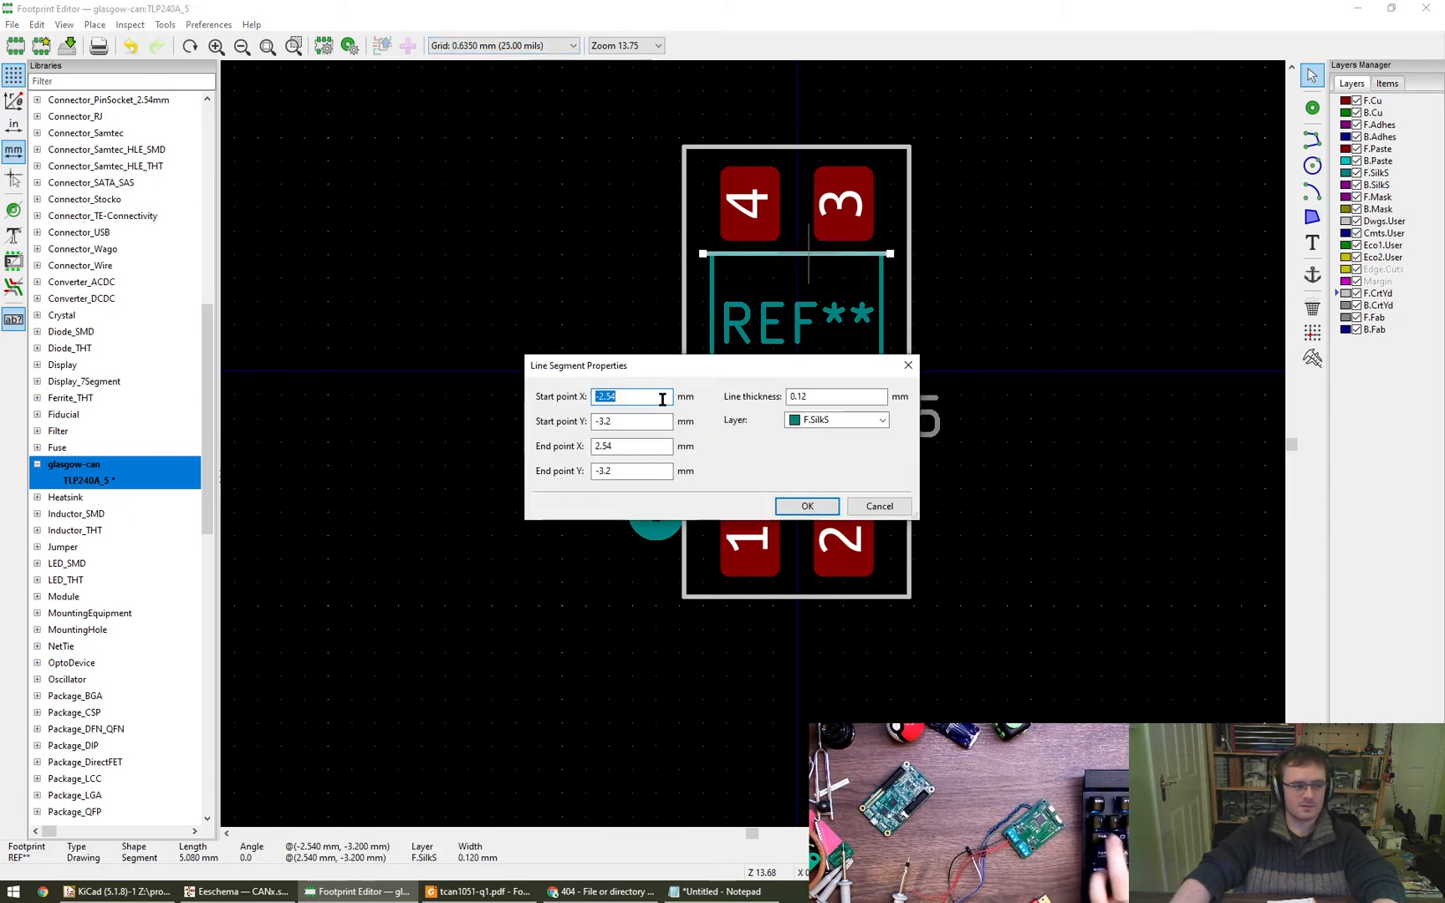
pyautogui.write('-2.29')
pyautogui.press('Tab')
pyautogui.press('Tab')
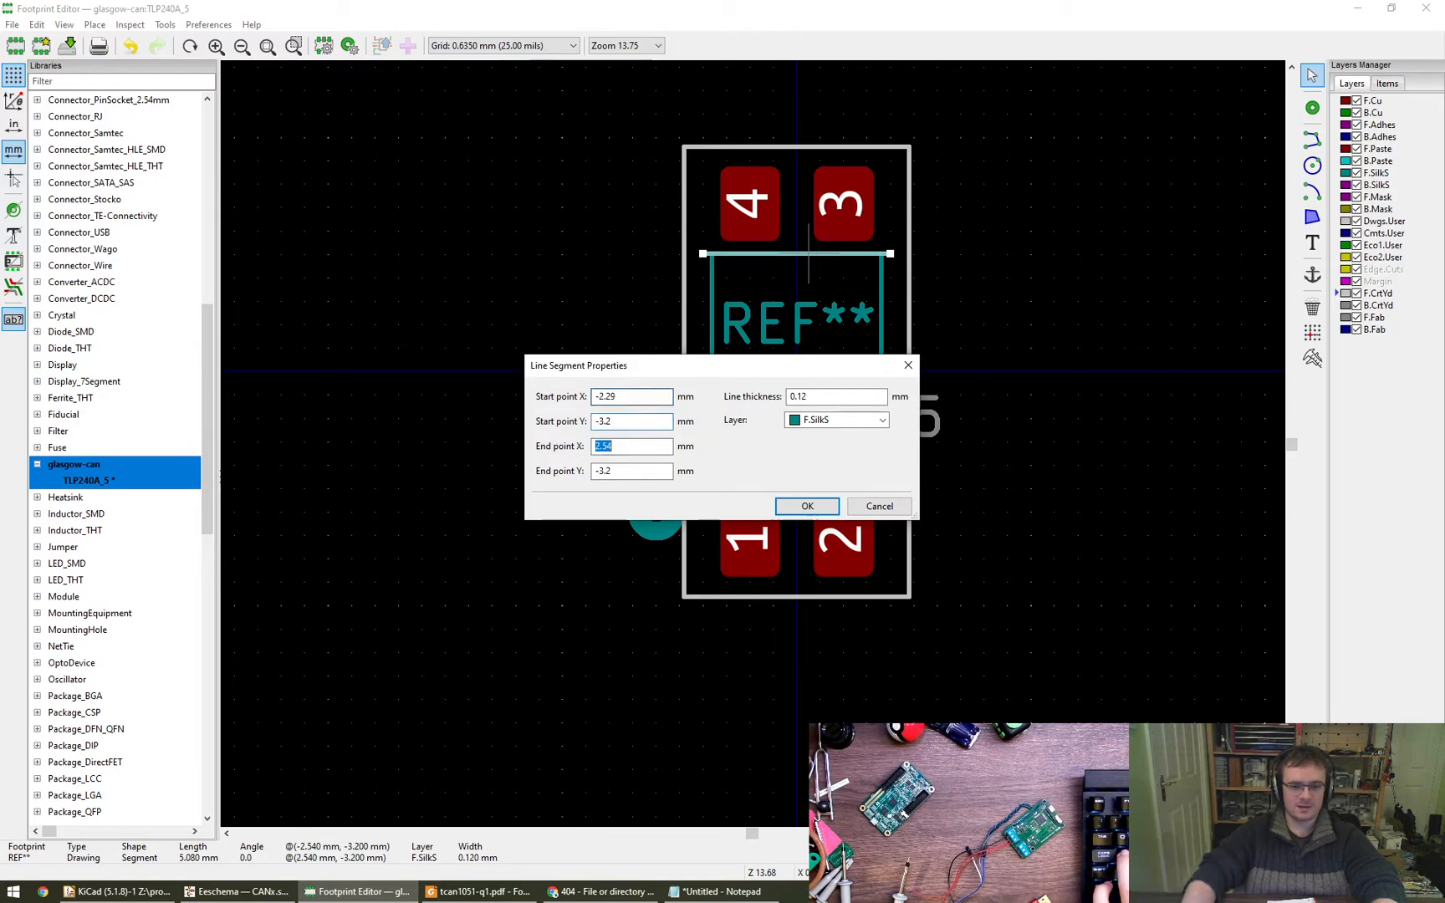
pyautogui.write('2.29')
pyautogui.press('Return')
# - Shorten the lower silkscreen line of the body outline to meet both side lines, with its end X at -2.29 mm
pyautogui.doubleClick(796, 489)
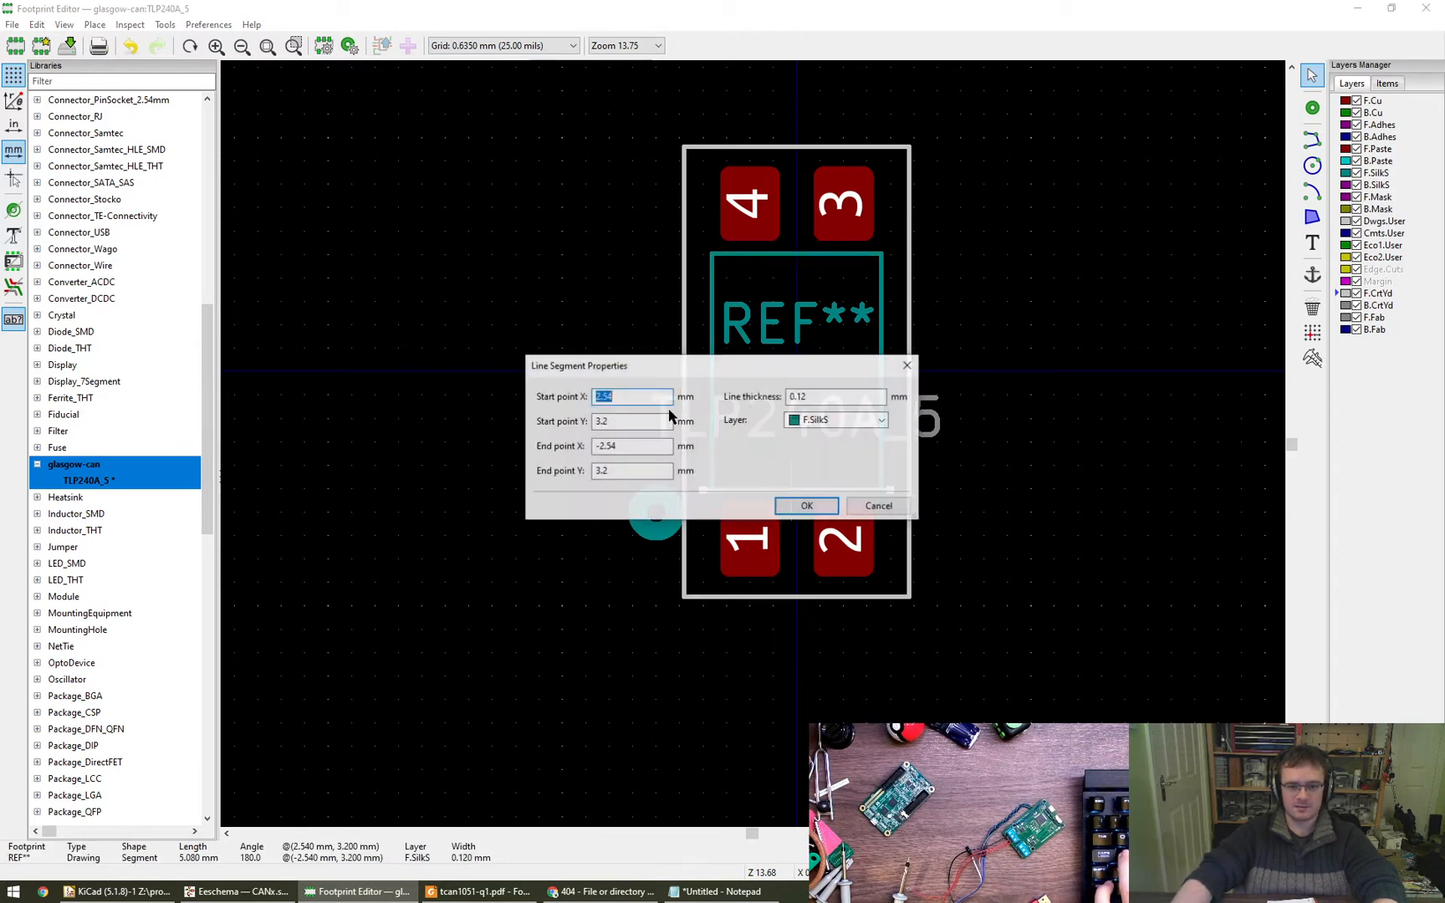
pyautogui.press('Tab')
pyautogui.press('Tab')
pyautogui.write('-2.29')
pyautogui.press('Return')
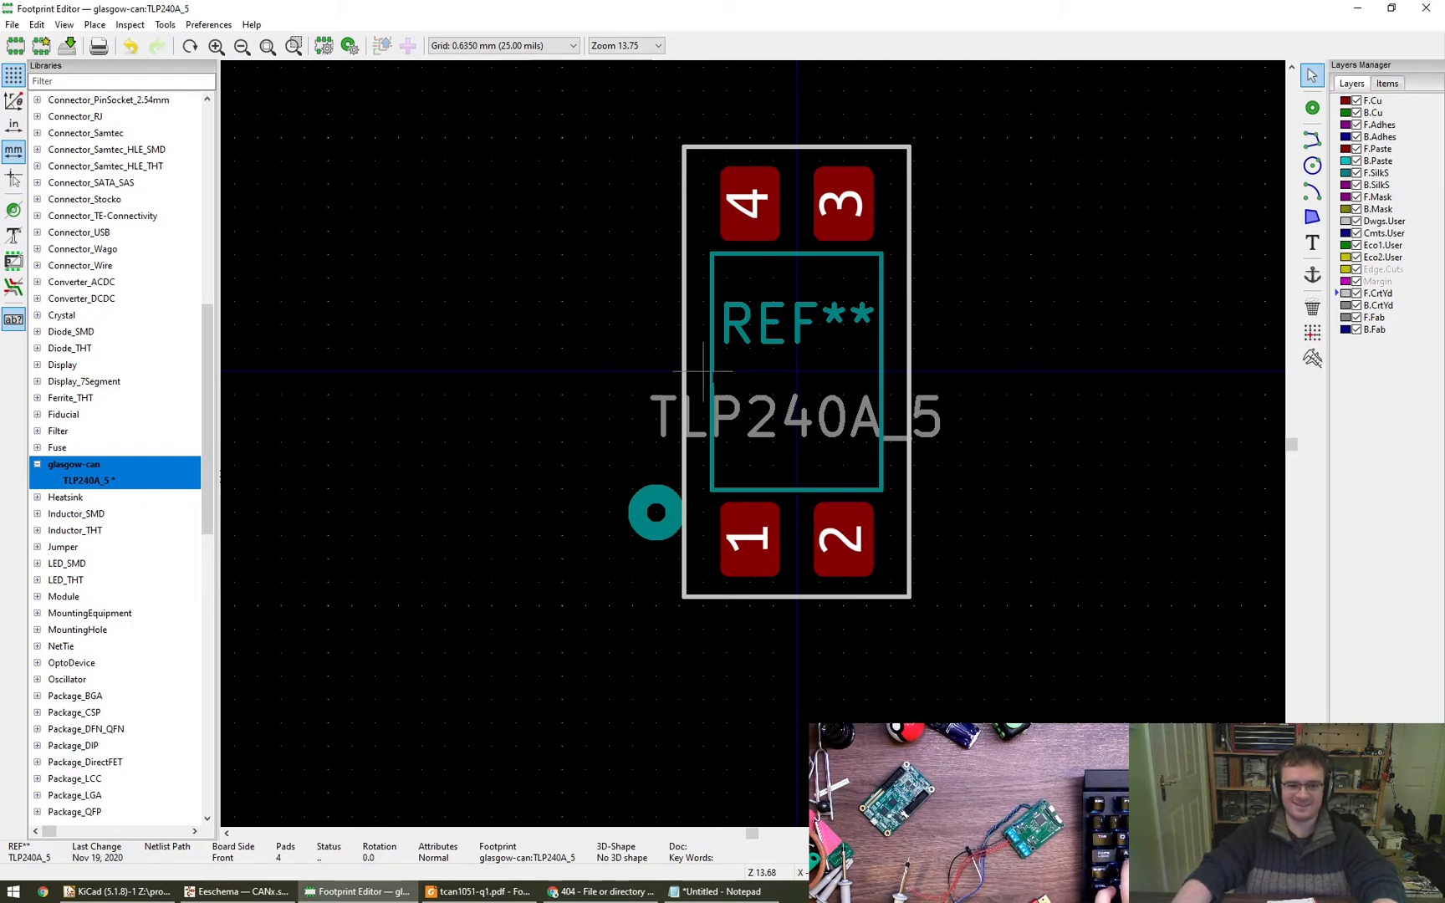
pyautogui.doubleClick(711, 378)
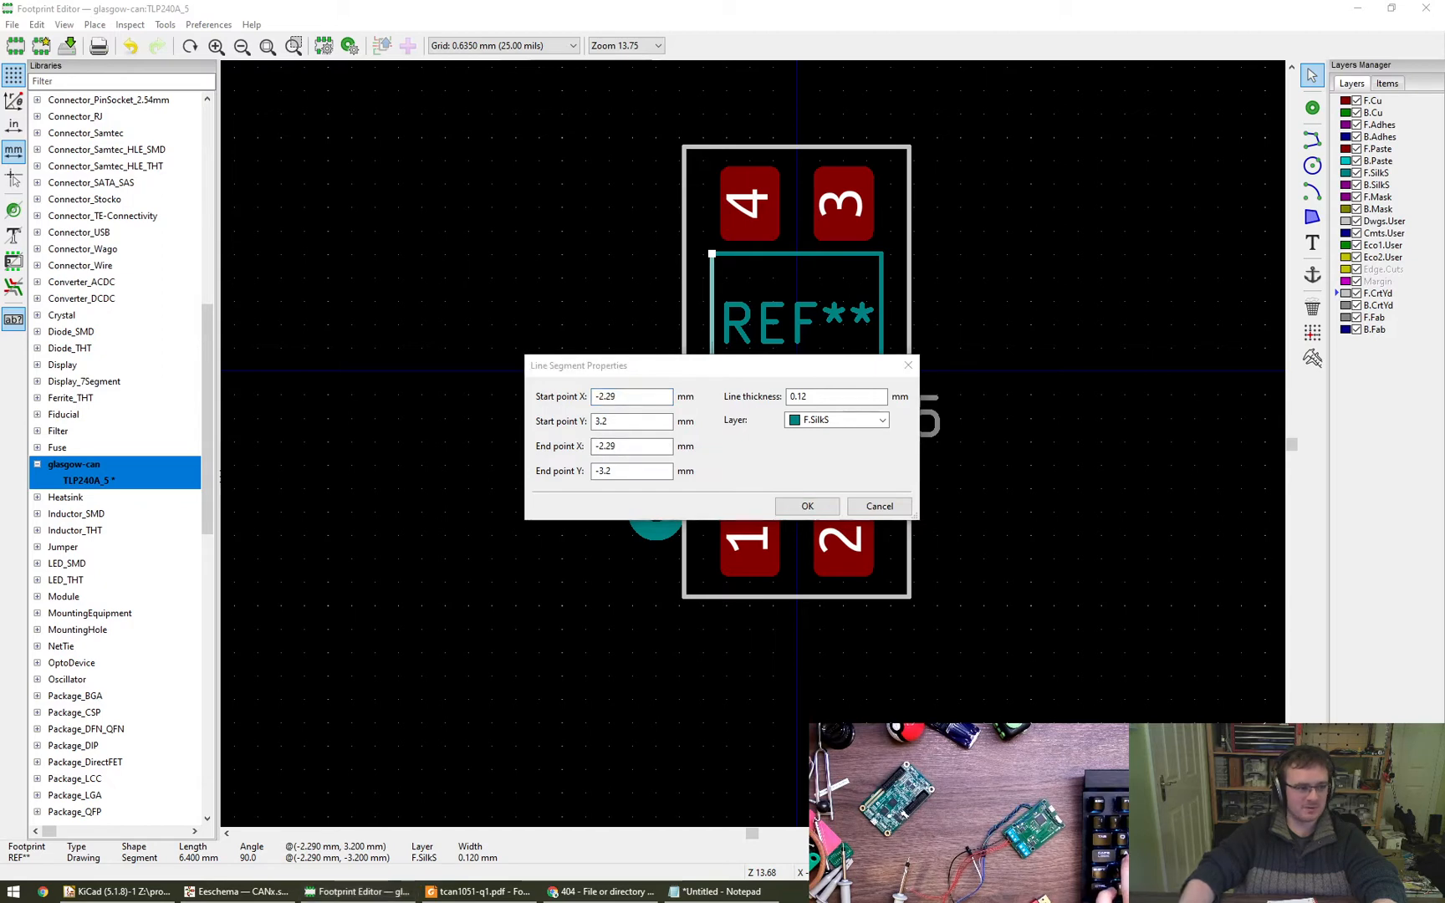
pyautogui.click(756, 374)
pyautogui.press('Escape')
# - Set the start and end X of the courtyard outline's left line to -2.54 mm
pyautogui.press('e')
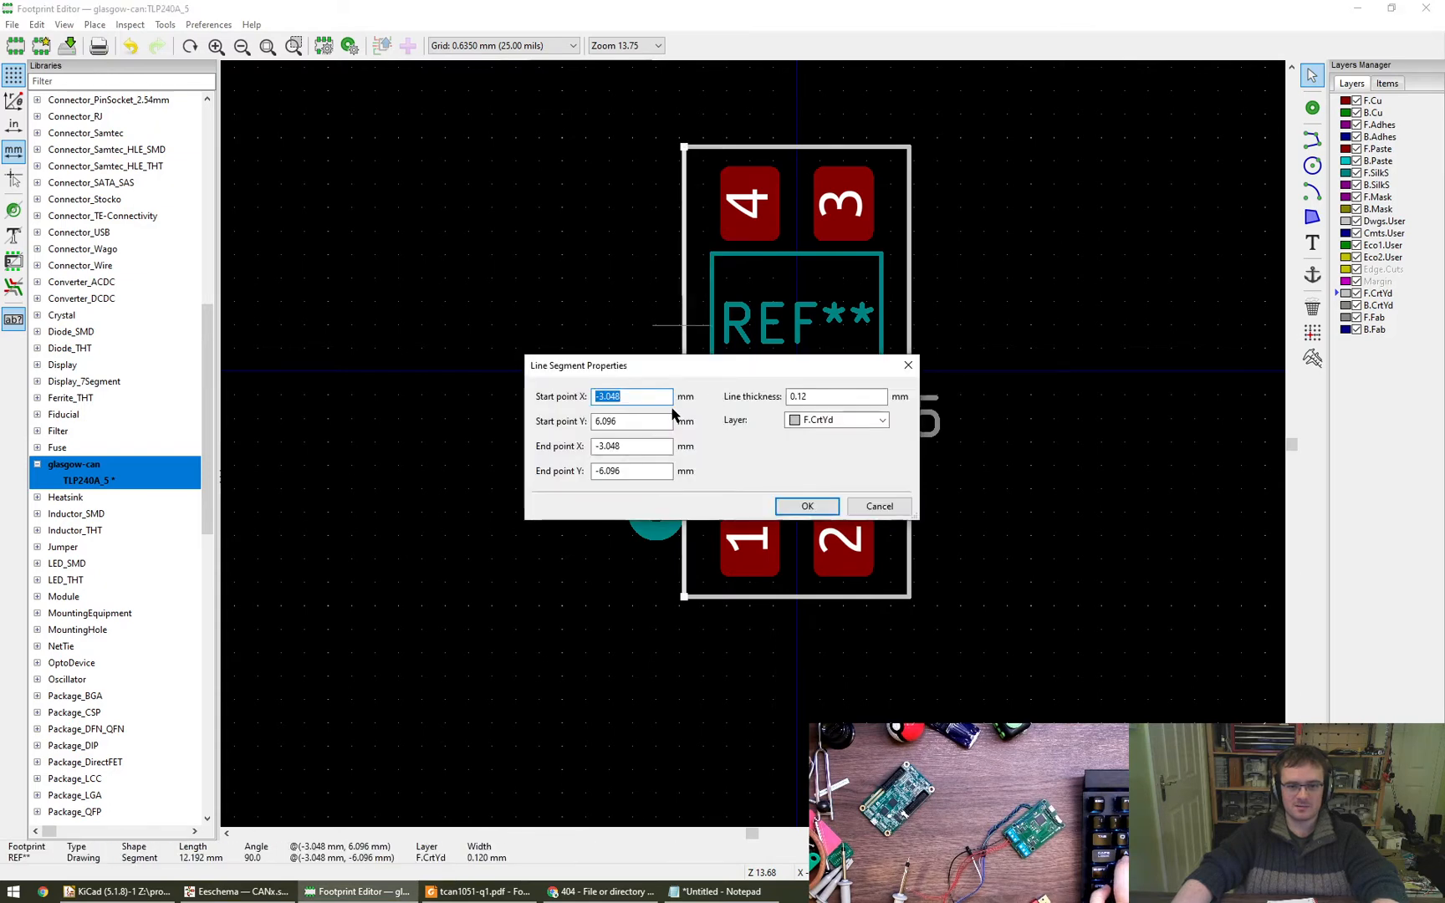
pyautogui.write('--')
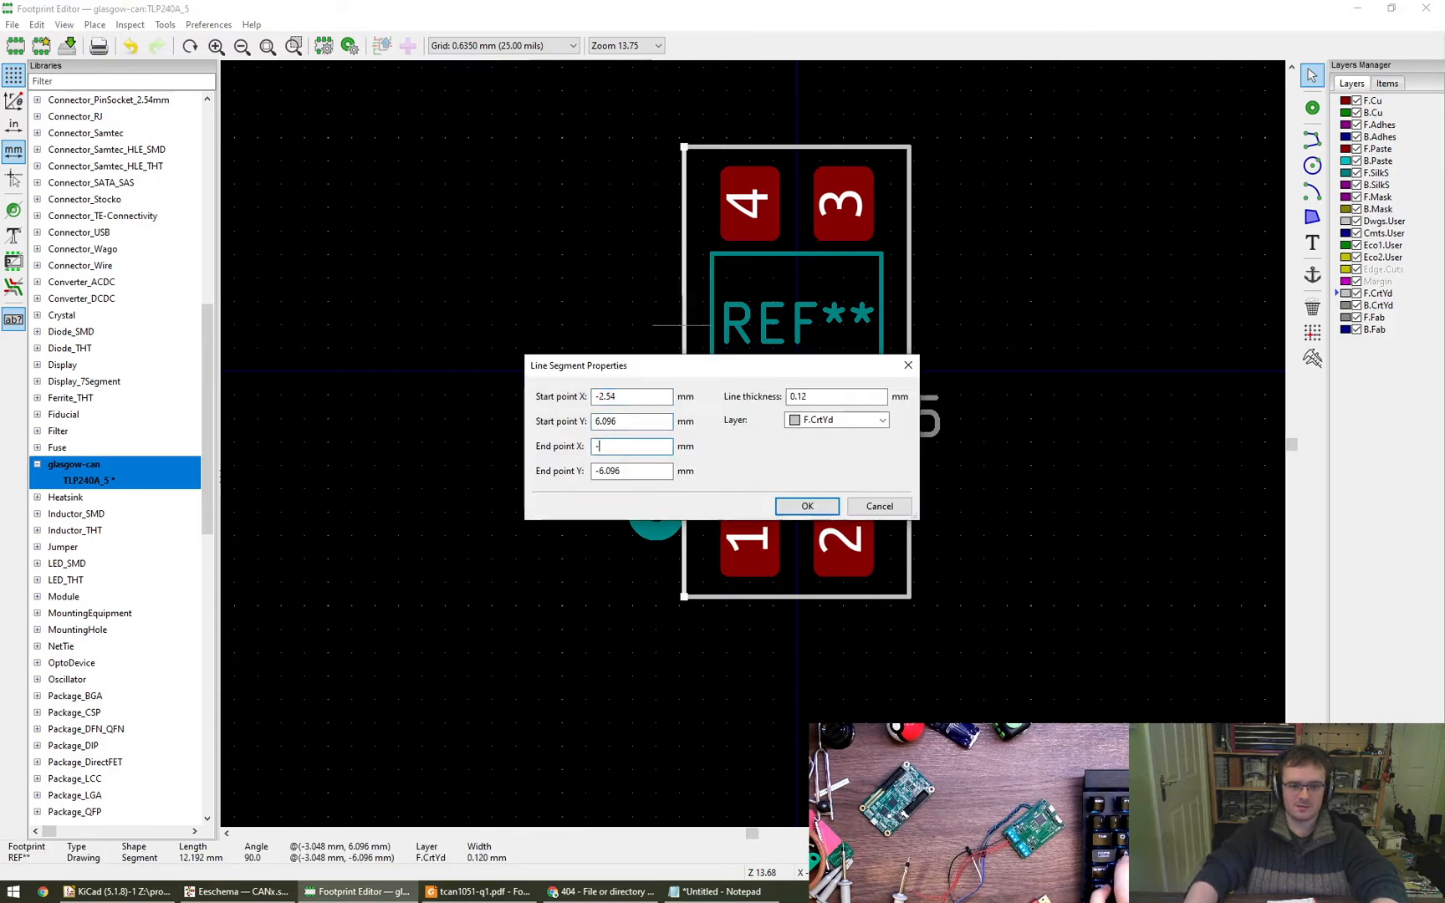
pyautogui.write('2.54')
pyautogui.press('Return')
# - Set the start and end X of the courtyard outline's right line to 2.54 mm
pyautogui.click(909, 368)
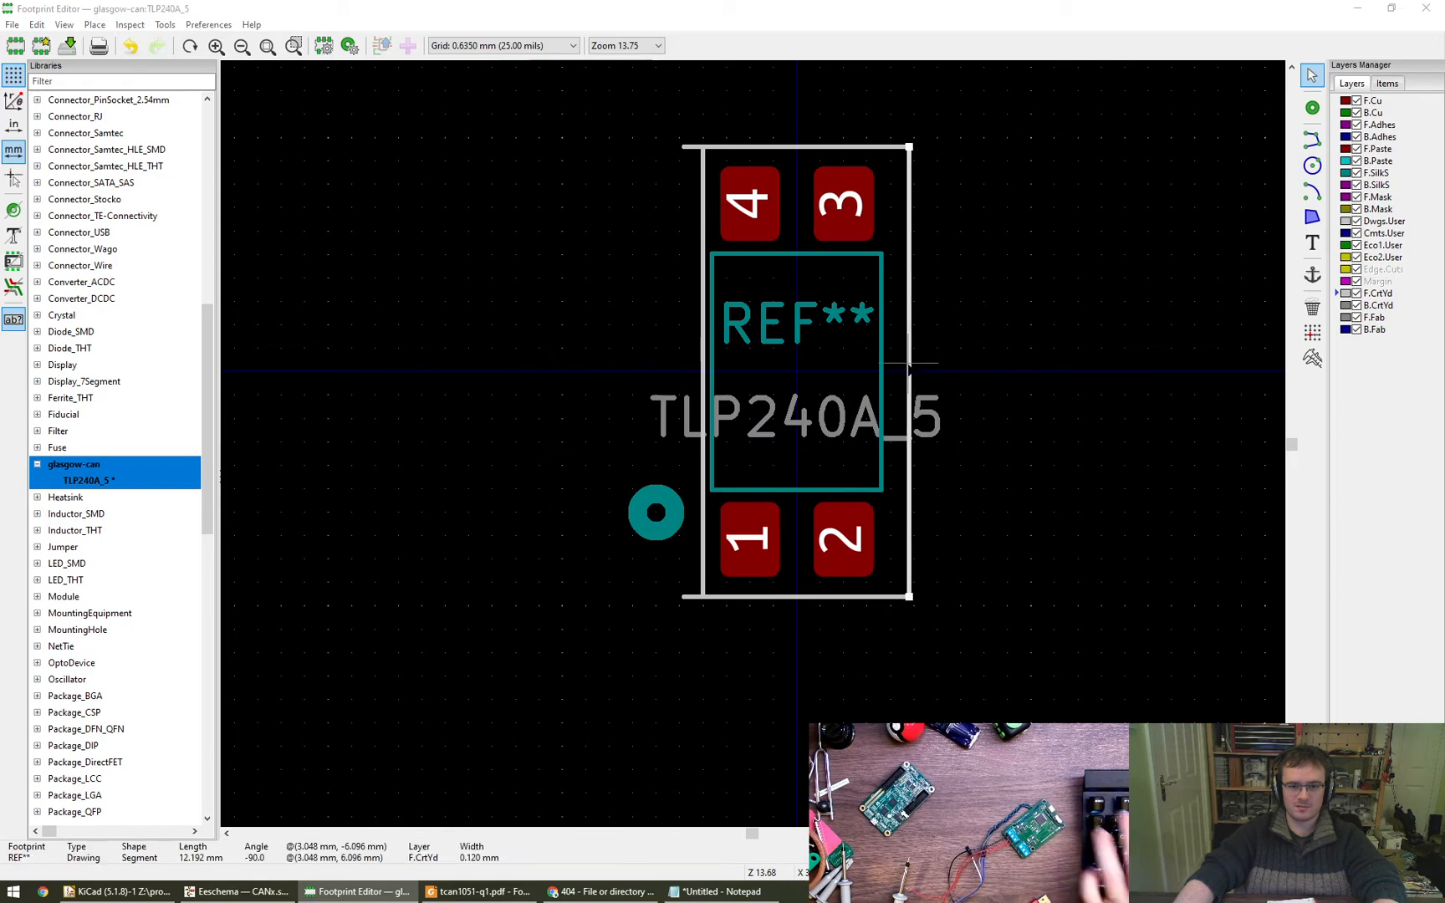
pyautogui.write('e2.54')
pyautogui.press('Tab')
pyautogui.press('Tab')
pyautogui.write('2.54')
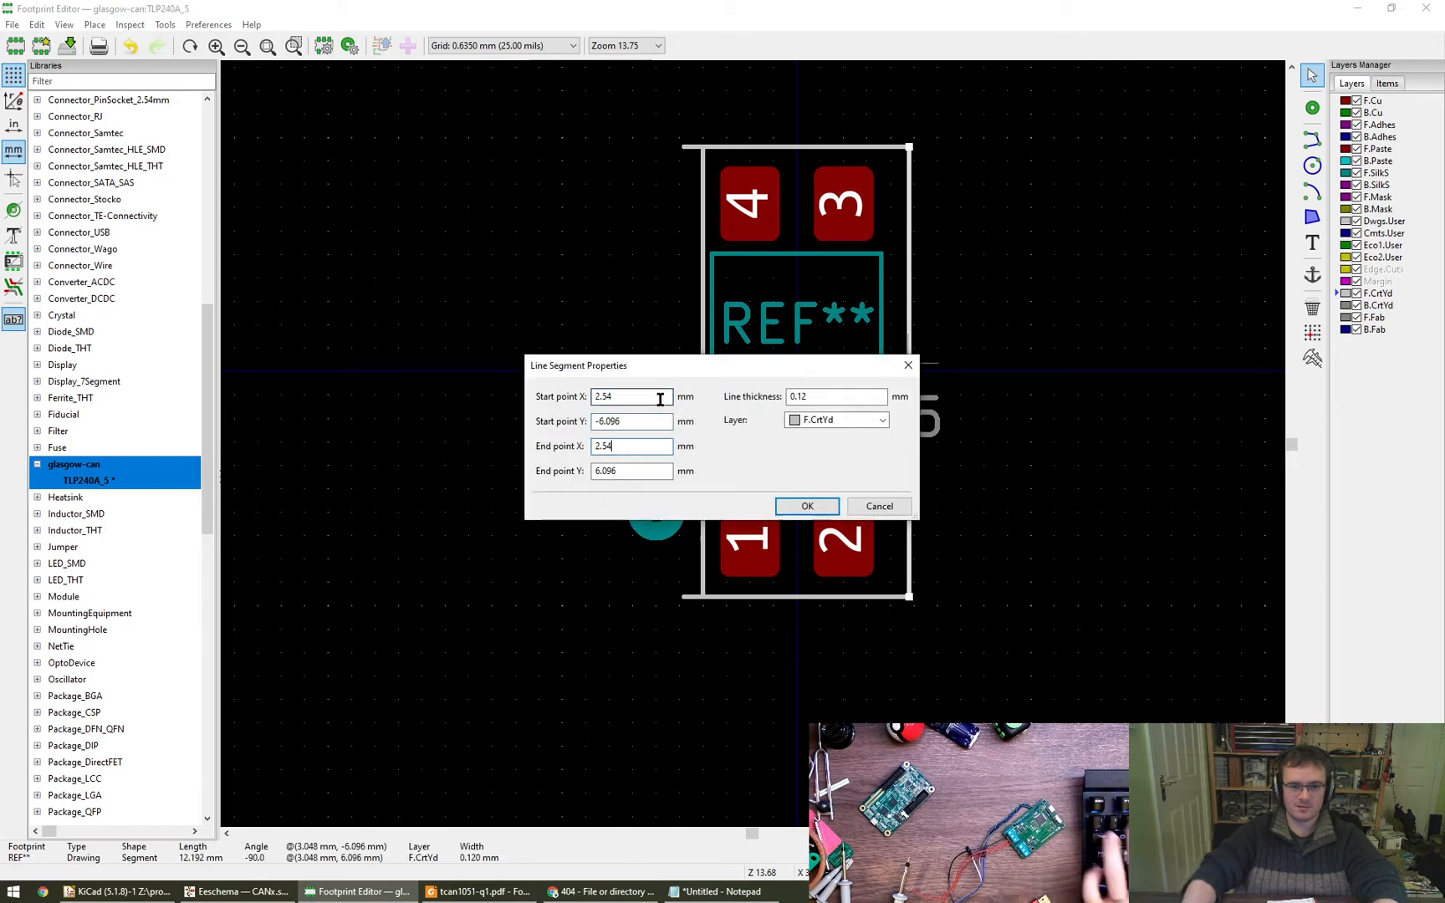
pyautogui.press('Return')
# - Set the courtyard outline's upper line to start at X -2.54 mm and end at X 2.54 mm
pyautogui.click(740, 146)
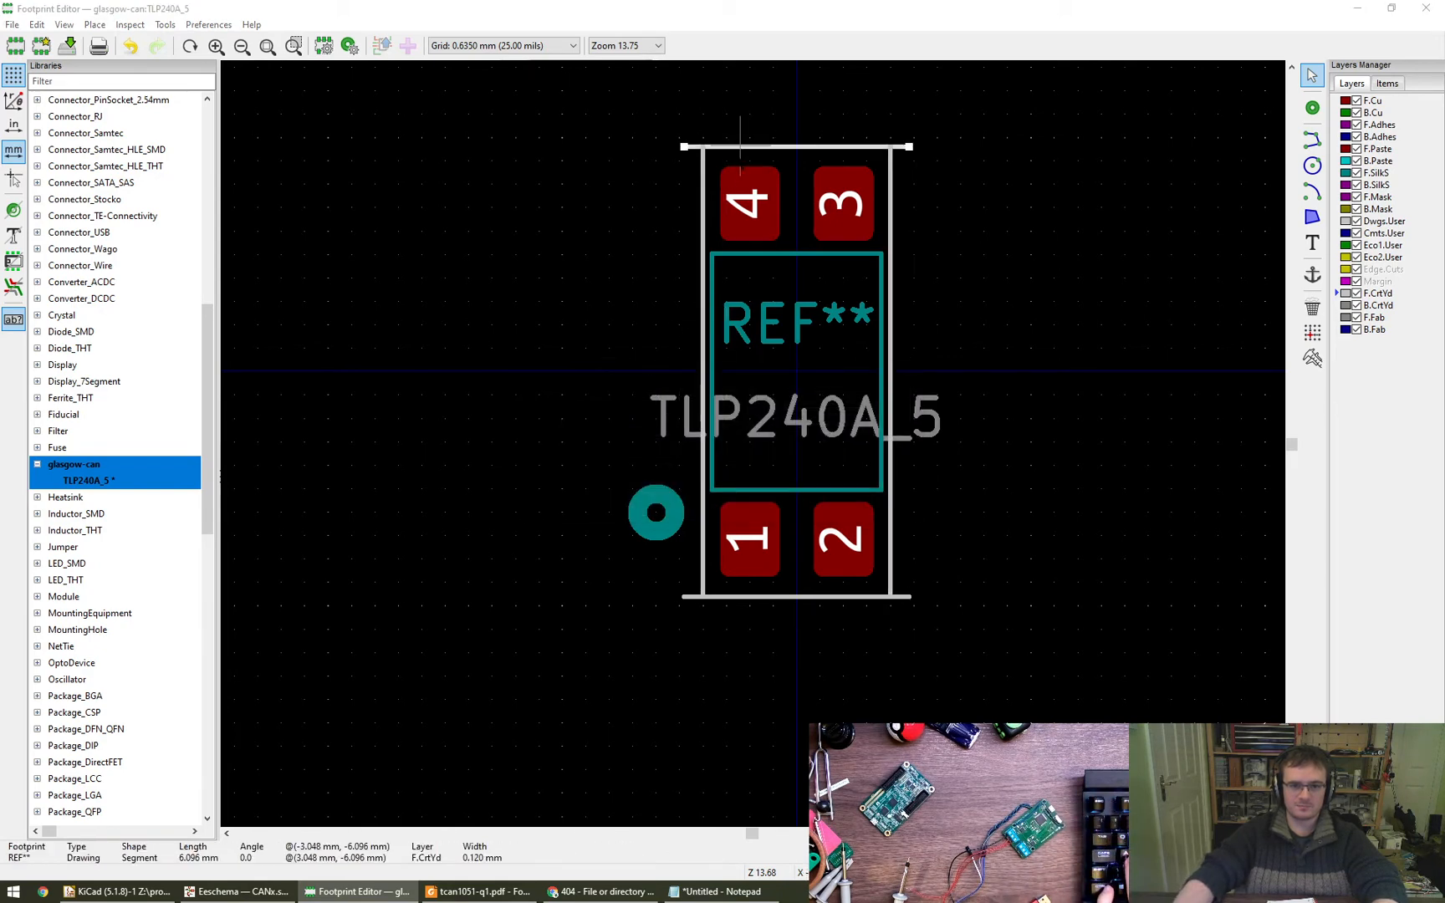
pyautogui.write('e')
pyautogui.write('-2.54')
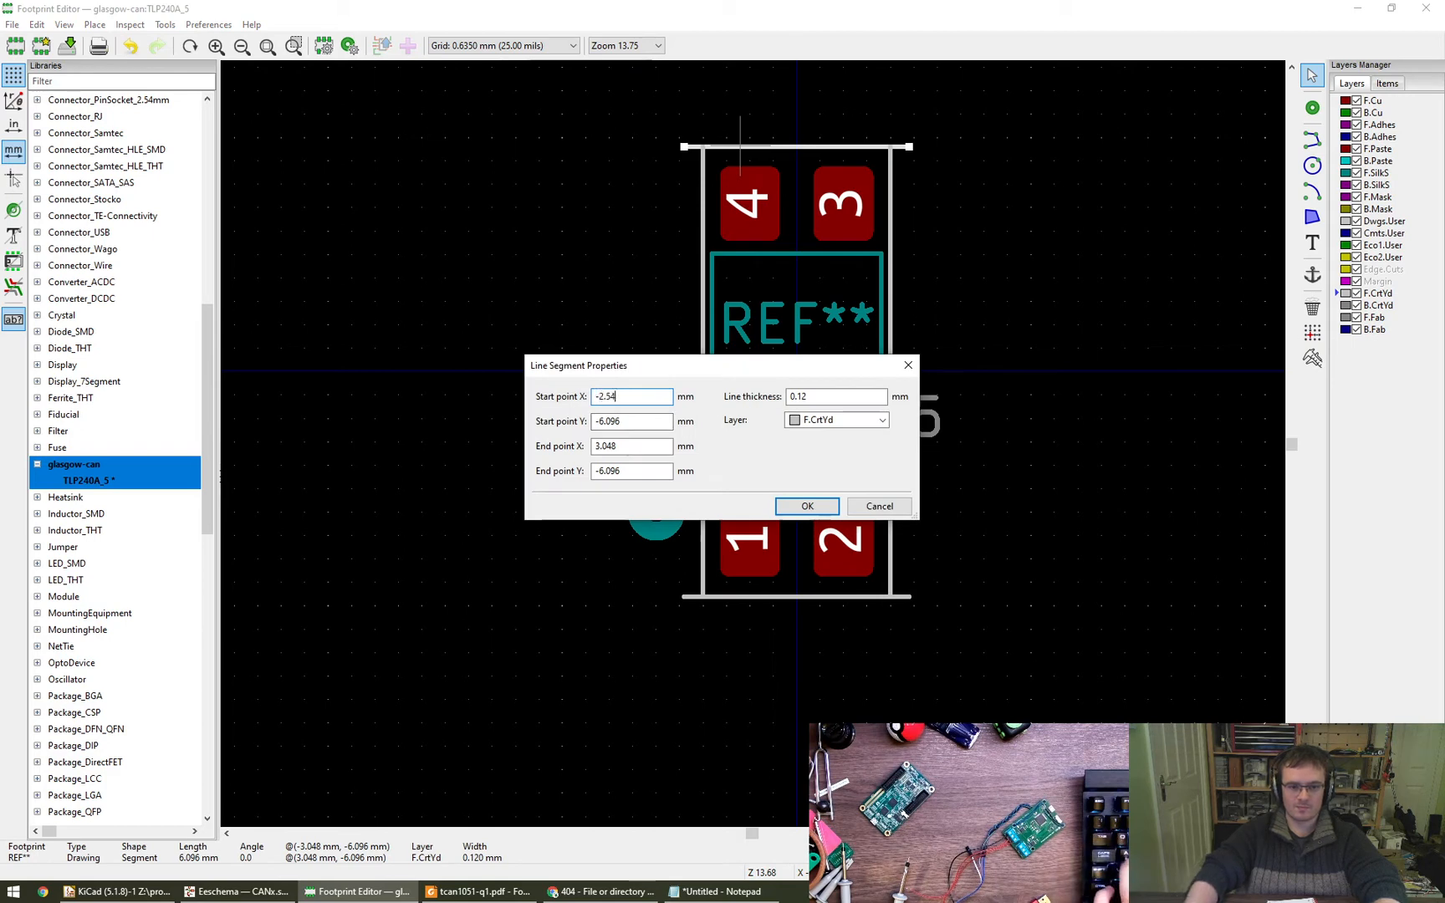
pyautogui.press('Tab')
pyautogui.press('Tab')
pyautogui.write('2.54')
pyautogui.press('Return')
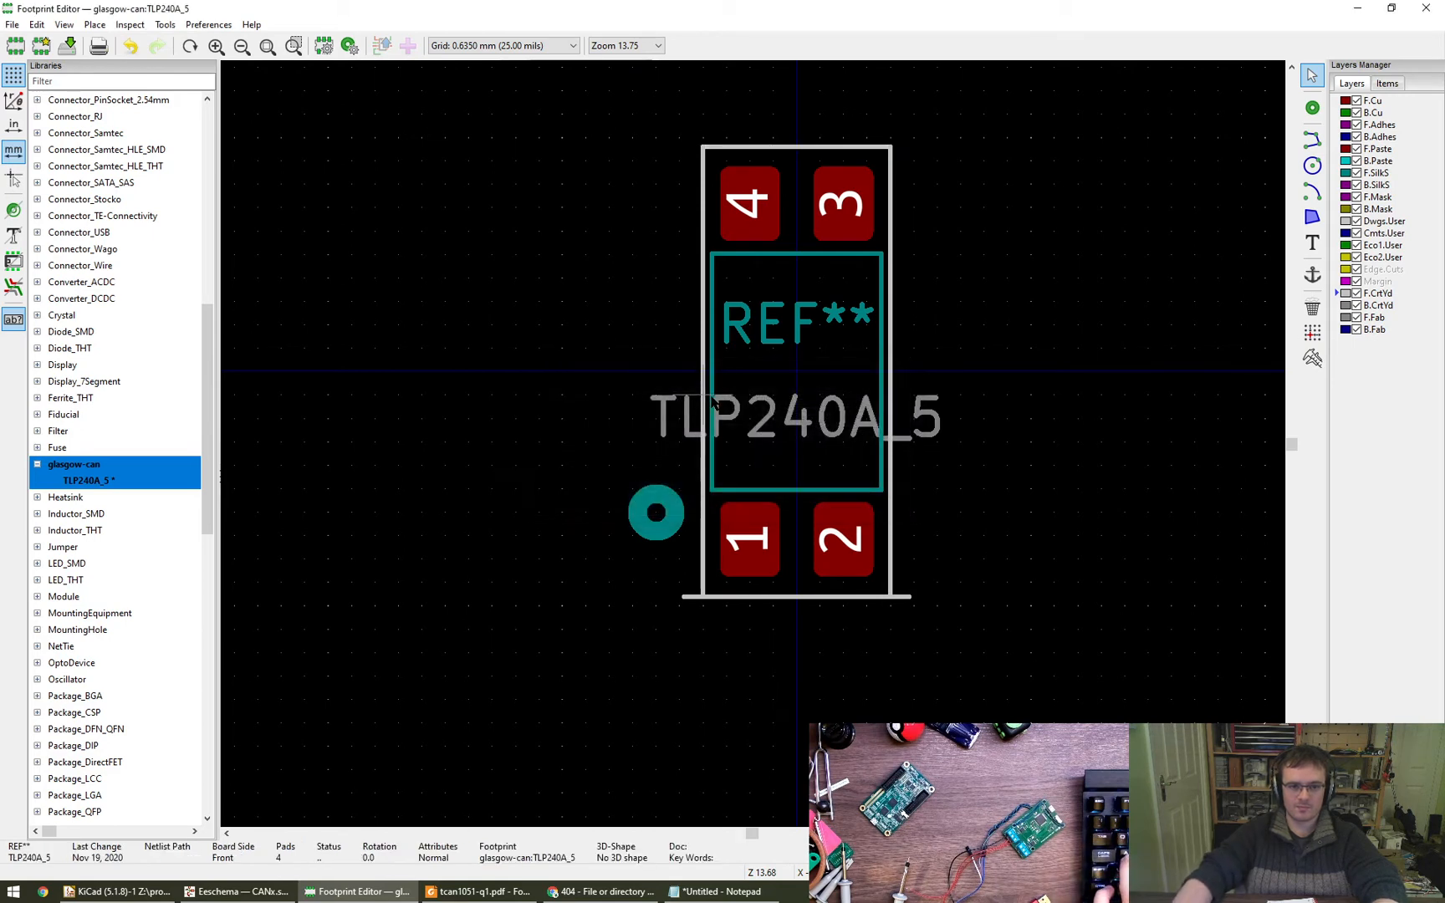
# - Set the courtyard outline's lower line to start at X 2.54 mm and end at X -2.54 mm
pyautogui.click(772, 598)
pyautogui.write('e')
pyautogui.write('2.54')
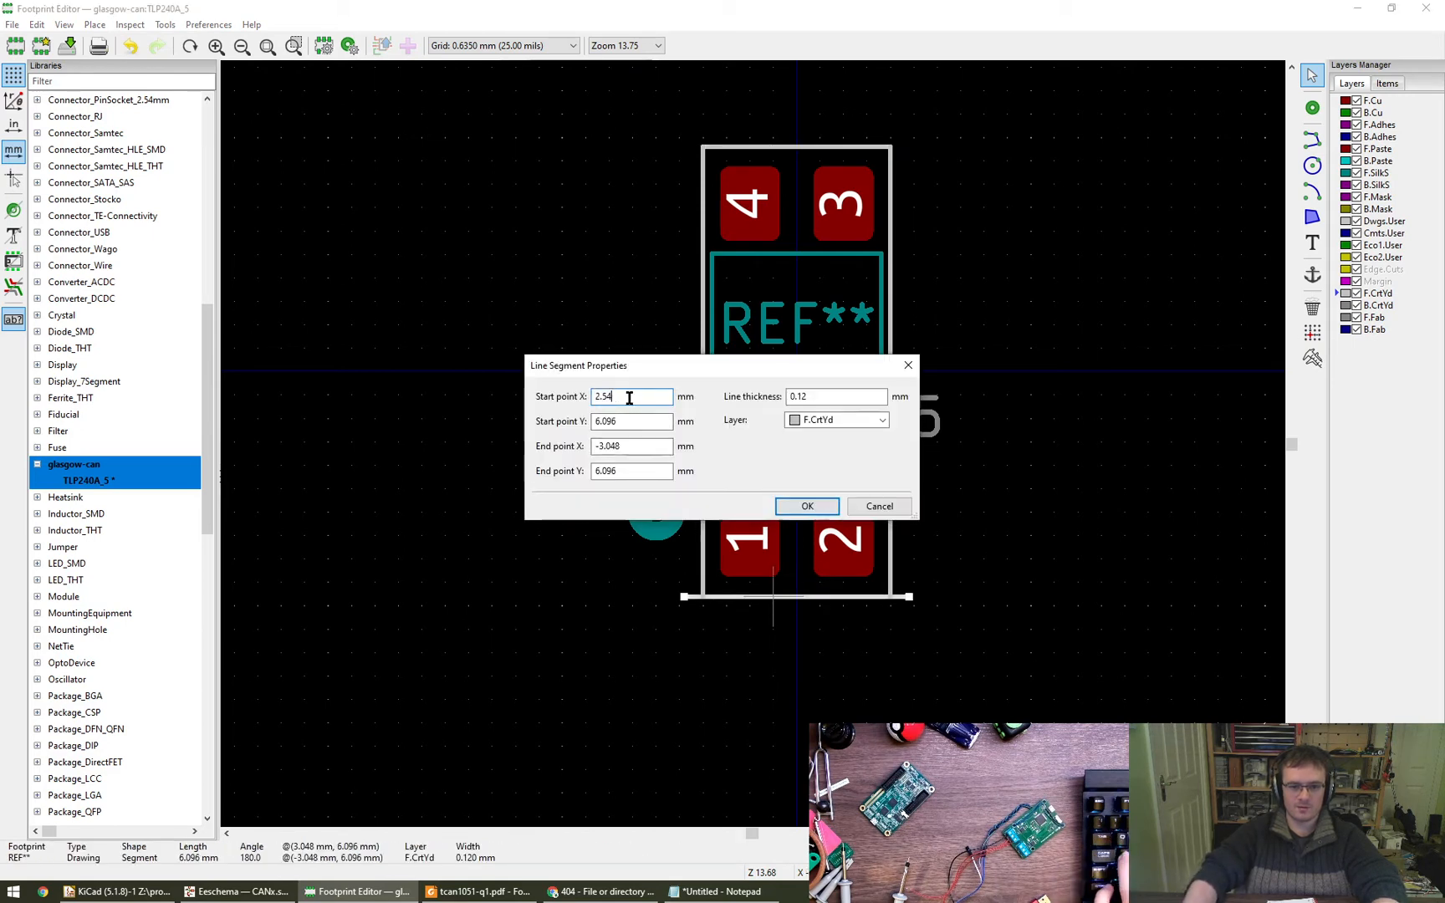
pyautogui.press('Tab')
pyautogui.press('Tab')
pyautogui.write('-2.54')
pyautogui.press('Return')
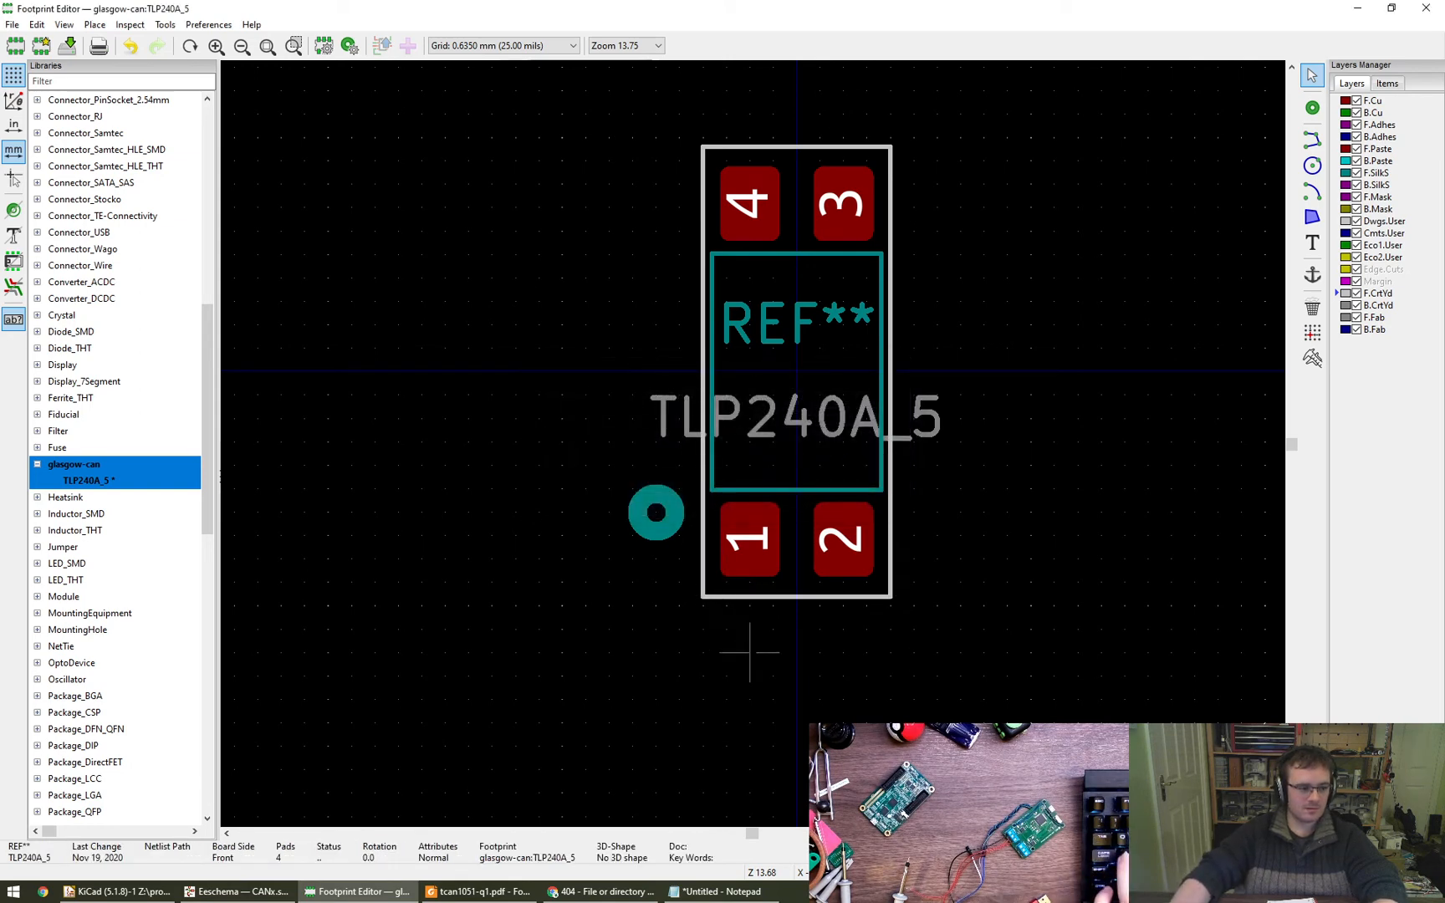
# - Open the properties of pad 1
pyautogui.doubleClick(750, 577)
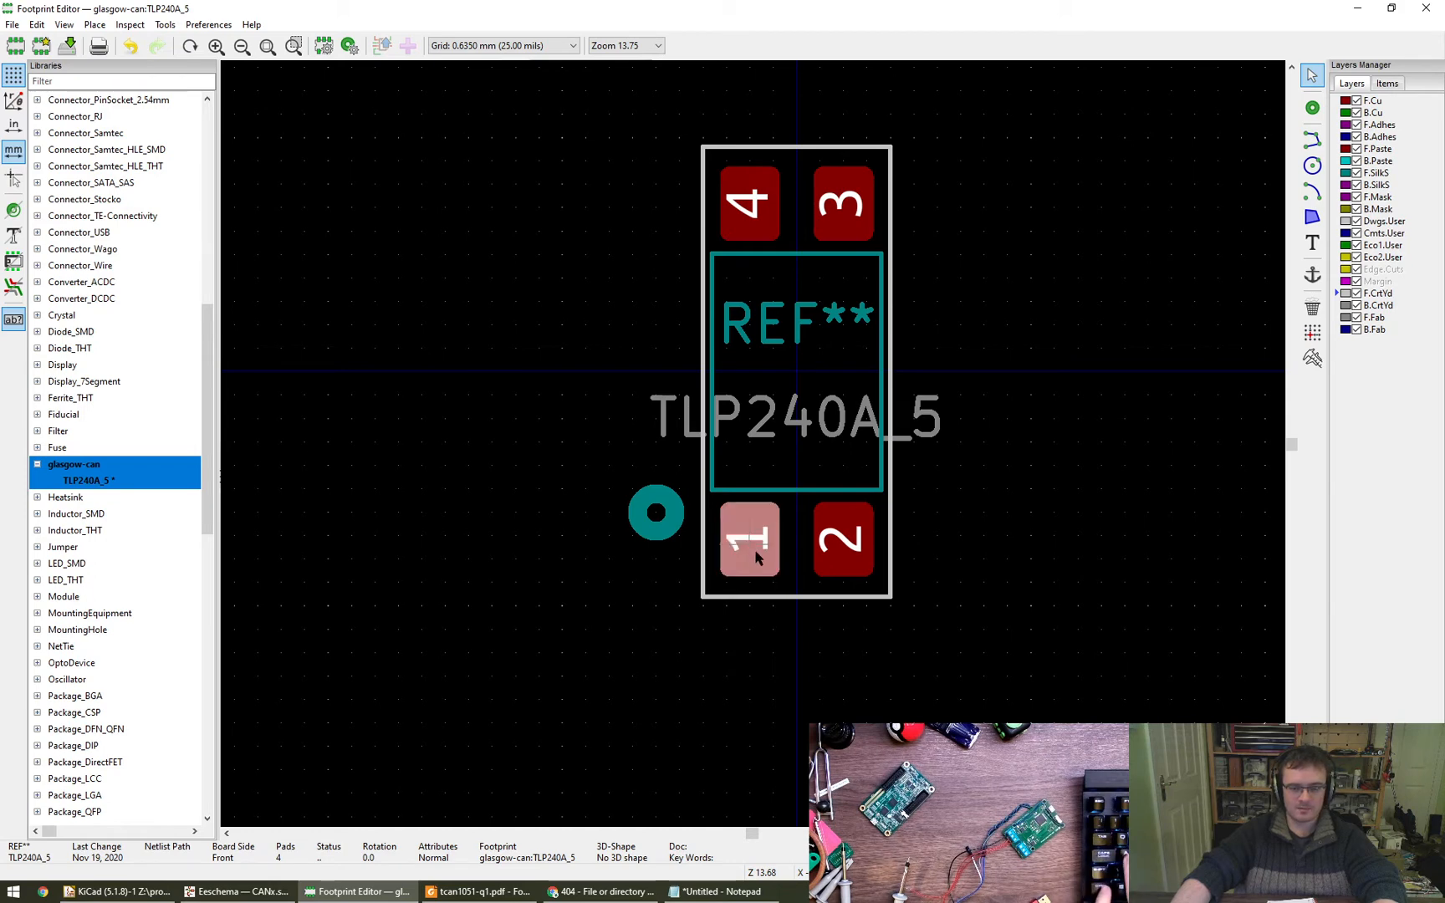
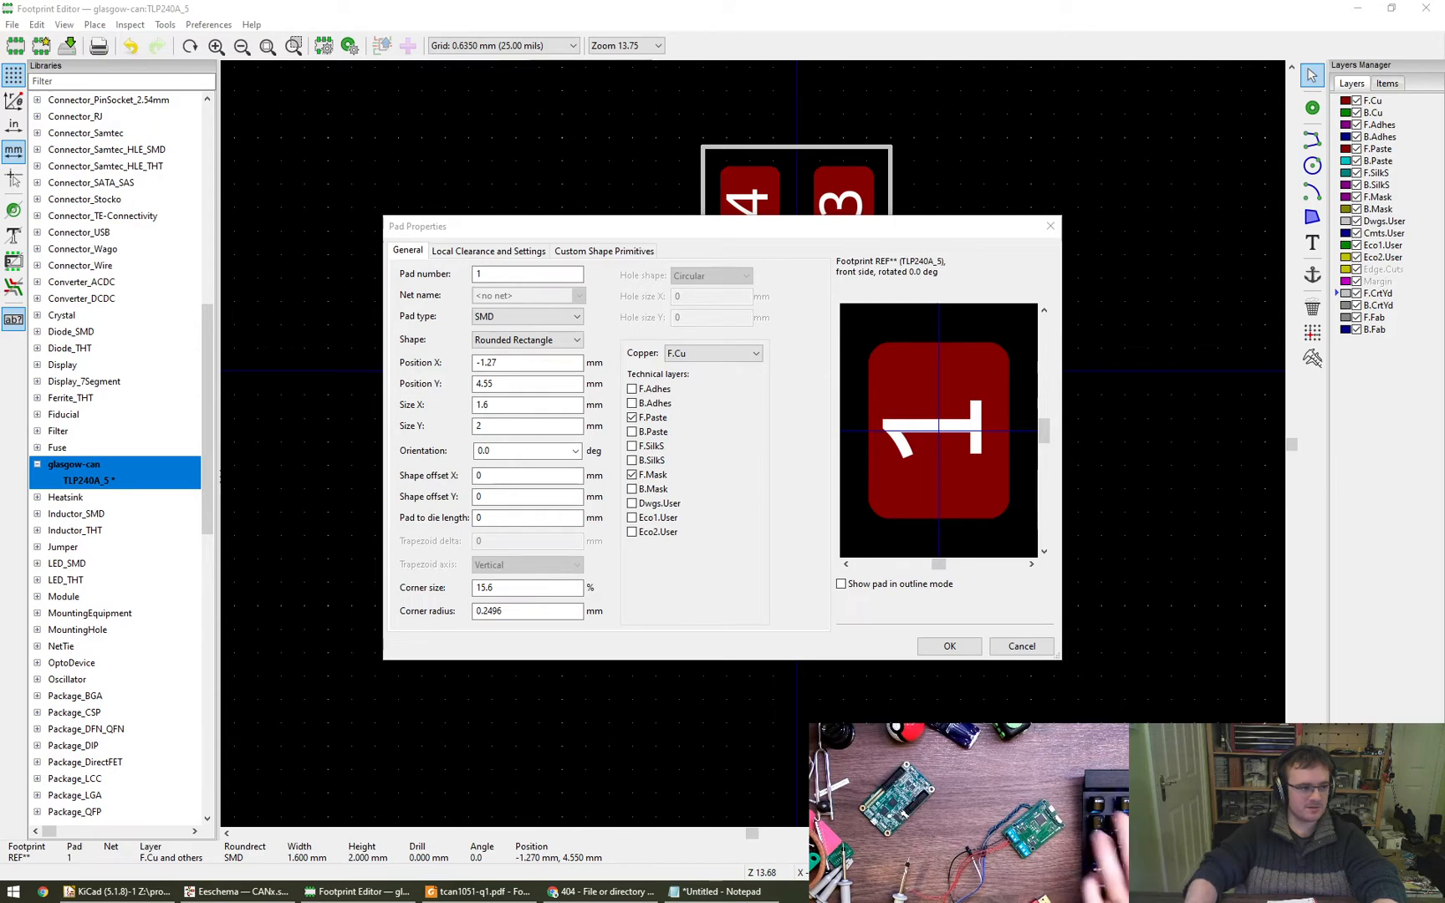
# - Close the pad properties and set both Y endpoints of the courtyard line below pads 1 and 2 to 5.8 mm
pyautogui.click(770, 653)
pyautogui.press('Escape')
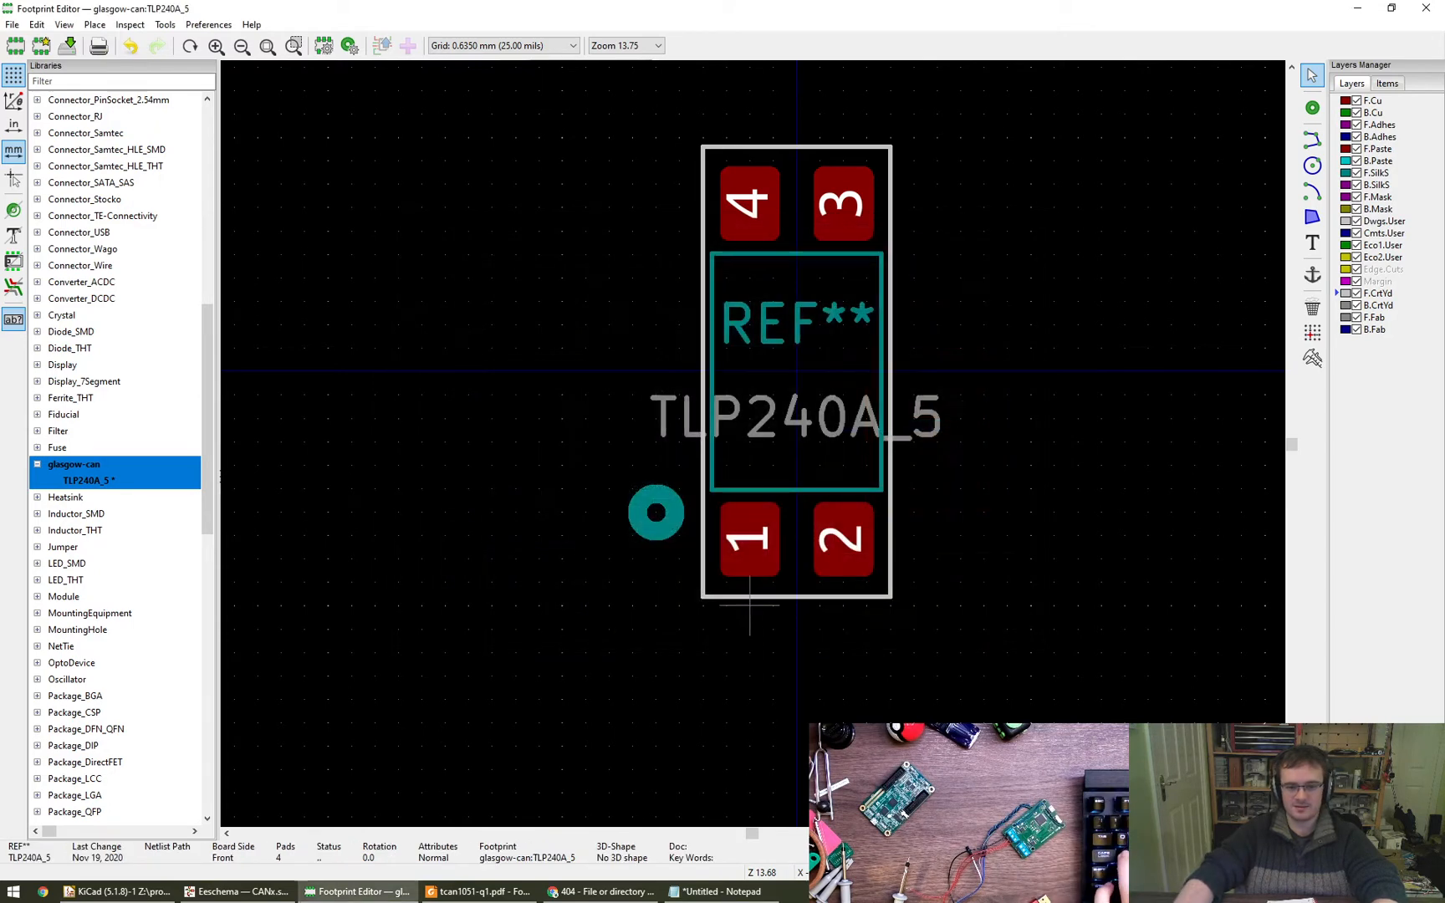
pyautogui.doubleClick(761, 597)
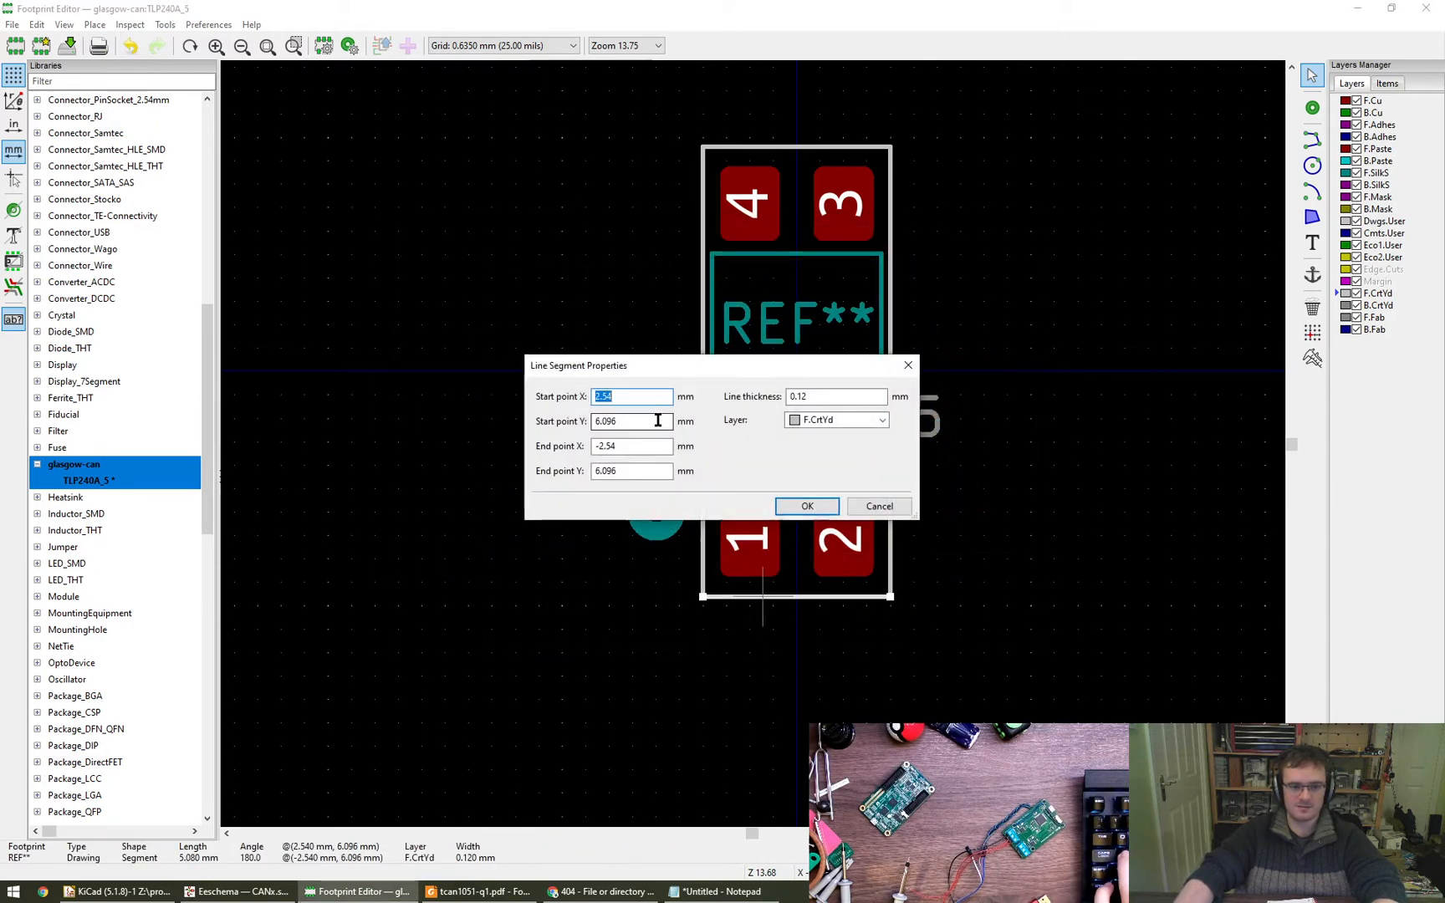
pyautogui.press('Tab')
pyautogui.write('5.8')
pyautogui.press('Tab')
pyautogui.press('Tab')
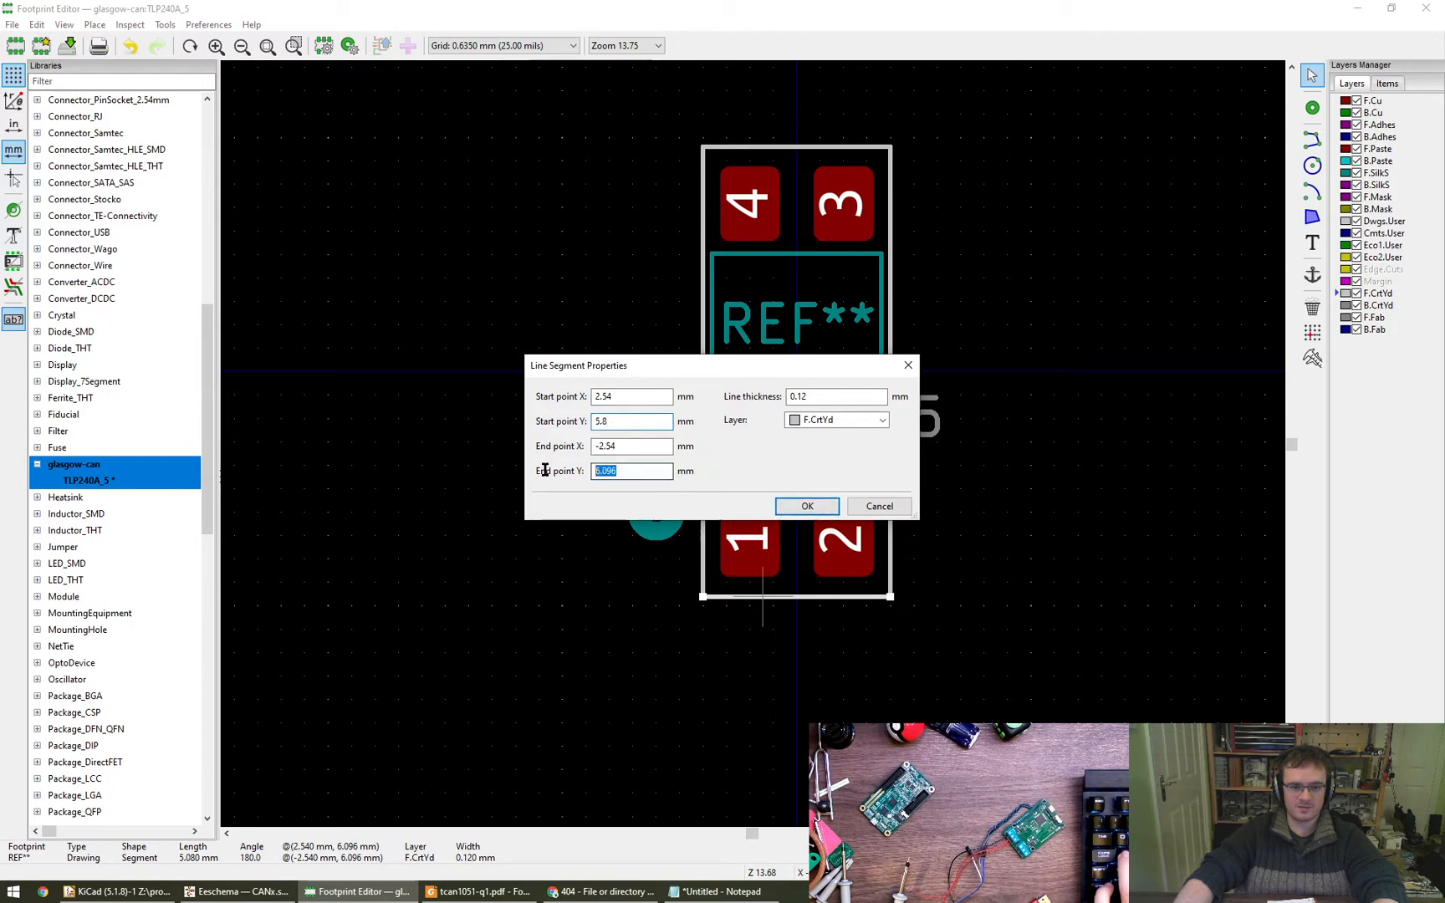
pyautogui.write('5.8')
pyautogui.click(832, 506)
# - Set the start and end Y of the courtyard line above pads 4 and 3 to -5.8 mm
pyautogui.click(763, 147)
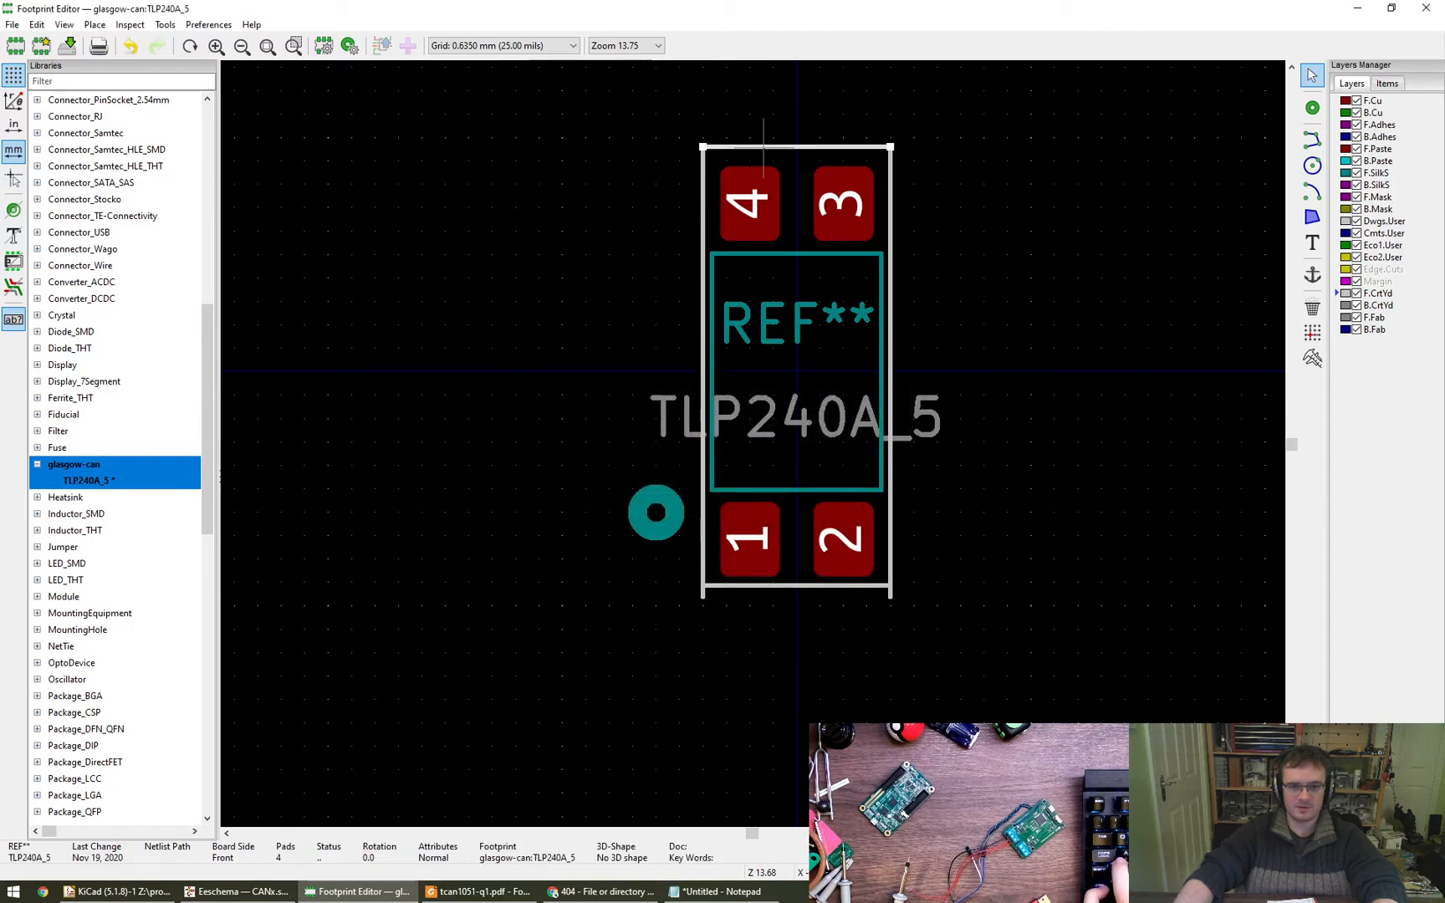
pyautogui.doubleClick(763, 148)
pyautogui.moveTo(644, 420); pyautogui.dragTo(527, 420)
pyautogui.write('5.8-')
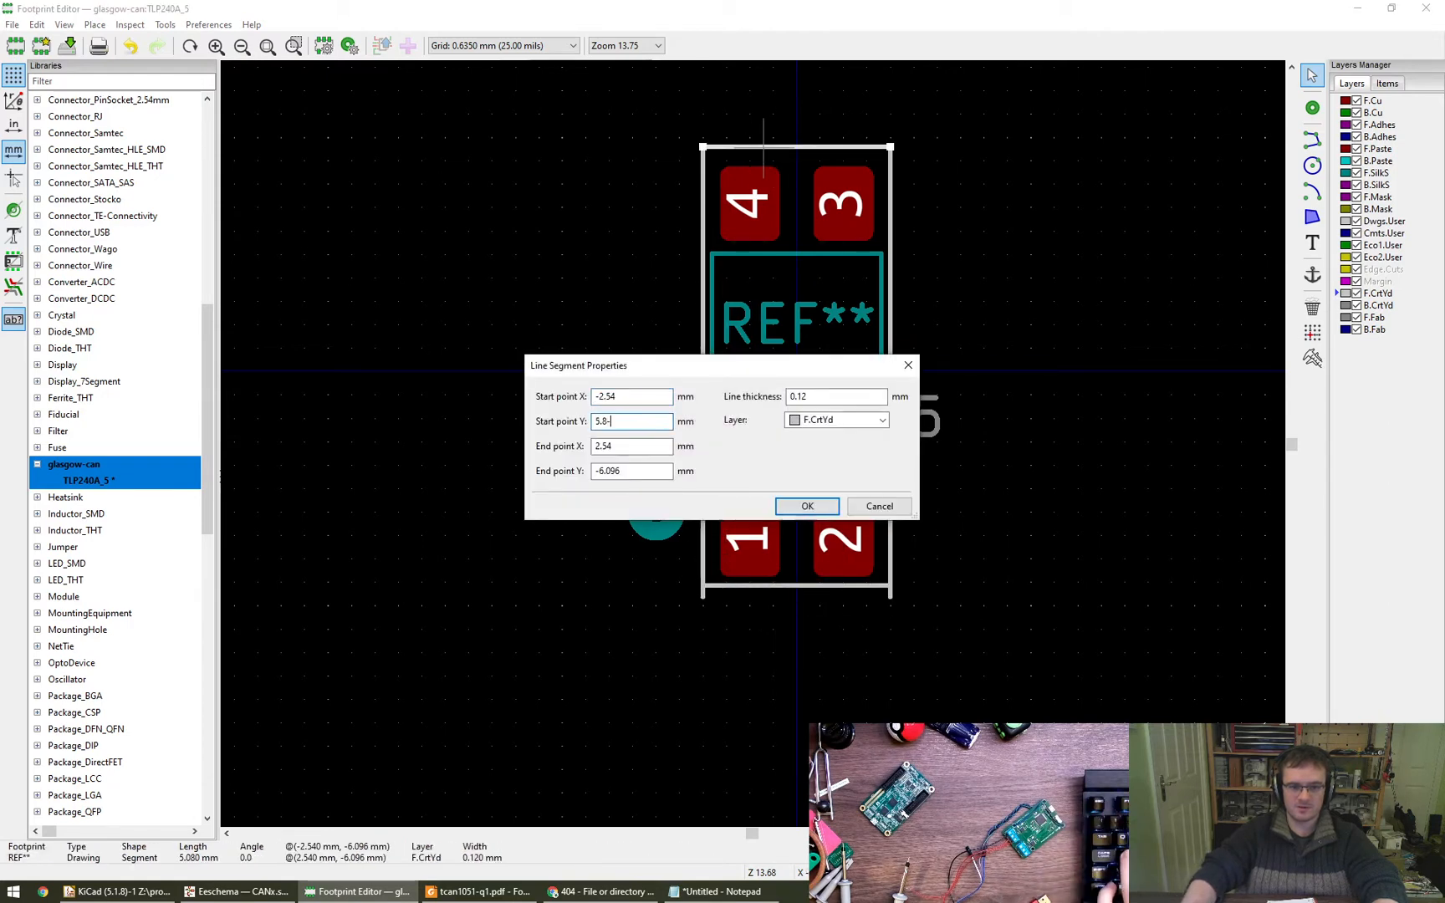
pyautogui.press('BackSpace')
pyautogui.press('BackSpace')
pyautogui.press('BackSpace')
pyautogui.press('BackSpace')
pyautogui.write('-5.8')
pyautogui.press('Tab')
pyautogui.press('Tab')
pyautogui.write('-5.8')
pyautogui.press('Return')
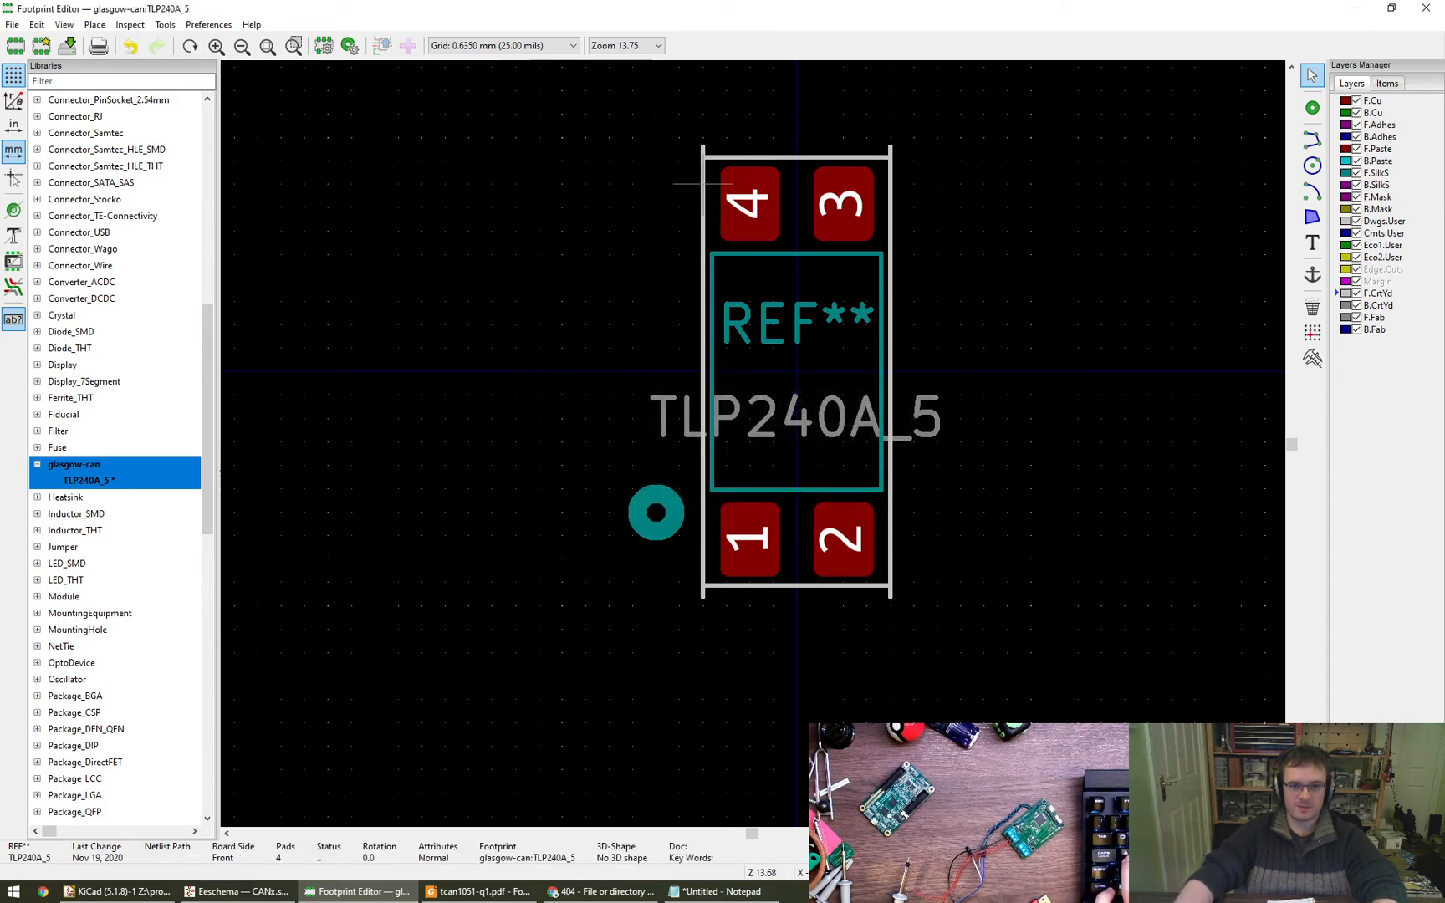
# - Set the courtyard line beside pads 1 and 4 to start at Y 5.8 mm and end at Y -5.8 mm
pyautogui.doubleClick(702, 183)
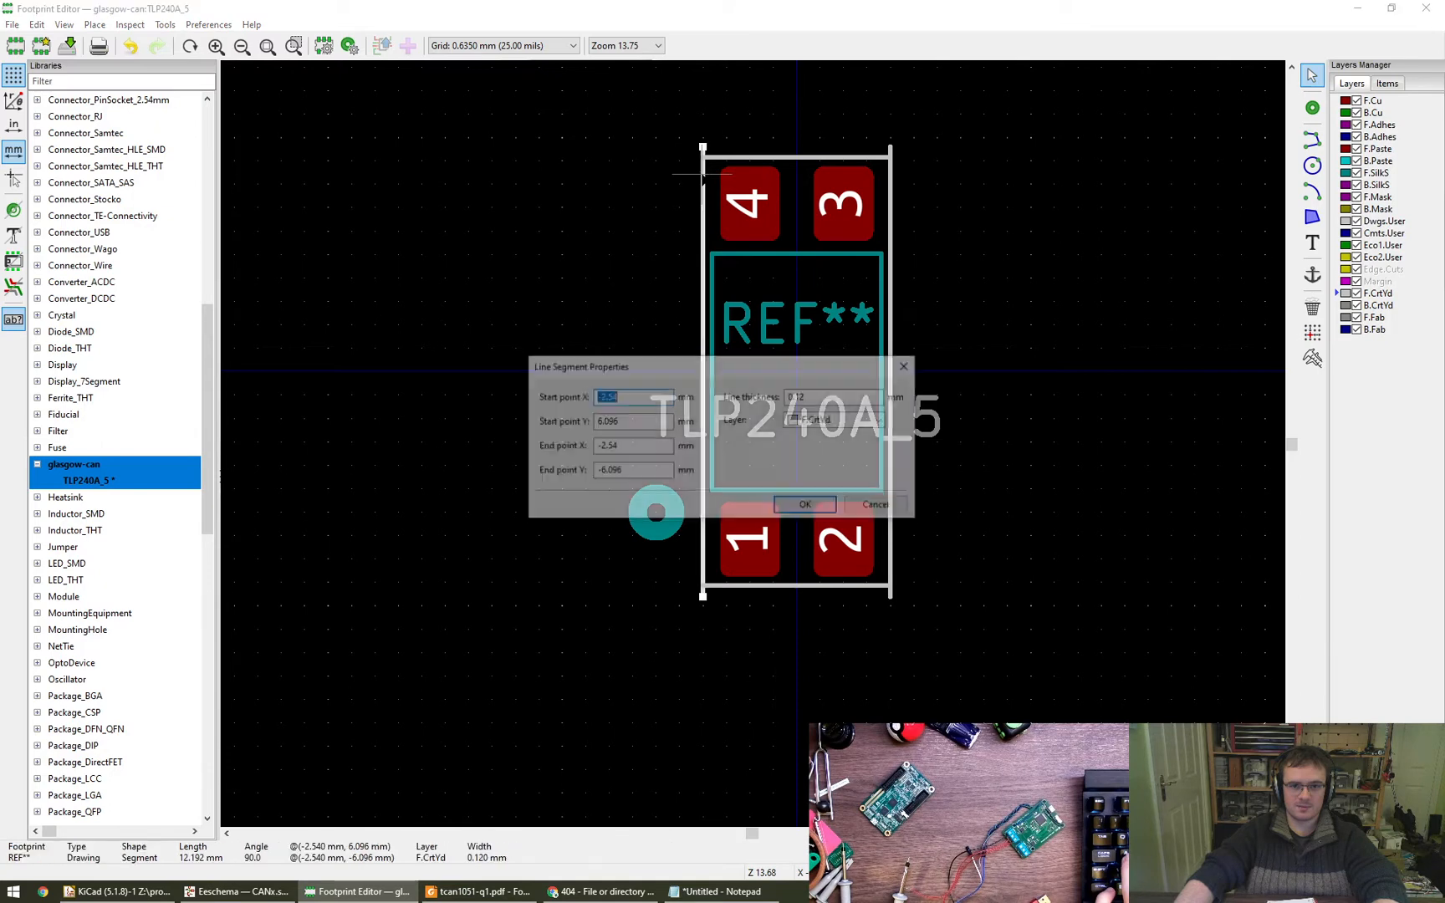
pyautogui.hotkey('ctrl', 'x')
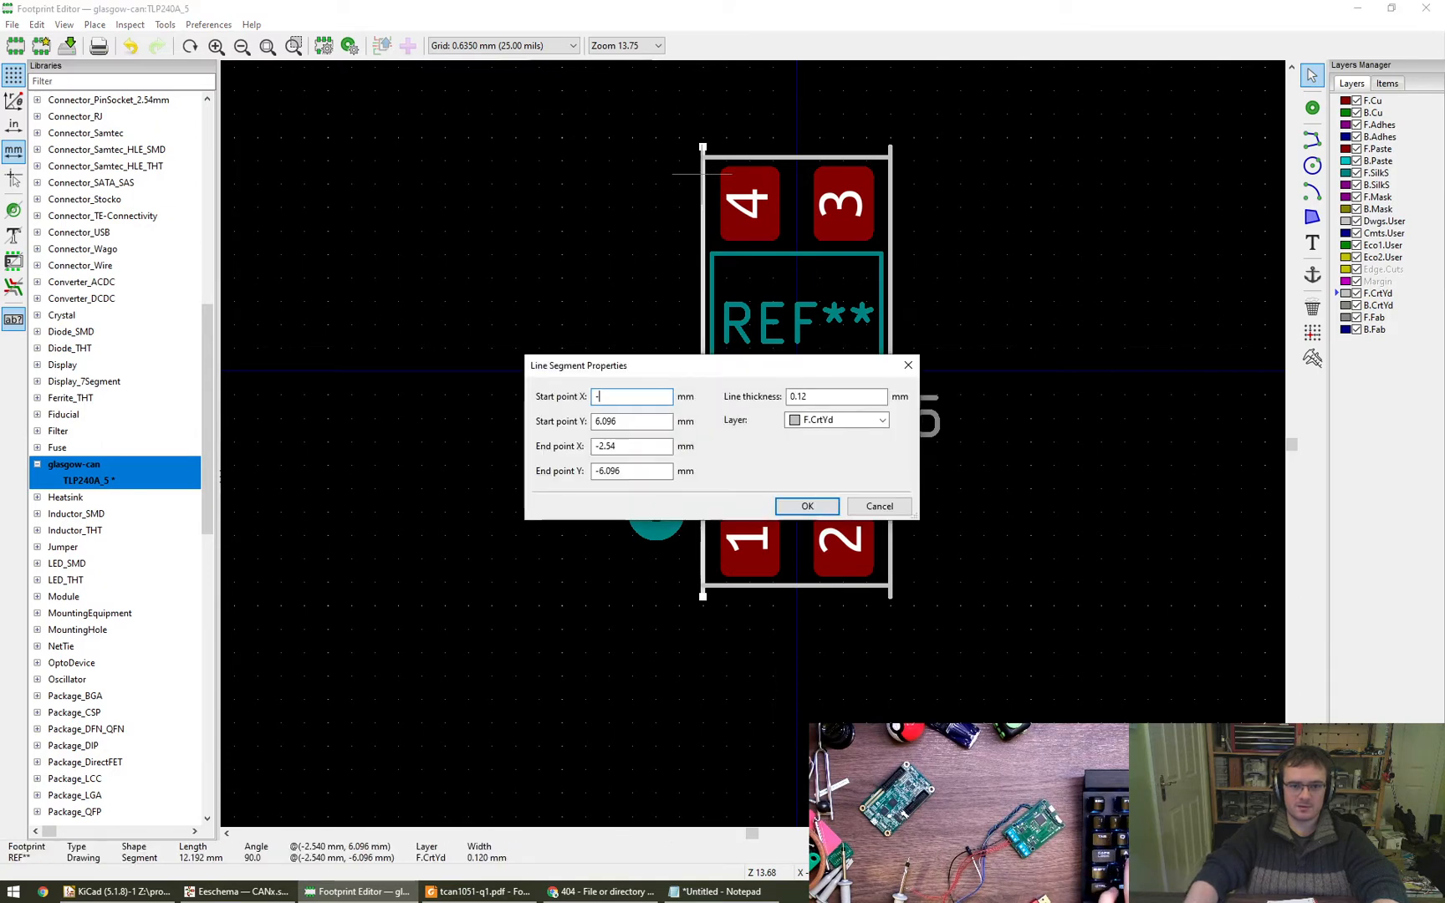
pyautogui.hotkey('ctrl', 'z')
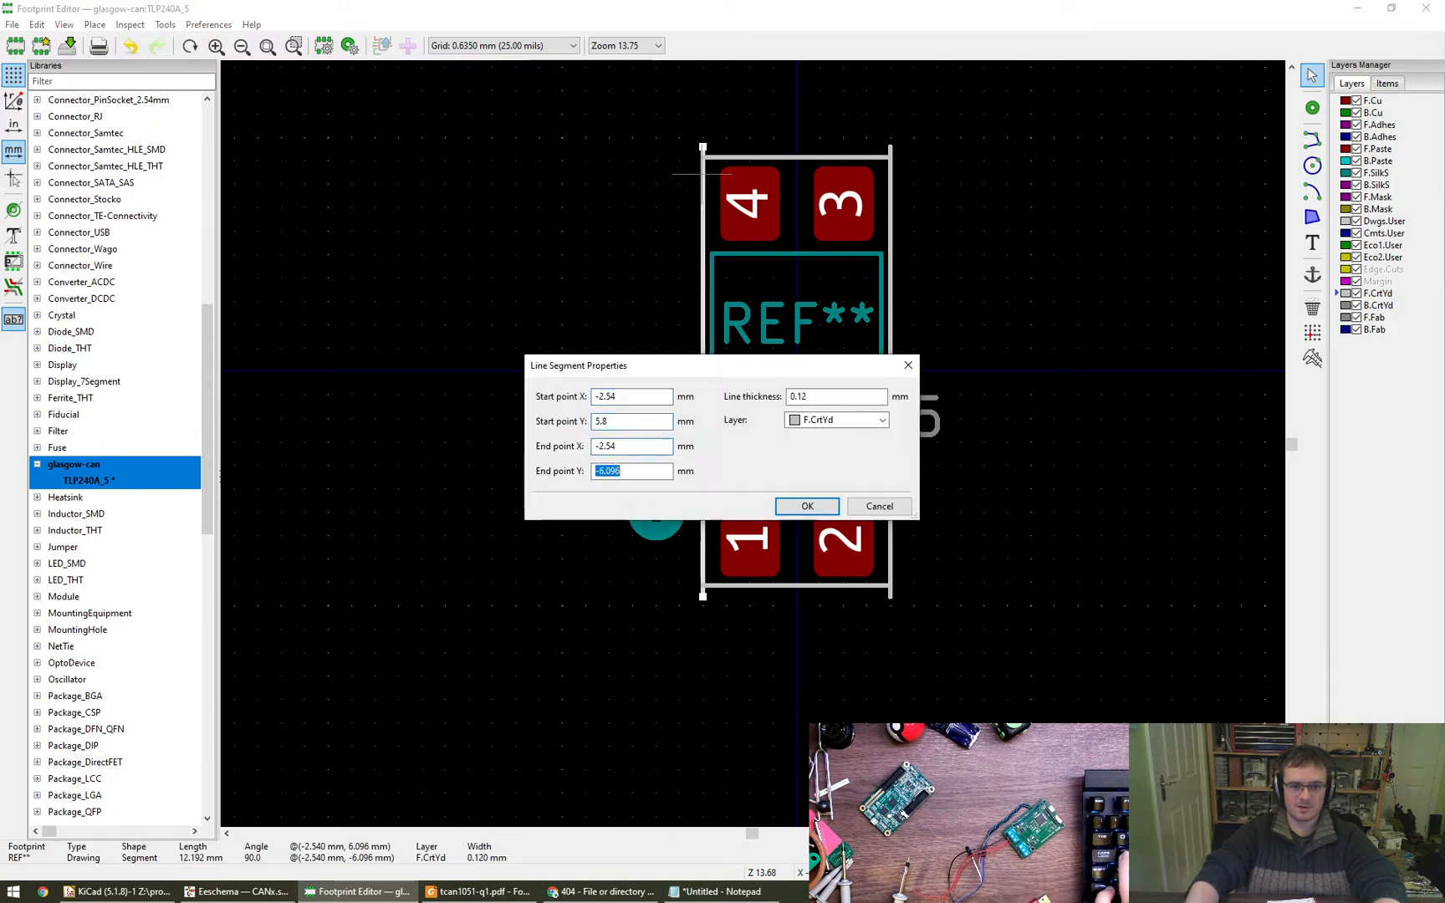
pyautogui.write('-5.8')
pyautogui.press('Return')
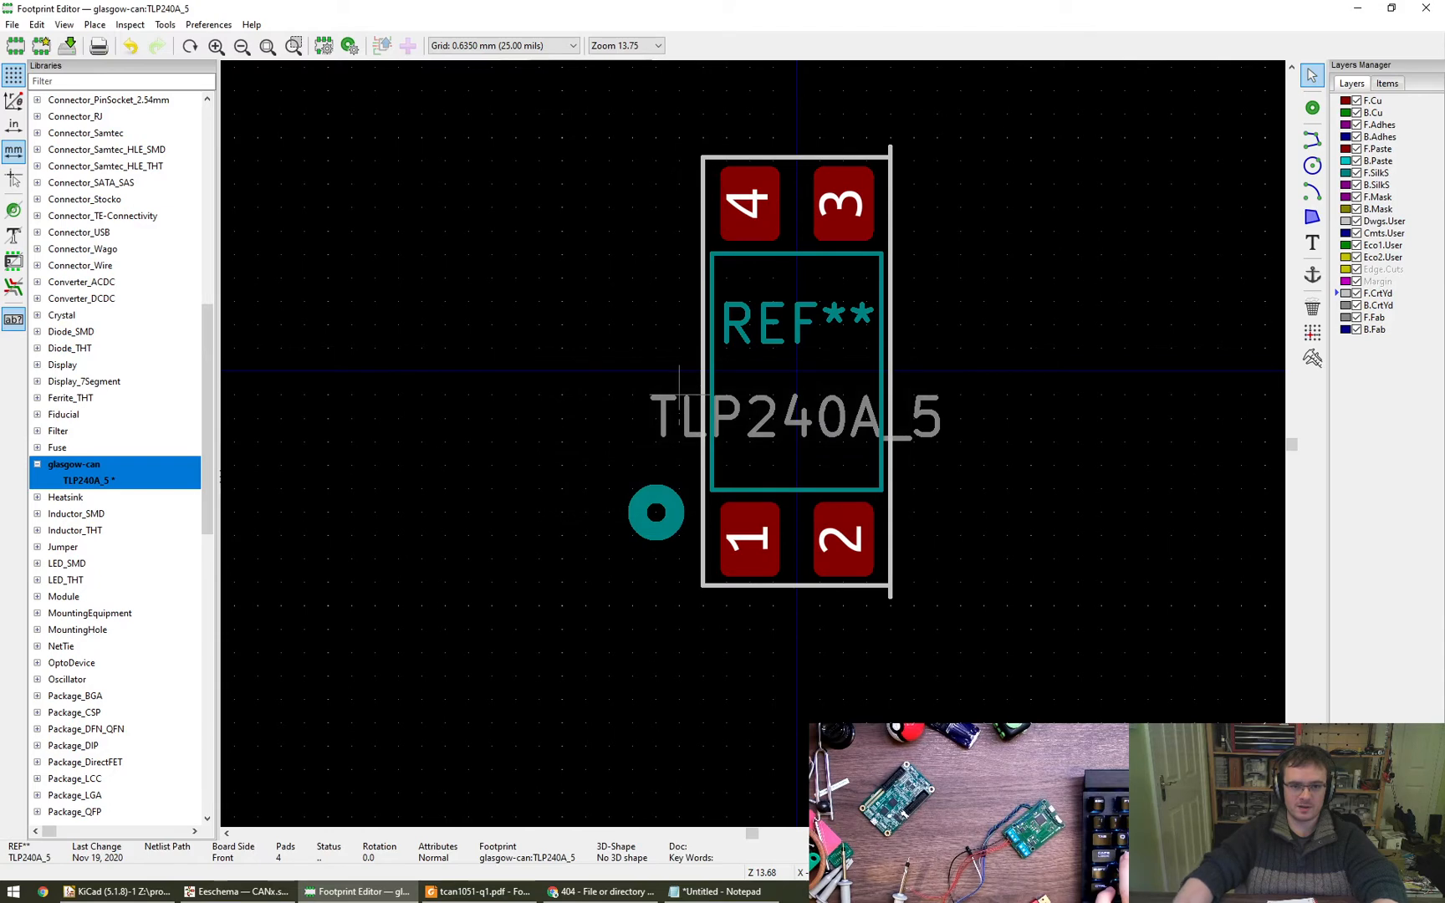
# - Set the courtyard line beside pads 2 and 3 to start at Y -5.8 mm and end at Y 5.8 mm
pyautogui.click(891, 184)
pyautogui.press('e')
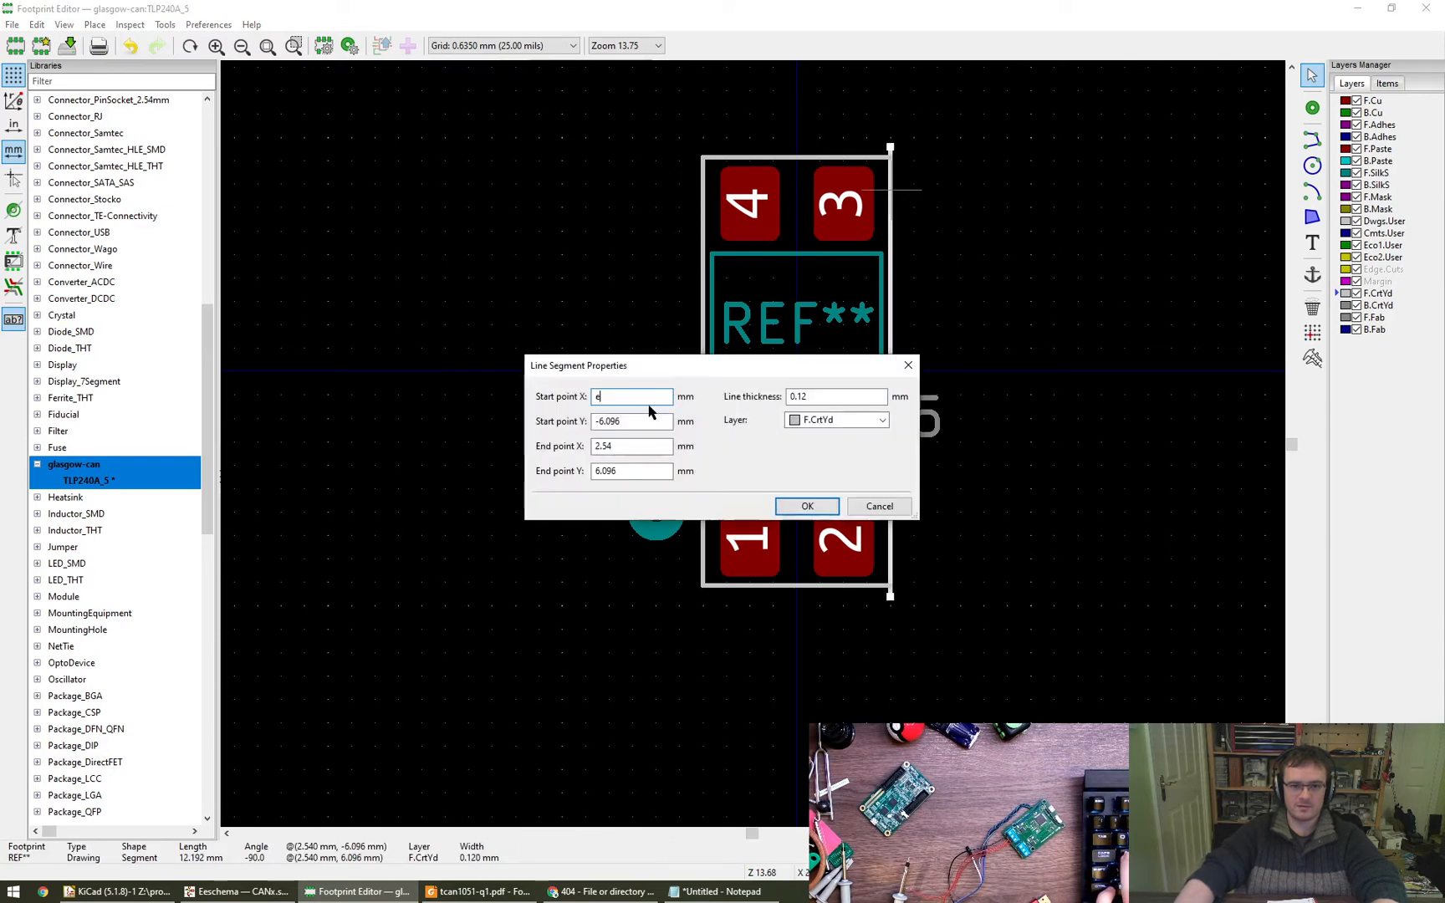
pyautogui.hotkey('ctrl', 'z')
pyautogui.press('Tab')
pyautogui.write('-')
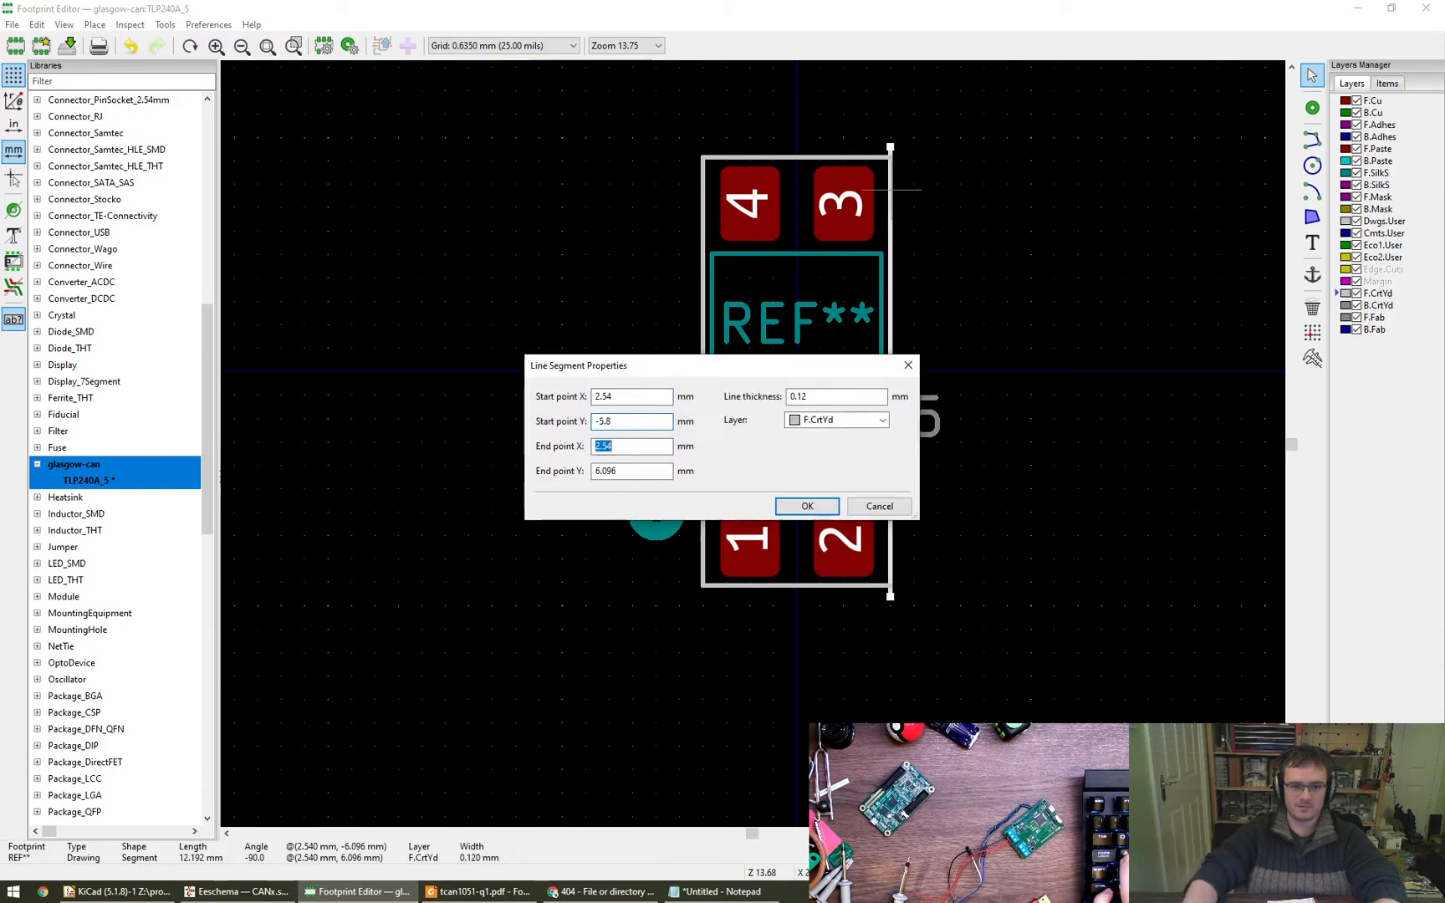
pyautogui.press('Return')
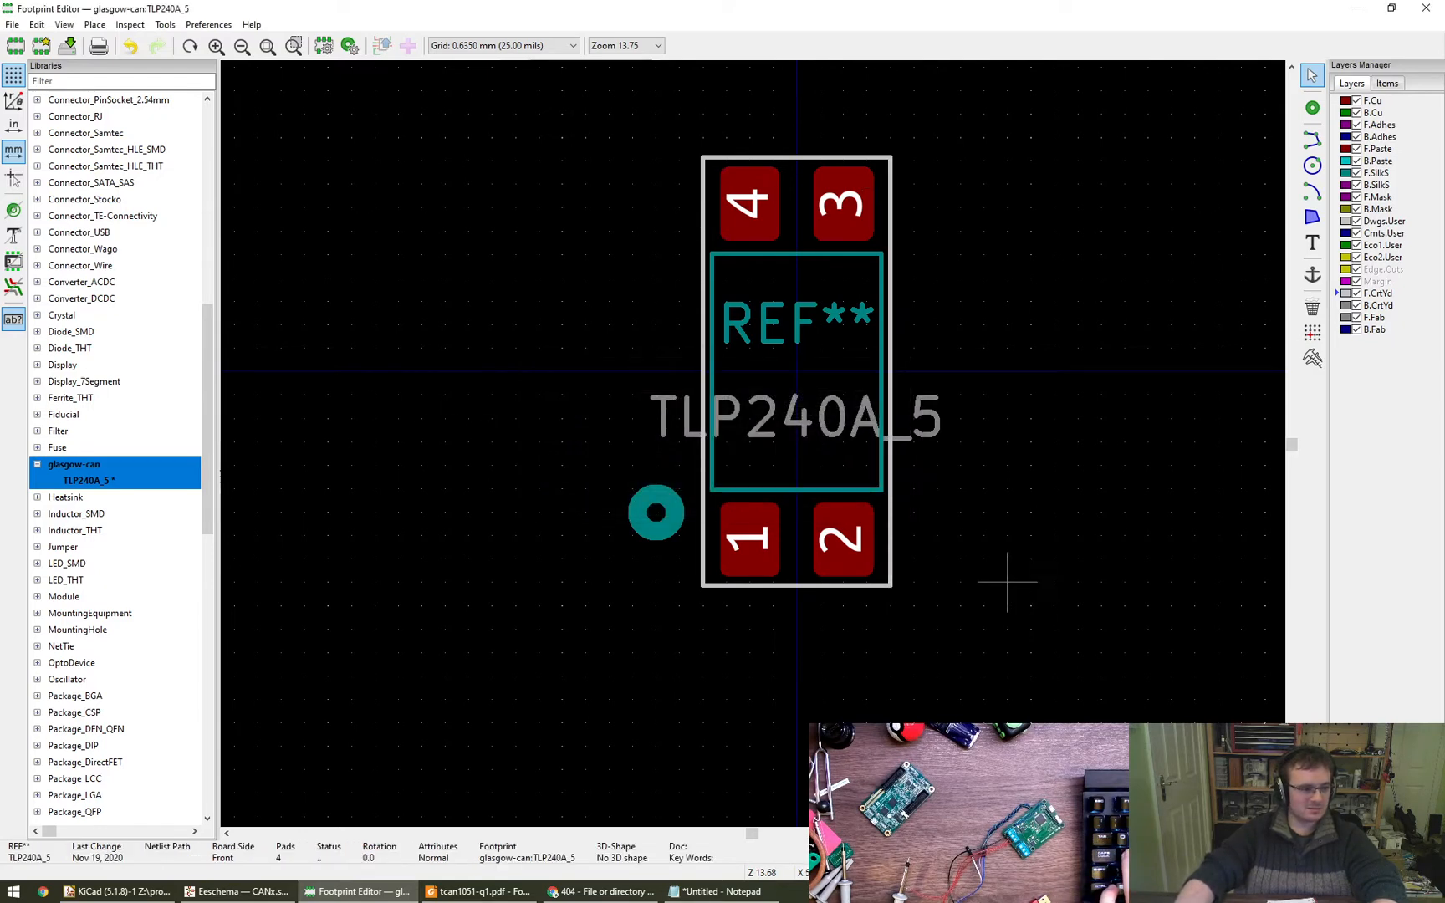
# - Reposition the silkscreen pin 1 circle beside pad 1 at about X -3.56 mm, Y 3.81 mm and save the footprint
pyautogui.scroll(3, 1031, 558)
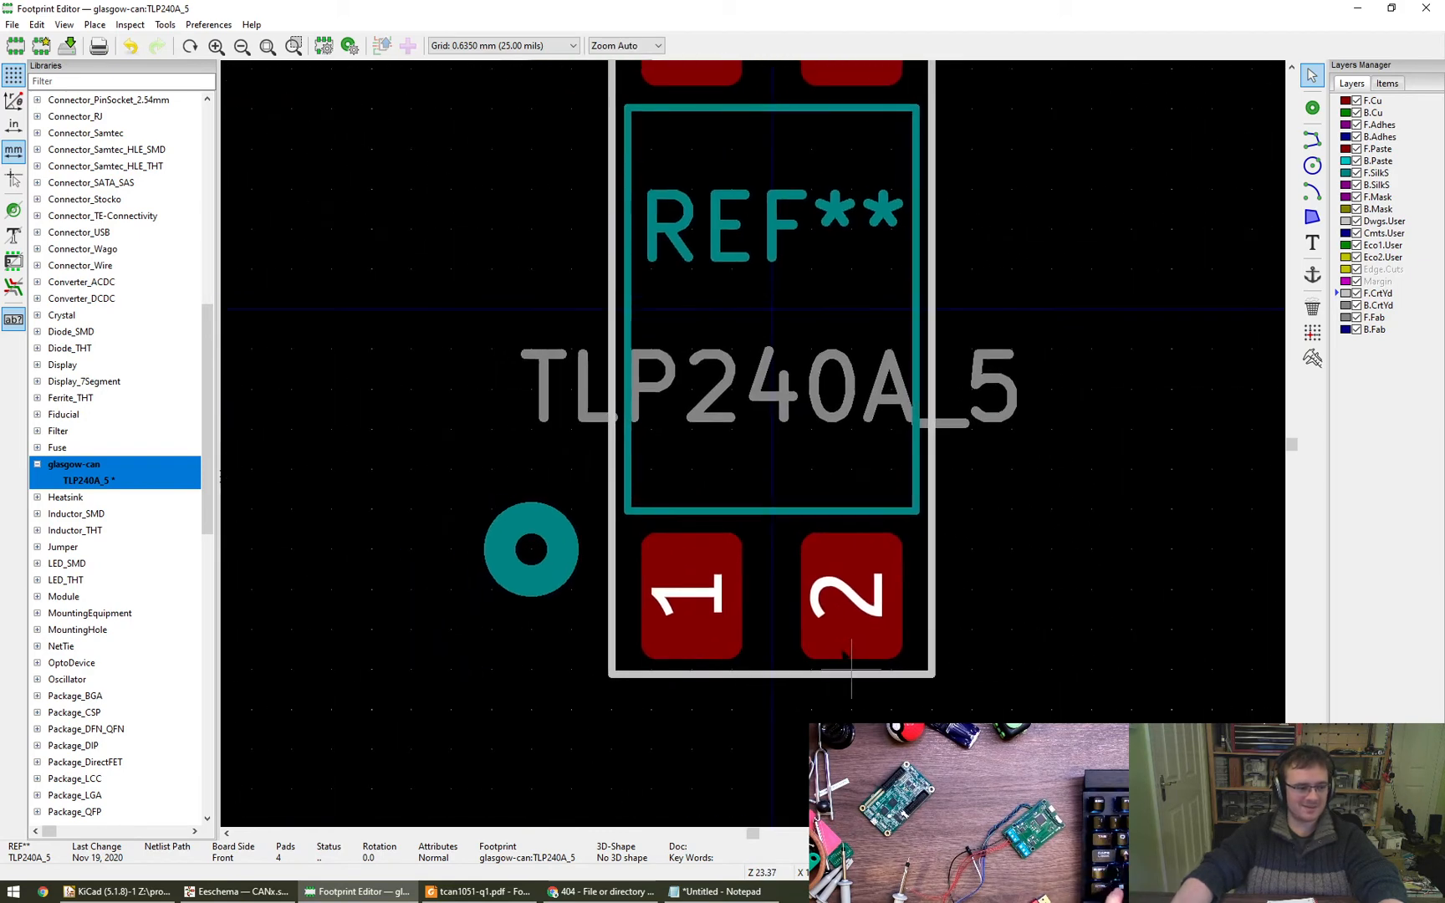
pyautogui.hotkey('ctrl', 's')
pyautogui.moveTo(508, 561); pyautogui.dragTo(410, 489)
pyautogui.click(1172, 468)
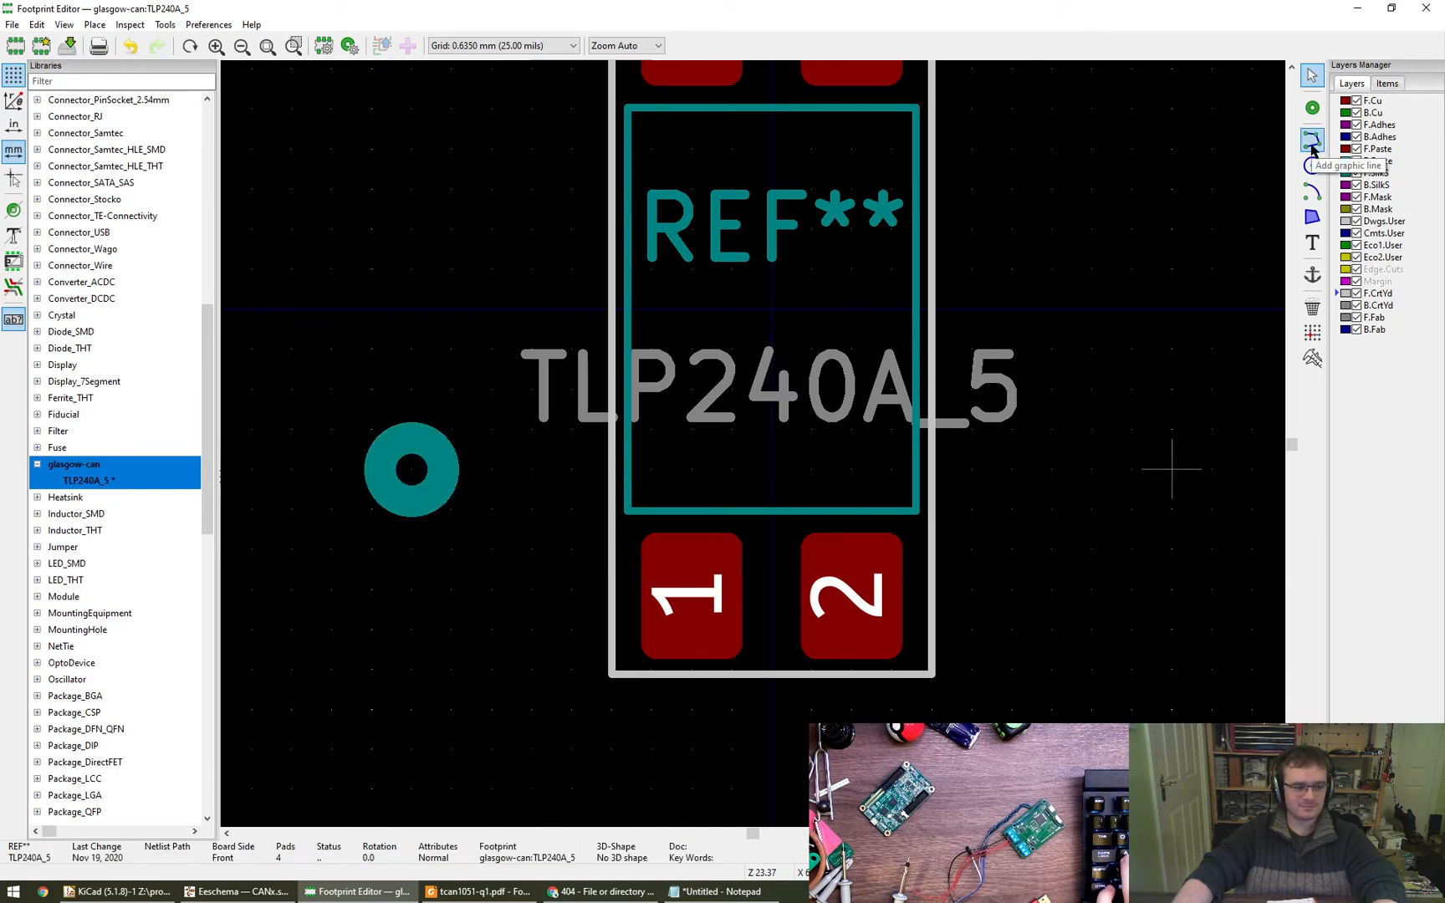
pyautogui.moveTo(432, 458); pyautogui.dragTo(548, 549)
pyautogui.scroll(1, 511, 47)
pyautogui.scroll(1, 497, 50)
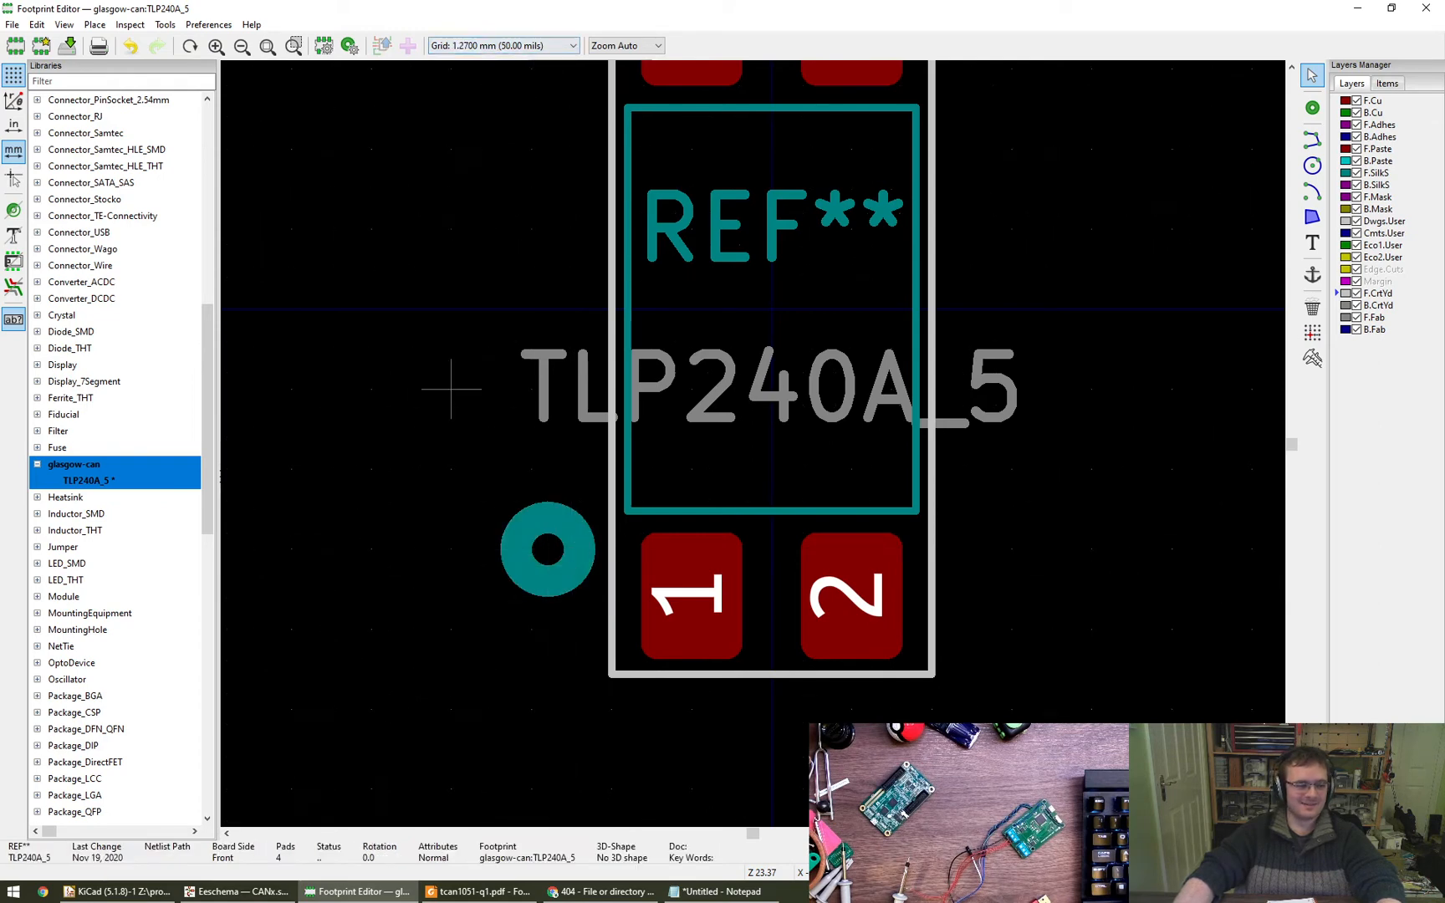
pyautogui.scroll(-3, 380, 306)
pyautogui.moveTo(387, 309); pyautogui.dragTo(526, 414, button='middle')
pyautogui.hotkey('ctrl', 's')
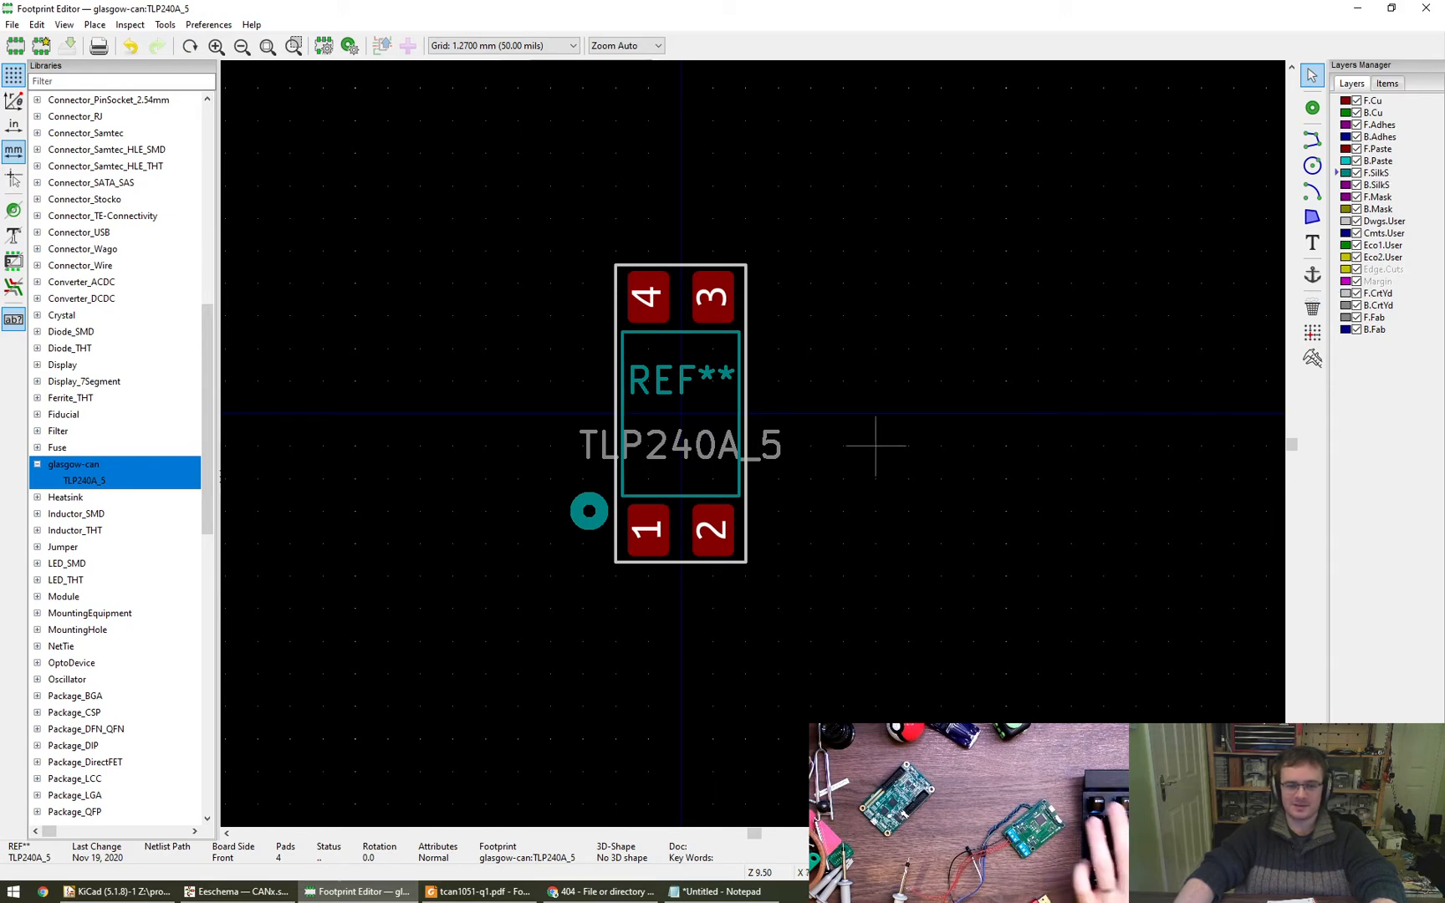
# - Switch to the Eeschema schematic and assign the footprint TLP240A_5 from the glasgow-can library to Q1
pyautogui.moveTo(874, 442); pyautogui.dragTo(947, 444, button='middle')
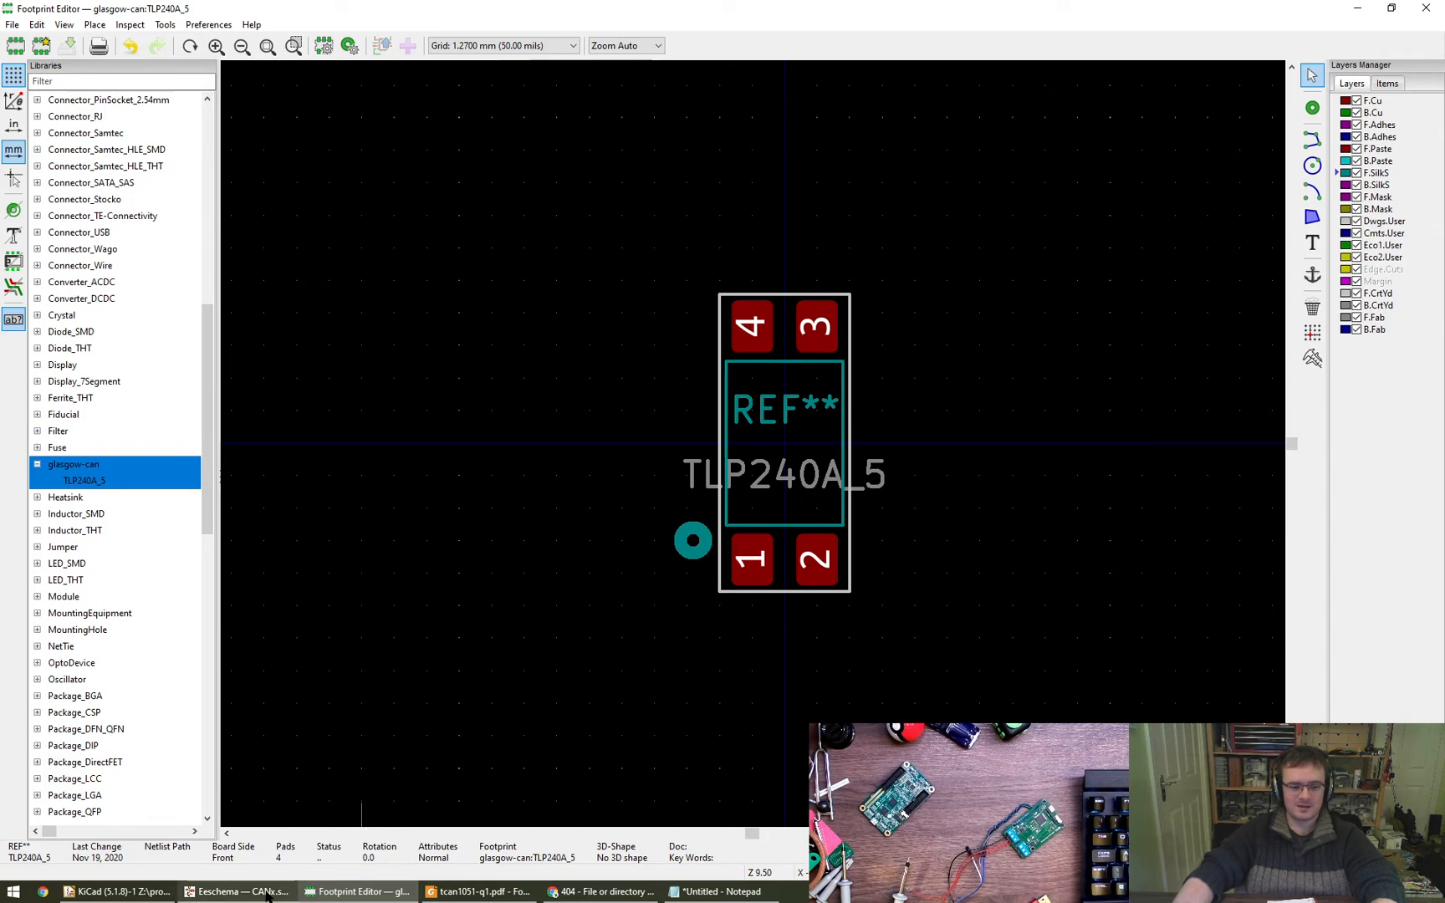
pyautogui.moveTo(268, 896)
pyautogui.click(242, 824)
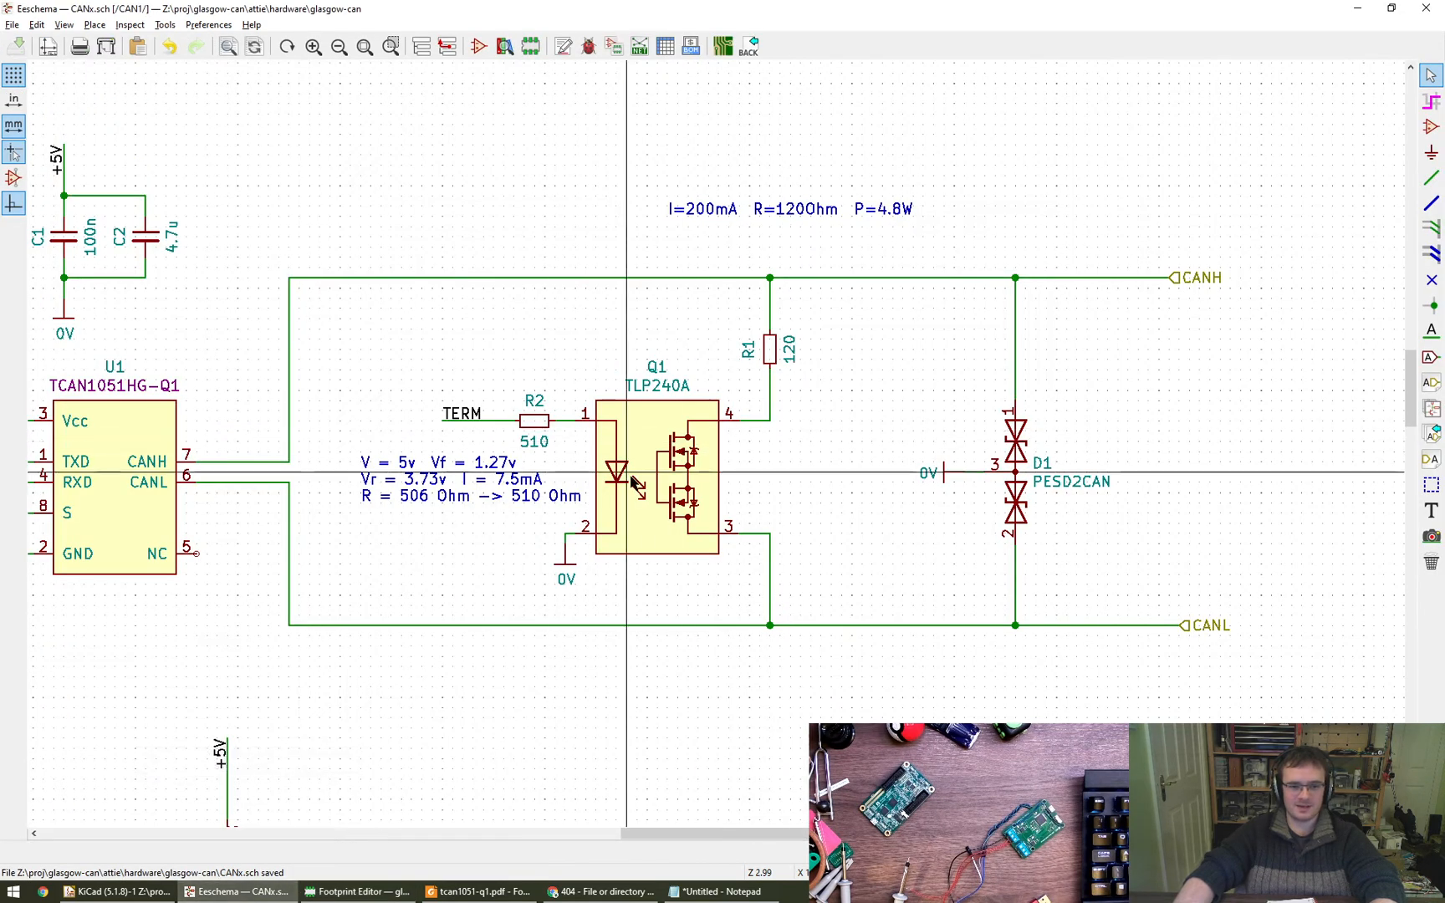
pyautogui.doubleClick(627, 473)
pyautogui.click(736, 418)
pyautogui.click(735, 399)
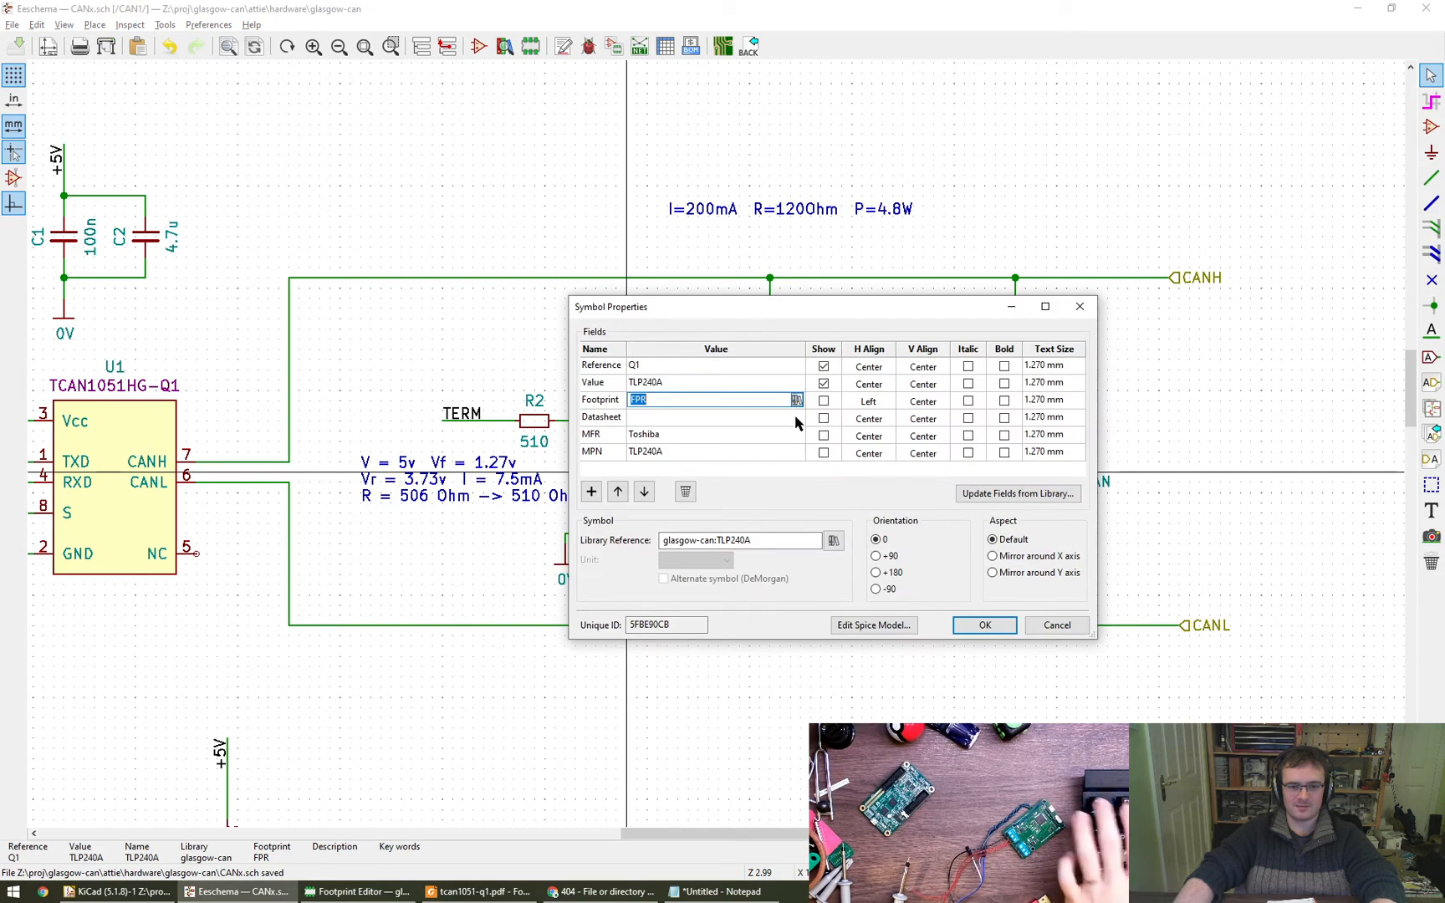
pyautogui.click(797, 400)
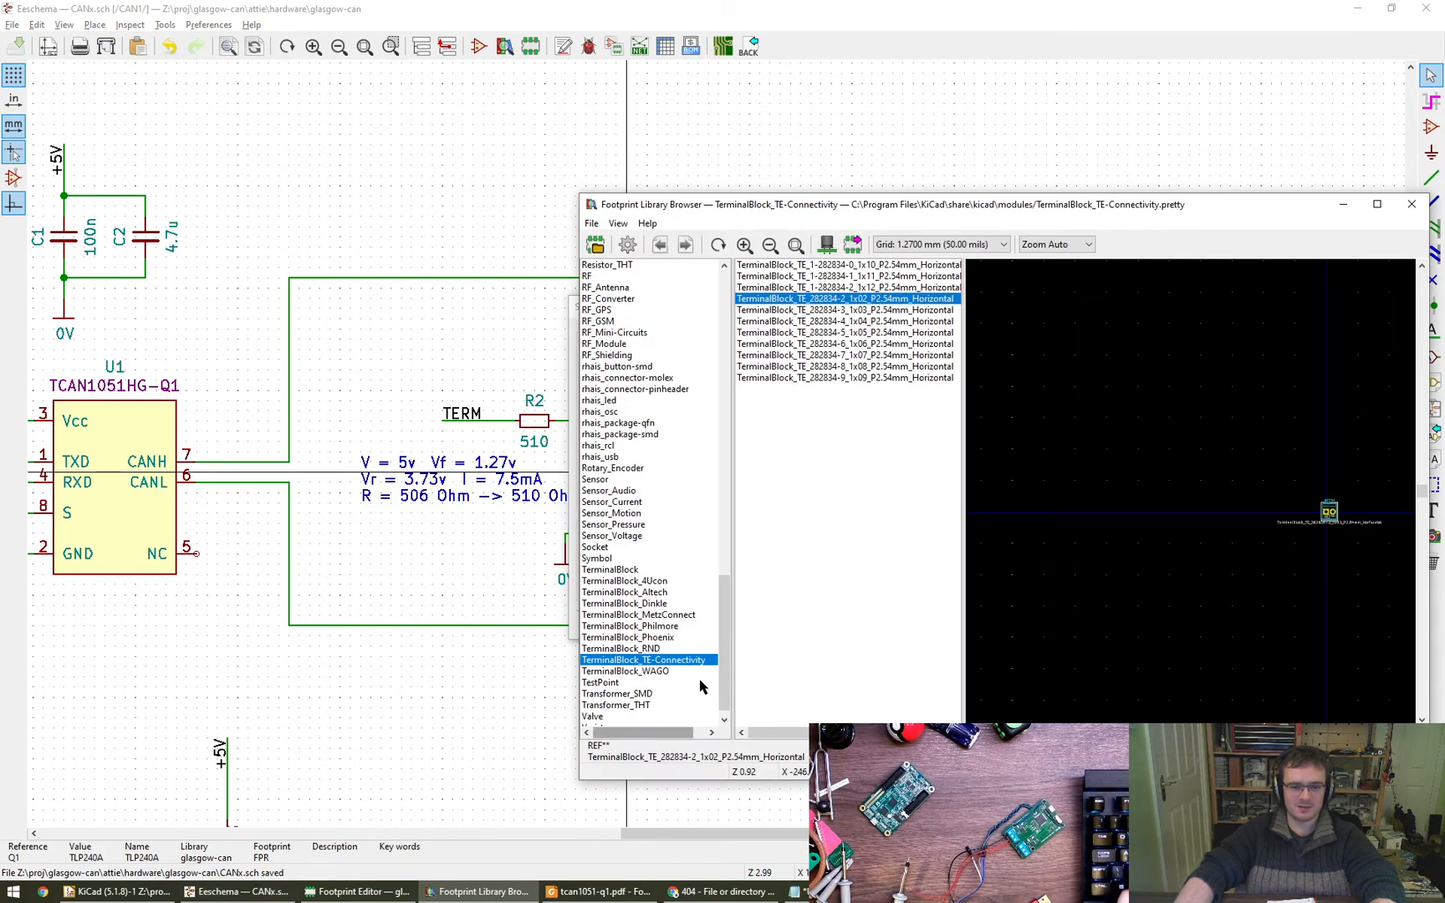
pyautogui.moveTo(725, 669); pyautogui.dragTo(699, 530)
pyautogui.click(676, 492)
pyautogui.press('g')
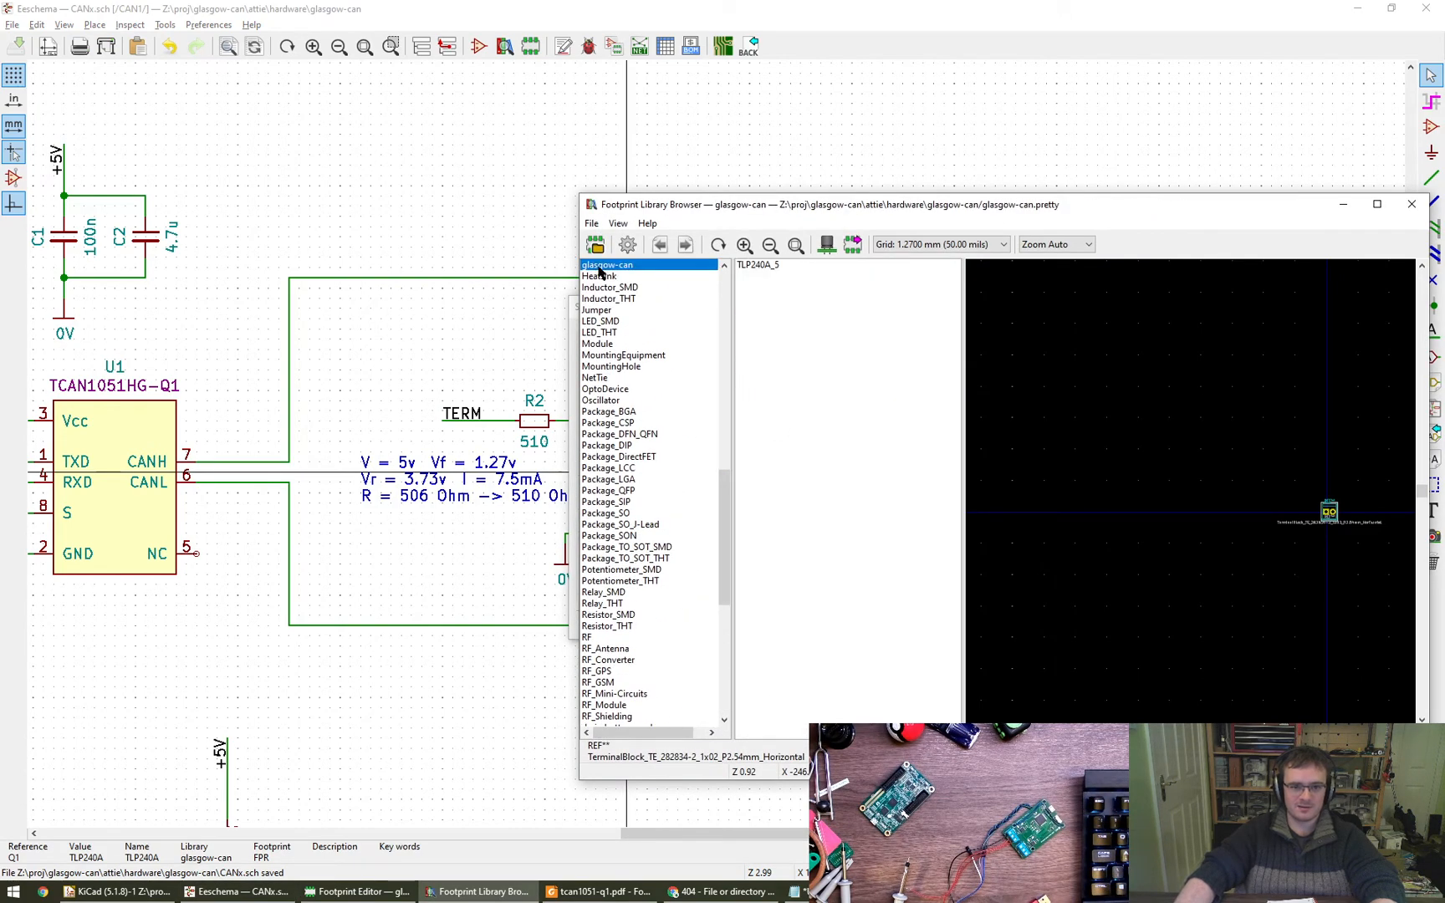
pyautogui.click(761, 268)
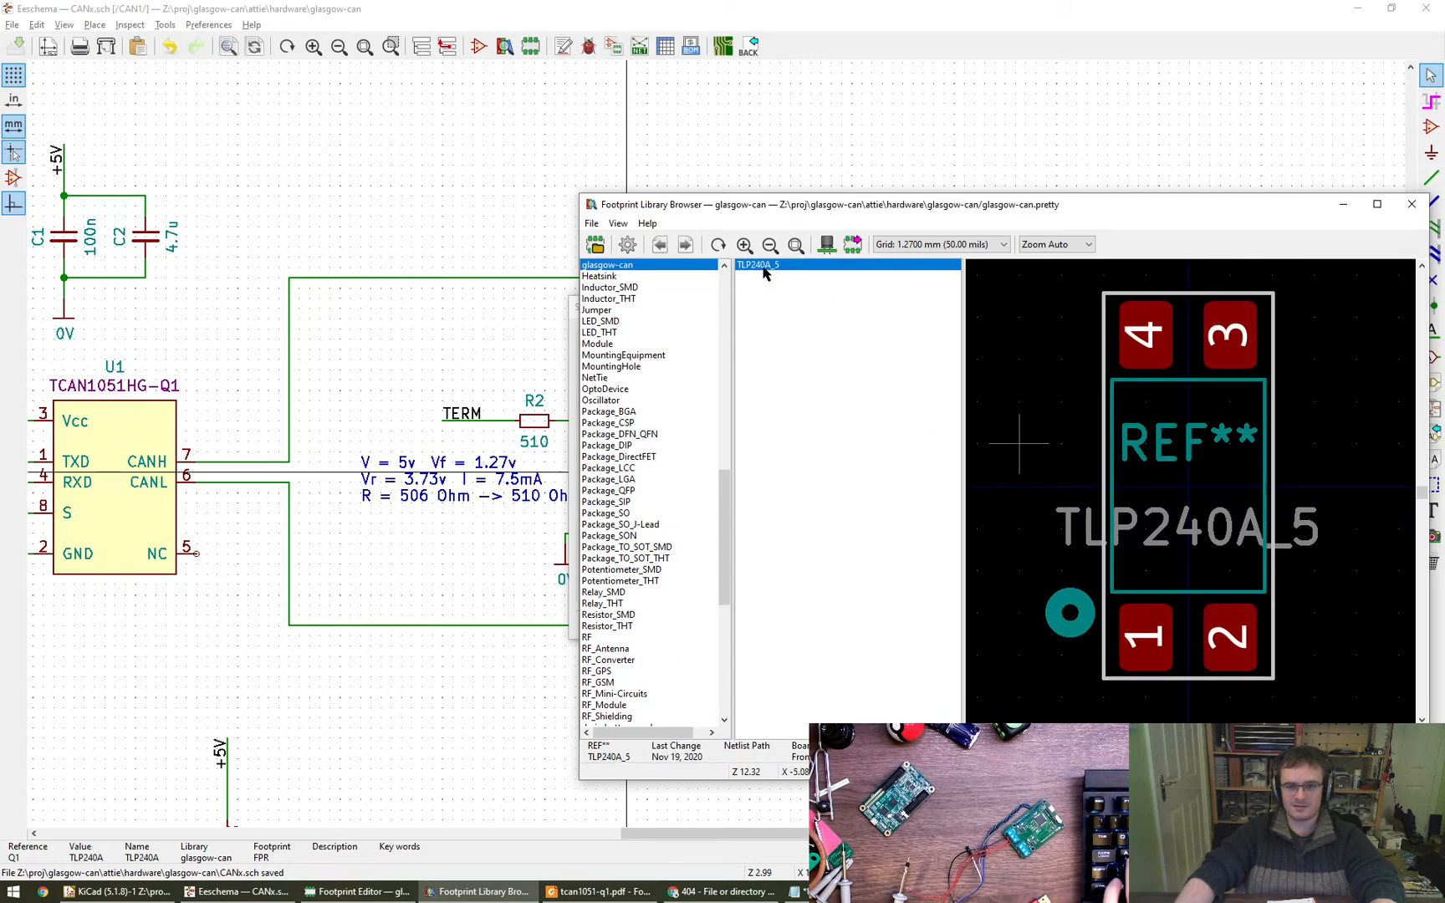
pyautogui.doubleClick(763, 266)
pyautogui.click(983, 625)
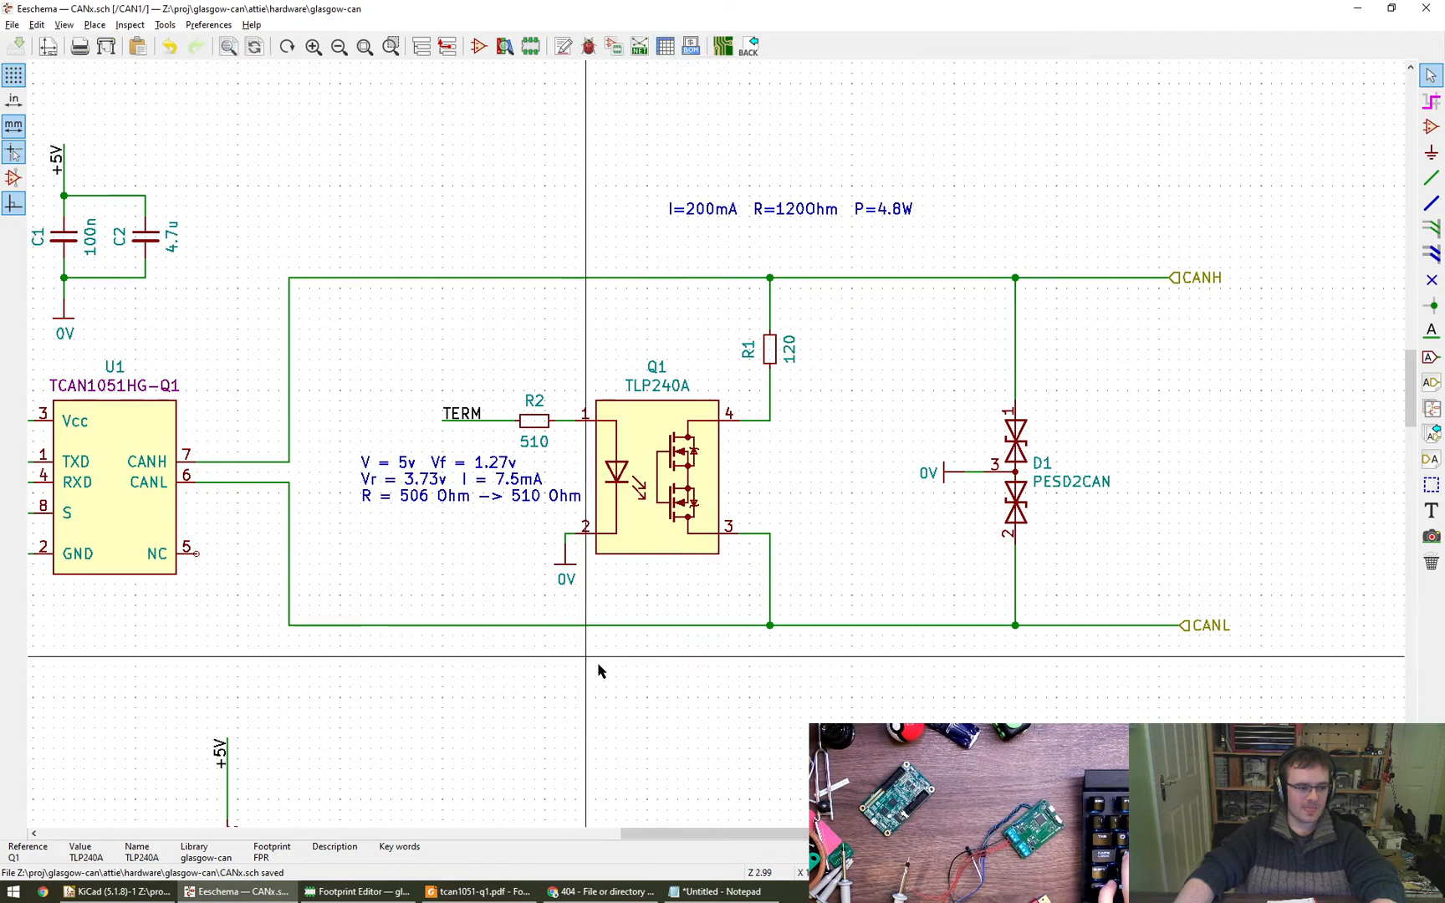
# - Return to the Footprint Editor and set the pin 1 circle's radius to 0.3 mm with a thinner line
pyautogui.moveTo(704, 673); pyautogui.dragTo(765, 670, button='middle')
pyautogui.click(357, 891)
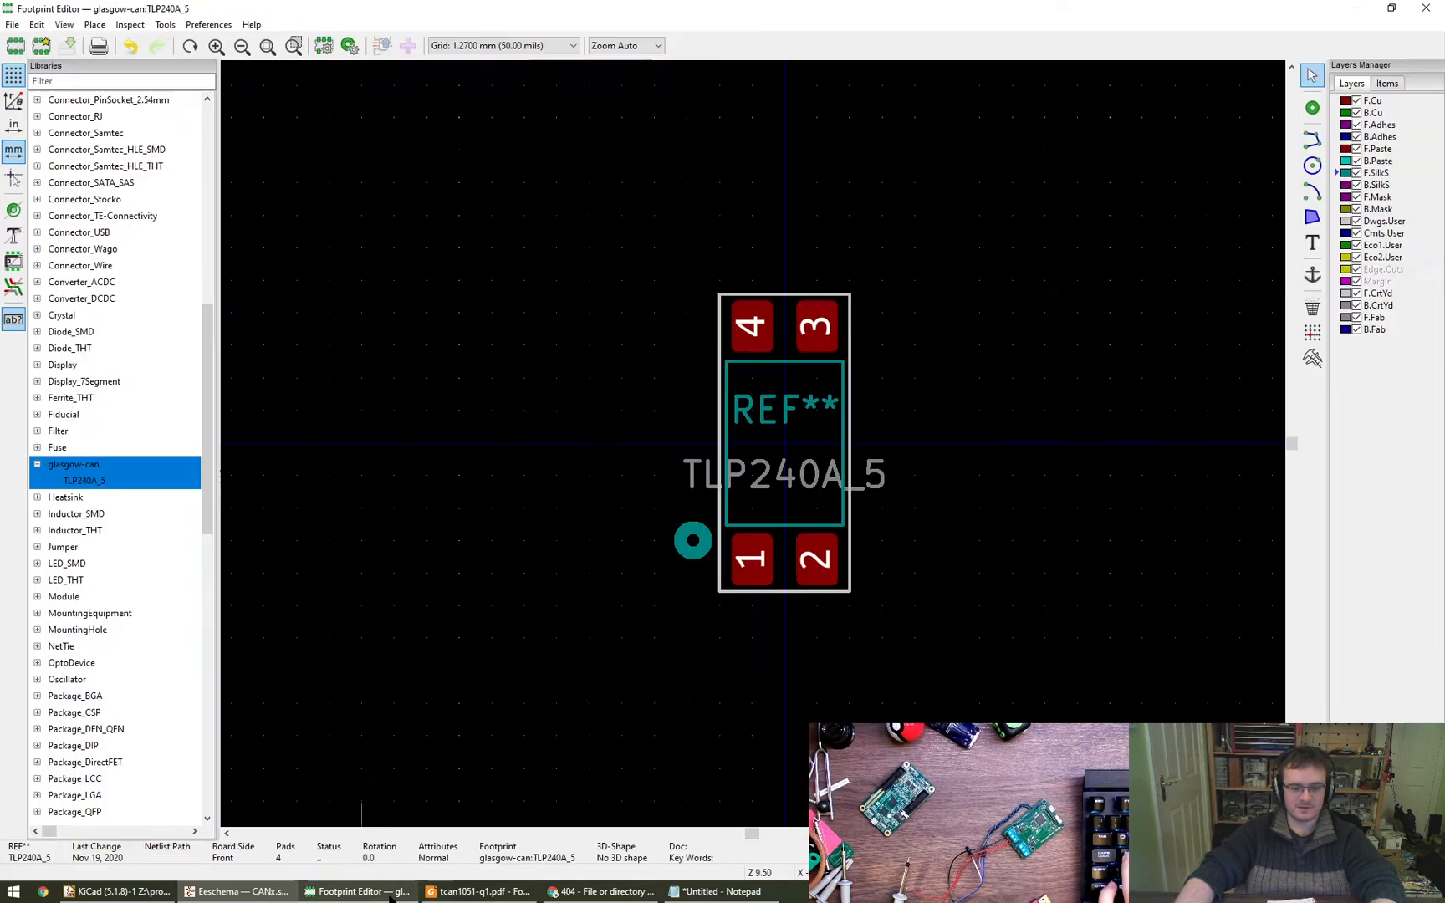
pyautogui.doubleClick(704, 552)
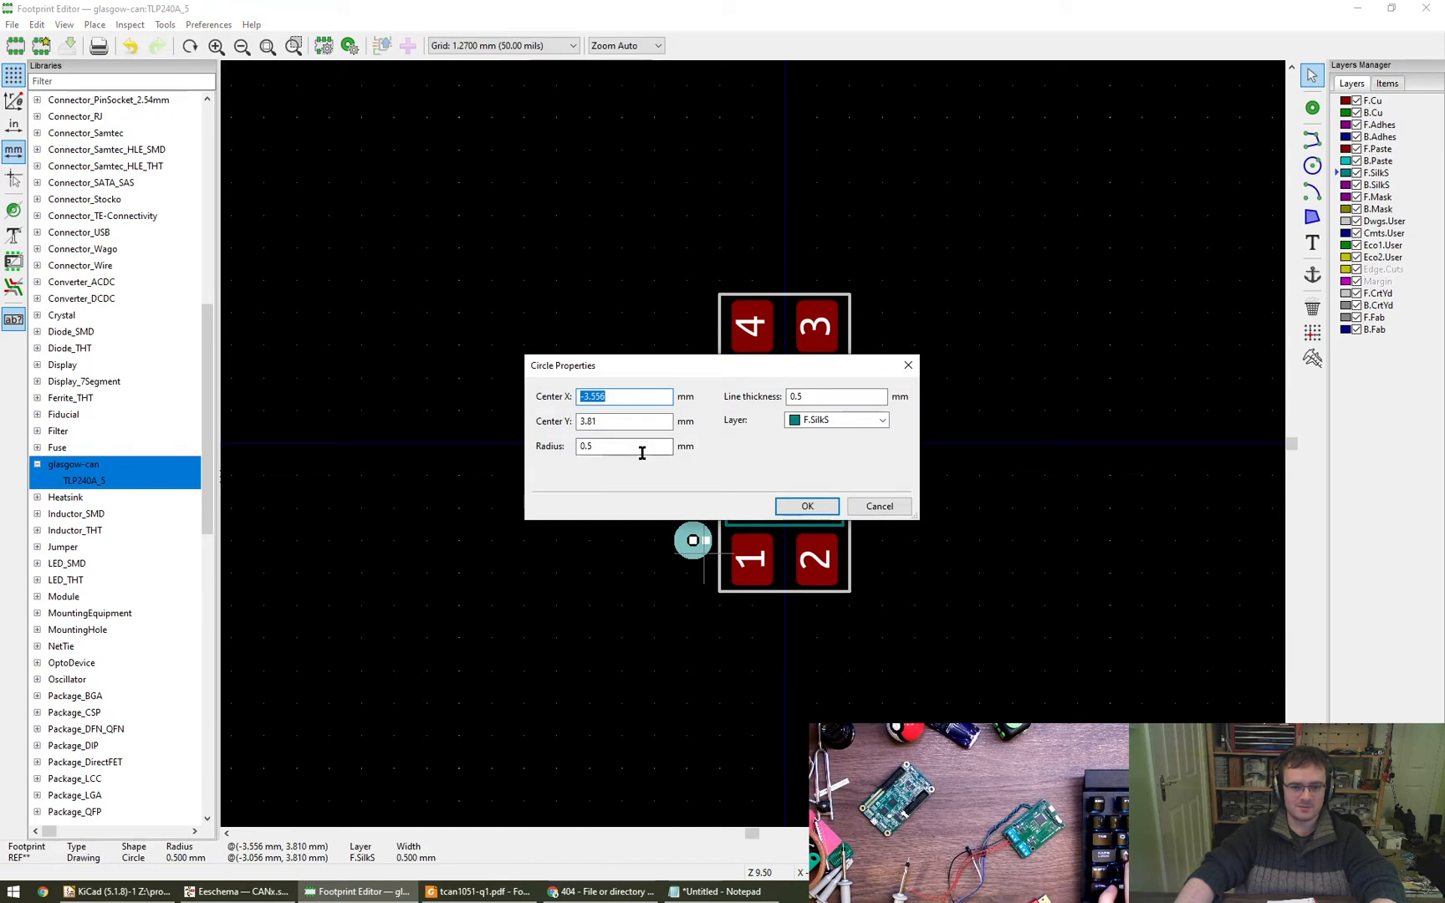
pyautogui.press('Tab')
pyautogui.press('Tab')
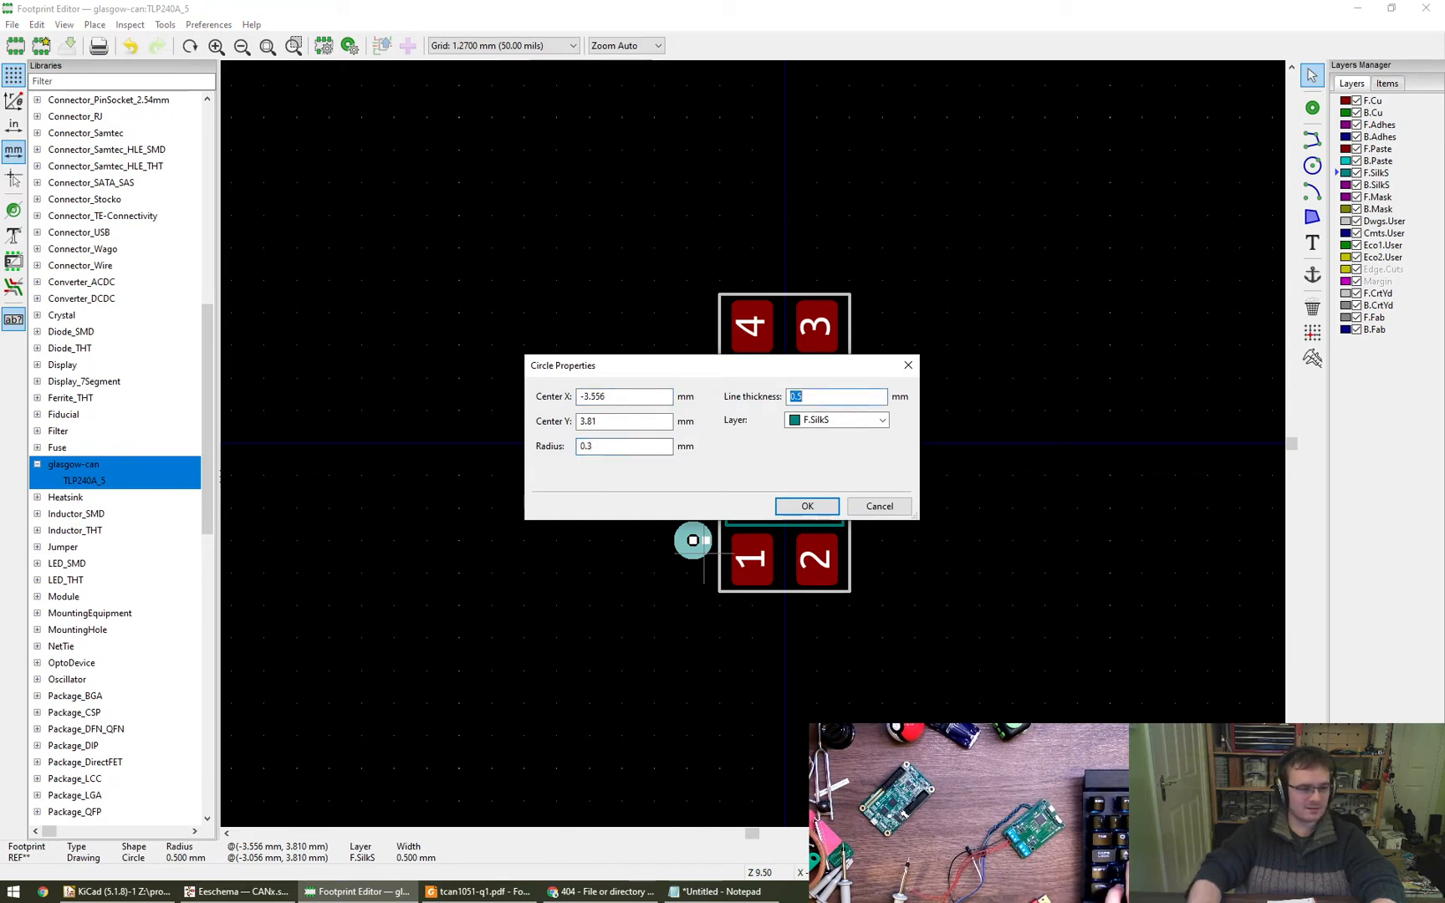
pyautogui.press('Return')
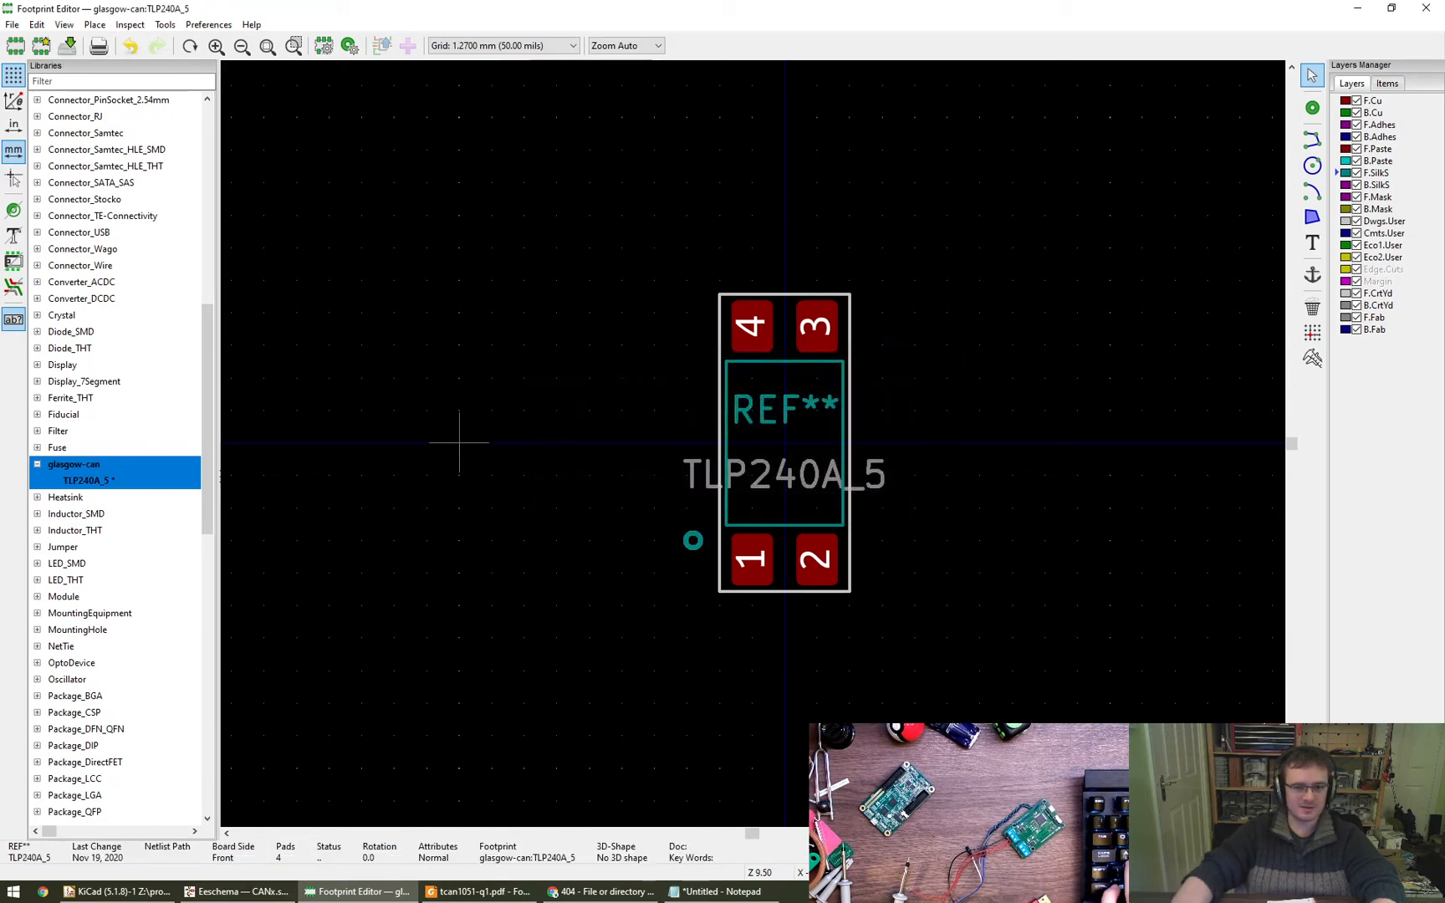
# - Move the pin 1 circle closer to the courtyard near pad 1's outer upper corner and save the footprint
pyautogui.scroll(5, 752, 572)
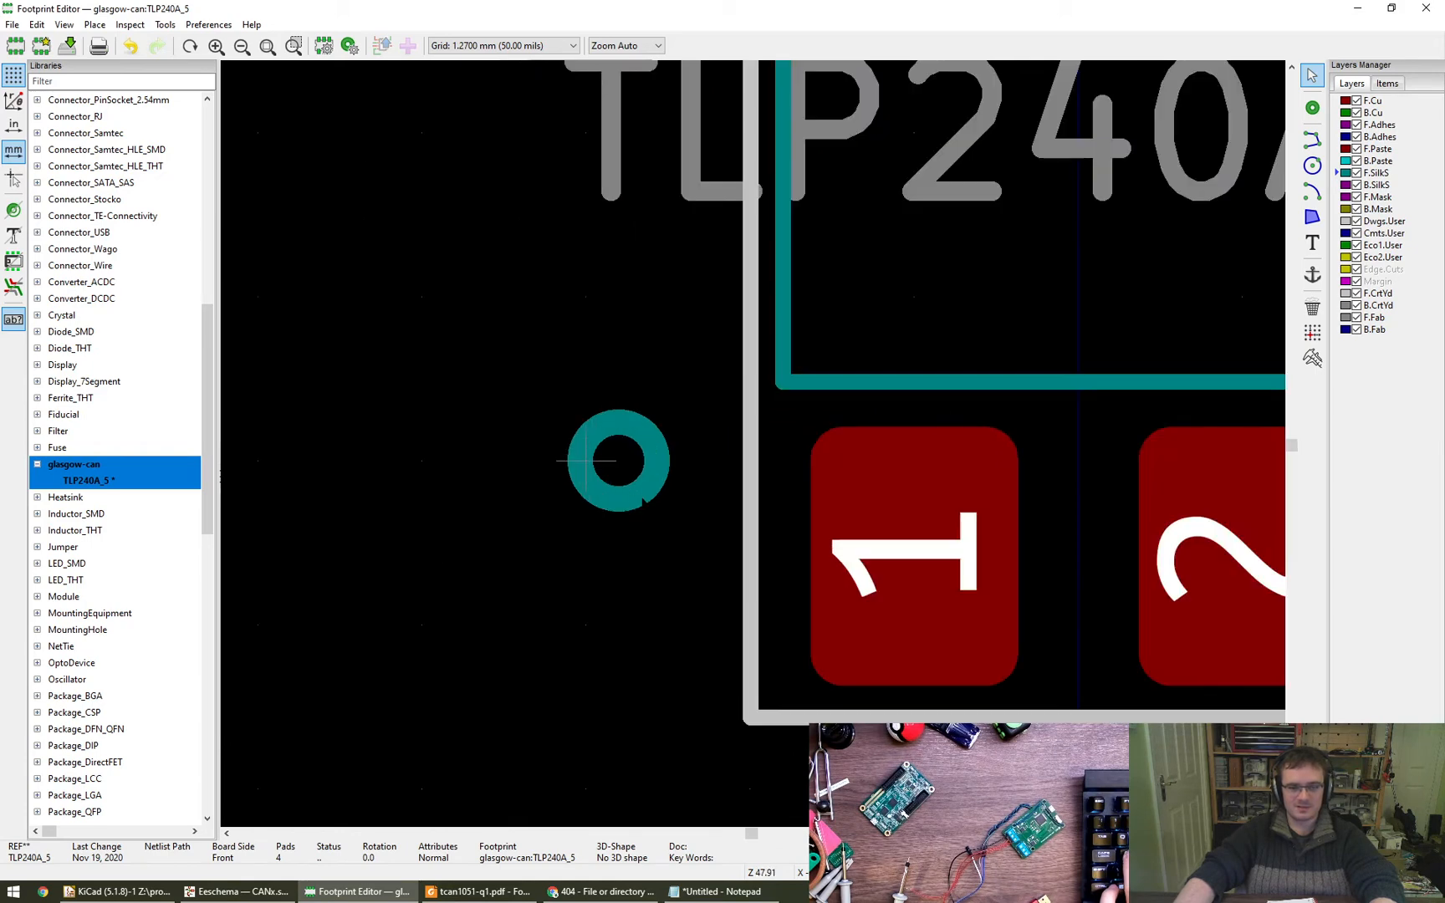
pyautogui.moveTo(642, 500); pyautogui.dragTo(666, 476)
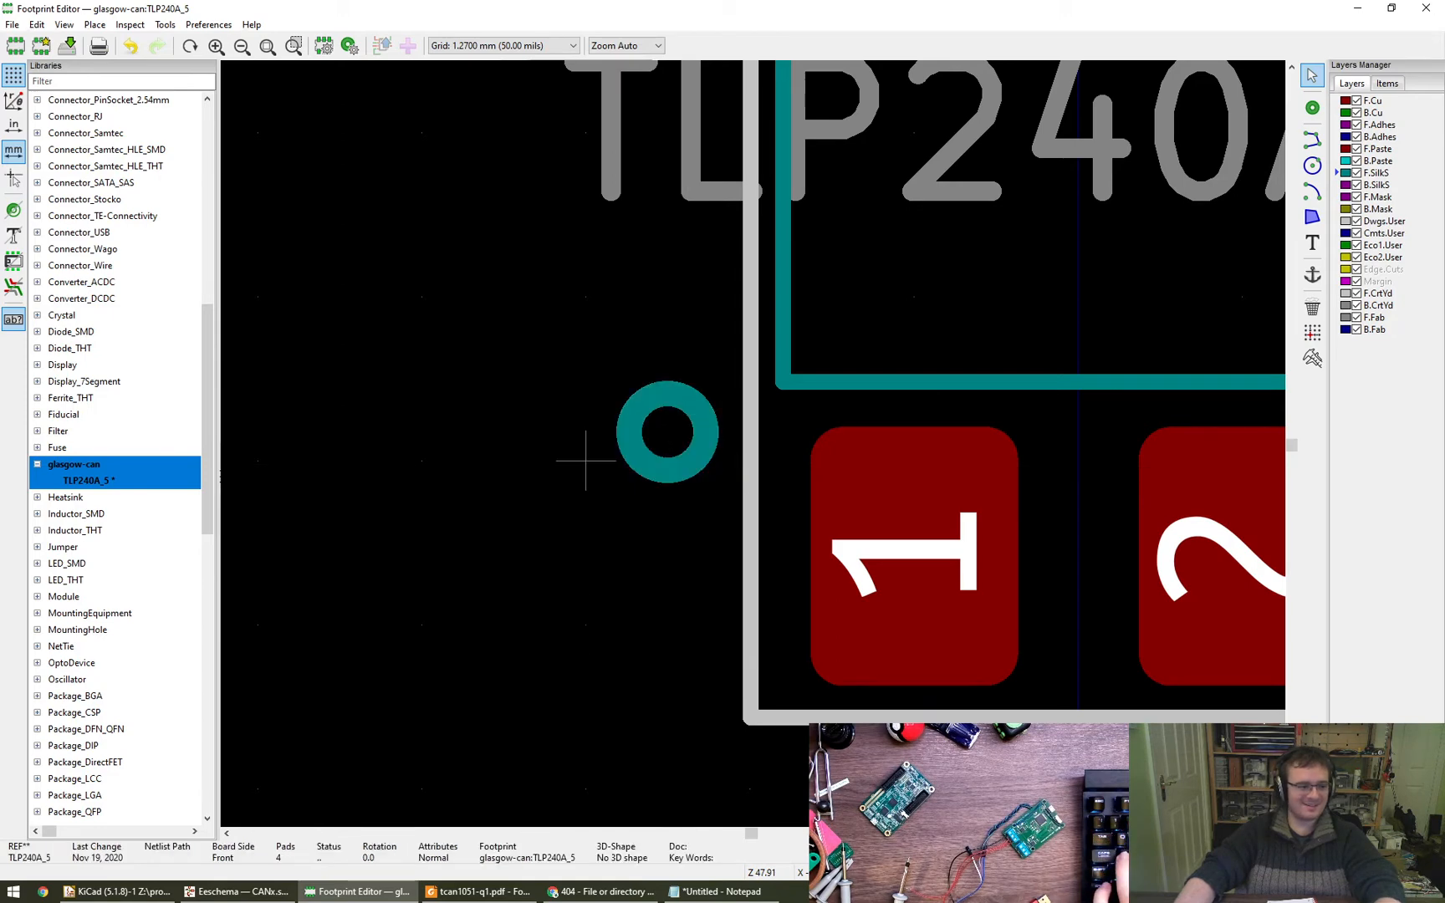
pyautogui.scroll(-4, 585, 460)
pyautogui.scroll(-3, 560, 563)
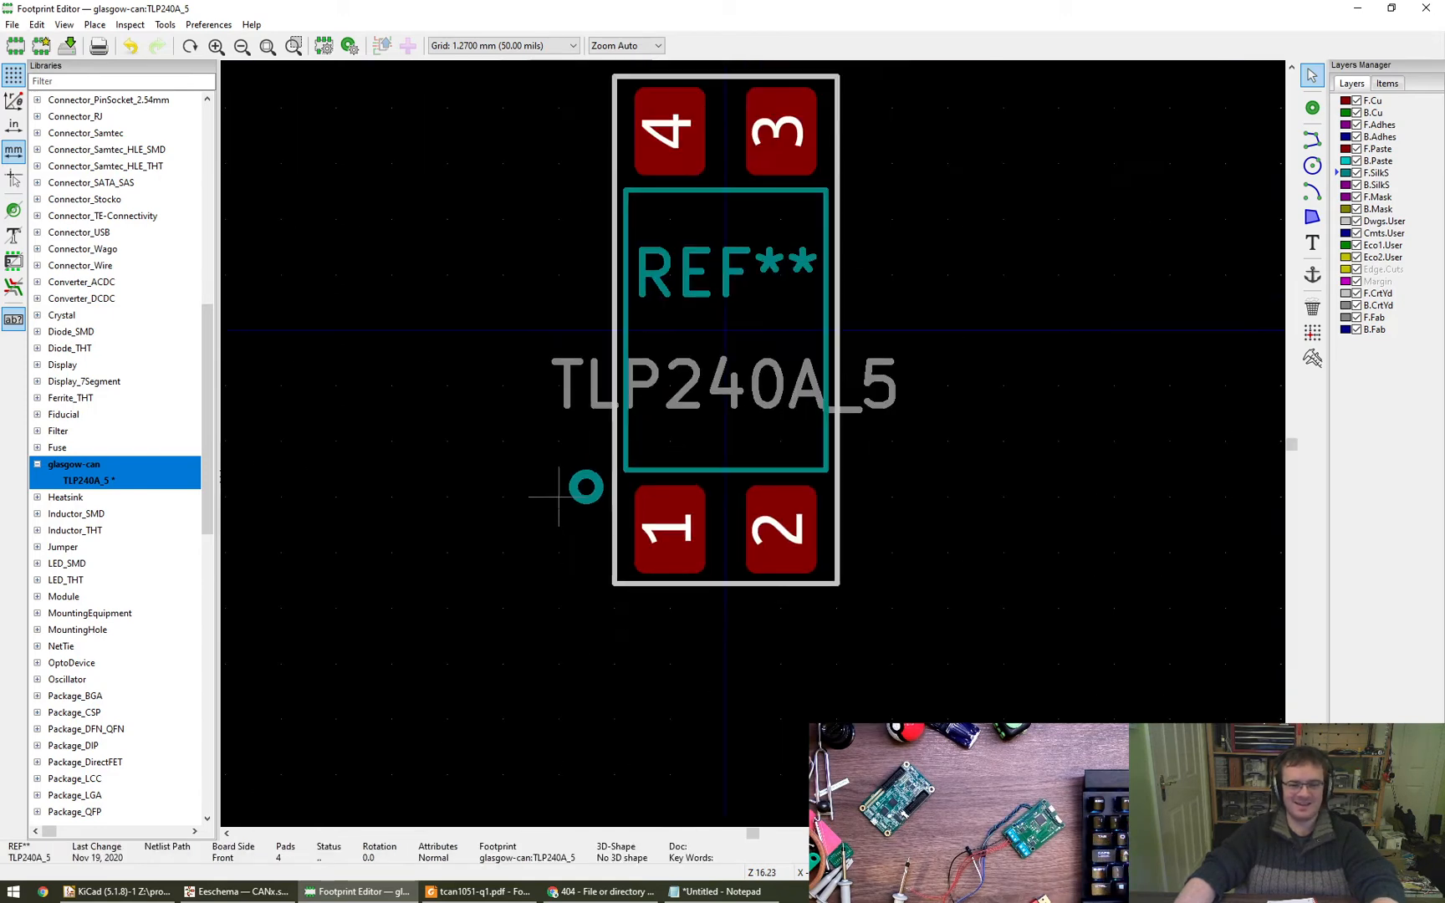
pyautogui.hotkey('ctrl', 's')
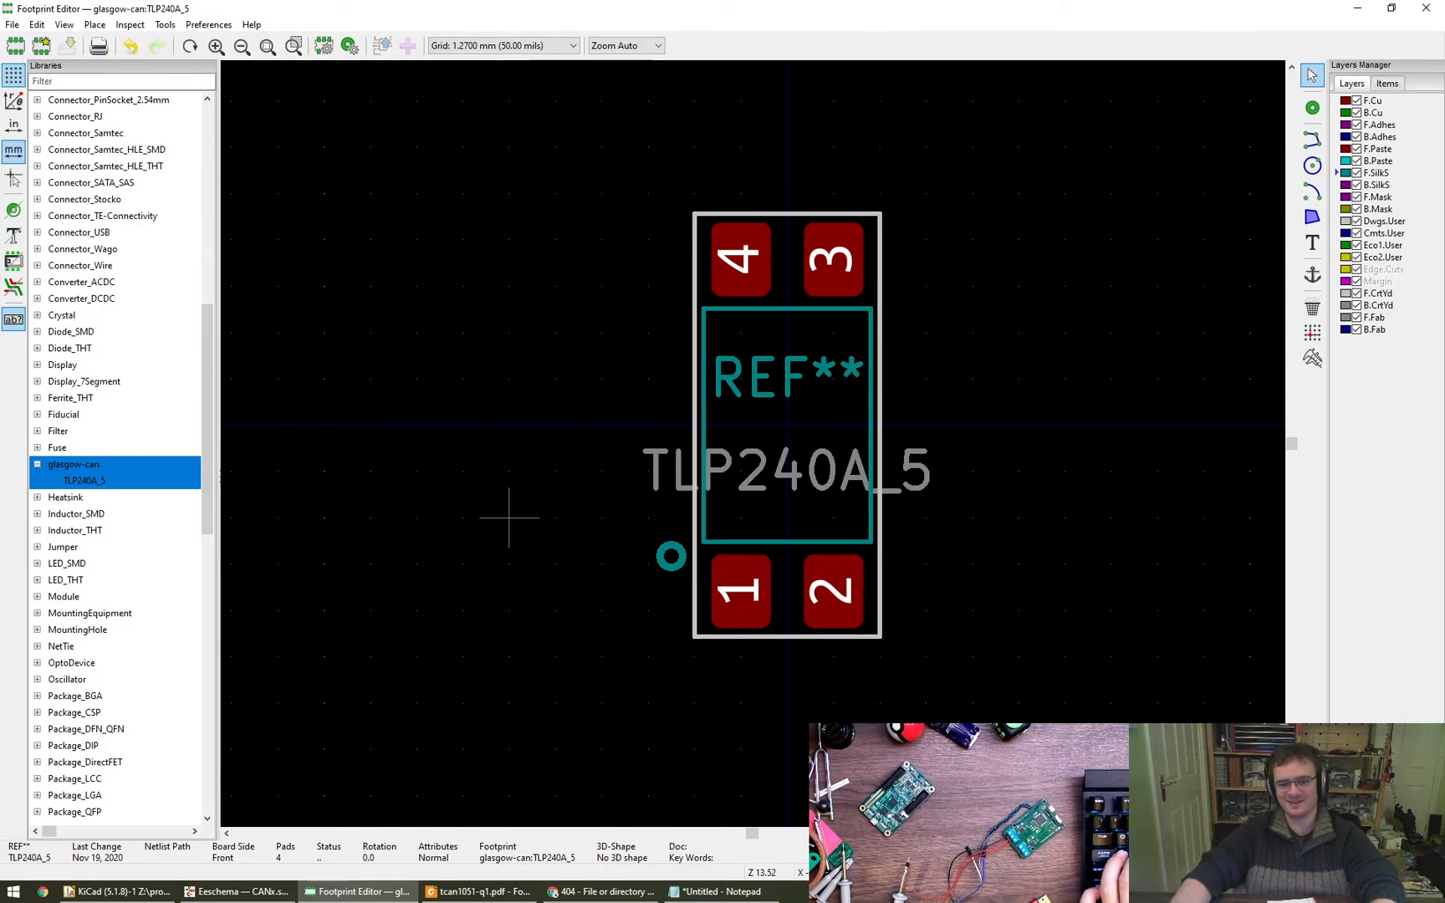
# - Check the footprint assignments in the Eeschema symbol fields table and return to the Footprint Editor
pyautogui.click(236, 891)
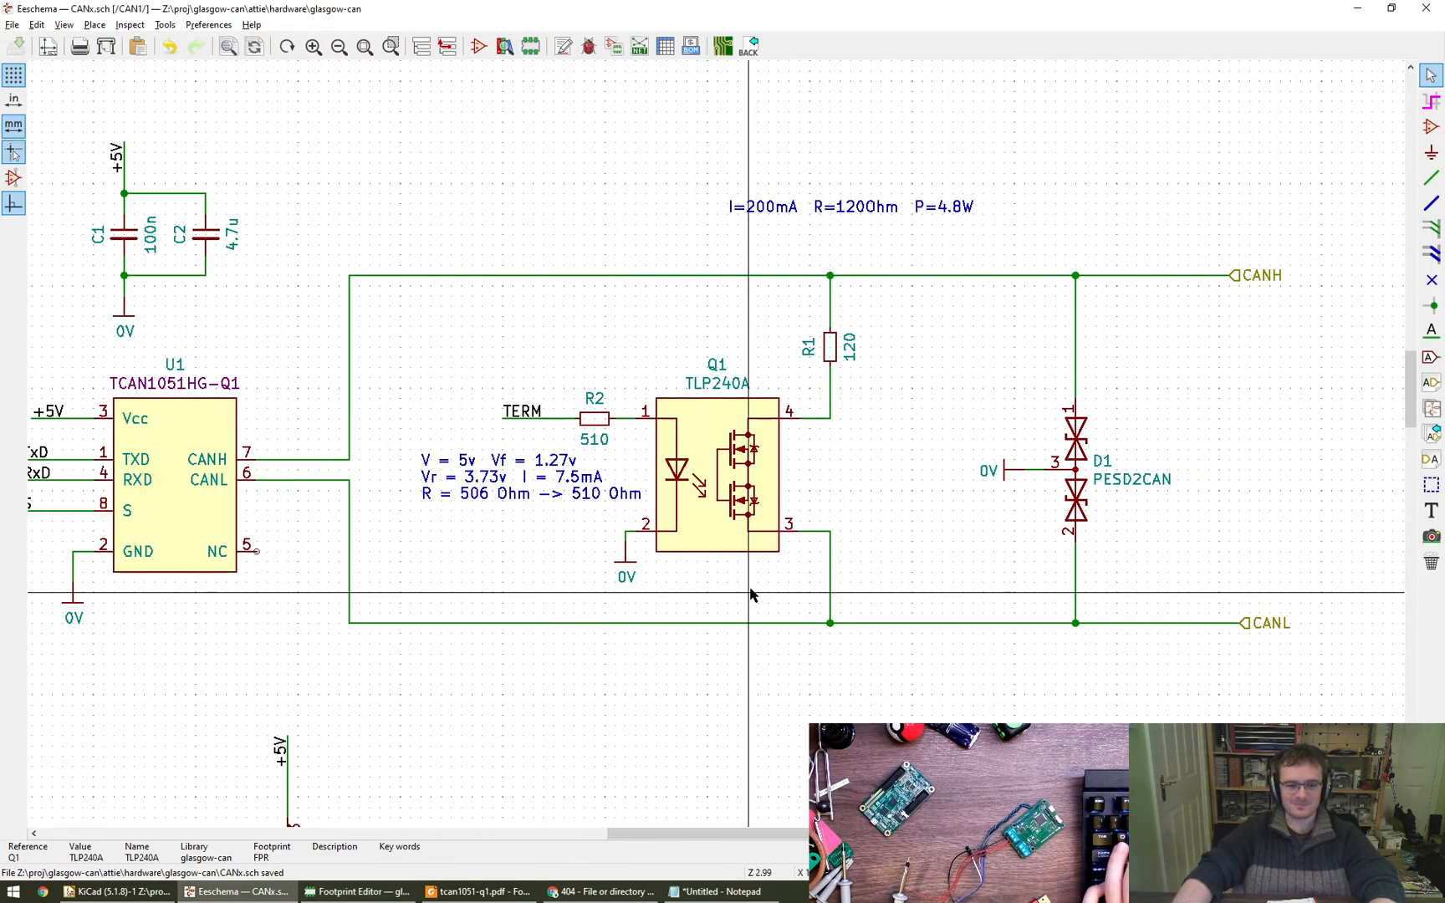
pyautogui.scroll(-1, 757, 544)
pyautogui.click(666, 46)
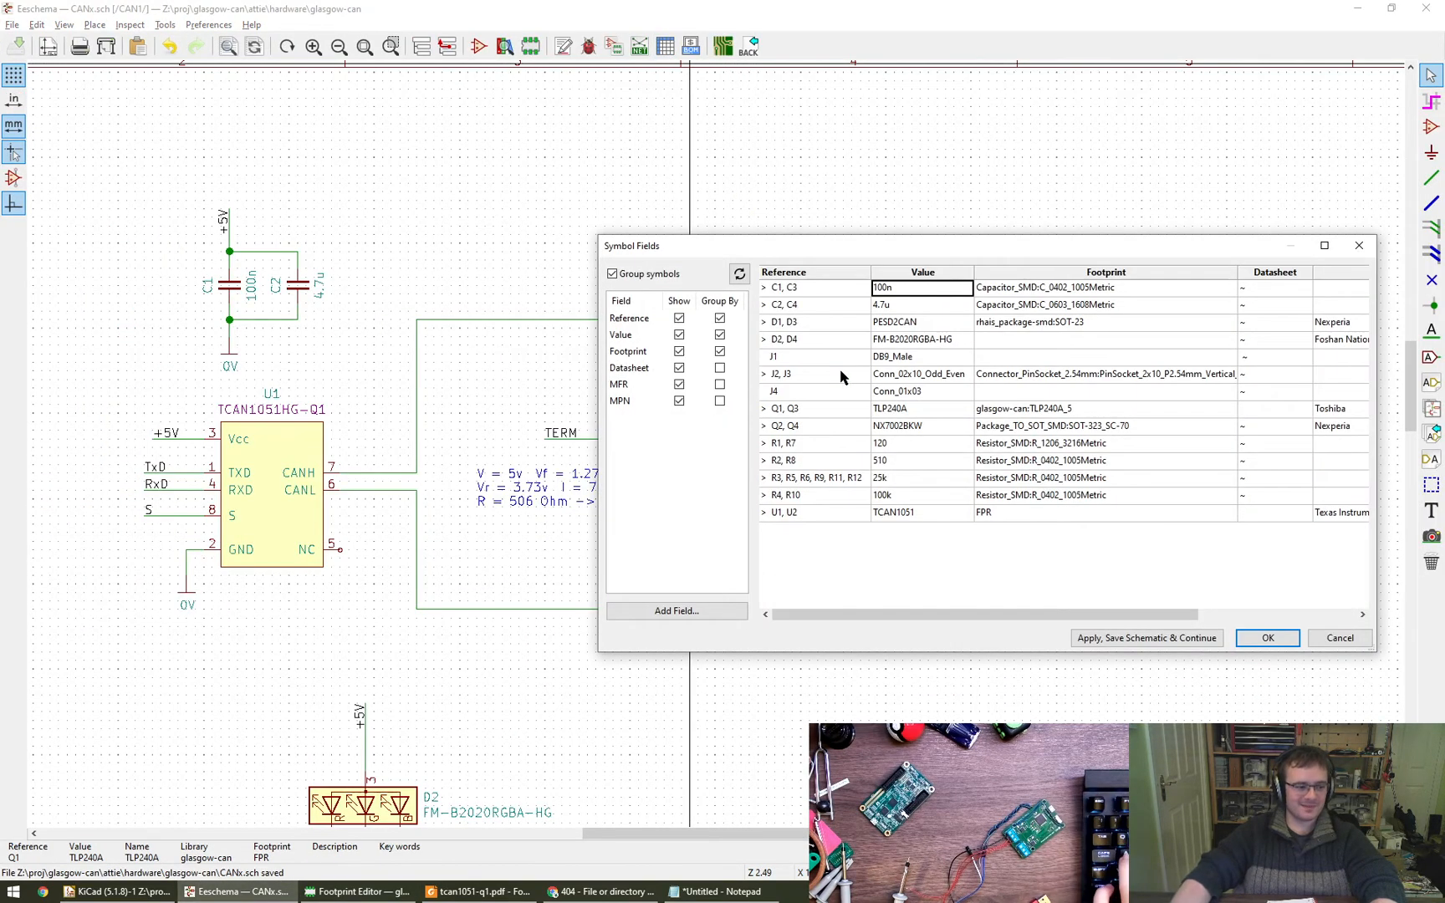
pyautogui.press('Escape')
pyautogui.hotkey('alt', 'Tab')
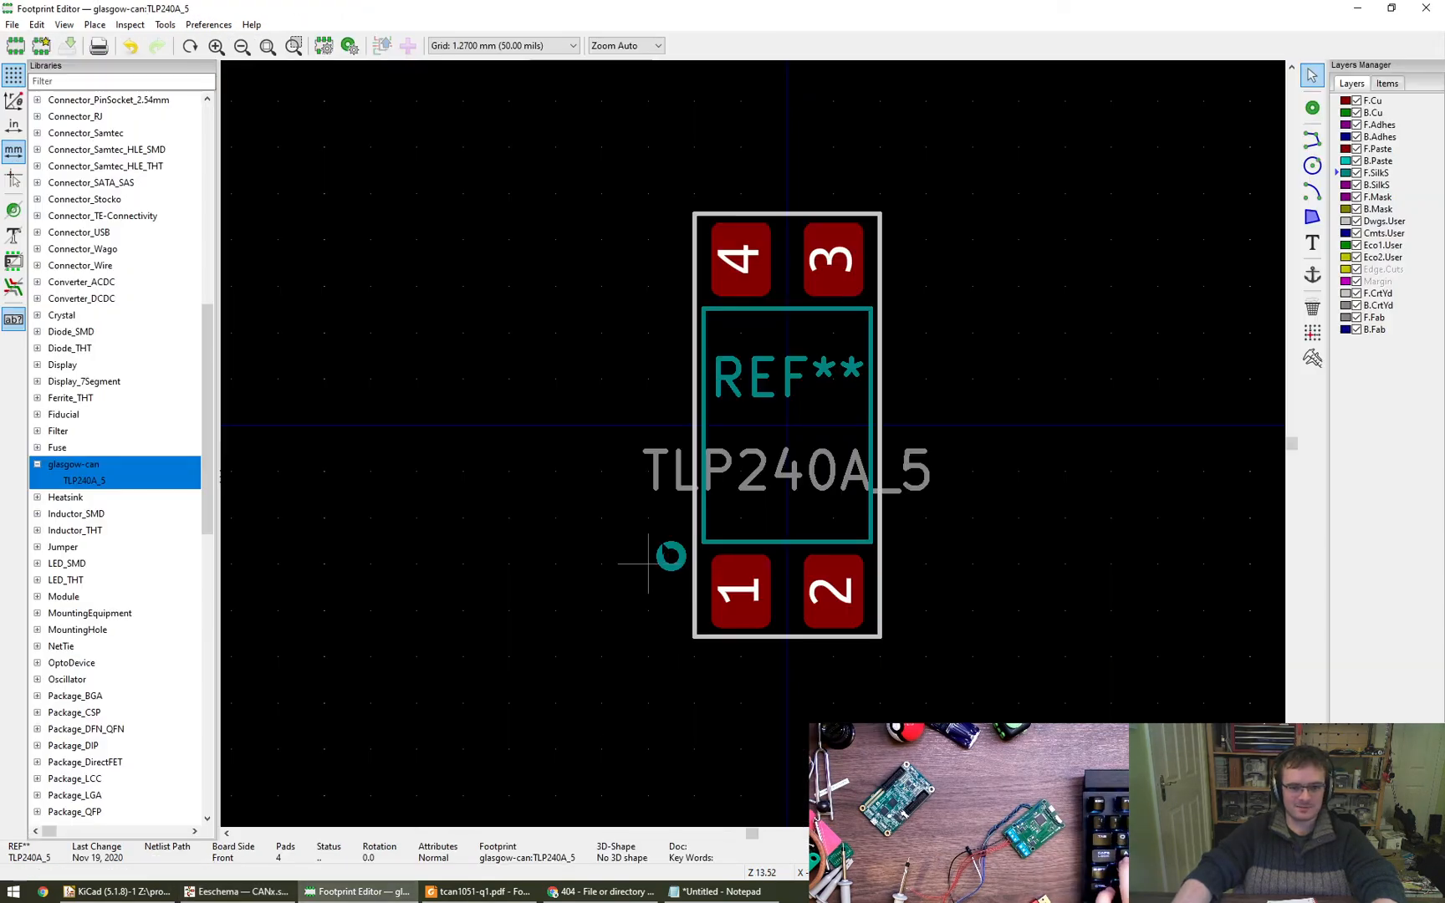
# - Set the pin 1 circle's radius to 0.2 mm and its line thickness to 0.3 mm, and save the footprint
pyautogui.scroll(1, 671, 556)
pyautogui.doubleClick(673, 559)
pyautogui.doubleClick(615, 446)
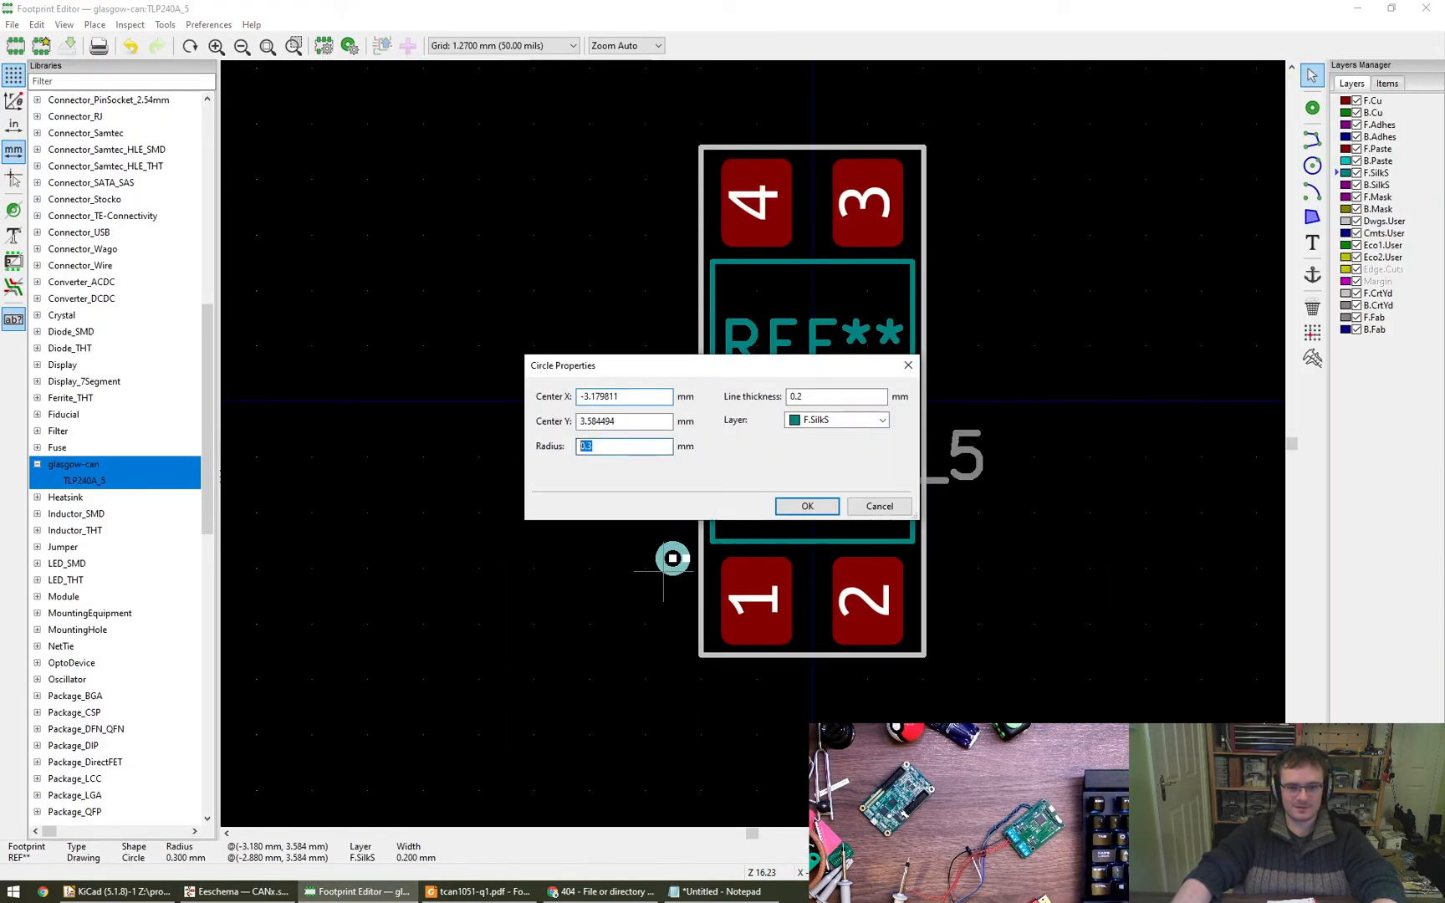
pyautogui.write('0')
pyautogui.write('0.3')
pyautogui.press('Return')
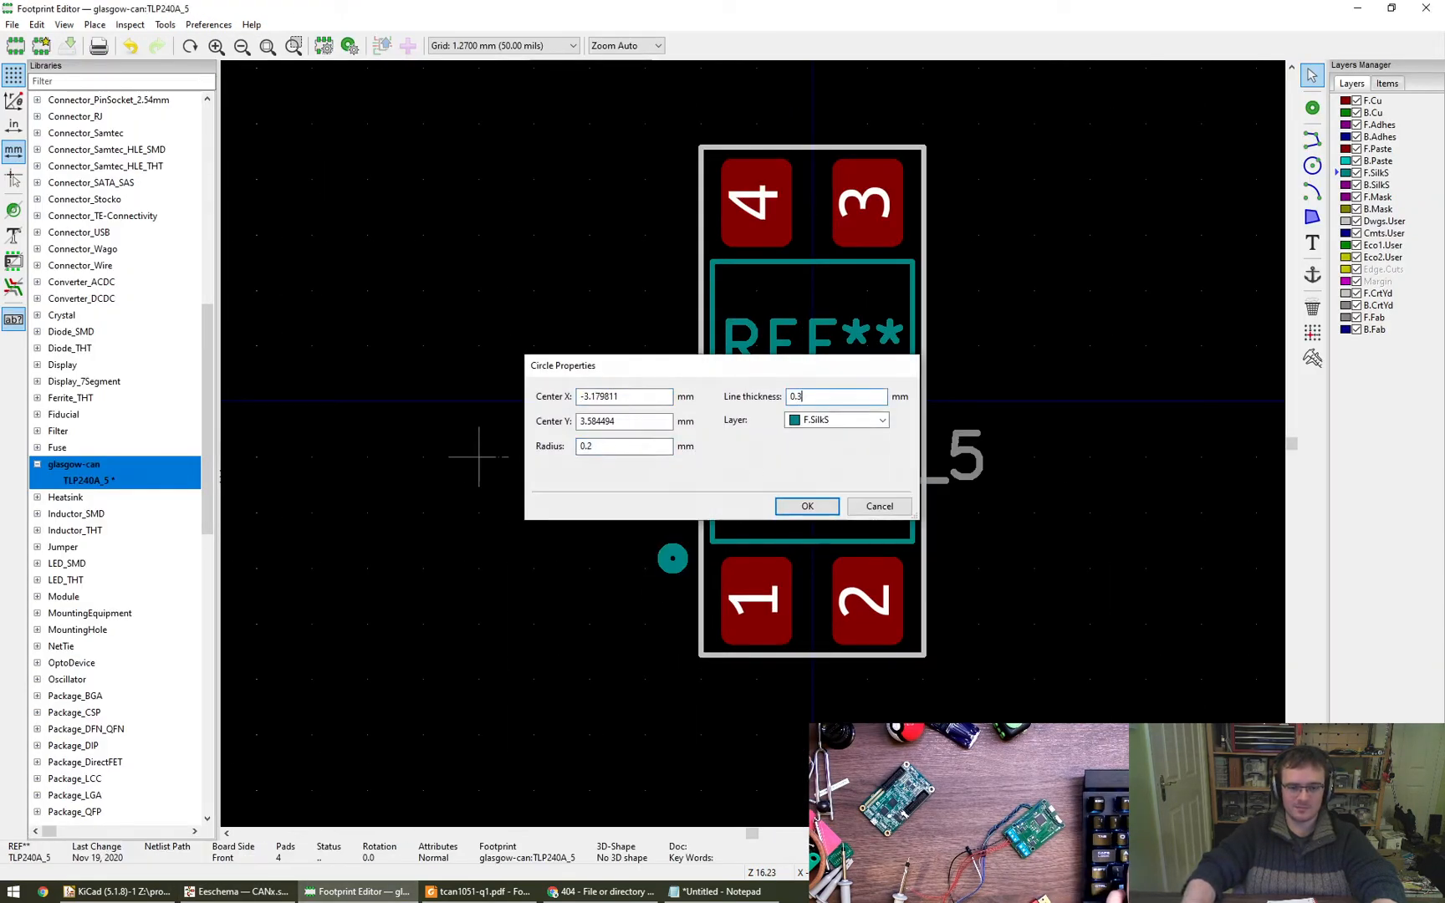
pyautogui.scroll(2, 645, 623)
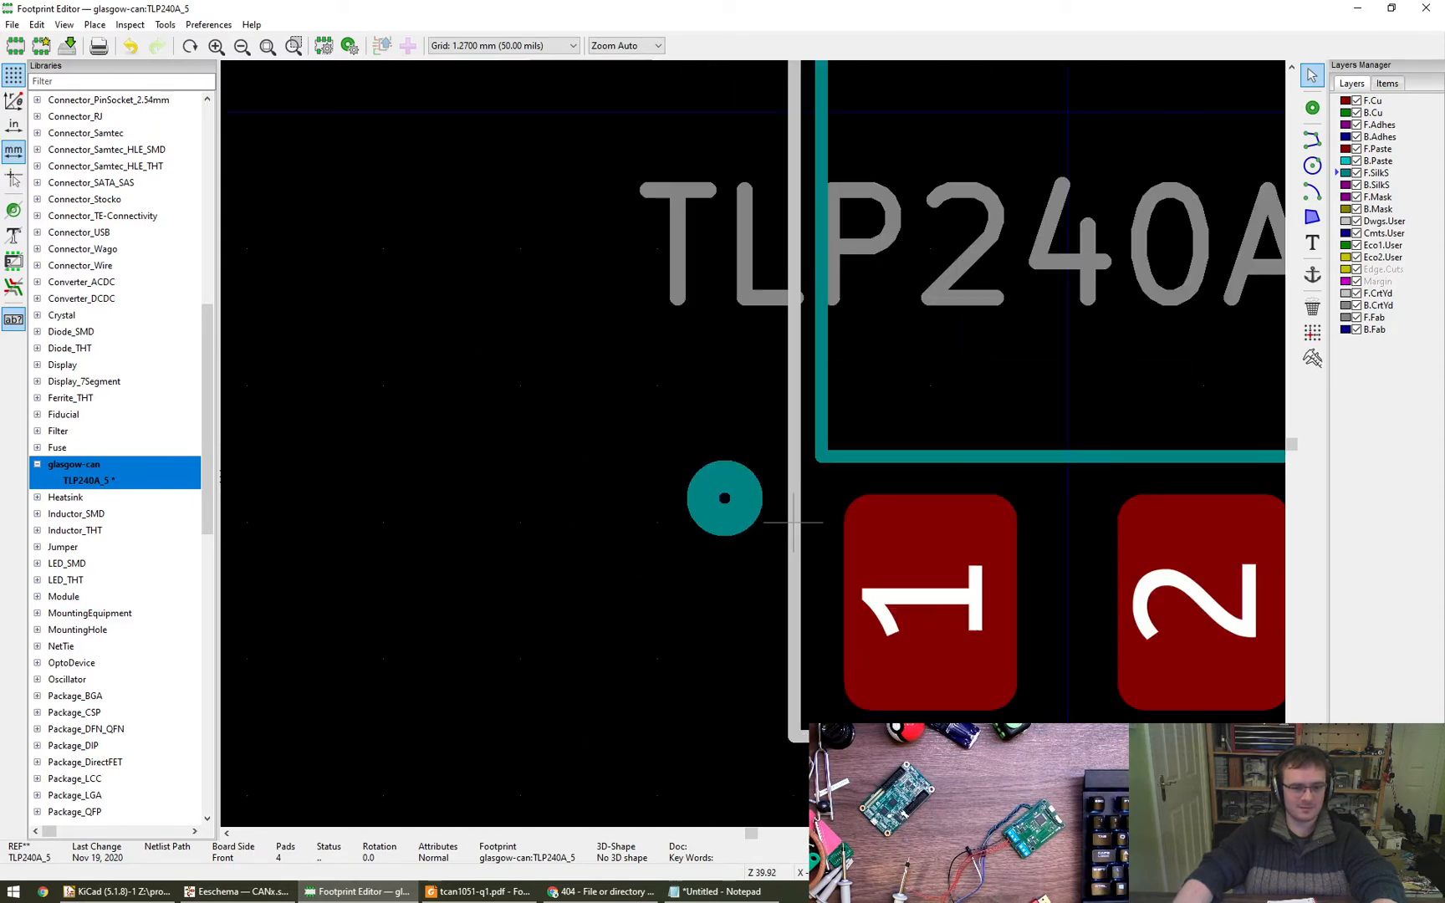
pyautogui.scroll(-1, 656, 661)
pyautogui.hscroll(1, 577, 594)
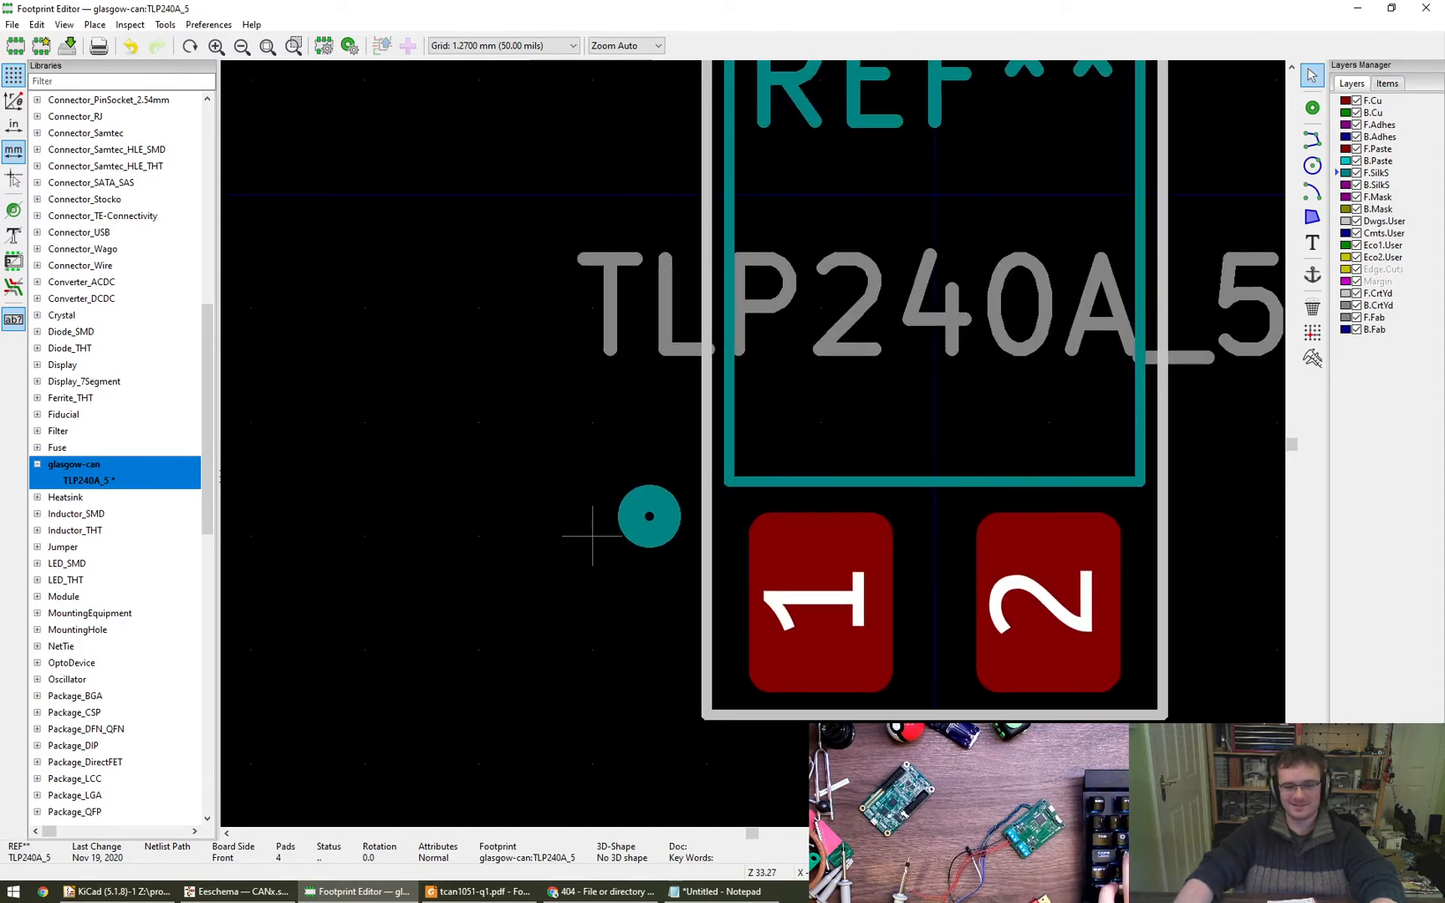
pyautogui.hotkey('ctrl', 's')
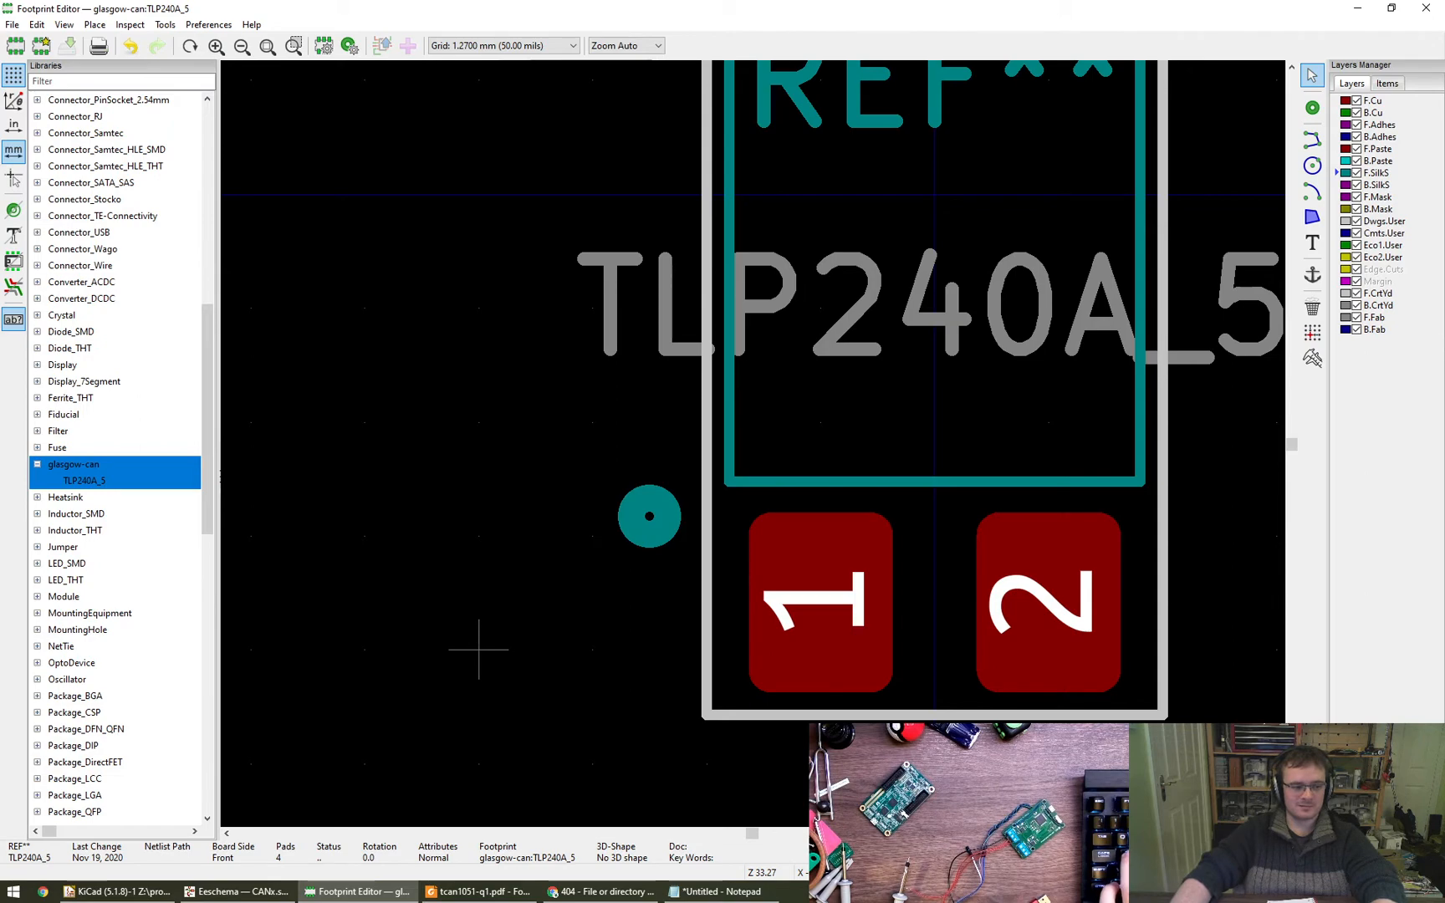
# - Switch to the Eeschema schematic and check the symbol fields table for the FM-B2020RGBA-HG LEDs' footprint assignment
pyautogui.moveTo(264, 893)
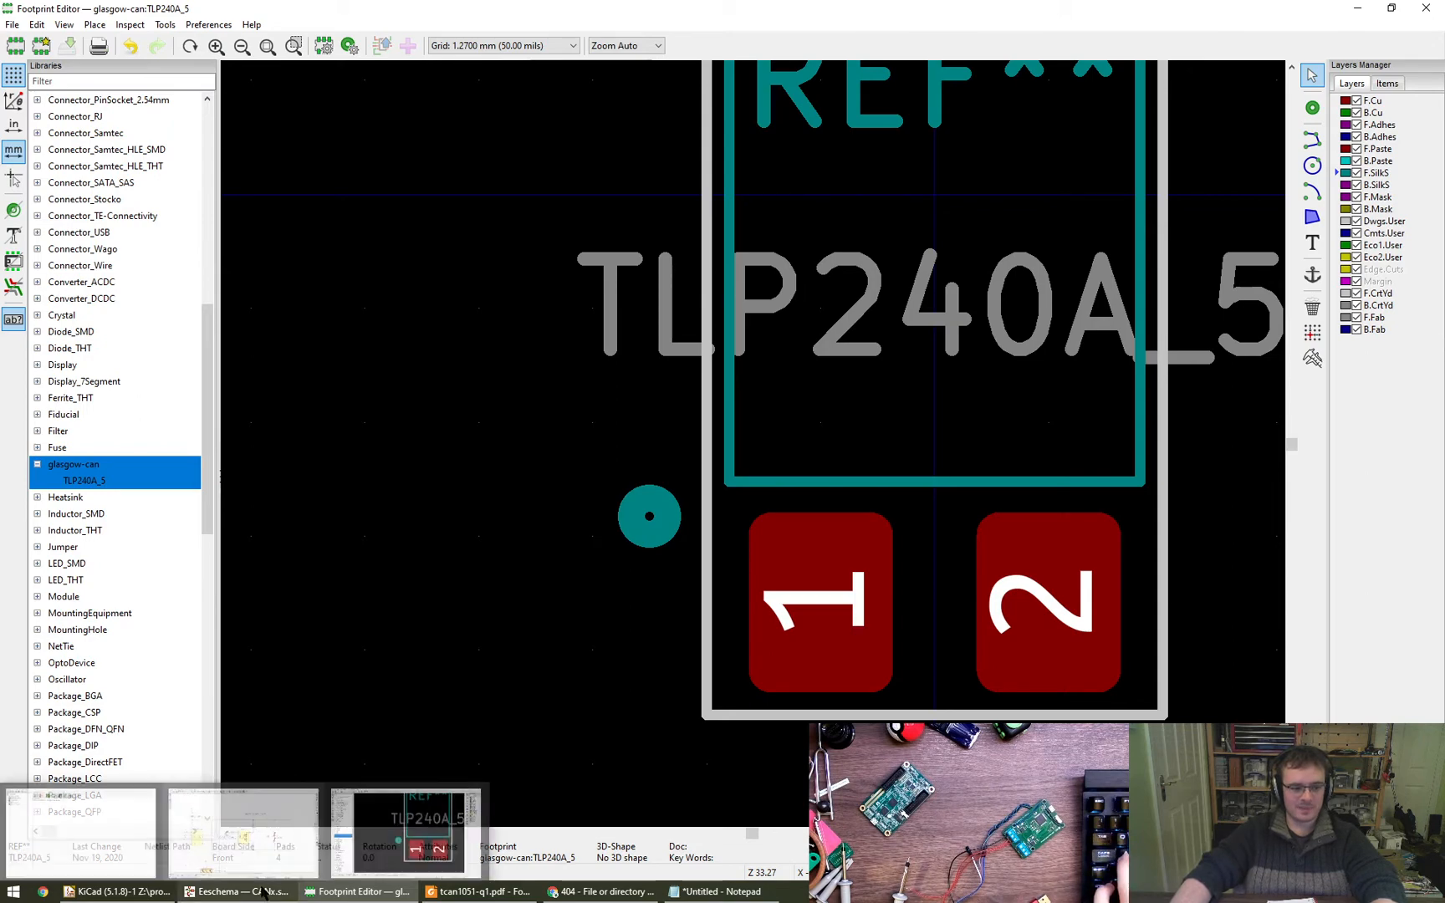
pyautogui.click(243, 828)
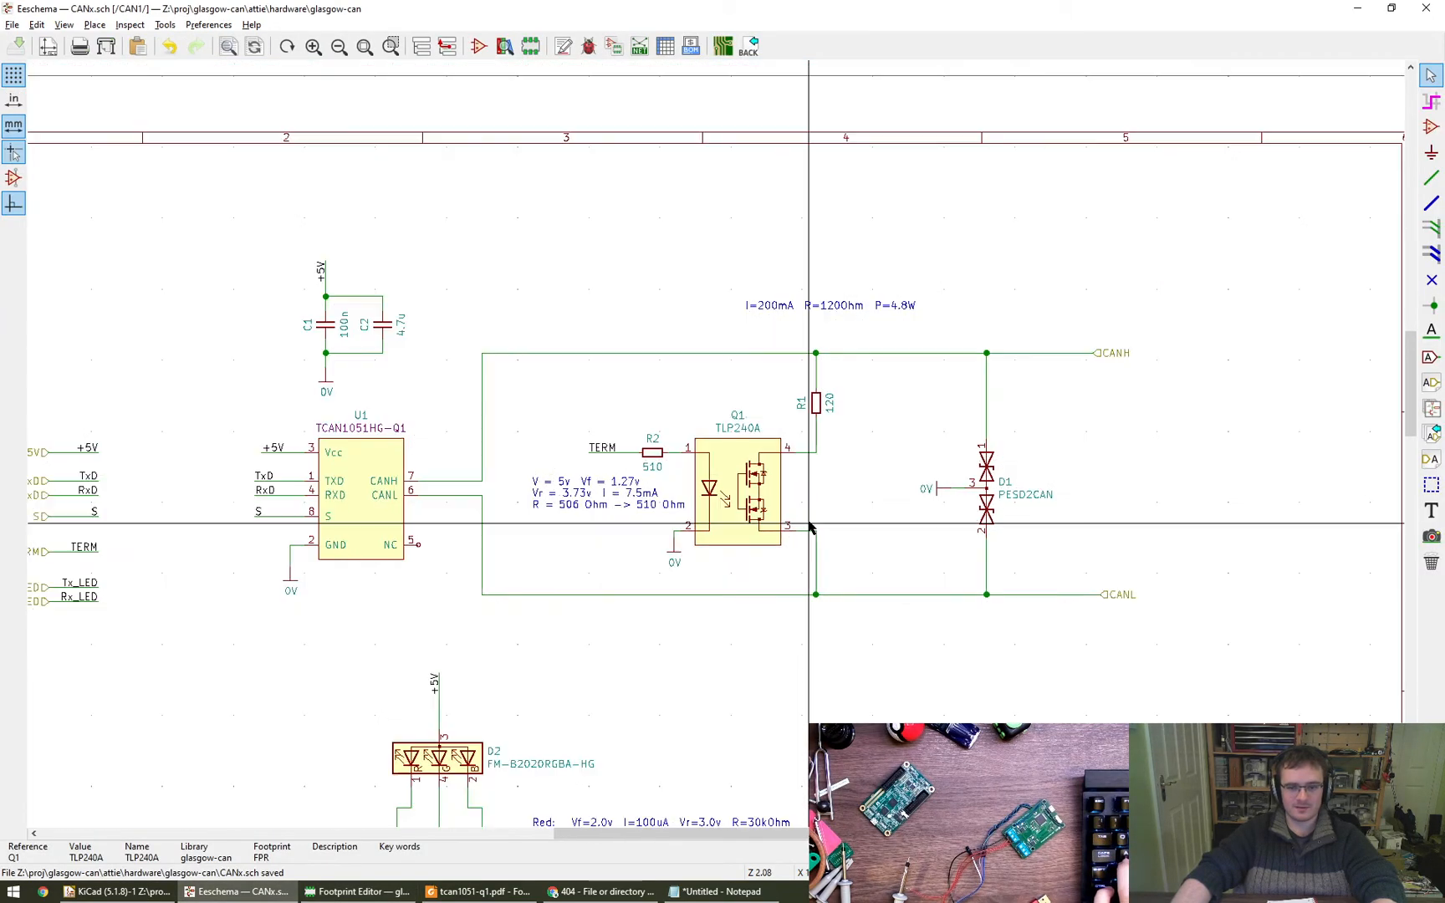
pyautogui.scroll(-4, 809, 526)
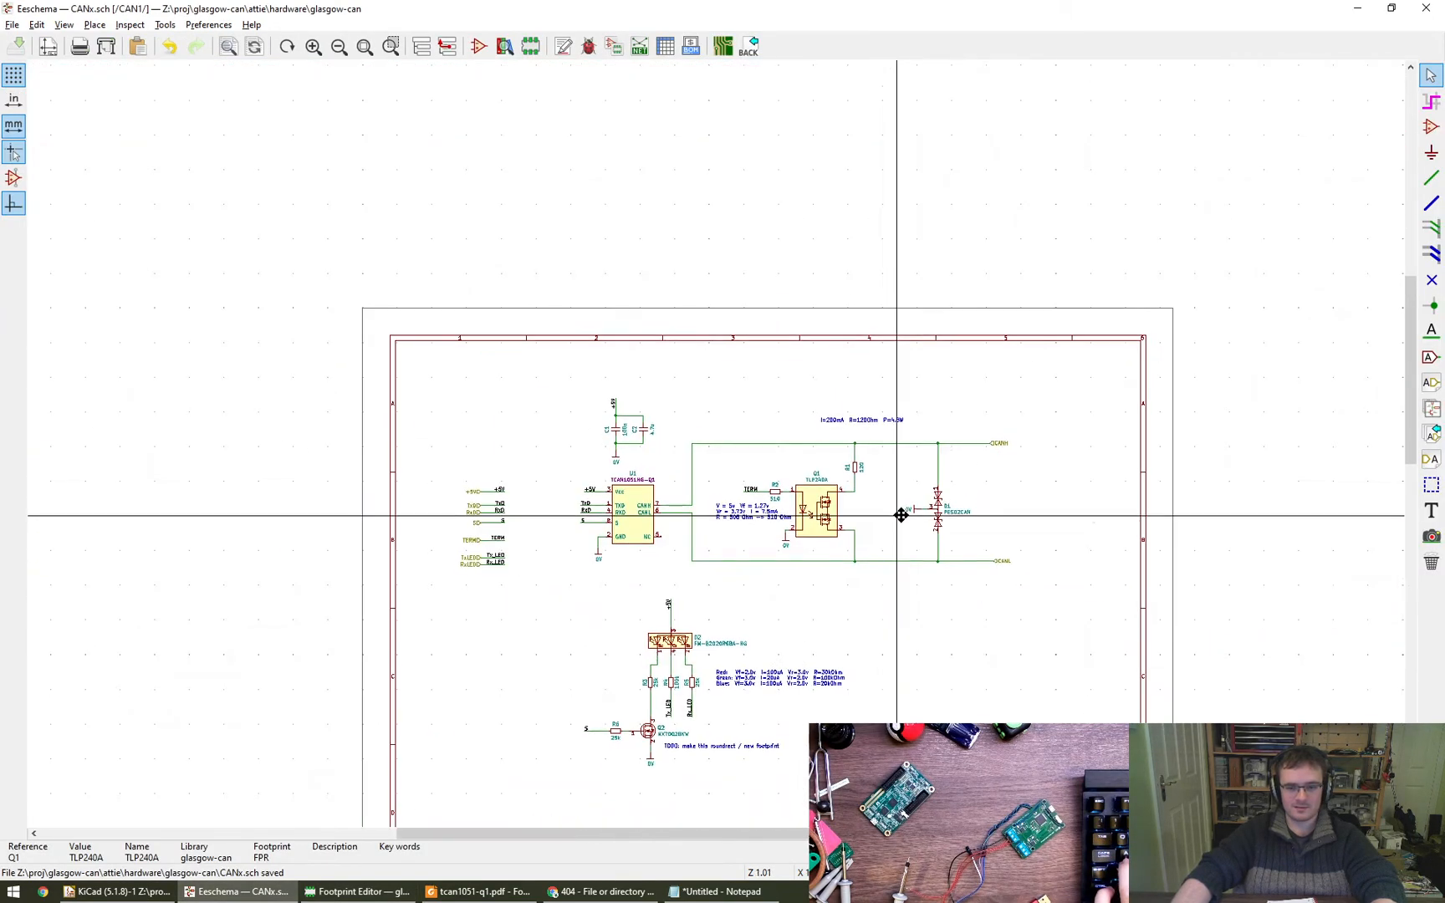
pyautogui.click(673, 42)
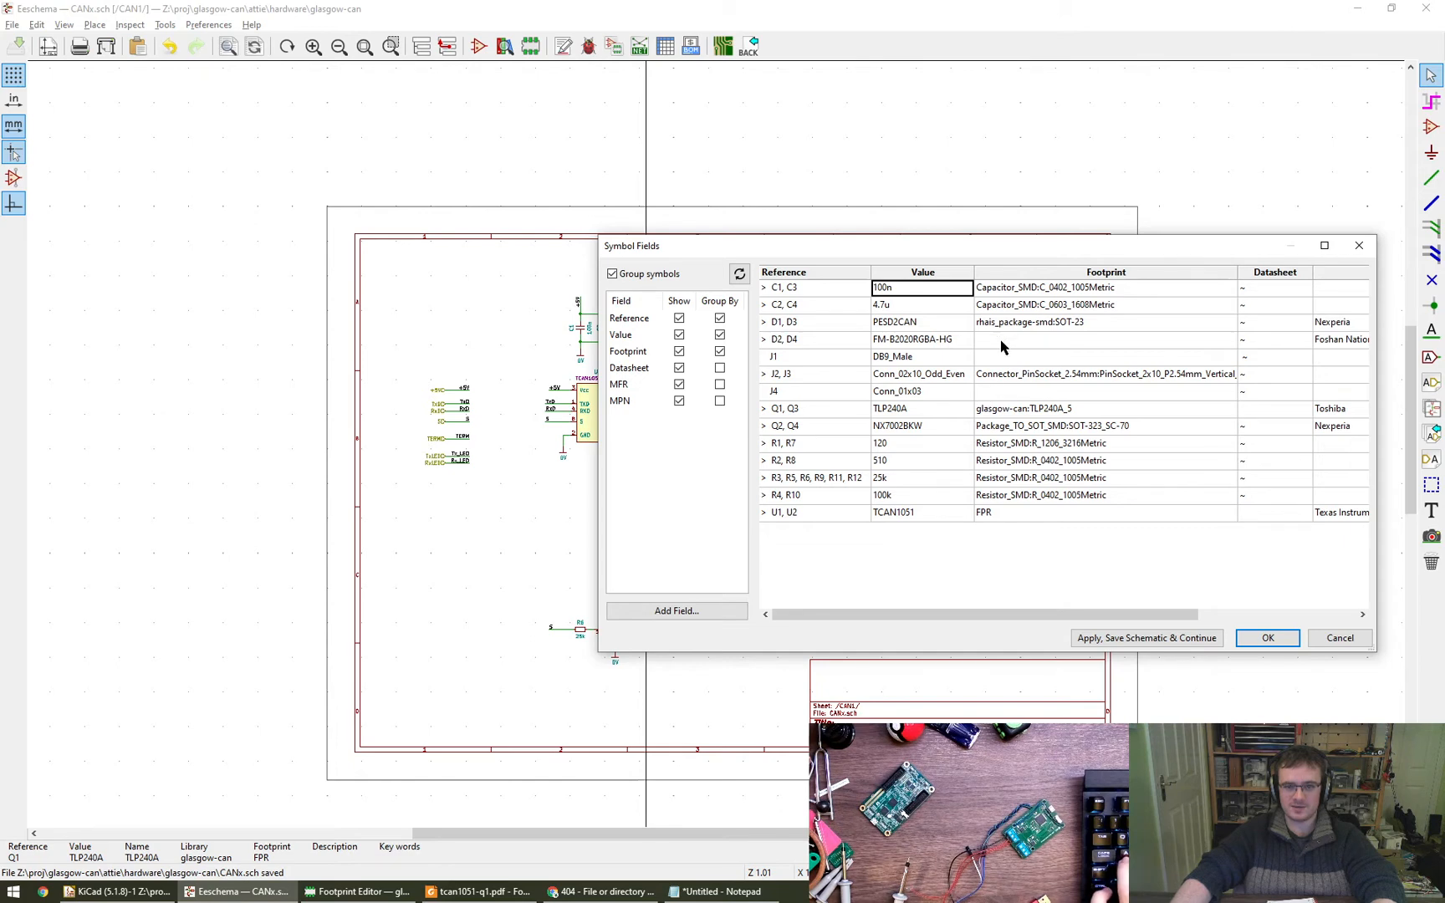
pyautogui.doubleClick(1000, 339)
pyautogui.doubleClick(894, 339)
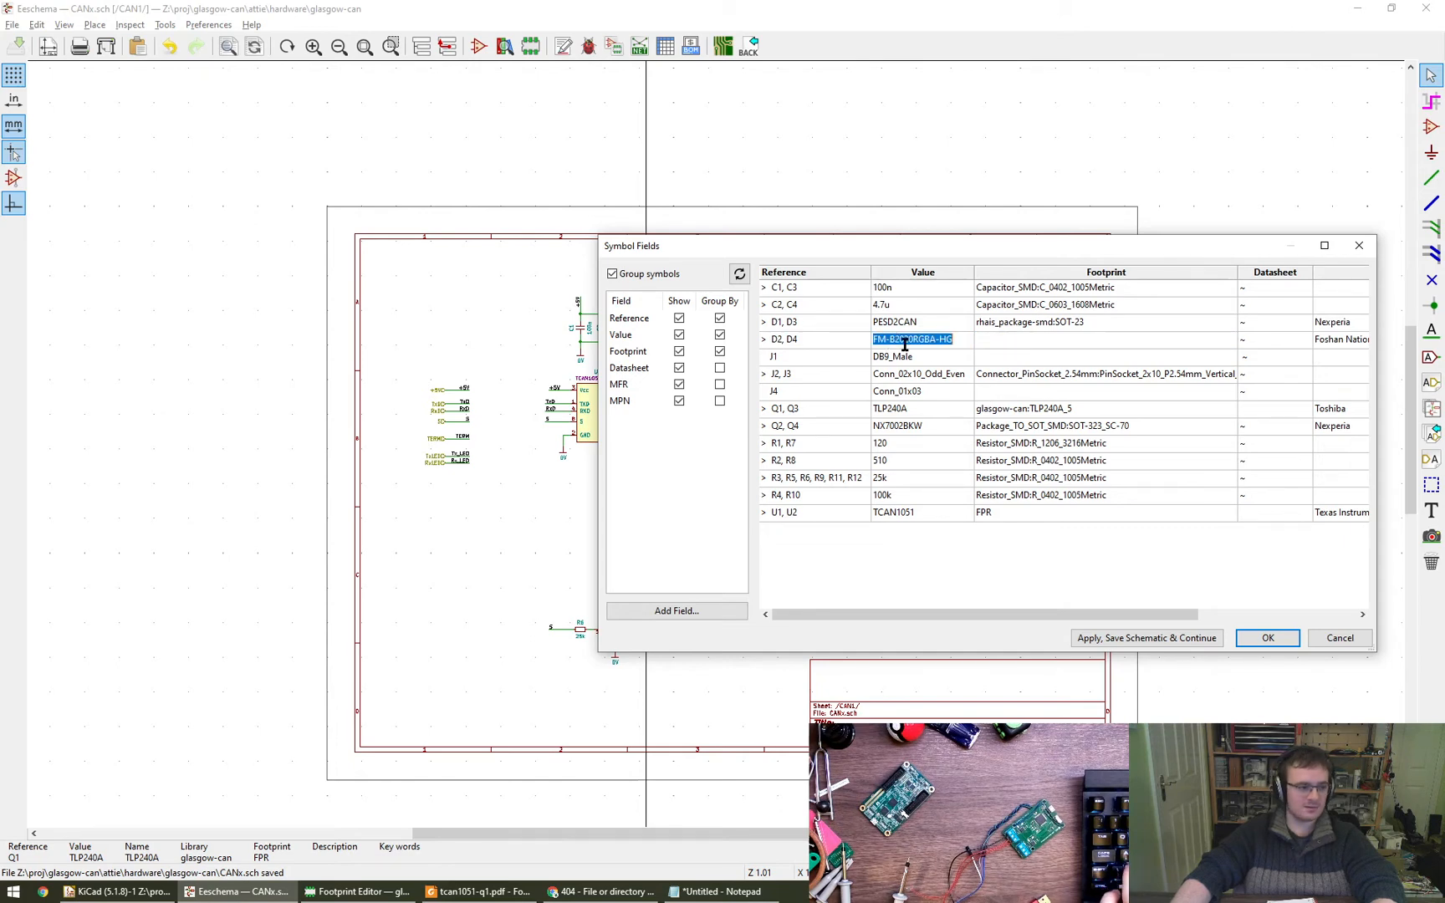
pyautogui.press('Escape')
pyautogui.press('Escape')
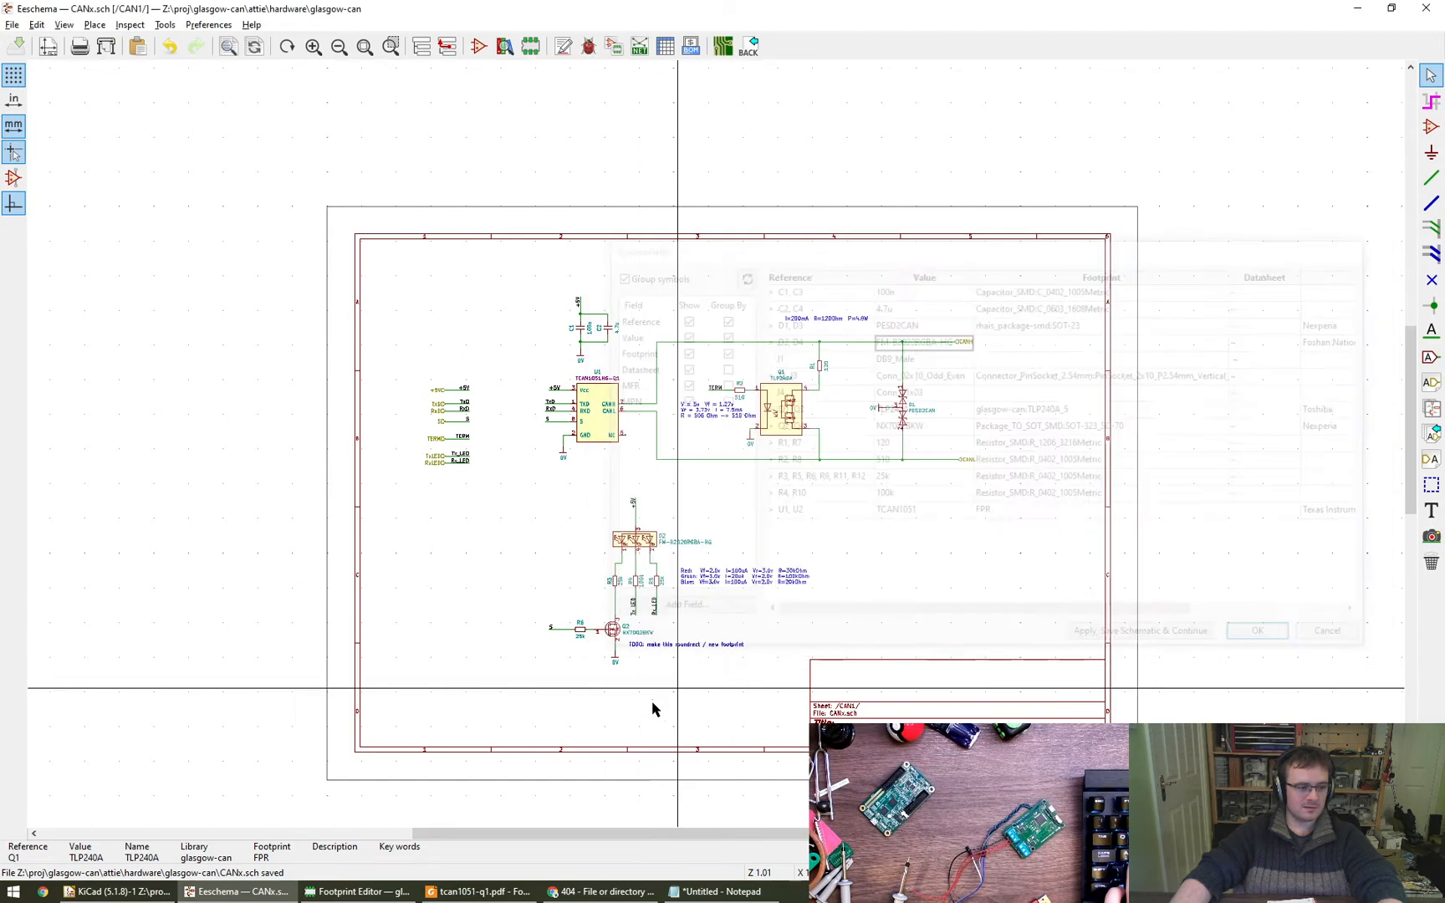
# - Return to the Footprint Editor, set the pin 1 circle's line thickness to 0.4 mm and save the footprint
pyautogui.click(358, 892)
pyautogui.doubleClick(656, 537)
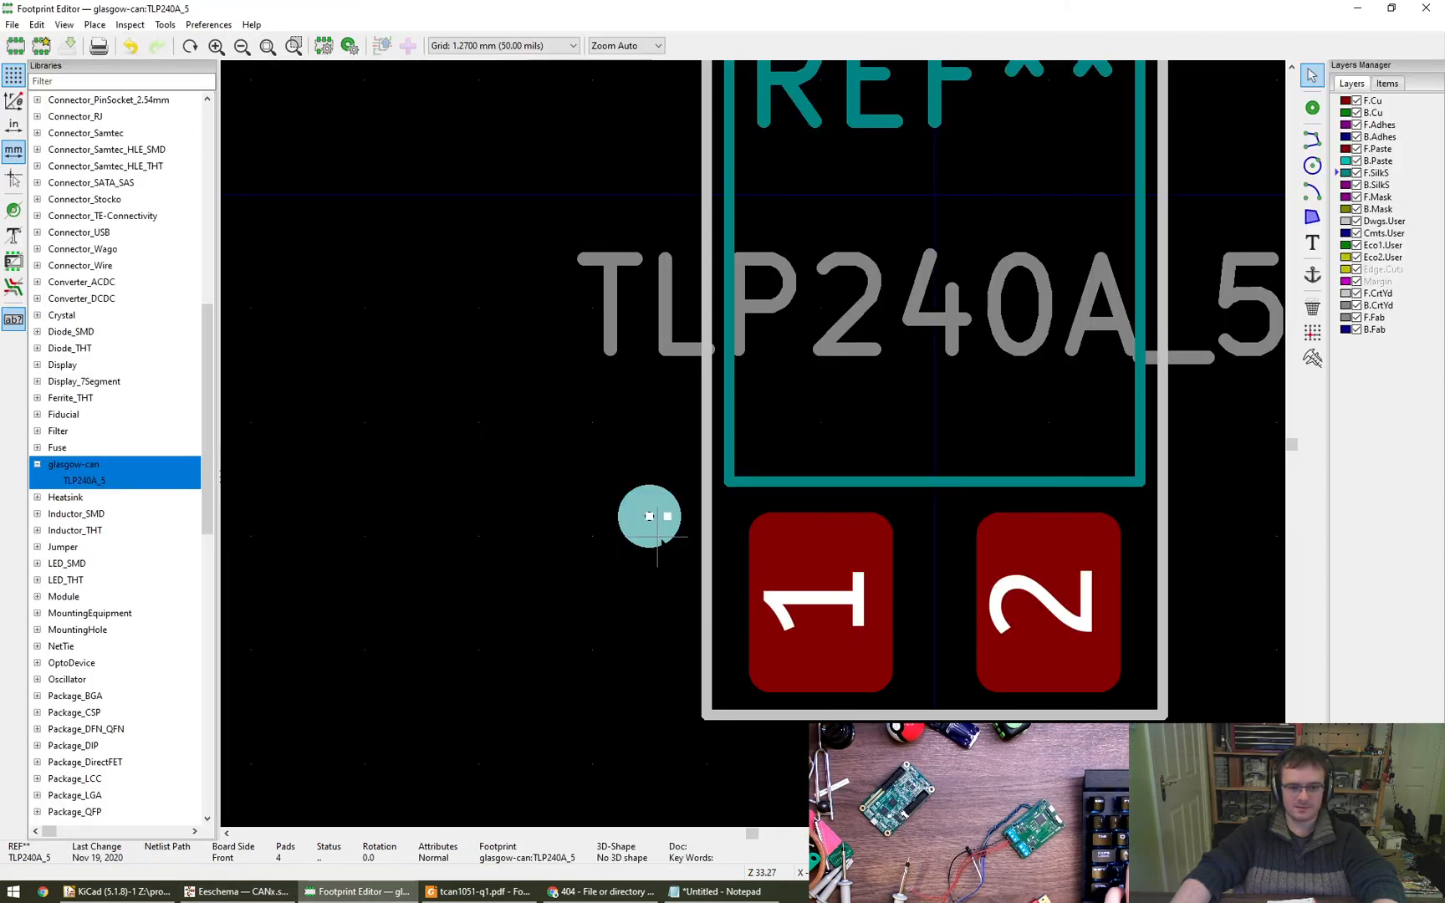
pyautogui.moveTo(856, 397); pyautogui.dragTo(706, 407)
pyautogui.write('0.4')
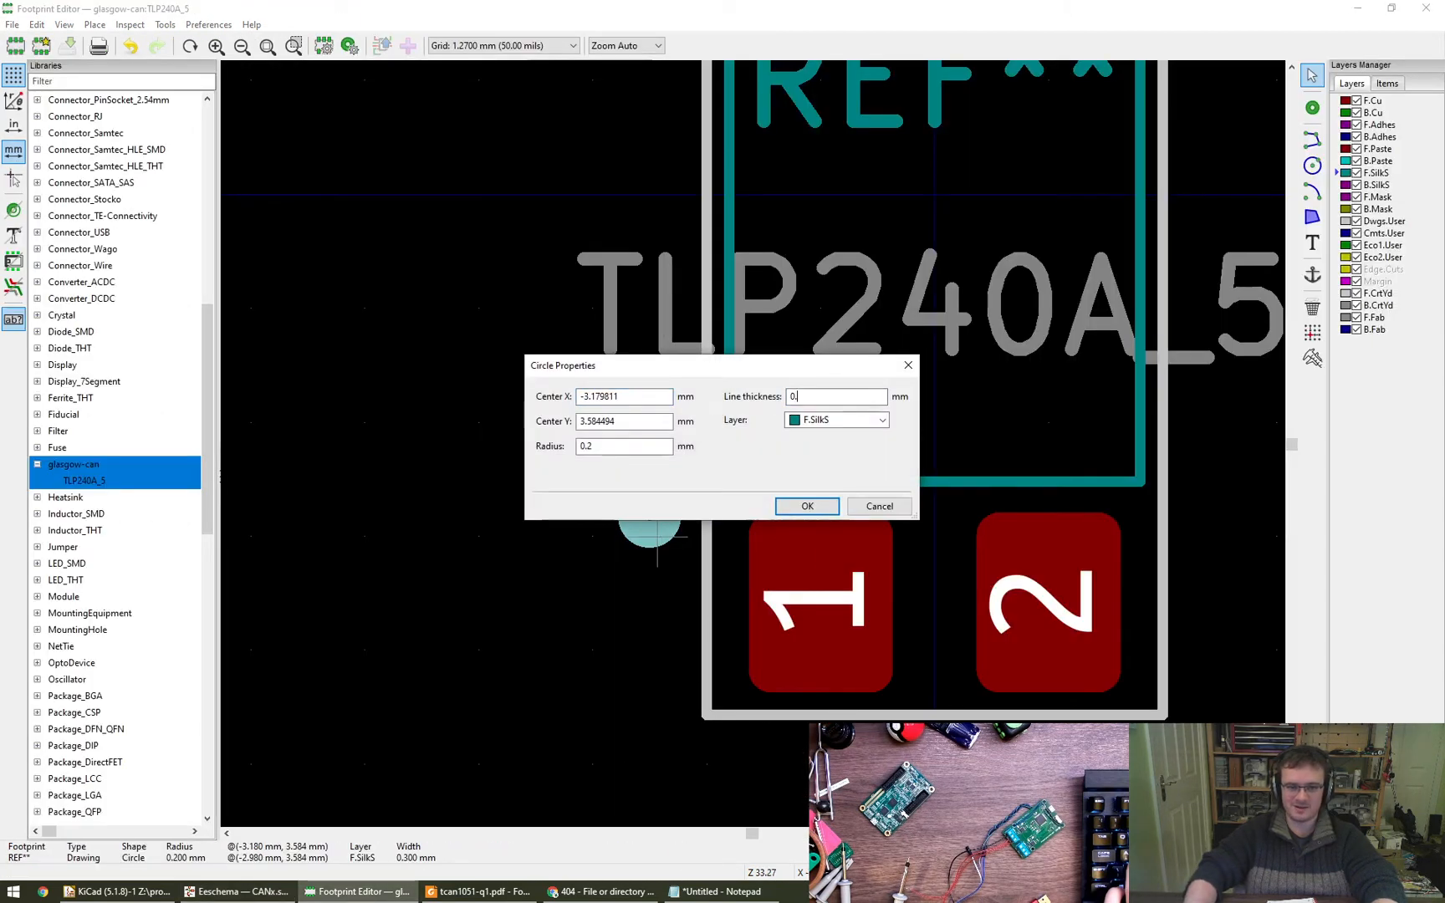
pyautogui.press('Return')
pyautogui.hotkey('ctrl', 's')
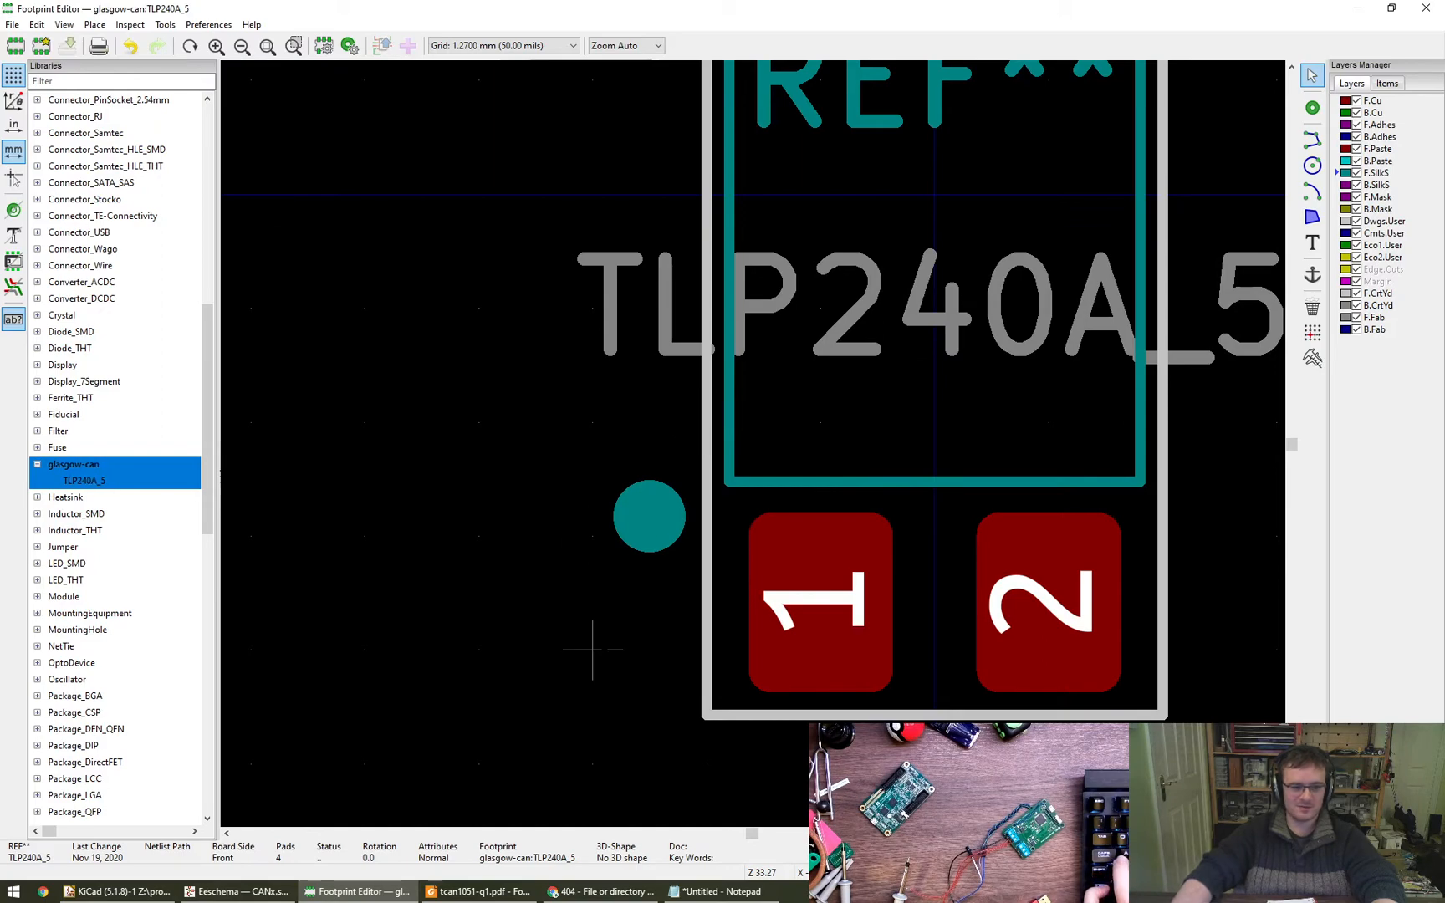
# - Return to the Eeschema schematic and examine the RGB LED D2 with its pins and series resistors
pyautogui.click(237, 891)
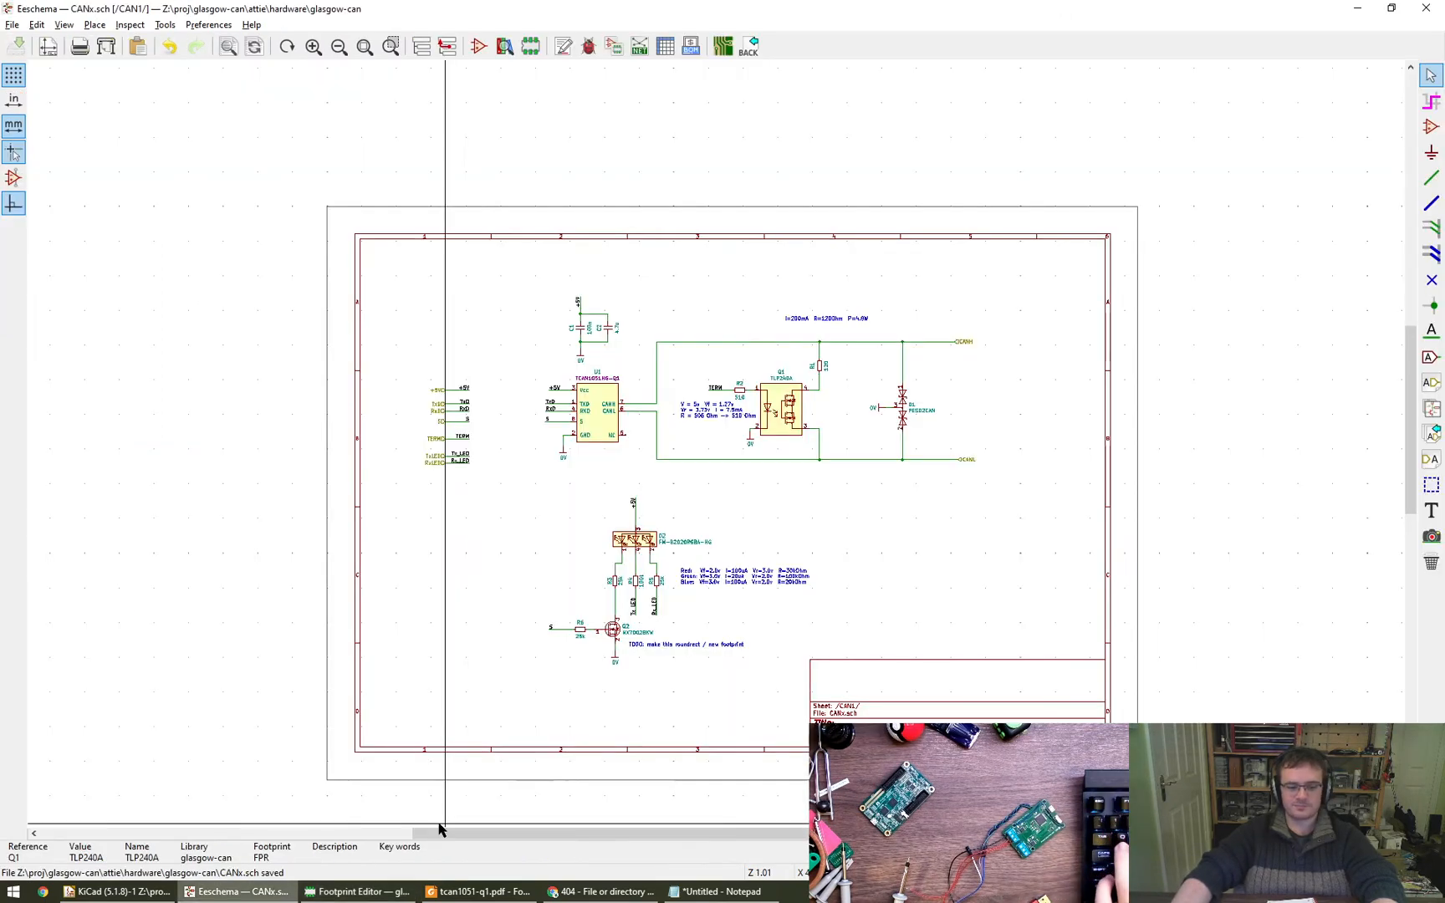
pyautogui.scroll(8, 645, 568)
pyautogui.scroll(-5, 621, 470)
pyautogui.scroll(3, 623, 360)
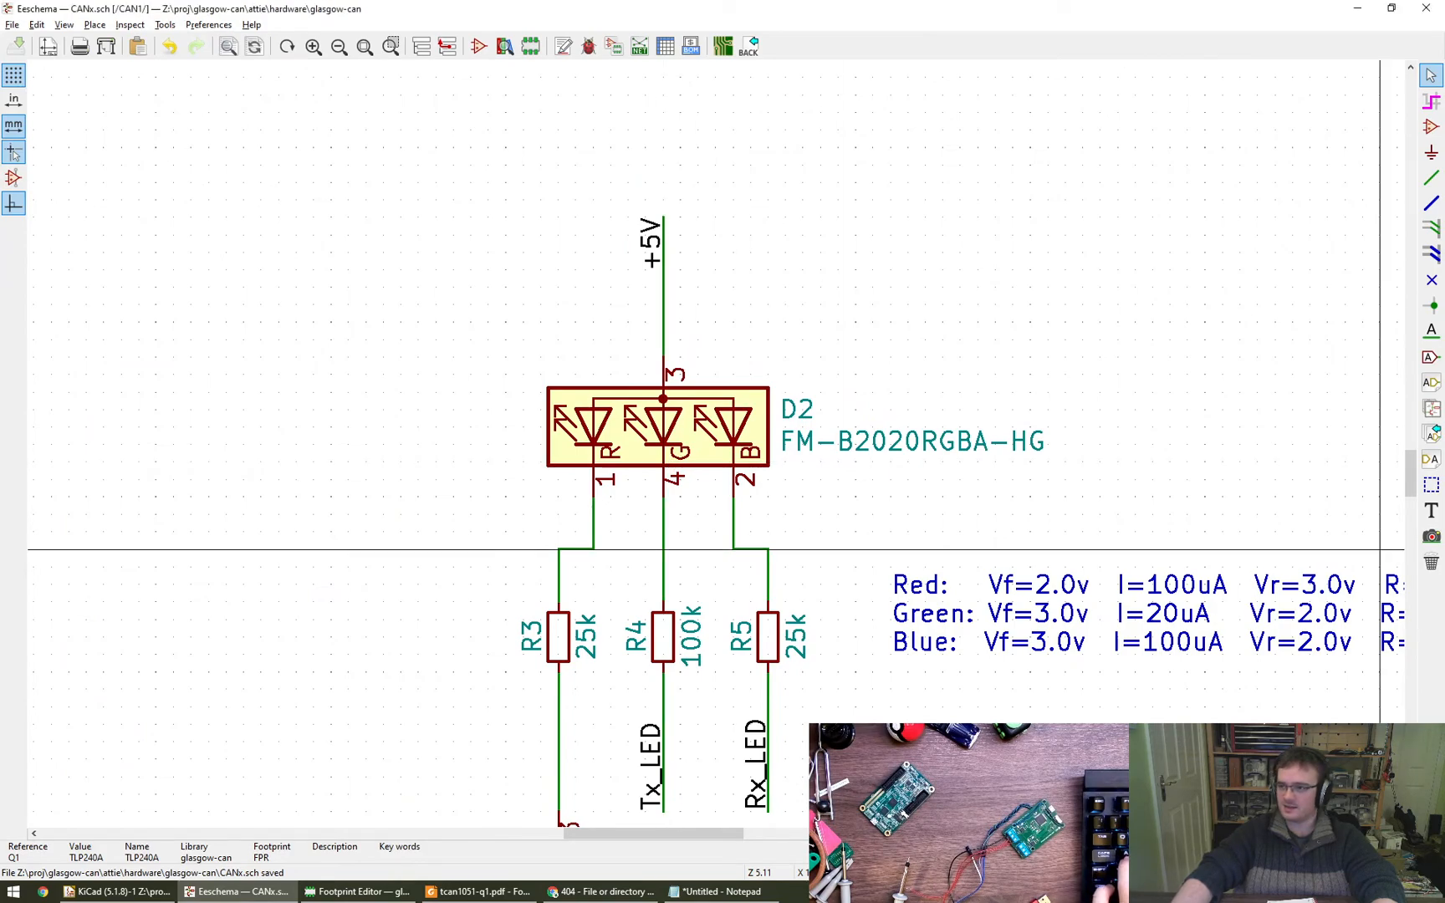
pyautogui.scroll(-4, 613, 555)
pyautogui.scroll(3, 581, 569)
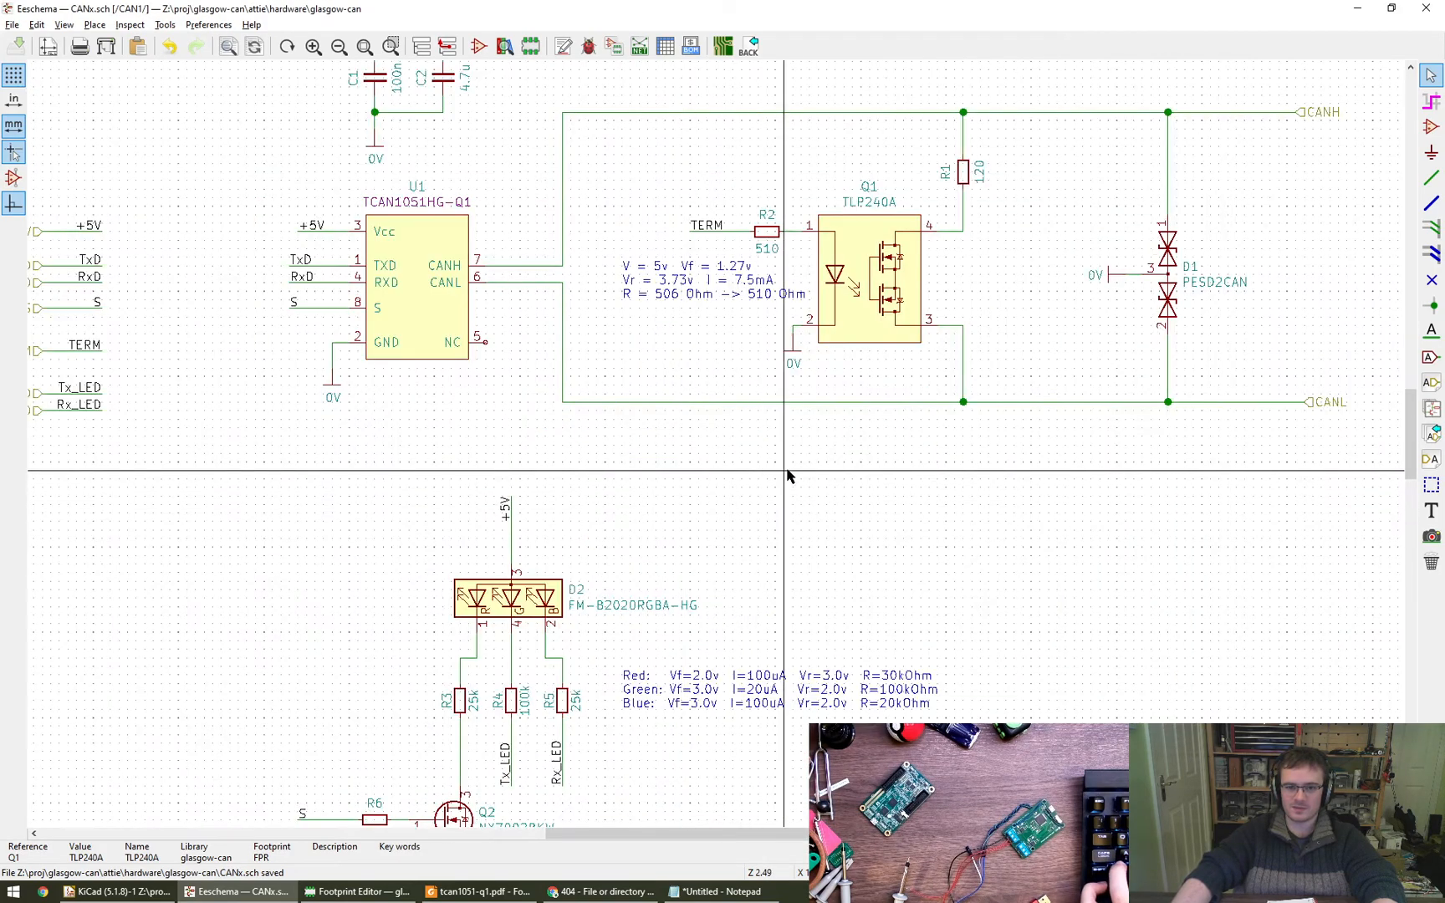
pyautogui.moveTo(819, 503); pyautogui.dragTo(887, 387, button='middle')
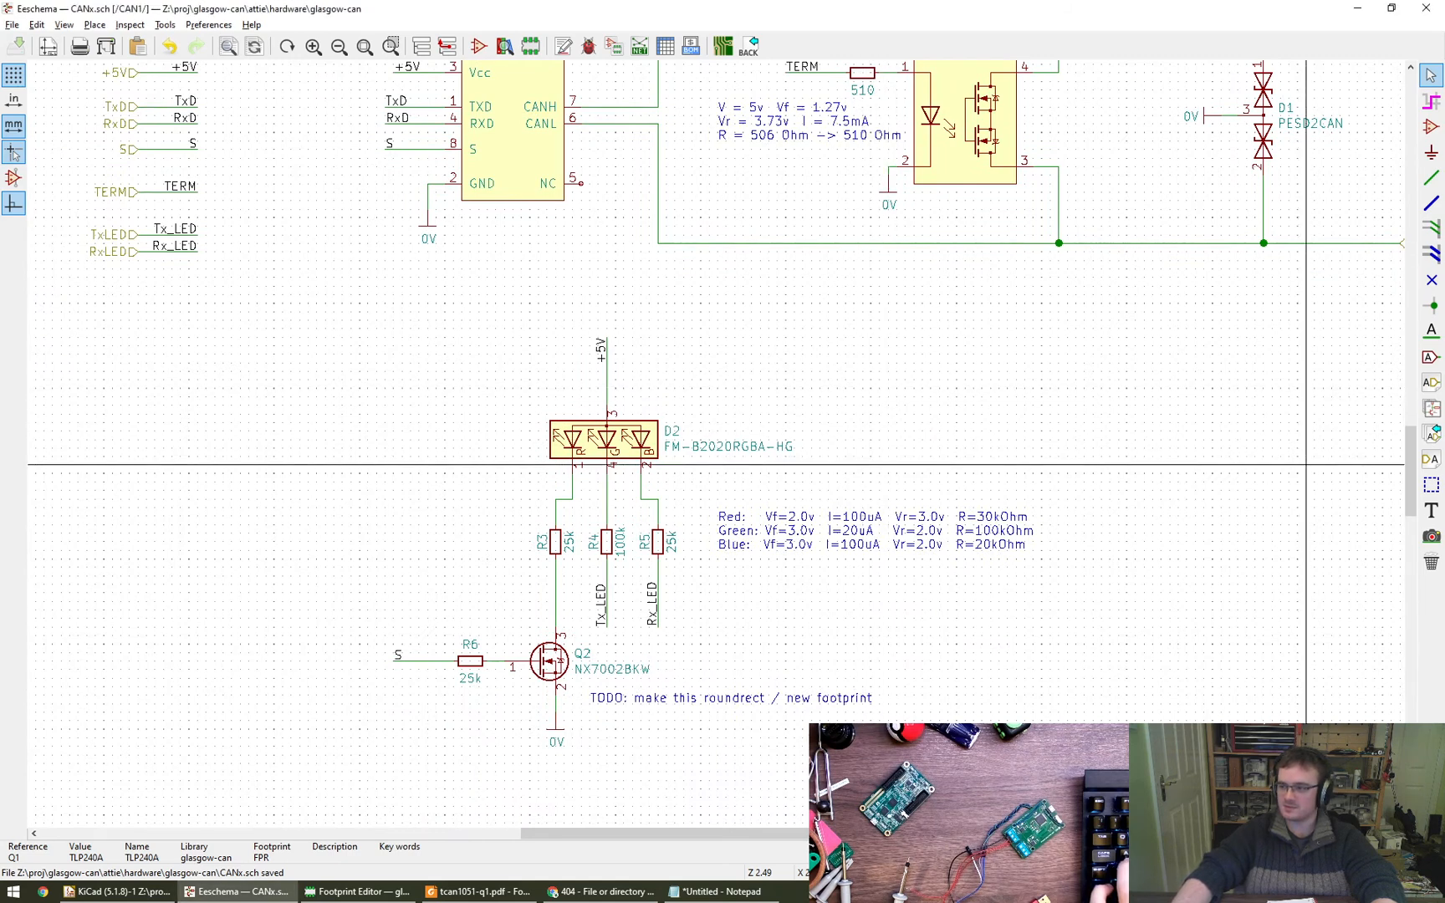
# - Open the FM-B2020RGBA-HG datasheet in Foxit Reader, examine the outline dimensions and recommended soldering pad, and close it
pyautogui.keyDown('alt'); pyautogui.moveTo(608, 902); pyautogui.dragTo(810, 373); pyautogui.keyUp('alt')
pyautogui.keyDown('ctrl'); pyautogui.scroll(-1, 808, 373); pyautogui.keyUp('ctrl')
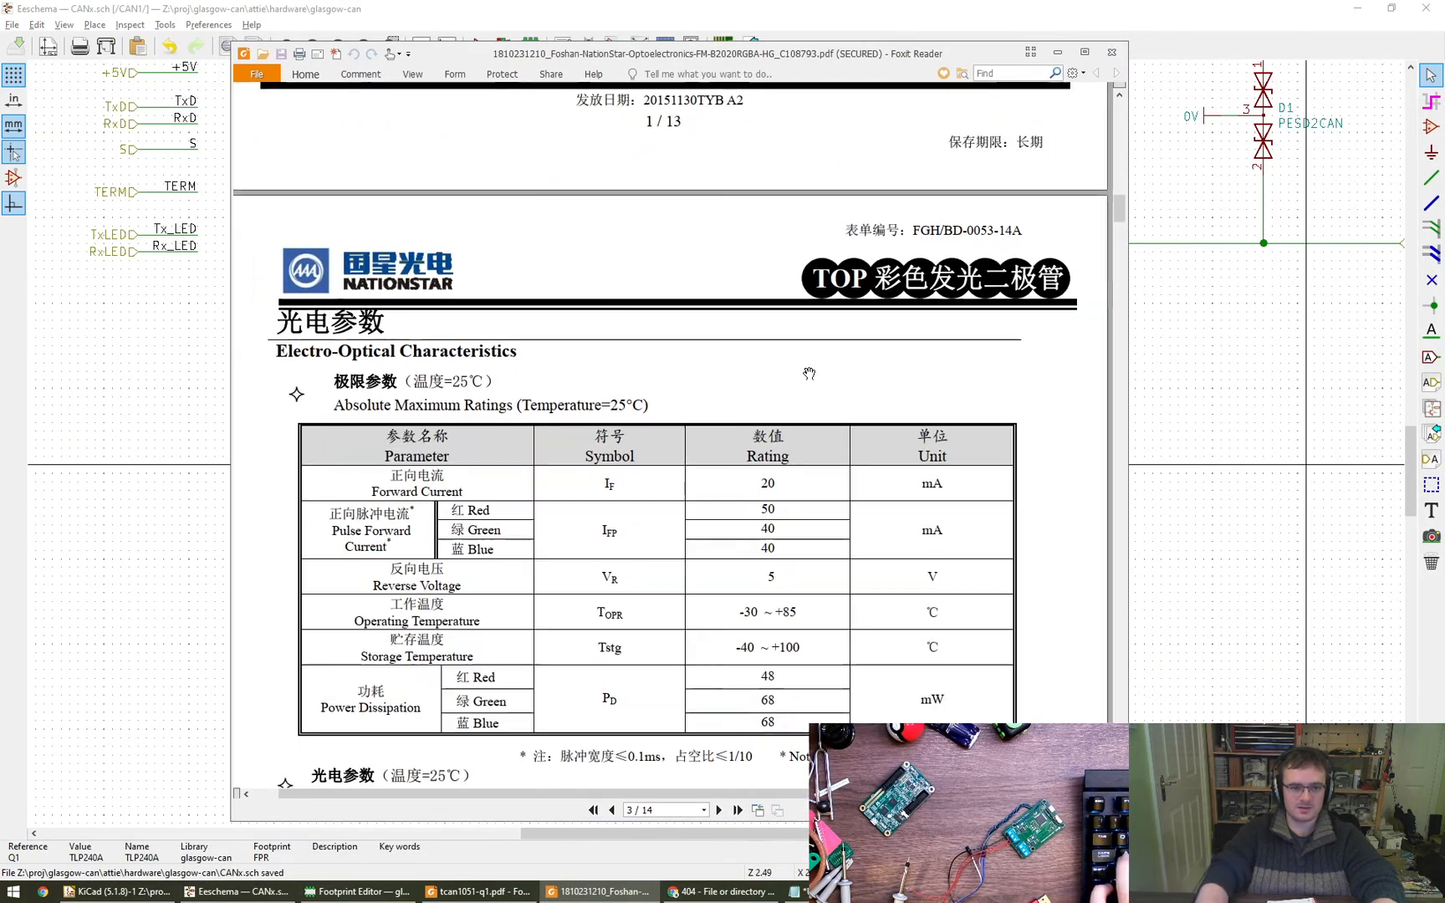
pyautogui.scroll(-10, 808, 373)
pyautogui.keyDown('ctrl'); pyautogui.scroll(-2, 808, 372); pyautogui.keyUp('ctrl')
pyautogui.scroll(-10, 809, 373)
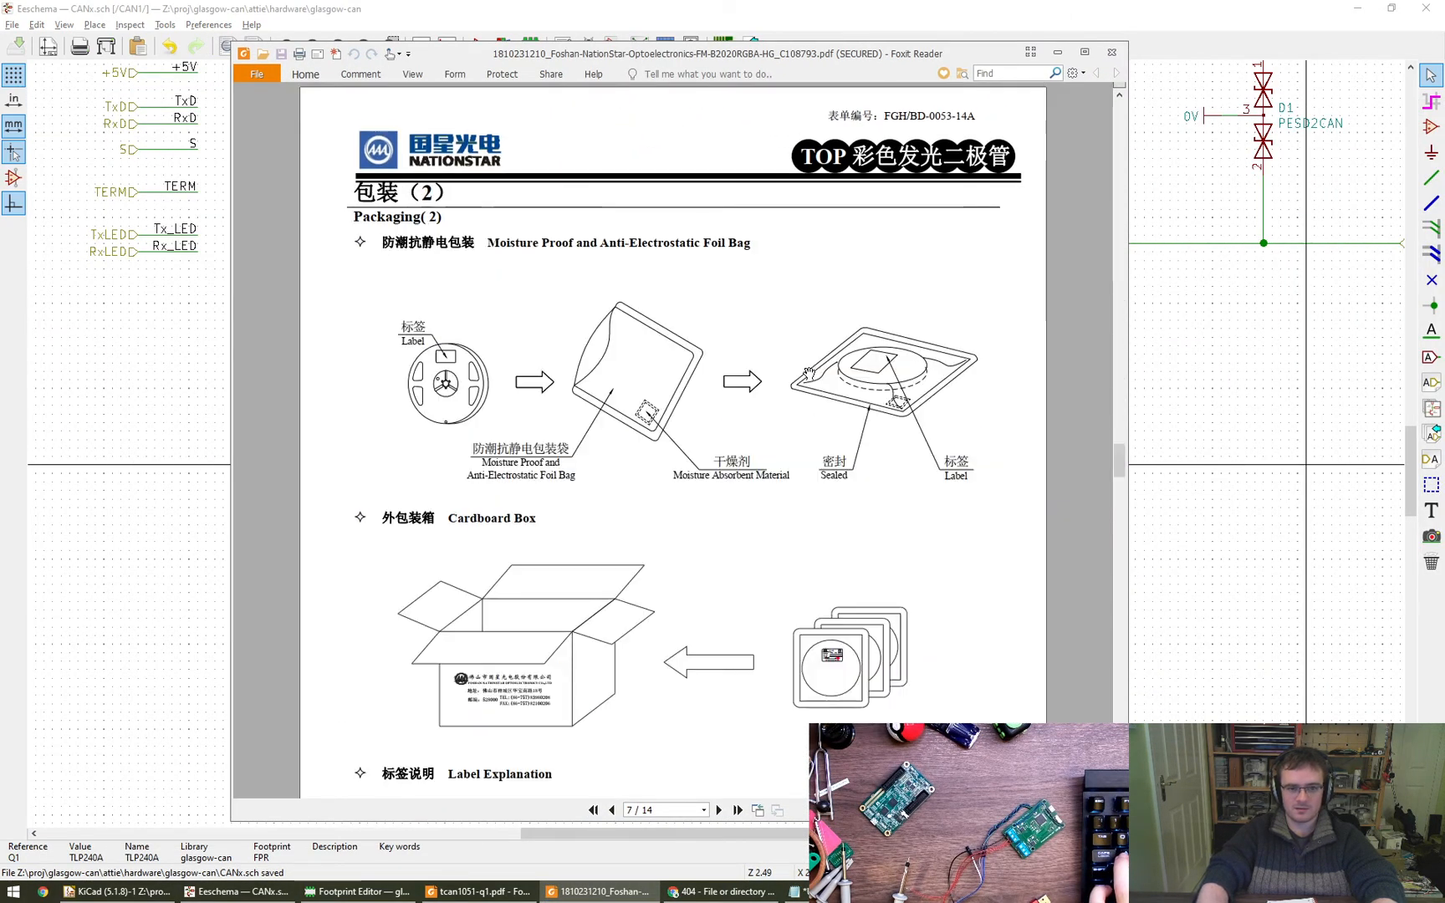
pyautogui.scroll(5, 809, 373)
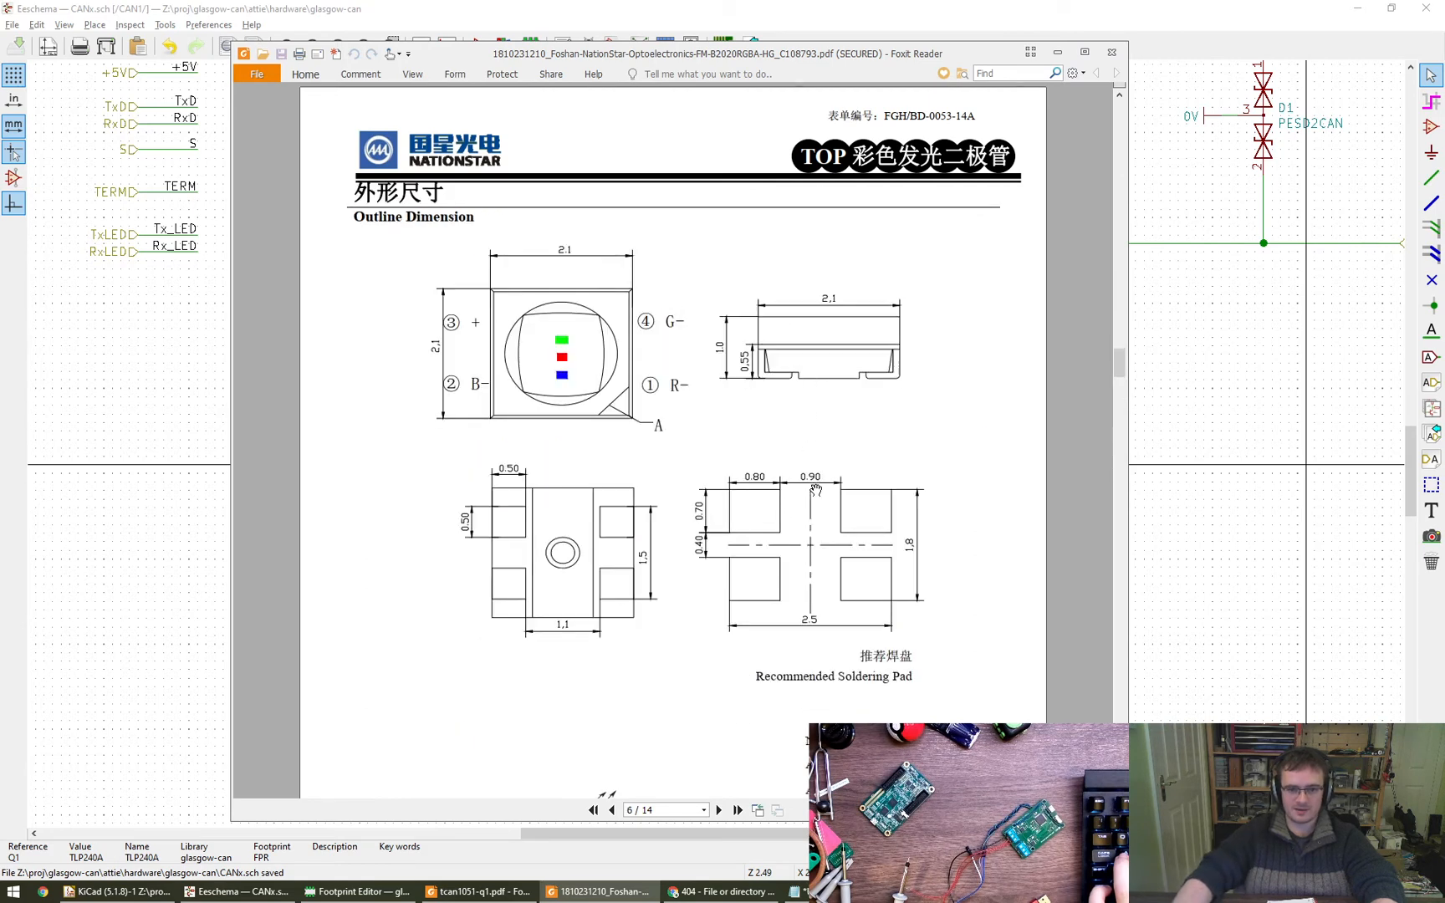
pyautogui.keyDown('ctrl'); pyautogui.scroll(1, 816, 490); pyautogui.keyUp('ctrl')
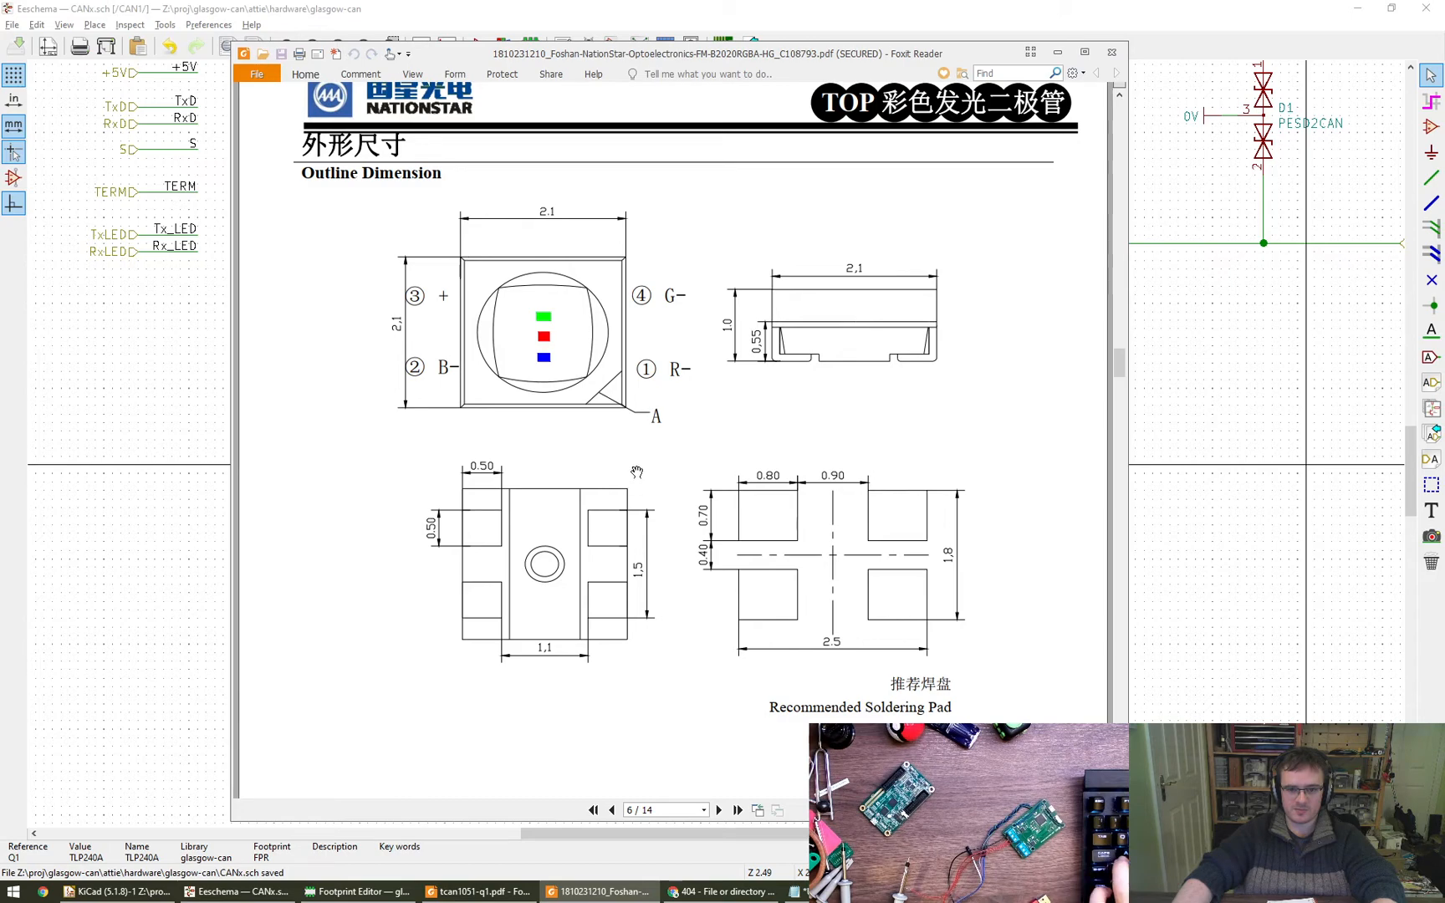
pyautogui.hotkey('alt', 'F4')
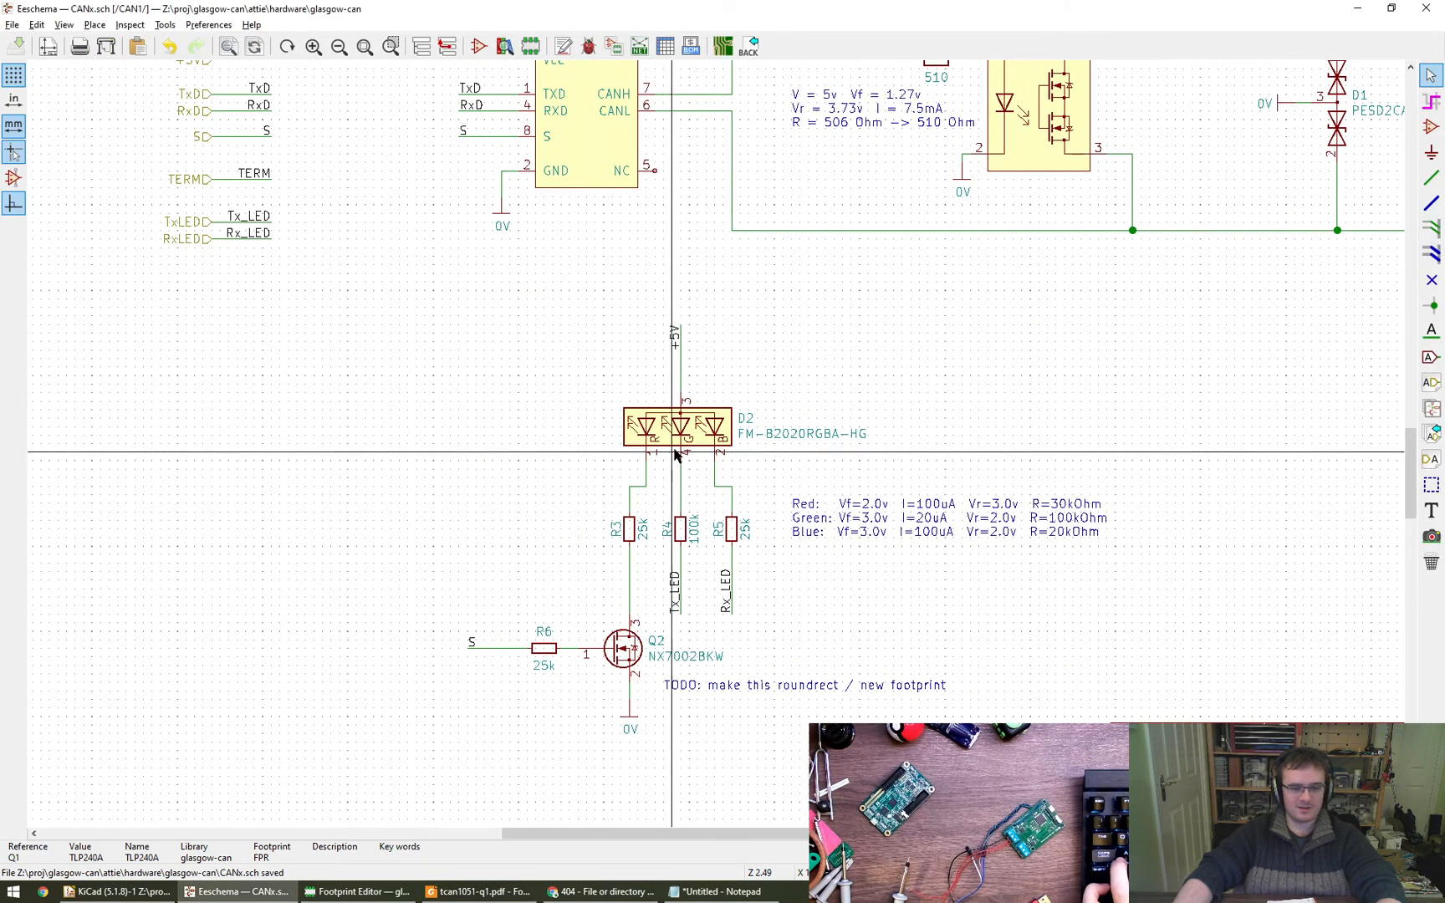
pyautogui.doubleClick(673, 456)
pyautogui.click(777, 400)
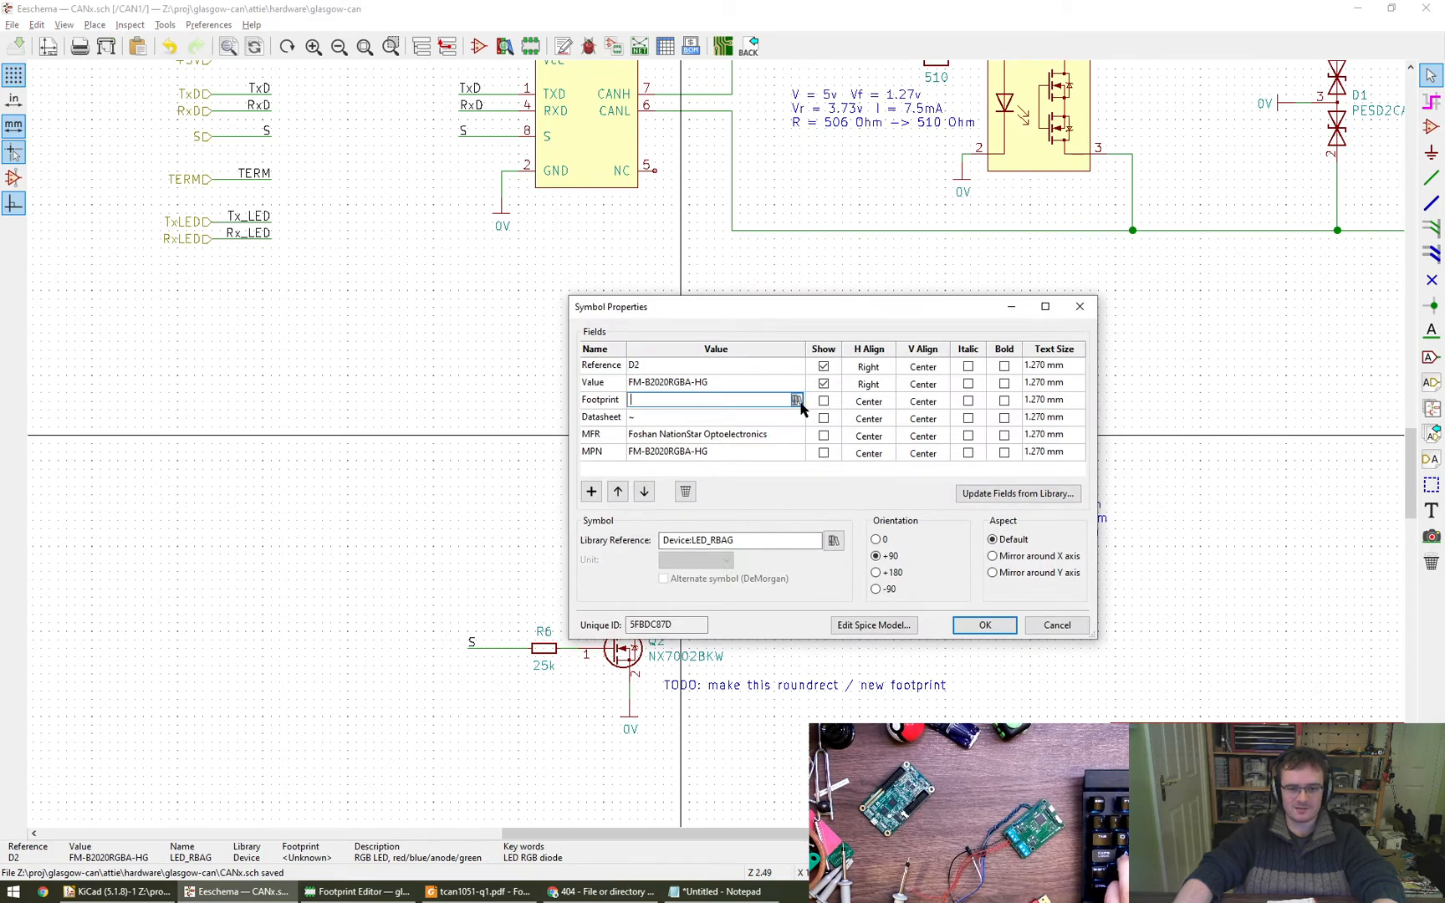
pyautogui.click(795, 400)
pyautogui.scroll(-2, 723, 523)
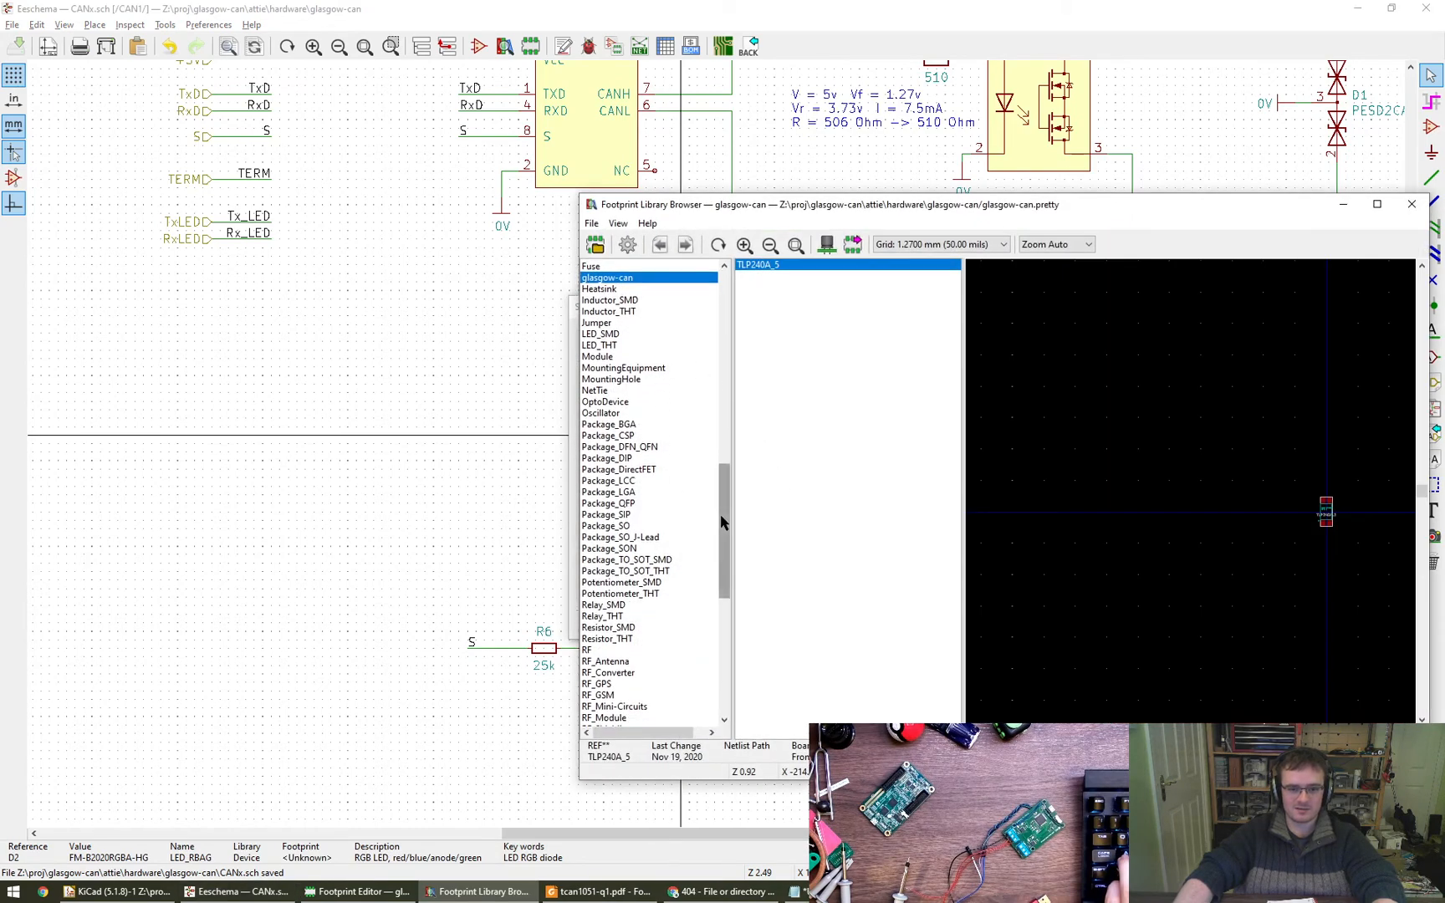
pyautogui.scroll(-2, 723, 527)
pyautogui.press('Escape')
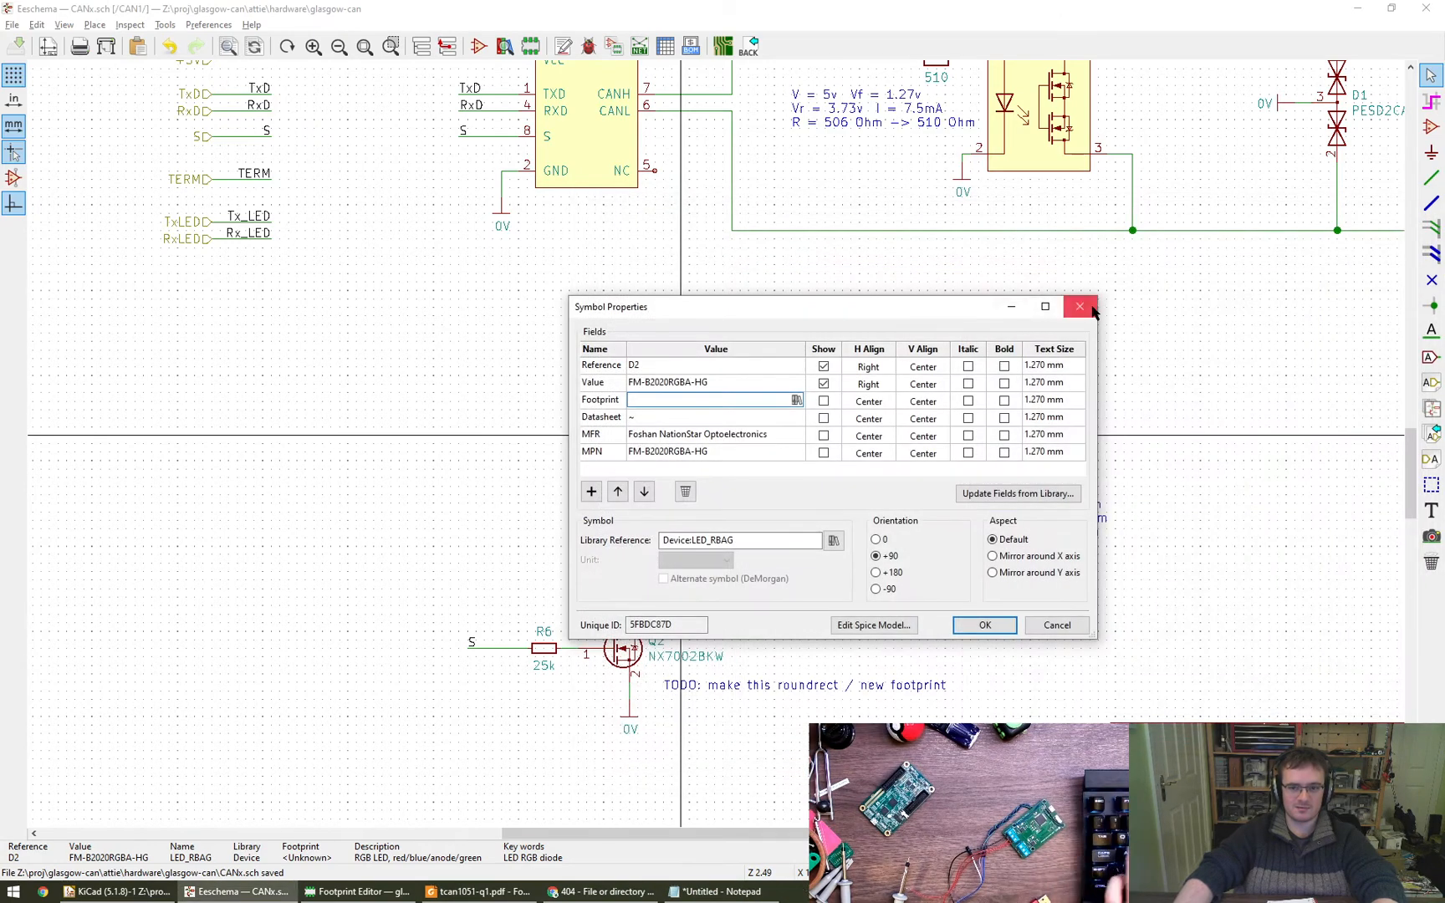
pyautogui.click(1081, 307)
pyautogui.click(494, 451)
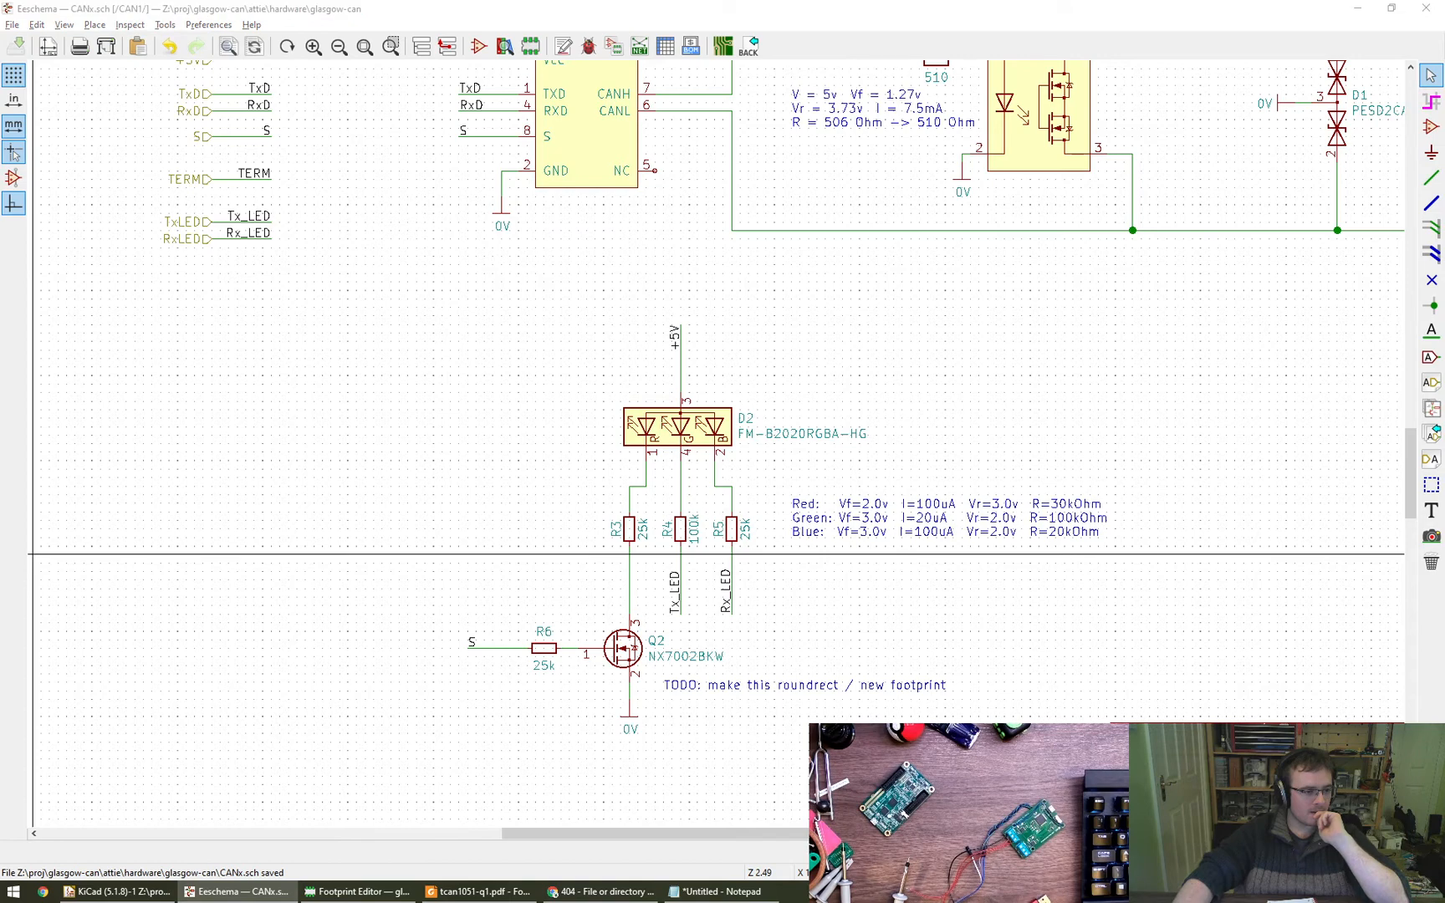
# - Browse footprints for D2 in the rhais_led library, previewing LED0603, LED0606 and LED0606_Clockwise
pyautogui.moveTo(487, 457); pyautogui.dragTo(570, 440, button='middle')
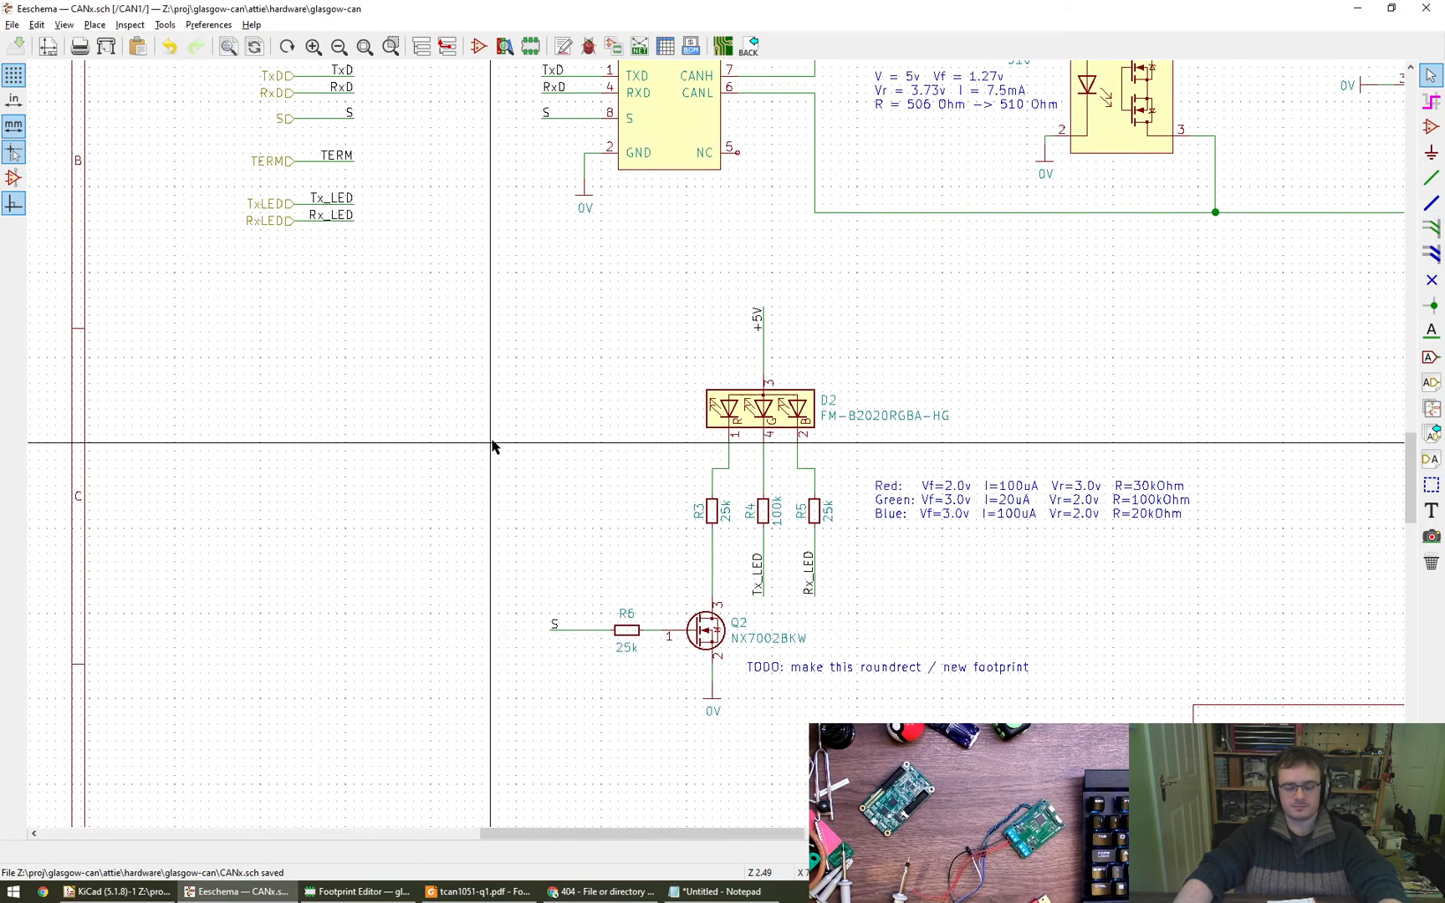
pyautogui.doubleClick(745, 409)
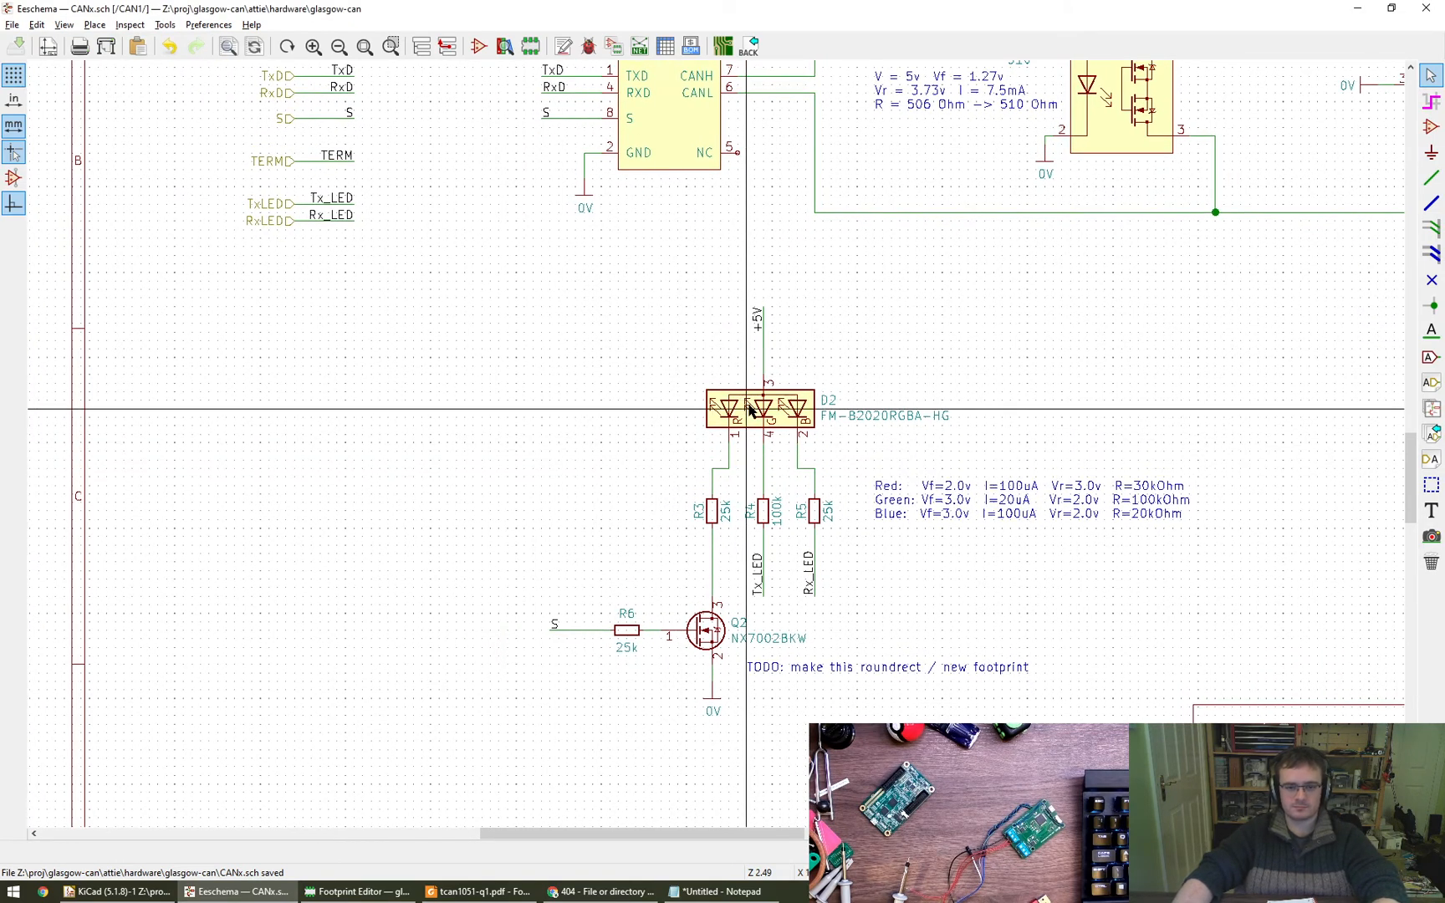
pyautogui.click(791, 401)
pyautogui.click(794, 400)
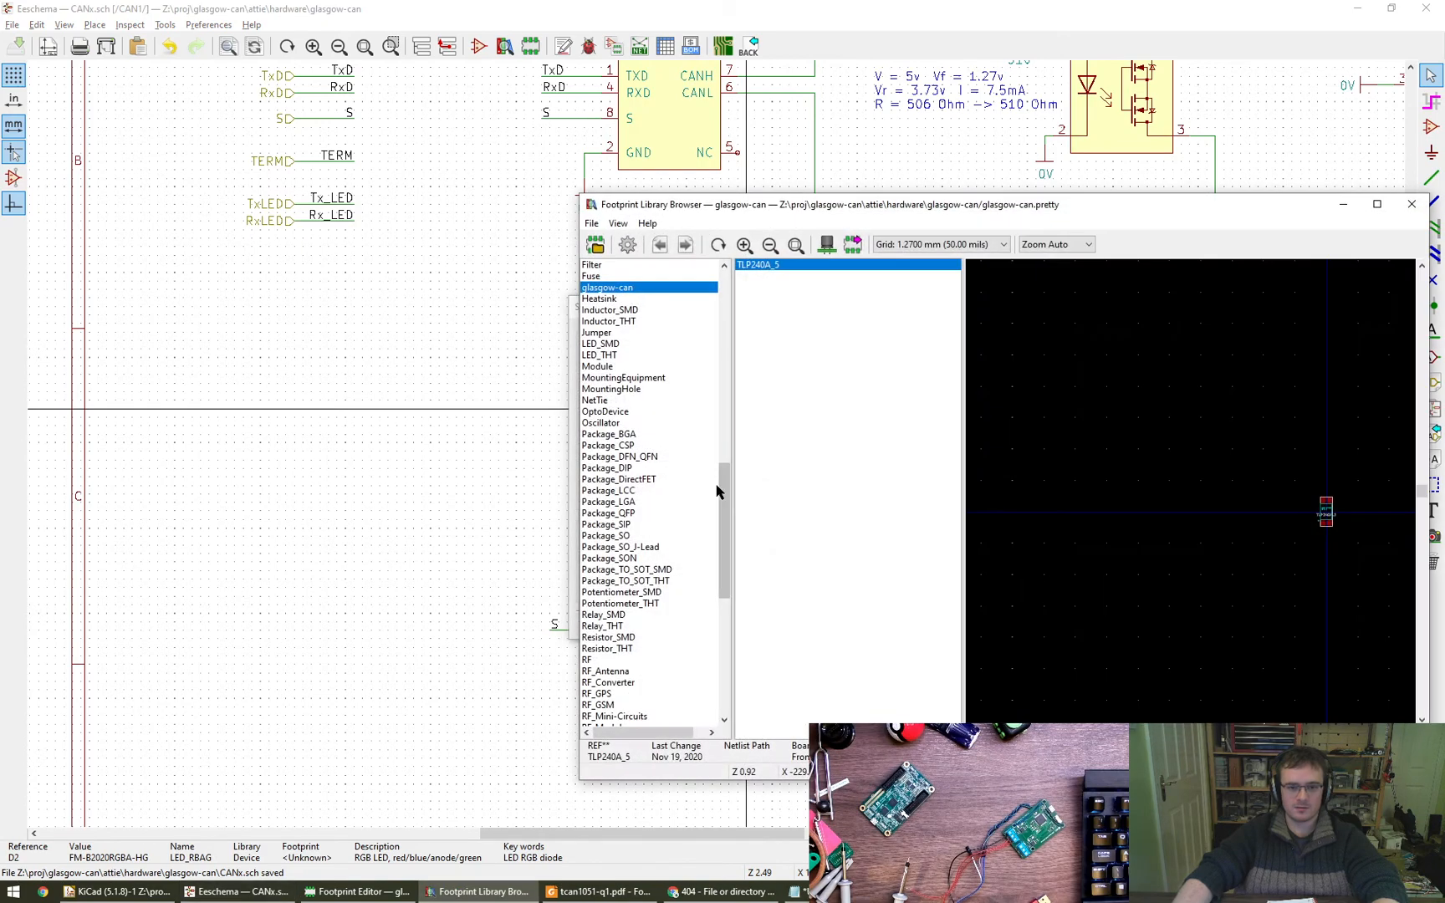
pyautogui.scroll(-8, 675, 470)
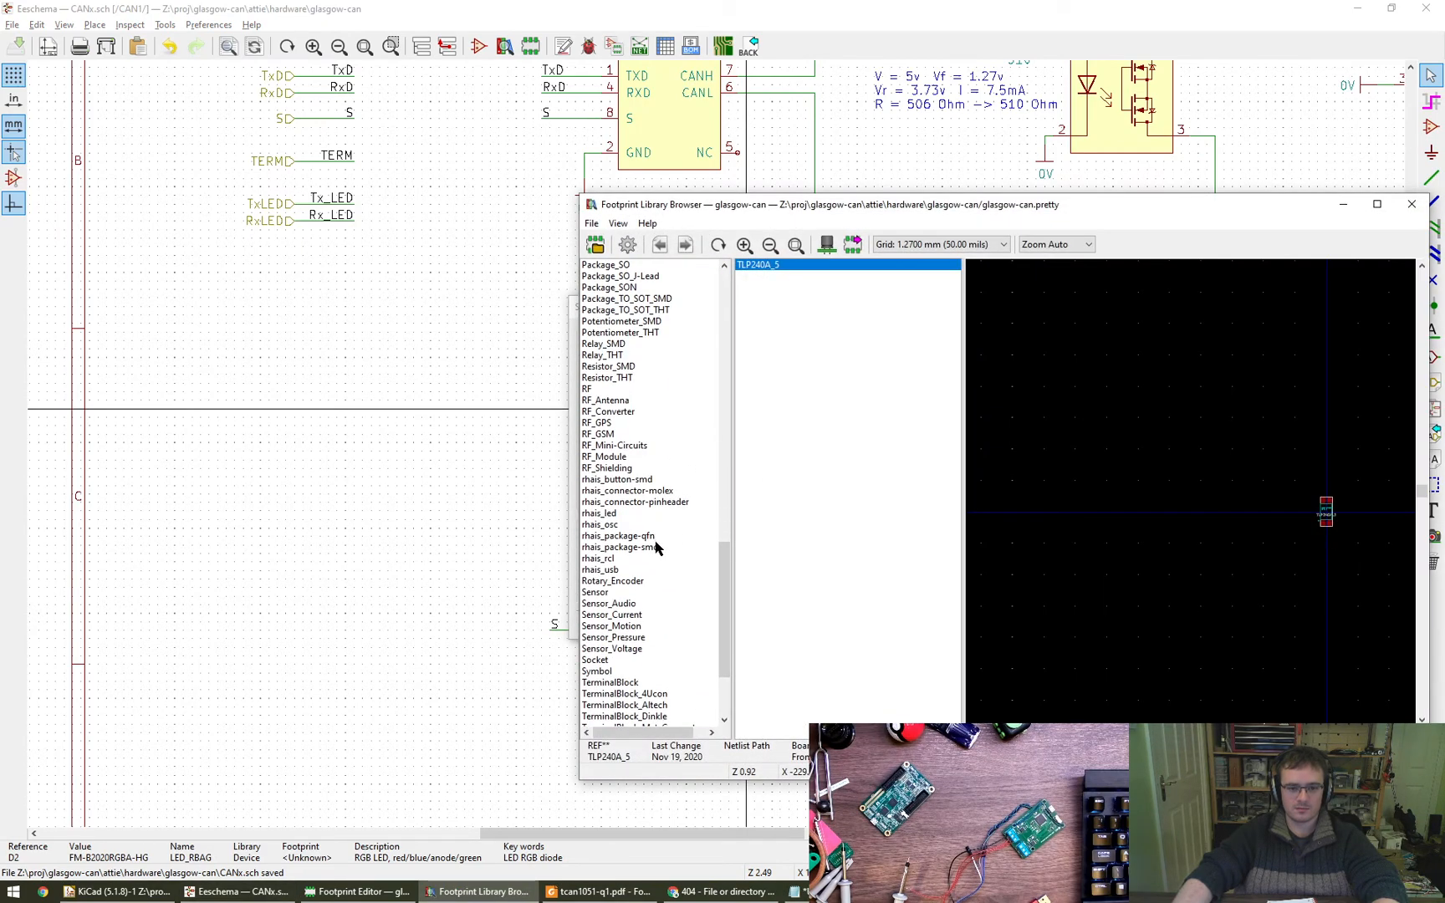
pyautogui.click(618, 513)
pyautogui.click(771, 266)
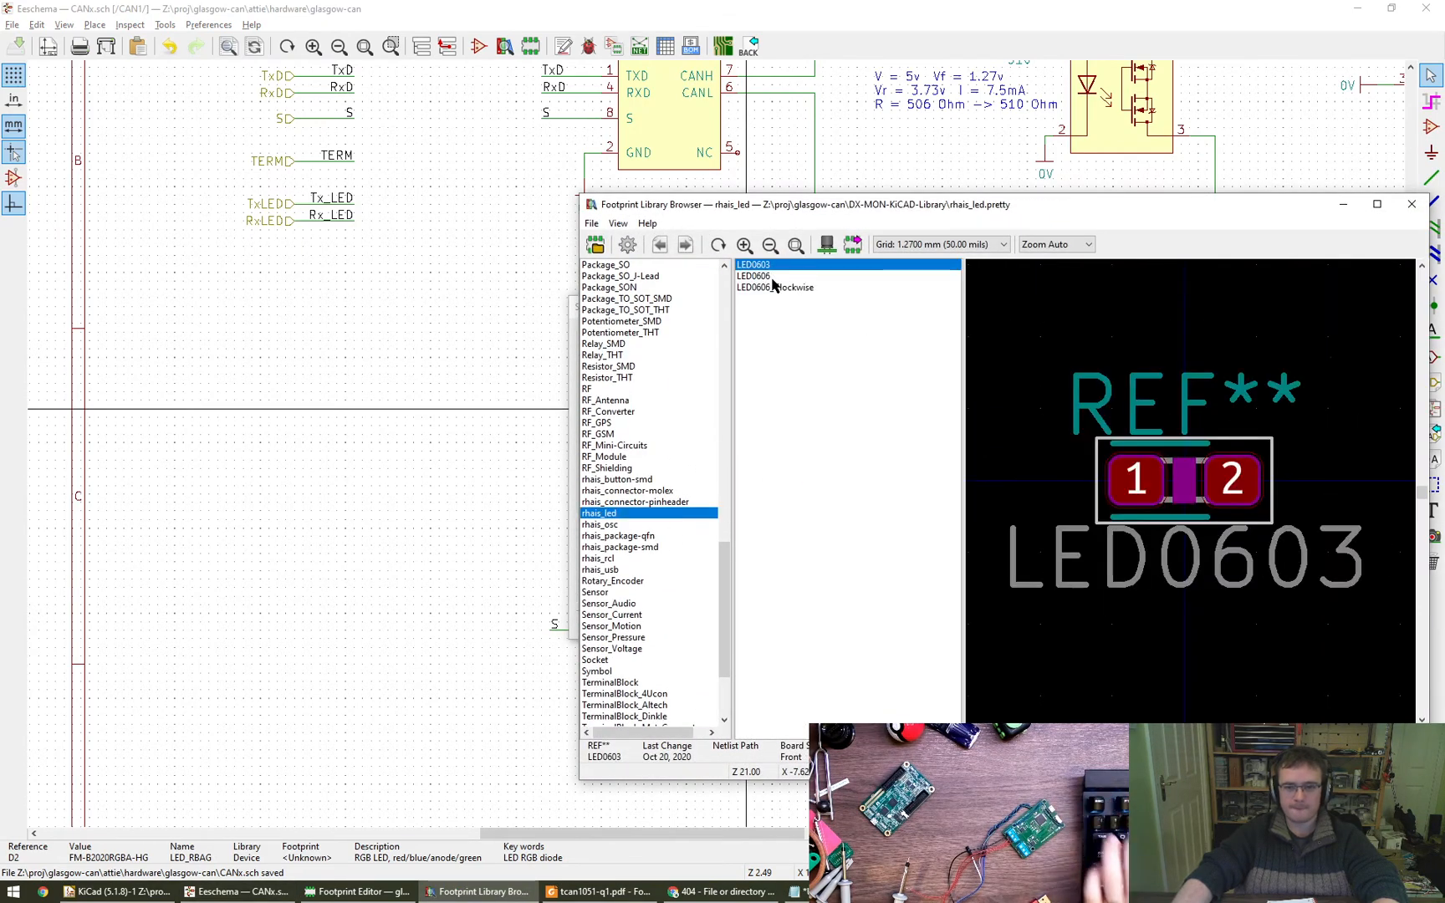
pyautogui.click(771, 277)
pyautogui.click(772, 288)
pyautogui.click(784, 276)
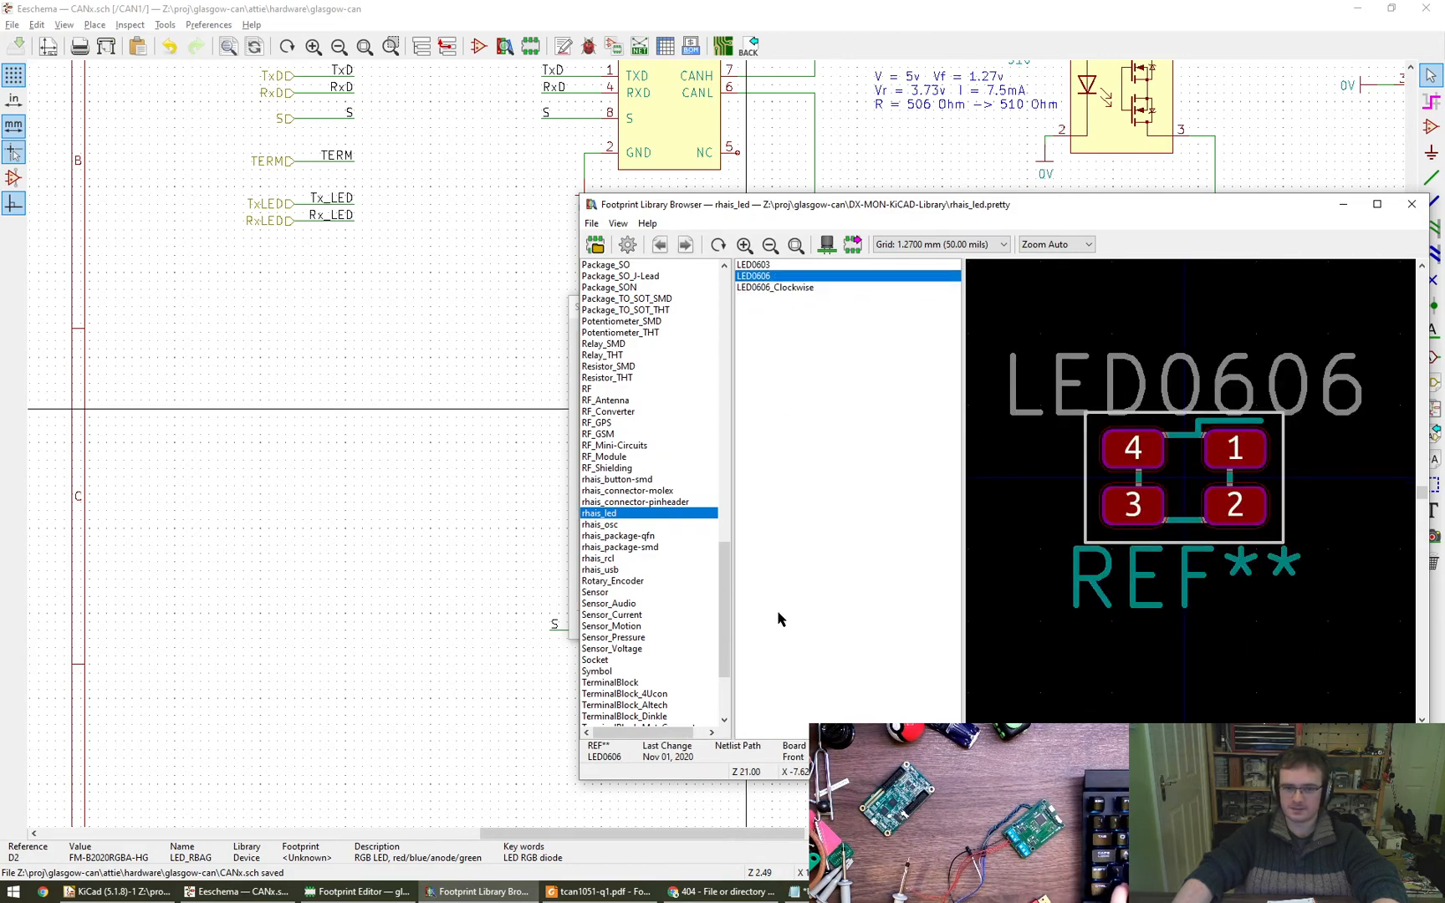
pyautogui.click(774, 288)
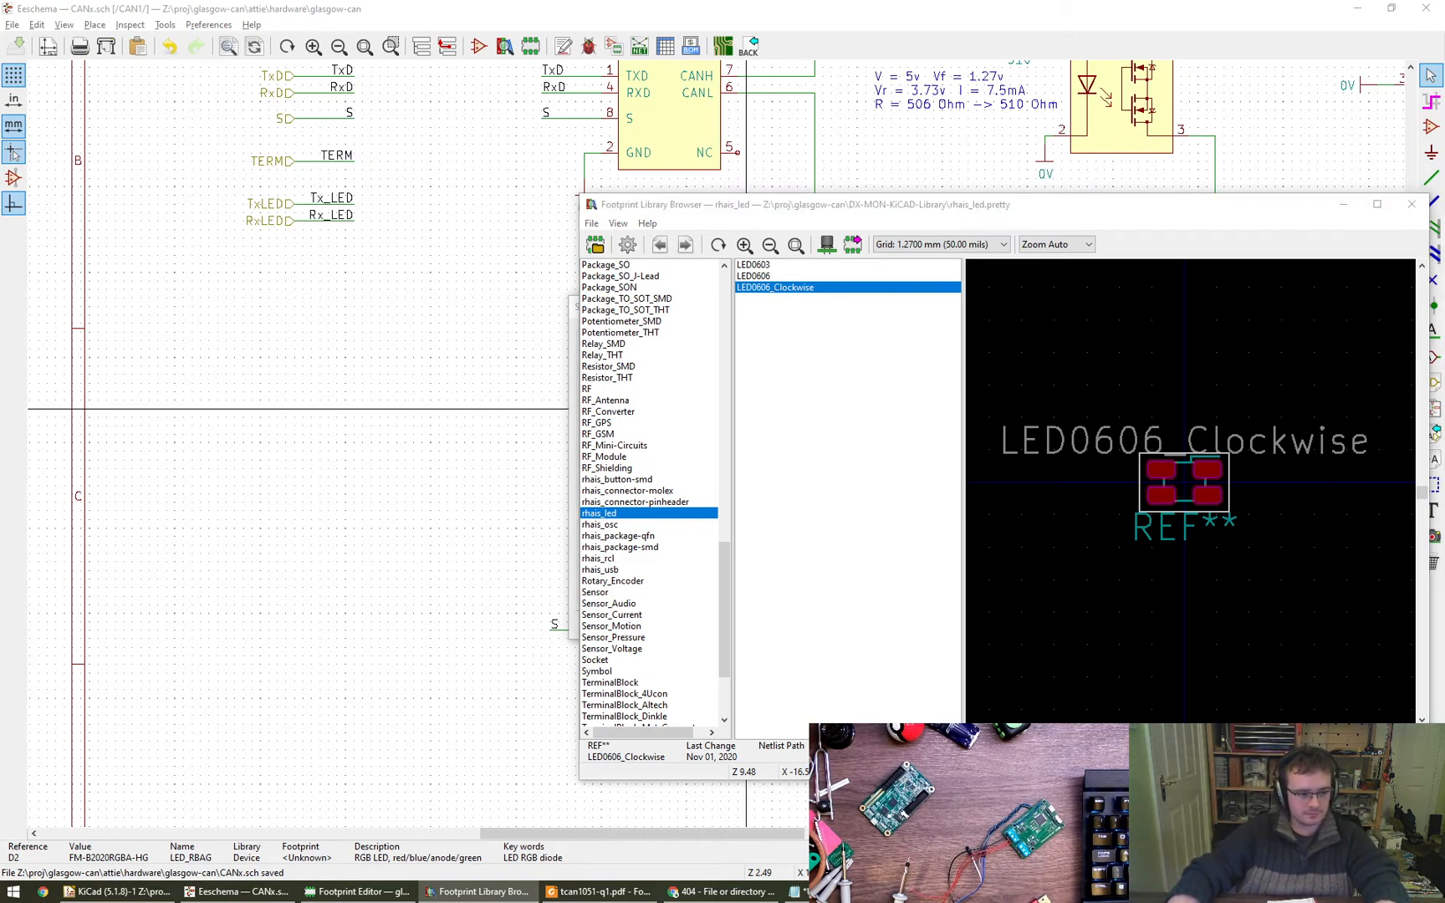
# - Switch to Chrome, search the web for "pretty kicad libs" and close the 404 page
pyautogui.click(716, 892)
pyautogui.hotkey('ctrl', 't')
pyautogui.write('pretty kicad libs')
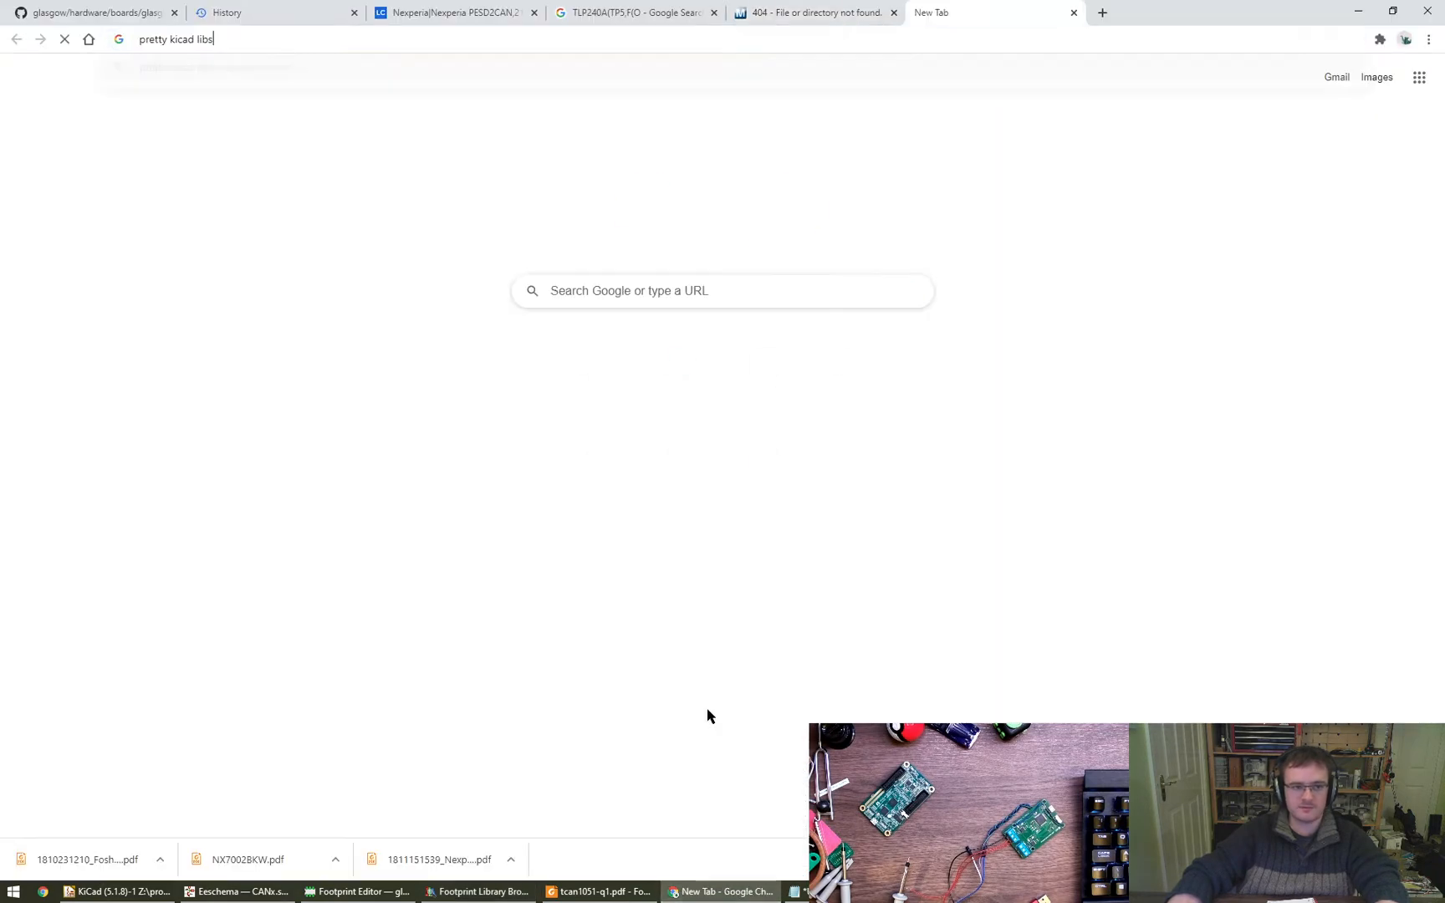
pyautogui.press('Return')
pyautogui.hotkey('ctrl', 'pageup')
pyautogui.hotkey('ctrl', 'w')
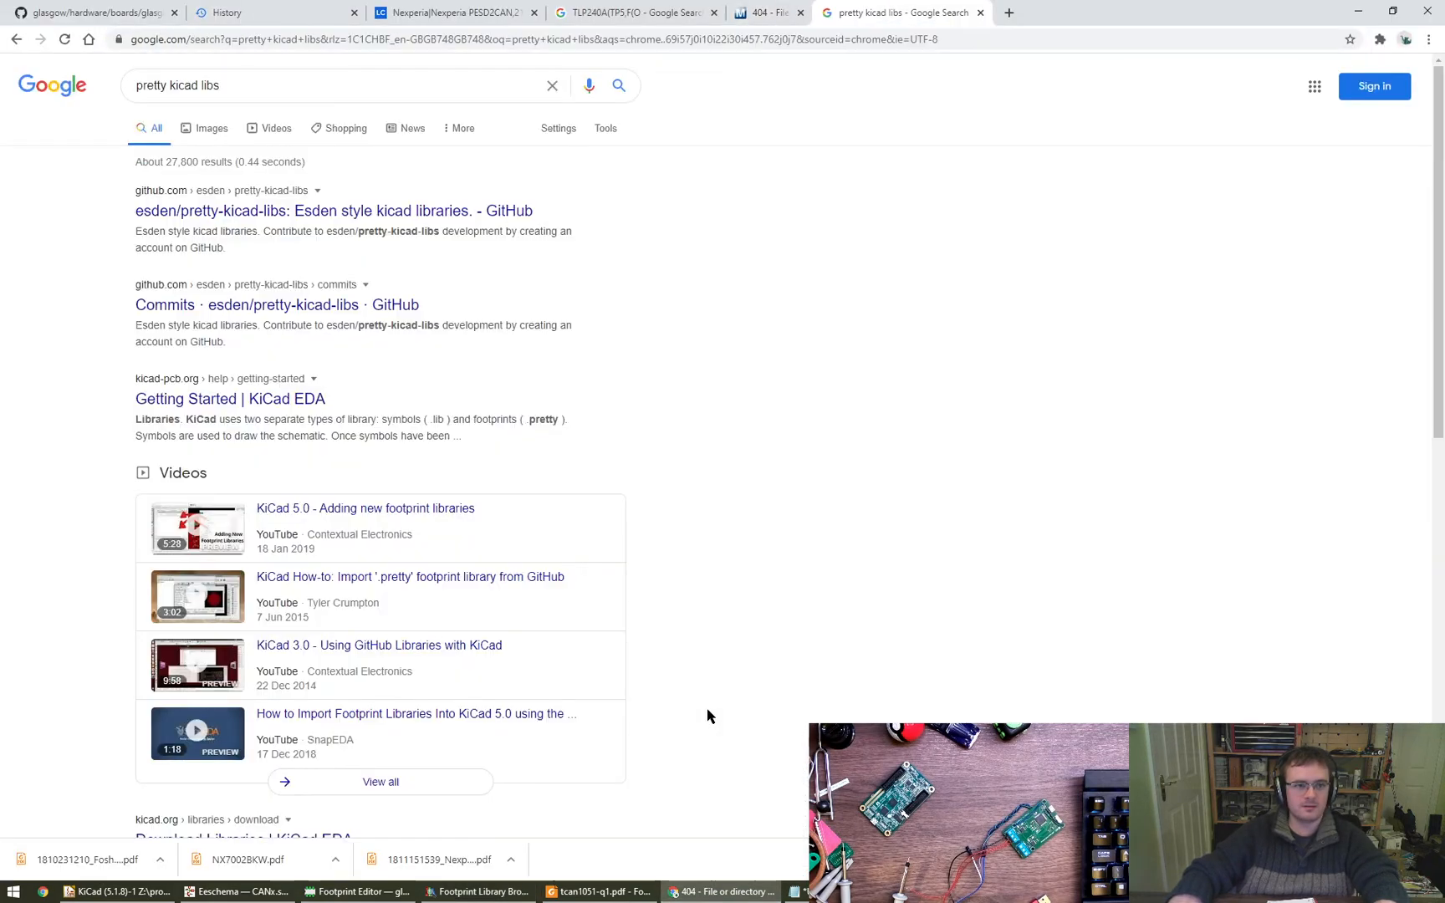
# - Open the esden/pretty-kicad-libs GitHub repository and copy its HTTPS clone URL
pyautogui.click(249, 214)
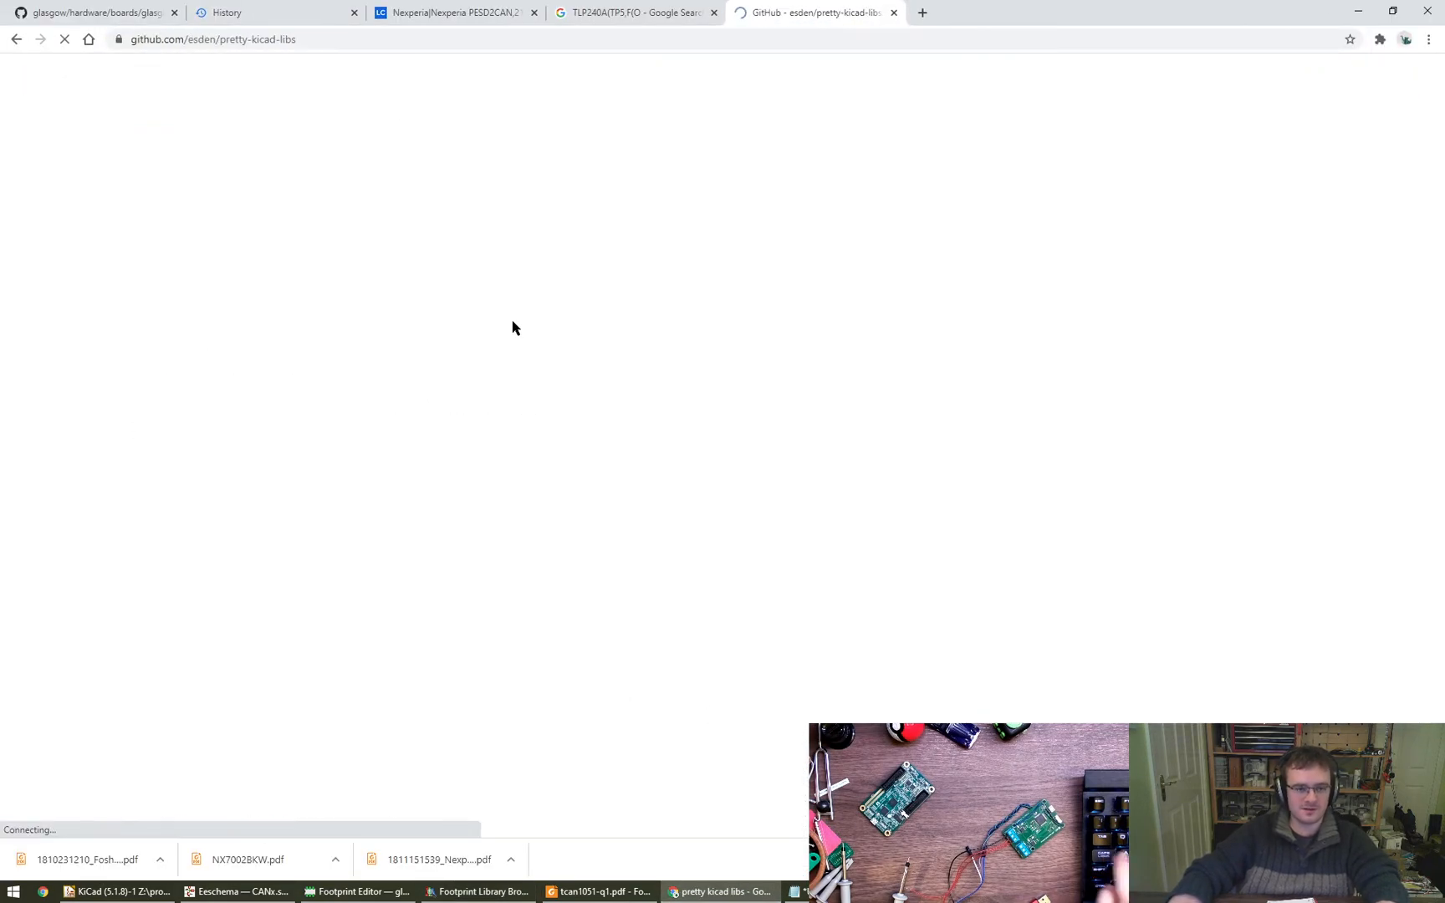
pyautogui.click(901, 227)
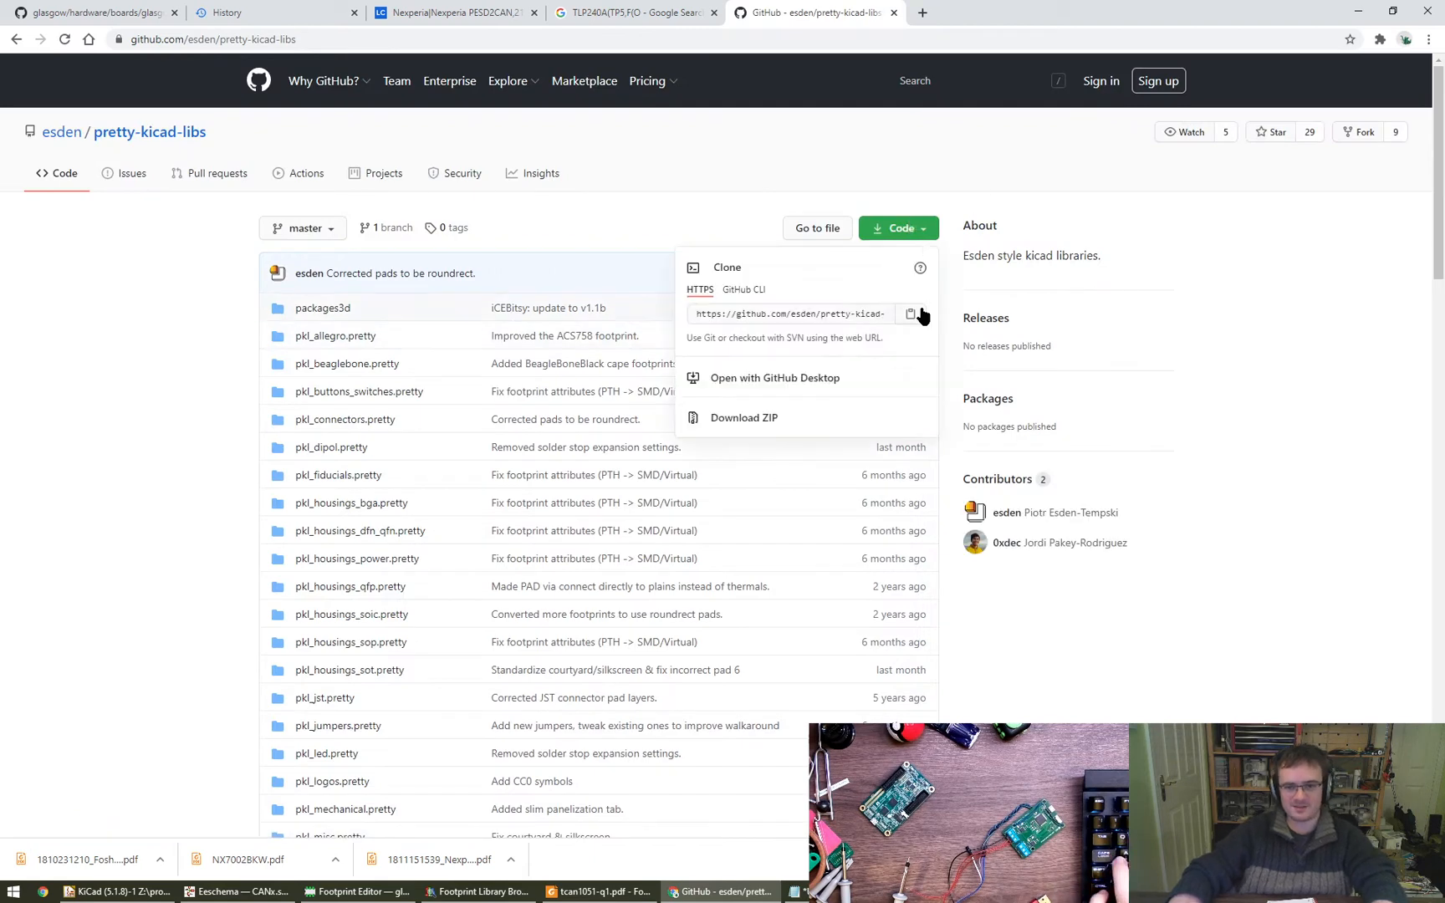
pyautogui.click(799, 316)
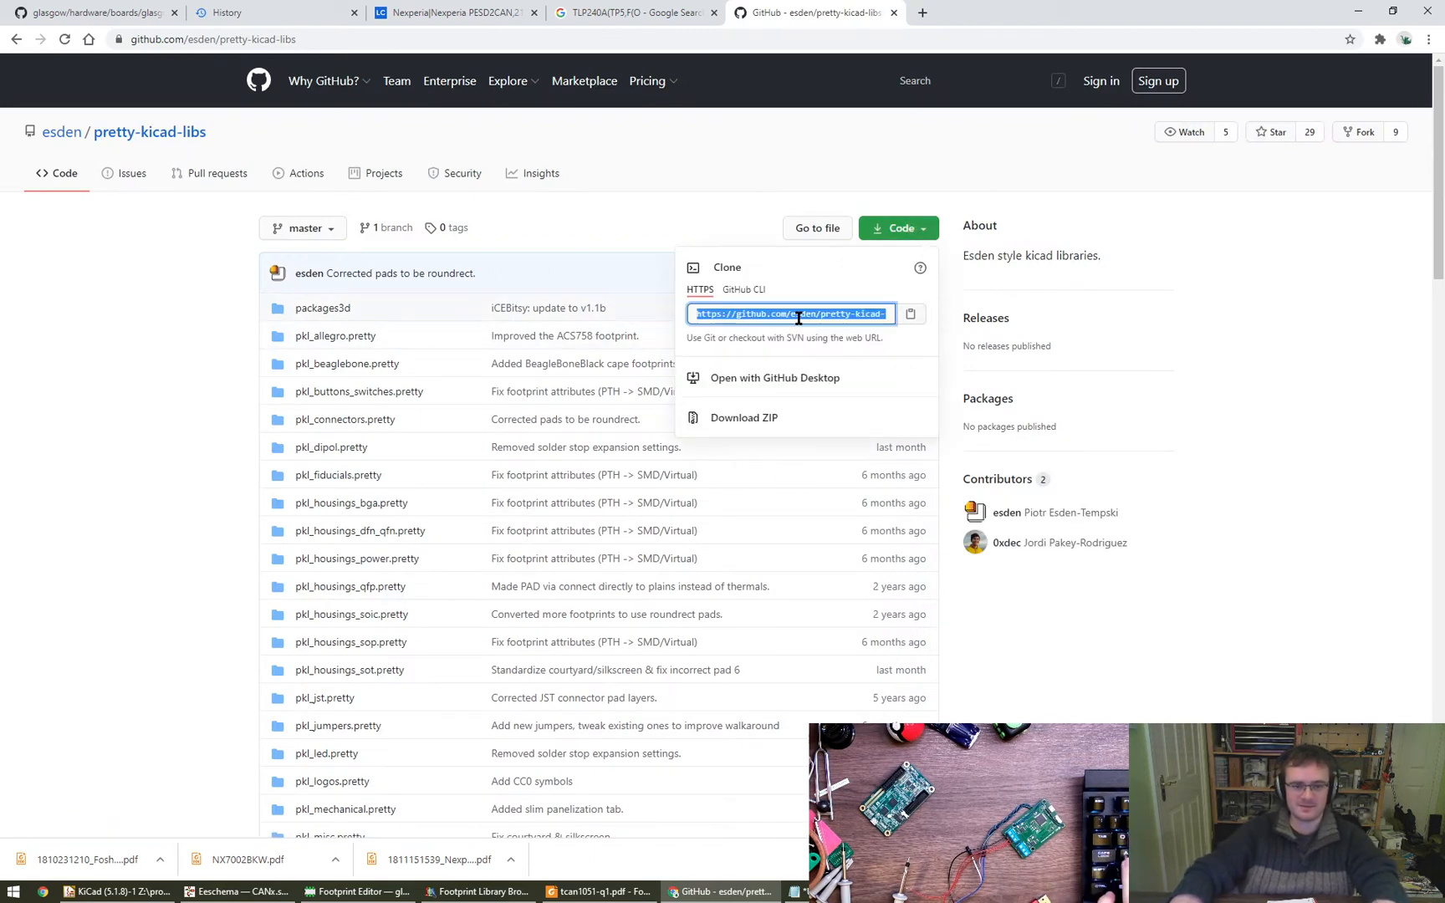
pyautogui.click(163, 577)
# - Open a PuTTY terminal session on perdy and change to the proj/glasgow-can directory
pyautogui.press('super+r')
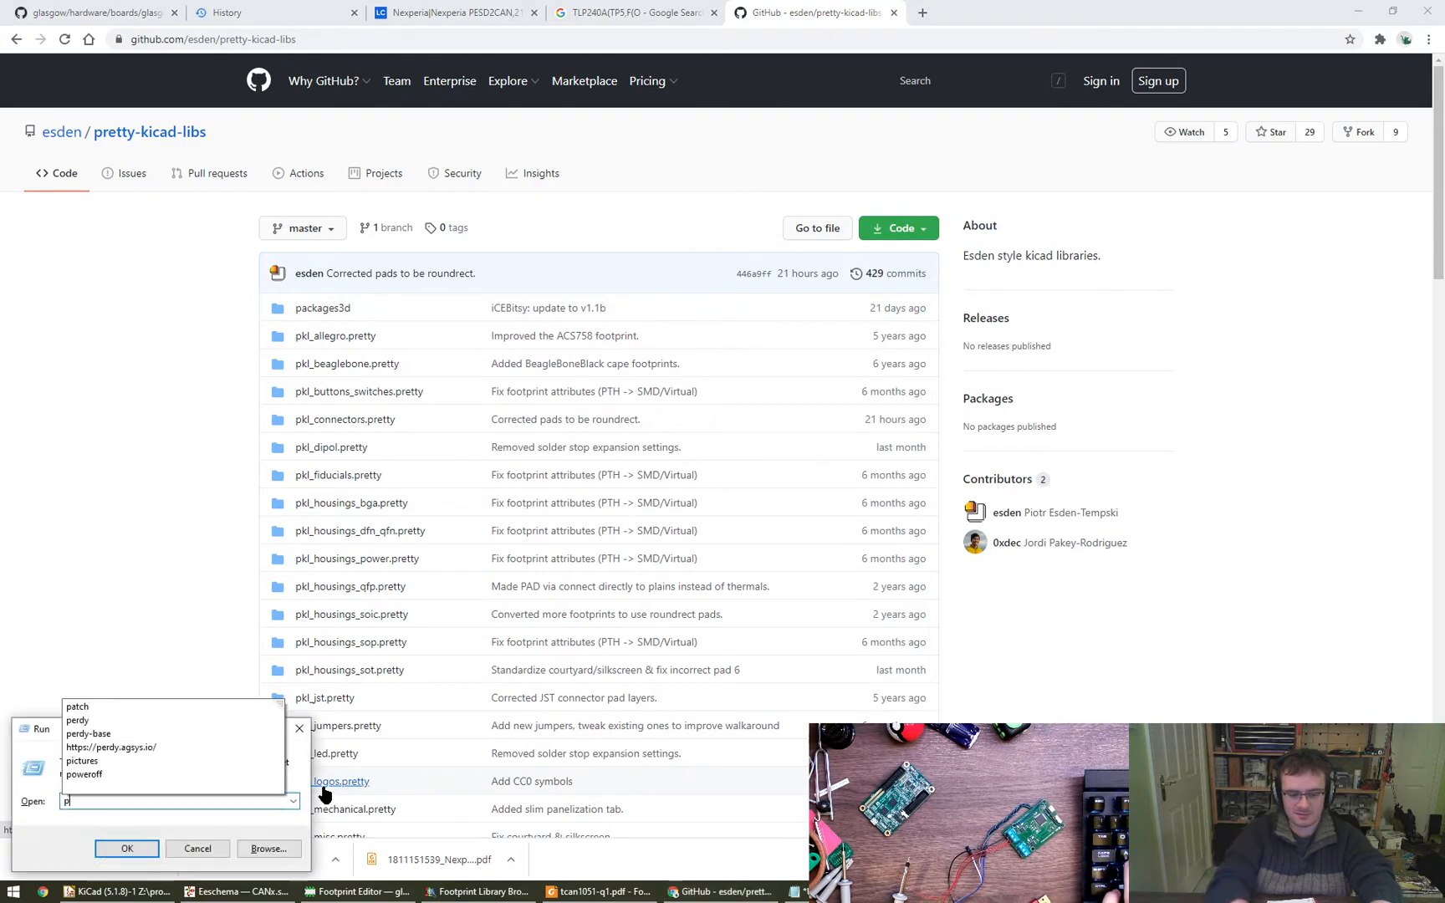
pyautogui.press('Return')
pyautogui.write('cd ')
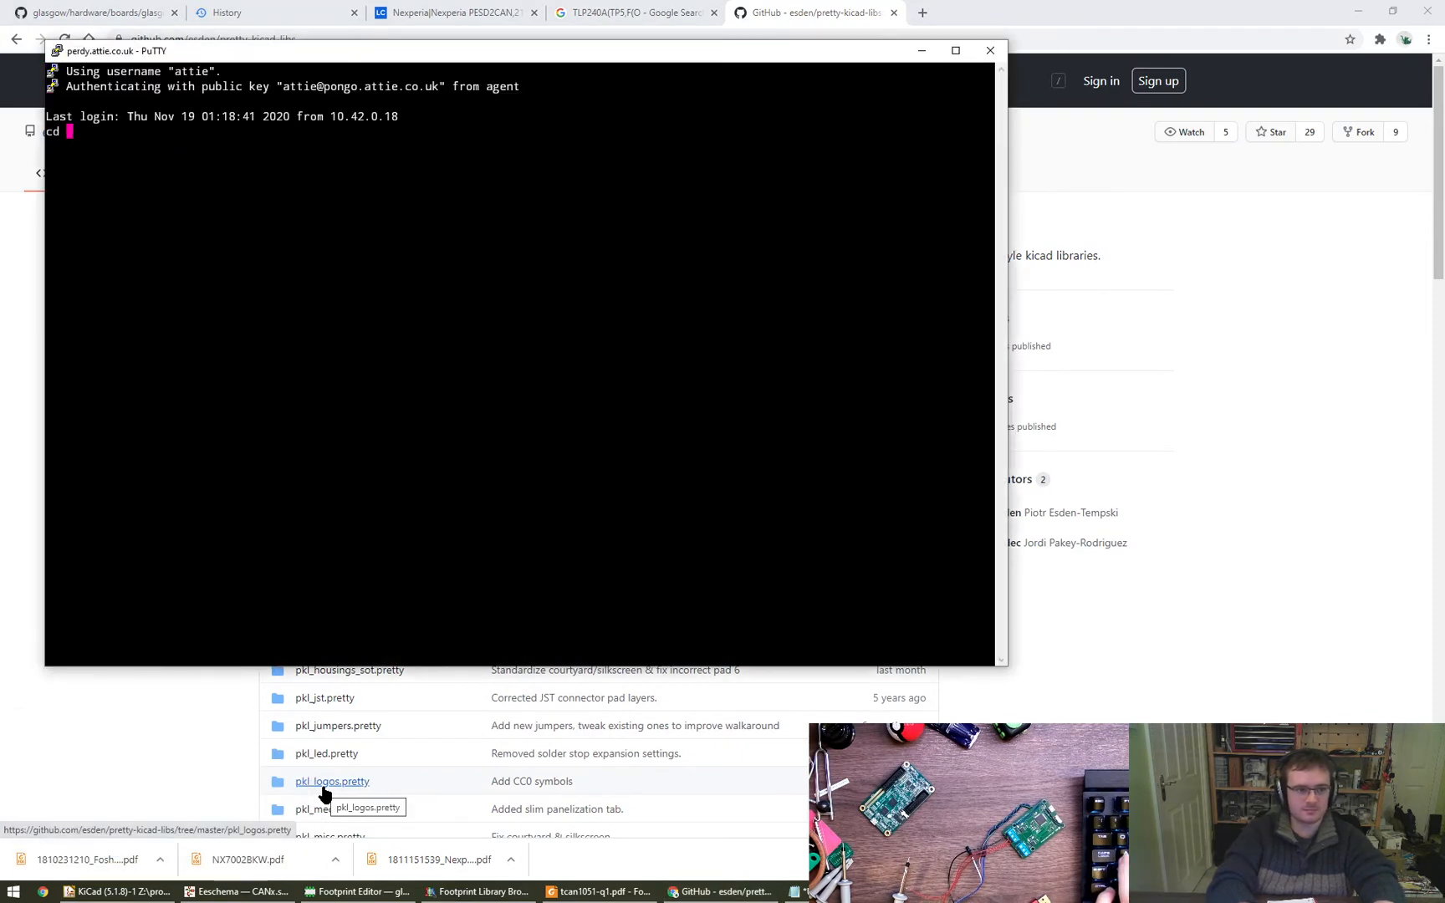
pyautogui.write('proj/galas')
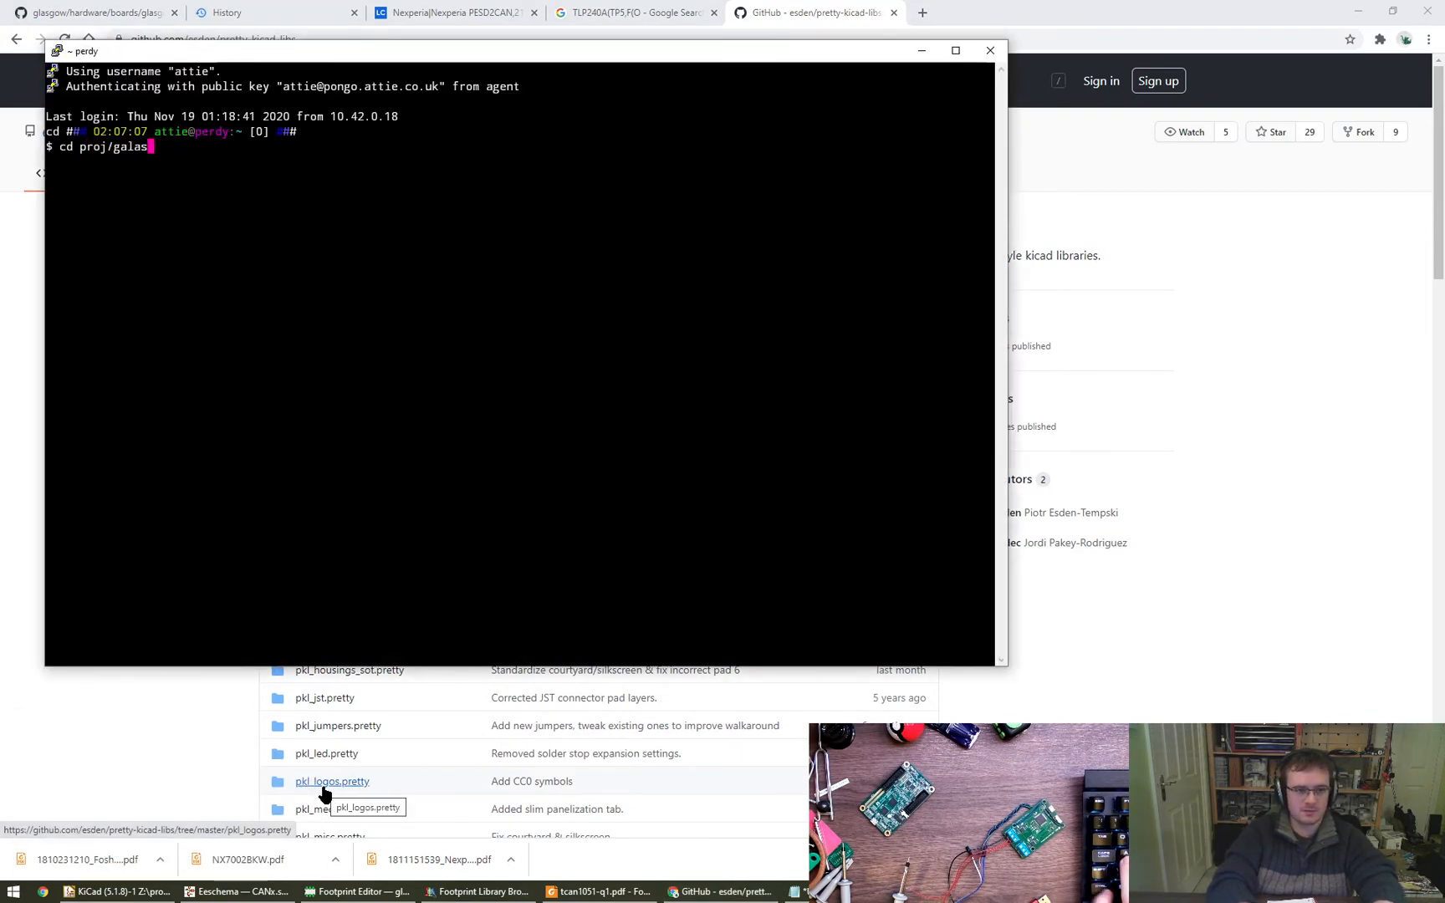
pyautogui.press('BackSpace')
pyautogui.press('BackSpace')
pyautogui.press('BackSpace')
pyautogui.press('BackSpace')
pyautogui.write('lasgow-')
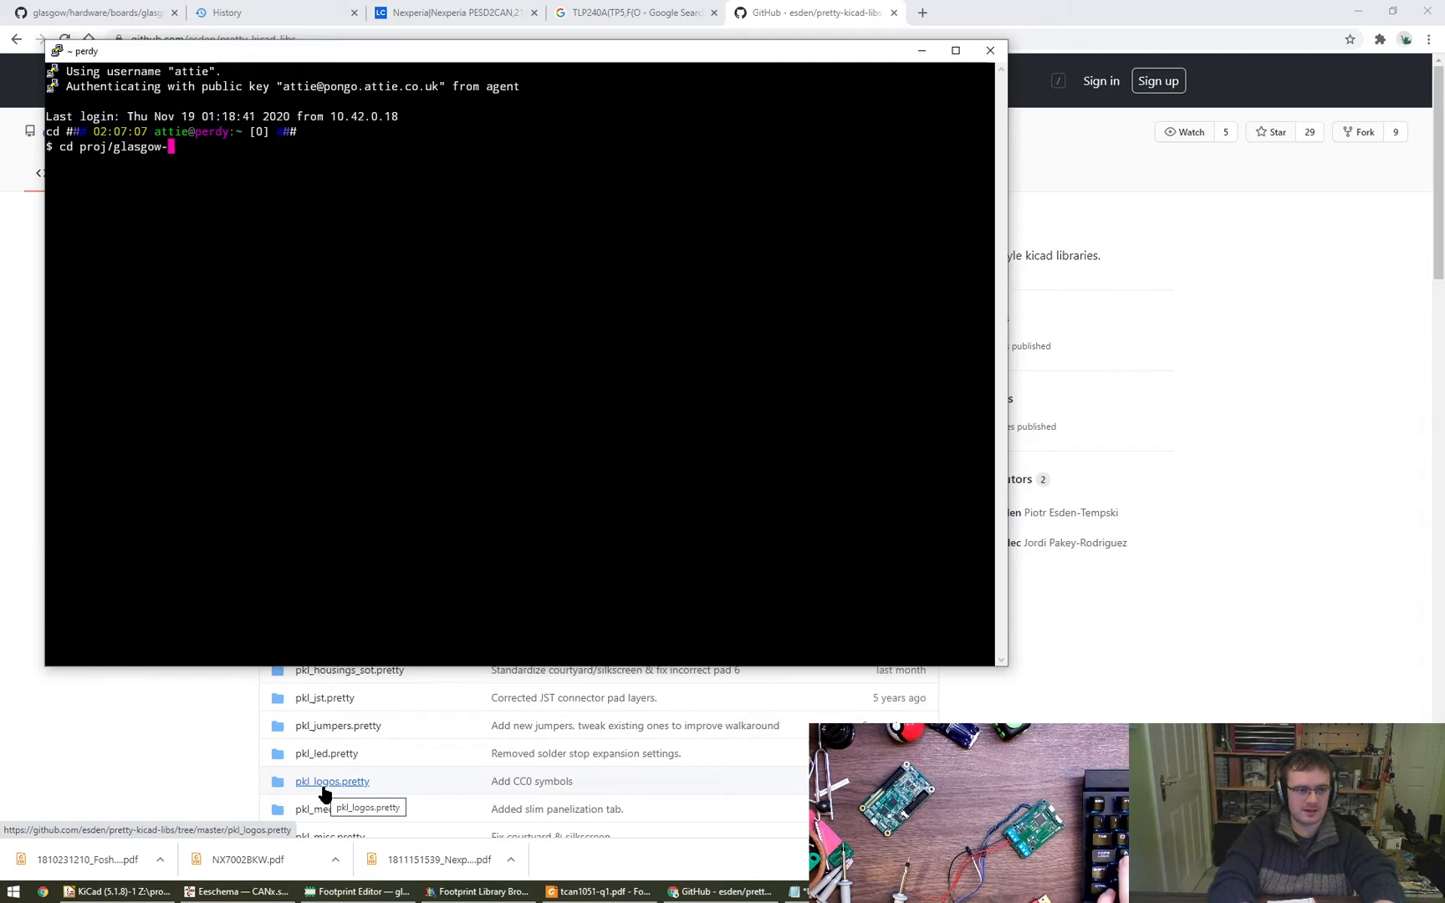
pyautogui.press('Tab')
pyautogui.press('Return')
pyautogui.write('ll')
pyautogui.press('Return')
pyautogui.write('git clone')
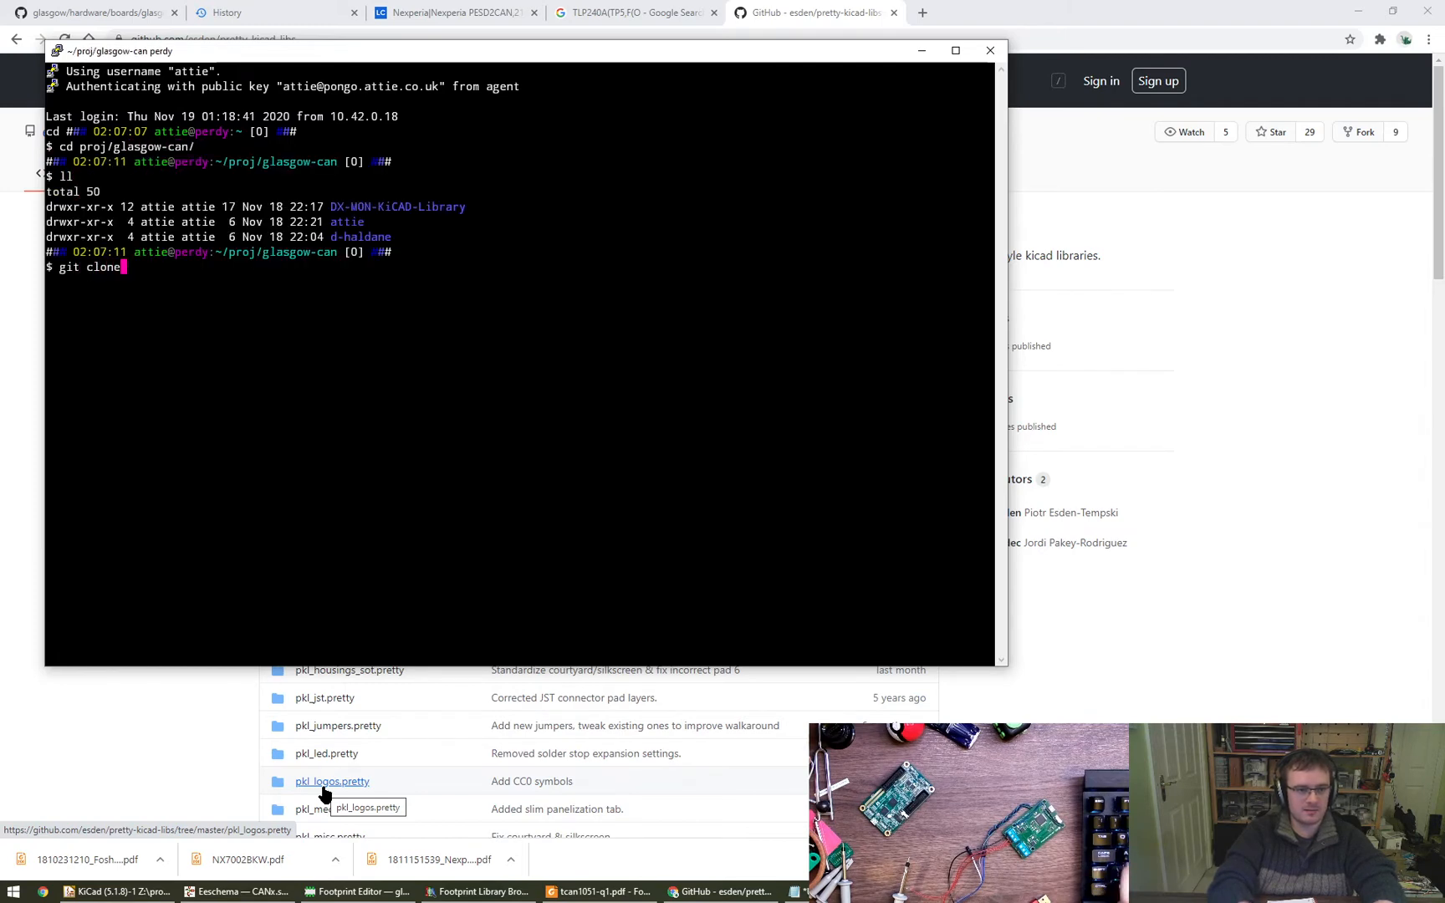
pyautogui.write('https://github.com/esden/pretty-kicad-libs.git')
pyautogui.press('Return')
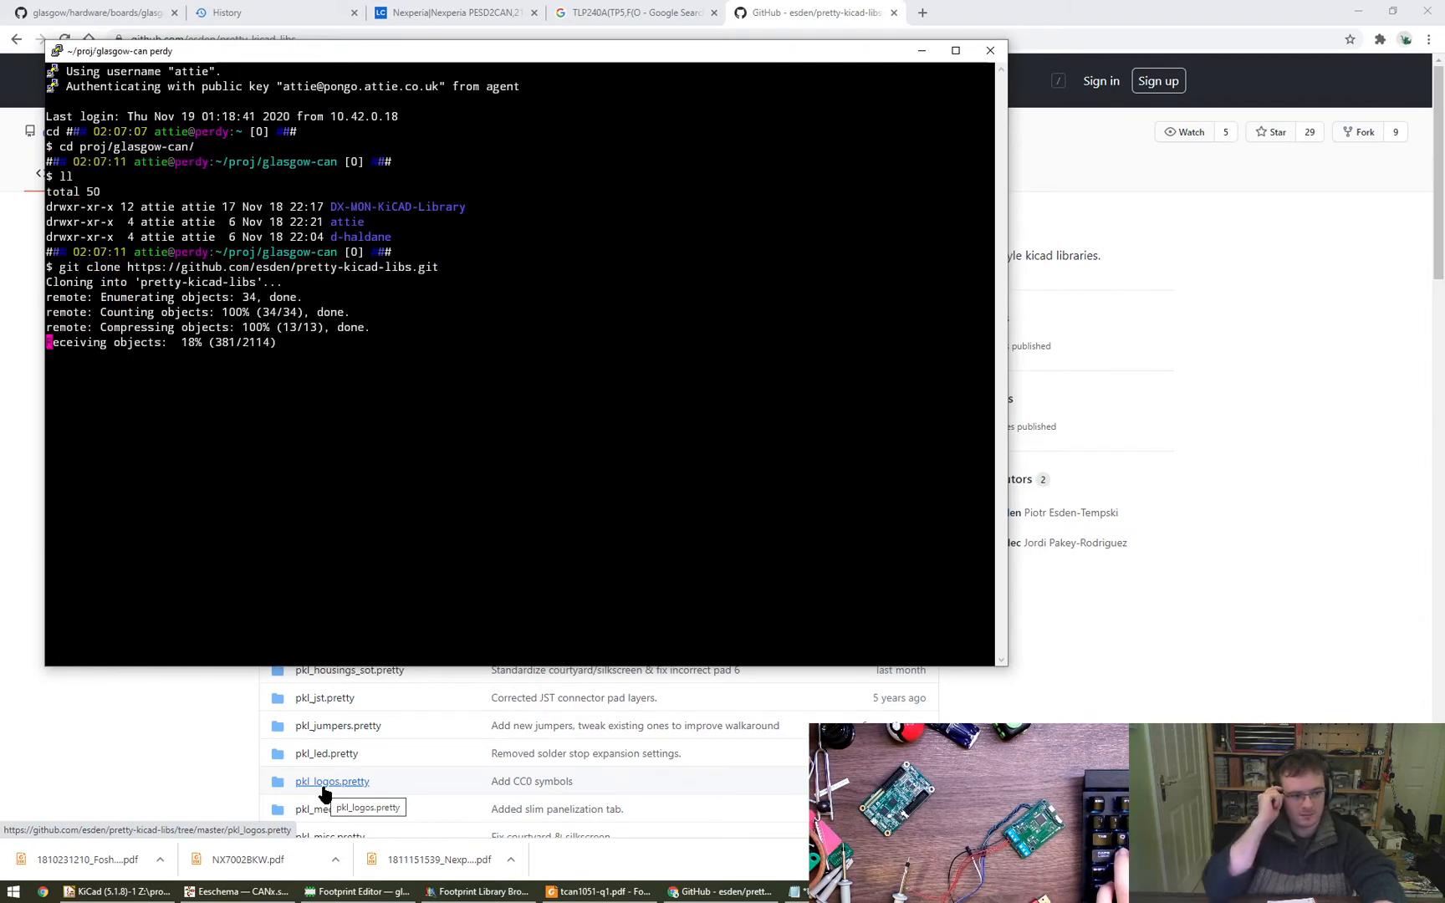
# - Change into the cloned pretty-kicad-libs directory, list its files and look through the pkl_ libraries
pyautogui.write('cd ')
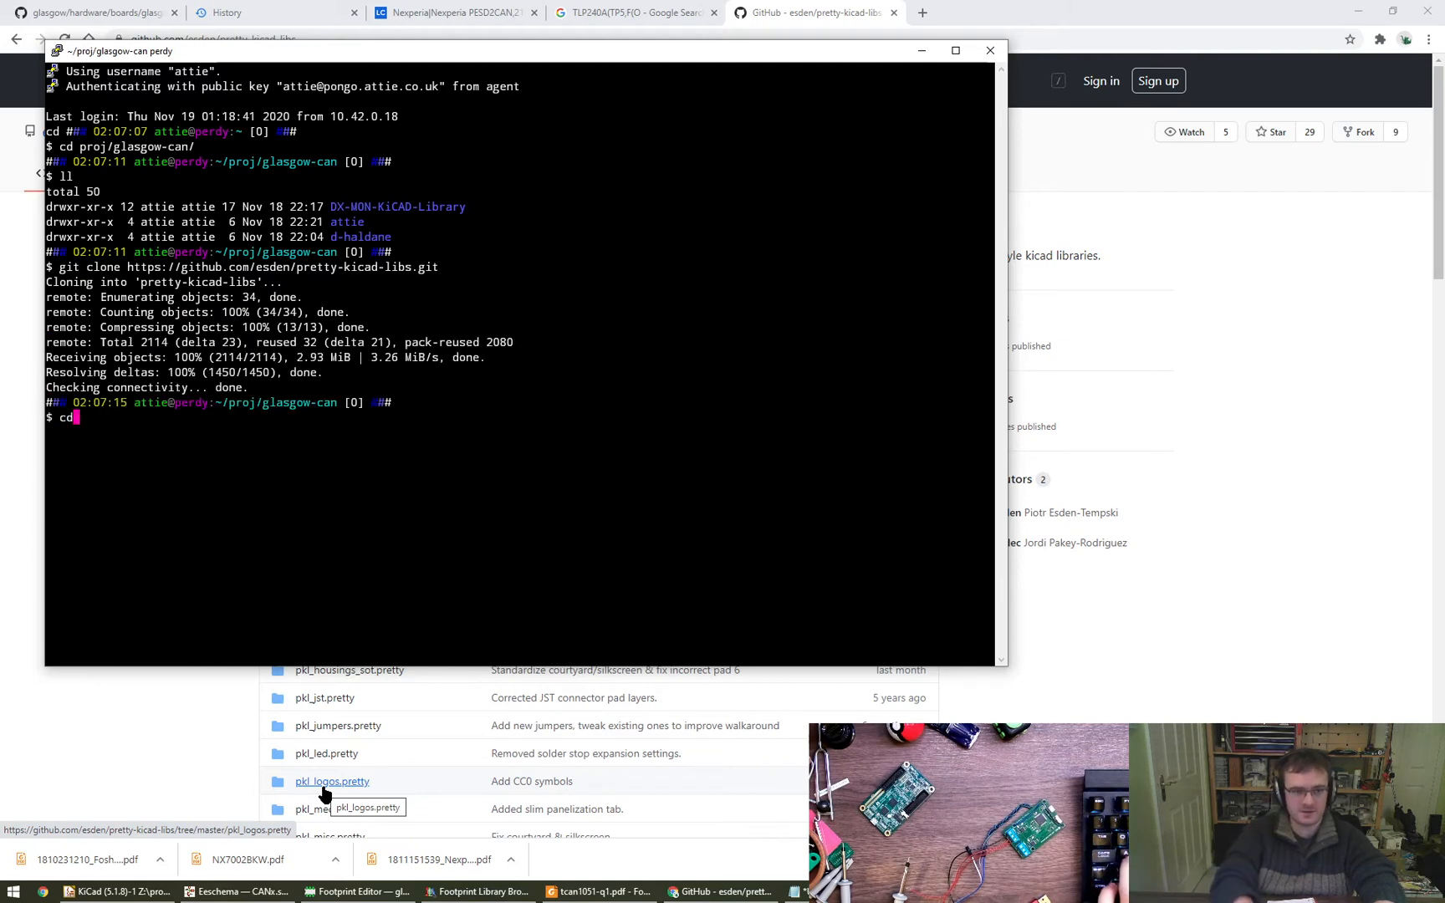
pyautogui.write('p')
pyautogui.press('Tab')
pyautogui.press('Return')
pyautogui.write('ll')
pyautogui.press('Return')
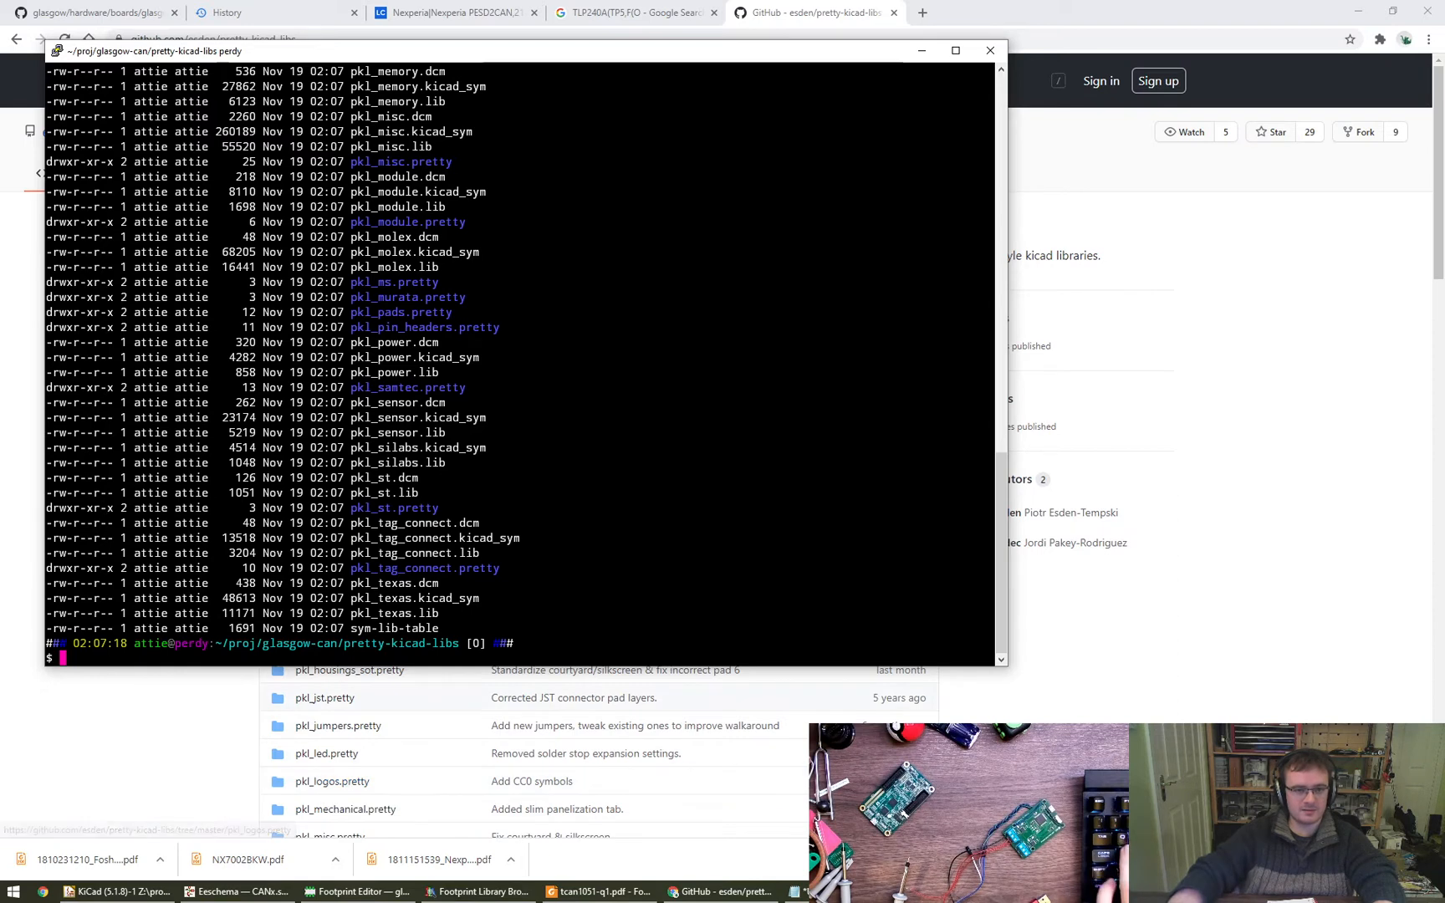
pyautogui.moveTo(485, 51); pyautogui.dragTo(708, 171)
pyautogui.doubleClick(650, 284)
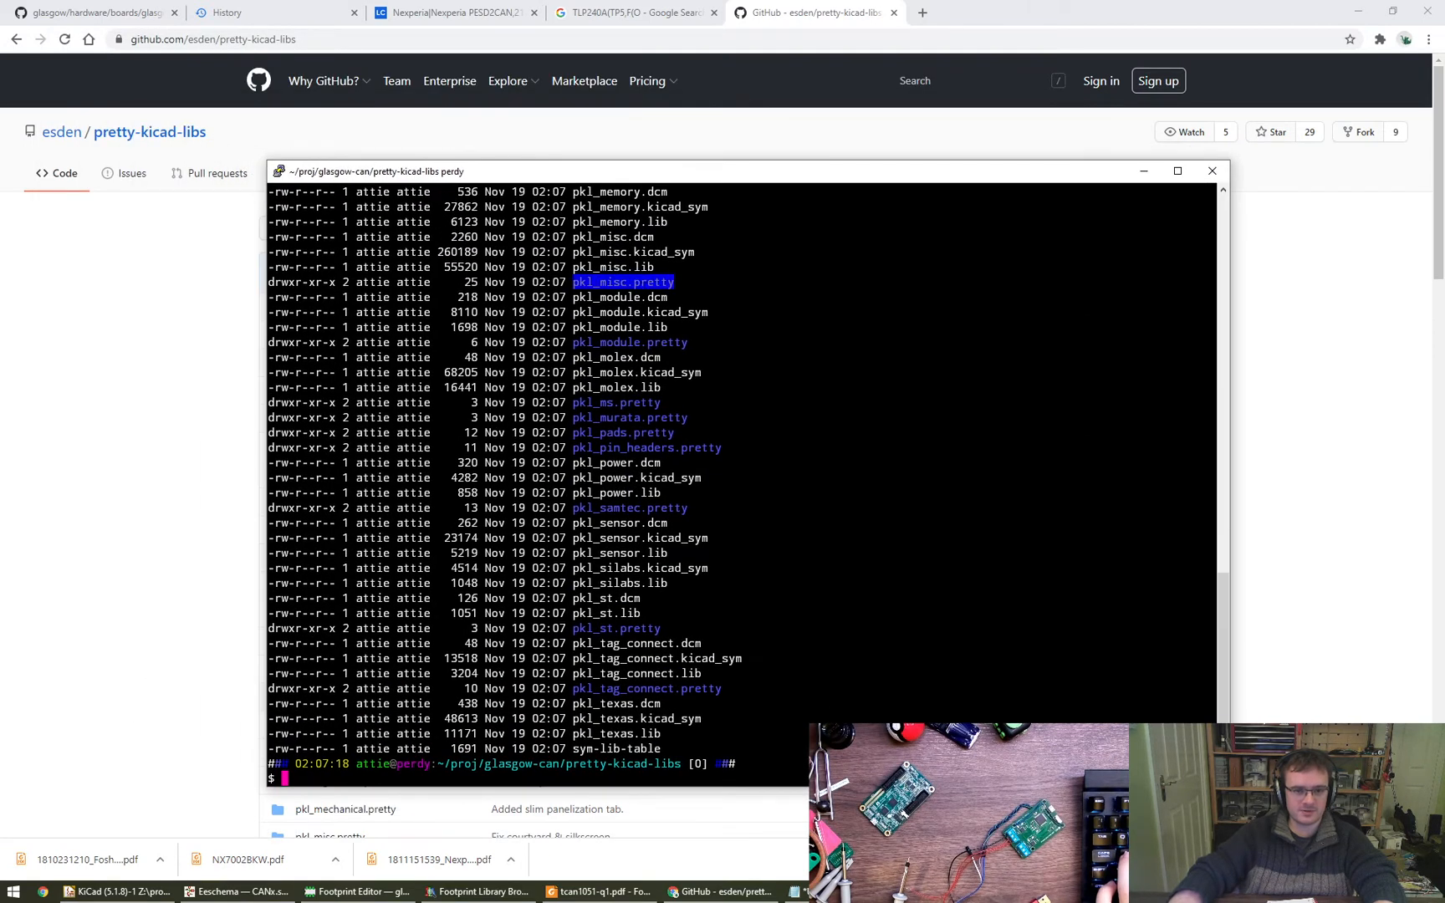
pyautogui.tripleClick(651, 432)
pyautogui.click(650, 435)
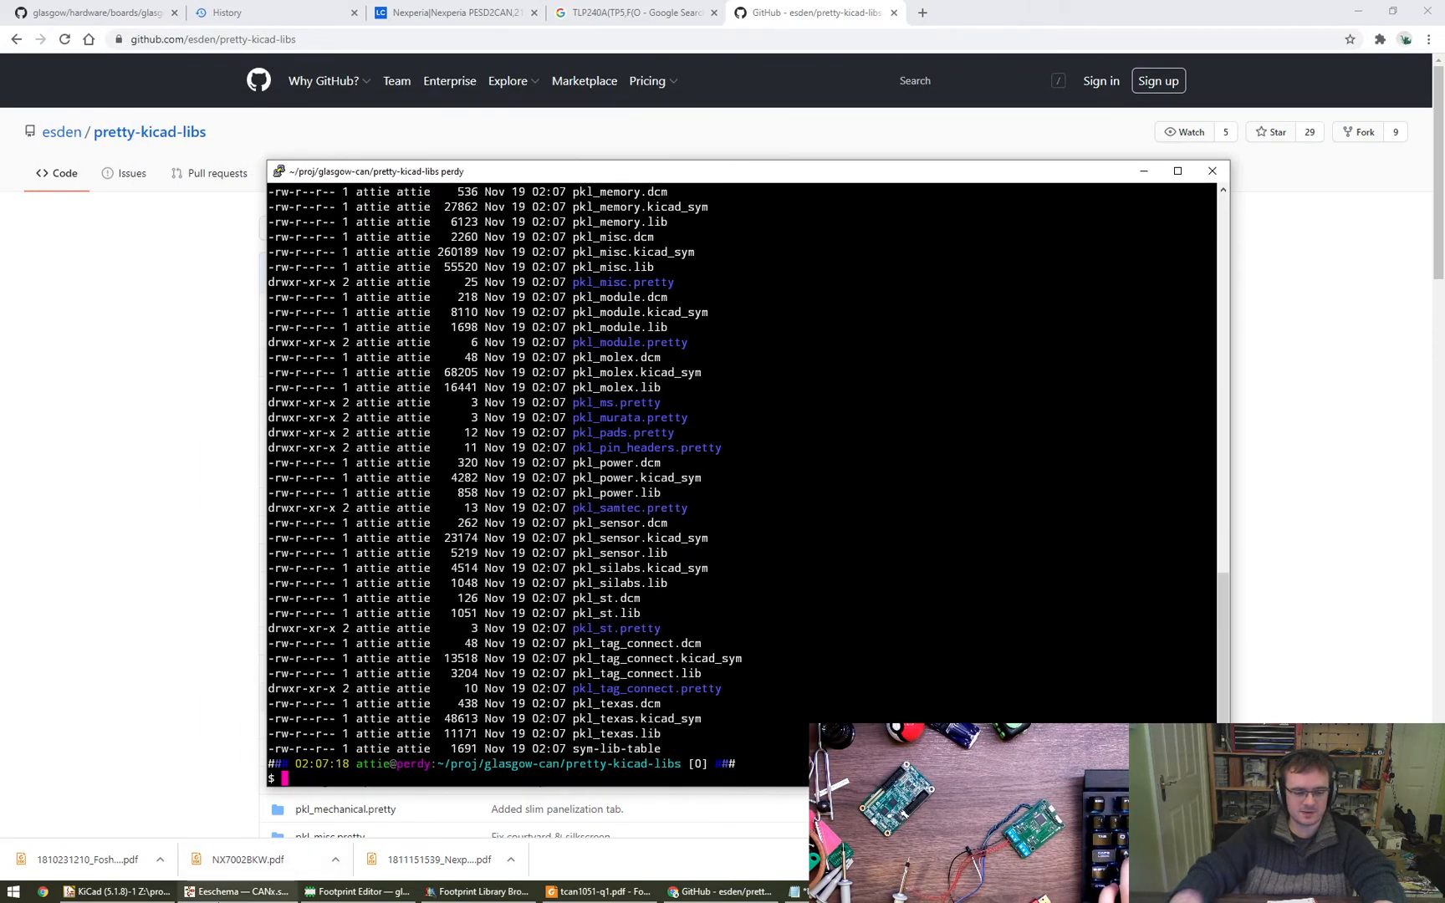
# - Return to Eeschema and dismiss the Footprint Library Browser without choosing a footprint for D2
pyautogui.moveTo(242, 891)
pyautogui.click(243, 828)
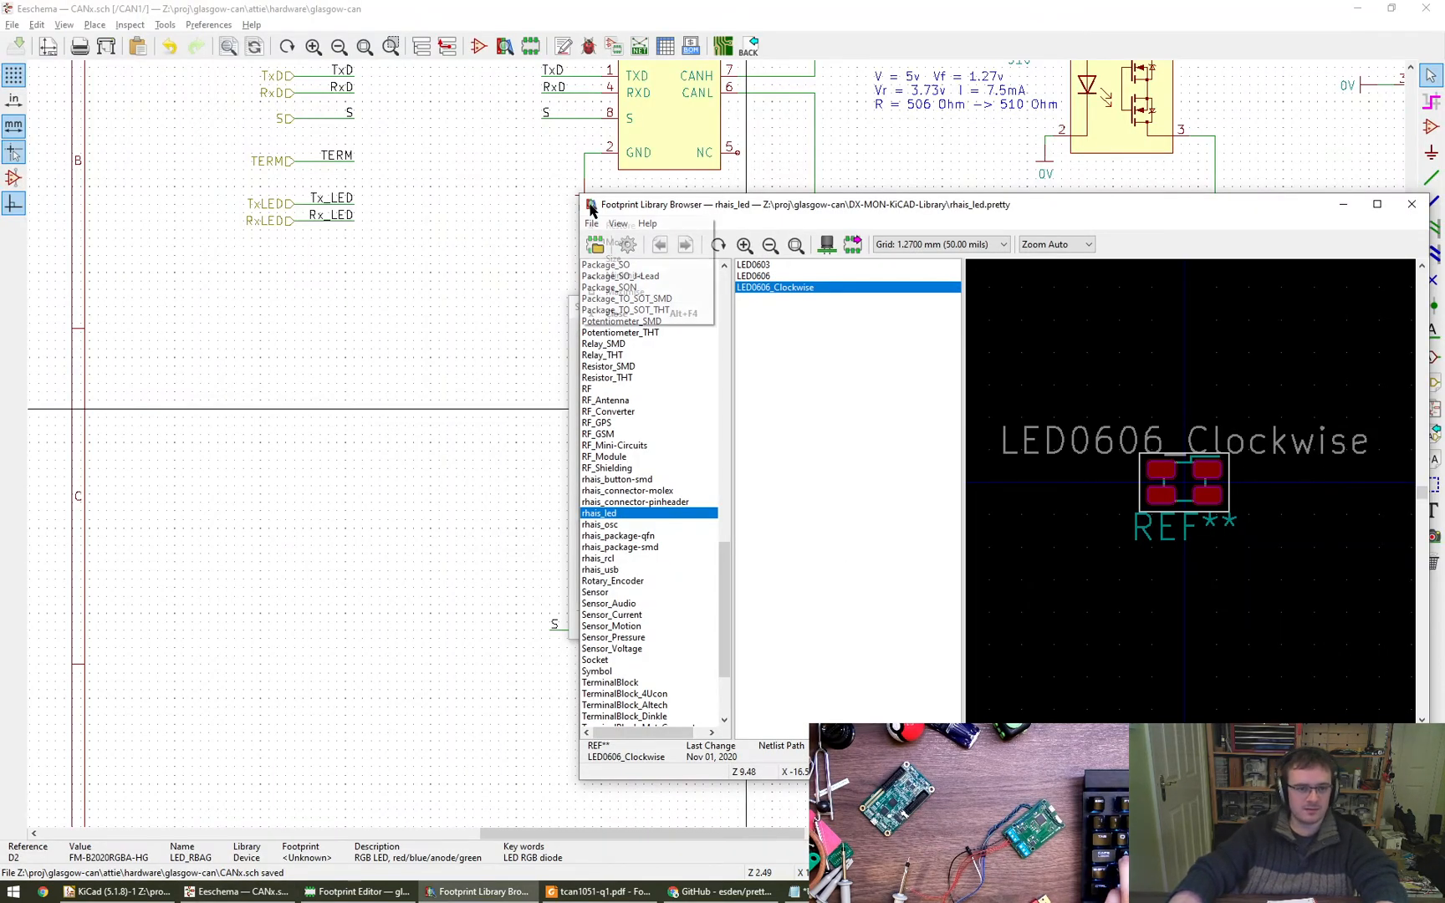
pyautogui.press('Escape')
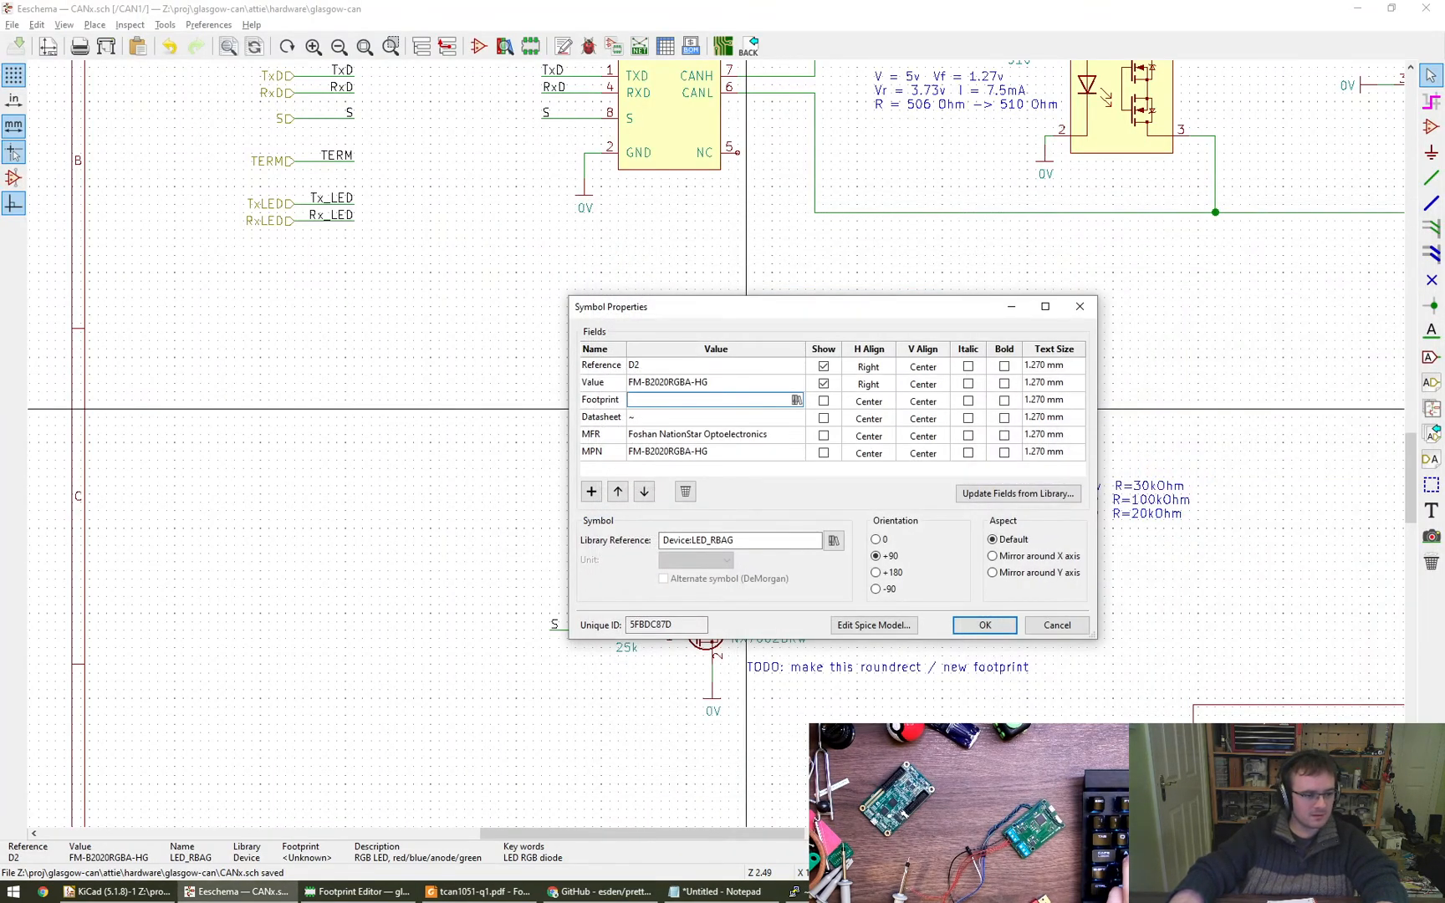
# - Switch to the KiCad project manager and open the global table of the footprint library manager
pyautogui.click(117, 891)
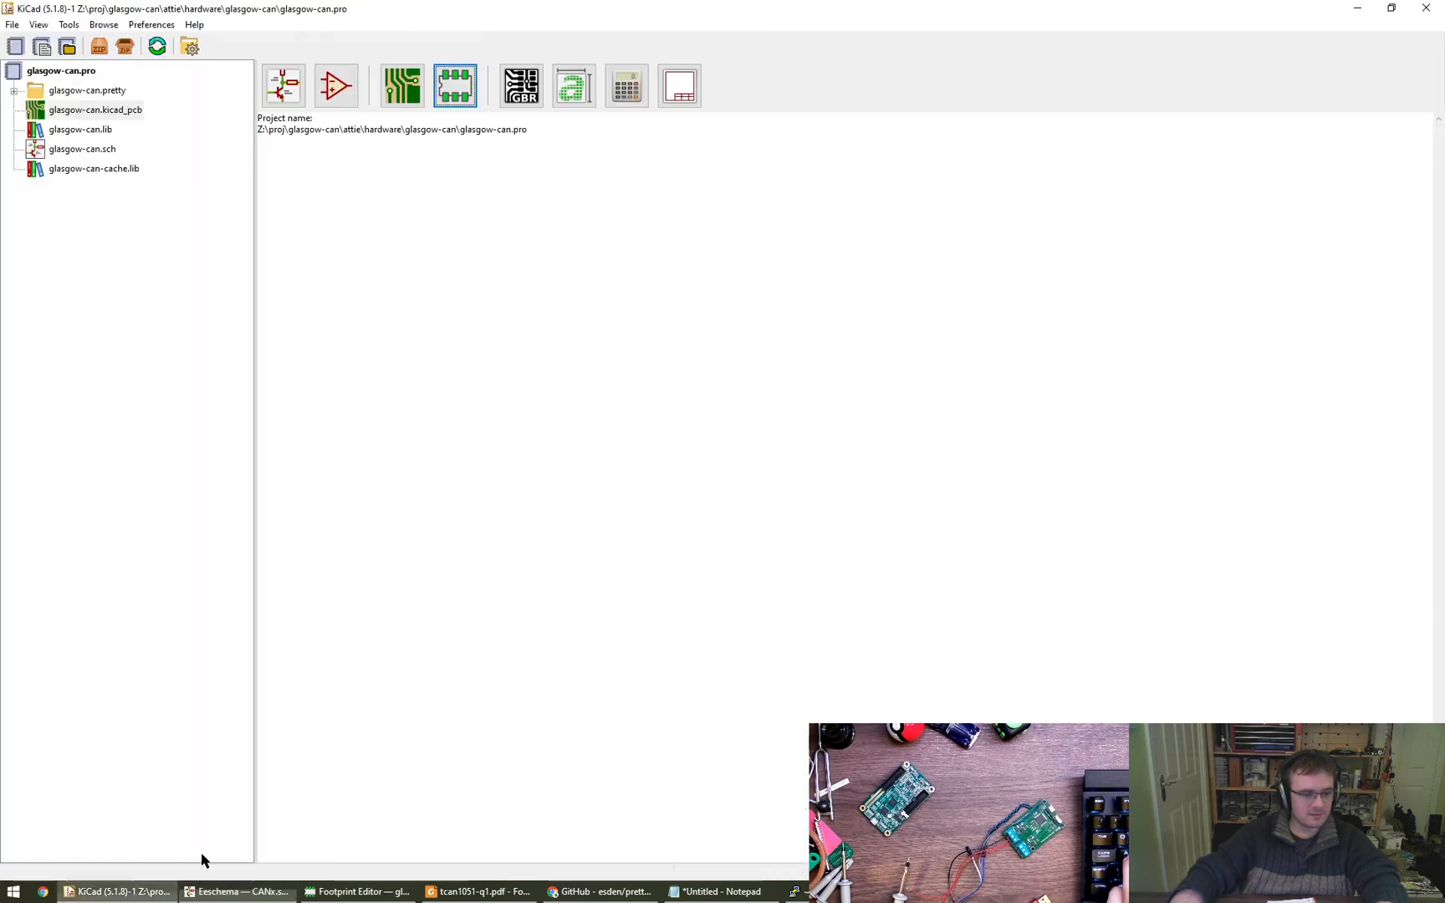
pyautogui.click(136, 27)
pyautogui.click(213, 93)
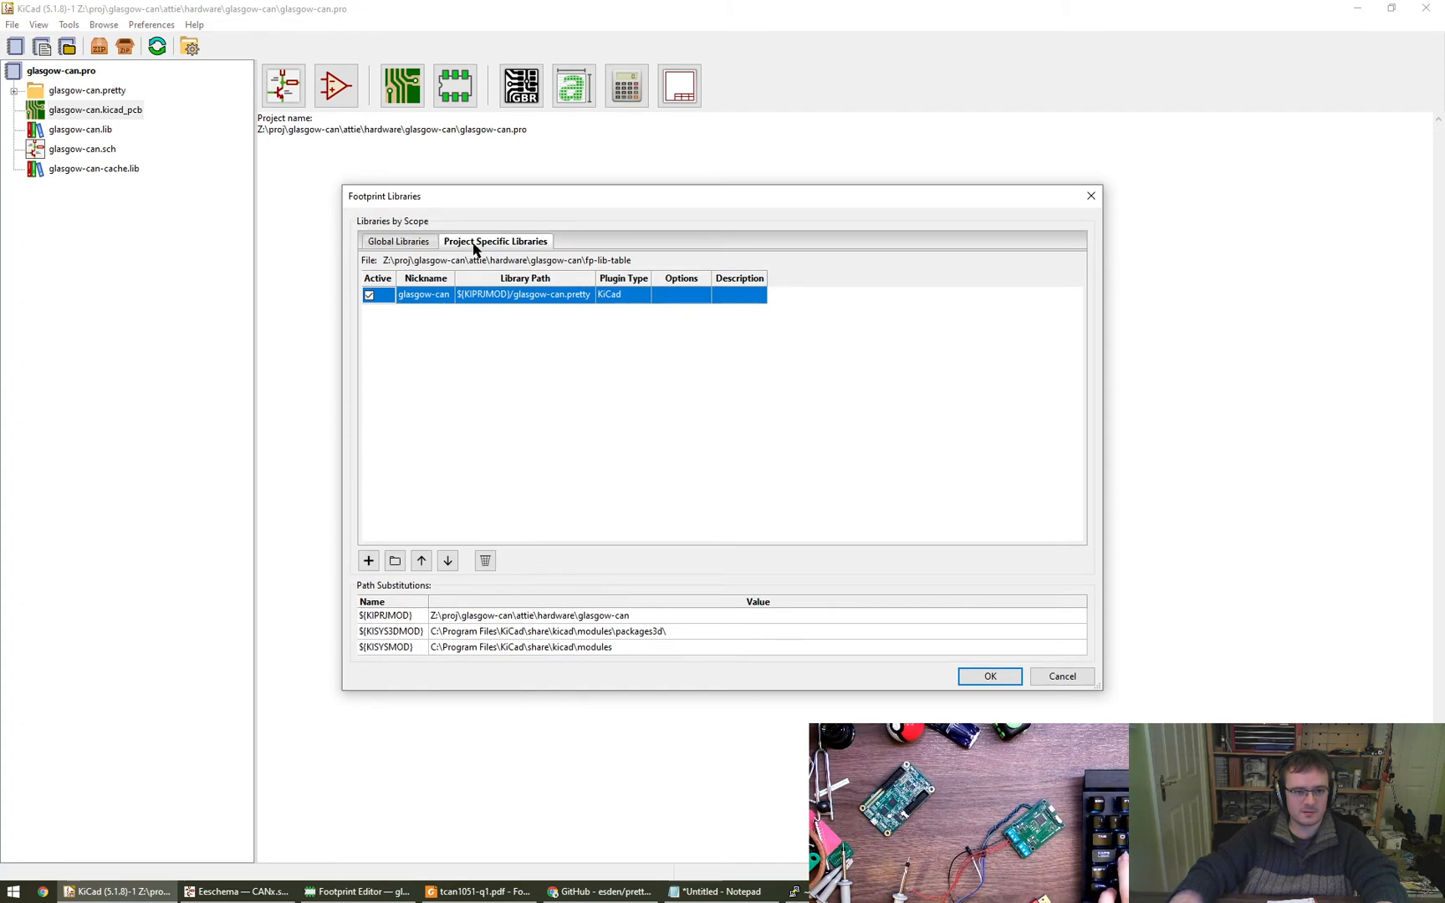
pyautogui.click(396, 240)
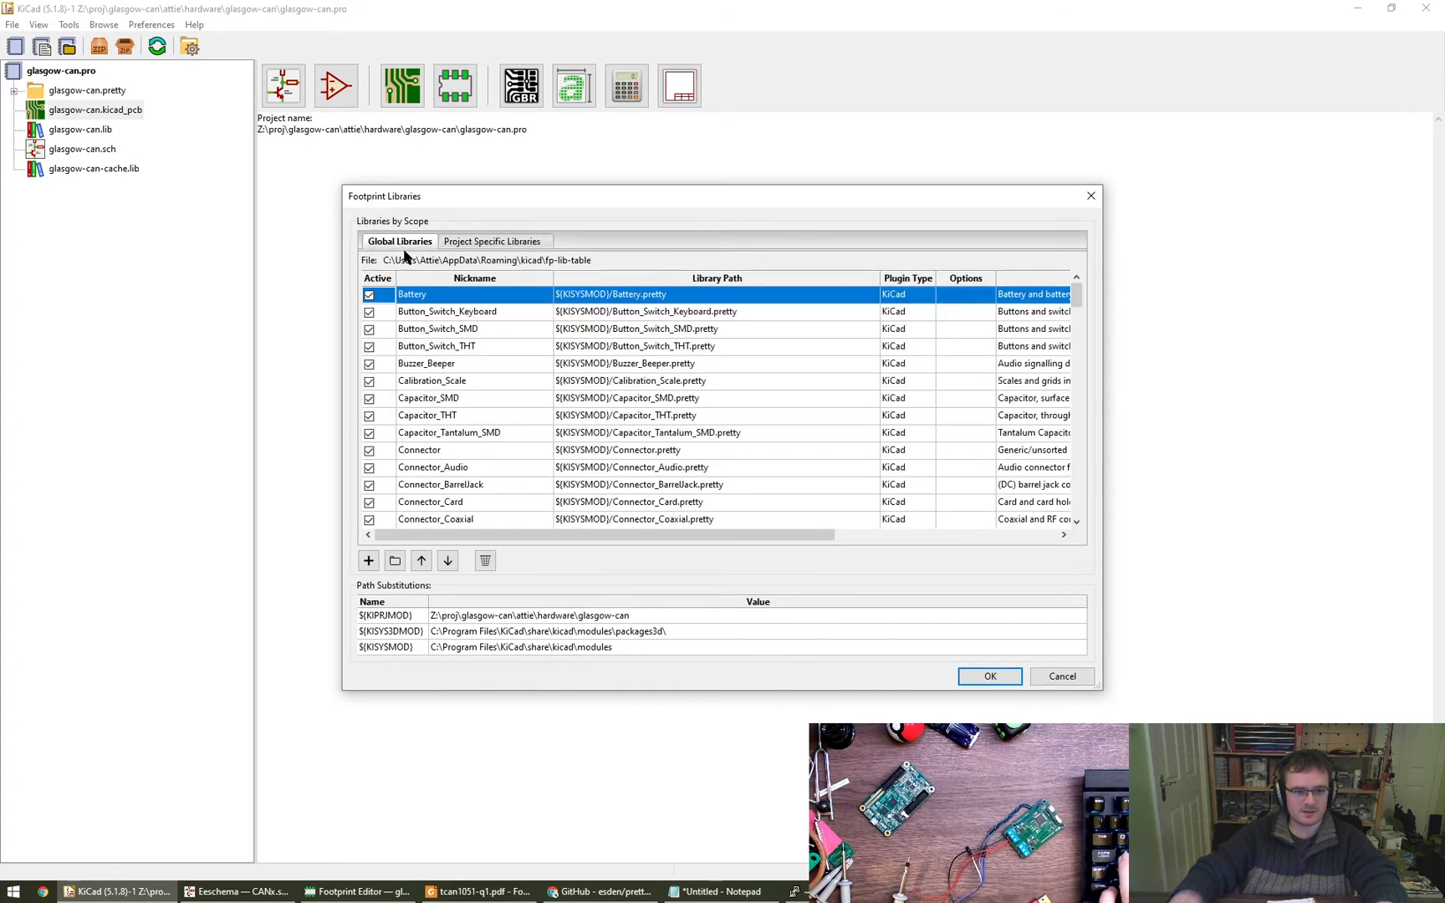
# - Add all libraries in the pretty-kicad-libs folder, from pkl_allegro.pretty to pkl_tag_connect.pretty, to the global footprint libraries and accept
pyautogui.click(395, 560)
pyautogui.click(690, 385)
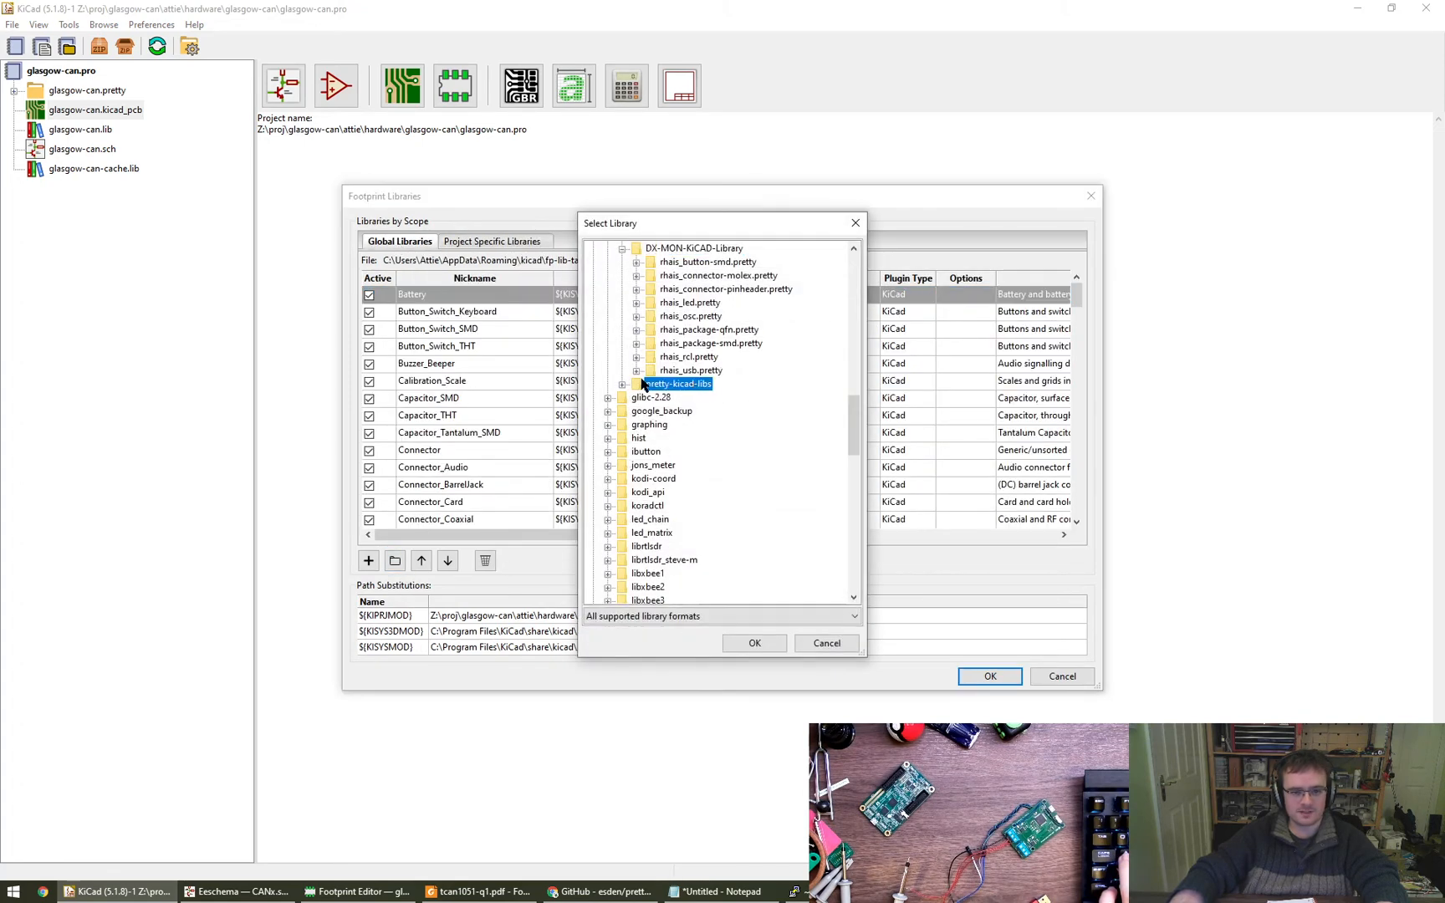
pyautogui.click(623, 385)
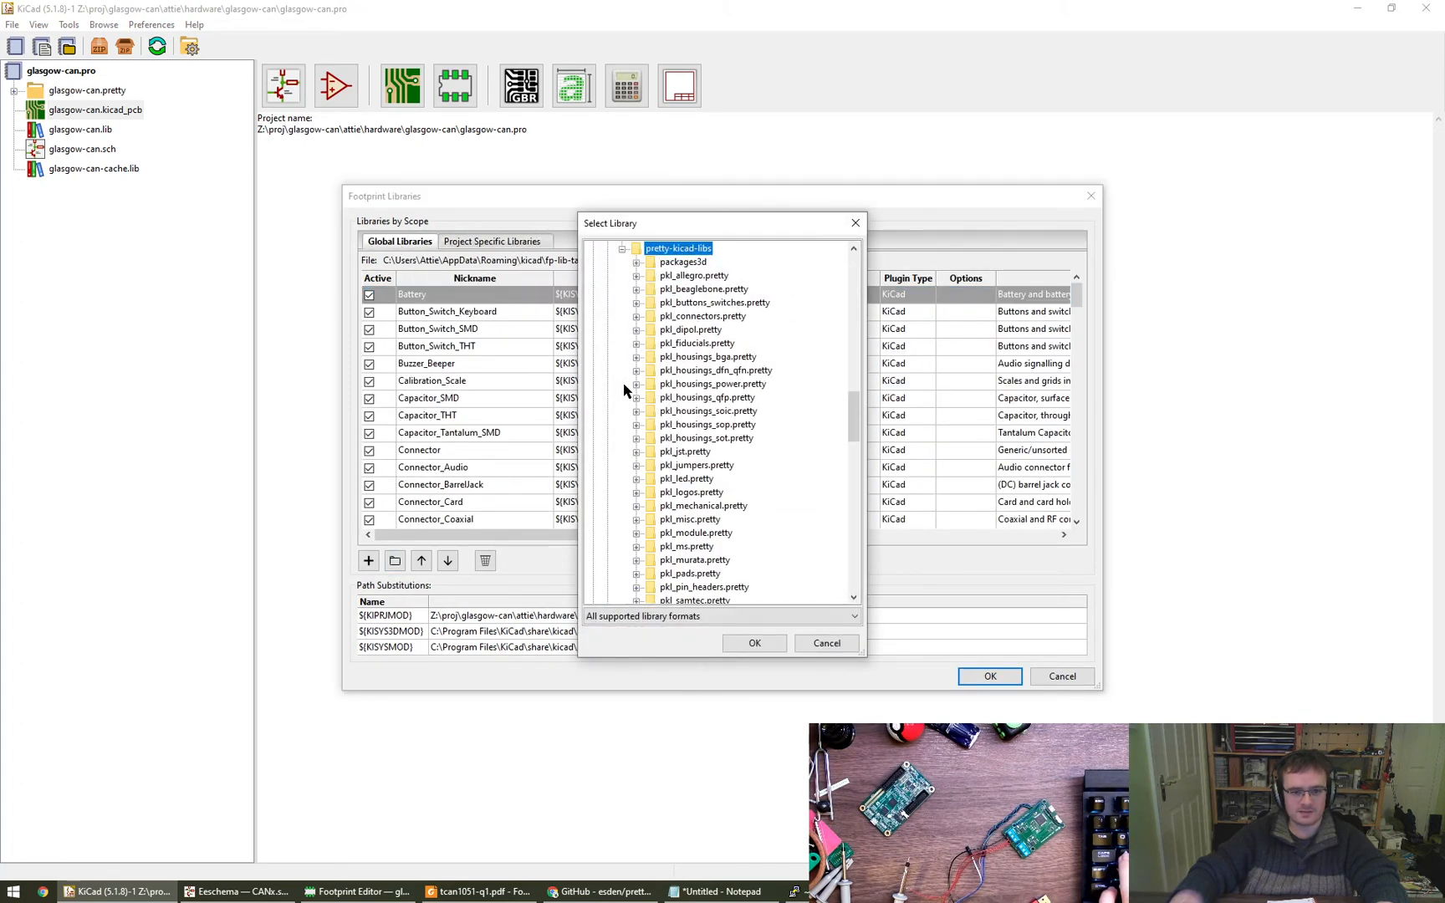
pyautogui.click(693, 276)
pyautogui.keyDown('shift'); pyautogui.click(713, 587); pyautogui.keyUp('shift')
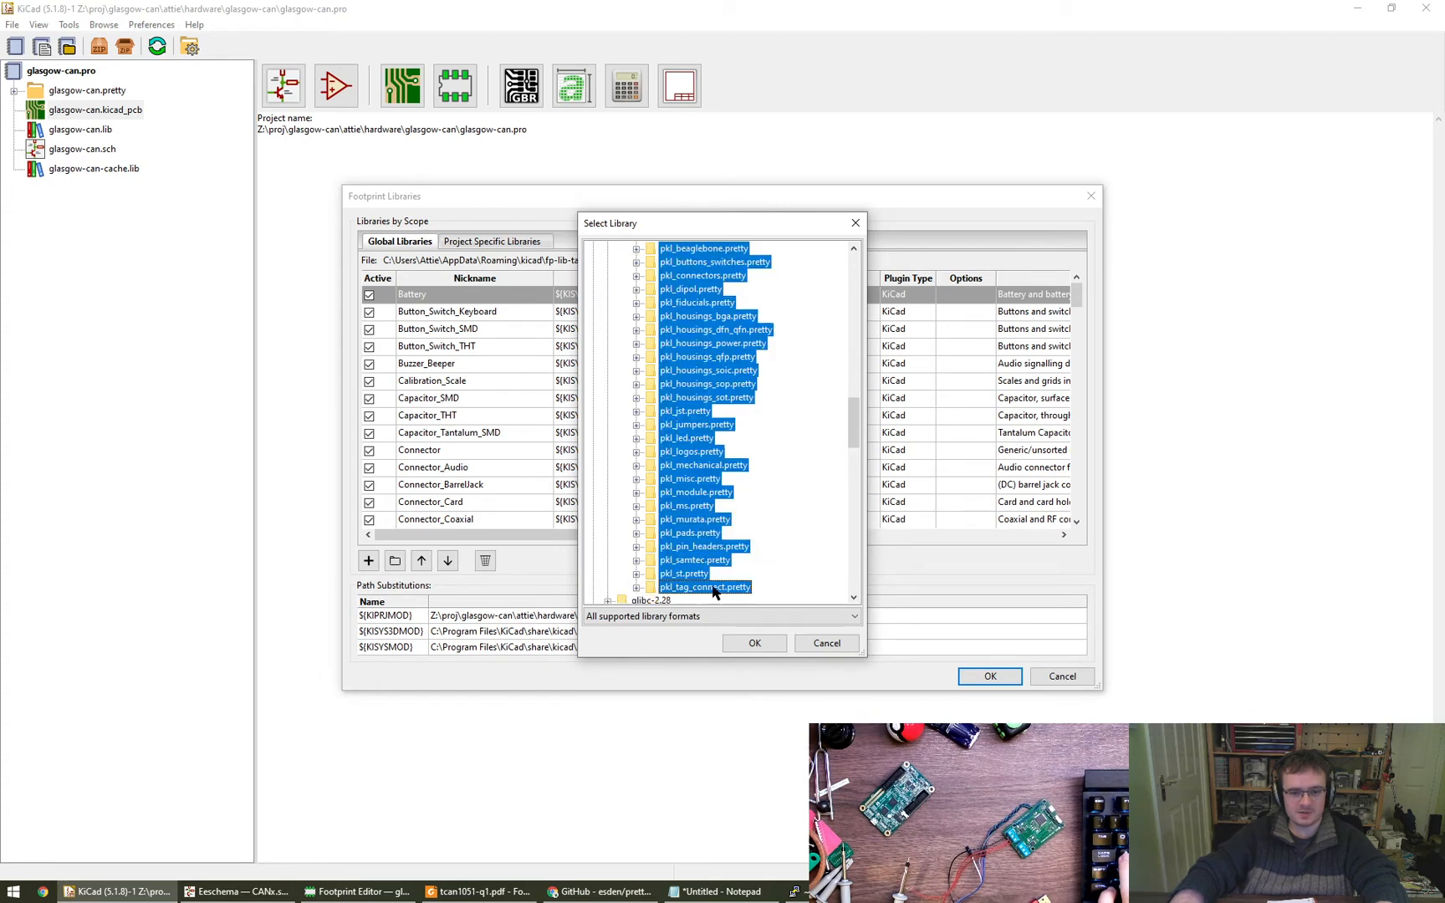
pyautogui.scroll(1, 784, 532)
pyautogui.click(753, 643)
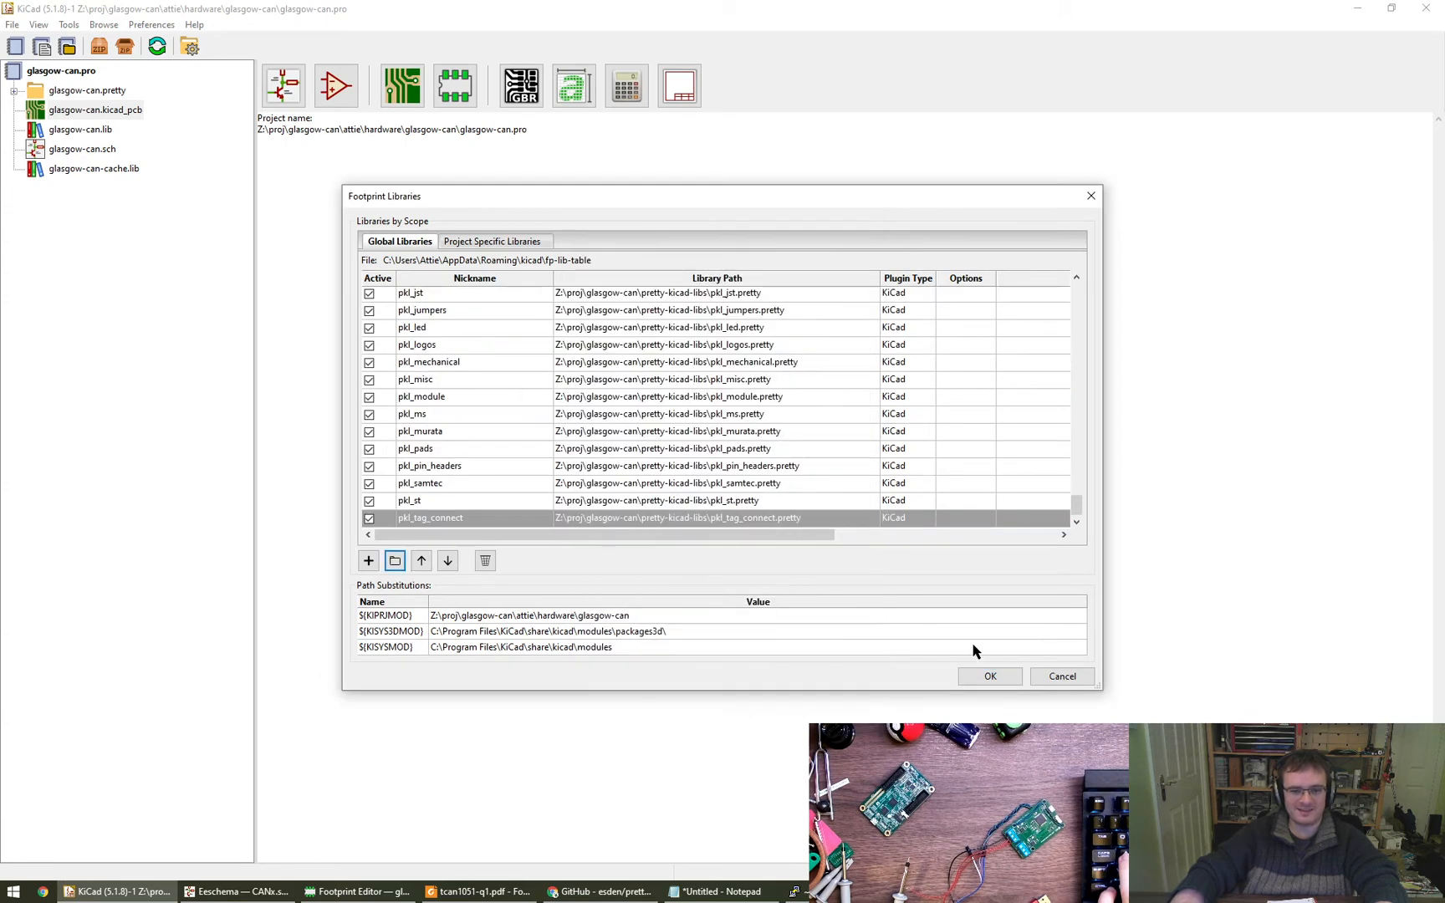
pyautogui.click(989, 677)
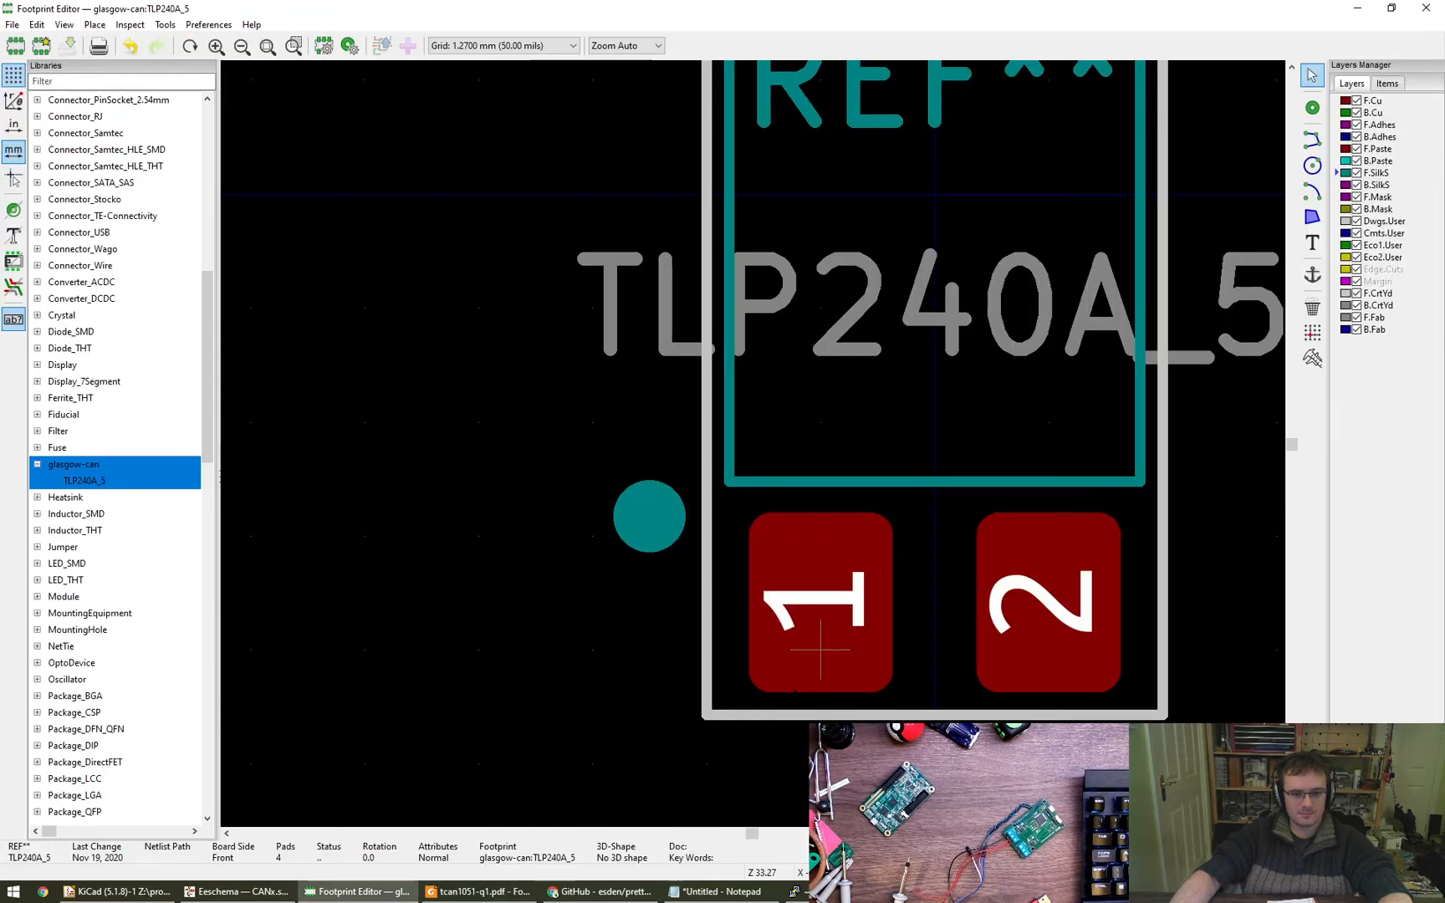
# - In the Footprint Editor, open LED_TRI_2020 from the pkl_led library and examine its pad layout
pyautogui.moveTo(210, 394); pyautogui.dragTo(210, 544)
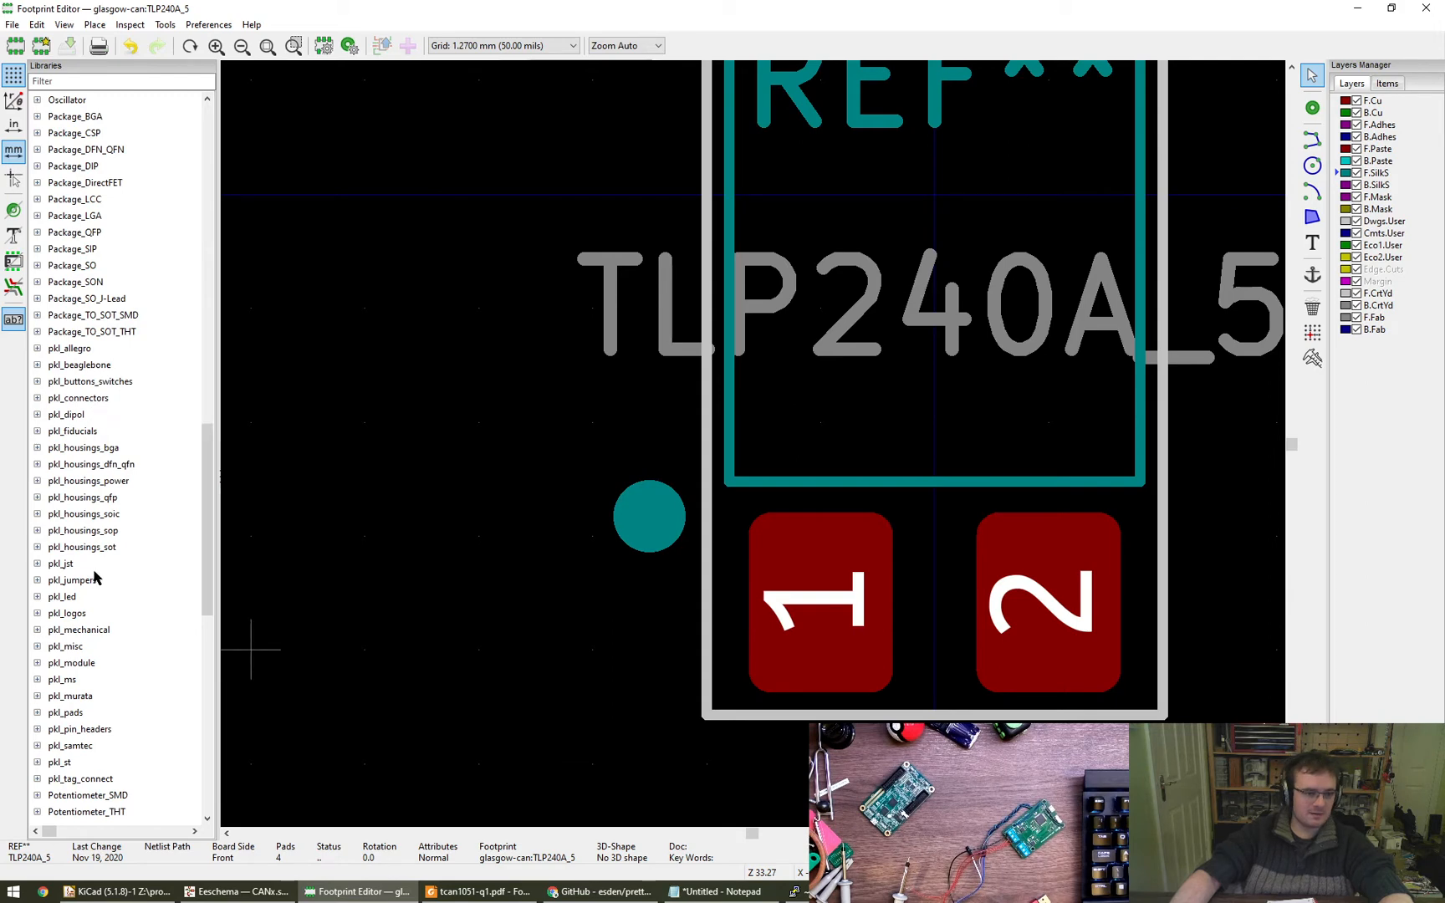
pyautogui.click(37, 596)
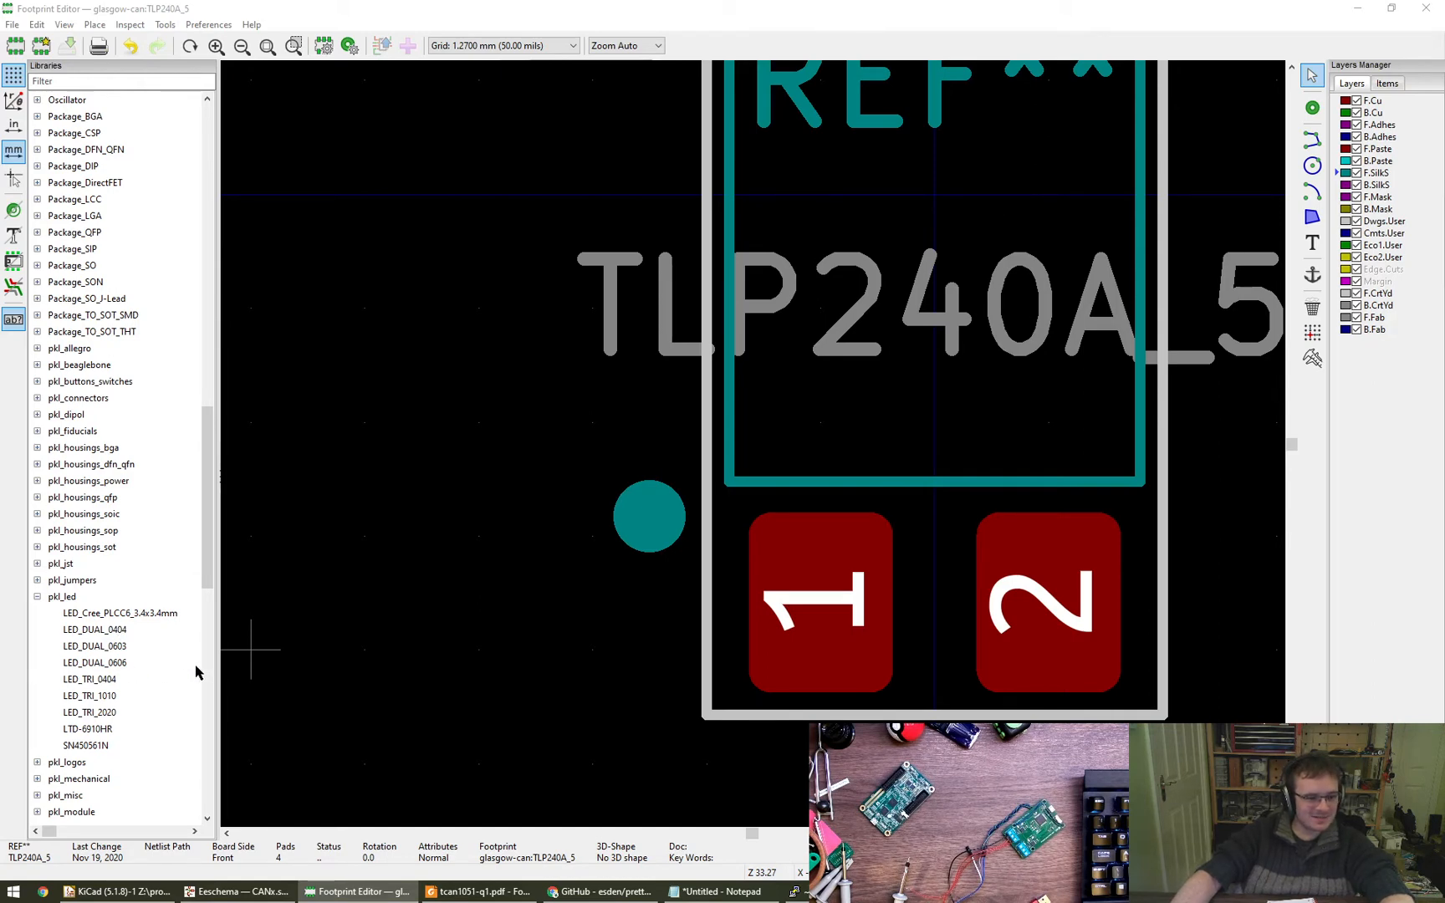
pyautogui.doubleClick(117, 717)
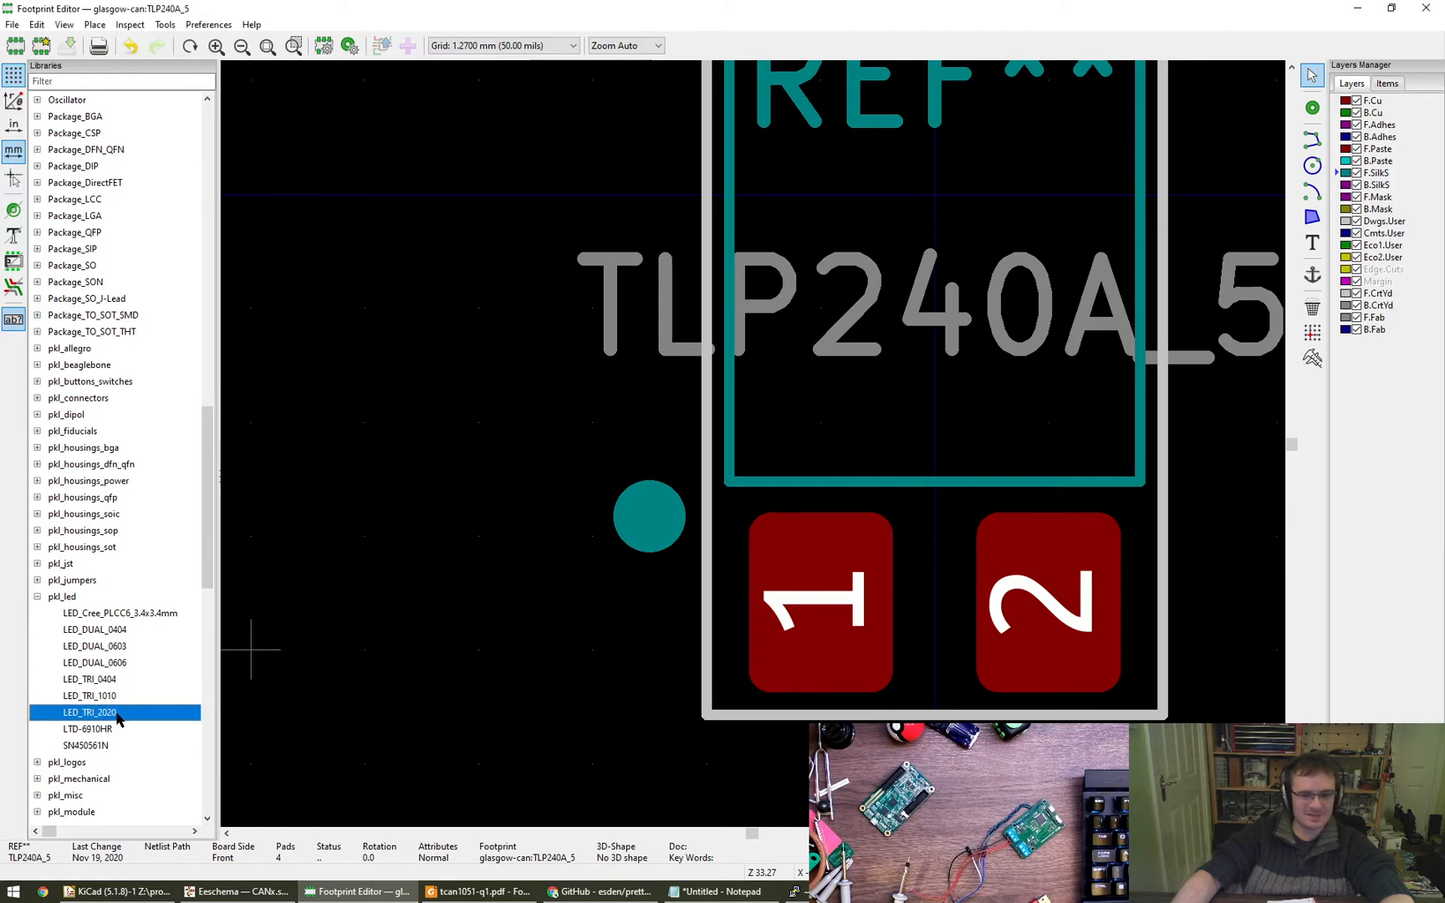
pyautogui.scroll(-4, 649, 500)
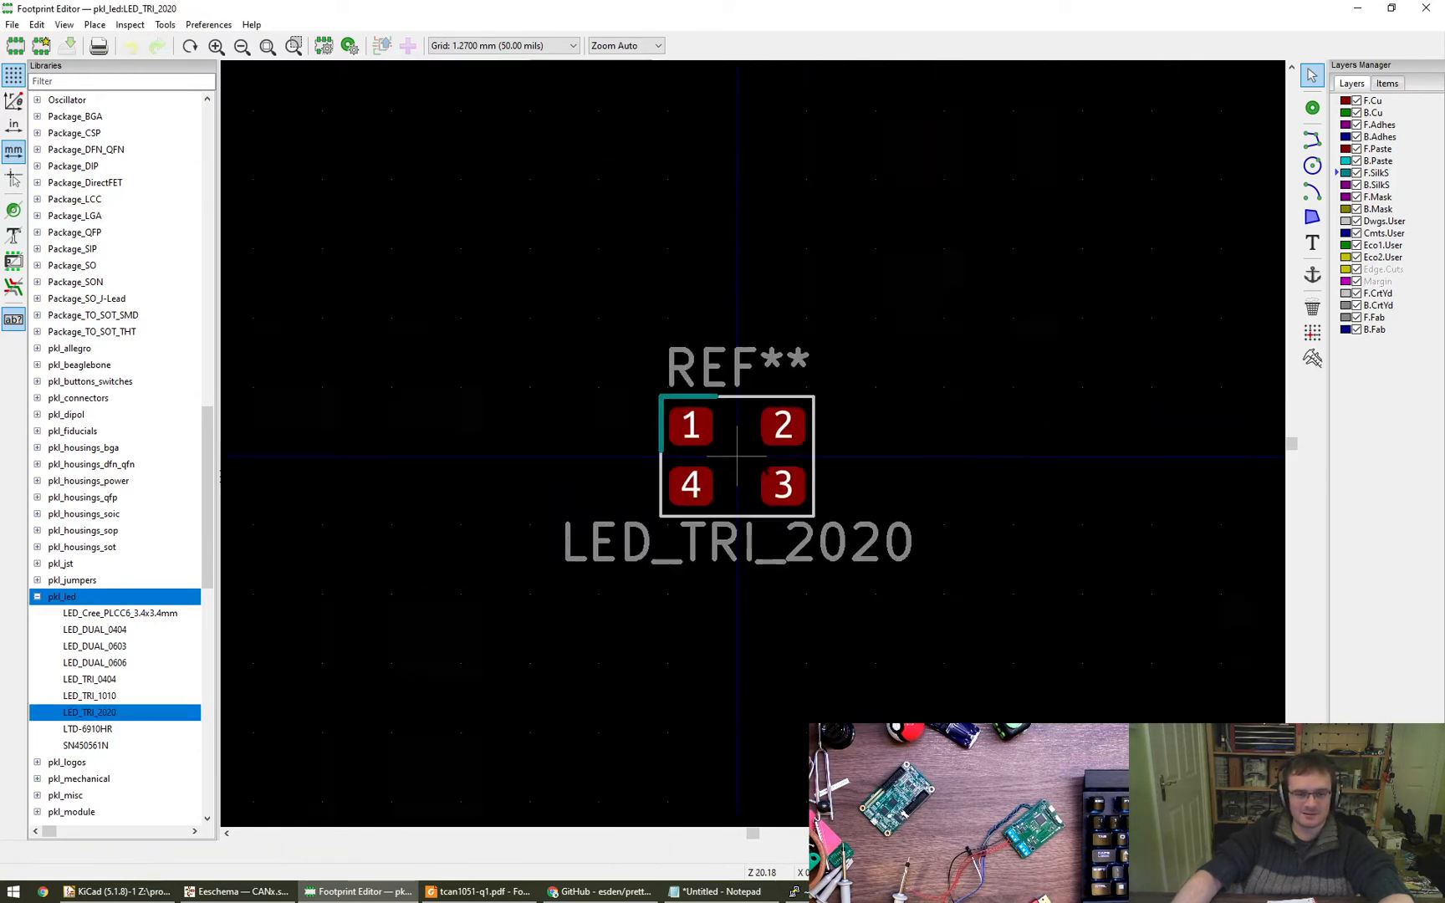
# - Return to Eeschema and assign the footprint pkl_led:LED_TRI_2020 to the RGB LED D2
pyautogui.click(238, 891)
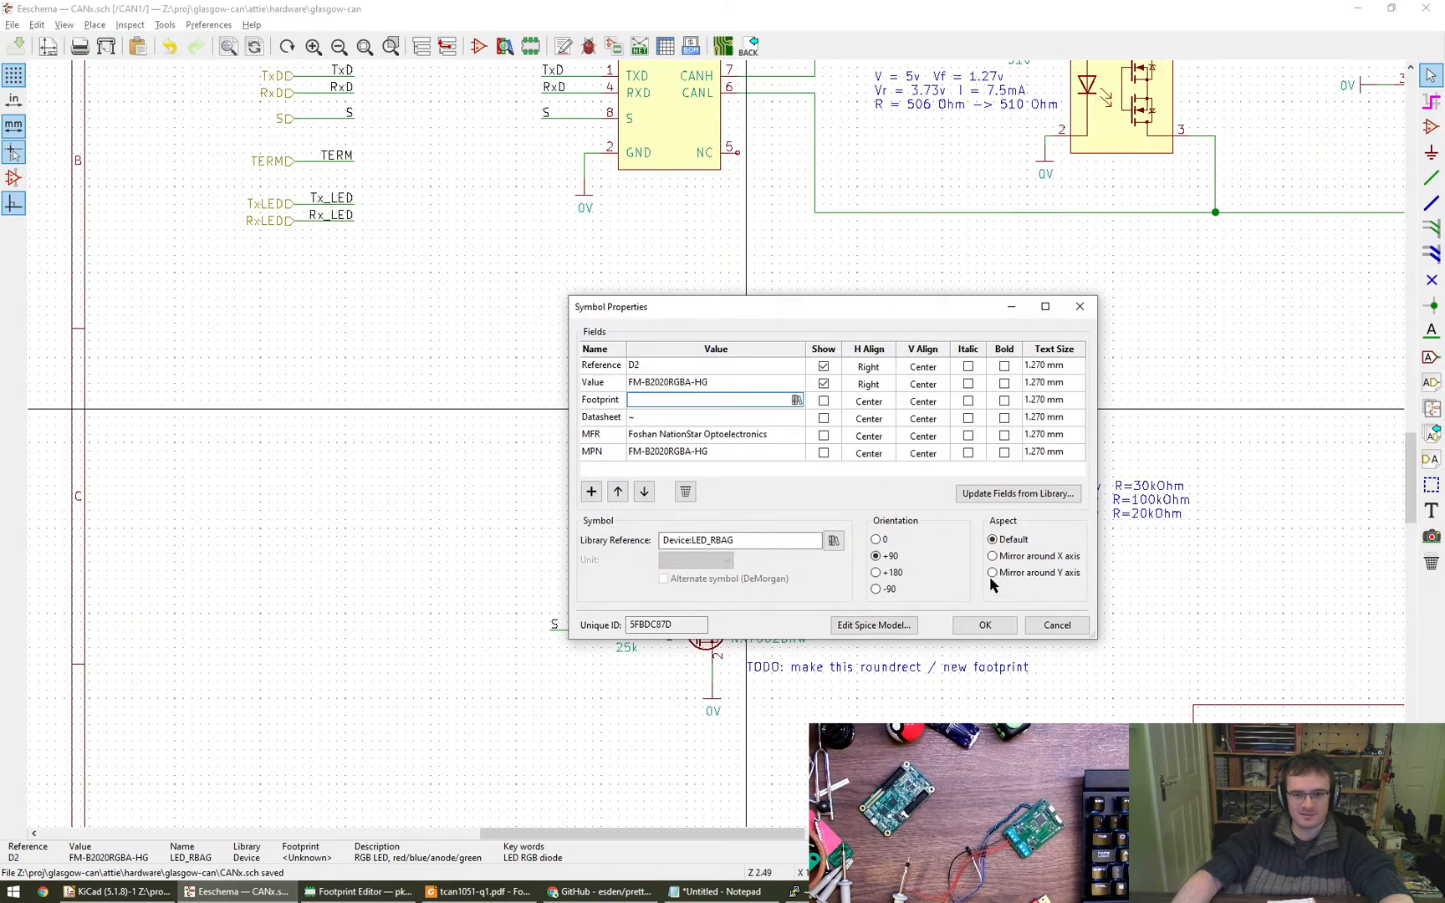
pyautogui.click(796, 401)
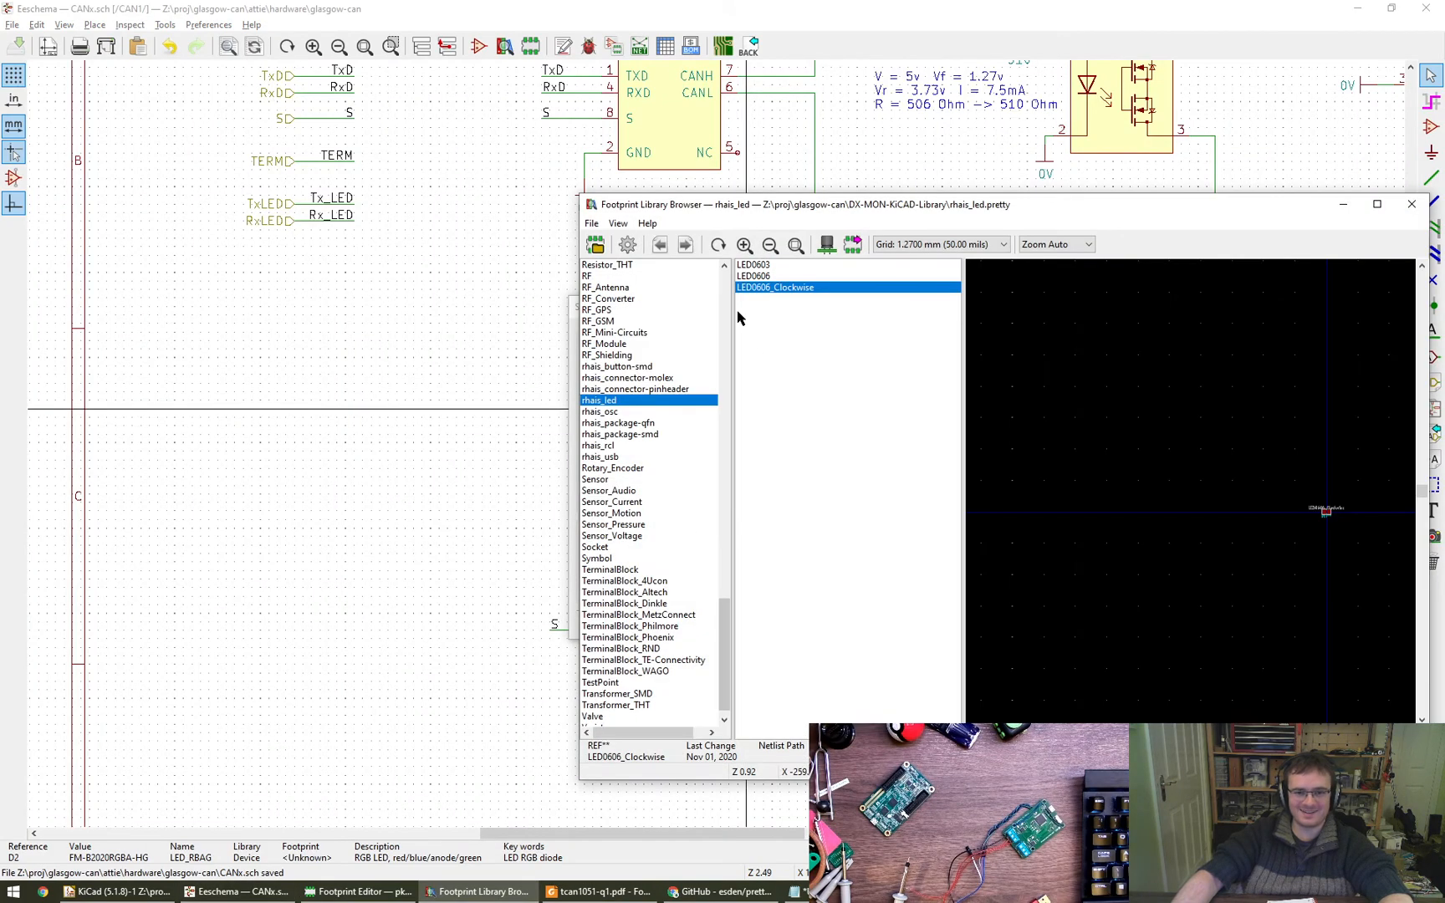
pyautogui.scroll(10, 627, 600)
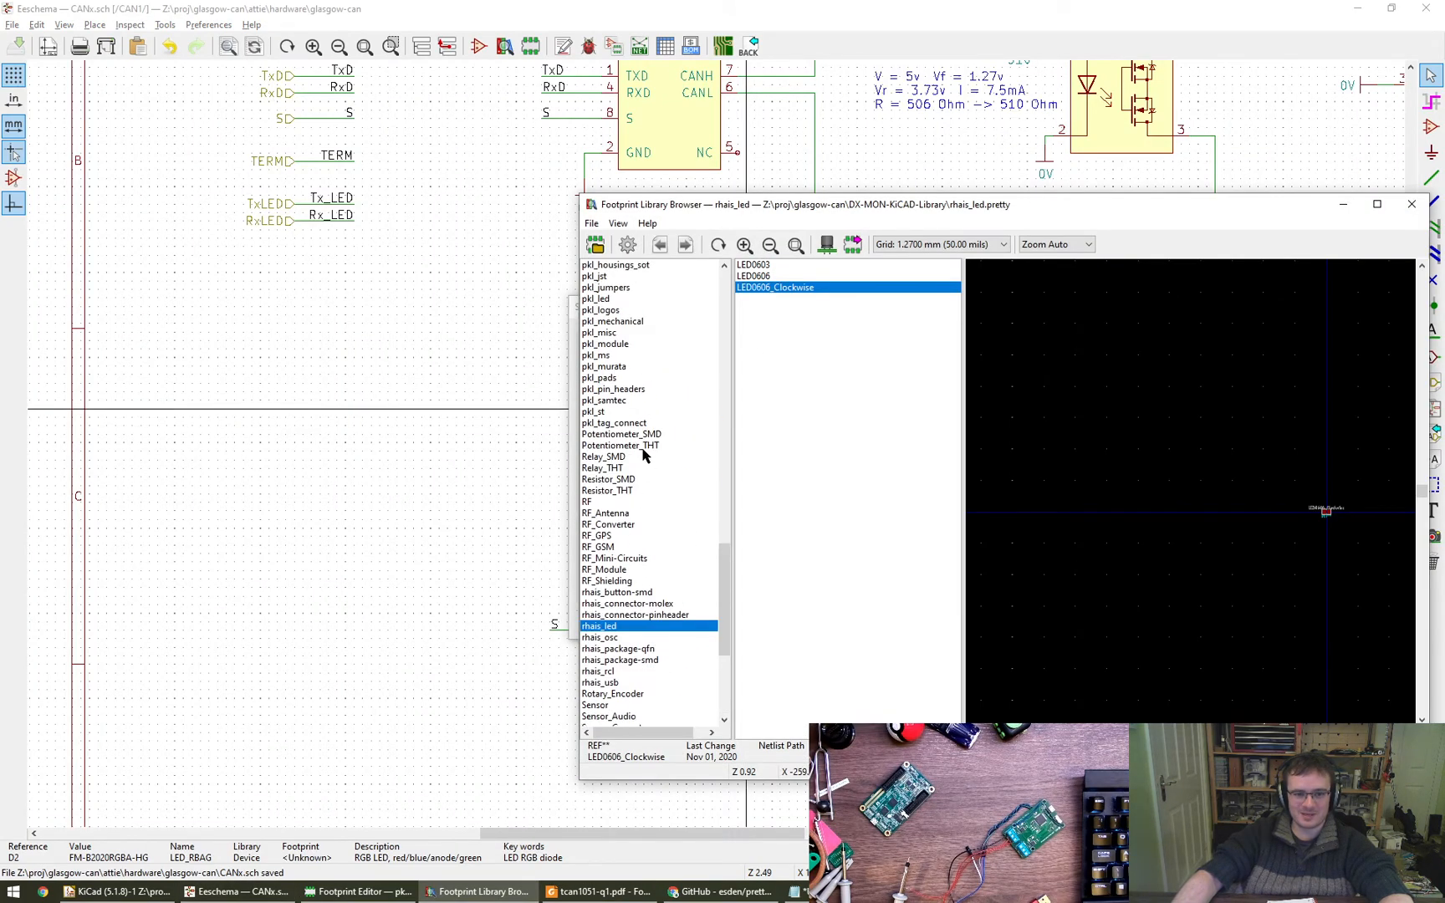
pyautogui.click(598, 400)
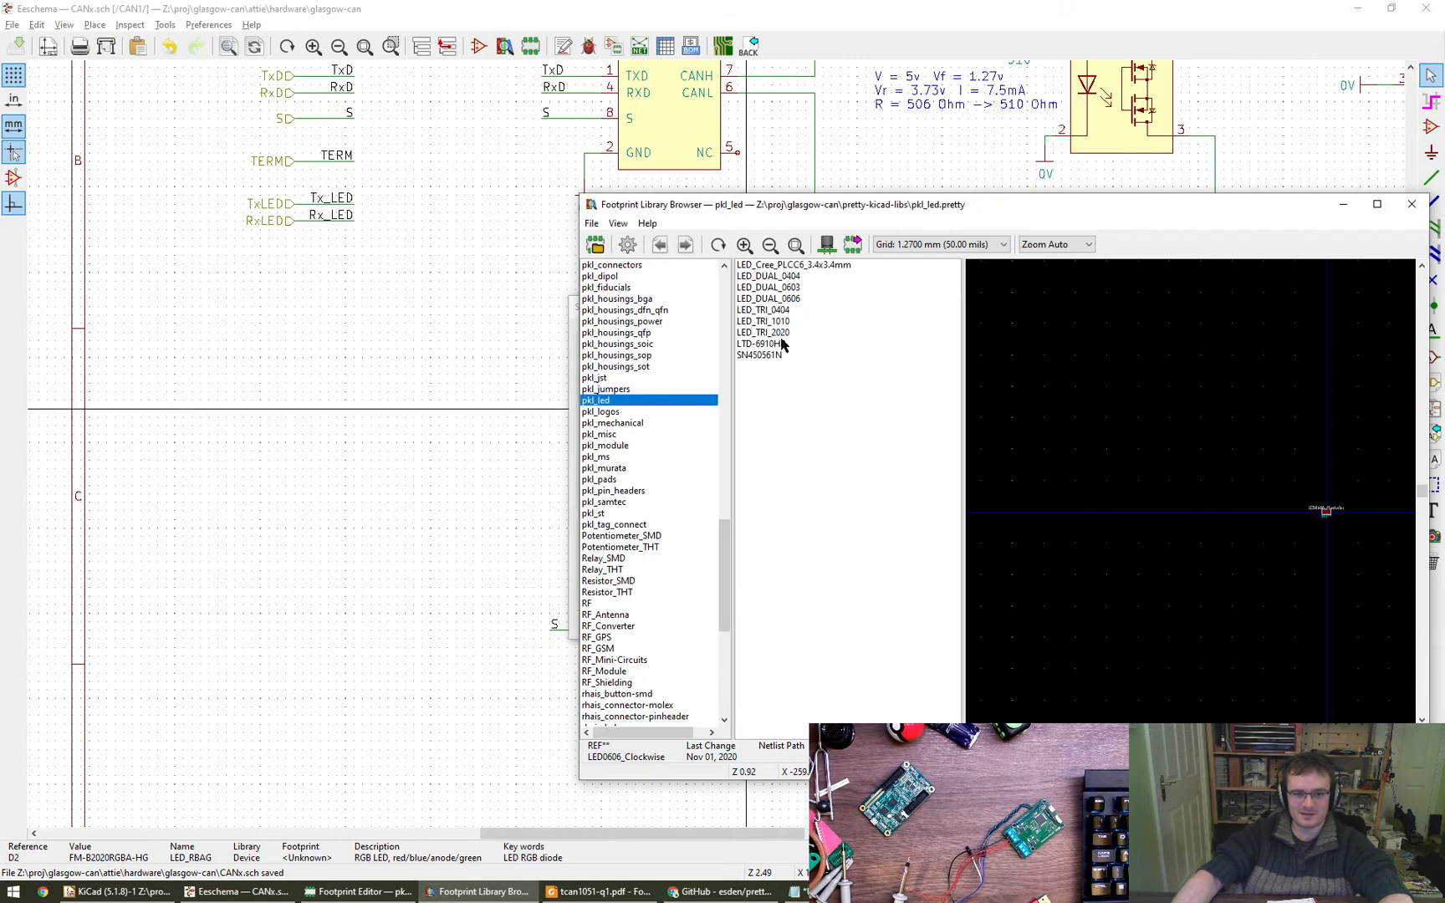
pyautogui.doubleClick(780, 334)
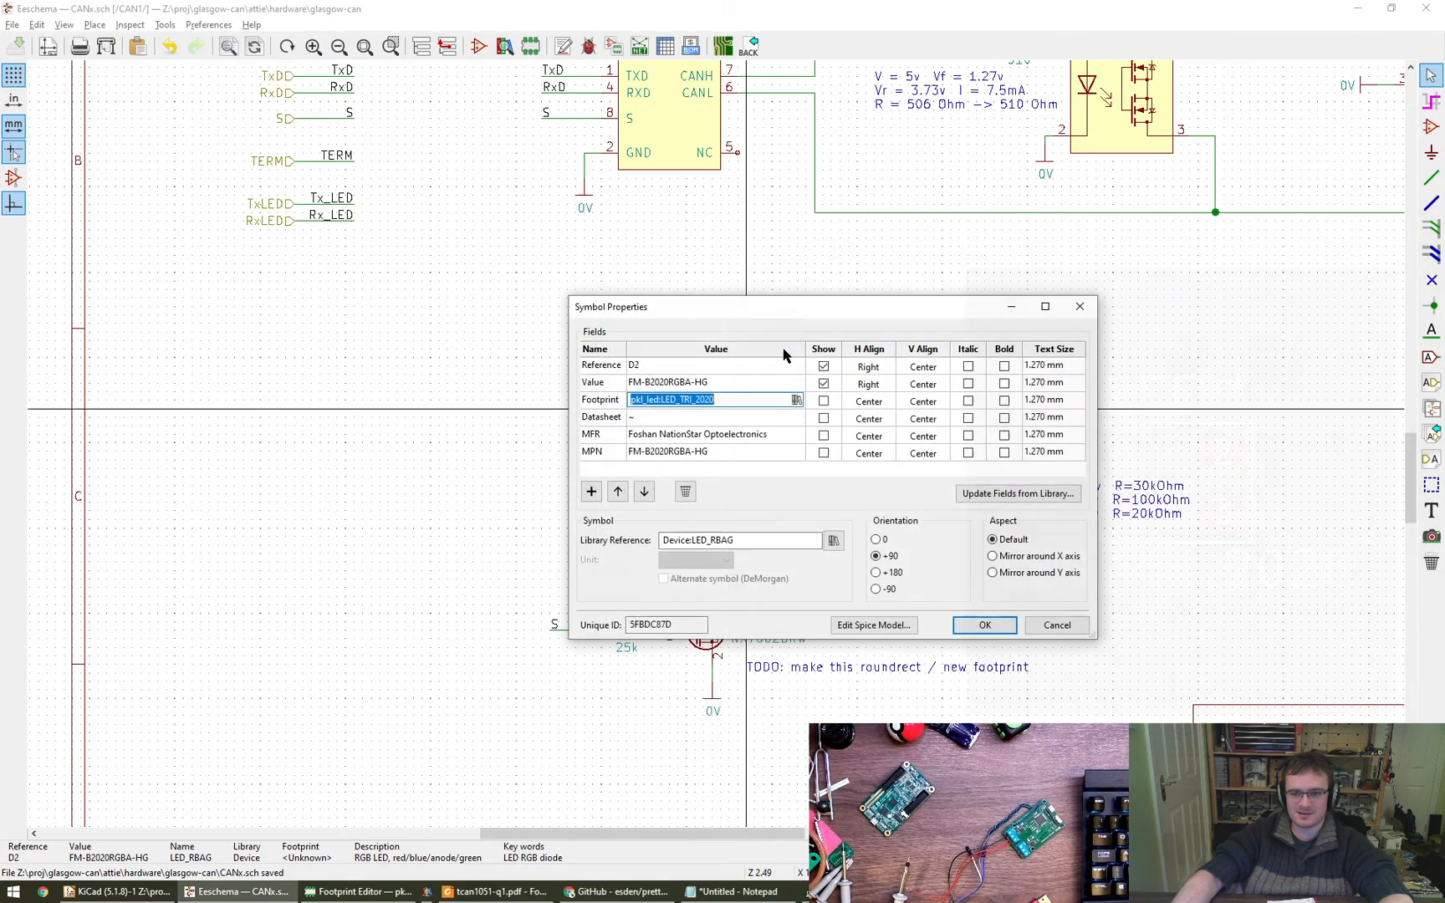
pyautogui.click(984, 624)
pyautogui.scroll(4, 652, 410)
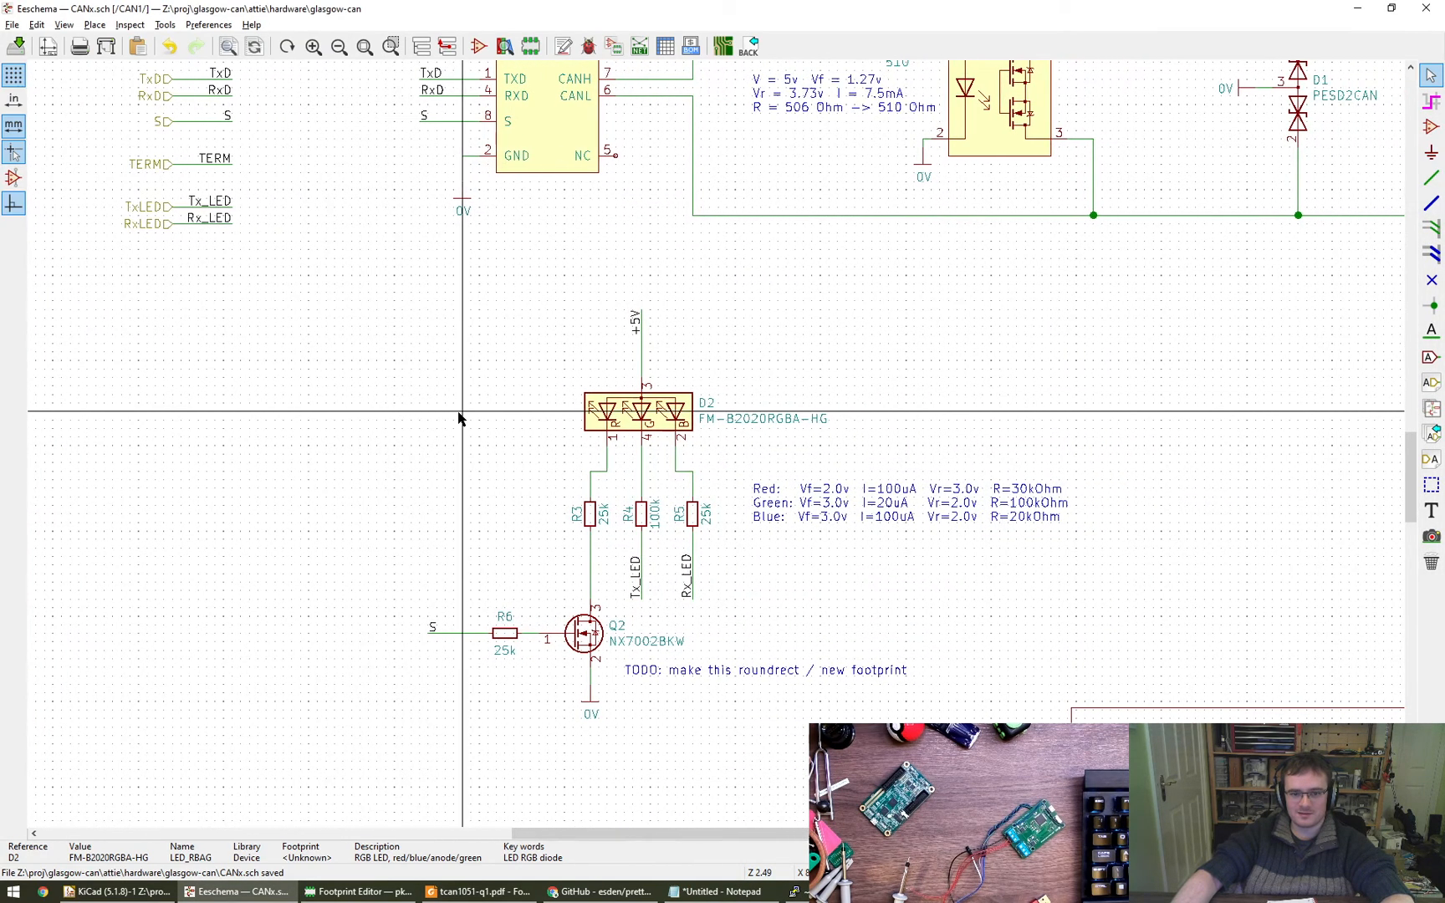
pyautogui.moveTo(597, 405); pyautogui.dragTo(393, 404, button='middle')
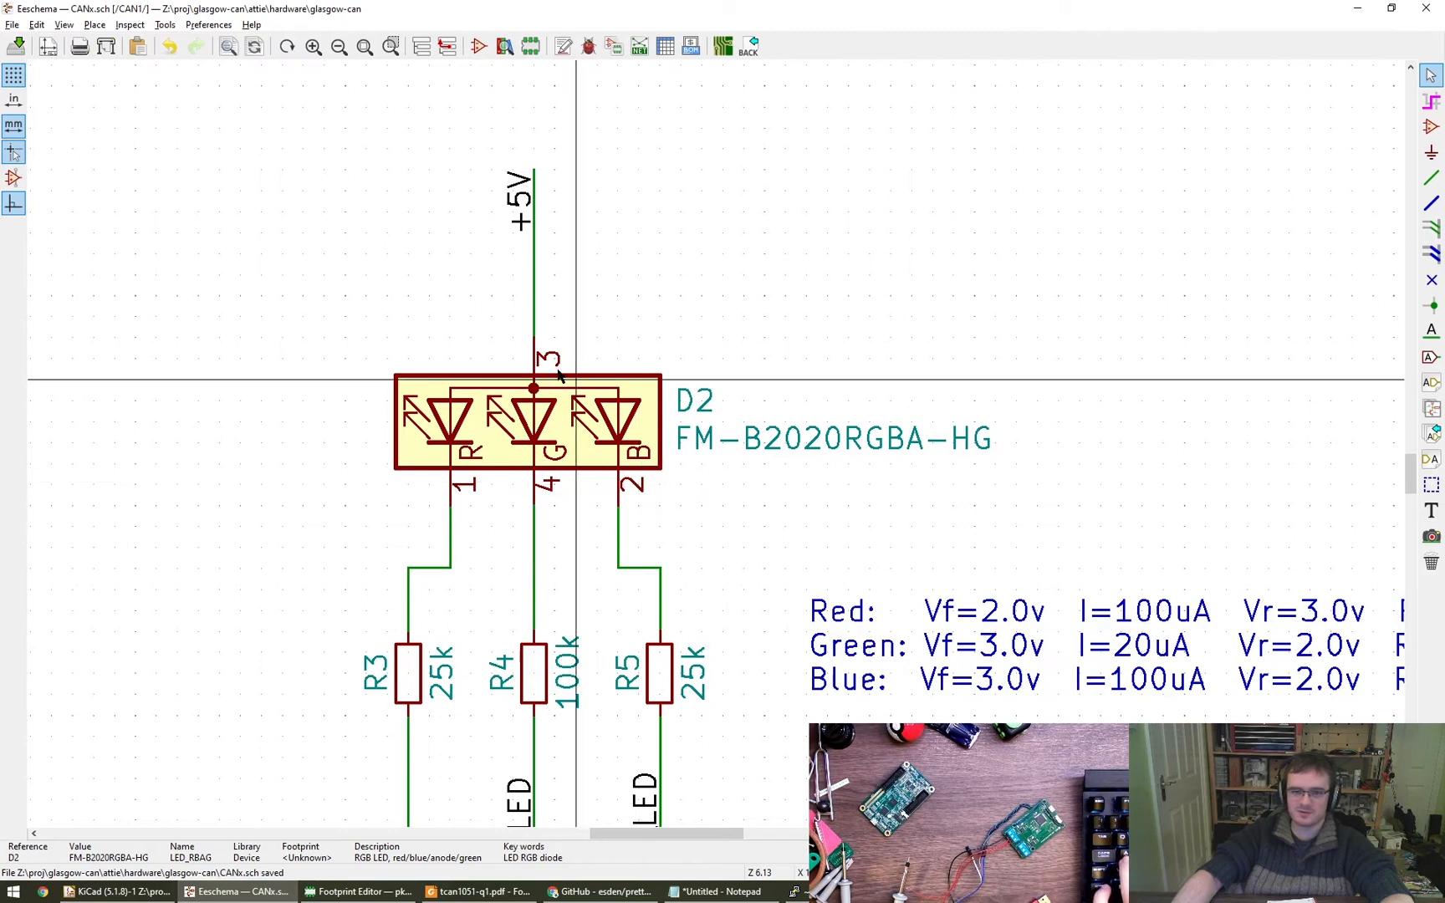
pyautogui.scroll(-3, 550, 366)
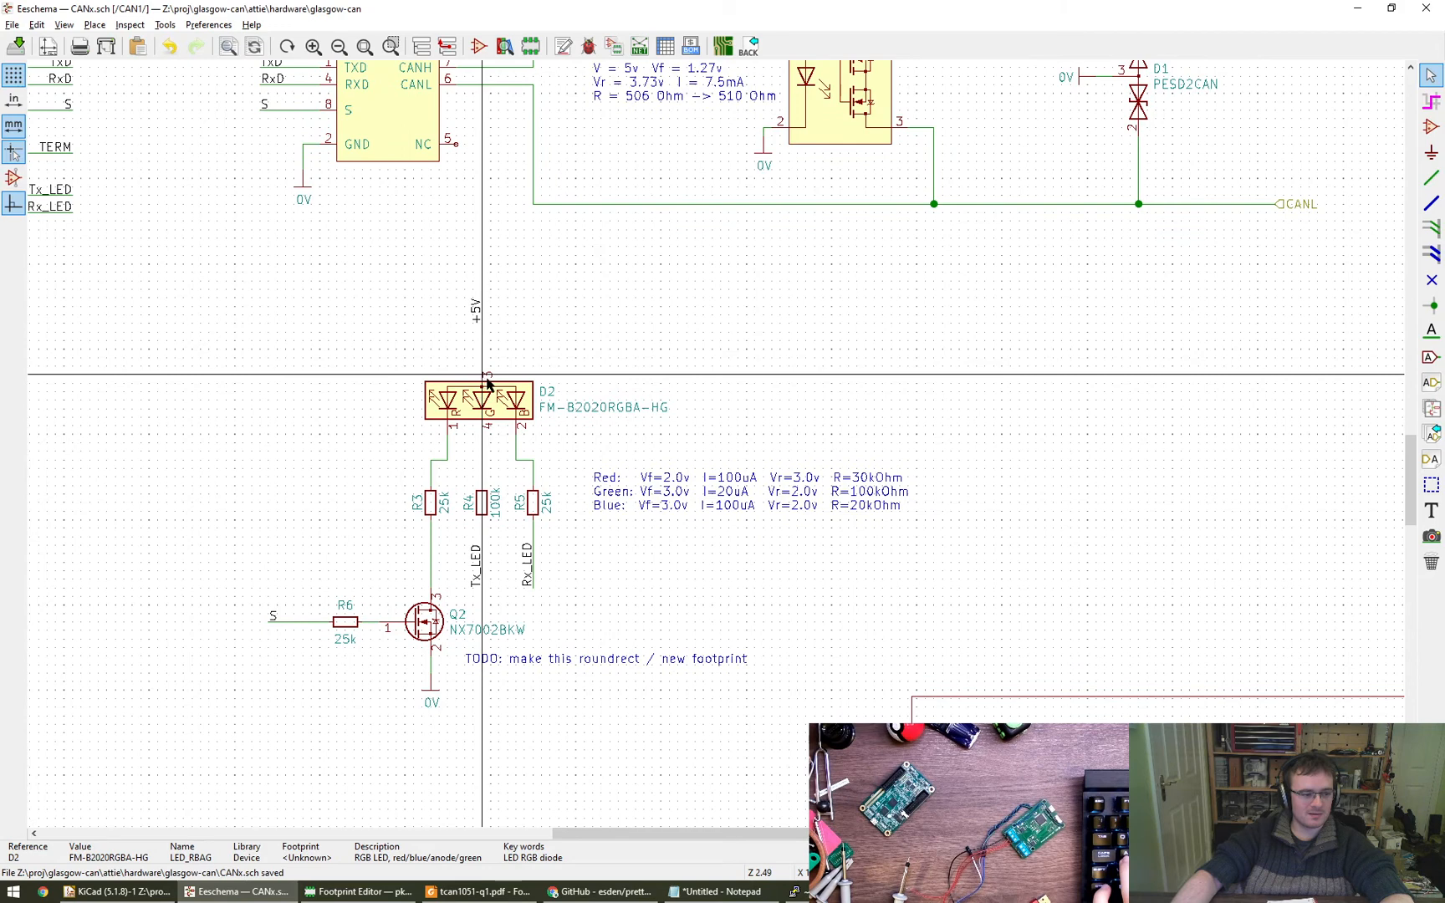
pyautogui.click(793, 425)
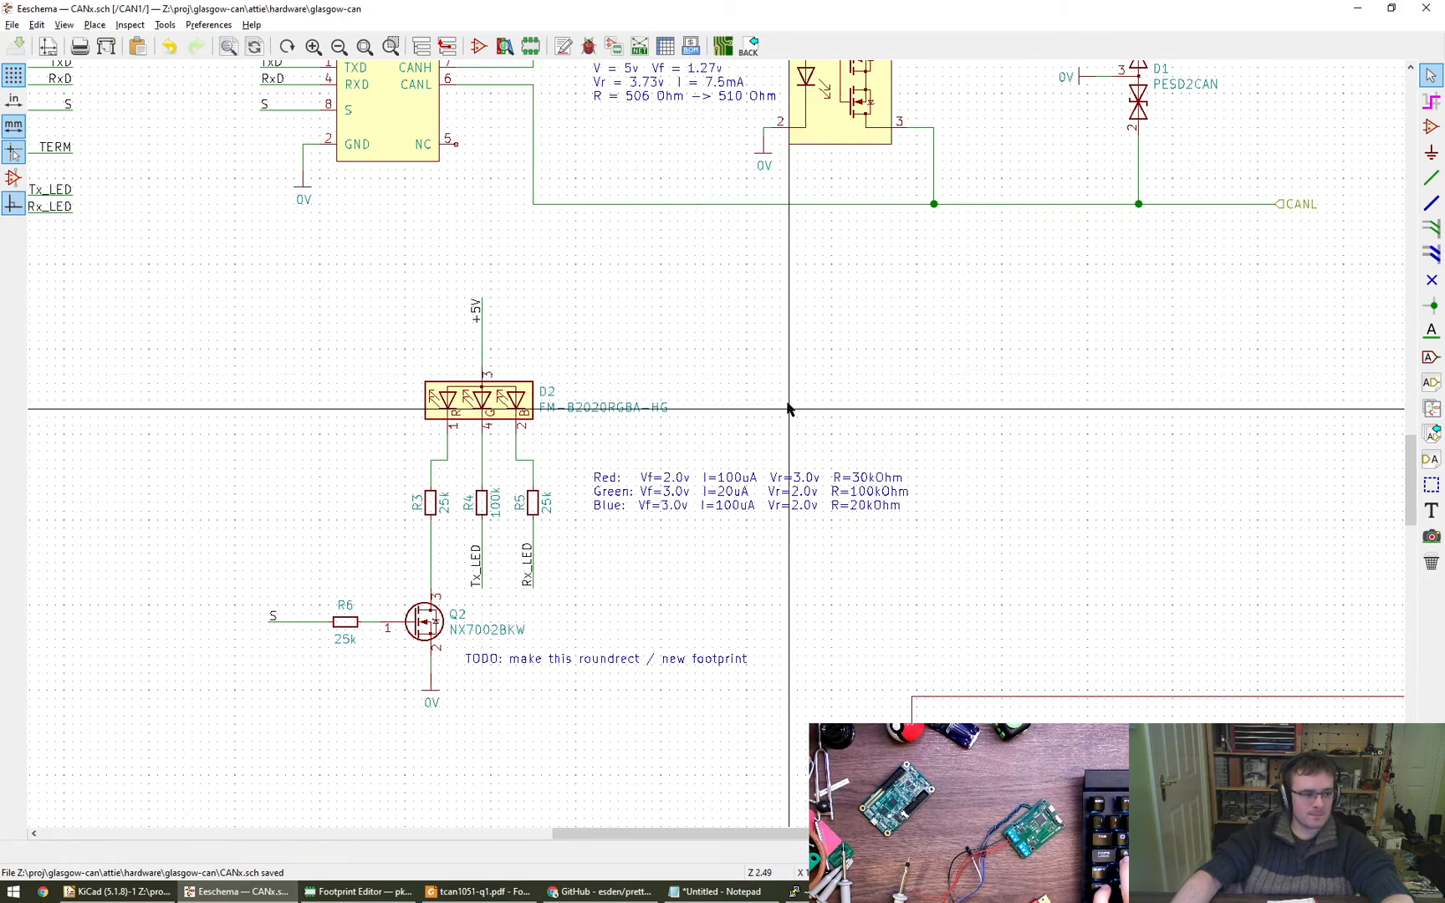
pyautogui.scroll(2, 799, 425)
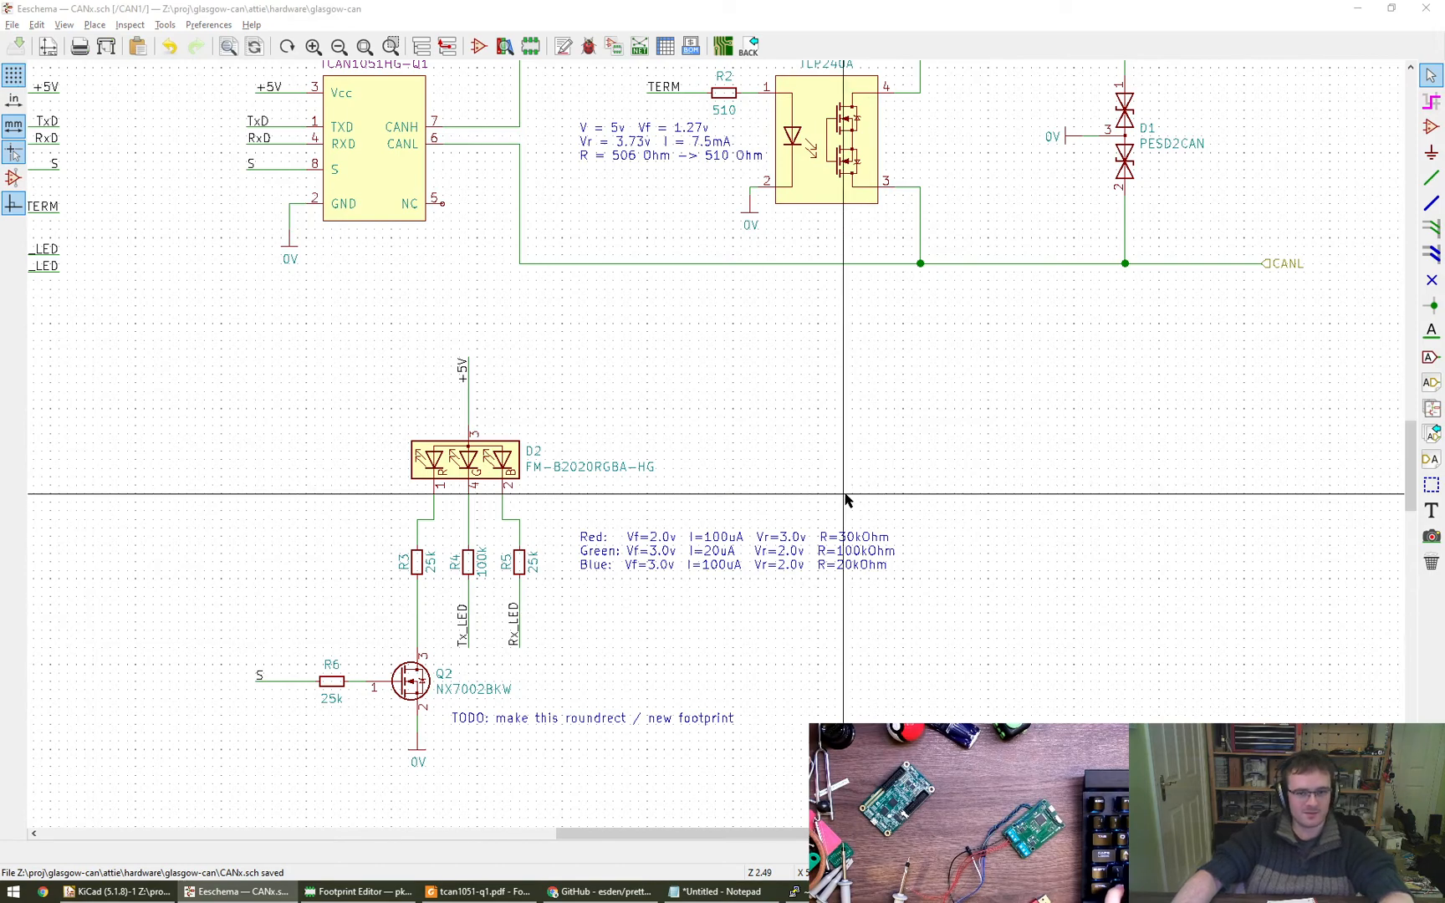
pyautogui.scroll(3, 855, 471)
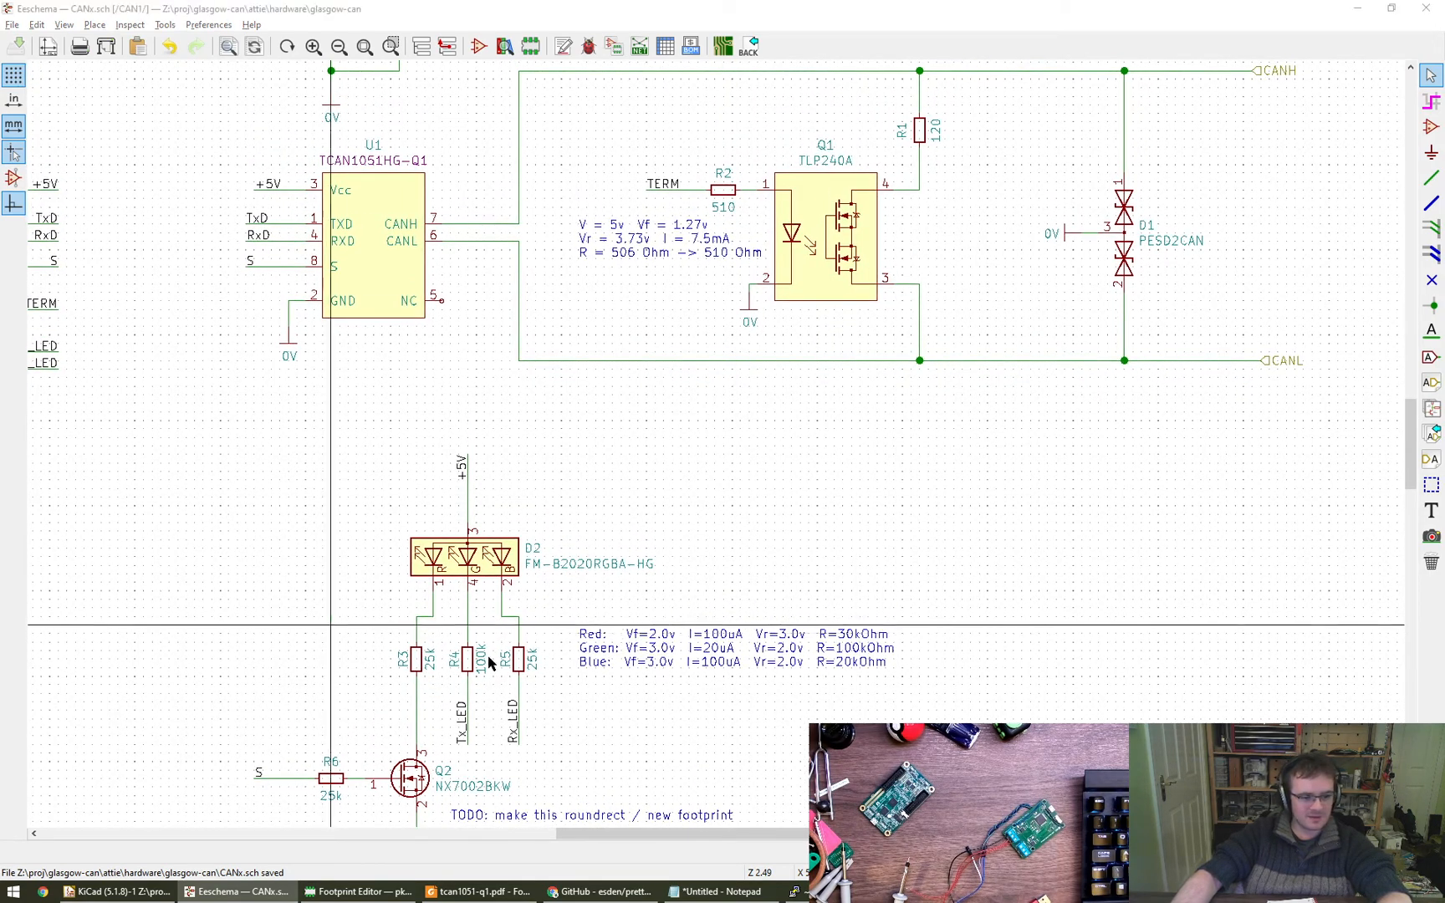
# - Switch to the browser and bring up Microchip's MCP2518FD product page in a new tab
pyautogui.click(590, 891)
pyautogui.hotkey('ctrl', 't')
pyautogui.write('MCP2518FD')
pyautogui.press('Return')
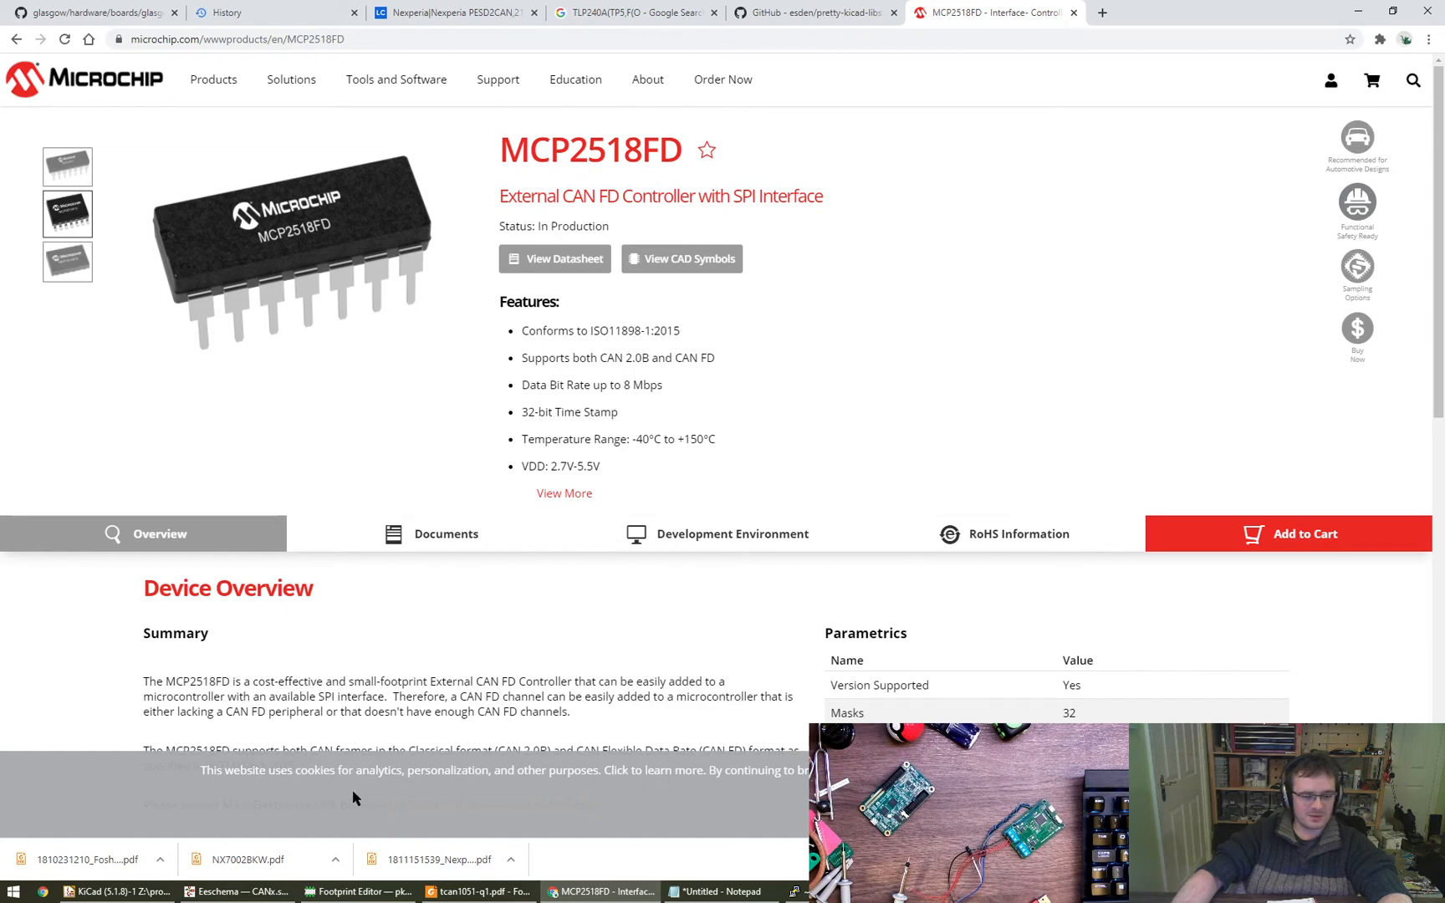
# - Return to Eeschema and leave the CAN1 sheet to view the root schematic with its connectors
pyautogui.moveTo(341, 893)
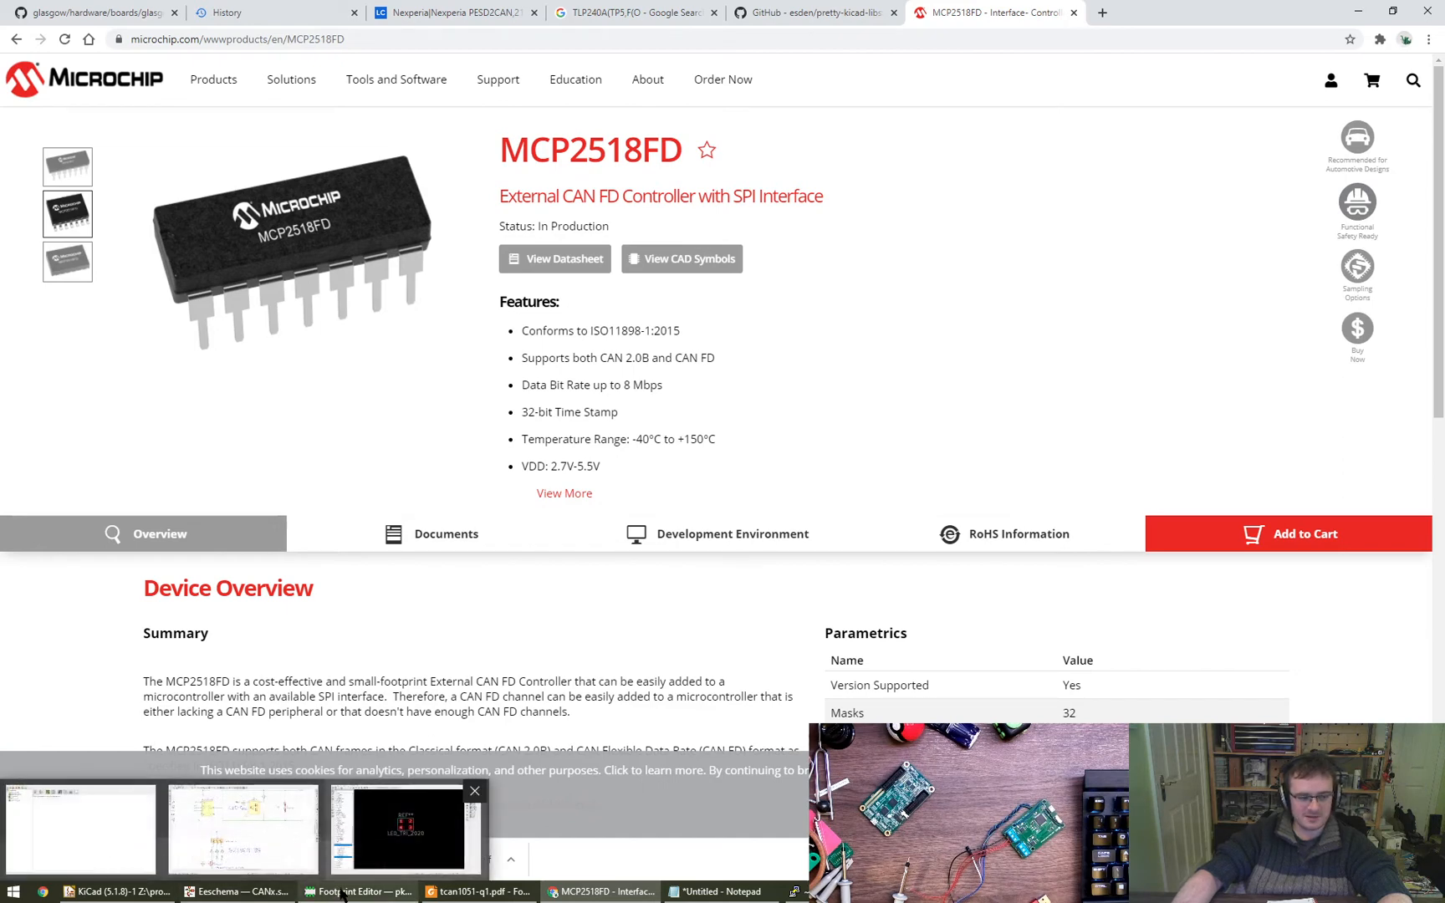
pyautogui.click(405, 828)
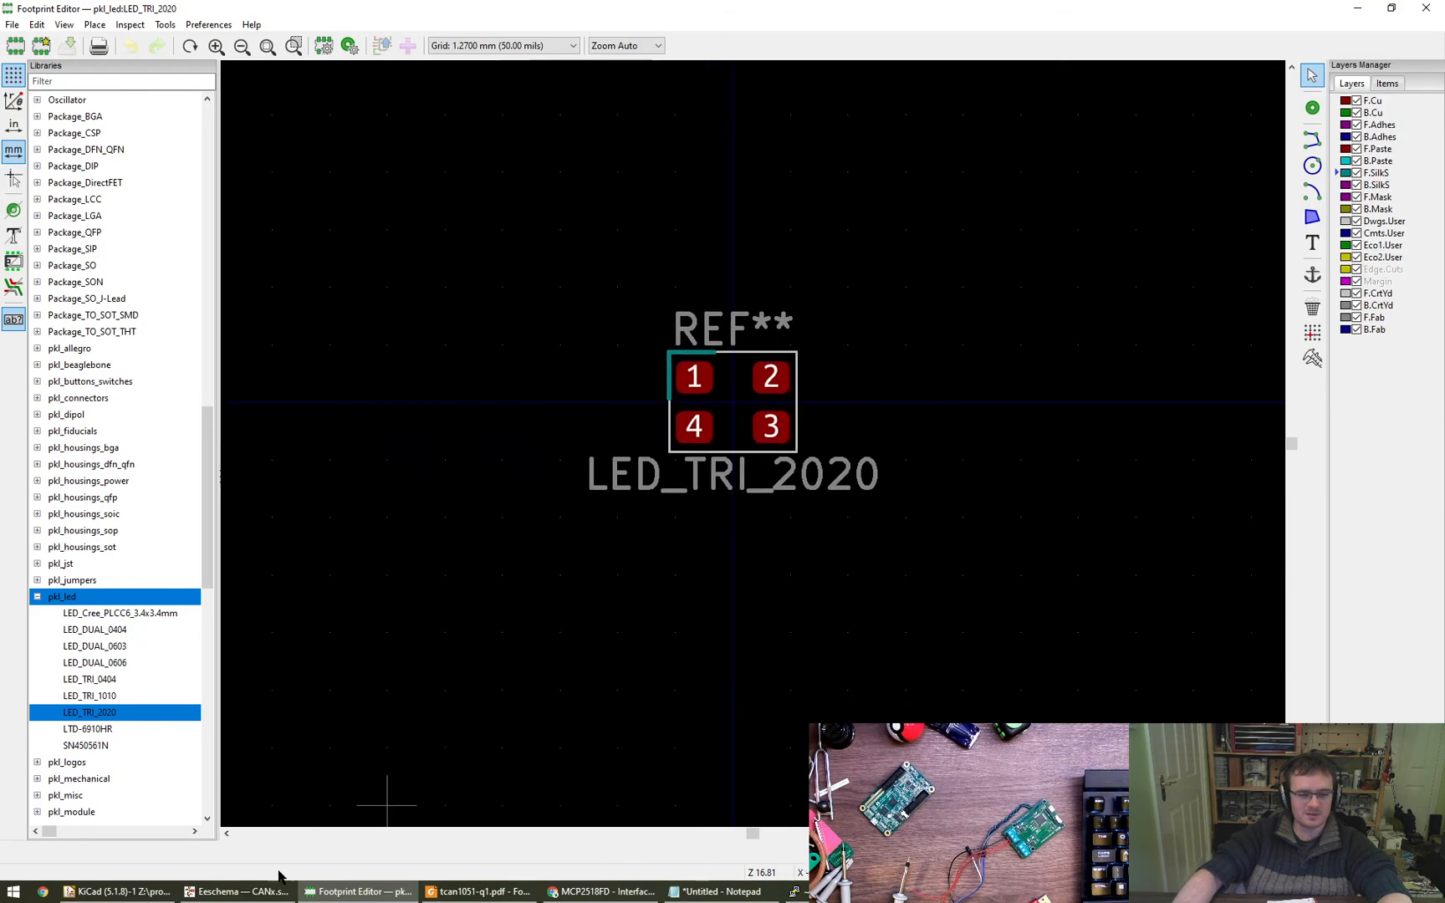
pyautogui.click(259, 891)
pyautogui.scroll(5, 725, 535)
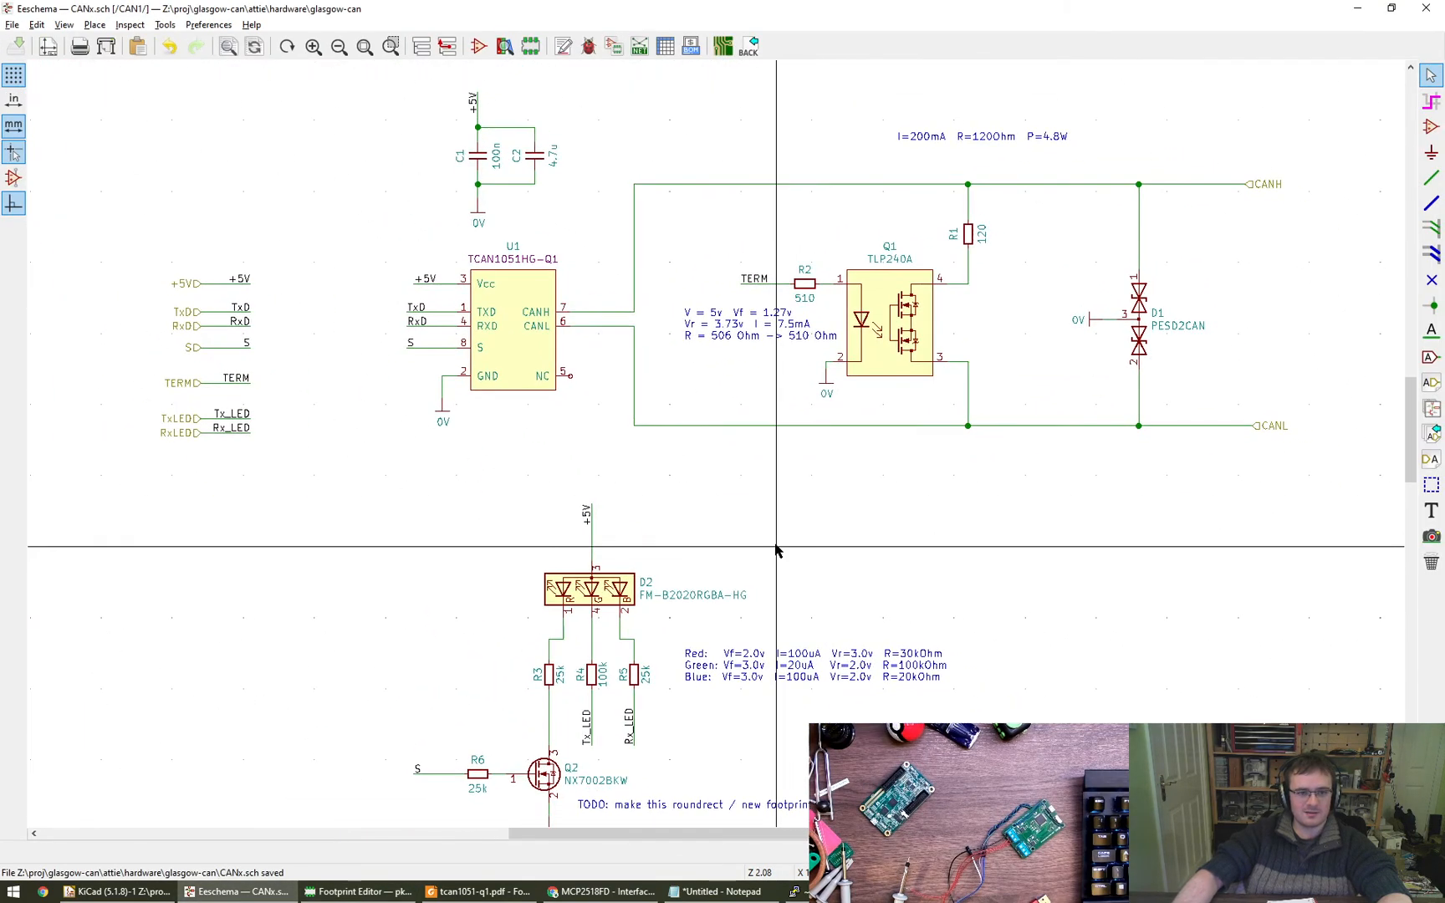
pyautogui.click(447, 46)
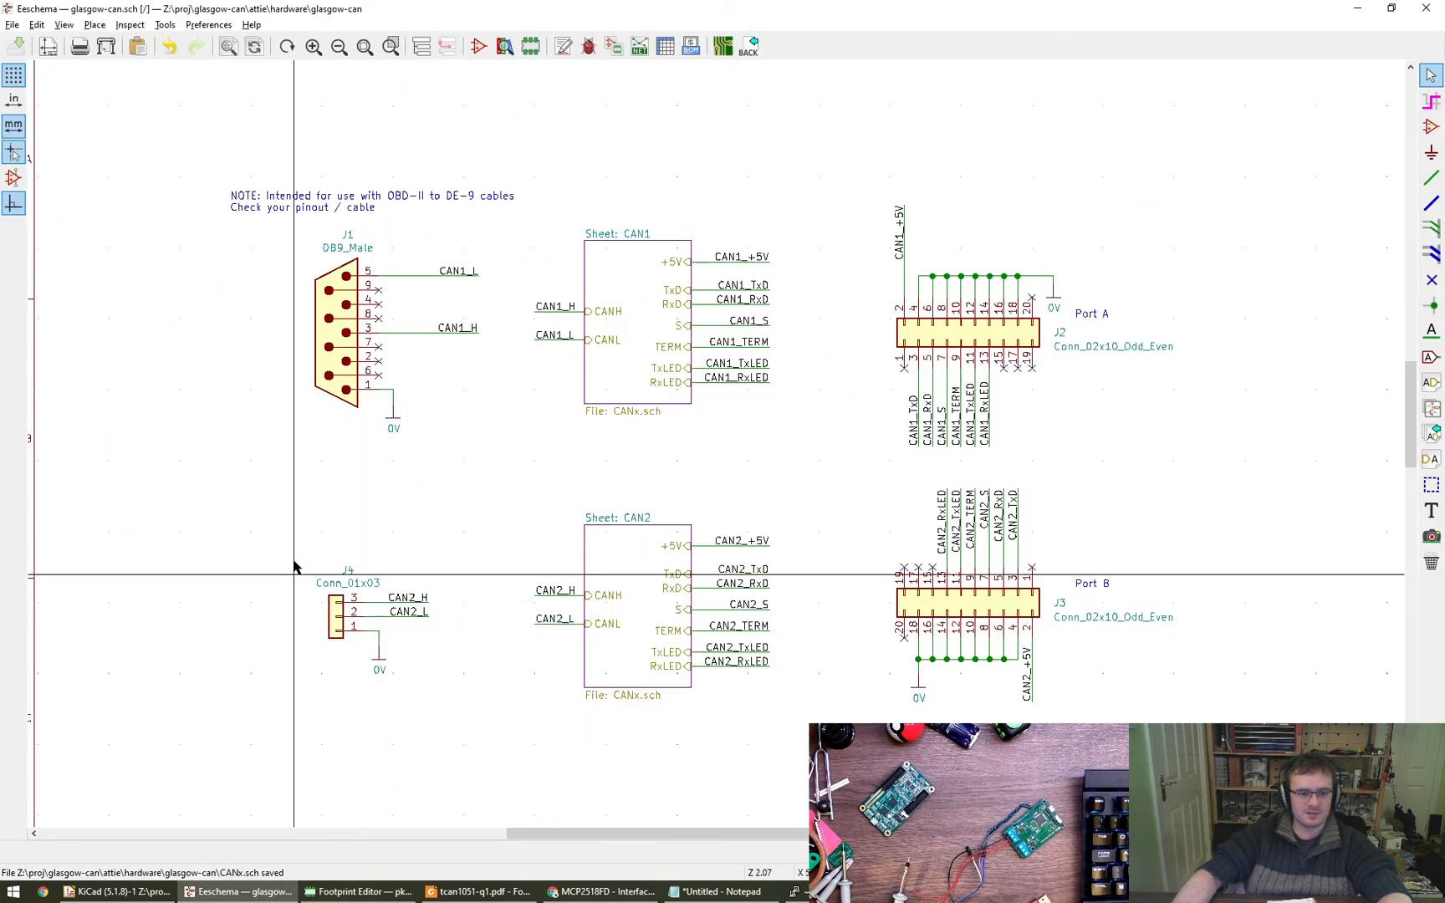
pyautogui.moveTo(318, 546); pyautogui.dragTo(400, 510, button='middle')
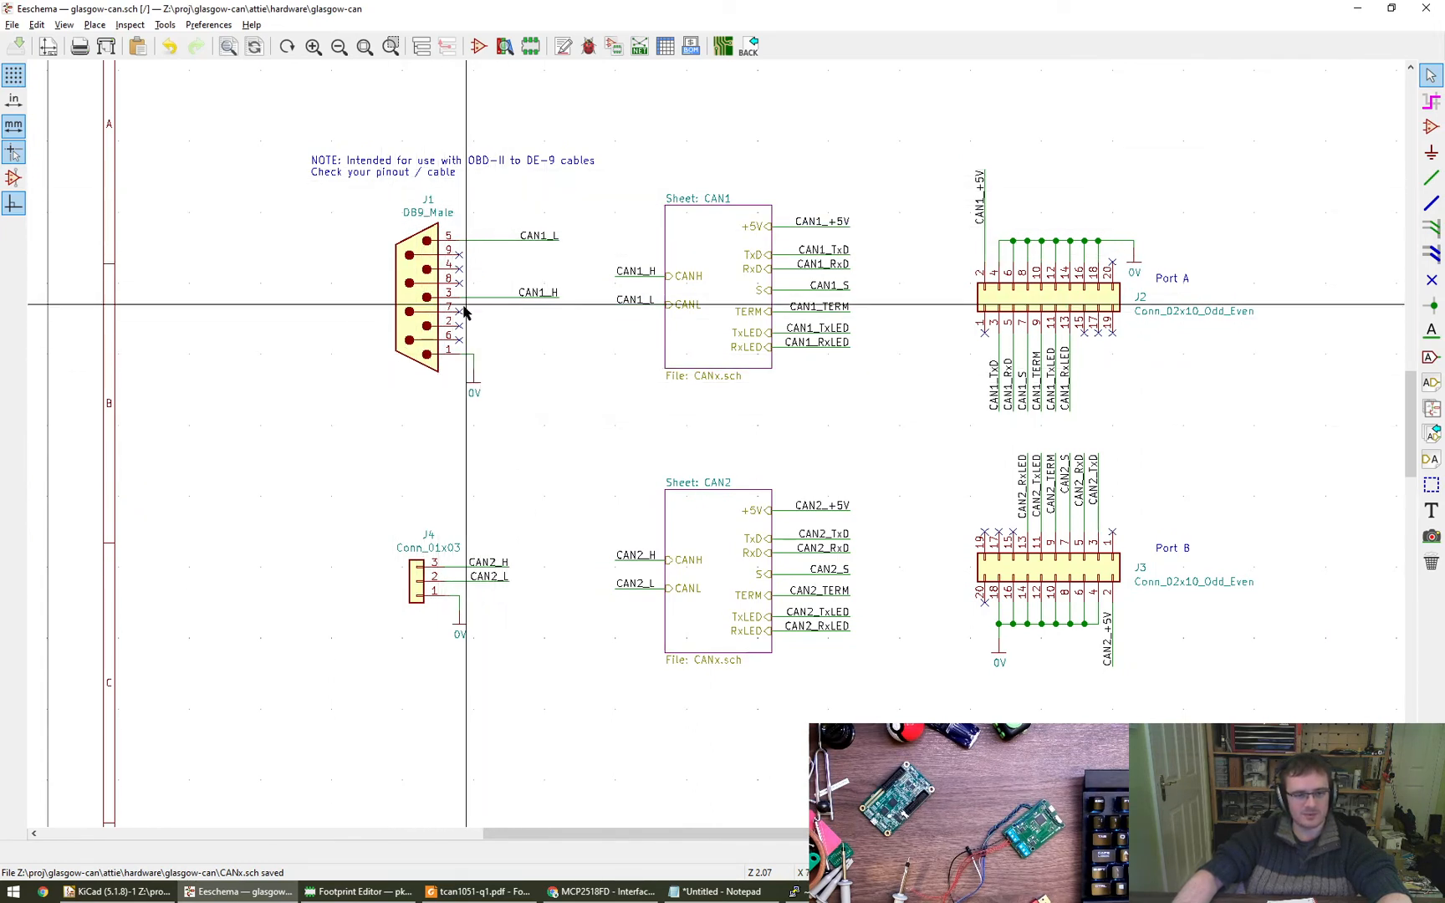
# - Switch to the browser and open the browsing history in a new tab
pyautogui.click(603, 899)
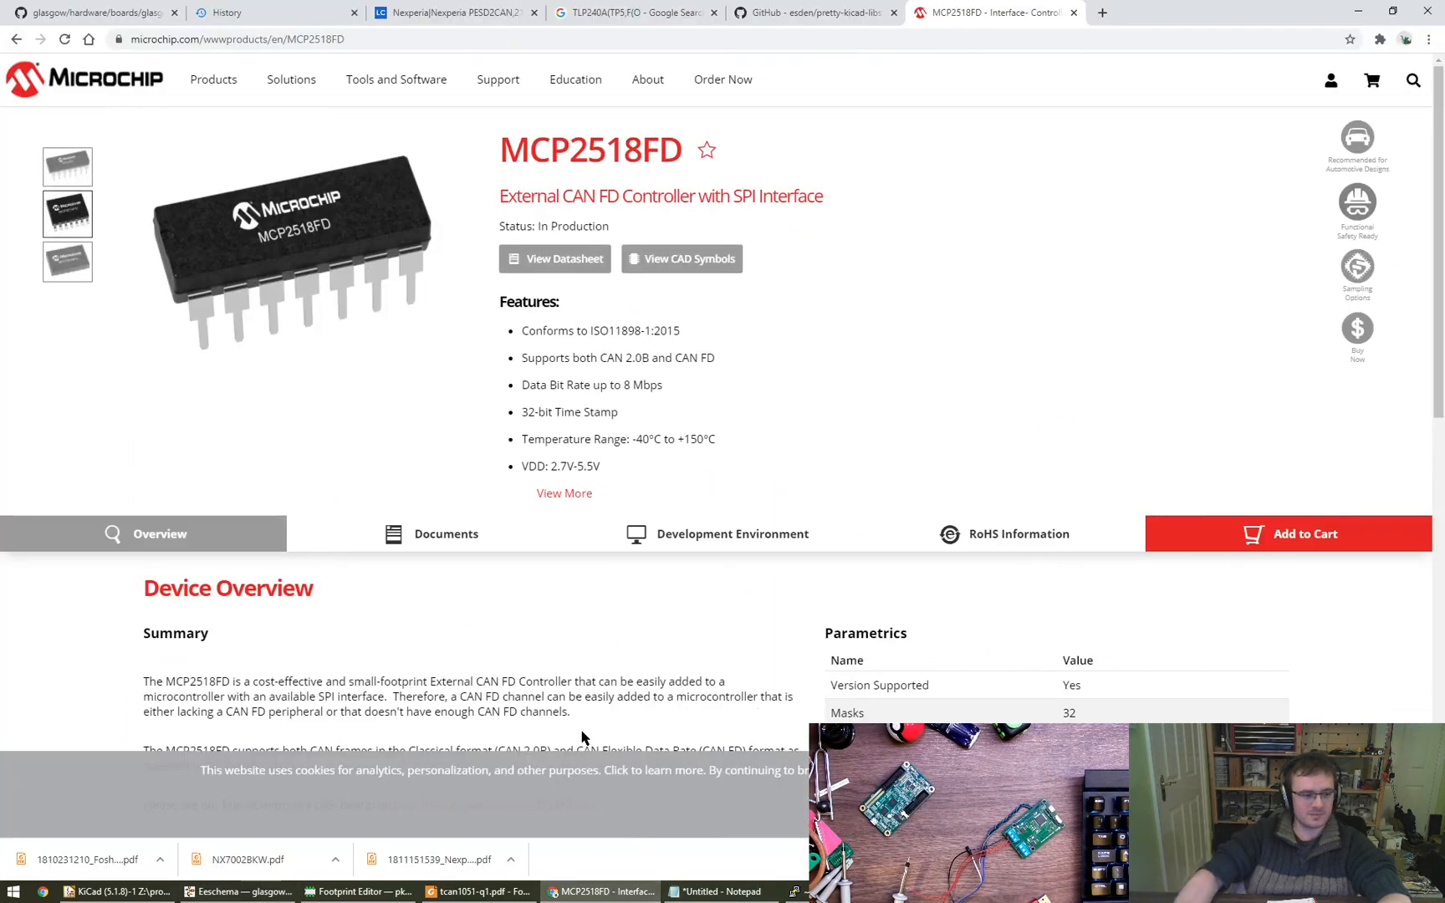
pyautogui.hotkey('ctrl', 't')
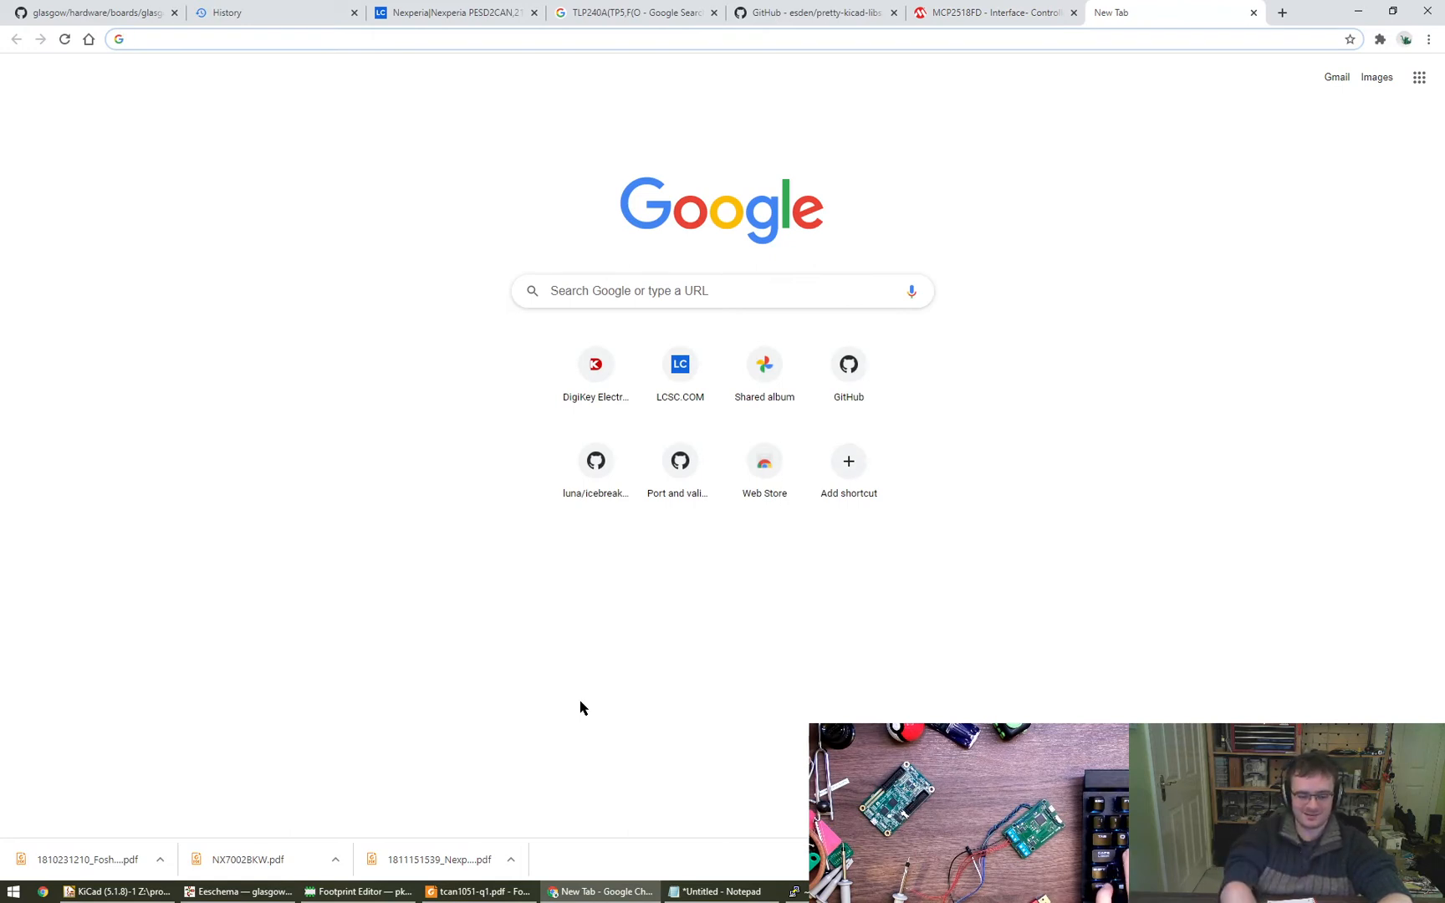
pyautogui.write('digi')
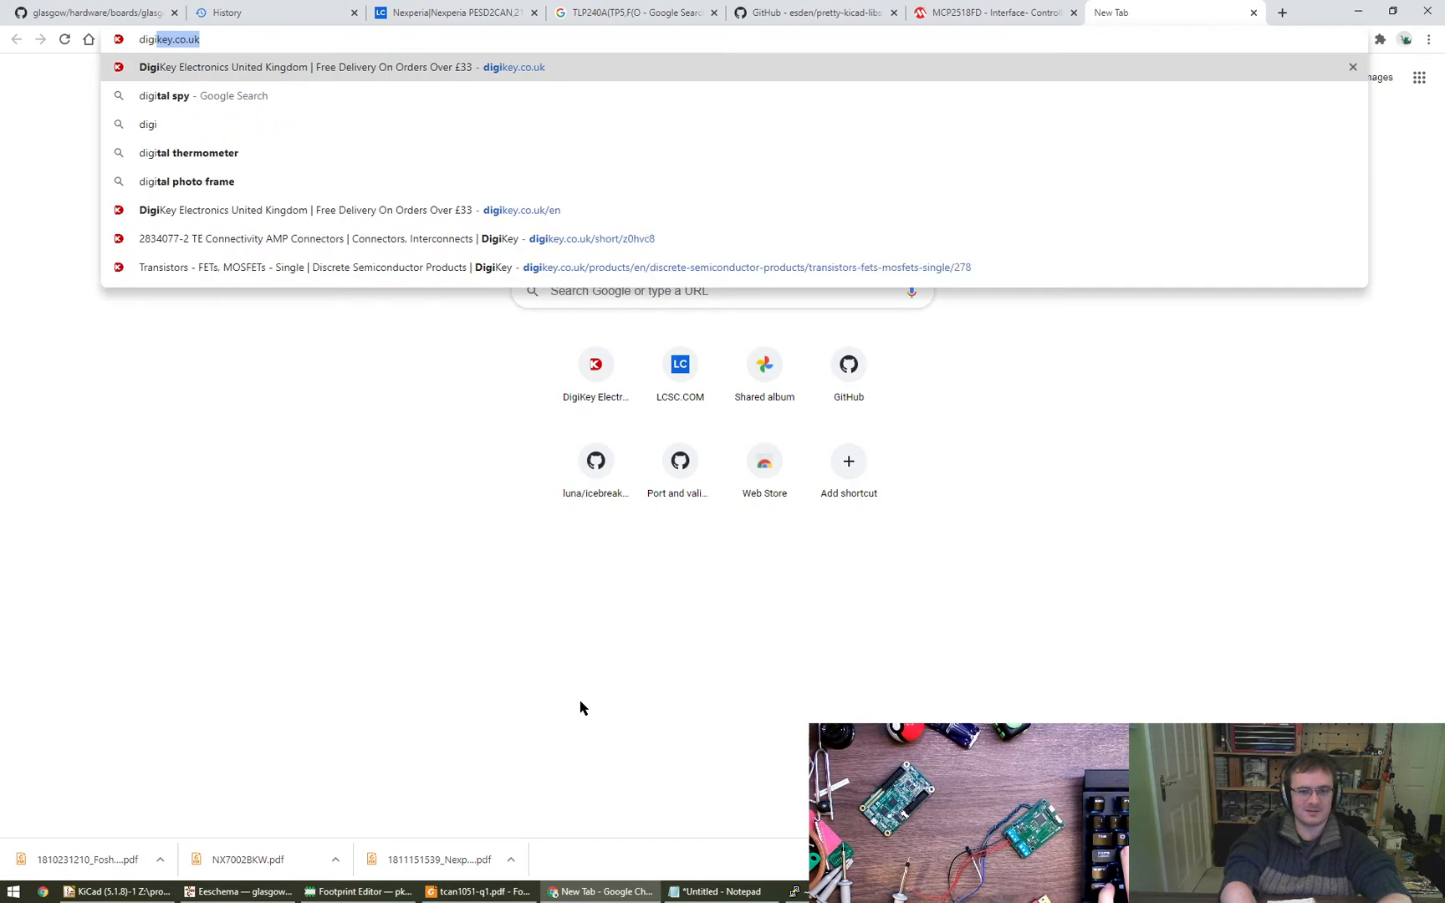
pyautogui.press('BackSpace')
pyautogui.press('BackSpace')
pyautogui.press('BackSpace')
pyautogui.press('BackSpace')
pyautogui.press('BackSpace')
pyautogui.write('history')
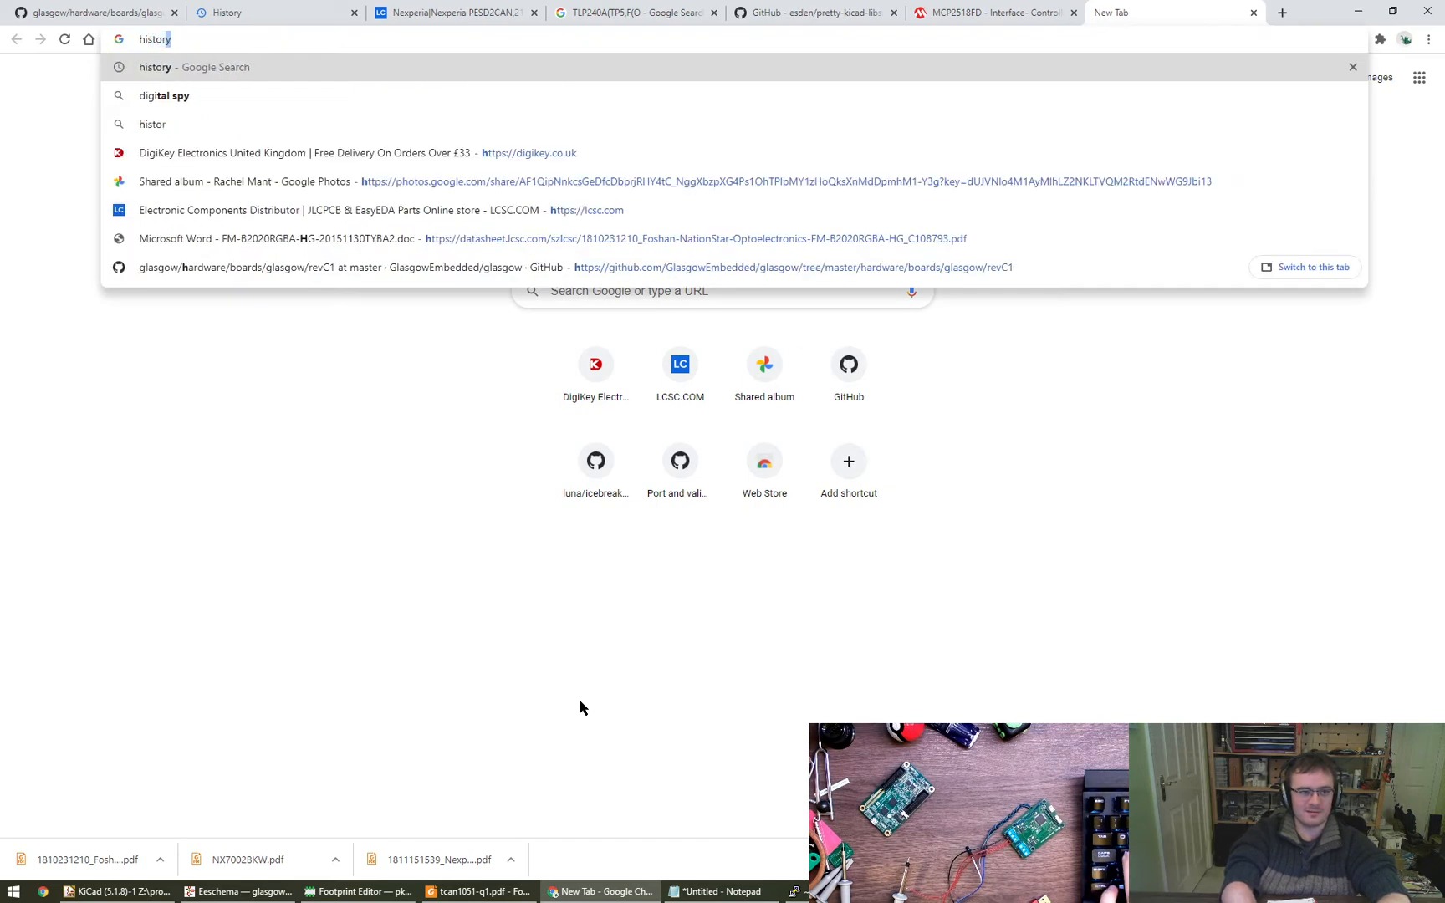
pyautogui.write('about:')
pyautogui.press('Return')
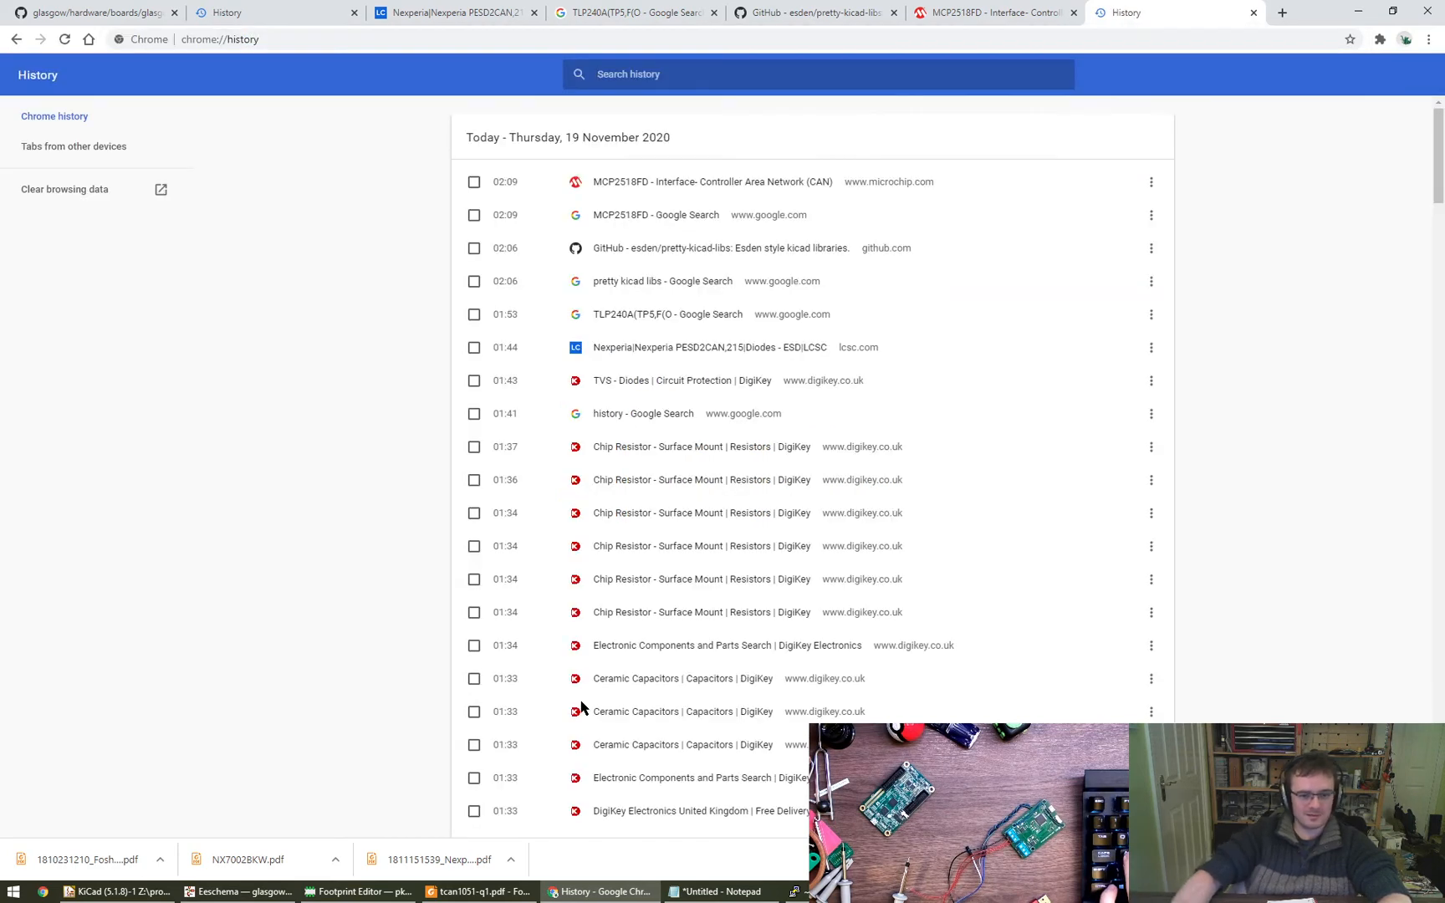
# - Look through the history, bring up the DigiKey page of terminal block 2834077-2 and view its enlarged product photo
pyautogui.scroll(-10, 681, 703)
pyautogui.scroll(-15, 681, 703)
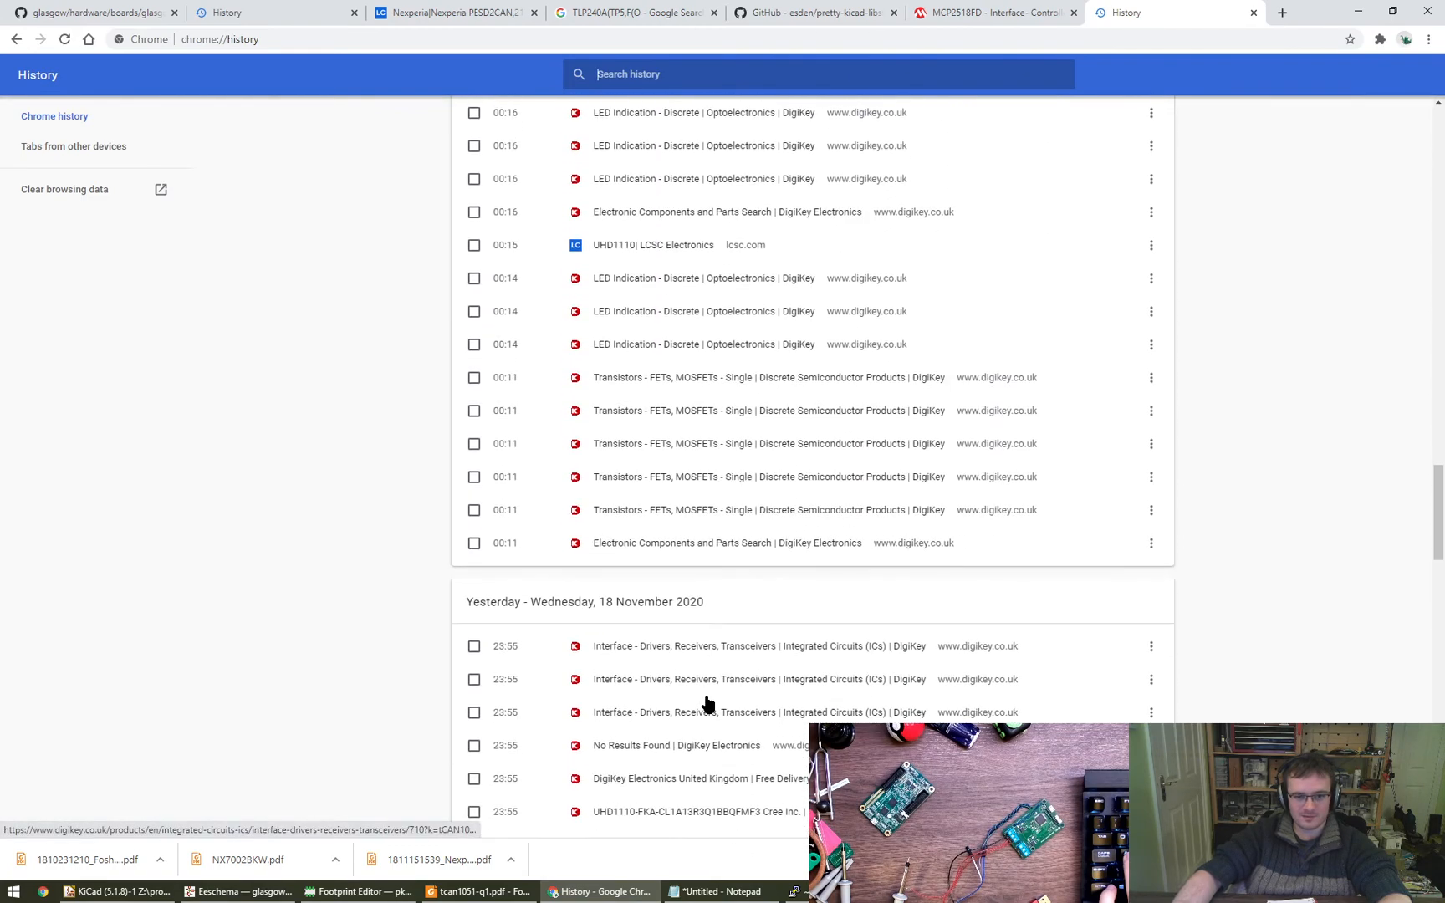
pyautogui.scroll(2, 767, 628)
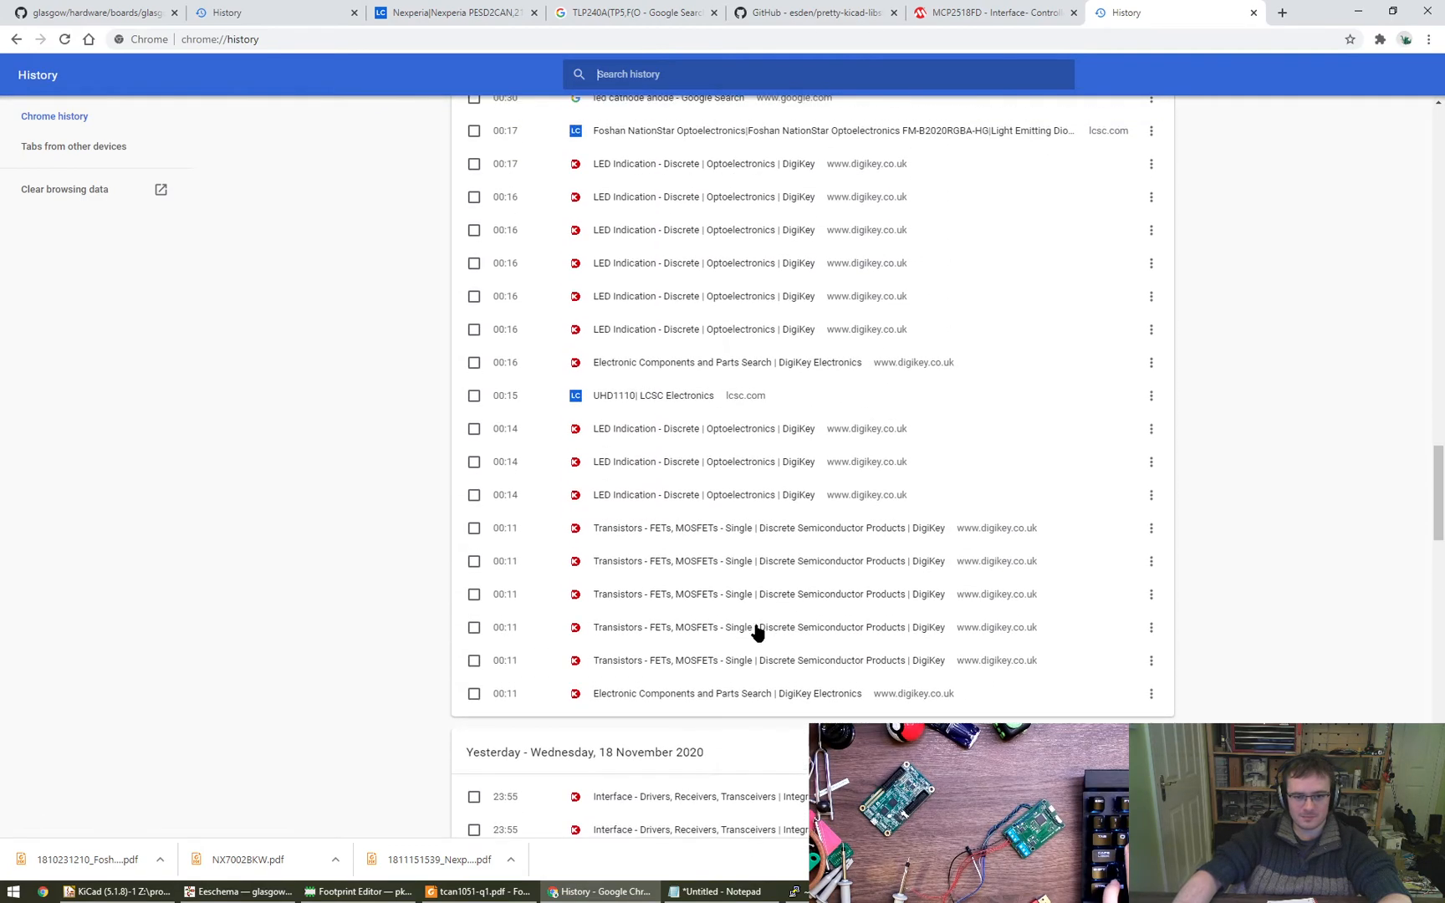
pyautogui.scroll(5, 753, 652)
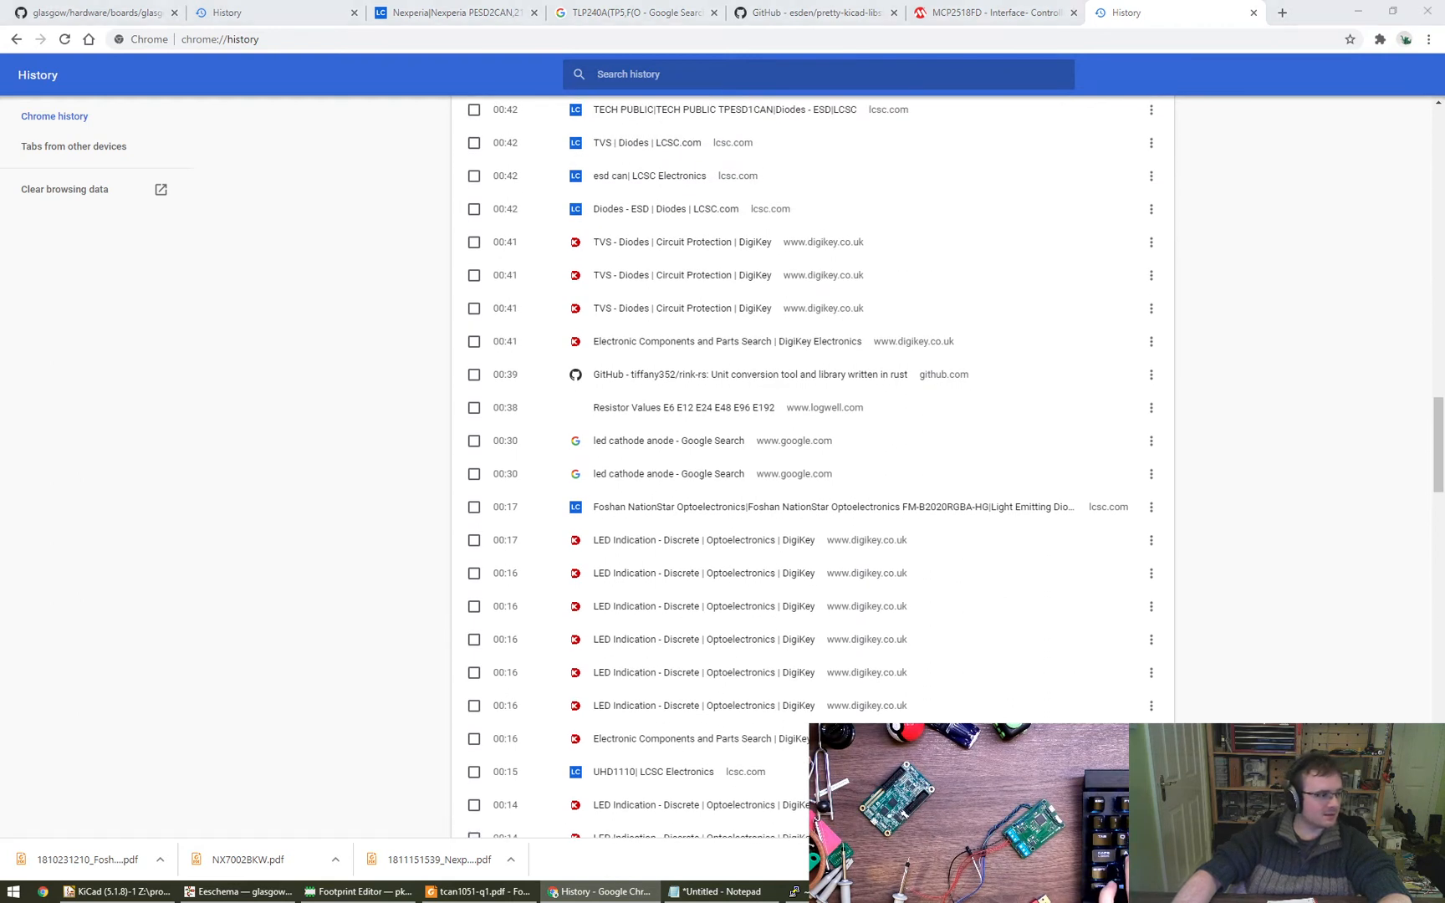
pyautogui.moveTo(1444, 209); pyautogui.dragTo(328, 468)
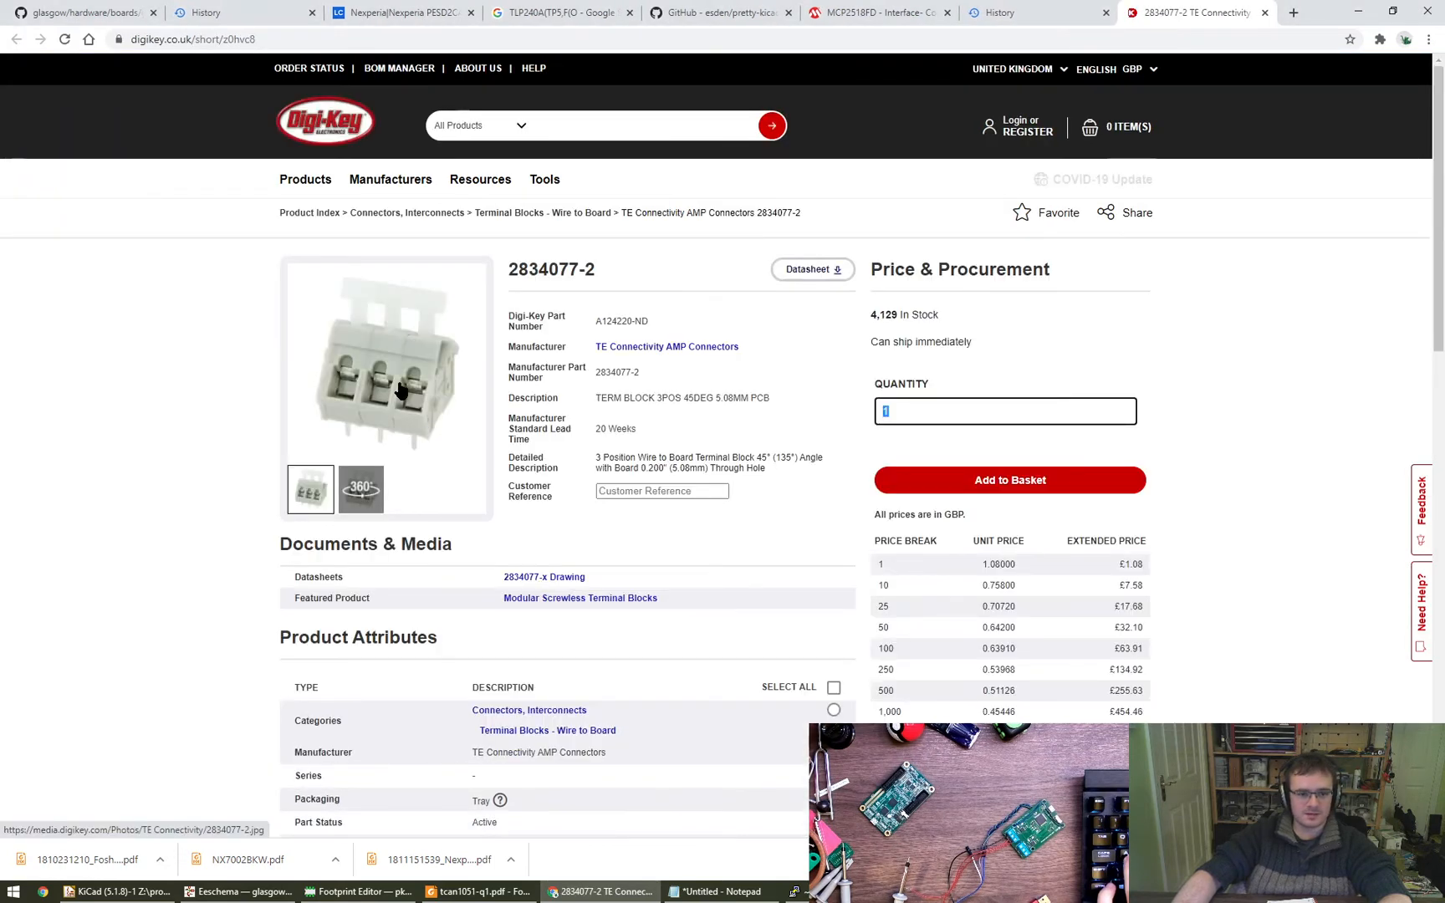
pyautogui.click(483, 473)
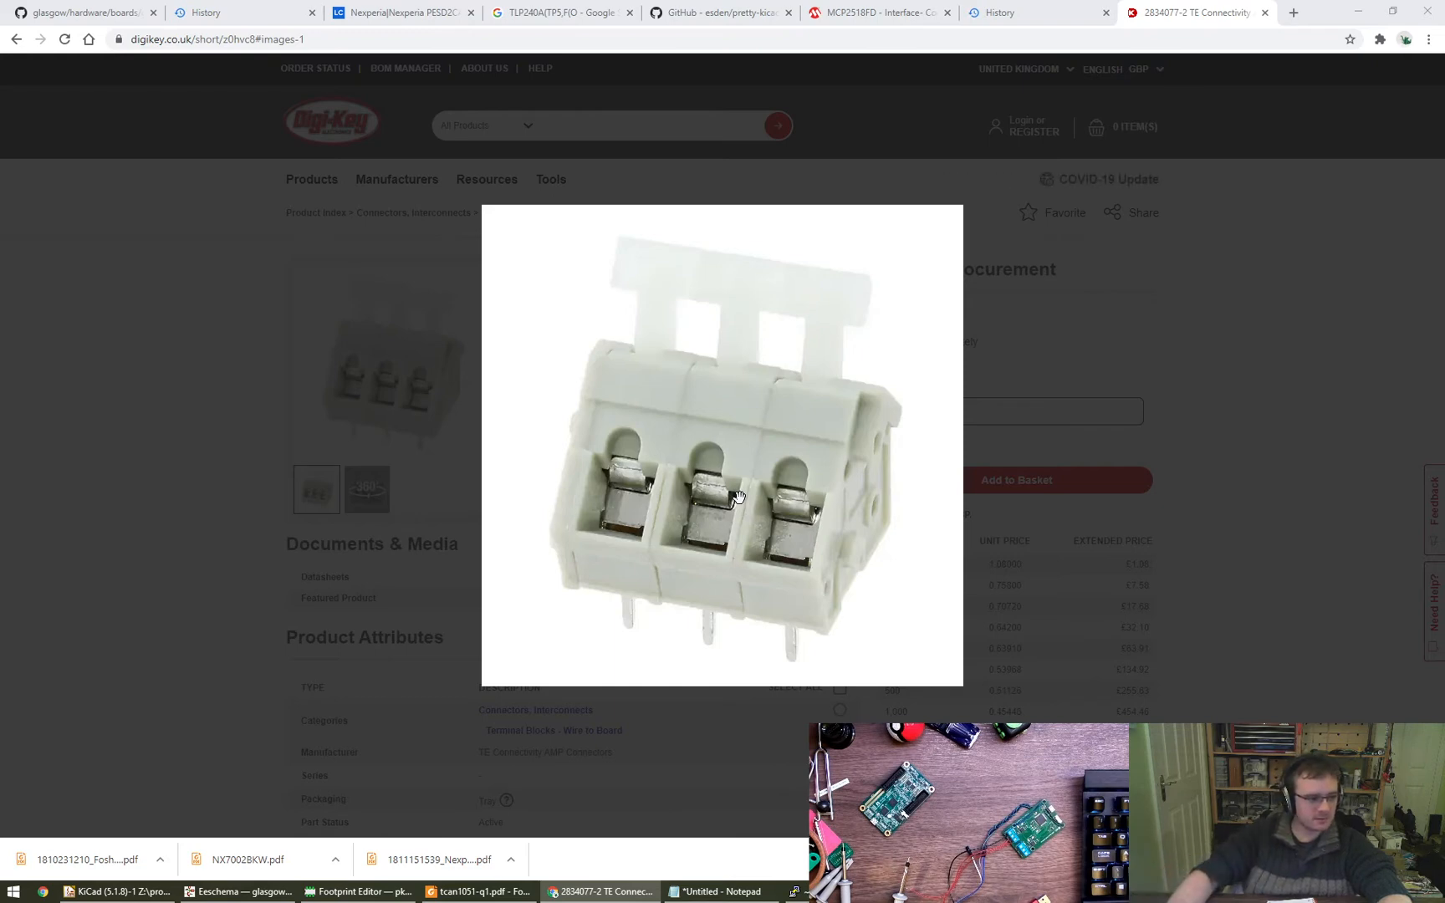
pyautogui.click(1142, 512)
# - Open the MCP2518FD data sheet from the documents on its product page and read the feature list on the first page
pyautogui.click(861, 5)
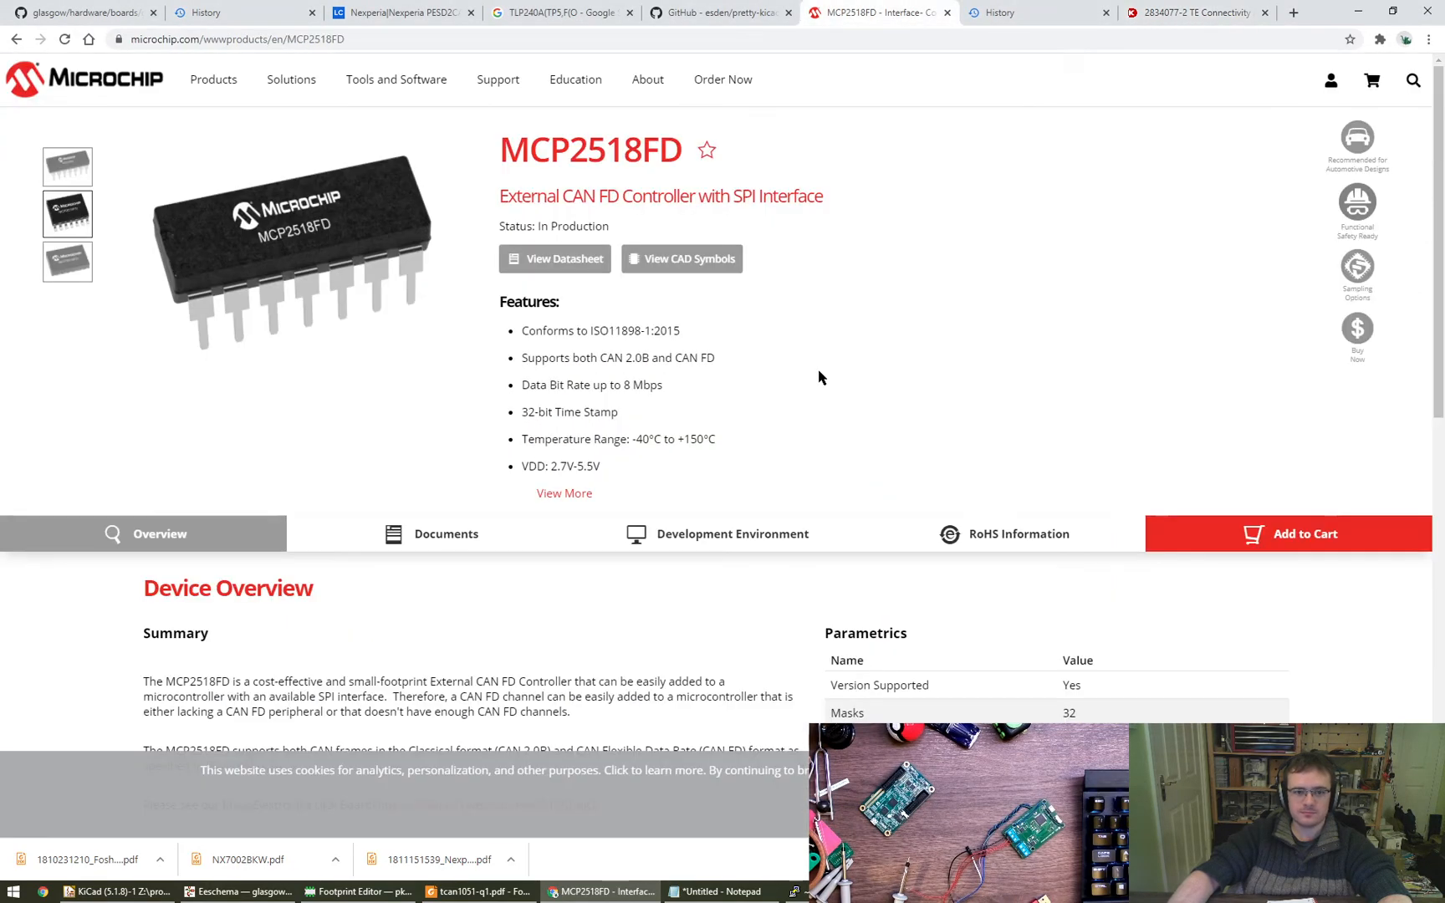
pyautogui.scroll(-5, 644, 393)
pyautogui.scroll(4, 638, 474)
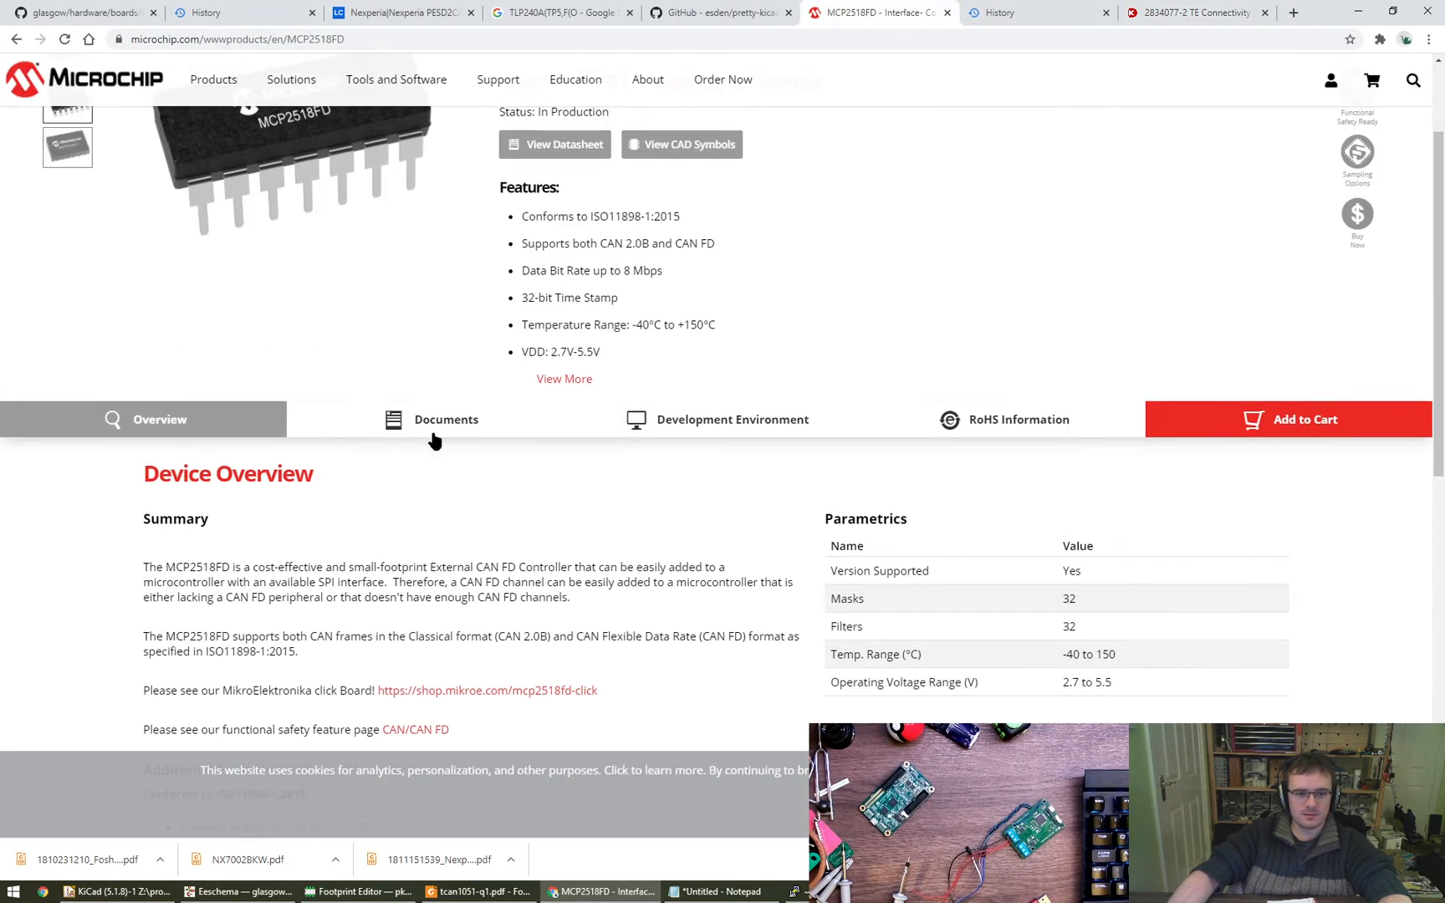
pyautogui.click(435, 422)
pyautogui.scroll(-2, 598, 572)
pyautogui.click(233, 464)
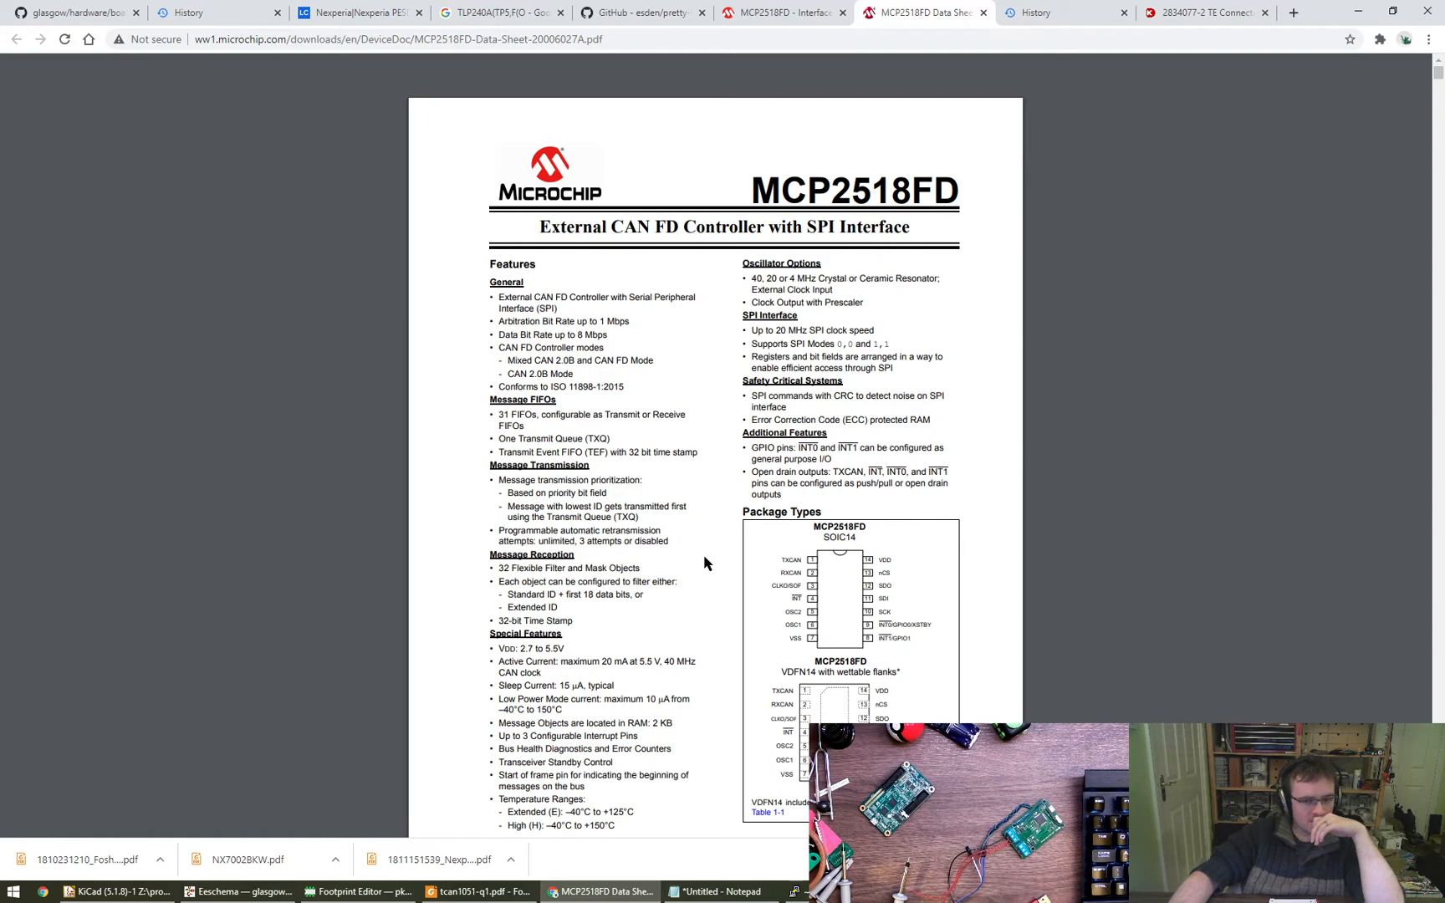
pyautogui.scroll(-1, 704, 563)
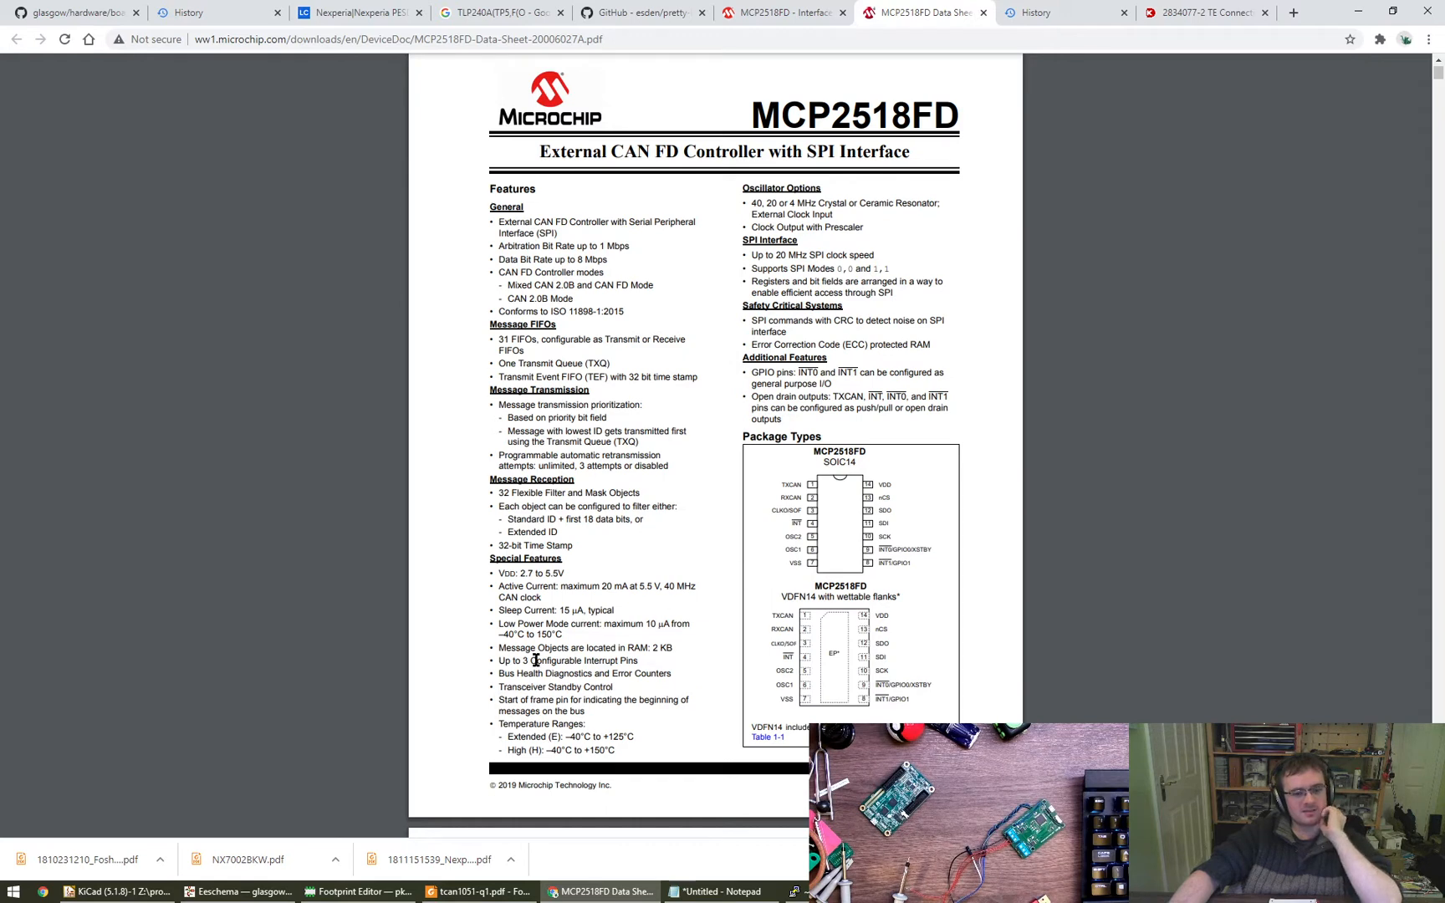
# - Return to Eeschema and open the CAN1 sheet at the CANH and CANL outputs
pyautogui.click(239, 891)
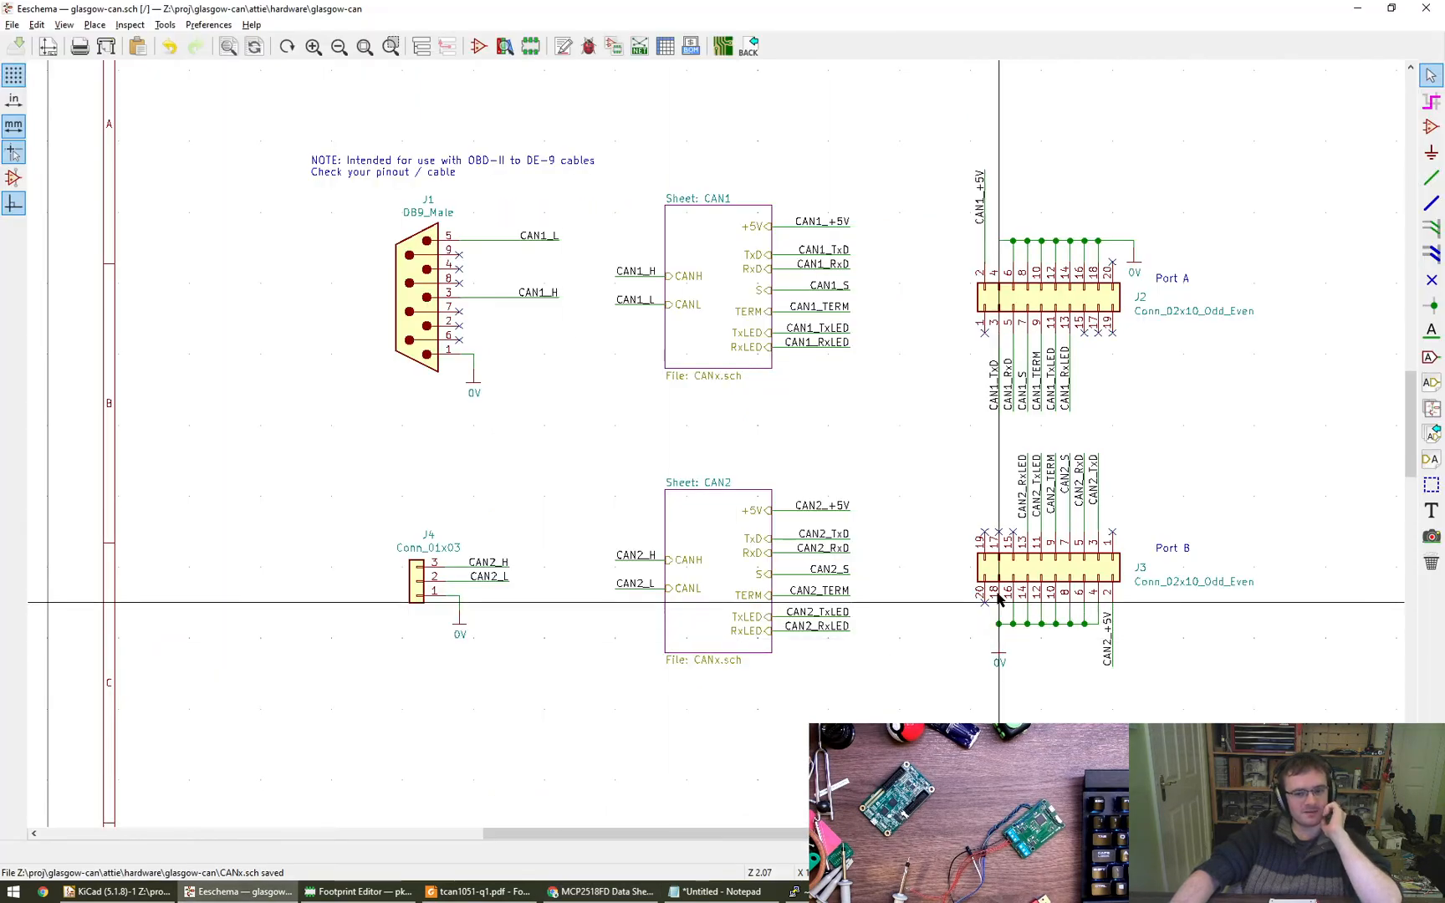
pyautogui.scroll(1, 791, 575)
pyautogui.click(421, 46)
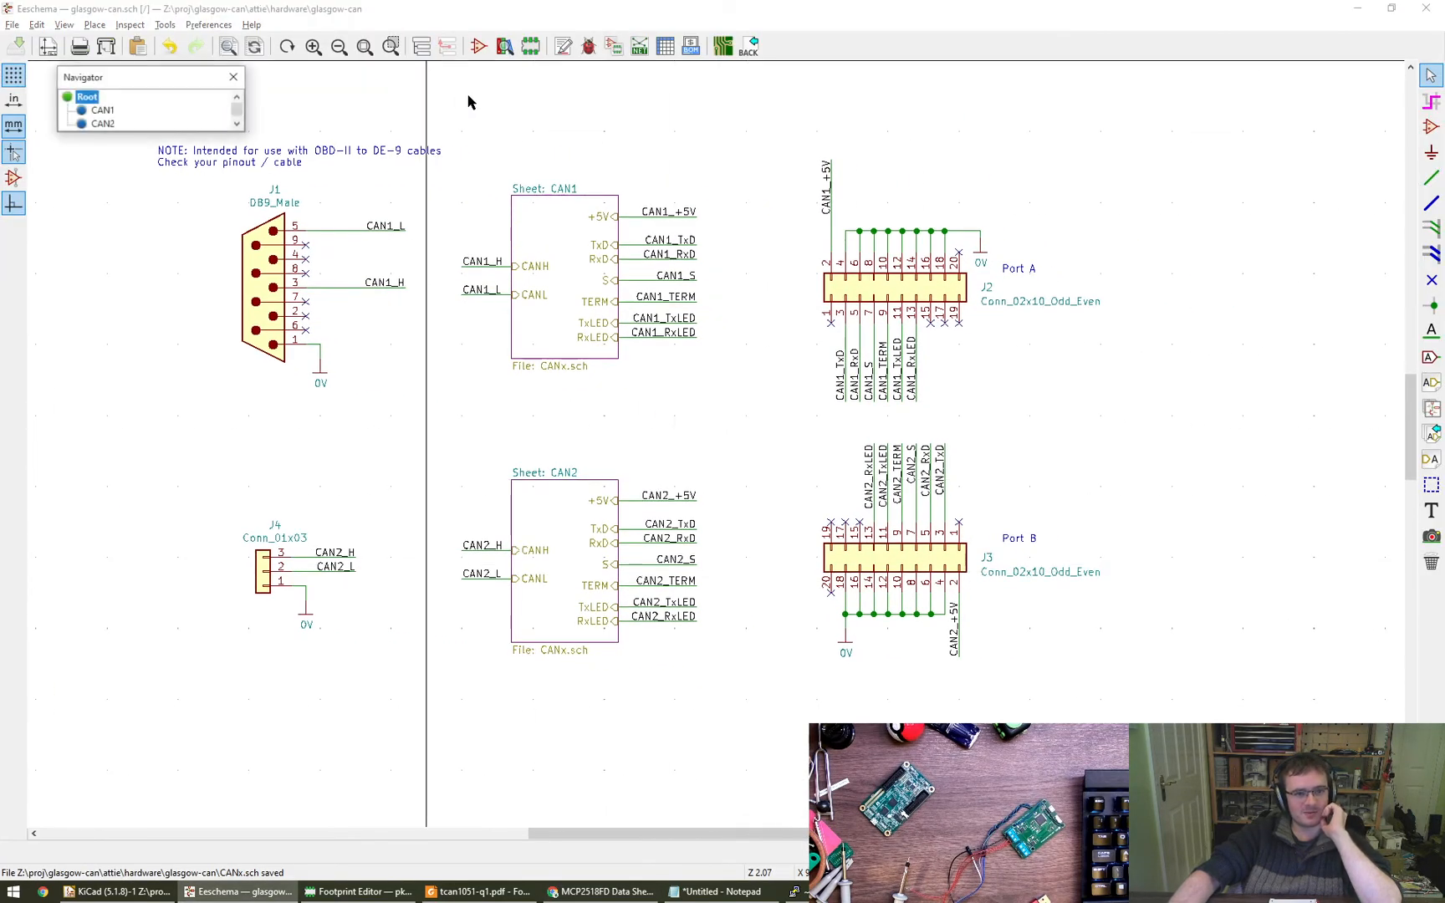
pyautogui.doubleClick(92, 119)
pyautogui.moveTo(1031, 493); pyautogui.dragTo(644, 509, button='middle')
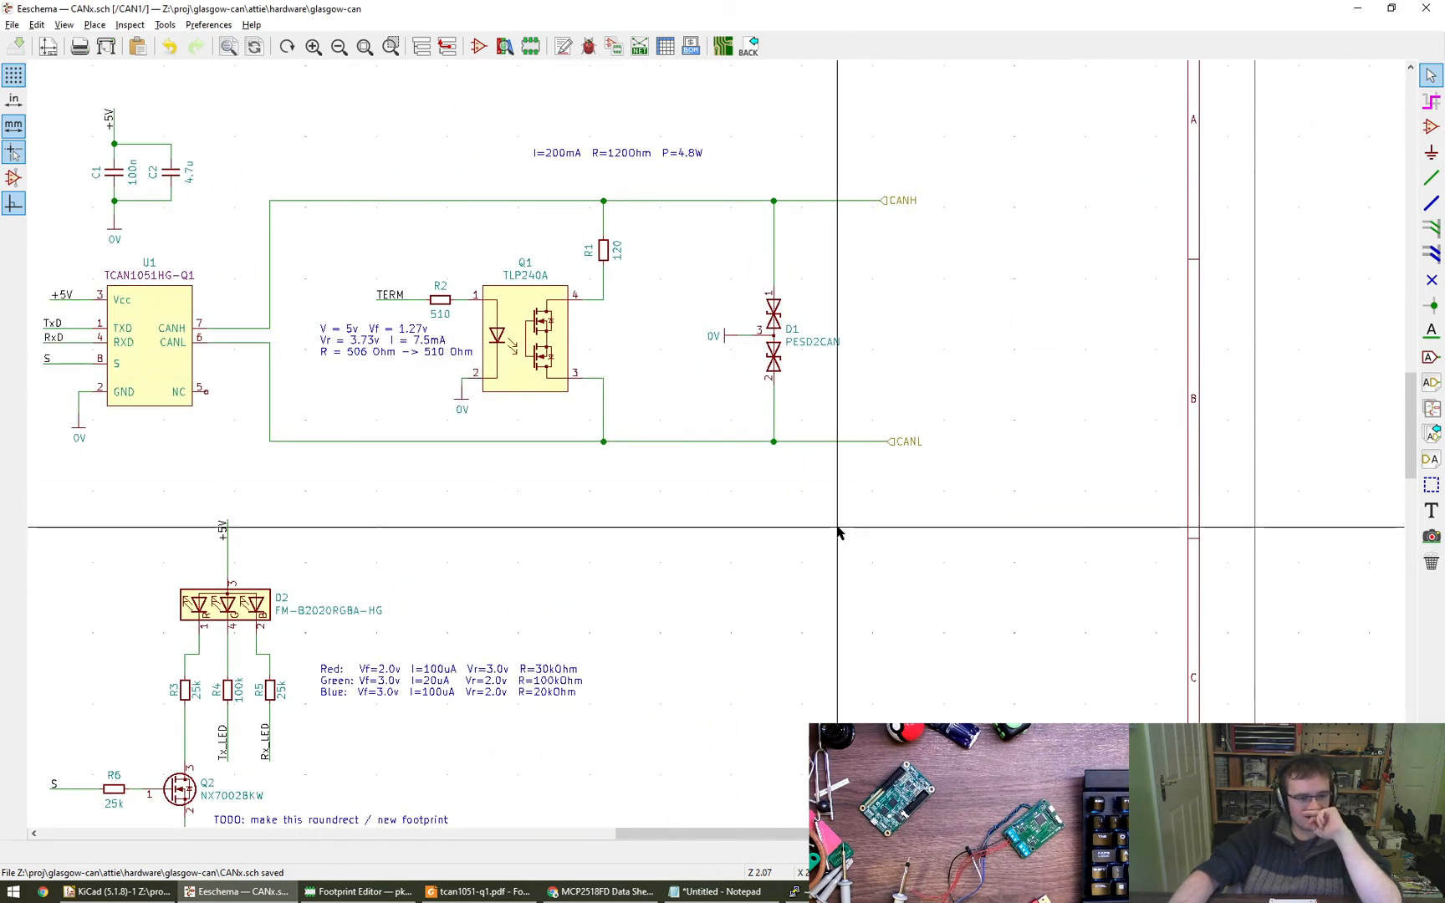
# - Switch to the MCP2518FD data sheet and examine the package pinouts on its first page
pyautogui.click(600, 891)
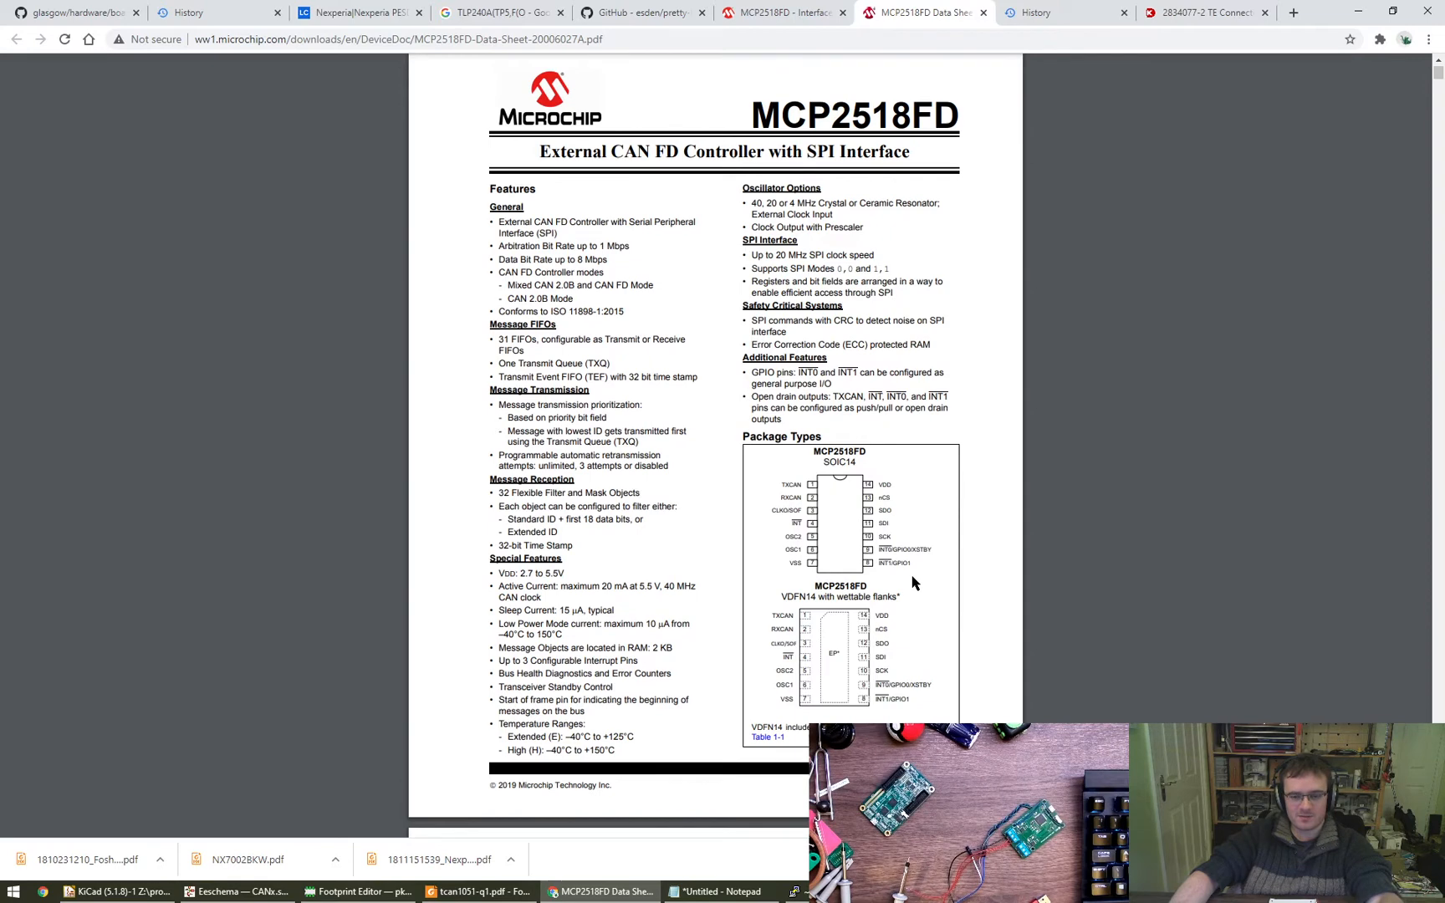
pyautogui.scroll(-1, 913, 592)
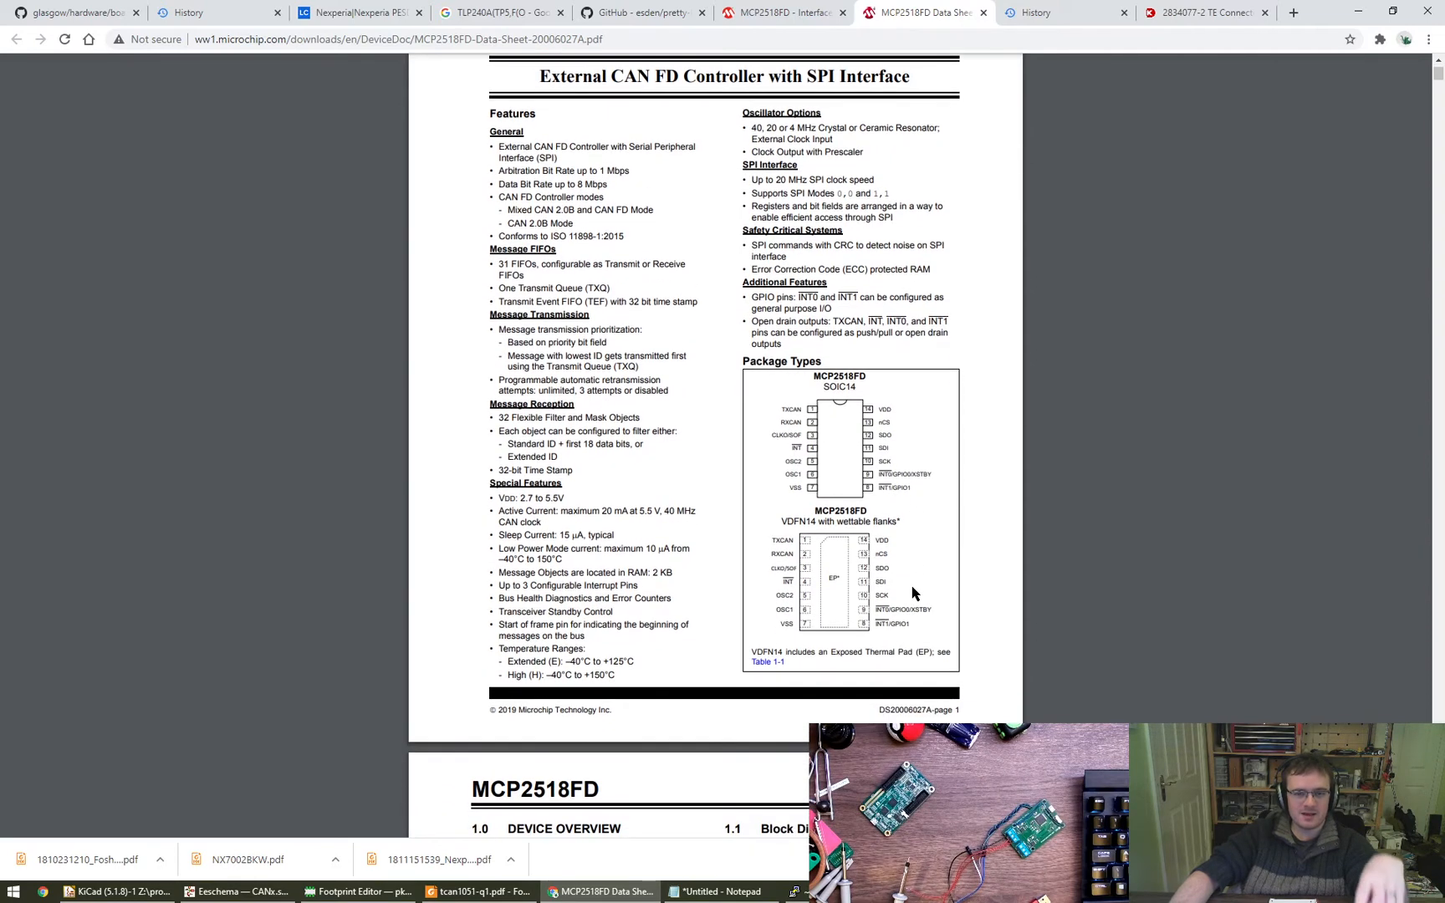
pyautogui.scroll(1, 913, 592)
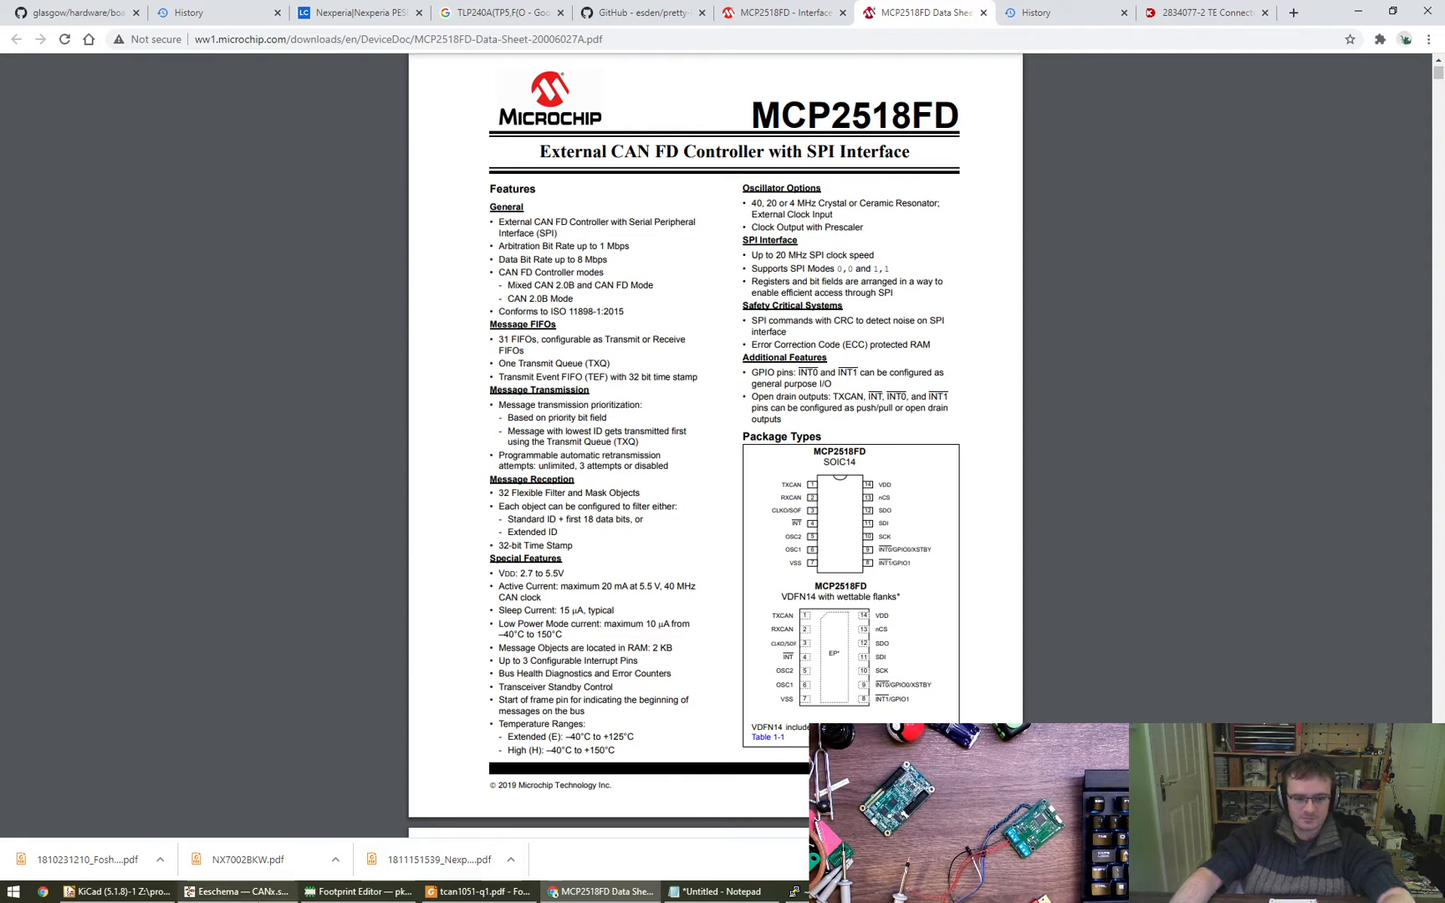
# - Return to Eeschema and place a Conn_01x02_Male symbol below the CANL wire, near diode D1
pyautogui.click(236, 891)
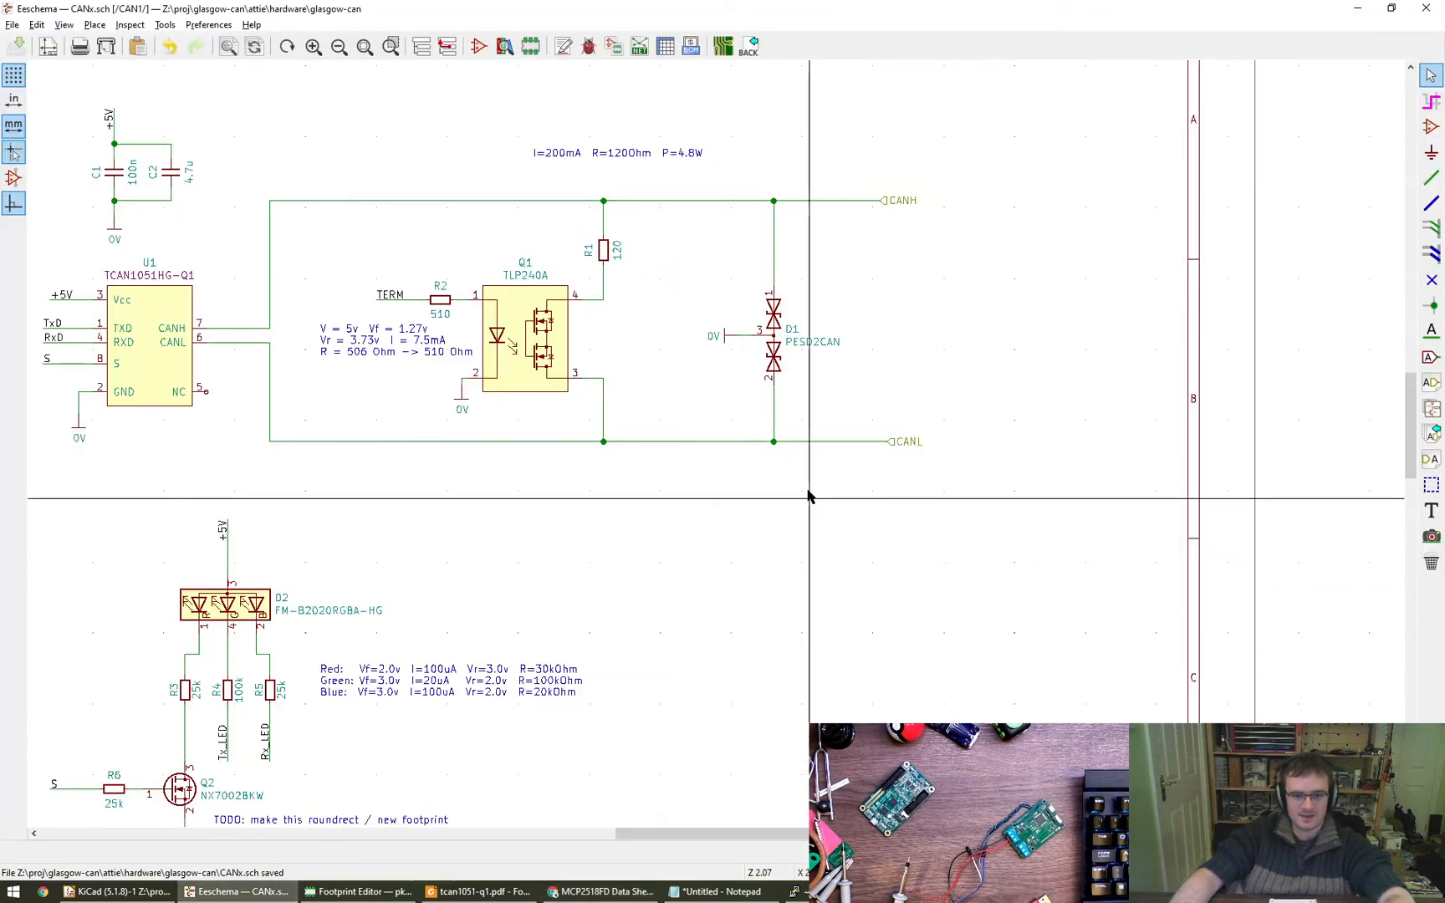
pyautogui.moveTo(828, 487); pyautogui.dragTo(863, 521, button='middle')
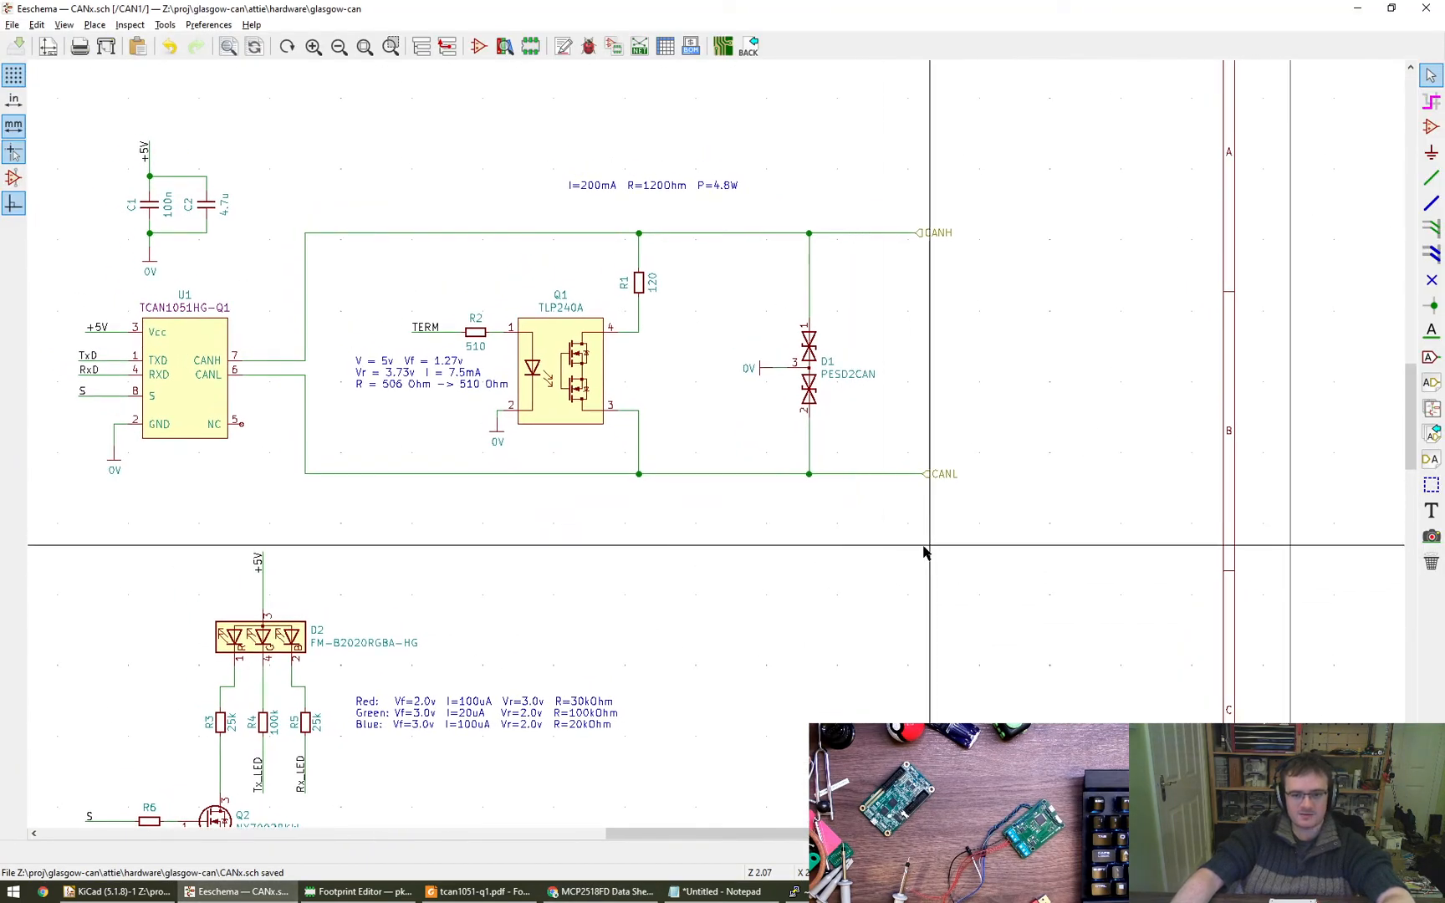
pyautogui.click(1431, 126)
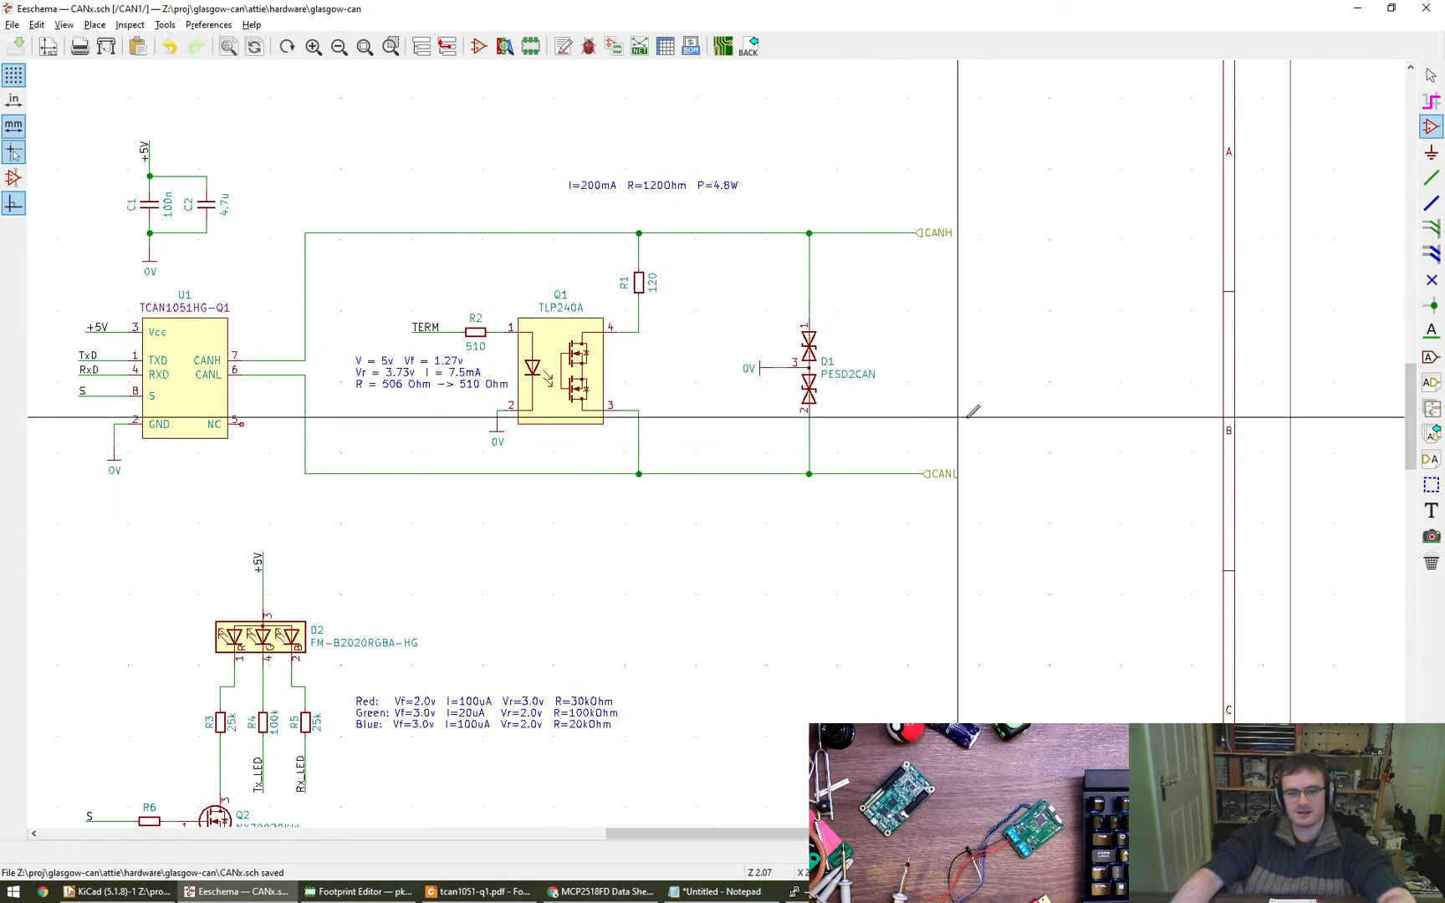
pyautogui.click(877, 559)
pyautogui.write('1x0')
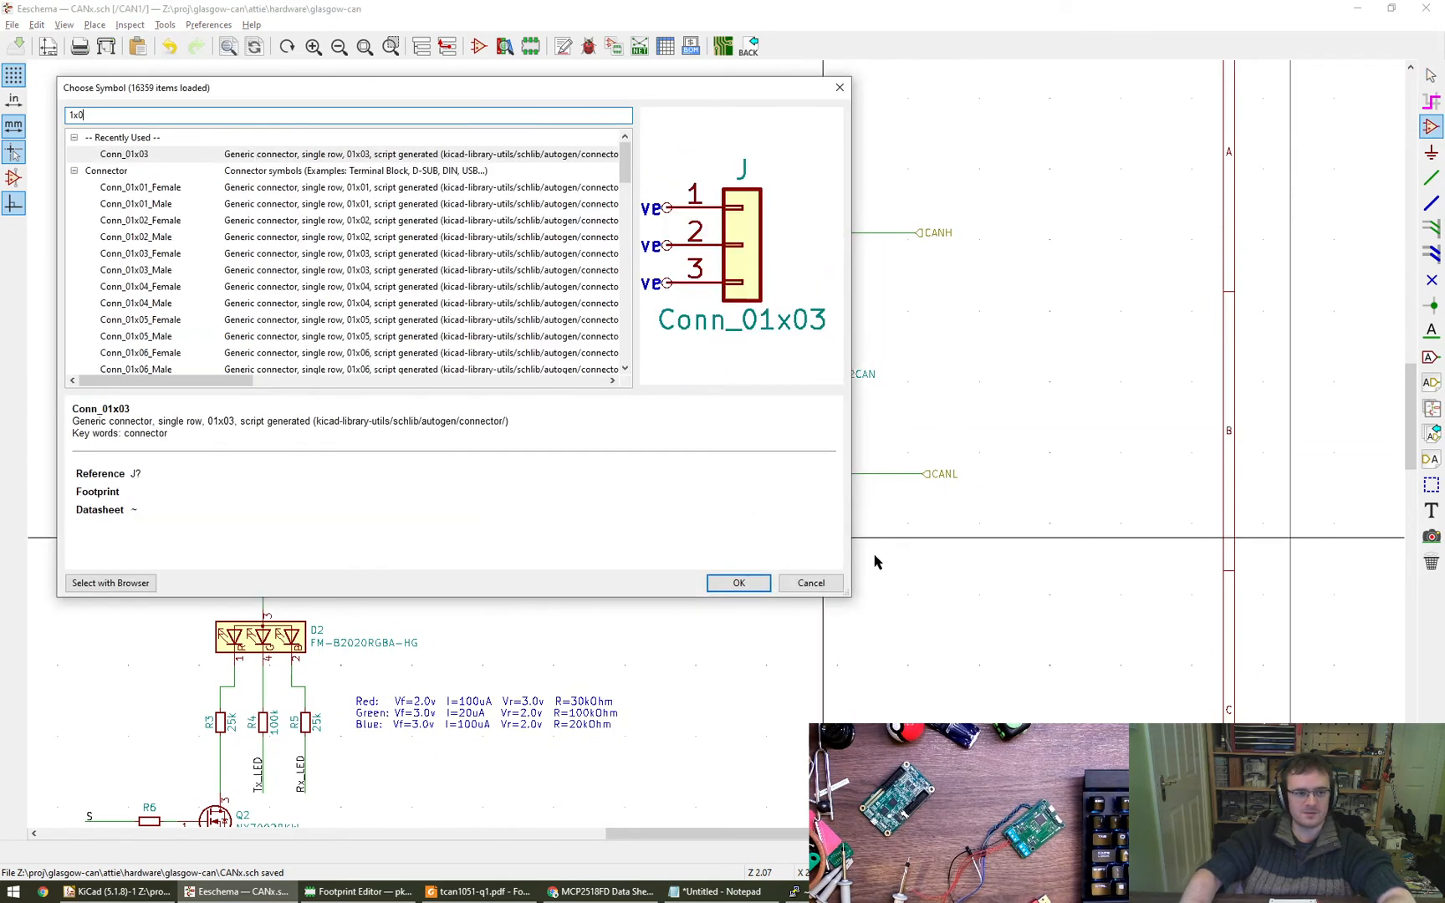
pyautogui.write('2')
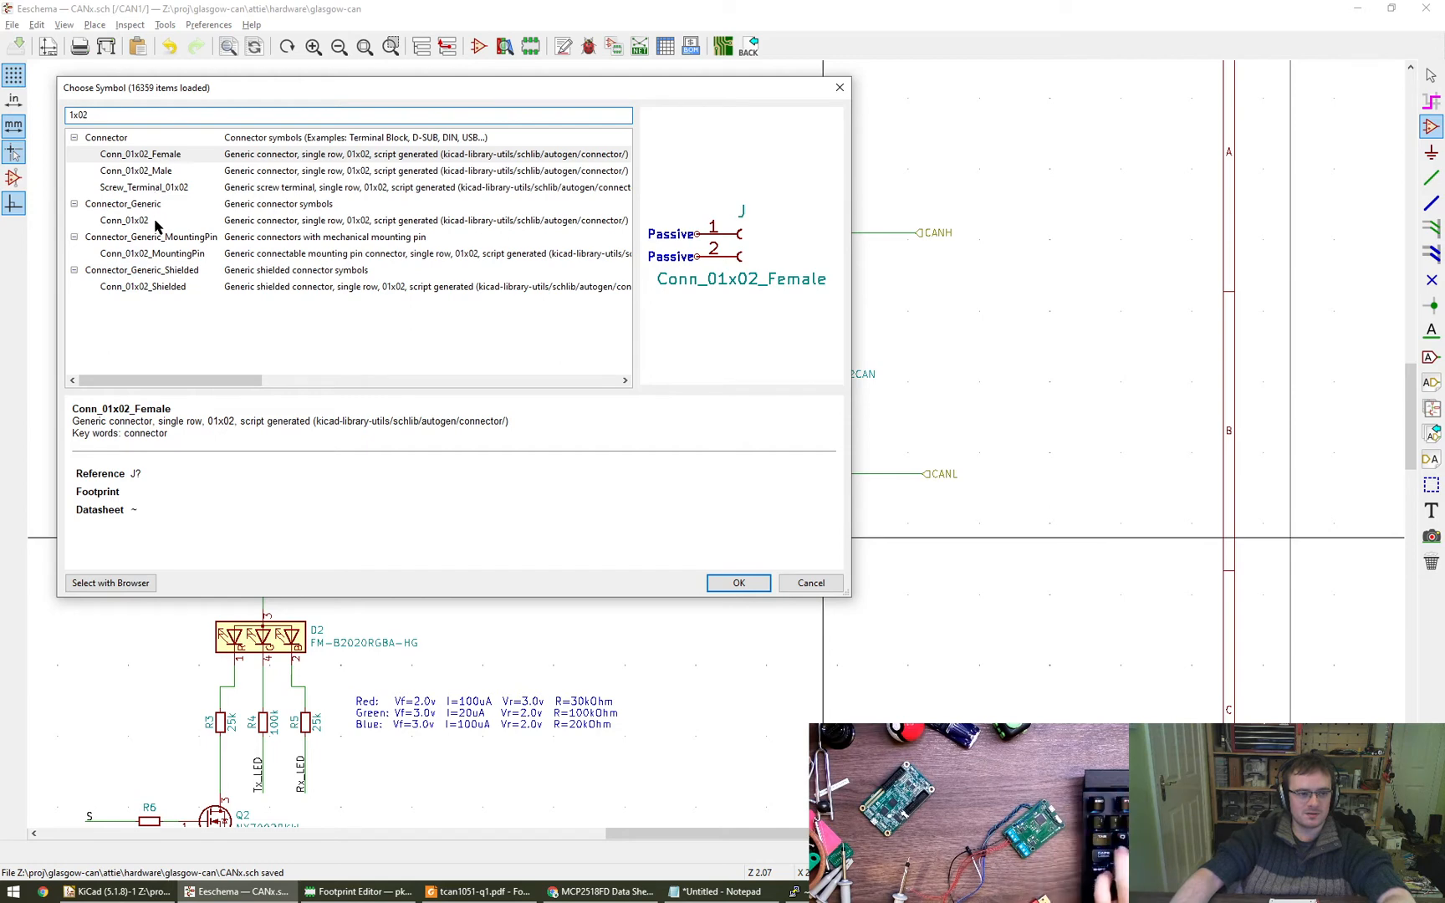
pyautogui.click(178, 172)
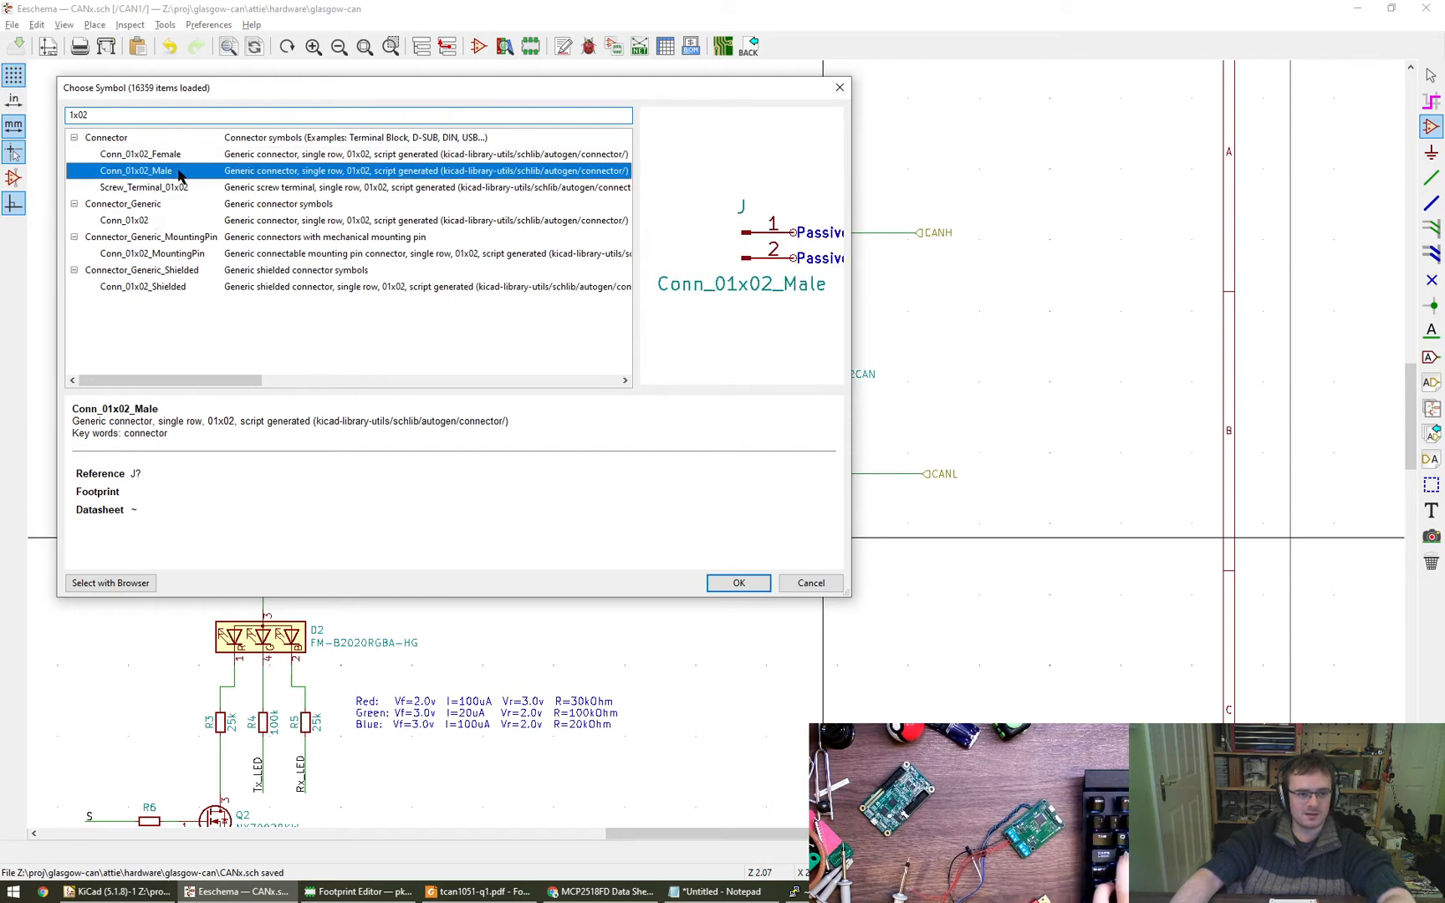
pyautogui.click(739, 582)
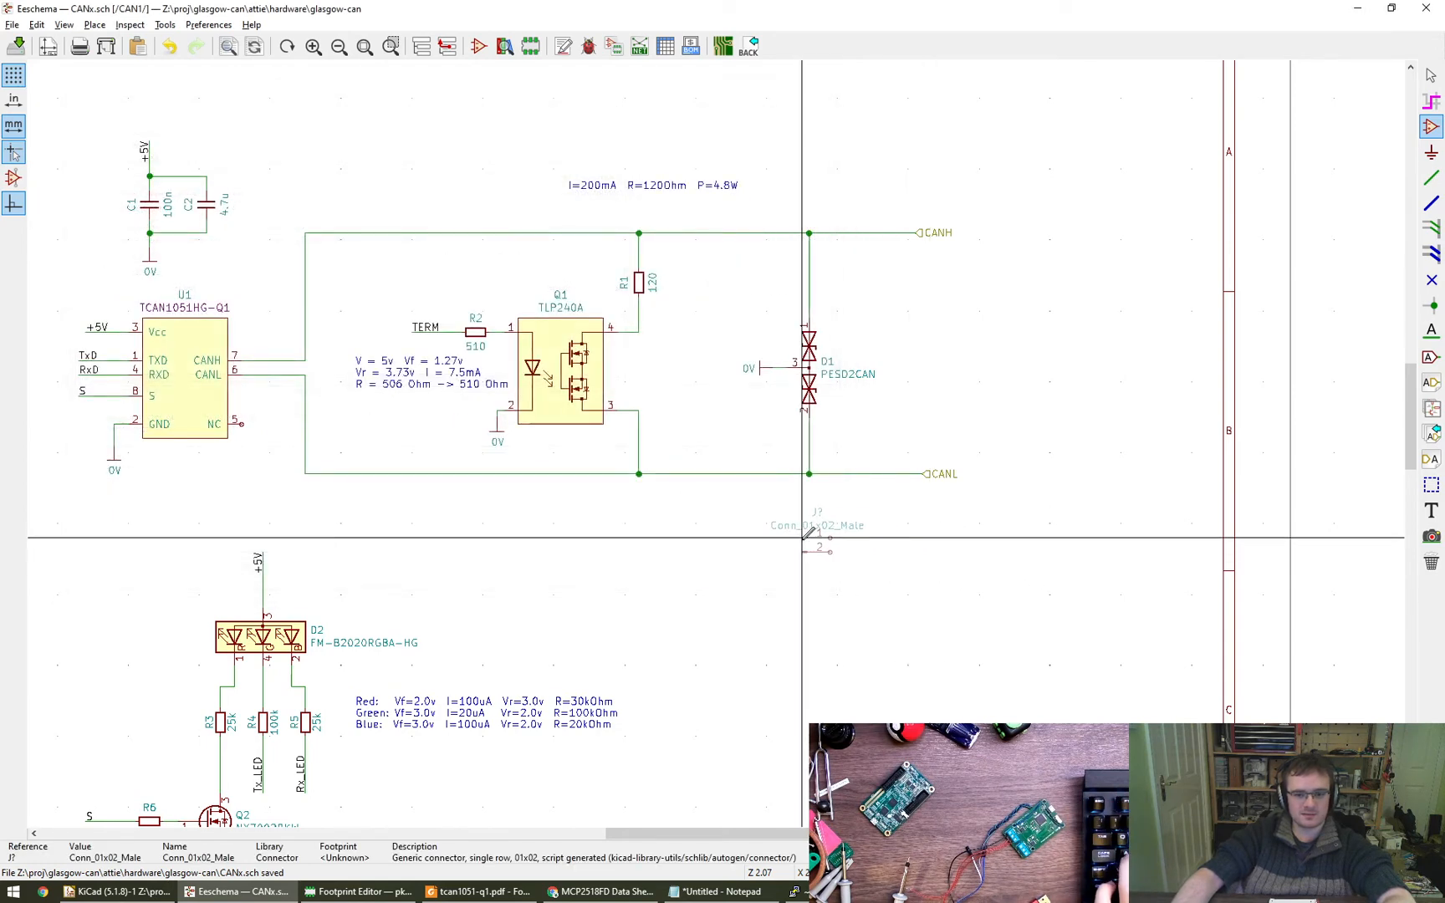
pyautogui.click(836, 532)
# - Open the new connector's properties and browse its footprint options in the Connector_PinHeader_2.54mm library
pyautogui.doubleClick(843, 544)
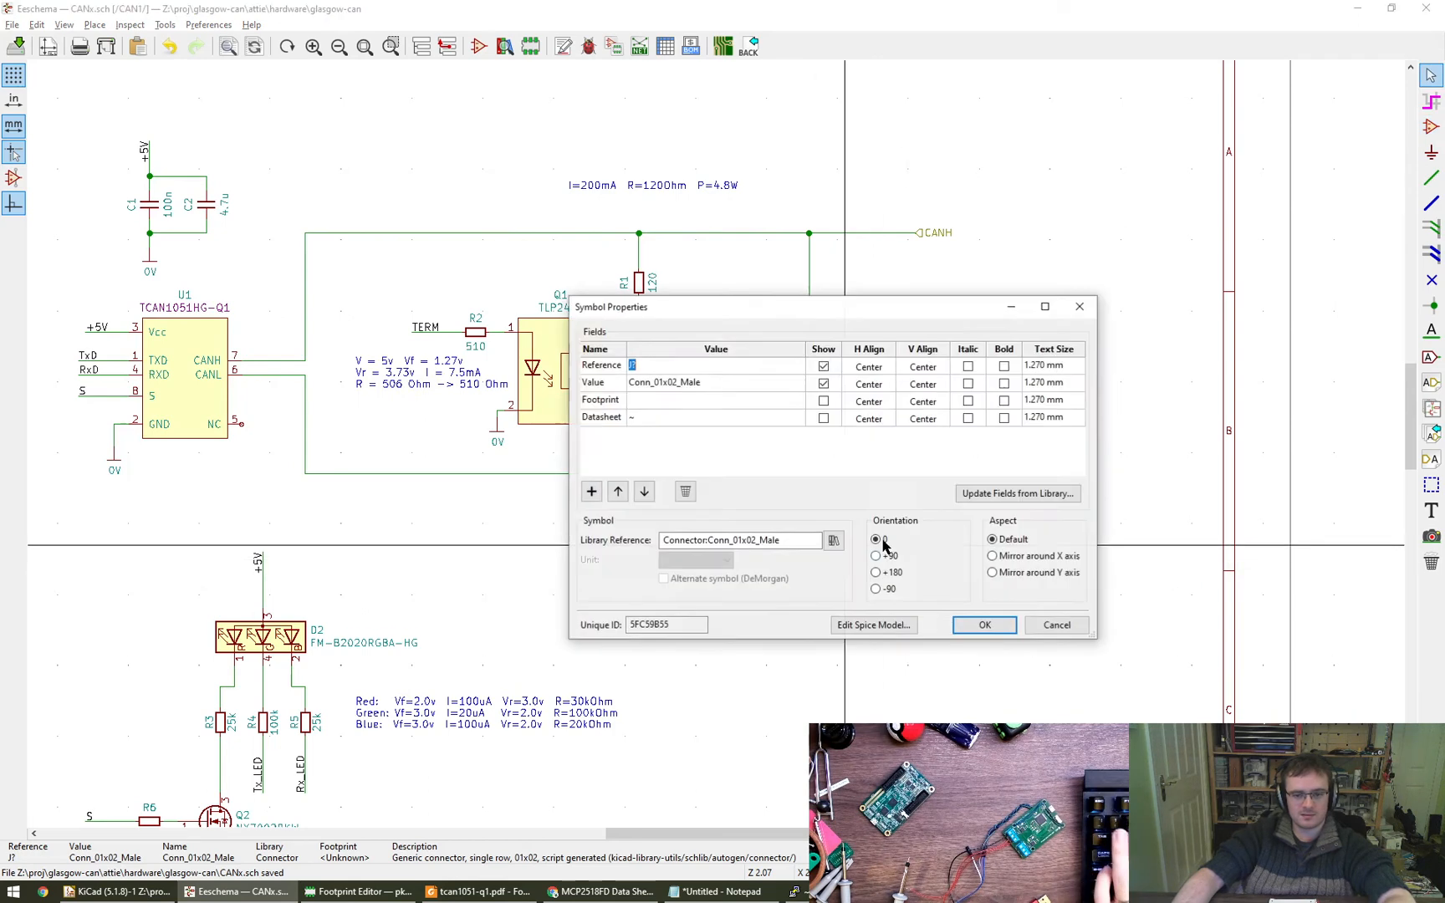
pyautogui.click(776, 400)
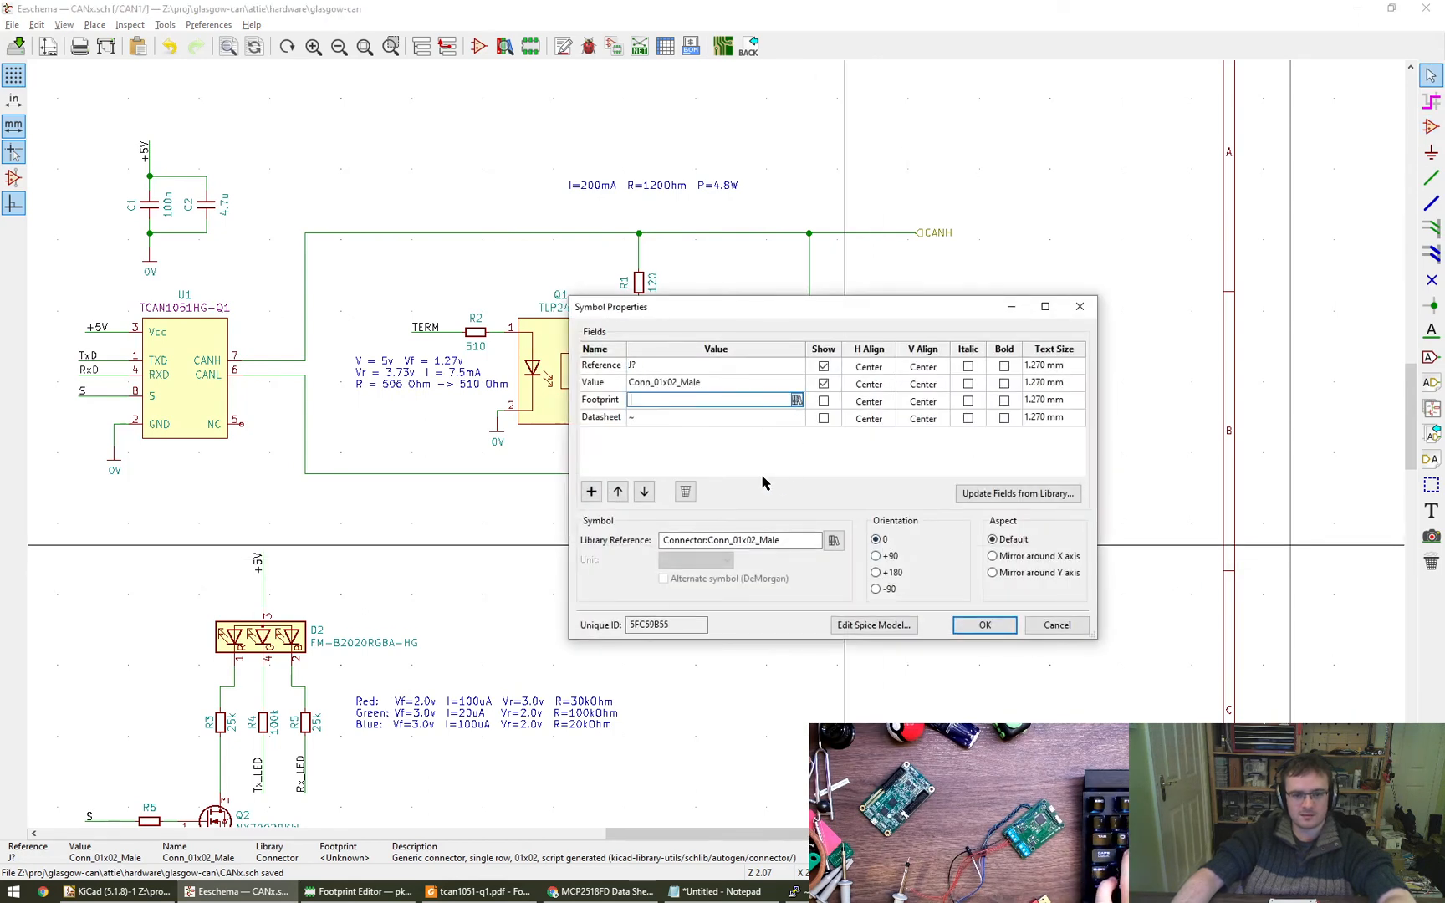
pyautogui.moveTo(727, 582); pyautogui.dragTo(725, 304)
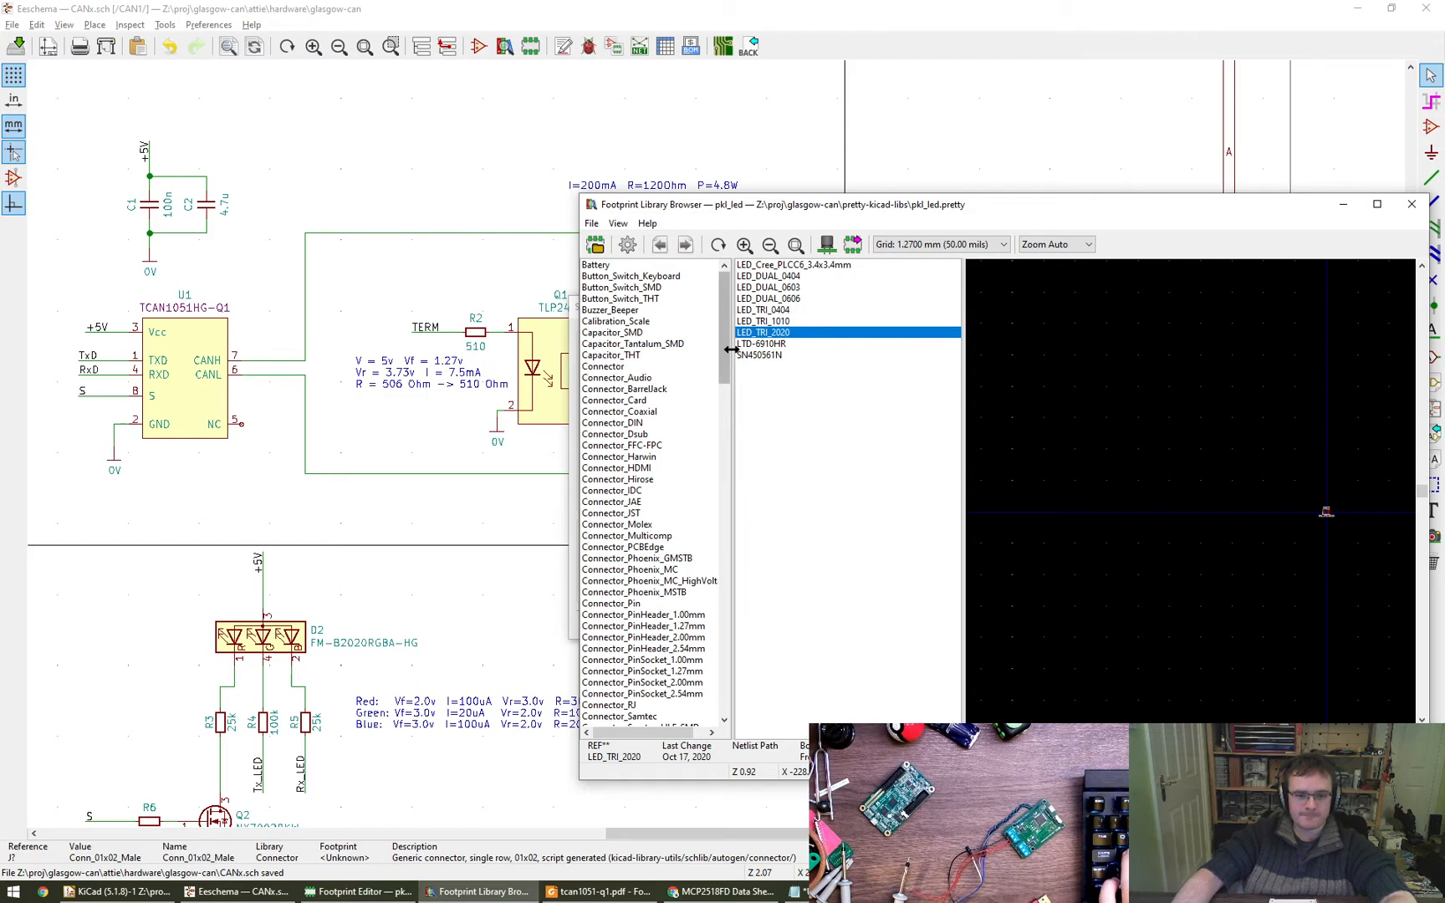
pyautogui.moveTo(725, 351); pyautogui.dragTo(724, 387)
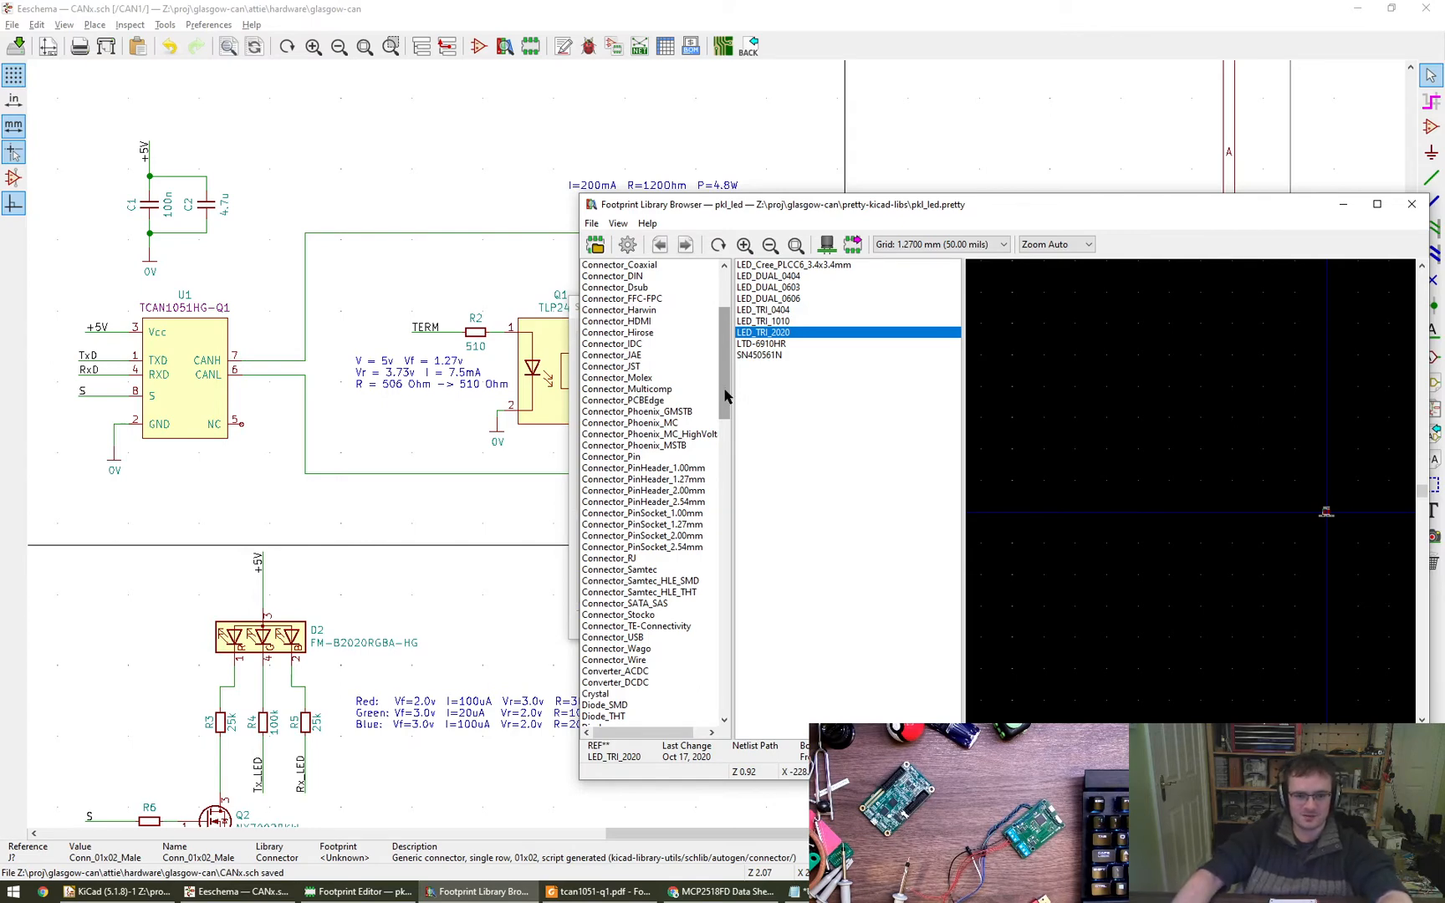
pyautogui.click(693, 500)
# - Compare the 1x02 pin header variants and assign PinHeader_1x02_P2.54mm_Vertical as the connector's footprint
pyautogui.click(846, 277)
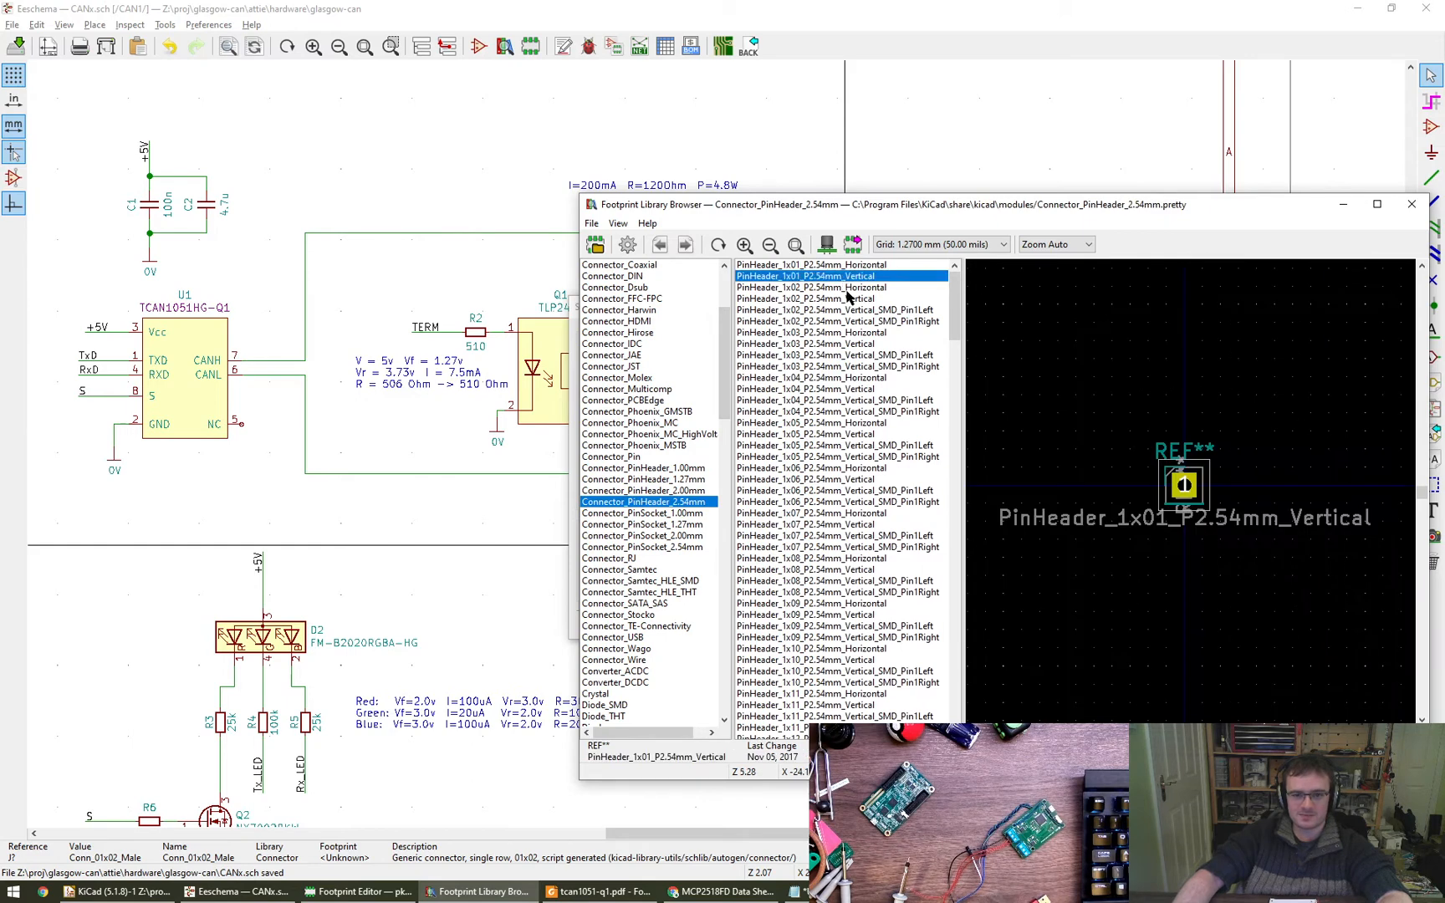
pyautogui.click(852, 298)
pyautogui.click(878, 288)
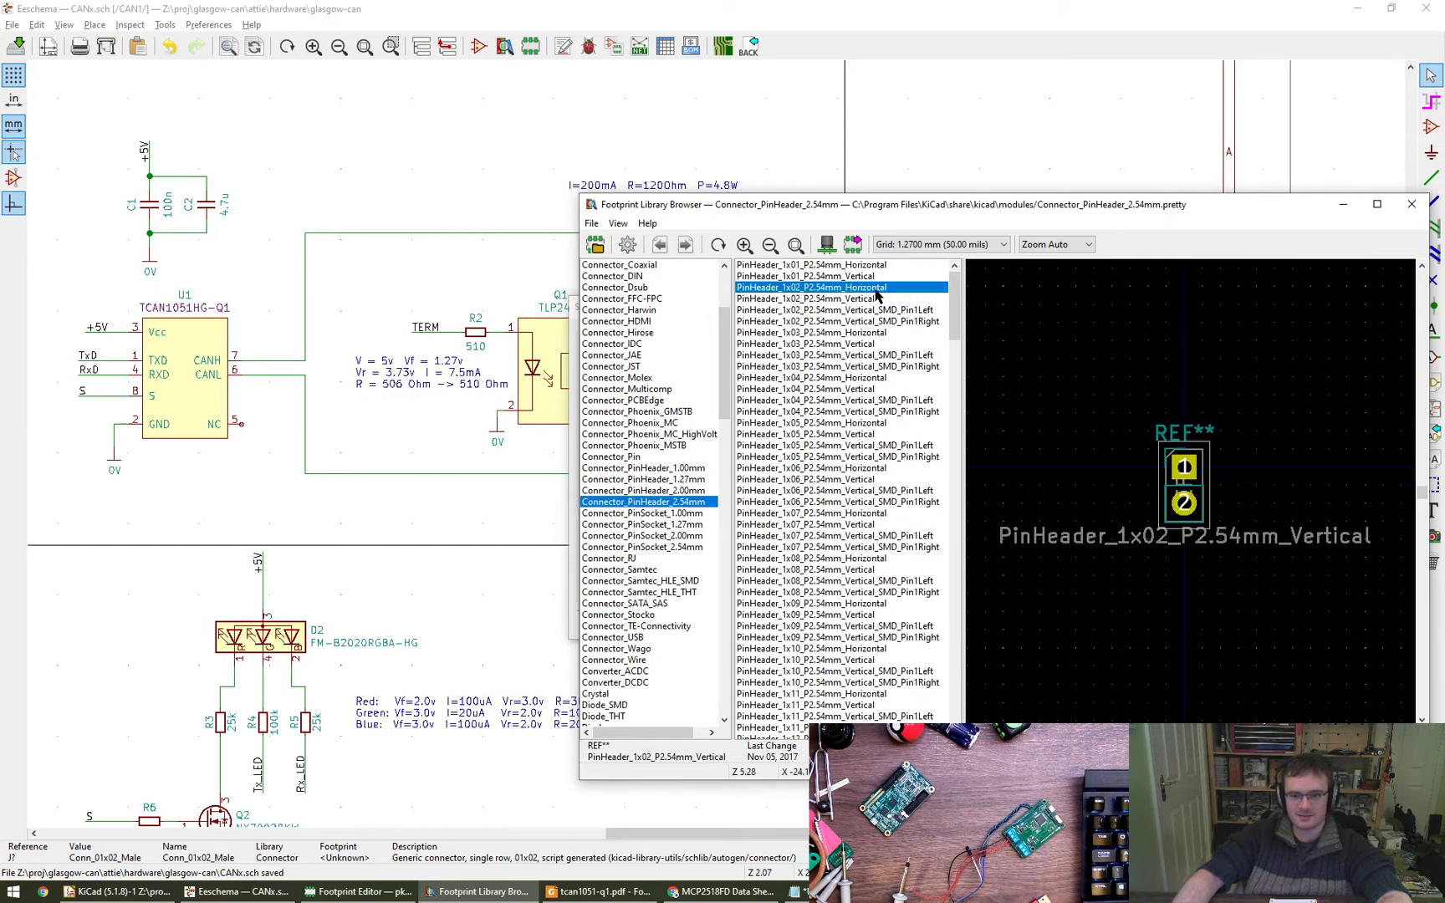
pyautogui.click(877, 299)
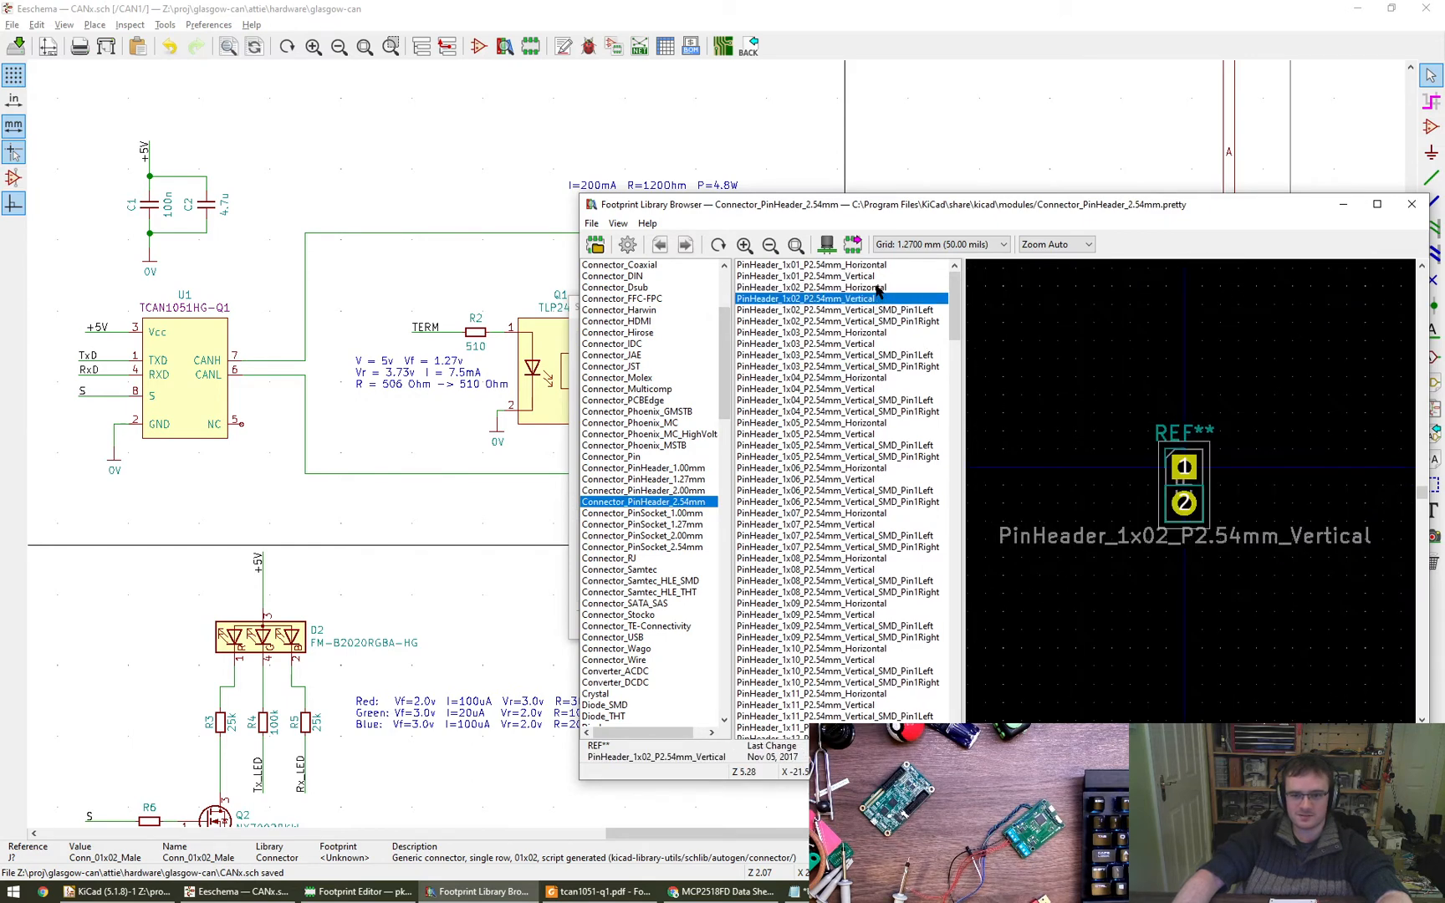
pyautogui.click(878, 314)
pyautogui.click(879, 324)
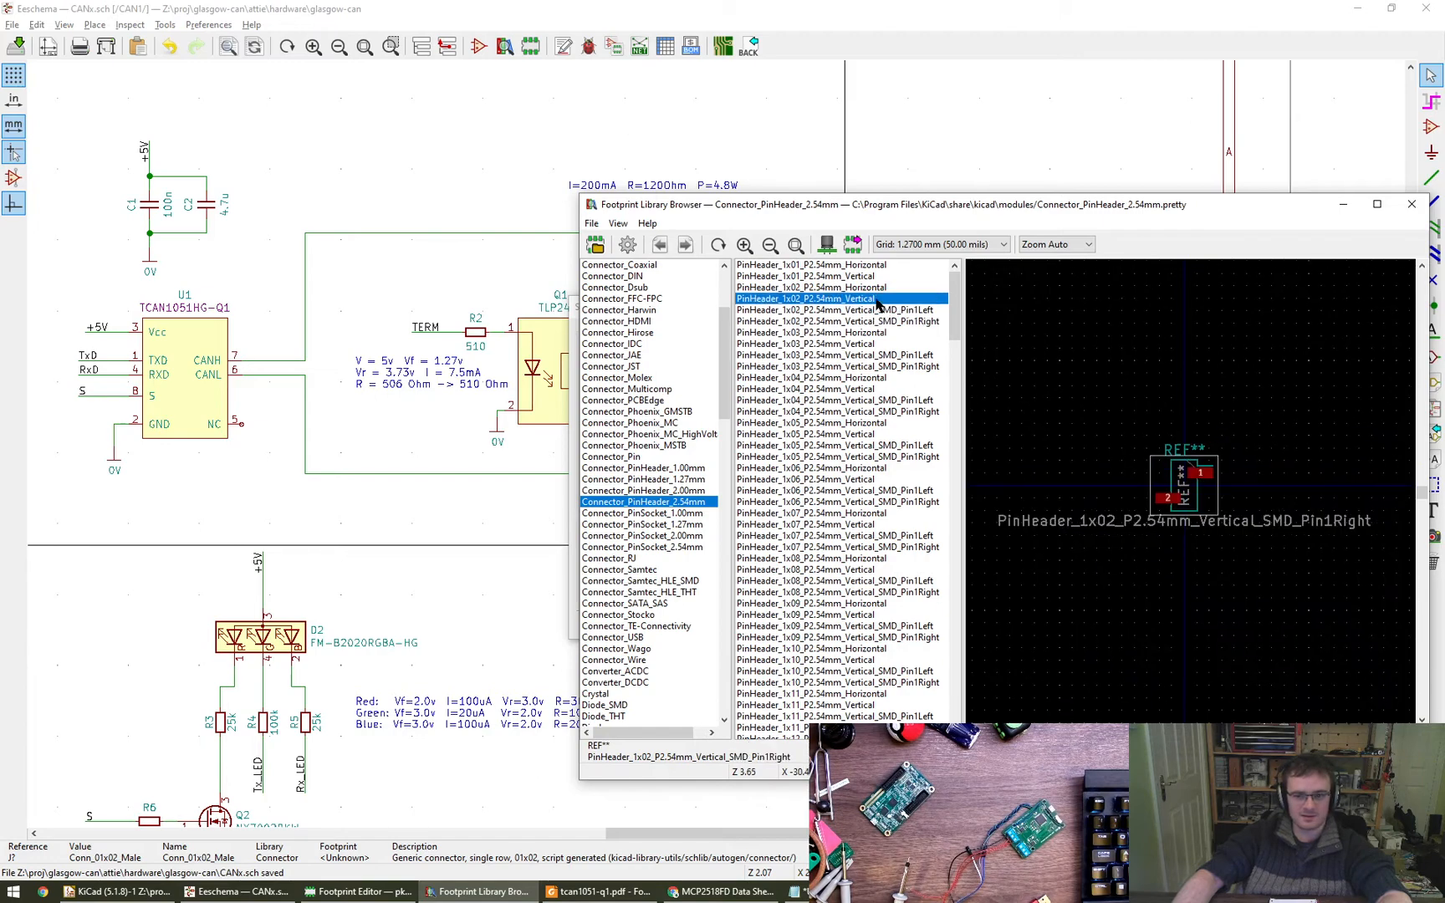
pyautogui.click(865, 302)
pyautogui.doubleClick(852, 302)
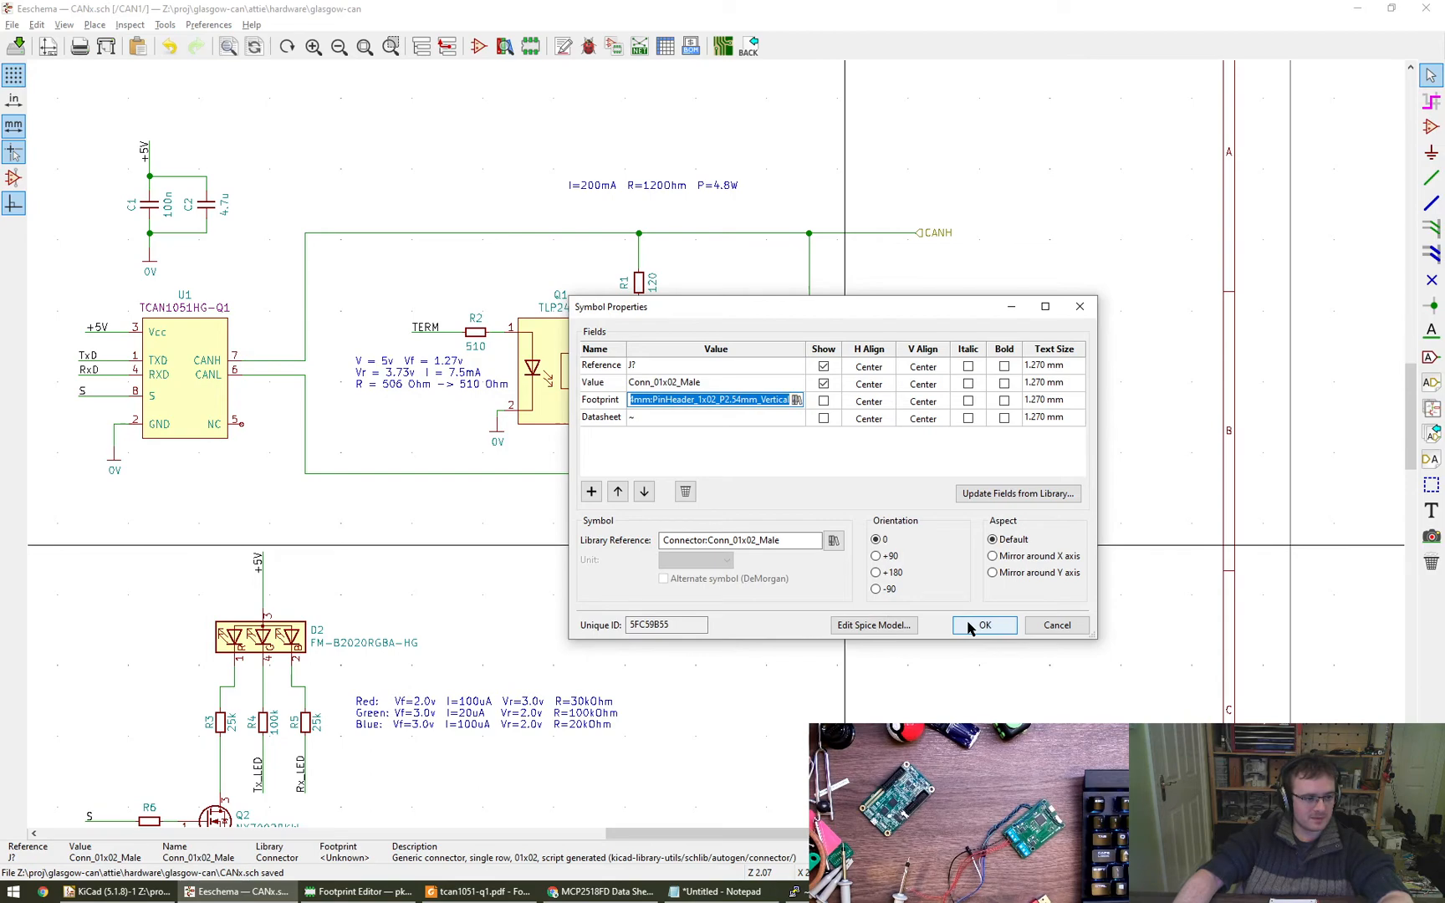
pyautogui.click(983, 626)
# - Rotate the connector's Conn_01x02_Male value text vertically and place it beside the pin bodies, opposite the wire ends
pyautogui.scroll(6, 718, 540)
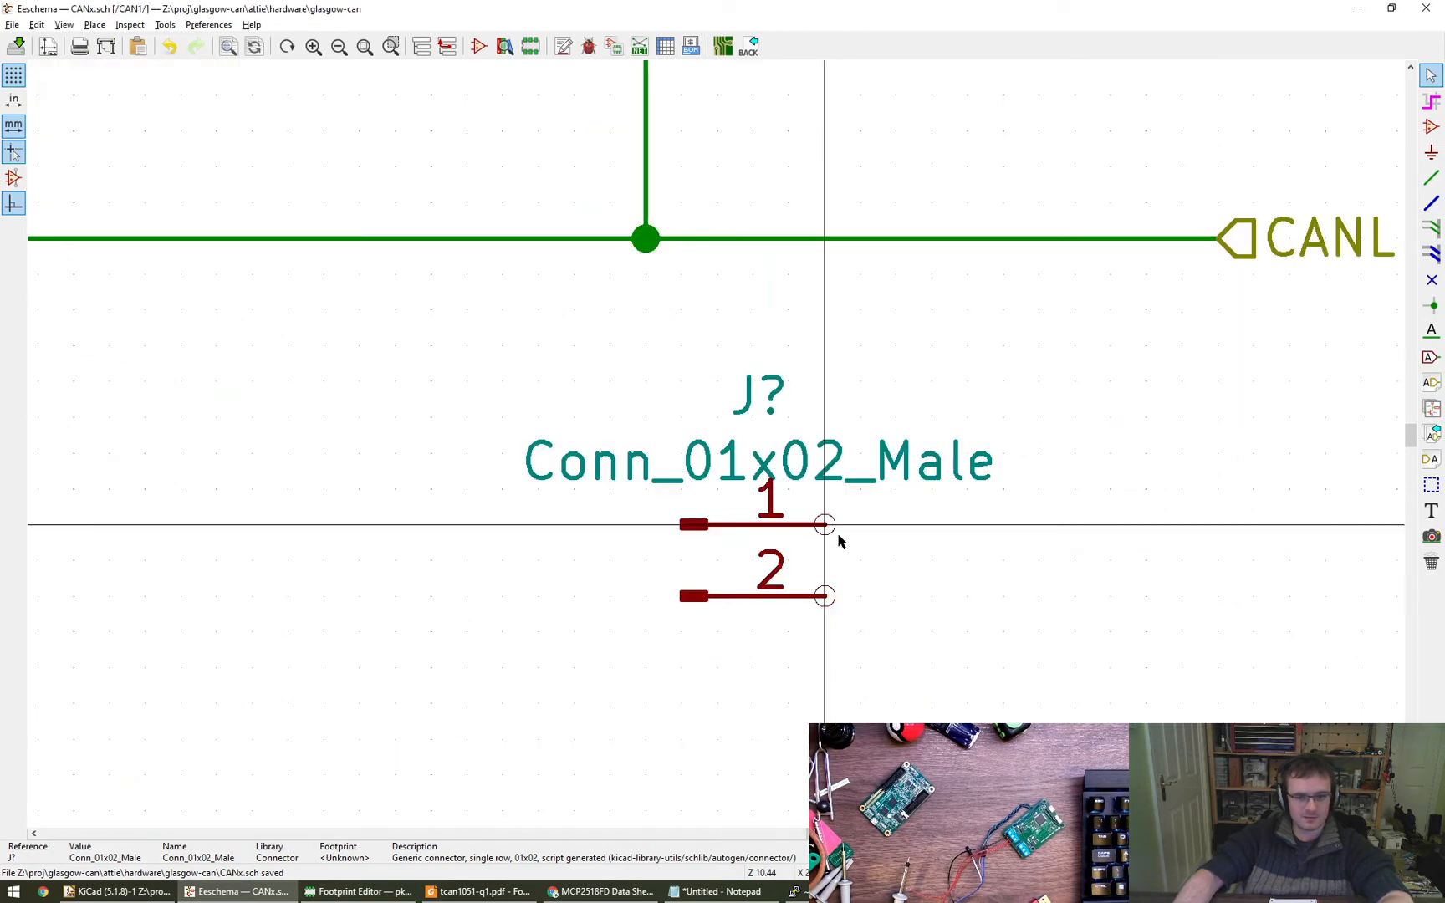
pyautogui.scroll(-4, 717, 539)
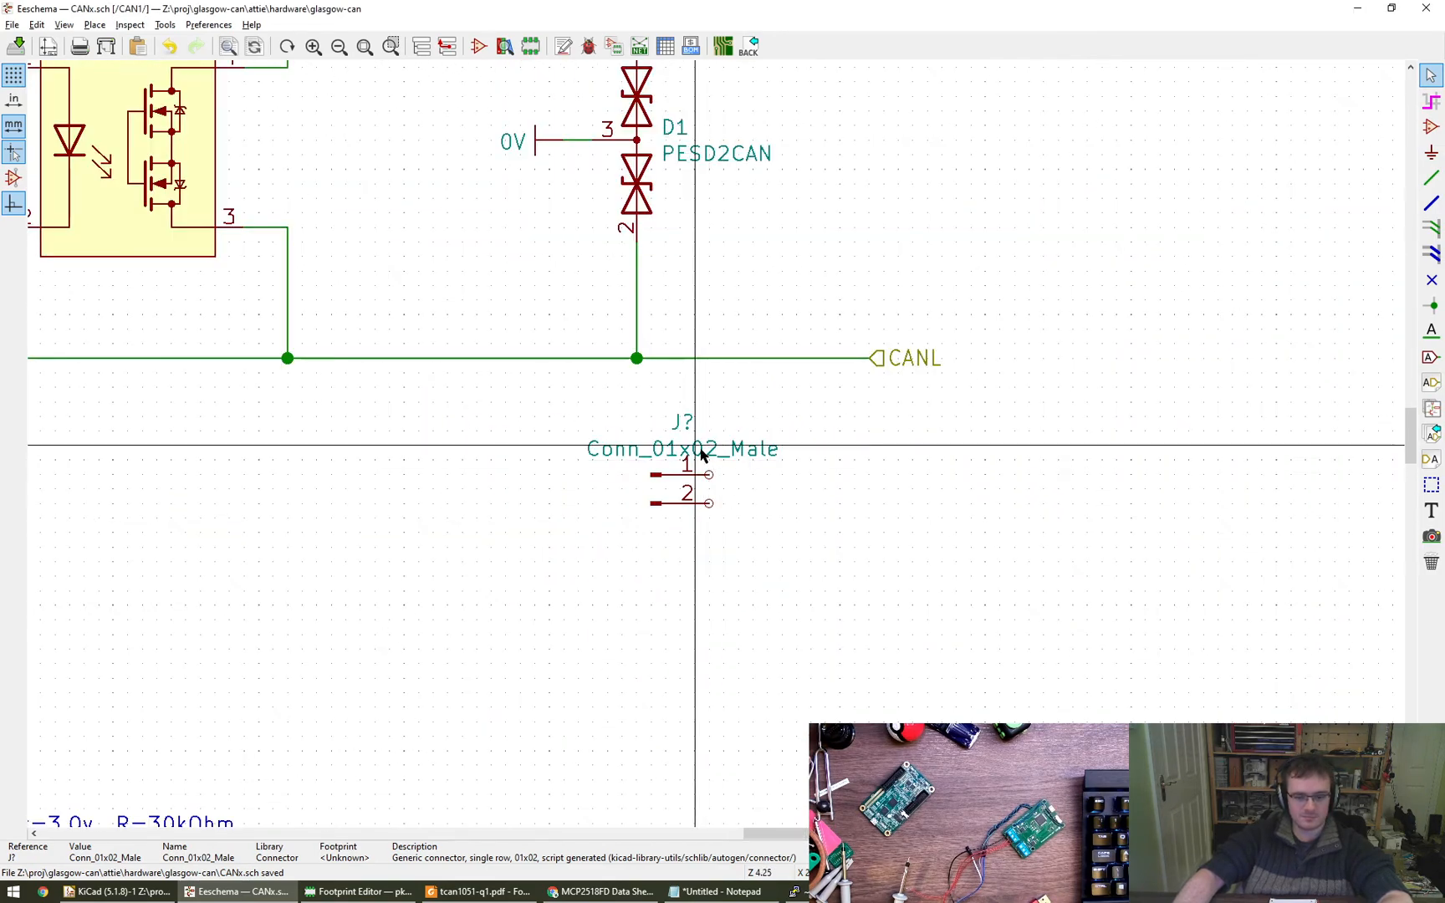
pyautogui.click(710, 476)
pyautogui.press('r')
pyautogui.click(627, 494)
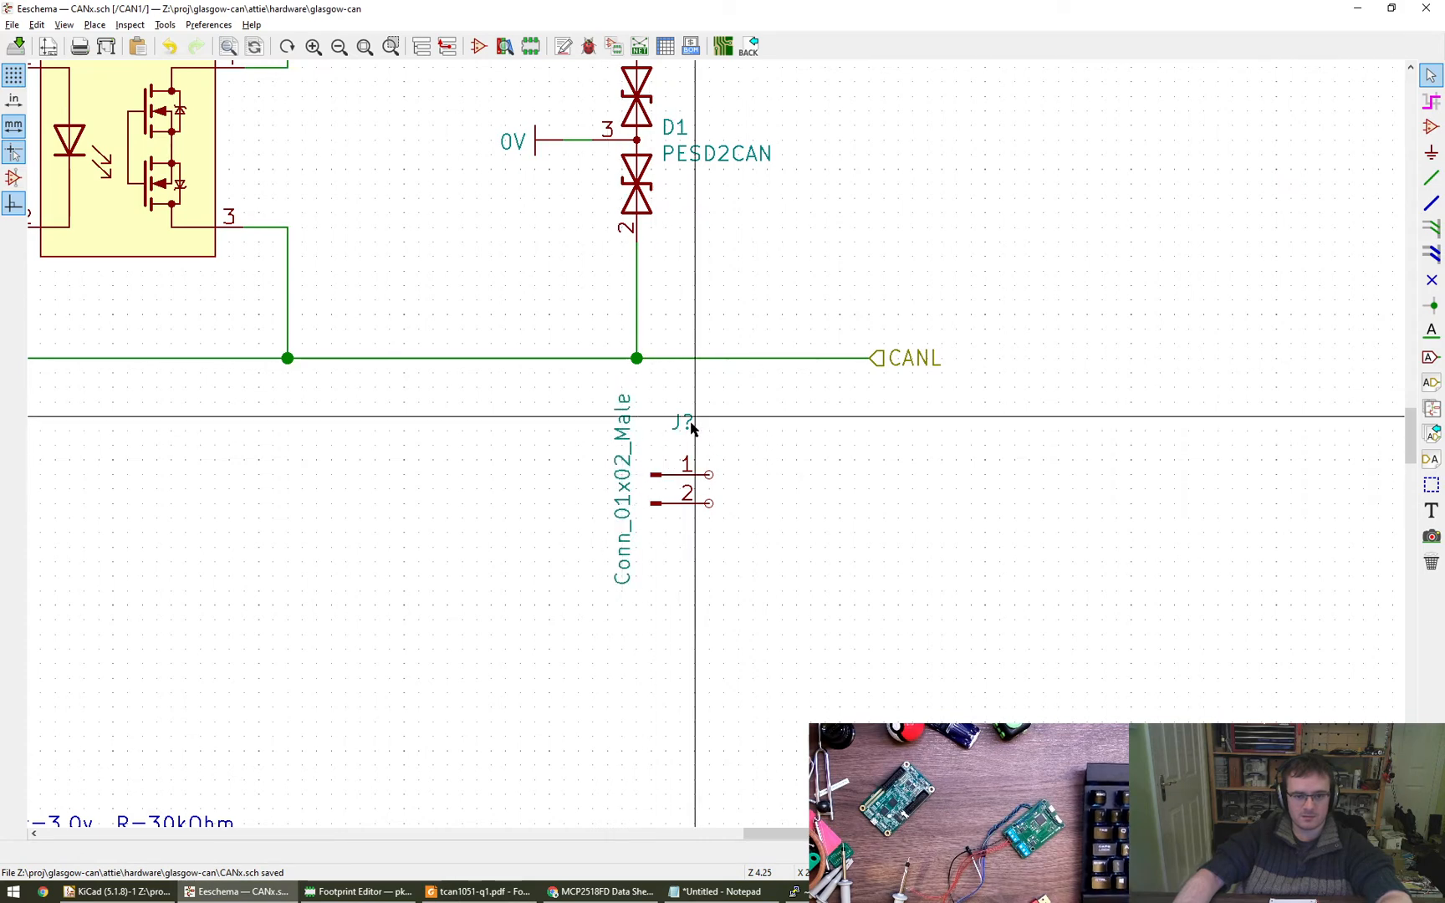
# - Left-align the connector's reference text above its pins and move the connector closer to the CANL label
pyautogui.press('m')
pyautogui.press('u')
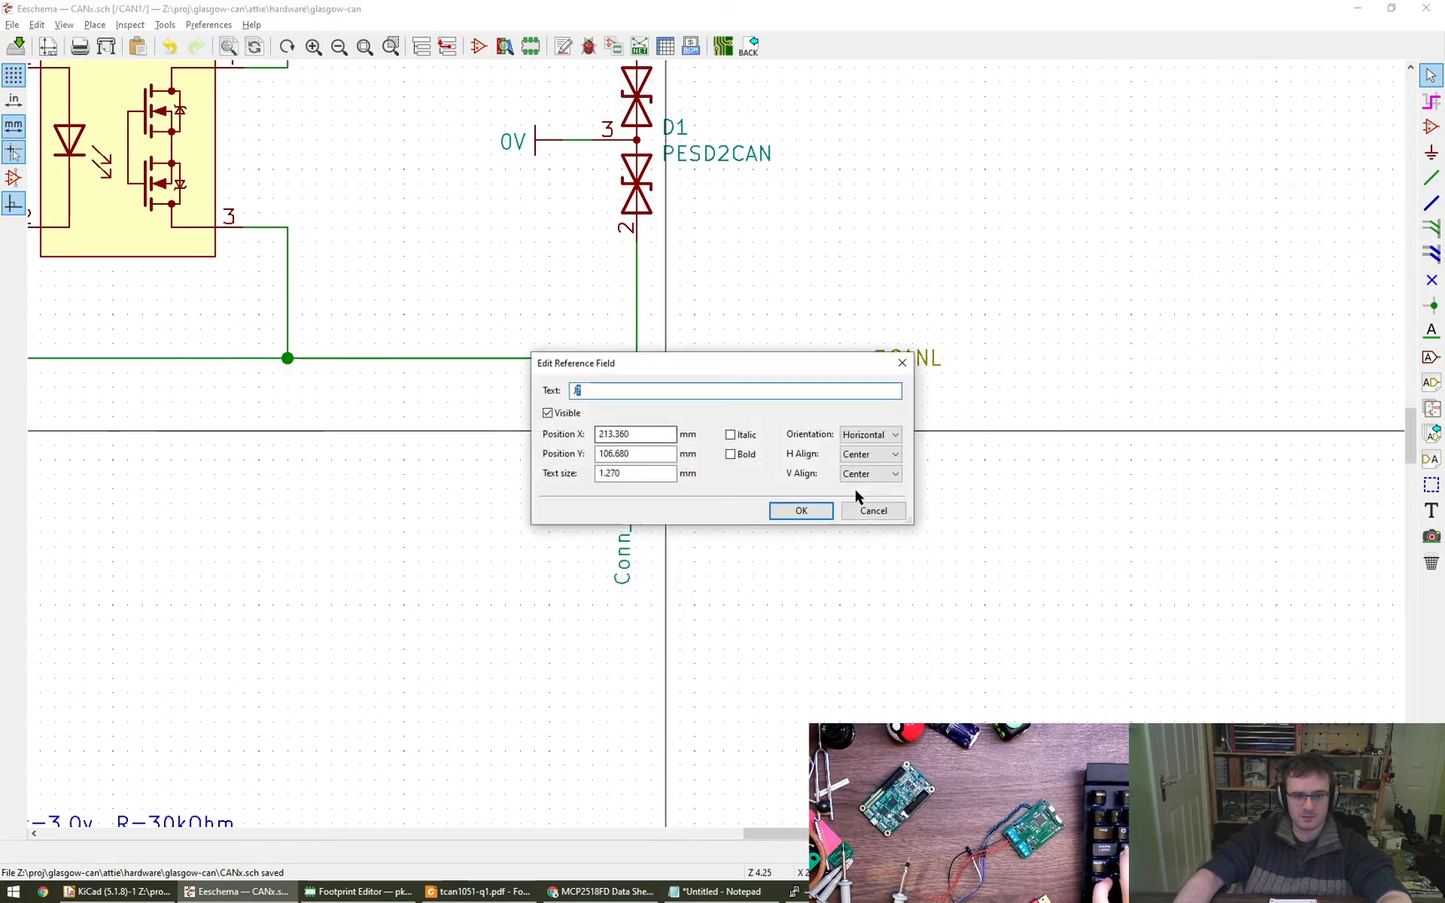
pyautogui.click(872, 457)
pyautogui.click(868, 470)
pyautogui.press('Return')
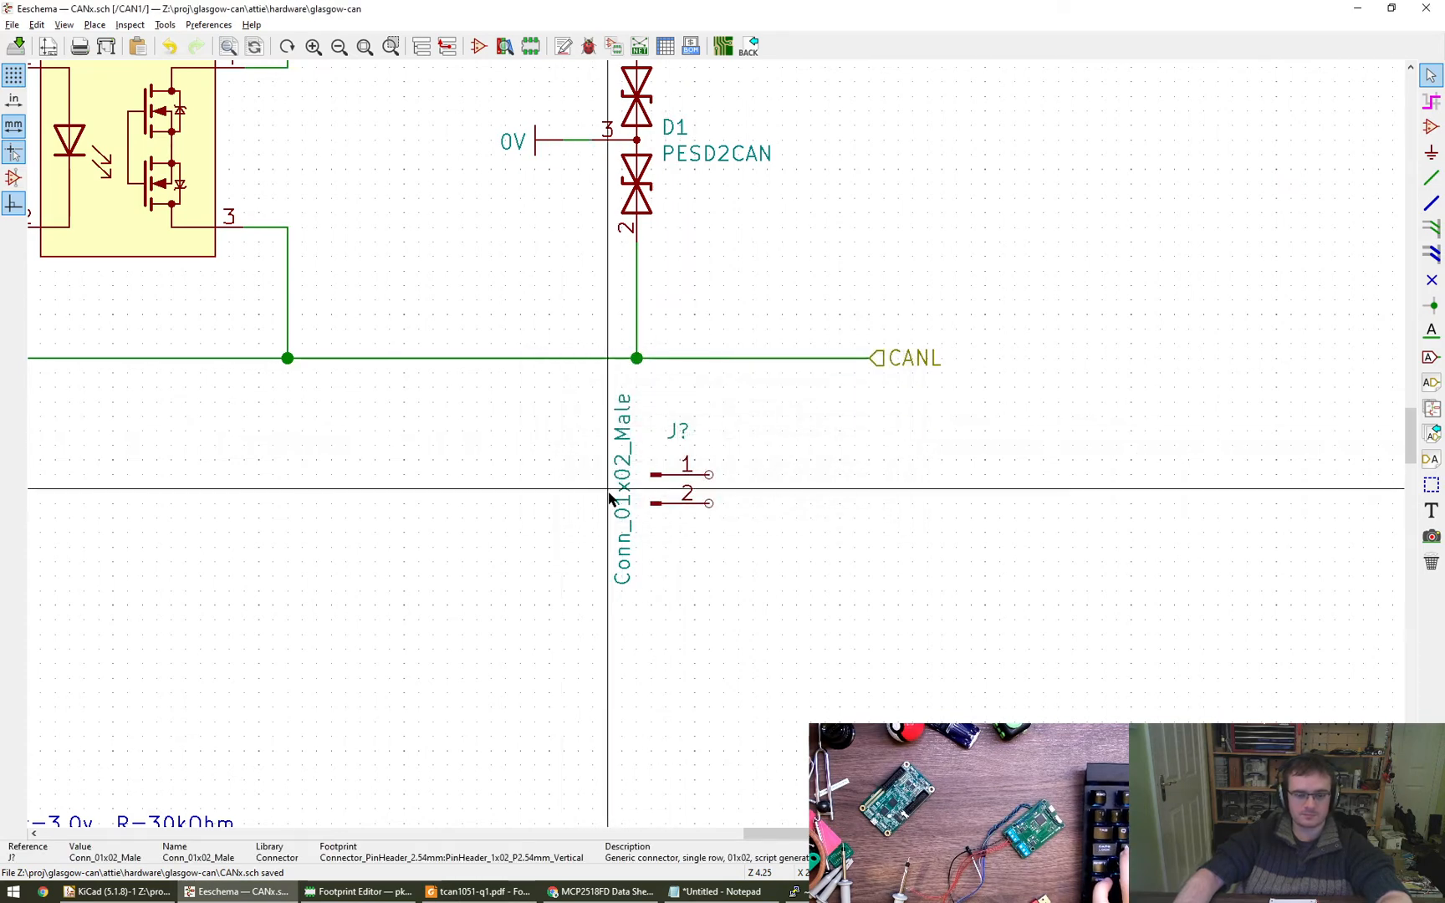
pyautogui.press('m')
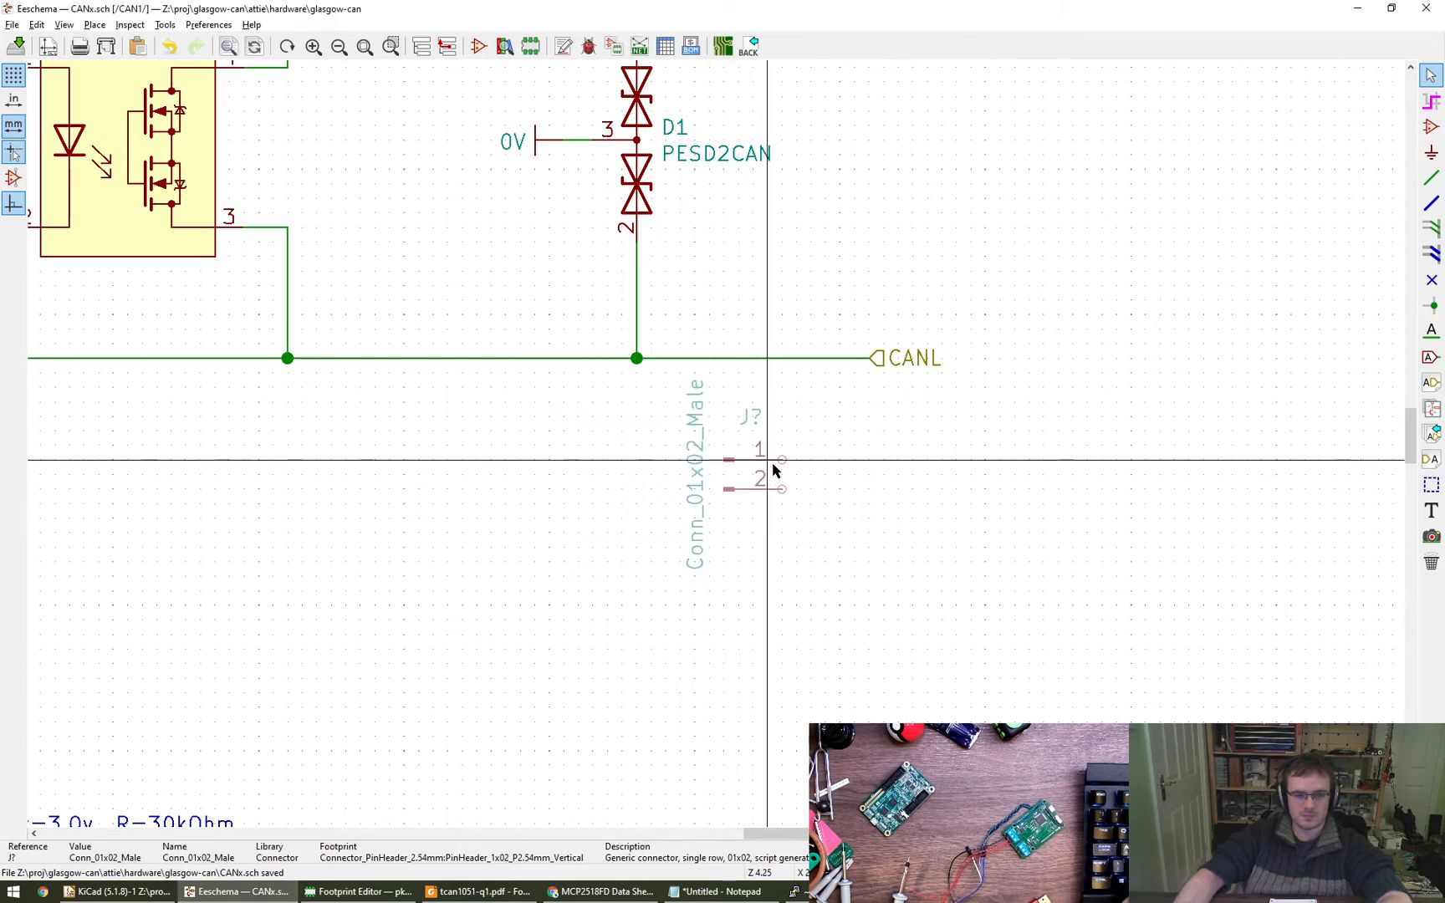
pyautogui.click(771, 462)
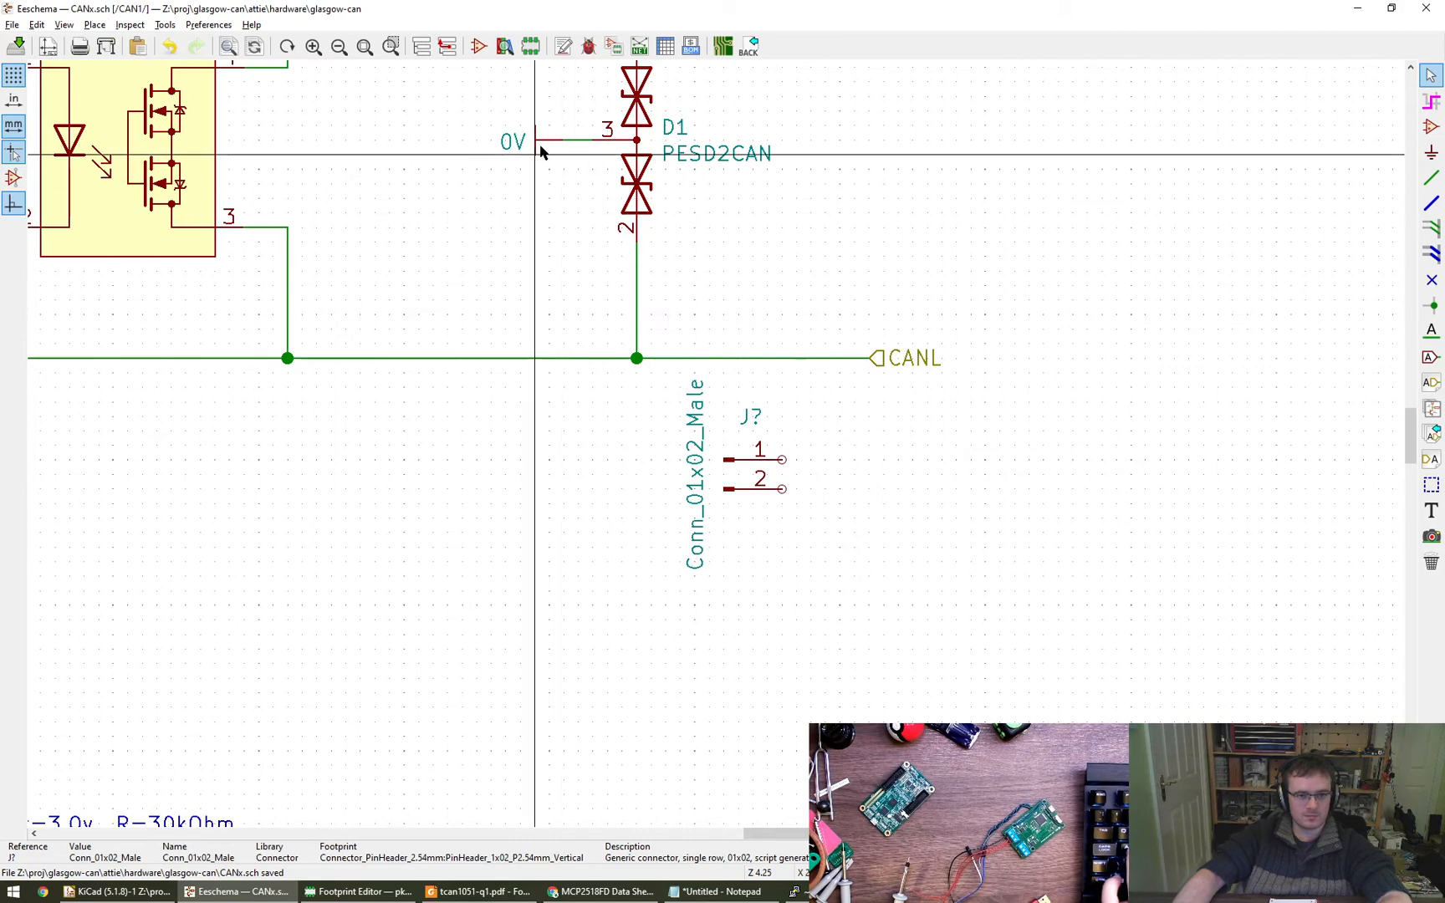
# - Copy the 0V power symbol from diode D1, rotate it to face downward and place it just below the connector's pin 2
pyautogui.press('c')
pyautogui.press('r')
pyautogui.press('r')
pyautogui.press('r')
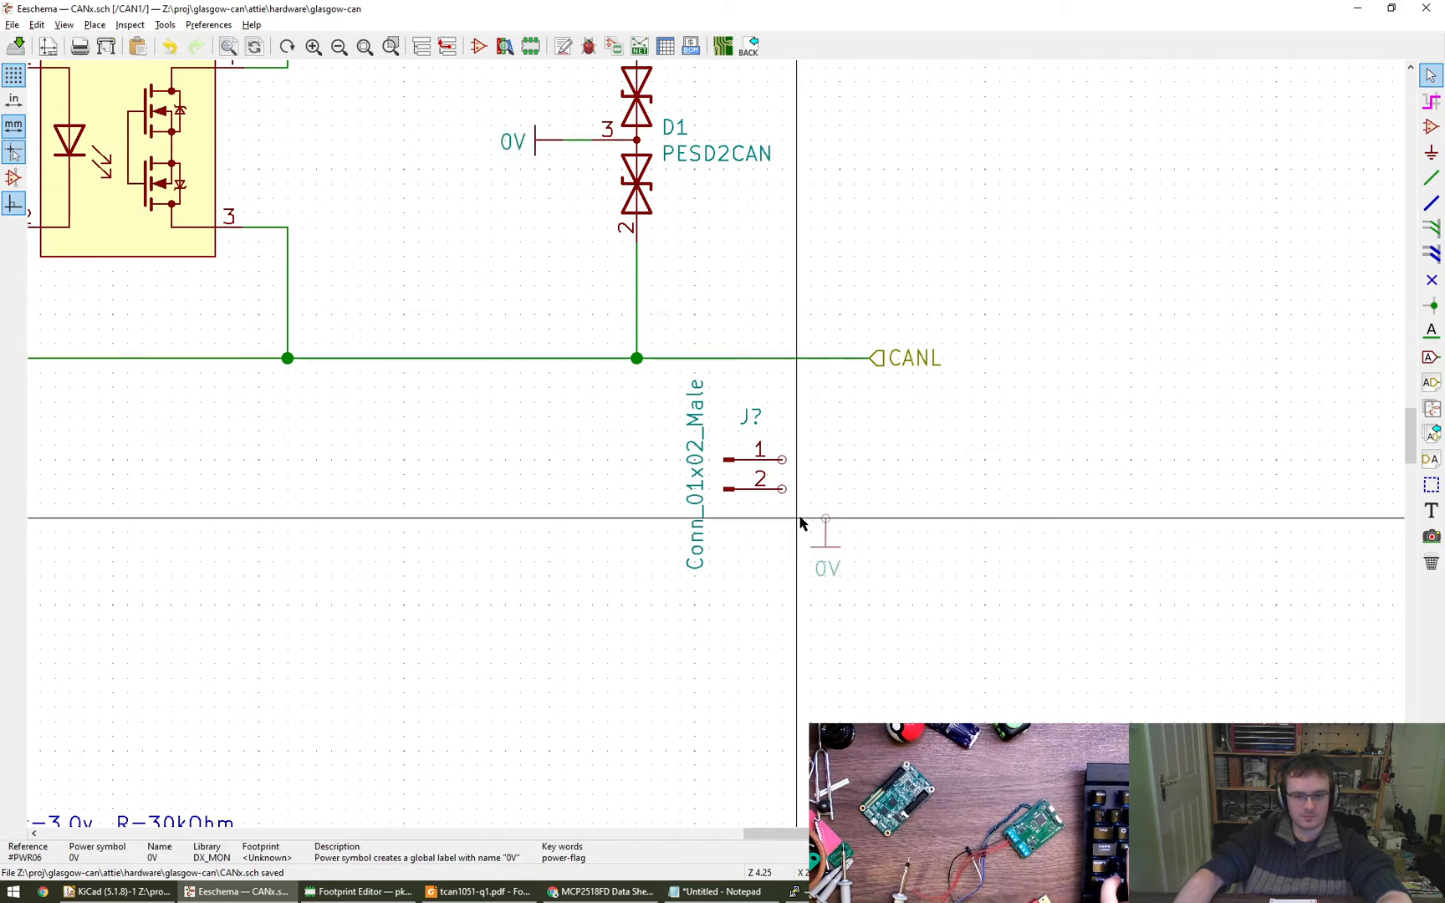
pyautogui.click(778, 518)
# - Wire connector pin 2 to the 0V symbol and pin 1 up to the CANL wire
pyautogui.press('w')
pyautogui.click(812, 518)
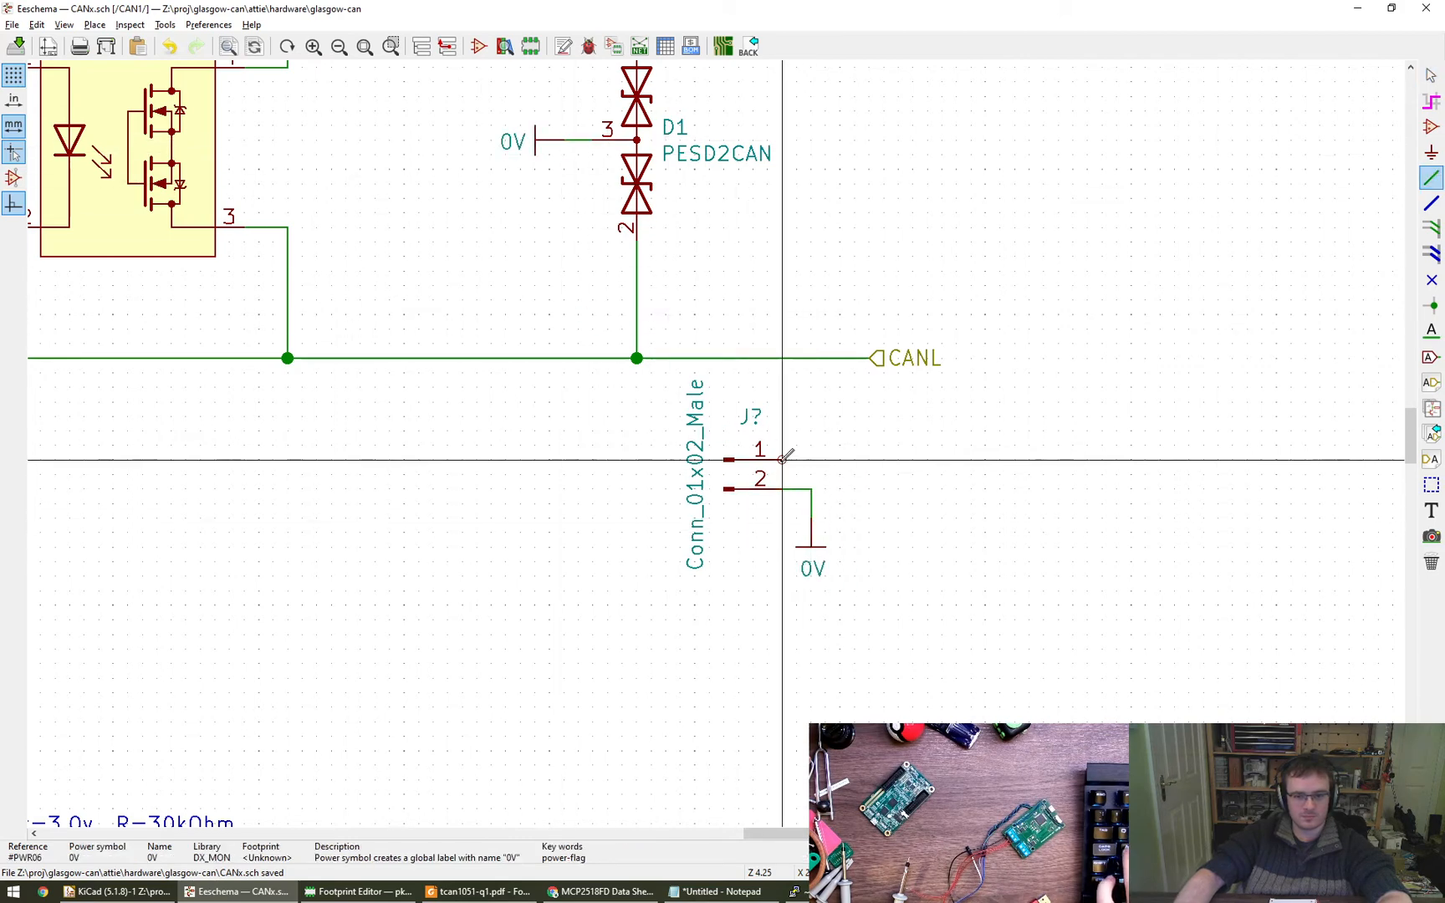
pyautogui.click(783, 460)
pyautogui.click(811, 358)
pyautogui.press('Escape')
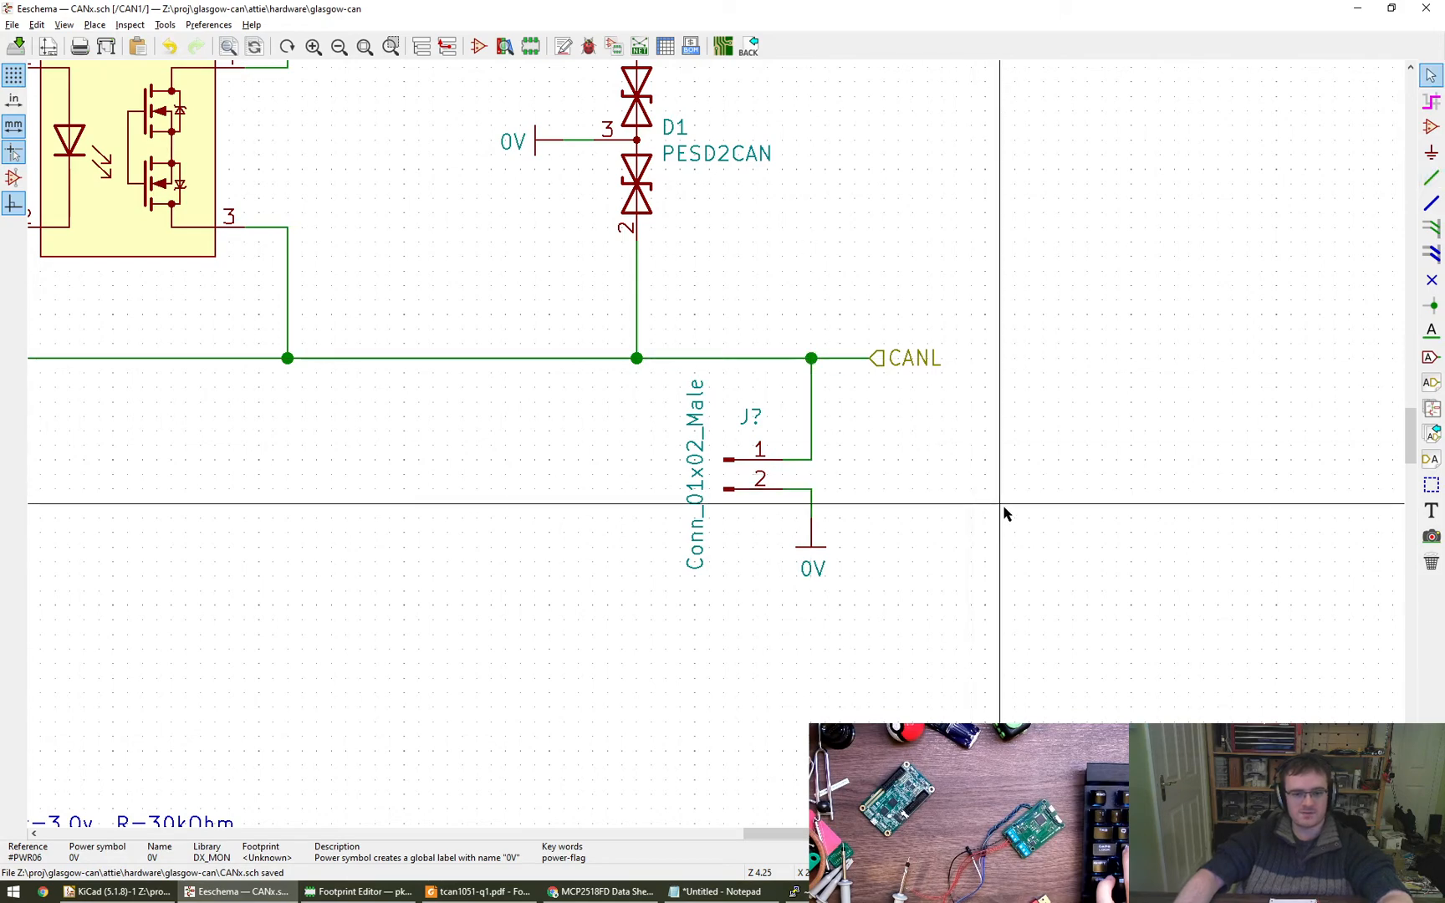
pyautogui.scroll(-1, 1003, 510)
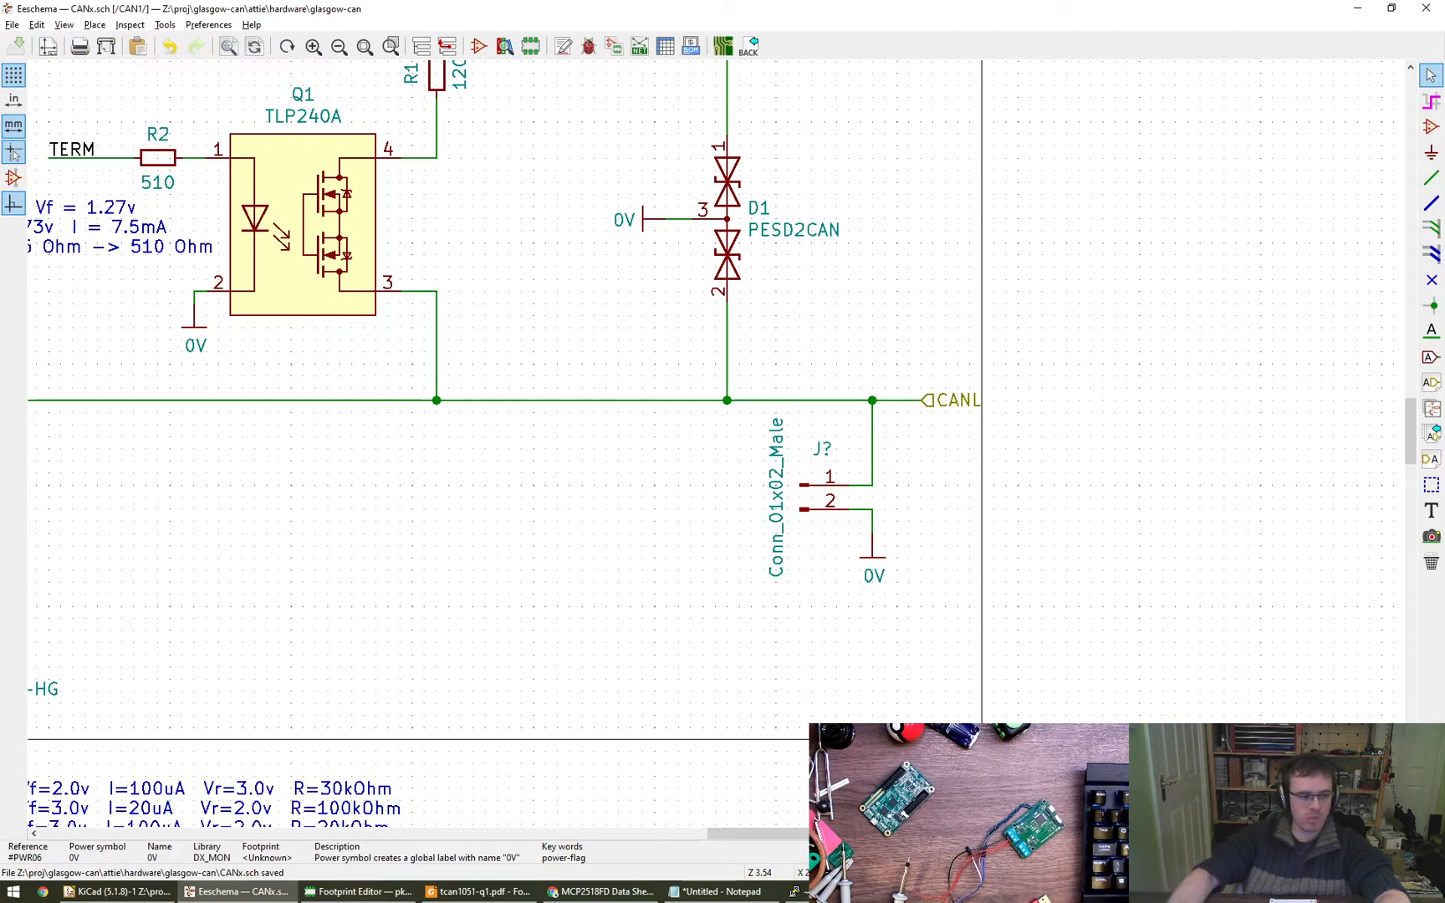
# - Switch to Chrome and close the DigiKey, second History, MCP2518FD, pretty-kicad-libs and TLP240A search tabs
pyautogui.click(600, 891)
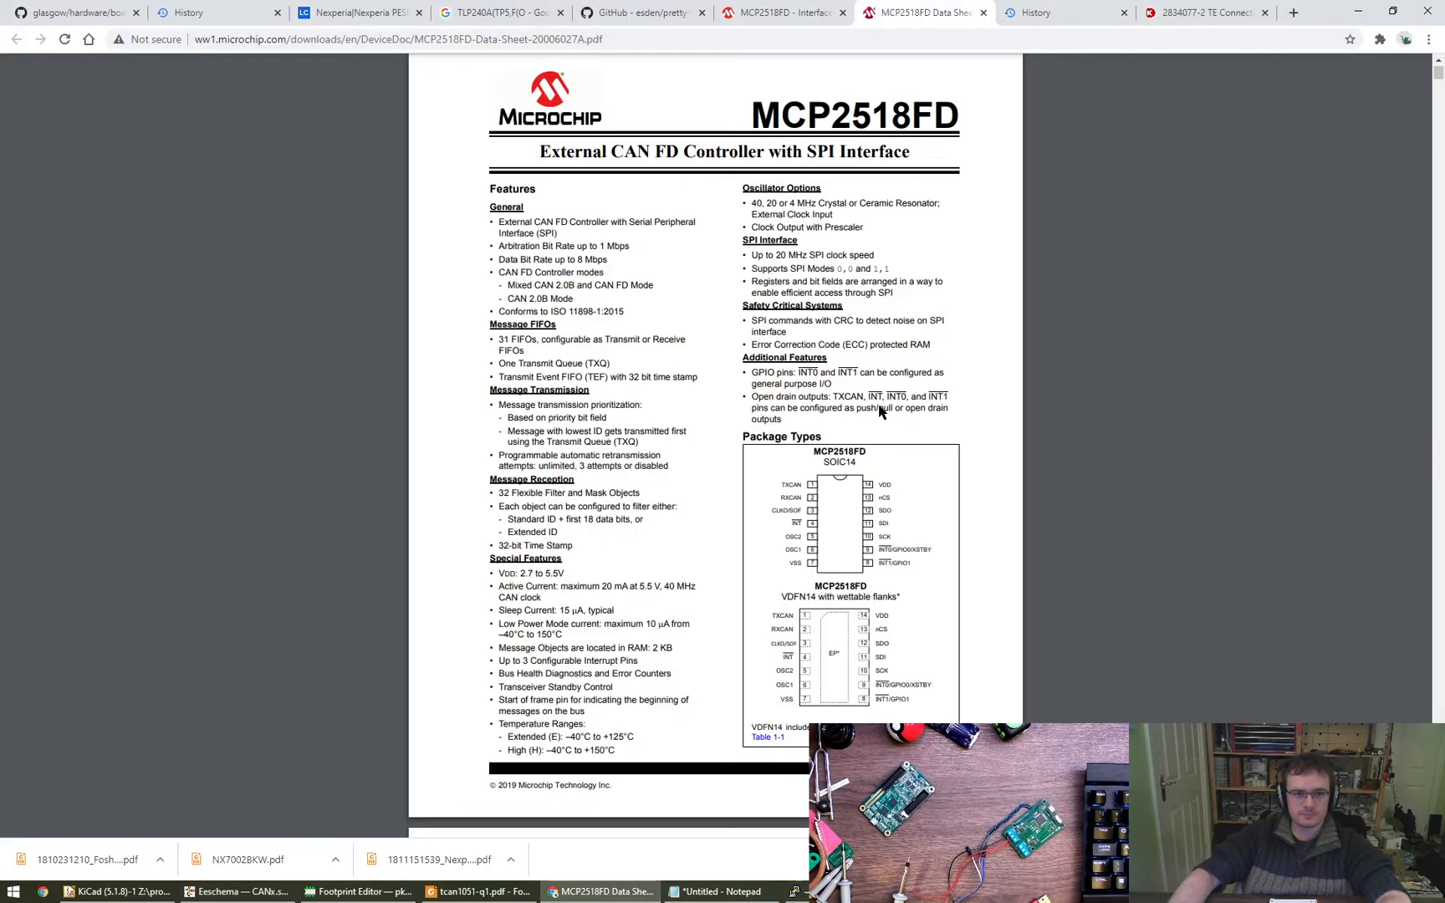
pyautogui.hotkey('ctrl', 'w')
pyautogui.hotkey('ctrl', 'w')
pyautogui.hotkey('ctrl', 'w')
pyautogui.hotkey('ctrl', 'w')
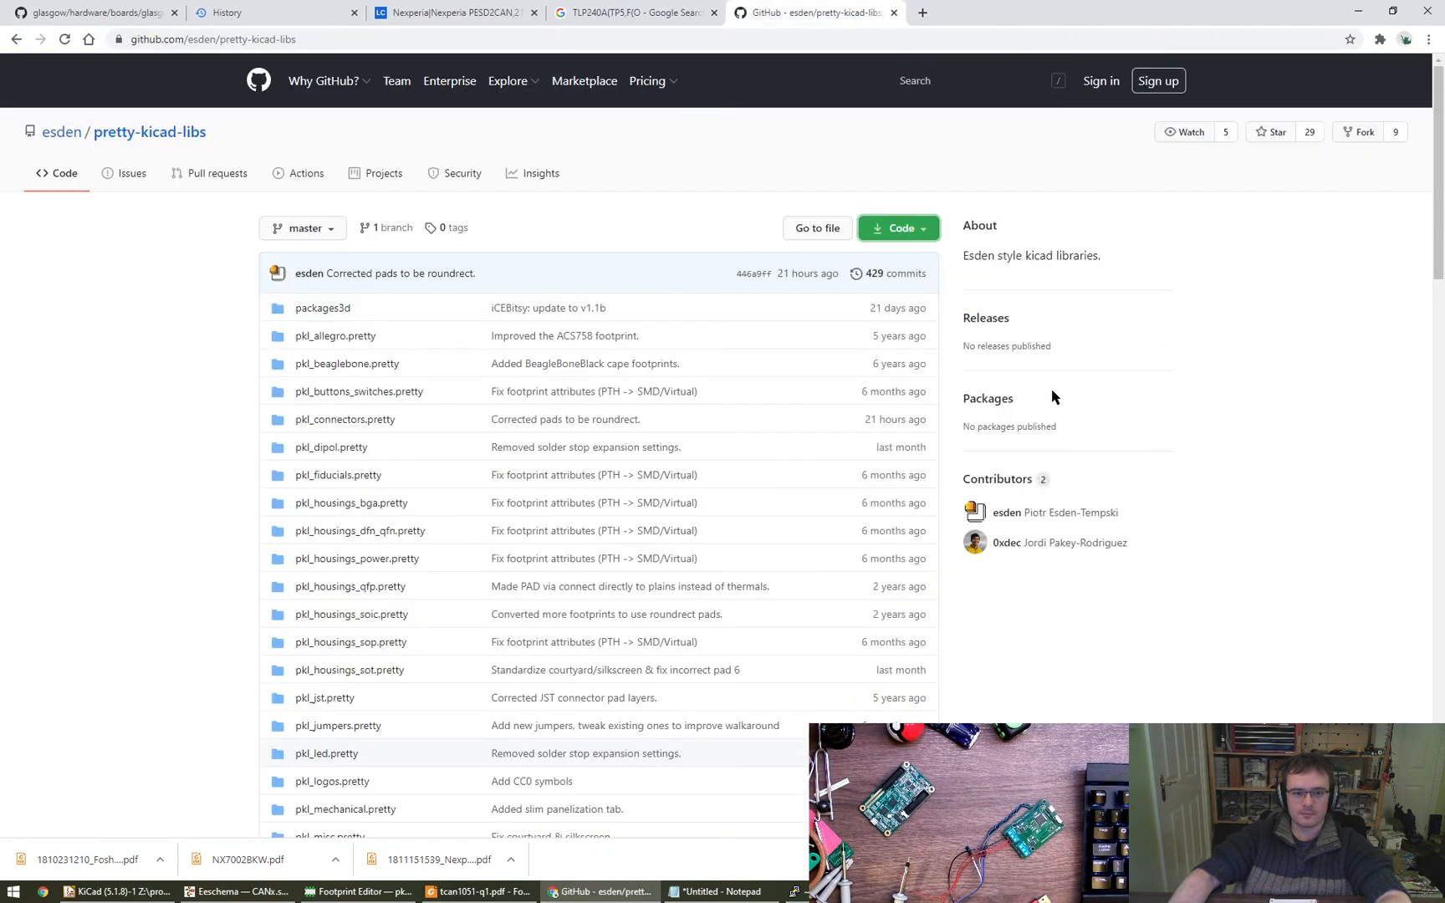
pyautogui.hotkey('ctrl', 'w')
pyautogui.hotkey('ctrl', 'w')
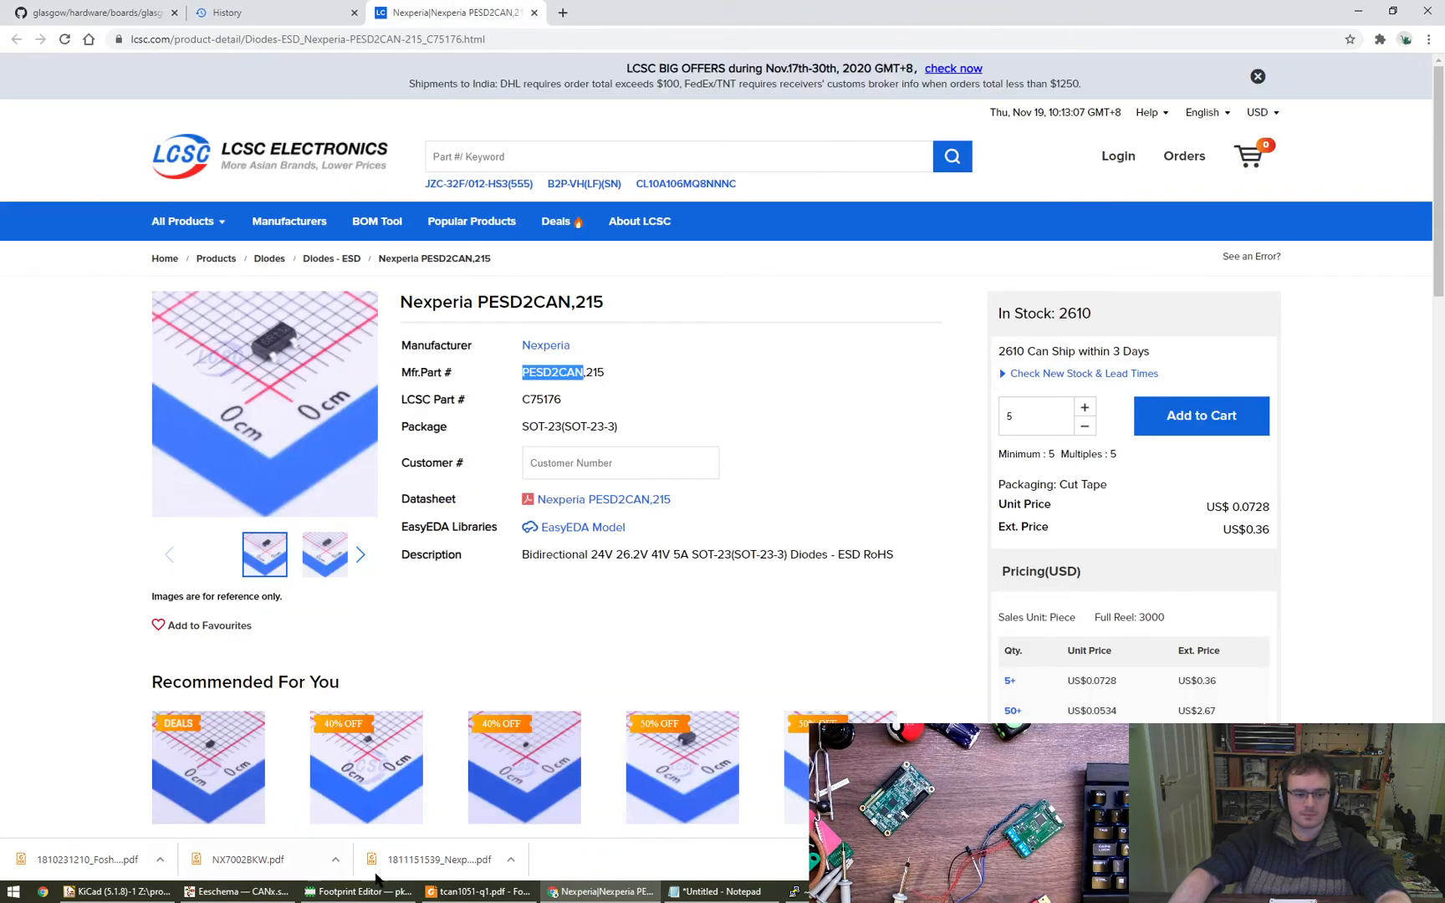
# - Return to Eeschema and review the footprints in the Symbol Fields table, closing it without changes
pyautogui.hotkey('alt', 'Tab')
pyautogui.moveTo(1052, 640); pyautogui.dragTo(1113, 692, button='middle')
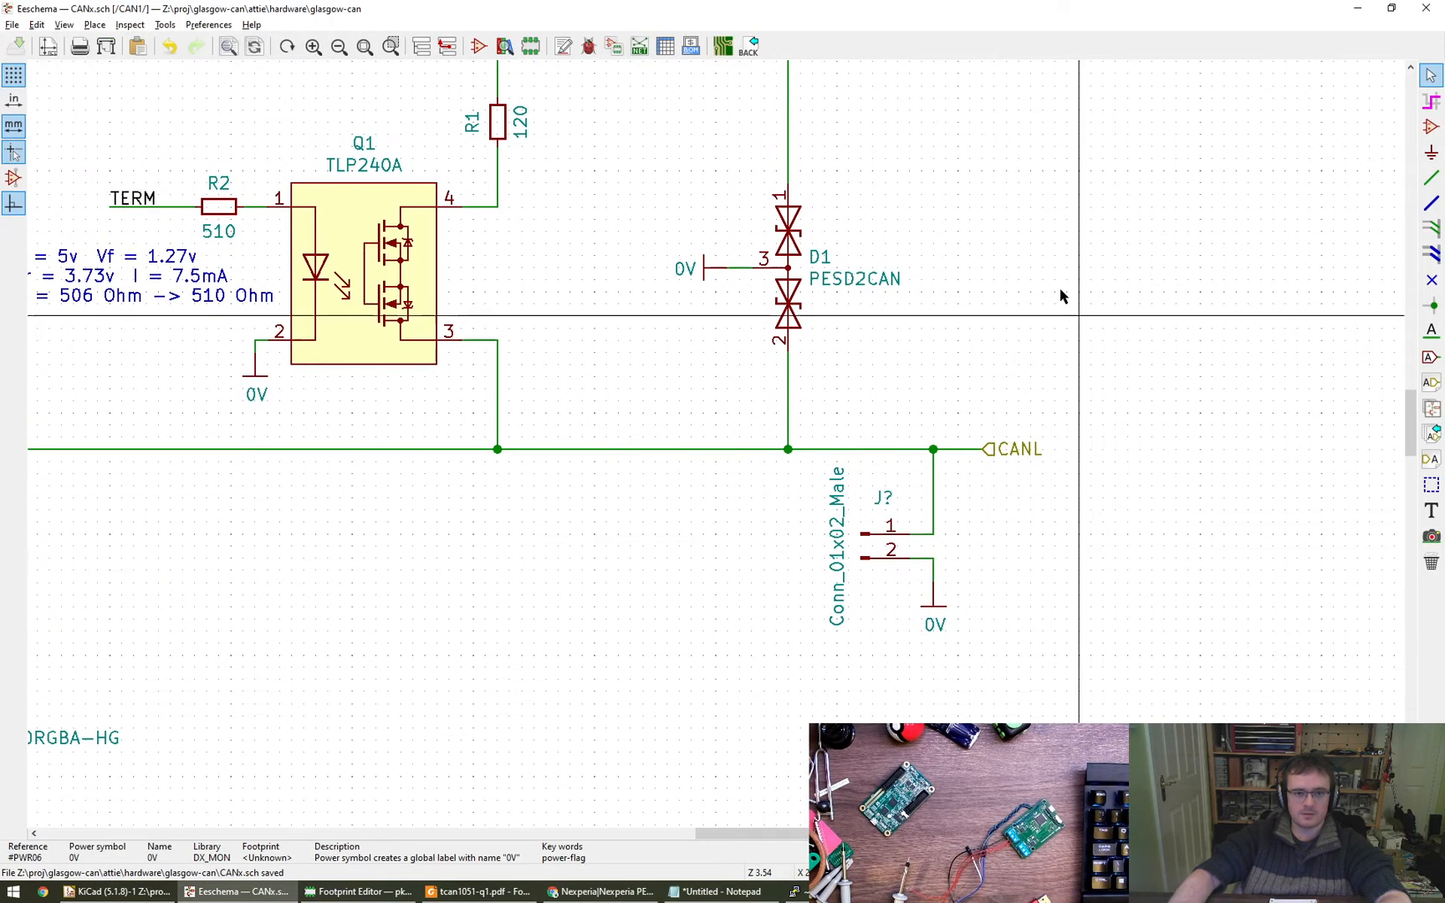
pyautogui.click(665, 46)
pyautogui.keyDown('alt'); pyautogui.moveTo(1138, 469); pyautogui.dragTo(626, 349); pyautogui.keyUp('alt')
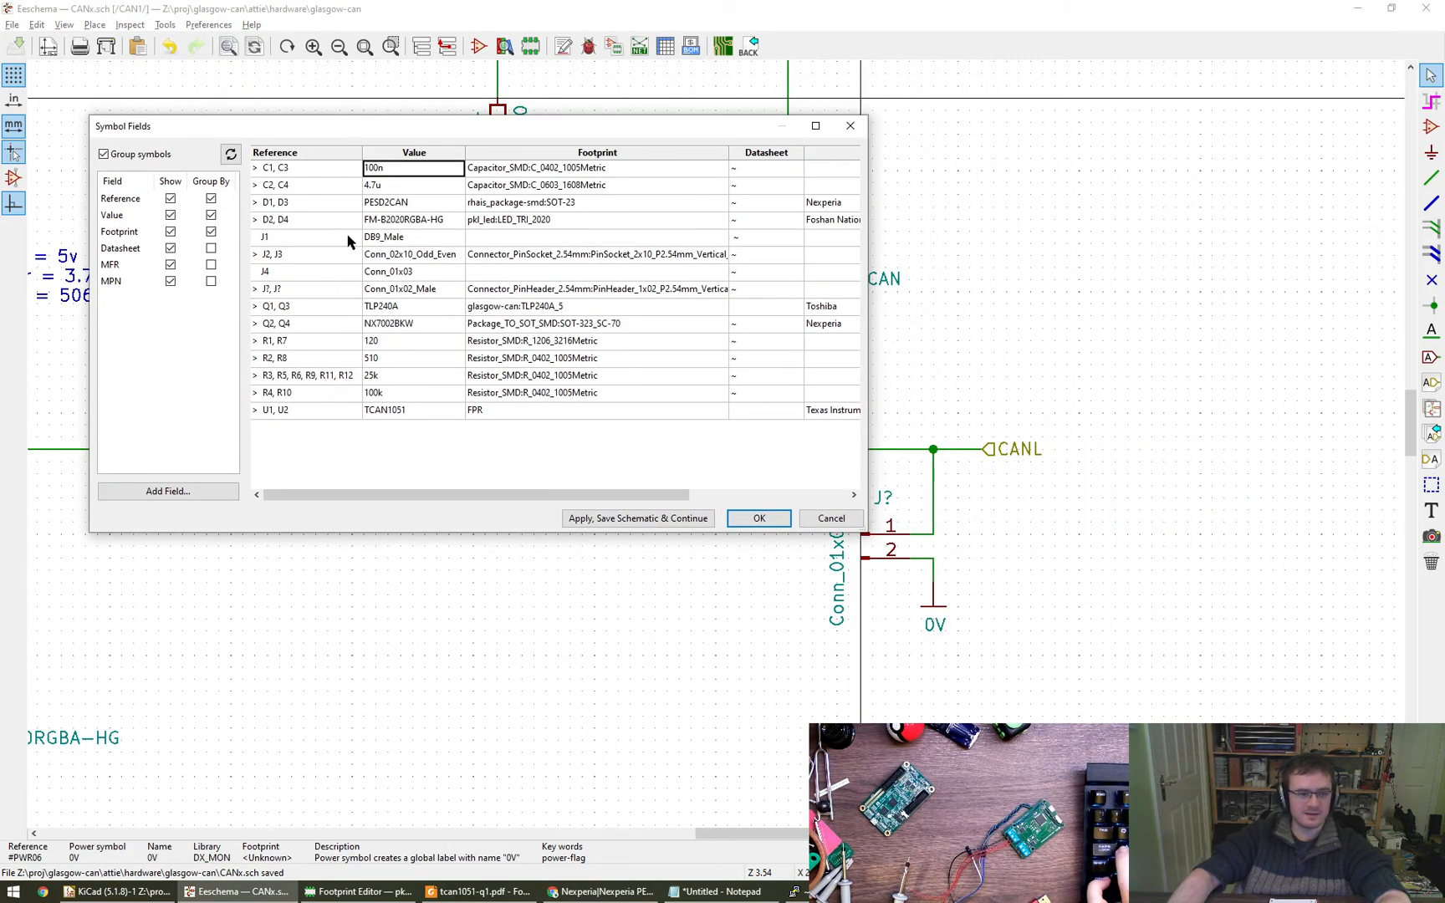
pyautogui.click(854, 520)
# - Leave the CAN1 sheet and return to the root glasgow-can sheet
pyautogui.scroll(-4, 758, 539)
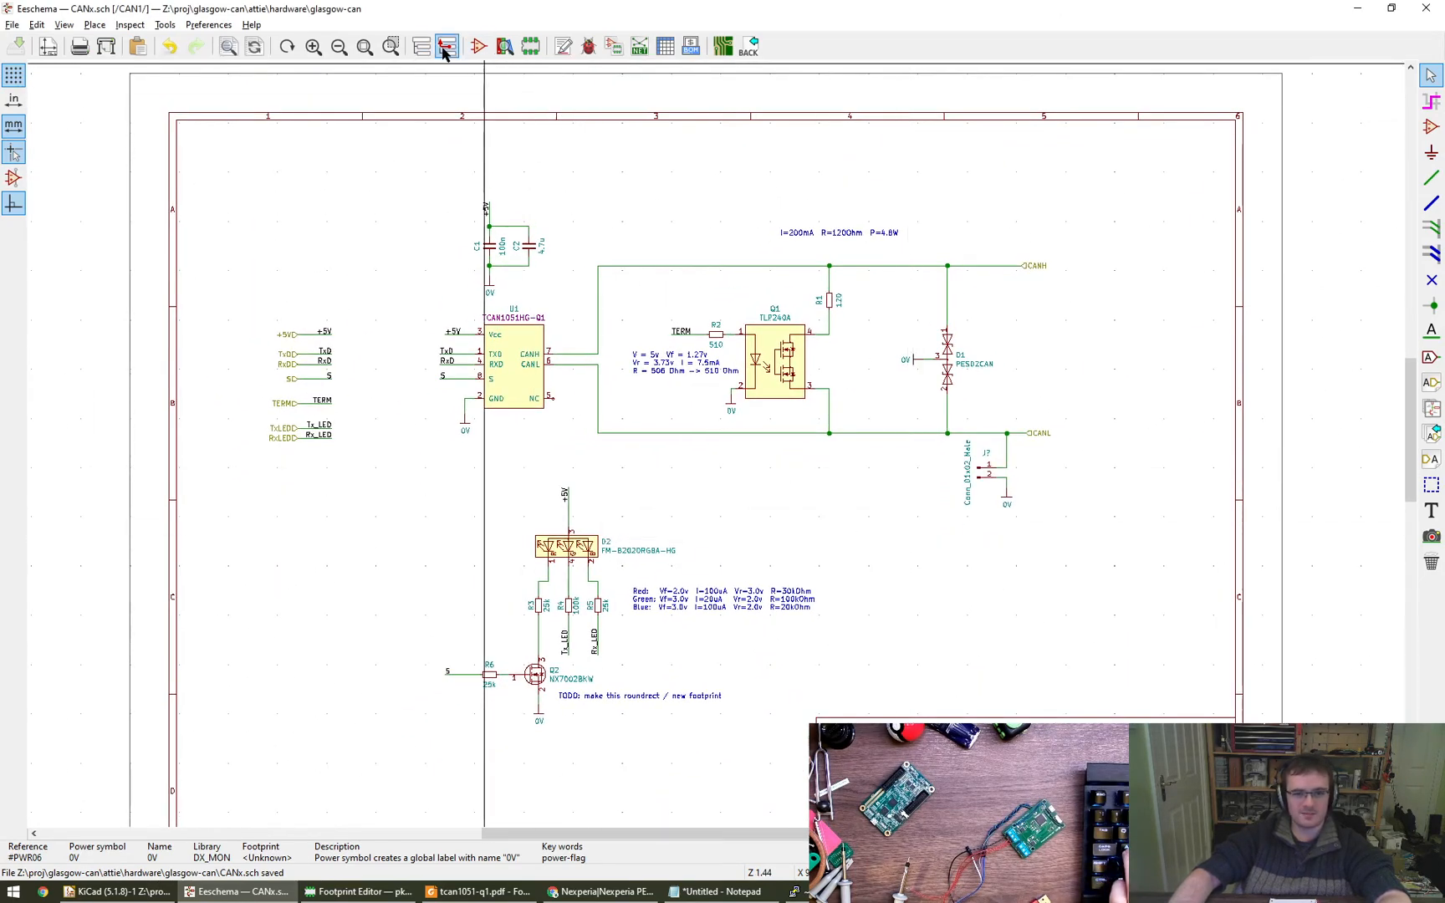
pyautogui.scroll(-1, 1035, 548)
pyautogui.scroll(3, 1035, 548)
pyautogui.scroll(-4, 1035, 548)
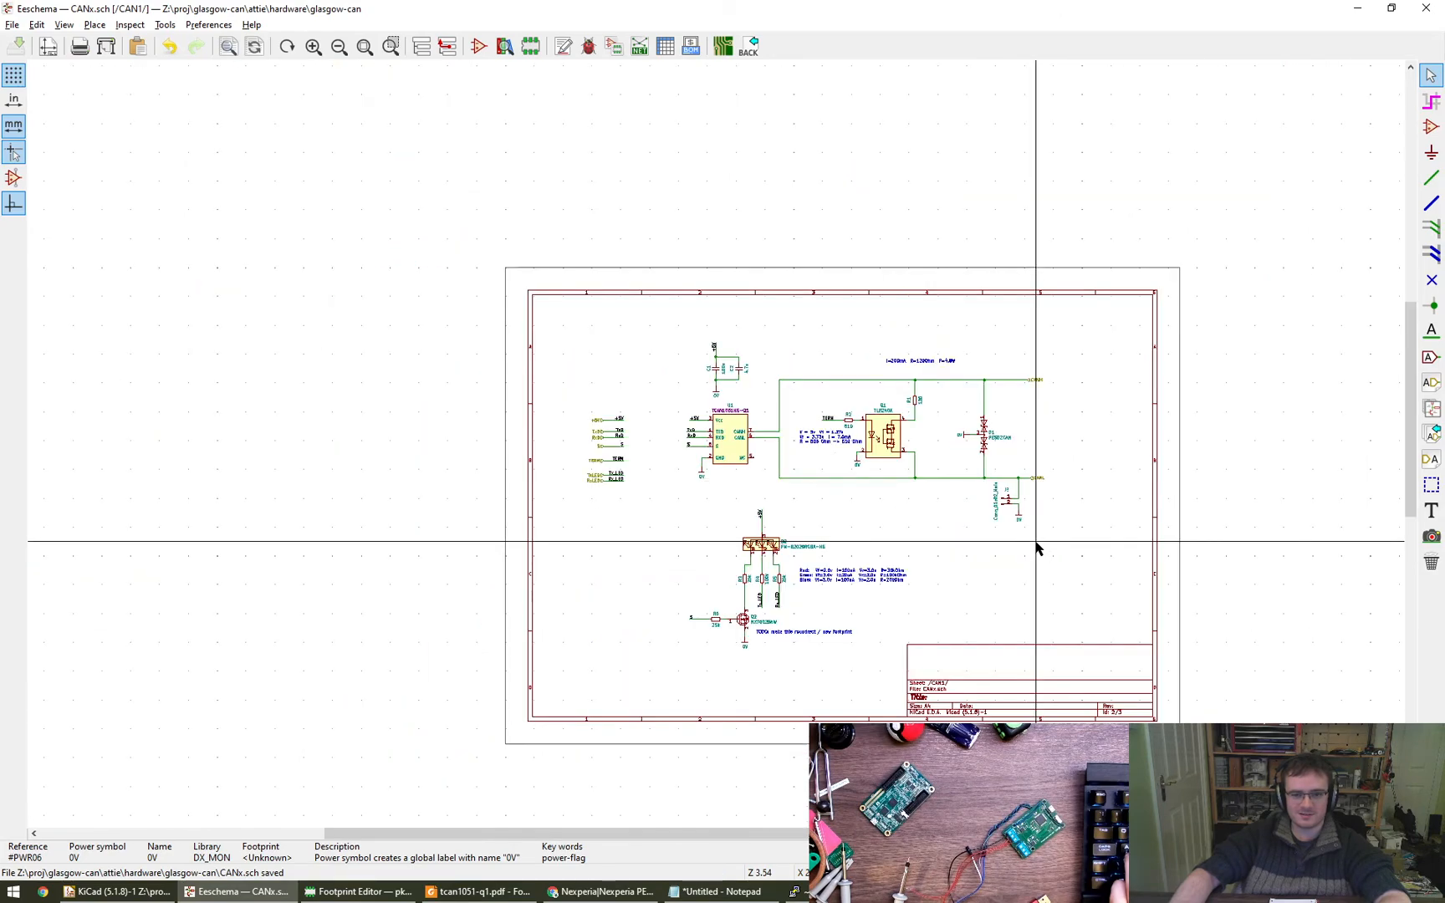
pyautogui.click(447, 46)
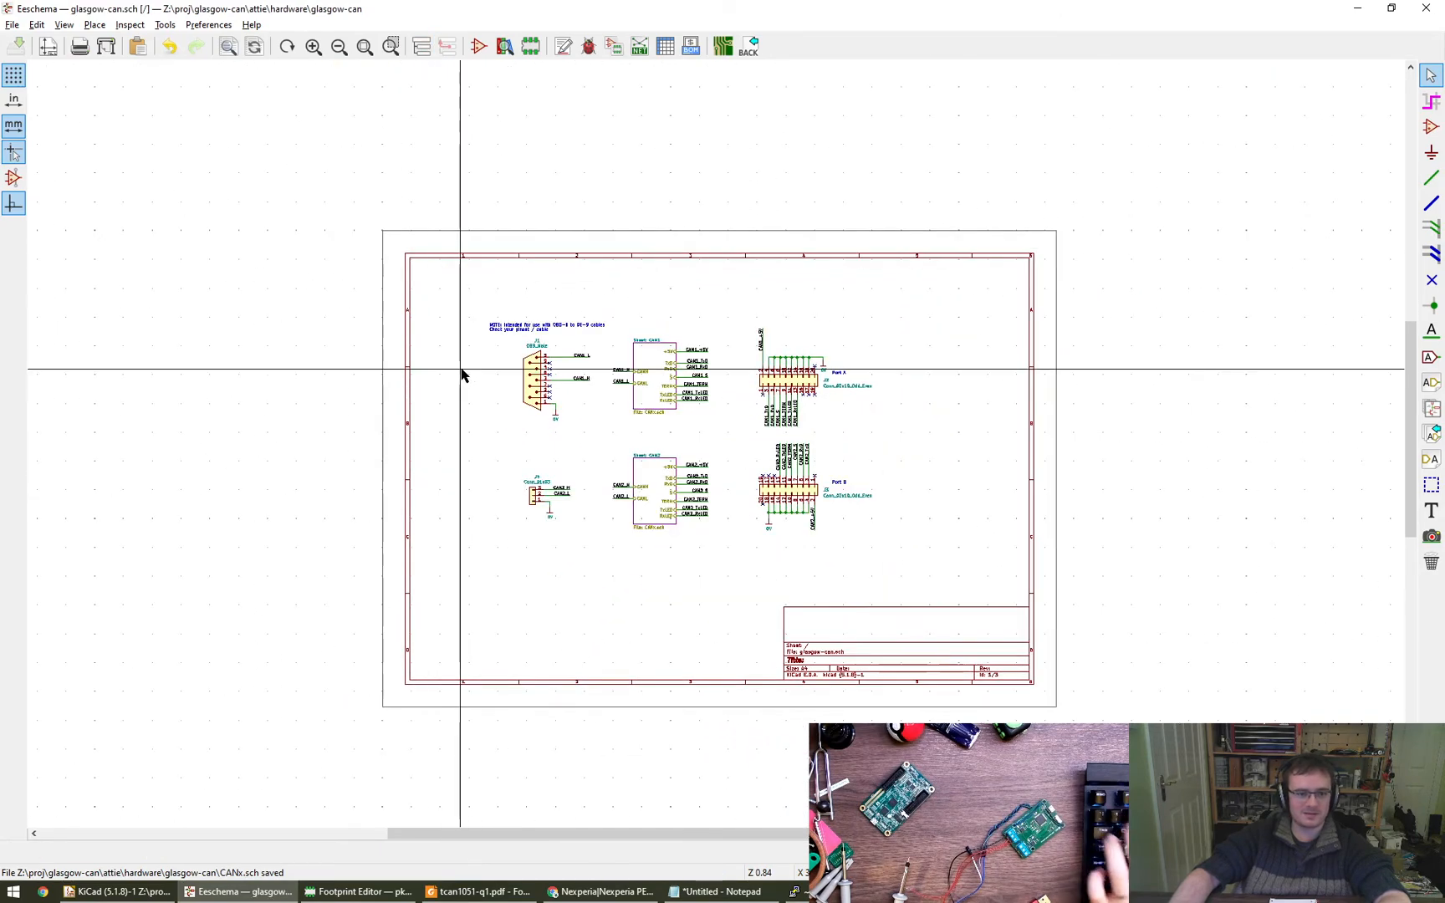
# - Open the properties of J1 (DB9_Male) and browse the Connector_Dsub library for its footprint
pyautogui.scroll(3, 568, 474)
pyautogui.doubleClick(508, 262)
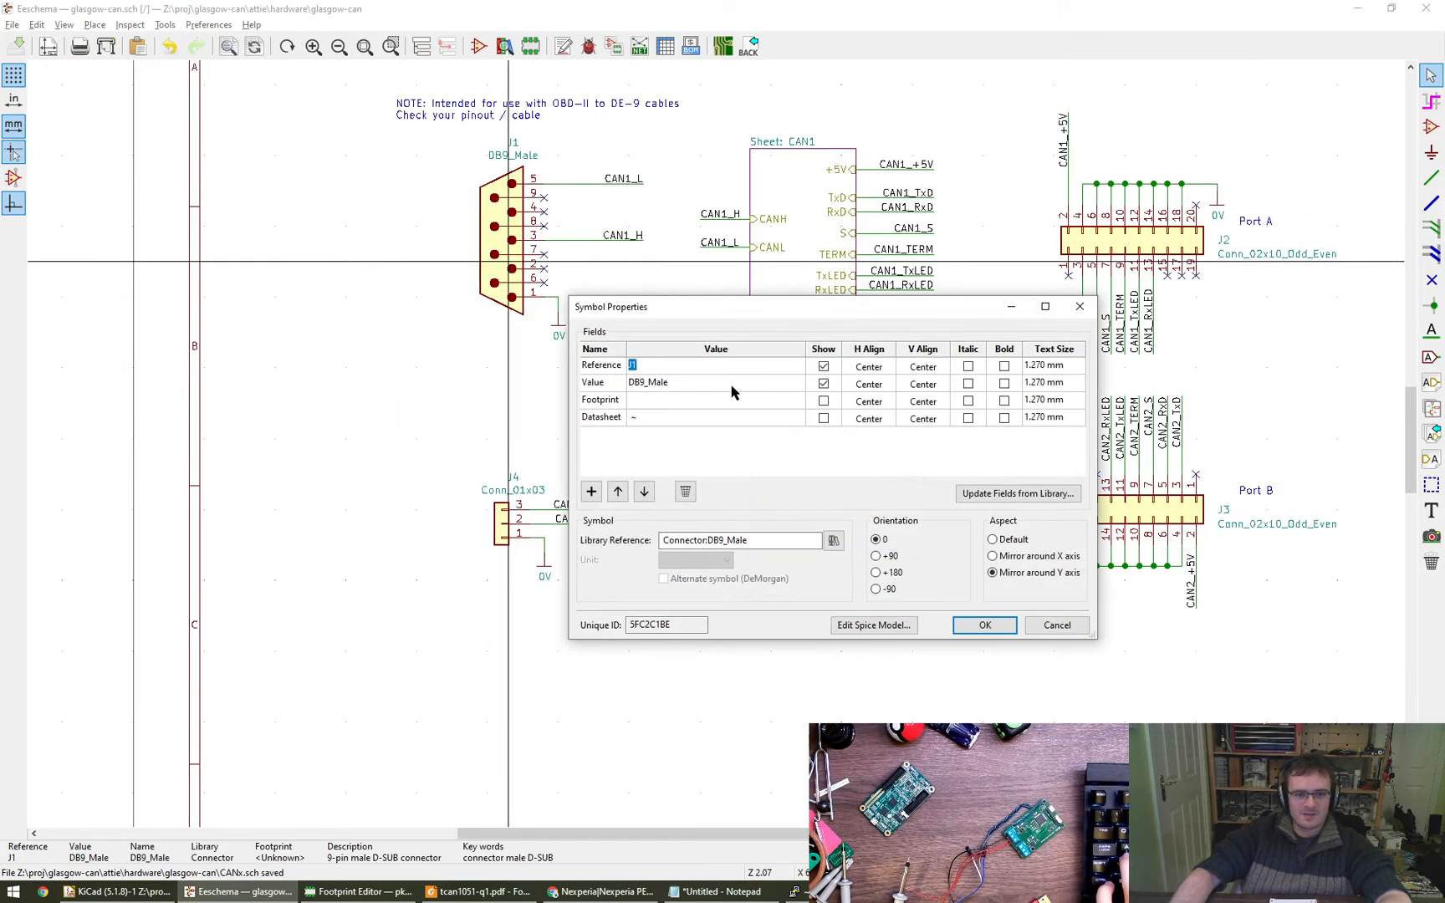
pyautogui.click(778, 399)
pyautogui.click(793, 398)
pyautogui.click(792, 398)
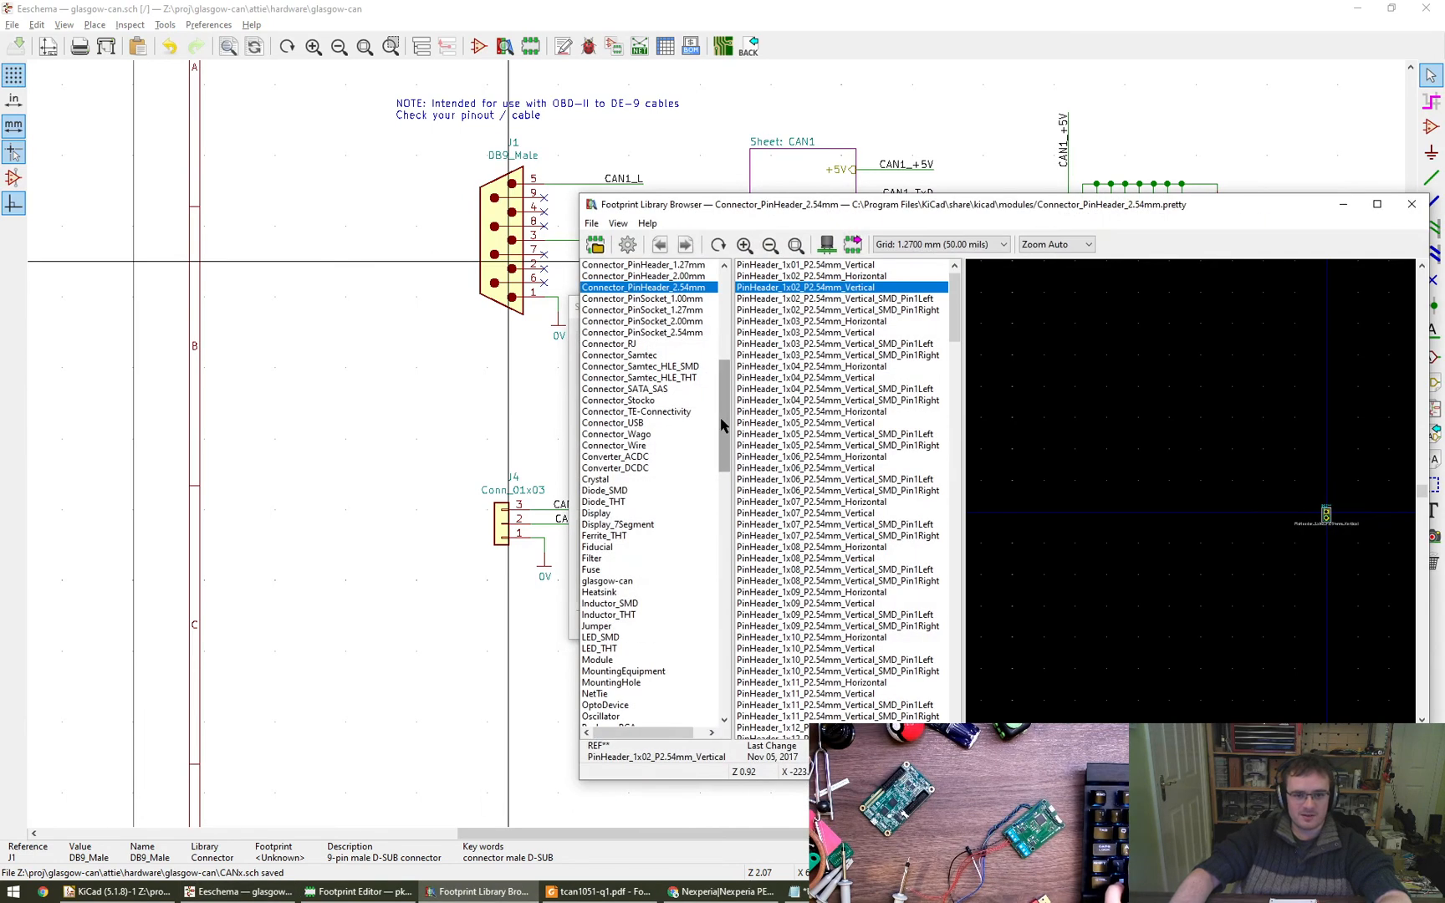
pyautogui.moveTo(720, 417); pyautogui.dragTo(728, 356)
pyautogui.click(676, 355)
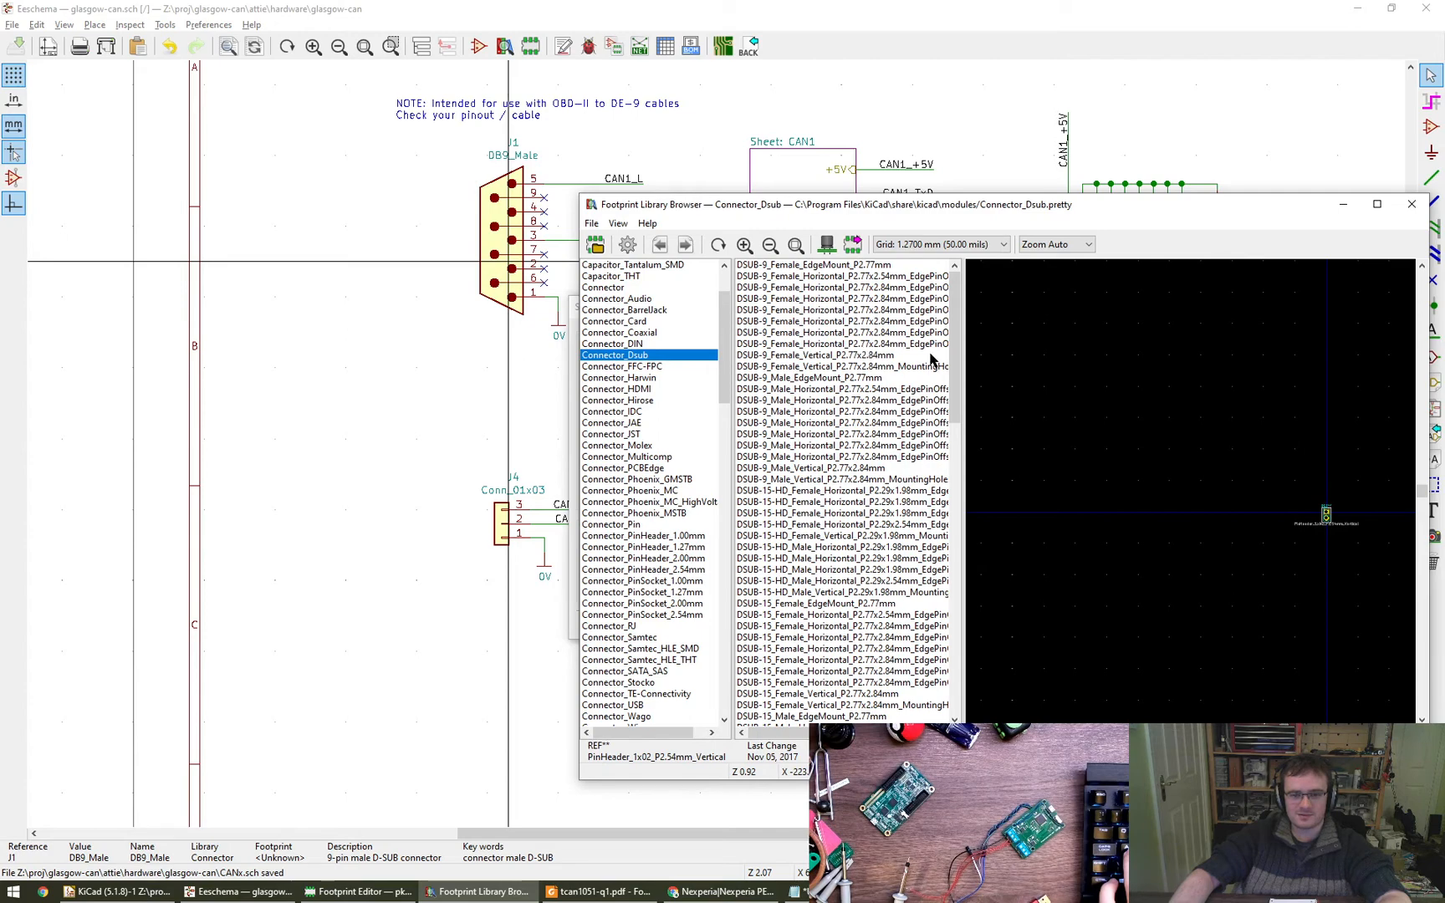
# - Enlarge the footprint browser's name list and compare the DSUB-9_Female_Horizontal P2.77x2.84mm and P2.77x2.54mm EdgePinOffset9.40mm footprints
pyautogui.keyDown('alt'); pyautogui.moveTo(886, 377); pyautogui.dragTo(545, 326); pyautogui.keyUp('alt')
pyautogui.keyDown('alt'); pyautogui.moveTo(749, 542); pyautogui.dragTo(939, 614, button='right'); pyautogui.keyUp('alt')
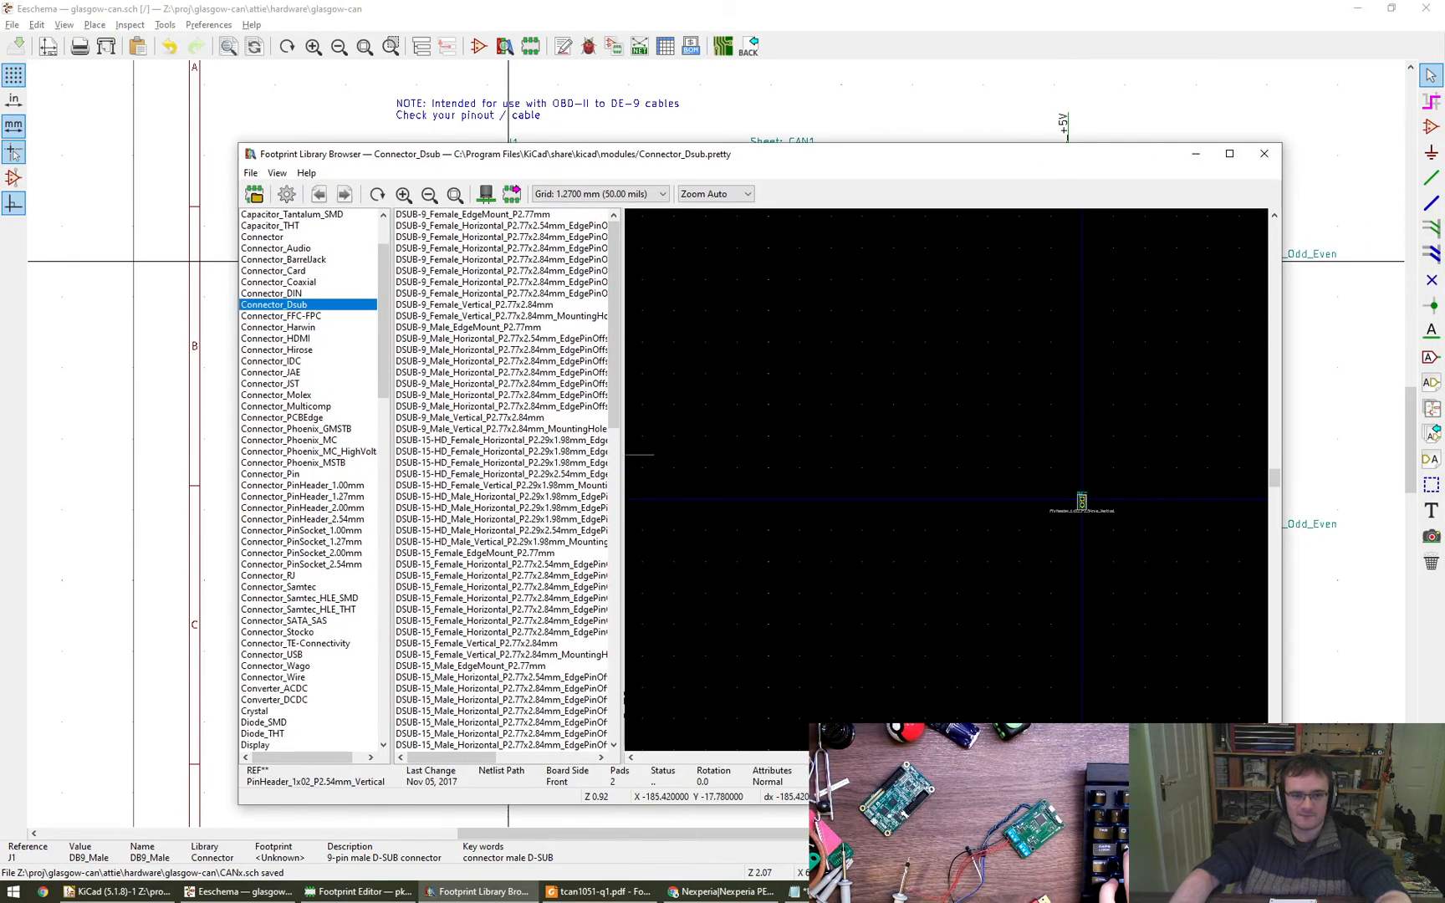
pyautogui.click(607, 261)
pyautogui.click(611, 227)
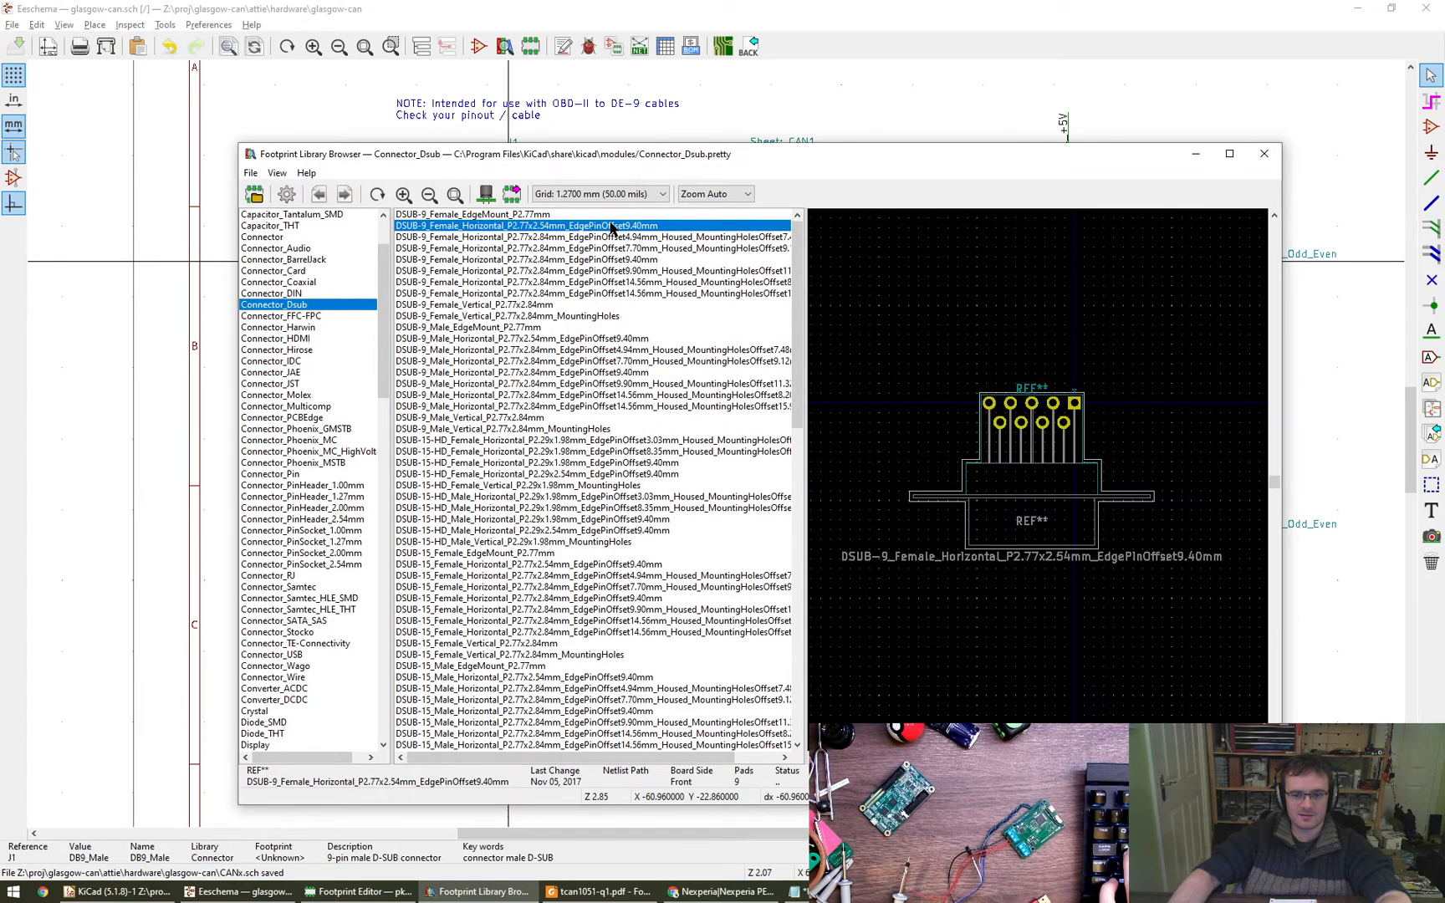
pyautogui.click(628, 260)
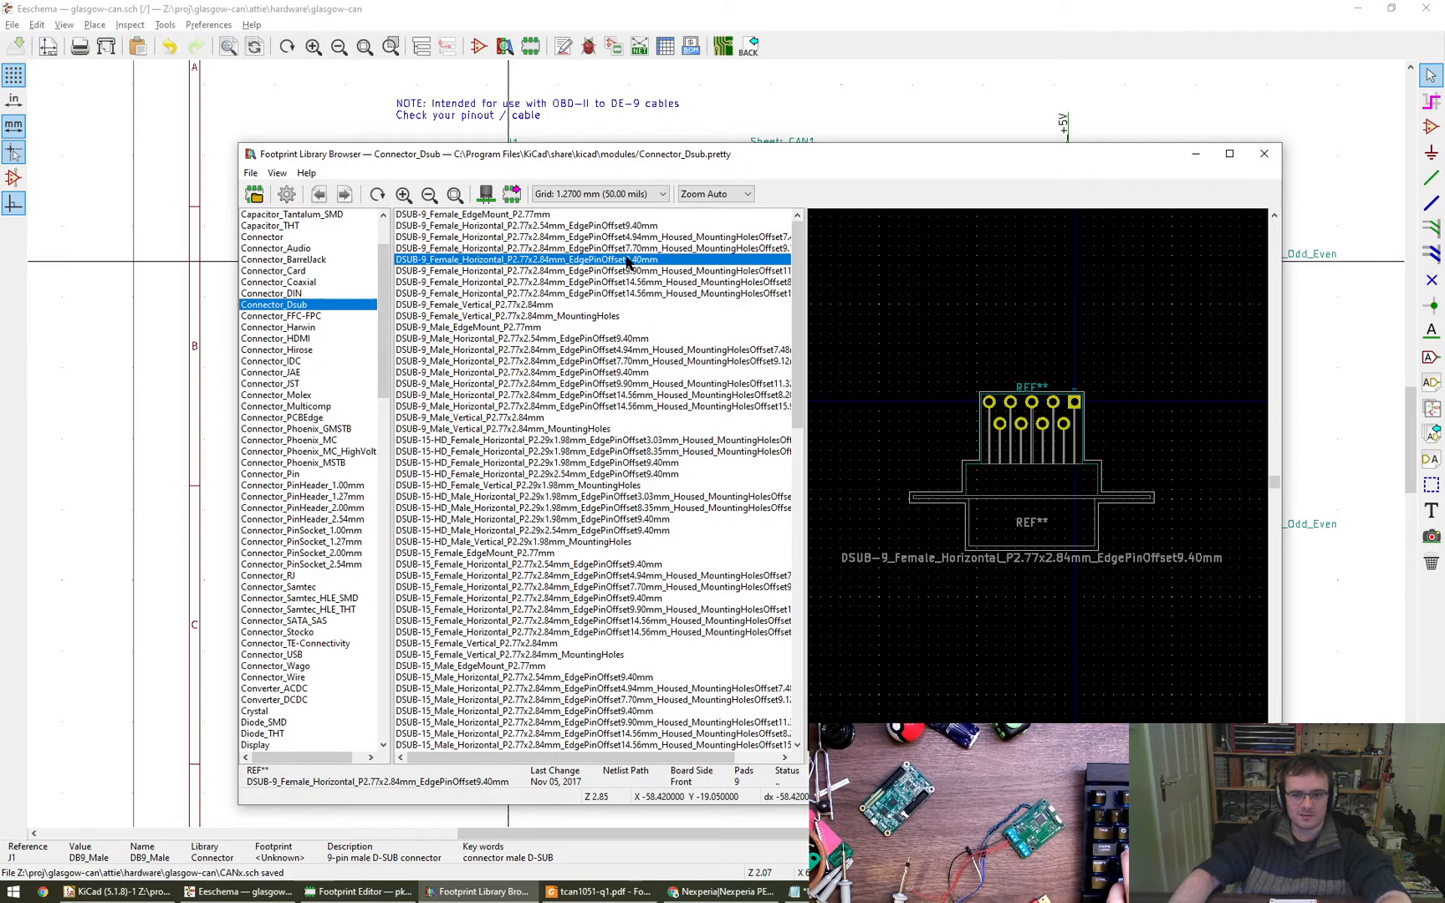
pyautogui.click(624, 228)
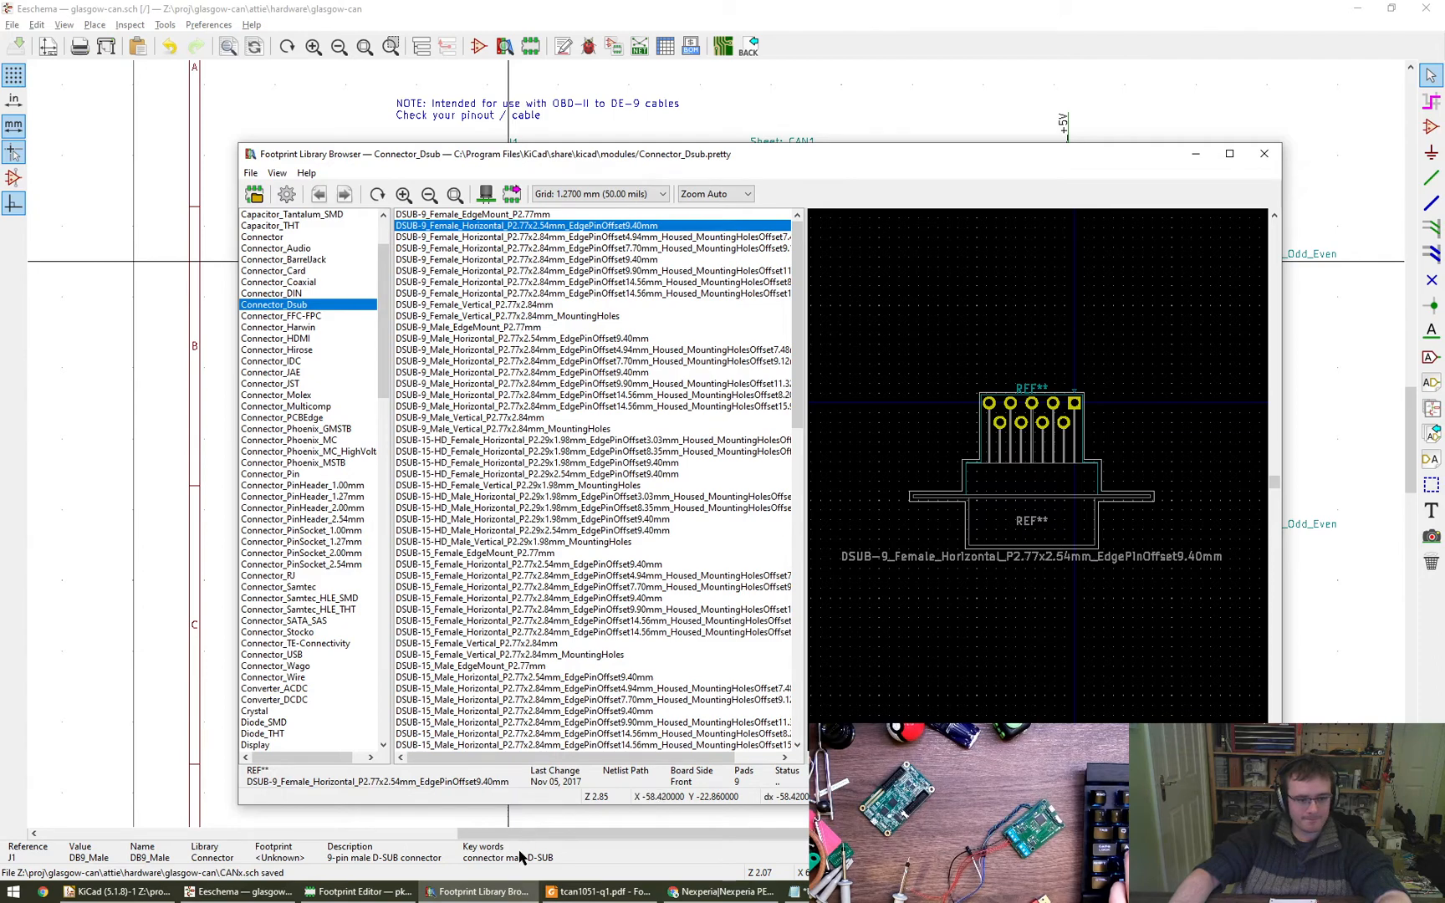
# - Switch to Chrome, close the LCSC PESD2CAN page and search DigiKey for de-9 connectors in a new tab
pyautogui.click(722, 891)
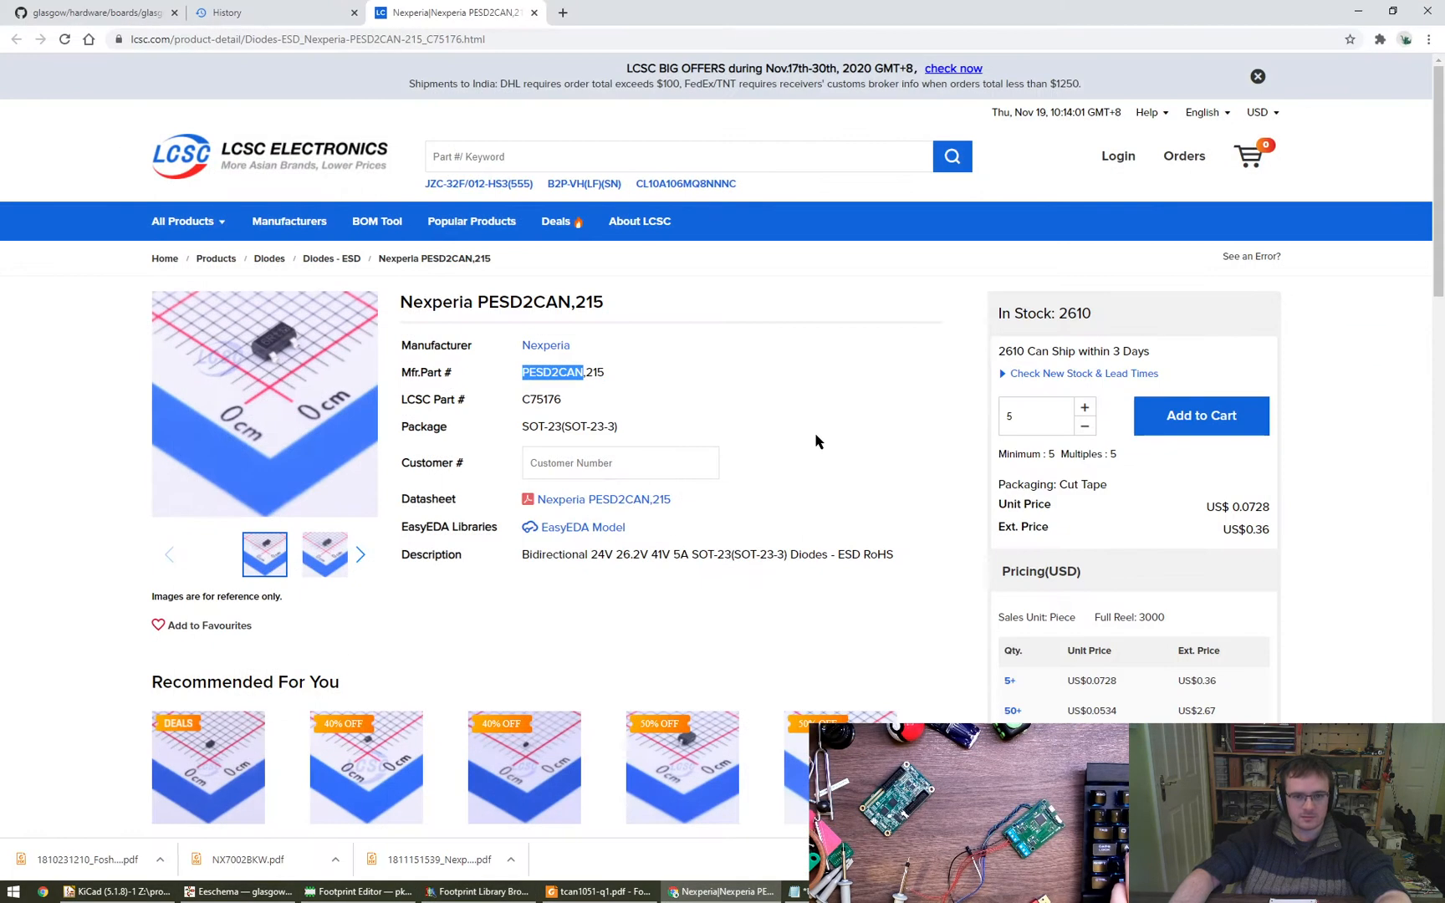
pyautogui.click(536, 11)
pyautogui.hotkey('ctrl', 't')
pyautogui.write('digi')
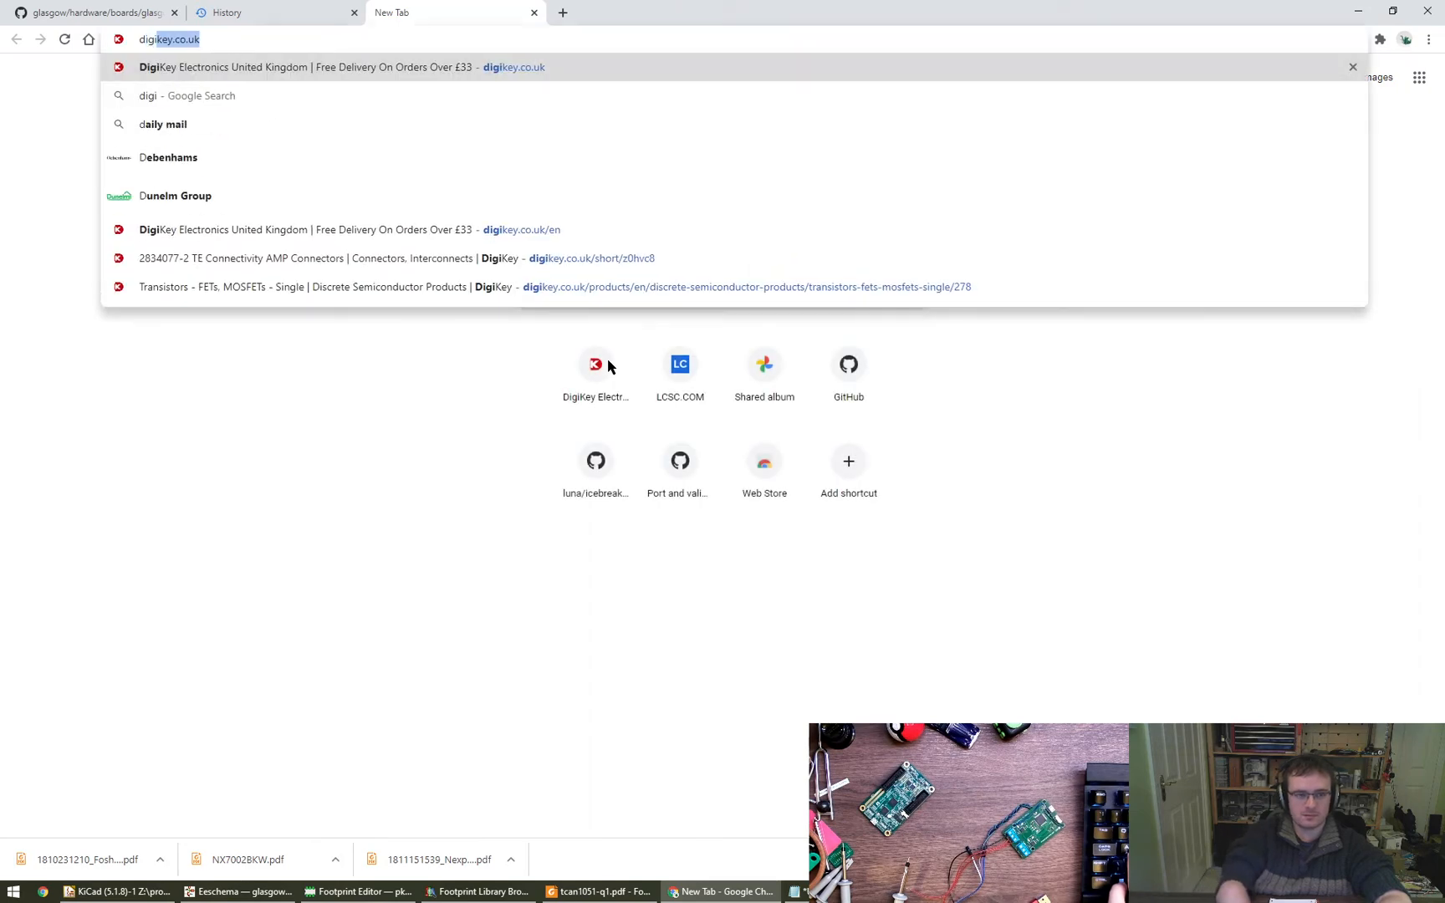
pyautogui.press('Return')
pyautogui.click(599, 258)
pyautogui.write('de9')
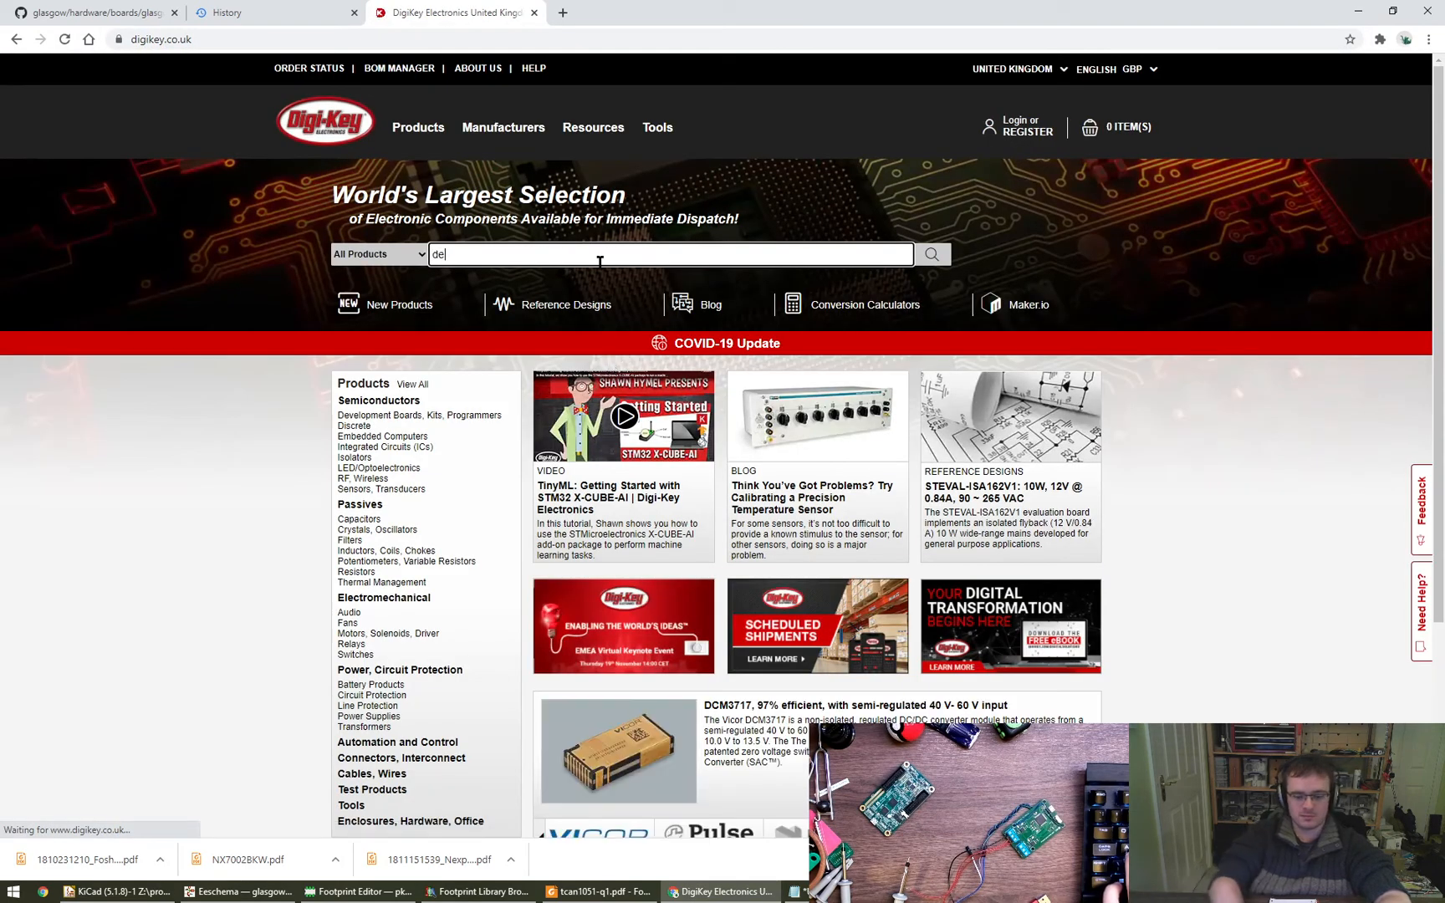
pyautogui.press('Return')
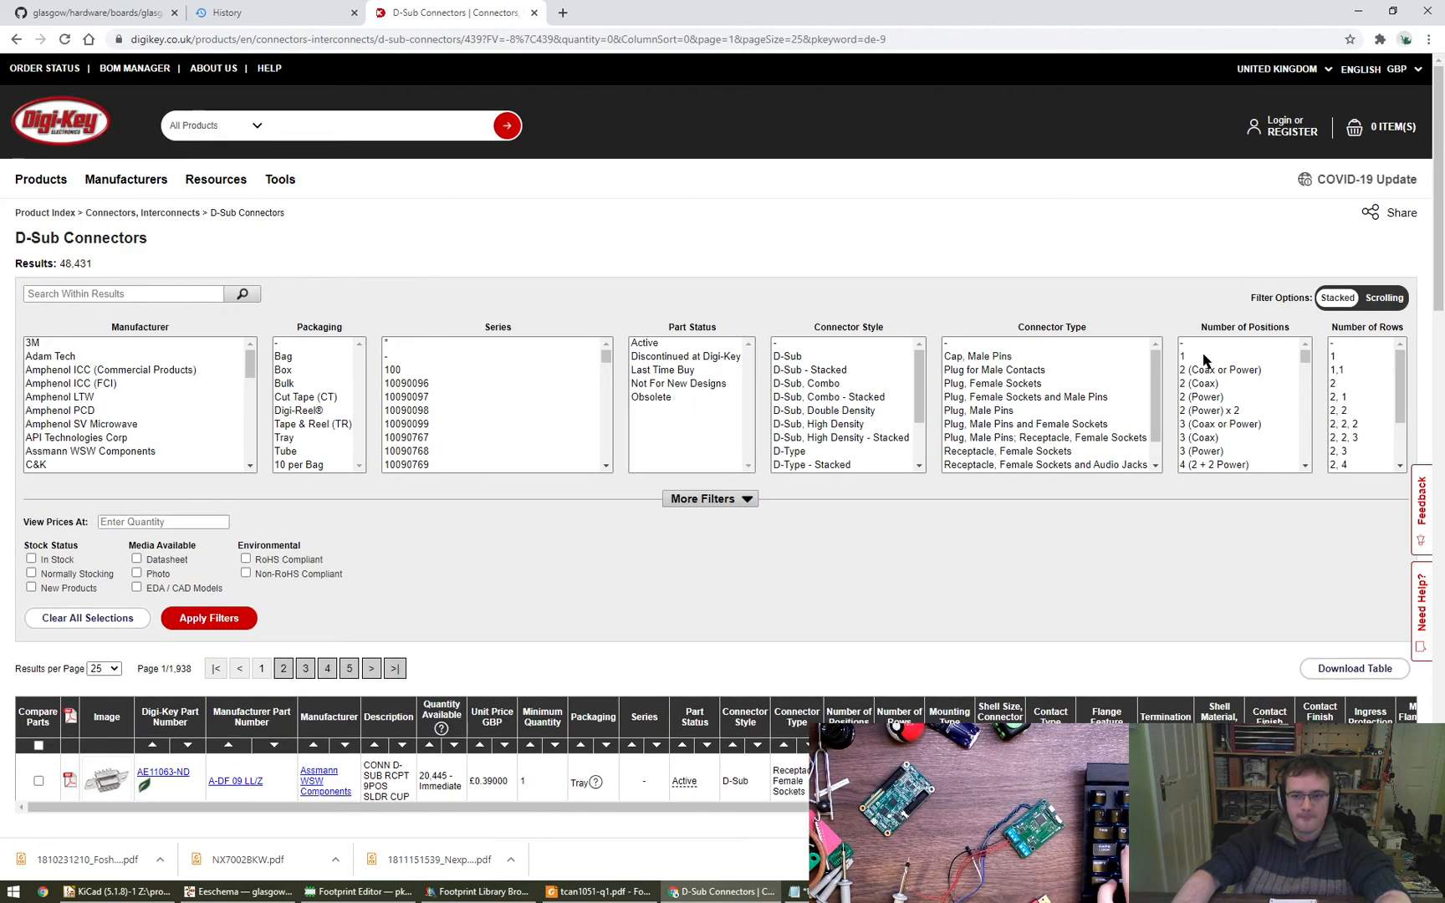
# - Filter the D-Sub connectors to 9 positions, 2 rows and in-stock parts
pyautogui.scroll(-8, 1227, 431)
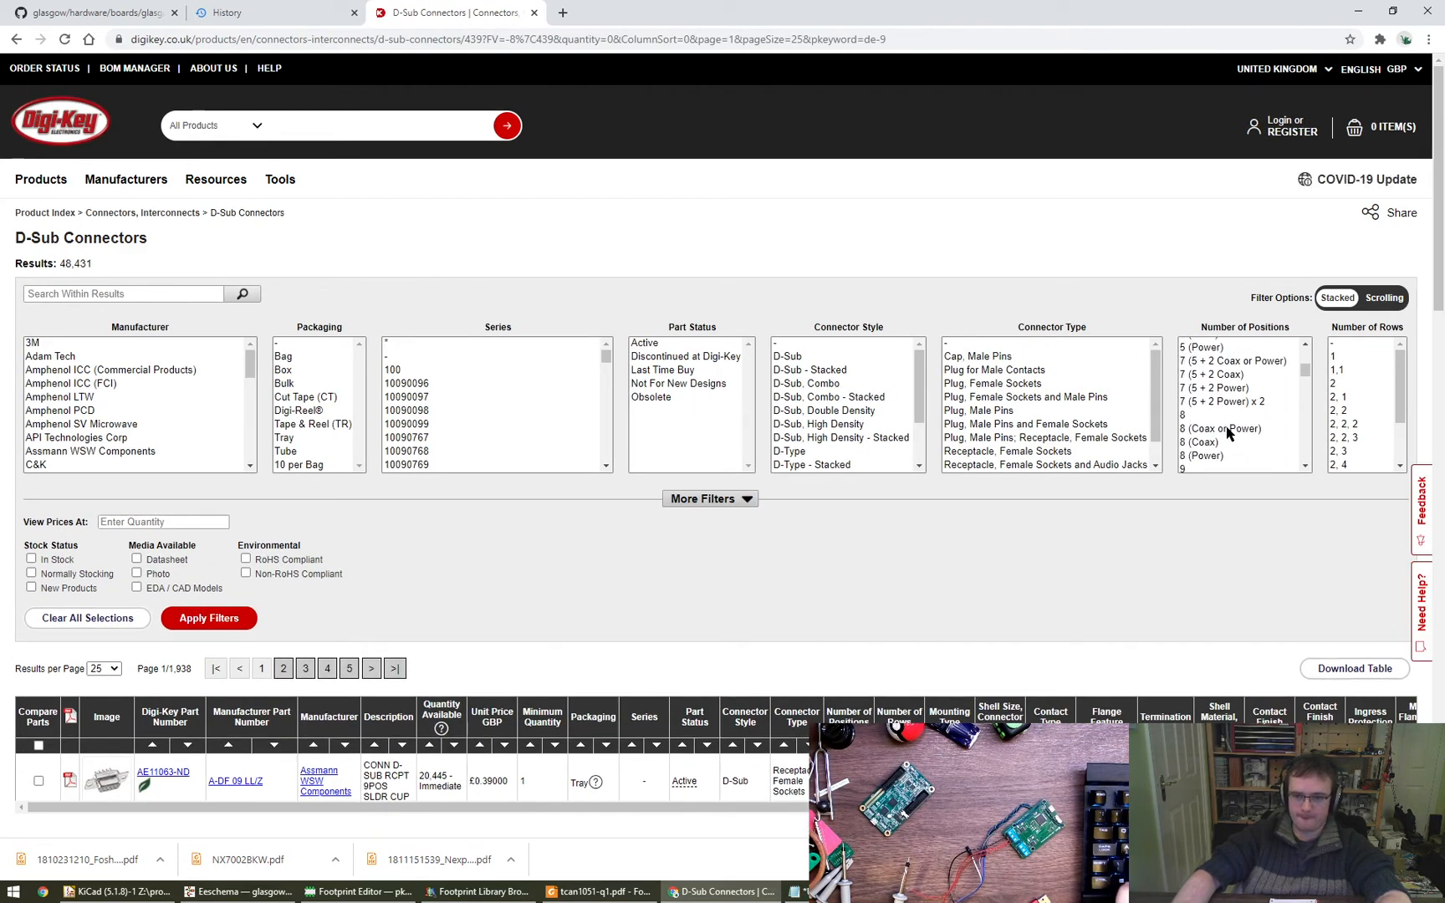
pyautogui.click(1219, 465)
pyautogui.click(1338, 383)
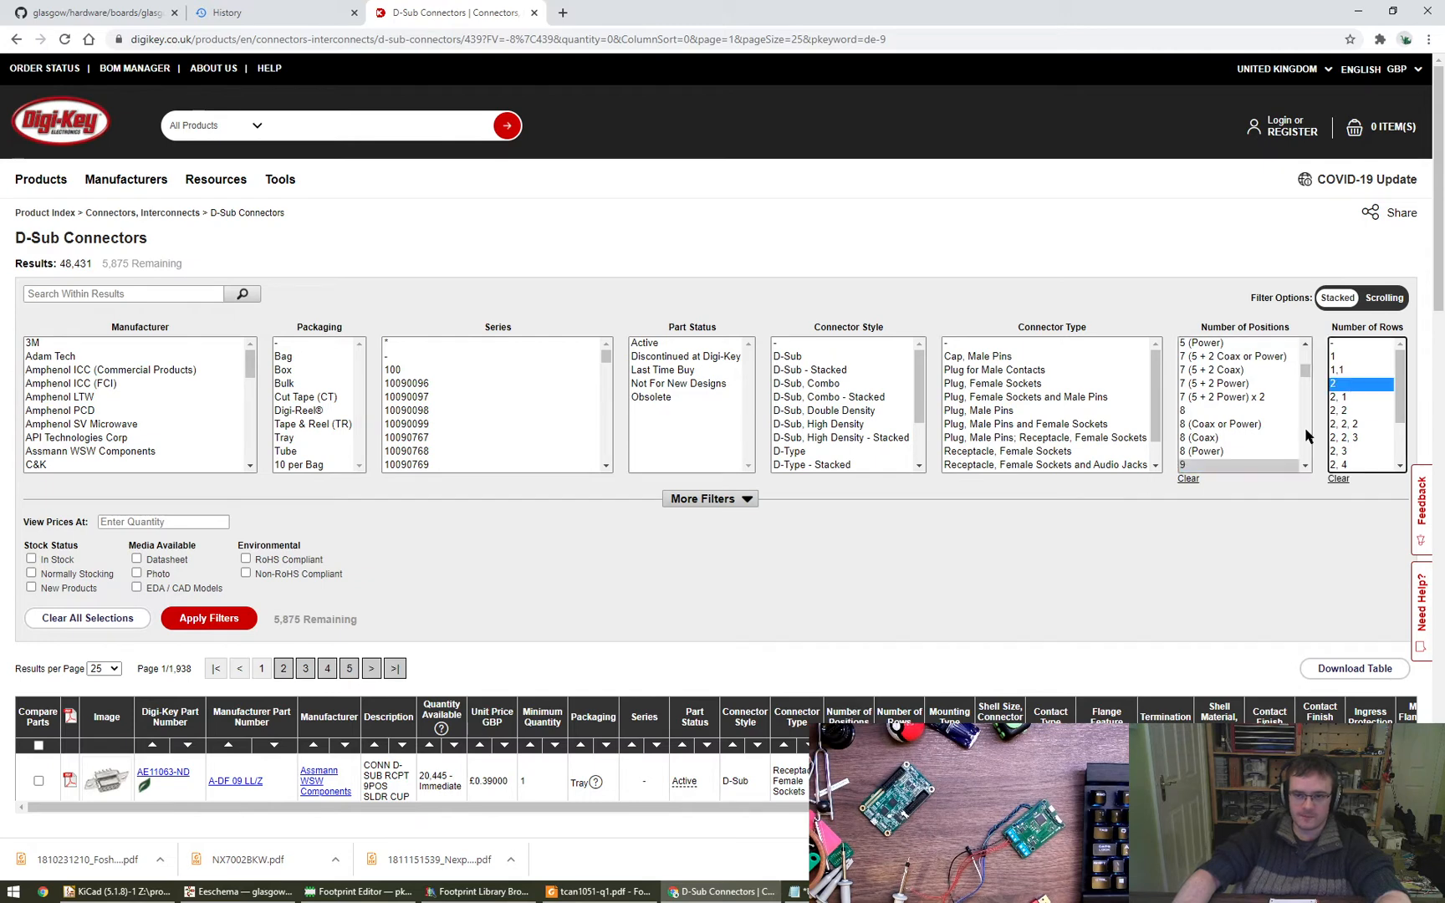
pyautogui.click(31, 559)
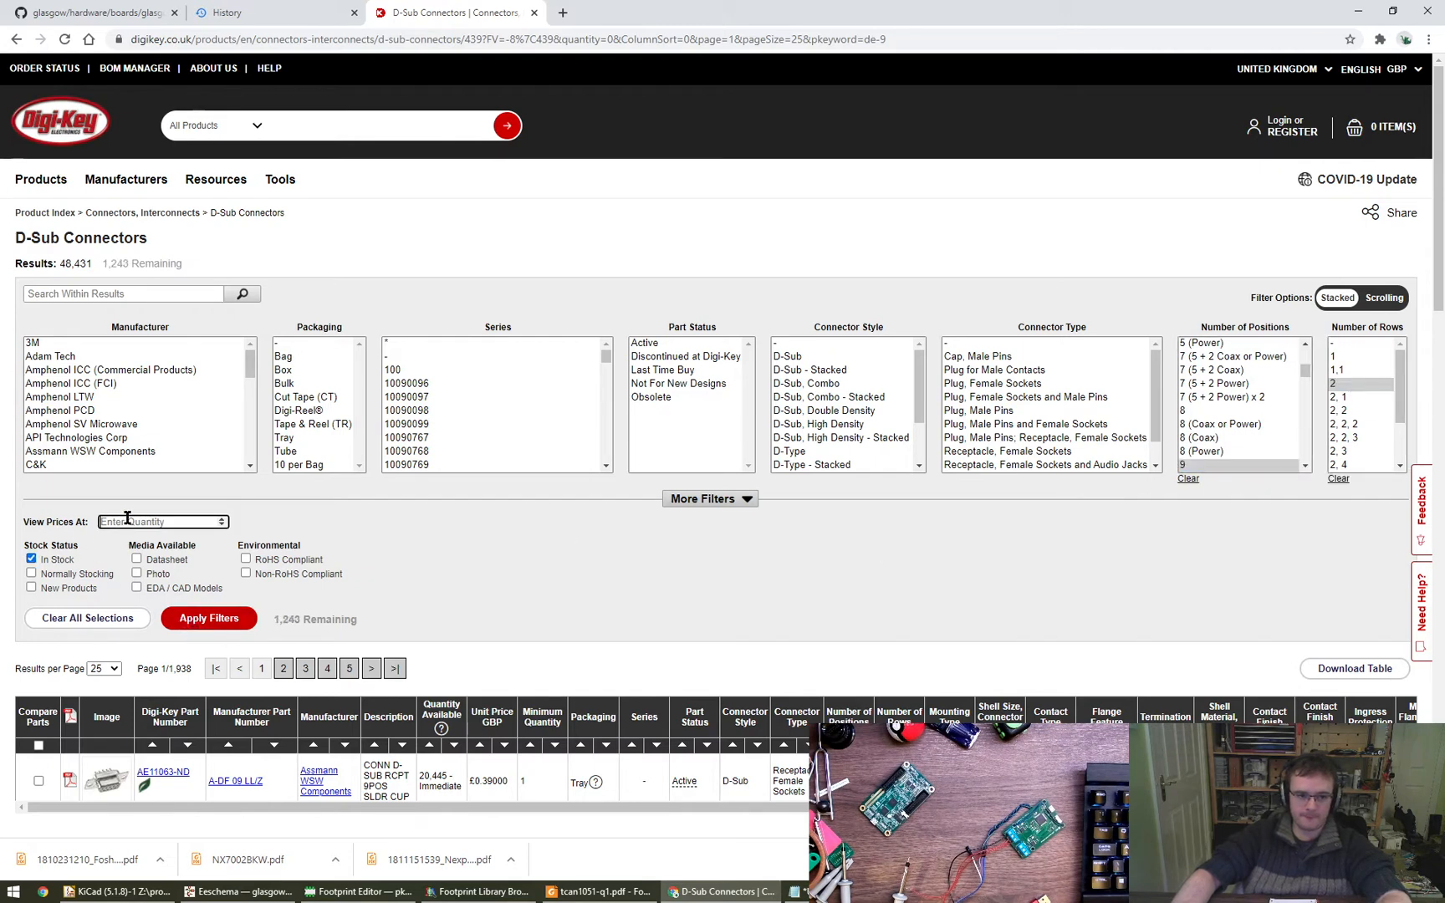
pyautogui.click(209, 618)
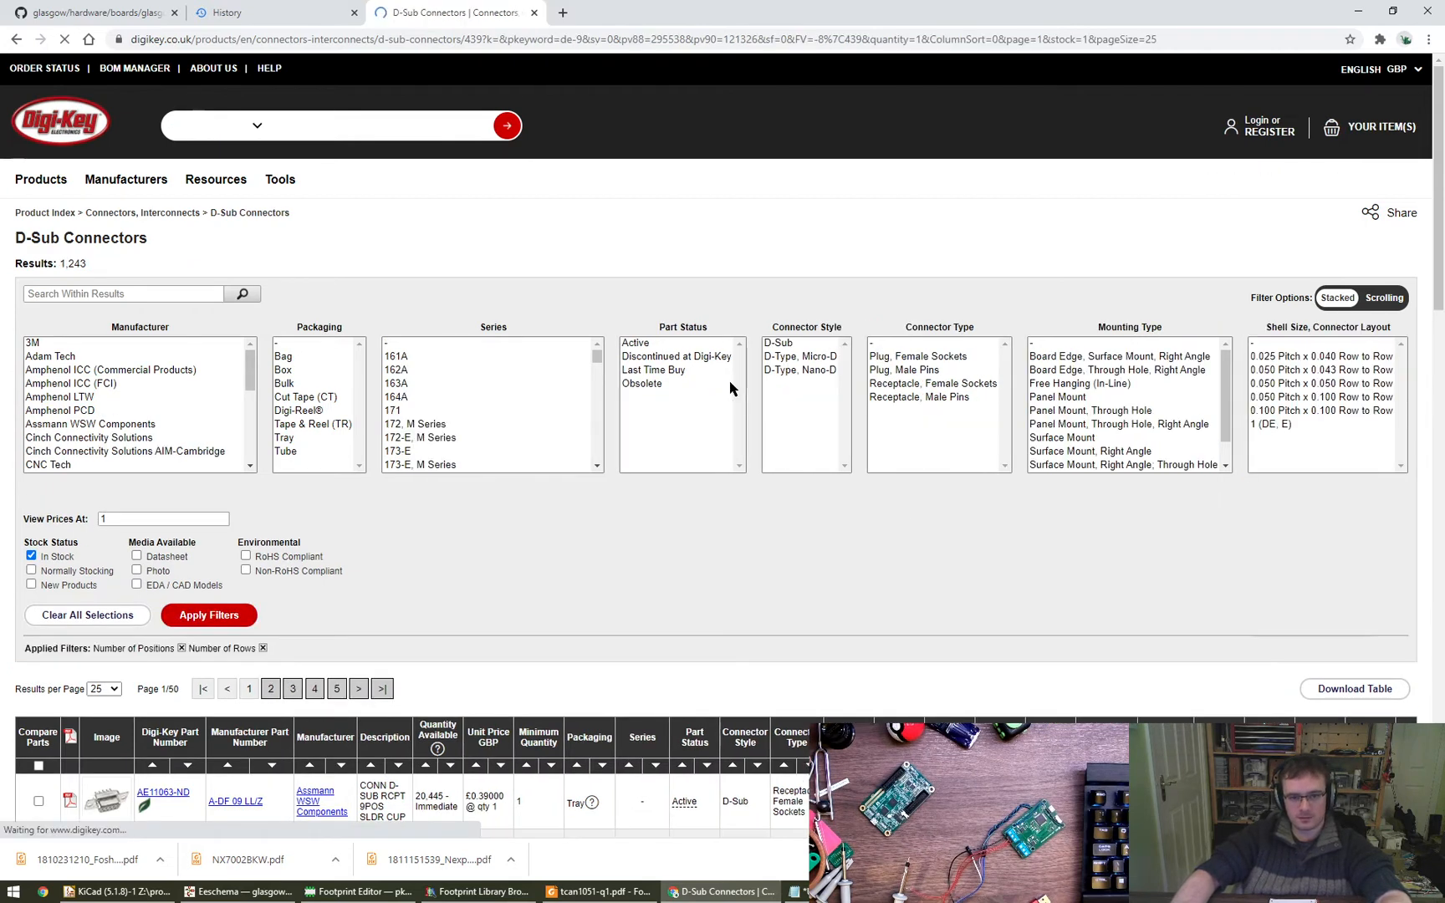
# - Narrow the results to part status Active and connector style D-Sub
pyautogui.click(668, 354)
pyautogui.click(666, 344)
pyautogui.click(780, 343)
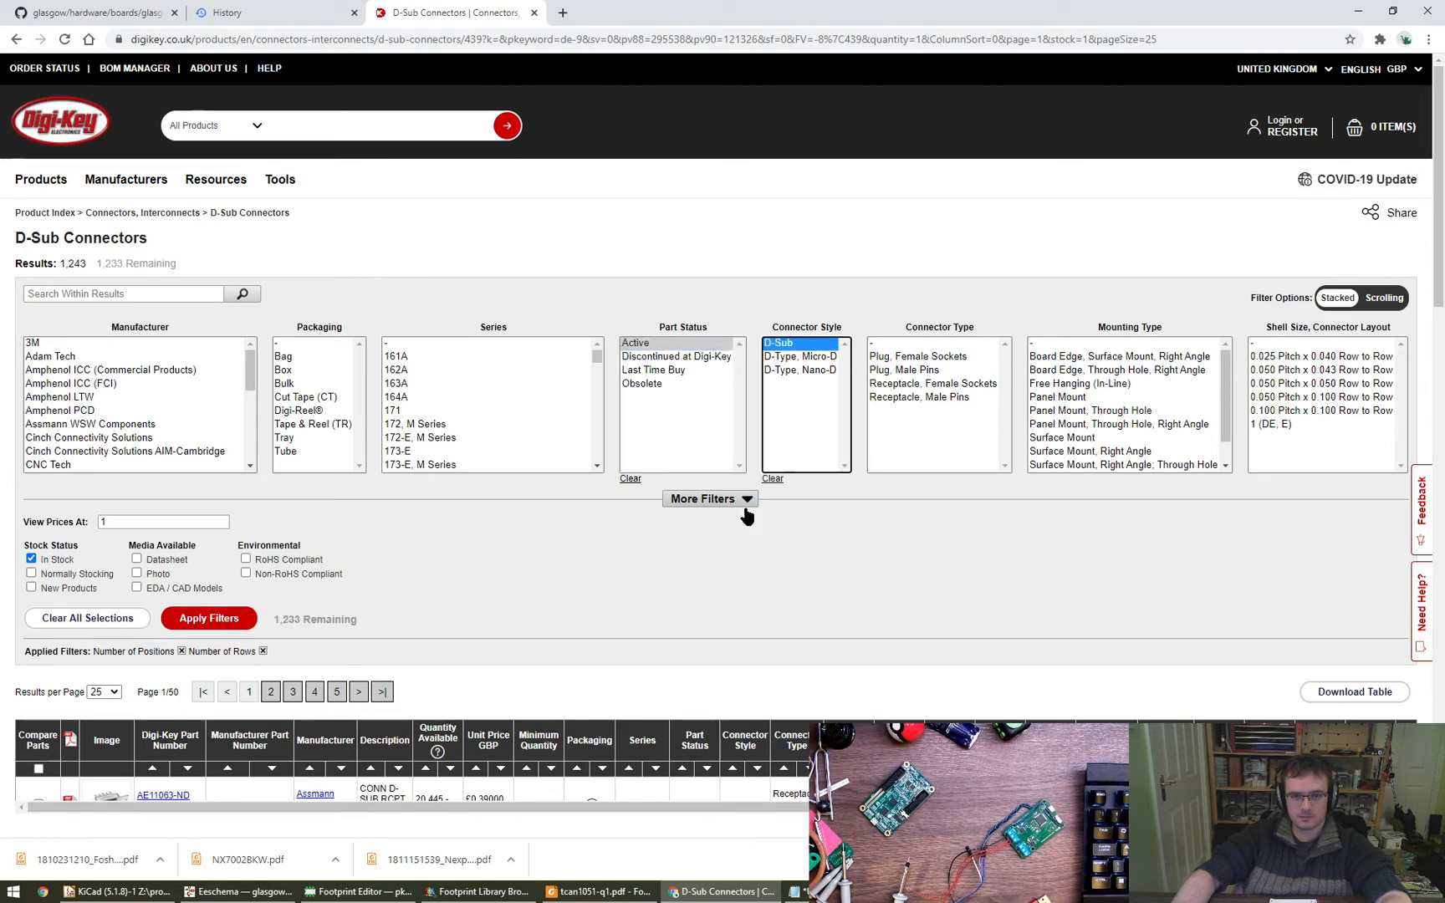
pyautogui.click(245, 617)
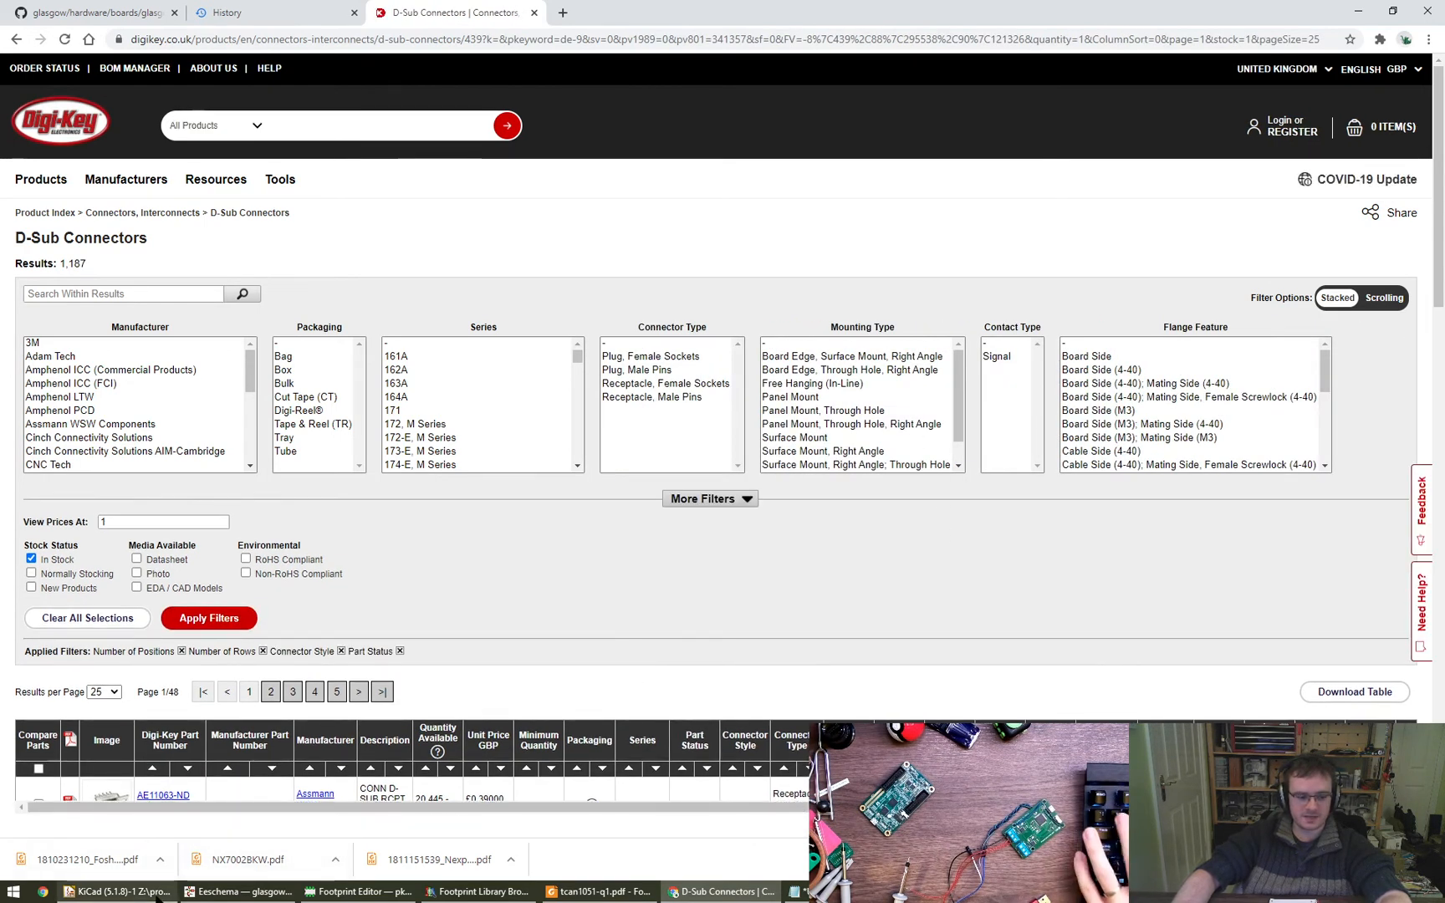
# - Switch to KiCad, move the footprint browser window aside, and return to the DigiKey results in Chrome
pyautogui.click(238, 891)
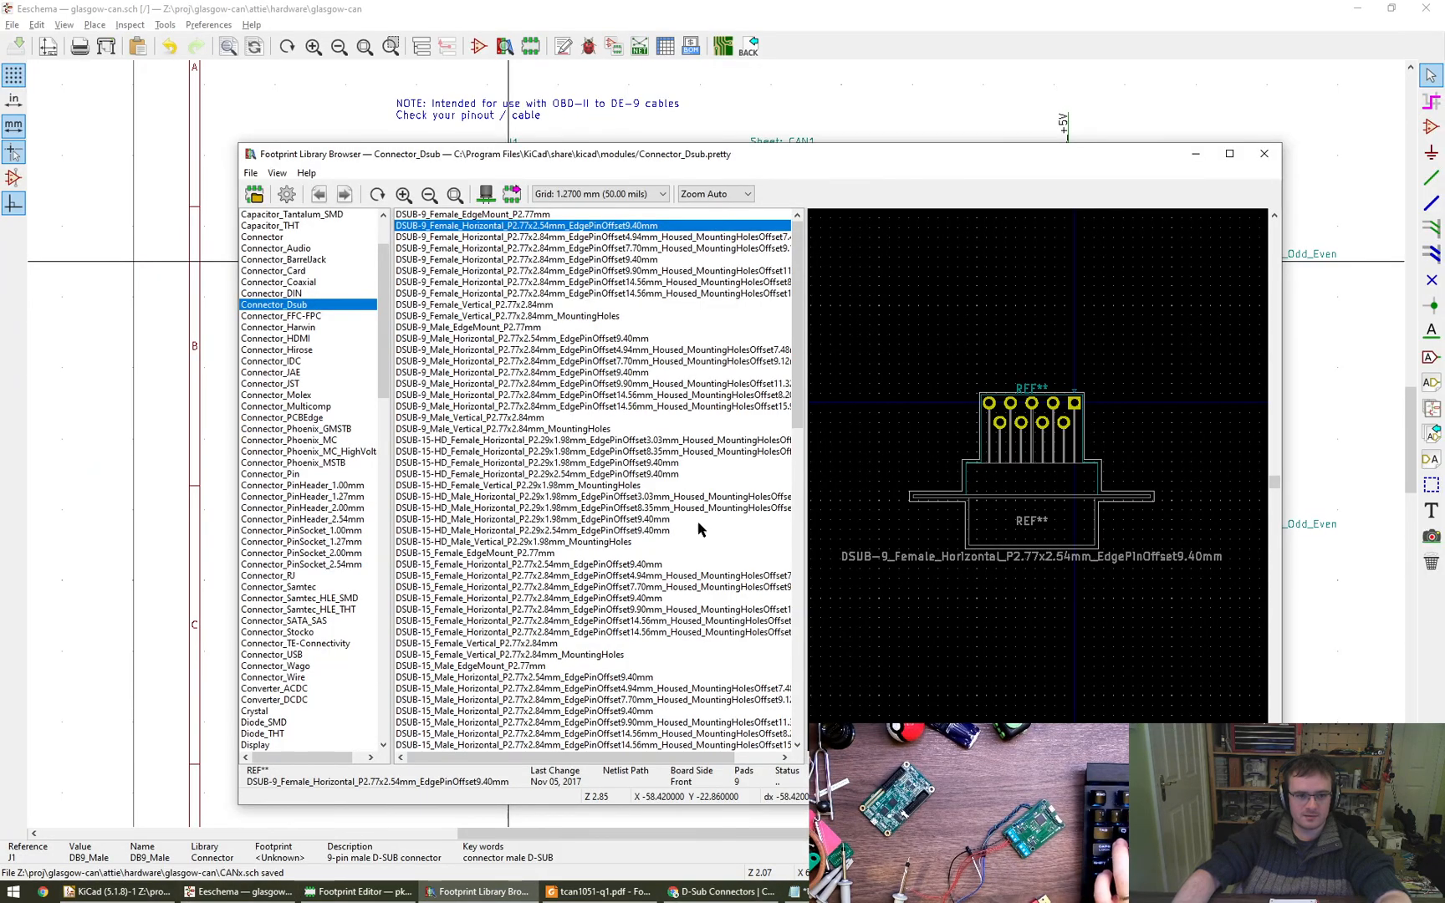
pyautogui.keyDown('alt'); pyautogui.moveTo(621, 513); pyautogui.dragTo(771, 468); pyautogui.keyUp('alt')
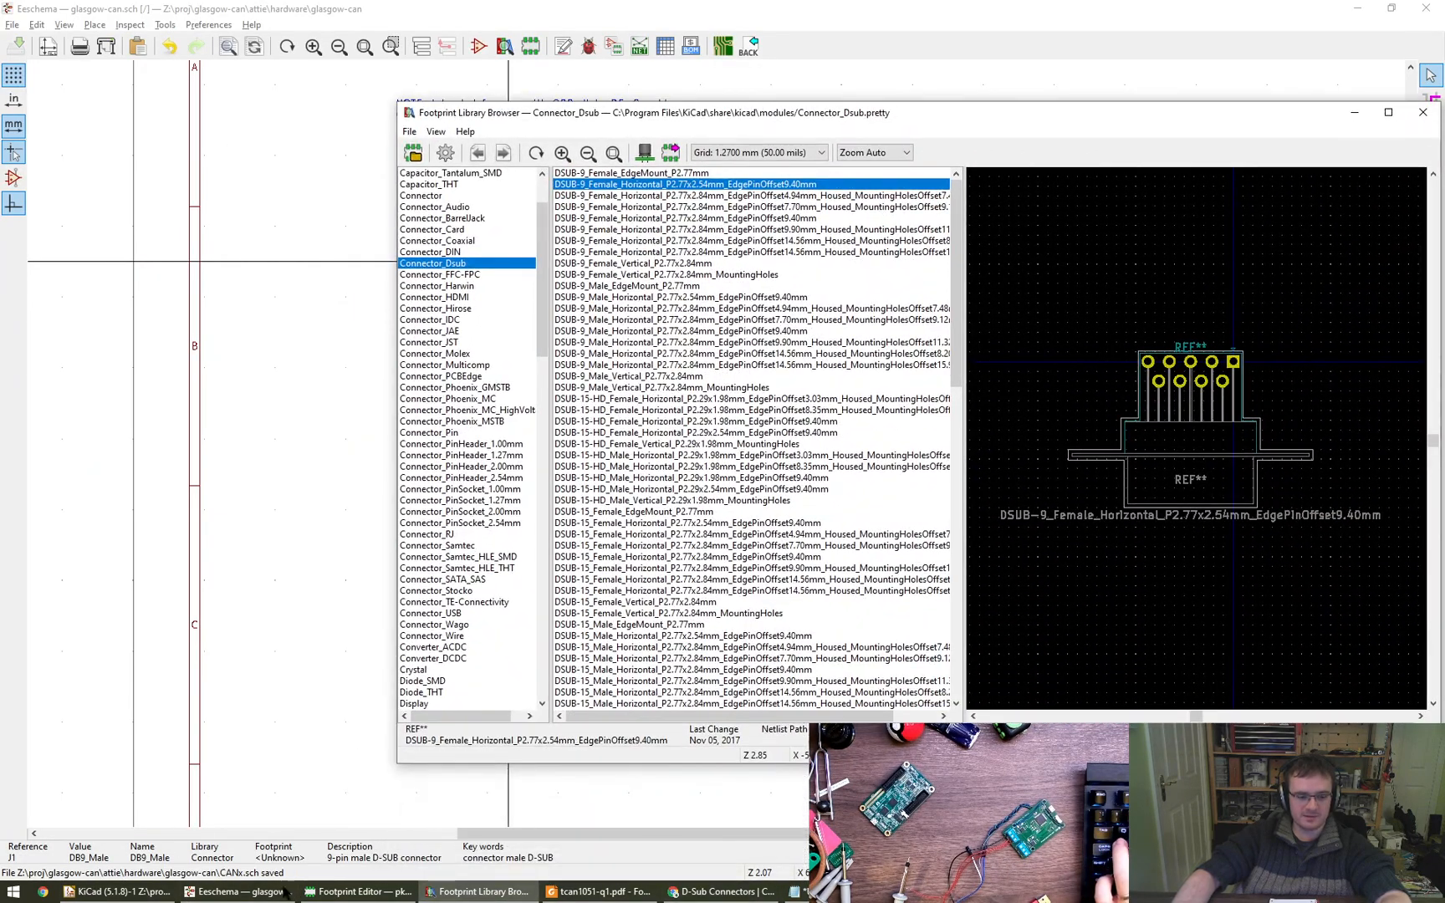
pyautogui.click(720, 892)
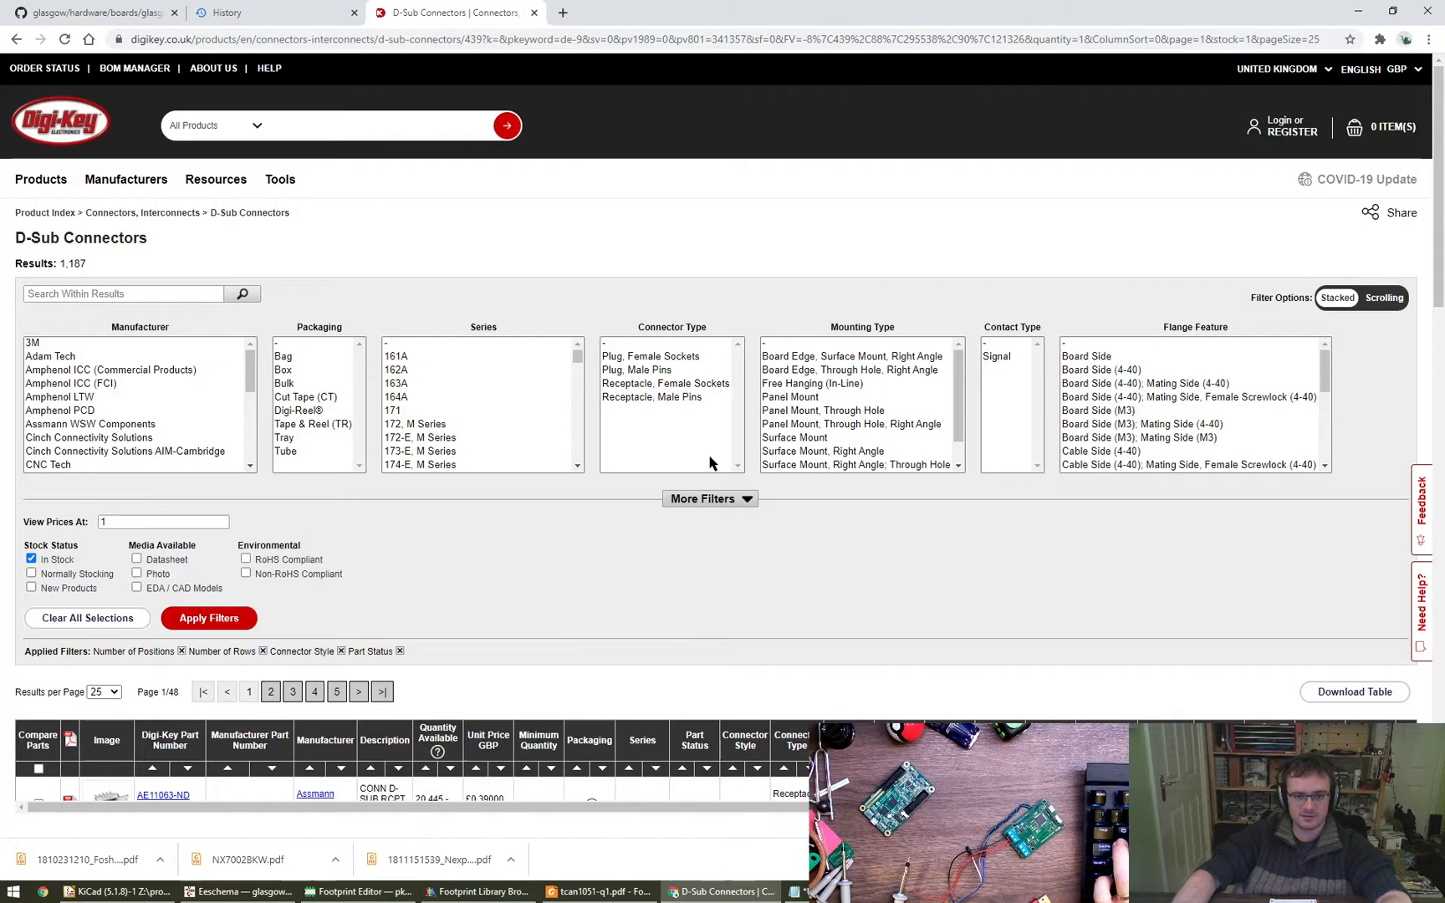
# - Filter the connector type to Plug, Male Pins and Receptacle, Male Pins, and preview the first parts' photos
pyautogui.click(638, 372)
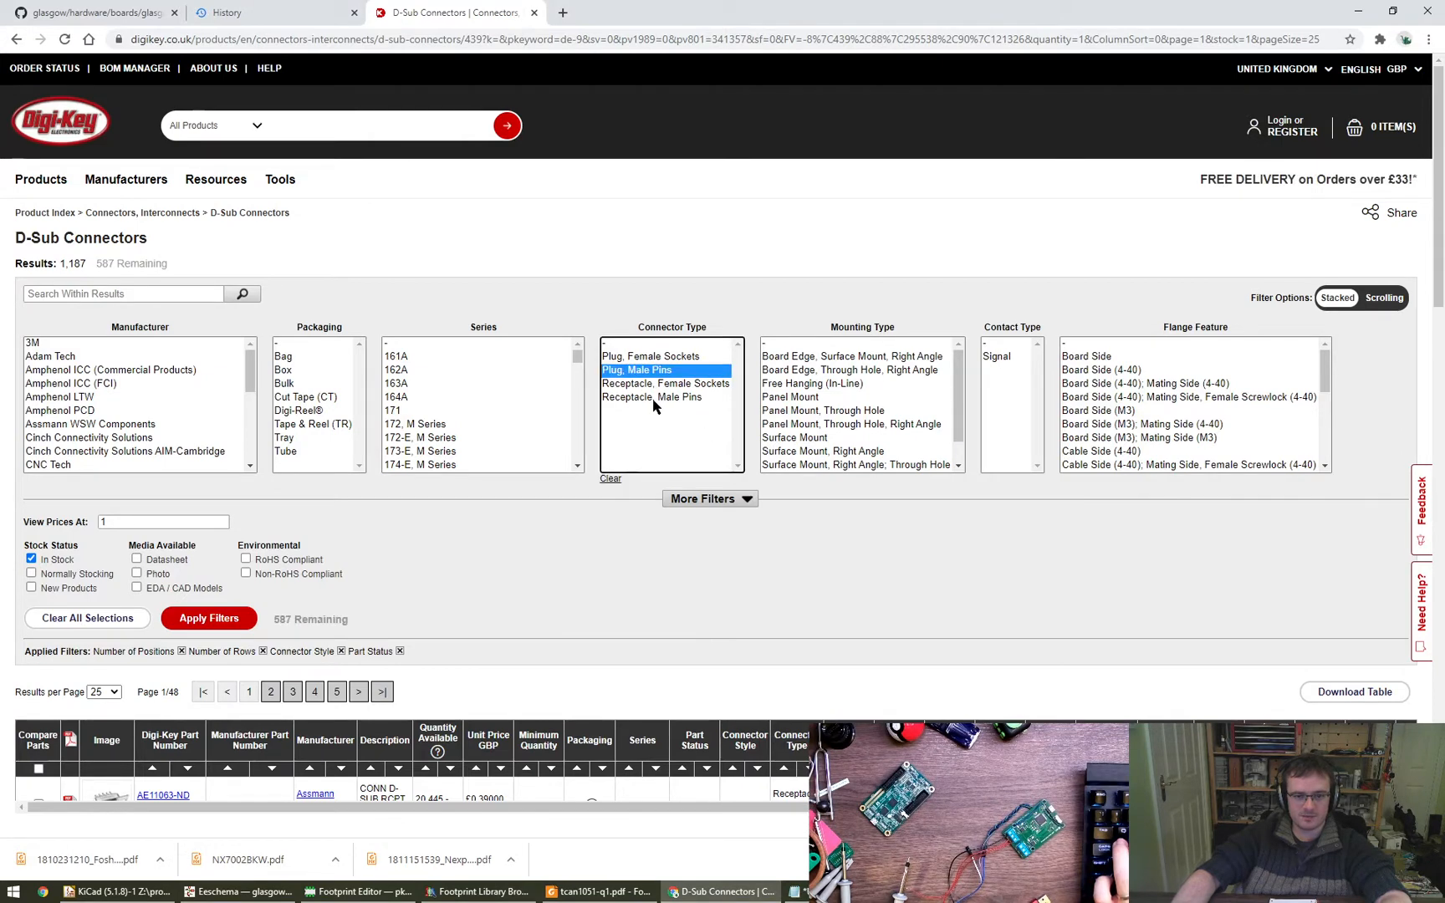
pyautogui.keyDown('ctrl'); pyautogui.click(651, 398); pyautogui.keyUp('ctrl')
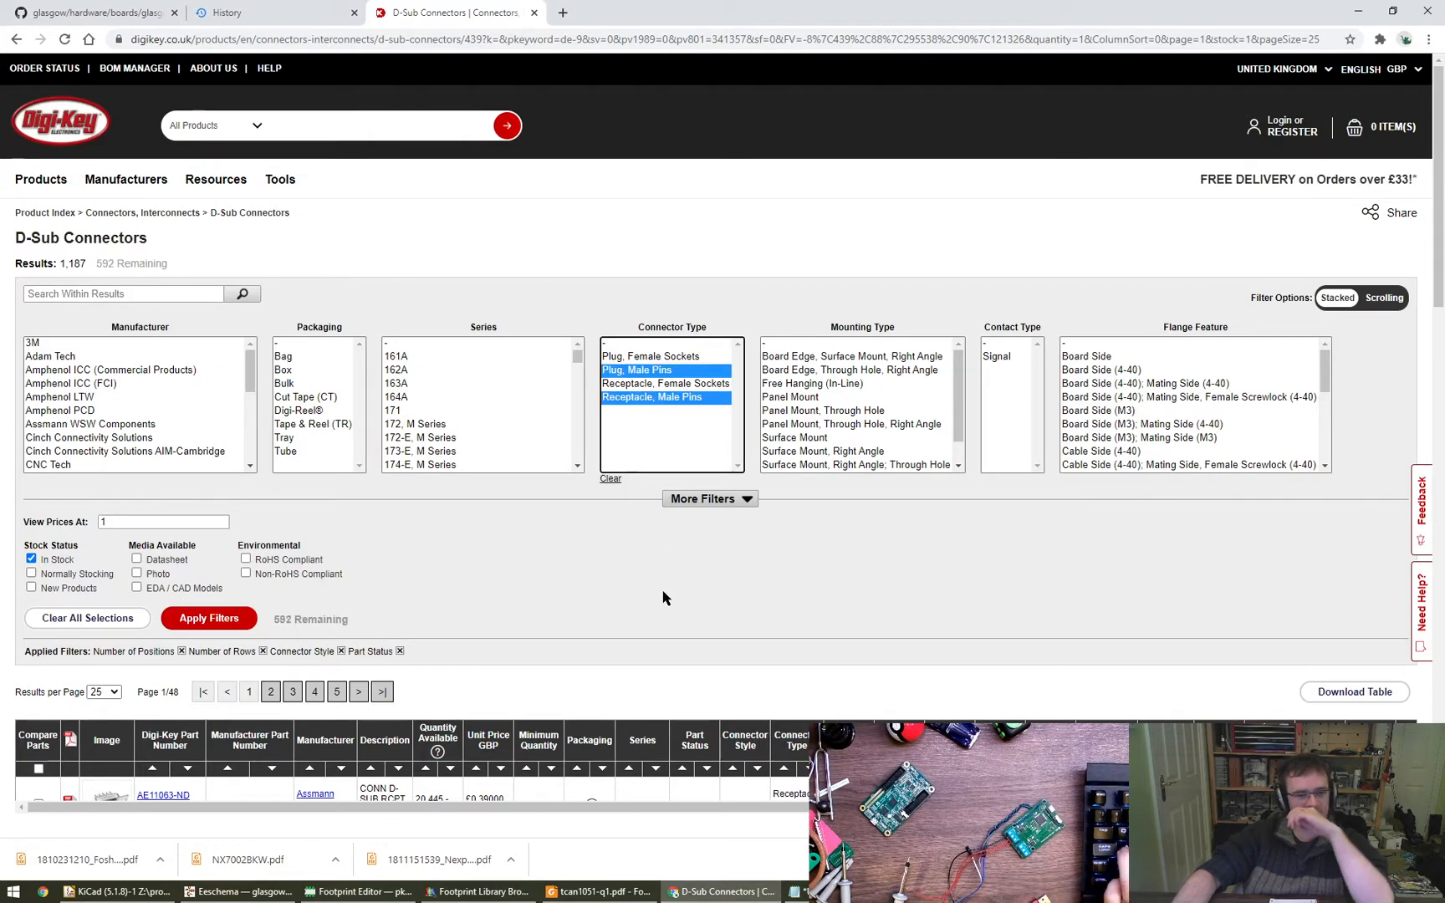
pyautogui.click(250, 623)
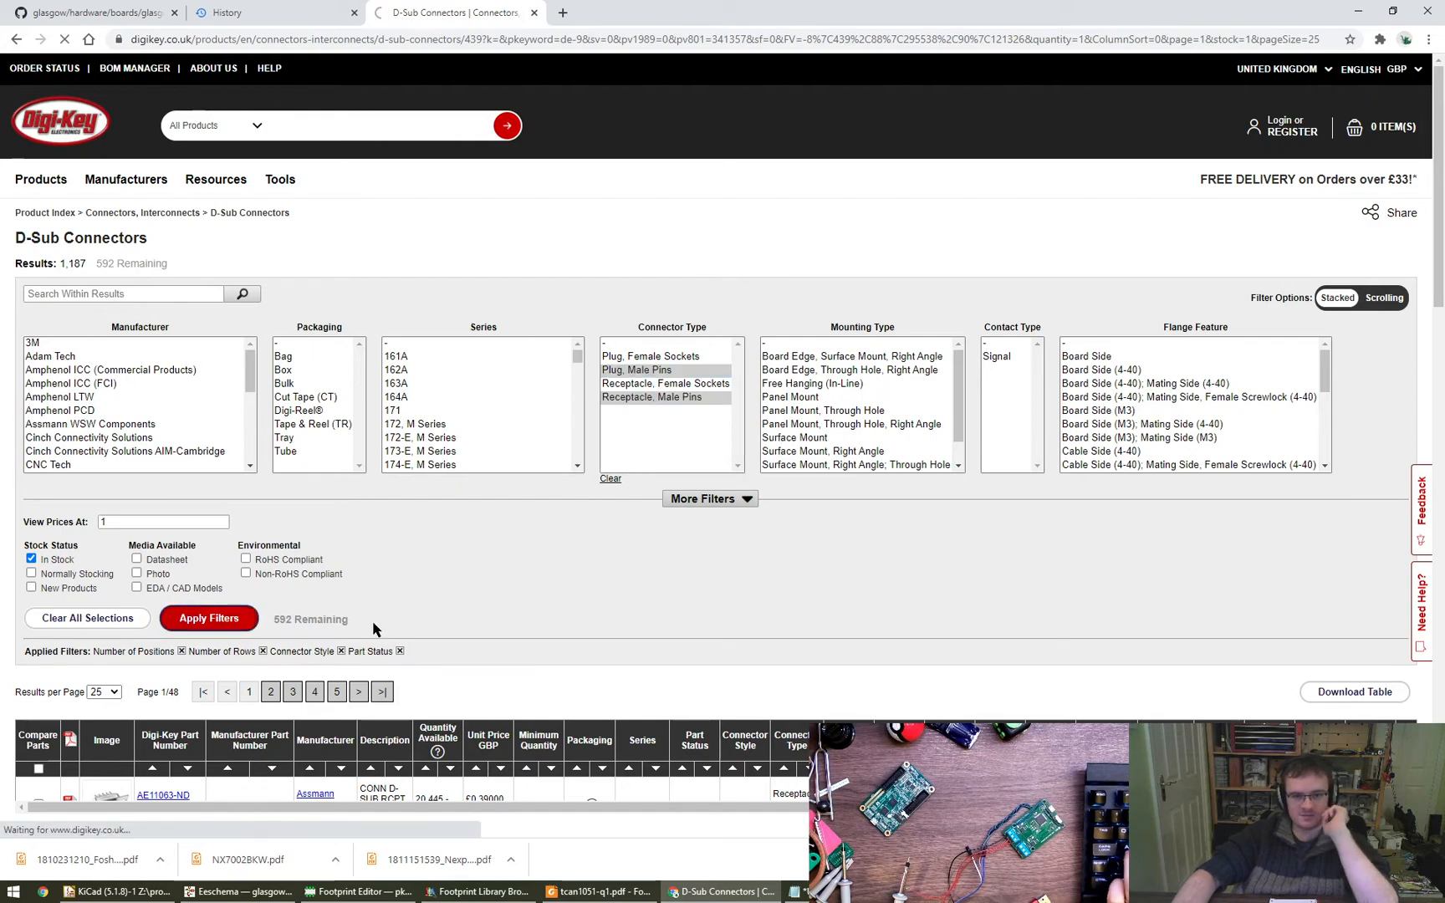
pyautogui.scroll(-3, 677, 567)
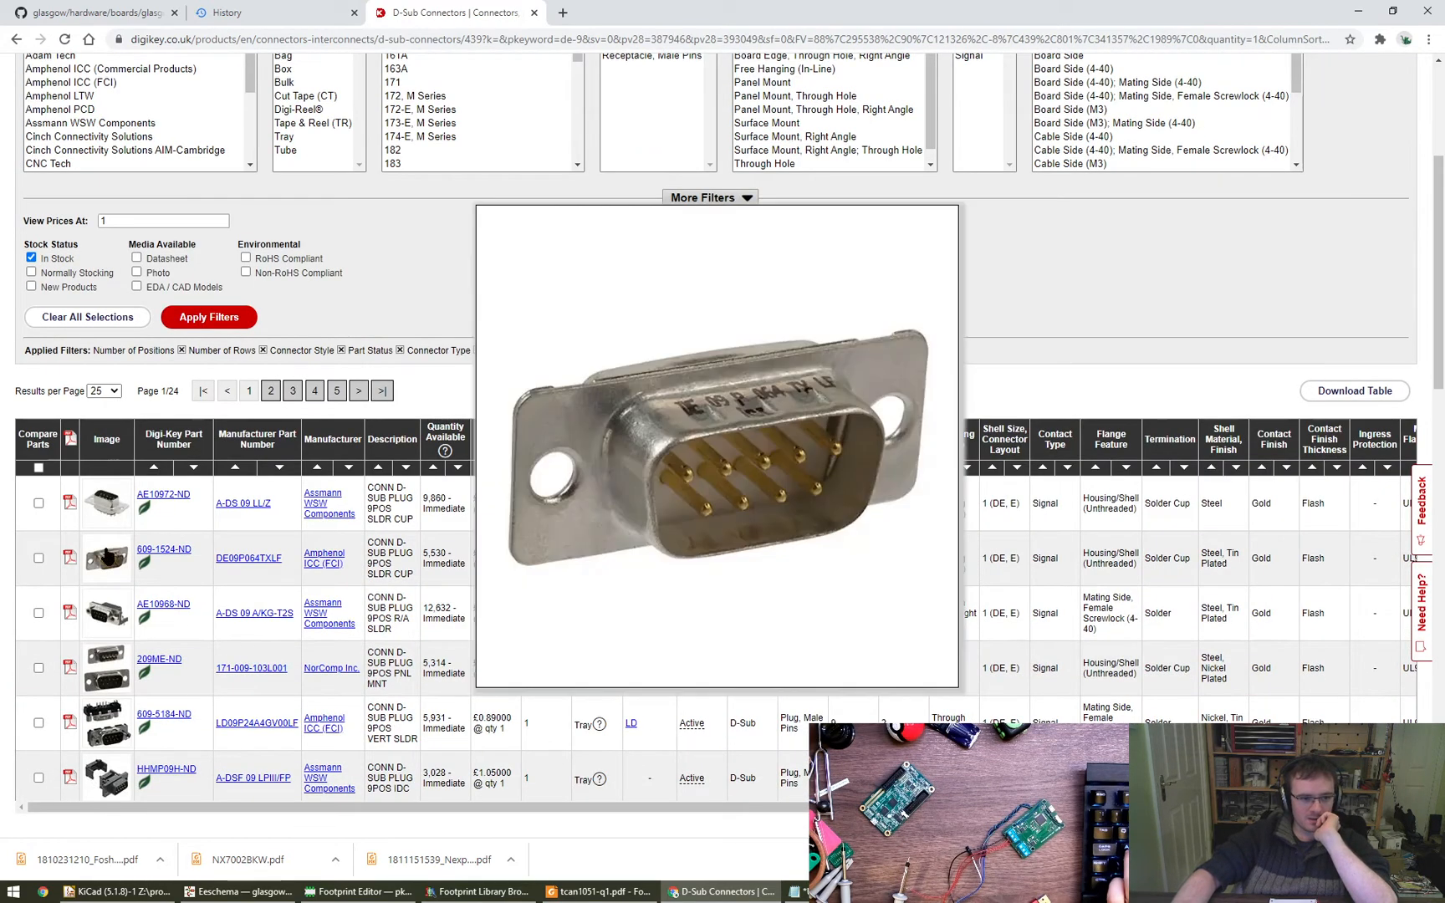
pyautogui.moveTo(107, 525)
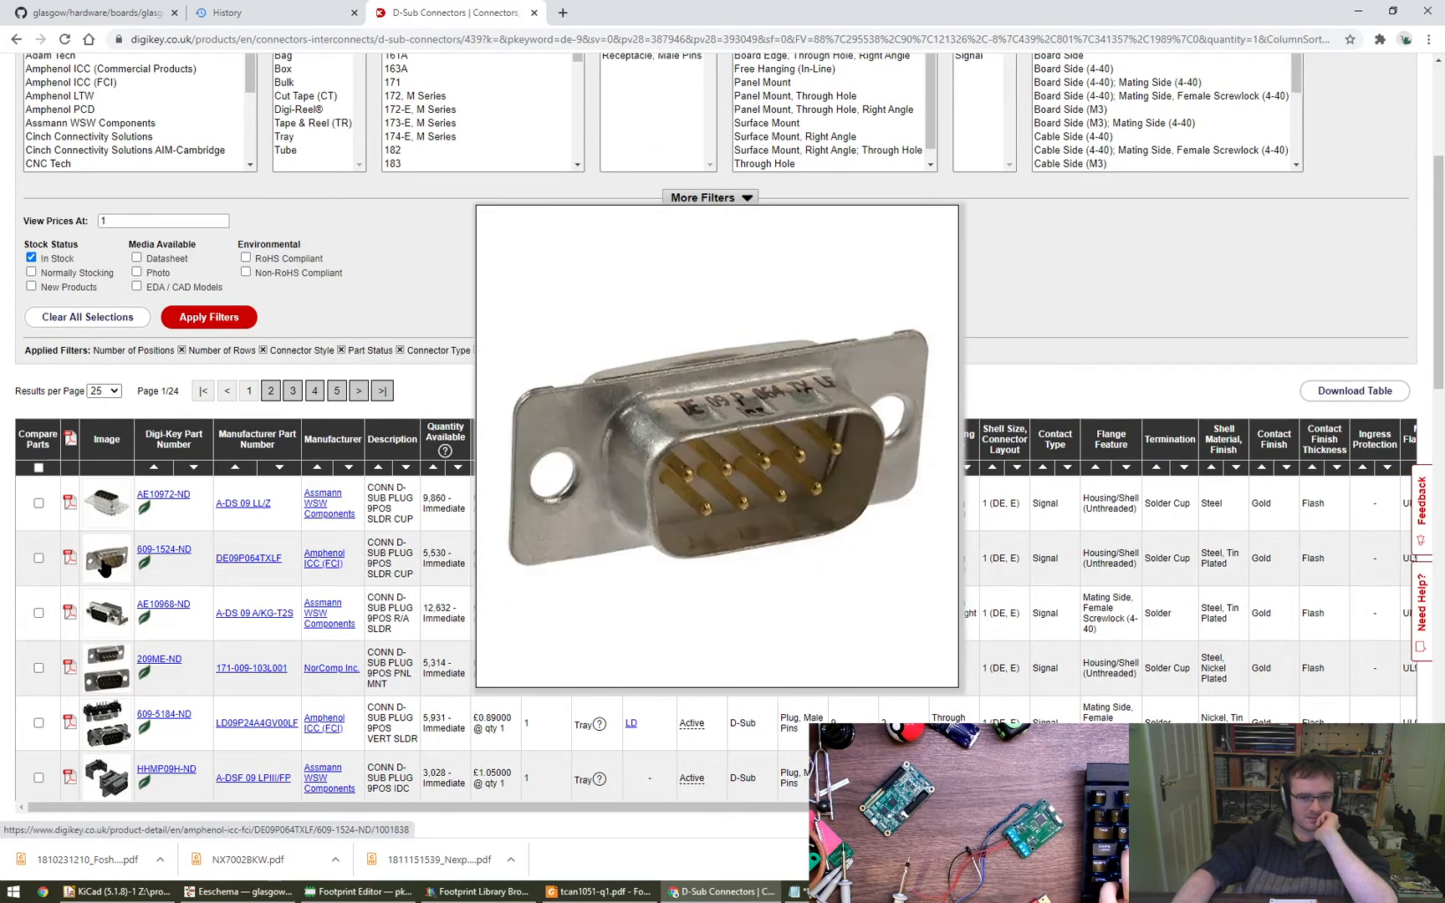
pyautogui.moveTo(105, 615)
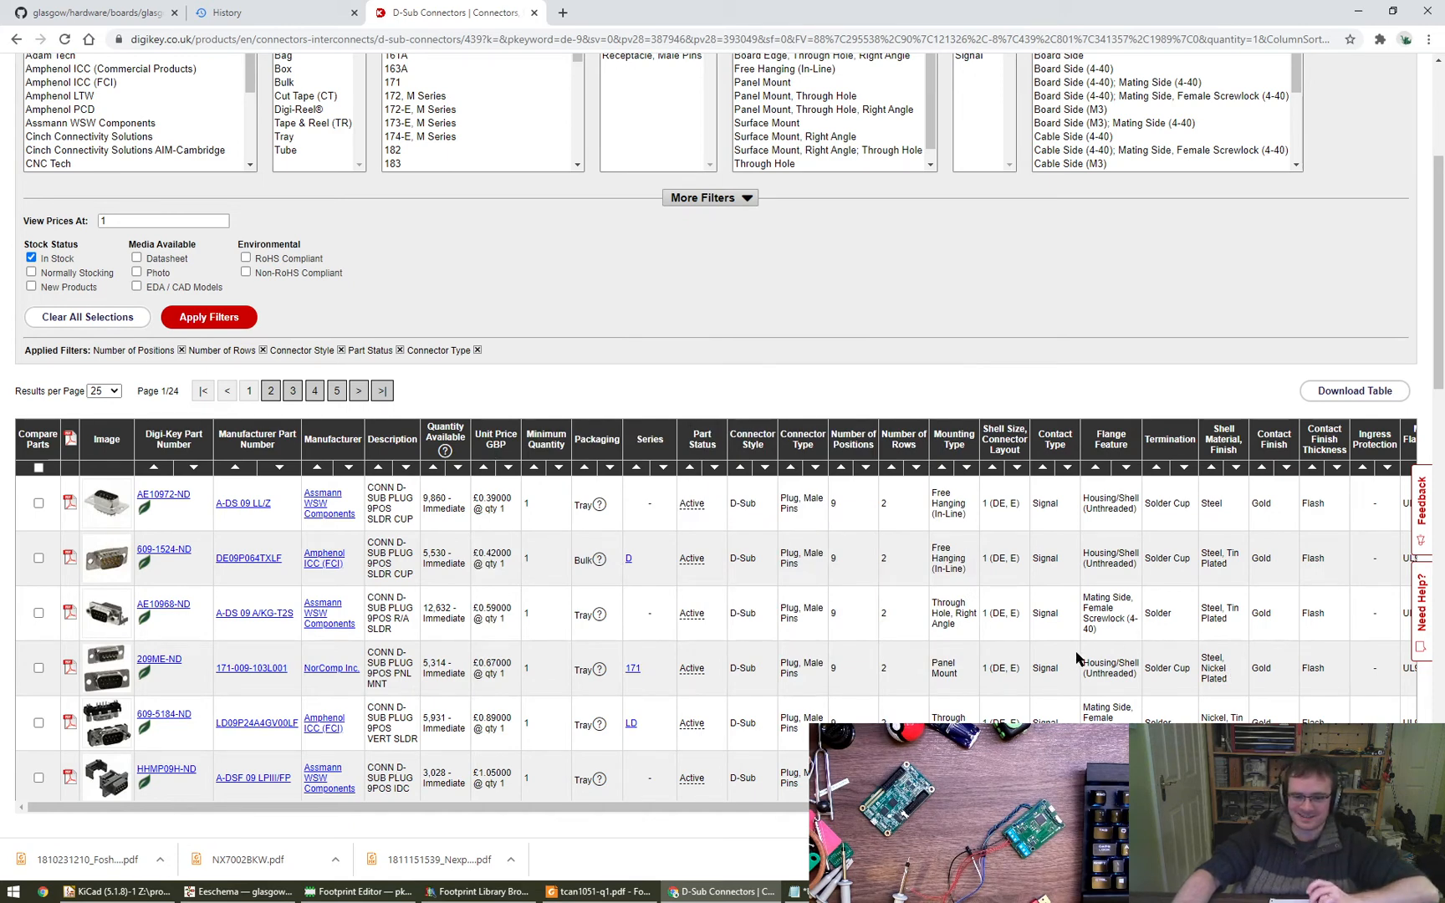
# - Filter the mounting type to Through Hole, Right Angle
pyautogui.moveTo(963, 629); pyautogui.dragTo(950, 609)
pyautogui.scroll(2, 970, 633)
pyautogui.click(813, 313)
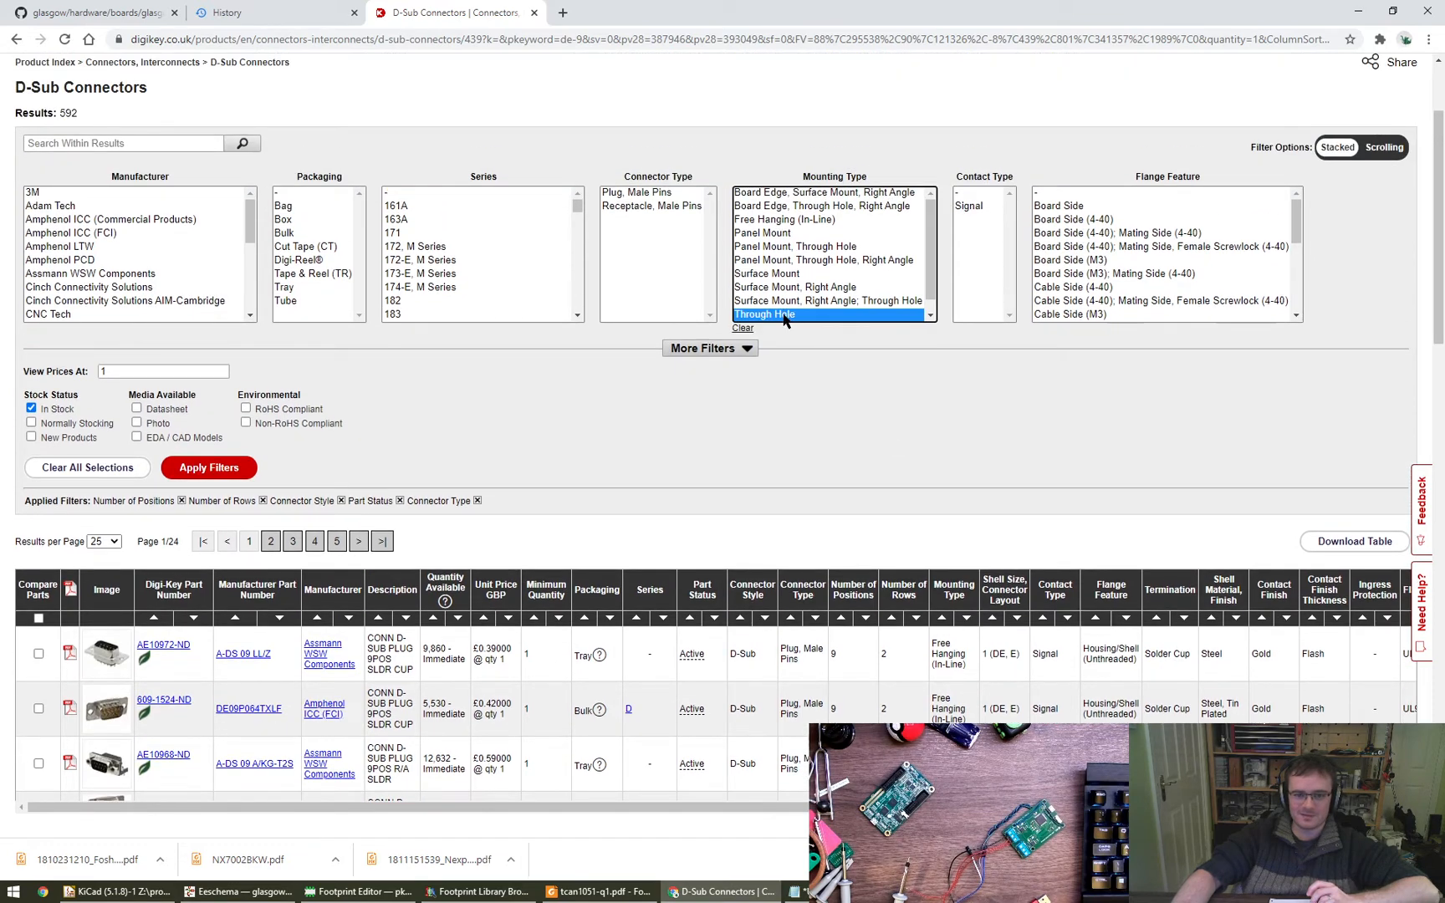
pyautogui.press('Down')
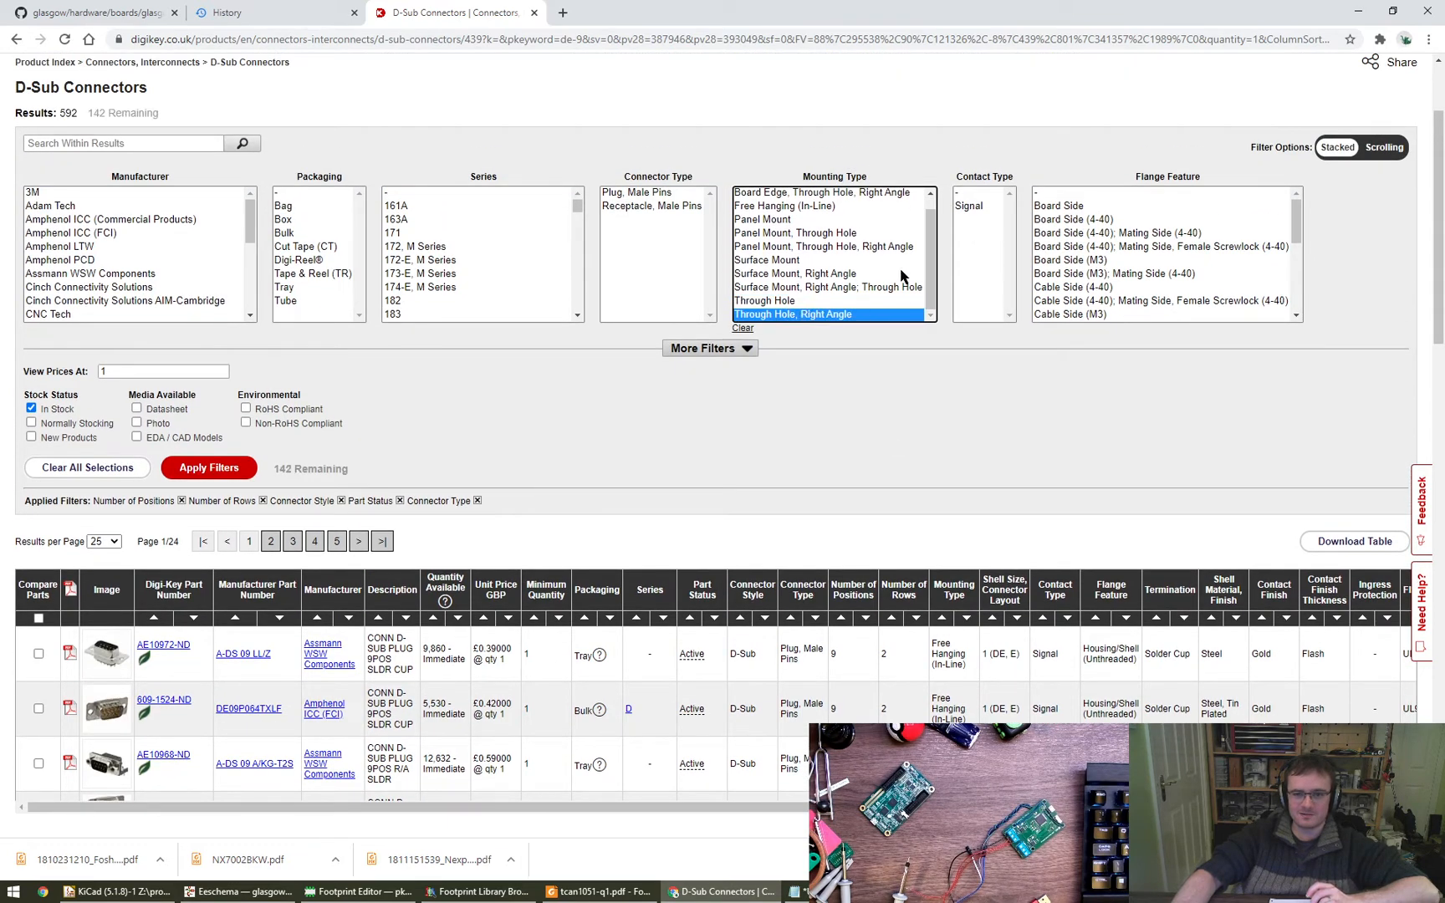
pyautogui.click(210, 468)
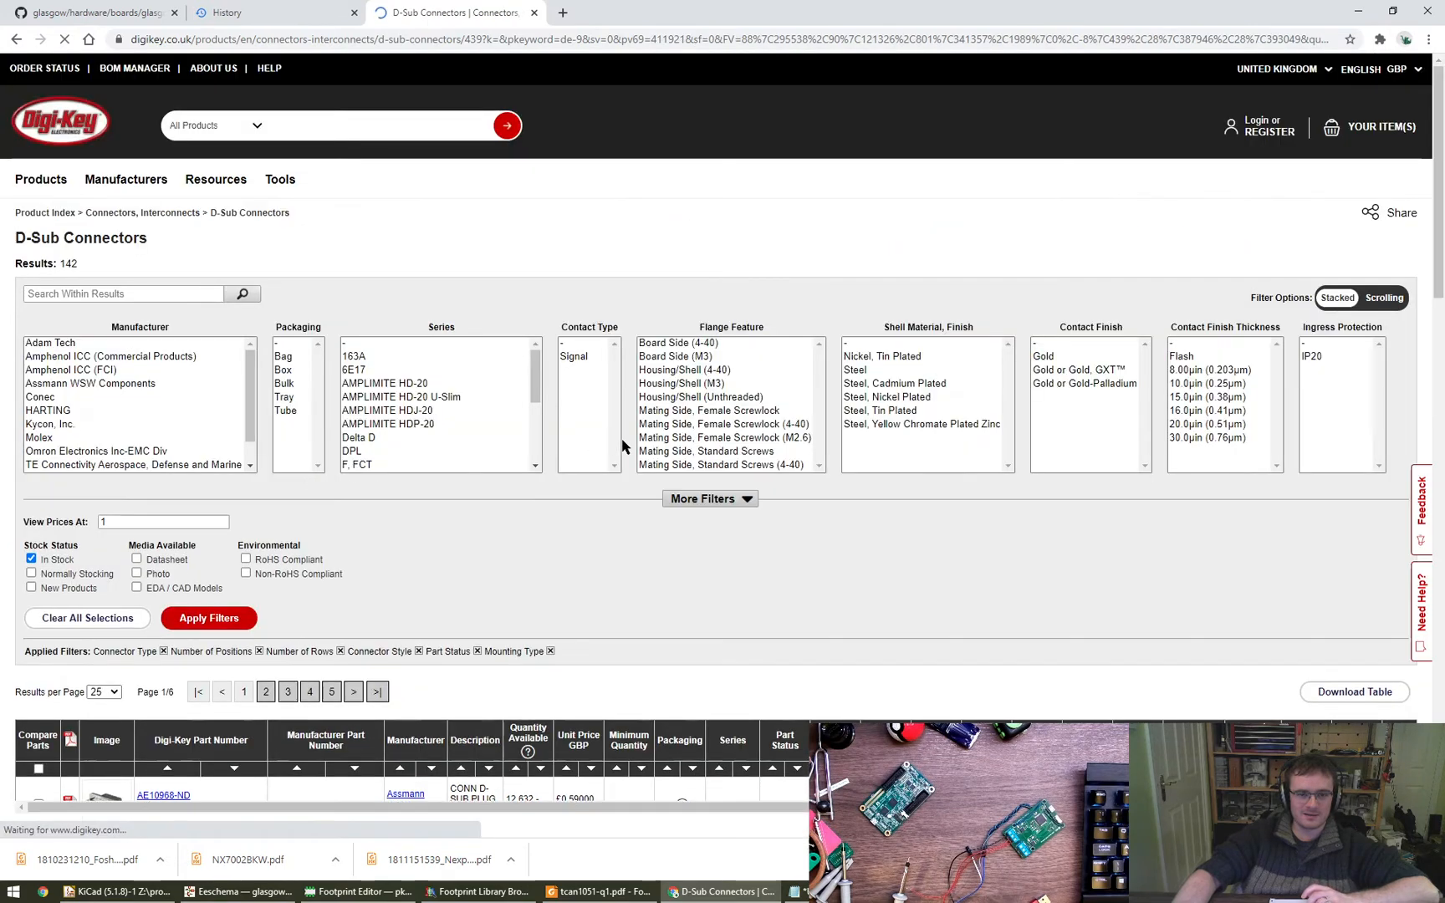
# - Preview photos of the right-angle connectors and sort the results by ascending unit price
pyautogui.scroll(-3, 599, 541)
pyautogui.moveTo(106, 571)
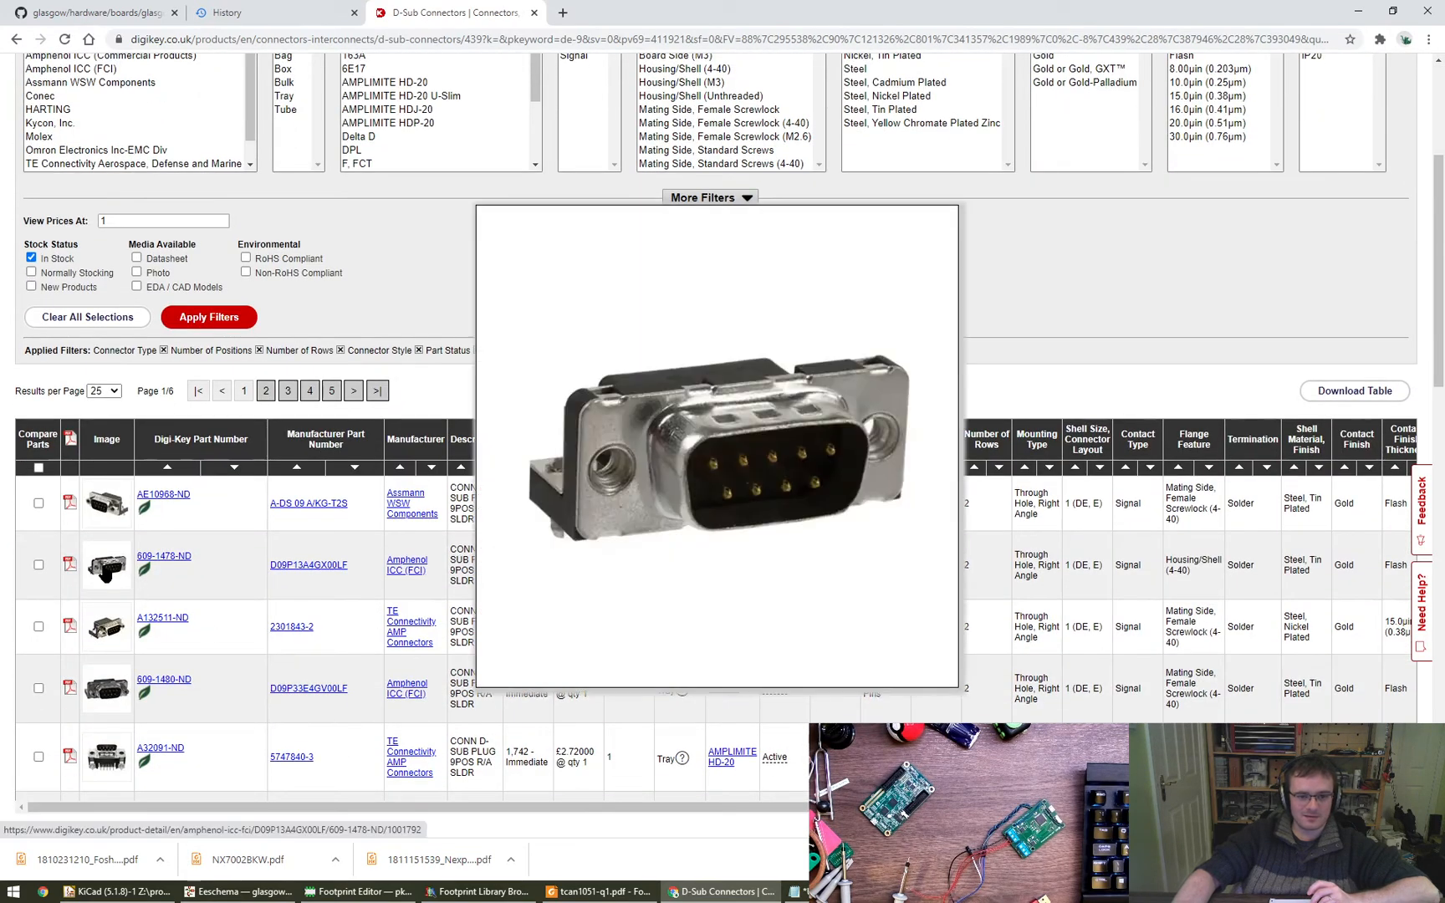
pyautogui.moveTo(100, 644)
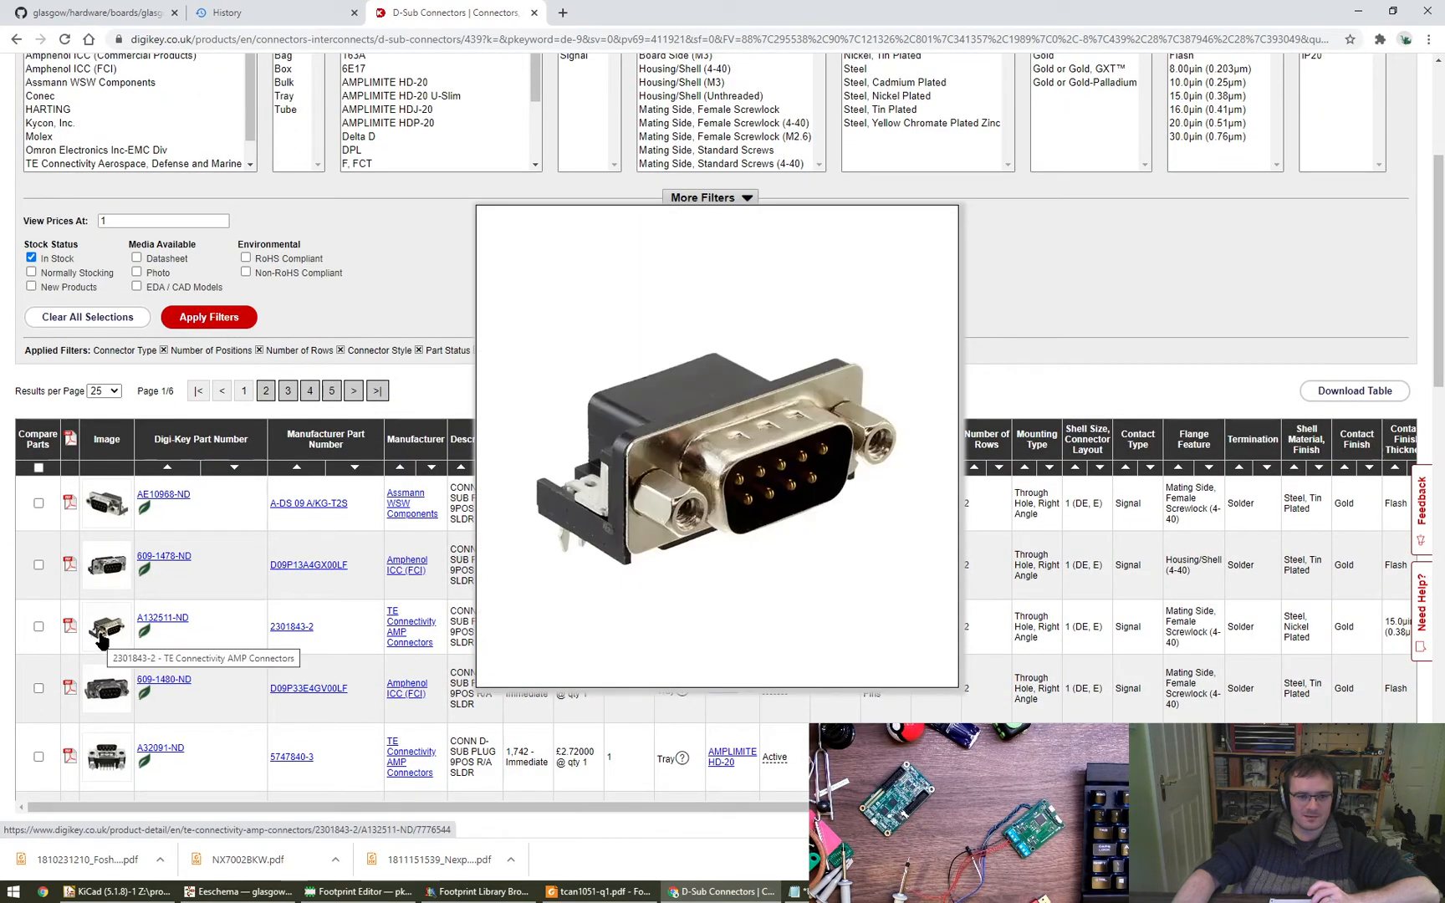
pyautogui.moveTo(104, 690)
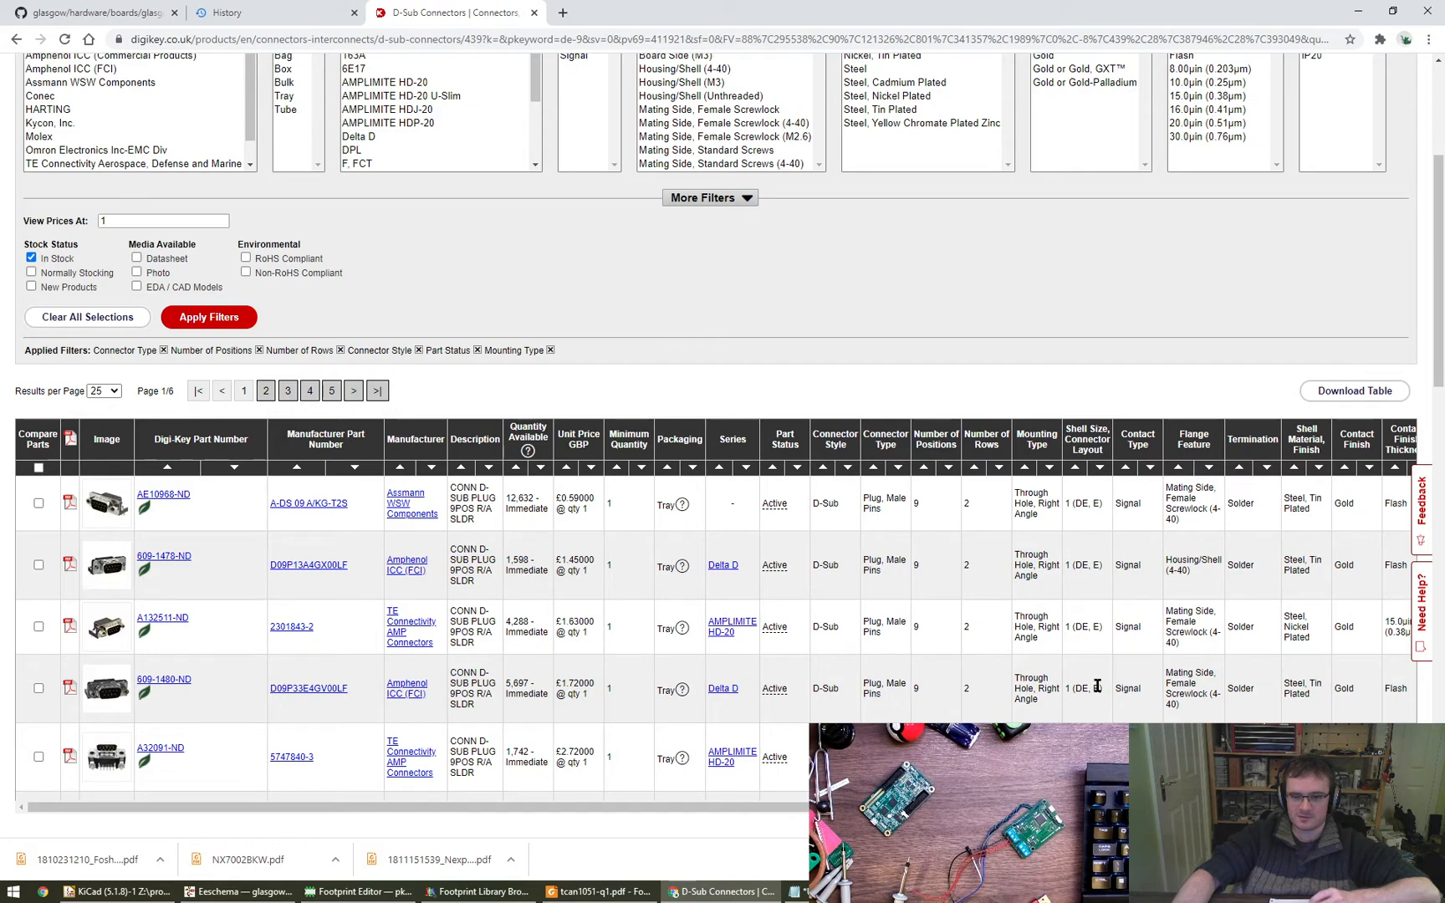
pyautogui.moveTo(919, 807)
pyautogui.mouseDown()
pyautogui.moveTo(1147, 807)
pyautogui.moveTo(919, 807)
pyautogui.mouseUp()
pyautogui.click(566, 467)
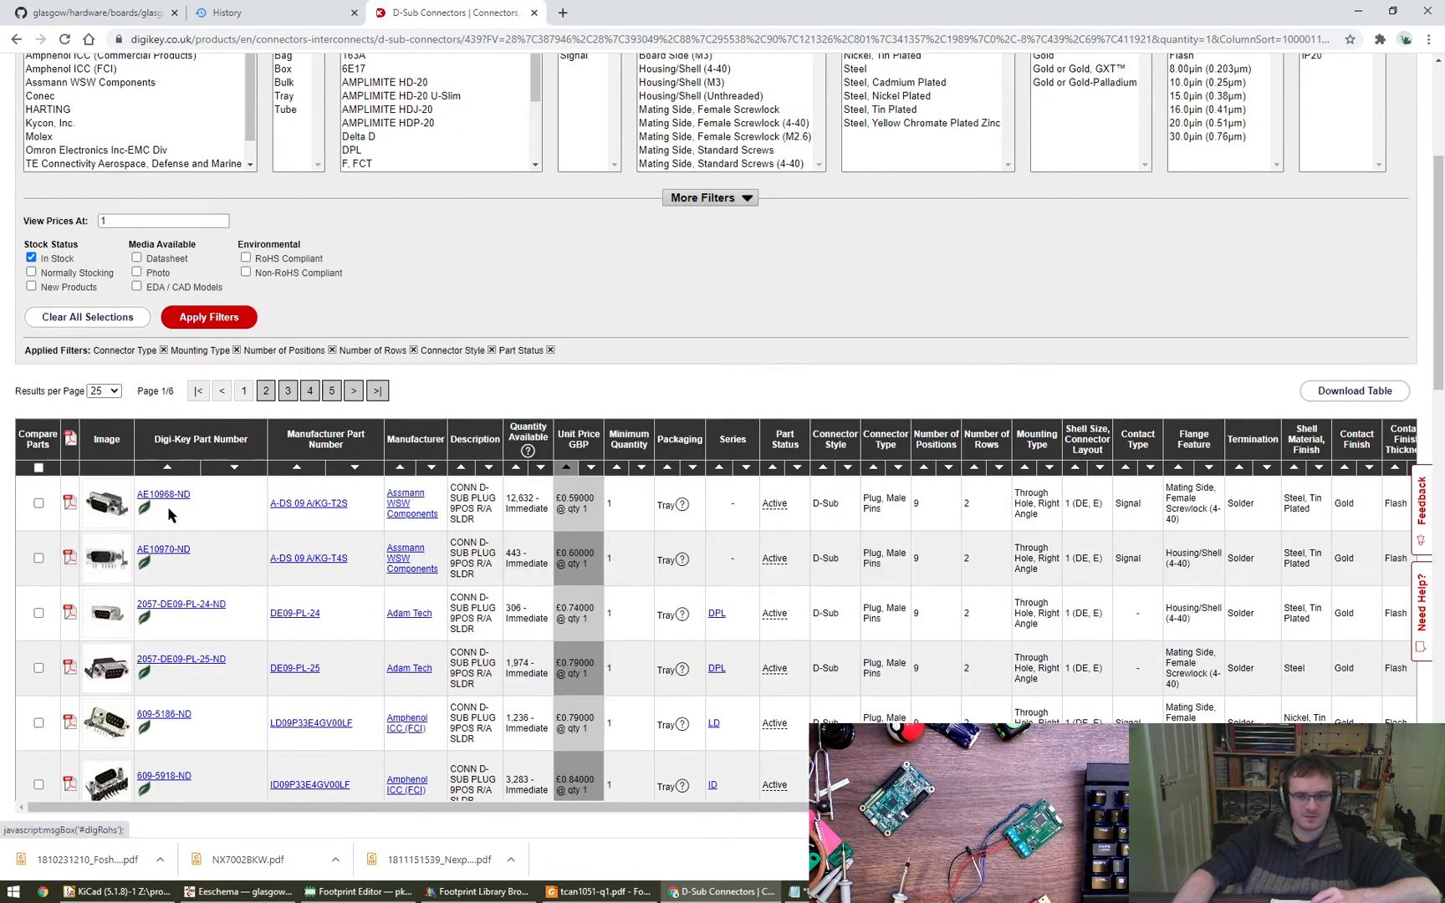
# - Open the A-DS 09 A/KG-T2S product page in a new tab and open its datasheet drawing
pyautogui.middleClick(174, 500)
pyautogui.click(636, 13)
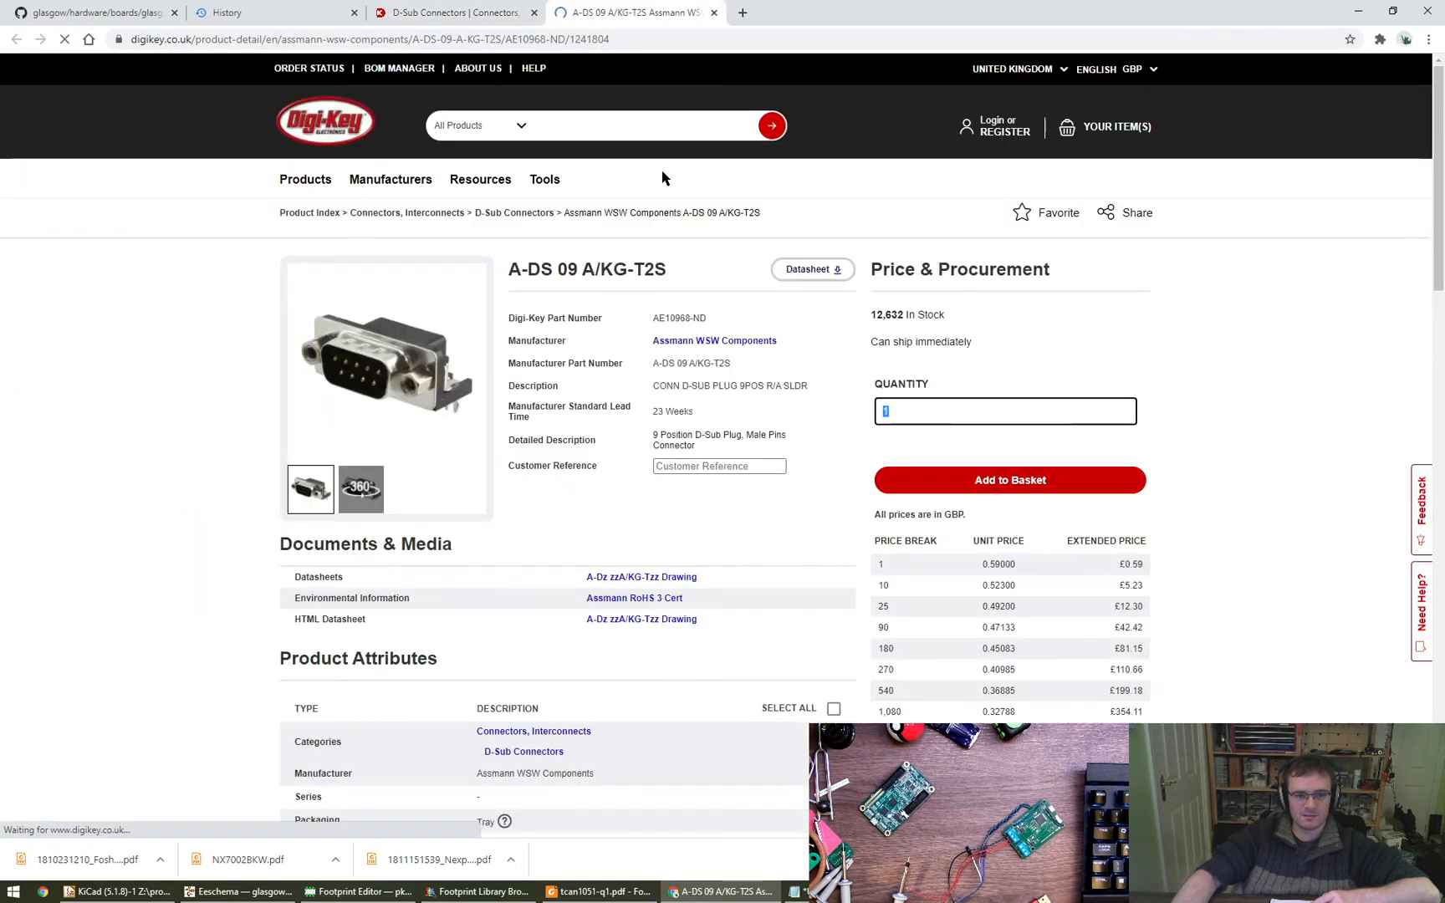
pyautogui.click(674, 576)
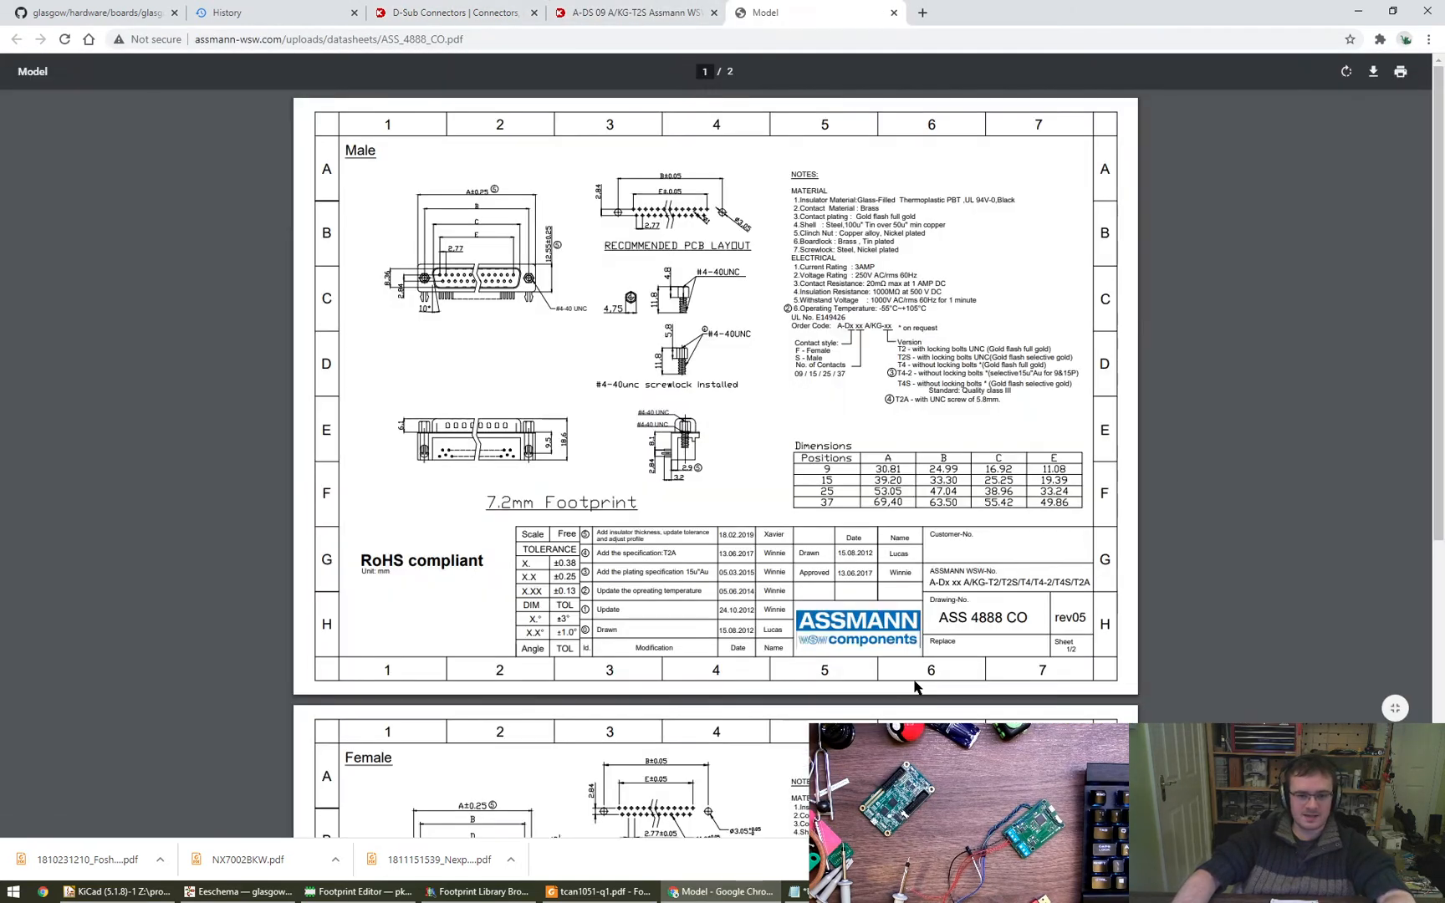
# - Examine the recommended PCB layout in the connector's datasheet drawing
pyautogui.keyDown('ctrl'); pyautogui.scroll(5, 667, 346); pyautogui.keyUp('ctrl')
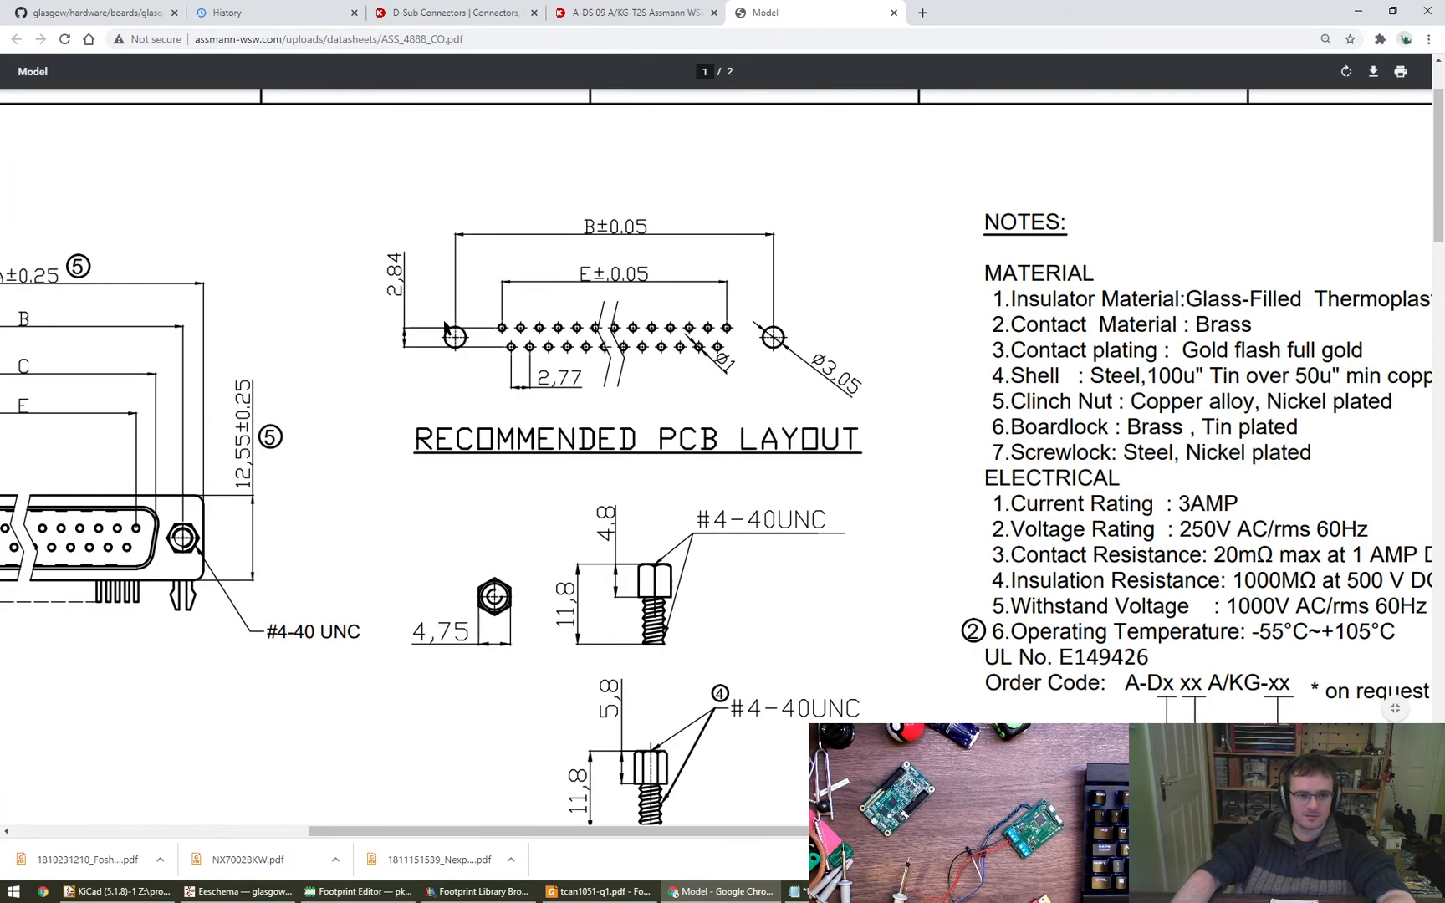
pyautogui.keyDown('ctrl'); pyautogui.scroll(1, 437, 324); pyautogui.keyUp('ctrl')
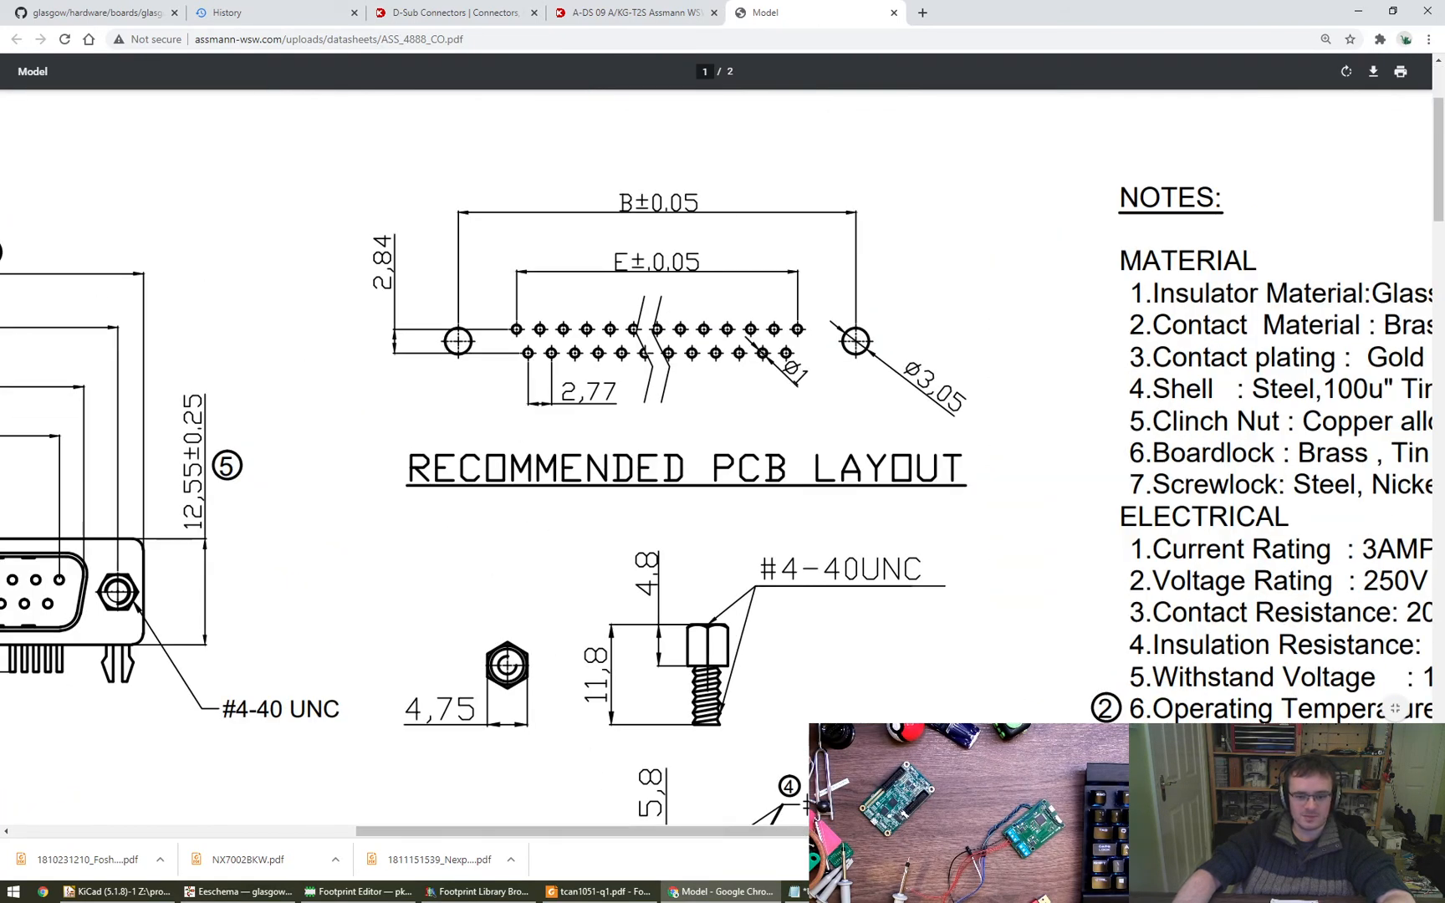
# - Switch to KiCad's Footprint Library Browser and compare the housed and unhoused DSUB-9 female horizontal footprints with different edge pin offsets
pyautogui.click(201, 896)
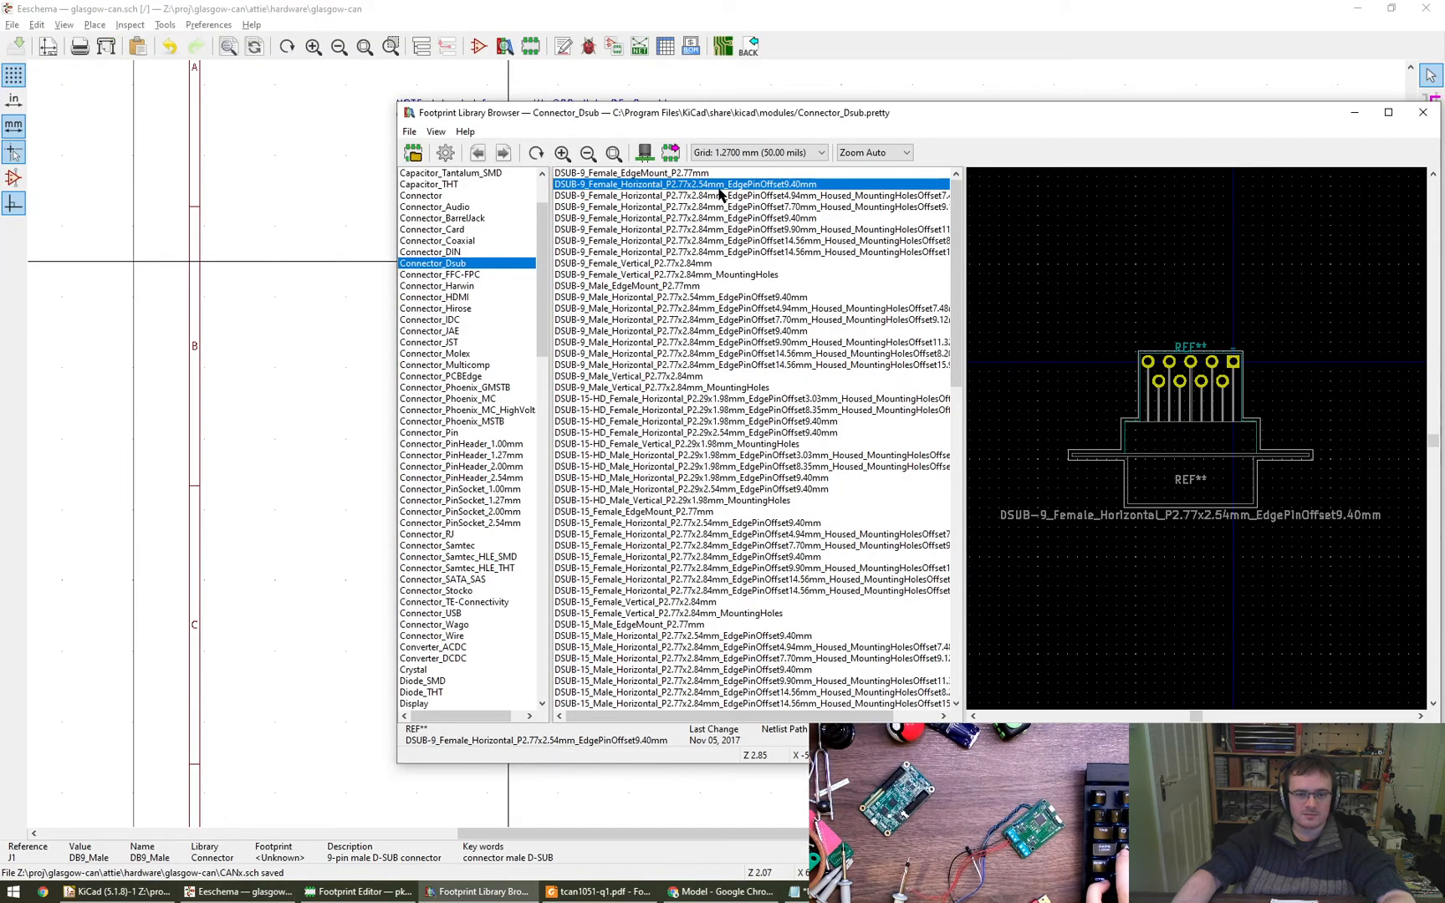
pyautogui.click(726, 218)
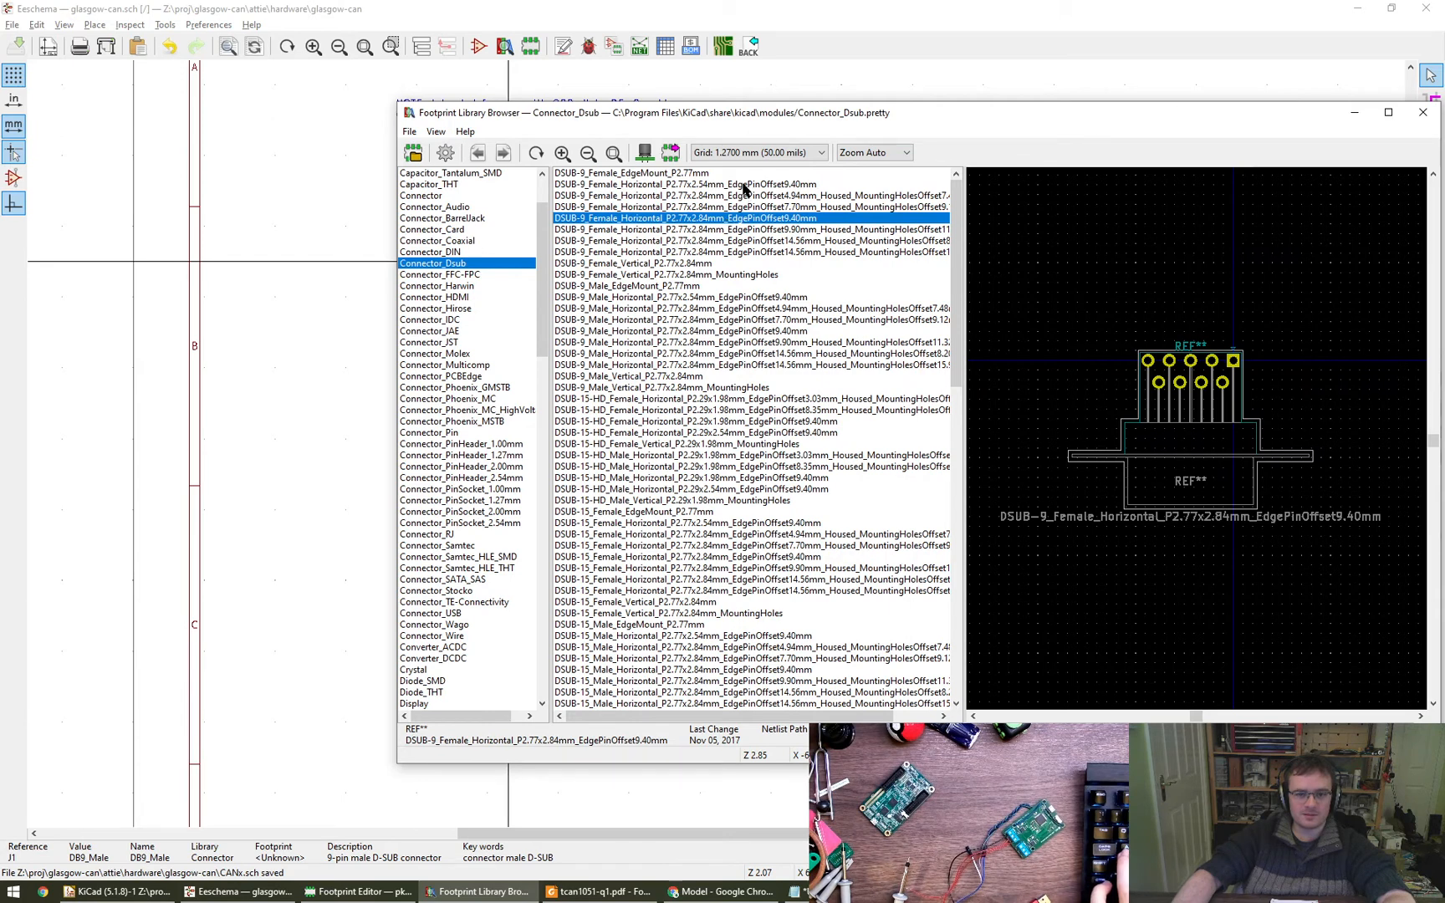
pyautogui.click(728, 206)
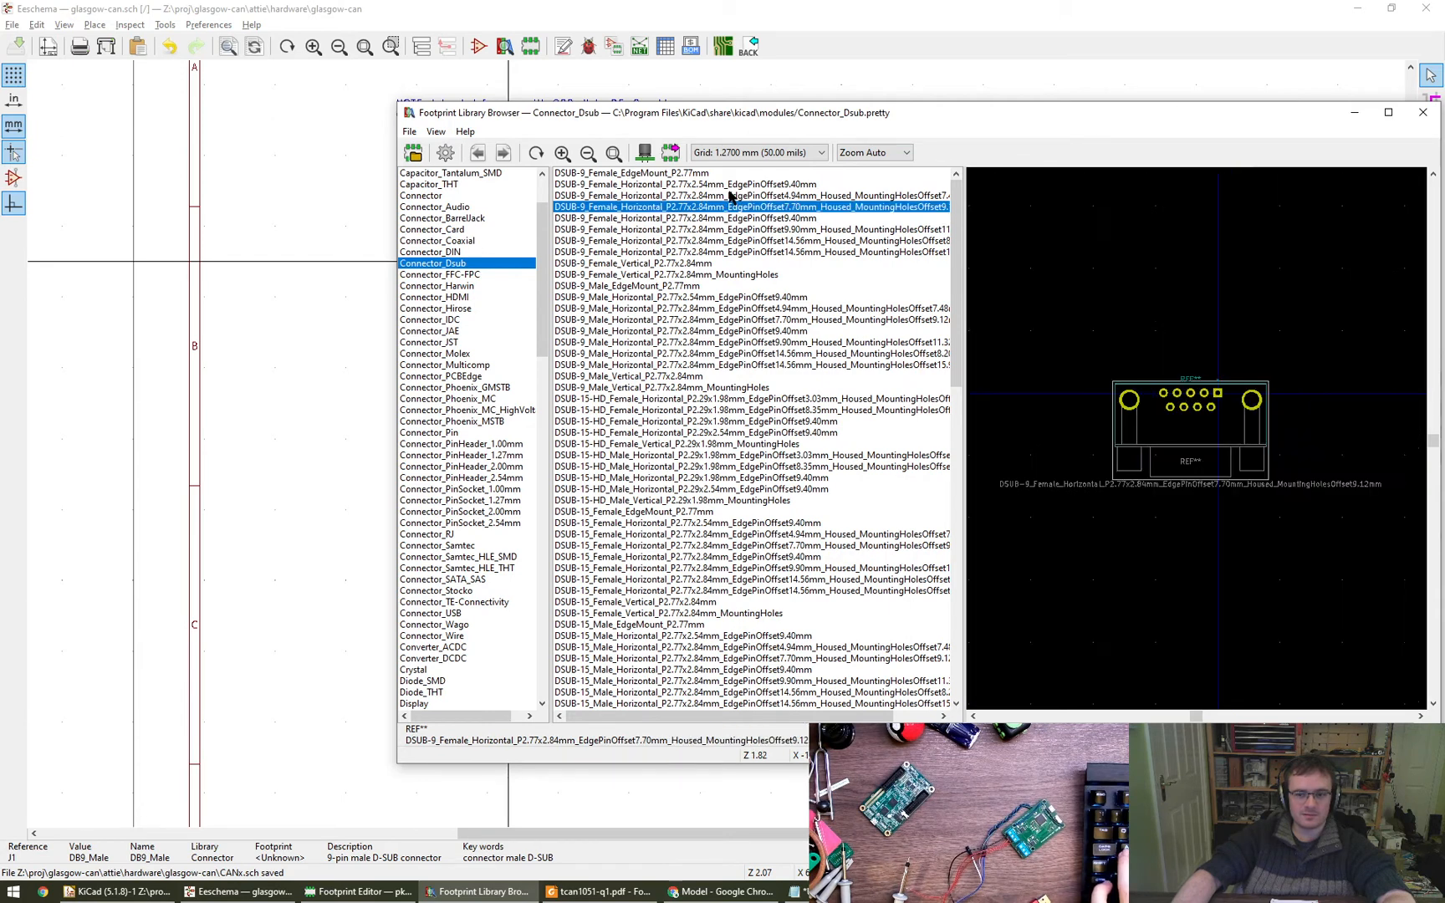
pyautogui.click(729, 196)
pyautogui.click(738, 219)
pyautogui.click(739, 229)
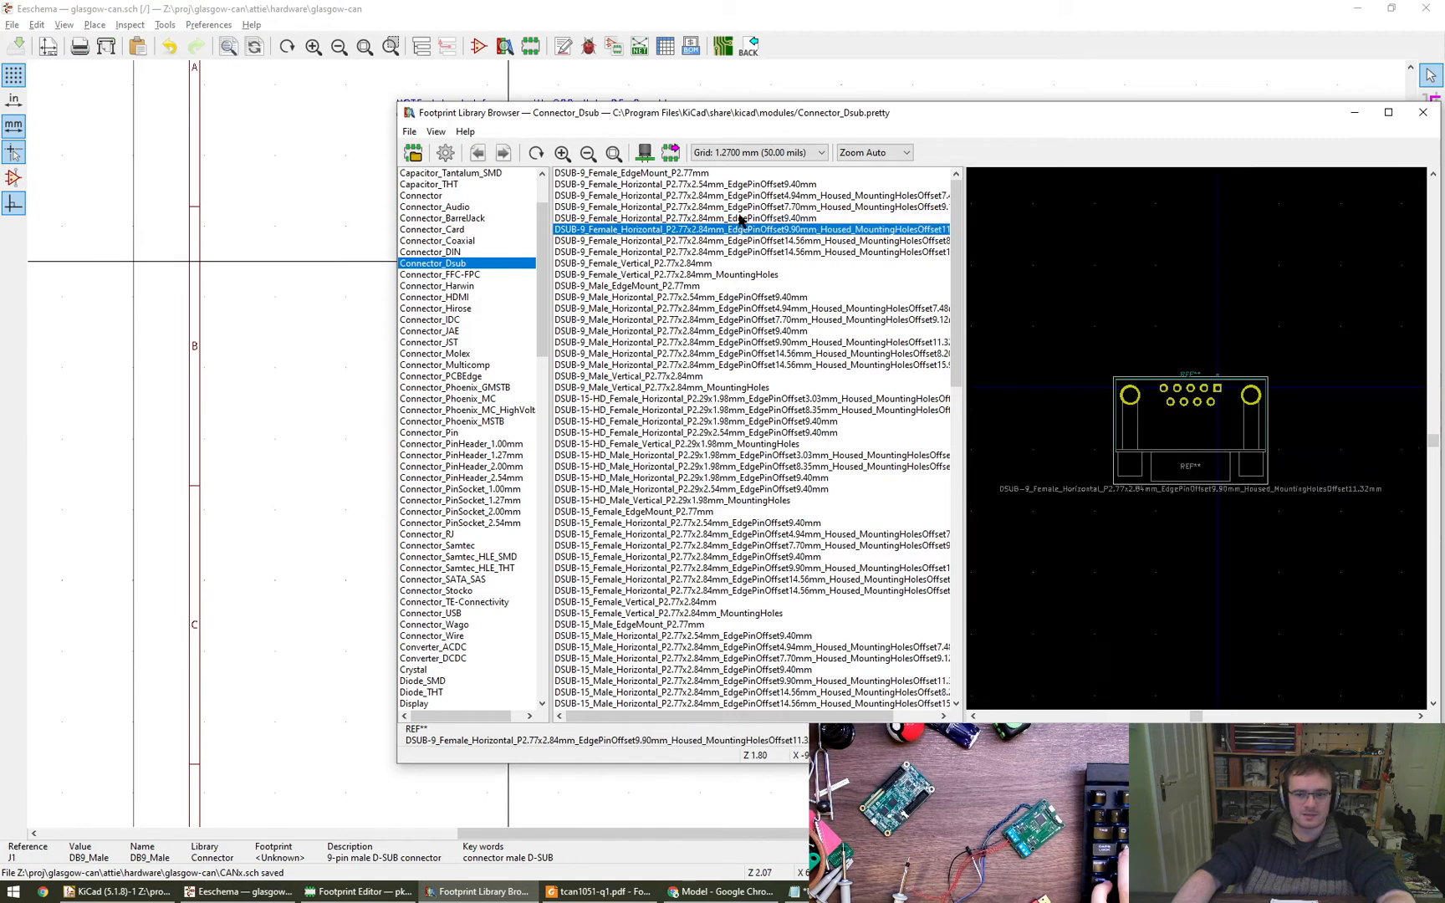
pyautogui.click(741, 209)
pyautogui.click(743, 196)
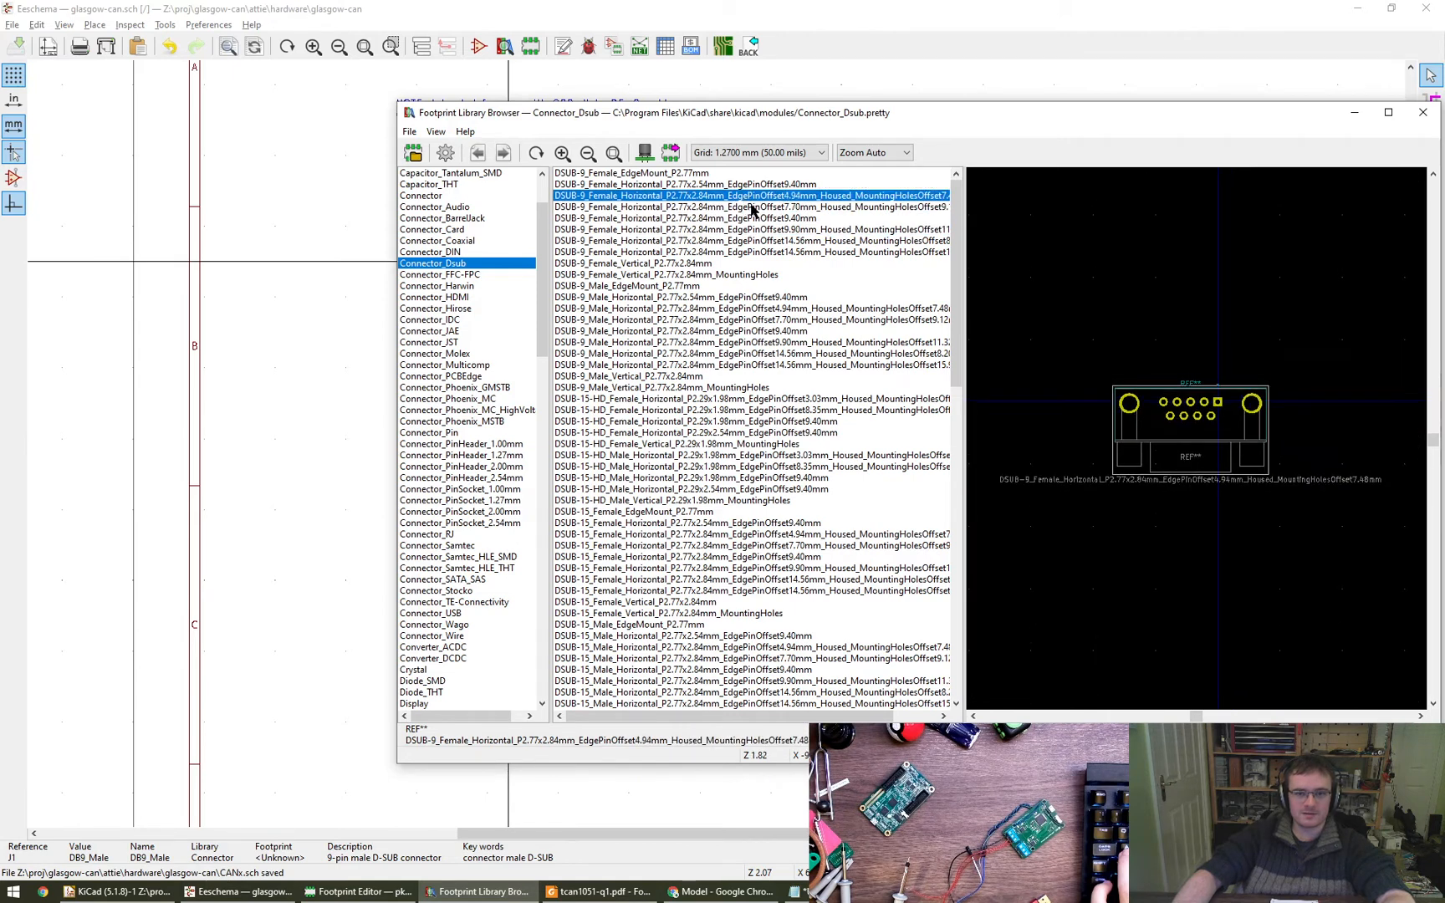
pyautogui.click(752, 208)
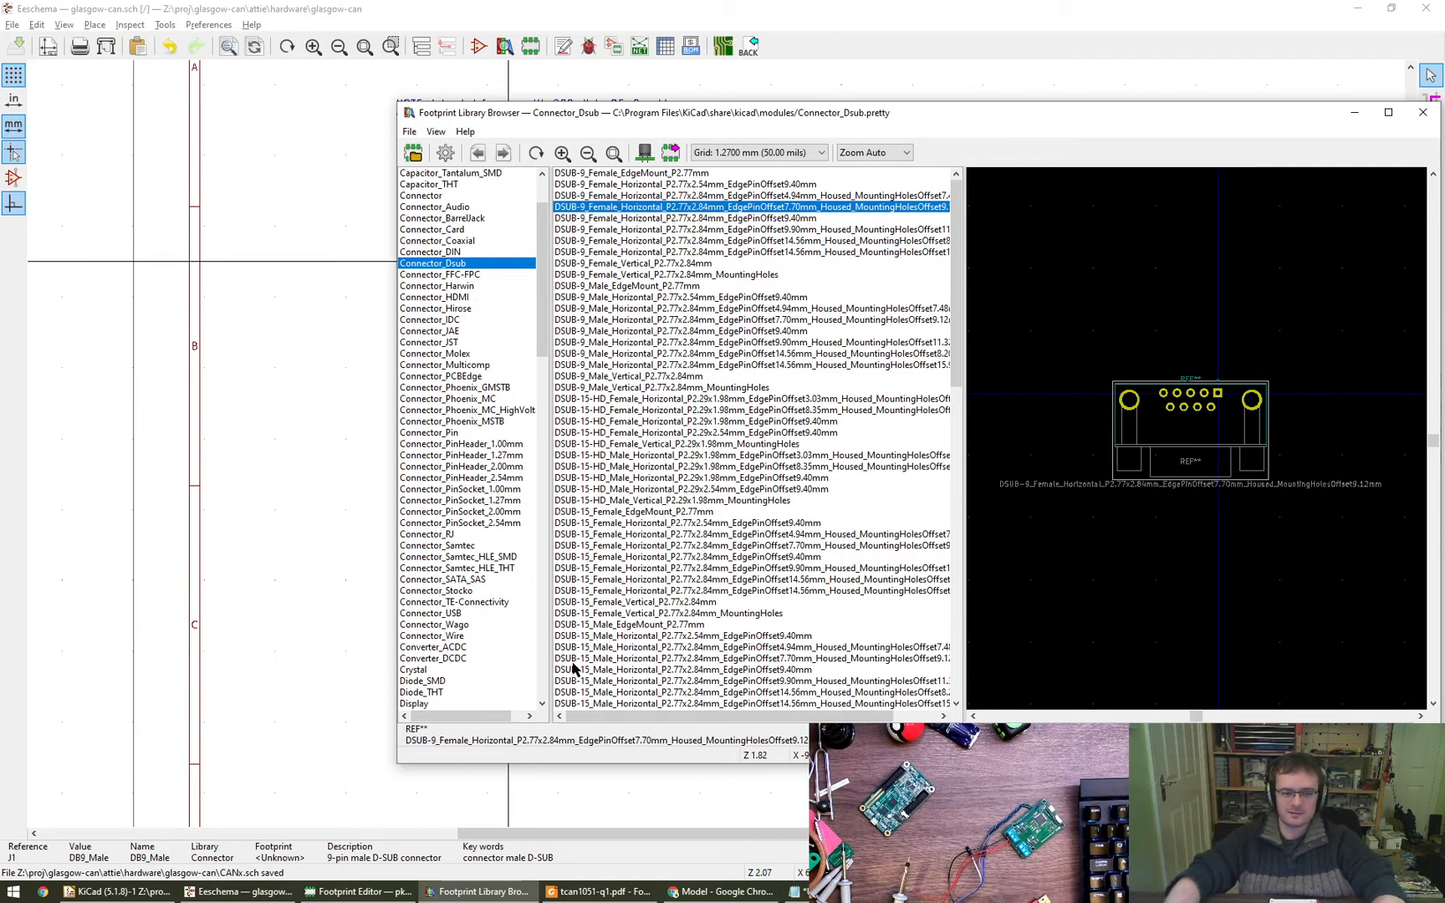
# - Switch back to the connector datasheet in Chrome and examine the pin position dimensions in the side view
pyautogui.click(615, 892)
pyautogui.click(614, 892)
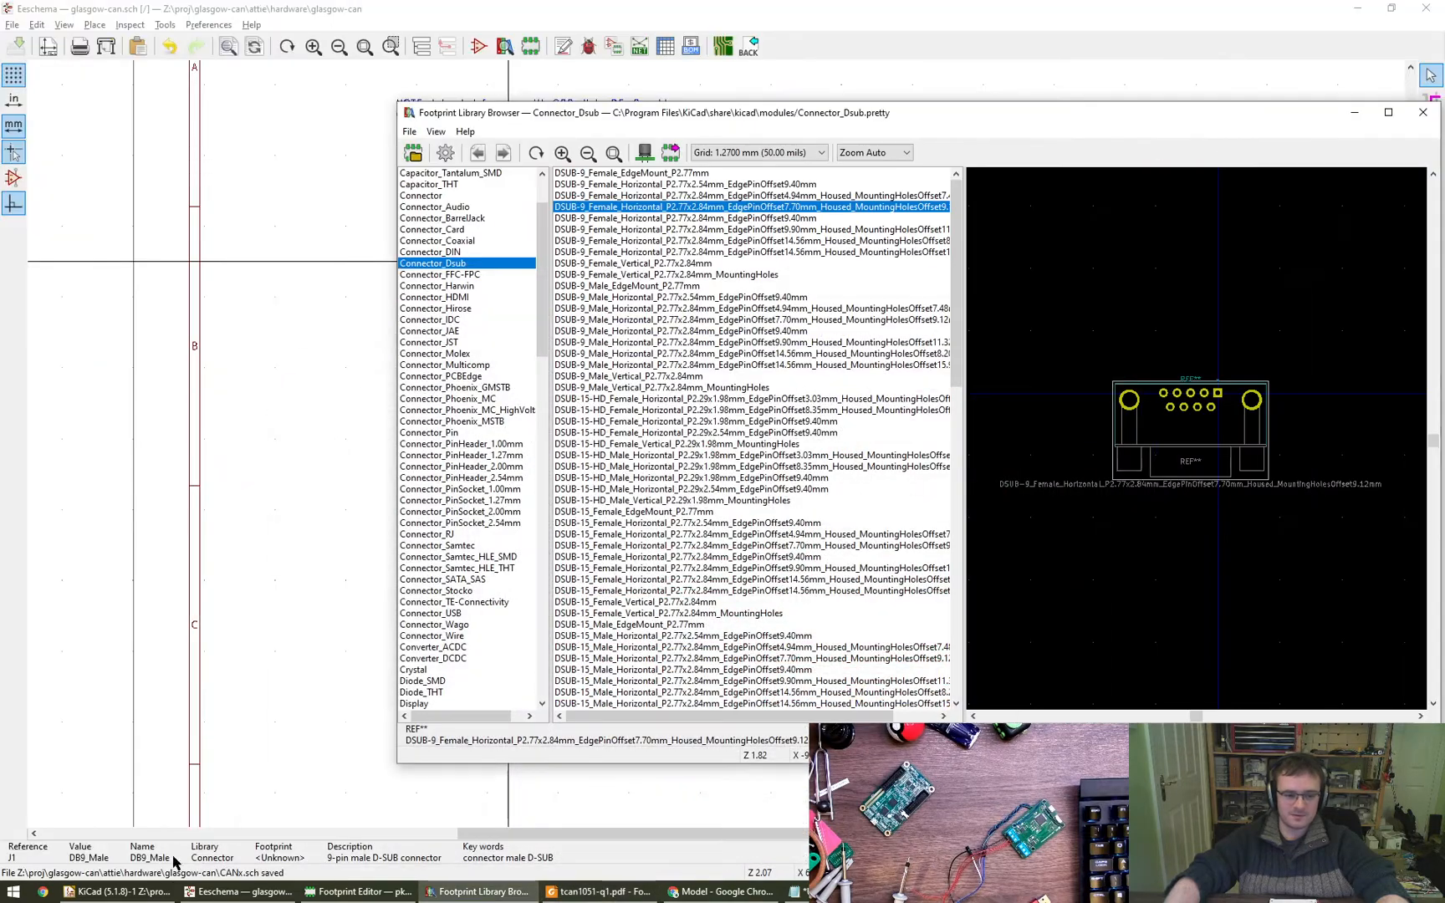
pyautogui.click(92, 896)
pyautogui.click(720, 891)
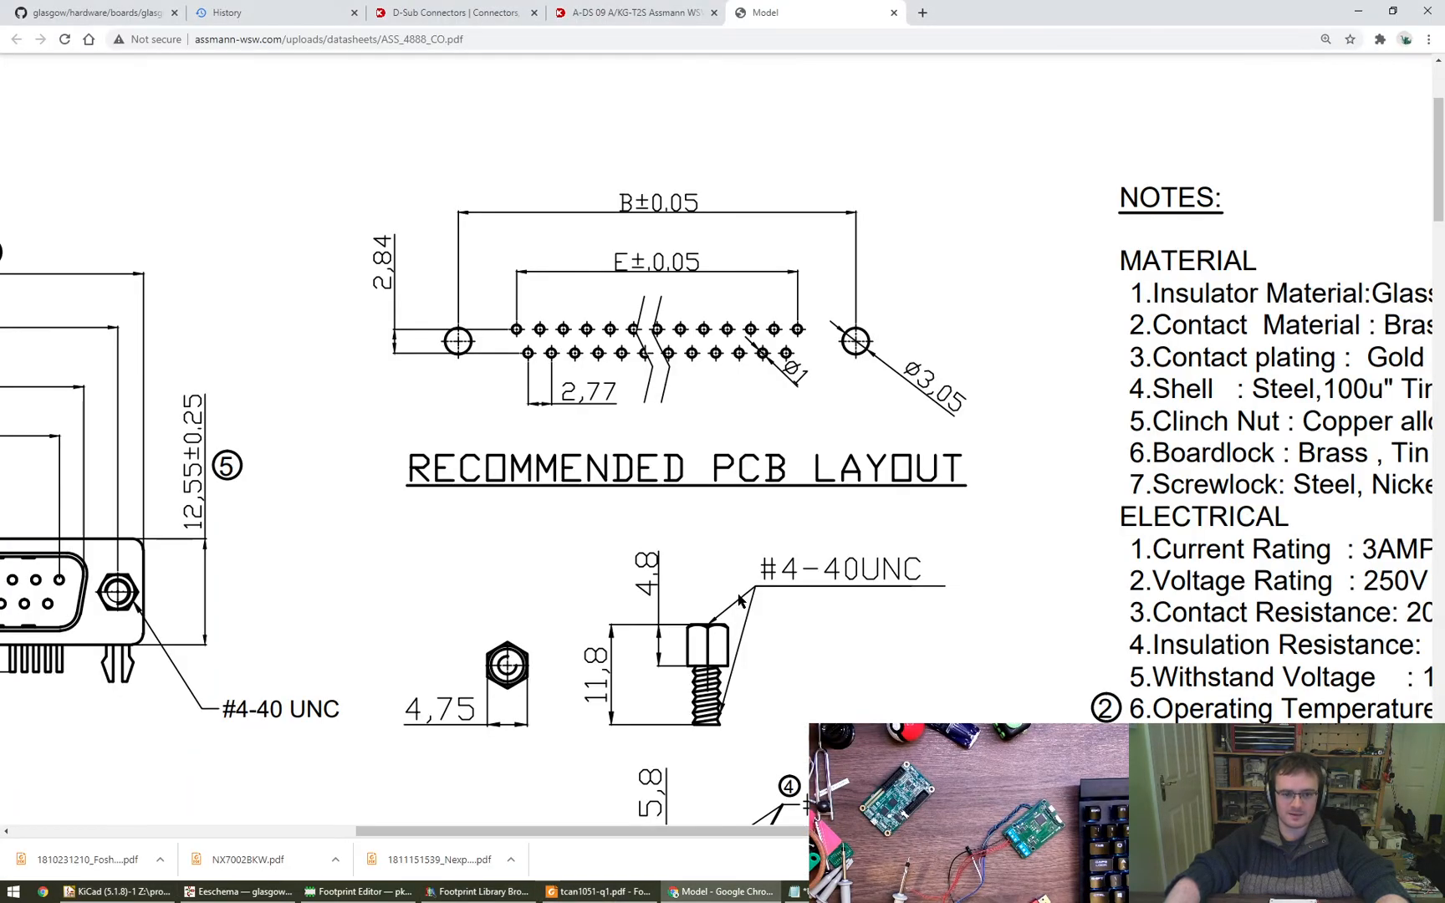
pyautogui.keyDown('ctrl'); pyautogui.scroll(-3, 822, 506); pyautogui.keyUp('ctrl')
pyautogui.scroll(-3, 720, 596)
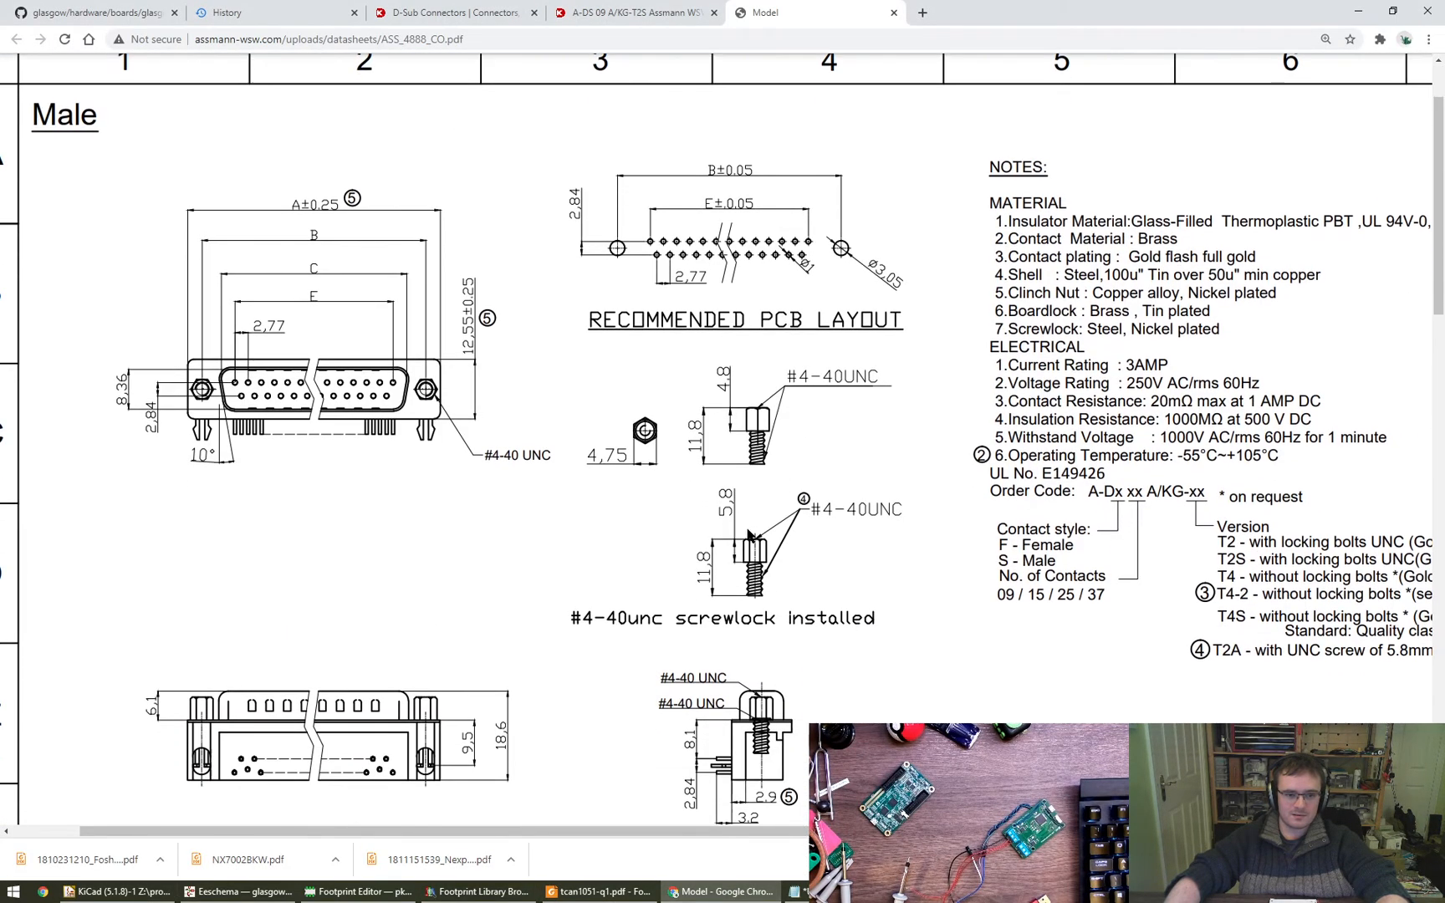
pyautogui.keyDown('ctrl'); pyautogui.scroll(3, 735, 604); pyautogui.keyUp('ctrl')
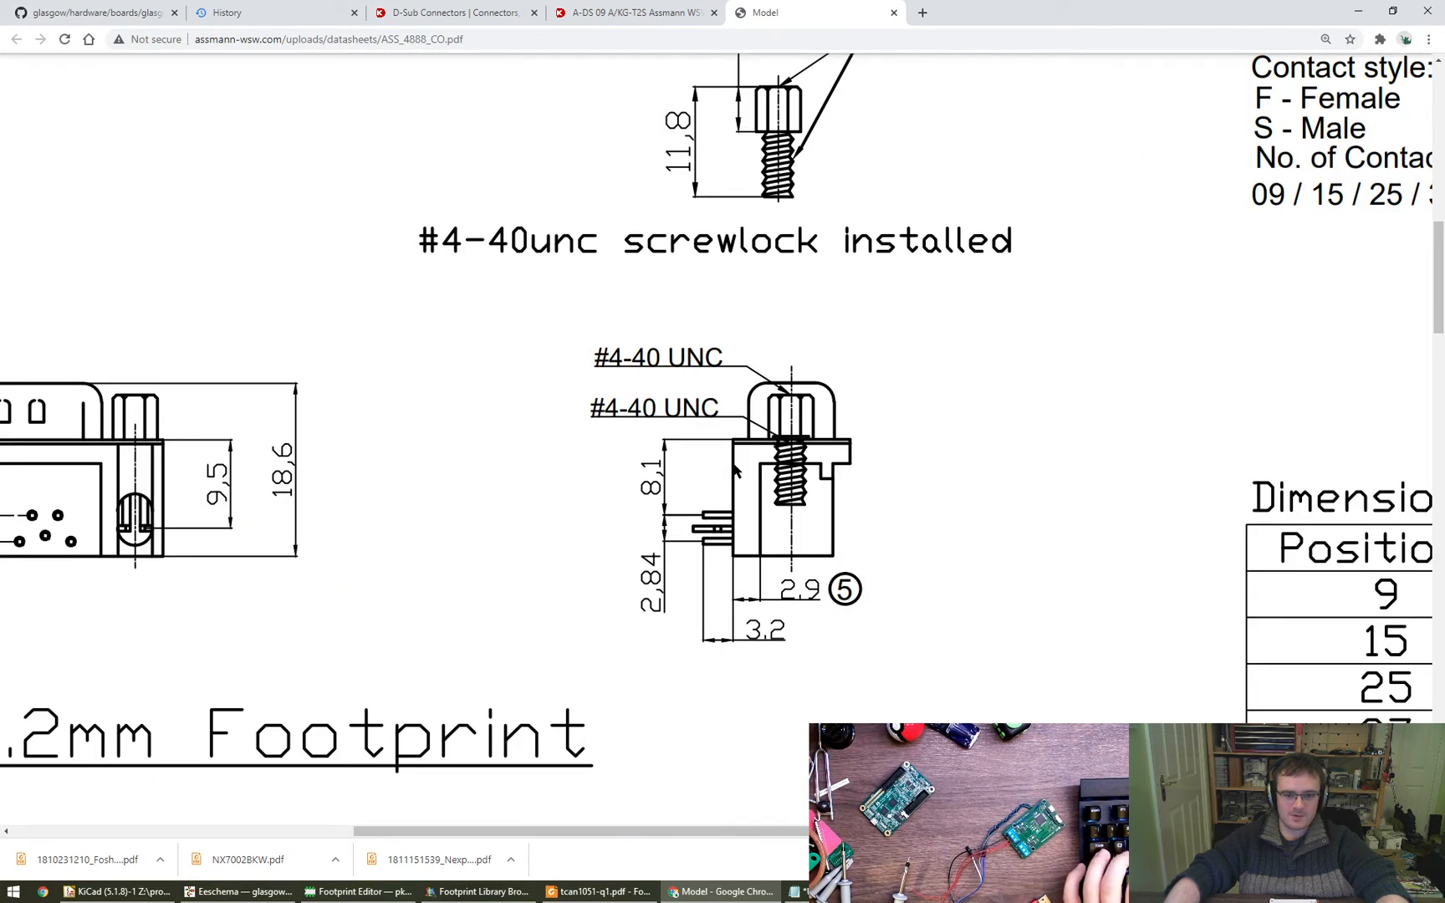
# - Widen the footprint list in KiCad's library browser and preview the DSUB-9 female horizontal footprints with 14.56 mm and 4.94 mm edge pin offsets
pyautogui.hotkey('alt', 'Tab')
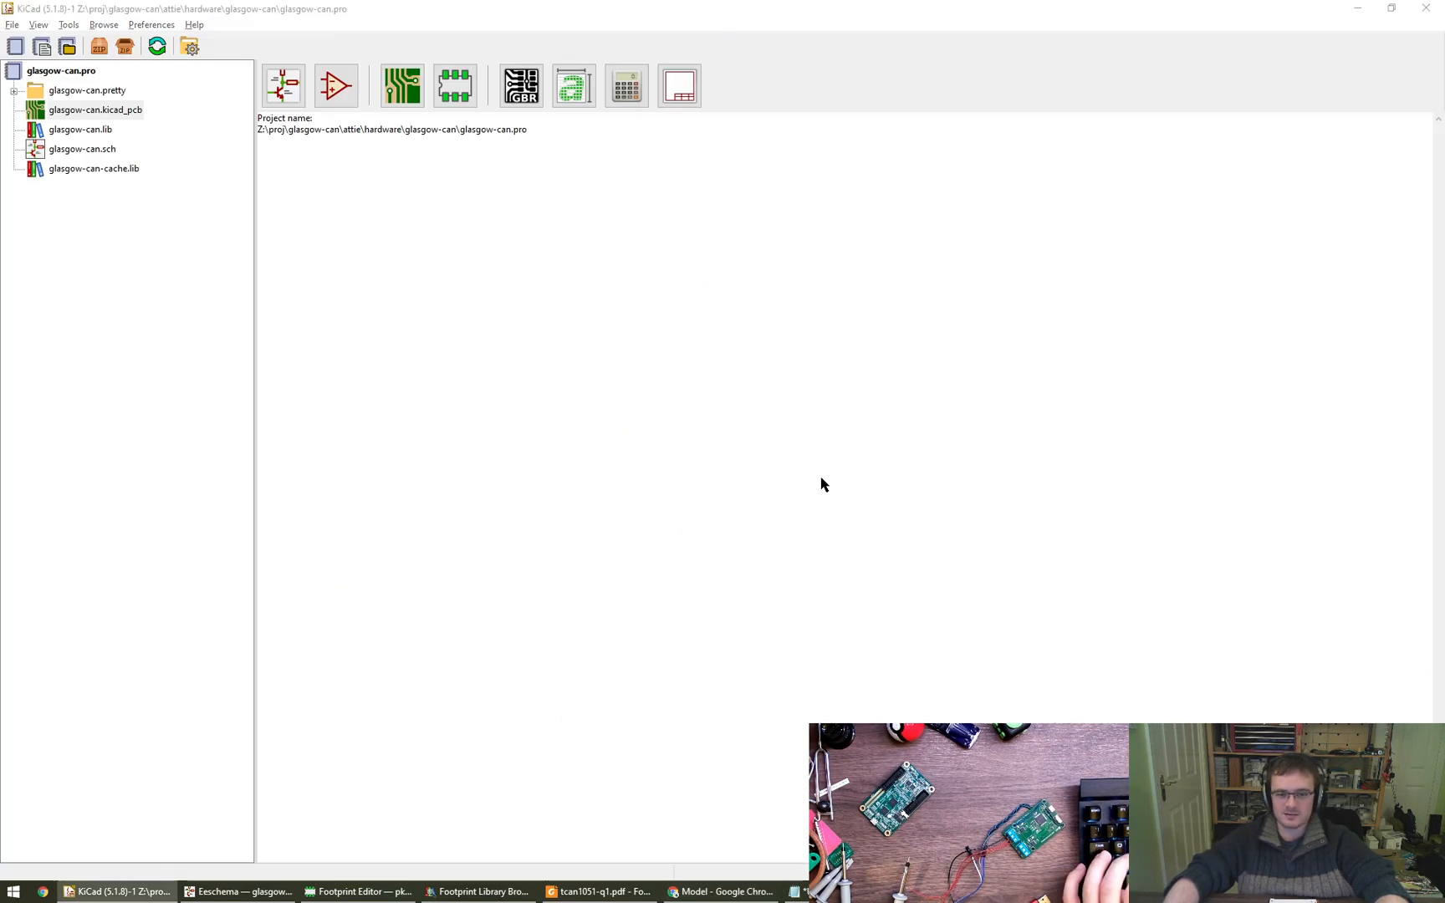
pyautogui.hotkey('alt', 'Tab')
pyautogui.click(245, 891)
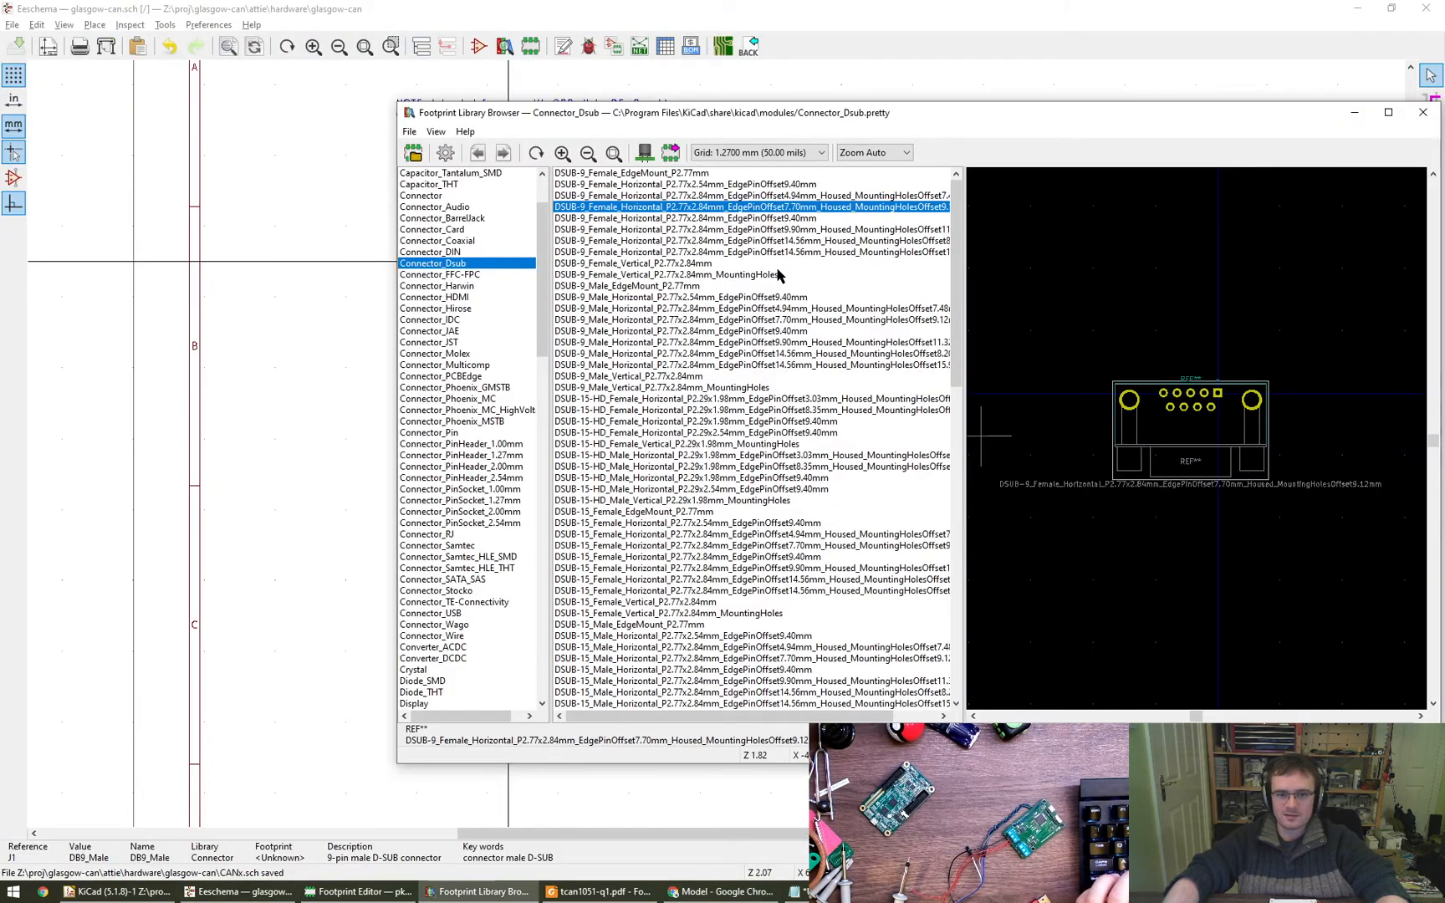
pyautogui.keyDown('alt'); pyautogui.moveTo(801, 244); pyautogui.dragTo(720, 266); pyautogui.keyUp('alt')
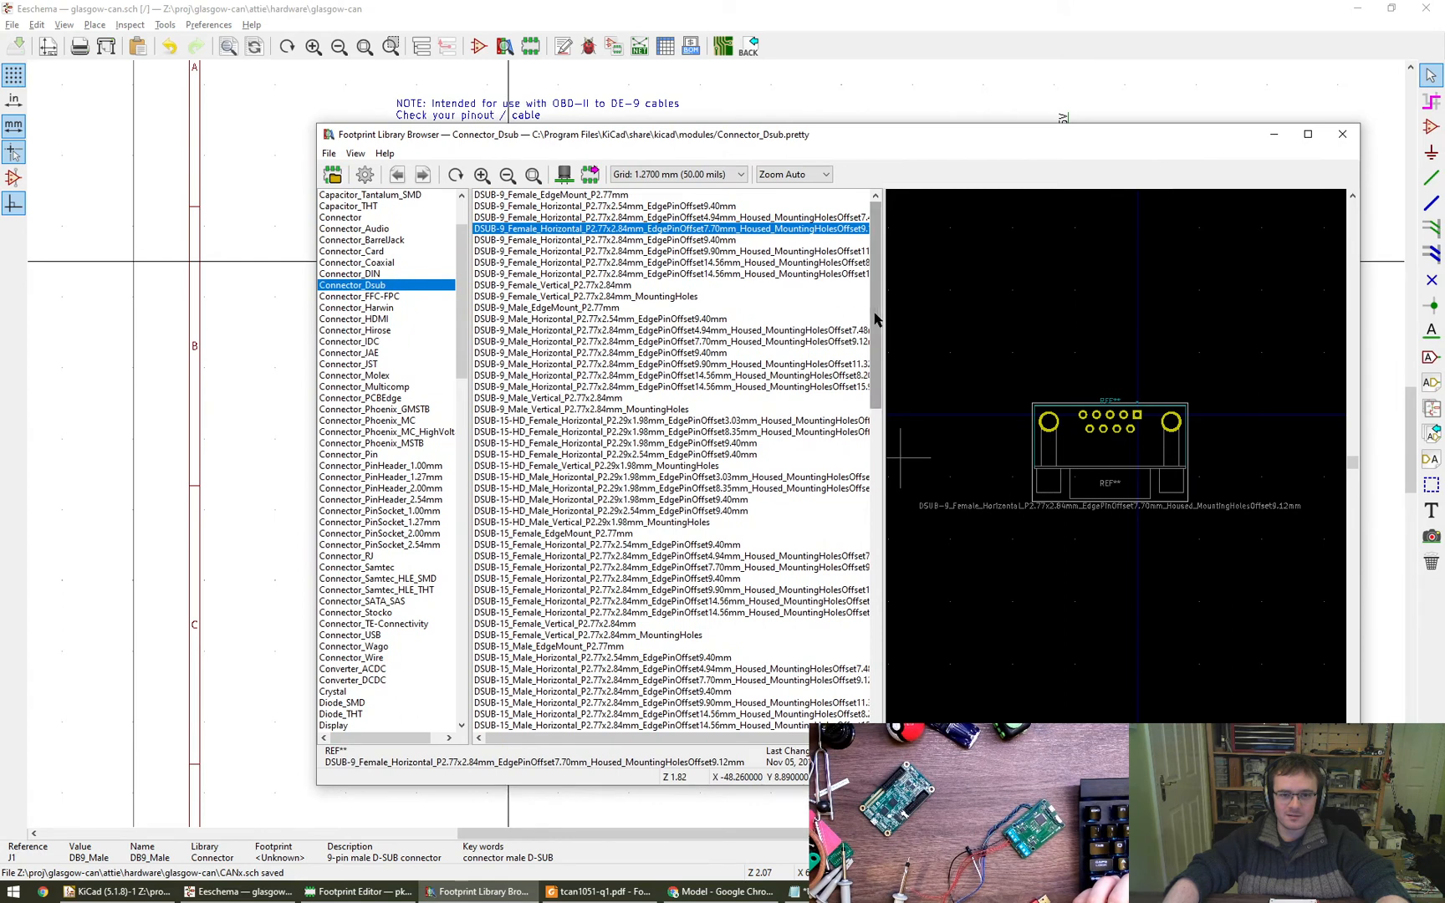
pyautogui.moveTo(882, 318); pyautogui.dragTo(927, 316)
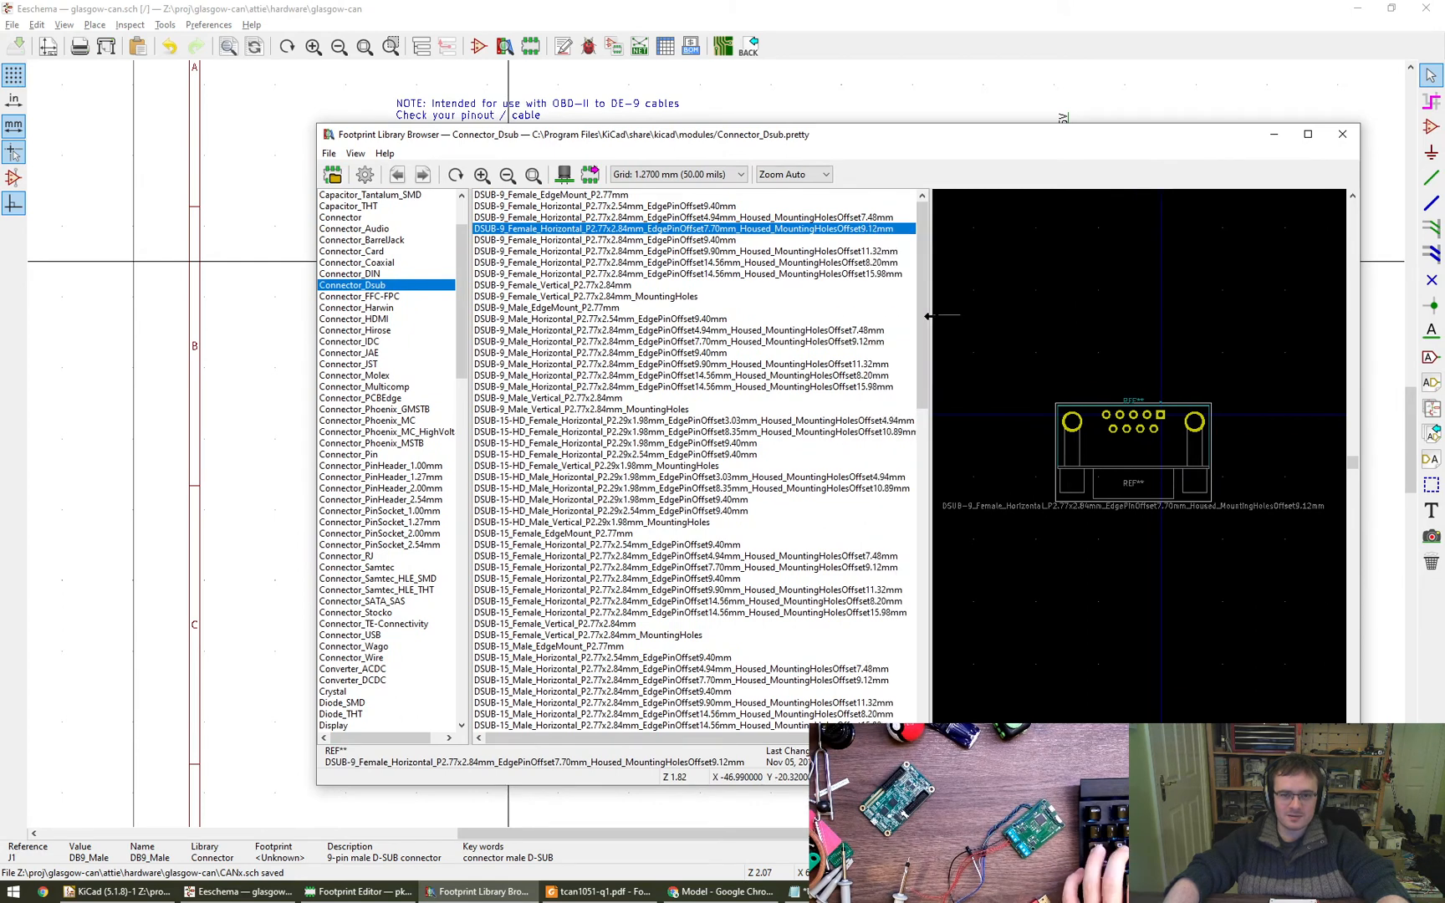
pyautogui.click(878, 263)
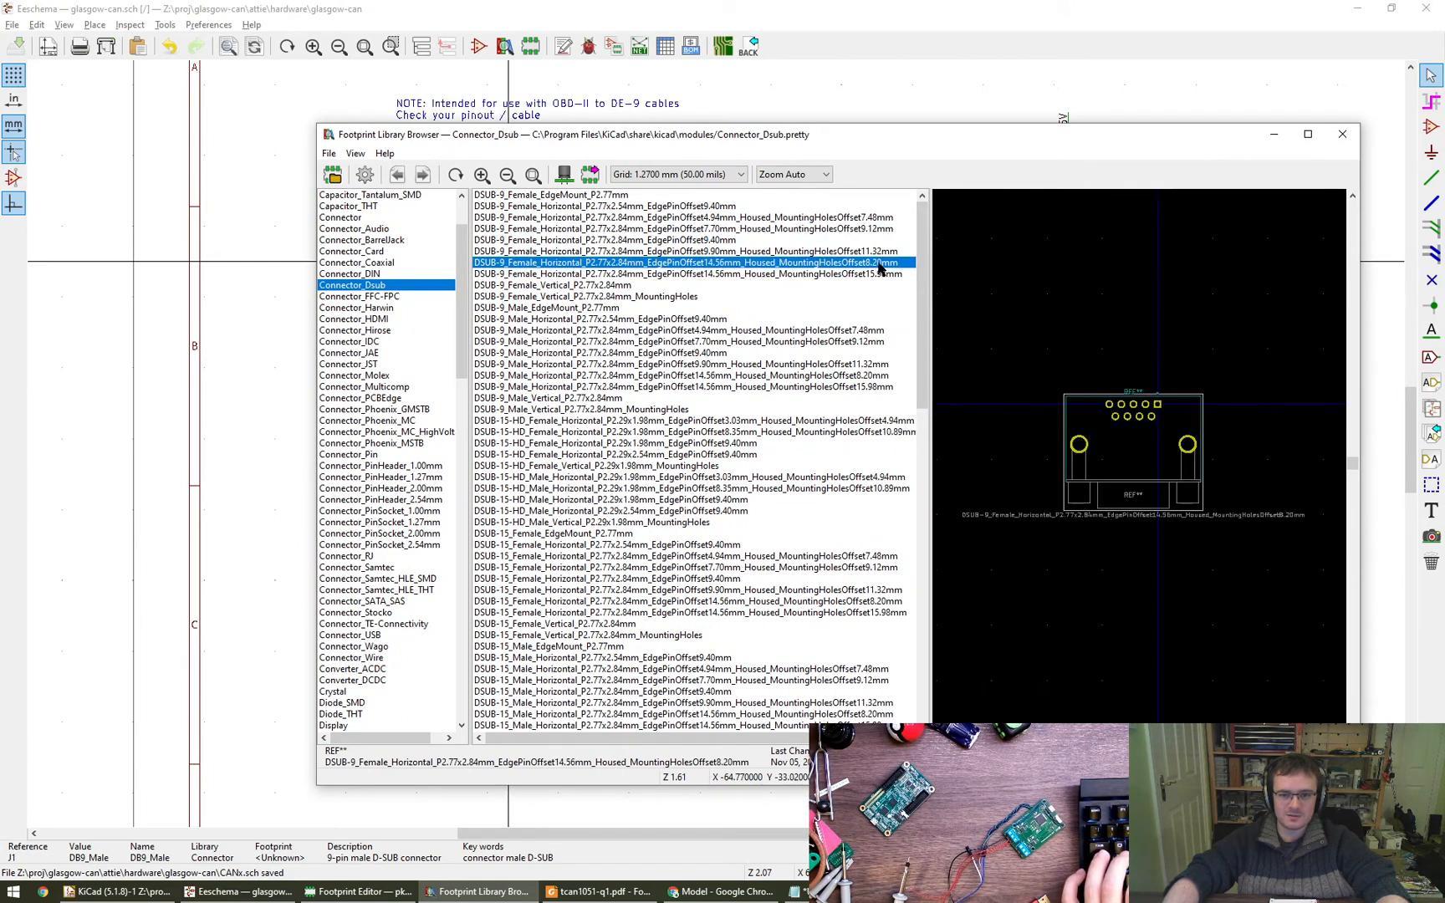
pyautogui.click(871, 219)
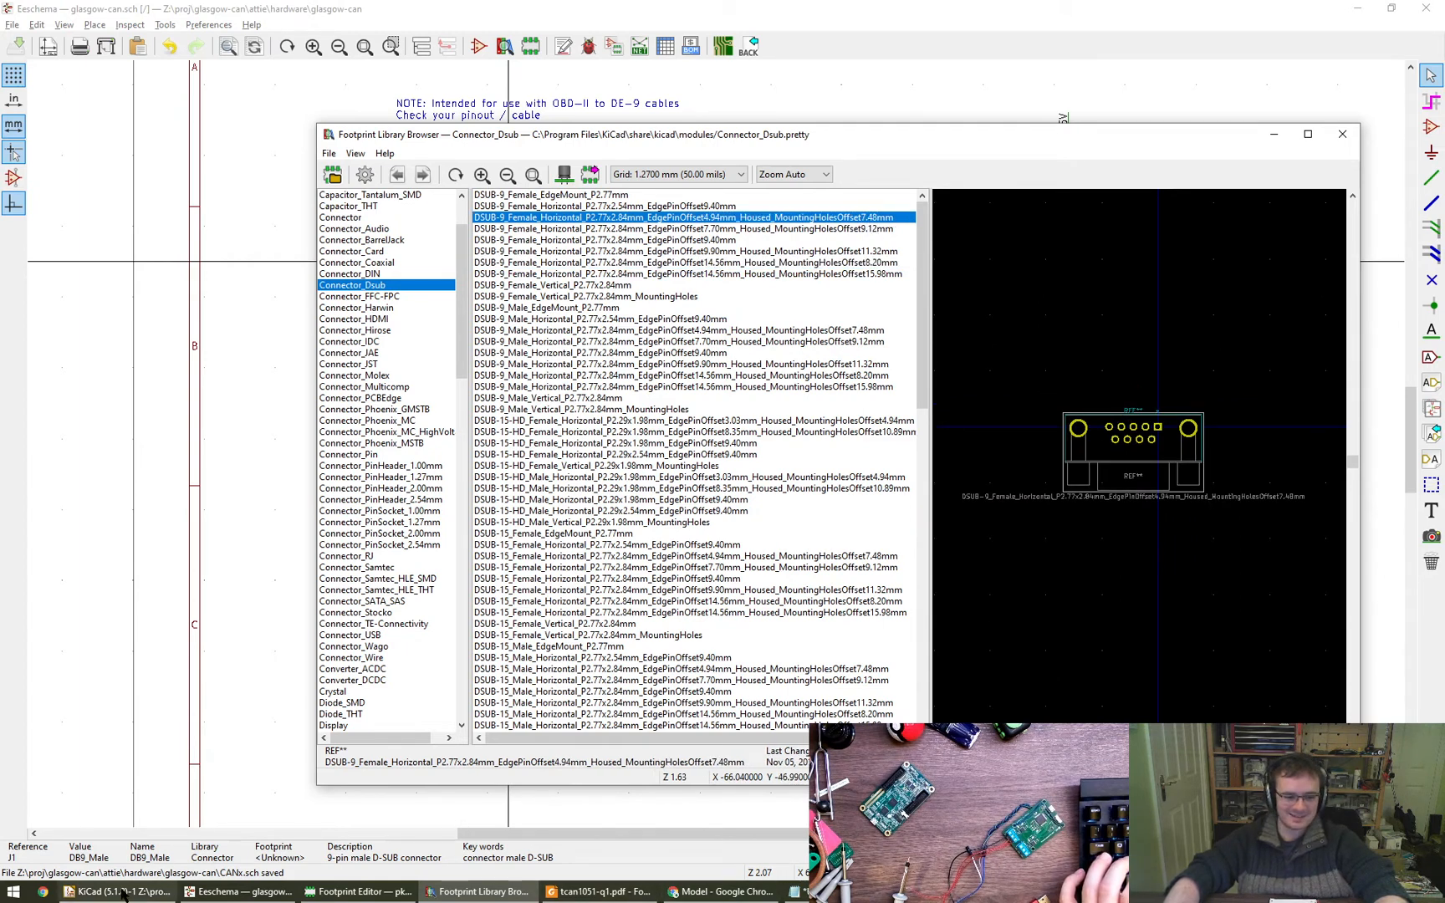
# - Check the edge-to-pin and mounting hole dimensions in the datasheet's underside and side views in Chrome
pyautogui.click(744, 891)
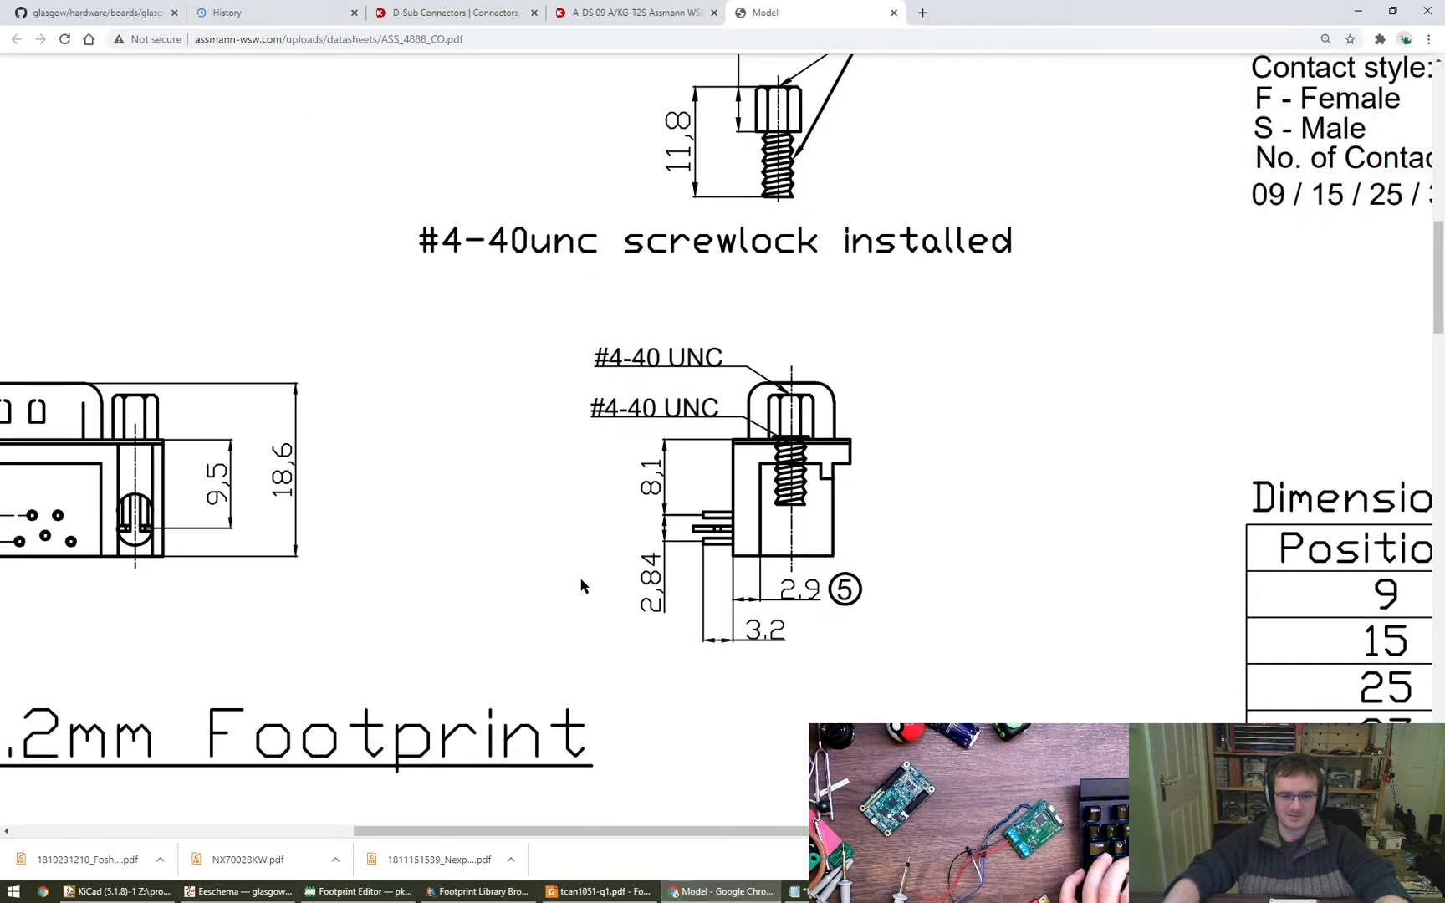
pyautogui.keyDown('ctrl'); pyautogui.scroll(-2, 580, 585); pyautogui.keyUp('ctrl')
pyautogui.hscroll(-3, 582, 585)
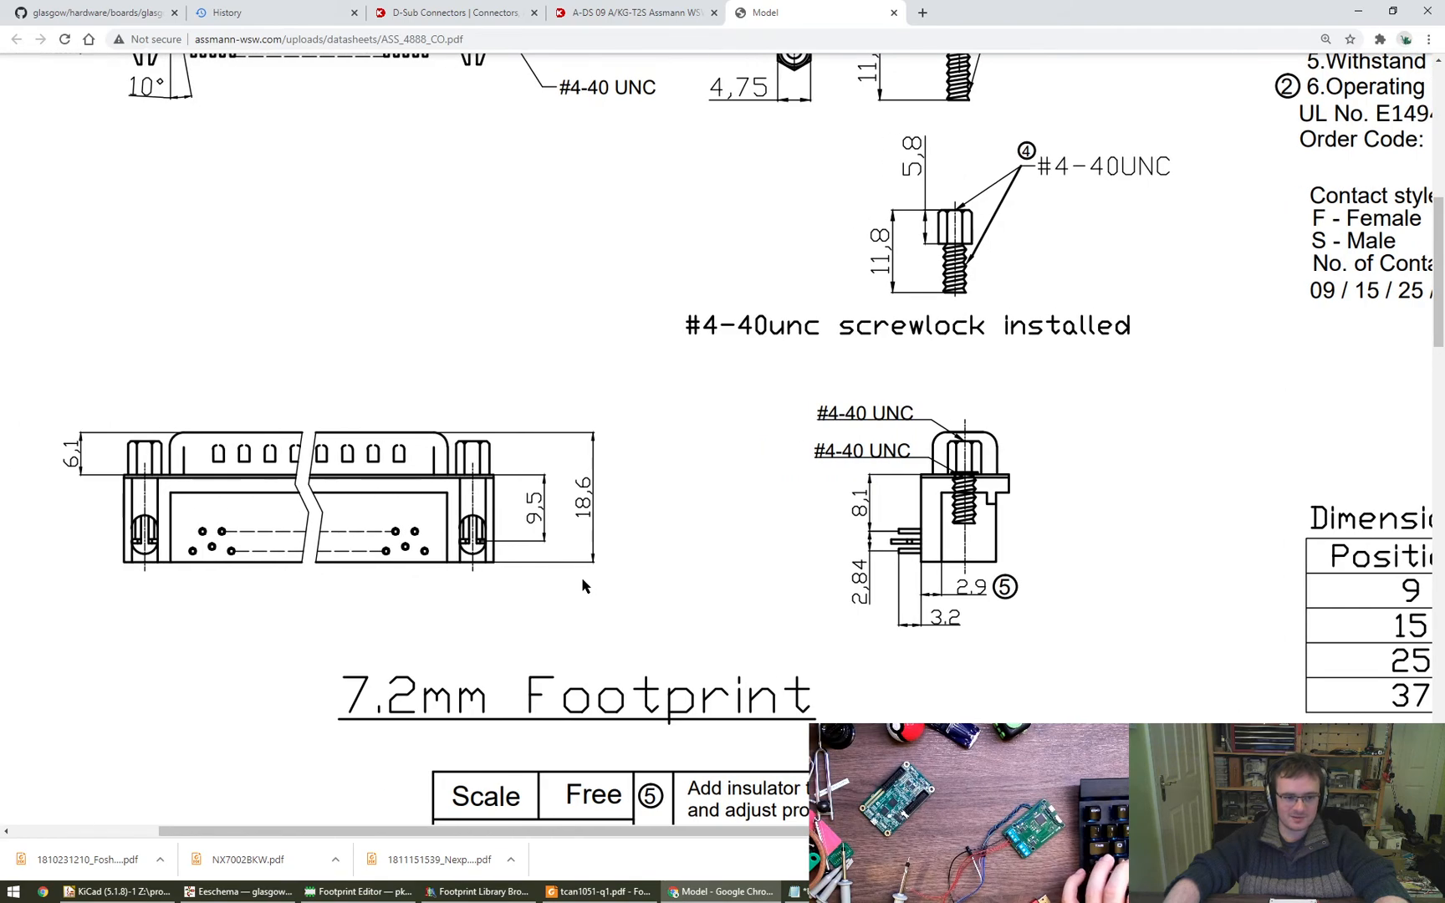
pyautogui.scroll(1, 607, 580)
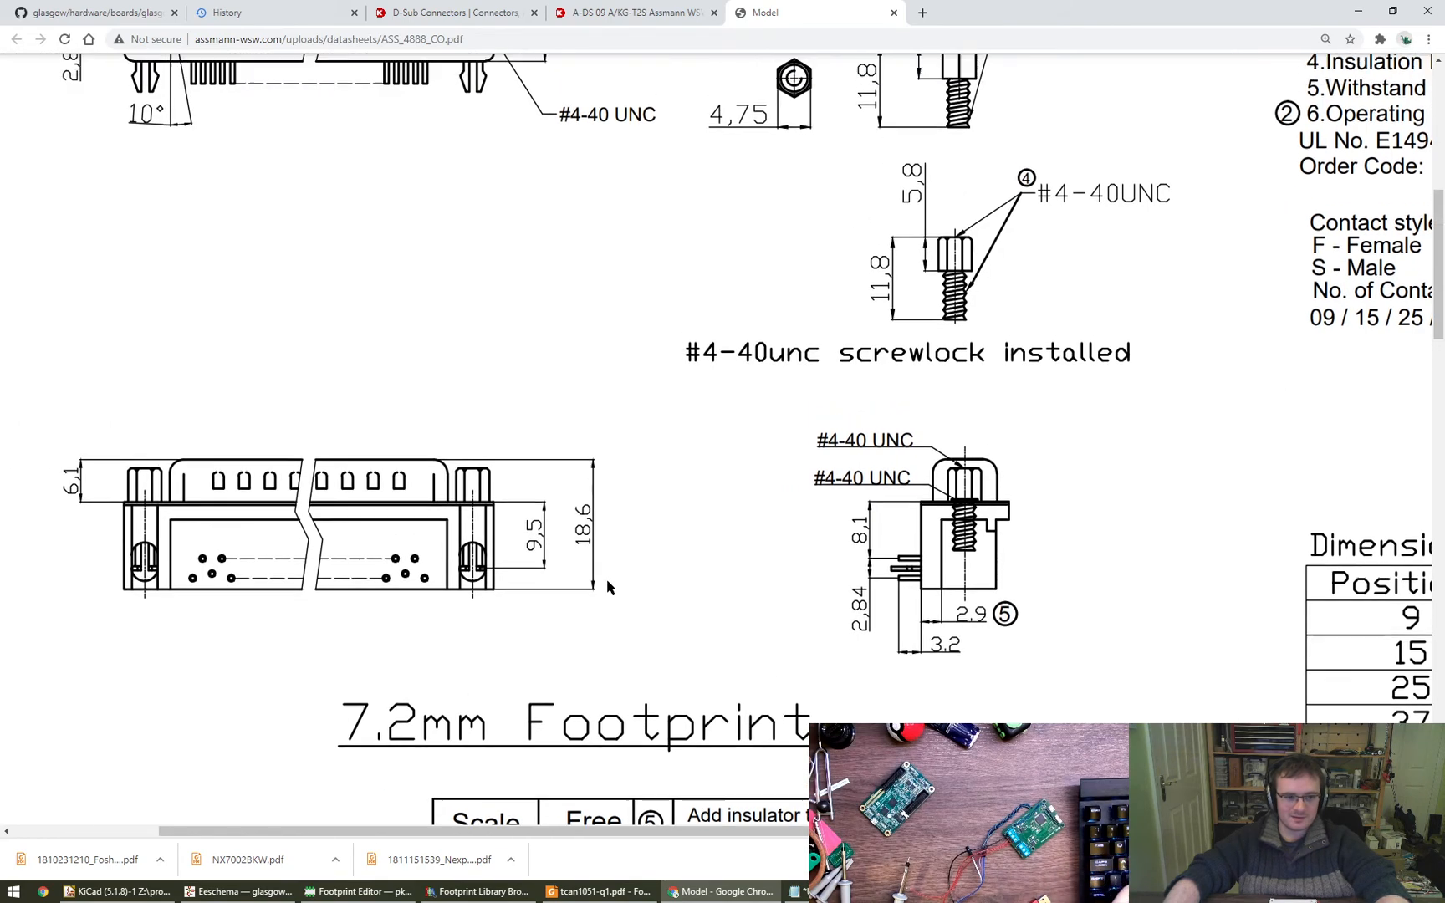
# - Return to the KiCad schematic and close the footprint library browser and J1's symbol properties, leaving the footprint field empty
pyautogui.hotkey('alt', 'Tab')
pyautogui.click(375, 898)
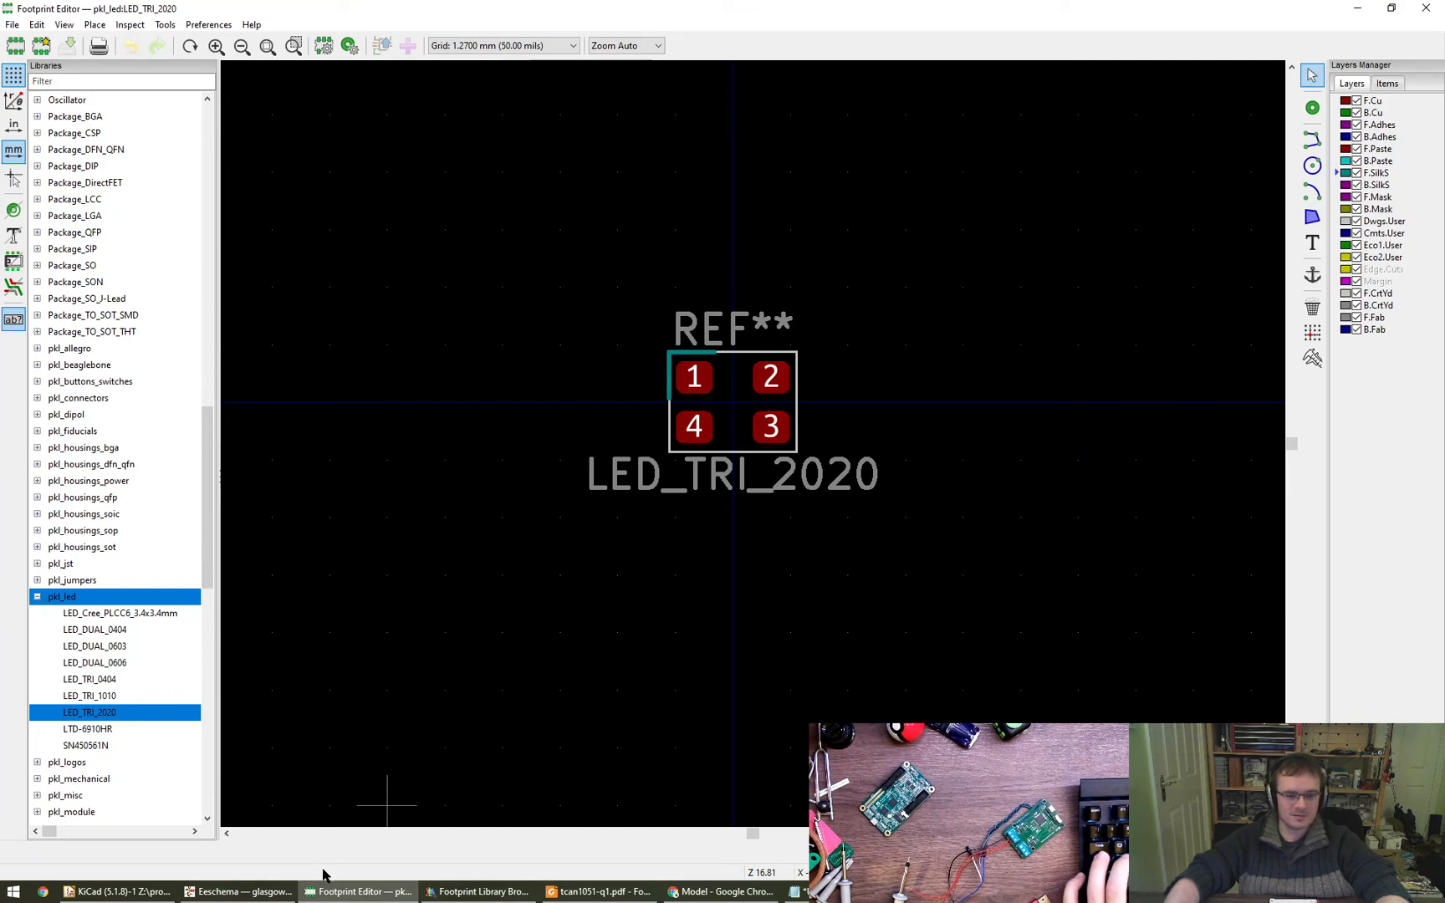
pyautogui.click(238, 891)
pyautogui.click(1359, 132)
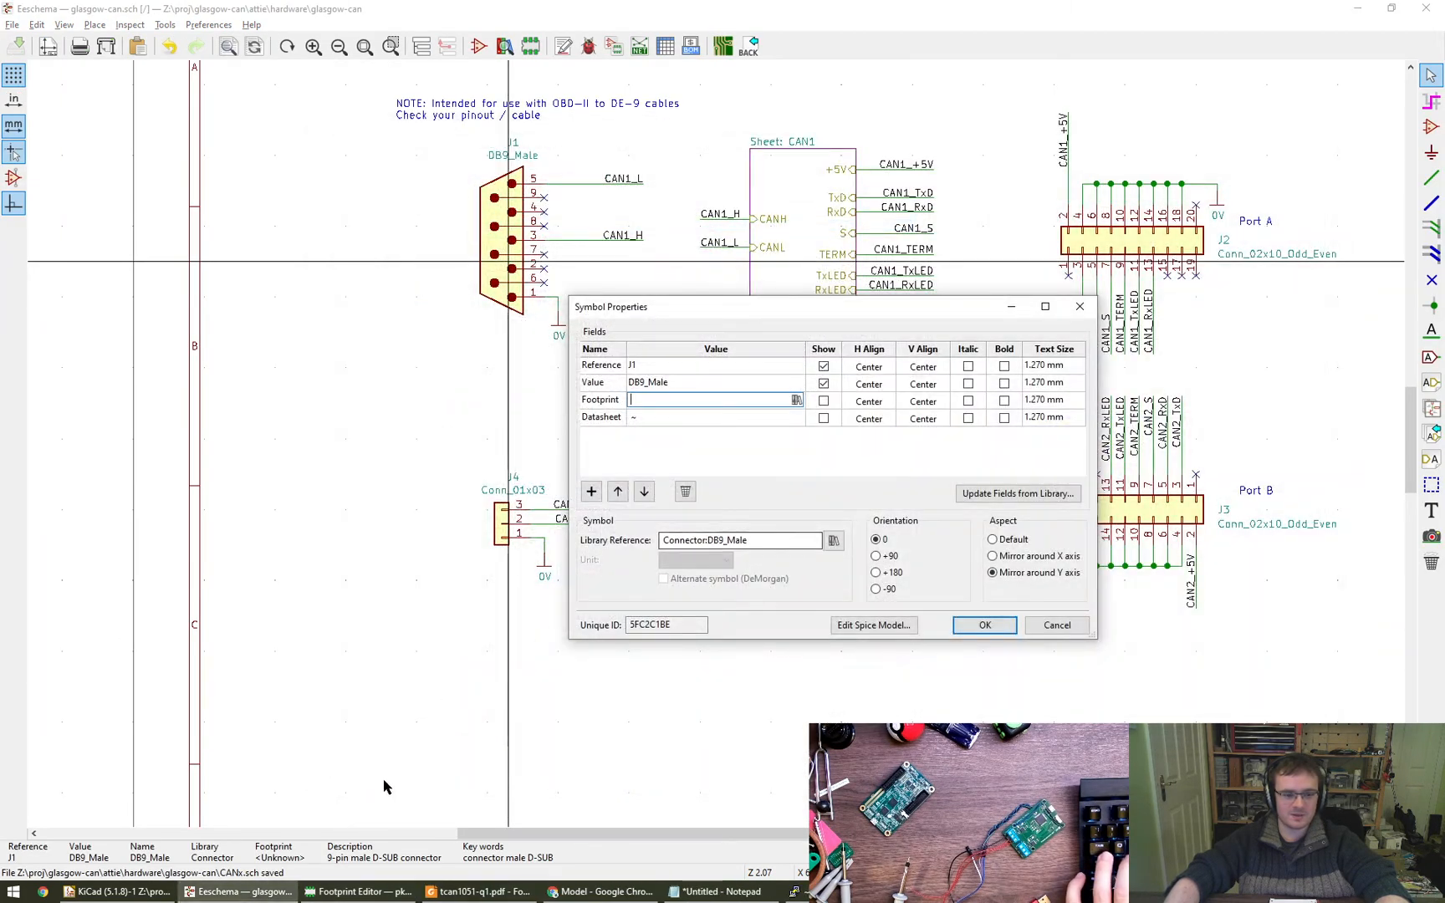
pyautogui.click(982, 626)
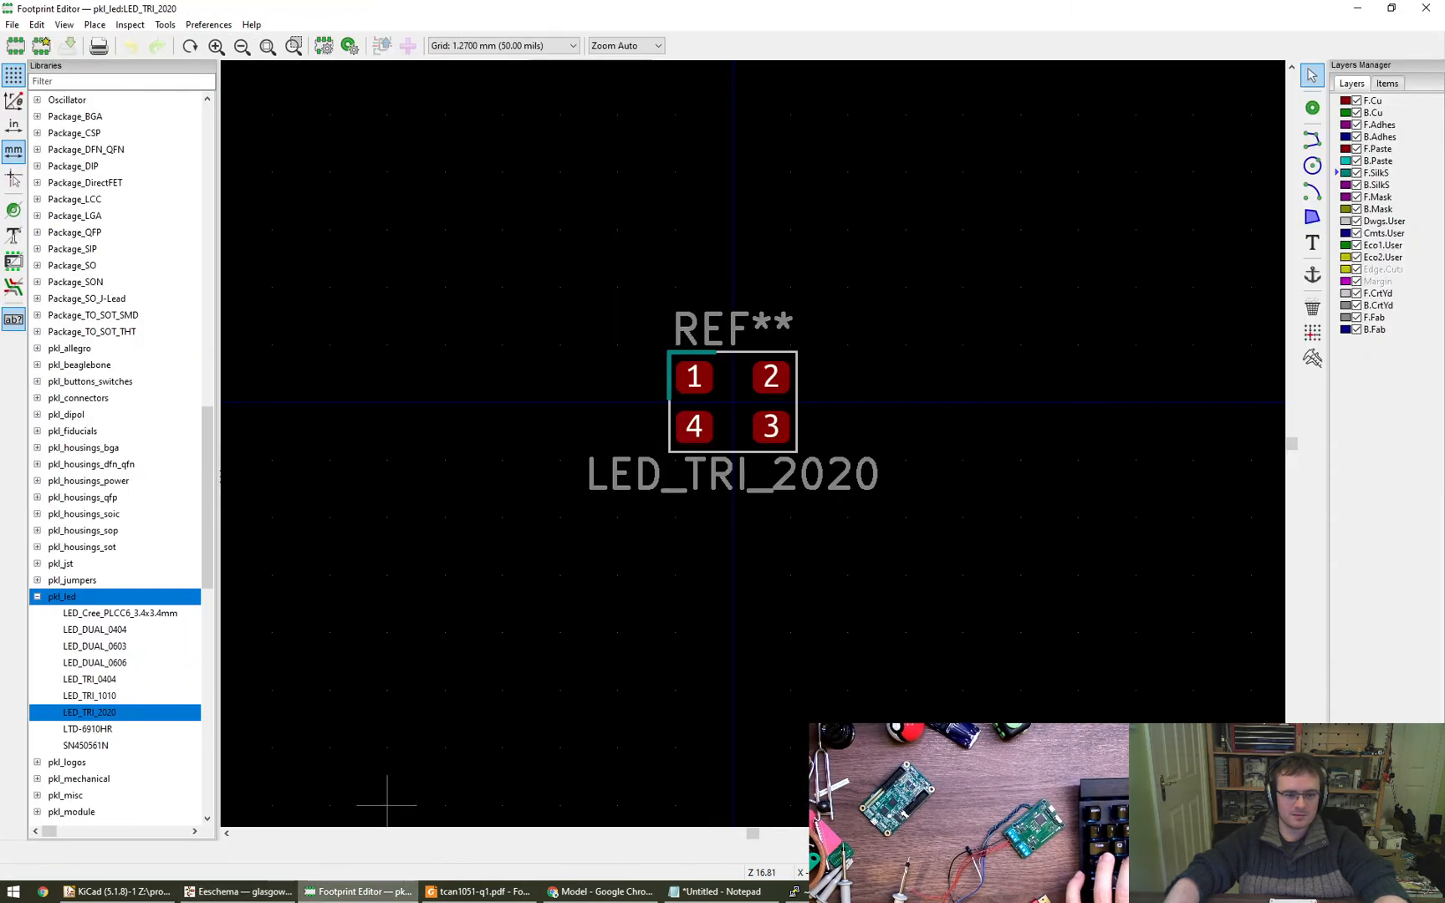
# - Switch to the Footprint Editor, expand the Connector_Dsub library and widen the library list enough to read full footprint names
pyautogui.click(358, 891)
pyautogui.moveTo(209, 532); pyautogui.dragTo(213, 197)
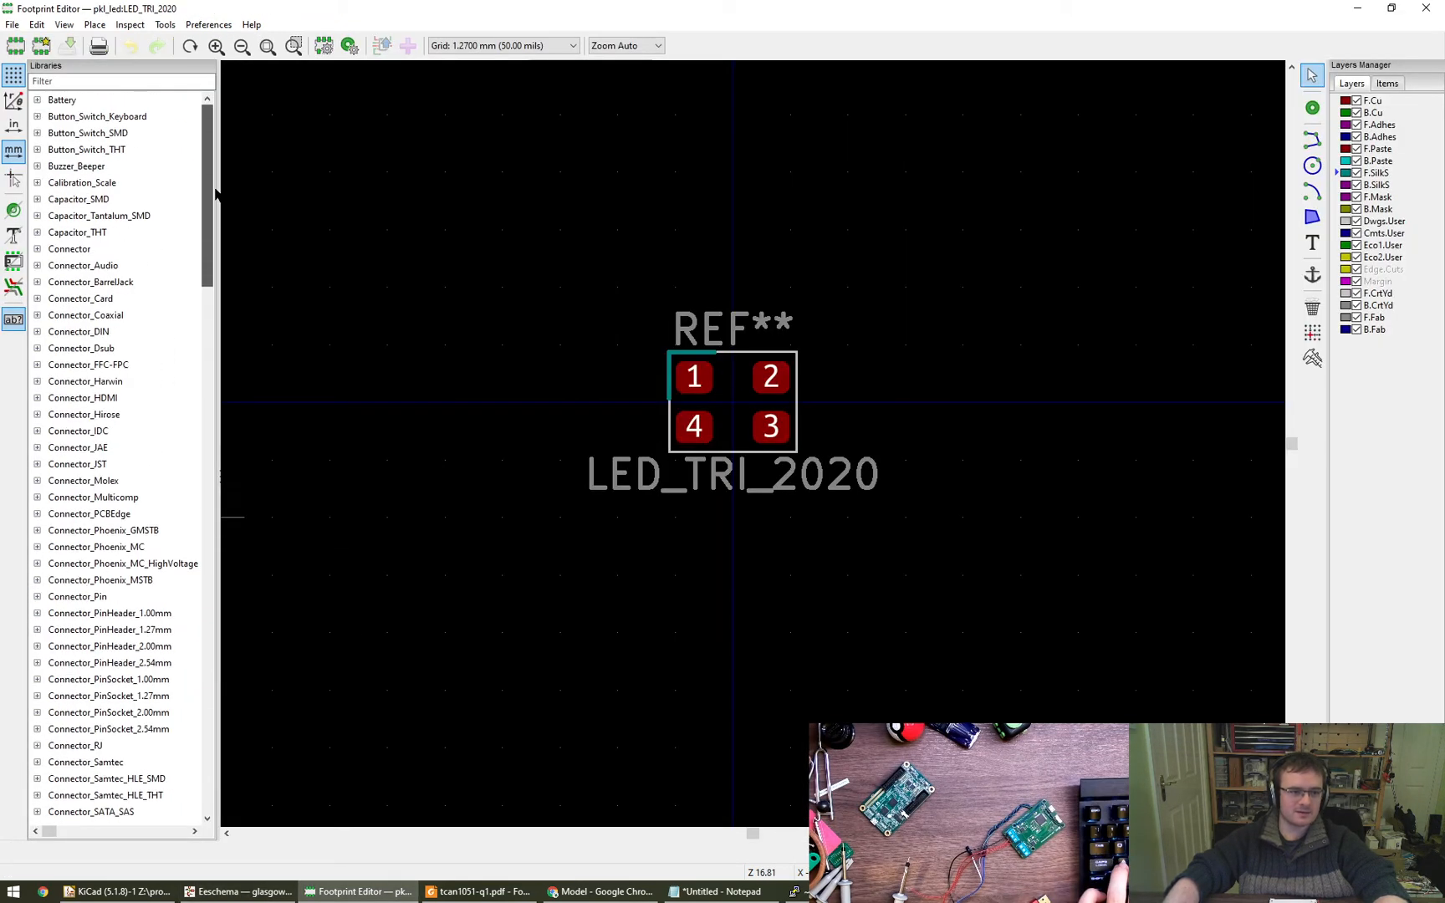
pyautogui.click(36, 348)
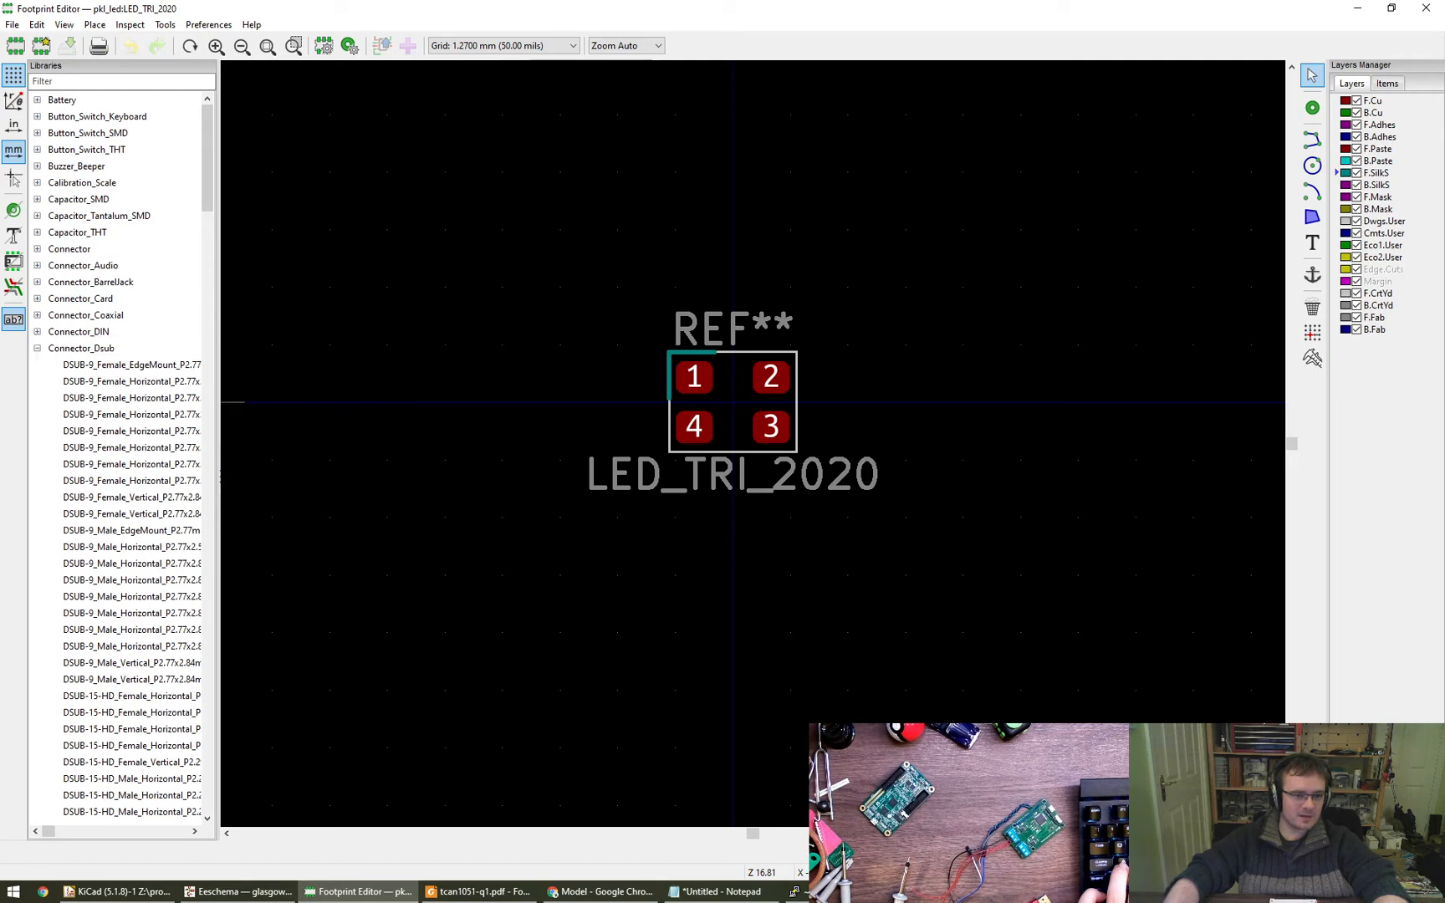
pyautogui.moveTo(220, 476); pyautogui.dragTo(676, 501)
# - Compare the first DSUB-9 female horizontal footprints, ending on the housed one with 4.94 mm edge pin offset and 7.48 mm mounting holes offset
pyautogui.click(310, 382)
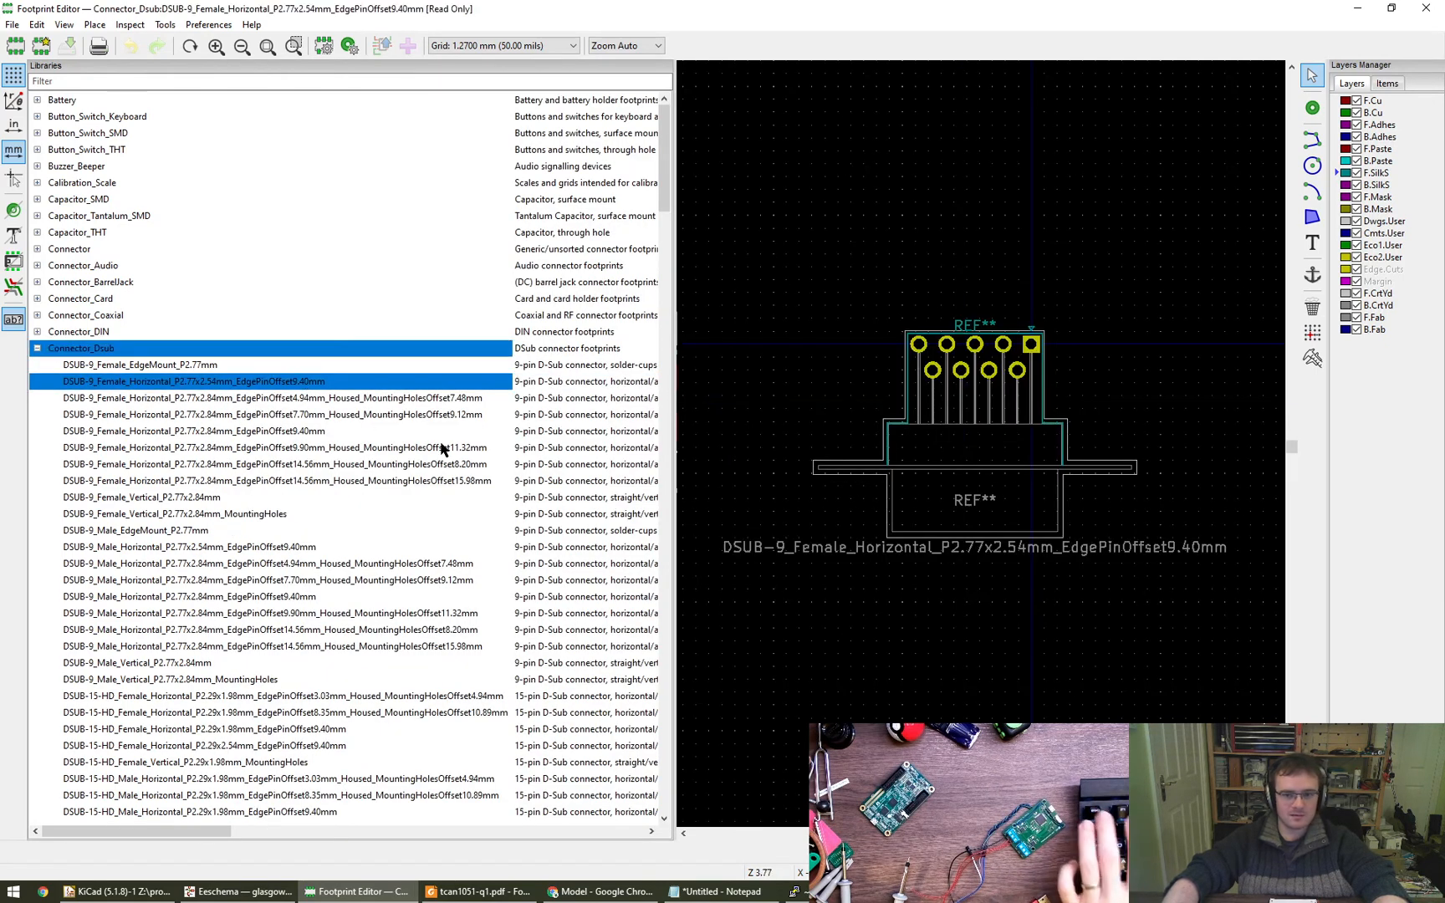
pyautogui.click(386, 401)
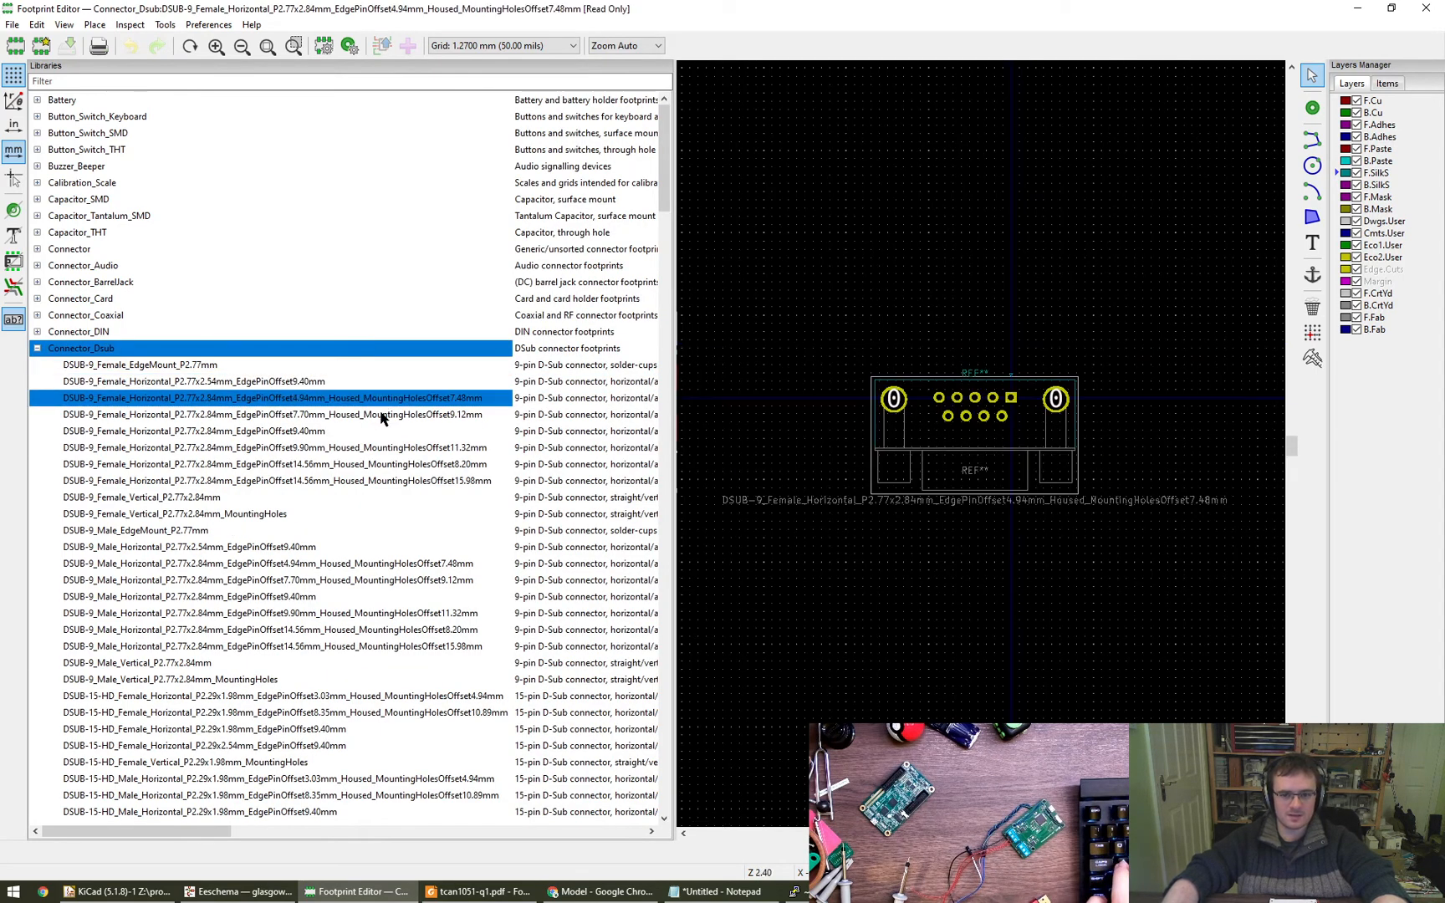
pyautogui.click(383, 416)
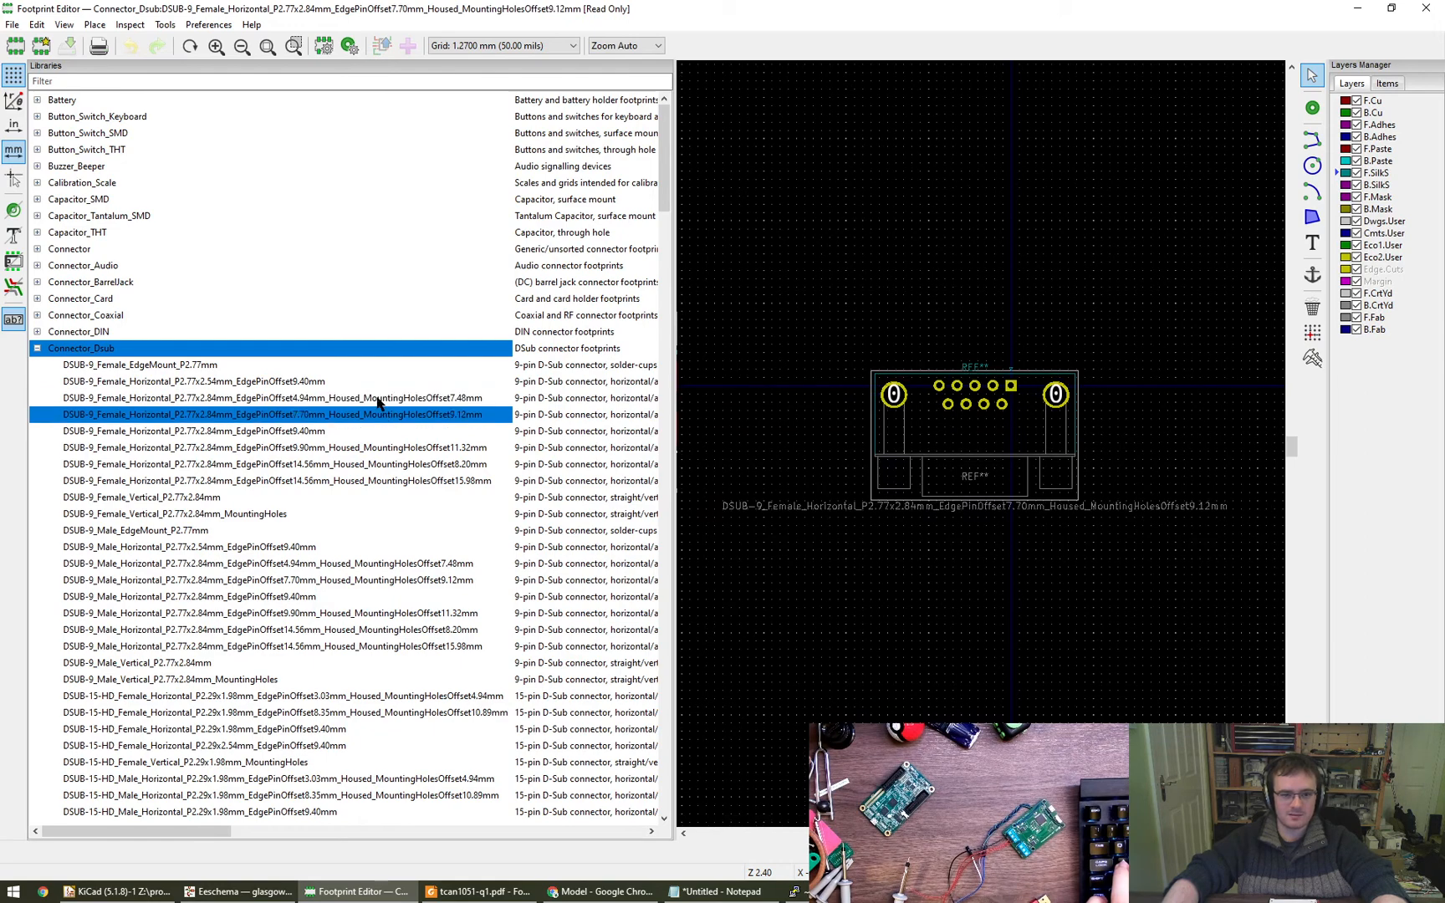
pyautogui.click(378, 399)
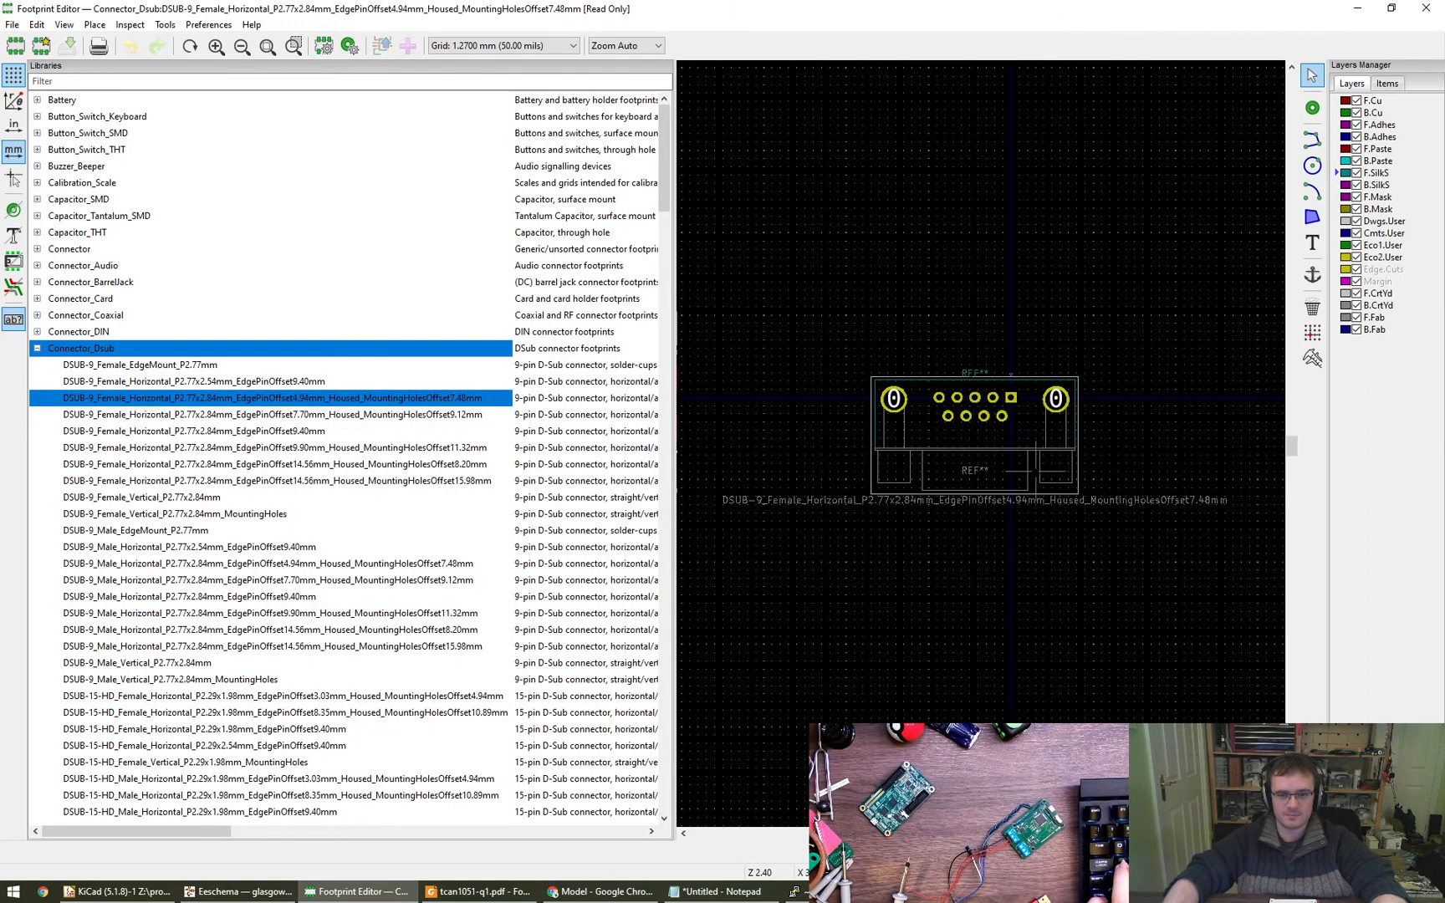
# - Measure from the footprint's front flange line towards the connector pins
pyautogui.scroll(4, 995, 439)
pyautogui.scroll(-2, 995, 440)
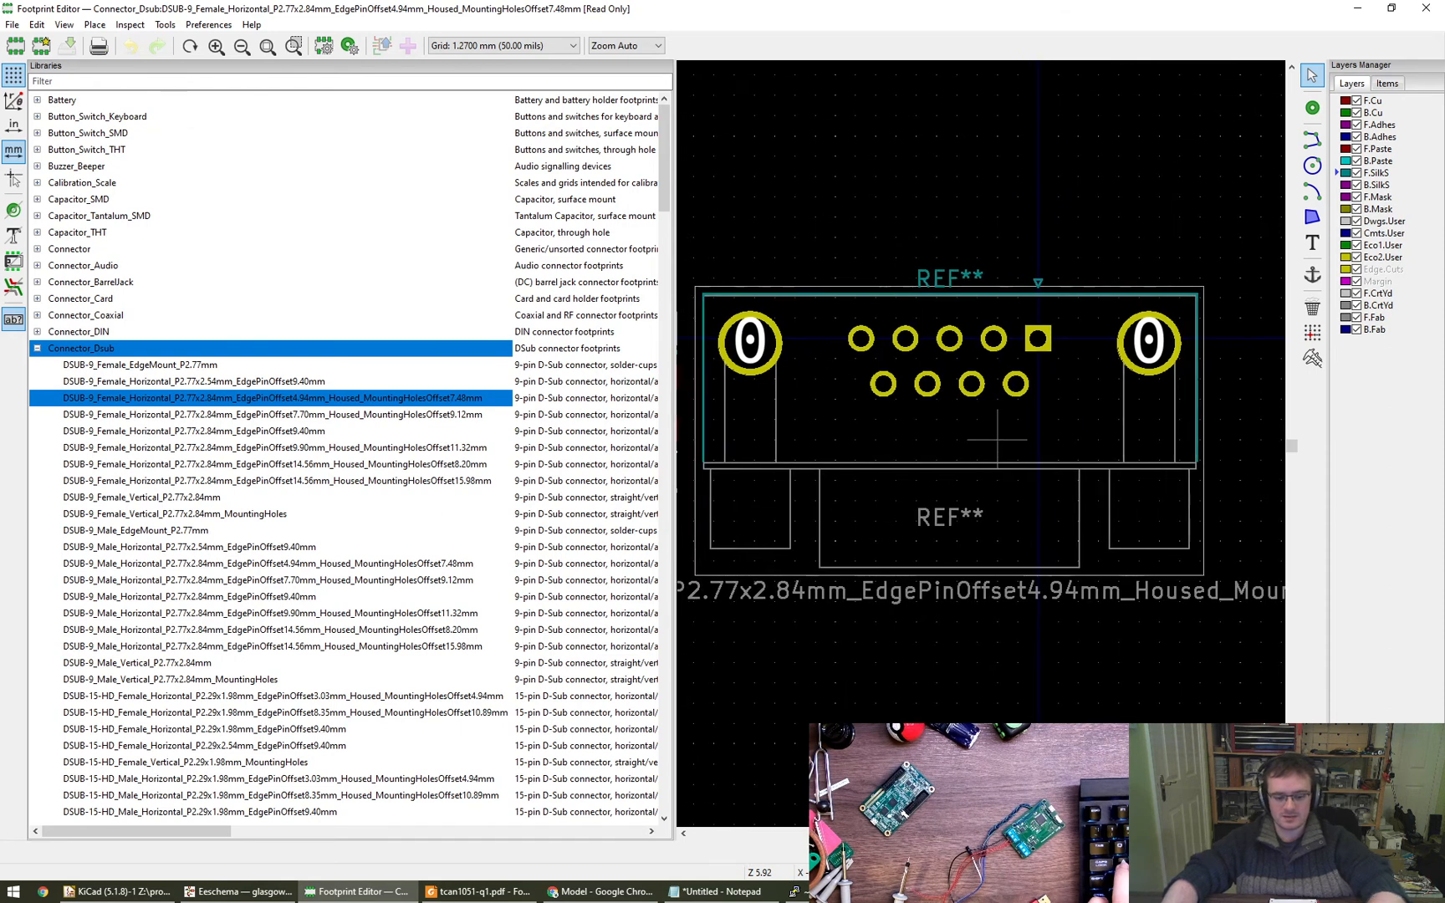
pyautogui.hotkey('ctrl', 'shift', 'm')
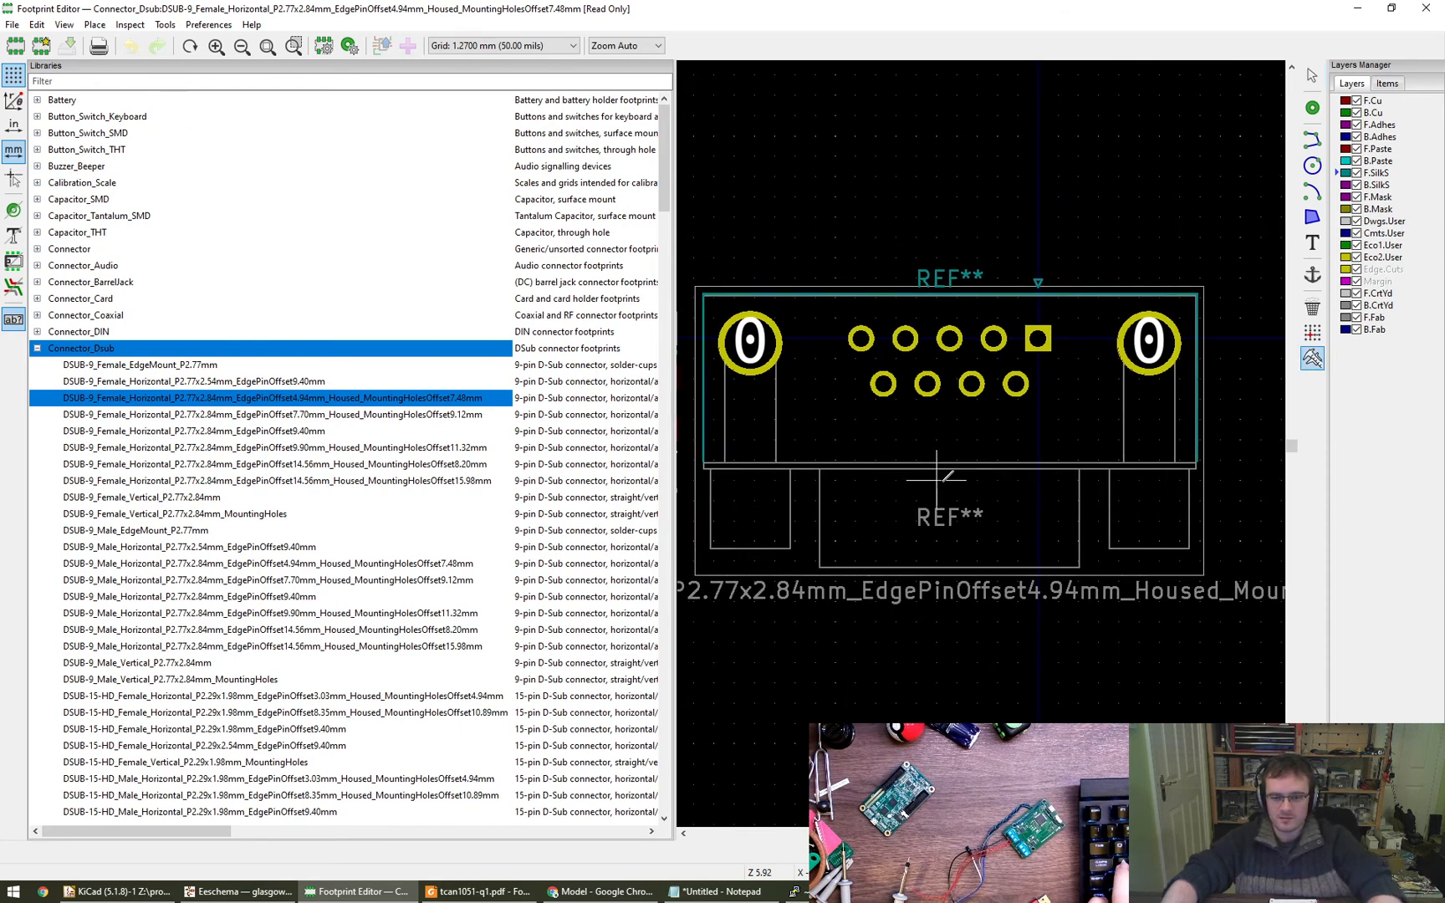
pyautogui.hscroll(-1, 1144, 461)
pyautogui.hscroll(1, 1131, 459)
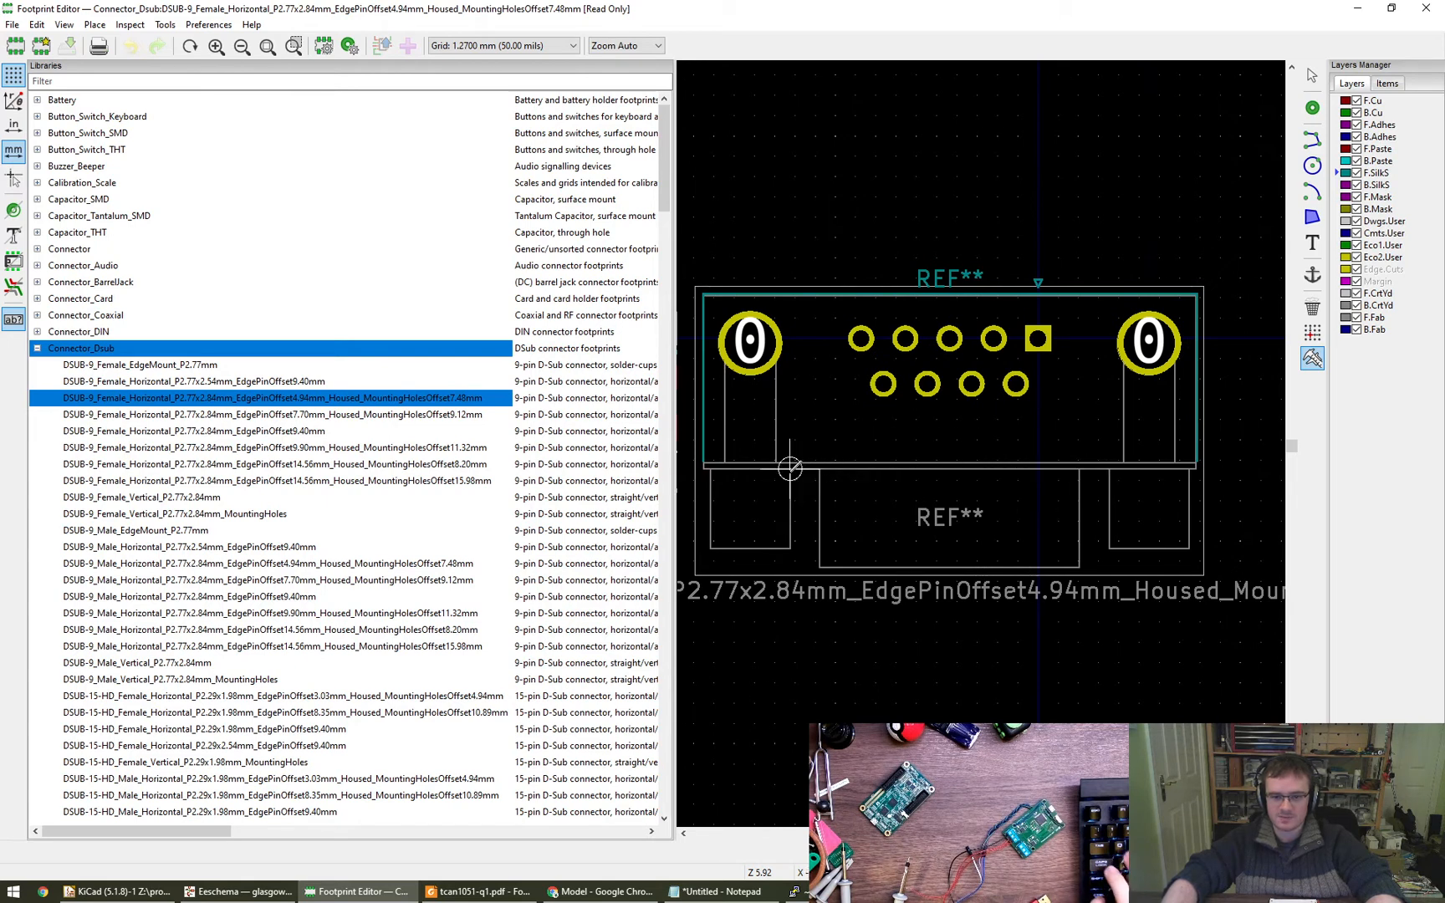
pyautogui.click(819, 468)
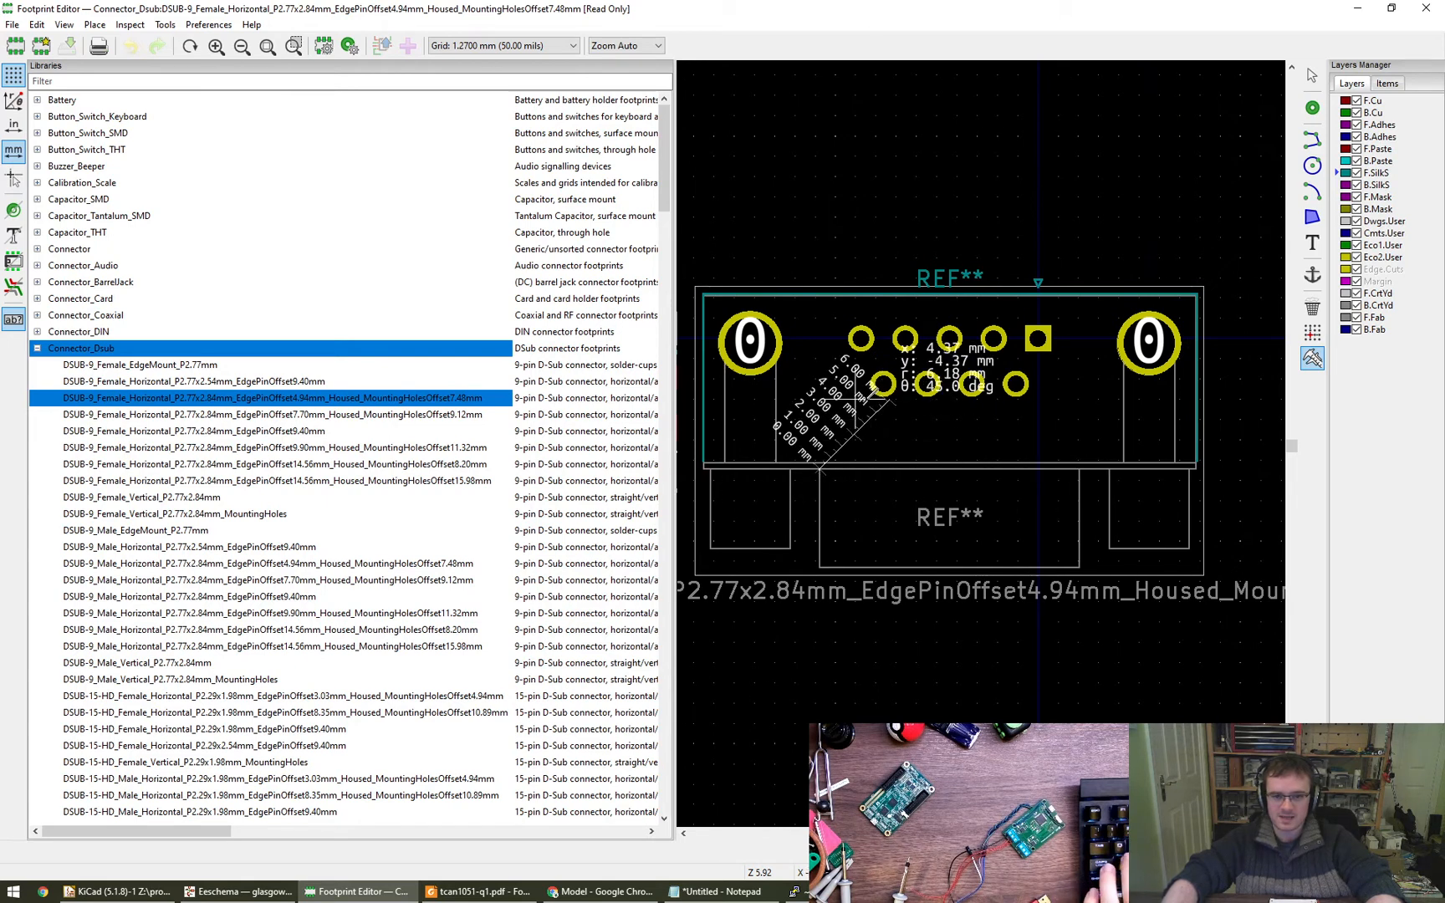
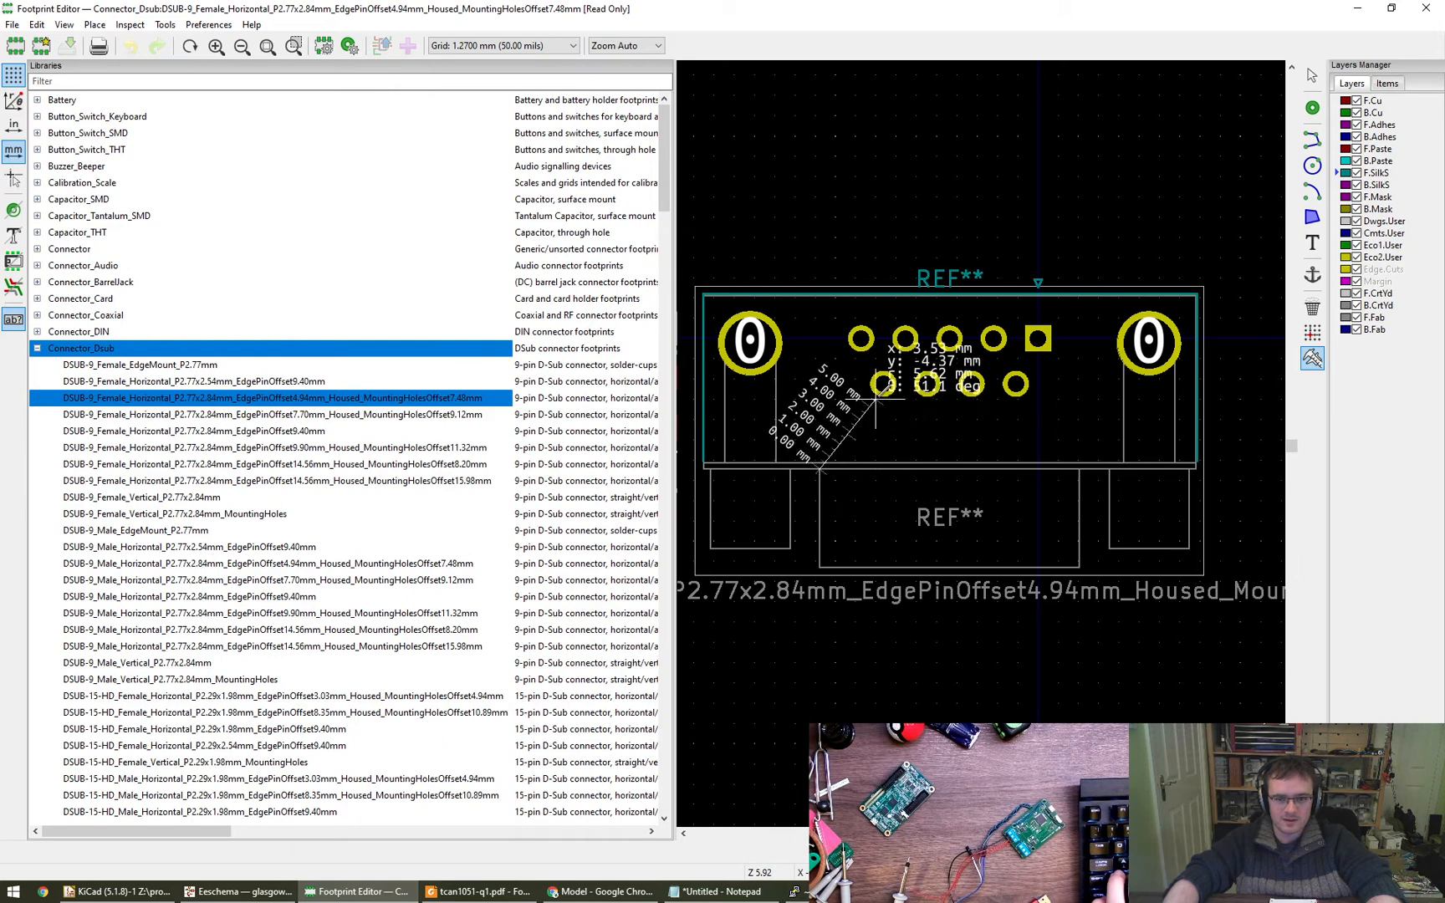
# - Clear the measurement, load the unhoused DSUB-9 female horizontal 2.77x2.84mm footprint with 9.40mm edge pin offset, and review the connector datasheet drawings
pyautogui.press('Escape')
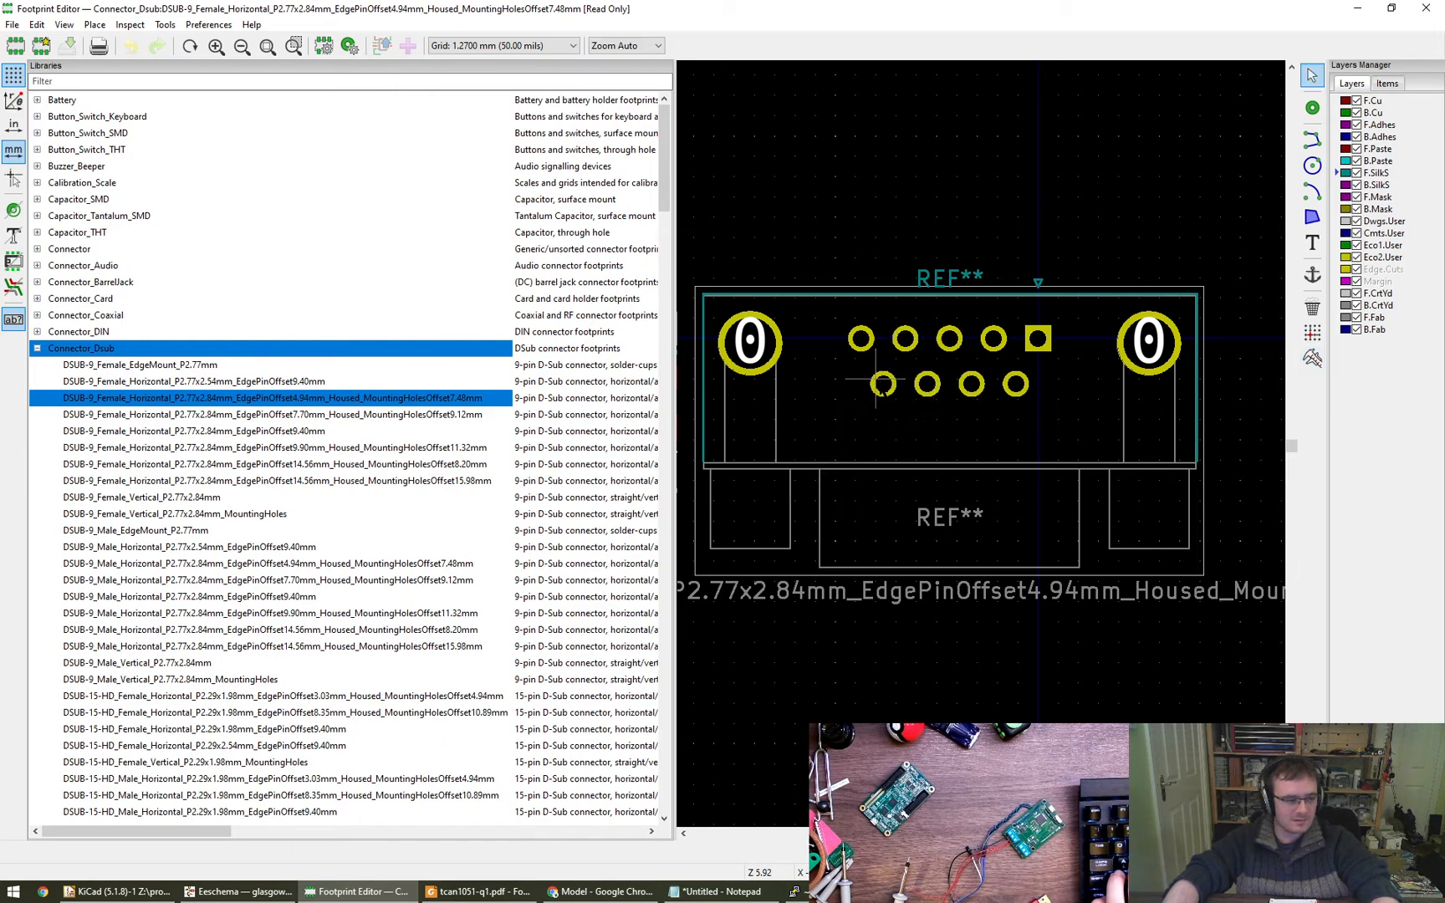
pyautogui.doubleClick(320, 431)
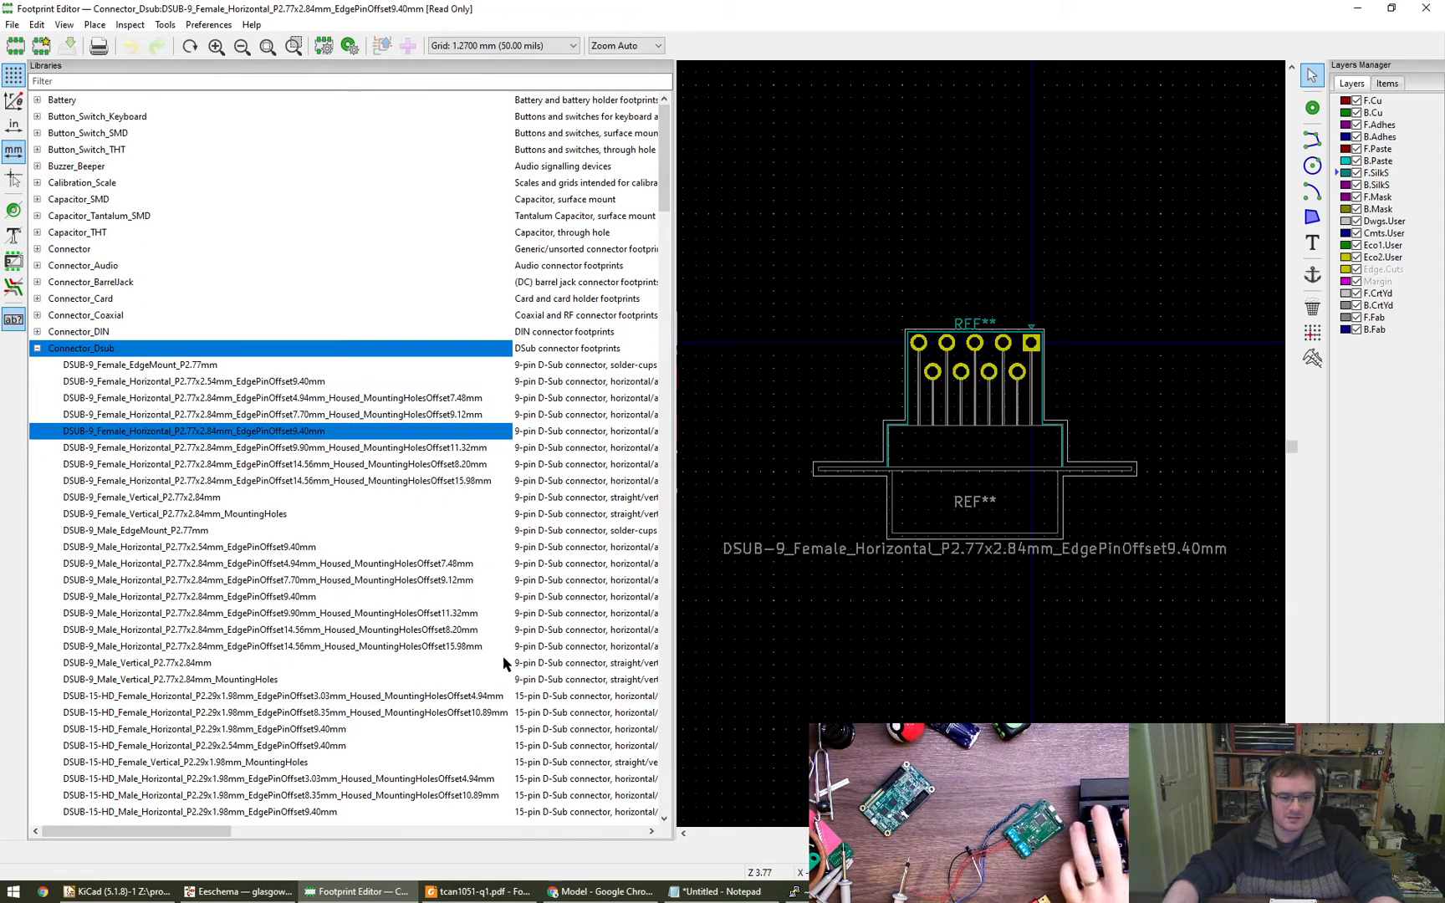
pyautogui.click(600, 891)
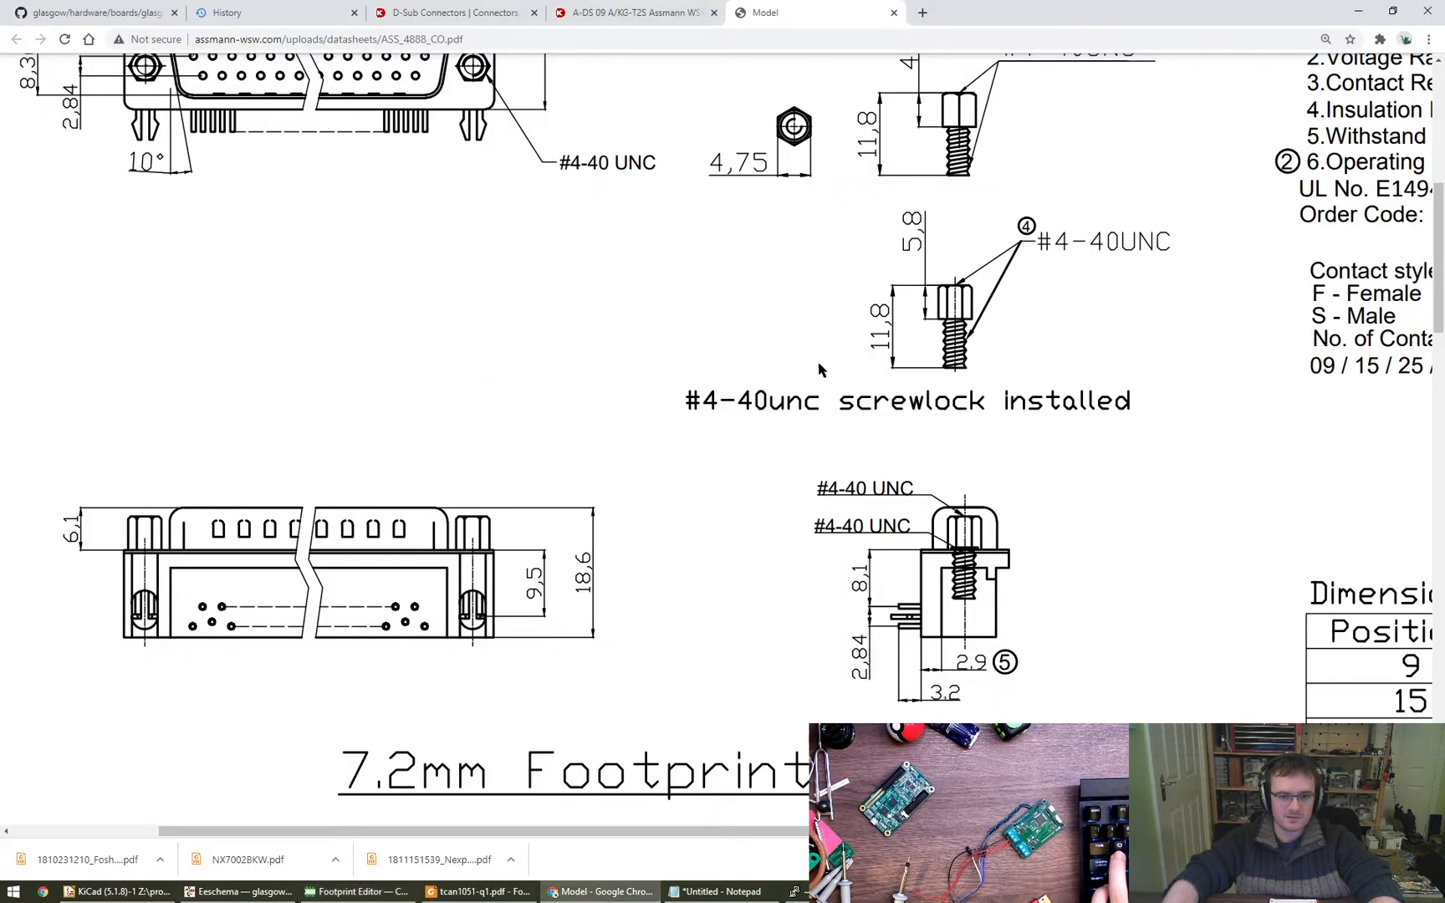
pyautogui.scroll(3, 600, 311)
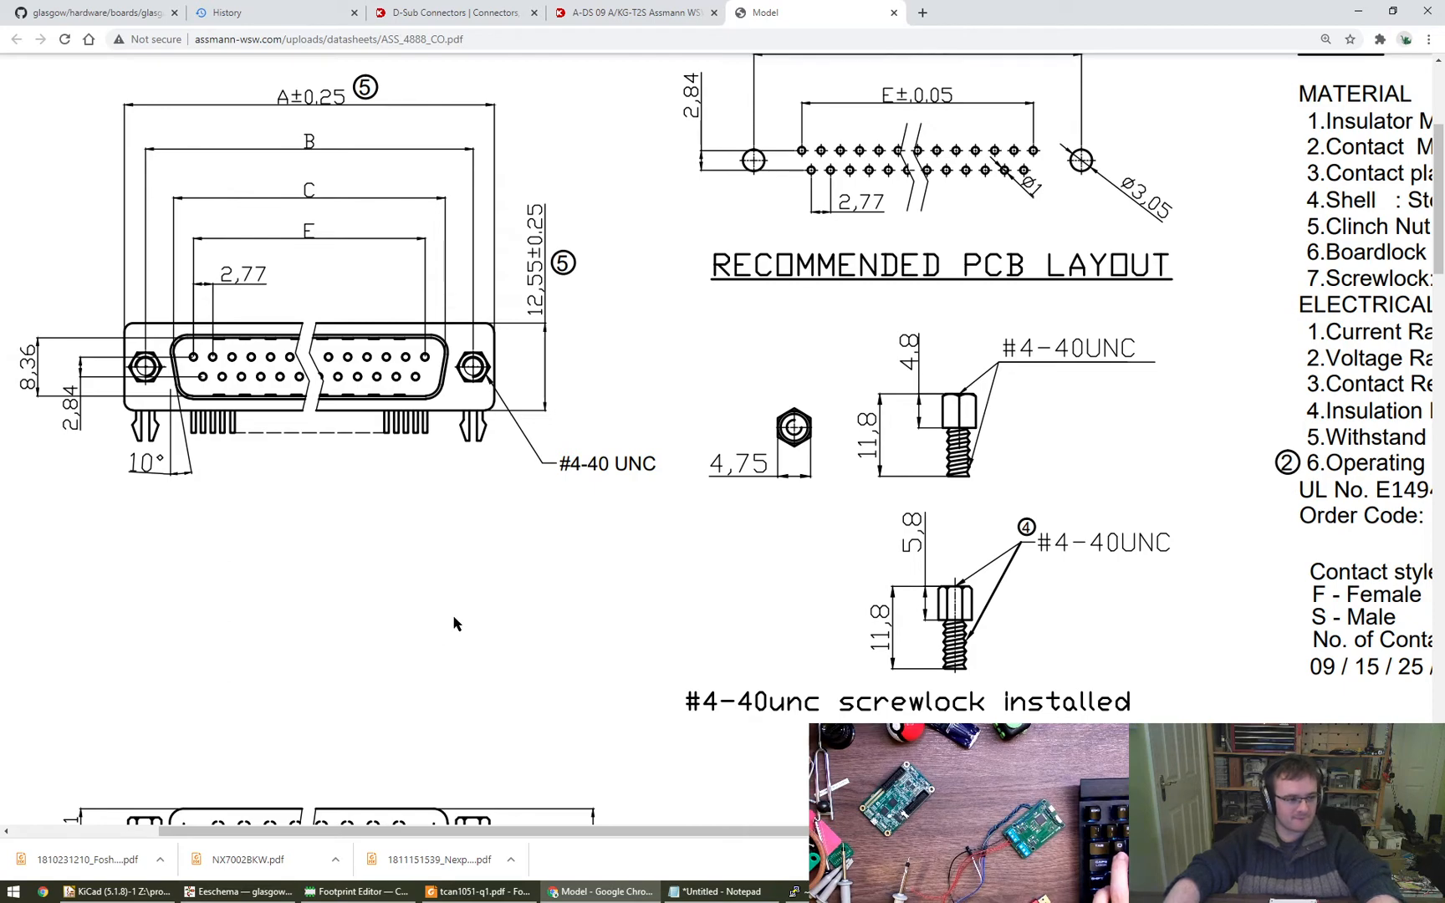
pyautogui.click(238, 891)
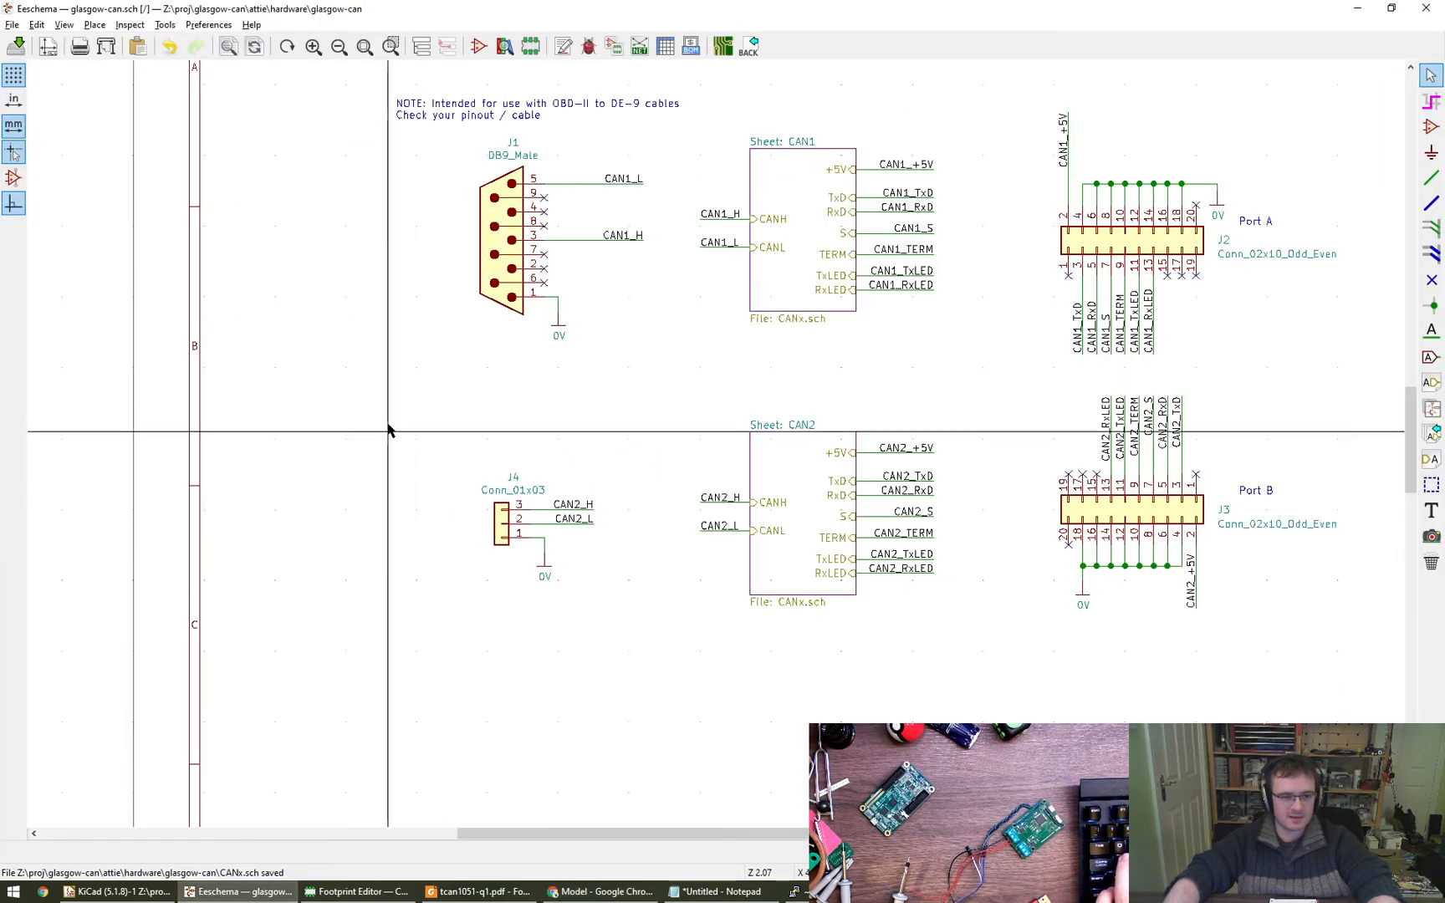
pyautogui.click(356, 891)
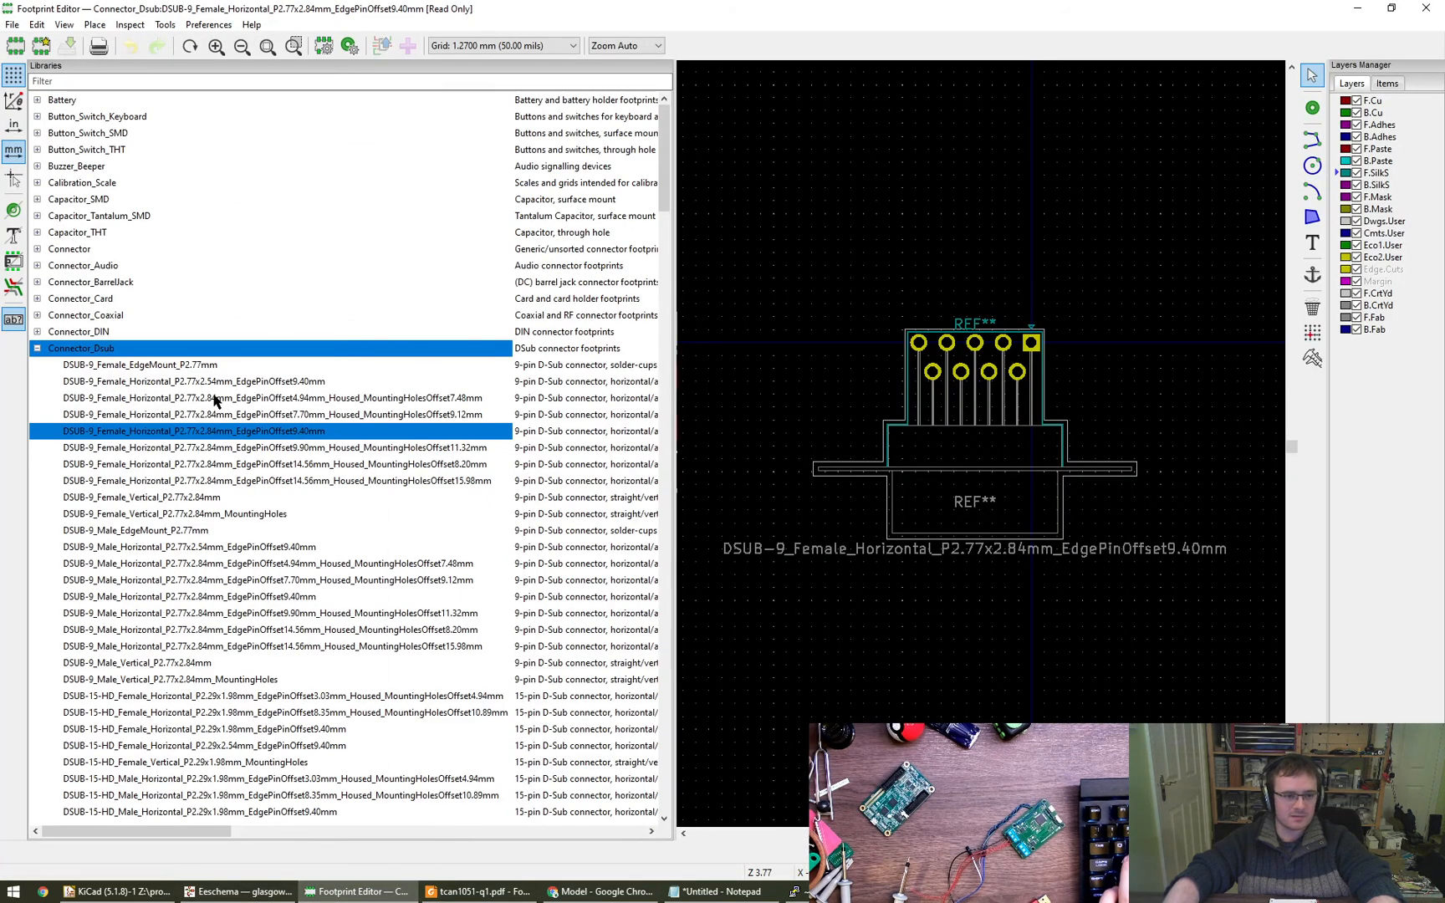
# - Compare the unhoused DSUB-9 female horizontal footprints with 2.77x2.54mm and 2.77x2.84mm pitch, both with 9.40mm edge pin offset
pyautogui.click(322, 382)
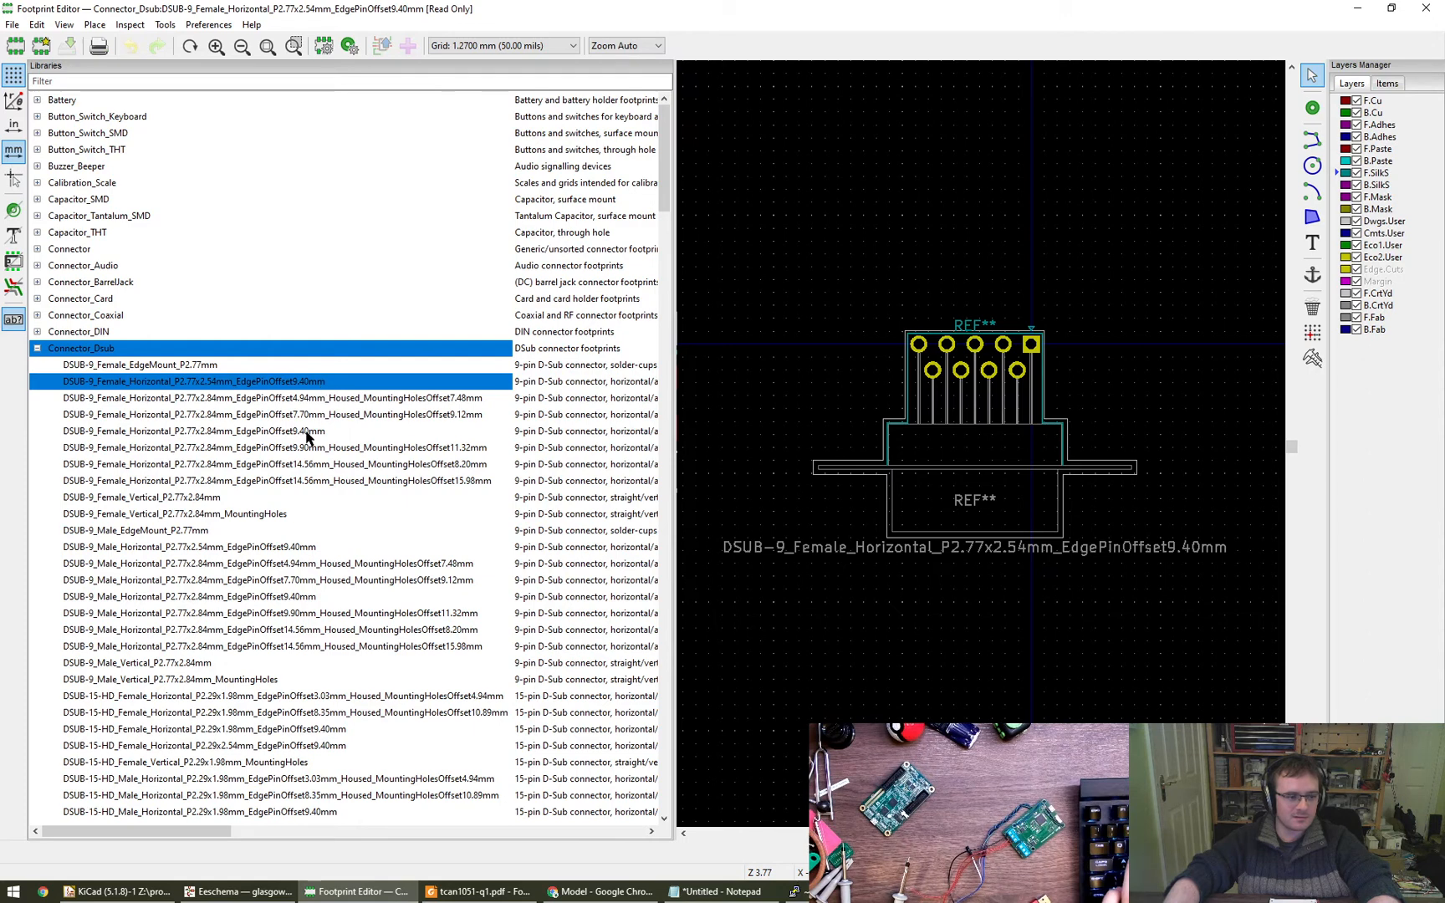
pyautogui.click(338, 432)
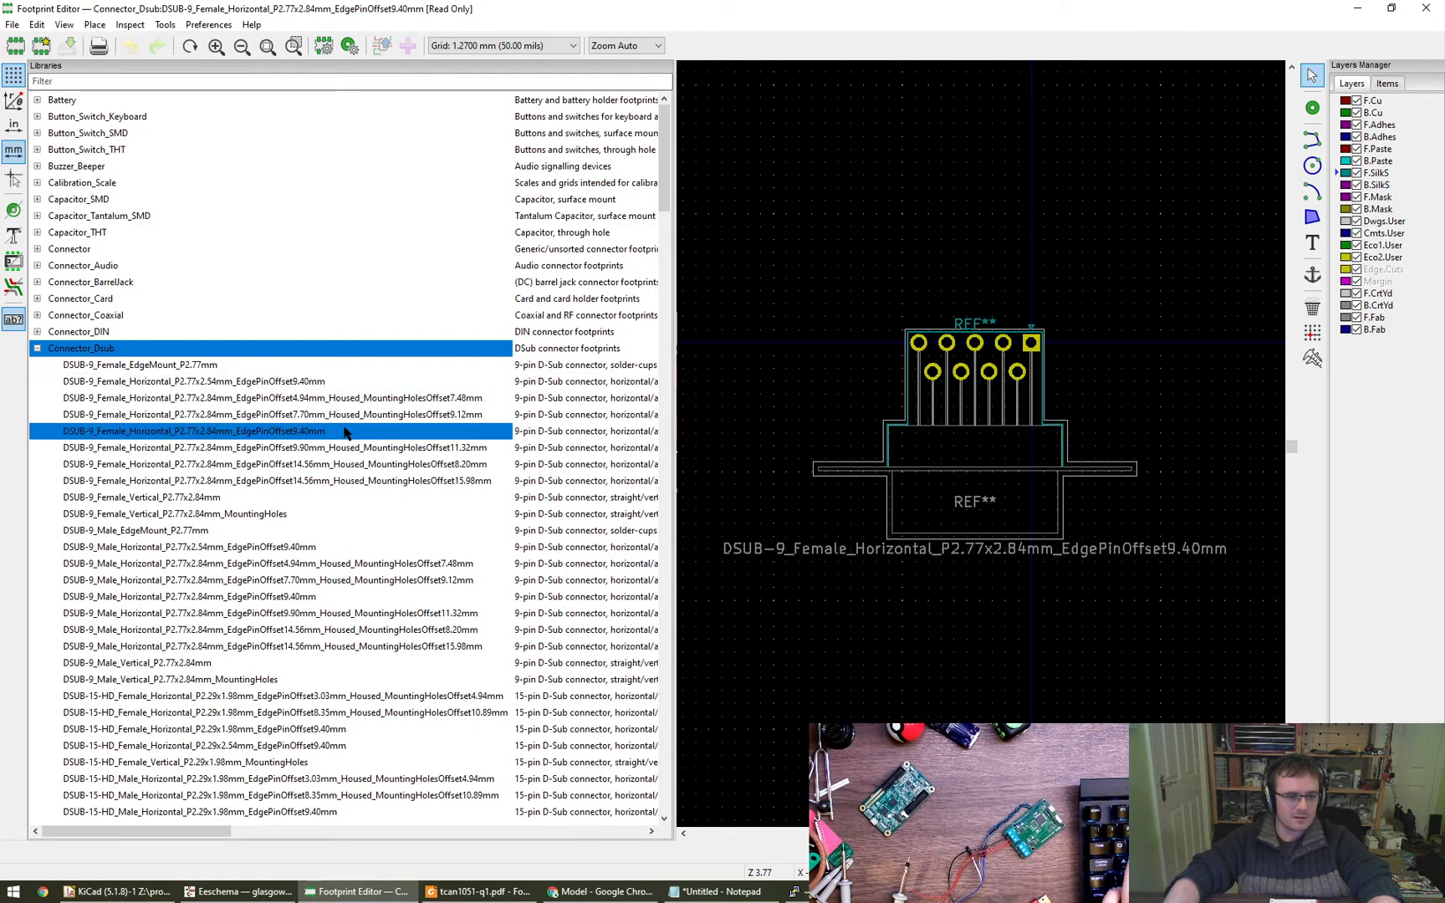
pyautogui.scroll(-1, 345, 403)
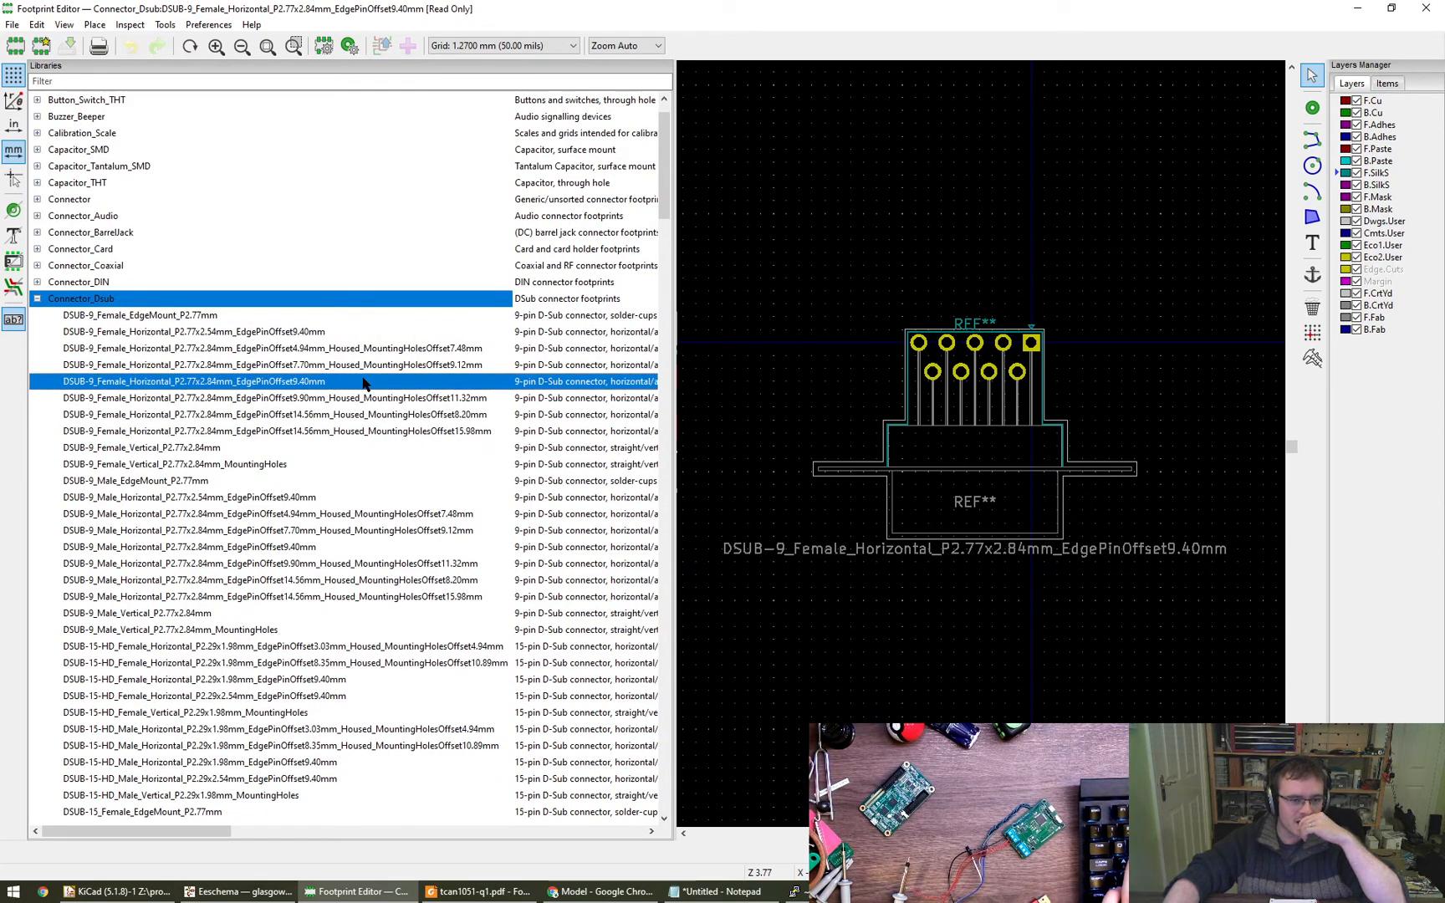
pyautogui.click(340, 333)
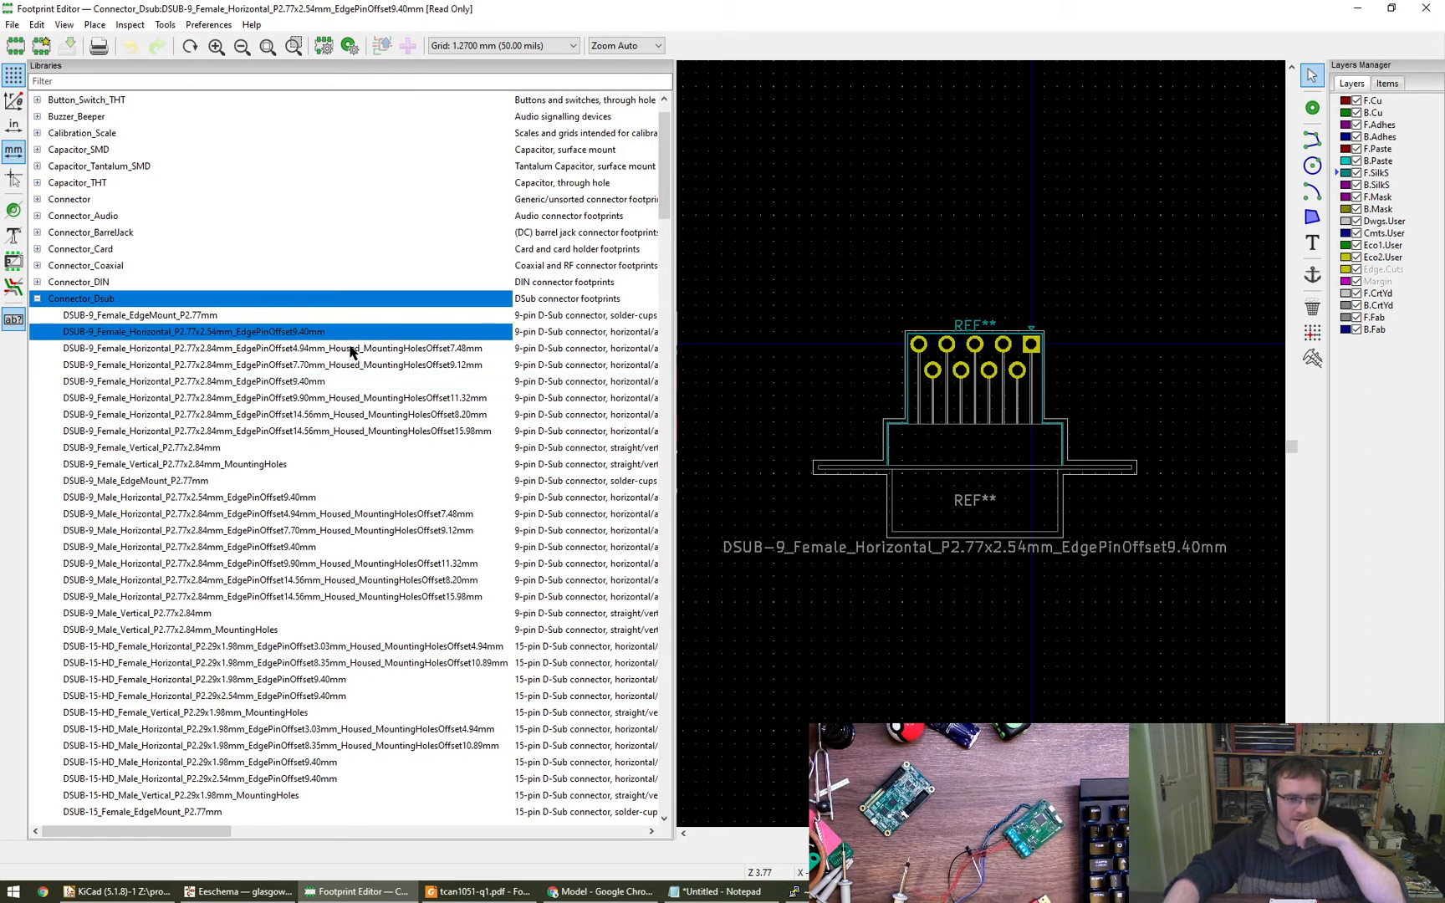
# - Compare the housed DSUB-9 female horizontal footprints, ending on the one with 4.94mm edge pin offset and 7.48mm mounting holes offset
pyautogui.click(403, 350)
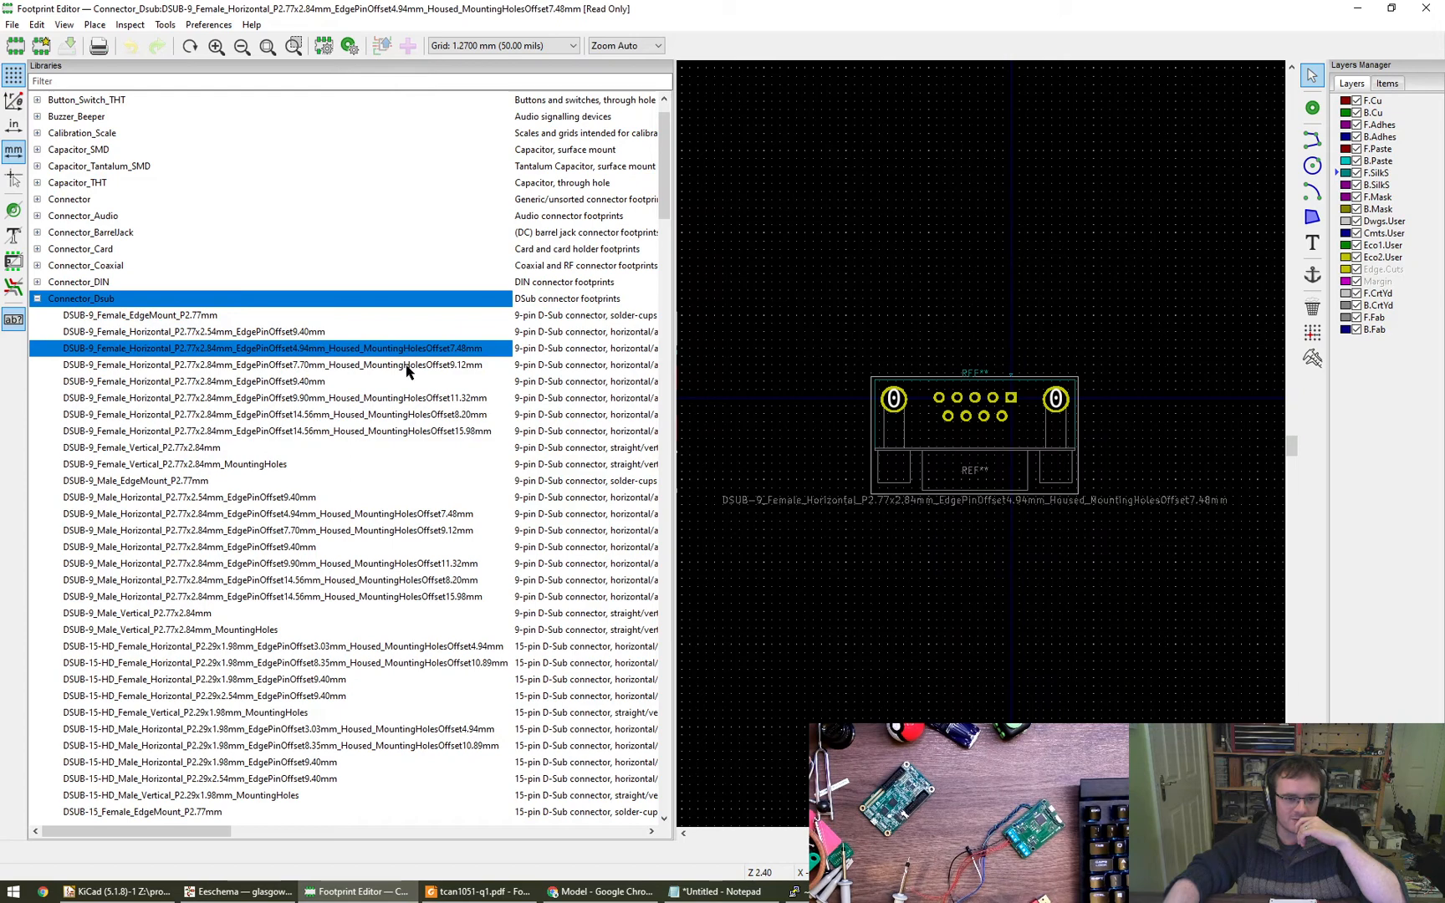
pyautogui.click(407, 366)
pyautogui.click(403, 399)
pyautogui.click(402, 415)
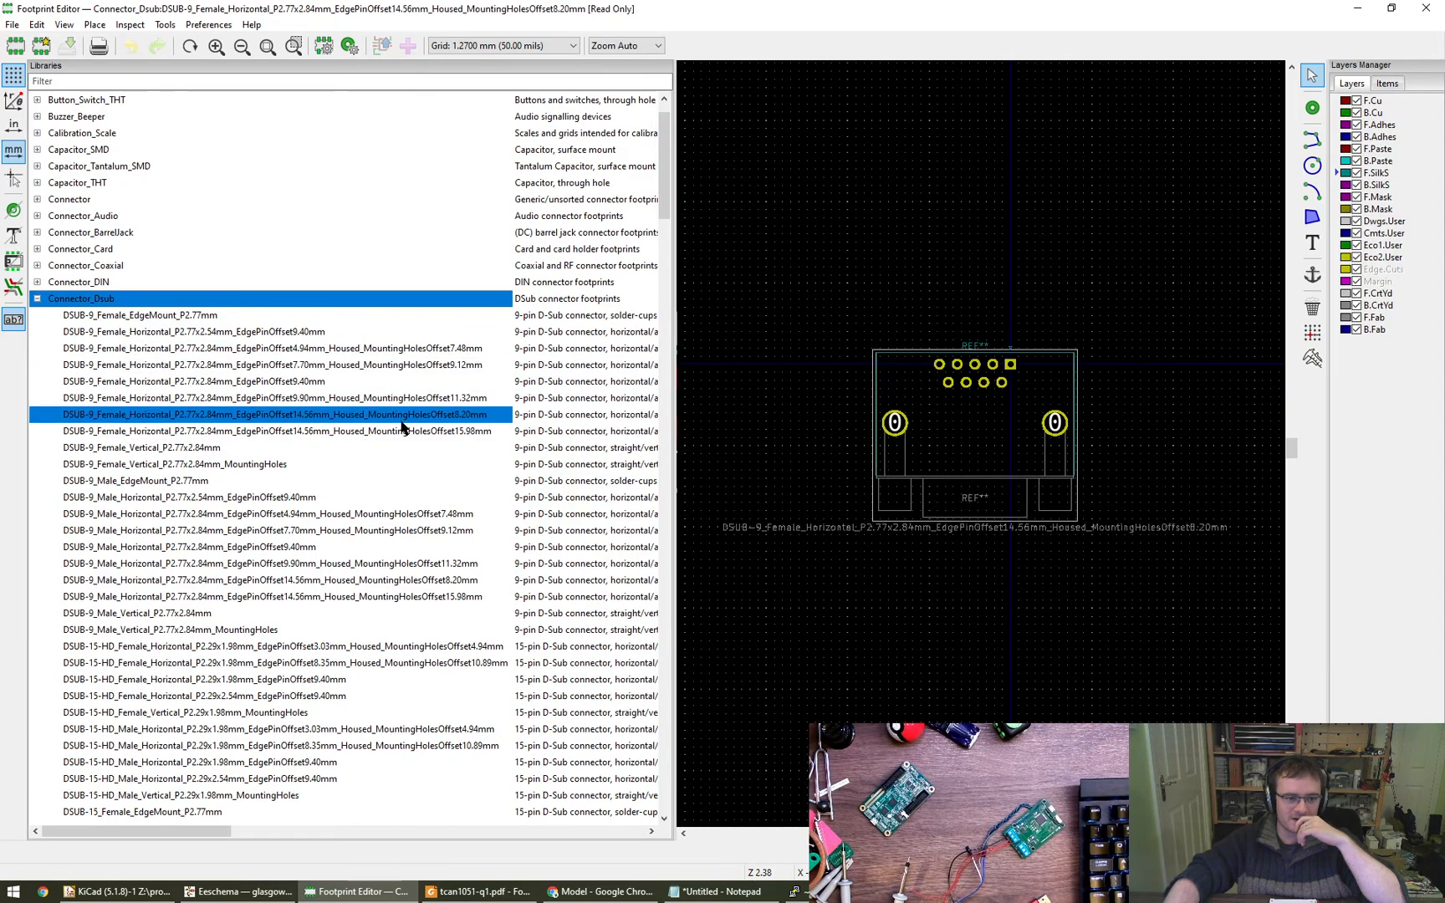
pyautogui.click(402, 433)
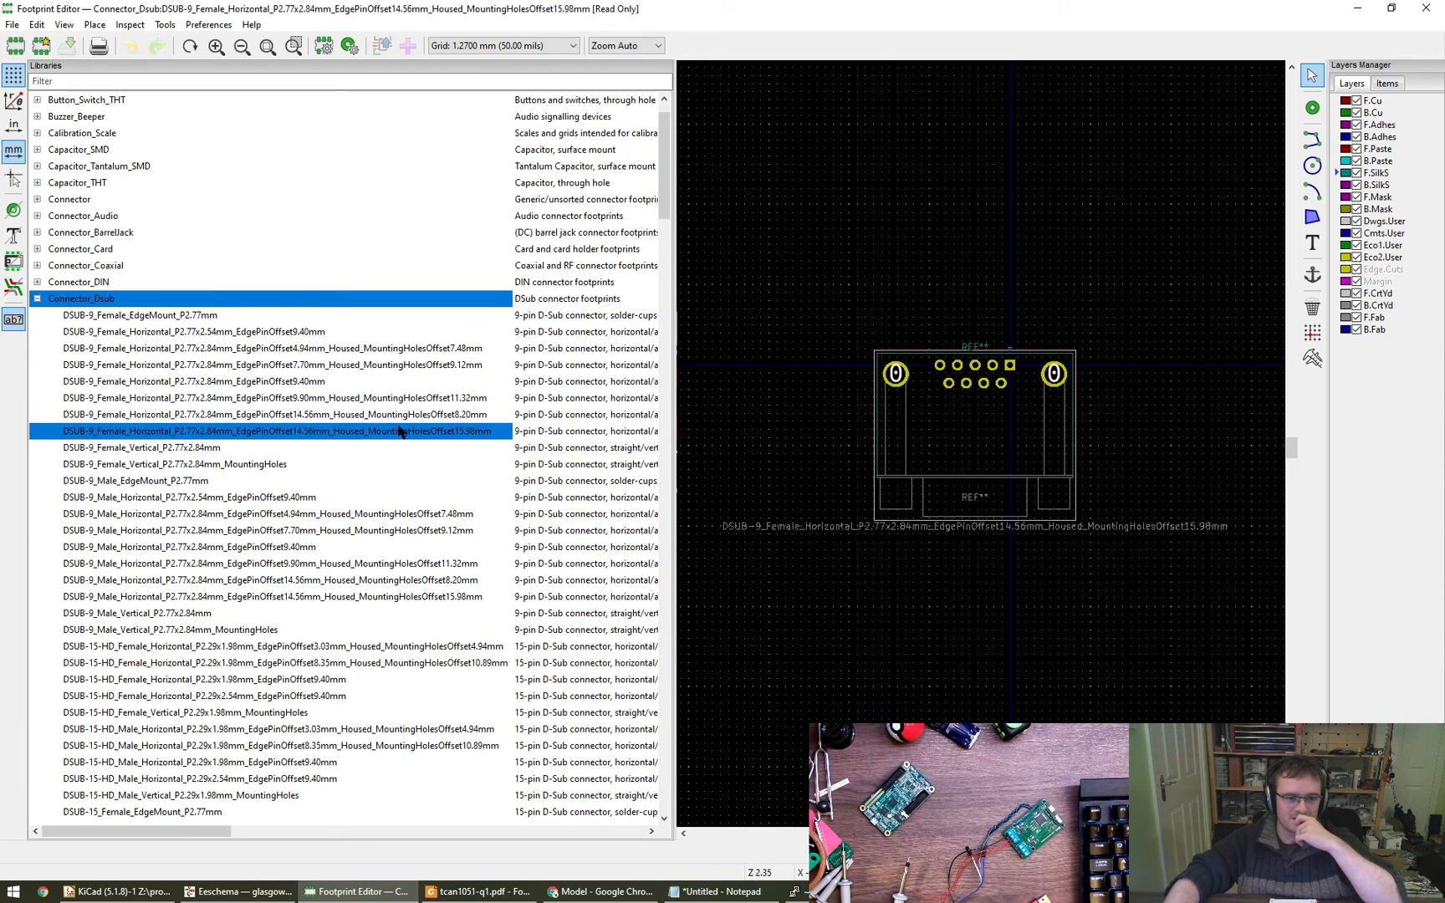
pyautogui.click(397, 416)
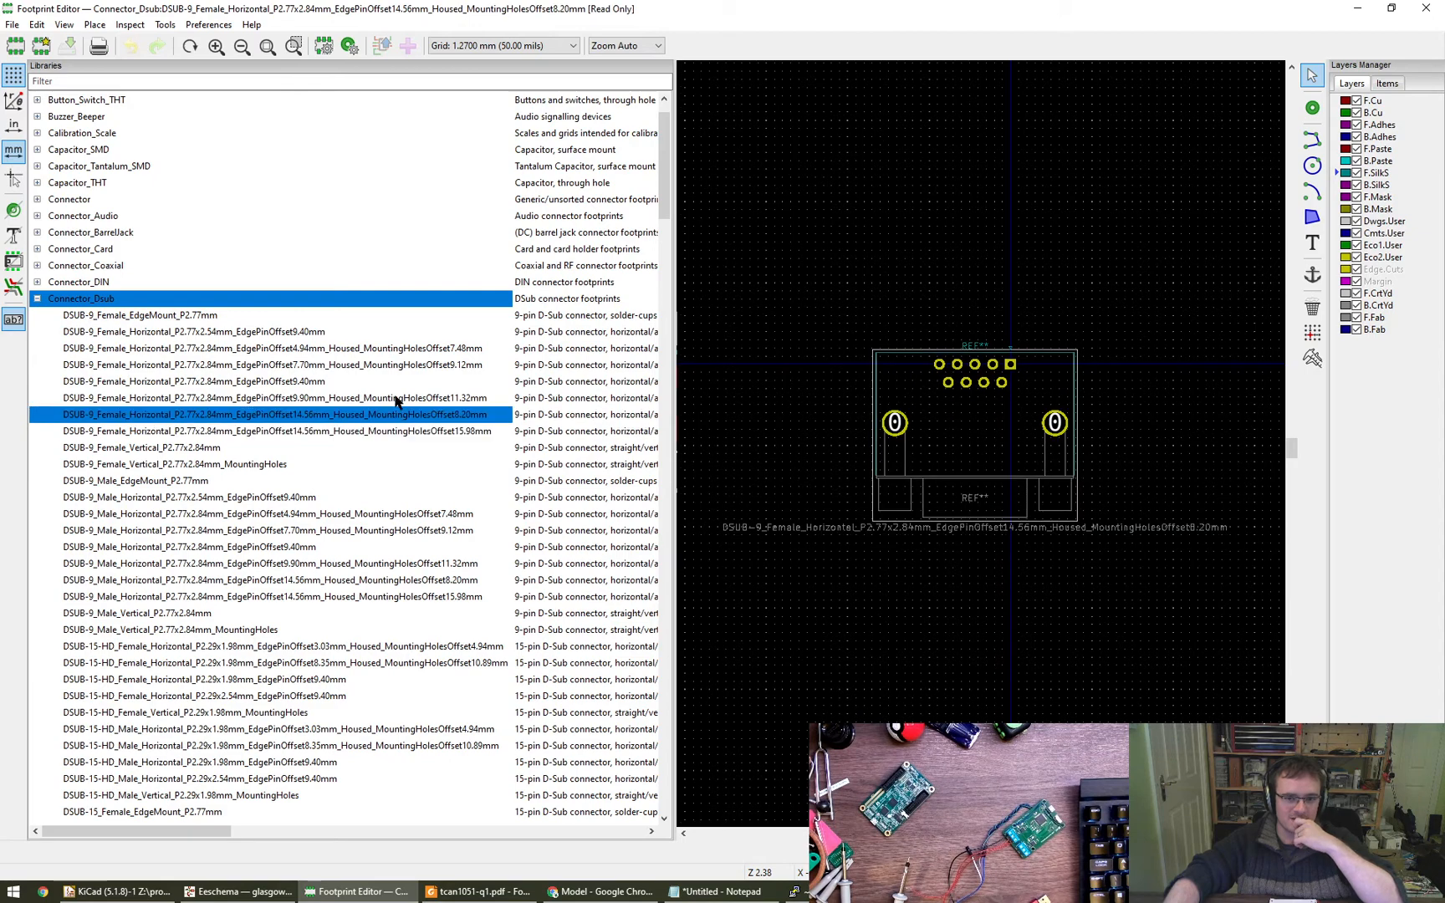
pyautogui.click(397, 399)
pyautogui.click(397, 366)
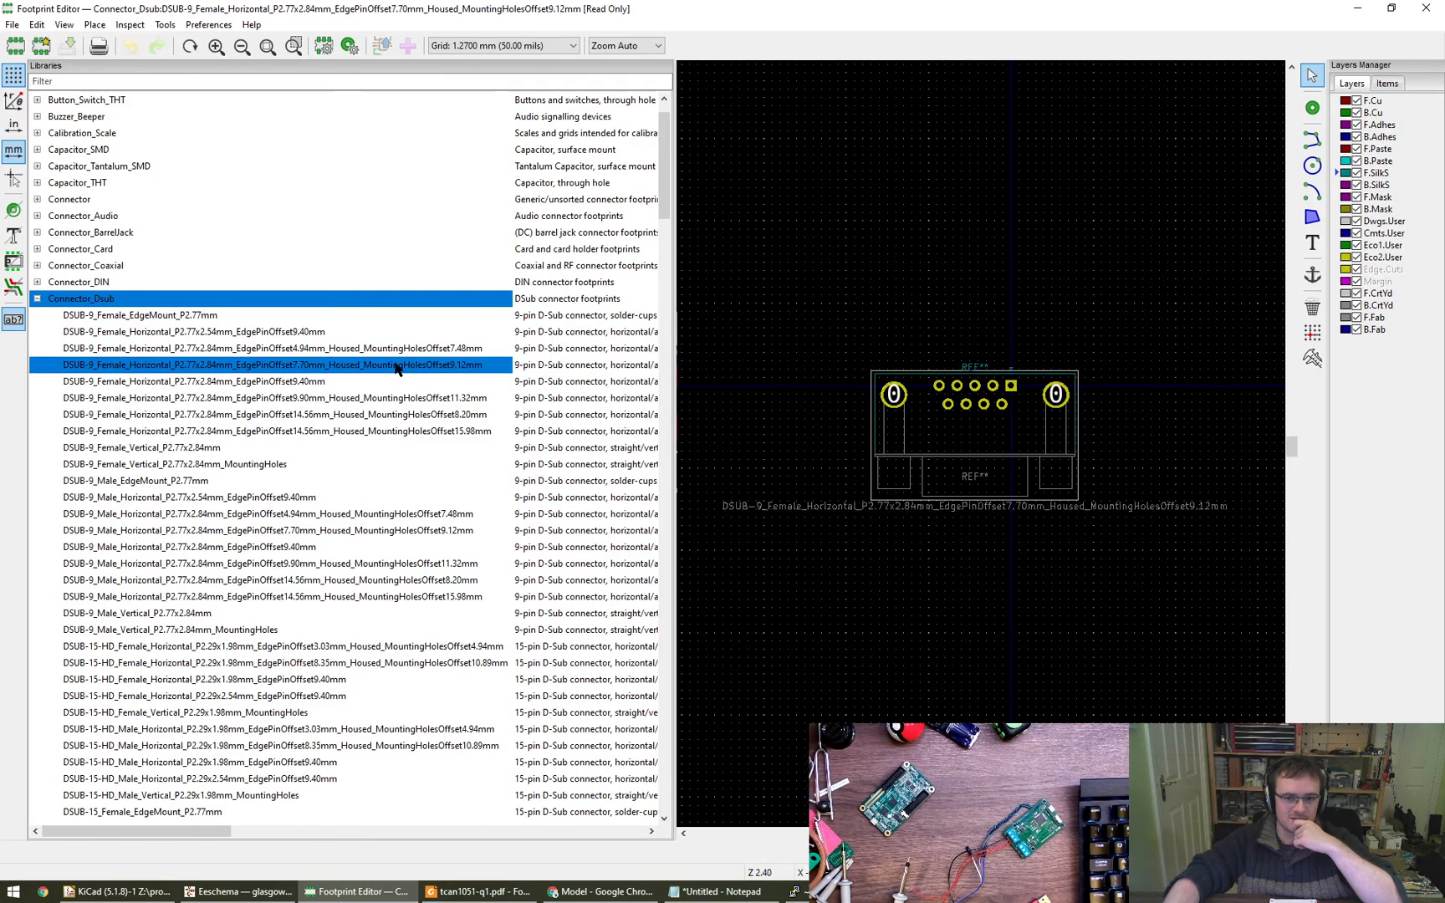
pyautogui.click(397, 349)
pyautogui.click(400, 366)
pyautogui.click(438, 350)
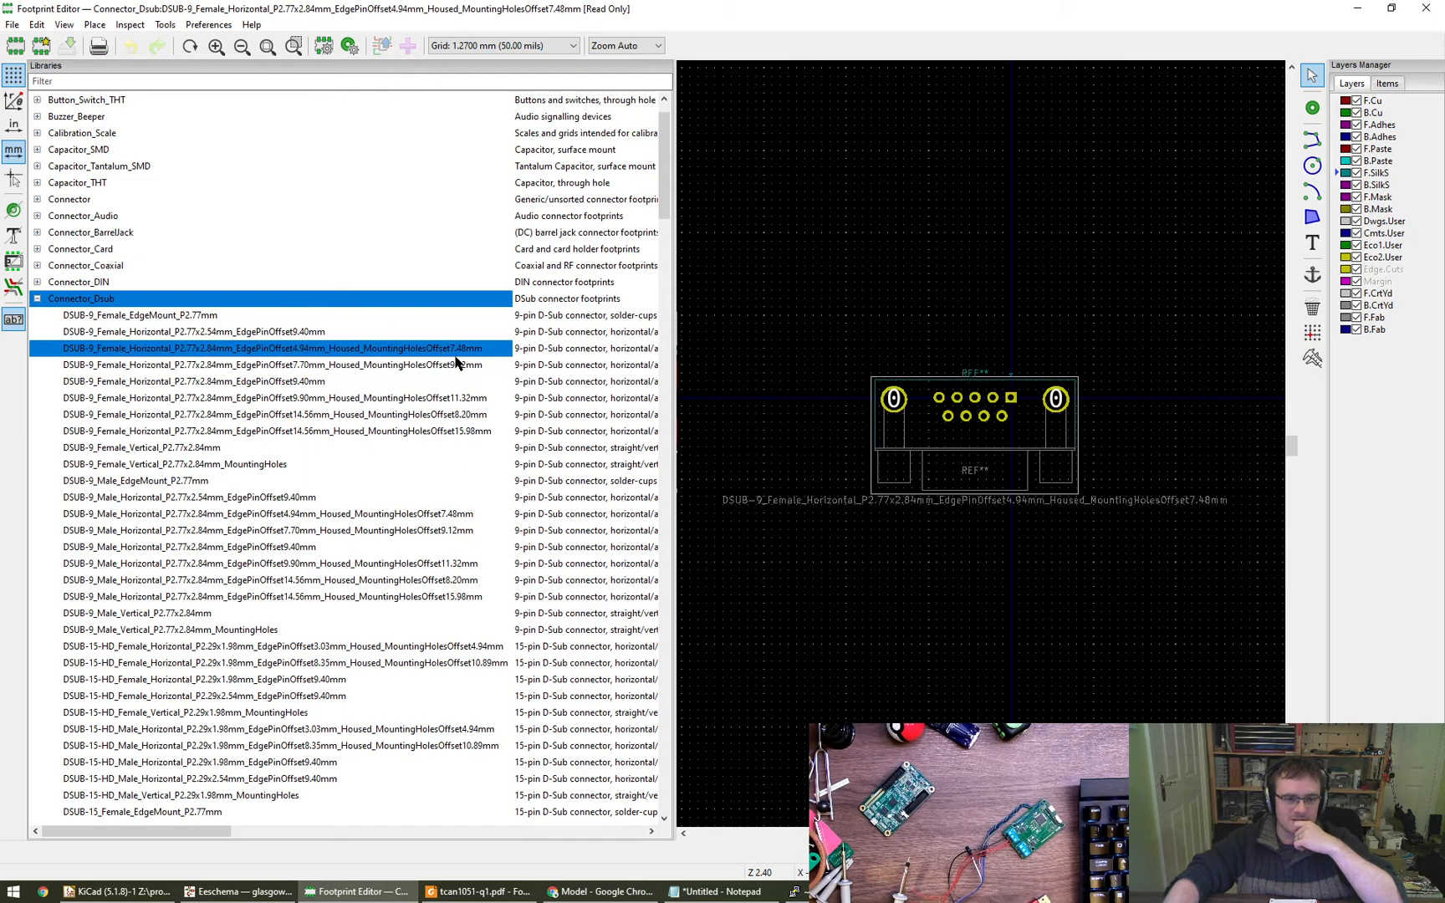
# - Measure from the flange's front line to the centre of the square pin 1 pad in the 4.94mm offset footprint
pyautogui.keyDown('ctrl'); pyautogui.scroll(1, 1051, 422); pyautogui.keyUp('ctrl')
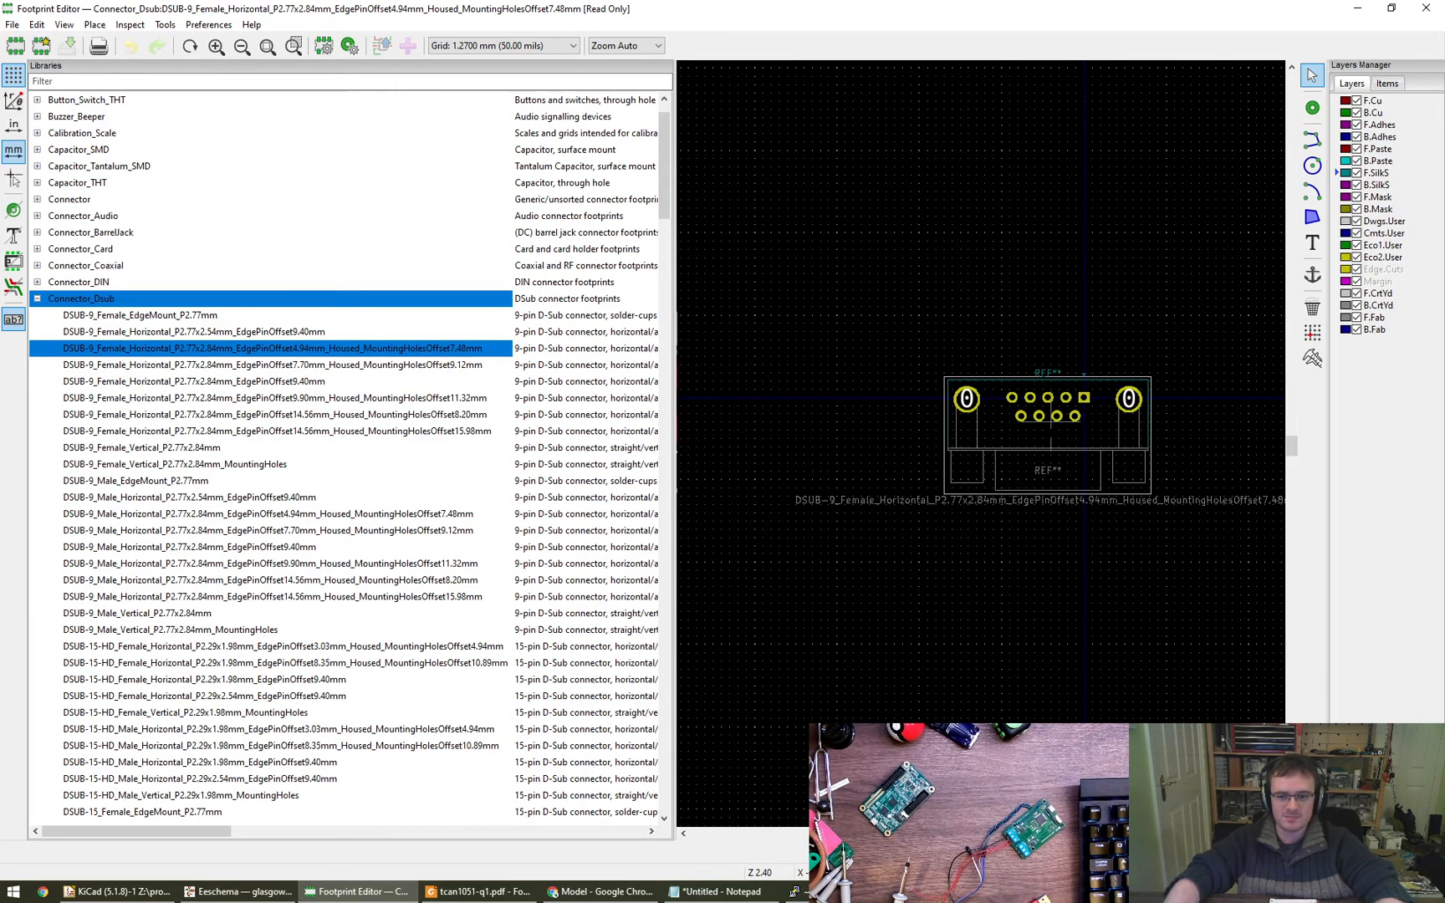
pyautogui.scroll(5, 1051, 419)
pyautogui.scroll(-2, 995, 504)
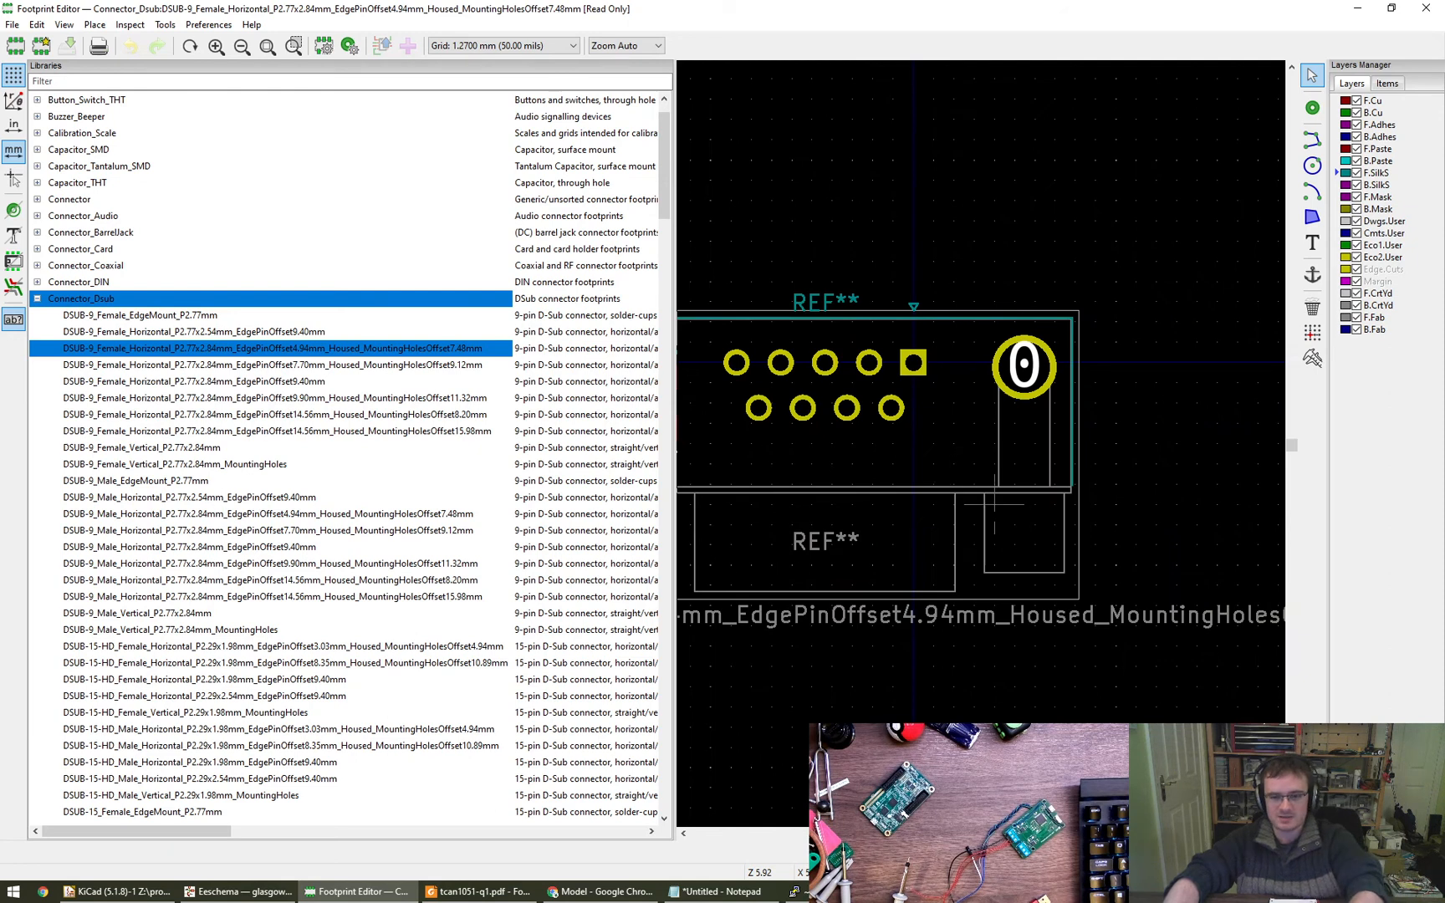
pyautogui.hotkey('ctrl', 'shift', 'm')
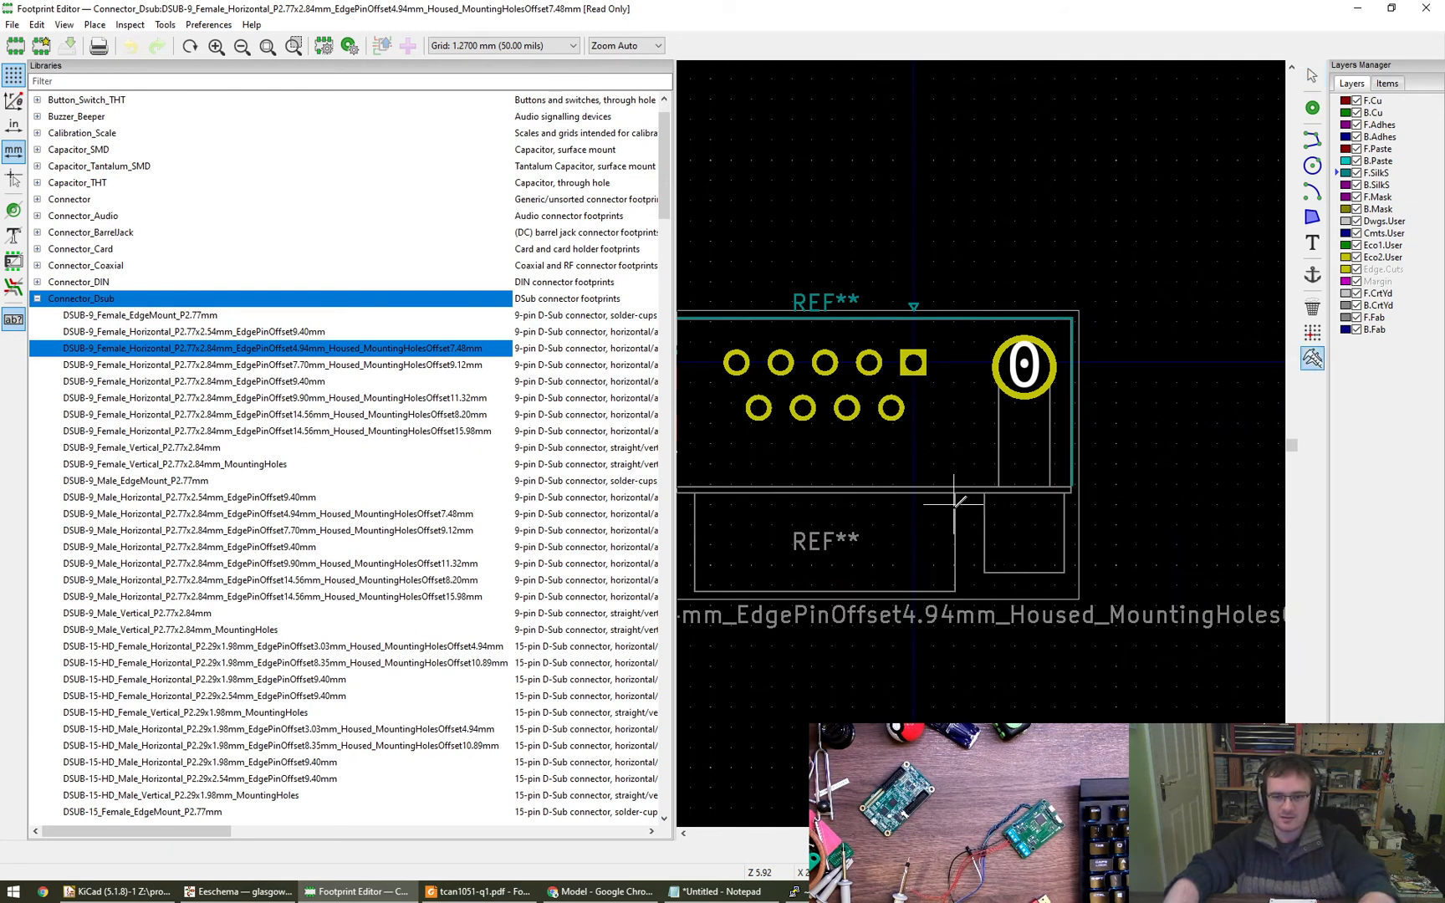
pyautogui.moveTo(955, 492); pyautogui.dragTo(914, 361)
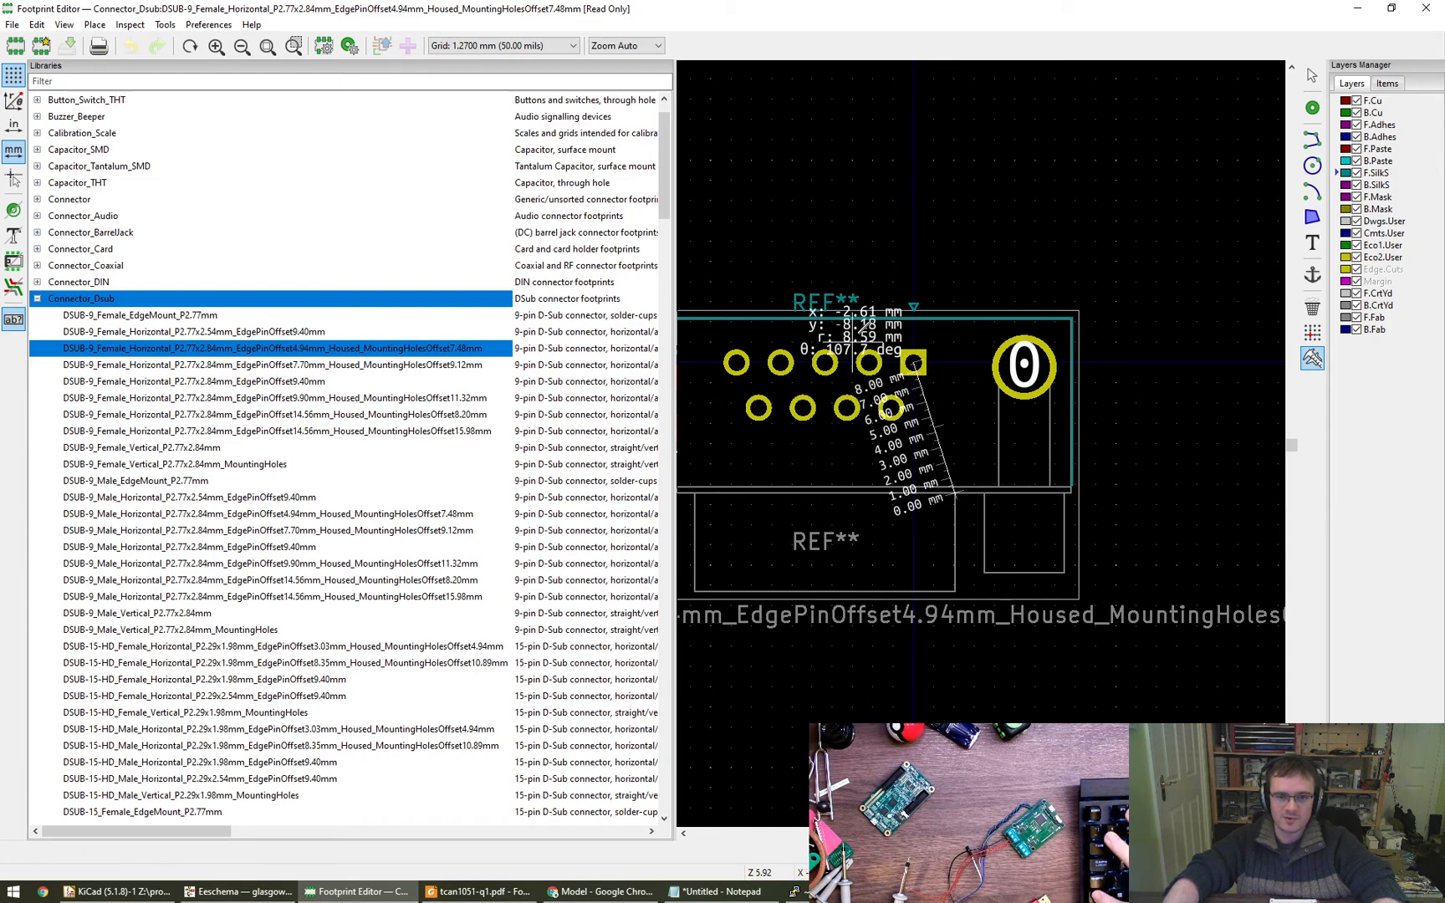
# - Check the recommended PCB layout and side-view pin dimensions in the connector datasheet in Chrome, and return to the Footprint Editor
pyautogui.click(477, 891)
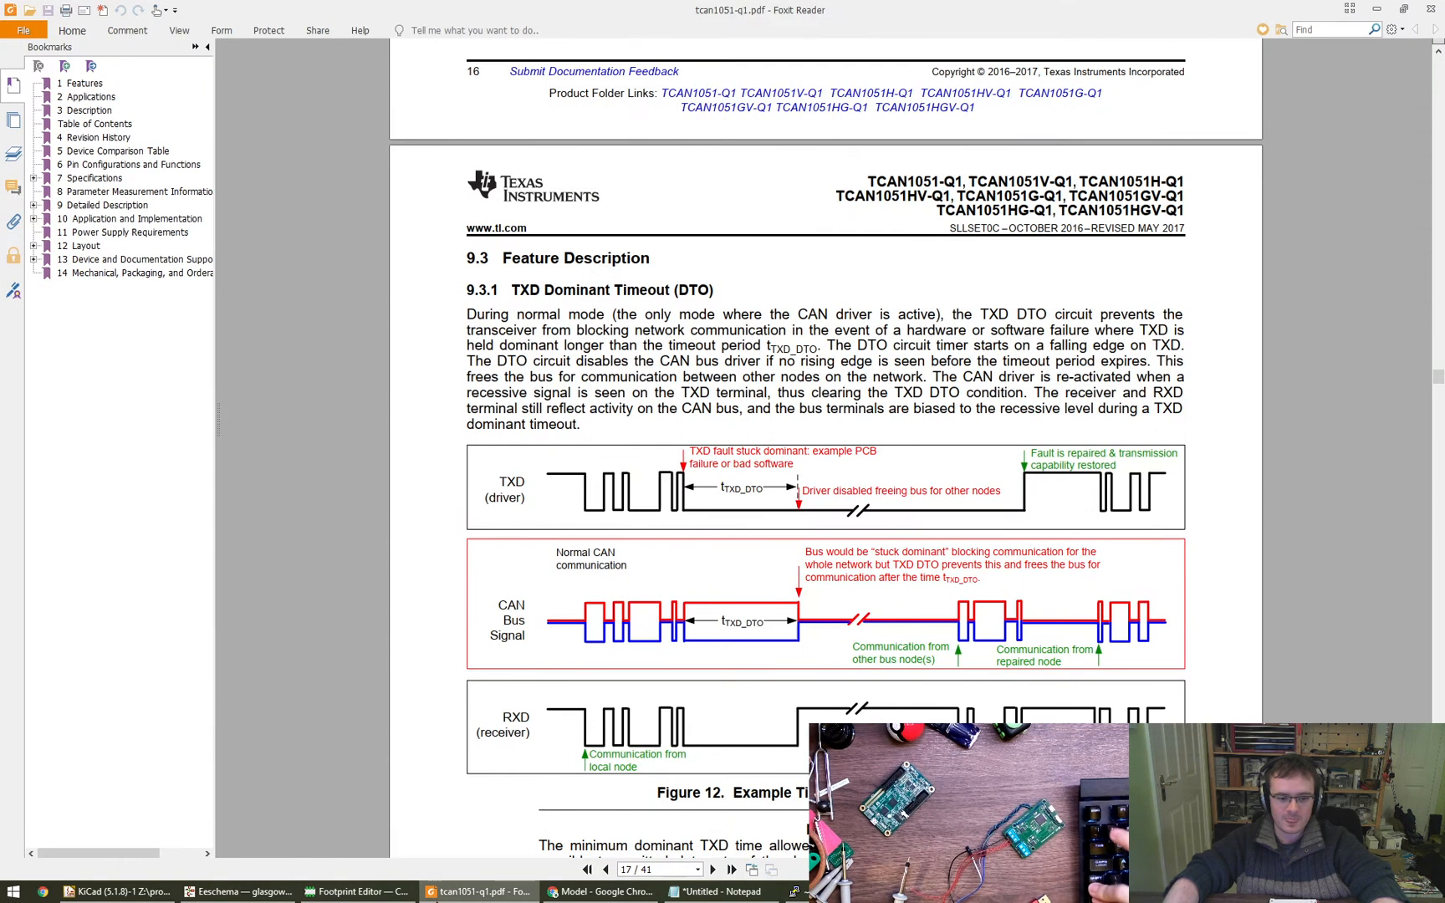
pyautogui.click(355, 891)
pyautogui.click(600, 892)
pyautogui.scroll(2, 949, 437)
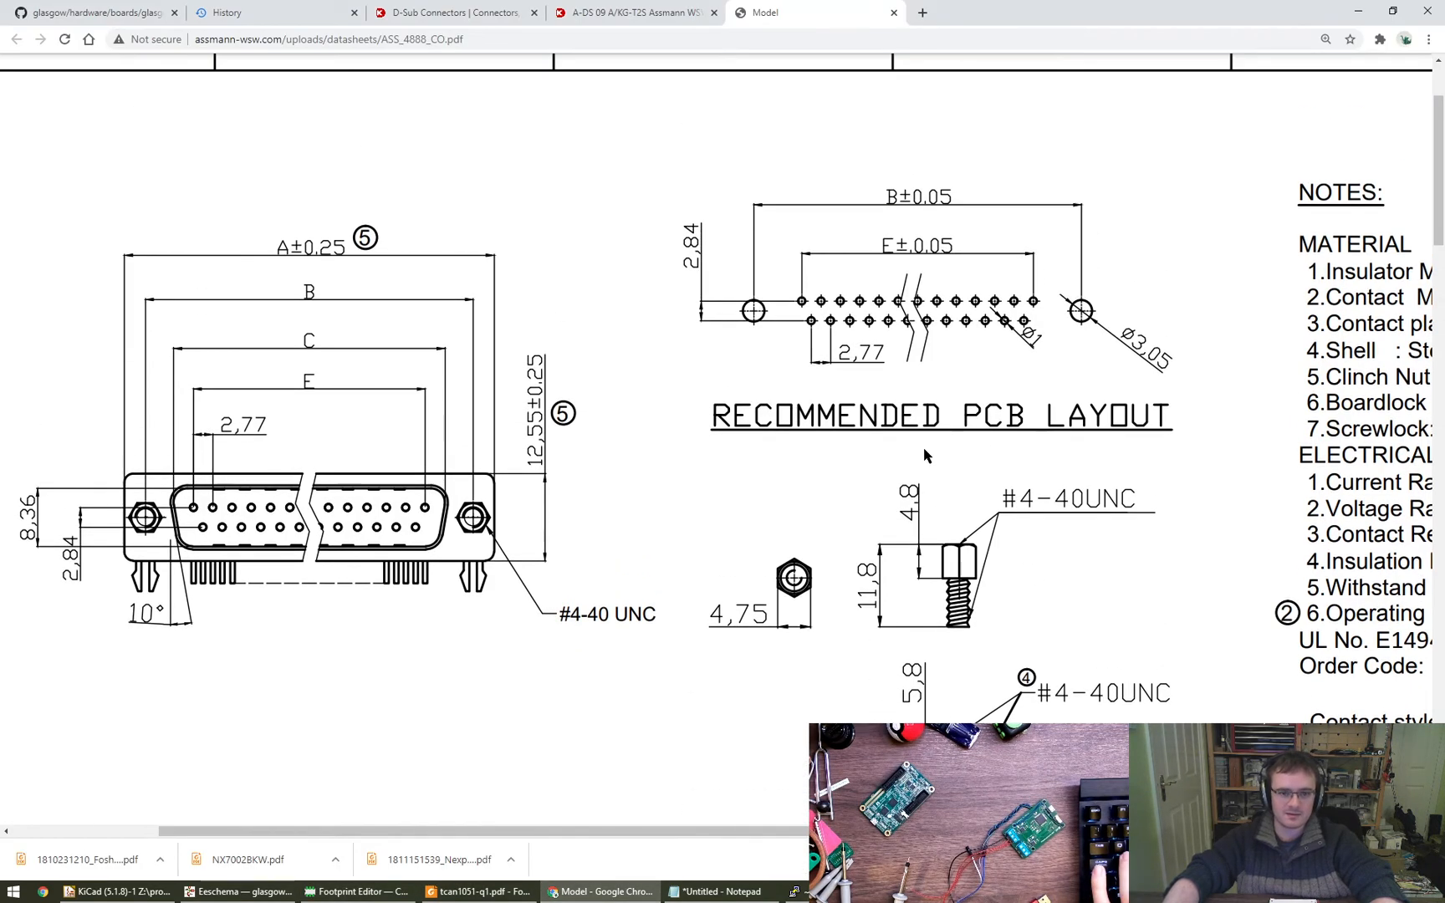
pyautogui.scroll(-6, 924, 443)
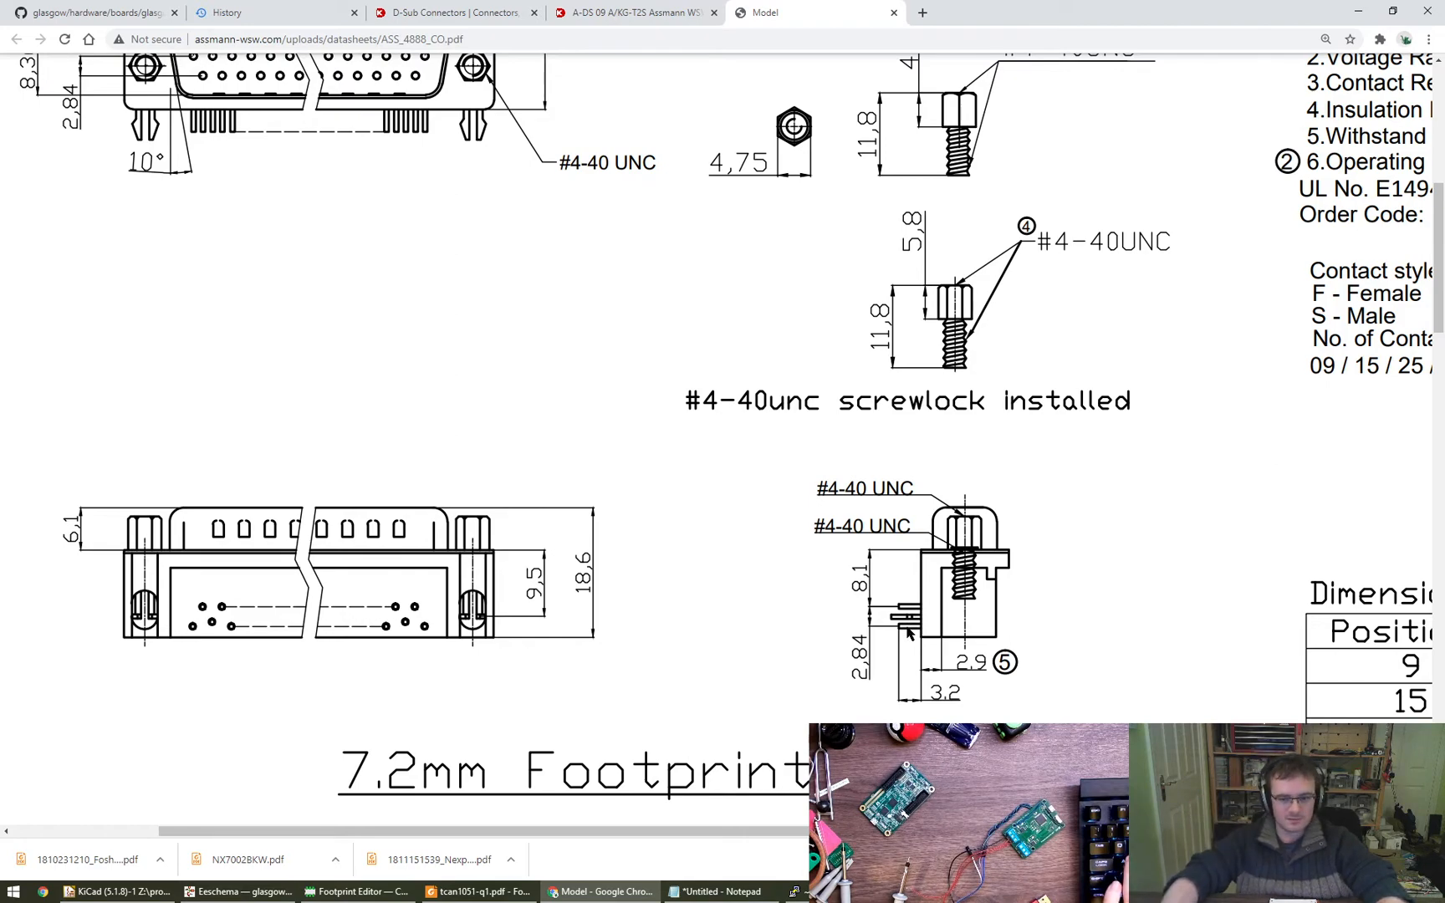
pyautogui.hotkey('alt', 'Tab')
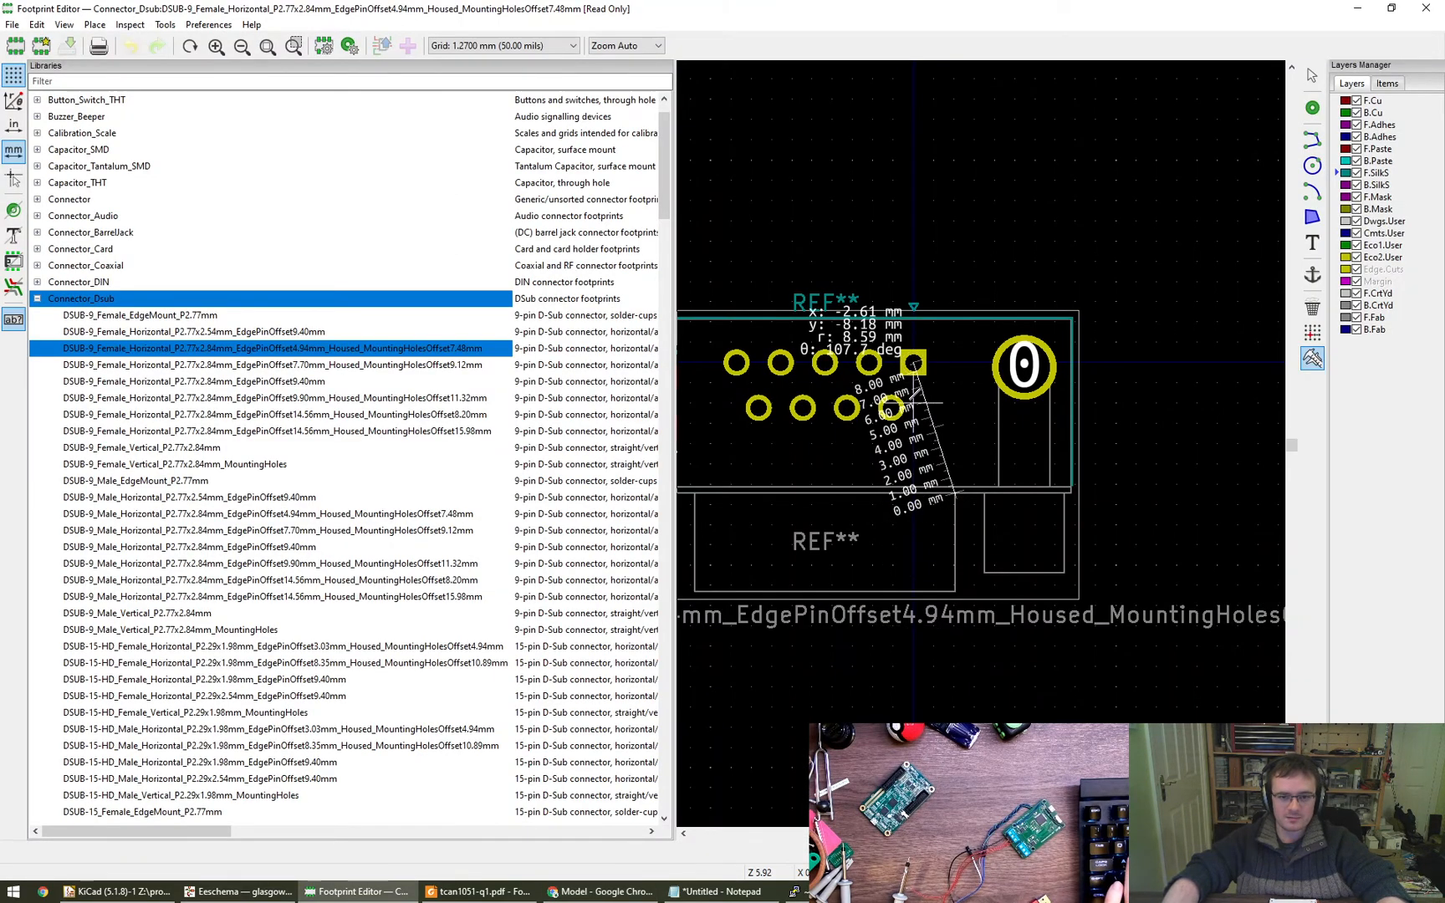
# - Load the housed DSUB-9 female horizontal footprint with 7.70mm edge pin offset and measure from its flange front line to pin 1
pyautogui.doubleClick(417, 365)
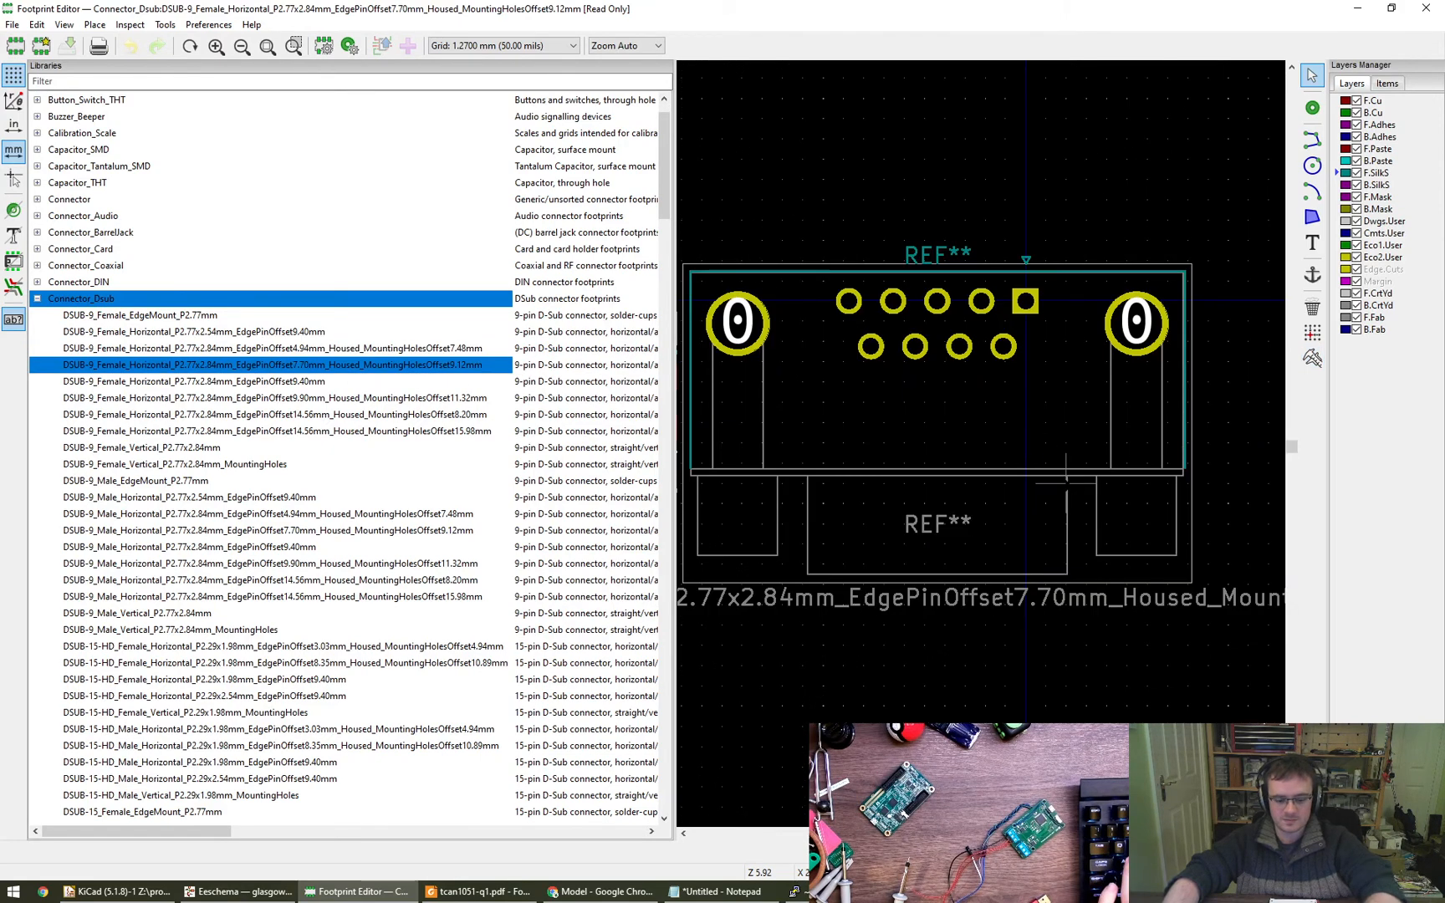
pyautogui.hotkey('ctrl', 'shift', 'm')
pyautogui.click(1066, 481)
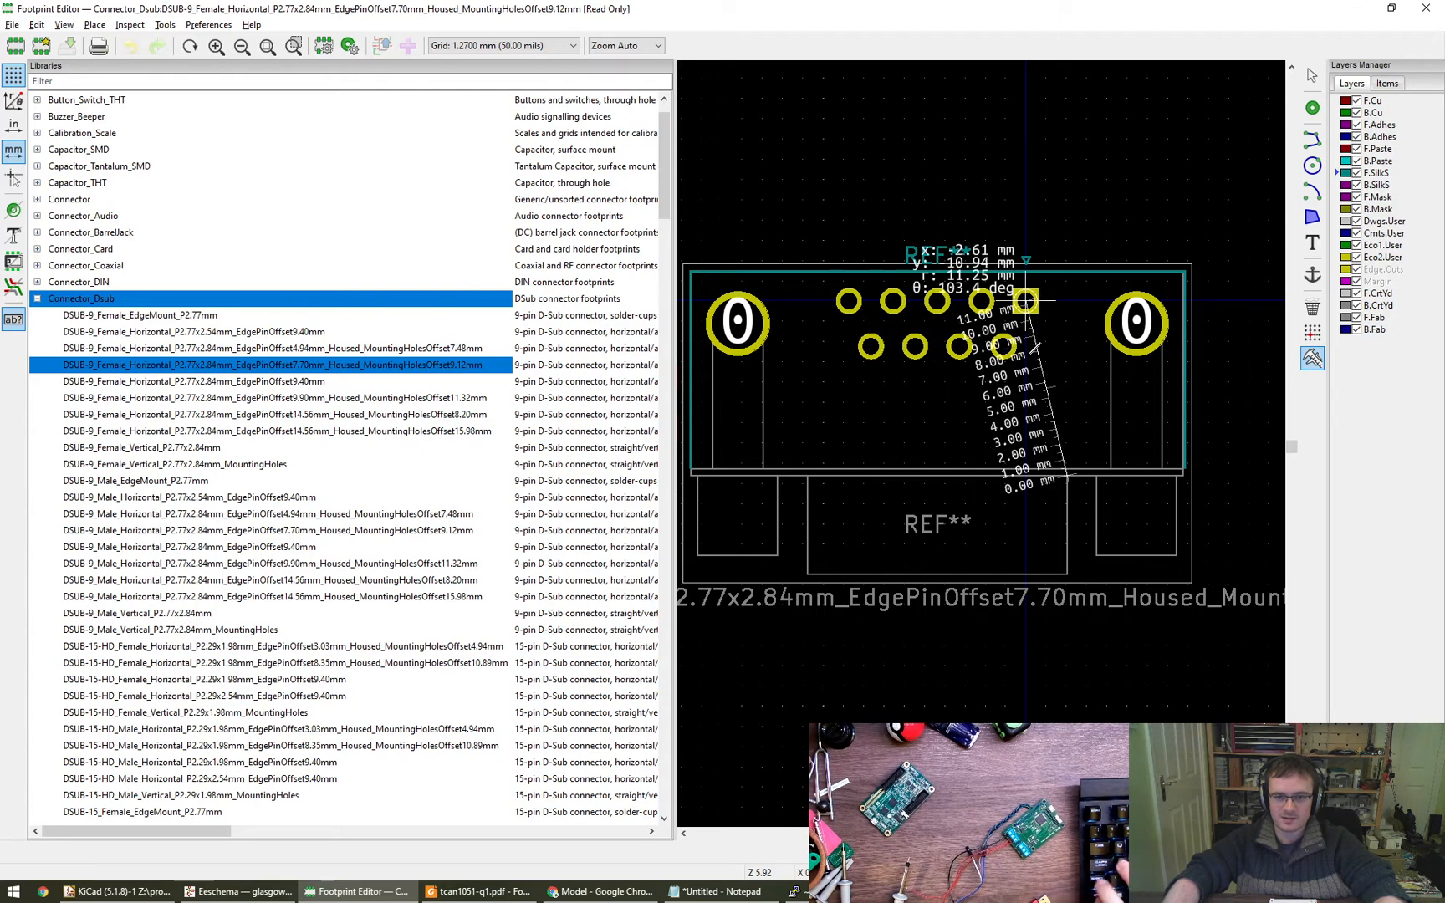
pyautogui.press('alt')
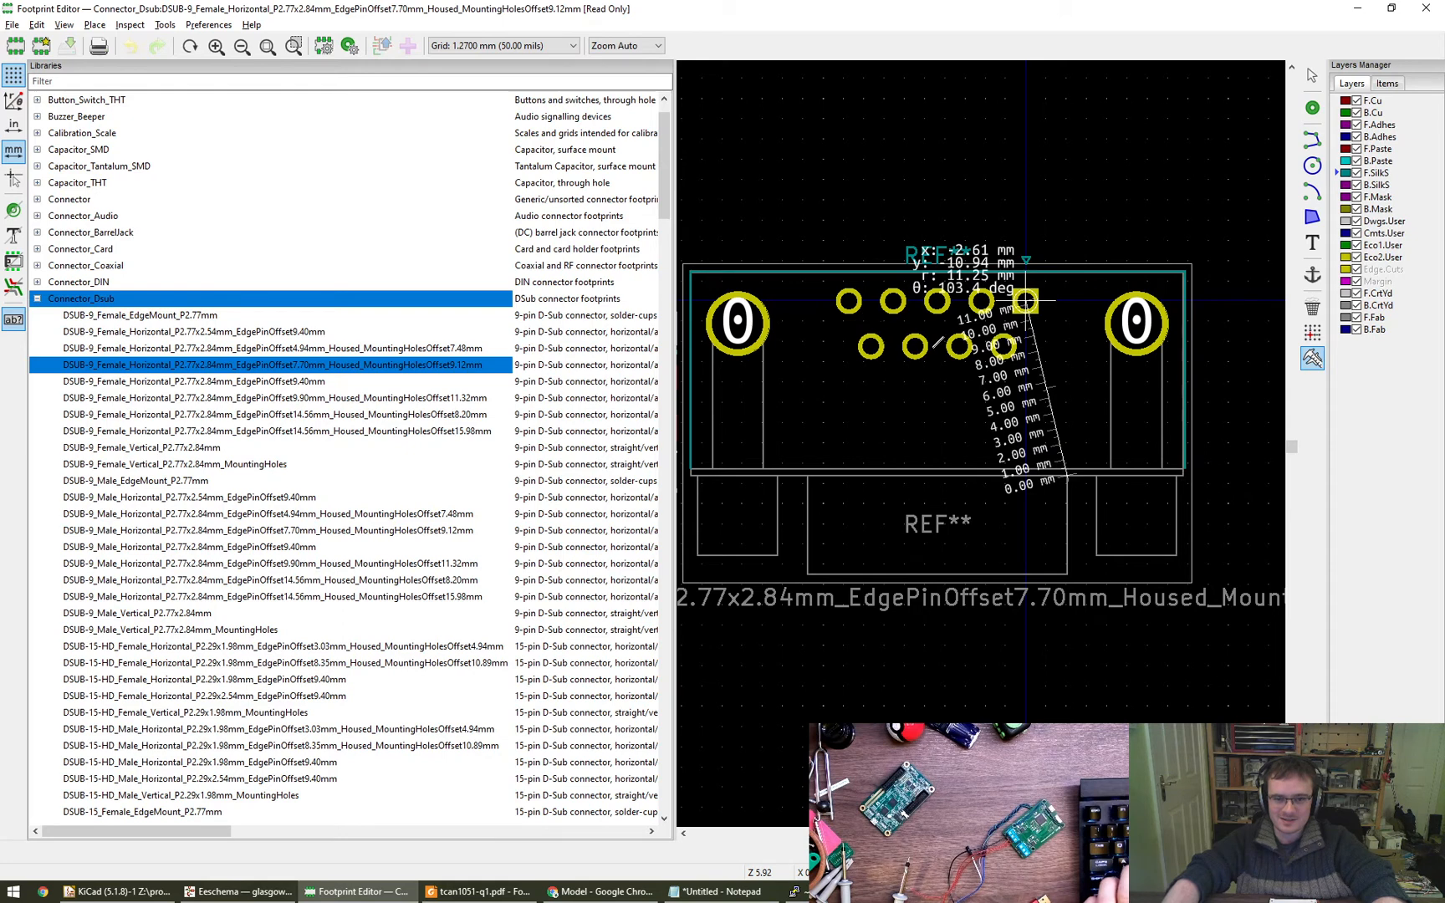
pyautogui.press('alt')
pyautogui.click(1028, 302)
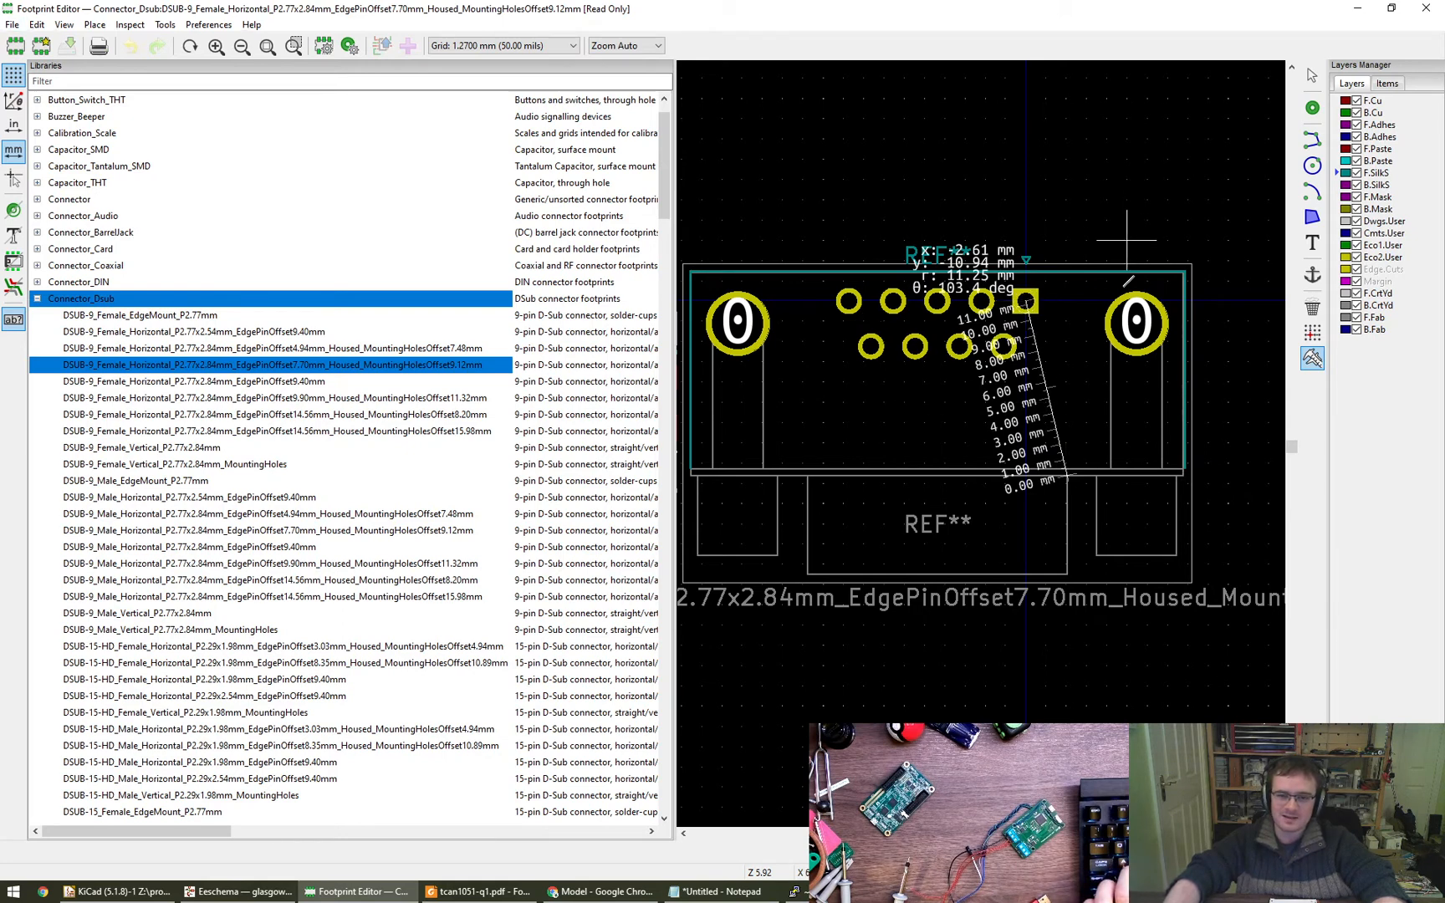
# - Open a new Notepad document and note the distance 10.94mm without a minus sign, with an empty line above it
pyautogui.press('super+r')
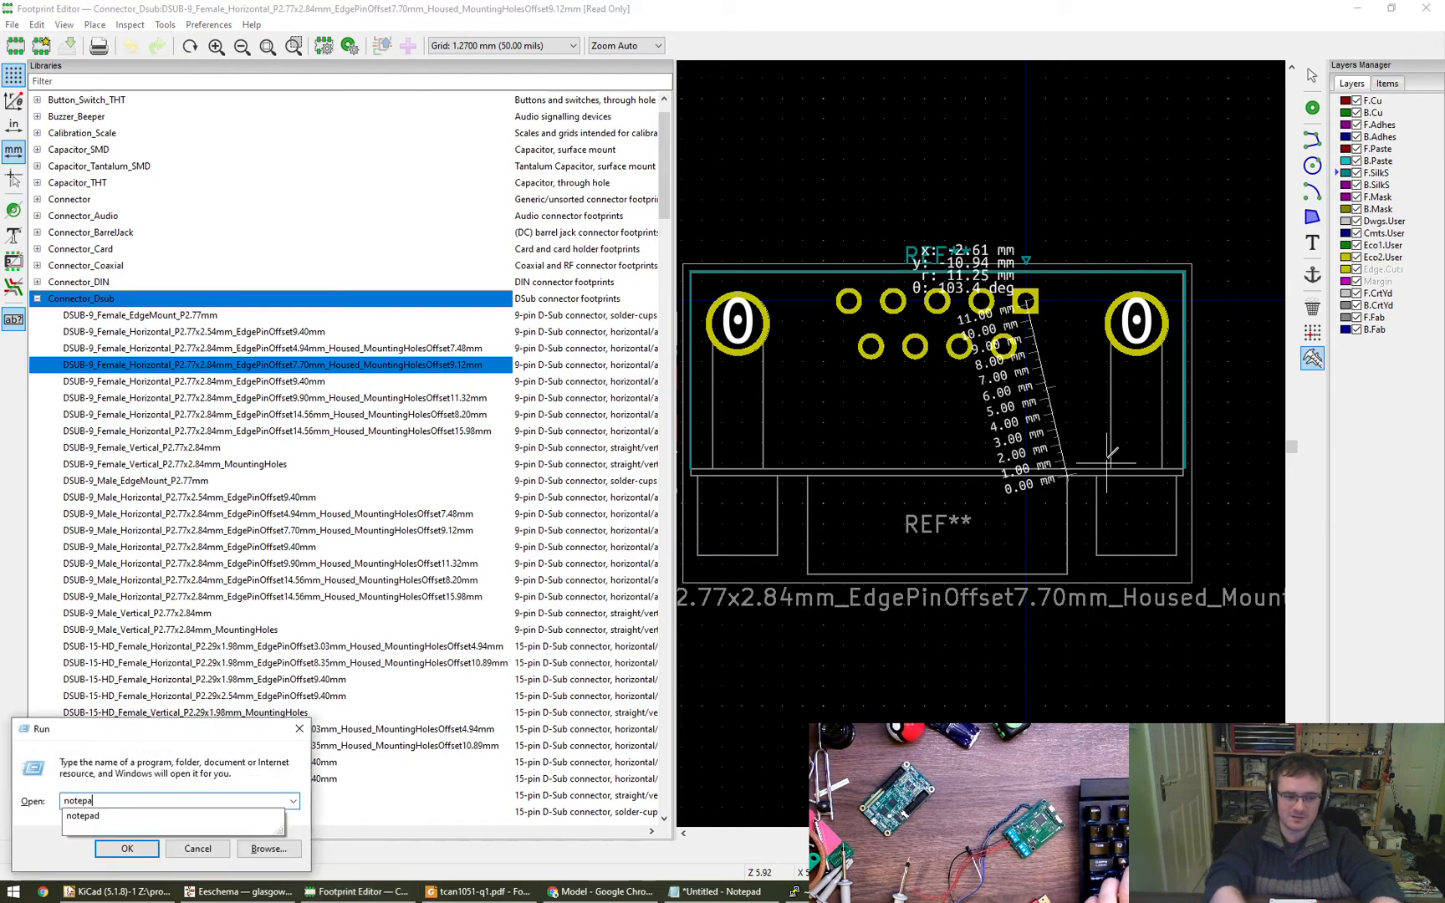
pyautogui.press('Return')
pyautogui.write('-10.')
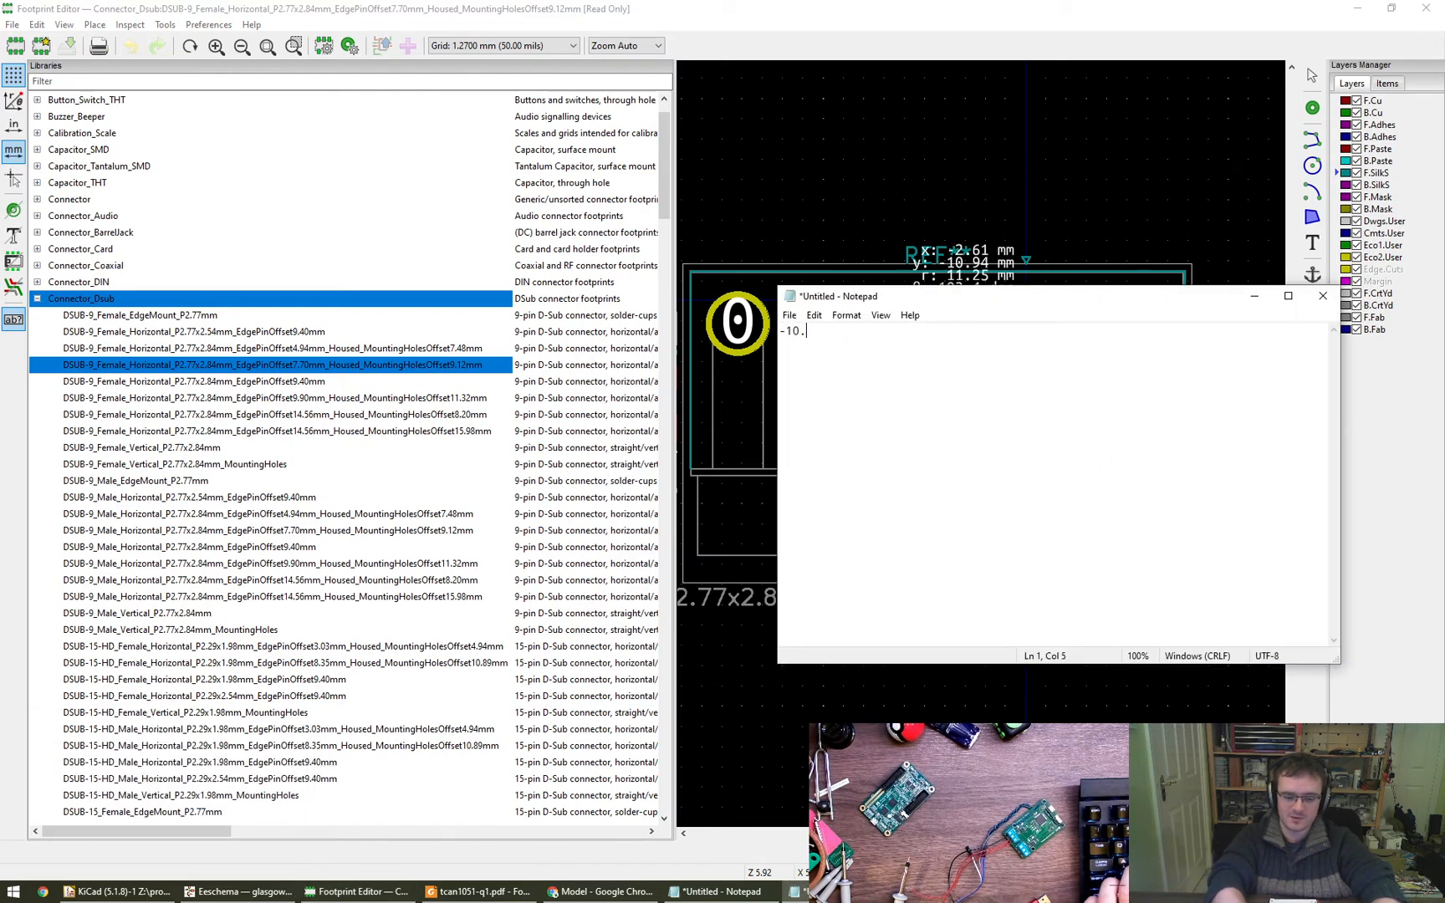
pyautogui.write('94')
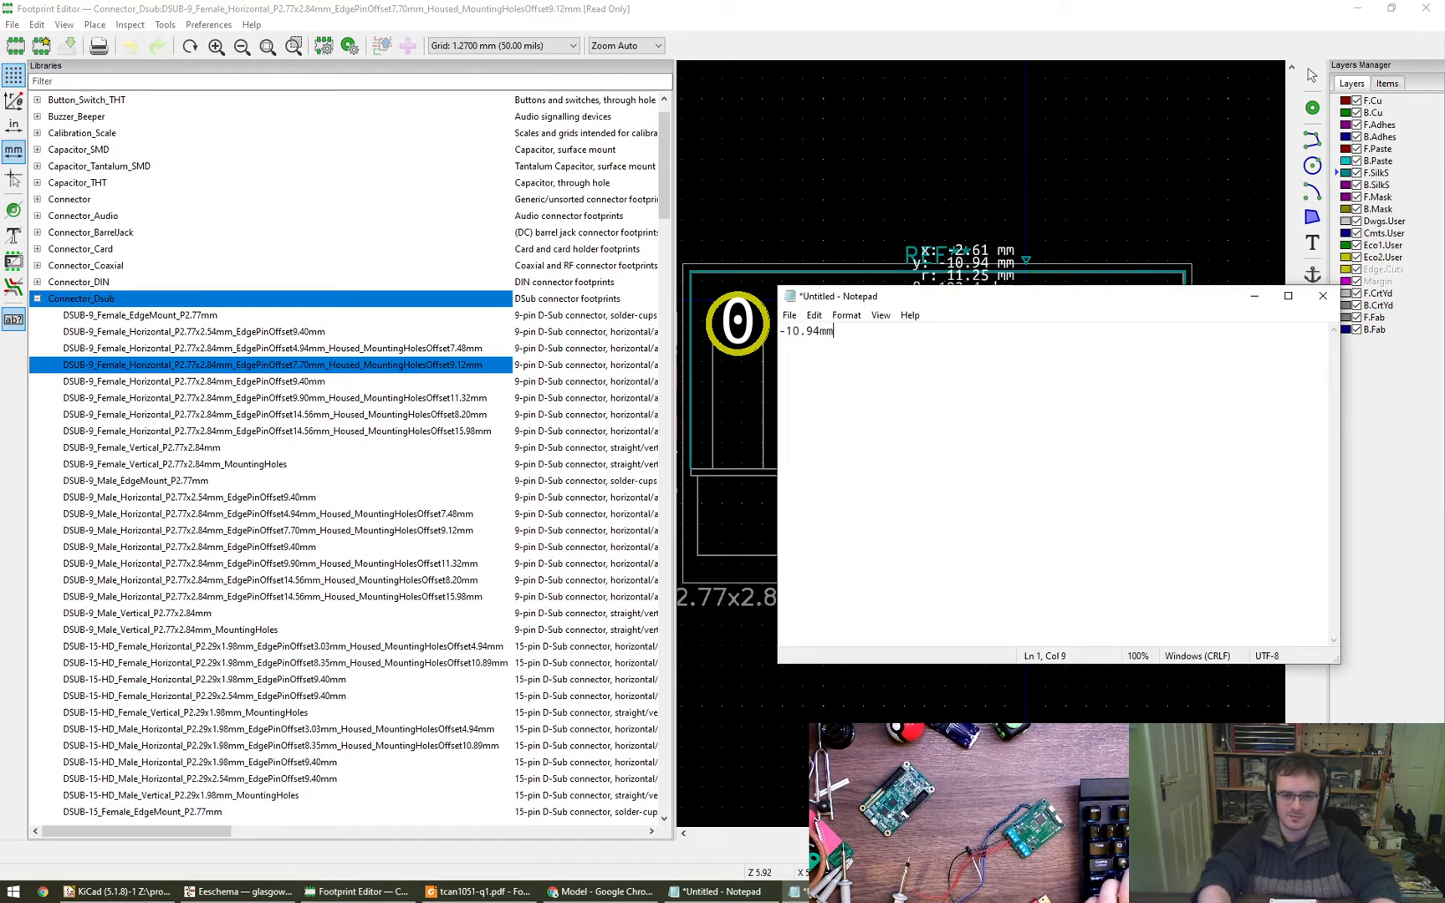
pyautogui.write('mm')
pyautogui.press('Home')
pyautogui.press('Delete')
pyautogui.press('Return')
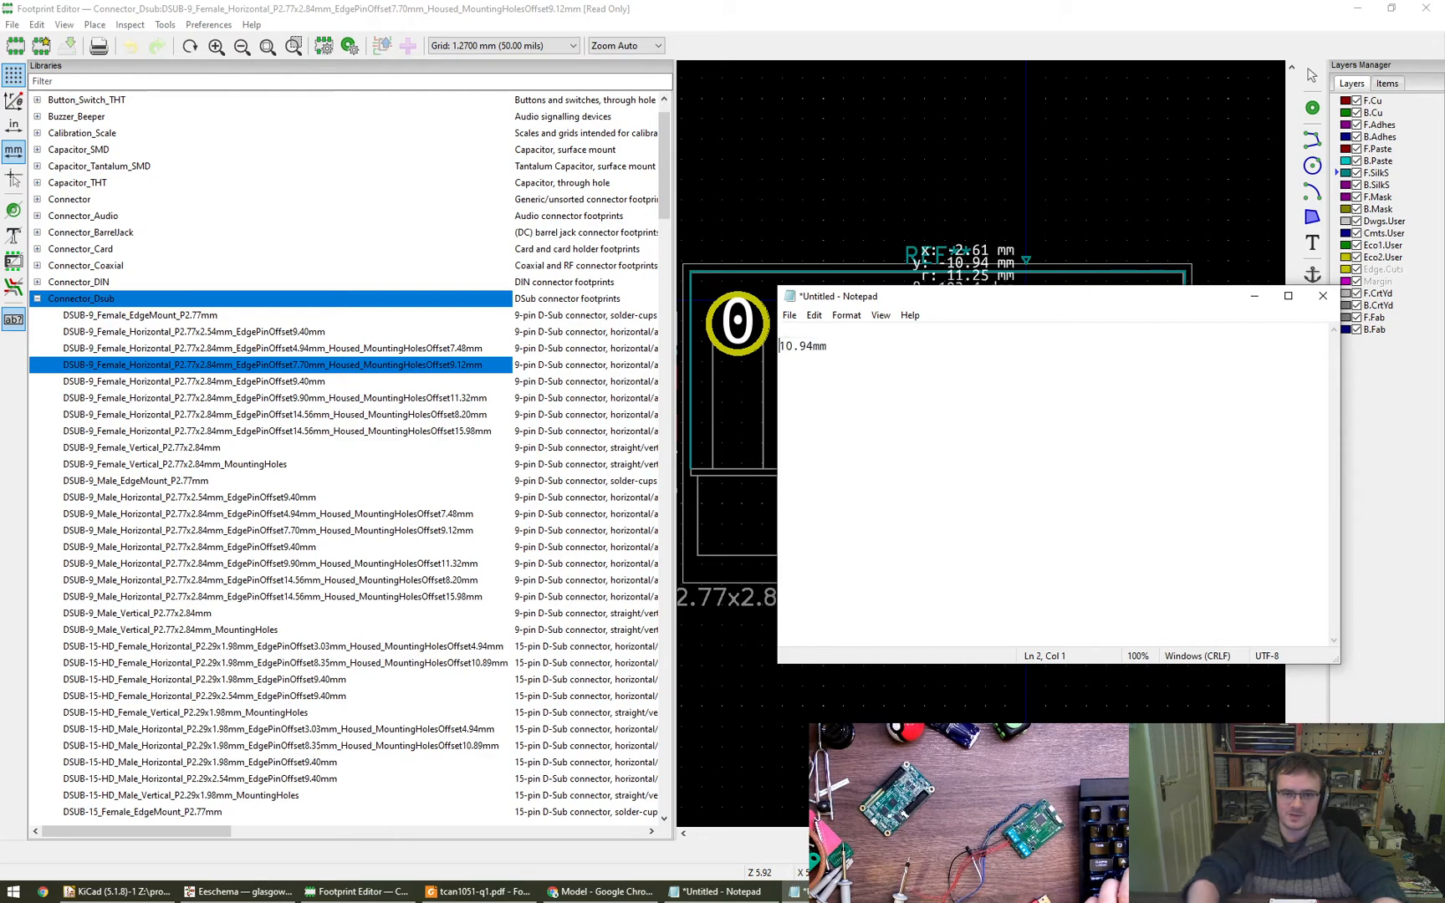
# - Copy the Y position 2.84 from pad 6's properties and note it below 10.94mm in the Notepad document
pyautogui.click(926, 7)
pyautogui.press('Escape')
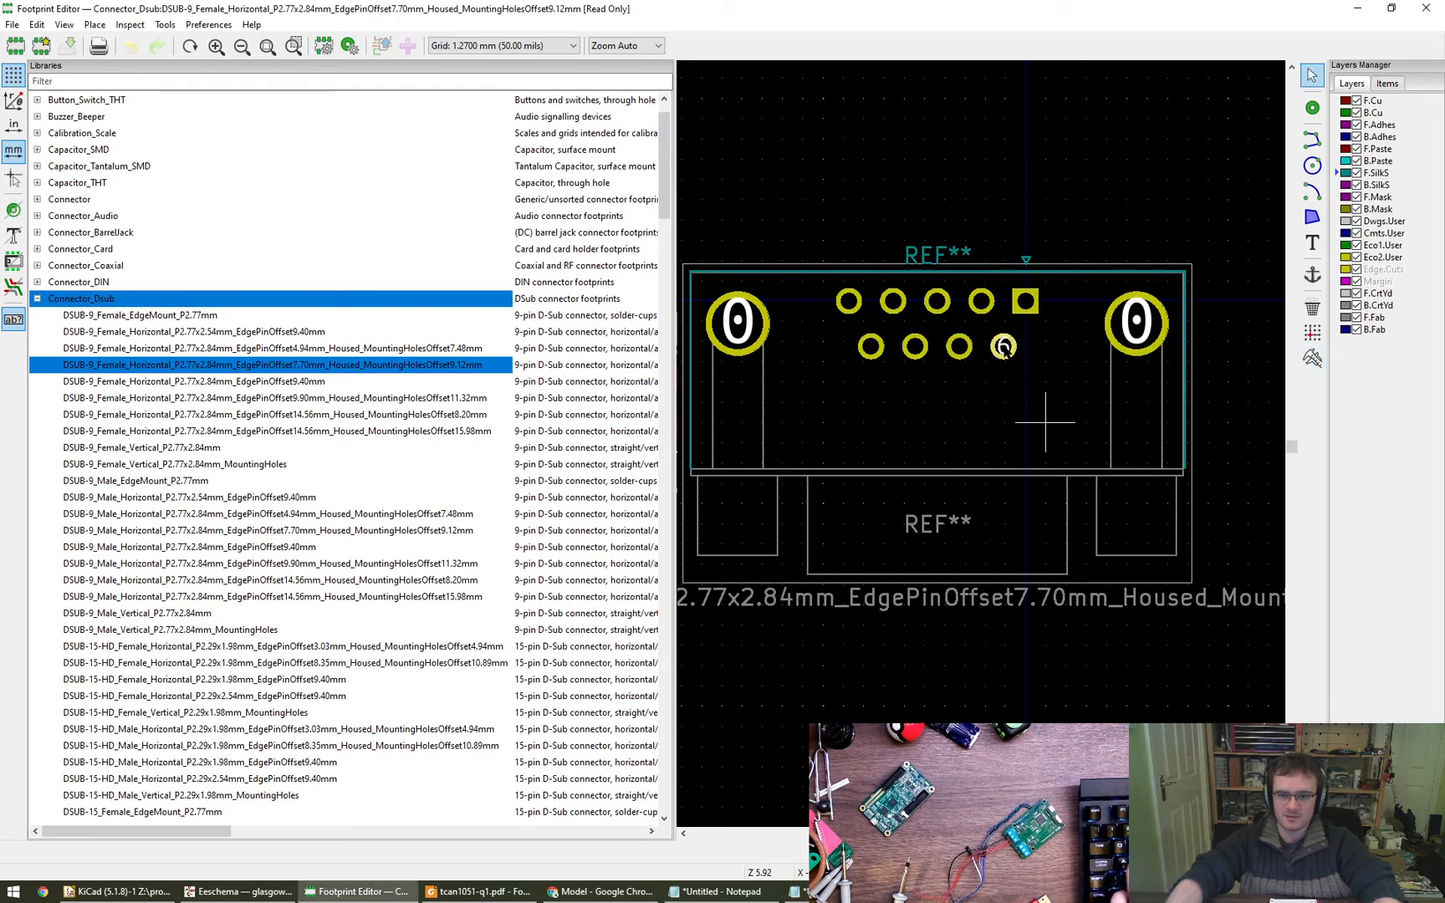
pyautogui.doubleClick(1003, 347)
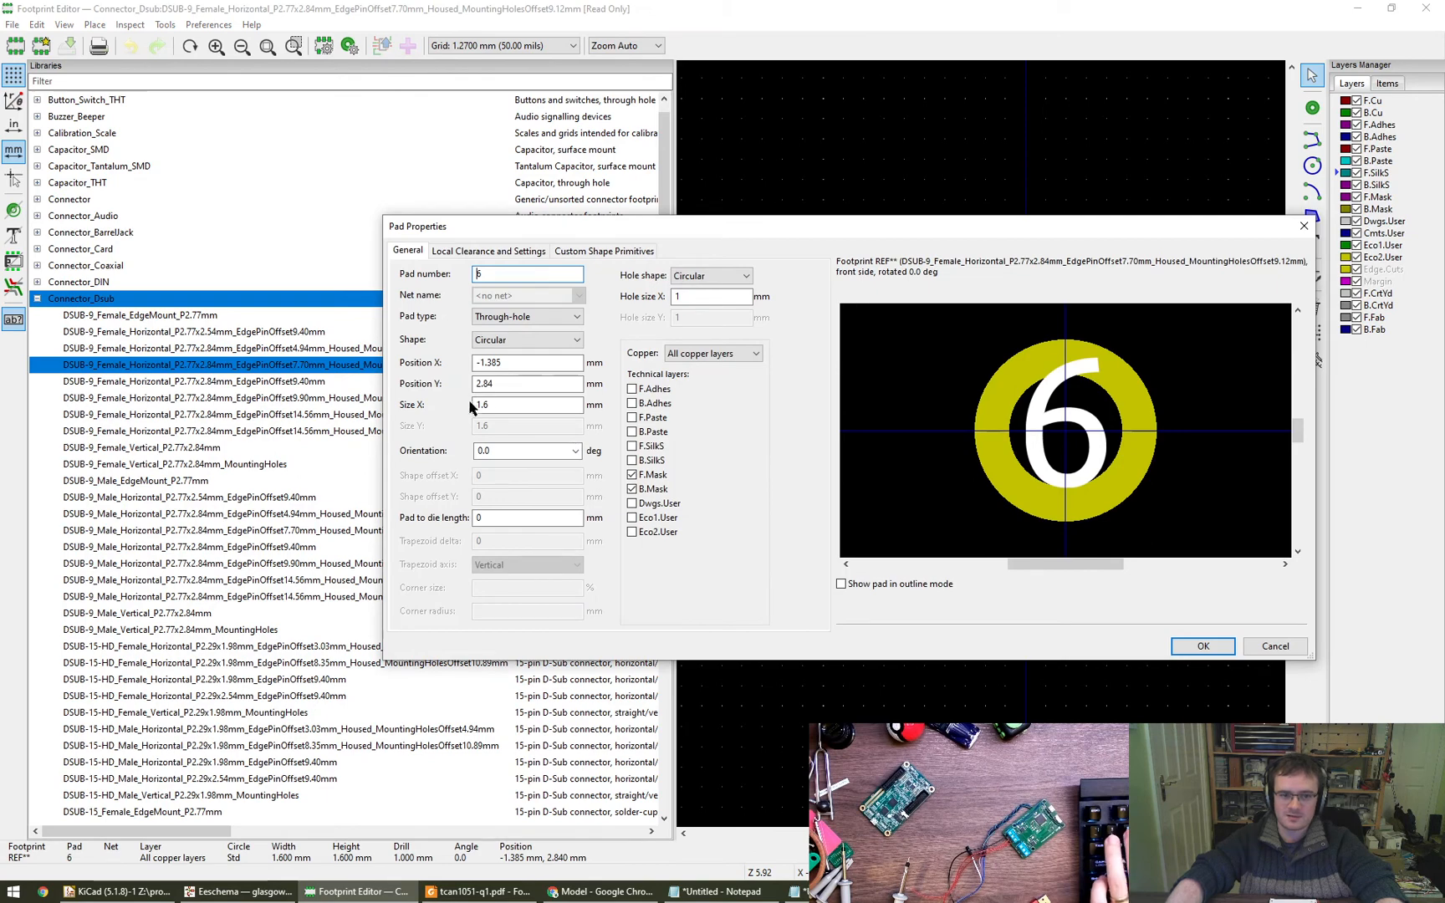
pyautogui.moveTo(512, 385); pyautogui.dragTo(432, 391)
pyautogui.hotkey('ctrl', 'c')
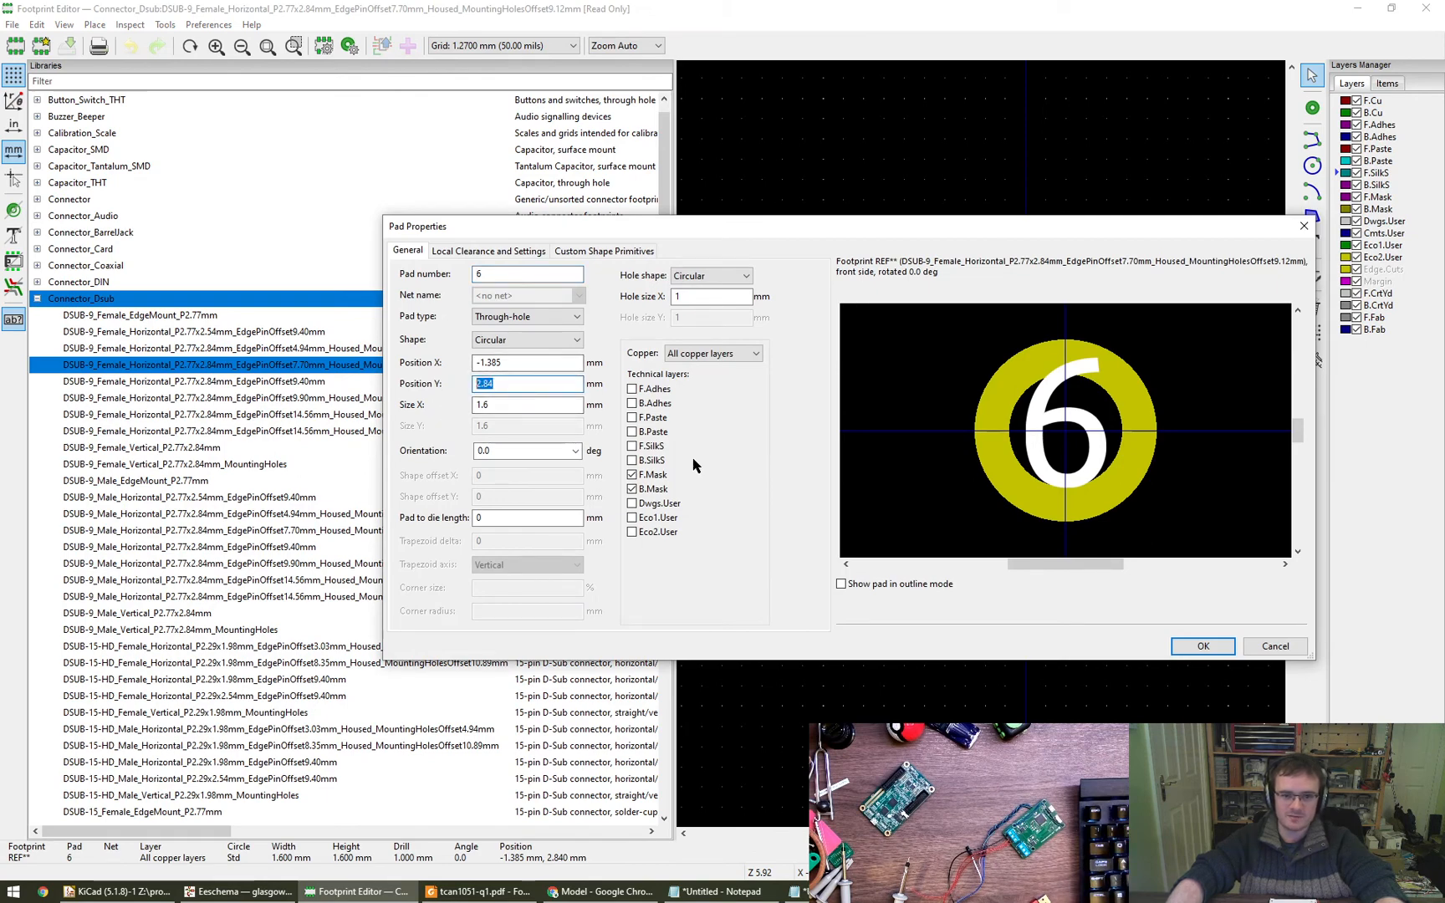
pyautogui.hotkey('alt', 'Tab')
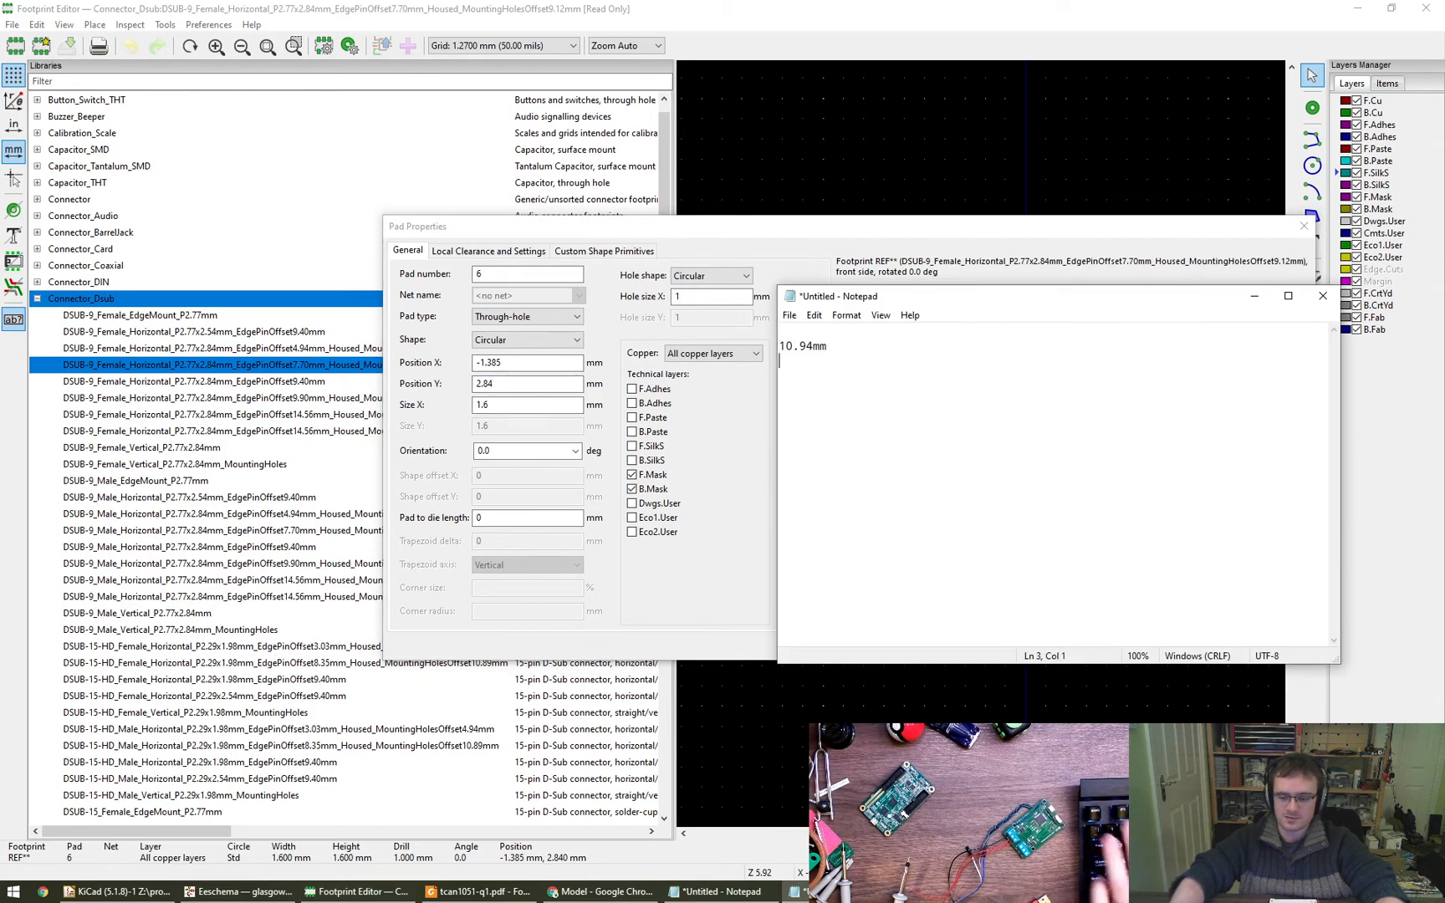
pyautogui.press('Return')
pyautogui.hotkey('ctrl', 'v')
# - Open Calculator and compute 10.94 - 2.84
pyautogui.press('super+r')
pyautogui.write('calc')
pyautogui.press('Return')
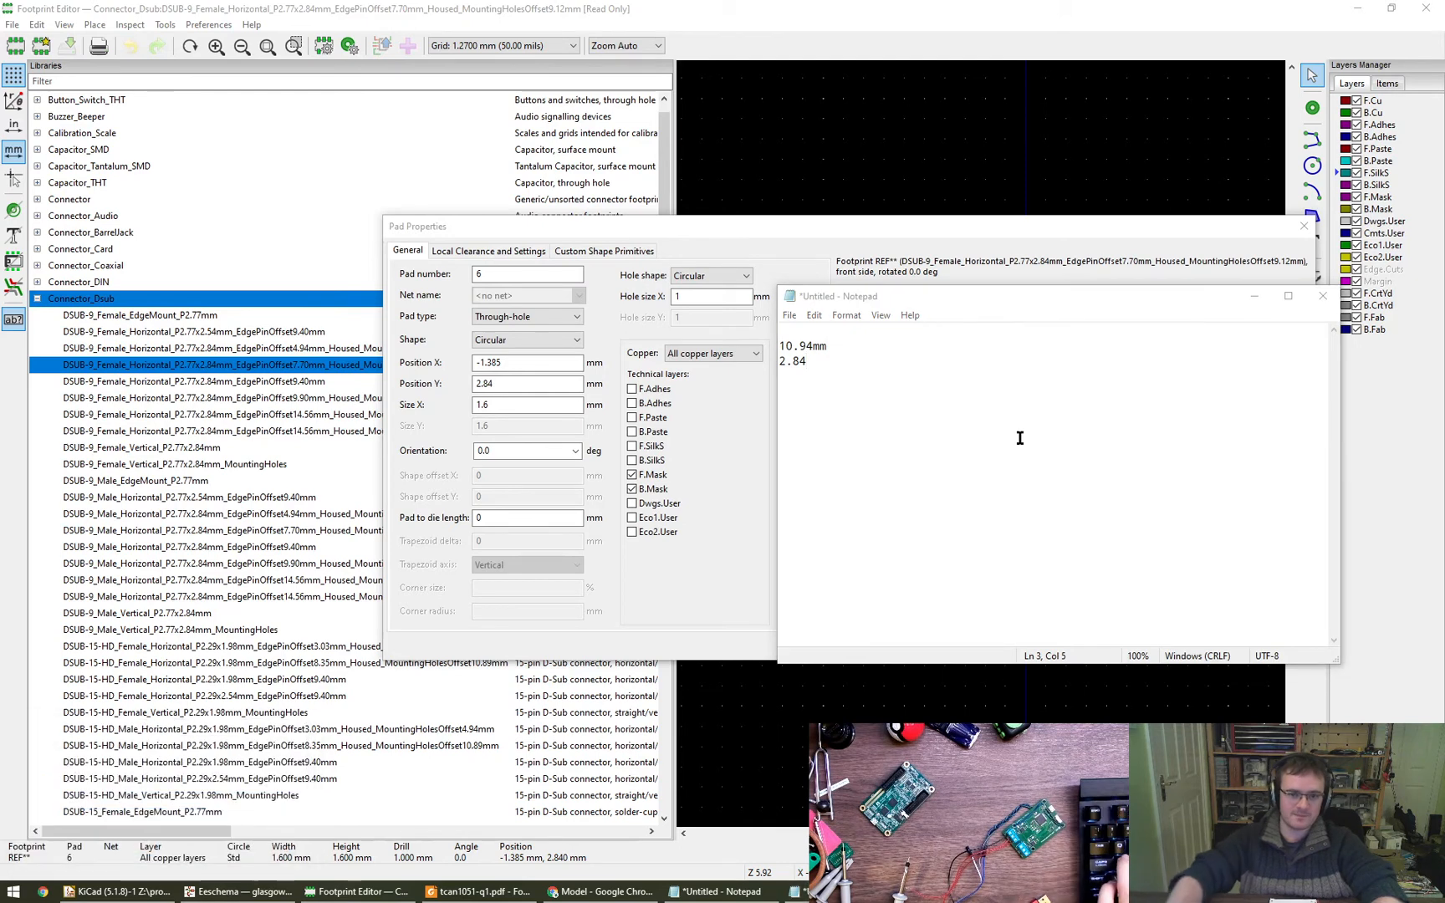
pyautogui.write('10.94 - 2.84')
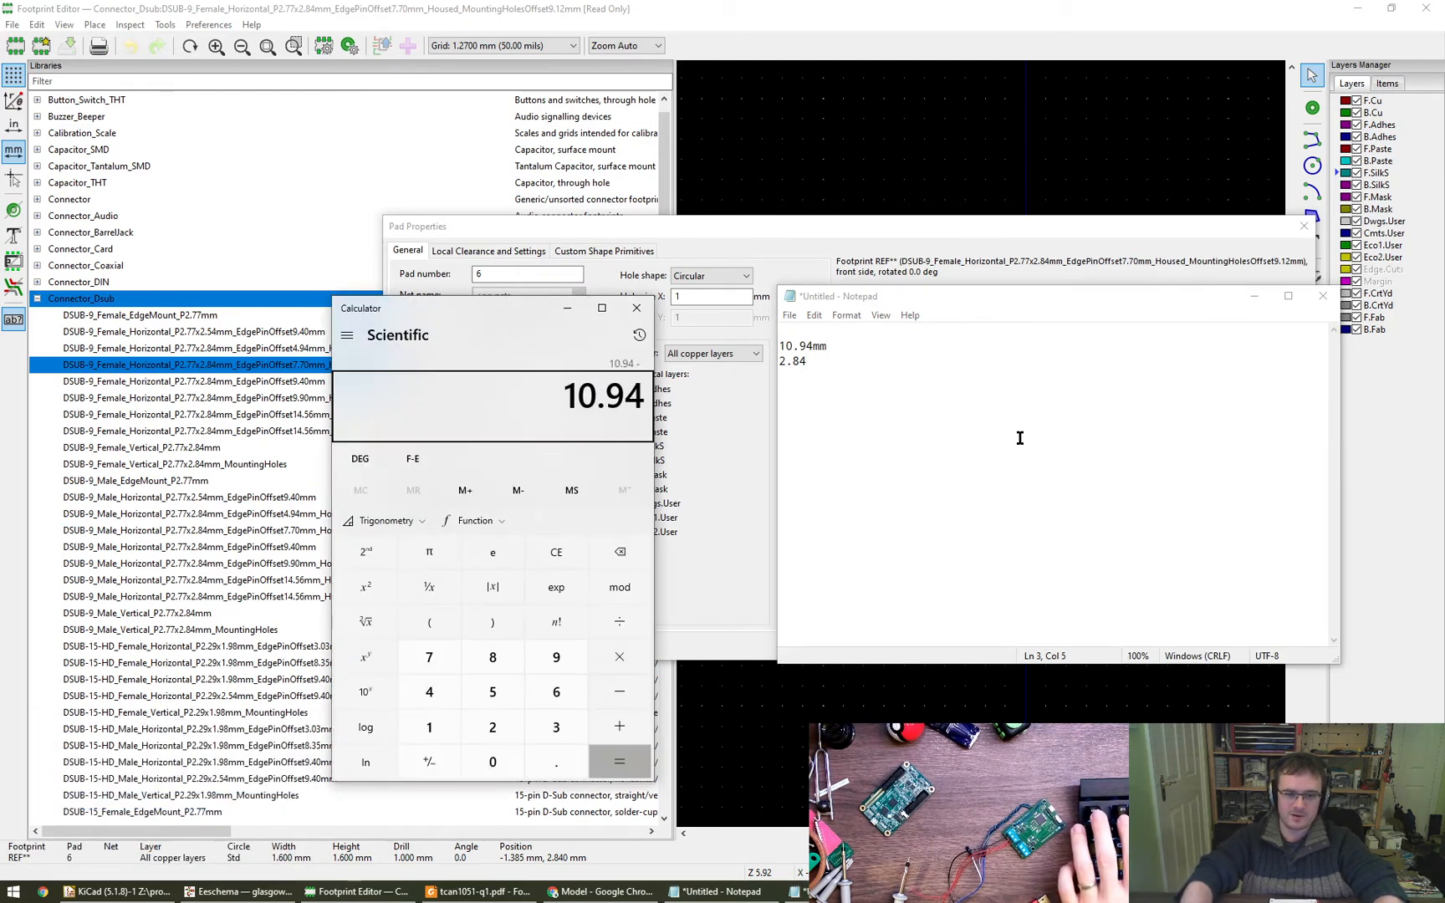
pyautogui.press('Return')
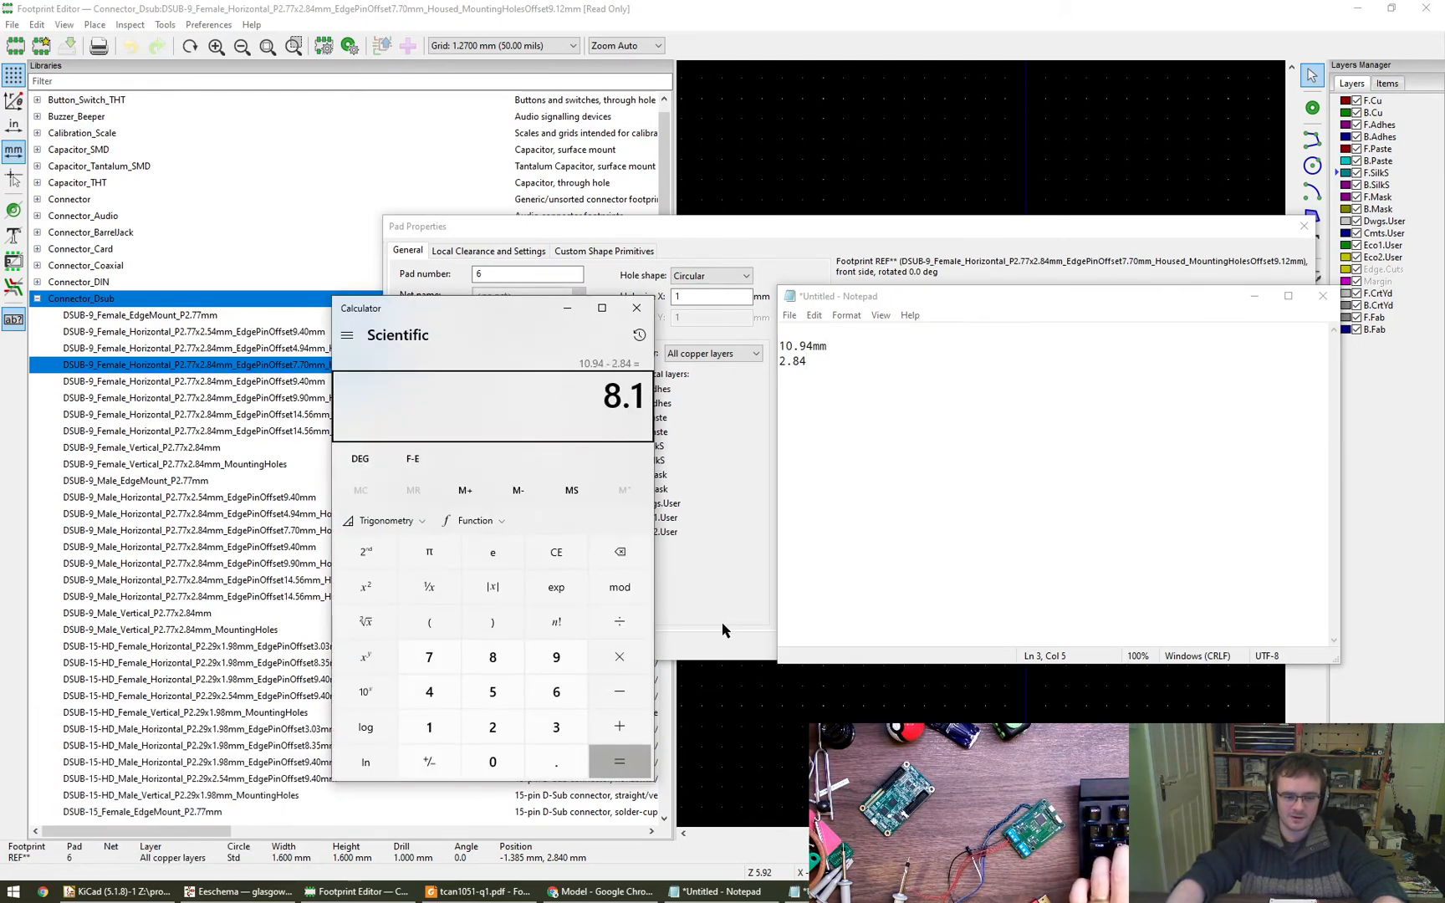
# - Check the flange-to-pin dimension in the datasheet's side view in Chrome, and cancel pad 6's properties in the Footprint Editor
pyautogui.click(478, 892)
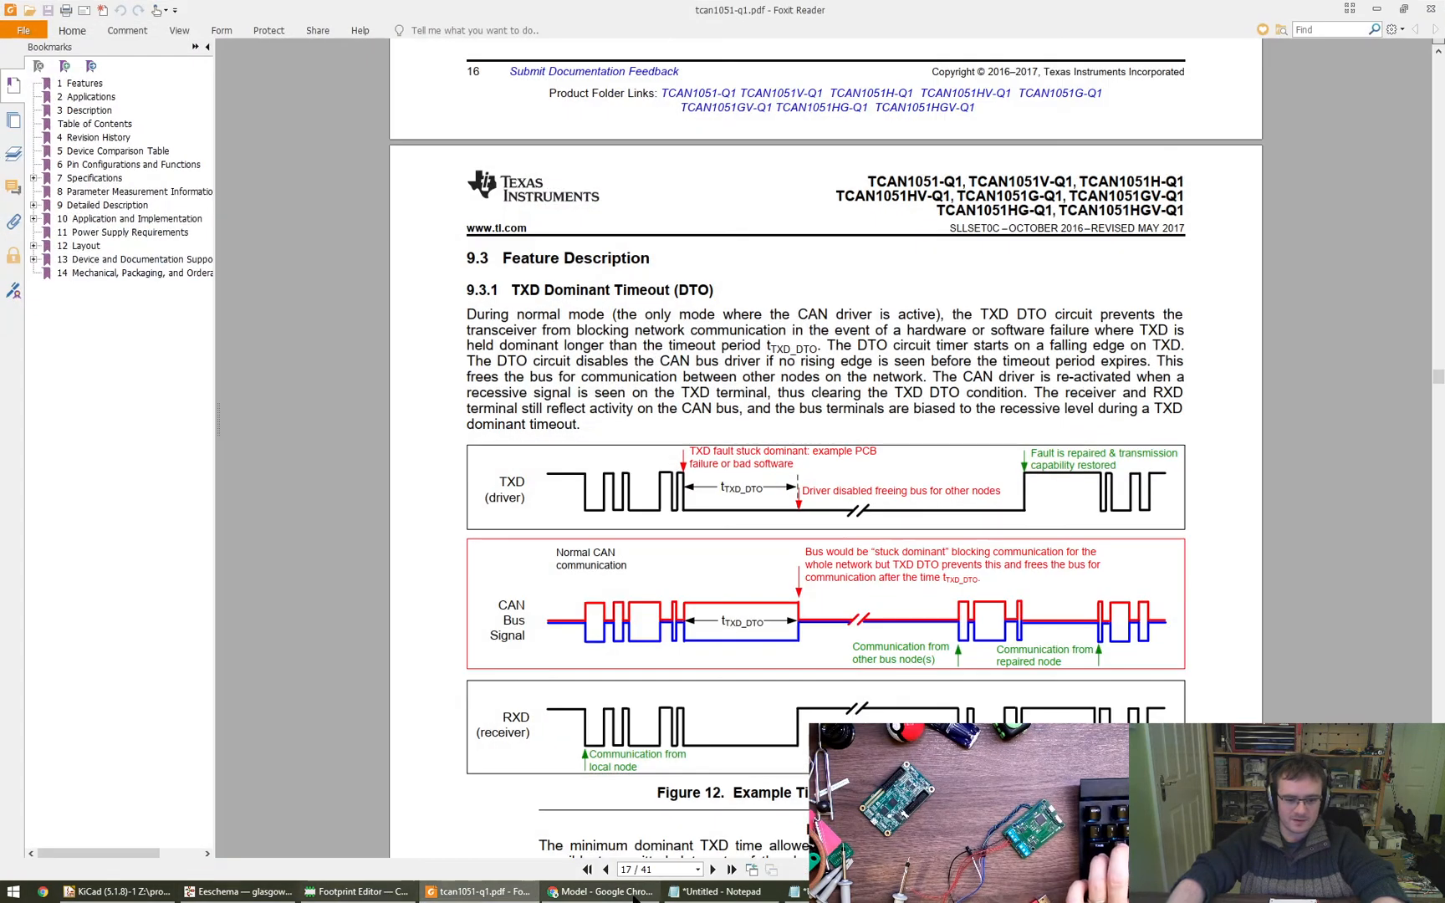
pyautogui.click(634, 893)
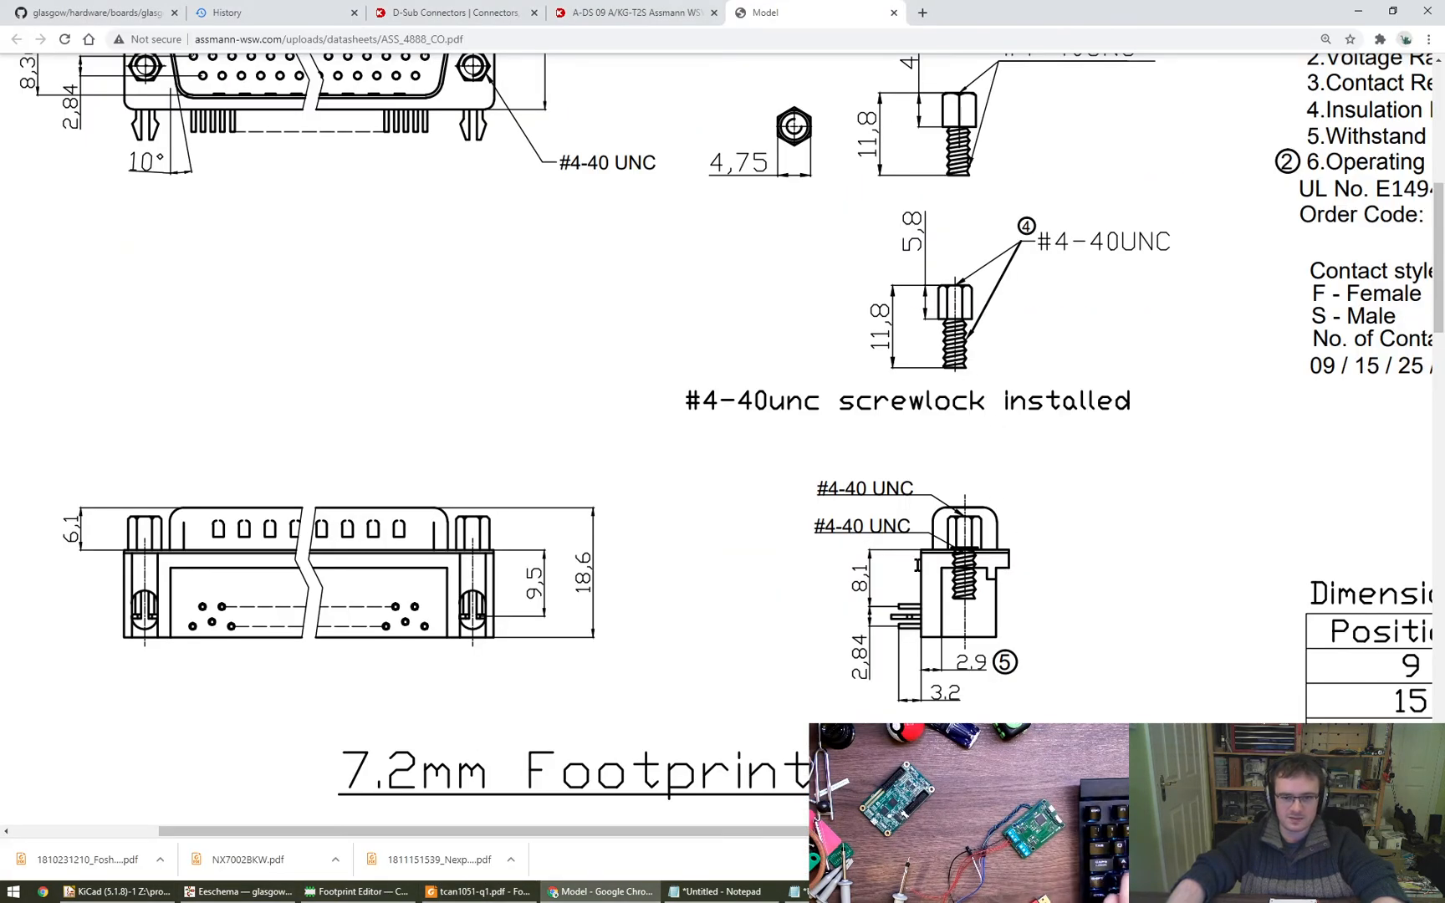
pyautogui.click(238, 891)
pyautogui.click(355, 892)
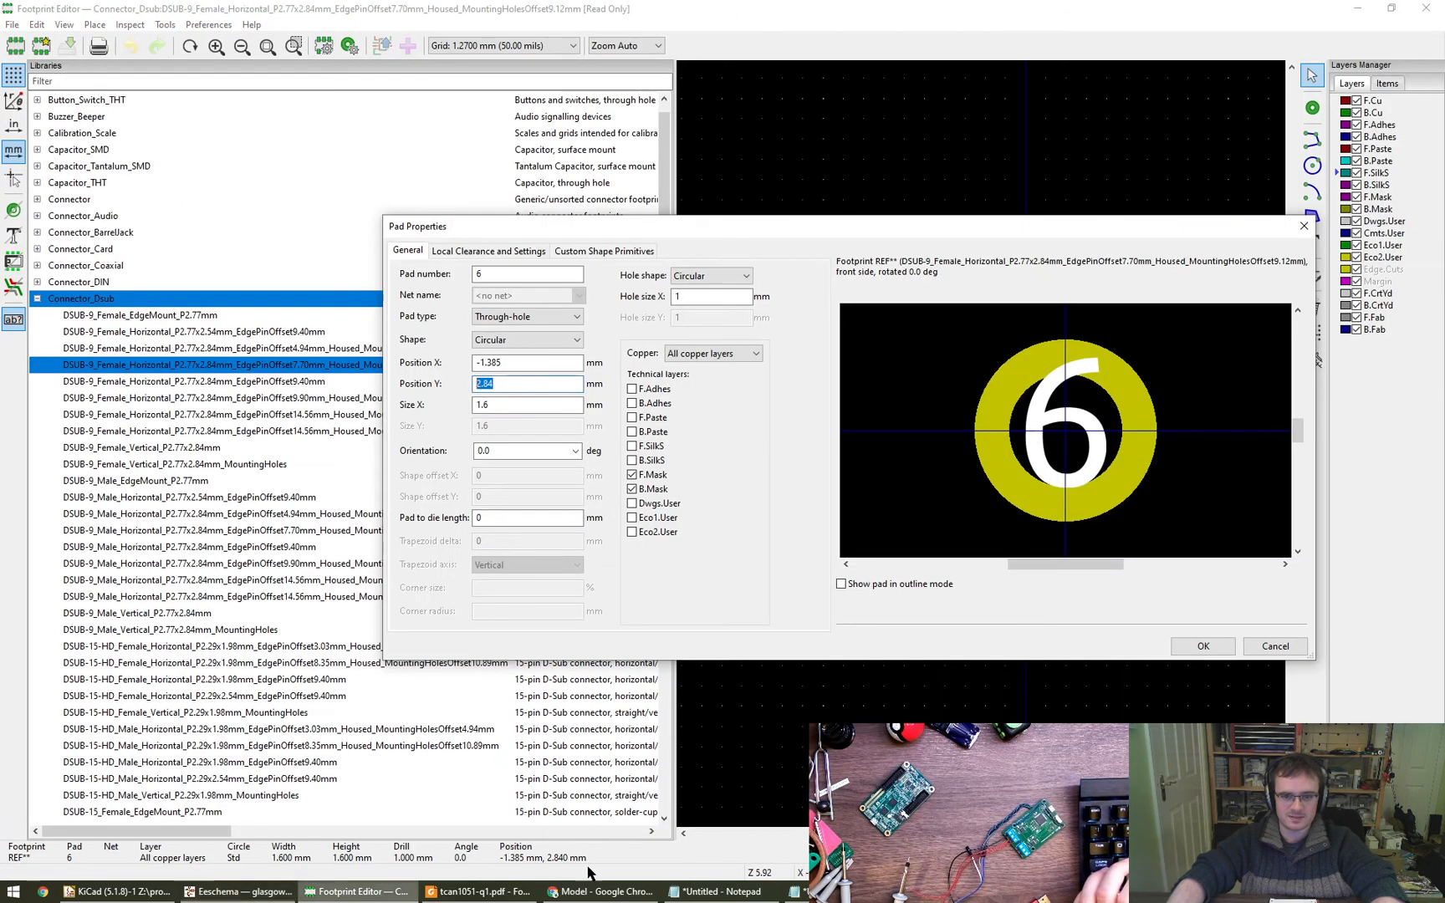
pyautogui.click(1274, 646)
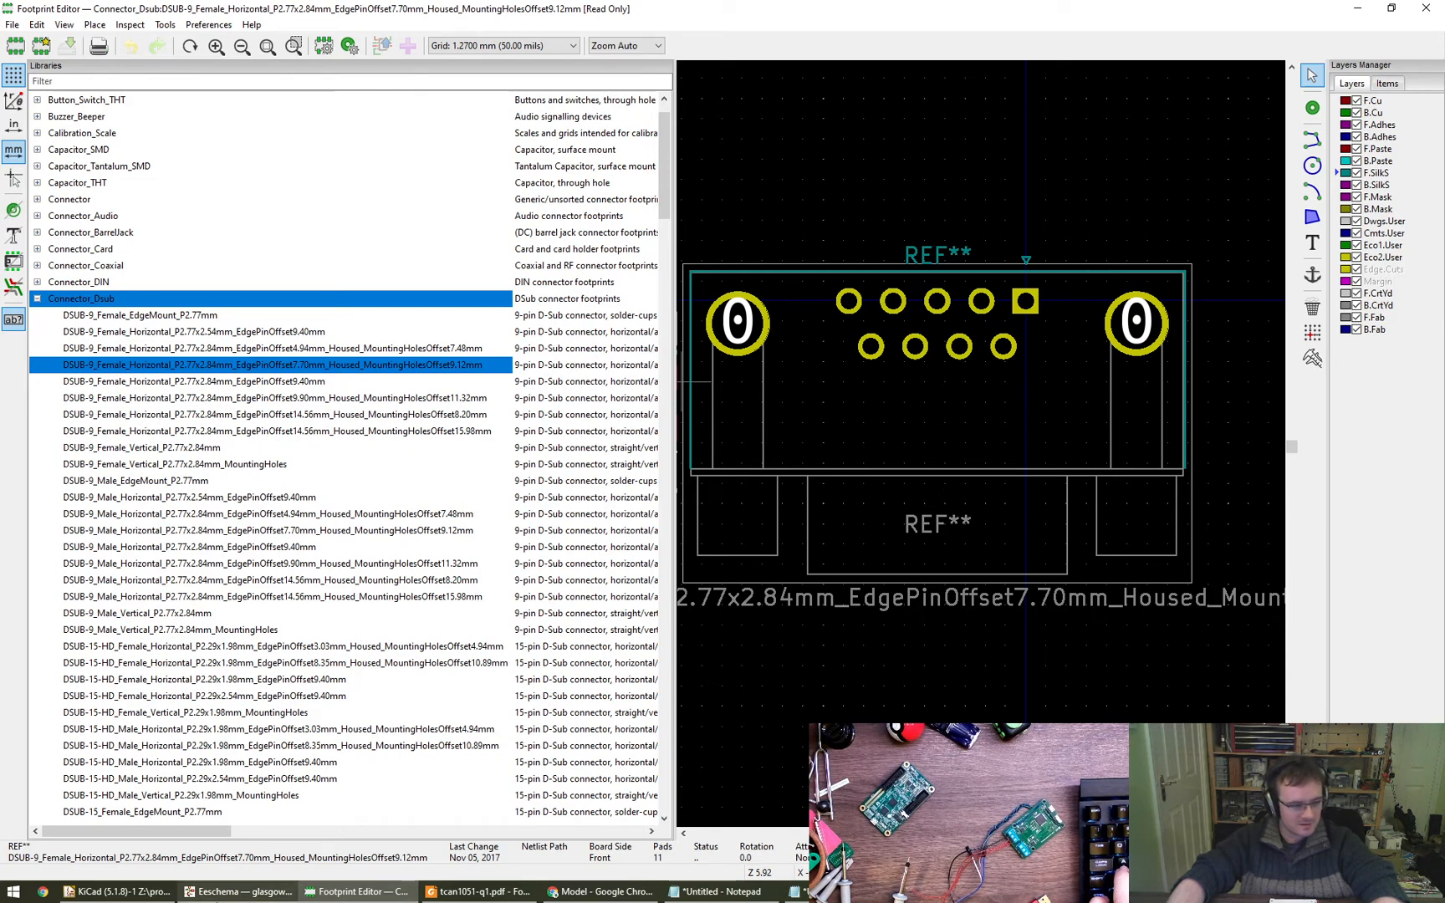
# - In Eeschema, assign J1 the footprint DSUB-9_Female_Horizontal_P2.77x2.84mm_EdgePinOffset7.70mm_Housed_MountingHolesOffset9.12mm from the Connector_Dsub library
pyautogui.moveTo(238, 892)
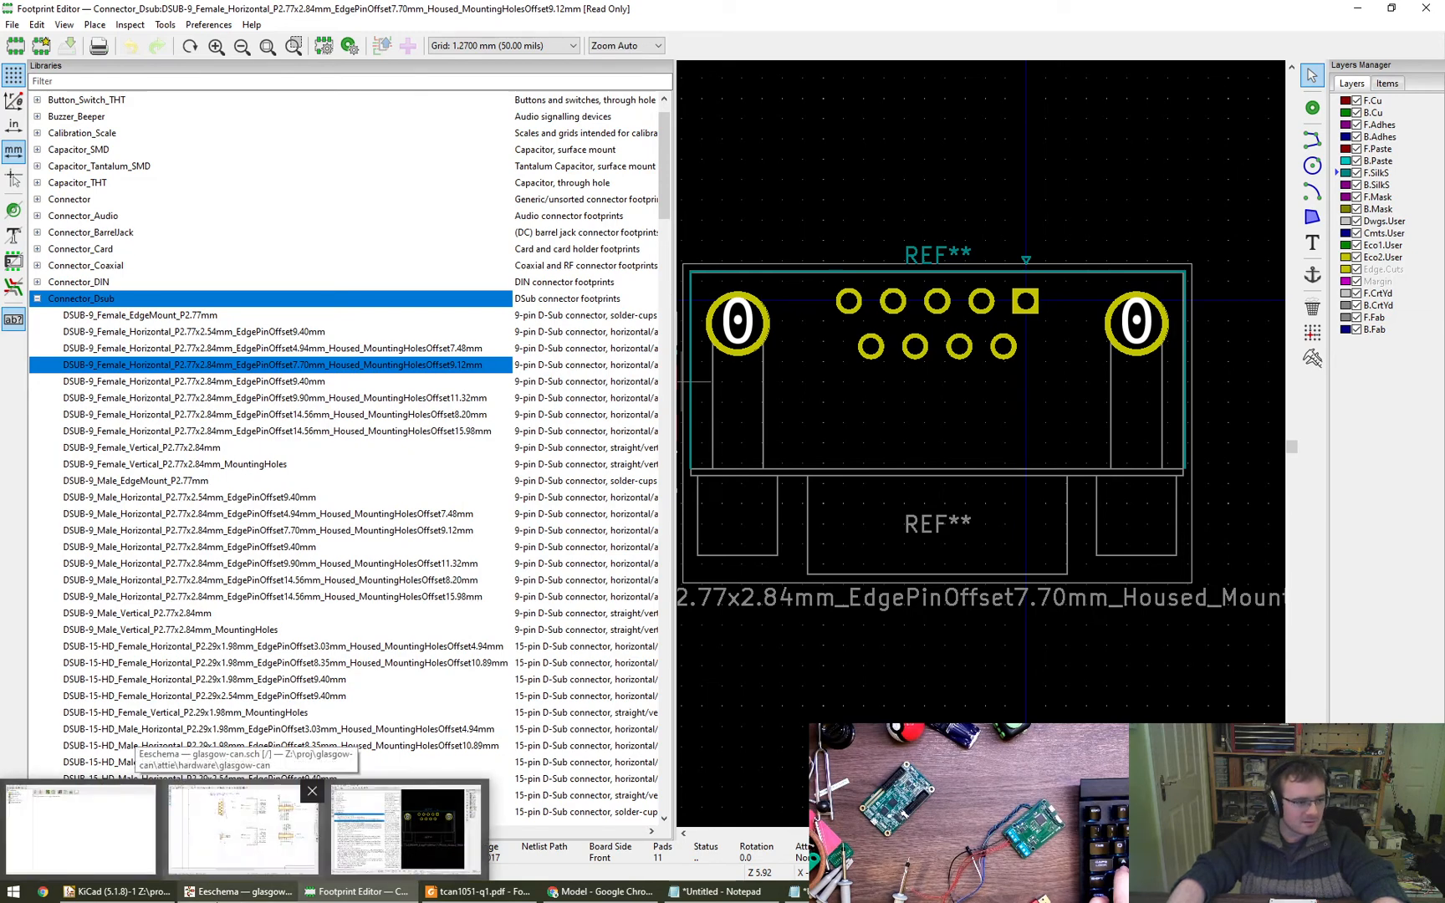
pyautogui.click(243, 828)
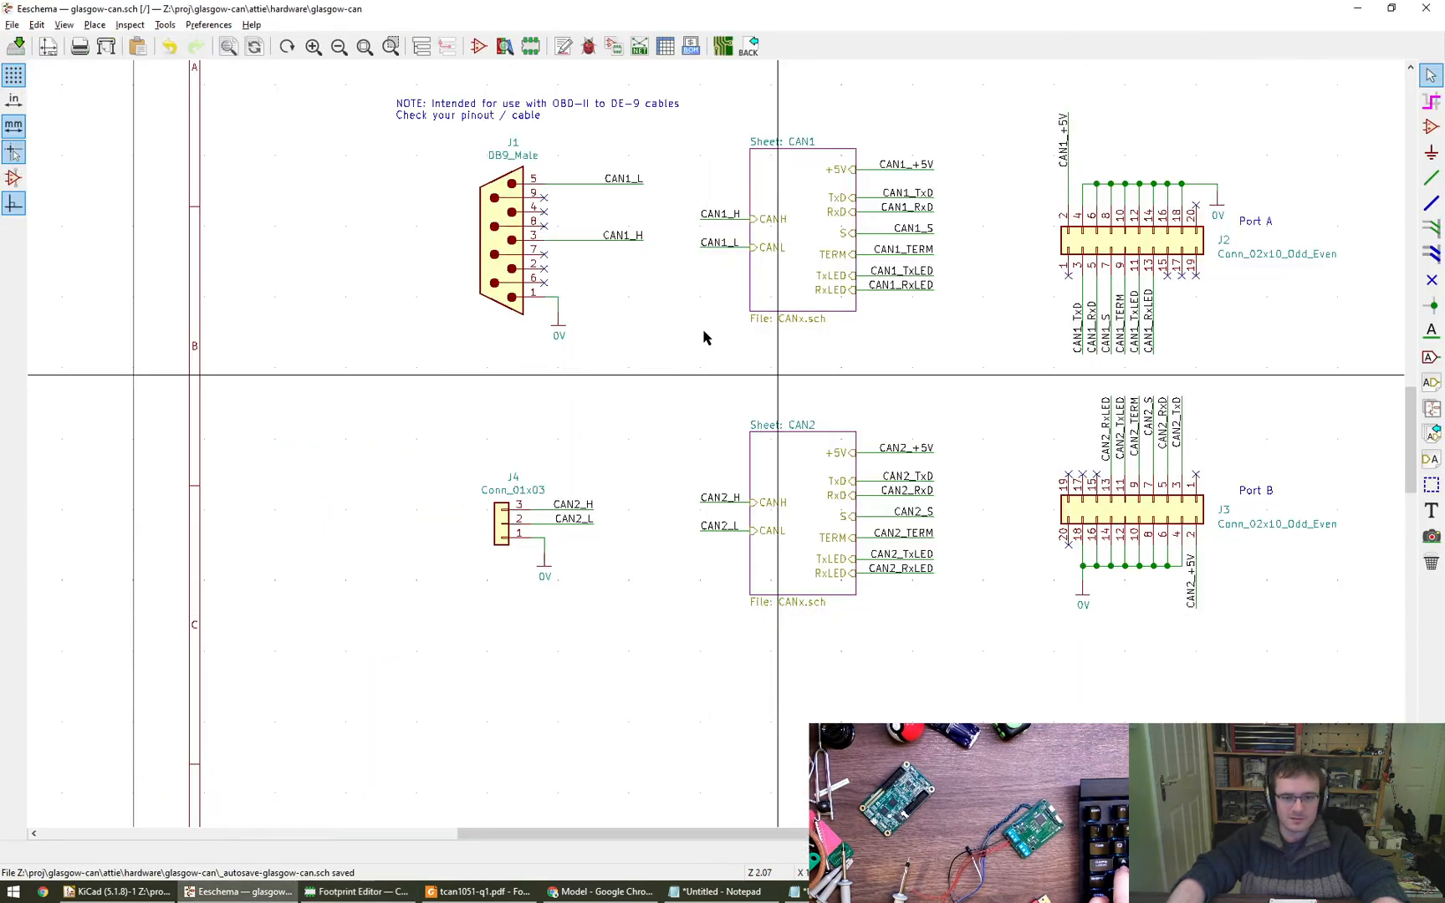
pyautogui.doubleClick(507, 260)
pyautogui.click(355, 891)
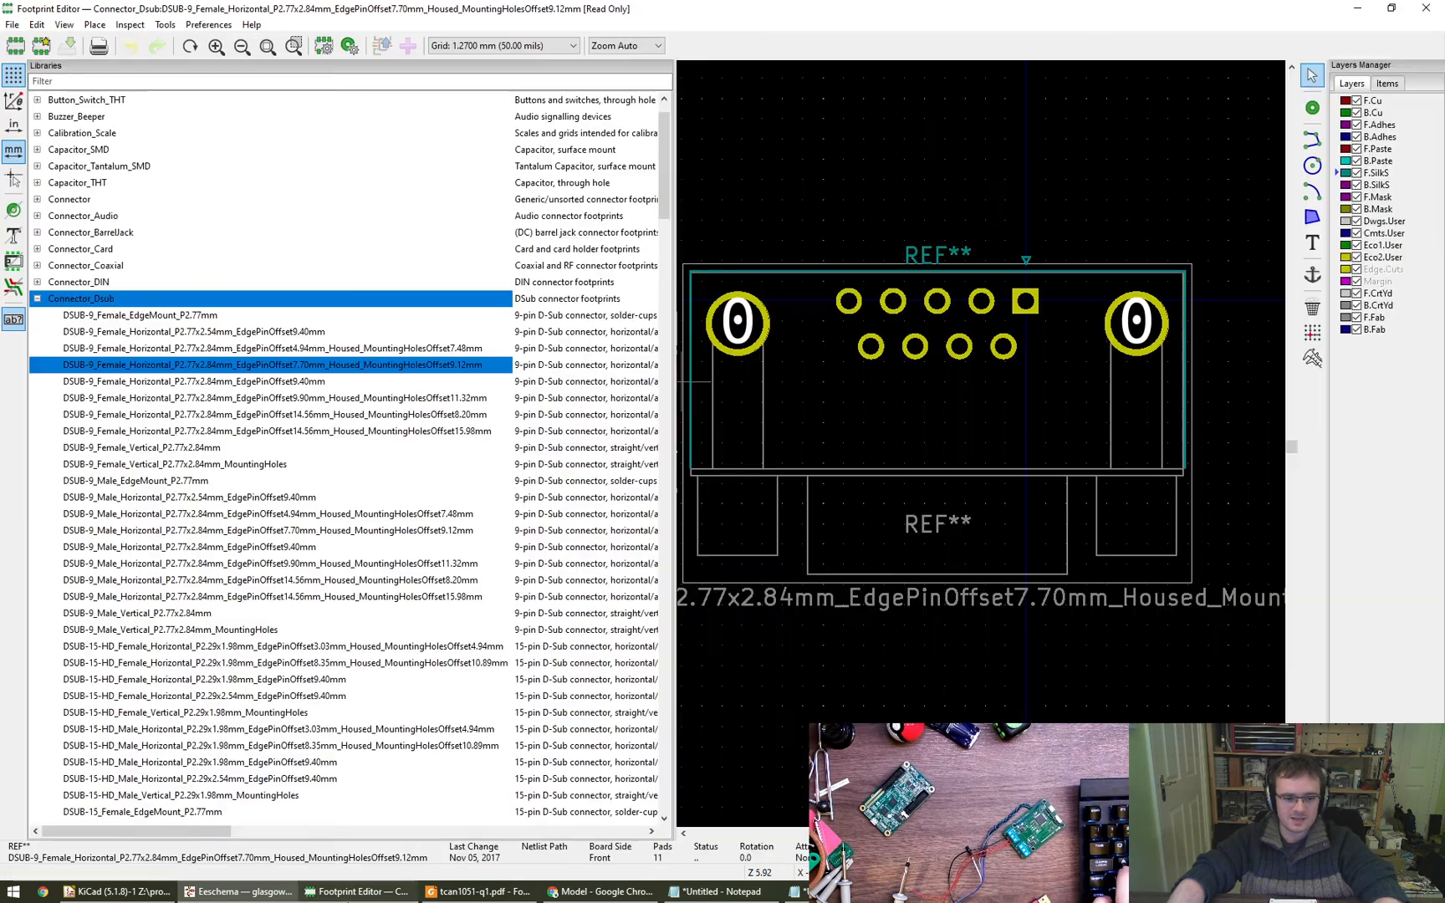
pyautogui.click(239, 892)
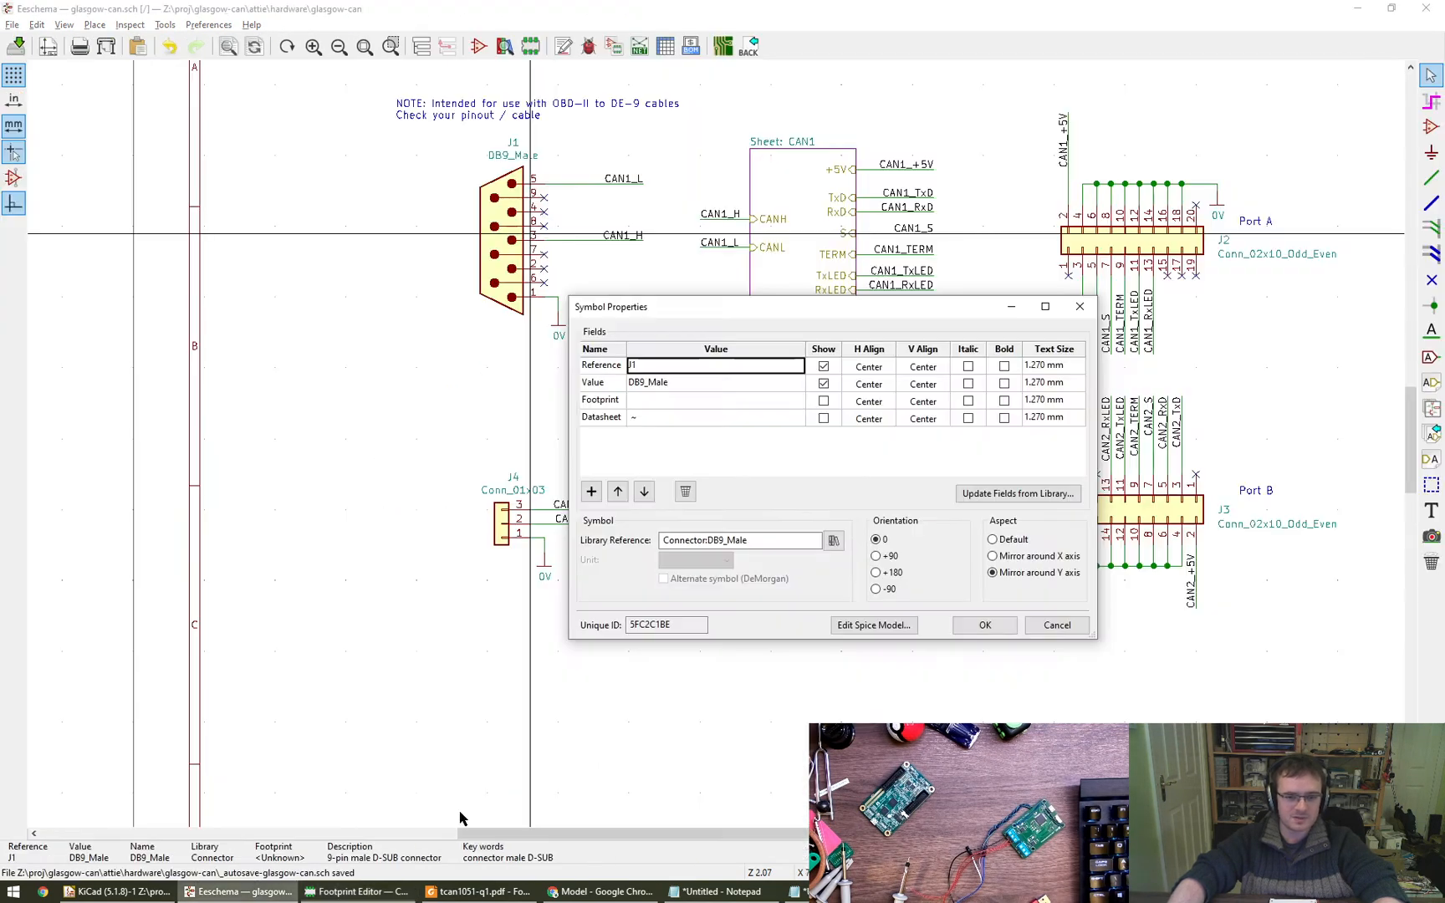
pyautogui.click(793, 400)
pyautogui.click(796, 400)
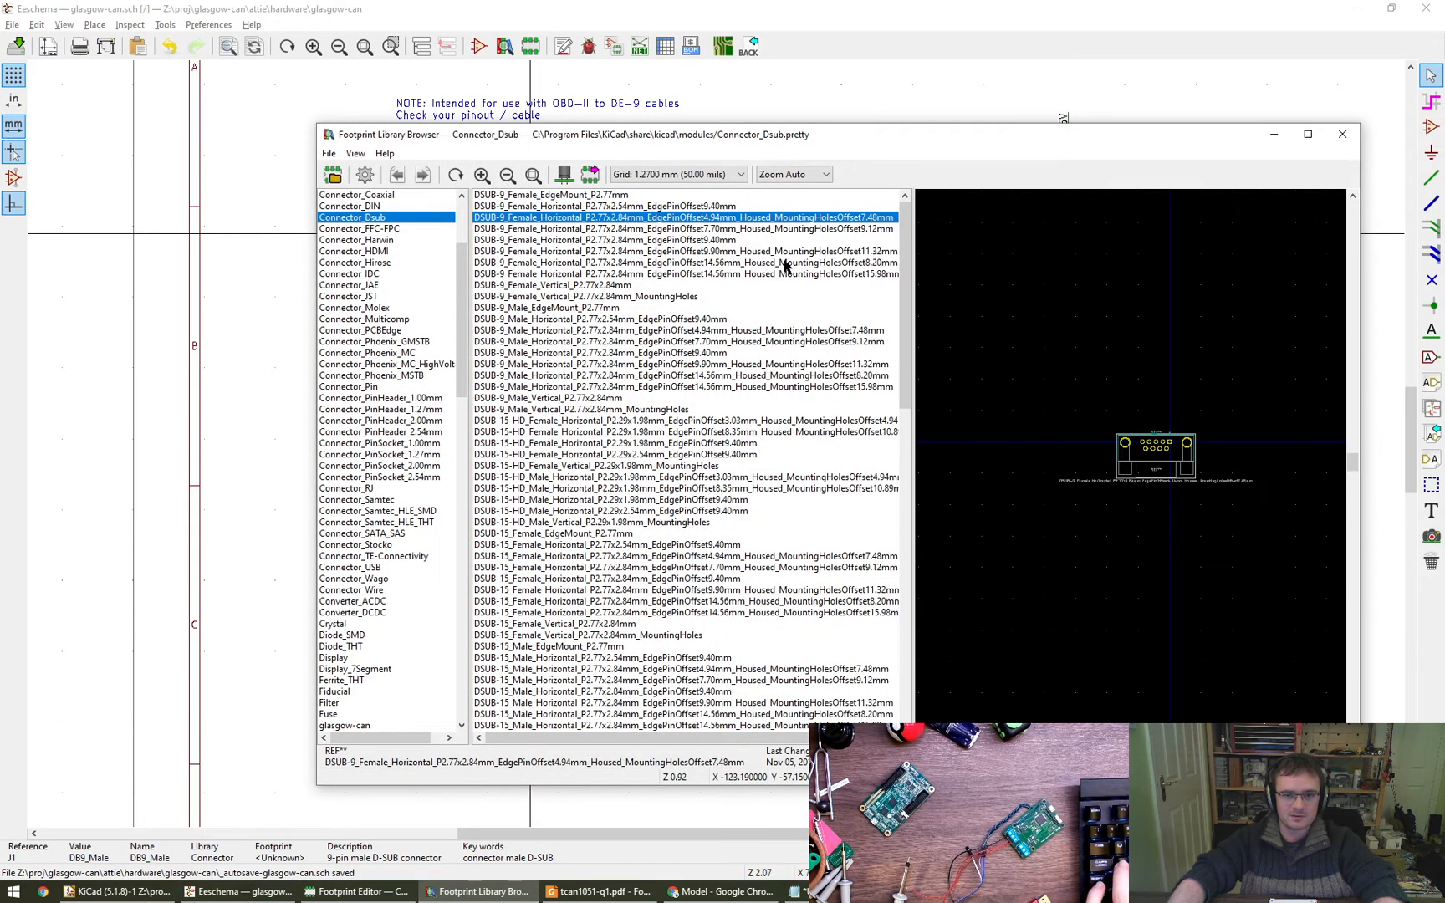
pyautogui.doubleClick(819, 230)
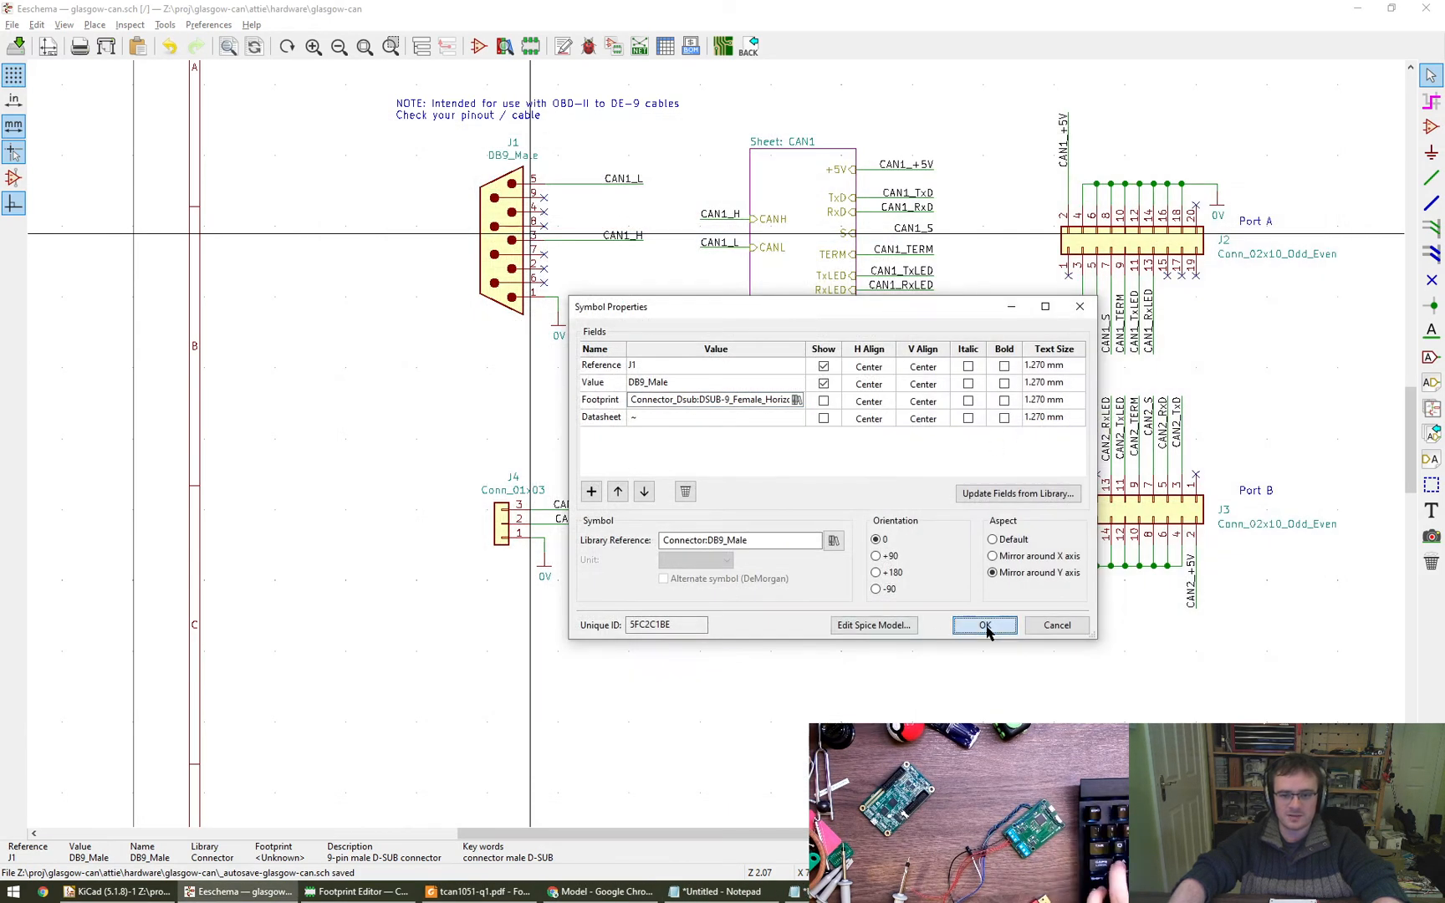
pyautogui.click(985, 626)
# - Copy the manufacturer name Assmann WSW Components from the connector's Digi-Key product page in Chrome and return to Eeschema
pyautogui.moveTo(410, 332); pyautogui.dragTo(500, 493, button='middle')
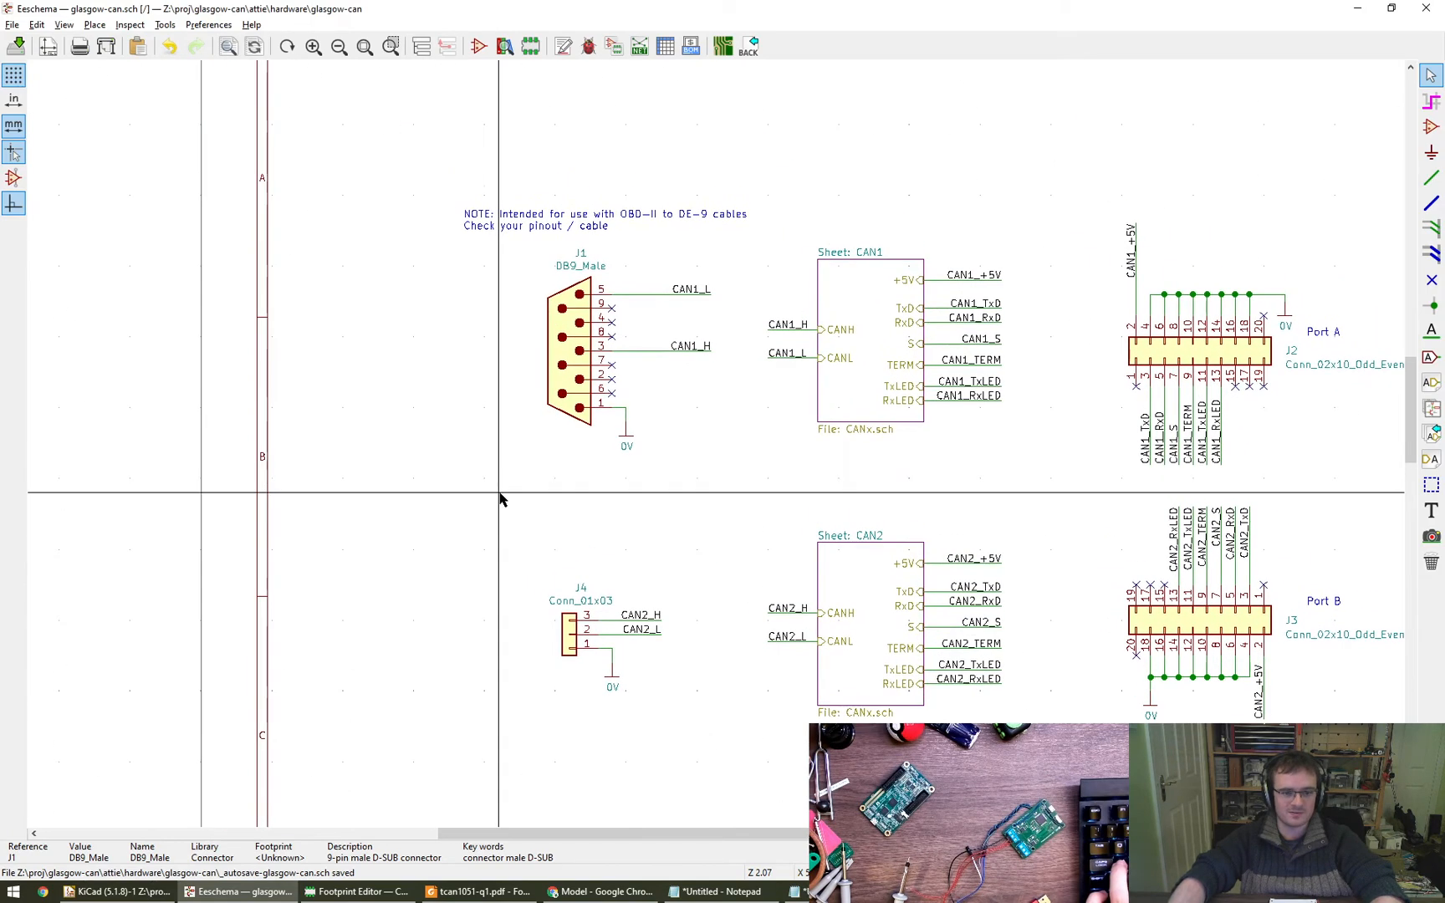
pyautogui.click(601, 891)
pyautogui.scroll(2, 690, 520)
pyautogui.click(639, 13)
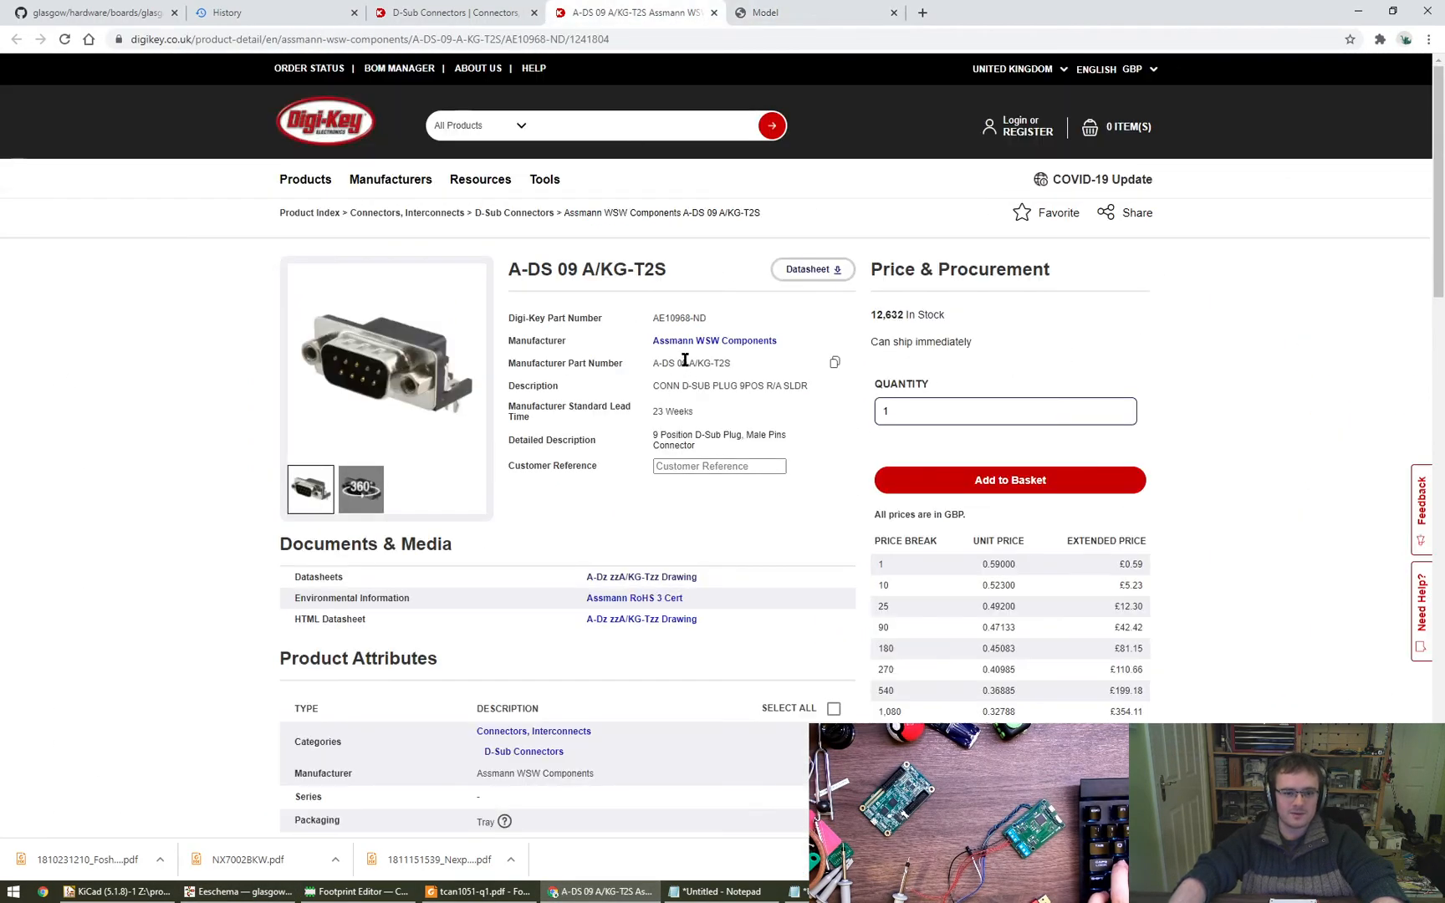
pyautogui.moveTo(772, 349); pyautogui.dragTo(651, 343)
pyautogui.hotkey('ctrl', 'c')
pyautogui.hotkey('alt', 'Tab')
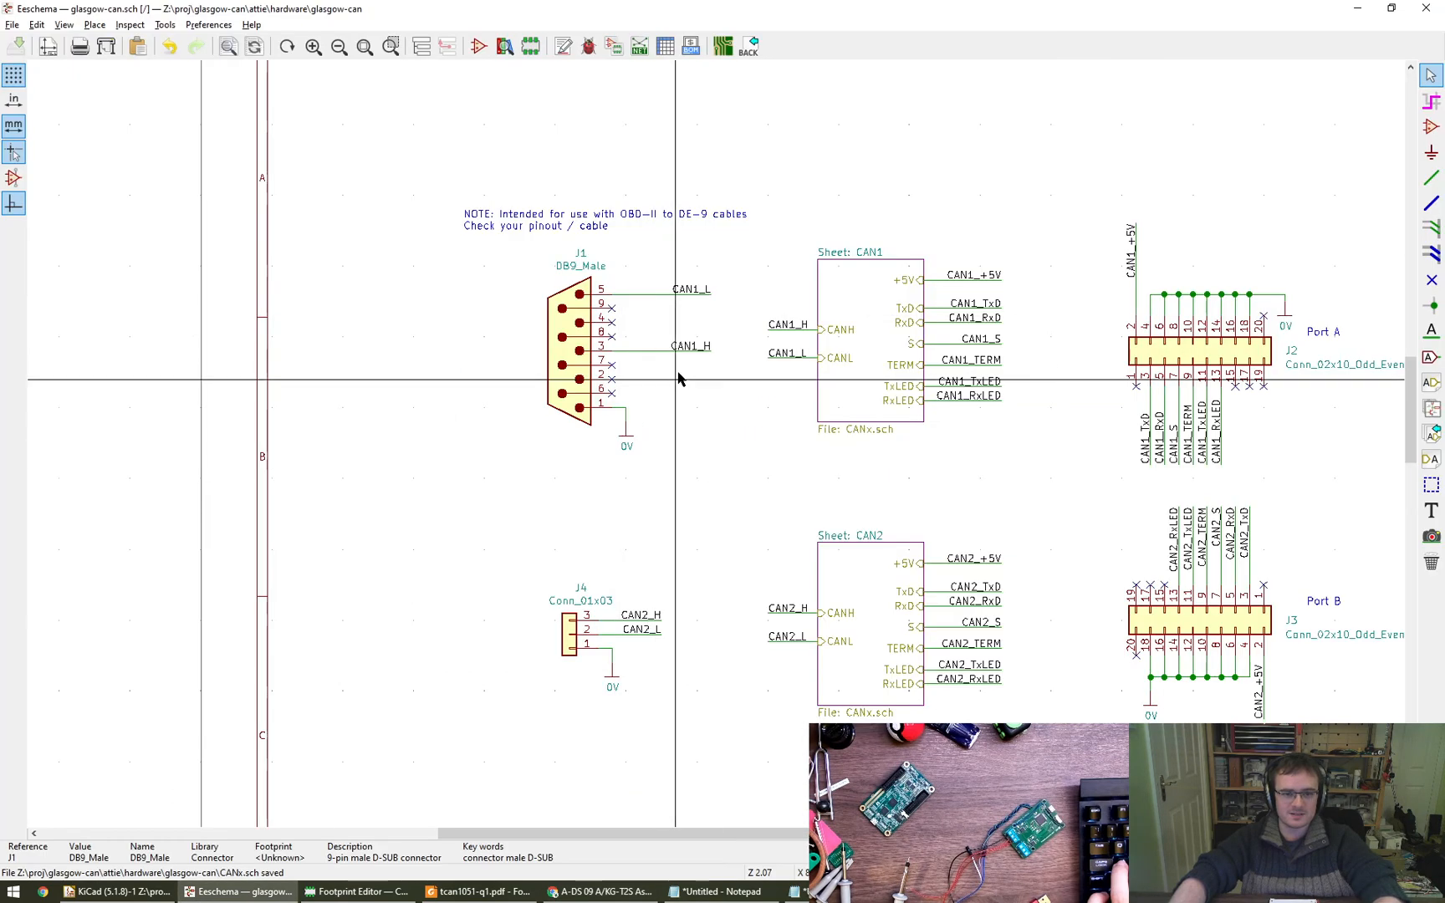
# - Add two custom fields to J1, naming the first MFR and setting it to Assmann WSW Components without tab characters
pyautogui.doubleClick(576, 334)
pyautogui.click(591, 492)
pyautogui.click(591, 491)
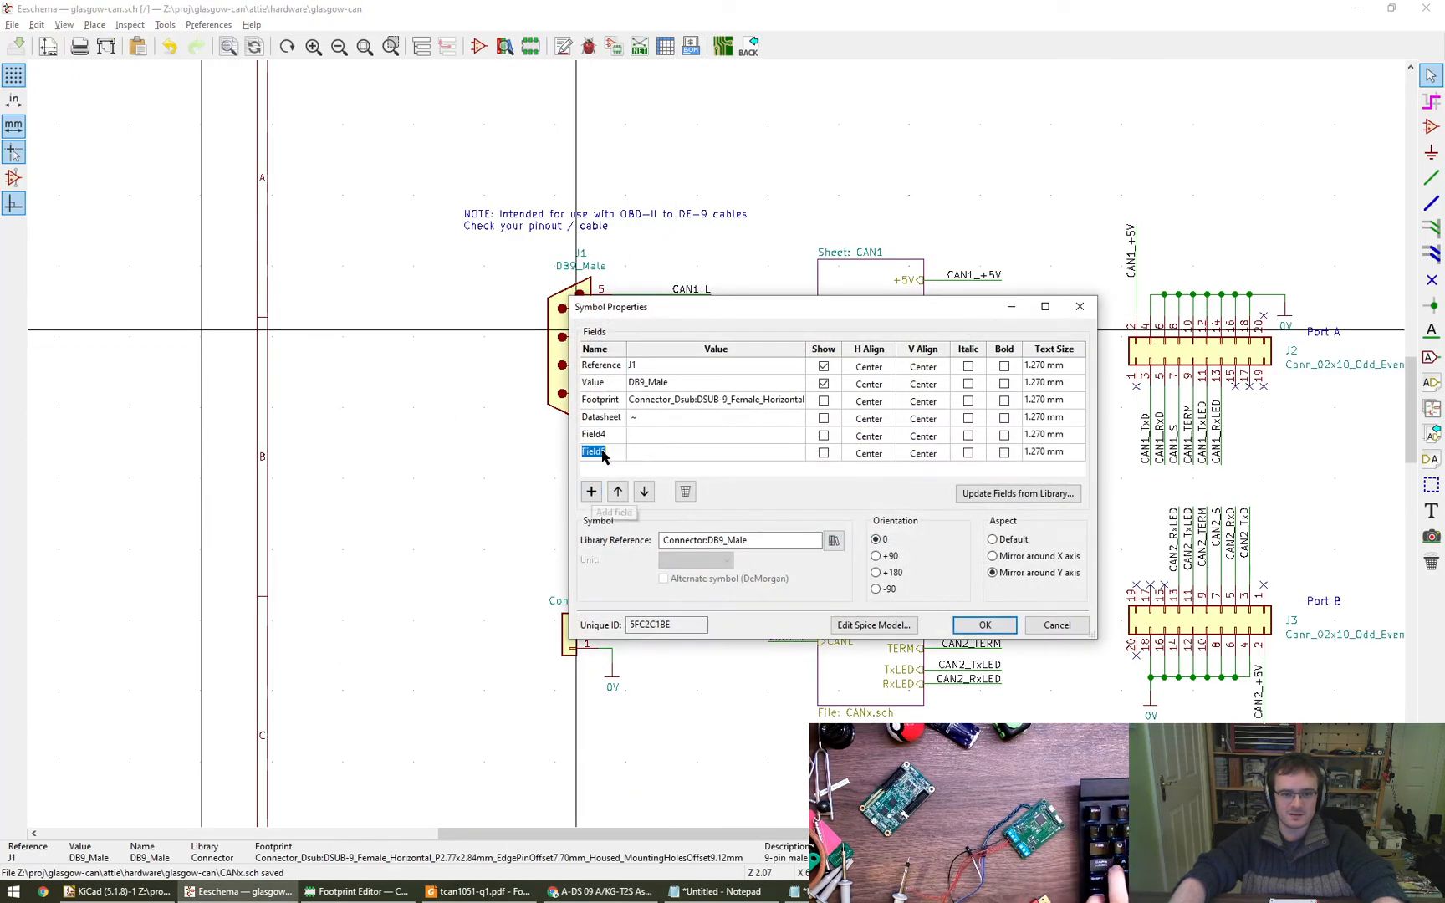
pyautogui.click(609, 435)
pyautogui.write('MFR')
pyautogui.press('Tab')
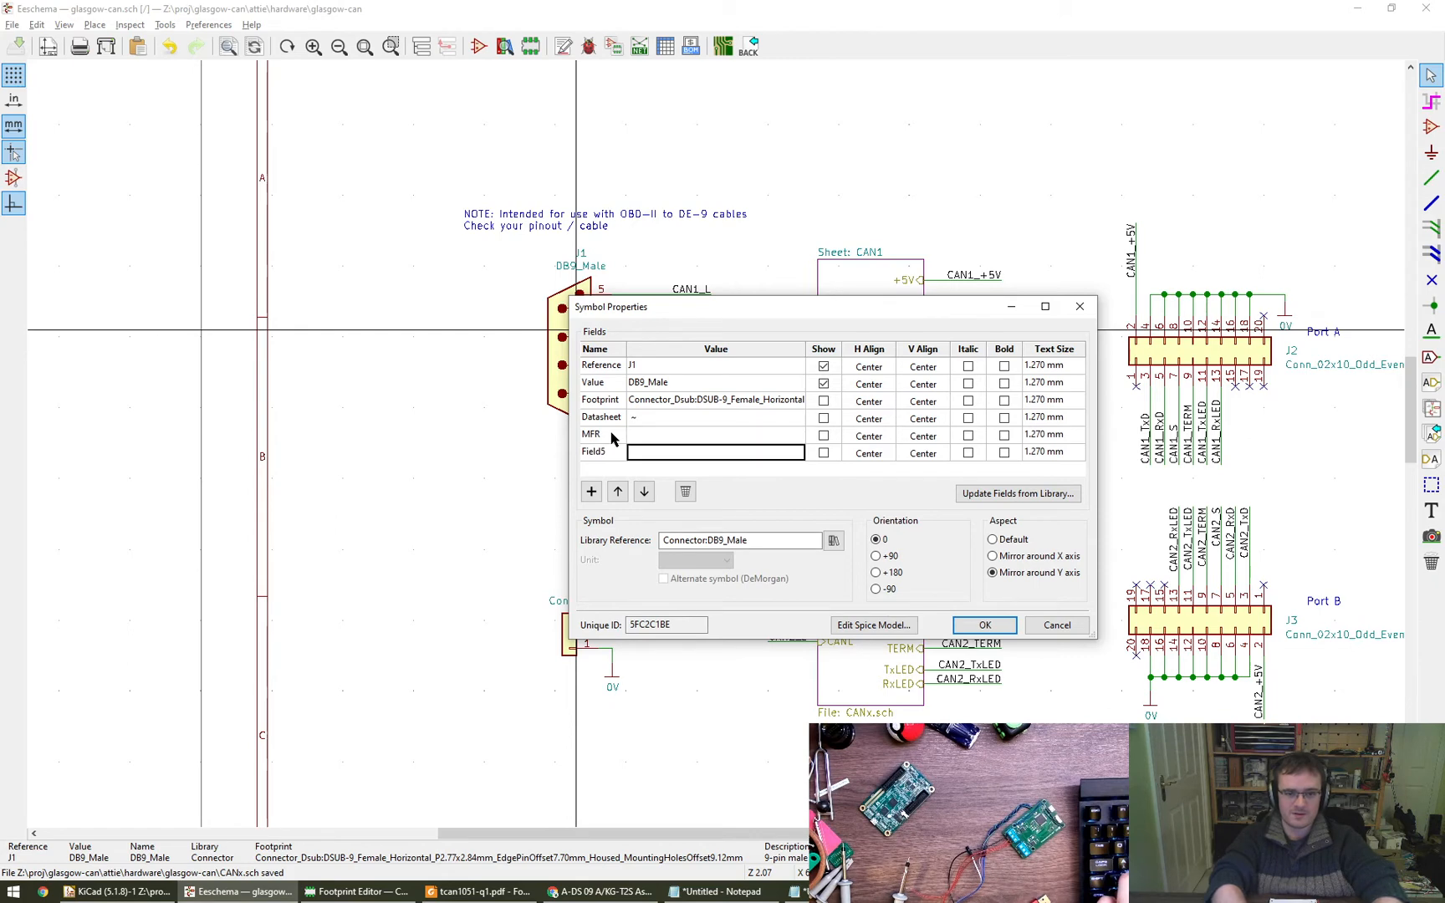
pyautogui.hotkey('ctrl', 'v')
pyautogui.press('Tab')
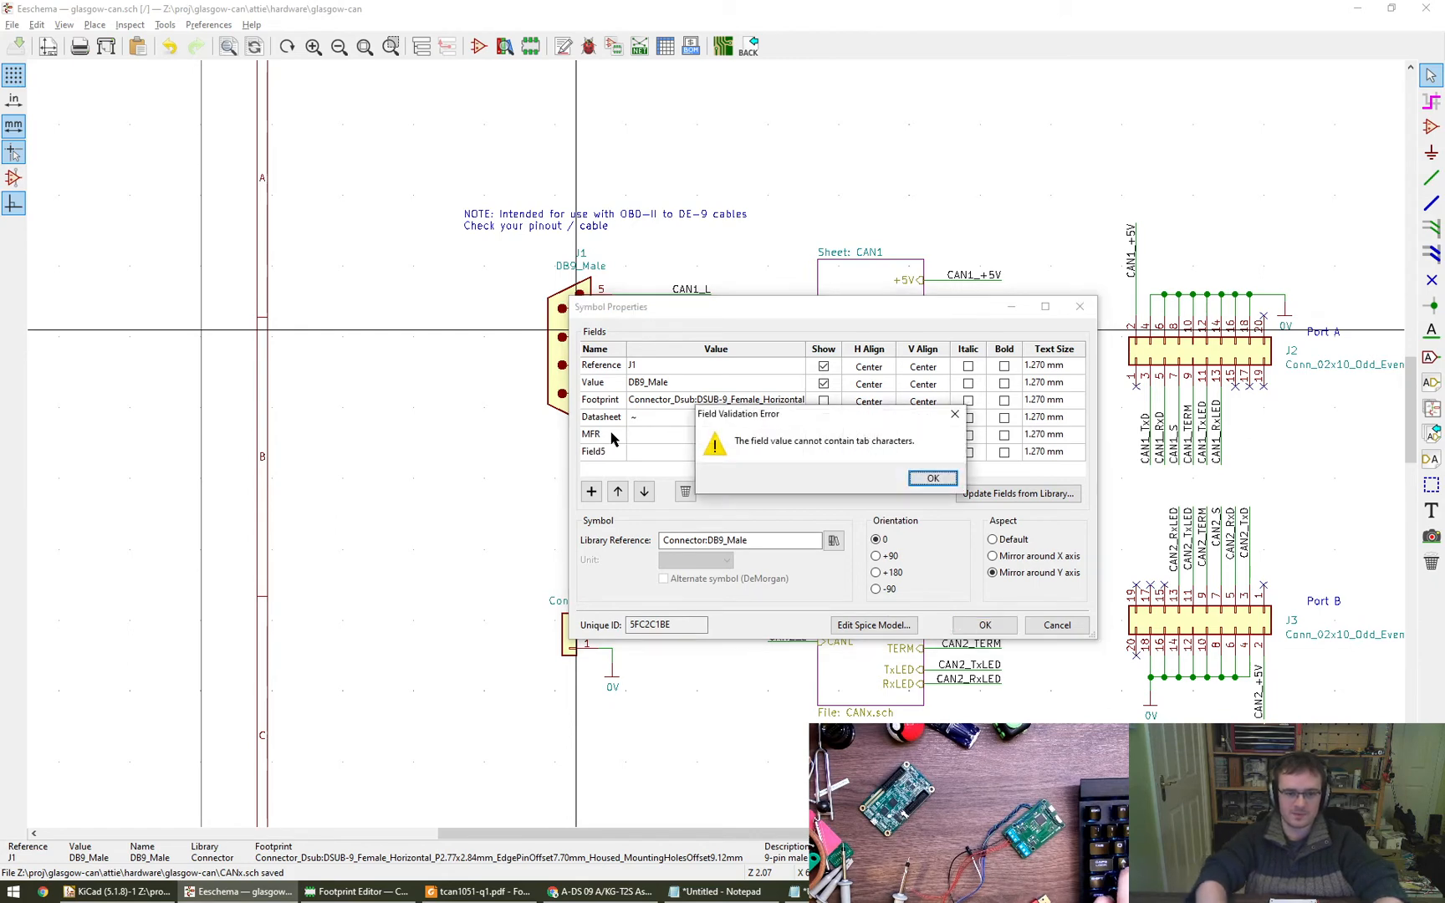
pyautogui.press('Return')
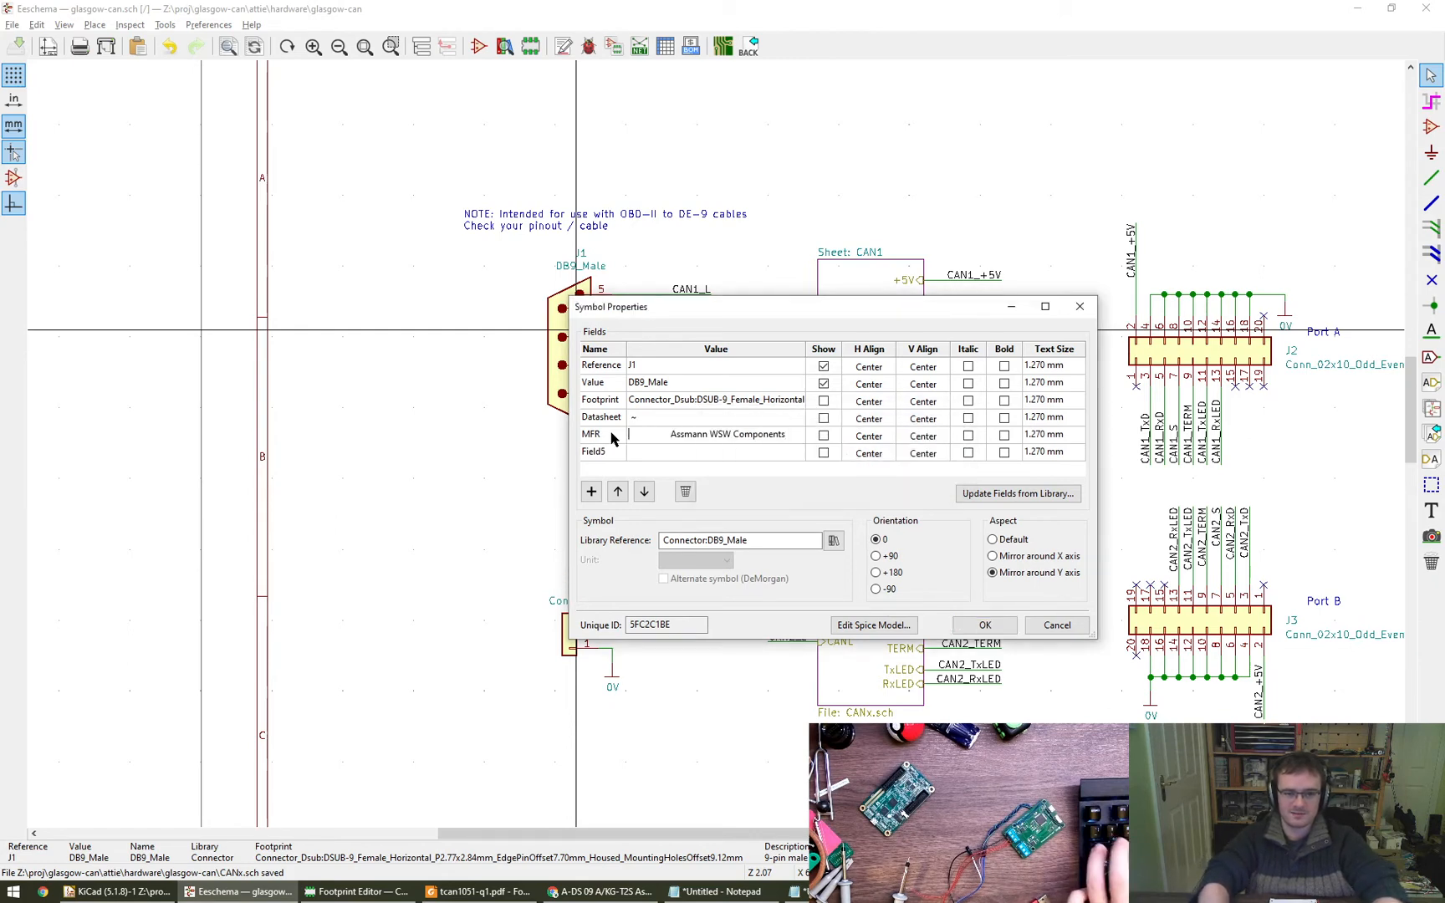
# - Copy the manufacturer part number A-DS 09 A/KG-T2S from Digi-Key into J1's second custom field and name that field MPN
pyautogui.hotkey('alt', 'Tab')
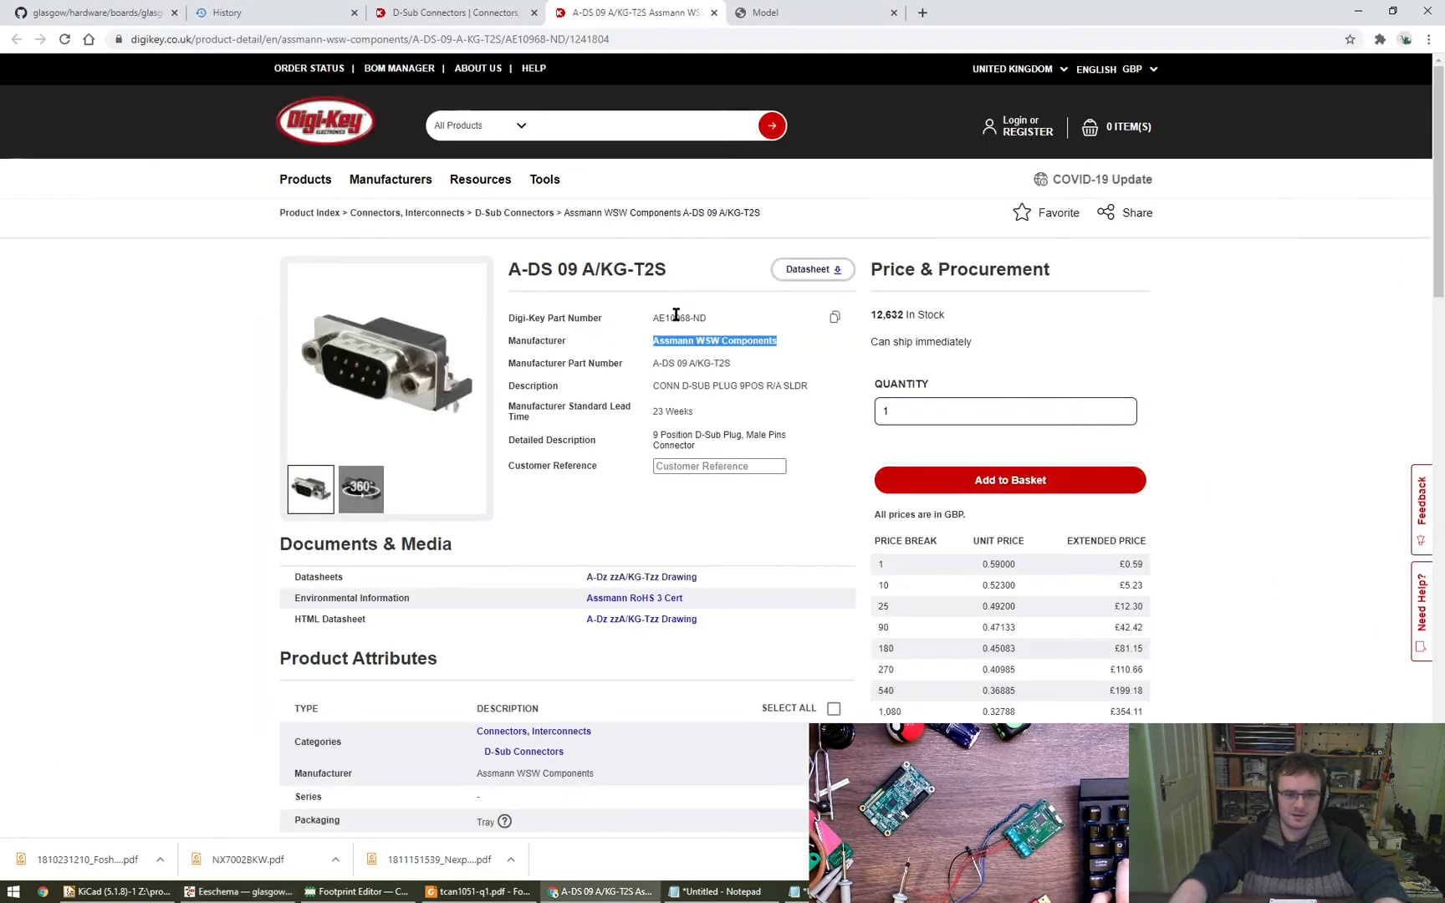
pyautogui.click(674, 316)
pyautogui.moveTo(660, 362); pyautogui.dragTo(724, 363)
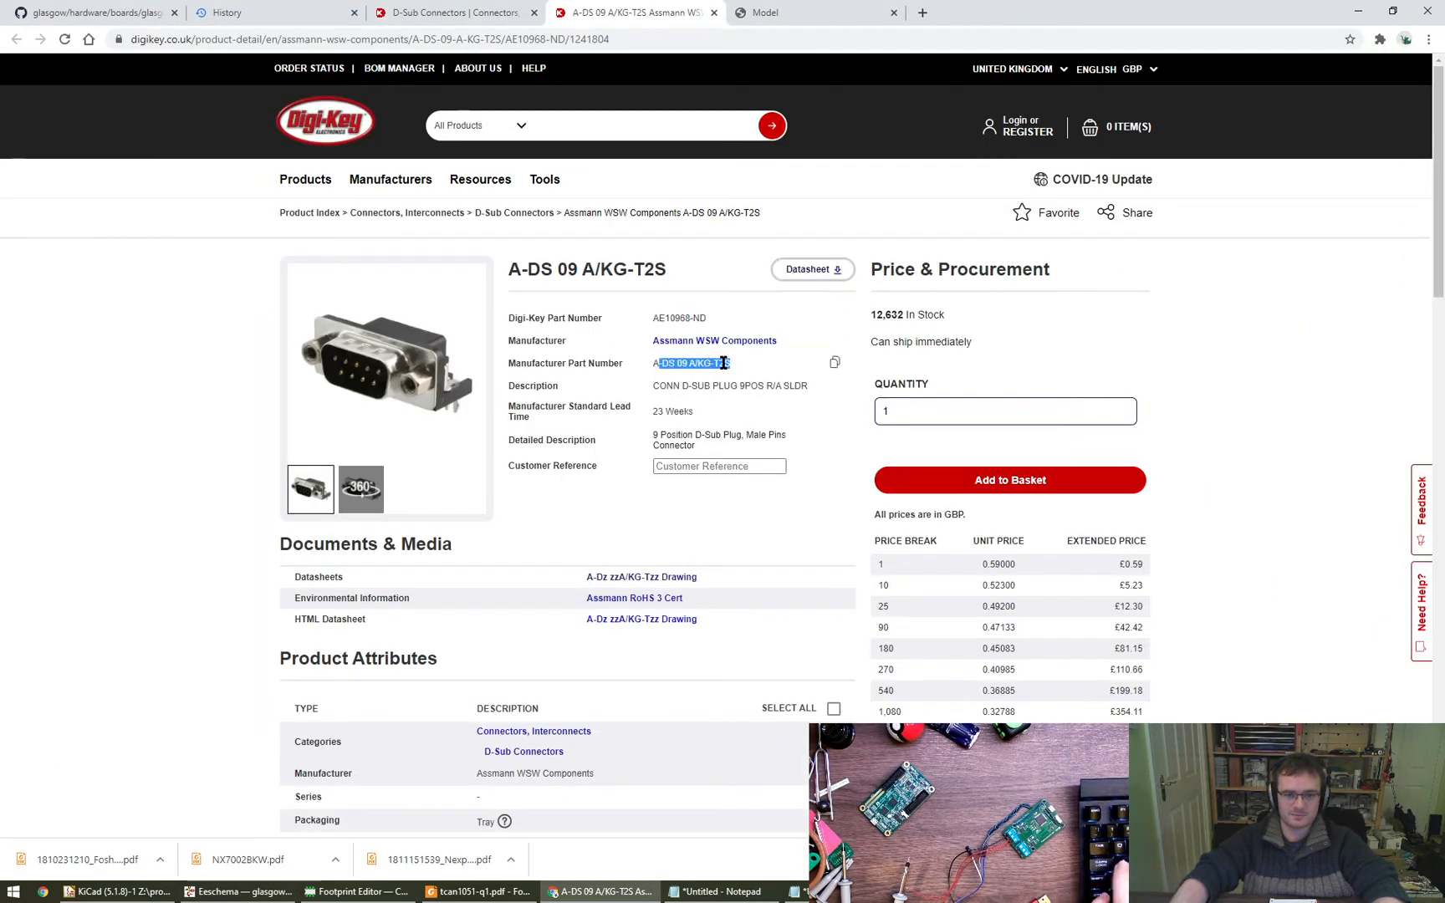
pyautogui.click(834, 362)
pyautogui.hotkey('alt', 'Tab')
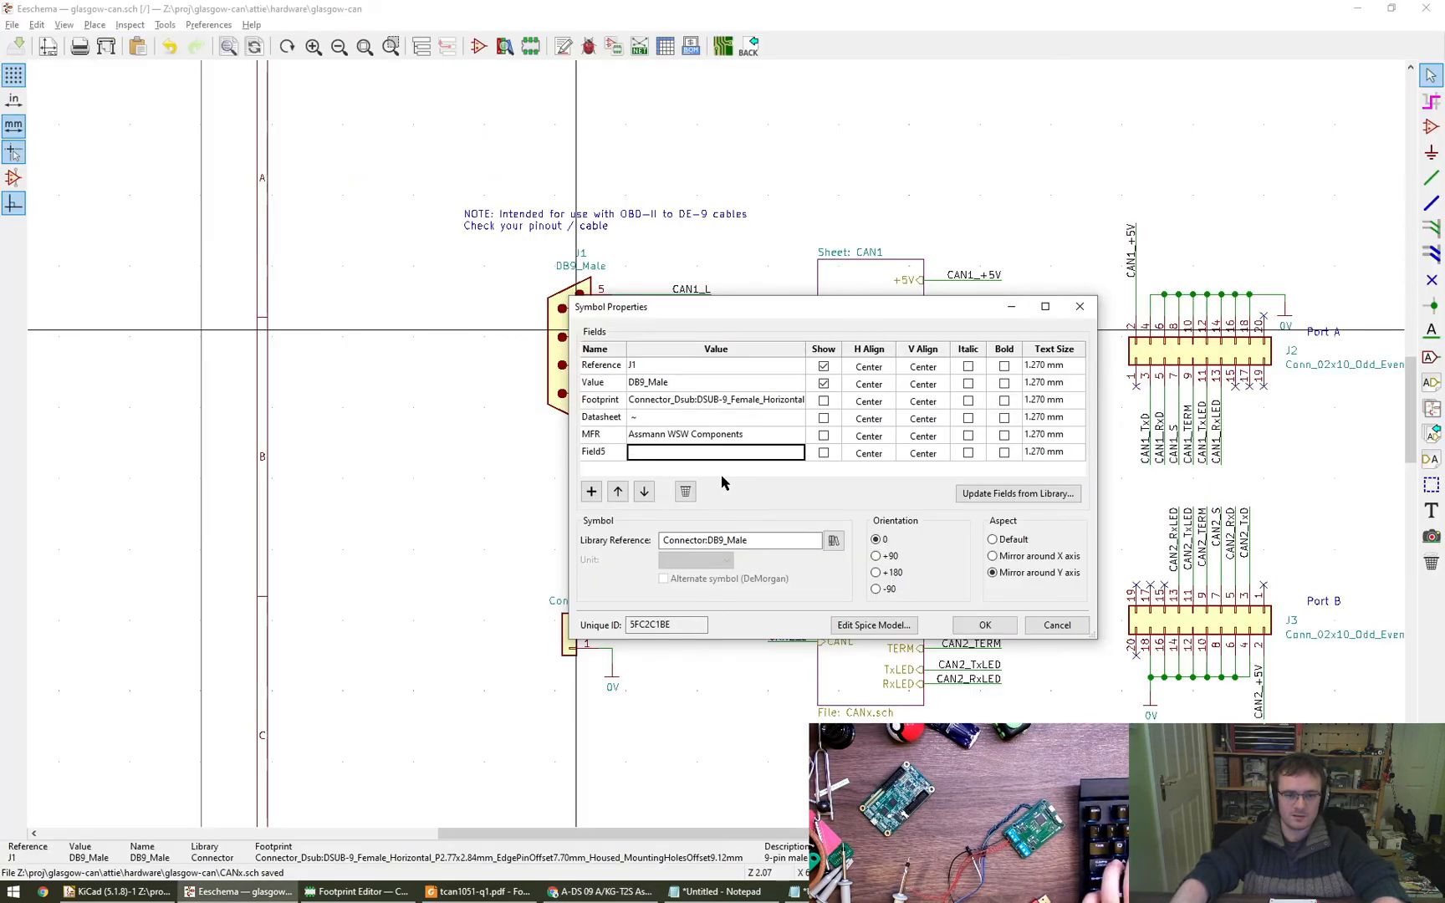
pyautogui.hotkey('ctrl', 'v')
pyautogui.press('Return')
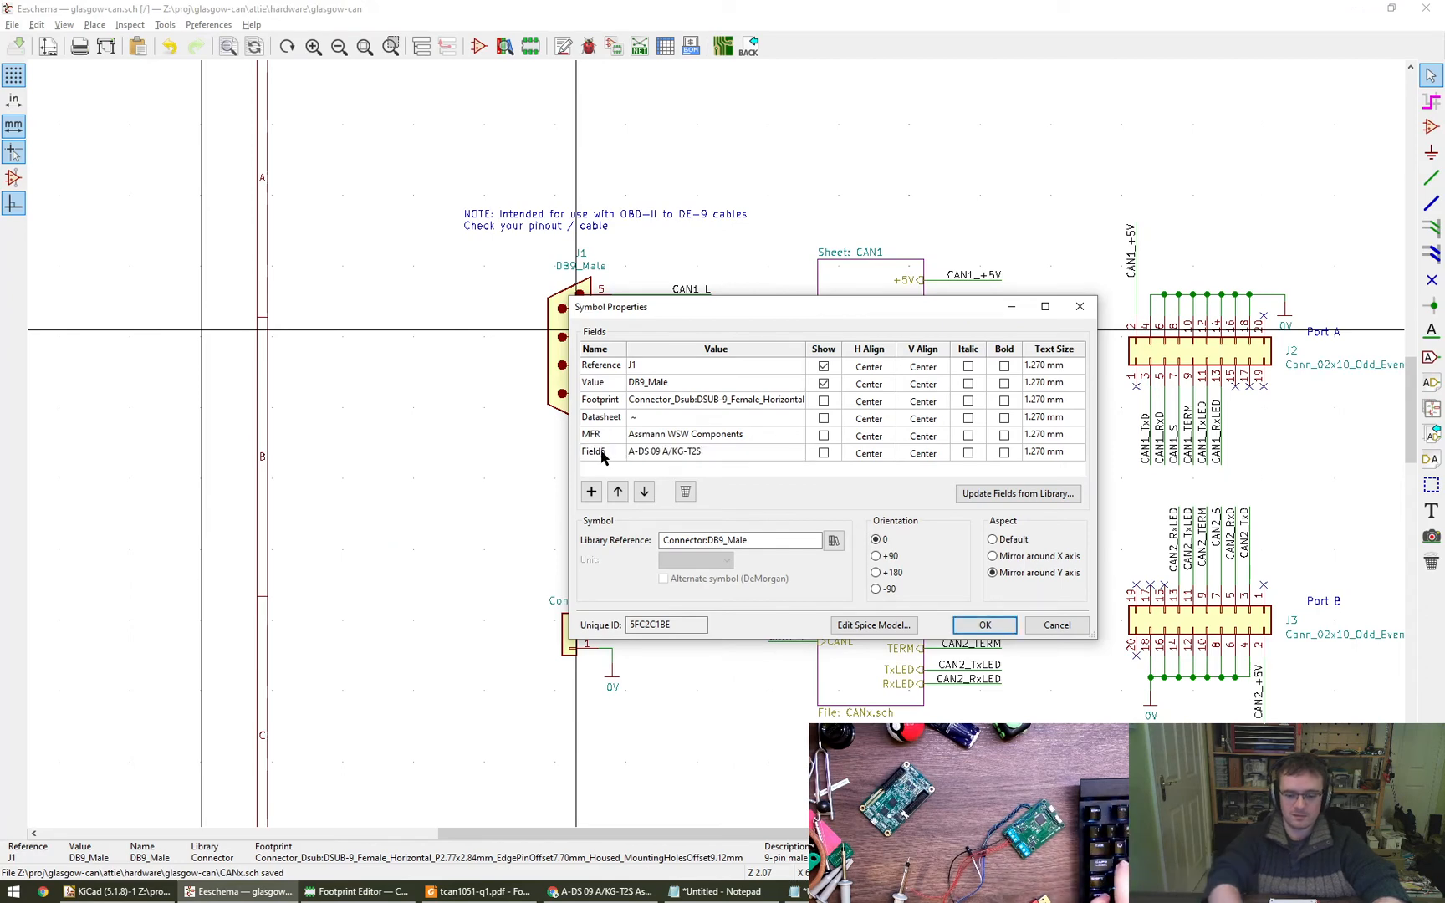
pyautogui.write('MPN')
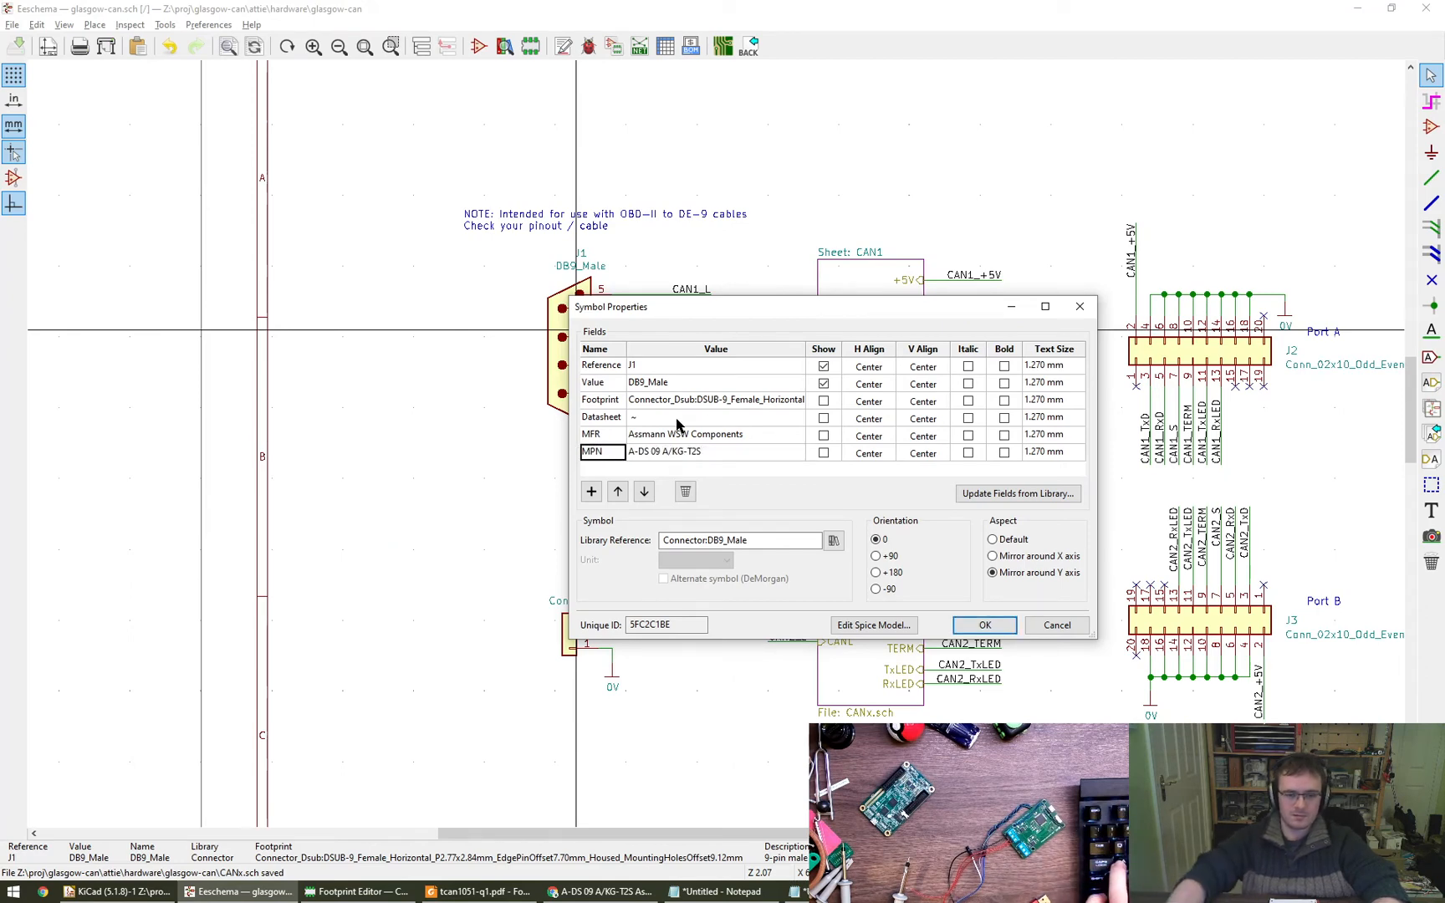
# - Copy J1's MPN into its Value field, setting it to A-DS 09 A/KG-T2S, and apply the symbol properties
pyautogui.doubleClick(695, 452)
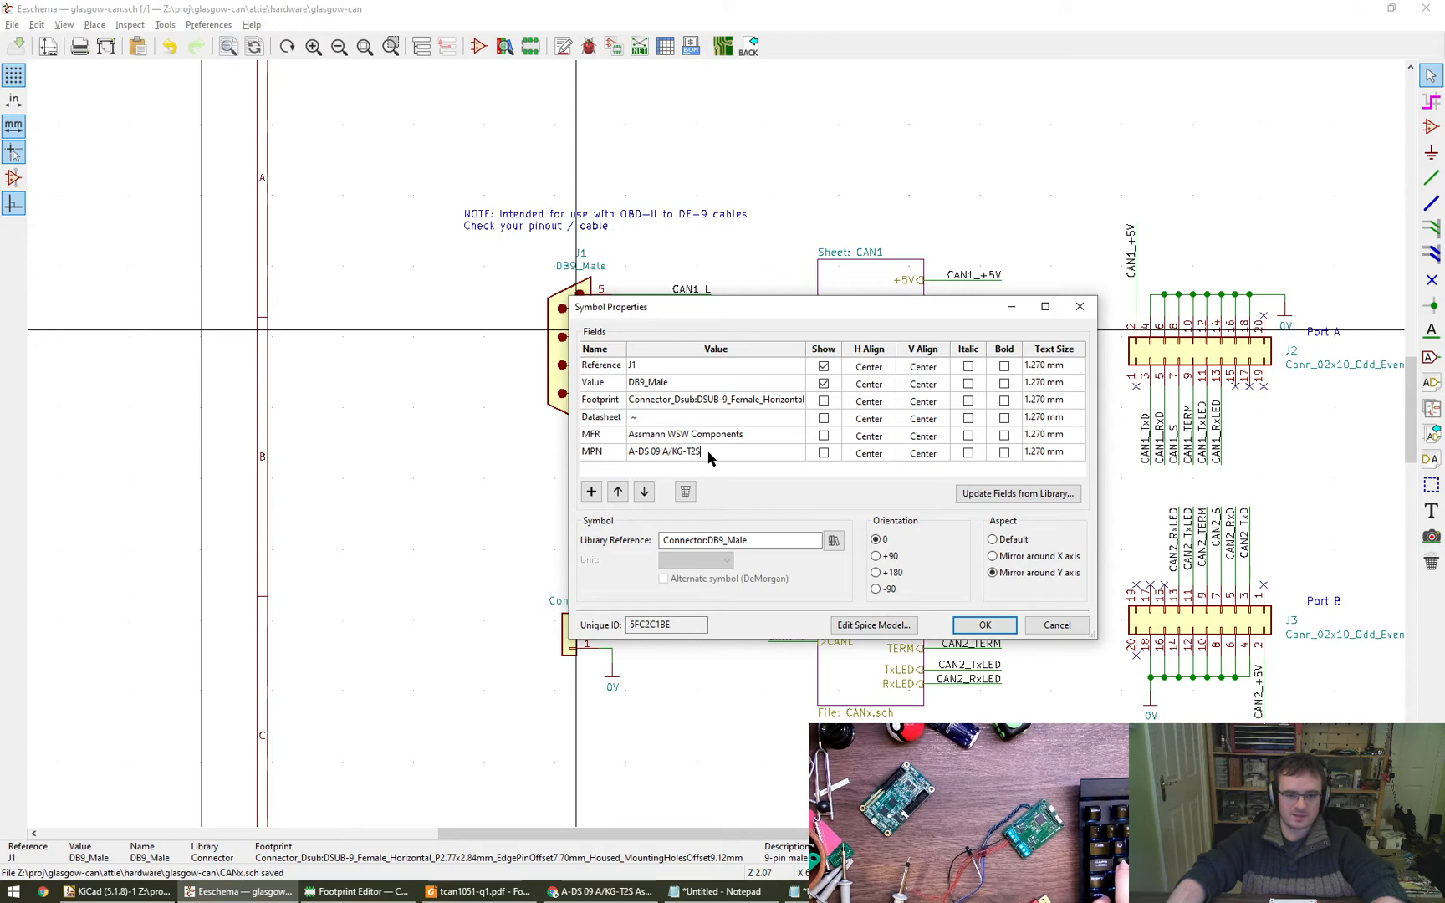
pyautogui.hotkey('ctrl', 'c')
pyautogui.doubleClick(685, 385)
pyautogui.hotkey('ctrl', 'v')
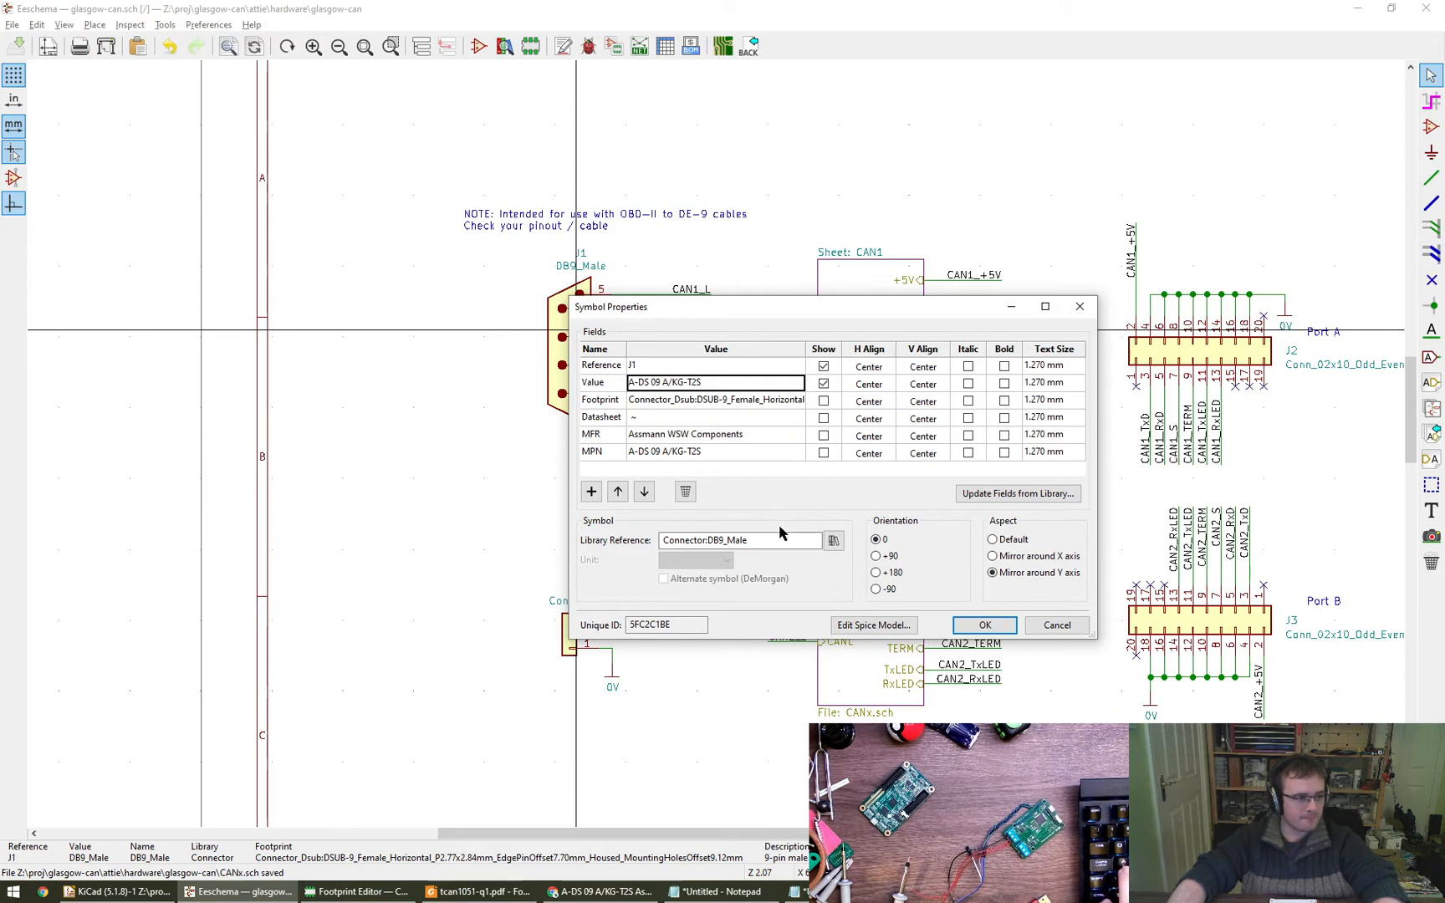
pyautogui.click(984, 625)
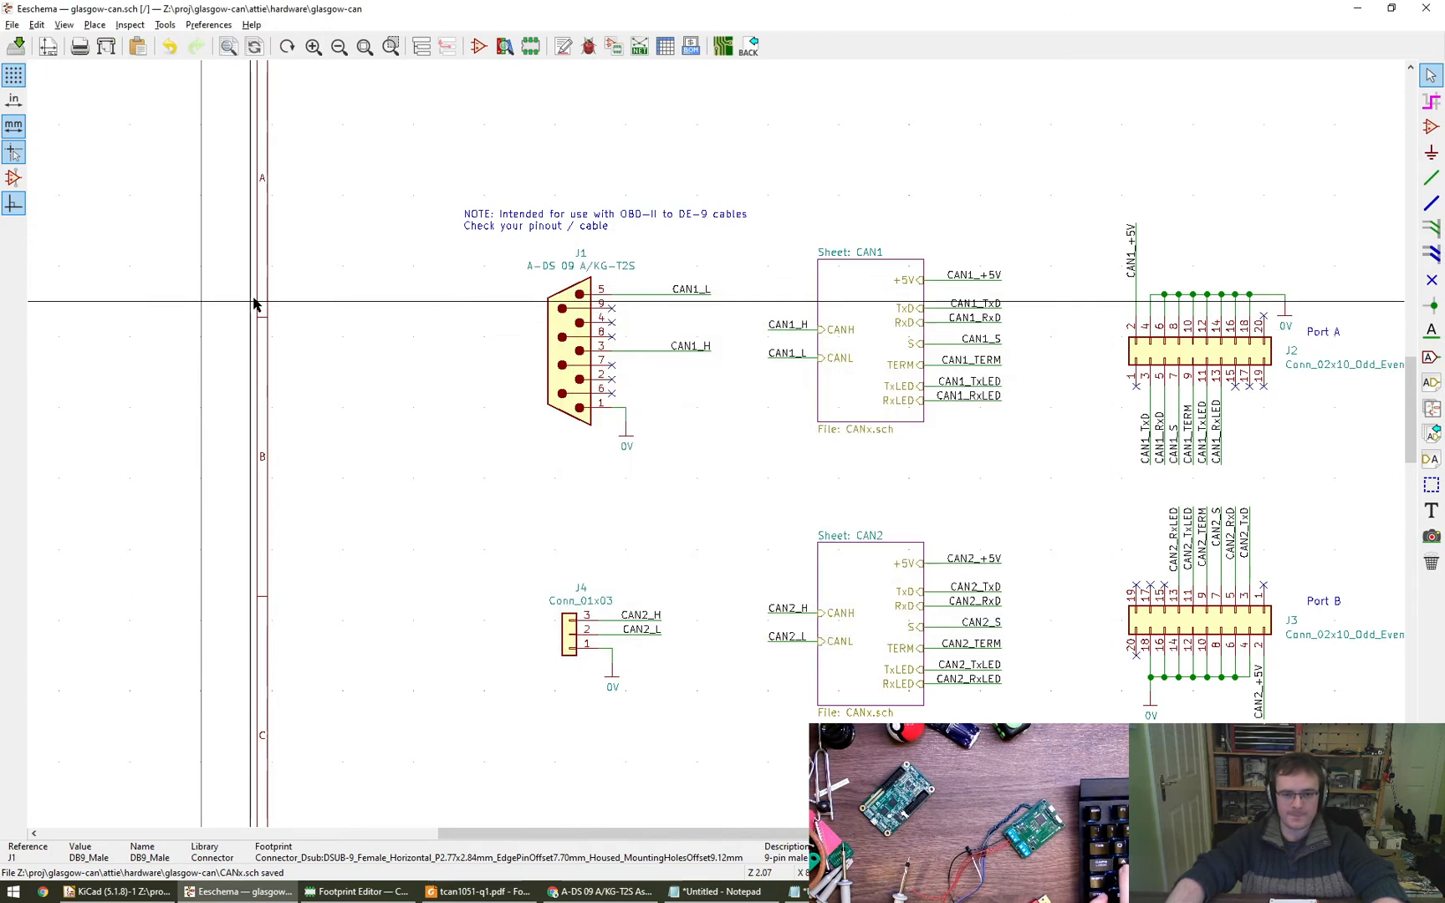
# - Review the footprint assignments, including J4's, in the symbol fields table and close it without applying changes
pyautogui.moveTo(605, 466); pyautogui.dragTo(523, 442, button='middle')
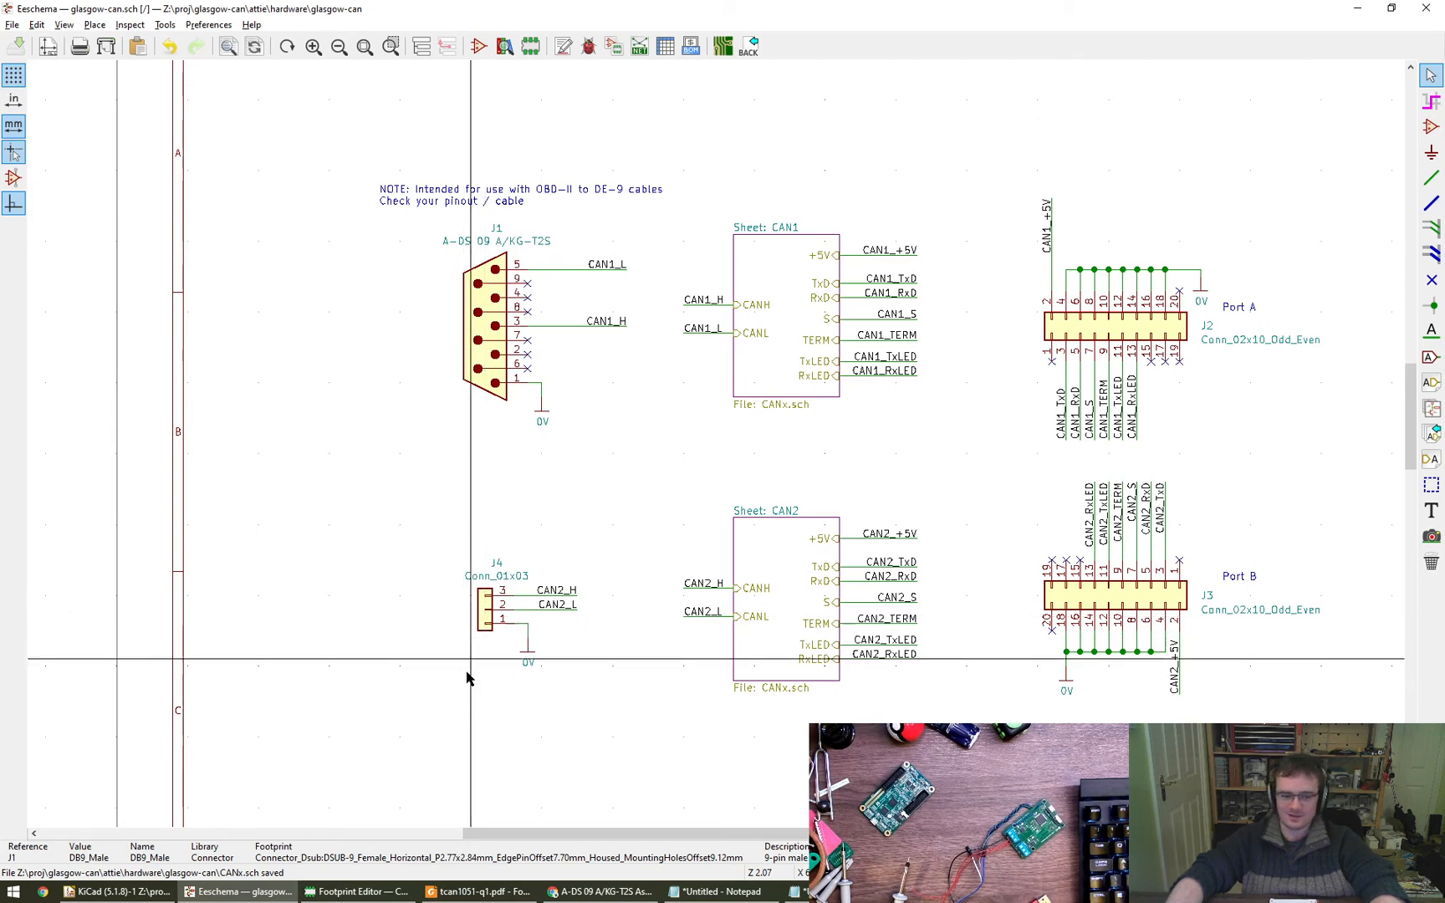
pyautogui.click(665, 46)
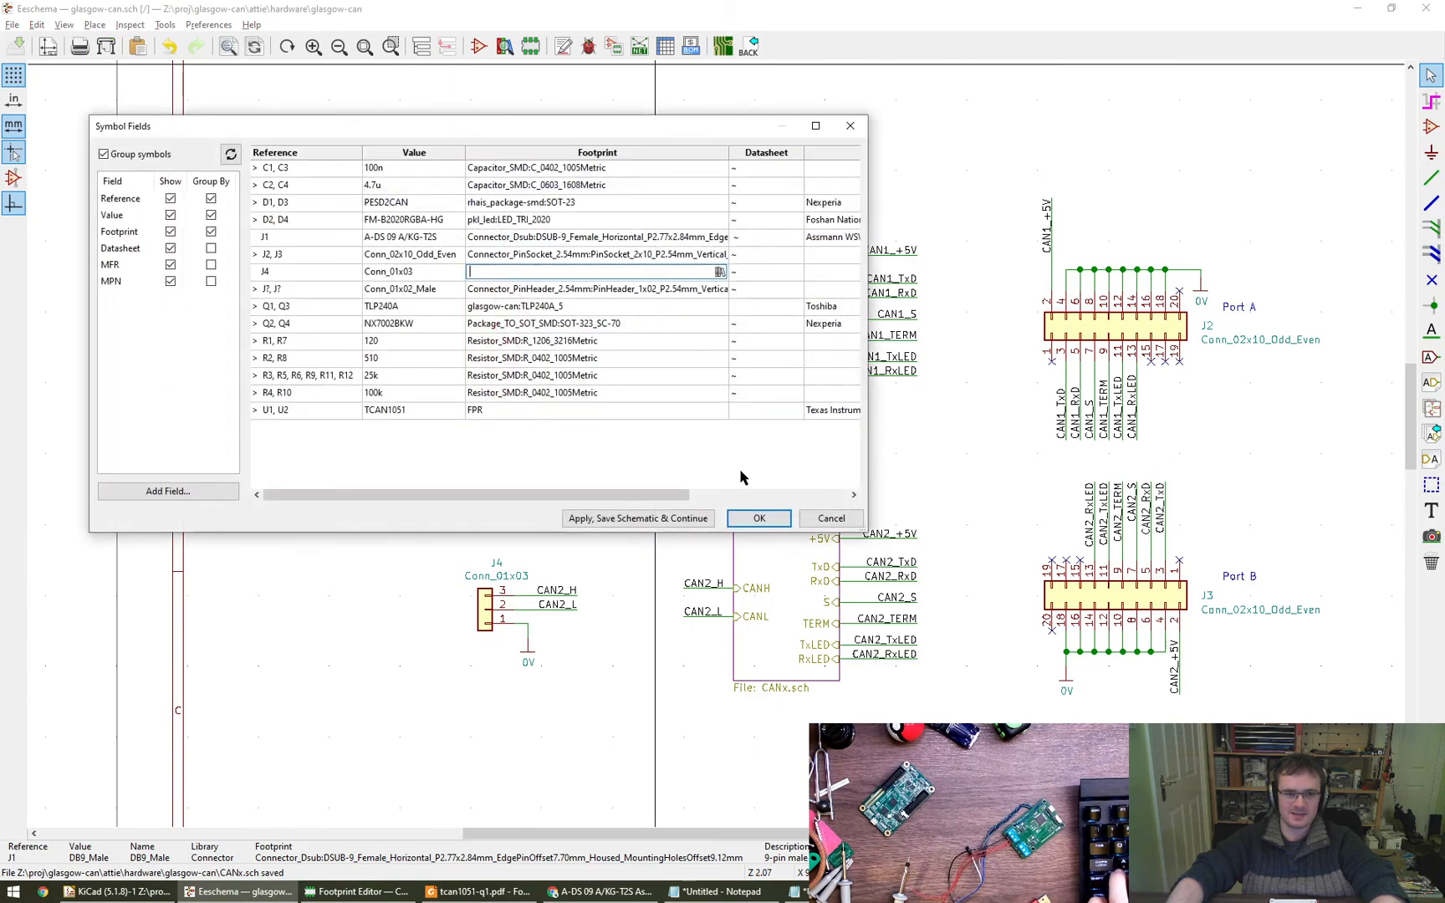
pyautogui.click(831, 517)
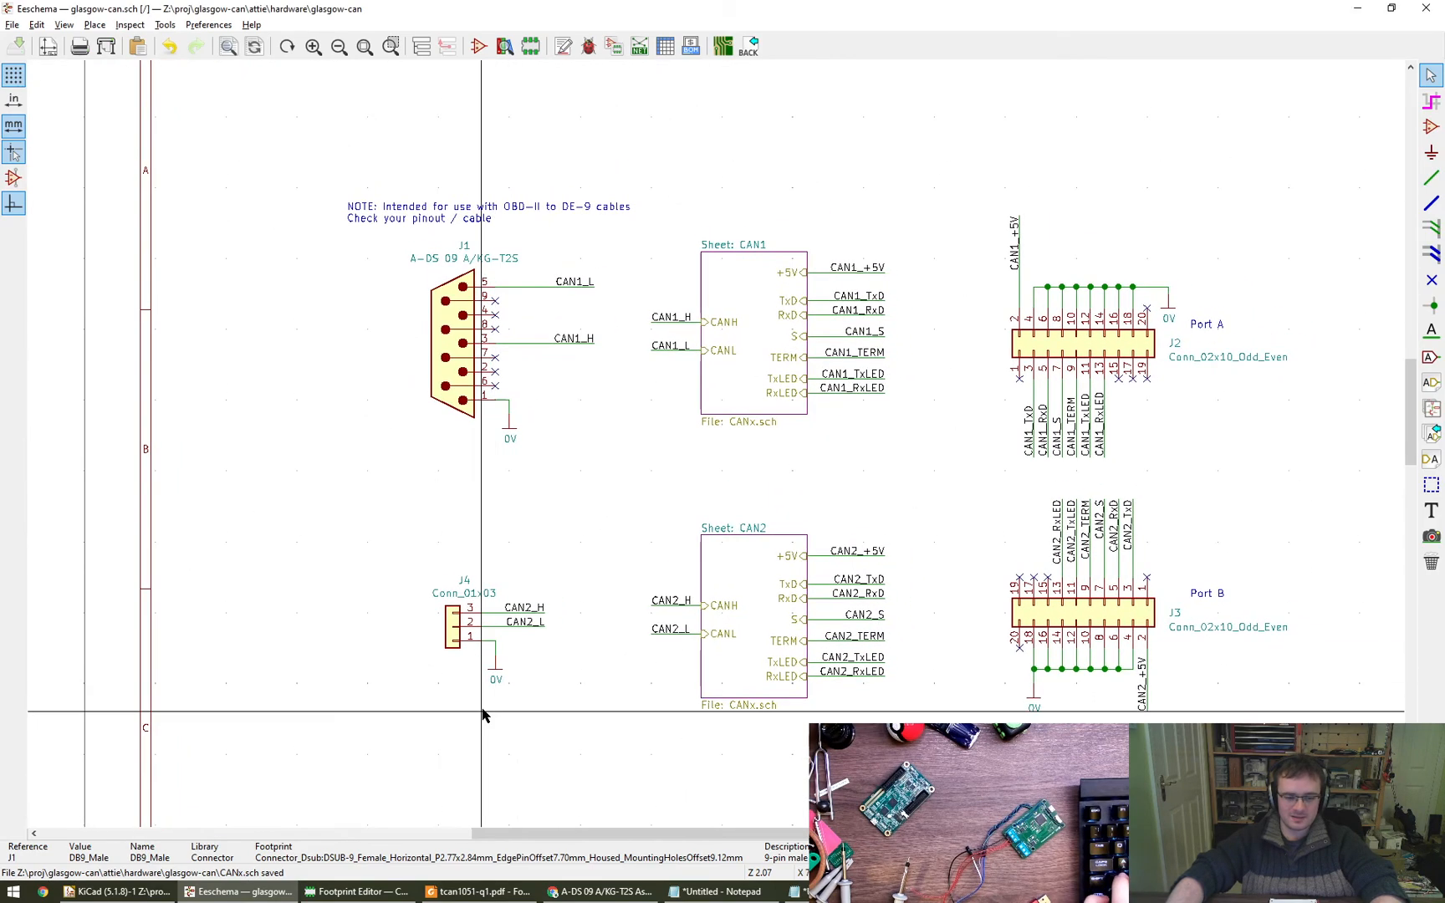
# - Close the D-Sub connector, datasheet and history tabs in Chrome and bring up the Digi-Key page for 2834077-2
pyautogui.click(600, 892)
pyautogui.middleClick(631, 5)
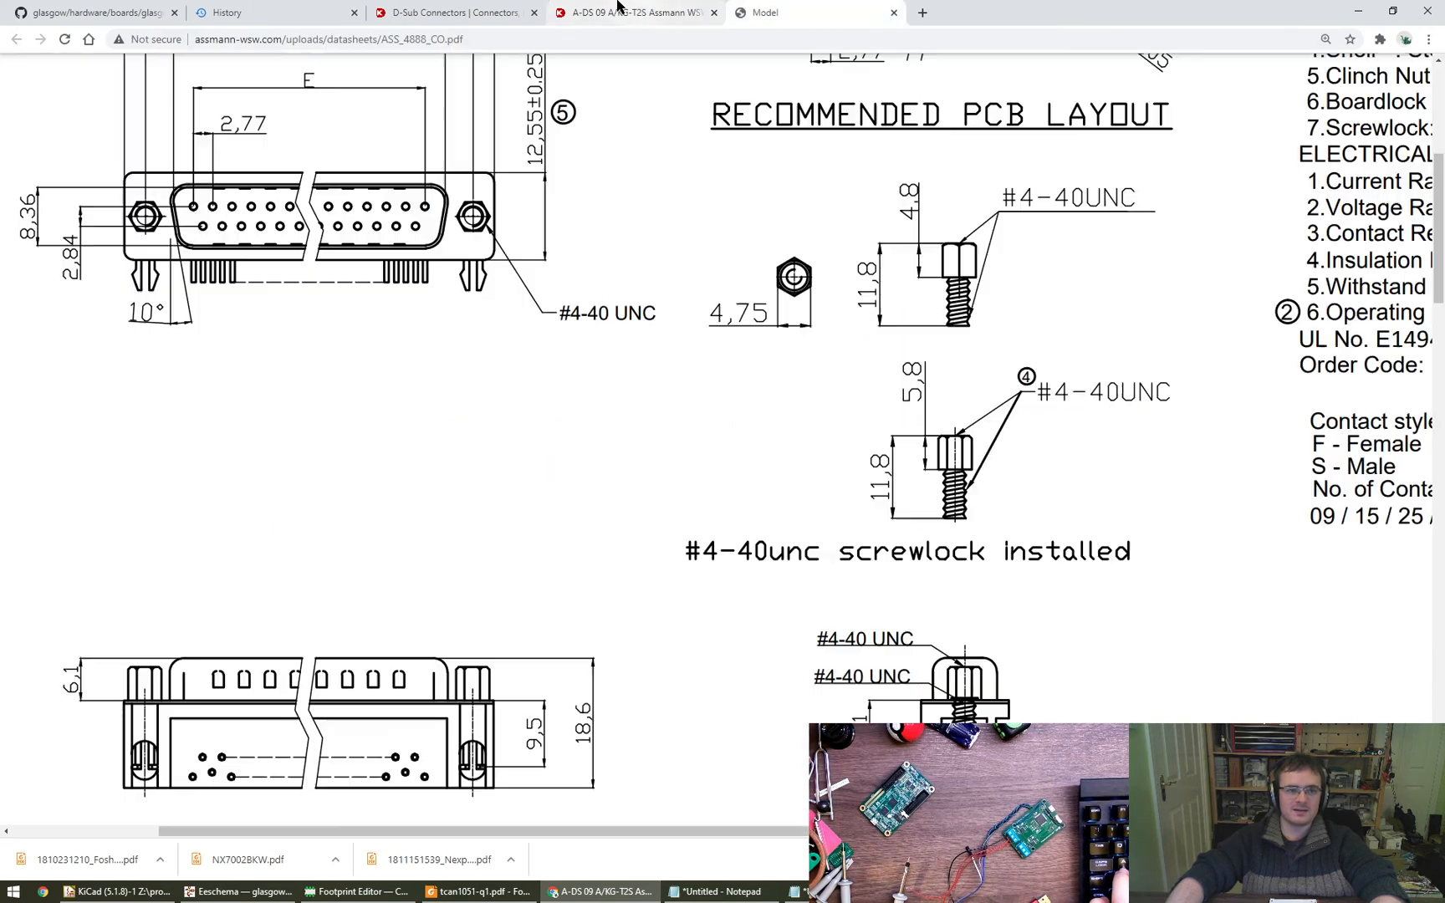
pyautogui.middleClick(505, 7)
pyautogui.middleClick(503, 7)
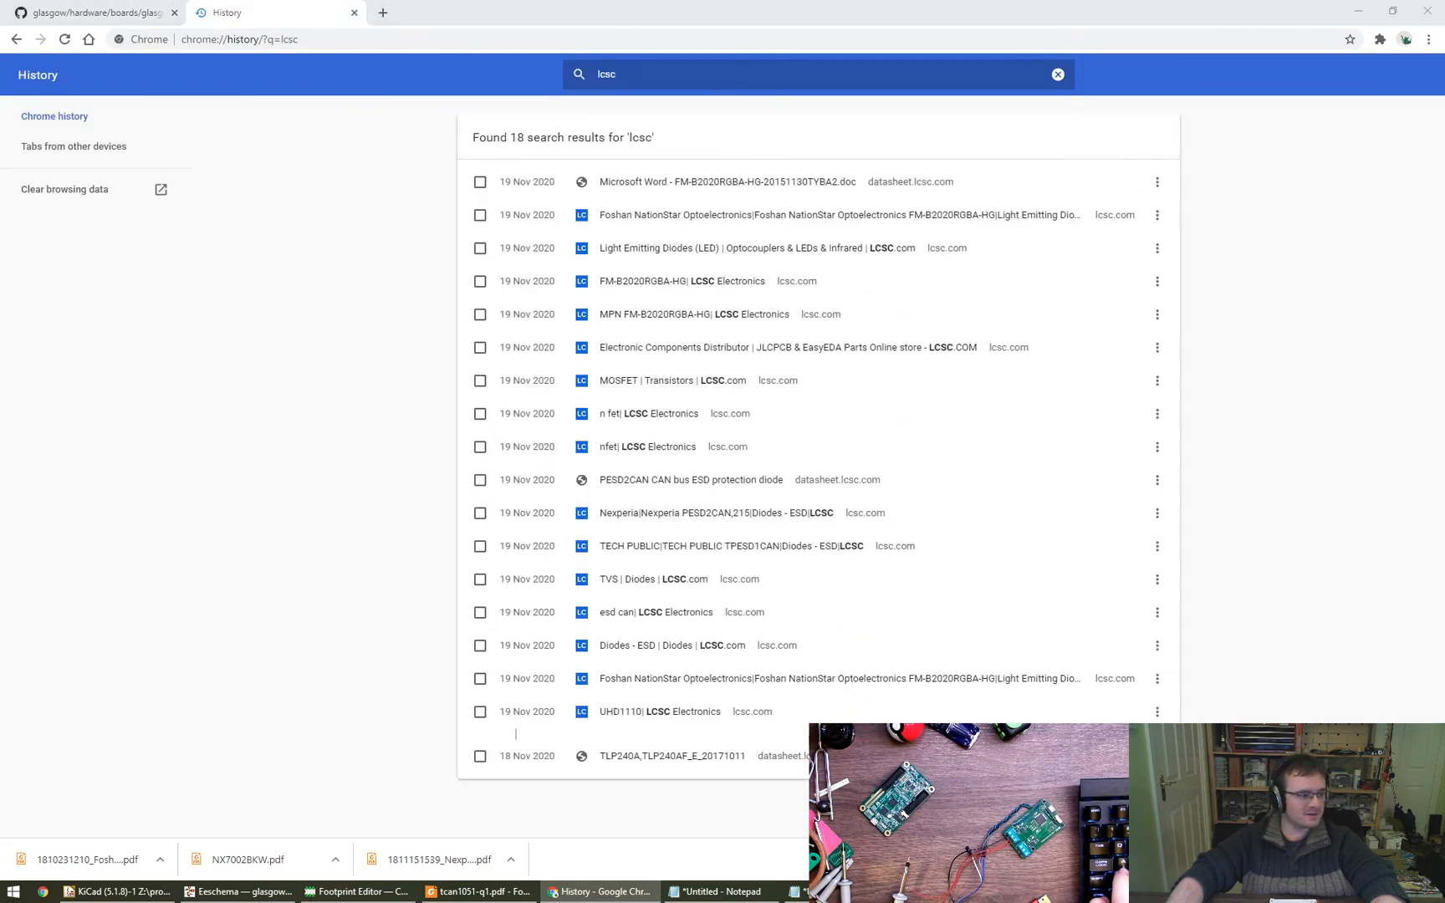
pyautogui.middleClick(358, 7)
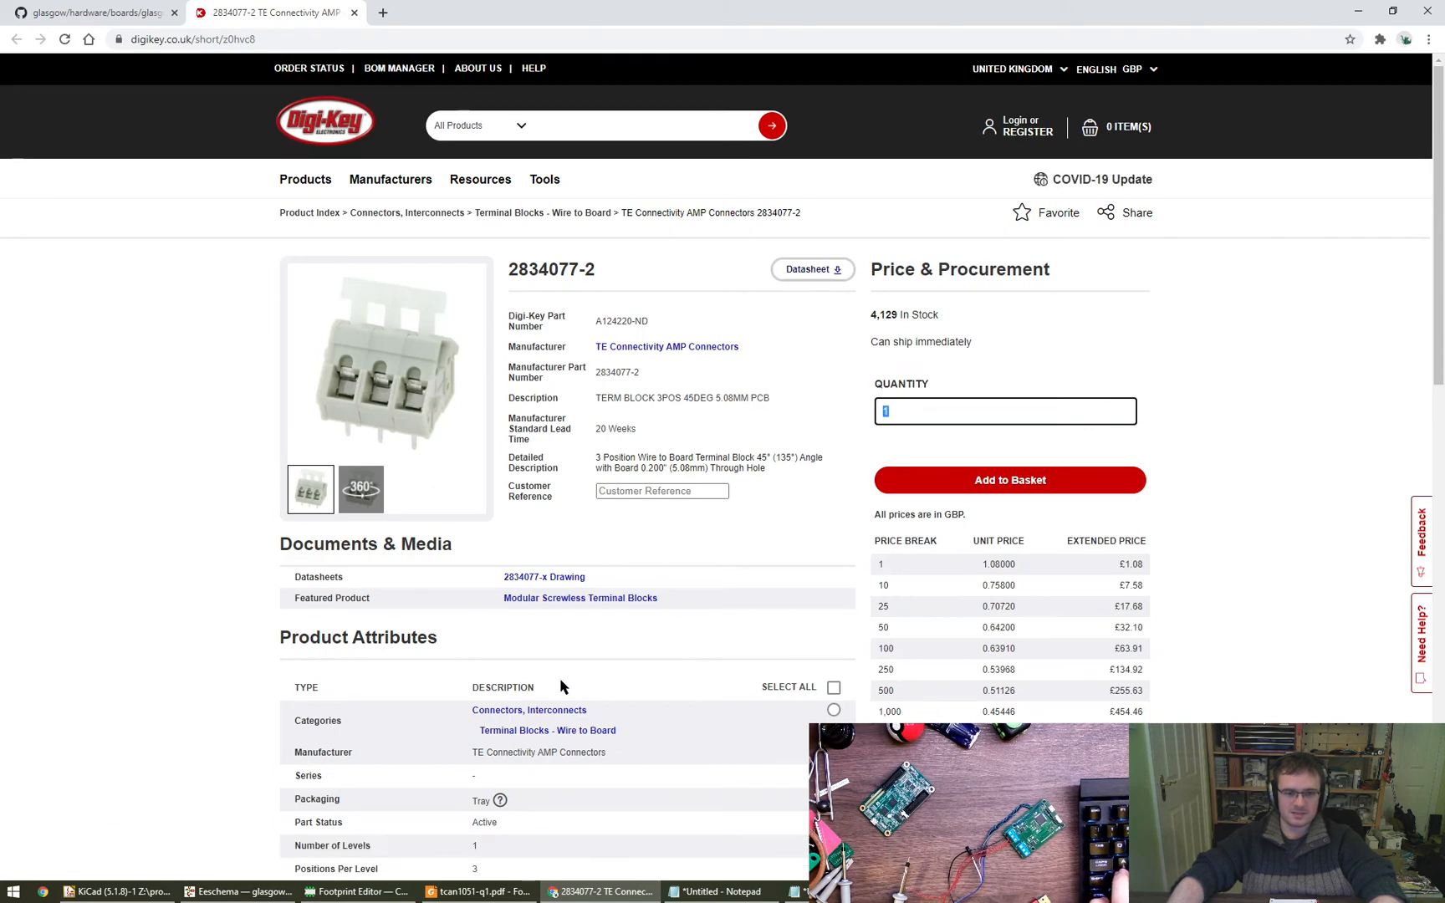
# - Open the drawing ENG_CD_2834077_A.pdf from the TE Connectivity 2834077-2 datasheet folder, rotate it upright and examine the terminal block's dimensions and PCB layout
pyautogui.press('super+r')
pyautogui.press('Return')
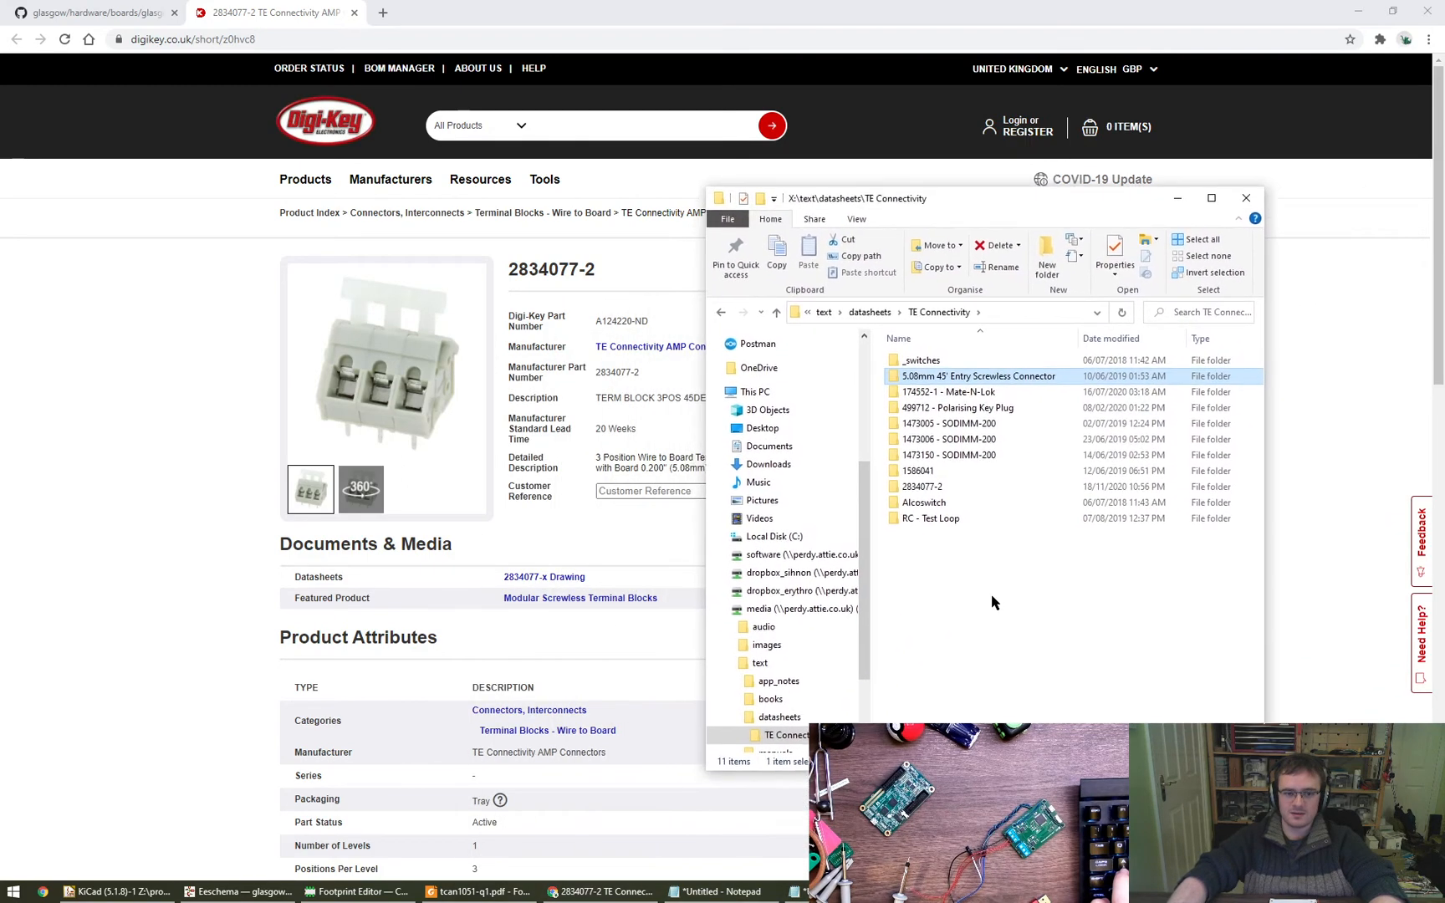
pyautogui.doubleClick(954, 483)
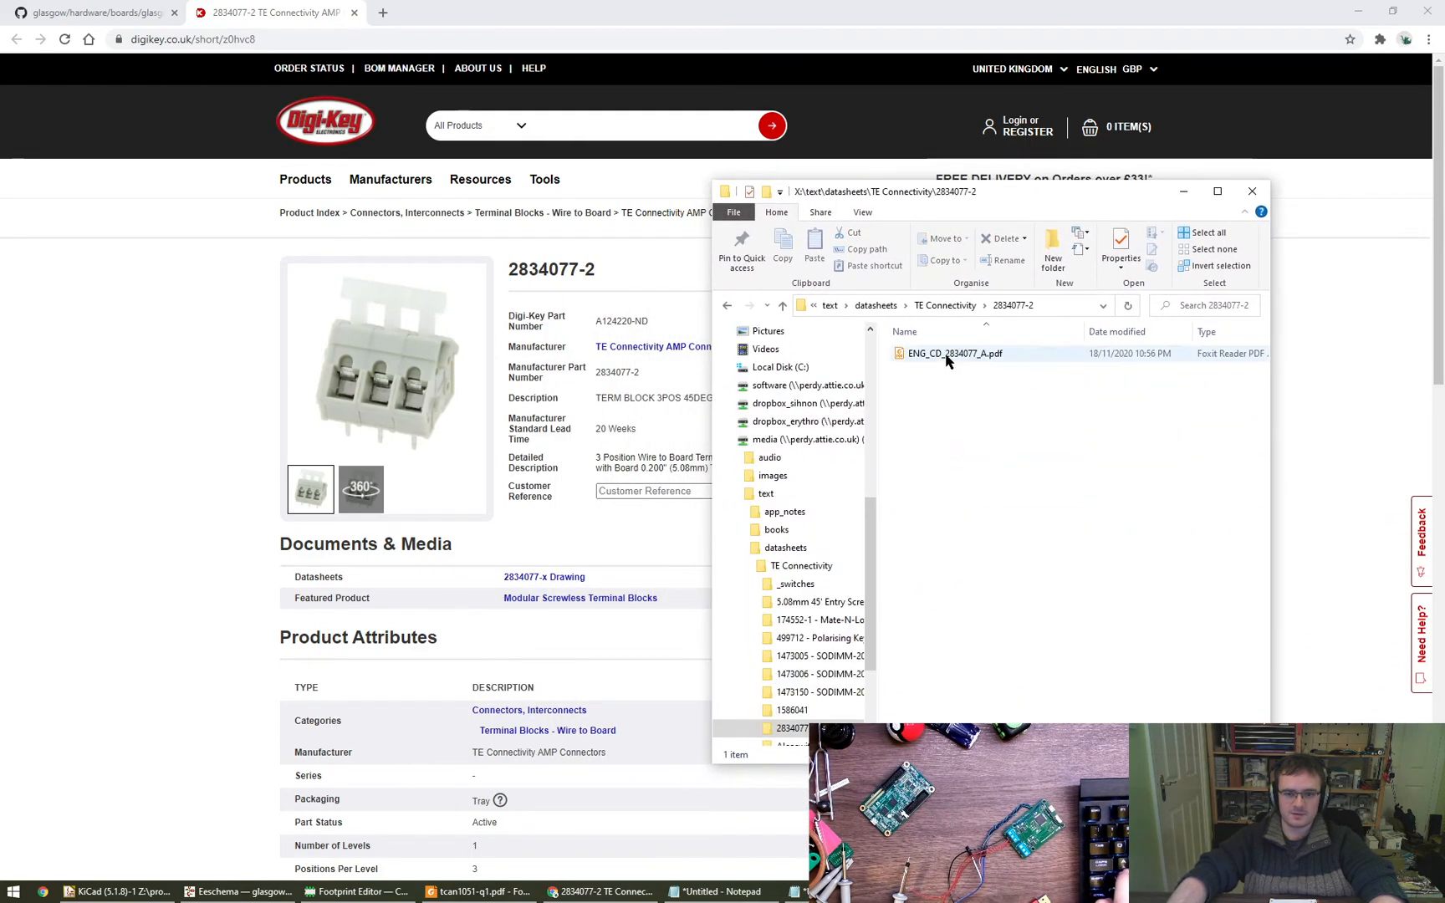
pyautogui.doubleClick(945, 356)
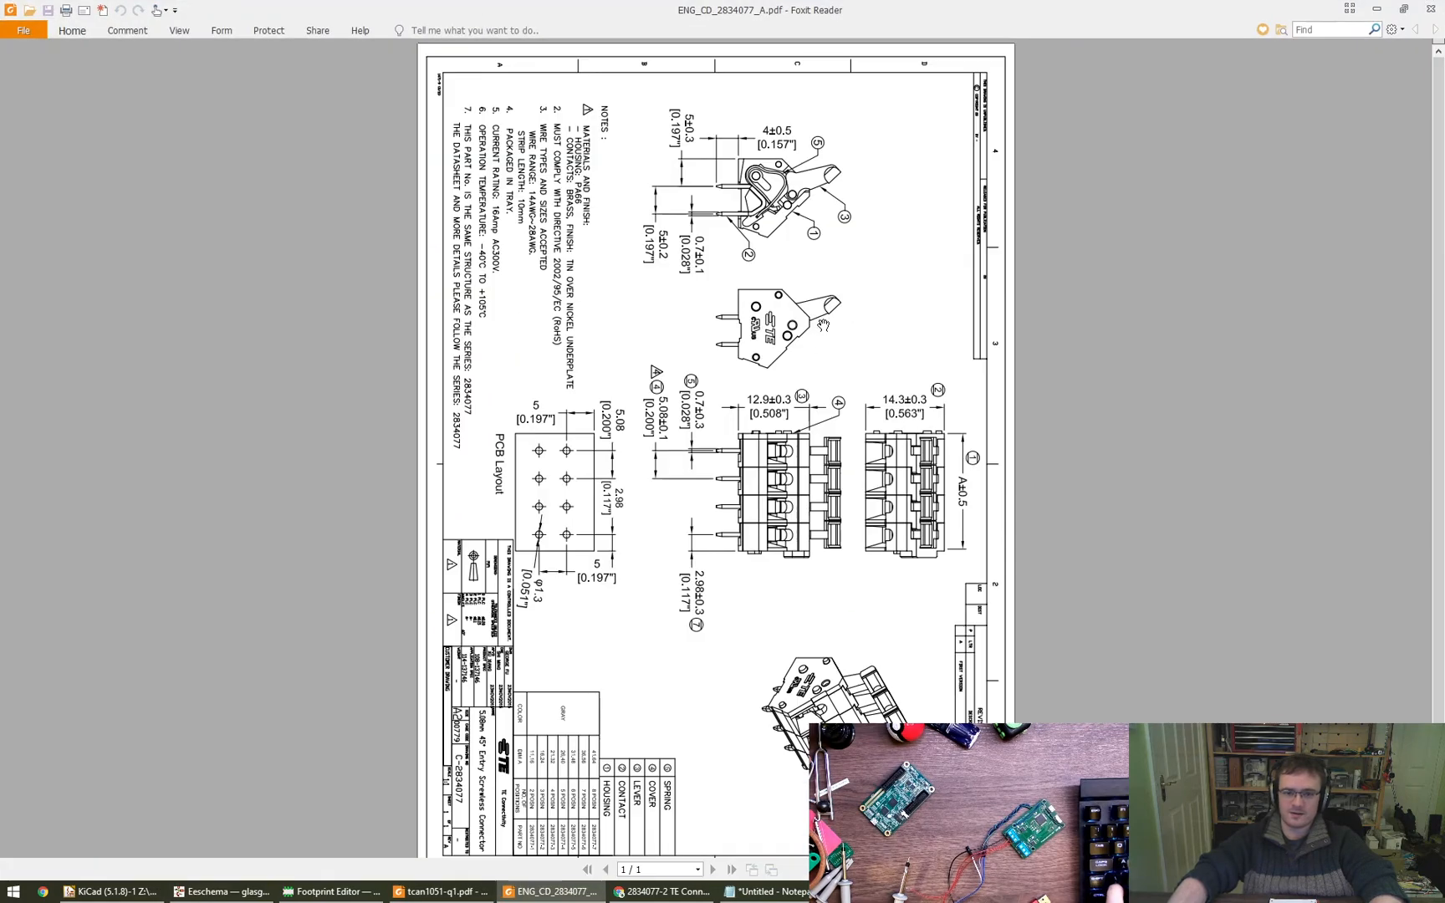
pyautogui.hotkey('ctrl', 'shift', '-')
pyautogui.keyDown('ctrl'); pyautogui.scroll(1, 825, 351); pyautogui.keyUp('ctrl')
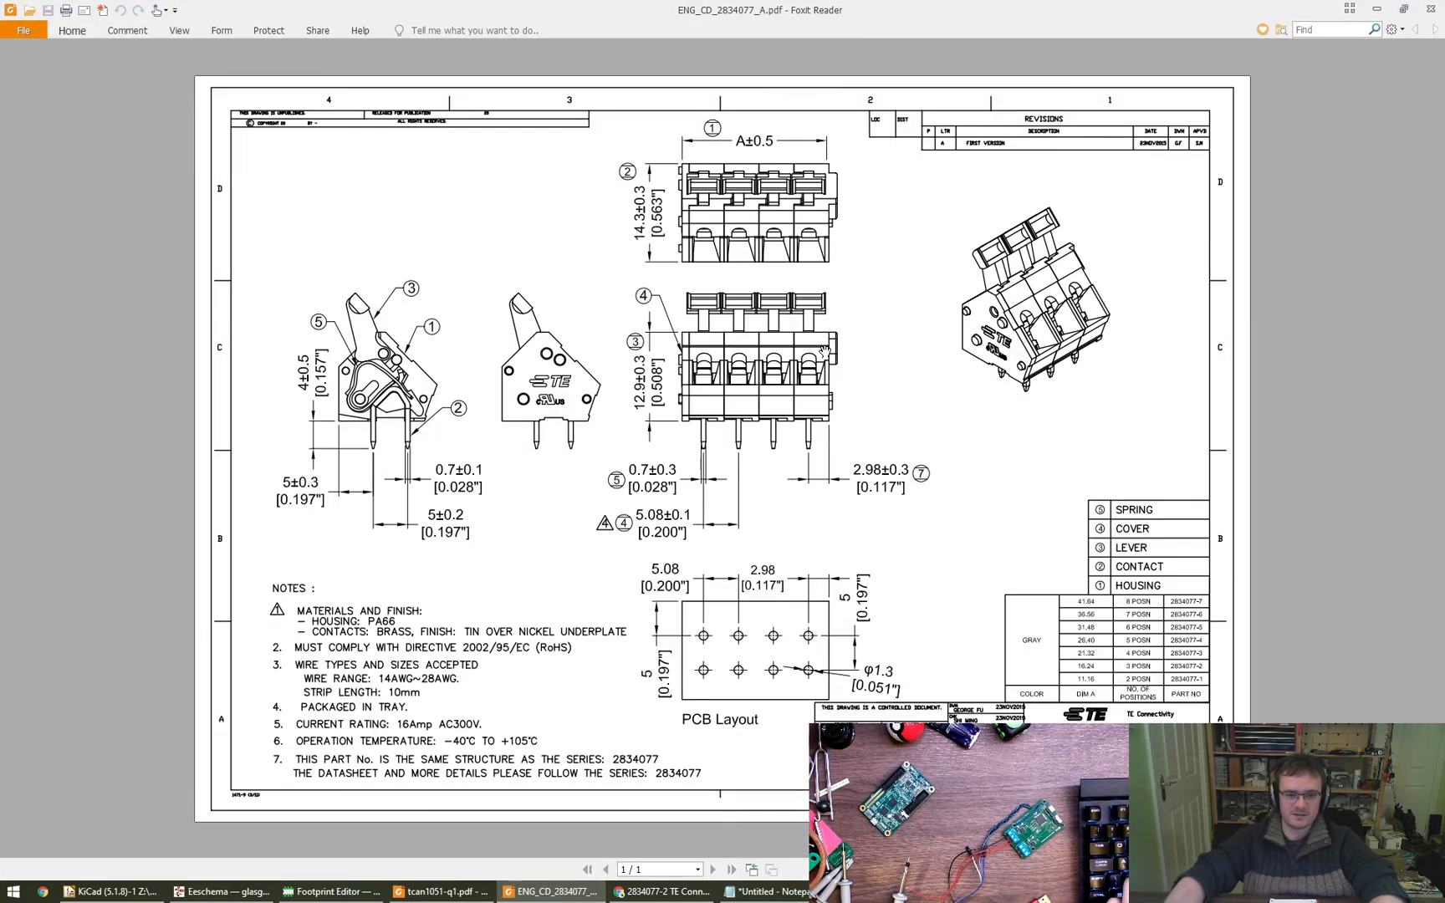
pyautogui.hotkey('alt', 'F4')
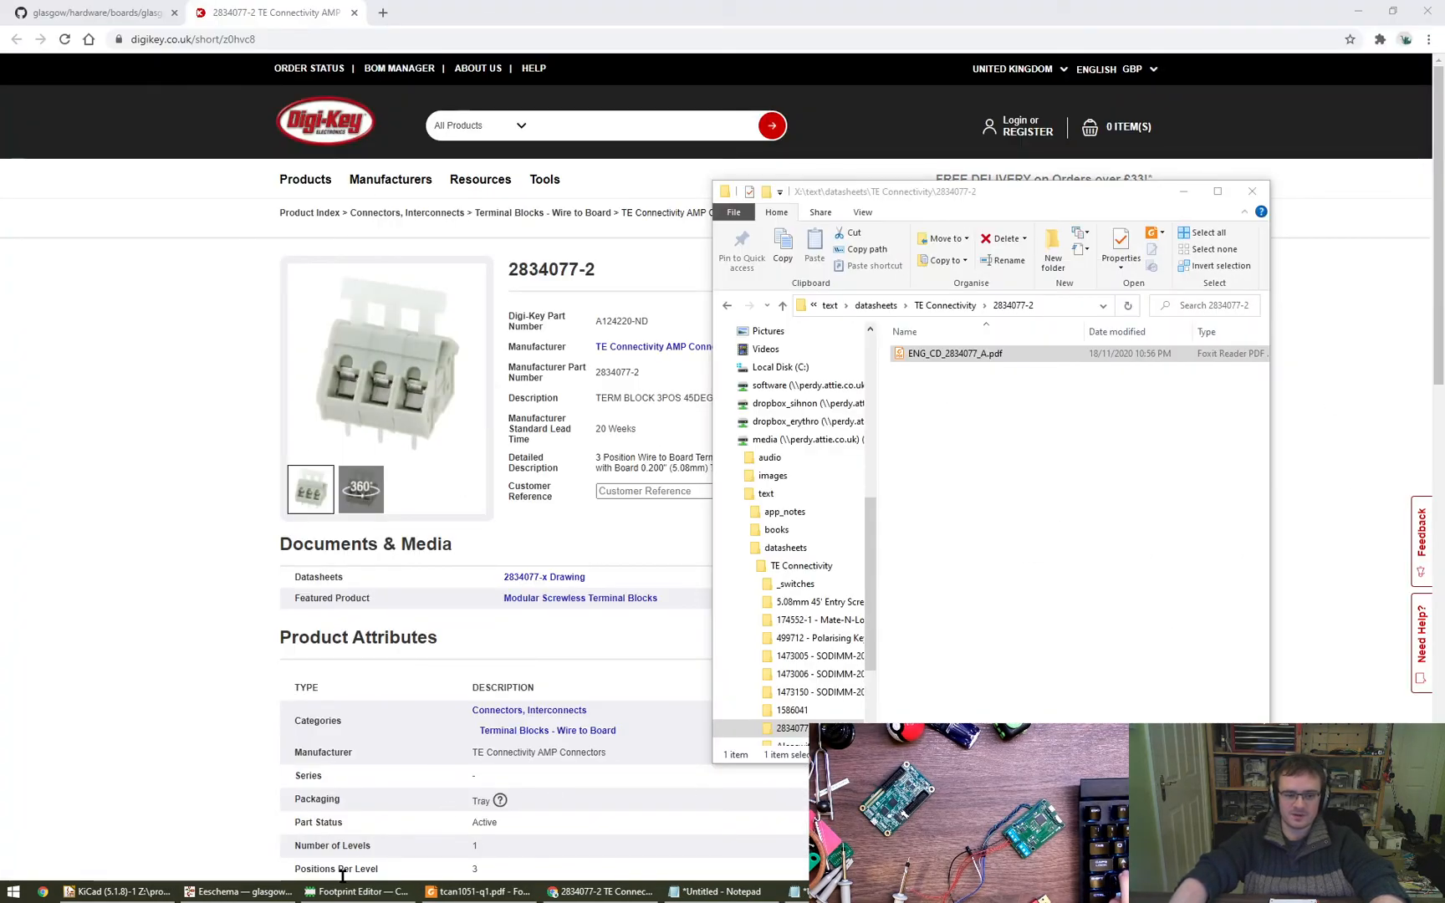
# - Switch to the KiCad Footprint Editor and collapse the Connector_Dsub library
pyautogui.click(234, 893)
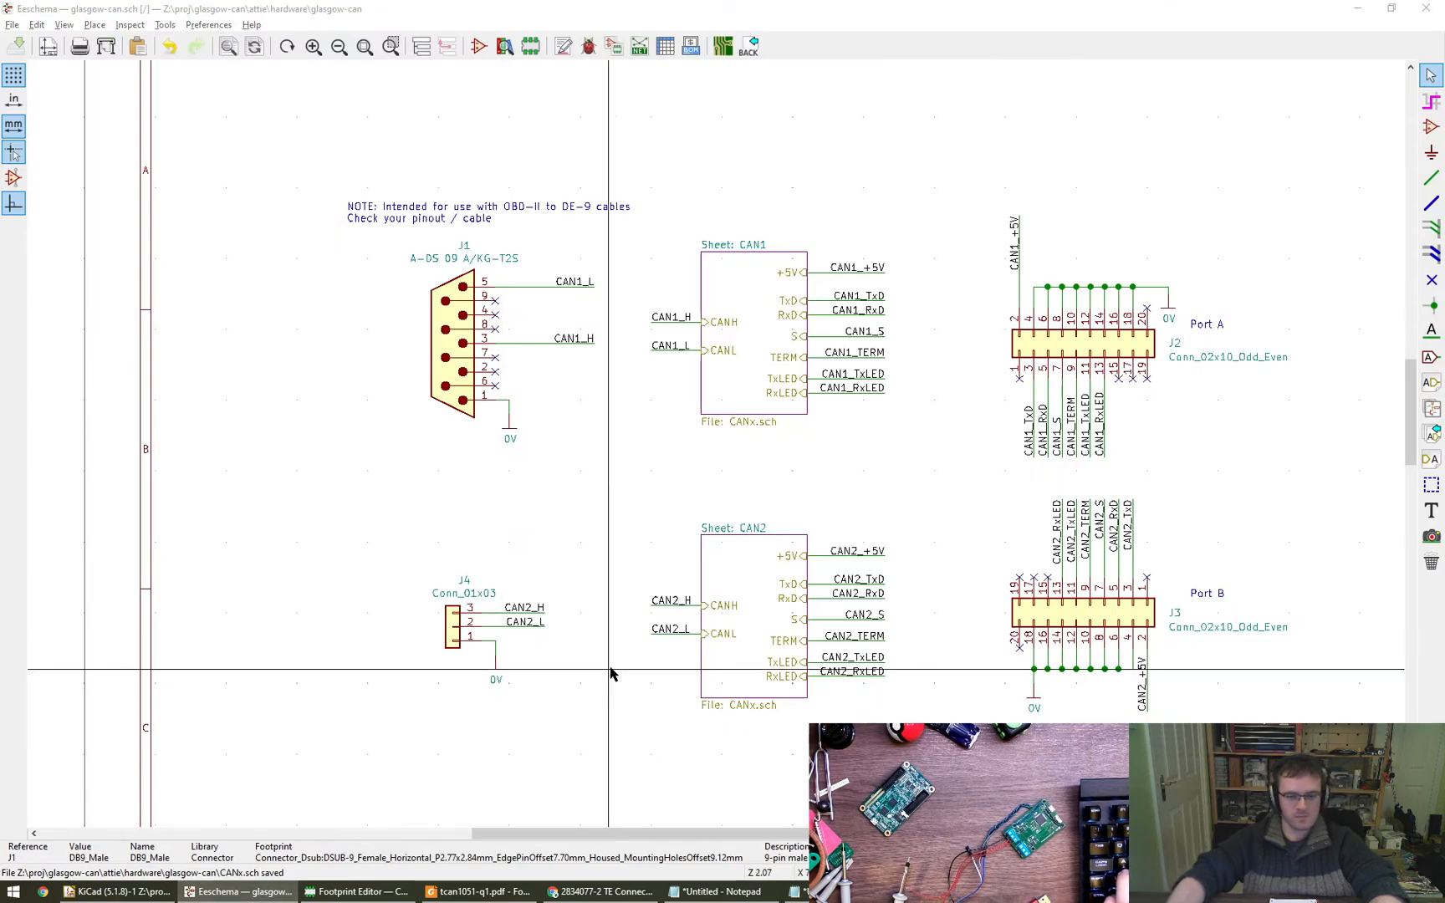
pyautogui.click(413, 893)
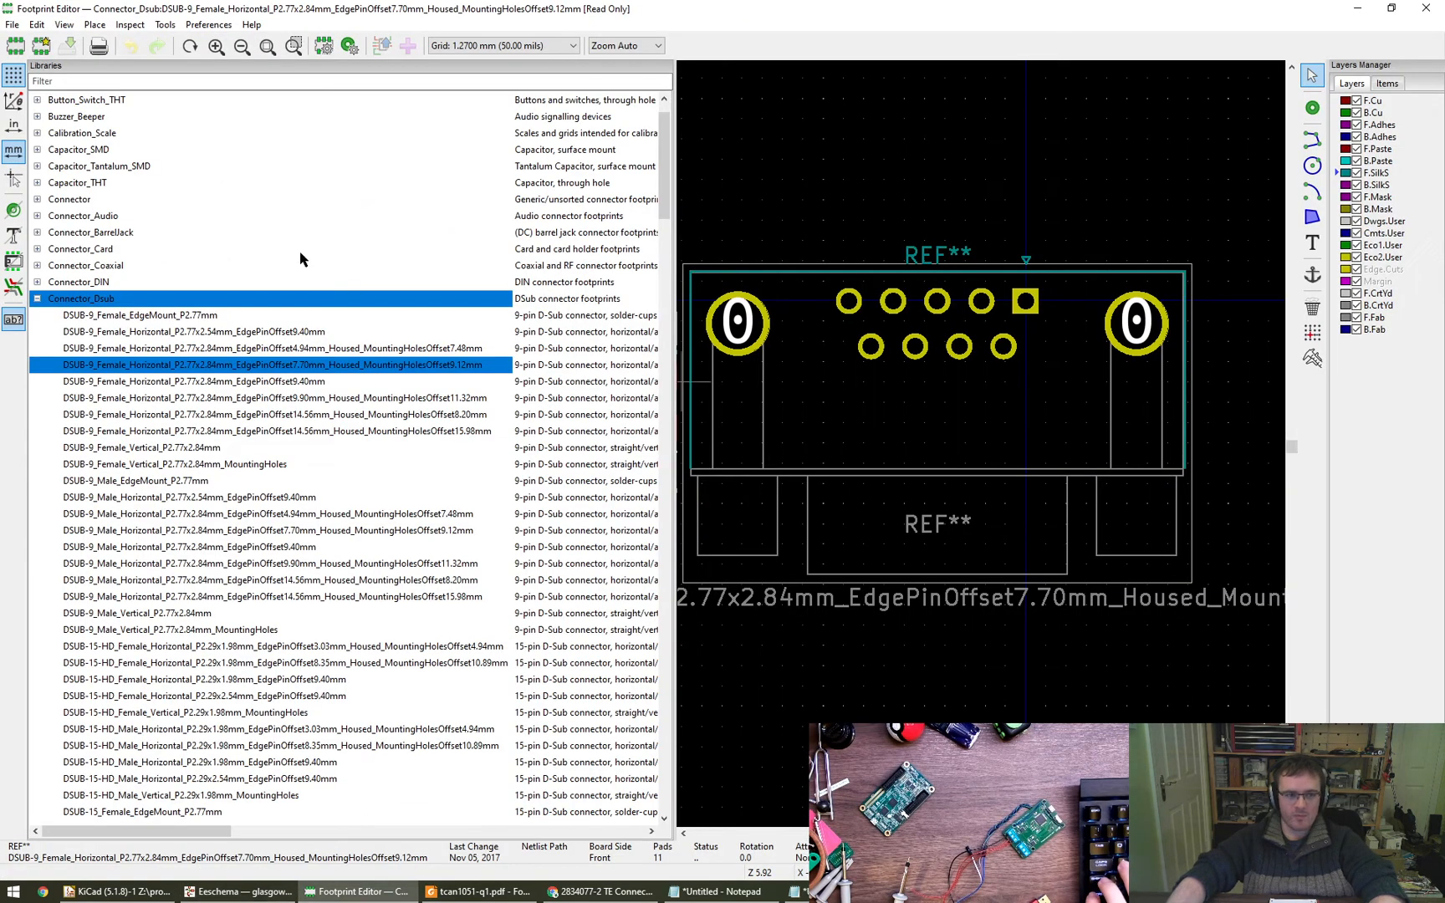
pyautogui.click(37, 298)
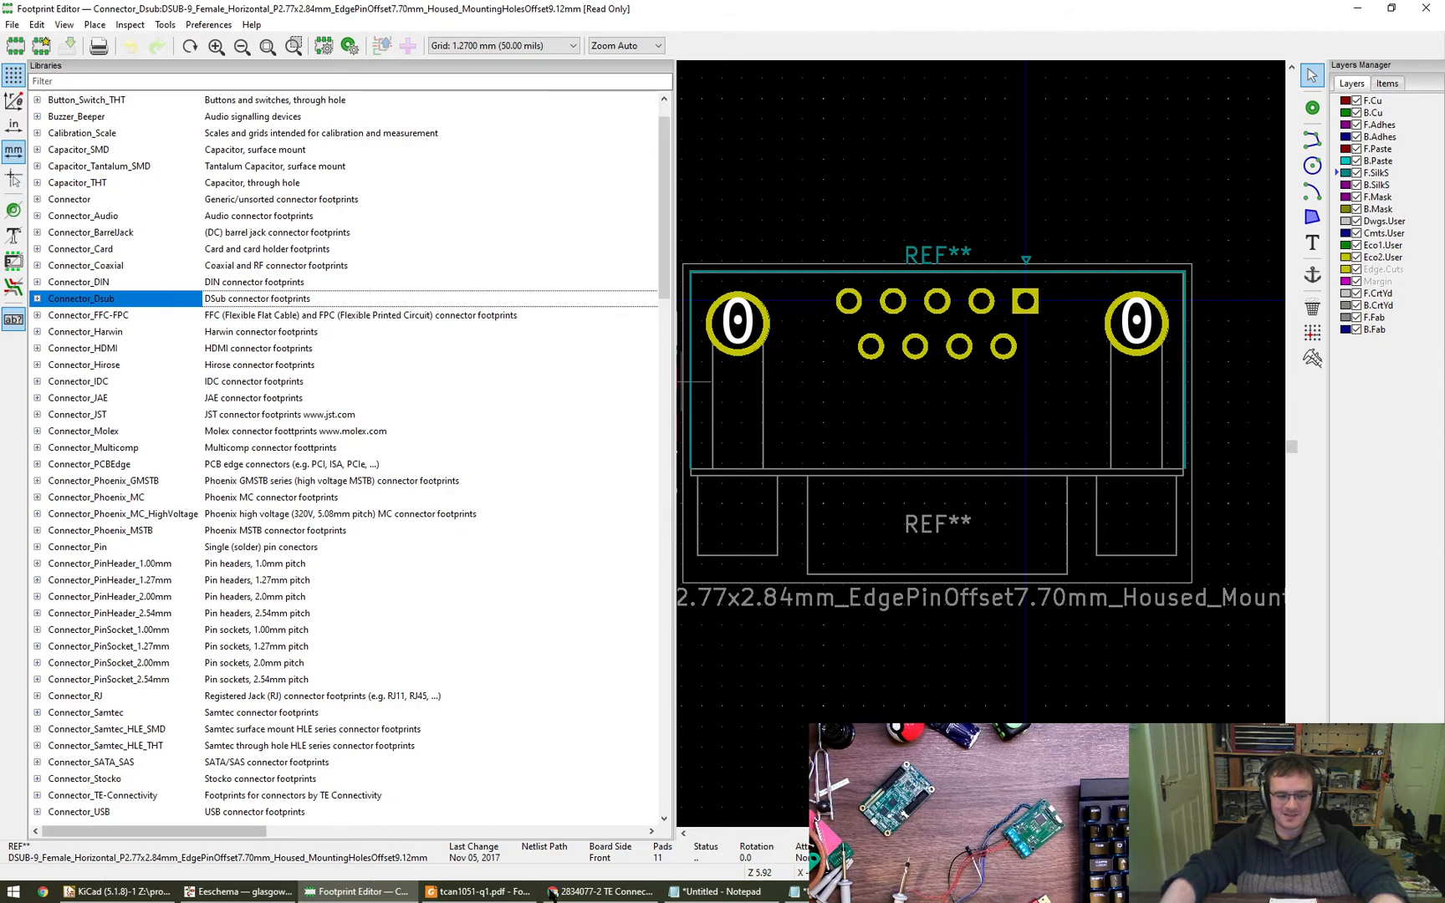
# - Back in the schematic, draw two short horizontal wire stubs beside J1's pins 7 and 2, just clear of their no-connect markers
pyautogui.click(238, 891)
pyautogui.scroll(2, 577, 443)
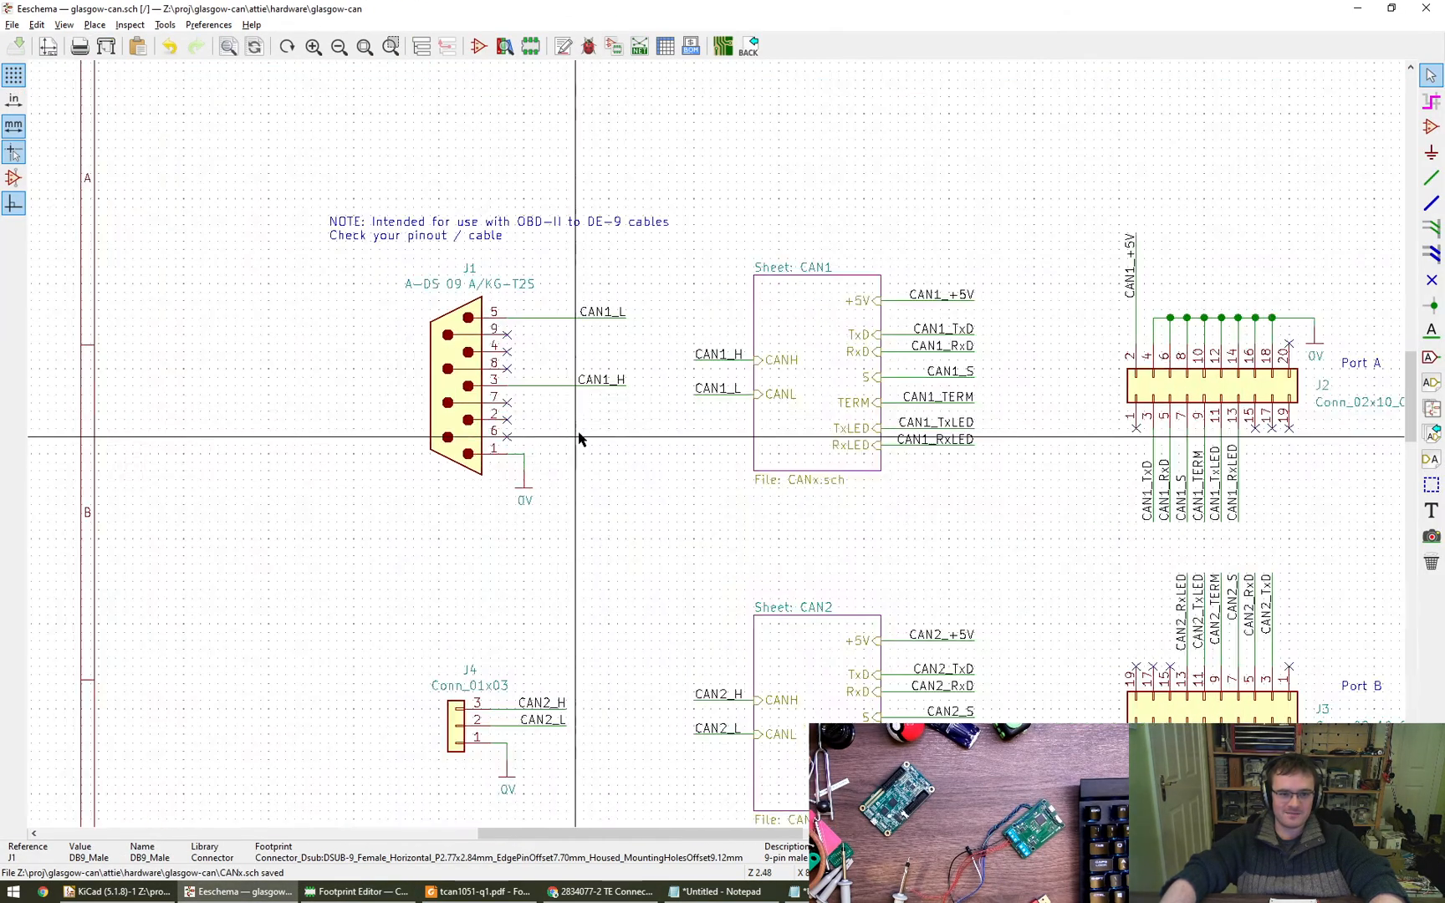
pyautogui.scroll(3, 578, 437)
pyautogui.moveTo(574, 439); pyautogui.dragTo(648, 500, button='middle')
pyautogui.scroll(-1, 658, 535)
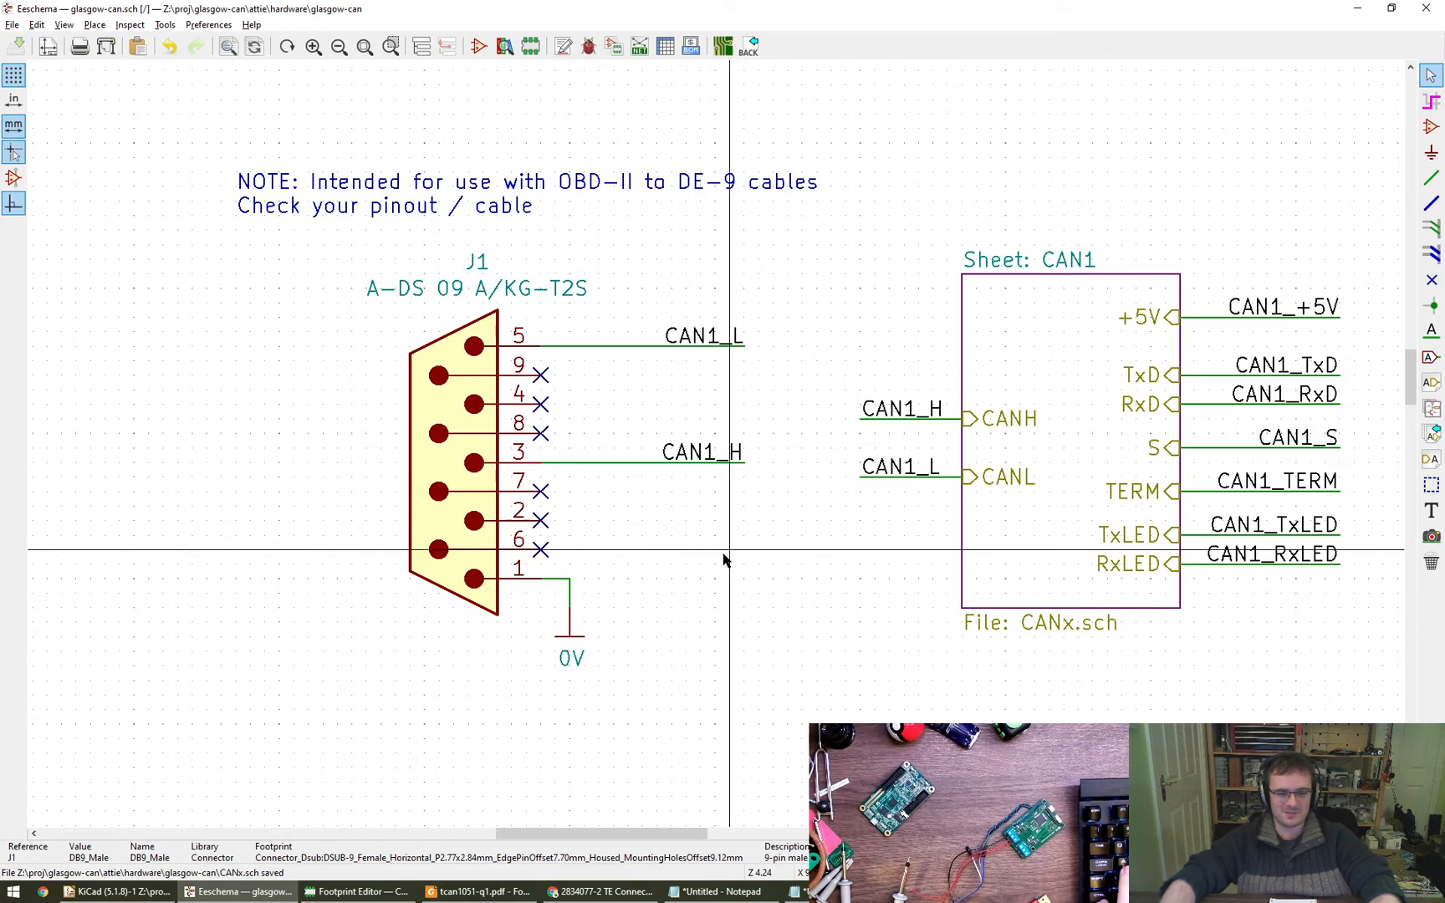
pyautogui.moveTo(729, 570); pyautogui.dragTo(722, 570, button='middle')
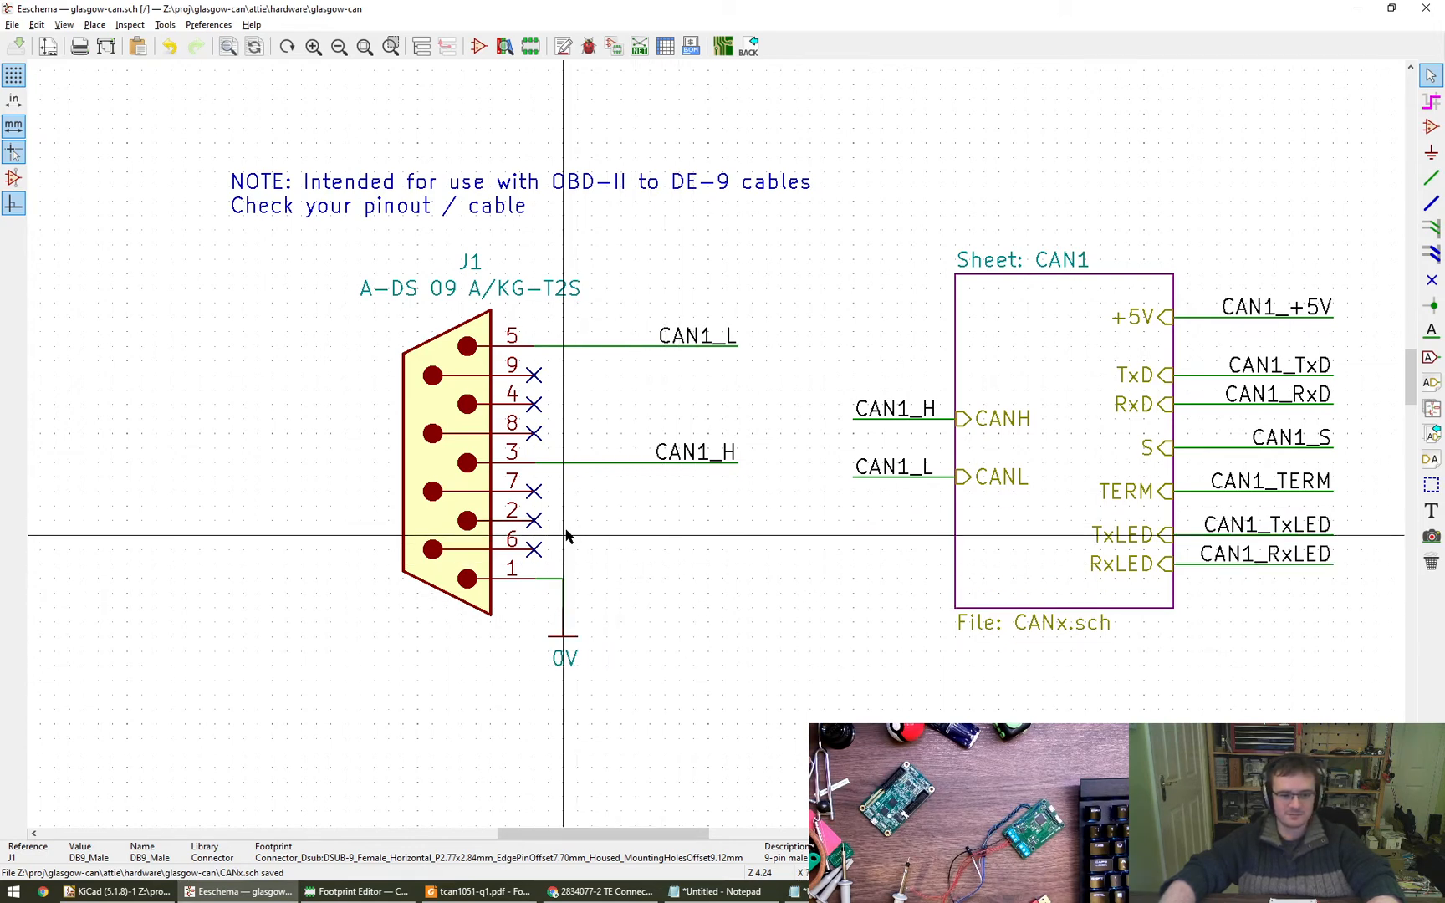
pyautogui.press('w')
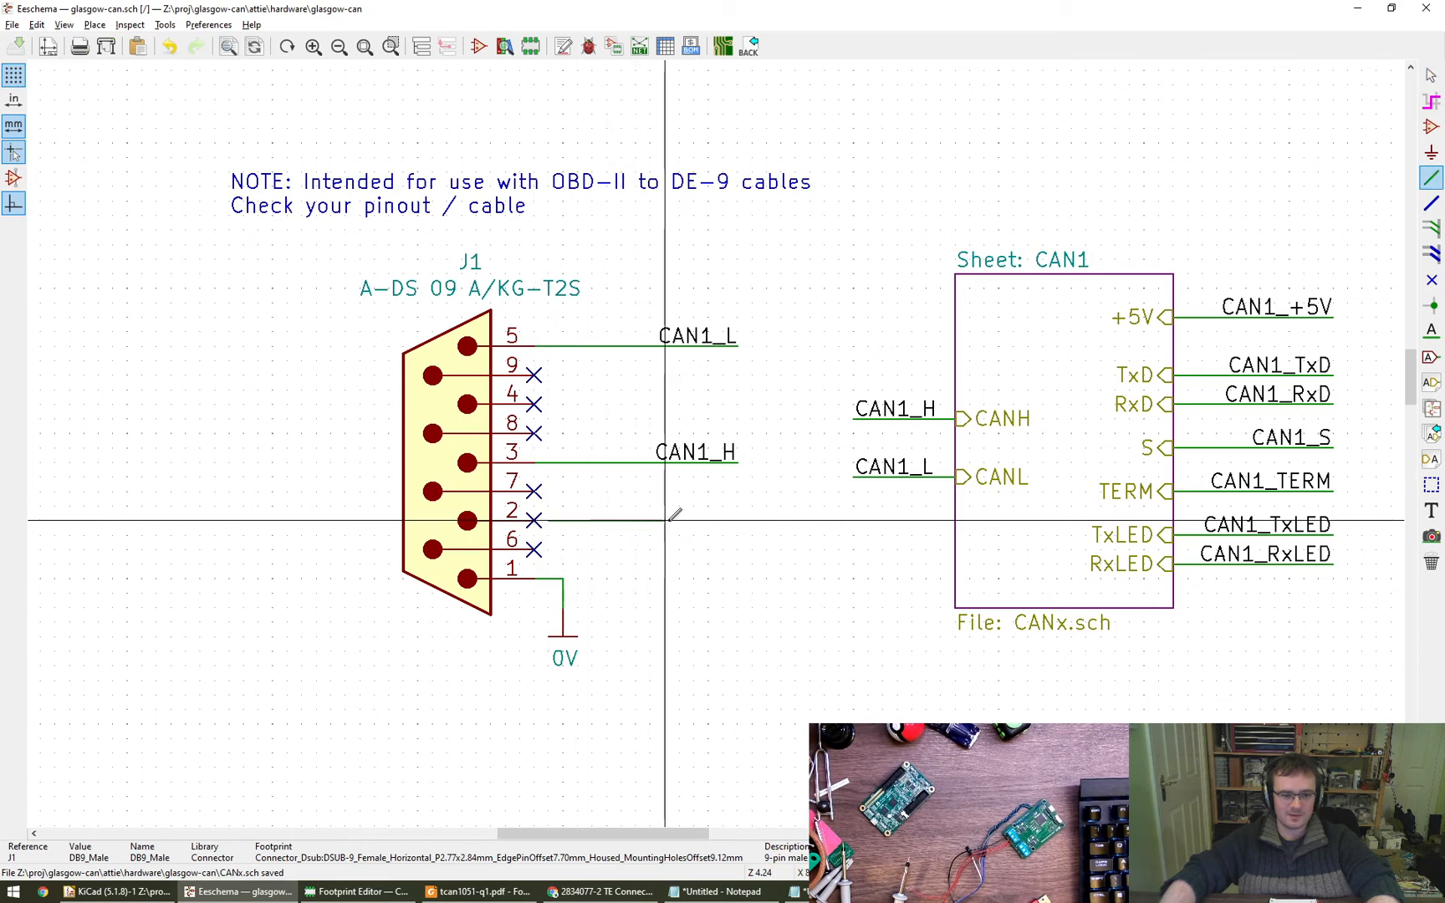
pyautogui.doubleClick(650, 520)
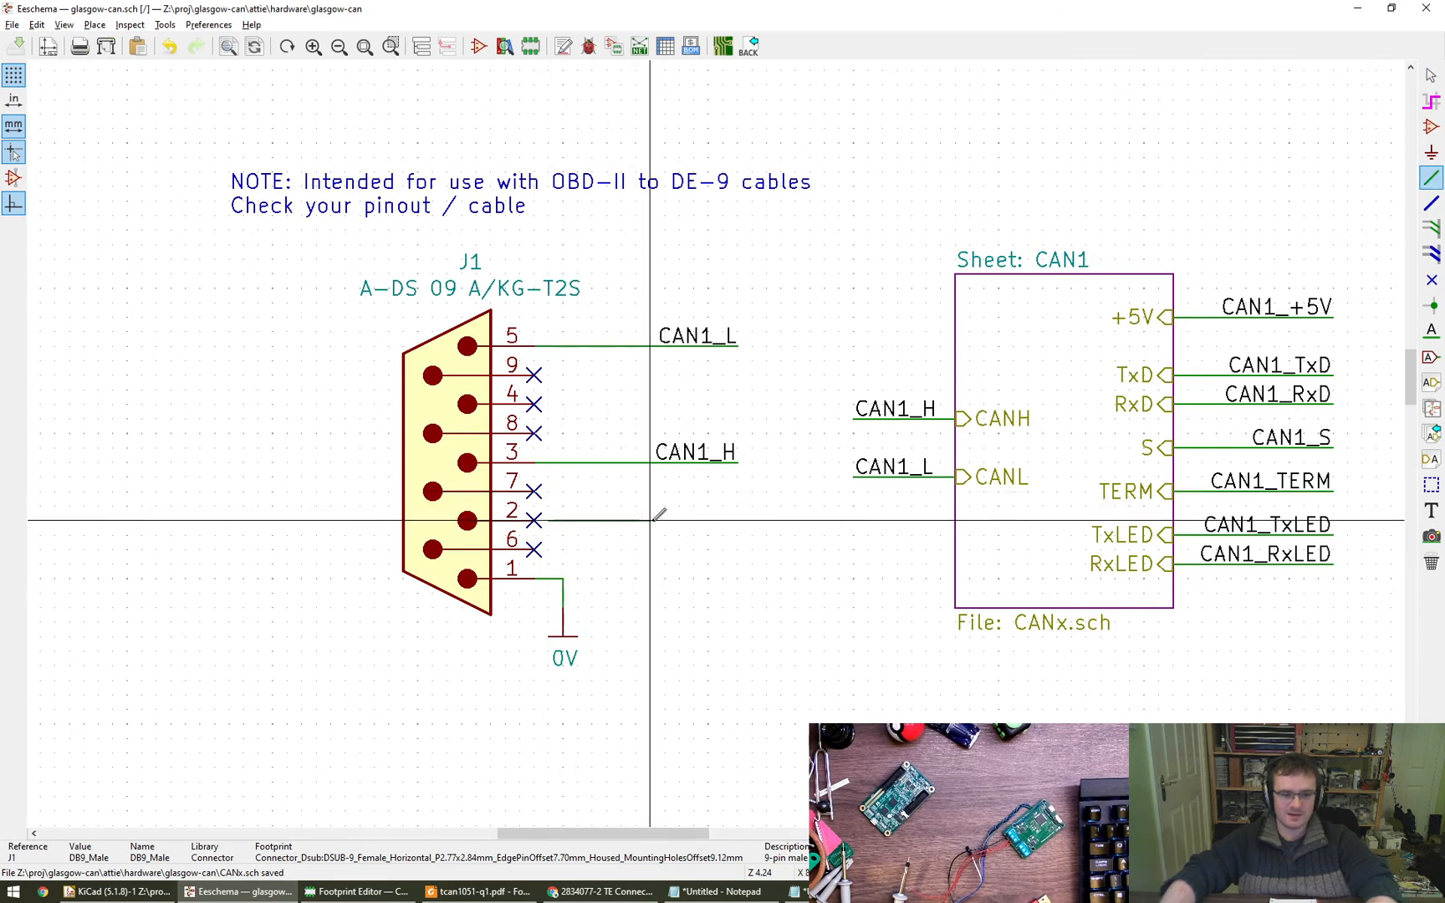
pyautogui.click(548, 491)
pyautogui.doubleClick(650, 491)
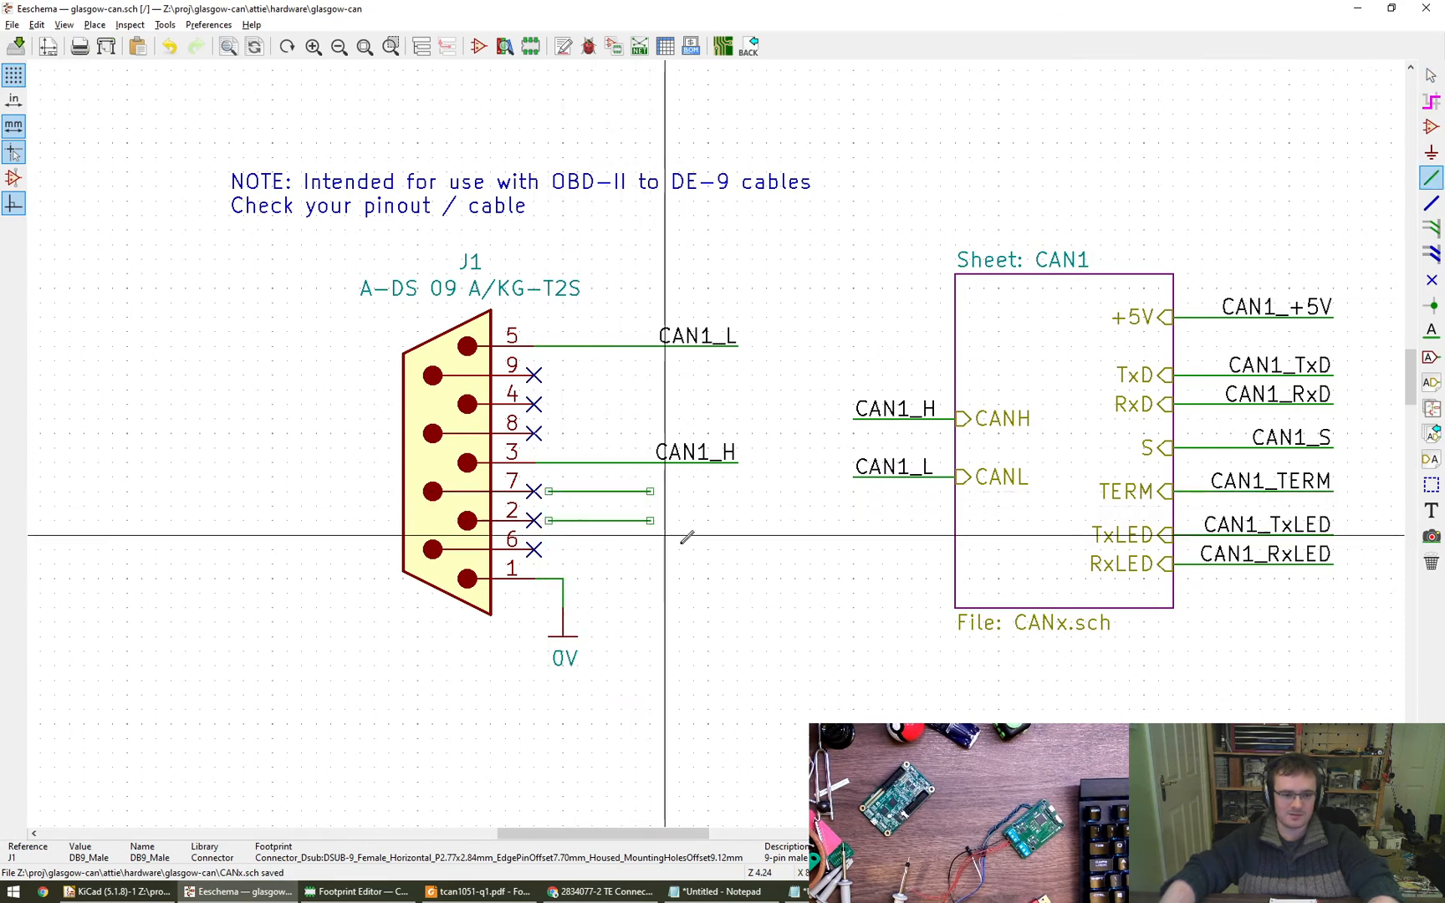
pyautogui.press('Escape')
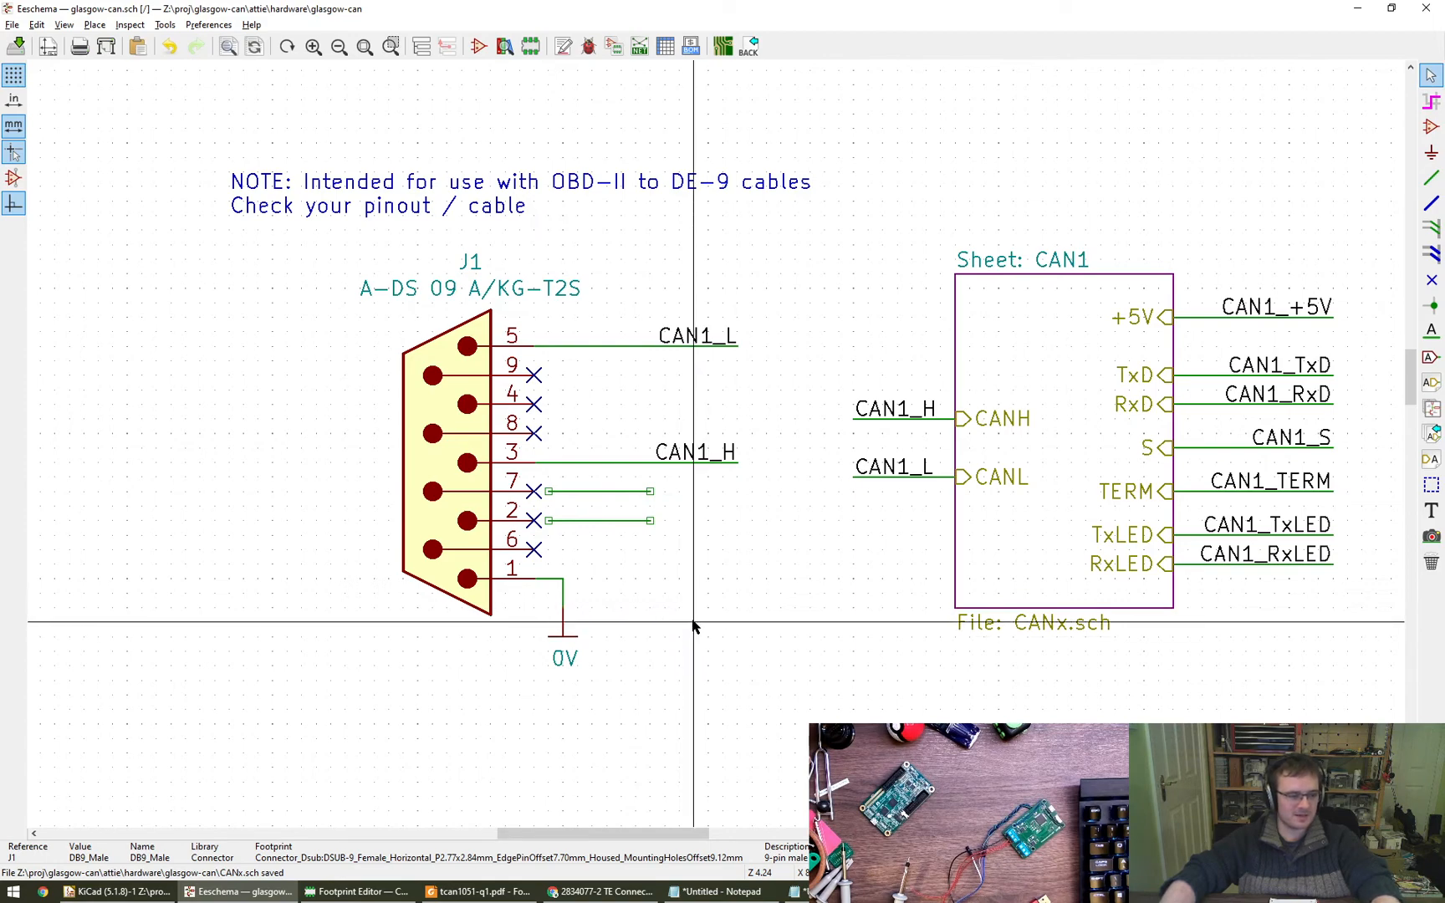
# - Move J4 together with its CAN2_H, CAN2_L and 0V connections slightly to the right and down on the sheet
pyautogui.moveTo(722, 628); pyautogui.dragTo(692, 650, button='middle')
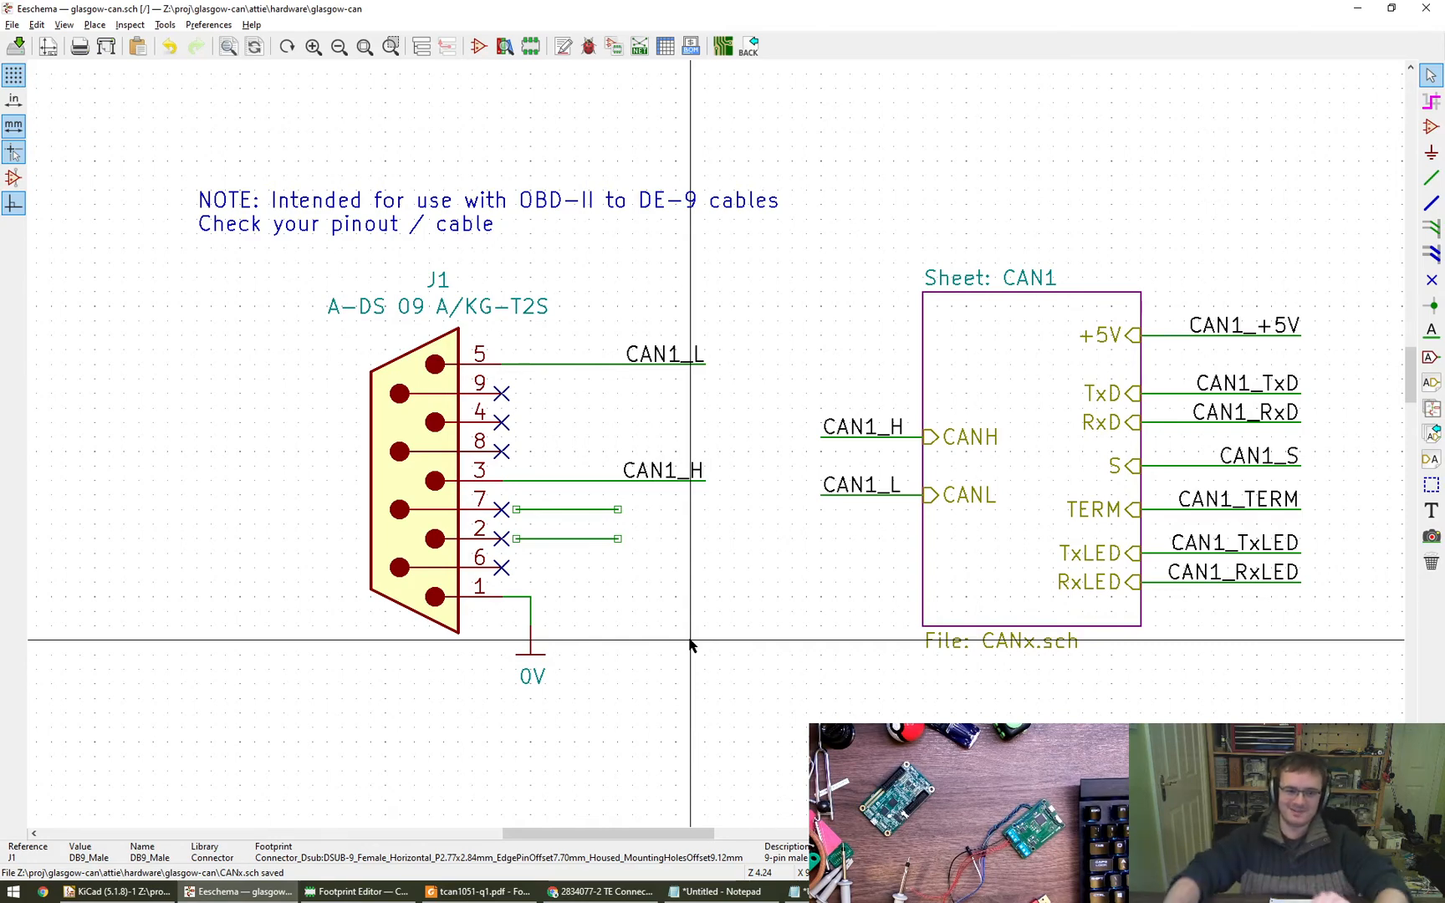
pyautogui.scroll(-4, 690, 644)
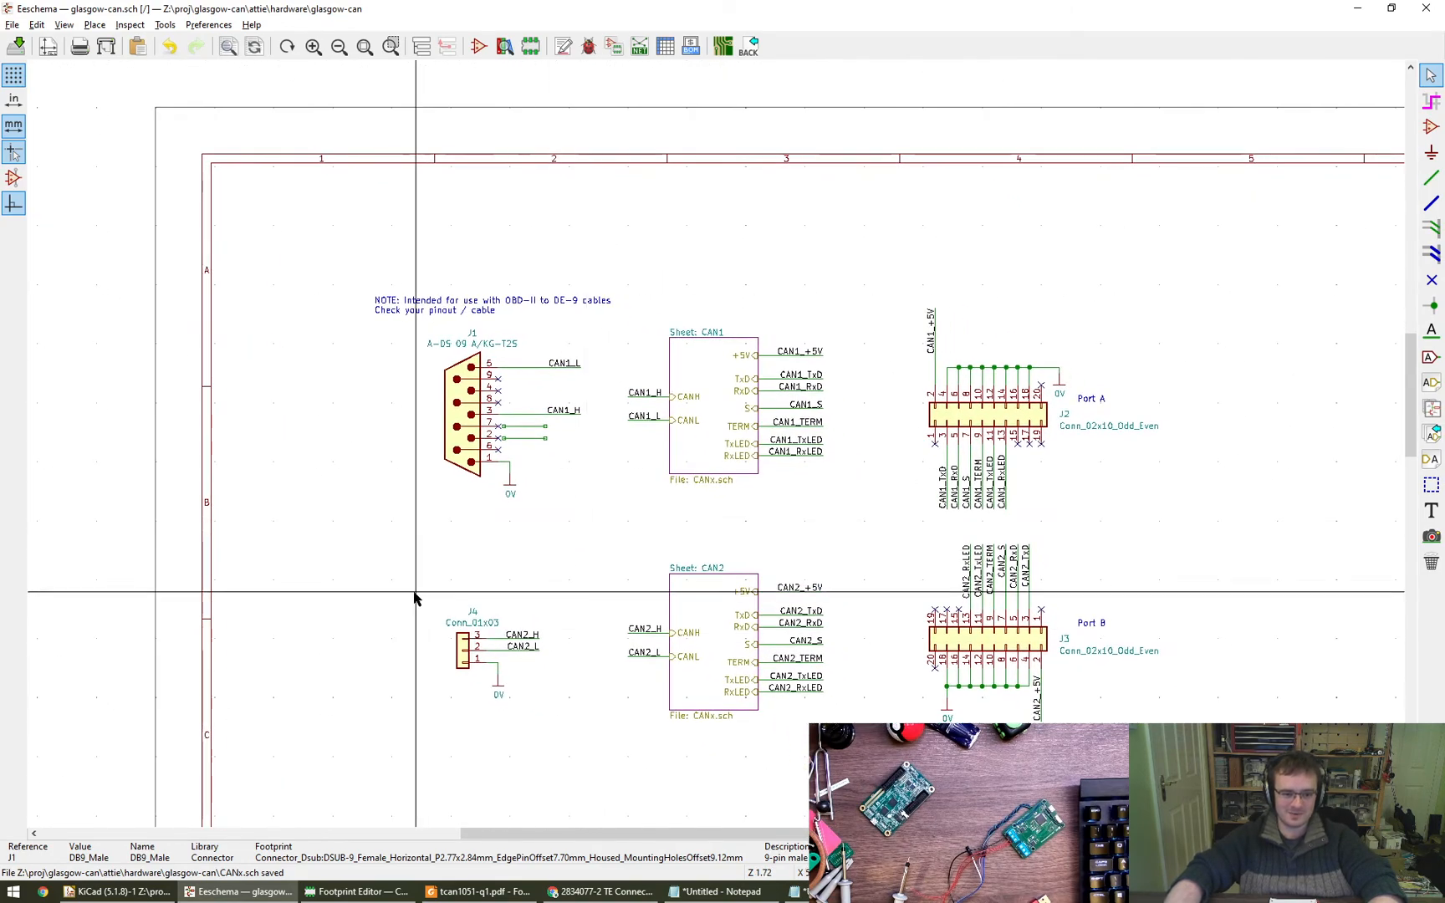
pyautogui.moveTo(418, 595); pyautogui.dragTo(557, 703)
pyautogui.click(576, 726)
# - Check the 2834077 terminal block drawing again, put it aside and save the schematic
pyautogui.moveTo(1444, 180); pyautogui.dragTo(807, 4)
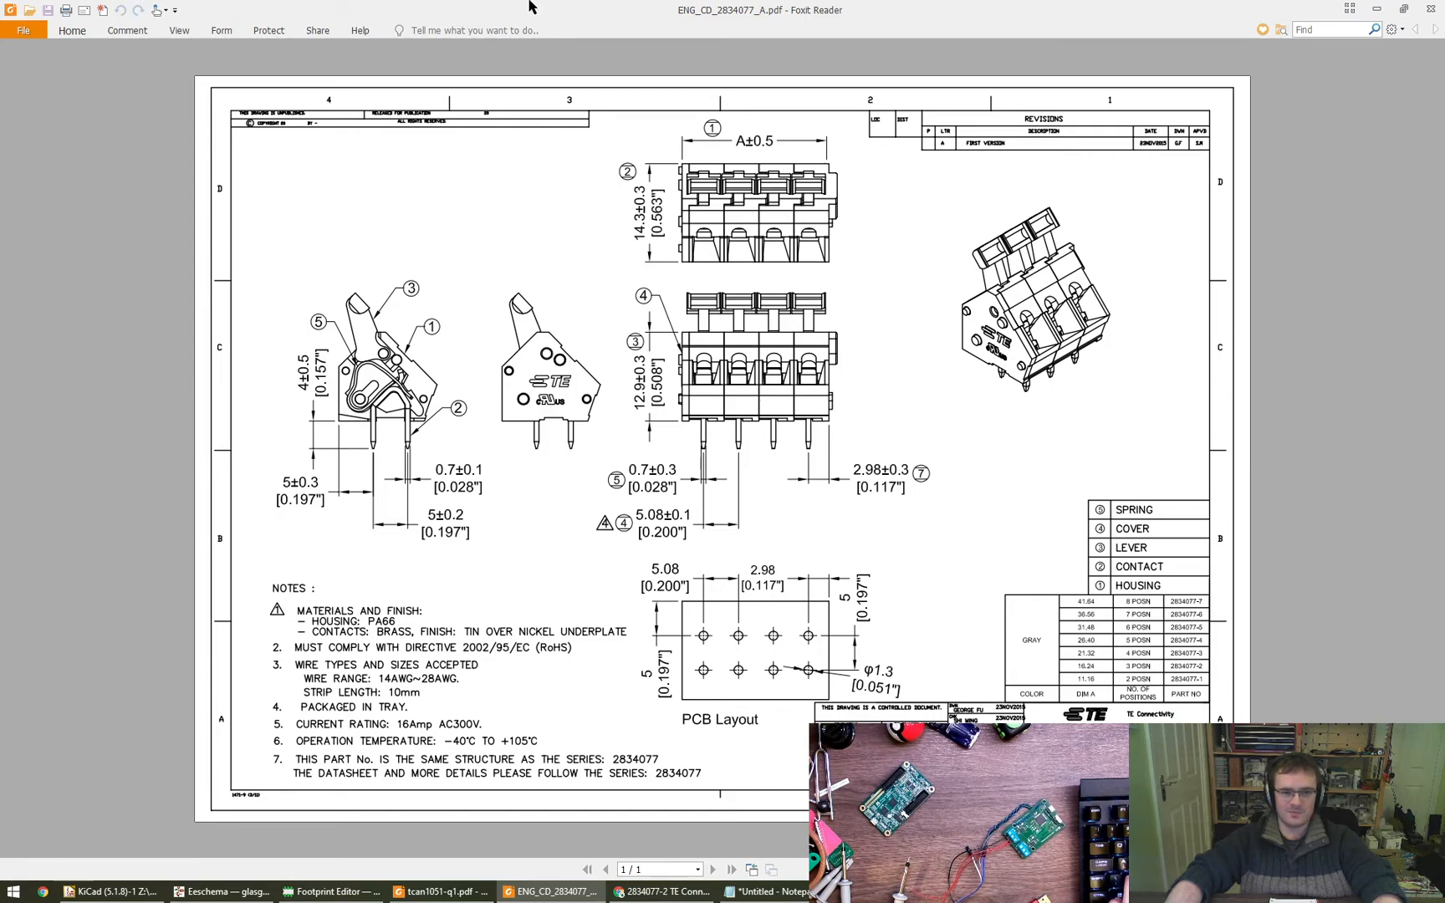
pyautogui.moveTo(532, 7); pyautogui.dragTo(1444, 372)
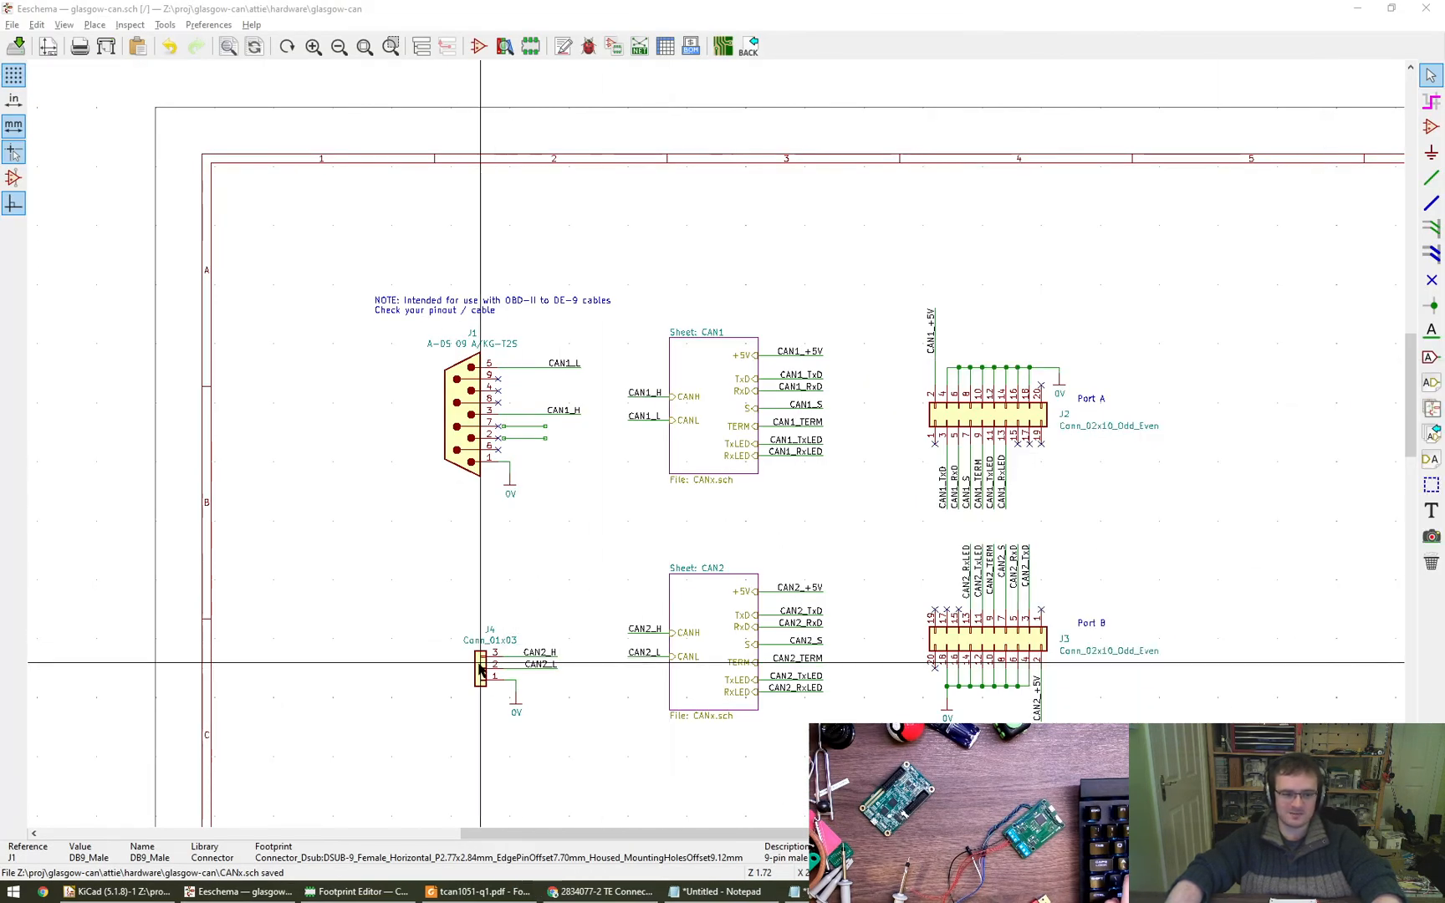
pyautogui.moveTo(576, 591); pyautogui.dragTo(567, 566, button='middle')
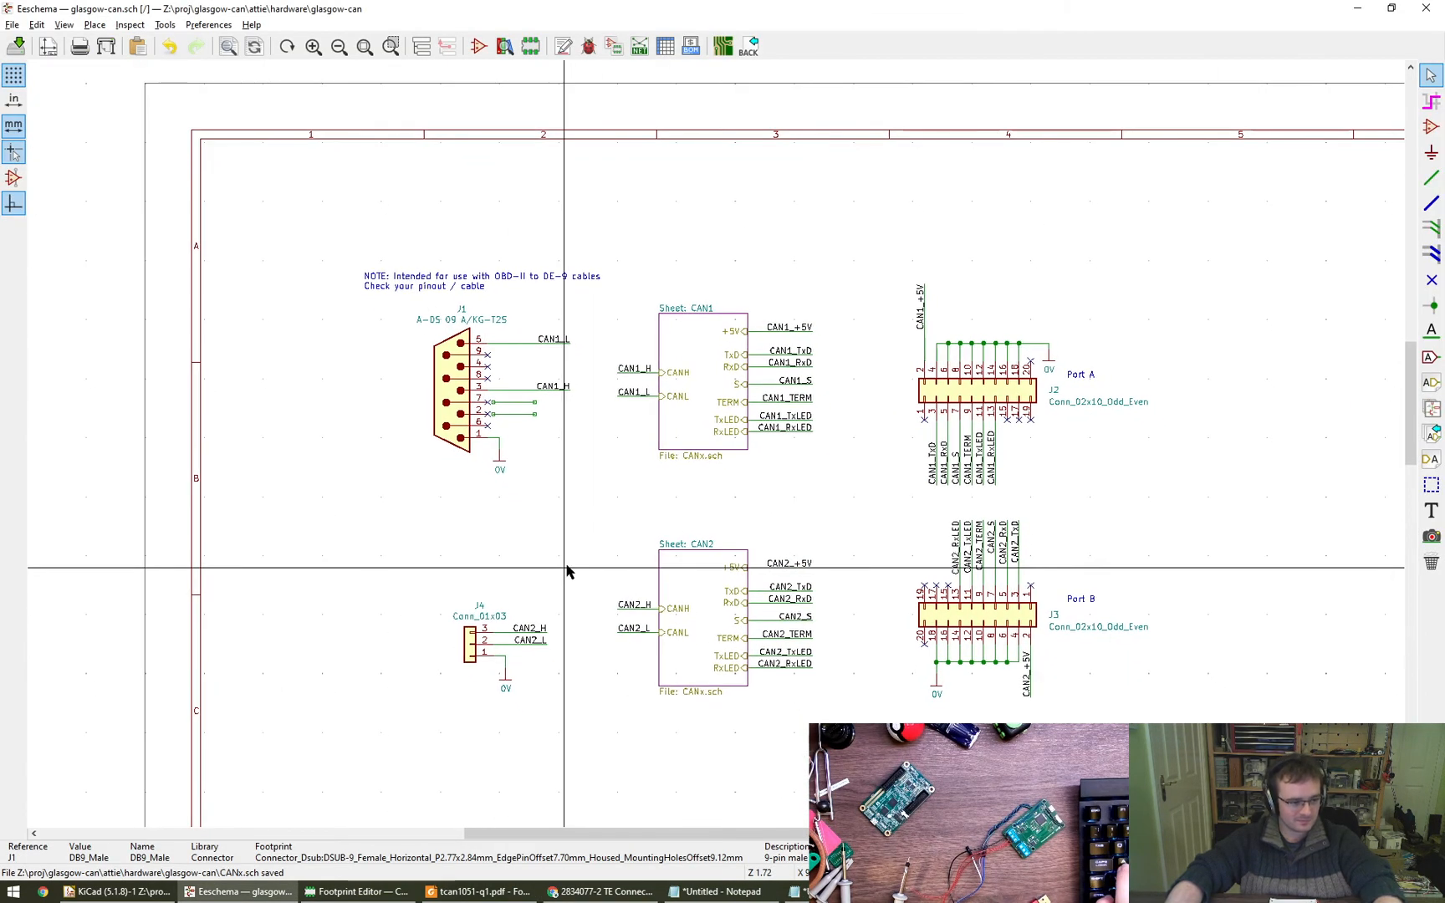
pyautogui.hotkey('ctrl', 's')
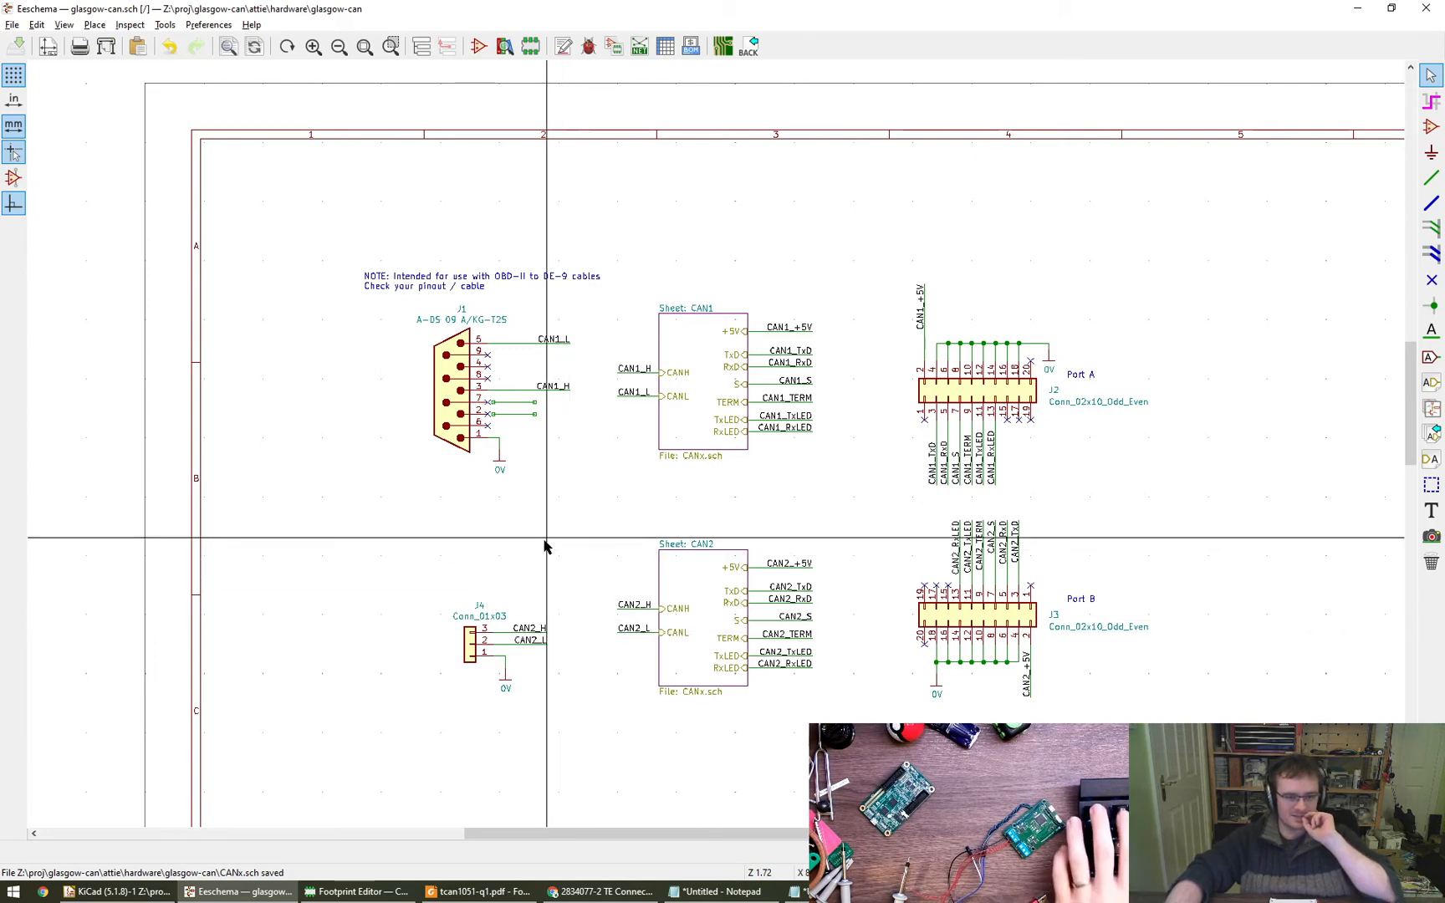
pyautogui.moveTo(539, 552); pyautogui.dragTo(484, 574, button='middle')
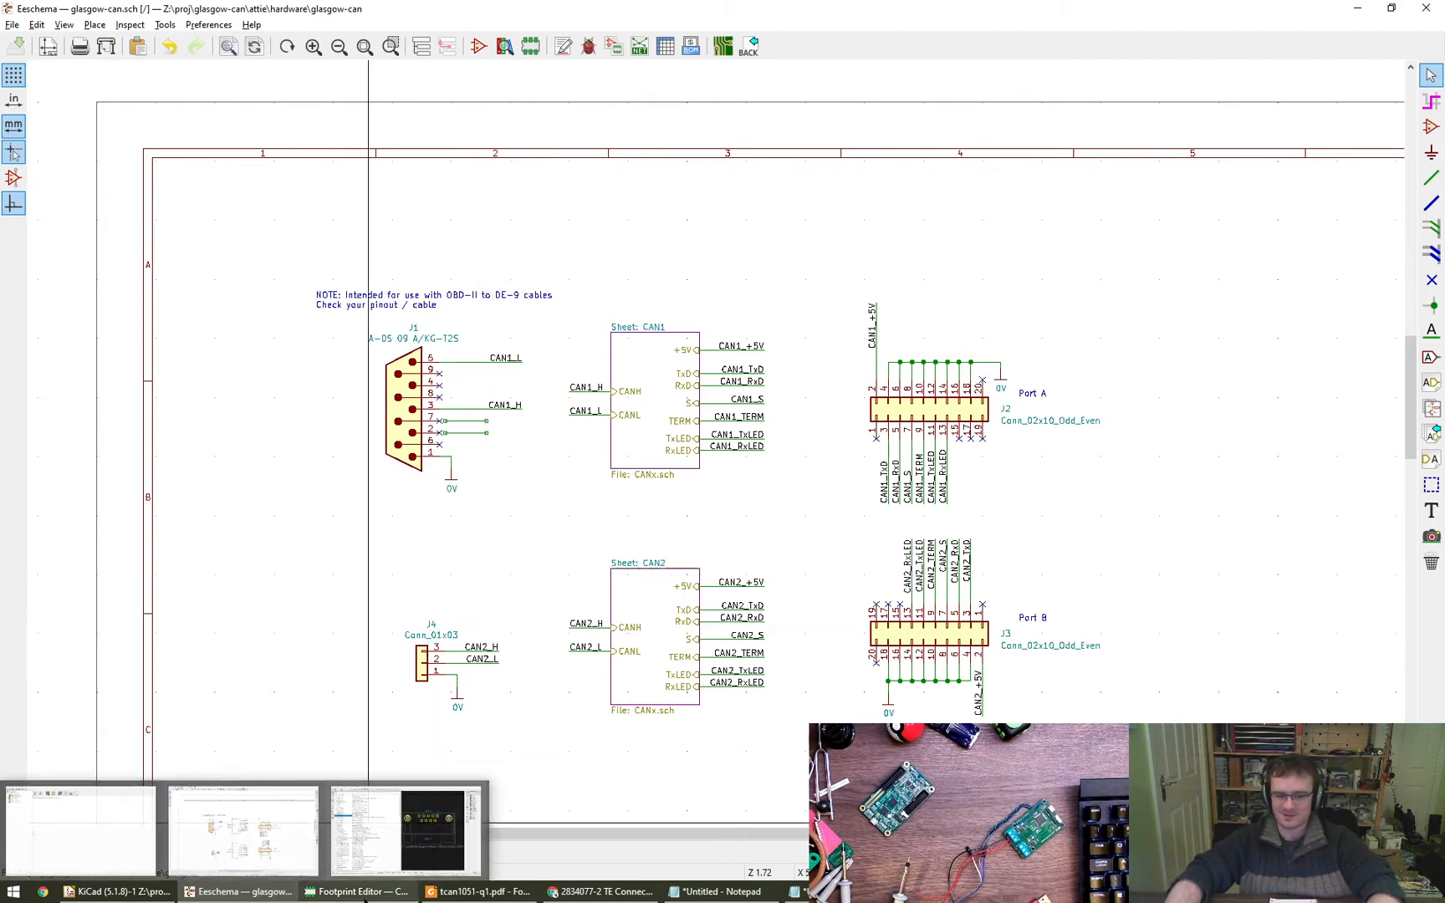
# - Expand the Connector_TE-Connectivity library in the Footprint Editor and preview its 826576 vertical footprints from 1x13 to 1x20
pyautogui.click(368, 893)
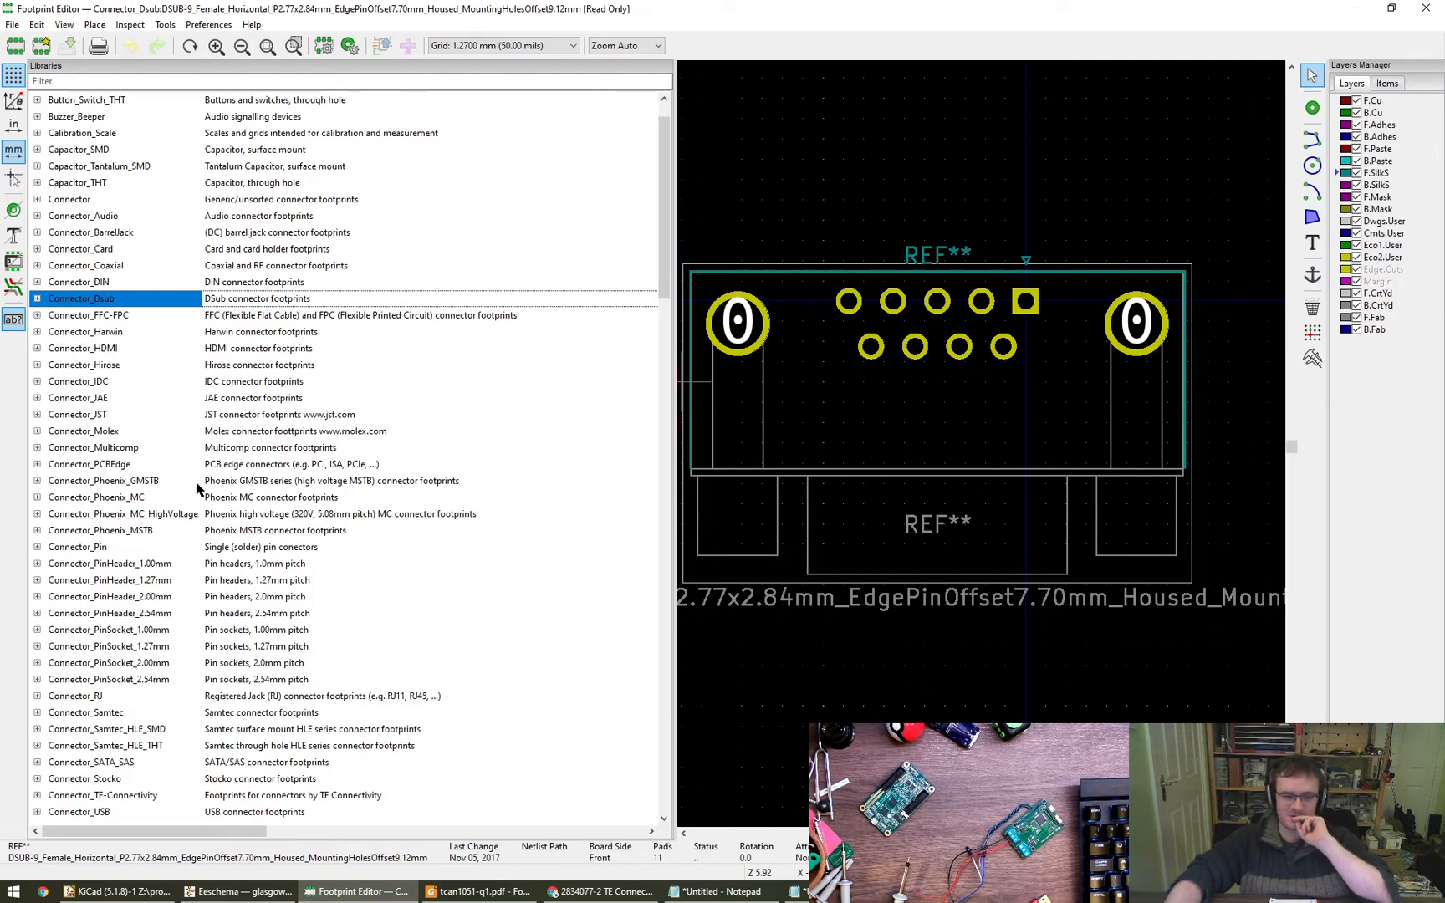
pyautogui.scroll(-4, 162, 559)
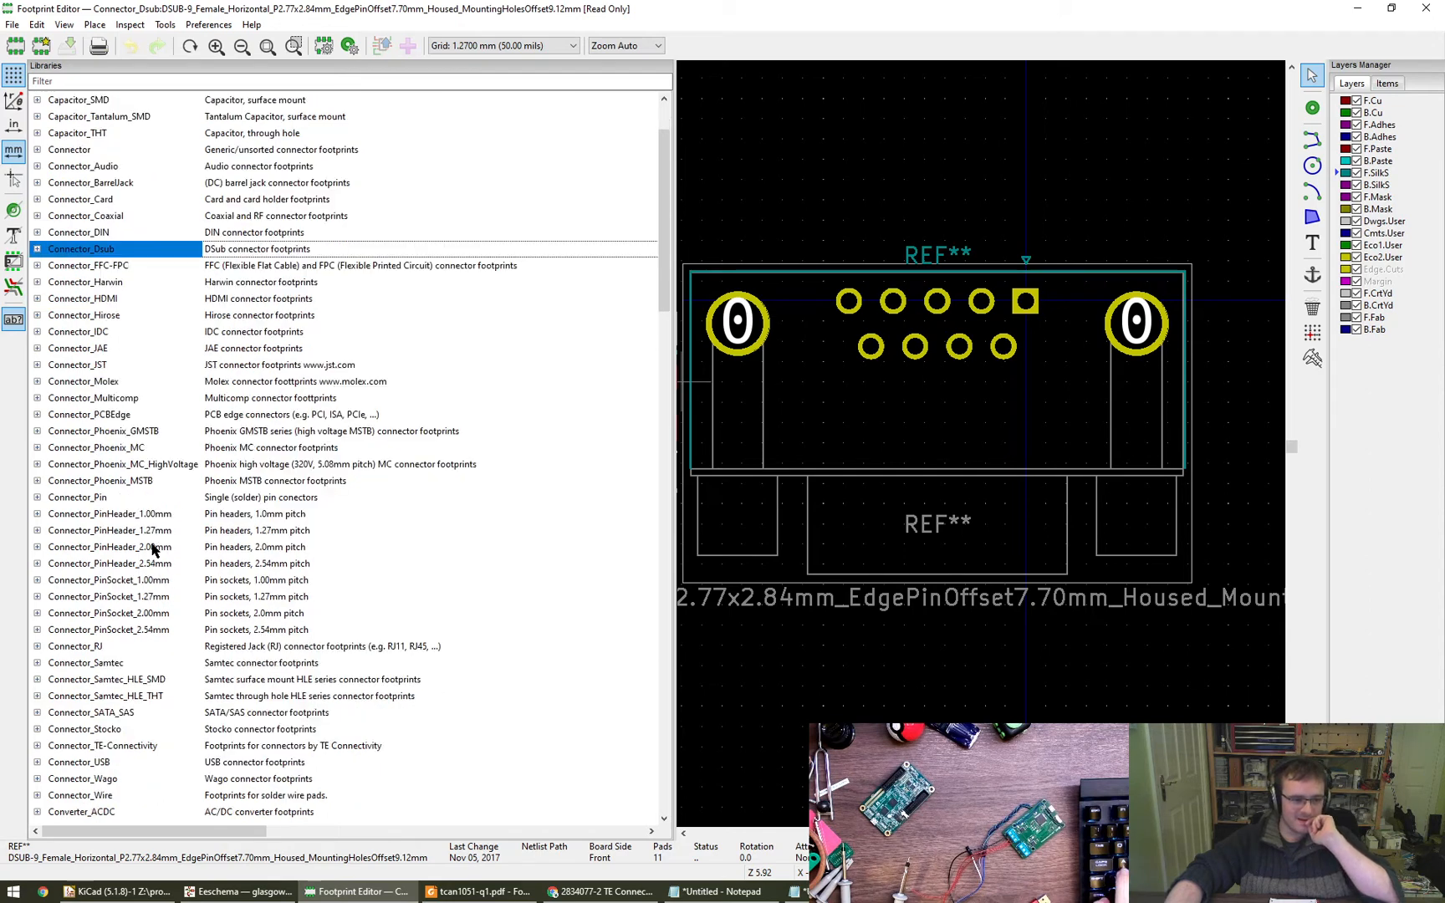
pyautogui.click(109, 599)
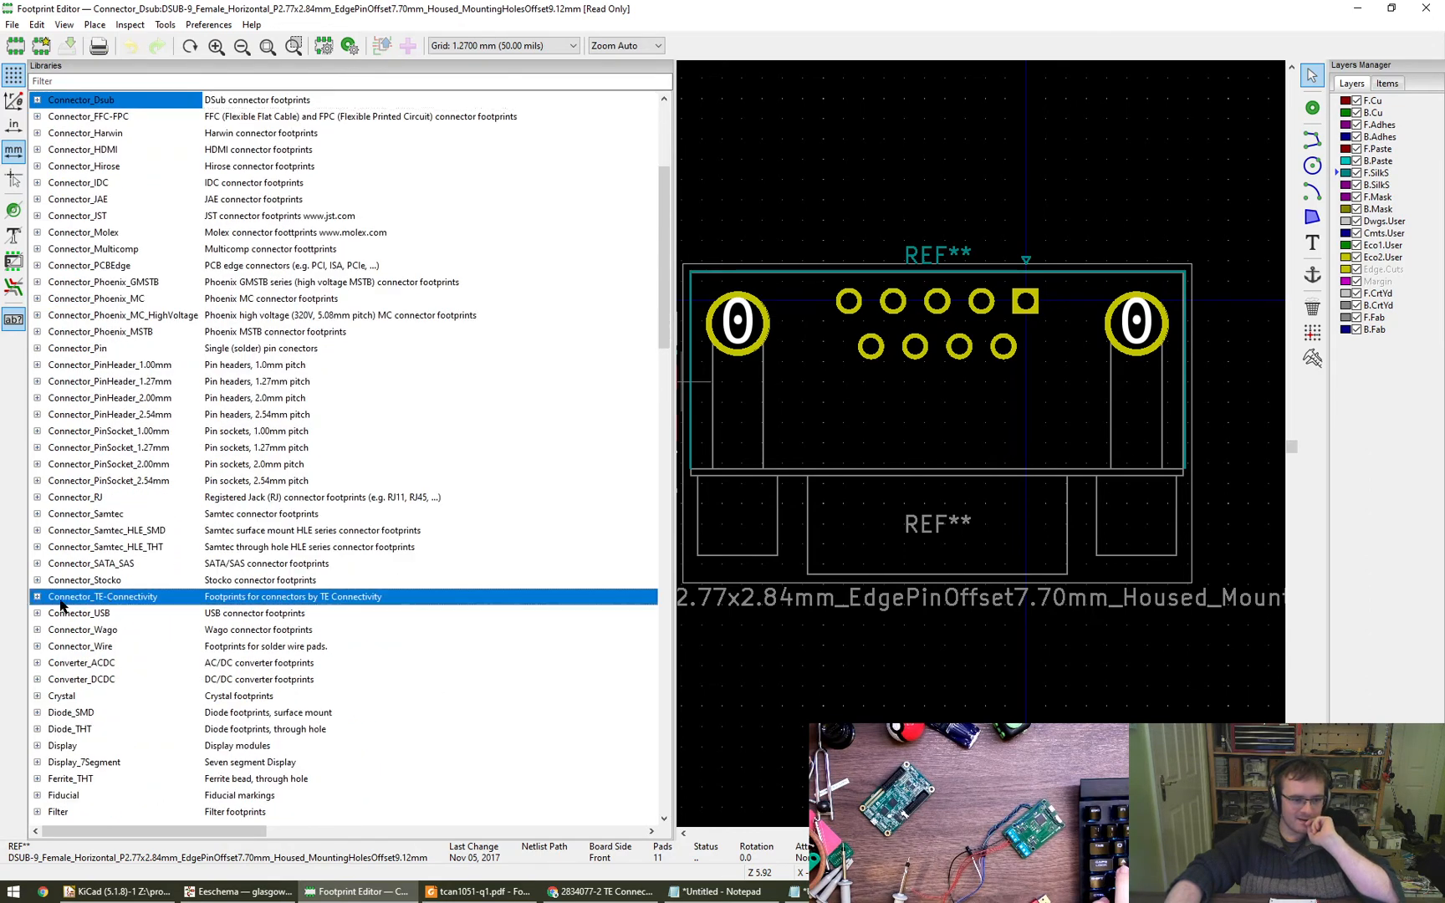
pyautogui.click(38, 597)
pyautogui.click(158, 614)
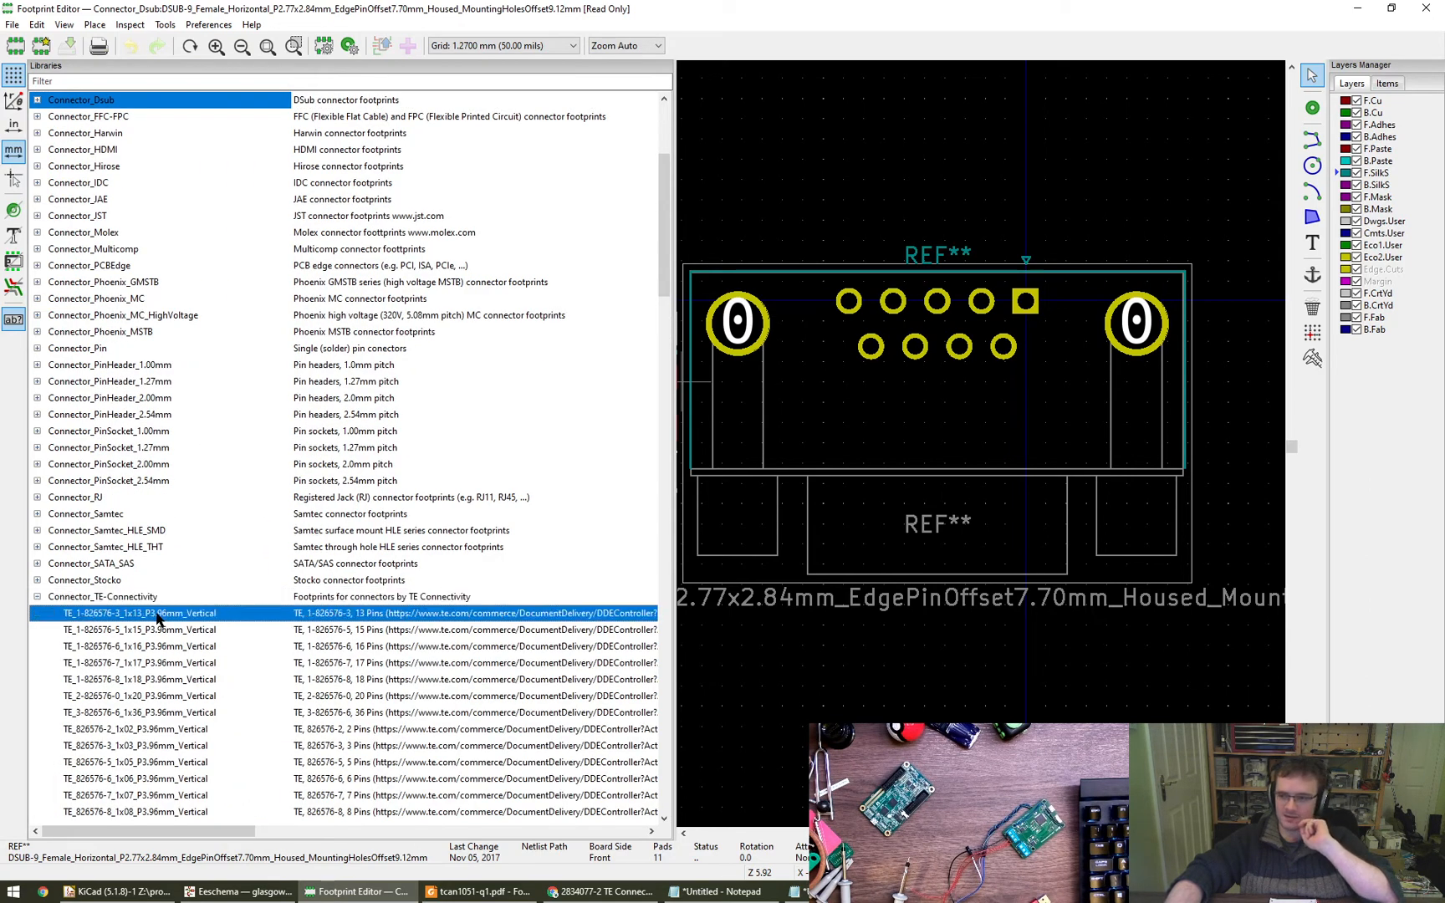
pyautogui.click(167, 631)
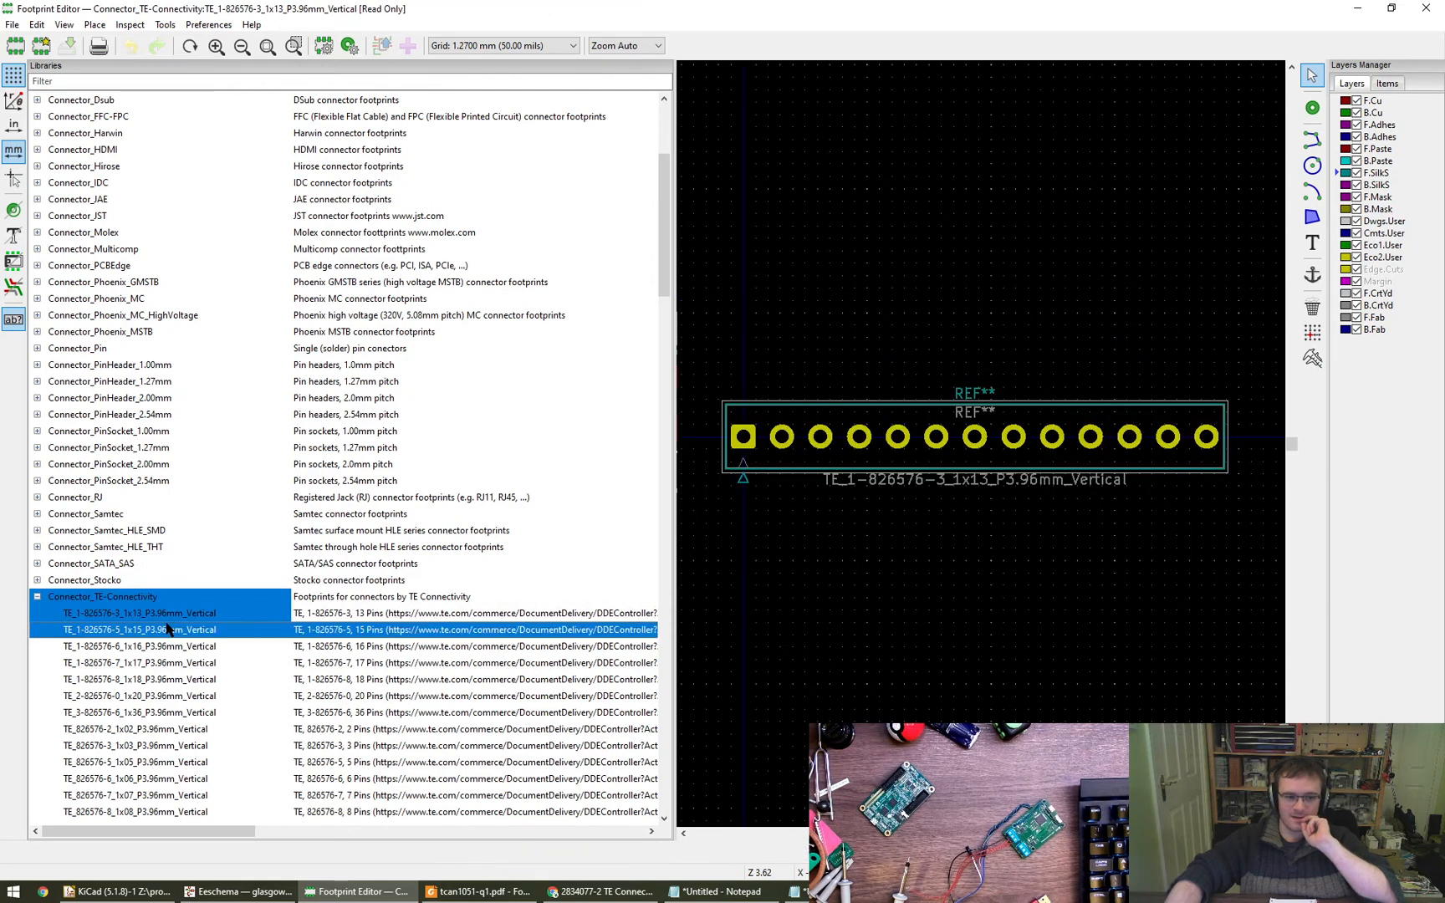
pyautogui.click(172, 647)
pyautogui.click(174, 668)
pyautogui.click(177, 679)
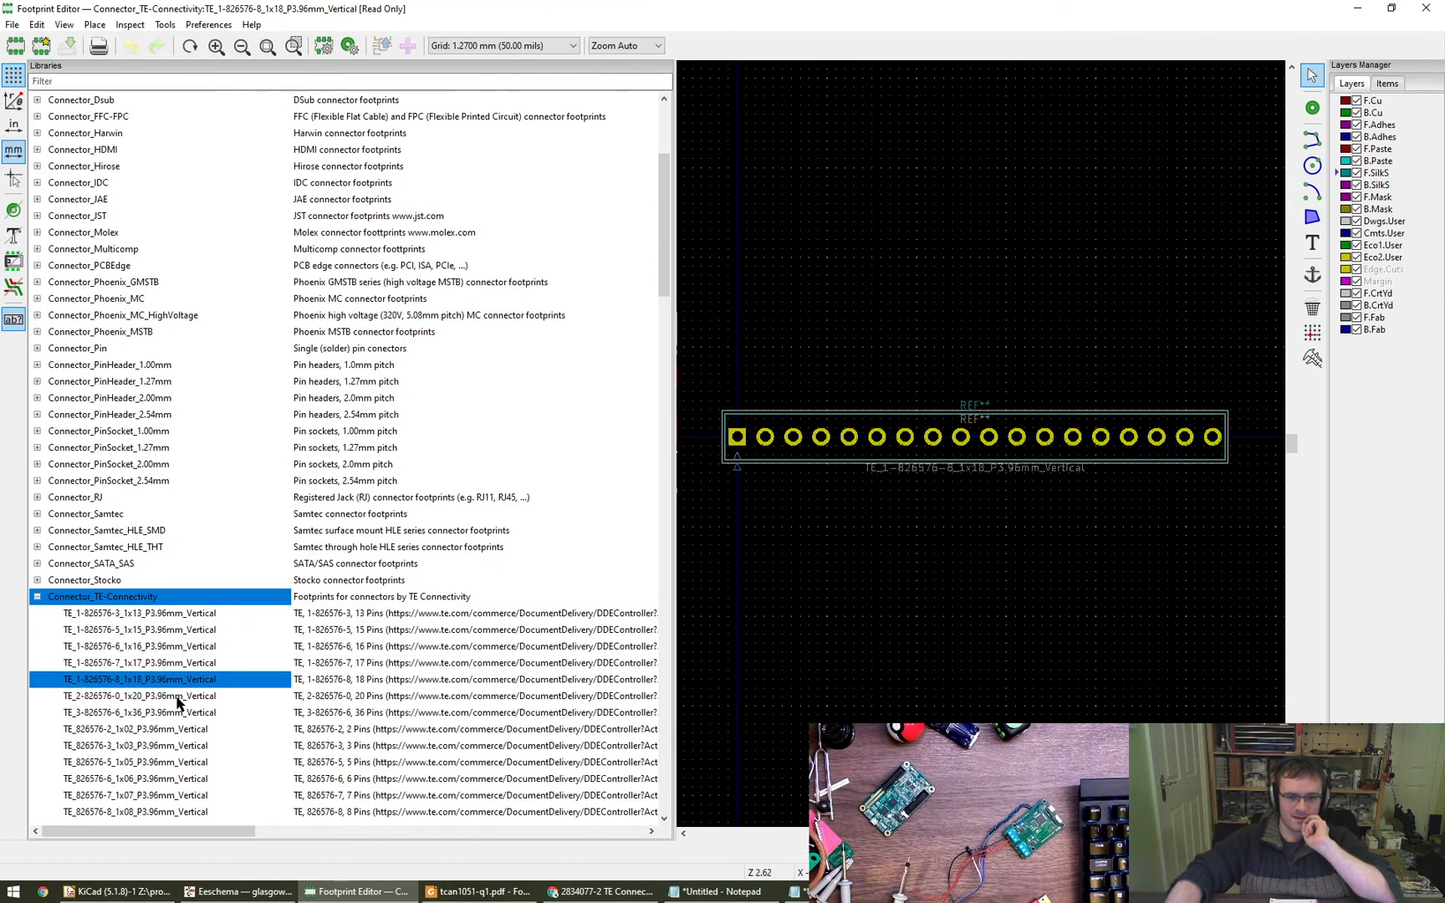
pyautogui.click(179, 697)
# - Preview the 1x36 and smaller 826576 footprints up to 1x06, and look through the MATE-N-LOK entries for a 2834077-2 match
pyautogui.scroll(-2, 242, 698)
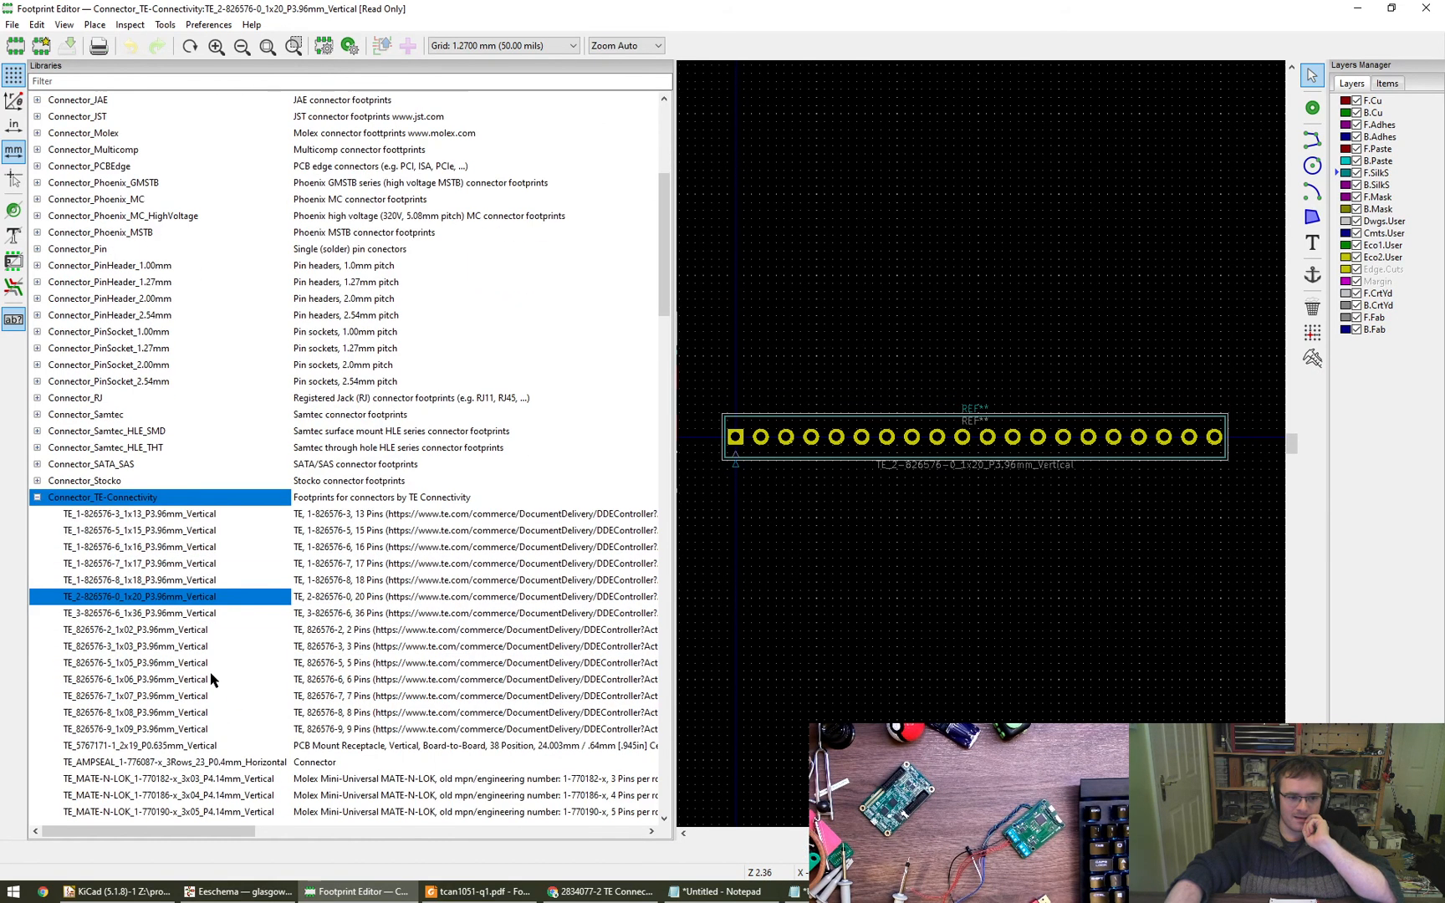
pyautogui.click(154, 616)
pyautogui.click(156, 631)
pyautogui.click(160, 648)
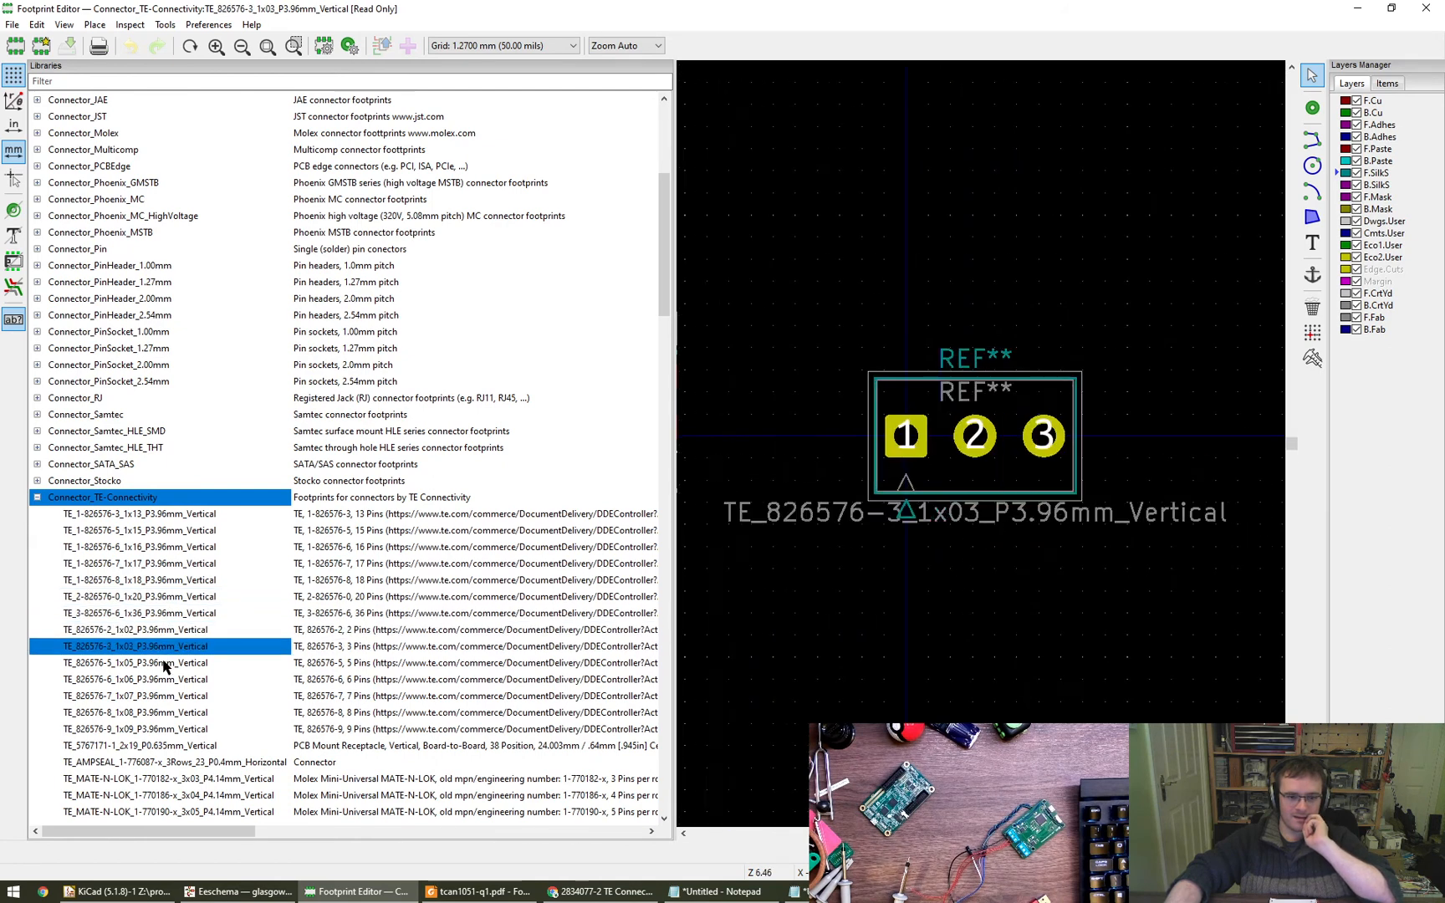
pyautogui.click(165, 663)
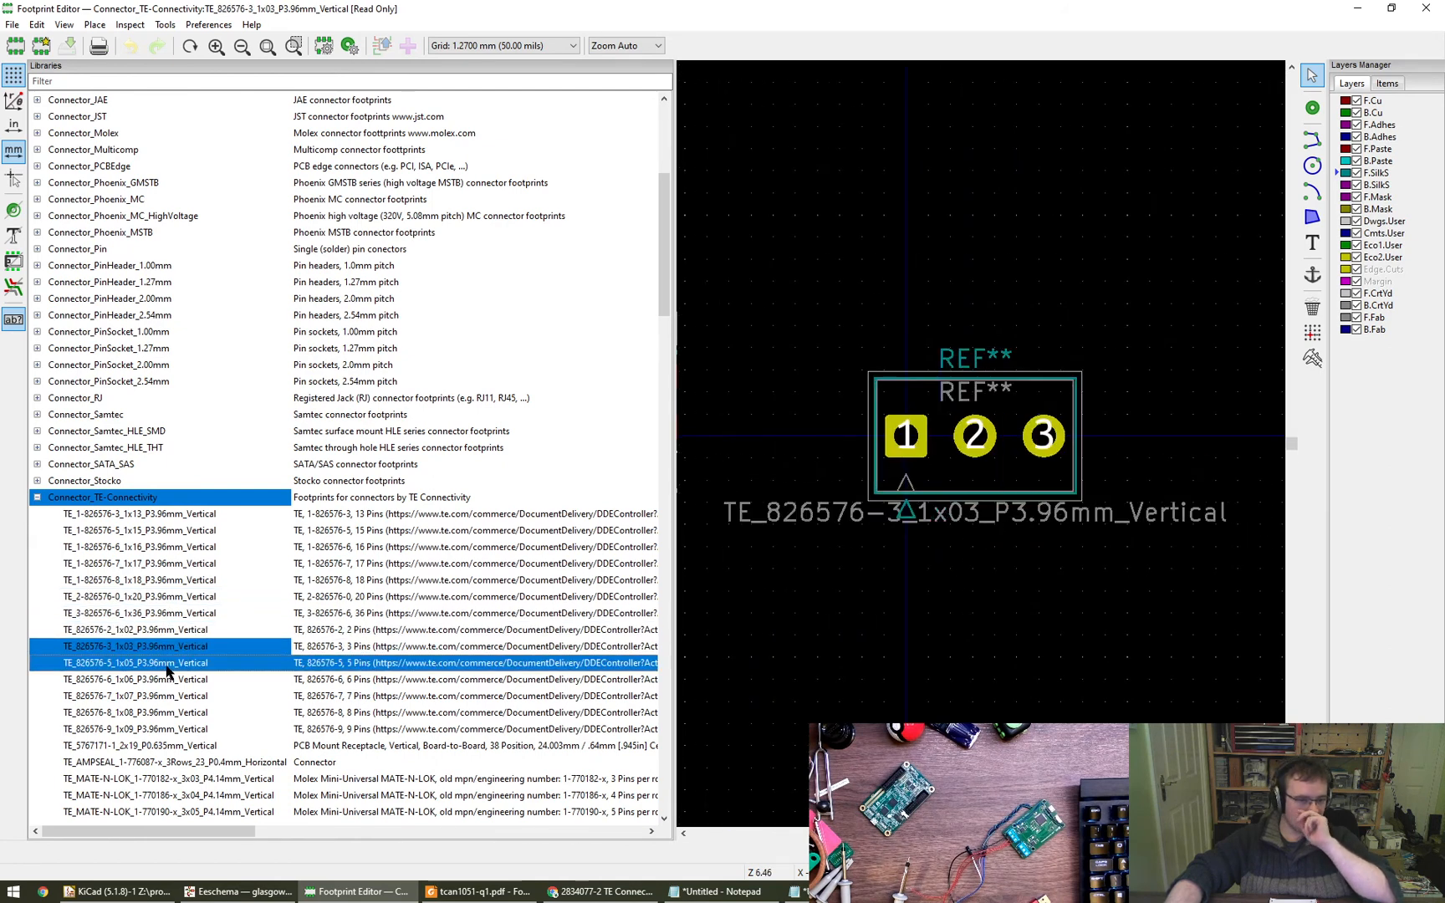
pyautogui.click(173, 681)
pyautogui.scroll(-2, 177, 706)
pyautogui.scroll(-1, 206, 695)
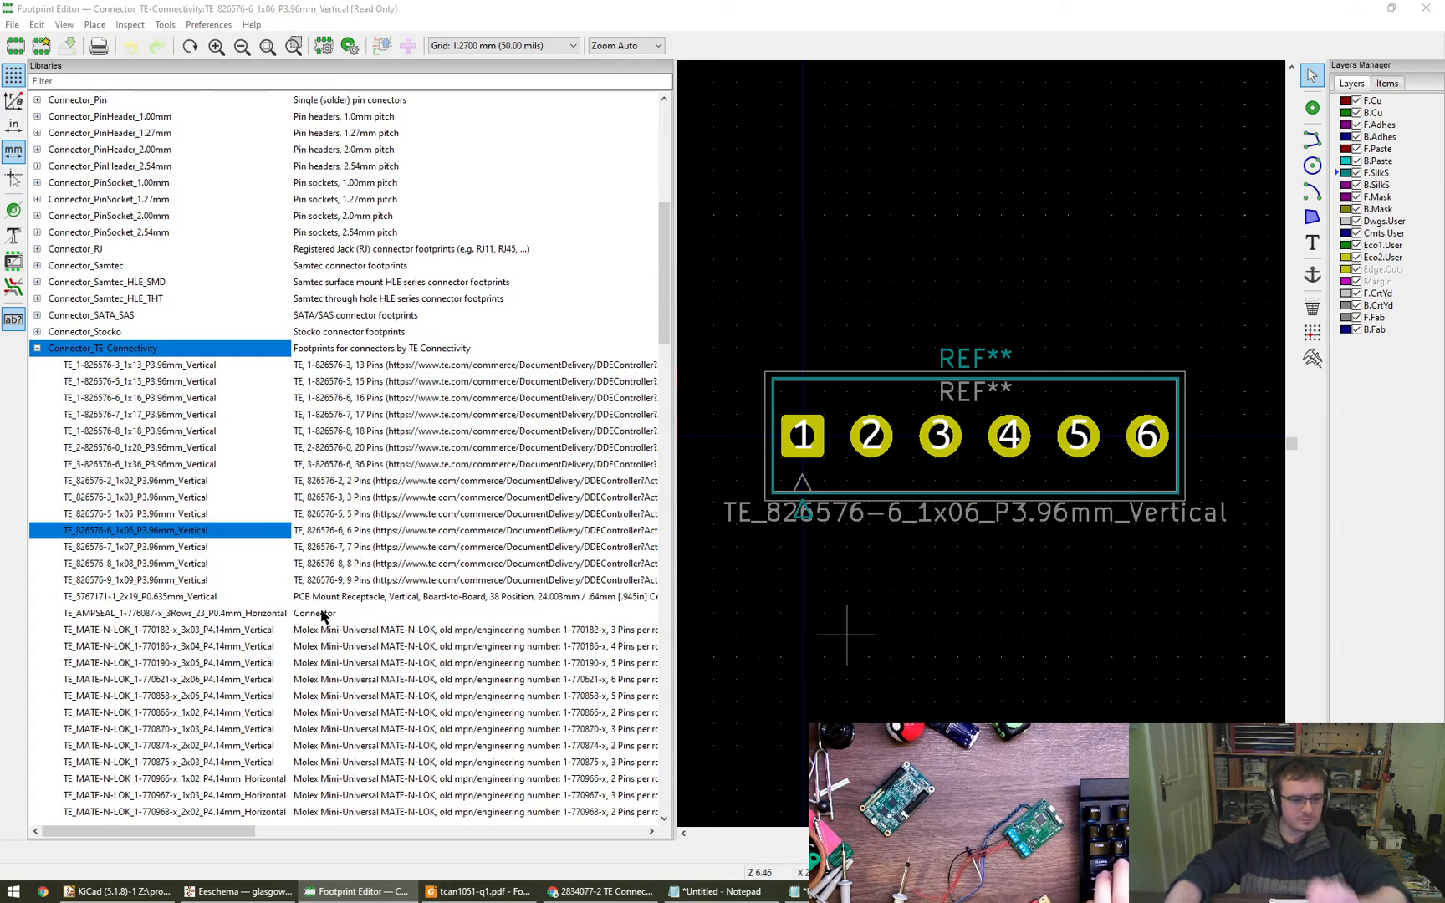
# - Look through the remaining Connector_TE-Connectivity entries and preview the TE_MATE-N-LOK_350211-1 1x04 and TE_5767171-1 2x19 vertical footprints
pyautogui.scroll(-2, 276, 663)
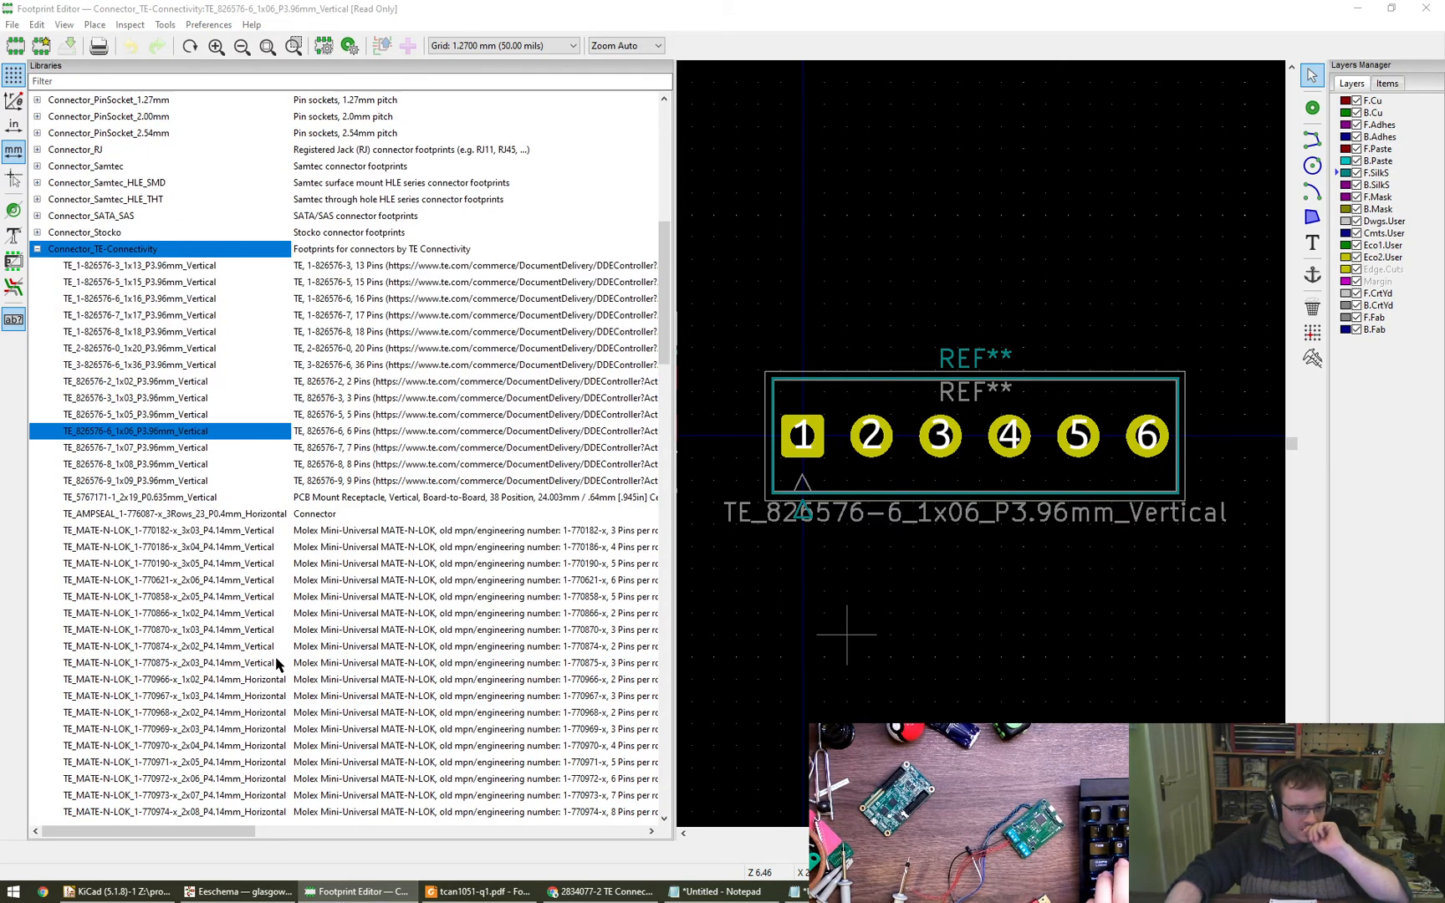
pyautogui.scroll(-5, 276, 663)
pyautogui.scroll(-2, 276, 663)
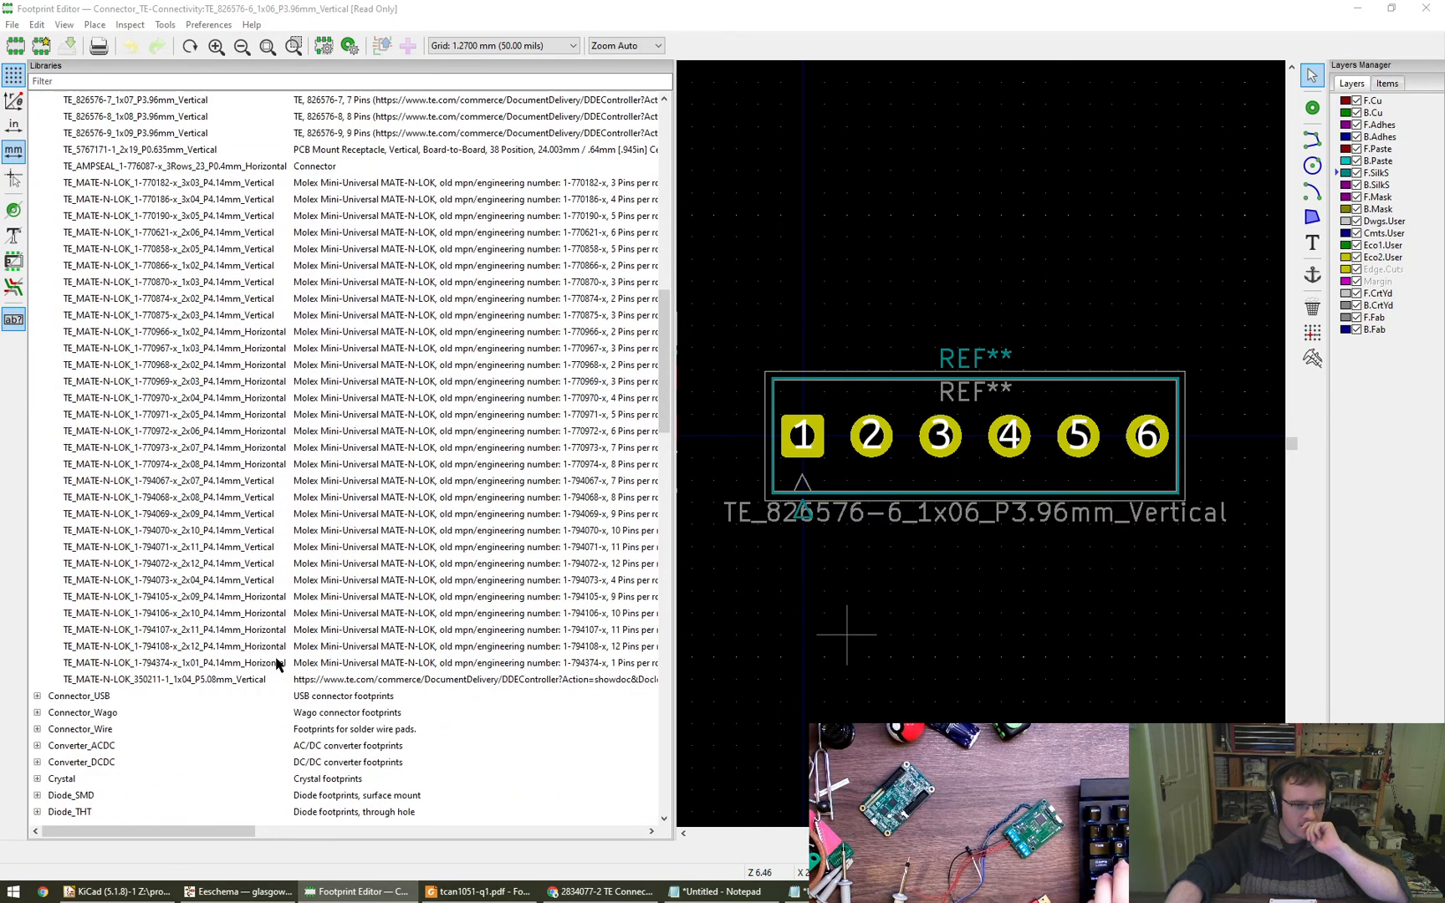
pyautogui.click(257, 680)
pyautogui.scroll(3, 261, 673)
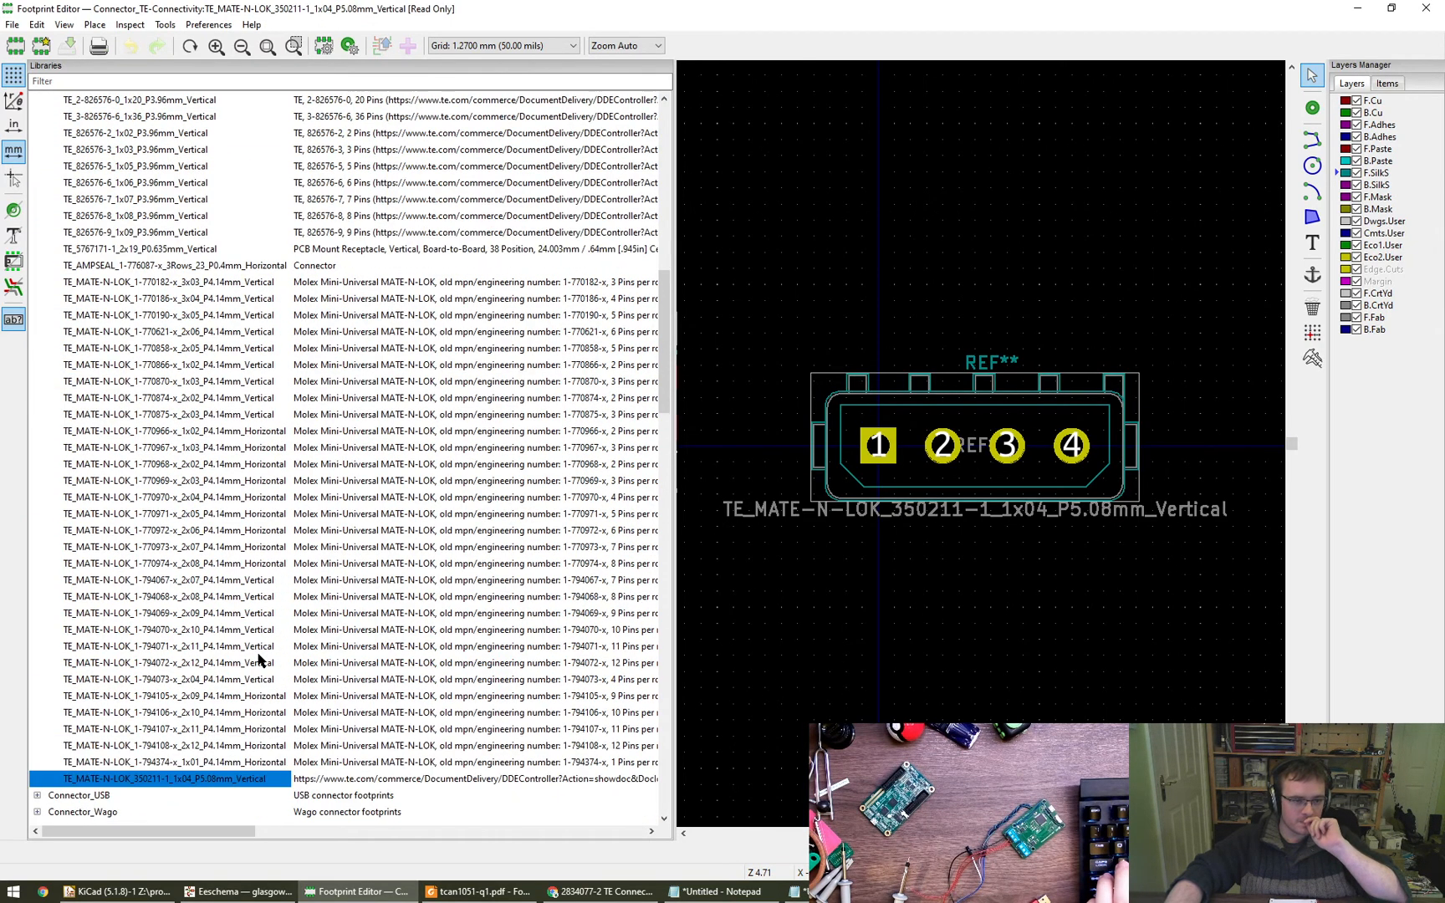
pyautogui.press('Left')
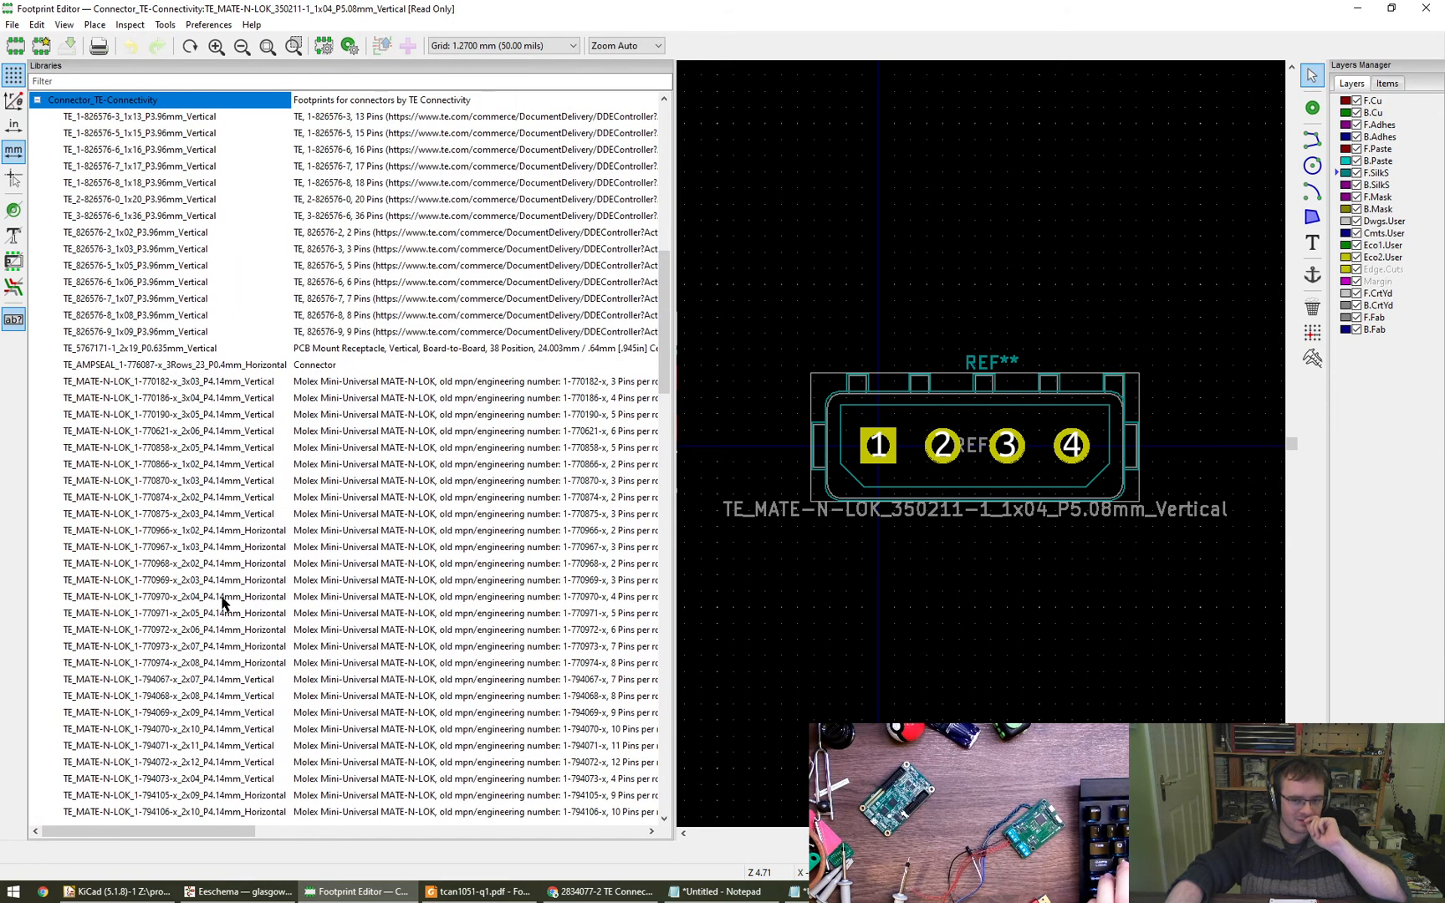
pyautogui.scroll(1, 205, 434)
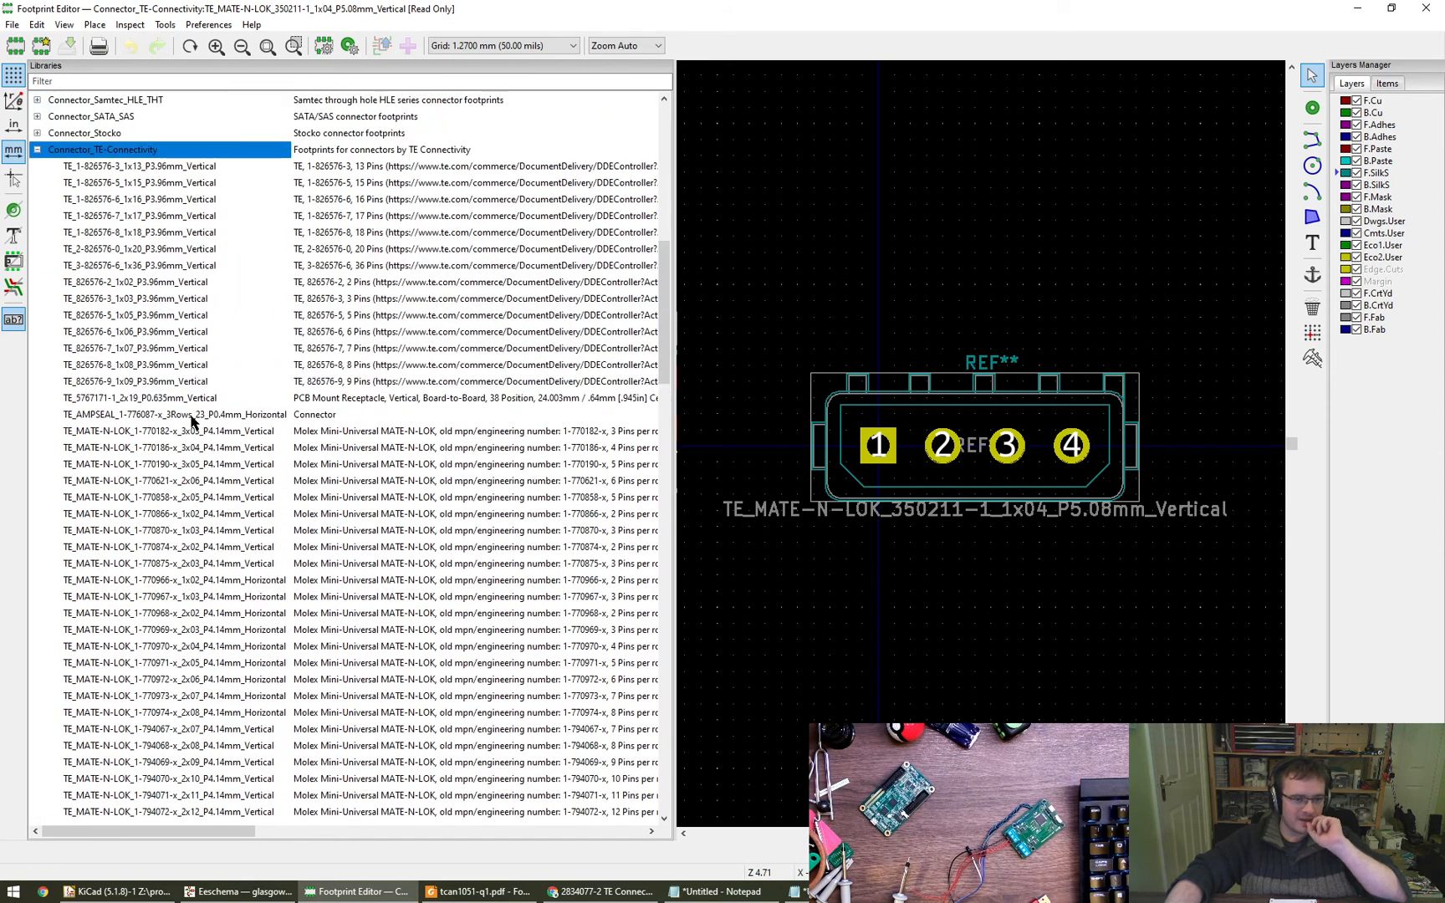
pyautogui.click(193, 416)
pyautogui.click(181, 400)
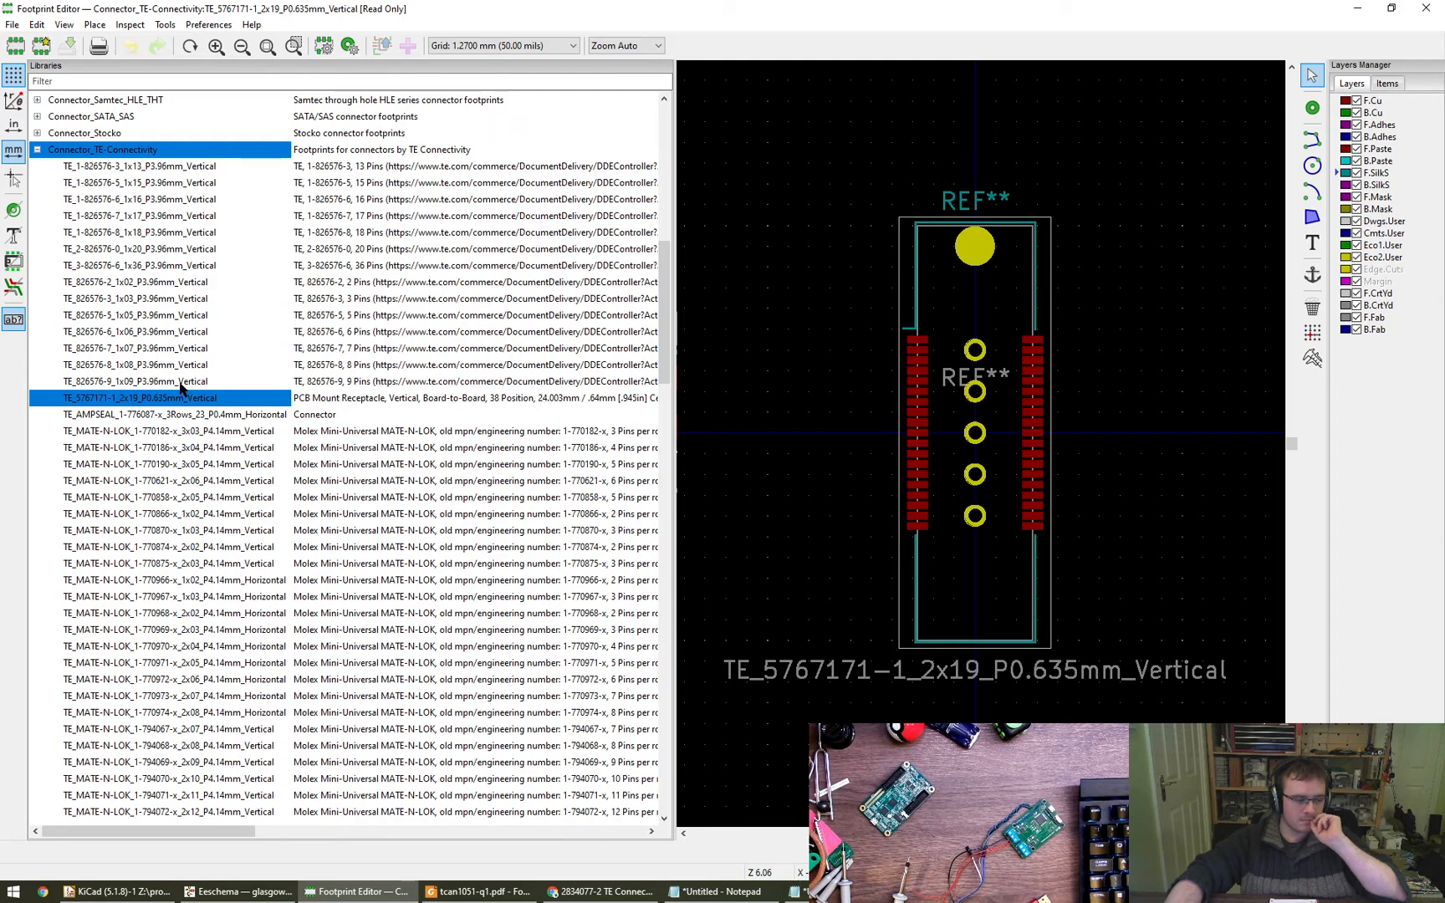
# - Collapse the Connector_TE-Connectivity library and open the TLP240A_5 footprint from the glasgow-can library
pyautogui.scroll(1, 181, 385)
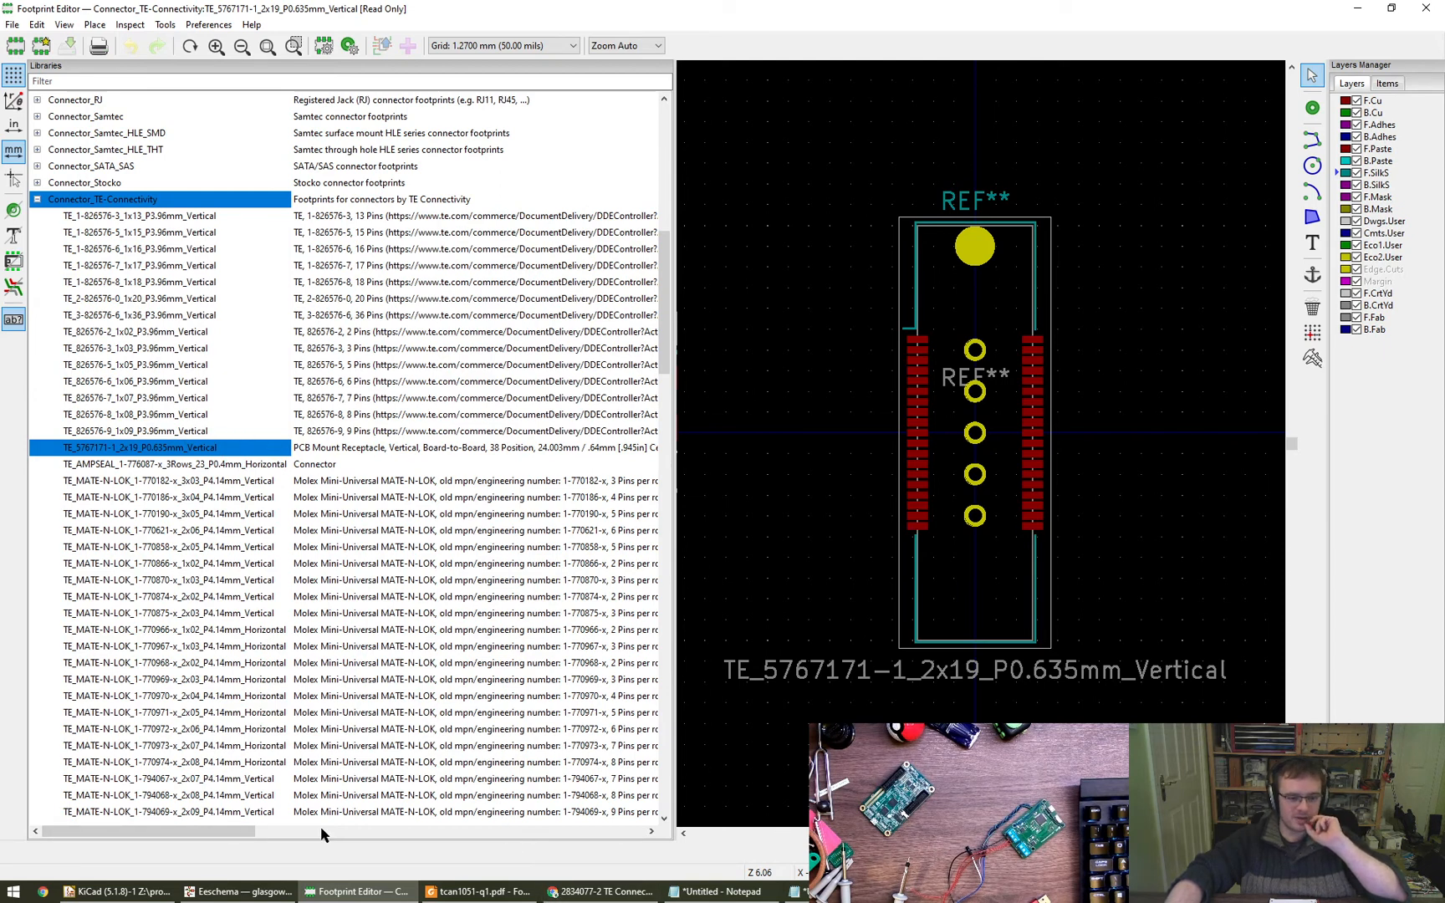
pyautogui.click(251, 892)
pyautogui.click(323, 893)
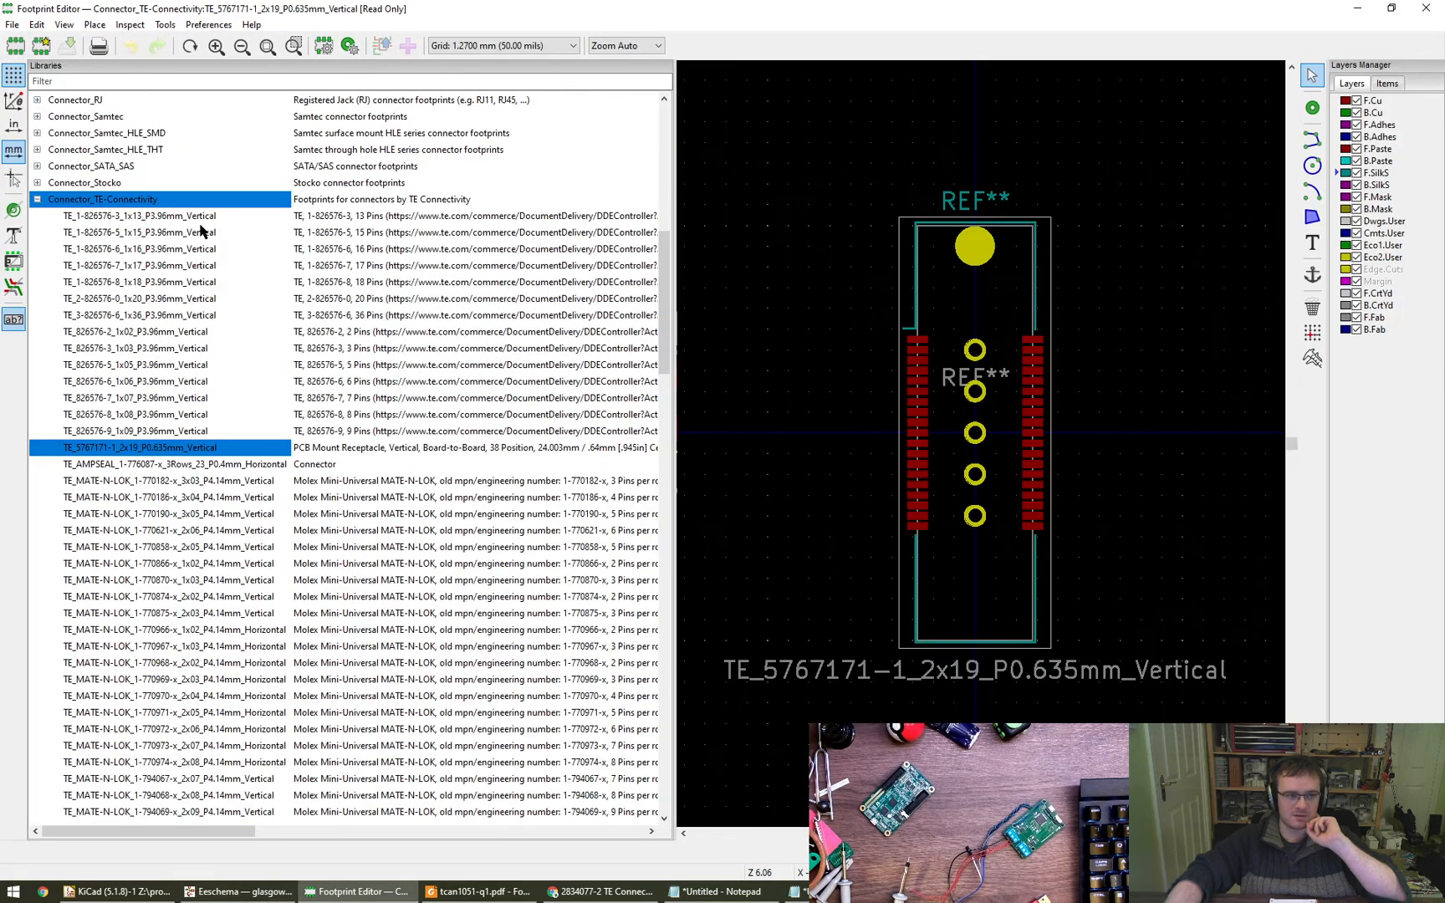
pyautogui.click(37, 548)
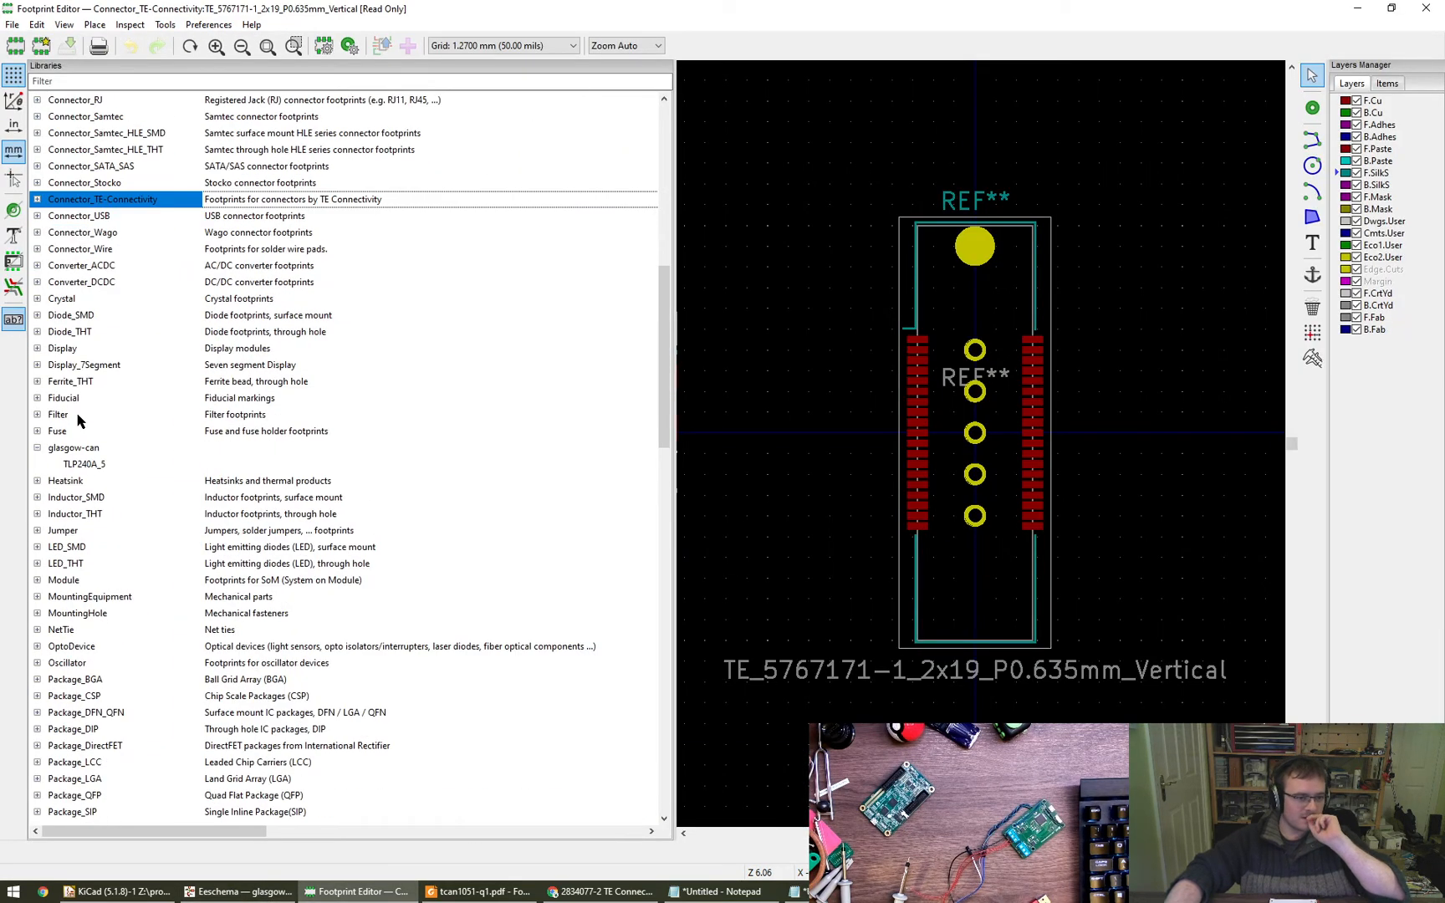
pyautogui.doubleClick(83, 464)
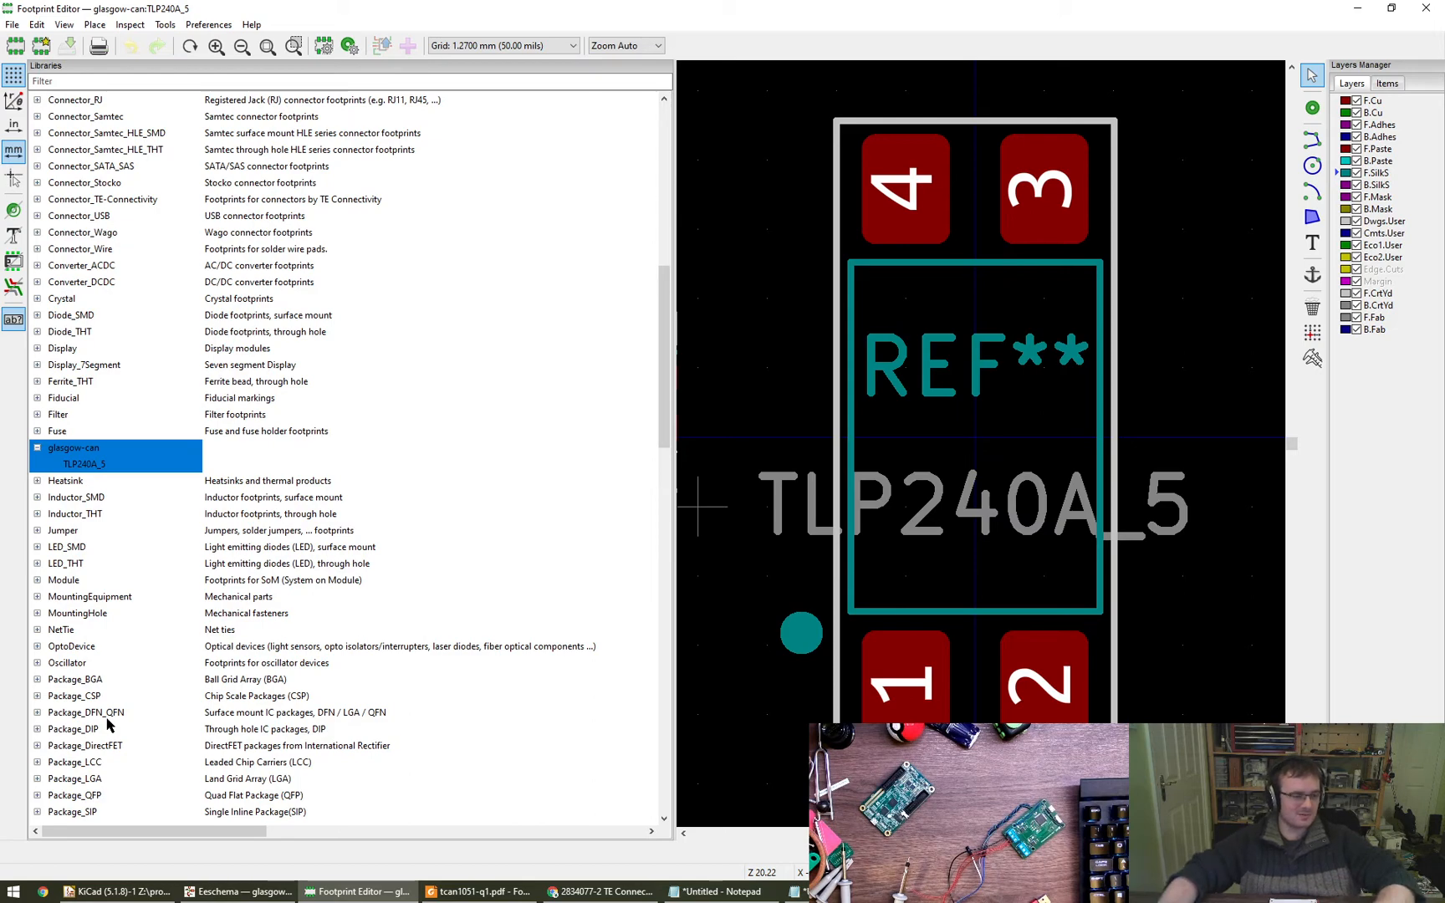
# - Switch to the Eeschema schematic and move J1 with its CAN1_L, CAN1_H and 0V connections to the left, away from the CAN1 sheet
pyautogui.click(239, 891)
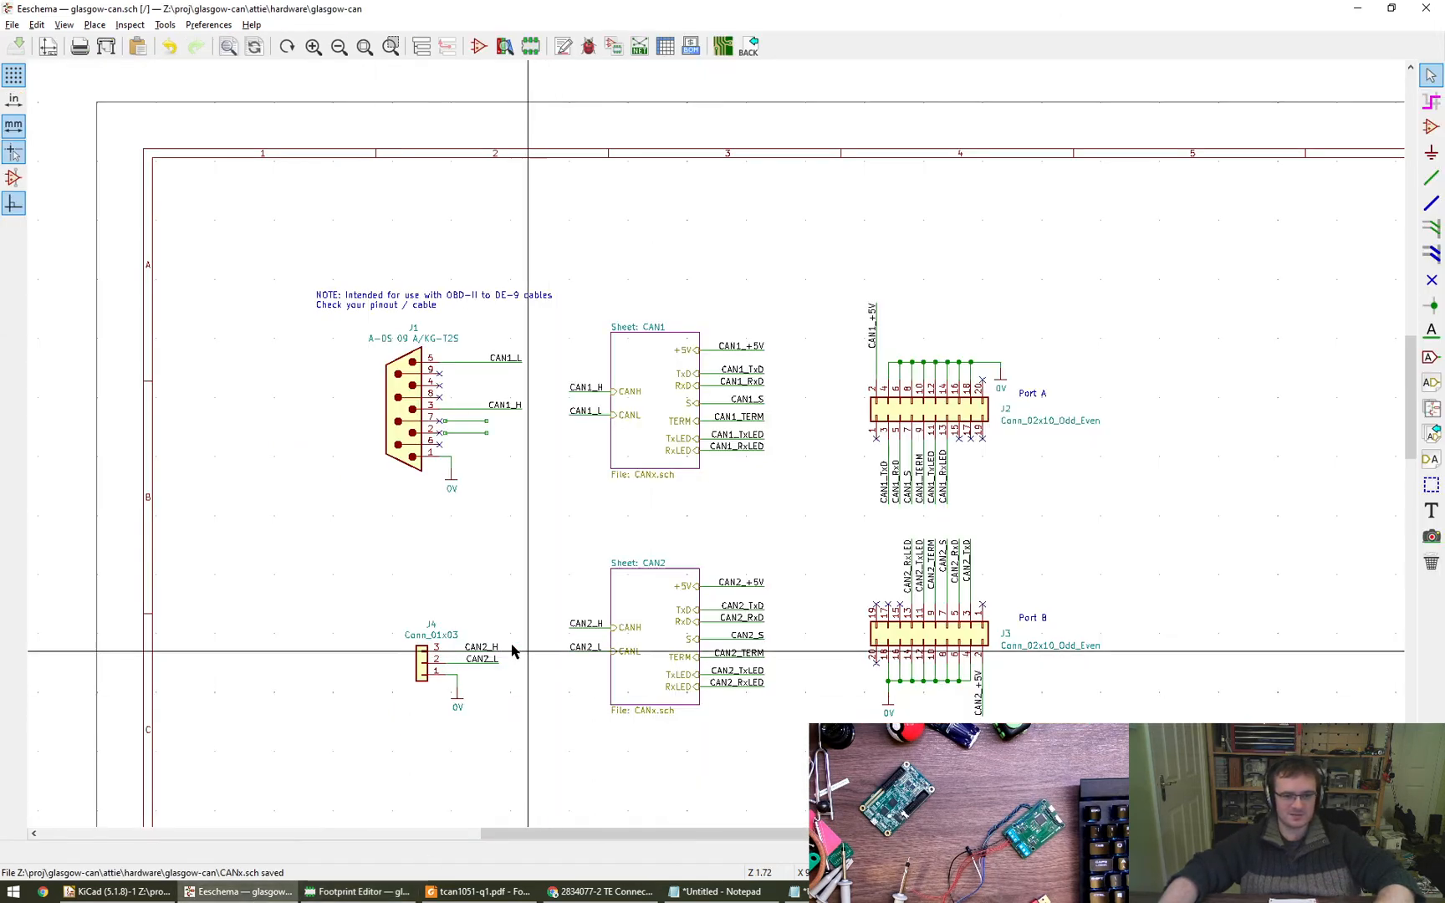
pyautogui.scroll(3, 437, 445)
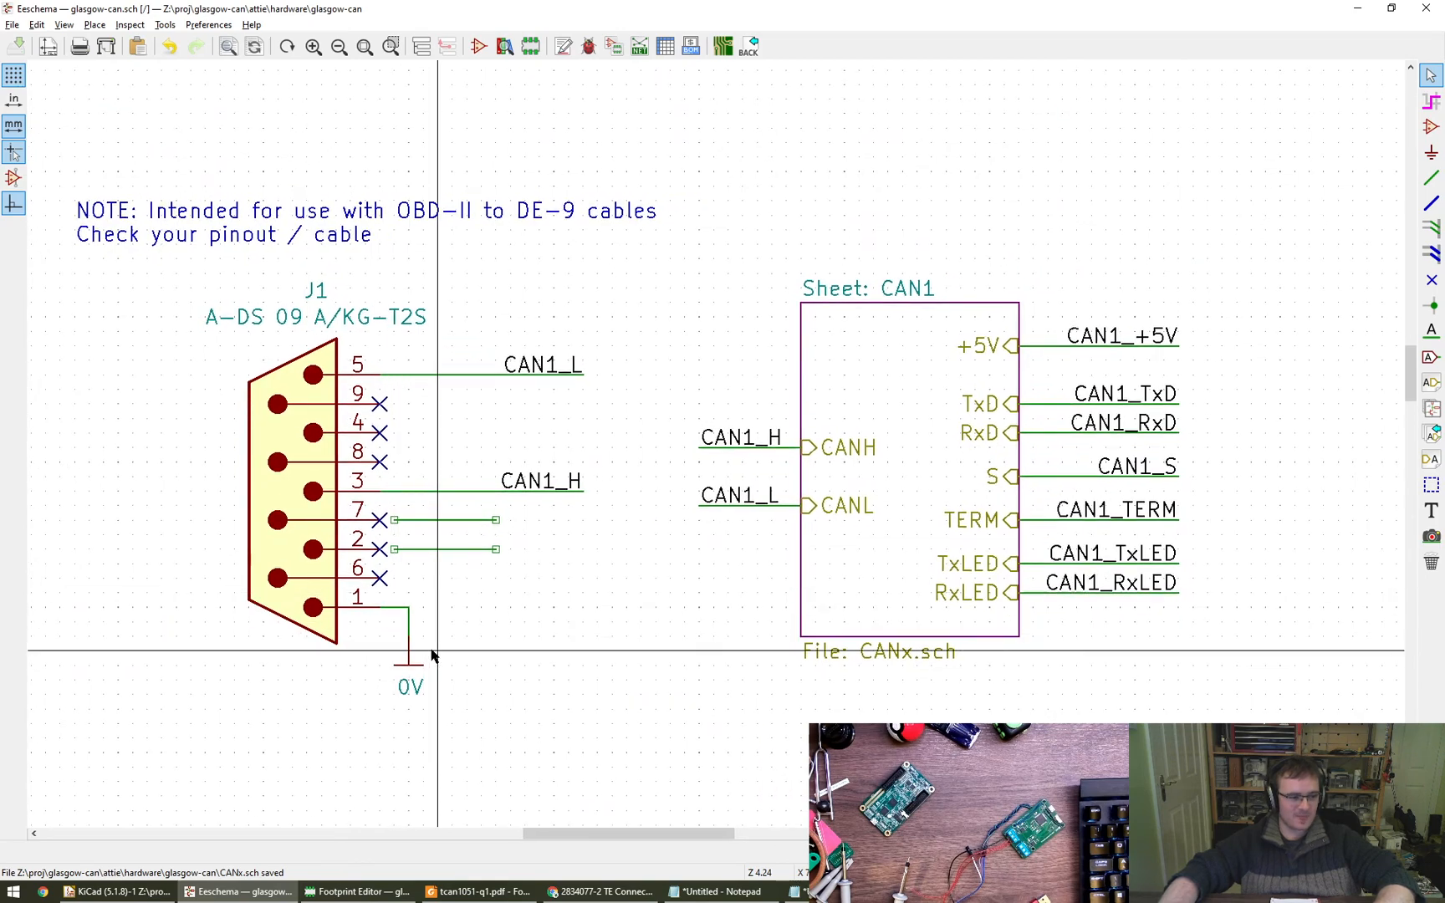
pyautogui.moveTo(547, 634); pyautogui.dragTo(655, 636, button='middle')
pyautogui.moveTo(259, 276); pyautogui.dragTo(735, 726)
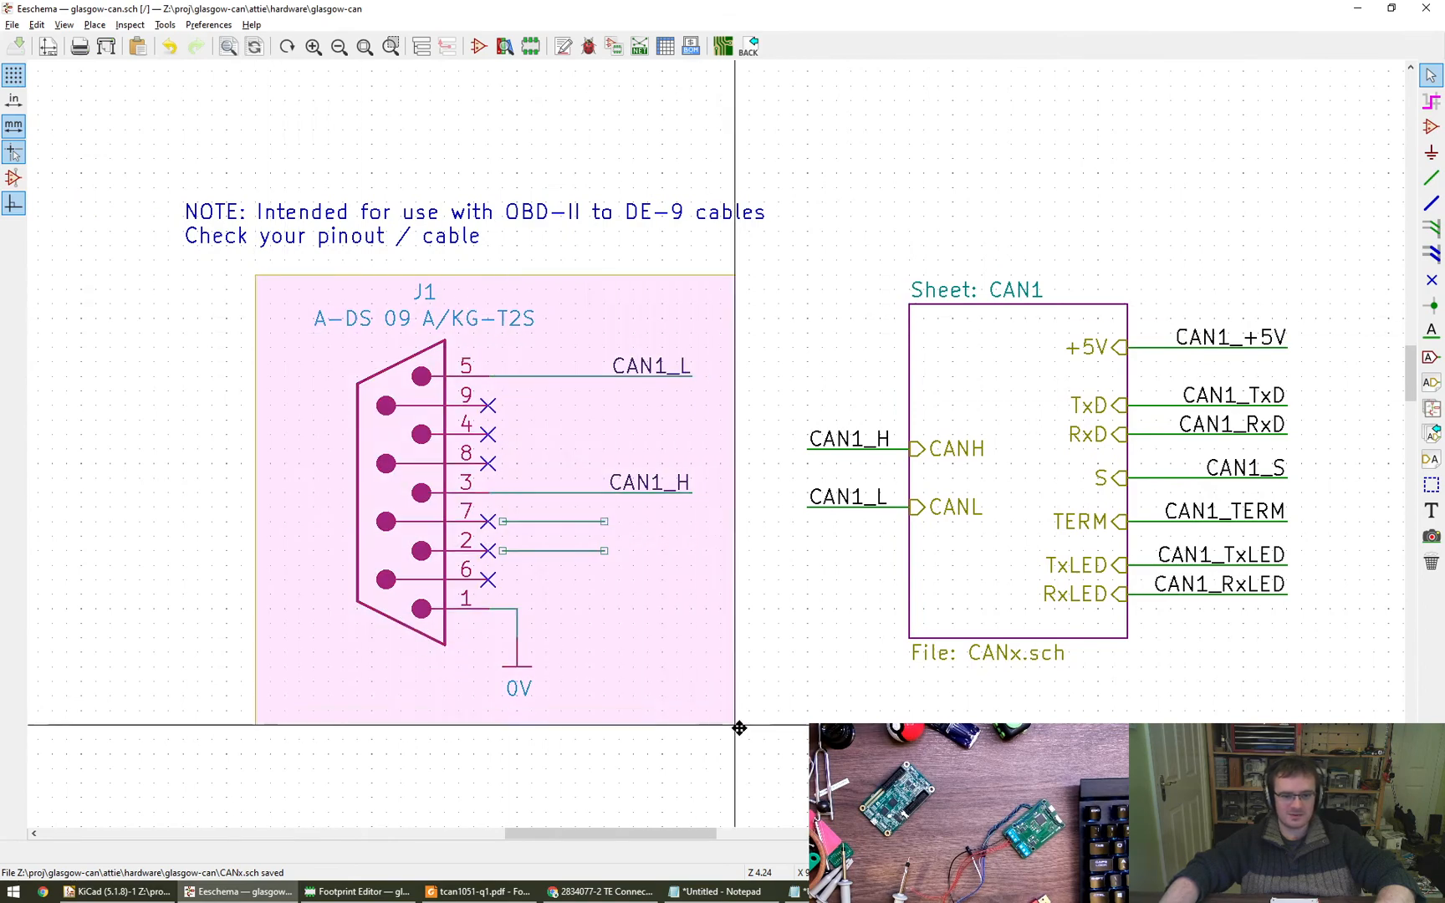
pyautogui.moveTo(577, 649); pyautogui.dragTo(667, 605, button='middle')
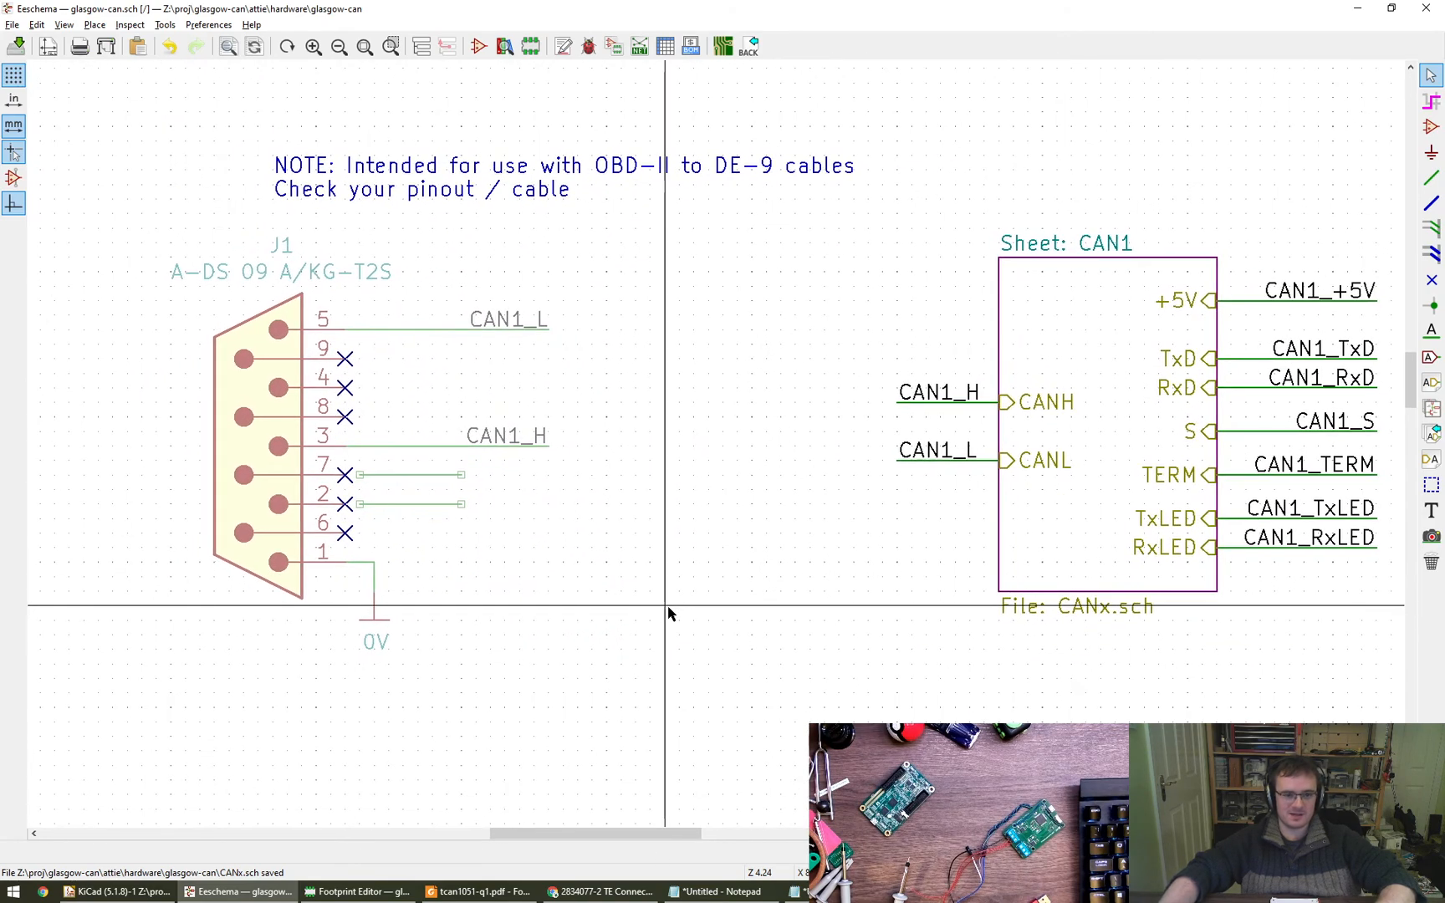
pyautogui.click(667, 605)
pyautogui.moveTo(590, 574); pyautogui.dragTo(655, 581, button='middle')
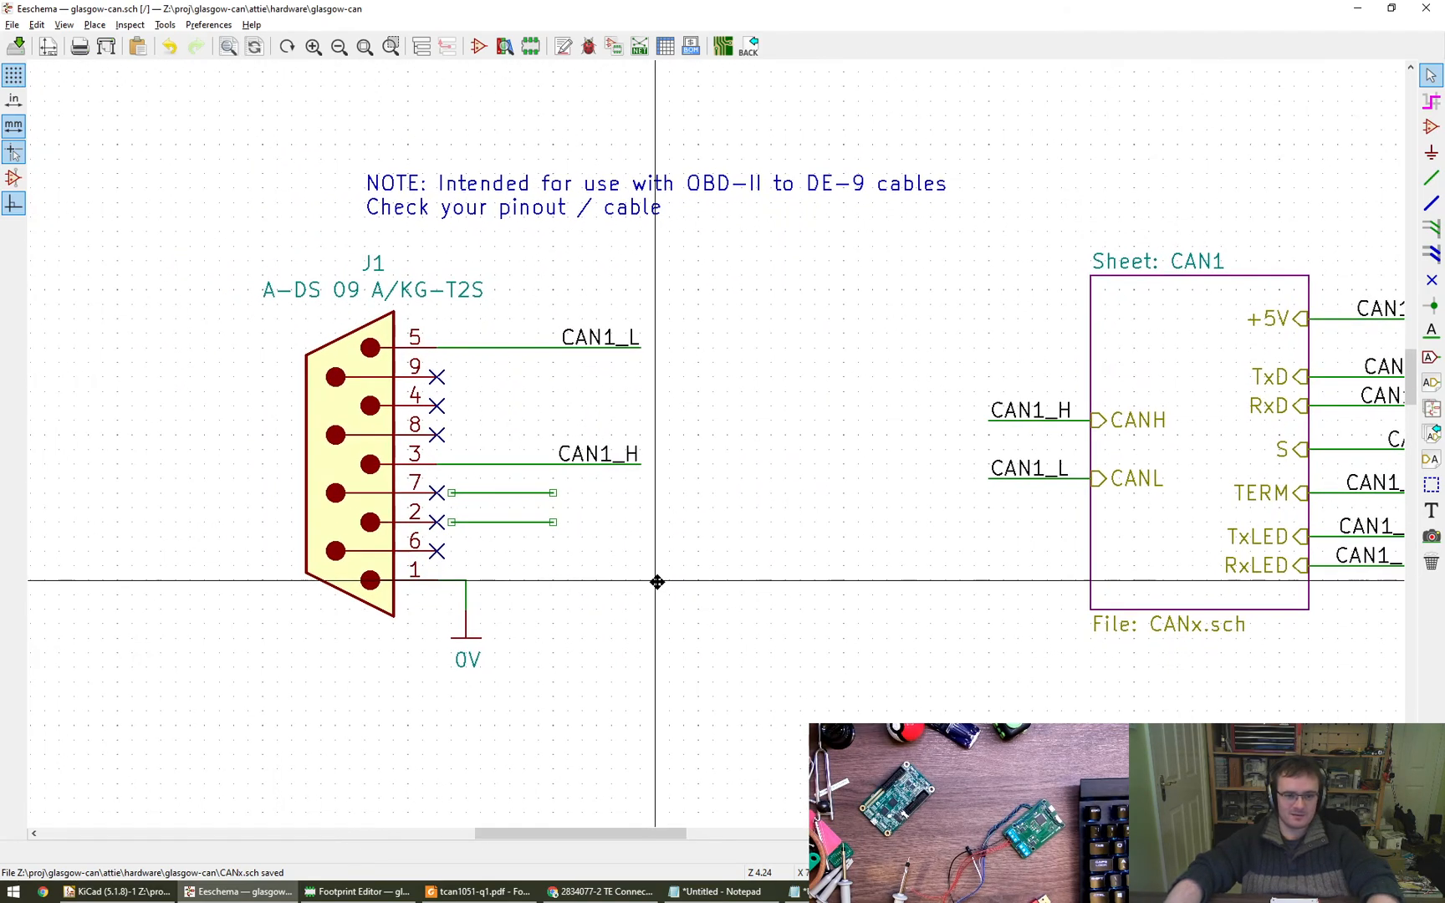
pyautogui.click(1430, 127)
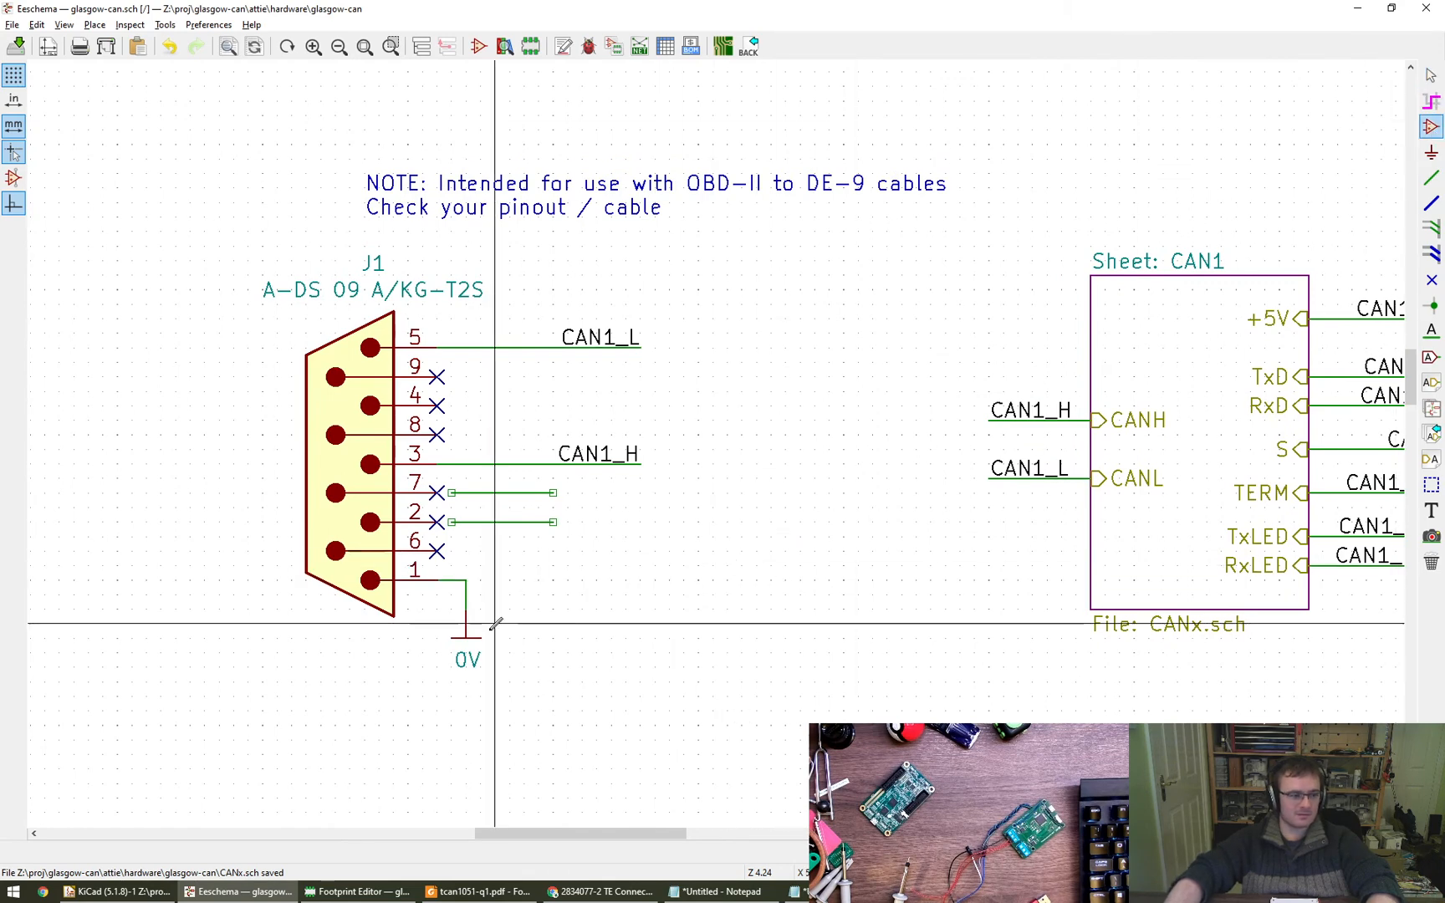
pyautogui.click(613, 644)
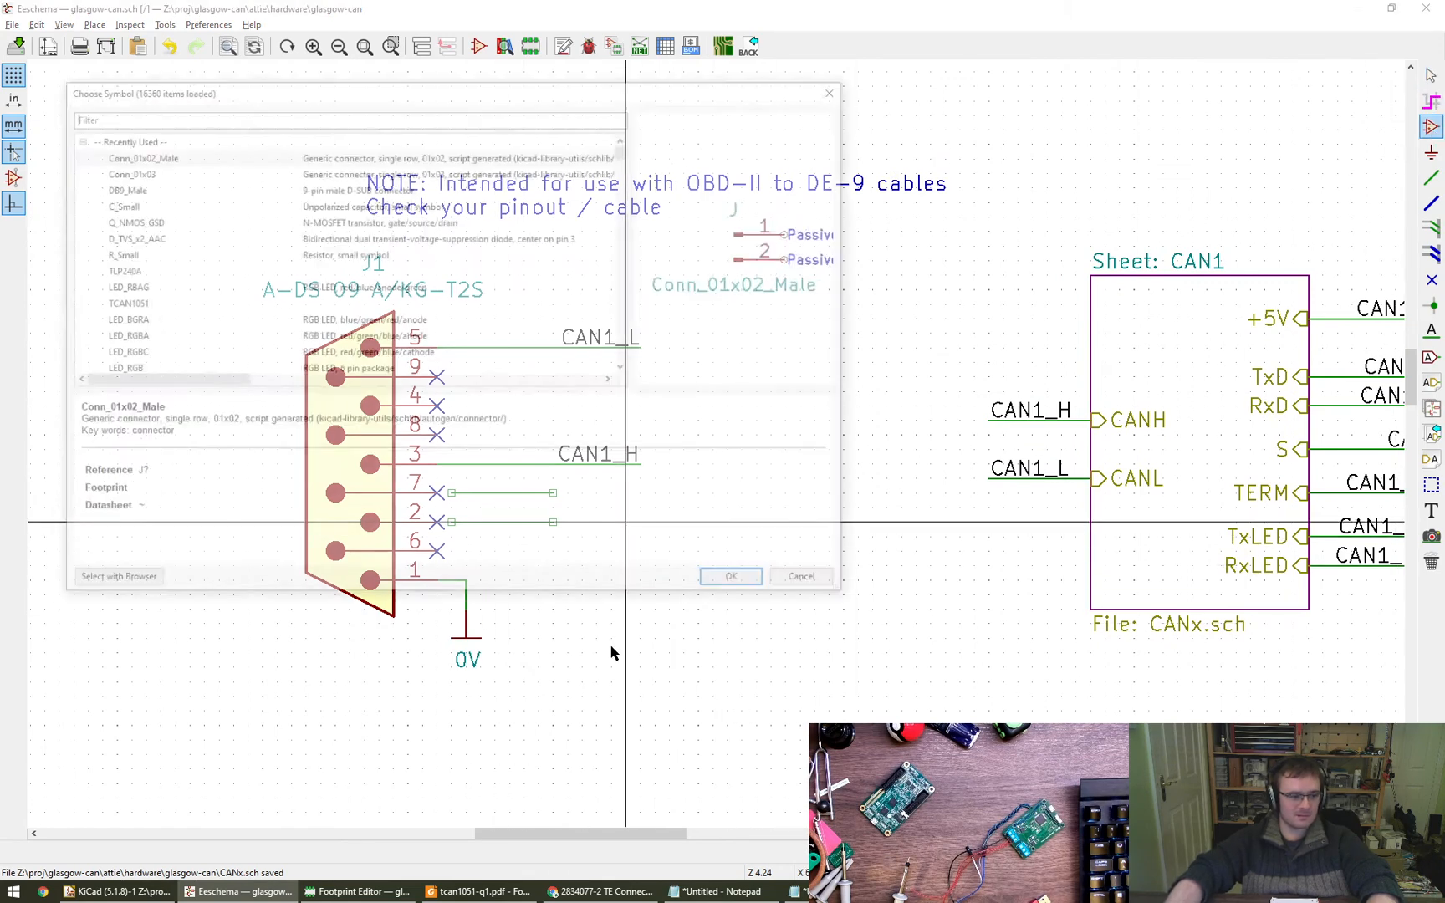
pyautogui.doubleClick(145, 159)
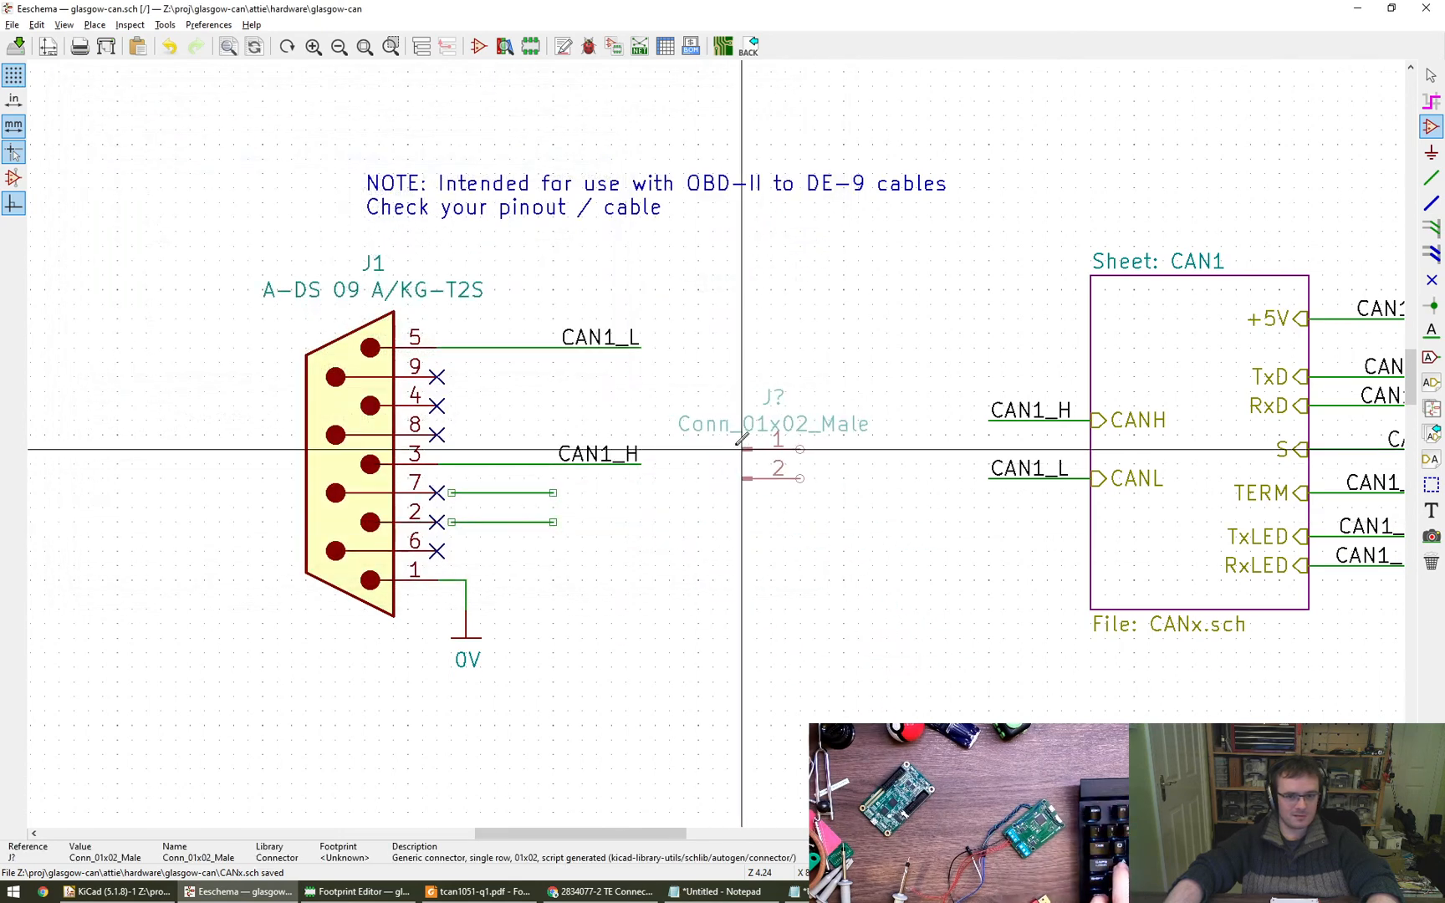
pyautogui.press('Escape')
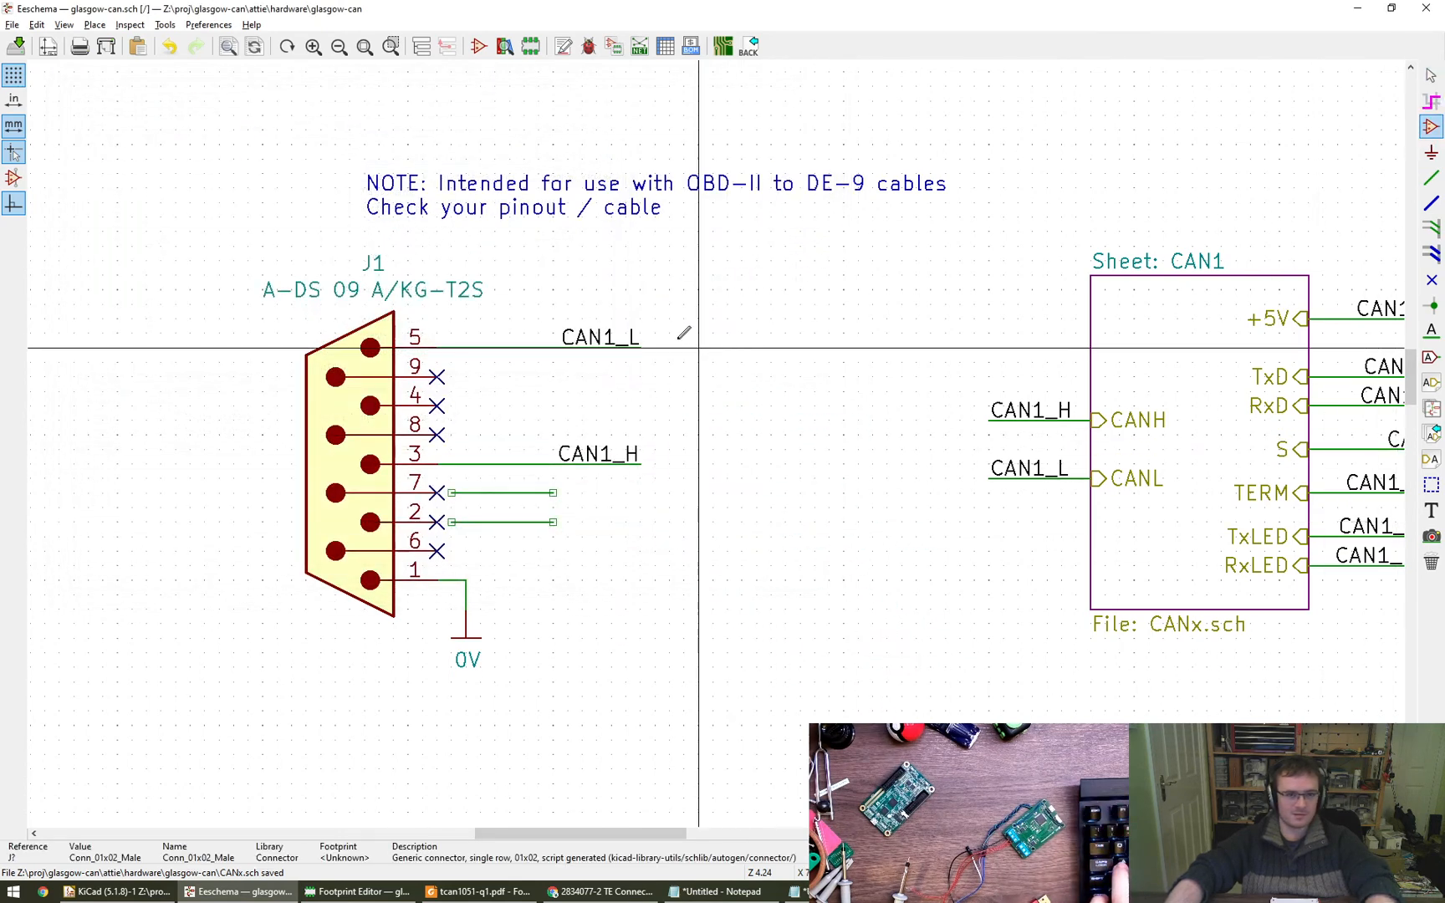
# - Find the 1x03 connector symbols and place a Conn_01x03_Male between J1 and the CAN1 sheet
pyautogui.click(702, 405)
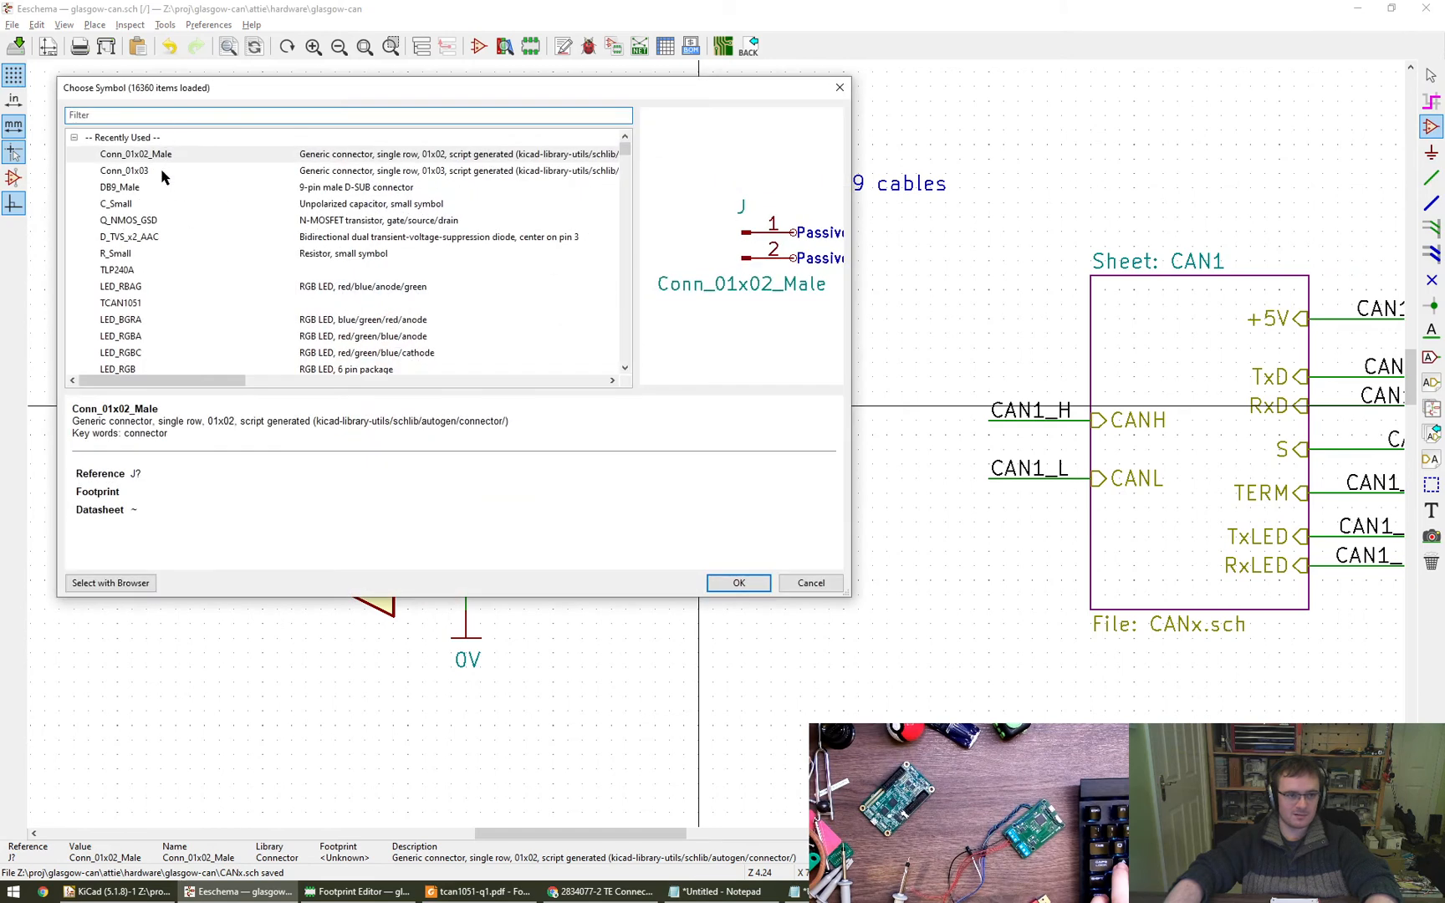
pyautogui.click(159, 172)
pyautogui.click(192, 155)
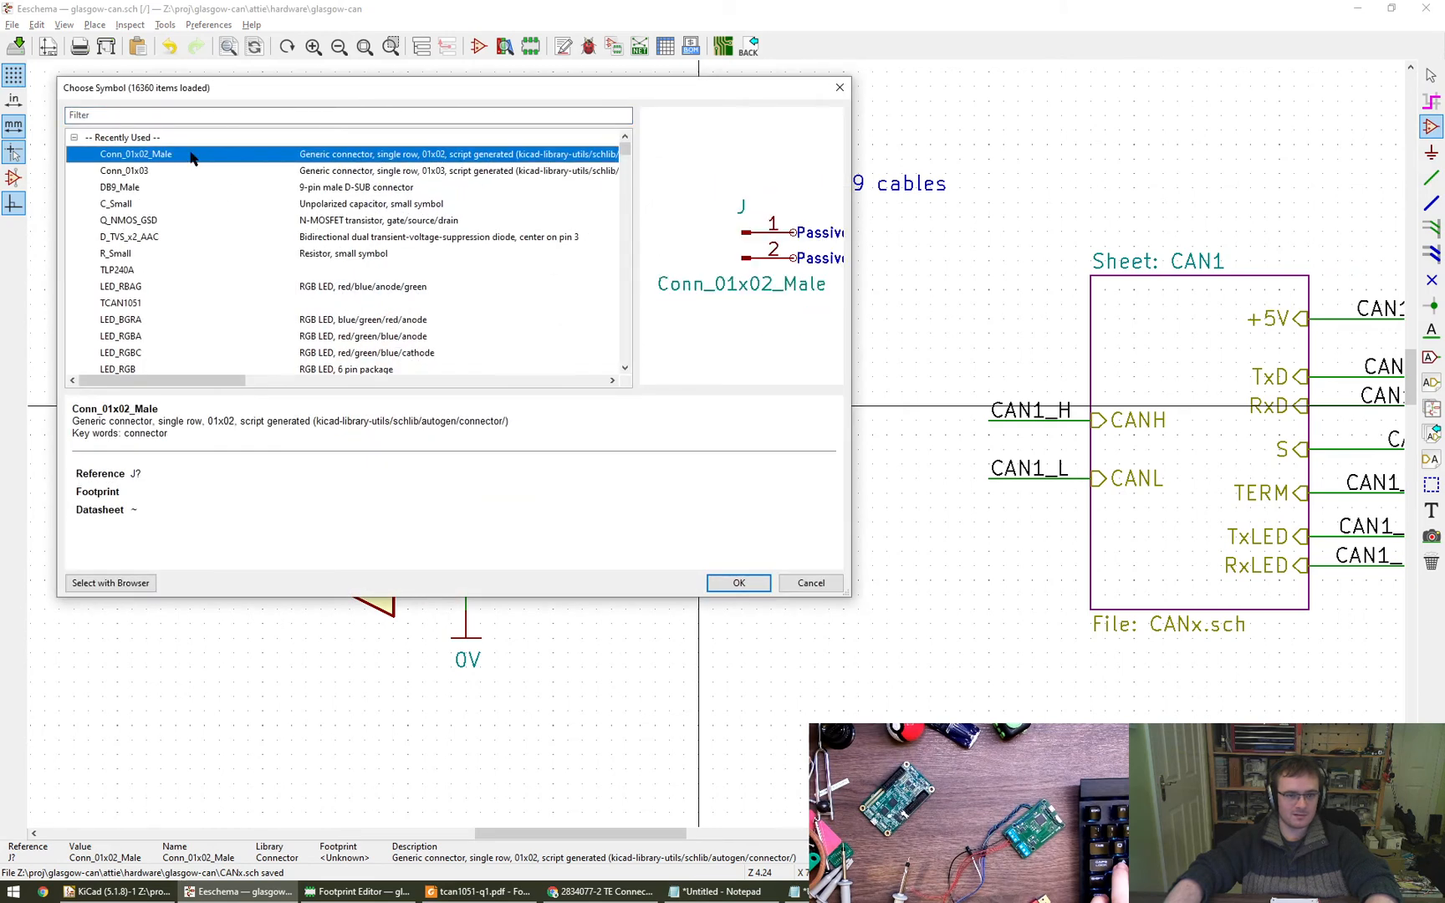
pyautogui.click(189, 173)
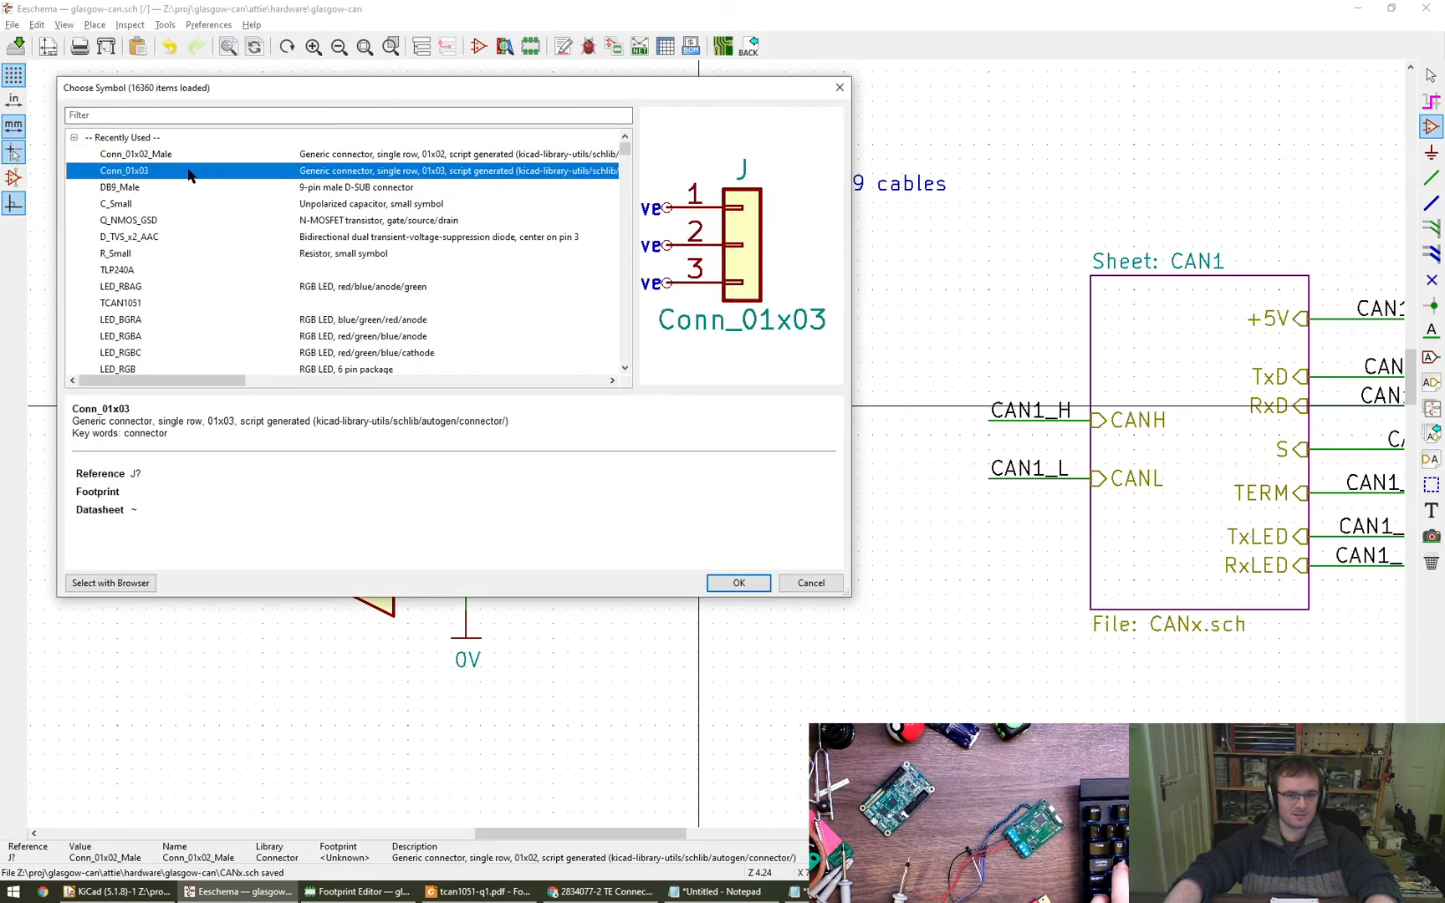
pyautogui.click(189, 114)
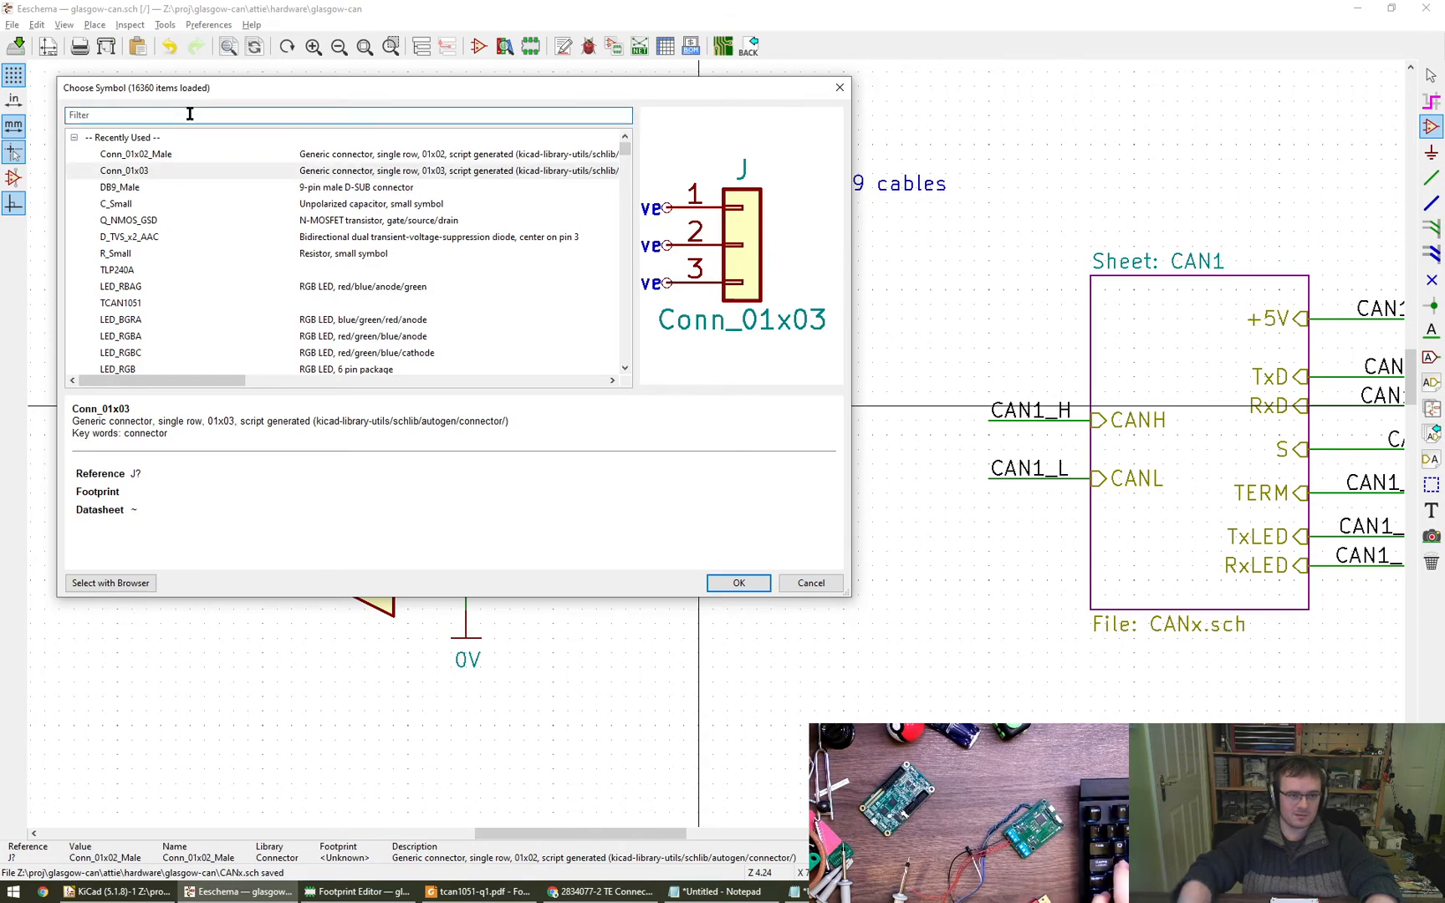
pyautogui.write('1x03')
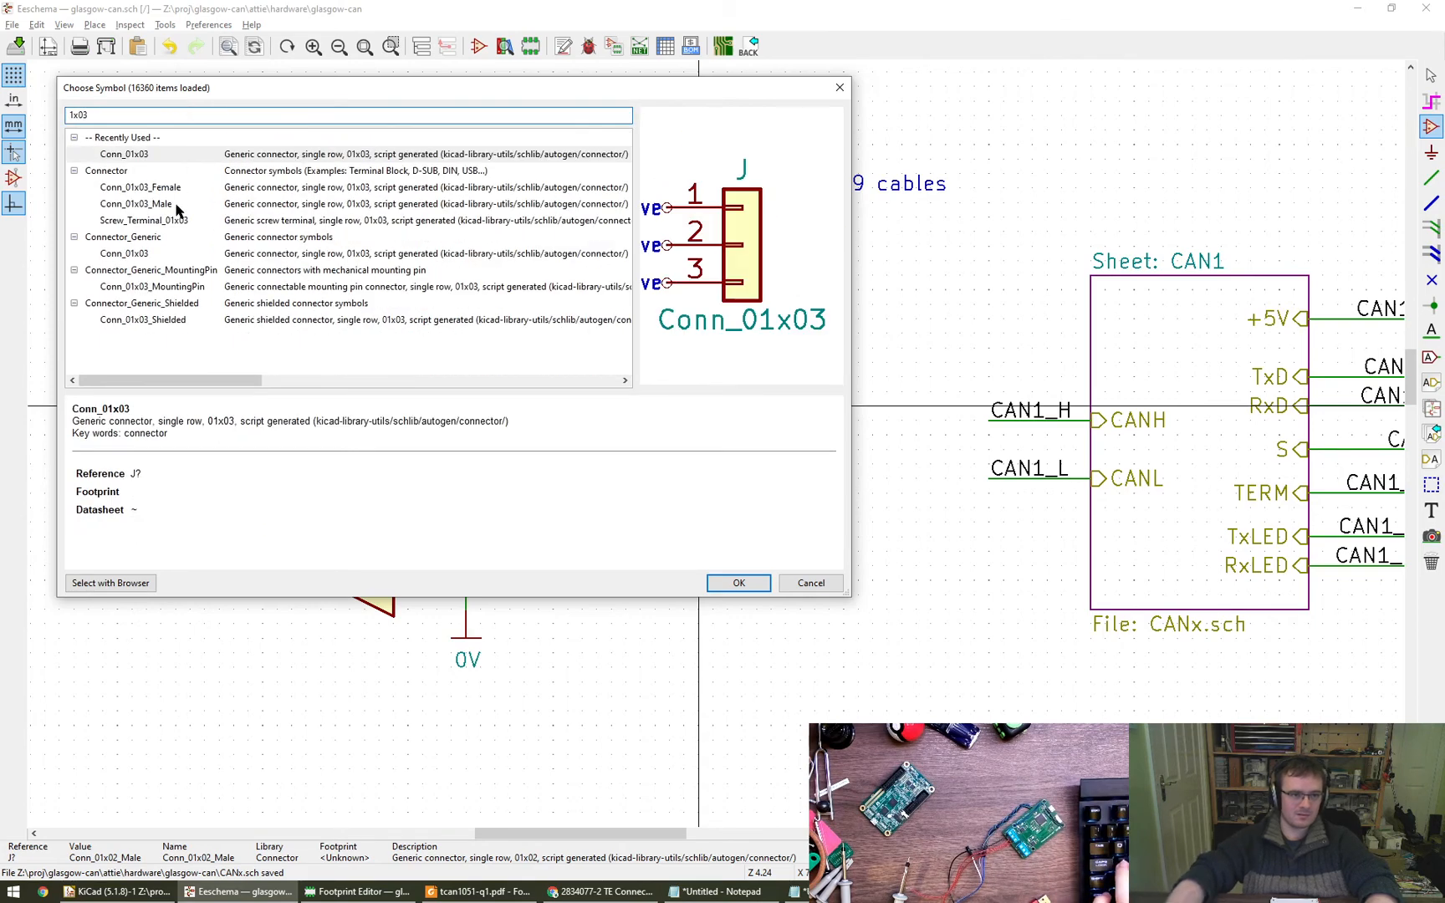
pyautogui.doubleClick(168, 204)
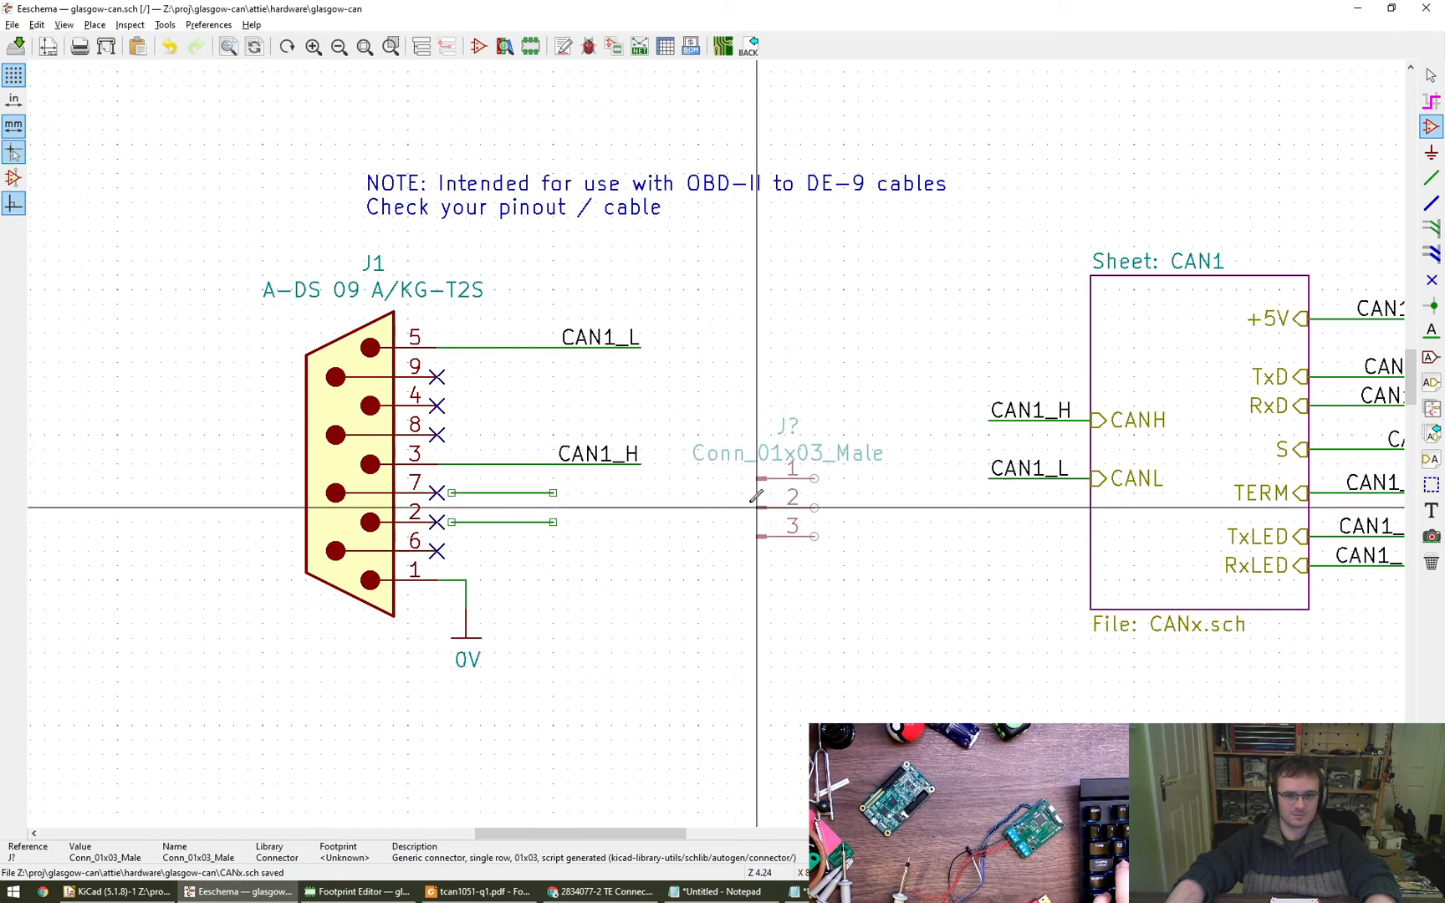
pyautogui.click(716, 520)
pyautogui.press('Escape')
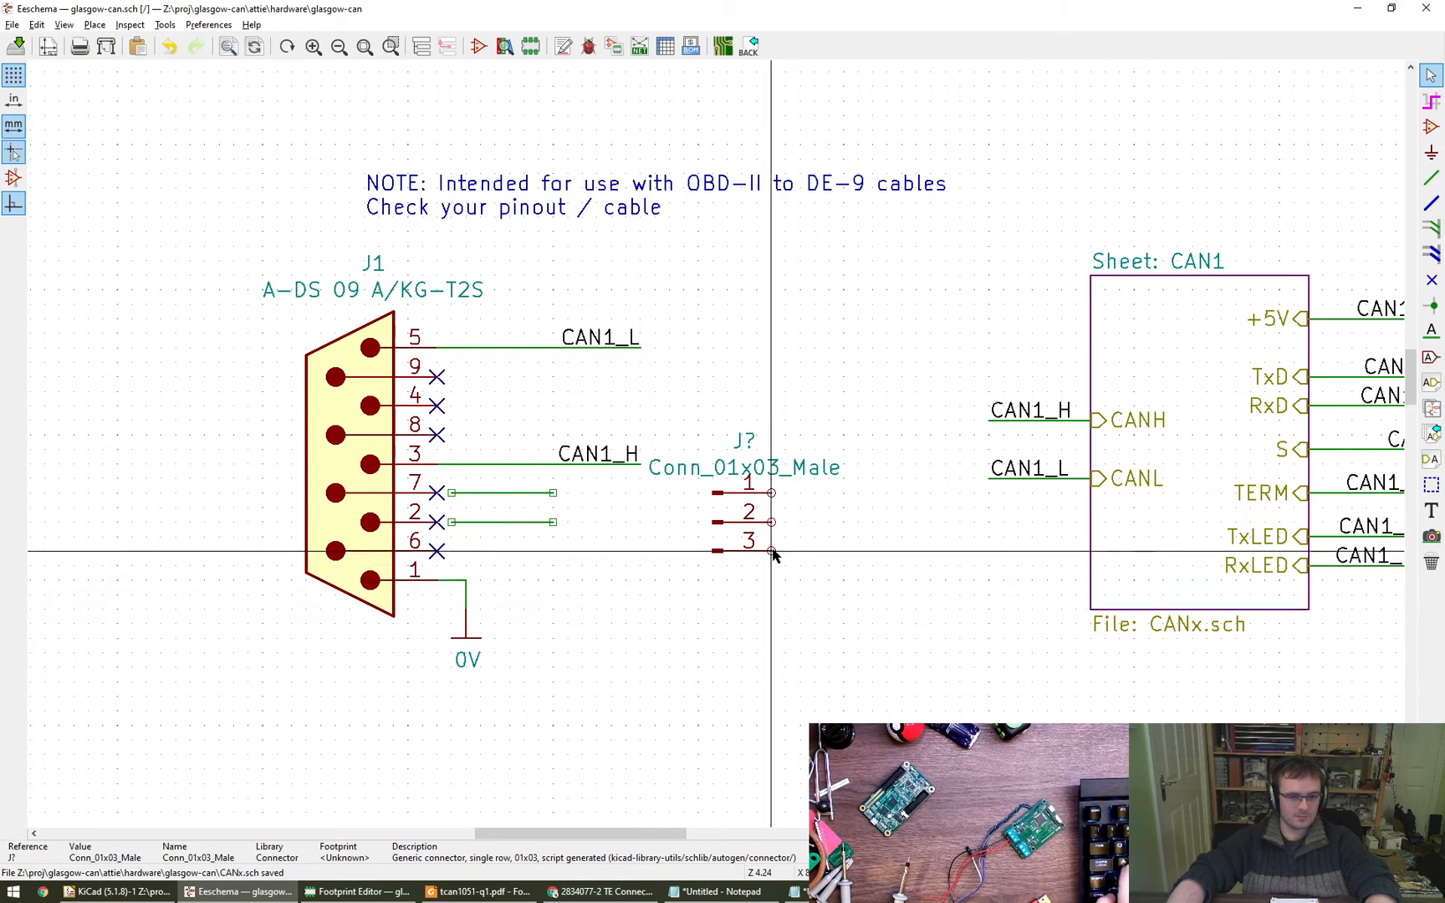
# - Copy J1's 0V power symbol below the new three-pin connector and wire it to pin 3
pyautogui.press('w')
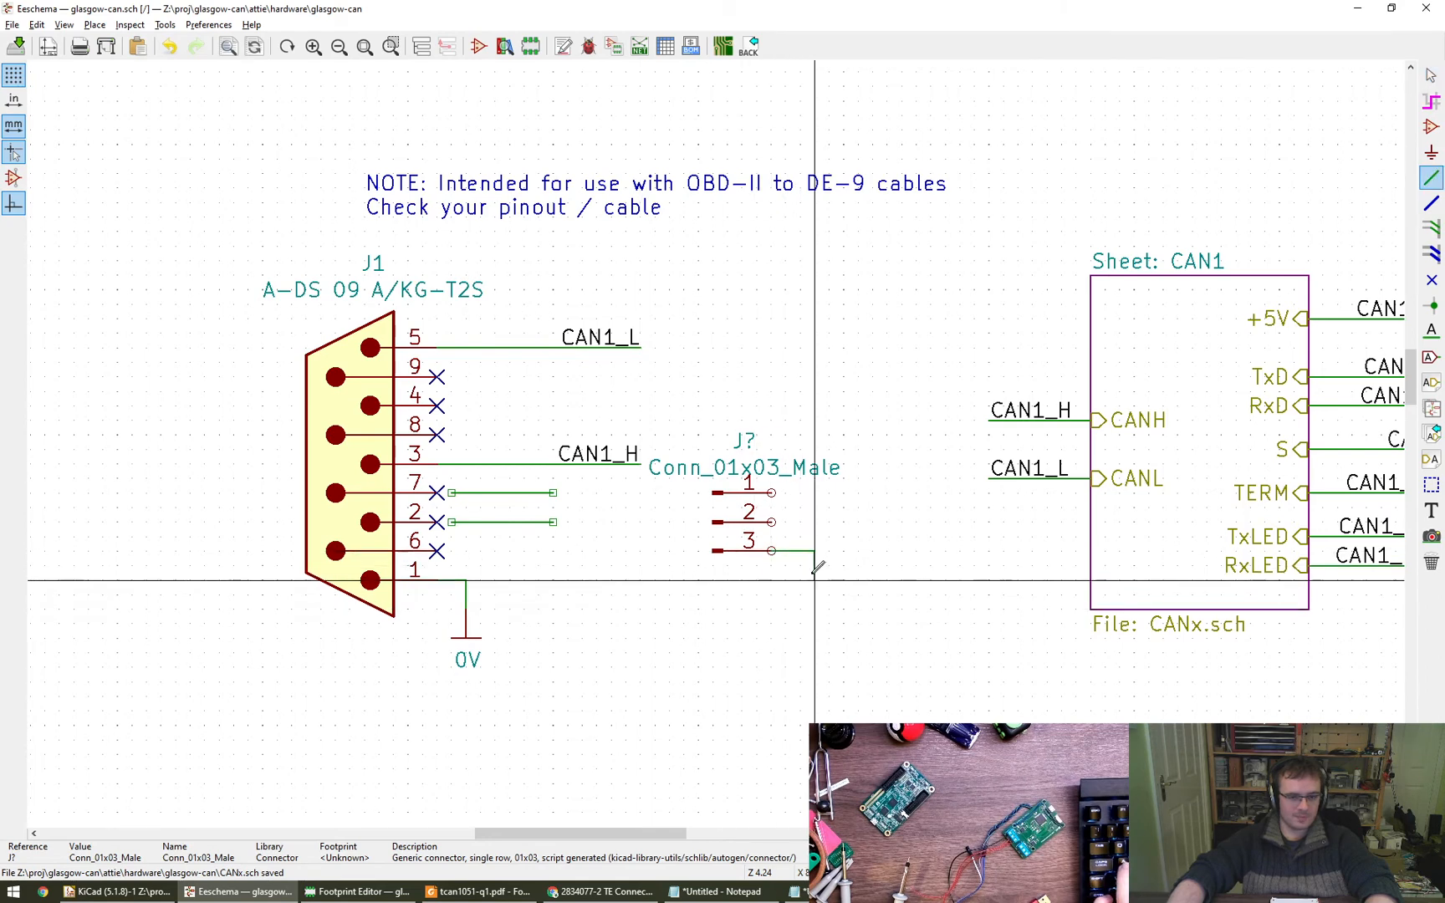
pyautogui.press('Escape')
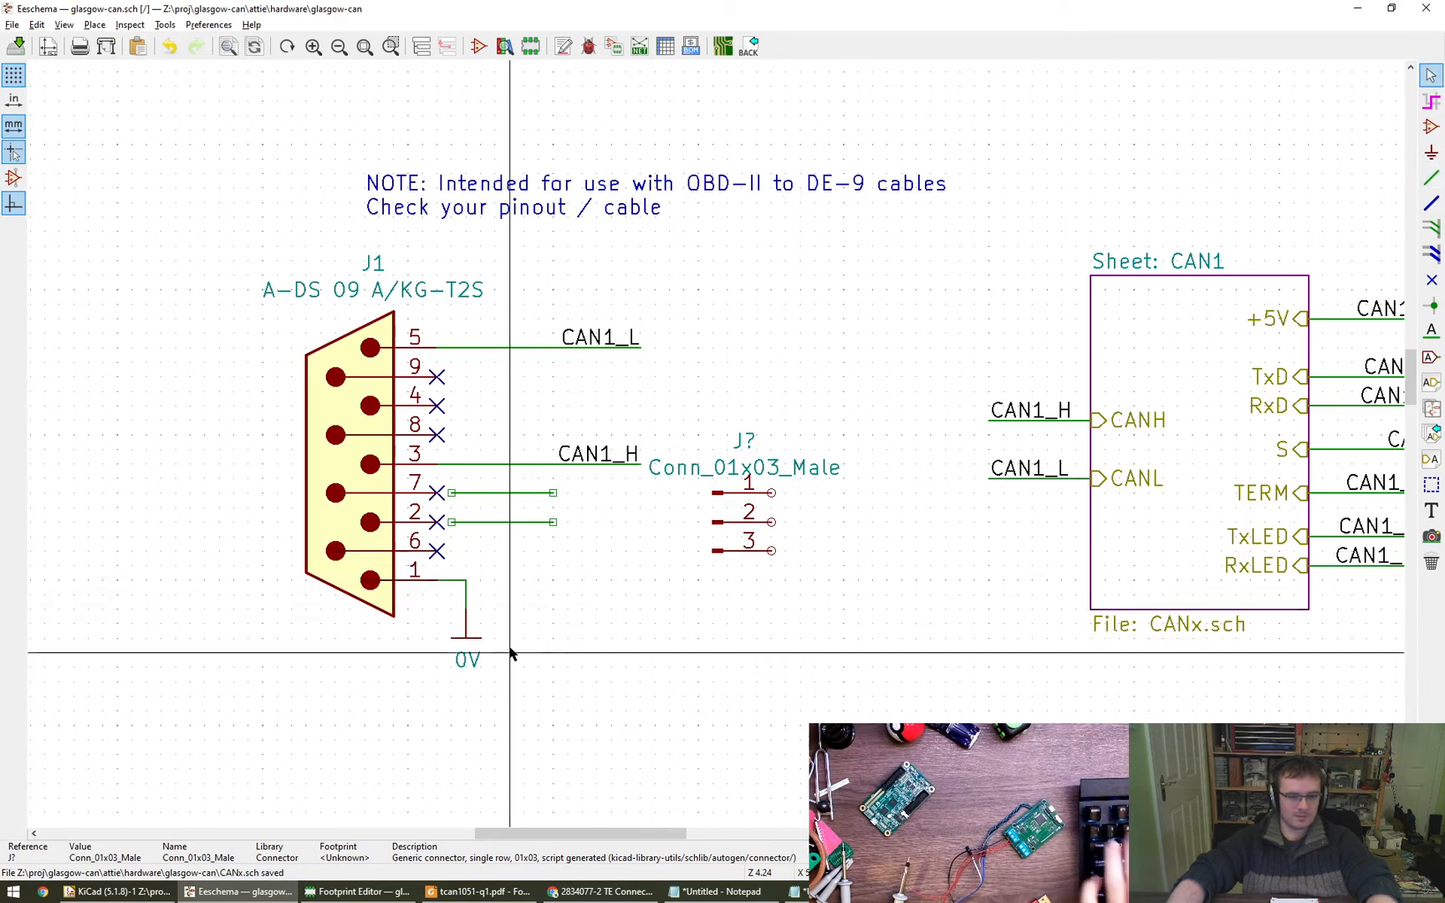
pyautogui.press('c')
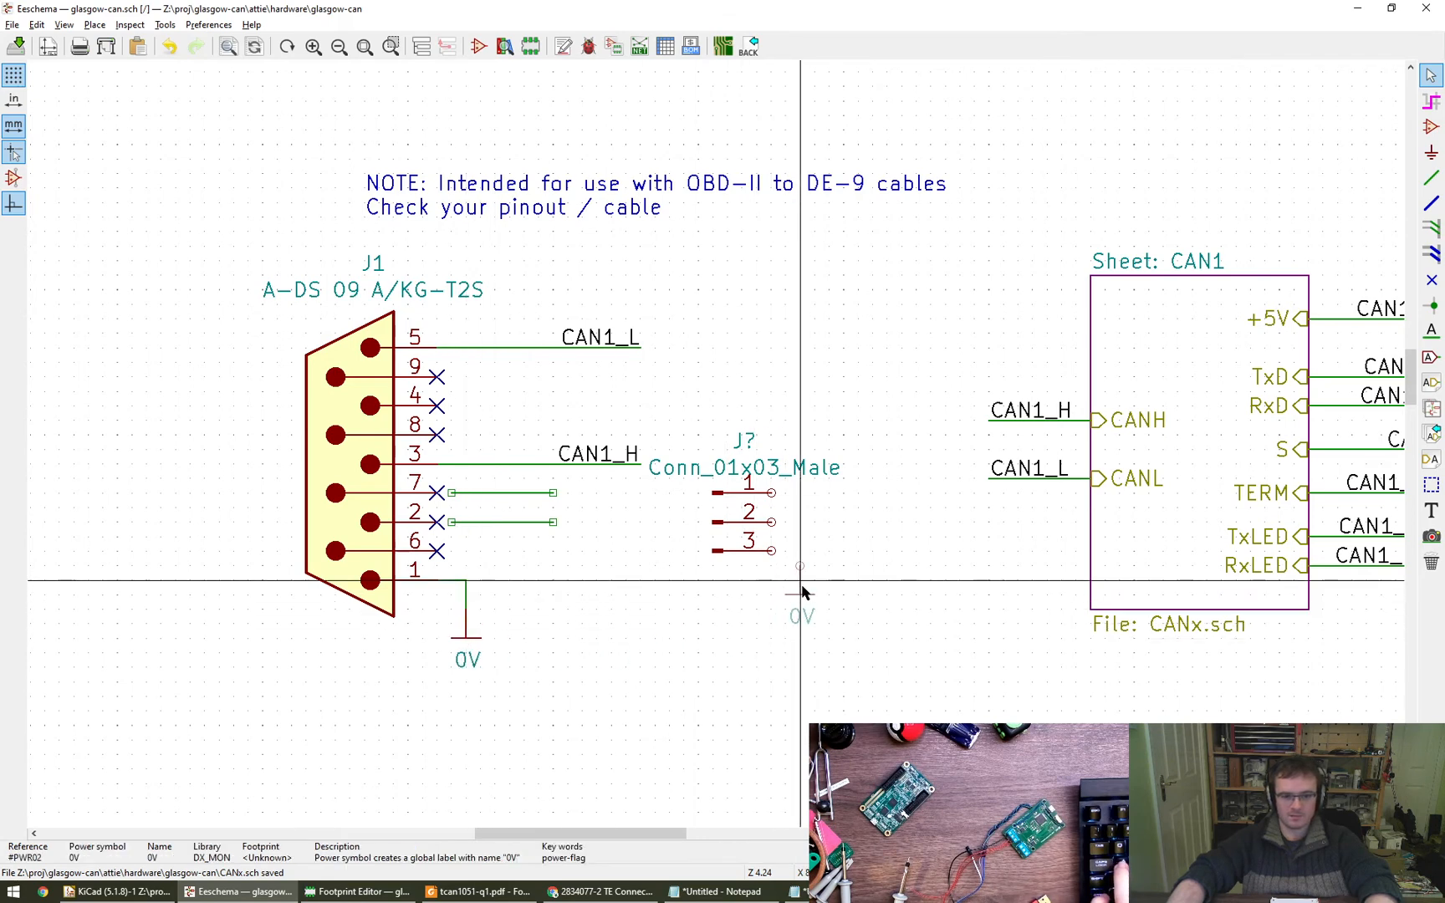
pyautogui.click(801, 595)
pyautogui.press('w')
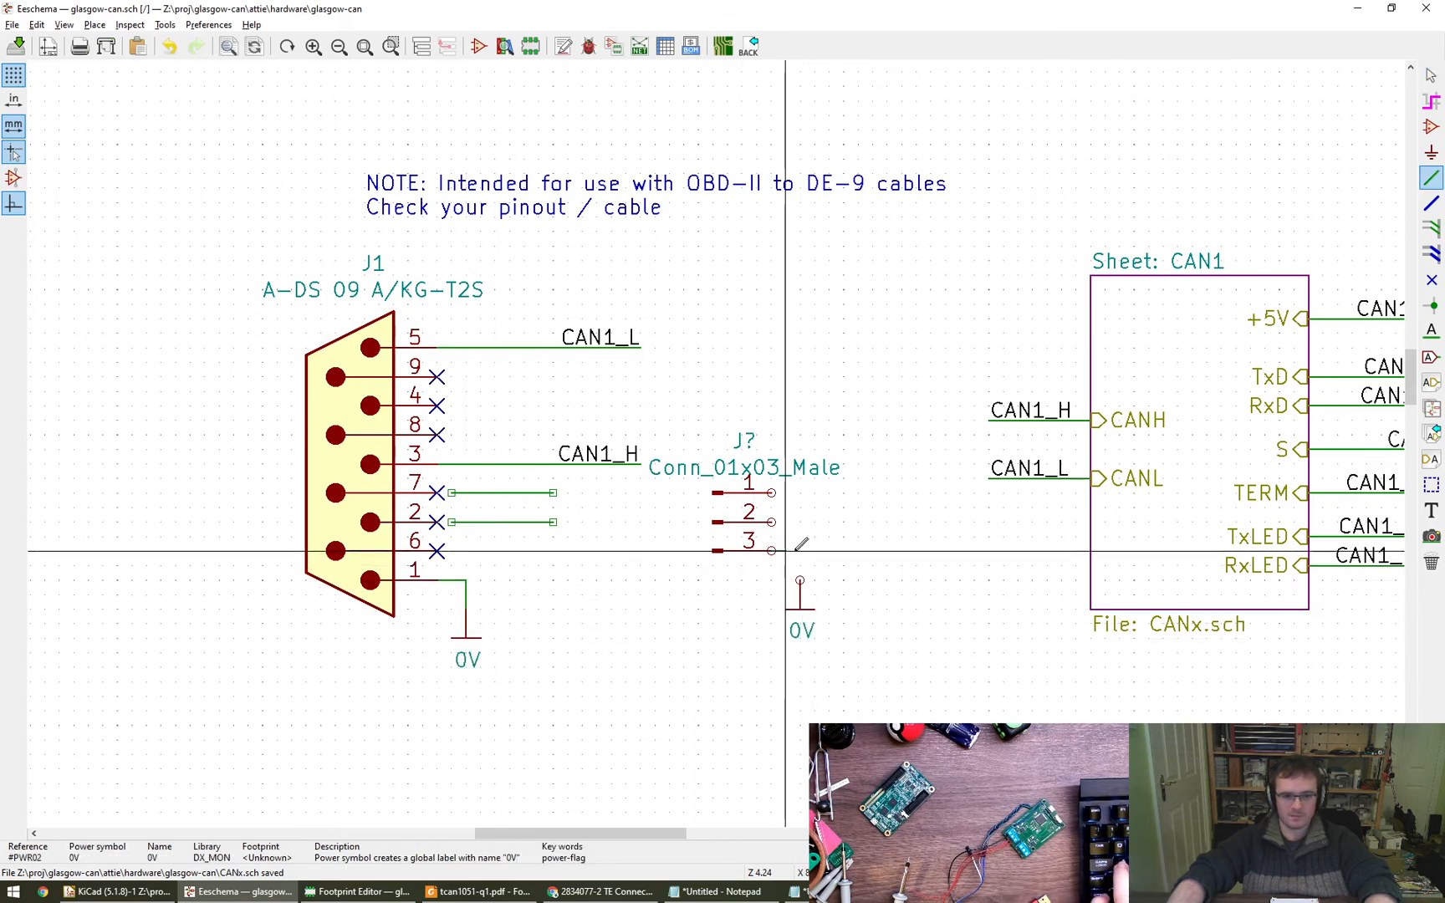
pyautogui.click(802, 580)
pyautogui.press('Escape')
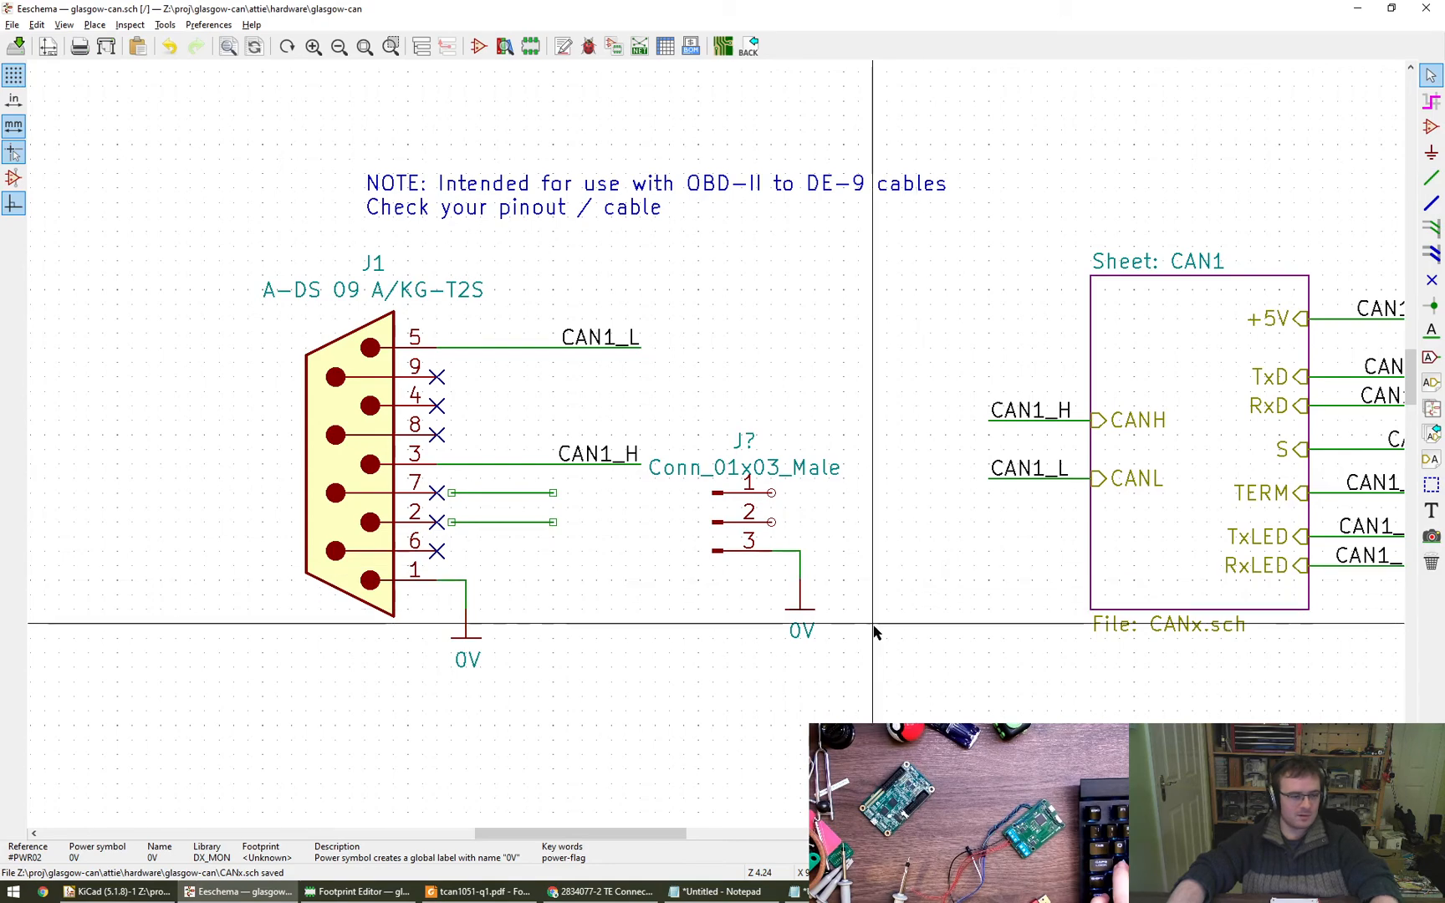
# - Move J1 with its wires, net labels and 0V symbol further left, away from the new three-pin connector
pyautogui.scroll(-1, 849, 623)
pyautogui.moveTo(849, 623); pyautogui.dragTo(794, 602, button='middle')
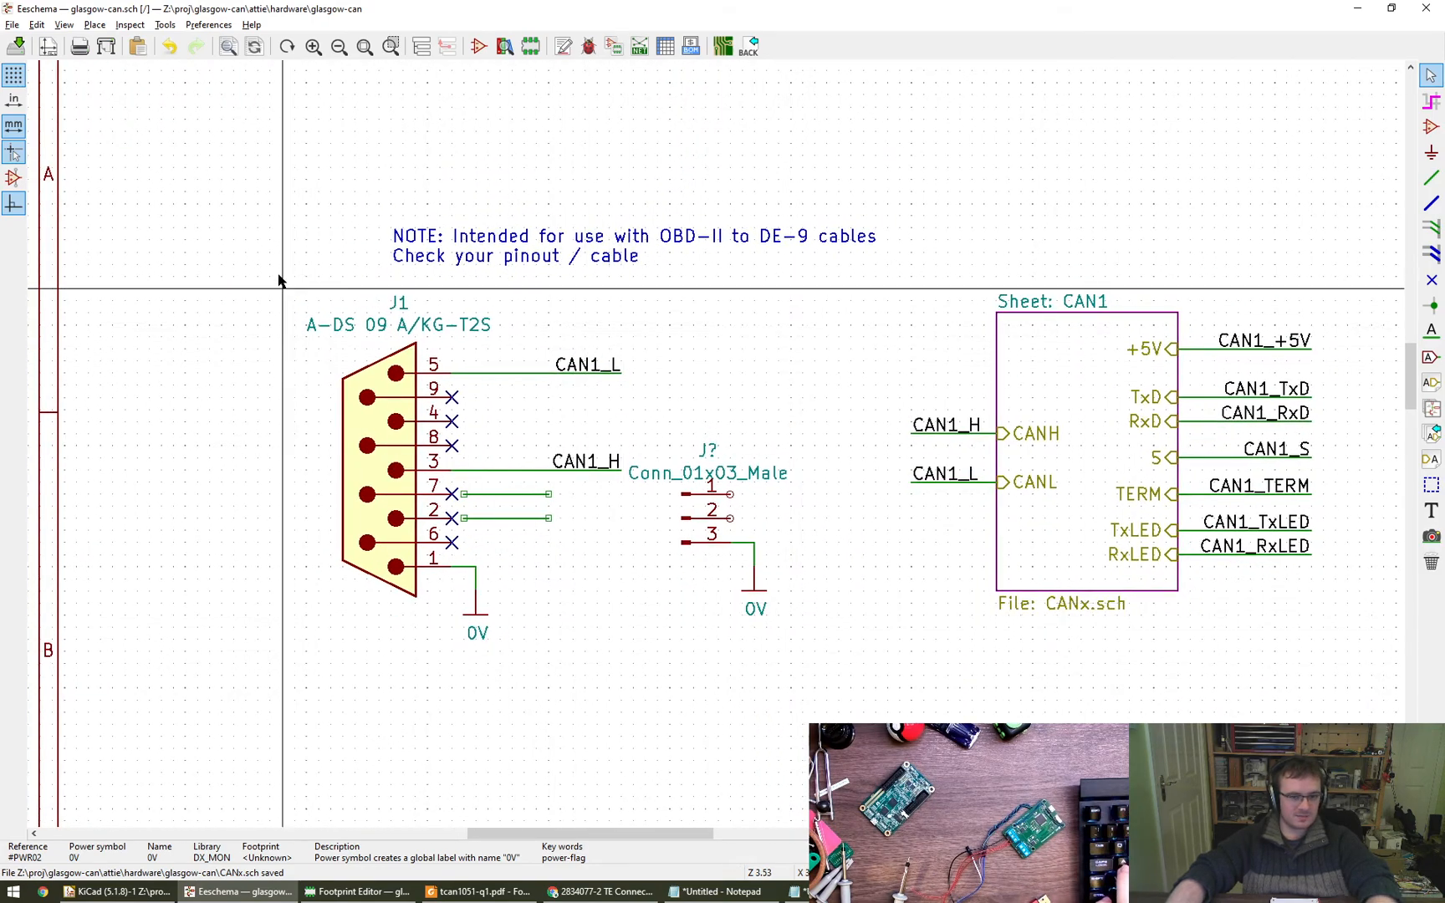
pyautogui.moveTo(280, 280); pyautogui.dragTo(621, 675)
pyautogui.click(477, 677)
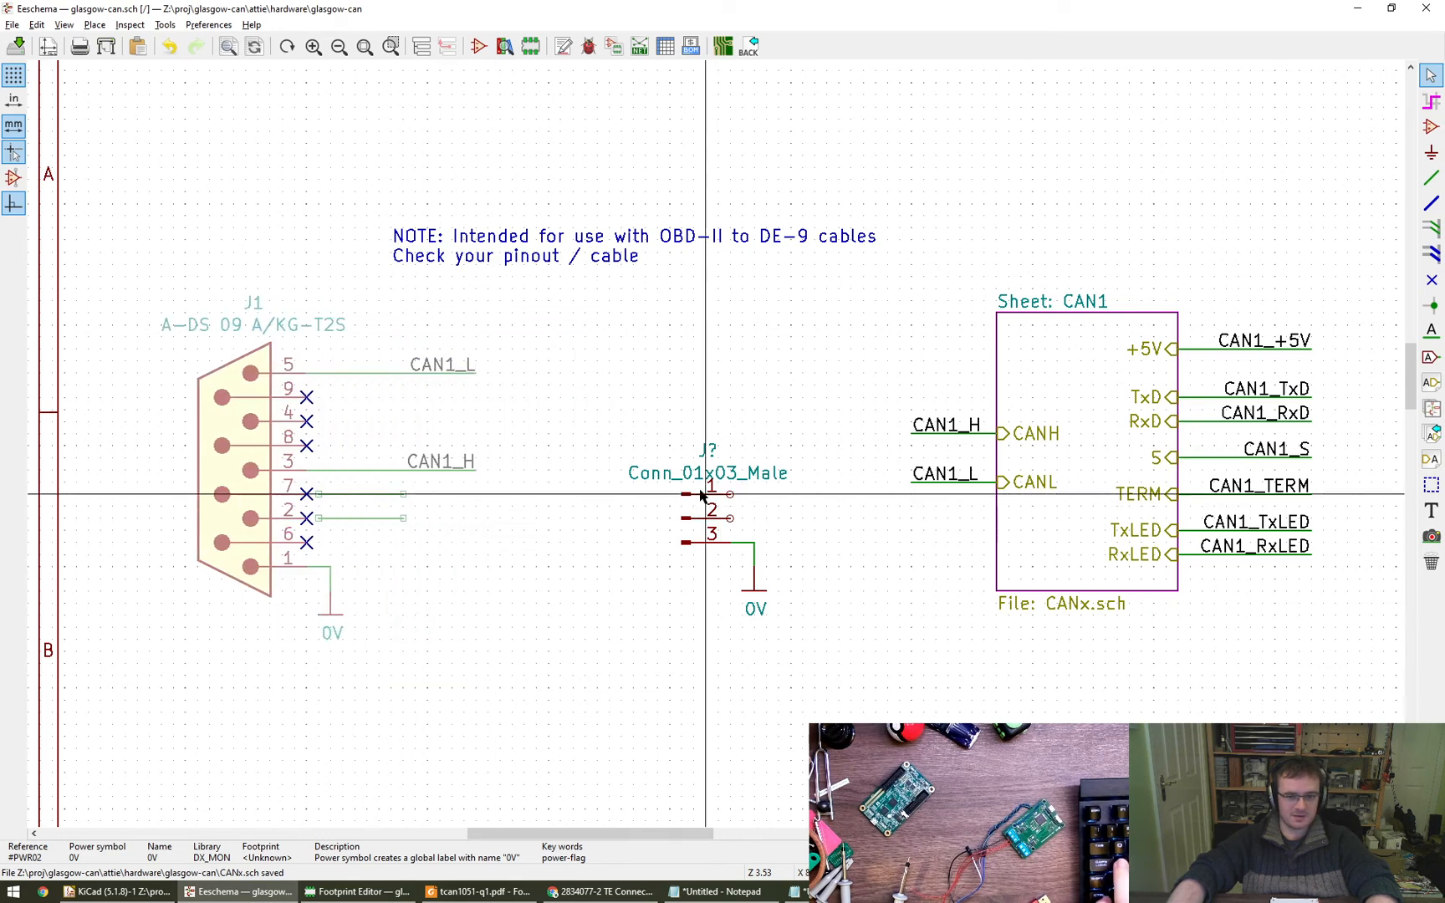
# - Move the new connector's Conn_01x03_Male value text below its 0V symbol
pyautogui.press('v')
pyautogui.press('Escape')
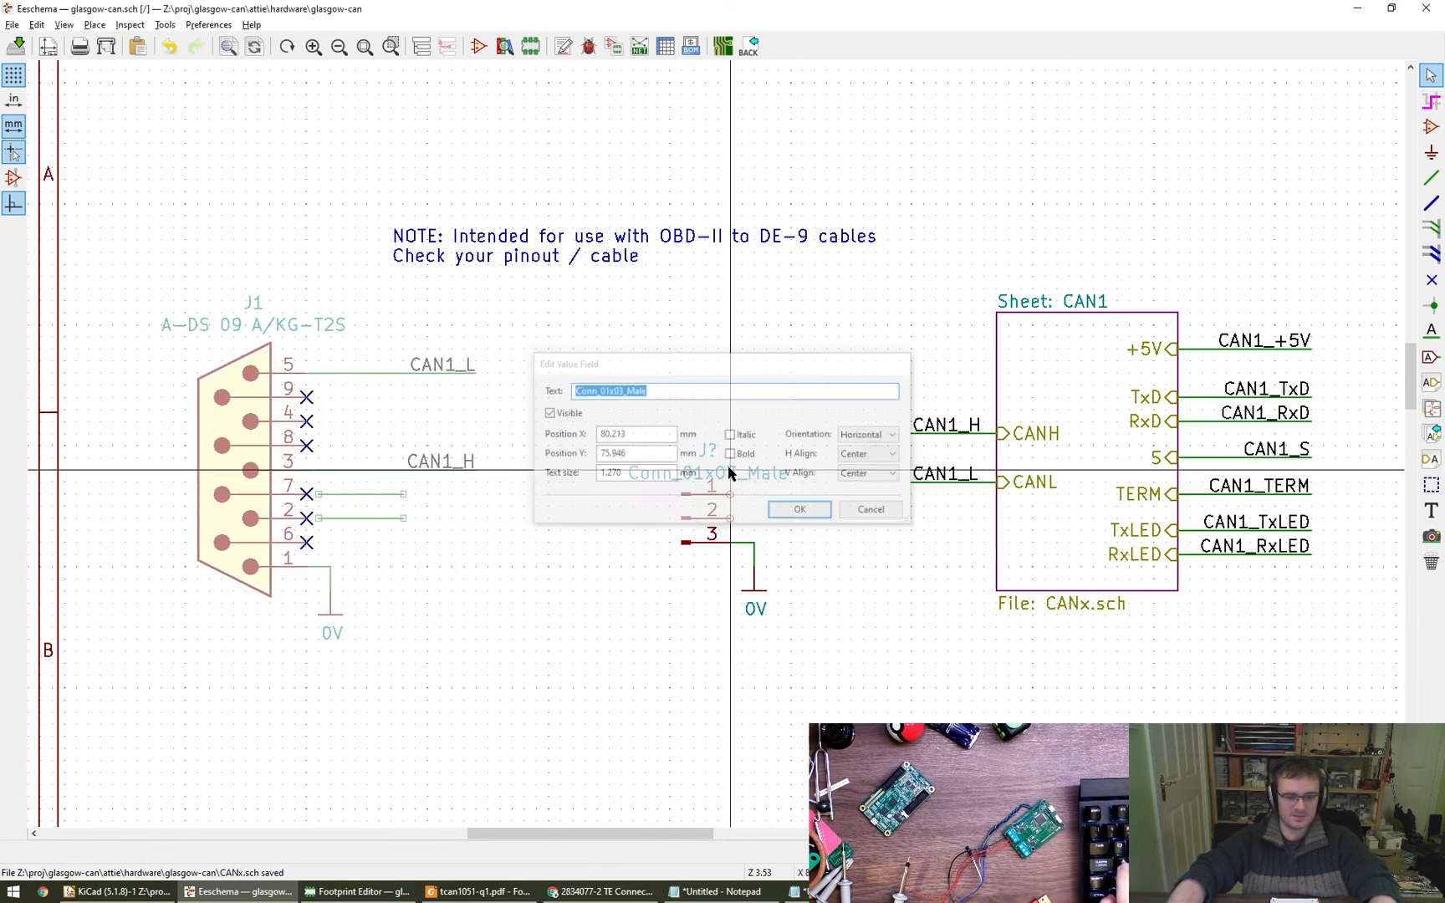
pyautogui.press('m')
pyautogui.click(717, 652)
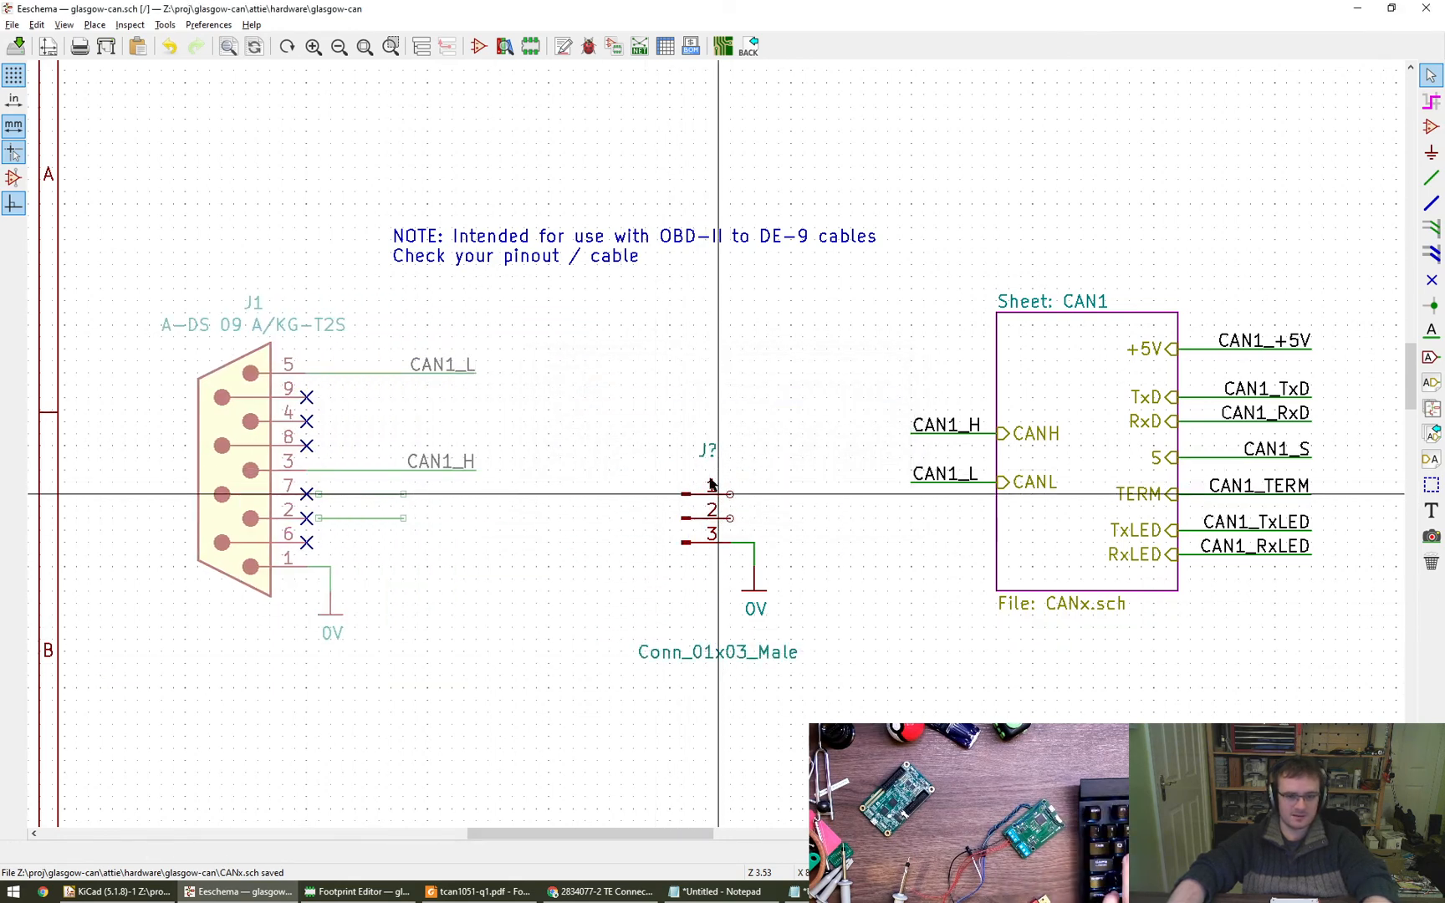
# - Move the three-pin connector's reference text slightly higher above its pins
pyautogui.press('m')
pyautogui.click(707, 424)
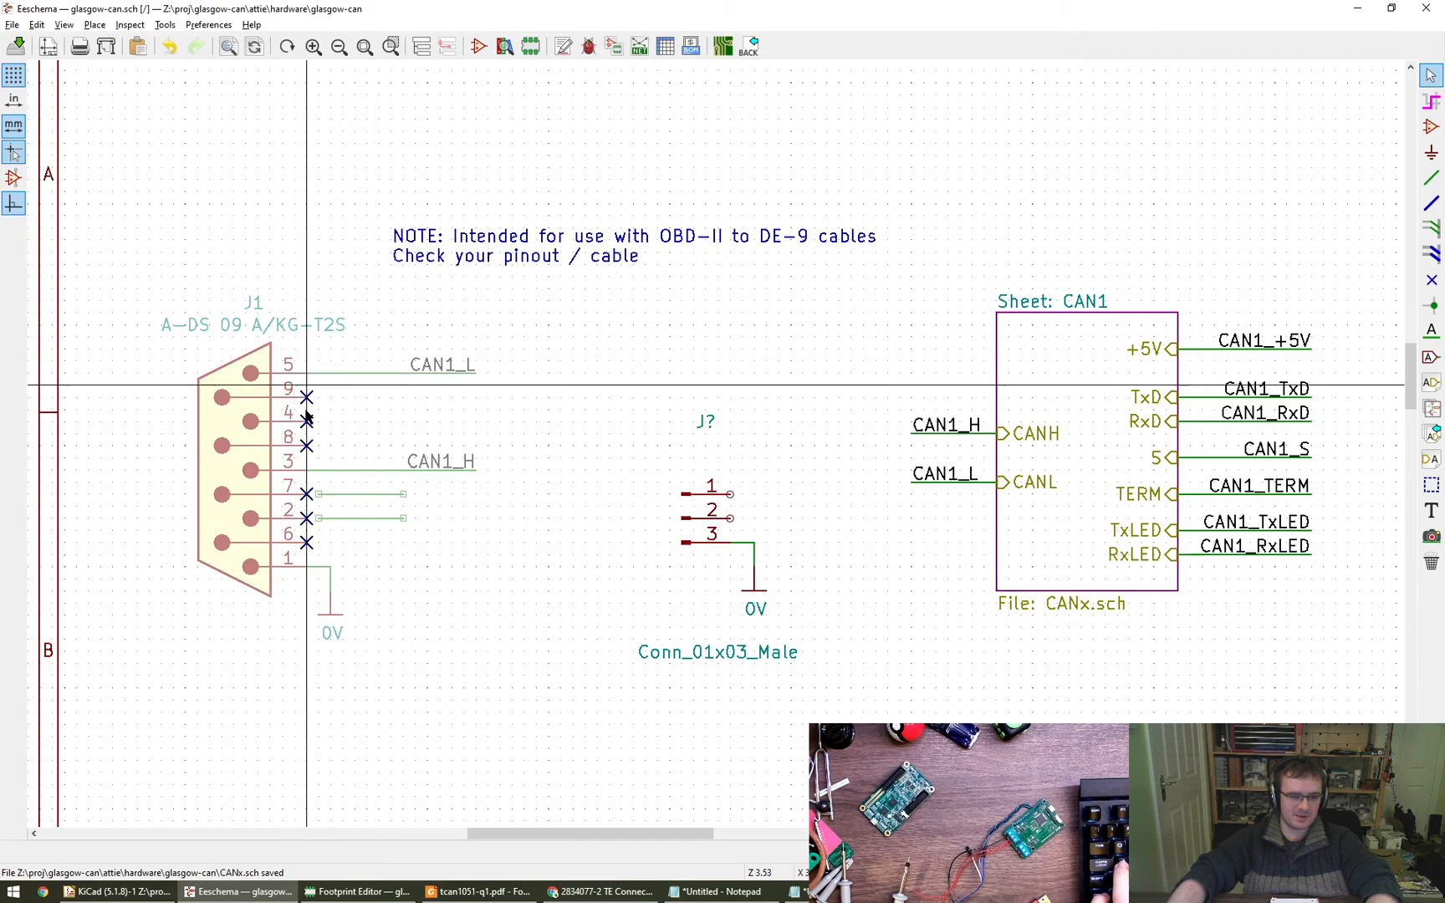
pyautogui.moveTo(680, 610)
pyautogui.mouseDown(button='middle')
pyautogui.moveTo(712, 609)
pyautogui.moveTo(688, 606)
pyautogui.moveTo(687, 591)
pyautogui.mouseUp(button='middle')
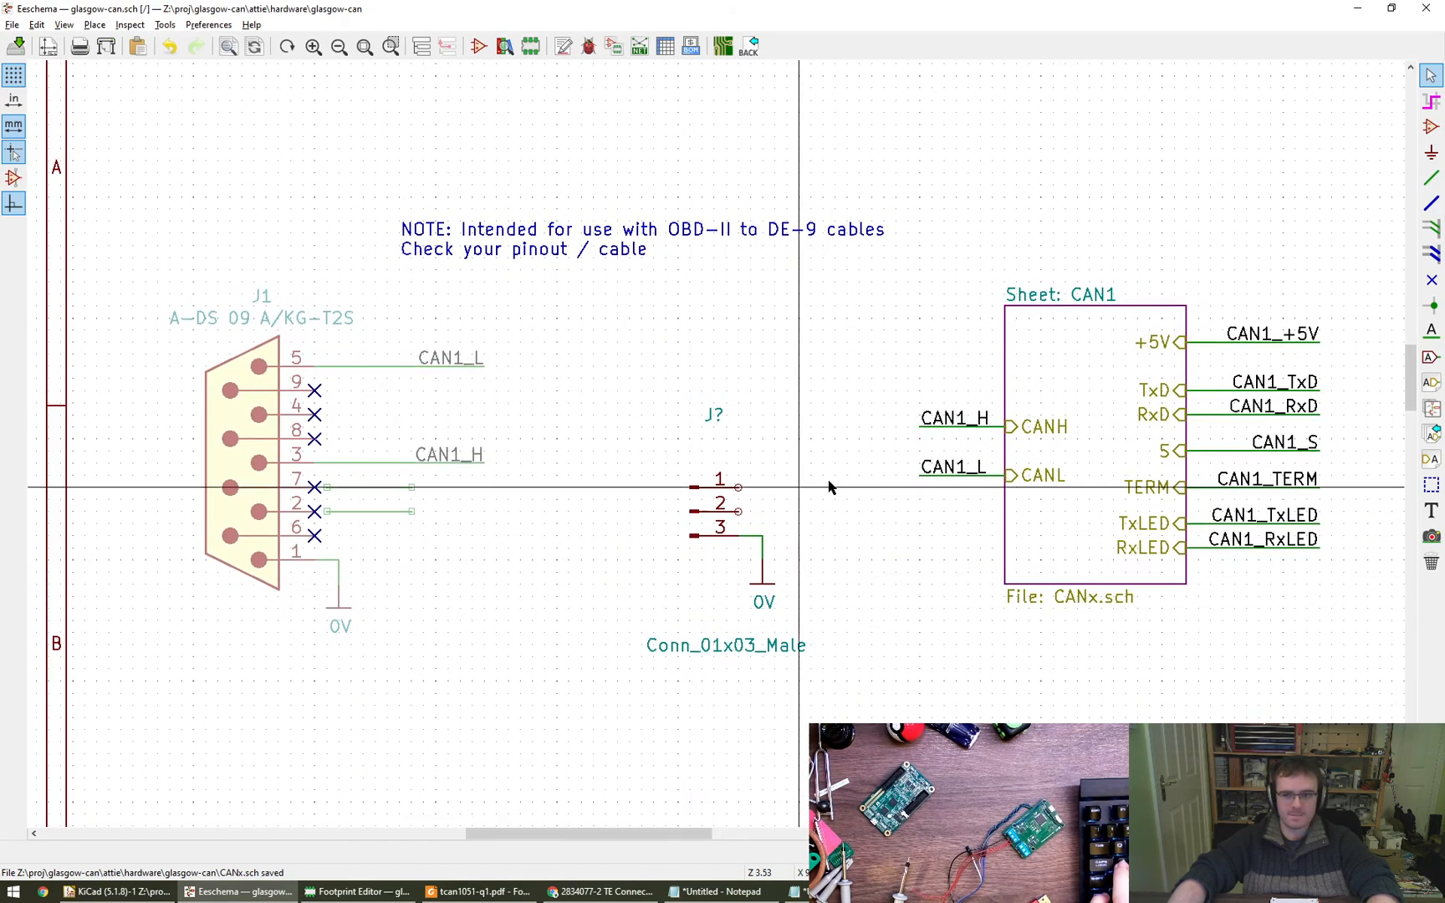
# - Find the 1x09 connector symbols and place a Conn_01x09_Male between J1 and the three-pin connector
pyautogui.click(1430, 127)
pyautogui.press('Escape')
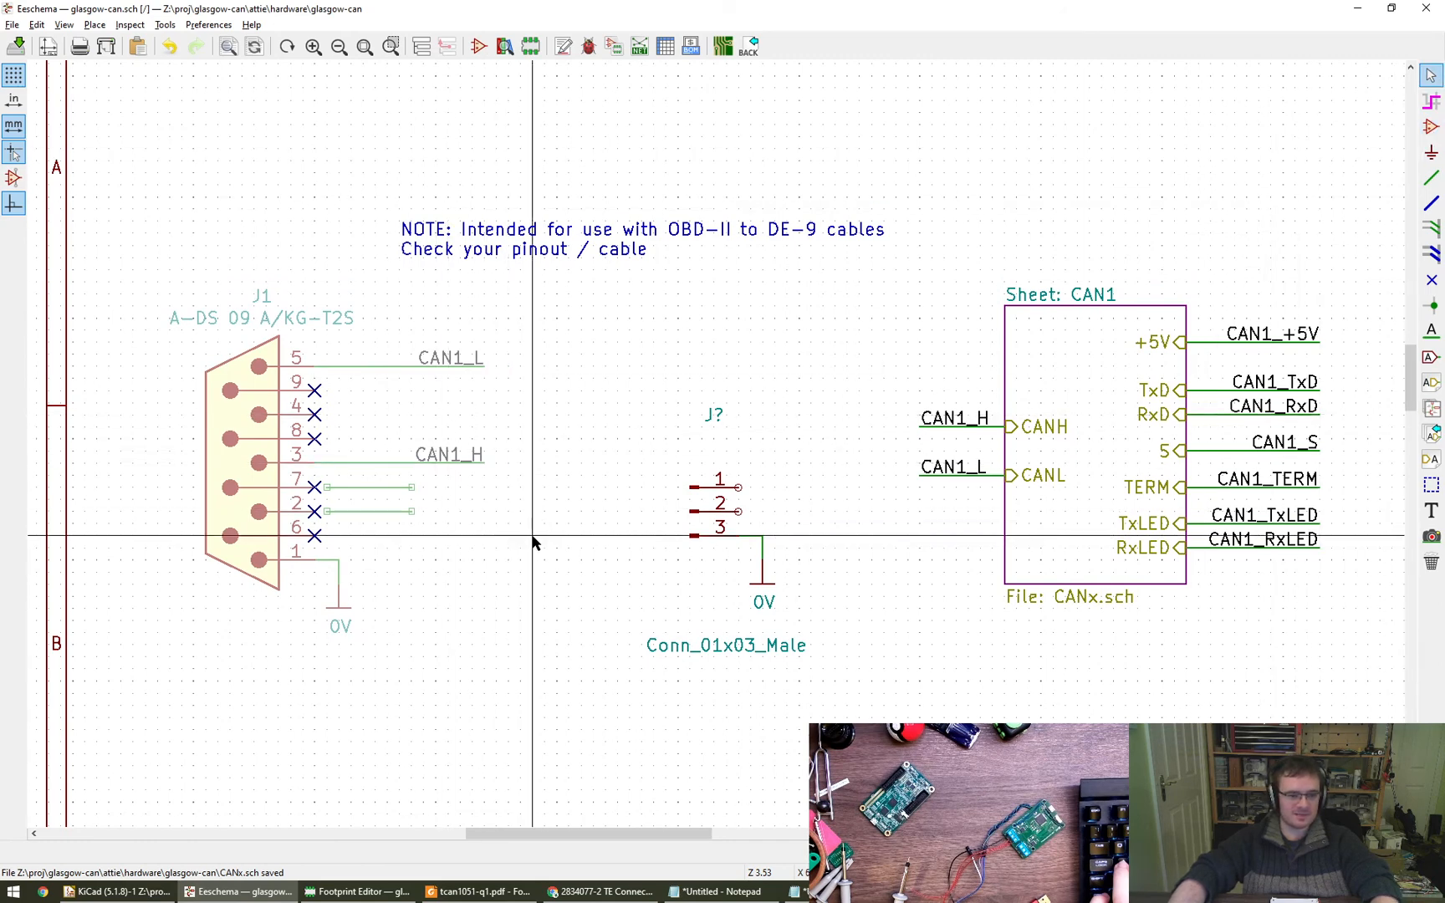
pyautogui.click(1430, 126)
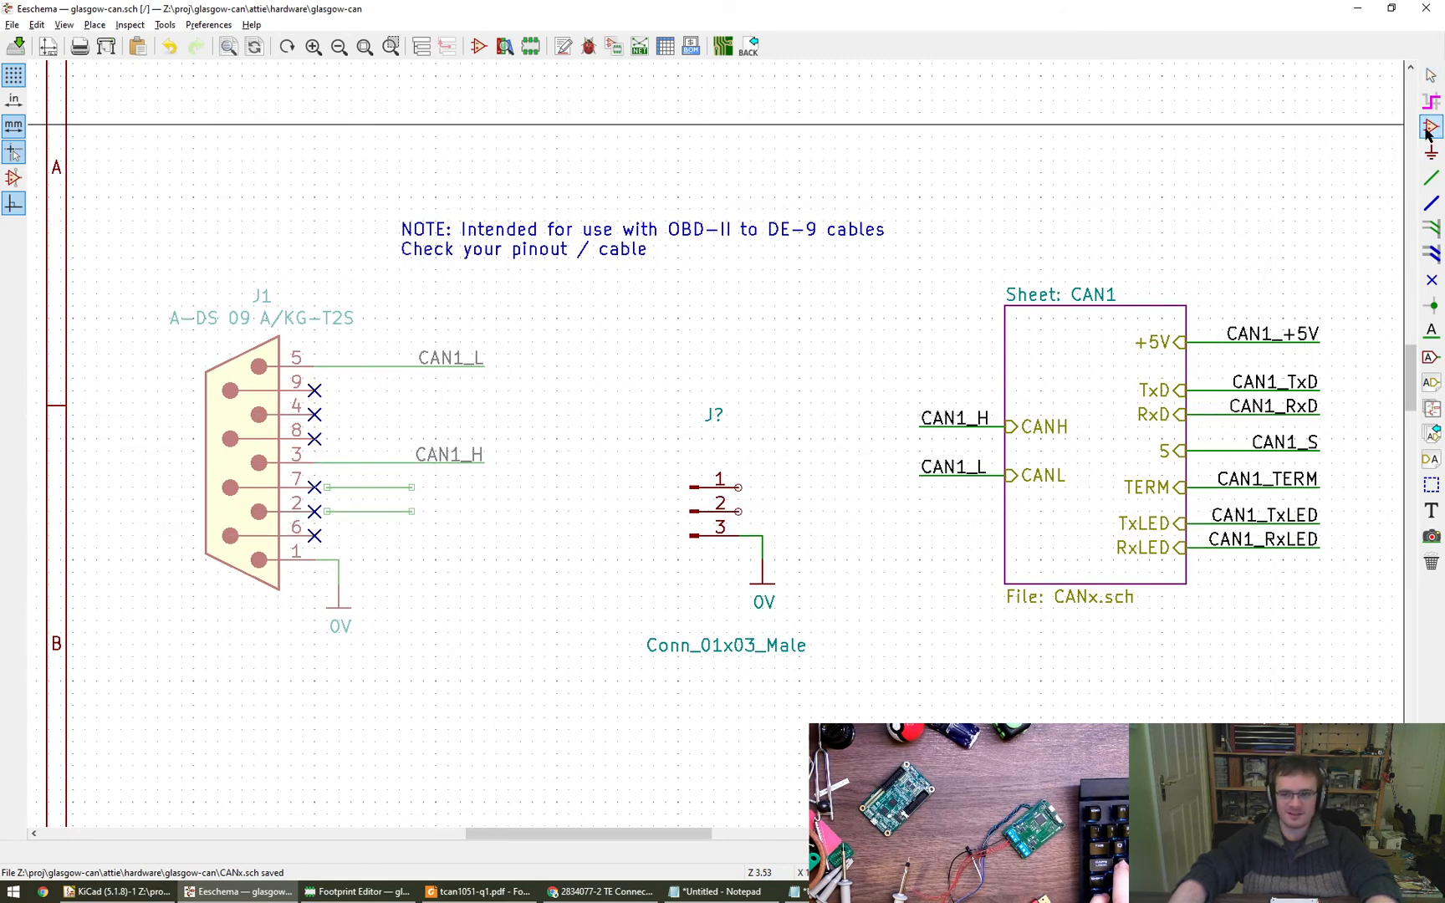
pyautogui.click(577, 546)
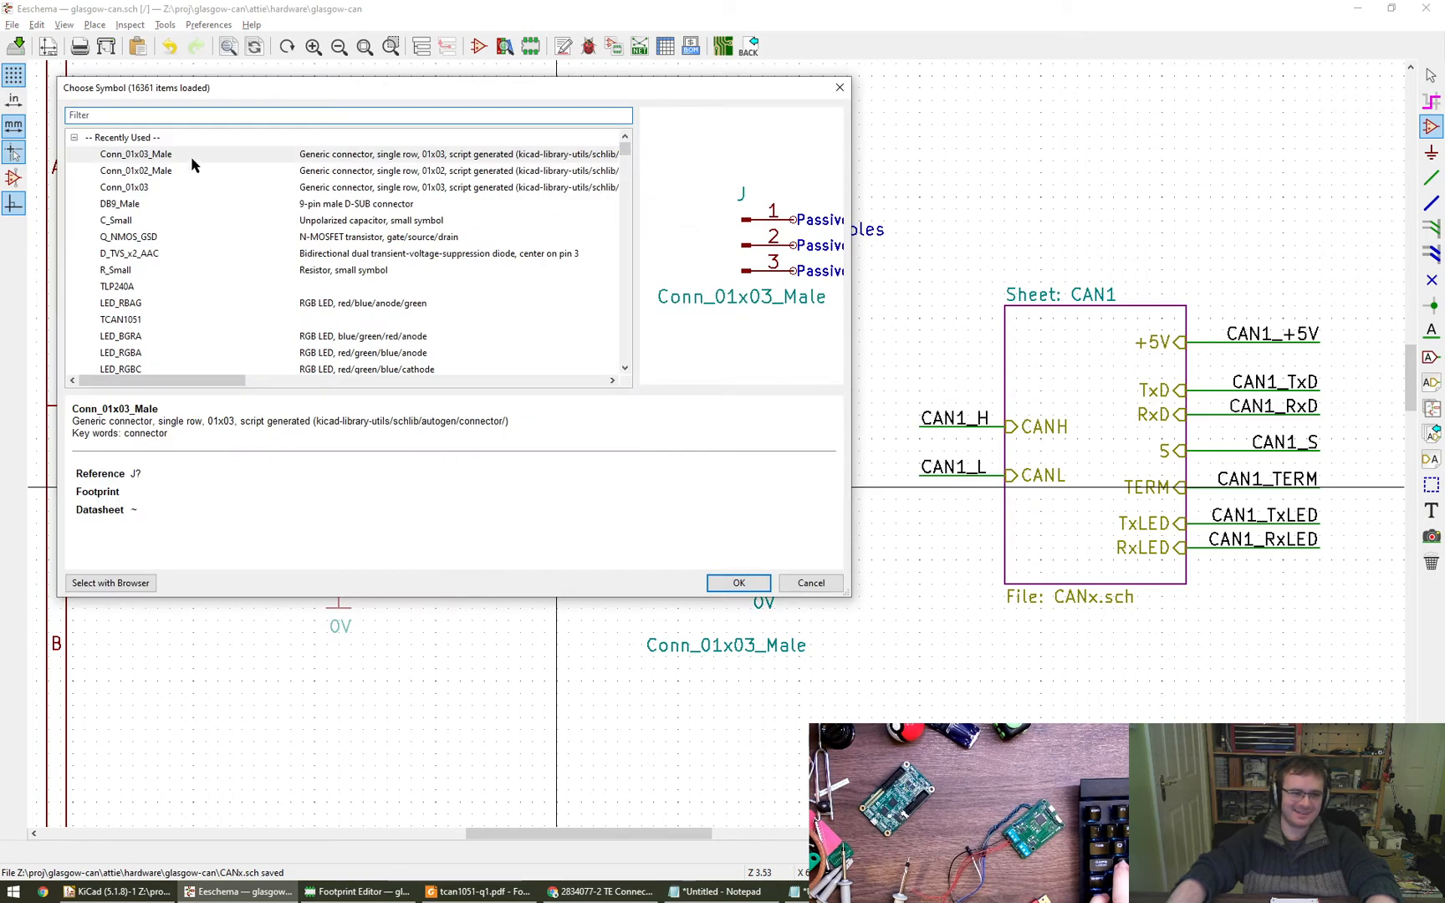
pyautogui.write('1x09')
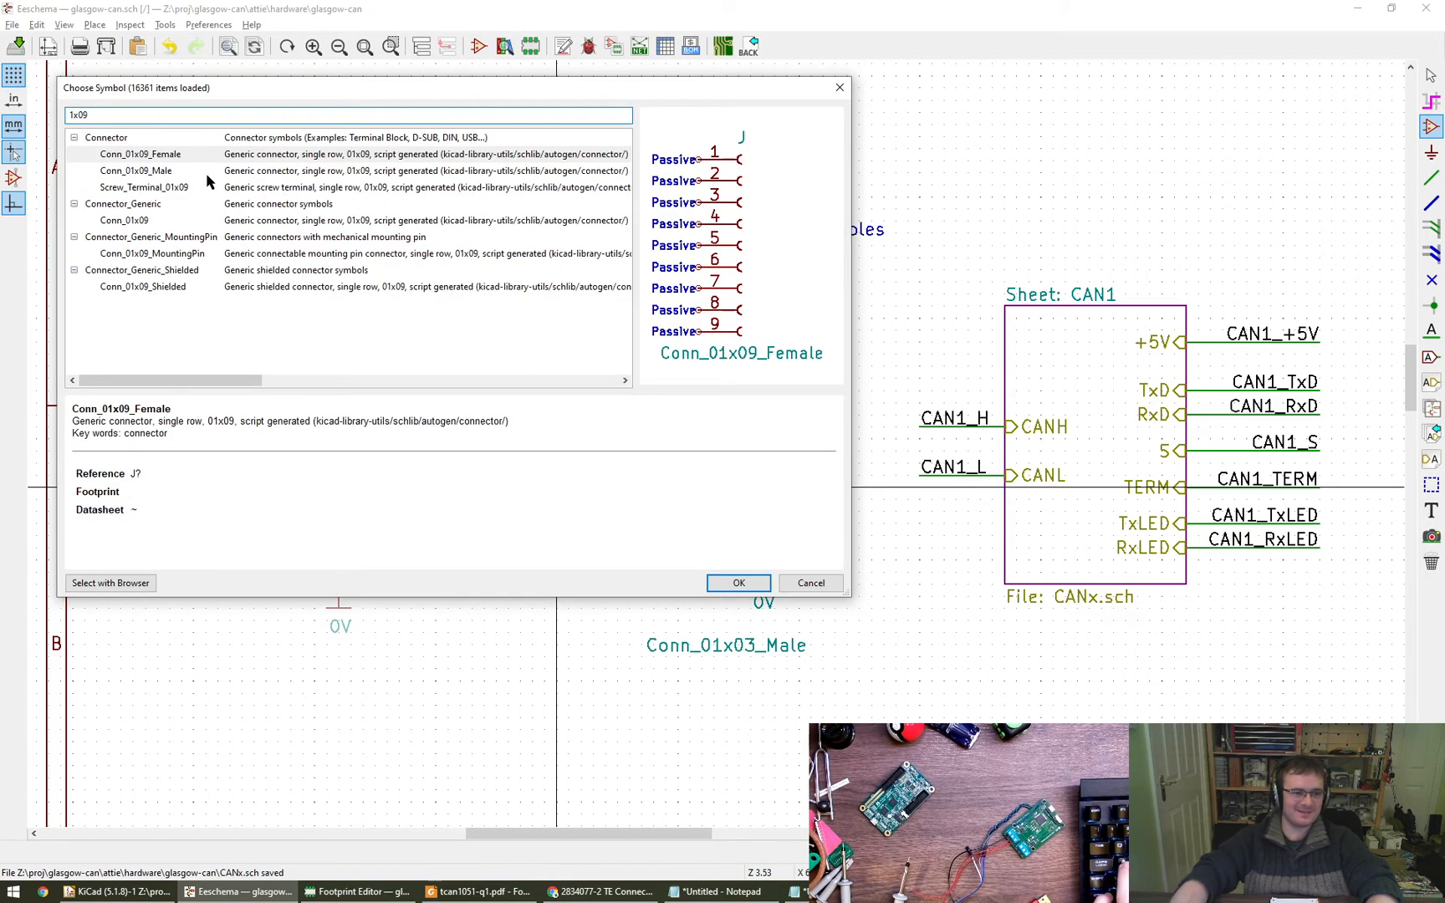
pyautogui.click(173, 172)
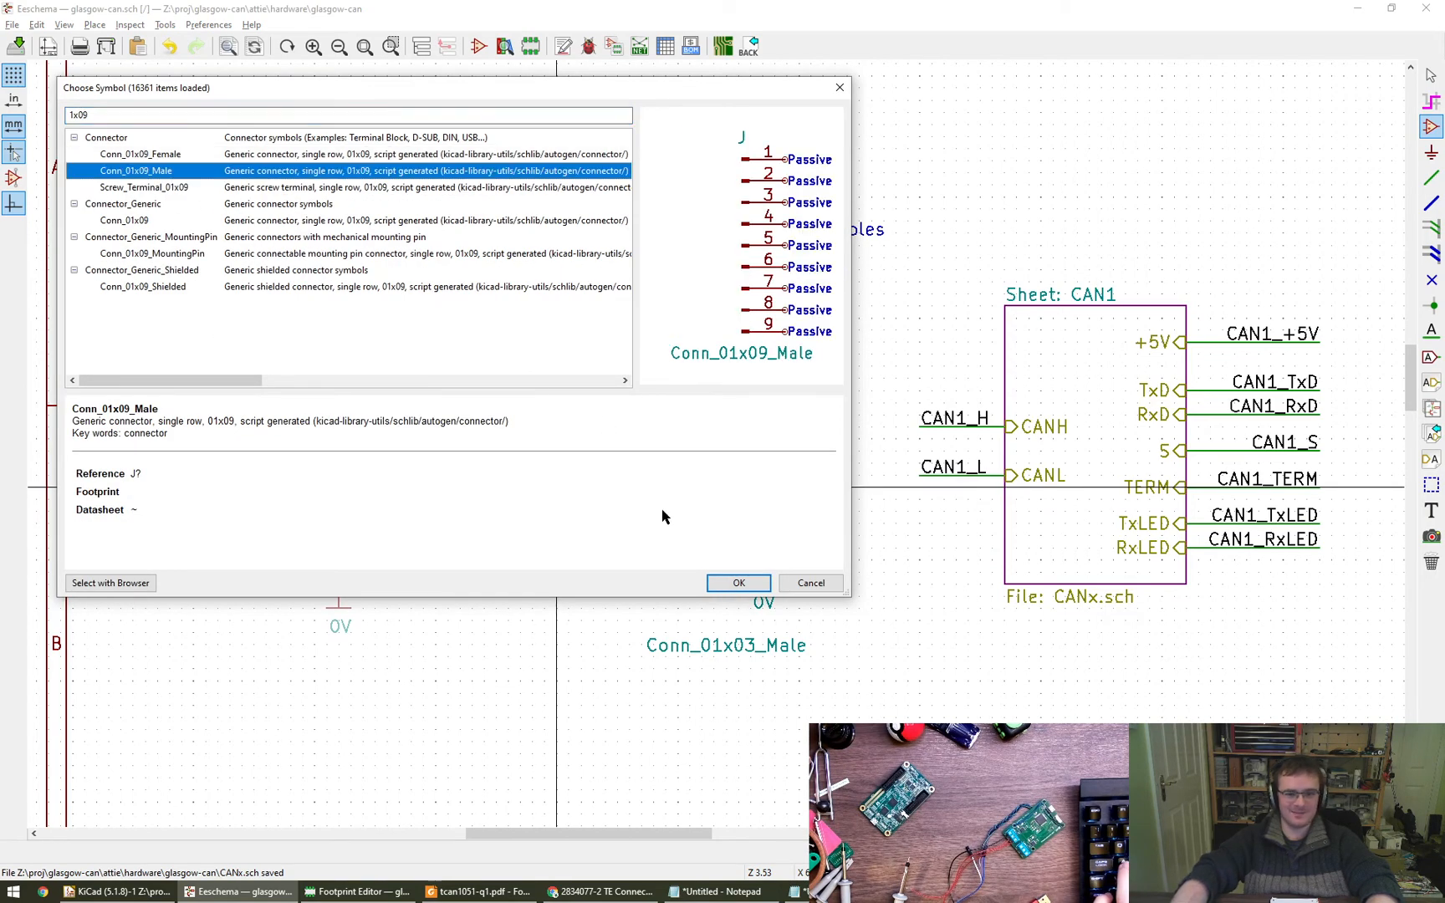
pyautogui.click(738, 582)
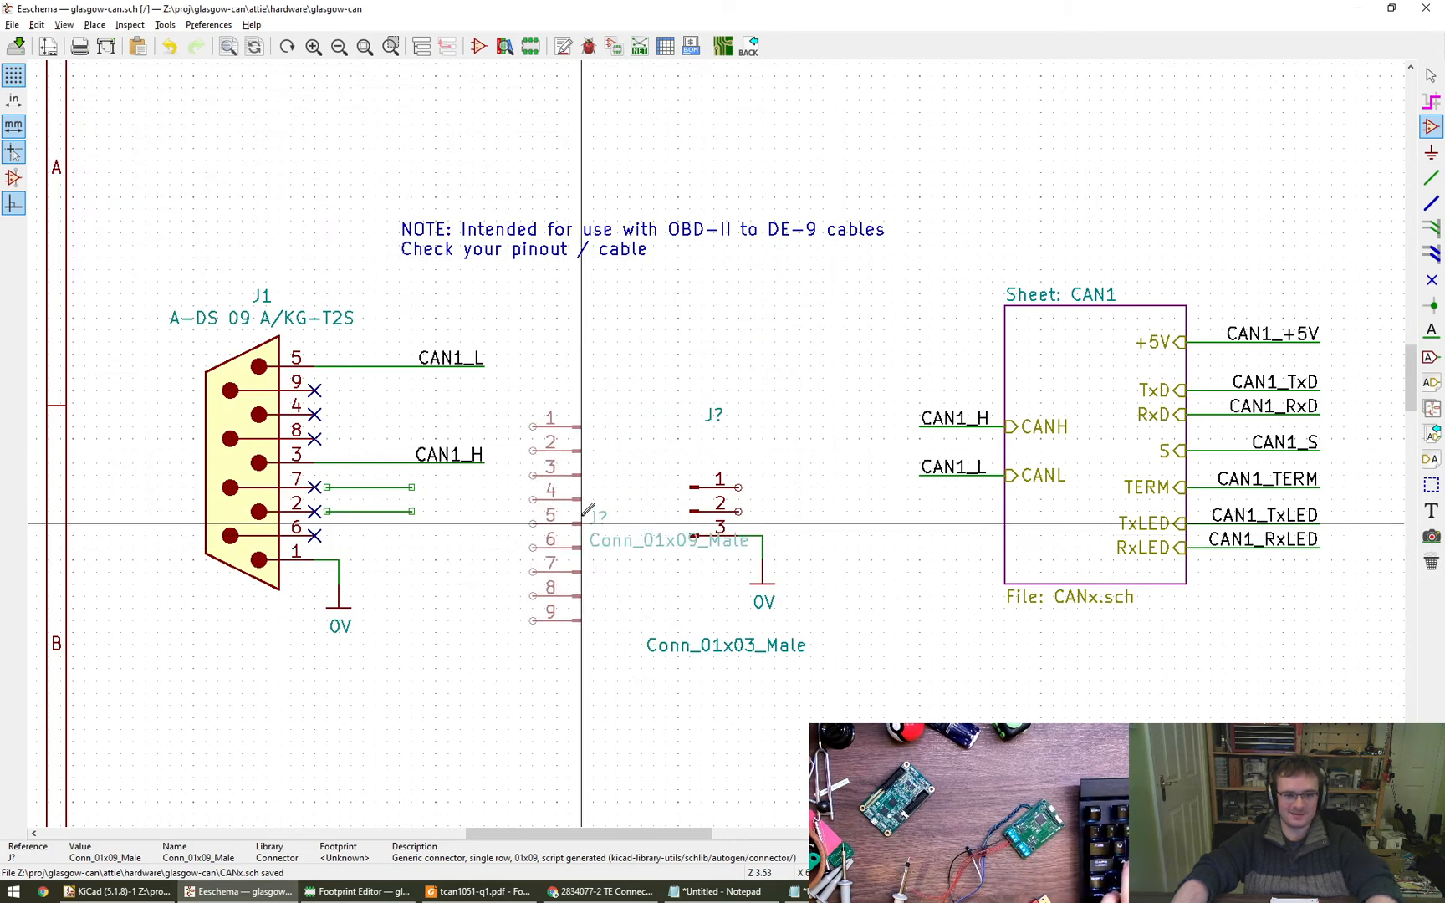
pyautogui.click(606, 510)
pyautogui.press('Escape')
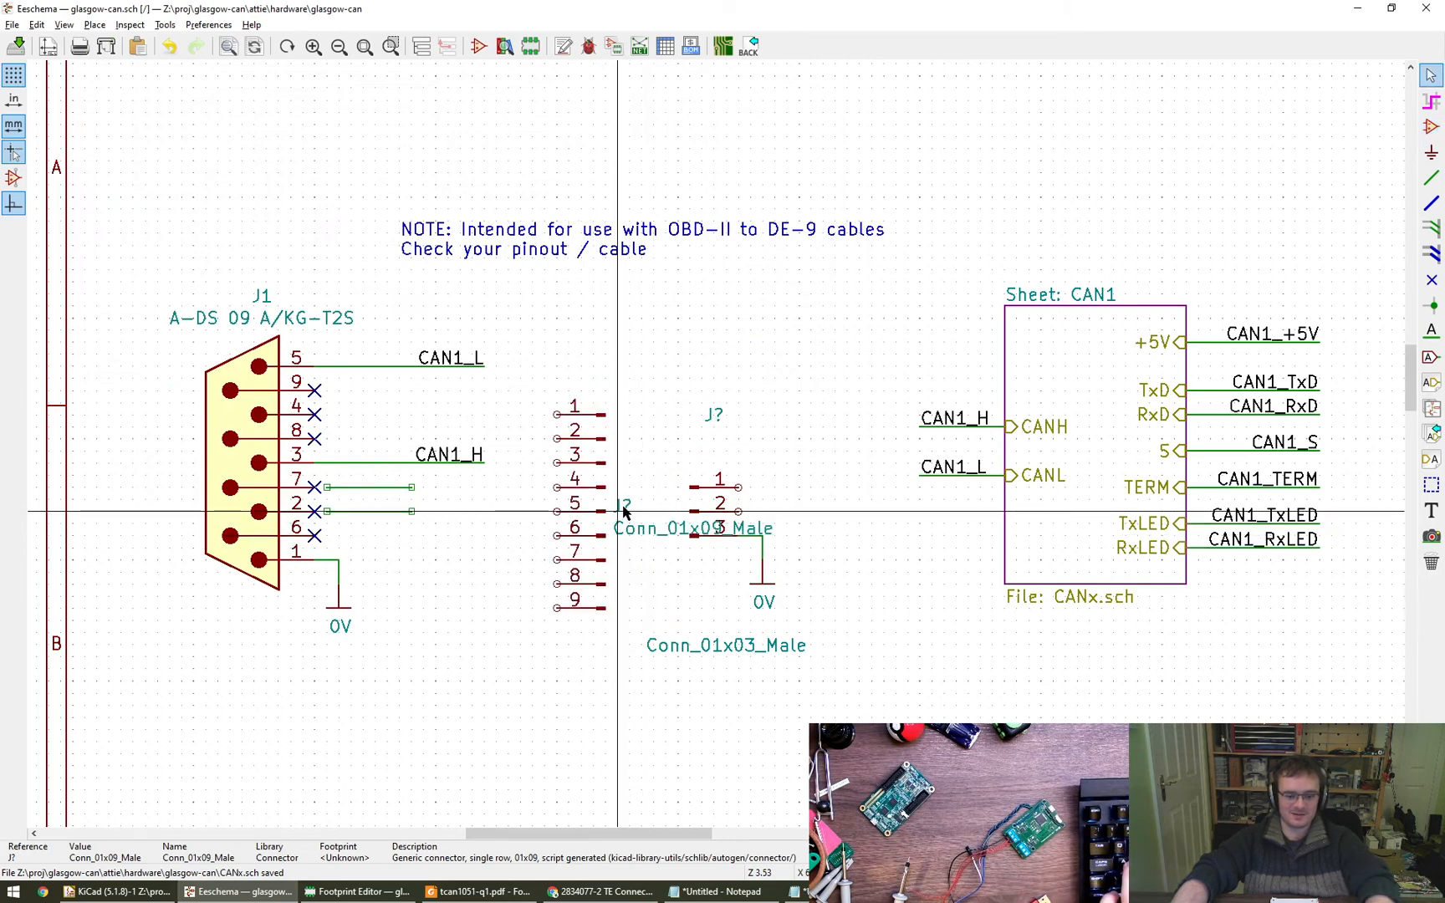
# - Move the nine-pin connector's reference above its pins and its value below, and shift the Conn_01x03_Male text right to clear it
pyautogui.moveTo(623, 511); pyautogui.dragTo(590, 377)
pyautogui.moveTo(654, 528); pyautogui.dragTo(484, 644)
pyautogui.moveTo(677, 644); pyautogui.dragTo(761, 652)
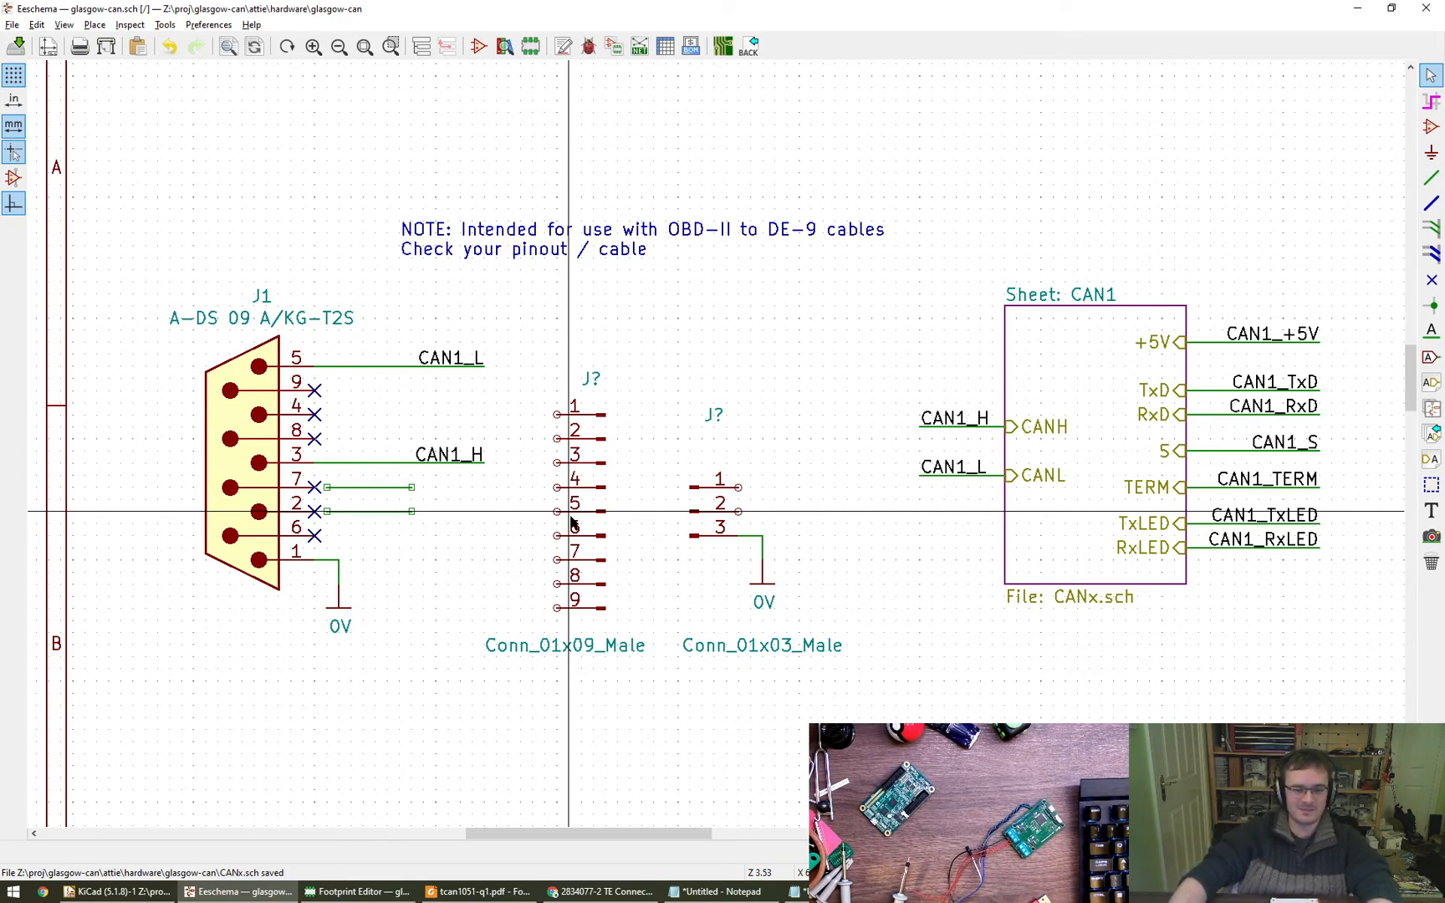
# - Draw equal horizontal wires to the right from pins 1 and 2 of the three-pin connector
pyautogui.press('w')
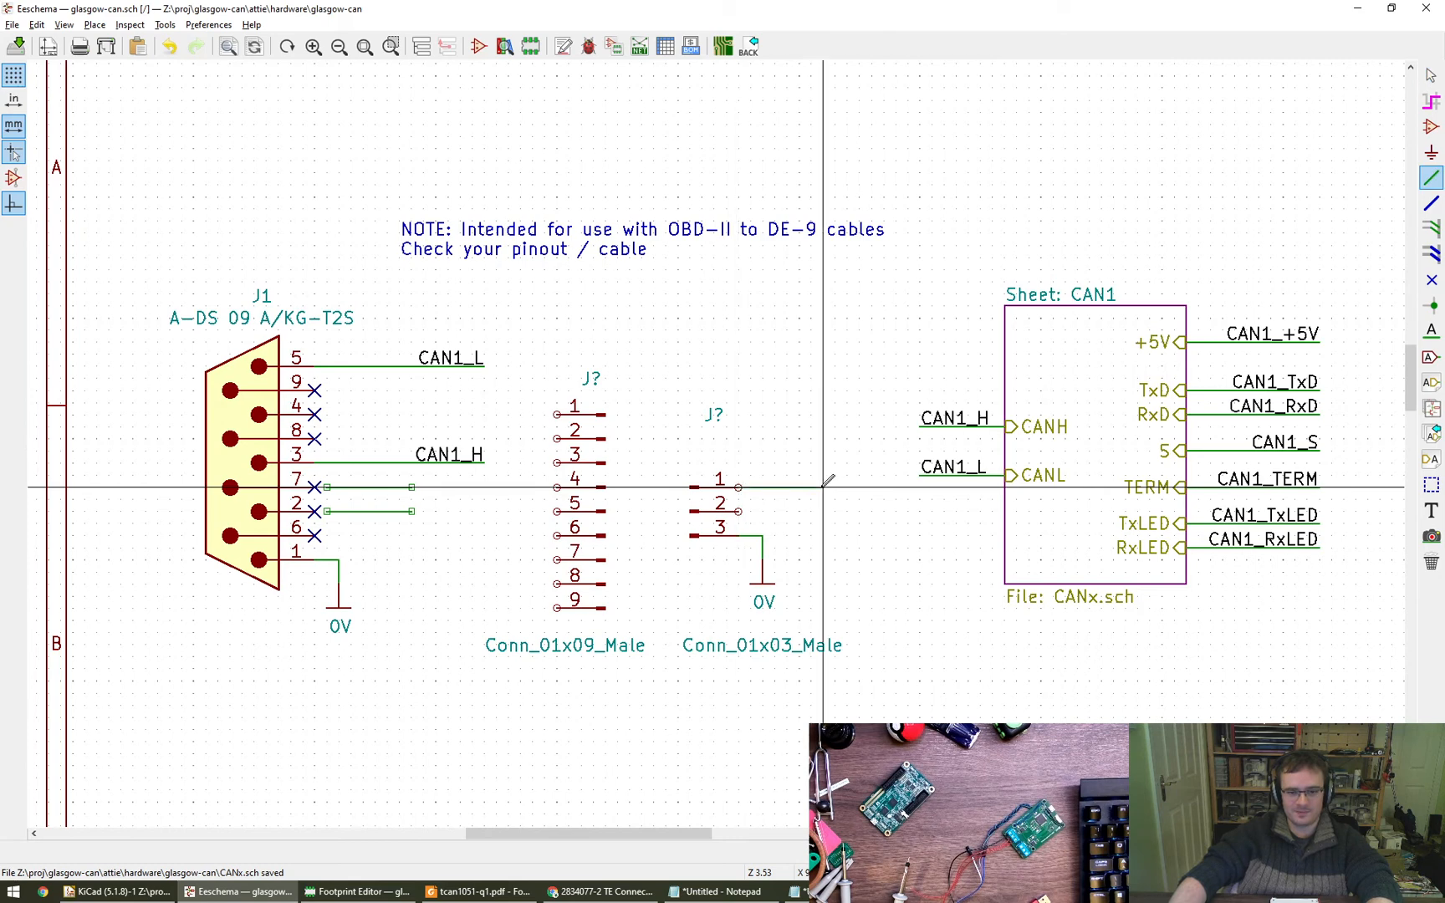
pyautogui.doubleClick(859, 487)
pyautogui.click(739, 511)
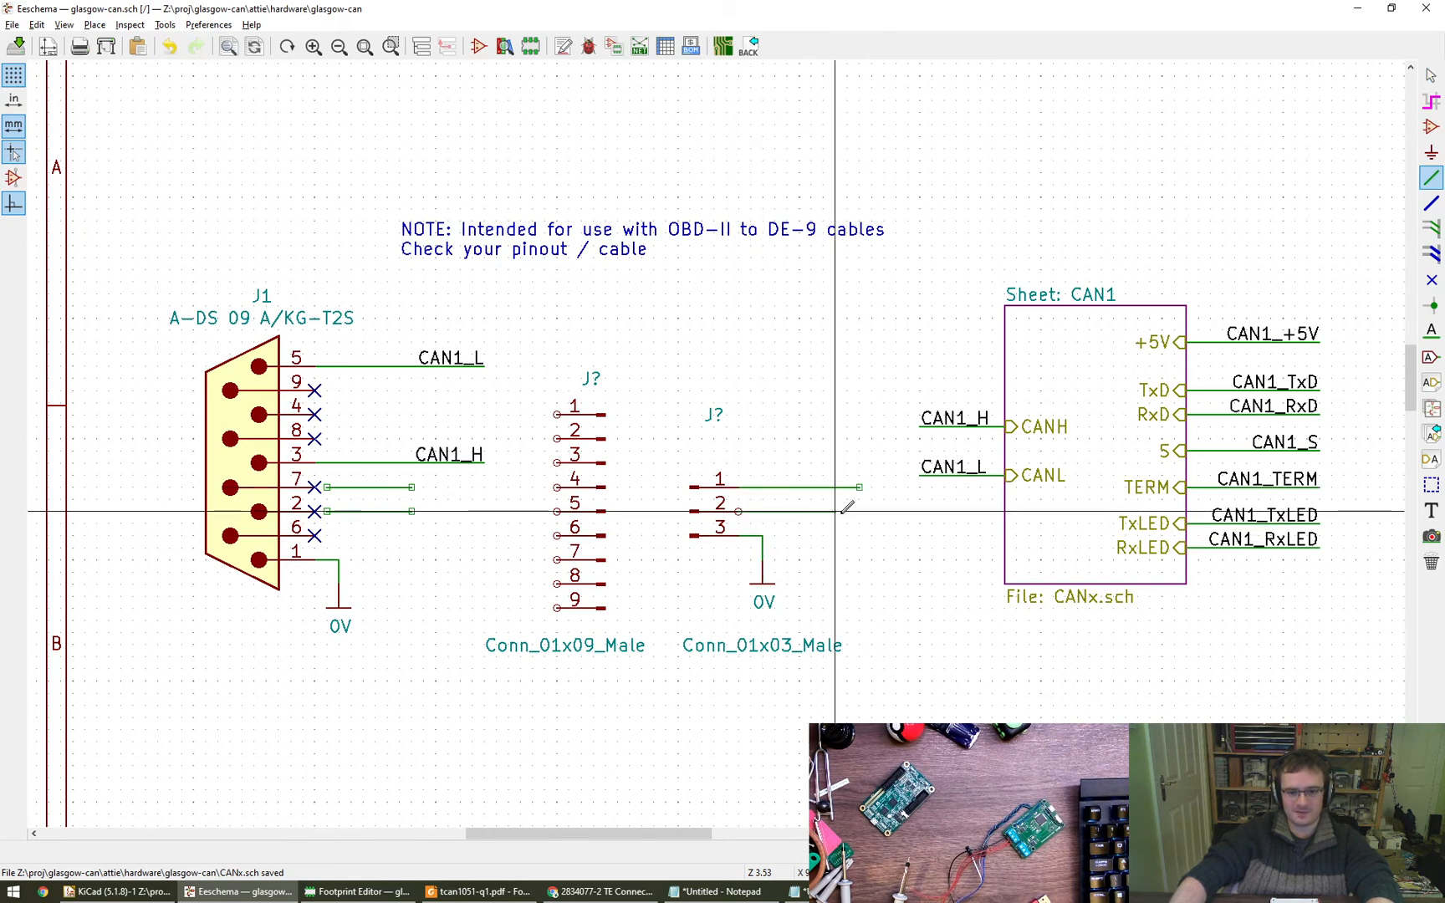
pyautogui.doubleClick(859, 511)
pyautogui.press('Escape')
# - Copy the CAN1_H and CAN1_L net labels onto the ends of the three-pin connector's pin 1 and pin 2 wires
pyautogui.press('c')
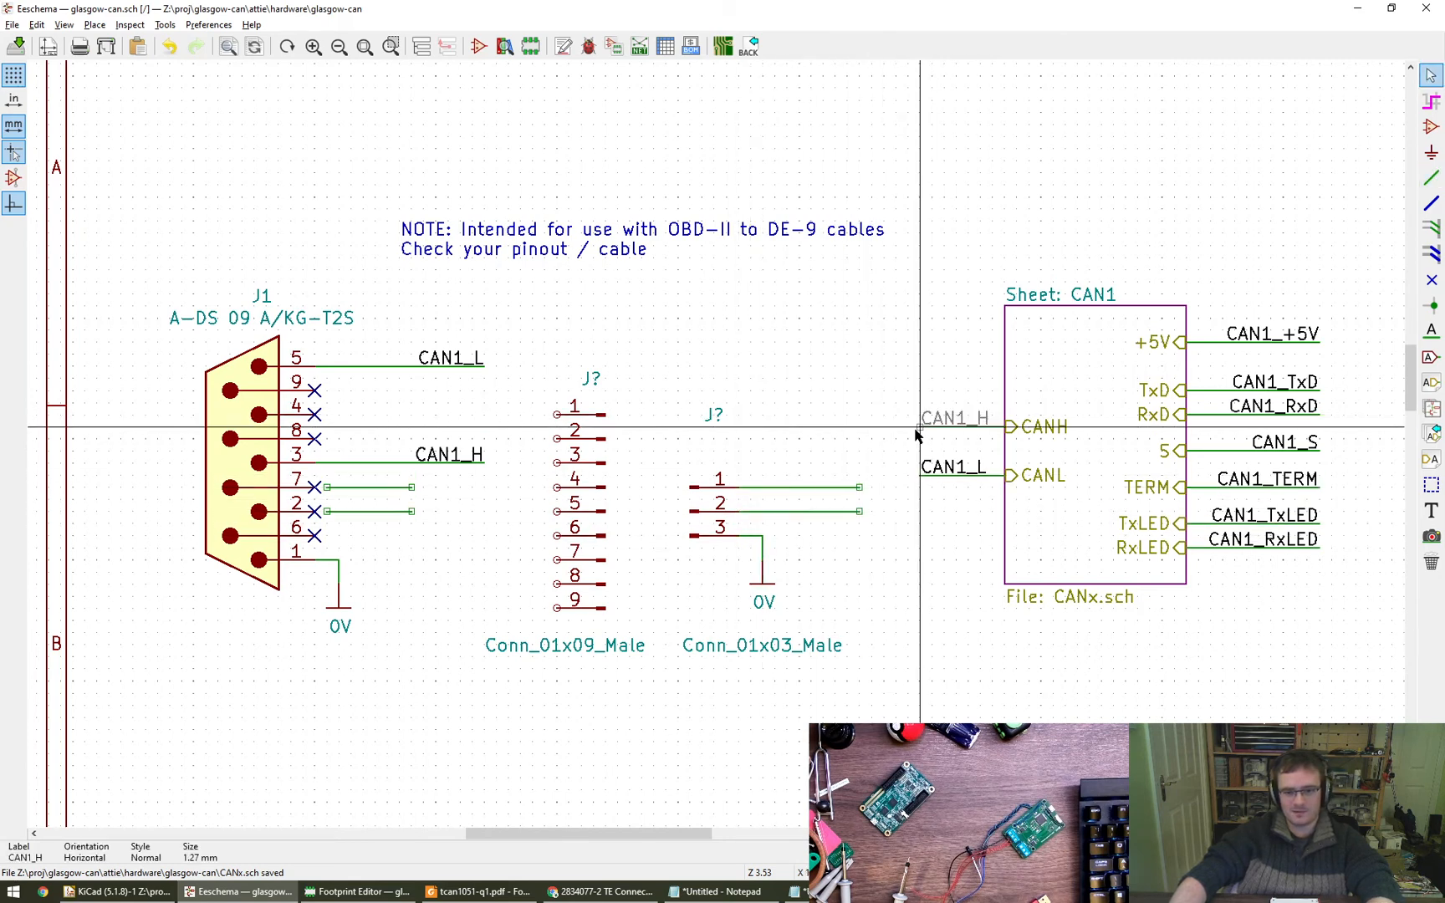
pyautogui.click(860, 486)
pyautogui.press('c')
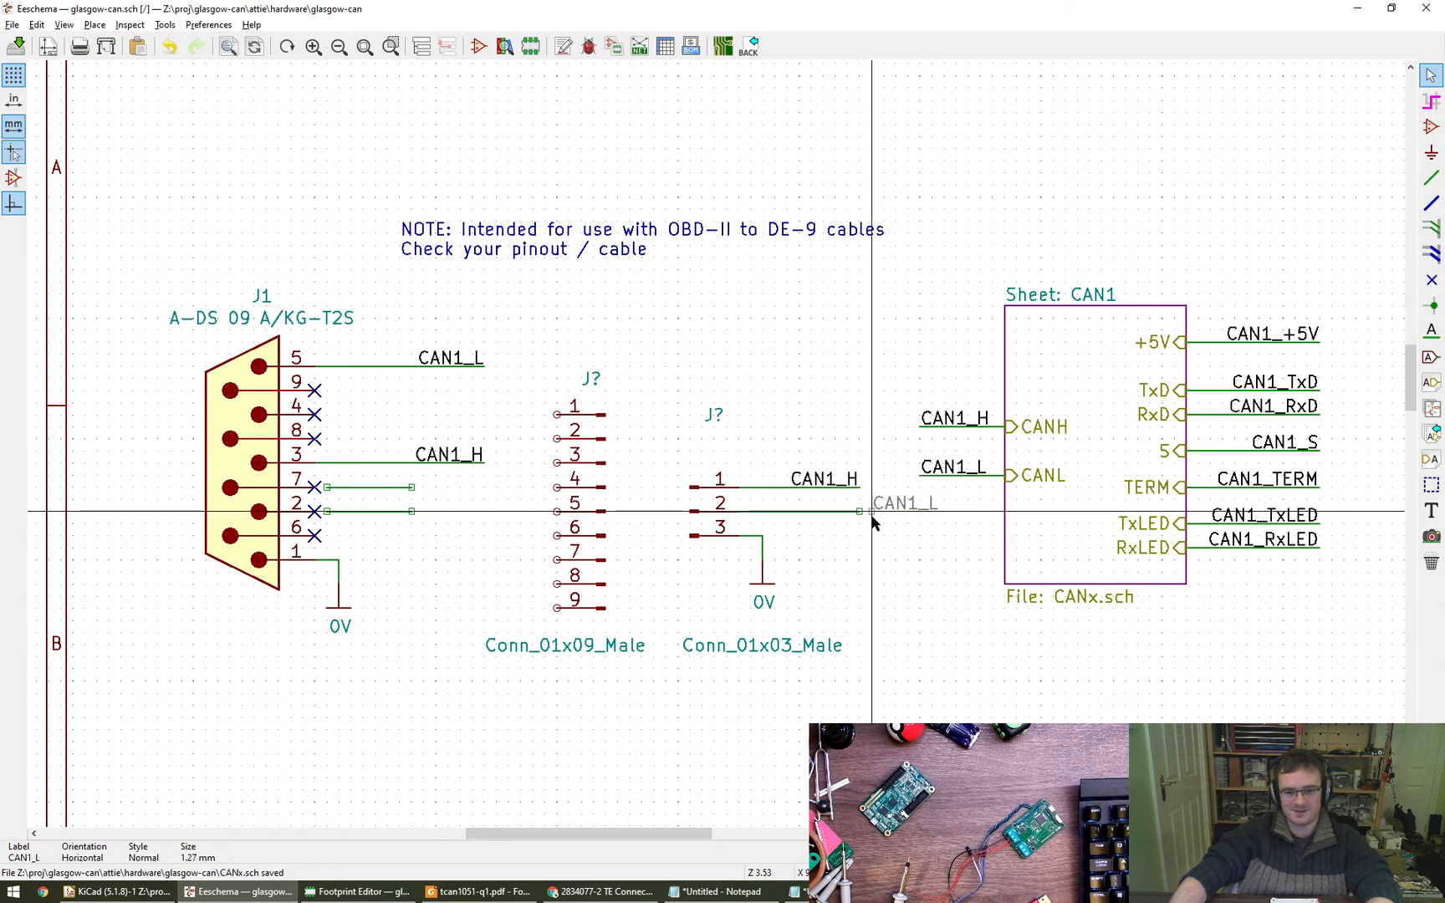
pyautogui.click(860, 511)
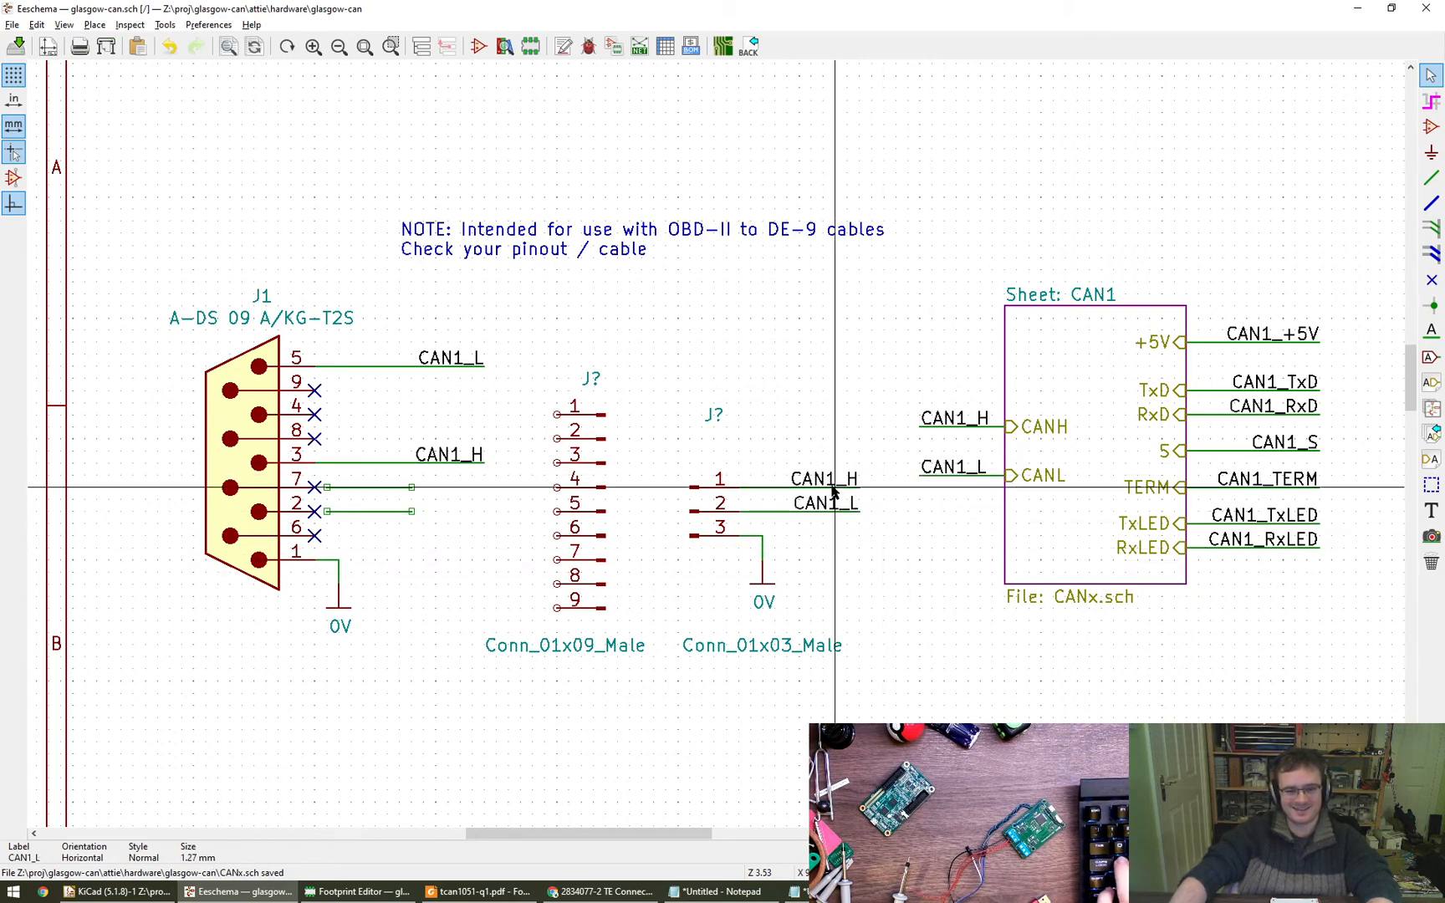
# - Shorten the three-pin connector's two wires by shifting their CAN1_H and CAN1_L labels one grid step closer to the pins
pyautogui.press('g')
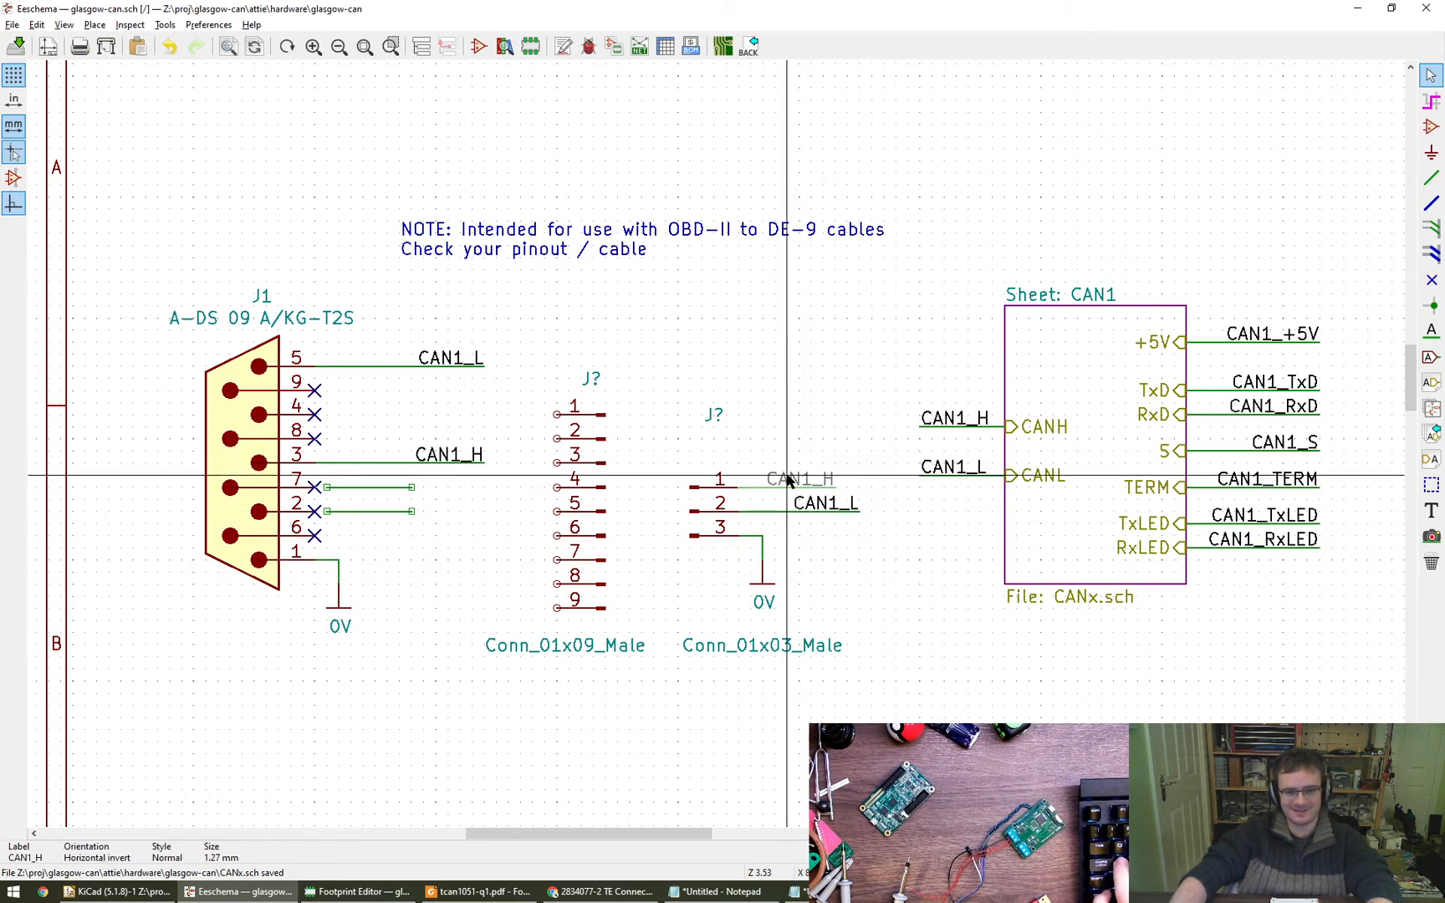
pyautogui.click(788, 479)
pyautogui.press('g')
pyautogui.click(799, 505)
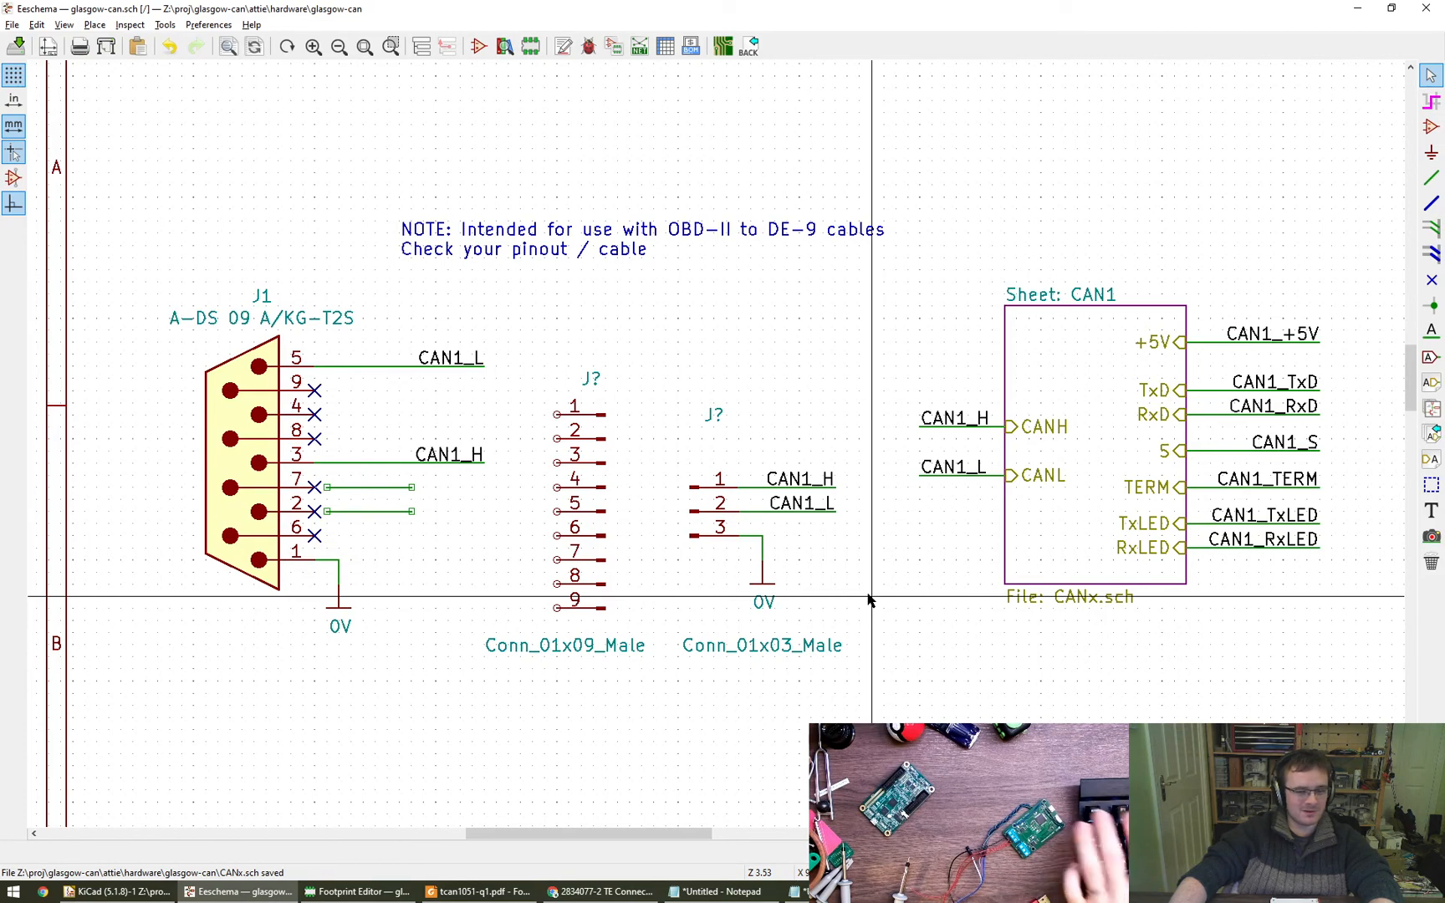
pyautogui.moveTo(858, 590); pyautogui.dragTo(829, 602, button='middle')
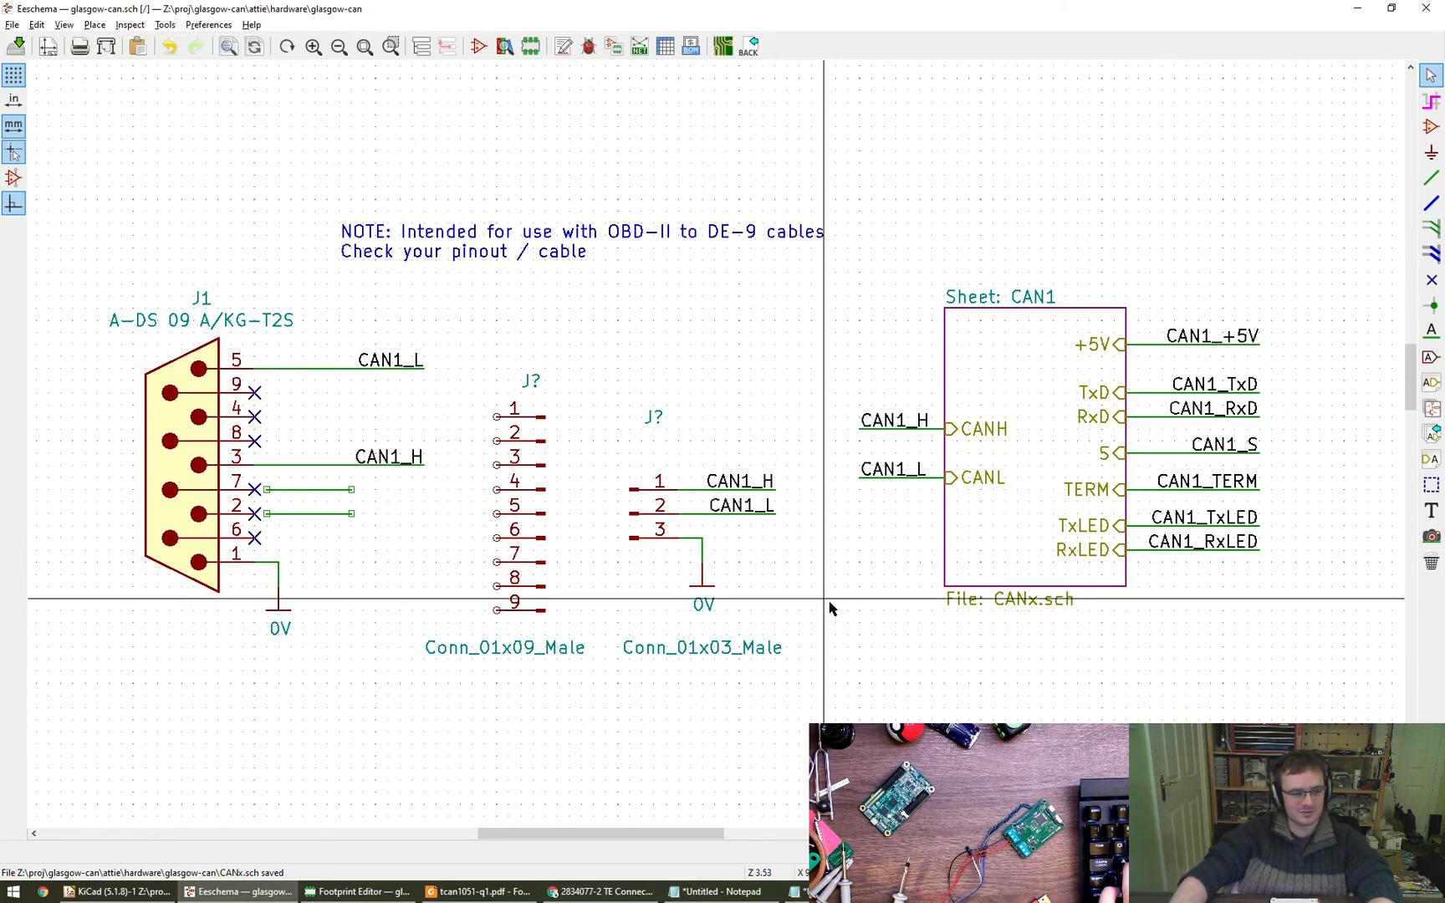
pyautogui.moveTo(797, 584); pyautogui.dragTo(845, 577, button='middle')
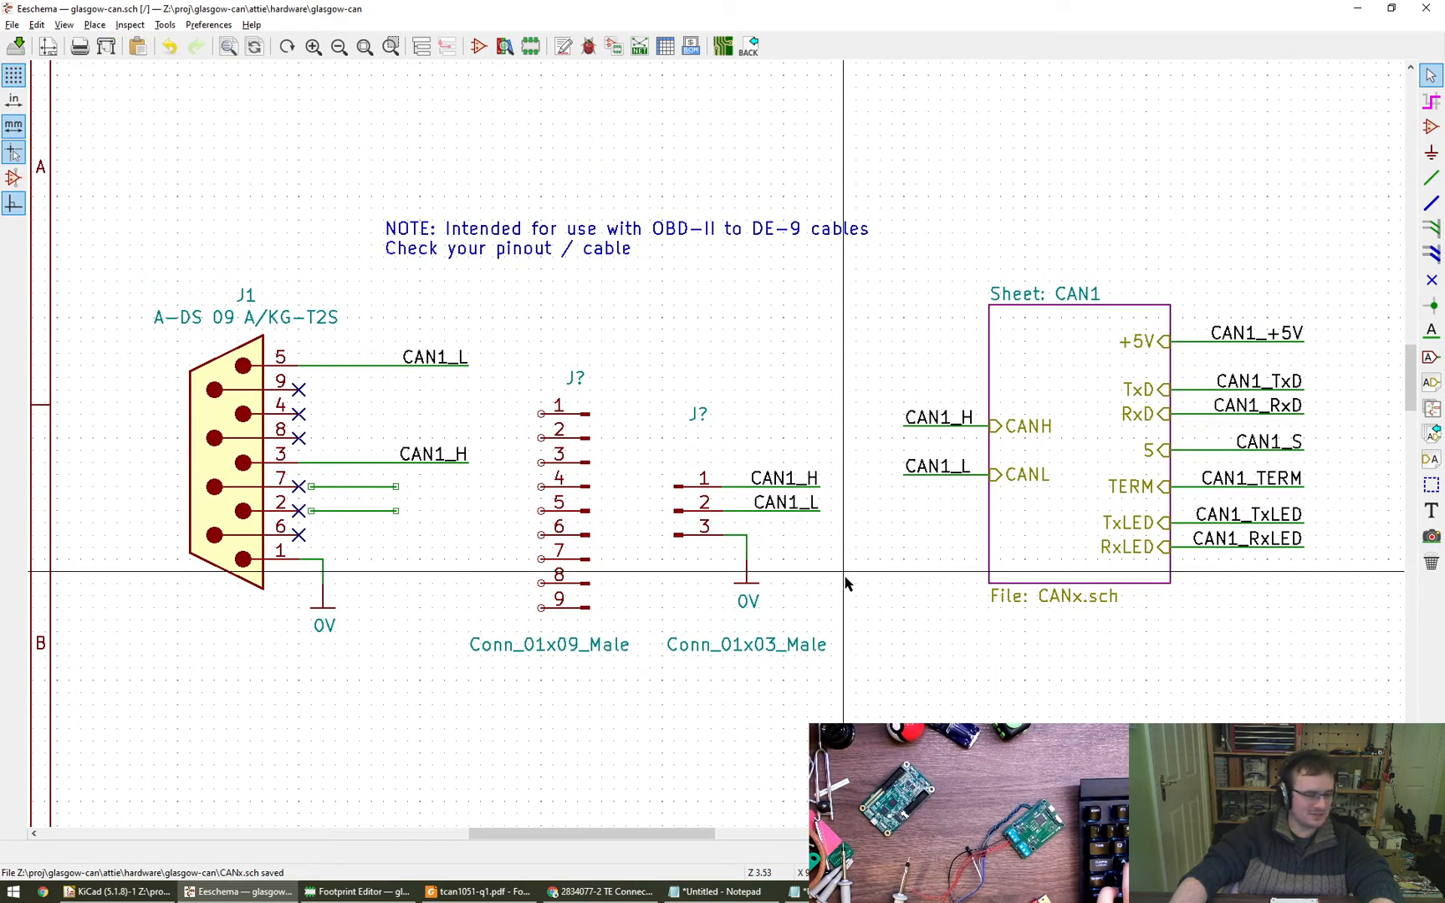
pyautogui.moveTo(844, 577); pyautogui.dragTo(893, 538, button='middle')
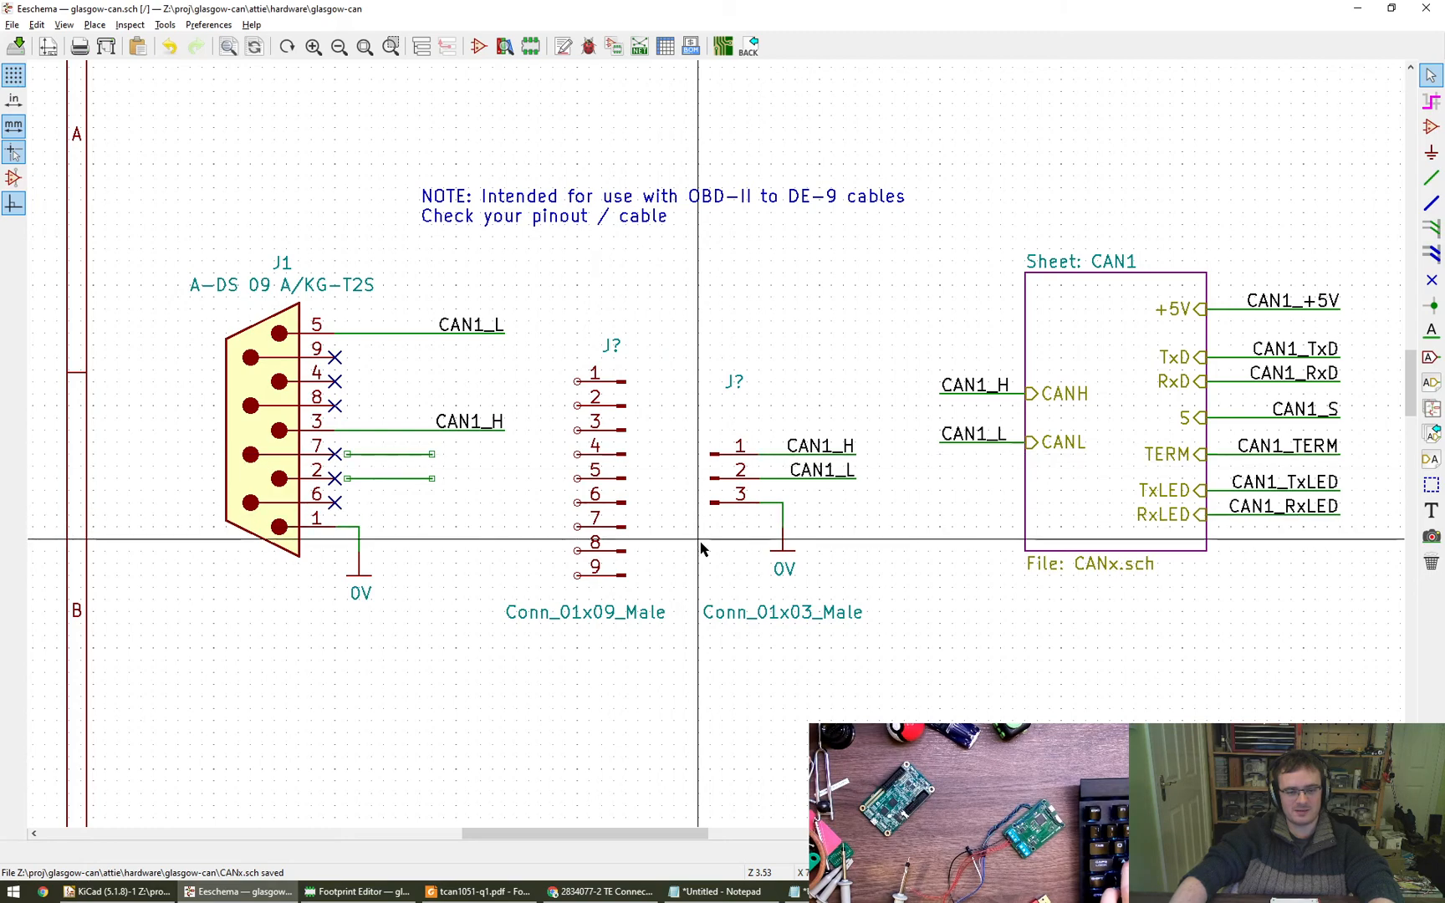
pyautogui.moveTo(702, 548); pyautogui.dragTo(686, 544, button='middle')
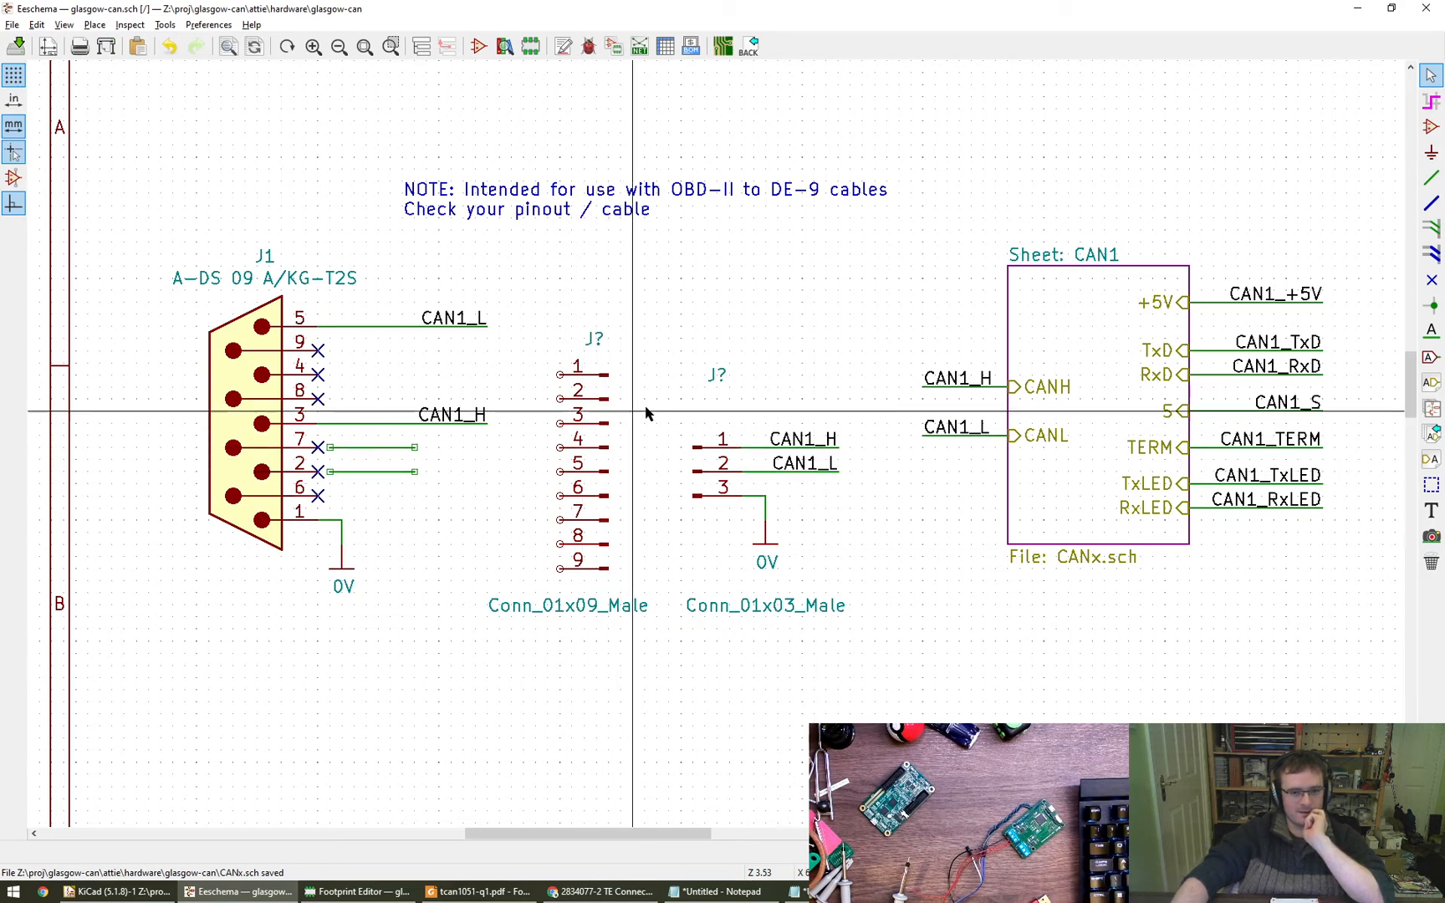
pyautogui.moveTo(482, 518); pyautogui.dragTo(536, 521, button='middle')
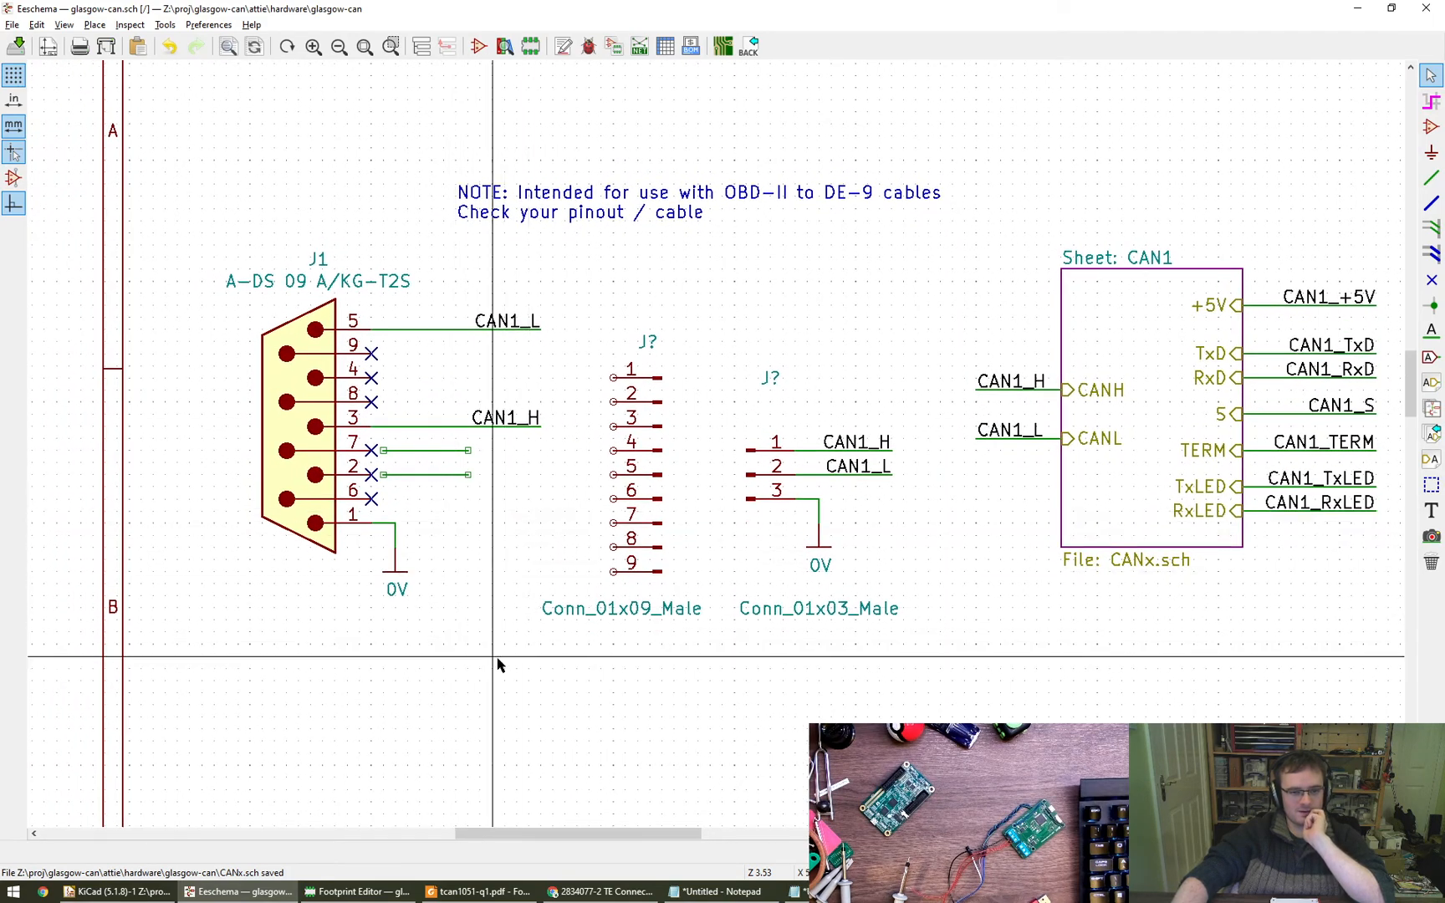
# - Delete J1's wires, net labels and 0V symbol along with its upper no-connect flags
pyautogui.moveTo(494, 668); pyautogui.dragTo(381, 306)
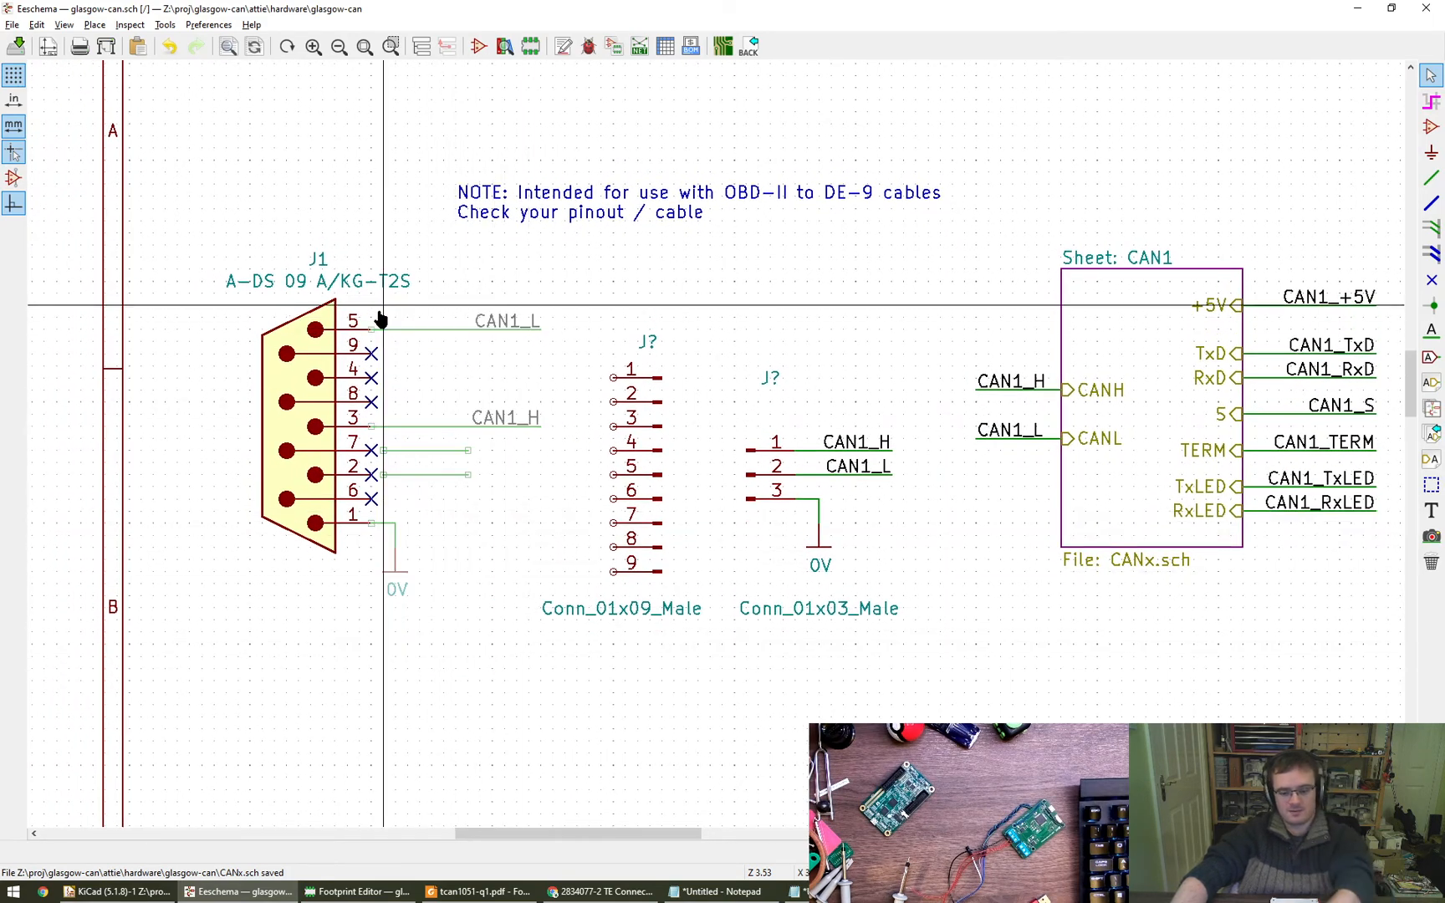
pyautogui.press('Delete')
pyautogui.click(376, 366)
pyautogui.click(402, 429)
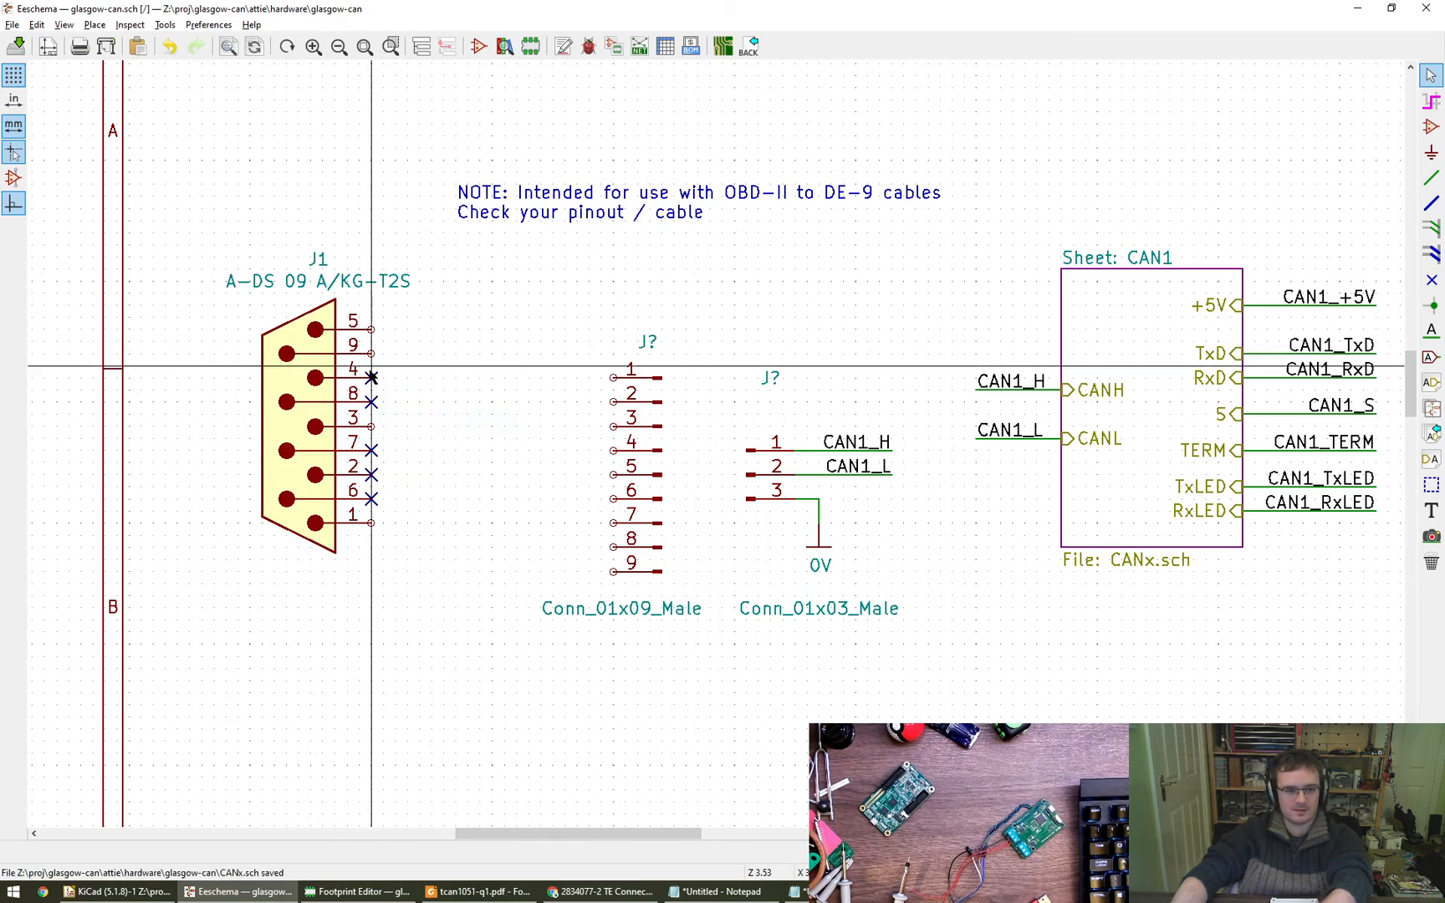
pyautogui.press('Delete')
# - Move J1 left, clear of its leftover no-connect flags, and delete those flags
pyautogui.click(393, 447)
pyautogui.press('m')
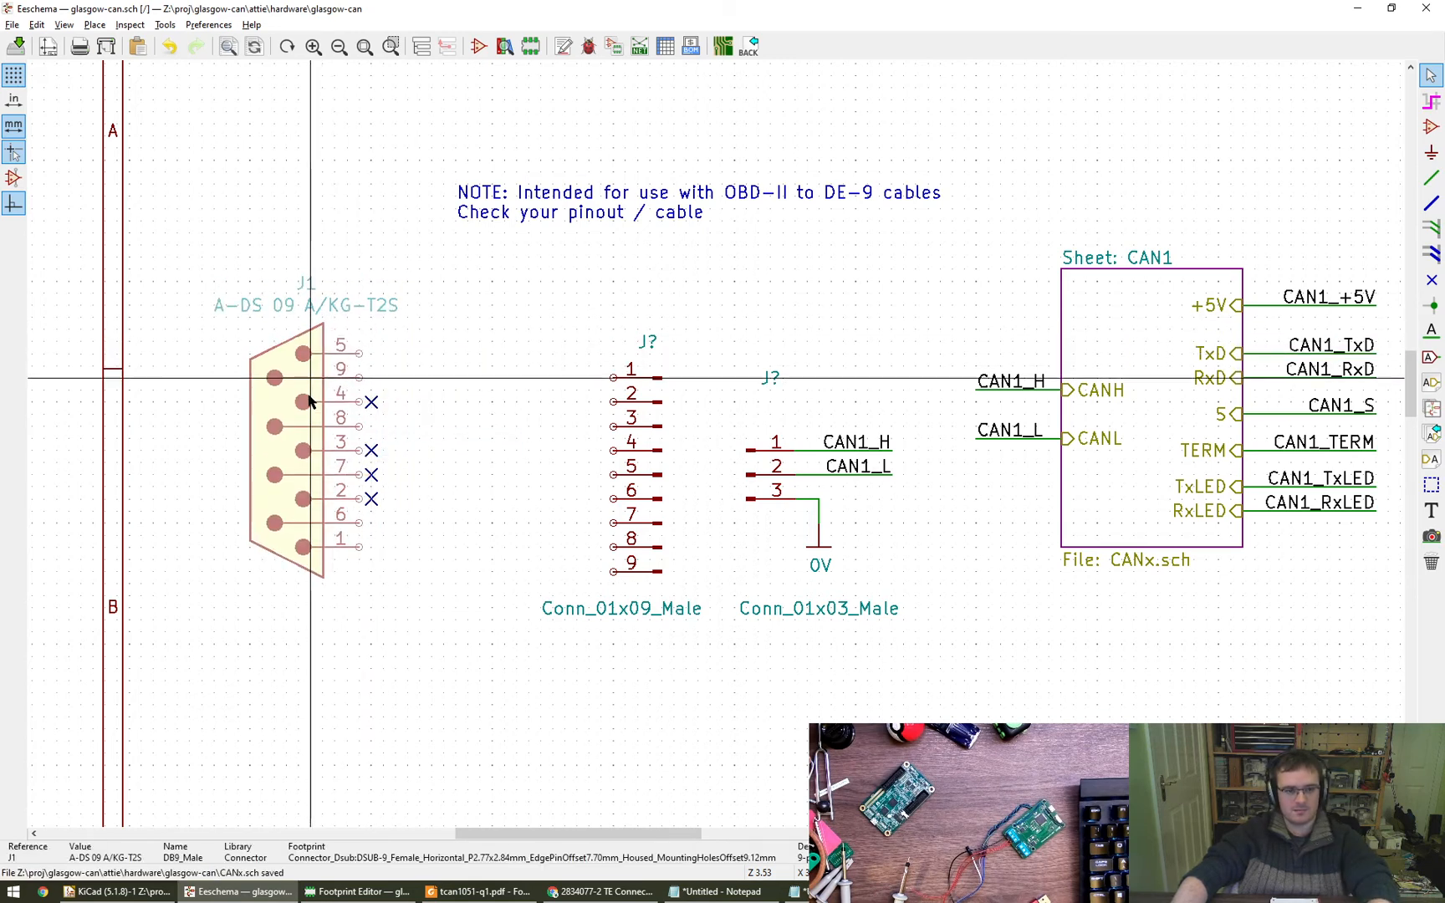
pyautogui.click(264, 355)
pyautogui.moveTo(408, 523); pyautogui.dragTo(349, 400)
pyautogui.press('Delete')
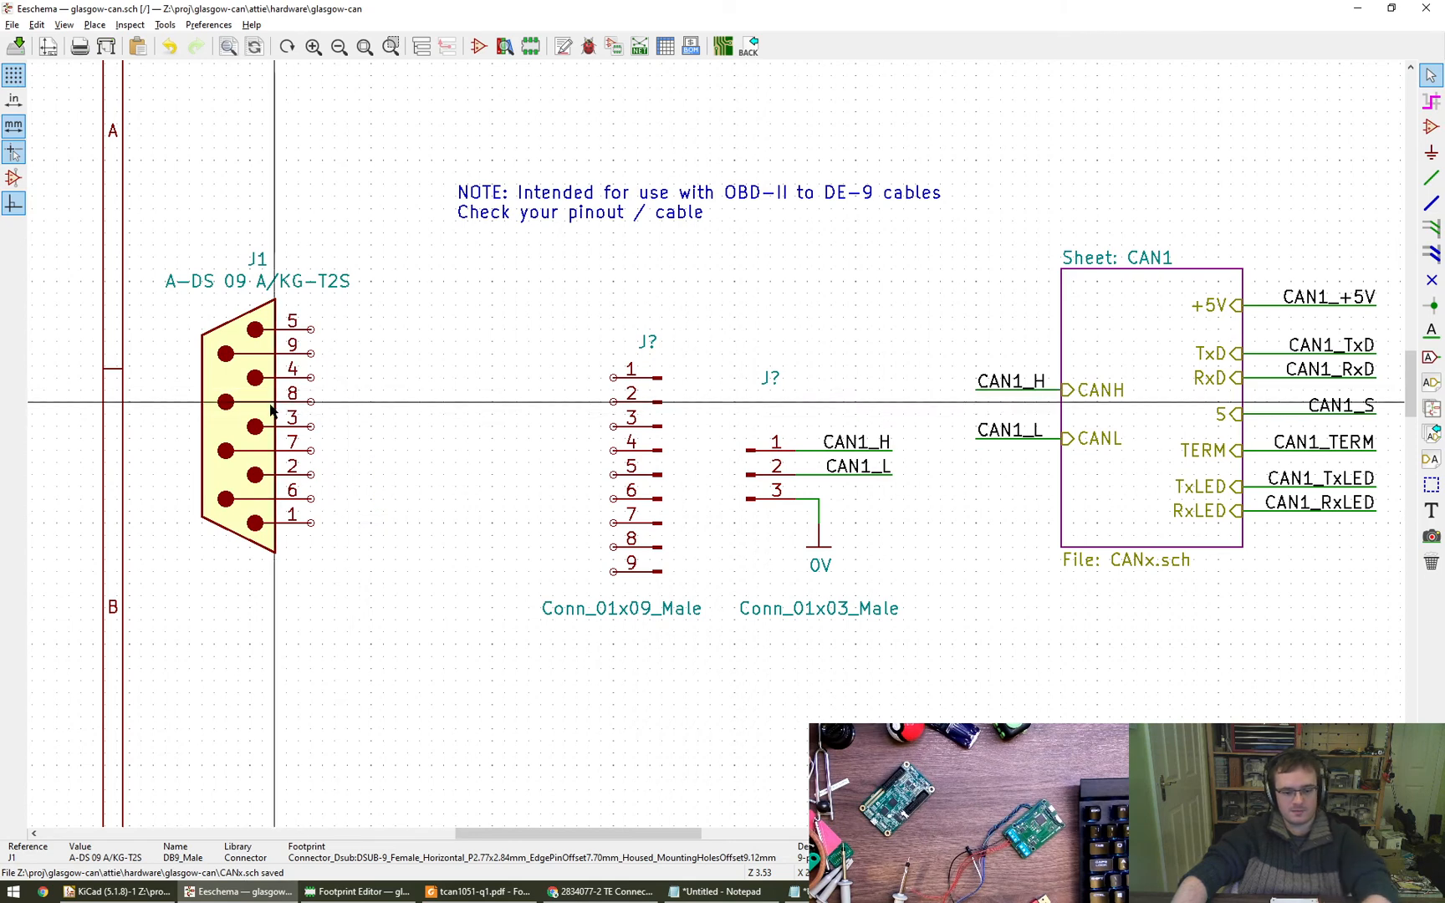
# - Move J1 beside the nine-pin connector with the pins aligned, and wire J1 pins 5, 9, 4 and 8 to pins 1 to 4
pyautogui.press('m')
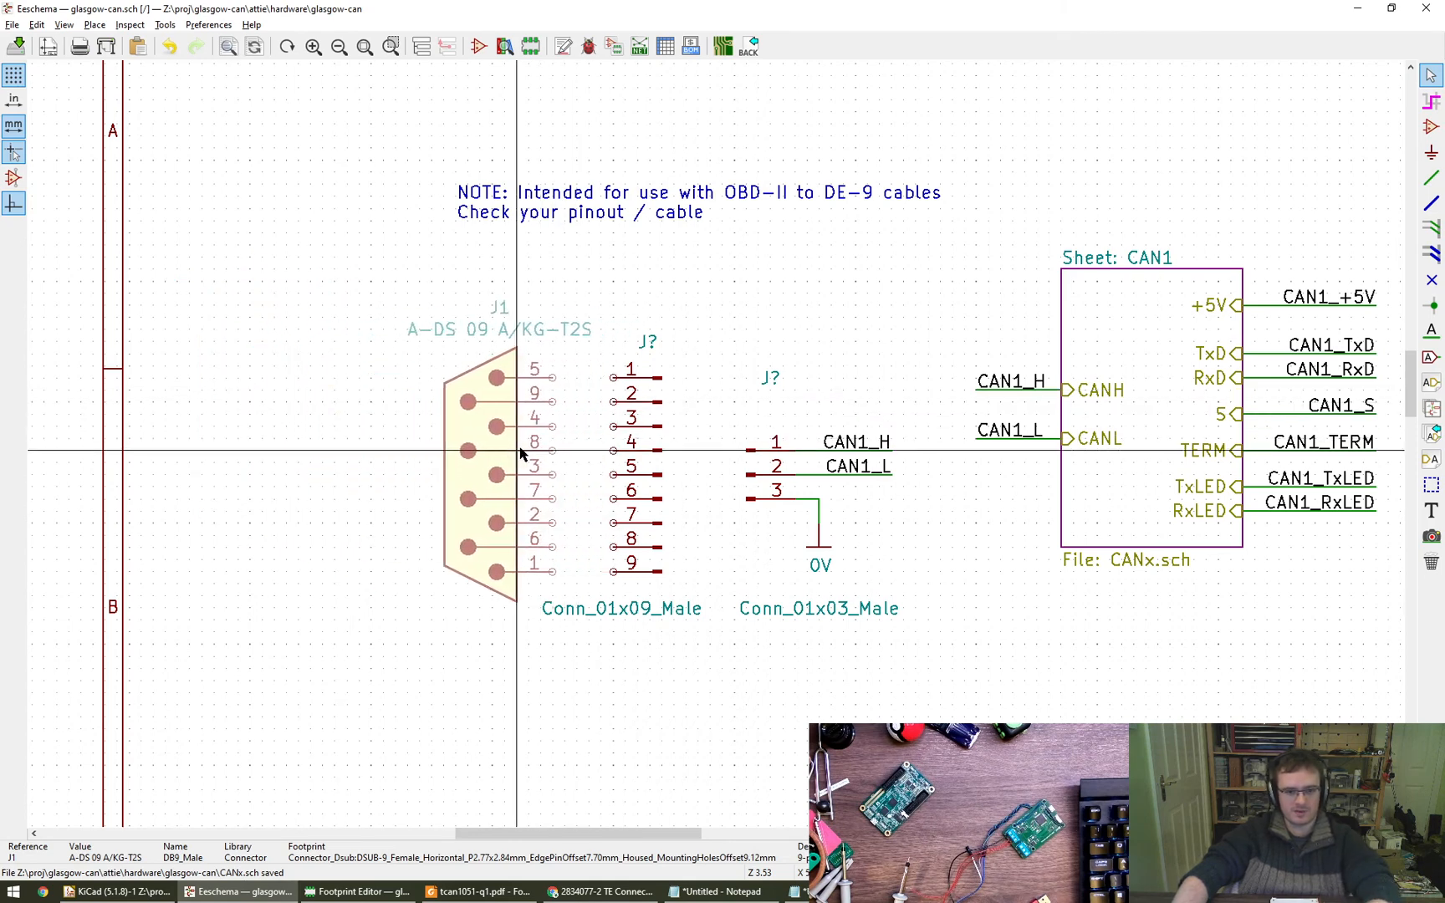
pyautogui.click(519, 459)
pyautogui.press('w')
pyautogui.click(553, 378)
pyautogui.click(613, 378)
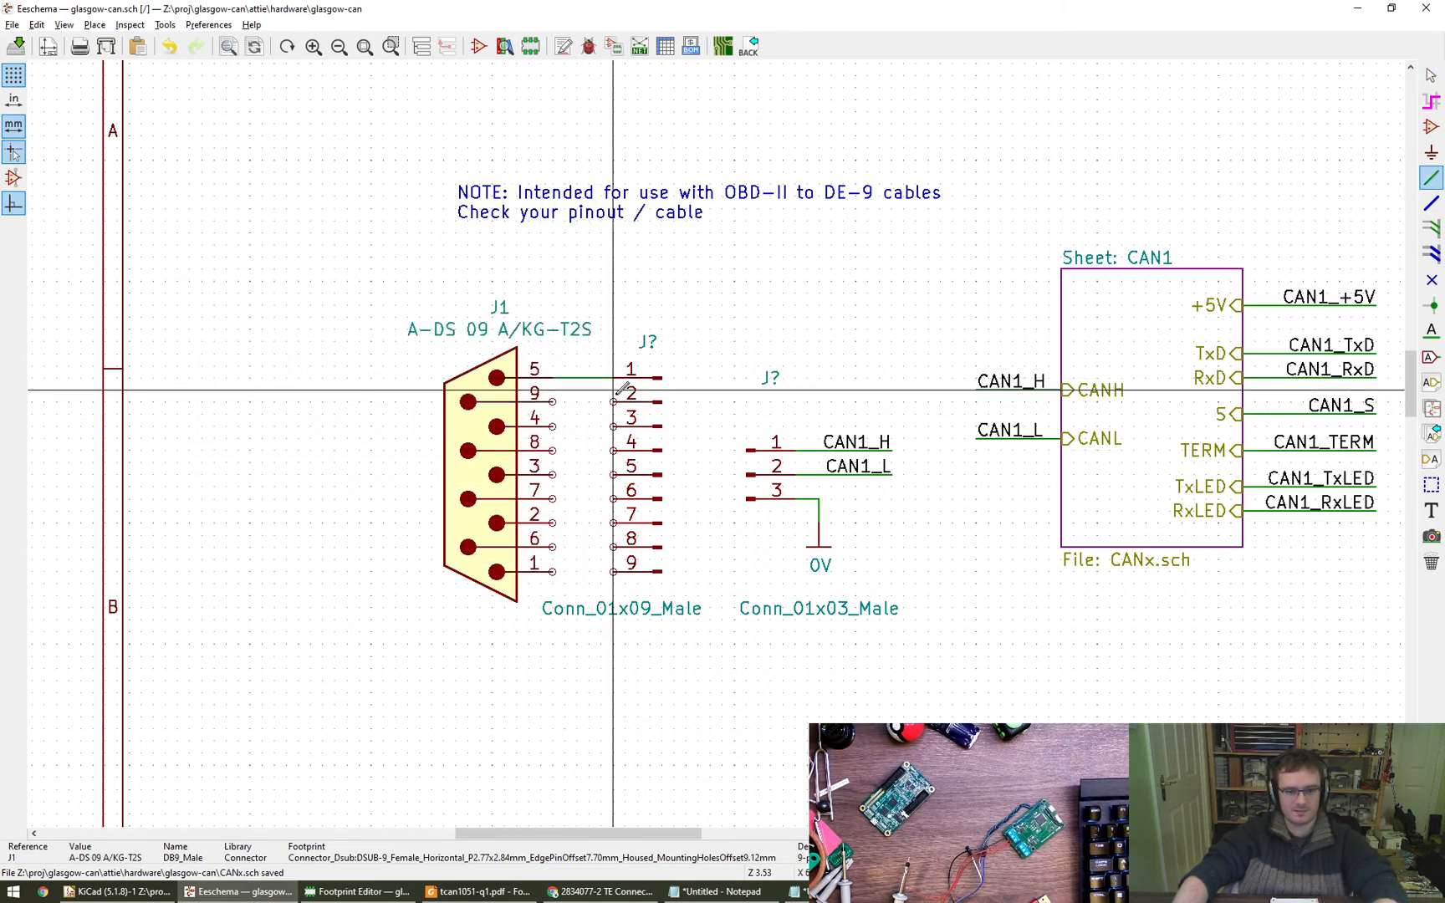
pyautogui.click(552, 402)
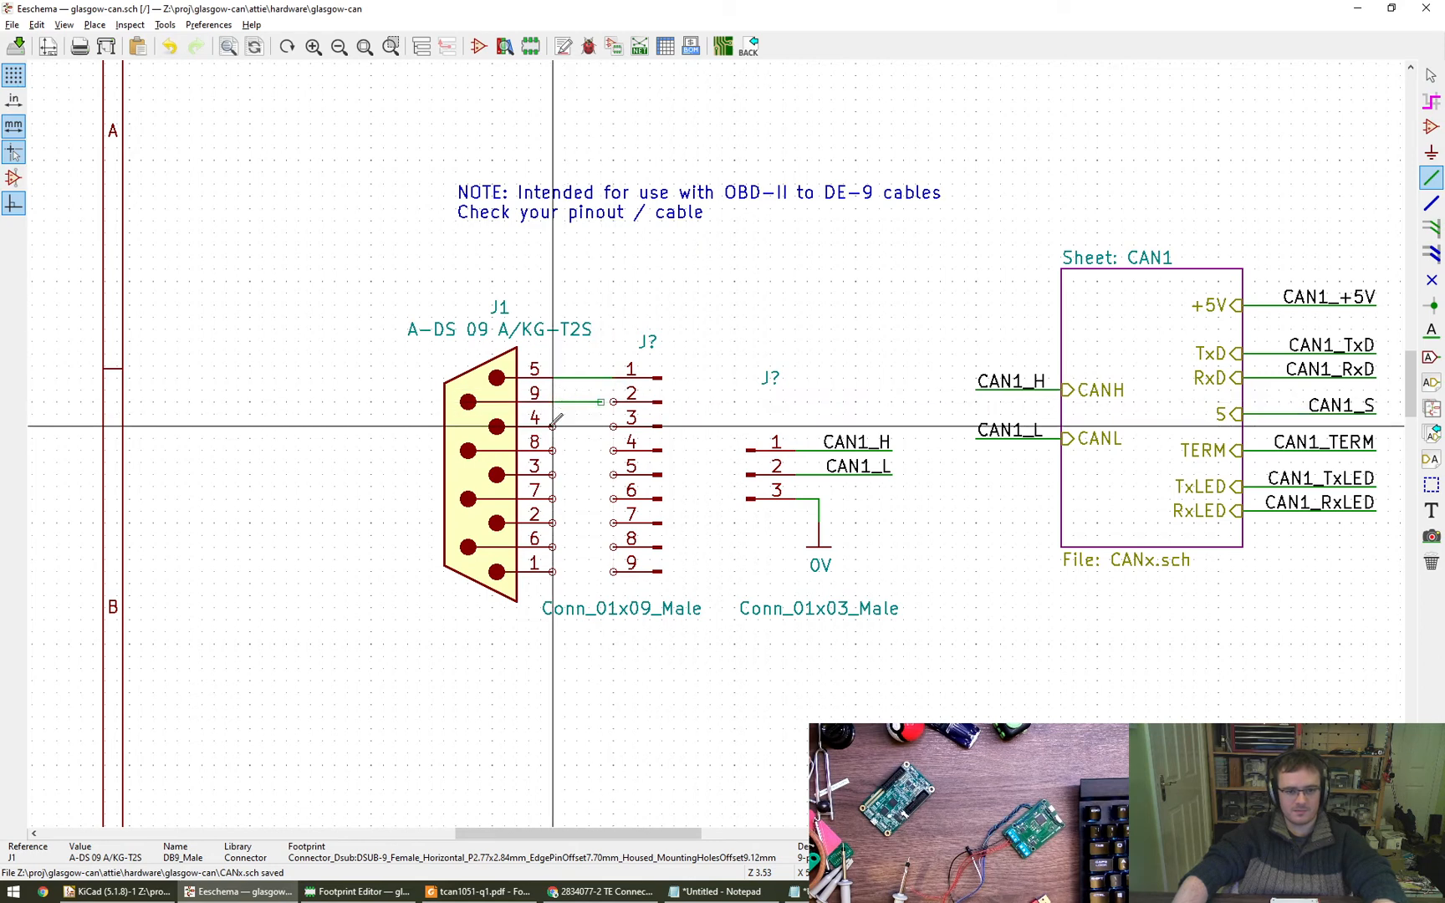
pyautogui.click(613, 402)
pyautogui.click(553, 427)
pyautogui.click(612, 426)
pyautogui.click(552, 450)
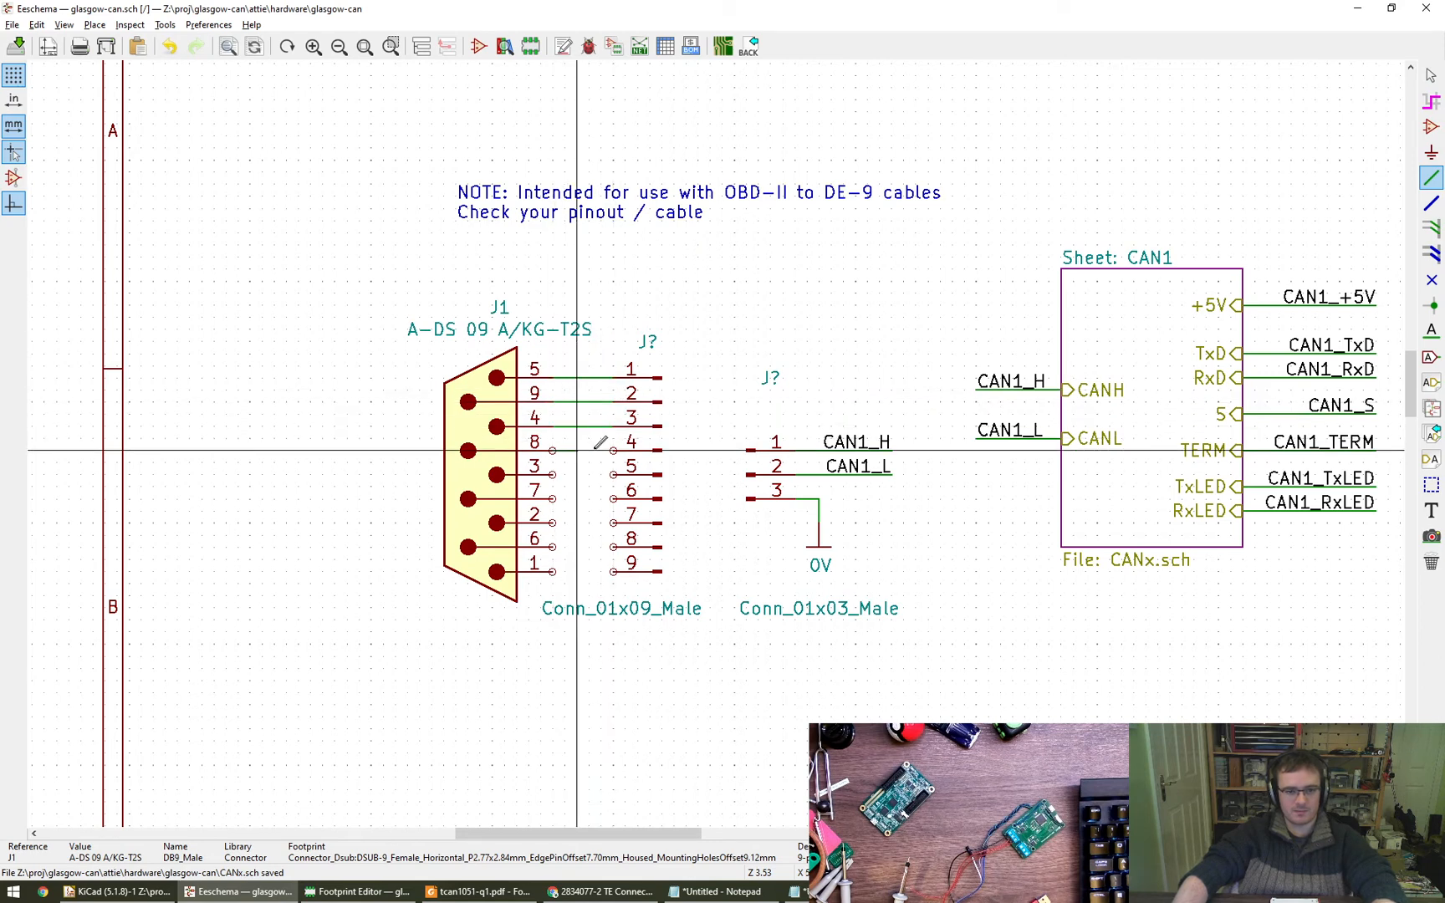
pyautogui.click(613, 450)
# - Wire J1 pins 3, 7, 2, 6 and 1 straight across to pins 5 to 9 of the nine-pin connector
pyautogui.click(613, 474)
pyautogui.click(553, 474)
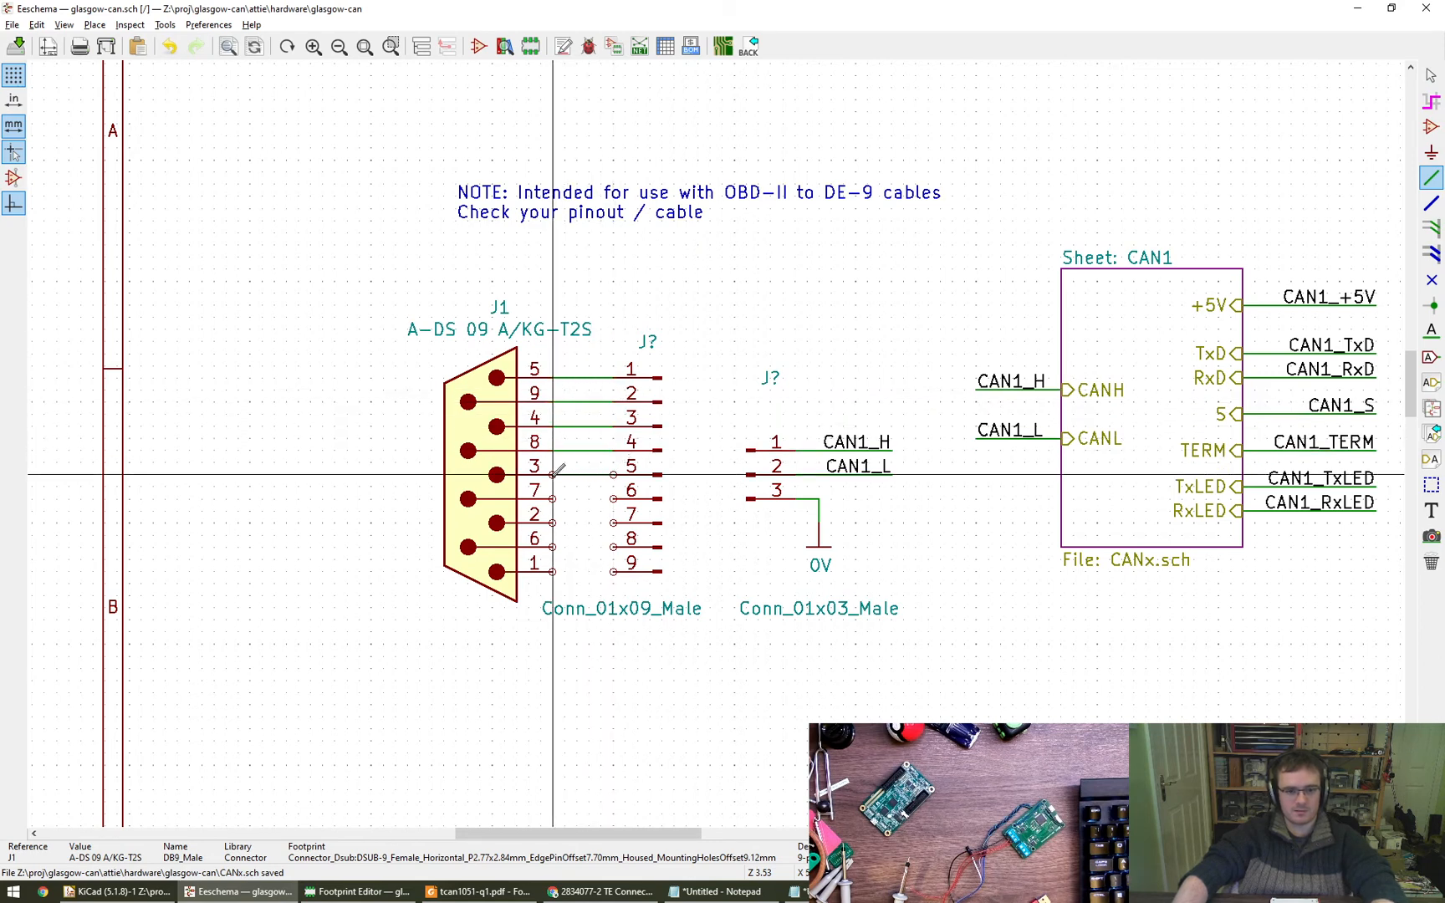
pyautogui.click(553, 498)
pyautogui.click(613, 498)
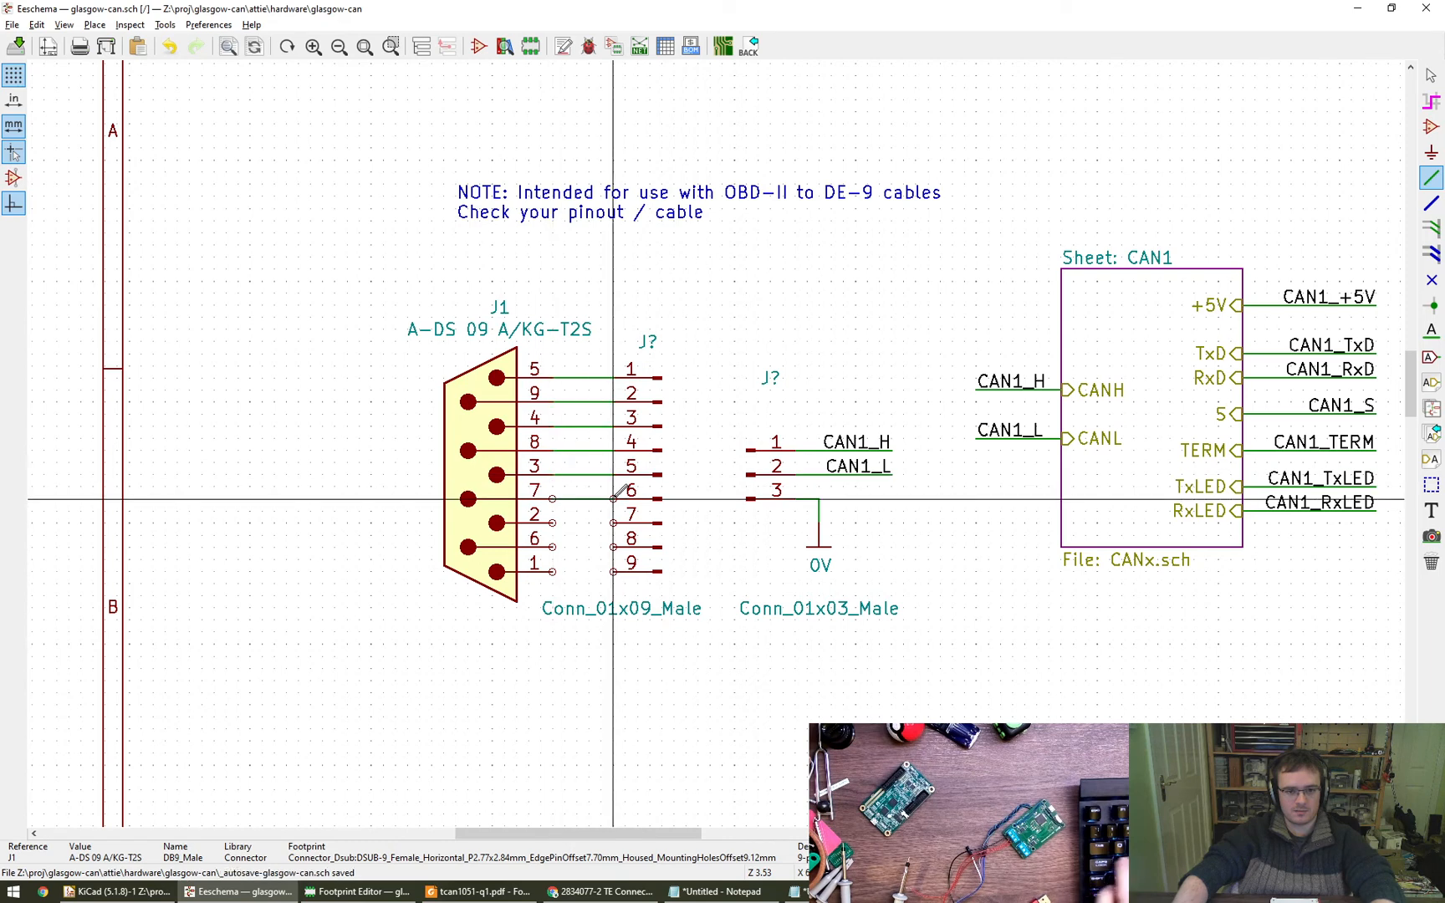
pyautogui.click(552, 523)
pyautogui.click(613, 523)
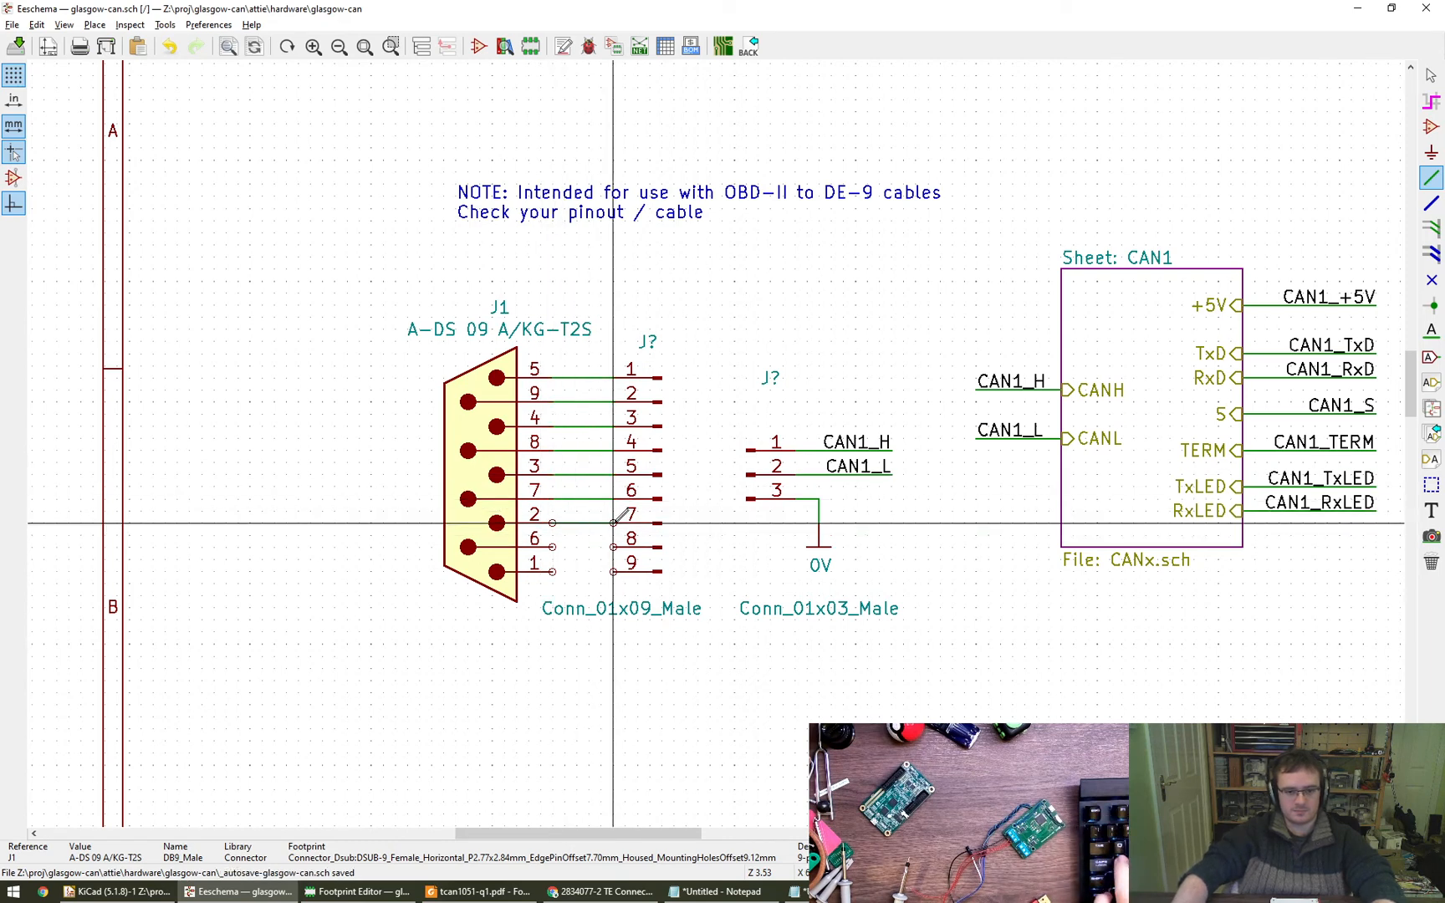
pyautogui.click(612, 547)
pyautogui.click(553, 547)
pyautogui.click(553, 571)
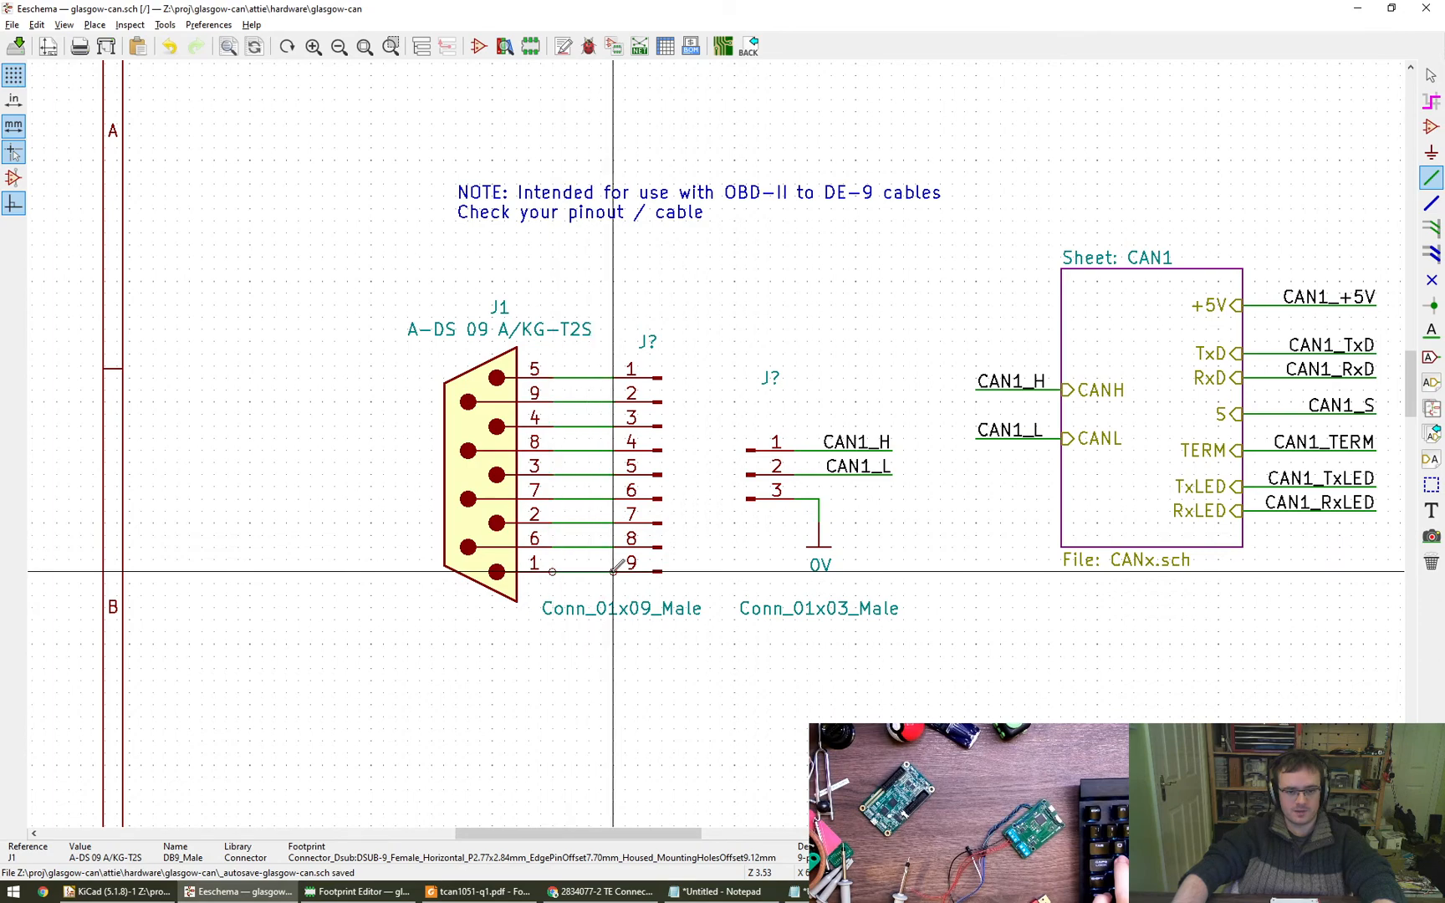
pyautogui.click(613, 571)
pyautogui.press('Escape')
pyautogui.moveTo(593, 681); pyautogui.dragTo(485, 666, button='middle')
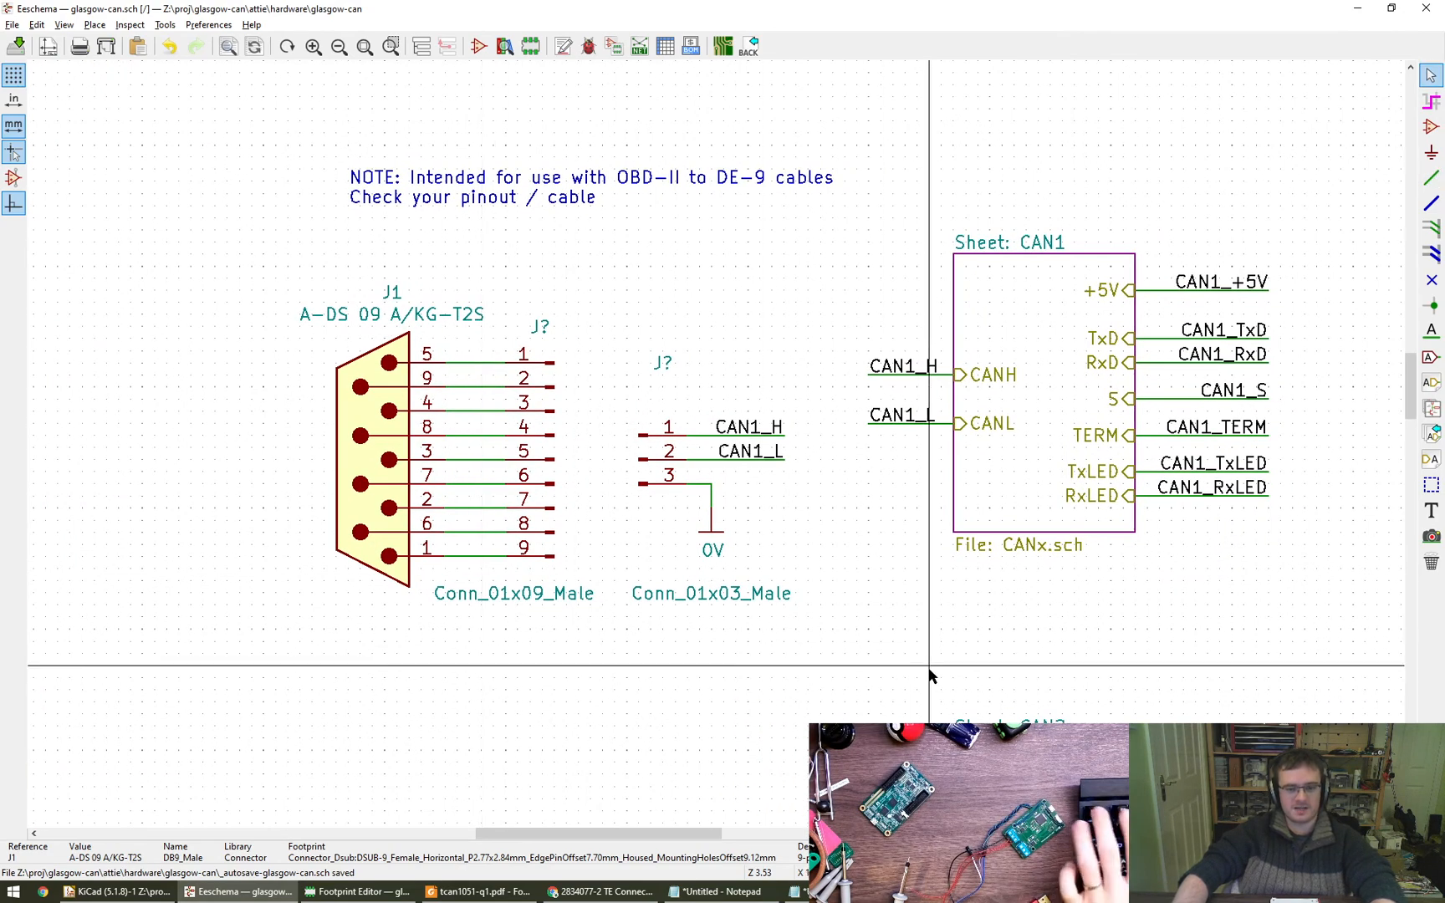
# - Move the OBD-II note down closer to J1, reposition J1's reference and value labels above its symbol, and save the schematic
pyautogui.moveTo(876, 611); pyautogui.dragTo(881, 583, button='middle')
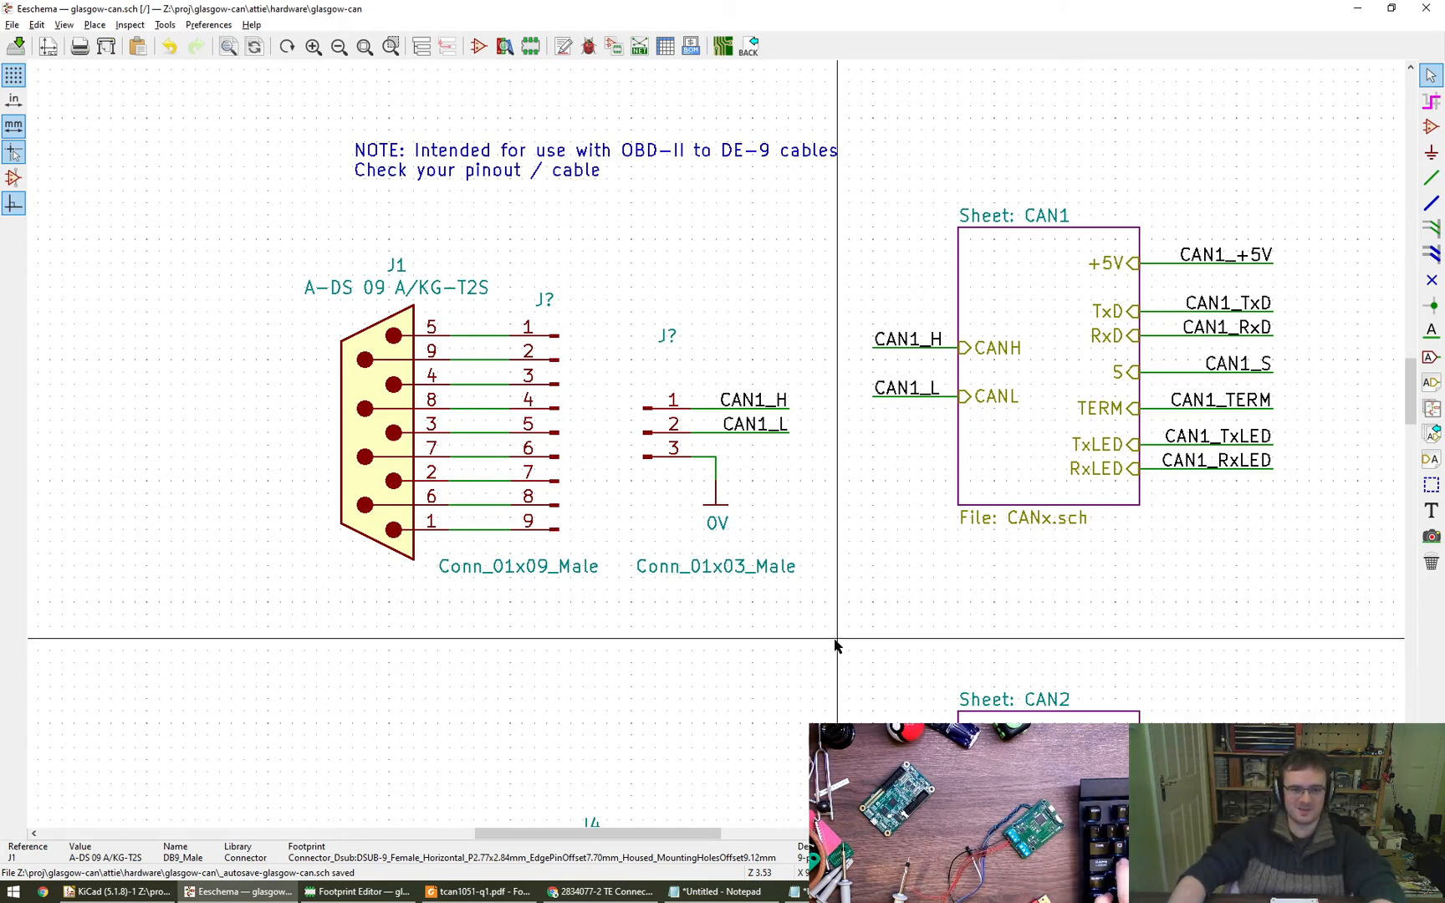
pyautogui.press('m')
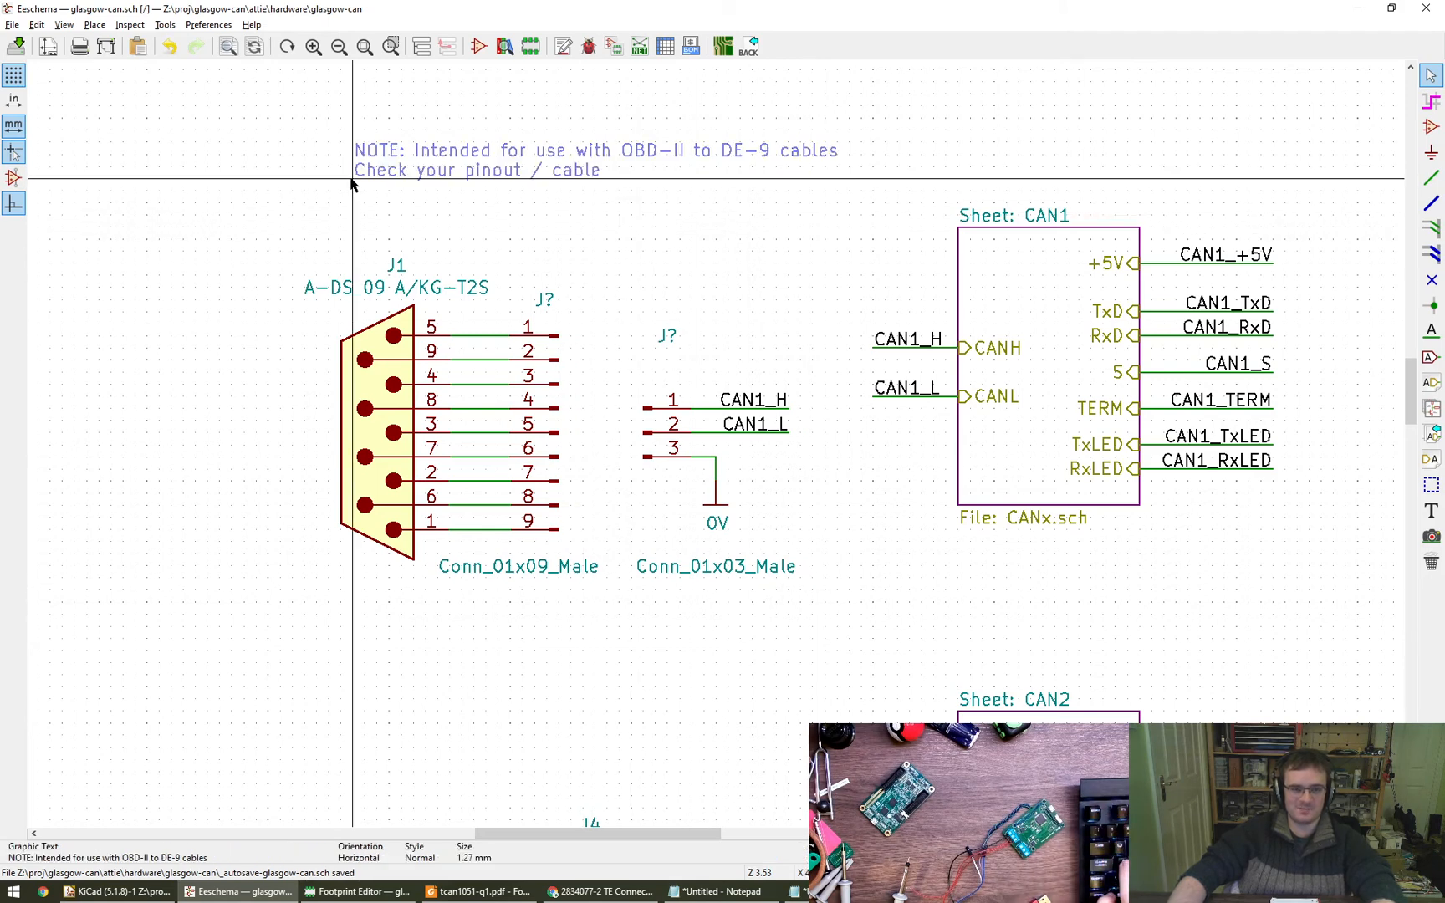
pyautogui.click(352, 220)
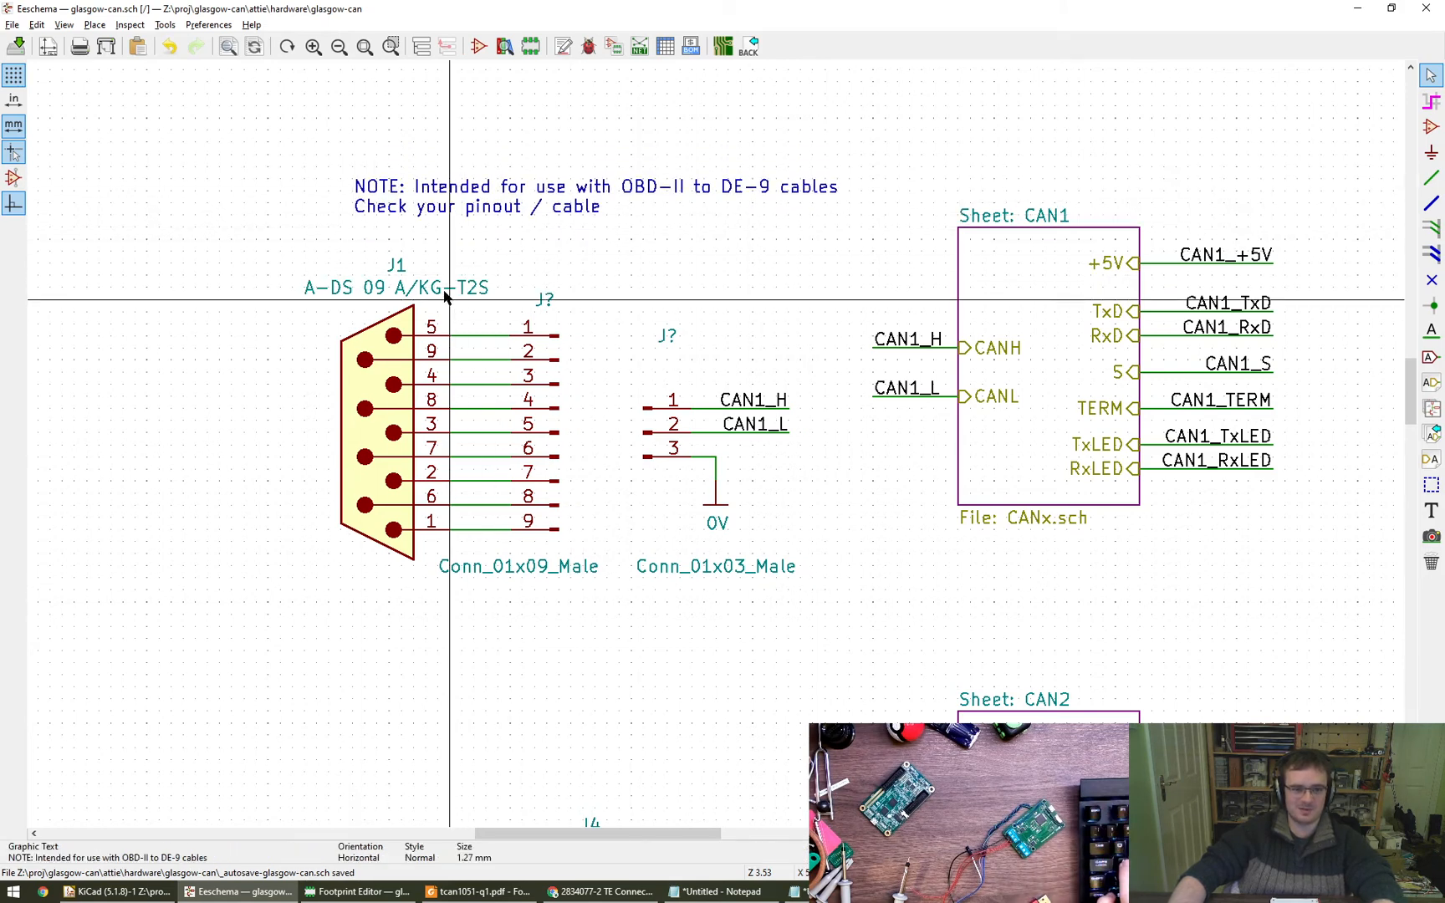
pyautogui.press('m')
pyautogui.click(377, 250)
pyautogui.click(382, 277)
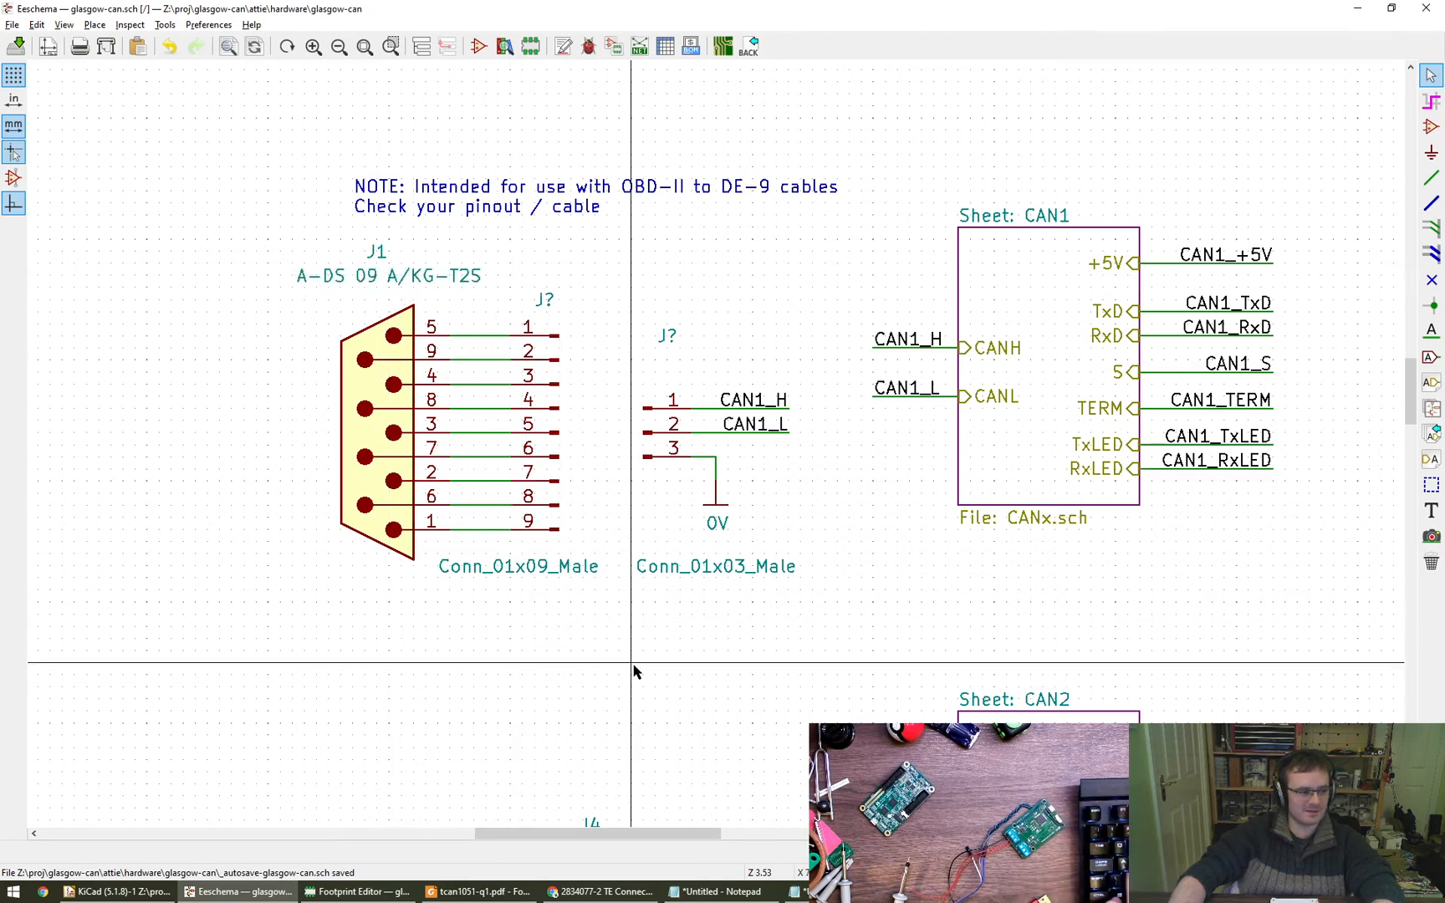
pyautogui.hotkey('ctrl', 's')
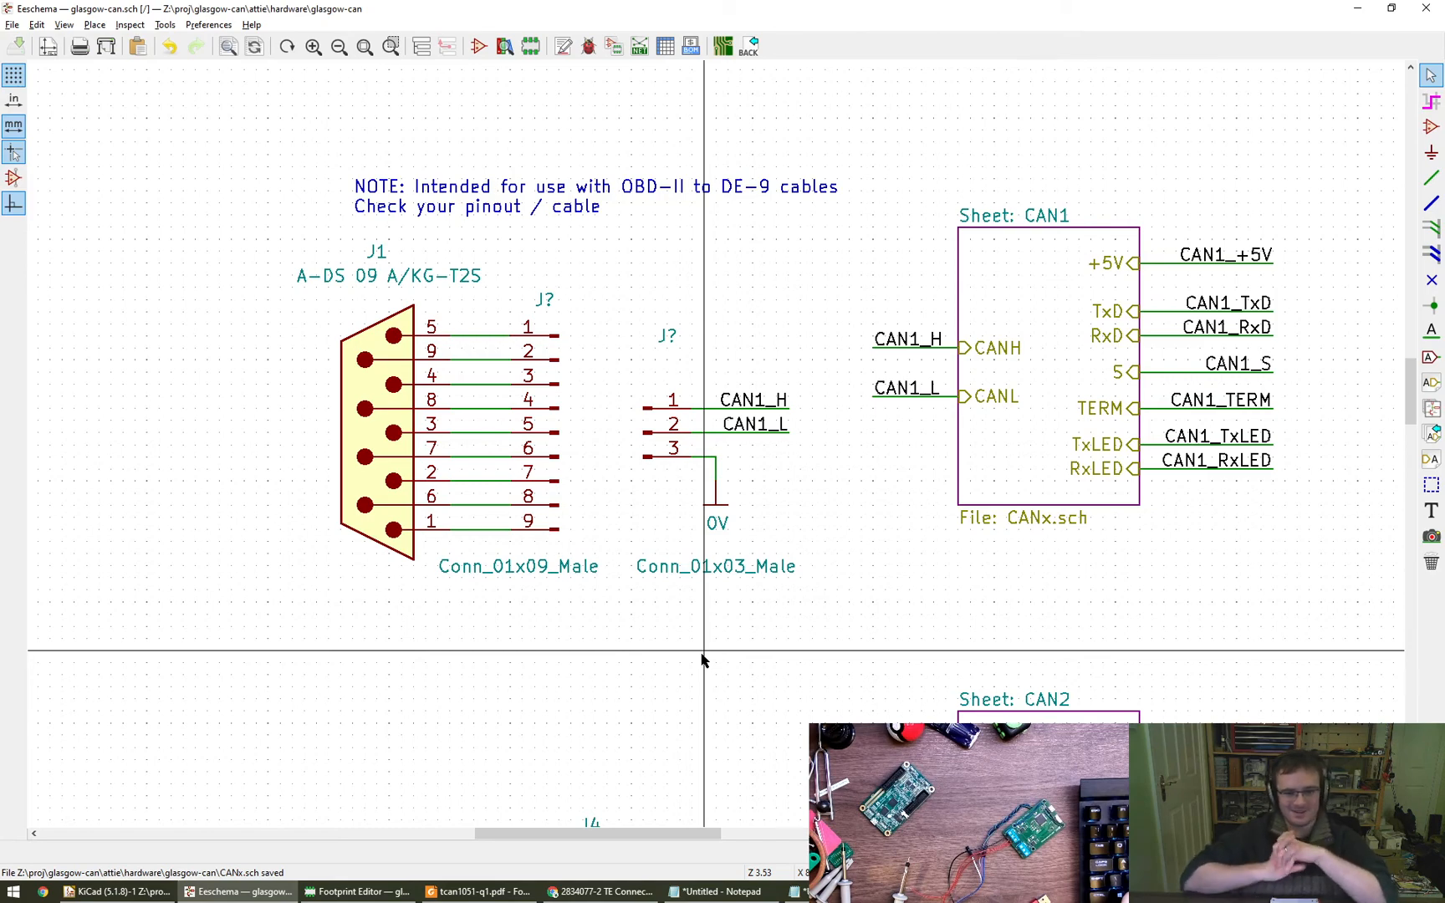
pyautogui.scroll(-2, 715, 656)
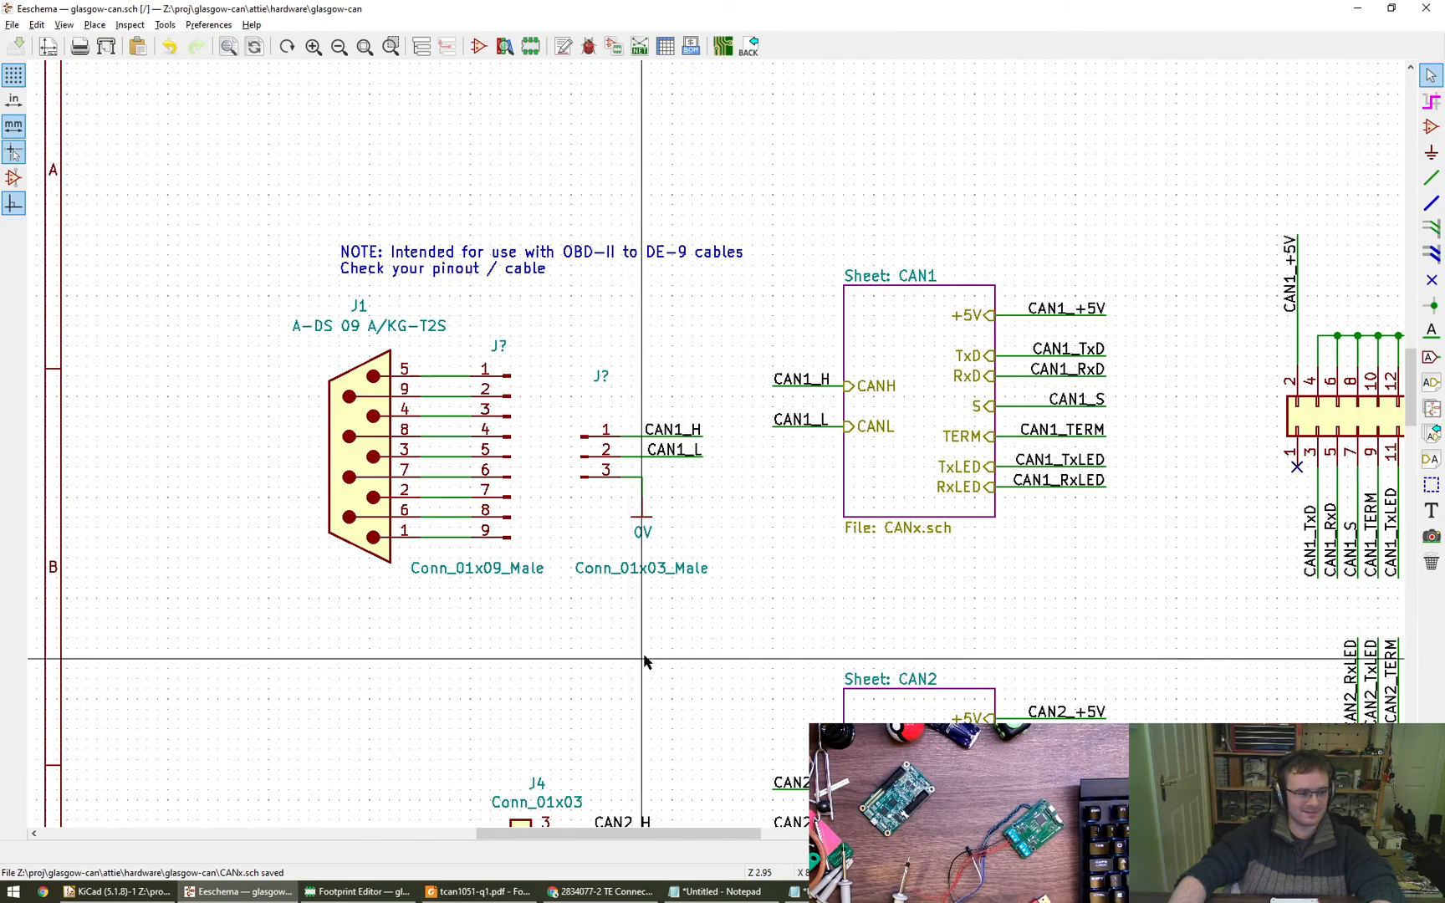
pyautogui.scroll(-2, 642, 656)
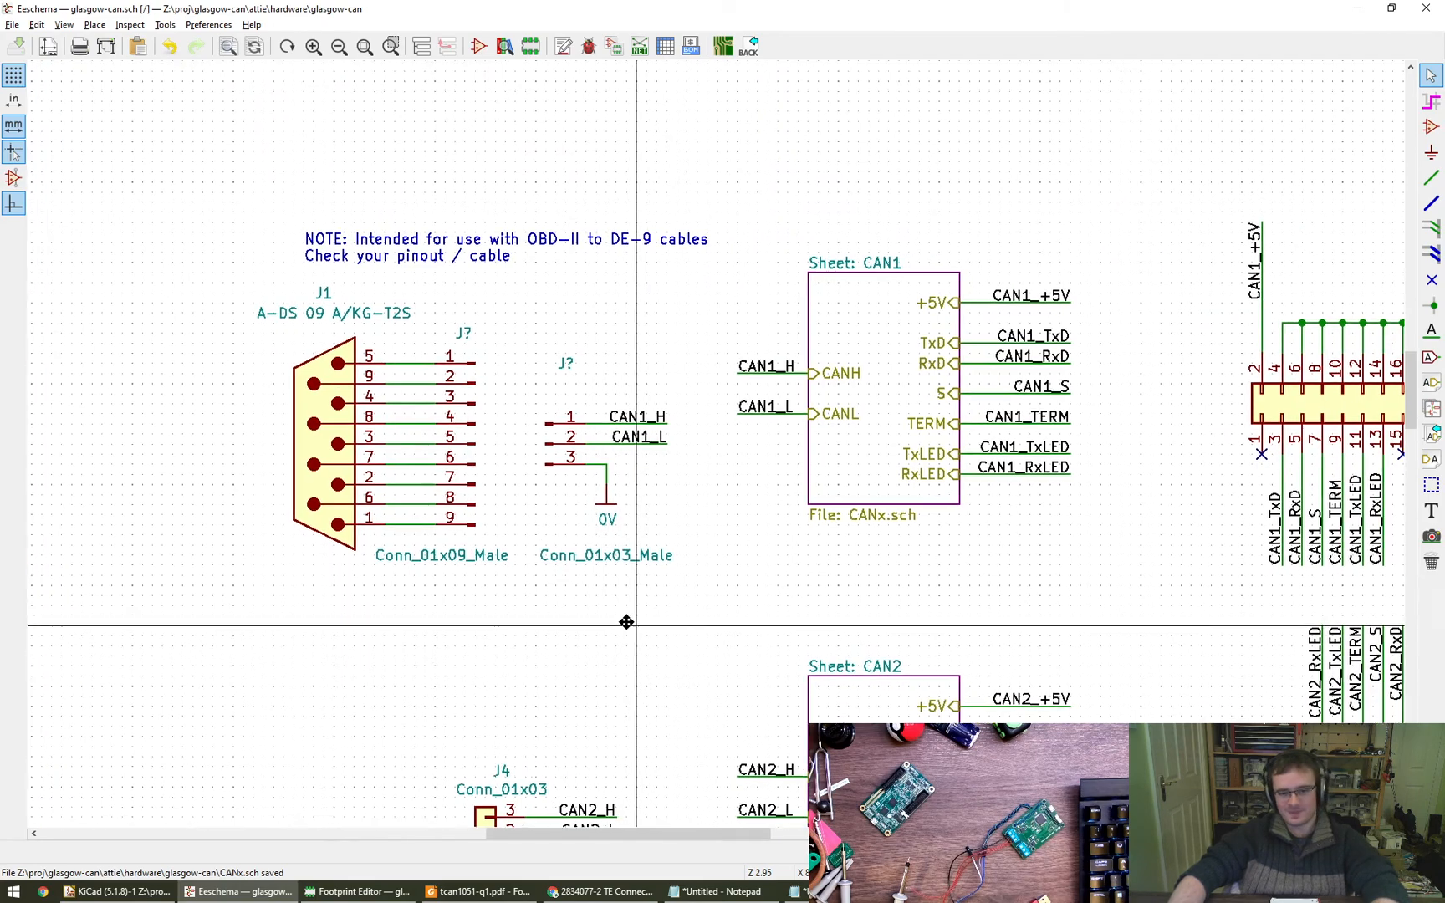
pyautogui.scroll(1, 629, 603)
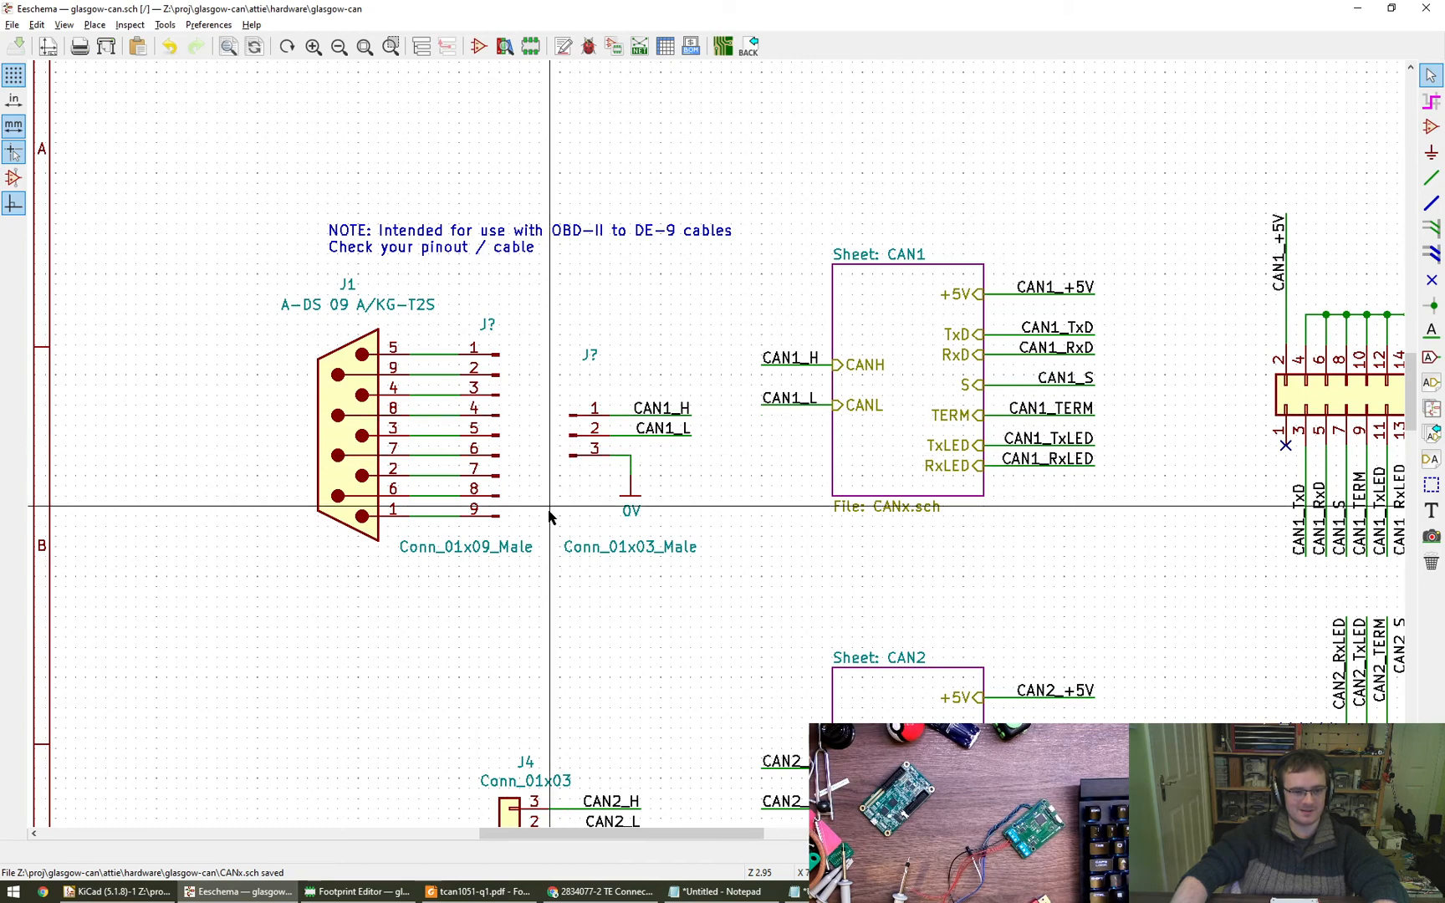
pyautogui.scroll(-2, 539, 572)
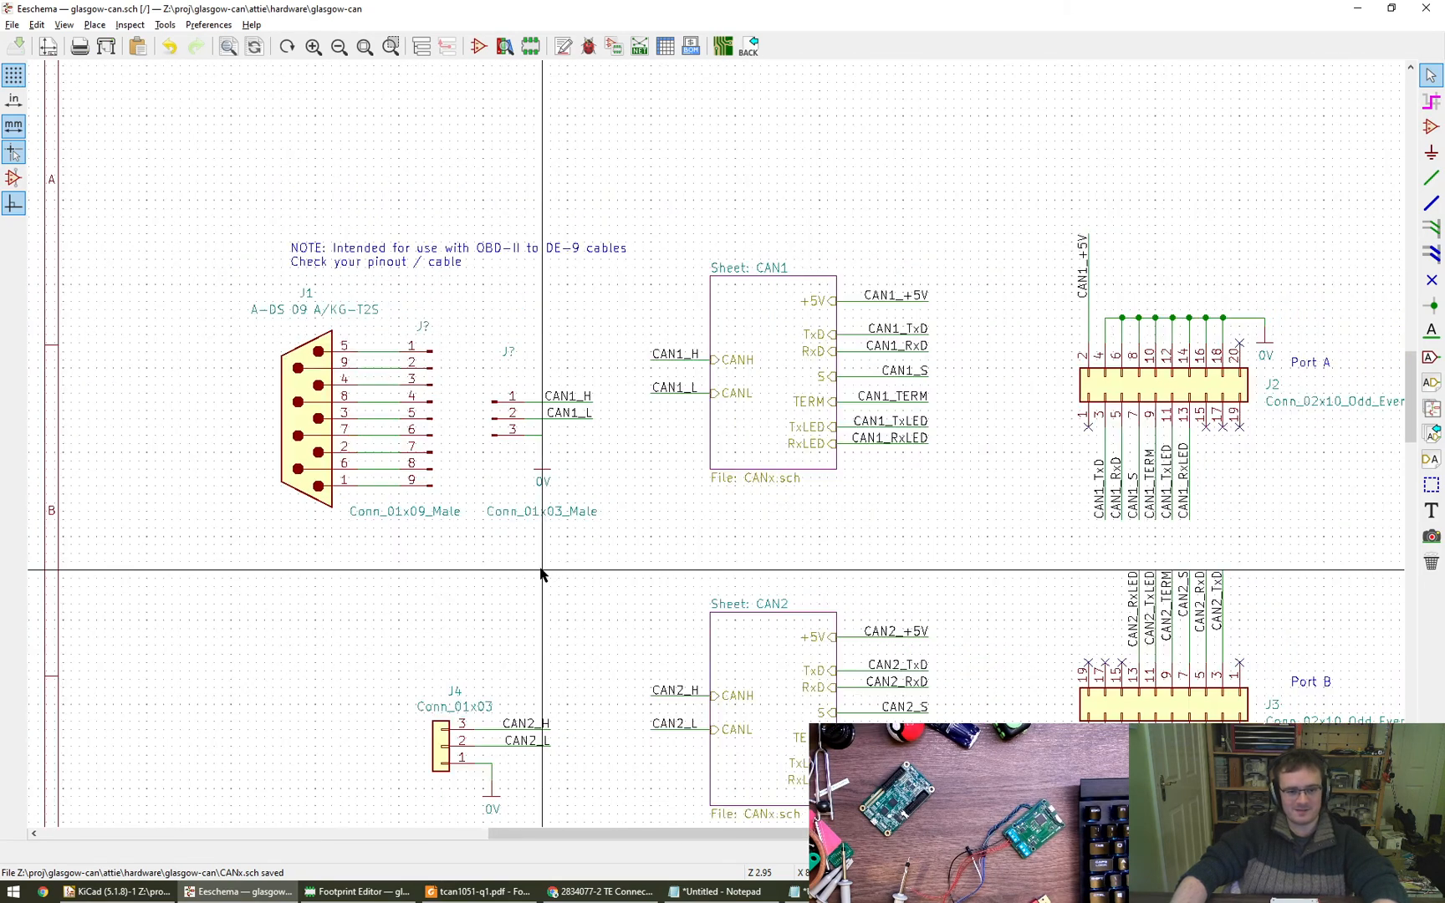
pyautogui.scroll(-2, 540, 574)
# - Switch to the Footprint Editor and create a new footprint named TE_2834077-2 in the glasgow-can library
pyautogui.click(357, 891)
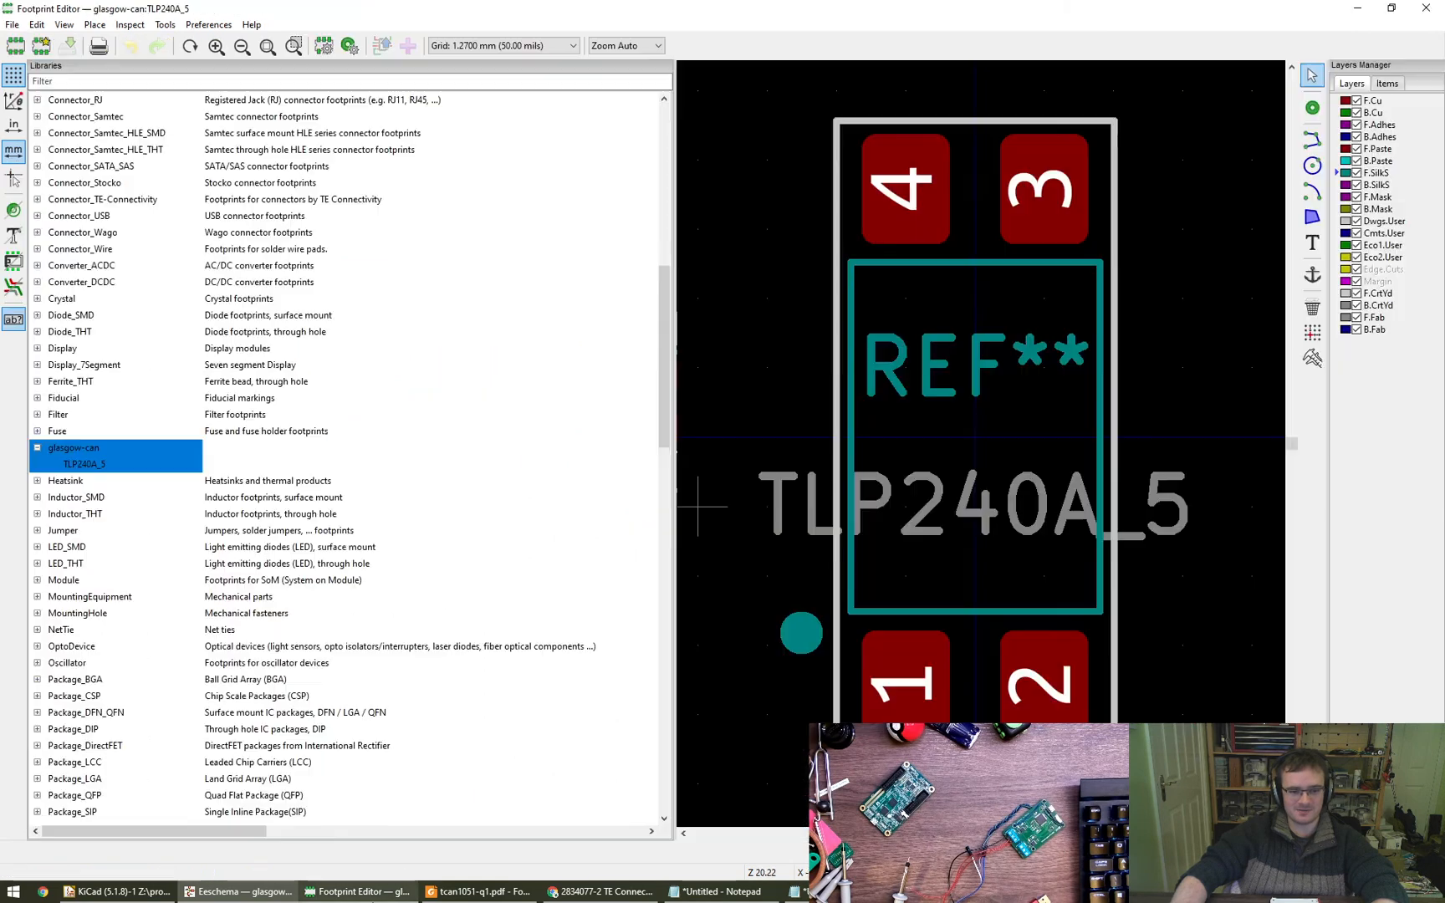
pyautogui.rightClick(87, 451)
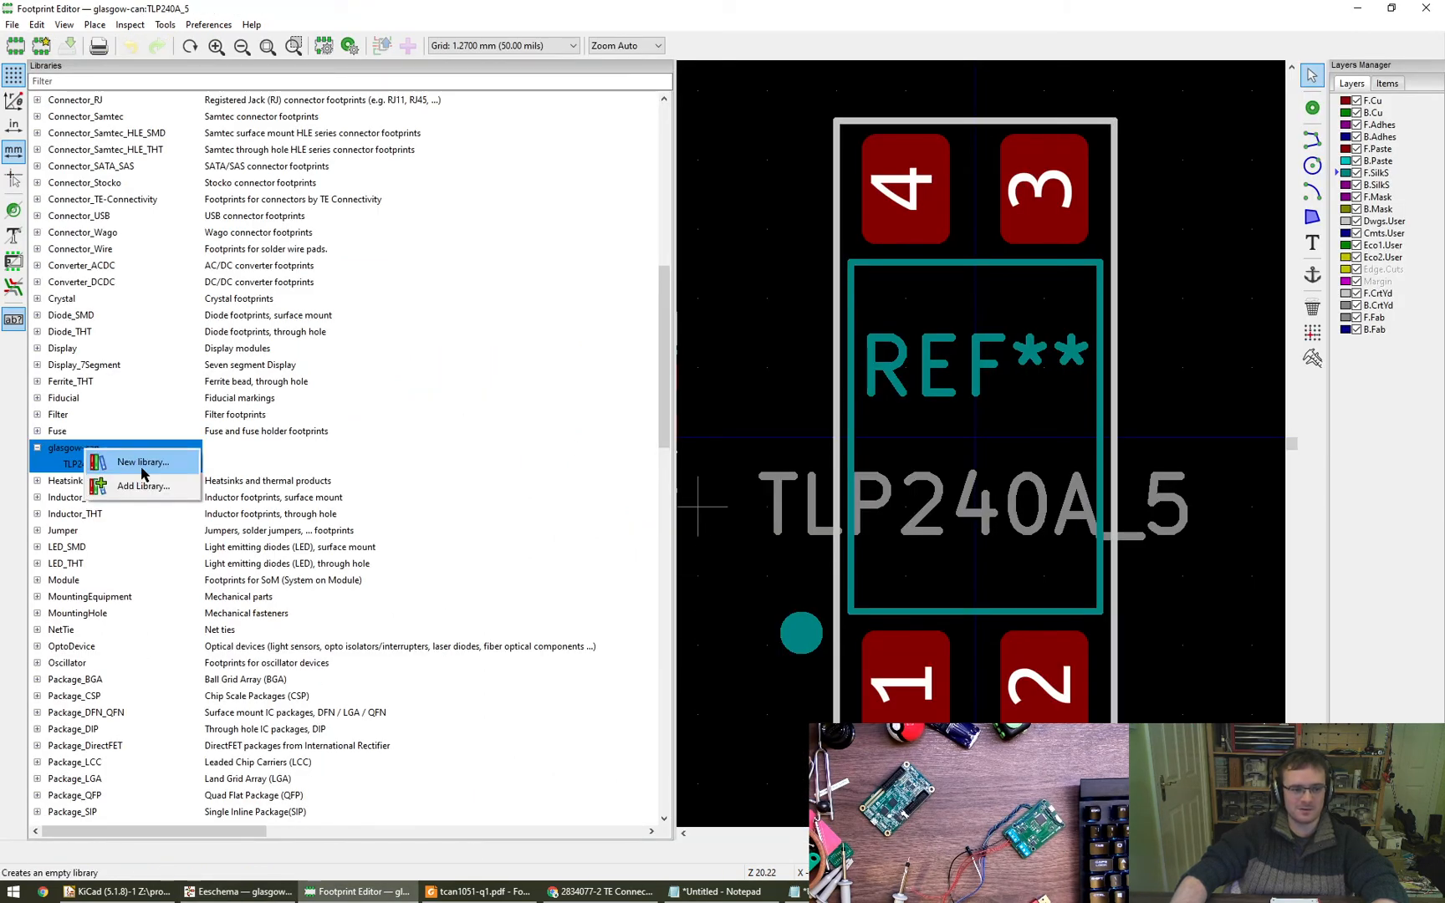
pyautogui.click(84, 449)
pyautogui.rightClick(87, 450)
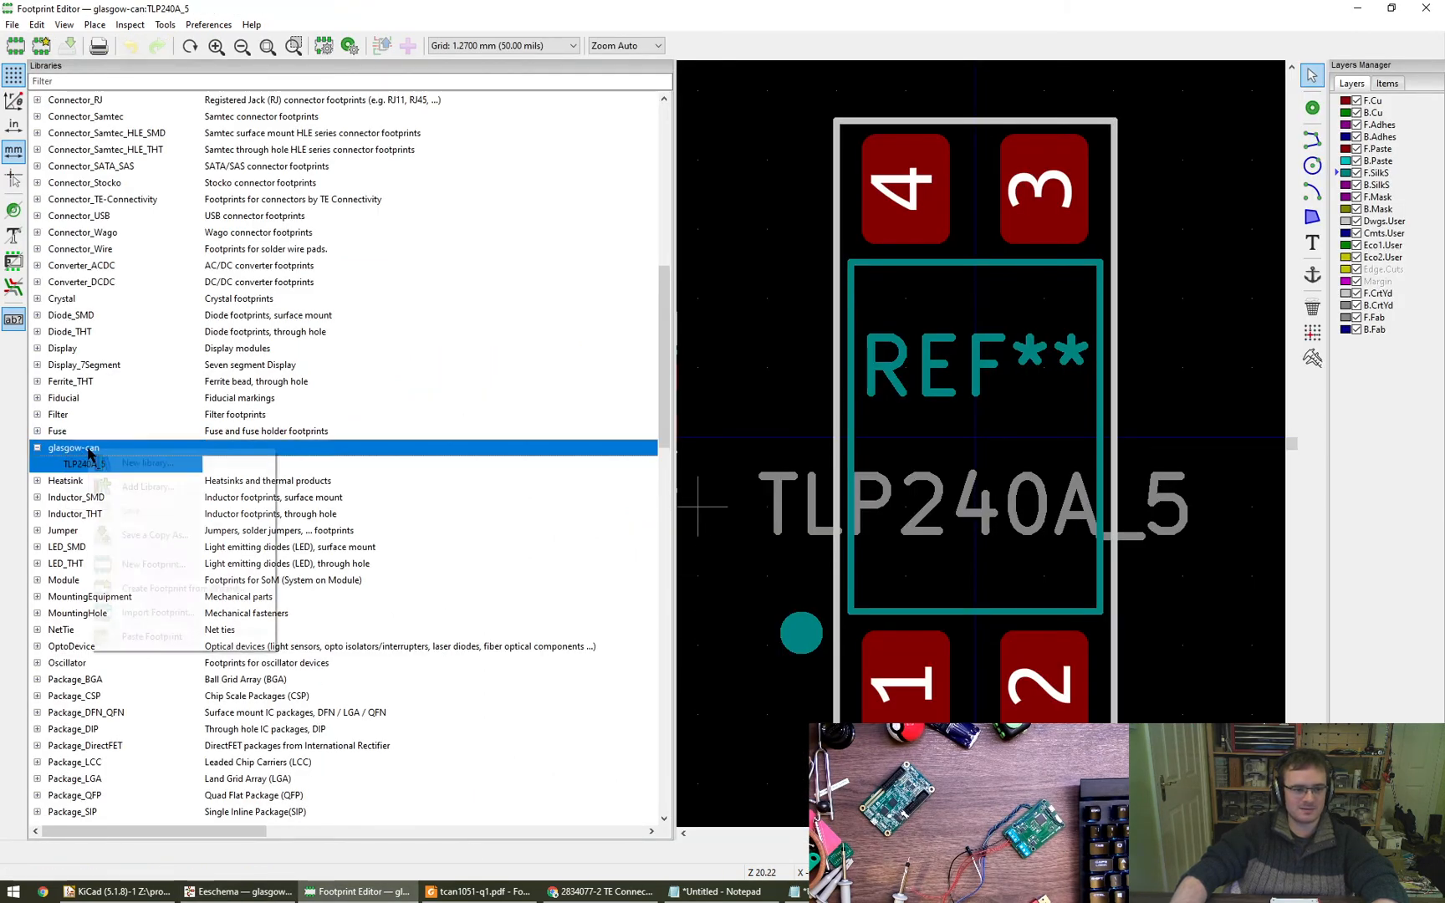
pyautogui.click(155, 564)
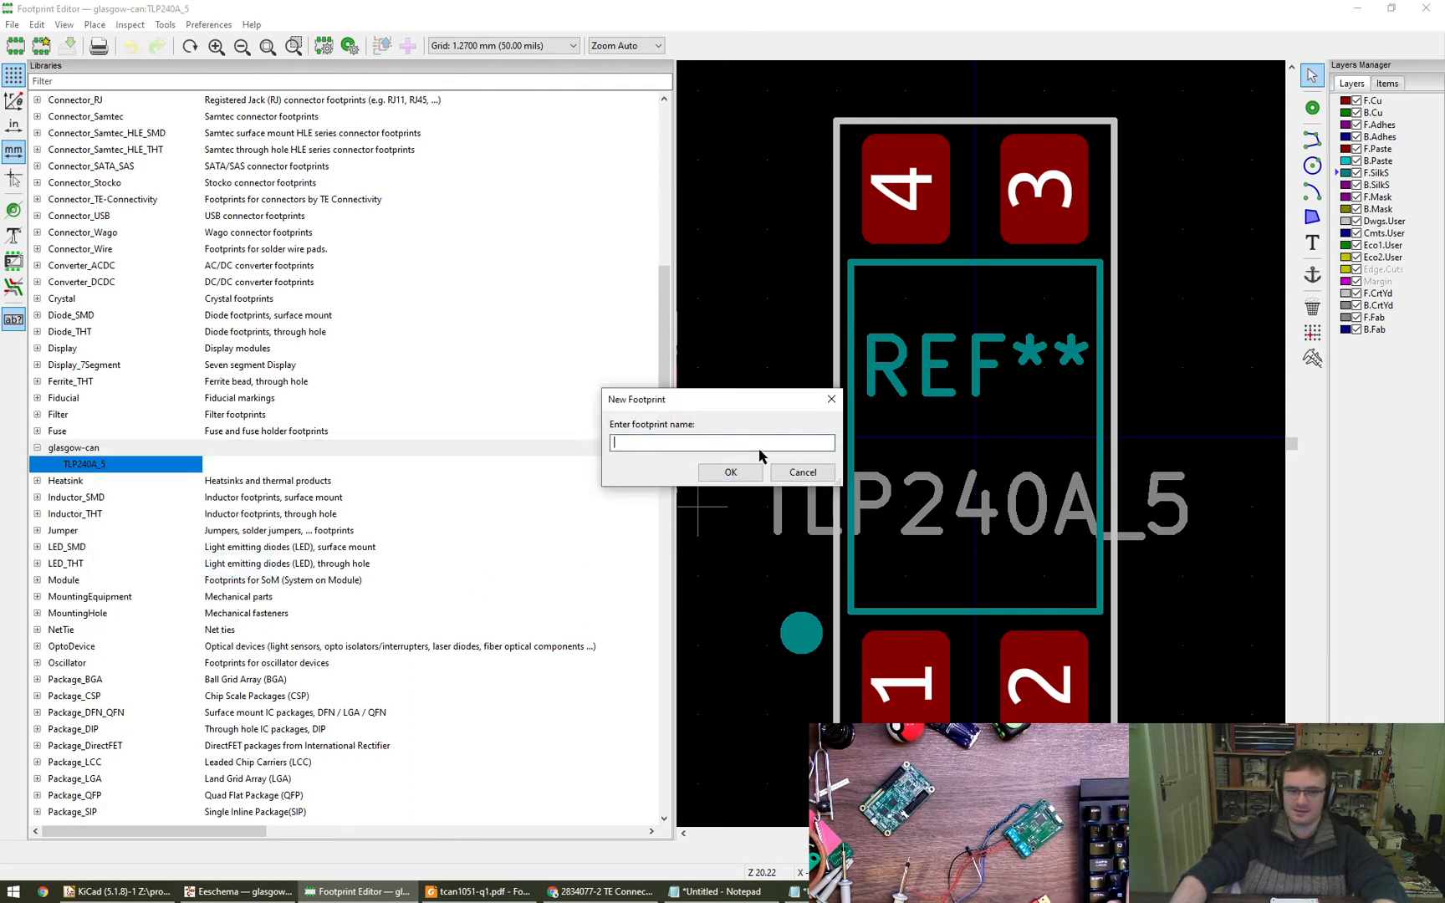
pyautogui.write('TE_')
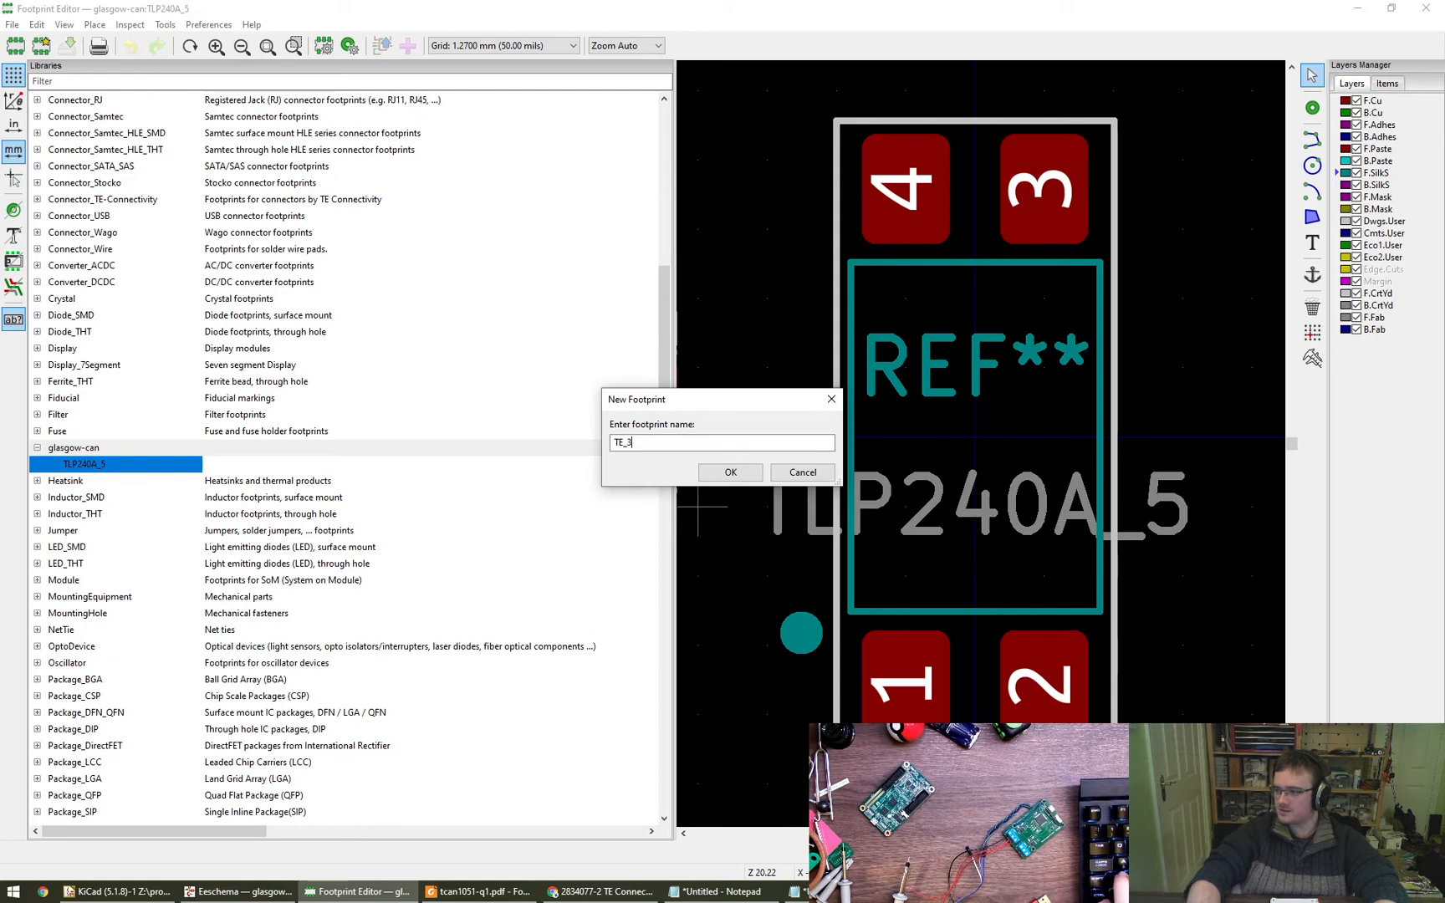
pyautogui.write('2834')
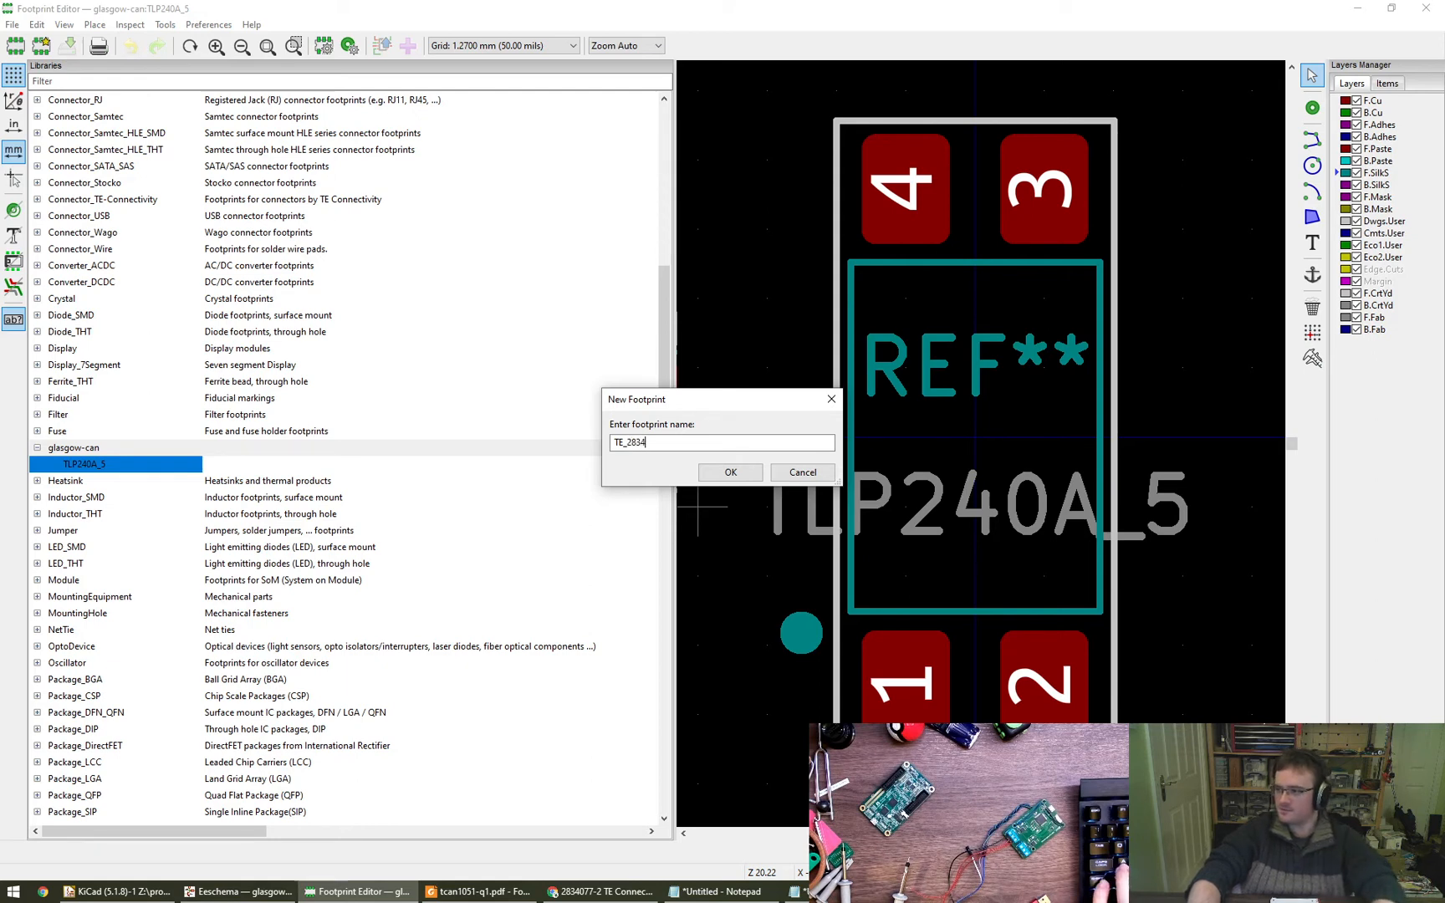
pyautogui.write('077-2')
pyautogui.press('Return')
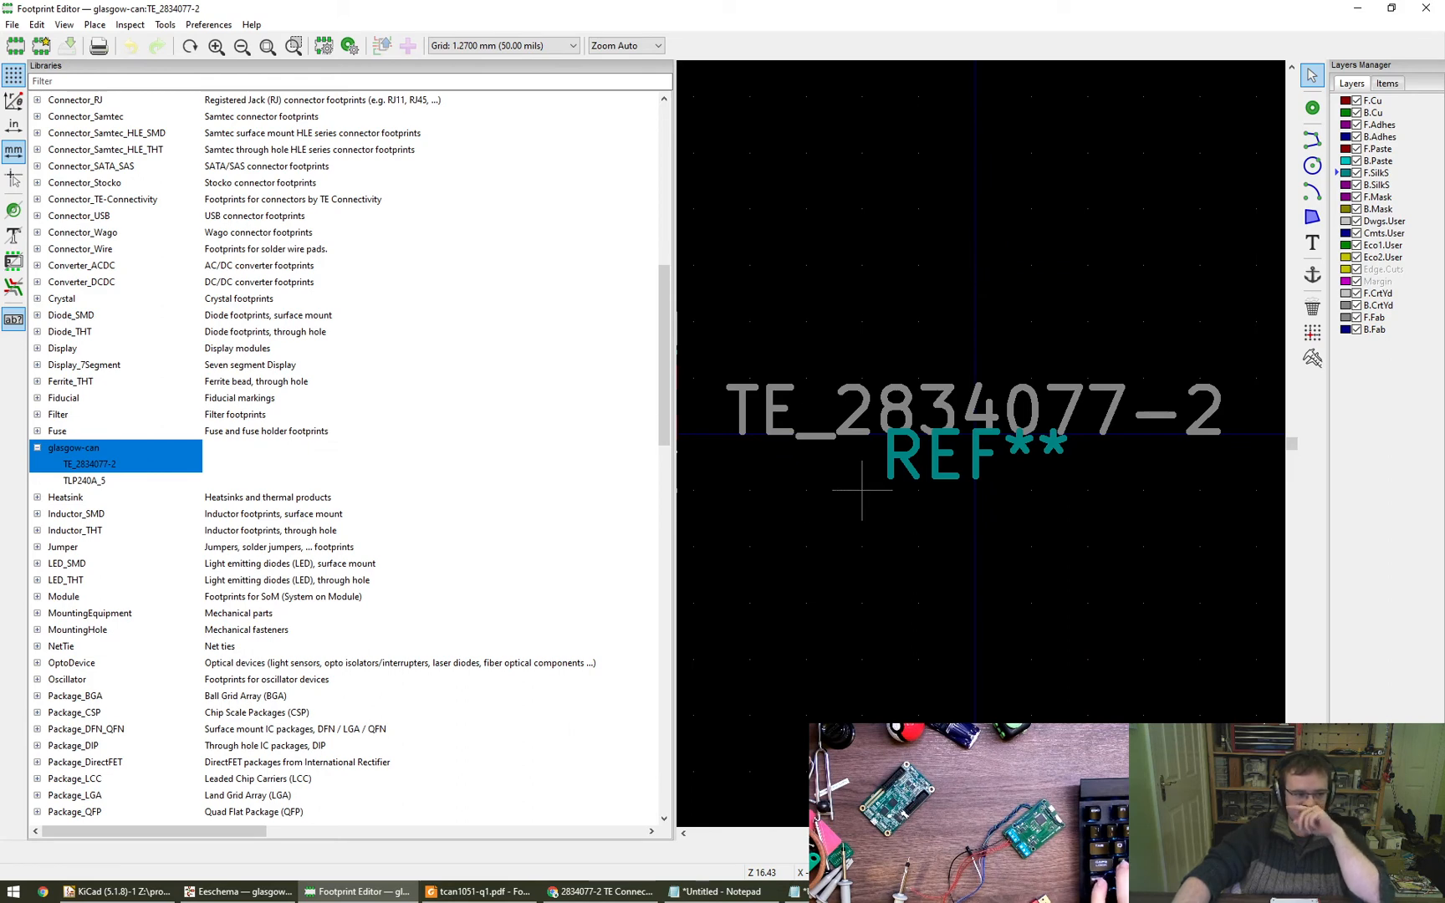
# - Widen the drawing canvas and place a pad above and slightly left of the footprint's origin
pyautogui.moveTo(556, 518); pyautogui.dragTo(362, 516)
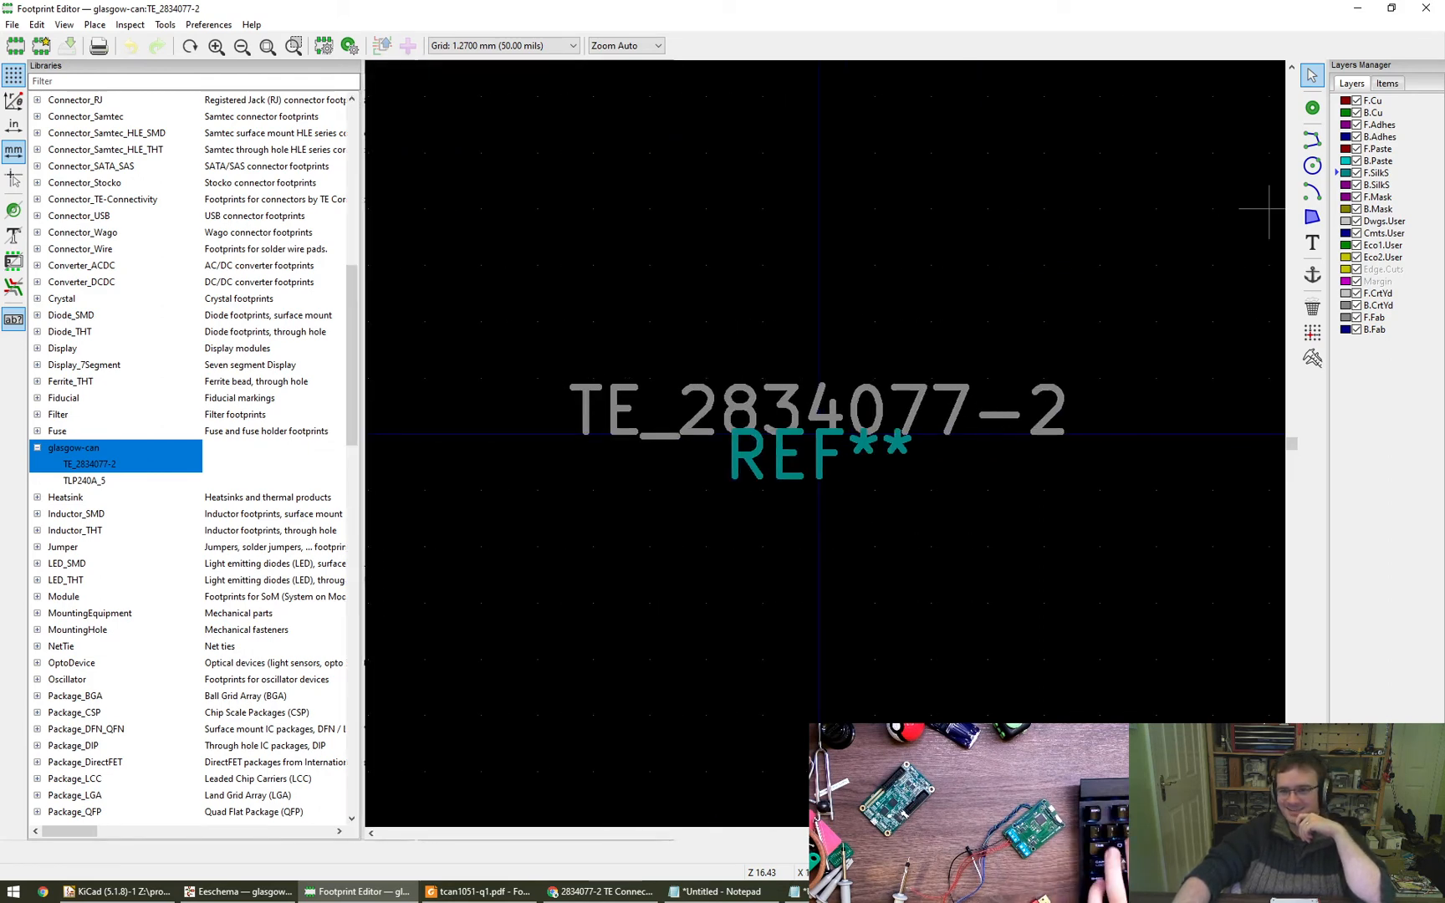
pyautogui.click(1312, 107)
pyautogui.click(763, 321)
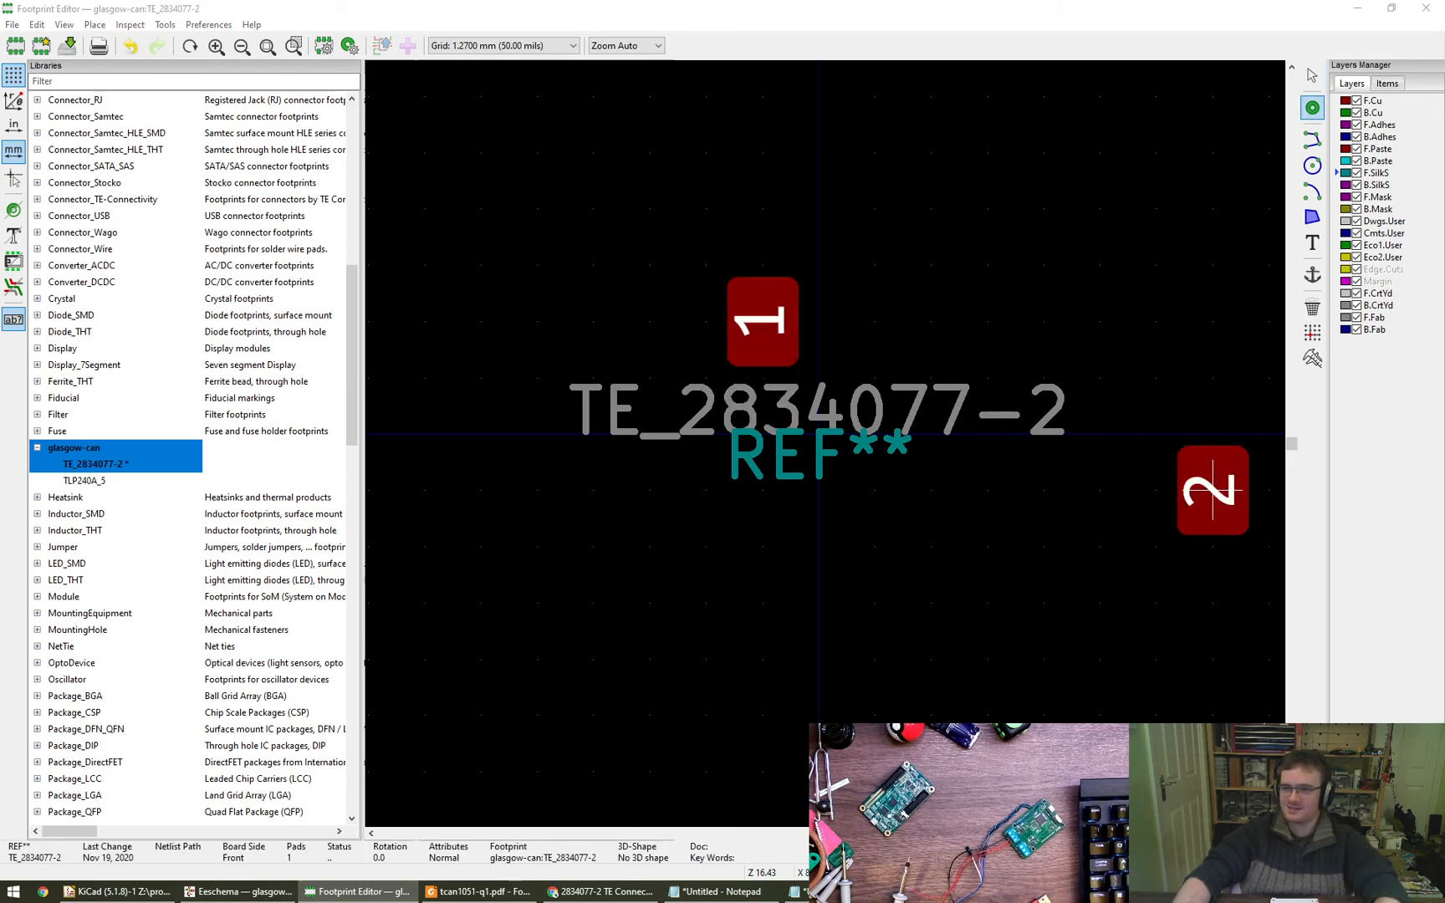
# - Switch to the TE 2834077 drawing in Foxit Reader and examine its PCB layout, pin spacing, hole diameter and housing dimensions
pyautogui.press('super+shift+Left')
pyautogui.keyDown('ctrl'); pyautogui.scroll(-4, 831, 459); pyautogui.keyUp('ctrl')
pyautogui.moveTo(761, 414); pyautogui.dragTo(607, 509)
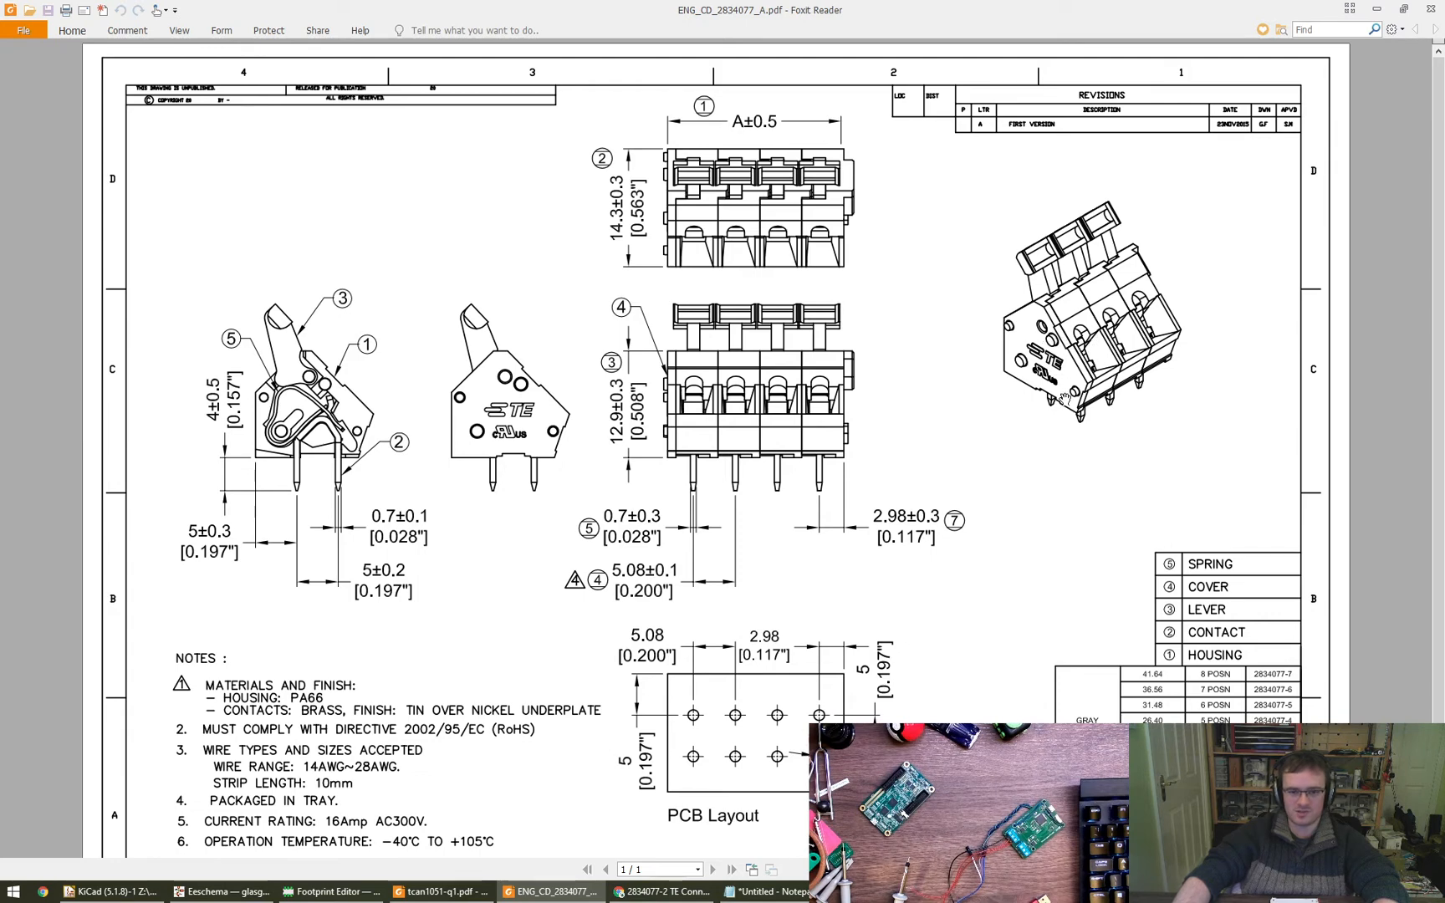
pyautogui.scroll(-2, 836, 485)
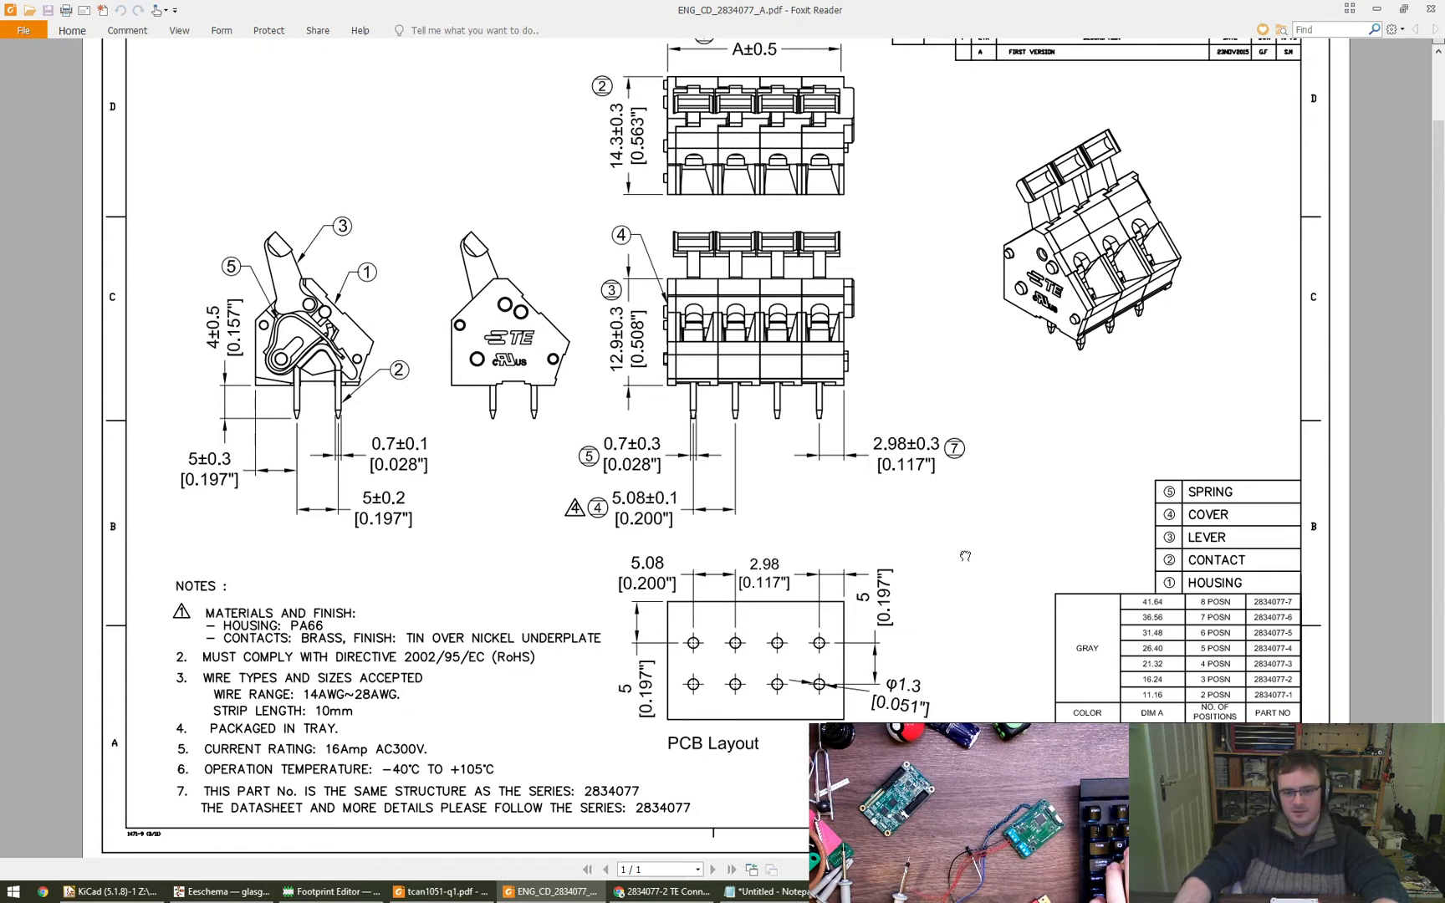
pyautogui.scroll(-1, 965, 555)
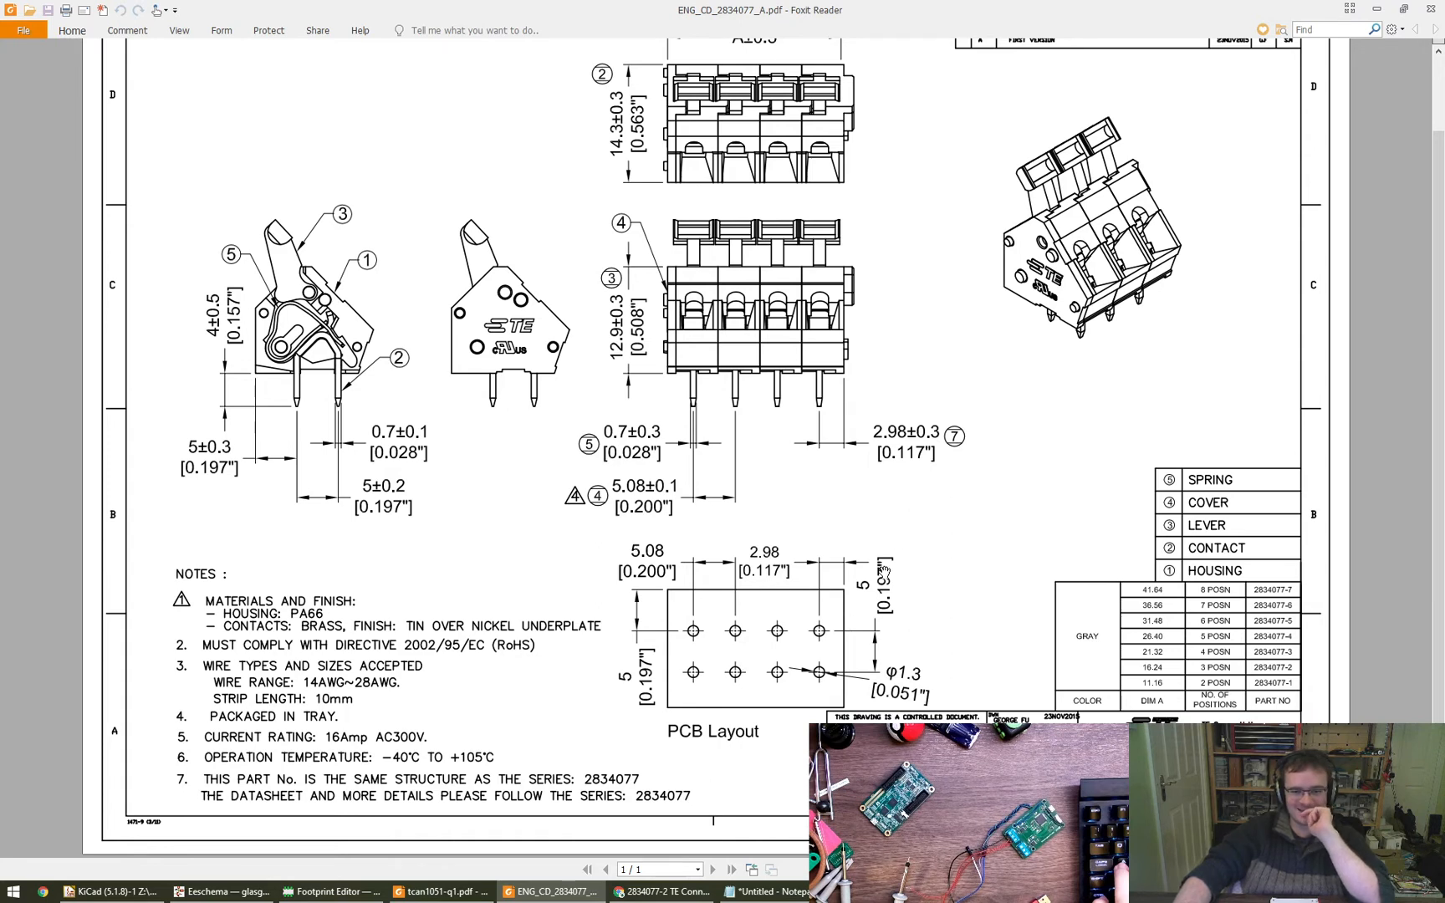
pyautogui.moveTo(920, 462); pyautogui.dragTo(938, 526)
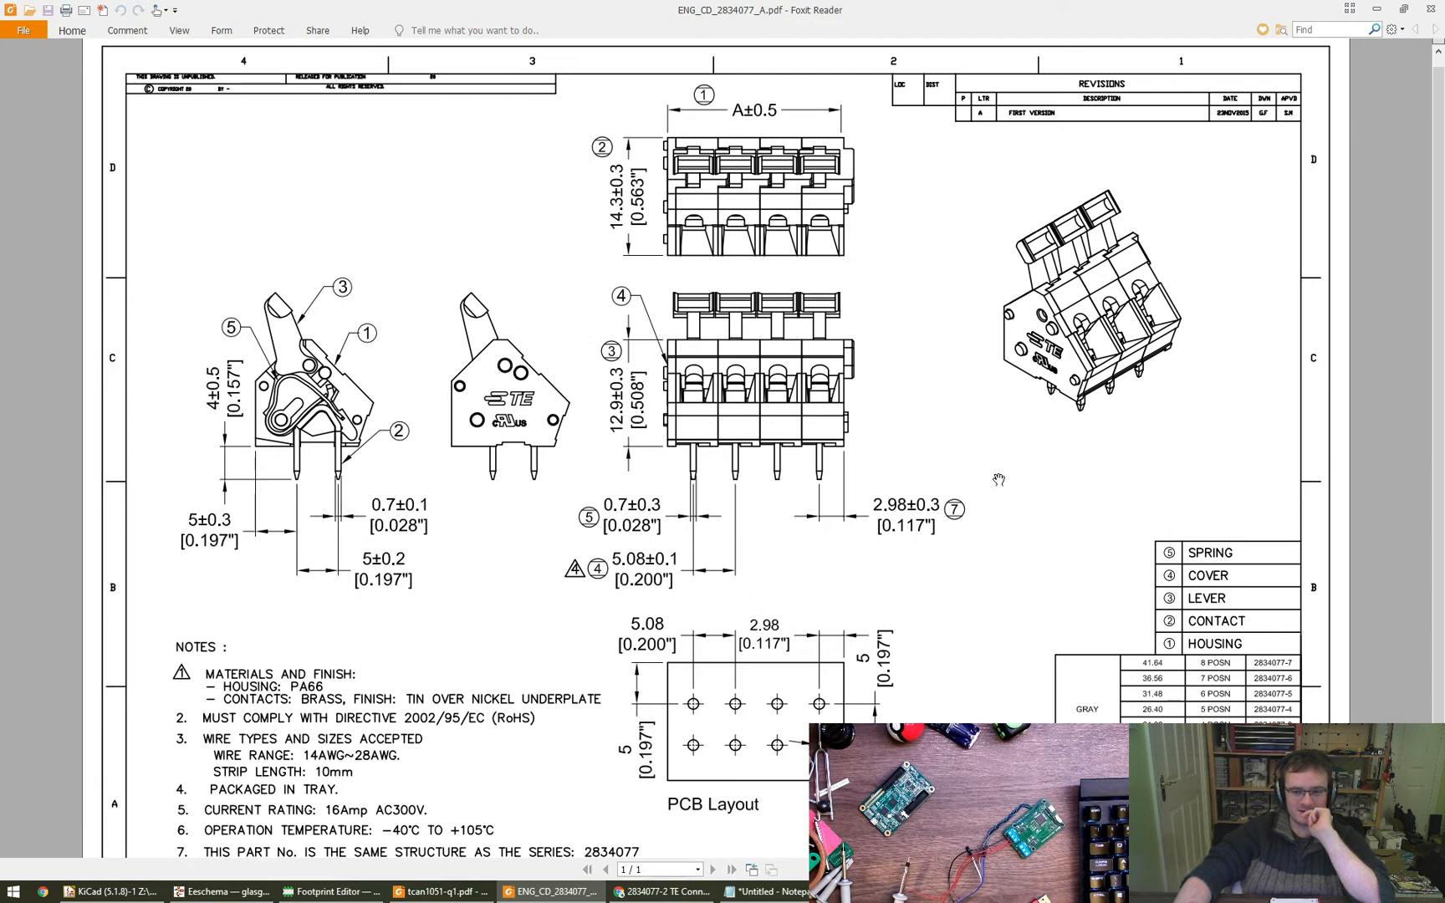
pyautogui.moveTo(999, 480); pyautogui.dragTo(1002, 460)
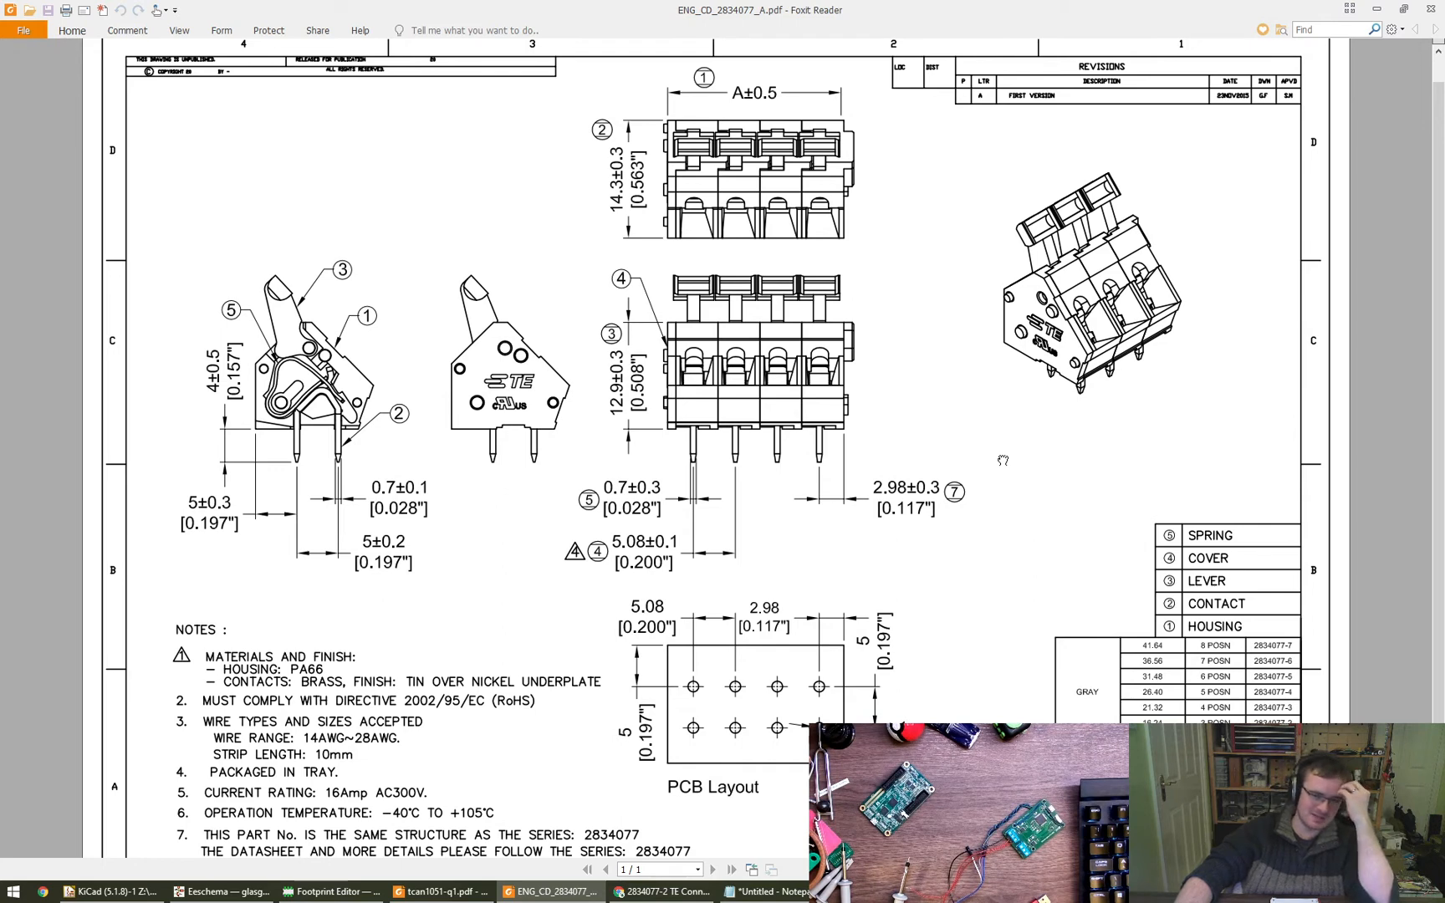
pyautogui.moveTo(1002, 460); pyautogui.dragTo(1002, 459)
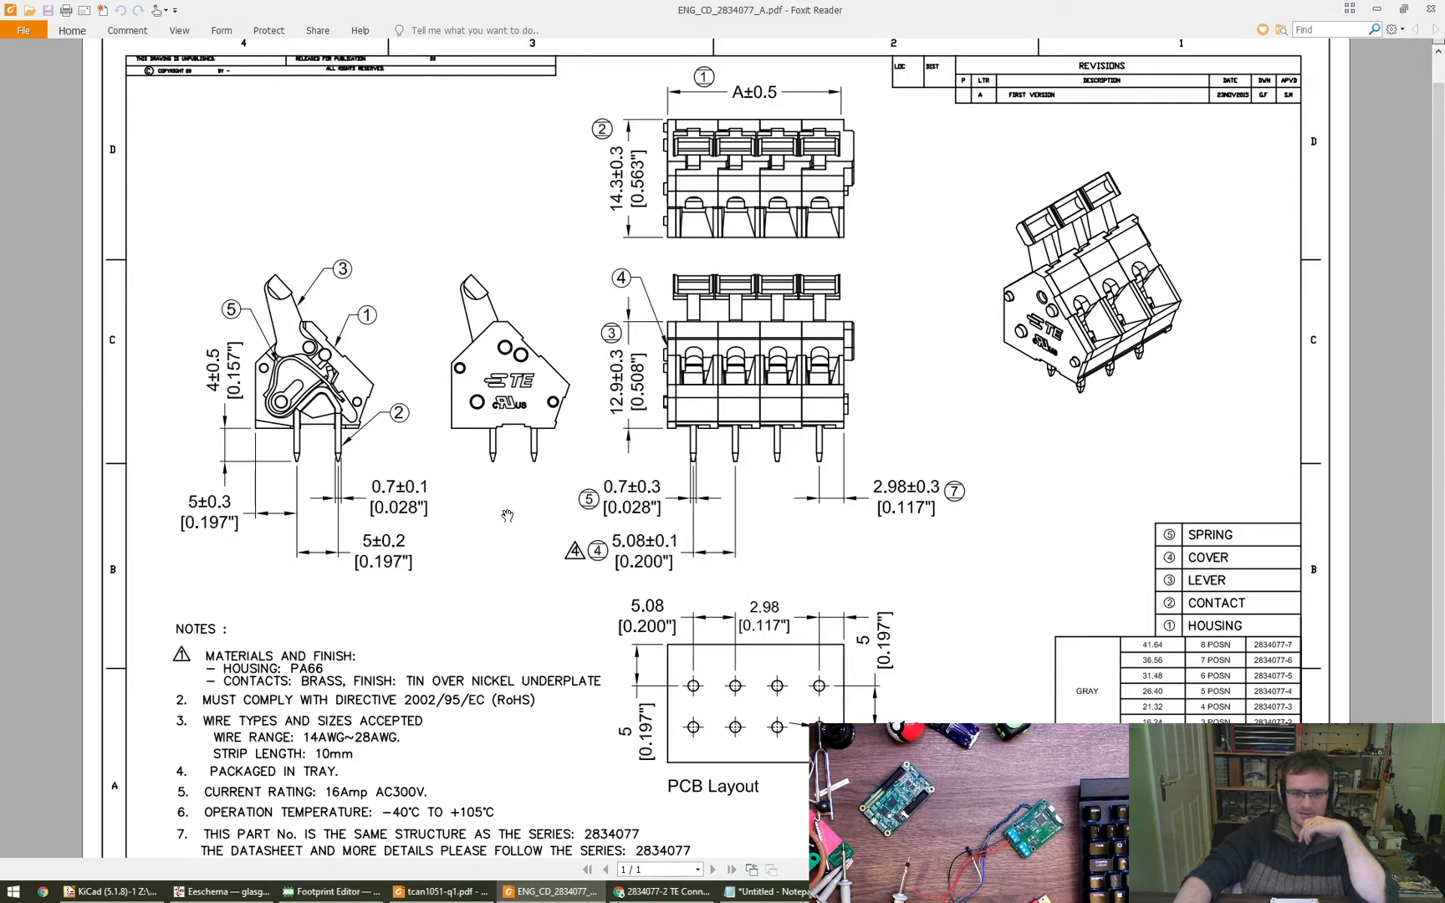
# - Return to the Footprint Editor, place a second pad just above pad 1, and delete both pads
pyautogui.hotkey('alt', 'Tab')
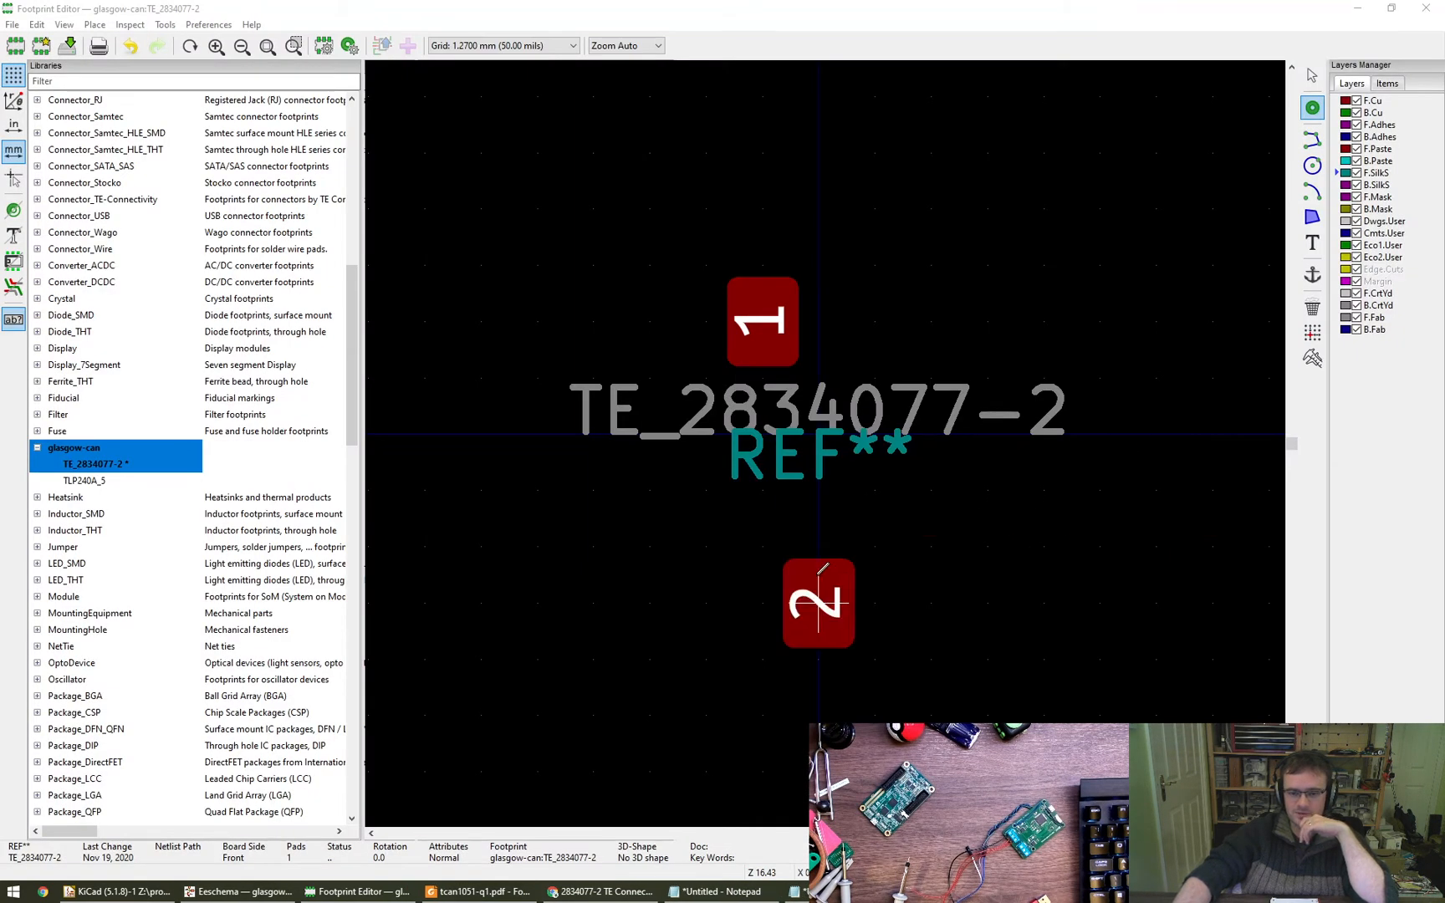
pyautogui.click(762, 266)
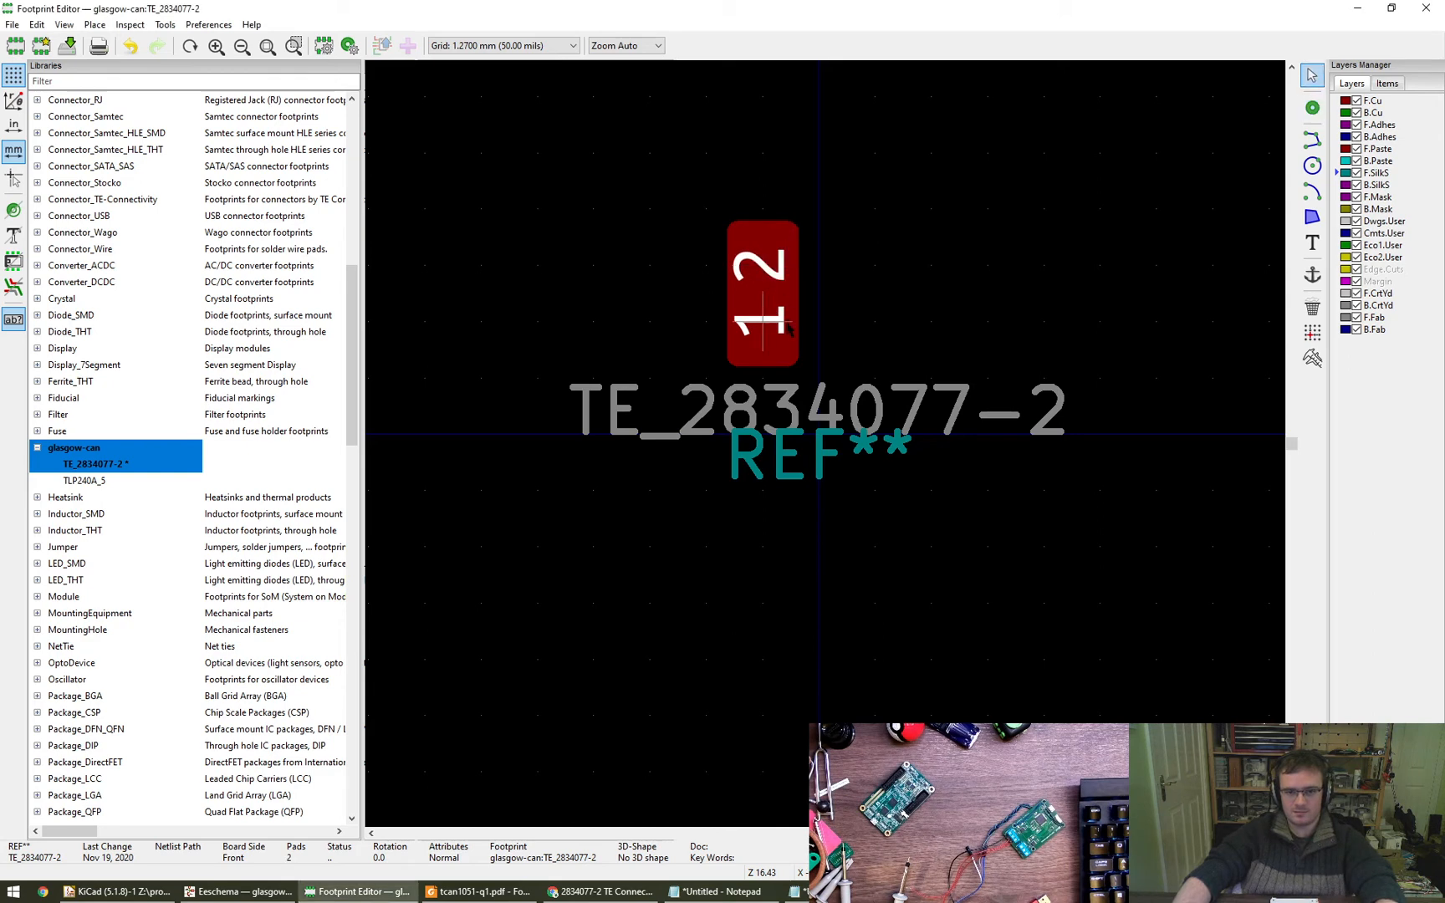
pyautogui.press('Delete')
pyautogui.press('Delete')
# - Move the TE_2834077-2 value text above the origin and the REF** text well below it
pyautogui.scroll(-3, 756, 400)
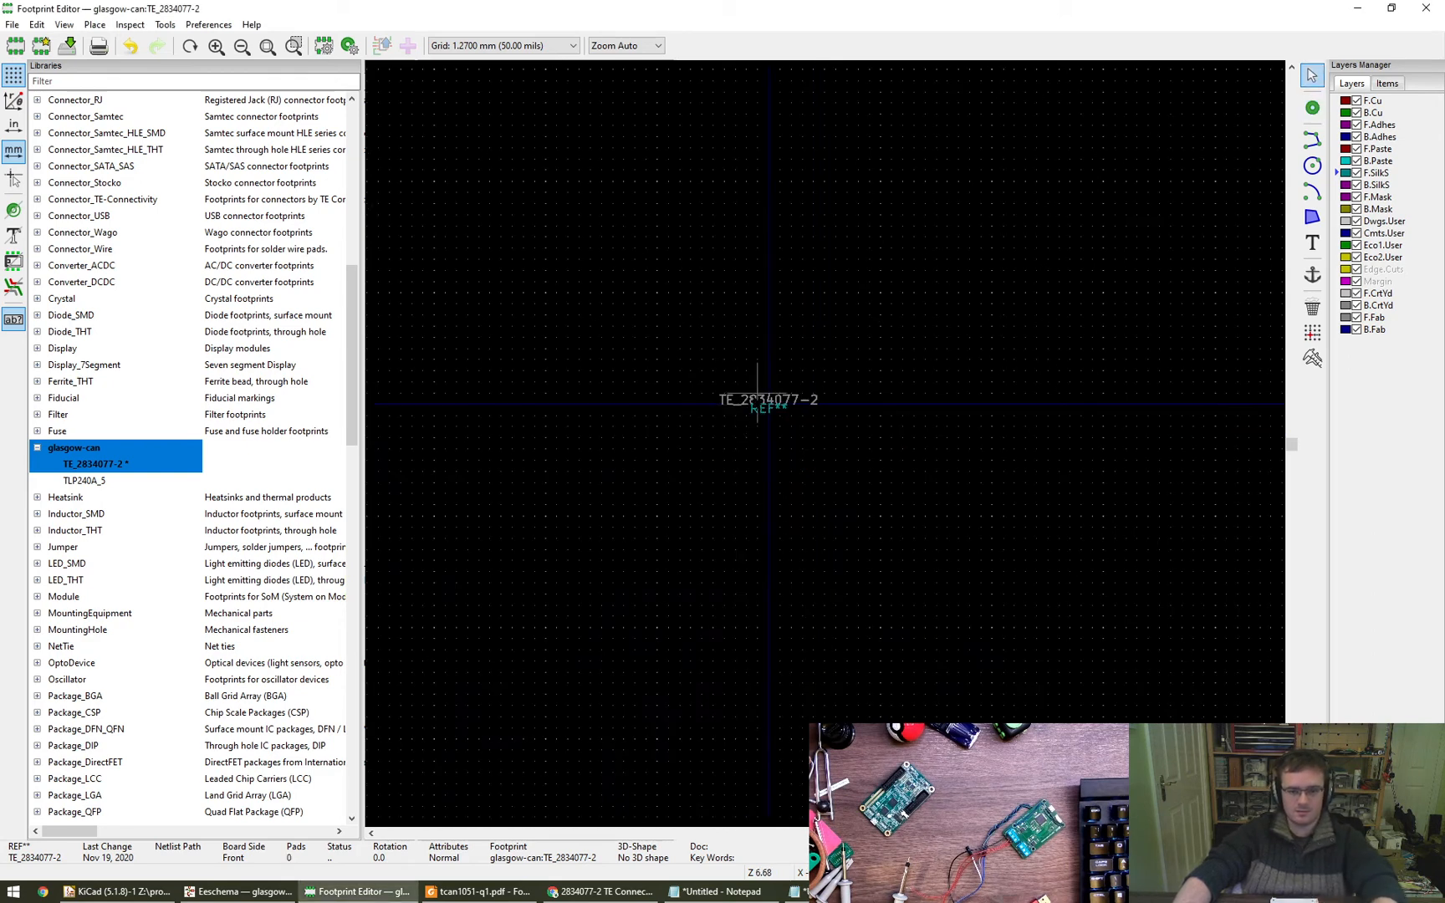
pyautogui.scroll(2, 757, 400)
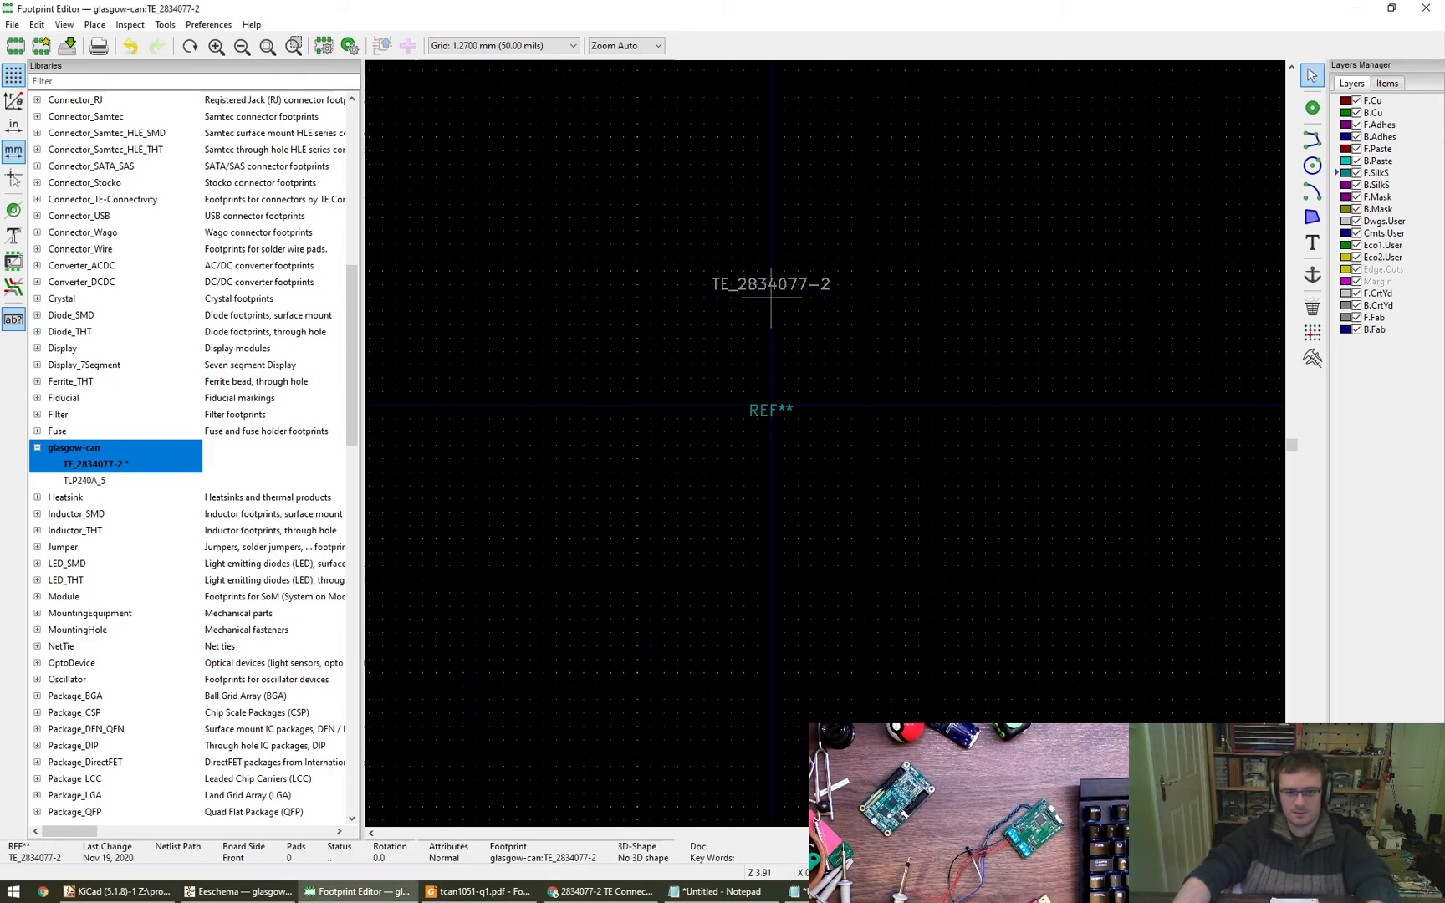
pyautogui.moveTo(769, 409); pyautogui.dragTo(757, 604)
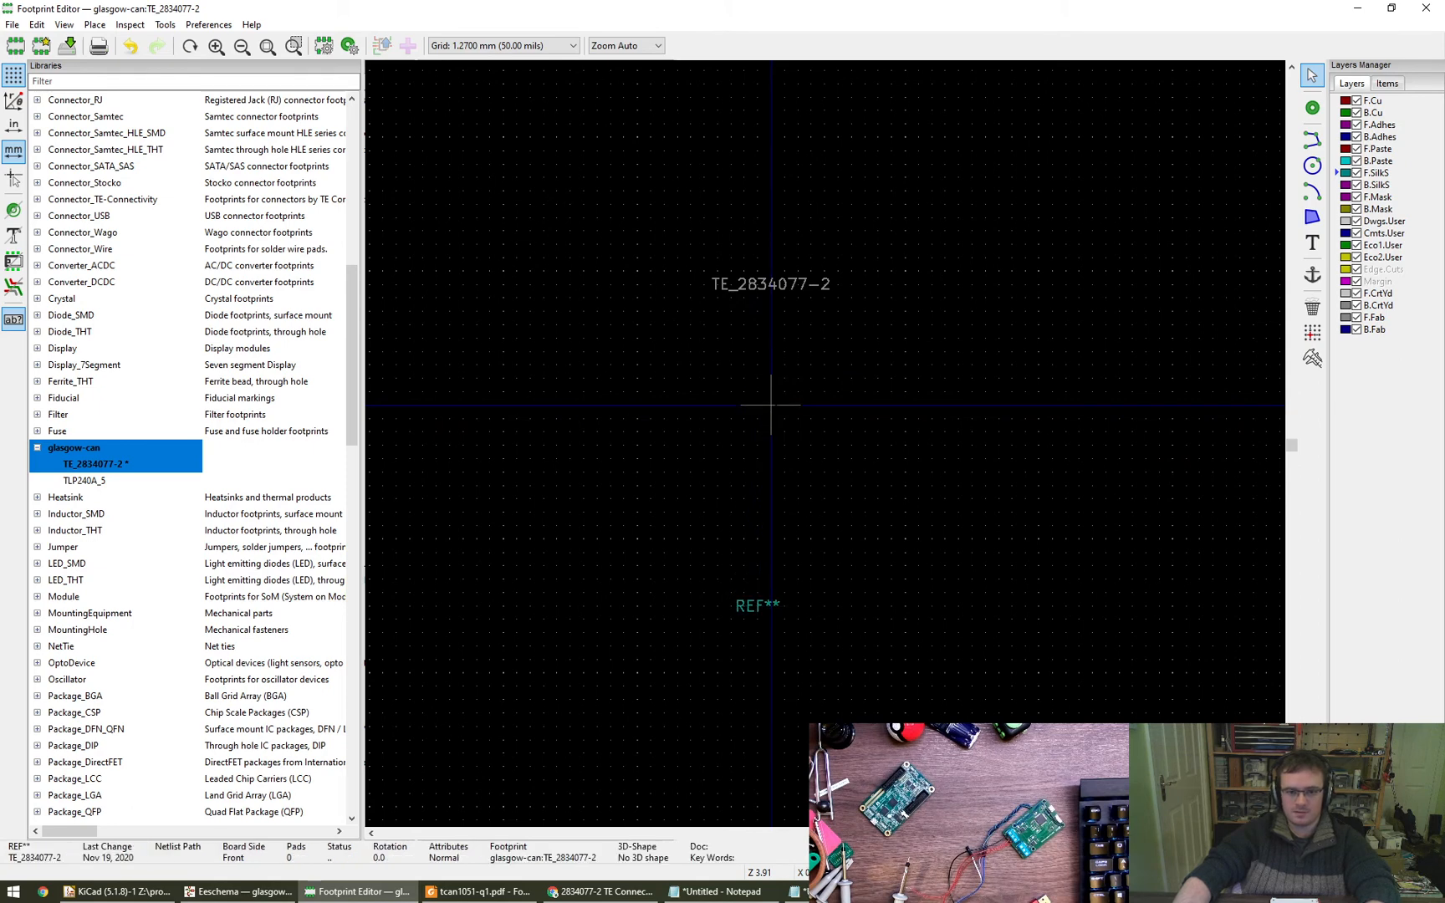
# - Set the default pad's type to Through-hole and its shape to Circular
pyautogui.click(350, 45)
pyautogui.click(529, 316)
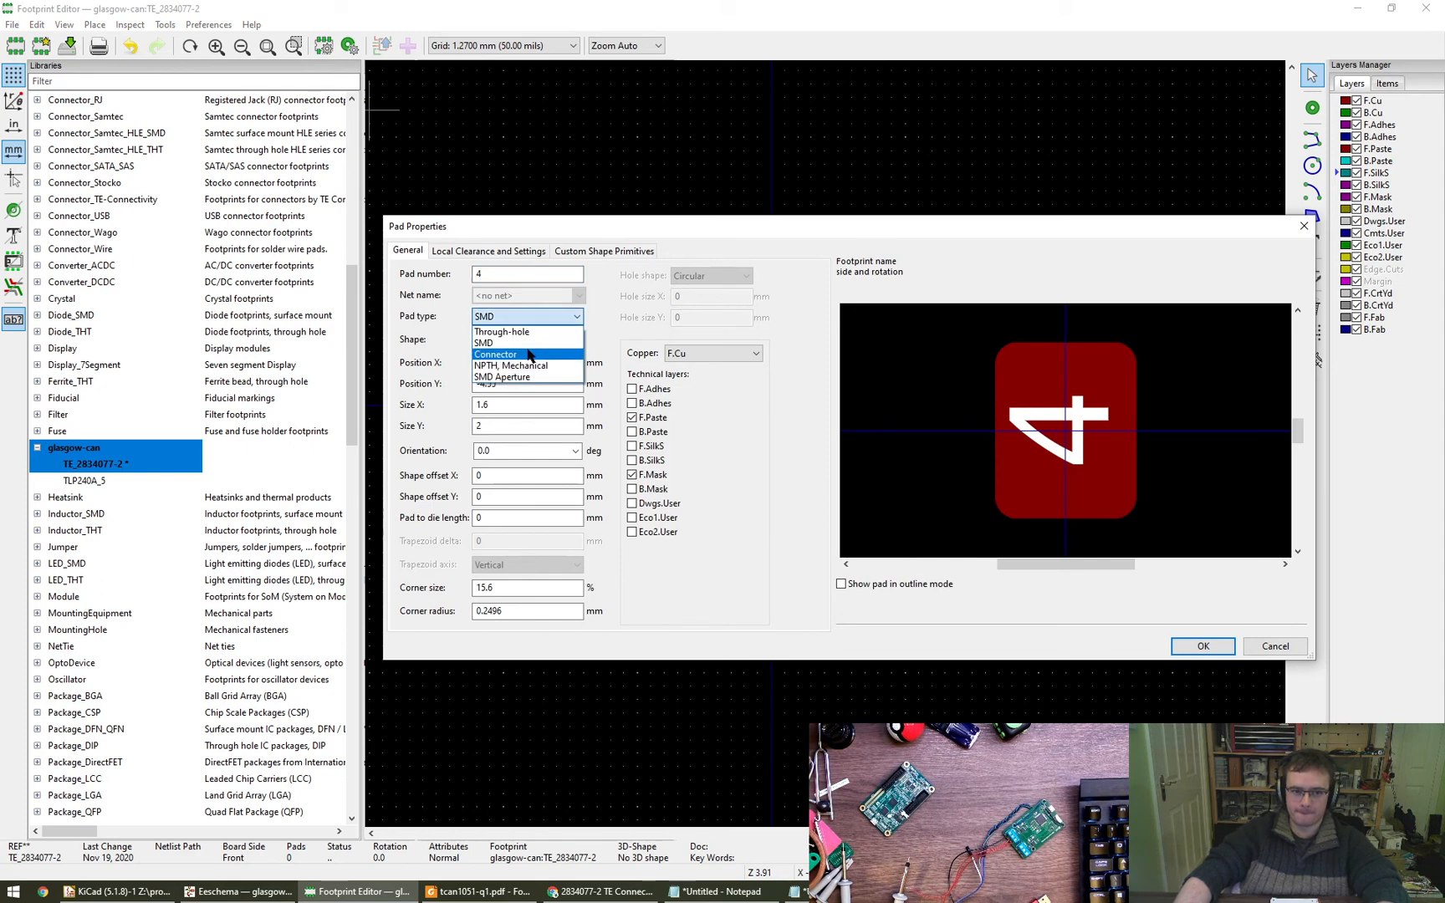
pyautogui.click(523, 334)
pyautogui.click(527, 340)
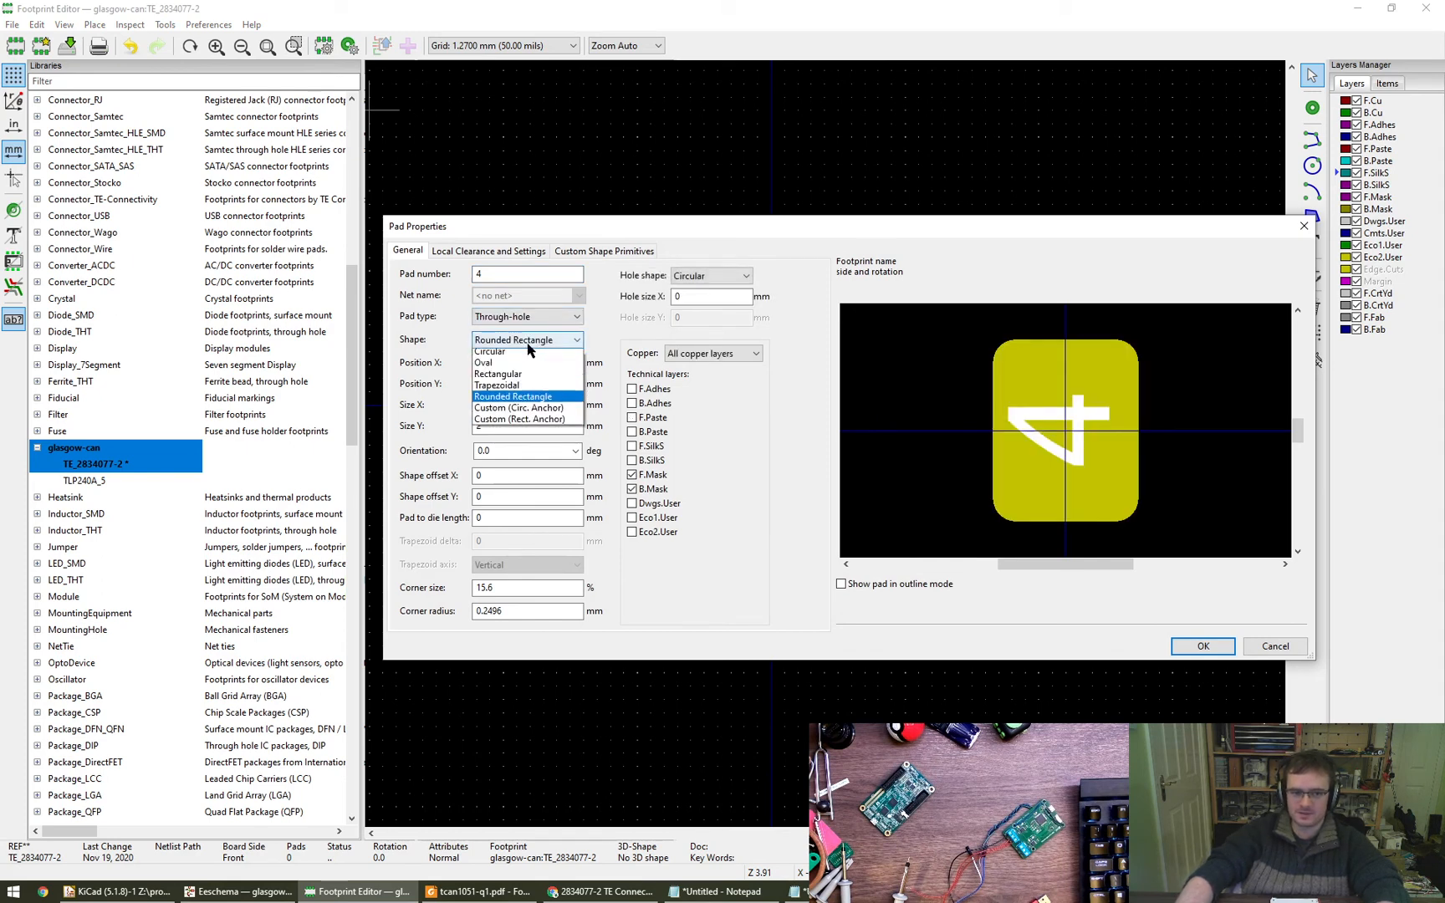
pyautogui.click(535, 355)
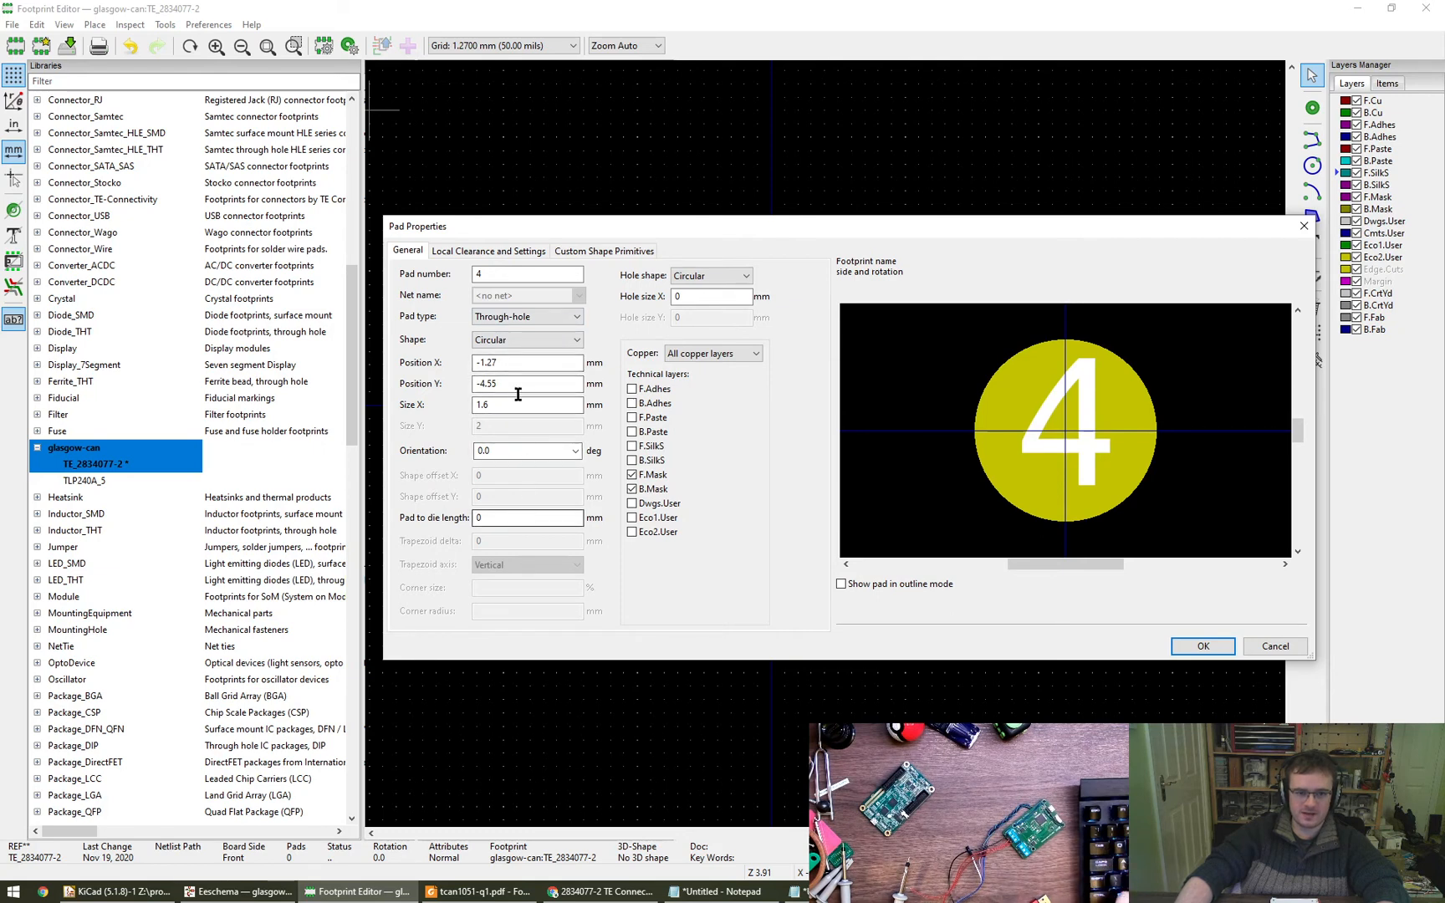
pyautogui.click(527, 316)
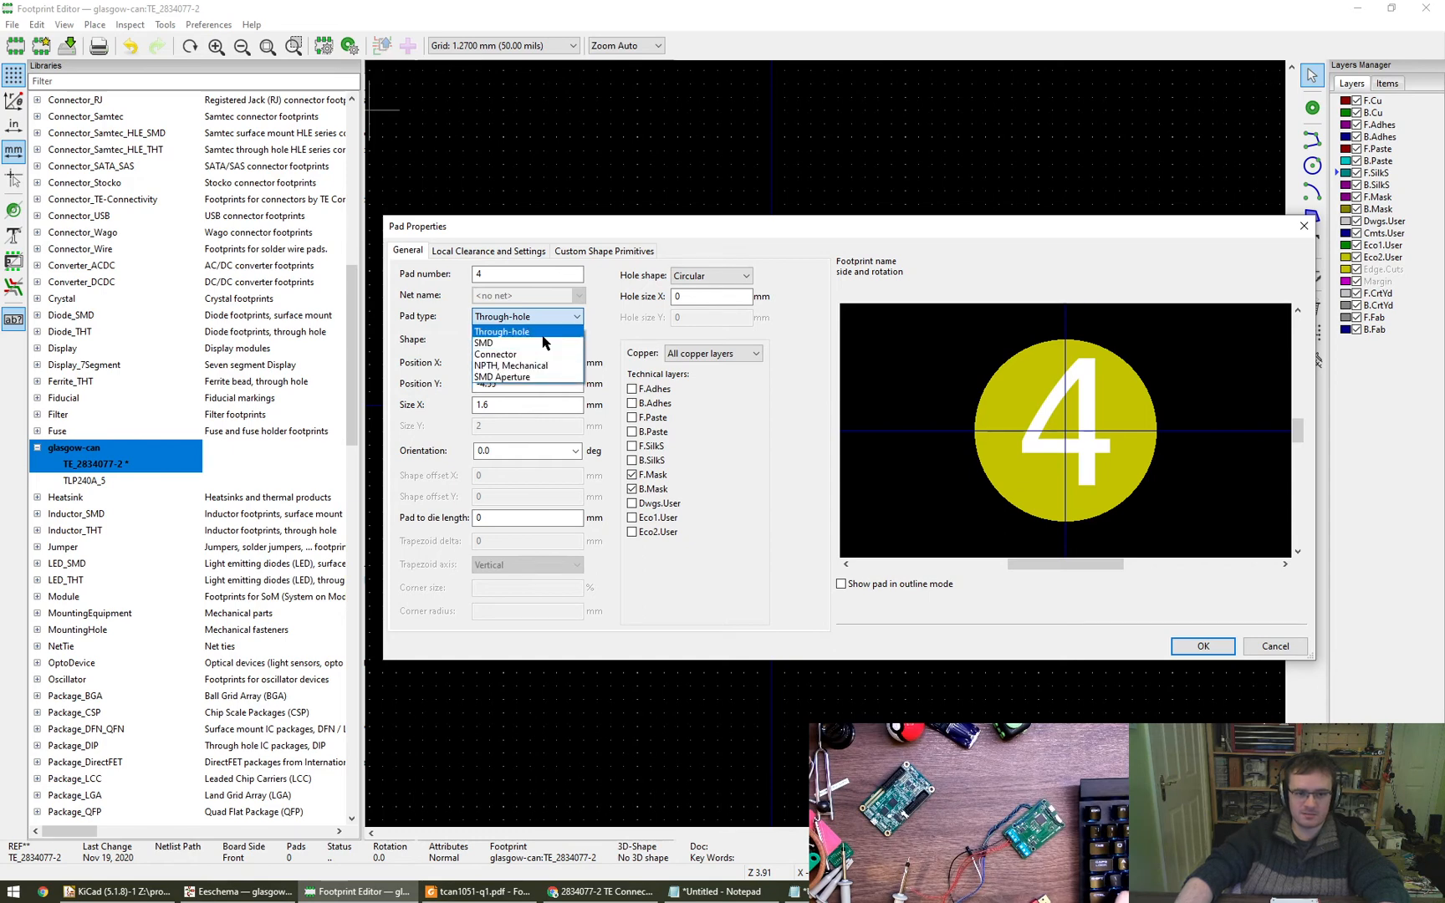
pyautogui.click(542, 333)
# - Set the default pad's number to 1, its circular hole to 1.3 mm and its size to 2 mm
pyautogui.doubleClick(494, 275)
pyautogui.write('1')
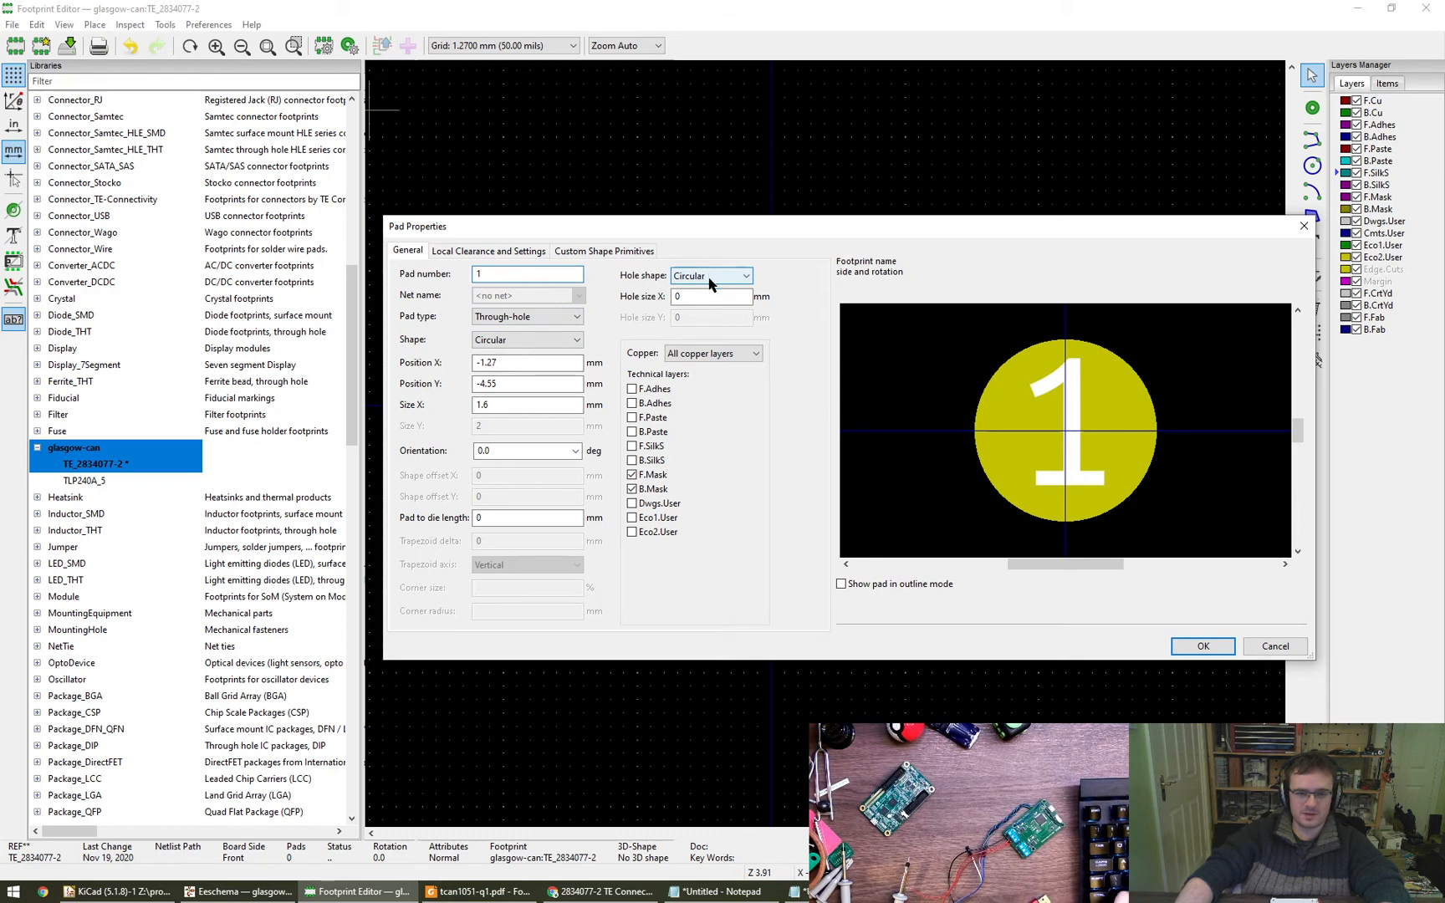
pyautogui.doubleClick(709, 297)
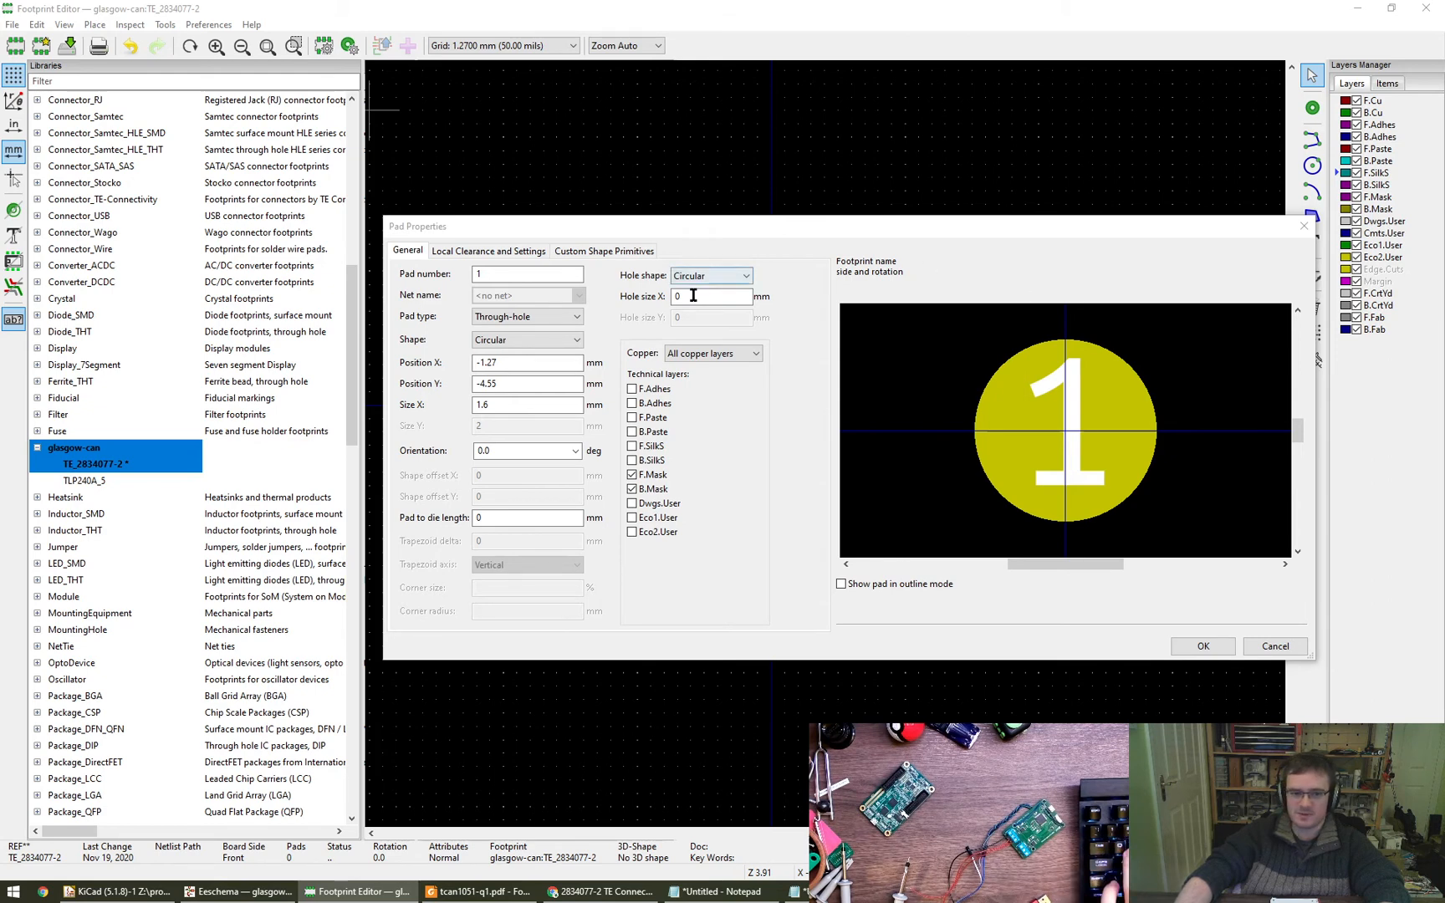
pyautogui.moveTo(693, 295); pyautogui.dragTo(653, 296)
pyautogui.write('1.3')
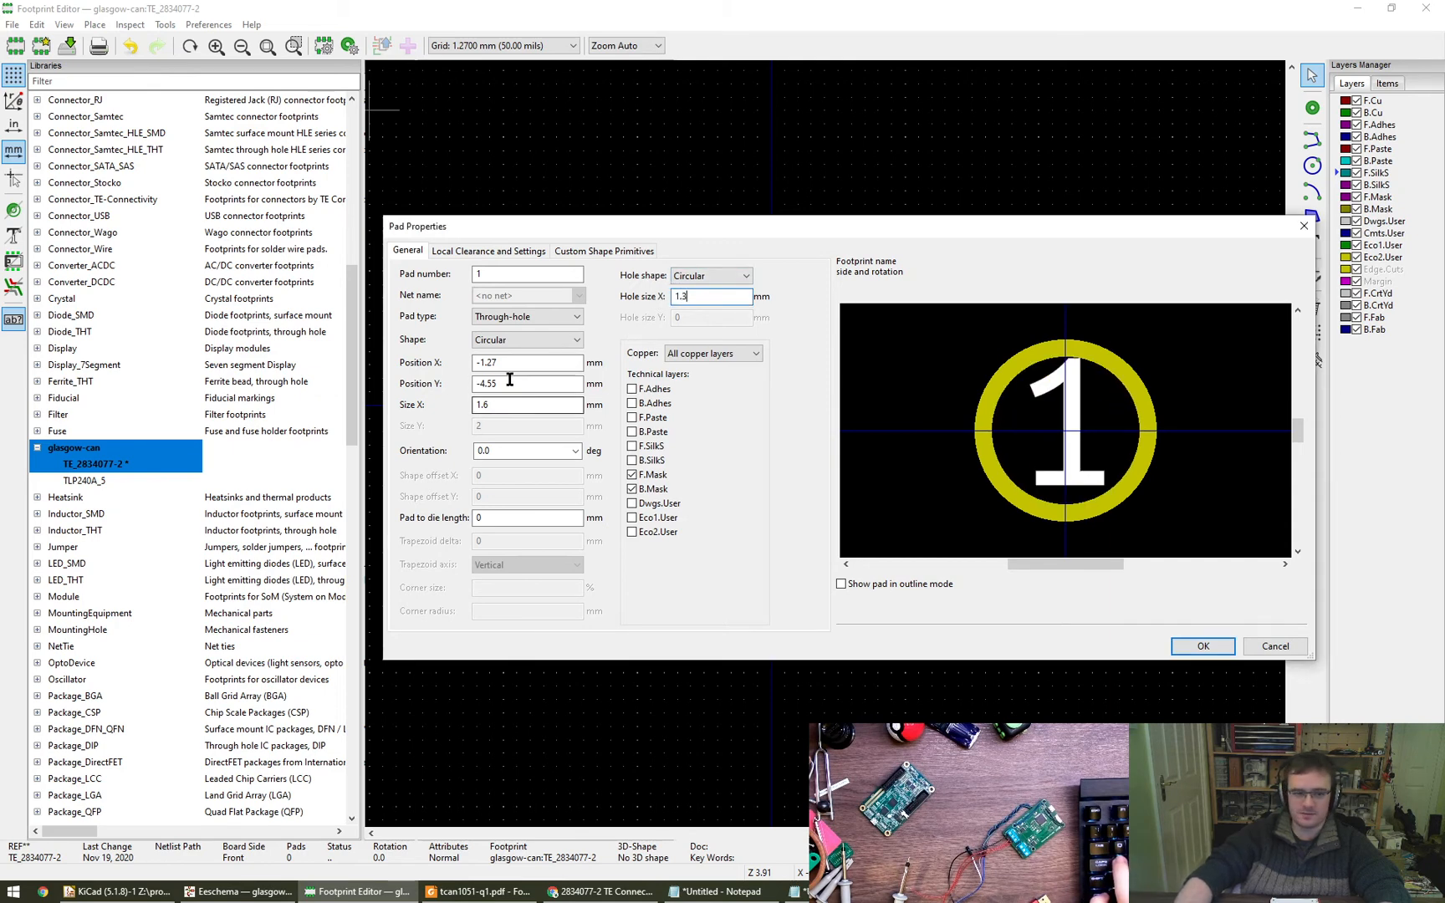
pyautogui.click(535, 405)
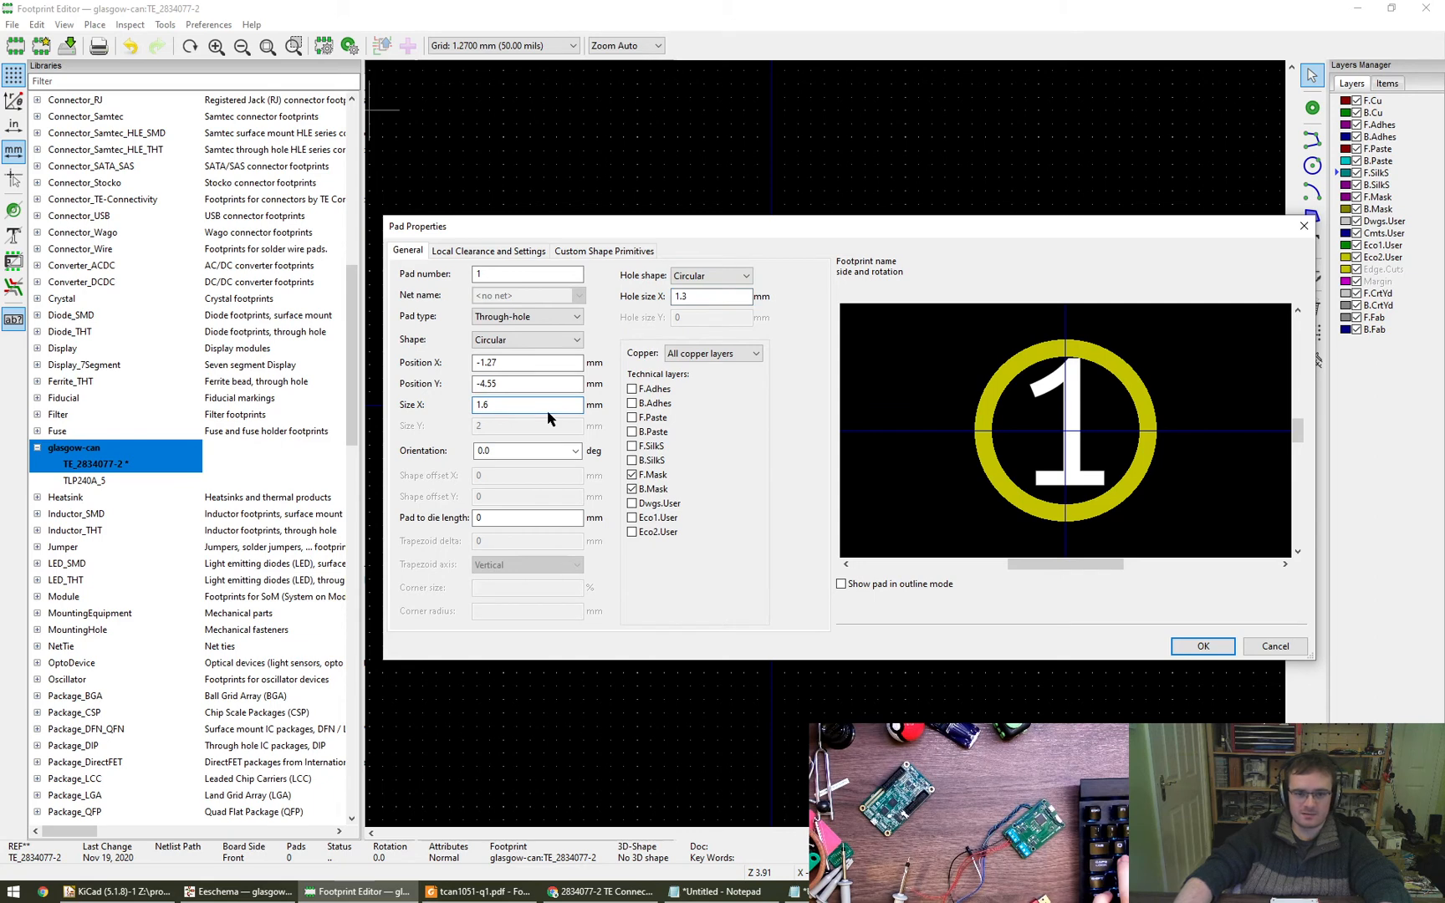
pyautogui.write('2')
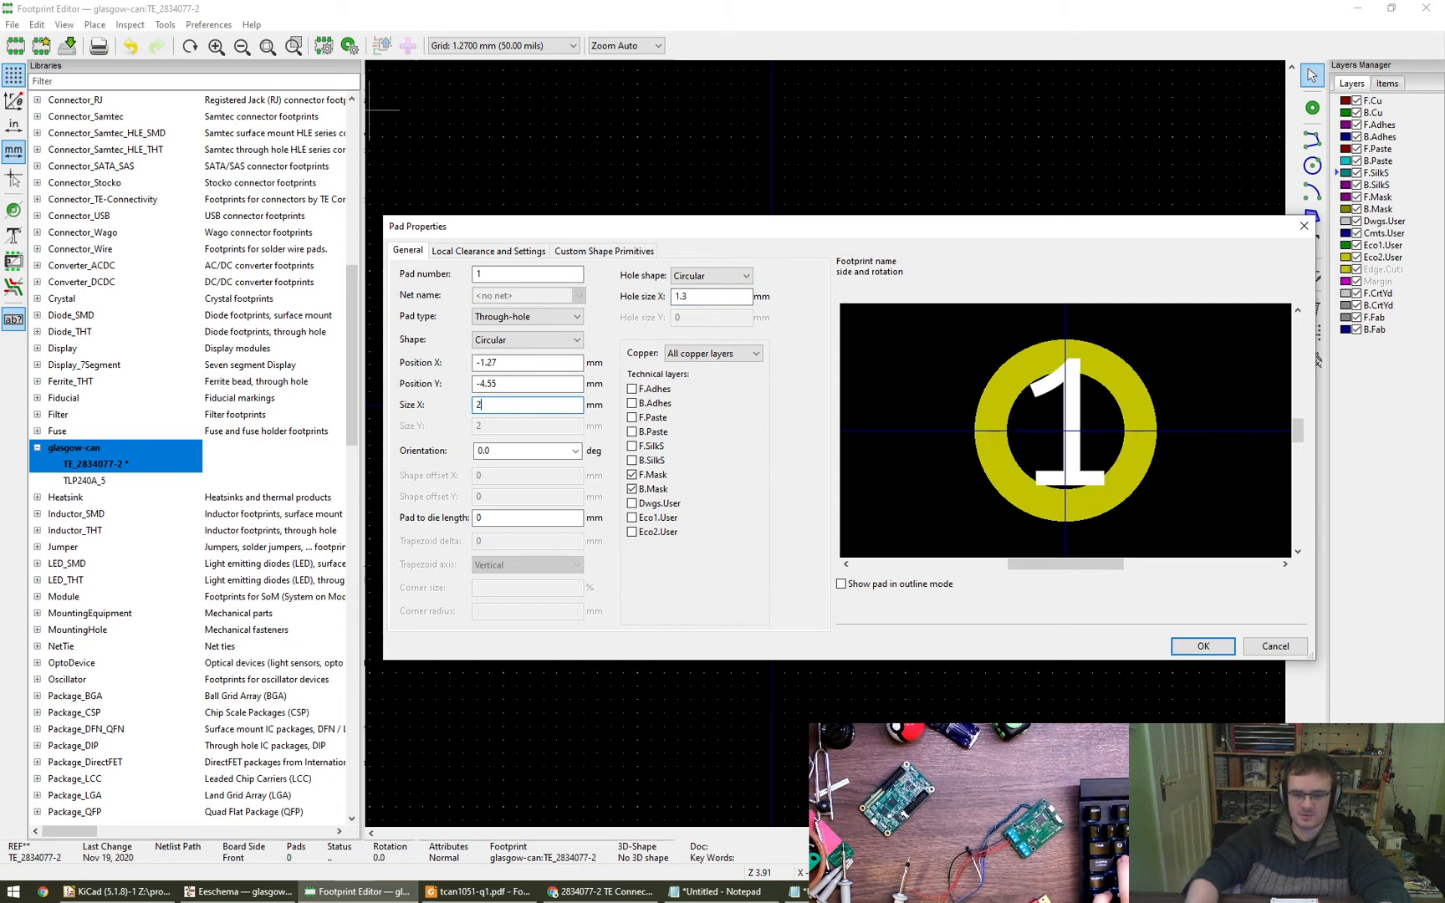
# - Set the default pad's X and Y position to 0 mm and accept the pad properties
pyautogui.click(548, 365)
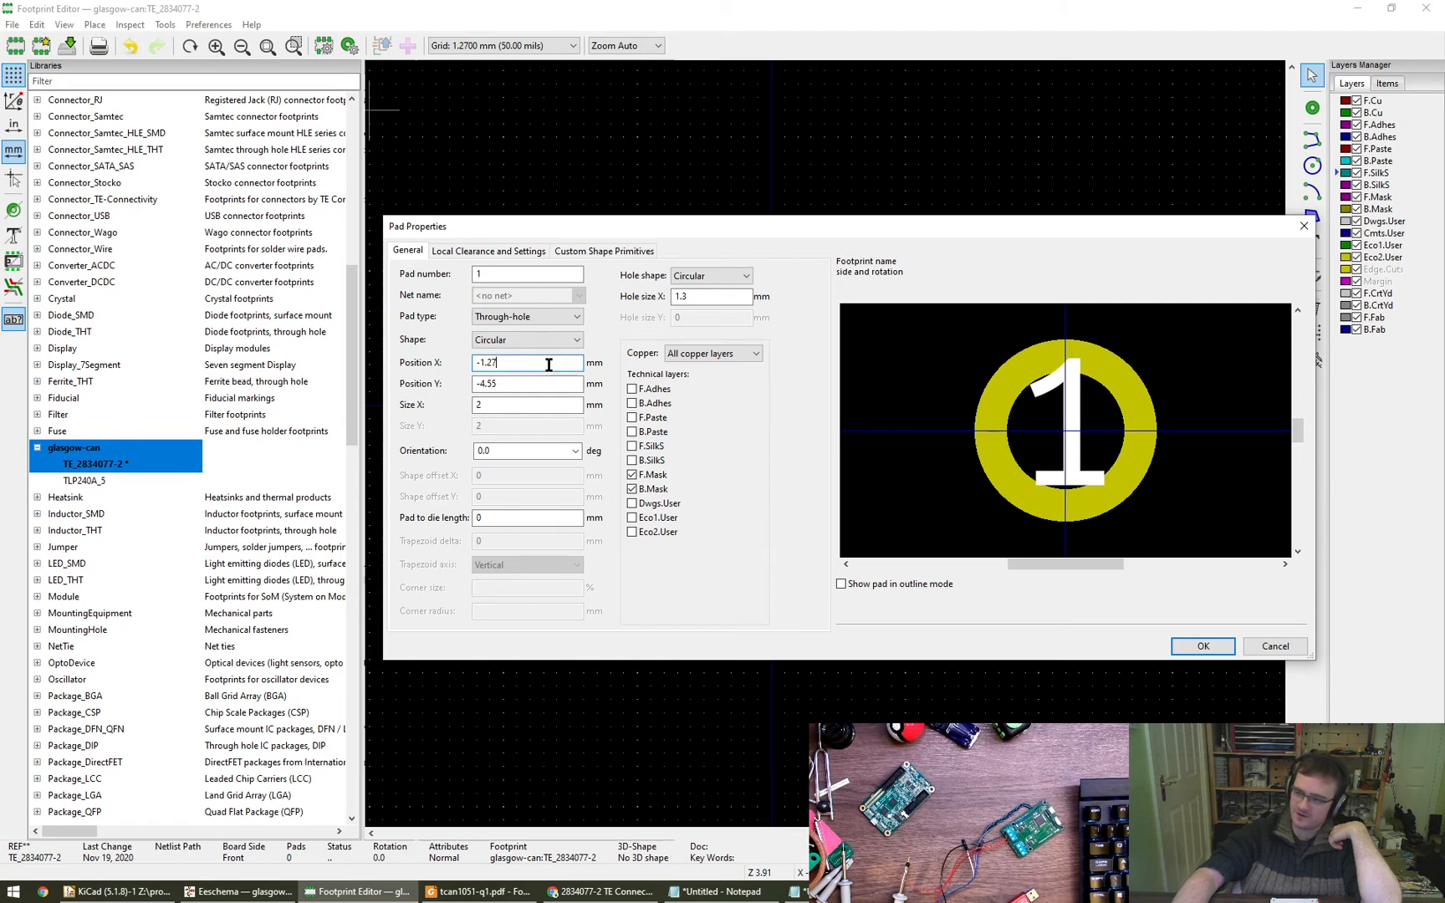
pyautogui.doubleClick(549, 365)
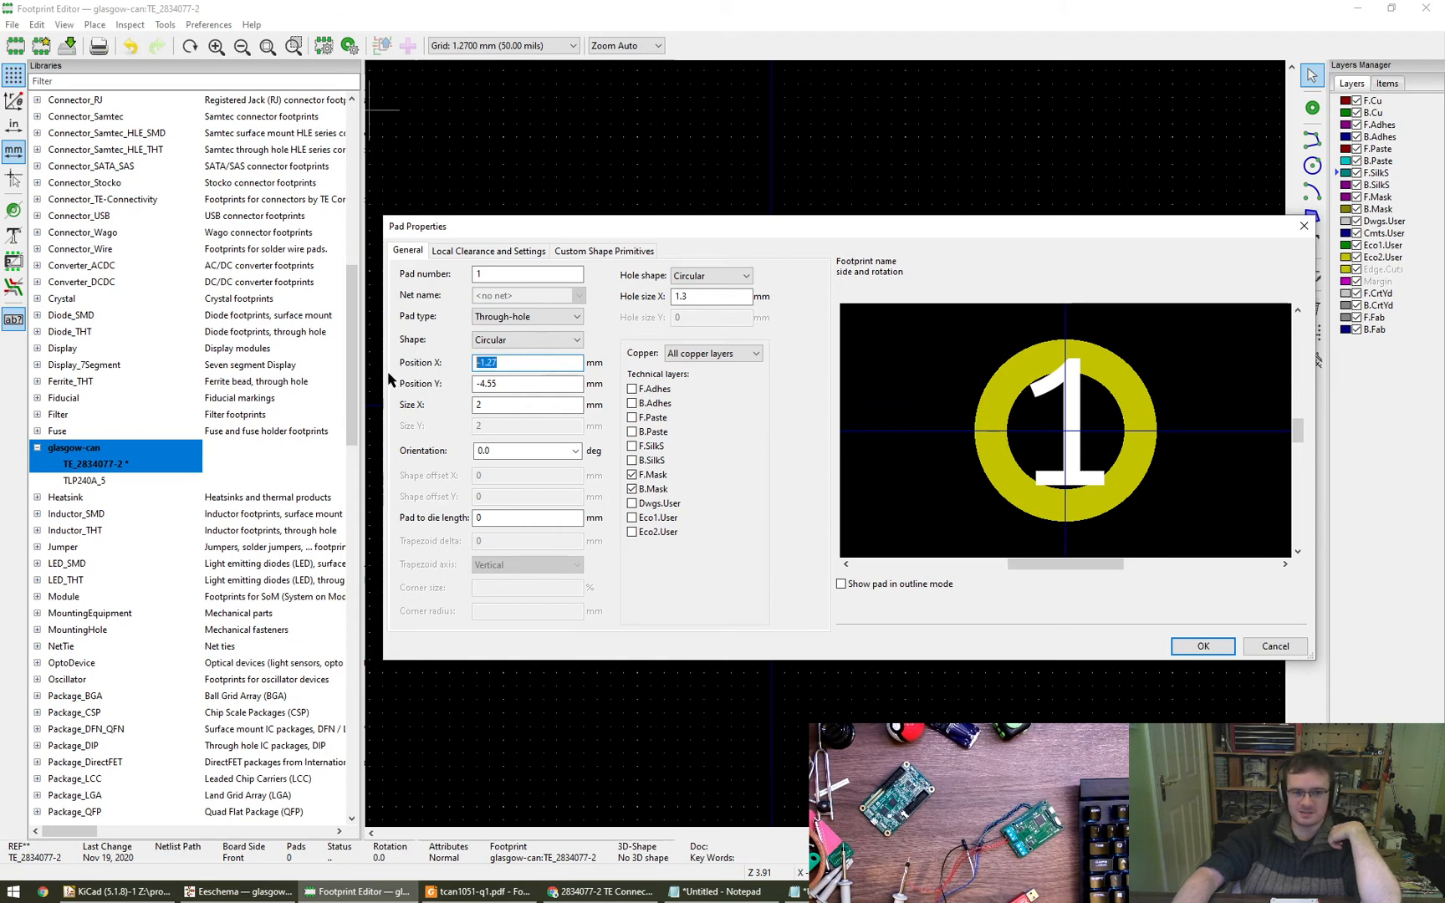
pyautogui.write('0')
pyautogui.press('Tab')
pyautogui.write('0')
pyautogui.press('Tab')
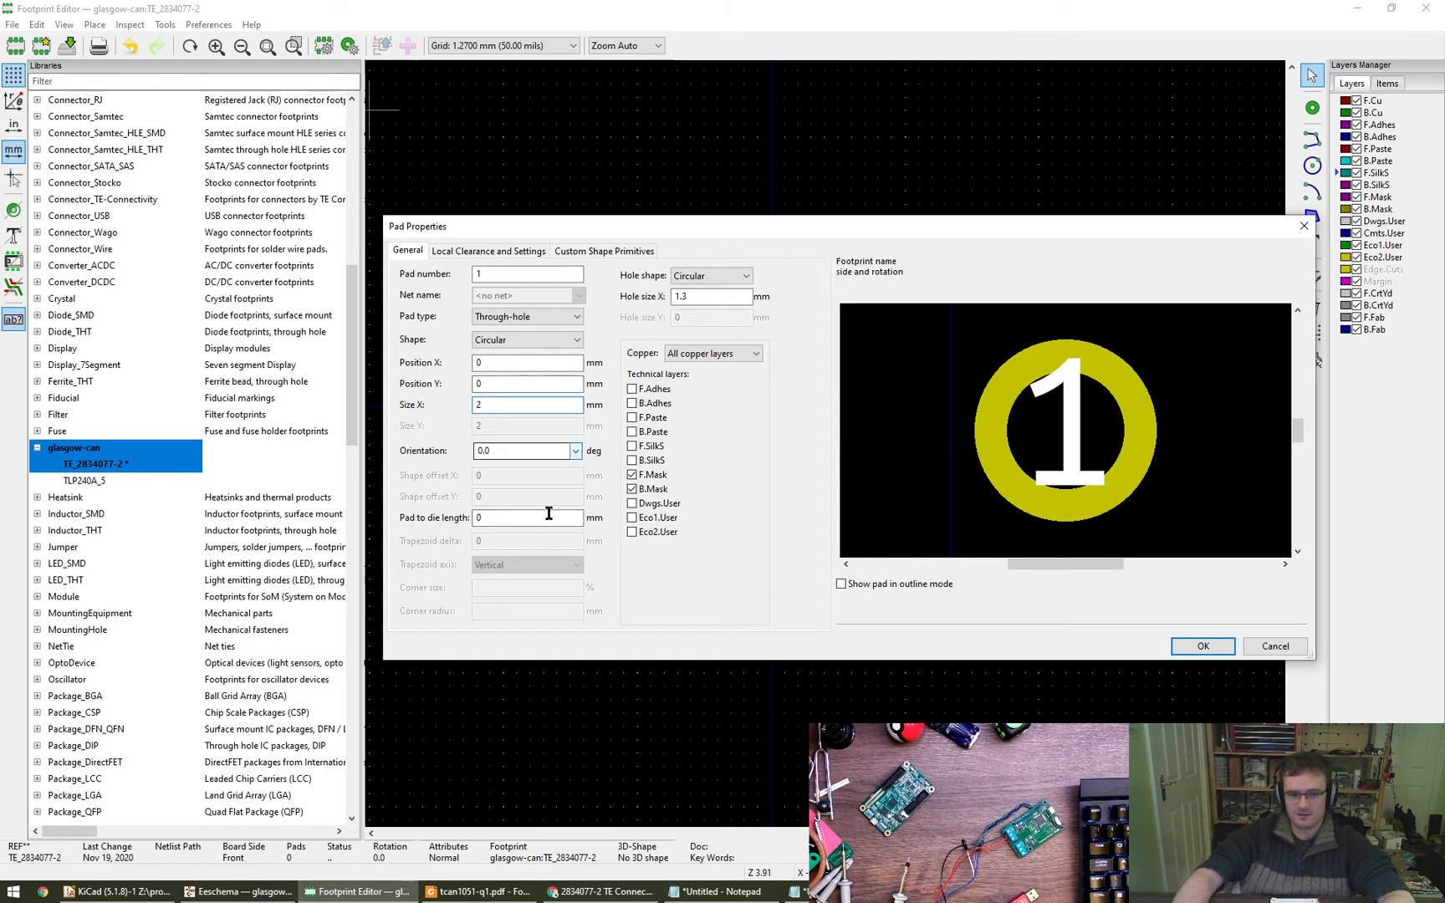
pyautogui.click(1190, 650)
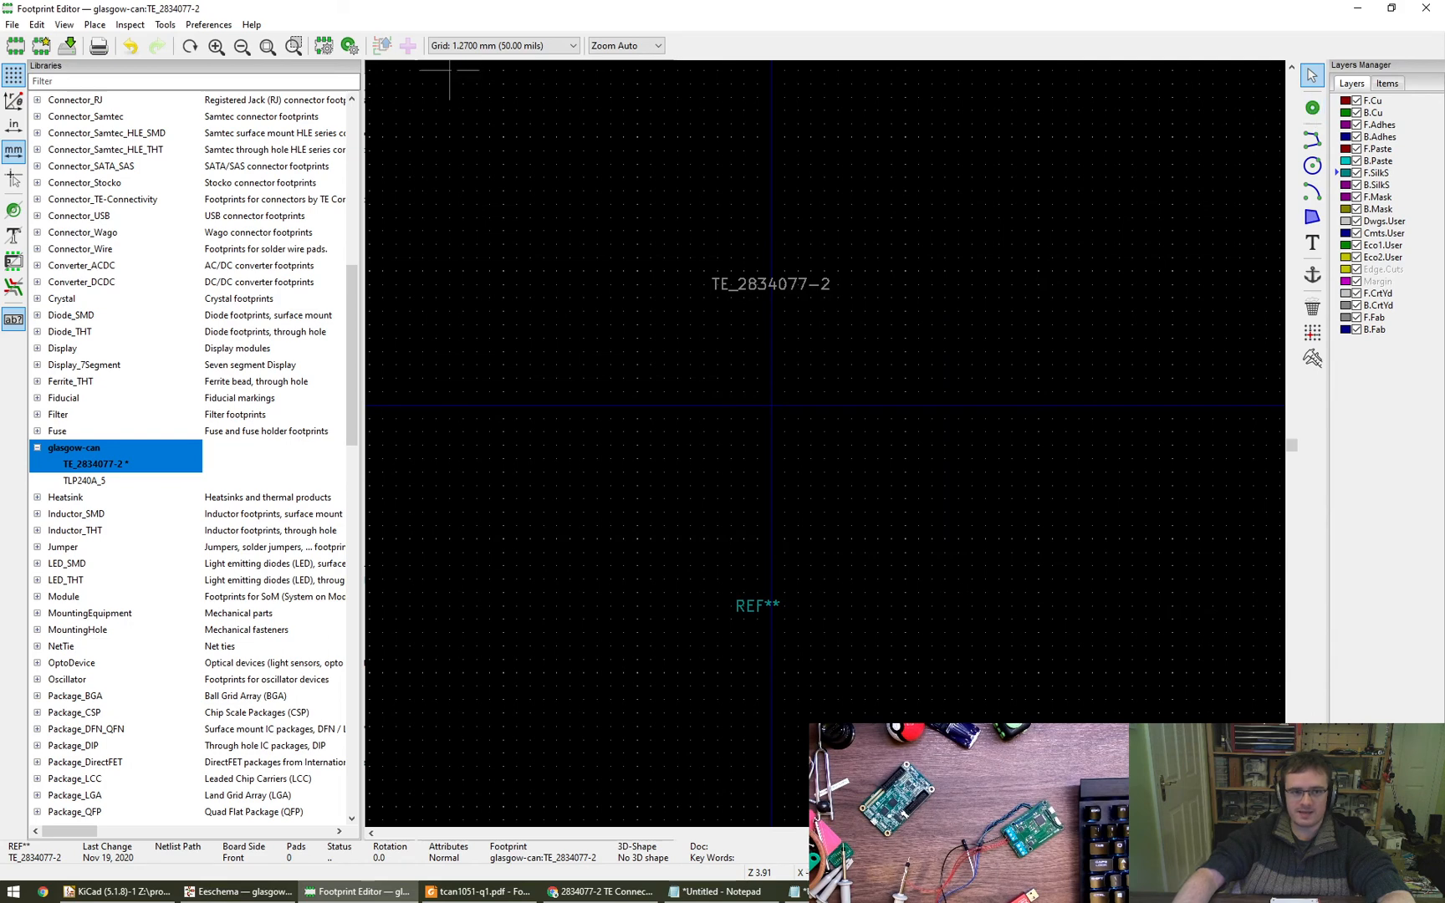
# - Define the user grid with a 5.08 mm X size and a 5 mm Y size
pyautogui.scroll(-1, 493, 47)
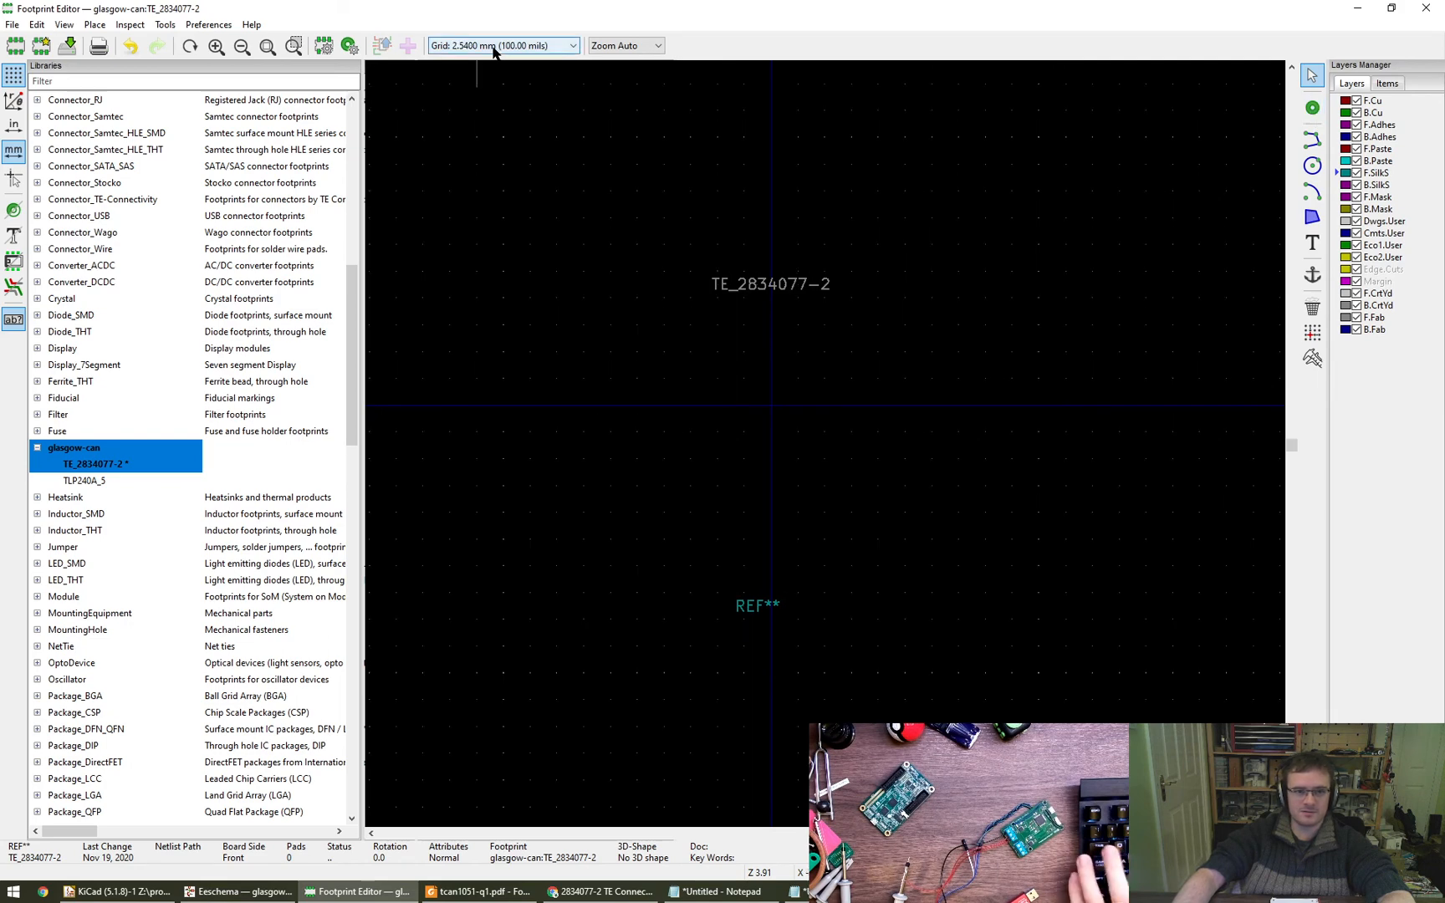
pyautogui.click(493, 48)
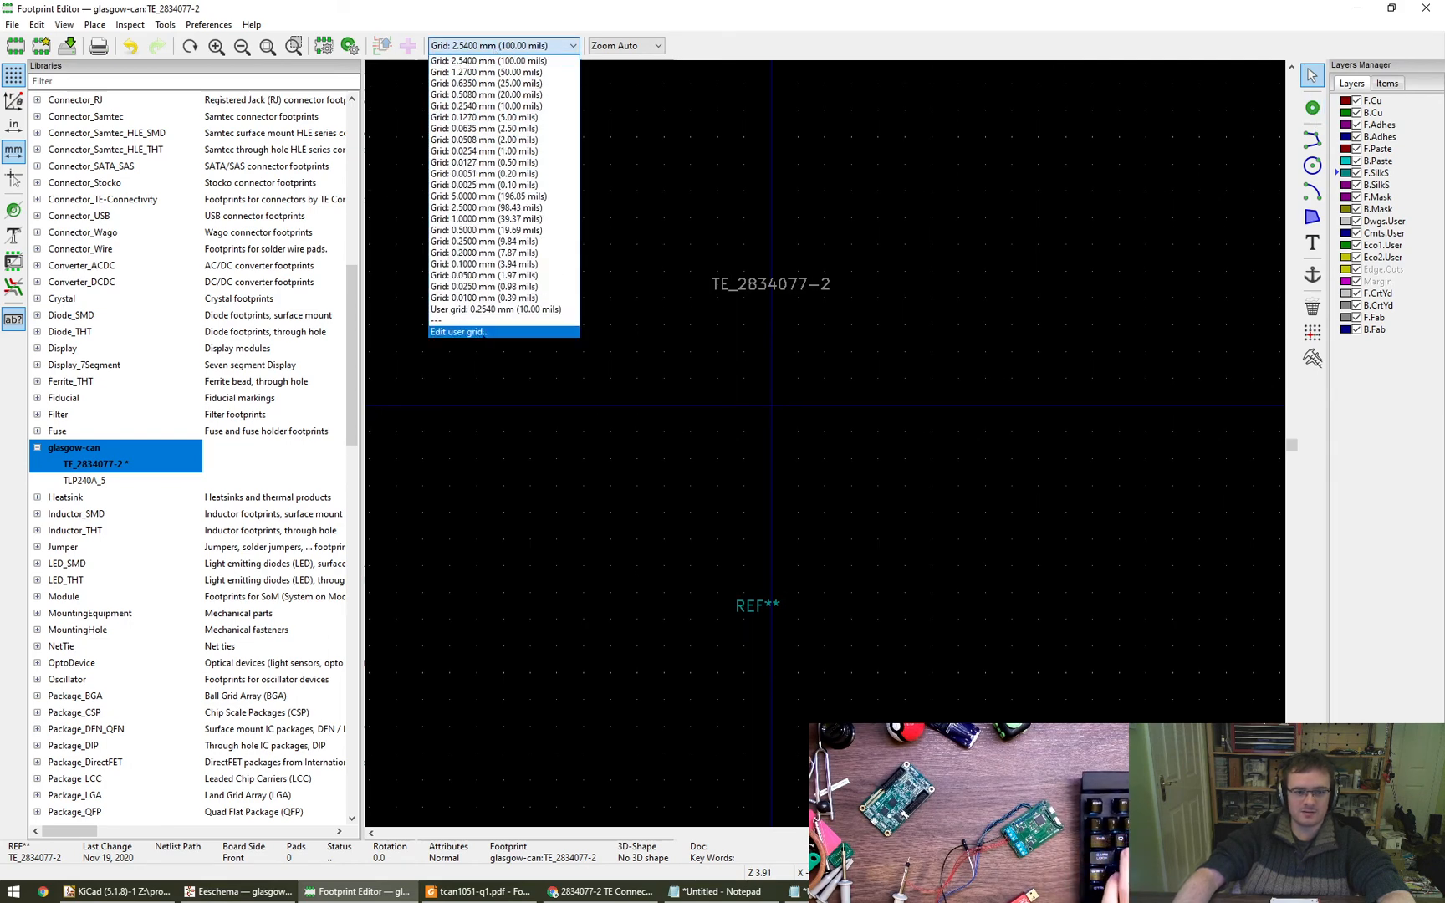
pyautogui.click(502, 331)
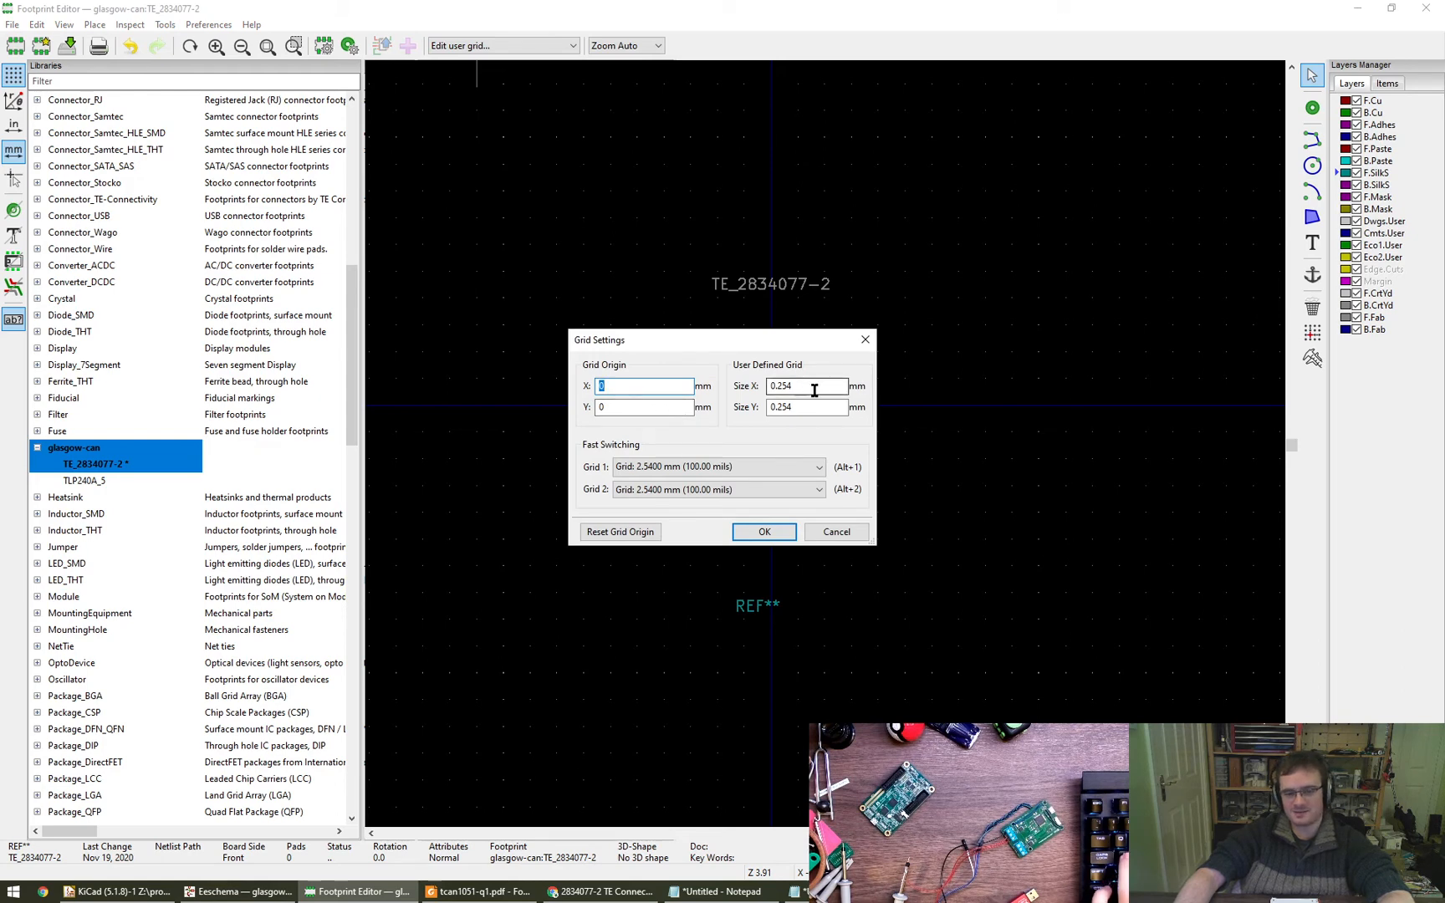
pyautogui.click(821, 390)
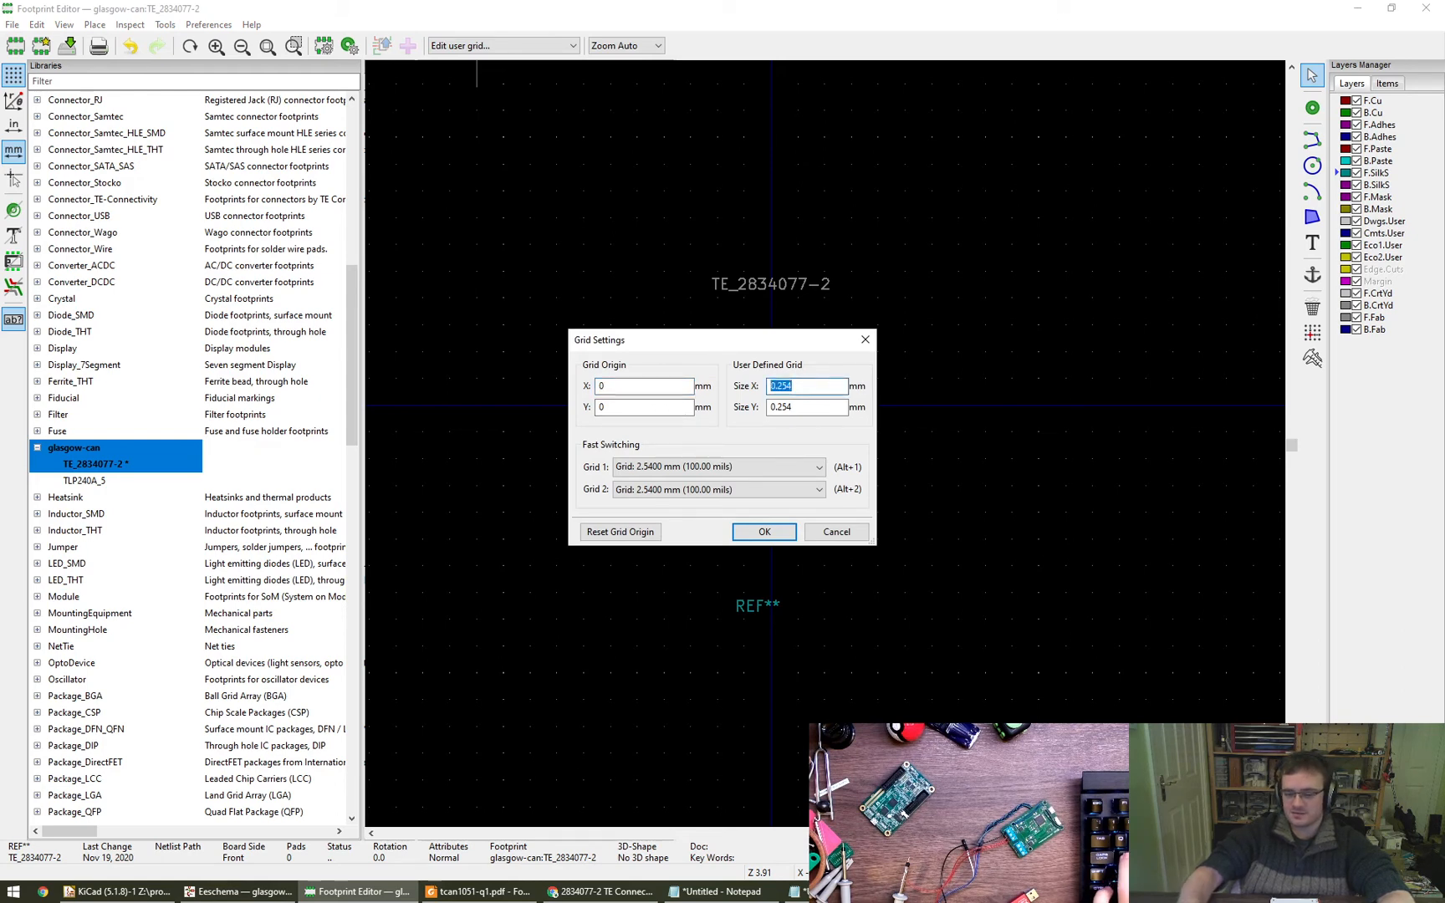
pyautogui.write('5.08')
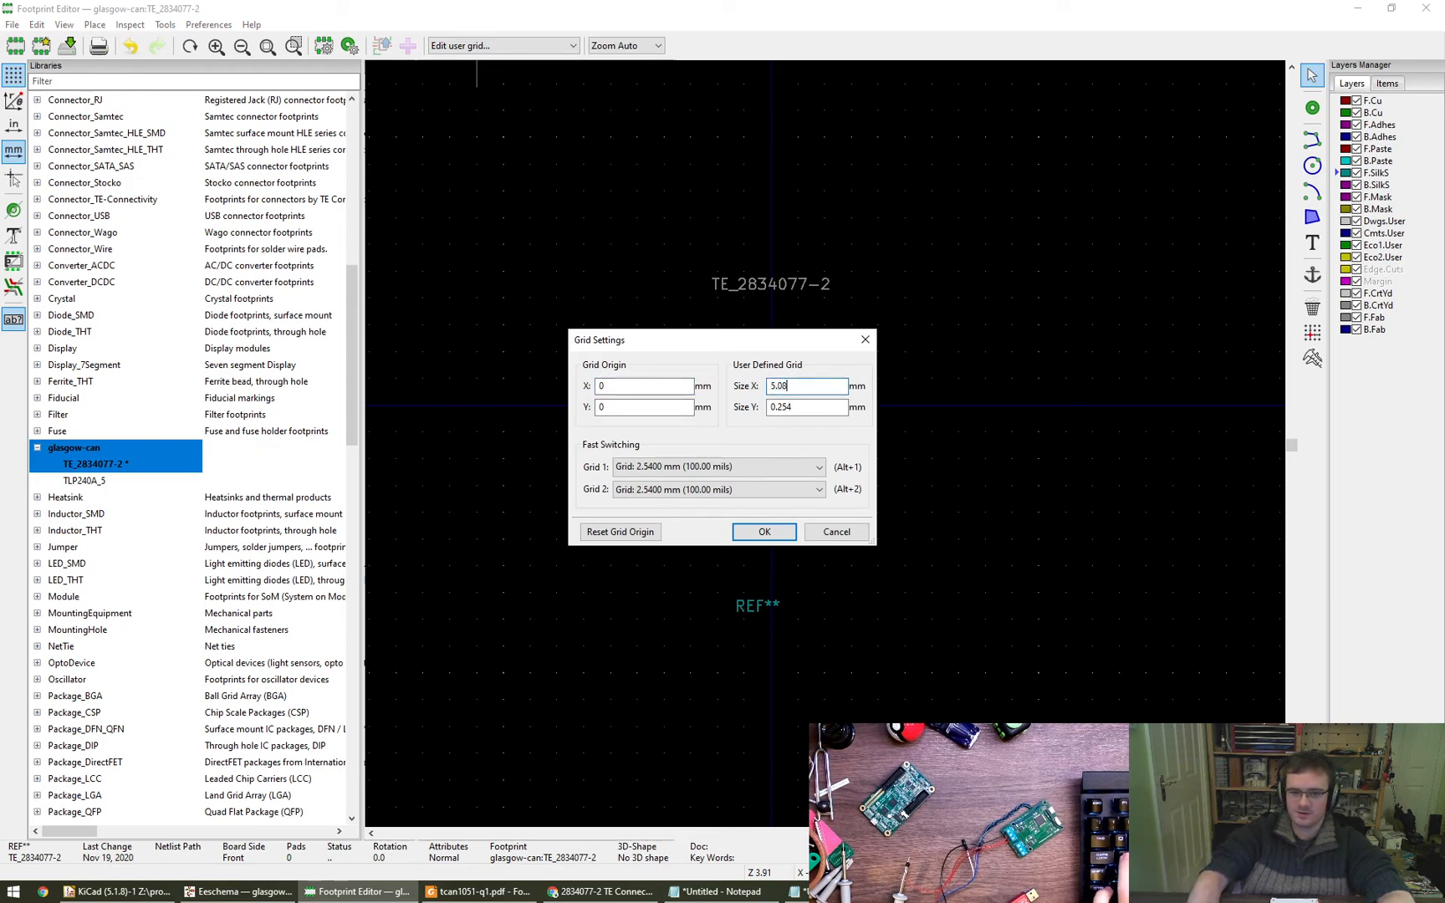
pyautogui.write('5')
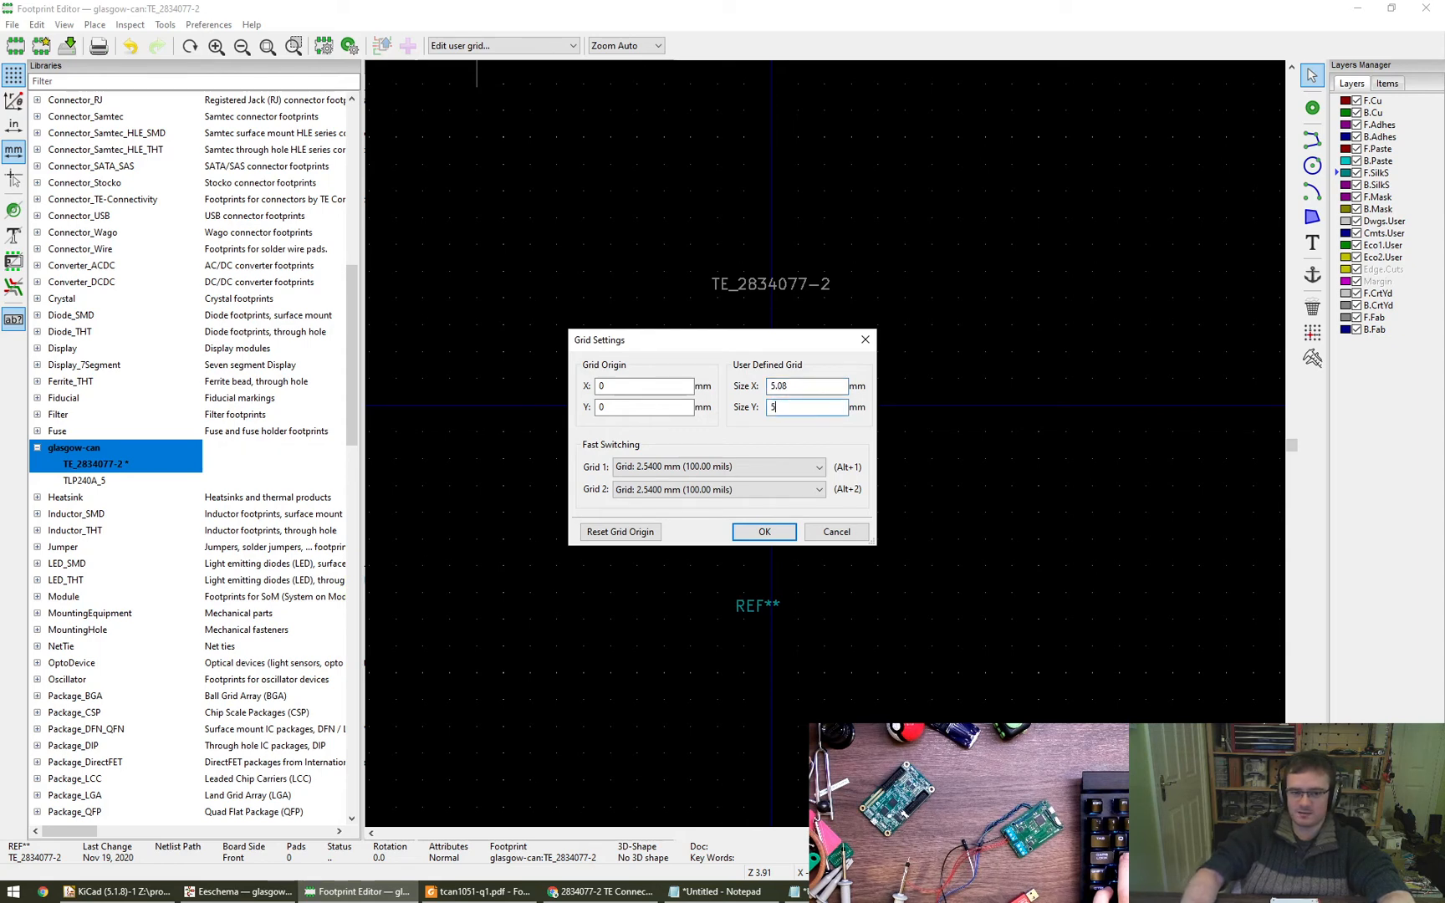
pyautogui.press('Return')
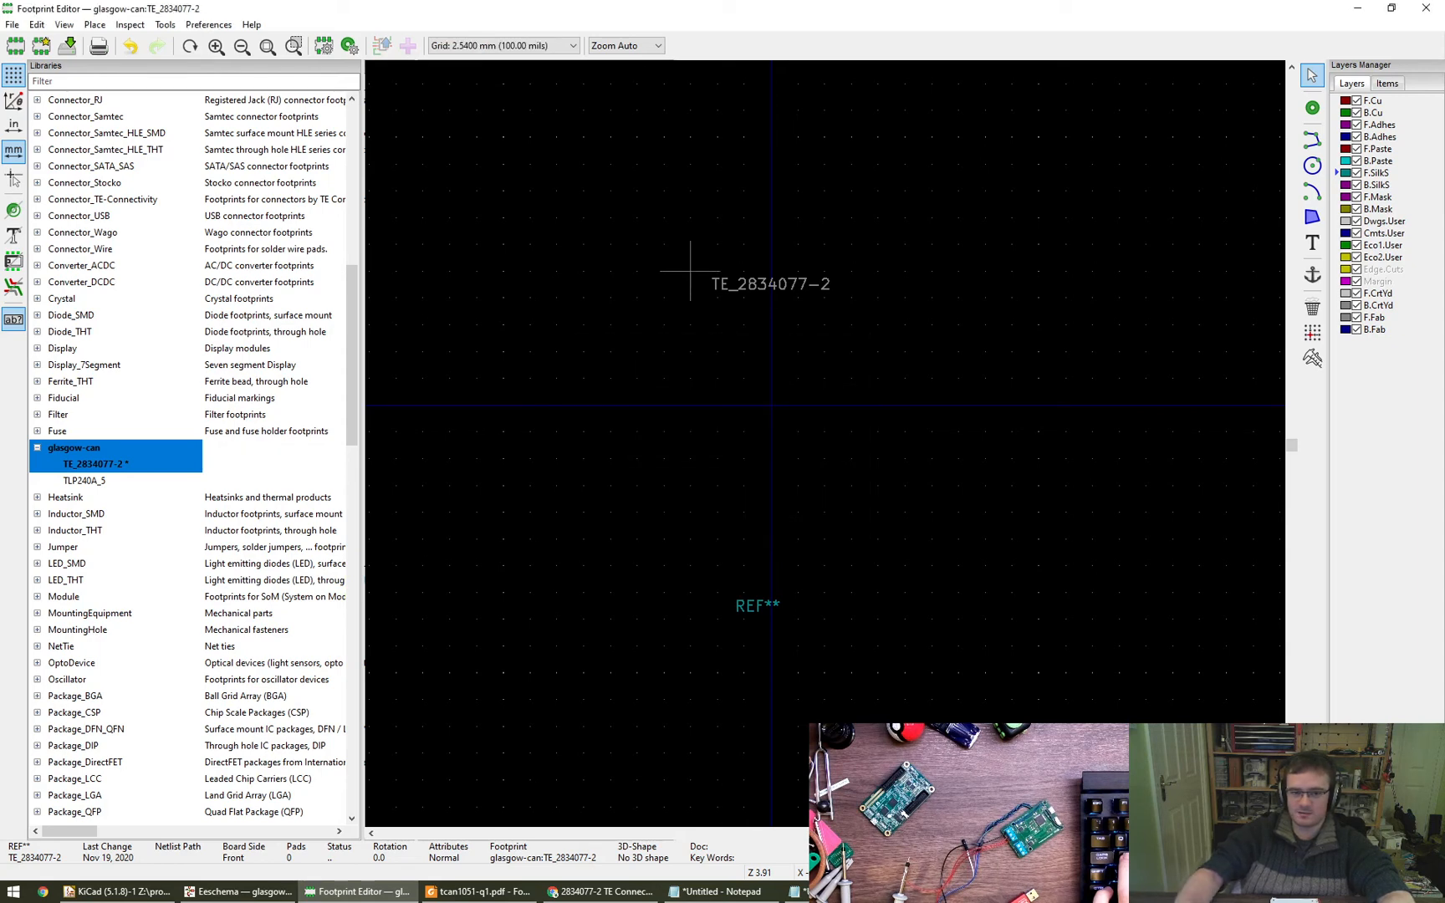
# - Place six pads in two rows of three on the 2.54 mm grid, starting at the origin
pyautogui.click(1319, 115)
pyautogui.click(771, 404)
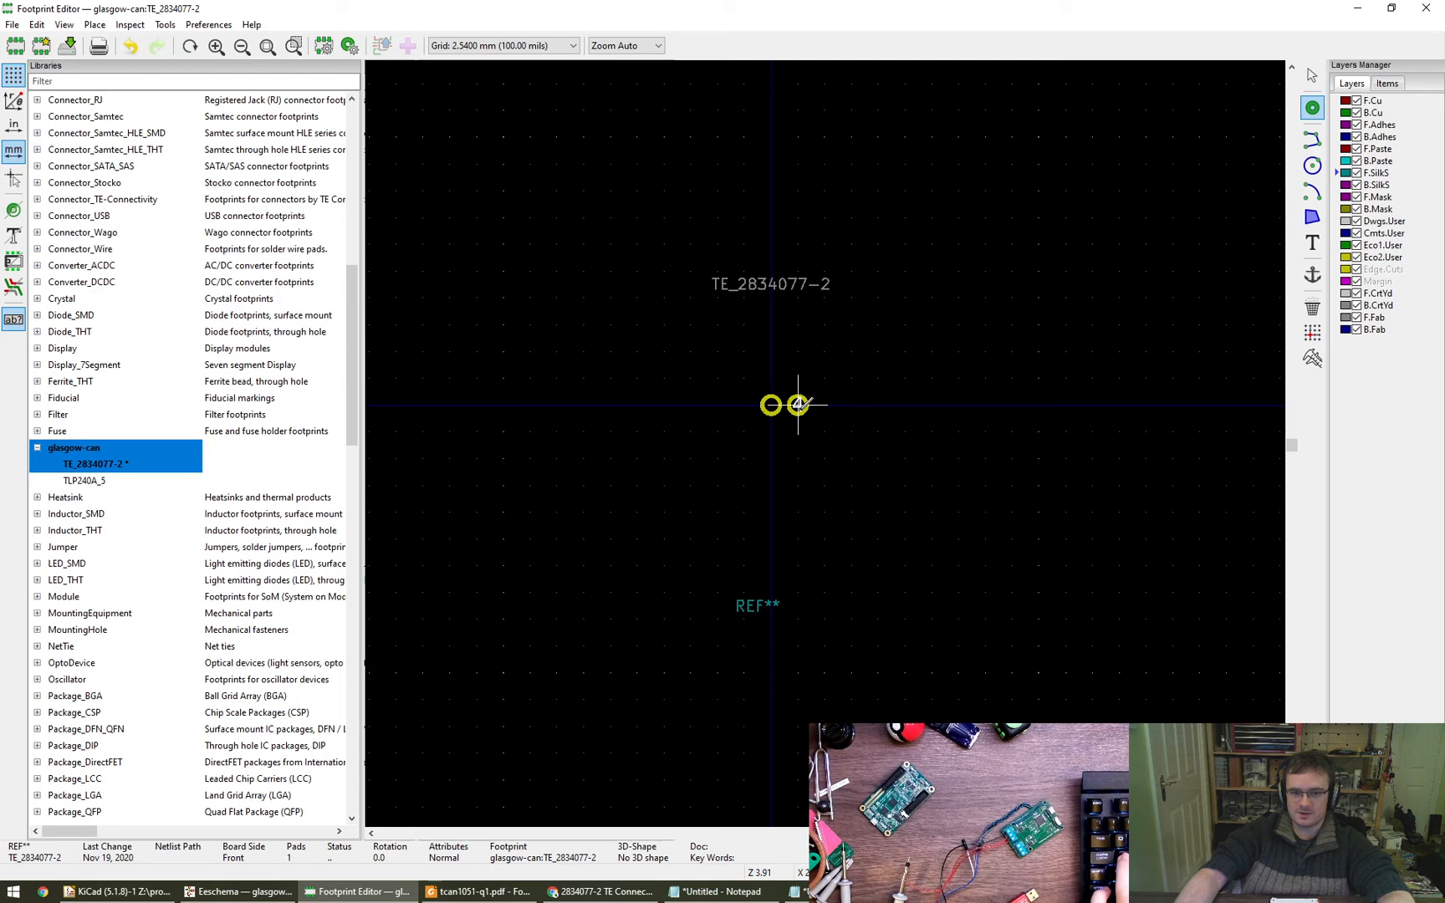
pyautogui.click(798, 405)
pyautogui.click(824, 405)
pyautogui.click(771, 431)
pyautogui.click(798, 431)
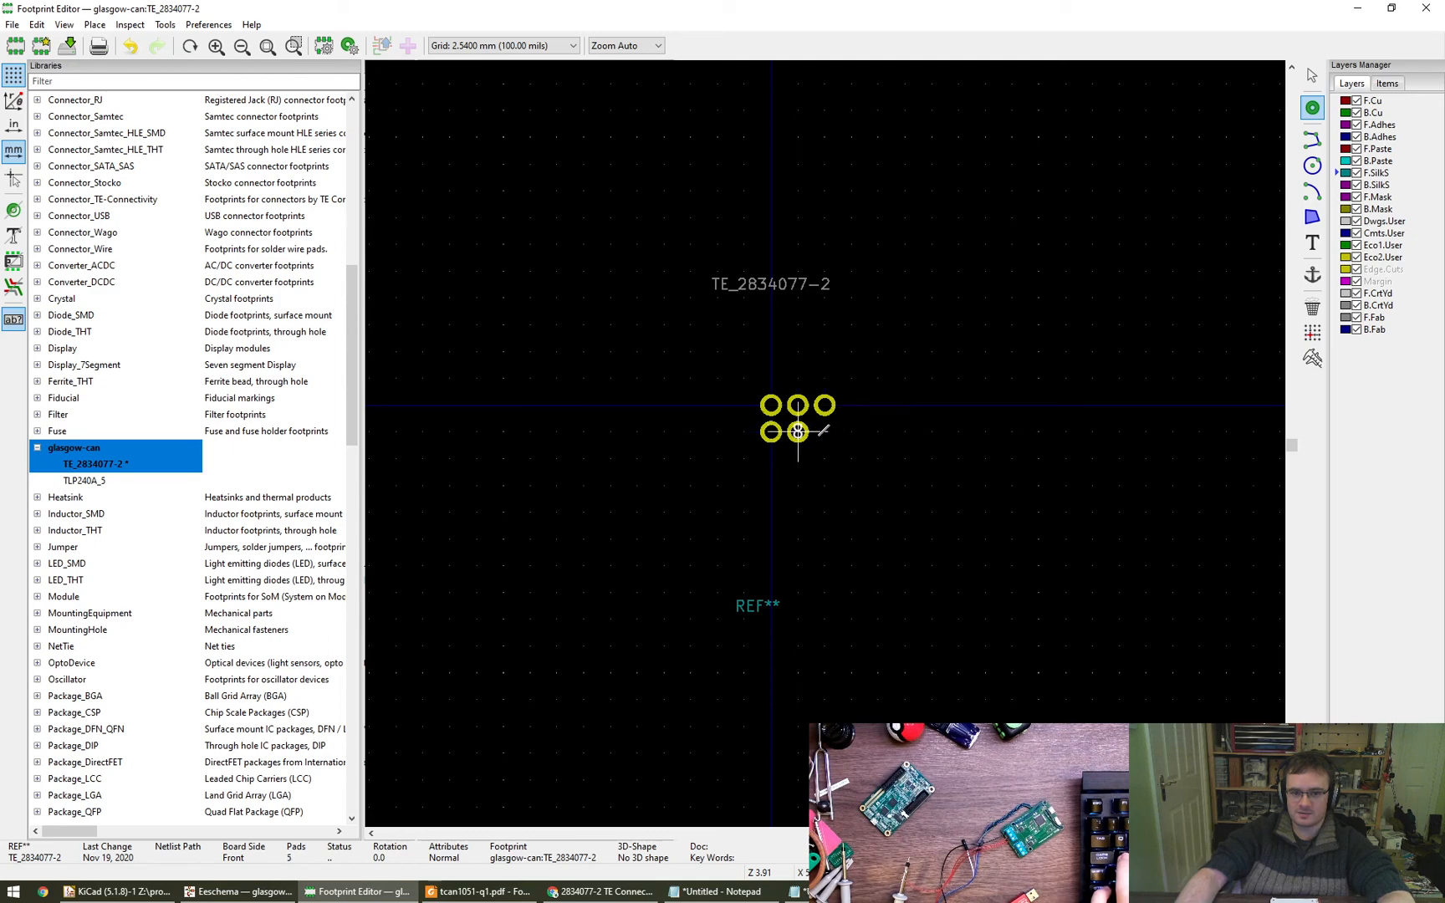
pyautogui.click(825, 431)
pyautogui.press('Escape')
# - Inspect the new pads' numbering and the properties of the pad at the origin
pyautogui.press('e')
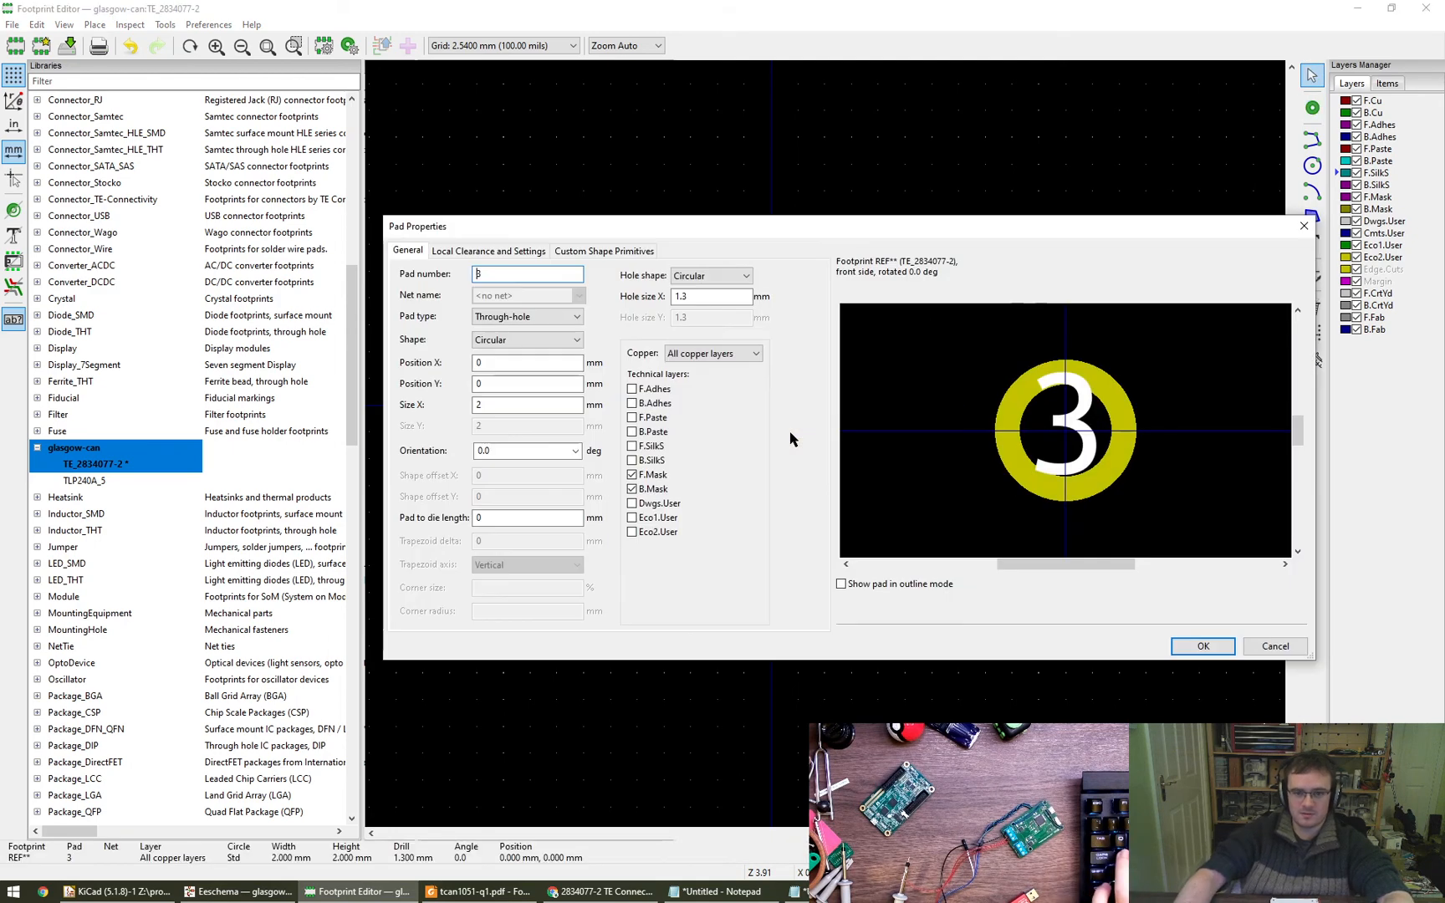
pyautogui.press('Escape')
pyautogui.scroll(5, 791, 434)
pyautogui.scroll(-1, 790, 433)
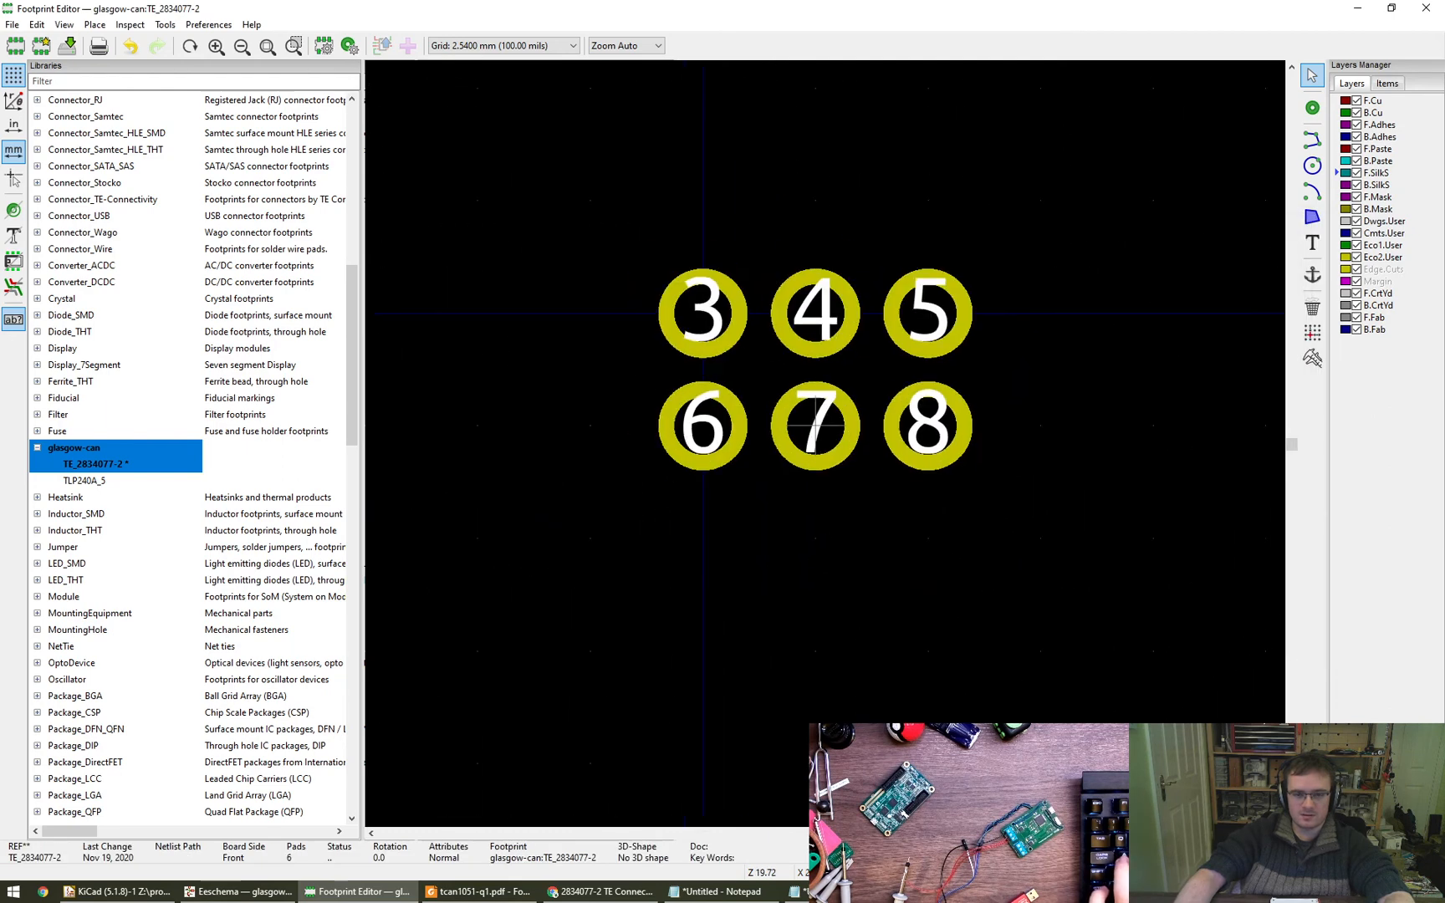
pyautogui.moveTo(790, 433); pyautogui.dragTo(723, 476, button='middle')
pyautogui.click(635, 358)
pyautogui.press('e')
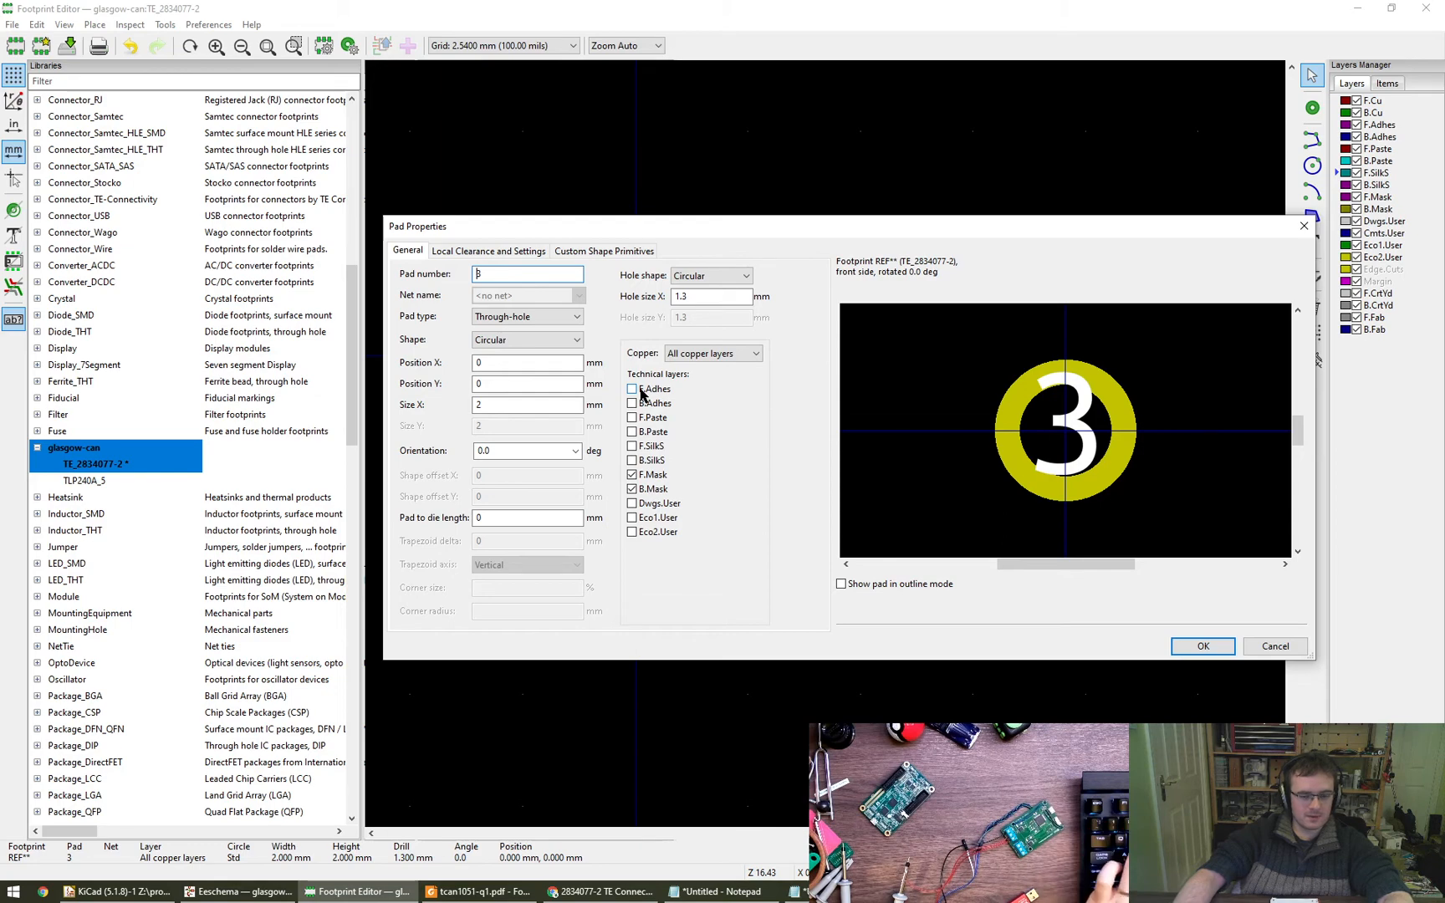
pyautogui.press('Return')
# - Switch to the schematic's CAN1 sheet and compare U1, the TCAN1051HG-Q1, with its row in the captured device table
pyautogui.click(238, 891)
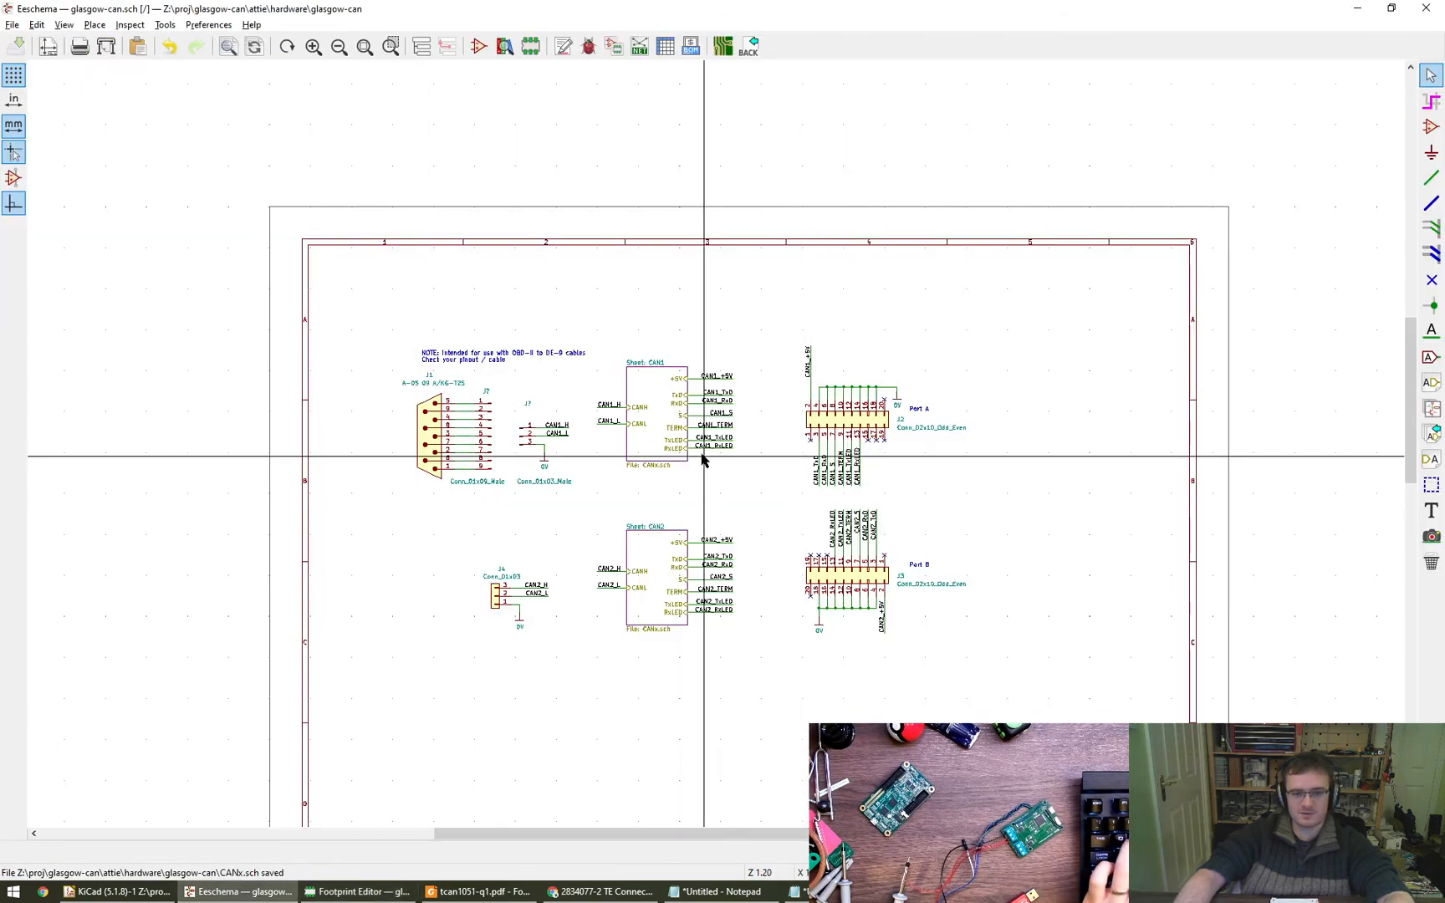
pyautogui.click(422, 46)
pyautogui.click(126, 109)
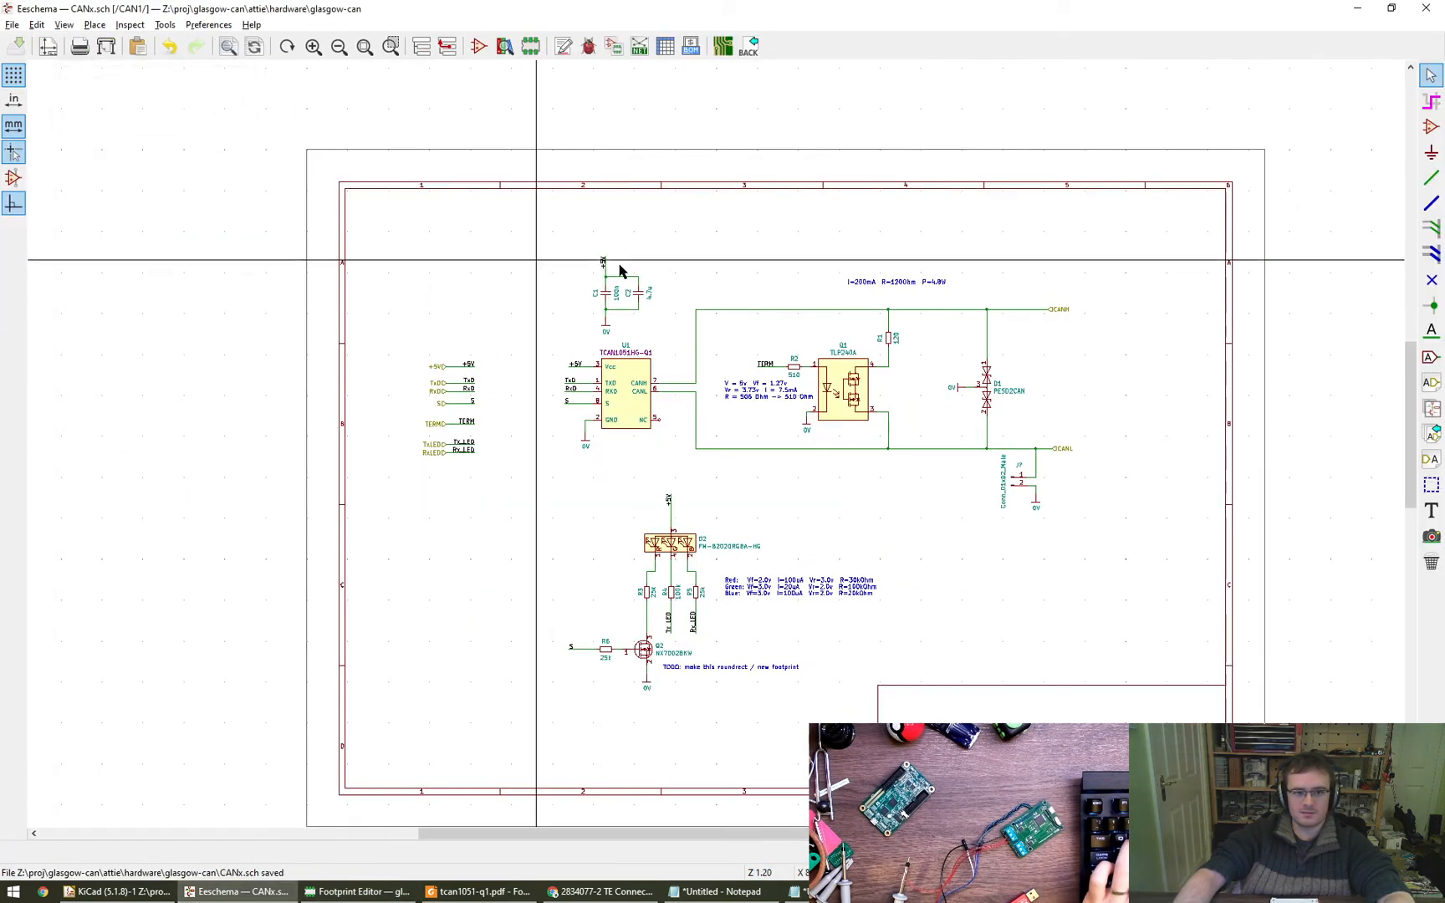
pyautogui.scroll(6, 711, 397)
pyautogui.moveTo(711, 397); pyautogui.dragTo(1438, 387, button='middle')
pyautogui.moveTo(616, 387); pyautogui.dragTo(787, 387, button='middle')
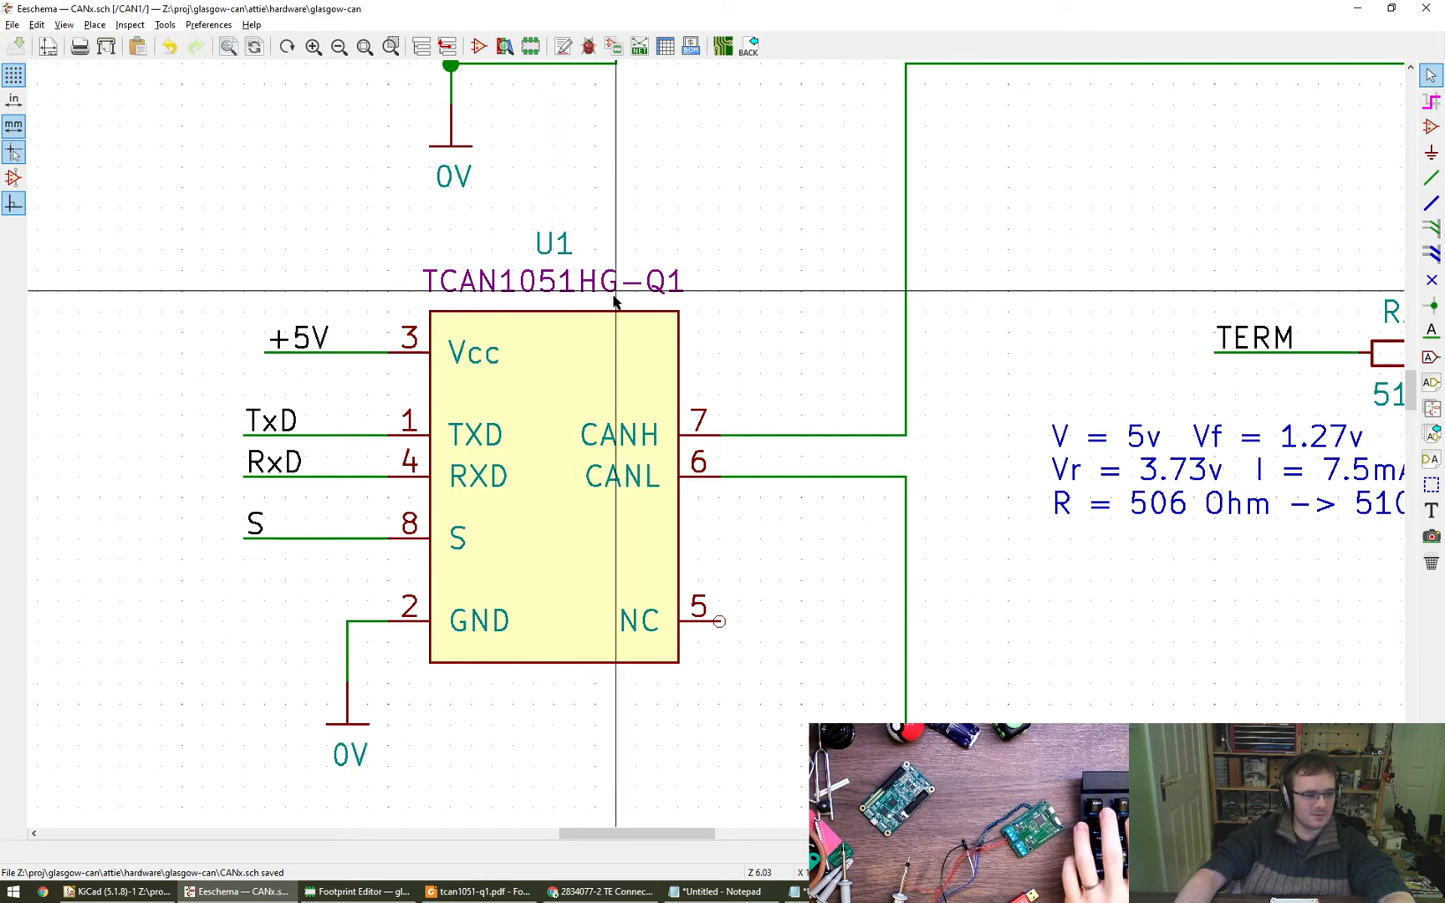
pyautogui.scroll(-1, 615, 301)
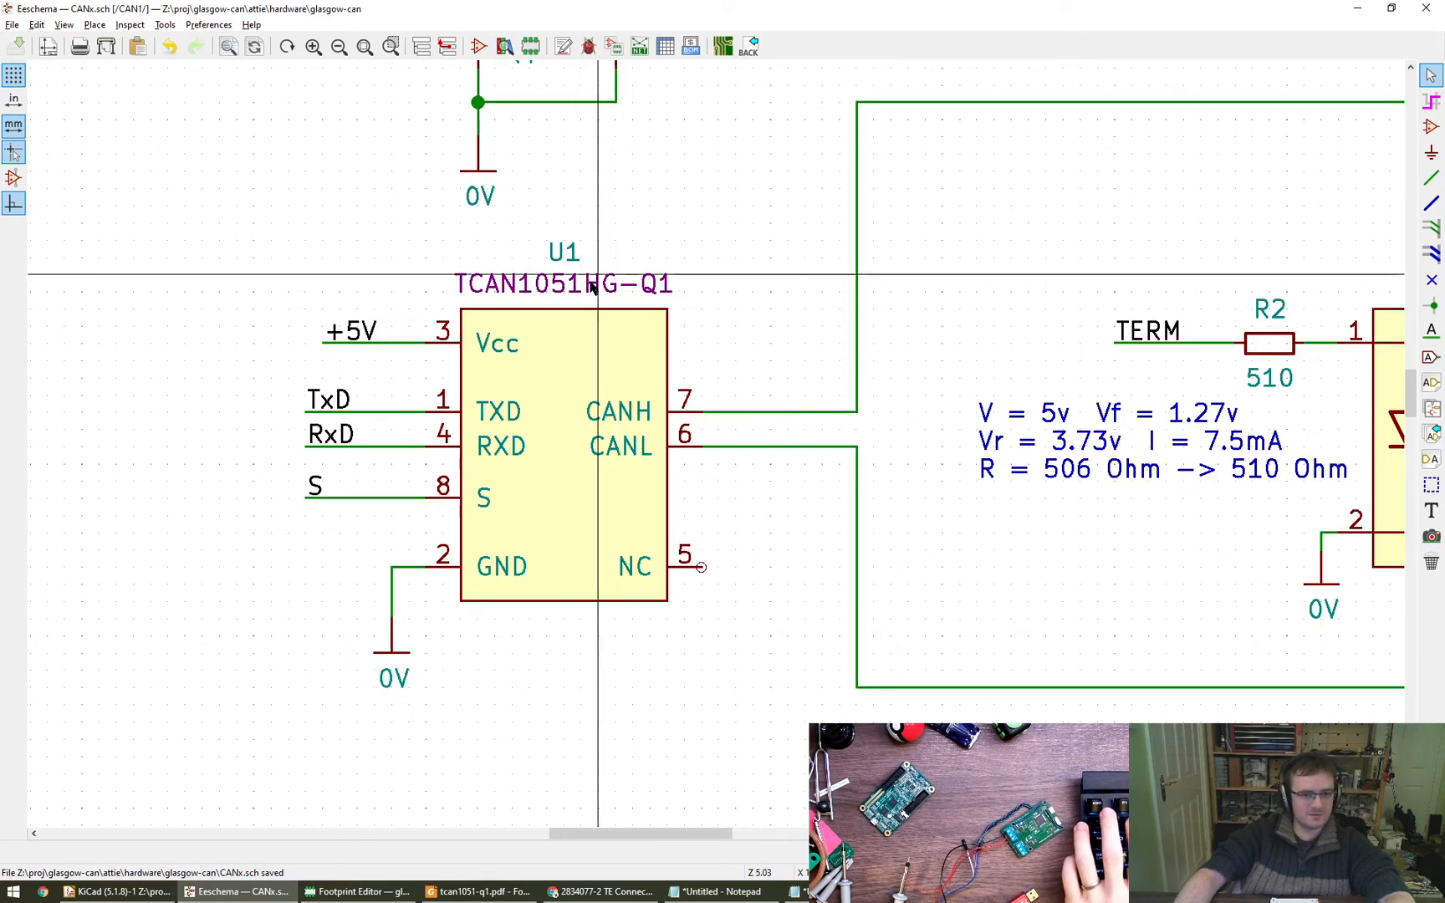
pyautogui.keyDown('alt'); pyautogui.moveTo(1444, 501); pyautogui.dragTo(980, 490); pyautogui.keyUp('alt')
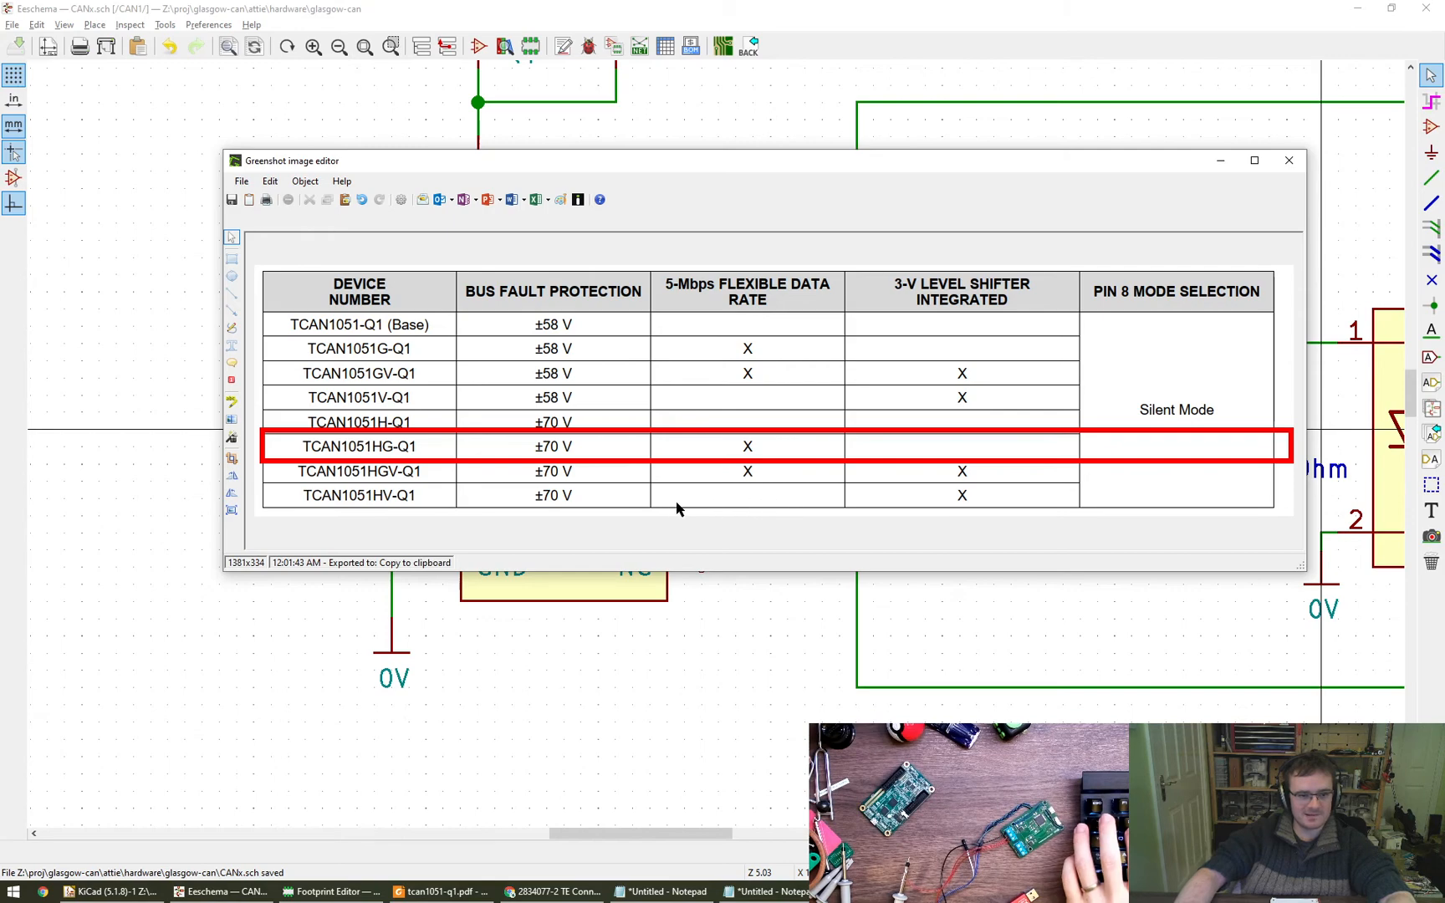
pyautogui.hotkey('alt', 'F4')
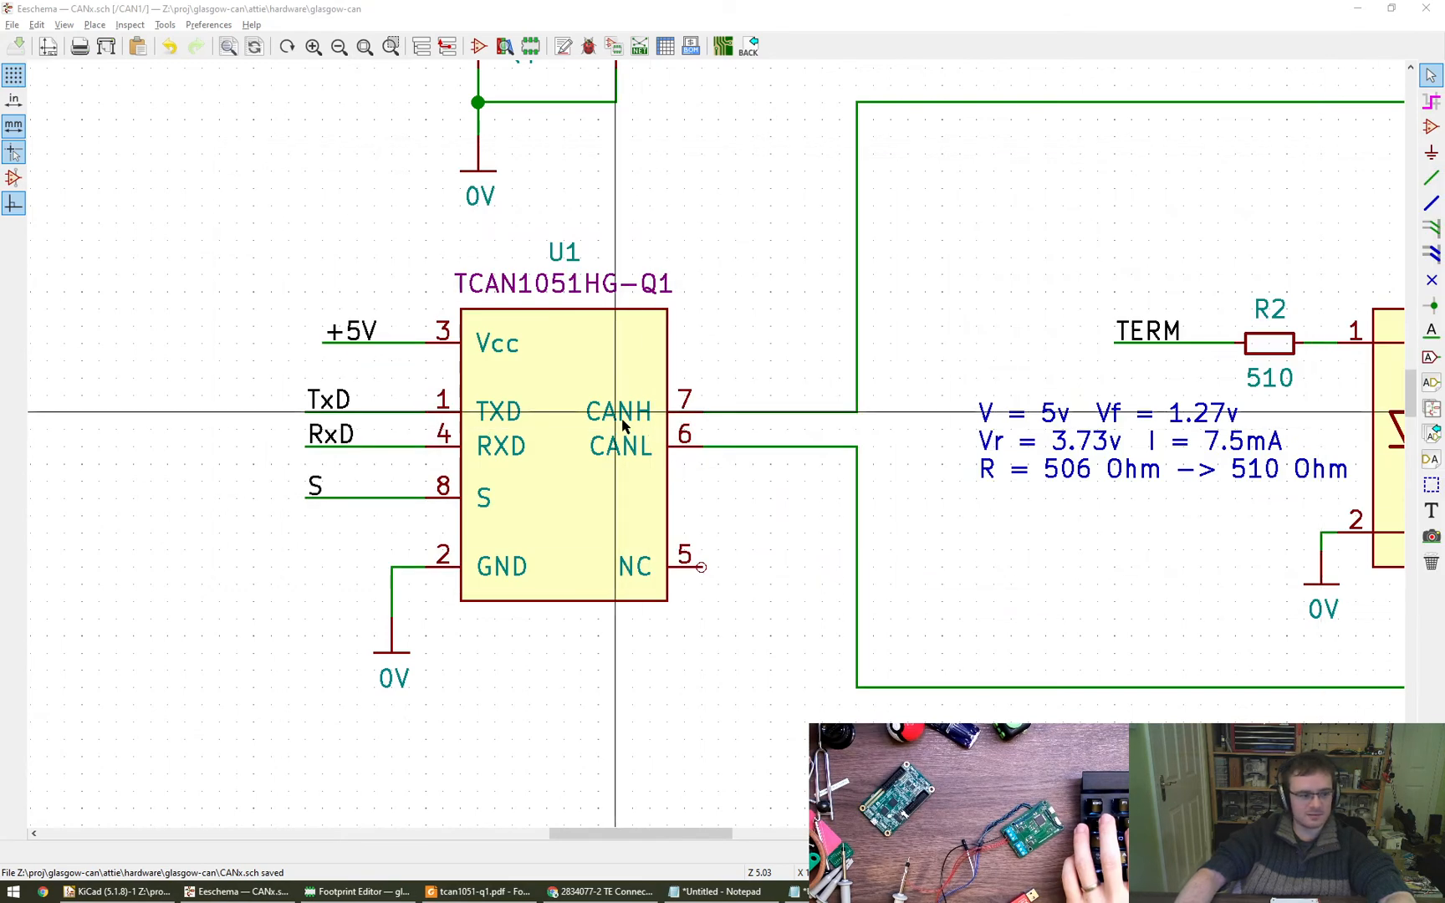
pyautogui.scroll(-1, 608, 425)
pyautogui.scroll(-5, 607, 425)
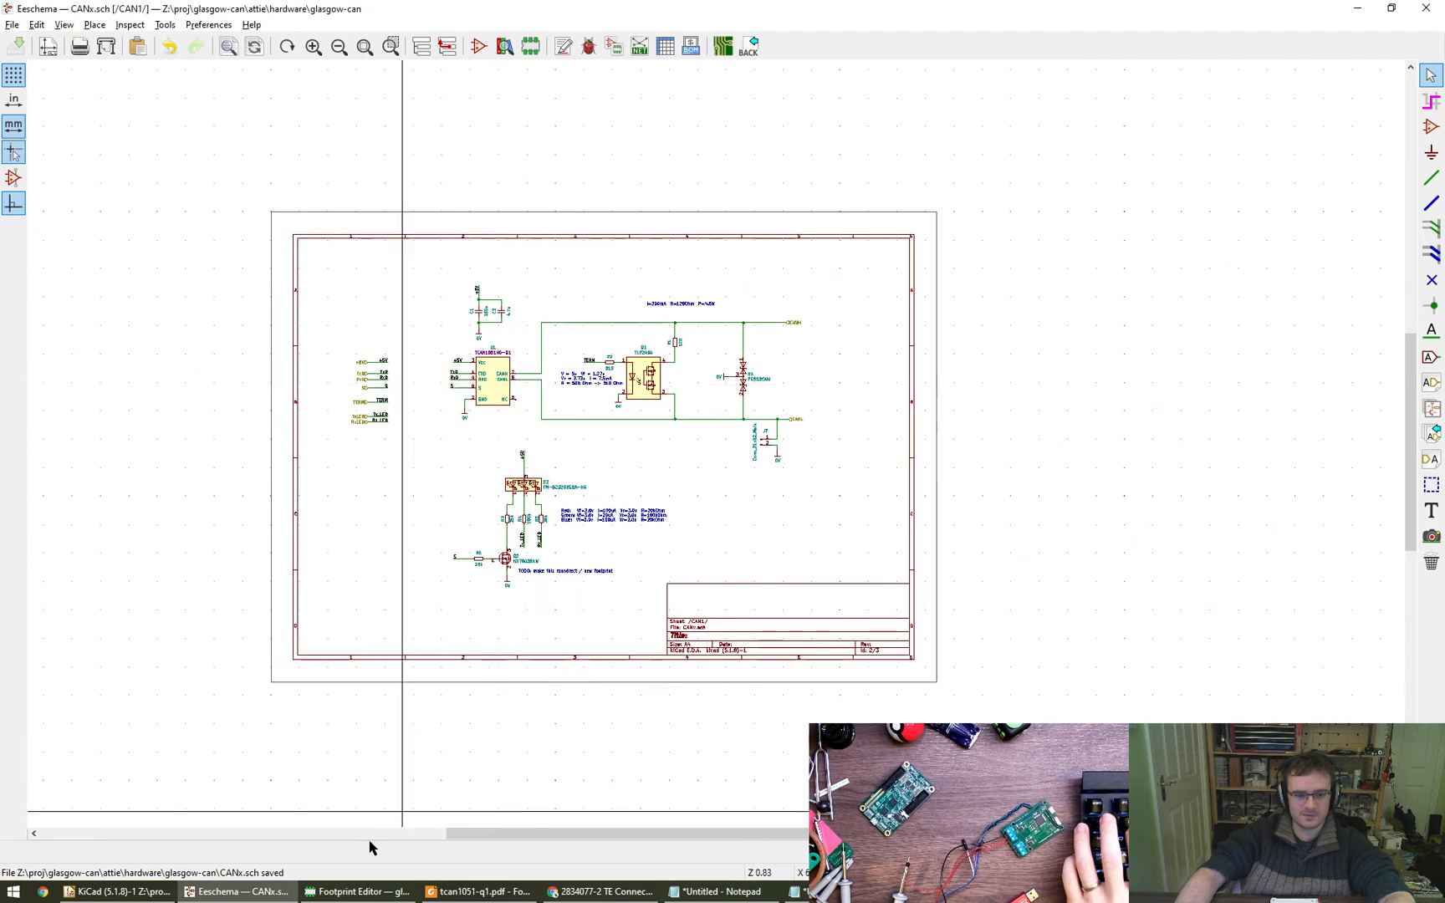
# - Return to the Footprint Editor and check the properties of the origin pad and the pad directly below it
pyautogui.click(360, 891)
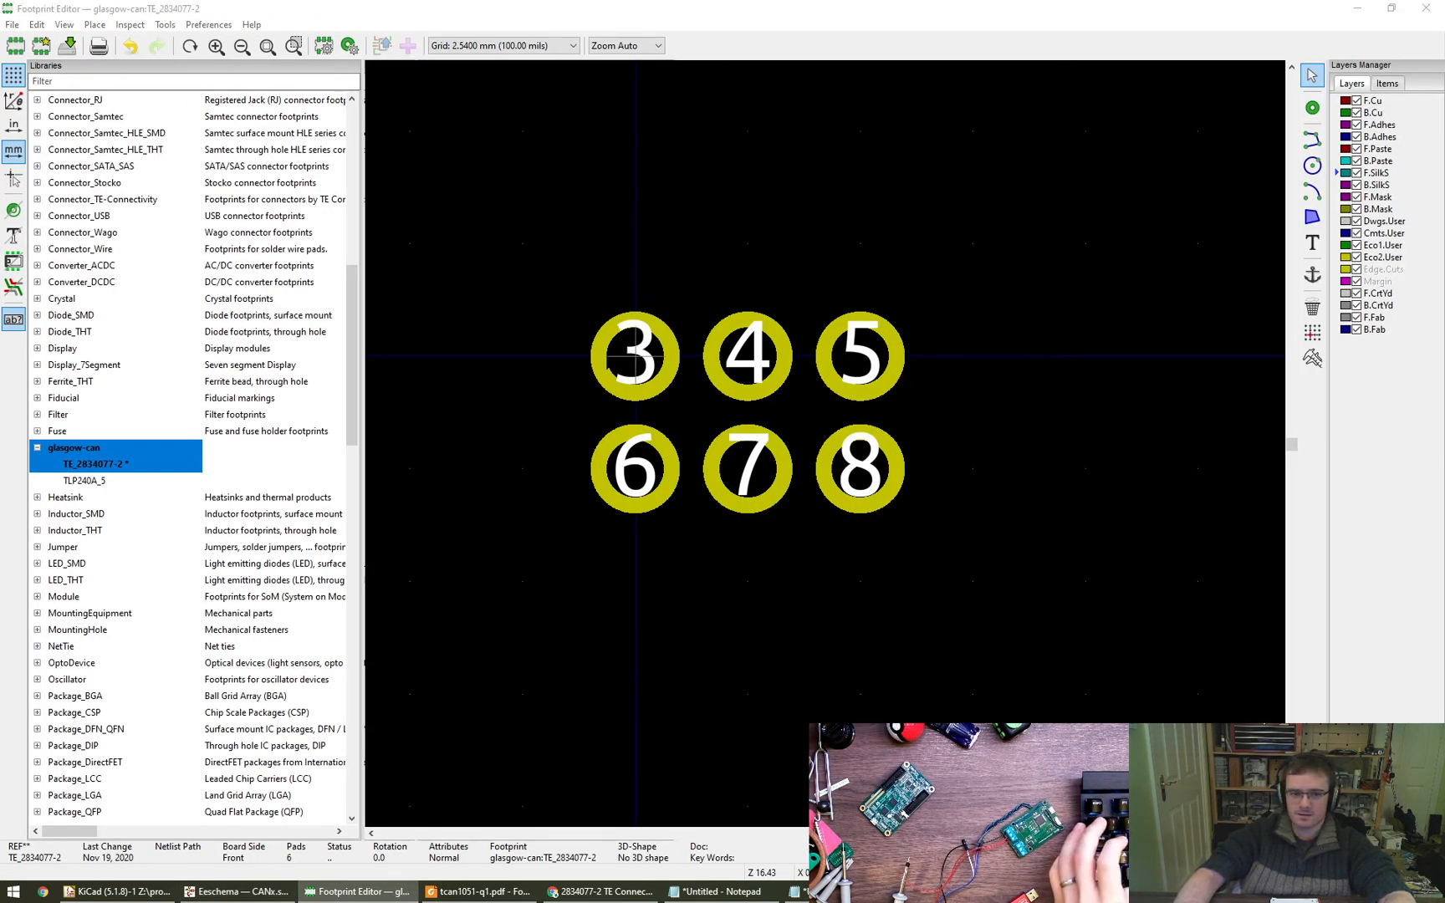
pyautogui.click(635, 356)
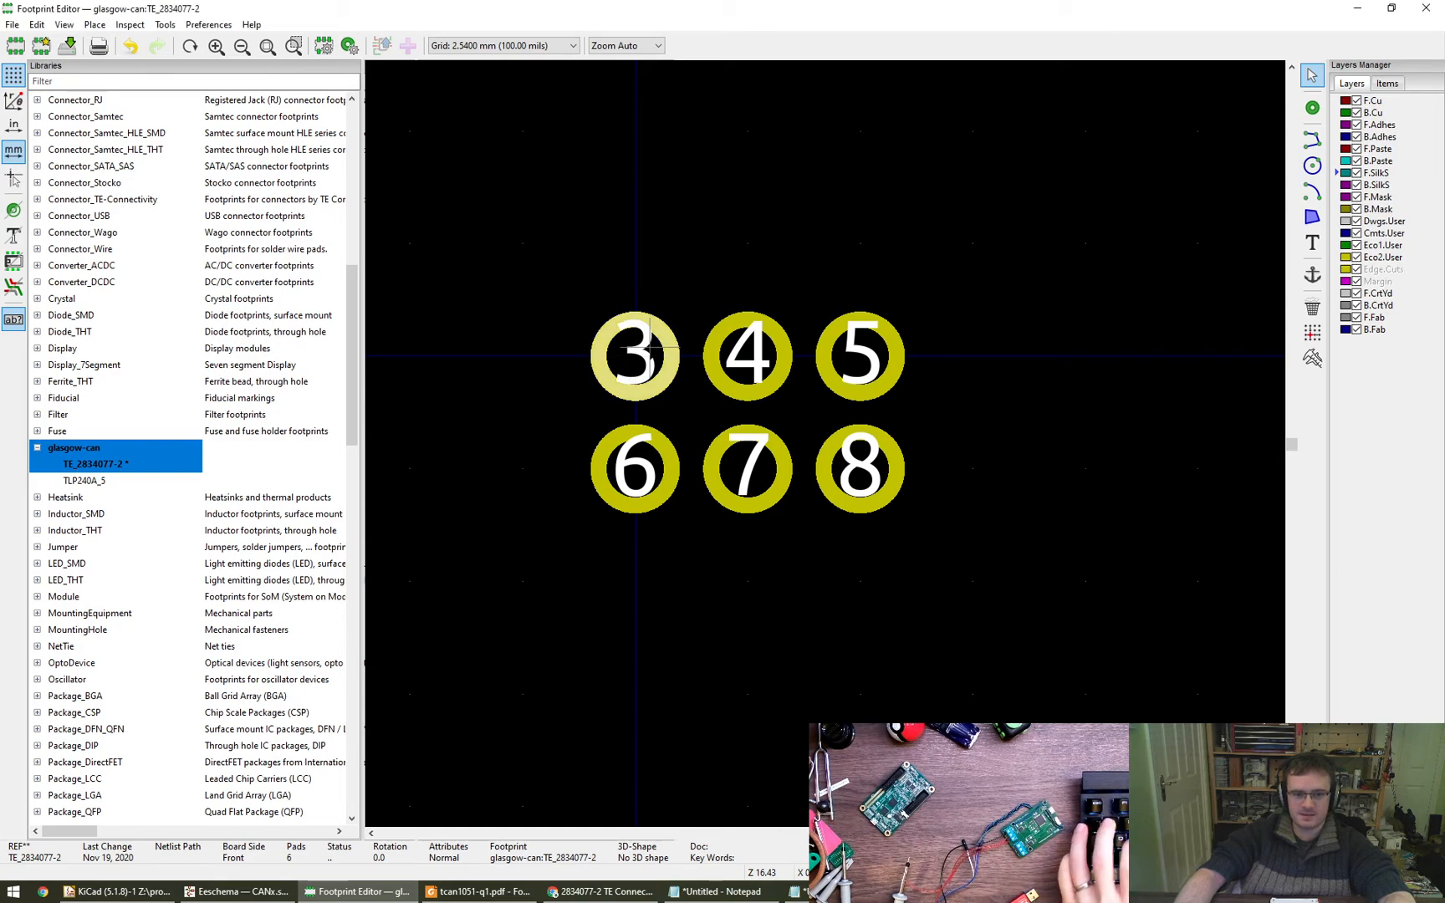
pyautogui.press('e')
pyautogui.press('Escape')
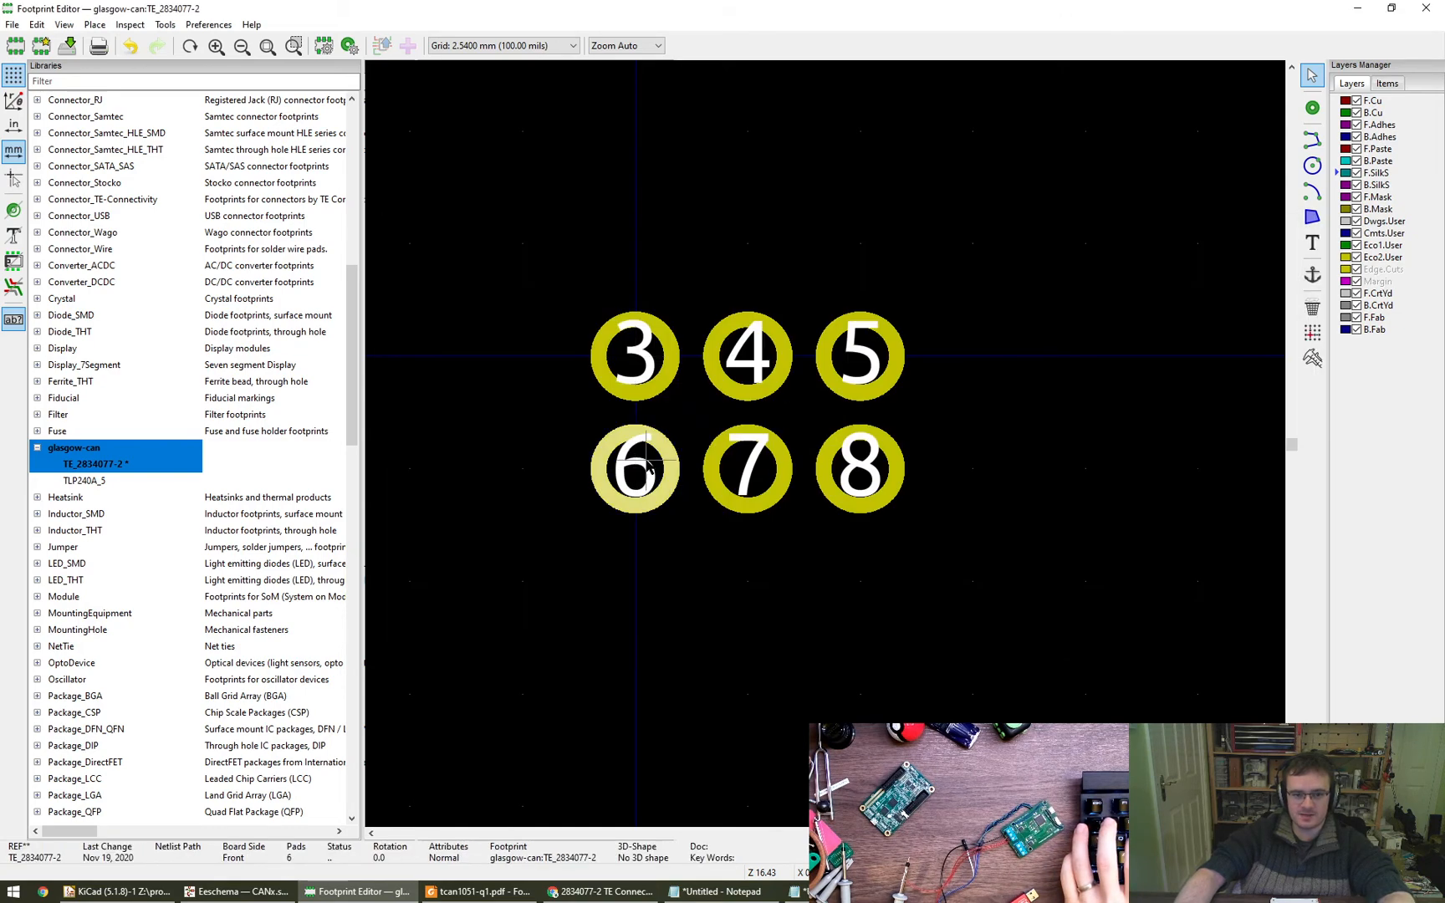
pyautogui.press('e')
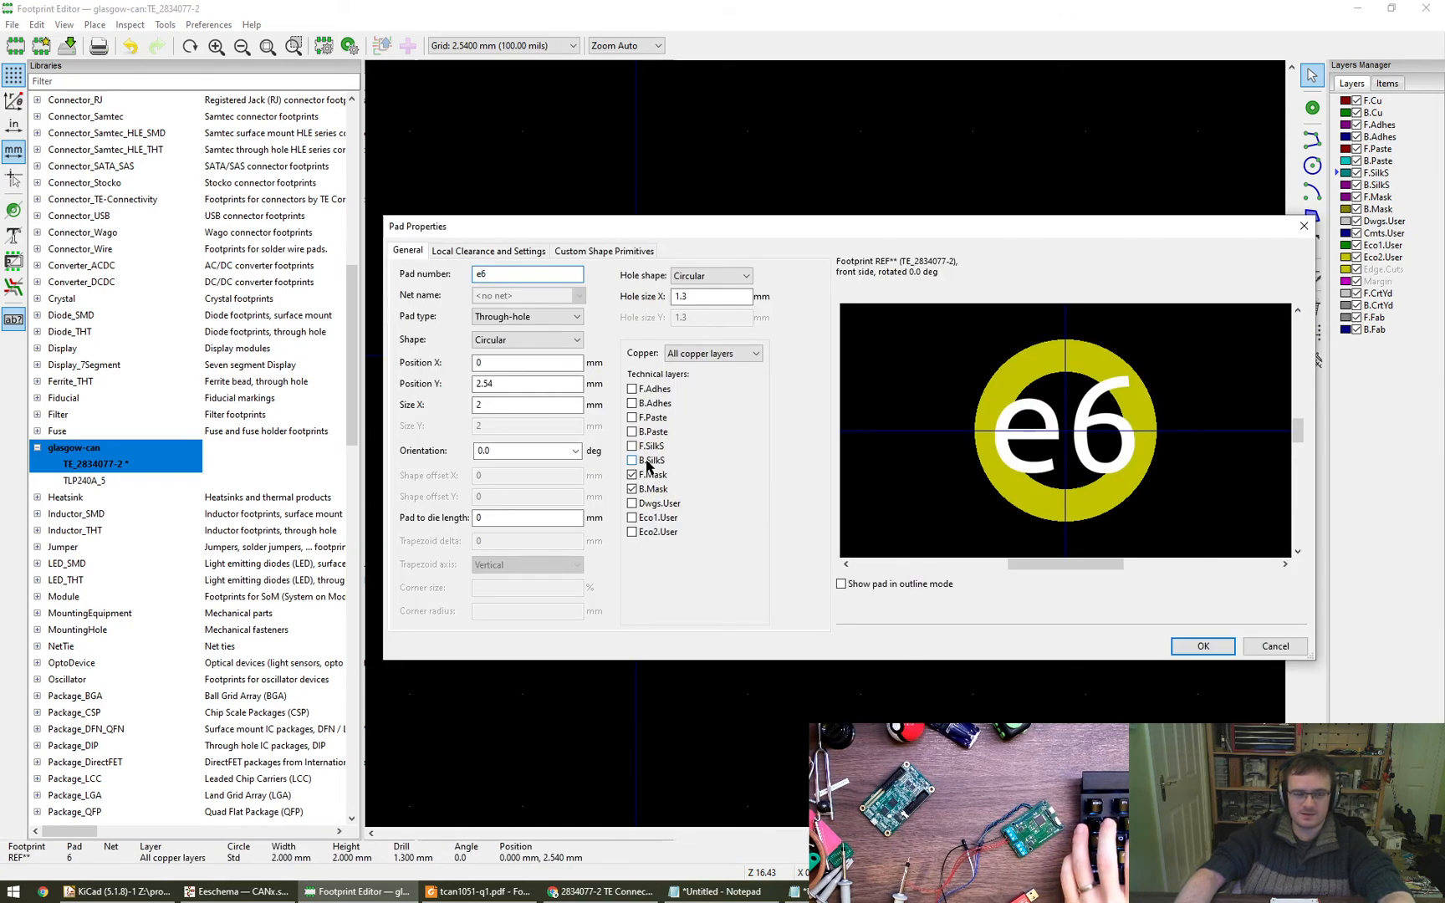
pyautogui.press('Escape')
# - Switch to the 5.08 mm user grid and delete all six pads
pyautogui.click(500, 46)
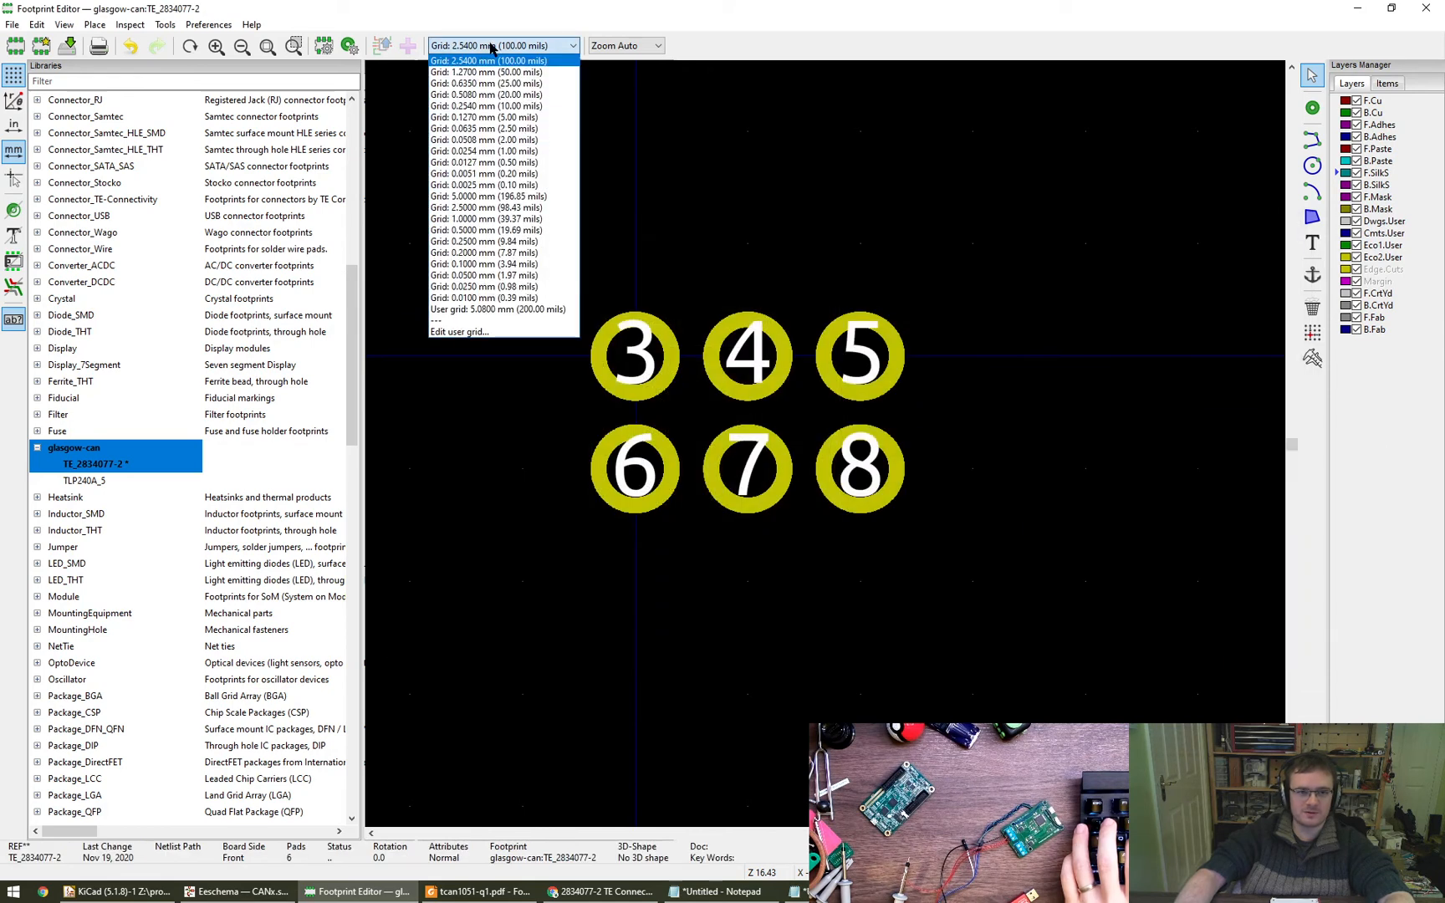
pyautogui.click(497, 311)
pyautogui.moveTo(974, 575); pyautogui.dragTo(499, 251)
pyautogui.press('Delete')
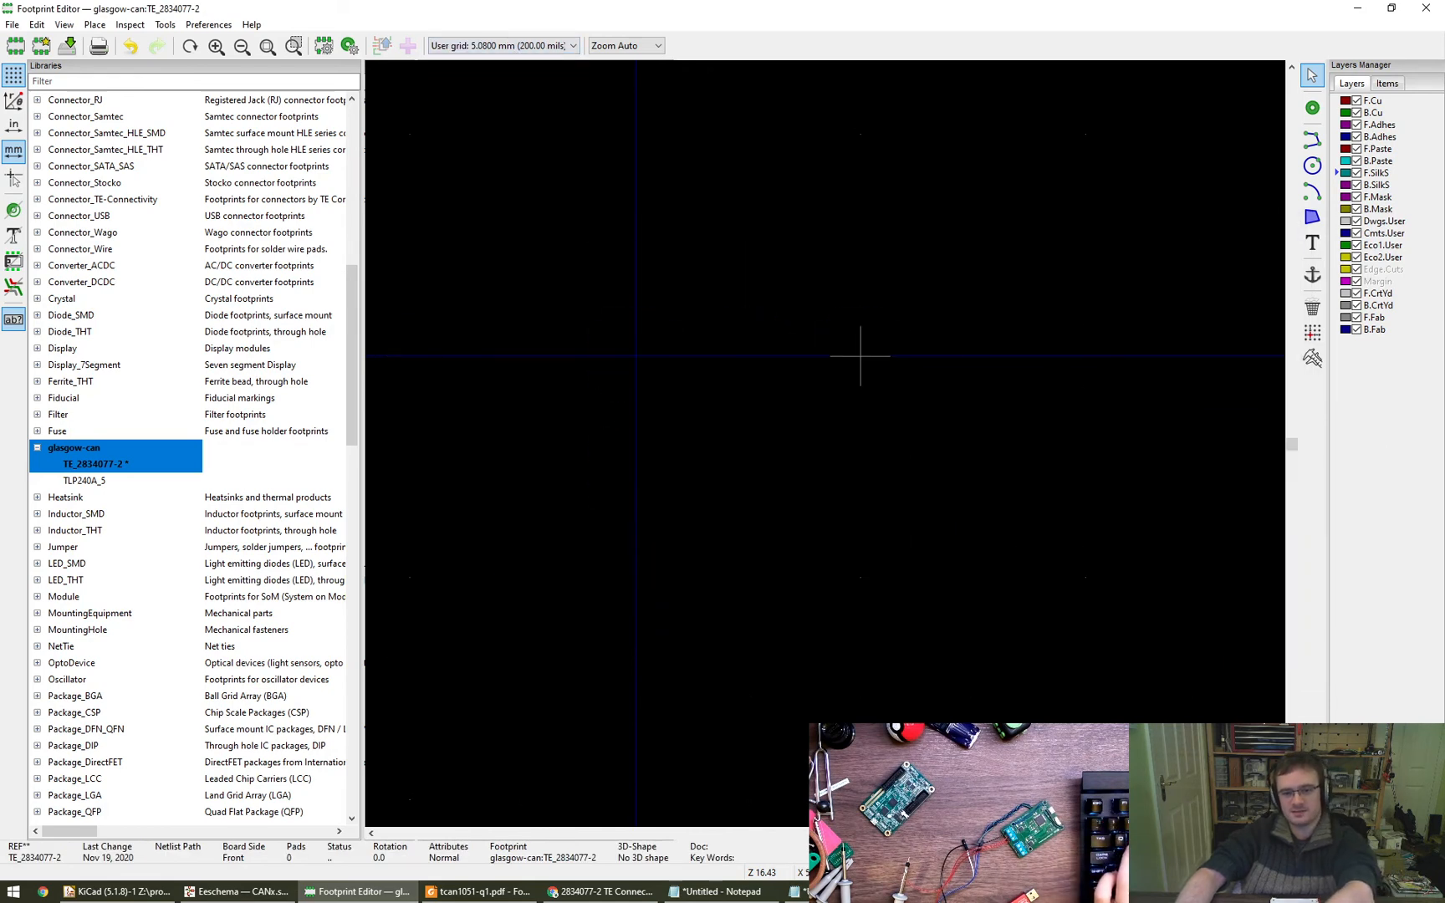
# - Place six through-hole pads in two rows of three, starting at the origin, spaced 5.08 mm horizontally and 5 mm vertically
pyautogui.click(1312, 107)
pyautogui.click(860, 356)
pyautogui.click(635, 355)
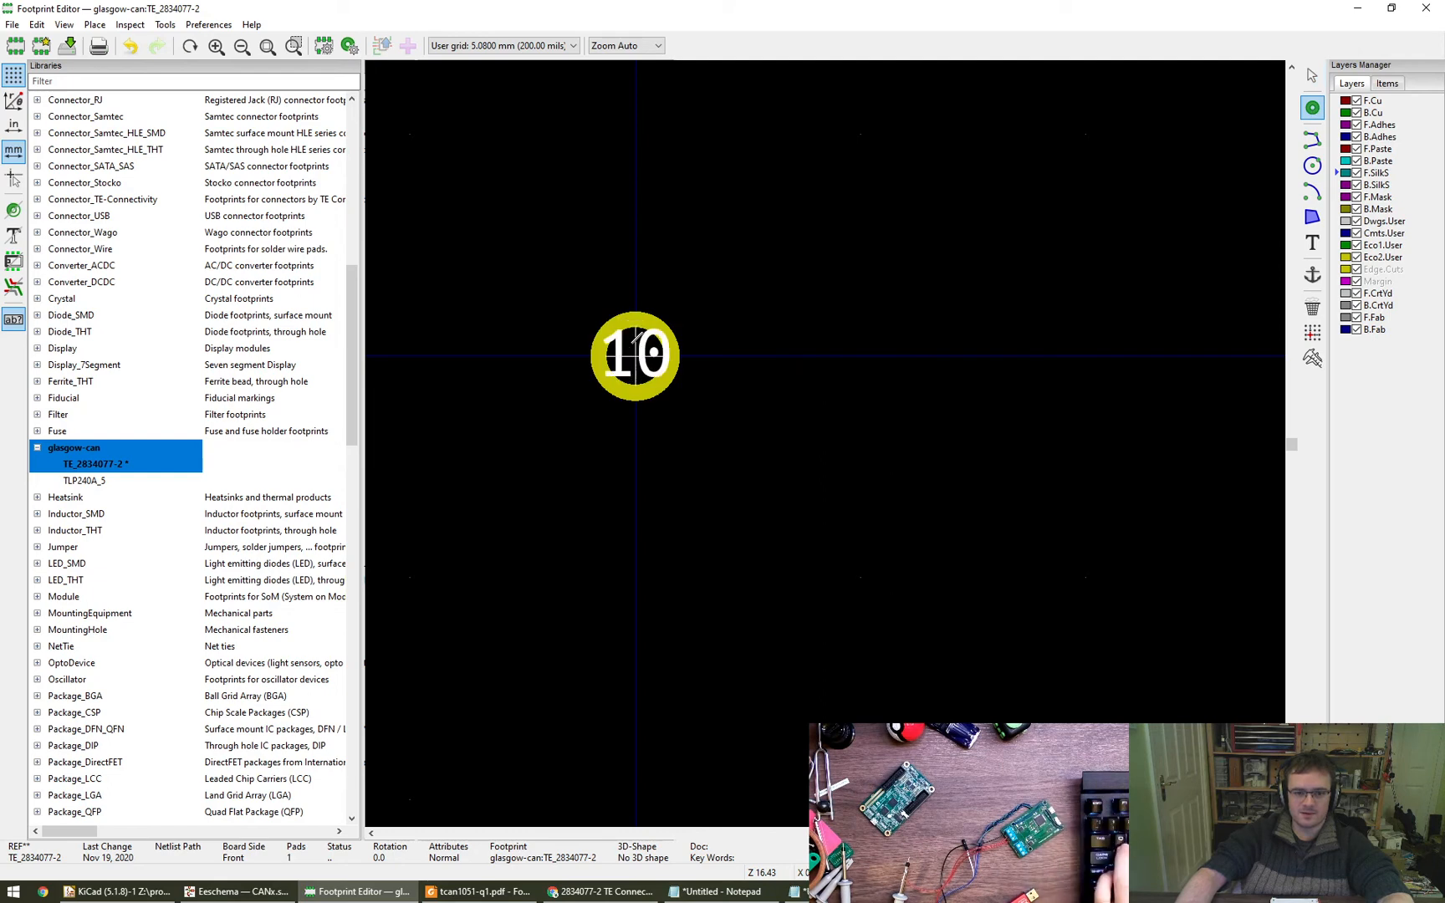
pyautogui.click(636, 577)
pyautogui.click(860, 355)
pyautogui.click(860, 577)
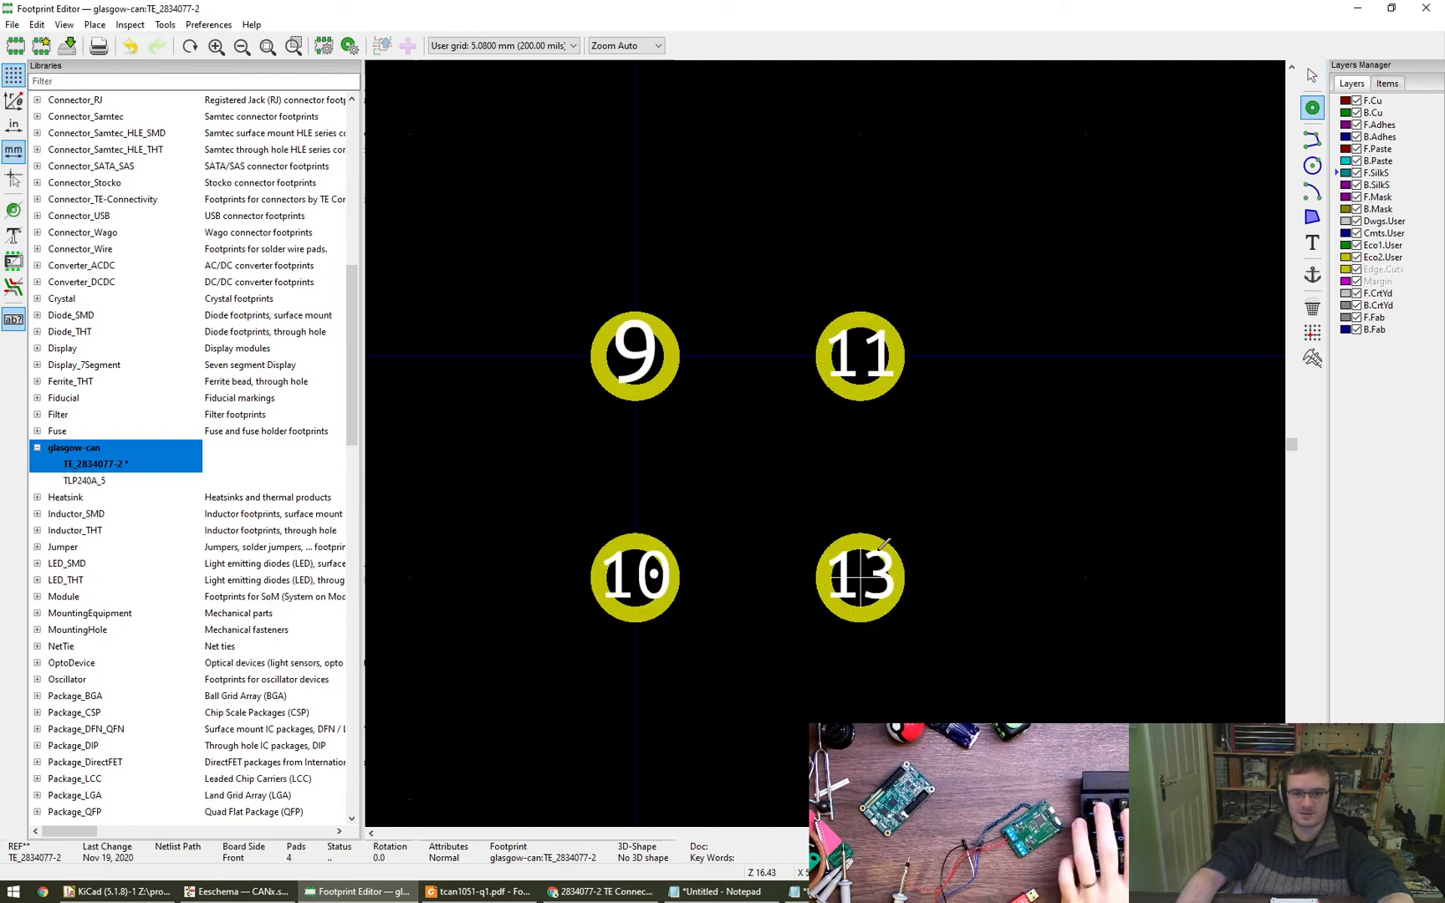
pyautogui.click(1085, 355)
pyautogui.click(1085, 577)
pyautogui.press('Escape')
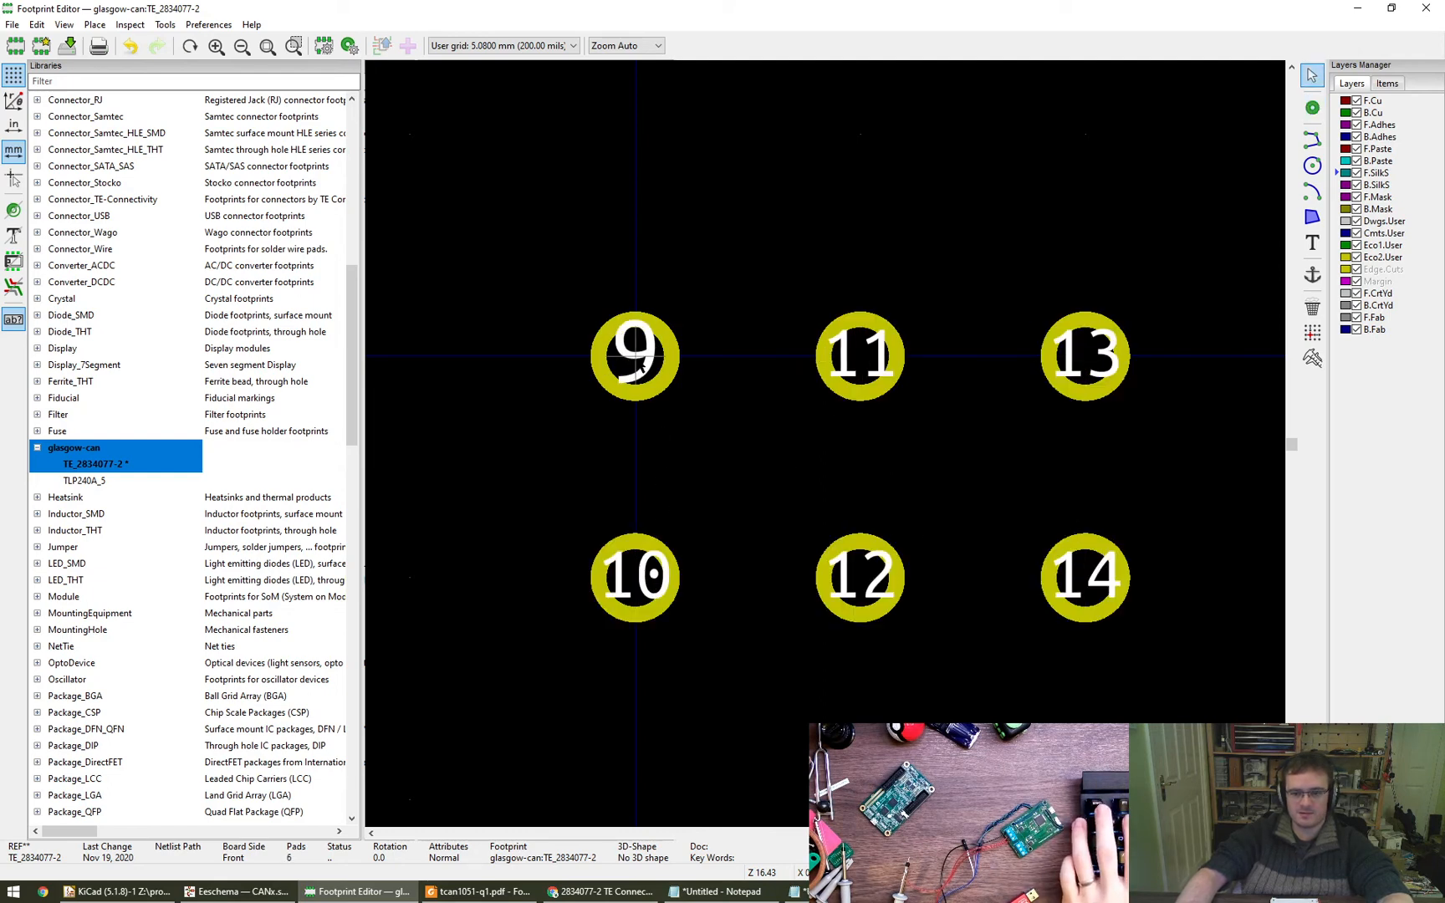
# - Check the position and size properties of the first two pads in each of the two rows
pyautogui.doubleClick(638, 367)
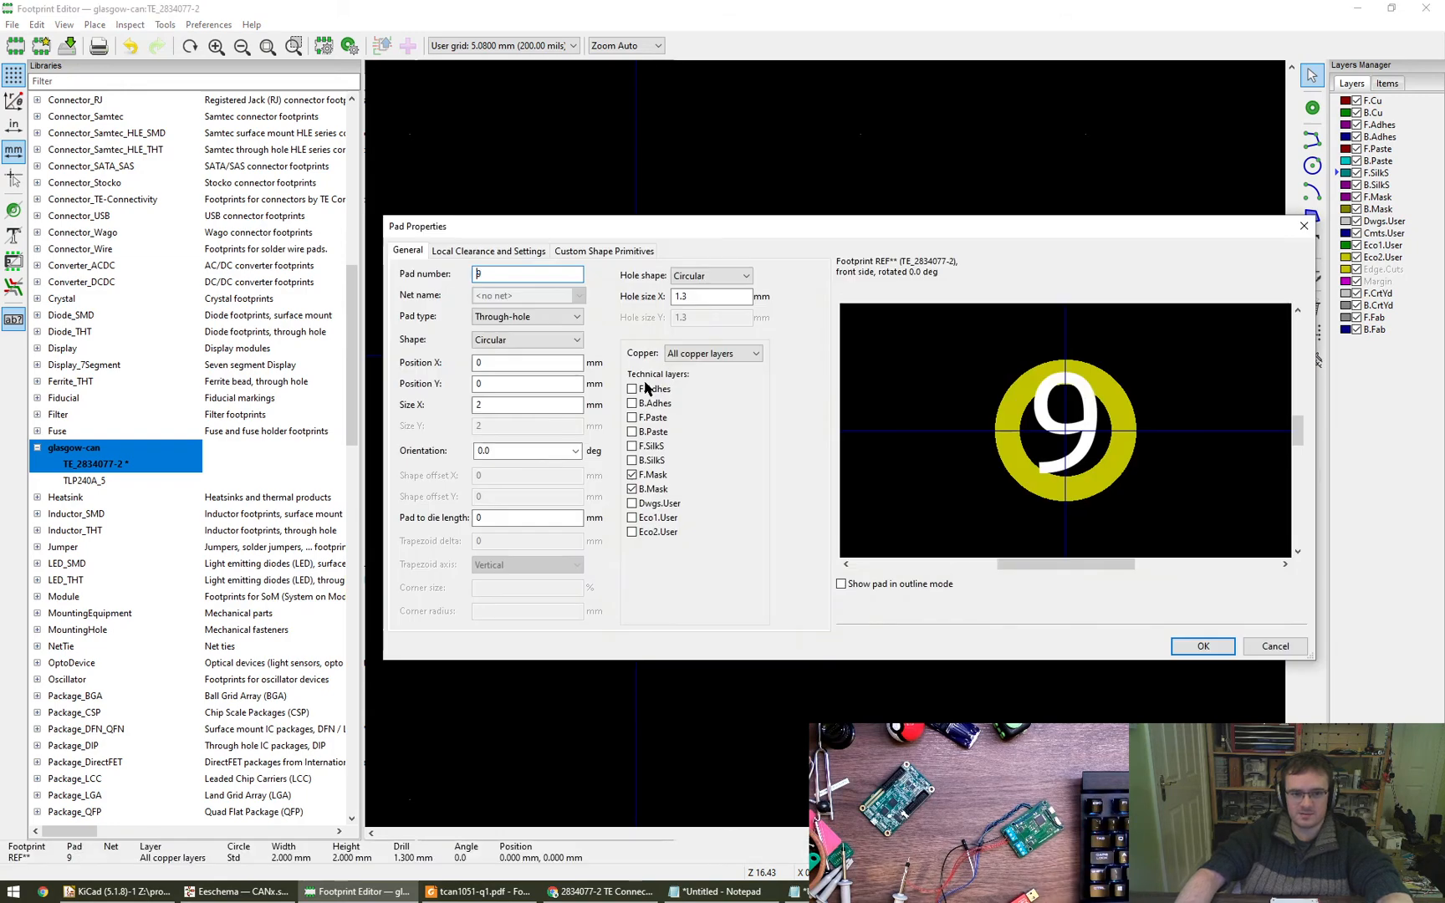
pyautogui.press('Escape')
pyautogui.doubleClick(637, 577)
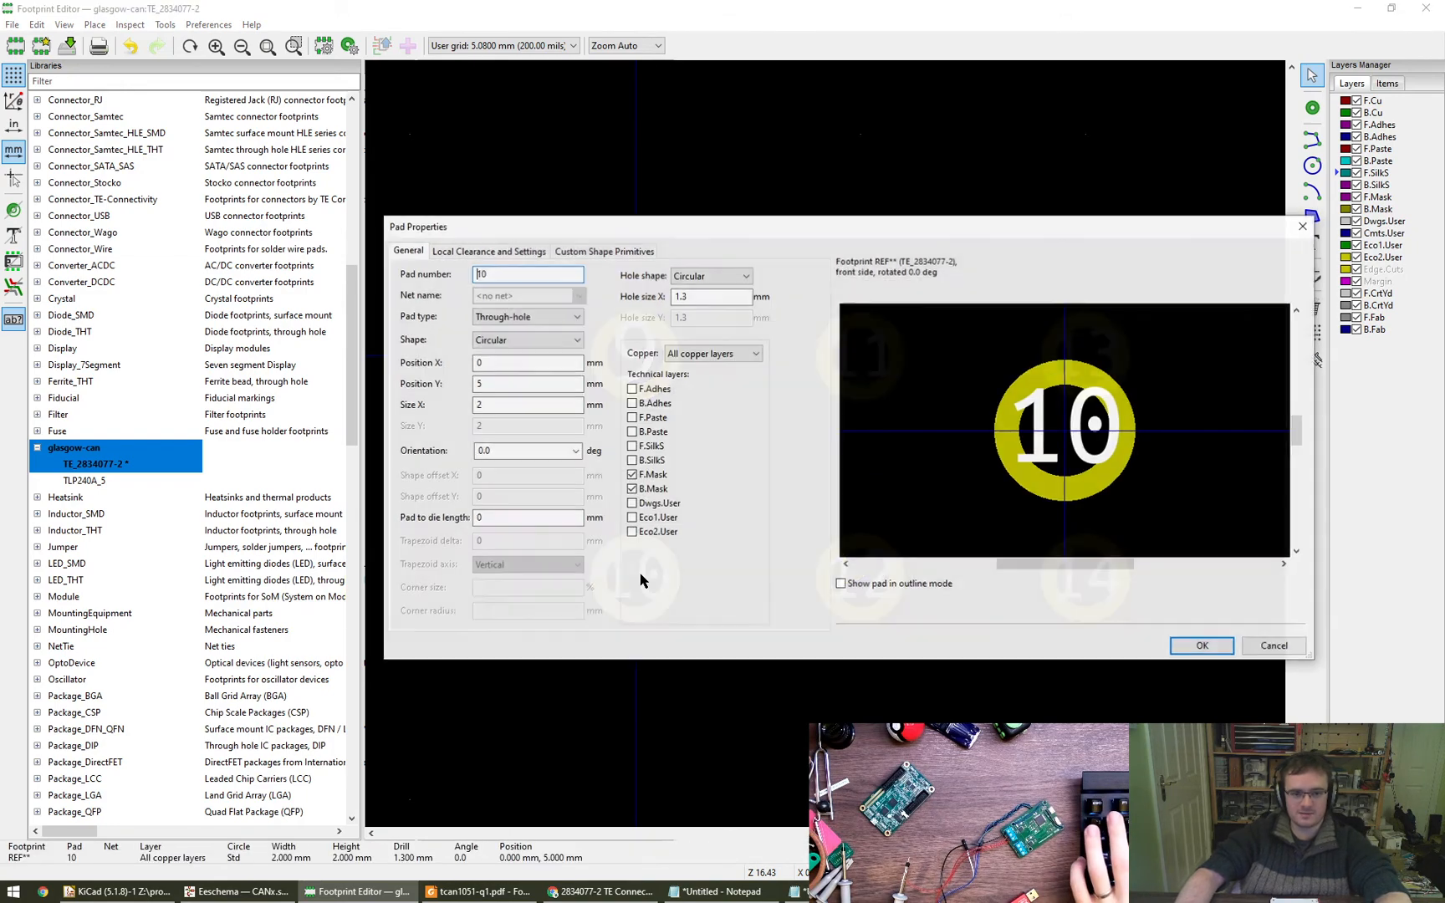
pyautogui.press('Escape')
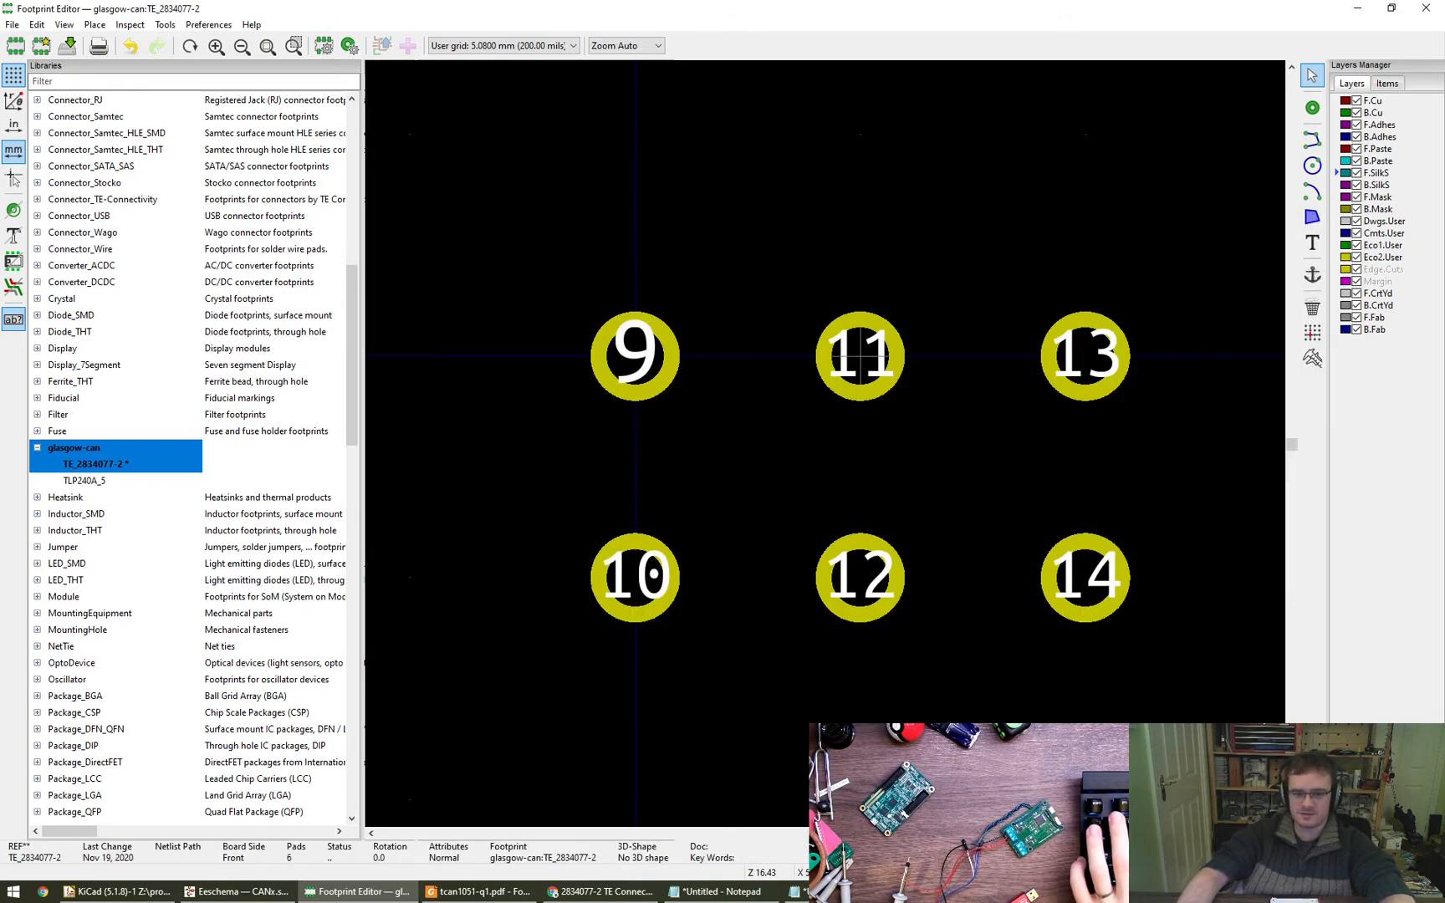
pyautogui.doubleClick(860, 356)
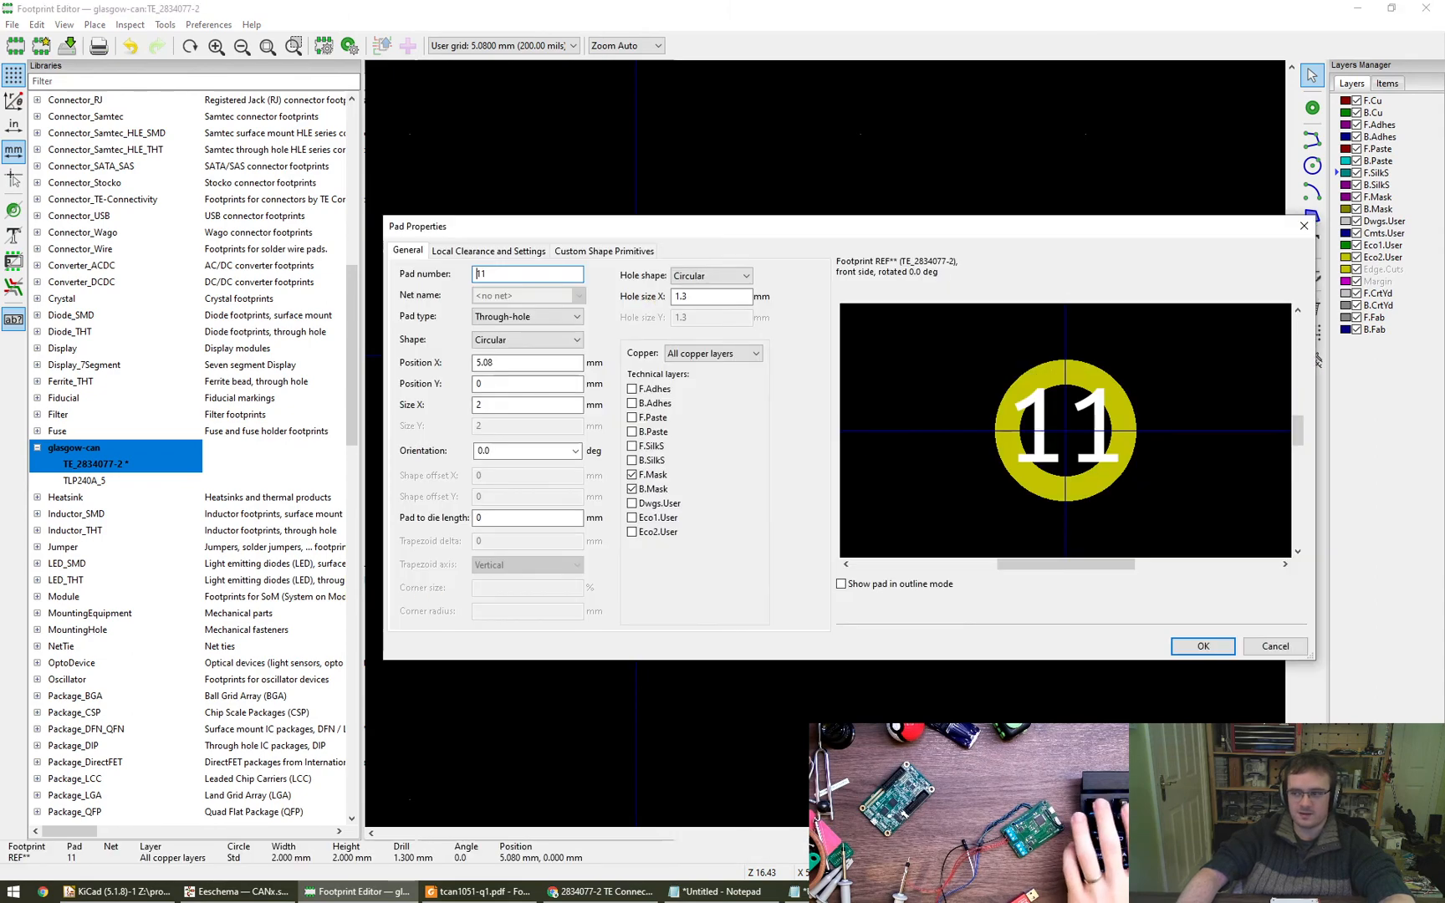
pyautogui.press('Escape')
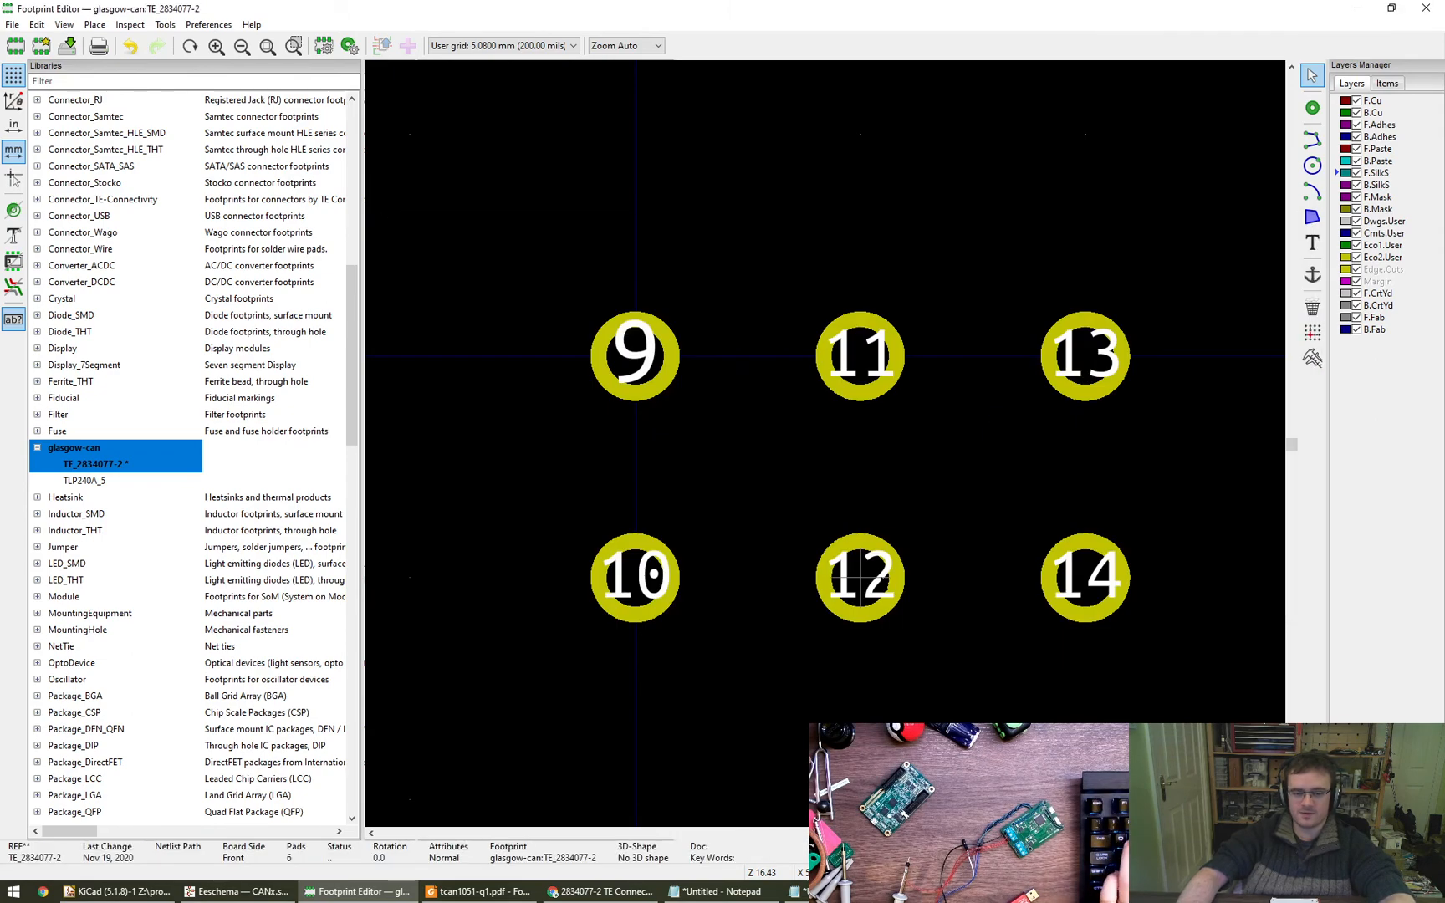
pyautogui.doubleClick(884, 585)
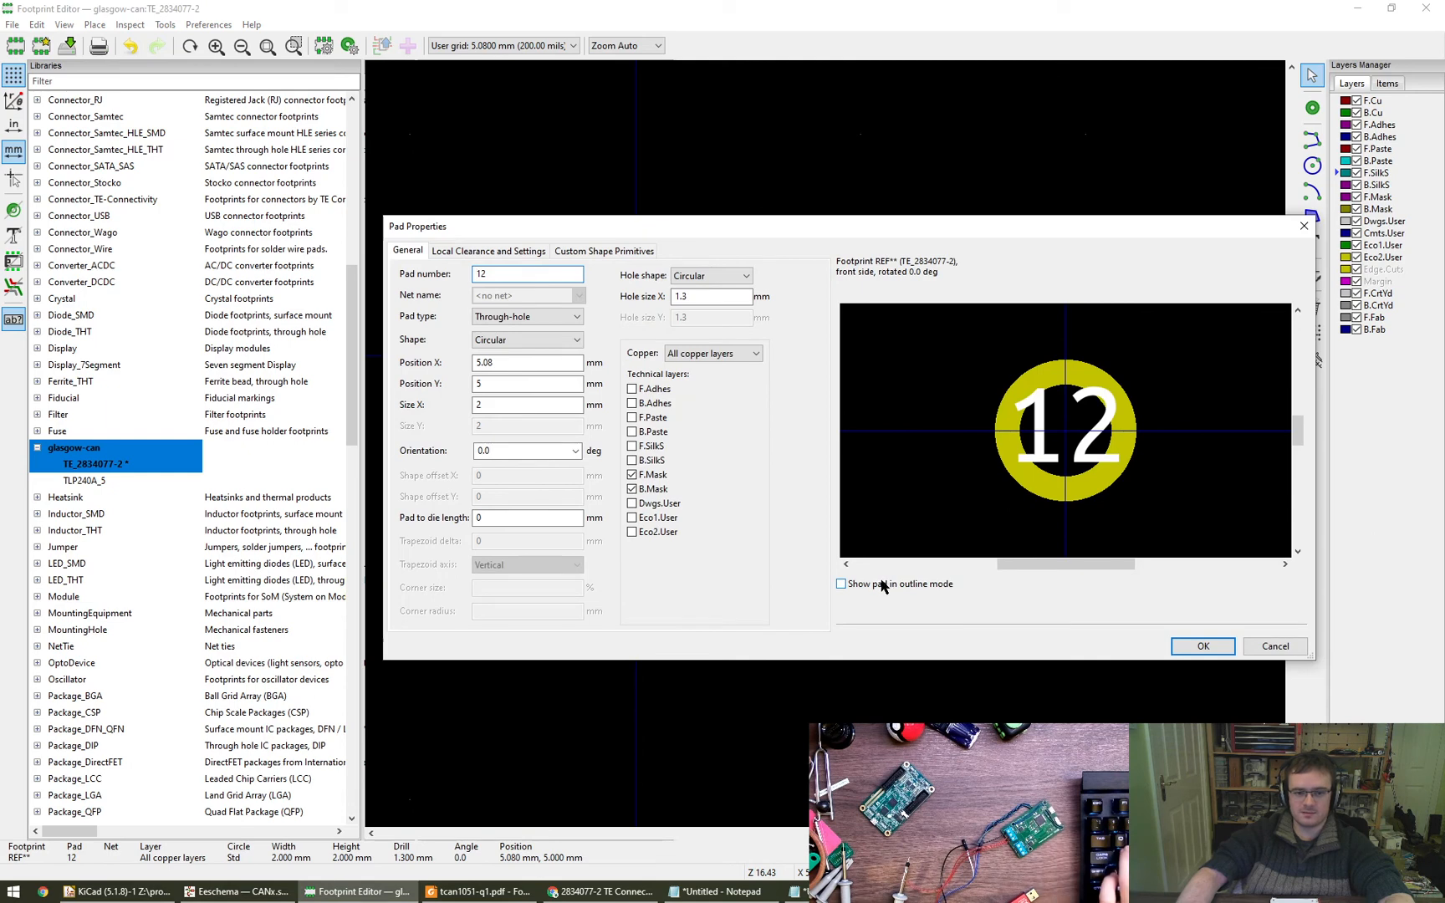
pyautogui.press('Escape')
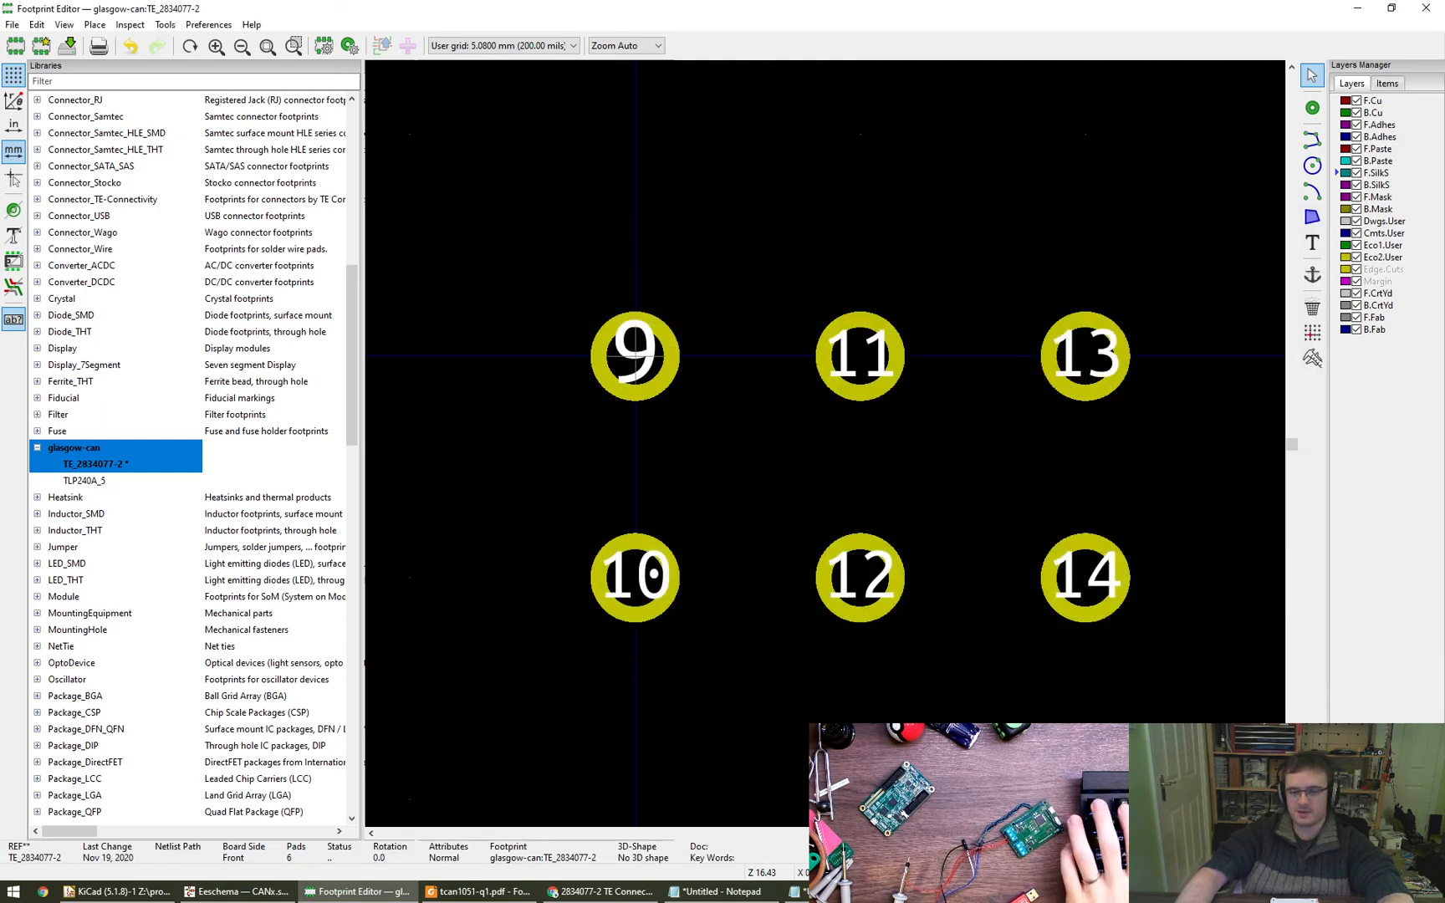
# - Select all six pads, recheck the origin pad's properties, and inspect the general properties of the TE_2834077-2 footprint
pyautogui.moveTo(525, 258); pyautogui.dragTo(1164, 726)
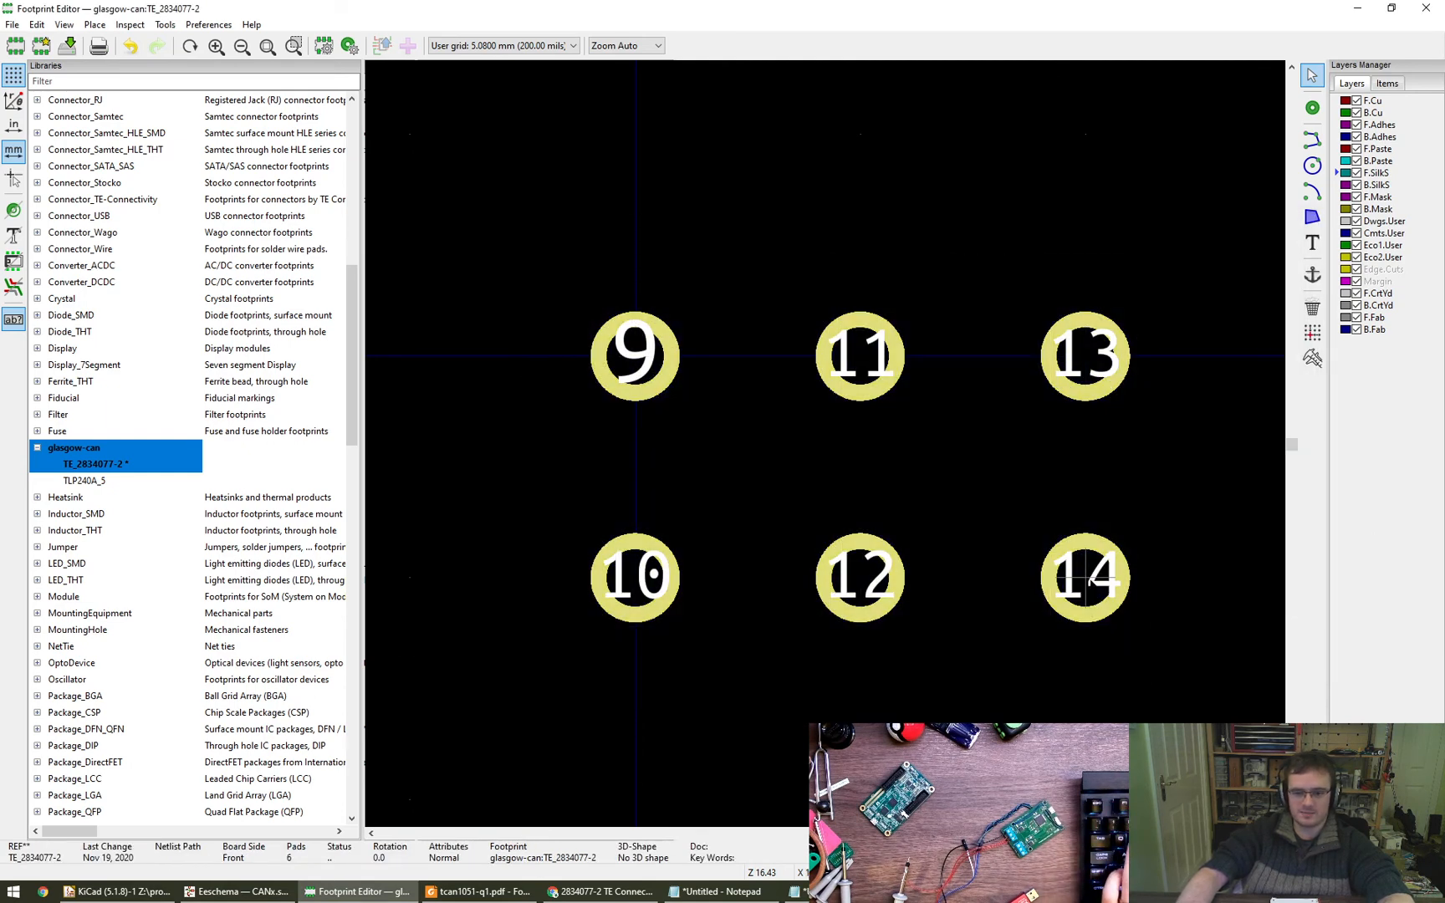
pyautogui.press('Escape')
pyautogui.doubleClick(642, 372)
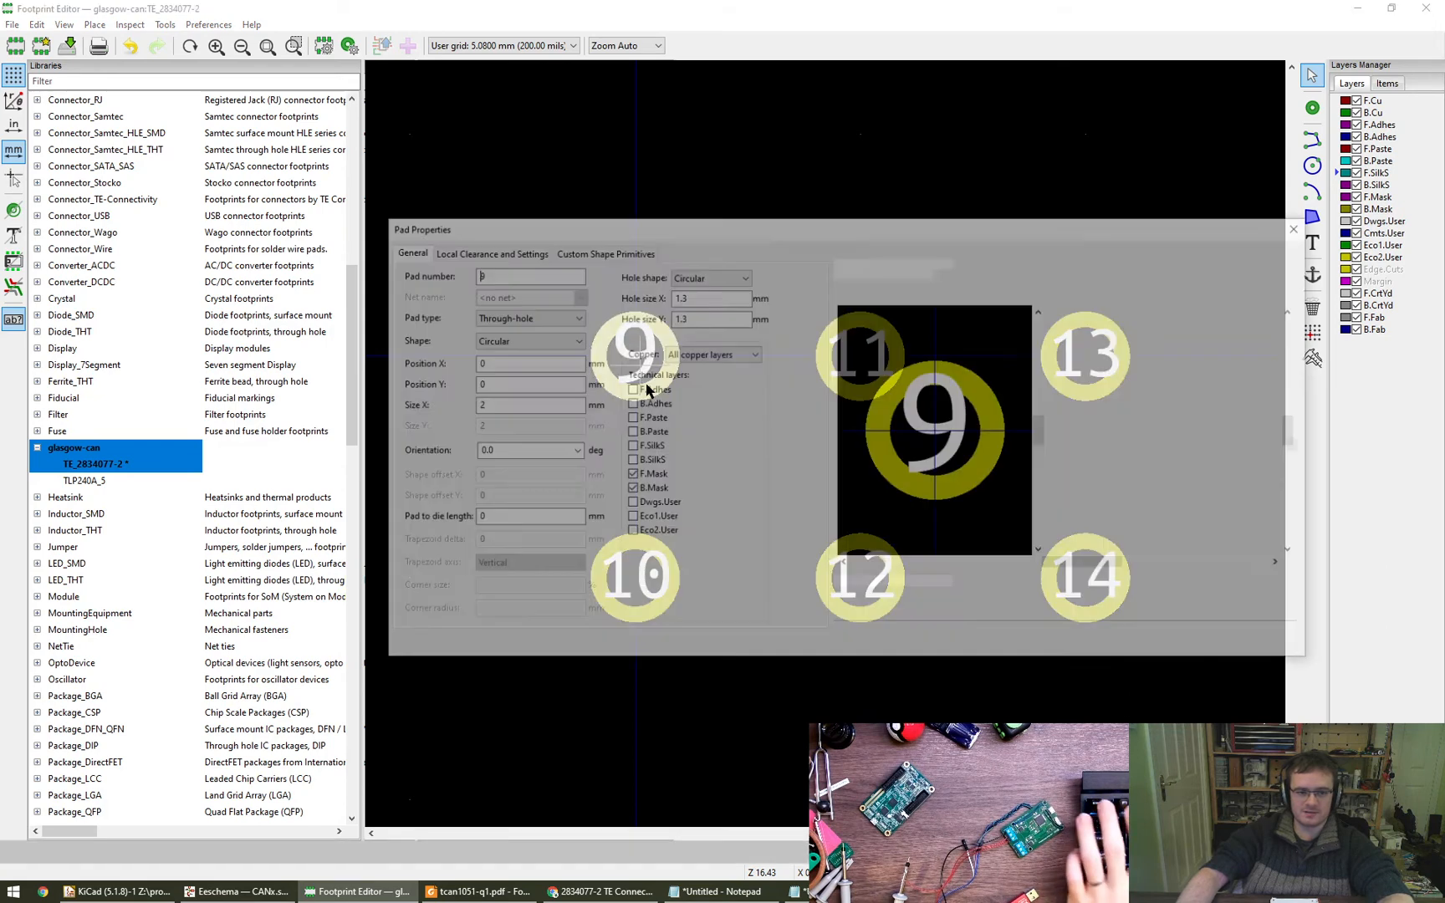
pyautogui.press('Escape')
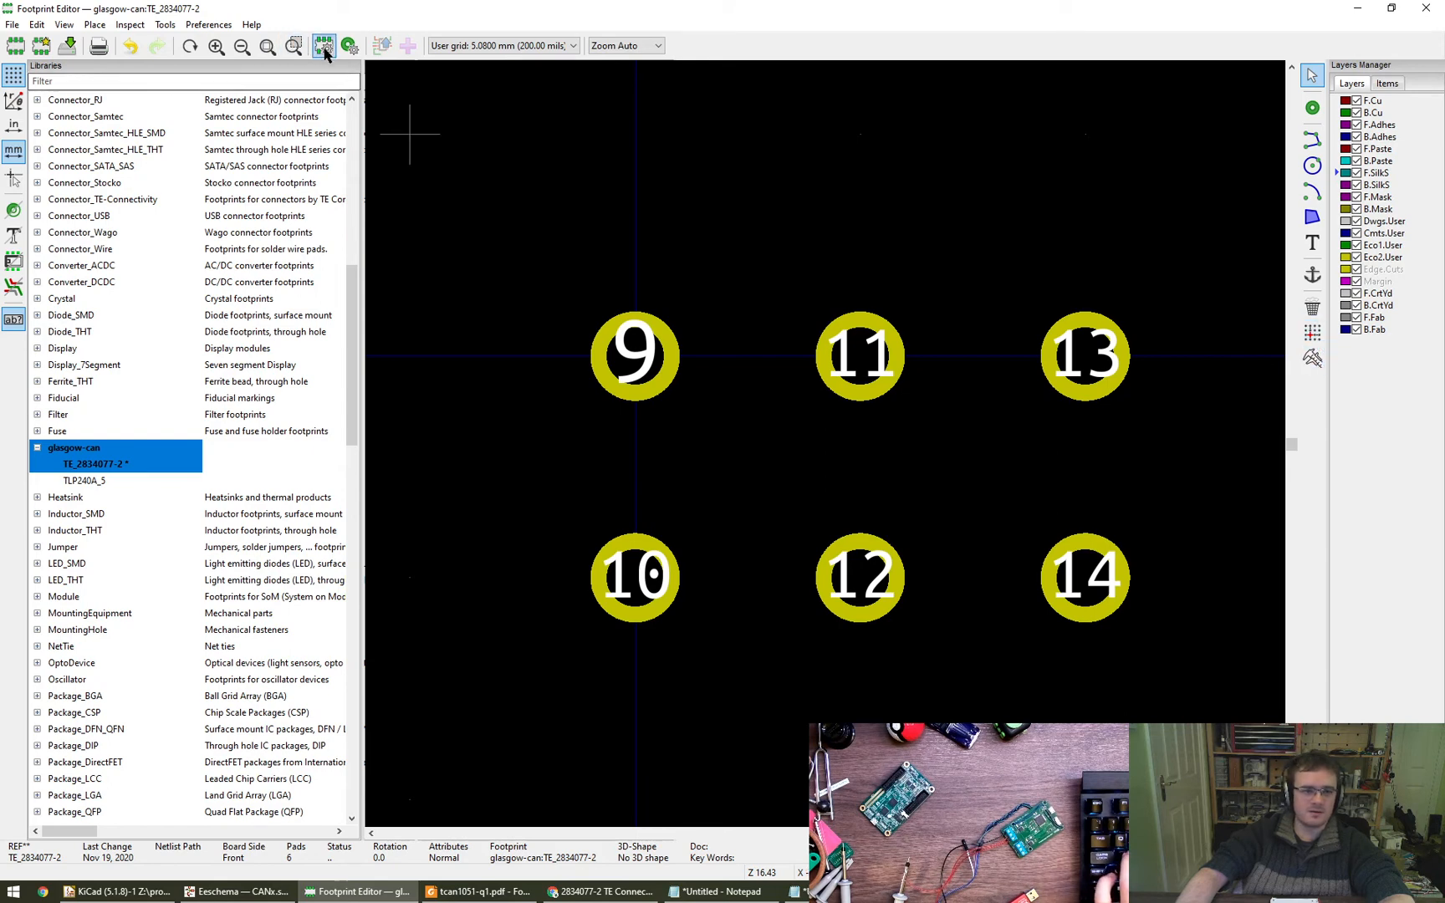
pyautogui.click(325, 49)
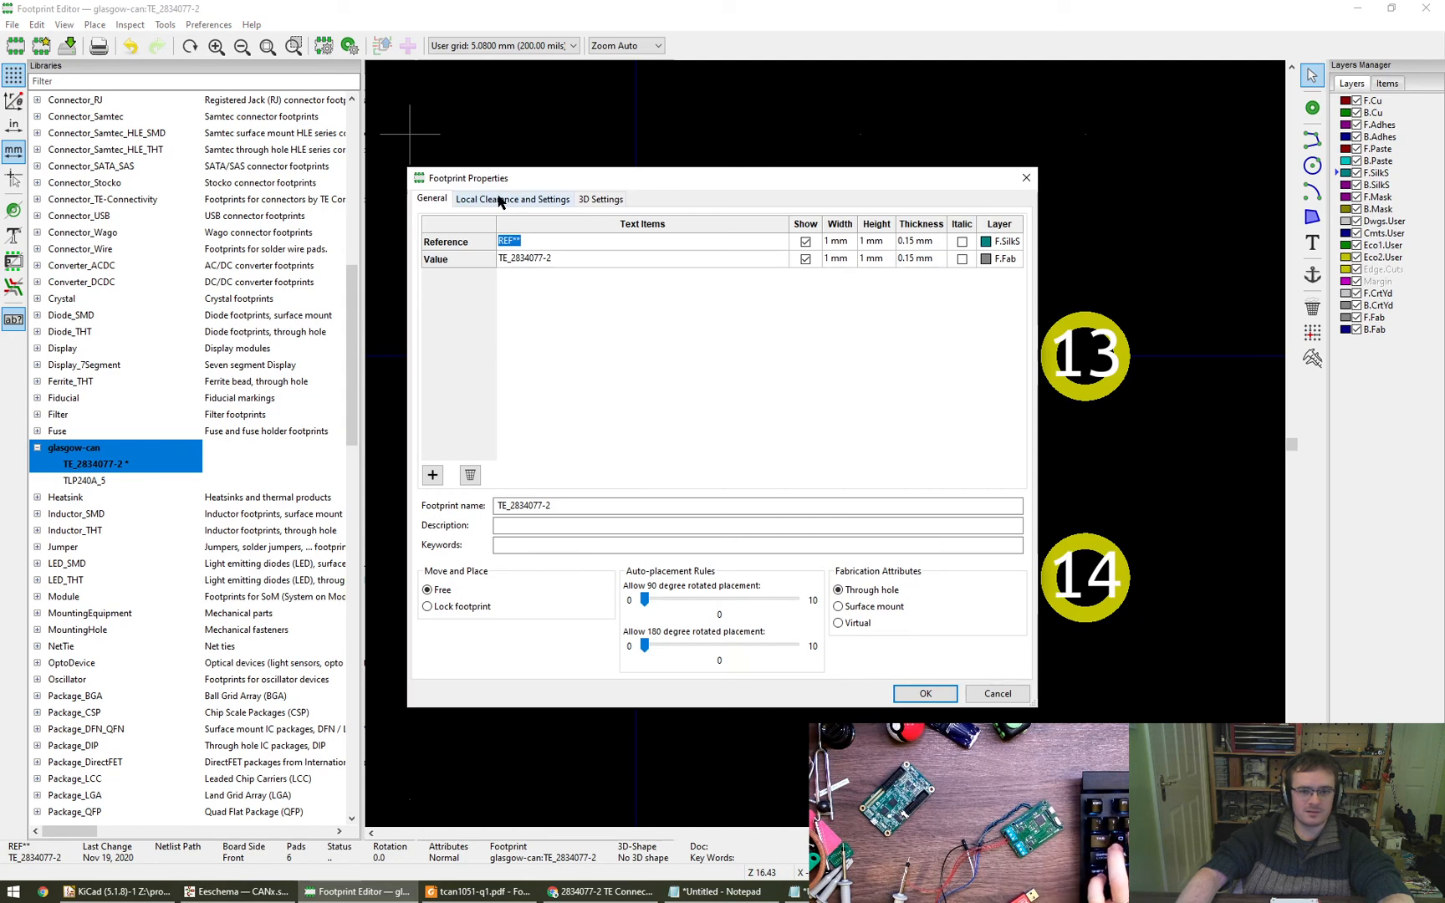
pyautogui.press('Escape')
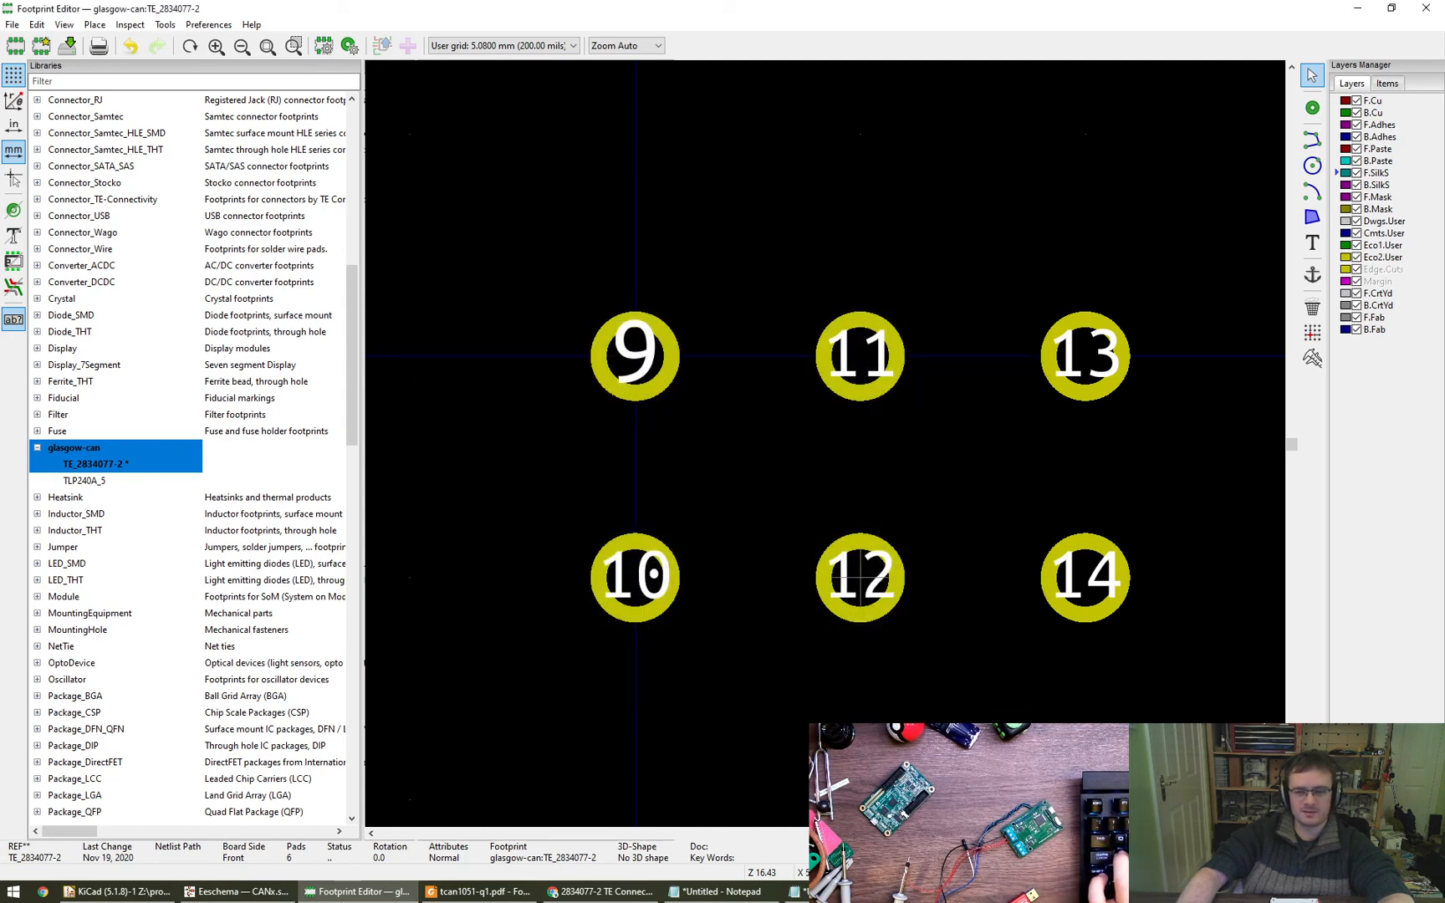
# - Delete all six 2 mm pads from the footprint
pyautogui.press('Delete')
pyautogui.press('Delete')
pyautogui.press('Delete')
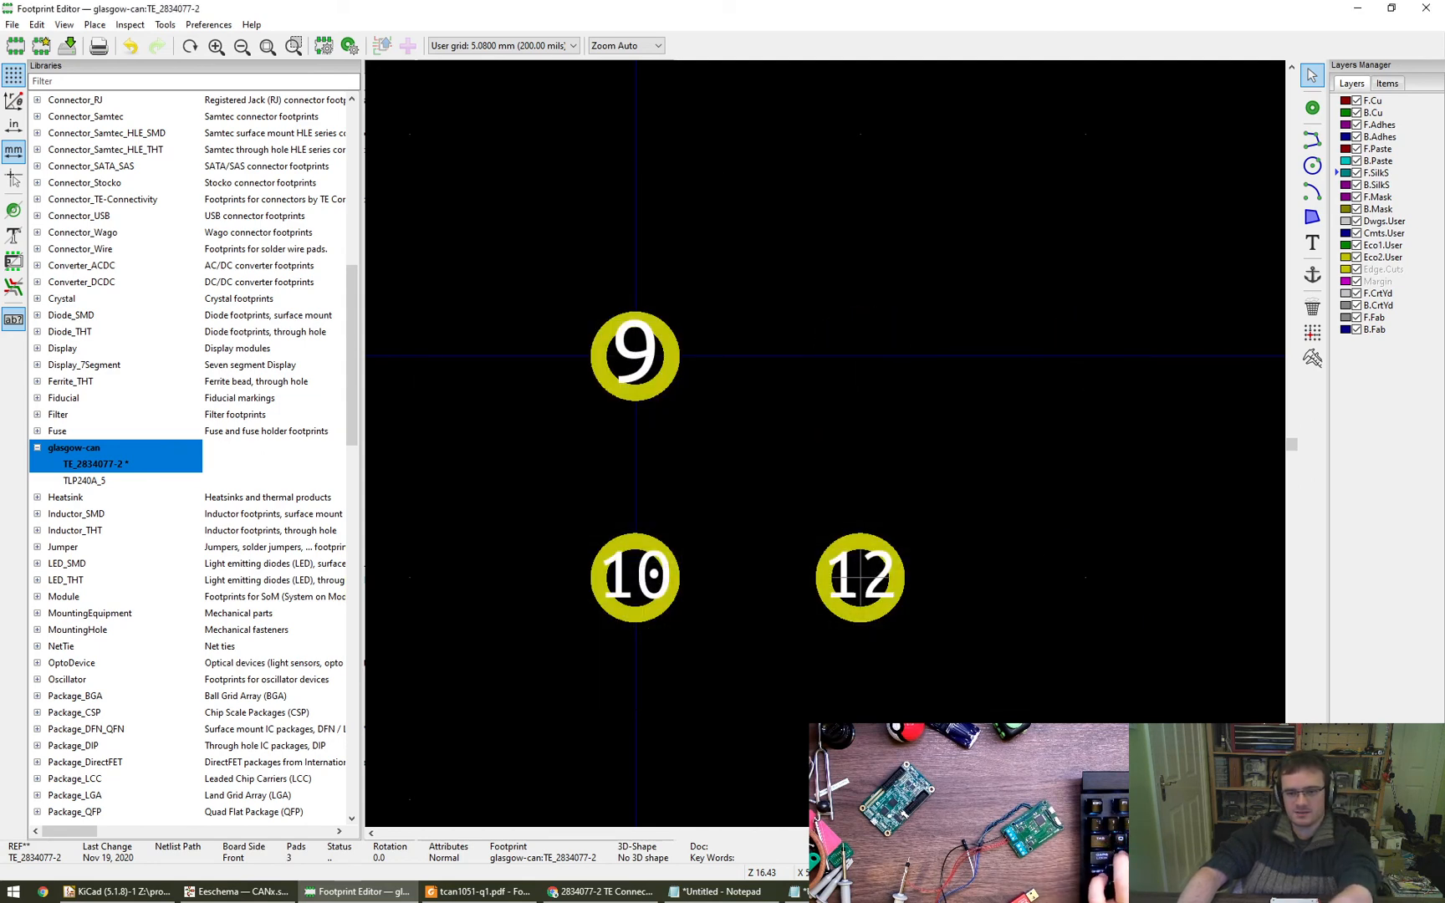
pyautogui.press('Delete')
pyautogui.press('Delete')
pyautogui.press('Delete')
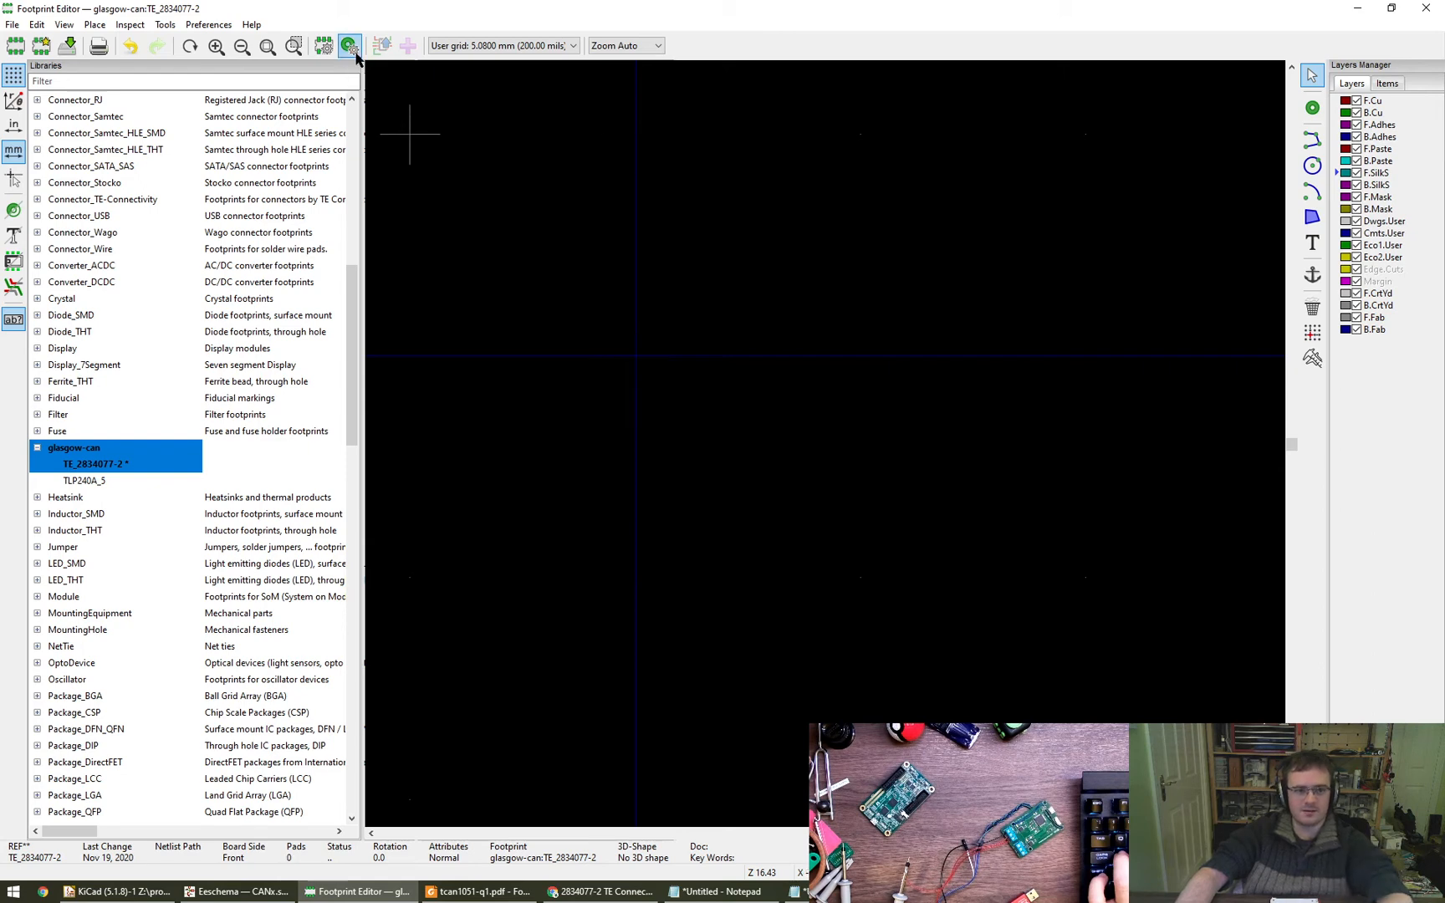
# - Set the default pad size to 2.5 mm
pyautogui.click(350, 47)
pyautogui.moveTo(526, 405); pyautogui.dragTo(464, 418)
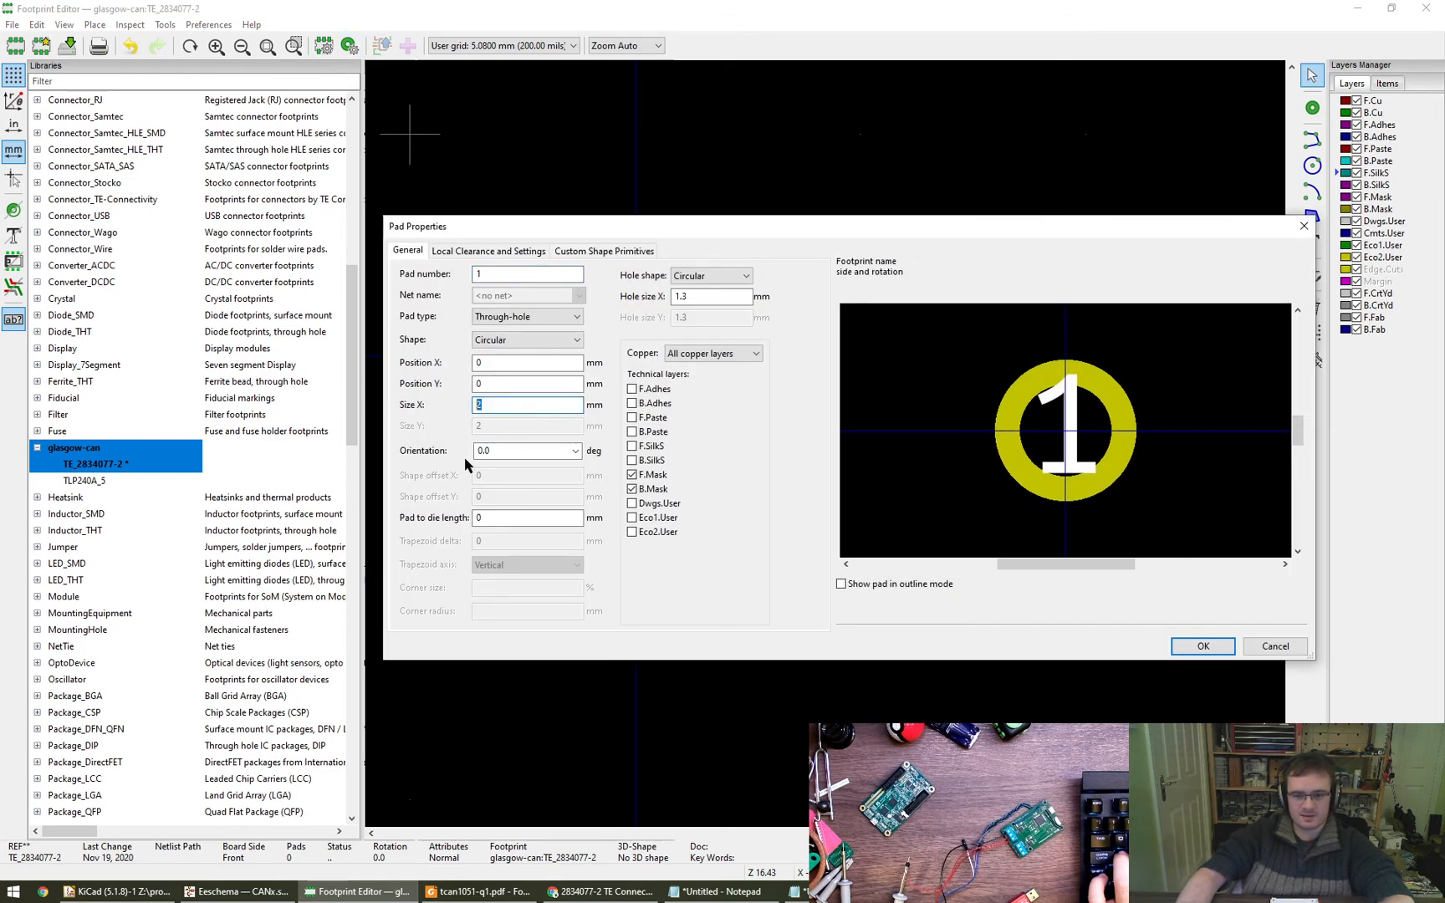
pyautogui.write('2.5')
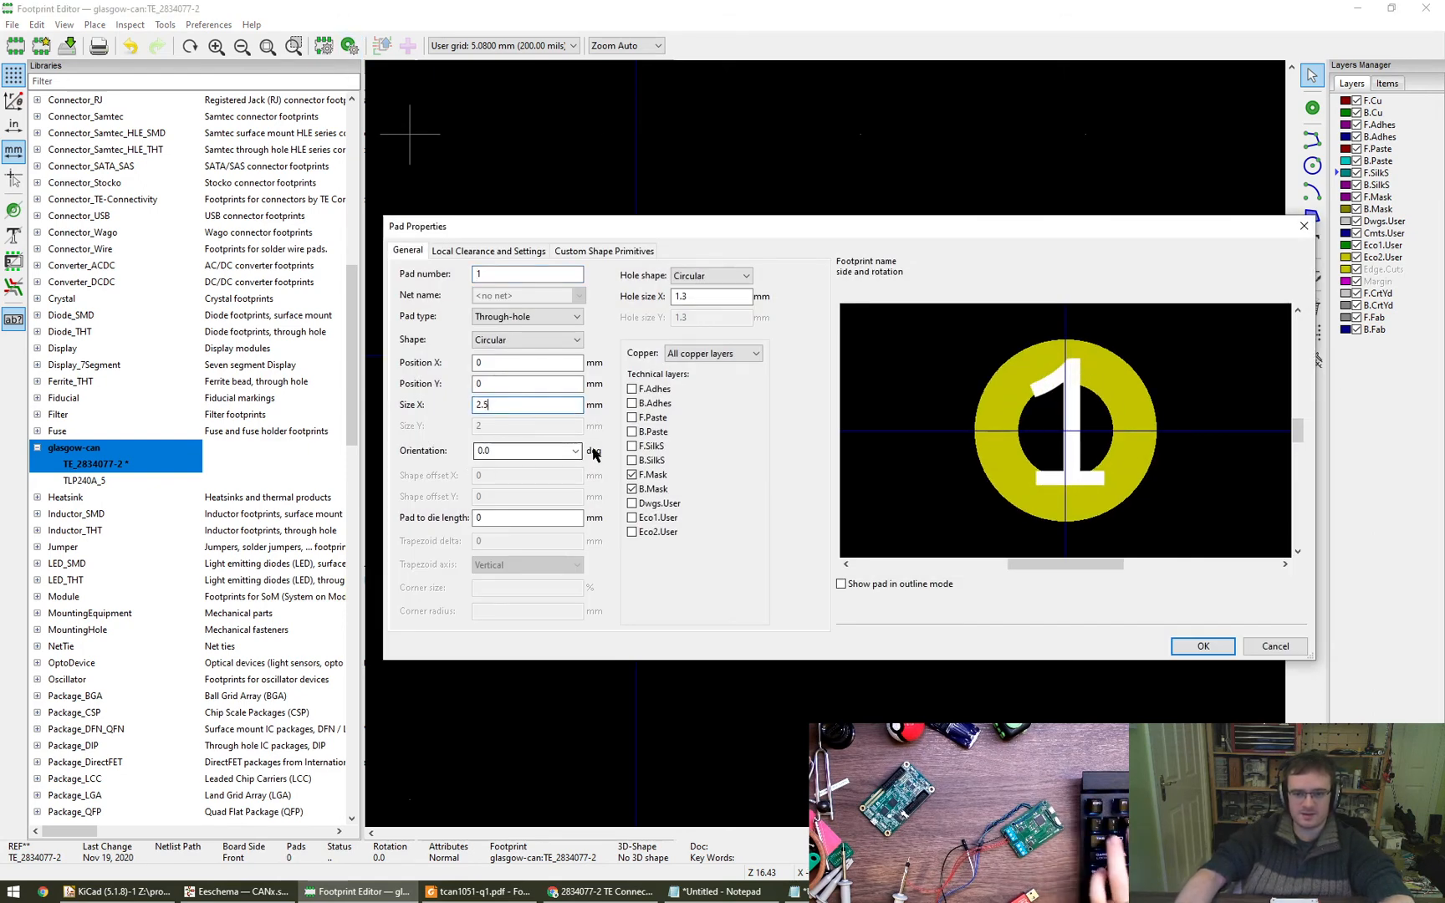
pyautogui.click(523, 281)
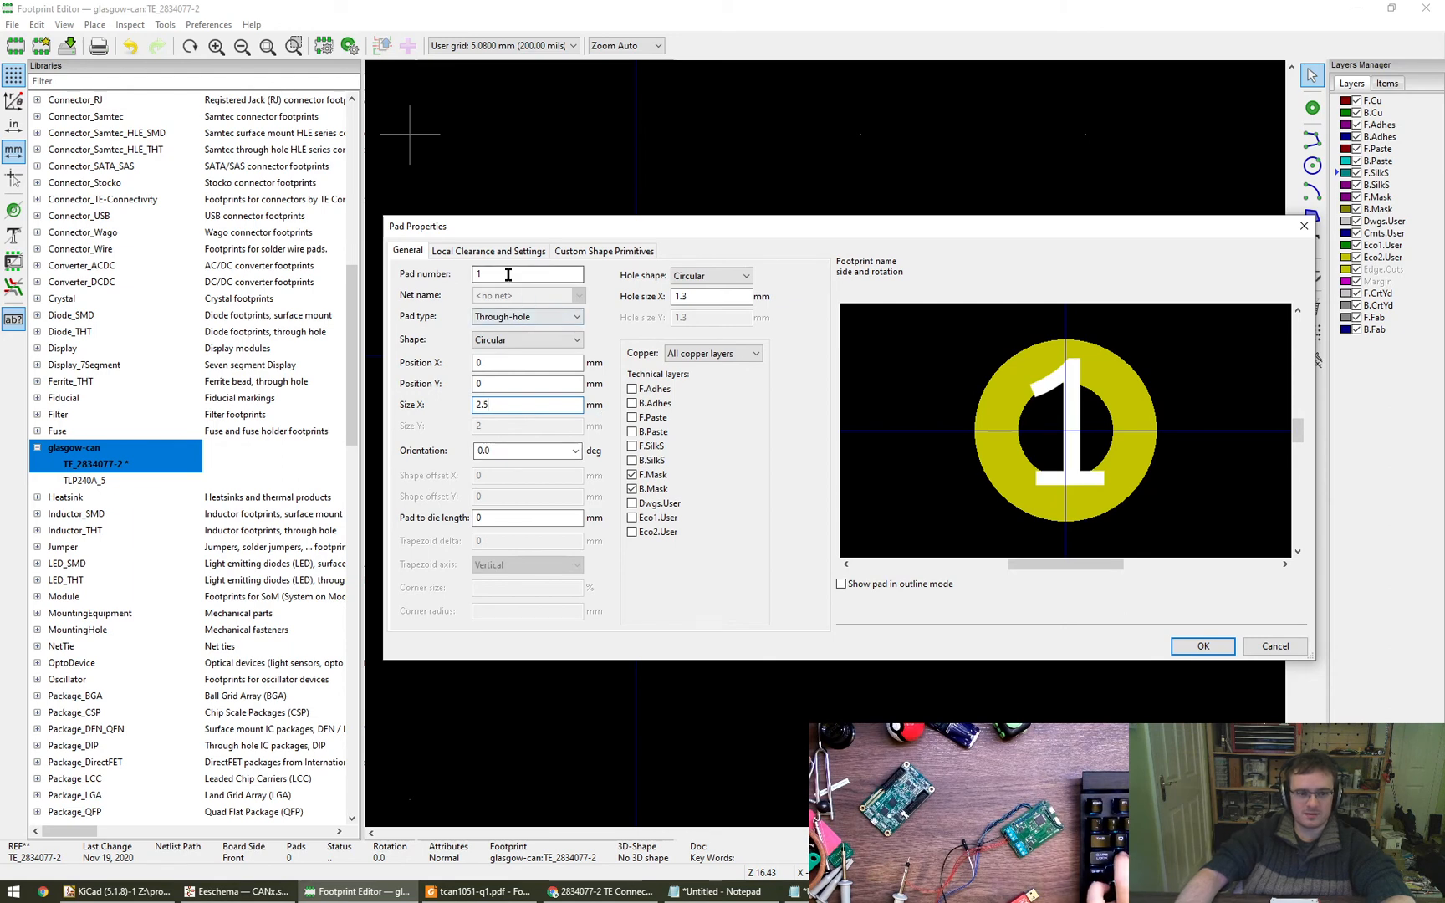
pyautogui.click(1202, 645)
# - Place six 2.5 mm pads from the origin in two rows of three, with 5.08 mm column and 5 mm row spacing
pyautogui.click(1312, 107)
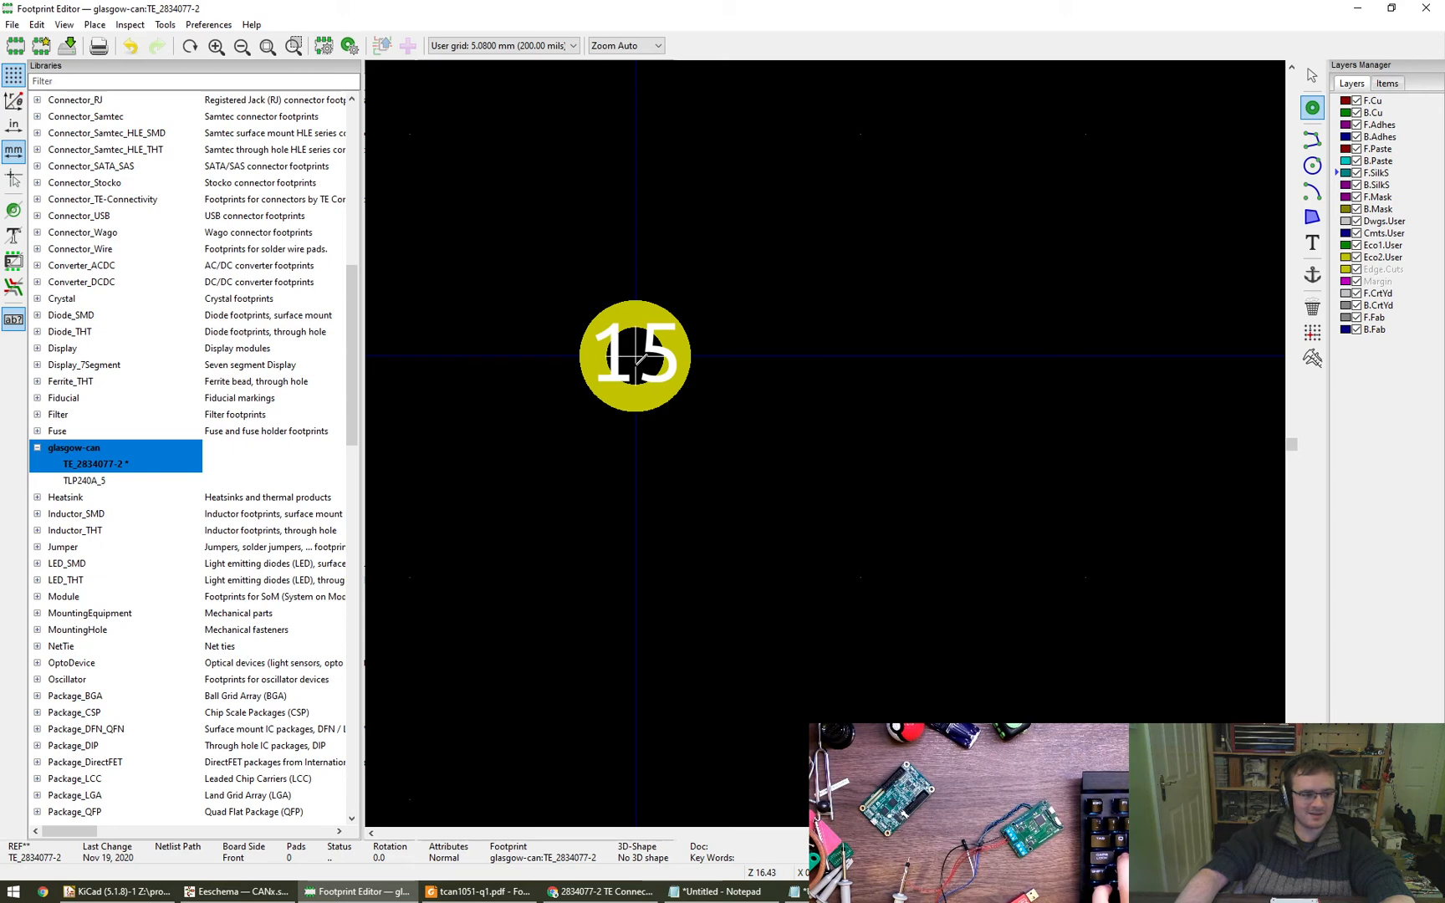
pyautogui.click(636, 355)
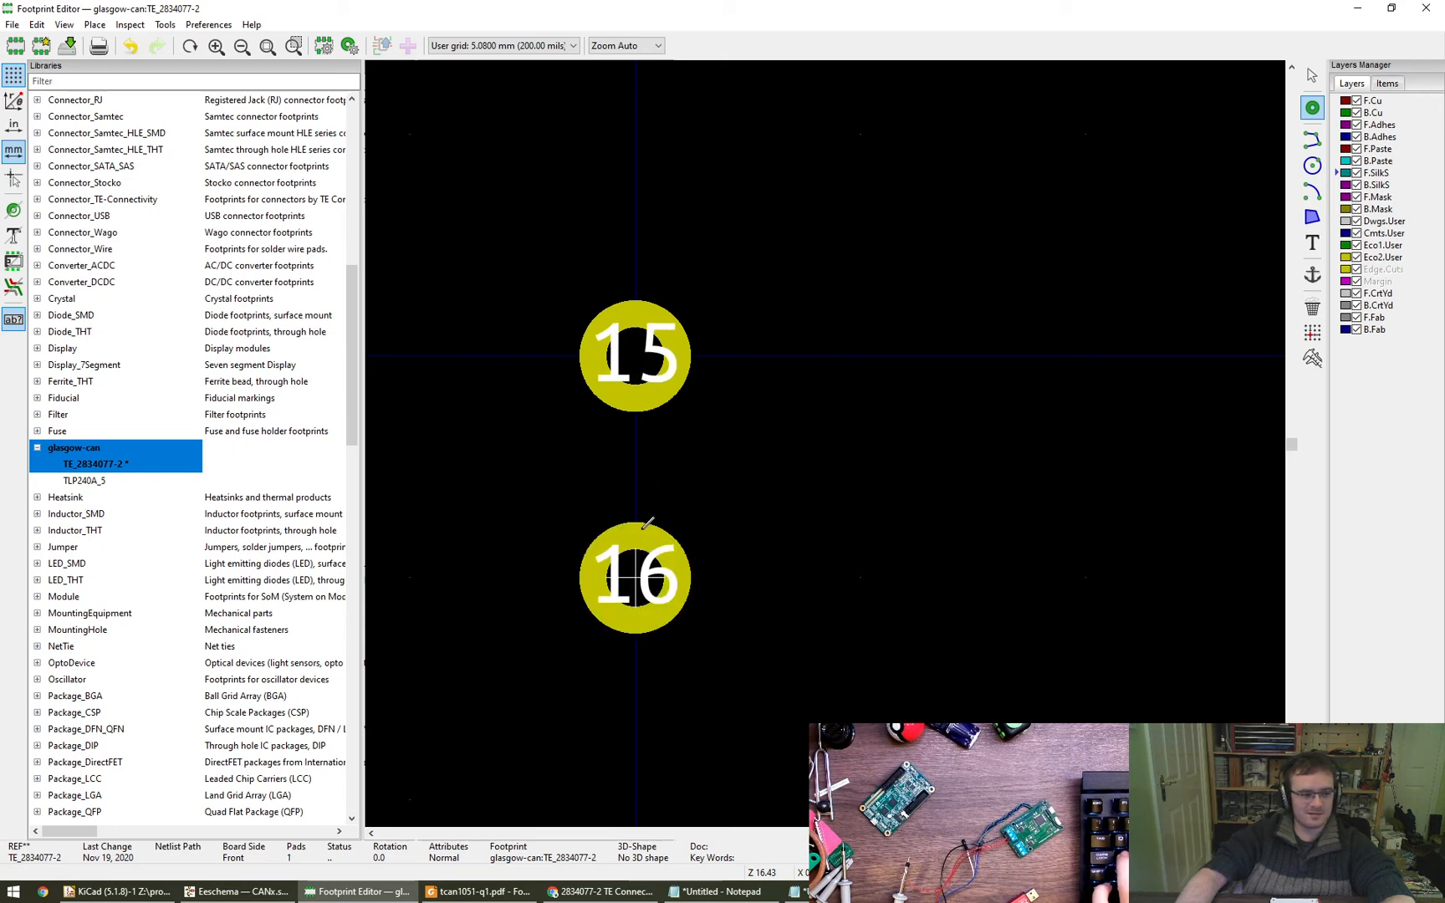
pyautogui.click(636, 577)
pyautogui.click(860, 355)
pyautogui.click(860, 577)
pyautogui.click(1085, 355)
pyautogui.click(1086, 577)
pyautogui.press('Escape')
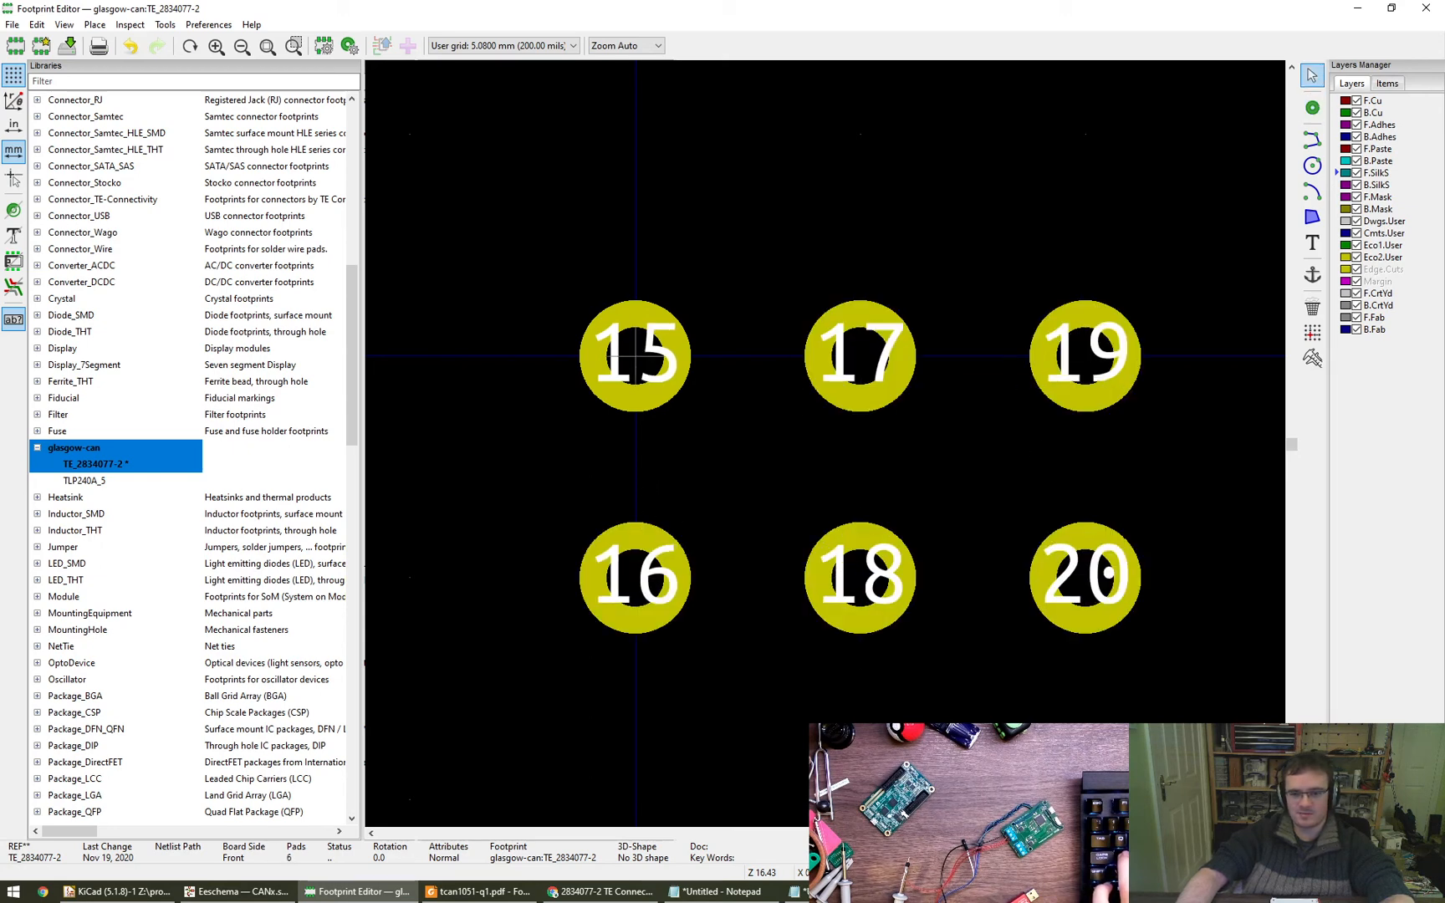
# - Open the origin pad's properties and consult the TE 2834077 drawing for the connector's pin arrangement
pyautogui.doubleClick(635, 356)
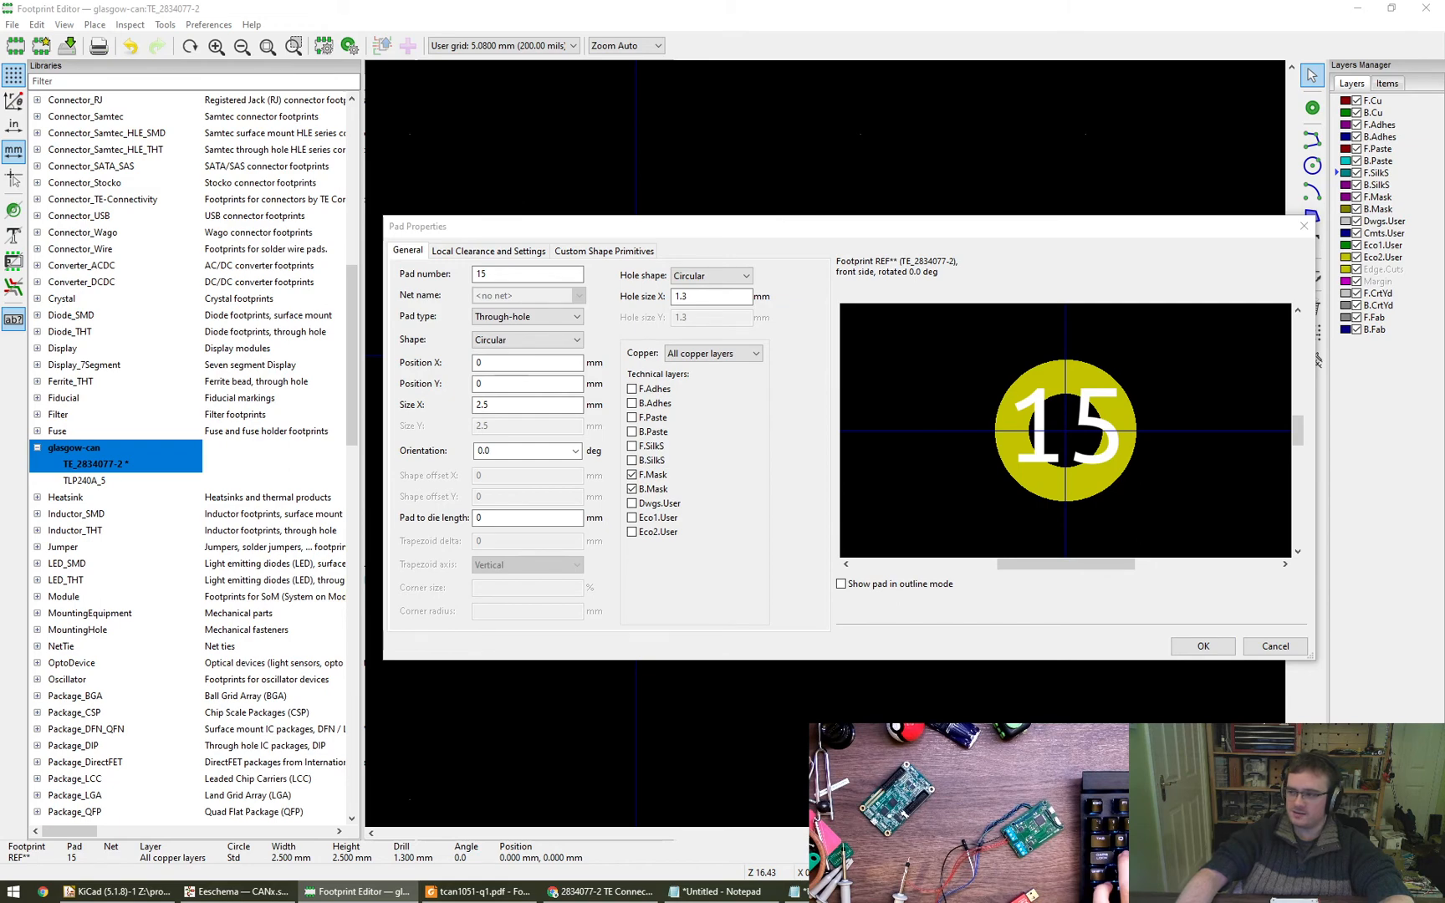
pyautogui.moveTo(1444, 303); pyautogui.dragTo(478, 0)
pyautogui.moveTo(861, 345); pyautogui.dragTo(800, 414)
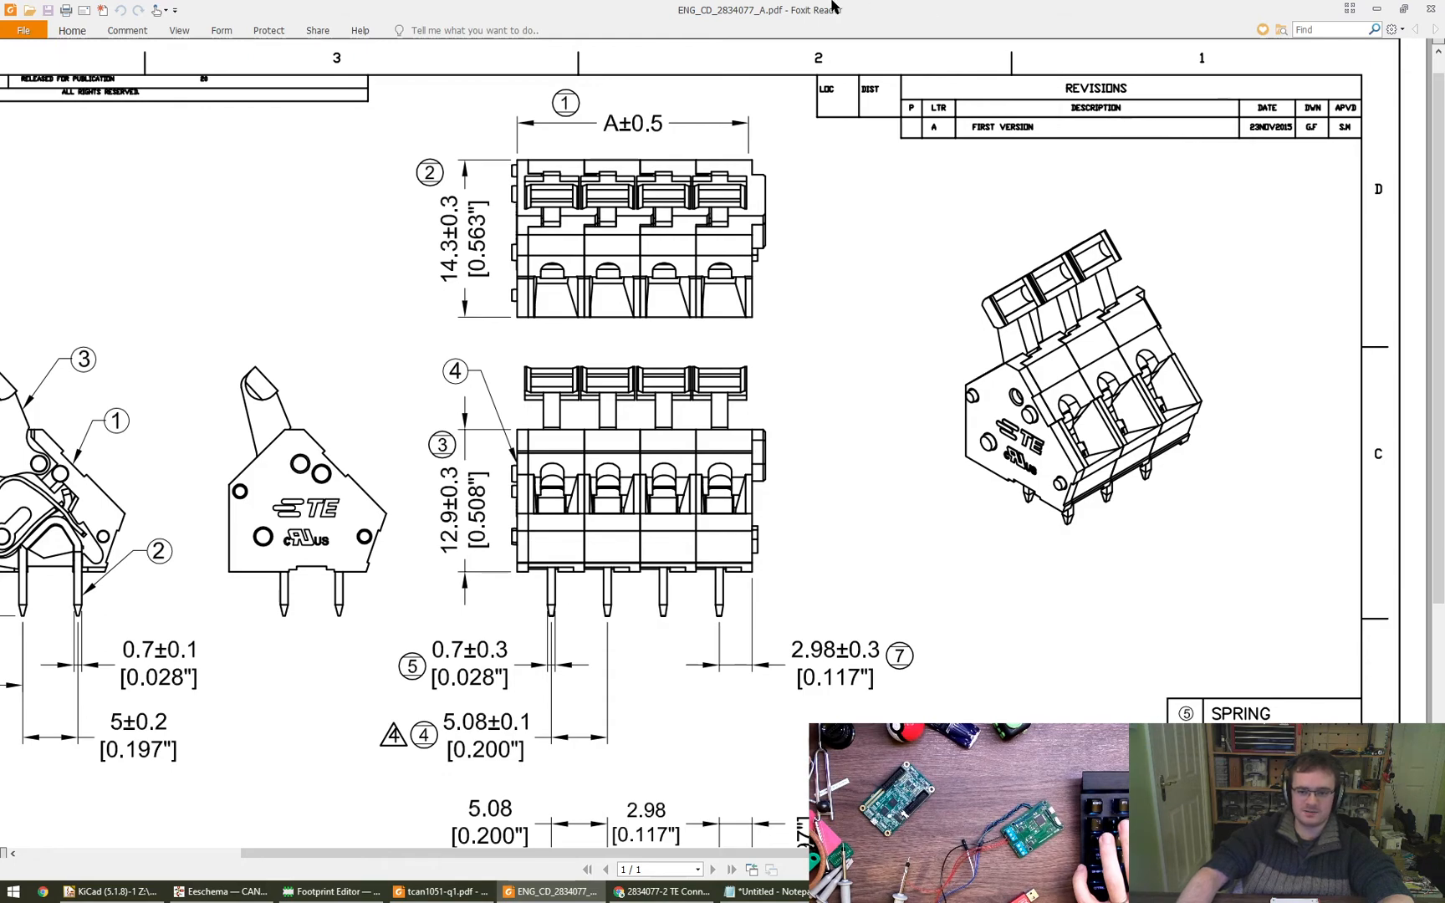
pyautogui.moveTo(833, 7); pyautogui.dragTo(1037, 901)
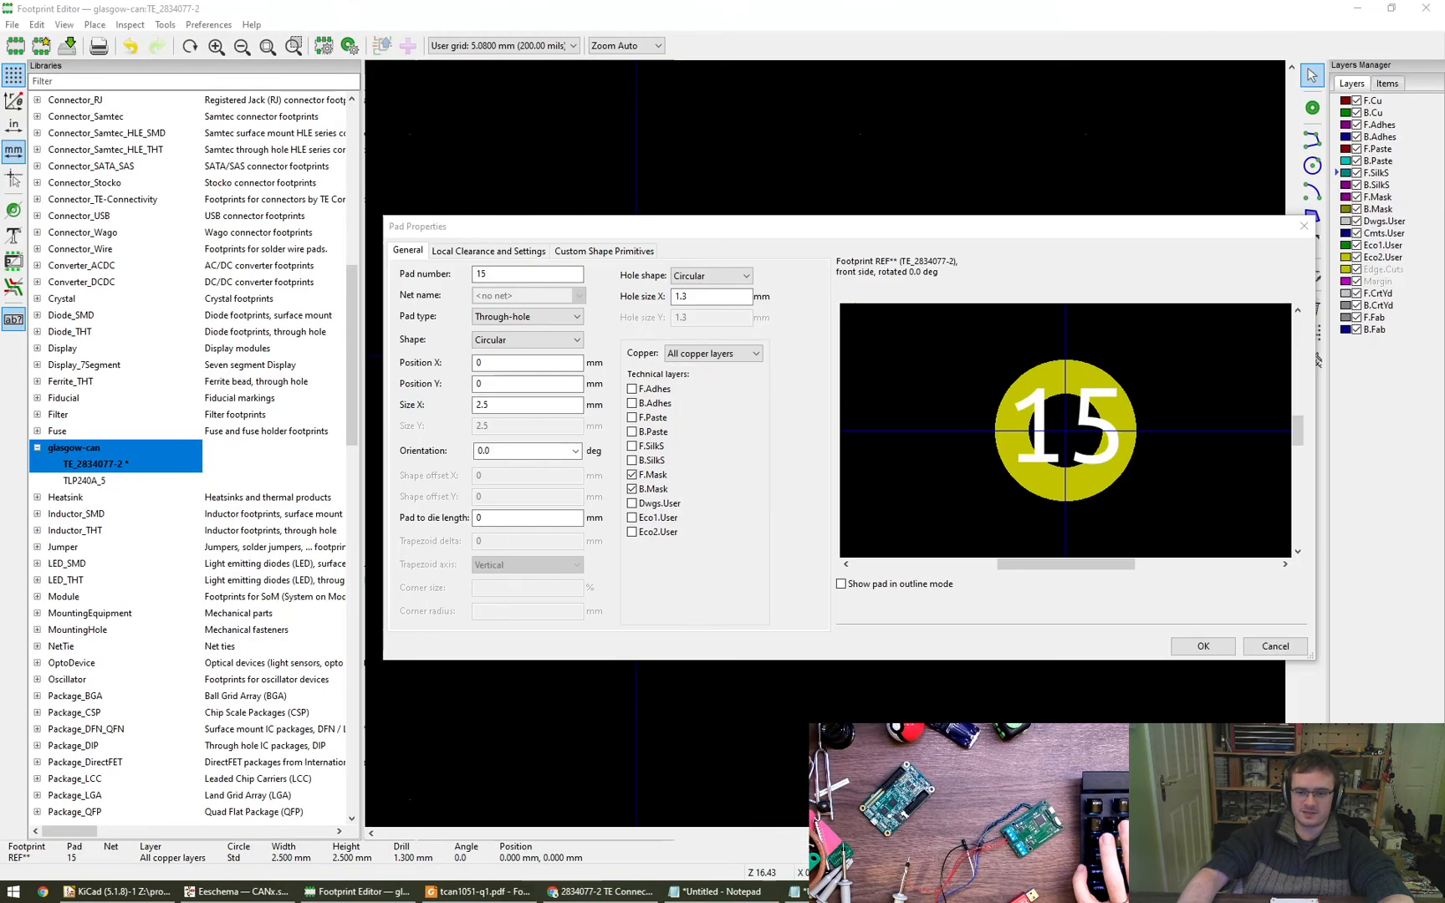
# - Set the origin pad's number to 1
pyautogui.doubleClick(480, 275)
pyautogui.write('1')
pyautogui.click(1203, 647)
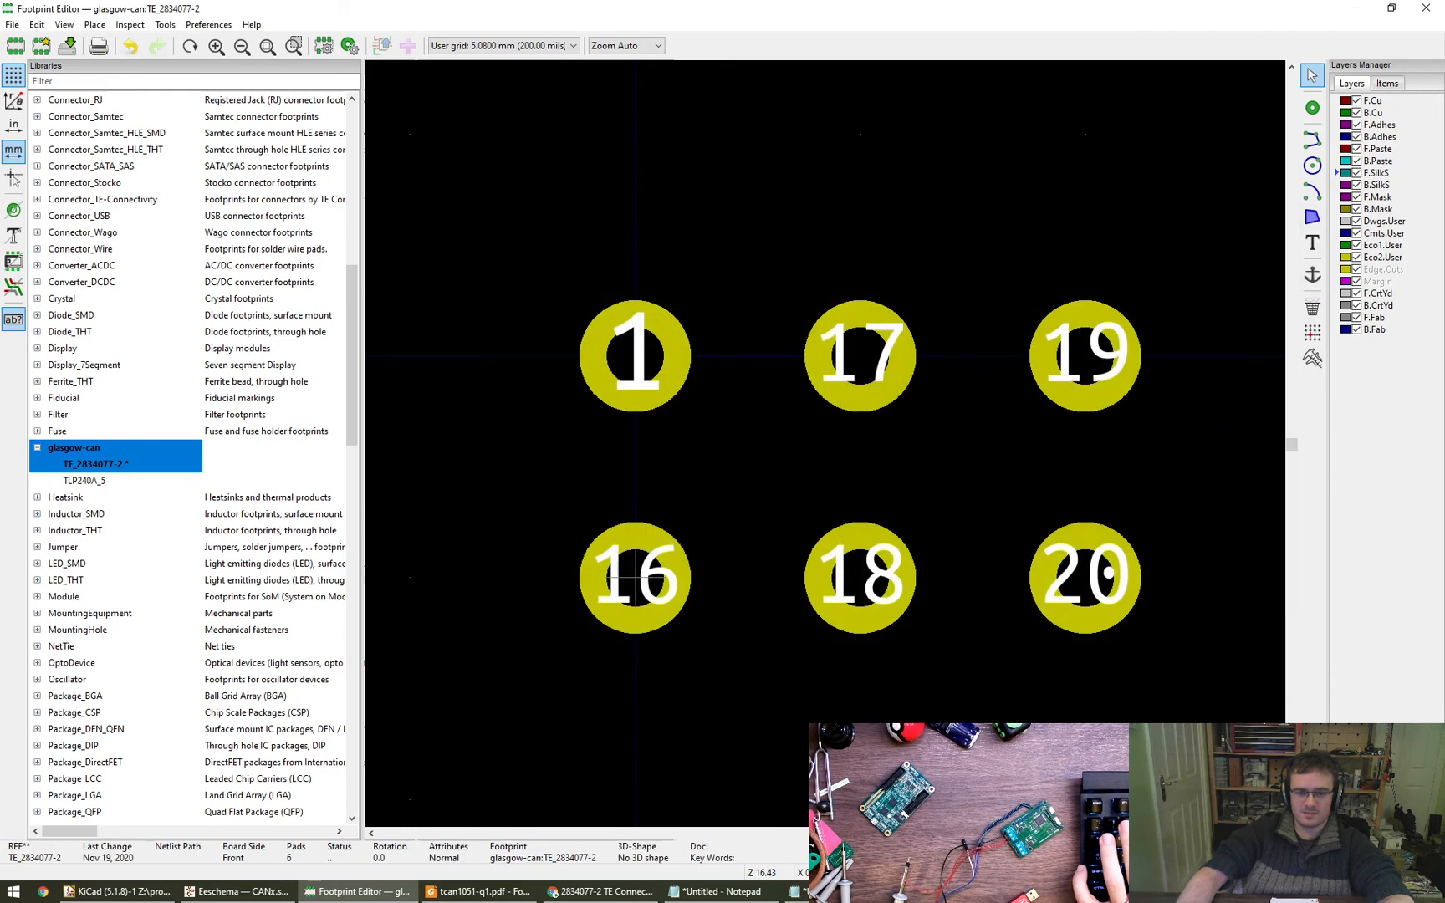
# - Renumber the upper row of pads 4, 5 and 6, starting with the pad at the origin
pyautogui.doubleClick(636, 370)
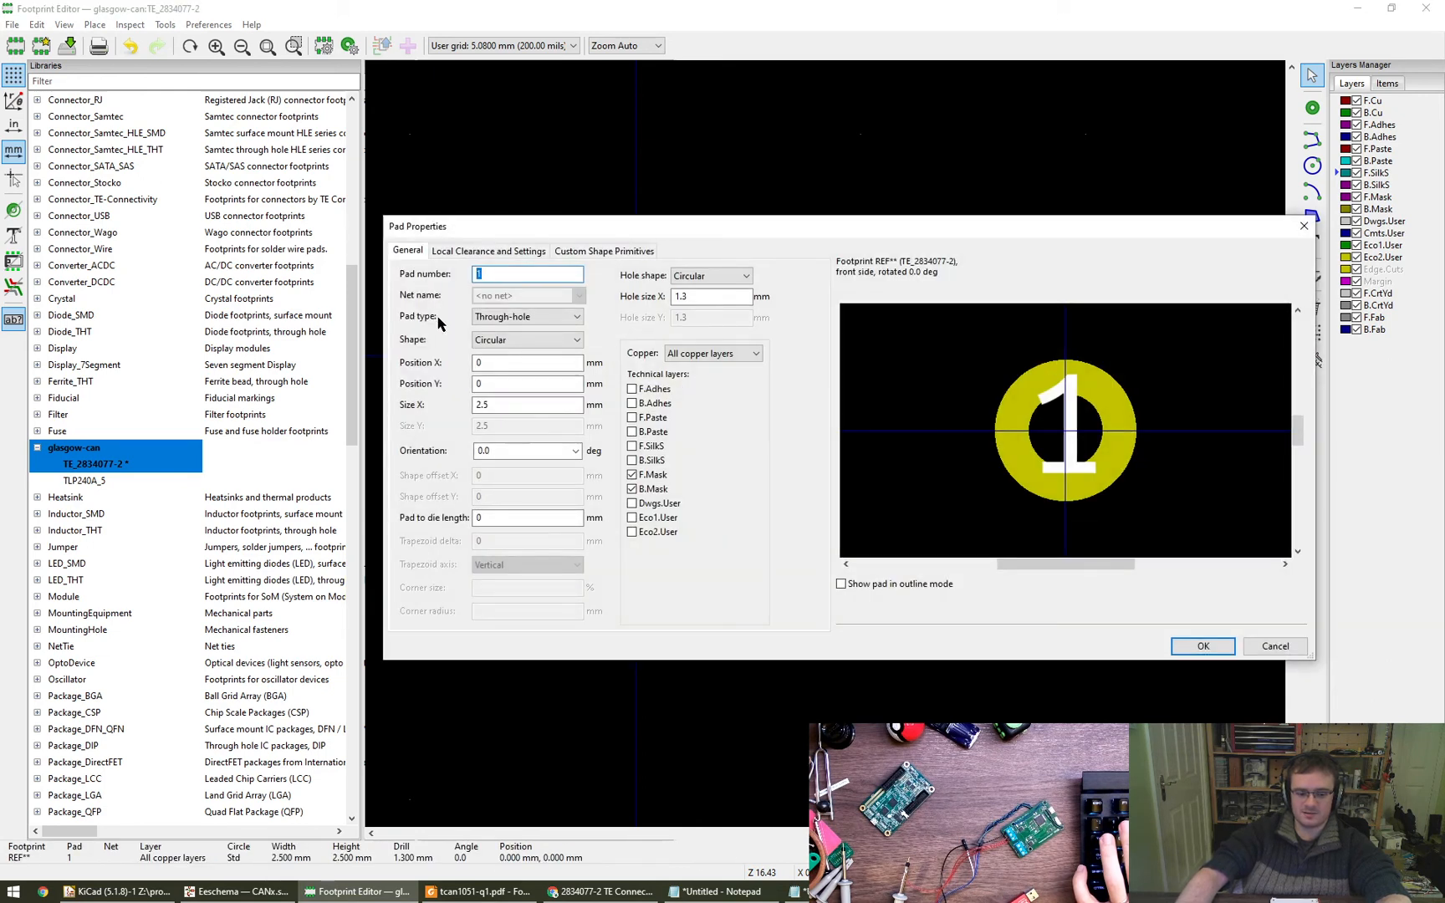
pyautogui.write('4')
pyautogui.click(1202, 646)
pyautogui.doubleClick(850, 381)
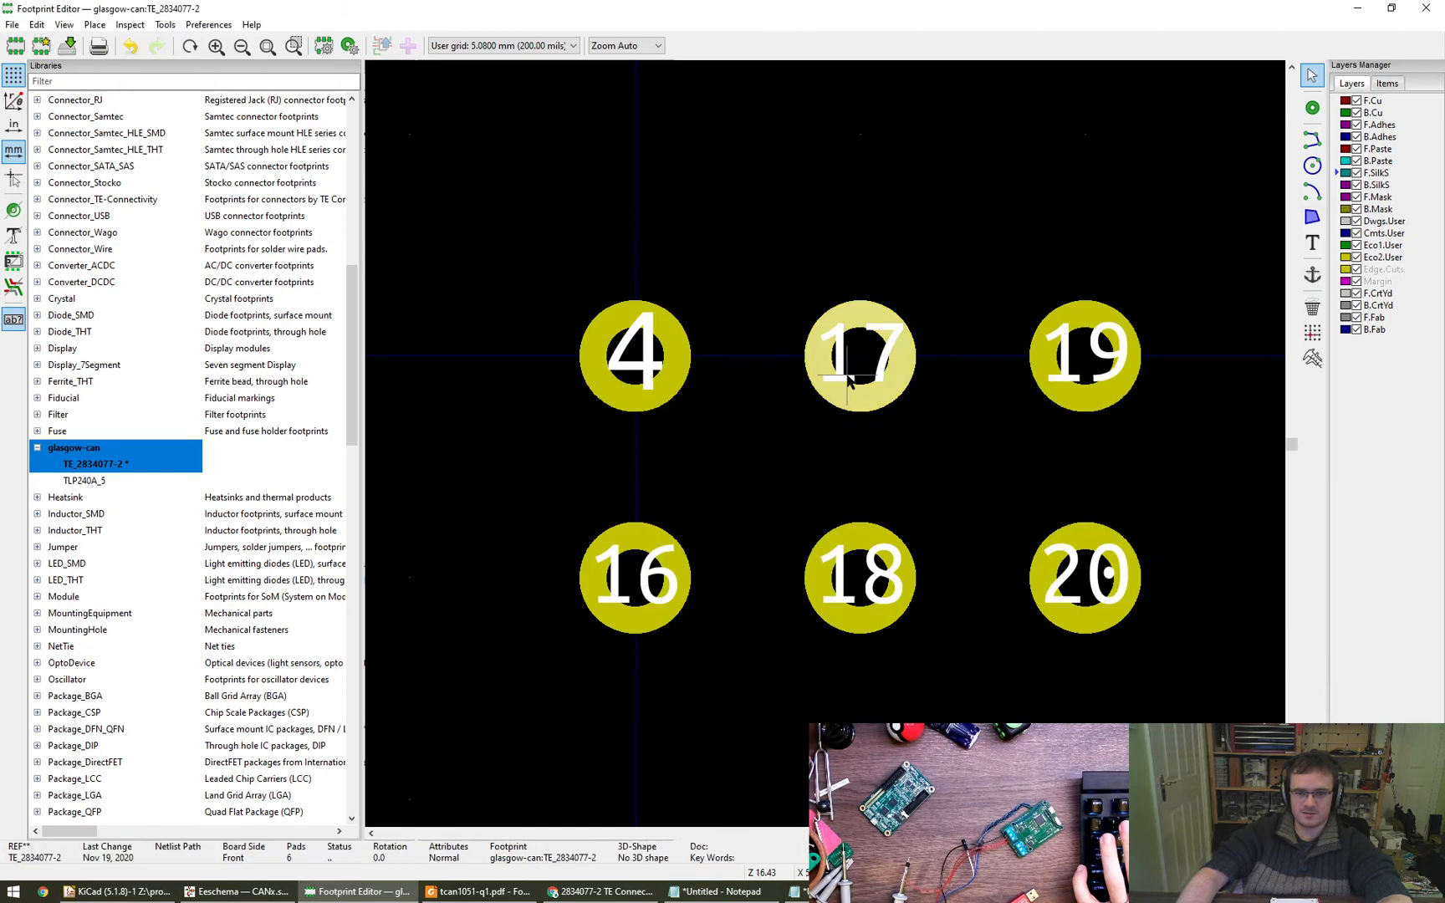
pyautogui.write('5')
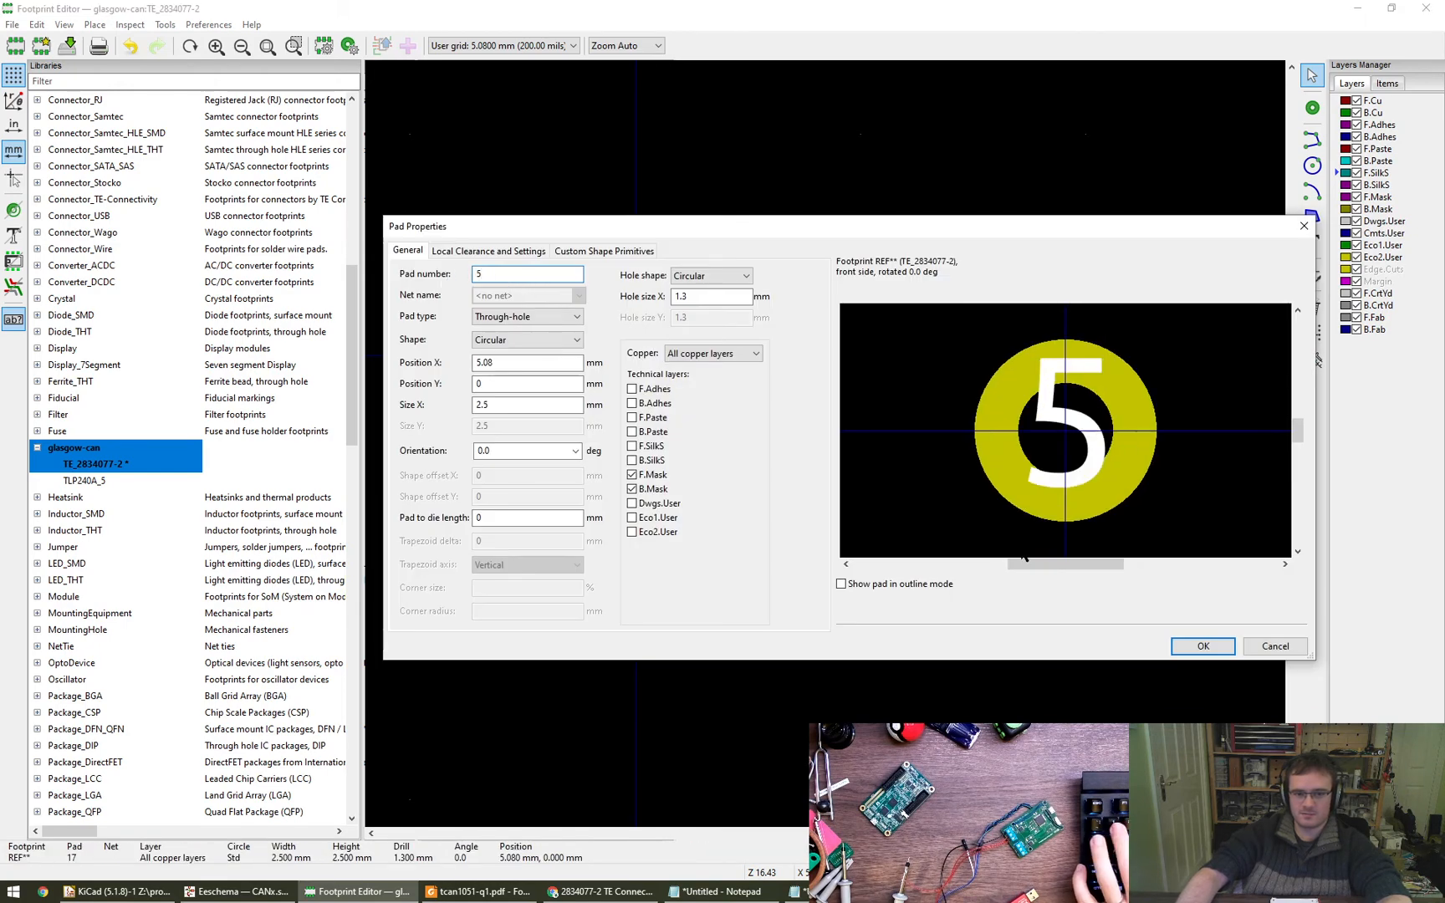
pyautogui.click(1201, 647)
pyautogui.click(1084, 356)
pyautogui.doubleClick(1084, 355)
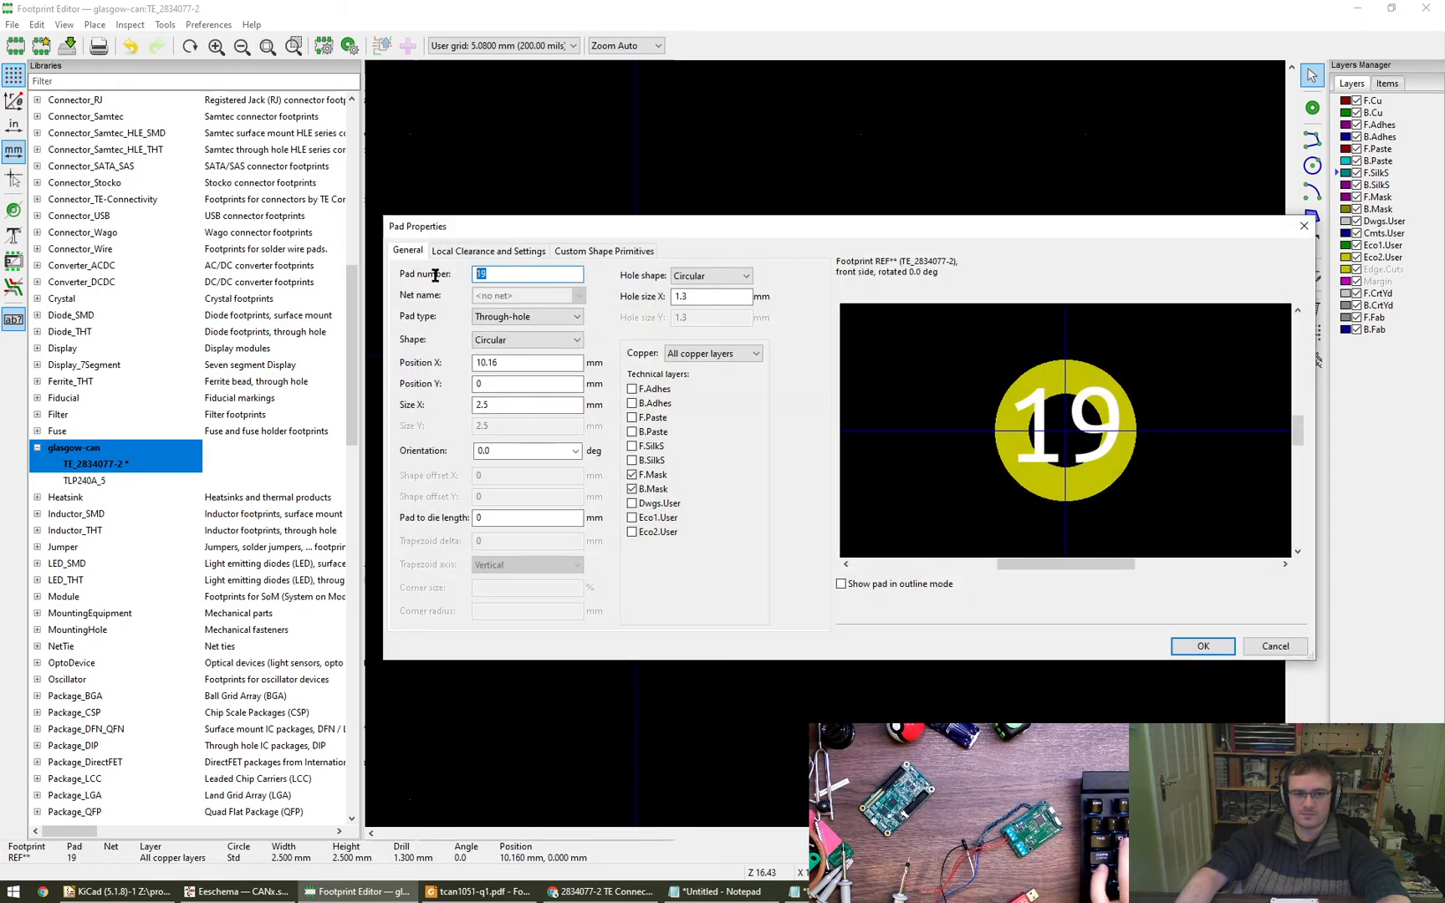
pyautogui.write('6')
pyautogui.click(1203, 646)
# - Renumber the lower row of pads 1, 2 and 3, starting with the pad below pad 4
pyautogui.click(611, 579)
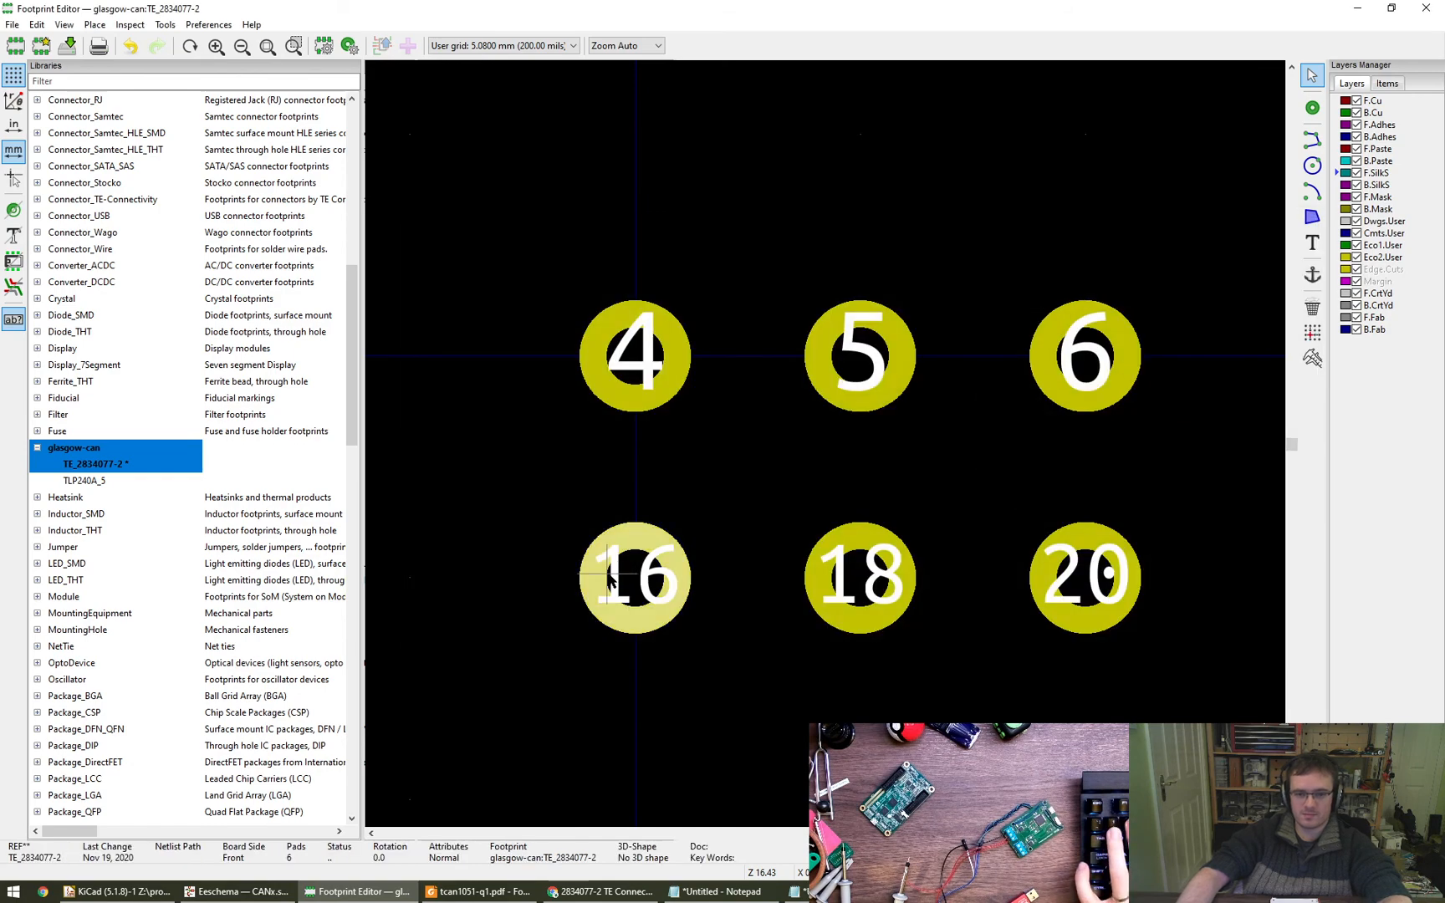
pyautogui.doubleClick(611, 579)
pyautogui.write('1')
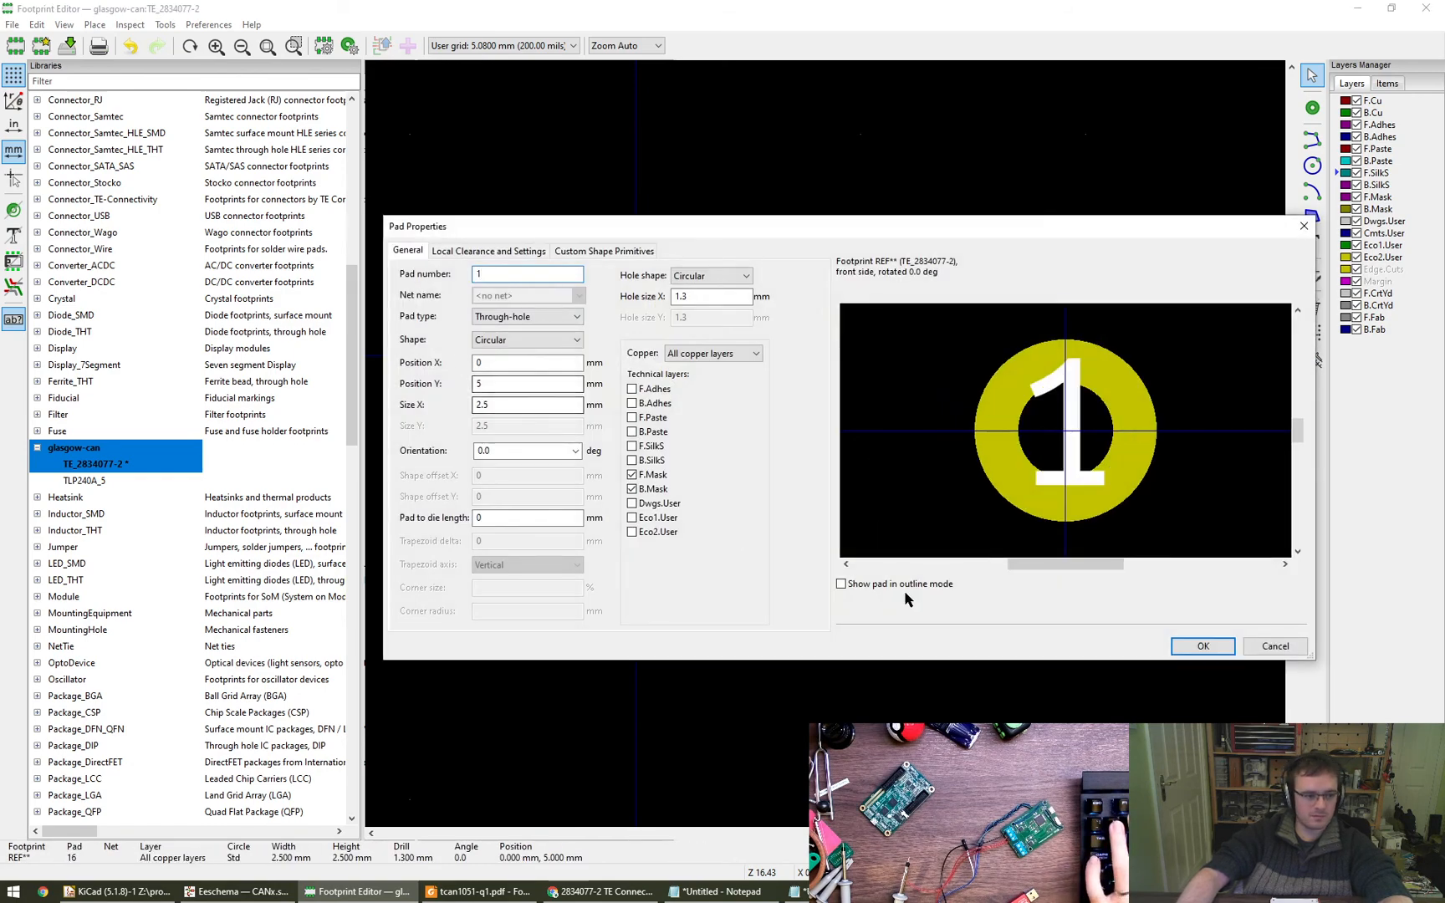
pyautogui.click(1201, 647)
pyautogui.doubleClick(860, 577)
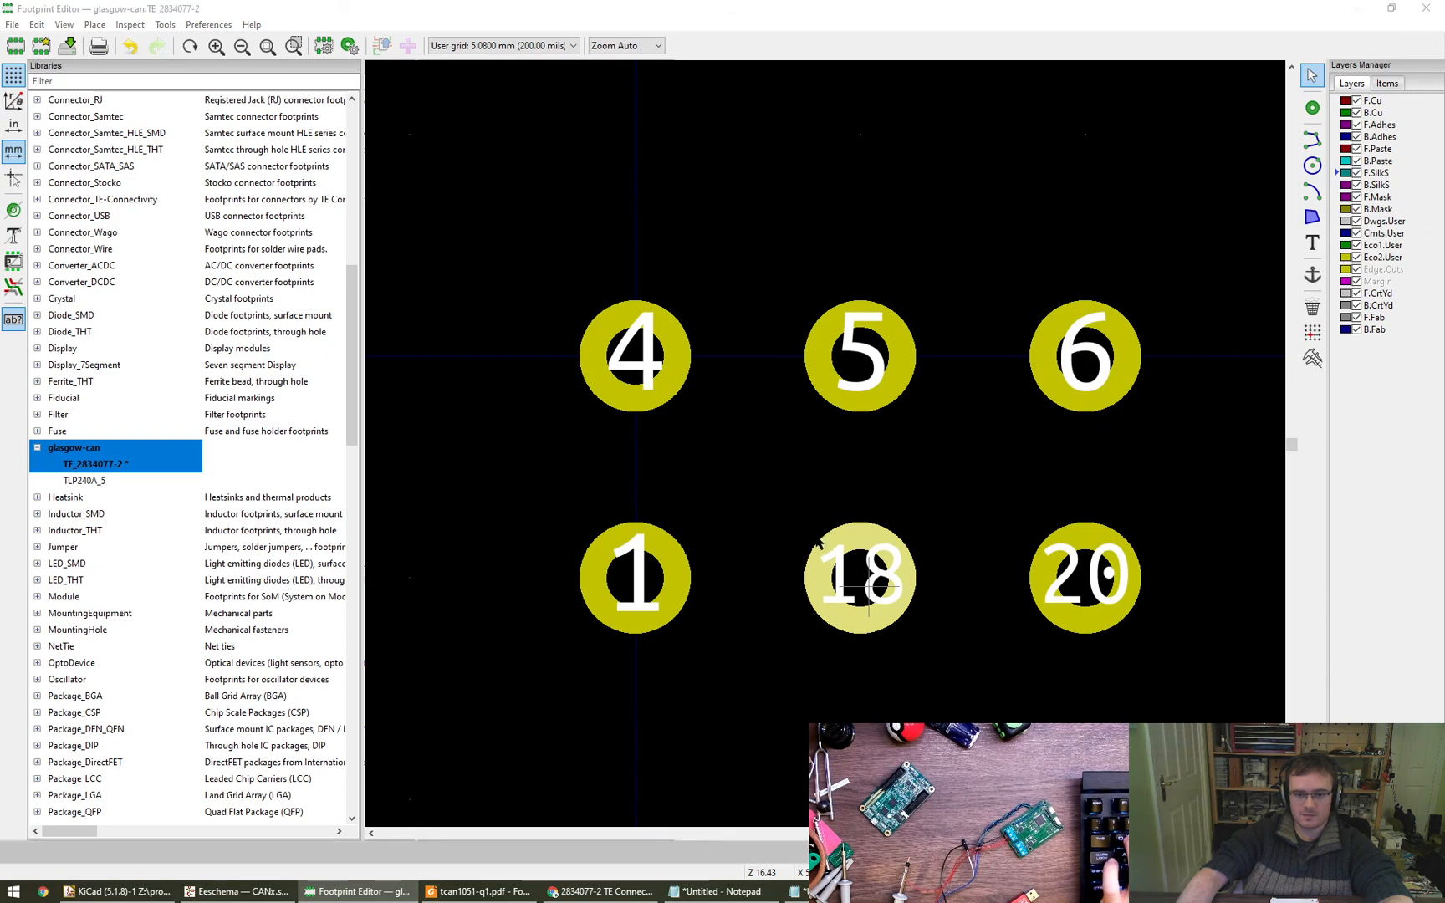
pyautogui.write('2')
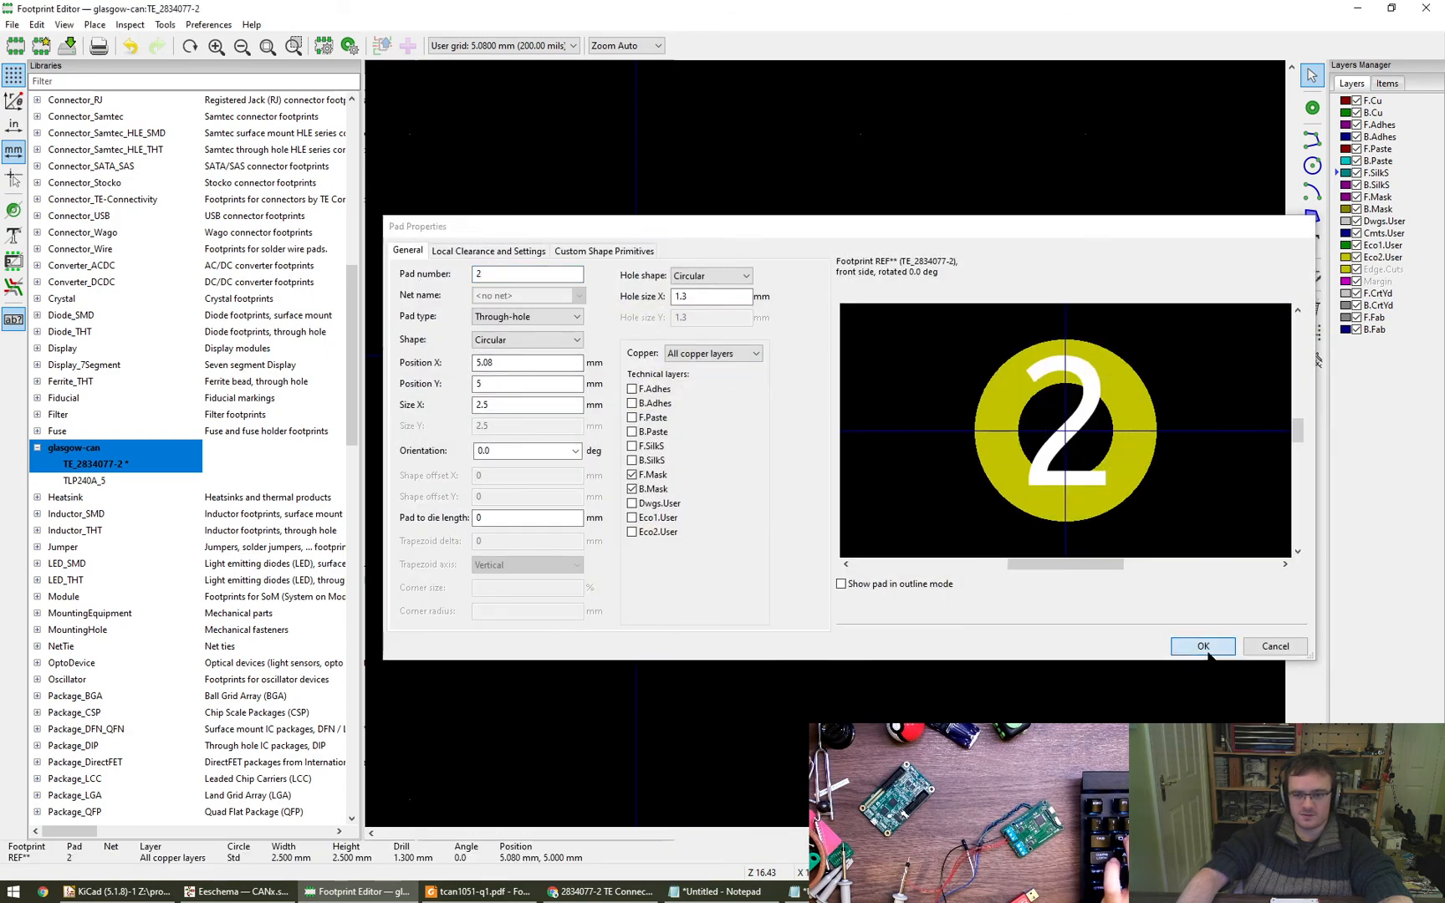
pyautogui.click(1202, 646)
pyautogui.click(1076, 600)
pyautogui.doubleClick(1075, 600)
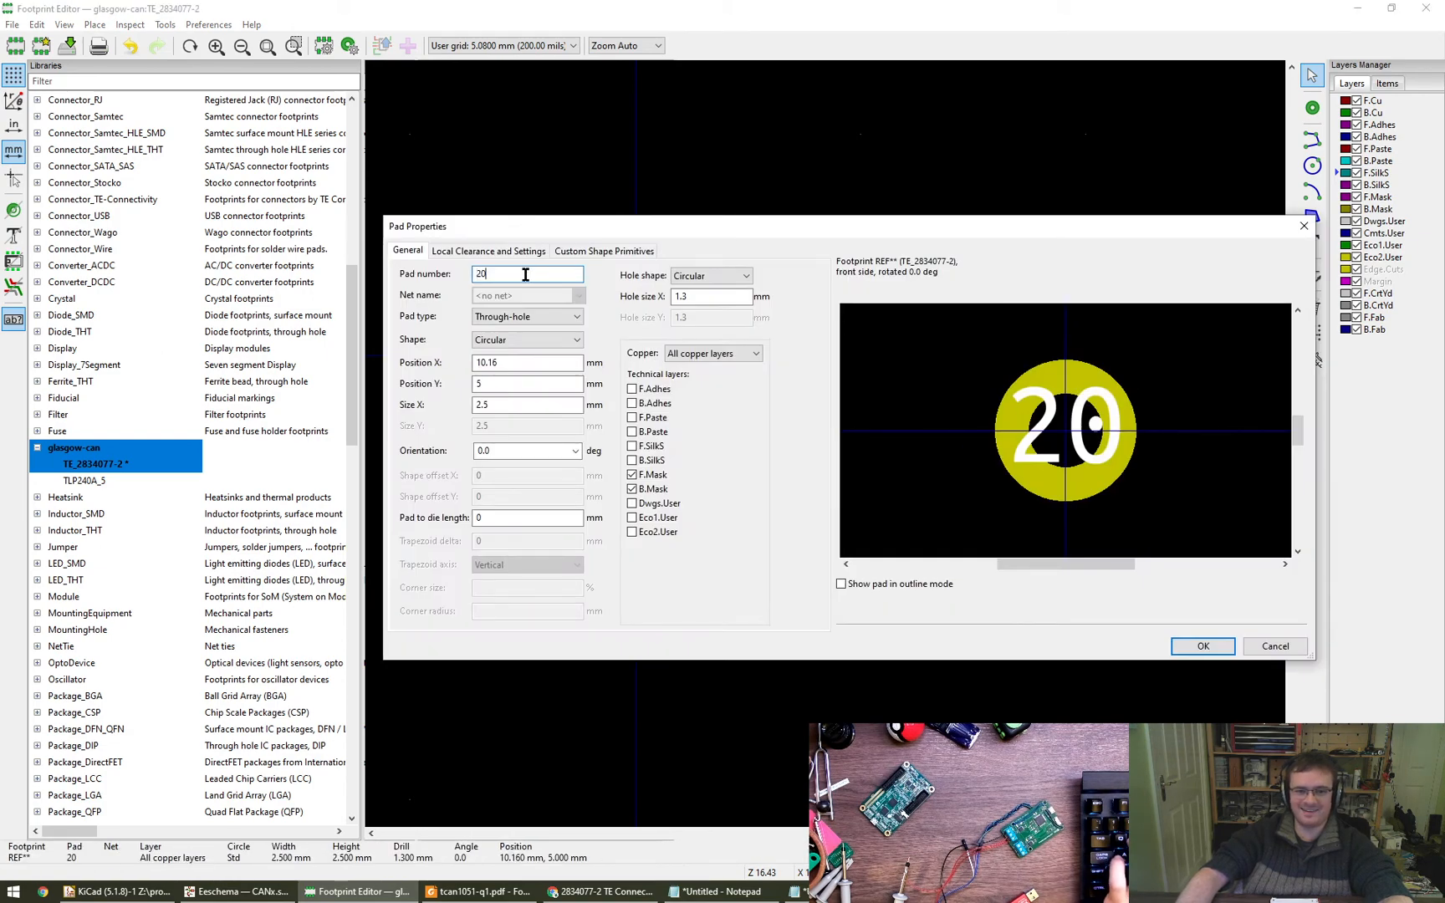
pyautogui.write('3')
pyautogui.press('Return')
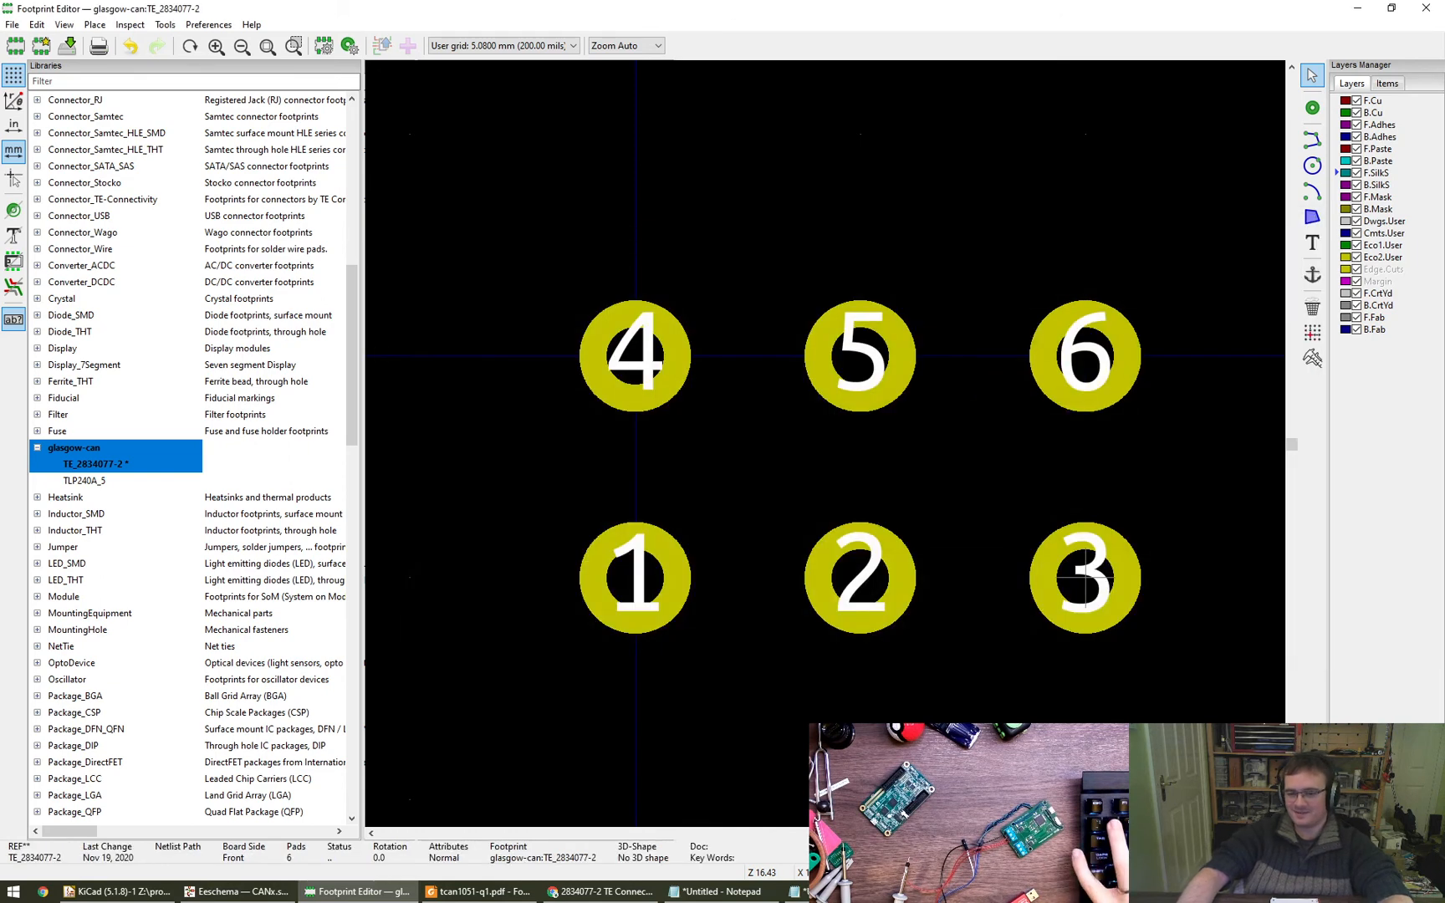
# - Change the editing grid to 1.27 mm (50 mils)
pyautogui.scroll(-3, 810, 545)
pyautogui.moveTo(810, 544); pyautogui.dragTo(861, 612, button='middle')
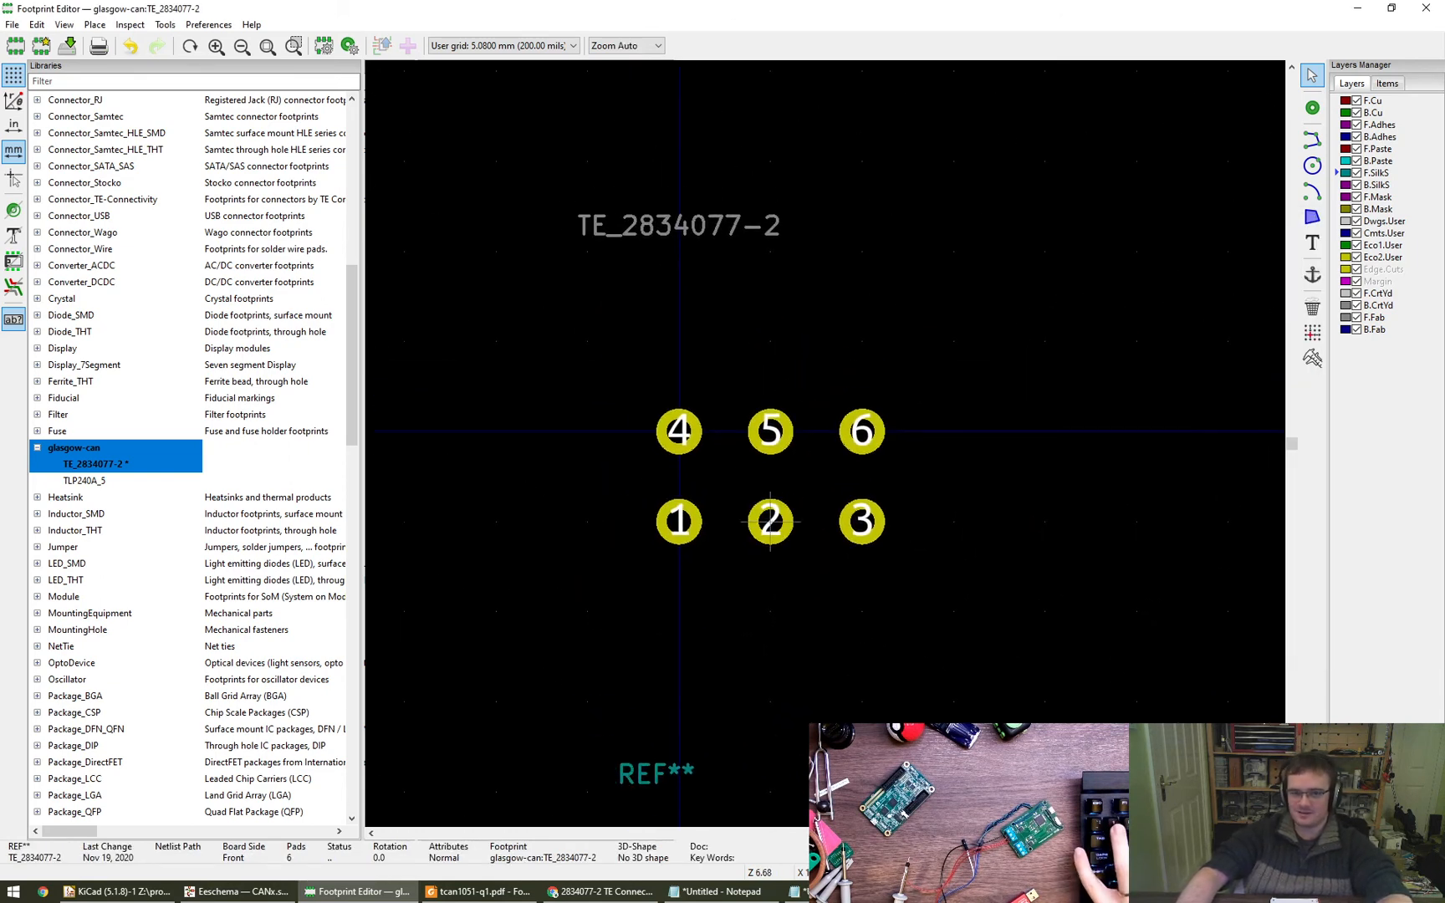
pyautogui.scroll(1, 499, 48)
pyautogui.click(499, 49)
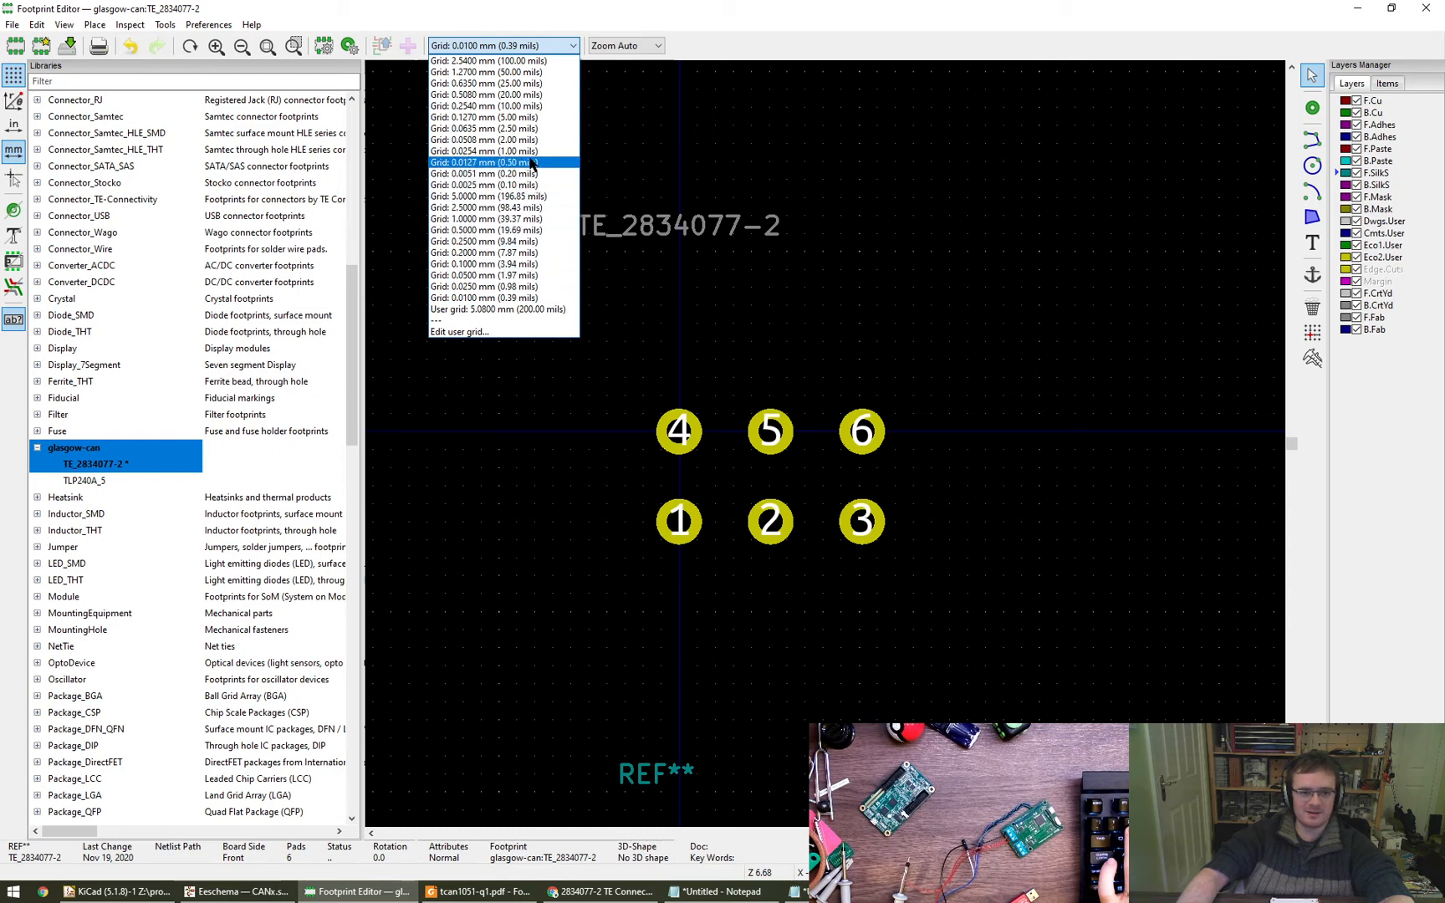
pyautogui.click(532, 72)
pyautogui.scroll(1, 772, 478)
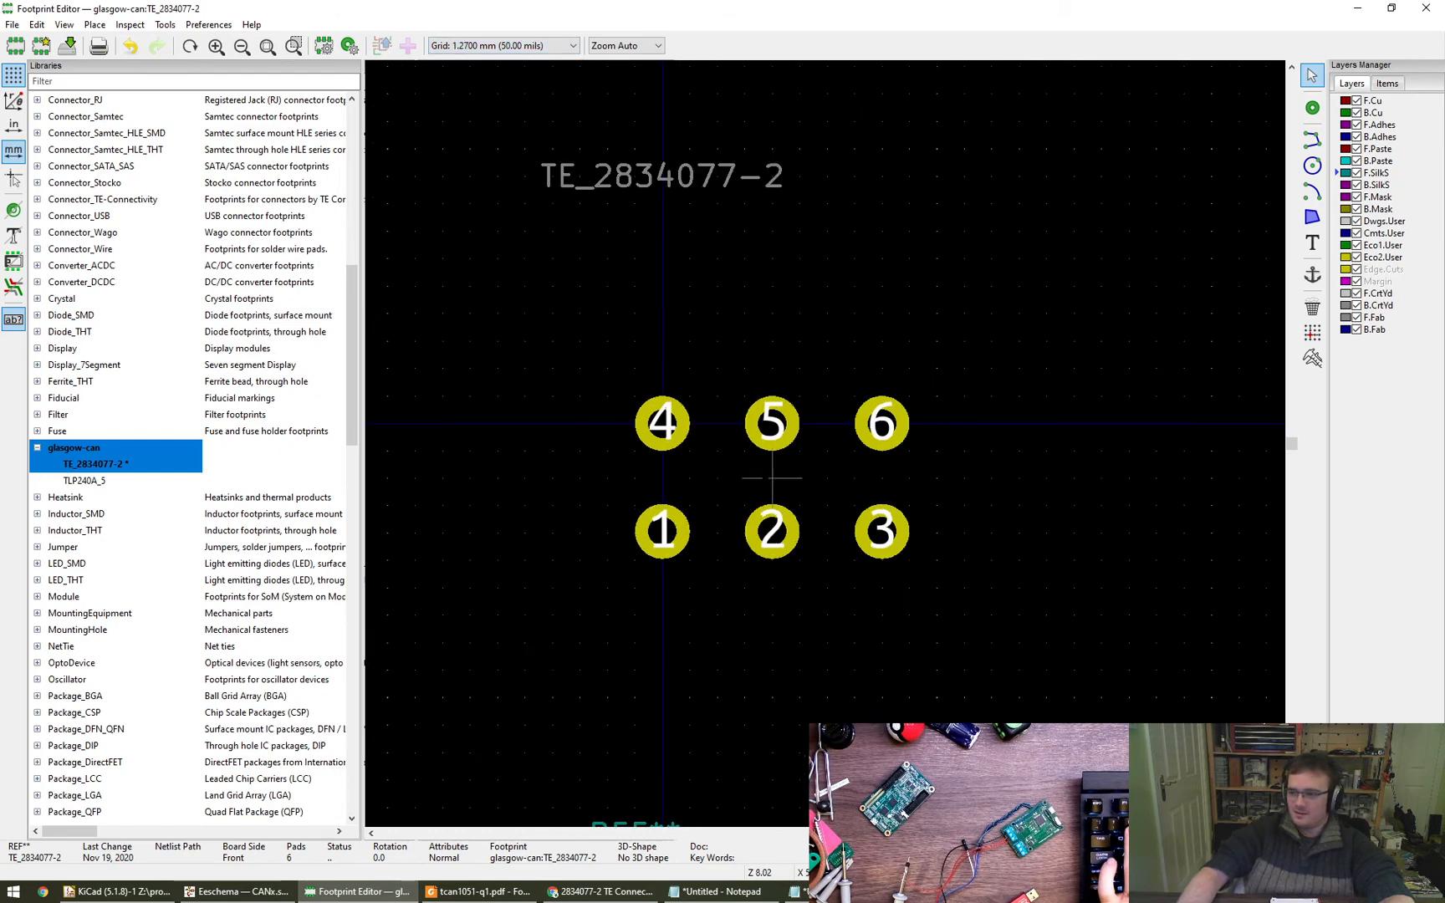
pyautogui.moveTo(771, 479); pyautogui.dragTo(810, 437, button='middle')
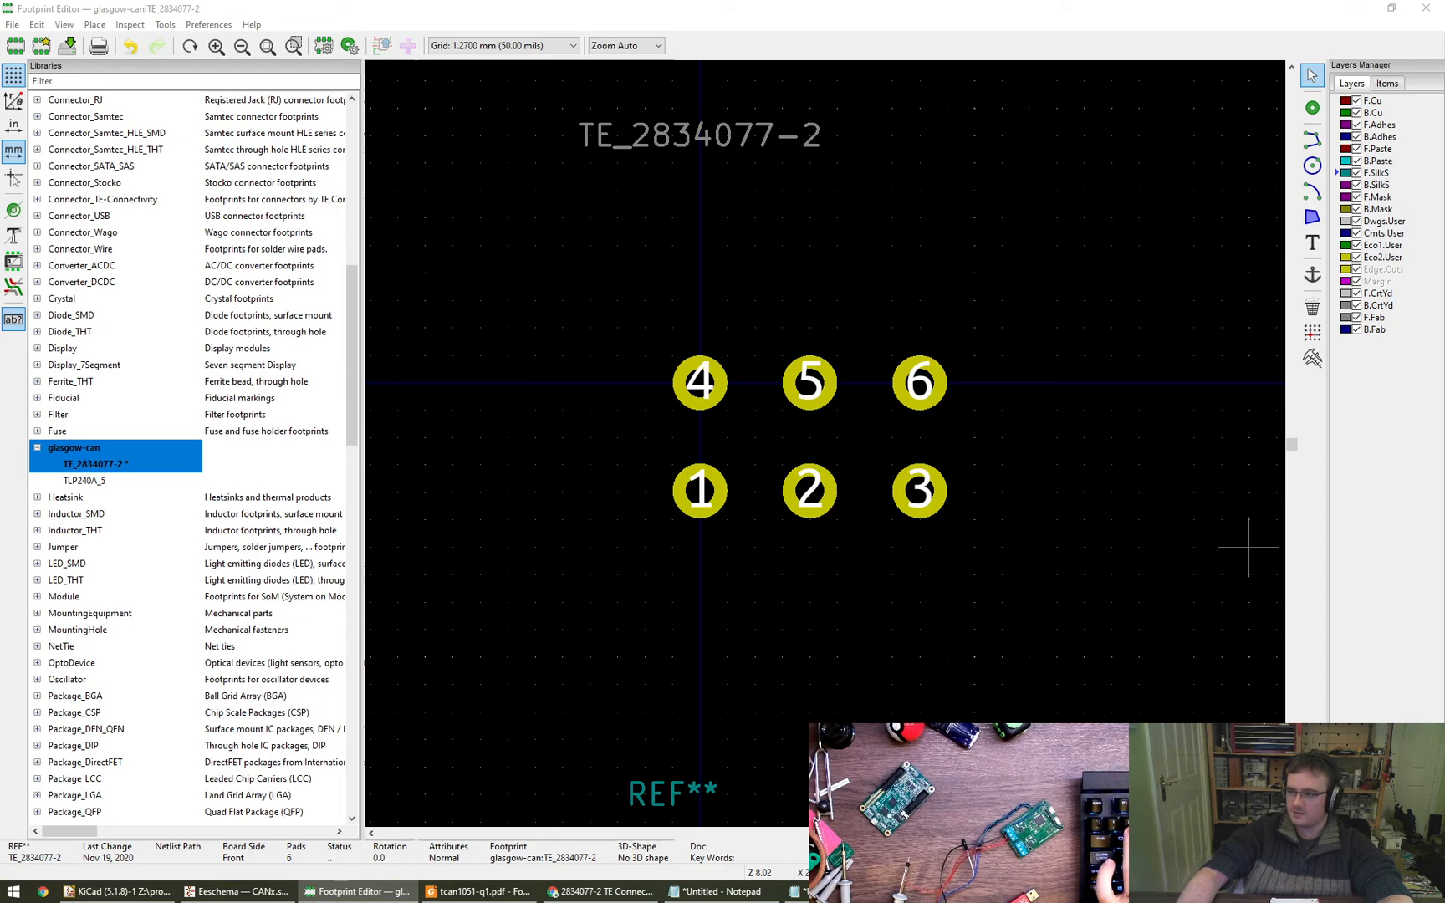
# - Consult the ENG_CD_2834077_A drawing in Foxit Reader for the housing outline dimensions and the DIM A value of 2834077-2
pyautogui.moveTo(1444, 10); pyautogui.dragTo(1006, 1)
pyautogui.moveTo(874, 538)
pyautogui.mouseDown()
pyautogui.moveTo(845, 497)
pyautogui.moveTo(813, 527)
pyautogui.moveTo(811, 595)
pyautogui.mouseUp()
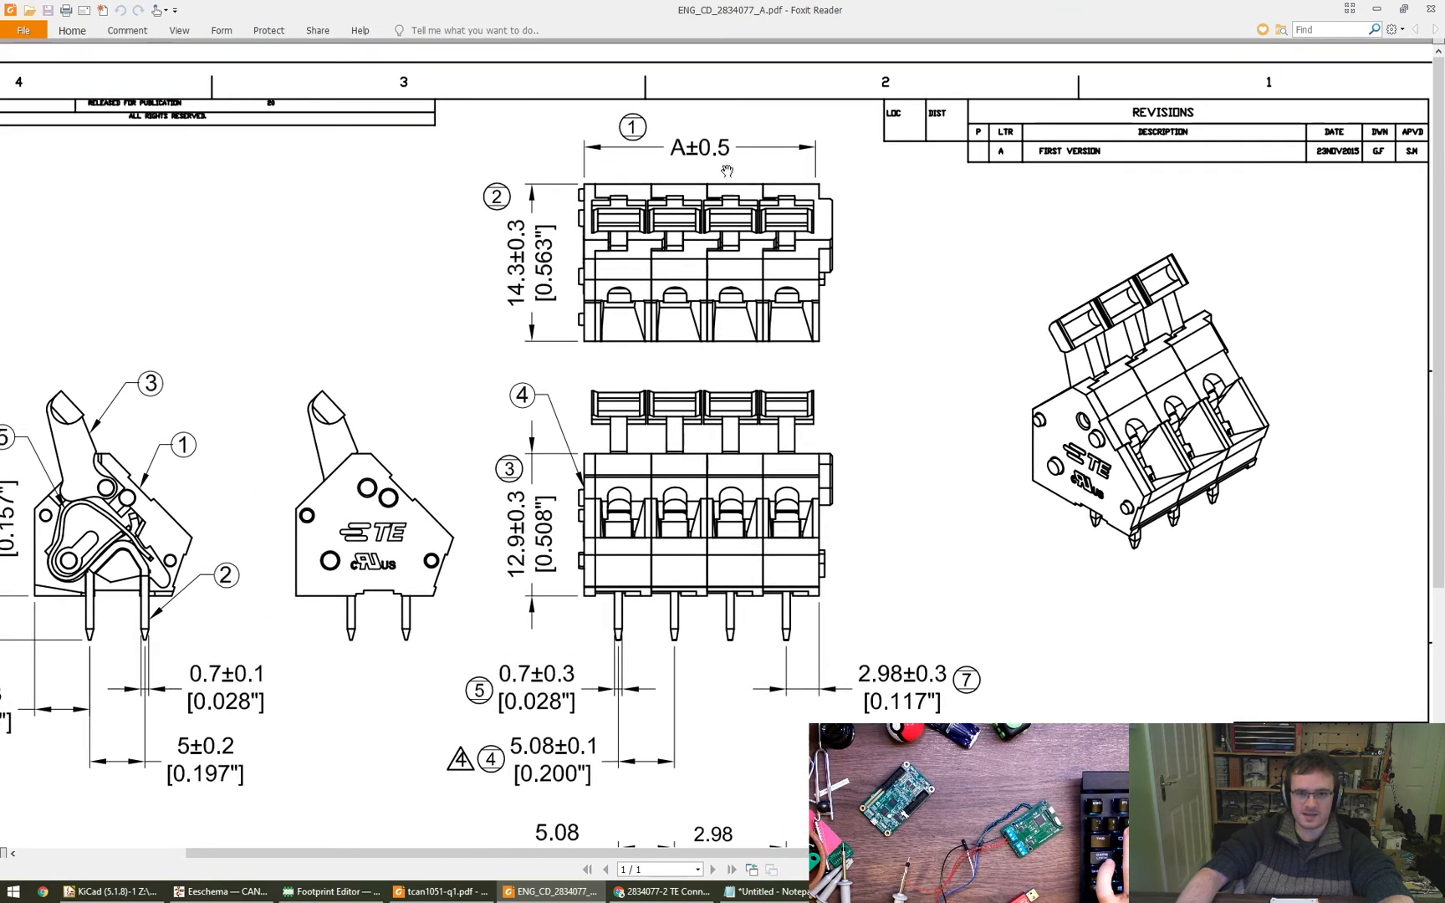
pyautogui.moveTo(966, 604); pyautogui.dragTo(395, 155)
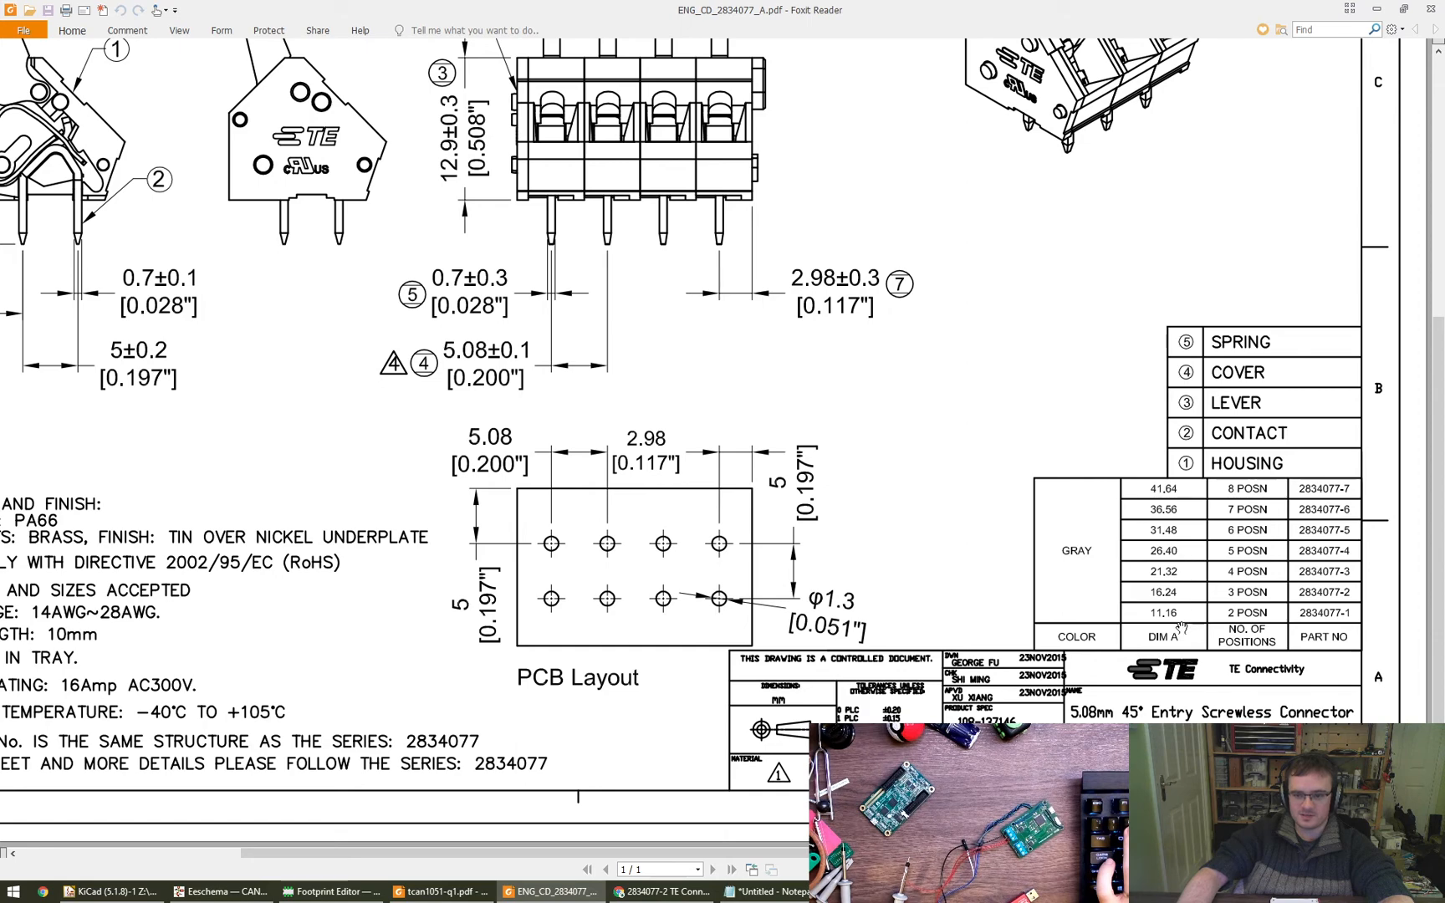
pyautogui.moveTo(688, 7); pyautogui.dragTo(1444, 435)
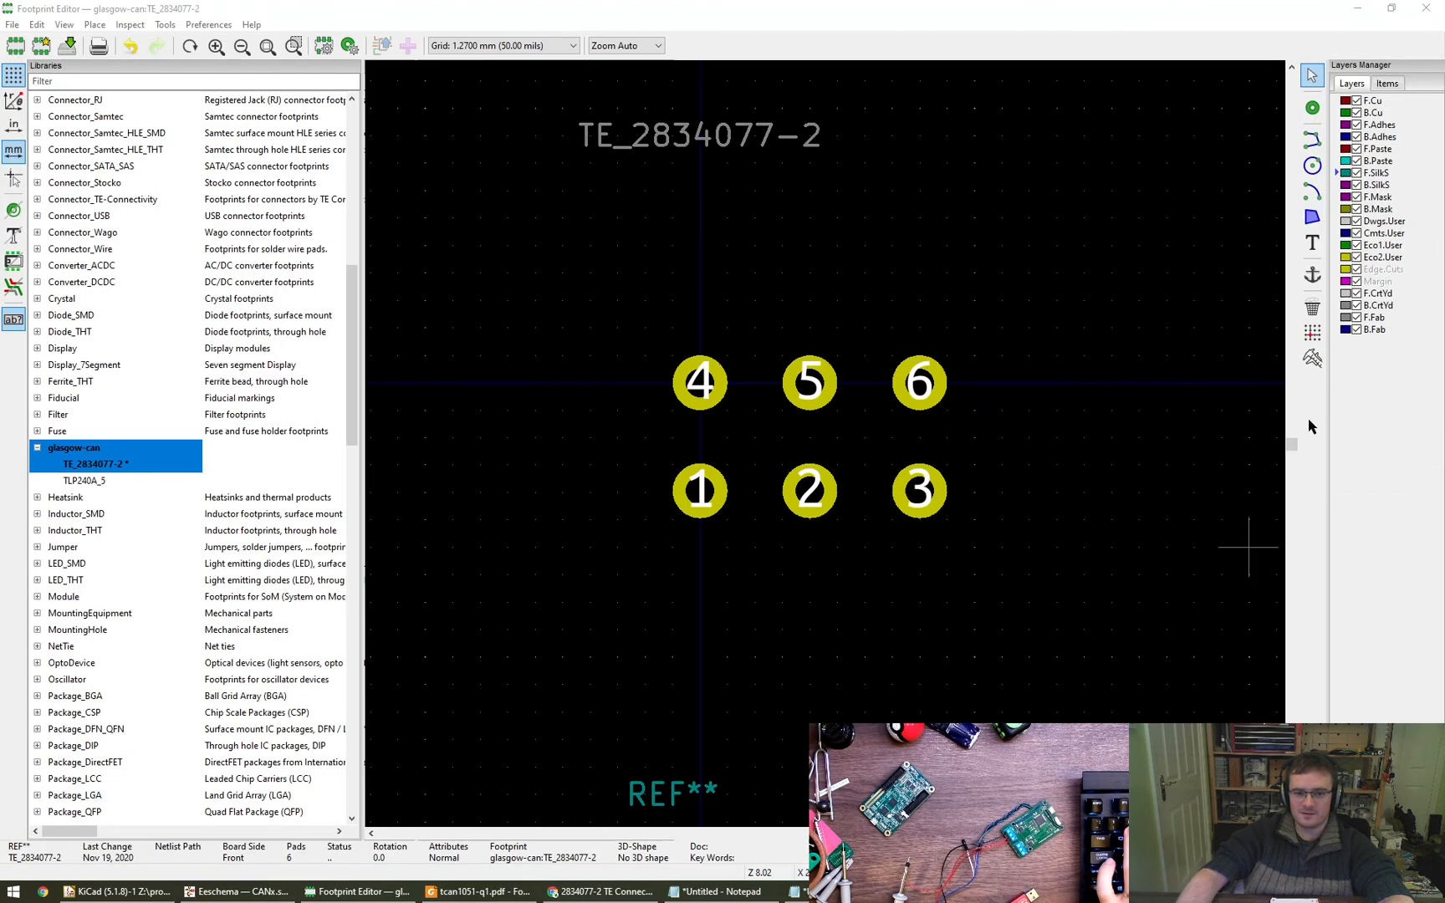
# - Draw a horizontal front silkscreen line about 17.78 mm long above the upper pad row, starting at X 0, Y -3.81 mm
pyautogui.moveTo(836, 245); pyautogui.dragTo(753, 283, button='middle')
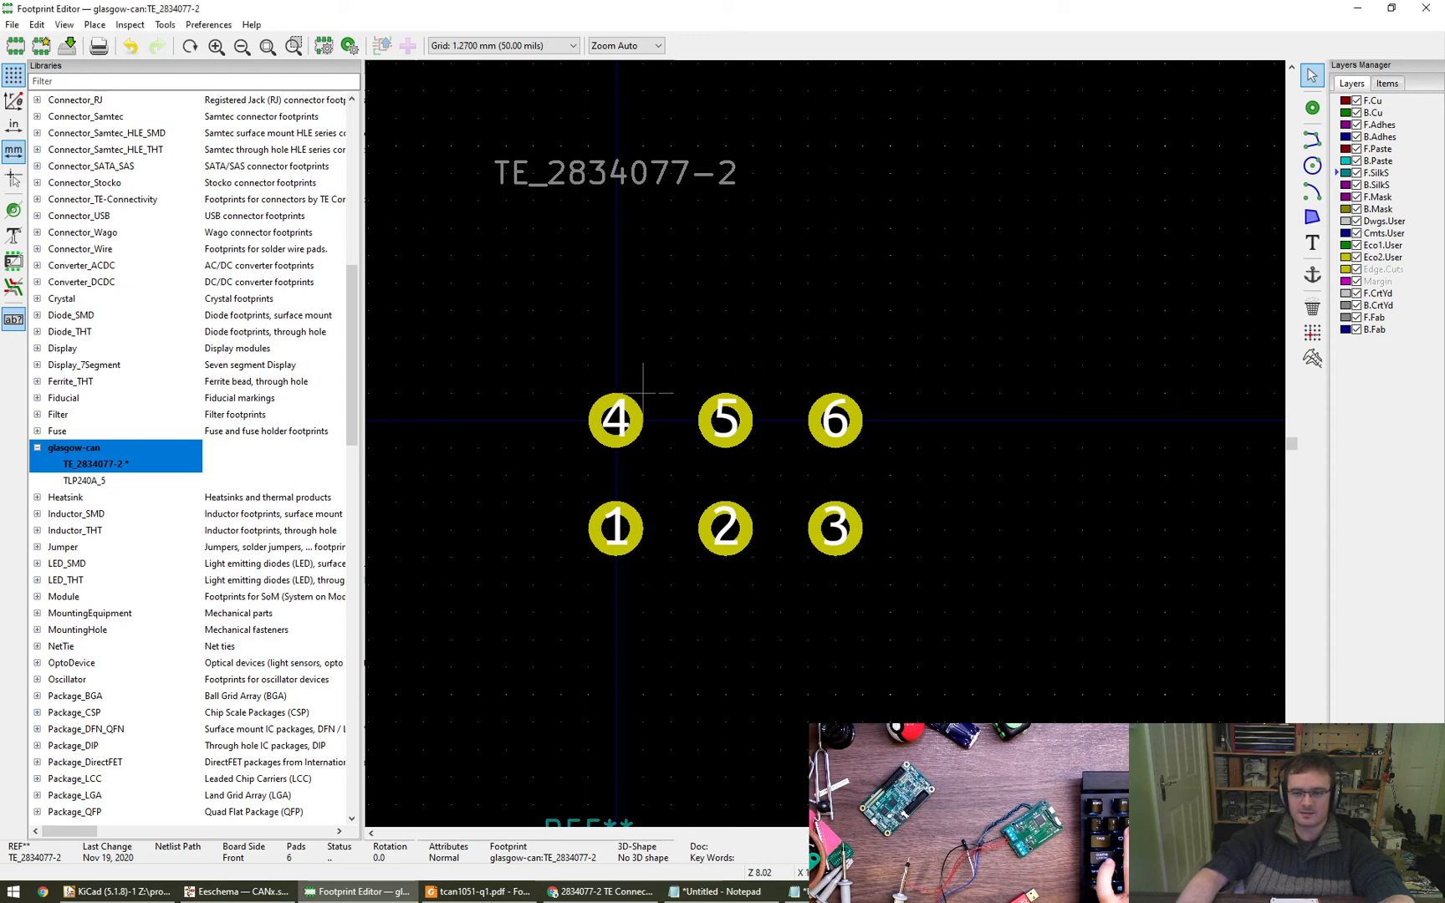
pyautogui.click(1312, 139)
pyautogui.click(616, 337)
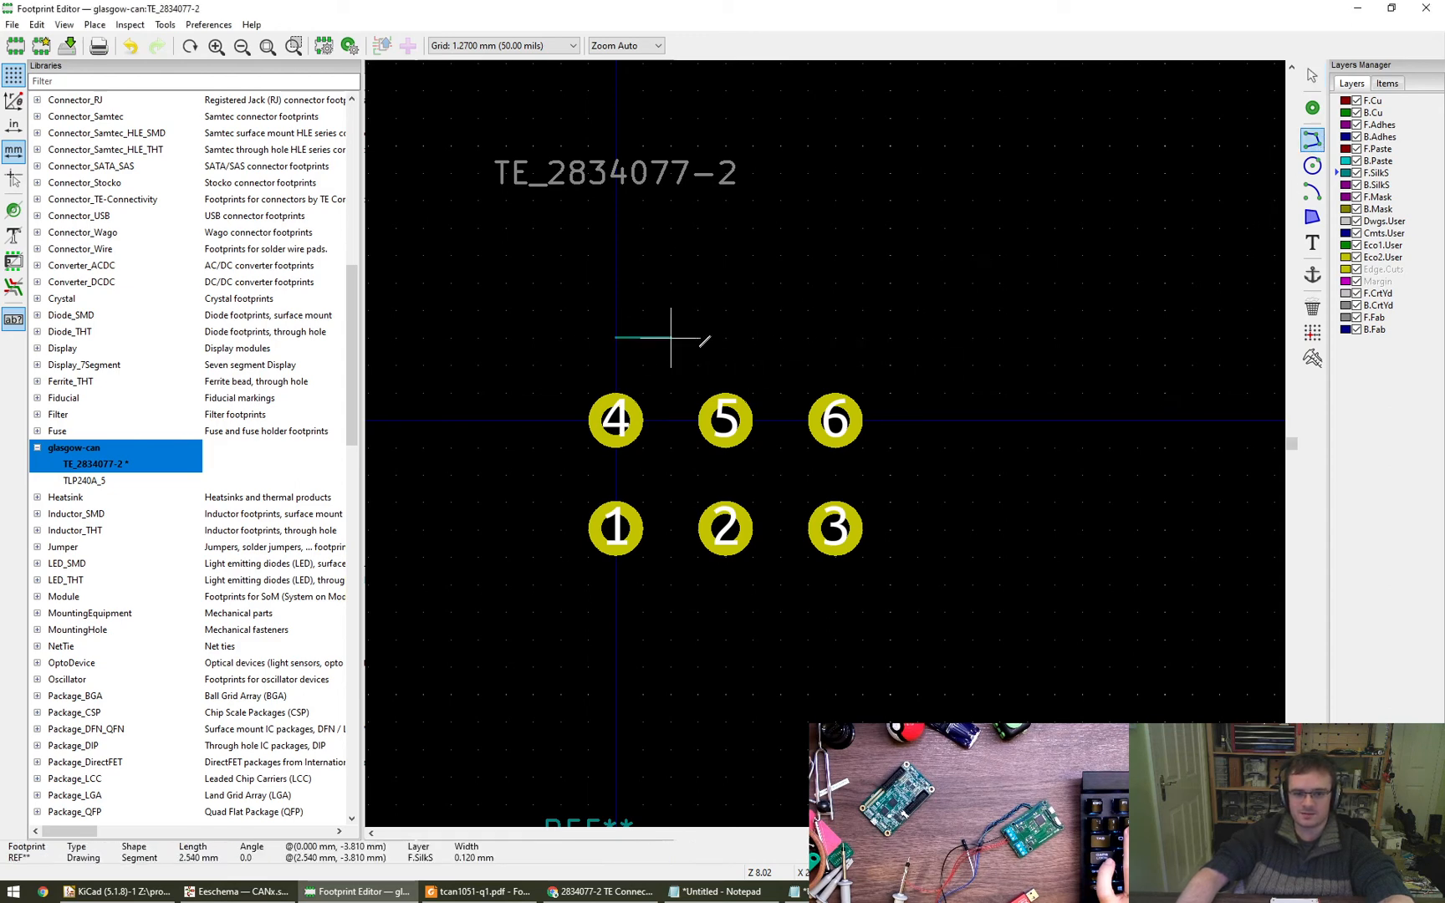
pyautogui.click(1001, 339)
pyautogui.press('Escape')
pyautogui.press('Escape')
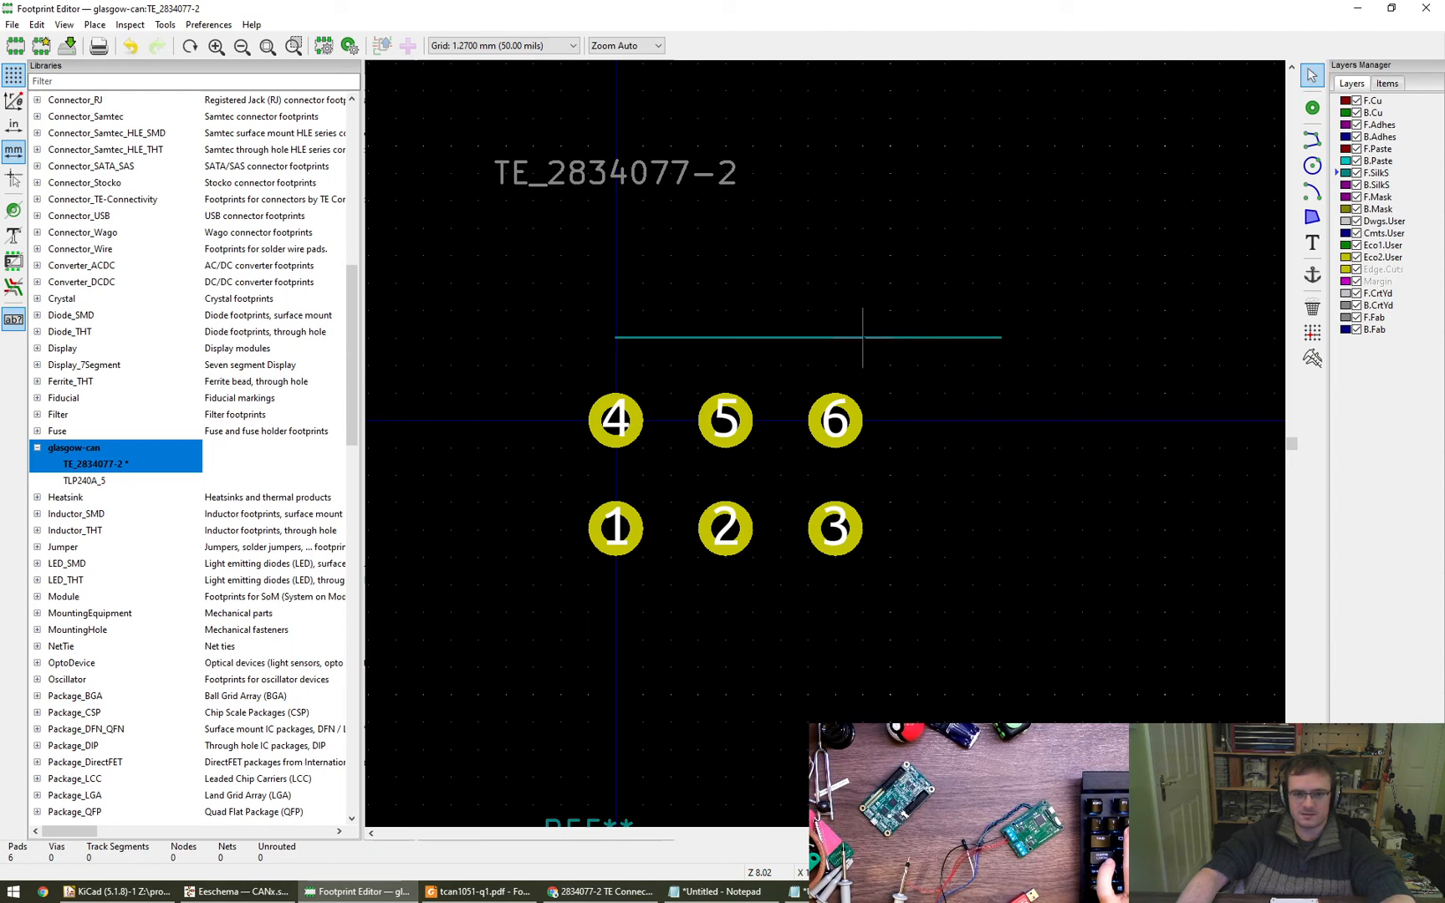
# - Set the silkscreen line's end point X to 16.24 mm
pyautogui.doubleClick(999, 338)
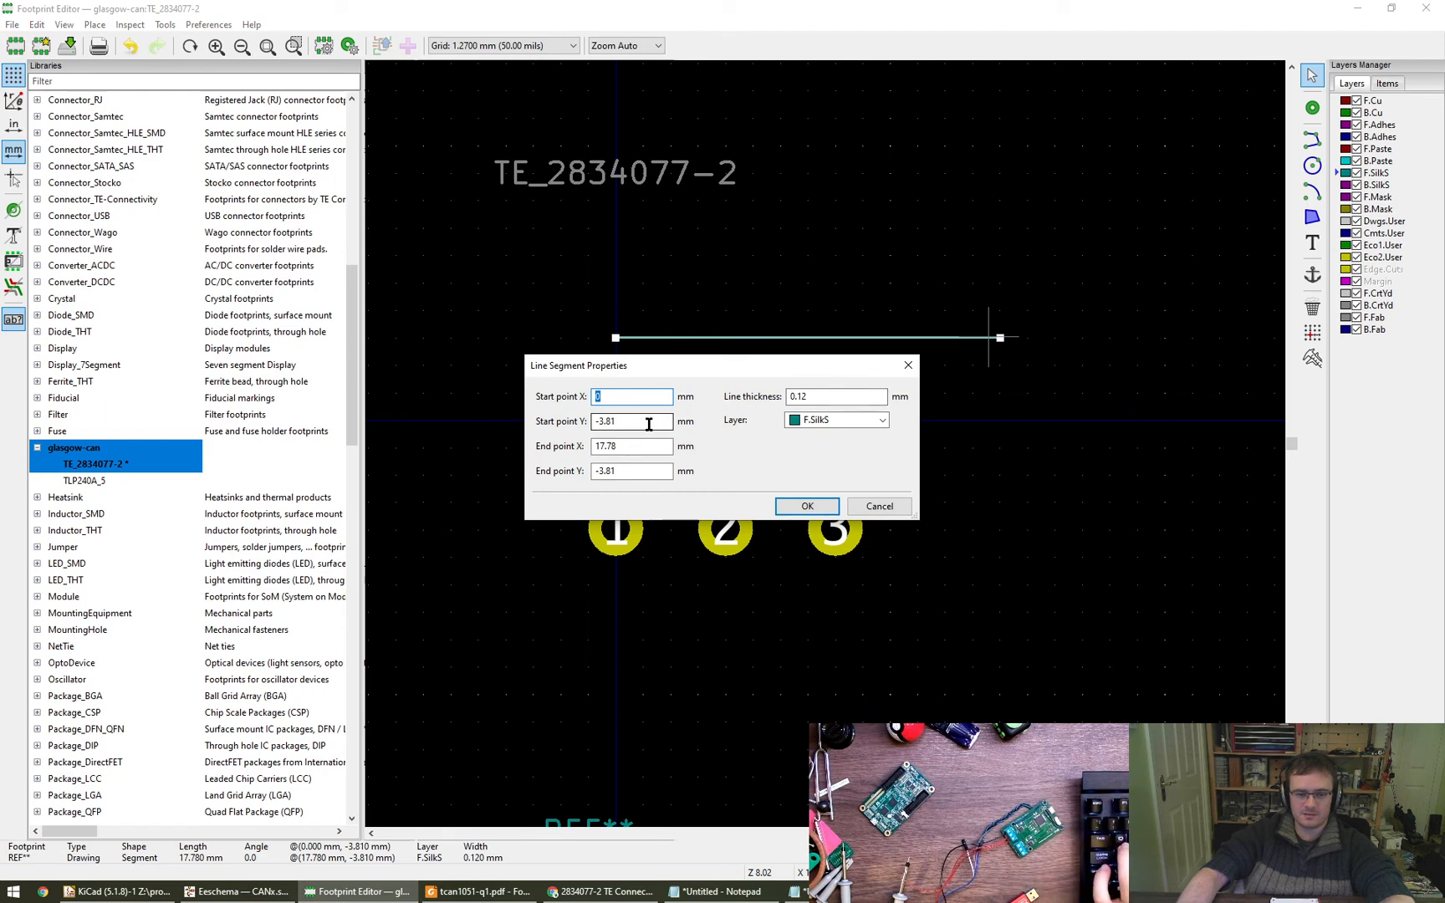
pyautogui.press('Tab')
pyautogui.press('Tab')
pyautogui.write('16')
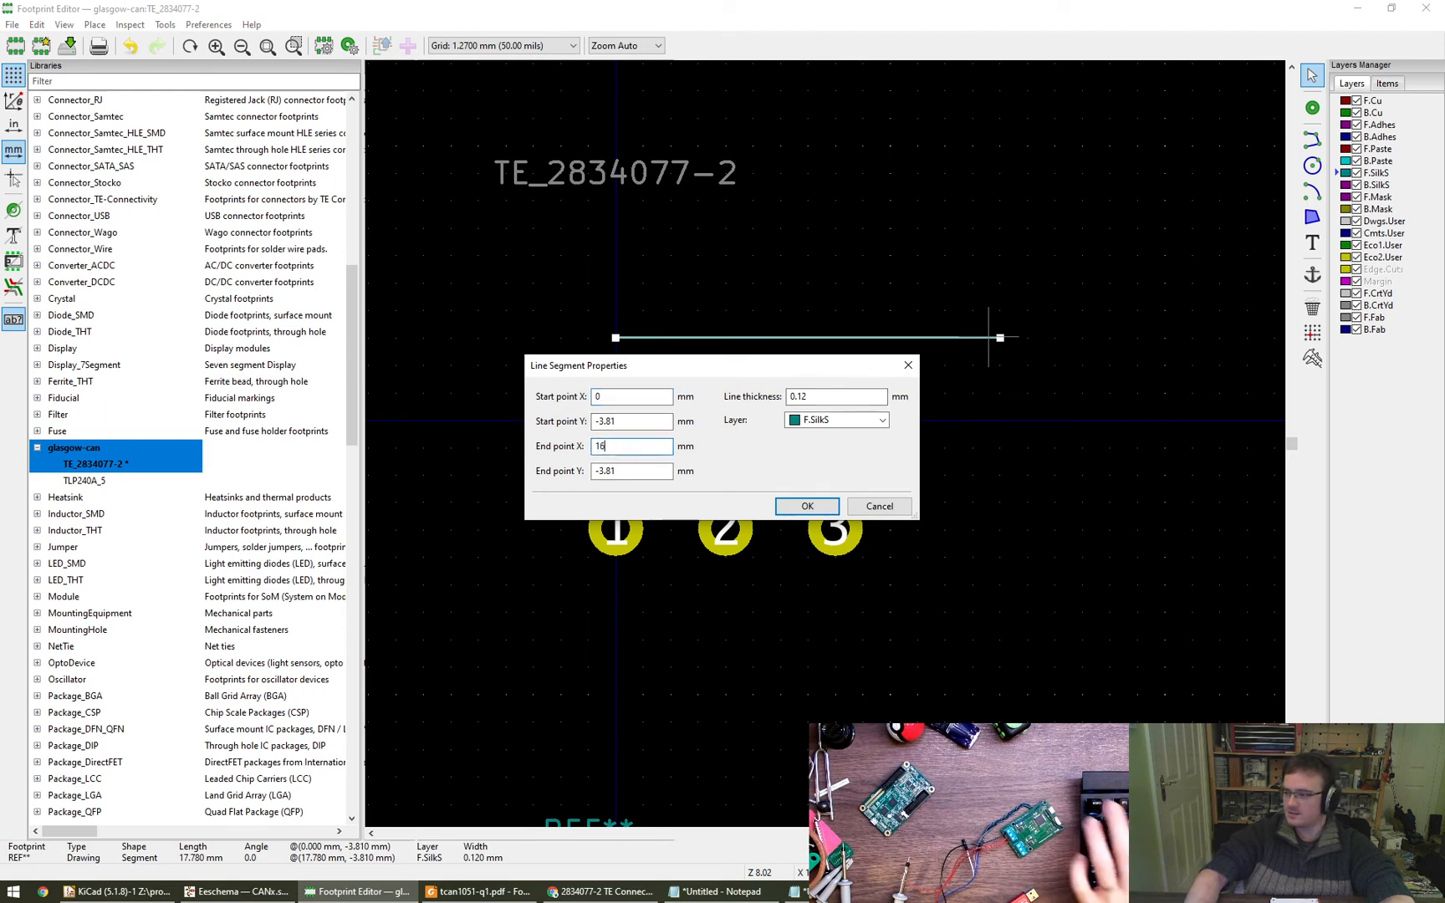
pyautogui.write('.')
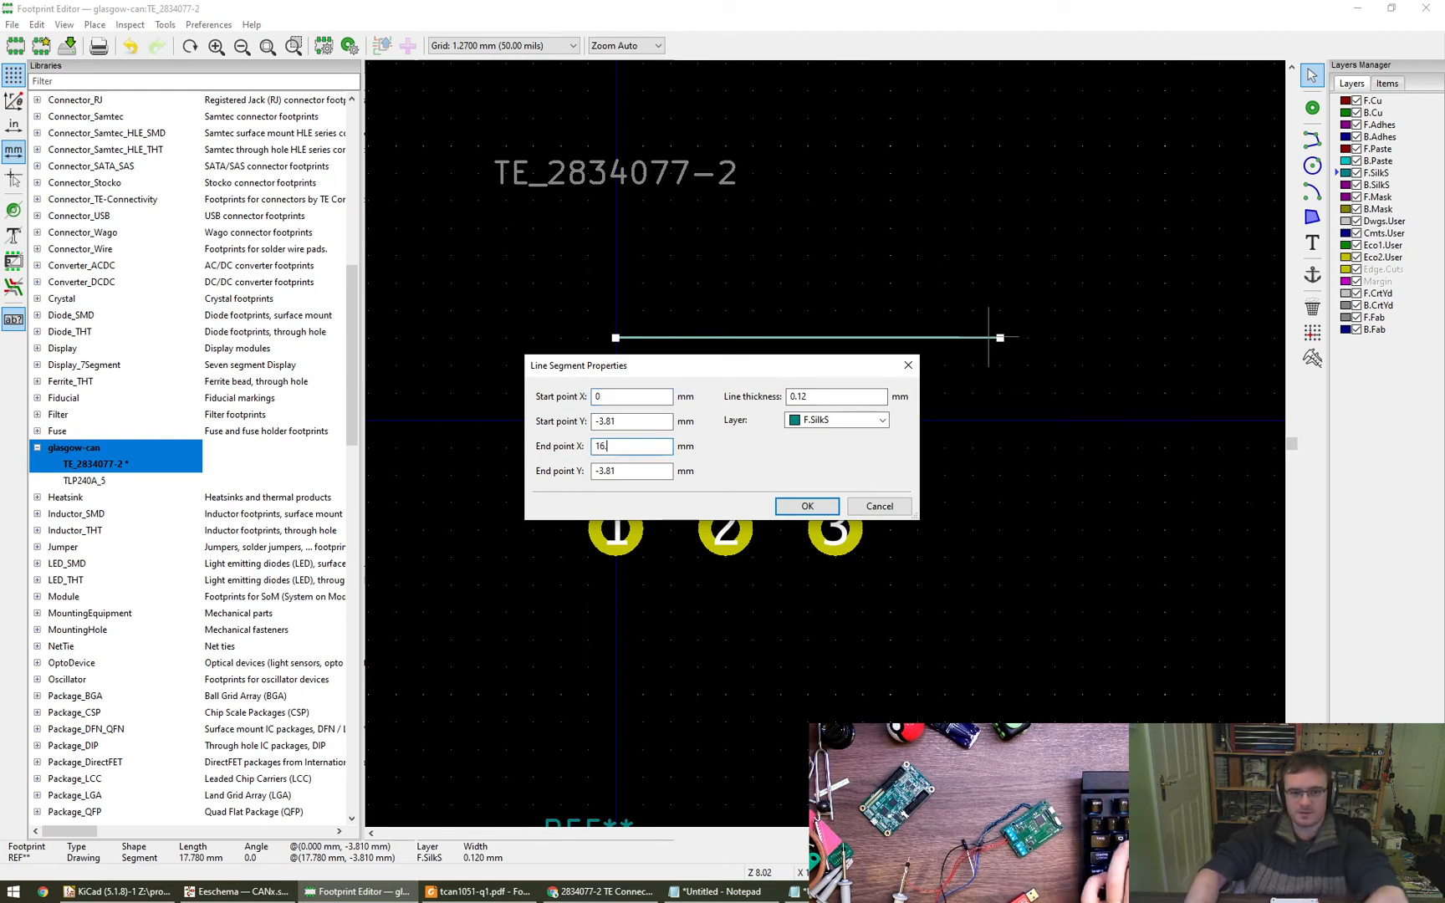
pyautogui.write('26')
pyautogui.press('Return')
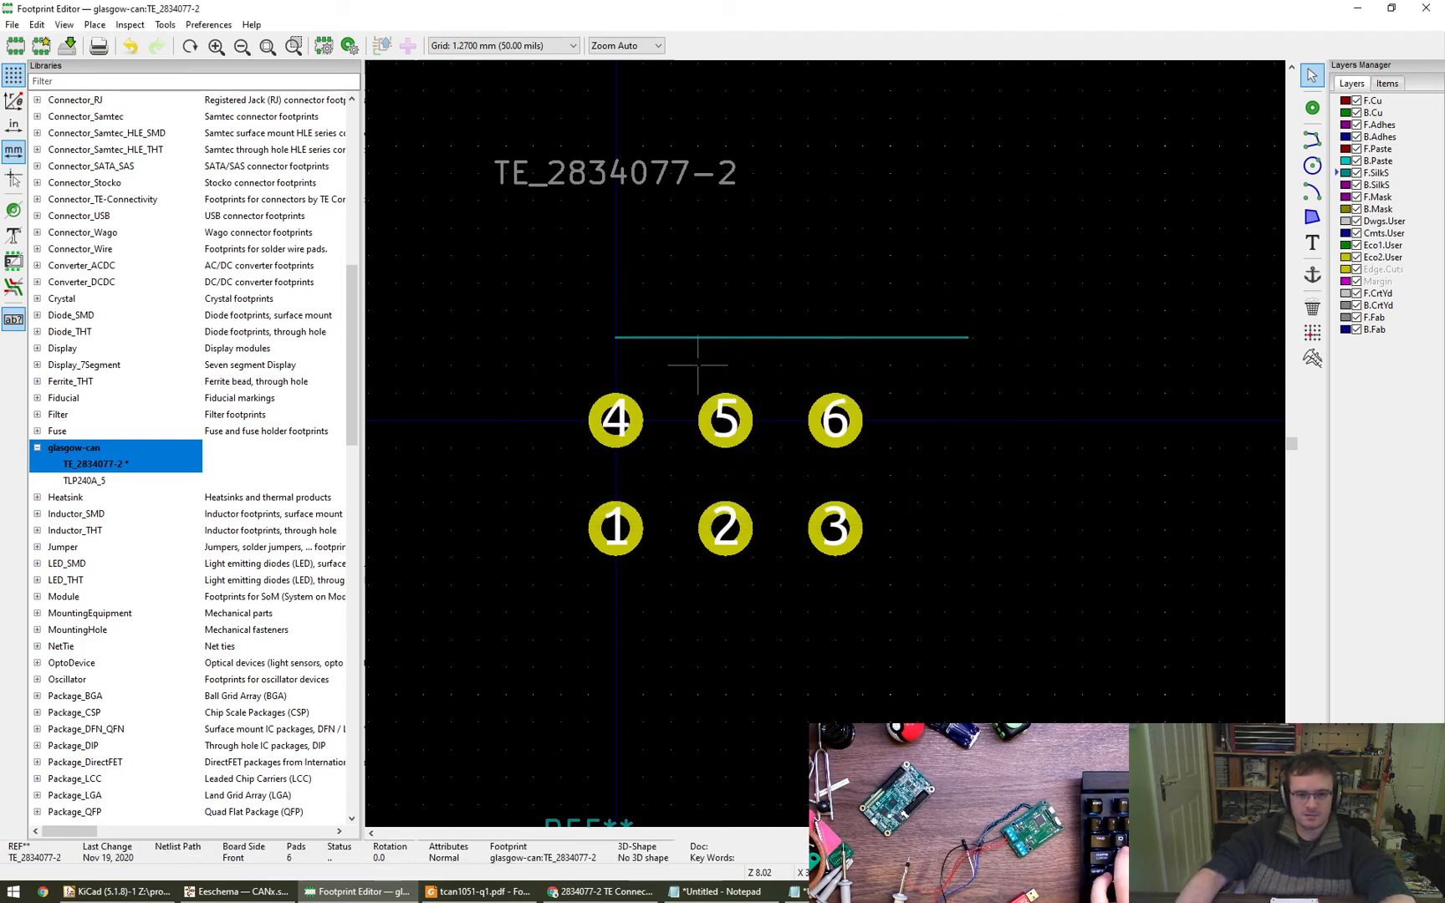
# - Move the silkscreen line closer to the upper pad row so it starts at X -2.54, Y -2.54 mm
pyautogui.click(616, 337)
pyautogui.moveTo(616, 337); pyautogui.dragTo(561, 366)
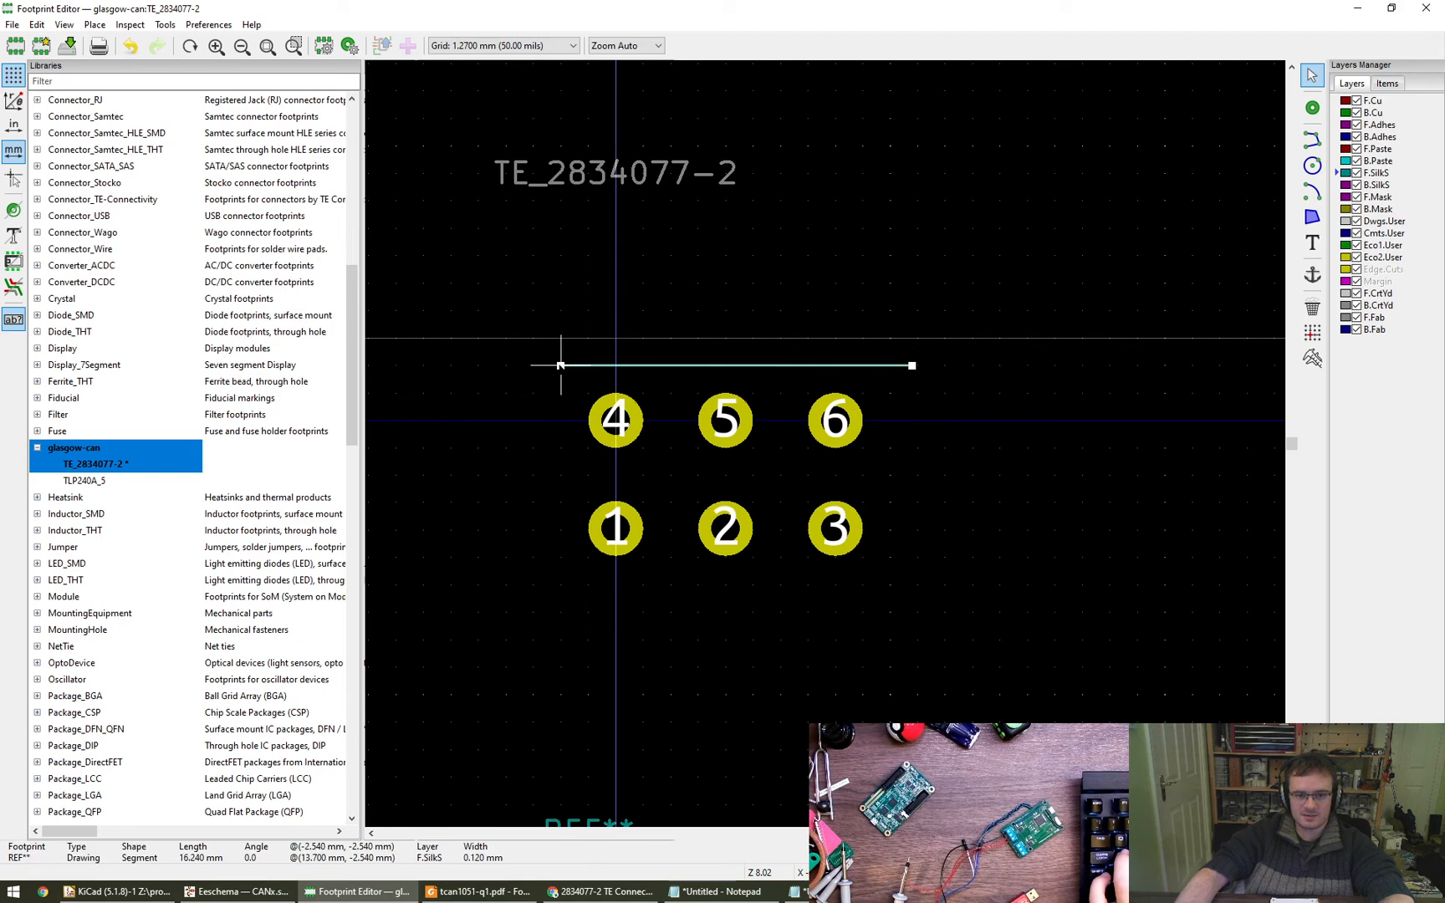
pyautogui.press('Escape')
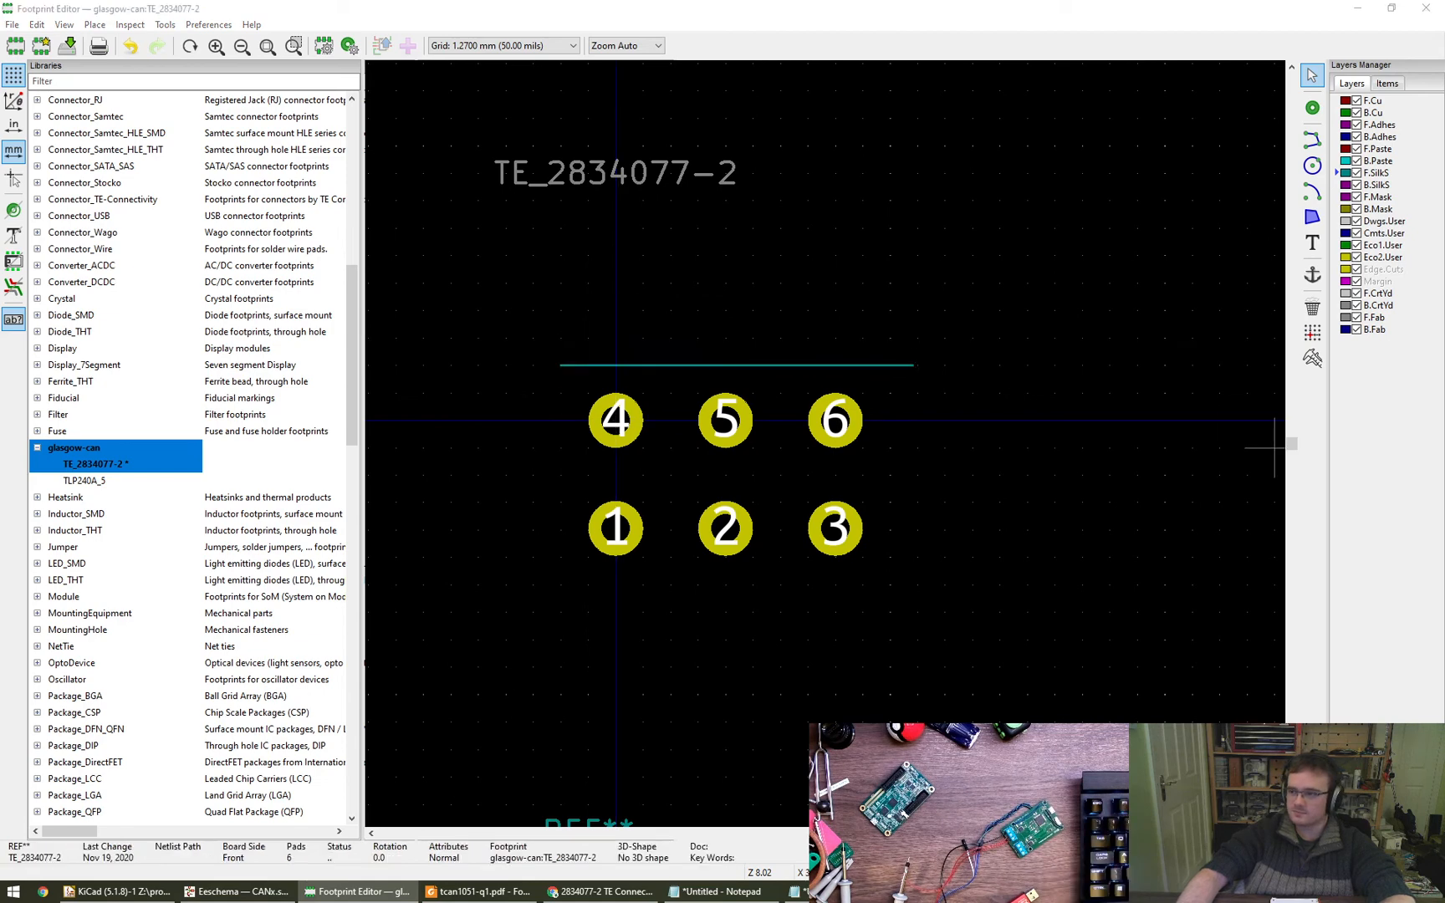
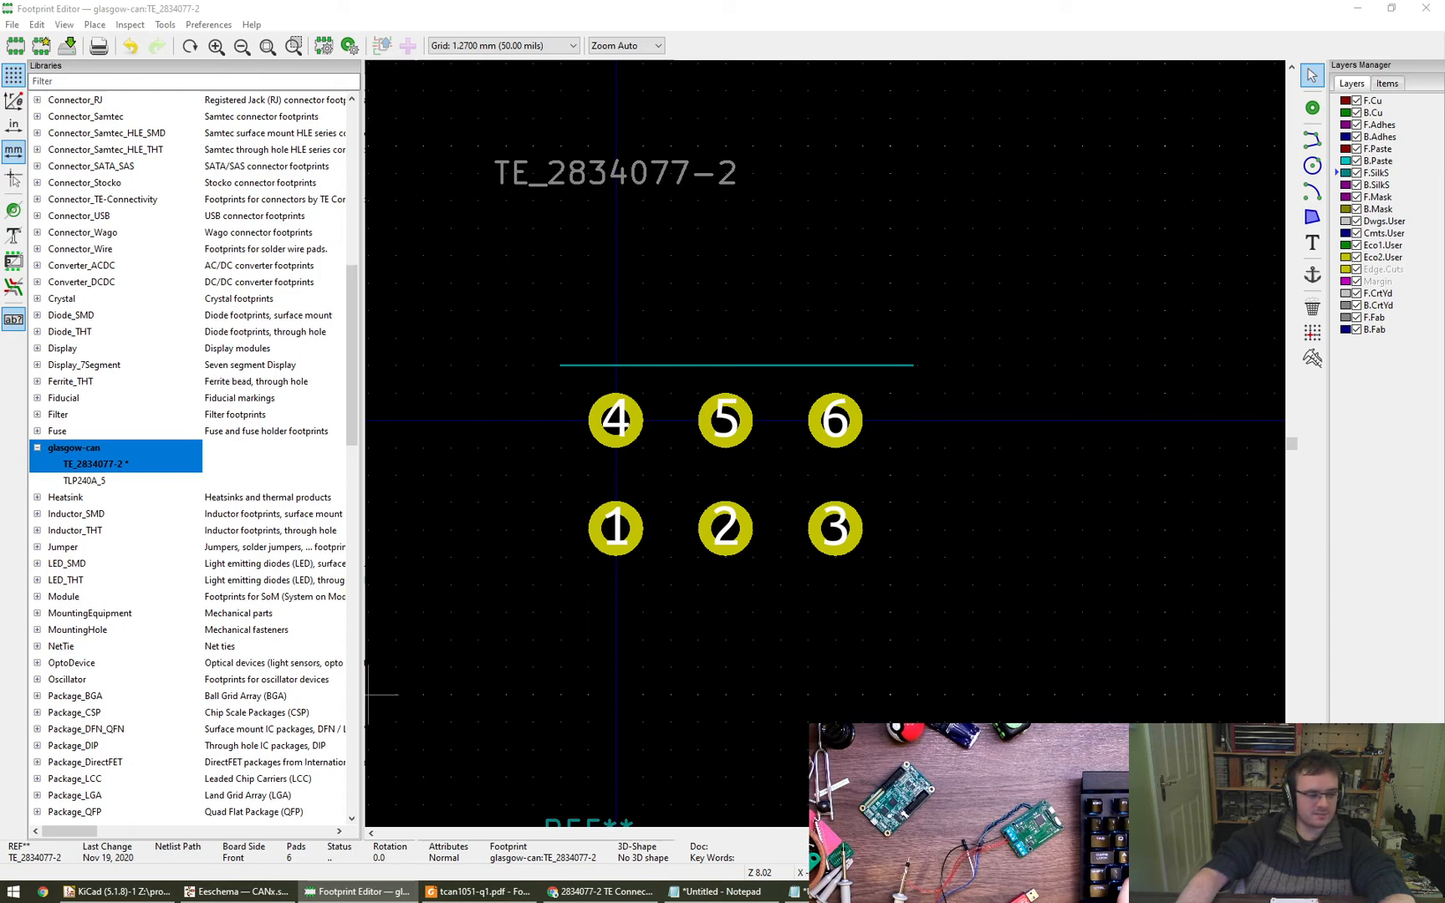
# - Consult the ENG_CD_2834077_A drawing in Foxit Reader for the 3-position housing width and the pin-to-edge distances
pyautogui.moveTo(1444, 6); pyautogui.dragTo(1045, 0)
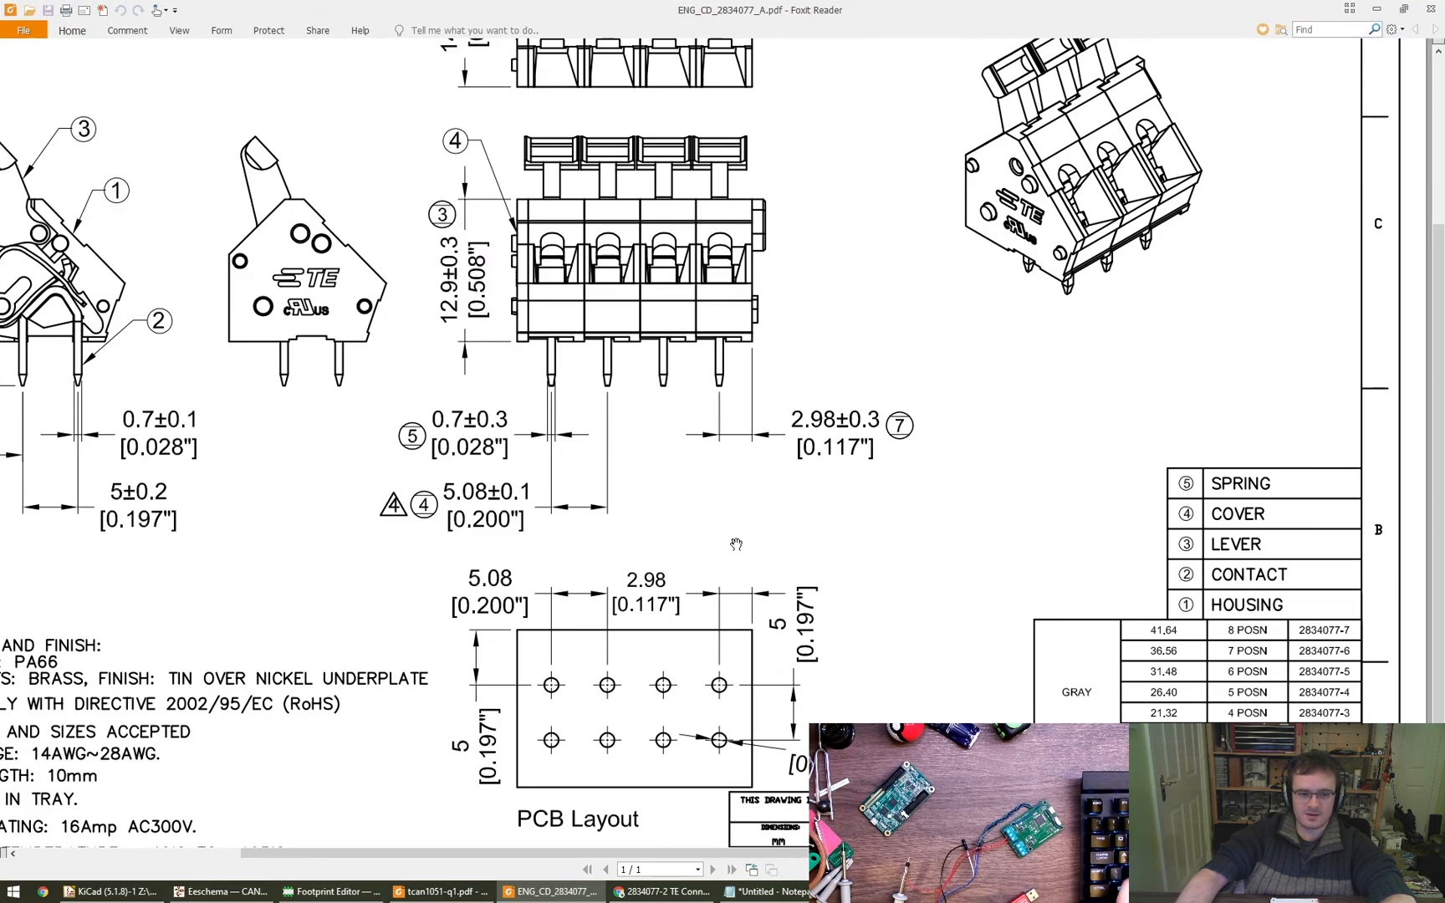
pyautogui.moveTo(736, 545)
pyautogui.mouseDown()
pyautogui.moveTo(796, 704)
pyautogui.moveTo(757, 590)
pyautogui.moveTo(760, 602)
pyautogui.mouseUp()
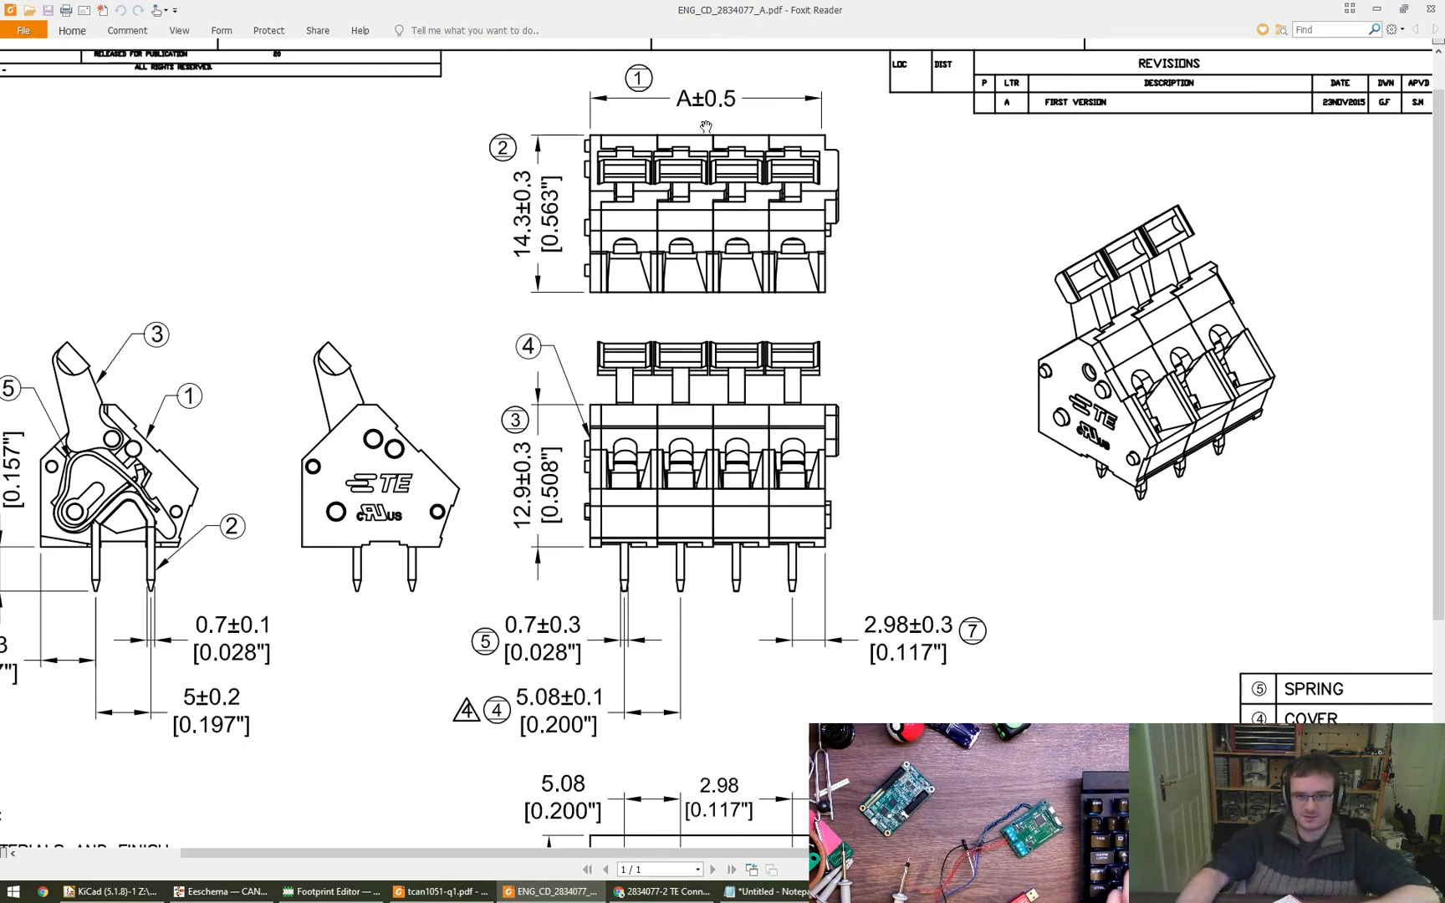
pyautogui.moveTo(691, 112); pyautogui.dragTo(613, 81)
pyautogui.scroll(-5, 613, 81)
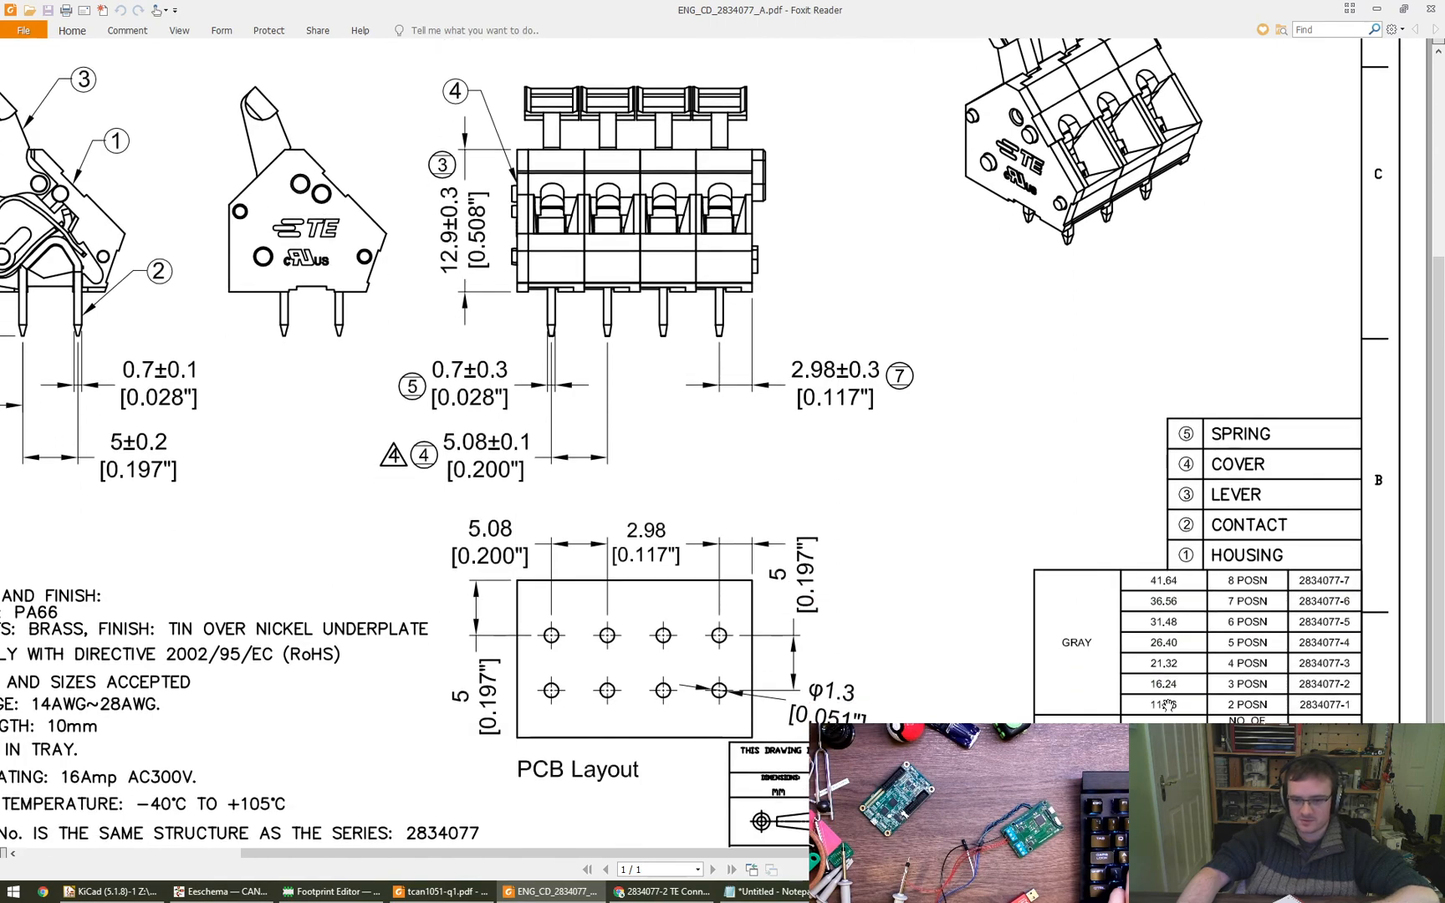
pyautogui.keyDown('ctrl'); pyautogui.scroll(3, 1169, 705); pyautogui.keyUp('ctrl')
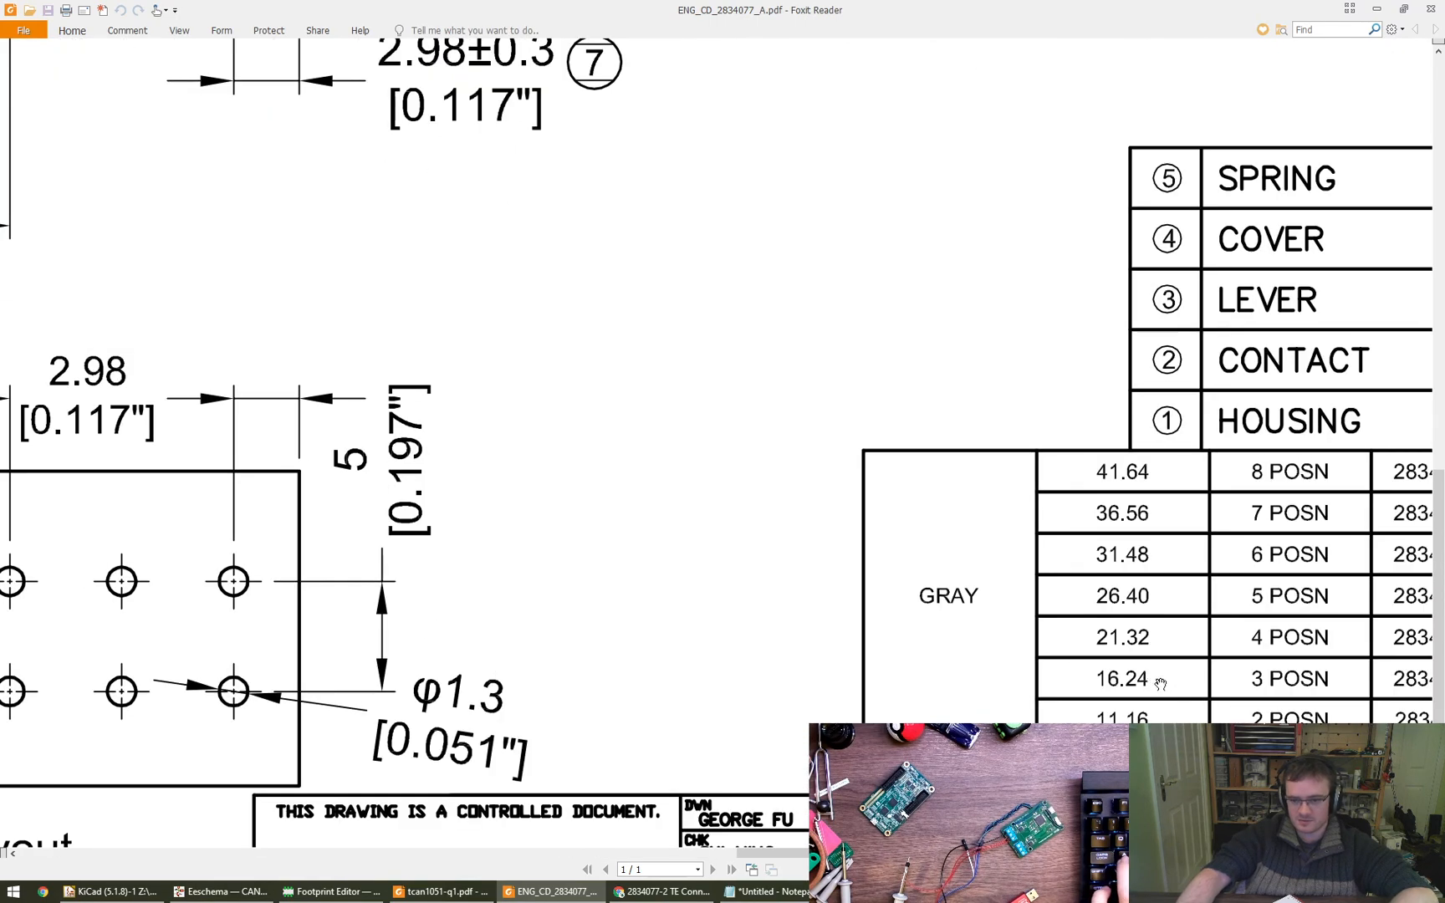
pyautogui.keyDown('ctrl'); pyautogui.scroll(-3, 1160, 684); pyautogui.keyUp('ctrl')
pyautogui.scroll(5, 741, 182)
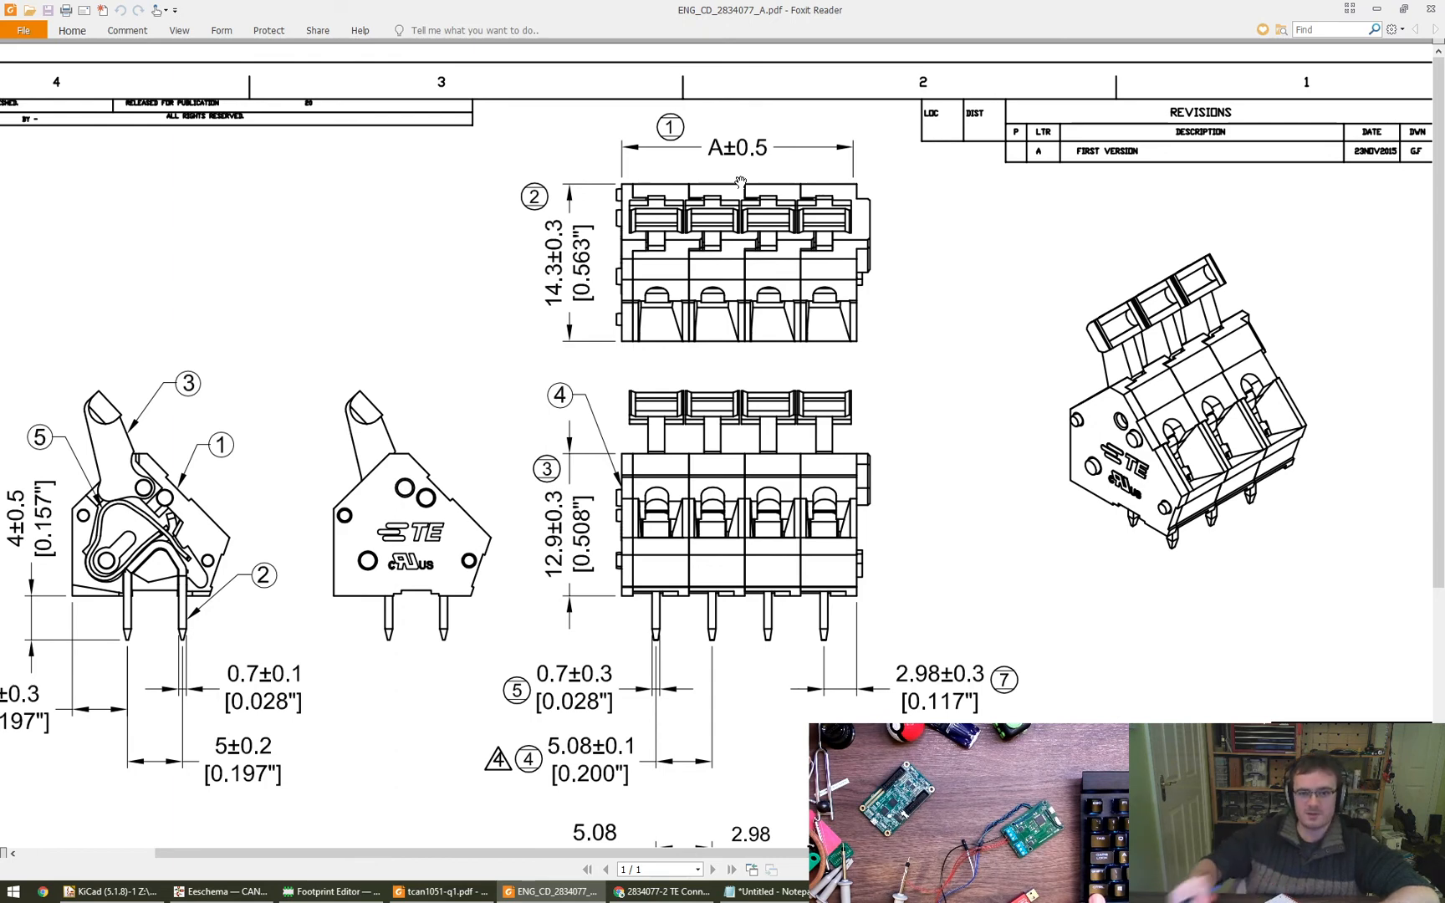
pyautogui.scroll(-2, 894, 510)
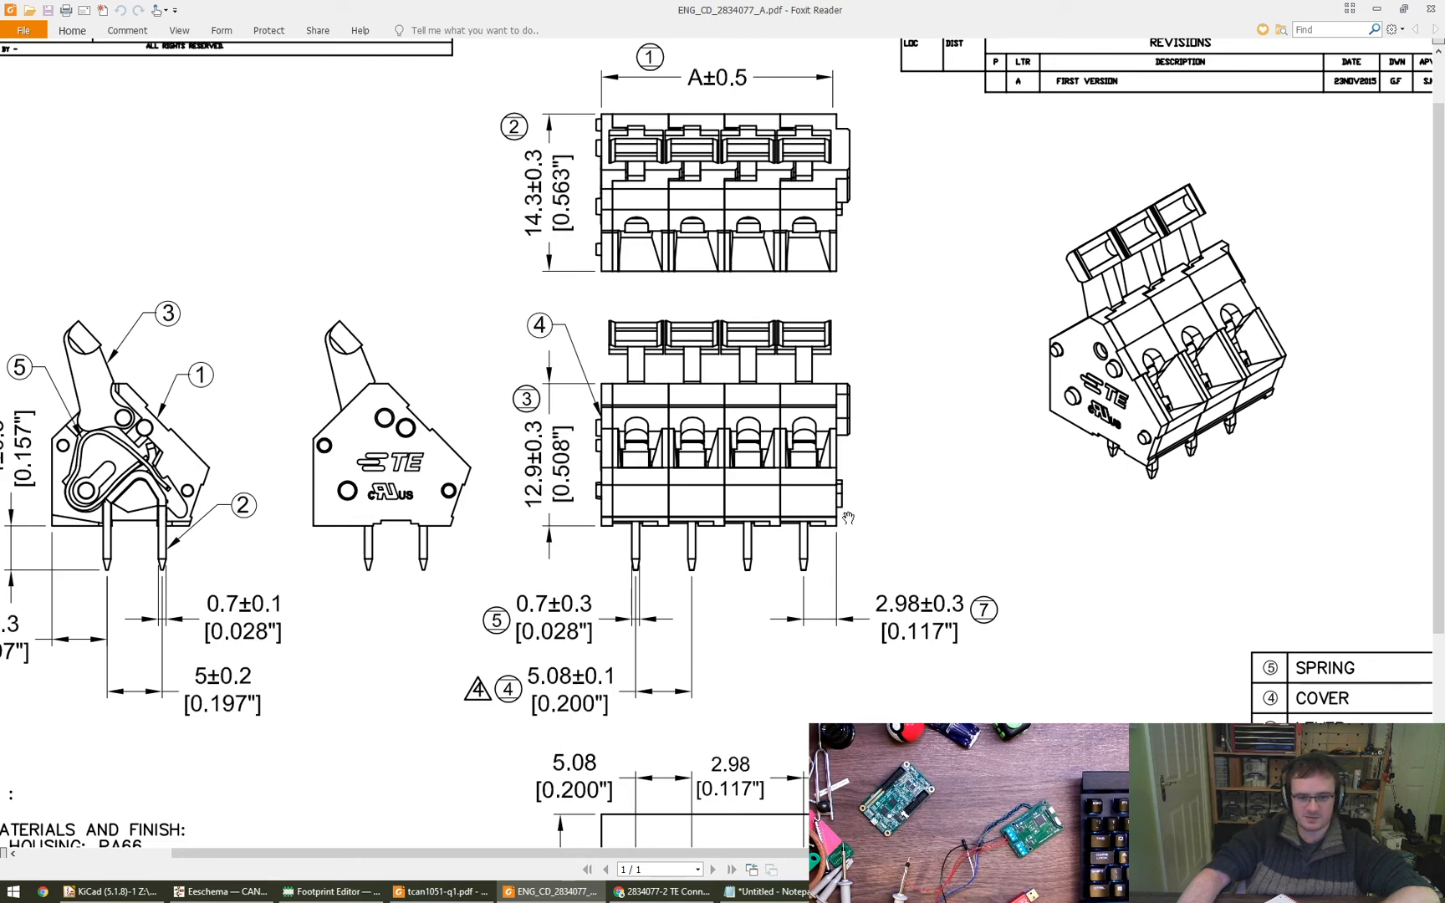
pyautogui.moveTo(840, 503); pyautogui.dragTo(904, 492)
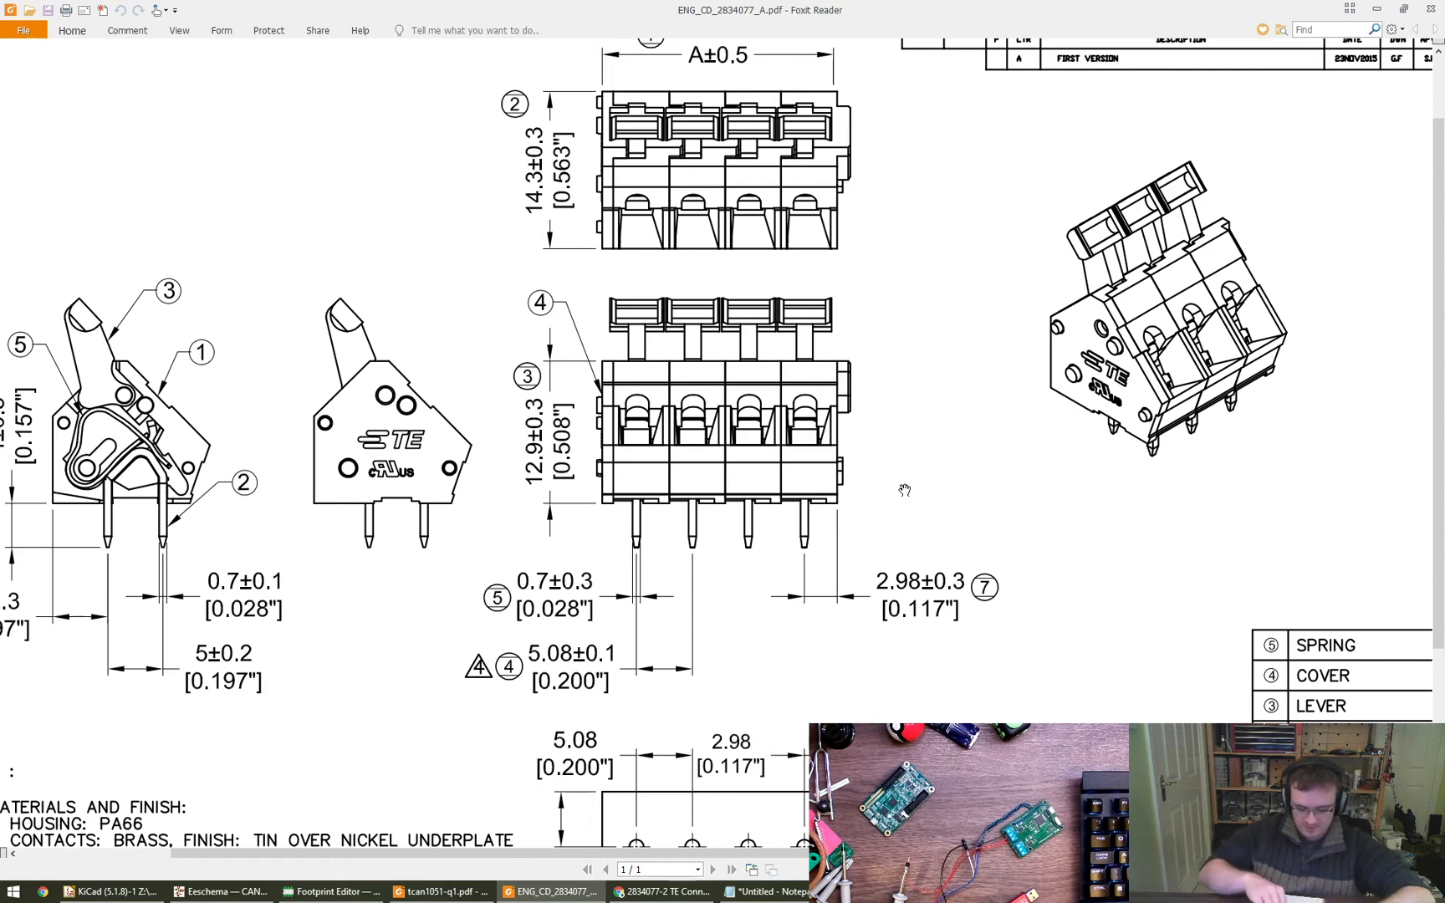
# - Calculate the housing's remaining pin-to-edge offset in Calculator as 16.24 - 2.98 - 5.08 - 5.08
pyautogui.press('super+r')
pyautogui.write('calc')
pyautogui.press('Return')
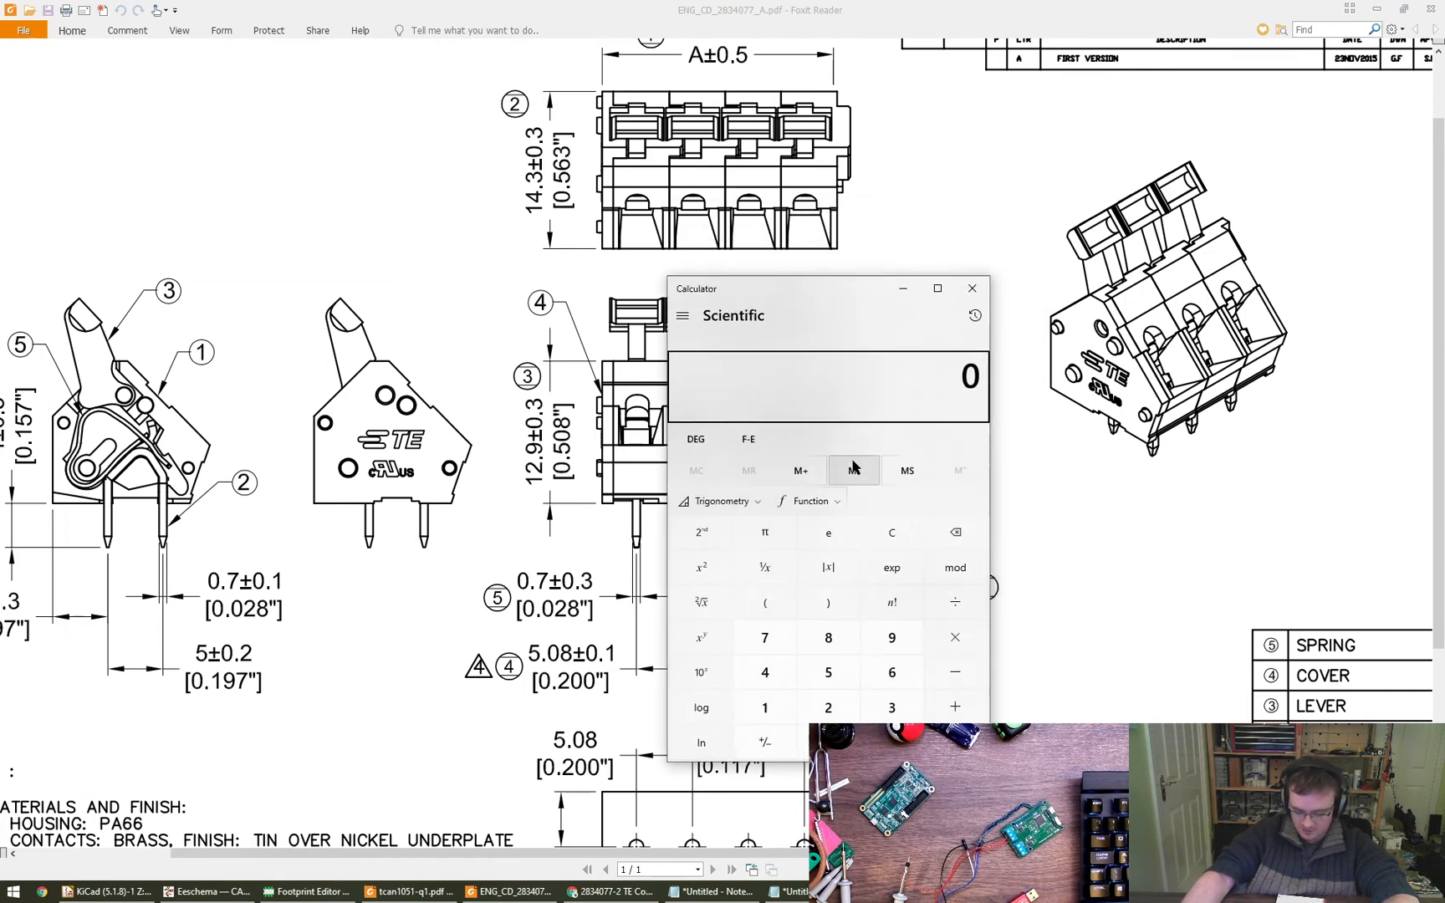
pyautogui.write('16.2')
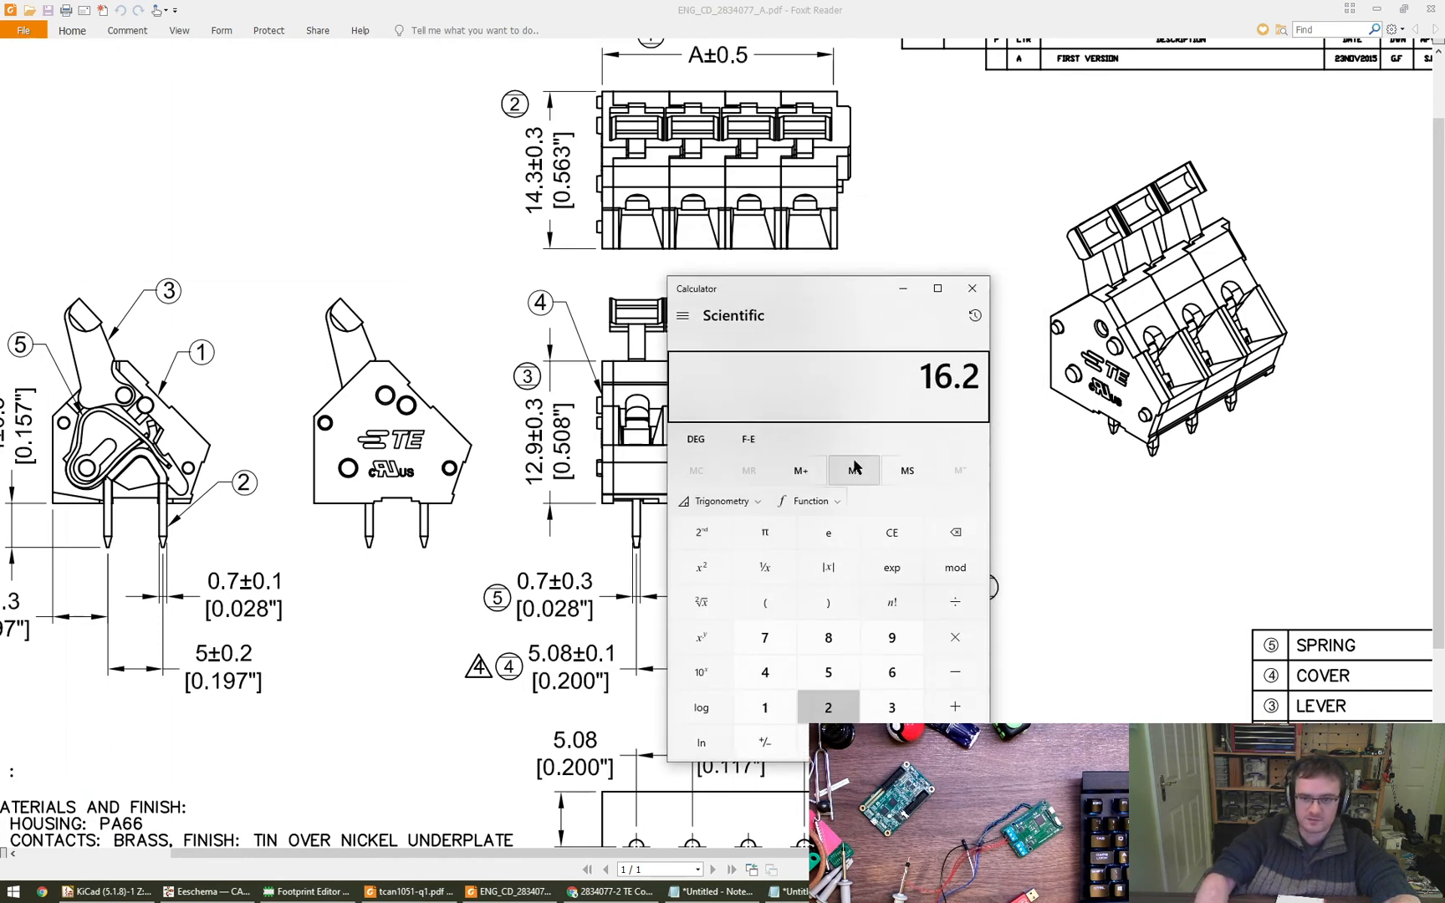
pyautogui.write('42.98-5.08')
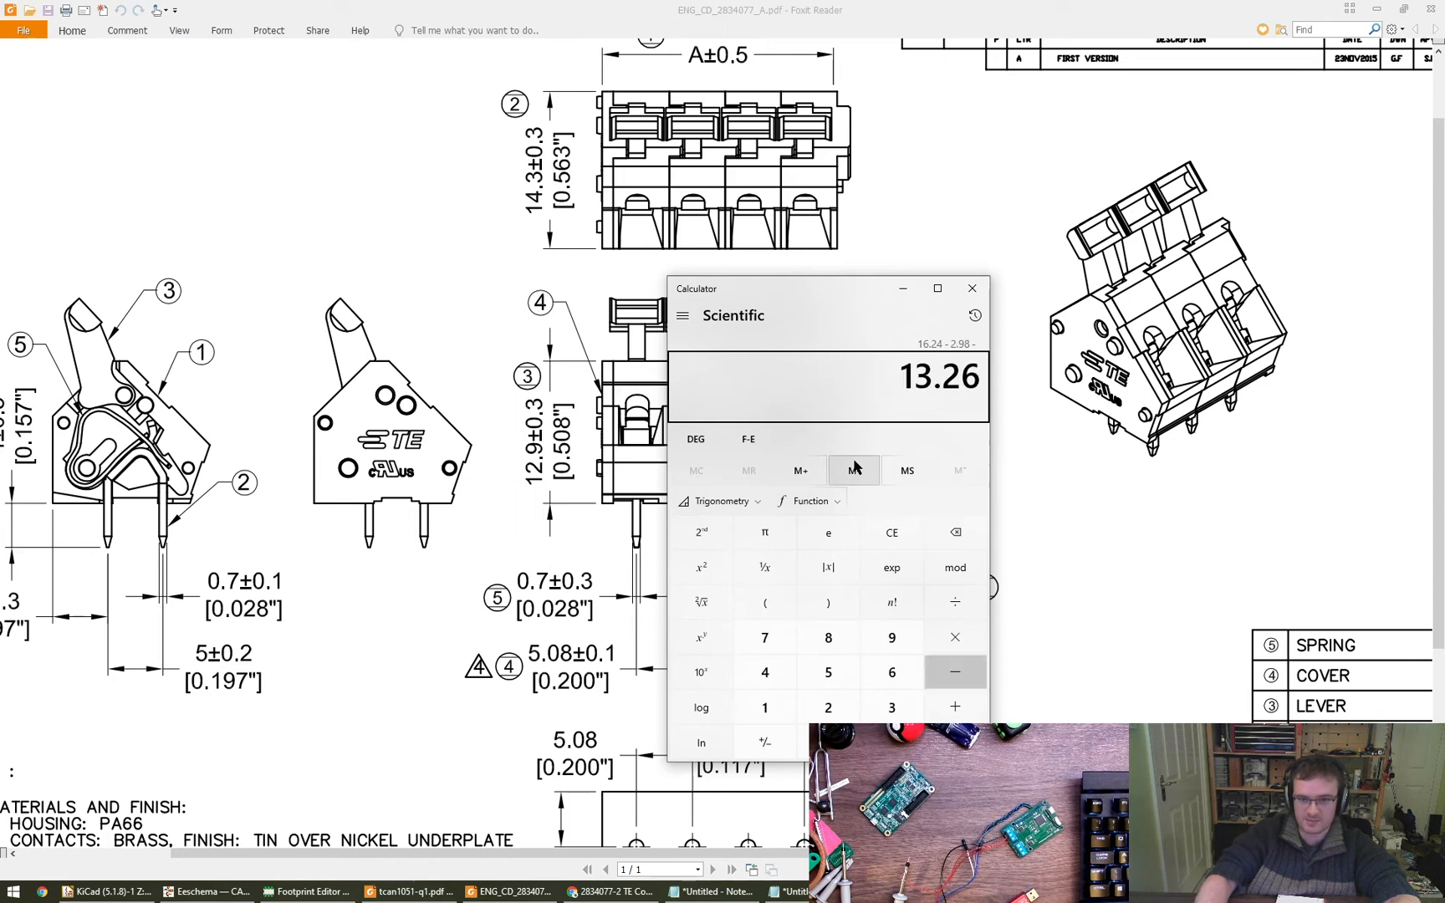
pyautogui.write('-5.08')
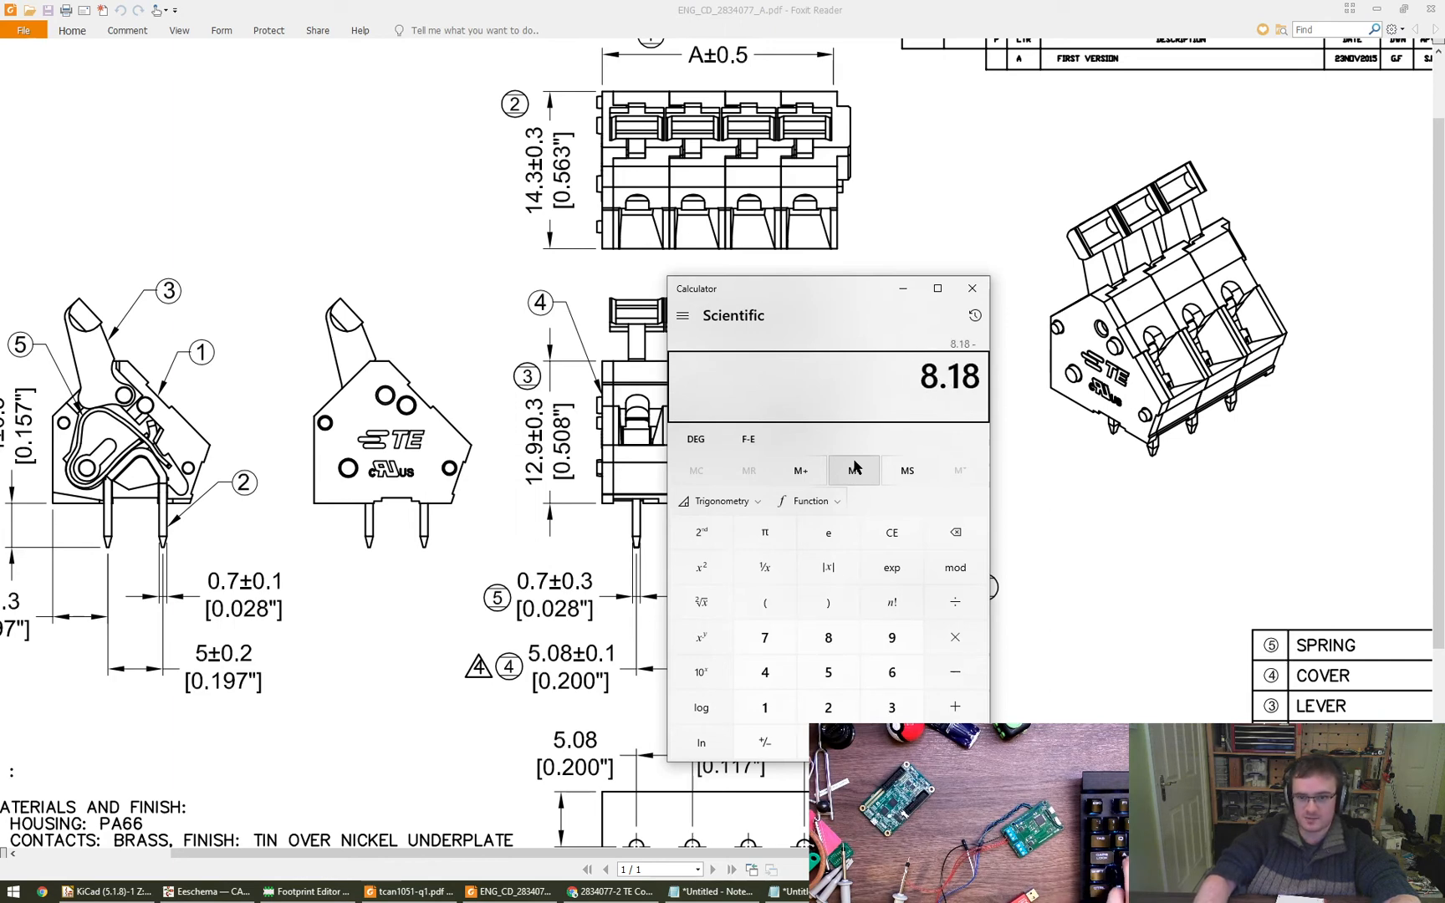
pyautogui.press('Return')
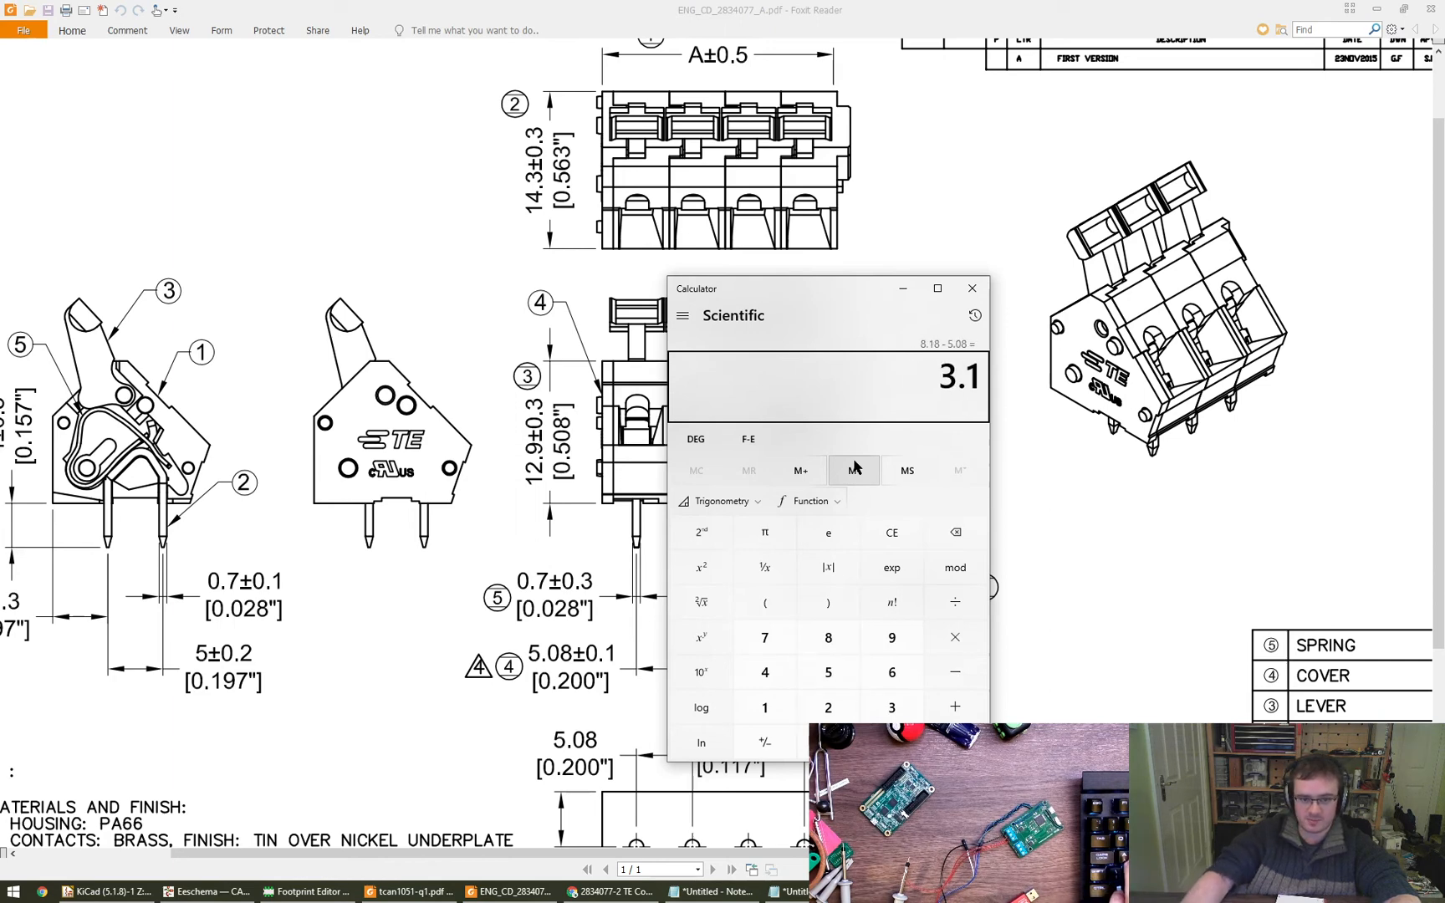
pyautogui.moveTo(813, 289); pyautogui.dragTo(1158, 227)
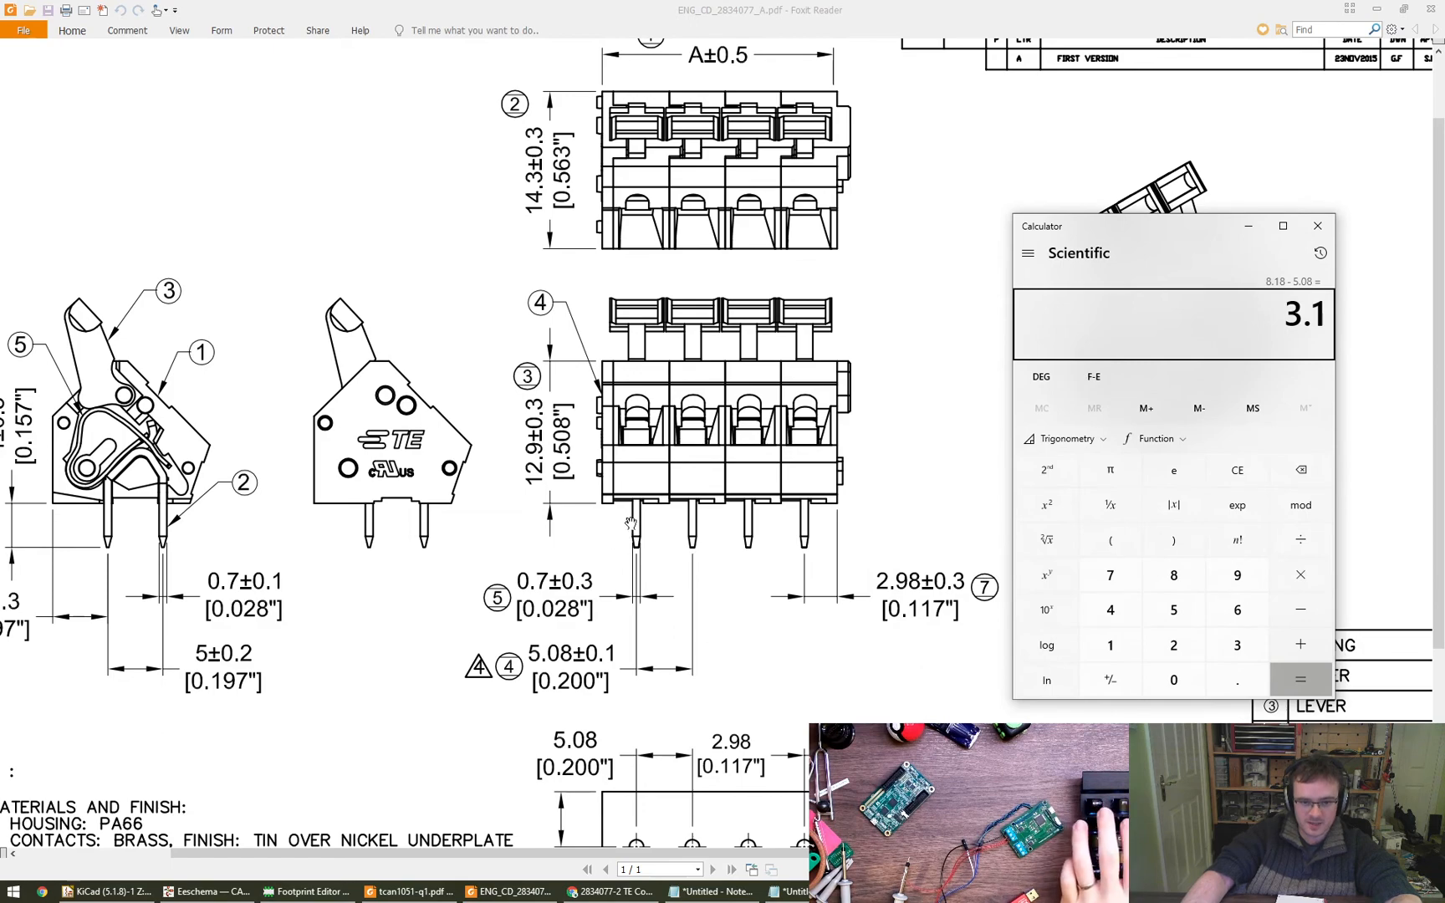
pyautogui.click(596, 545)
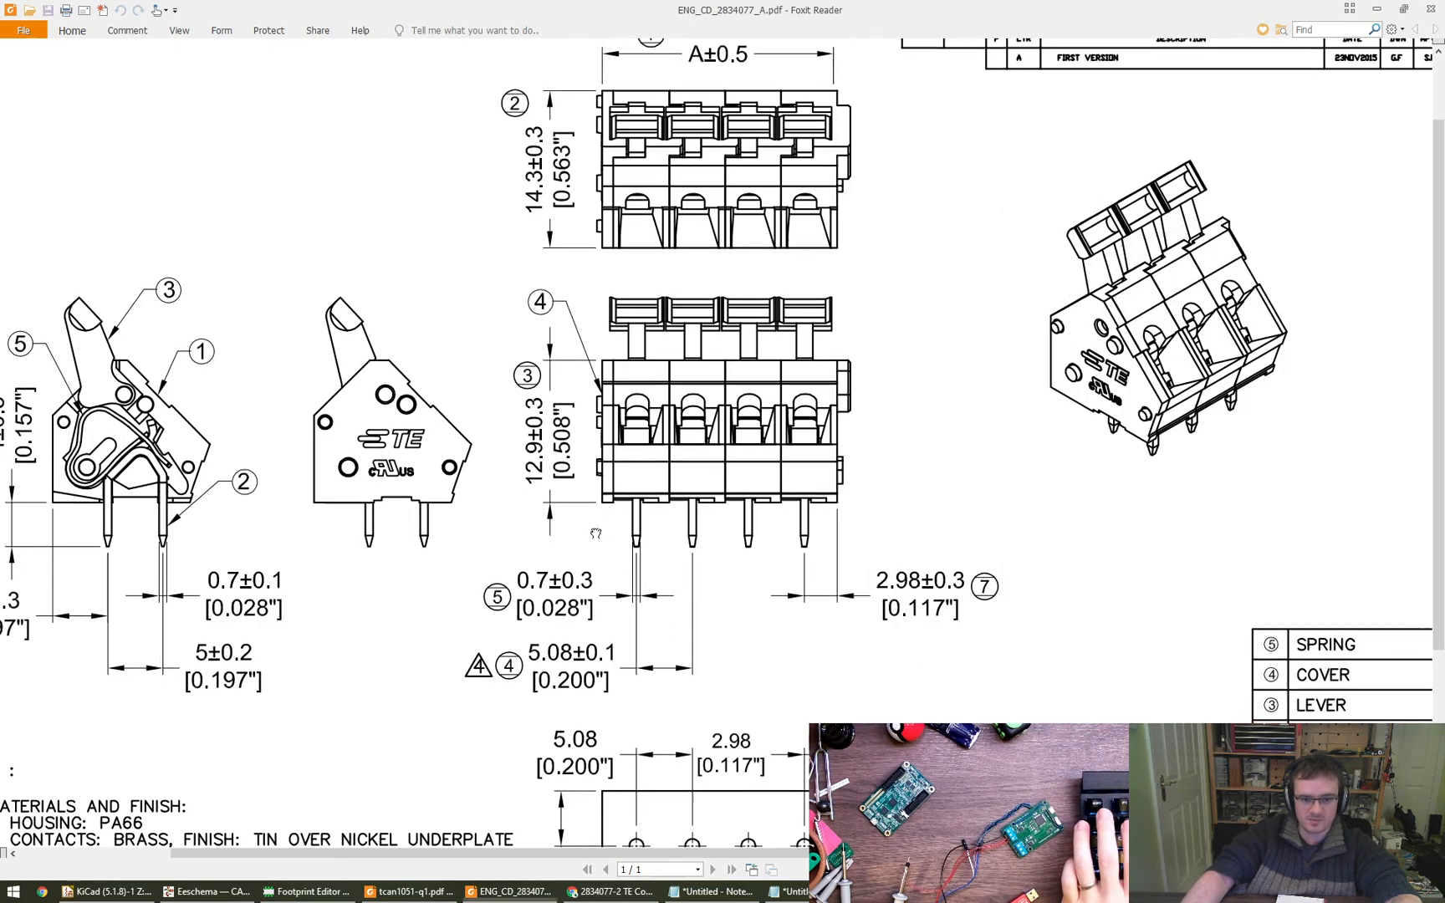
pyautogui.moveTo(595, 545); pyautogui.dragTo(584, 486)
# - Switch back to the Footprint Editor and set the silkscreen line's start point X to -3.1 mm
pyautogui.click(305, 891)
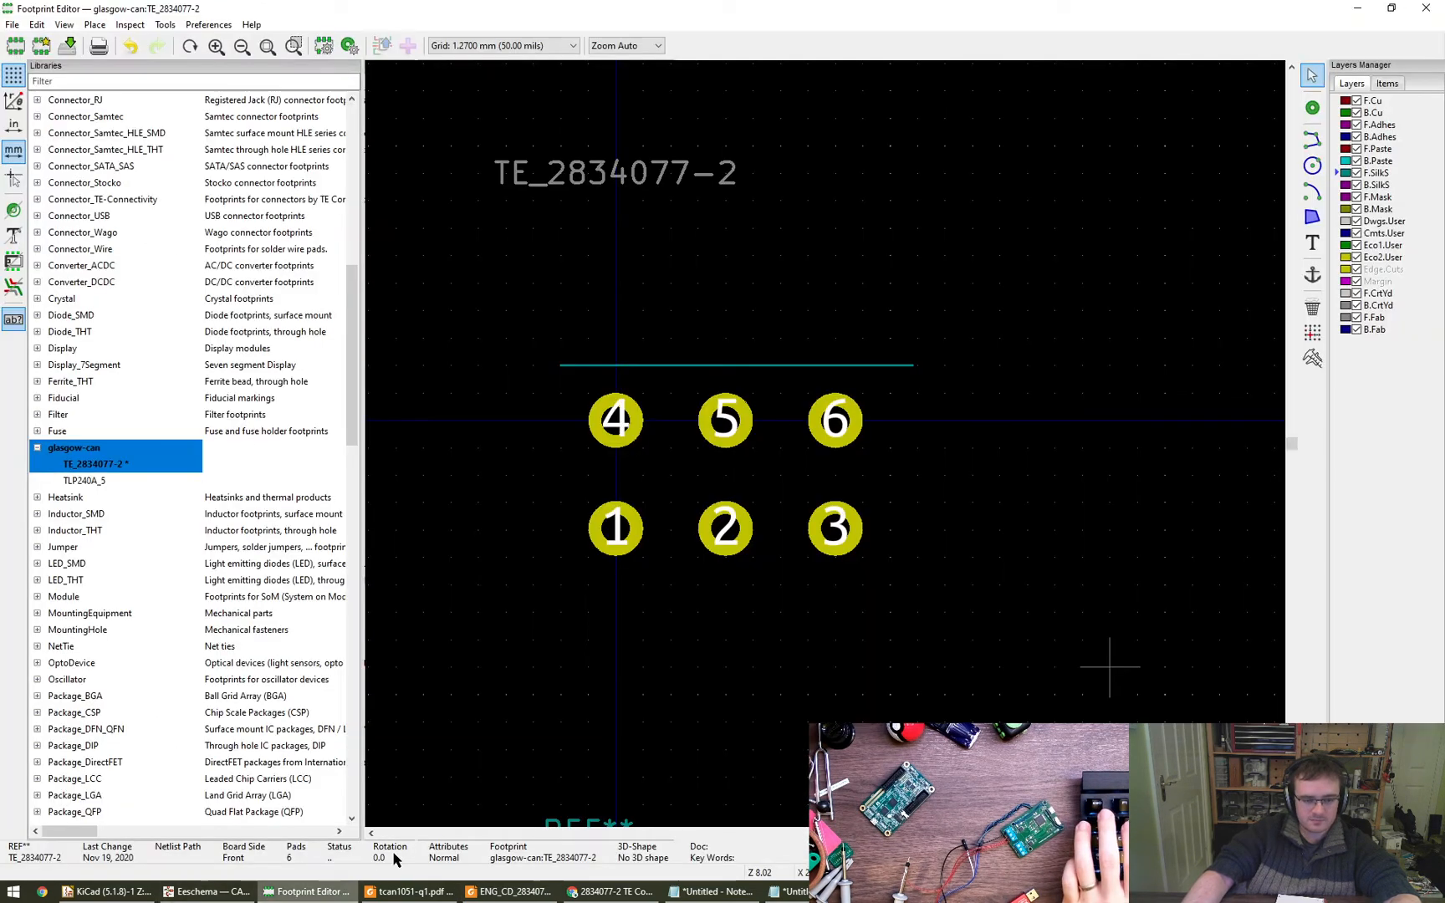
pyautogui.doubleClick(621, 365)
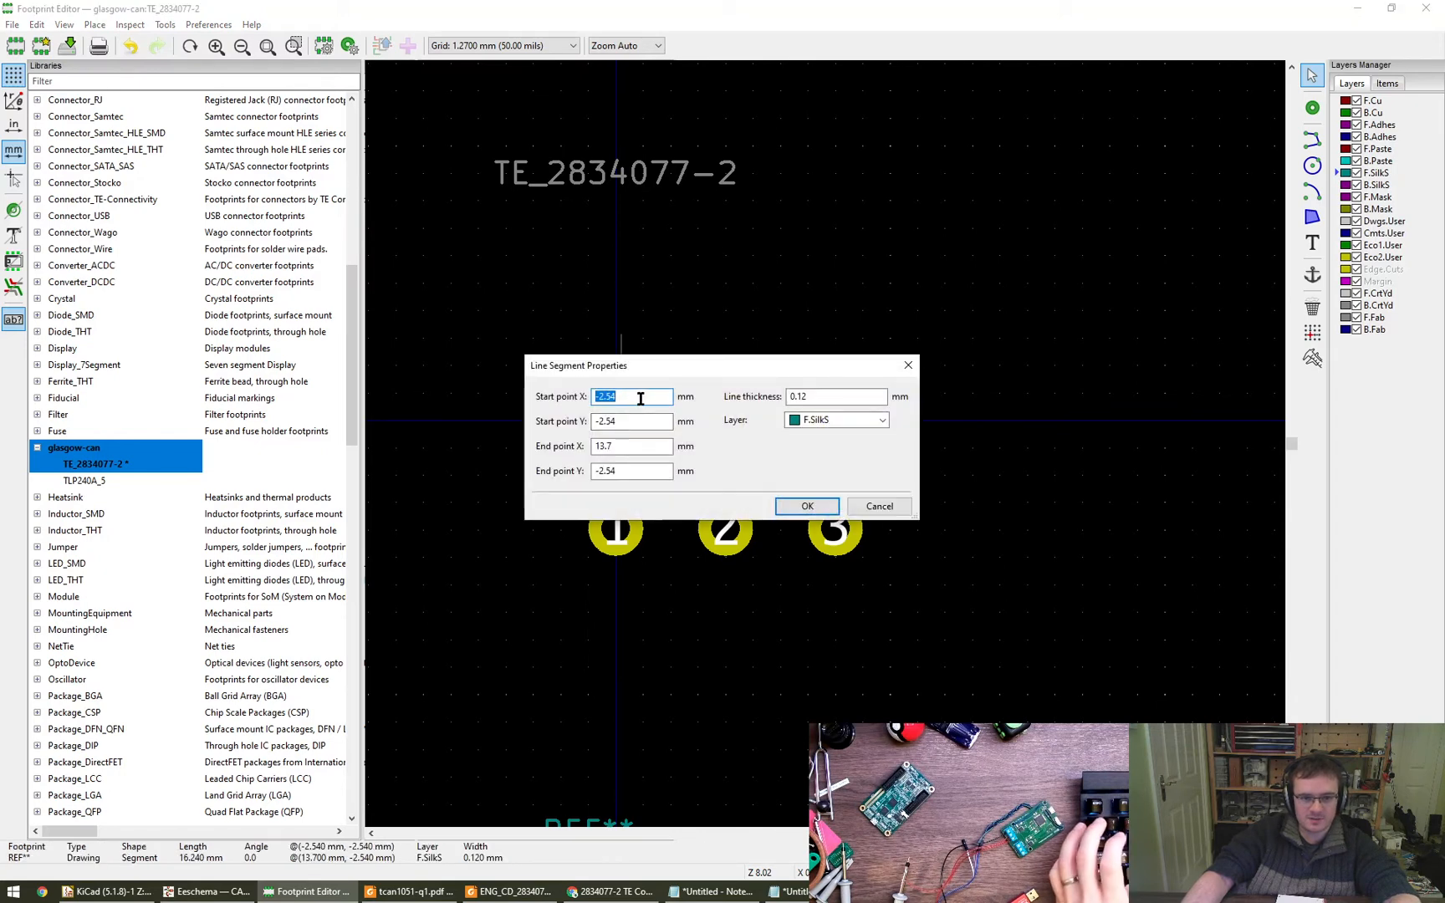
pyautogui.write('-3.')
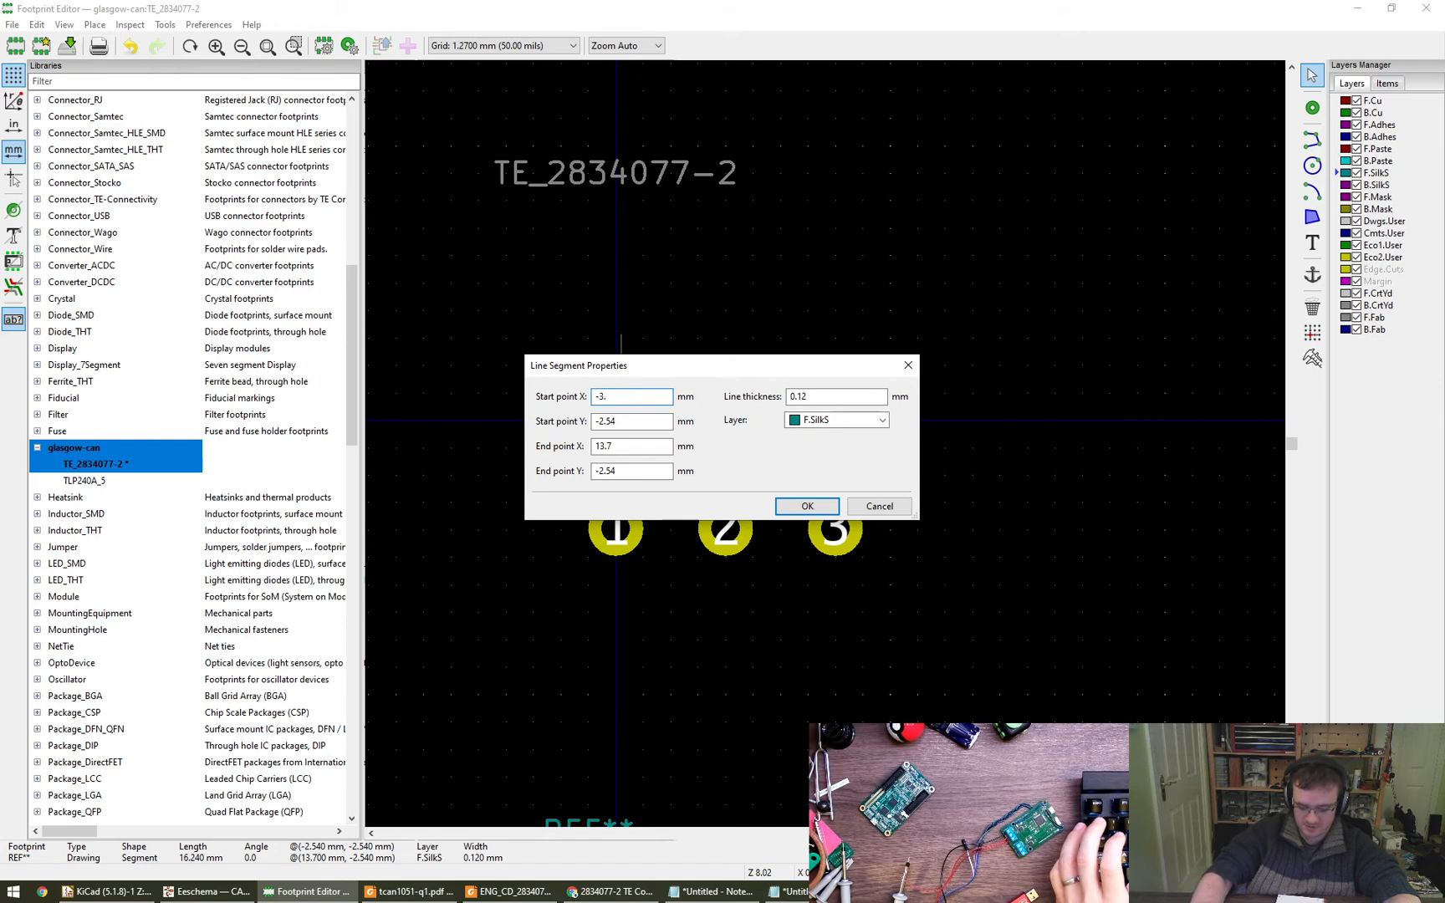
pyautogui.hotkey('alt', 'Tab')
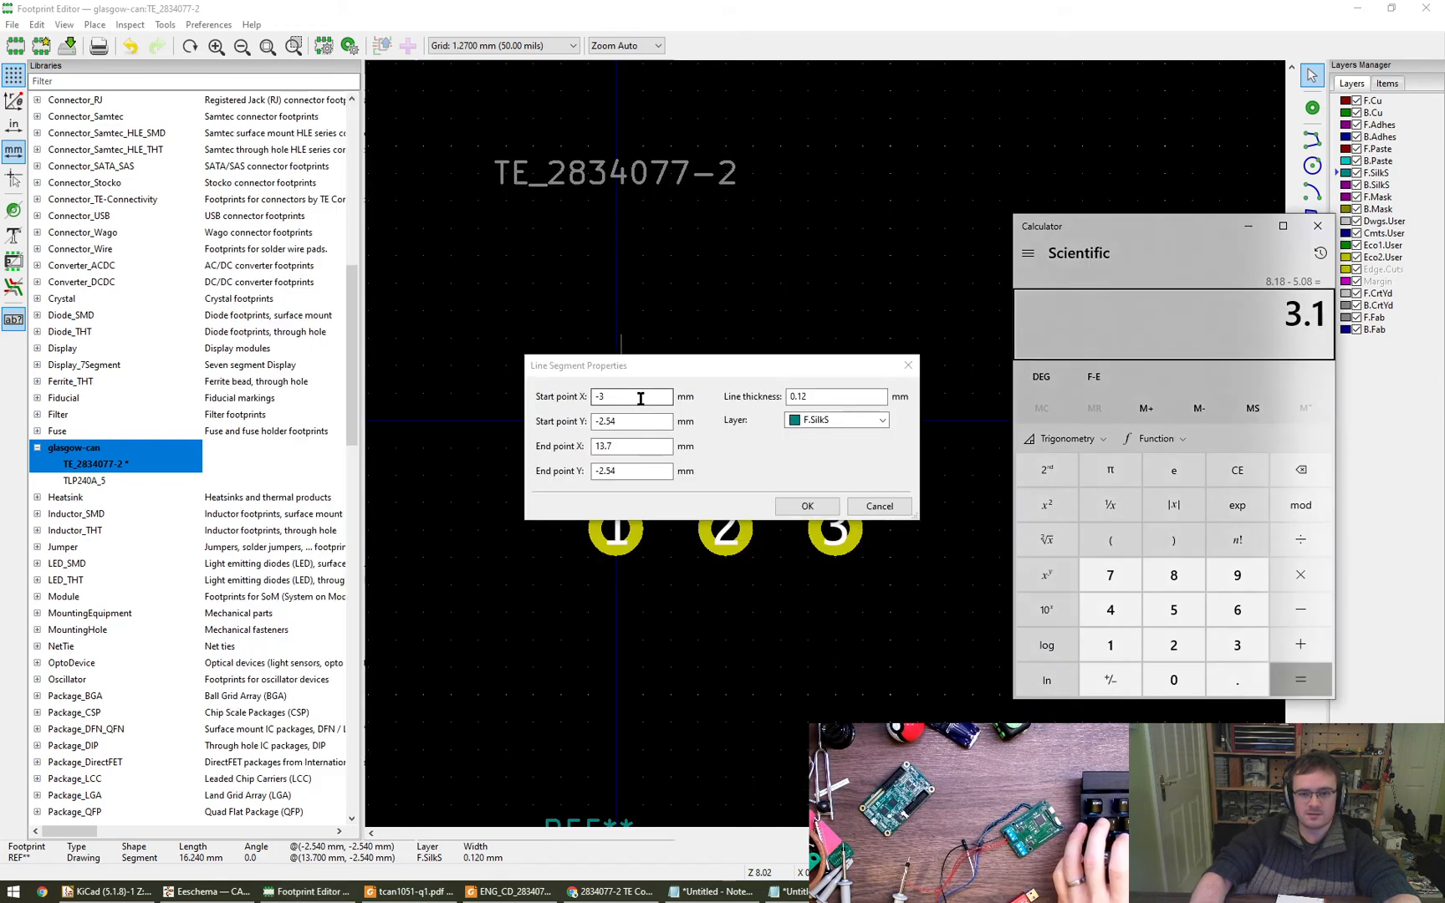
pyautogui.click(640, 399)
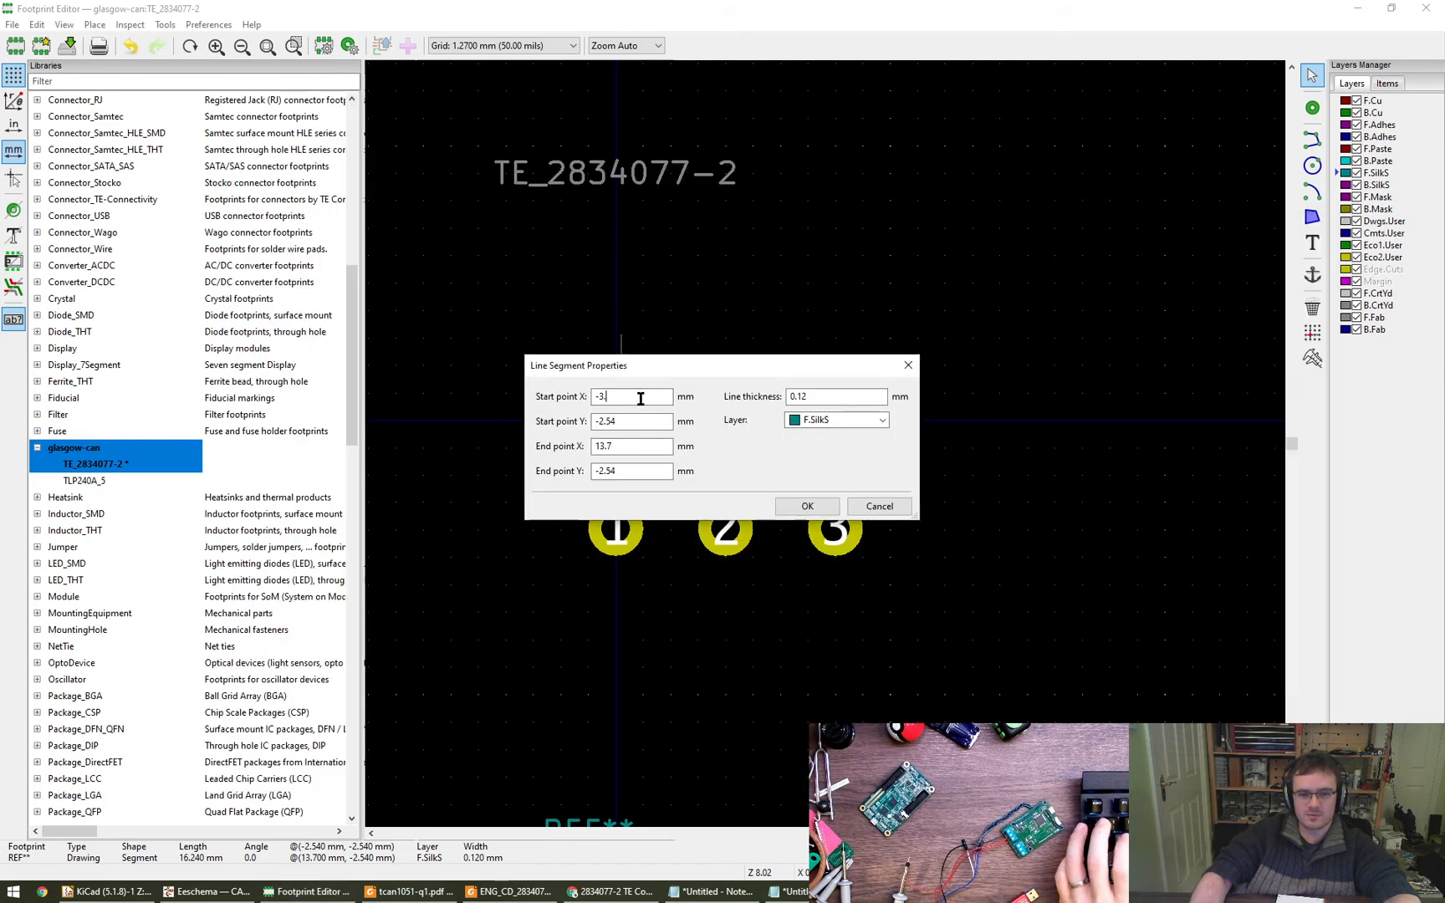
pyautogui.write('1')
pyautogui.press('Return')
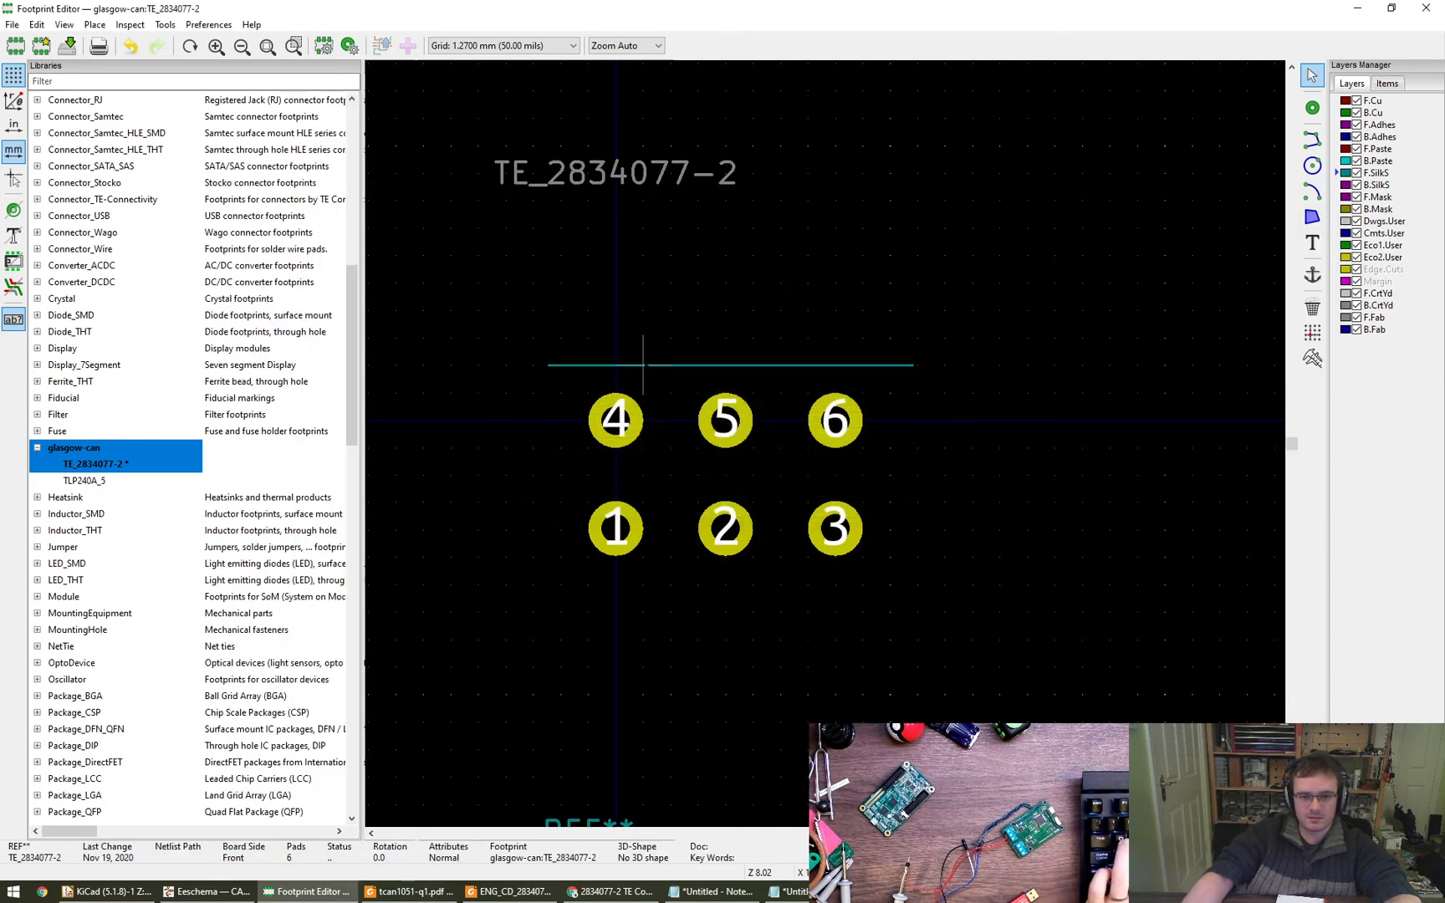
# - Calculate 16.24 - 3.1 and set the silkscreen line's end point X to 13.14 mm
pyautogui.doubleClick(671, 364)
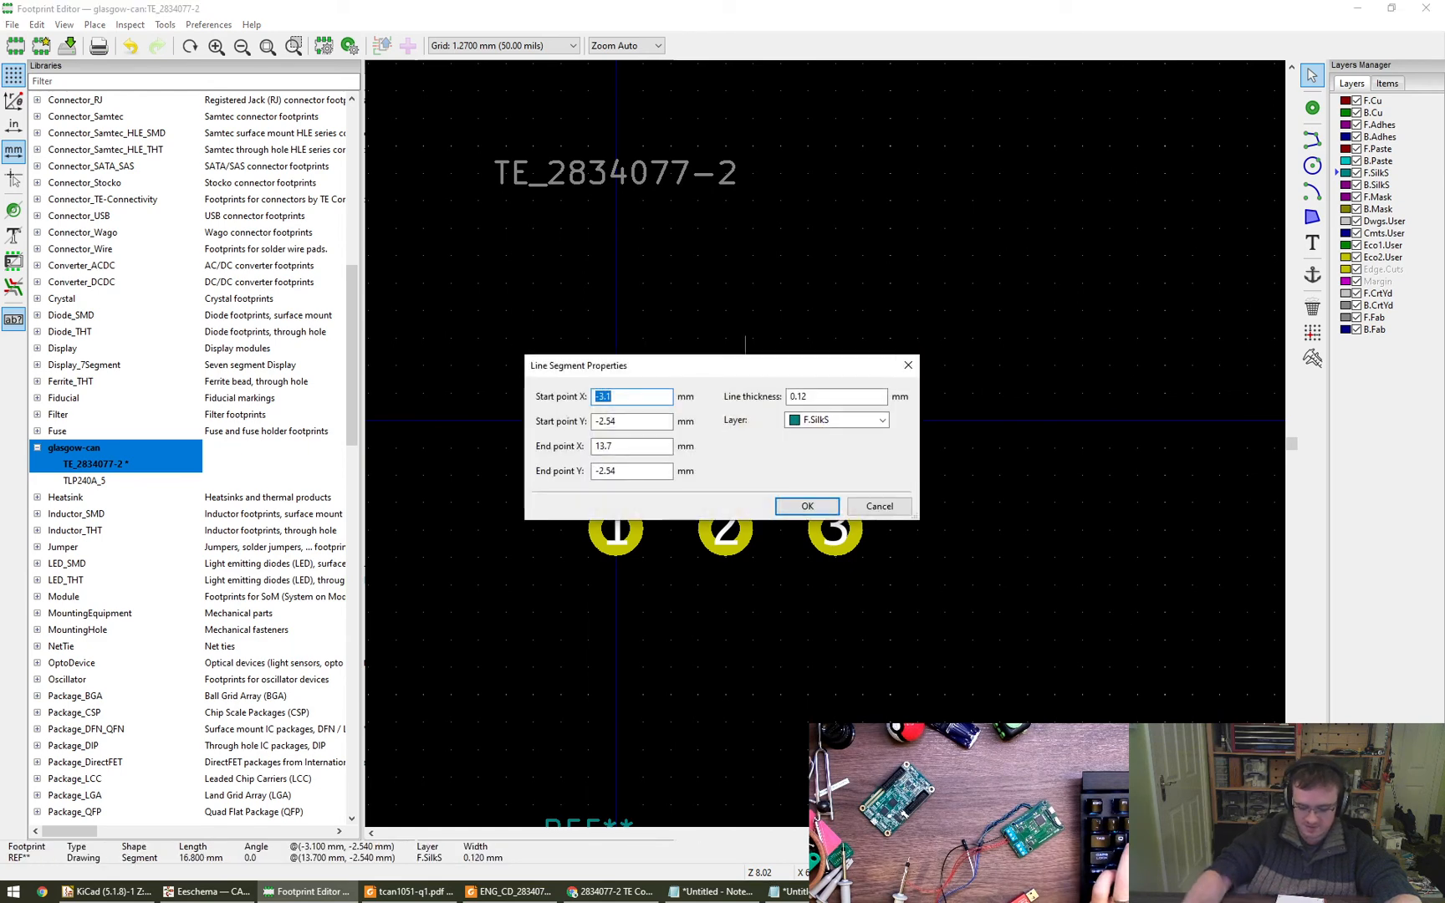
pyautogui.hotkey('alt', 'Tab')
pyautogui.write('6')
pyautogui.press('BackSpace')
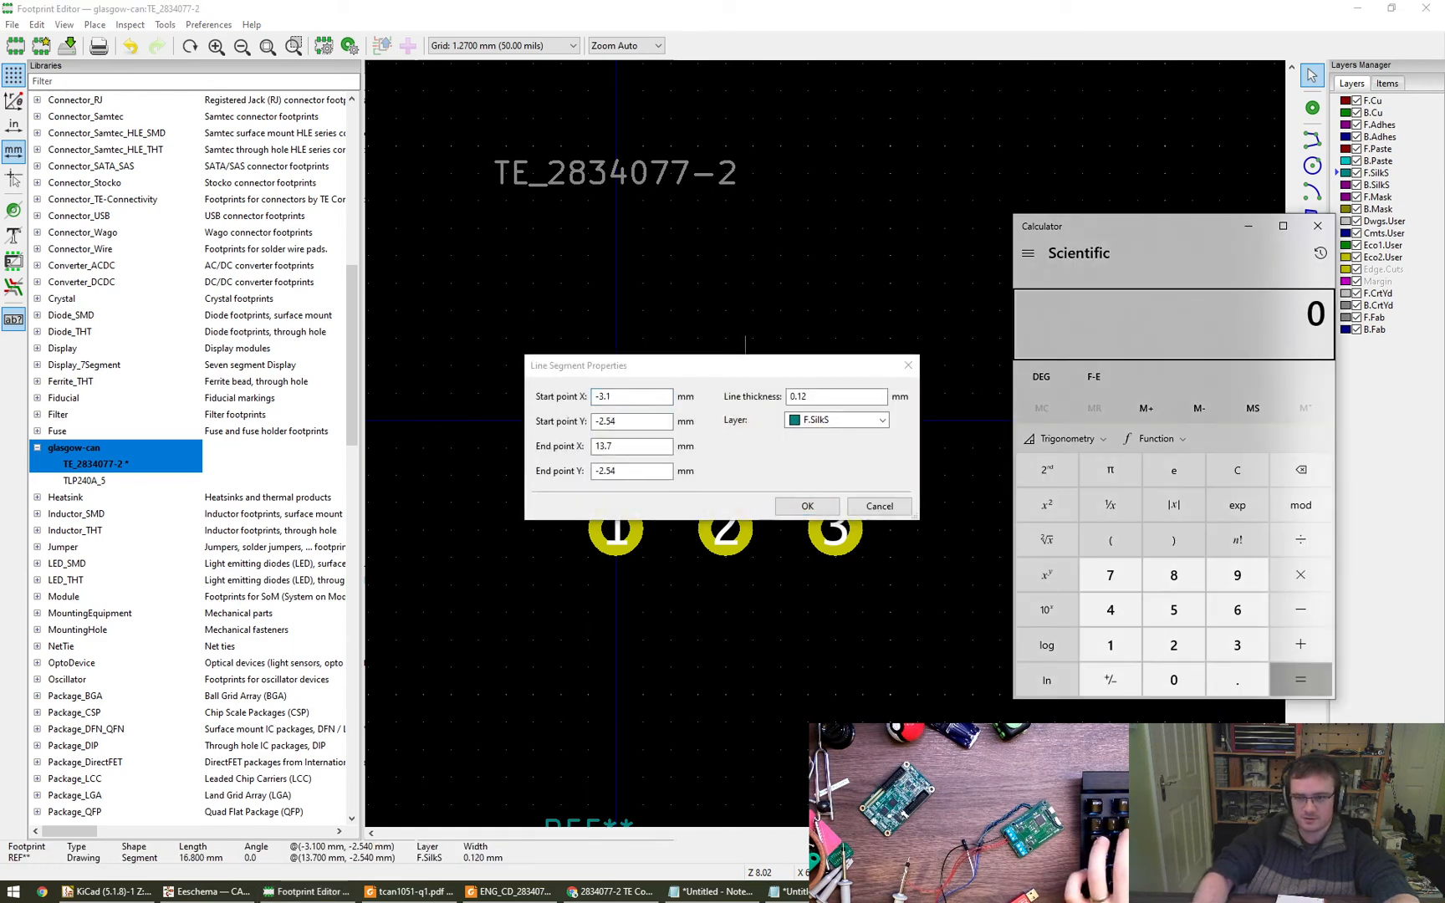
pyautogui.write('16.24-')
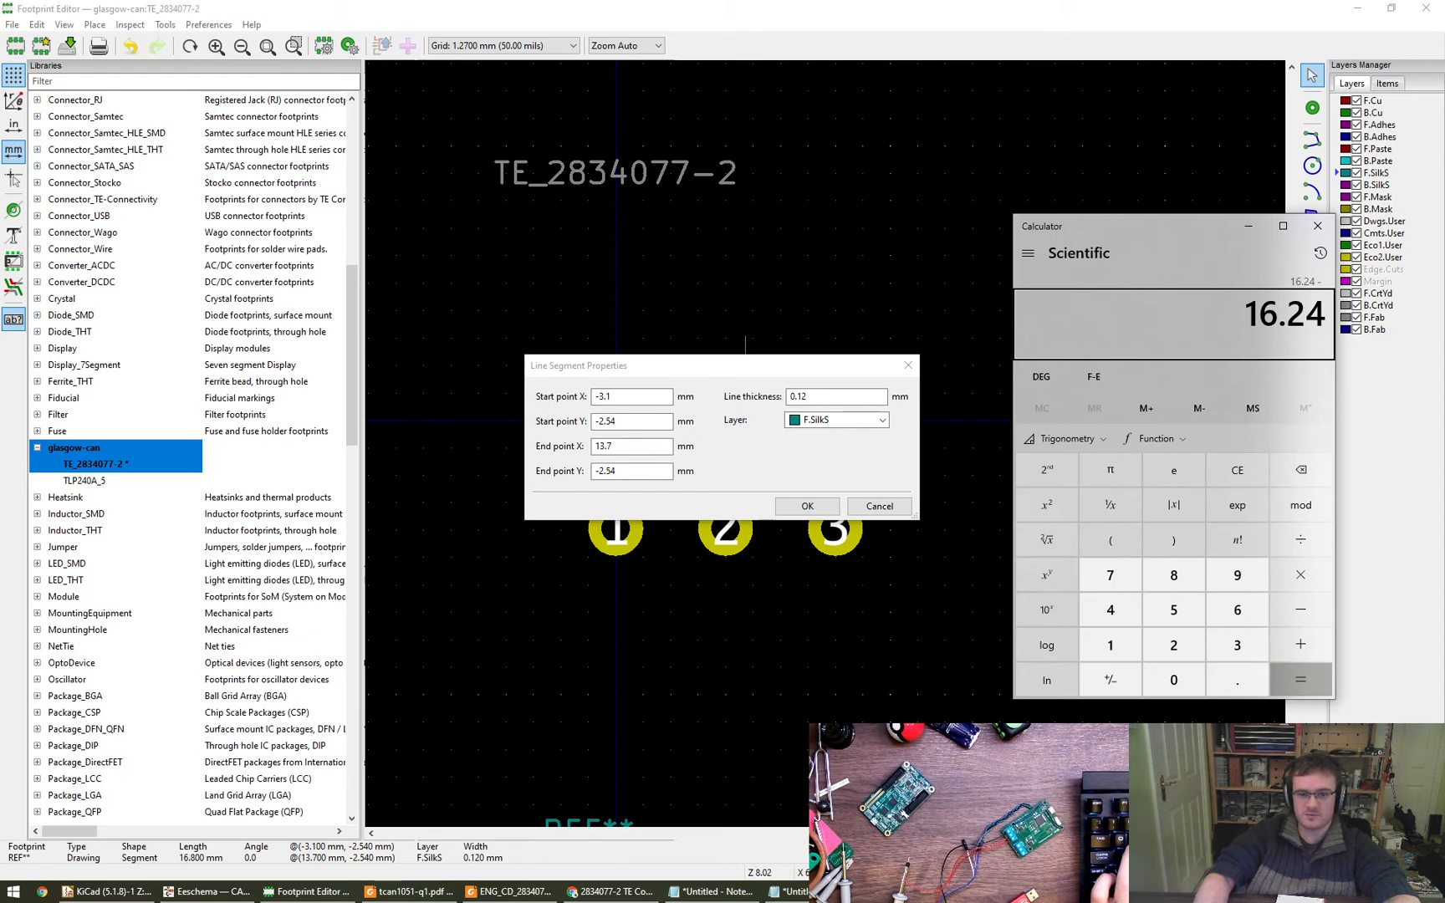
pyautogui.write('3.1')
pyautogui.press('Return')
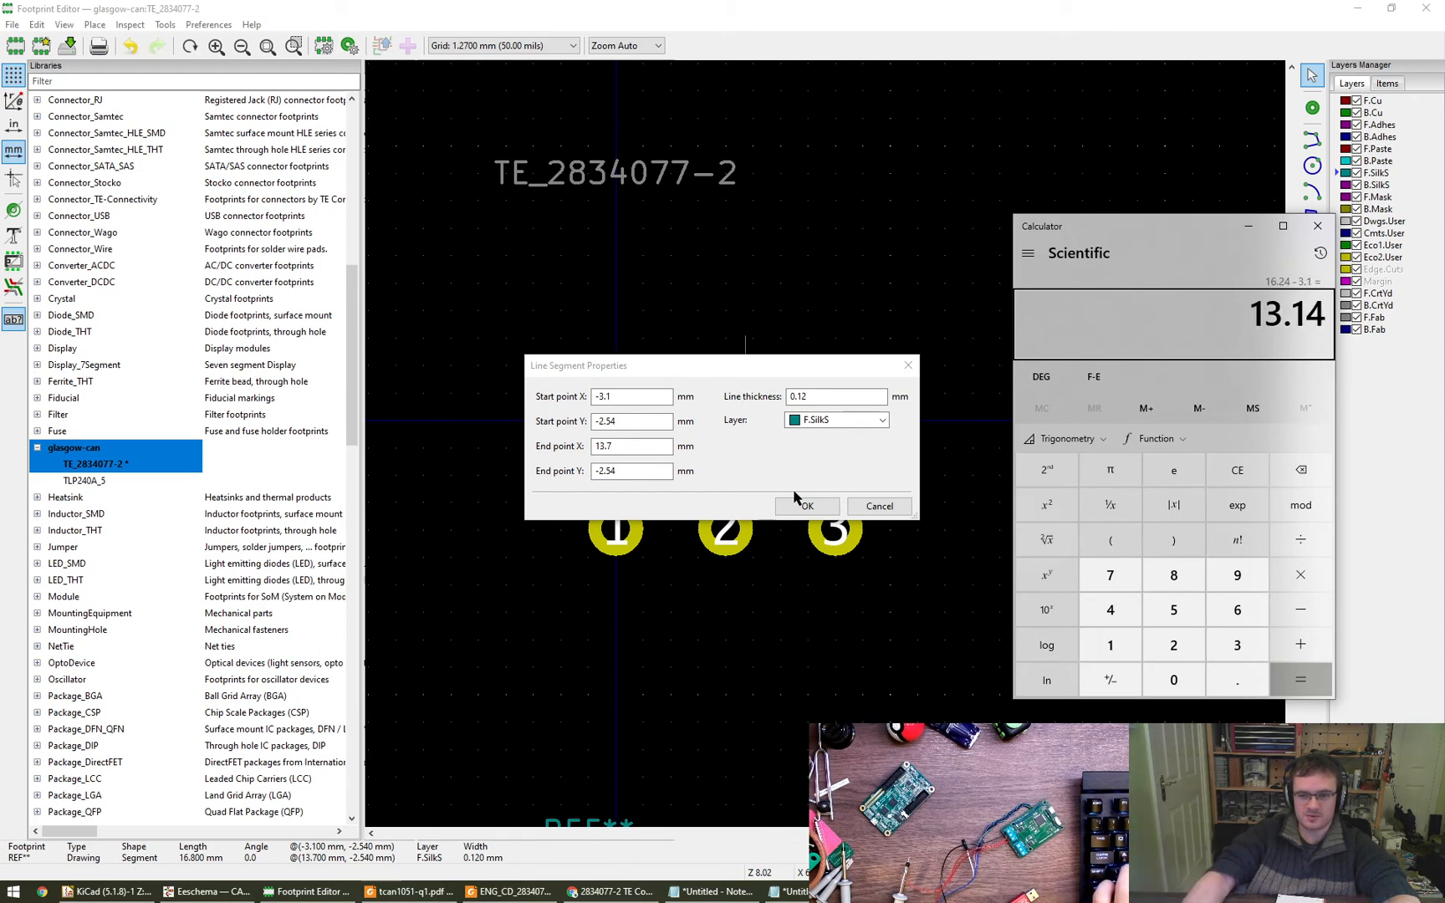
pyautogui.click(642, 445)
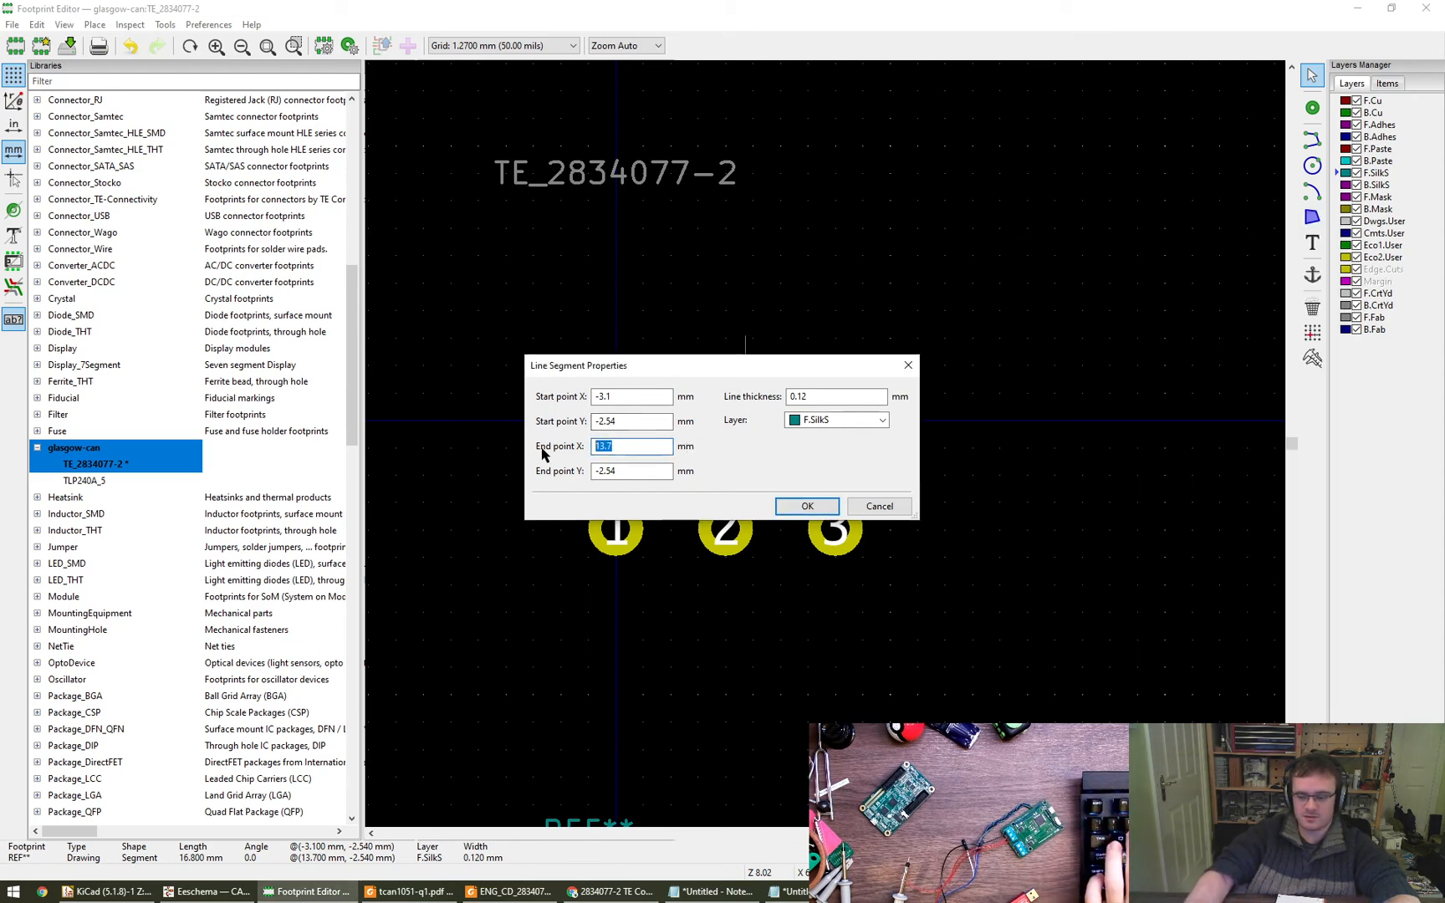
pyautogui.write('14')
pyautogui.press('Return')
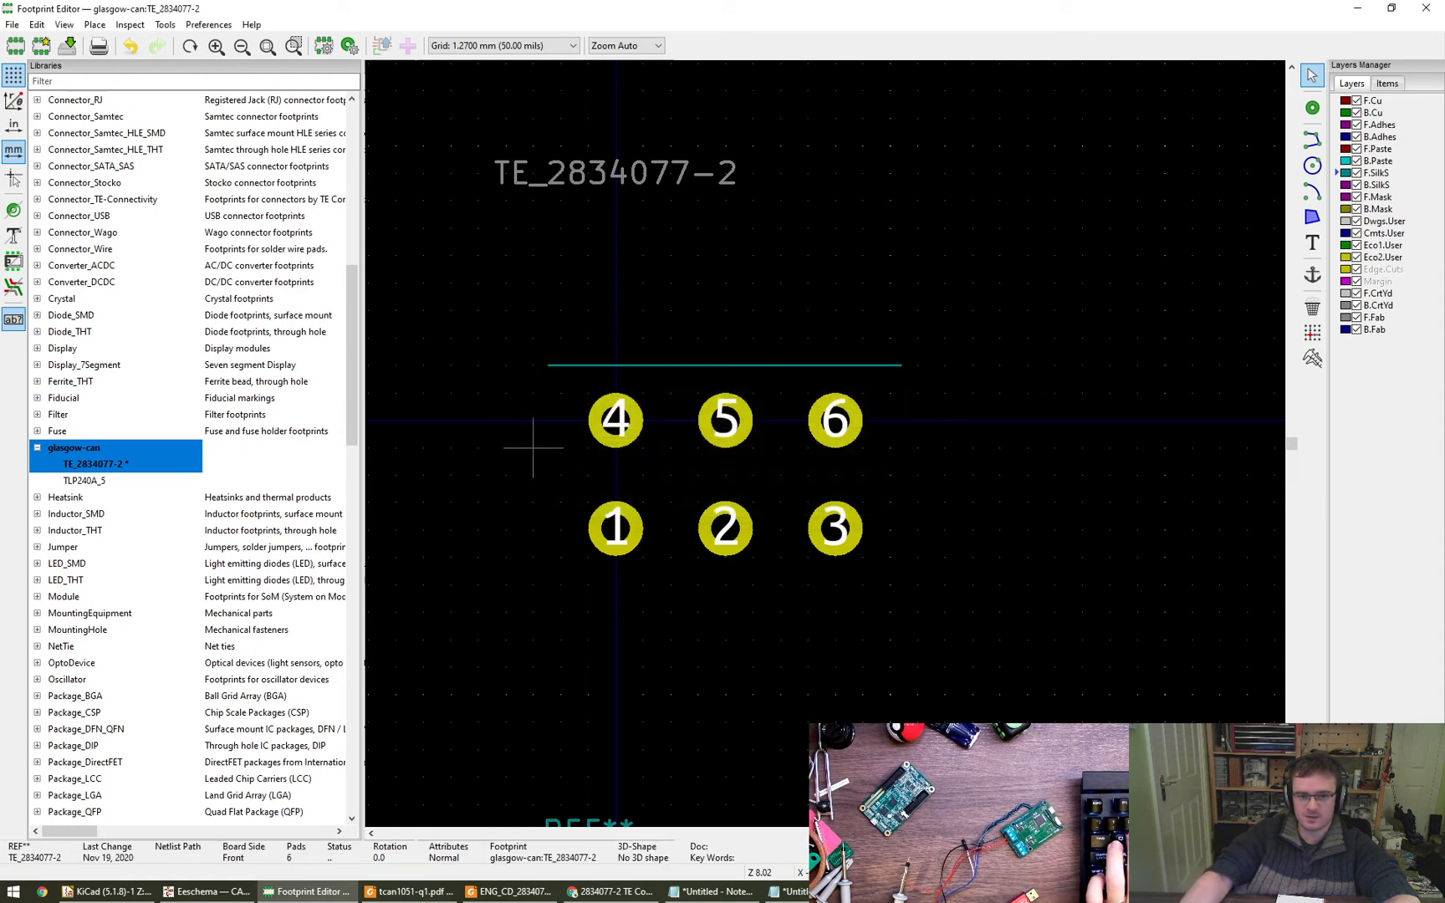
# - Measure the length of the silkscreen line above the upper pad row from end to end
pyautogui.hotkey('ctrl', 'shift', 'm')
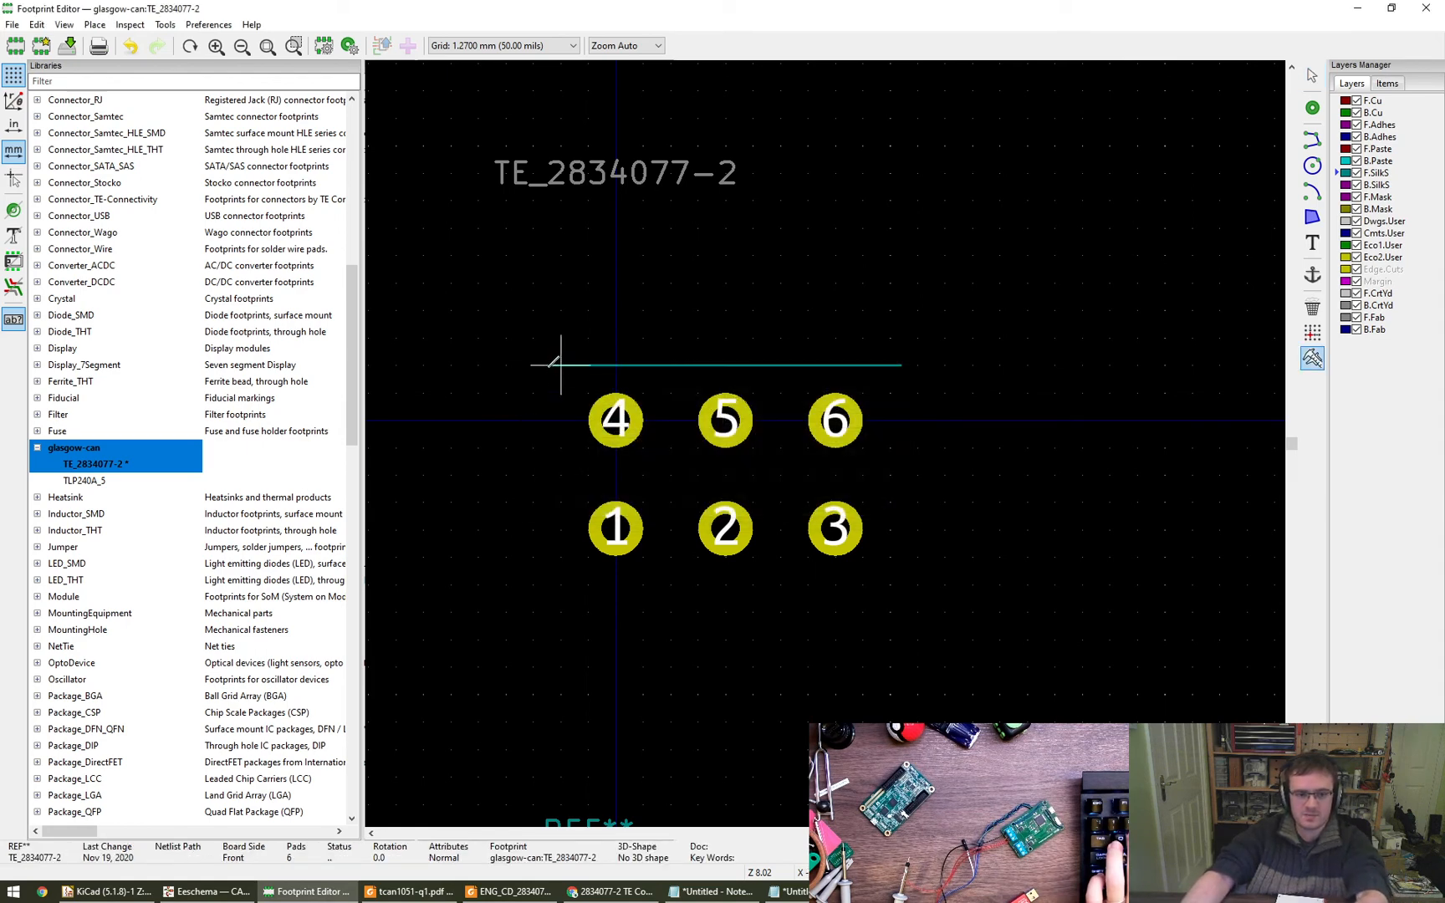
pyautogui.click(548, 366)
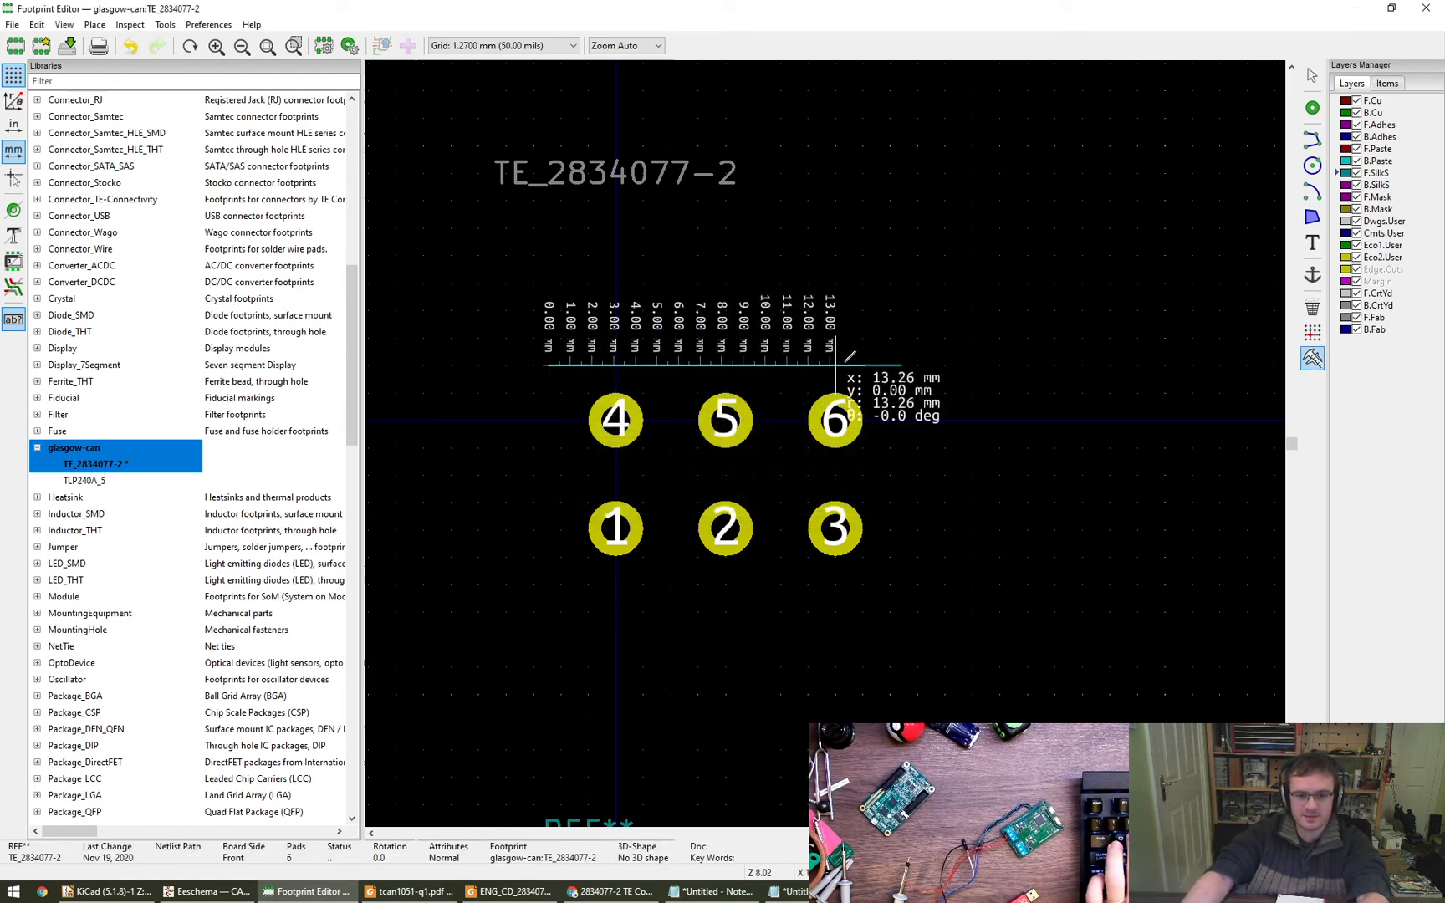
pyautogui.click(899, 366)
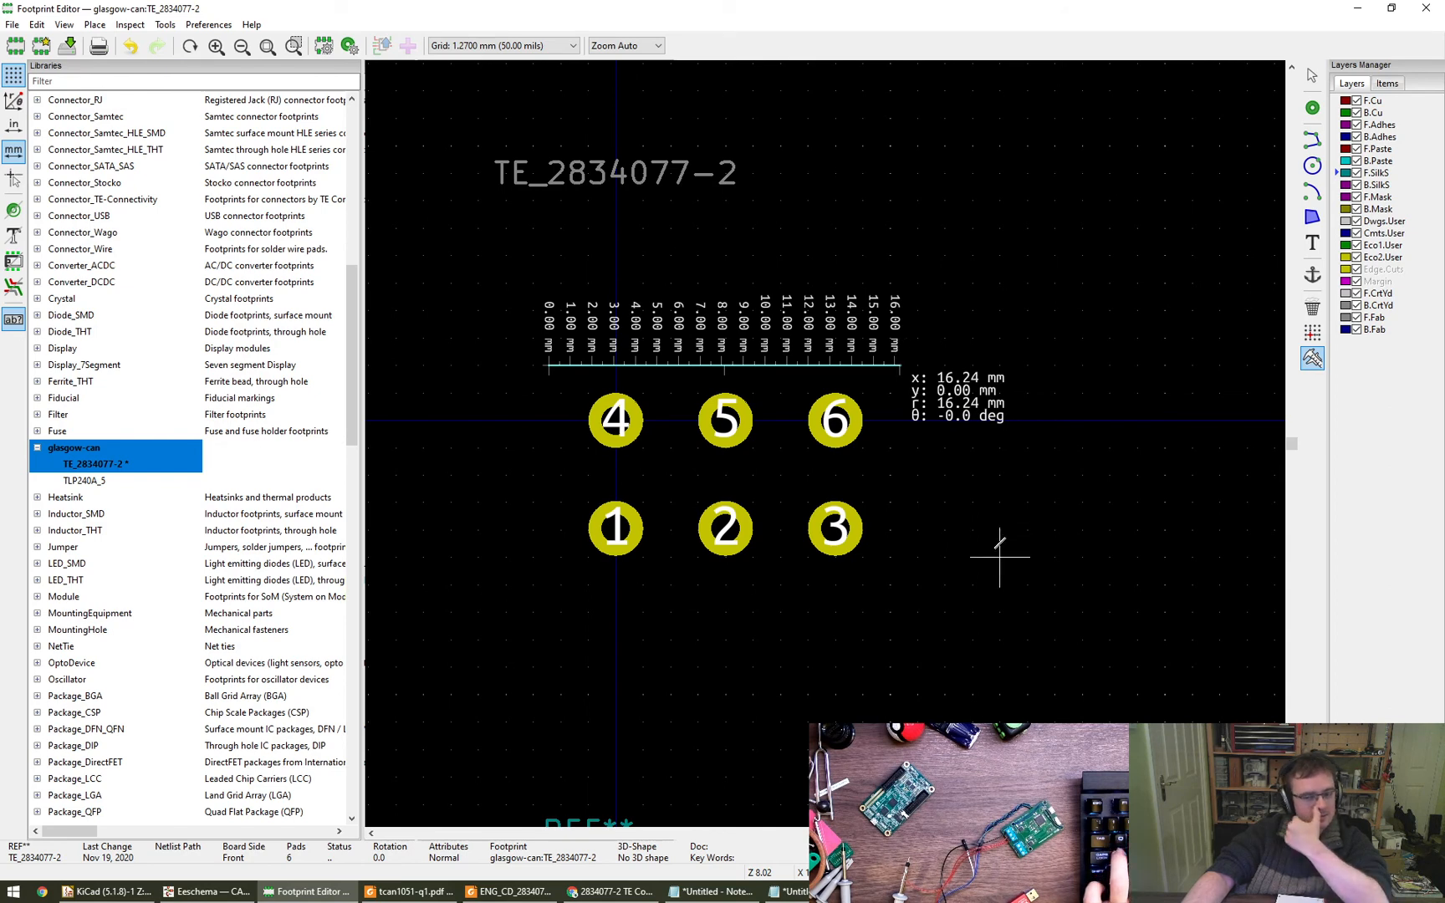
pyautogui.press('Escape')
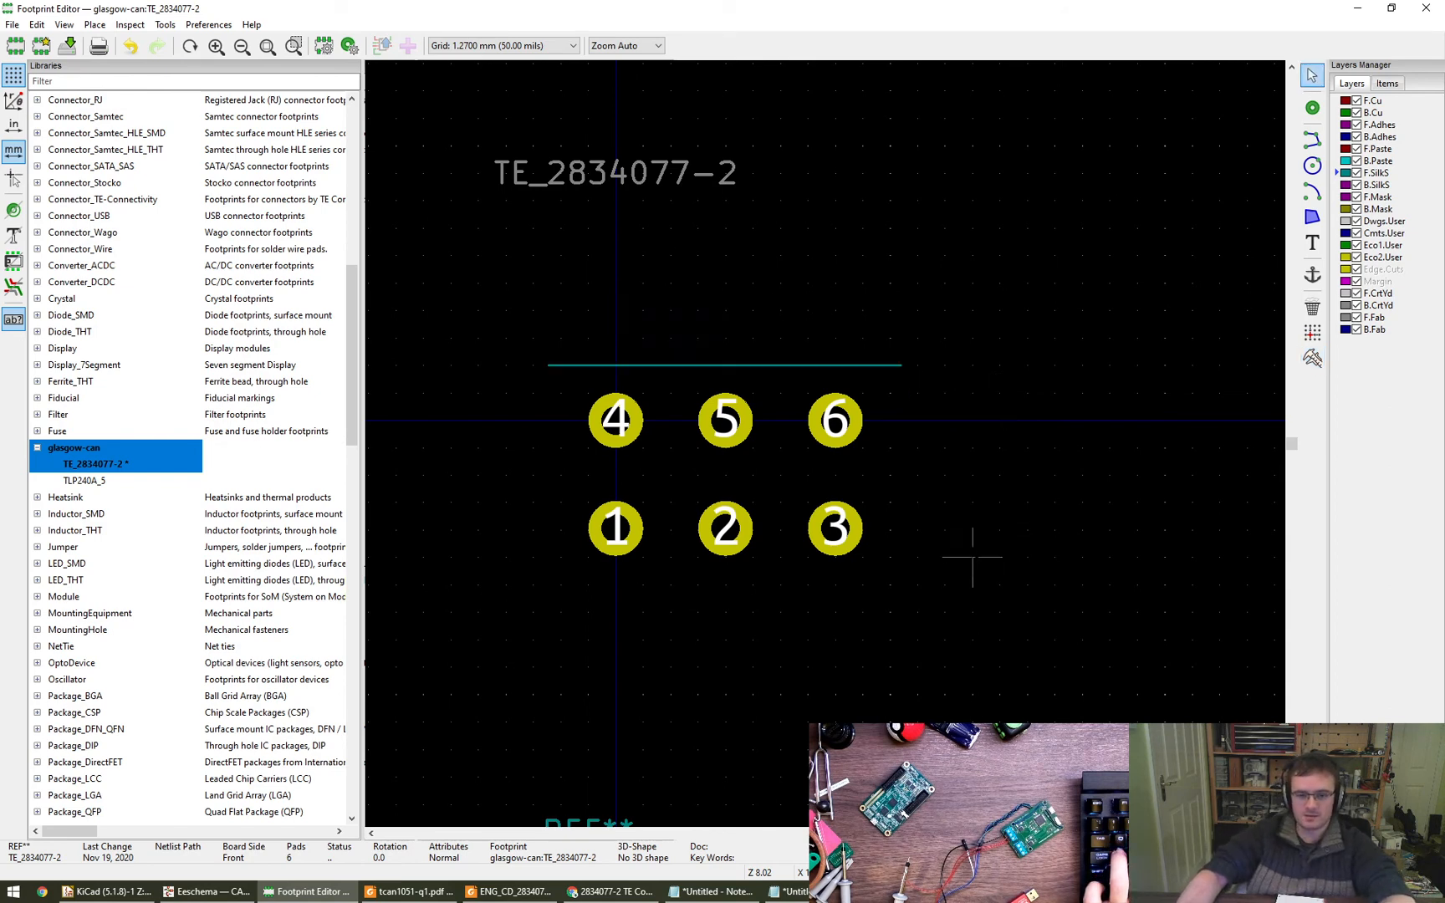
# - Draw vertical silkscreen lines down from both ends of the horizontal line, about 12.7 mm beside pad 3 and about 14 mm beside pad 1
pyautogui.click(1312, 140)
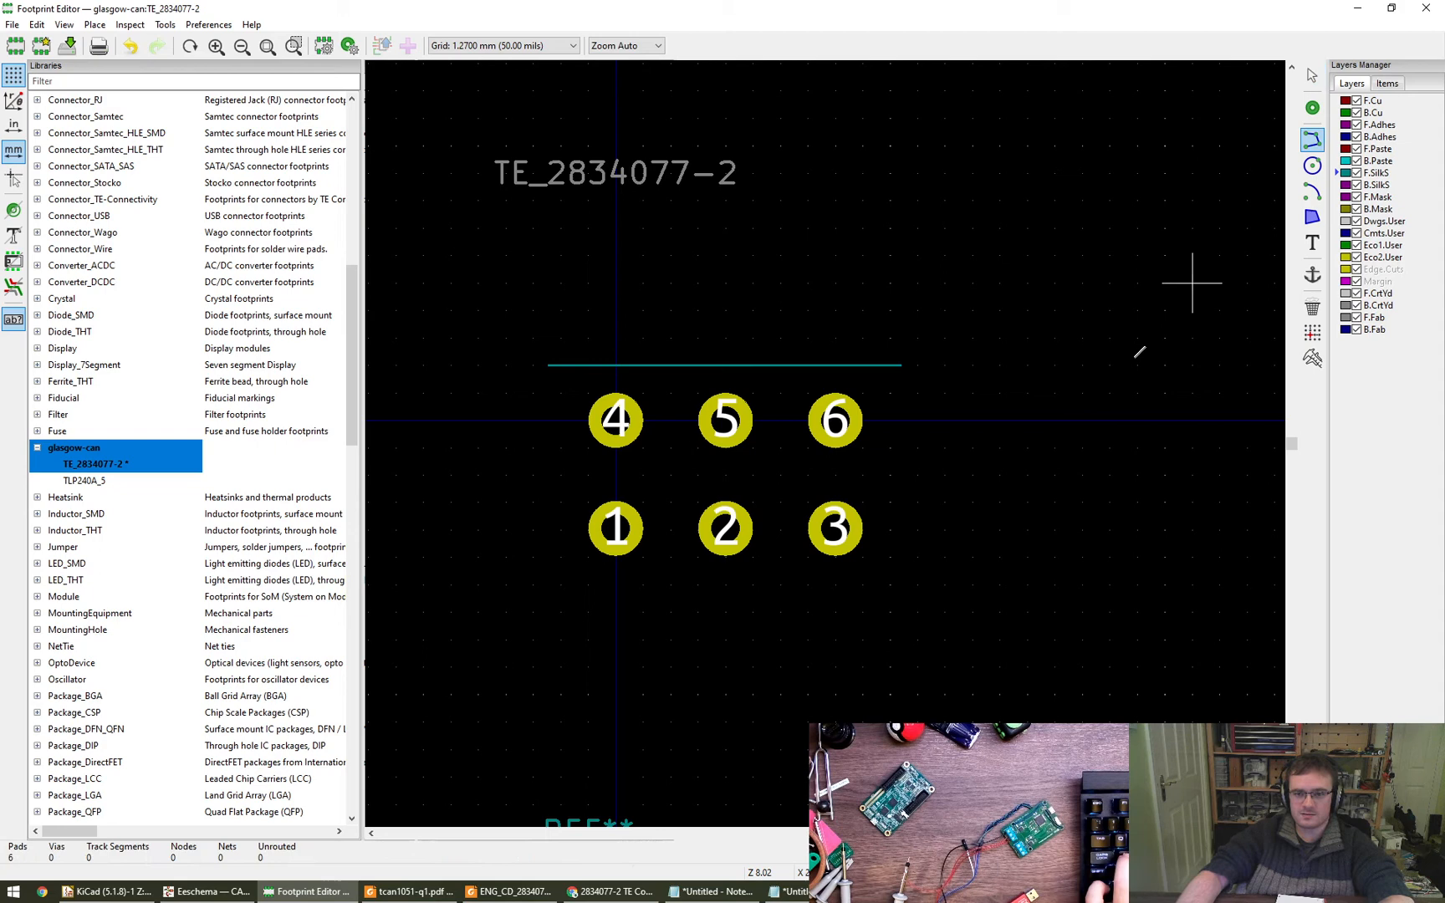
pyautogui.click(900, 365)
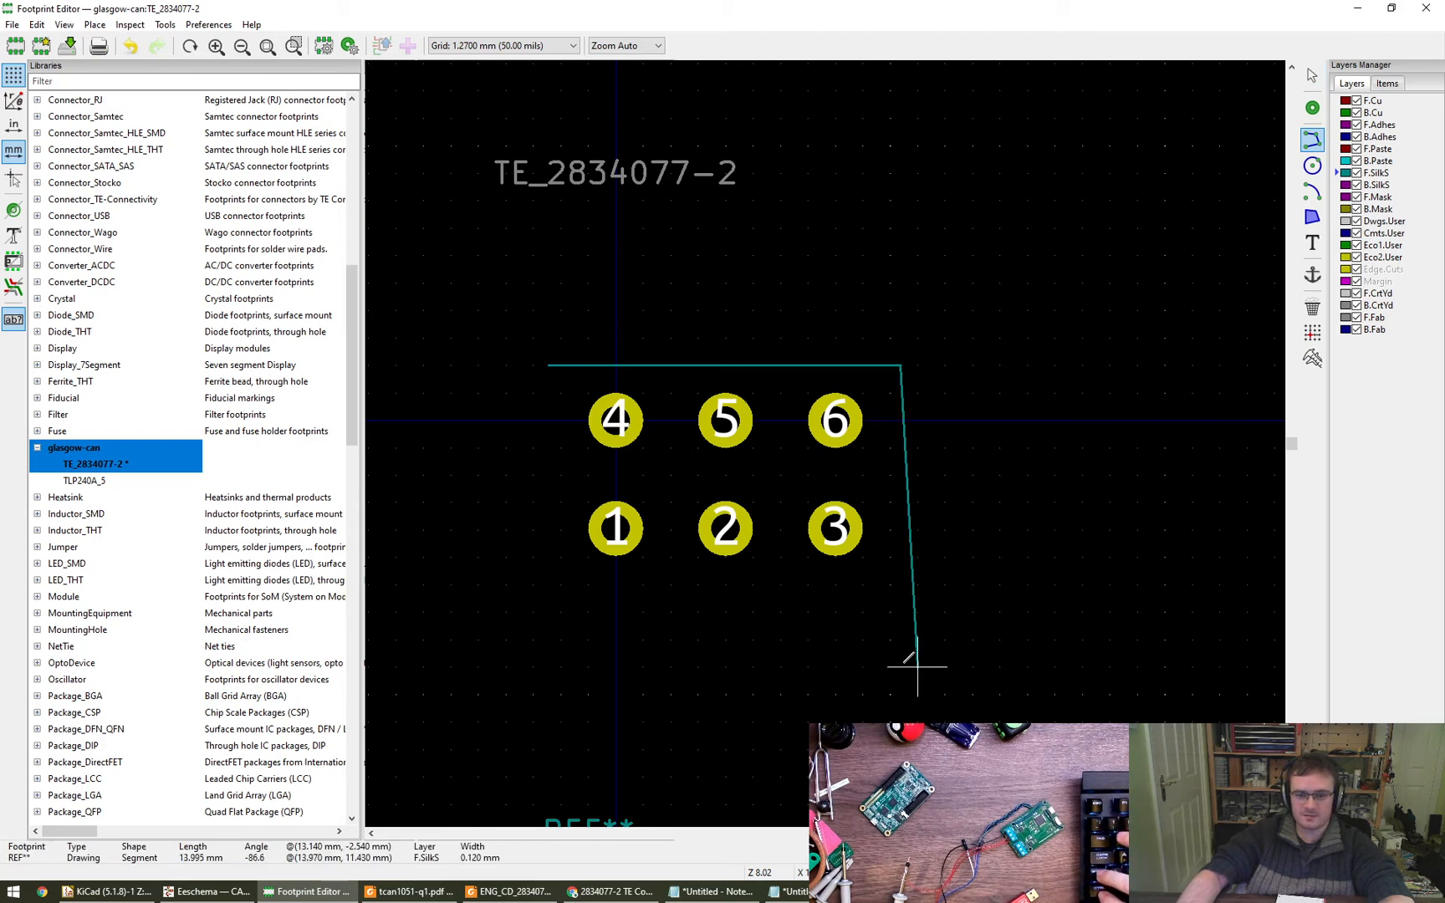
pyautogui.click(900, 640)
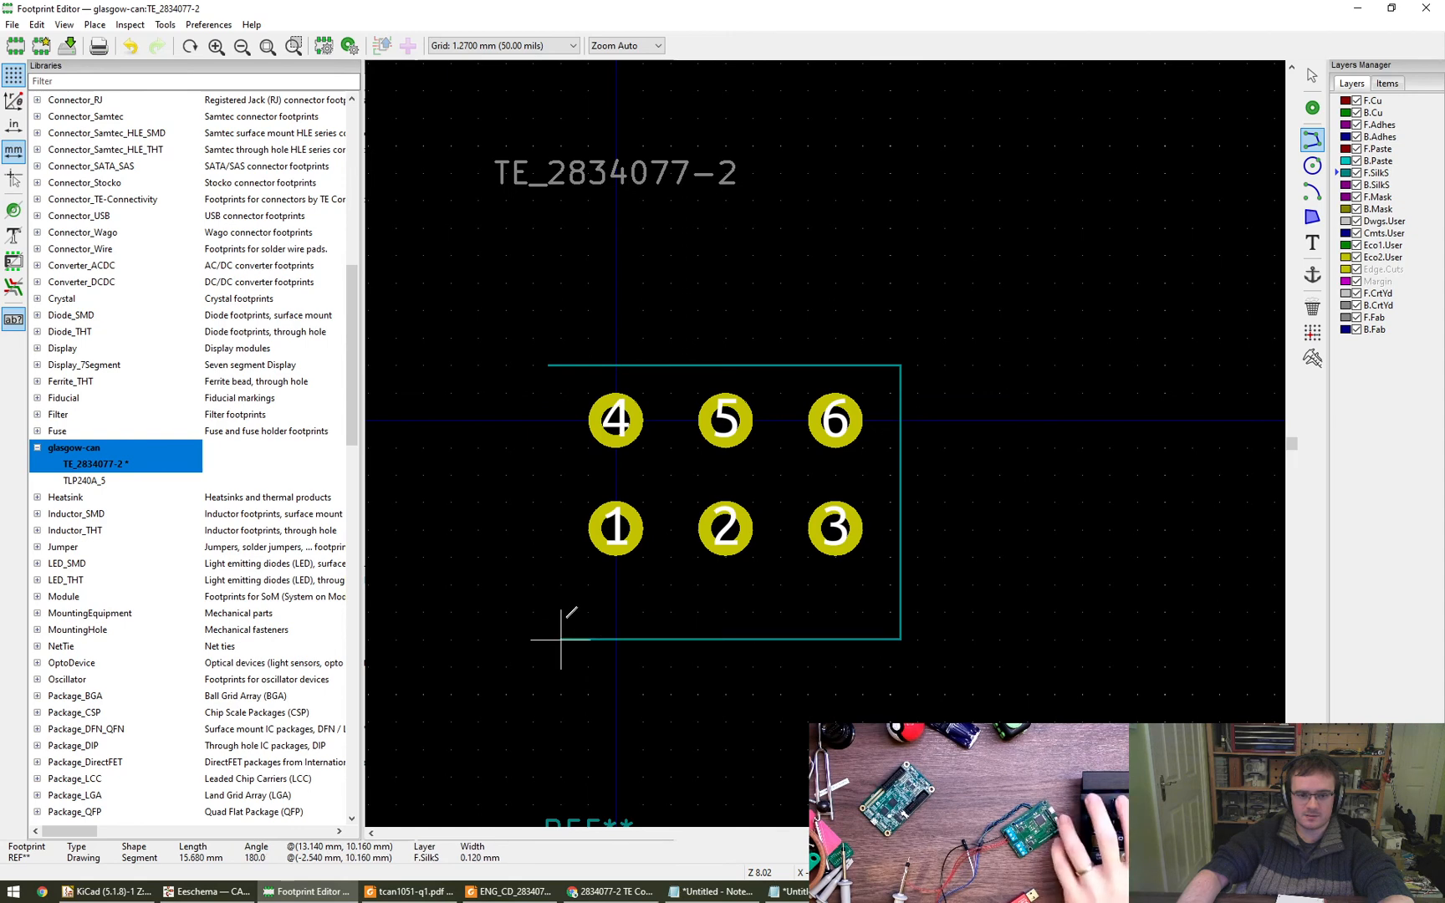
pyautogui.press('Escape')
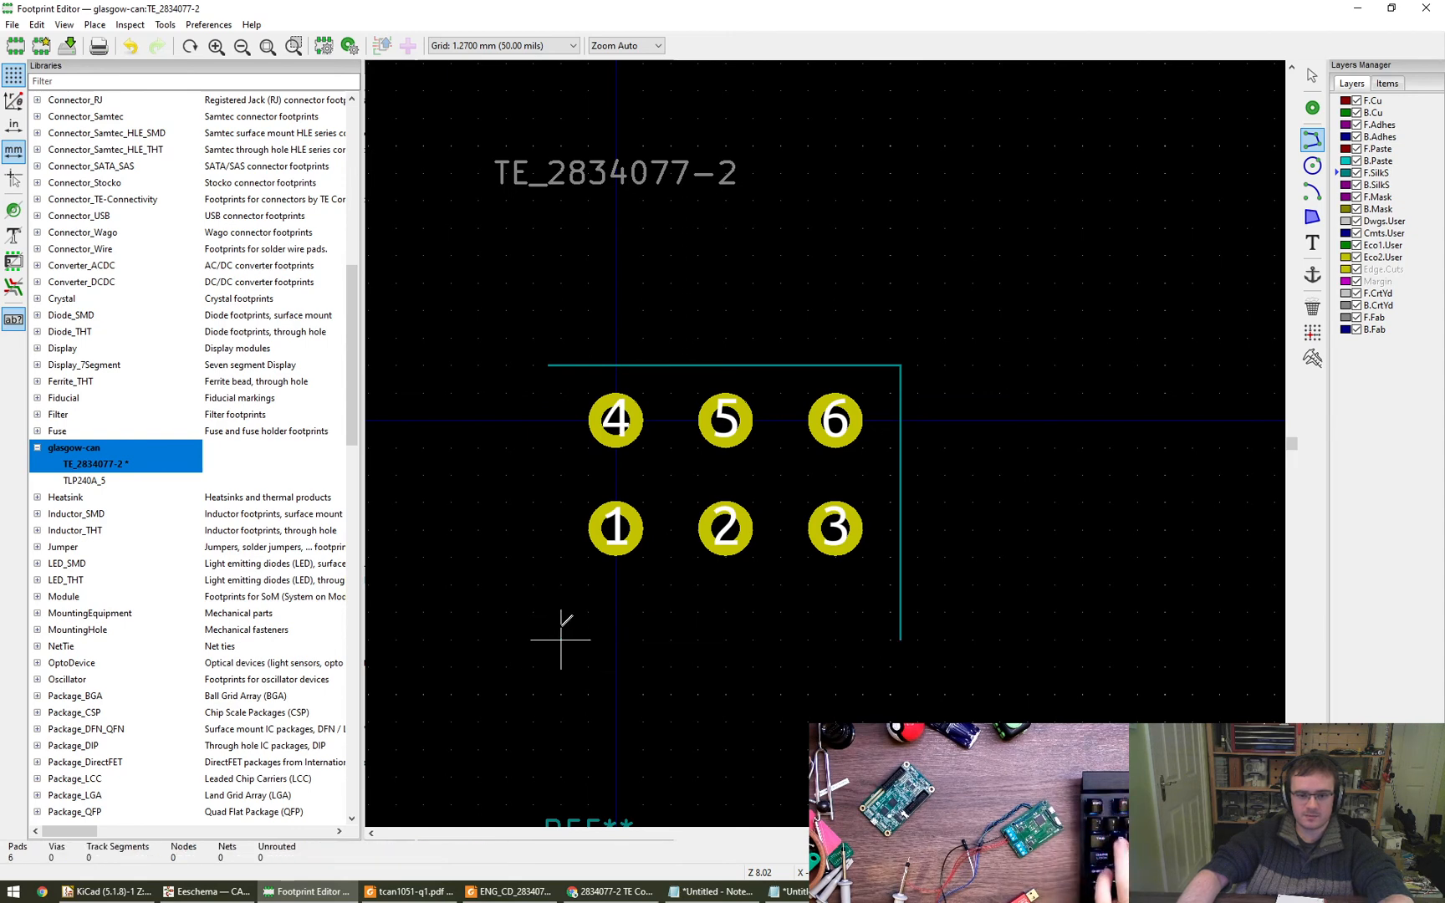
pyautogui.click(548, 365)
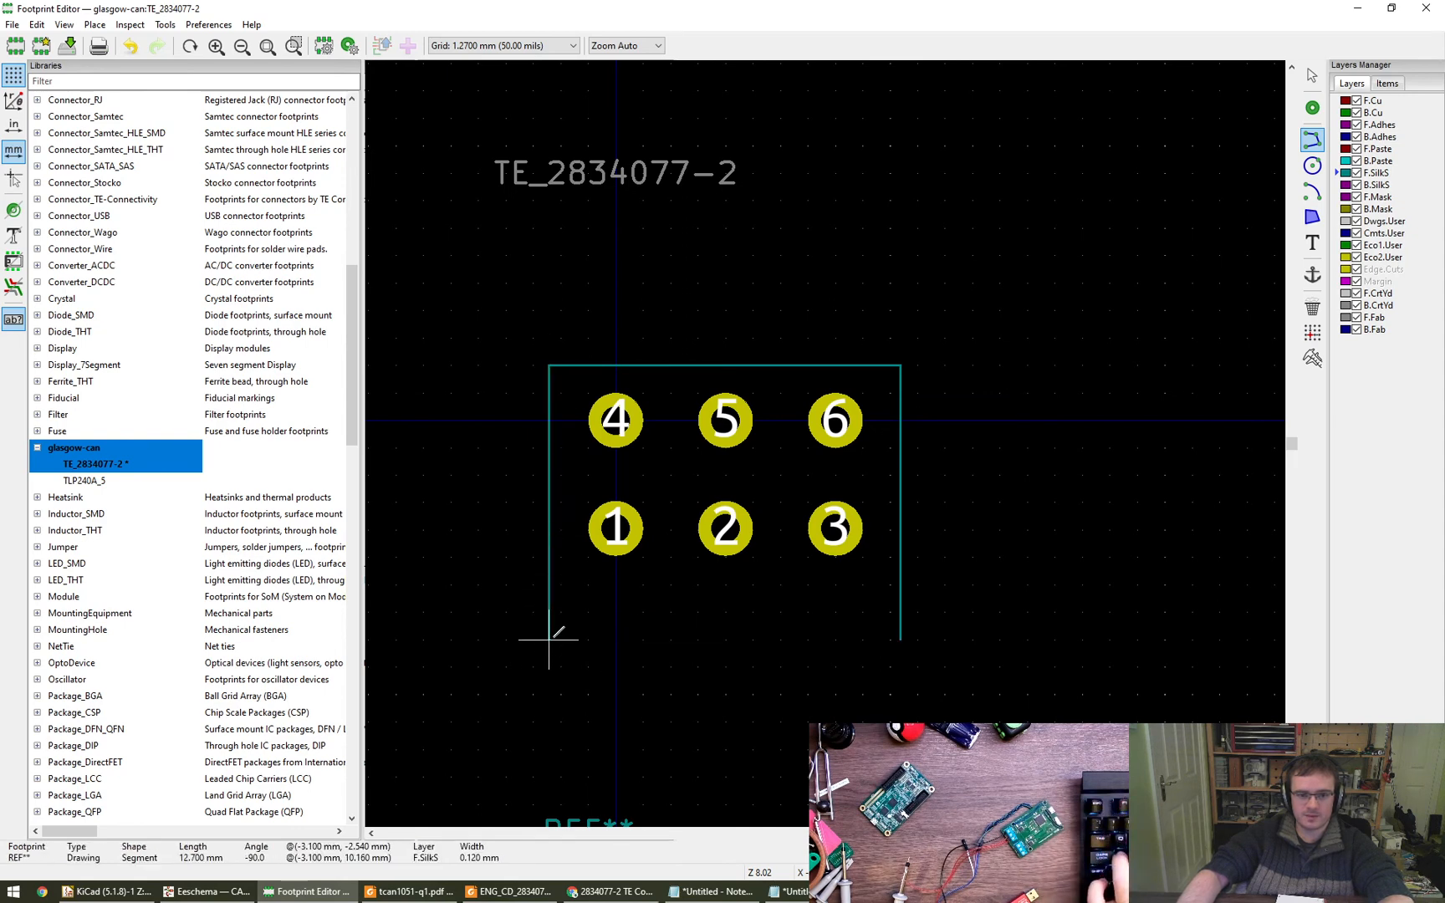
pyautogui.doubleClick(548, 667)
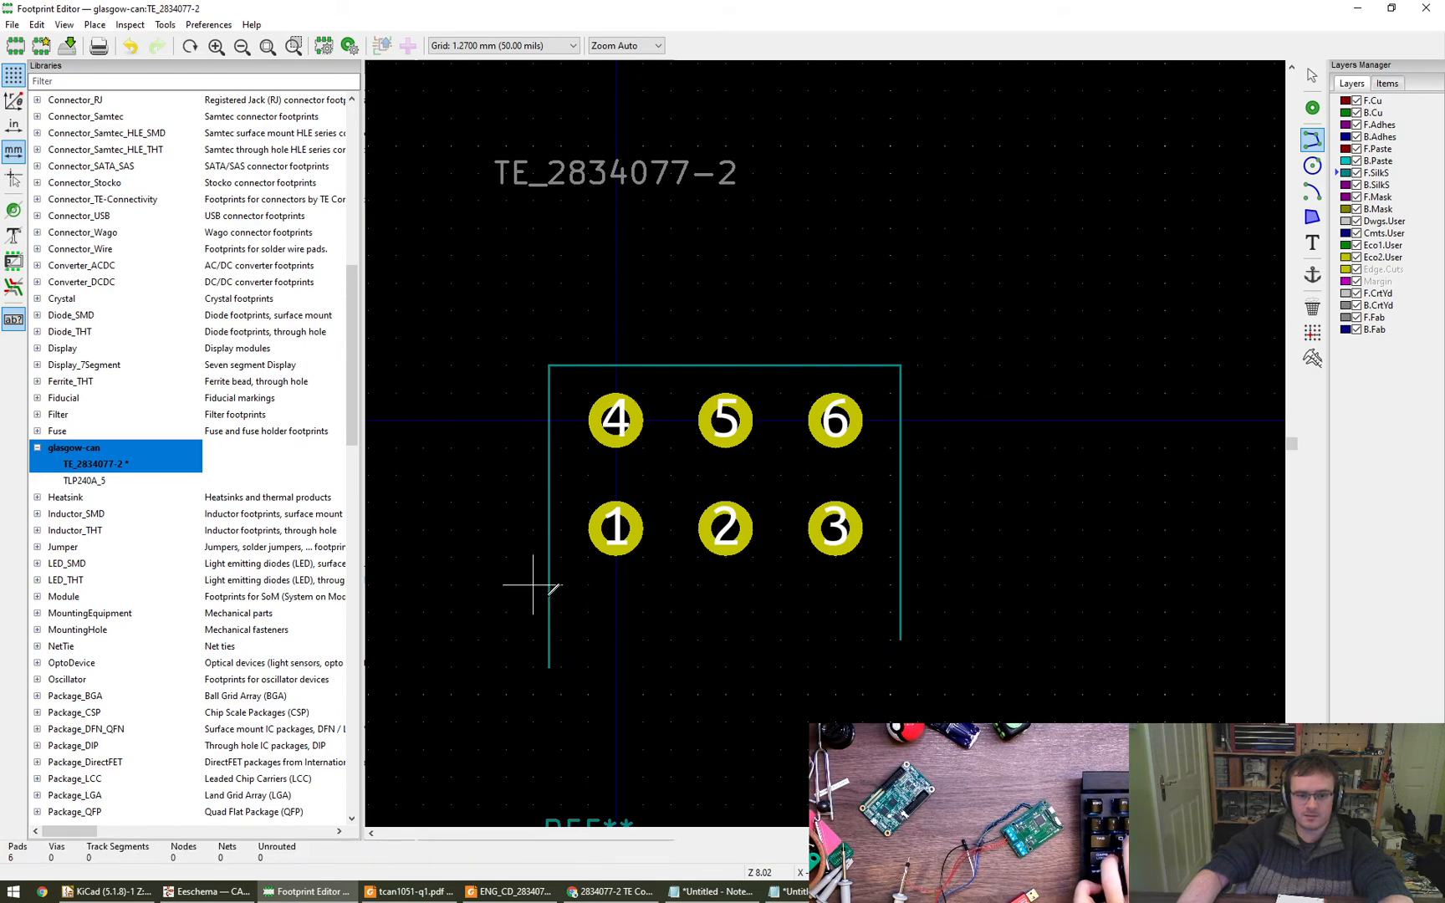
# - Switch to the ENG_CD_2834077_A drawing in Foxit Reader and examine the terminal block's housing depth and pin offsets
pyautogui.press('Escape')
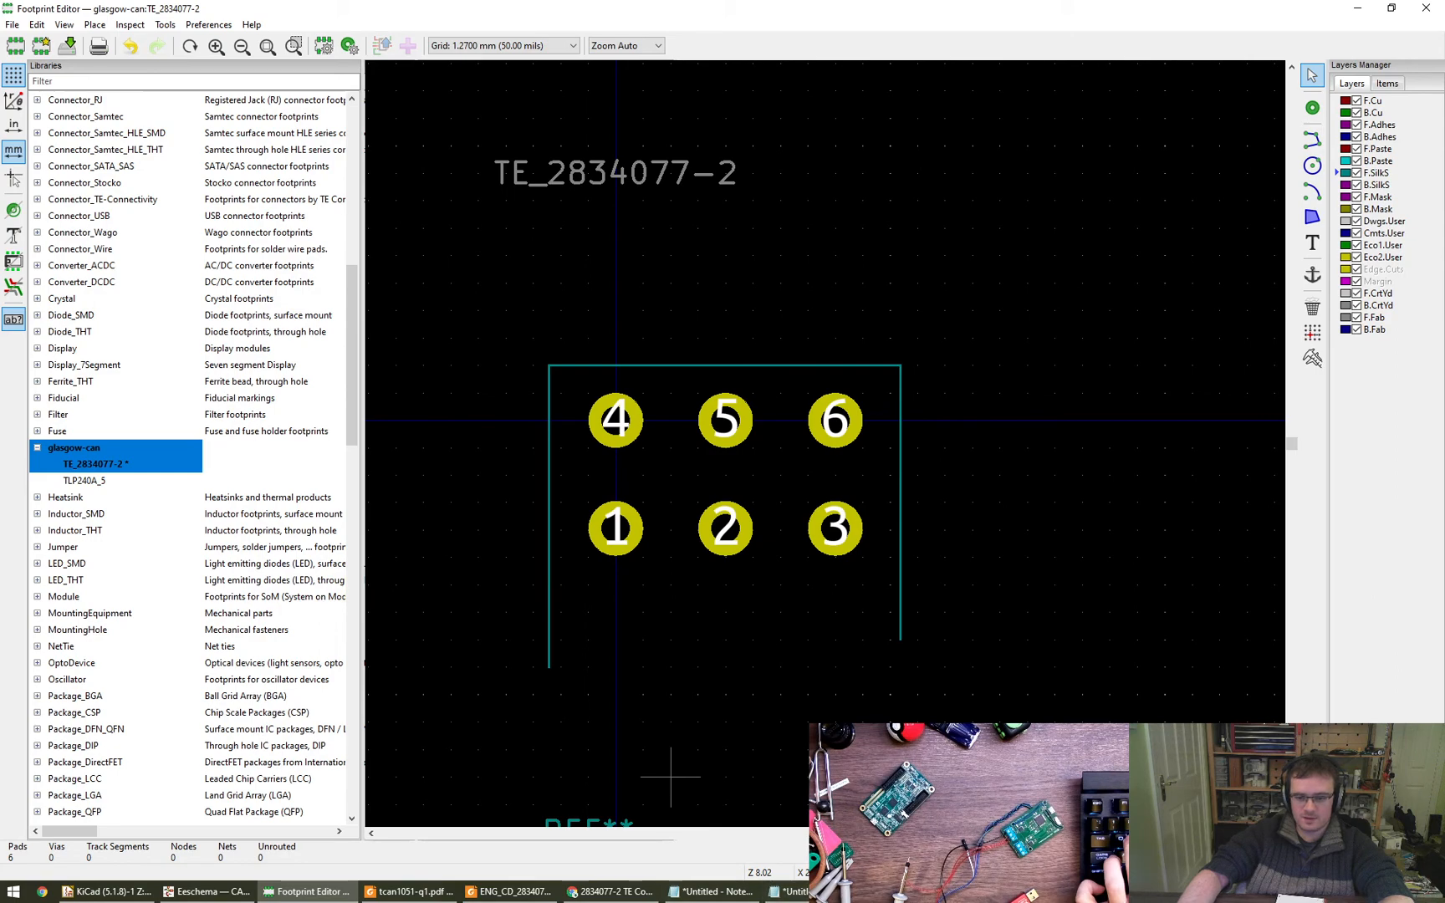
pyautogui.click(510, 891)
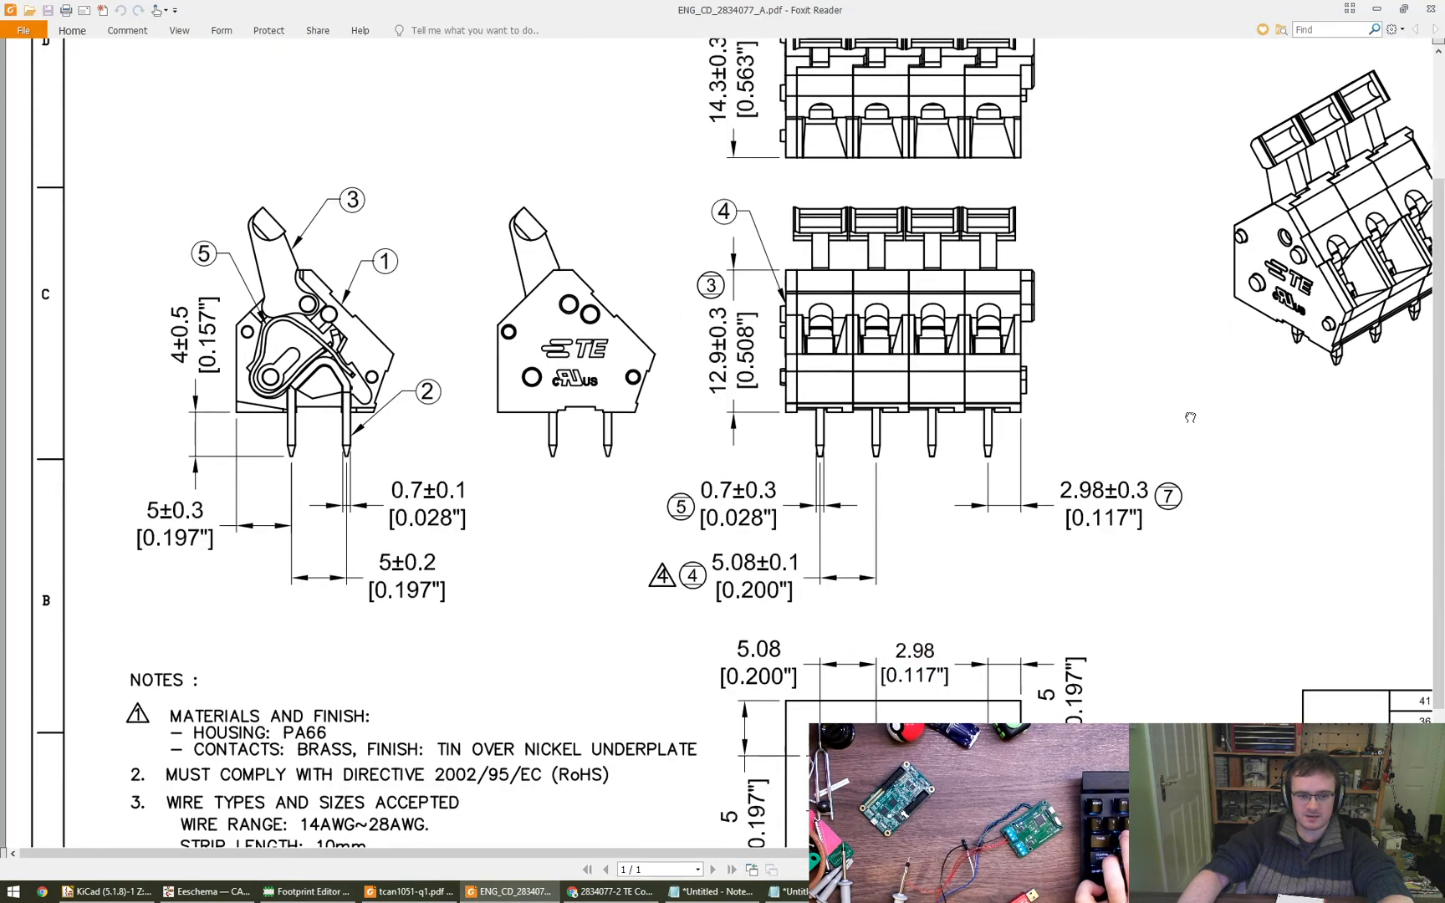
pyautogui.scroll(-1, 523, 578)
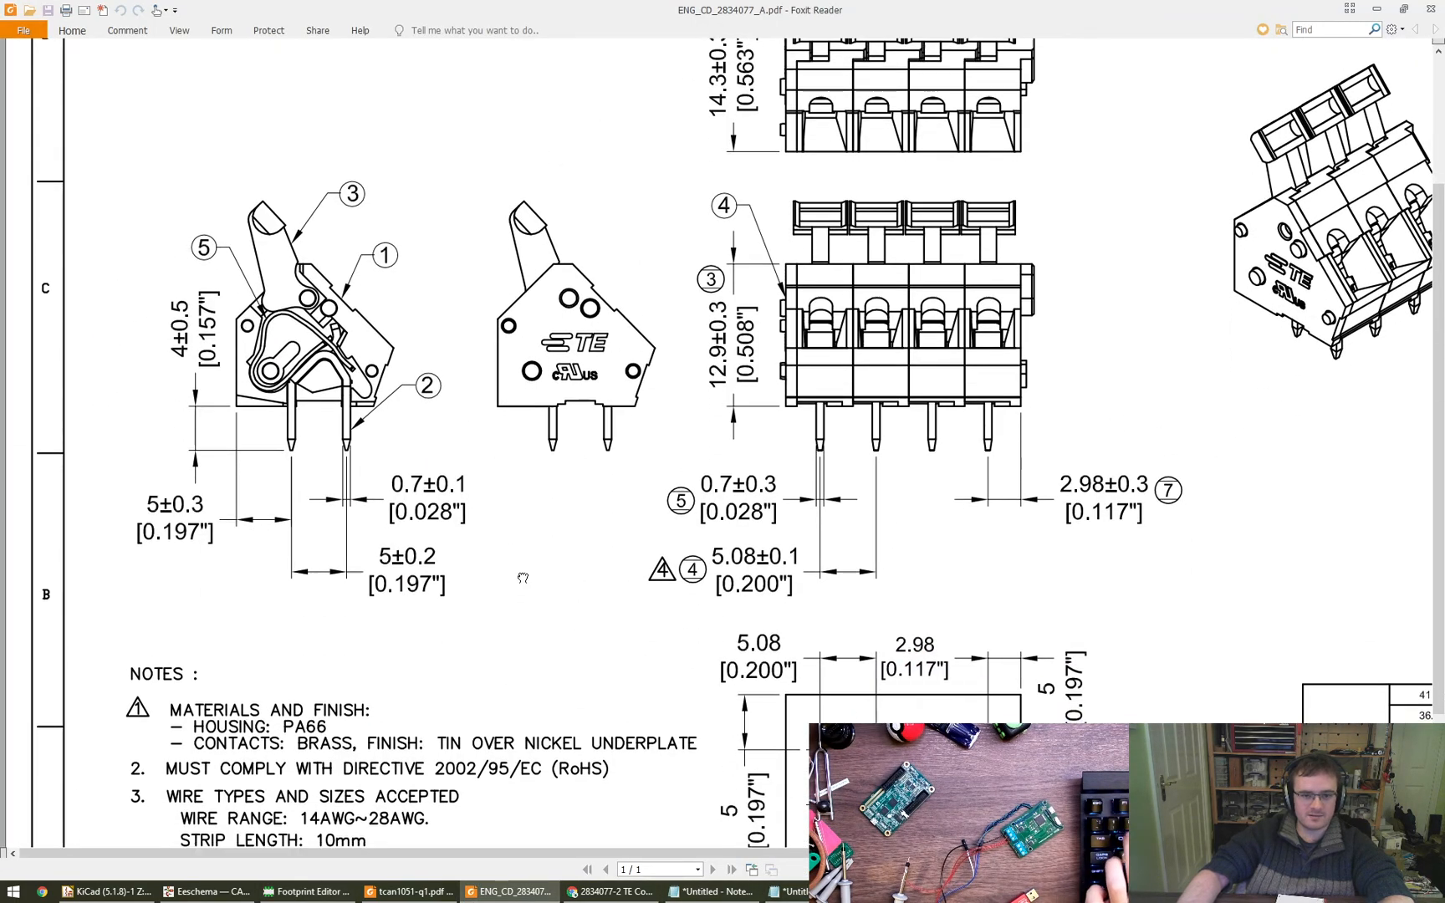
pyautogui.moveTo(522, 578)
pyautogui.mouseDown()
pyautogui.moveTo(474, 384)
pyautogui.moveTo(421, 677)
pyautogui.mouseUp()
pyautogui.moveTo(543, 409); pyautogui.dragTo(564, 502)
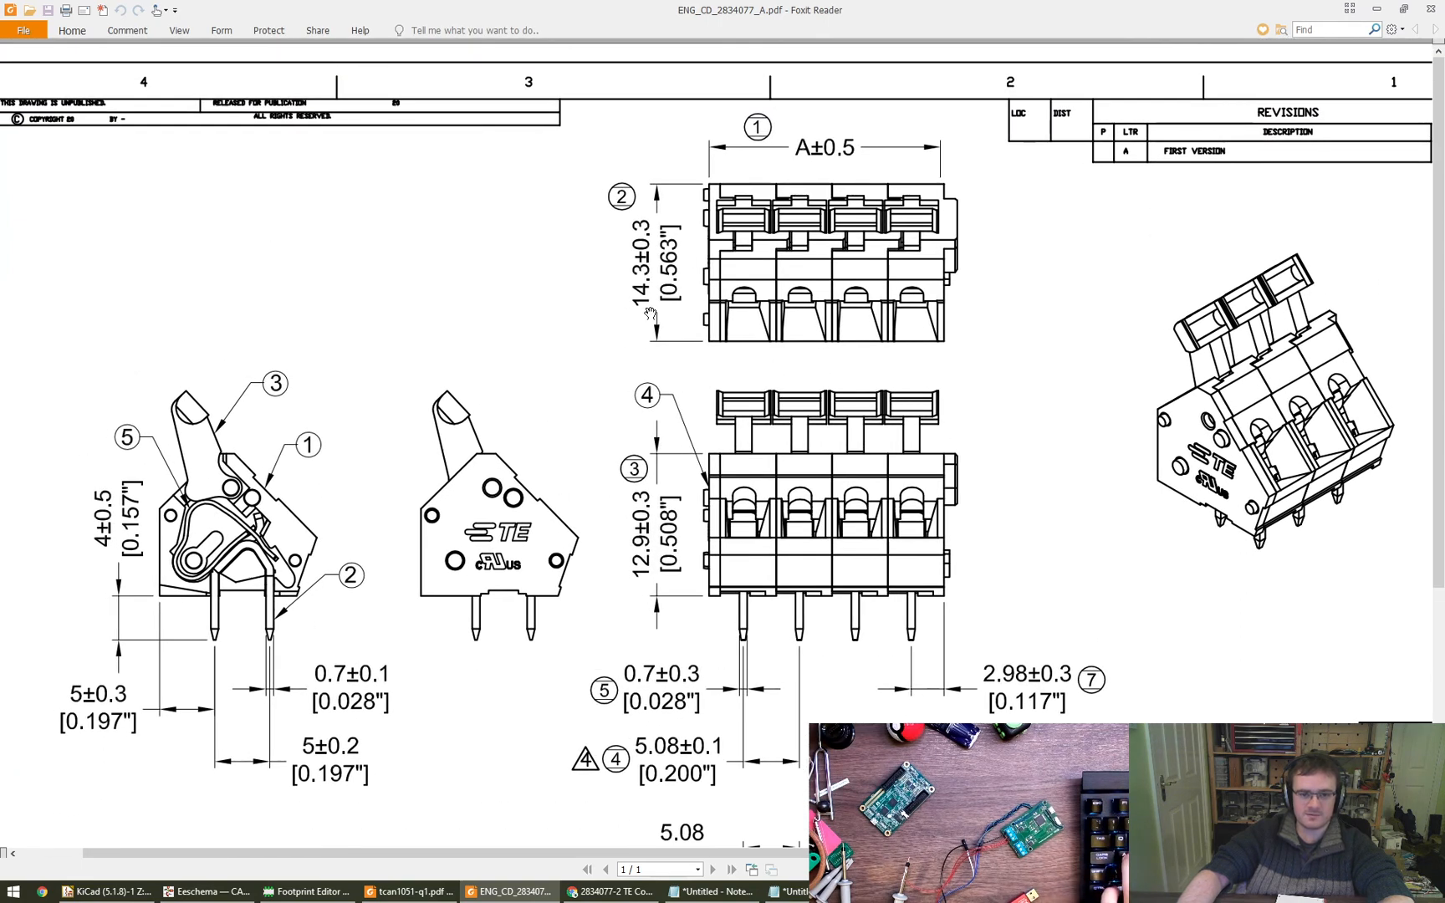
pyautogui.hotkey('alt', 'Tab')
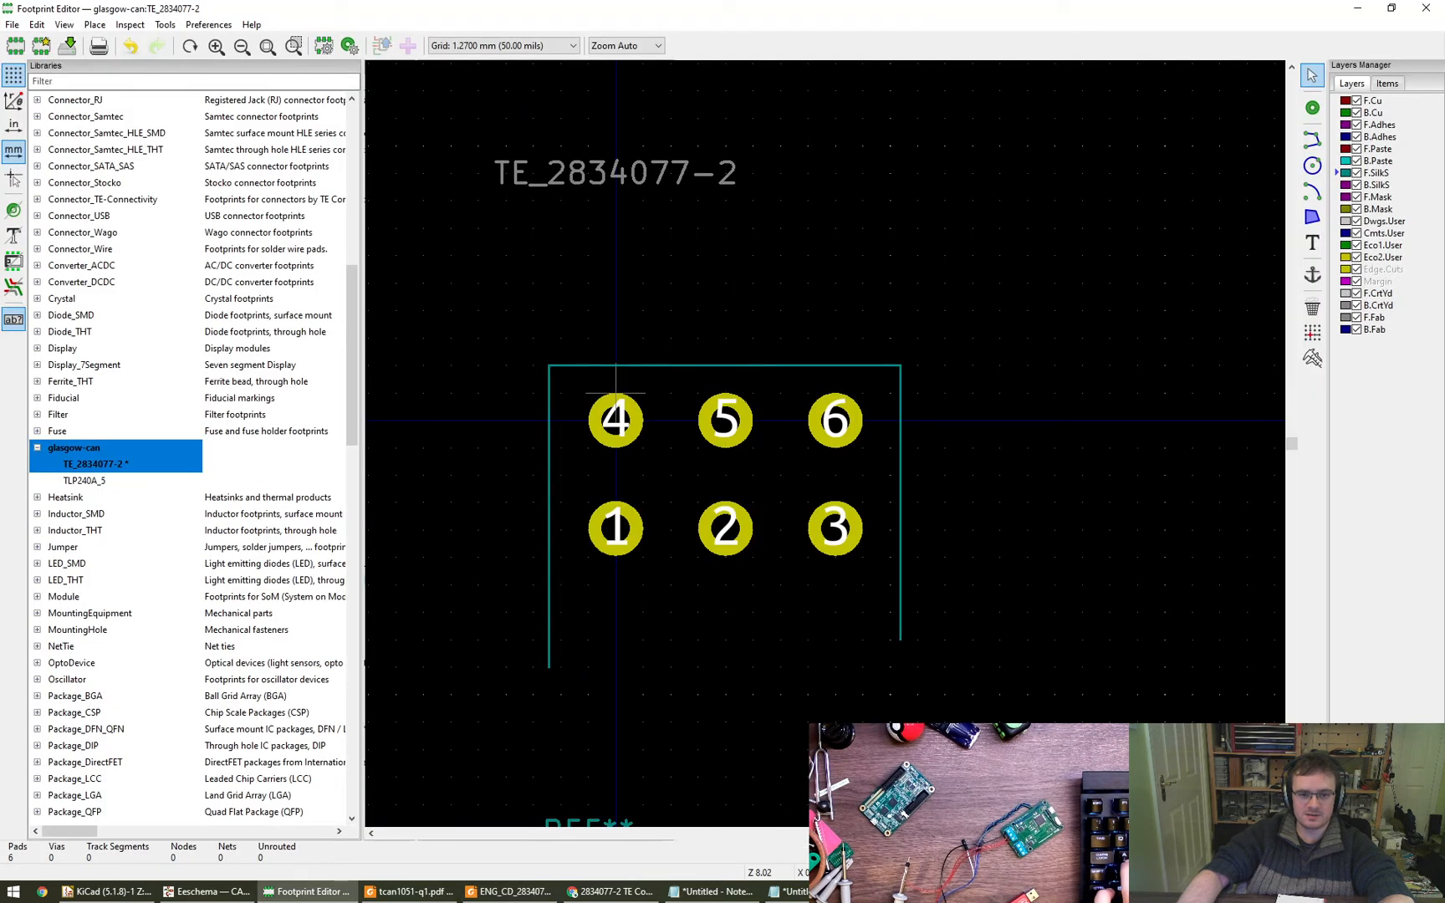
# - Check the endpoint coordinates of the vertical silkscreen line beside pads 4 and 1
pyautogui.doubleClick(548, 422)
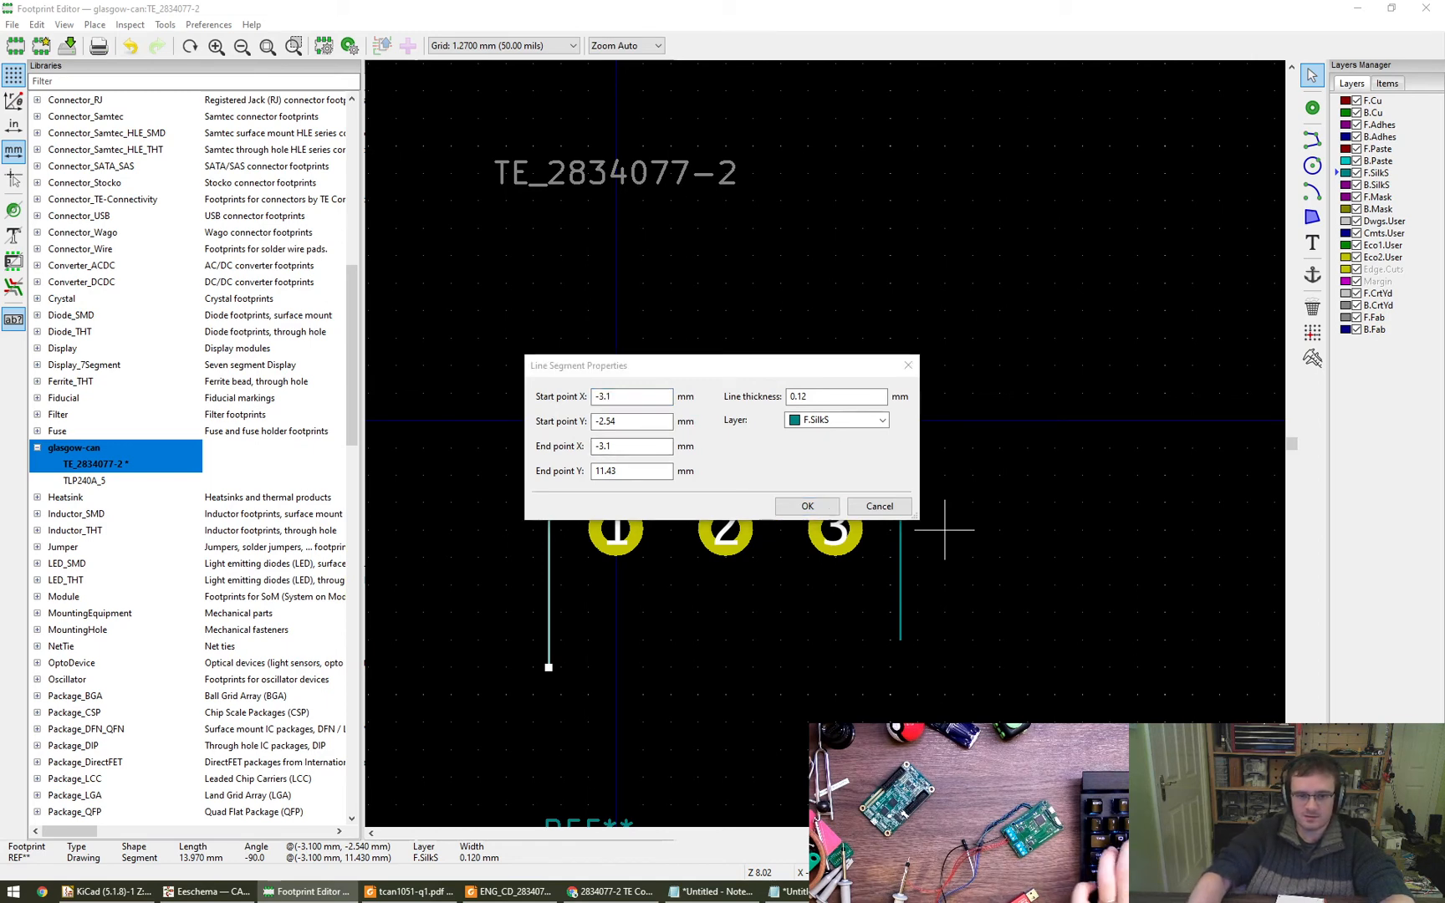
pyautogui.click(788, 509)
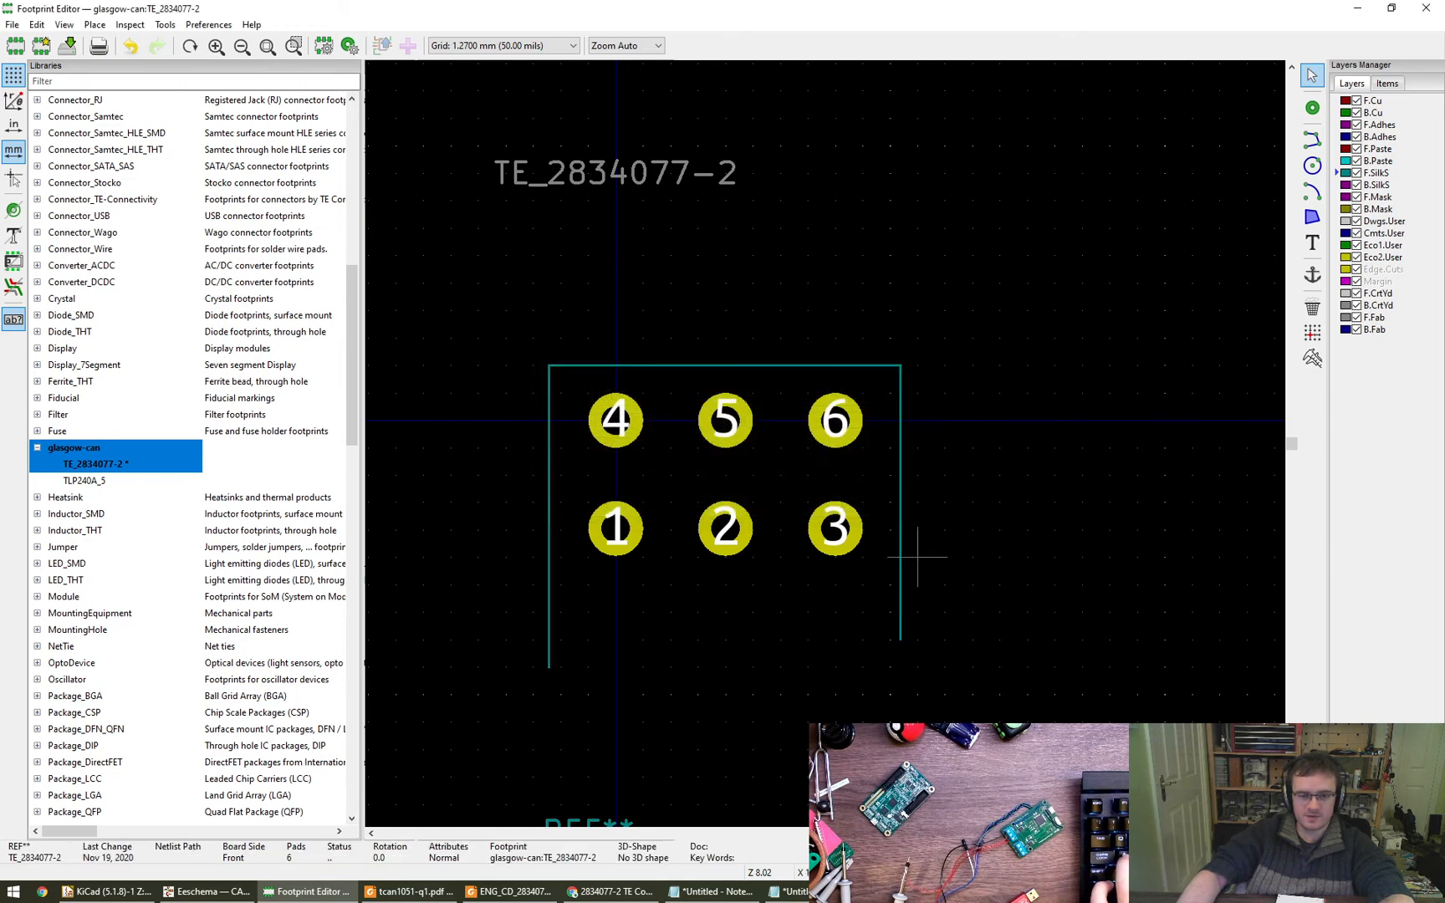
pyautogui.hotkey('alt', 'space')
pyautogui.press('Escape')
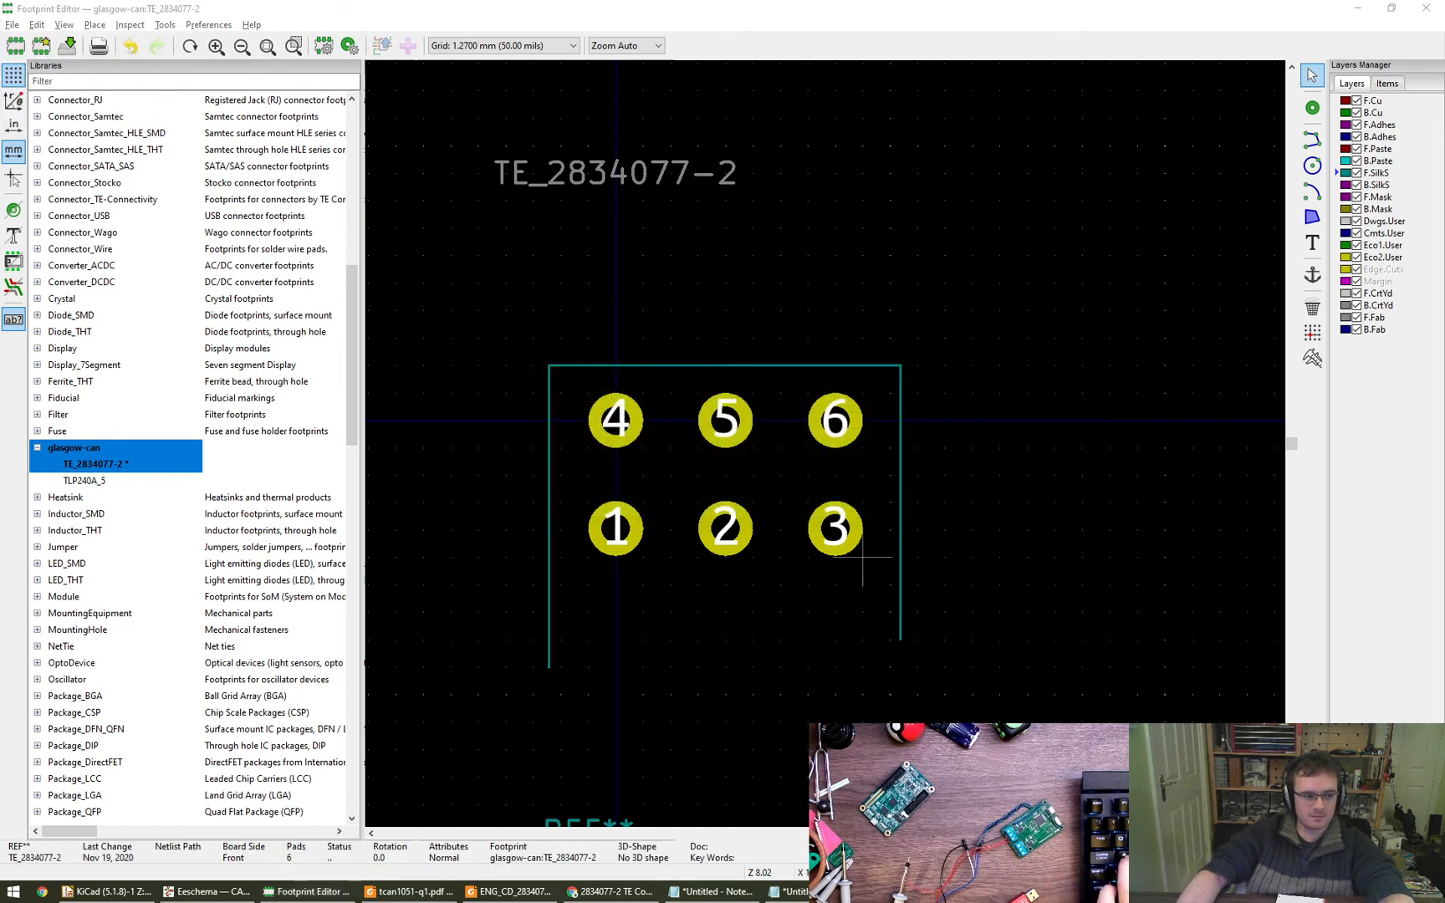
pyautogui.click(972, 585)
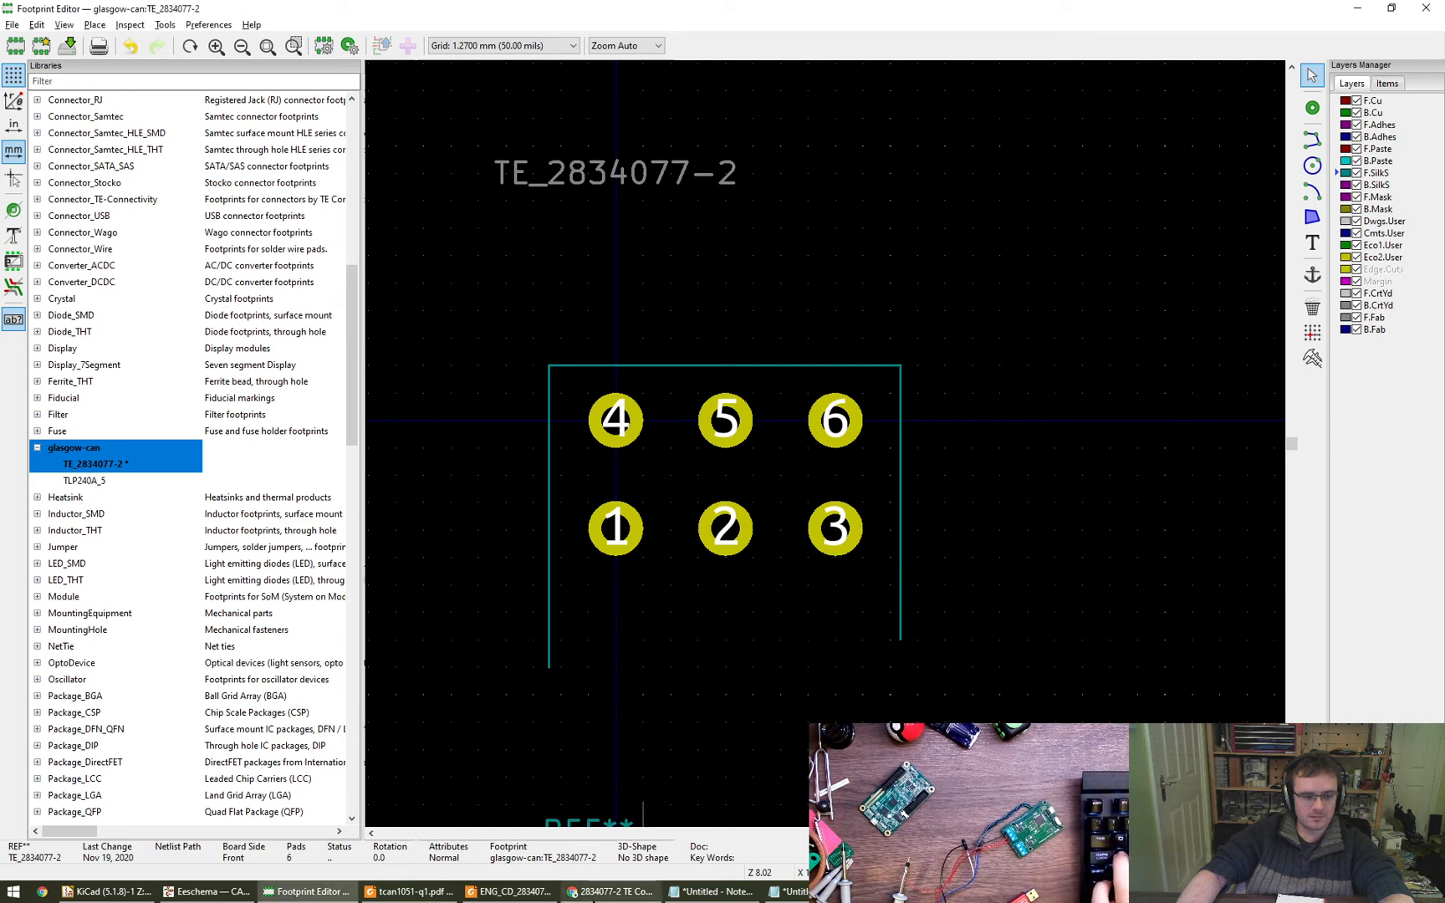
# - Look up the distance from the housing's back edge to the pins in the ENG_CD_2834077_A drawing in Foxit Reader
pyautogui.click(510, 891)
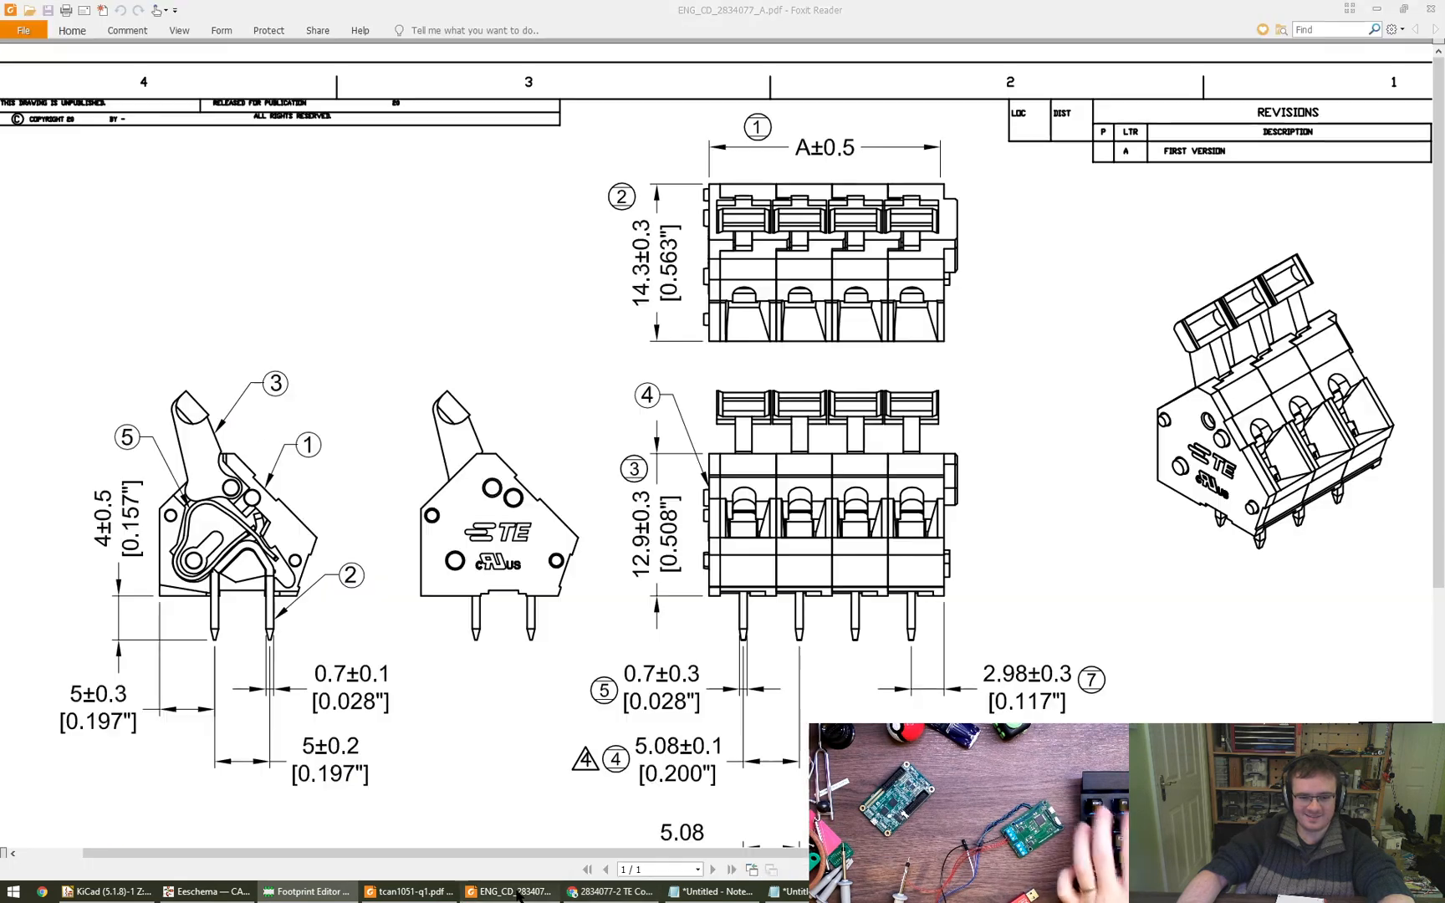
pyautogui.moveTo(937, 475); pyautogui.dragTo(854, 508)
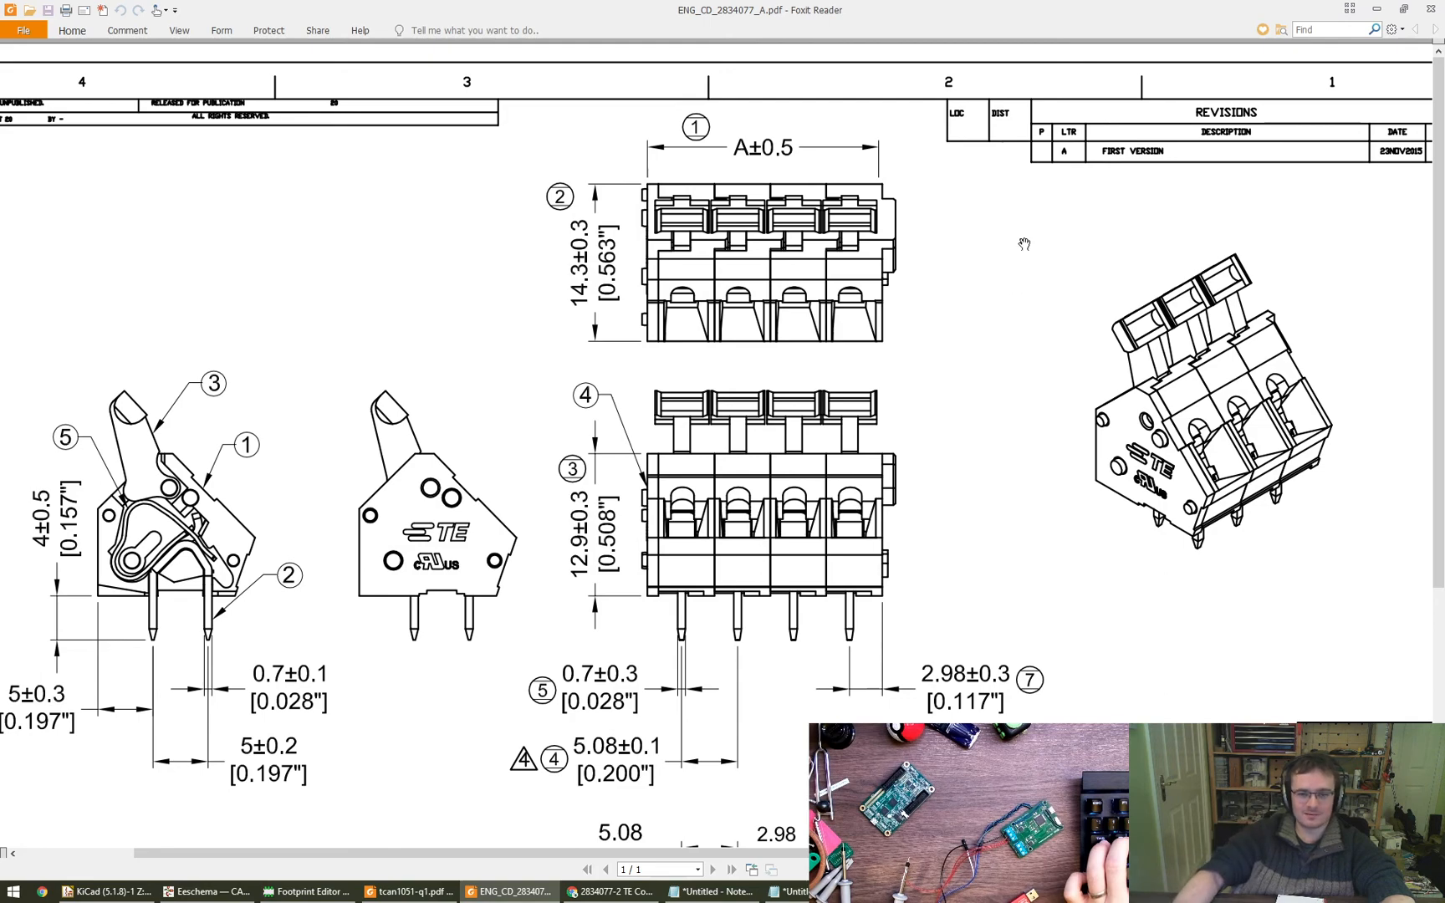
pyautogui.moveTo(956, 387)
pyautogui.mouseDown()
pyautogui.moveTo(1018, 326)
pyautogui.moveTo(1094, 304)
pyautogui.mouseUp()
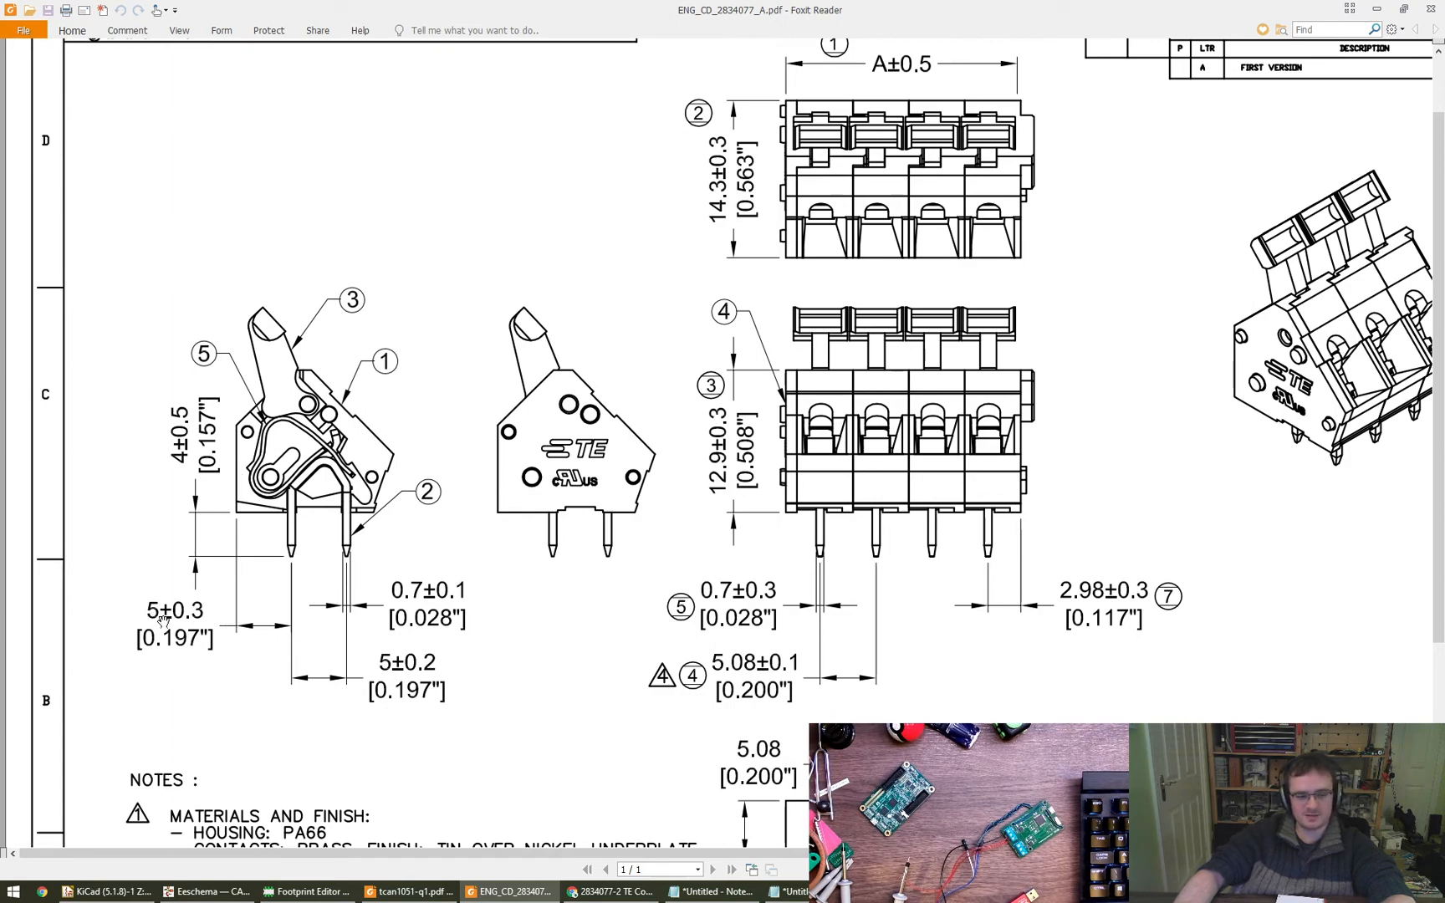
pyautogui.hotkey('alt', 'Tab')
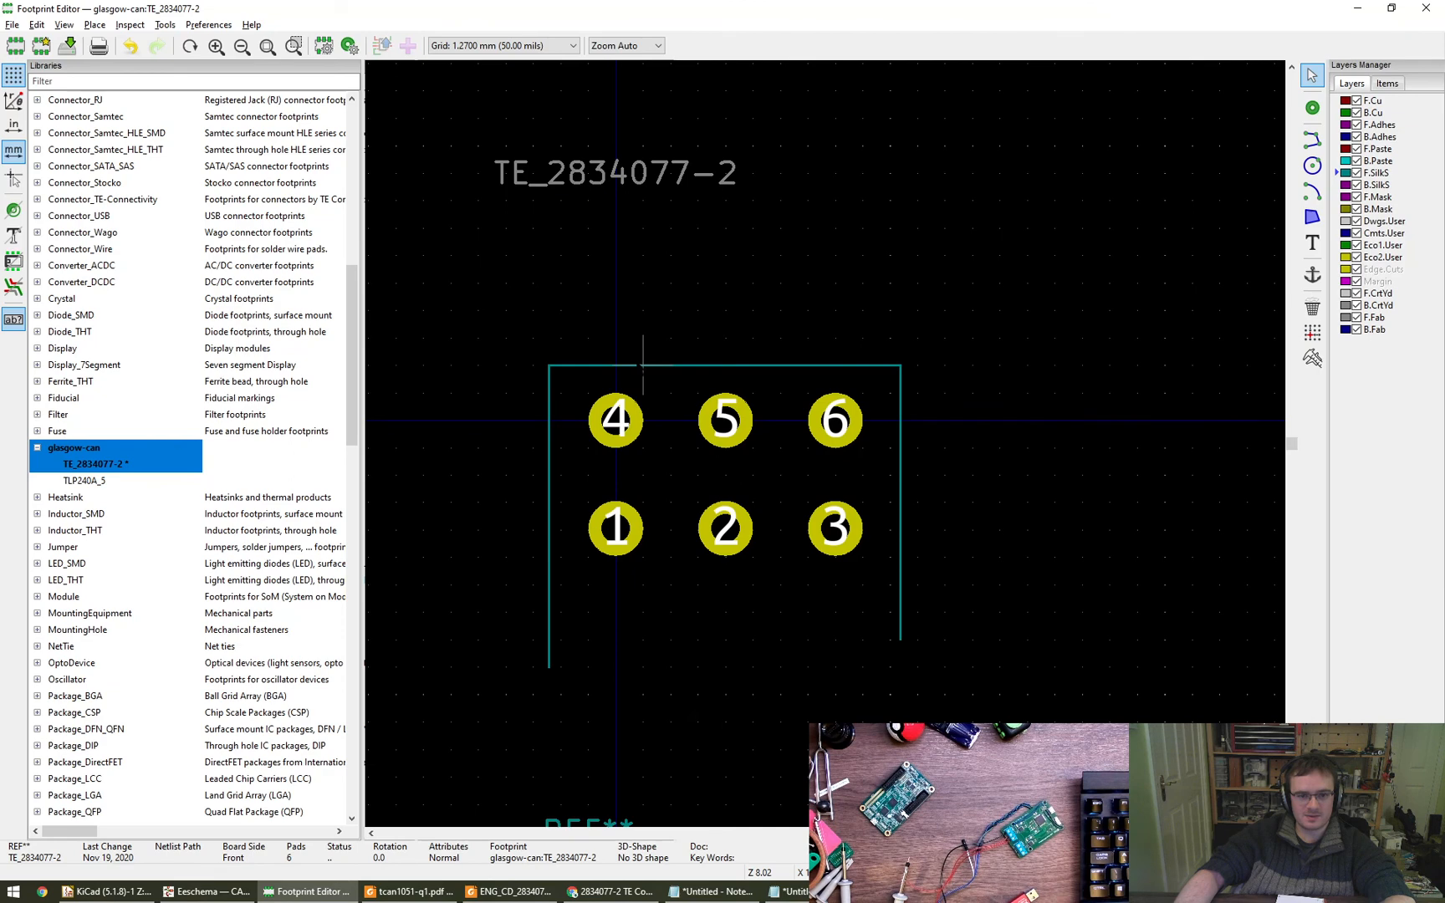
# - Set the start and end point Y of the horizontal silkscreen line above pads 4 to 6 to -5 mm
pyautogui.doubleClick(561, 366)
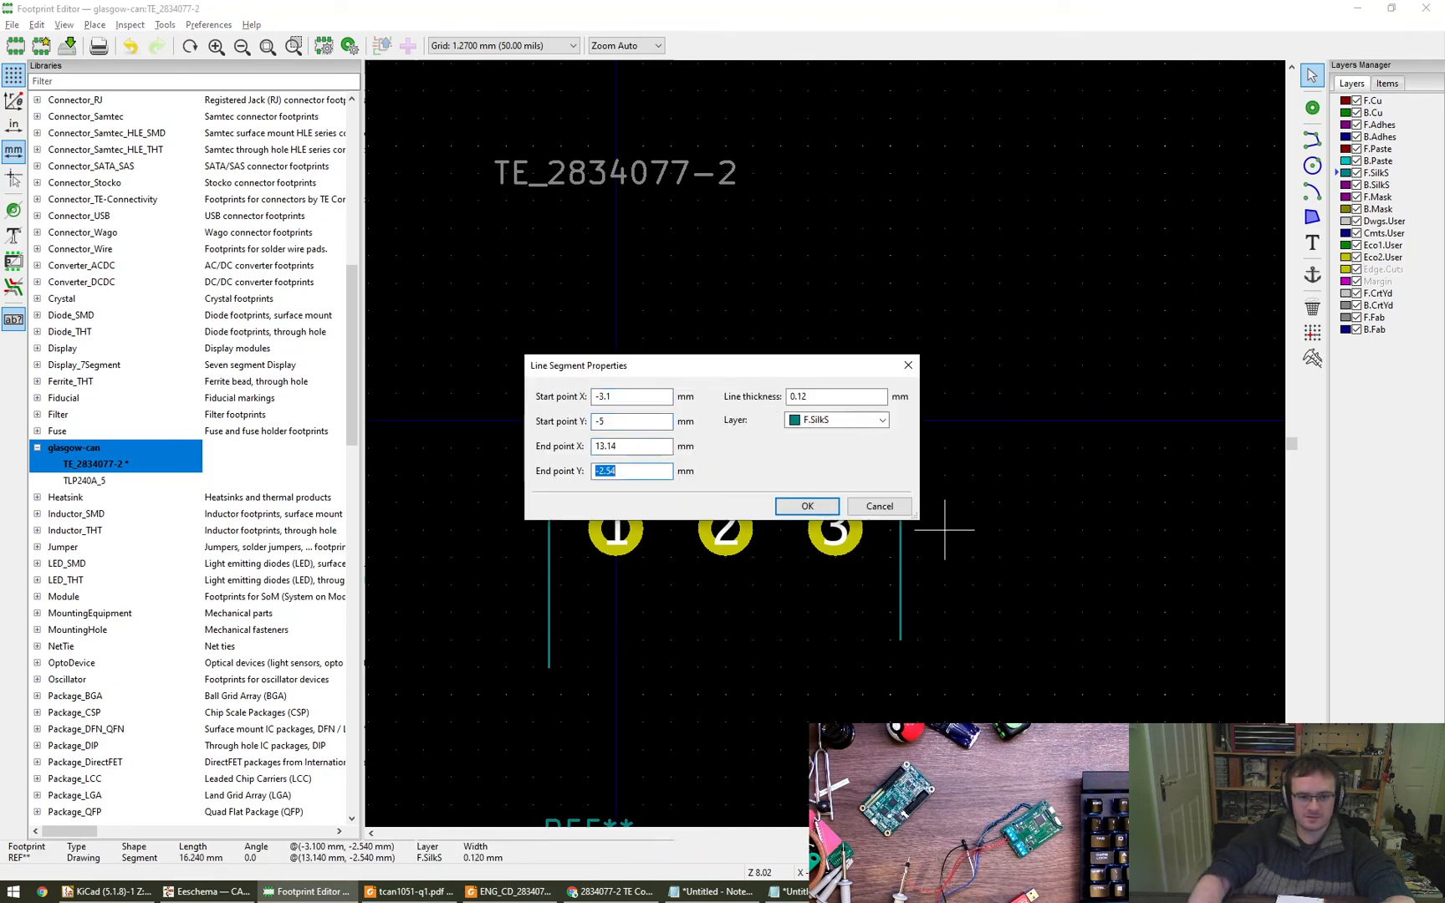
pyautogui.write('-5')
pyautogui.press('Return')
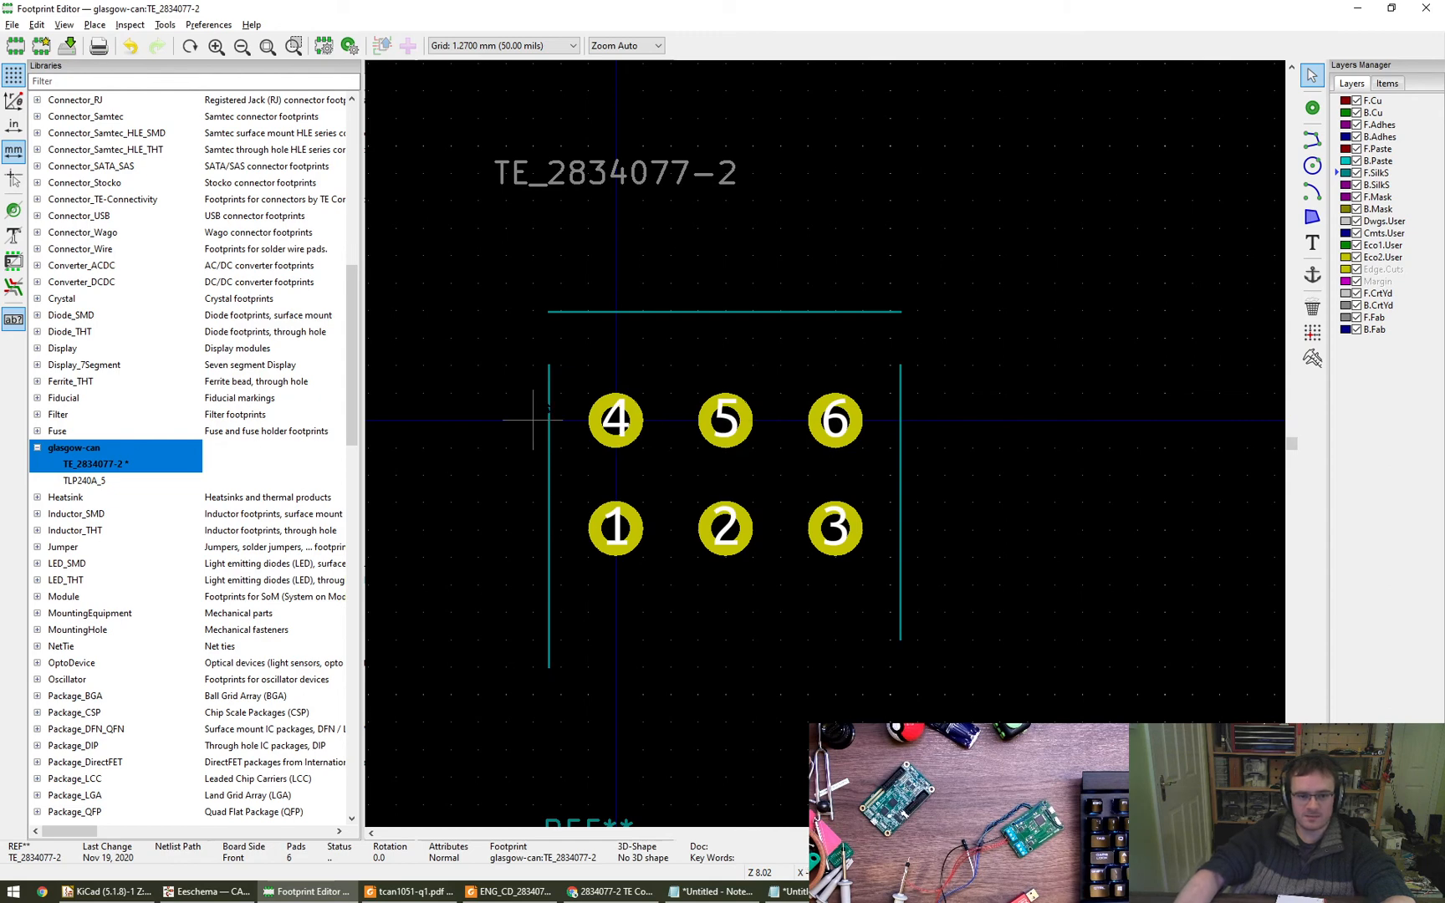
# - Set the start point Y of the vertical silkscreen line beside pads 4 and 1 to -5 mm
pyautogui.click(547, 368)
pyautogui.press('e')
pyautogui.press('Tab')
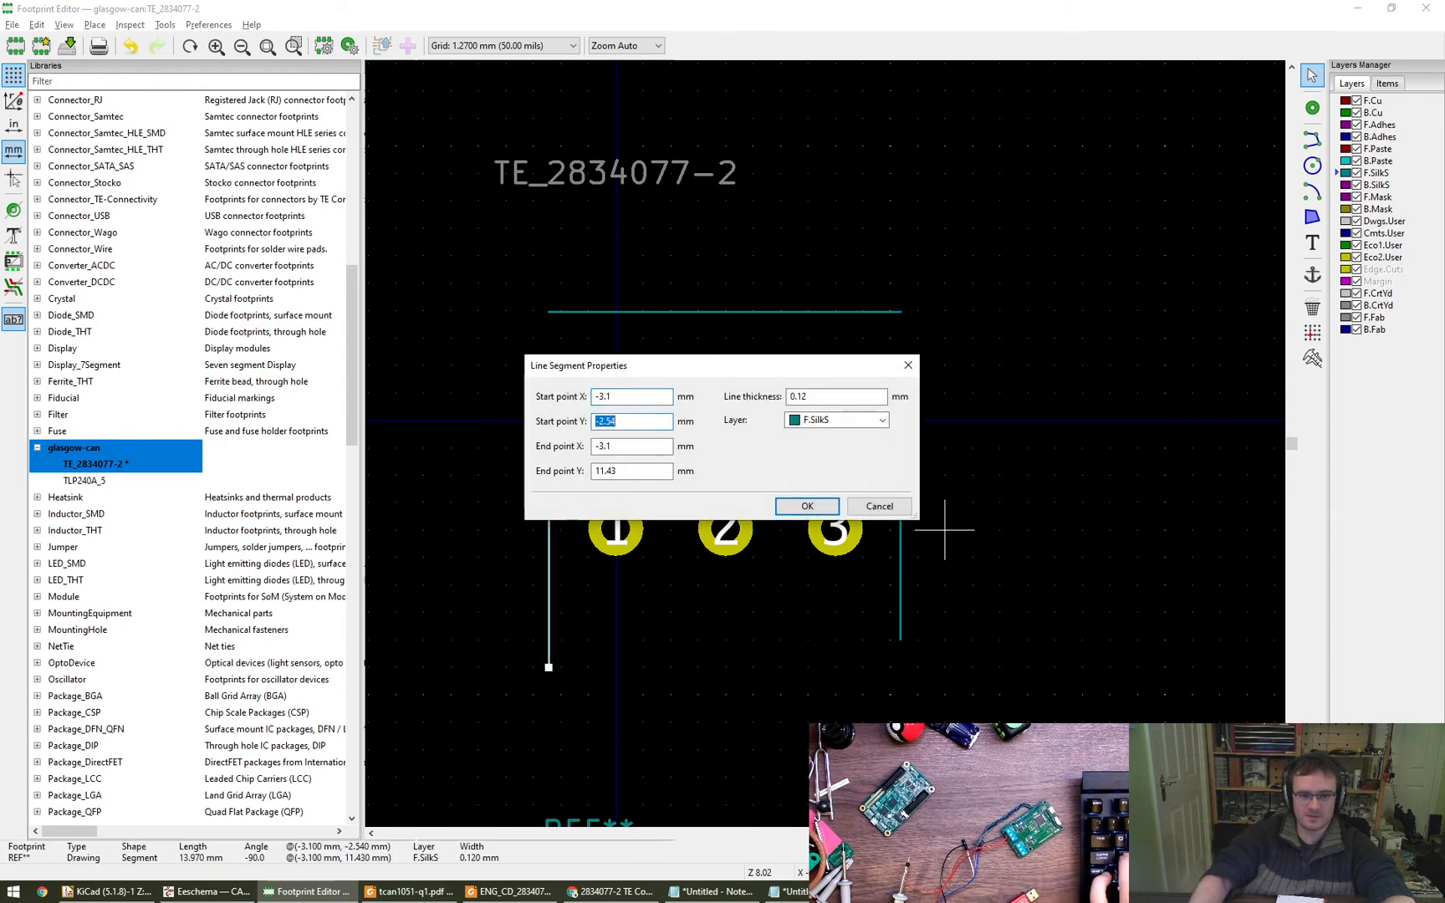
pyautogui.write('-5')
pyautogui.press('Return')
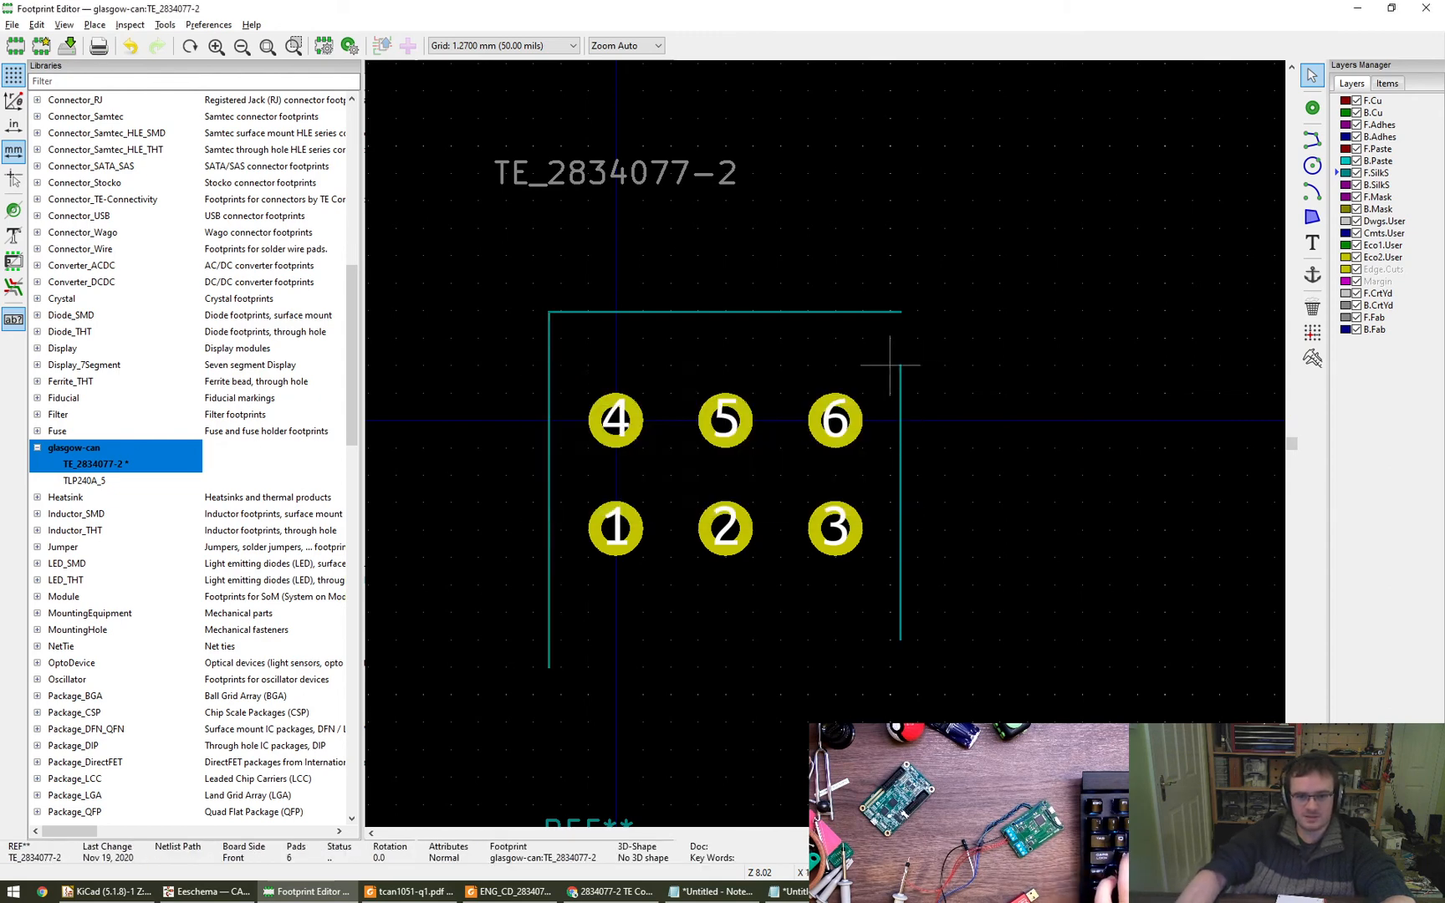
# - Set the start point Y of the vertical silkscreen line beside pads 6 and 3 to -5 mm
pyautogui.click(899, 420)
pyautogui.press('e')
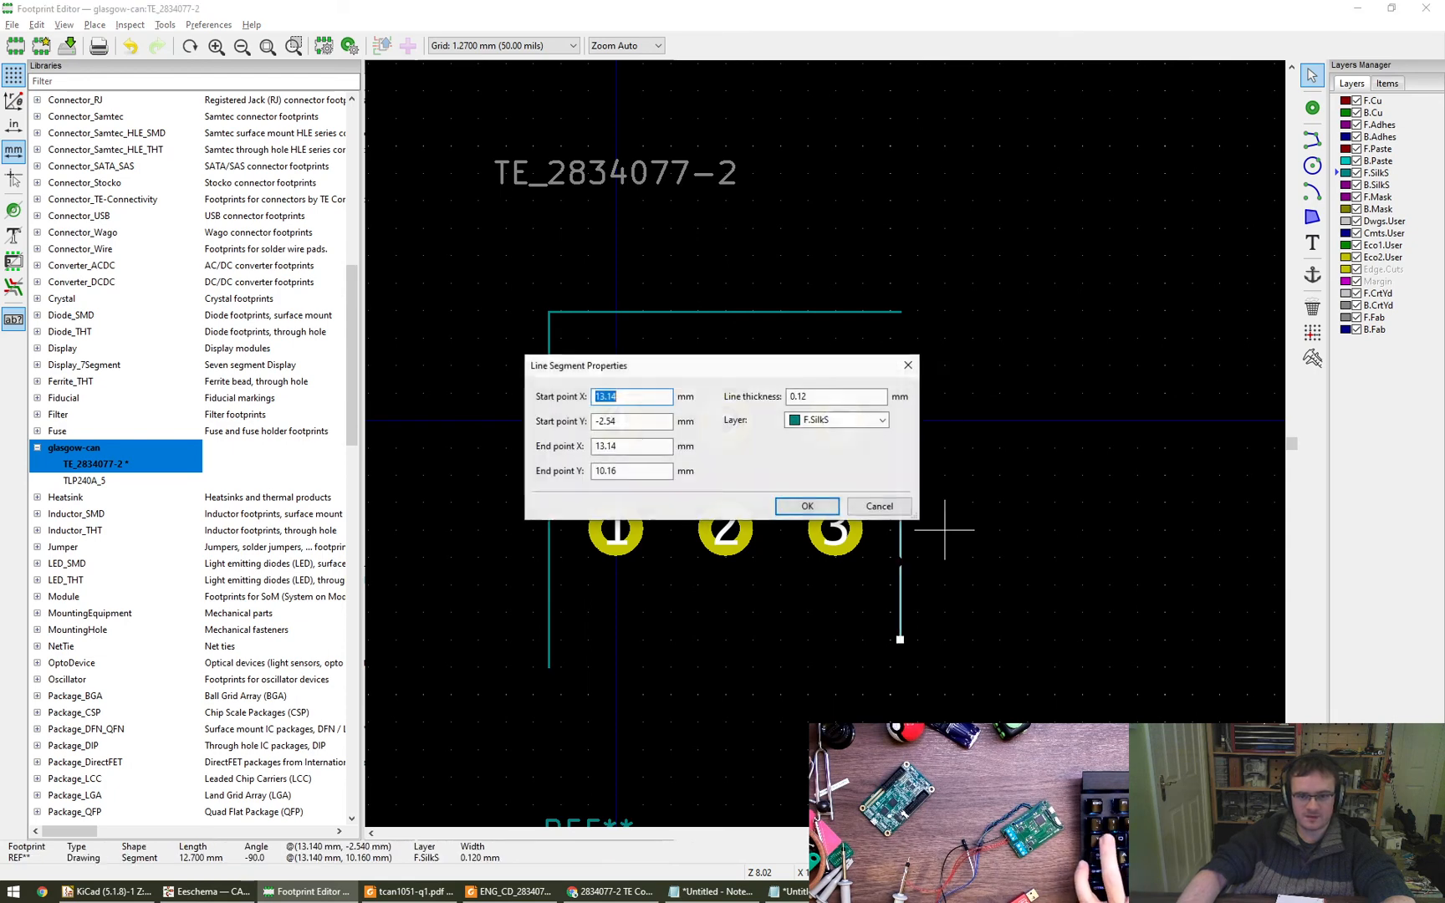
pyautogui.press('Tab')
pyautogui.write('-')
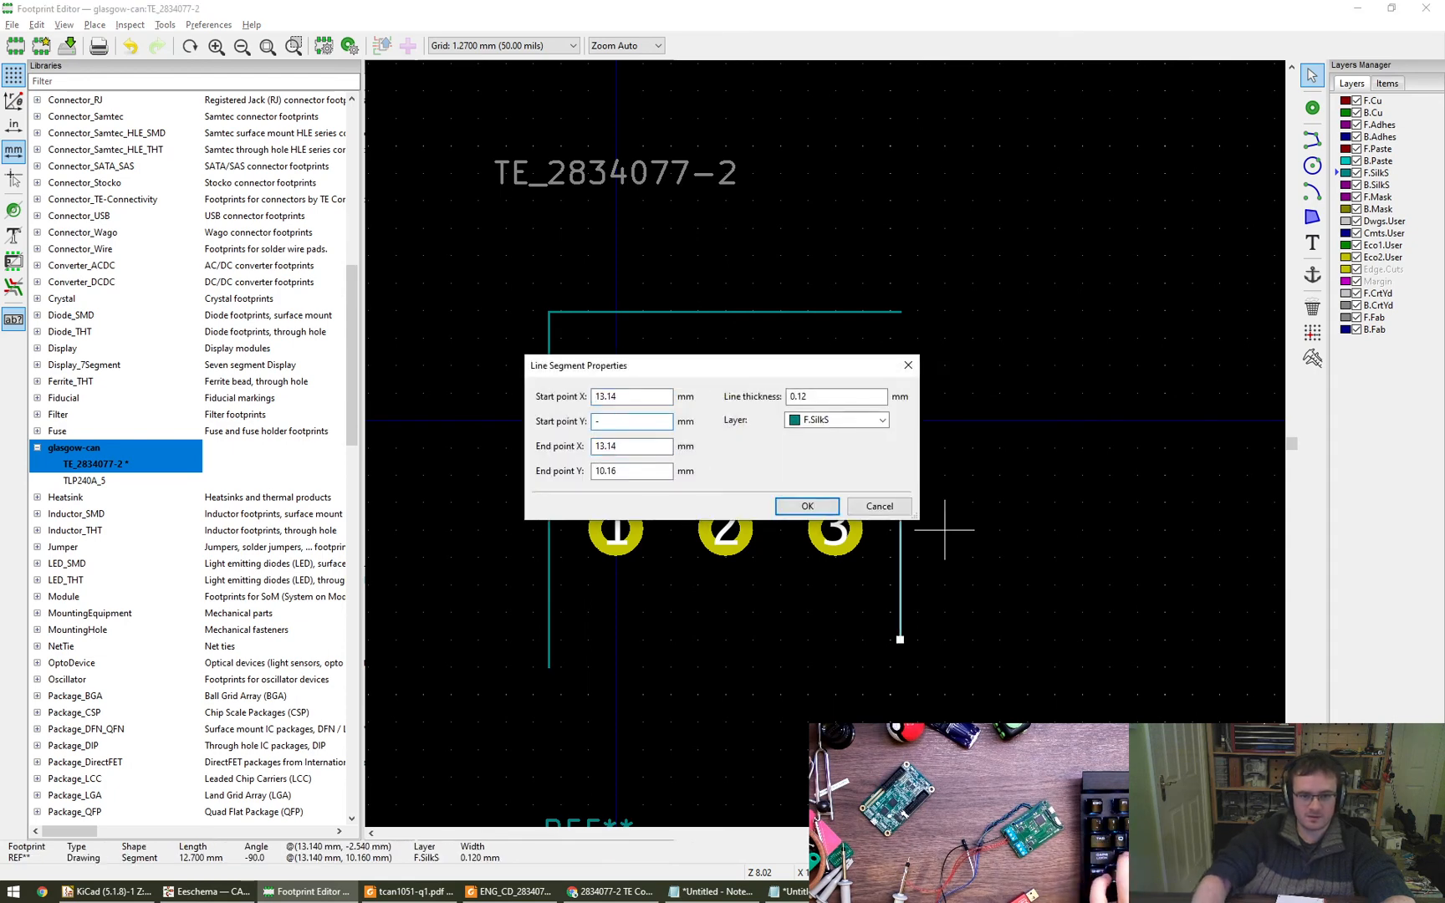
pyautogui.write('5.08')
pyautogui.press('Return')
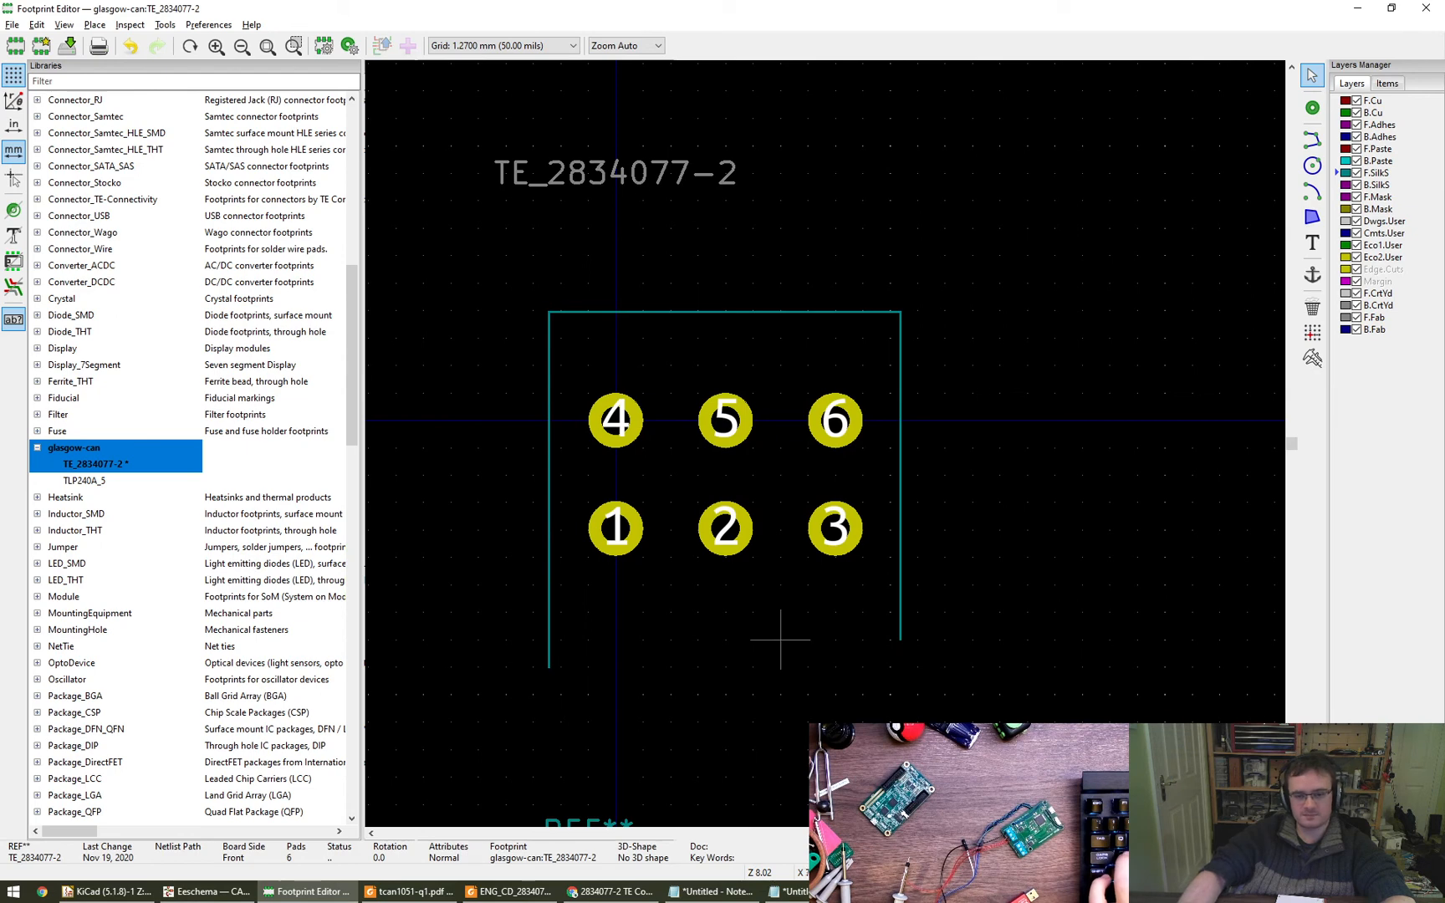
# - Check the housing depth in the ENG_CD_2834077_A drawing and set the end point Y of the silkscreen line beside pads 4 and 1 to 9.3 mm
pyautogui.hotkey('alt', 'Tab')
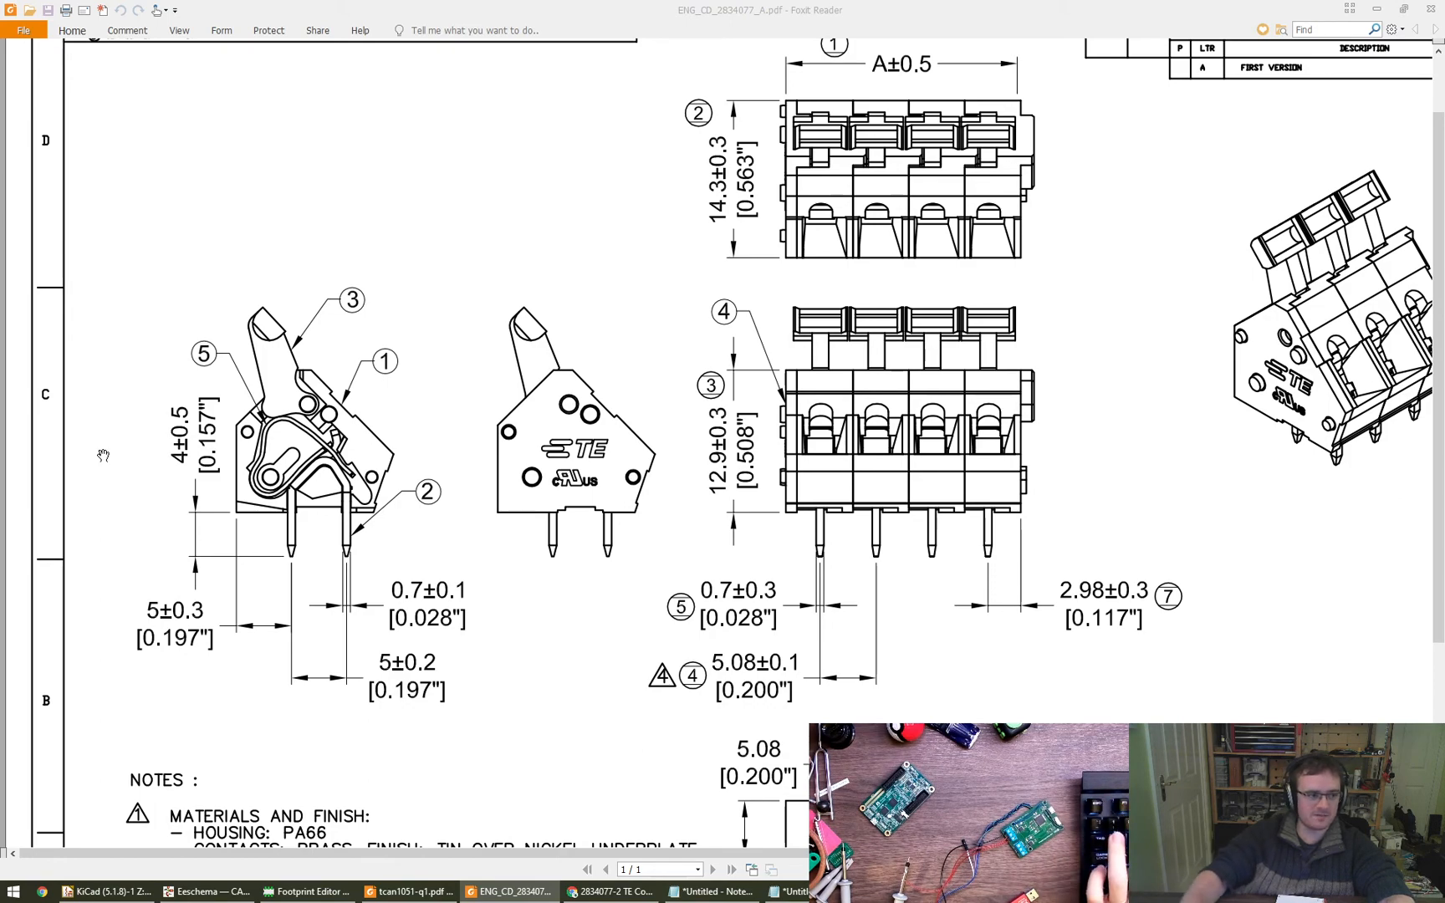
pyautogui.click(316, 889)
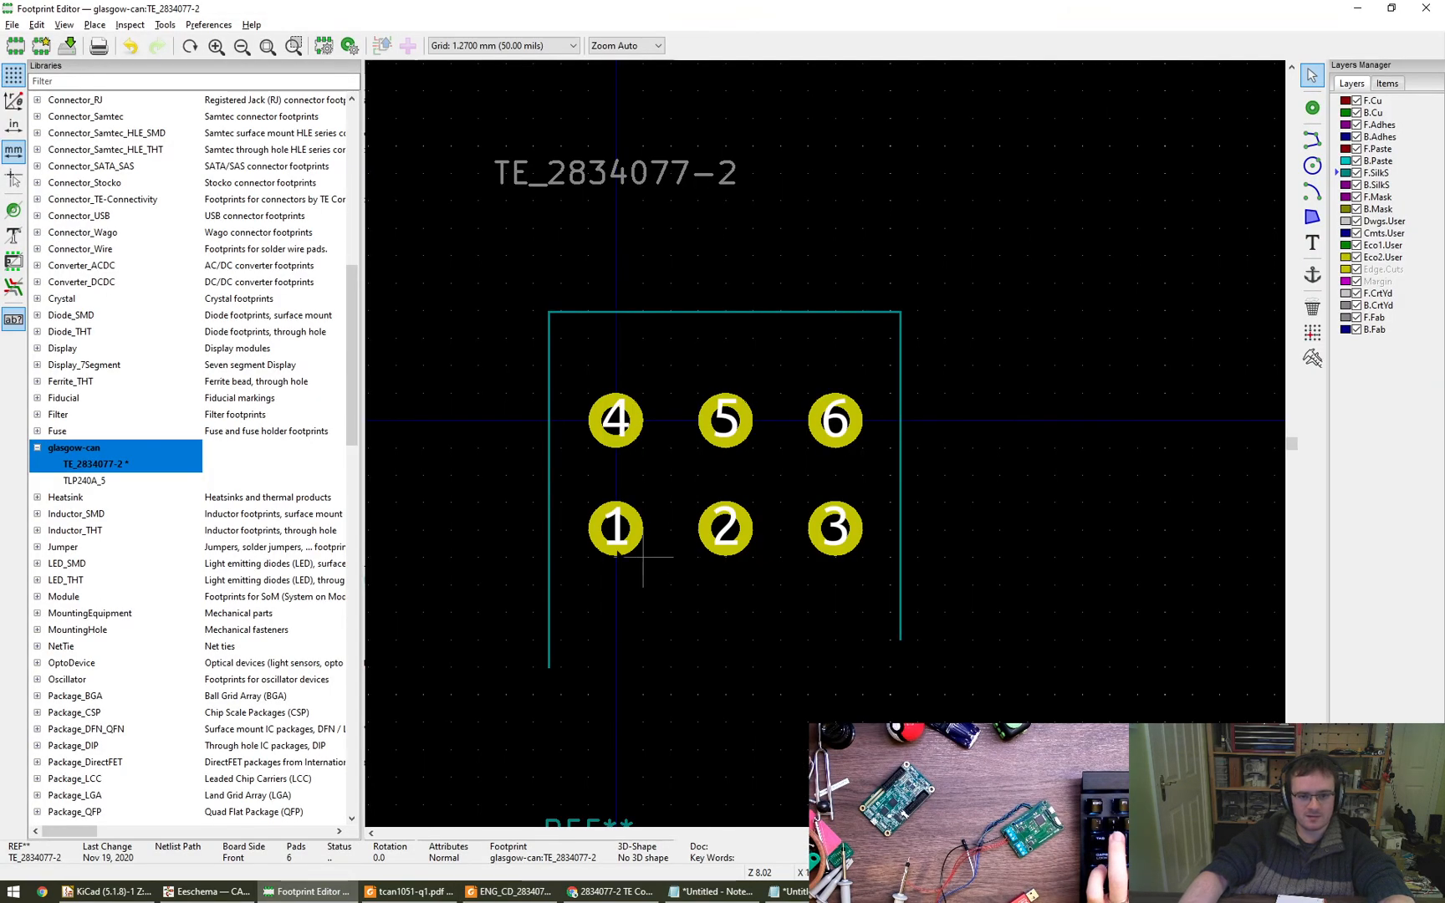
pyautogui.doubleClick(560, 666)
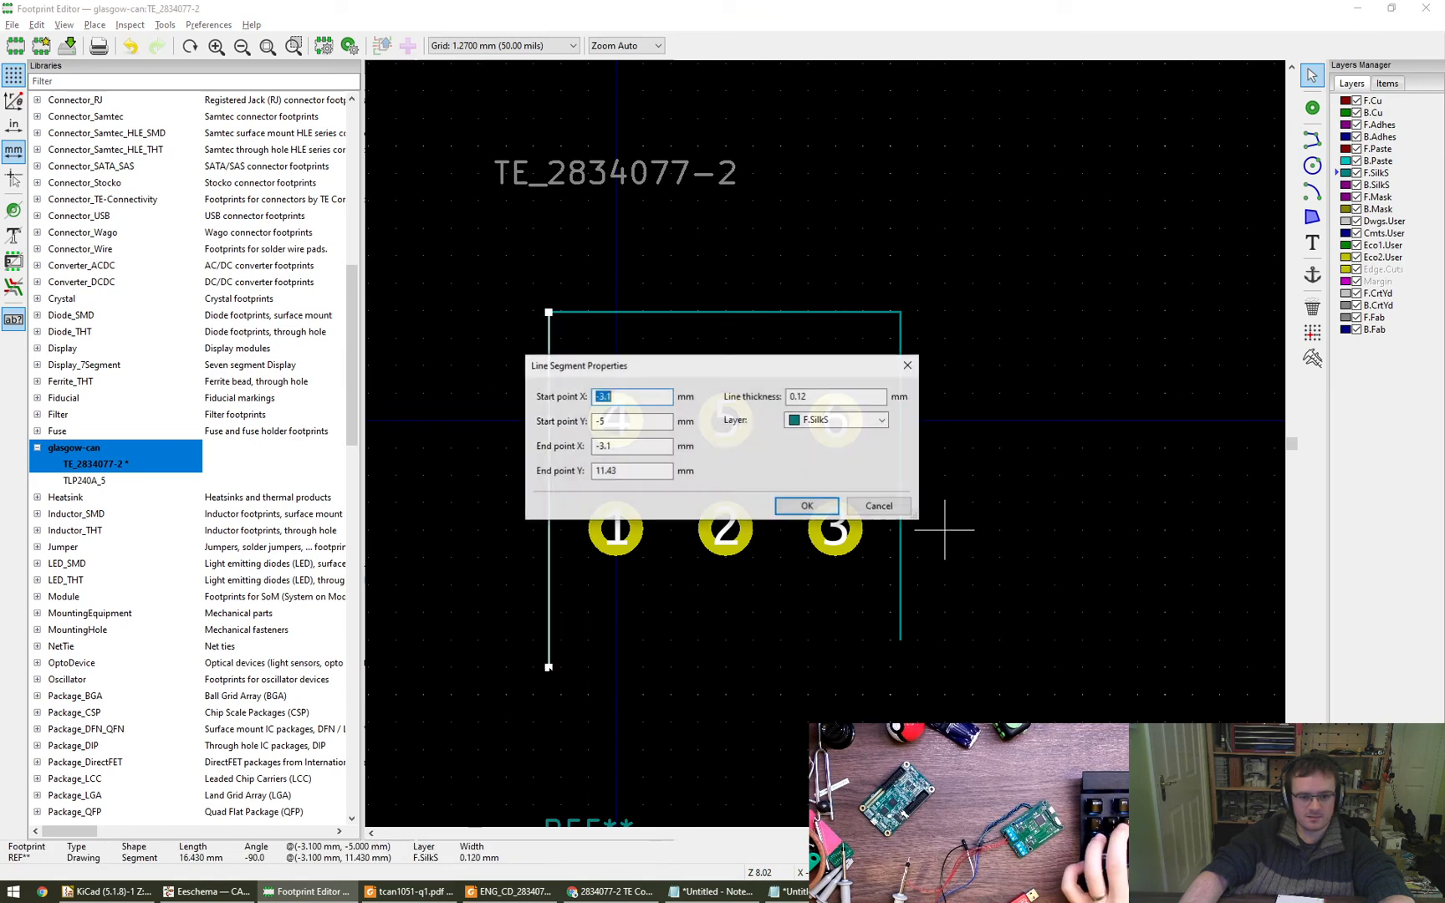
pyautogui.doubleClick(642, 471)
pyautogui.write('9.3')
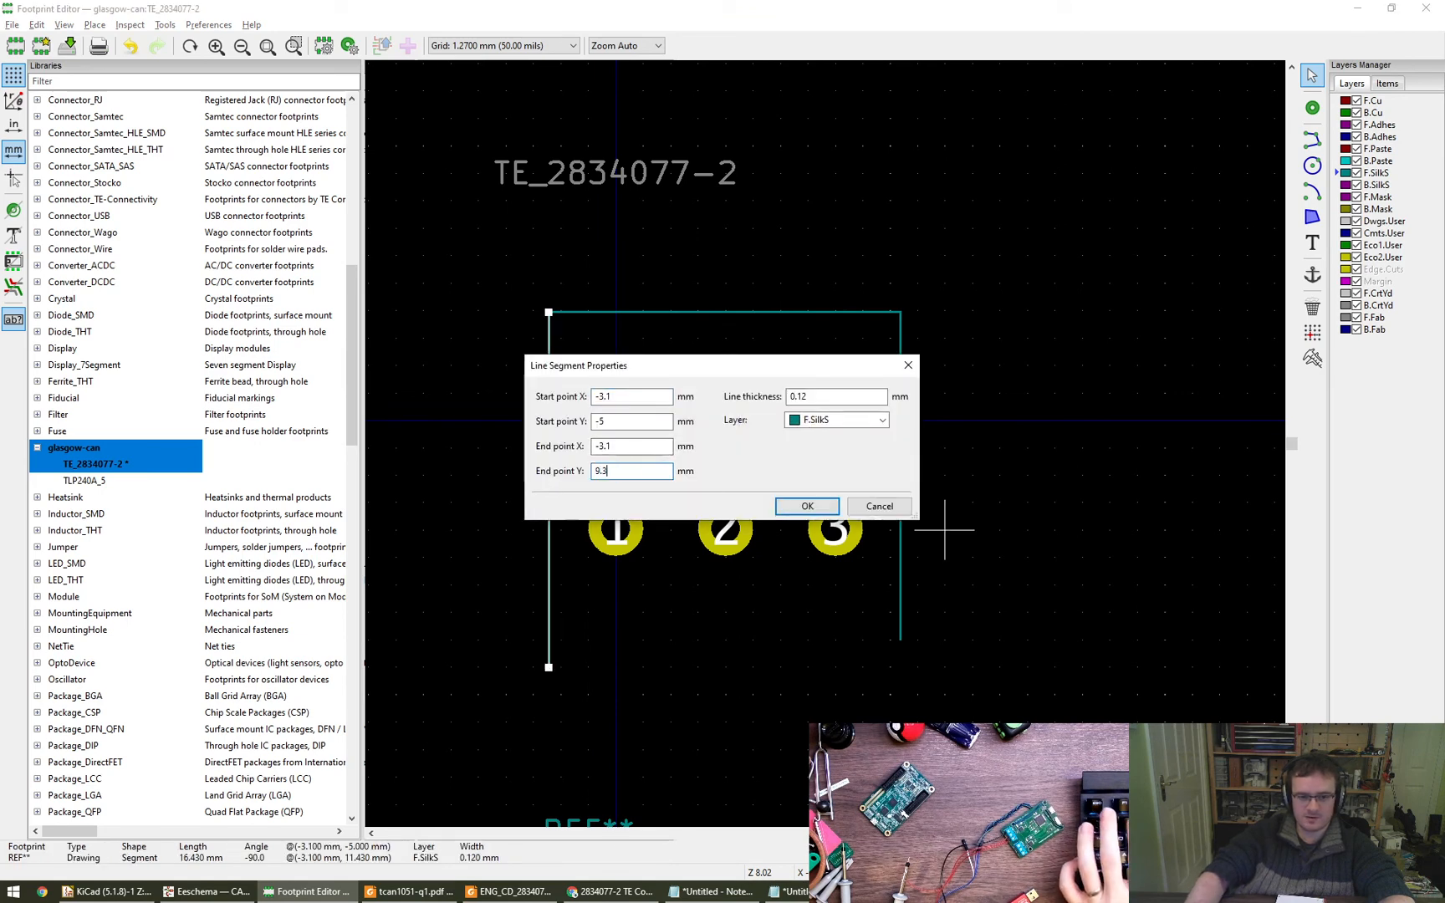
pyautogui.press('Return')
# - Set the end point Y of the vertical silkscreen line beside pads 6 and 3 to 9.3 mm
pyautogui.doubleClick(943, 529)
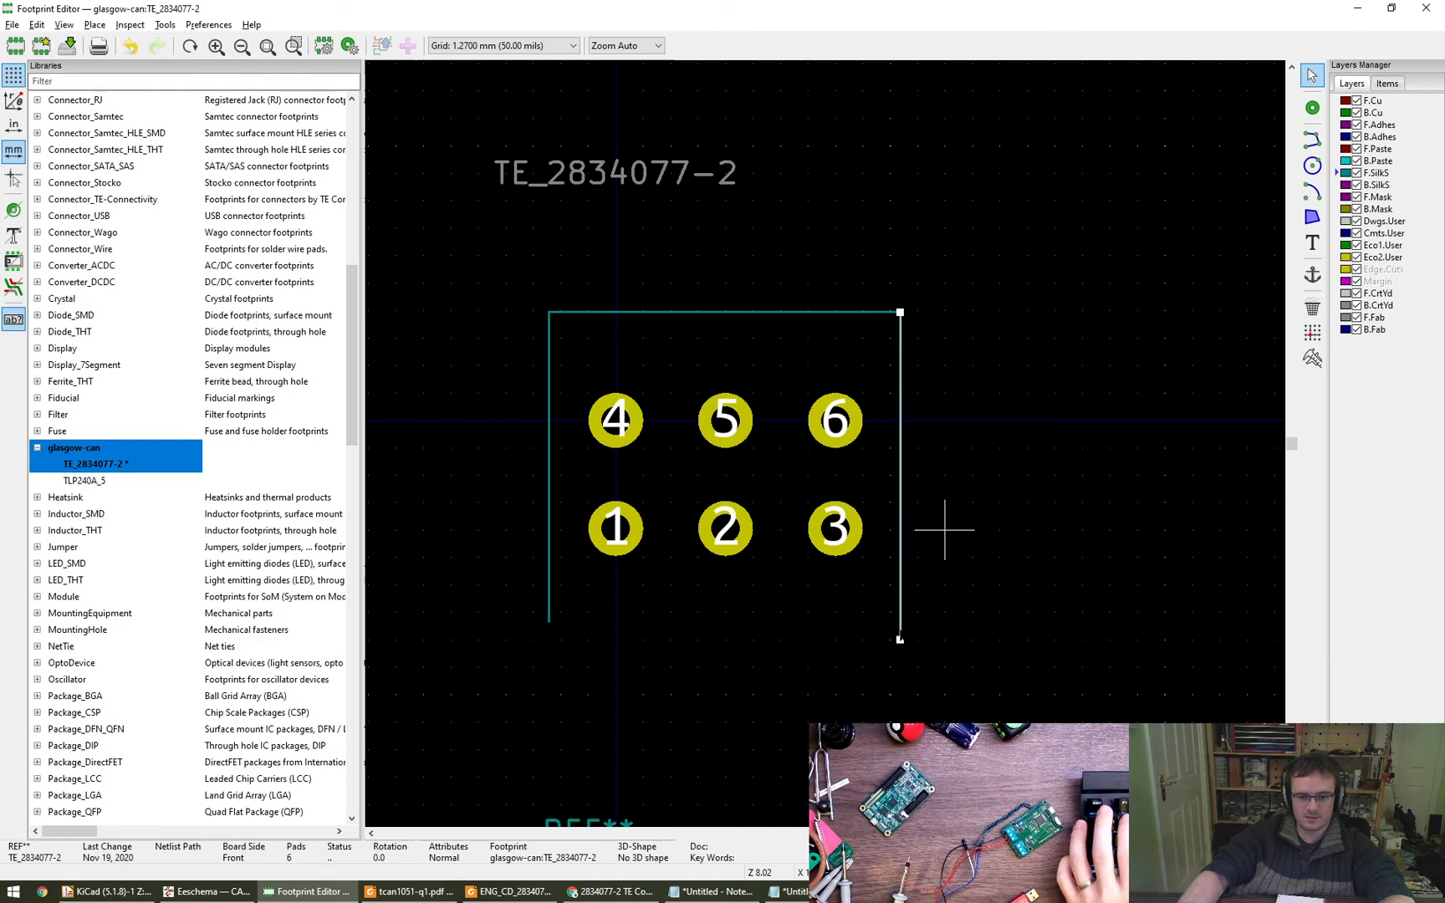
pyautogui.doubleClick(612, 471)
pyautogui.write('9.3')
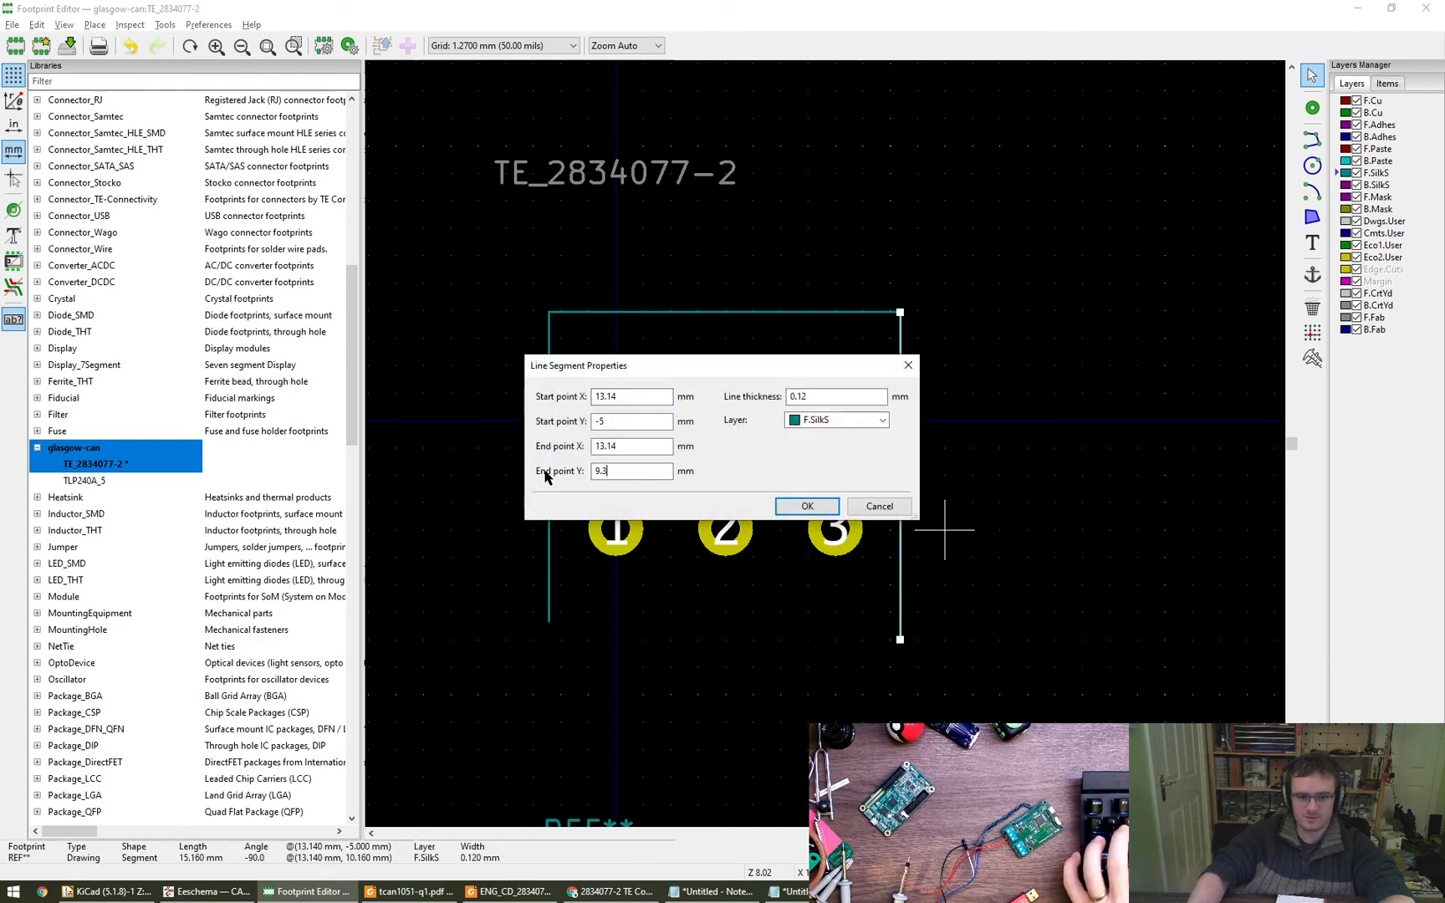
pyautogui.press('Return')
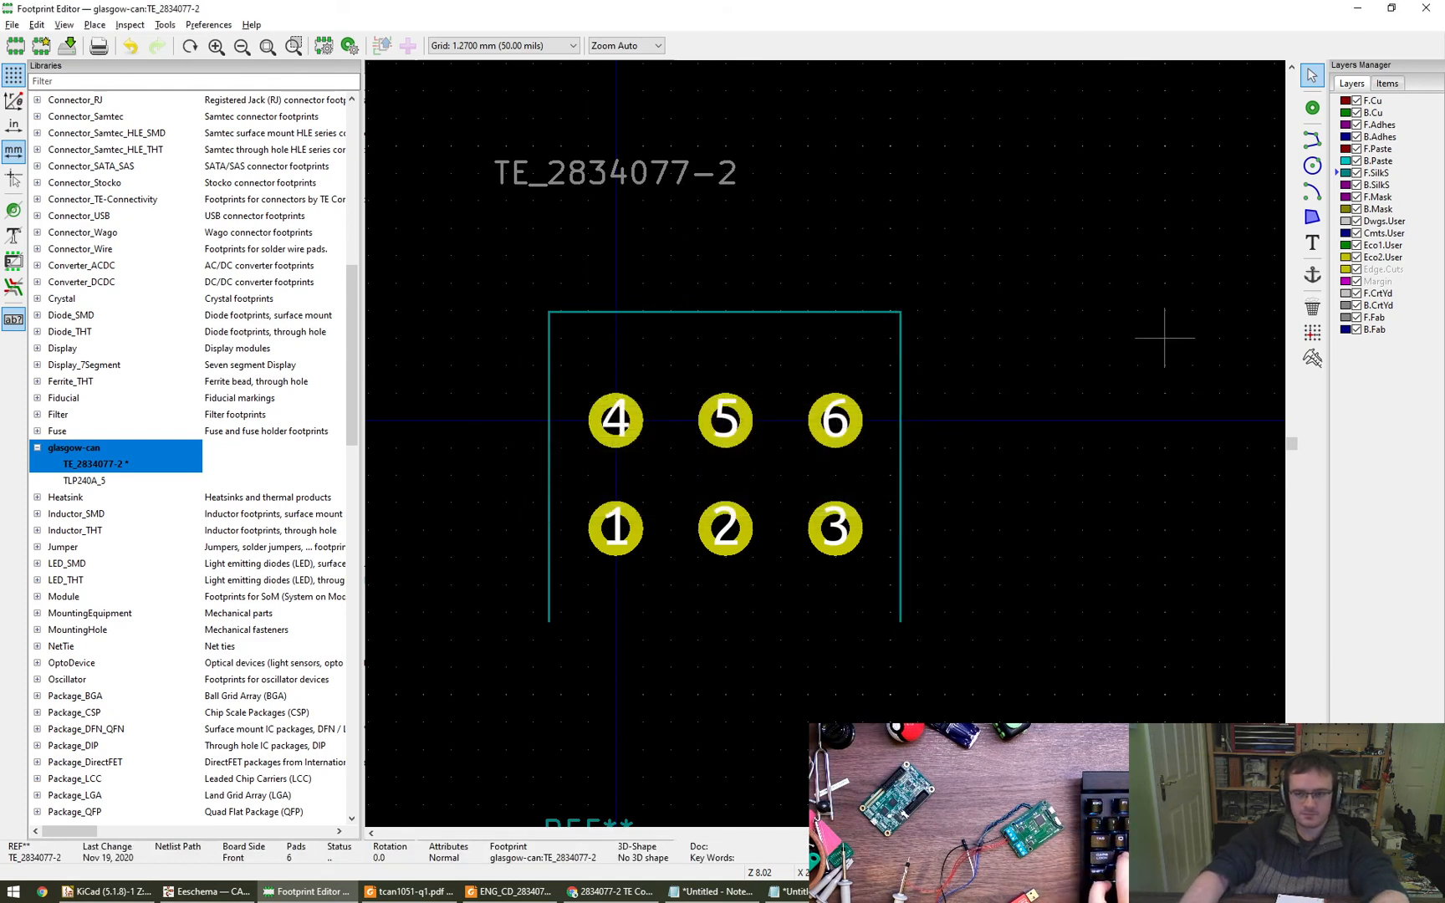
# - Close the housing outline with a silkscreen line below pads 1 to 3 joining both vertical lines, and save the footprint
pyautogui.click(1312, 140)
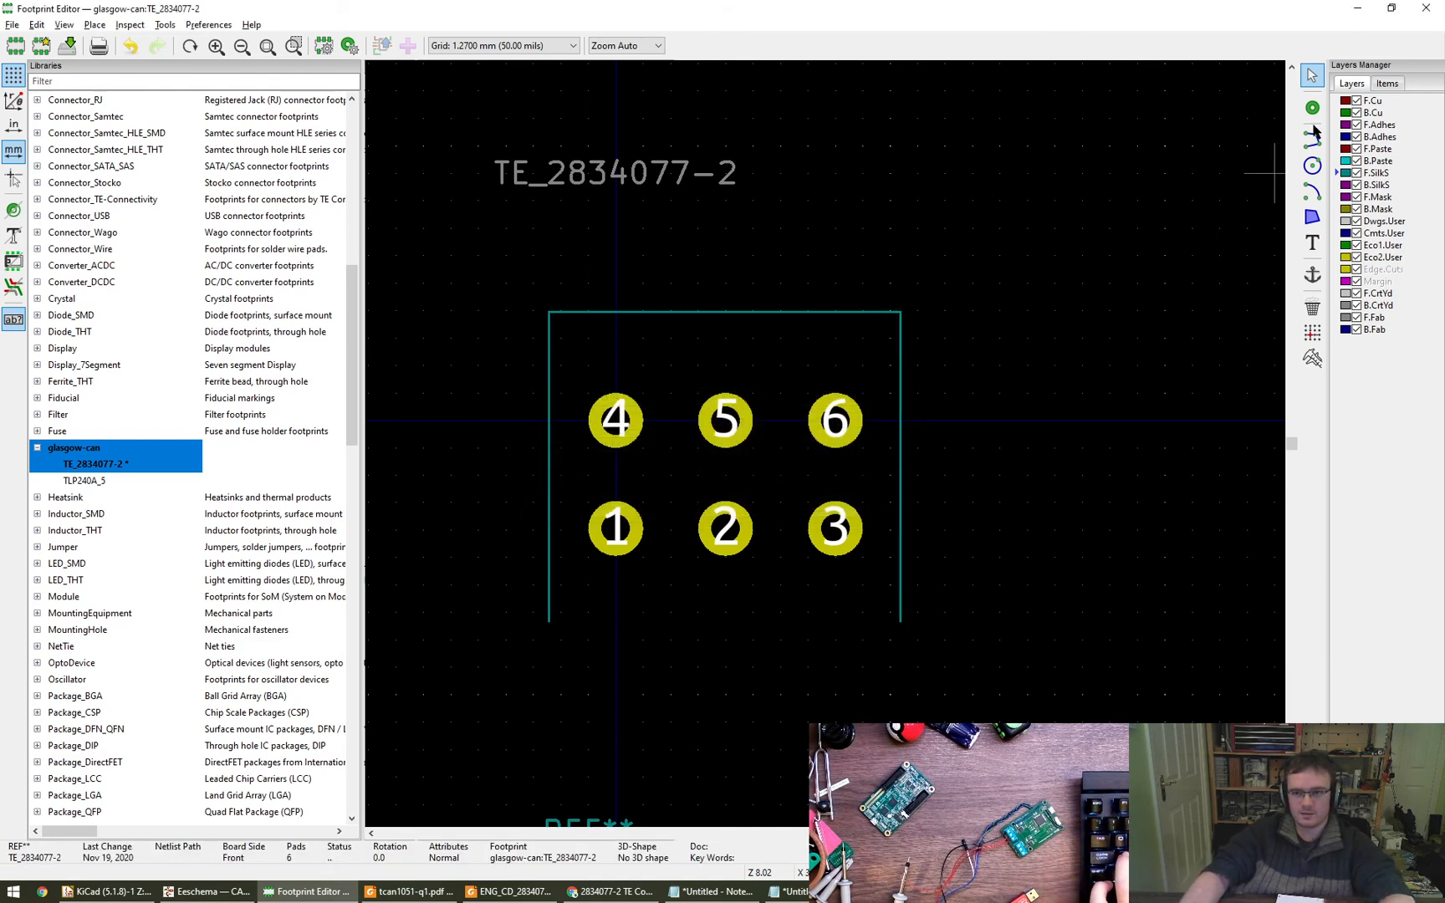
pyautogui.click(548, 621)
pyautogui.click(899, 620)
pyautogui.press('Escape')
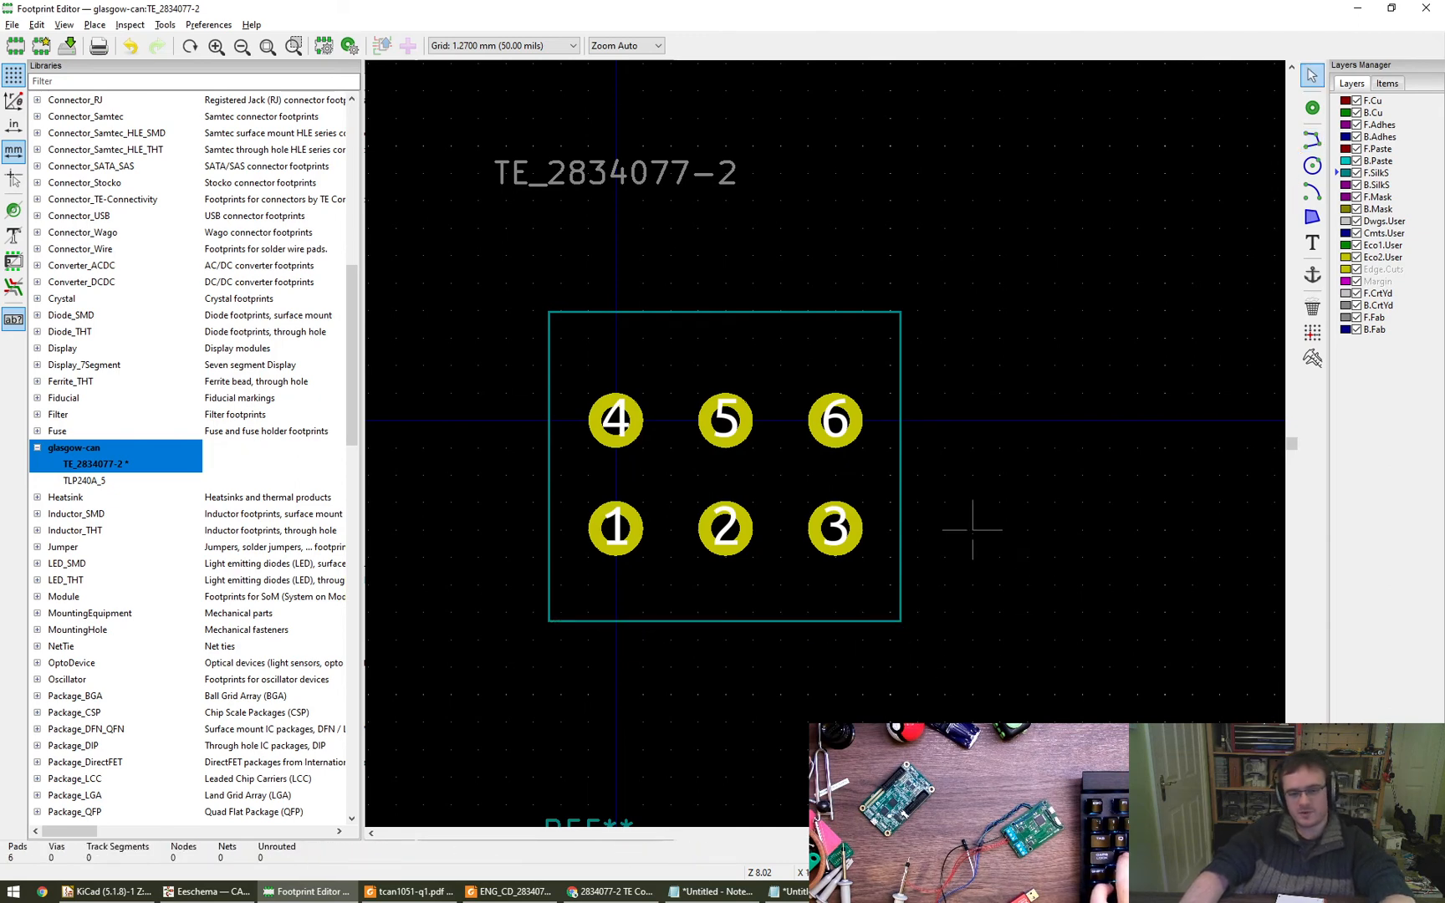
pyautogui.hotkey('ctrl', 's')
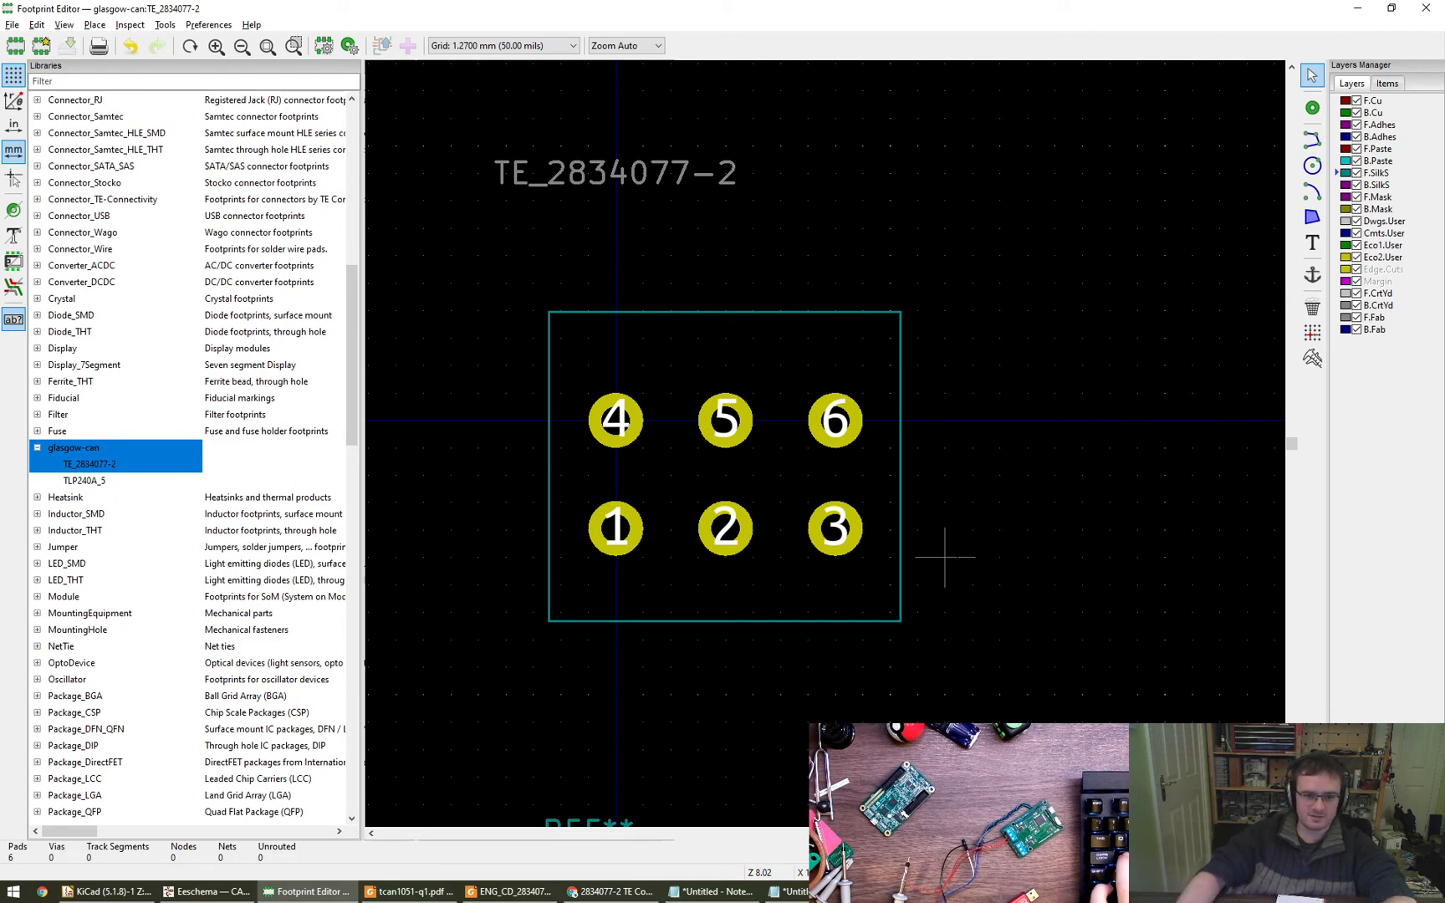
# - Draw a closed silkscreen rectangle 2.54 mm wide and 1.27 mm high above pad 4, centred on the pad
pyautogui.click(1312, 140)
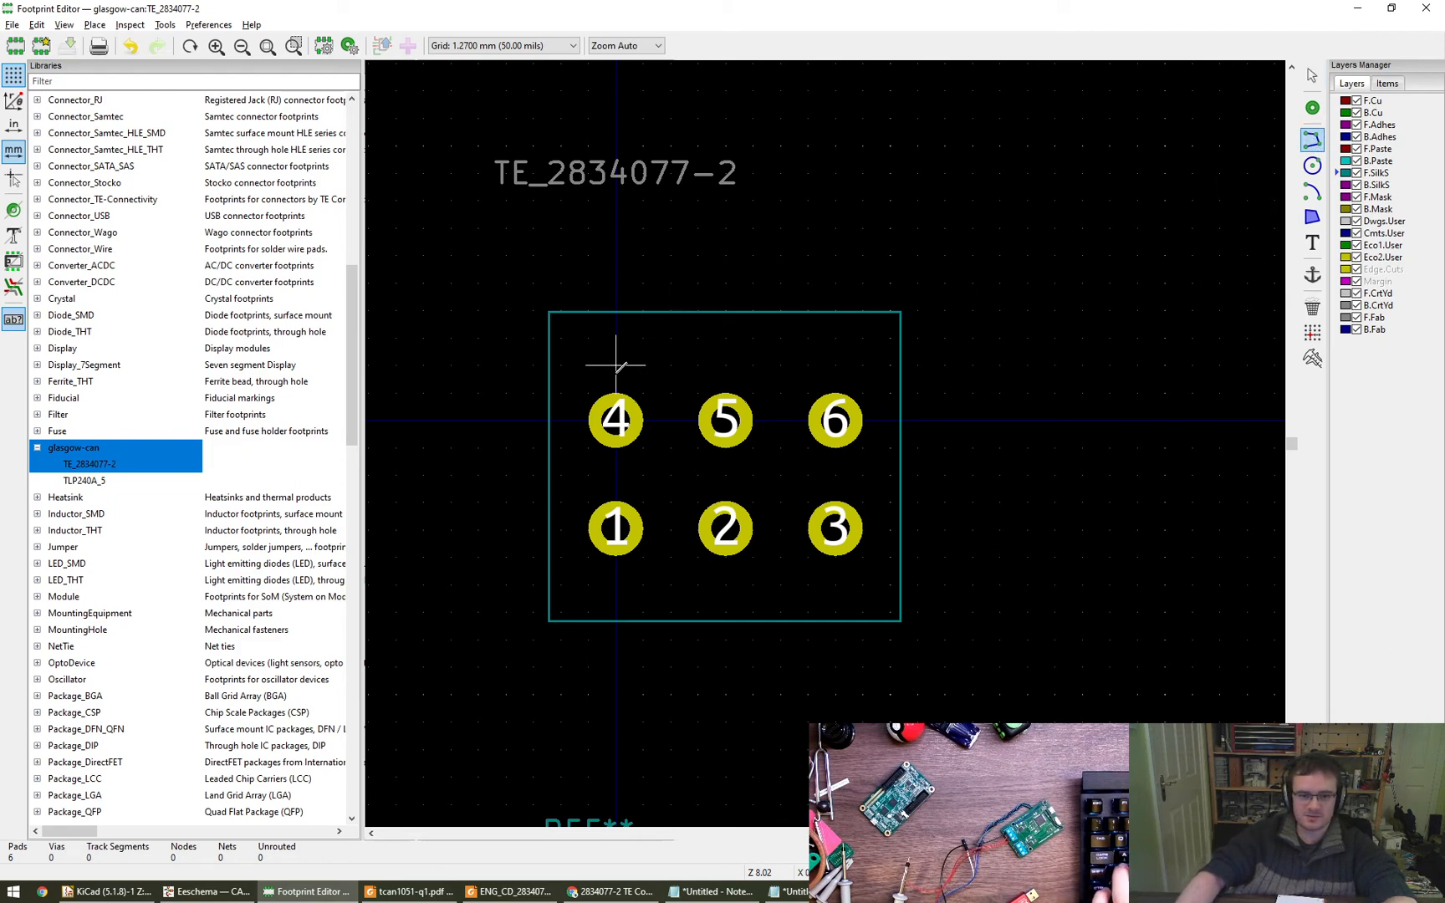
pyautogui.click(616, 419)
pyautogui.scroll(4, 616, 337)
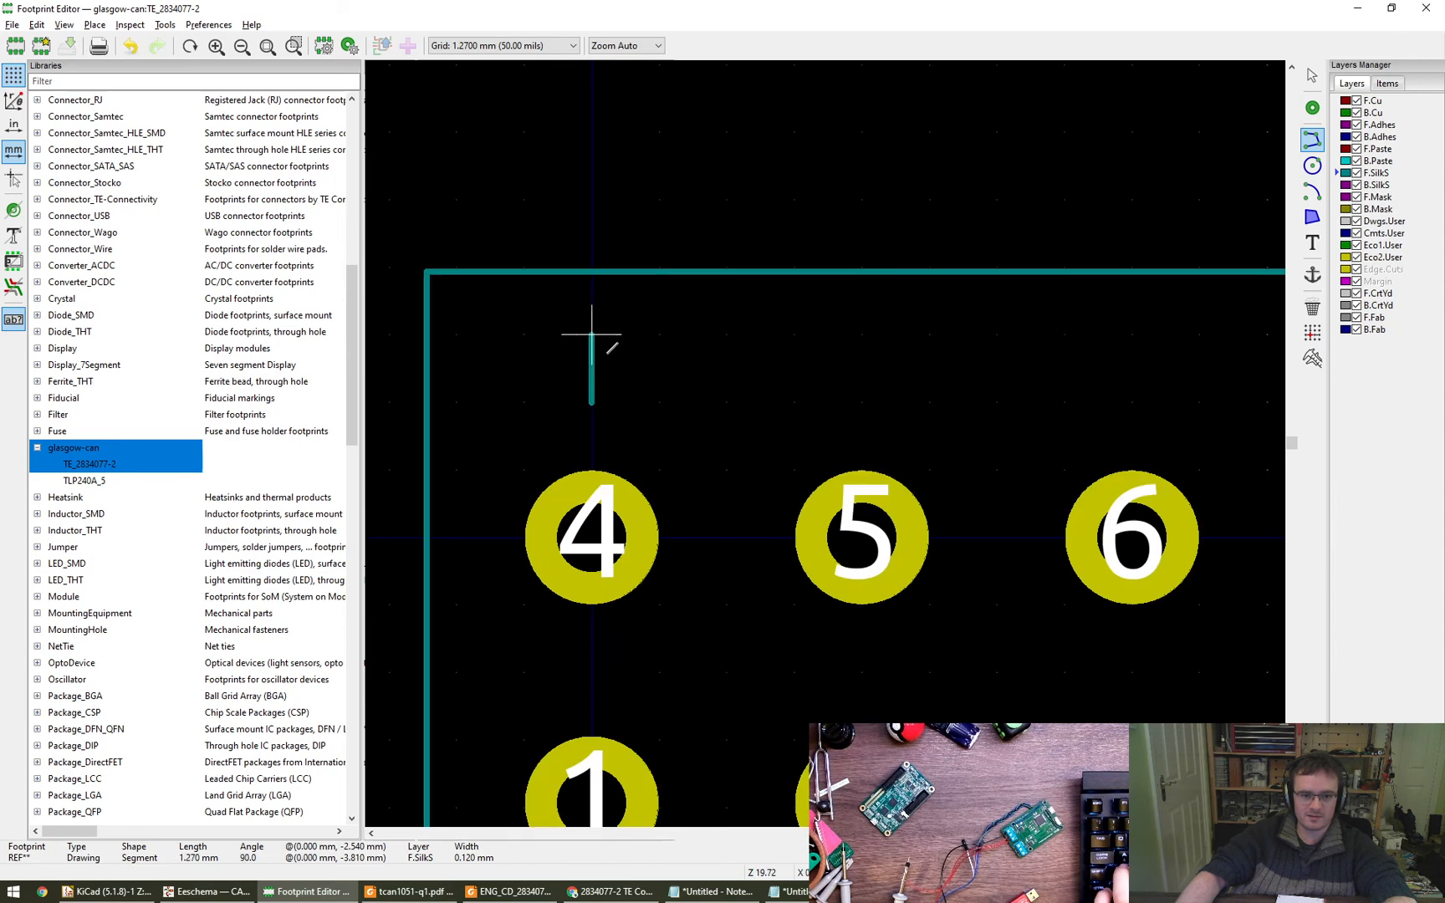
pyautogui.click(524, 402)
pyautogui.click(523, 336)
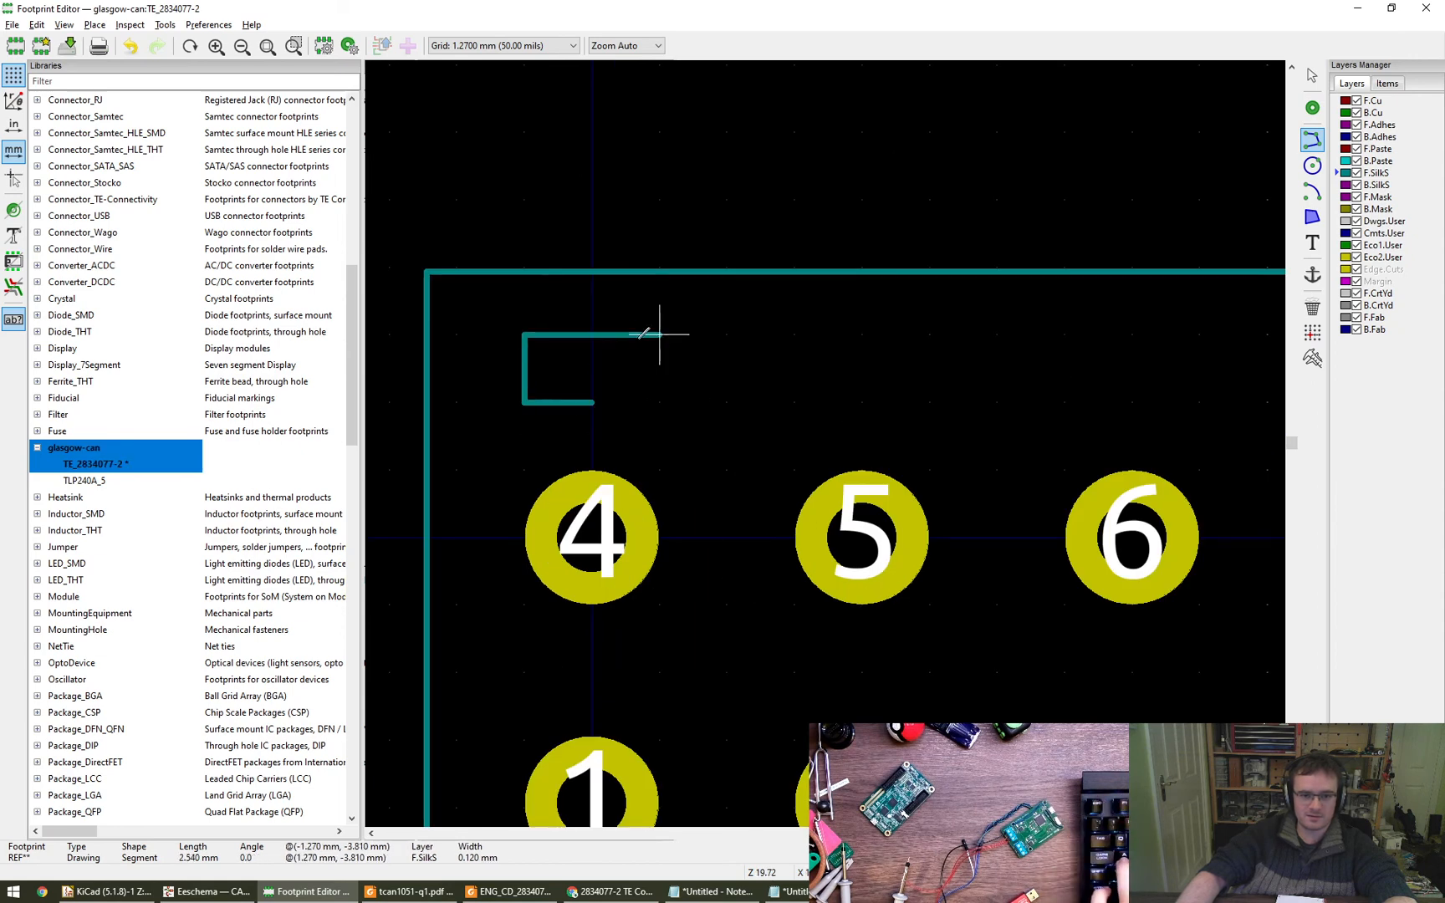
pyautogui.click(661, 336)
pyautogui.click(660, 402)
pyautogui.click(591, 402)
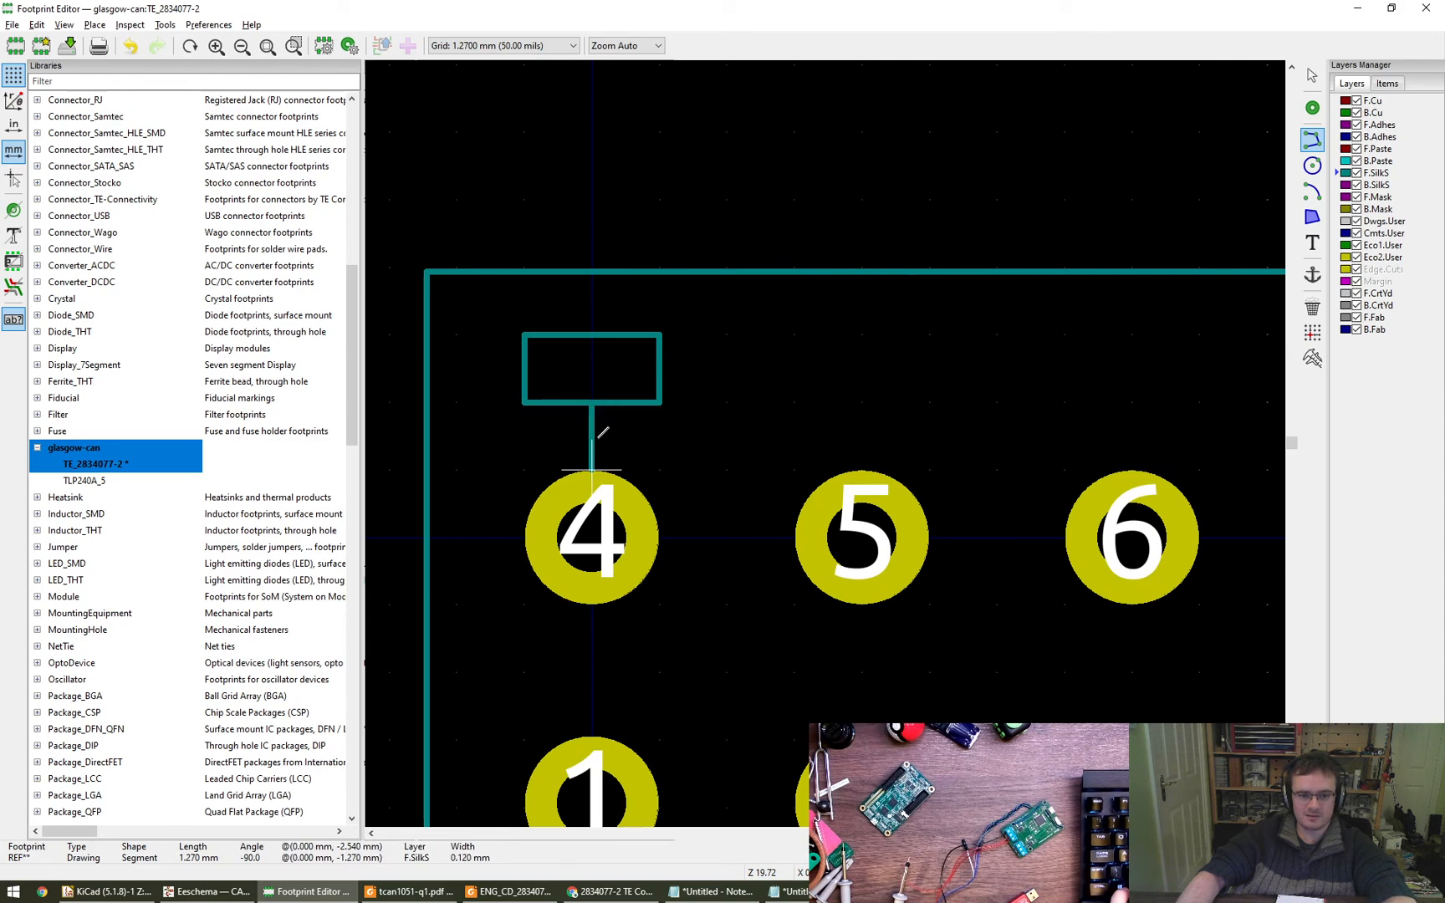
# - Switch the grid to 0.6350 mm and add a short vertical silkscreen stub from the rectangle's lower edge towards pad 4
pyautogui.press('alt')
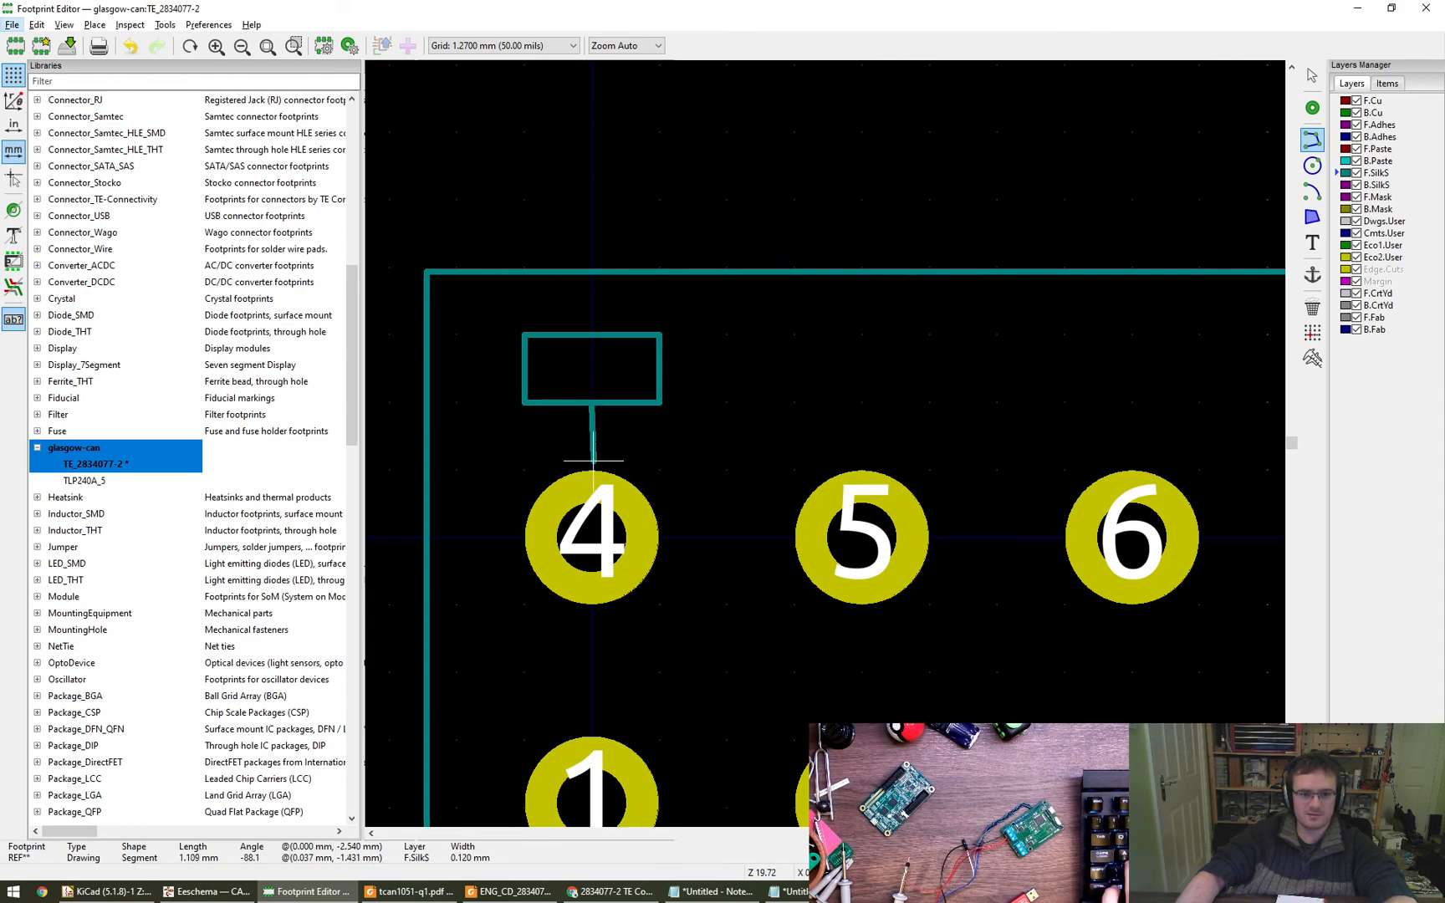
pyautogui.scroll(1, 470, 53)
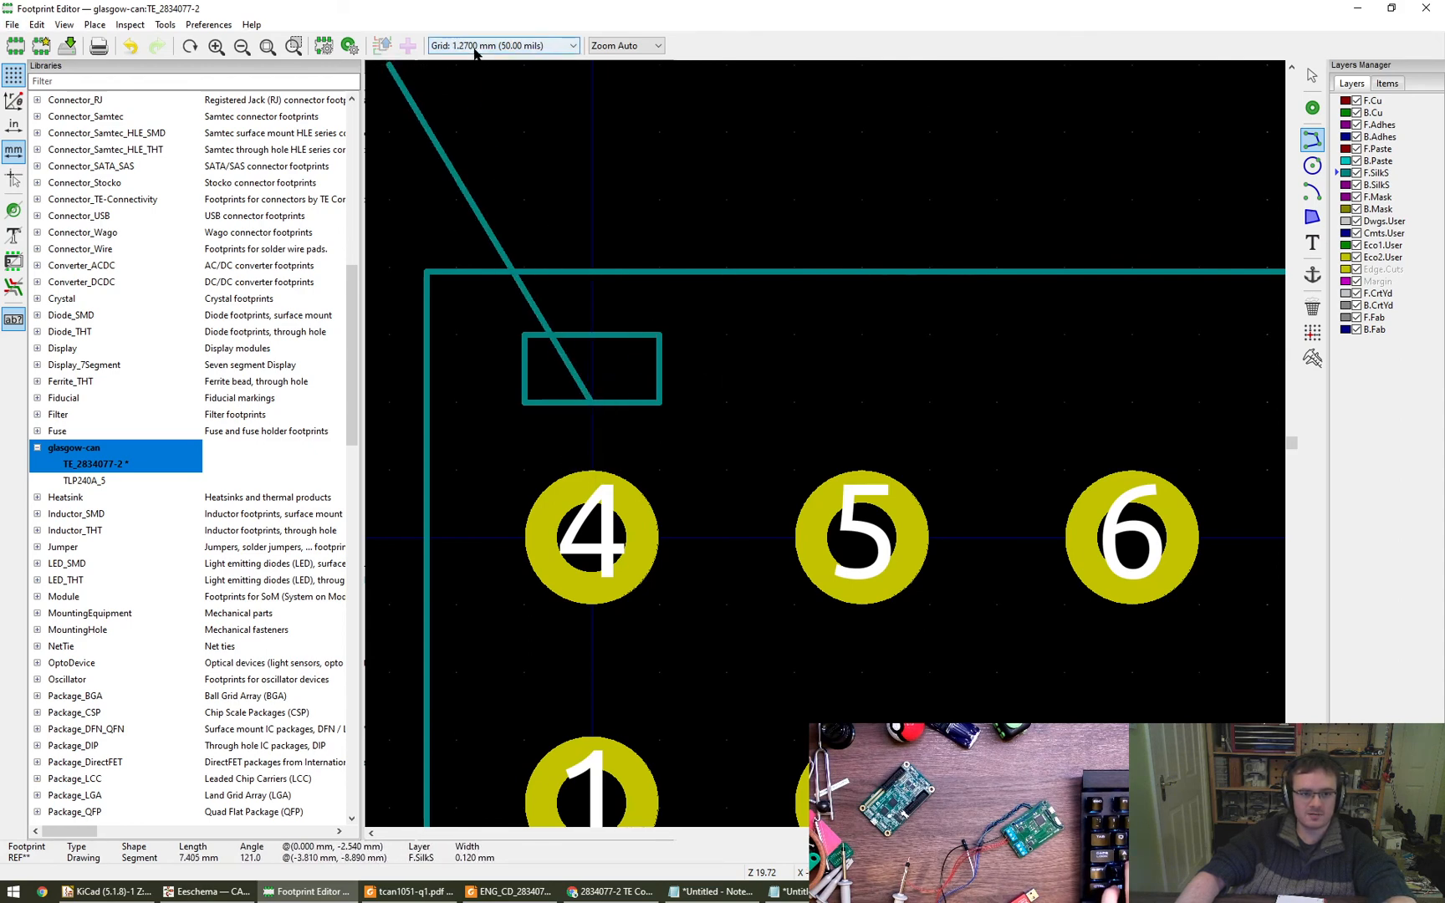
pyautogui.click(592, 435)
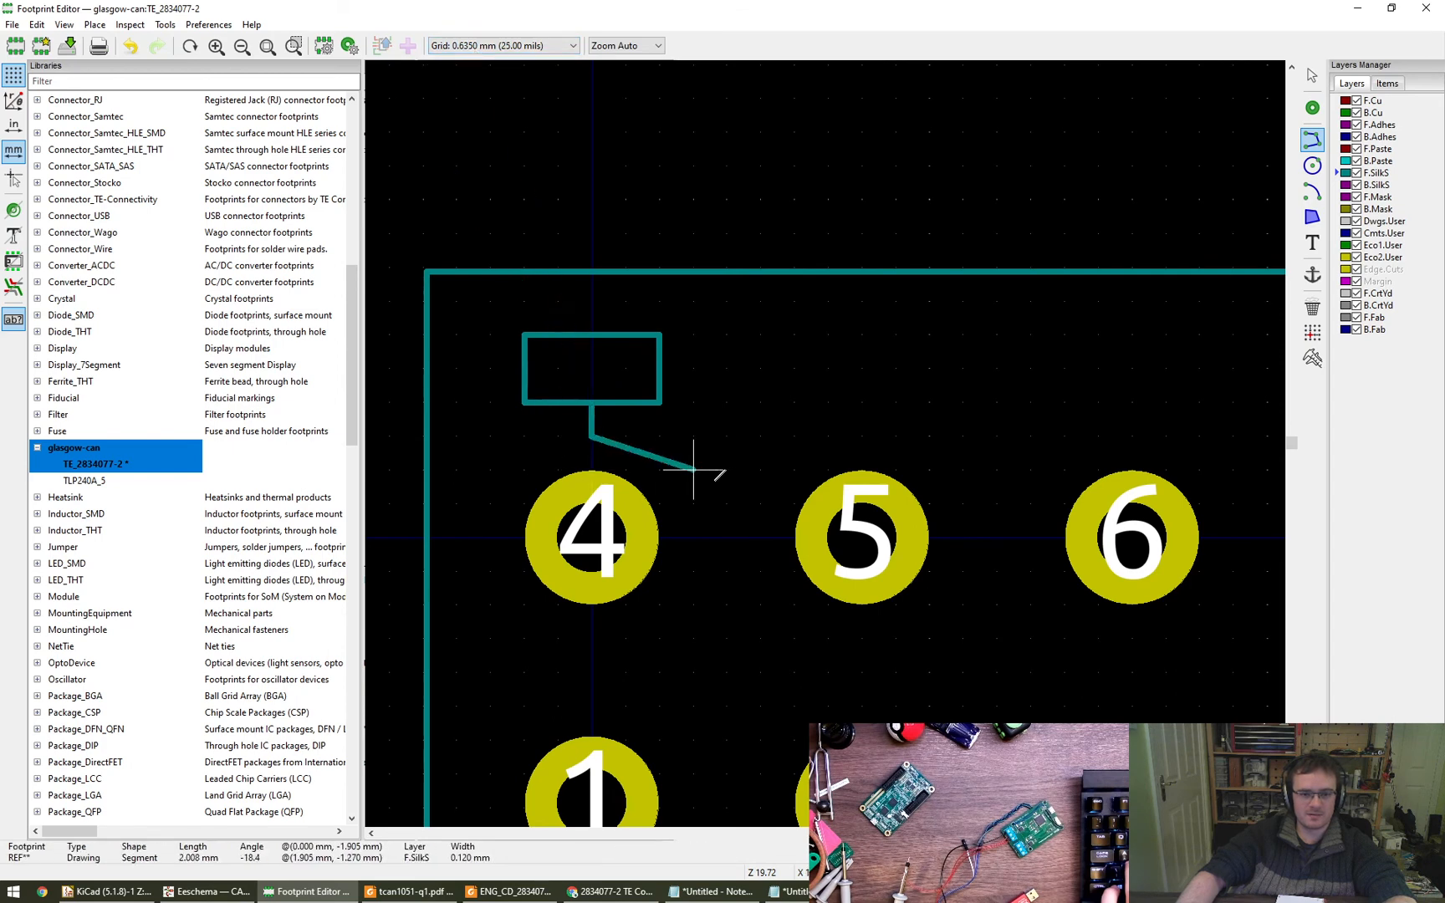
pyautogui.press('Escape')
pyautogui.scroll(-4, 693, 502)
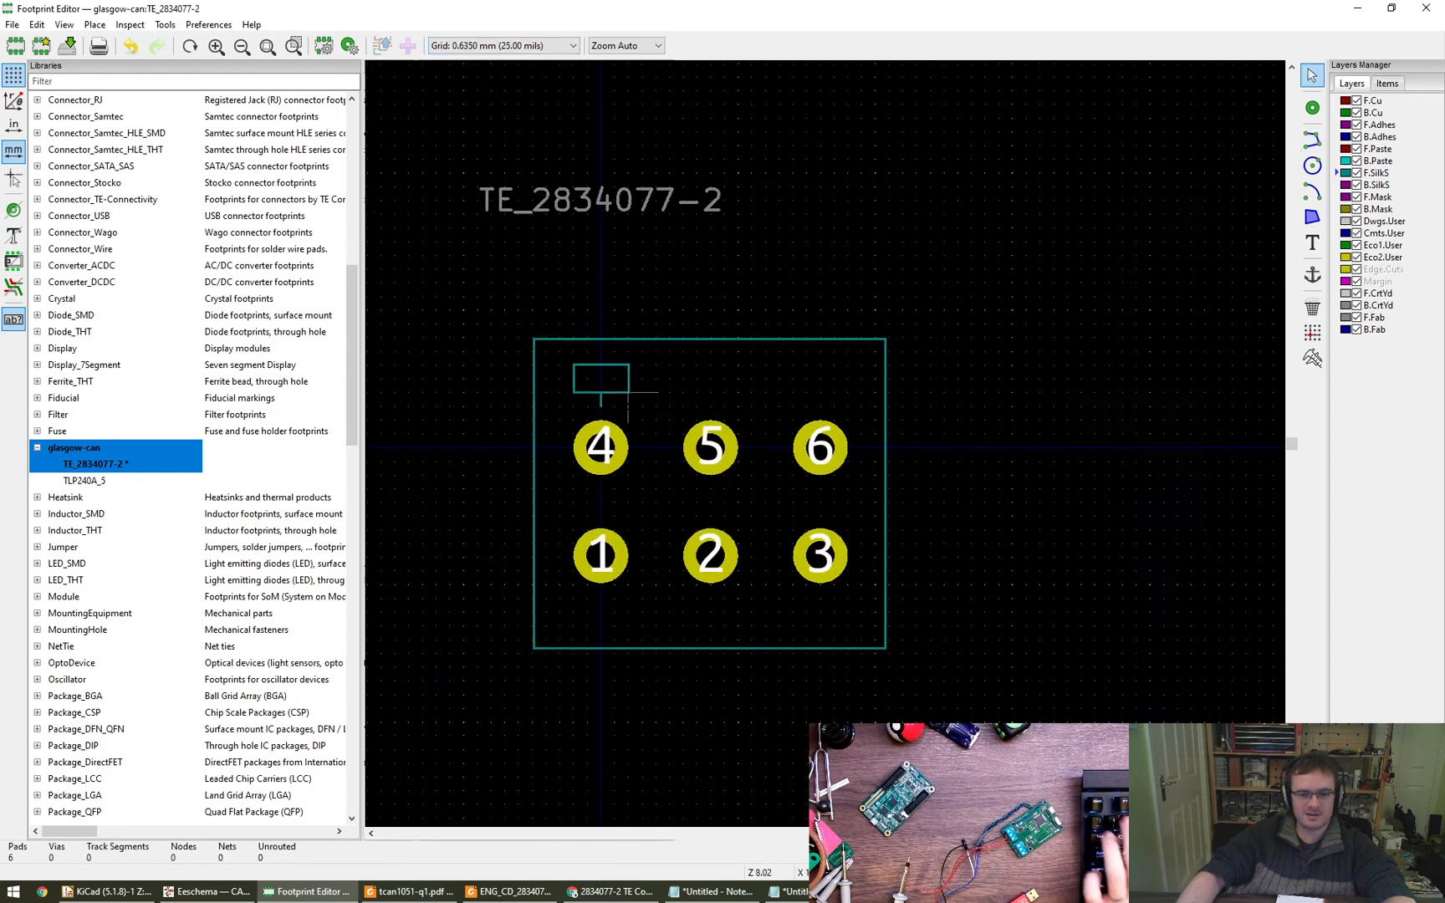
# - Copy the rectangle and stub above pad 4, using the pad centre as reference, and paste them at pads 5 and 6
pyautogui.moveTo(510, 342); pyautogui.dragTo(600, 404)
pyautogui.hotkey('ctrl', 'c')
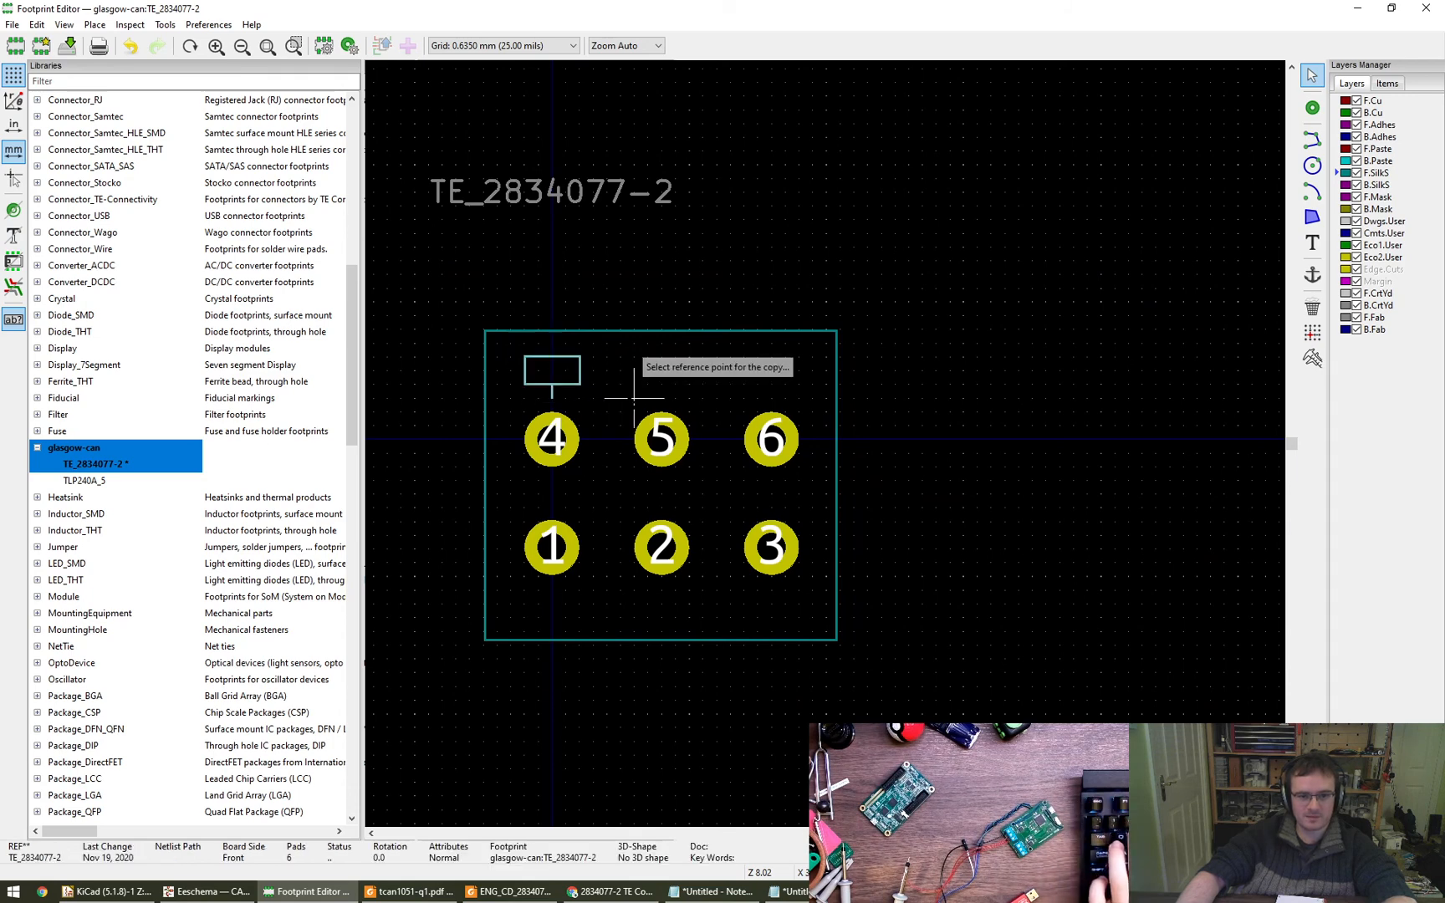
pyautogui.click(551, 439)
pyautogui.hotkey('ctrl', 'v')
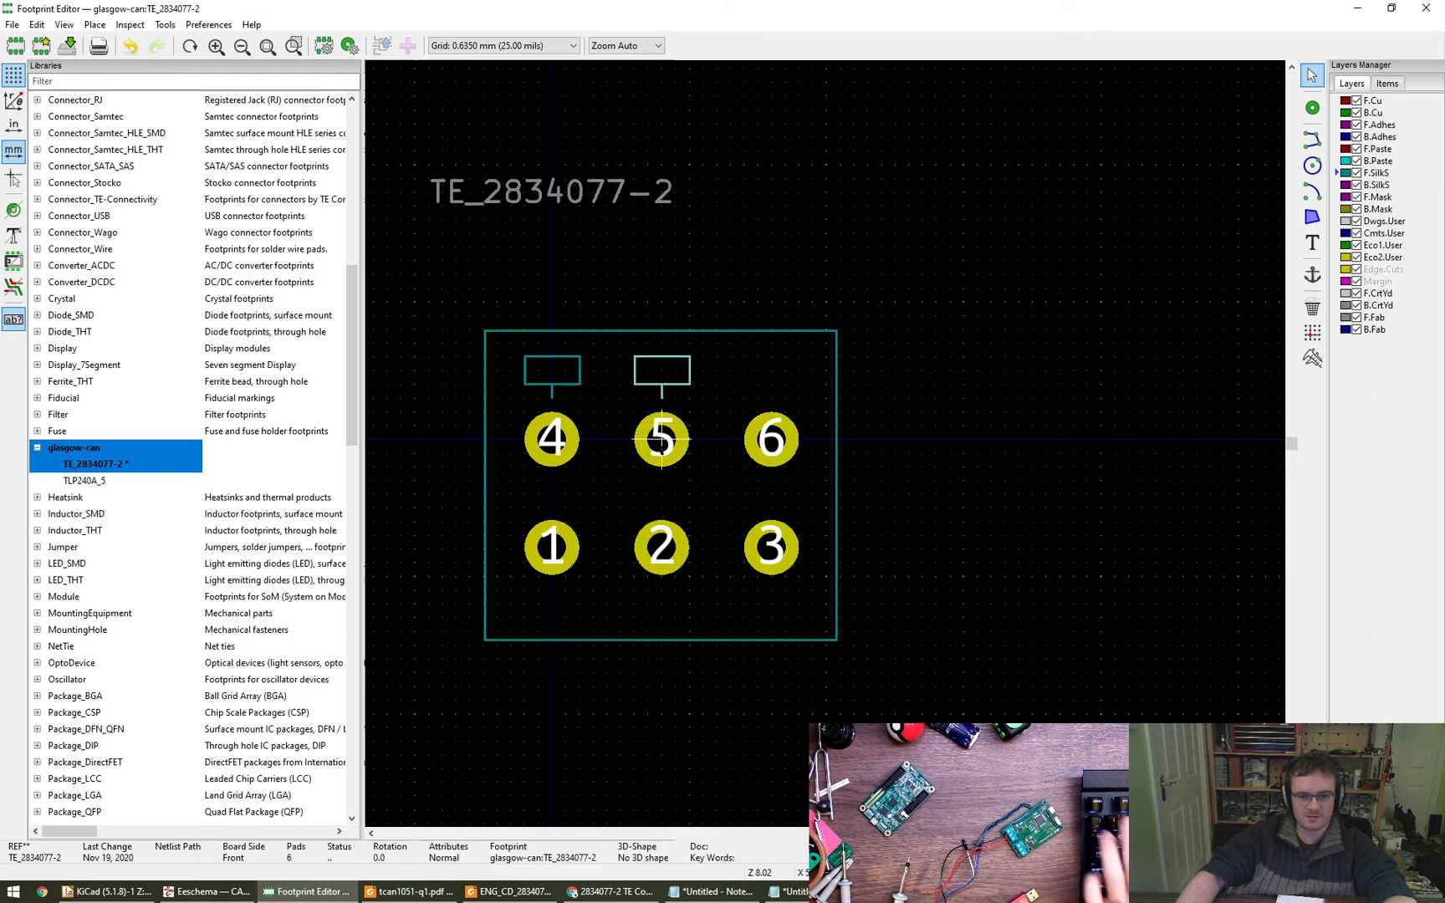
pyautogui.hotkey('ctrl', 'v')
pyautogui.click(772, 439)
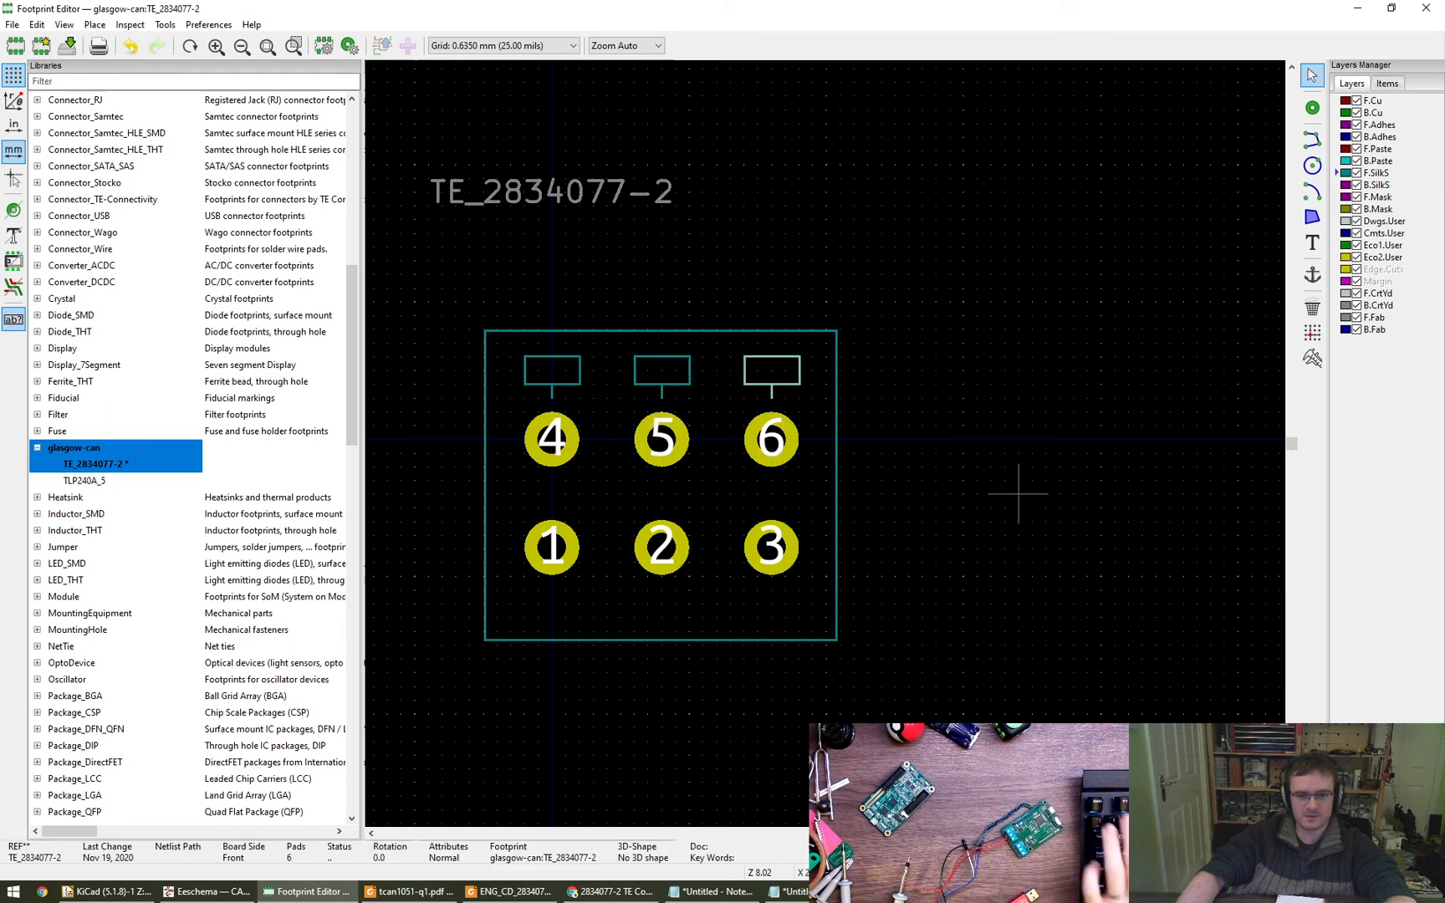
pyautogui.click(1031, 522)
pyautogui.scroll(-1, 1009, 564)
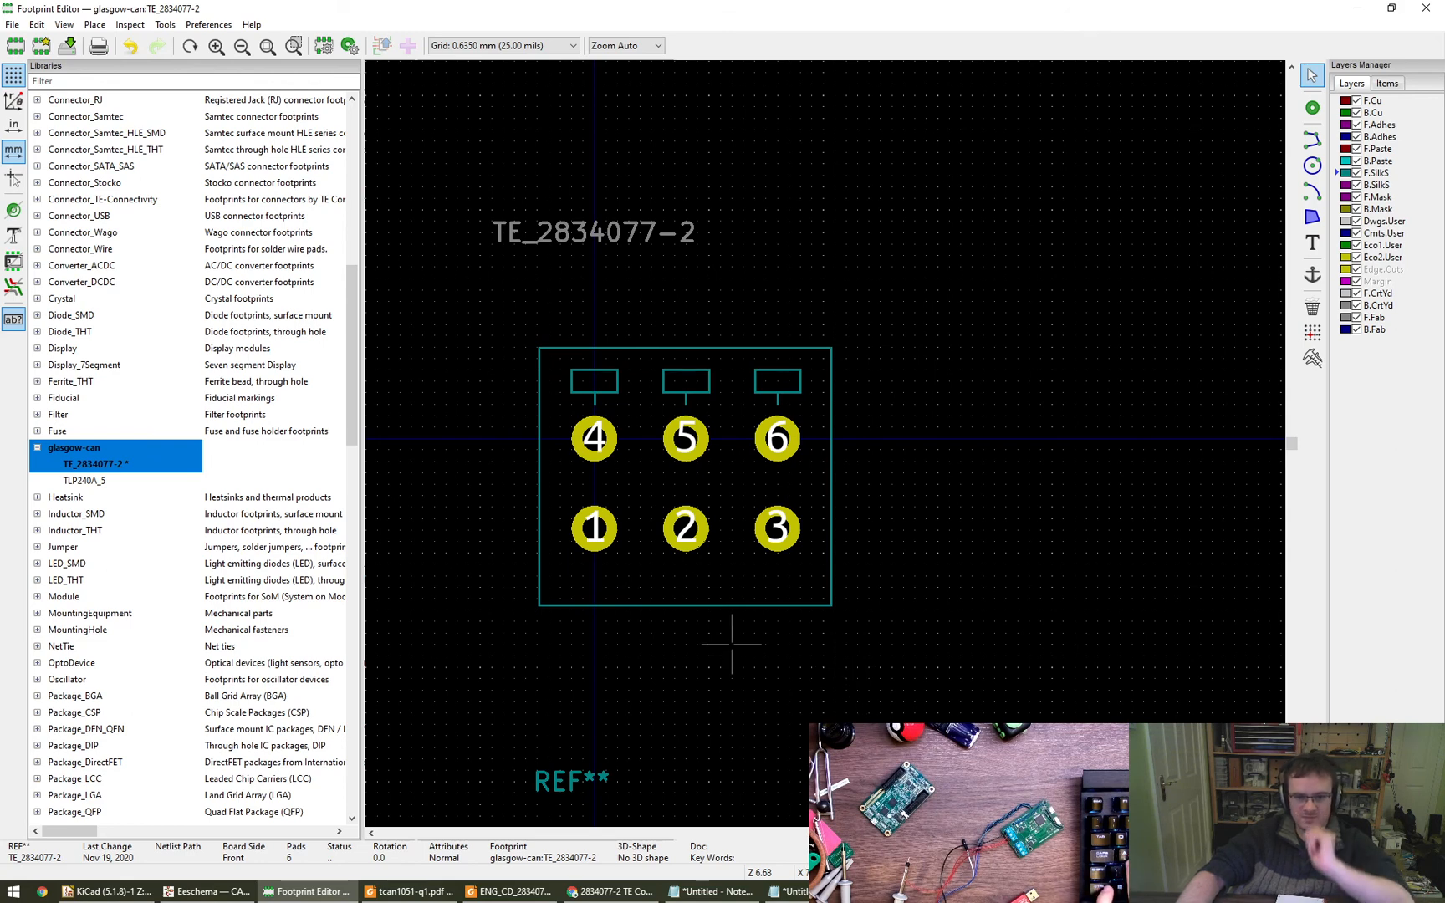
pyautogui.press('Home')
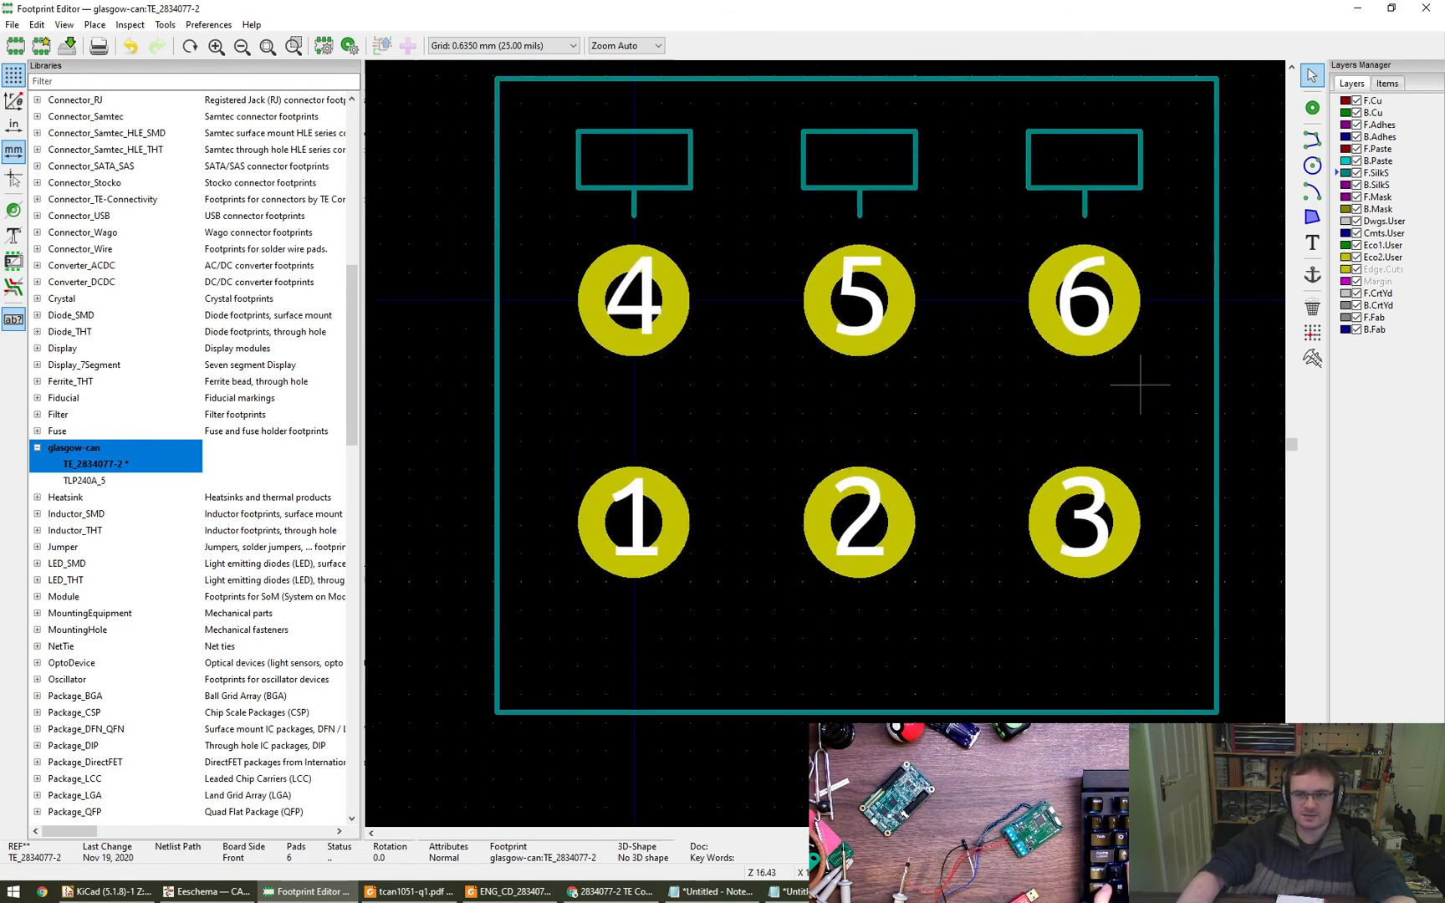
# - Draw a closed 1.27 mm silkscreen square below pad 1, centred on the pad and inside the housing outline
pyautogui.click(1315, 142)
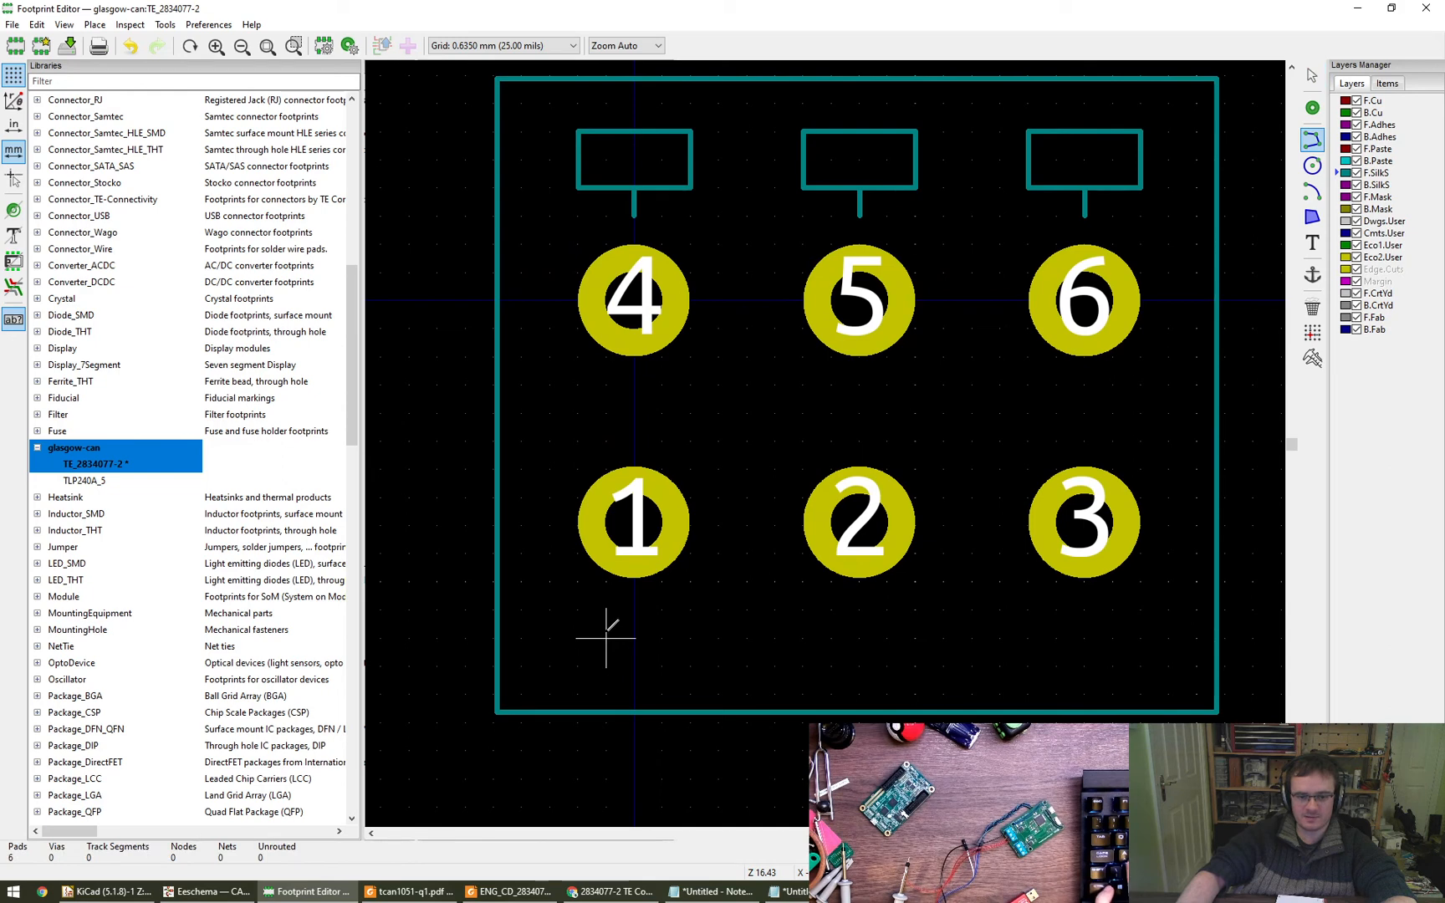
pyautogui.click(605, 638)
pyautogui.click(604, 694)
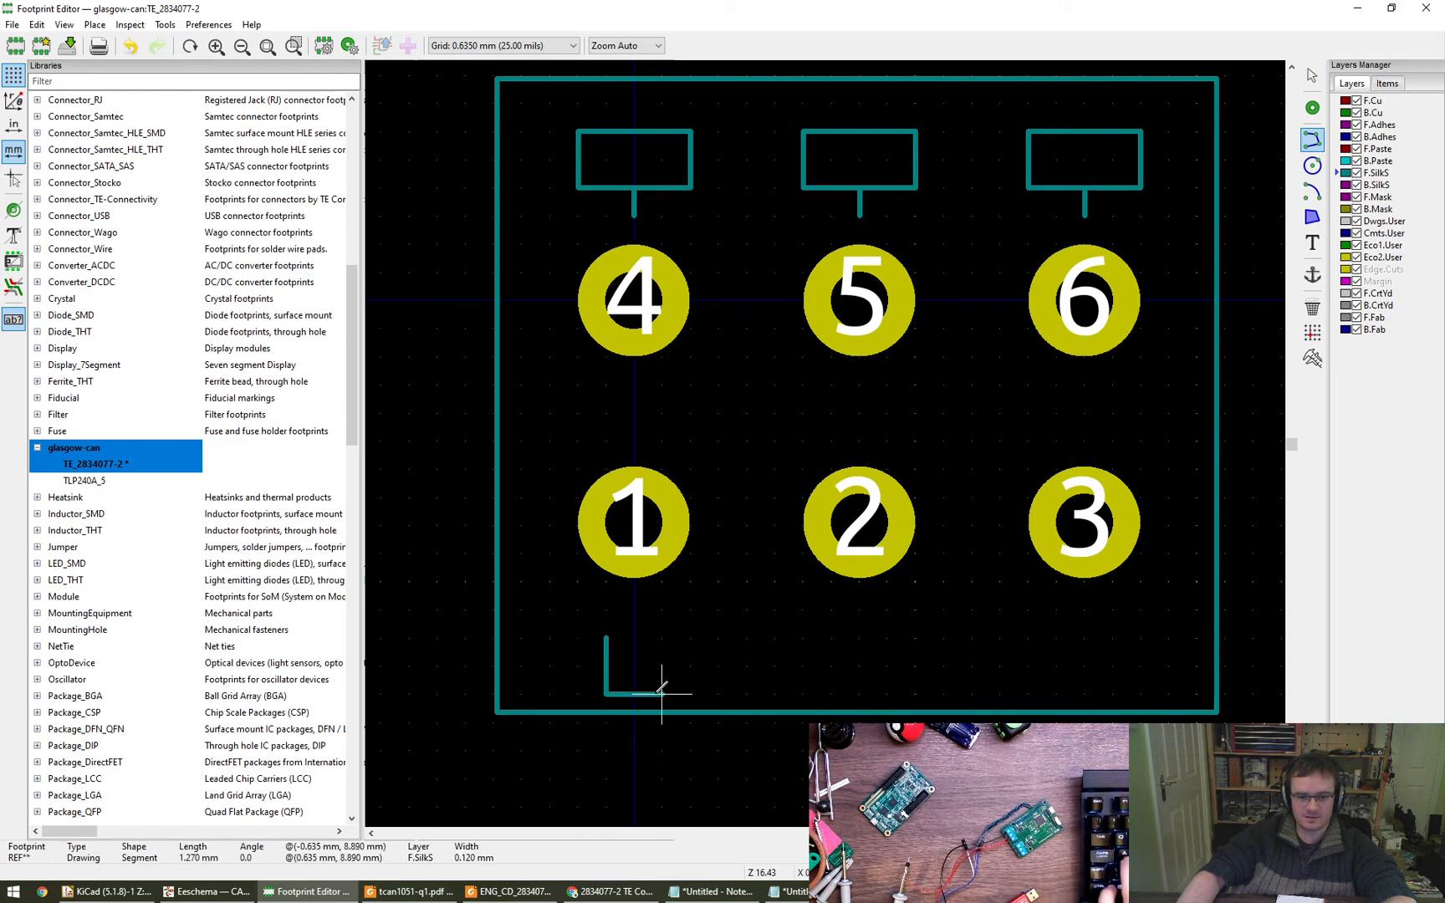
pyautogui.click(665, 694)
pyautogui.click(665, 638)
pyautogui.click(605, 638)
pyautogui.press('Escape')
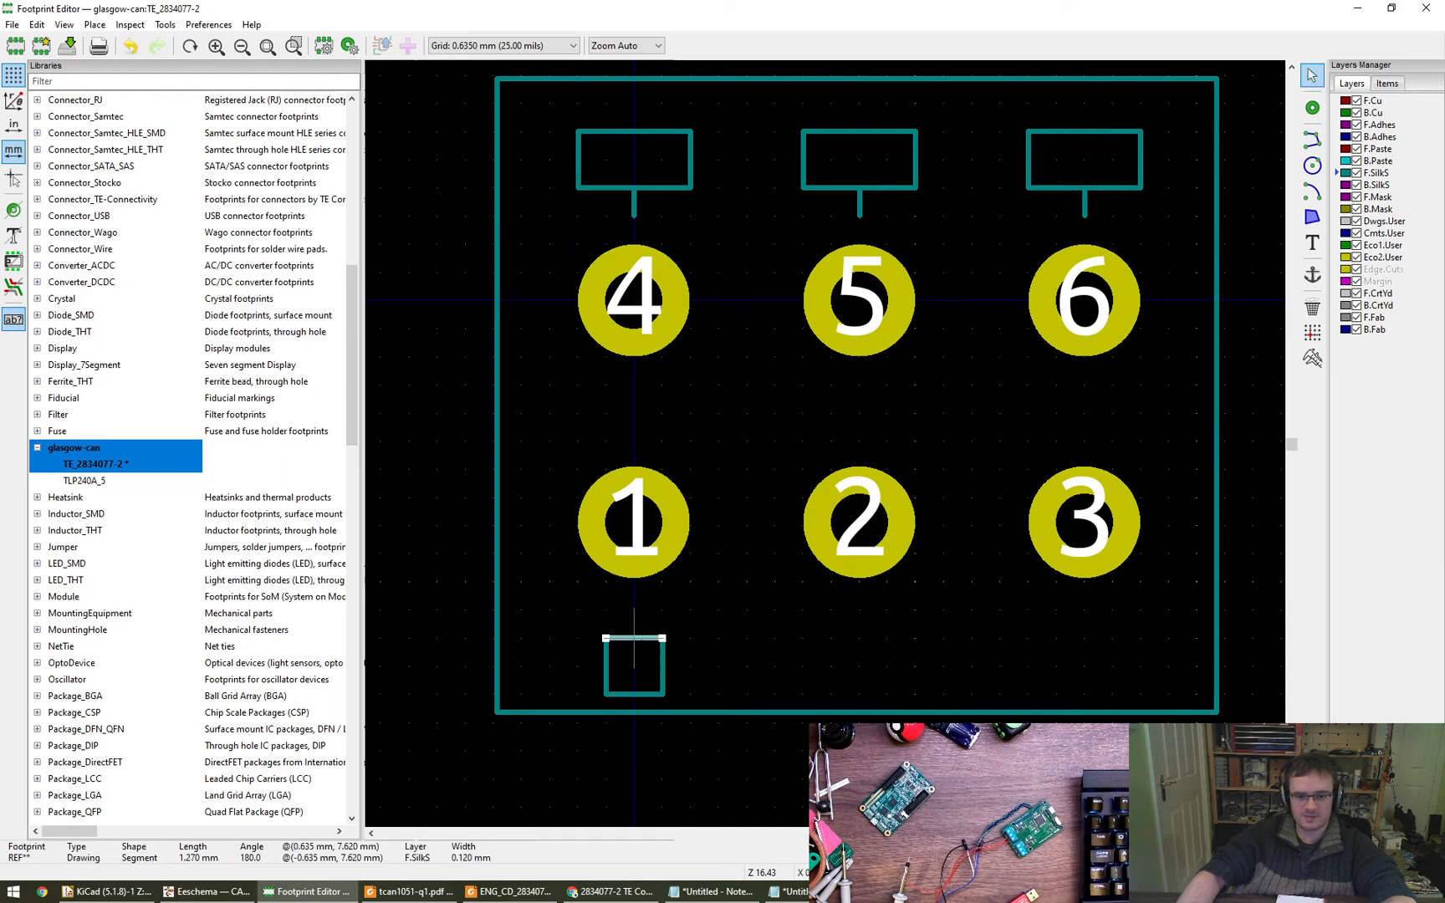
pyautogui.press('Escape')
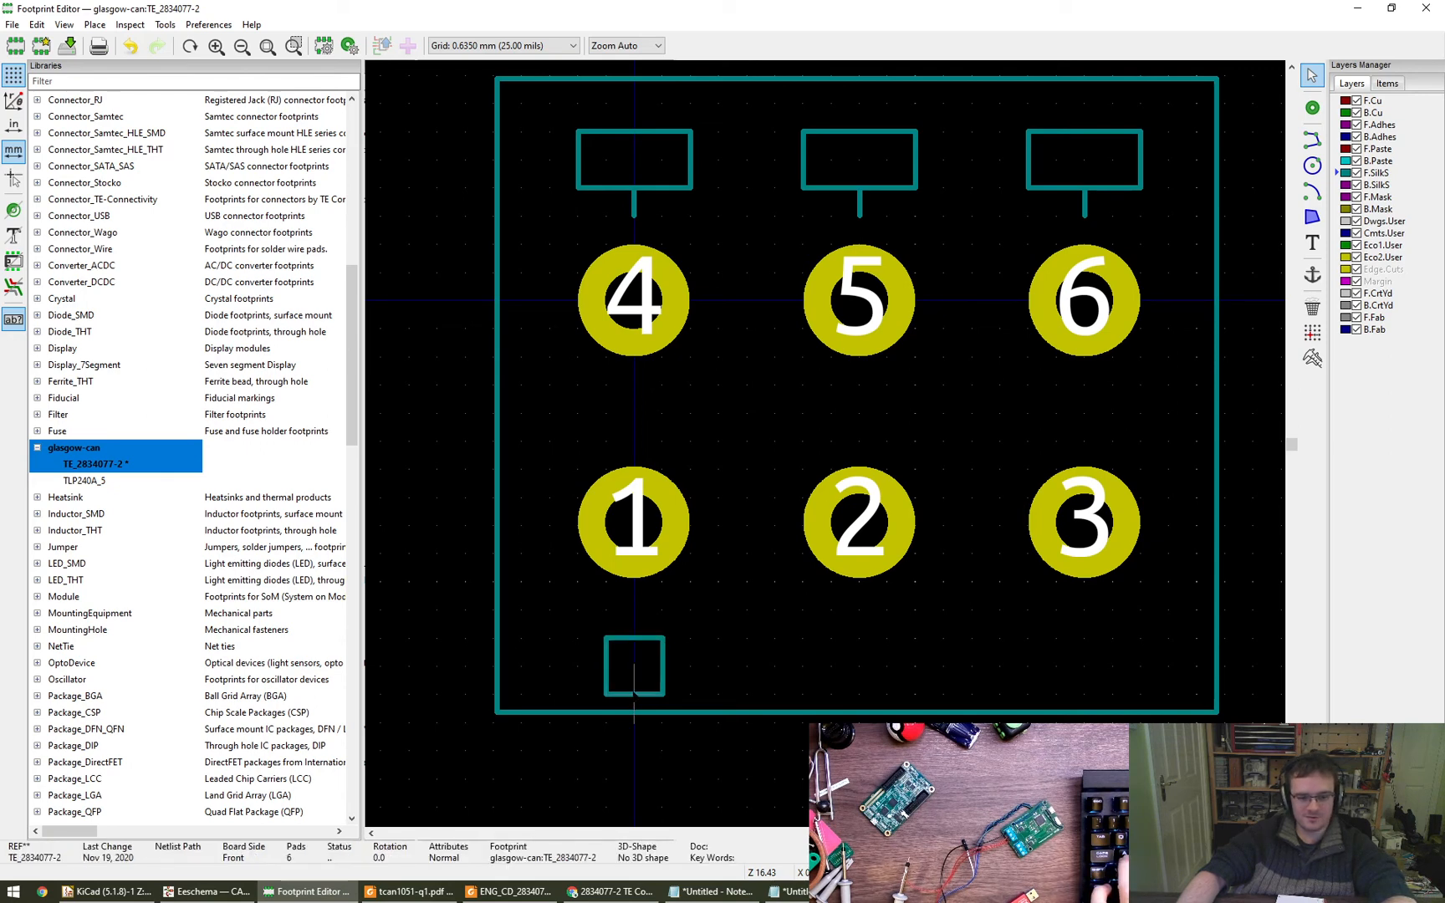
# - Copy the square below pad 1, using the pad centre as reference, and paste it at pads 2 and 3
pyautogui.moveTo(582, 623); pyautogui.dragTo(684, 704)
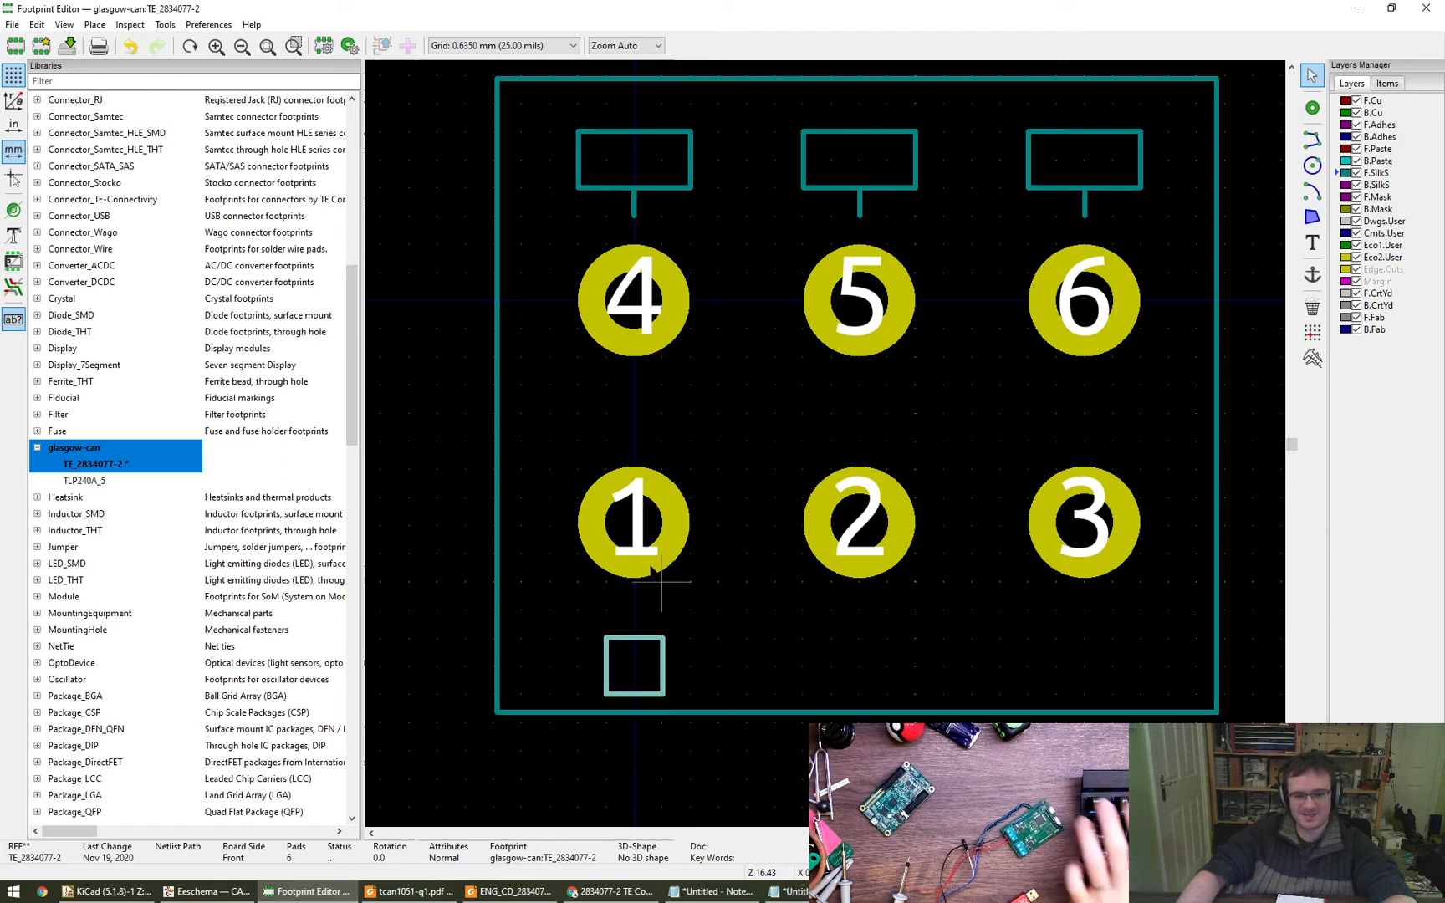
pyautogui.hotkey('ctrl', 'c')
pyautogui.click(633, 526)
pyautogui.hotkey('ctrl', 'v')
pyautogui.click(859, 526)
pyautogui.hotkey('ctrl', 'v')
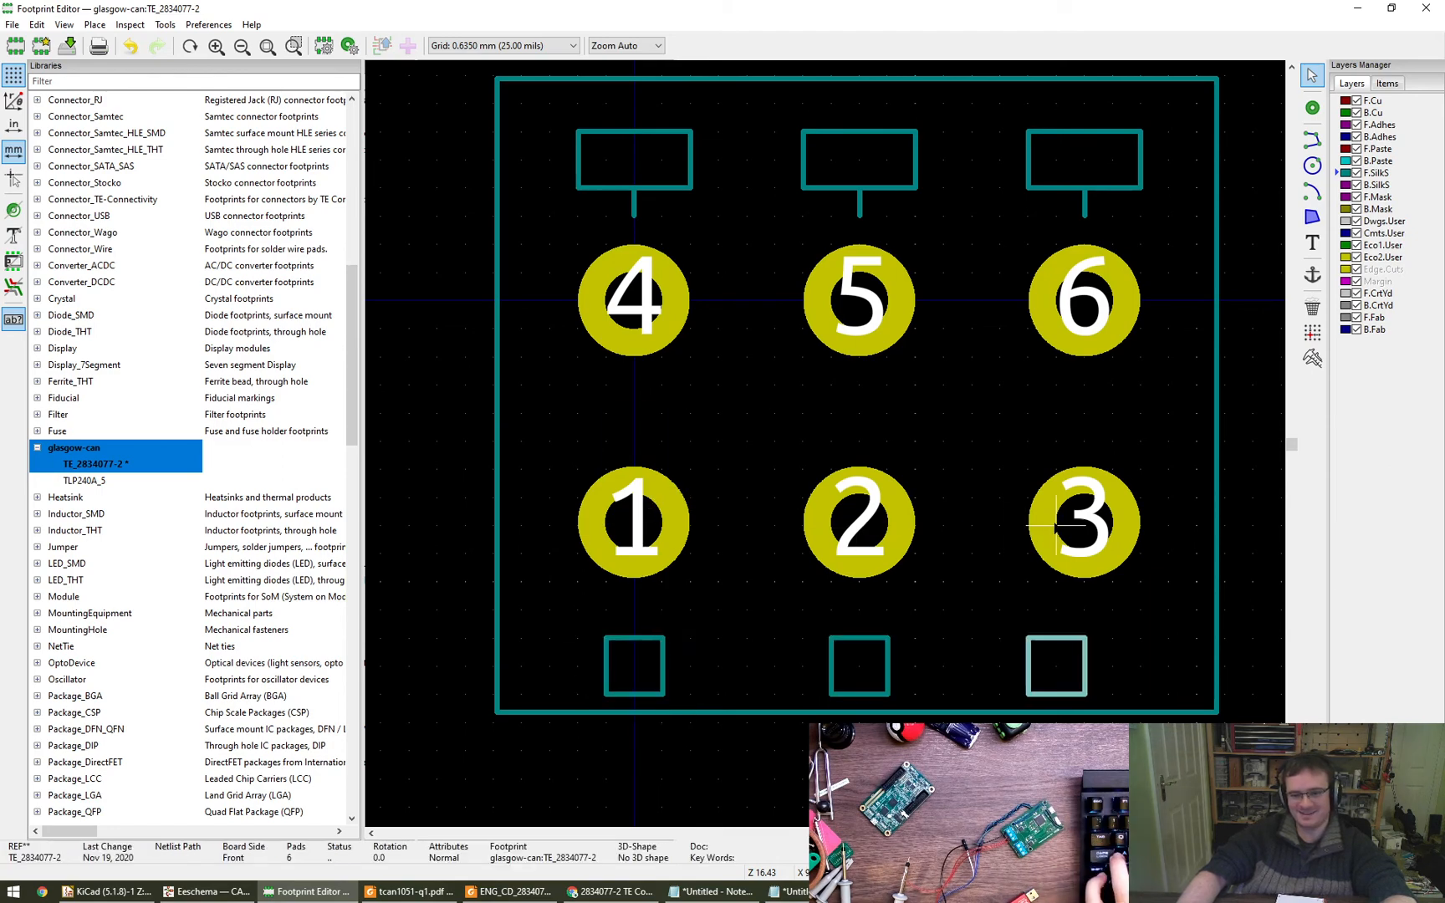
pyautogui.click(1083, 526)
pyautogui.scroll(-5, 1050, 561)
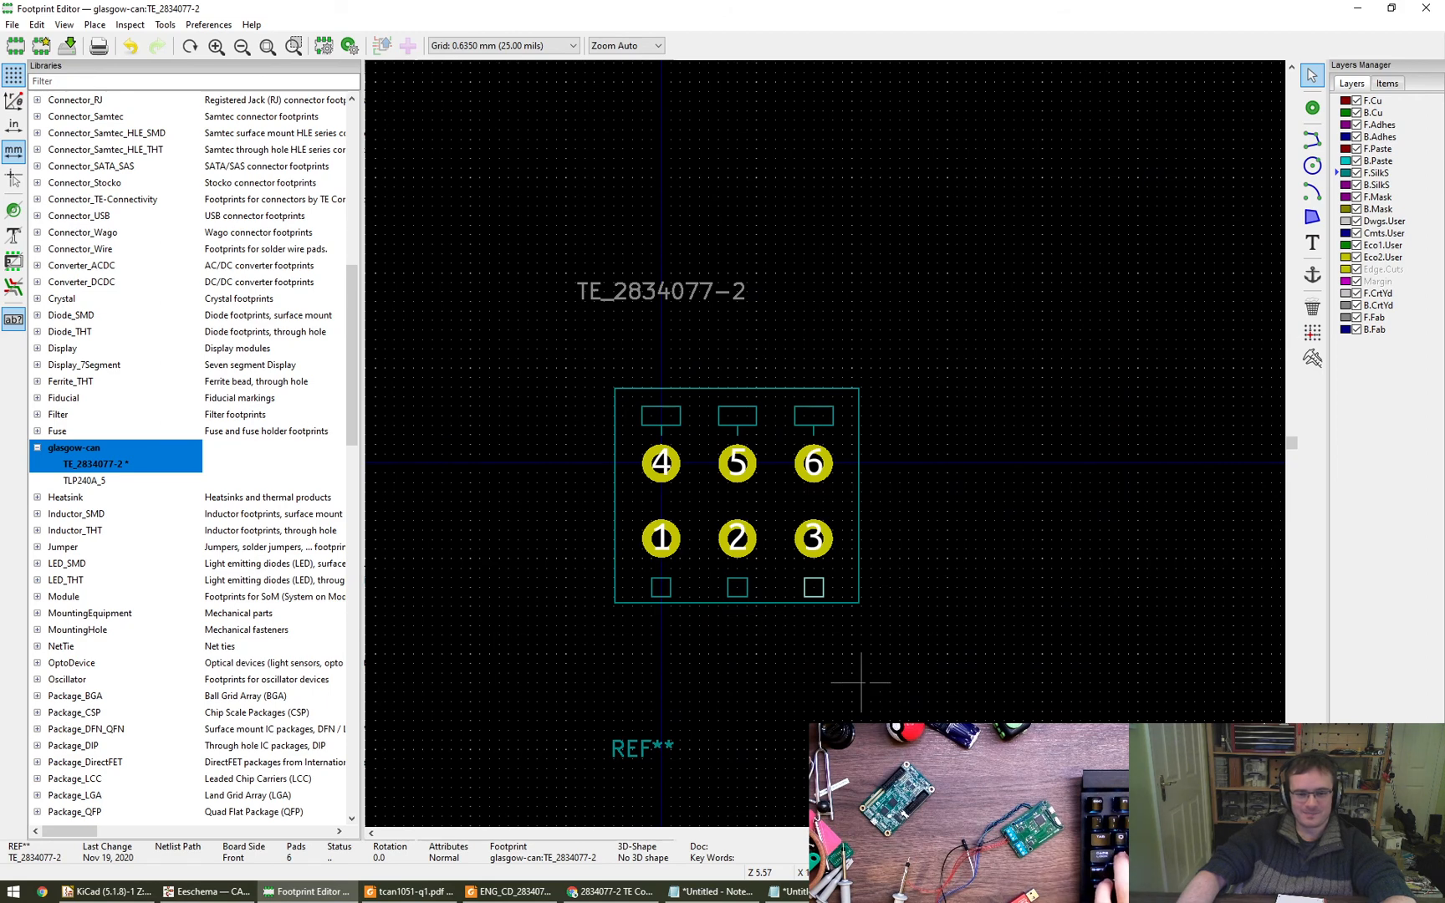
# - Move the three silkscreen squares one 0.635 mm grid step closer to pads 1 to 3 and save the footprint
pyautogui.scroll(4, 701, 576)
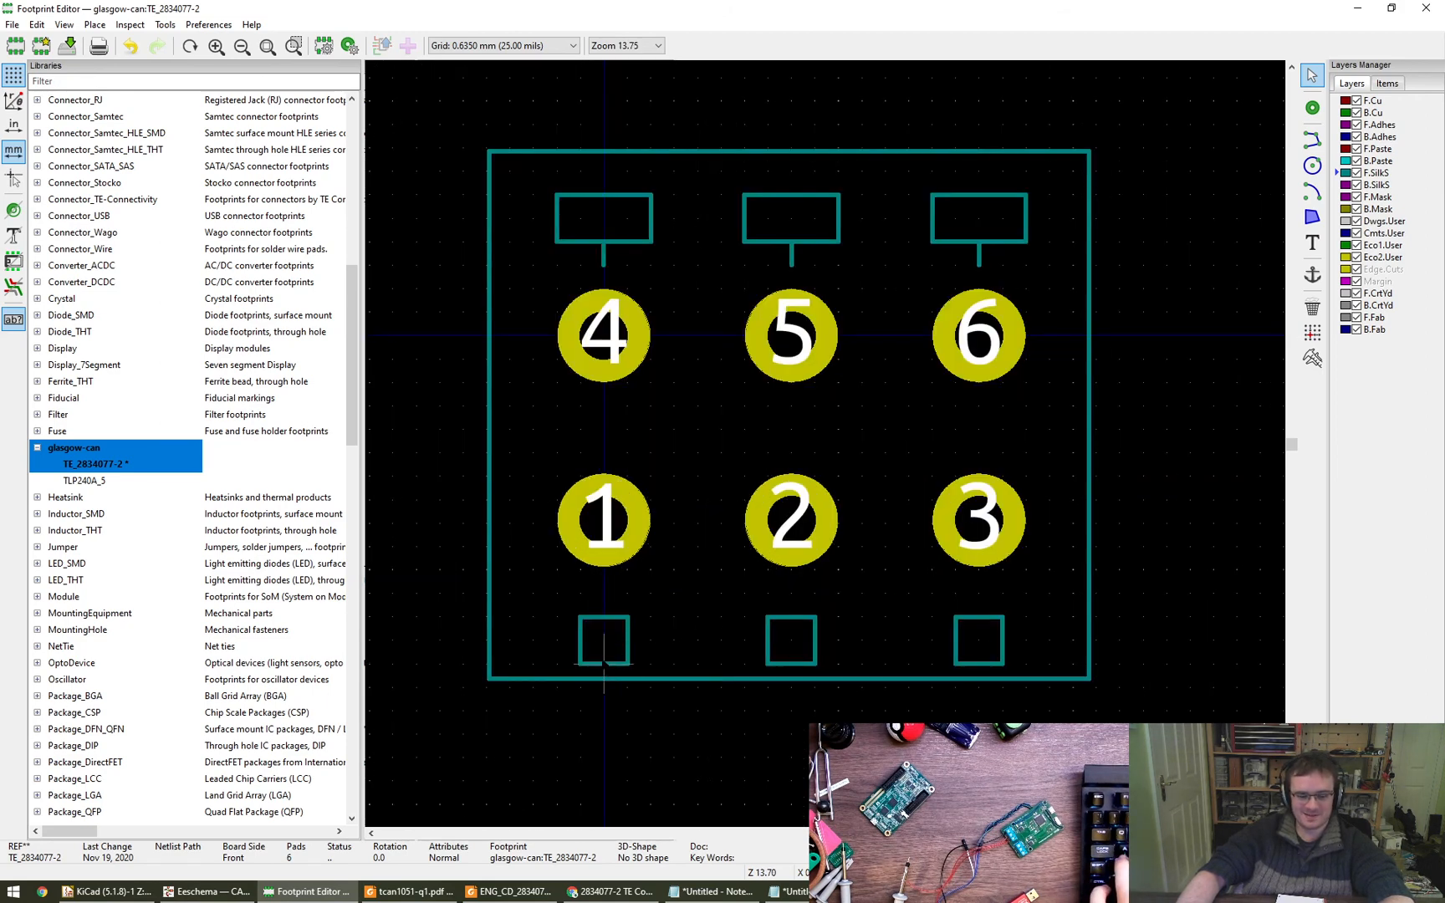
pyautogui.scroll(1, 603, 665)
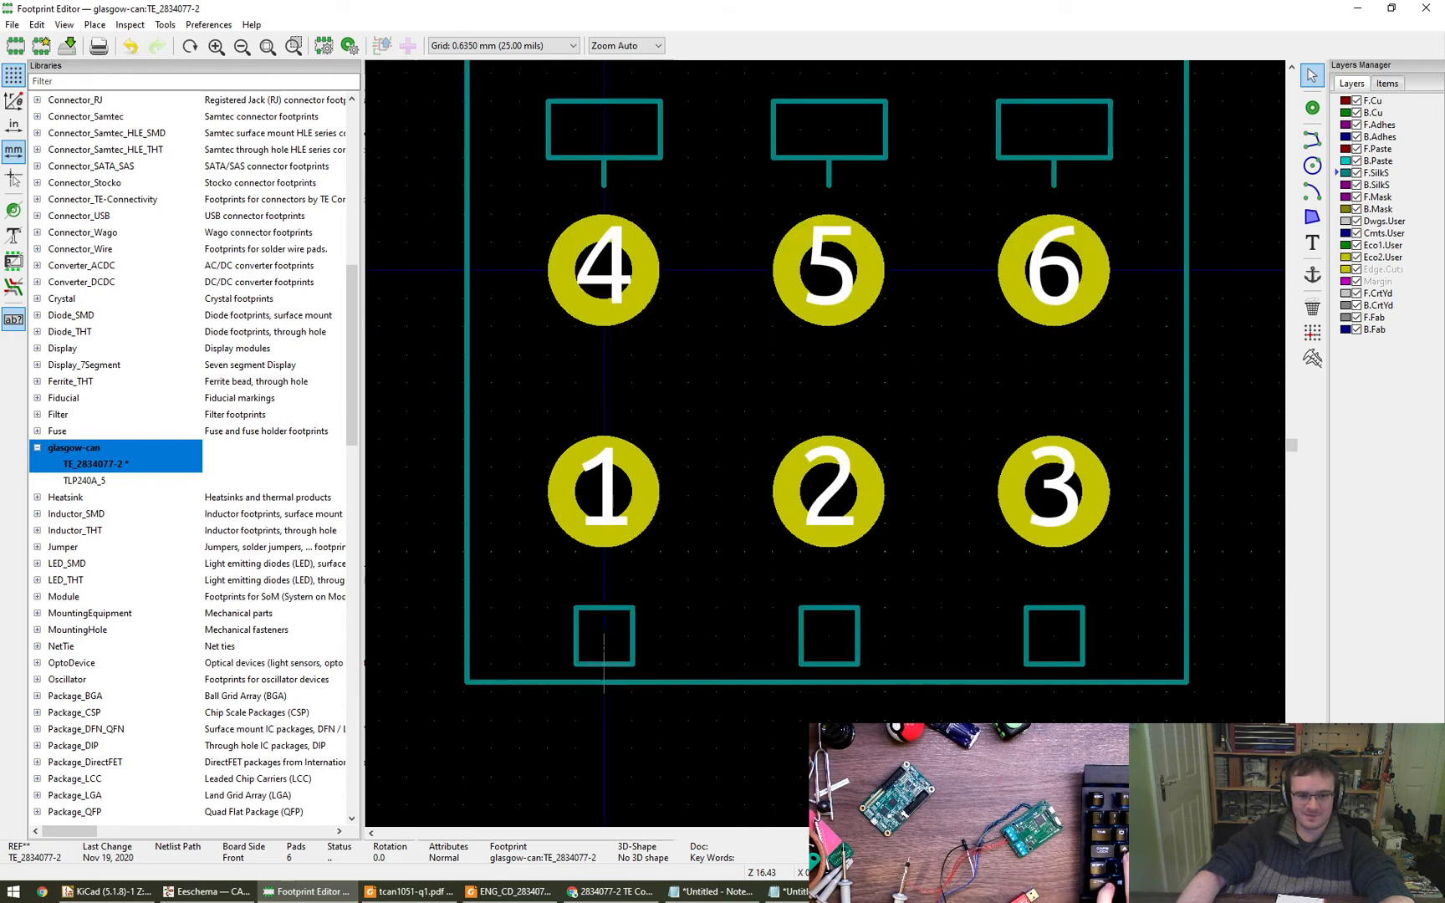
pyautogui.moveTo(565, 581); pyautogui.dragTo(1092, 679)
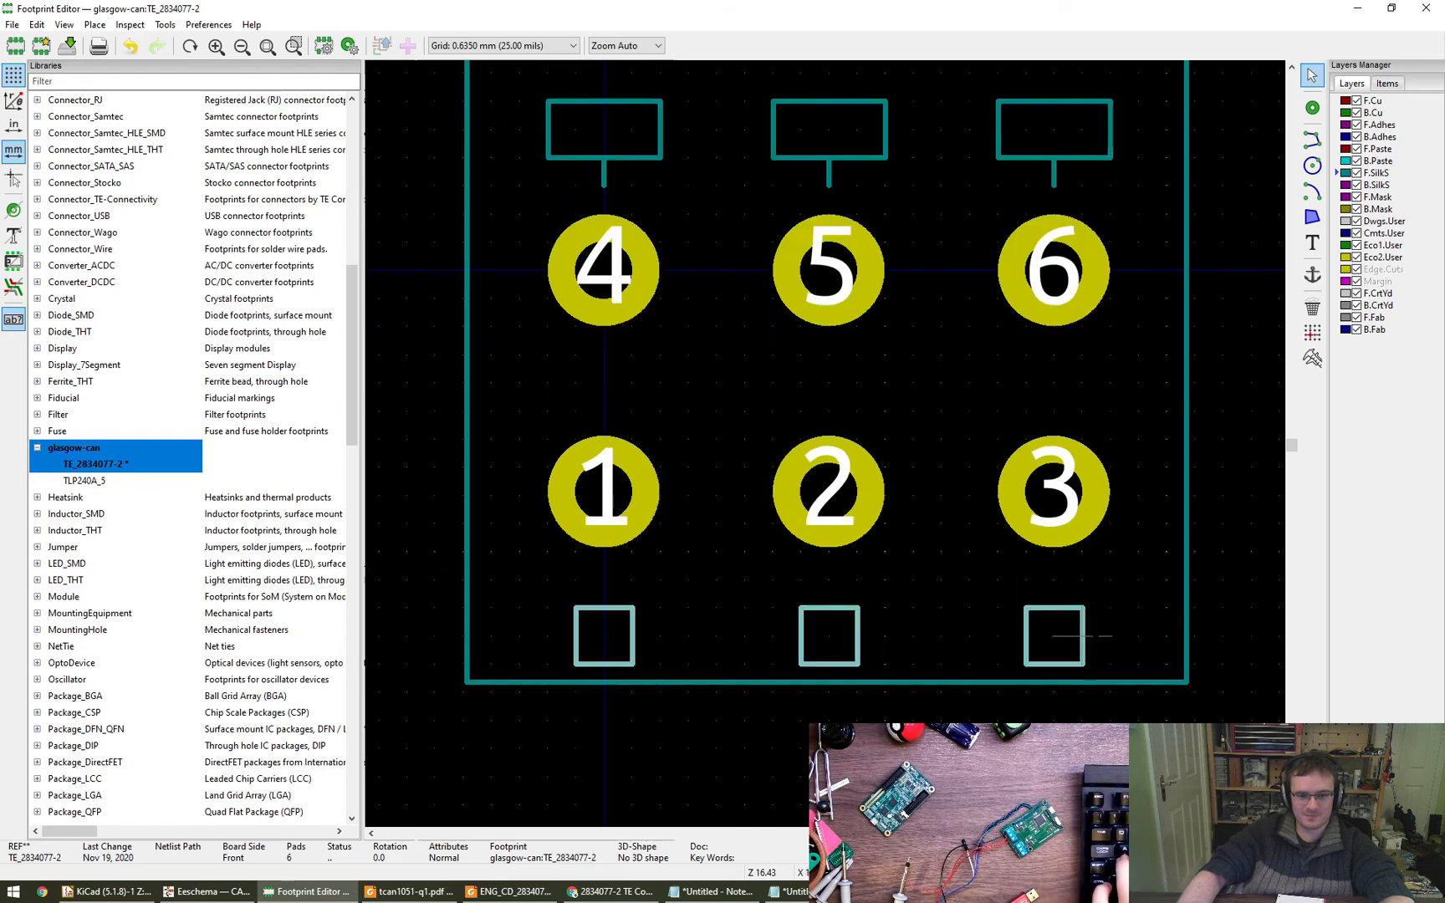
pyautogui.rightClick(575, 608)
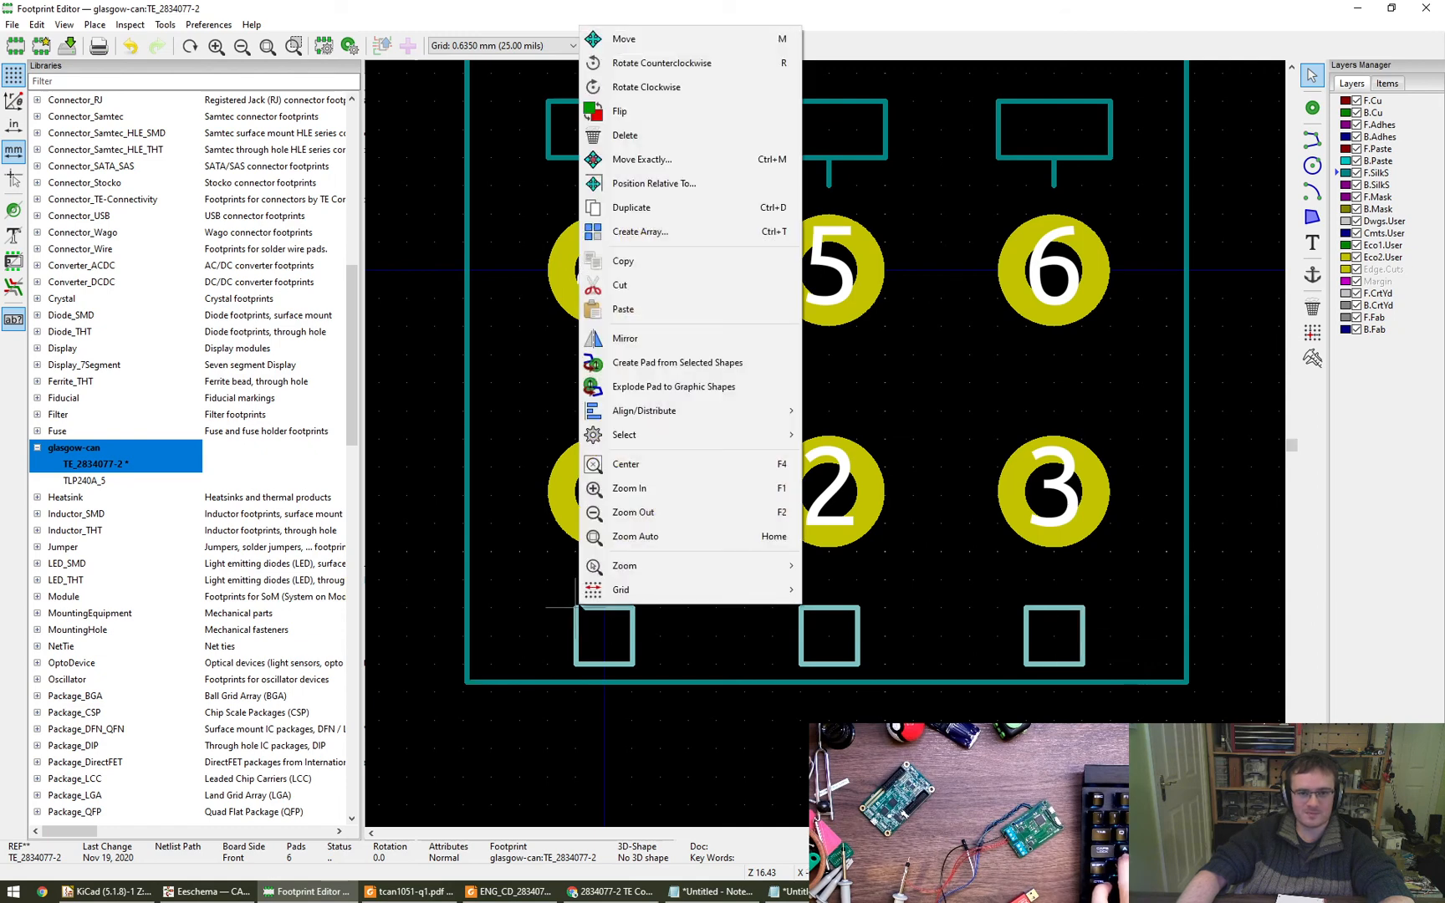
pyautogui.press('Escape')
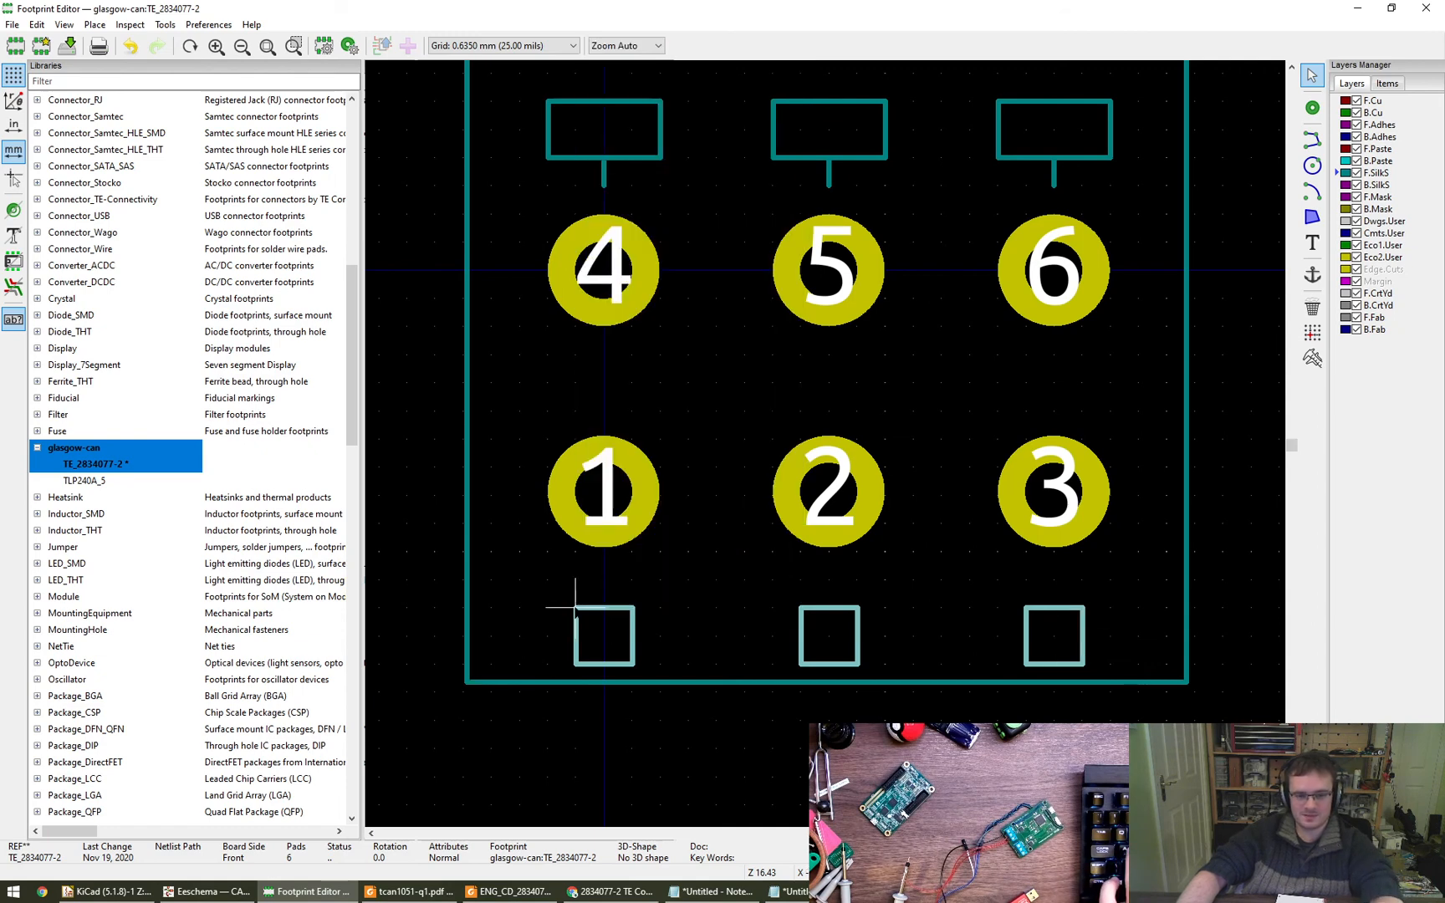
pyautogui.moveTo(575, 608); pyautogui.dragTo(575, 580)
pyautogui.click(749, 636)
pyautogui.scroll(-3, 753, 644)
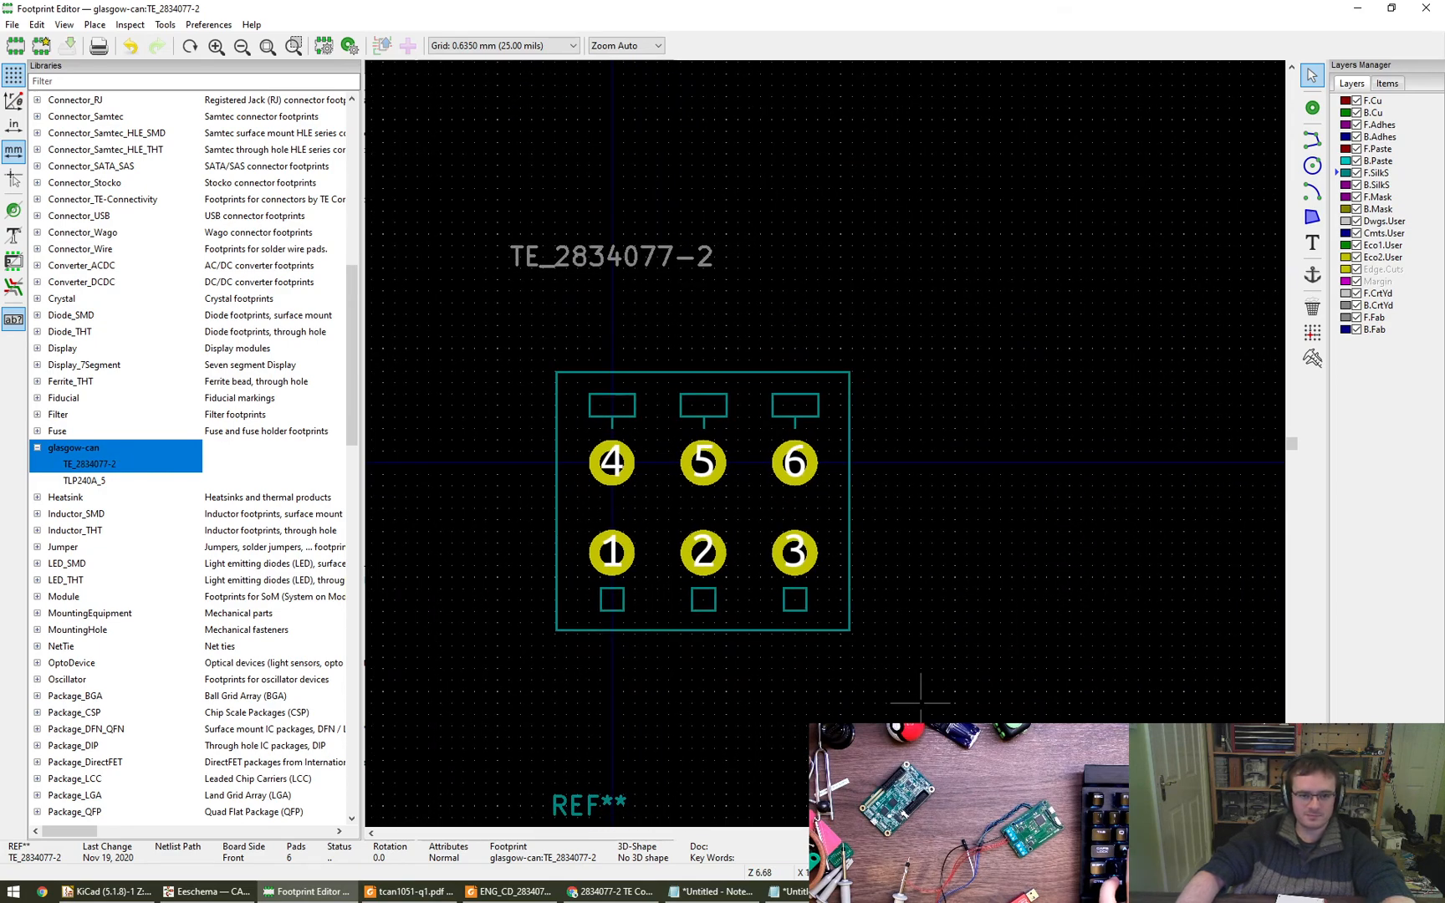
# - Move the TE_2834077-2 value text onto the rectangles above pads 4 to 6 and the REF** text between the pad rows
pyautogui.scroll(2, 920, 657)
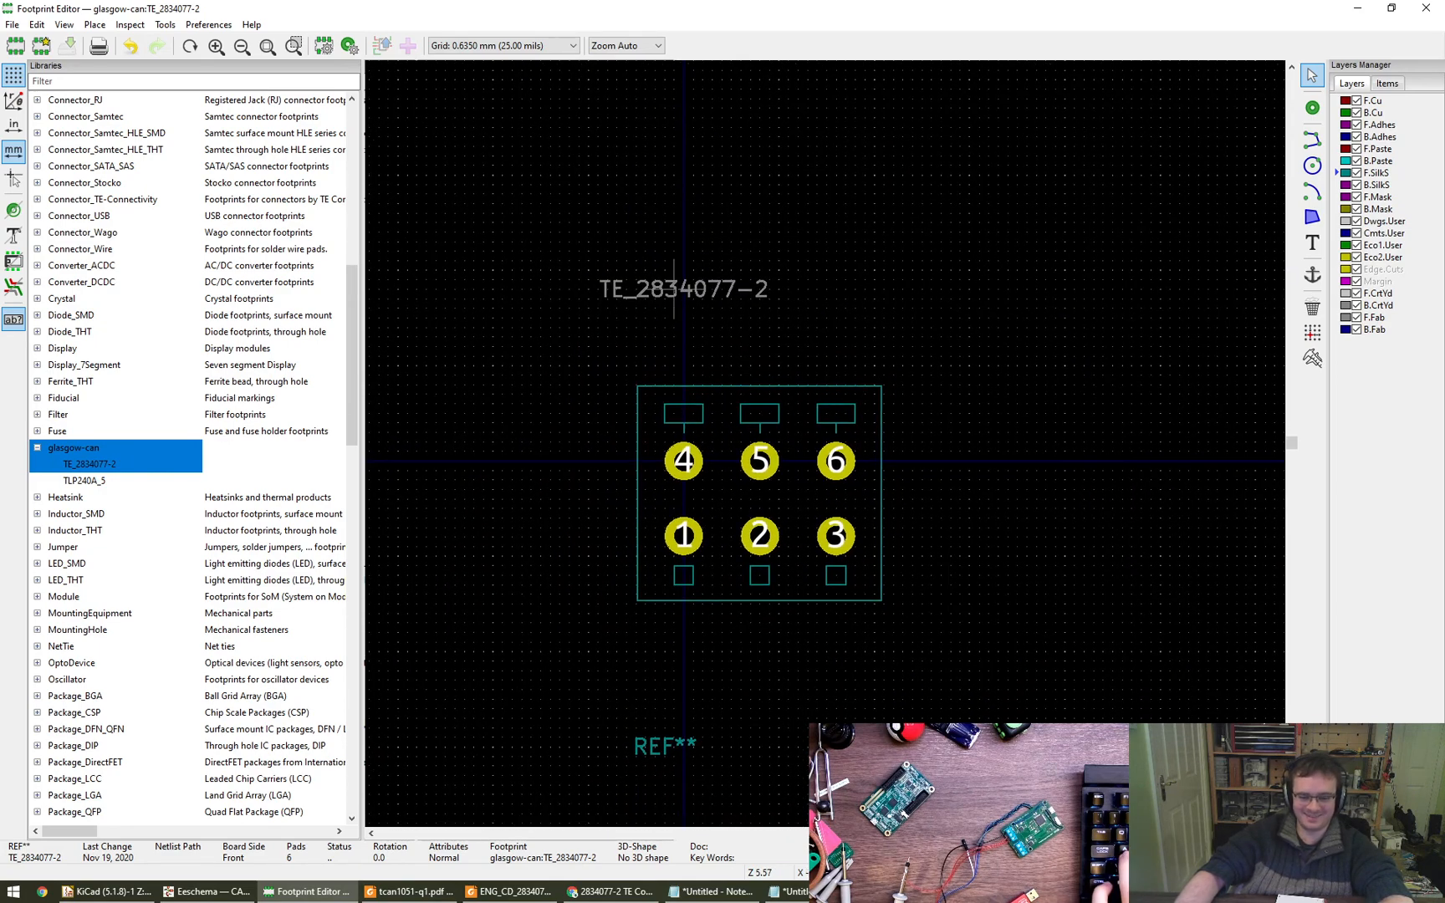
pyautogui.click(684, 295)
pyautogui.click(760, 412)
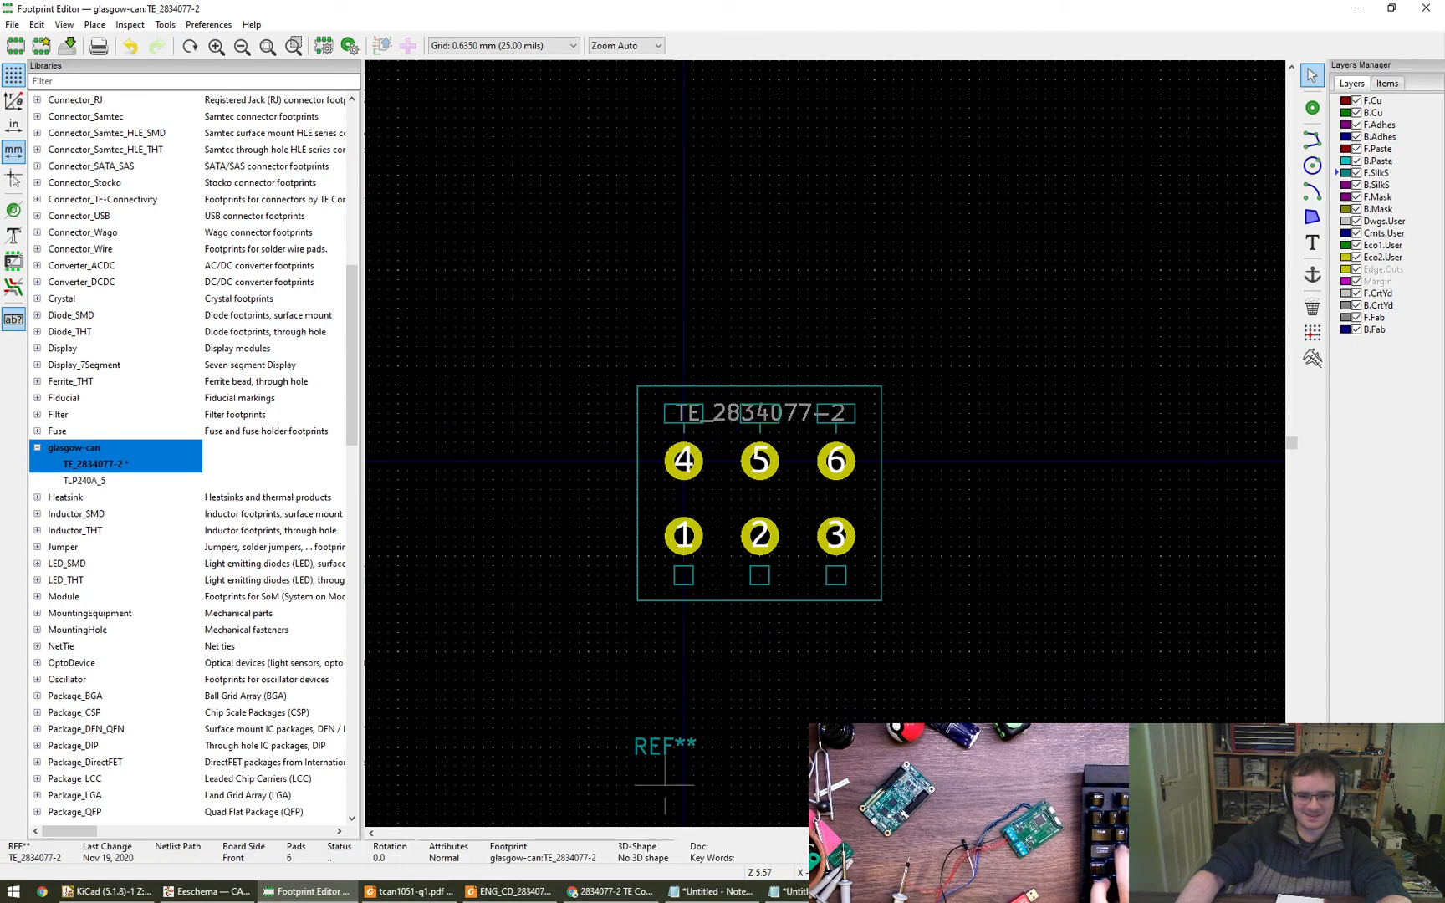
pyautogui.click(760, 498)
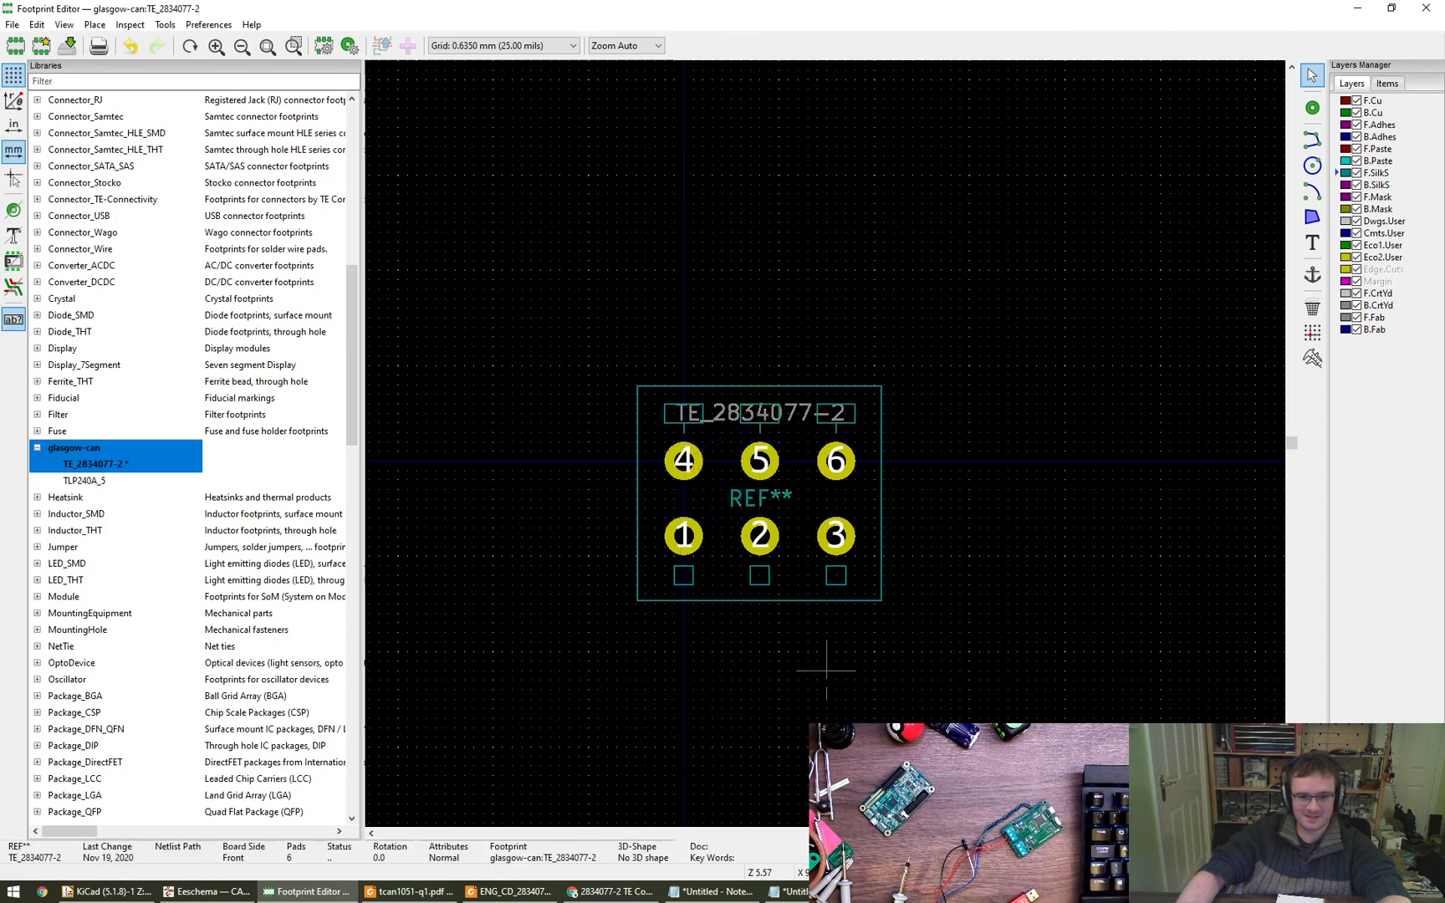
# - Rotate the REF** text 90 degrees, place it outside the housing outline beside pads 4 and 1, and save the footprint
pyautogui.scroll(-1, 893, 642)
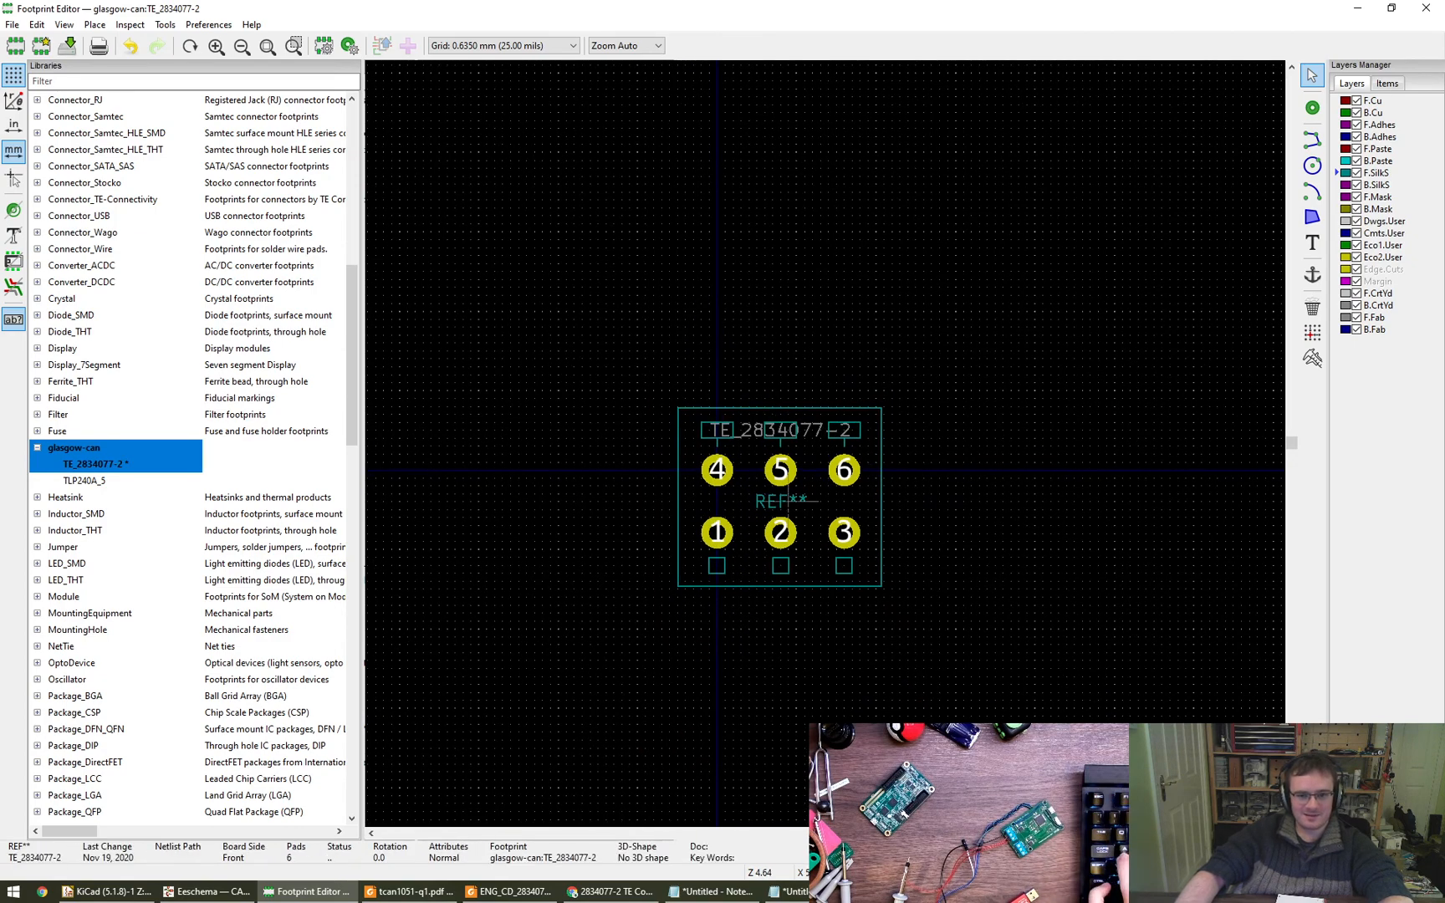
pyautogui.press('m')
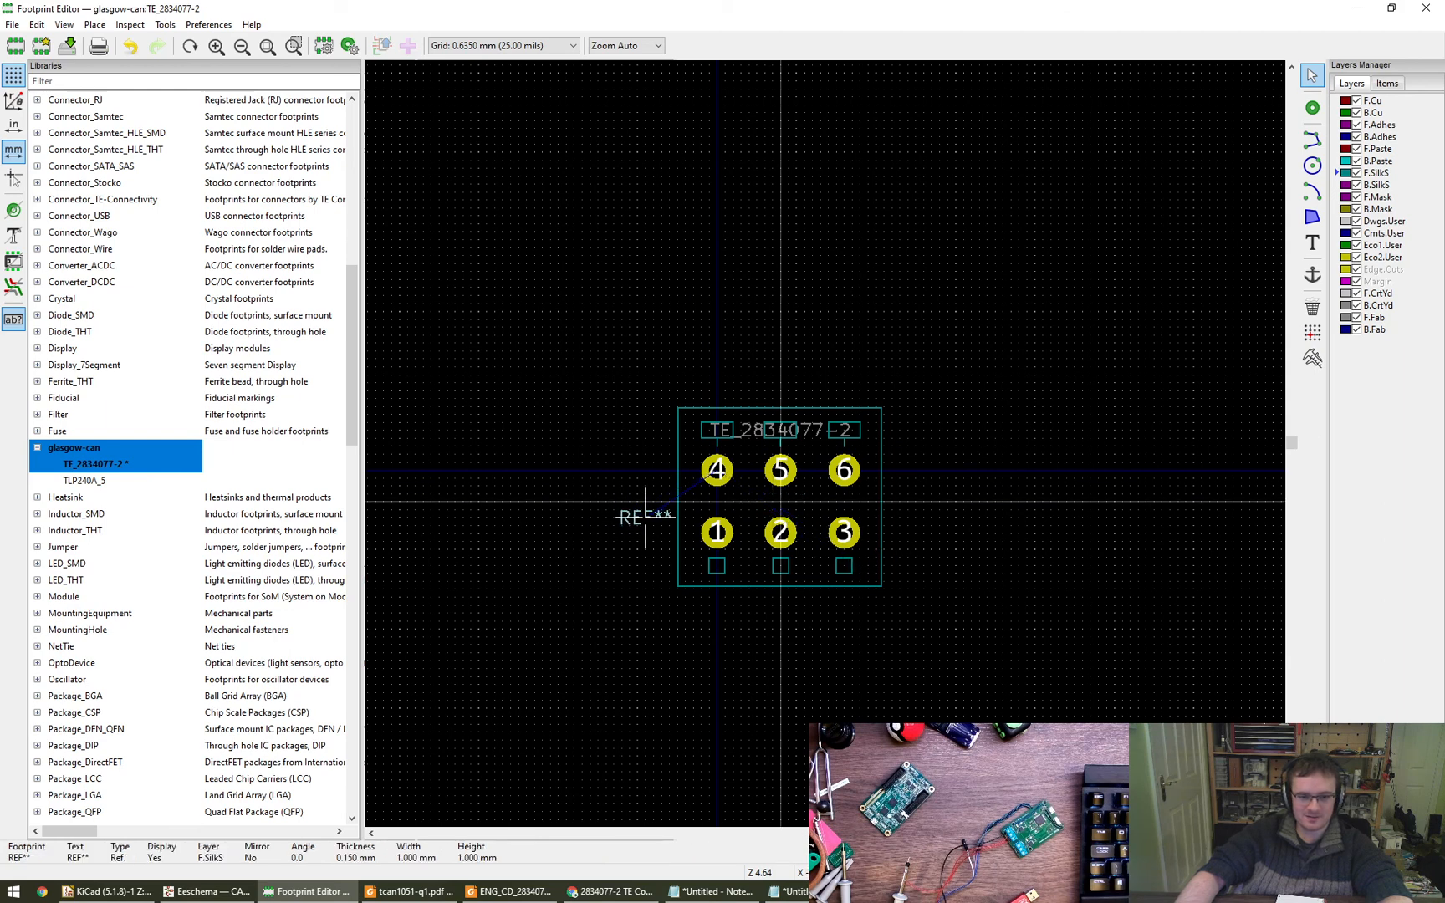
pyautogui.press('r')
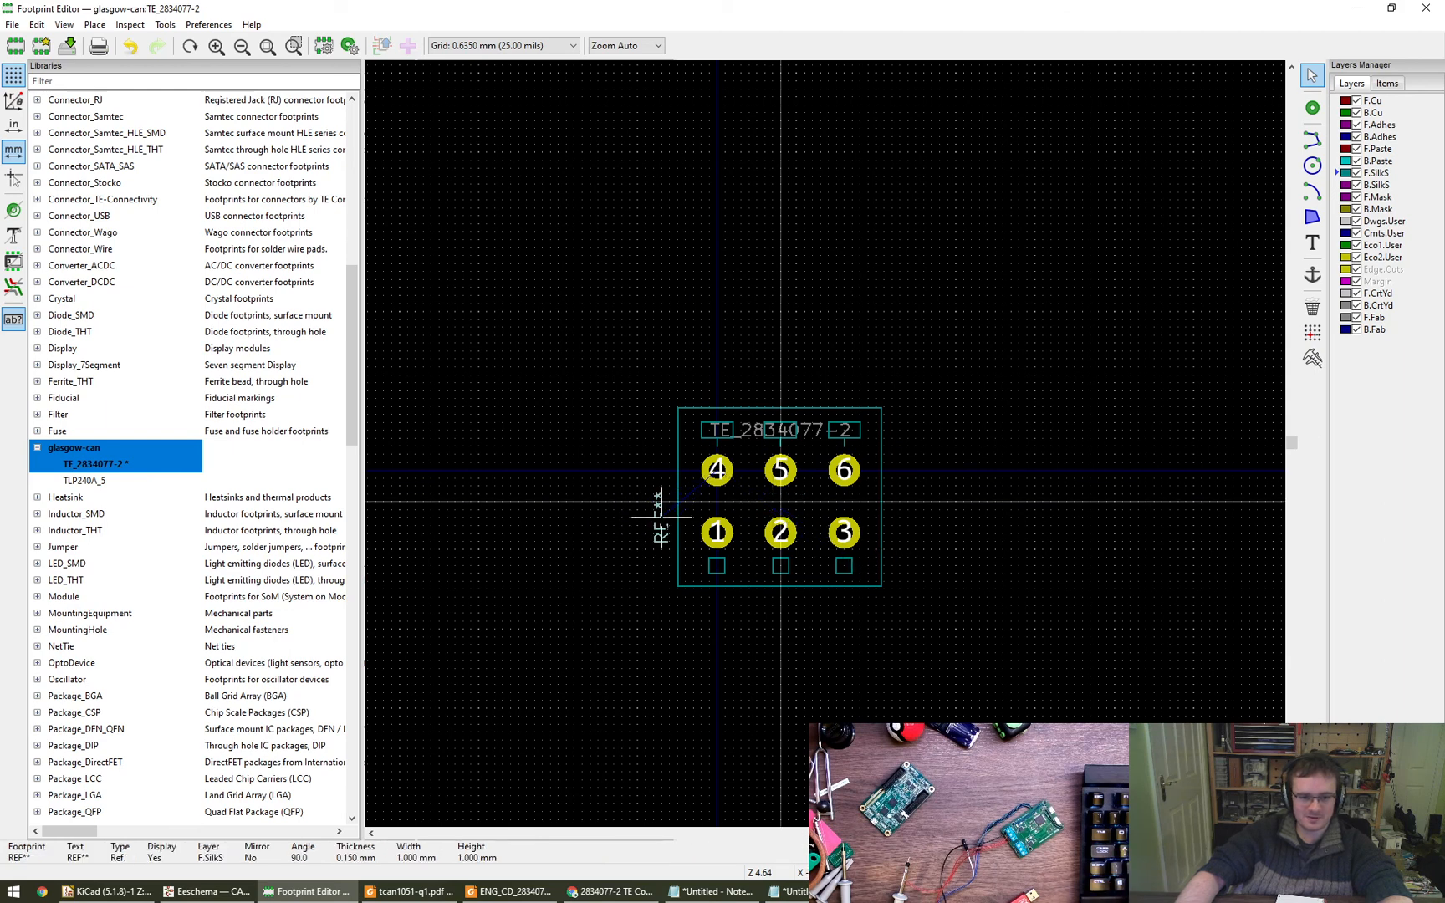
pyautogui.click(662, 525)
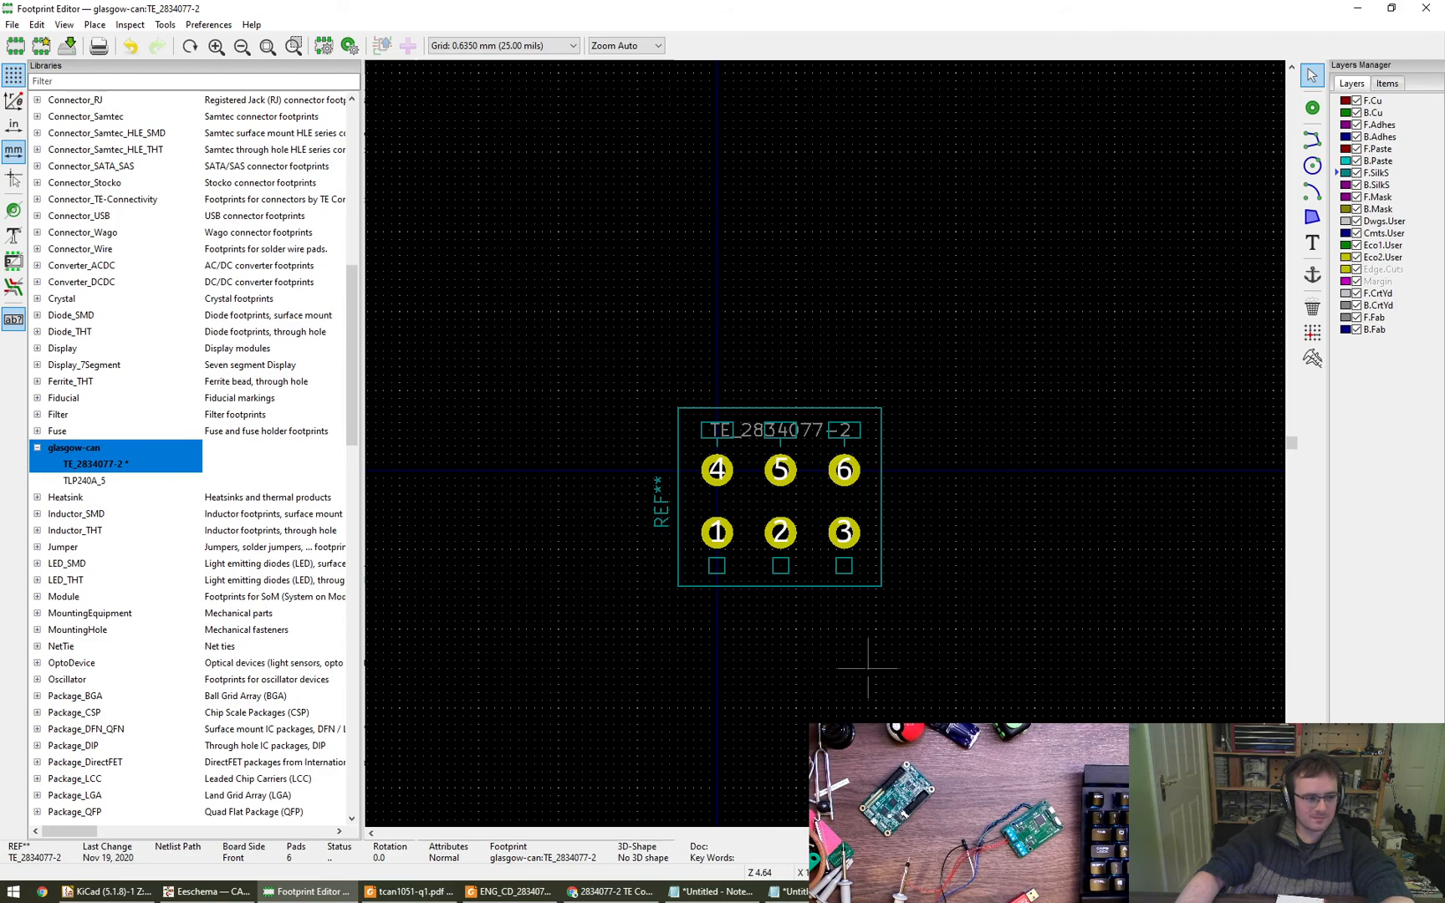
pyautogui.hotkey('ctrl', 's')
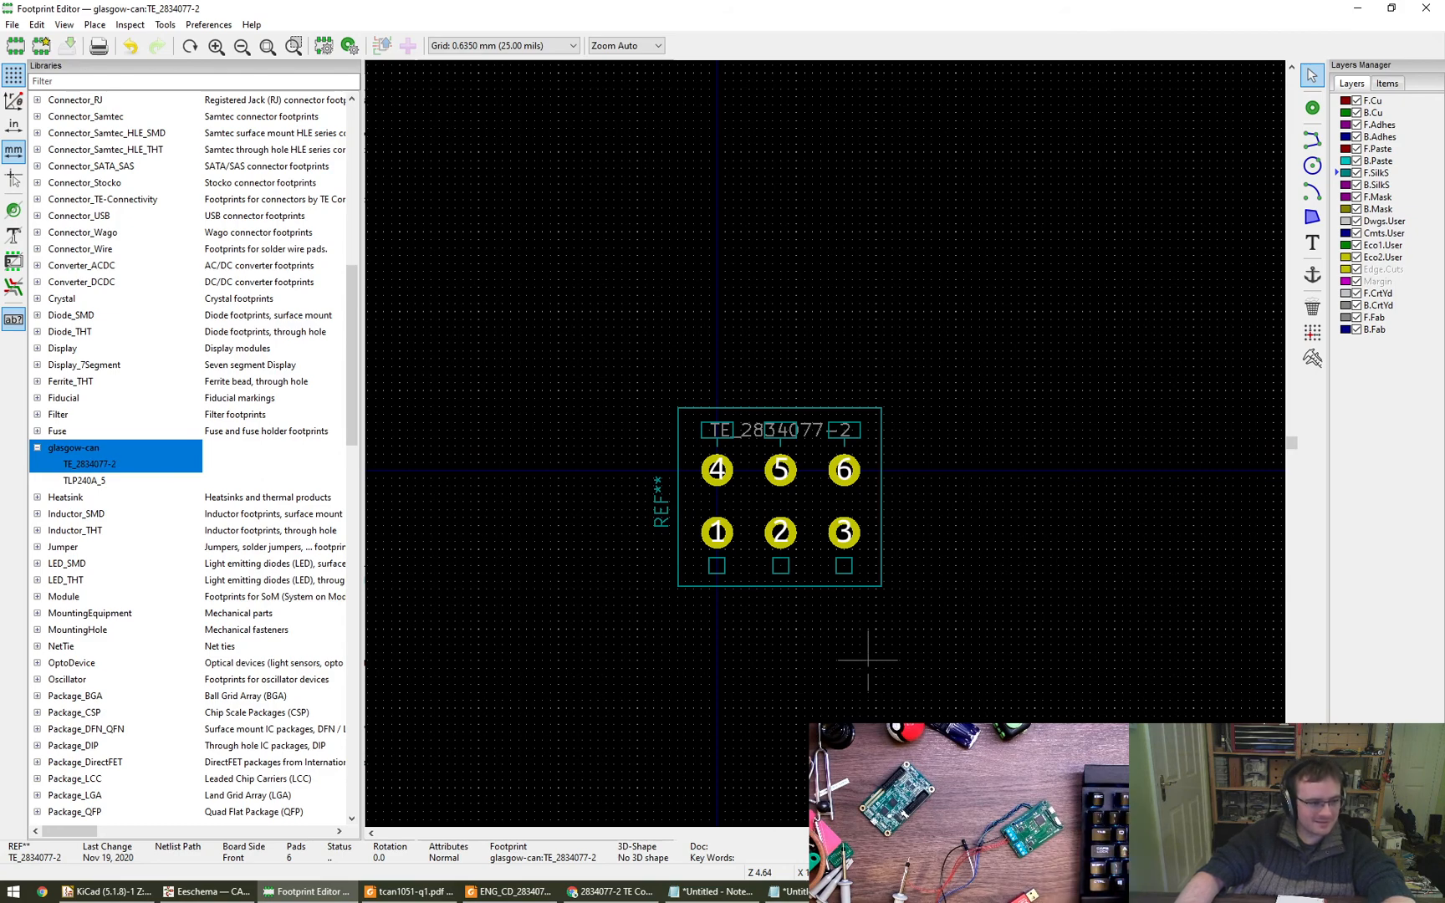
# - Move the whole TE_2834077-2 footprint so its origin lies midway between pads 2 and 5, and save it
pyautogui.moveTo(634, 361); pyautogui.dragTo(1009, 672)
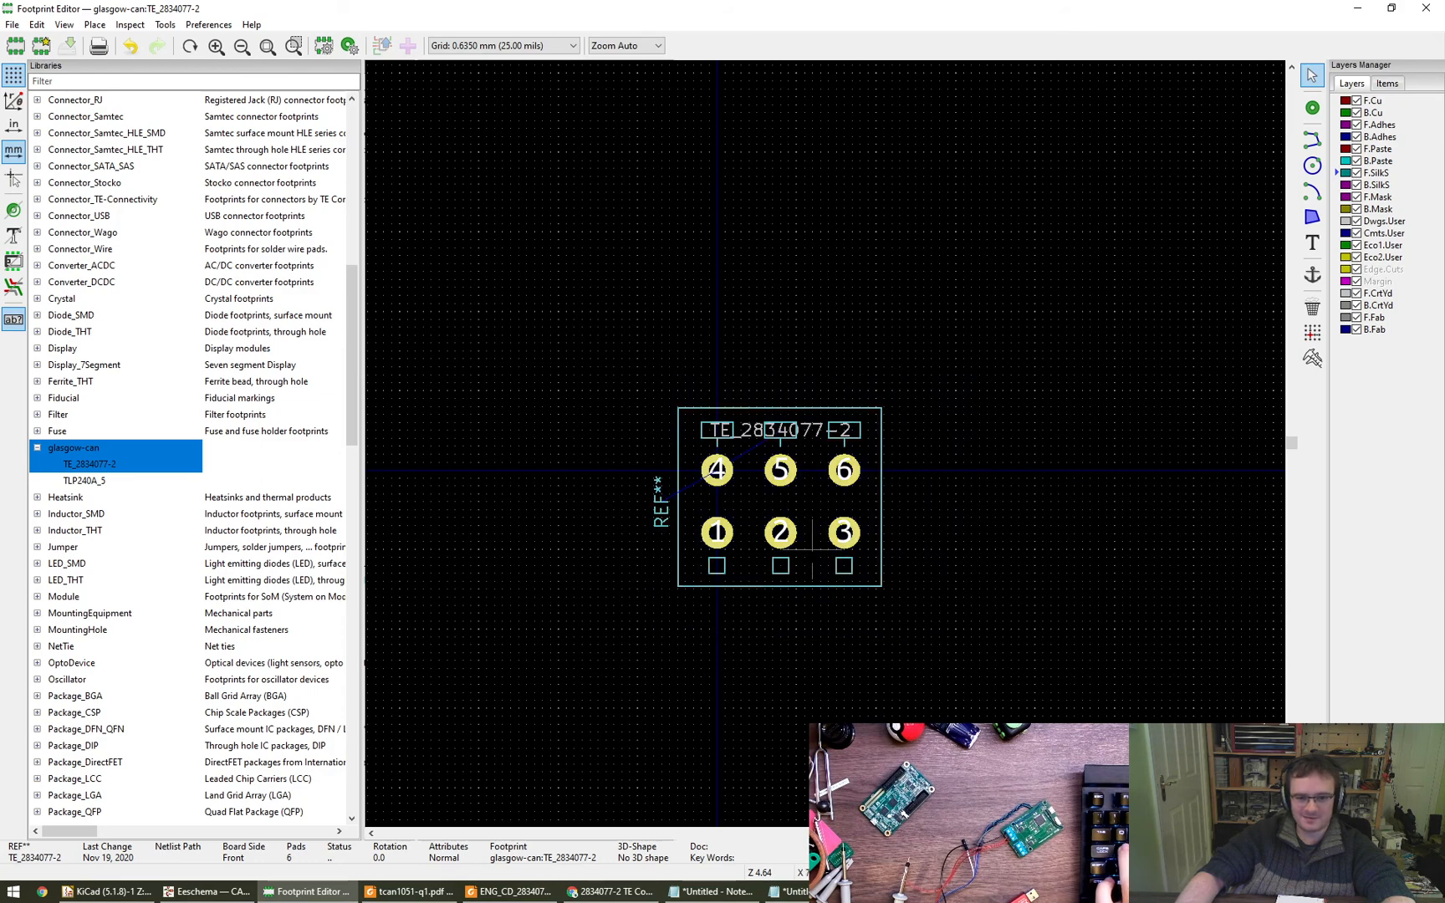
pyautogui.scroll(5, 811, 550)
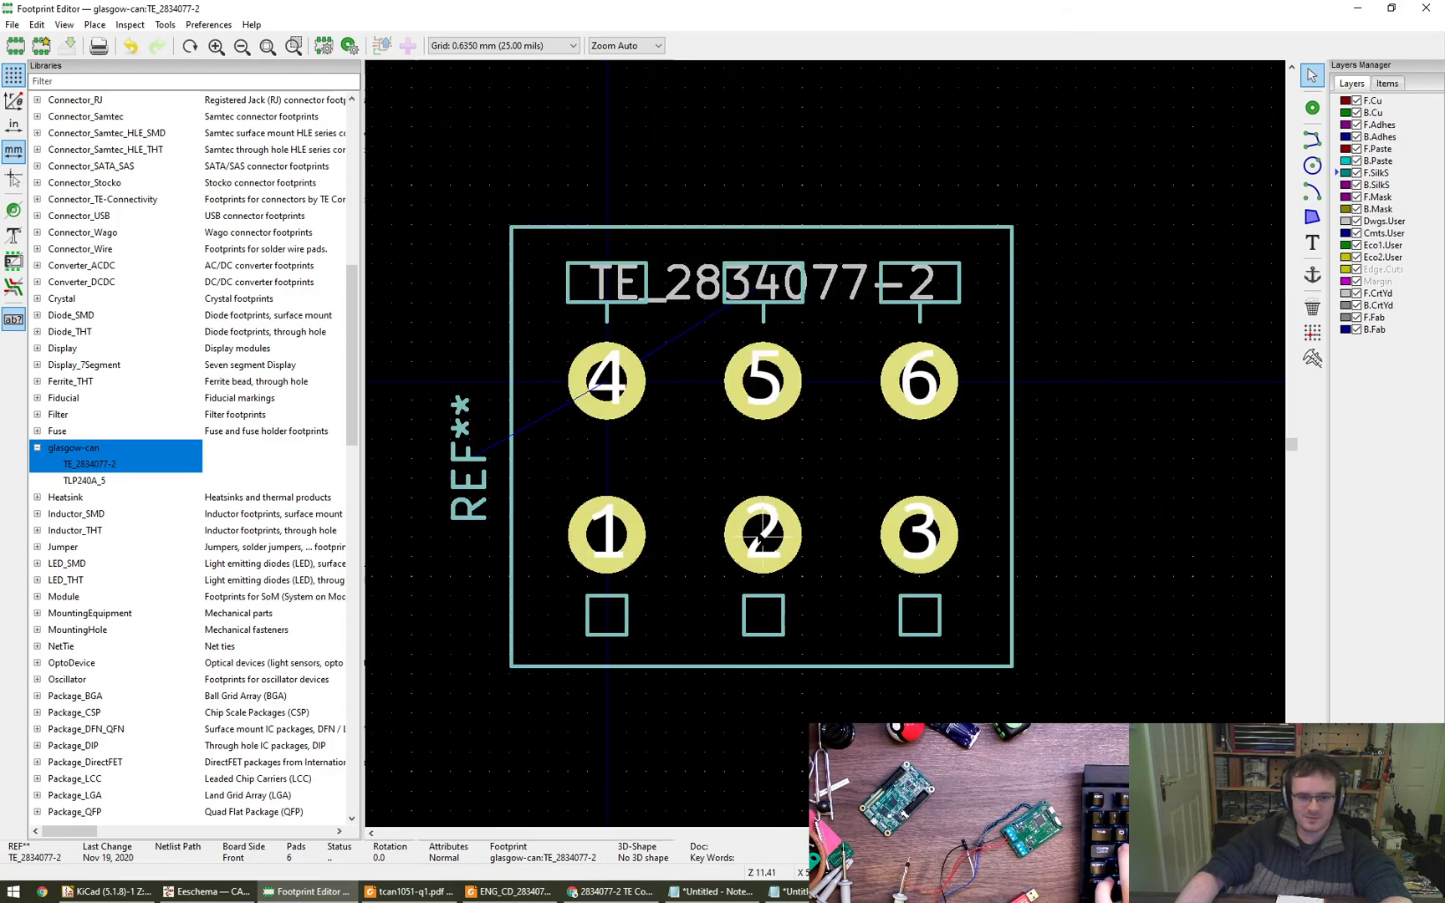
pyautogui.moveTo(763, 535); pyautogui.dragTo(606, 457)
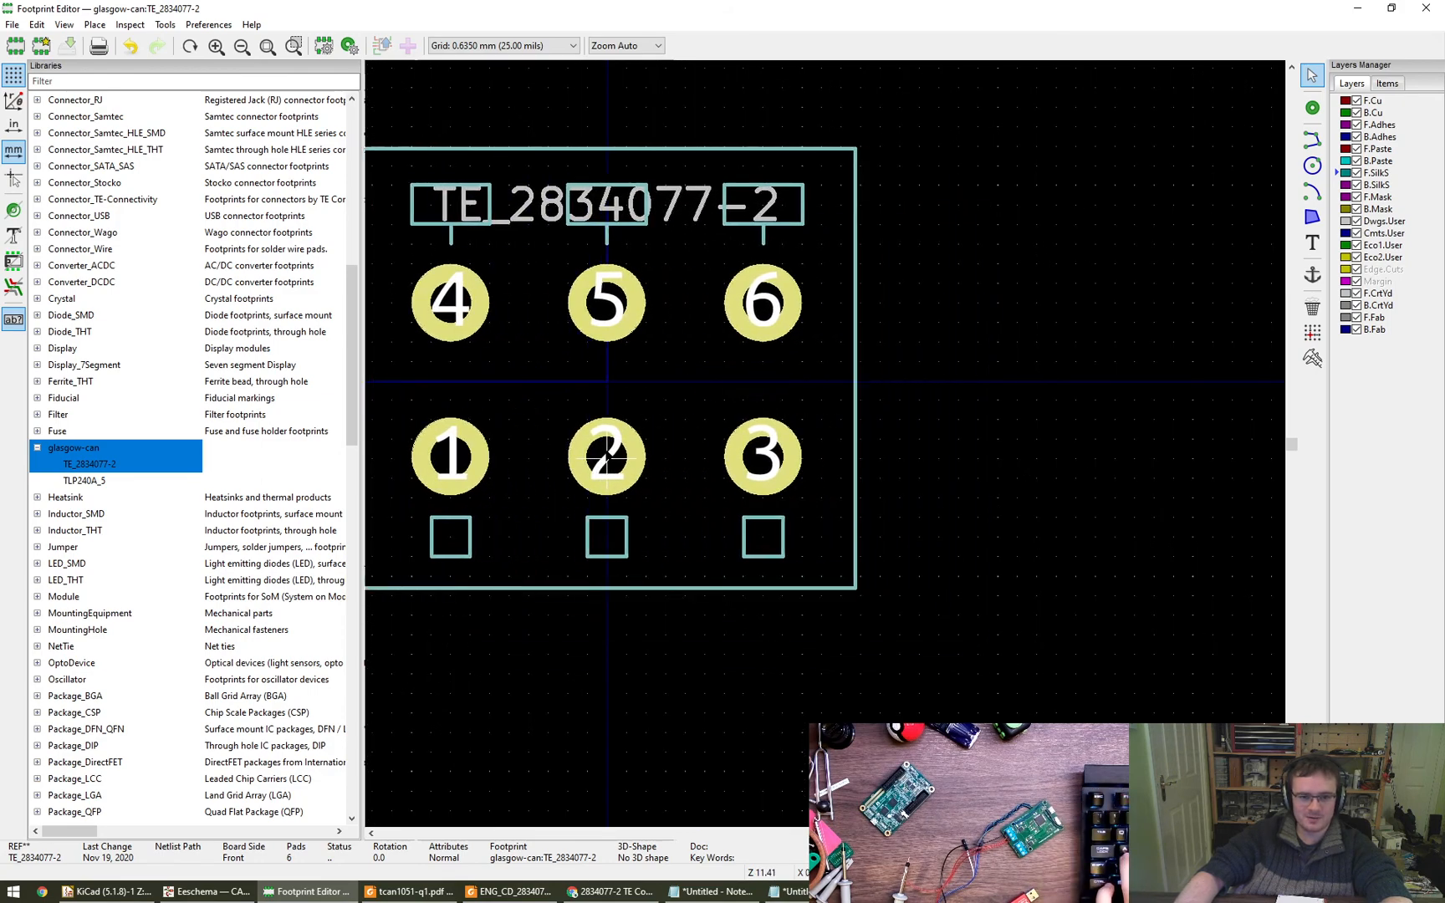
pyautogui.scroll(-5, 893, 669)
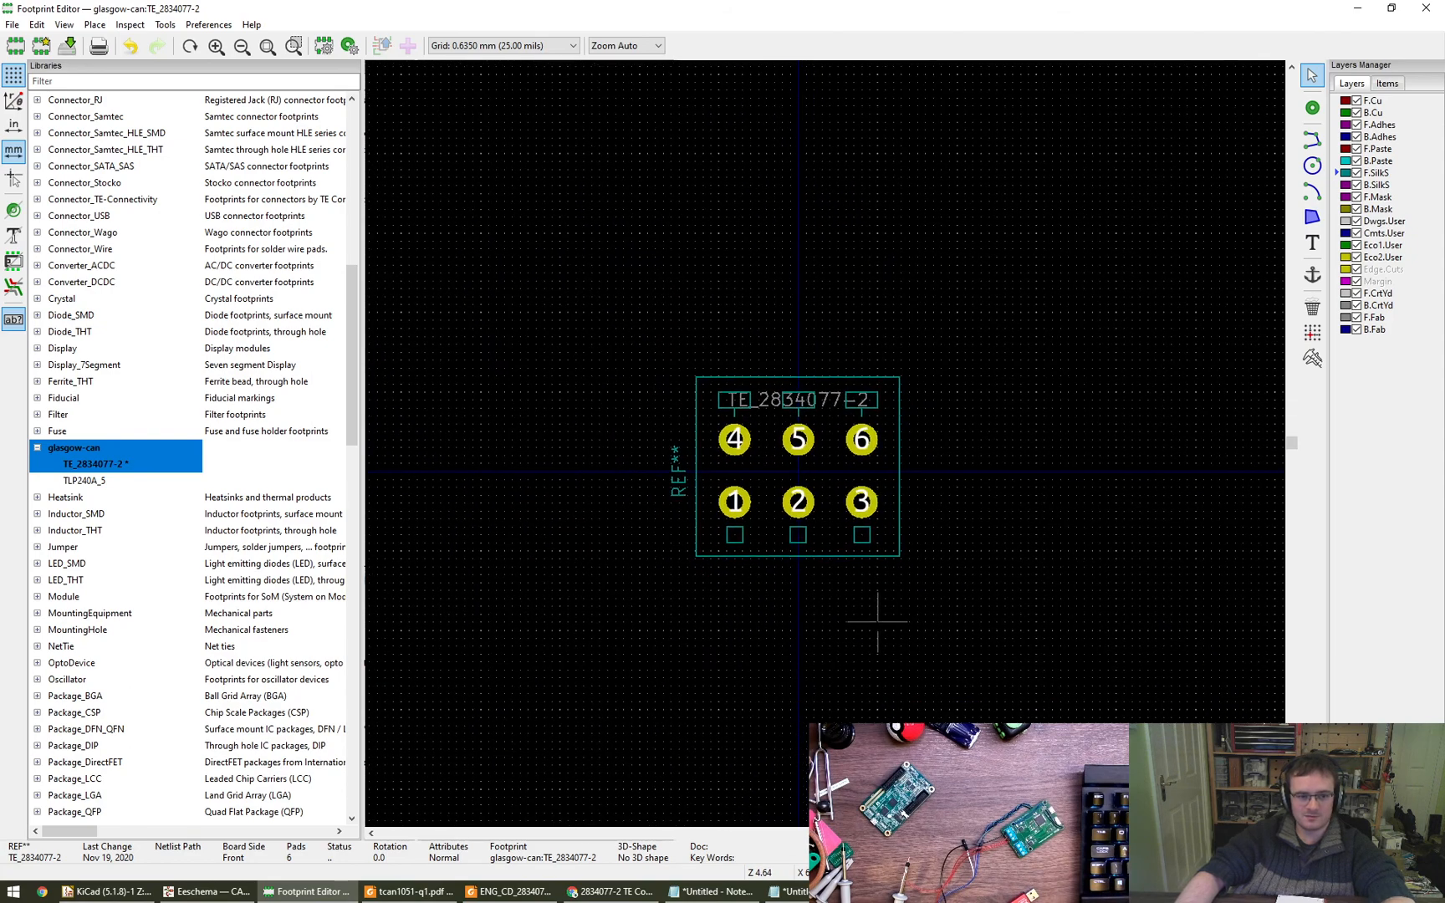
# - View the TLP240A_5 footprint for comparison and reopen TE_2834077-2 to check its origin placement
pyautogui.doubleClick(86, 482)
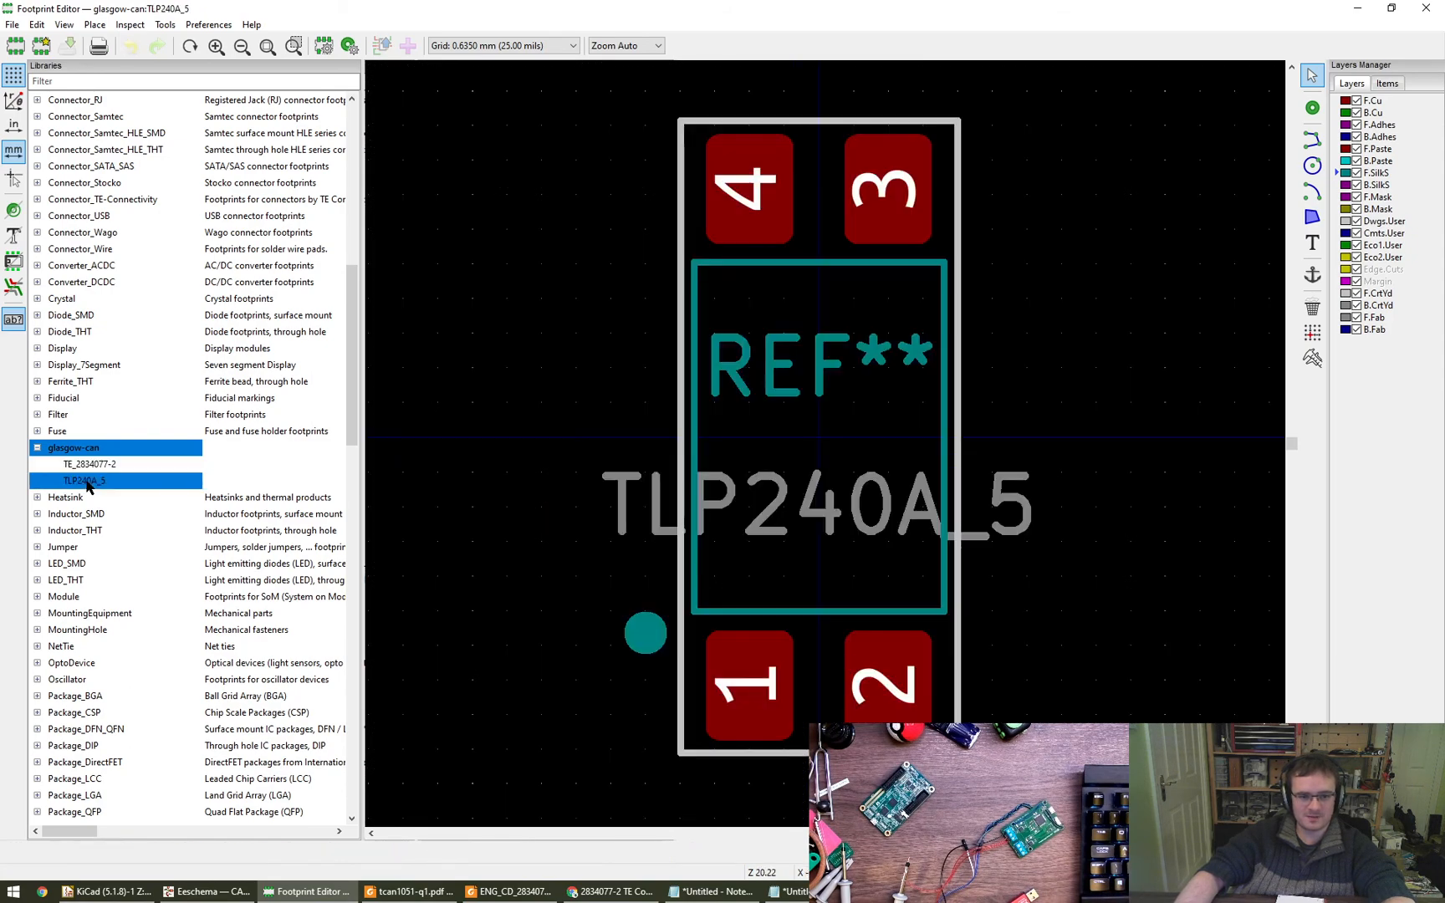
pyautogui.doubleClick(96, 466)
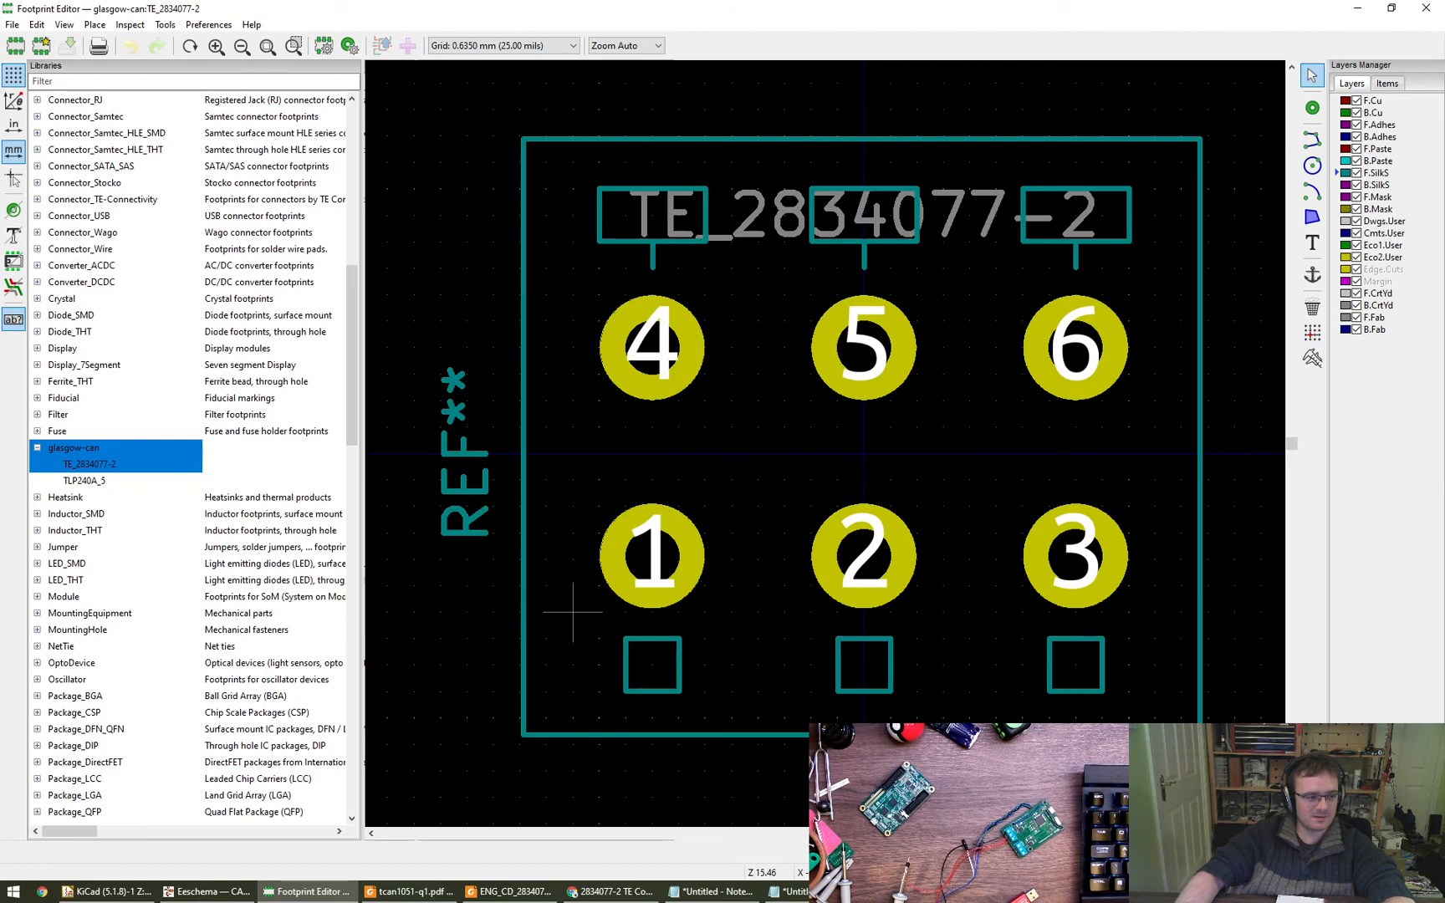
pyautogui.scroll(-2, 784, 665)
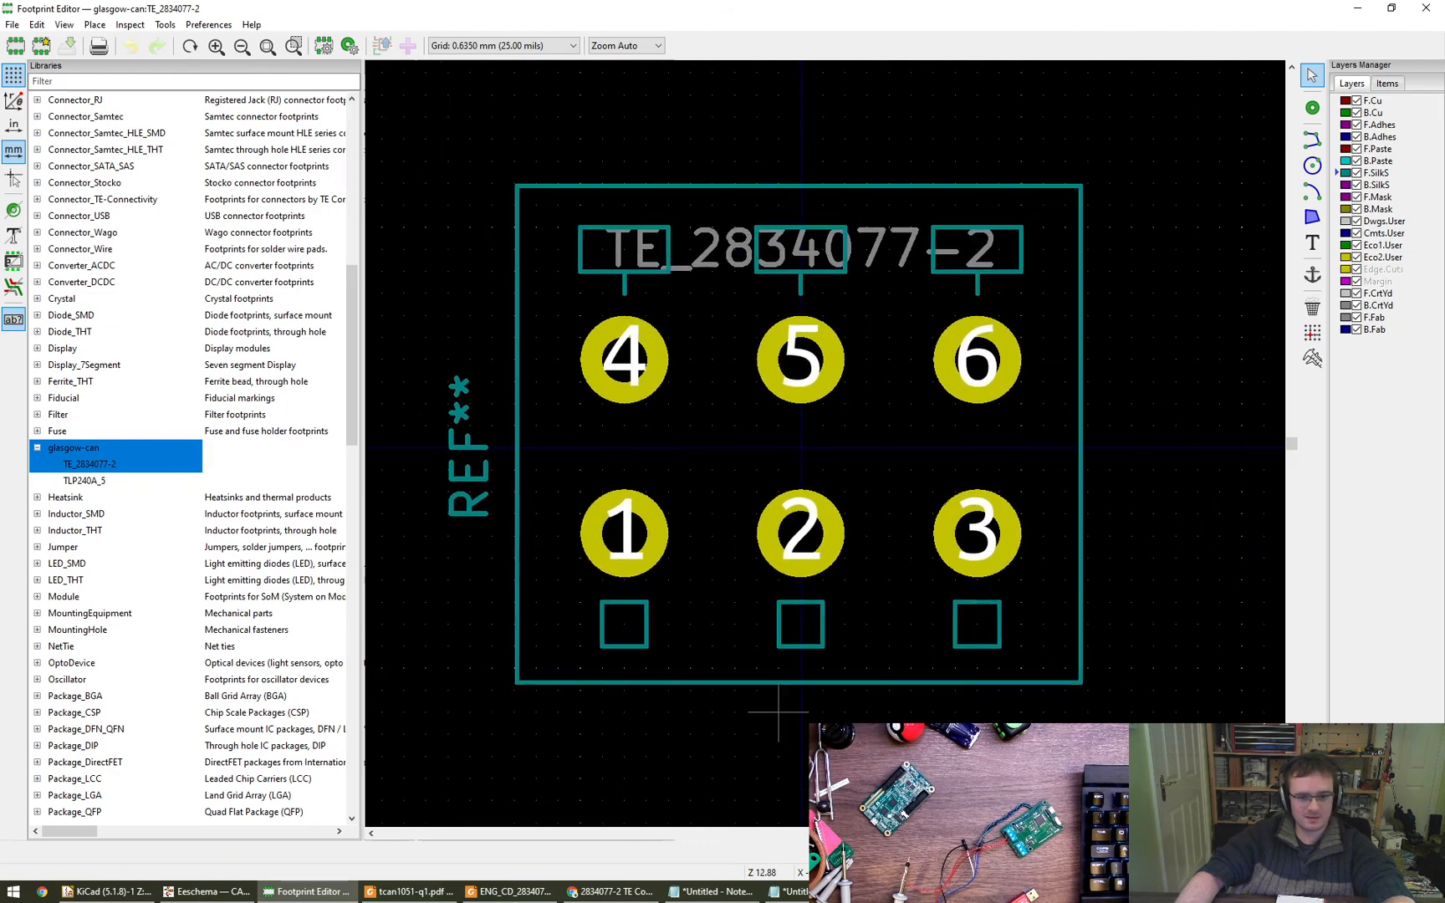
pyautogui.scroll(-1, 823, 712)
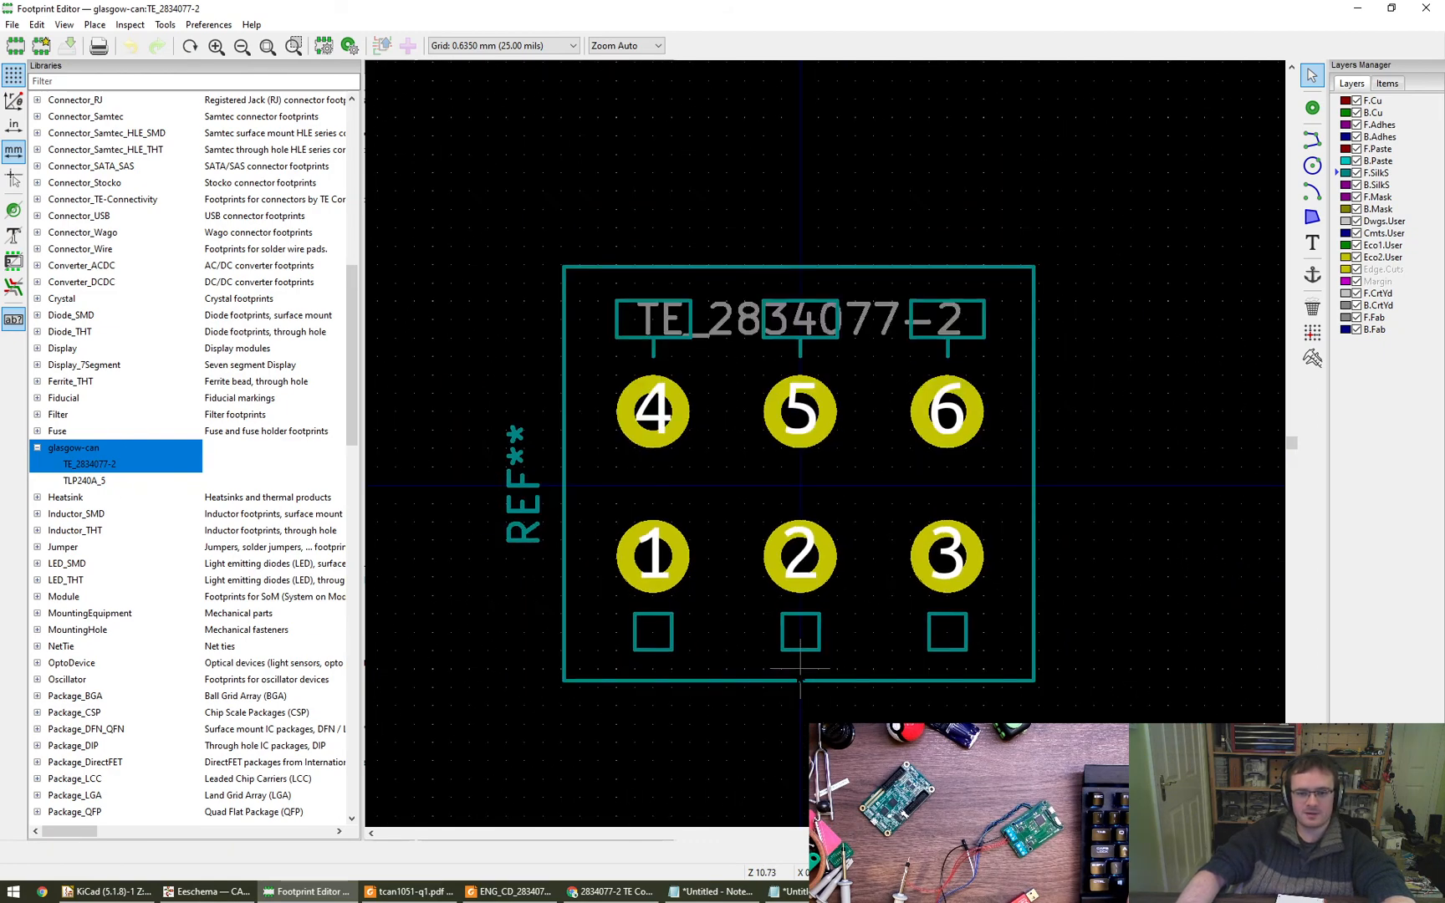
# - Switch to Eeschema, return to the root sheet and assign the glasgow-can:TE_2834077-2 footprint to connector J4
pyautogui.click(206, 891)
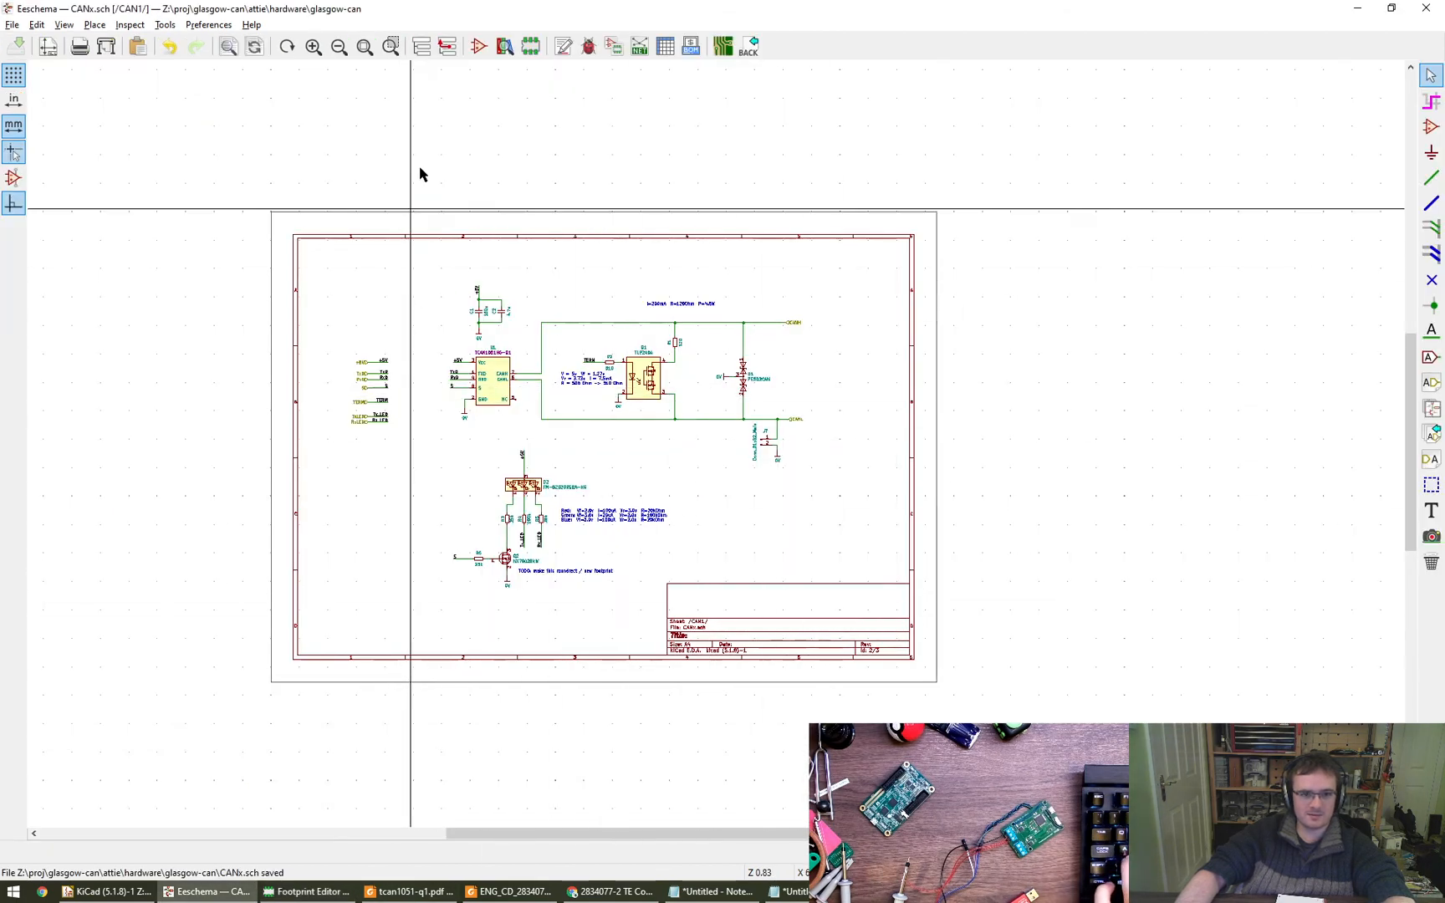
pyautogui.click(447, 46)
pyautogui.scroll(8, 501, 468)
pyautogui.doubleClick(516, 533)
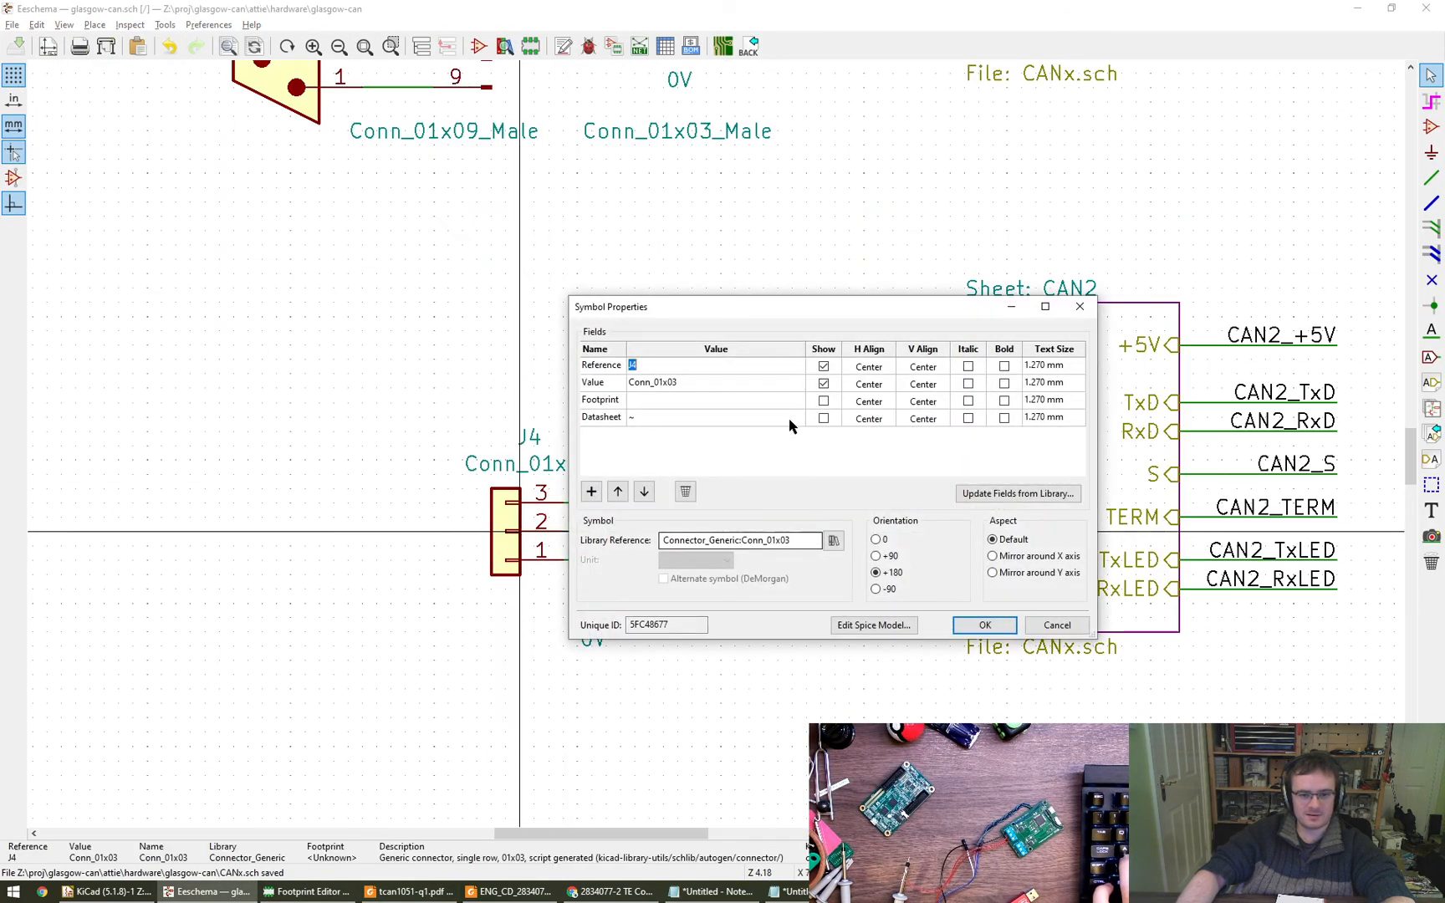
pyautogui.click(737, 402)
pyautogui.click(802, 404)
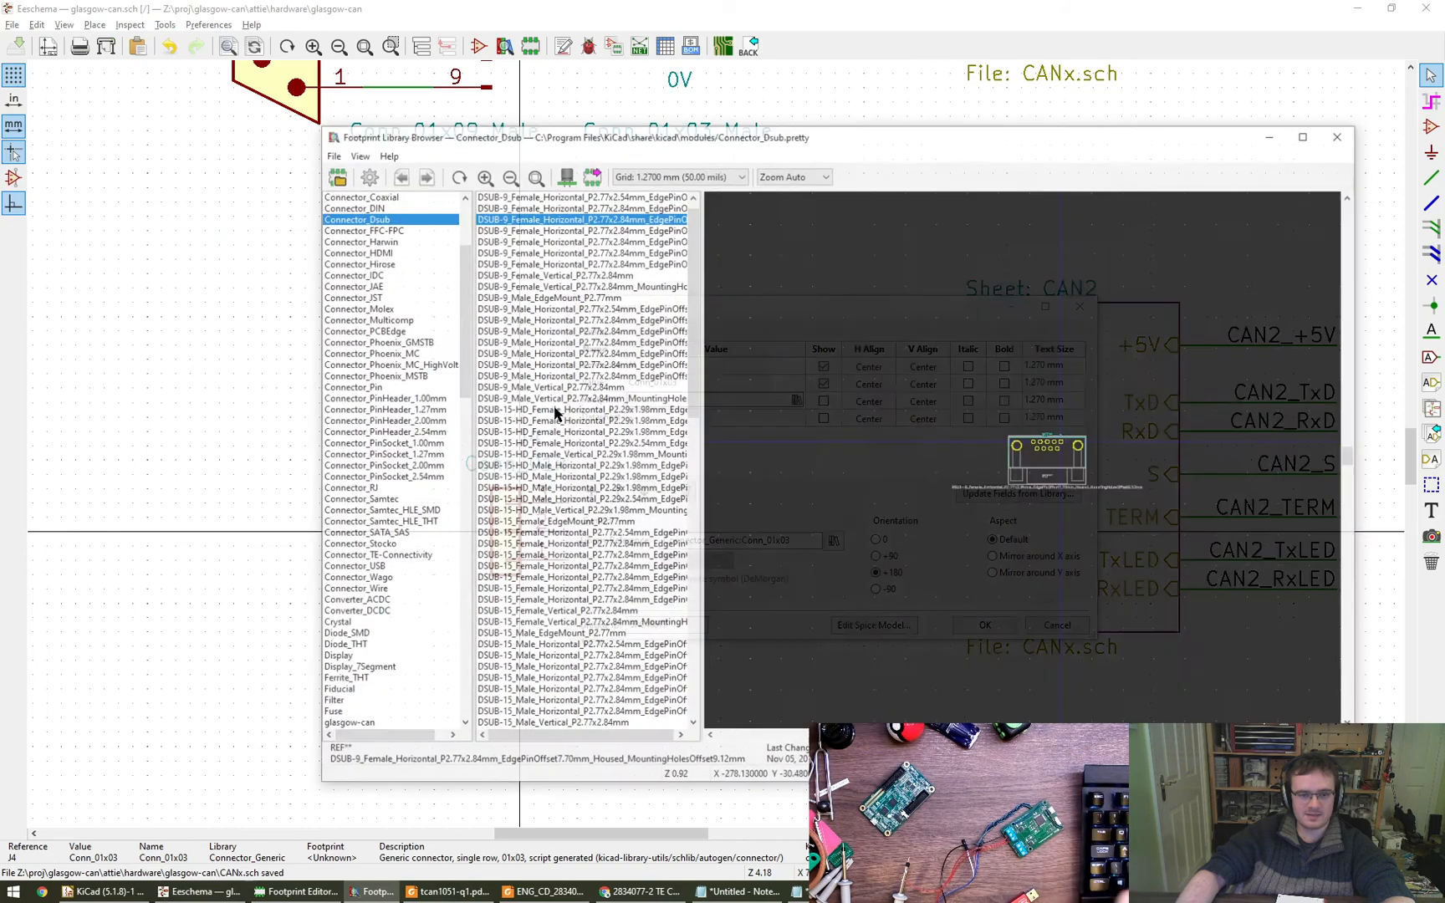
pyautogui.click(392, 278)
pyautogui.press('g')
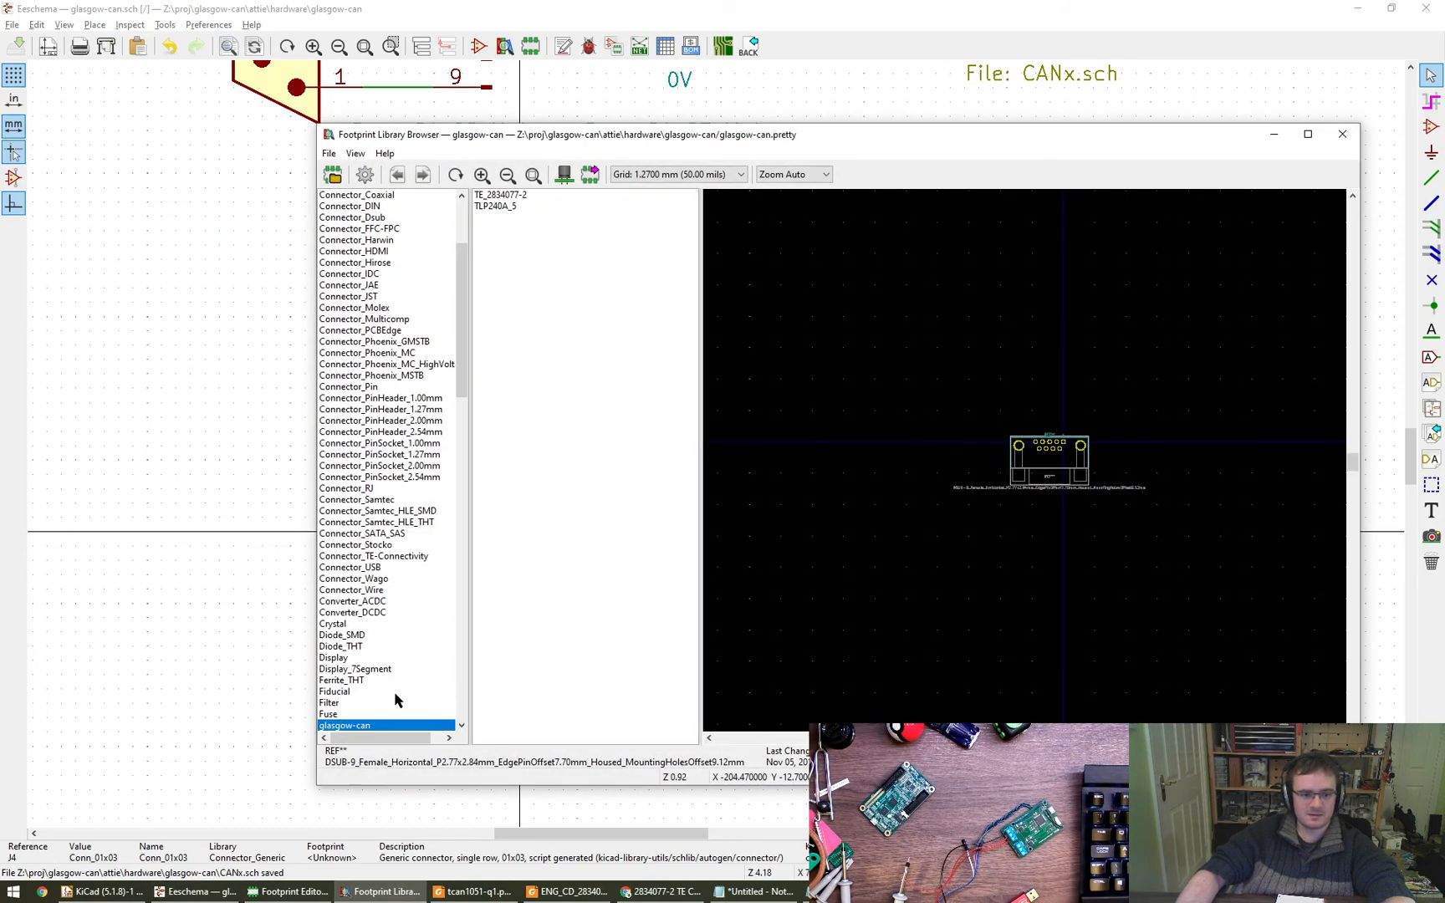
pyautogui.click(517, 207)
pyautogui.click(512, 195)
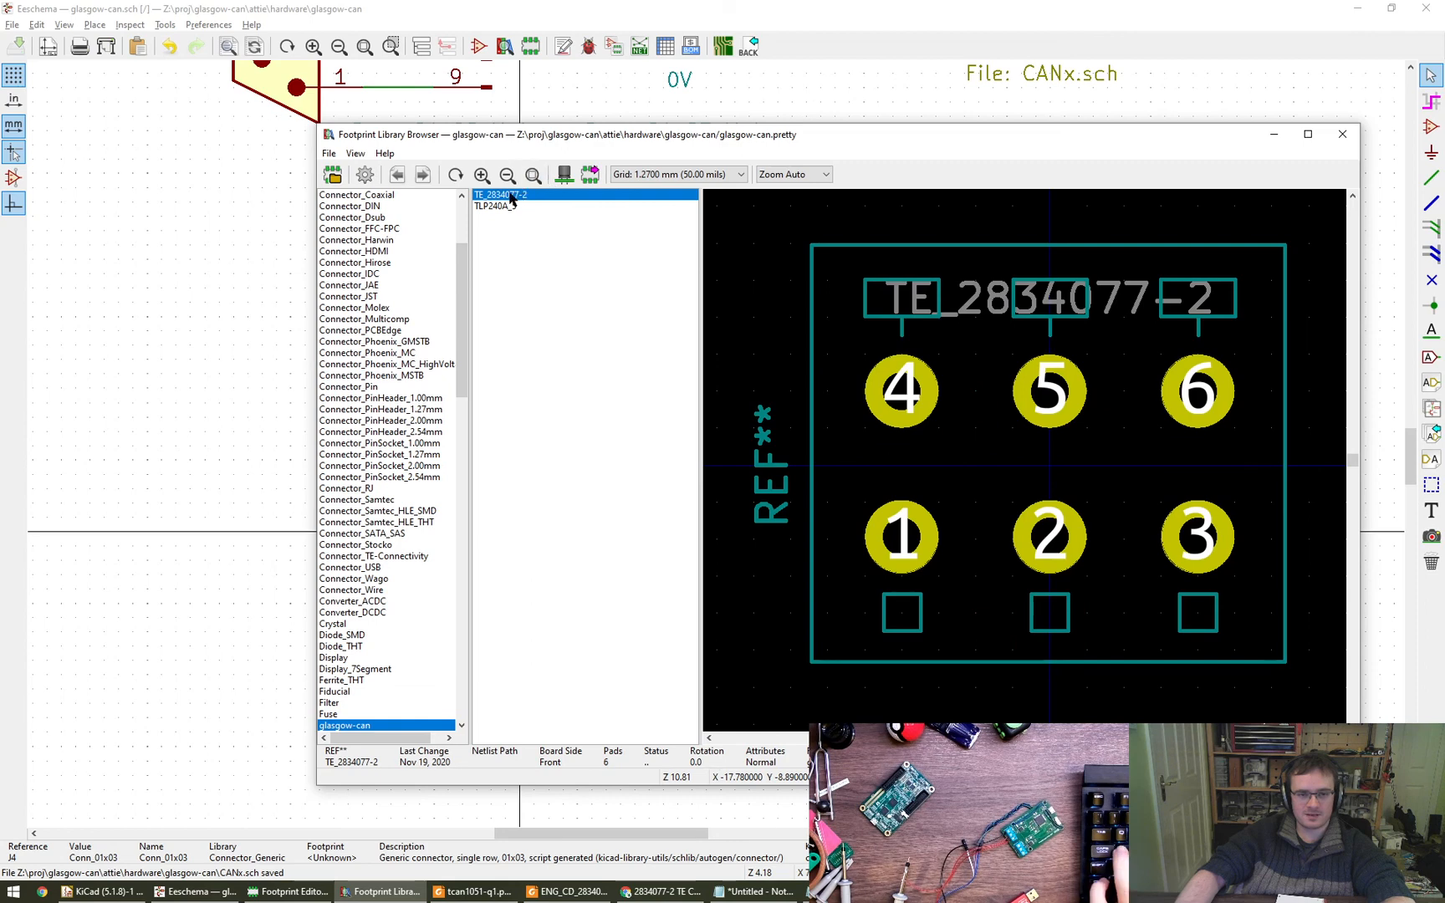
pyautogui.click(564, 174)
# - Add two custom fields to J4 and fill the first as MFG with TE Connectivity, taken from the Digi-Key page
pyautogui.click(591, 492)
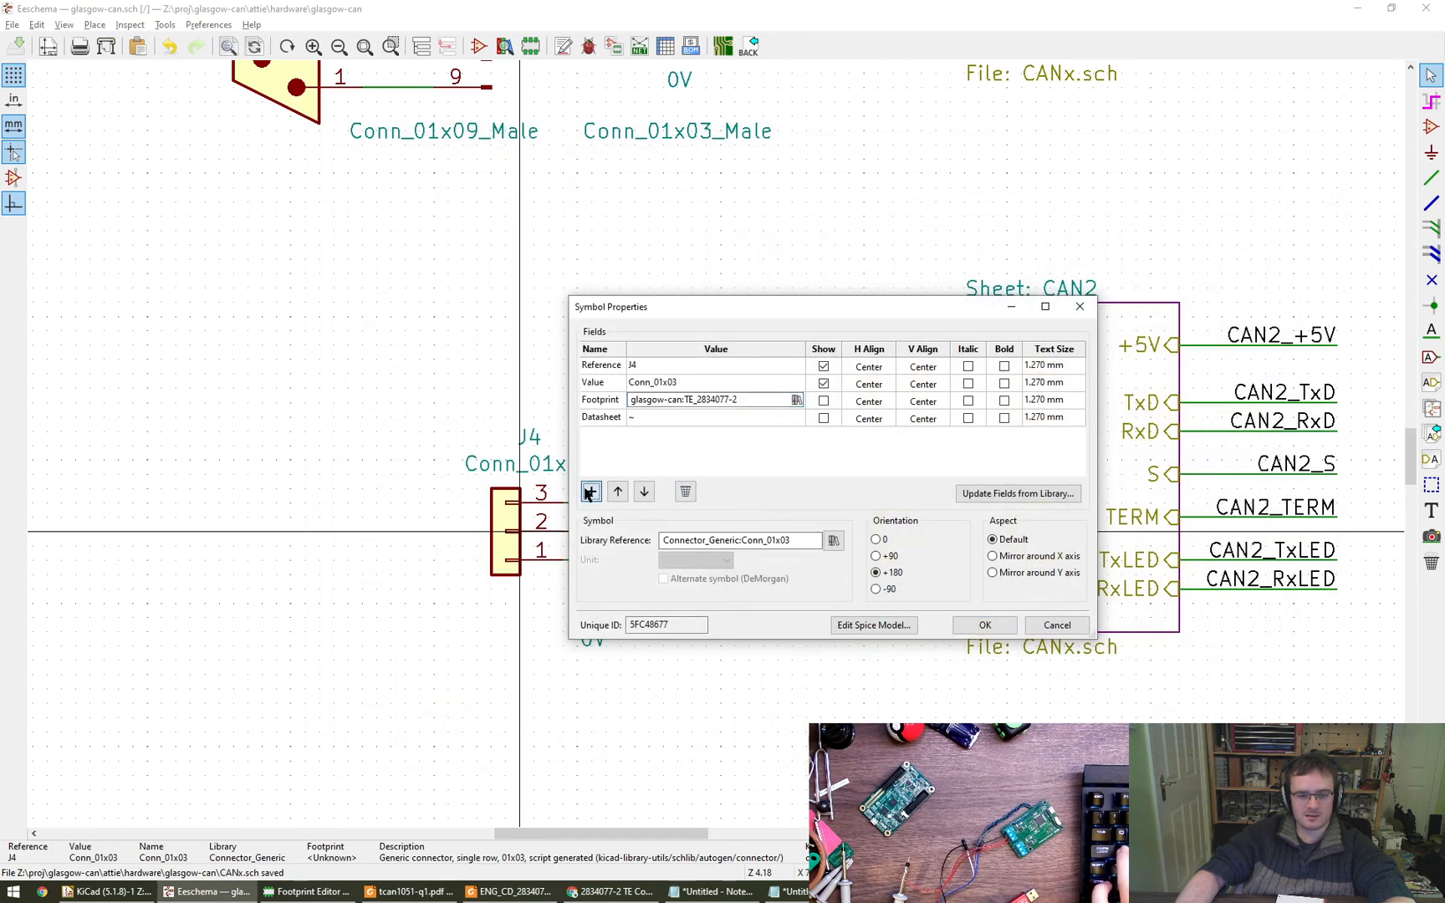
pyautogui.click(591, 492)
pyautogui.write('MF')
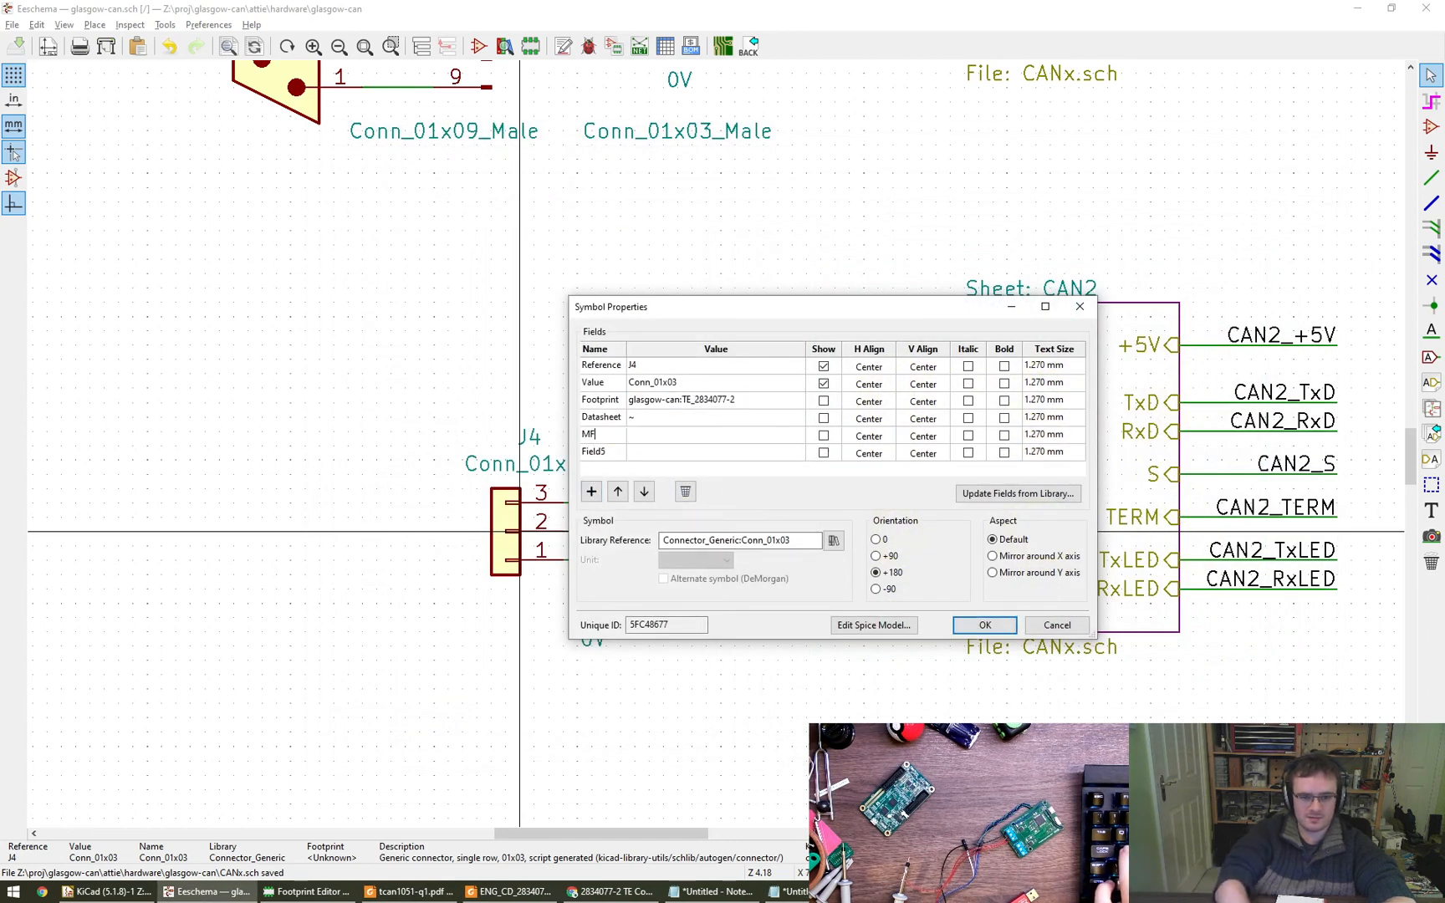
pyautogui.write('G')
pyautogui.press('Tab')
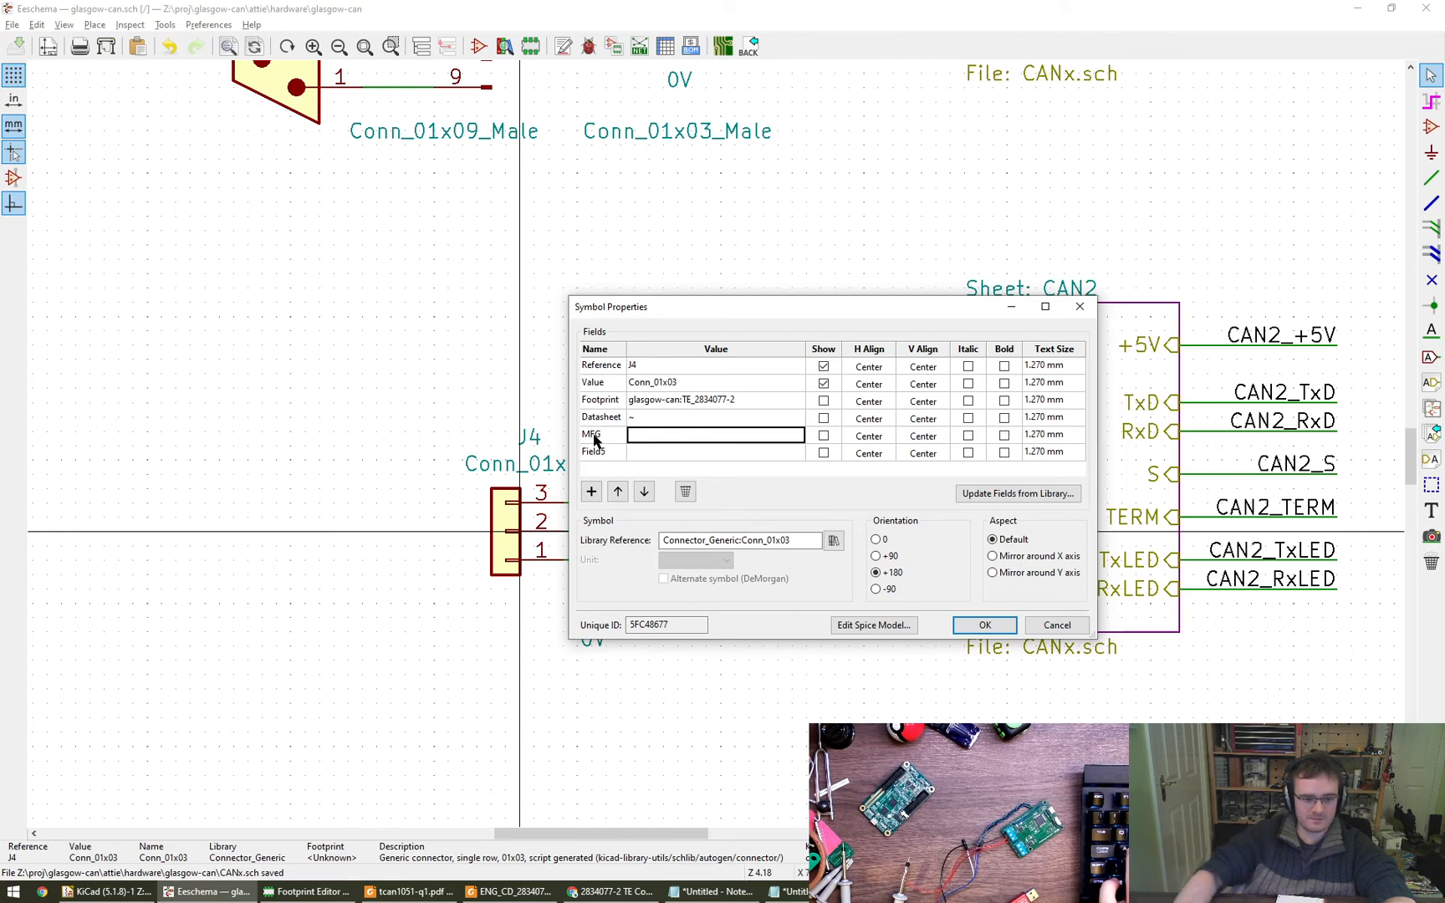
pyautogui.click(617, 889)
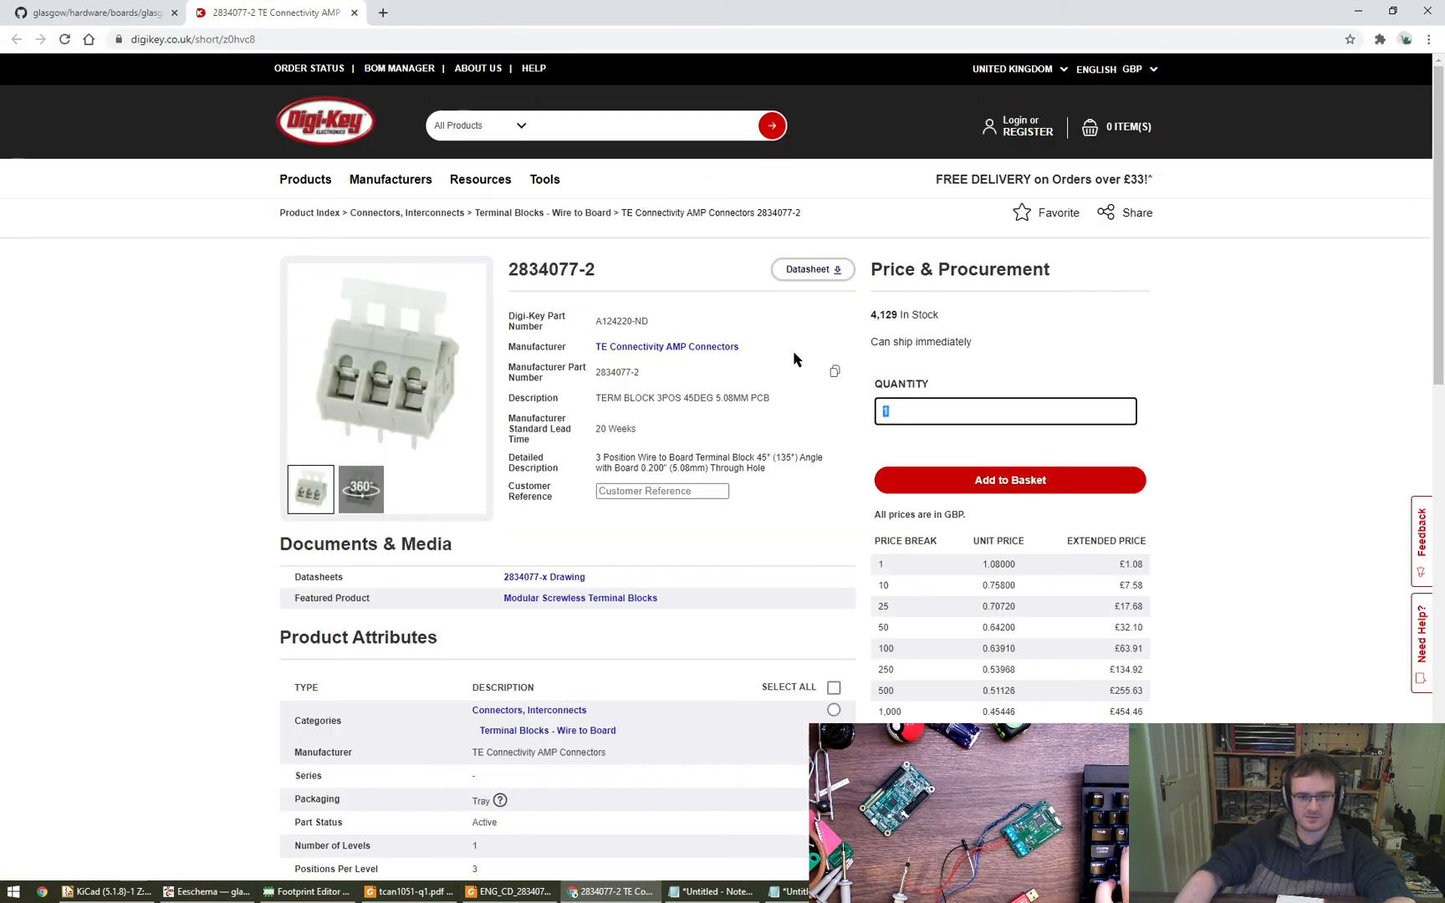
pyautogui.click(832, 347)
pyautogui.hotkey('alt', 'Tab')
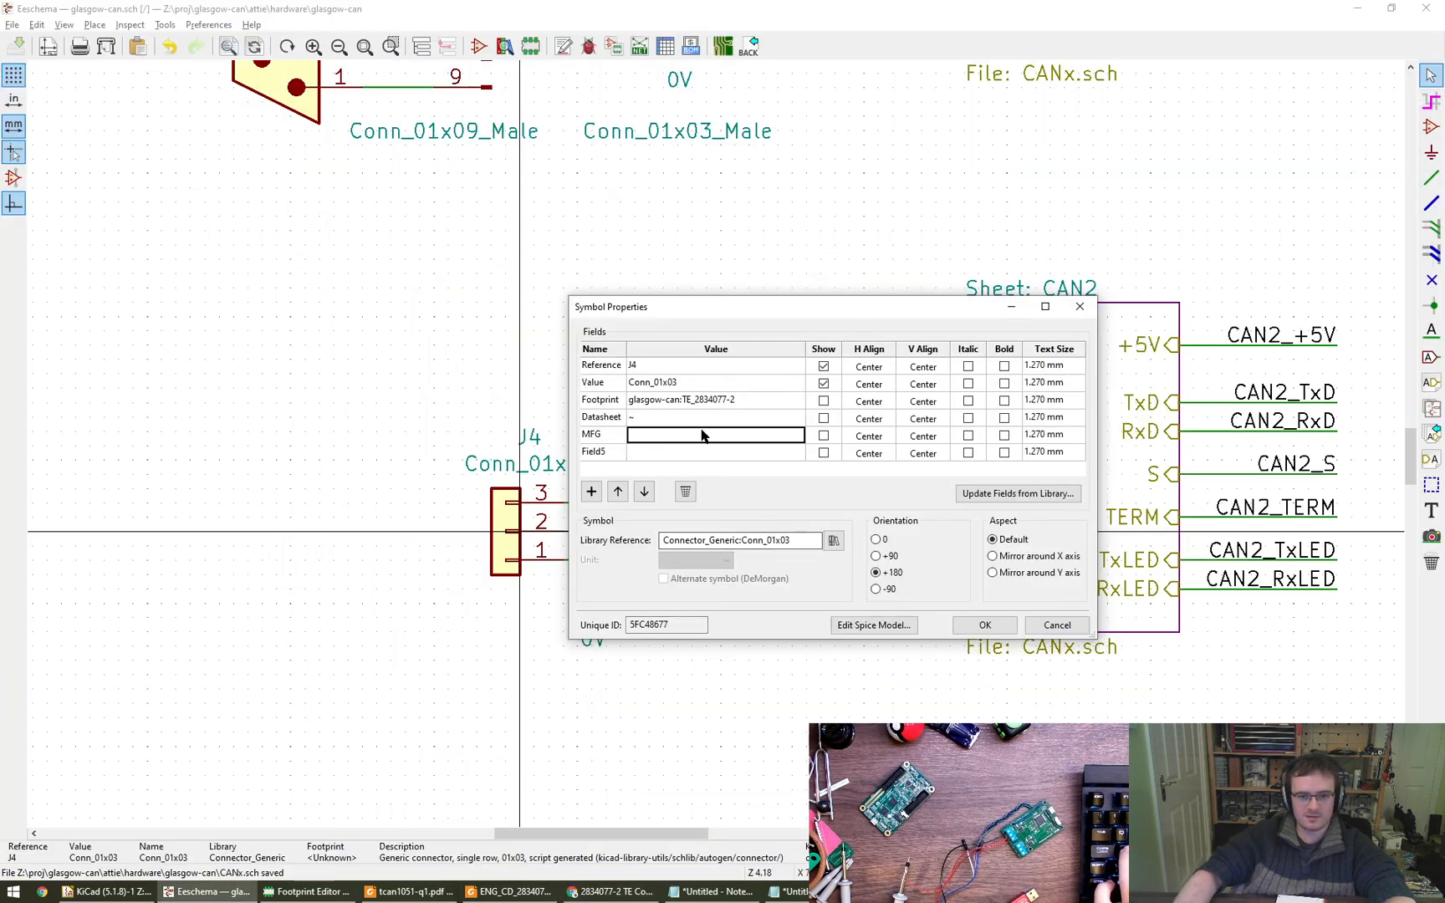
pyautogui.hotkey('ctrl', 'v')
pyautogui.moveTo(691, 434); pyautogui.dragTo(707, 442)
pyautogui.press('BackSpace')
pyautogui.press('Return')
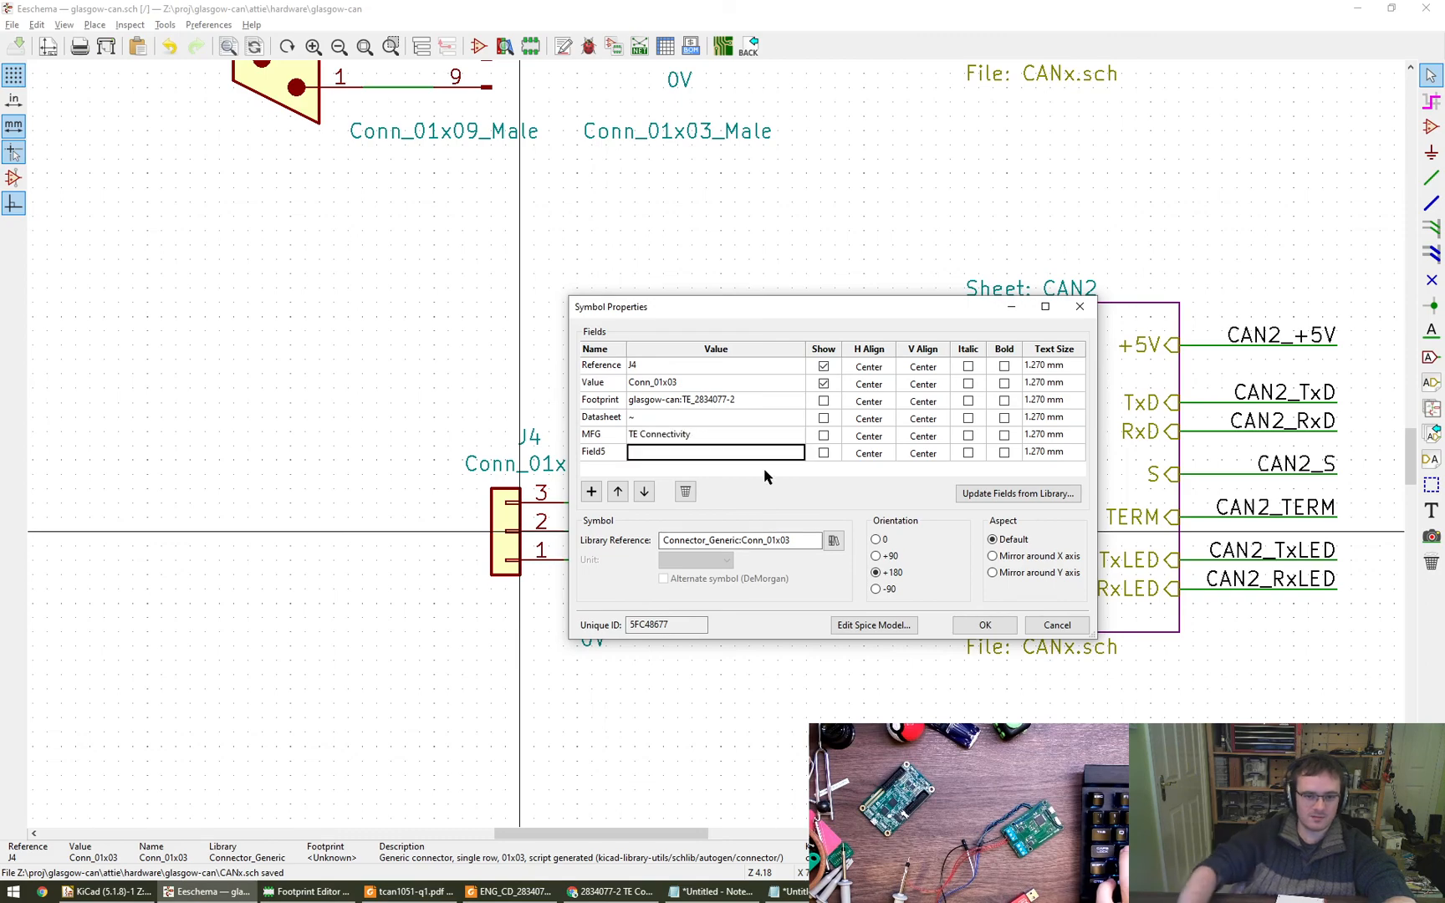
# - Fill J4's second custom field with part number 2834077-2, name it MPN and accept the symbol properties
pyautogui.hotkey('alt', 'Tab')
pyautogui.hotkey('alt', 'Tab')
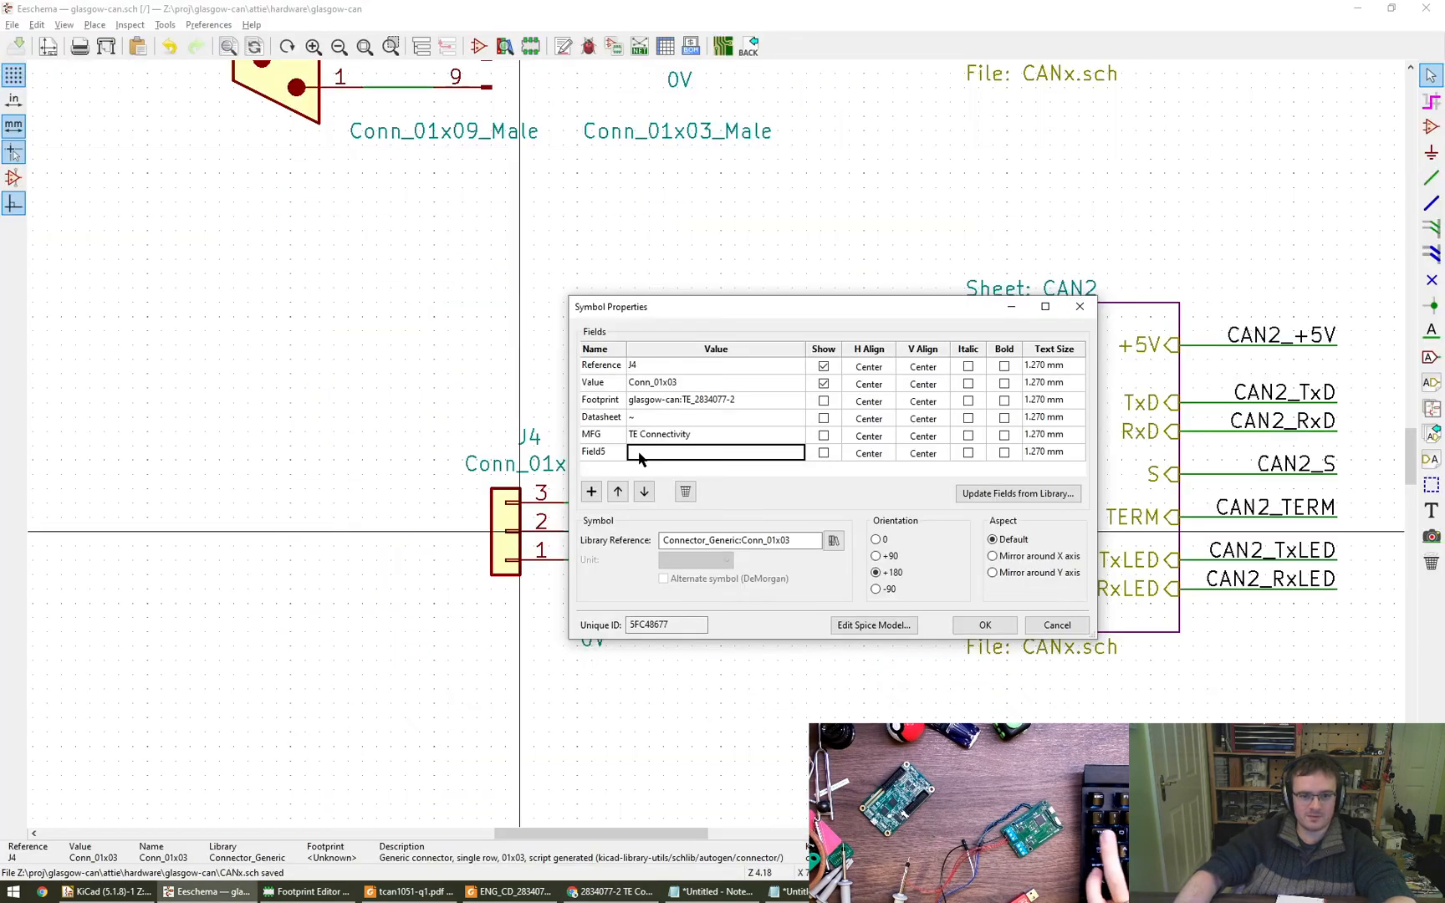
pyautogui.hotkey('ctrl', 'v')
pyautogui.click(597, 456)
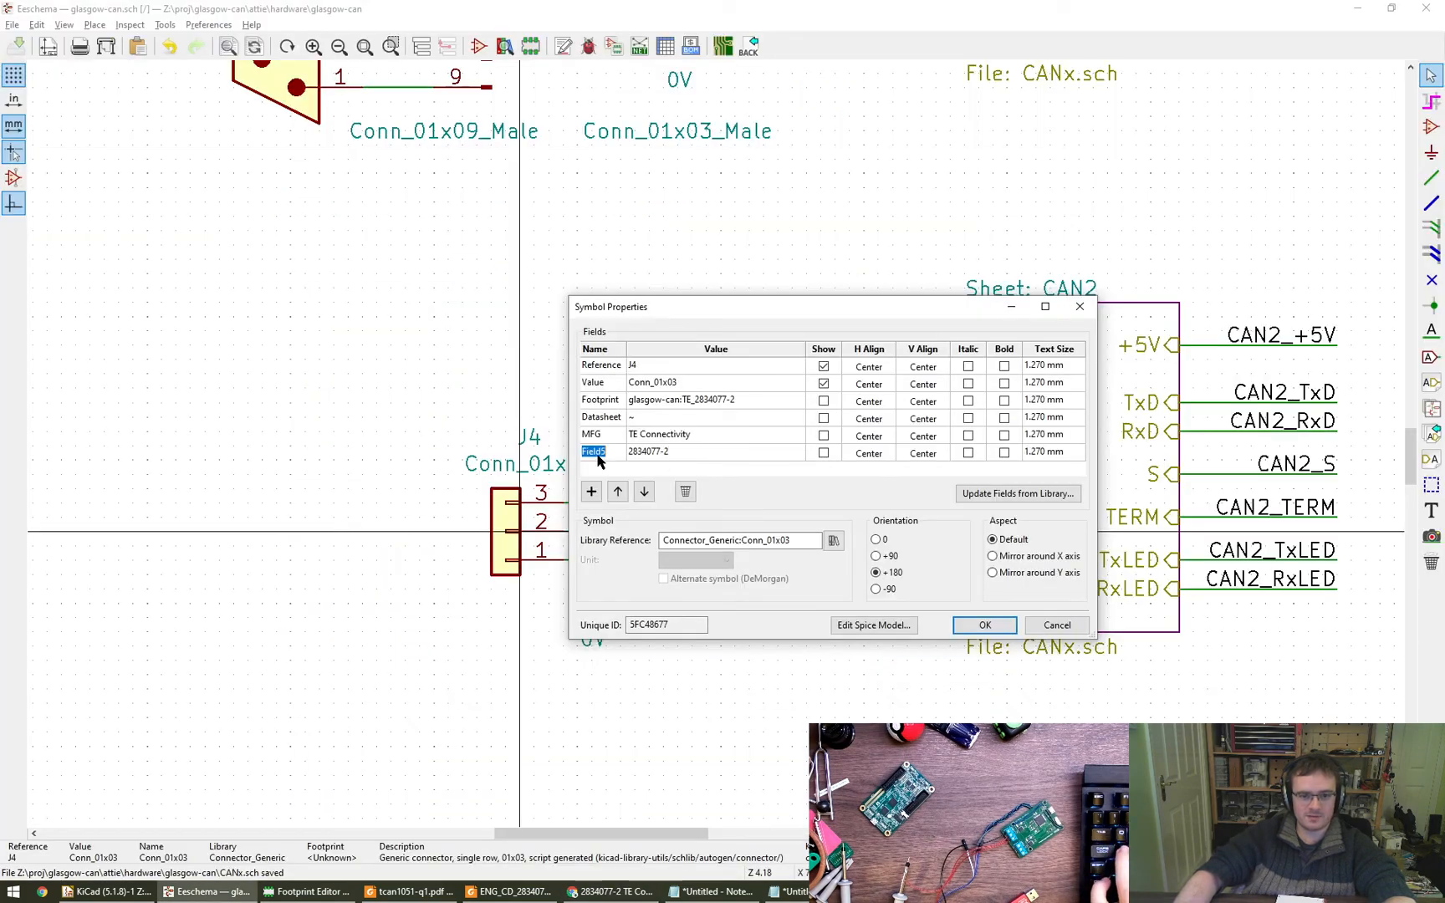
pyautogui.doubleClick(599, 461)
pyautogui.write('MPN')
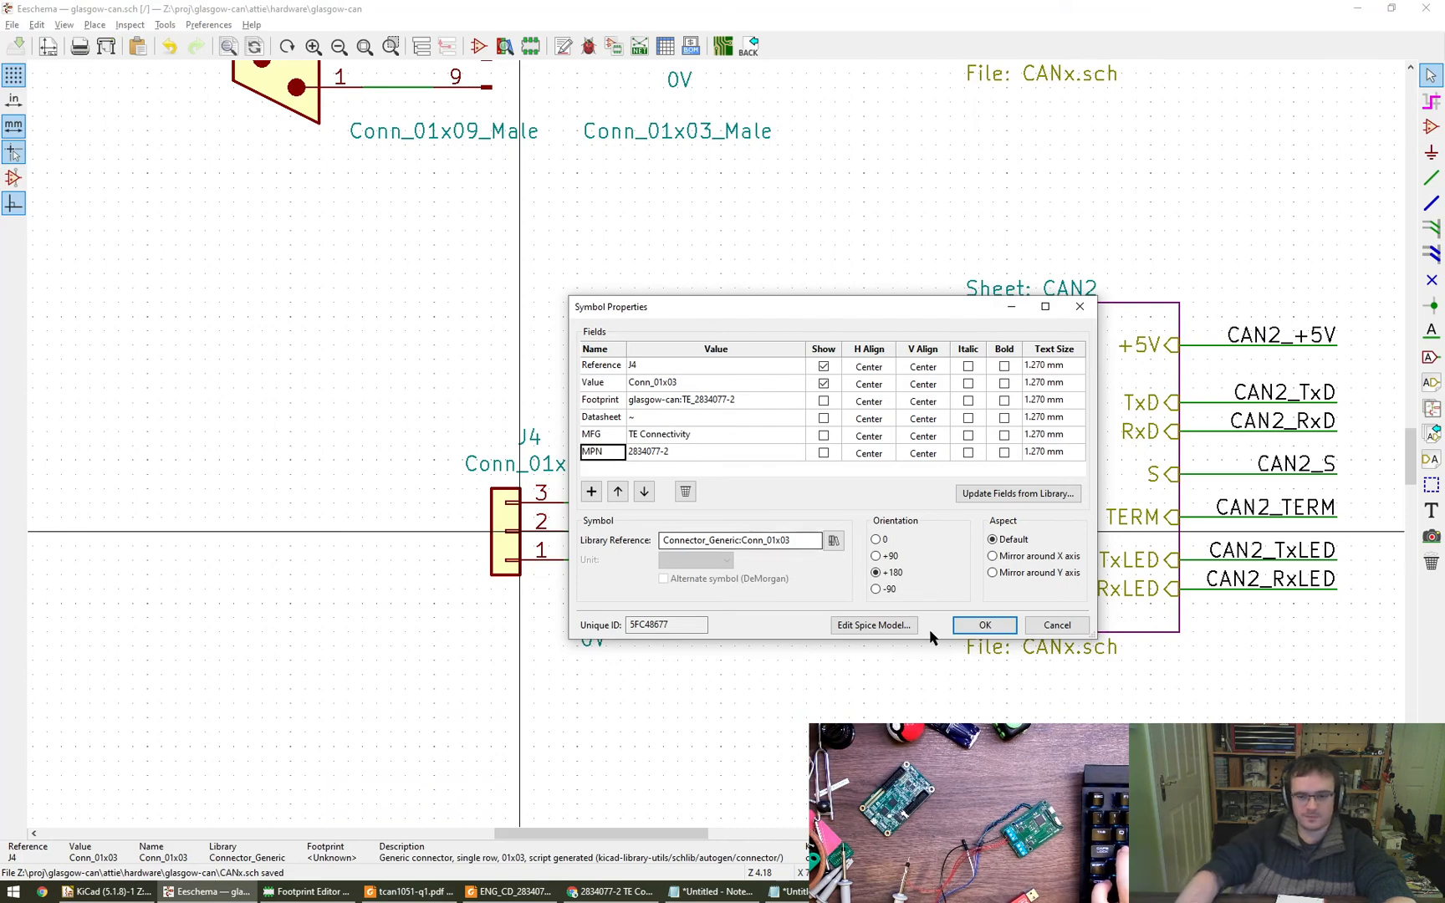
pyautogui.click(983, 624)
# - Review the footprint assignments of all schematic symbols in the symbol fields table and close it without changes
pyautogui.scroll(-5, 254, 511)
pyautogui.moveTo(253, 511); pyautogui.dragTo(474, 507, button='middle')
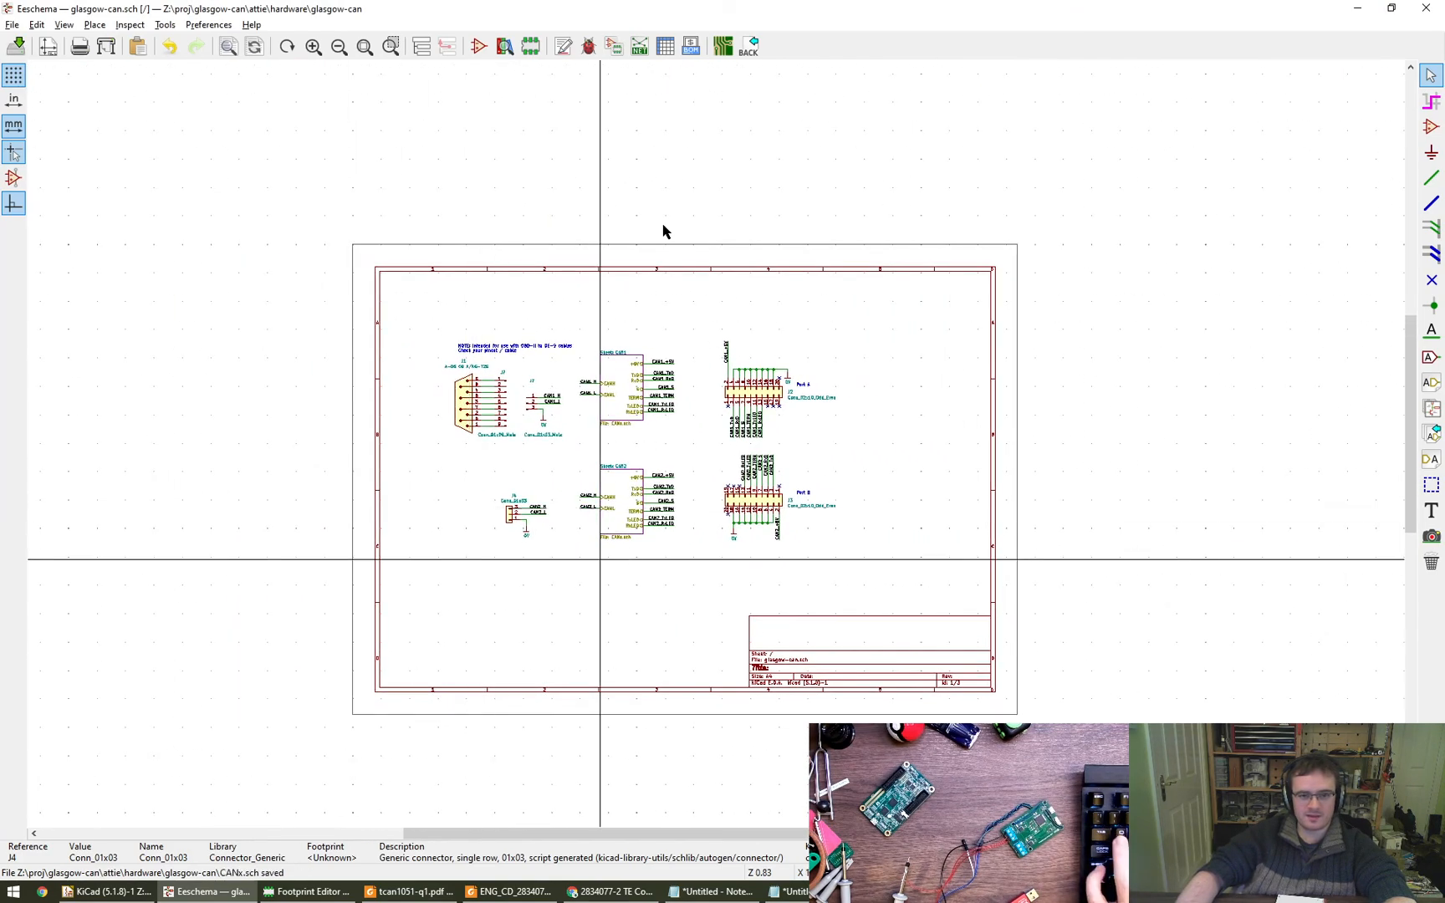
pyautogui.click(665, 46)
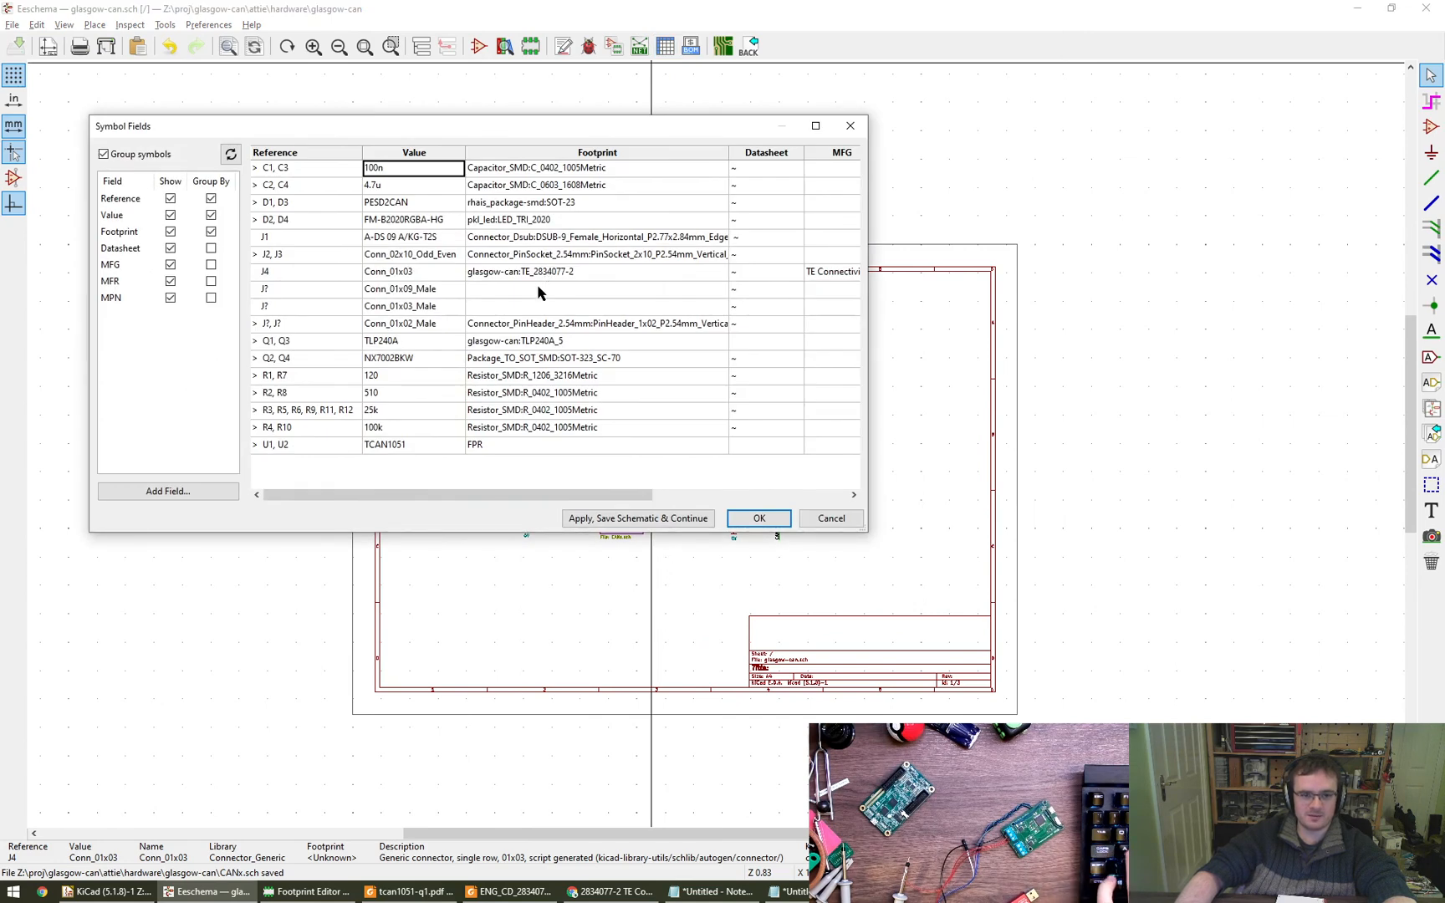
pyautogui.doubleClick(569, 289)
pyautogui.press('Escape')
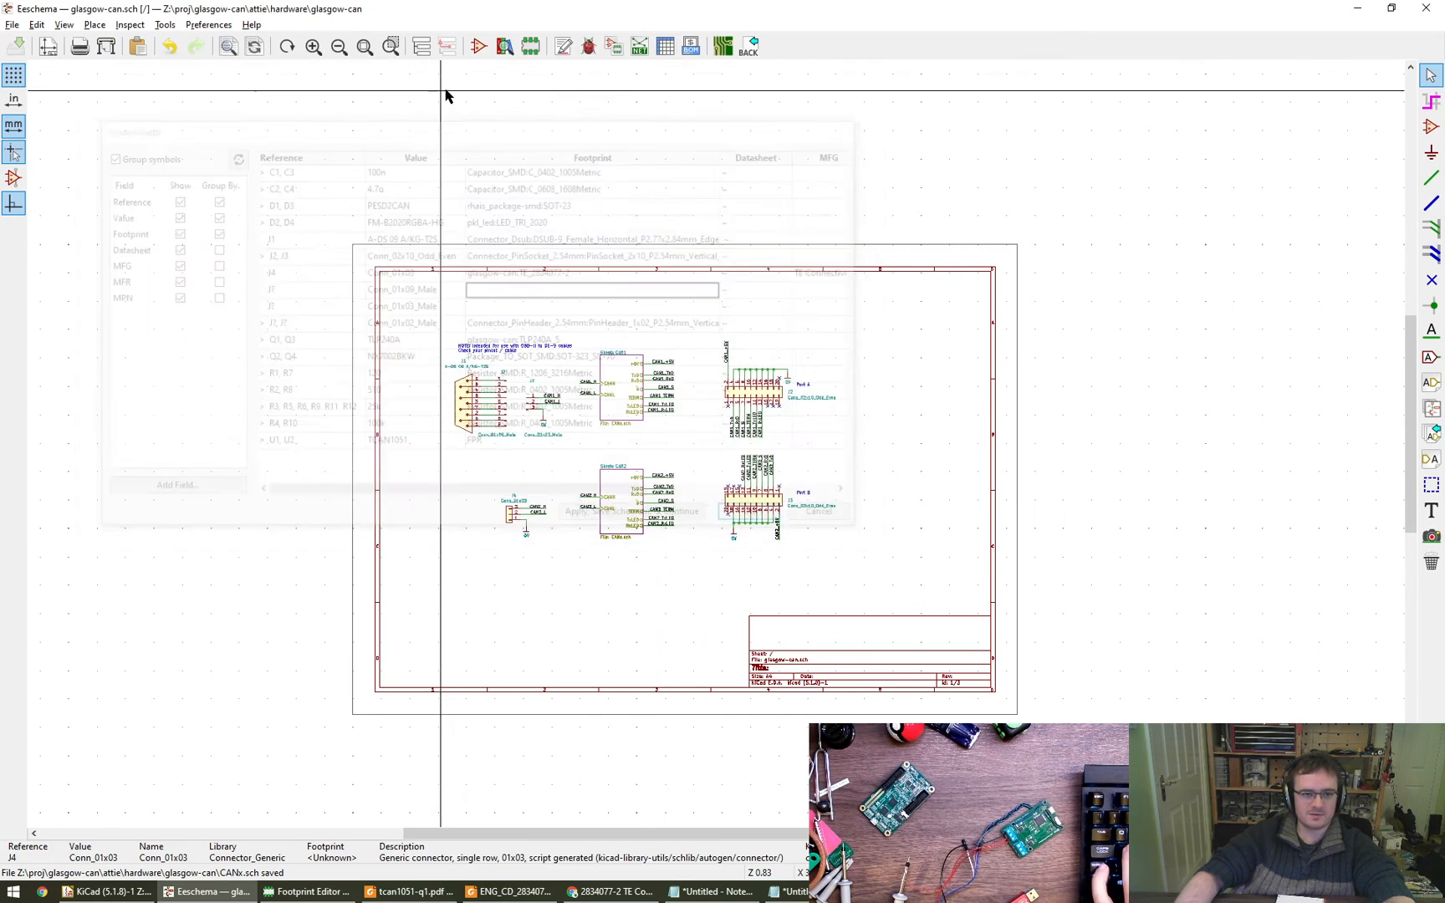
# - Annotate the entire schematic, resetting existing annotations and sorting components by Y position
pyautogui.click(563, 46)
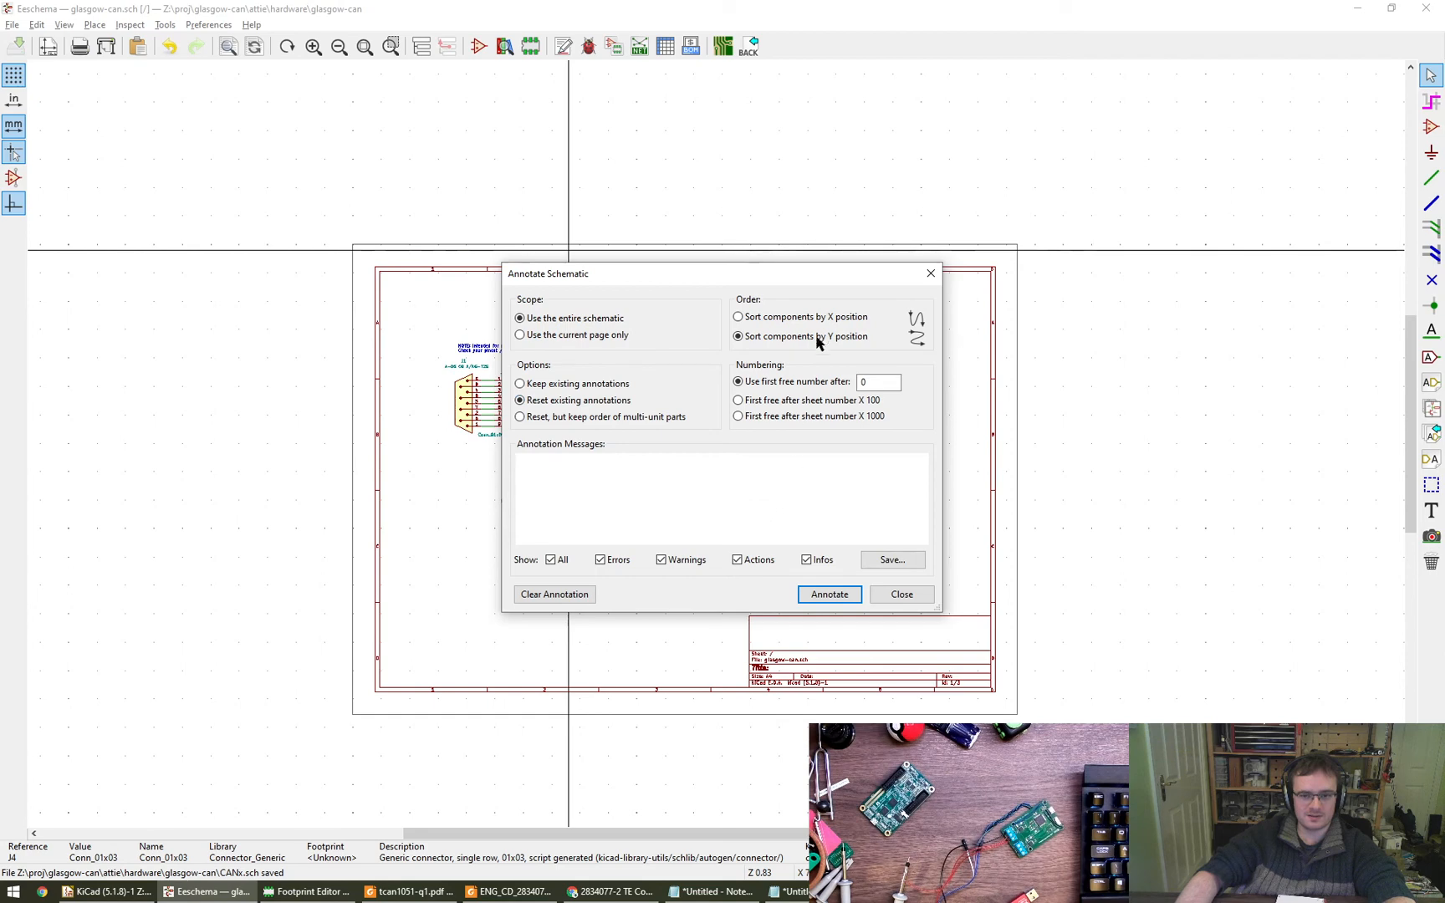
pyautogui.click(828, 593)
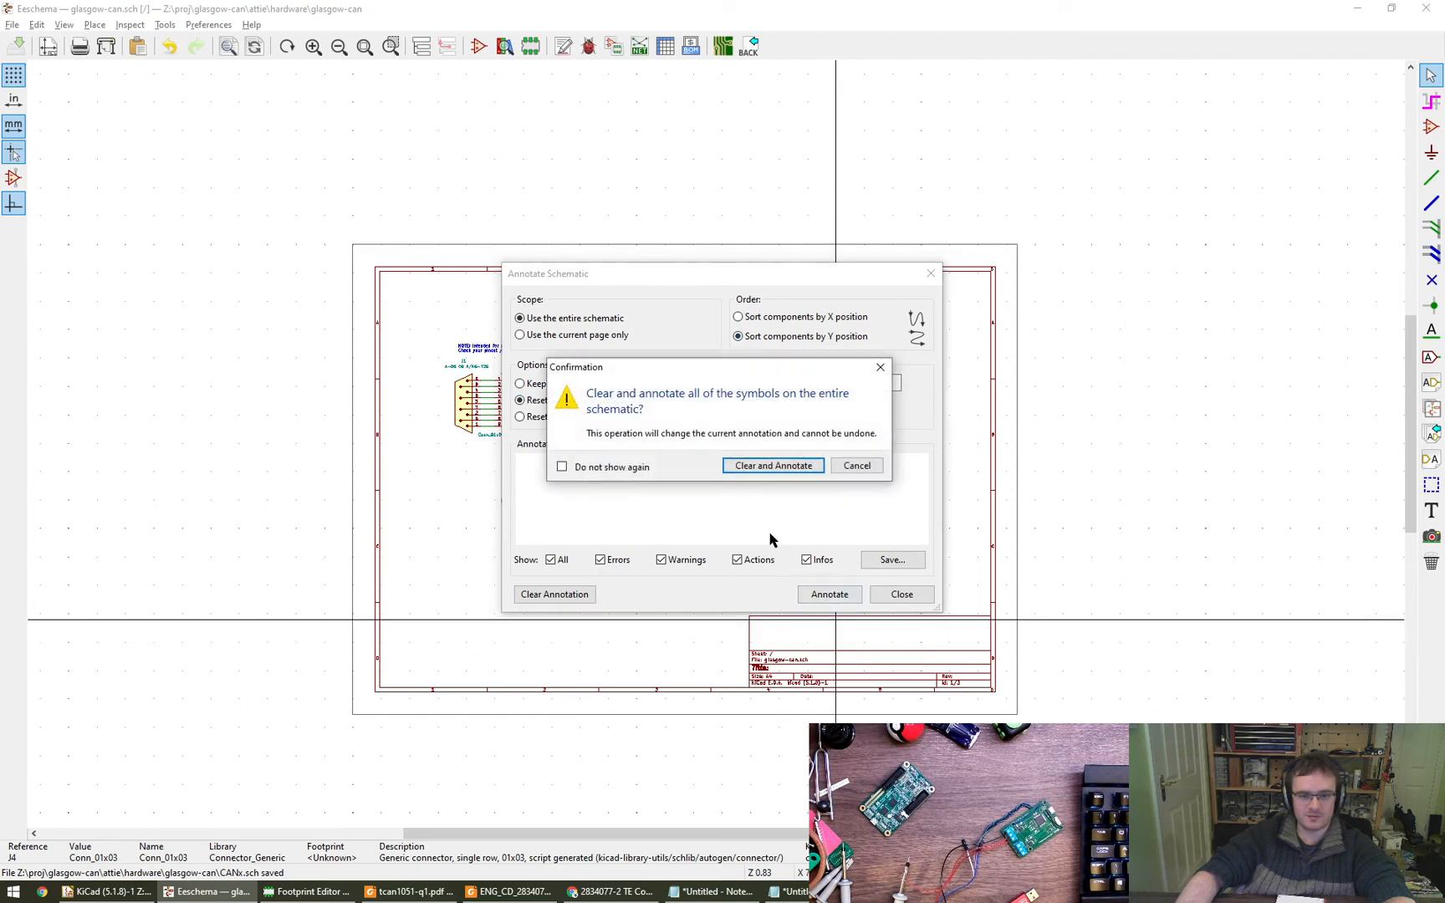
pyautogui.click(771, 466)
pyautogui.click(901, 594)
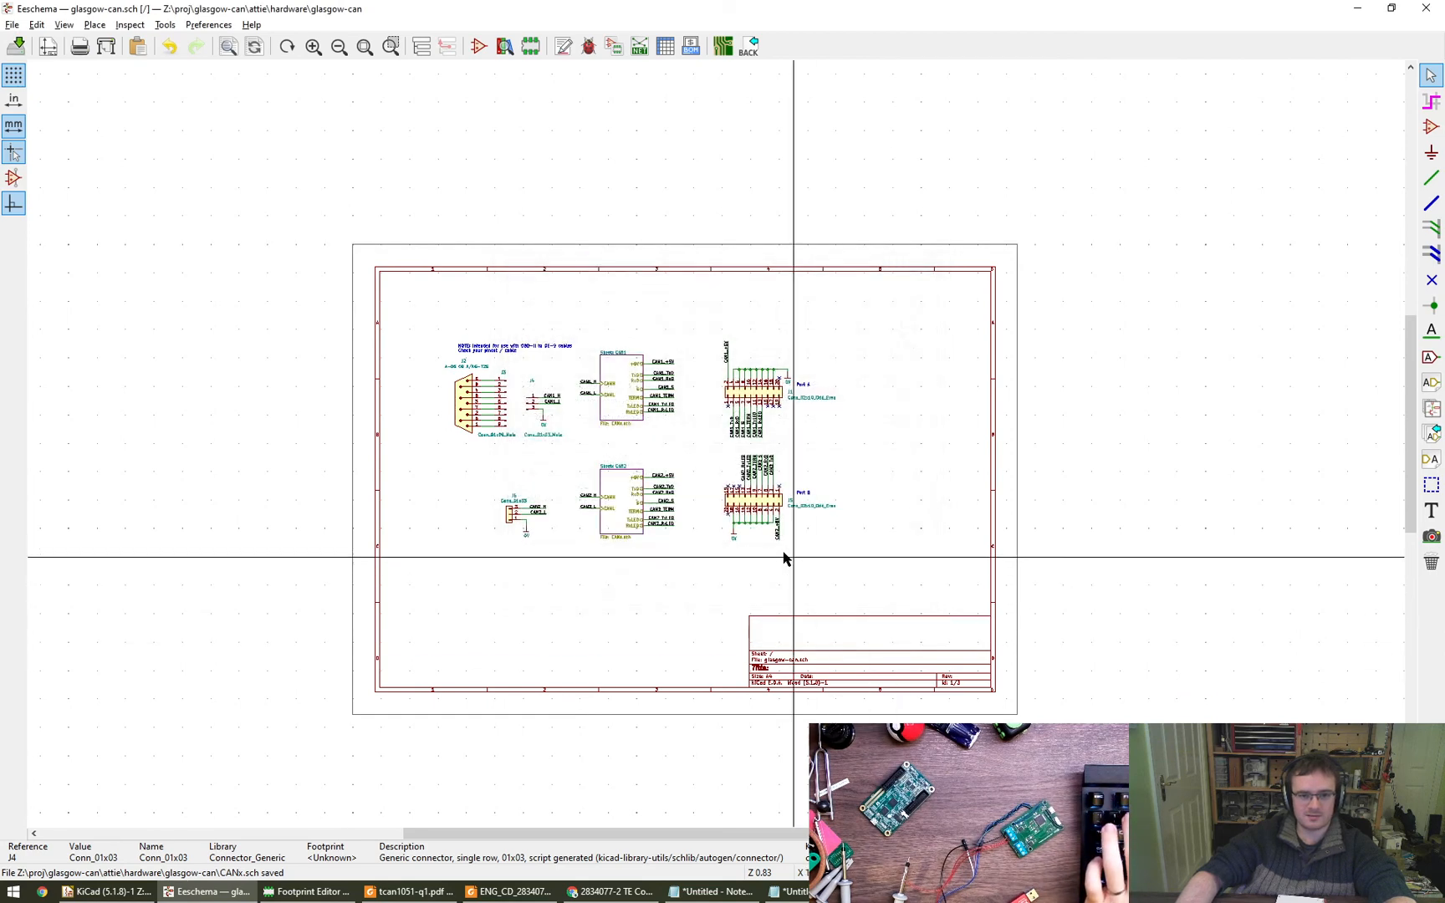
# - Move the J3 and J4 reference labels so each sits just above its connector's pin ends
pyautogui.scroll(5, 507, 506)
pyautogui.scroll(-4, 506, 506)
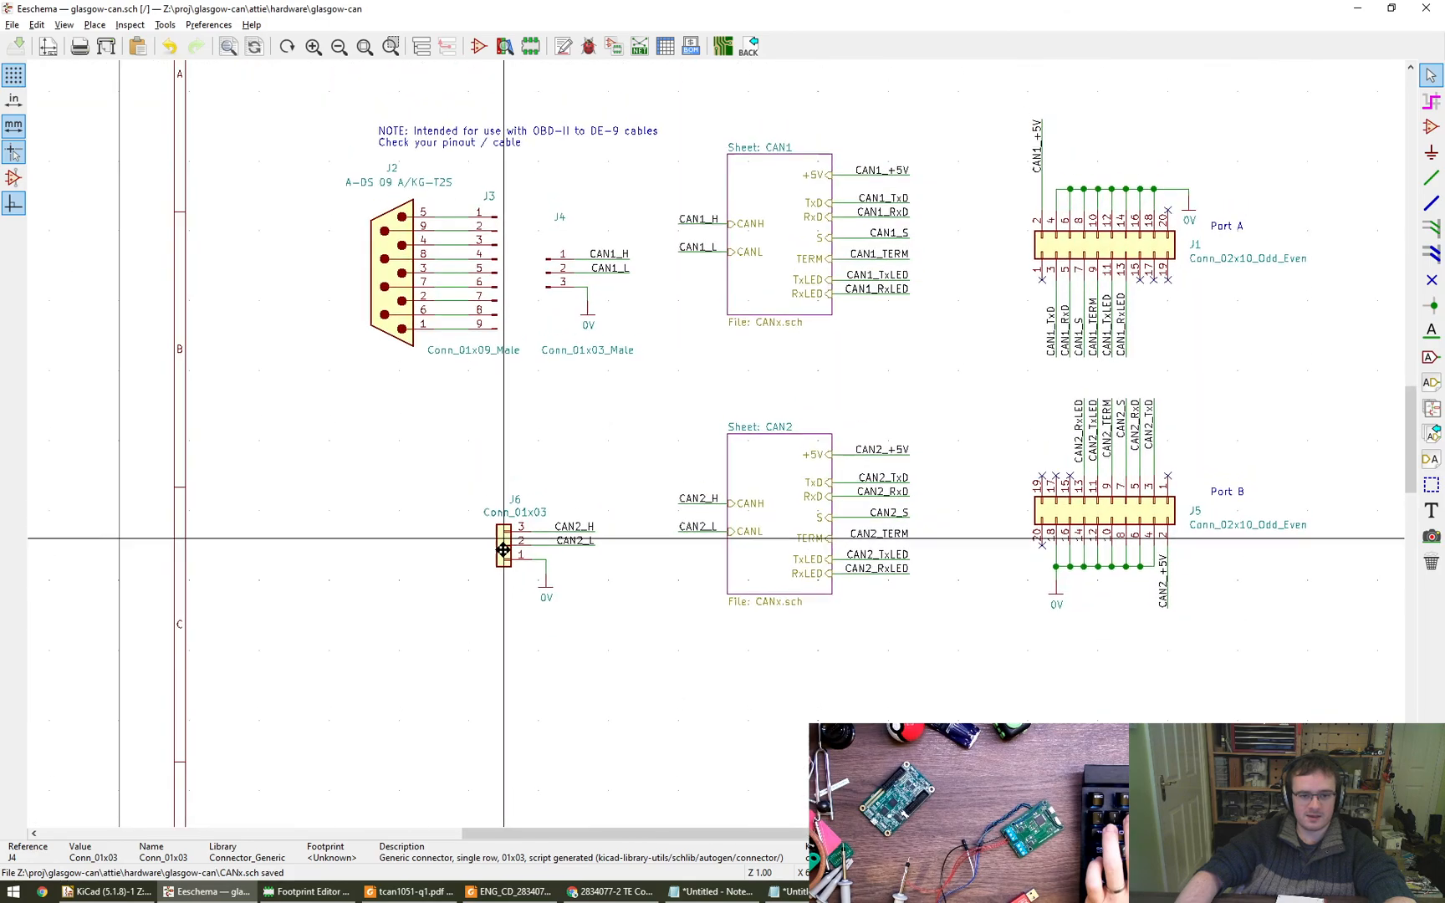
pyautogui.scroll(5, 535, 335)
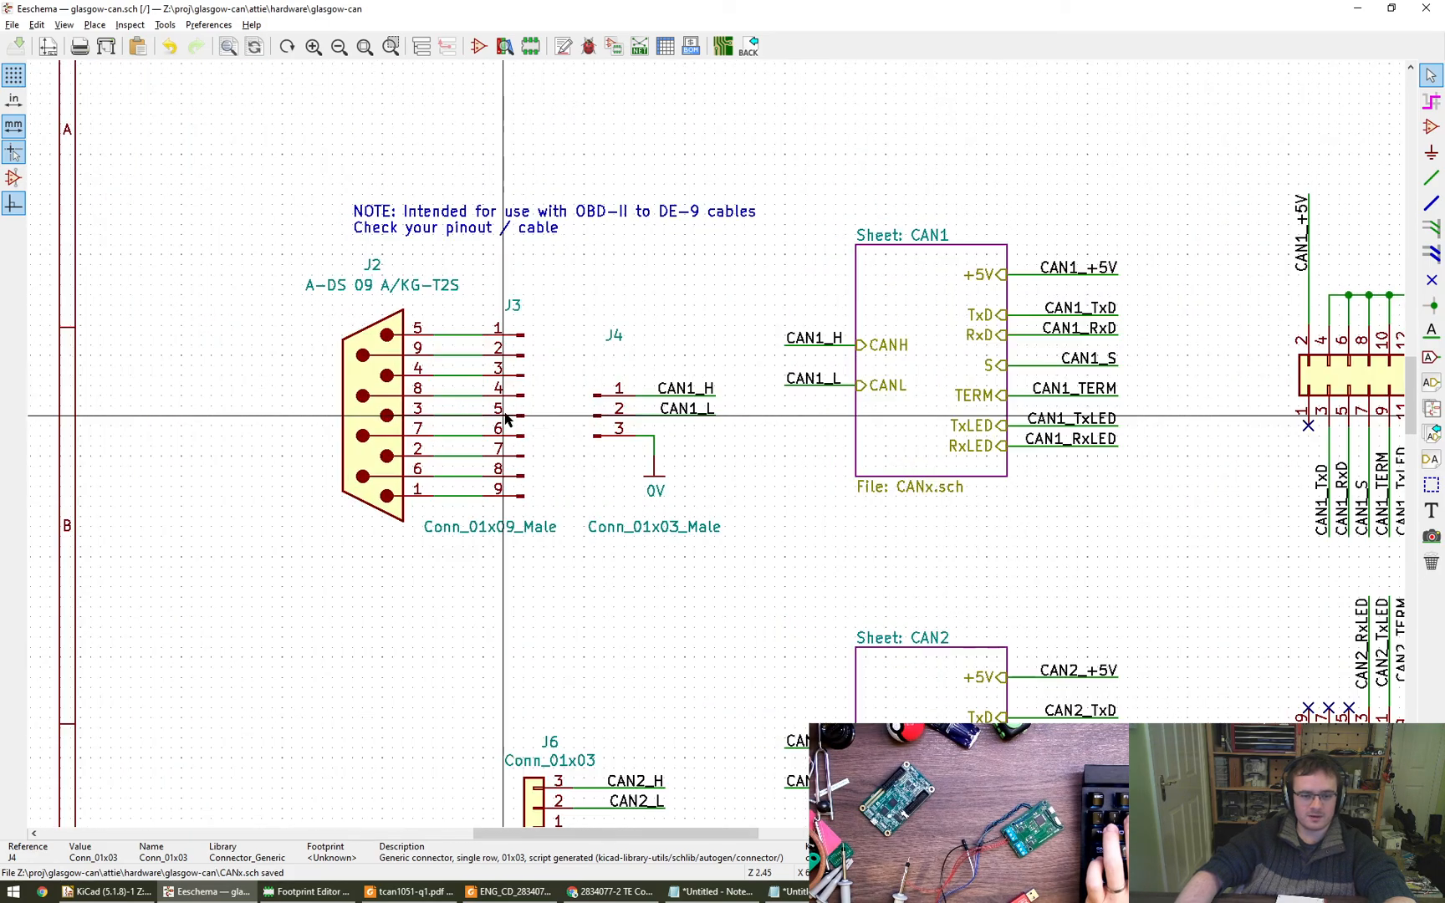
pyautogui.press('m')
pyautogui.click(518, 307)
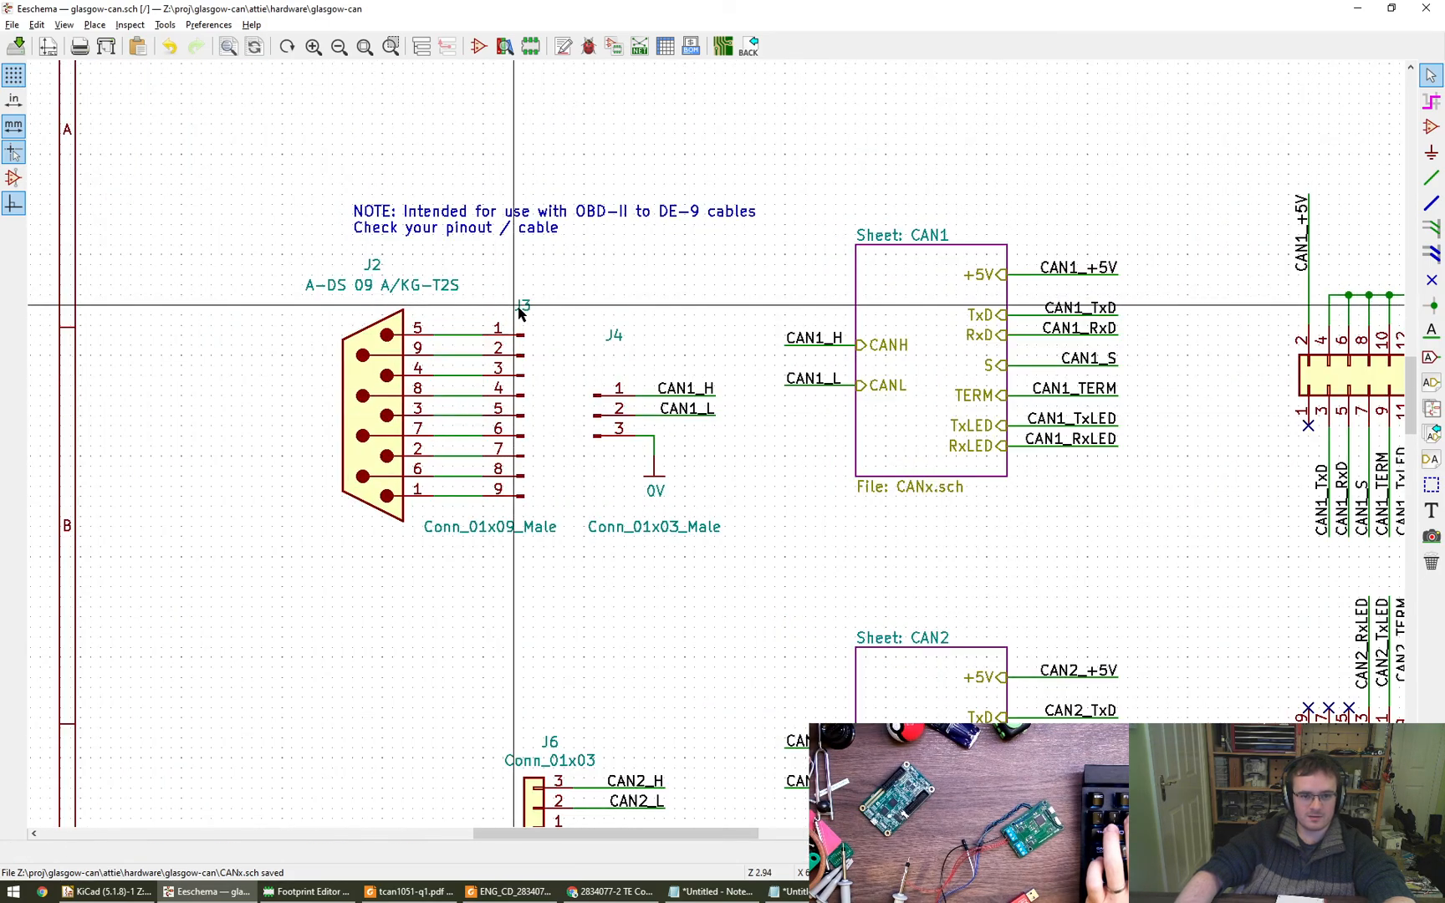
pyautogui.press('m')
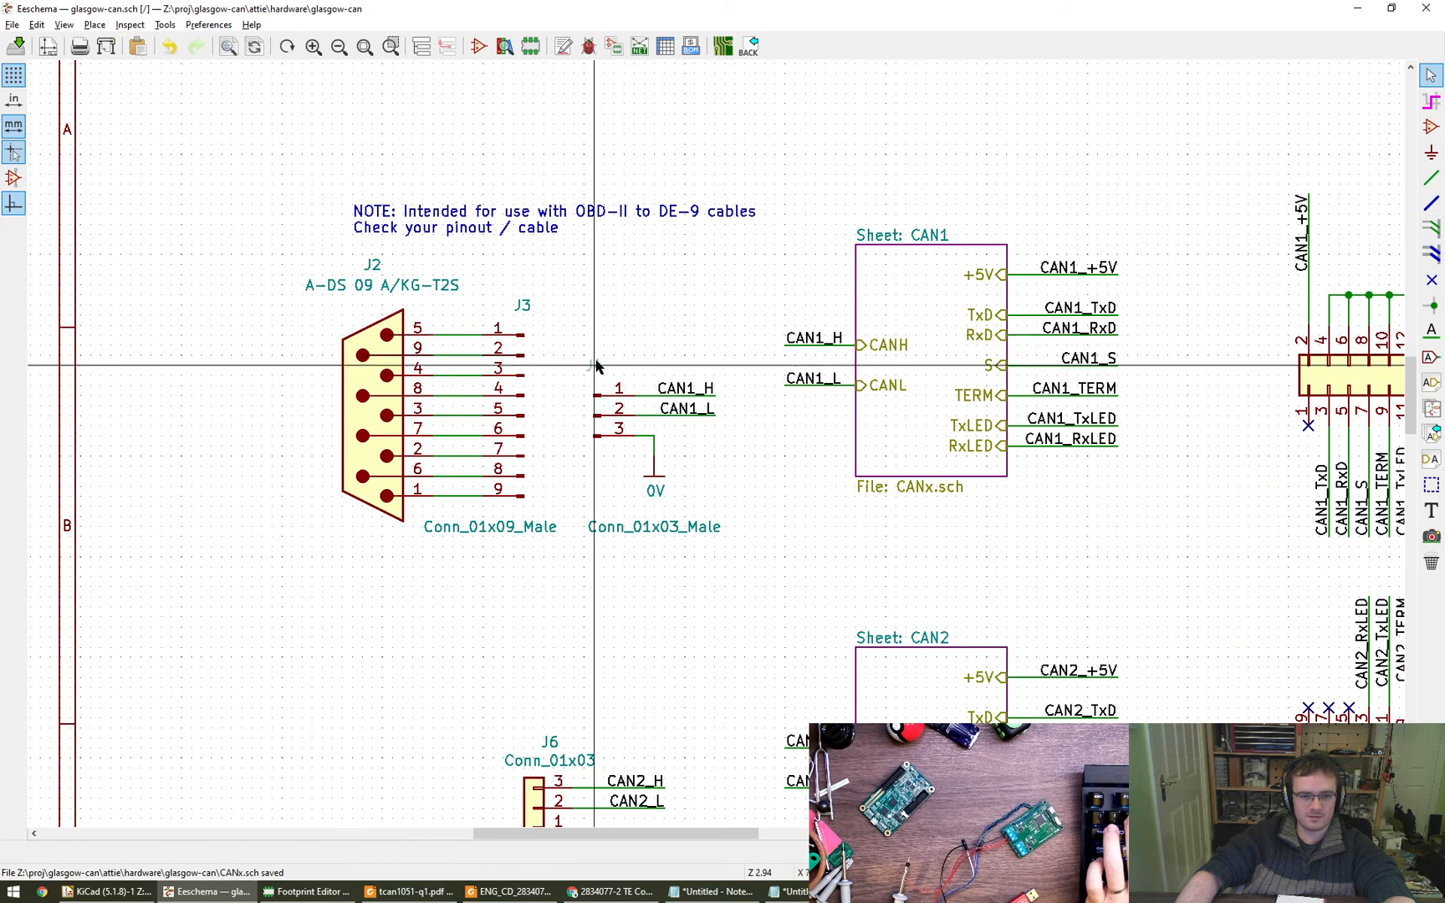
pyautogui.click(600, 369)
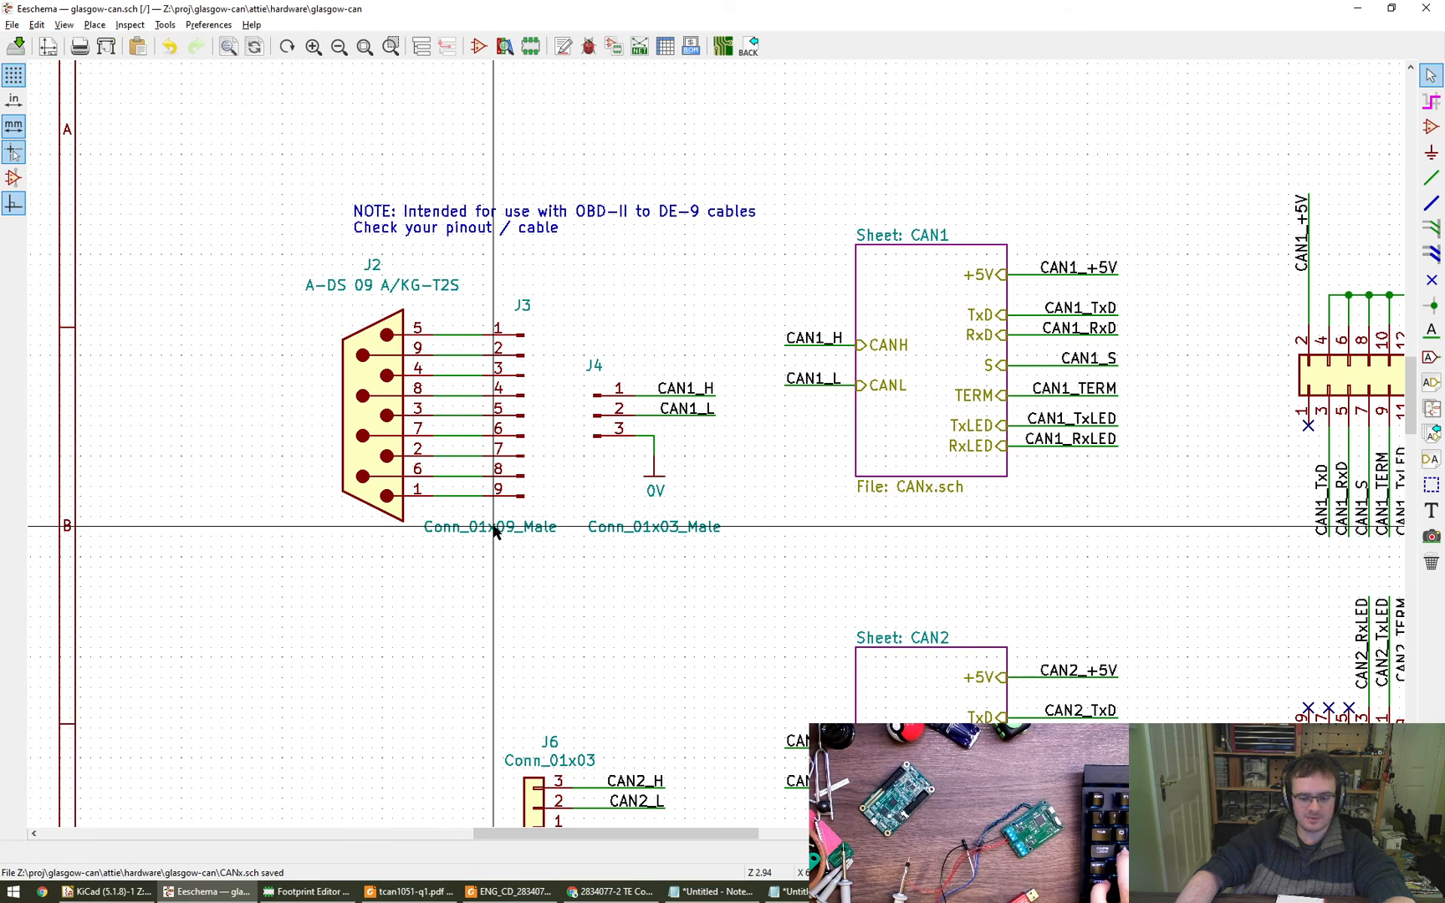
# - Turn J3's value label vertical beside its pin ends with centred horizontal alignment, and shift the J2 and J3 group slightly left
pyautogui.press('m')
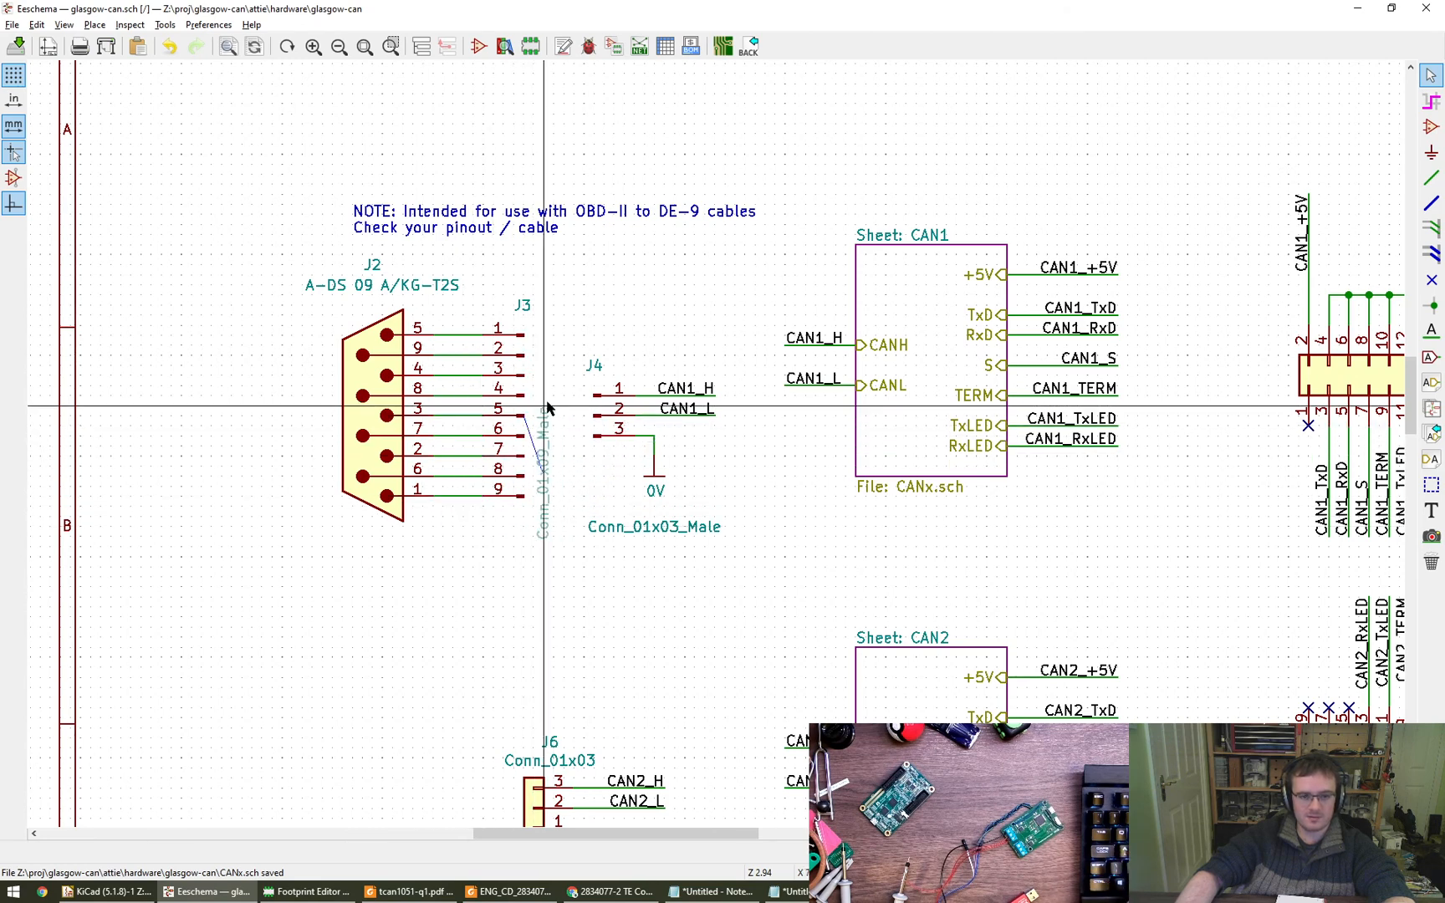
pyautogui.press('r')
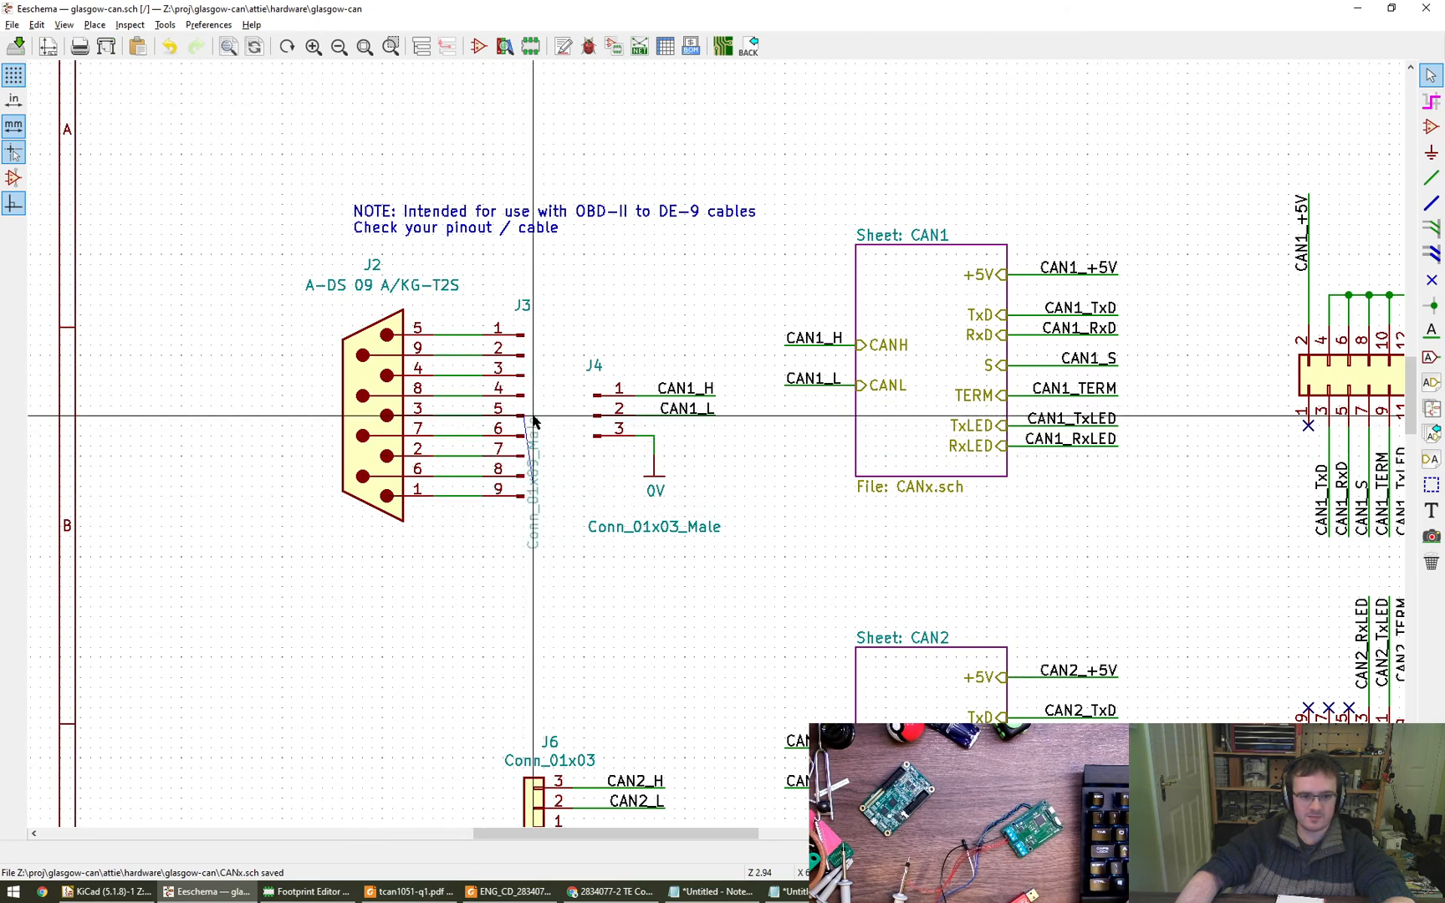
pyautogui.click(543, 417)
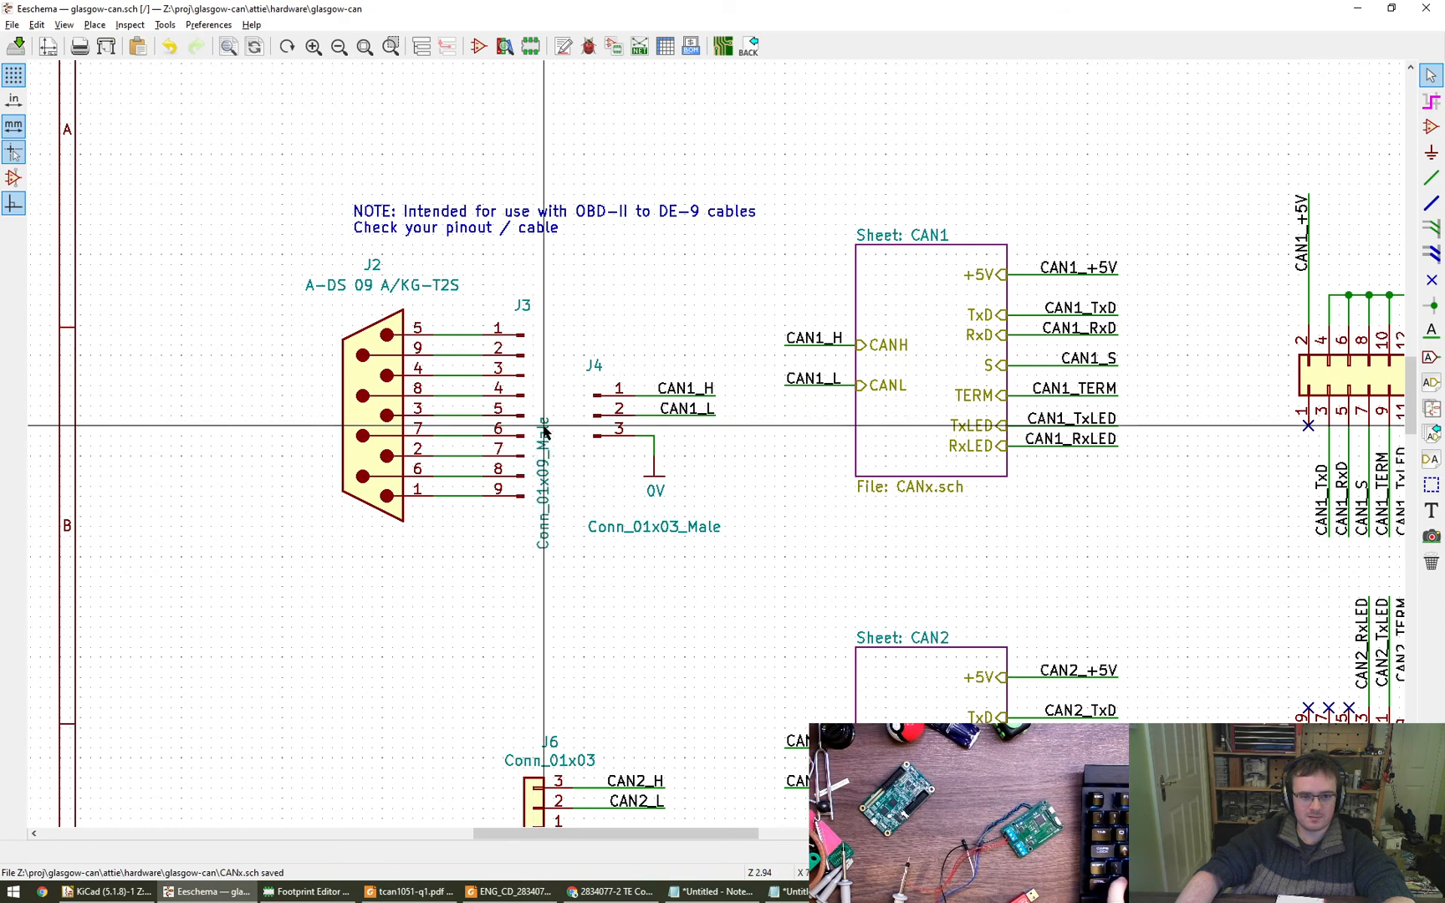
pyautogui.press('e')
pyautogui.click(874, 459)
pyautogui.click(868, 480)
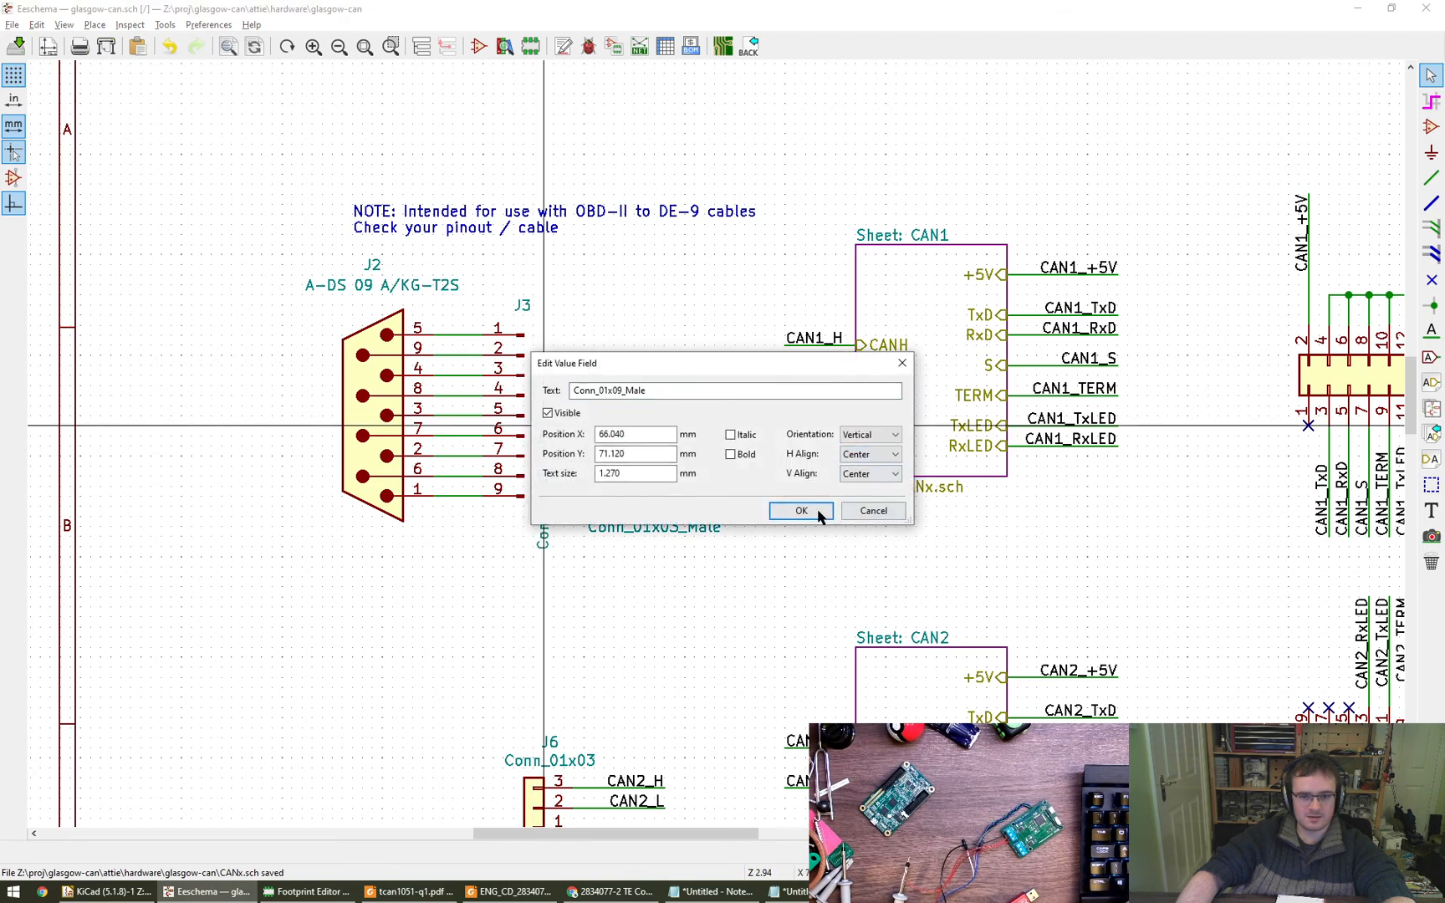
pyautogui.click(801, 510)
pyautogui.moveTo(258, 243); pyautogui.dragTo(559, 535)
# - Rotate J4's value label to vertical beside its pin ends and move the J4 reference label directly above pin number 1
pyautogui.press('m')
pyautogui.press('r')
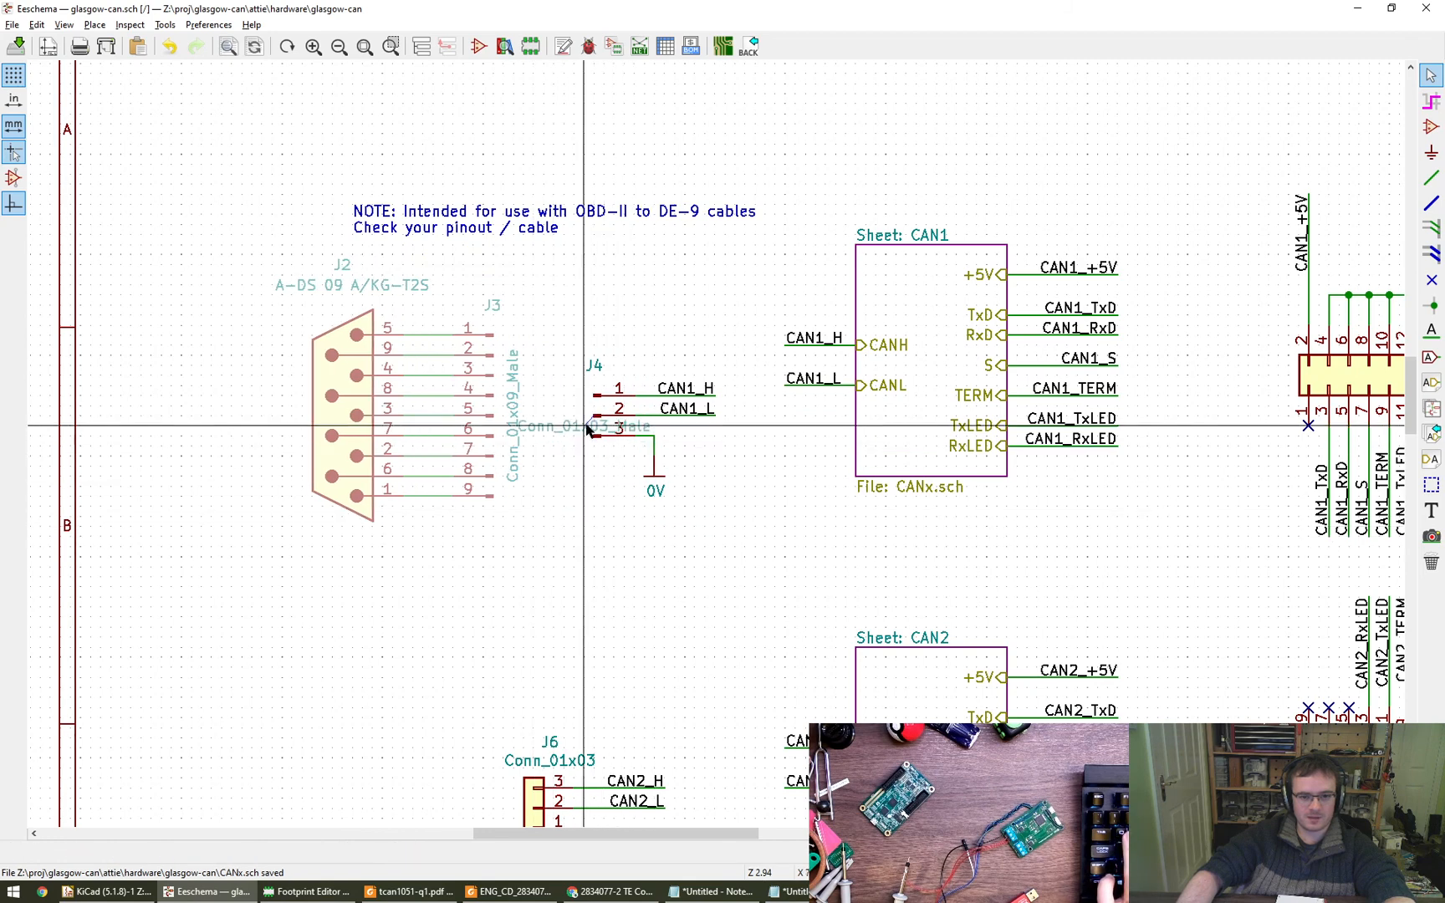
pyautogui.click(573, 422)
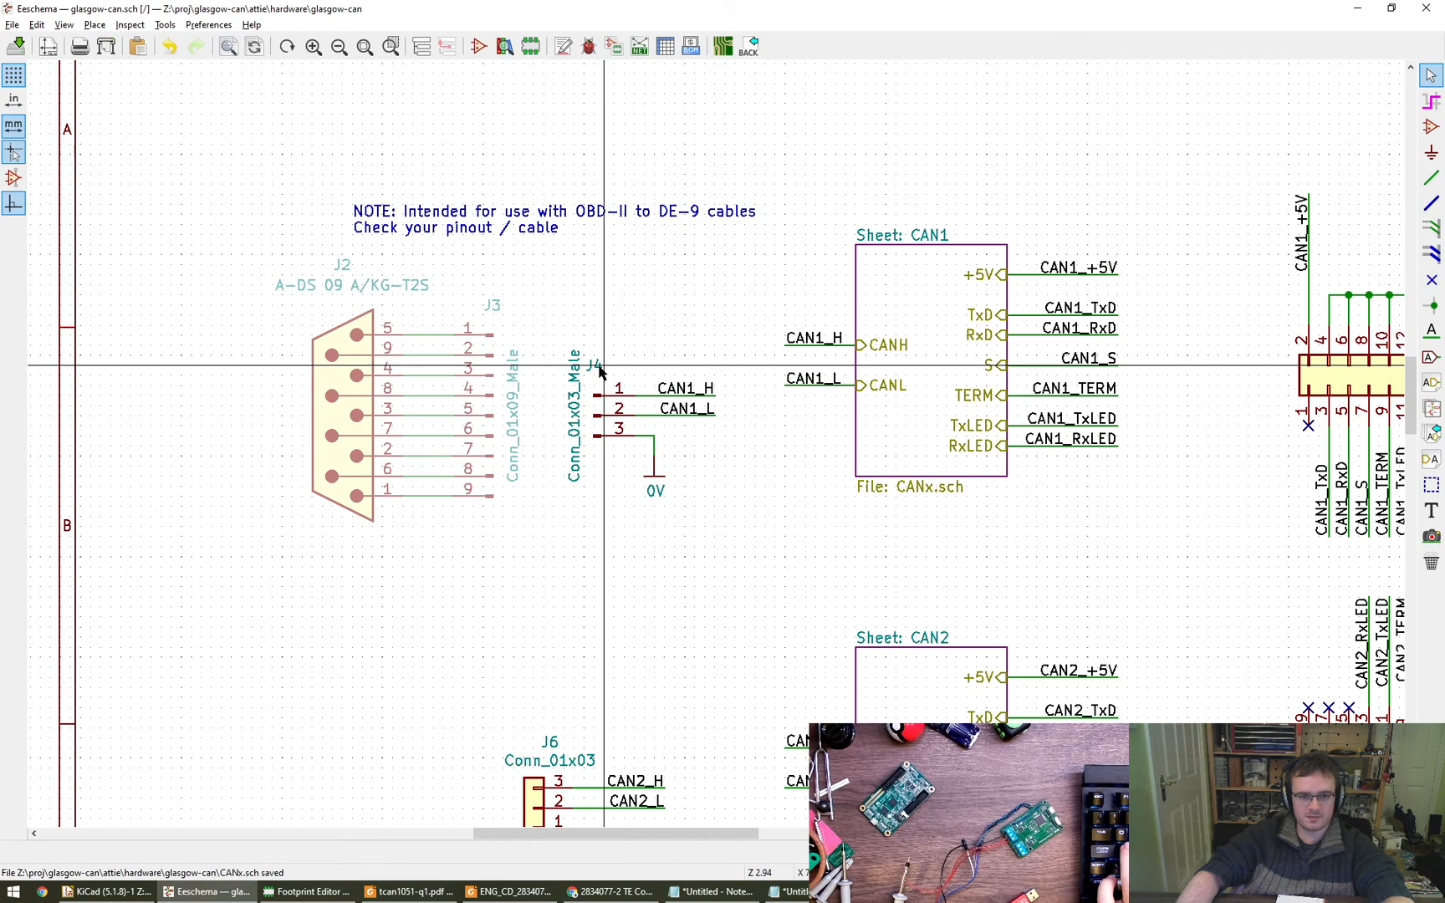
pyautogui.press('m')
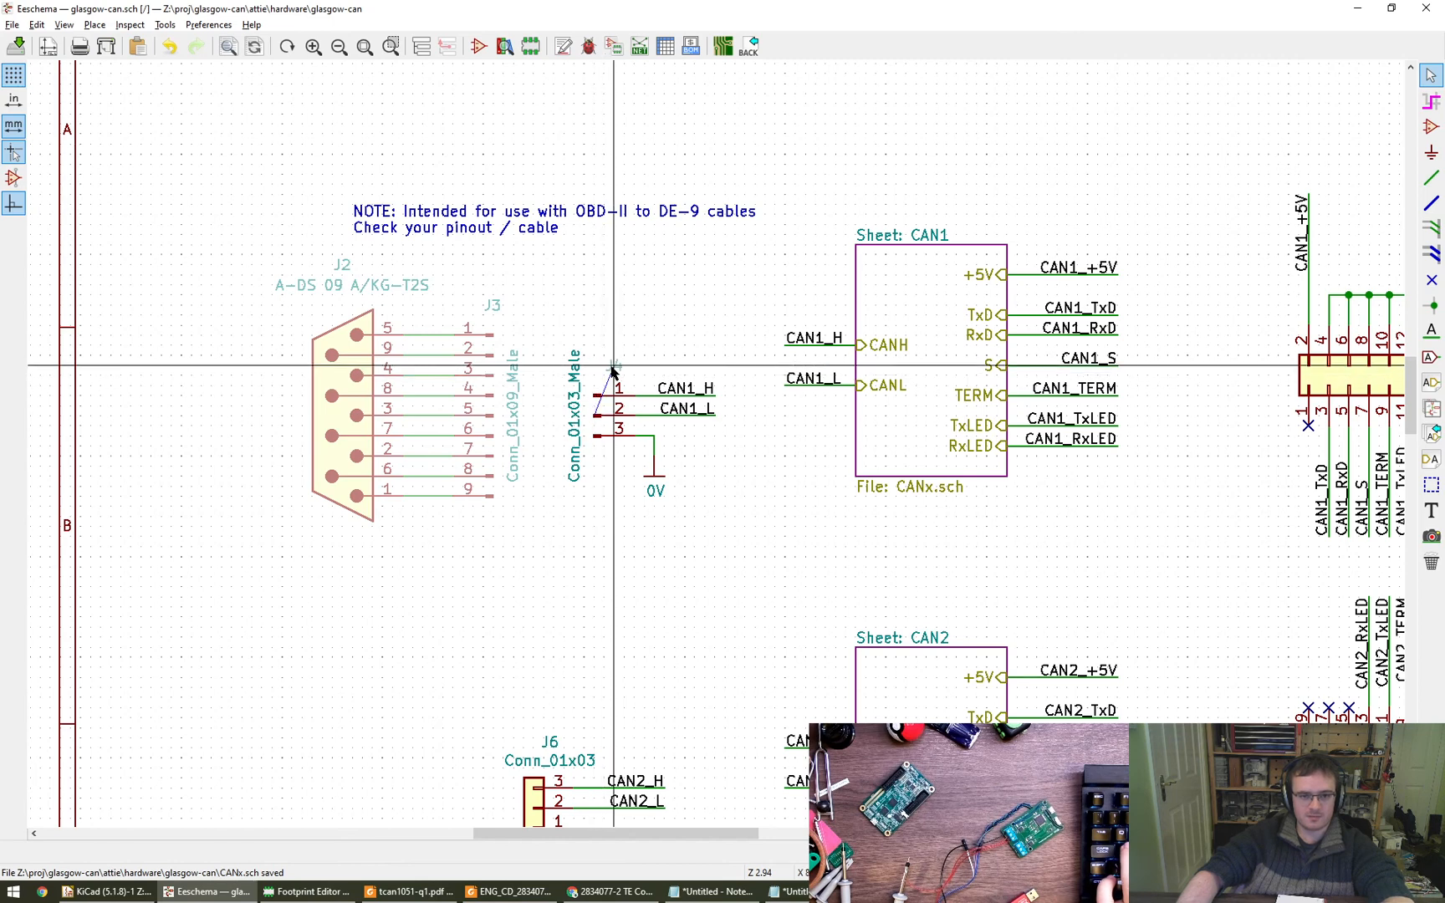
pyautogui.click(613, 368)
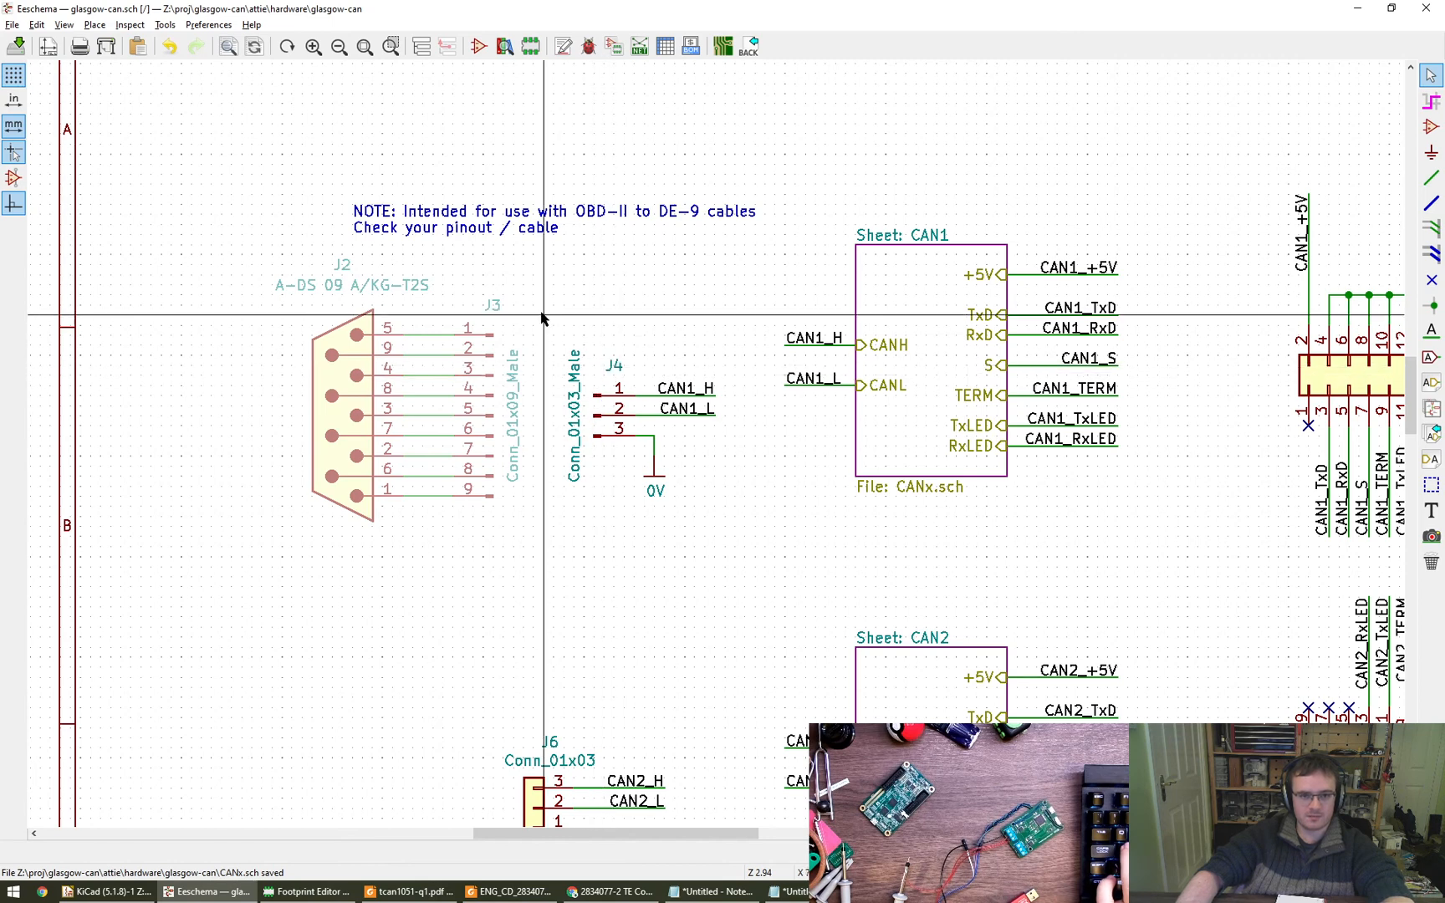
# - Set the J3 reference label's horizontal alignment to Center and accept J4's reference field settings
pyautogui.doubleClick(483, 312)
pyautogui.click(869, 454)
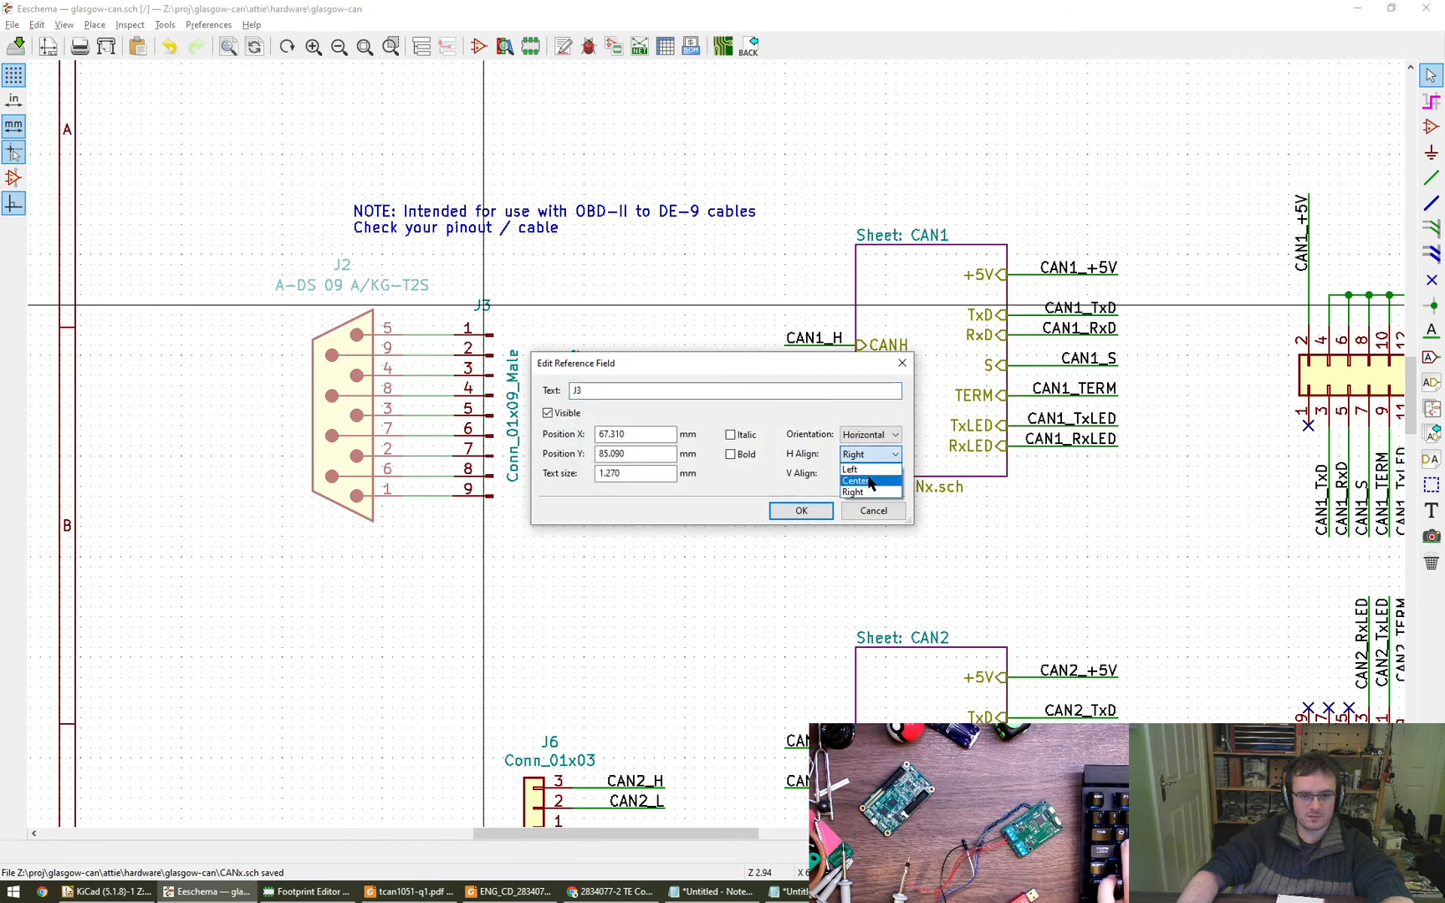
pyautogui.click(861, 483)
pyautogui.click(801, 510)
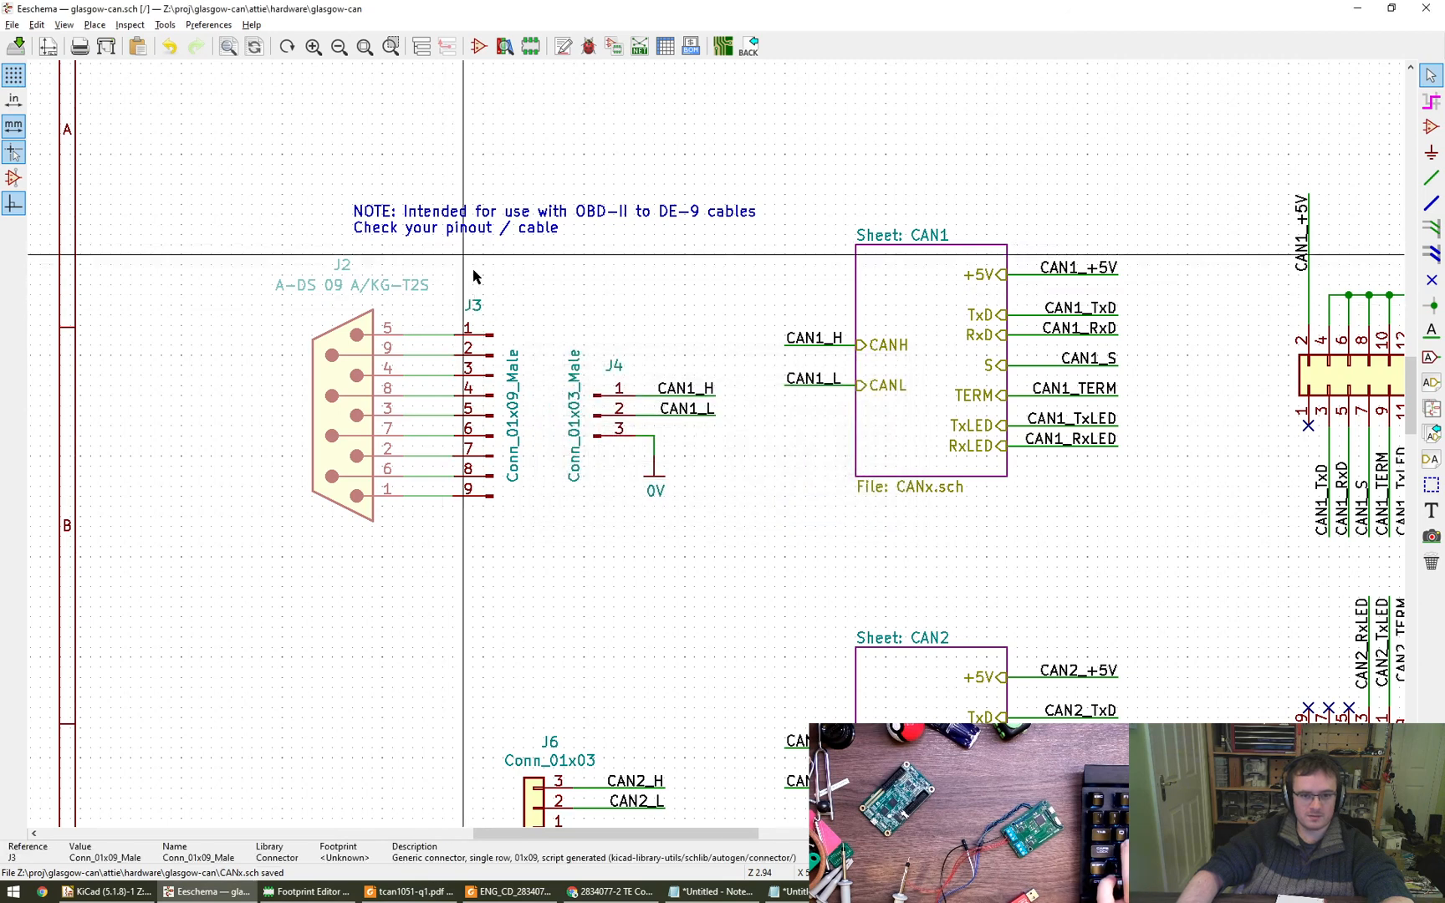
pyautogui.doubleClick(613, 366)
pyautogui.click(830, 509)
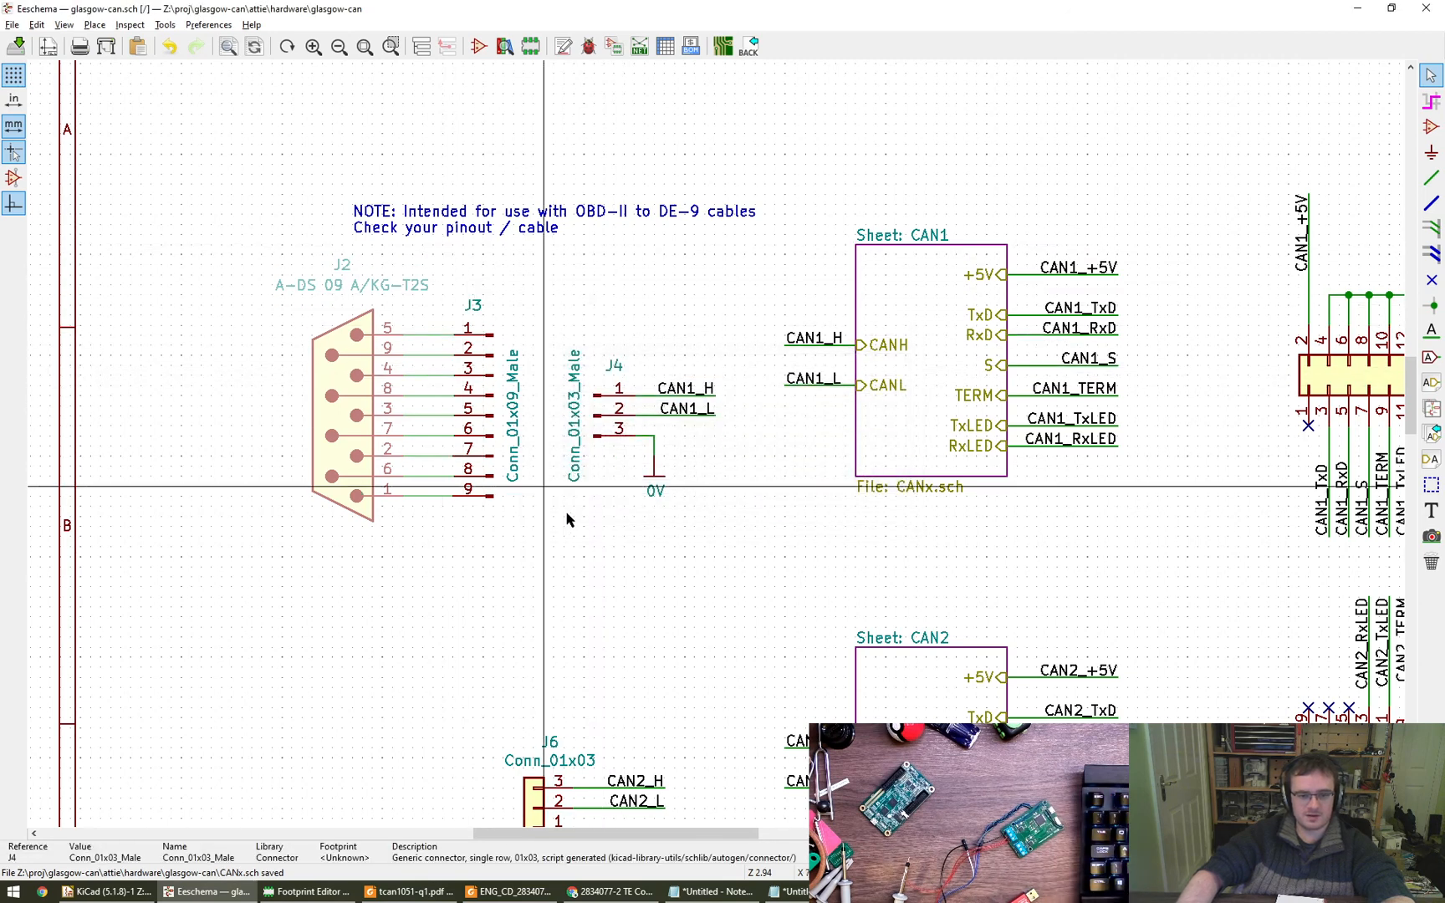
# - Move the J6 connector with its wires, CAN2_H and CAN2_L labels and 0V symbol slightly up and right, towards the CAN2 sheet
pyautogui.moveTo(596, 572); pyautogui.dragTo(535, 575, button='middle')
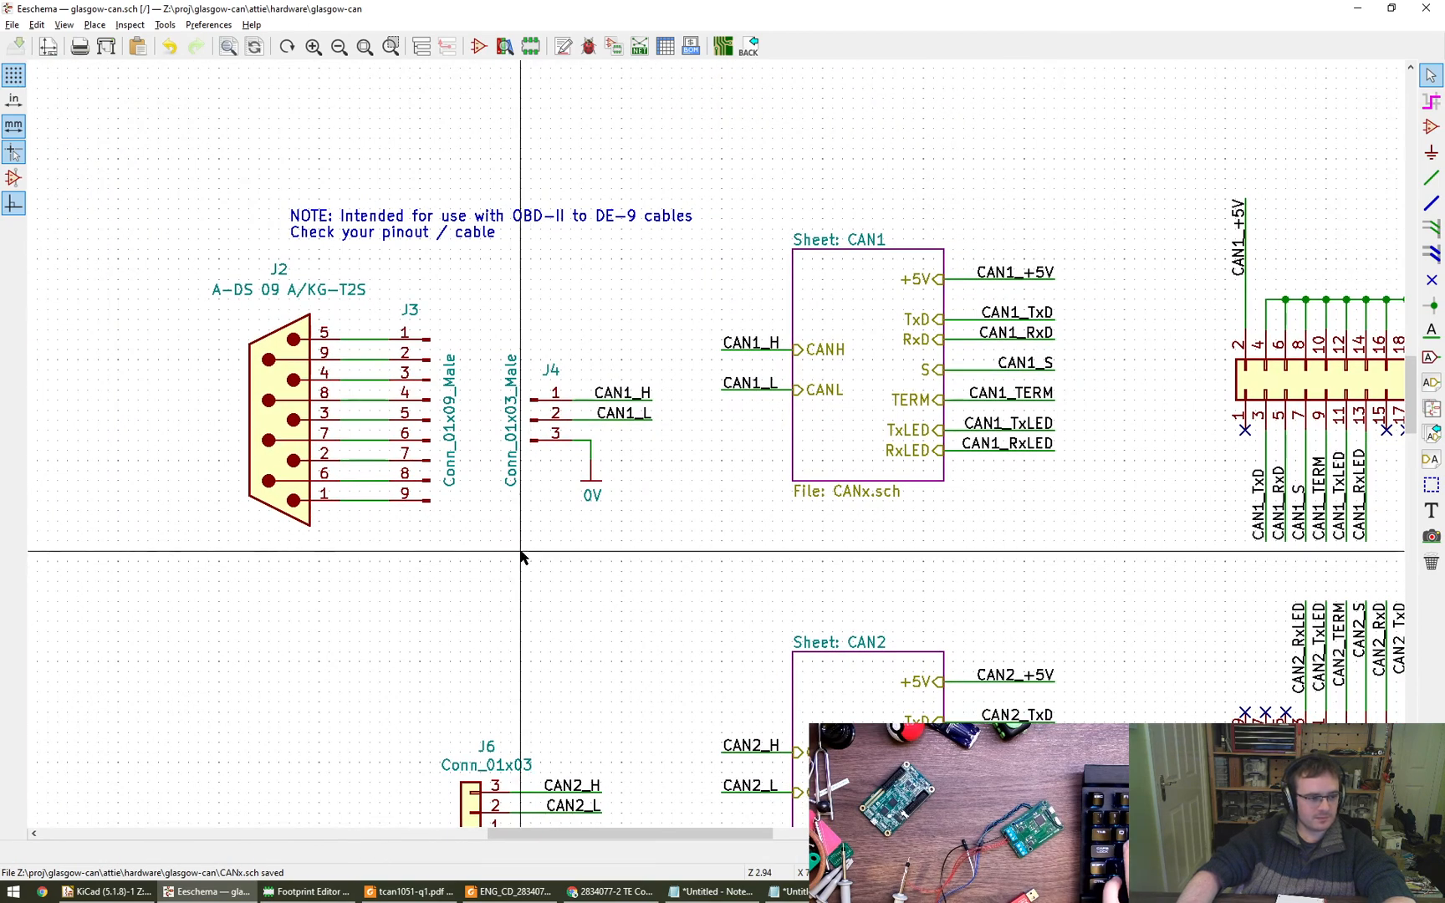
pyautogui.scroll(-1, 521, 556)
pyautogui.moveTo(568, 574); pyautogui.dragTo(496, 491, button='middle')
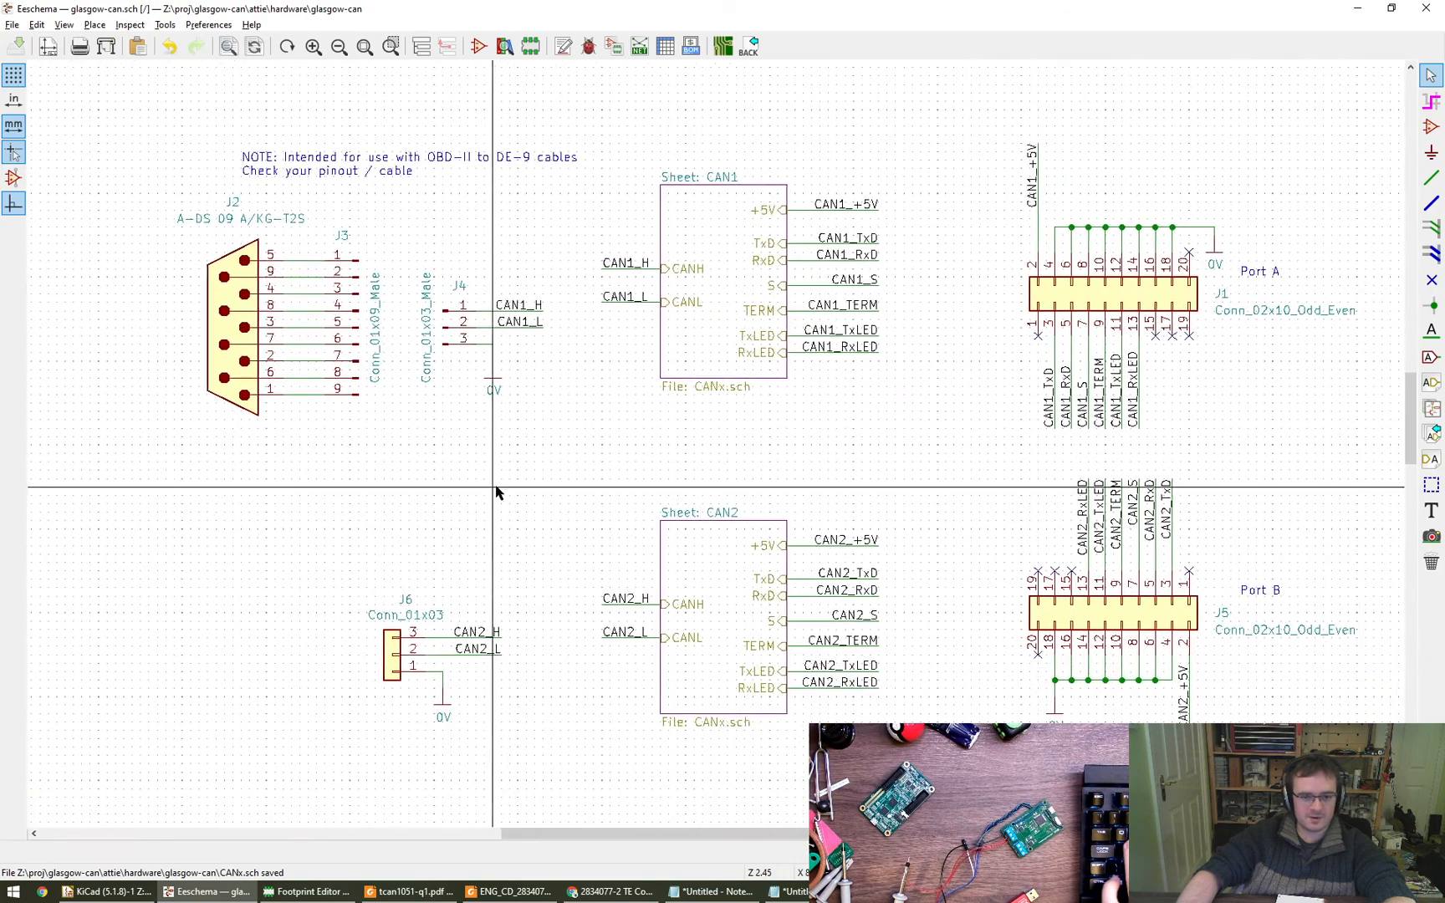
pyautogui.scroll(-1, 498, 493)
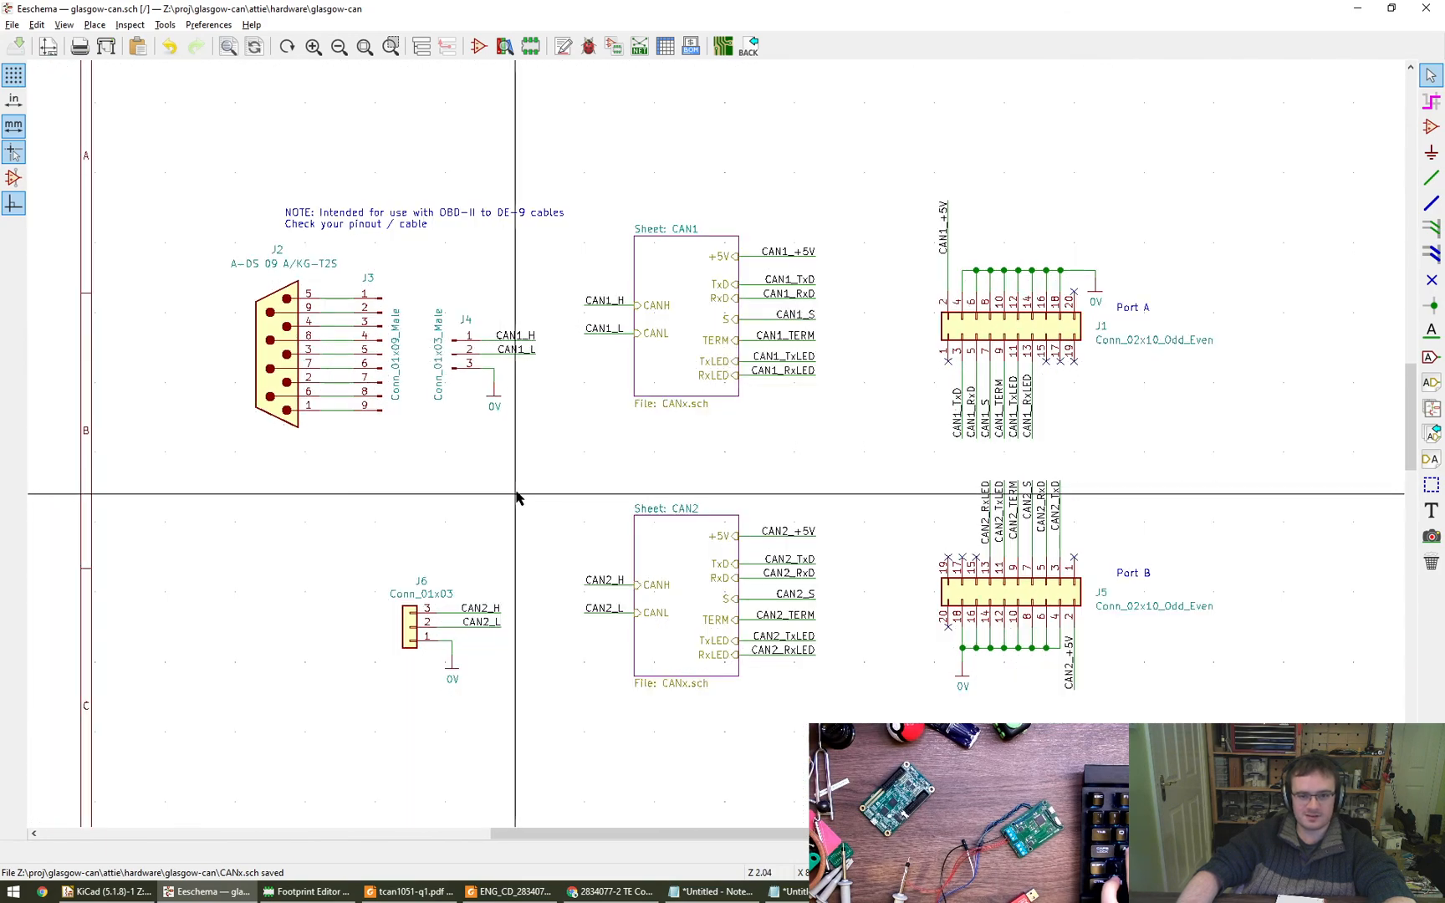
pyautogui.moveTo(351, 565); pyautogui.dragTo(535, 719)
pyautogui.click(539, 690)
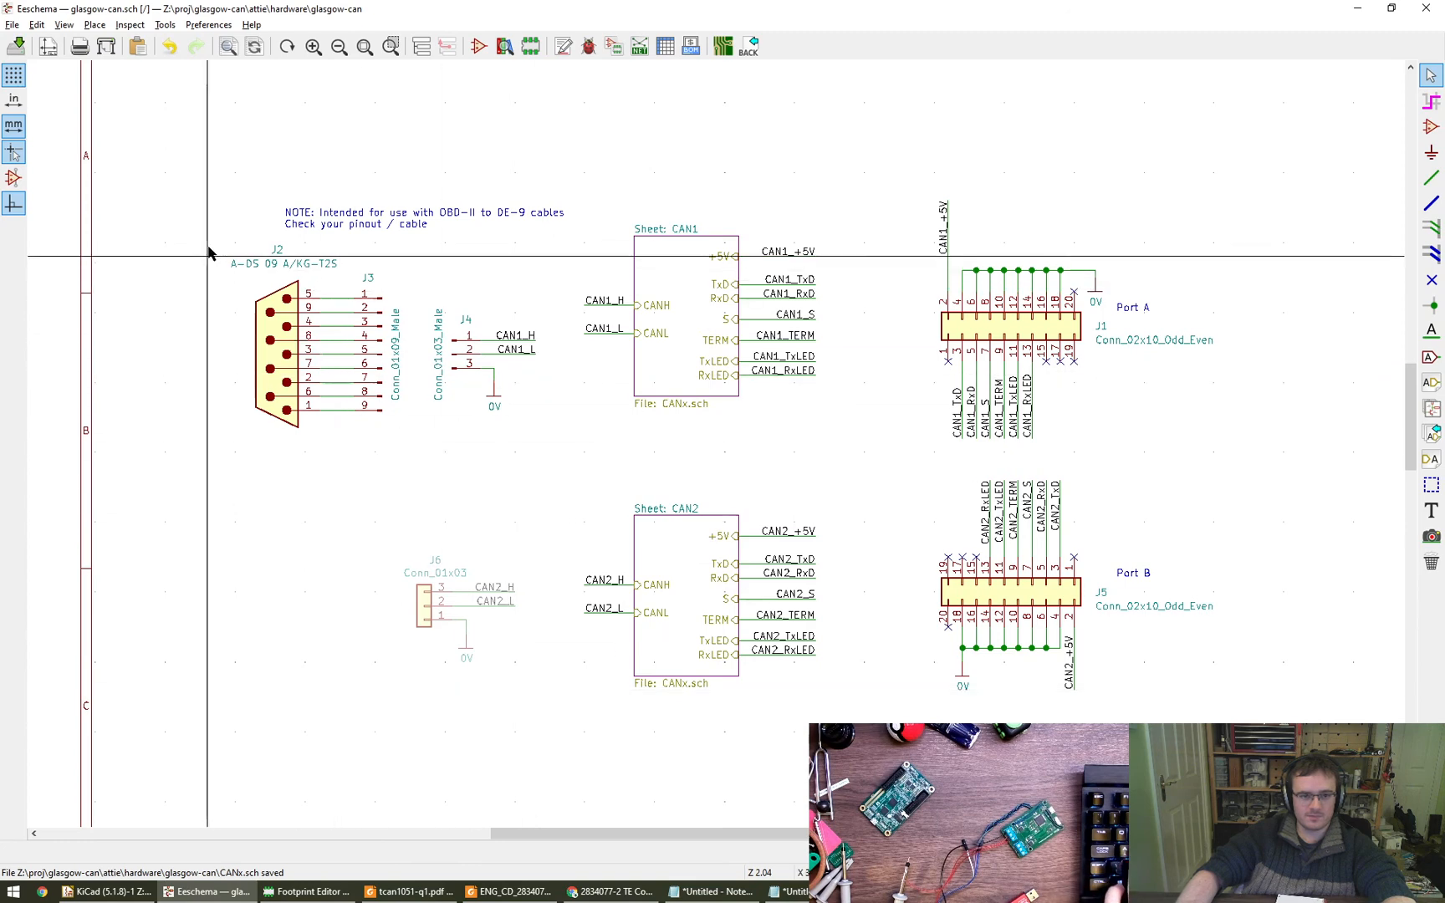
# - Move the J2, J3 and J4 group slightly up and right, and delete the note about OBD-II to DE-9 cables
pyautogui.moveTo(194, 160); pyautogui.dragTo(581, 474)
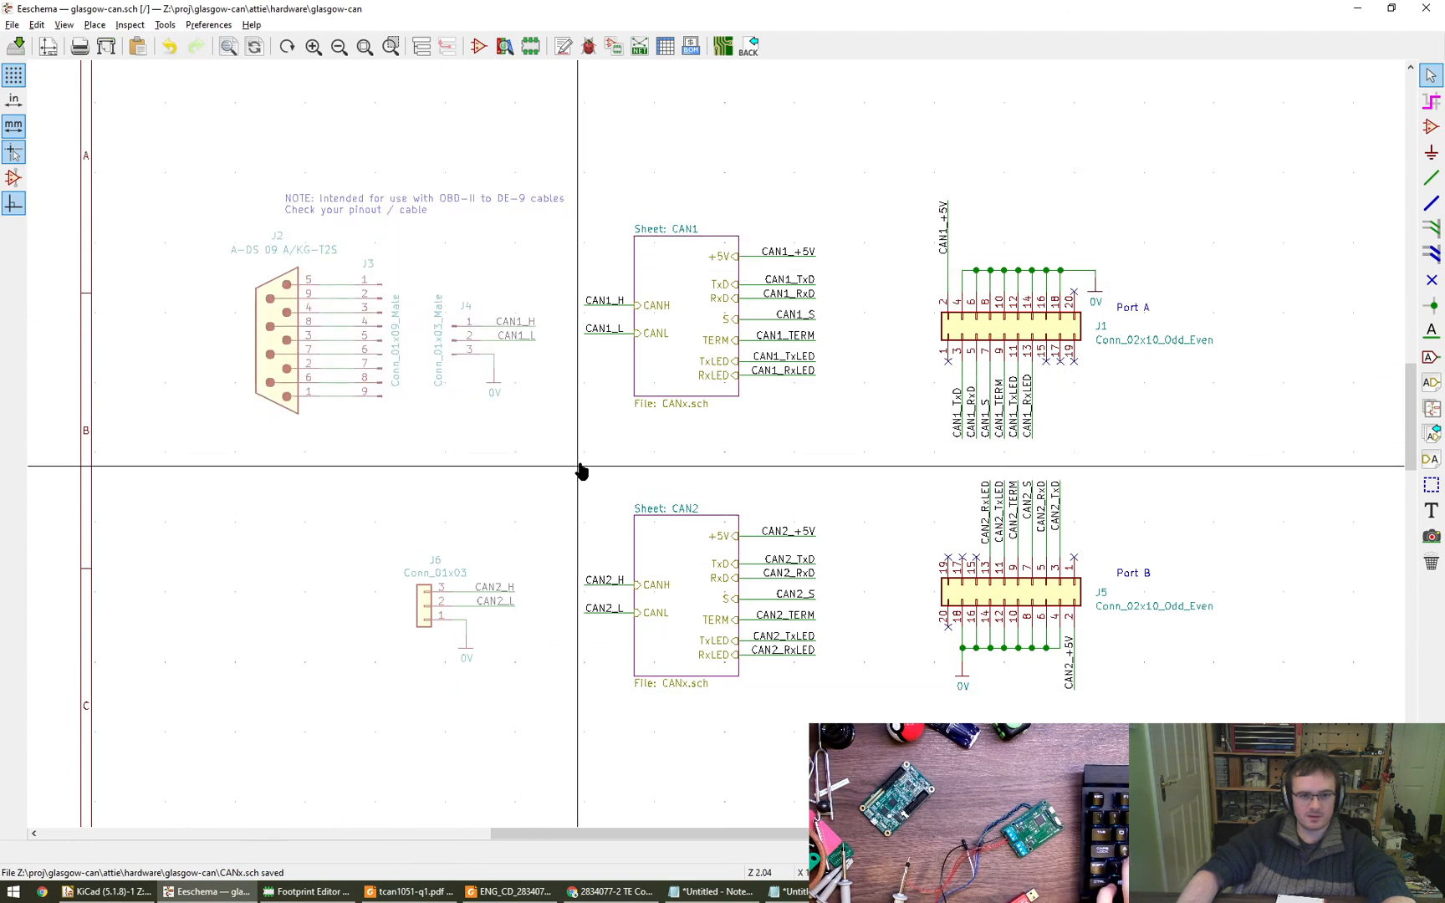
pyautogui.click(599, 452)
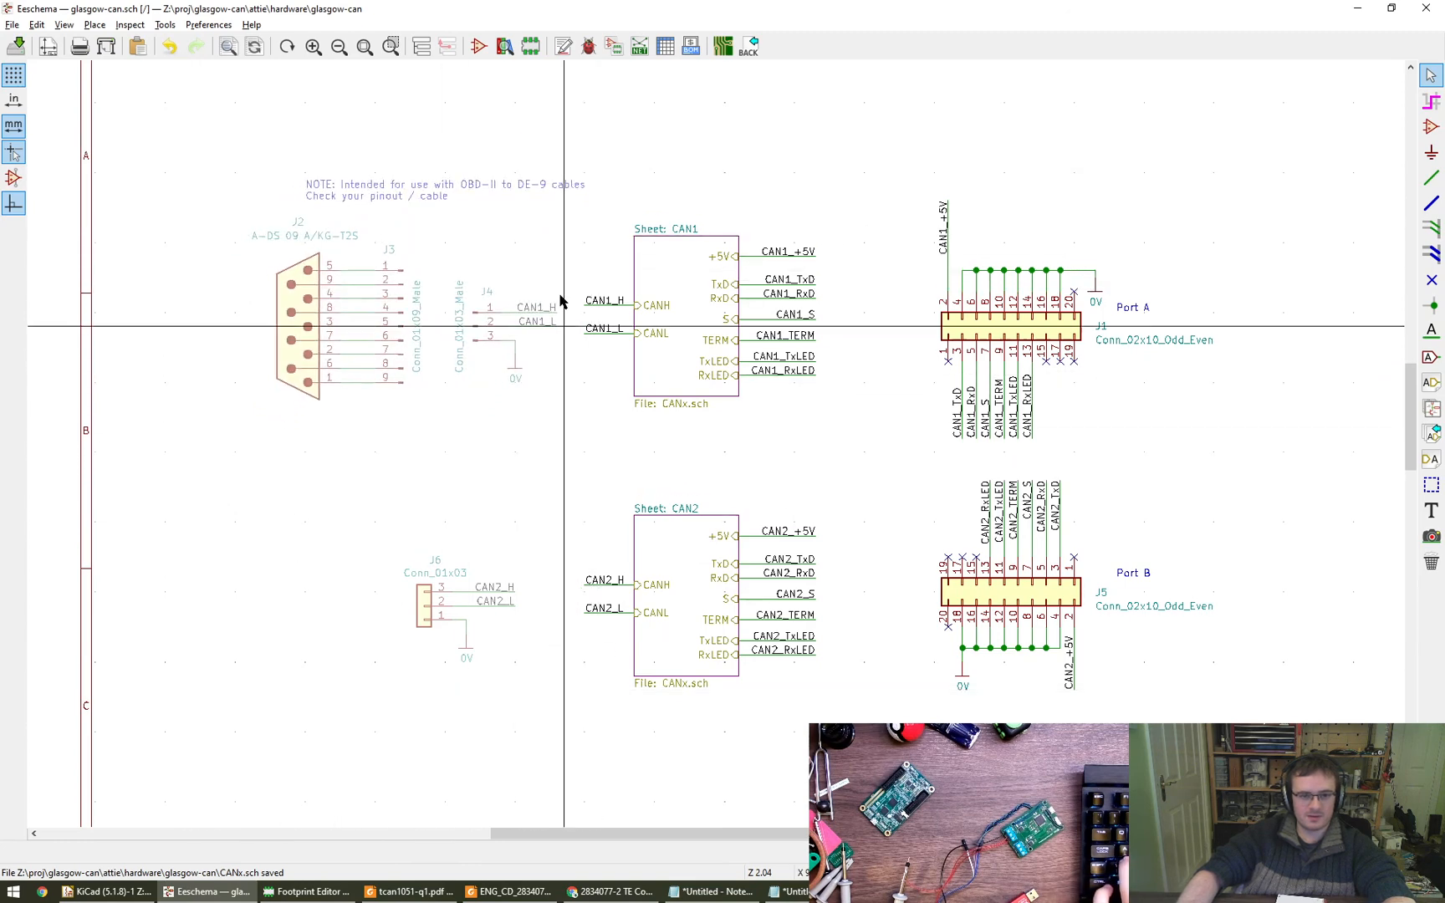
pyautogui.click(424, 185)
pyautogui.press('Delete')
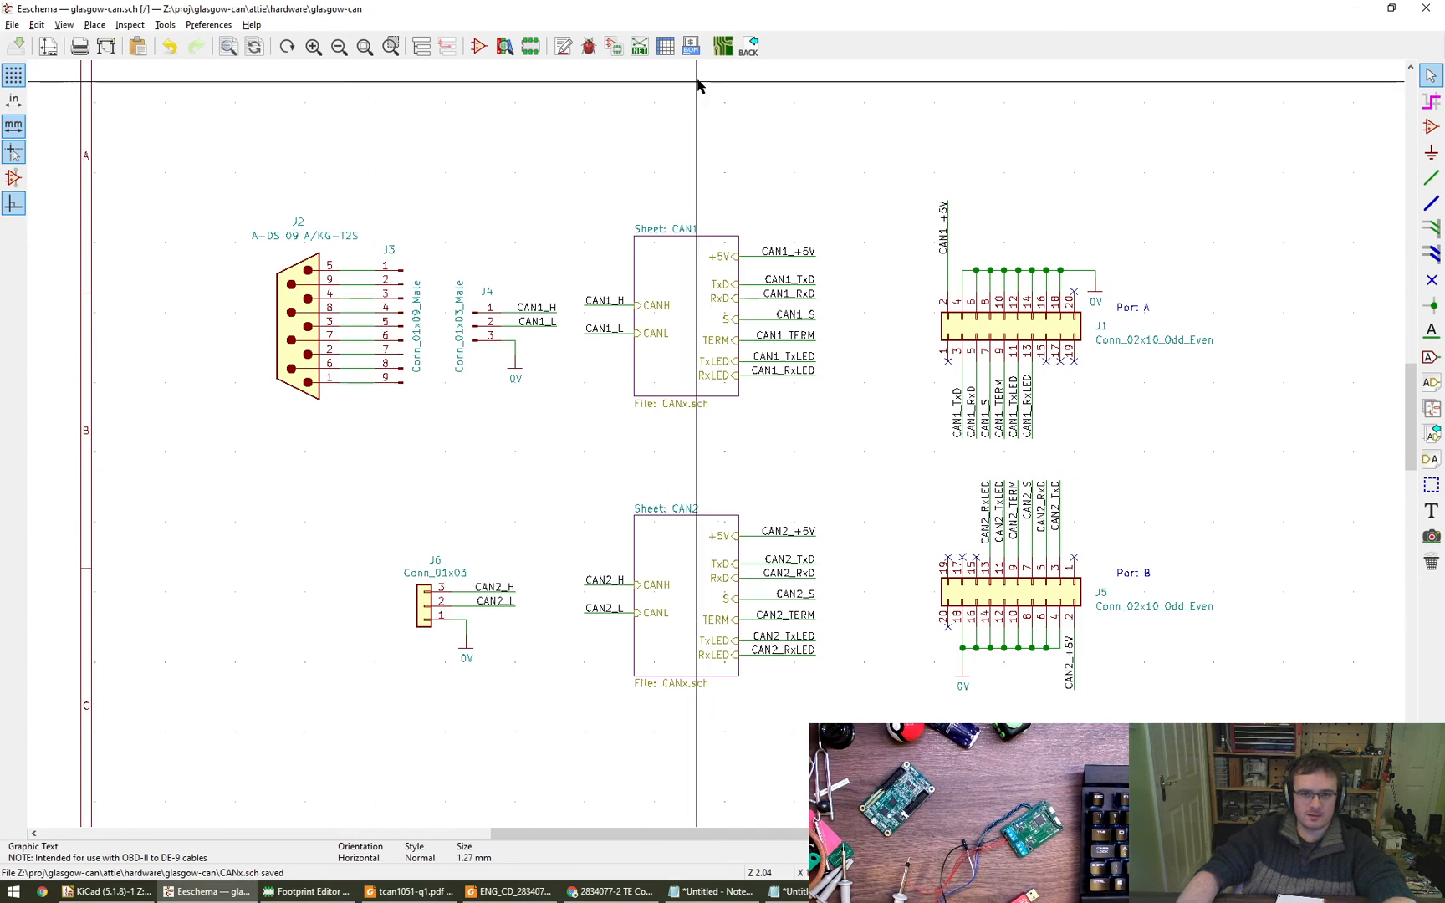
# - In the symbol fields table, assign J3 the footprint PinHeader_1x09_P2.54mm_Vertical from the Connector_PinHeader_2.54mm library
pyautogui.click(666, 47)
pyautogui.doubleClick(669, 273)
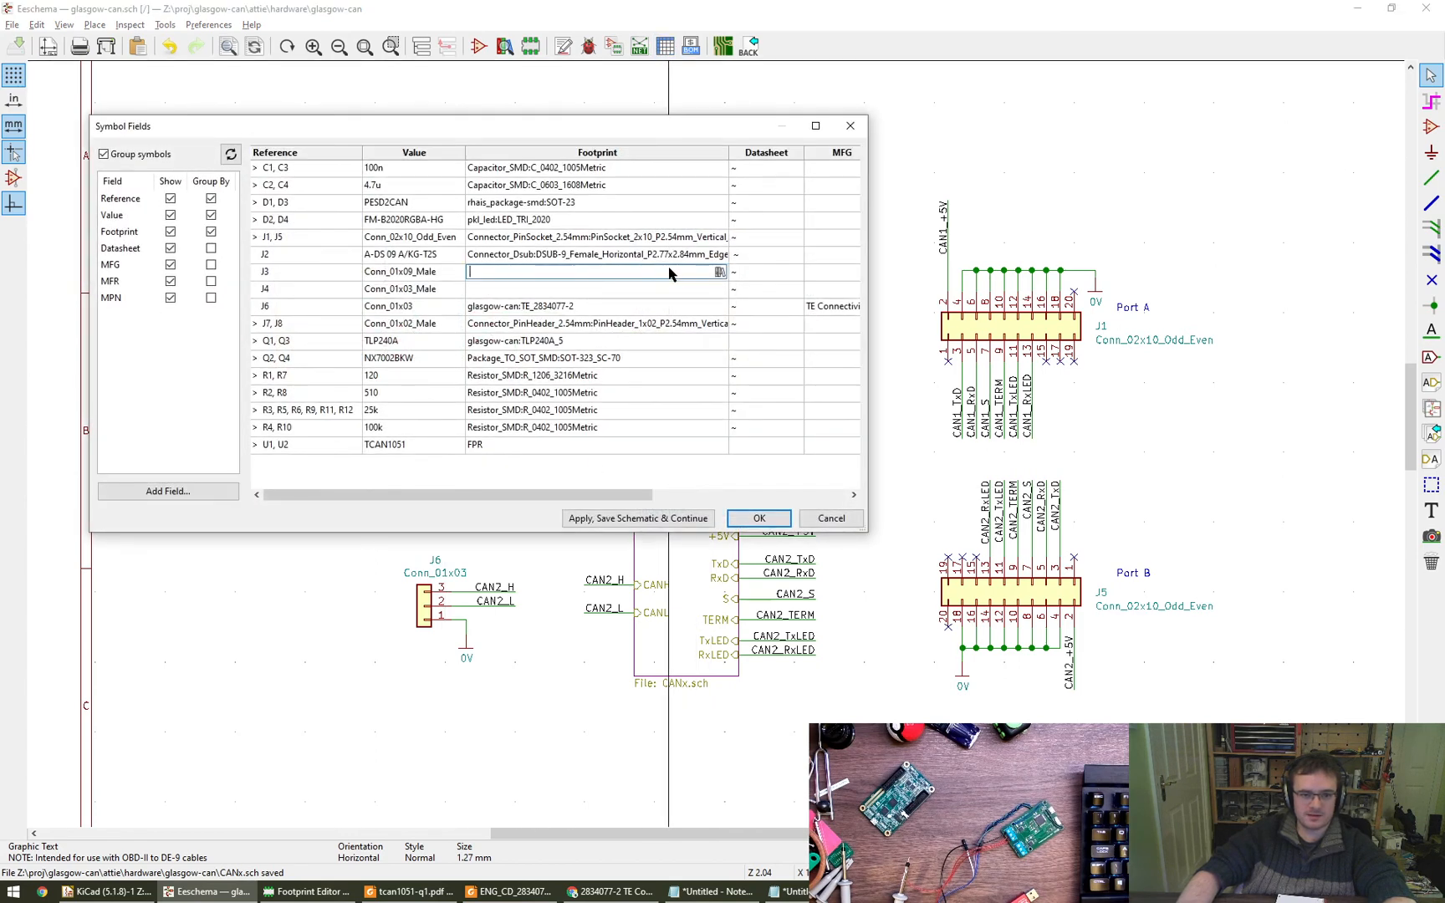
pyautogui.click(718, 272)
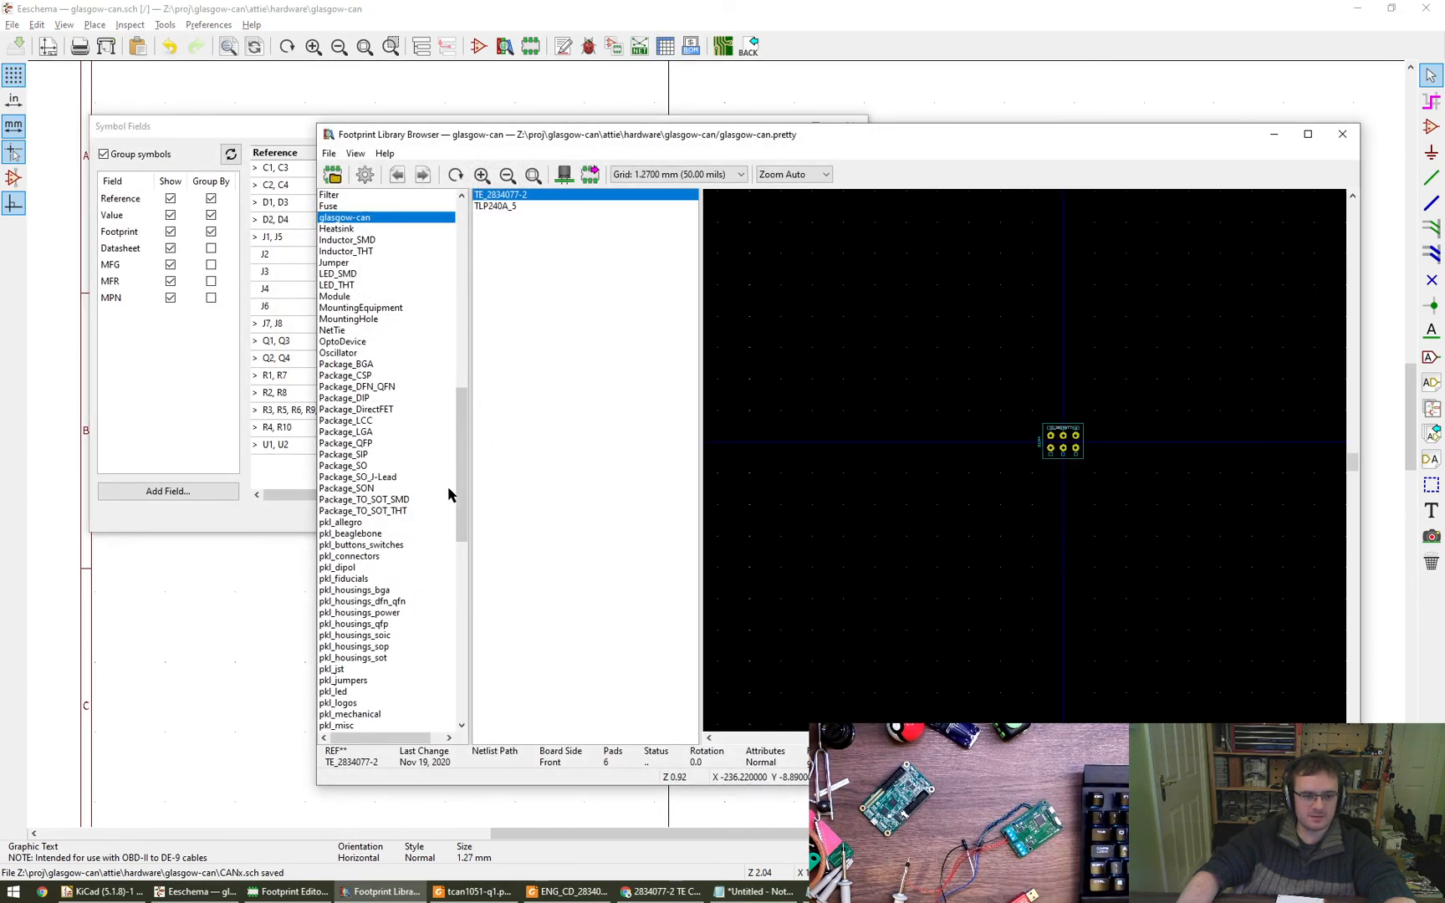
pyautogui.moveTo(461, 507); pyautogui.dragTo(474, 248)
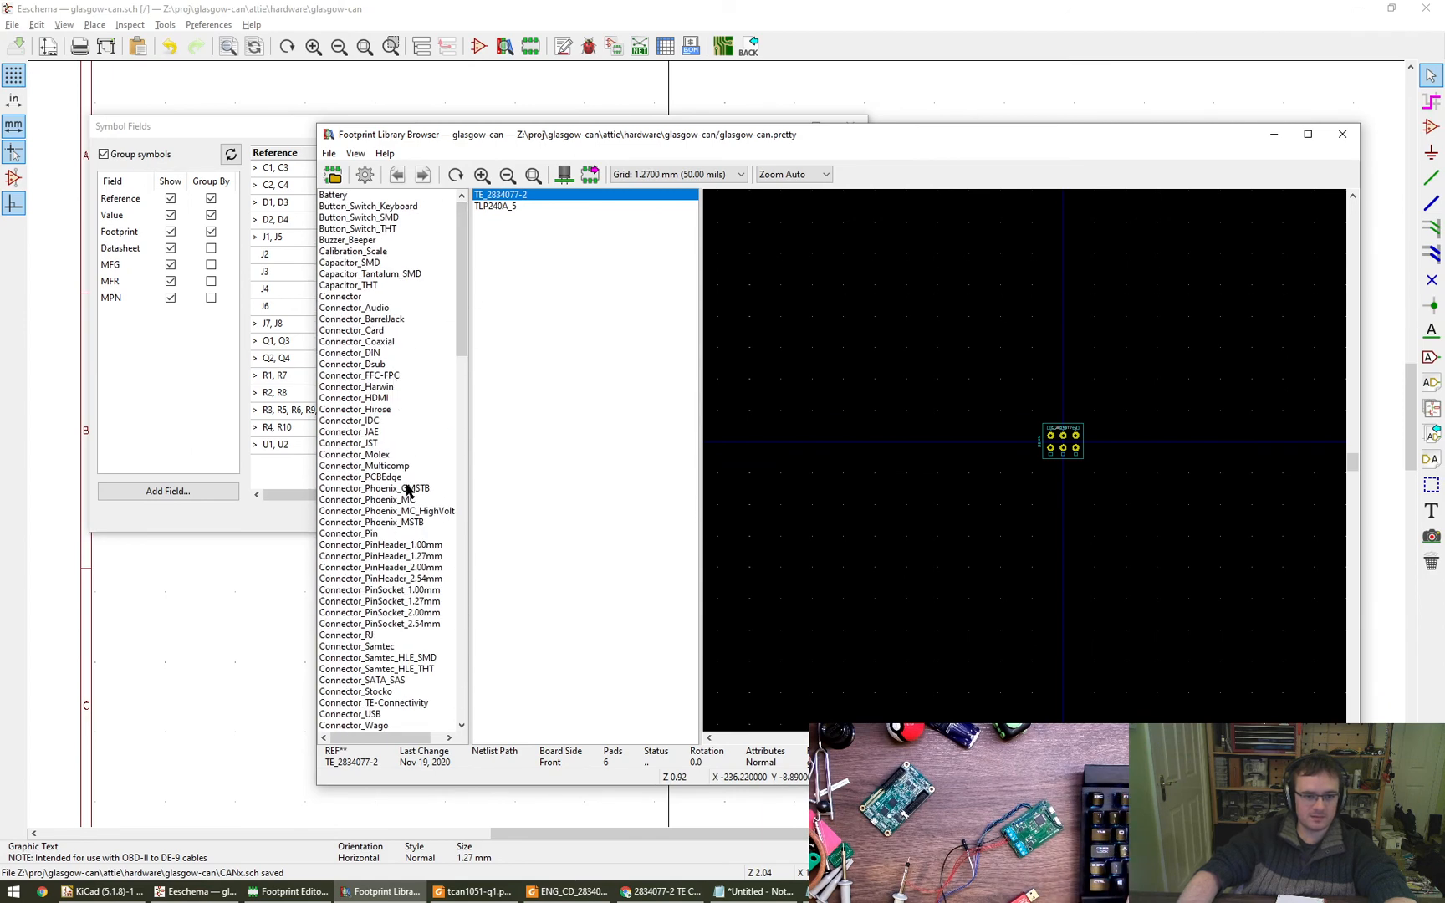
pyautogui.click(428, 580)
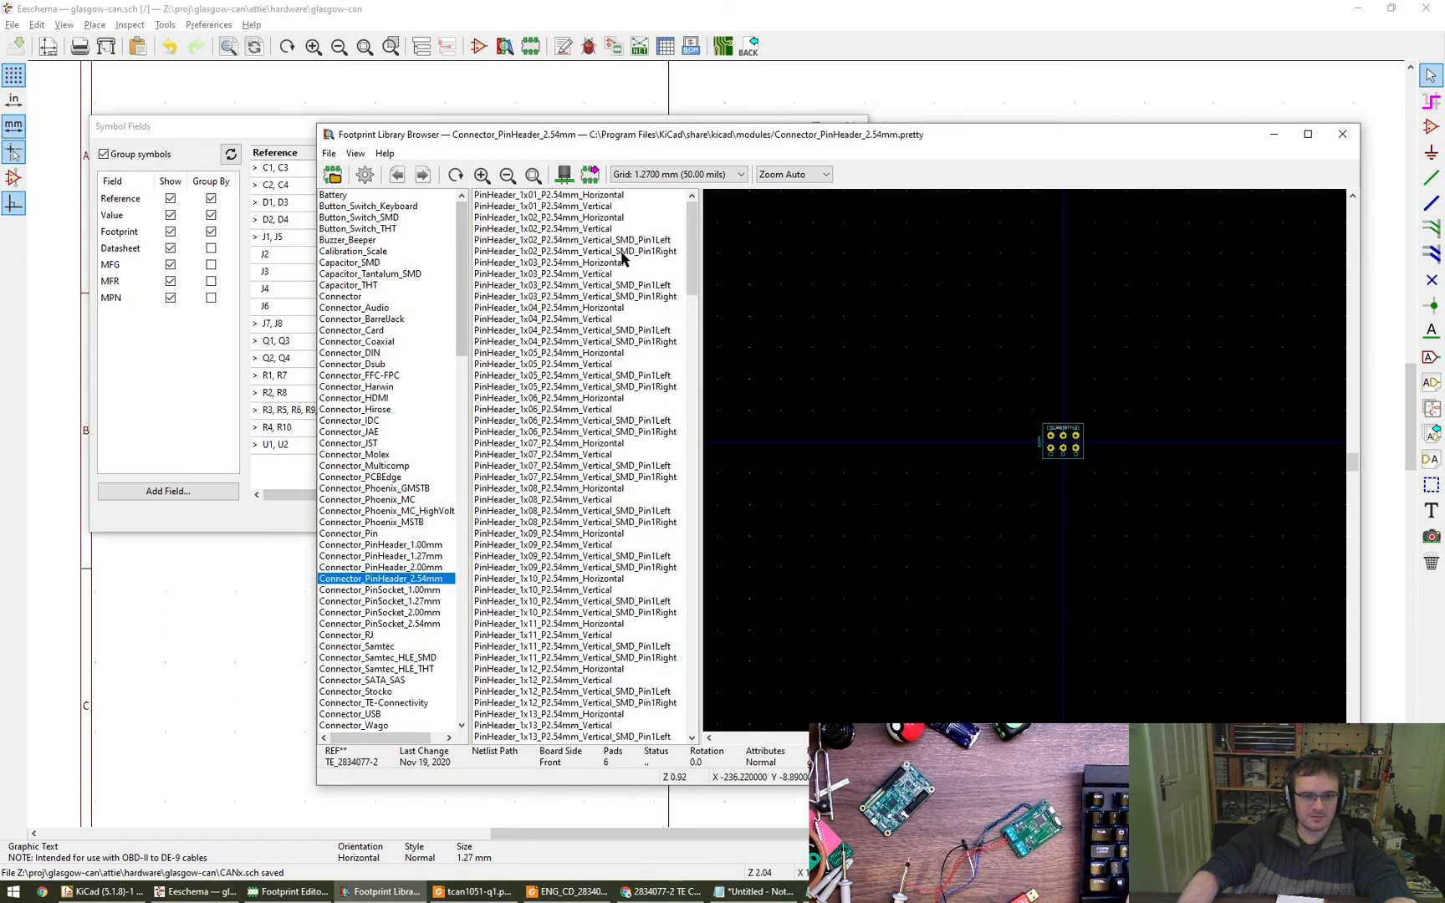
pyautogui.keyDown('alt'); pyautogui.moveTo(662, 333); pyautogui.dragTo(576, 488); pyautogui.keyUp('alt')
pyautogui.scroll(-2, 479, 502)
pyautogui.scroll(-2, 481, 518)
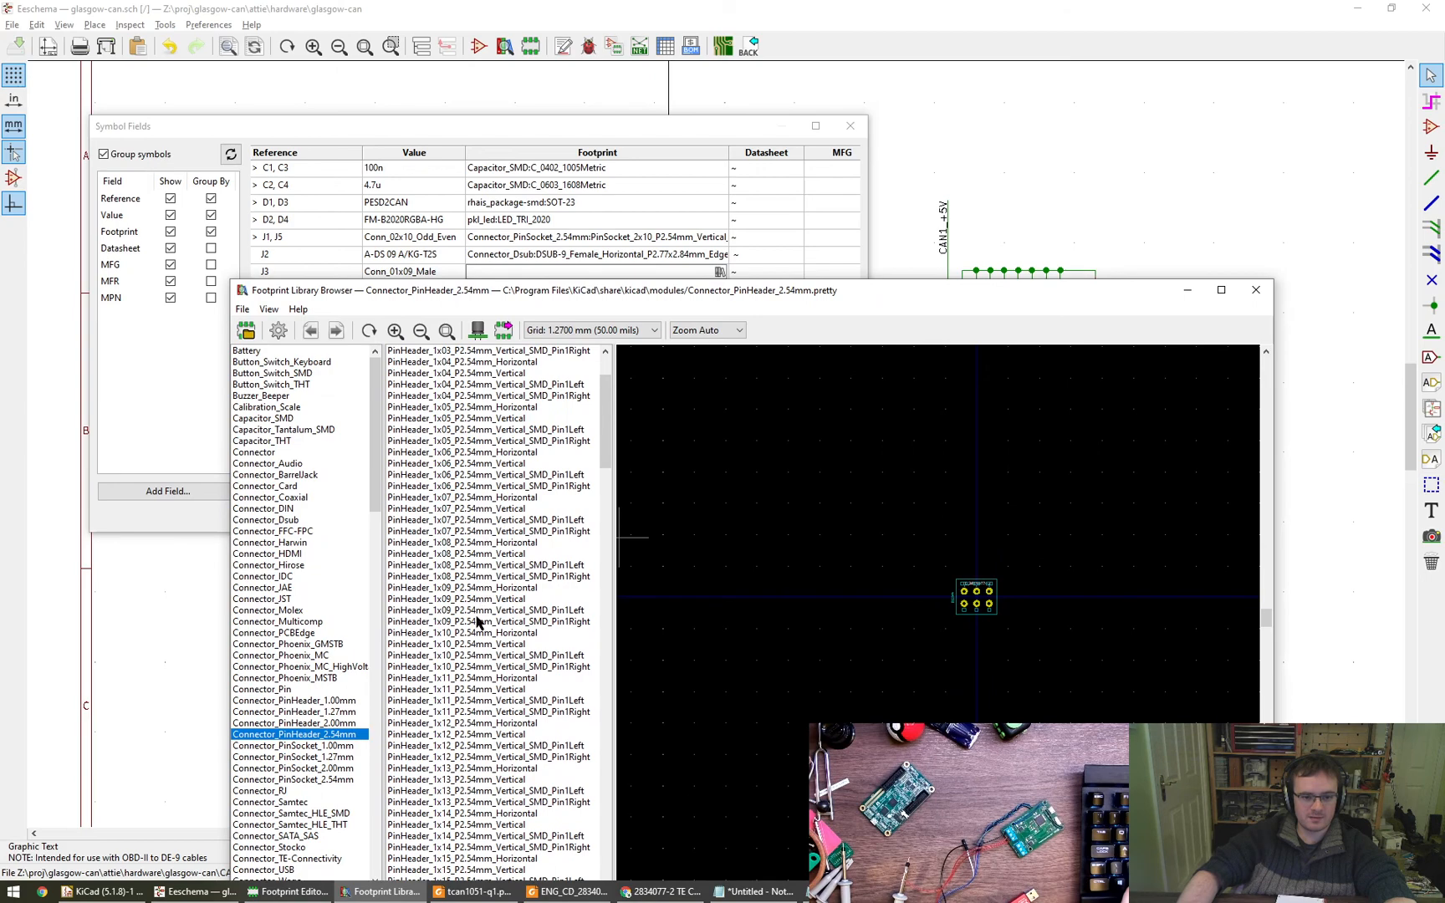
pyautogui.click(508, 599)
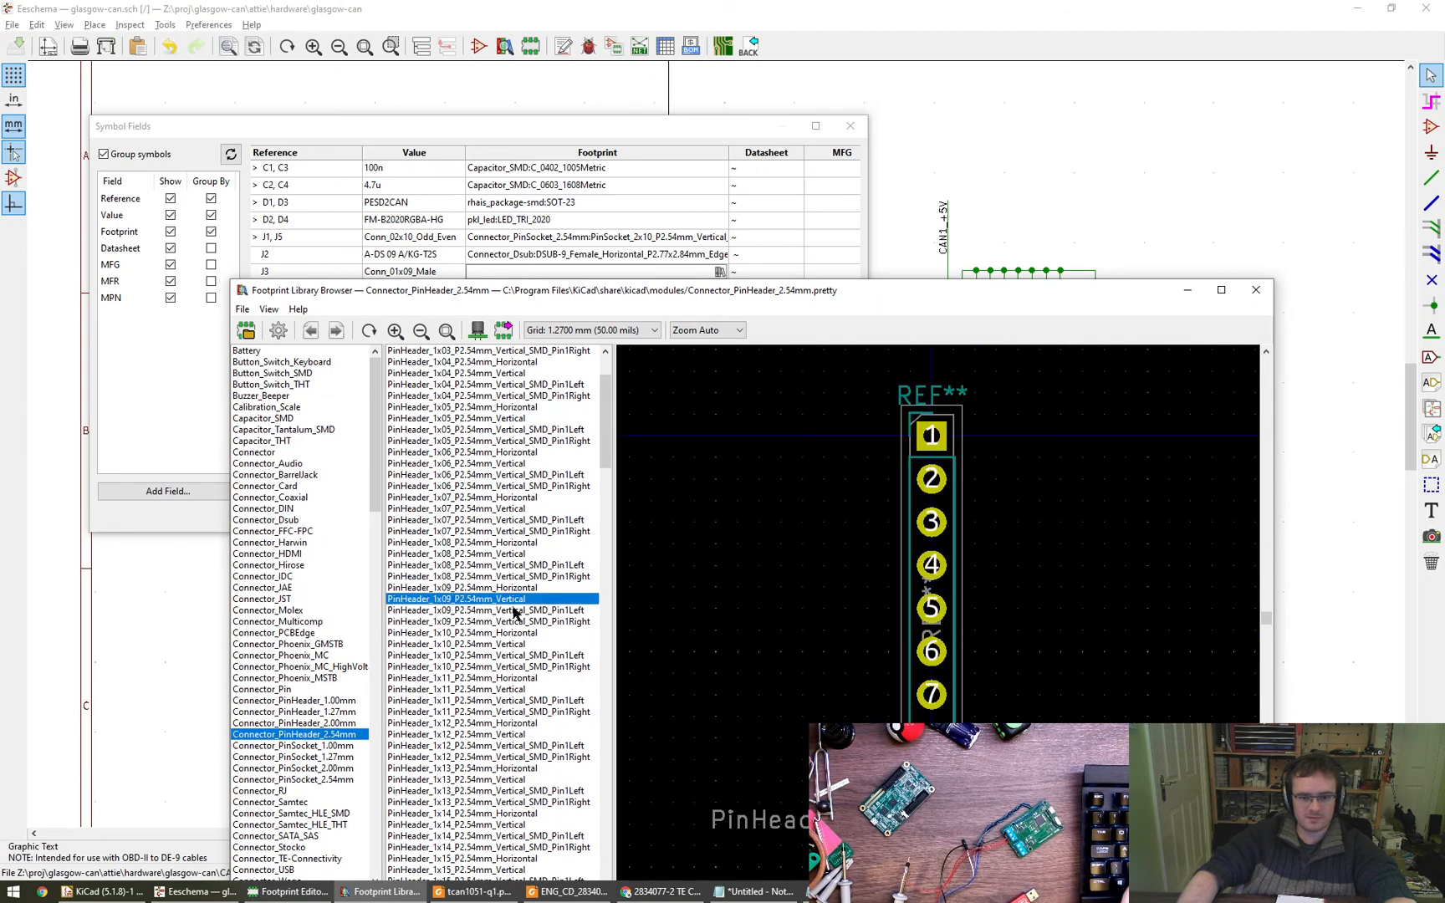
pyautogui.doubleClick(488, 600)
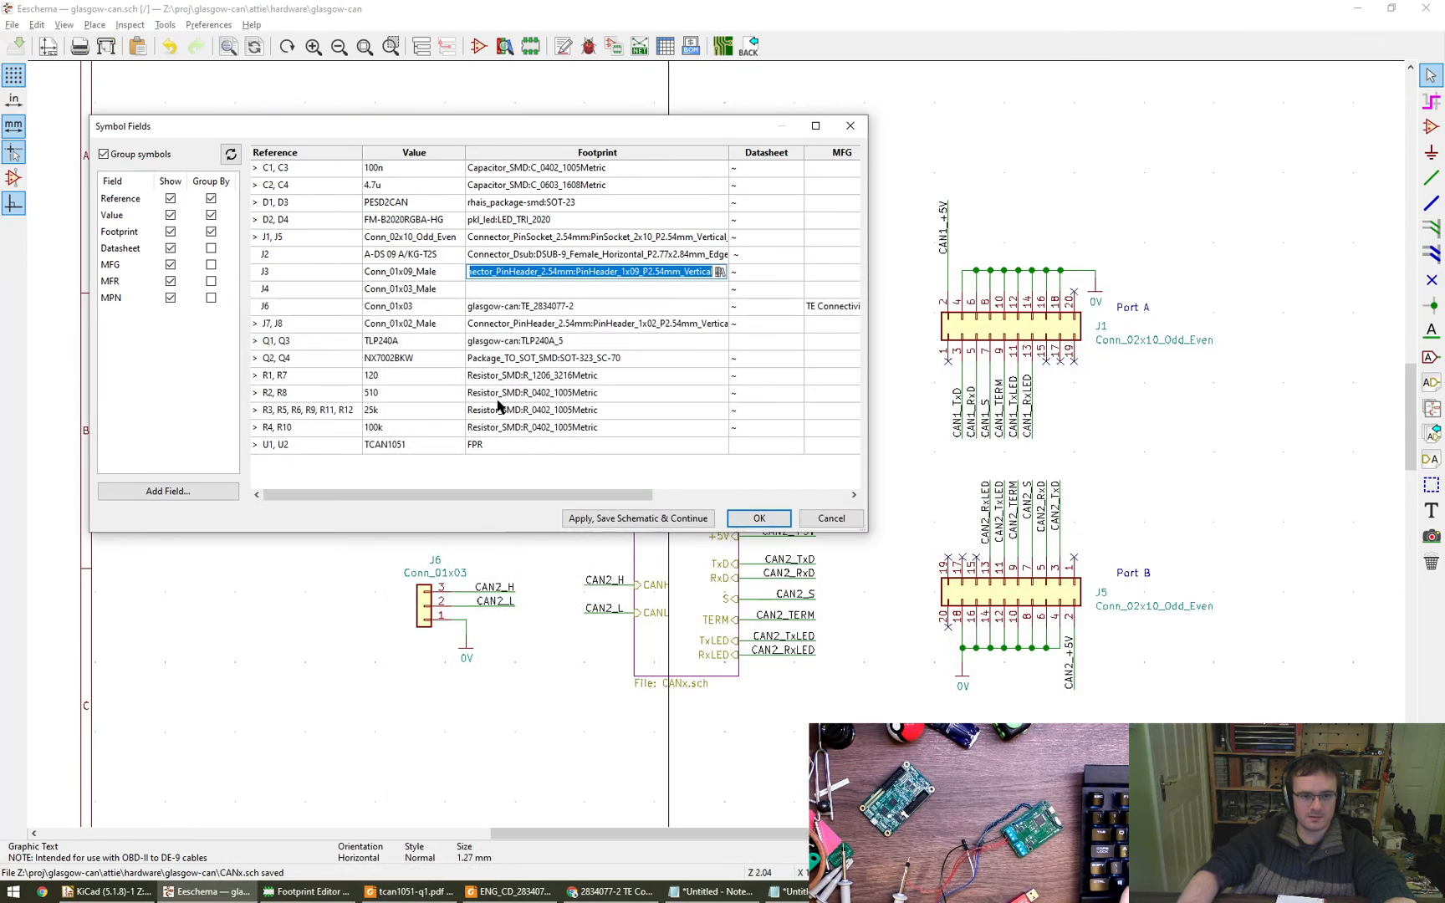
# - Assign J4 the footprint PinHeader_1x03_P2.54mm_Vertical from Connector_PinHeader_2.54mm and accept the symbol fields table
pyautogui.click(638, 291)
pyautogui.click(718, 291)
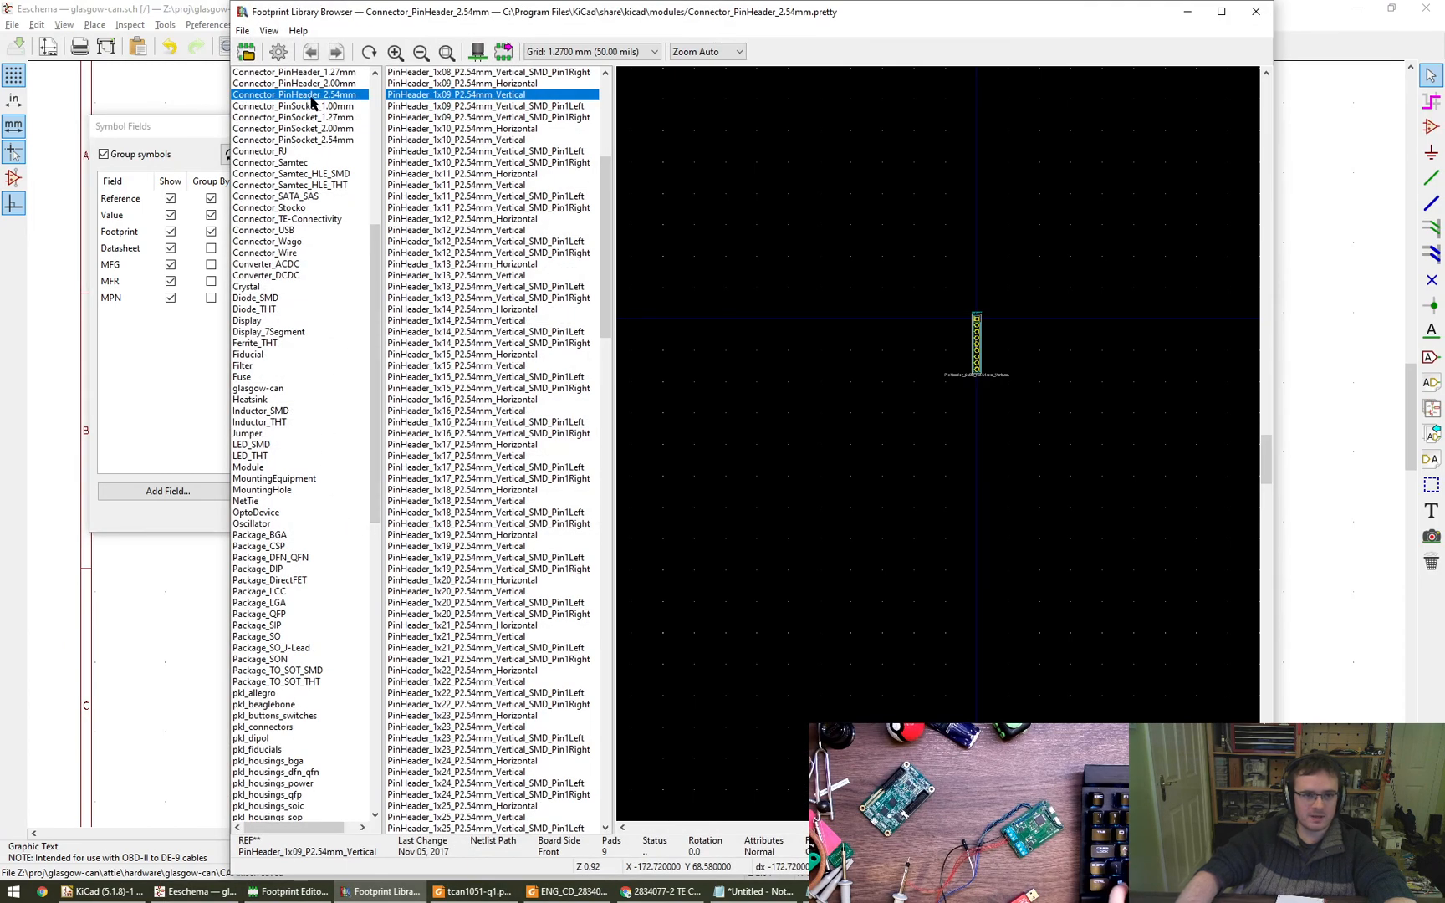
pyautogui.scroll(10, 485, 167)
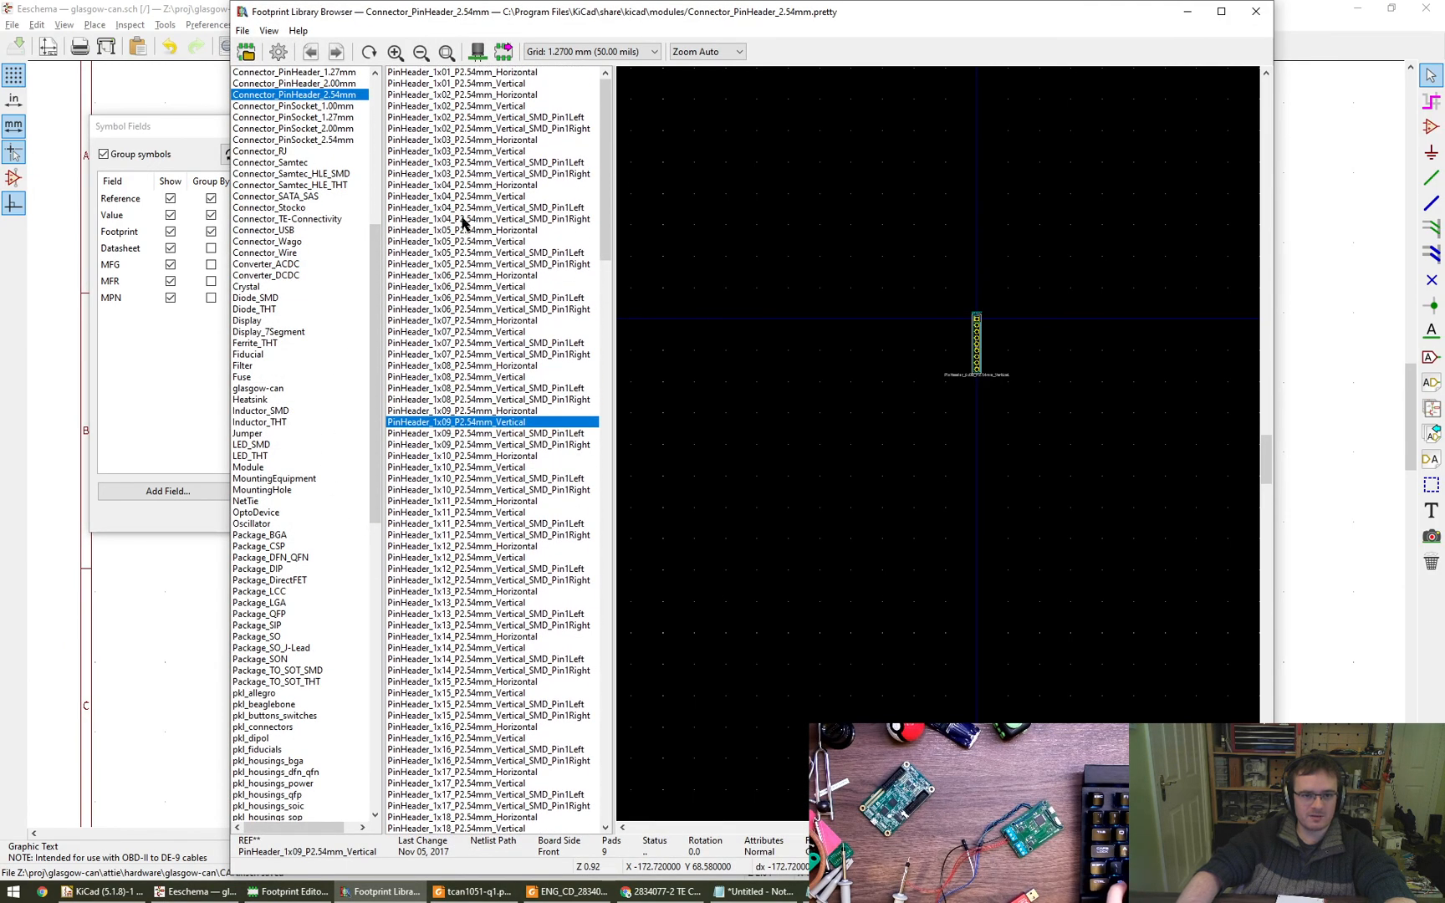
pyautogui.click(474, 152)
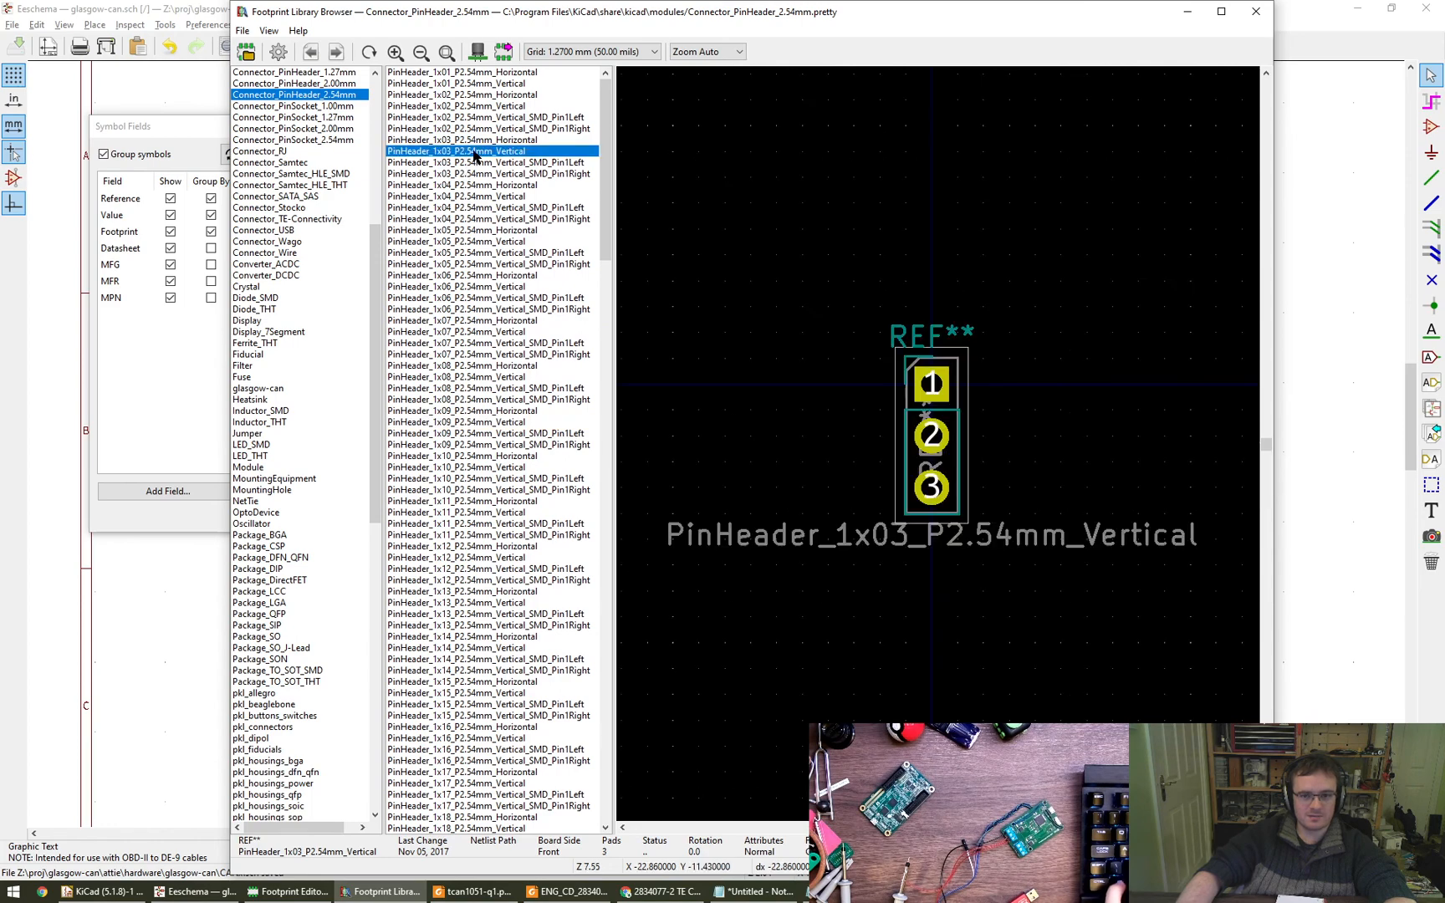
pyautogui.doubleClick(475, 153)
pyautogui.click(758, 519)
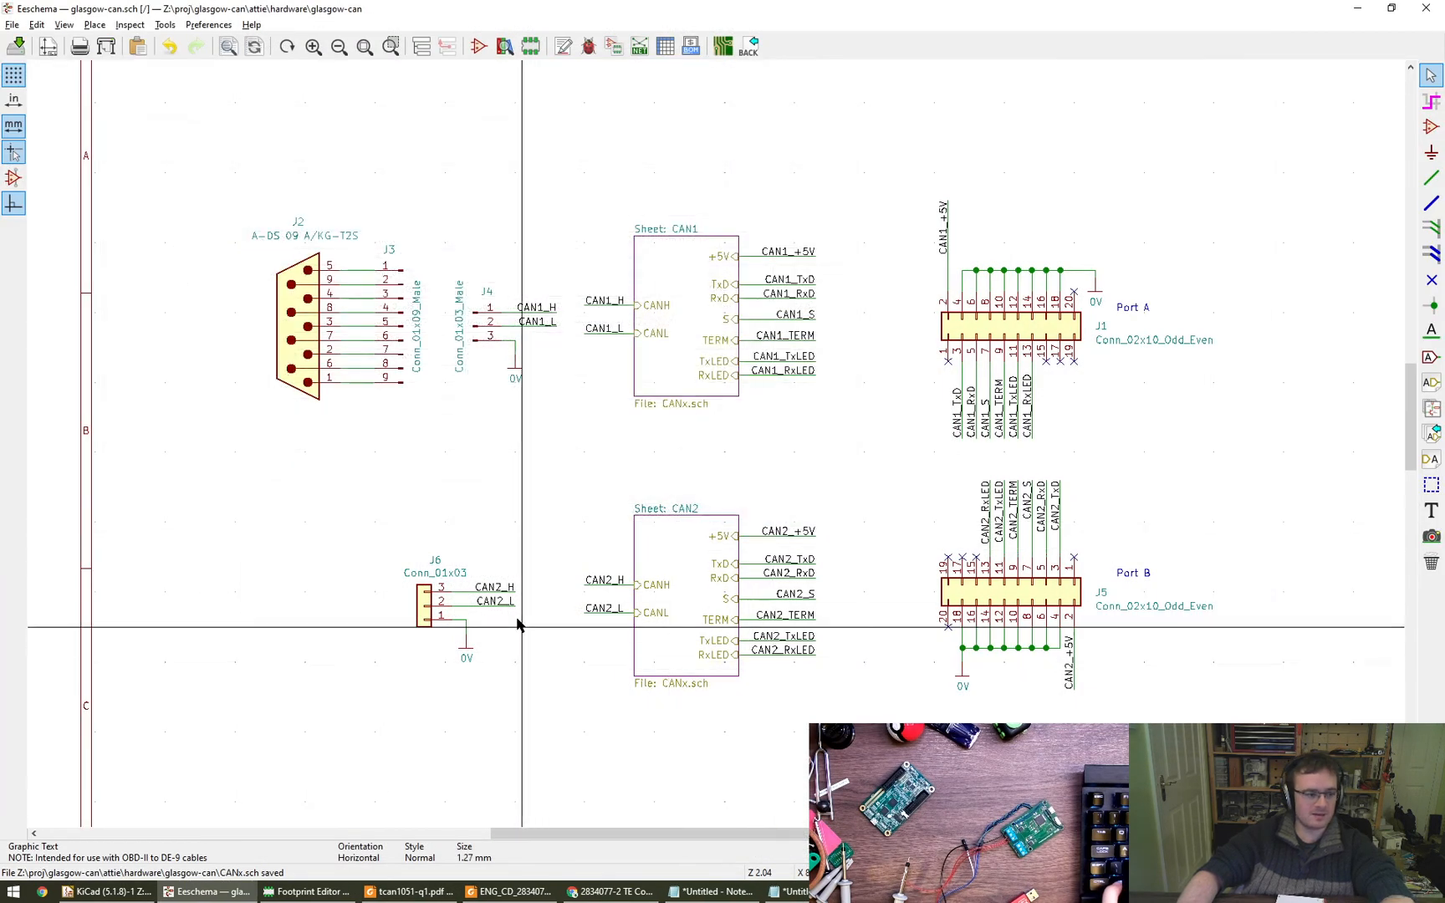
# - Check the whole root sheet and recheck the footprint assignments in the symbol fields table
pyautogui.moveTo(493, 544); pyautogui.dragTo(466, 545, button='middle')
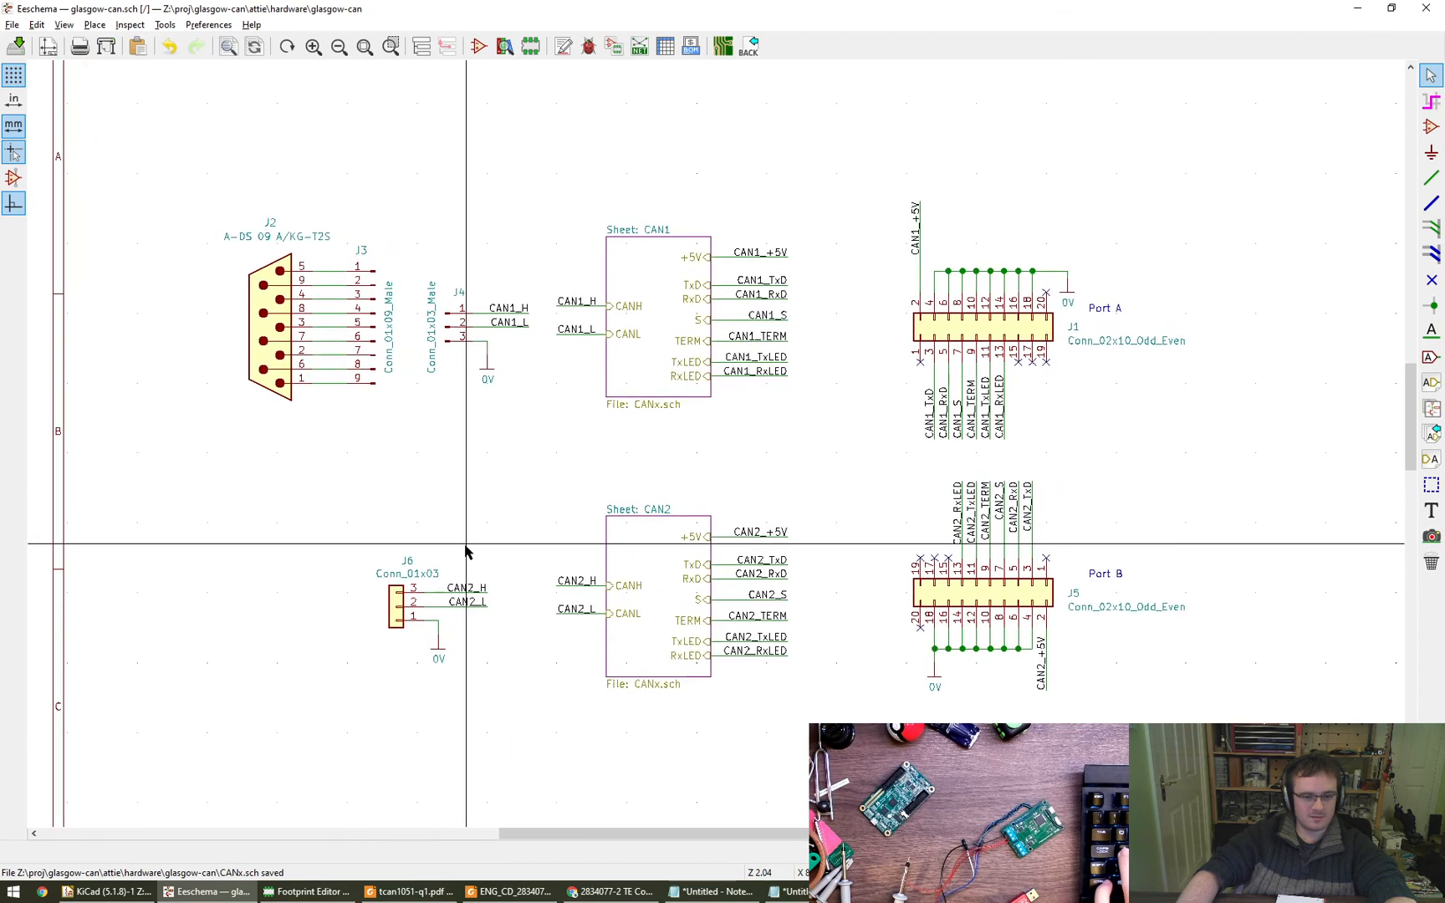
pyautogui.scroll(-2, 466, 552)
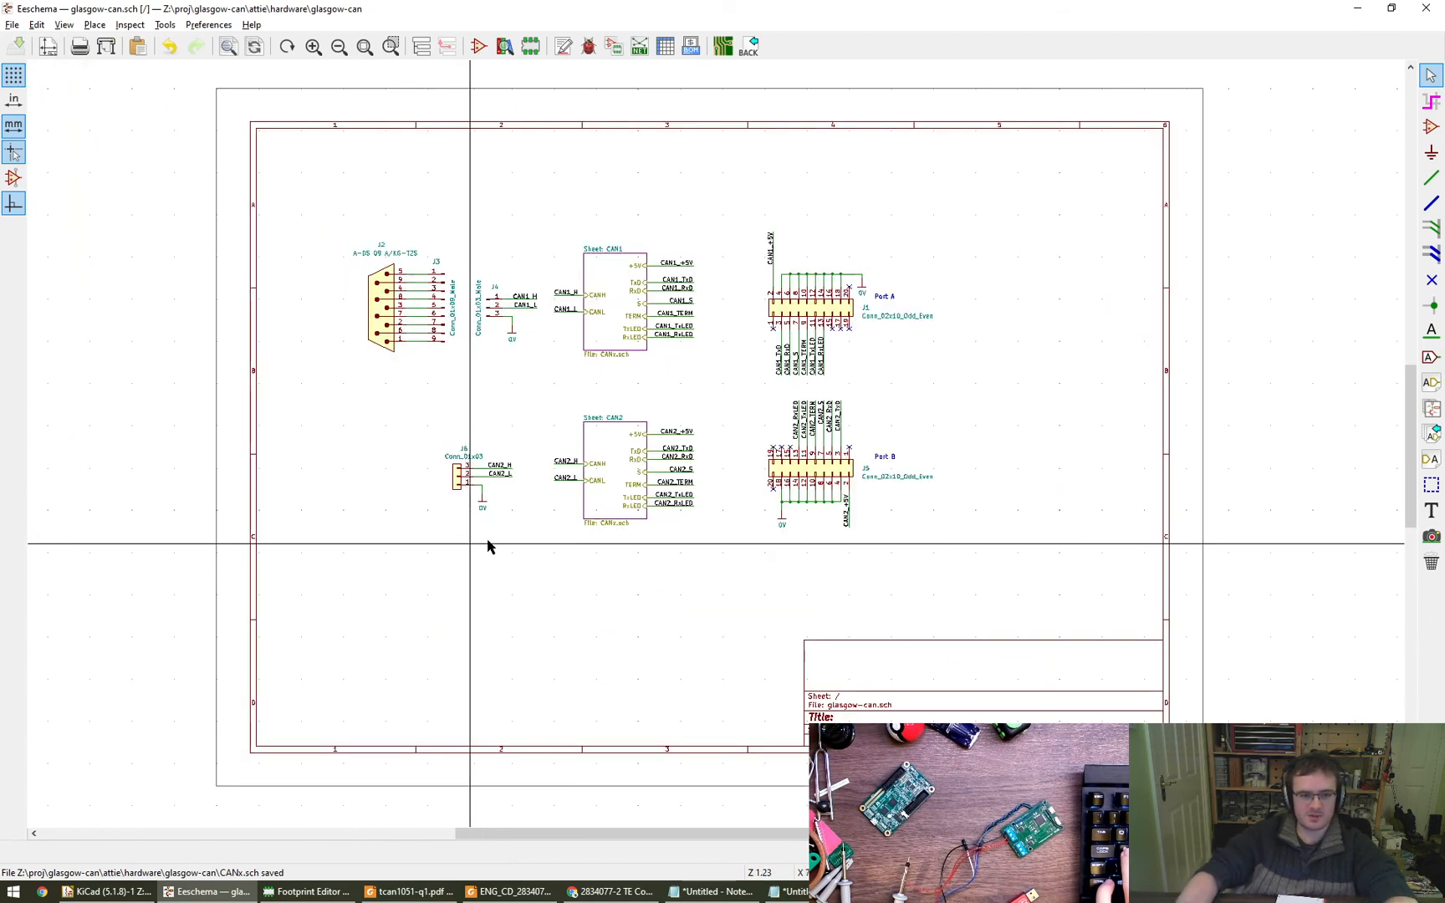
pyautogui.click(665, 46)
pyautogui.click(761, 519)
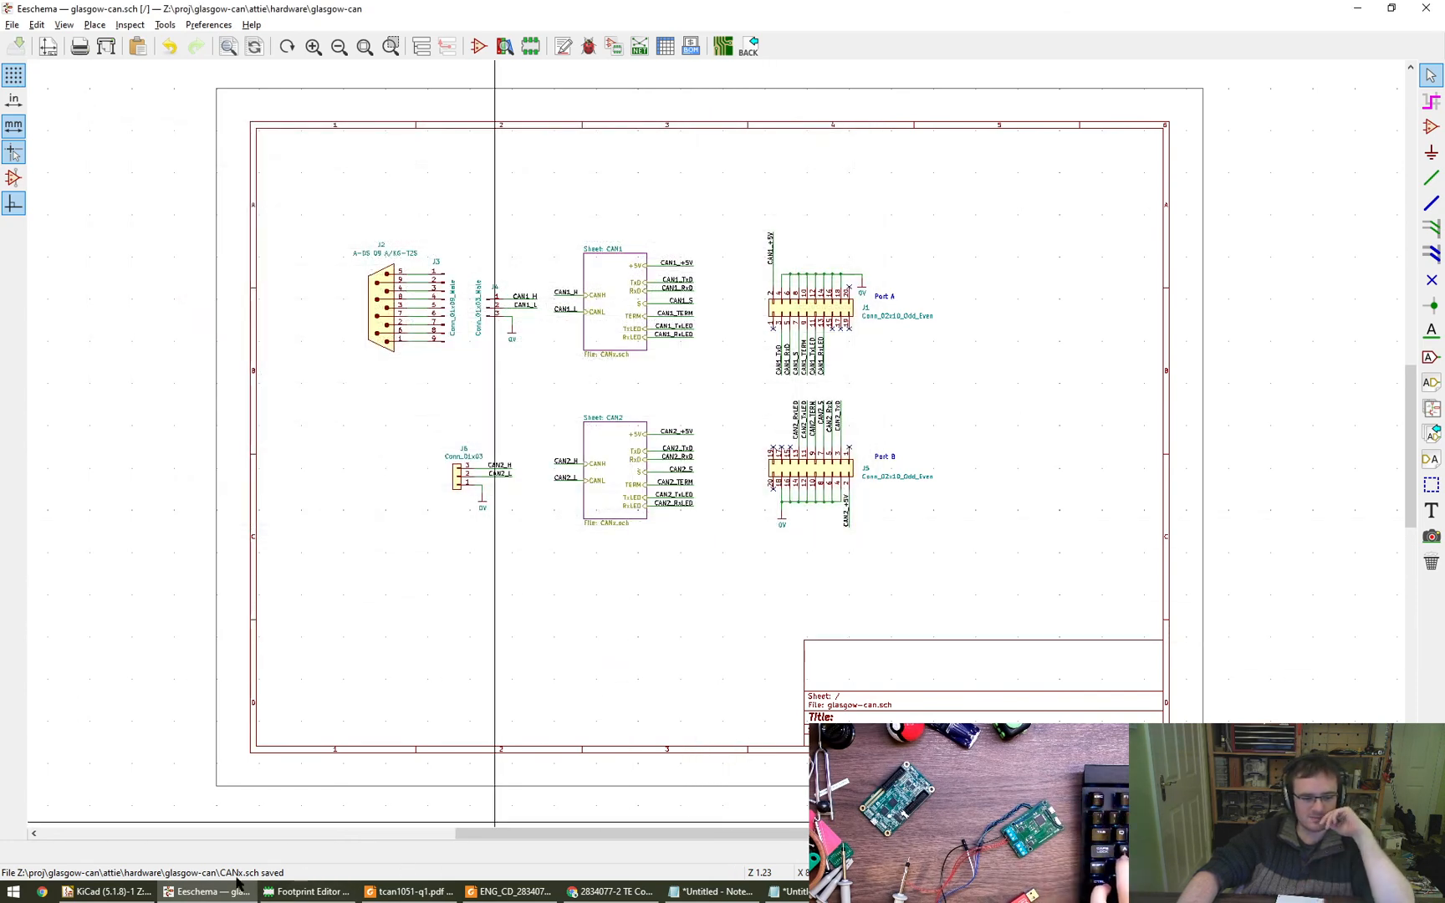
# - Close the footprint editor and open the project's board file glasgow-can.kicad_pcb in Pcbnew
pyautogui.click(294, 893)
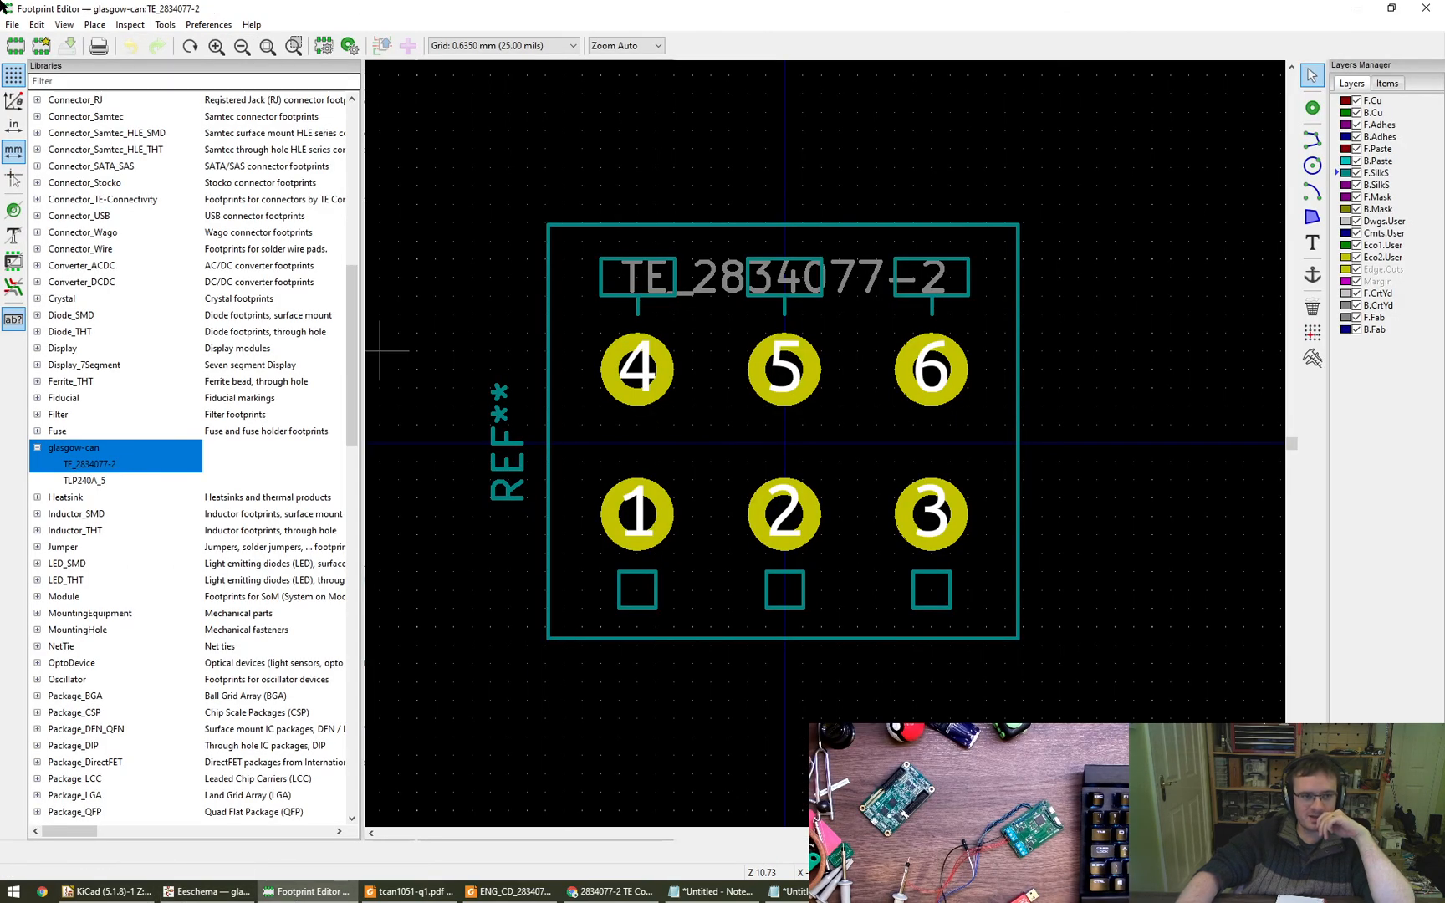
pyautogui.hotkey('alt', 'F4')
pyautogui.click(111, 892)
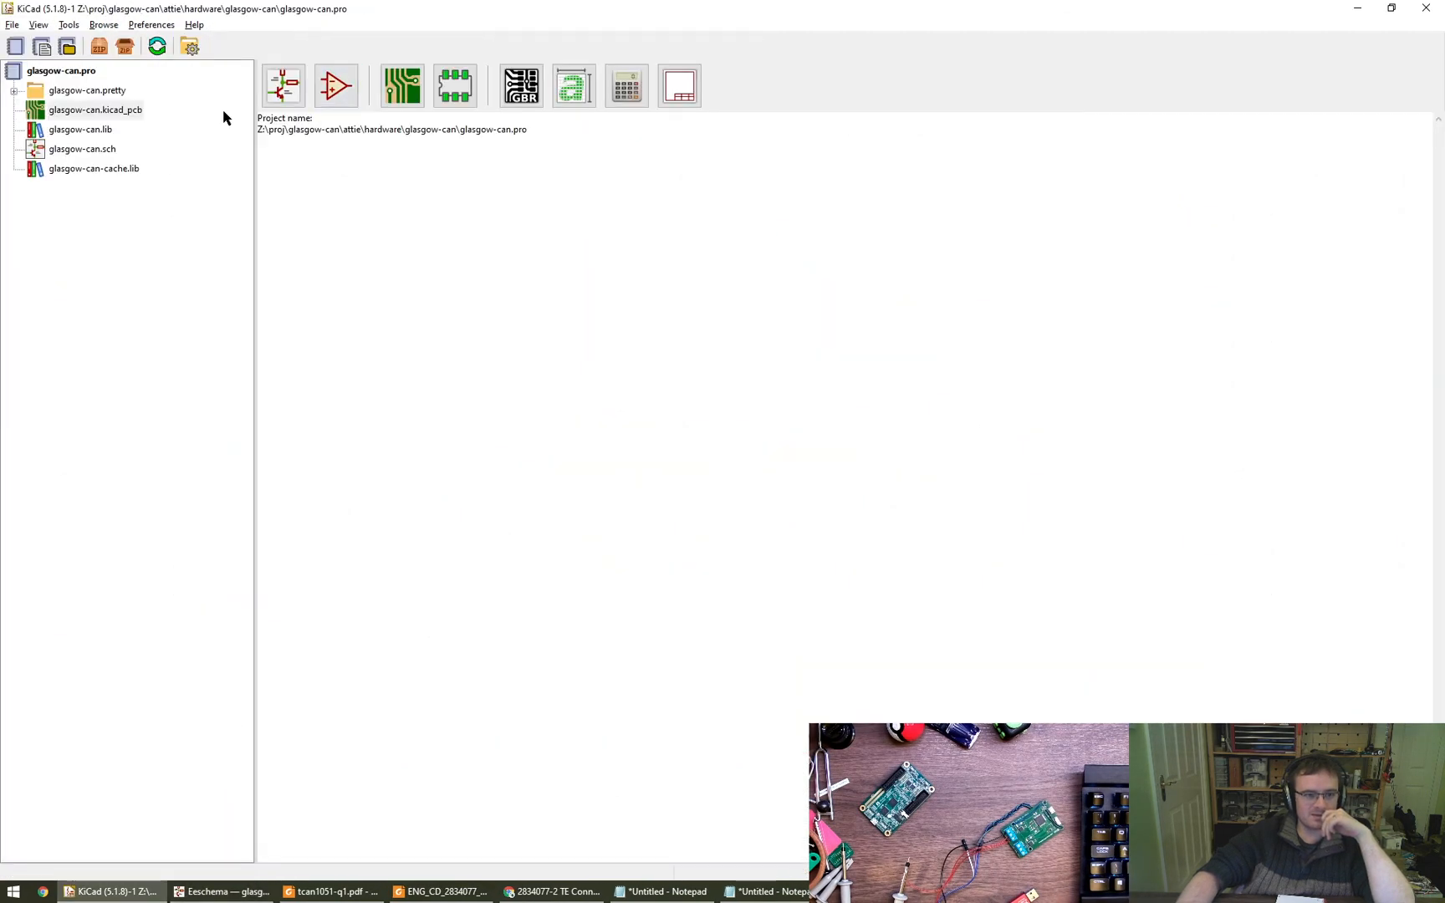
pyautogui.doubleClick(96, 111)
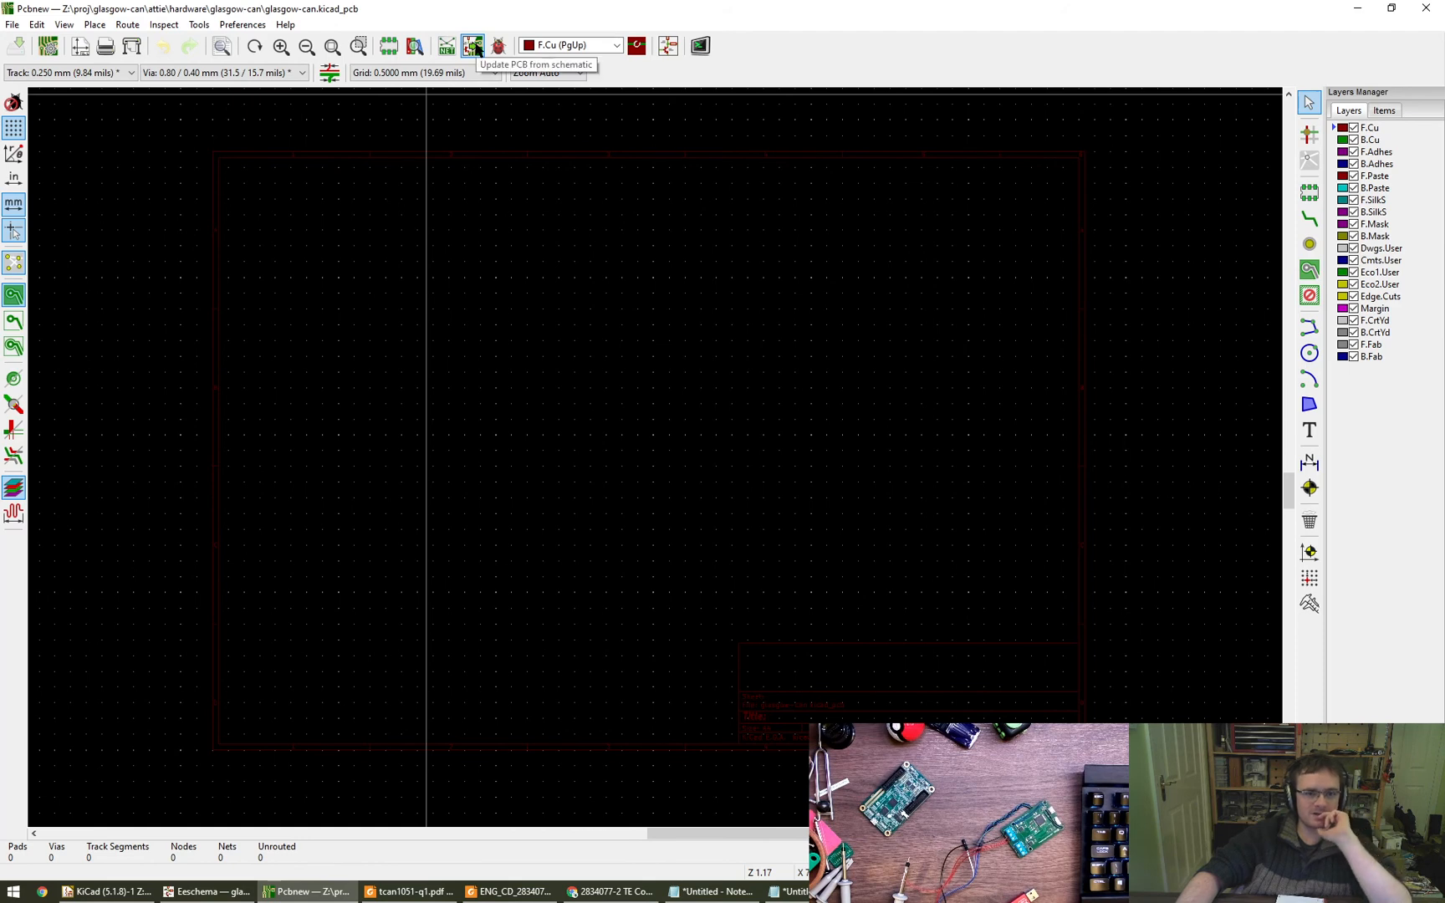
pyautogui.click(242, 24)
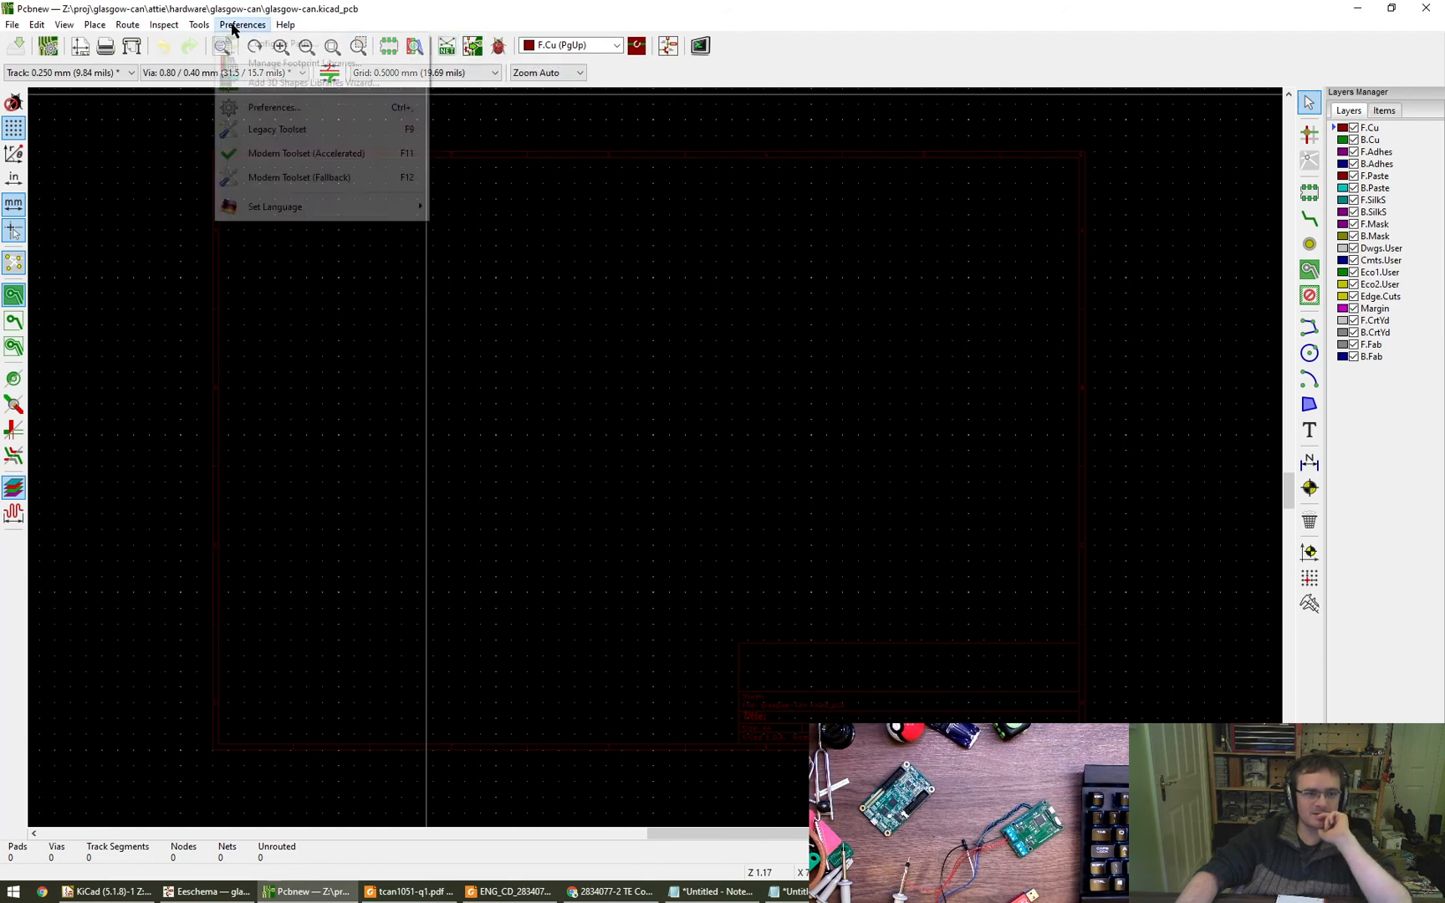
pyautogui.moveTo(193, 27)
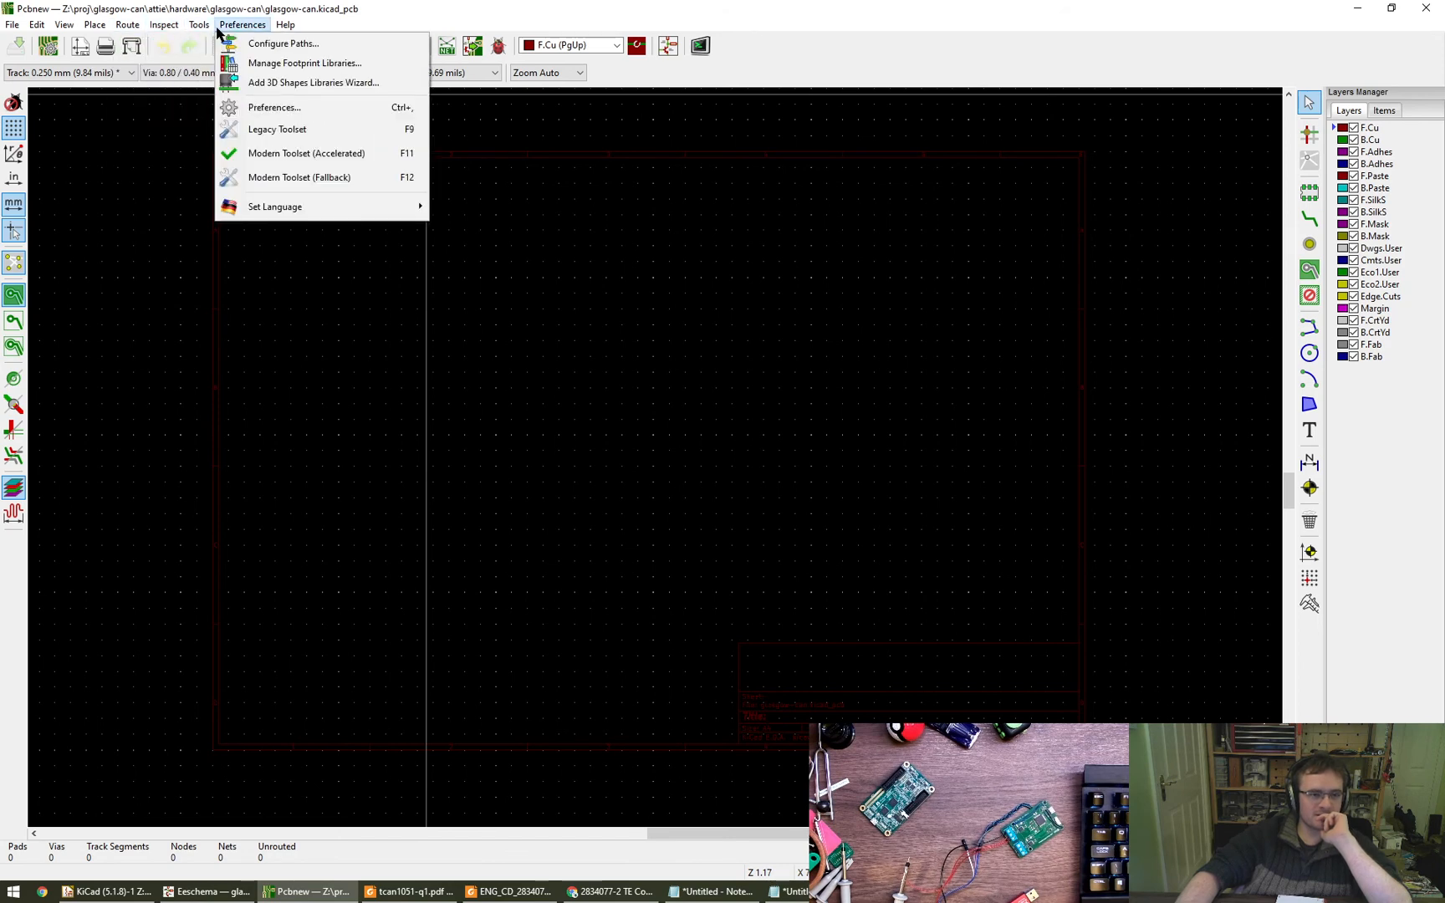
pyautogui.click(658, 25)
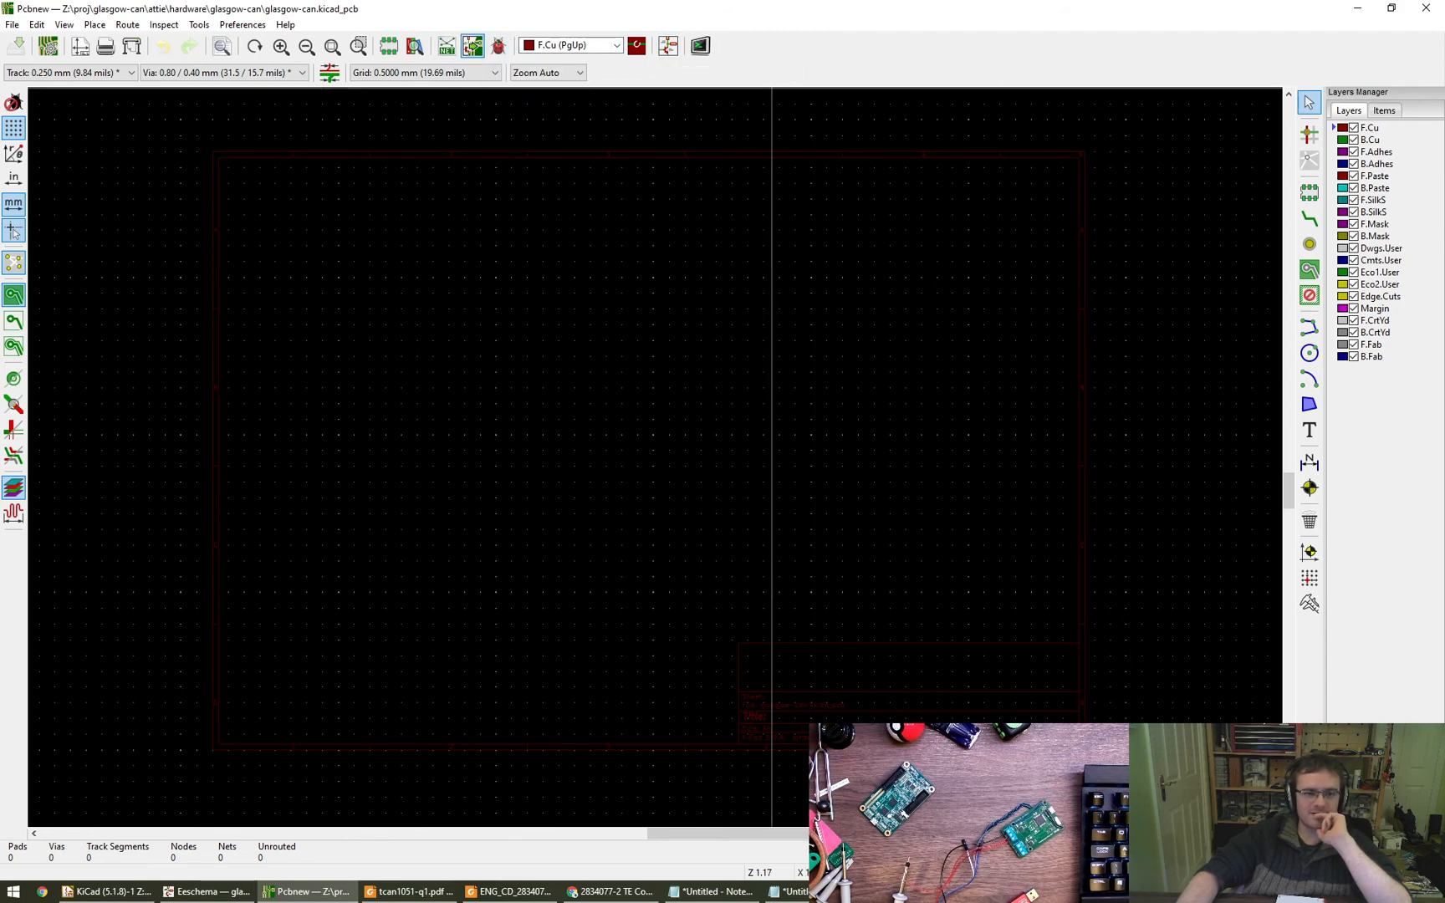
# - Preview the board update from the schematic without applying it, then switch to Eeschema and check the footprints in the symbol fields table
pyautogui.click(472, 45)
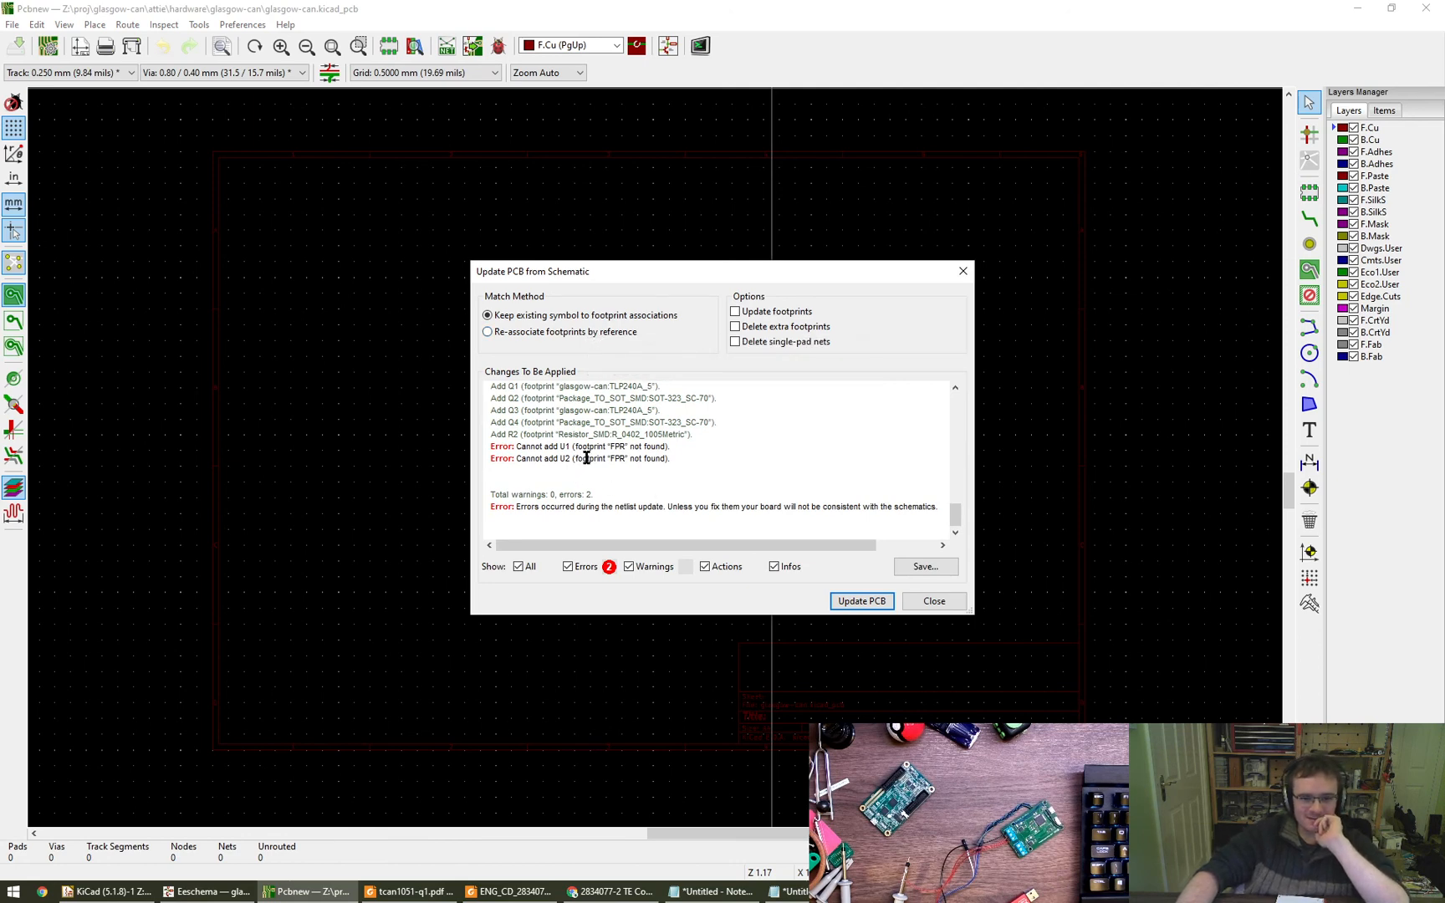
pyautogui.click(934, 602)
pyautogui.click(207, 891)
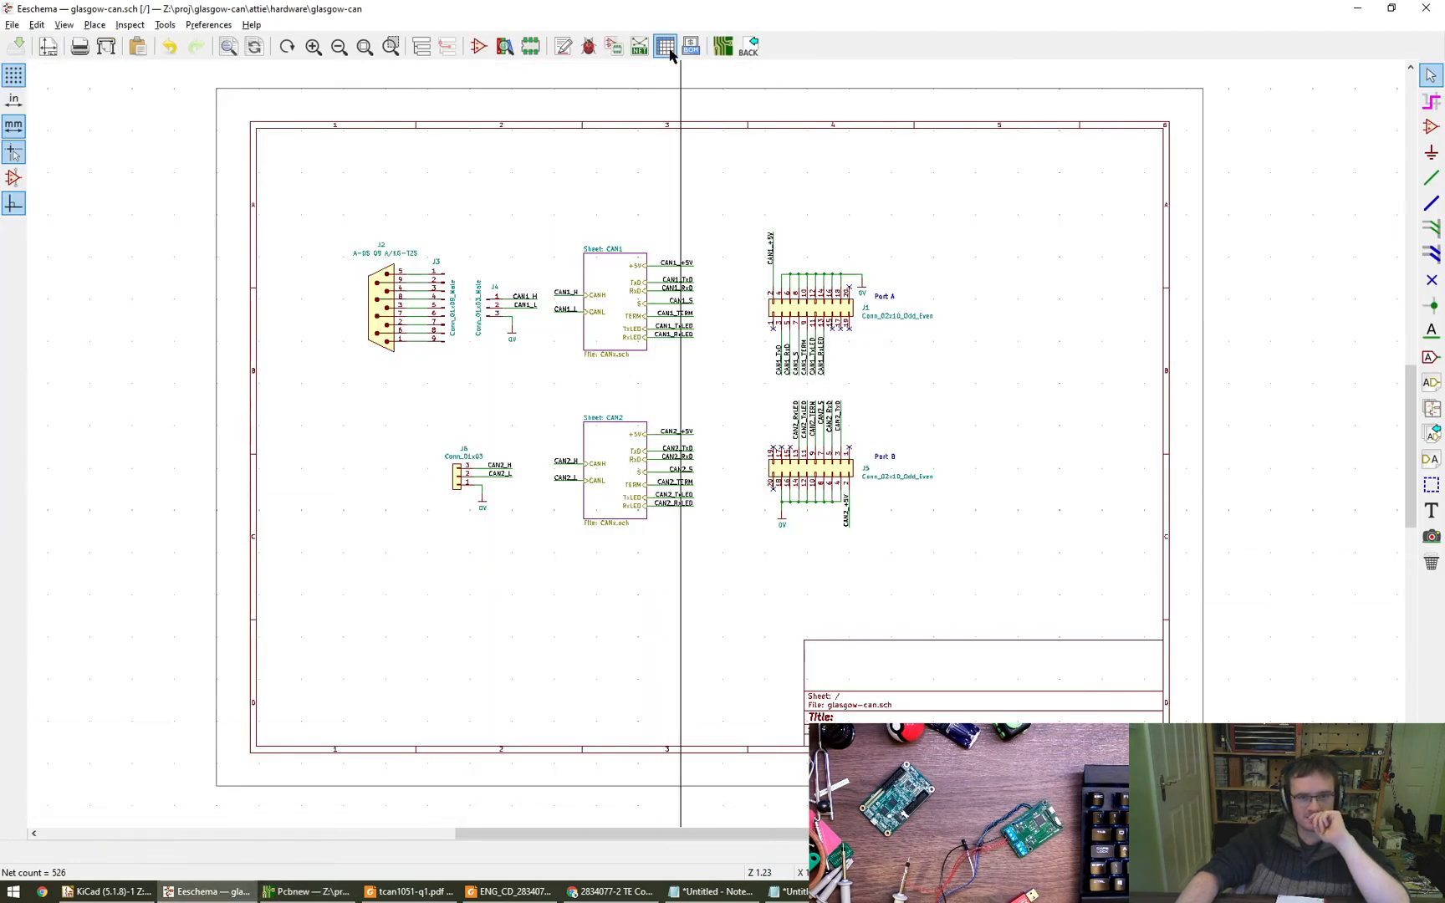
pyautogui.click(667, 48)
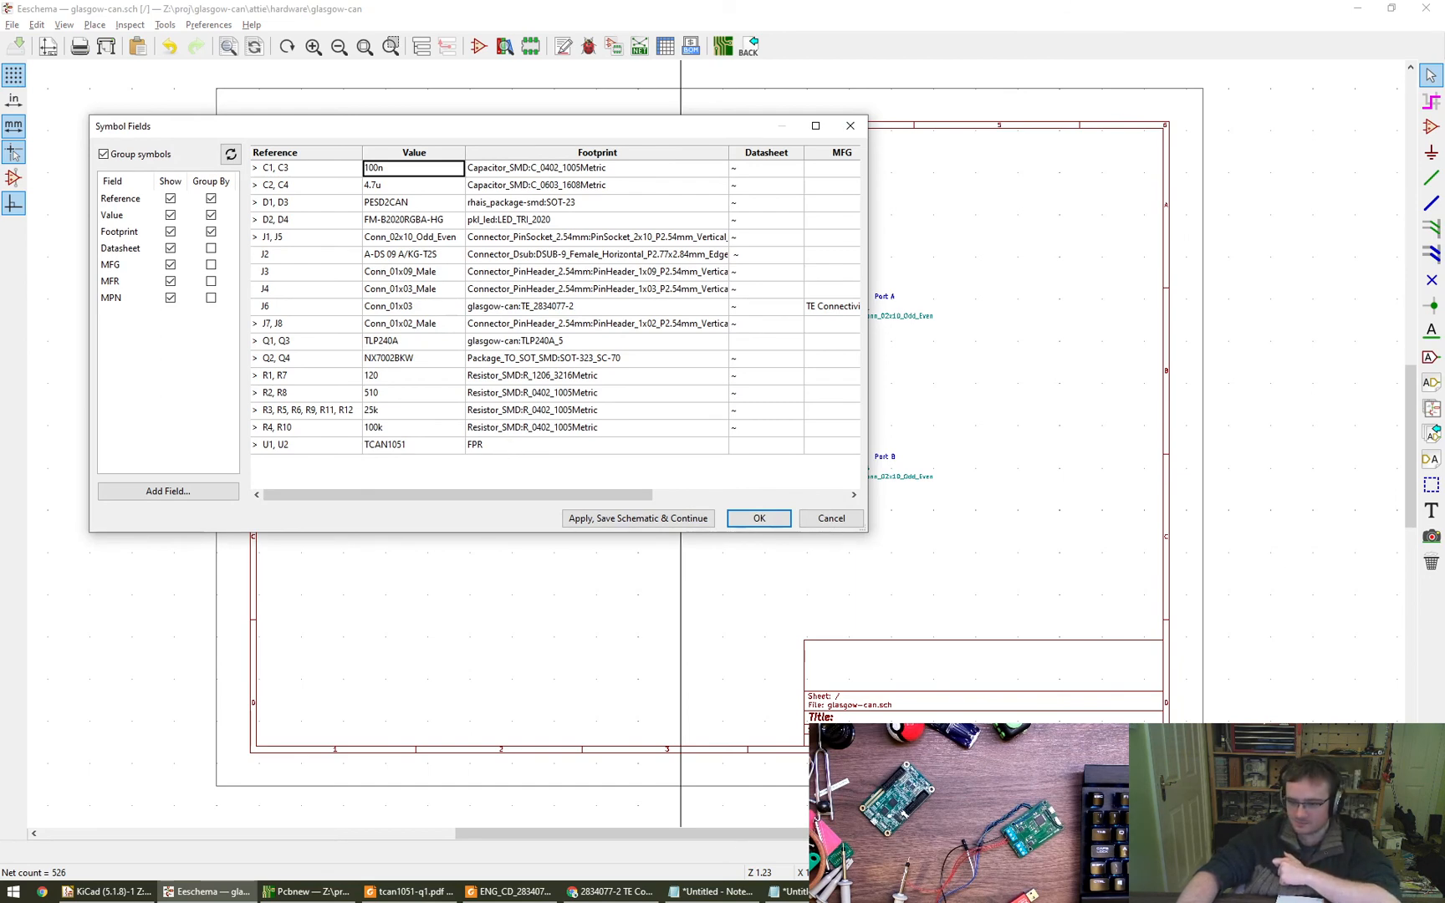
# - Switch to the tcan1051-q1.pdf datasheet in Foxit Reader and examine the SOIC and VSON package outline drawings
pyautogui.click(410, 892)
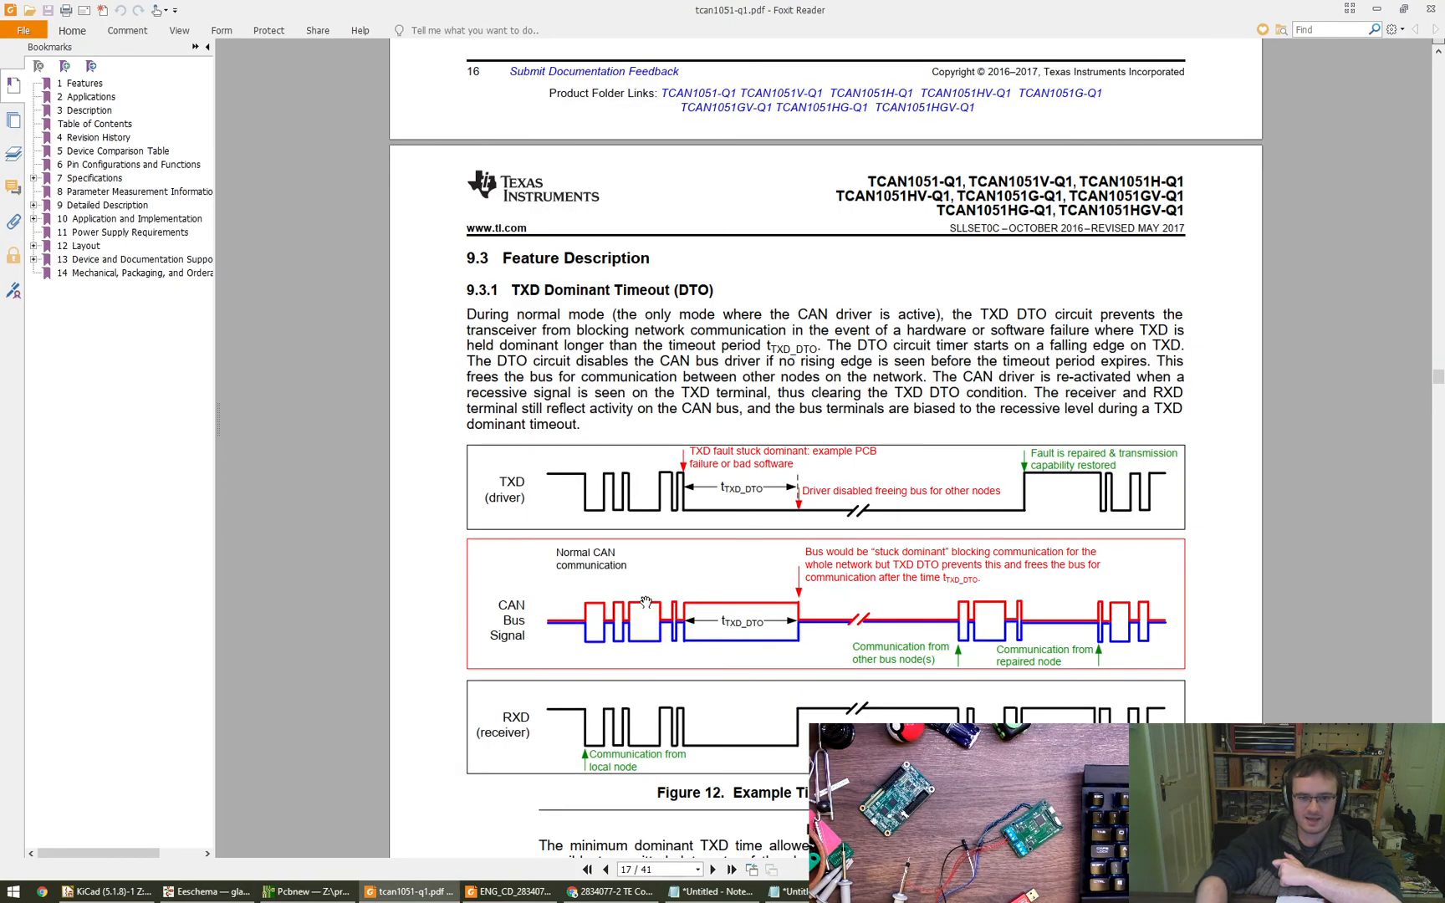
pyautogui.scroll(-10, 644, 602)
pyautogui.scroll(-20, 645, 602)
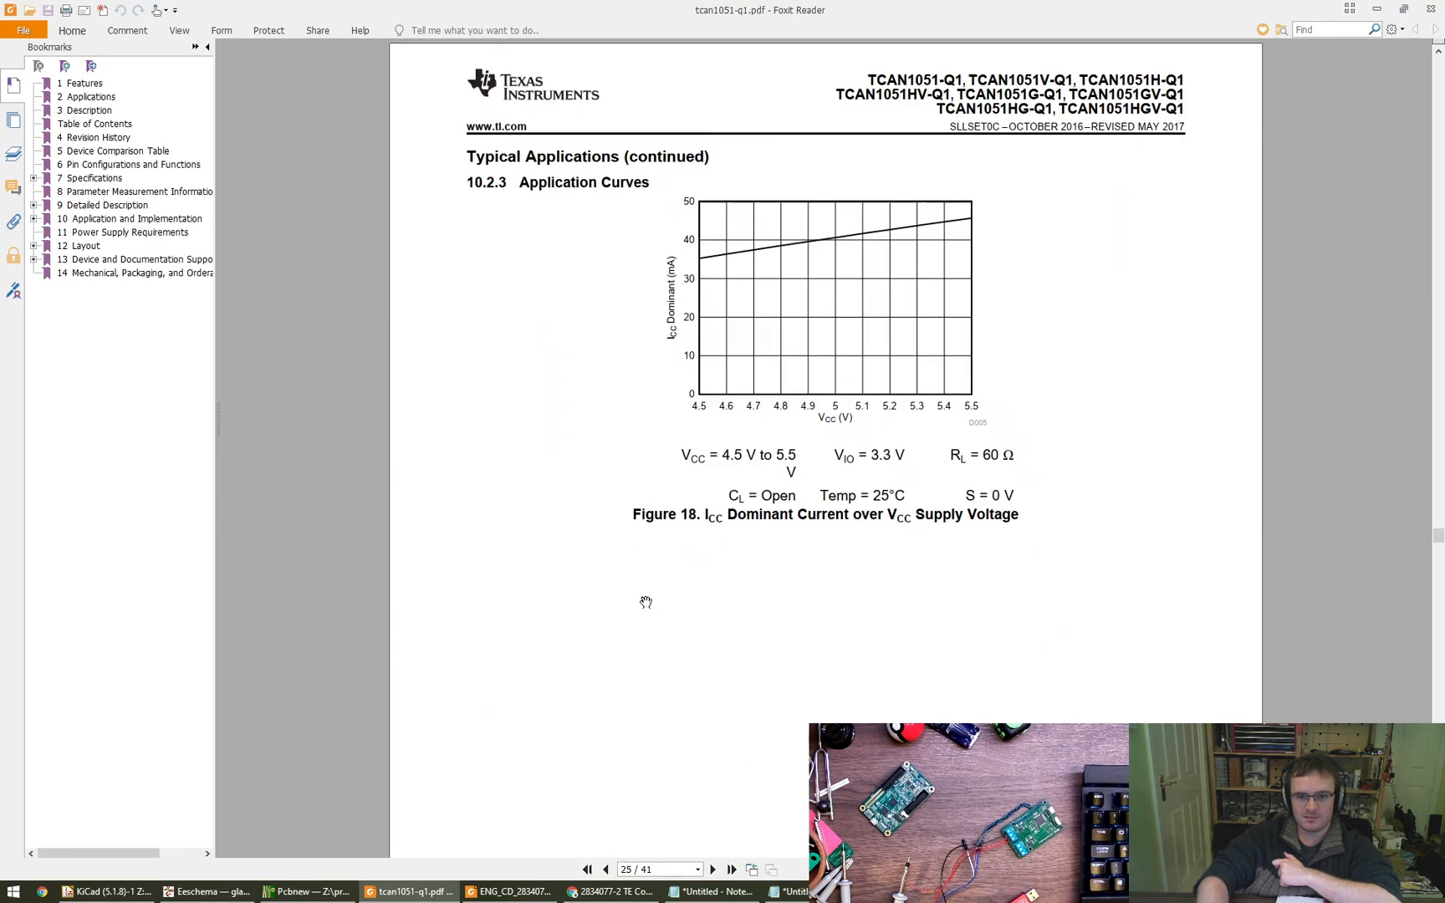
pyautogui.scroll(-20, 644, 602)
pyautogui.scroll(6, 644, 602)
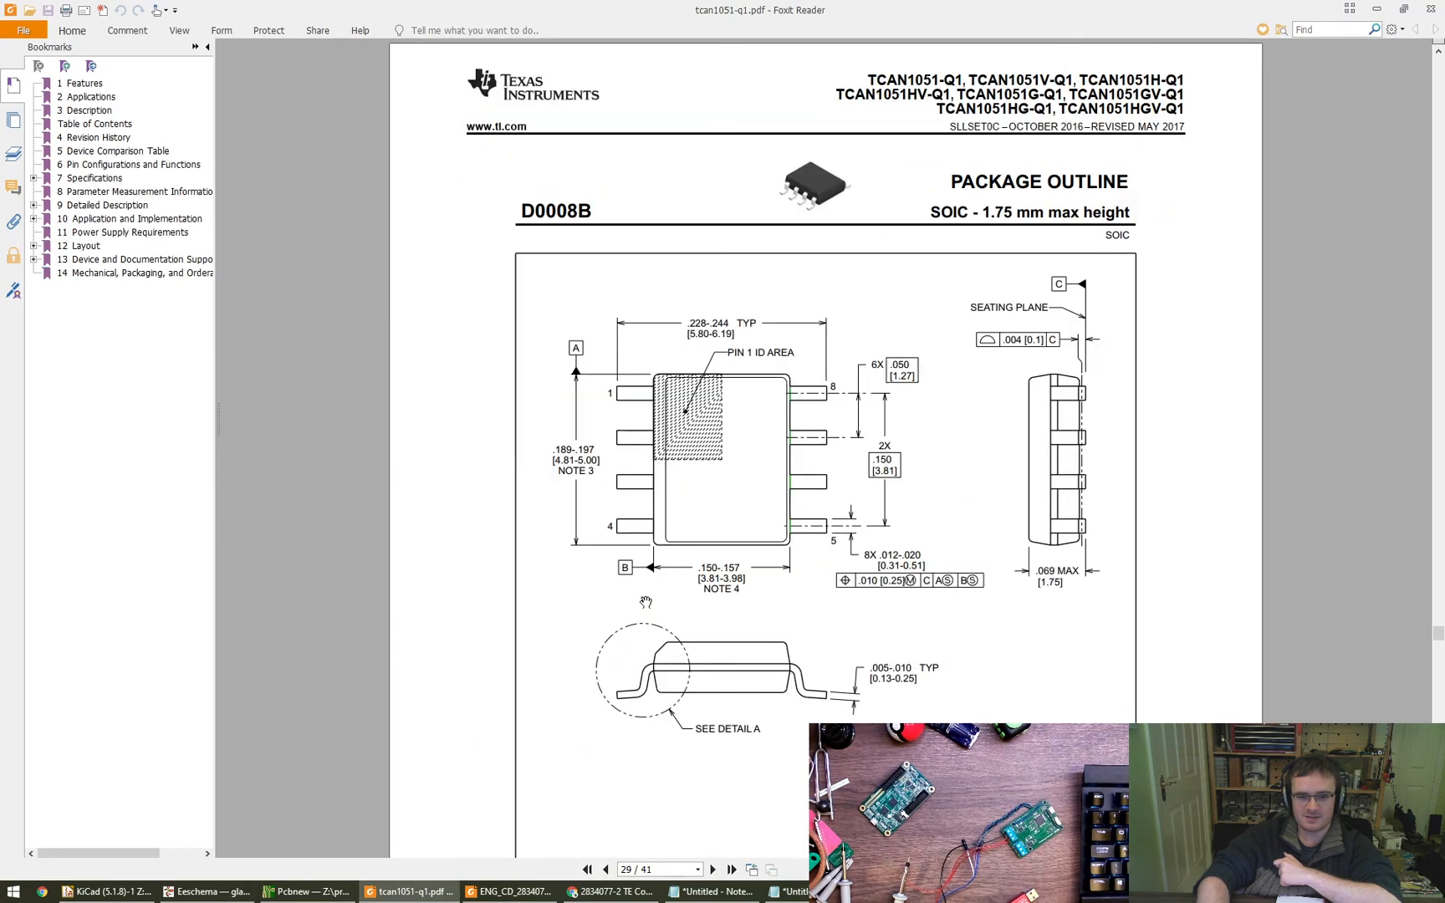
pyautogui.scroll(-6, 645, 602)
pyautogui.scroll(-12, 644, 602)
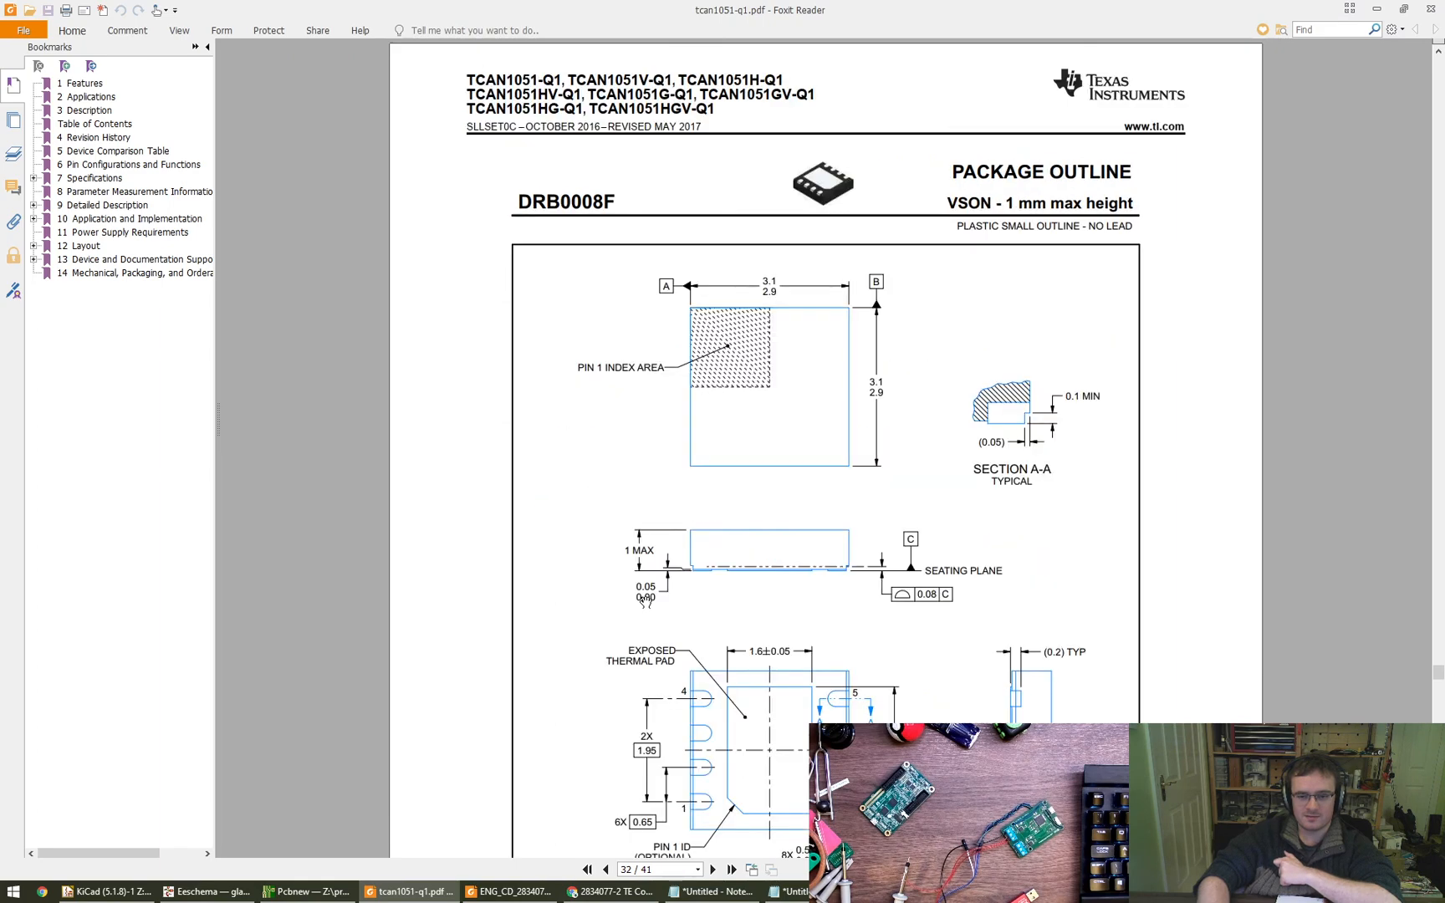
pyautogui.keyDown('ctrl'); pyautogui.scroll(-3, 995, 555); pyautogui.keyUp('ctrl')
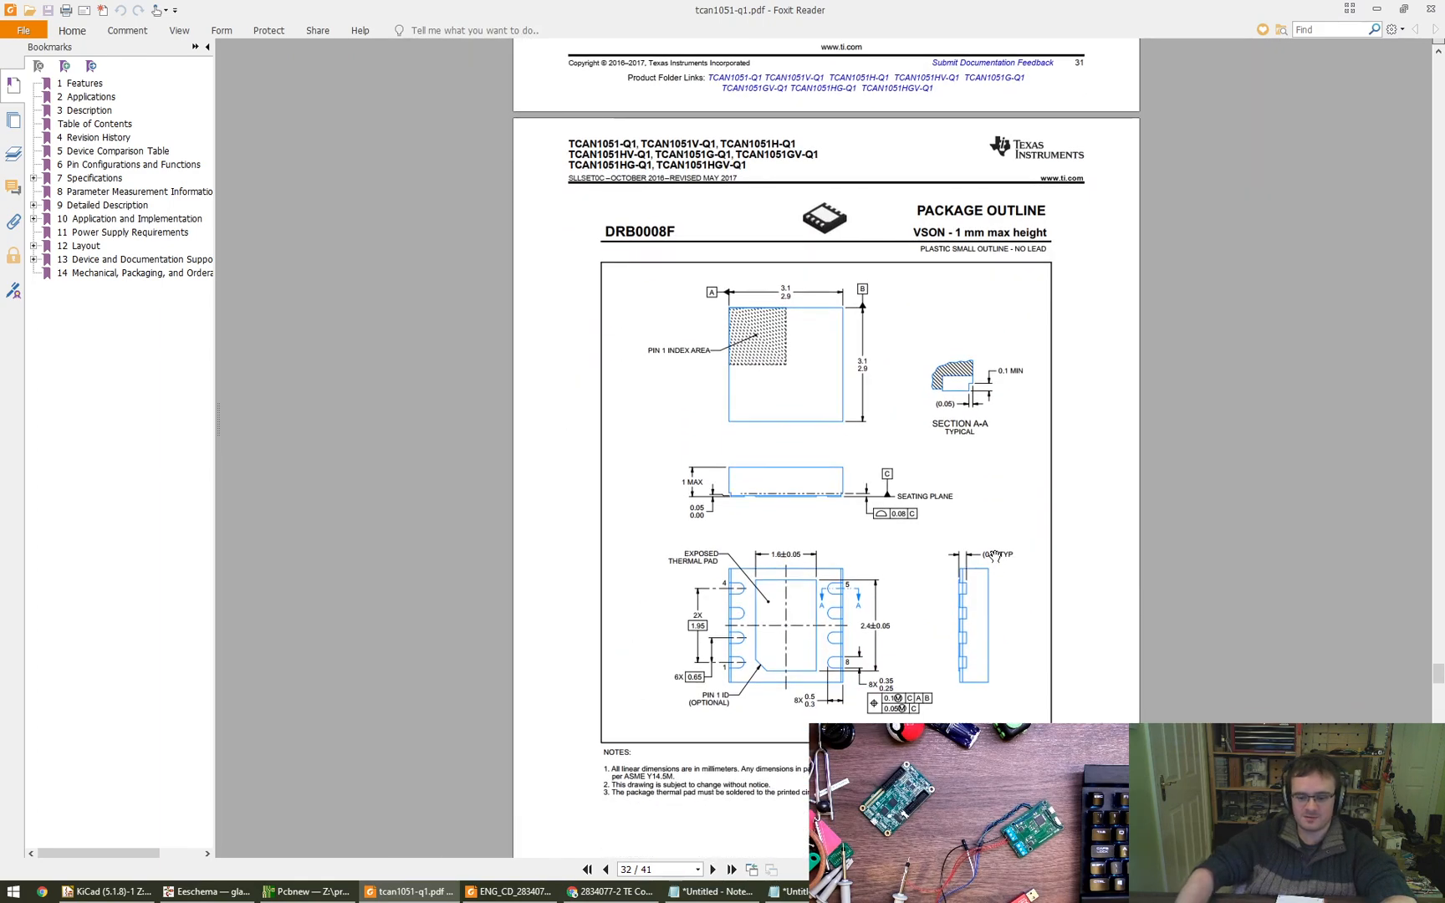
pyautogui.press('Home')
pyautogui.scroll(-5, 995, 555)
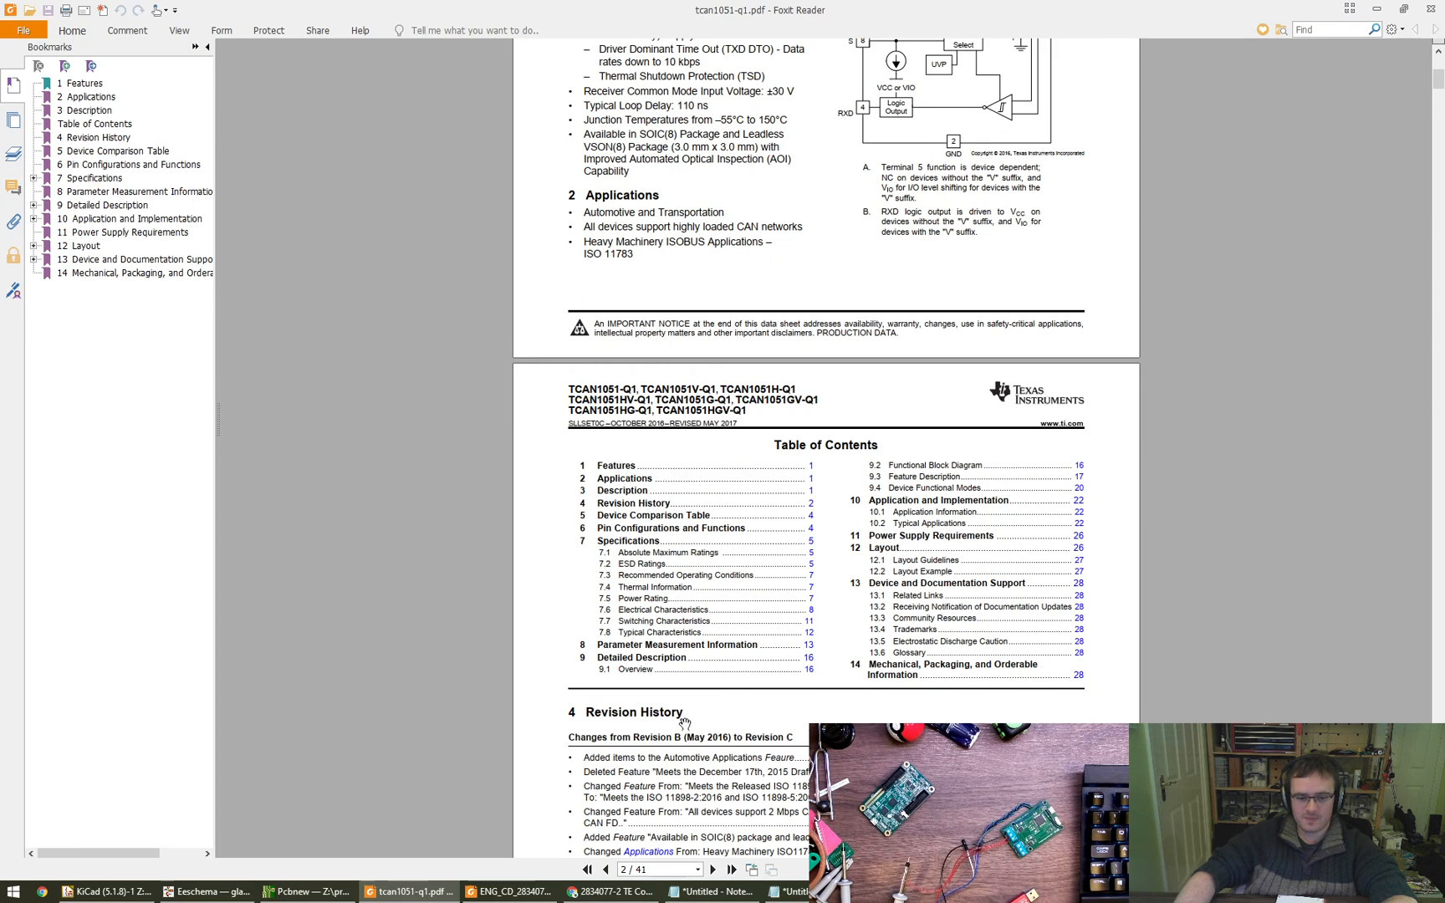
# - Return to Eeschema, dismiss the symbol fields table, and open the CAN1 sheet to check U1's exact part number
pyautogui.click(209, 891)
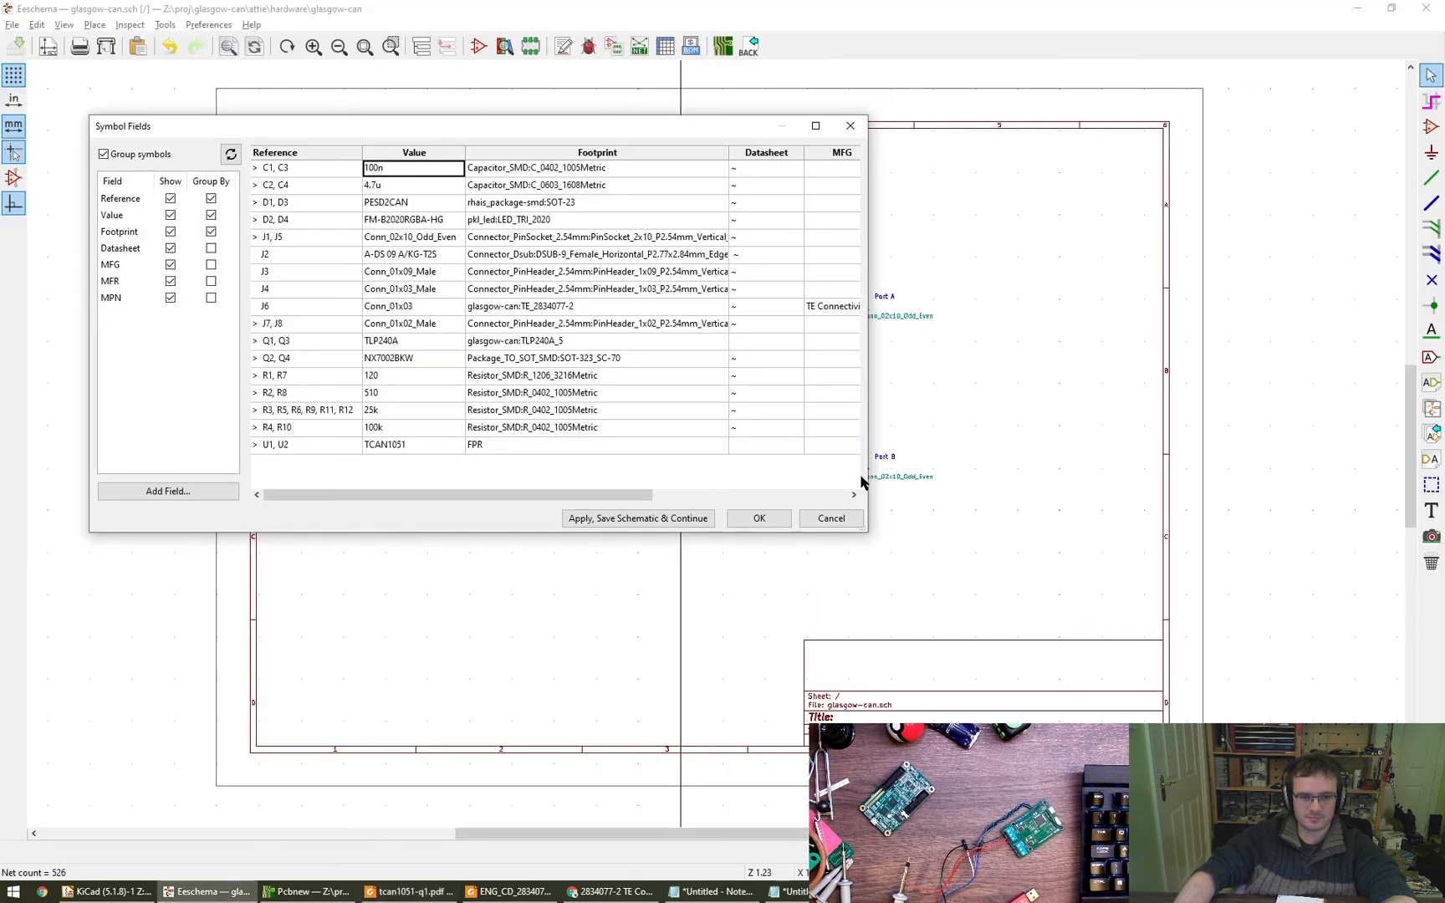
pyautogui.click(832, 517)
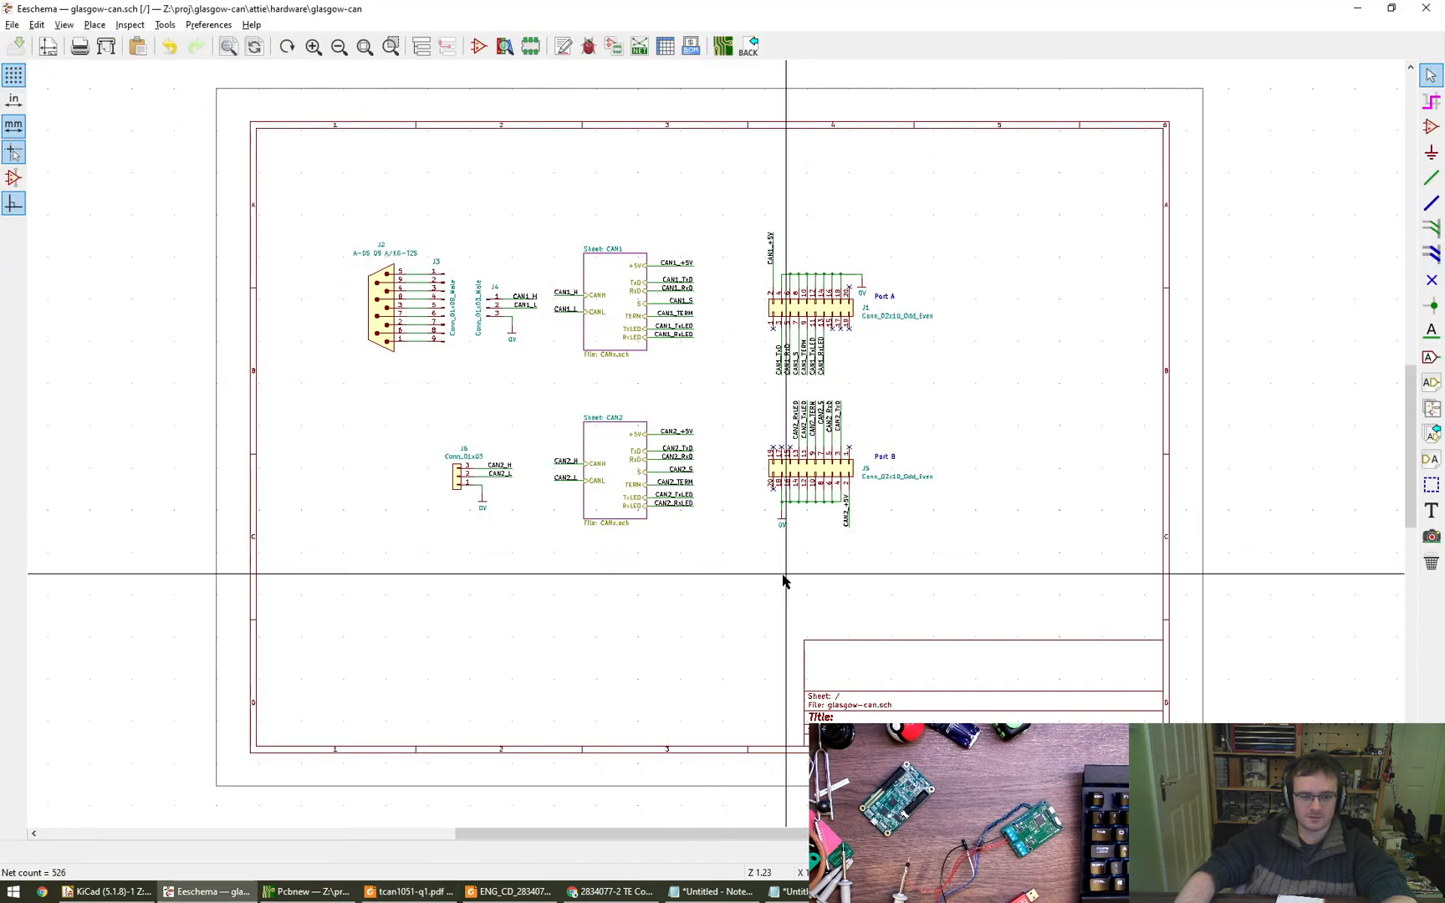
pyautogui.click(422, 46)
pyautogui.click(50, 109)
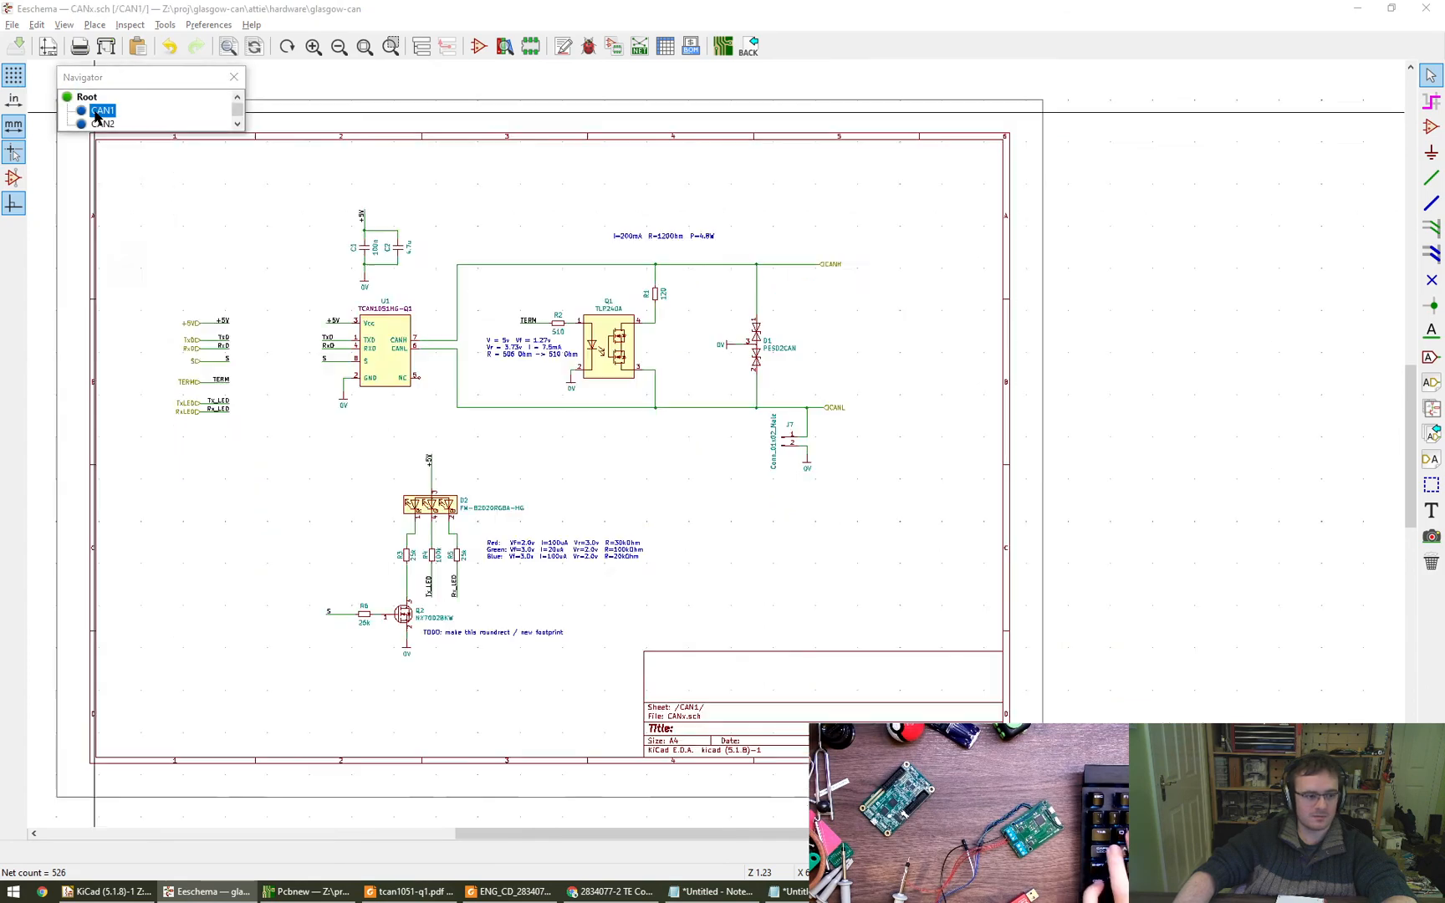
pyautogui.scroll(5, 585, 442)
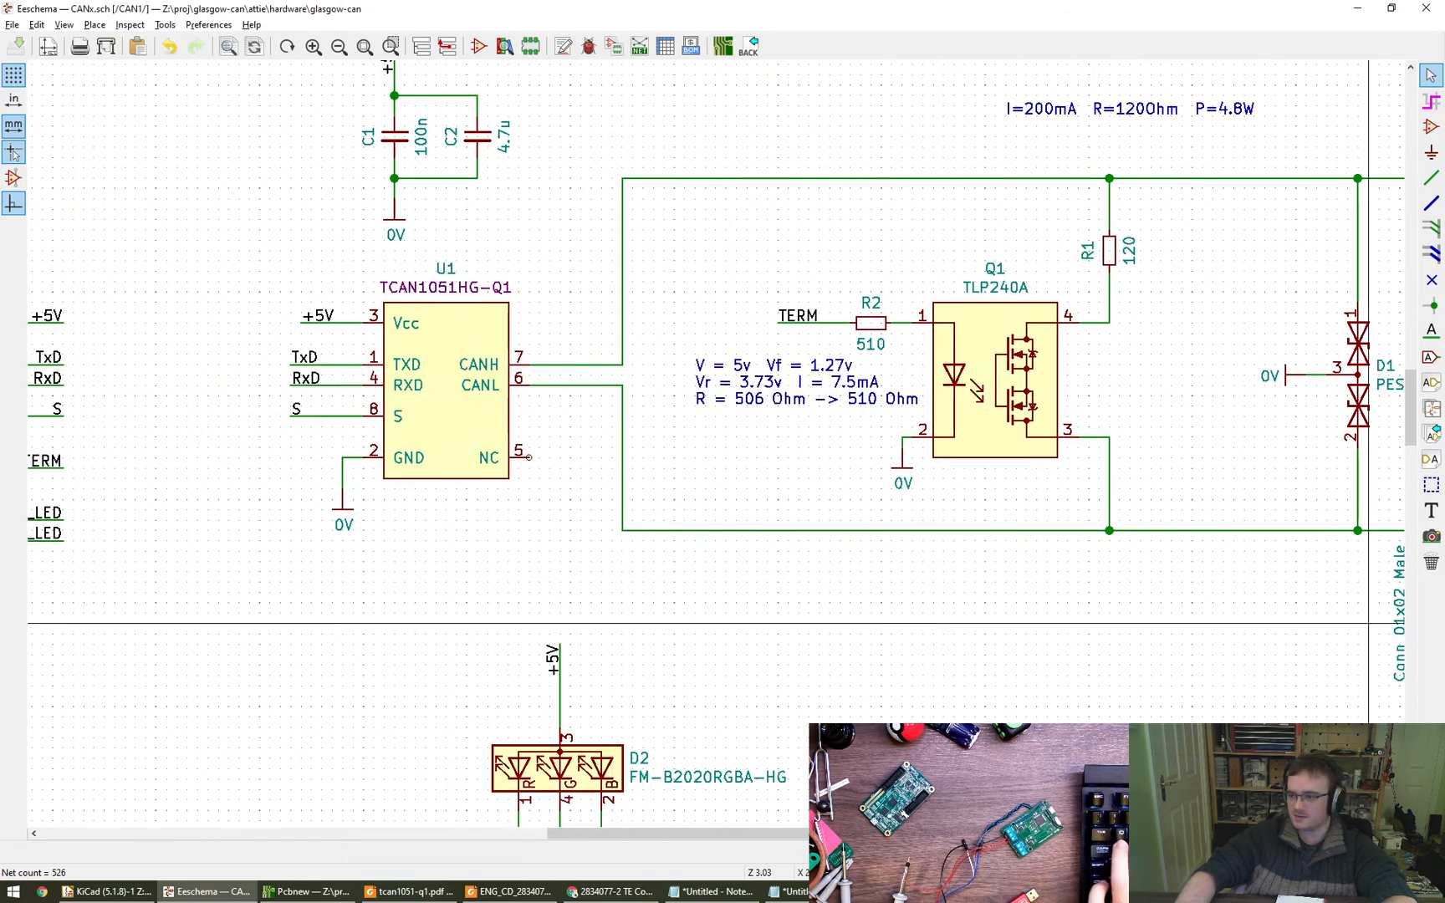
# - In the TCAN1051 datasheet, examine the Device Information, Device Comparison Table and pin configurations for the HG variant's package options
pyautogui.click(410, 892)
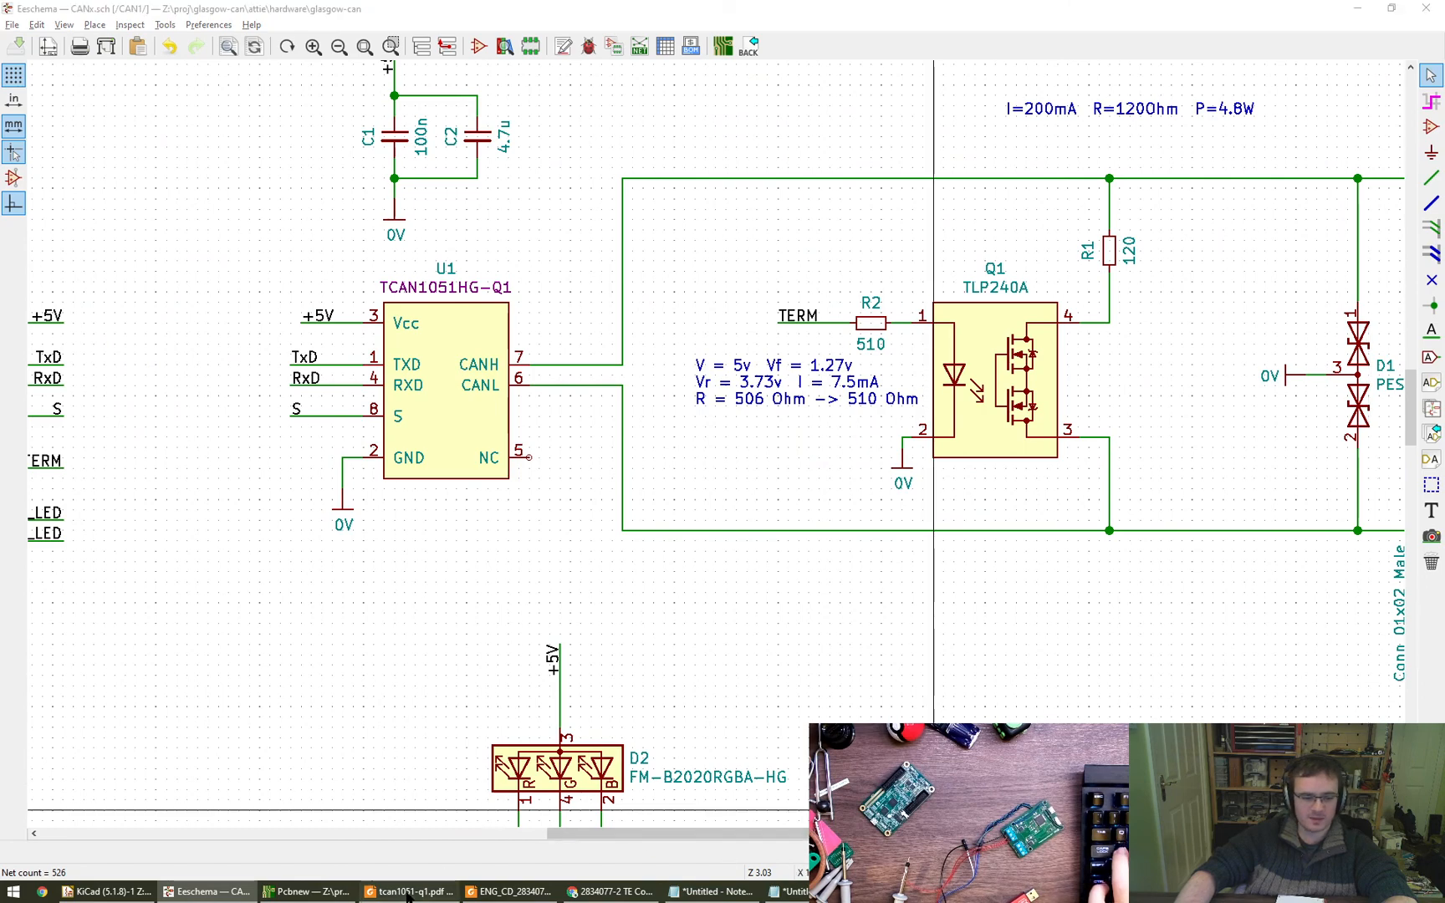
pyautogui.scroll(5, 545, 671)
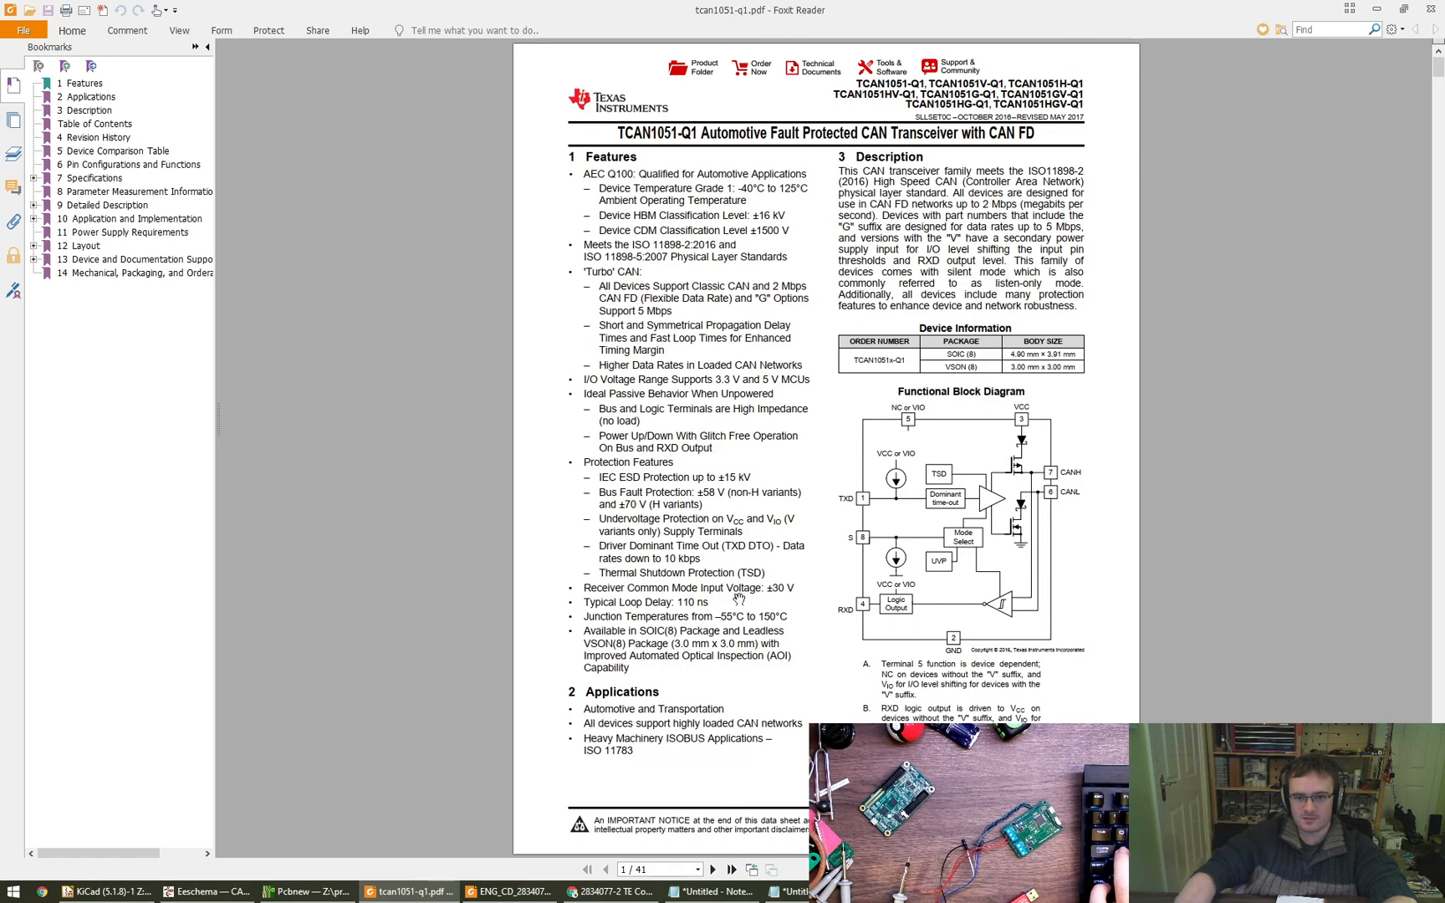
pyautogui.keyDown('ctrl'); pyautogui.scroll(1, 986, 444); pyautogui.keyUp('ctrl')
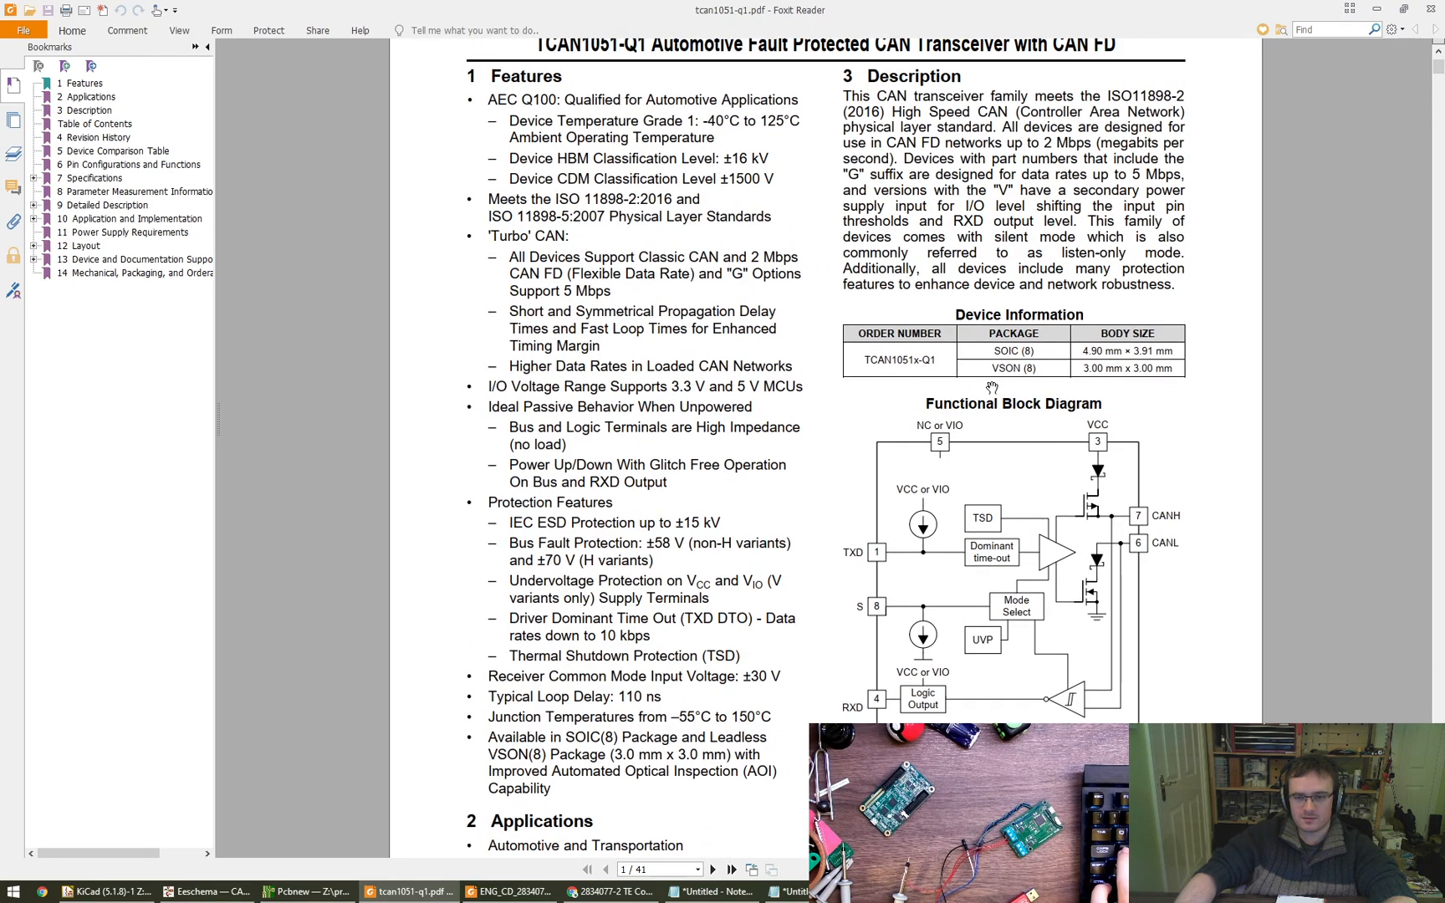
pyautogui.keyDown('ctrl'); pyautogui.scroll(1, 992, 388); pyautogui.keyUp('ctrl')
pyautogui.keyDown('ctrl'); pyautogui.scroll(-2, 992, 388); pyautogui.keyUp('ctrl')
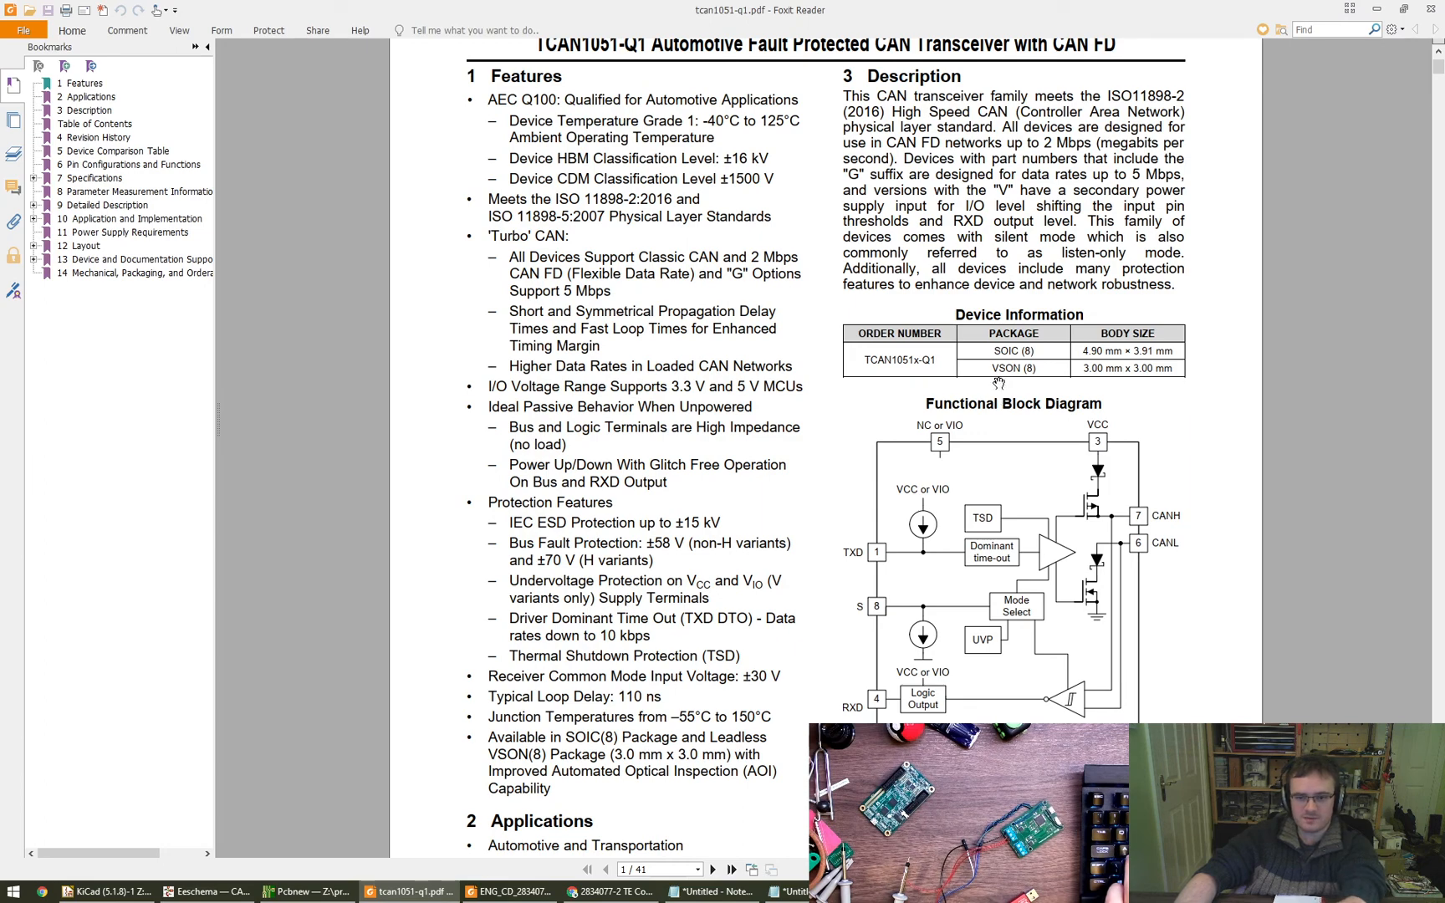
pyautogui.scroll(-5, 899, 451)
pyautogui.scroll(-15, 920, 489)
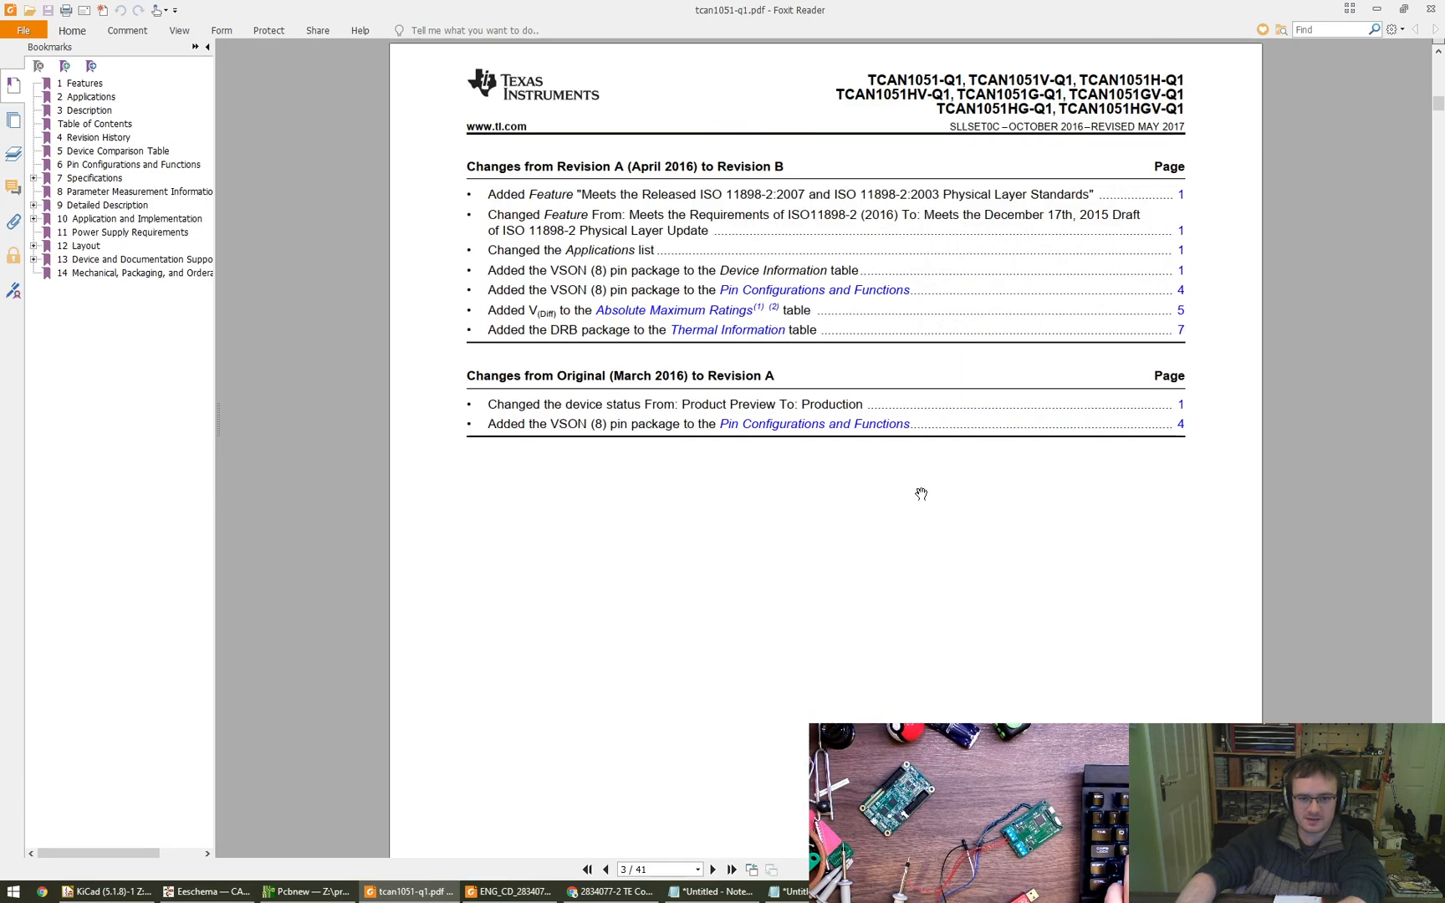
pyautogui.moveTo(864, 453); pyautogui.dragTo(863, 413)
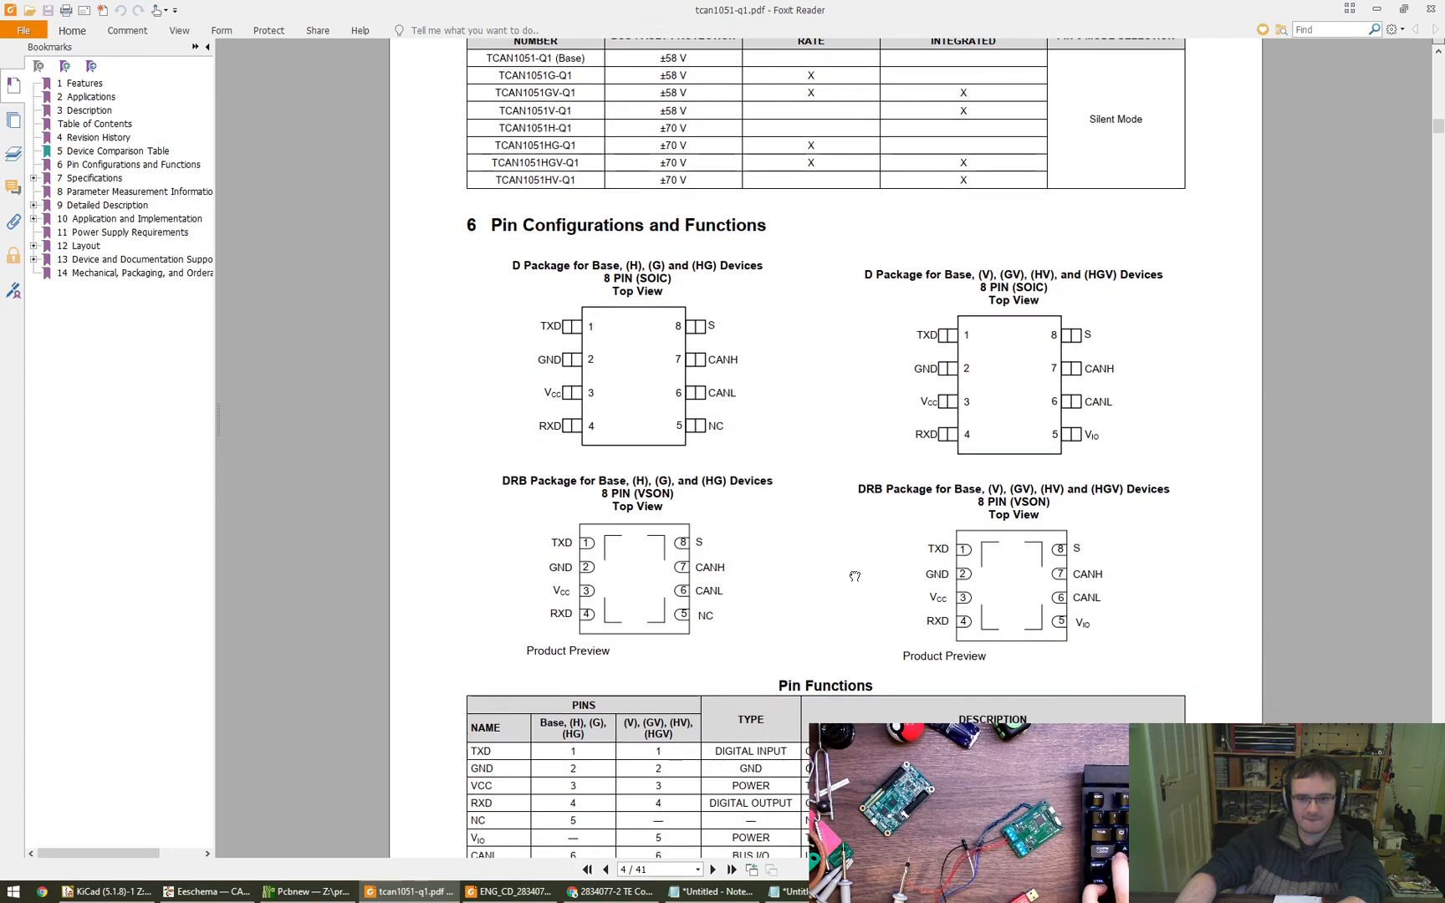
pyautogui.moveTo(855, 577); pyautogui.dragTo(856, 551)
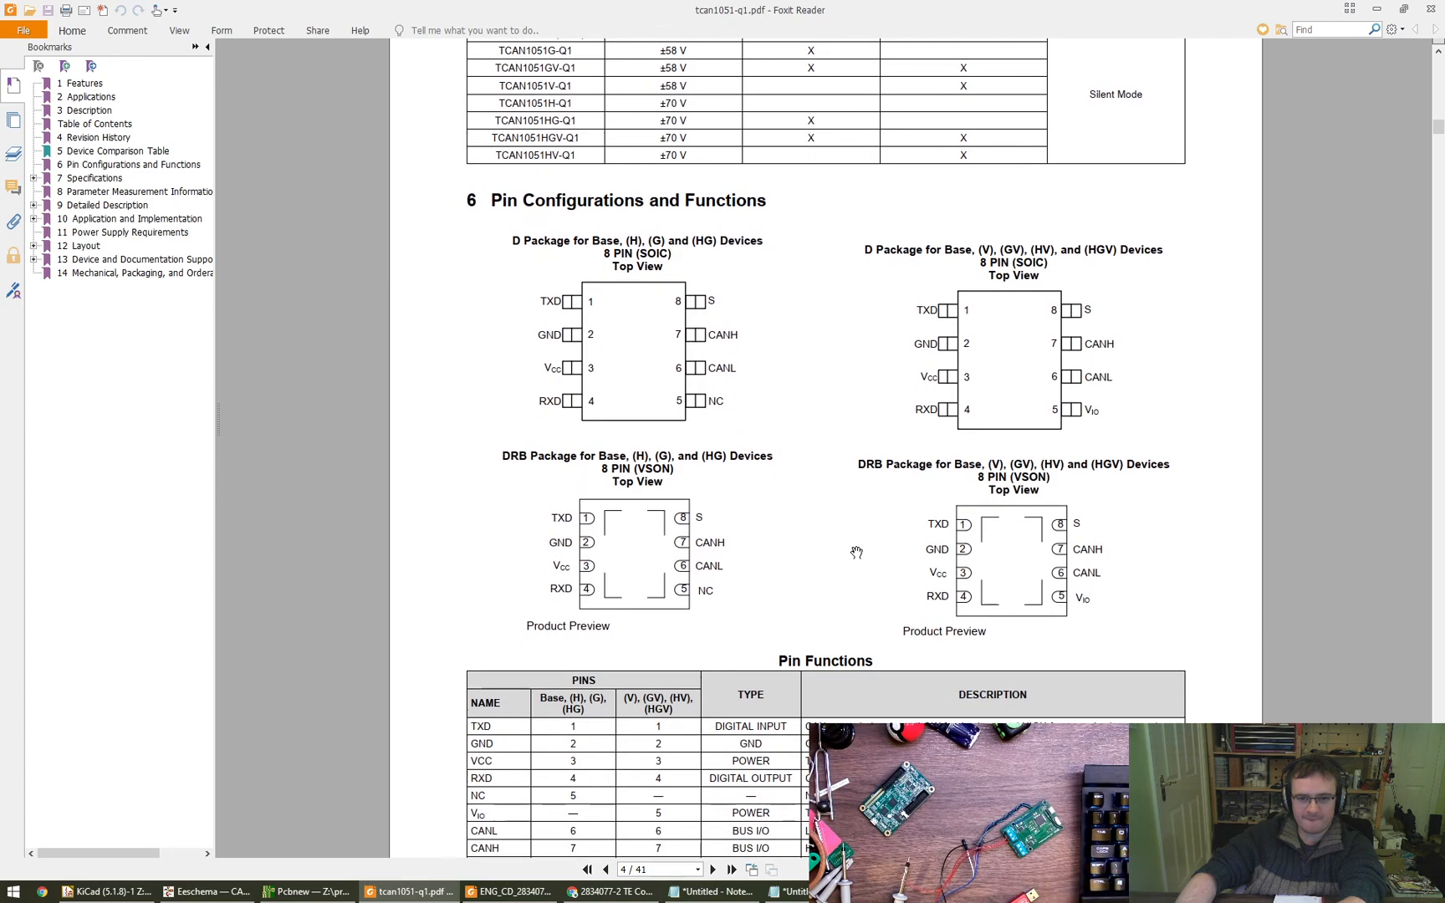
pyautogui.scroll(-10, 855, 552)
pyautogui.scroll(13, 855, 552)
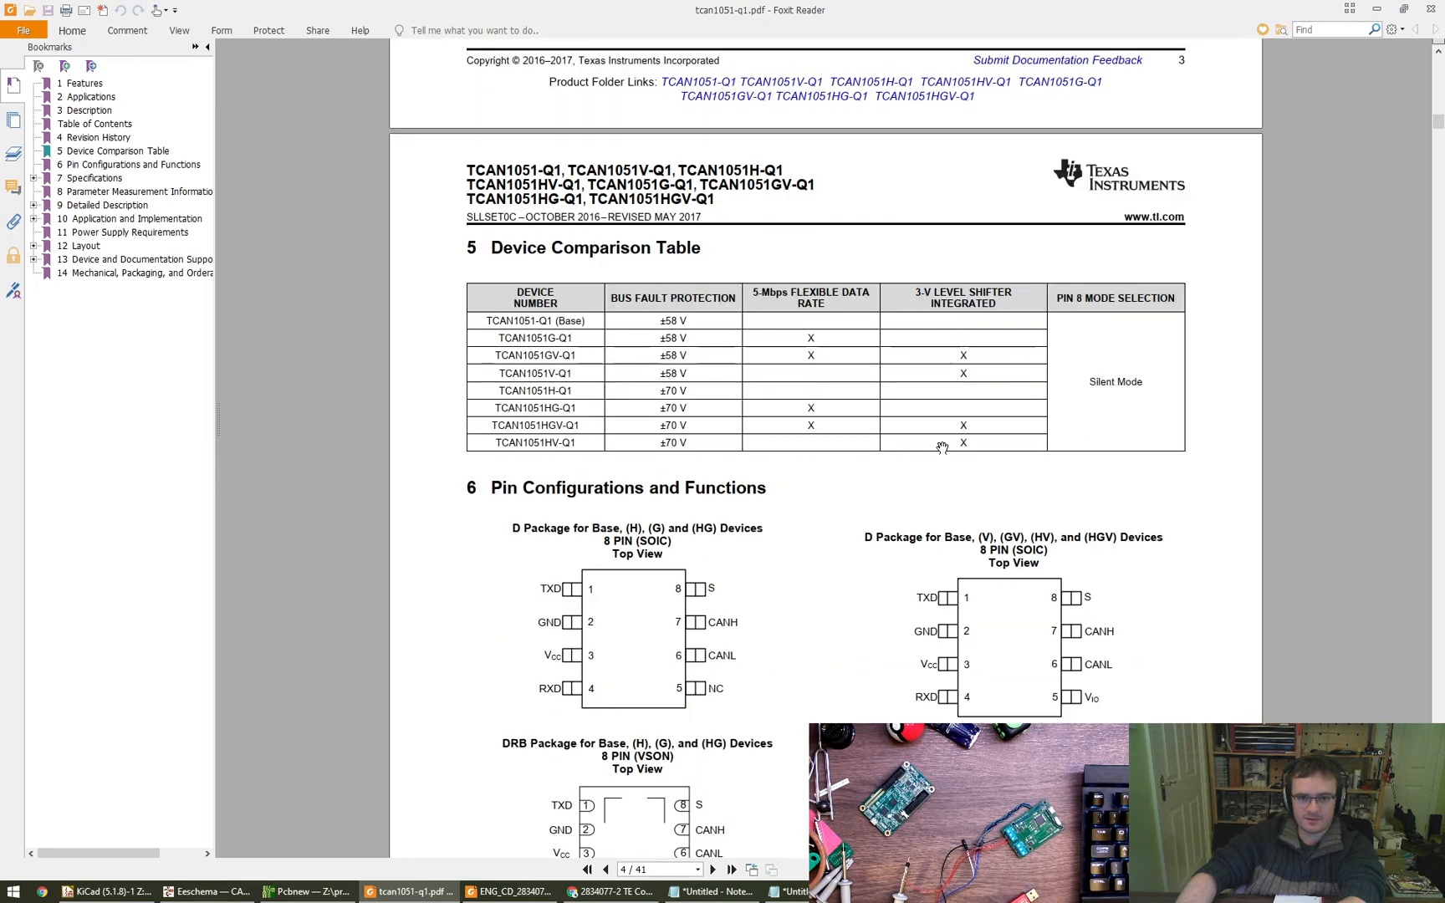
# - Examine the package materials tables at the end of the datasheet for device numbers and their package types
pyautogui.press('End')
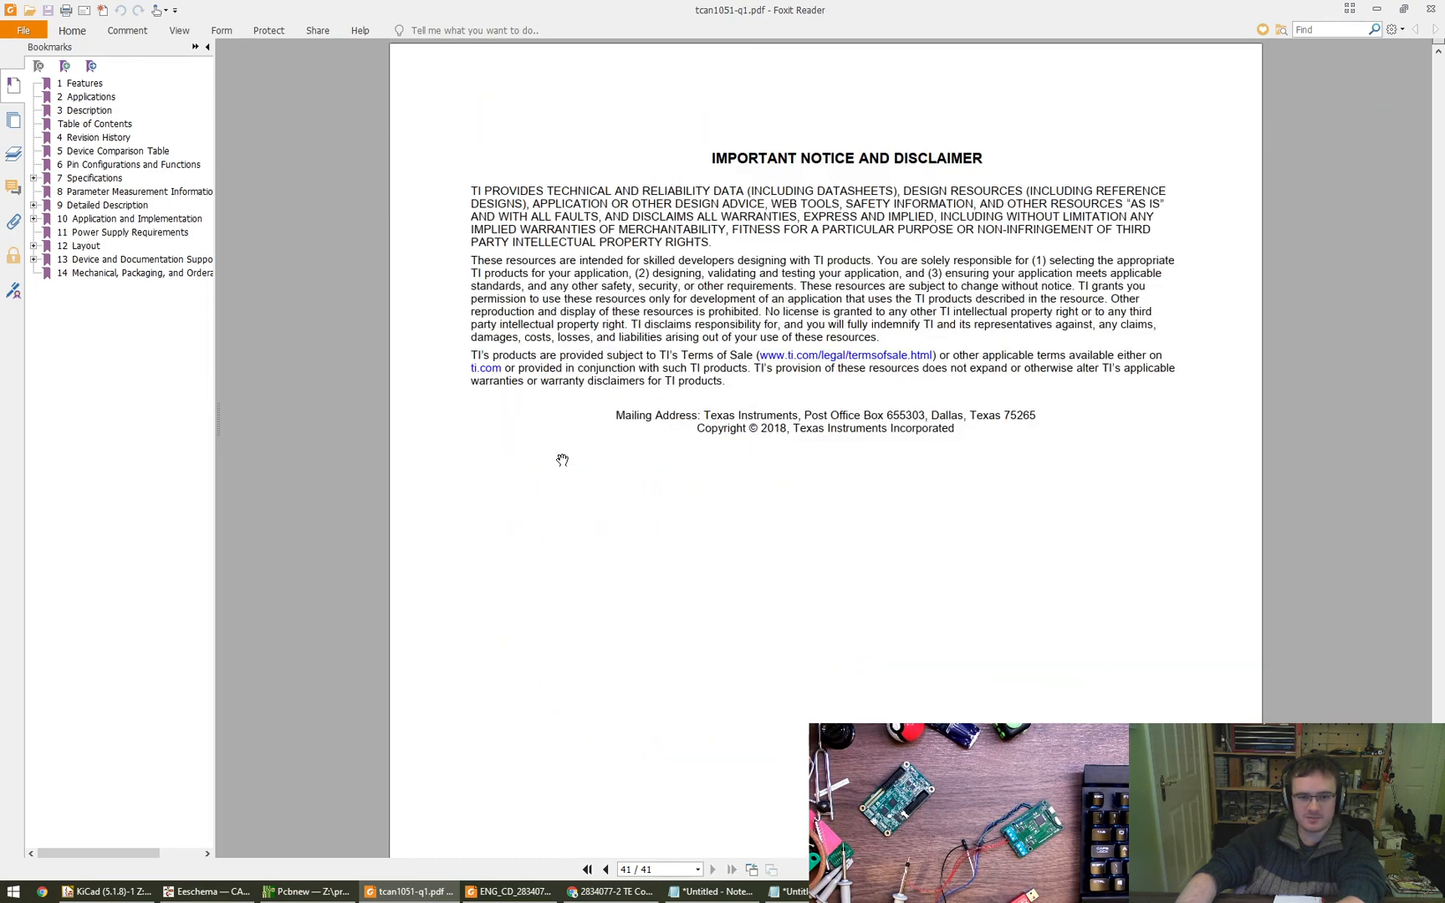
pyautogui.press('Left')
pyautogui.press('Left')
pyautogui.press('Right')
pyautogui.moveTo(709, 420); pyautogui.dragTo(715, 577)
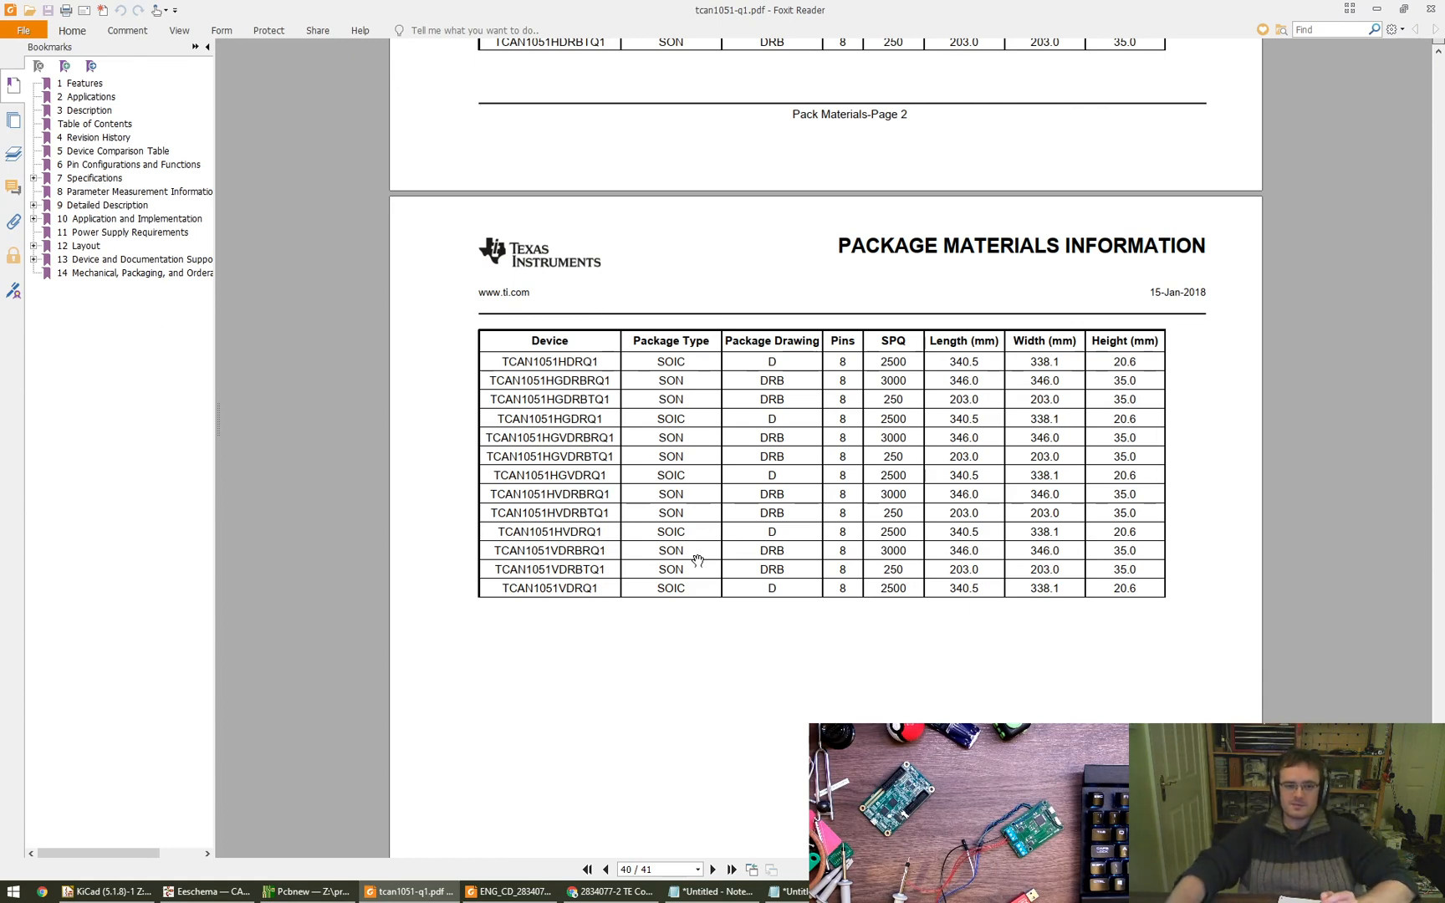
pyautogui.scroll(6, 698, 559)
pyautogui.scroll(-2, 710, 569)
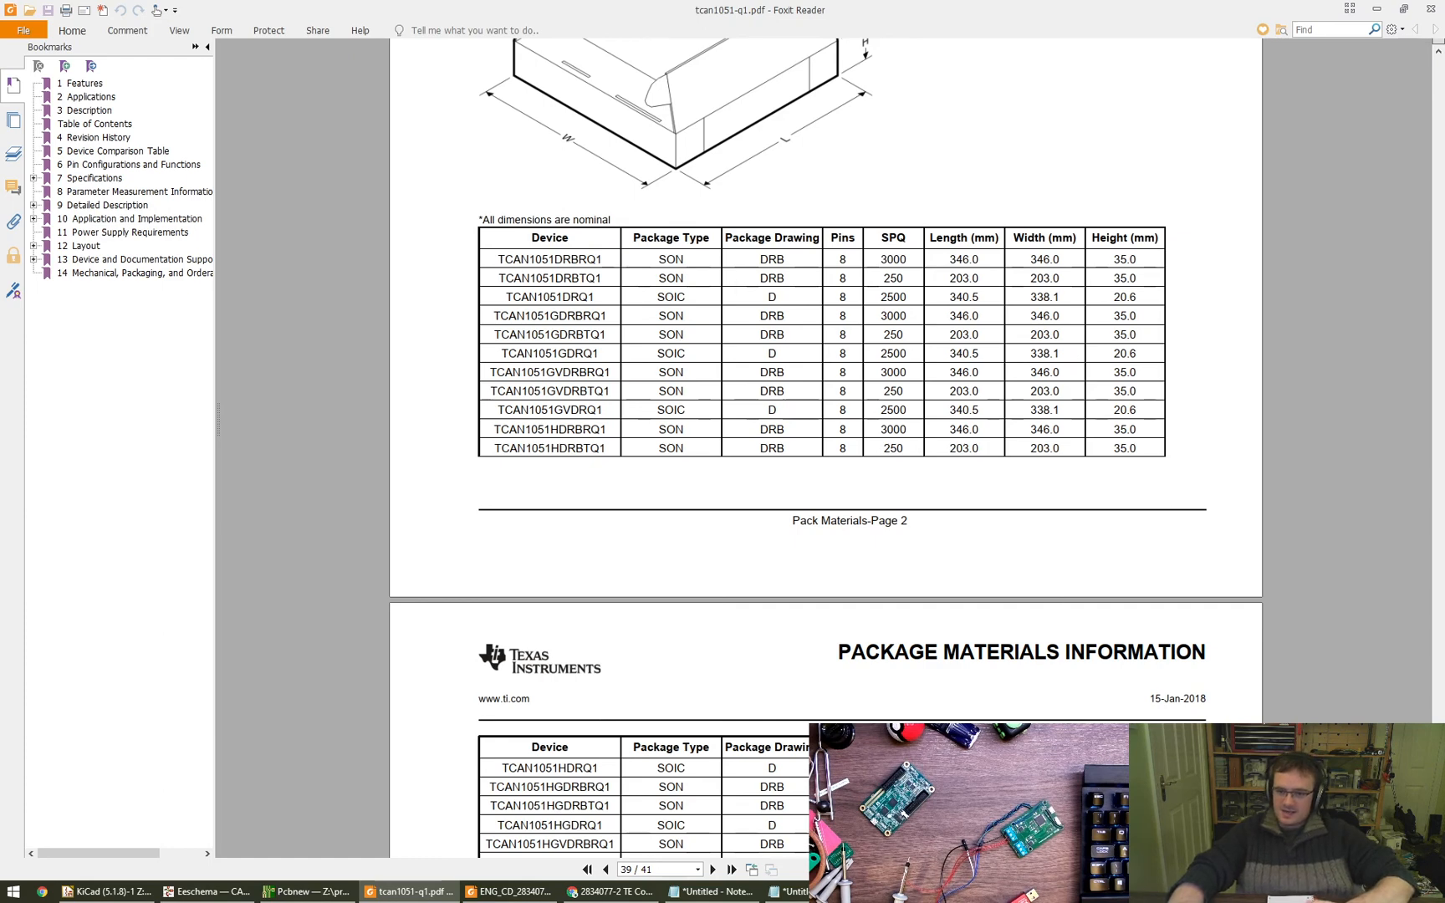
# - Search the datasheet for TCAN1051HG and examine the package types listed around the match in the package materials tables
pyautogui.hotkey('ctrl', 'f')
pyautogui.write('T')
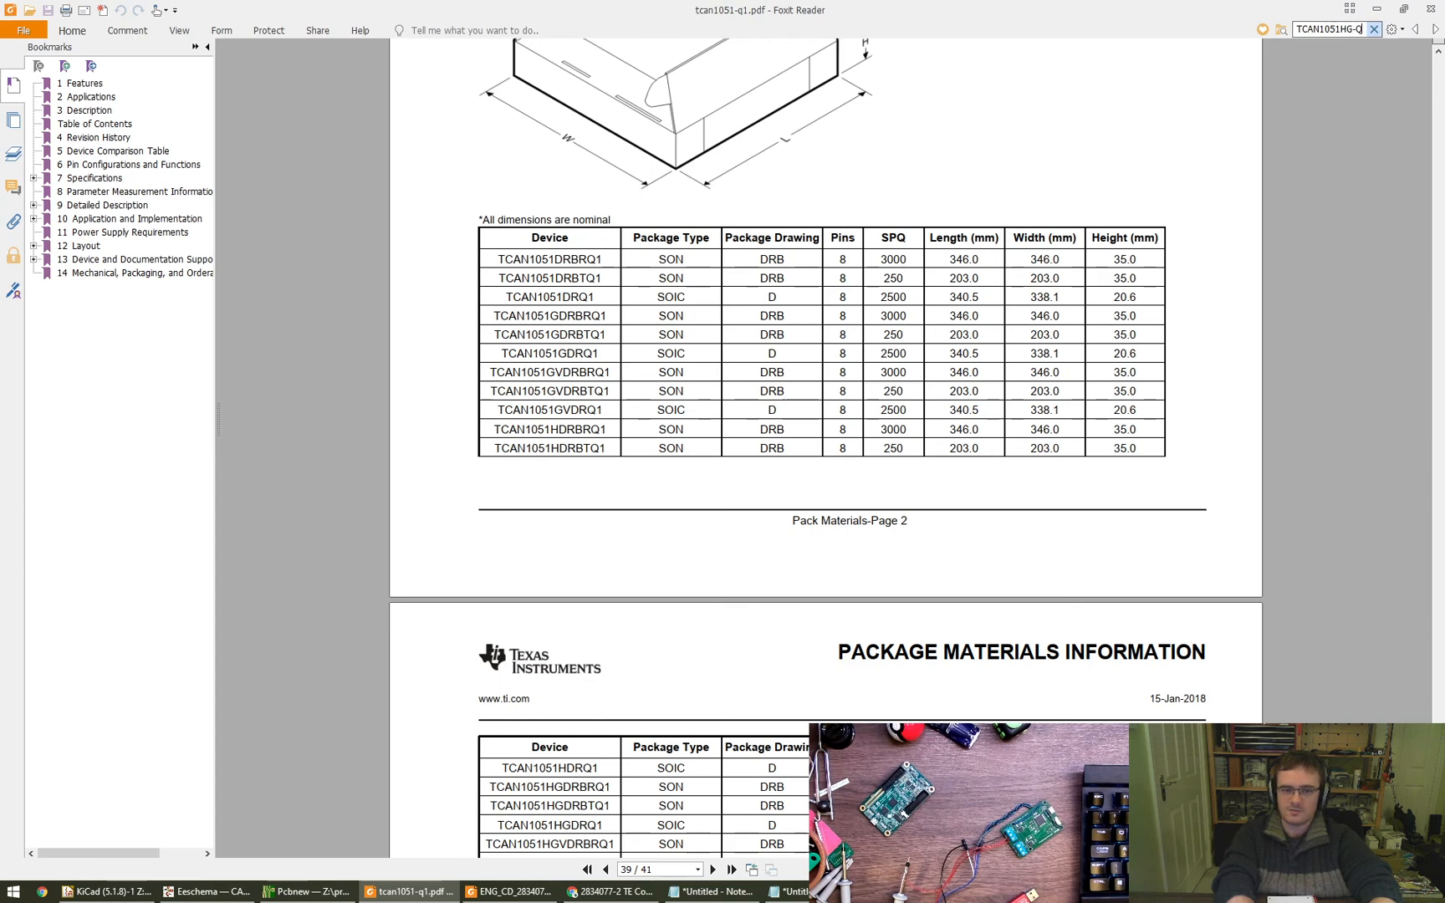
pyautogui.write('CAN1051HG')
pyautogui.press('Return')
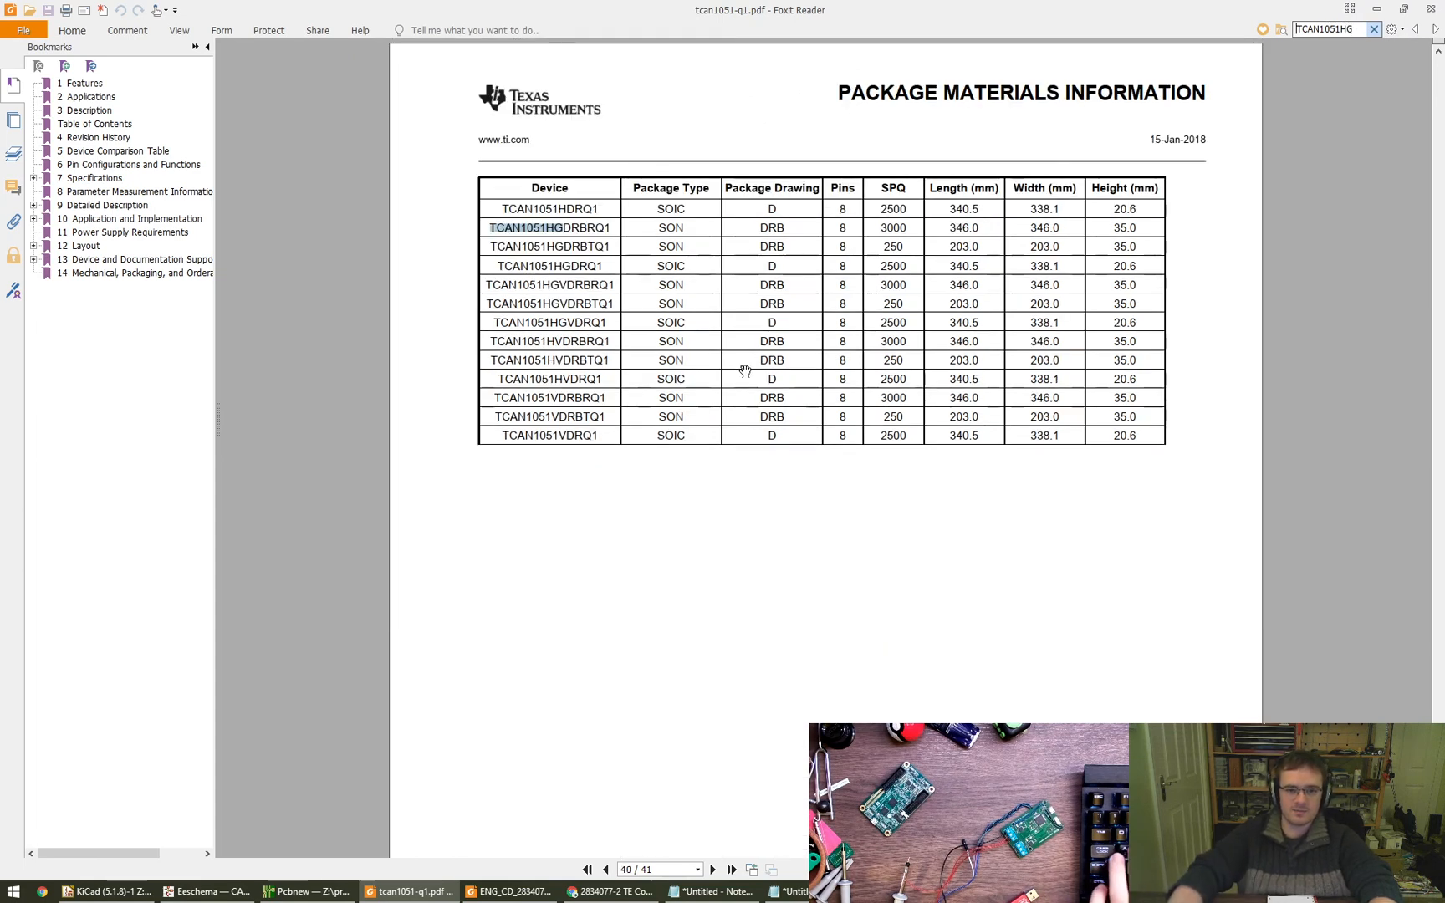
pyautogui.scroll(2, 729, 270)
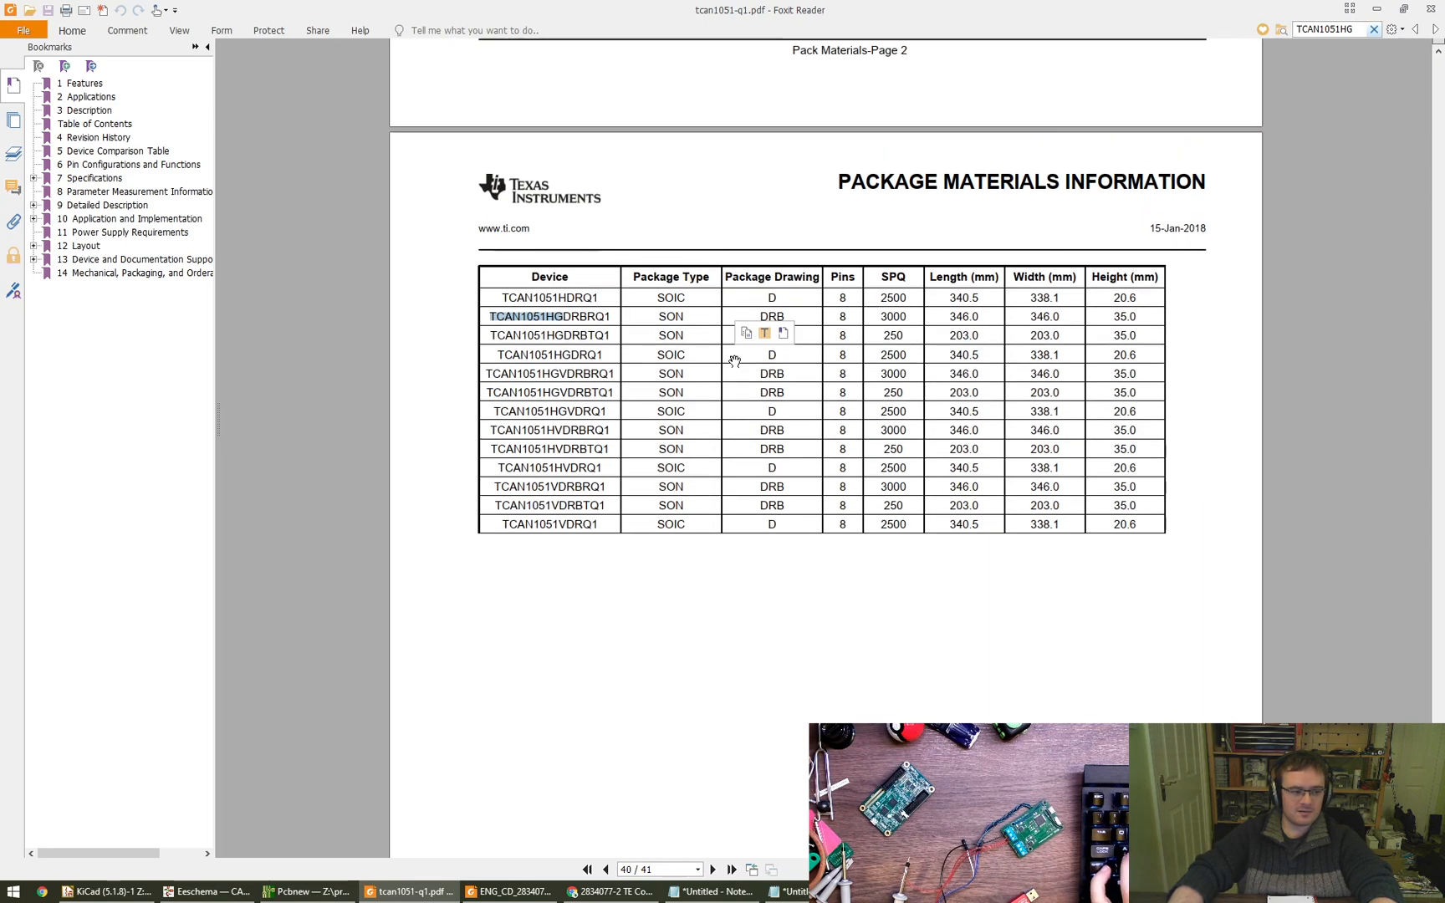
pyautogui.scroll(2, 734, 362)
pyautogui.scroll(5, 734, 361)
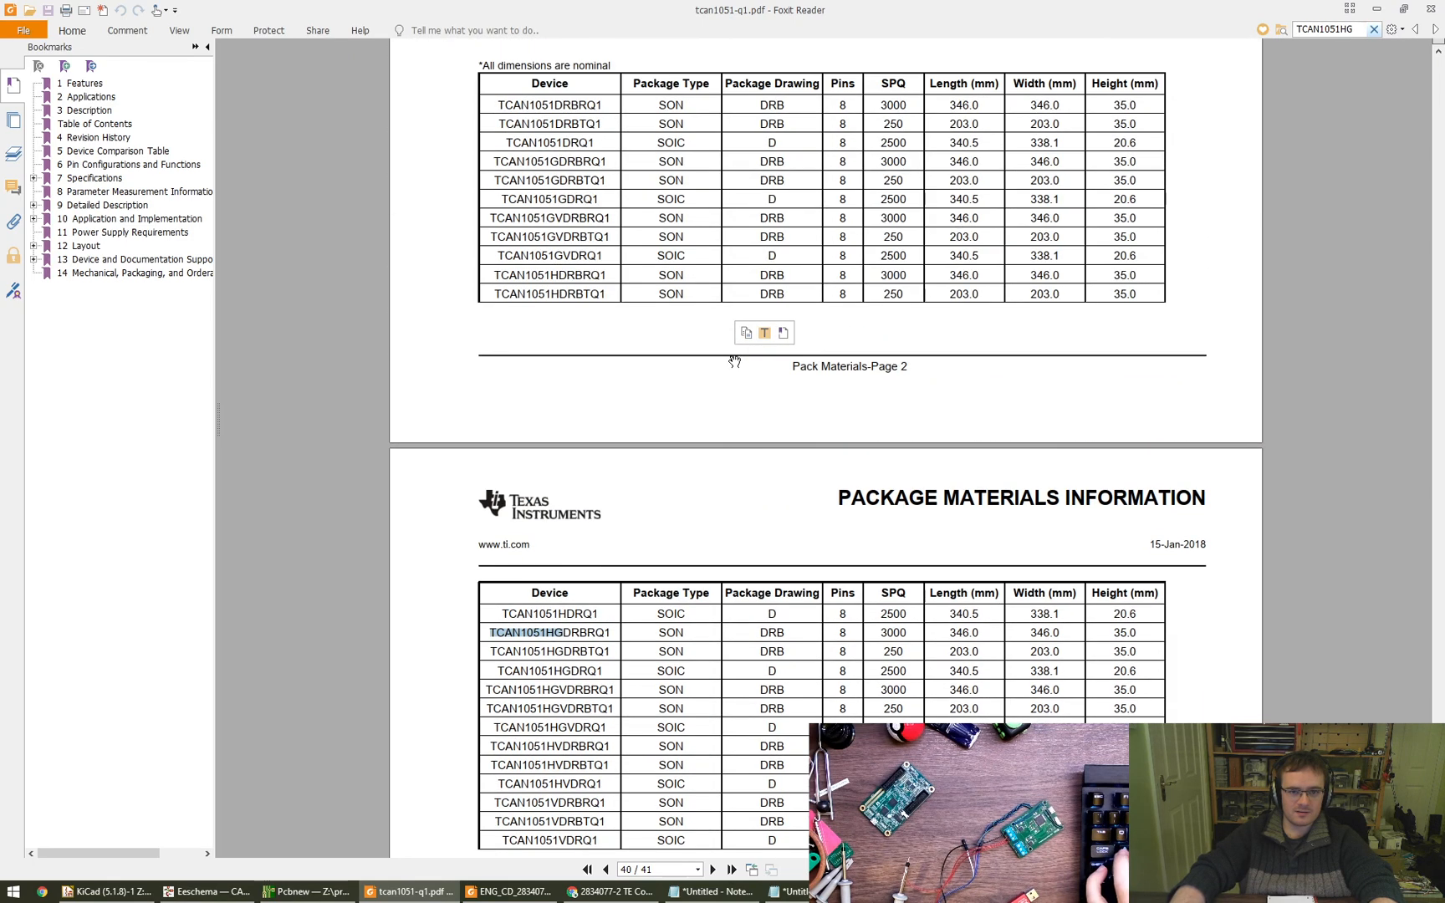
pyautogui.scroll(-2, 719, 441)
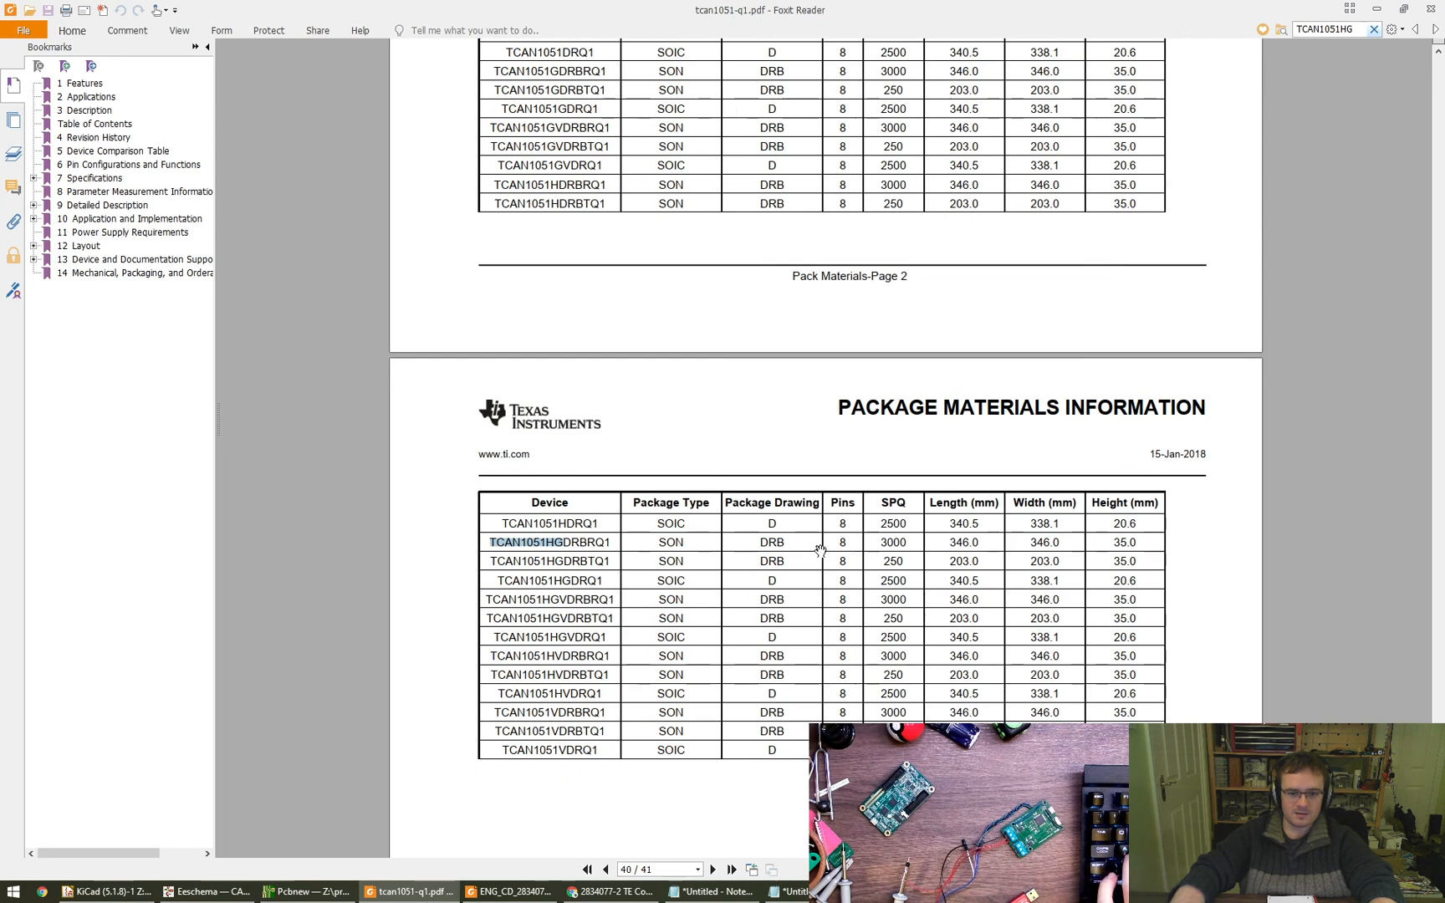
# - Go through the remaining TCAN1051HG matches and go back to the last one in the package materials table
pyautogui.press('Return')
pyautogui.press('Return')
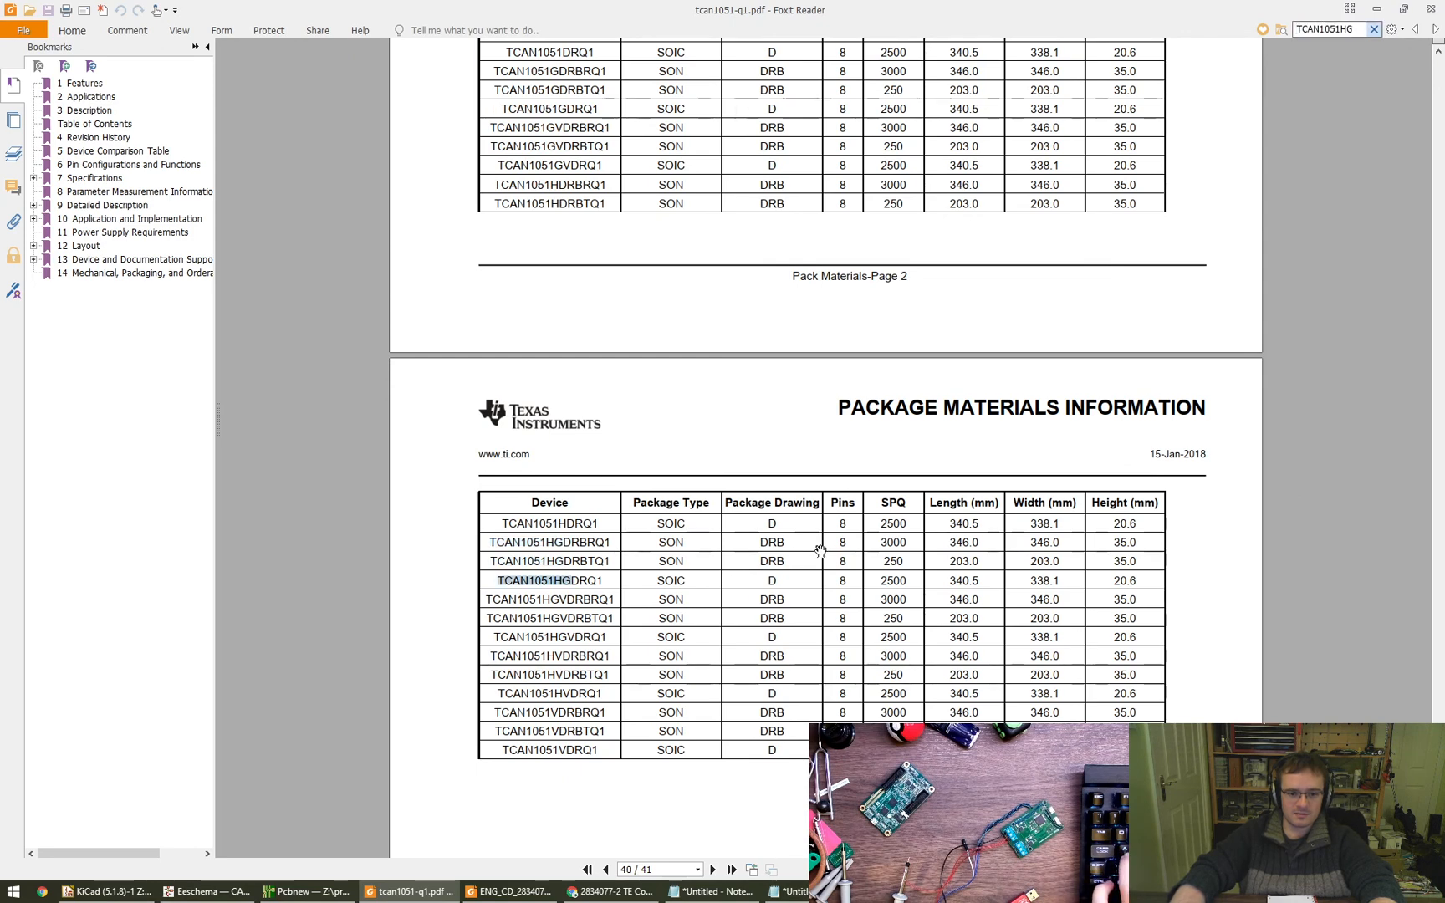
pyautogui.press('Return')
pyautogui.press('Return')
pyautogui.press('Return')
pyautogui.press('Return')
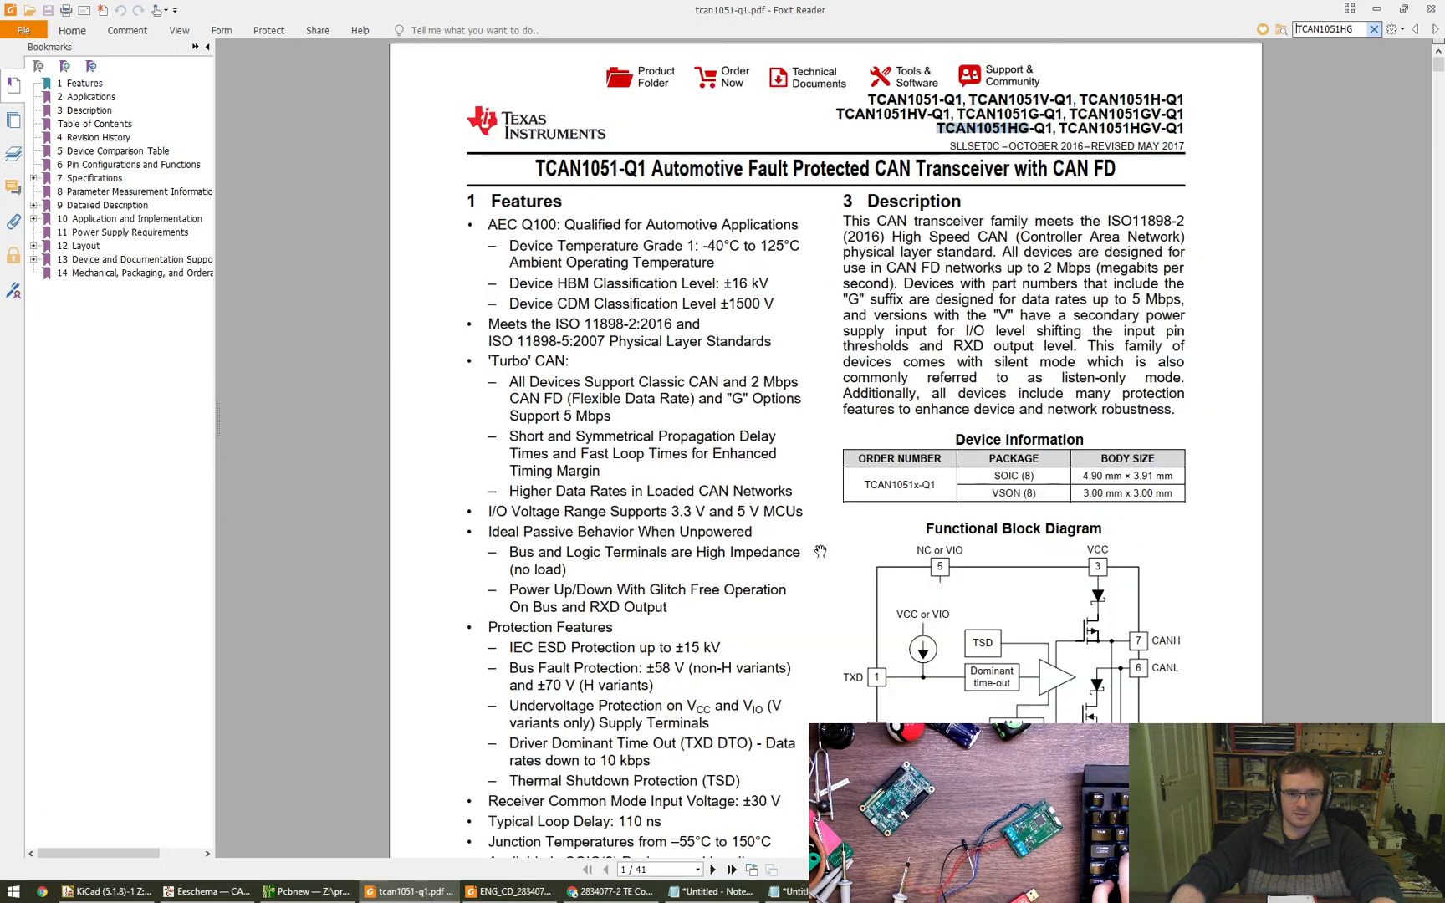
pyautogui.click(1416, 29)
pyautogui.moveTo(740, 361); pyautogui.dragTo(725, 500)
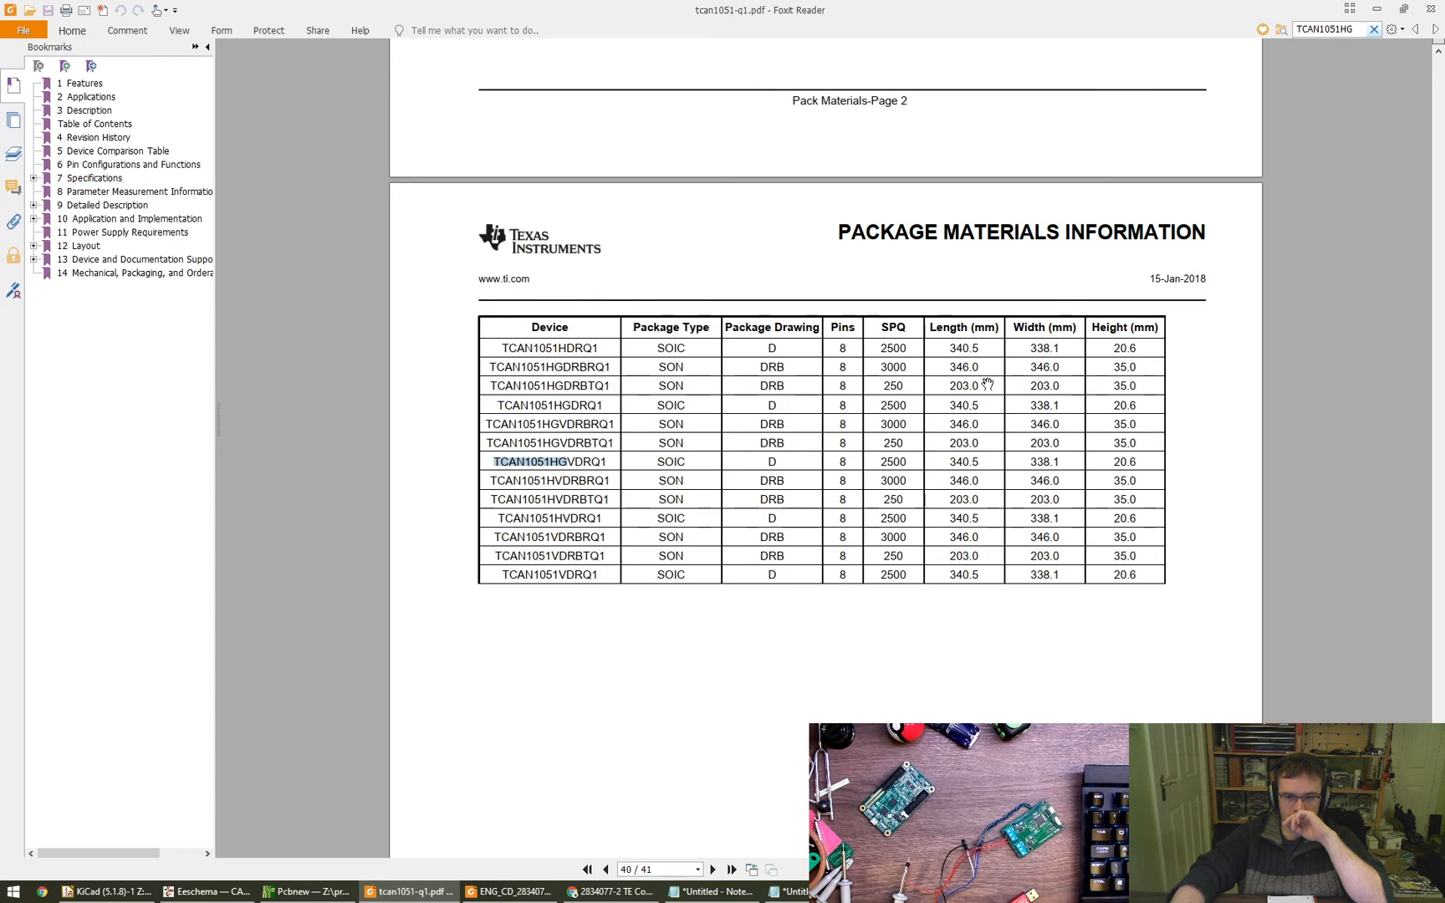
# - Step back through the TCAN1051HG matches to the TCAN1051HGDRQ1 row on Pack Materials-Page 1, examining each variant's package type and drawing
pyautogui.scroll(1, 987, 383)
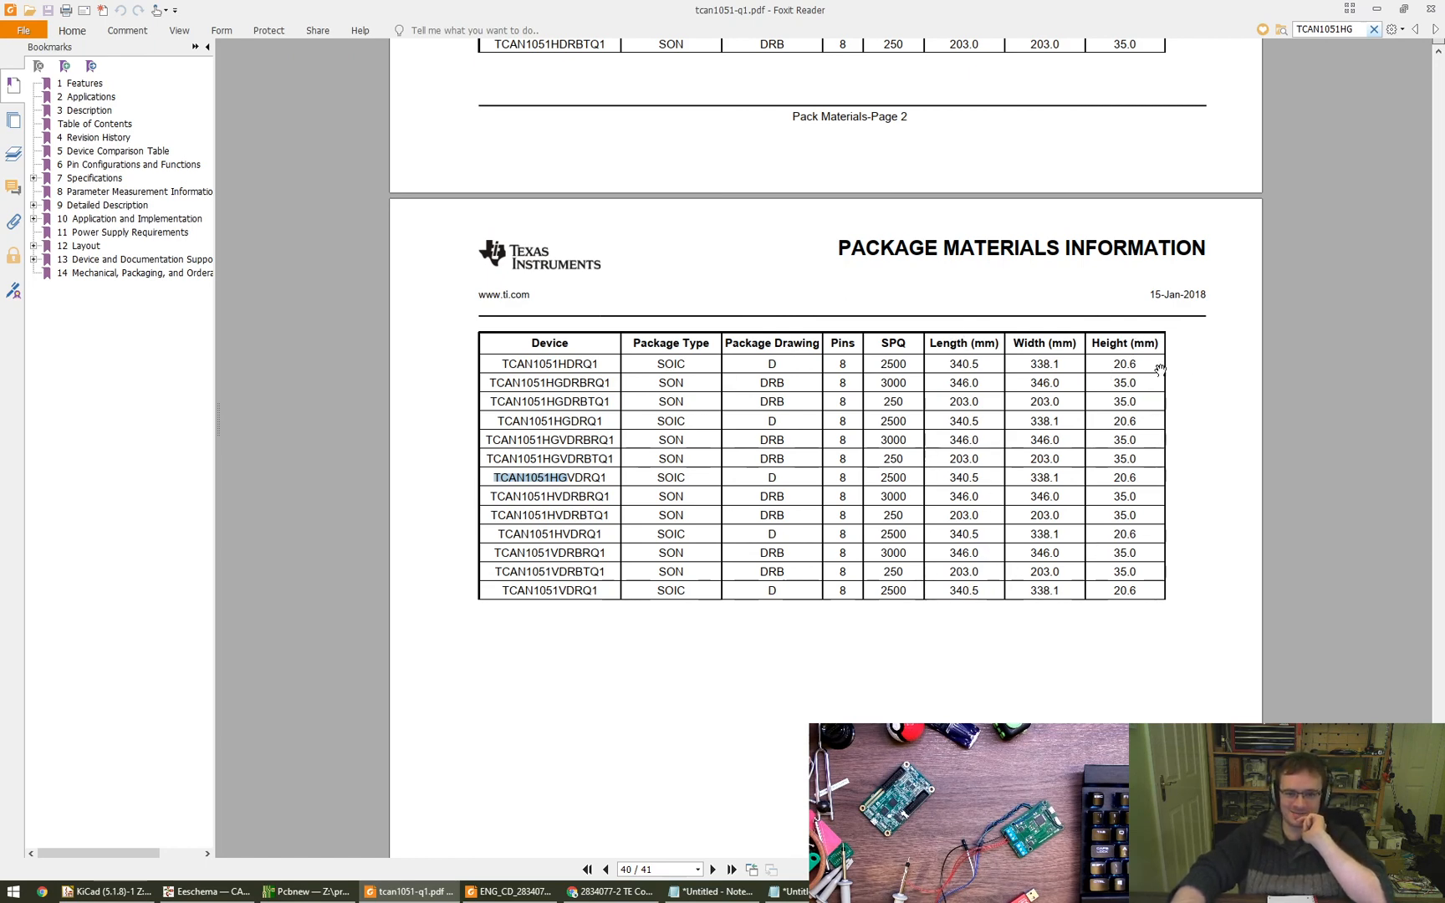
pyautogui.click(1415, 30)
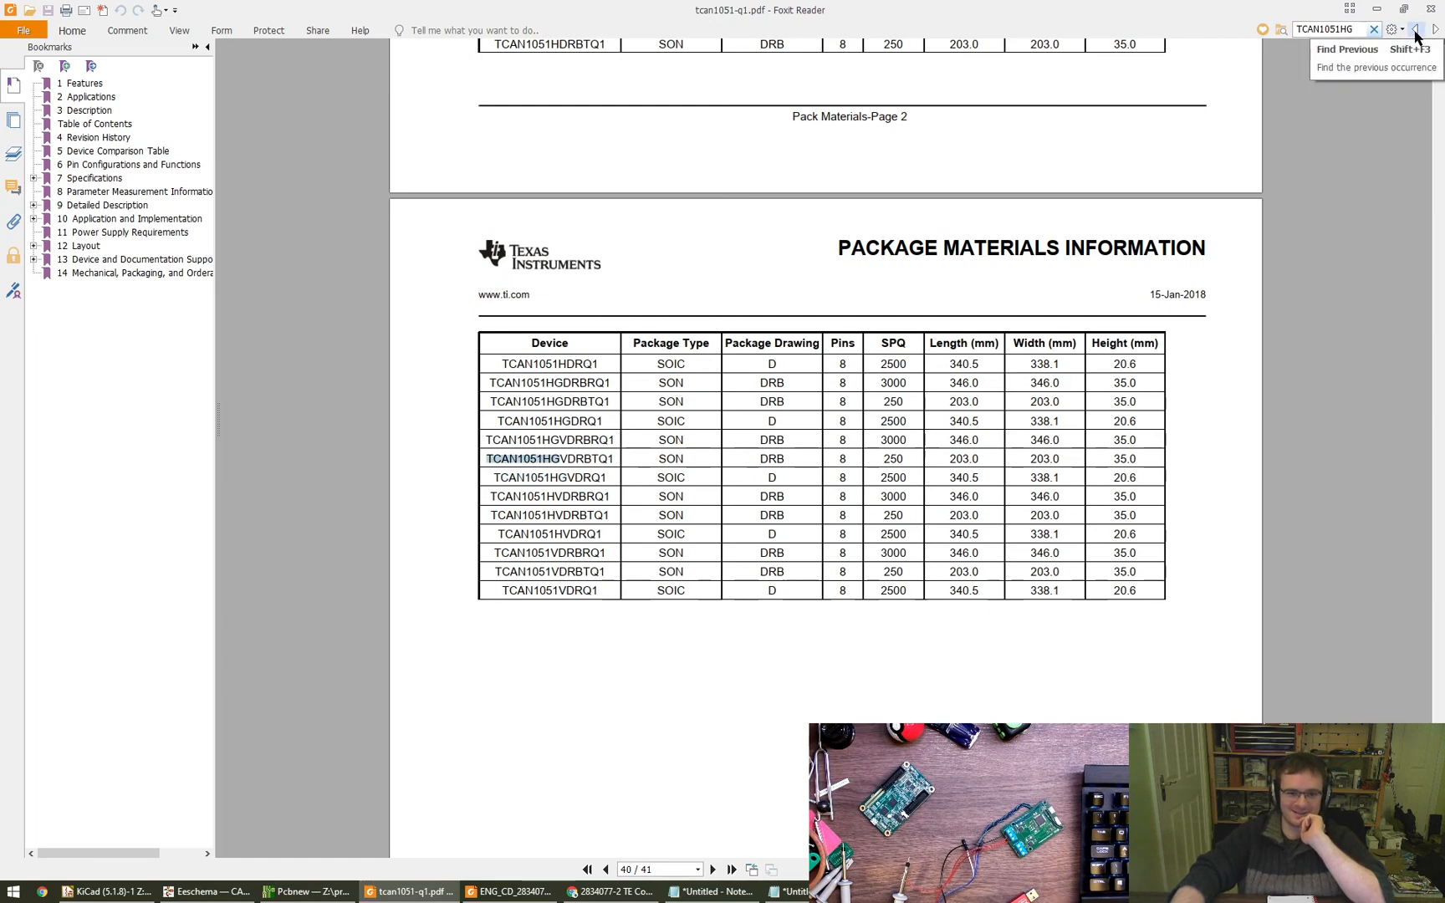
pyautogui.click(1414, 31)
pyautogui.click(1415, 30)
pyautogui.click(1415, 30)
pyautogui.click(1415, 30)
pyautogui.click(1415, 30)
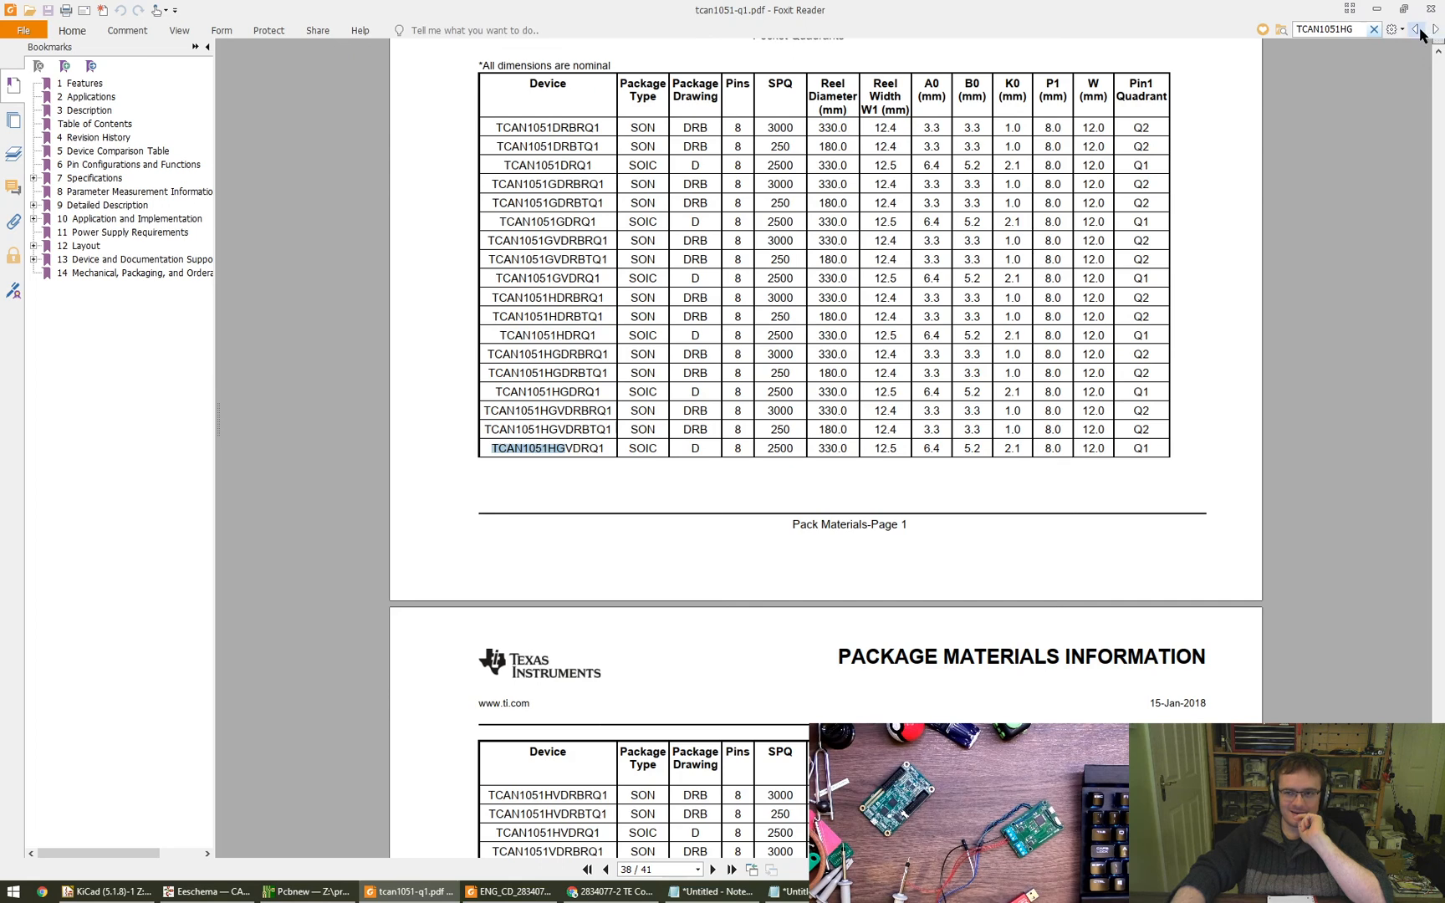
pyautogui.click(1421, 32)
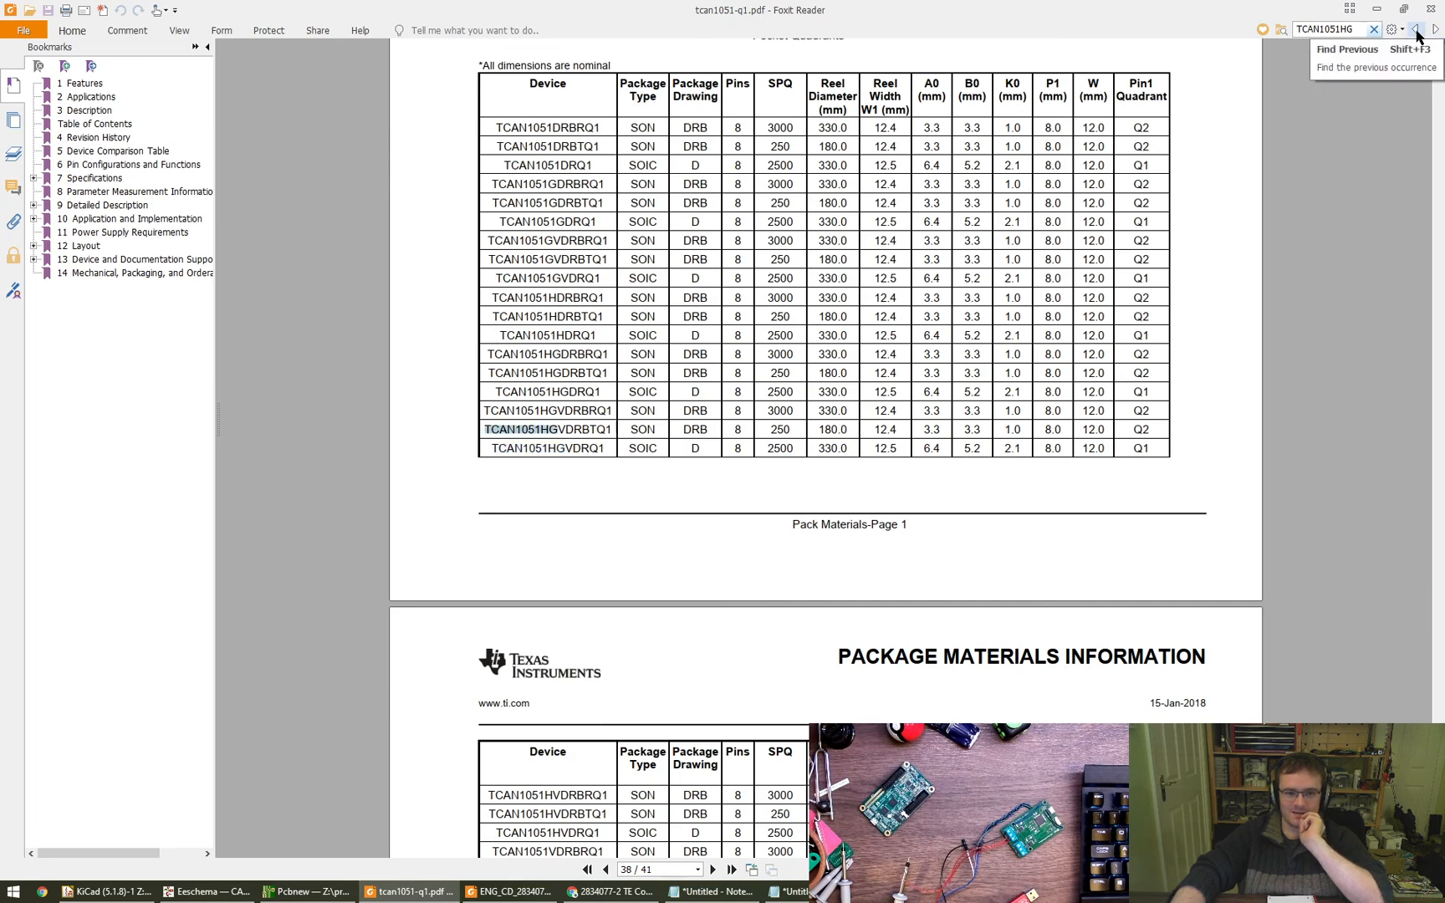
pyautogui.click(1417, 33)
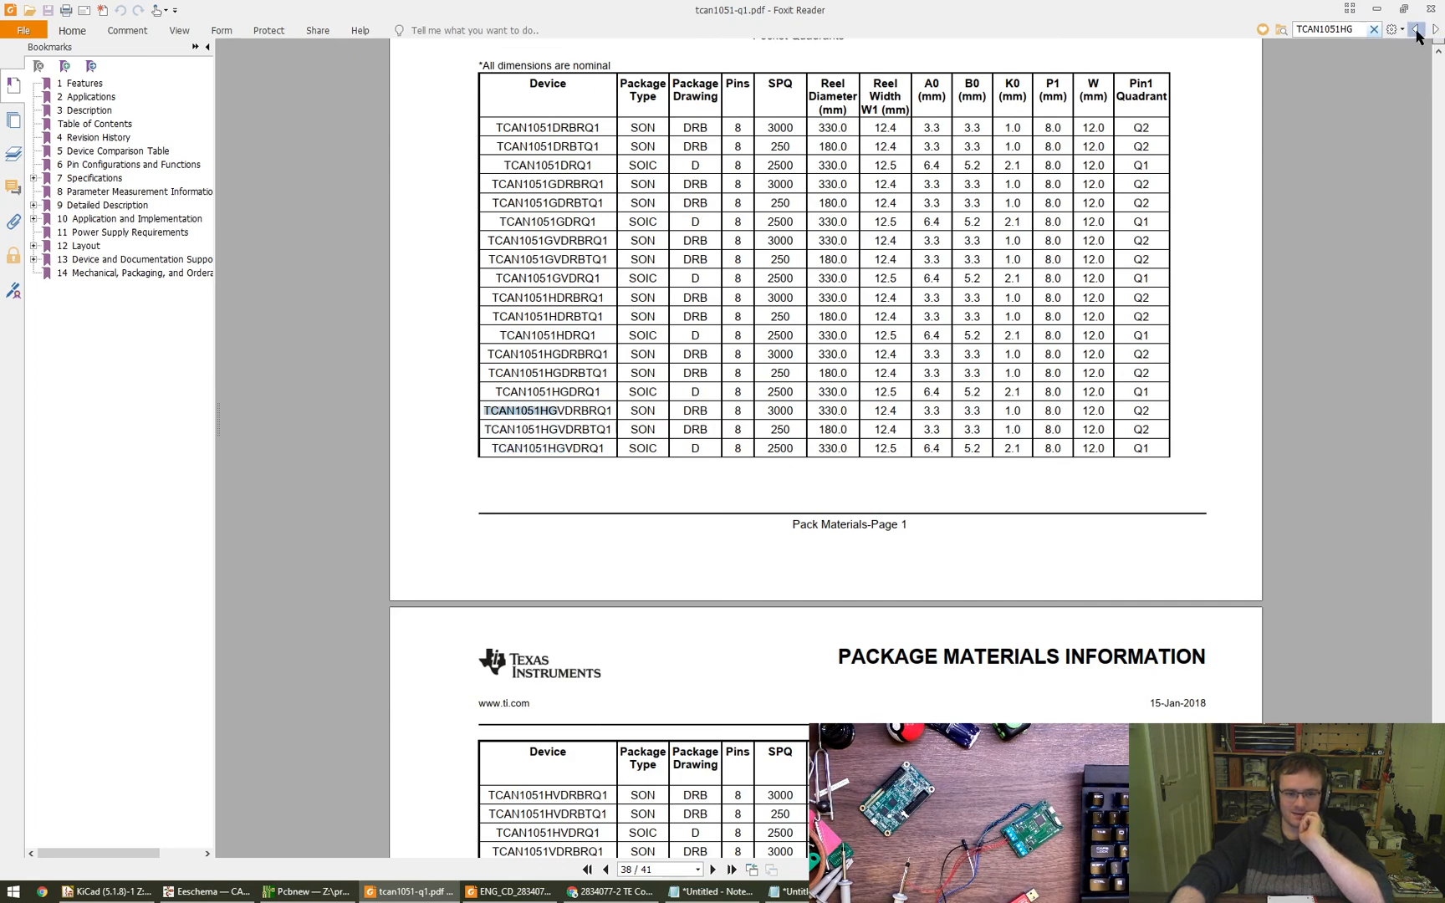
pyautogui.click(1417, 33)
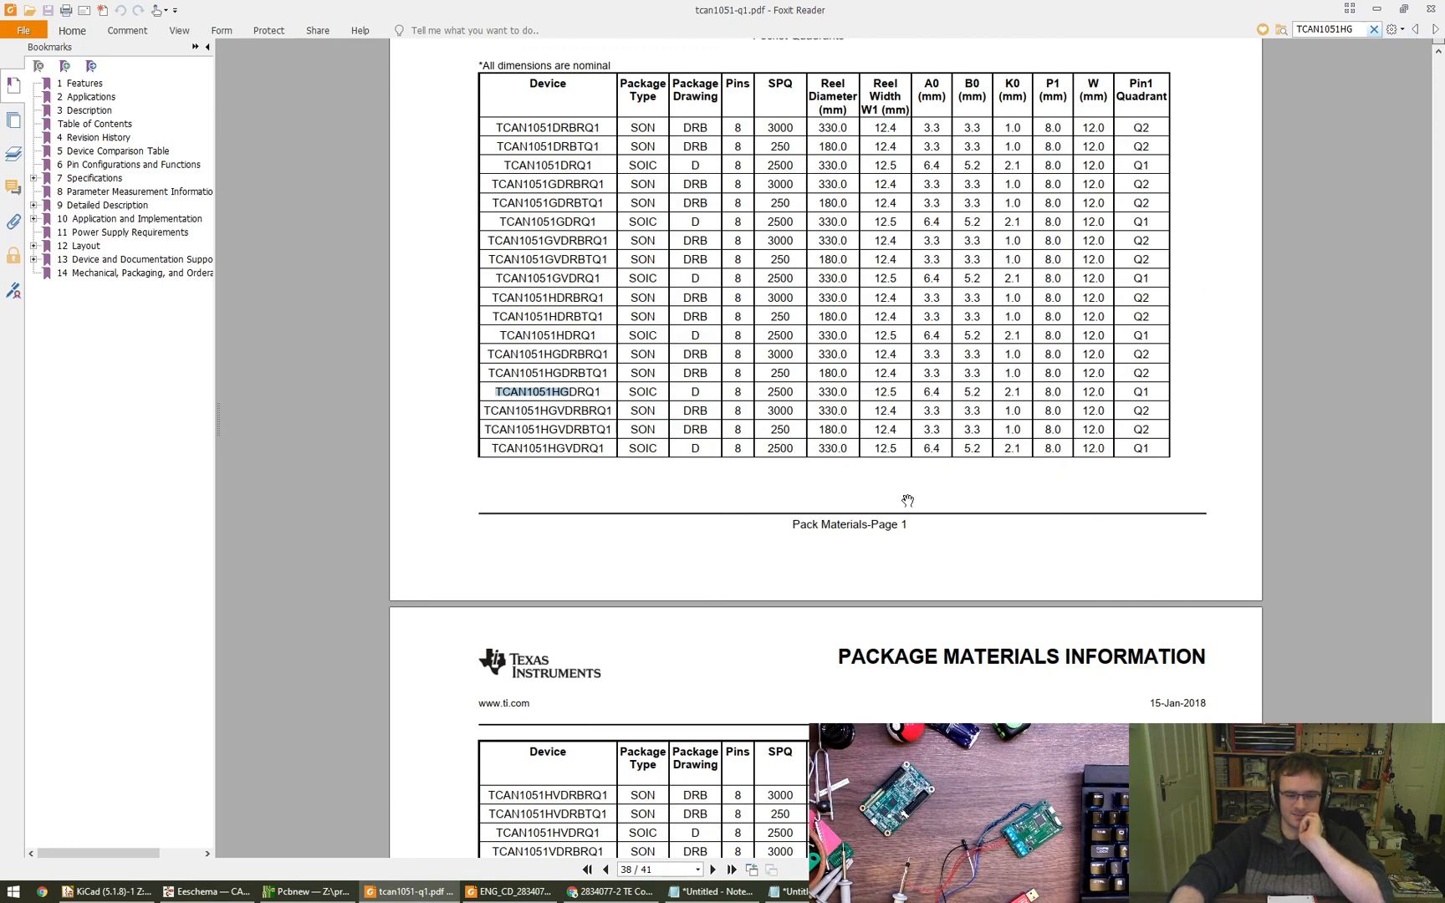
# - Step forward through the TCAN1051HG matches to the TCAN1051HGDRBTQ1 row on page 40 and compare the package types of the neighbouring HG variants
pyautogui.scroll(-3, 827, 538)
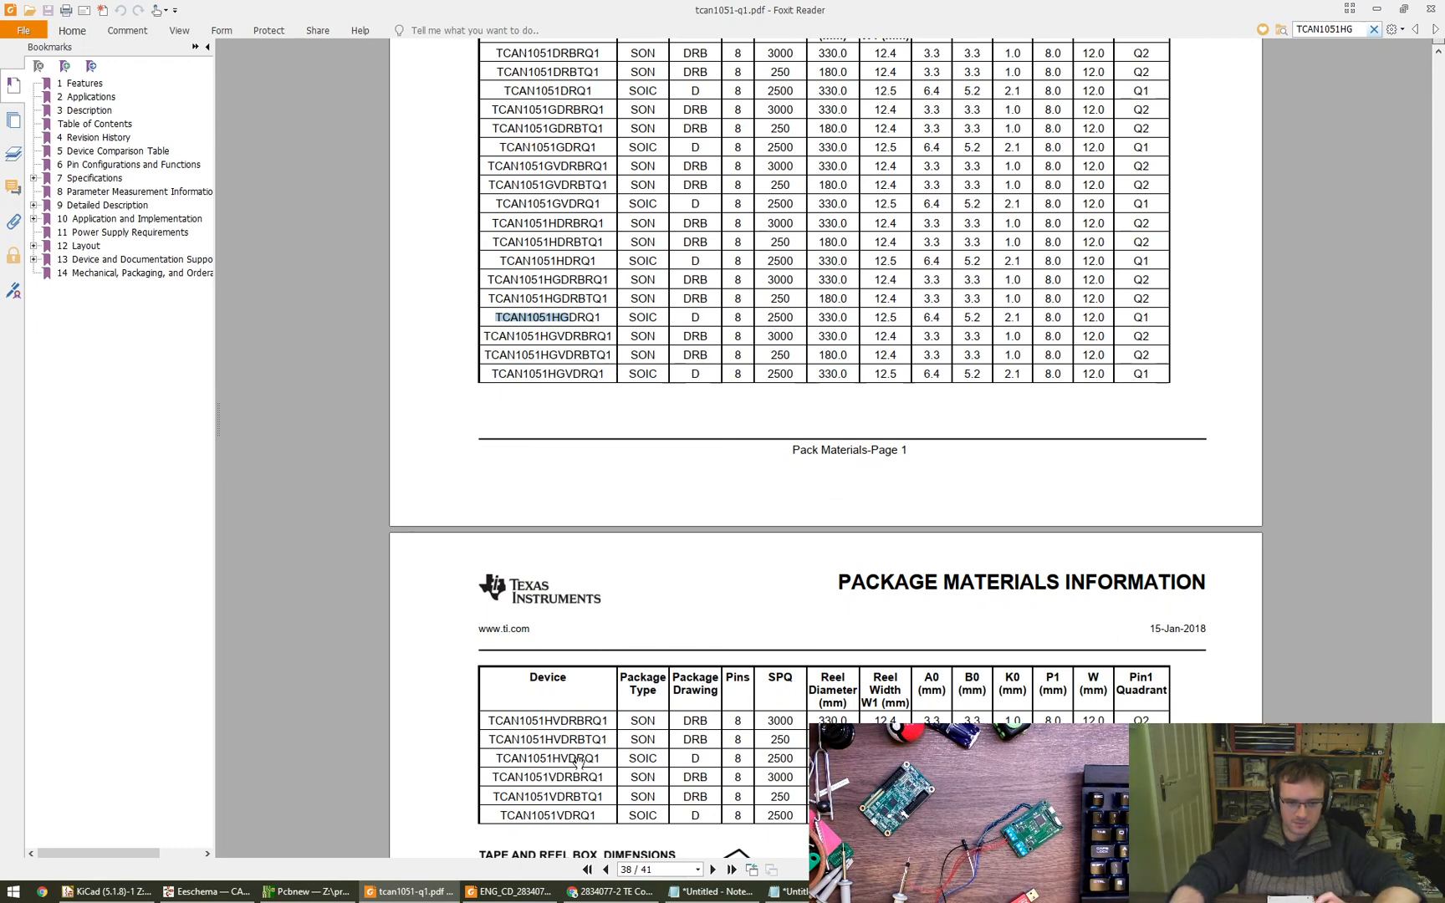
pyautogui.click(1435, 31)
pyautogui.click(1435, 30)
pyautogui.click(1435, 31)
pyautogui.click(1435, 31)
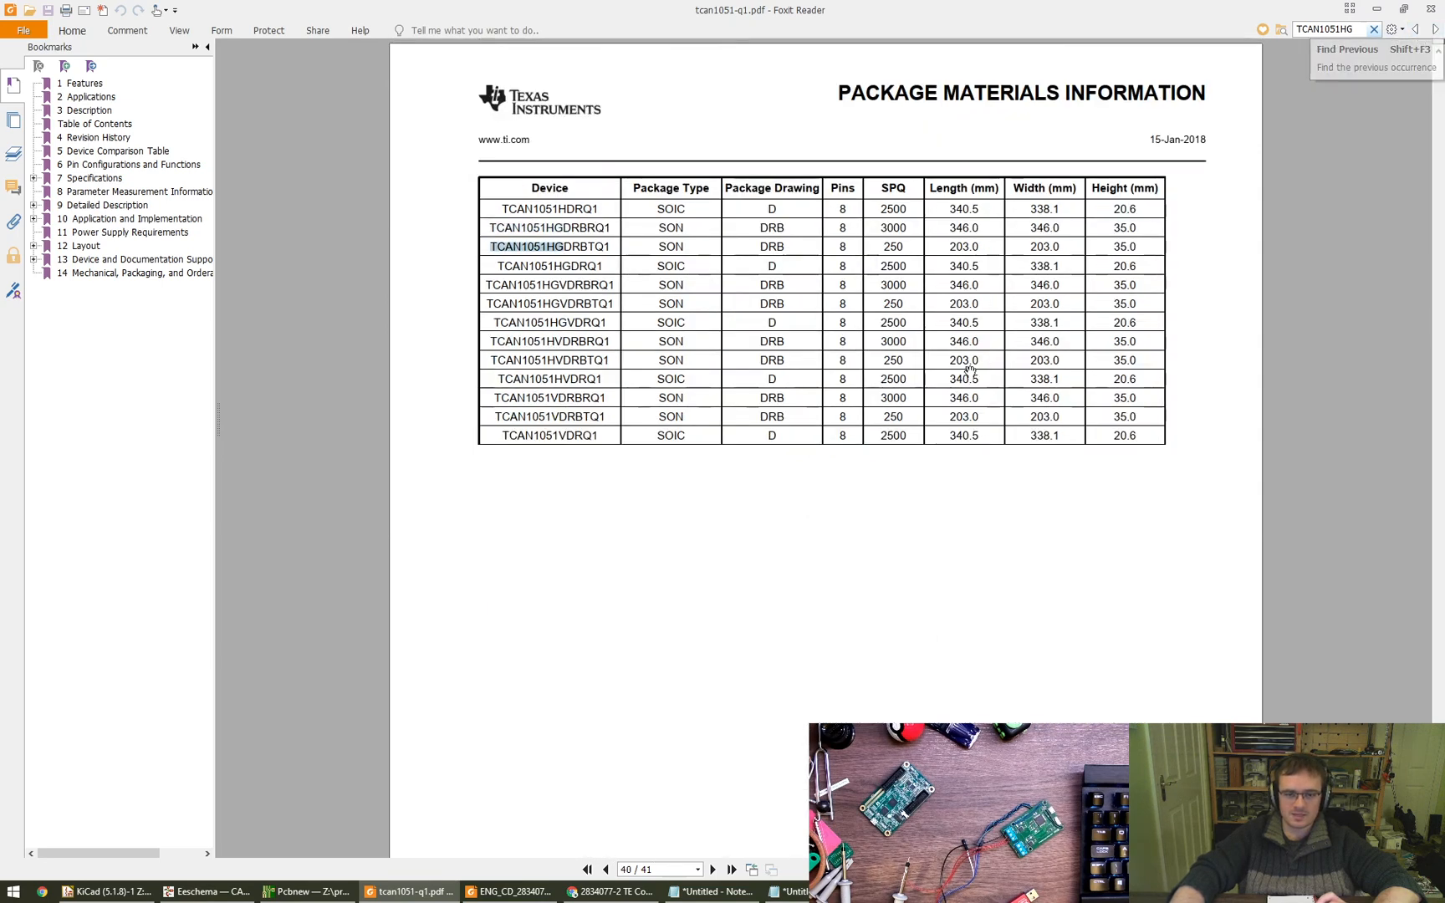
pyautogui.scroll(1, 653, 353)
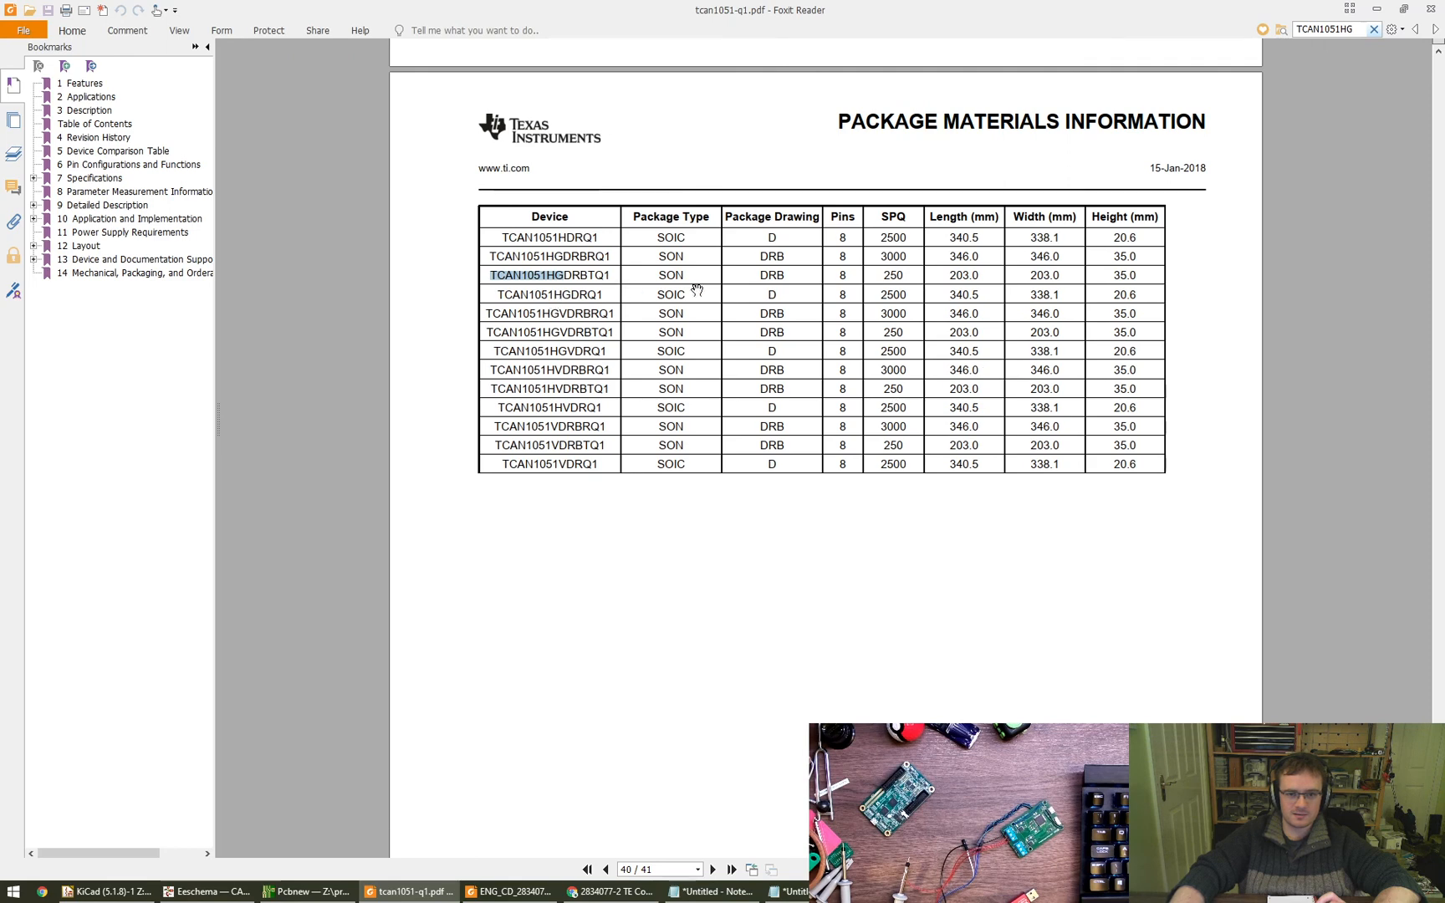
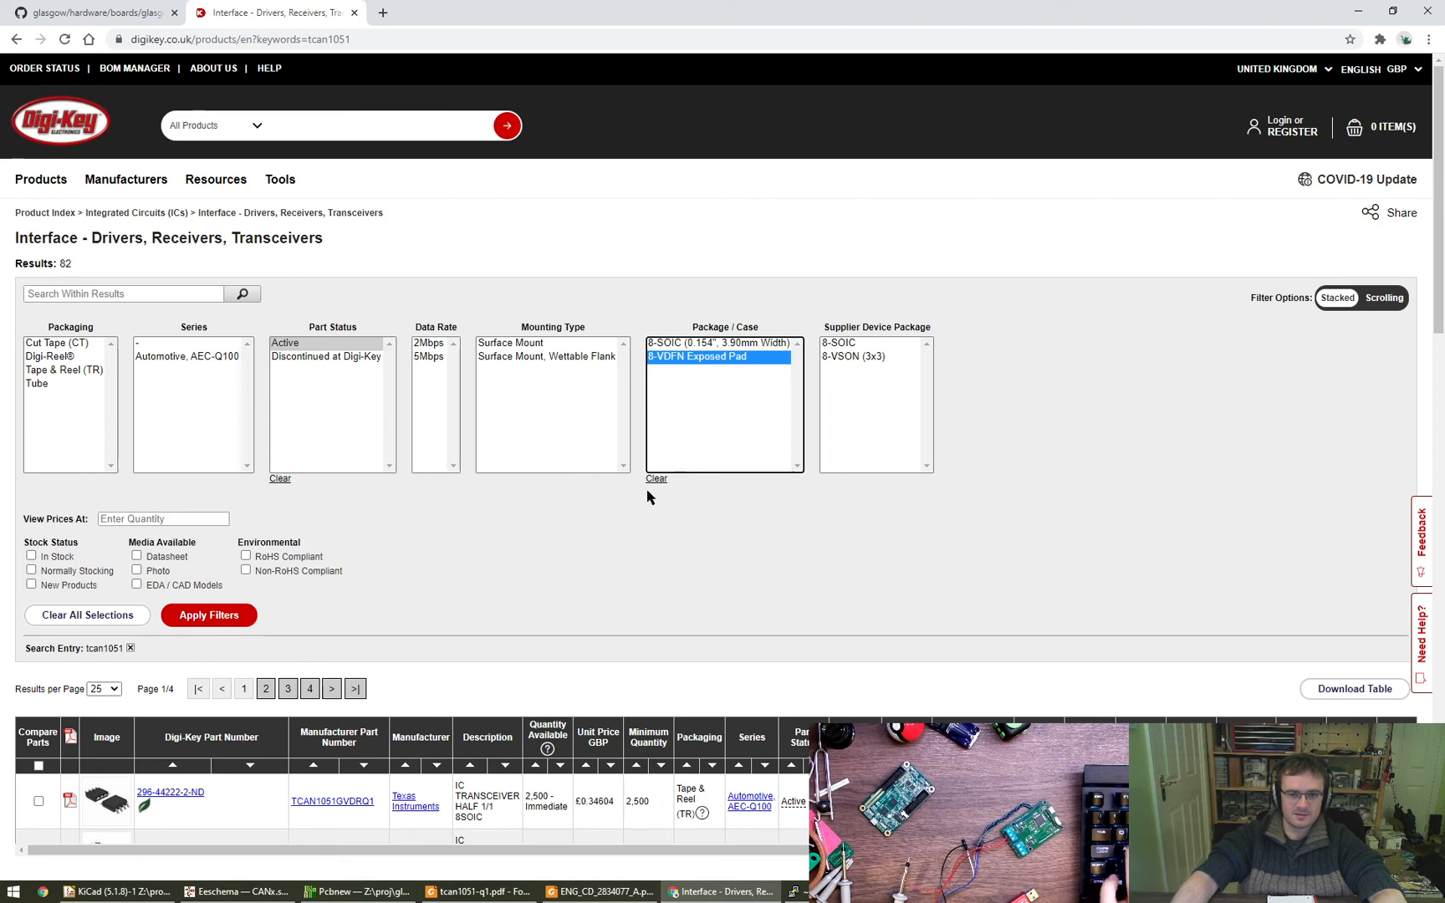
# - Filter the TCAN1051 results to the 8-VSON (3x3) supplier device package and the 5Mbps data rate, and look through the matching parts
pyautogui.click(855, 358)
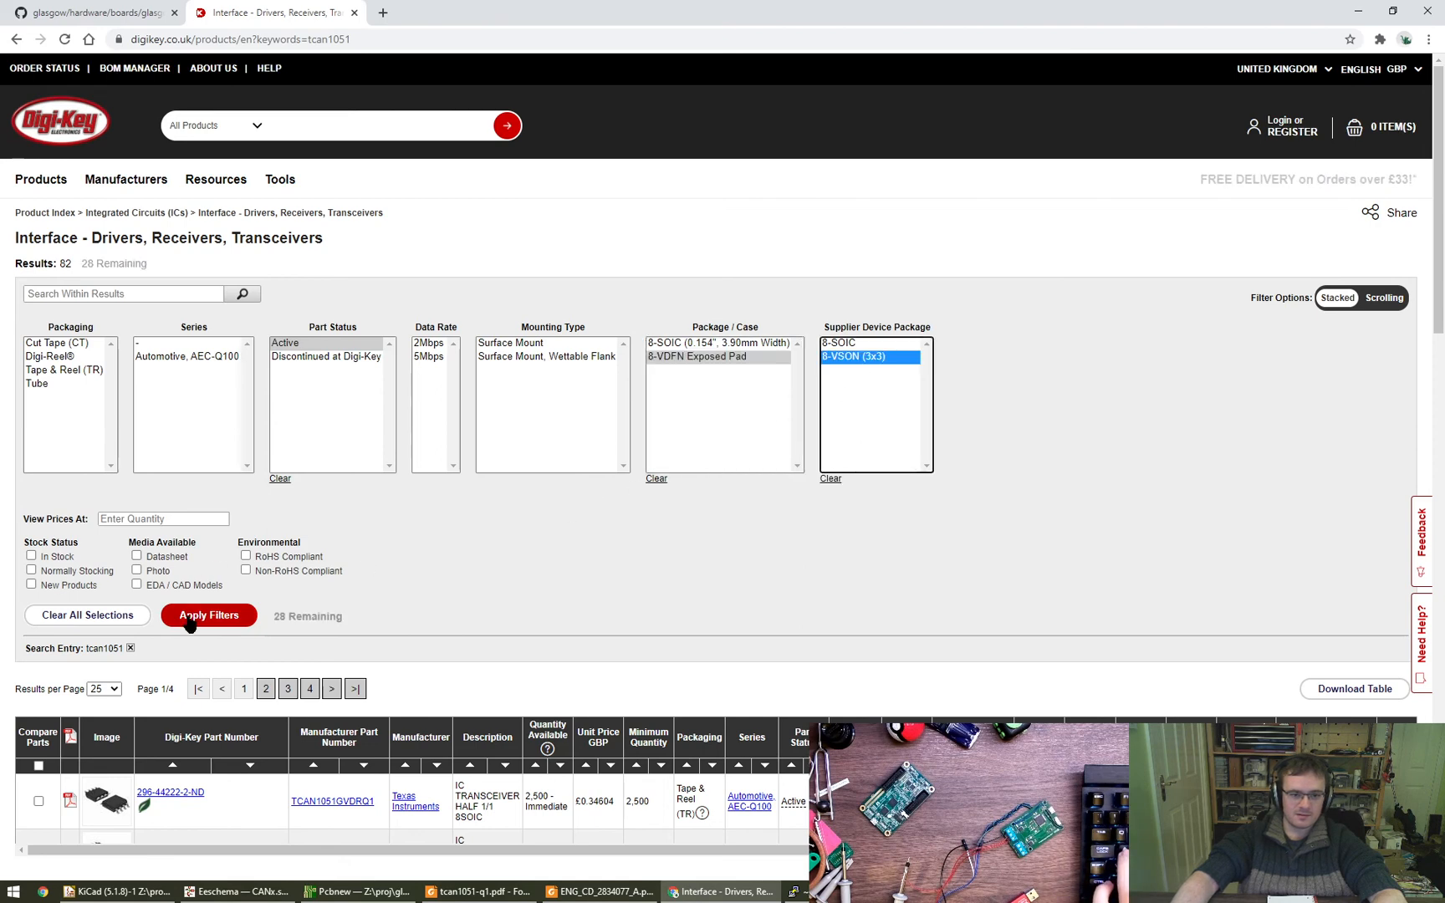
pyautogui.click(224, 624)
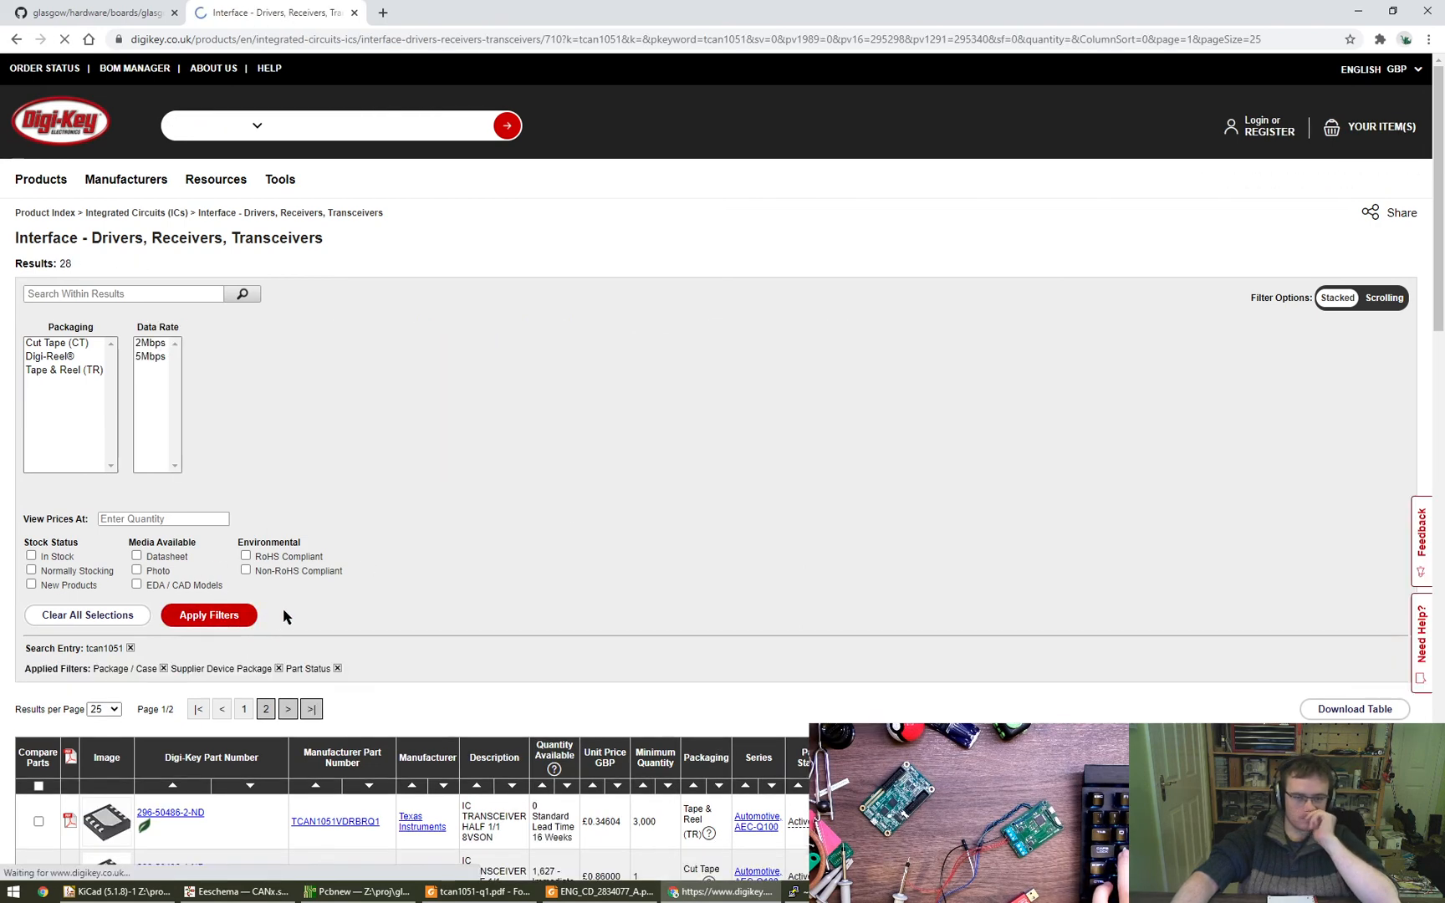
pyautogui.click(150, 356)
pyautogui.click(189, 616)
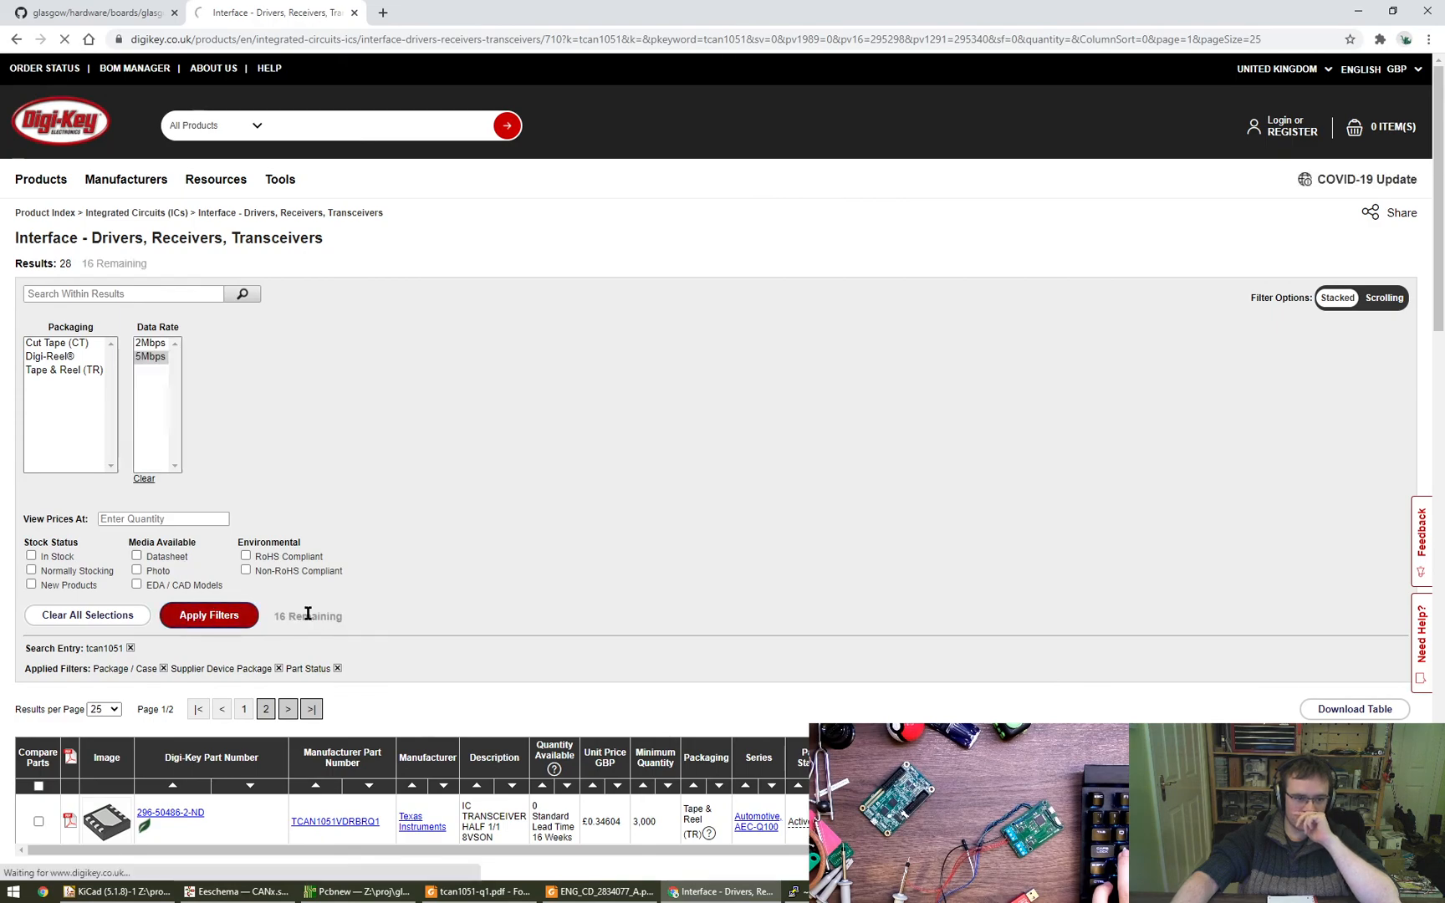
pyautogui.scroll(-5, 568, 548)
pyautogui.scroll(-10, 574, 555)
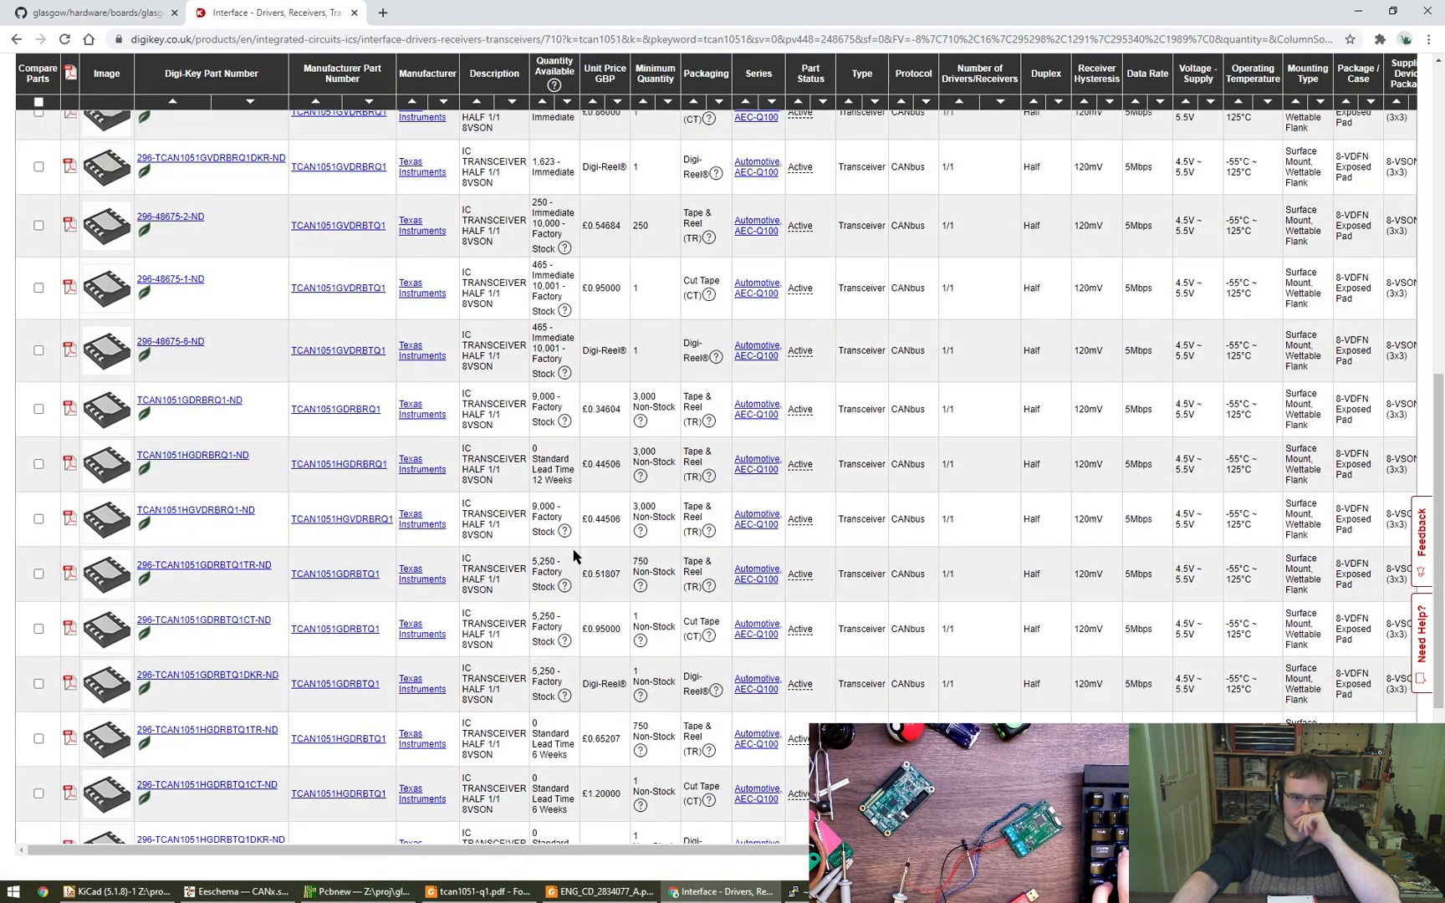
# - Limit the filtered transceivers to parts in stock with prices at quantity 1 and examine the remaining list
pyautogui.scroll(8, 569, 557)
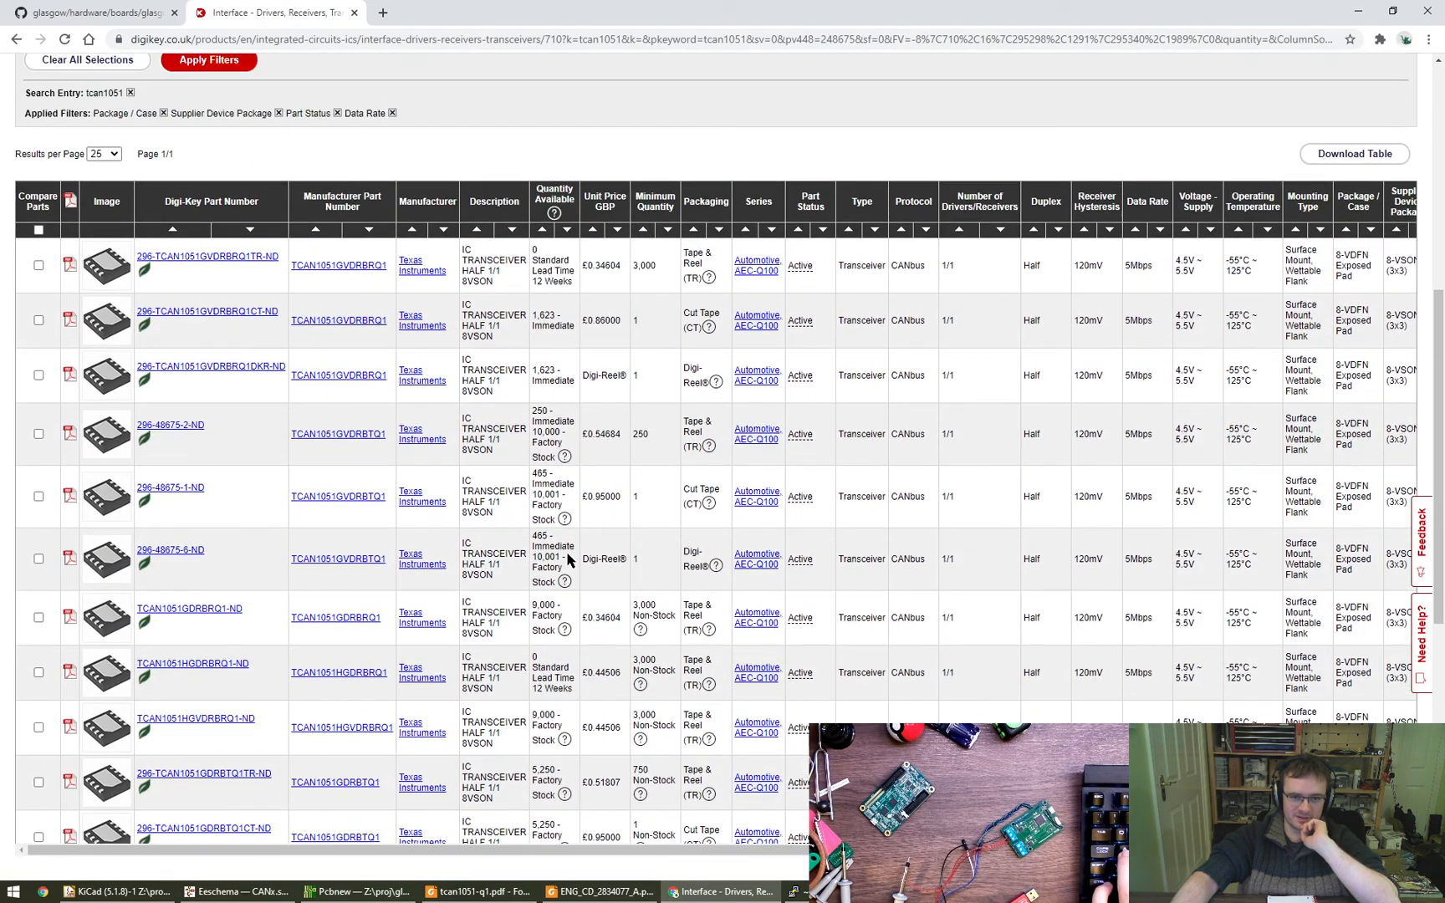
pyautogui.scroll(4, 568, 555)
pyautogui.click(50, 304)
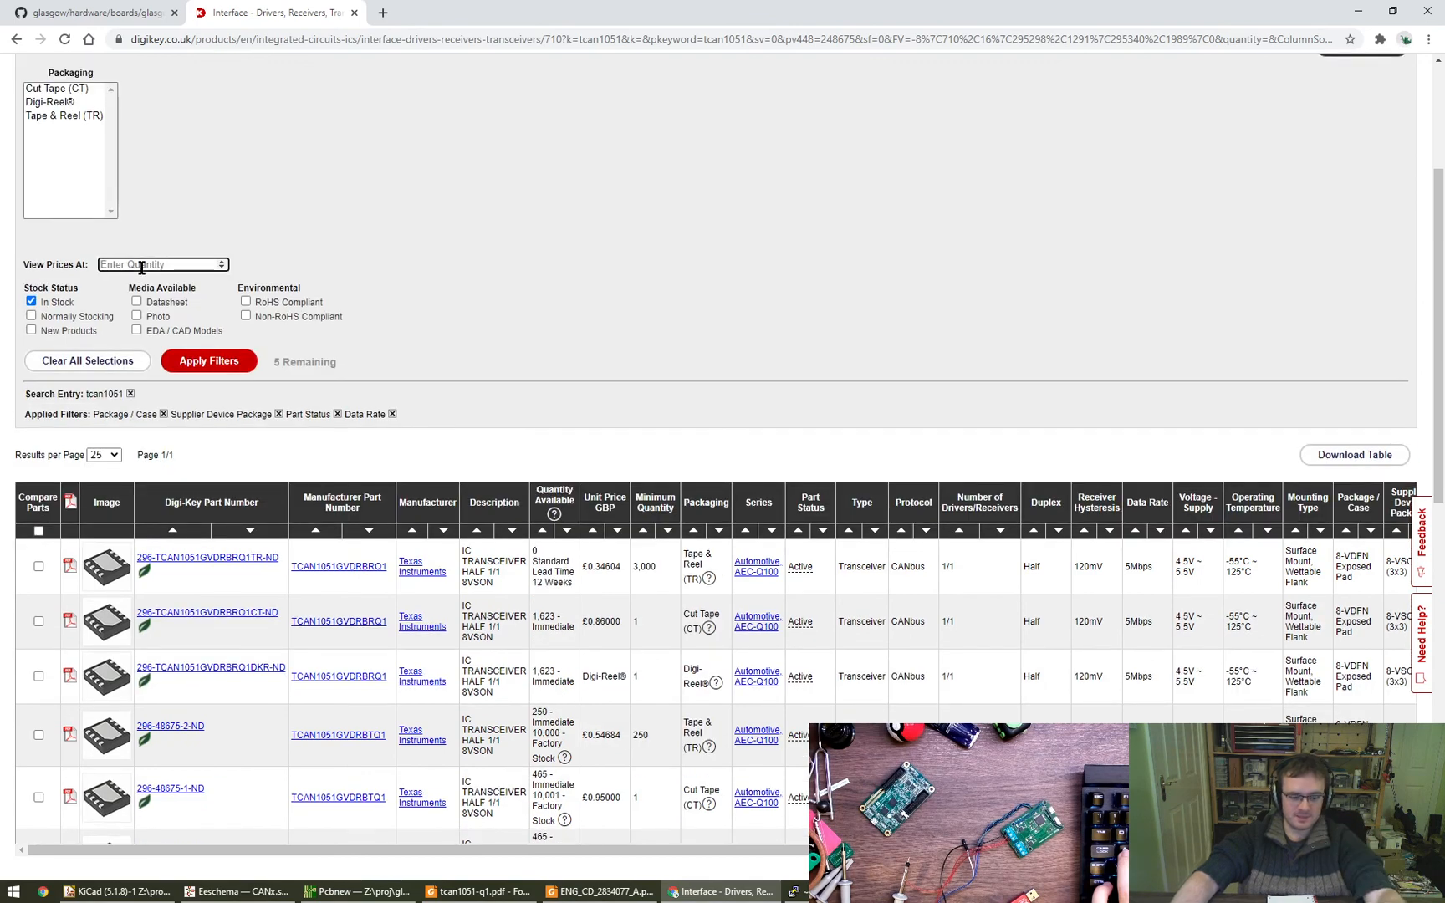
pyautogui.click(209, 360)
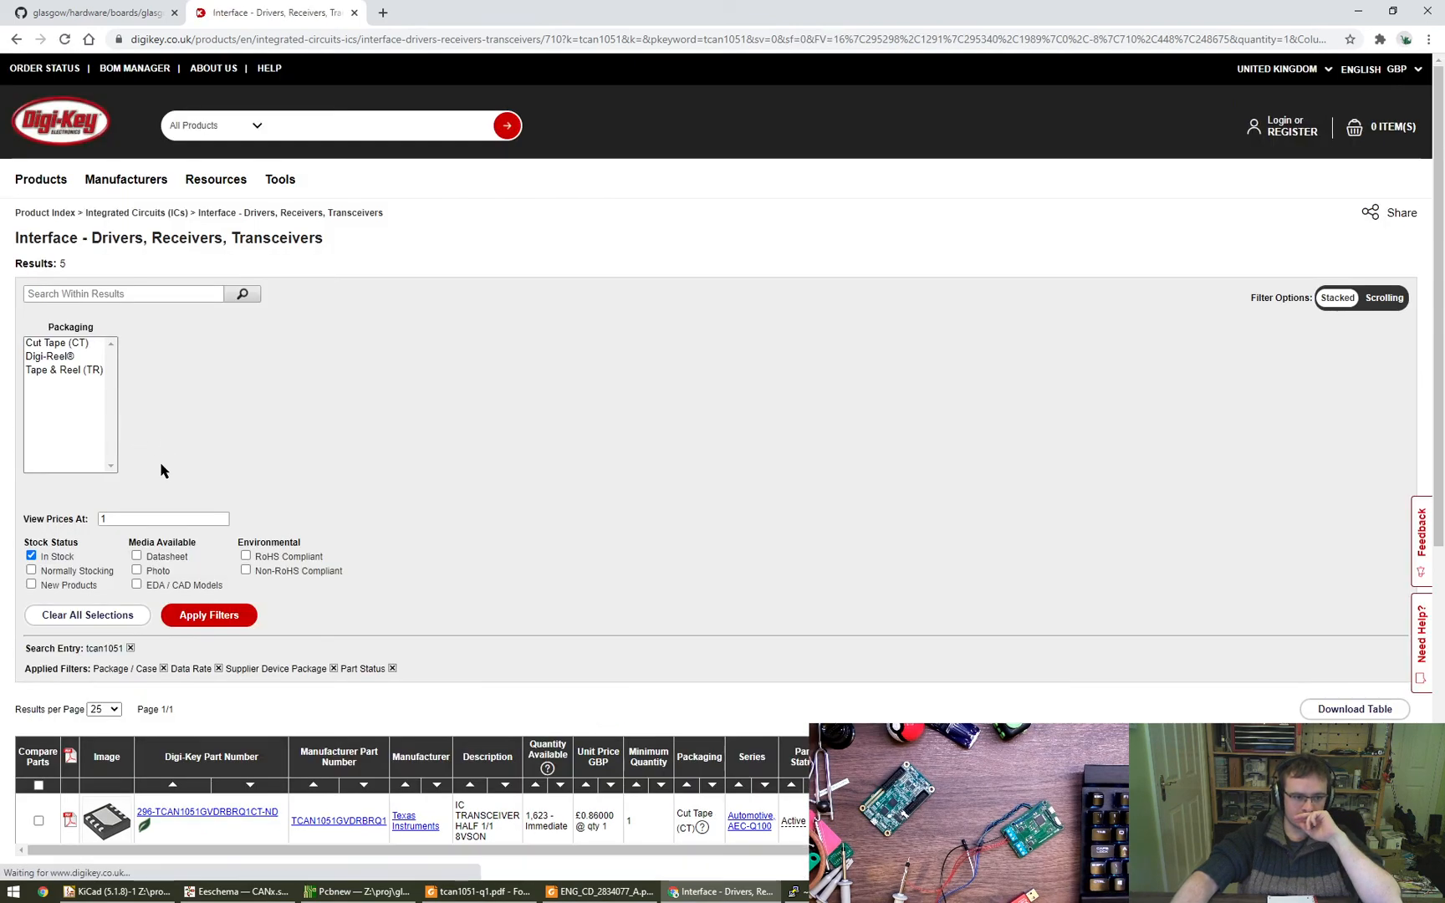
pyautogui.scroll(-3, 542, 632)
pyautogui.scroll(-3, 542, 633)
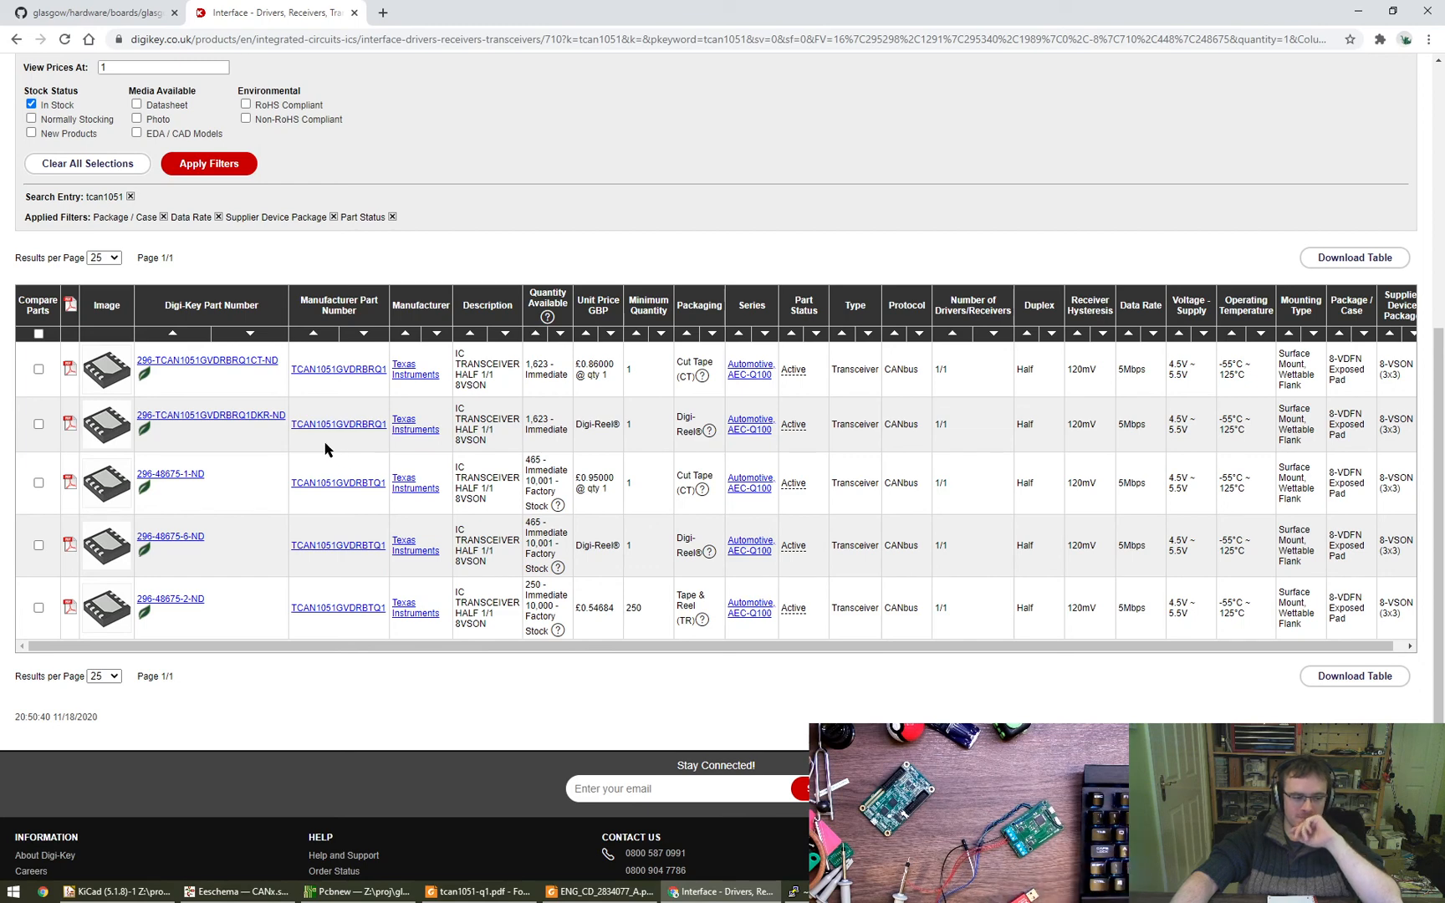
# - Compare the in-stock parts with the datasheet's package table, then copy the part number TCAN1051GVDRBRQ1 and check its data rate
pyautogui.click(478, 892)
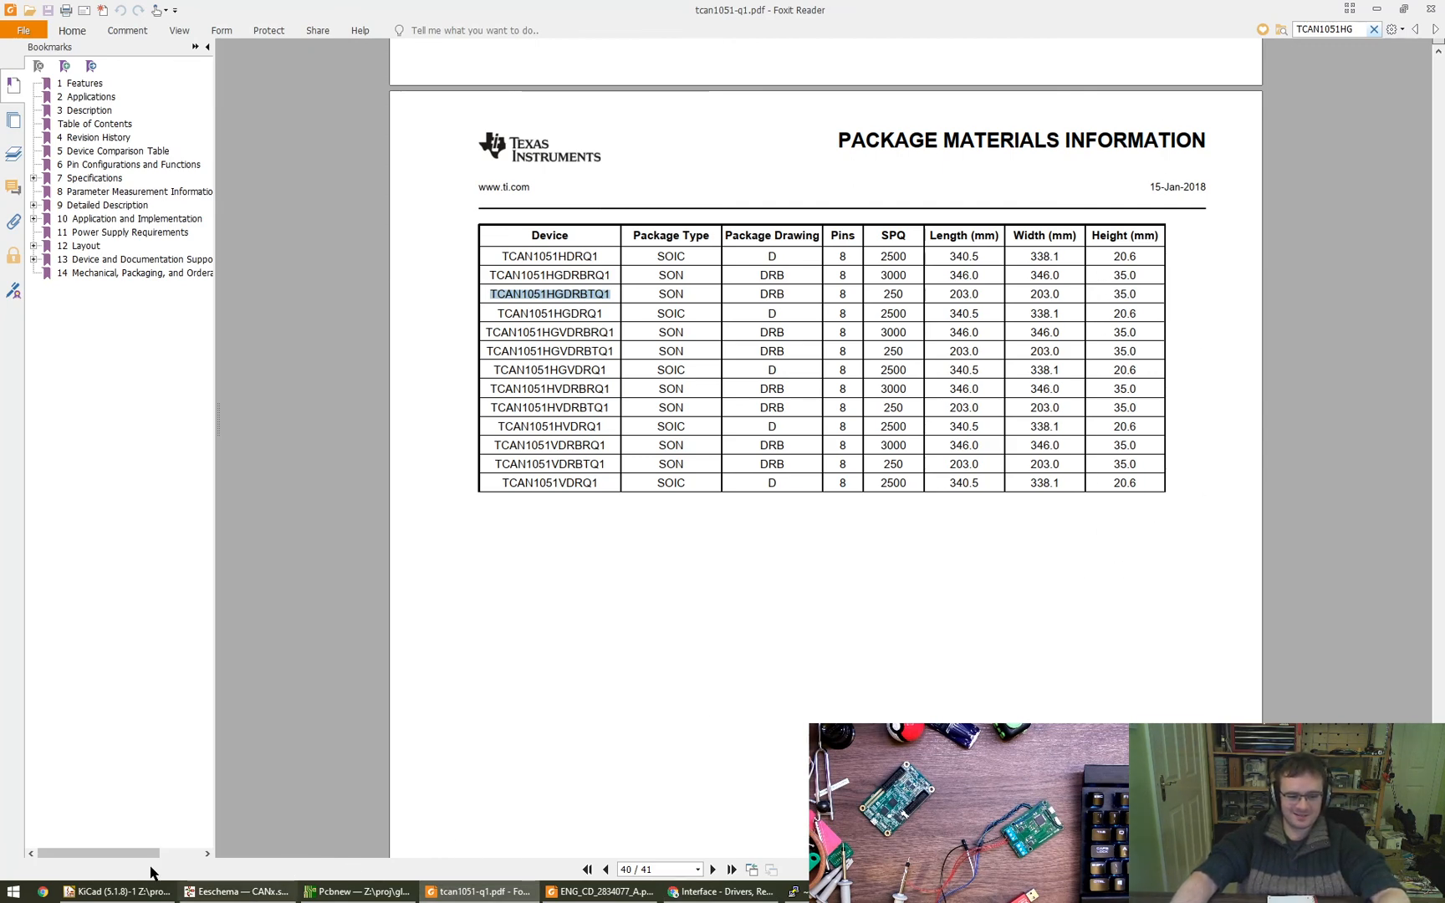
pyautogui.click(751, 892)
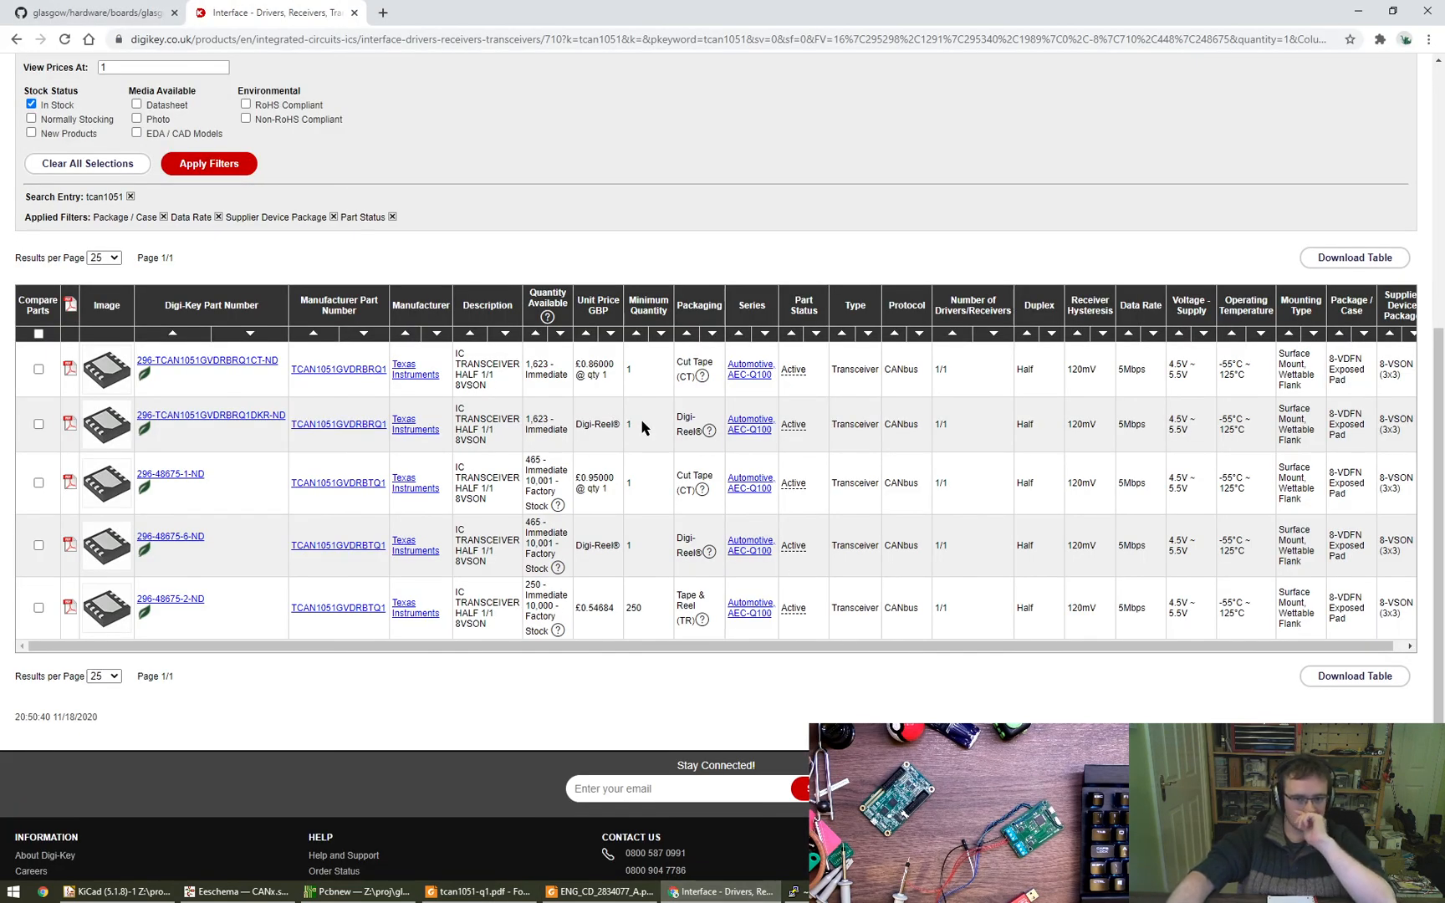
pyautogui.moveTo(290, 371); pyautogui.dragTo(386, 376)
pyautogui.hotkey('ctrl', 'c')
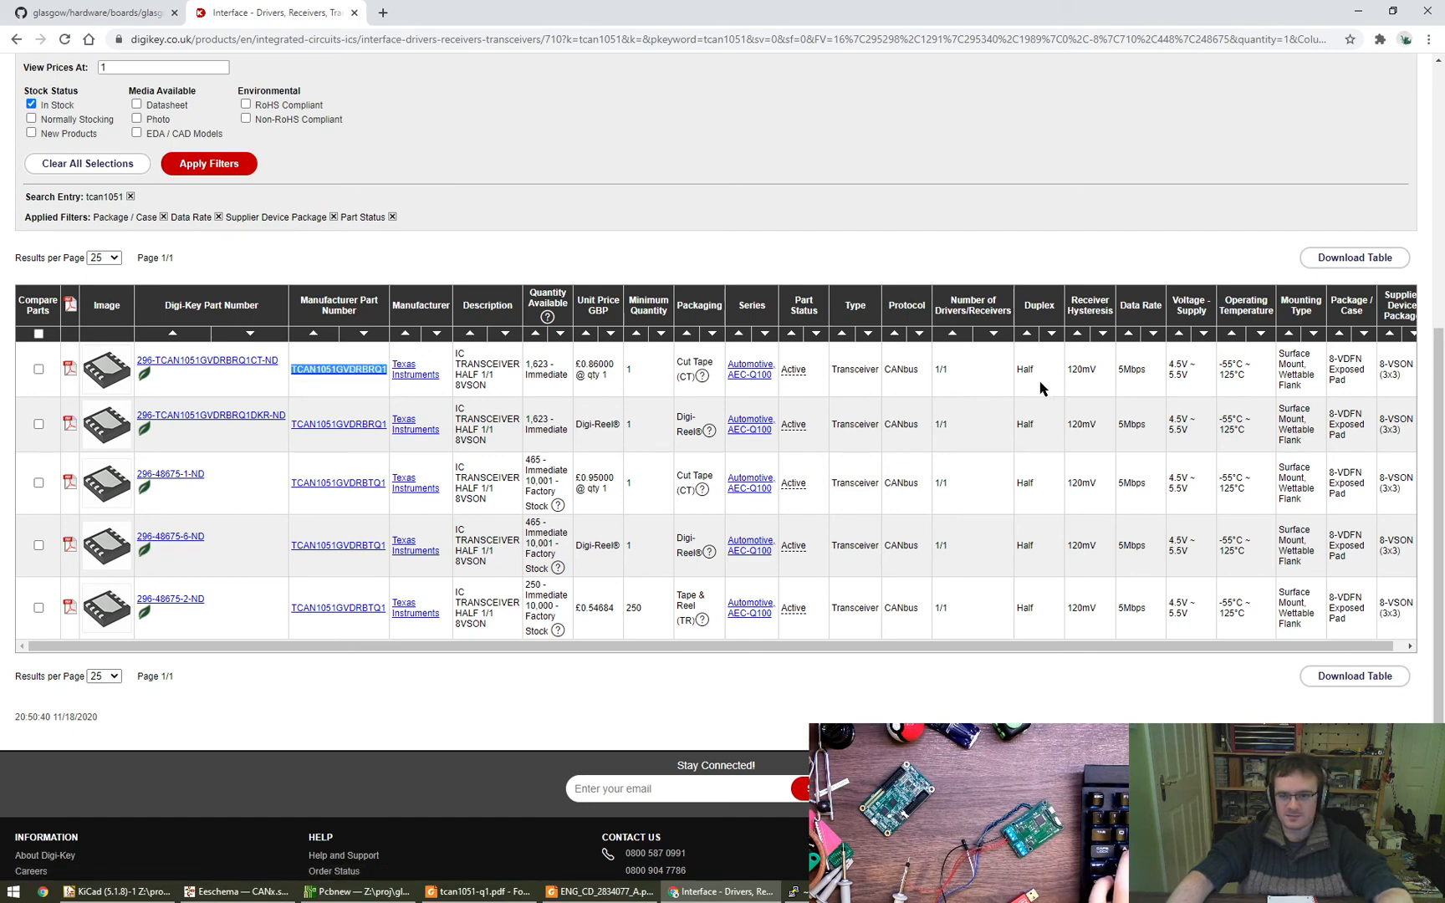
pyautogui.moveTo(1144, 370); pyautogui.dragTo(1114, 380)
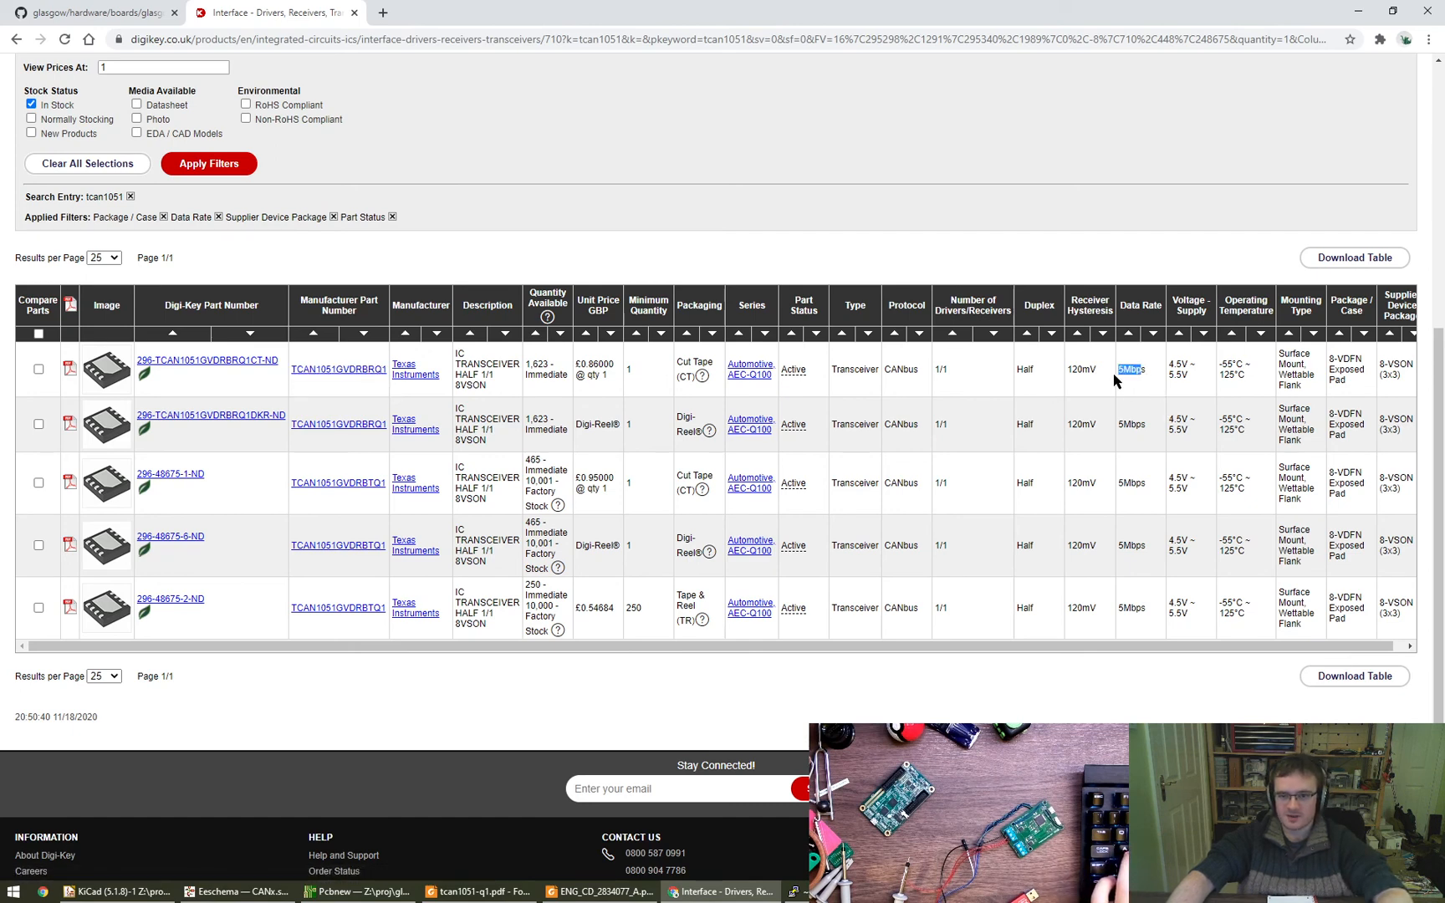
pyautogui.moveTo(1162, 652); pyautogui.dragTo(1197, 656)
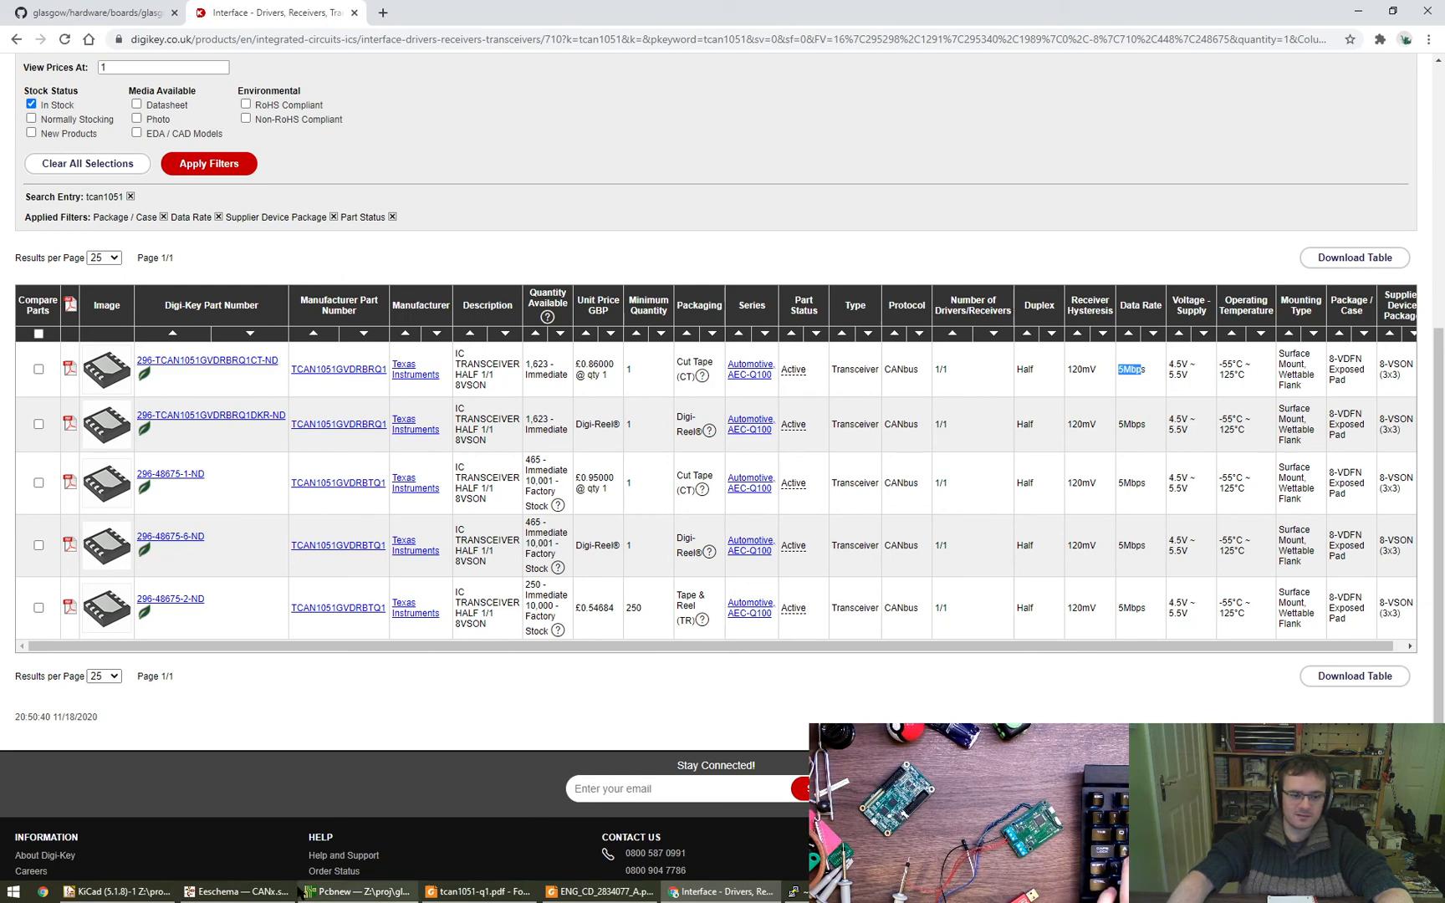
# - Switch to the TCAN1051-Q1 datasheet in Foxit Reader and find TCAN1051GVDRBRQ1 in the package materials table to examine its package type
pyautogui.click(478, 892)
pyautogui.hotkey('ctrl', 'f')
pyautogui.hotkey('ctrl', 'v')
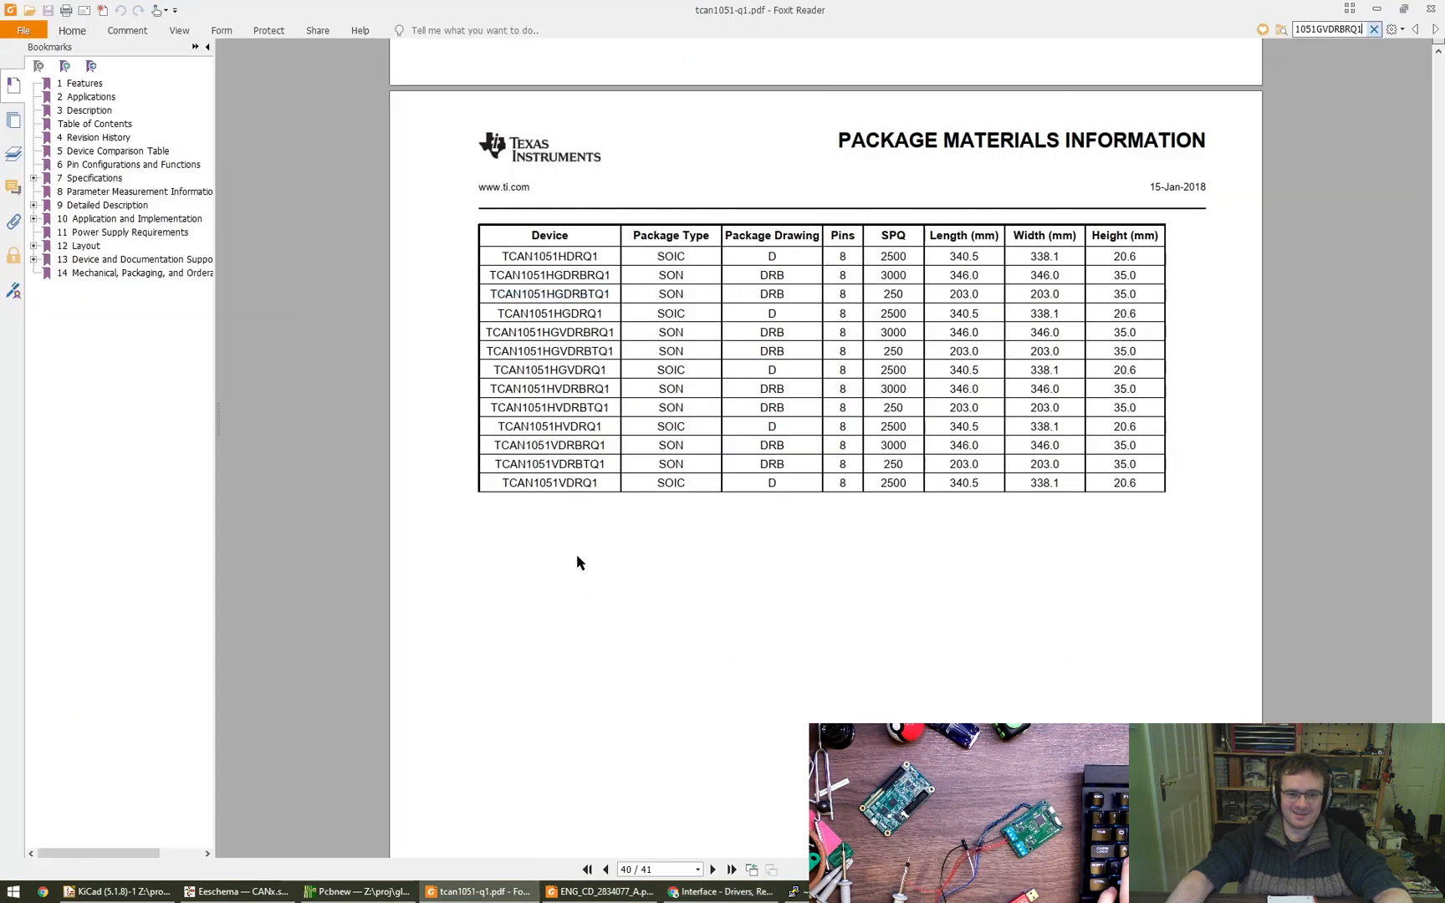
pyautogui.press('Return')
pyautogui.press('Return')
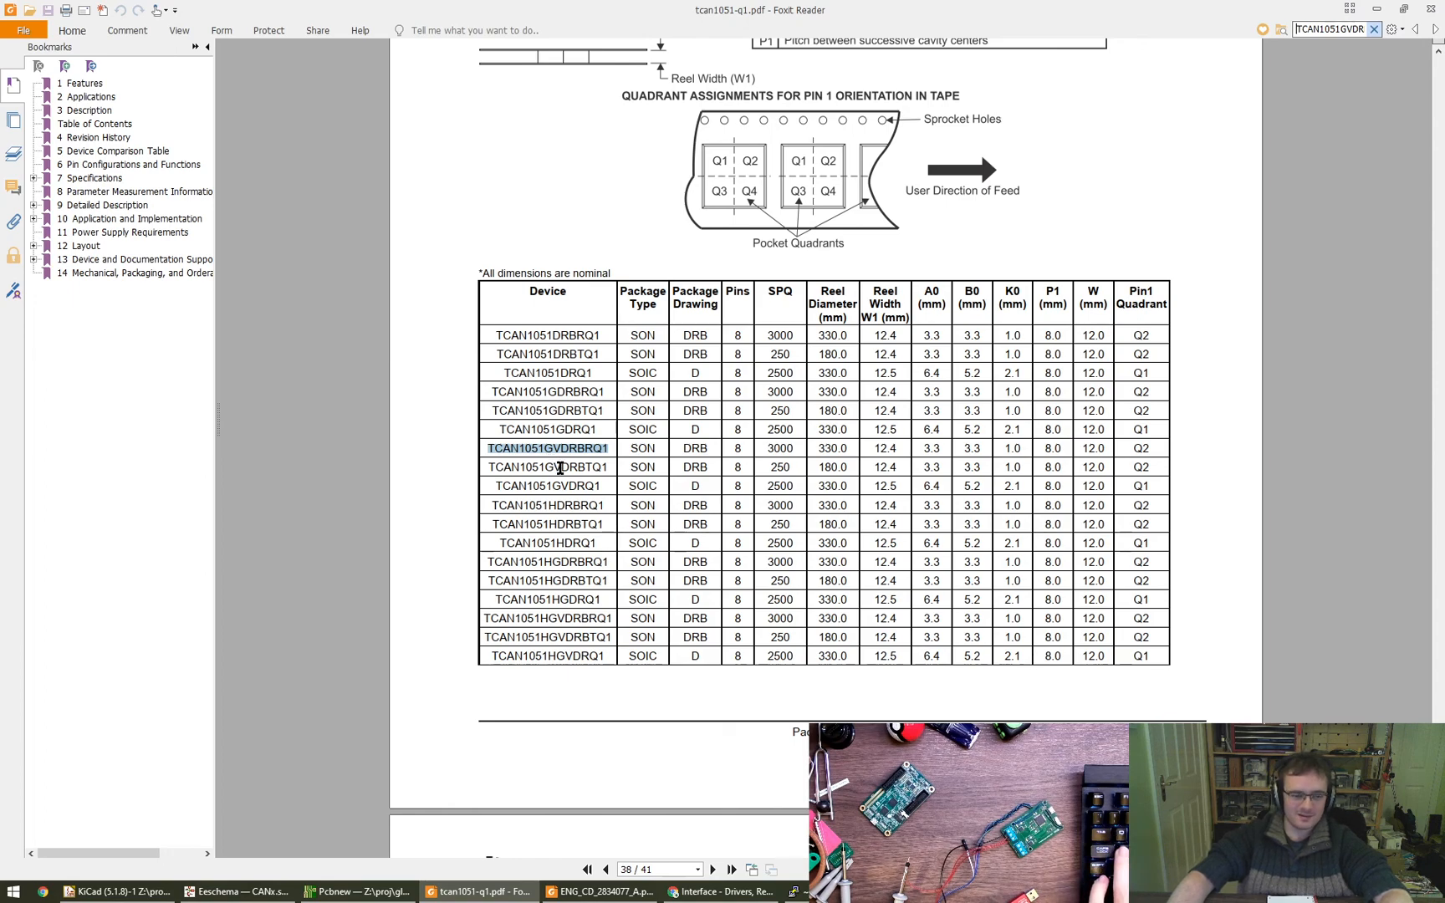
# - Switch to Digi-Key, remove the tcan1051 search entry, search within the filtered results for TCAN1051HG, and return to the filtered list
pyautogui.hotkey('alt', 'Tab')
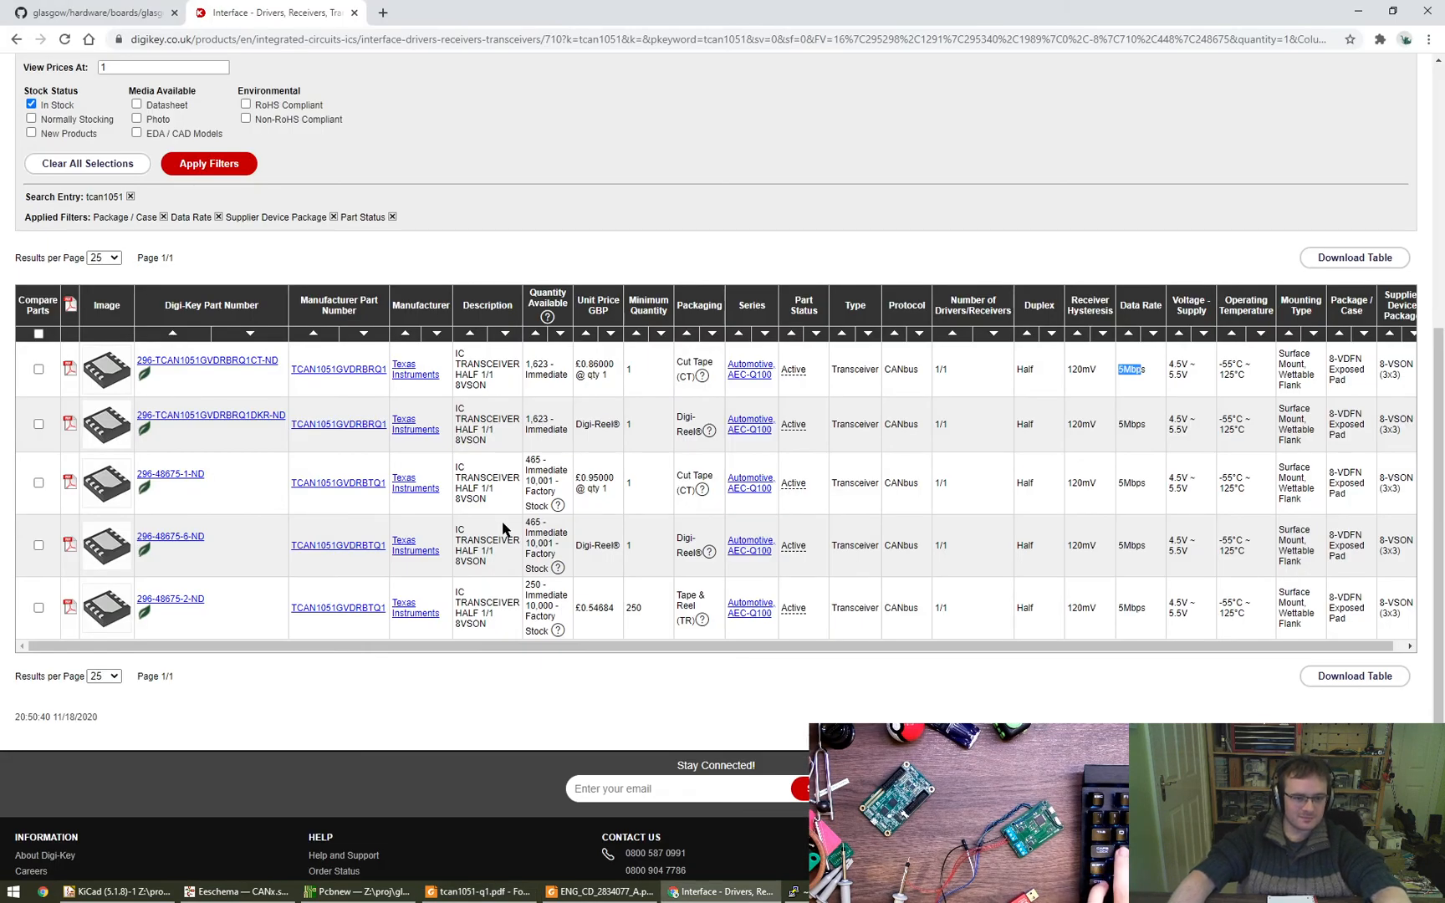
pyautogui.scroll(5, 361, 257)
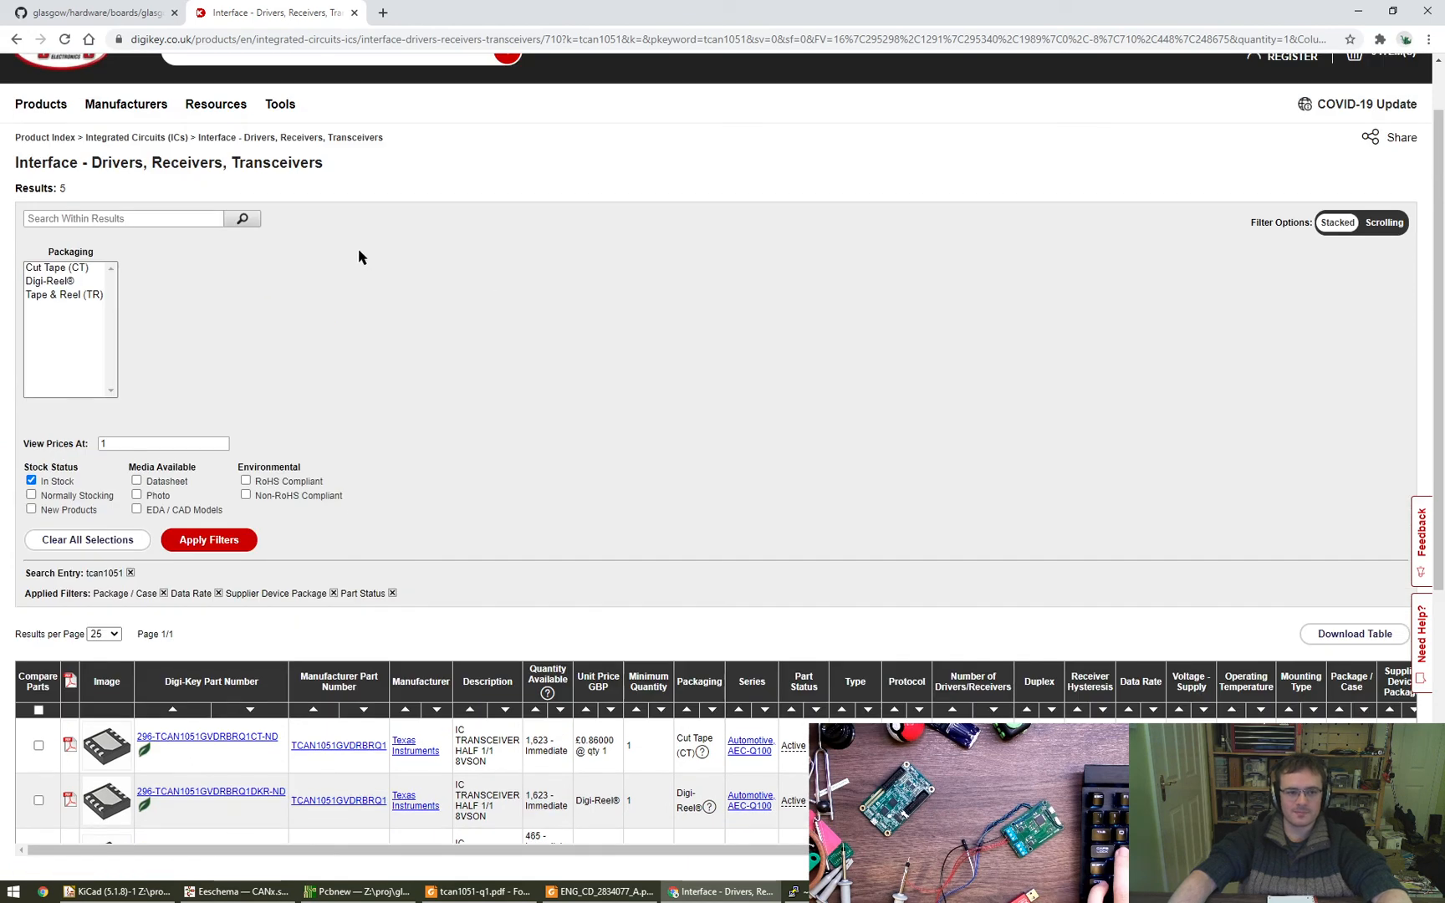
pyautogui.click(131, 574)
pyautogui.click(118, 294)
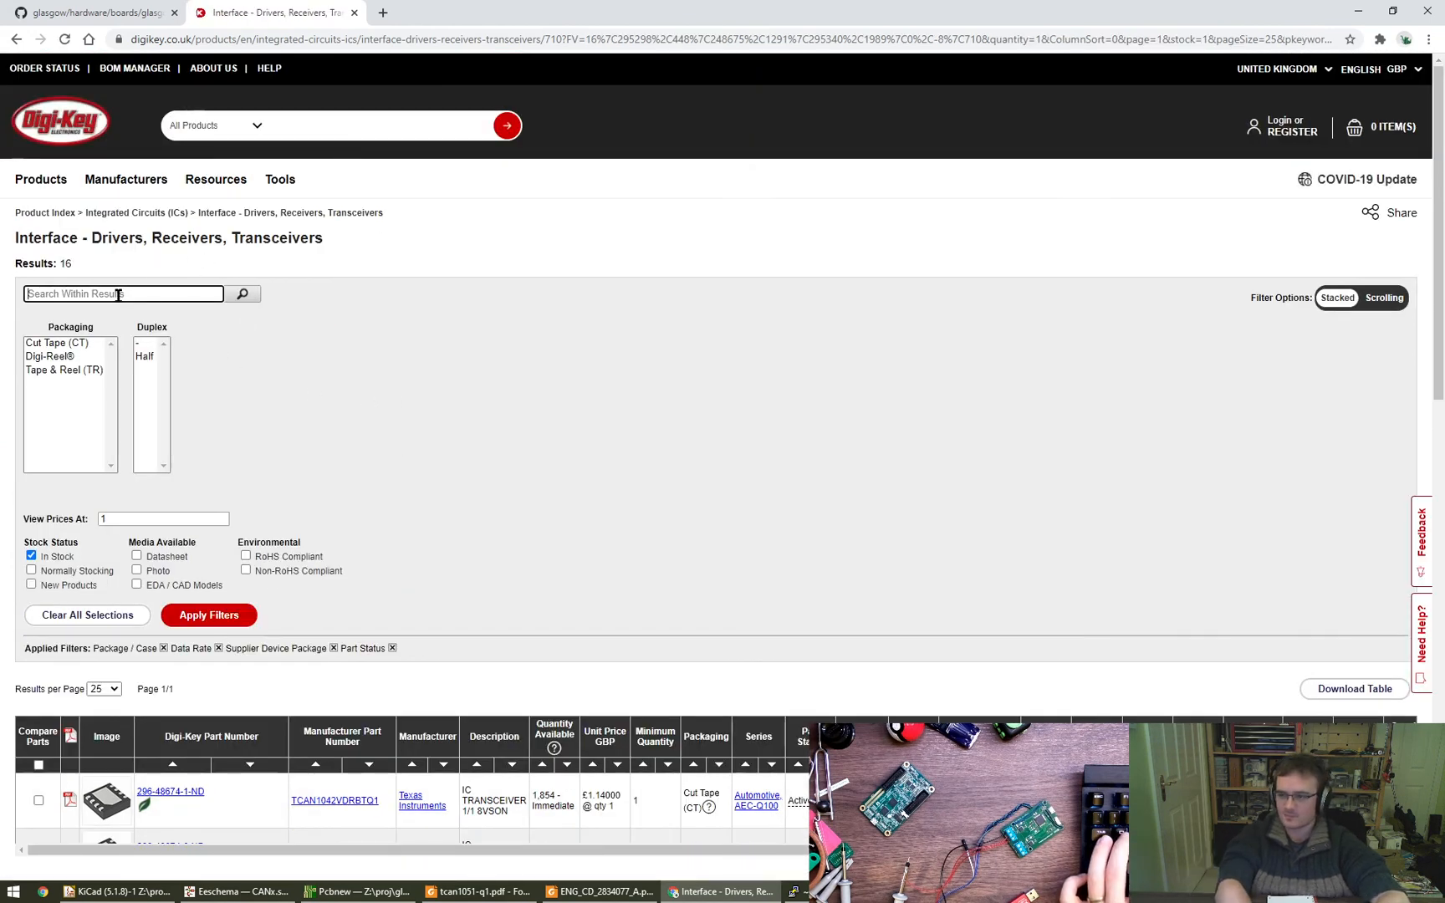
pyautogui.write('TCAN1051HG')
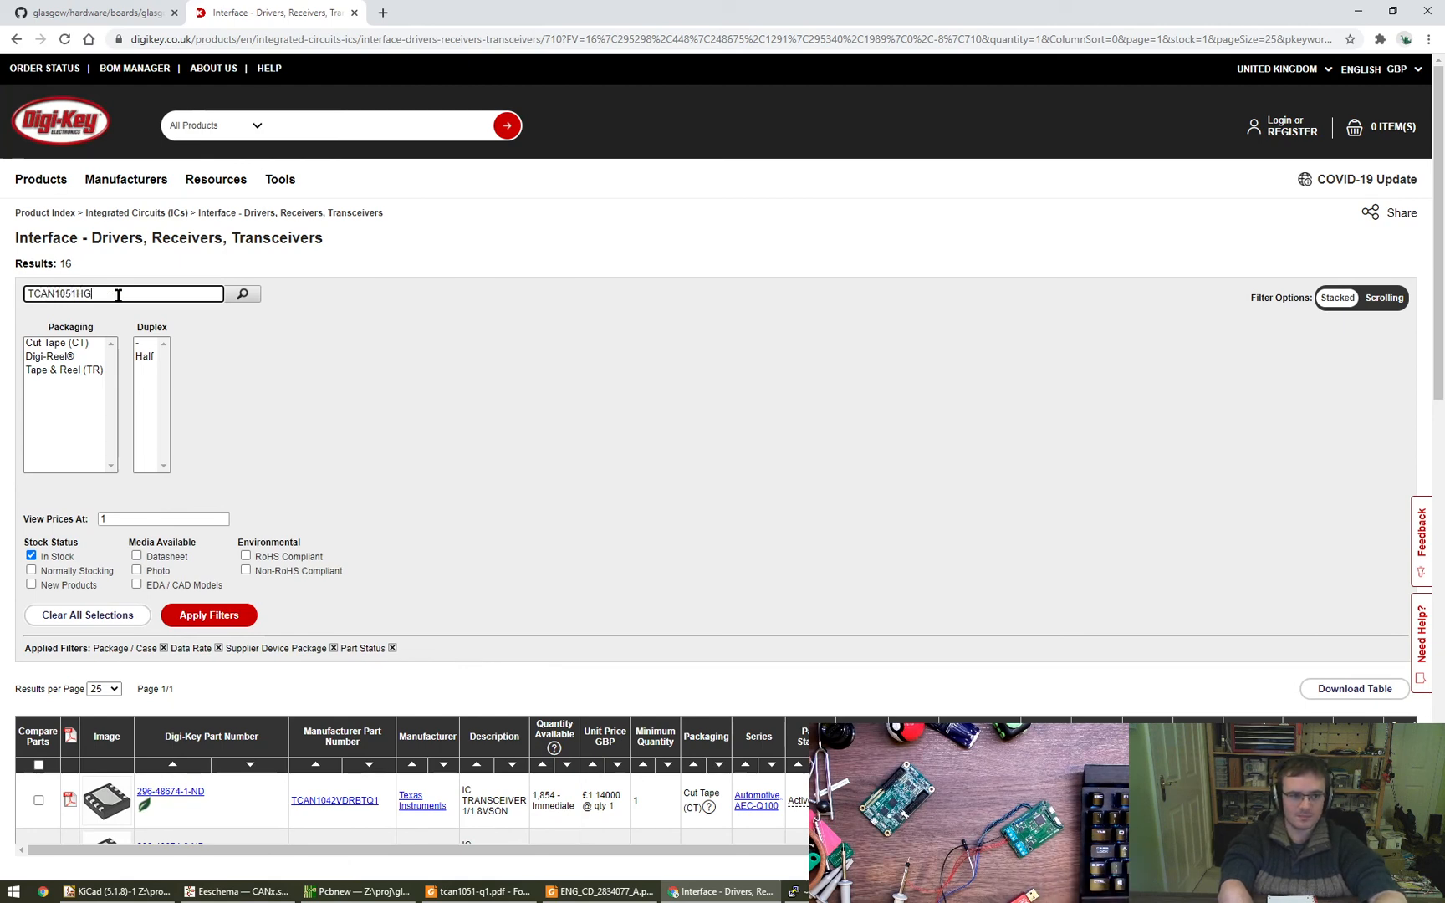
pyautogui.press('Return')
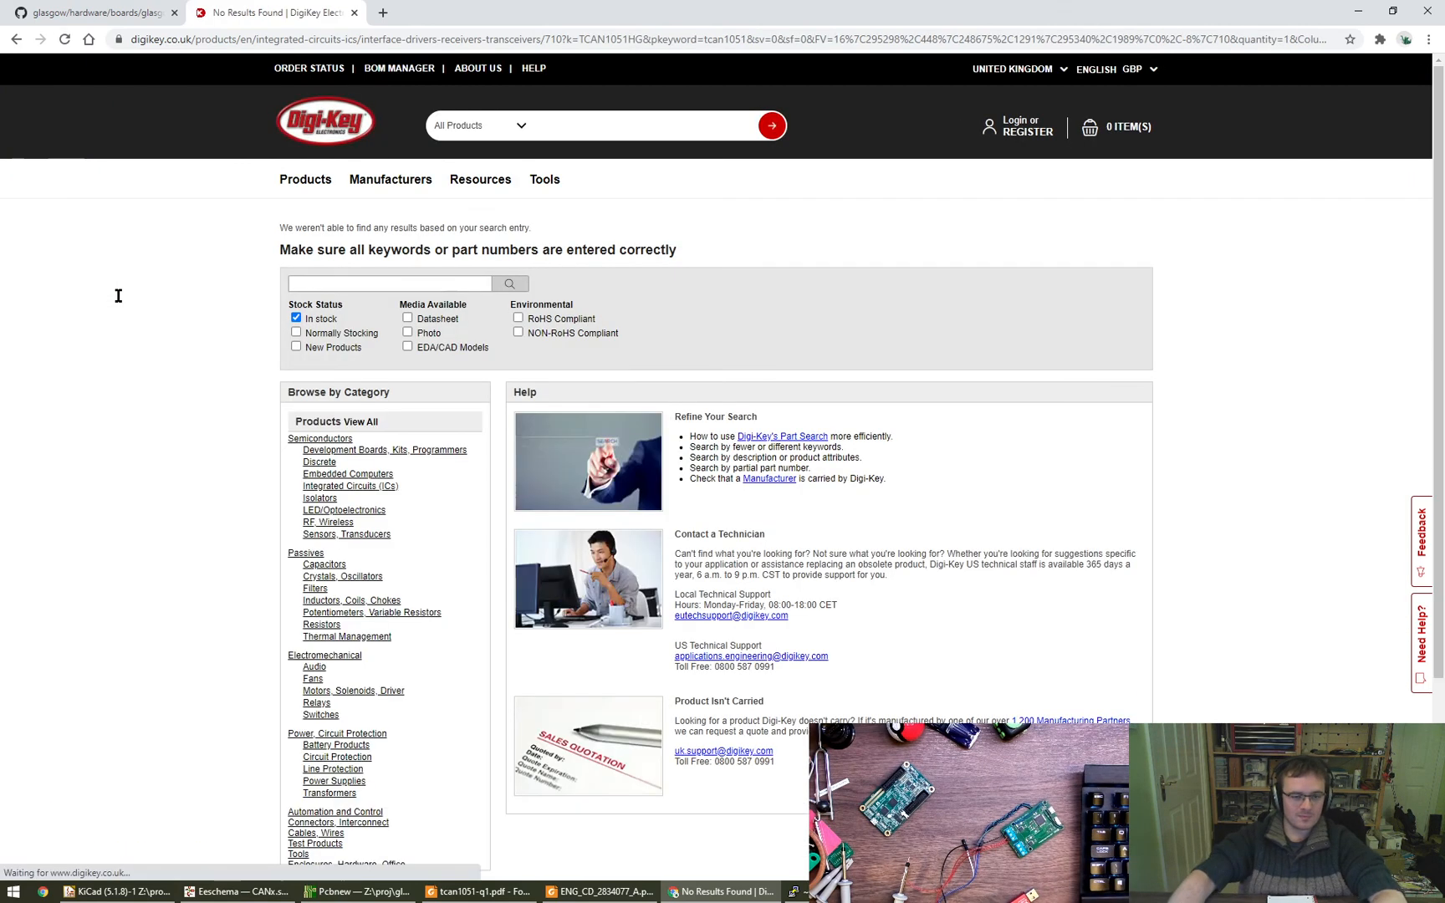
pyautogui.hotkey('alt', 'Left')
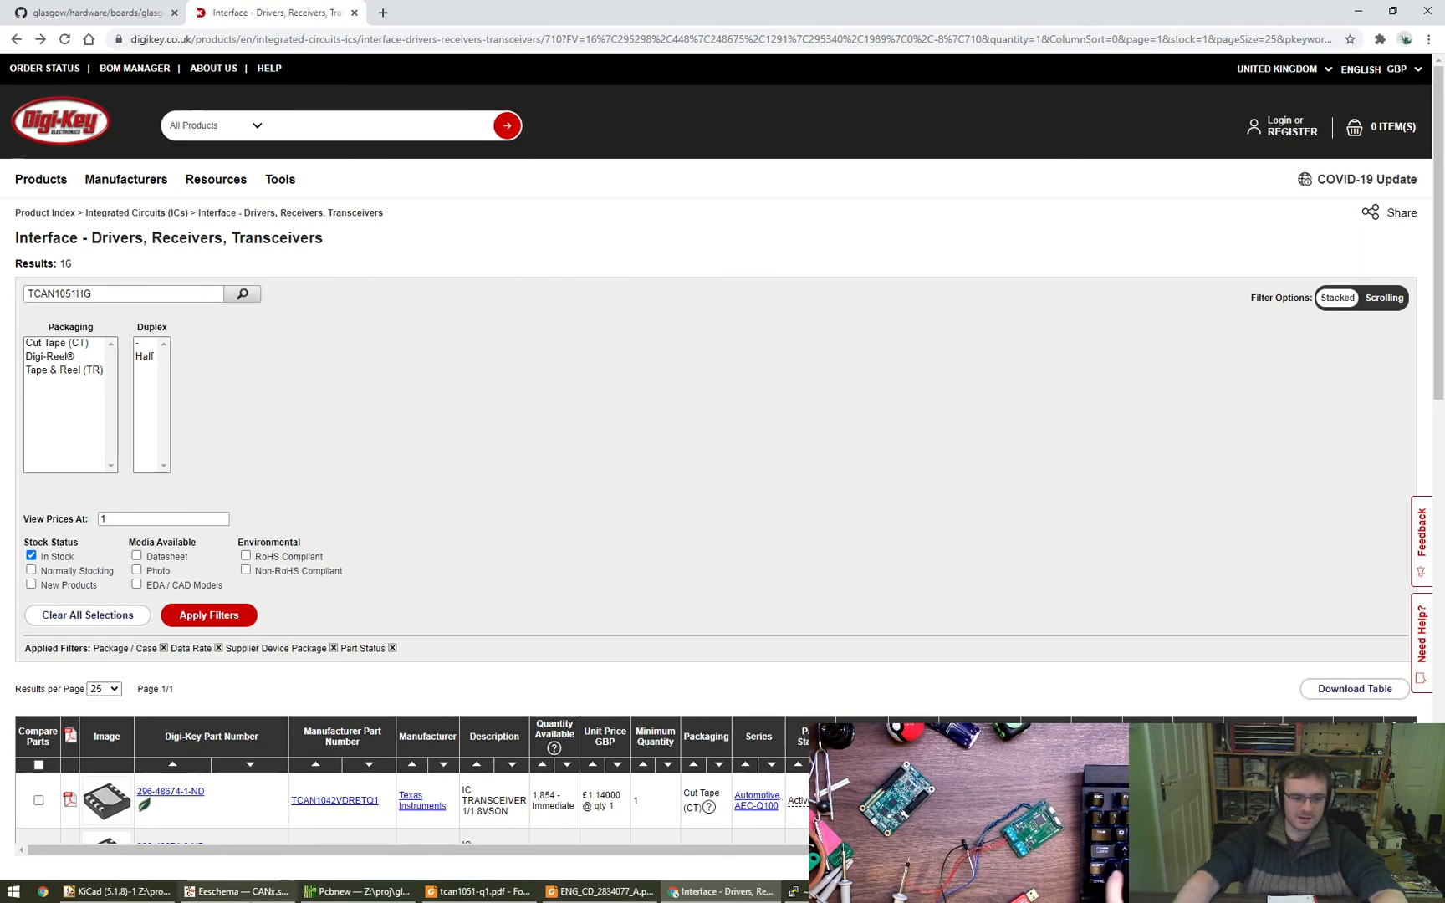
# - Switch to the Eeschema schematic and open the footprint library browser from the footprint field of U1's symbol properties
pyautogui.click(237, 891)
pyautogui.doubleClick(477, 416)
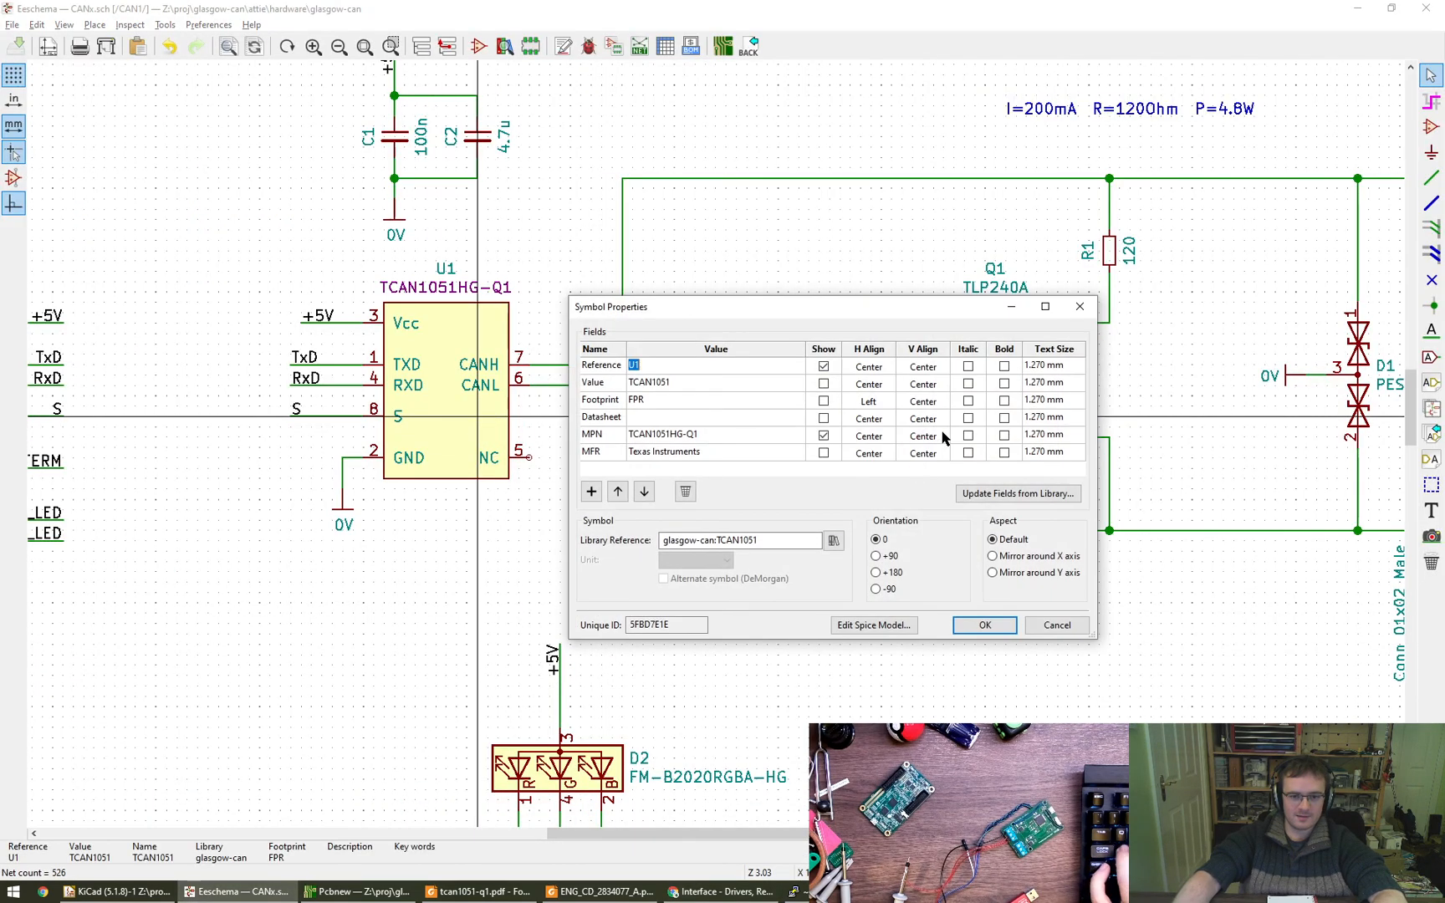
pyautogui.click(775, 416)
pyautogui.click(753, 399)
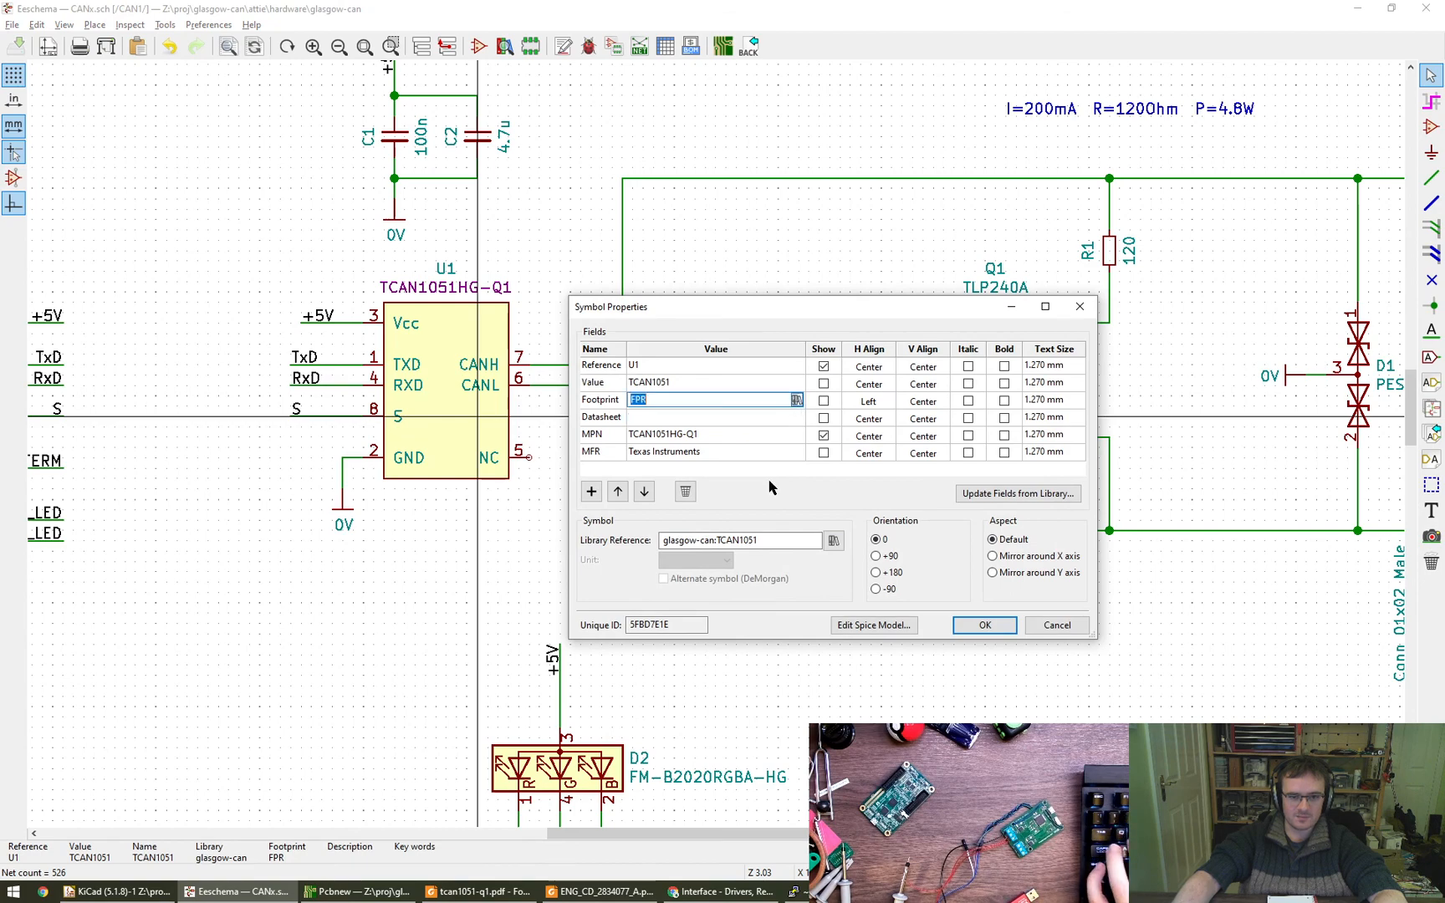
pyautogui.click(796, 400)
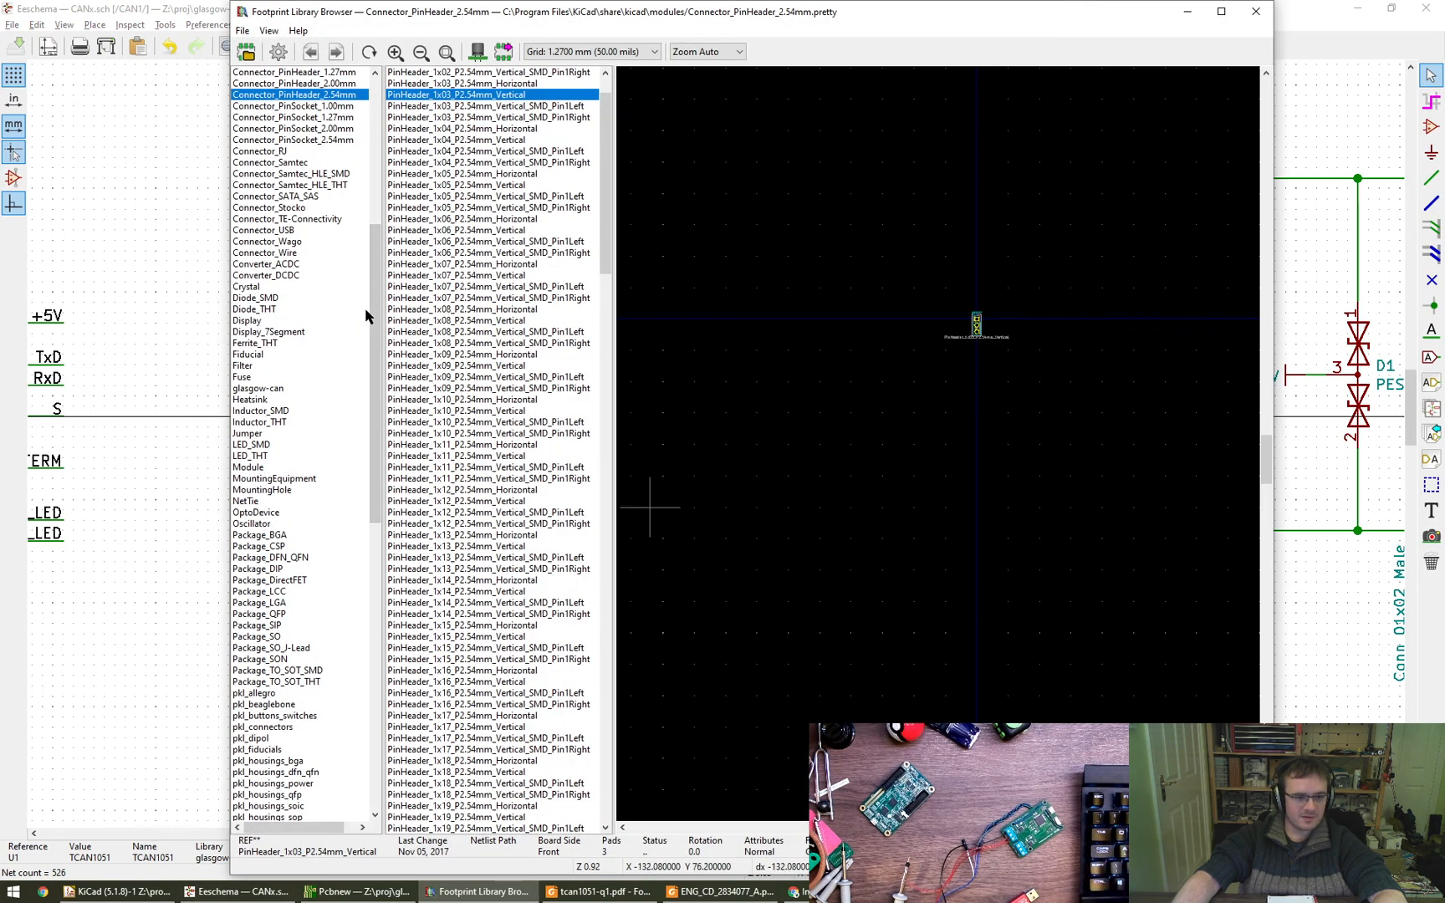
# - Look through the pkl_tag_connect, pkl_allegro, pkl_beaglebone and pkl_connectors footprint libraries, dismissing the load error
pyautogui.scroll(-2, 288, 498)
pyautogui.scroll(-6, 288, 498)
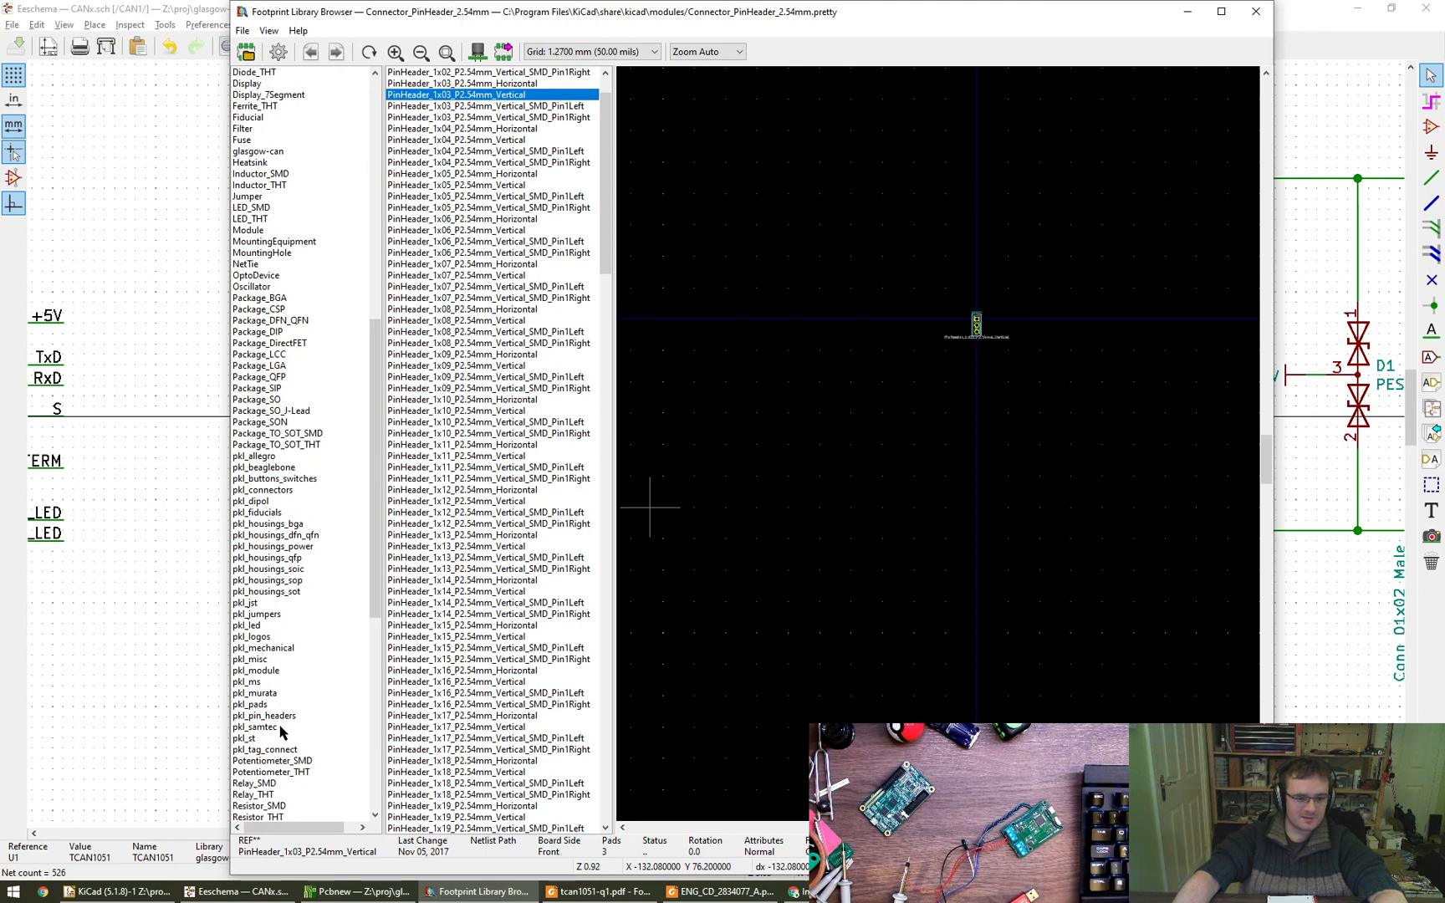
pyautogui.scroll(-1, 280, 732)
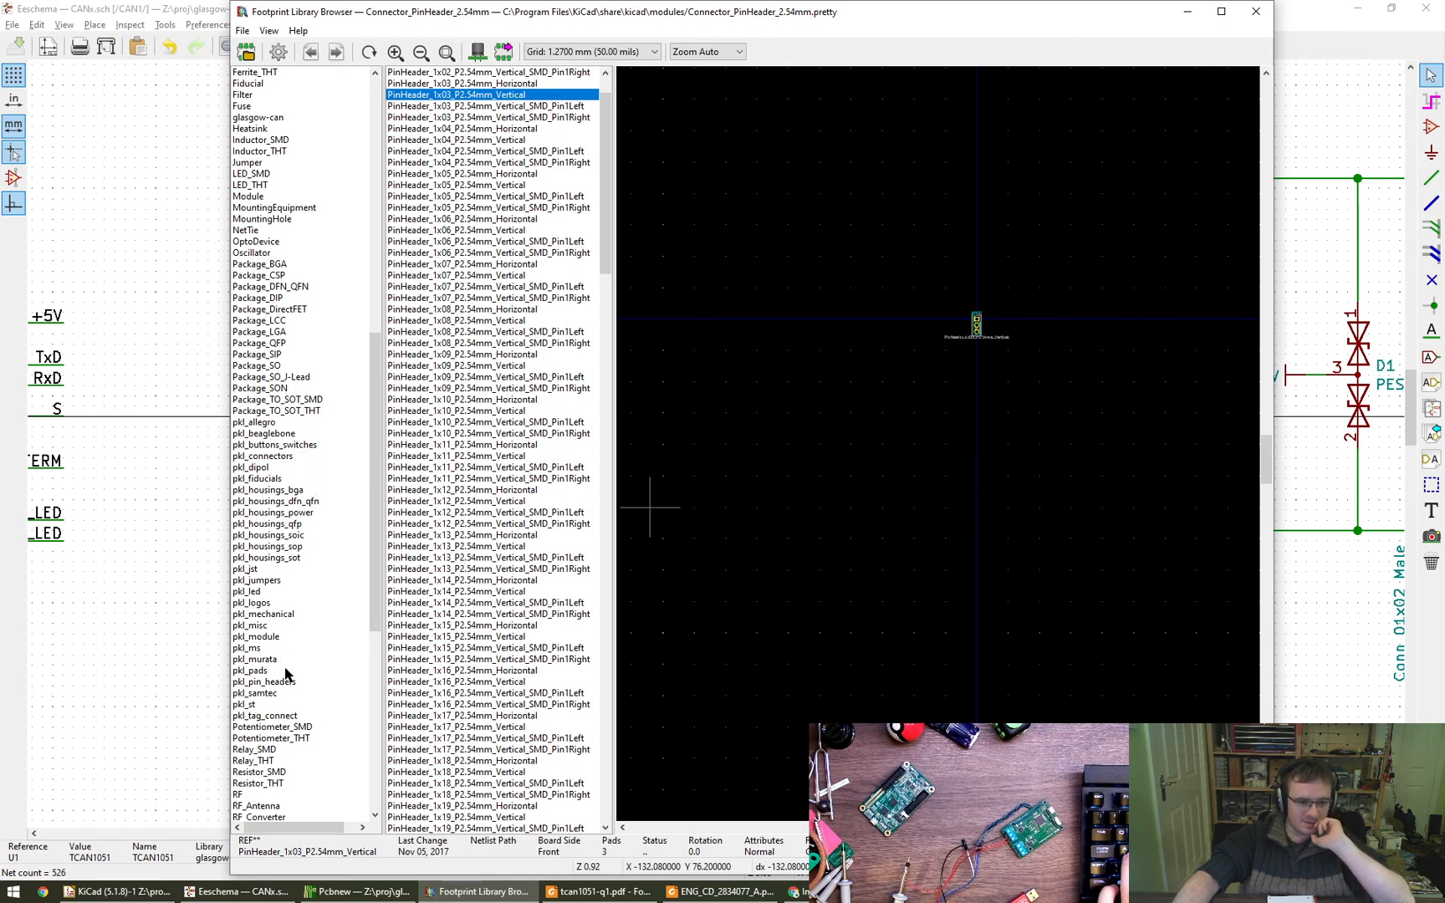
pyautogui.click(281, 717)
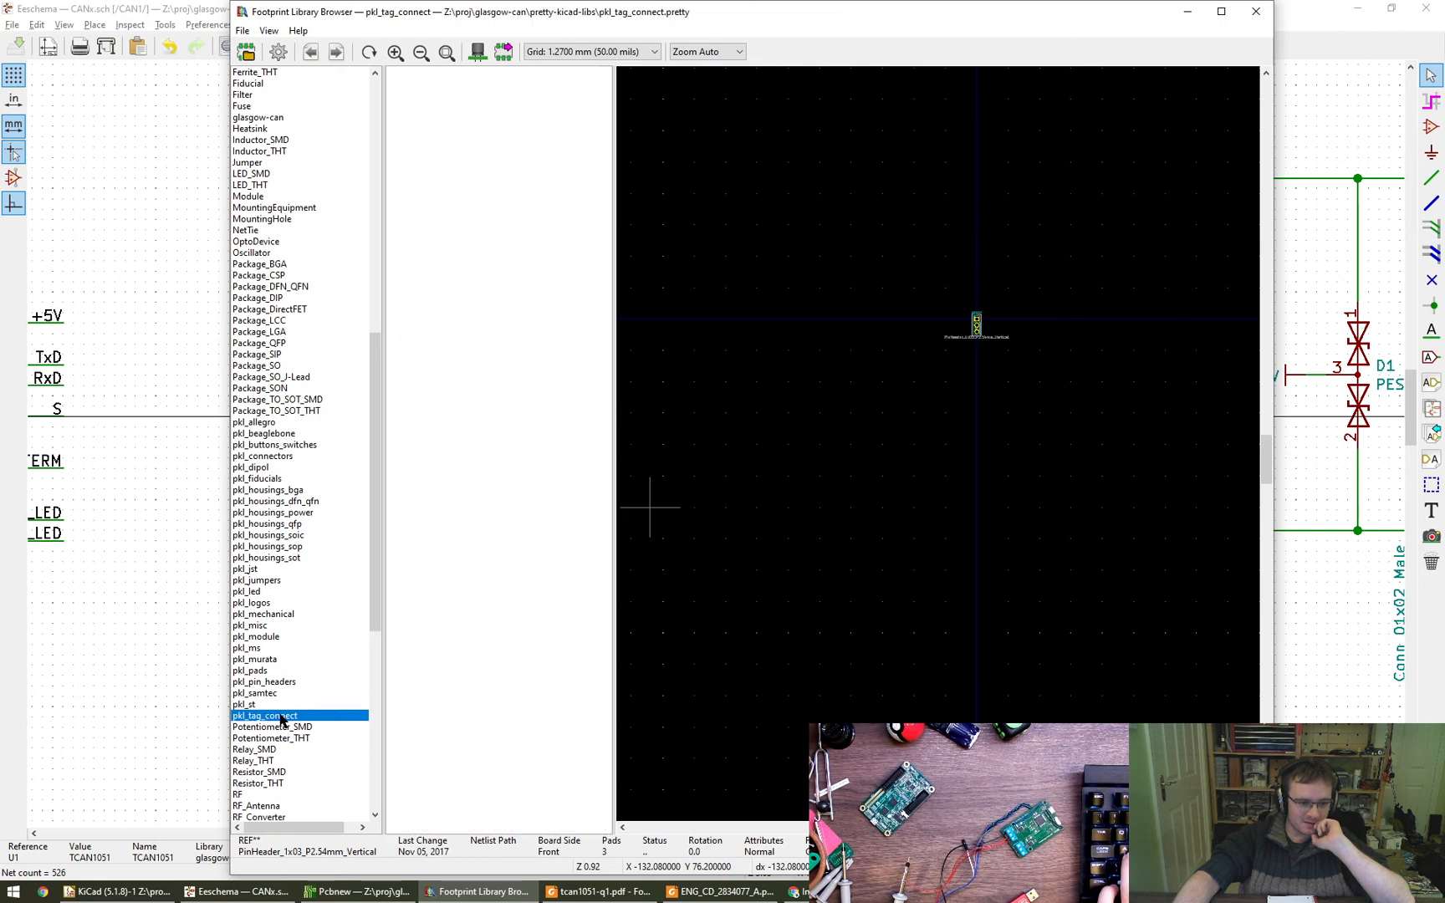
pyautogui.scroll(1, 299, 703)
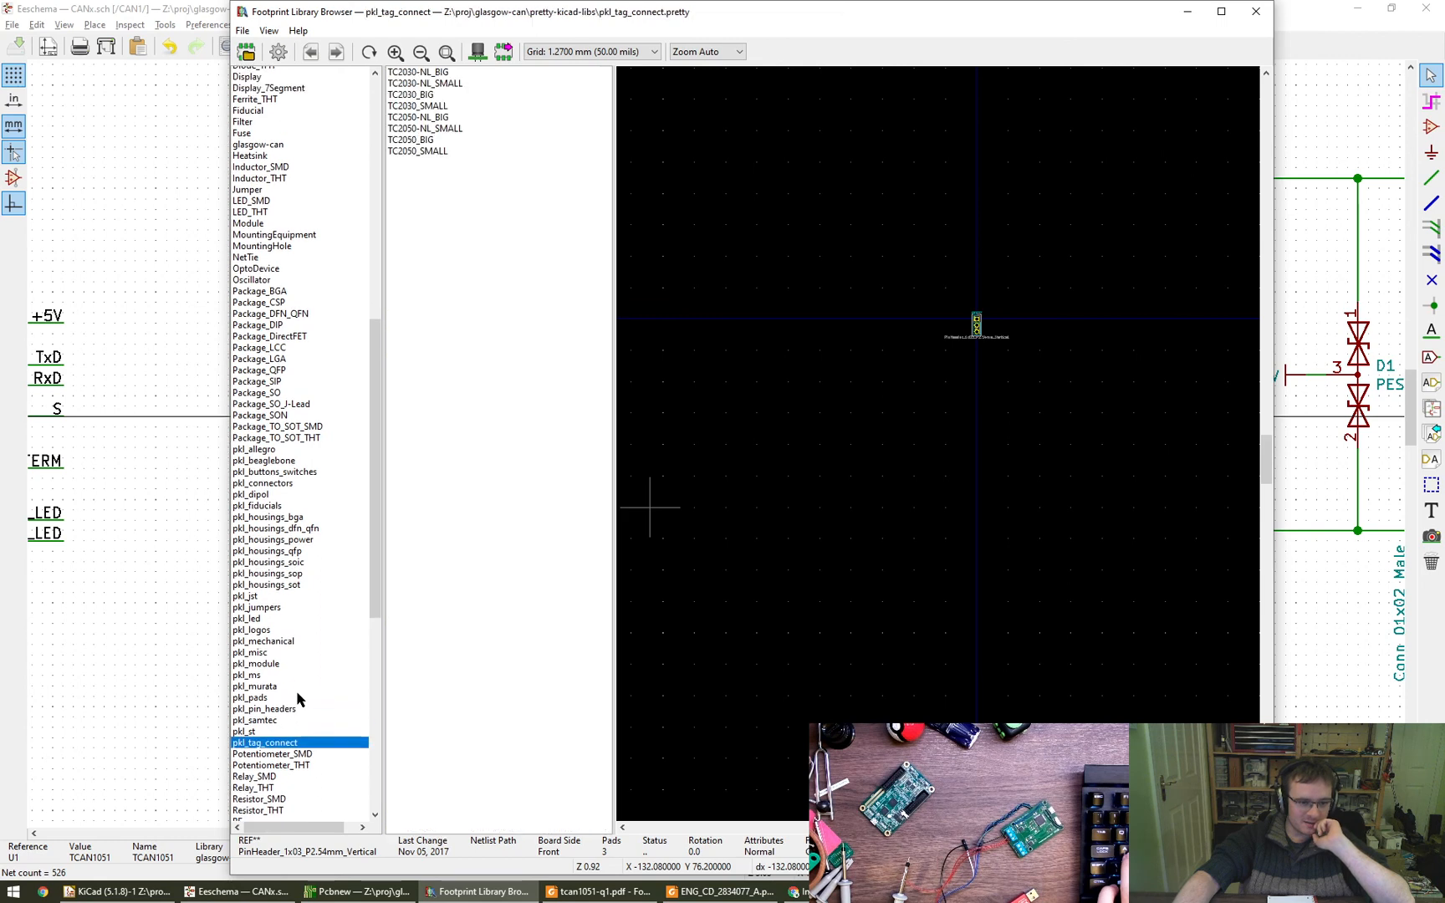
pyautogui.click(286, 457)
pyautogui.click(302, 468)
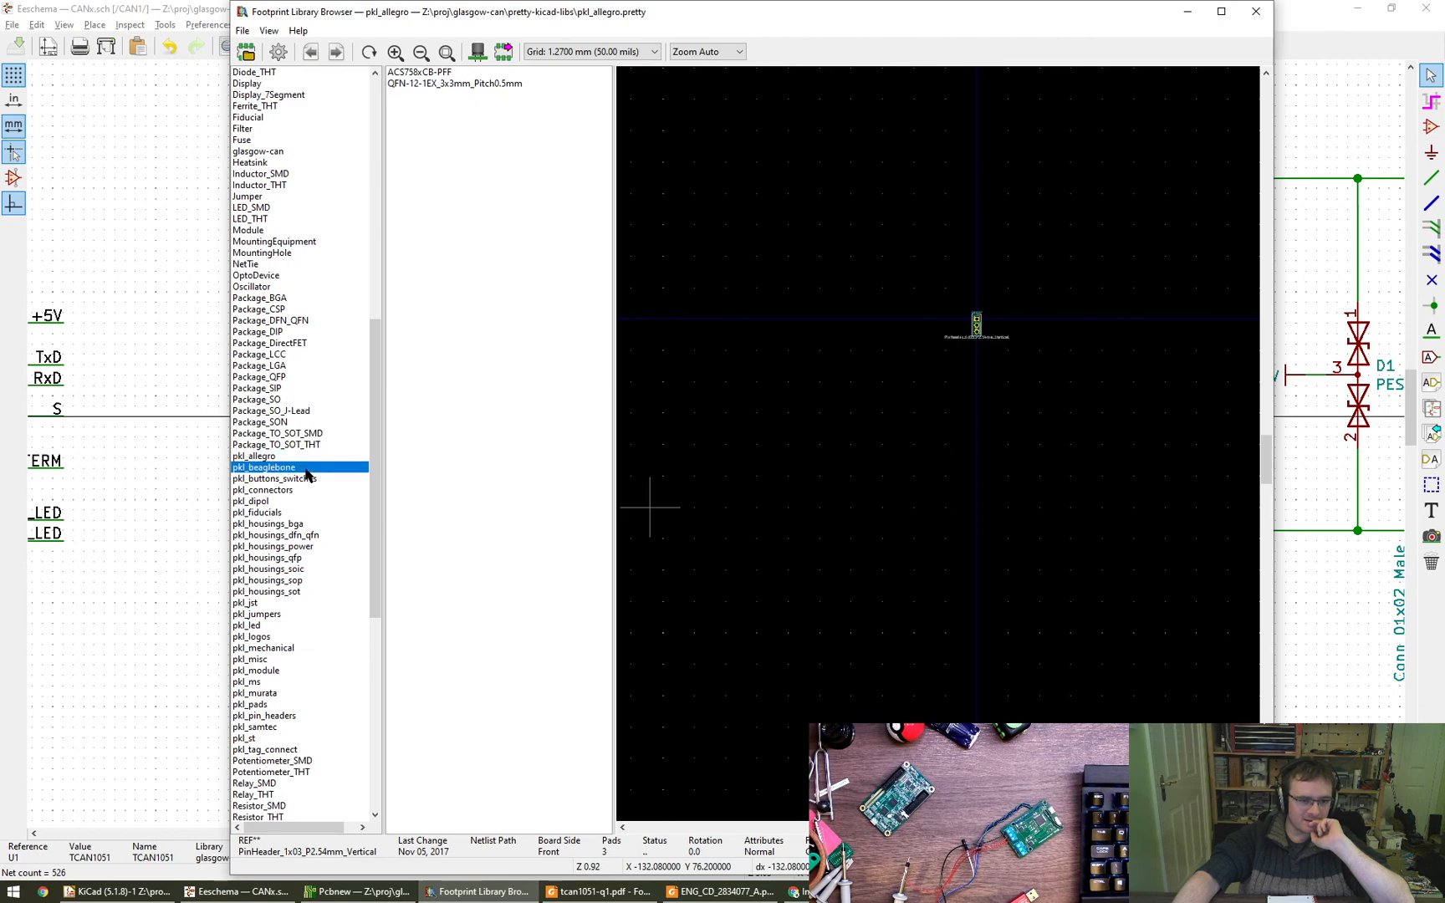
pyautogui.click(307, 490)
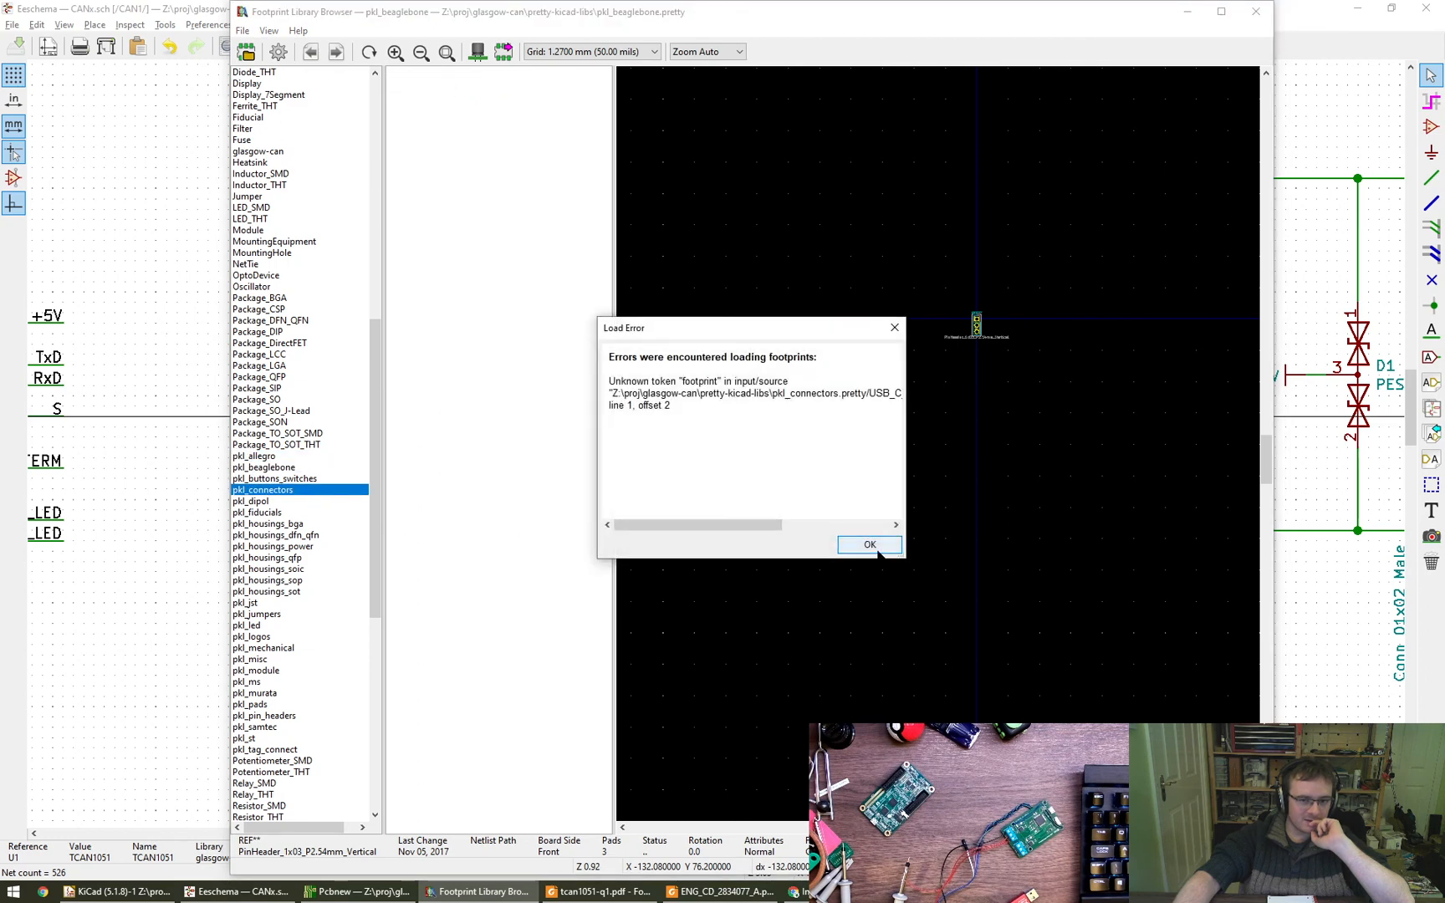
pyautogui.click(875, 548)
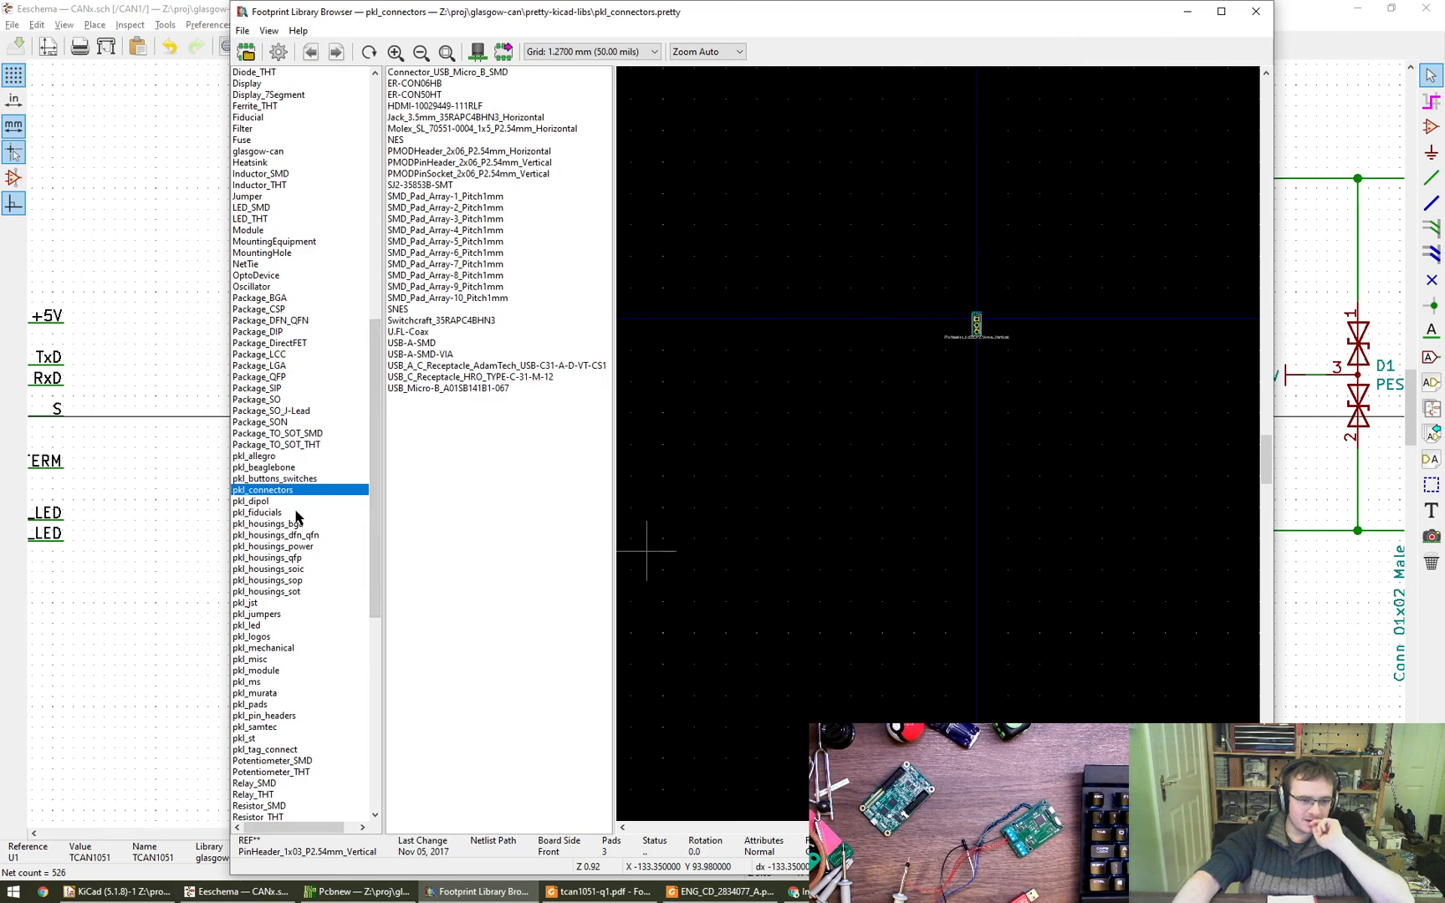
# - Find the 8-pin 3x3 mm footprints in the Package_DFN_QFN library and preview DFN-8-1EP_3x3mm_P0.65mm_EP1.55x2.4mm
pyautogui.click(309, 321)
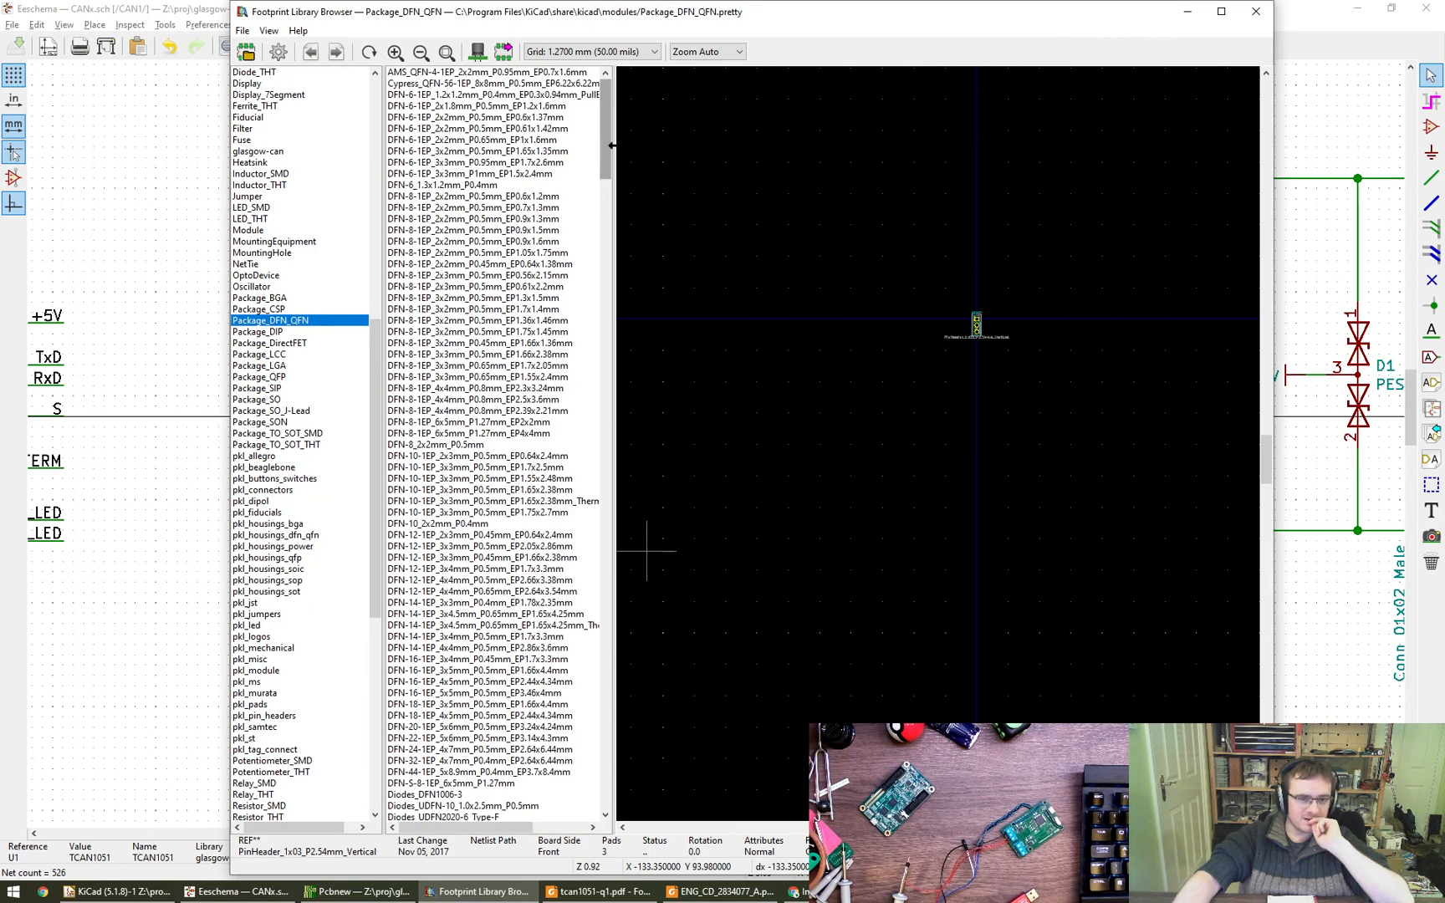
pyautogui.scroll(-7, 519, 261)
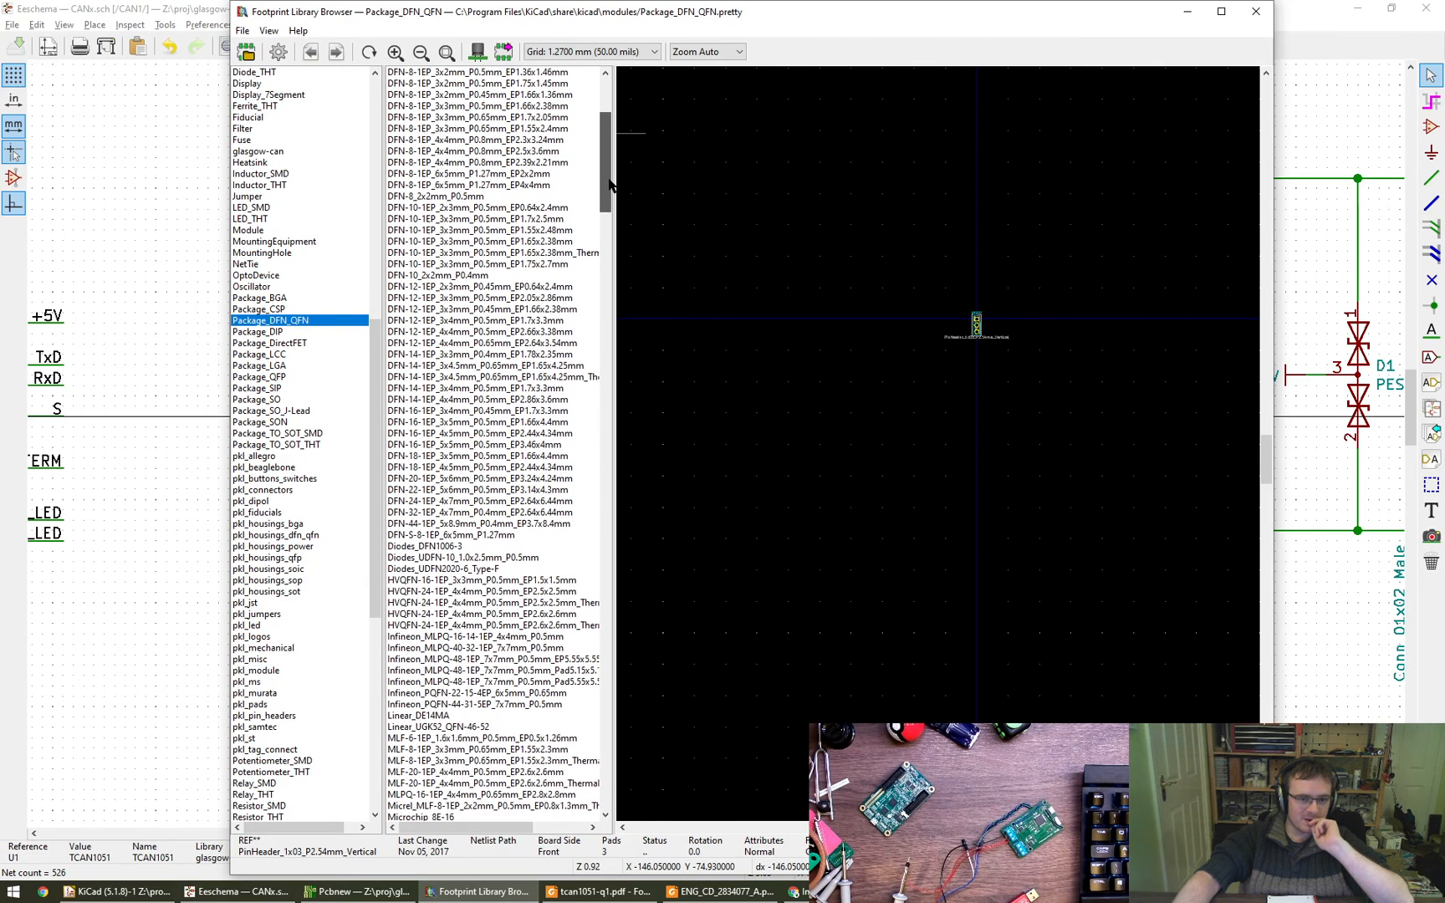
pyautogui.scroll(5, 460, 264)
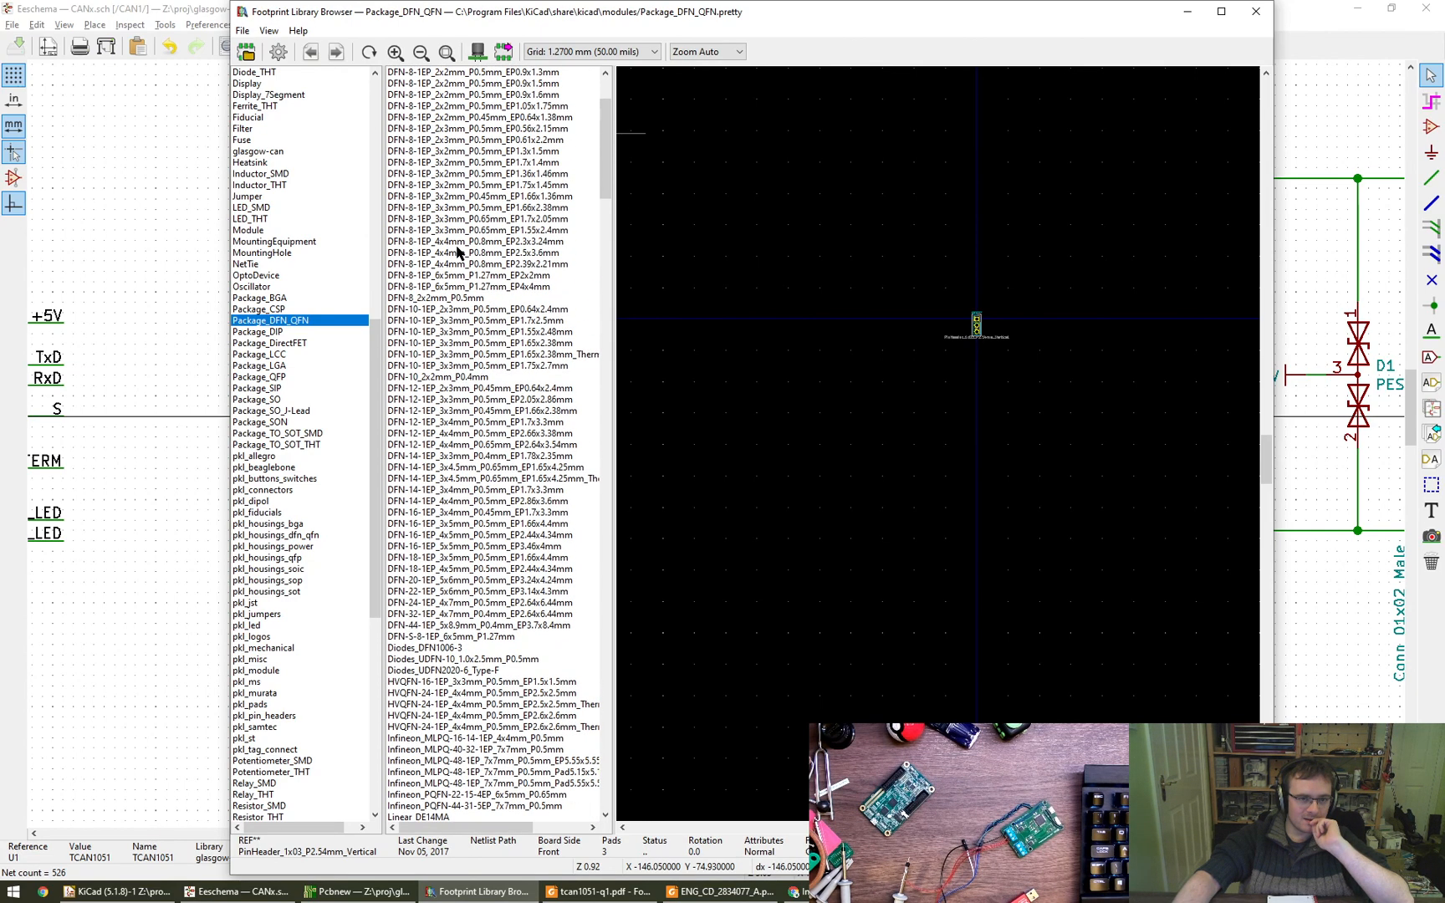
pyautogui.click(464, 298)
pyautogui.scroll(2, 466, 326)
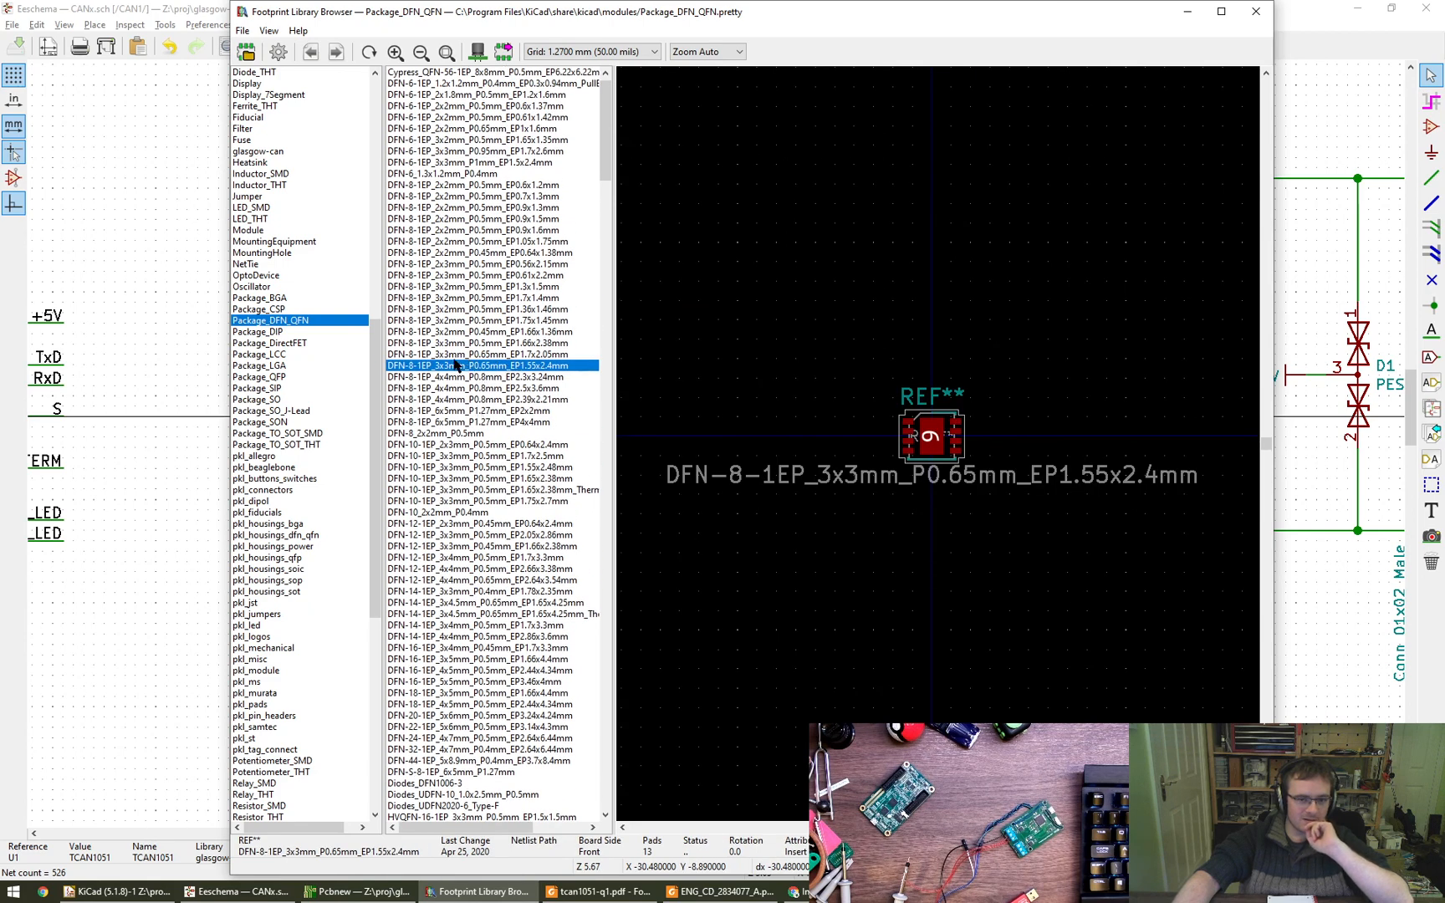
# - Compare the 8-pin 3x3 mm footprints with 0.45, 0.5 and 0.65 mm pitch in the Package_DFN_QFN library
pyautogui.click(458, 353)
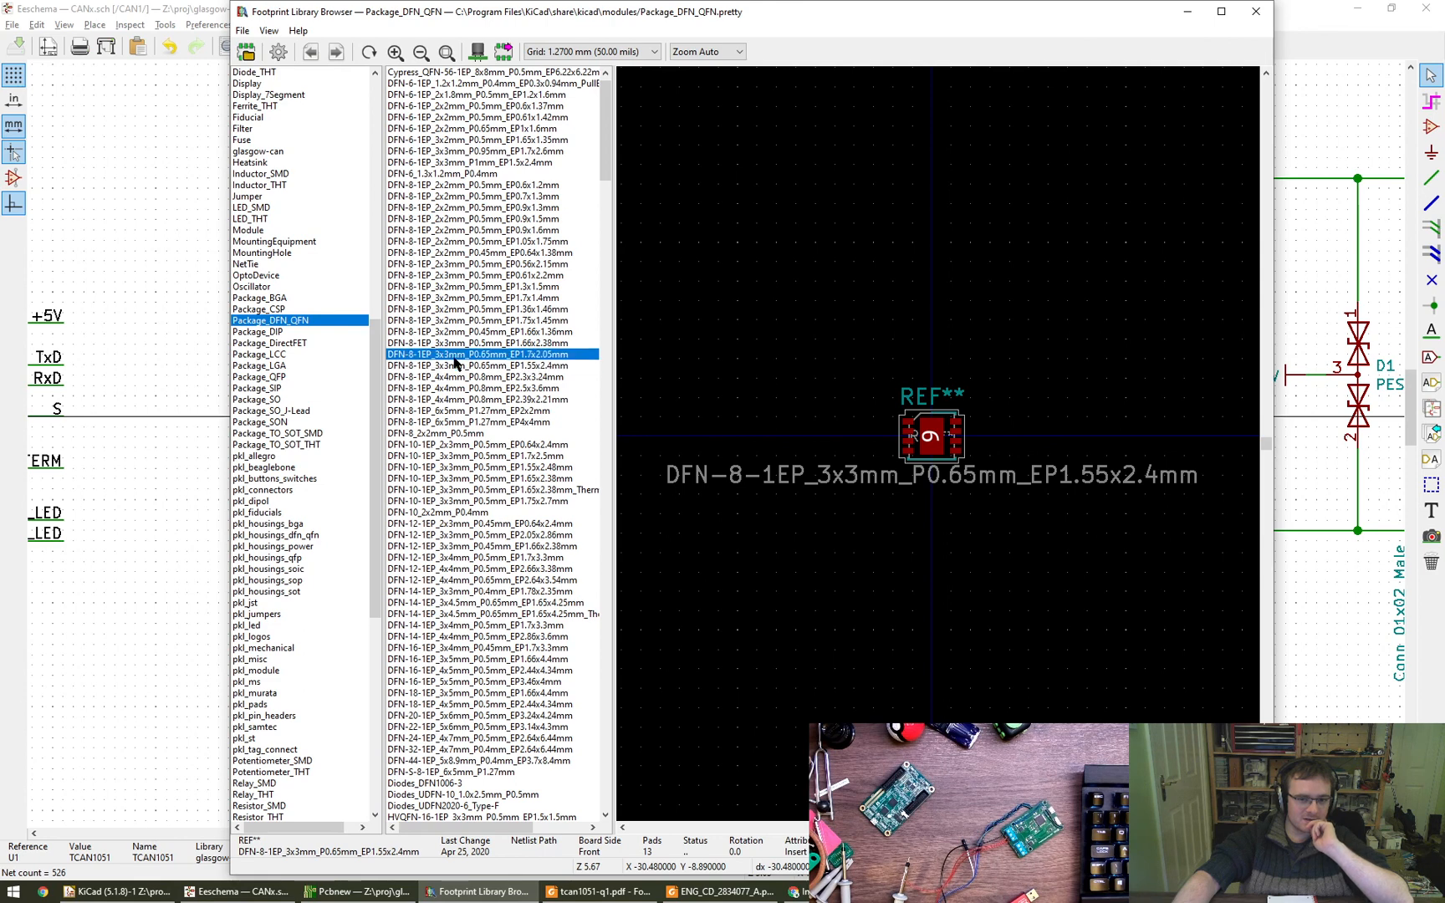
pyautogui.click(459, 343)
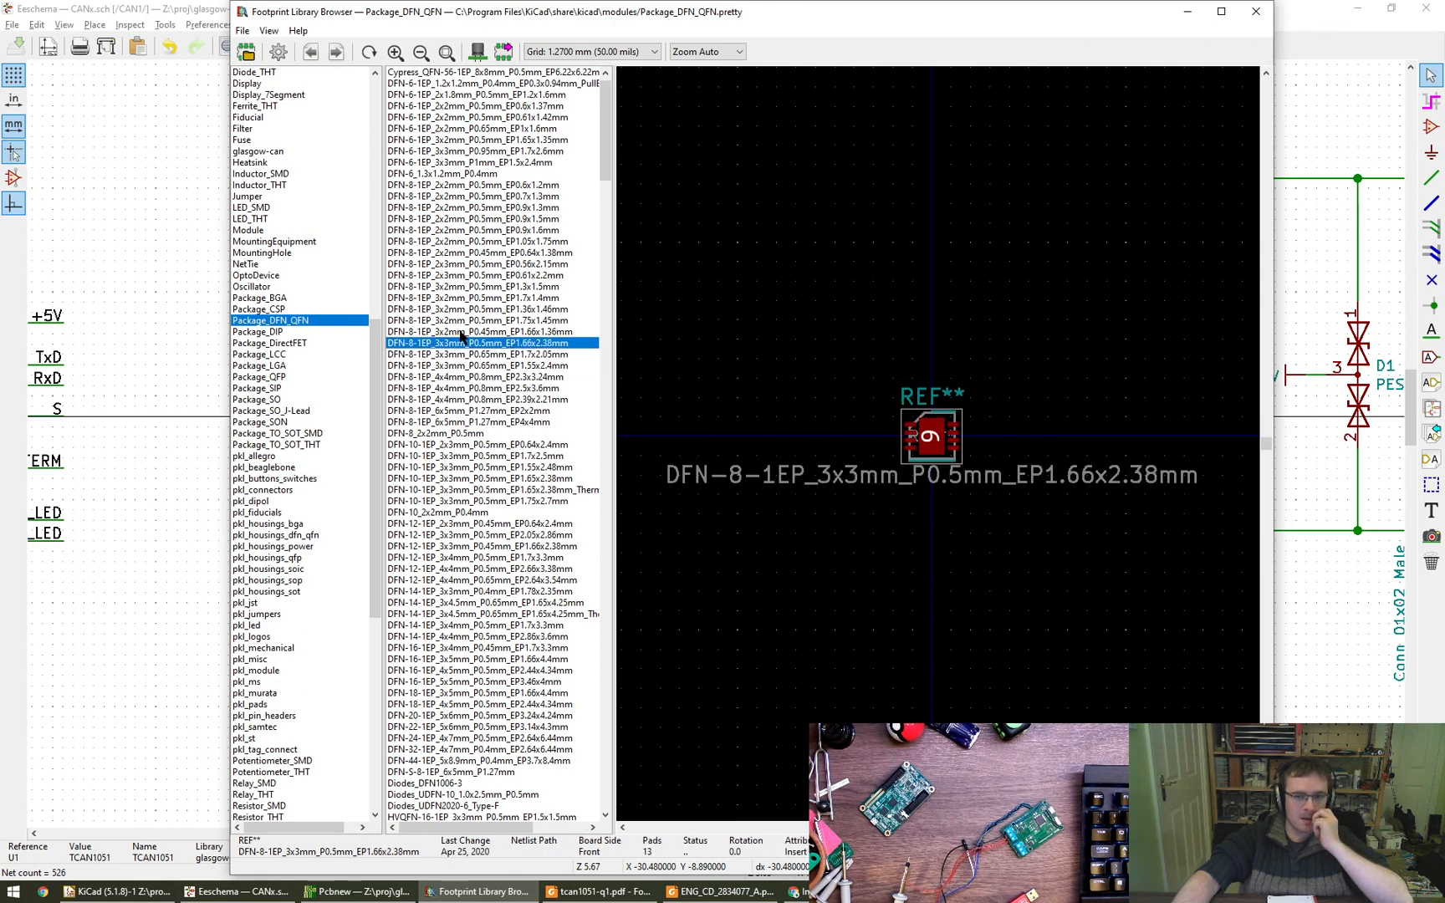
pyautogui.click(460, 331)
pyautogui.click(461, 343)
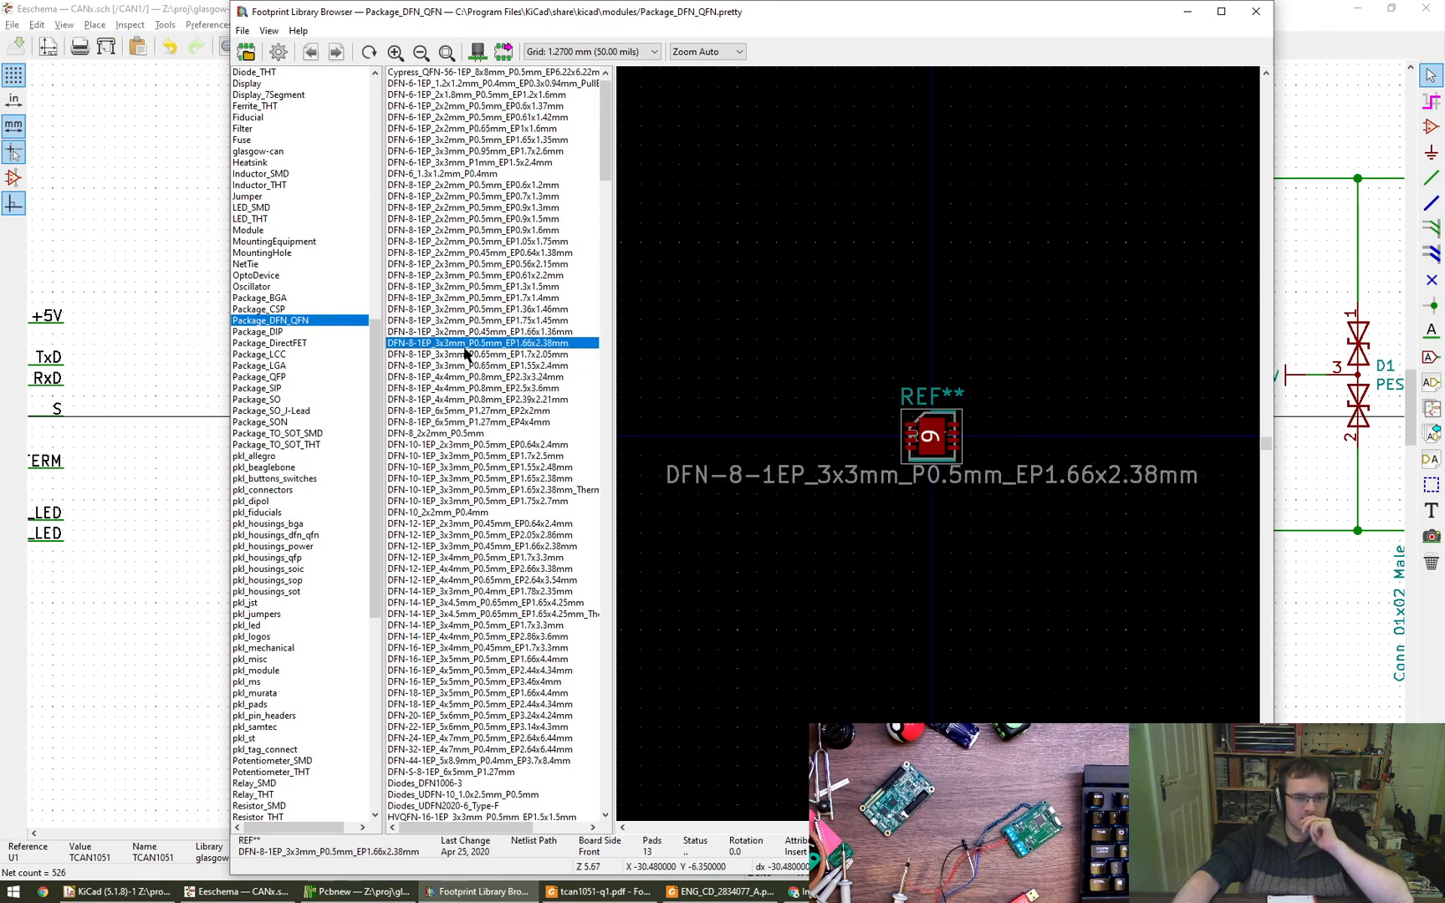
pyautogui.click(467, 356)
pyautogui.click(463, 345)
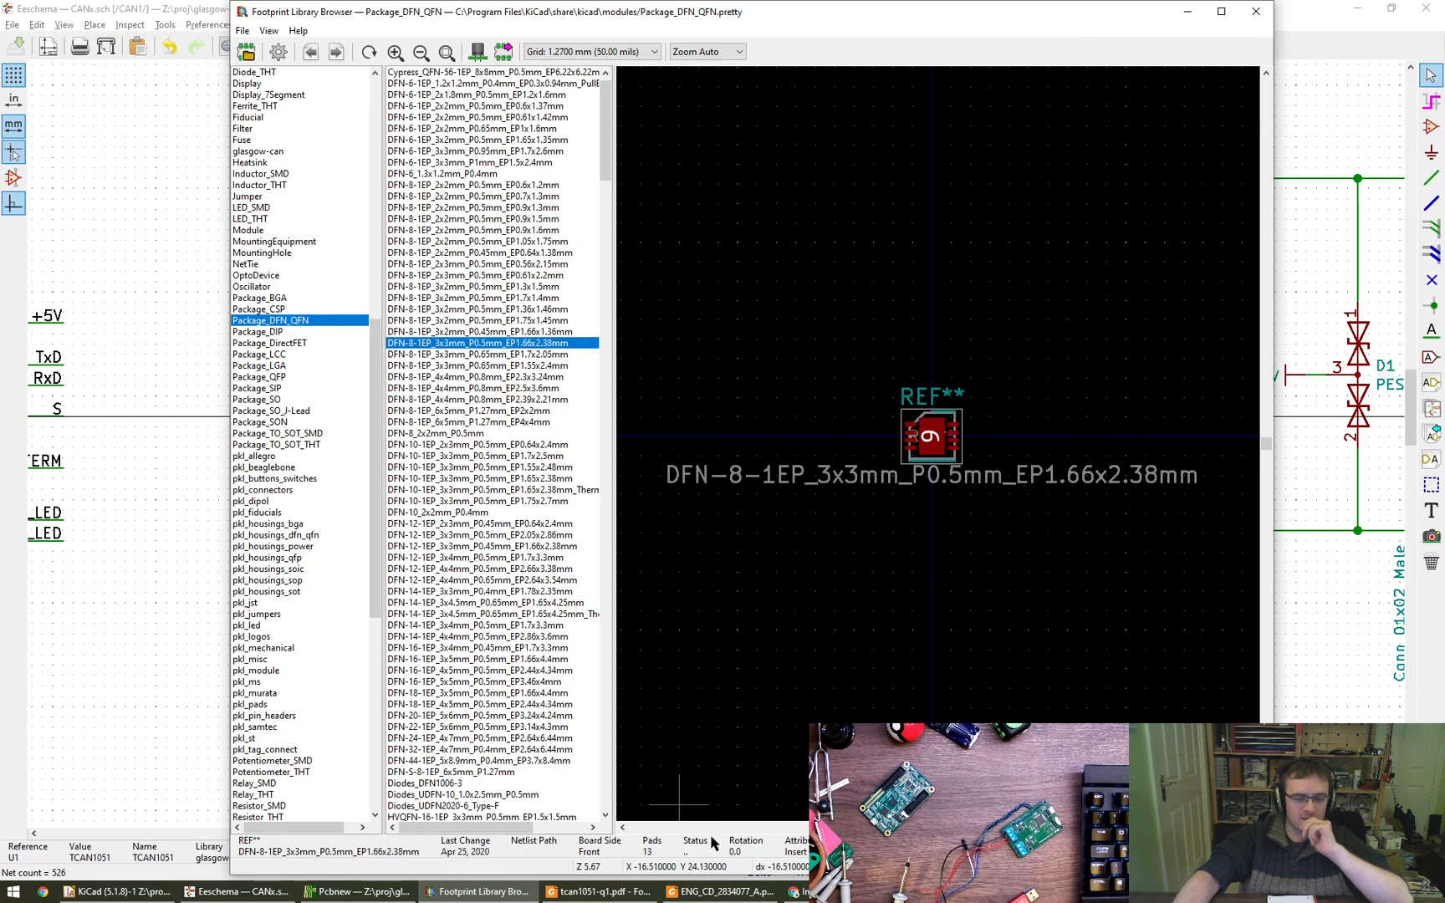
# - Switch to the tcan1051-q1.pdf datasheet in Foxit Reader, check the DRB0008F example stencil design's dimensions, and return to the footprint browser
pyautogui.click(598, 891)
pyautogui.press('Left')
pyautogui.press('Left')
pyautogui.press('Left')
pyautogui.press('Left')
pyautogui.press('Left')
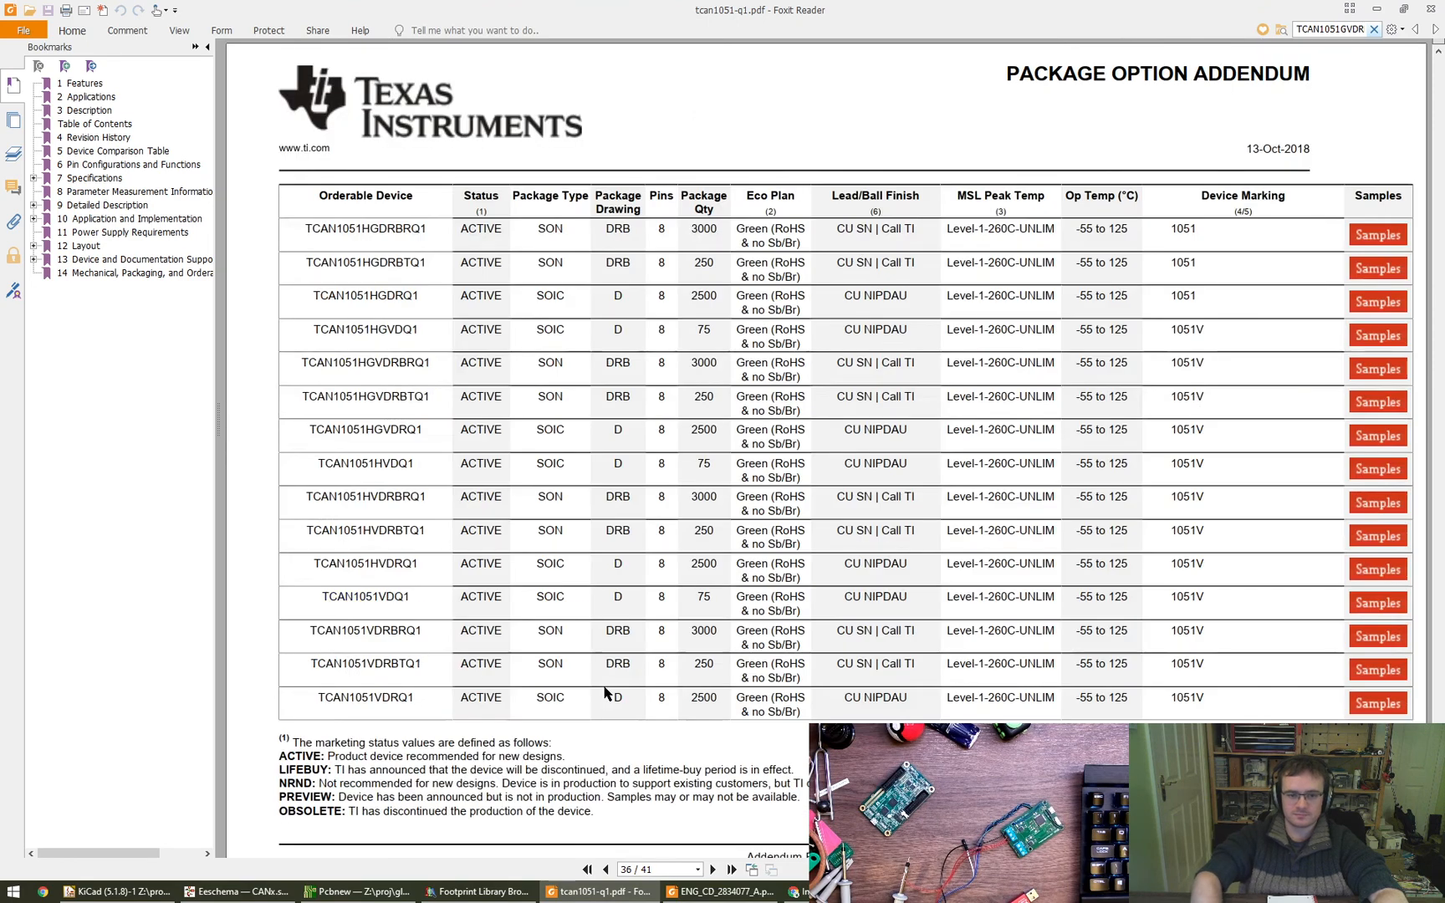
pyautogui.press('Right')
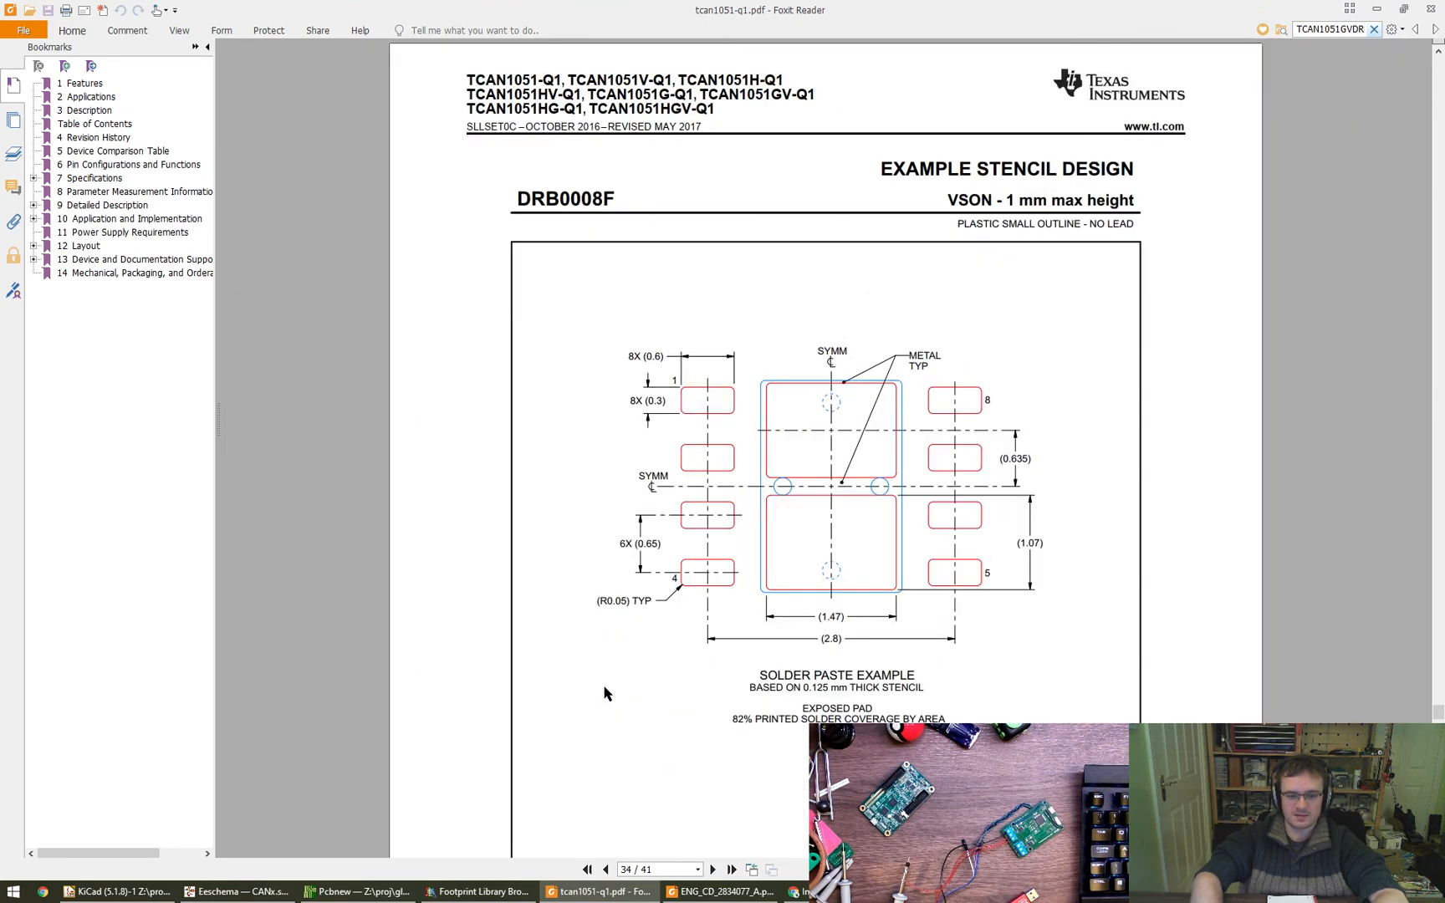
pyautogui.hotkey('alt', 'Tab')
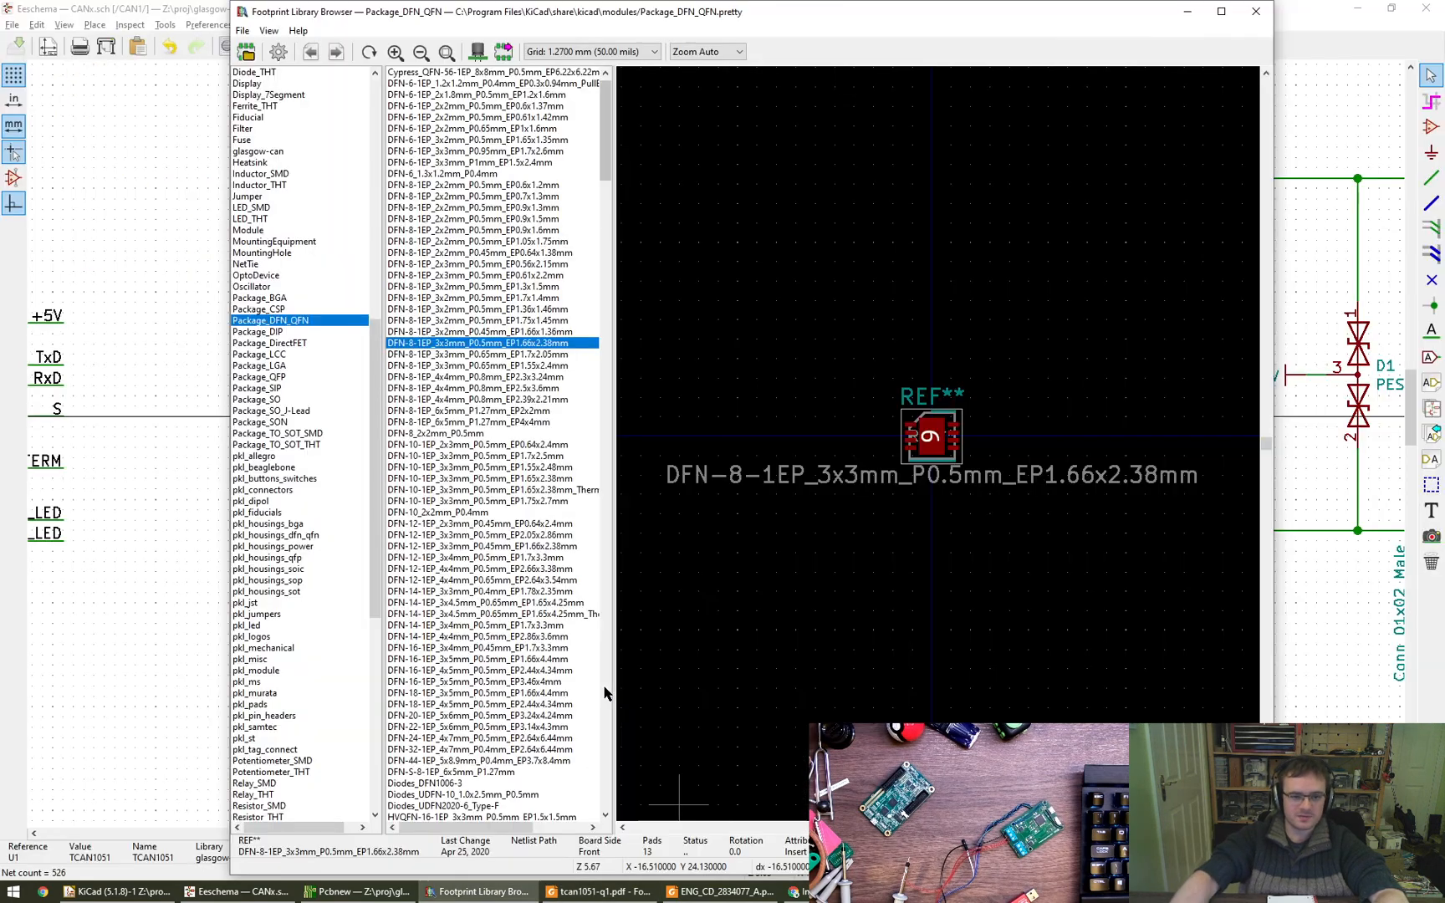
# - Compare the pads of the two DFN-8-1EP_3x3mm_P0.65mm footprints, EP1.7x2.05mm and EP1.55x2.4mm
pyautogui.click(502, 354)
pyautogui.click(500, 366)
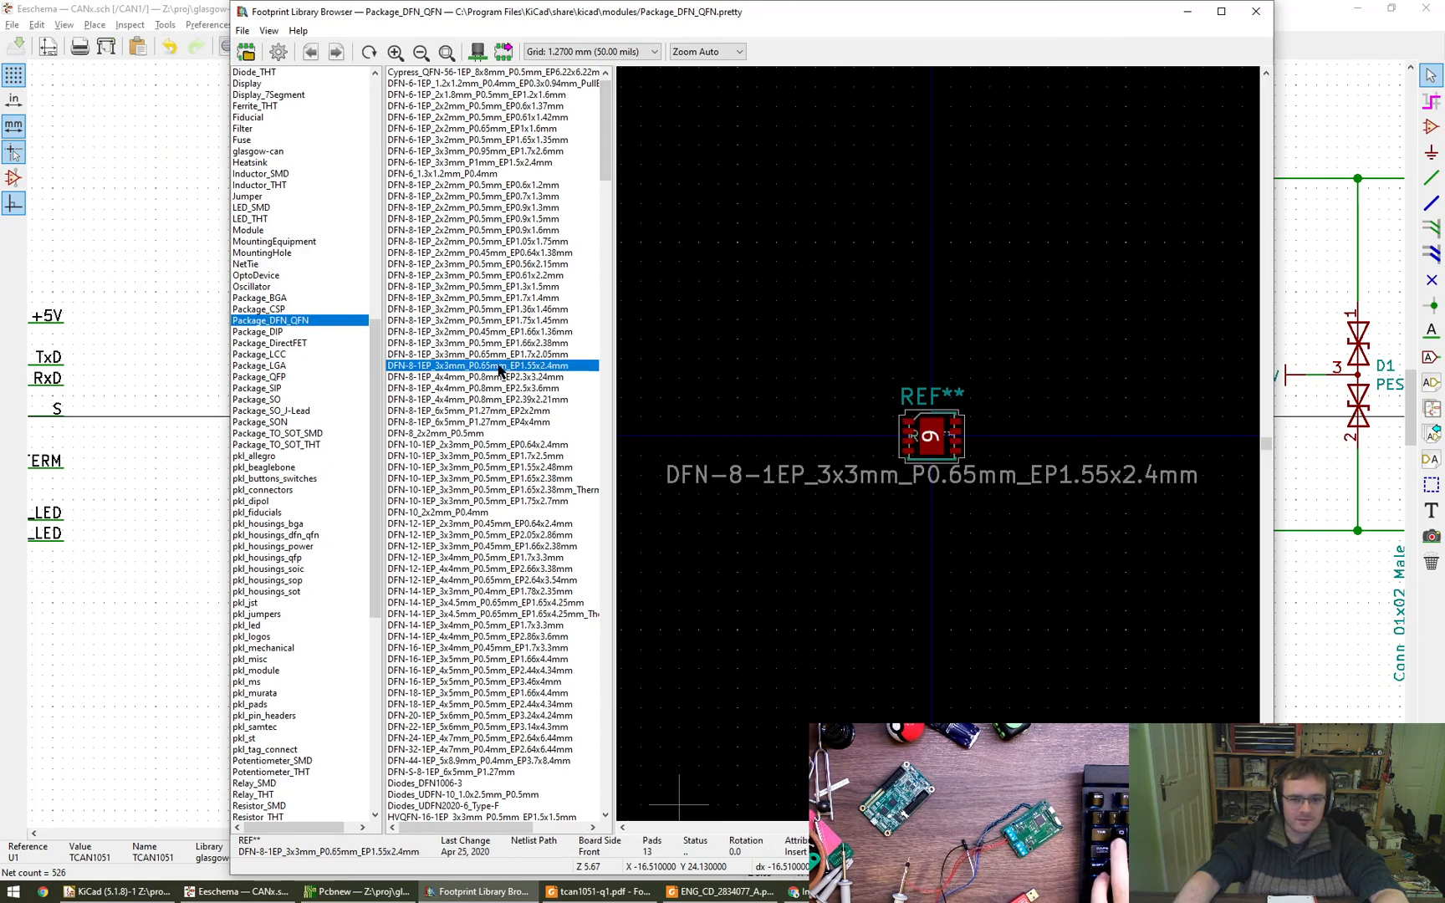
pyautogui.press('Up')
pyautogui.scroll(5, 920, 454)
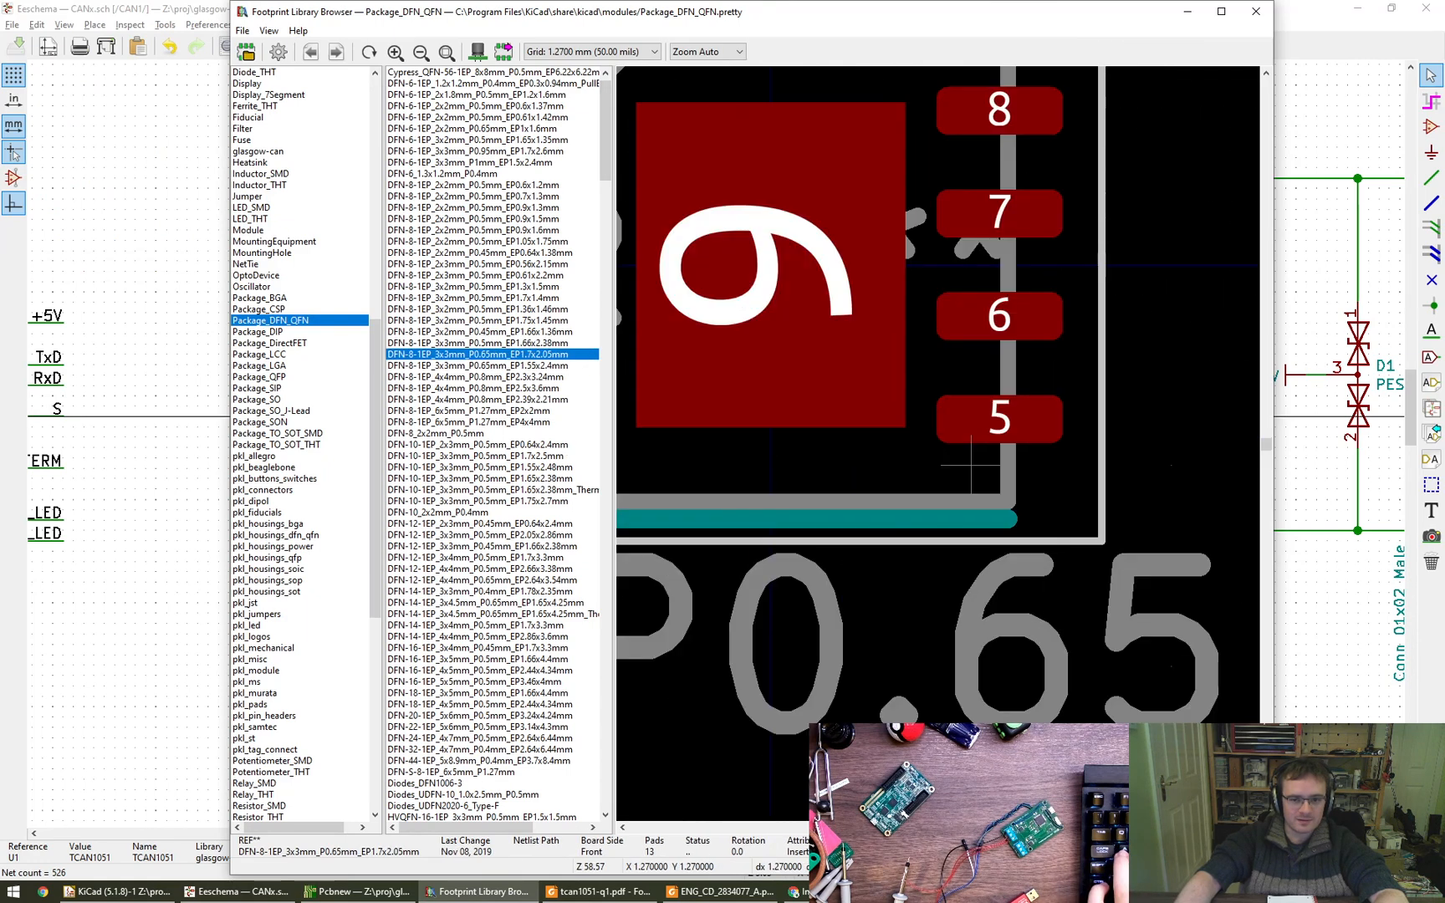
pyautogui.click(526, 366)
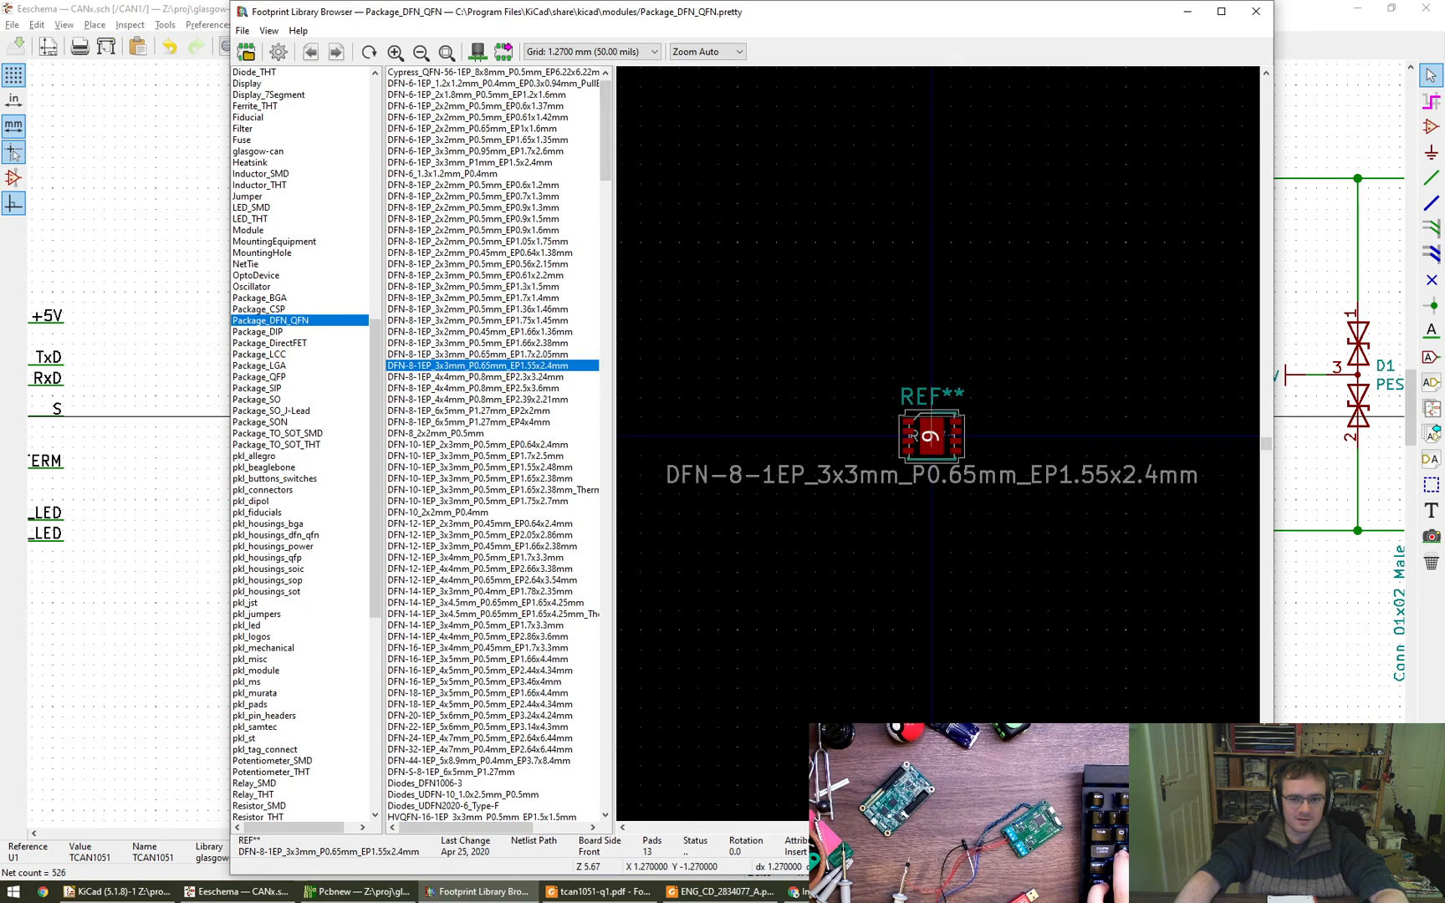
# - Assign the DFN-8-1EP_3x3mm_P0.65mm_EP1.7x2.05mm footprint to U1 and save the schematic
pyautogui.click(504, 355)
pyautogui.doubleClick(504, 354)
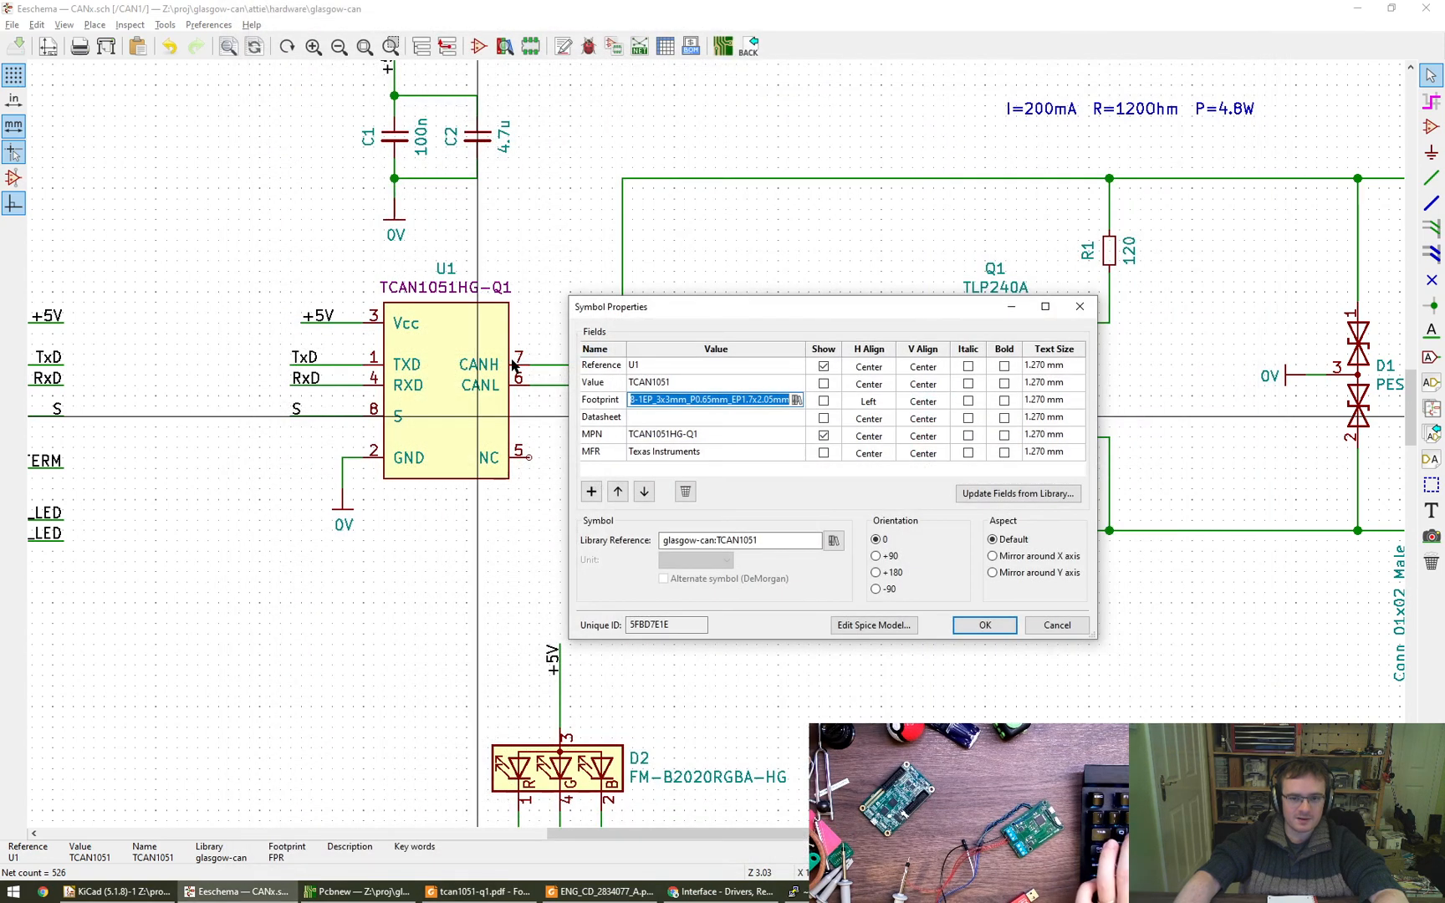
pyautogui.click(983, 629)
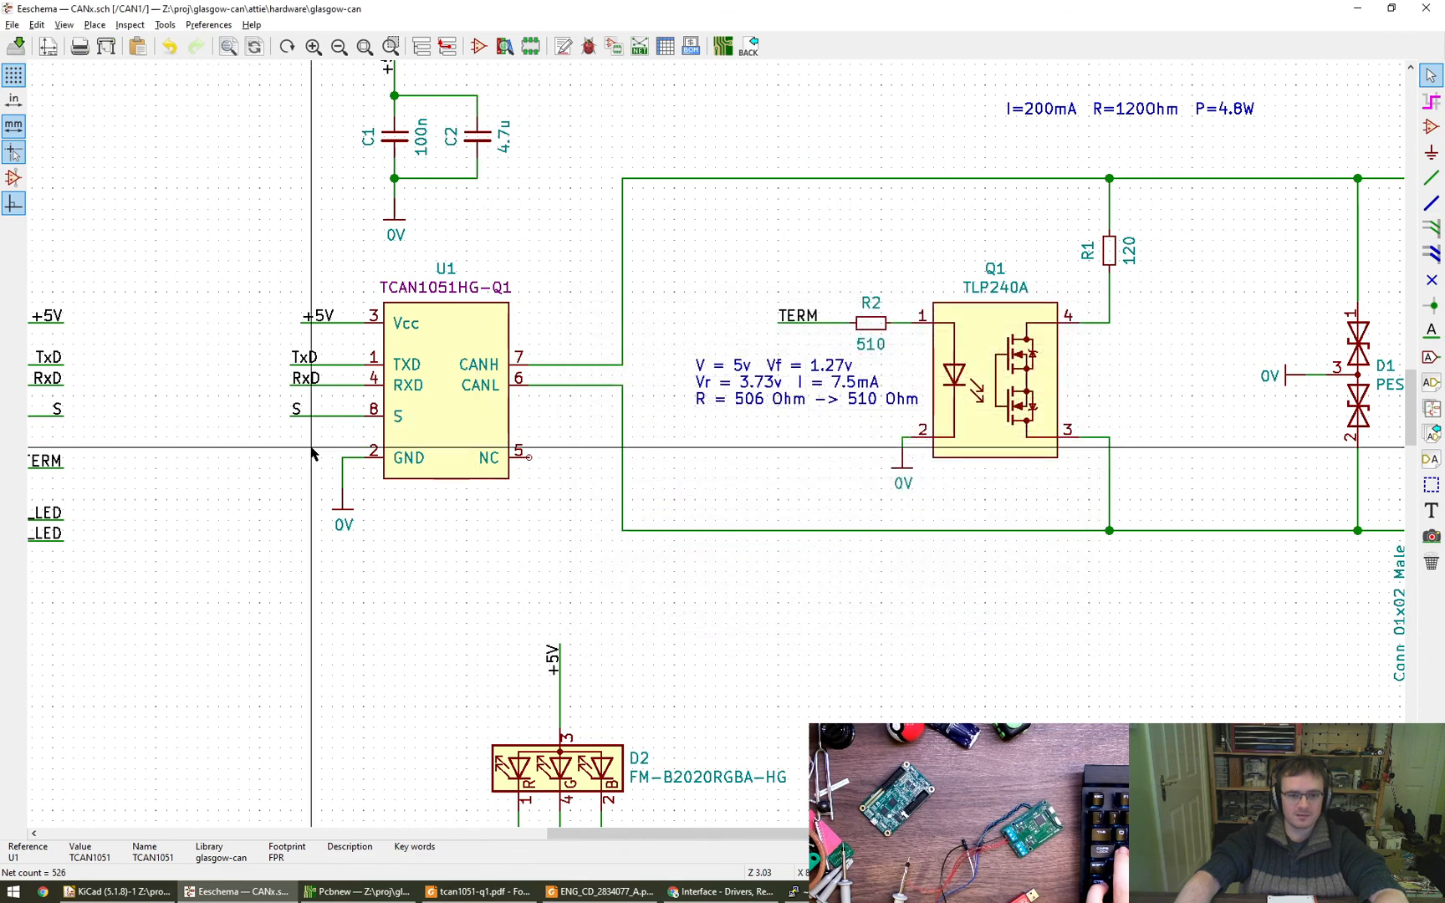
pyautogui.hotkey('ctrl', 's')
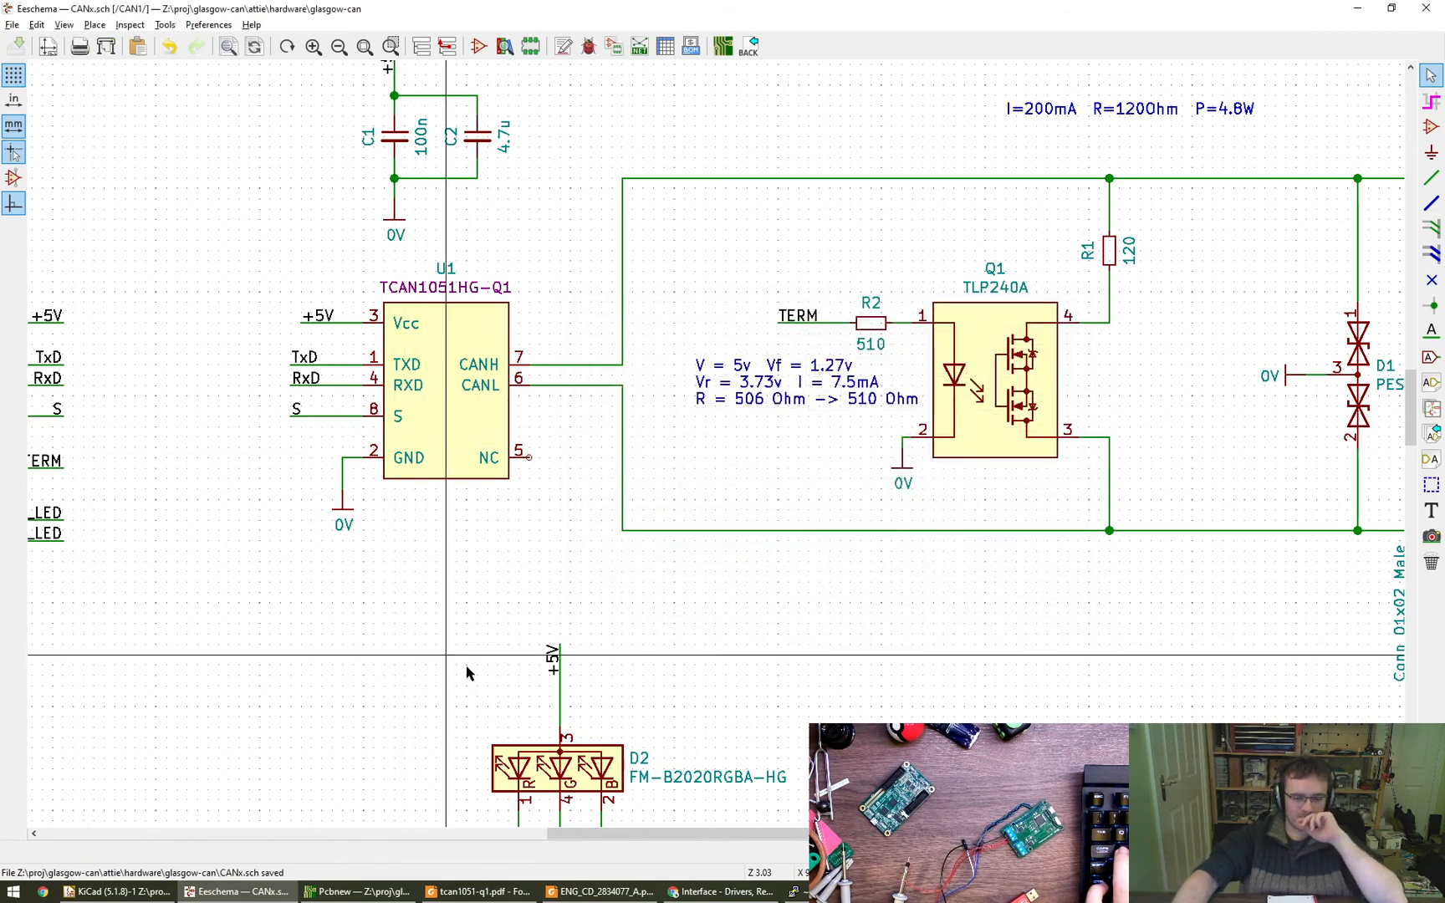
# - Switch to the TCAN1051-Q1 datasheet and examine the device comparison table, the package pinouts and the pin functions table
pyautogui.click(478, 891)
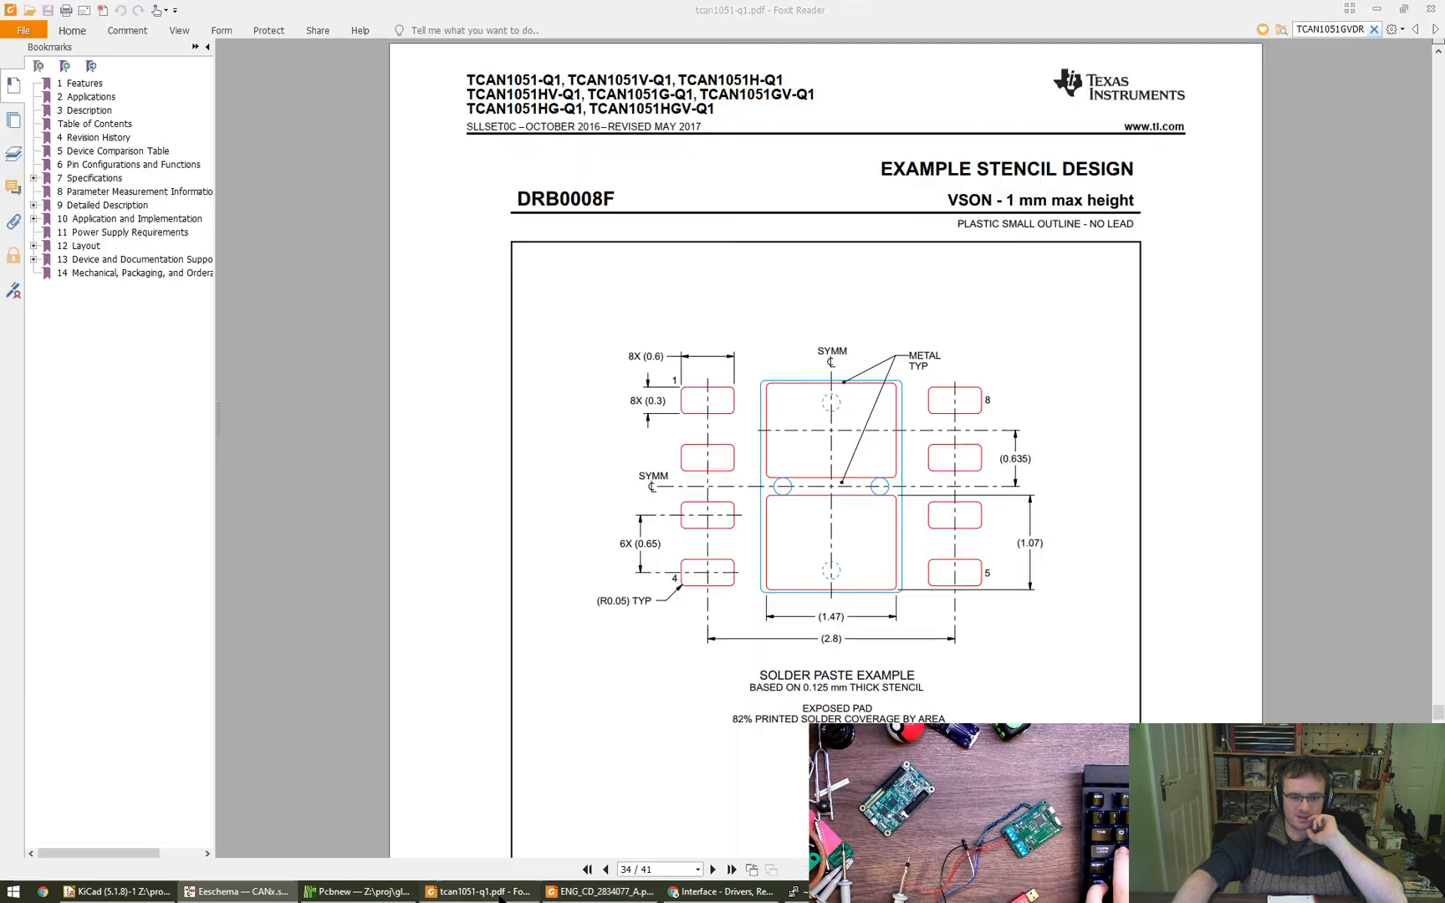
pyautogui.moveTo(857, 675); pyautogui.dragTo(875, 675)
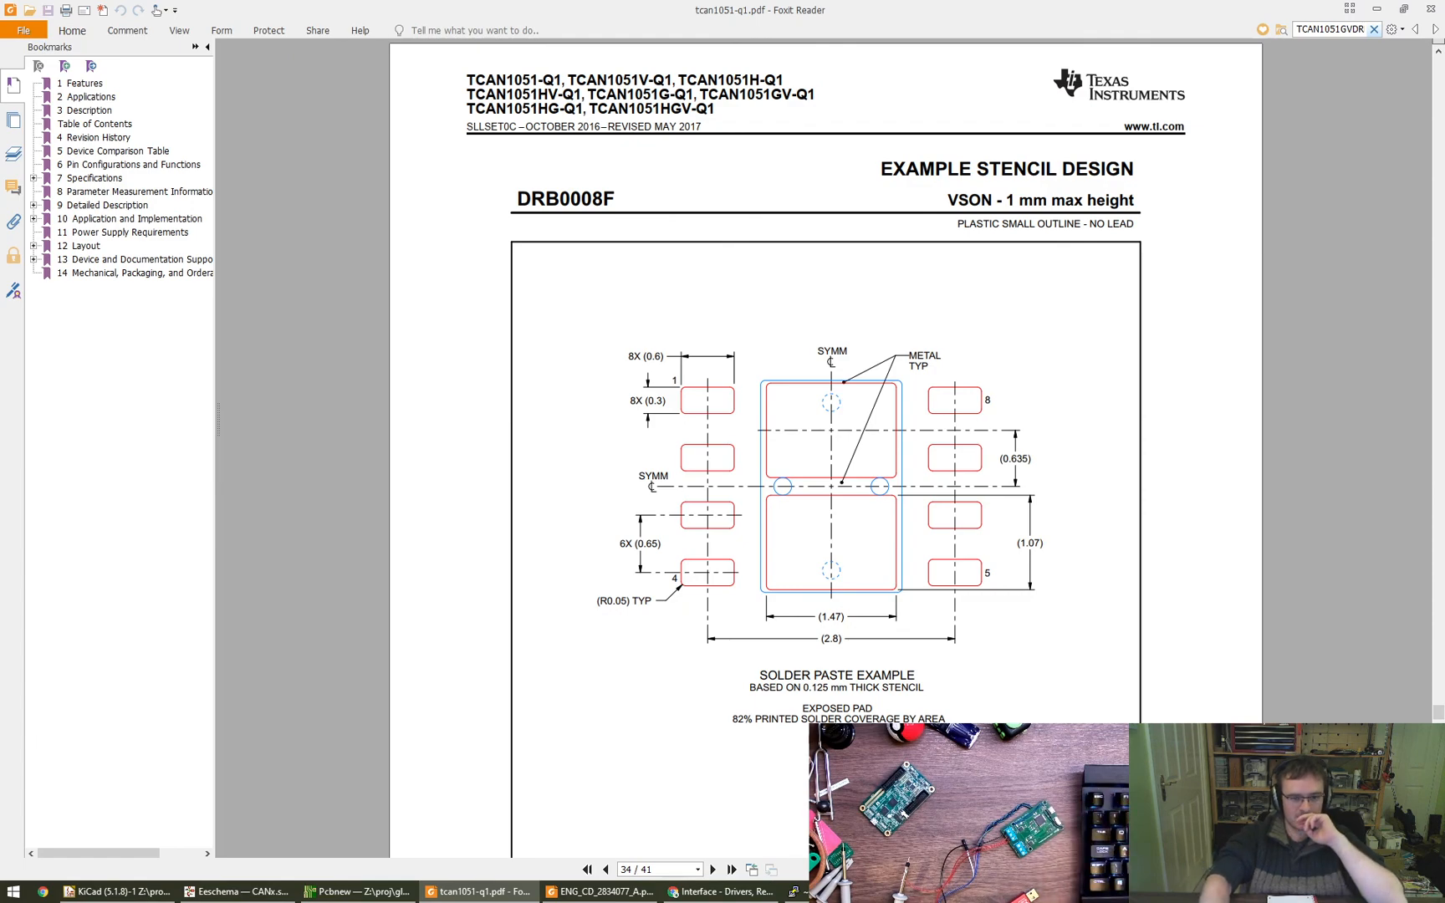
pyautogui.press('Home')
pyautogui.press('Down')
pyautogui.press('Right')
pyautogui.press('Right')
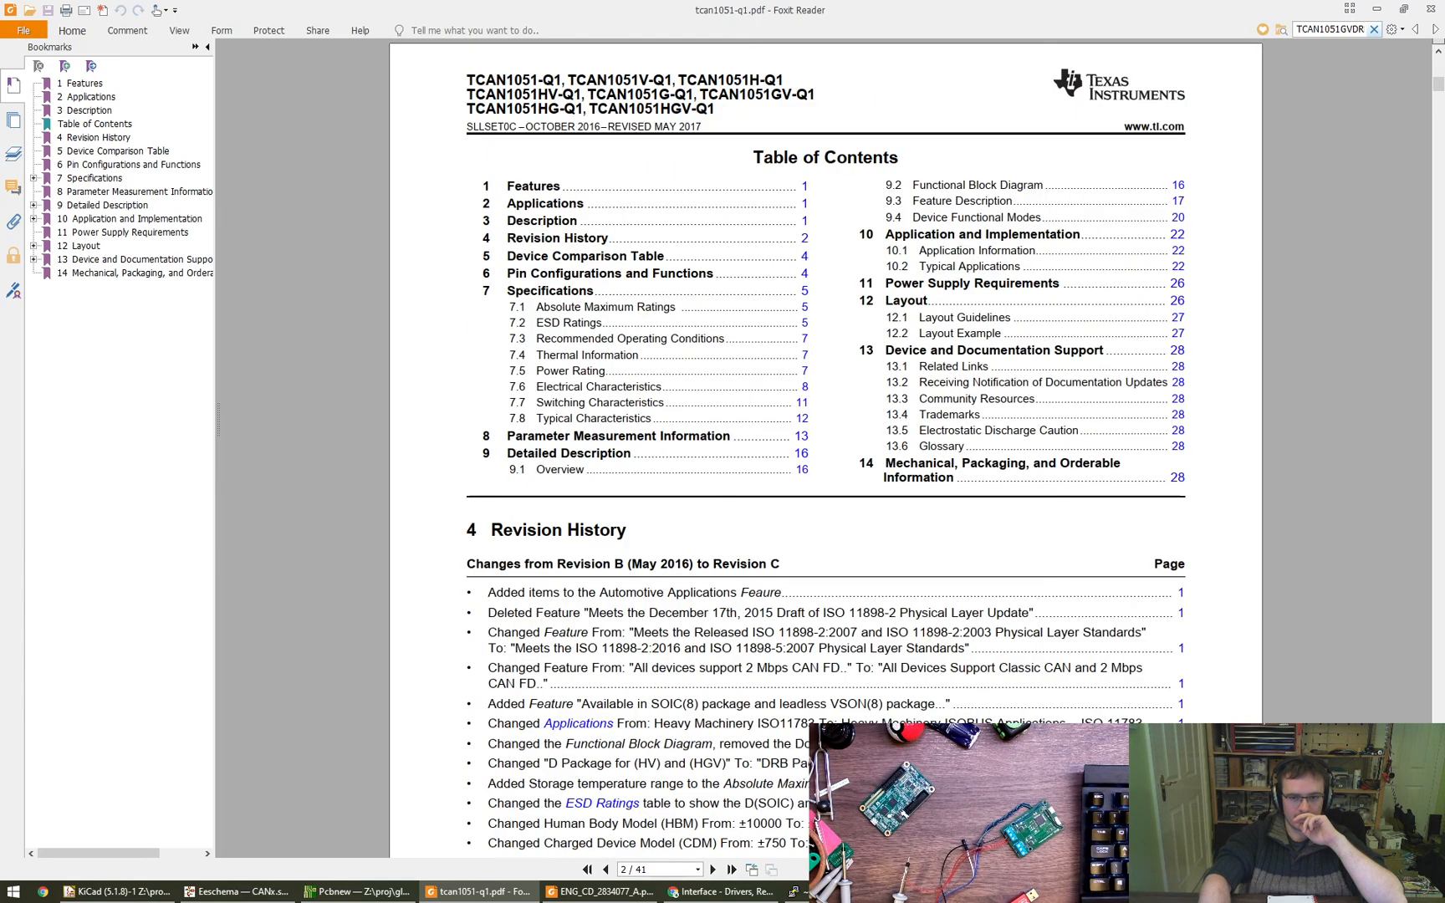
pyautogui.press('Right')
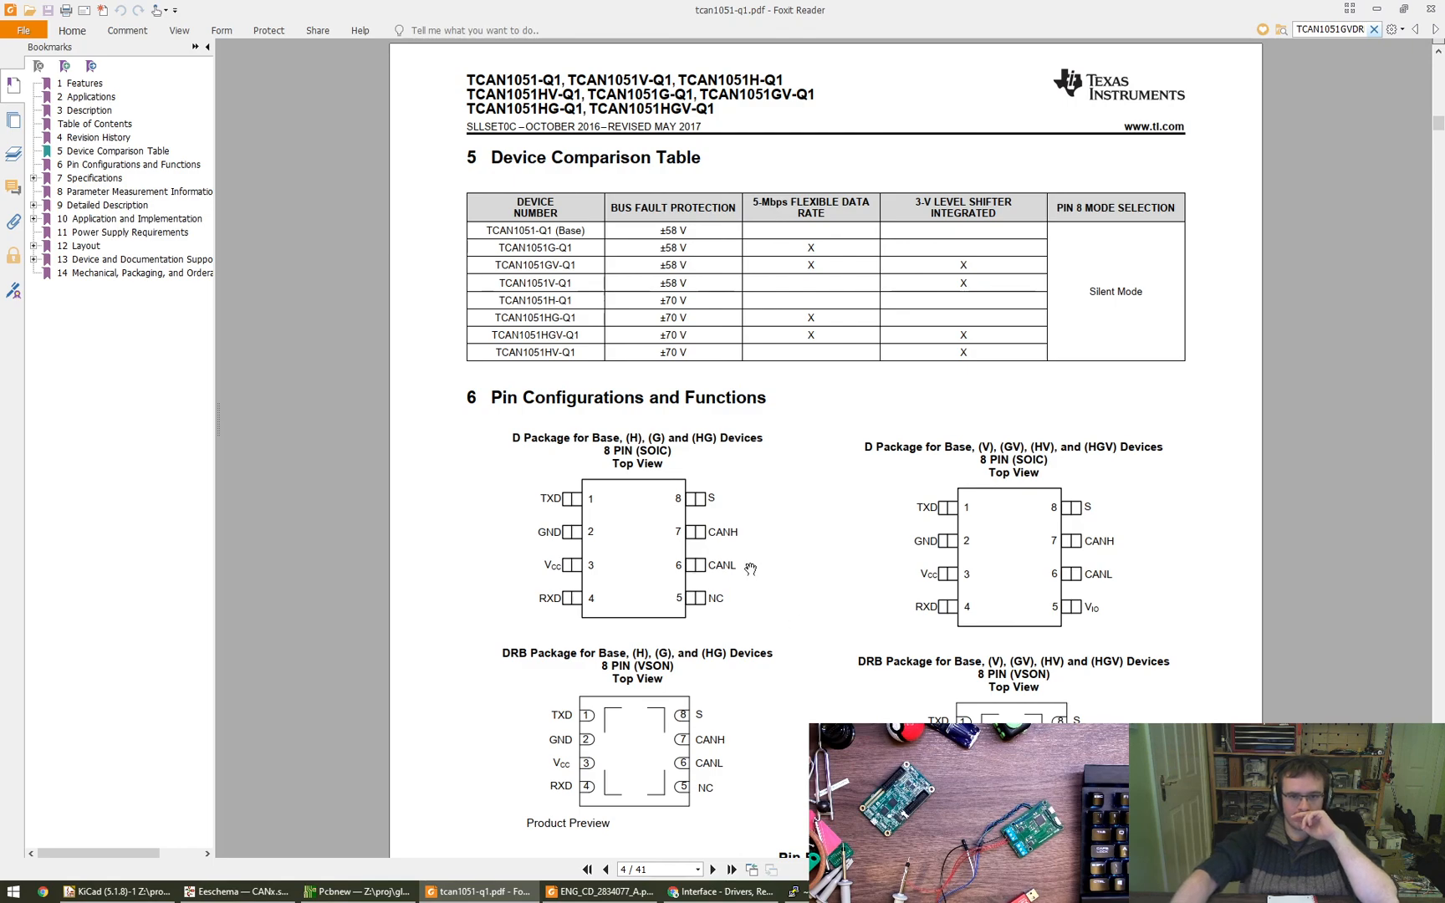
pyautogui.scroll(-4, 744, 556)
pyautogui.scroll(-1, 742, 554)
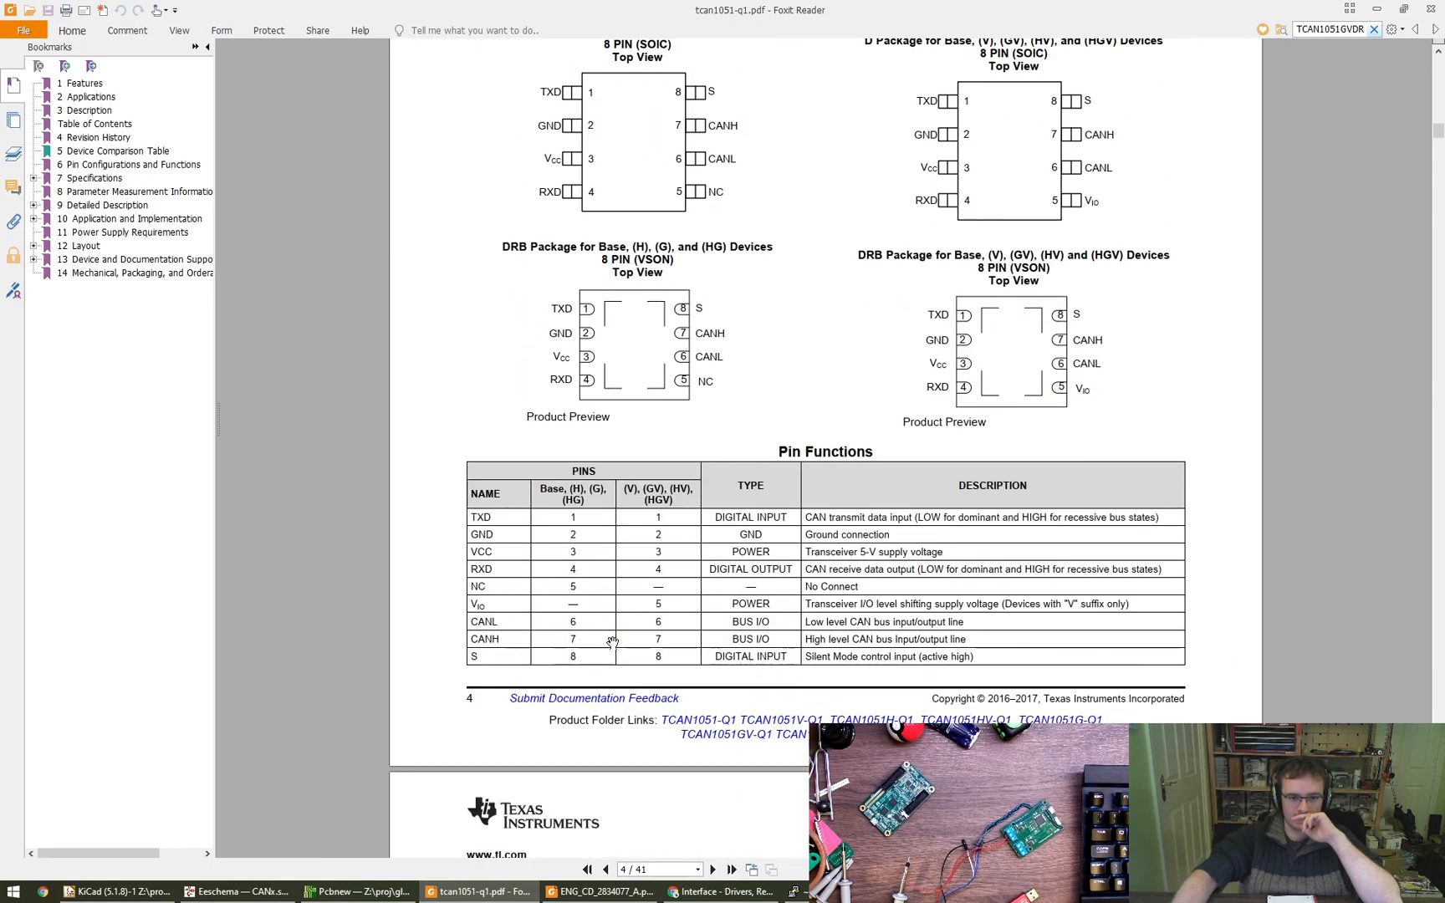
pyautogui.scroll(-2, 614, 619)
pyautogui.moveTo(620, 564)
pyautogui.mouseDown()
pyautogui.moveTo(622, 542)
pyautogui.moveTo(611, 573)
pyautogui.mouseUp()
pyautogui.scroll(3, 619, 576)
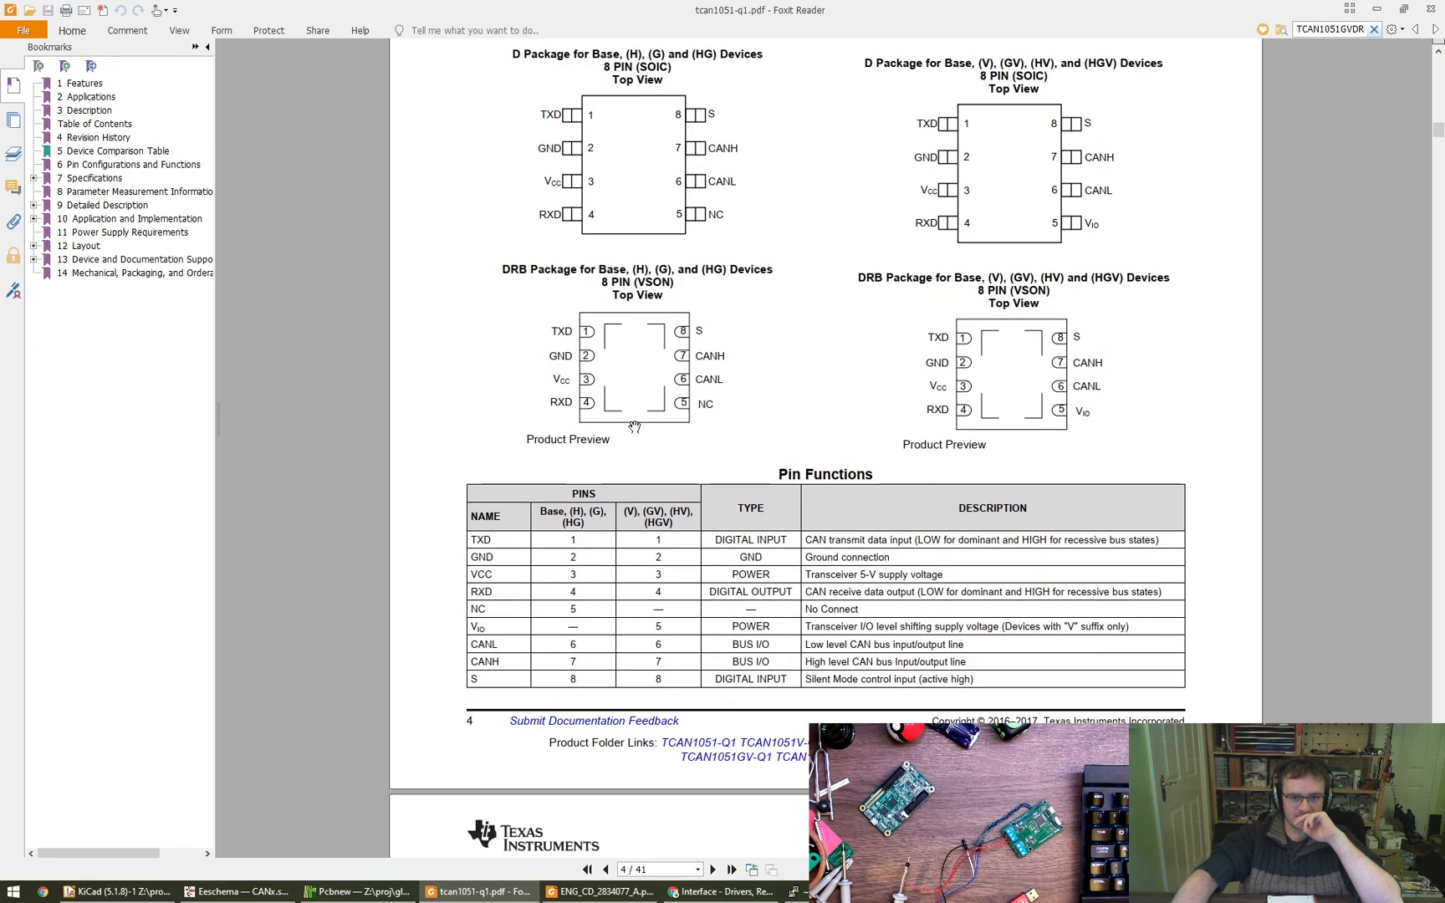
# - Skim the datasheet from the absolute maximum ratings to the Application and Implementation section for information about the exposed pad
pyautogui.scroll(-20, 646, 551)
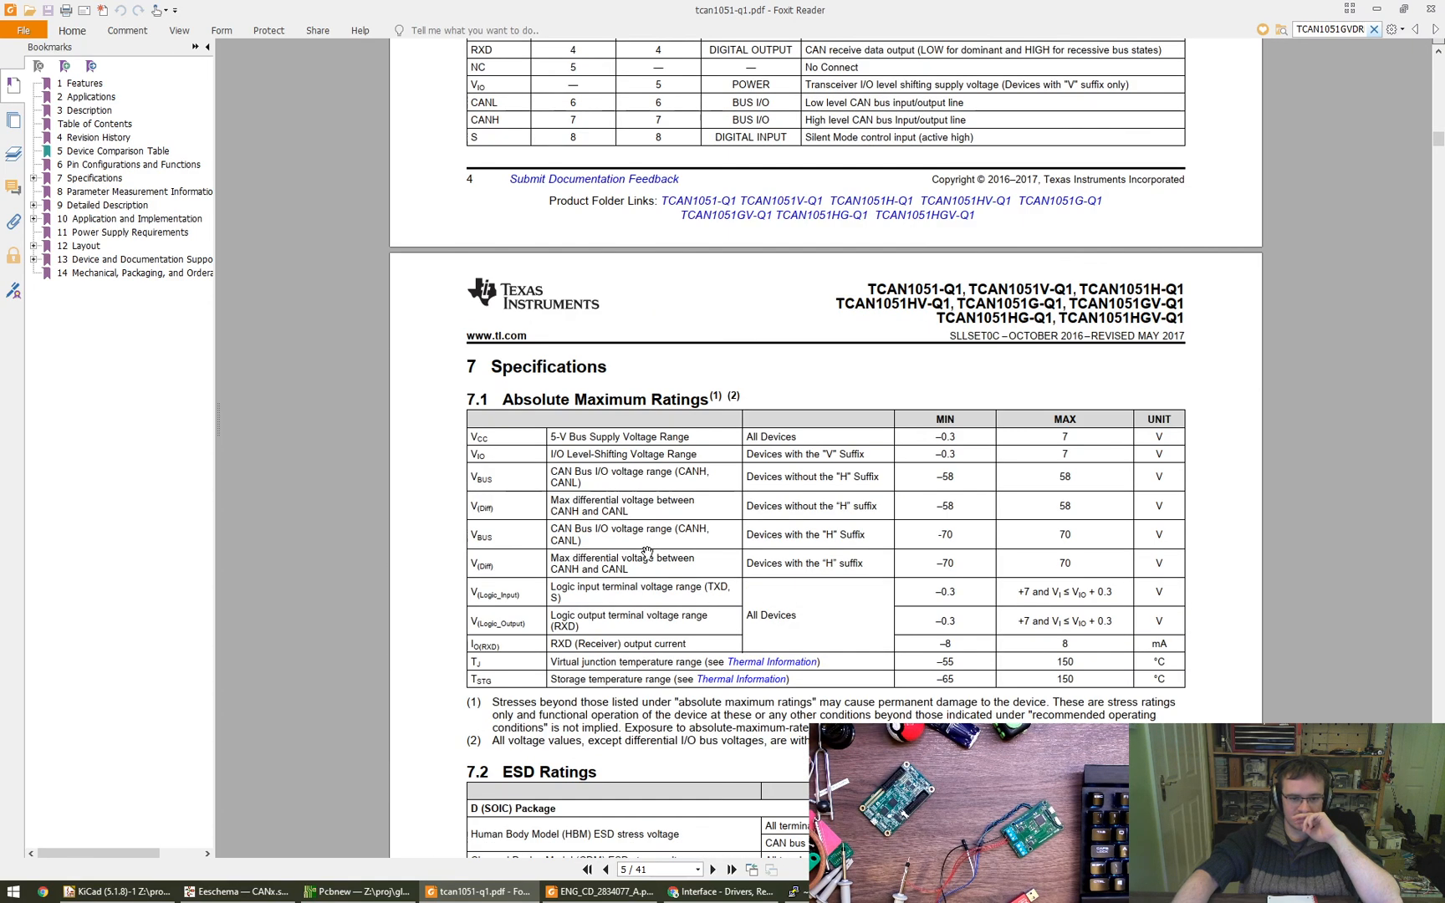
pyautogui.scroll(-2, 646, 552)
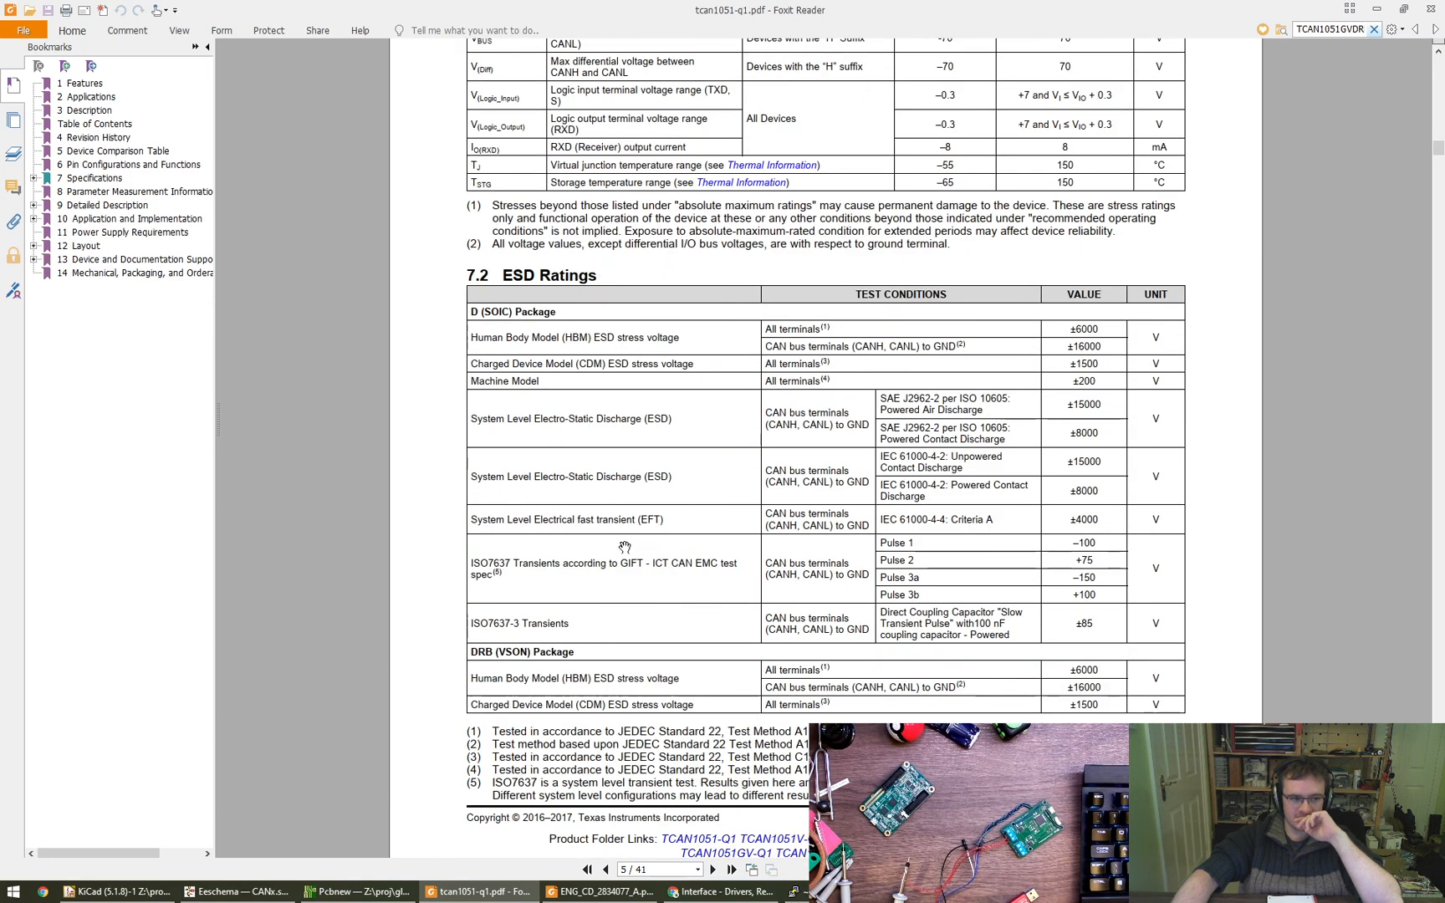
pyautogui.scroll(-20, 624, 547)
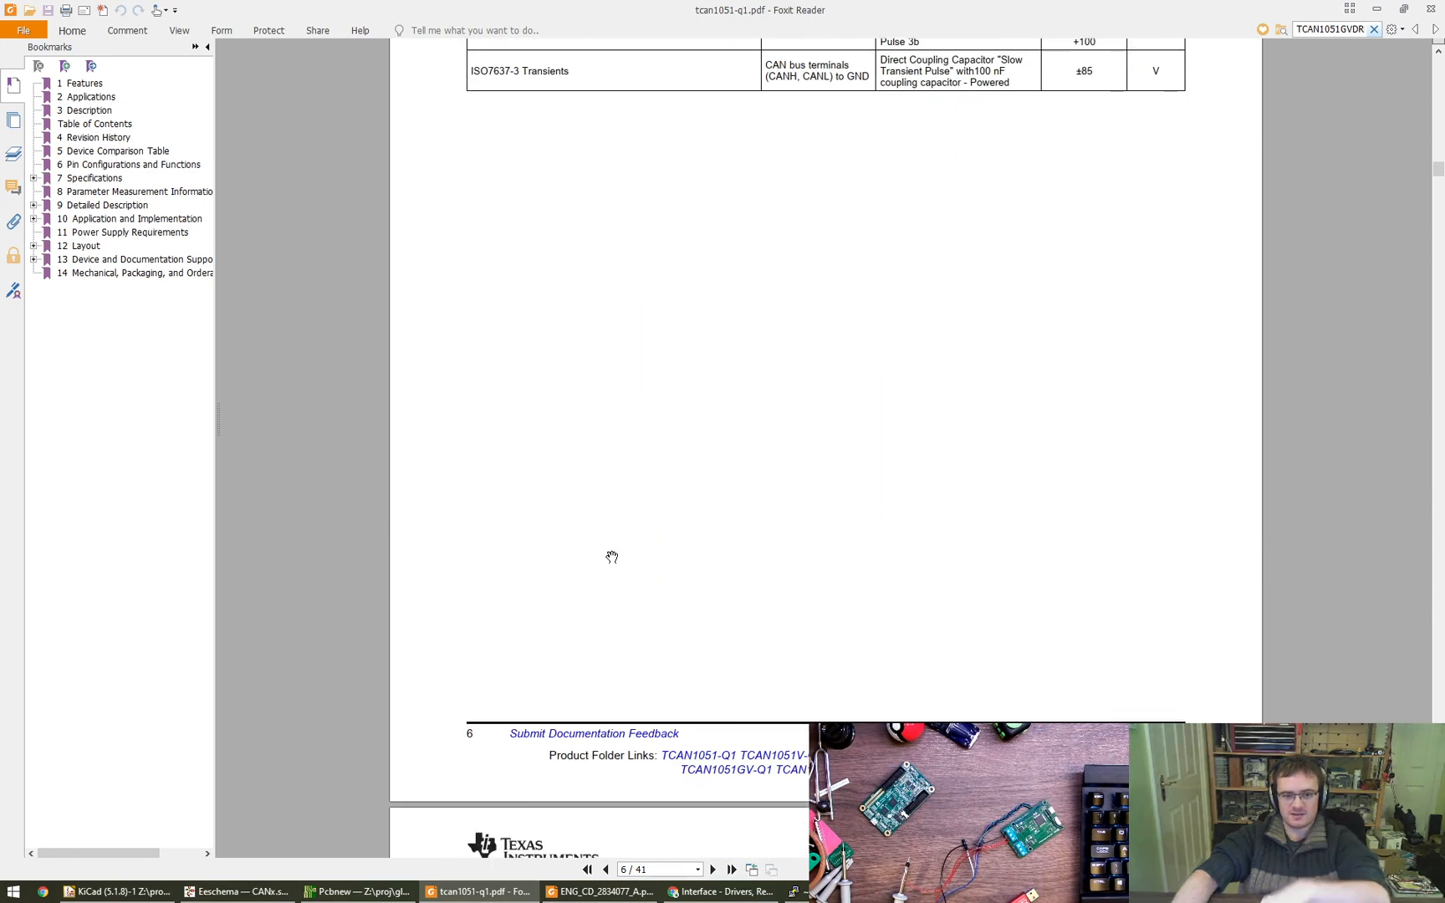
pyautogui.scroll(-20, 612, 557)
pyautogui.scroll(-20, 603, 579)
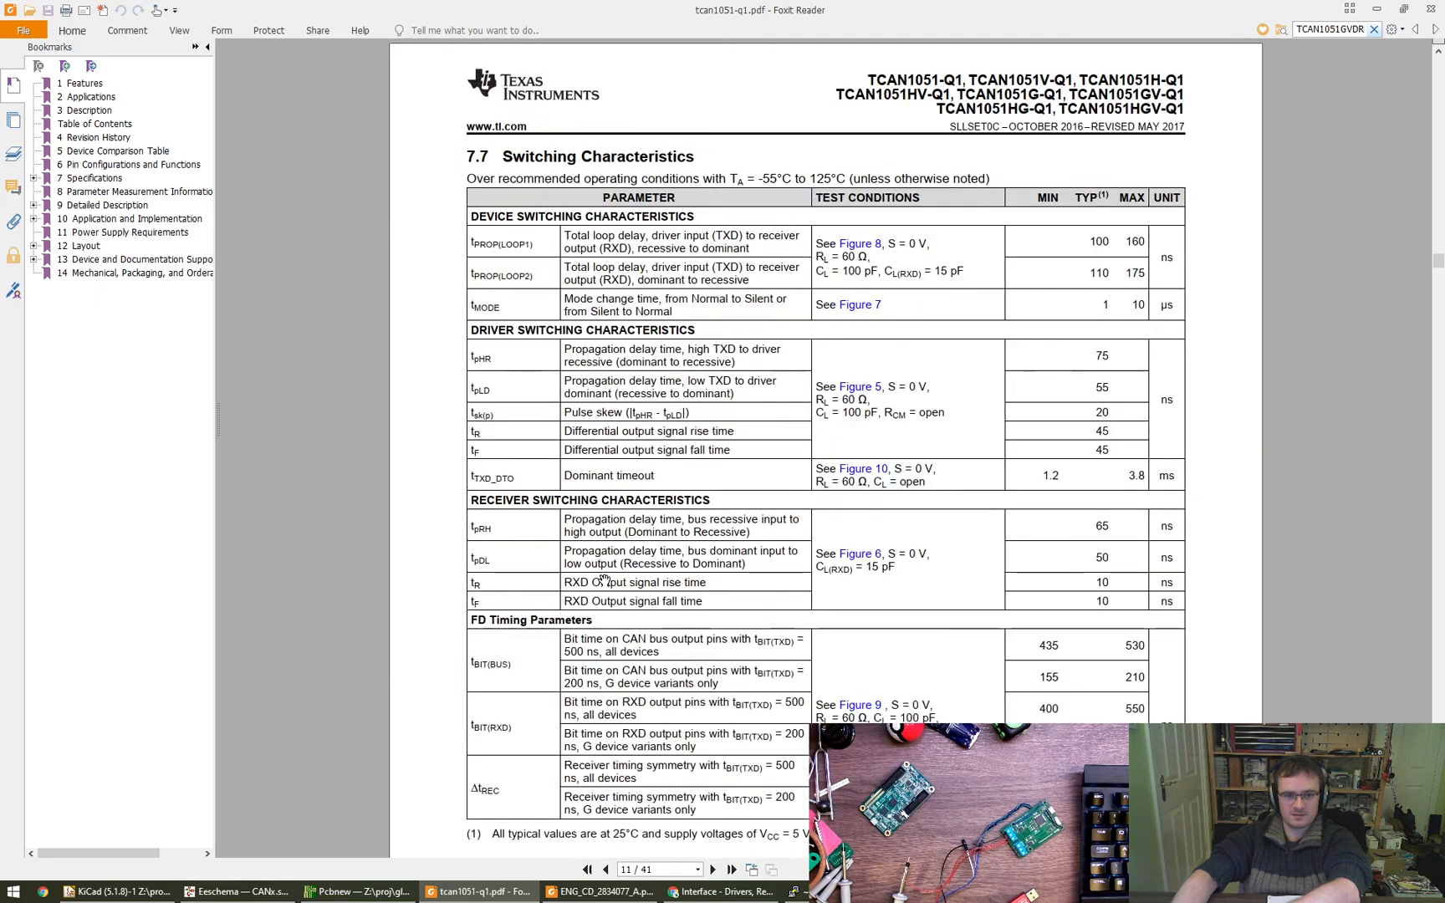
pyautogui.scroll(-20, 604, 579)
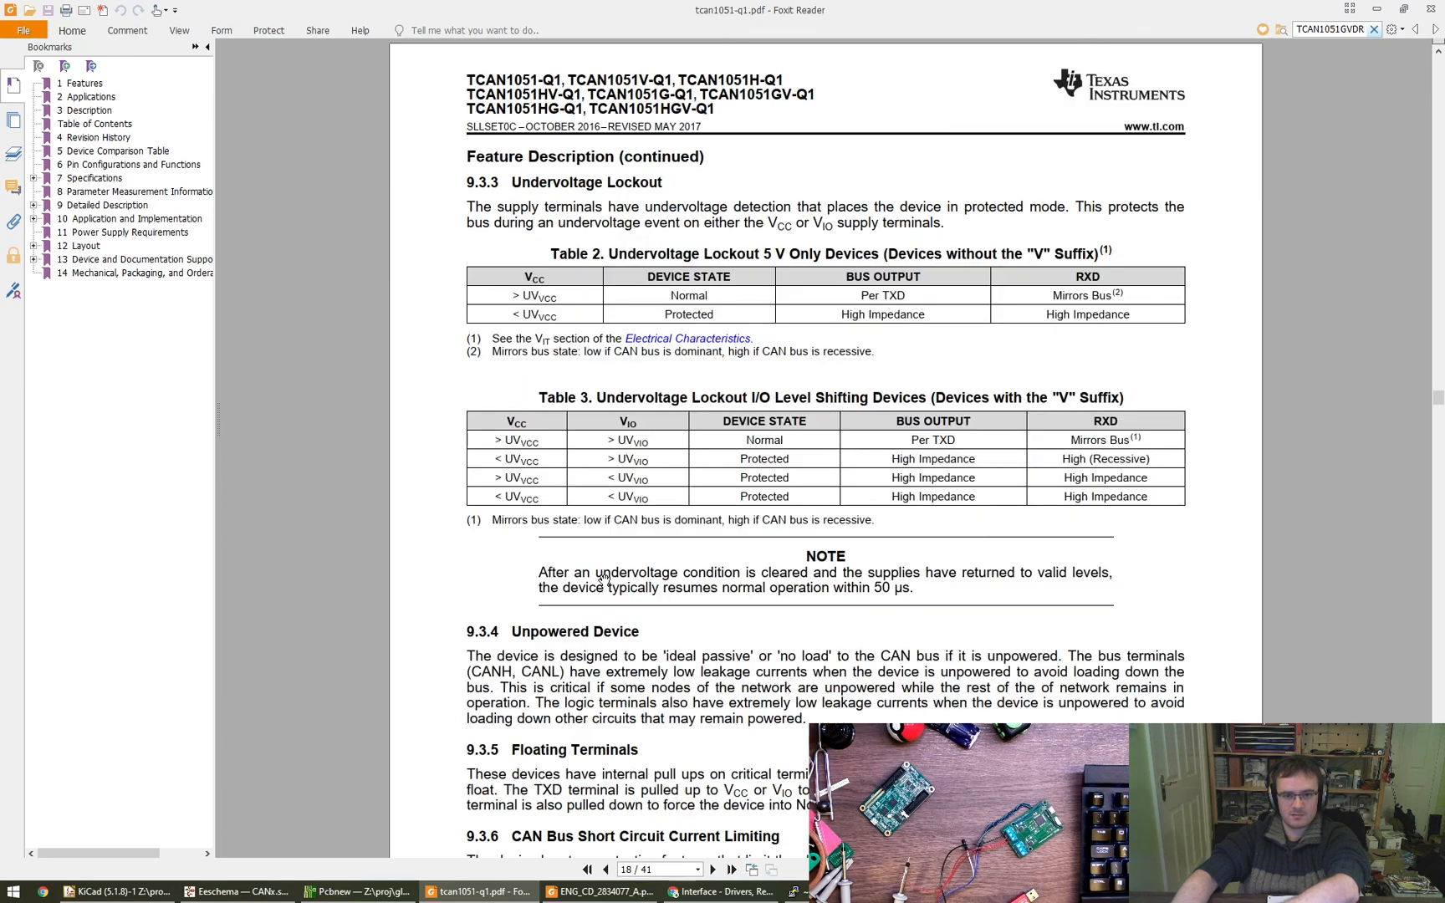
pyautogui.scroll(-20, 604, 579)
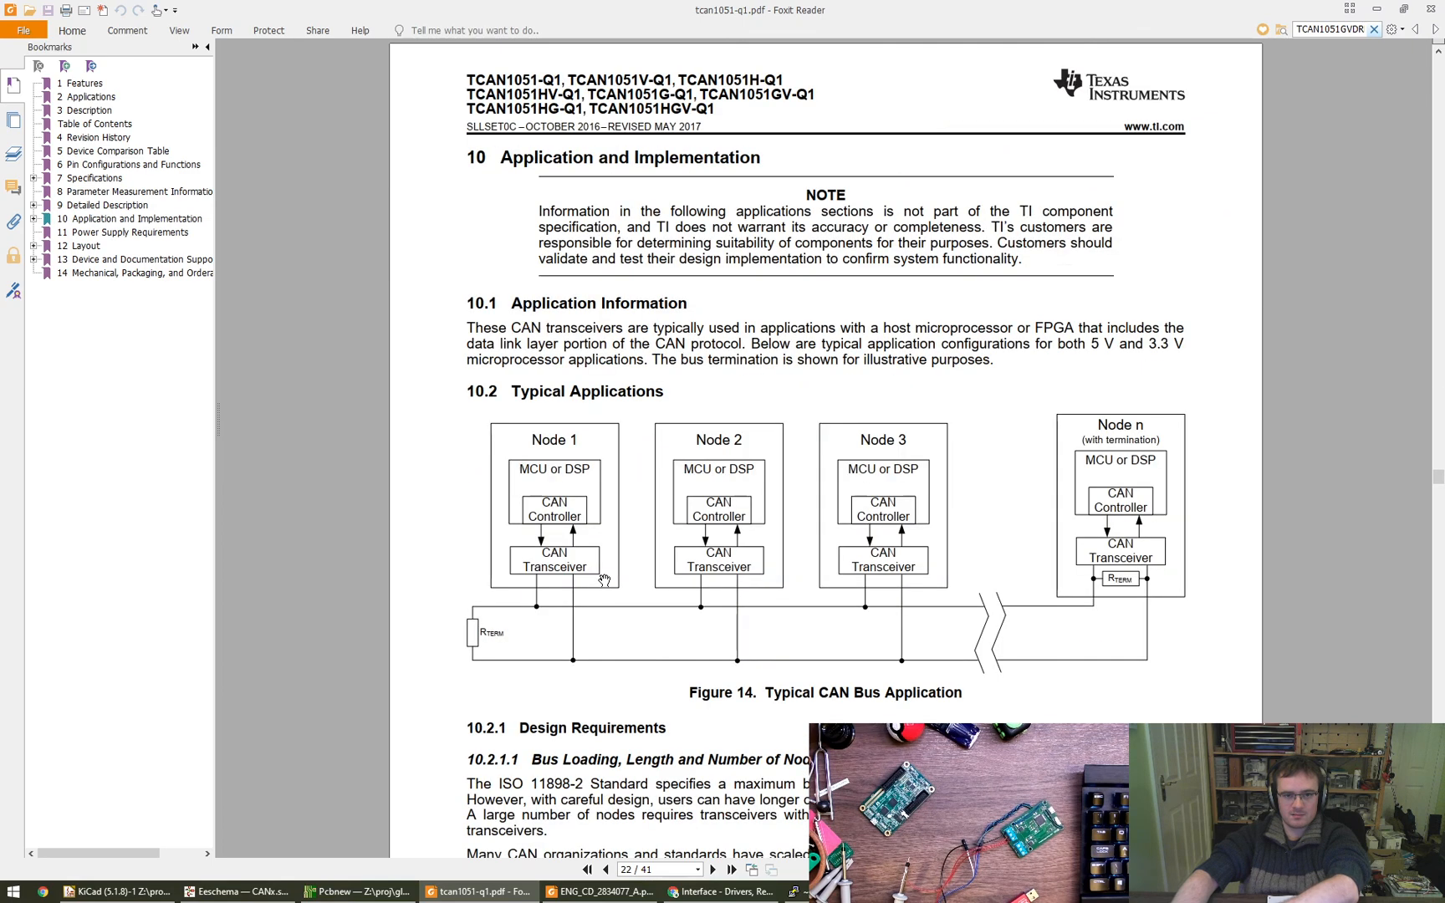
# - Search the datasheet from its beginning for "pad" and inspect the package outline drawing with the exposed thermal pad
pyautogui.press('Home')
pyautogui.hotkey('ctrl', 'f')
pyautogui.write('pad')
pyautogui.press('Return')
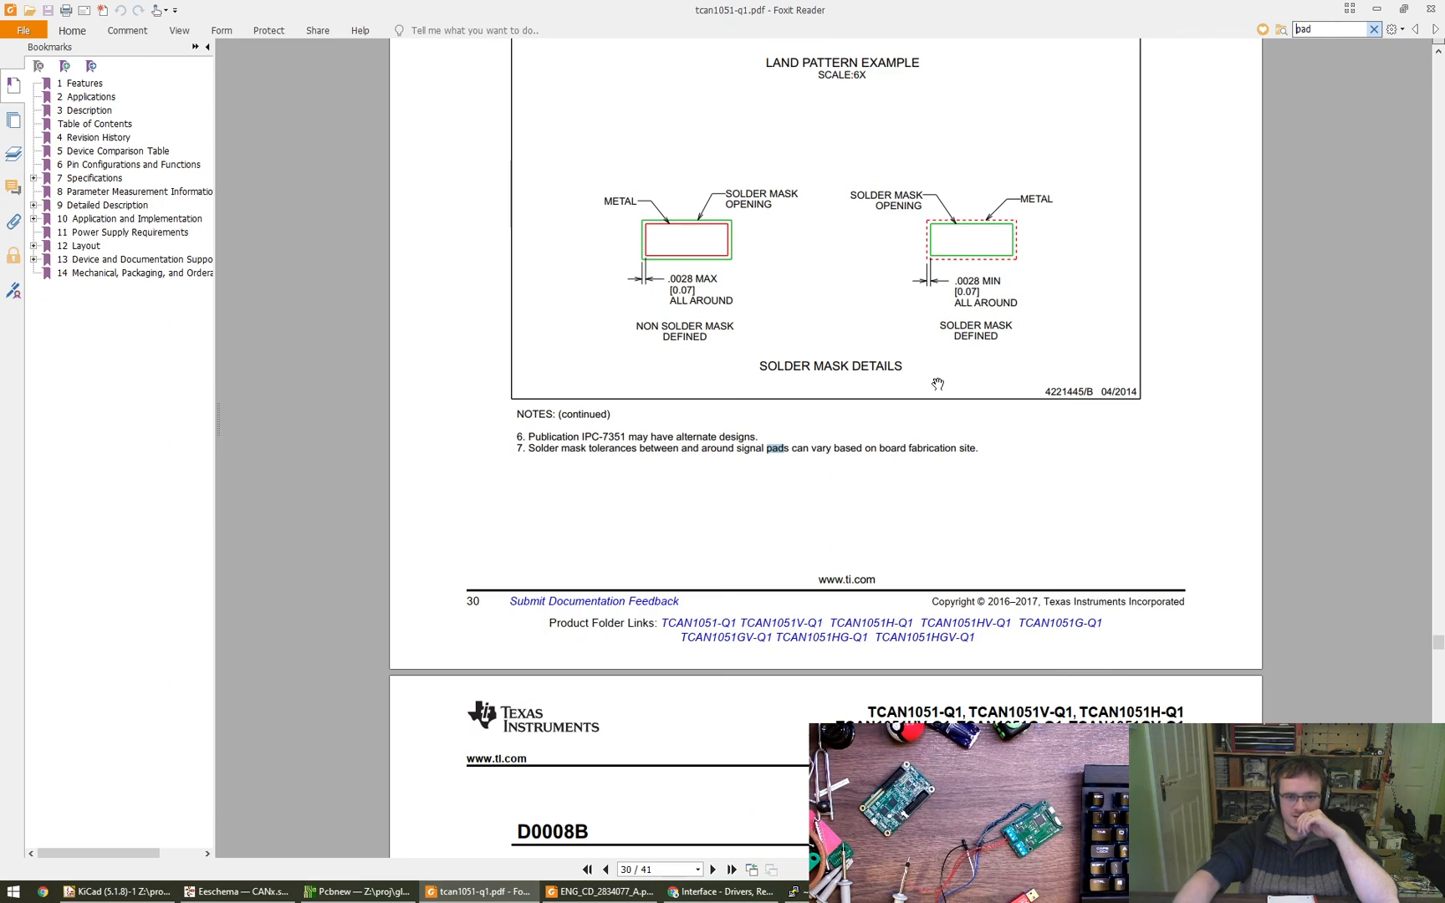
pyautogui.press('Return')
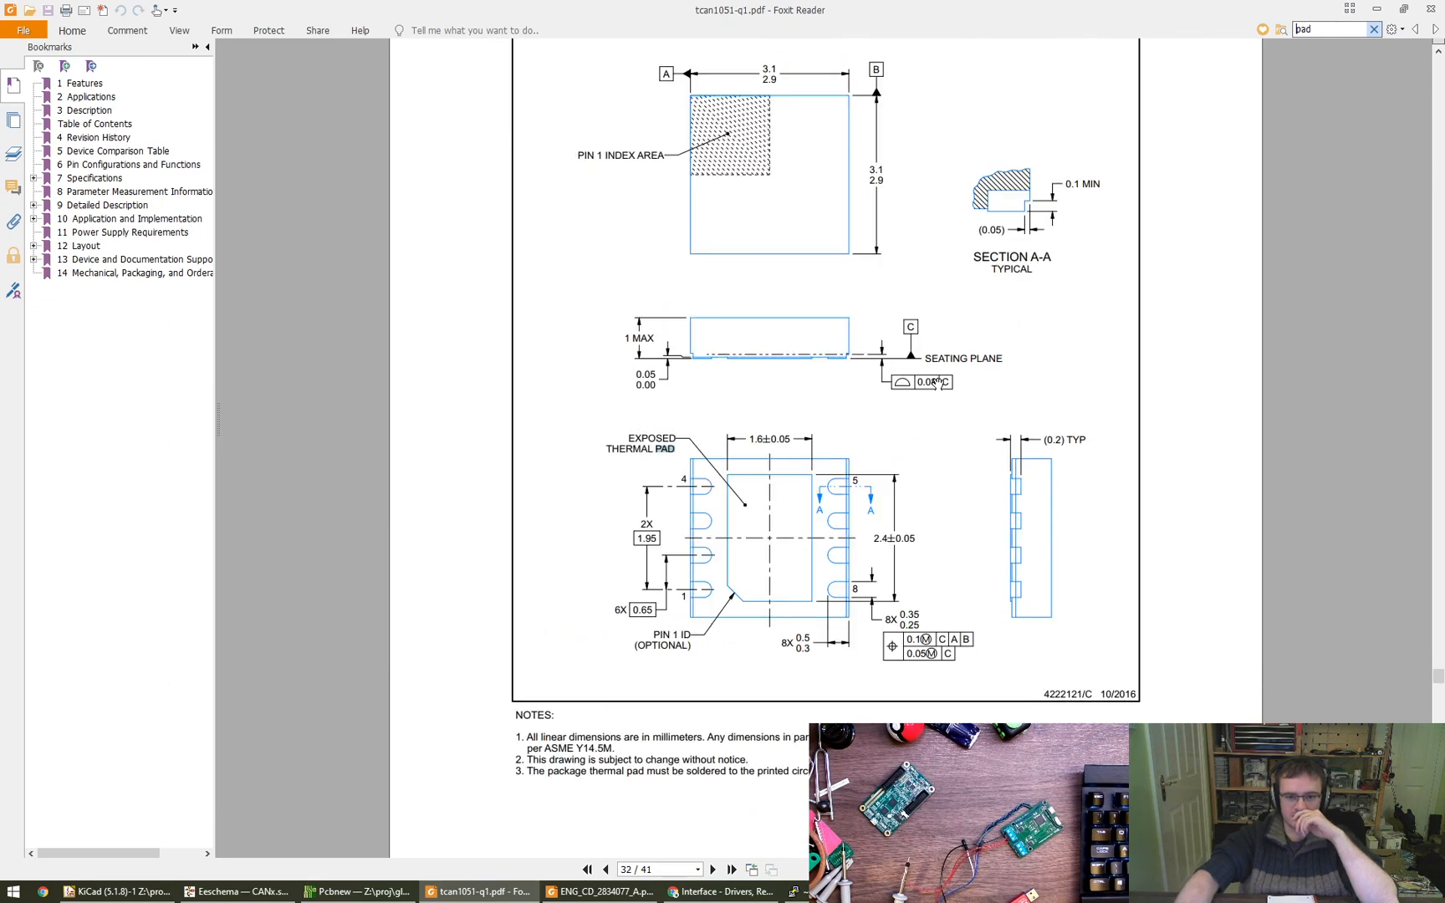
pyautogui.scroll(3, 937, 382)
pyautogui.scroll(-3, 936, 382)
pyautogui.keyDown('ctrl'); pyautogui.scroll(5, 937, 382); pyautogui.keyUp('ctrl')
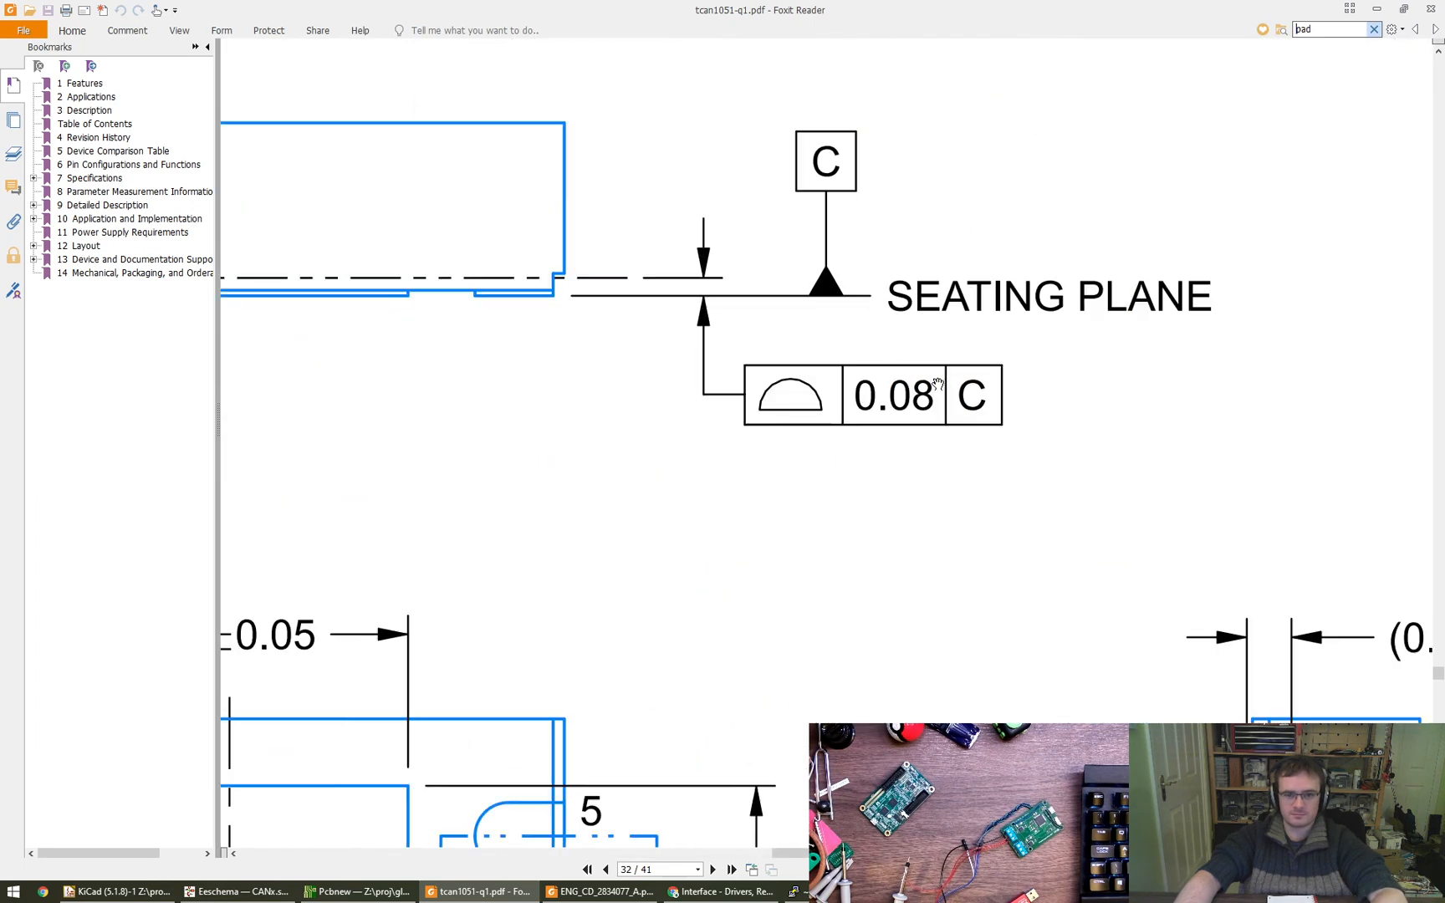
pyautogui.scroll(-10, 937, 382)
# - Step through the further "pad" matches, reading the thermal pad soldering notes, the via note and the solder paste example
pyautogui.press('Return')
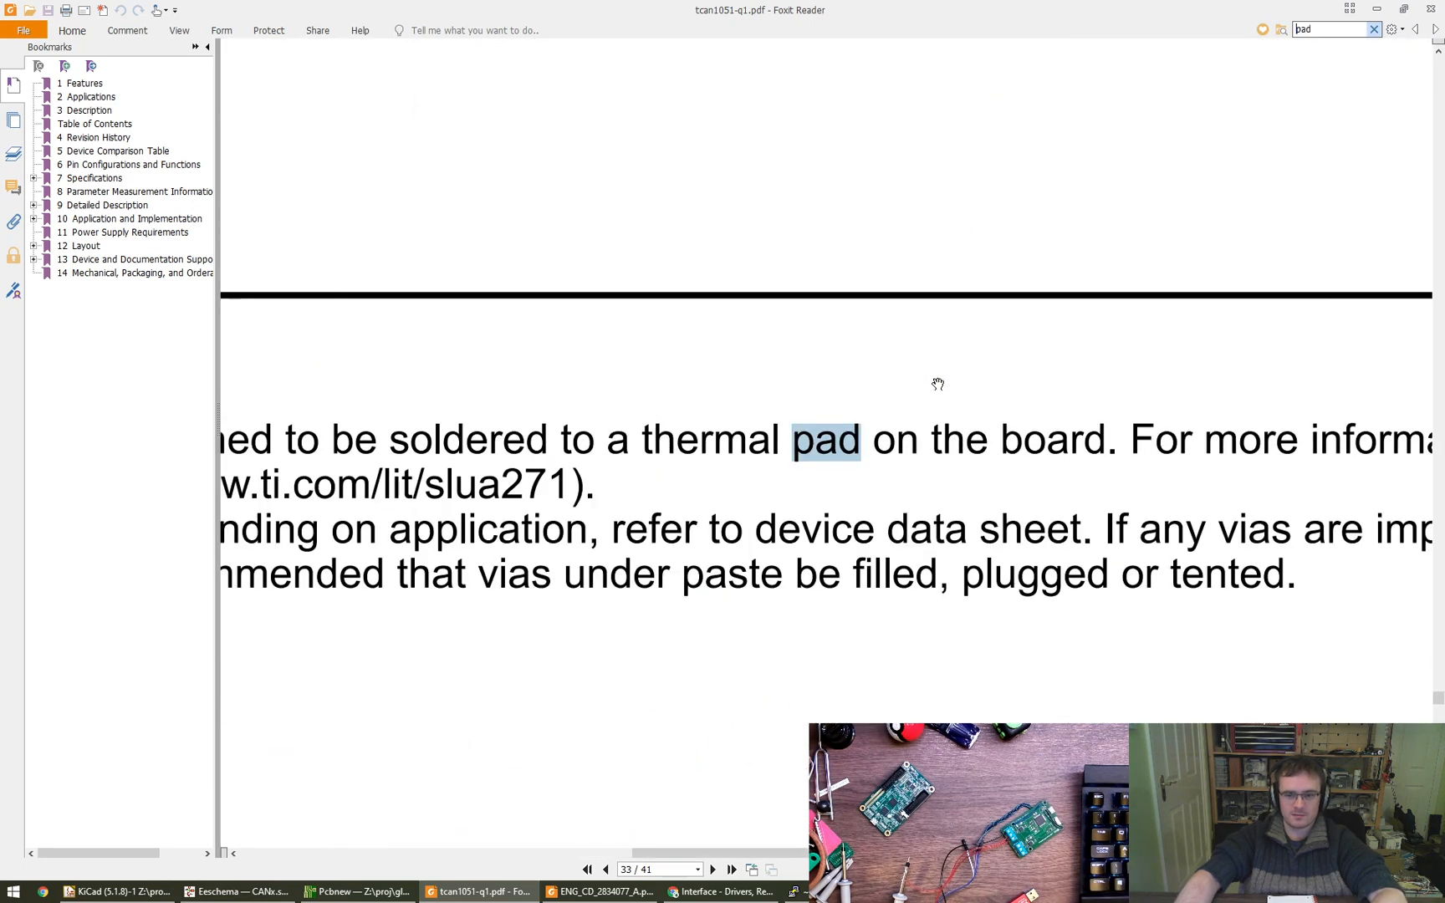
pyautogui.press('Return')
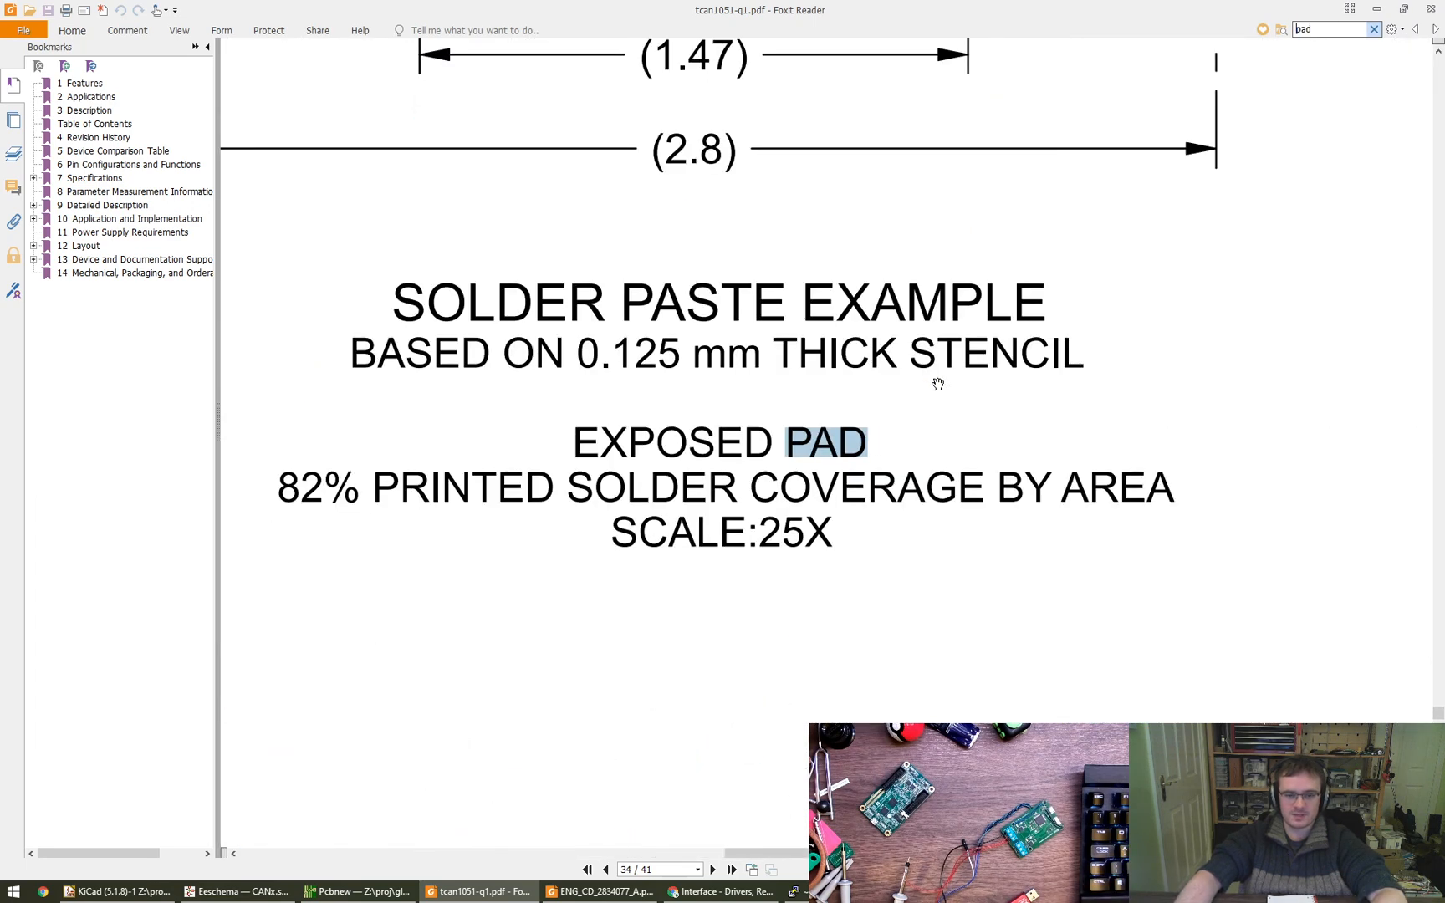
pyautogui.click(1414, 29)
pyautogui.scroll(1, 645, 539)
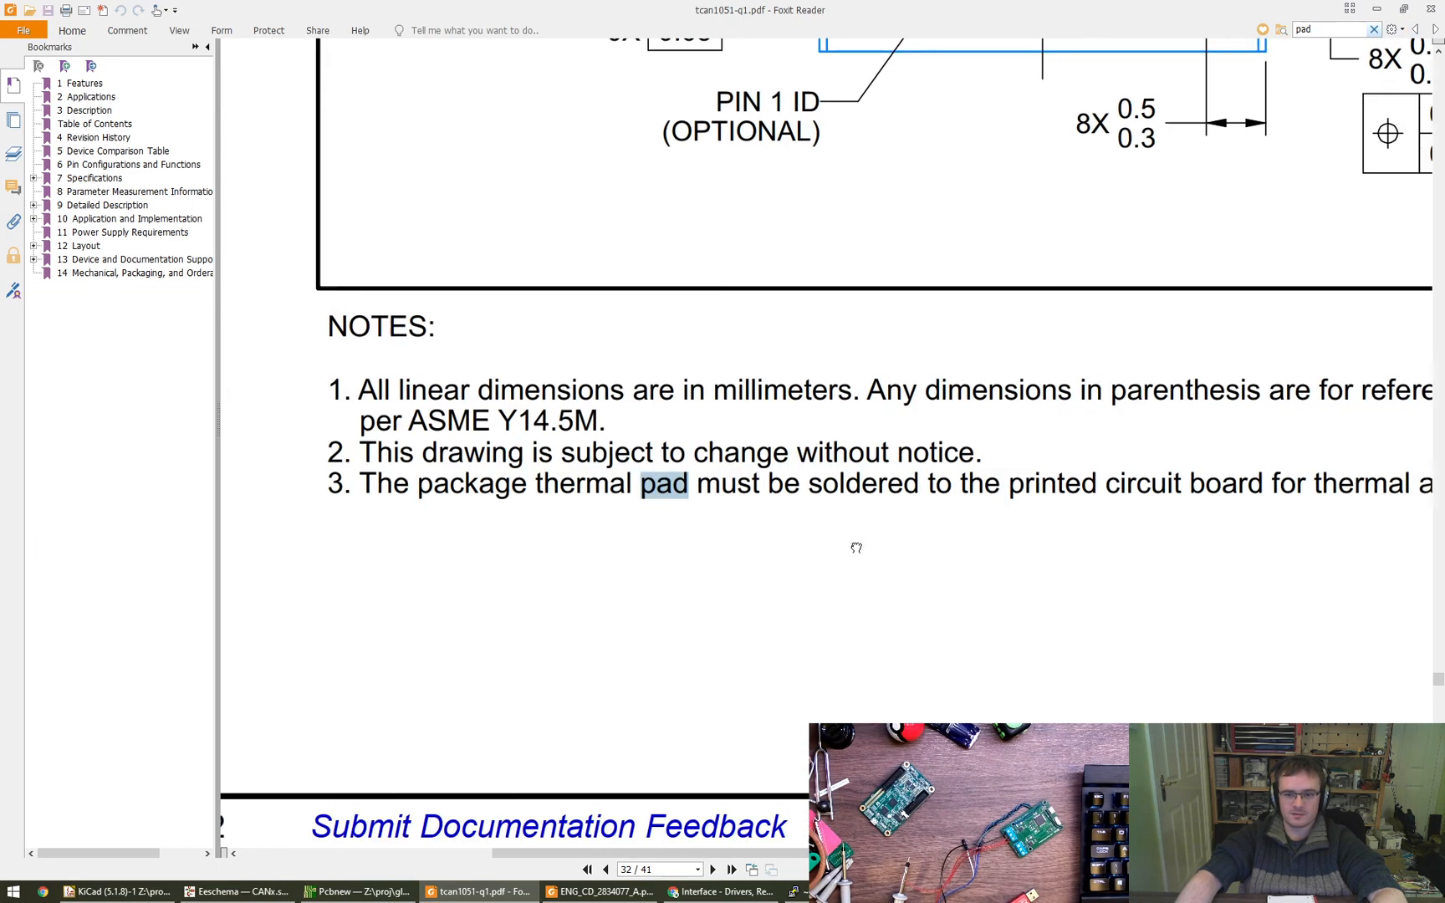
pyautogui.keyDown('ctrl'); pyautogui.scroll(-3, 855, 547); pyautogui.keyUp('ctrl')
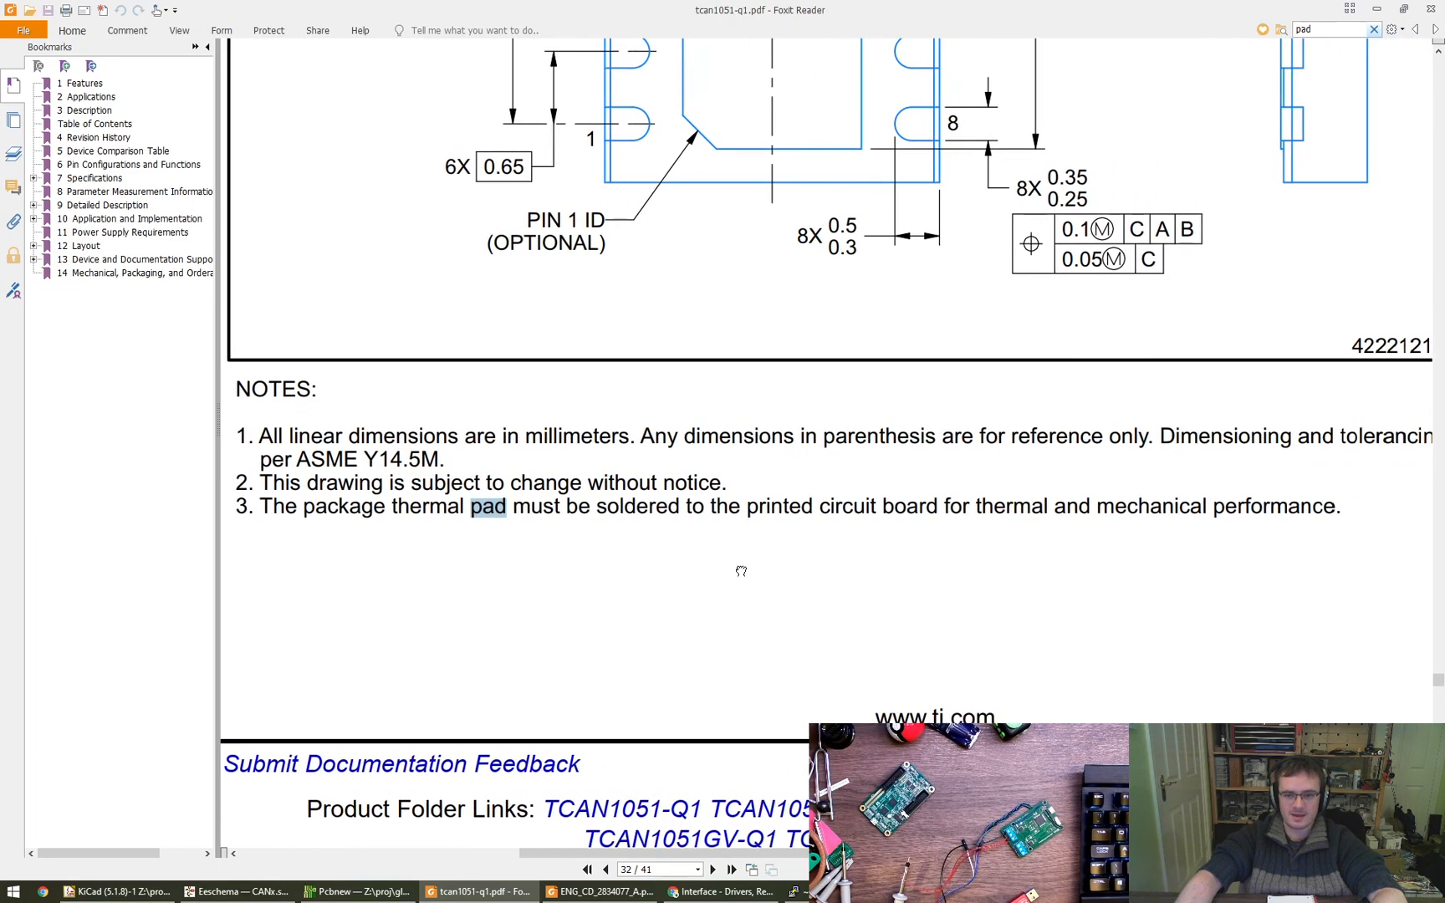
pyautogui.moveTo(741, 571); pyautogui.dragTo(834, 580)
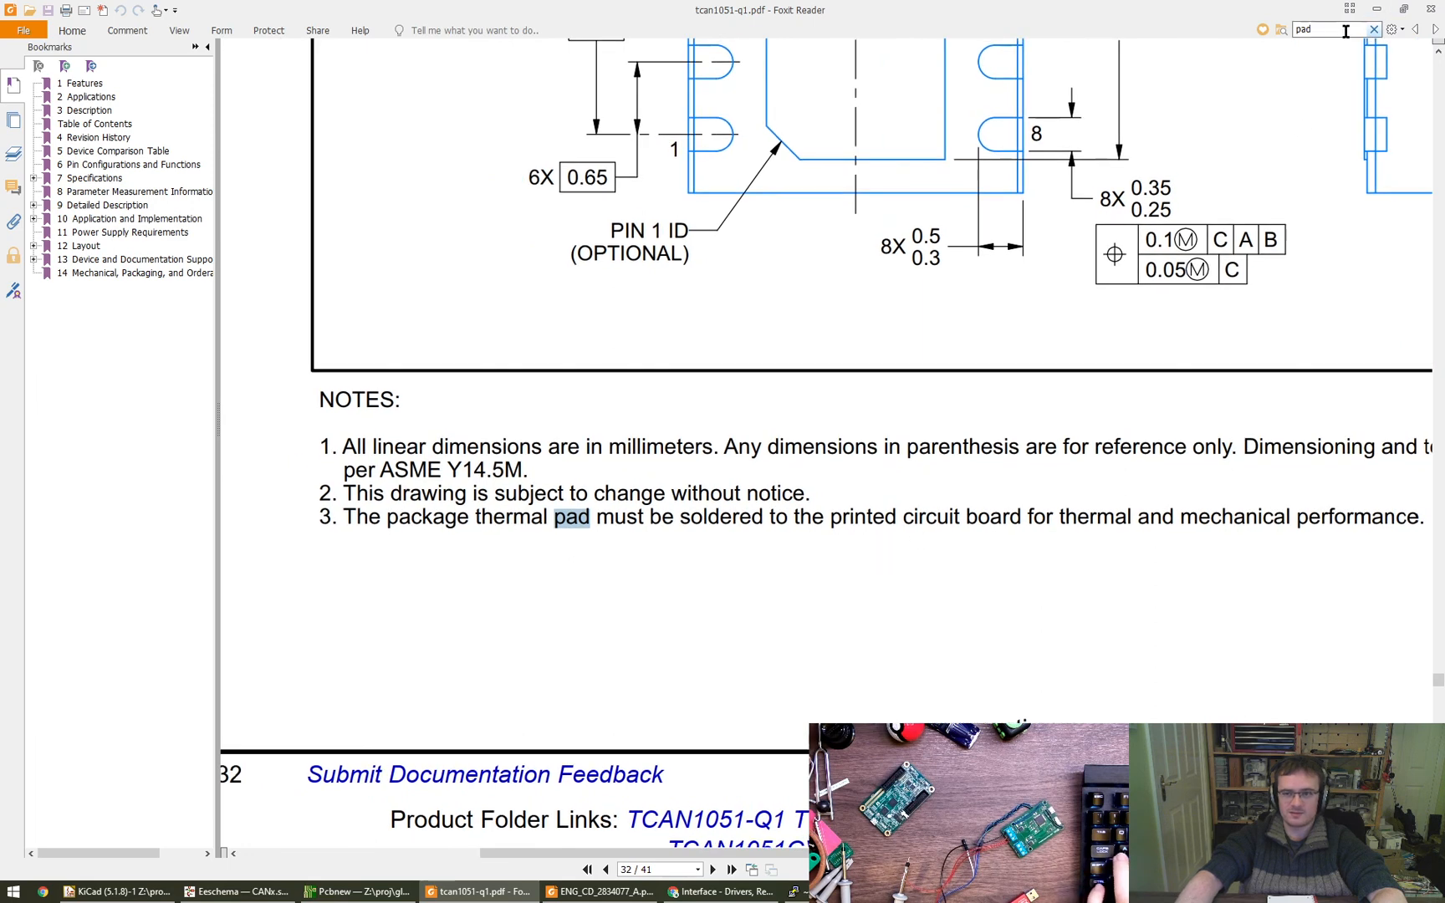
pyautogui.press('Return')
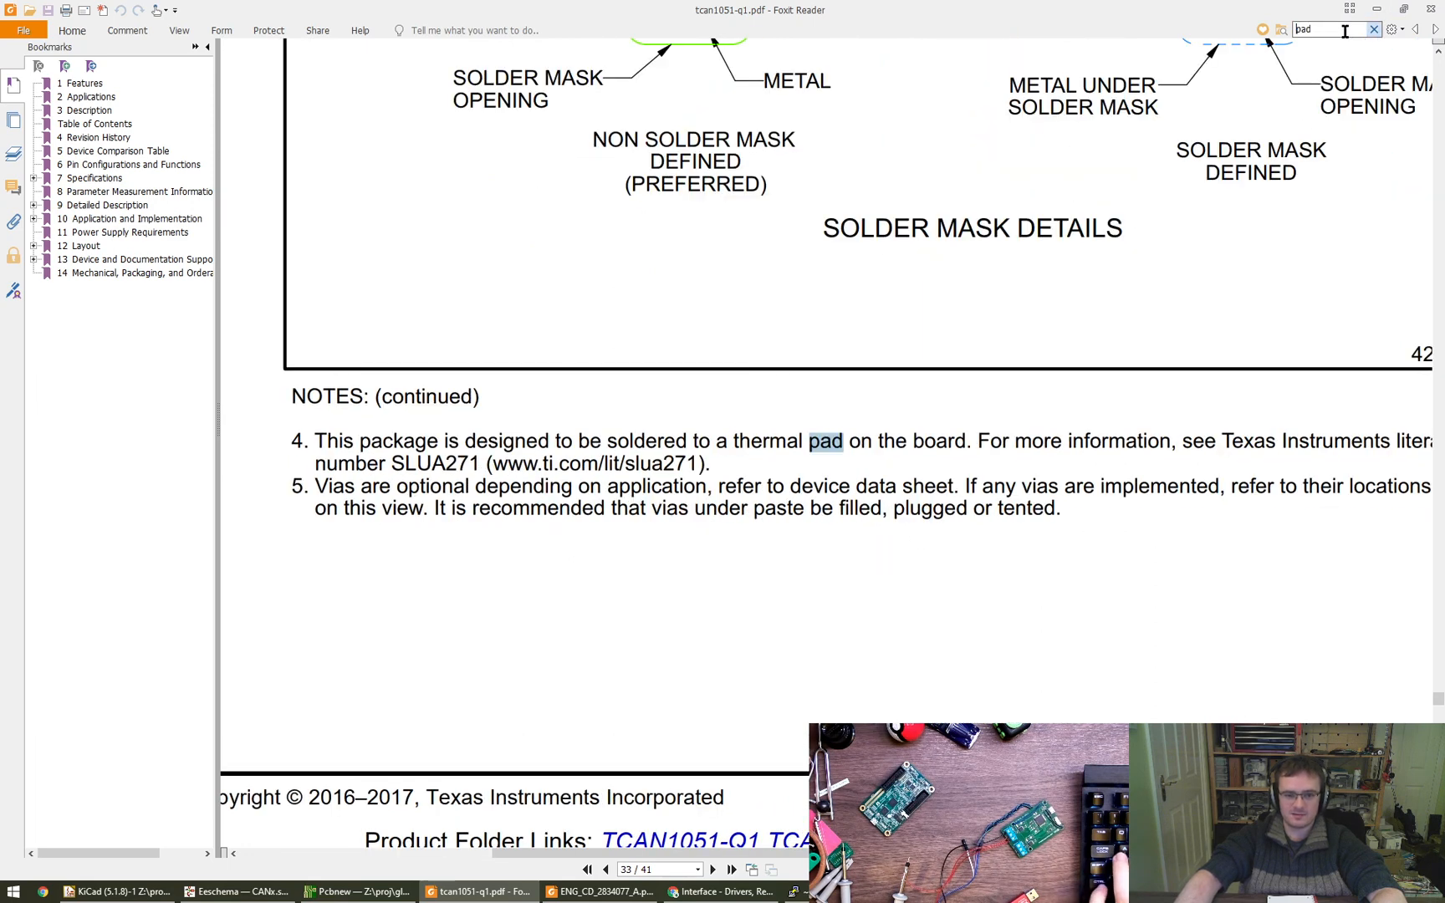
pyautogui.moveTo(1062, 547)
pyautogui.mouseDown()
pyautogui.moveTo(842, 562)
pyautogui.moveTo(1049, 524)
pyautogui.mouseUp()
pyautogui.press('Return')
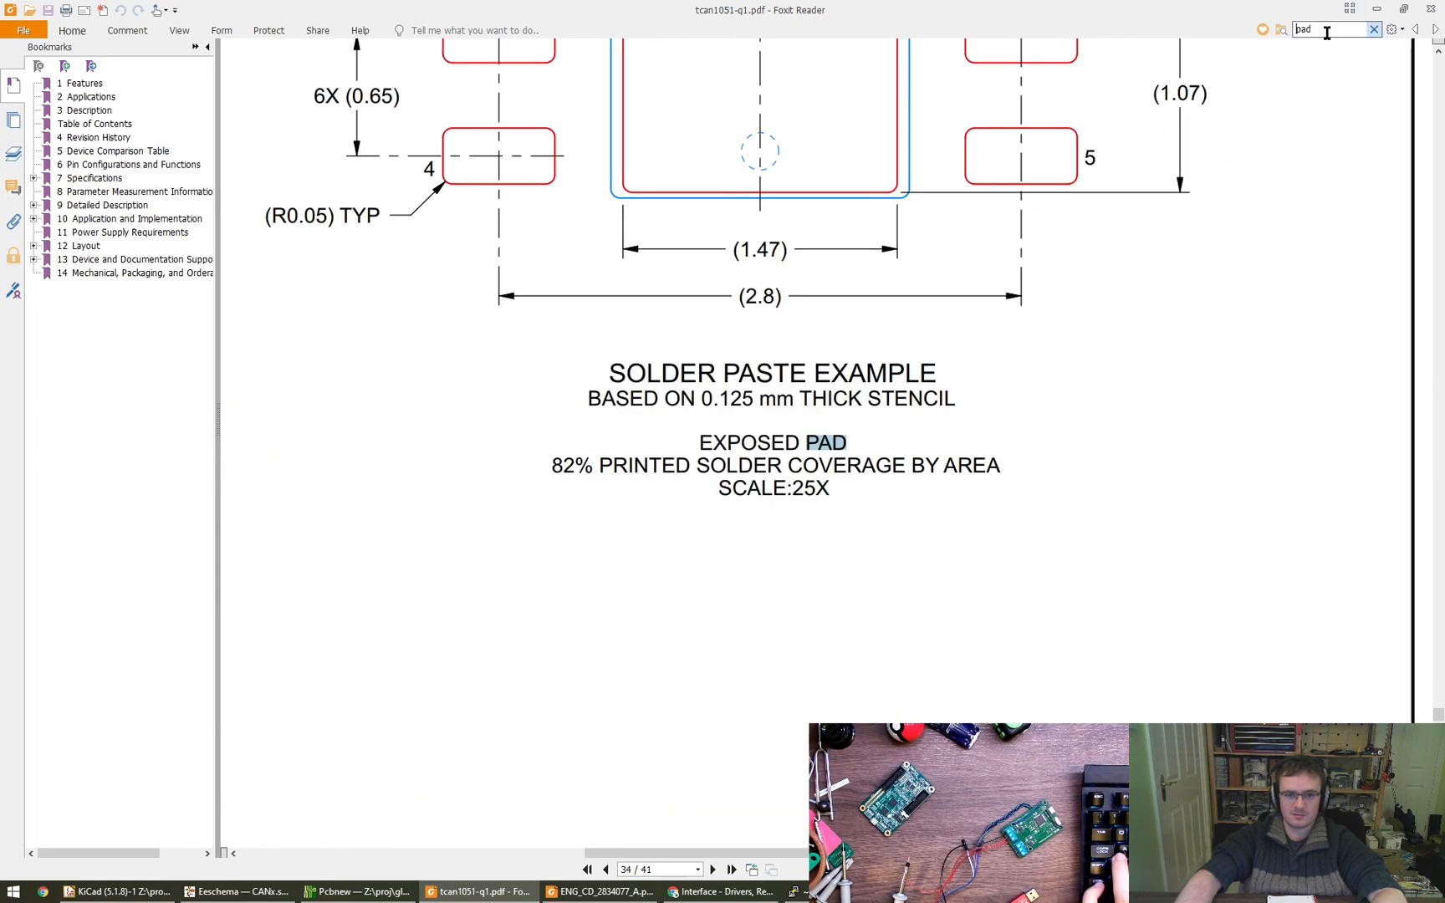
# - Step through the datasheet's "pad" matches back to the package outline drawing and examine its exposed thermal pad dimensions
pyautogui.press('Return')
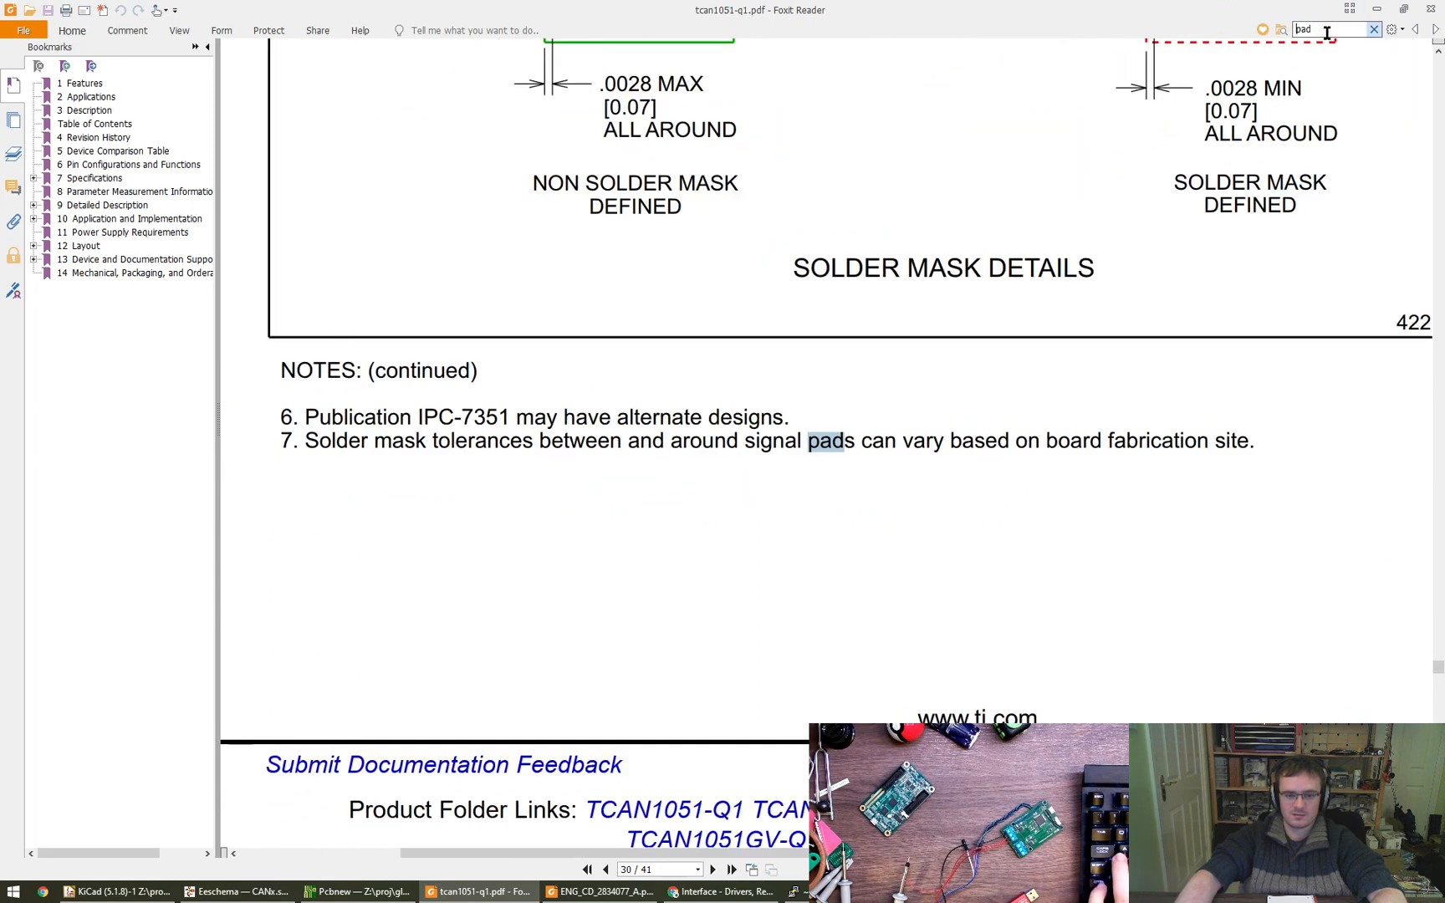
pyautogui.press('Return')
pyautogui.press('Return')
pyautogui.press('Return')
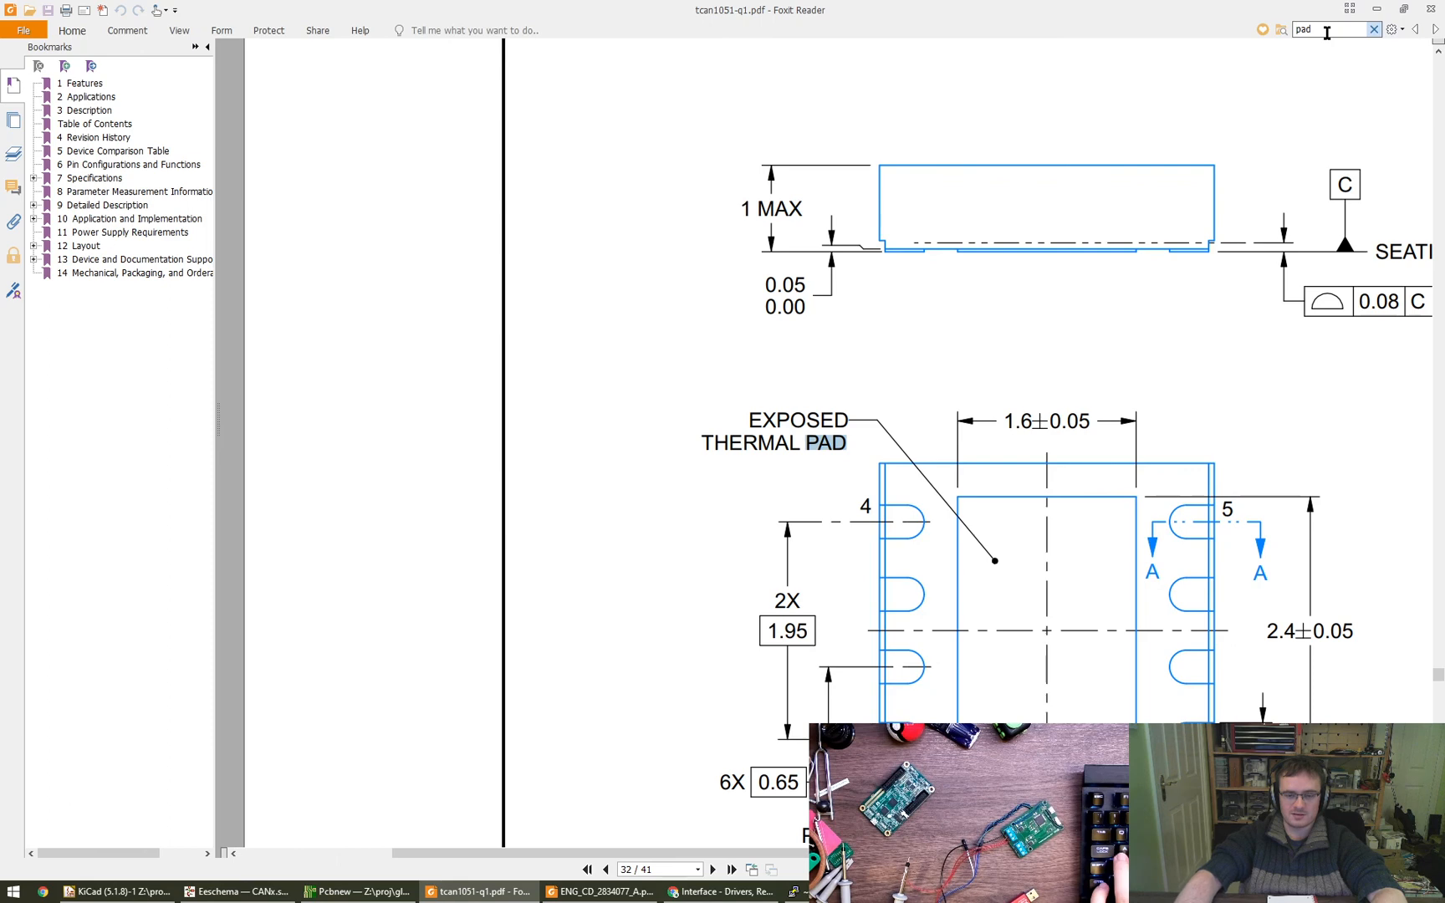
pyautogui.scroll(-1, 953, 382)
pyautogui.moveTo(655, 436)
pyautogui.mouseDown()
pyautogui.moveTo(433, 362)
pyautogui.moveTo(354, 311)
pyautogui.moveTo(326, 328)
pyautogui.mouseUp()
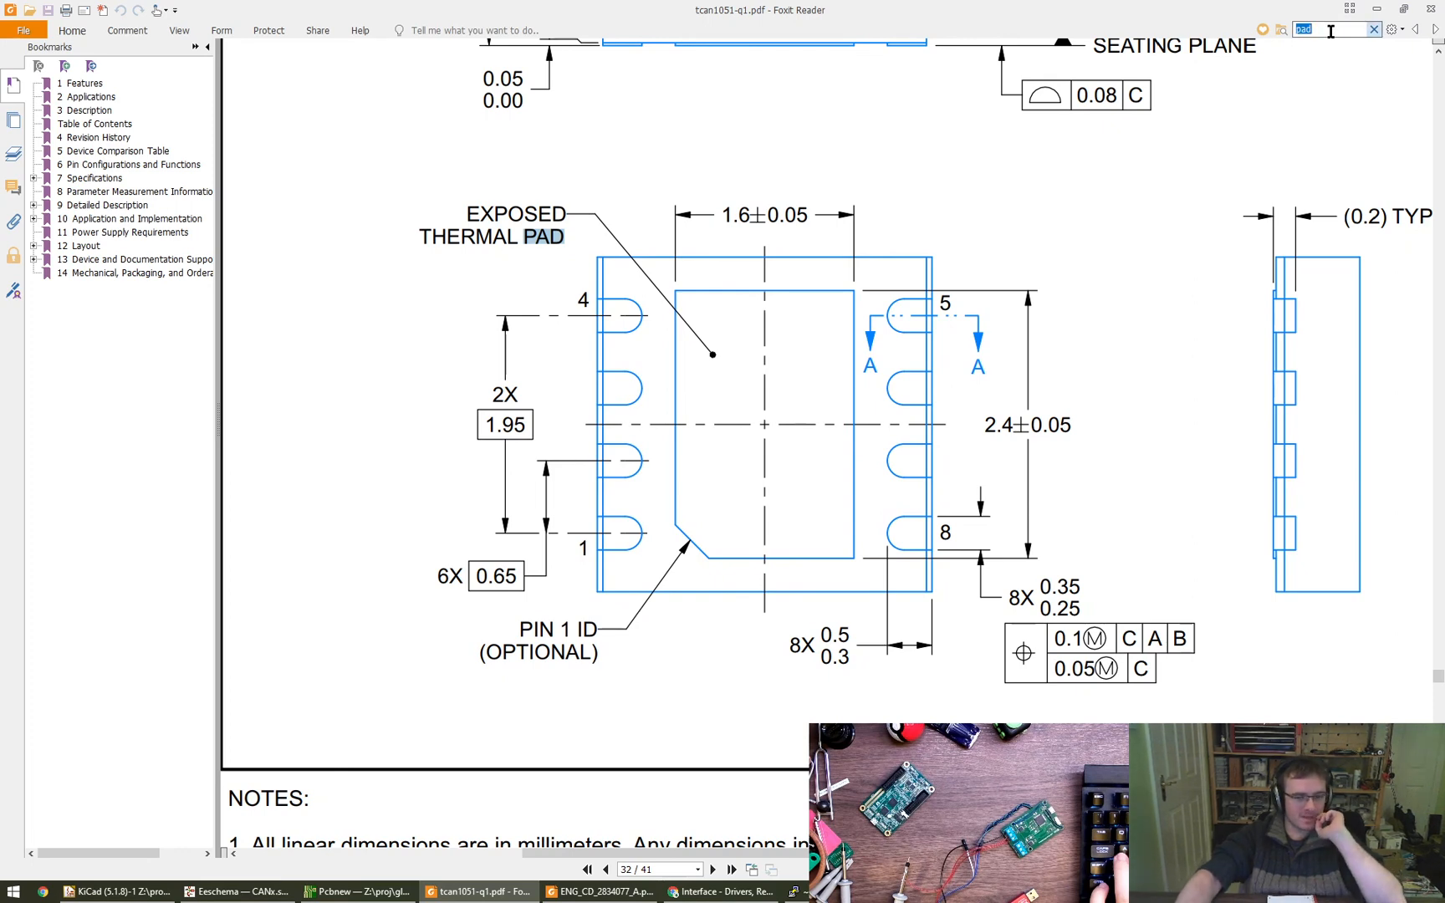
# - Cycle through the remaining "pad" matches in the datasheet for thermal pad connection notes until the search ends
pyautogui.press('Return')
pyautogui.press('Return')
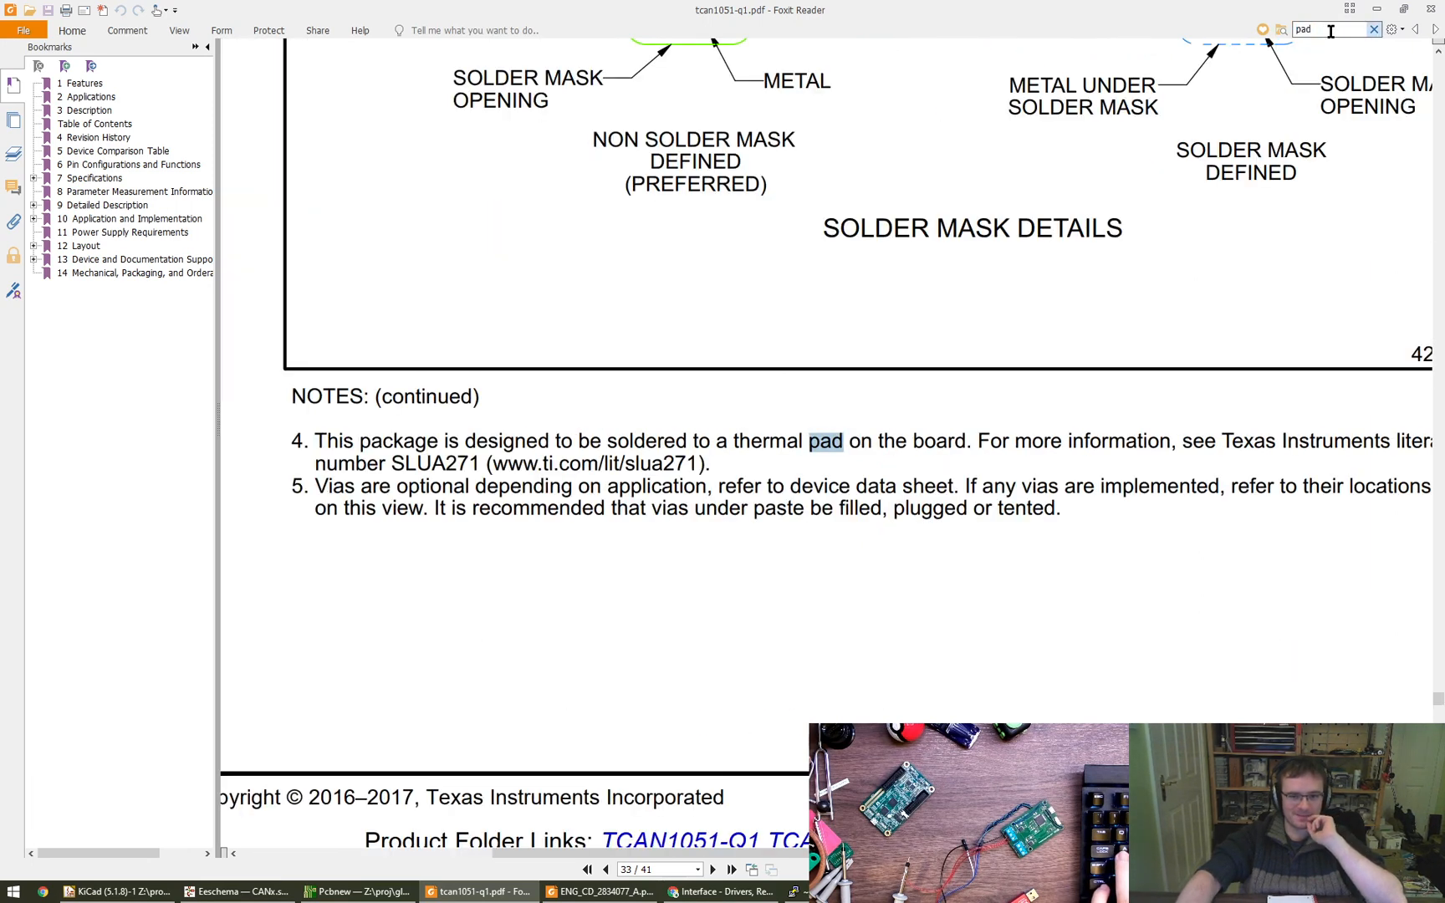
pyautogui.press('Return')
pyautogui.press('Return')
pyautogui.press('Return')
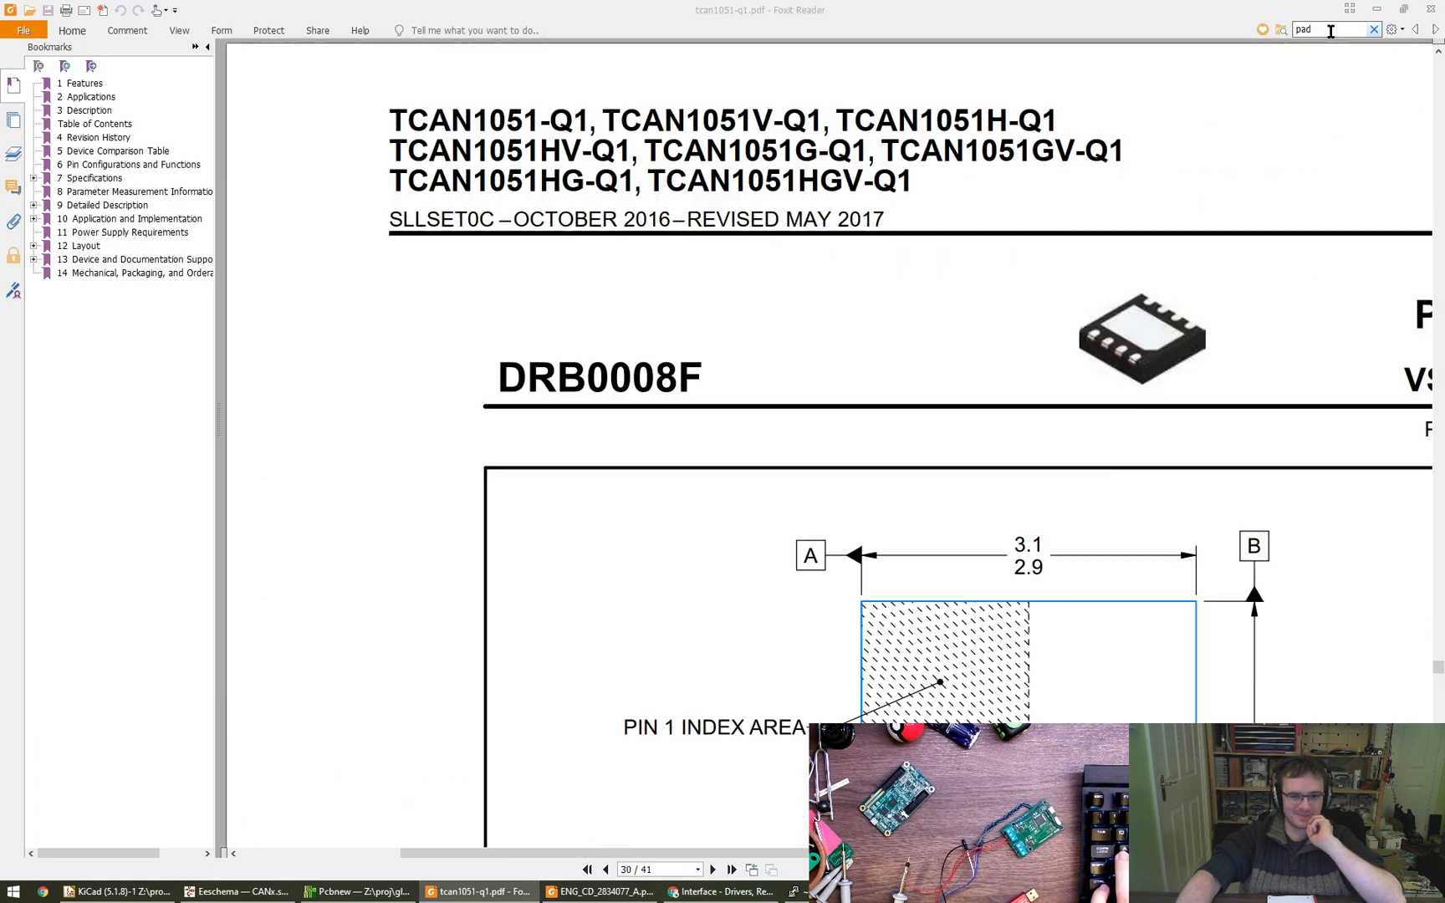
pyautogui.press('Return')
pyautogui.press('Return')
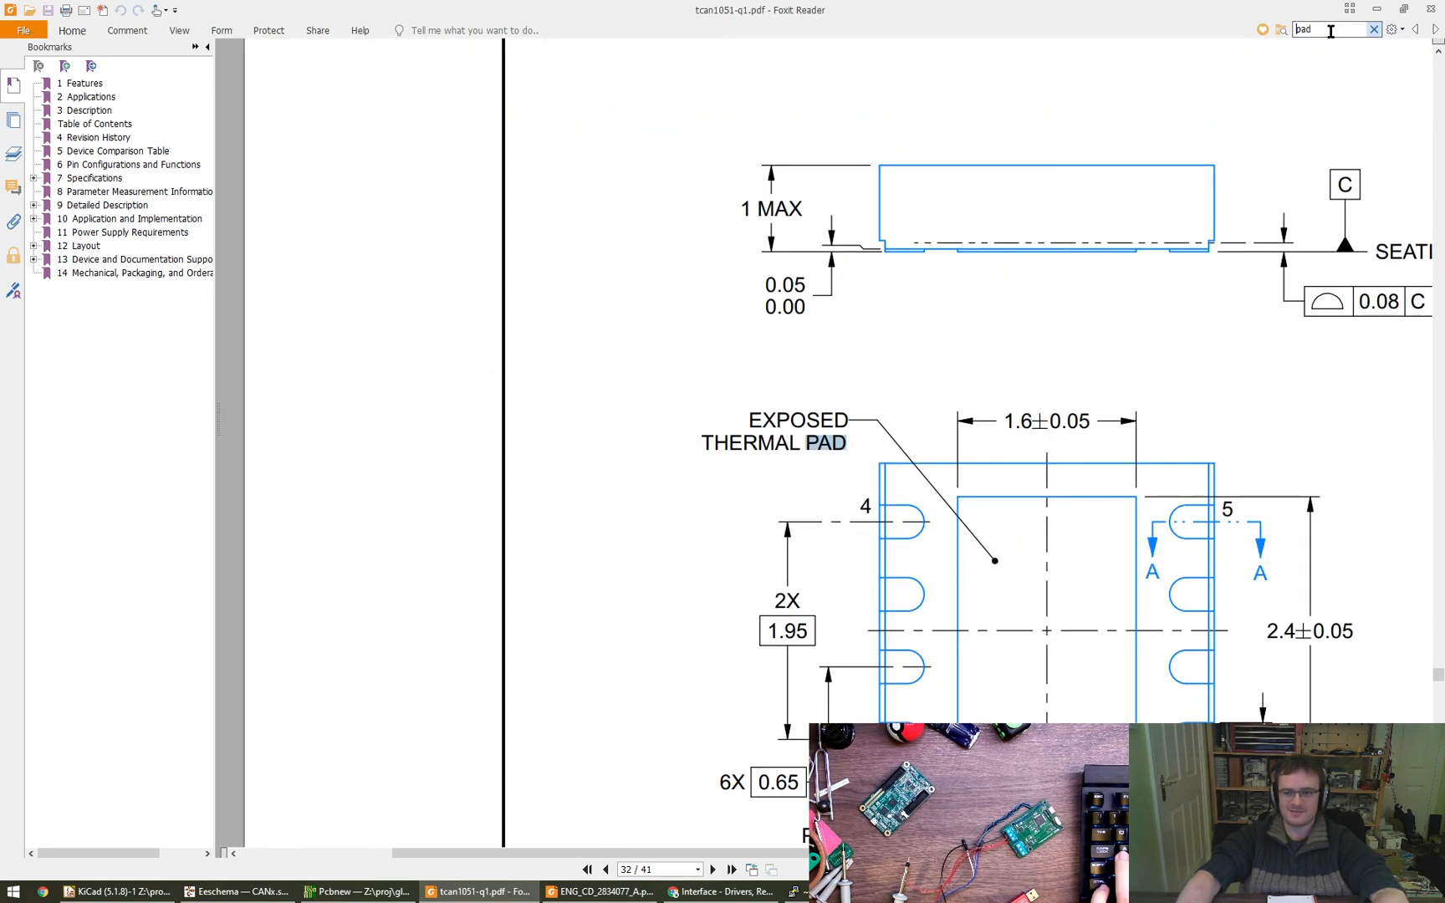
pyautogui.press('Return')
pyautogui.press('Return')
pyautogui.press('Return')
pyautogui.press('Return')
pyautogui.press('Return')
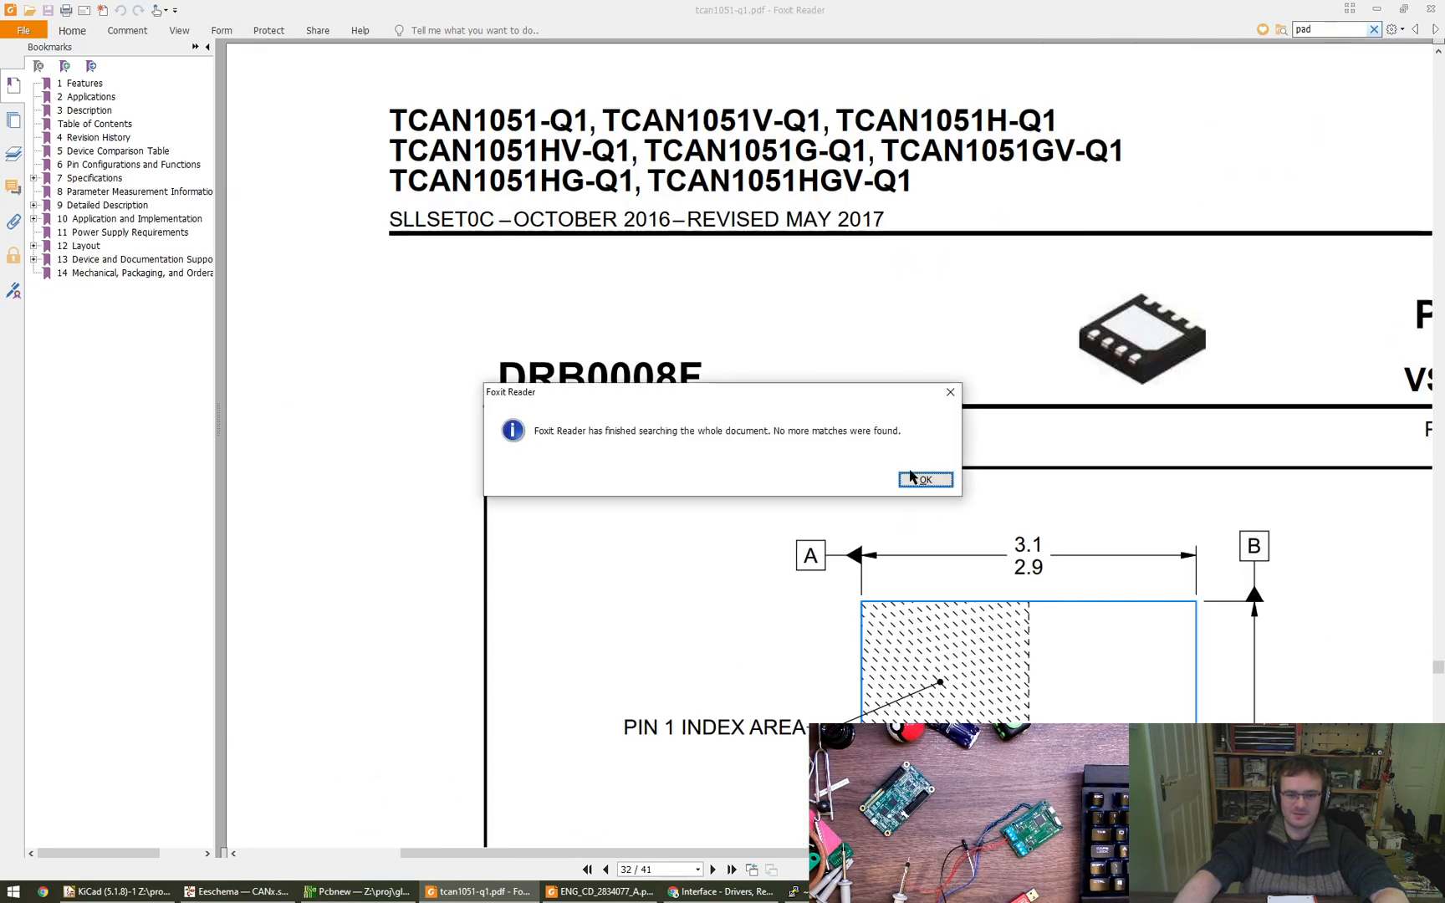
pyautogui.click(923, 479)
# - Switch to the schematic in Eeschema and check the symbol properties of transceiver U1
pyautogui.click(344, 893)
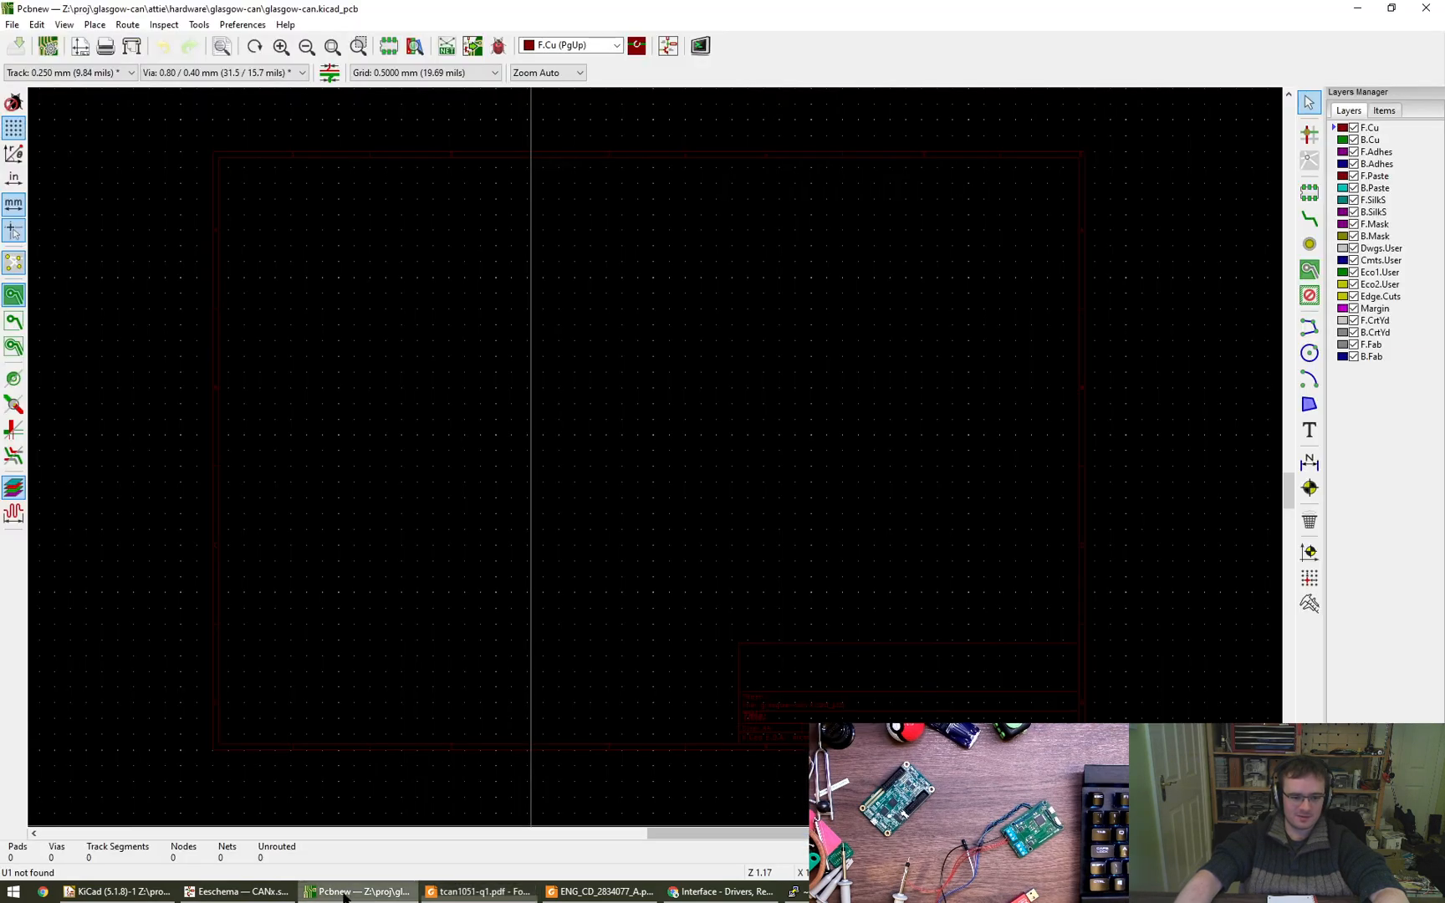
pyautogui.click(238, 891)
pyautogui.doubleClick(512, 445)
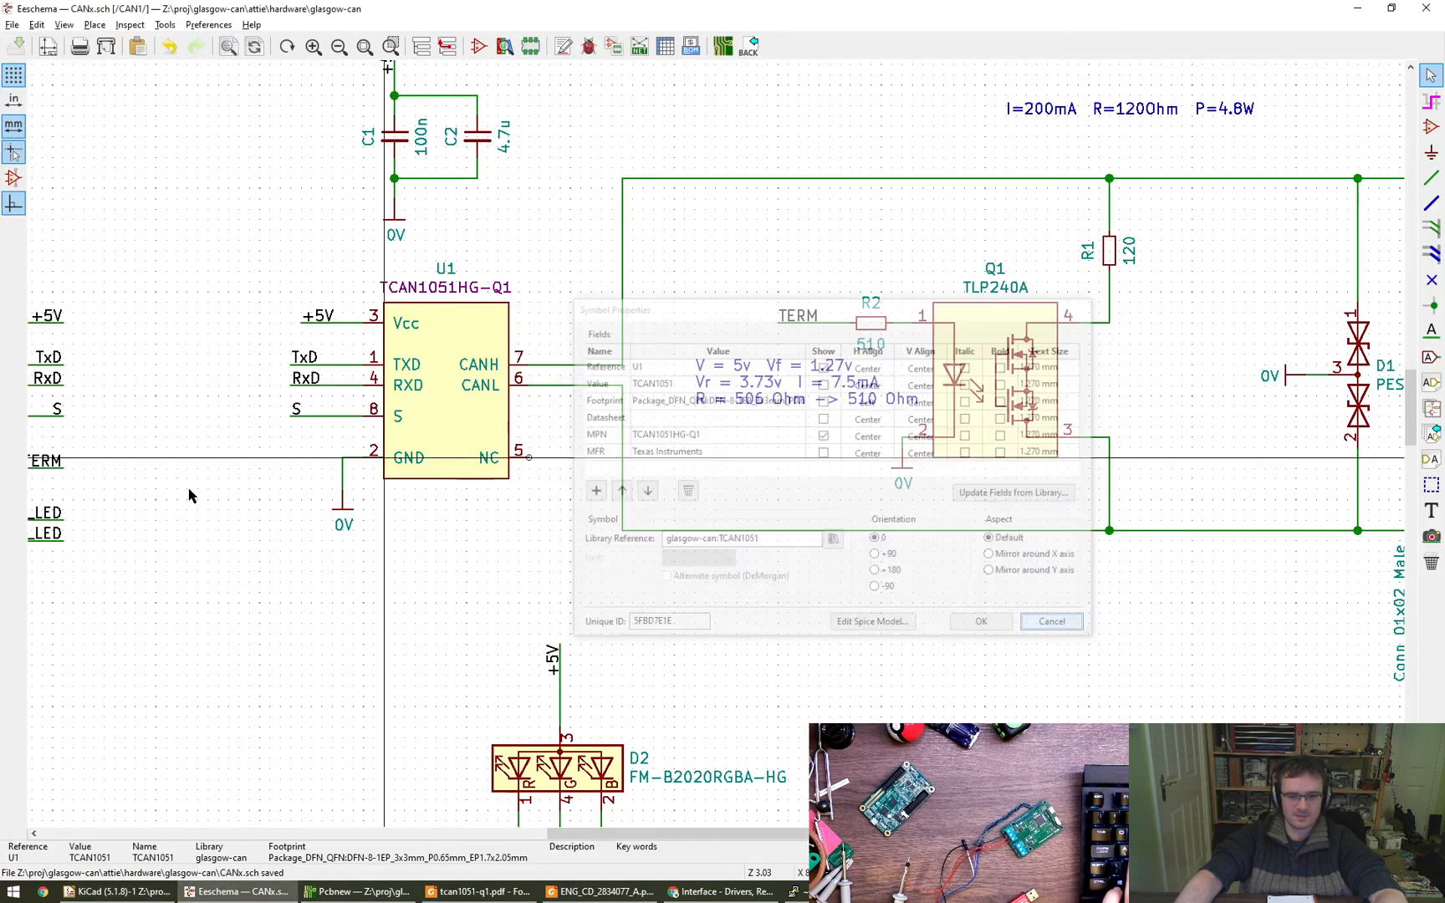
pyautogui.click(233, 742)
# - Open the Footprint Editor from the KiCad project window and browse its library list as far as the Package libraries
pyautogui.click(118, 892)
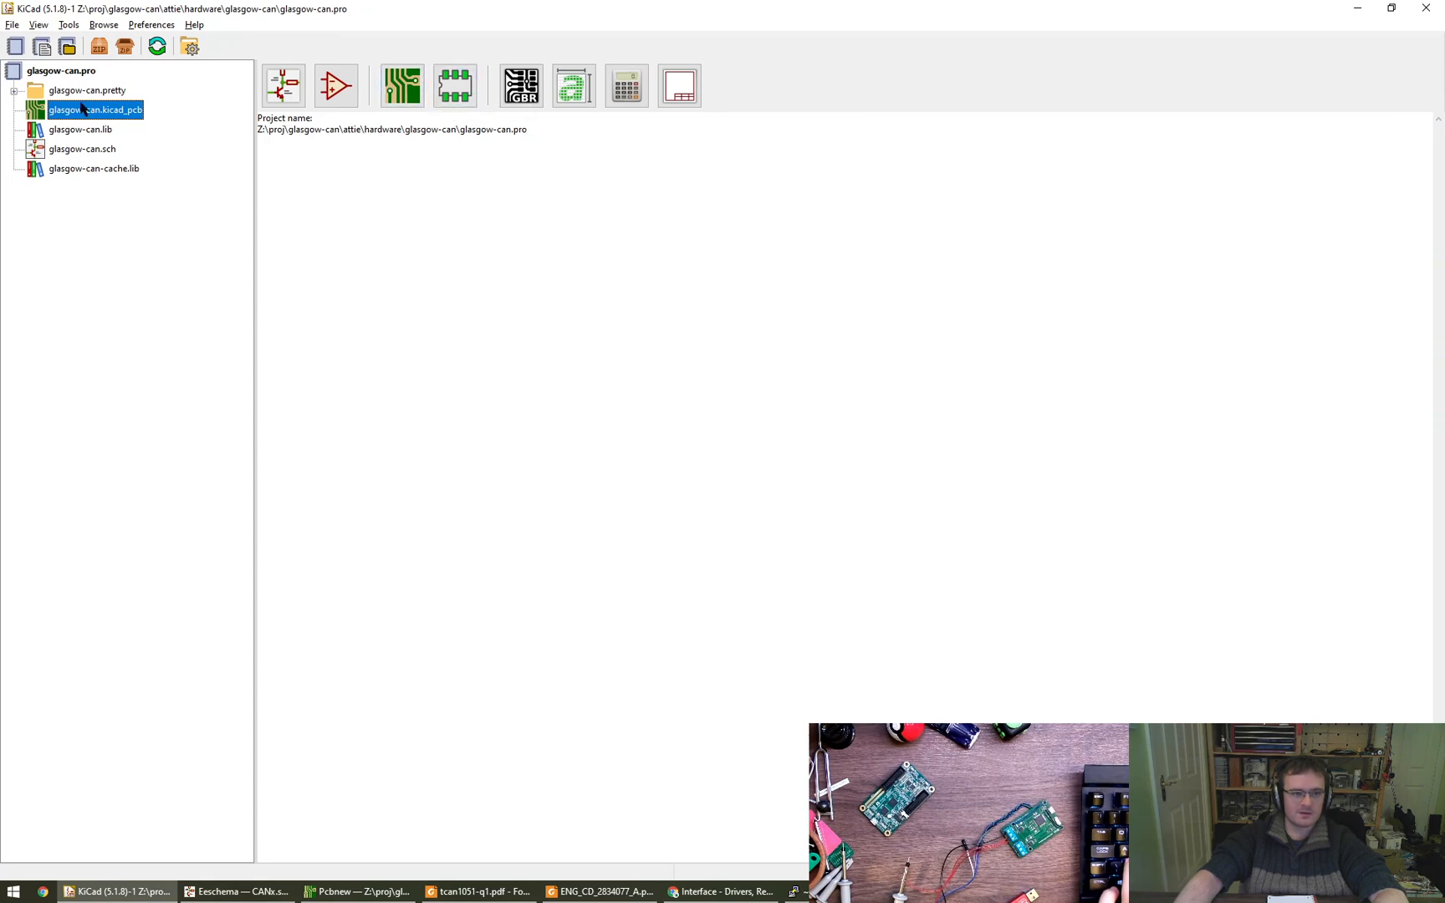
pyautogui.click(456, 86)
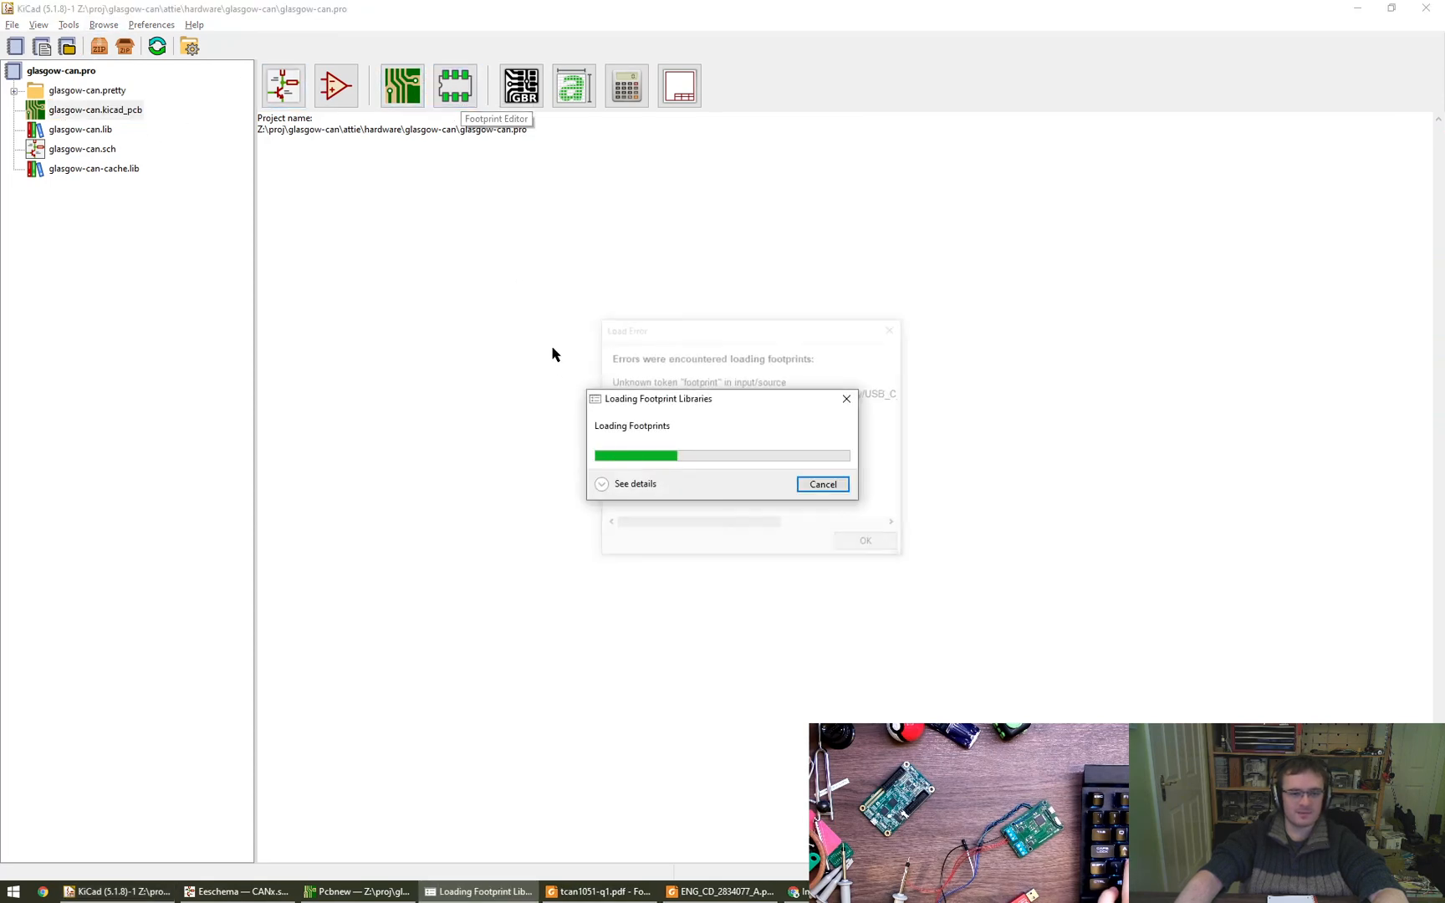
pyautogui.click(893, 328)
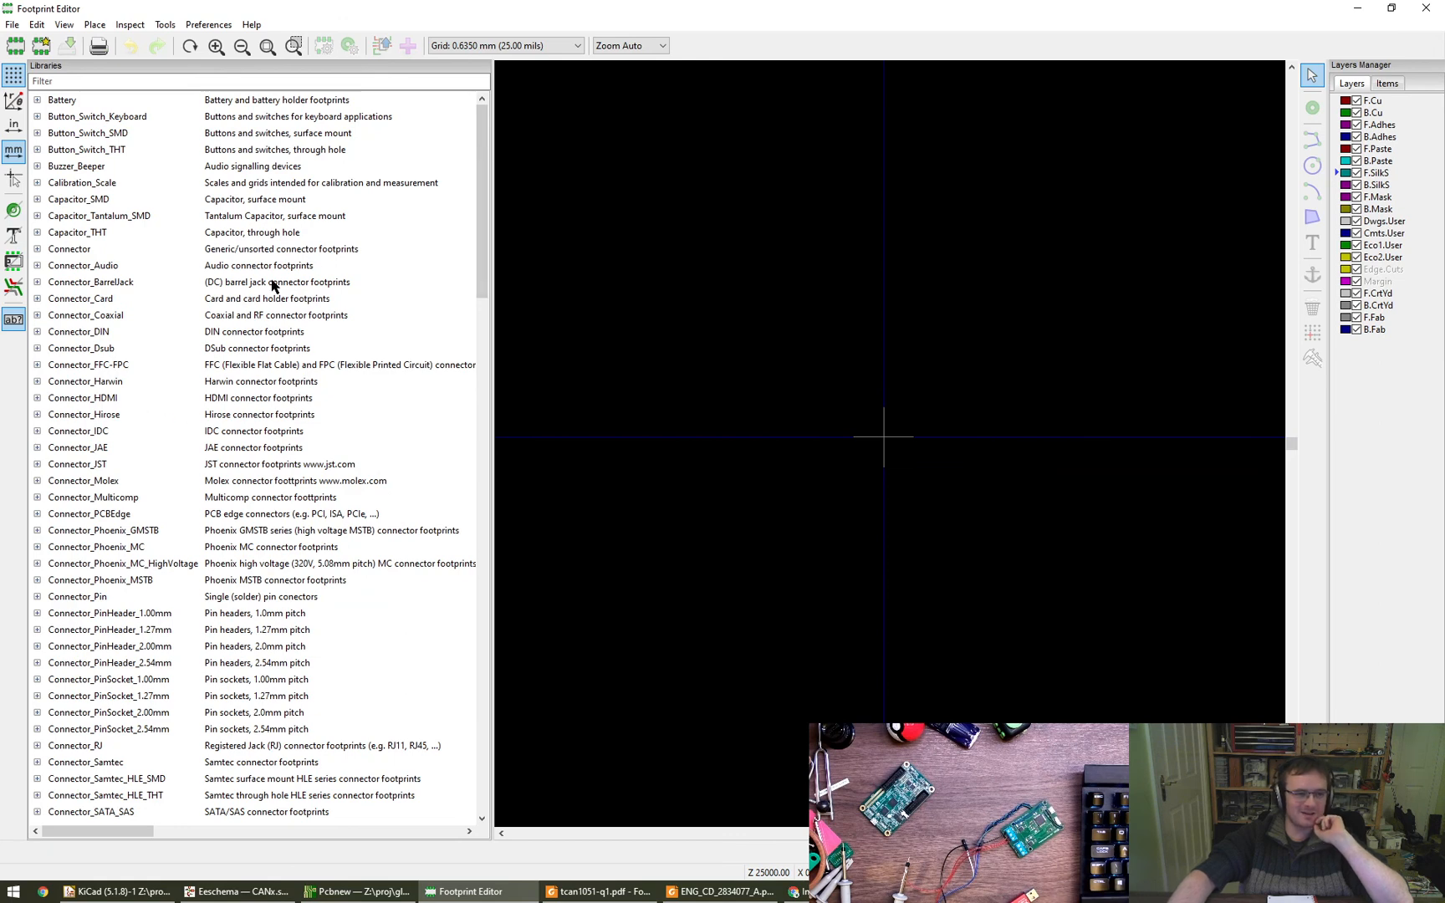
pyautogui.moveTo(482, 200); pyautogui.dragTo(483, 182)
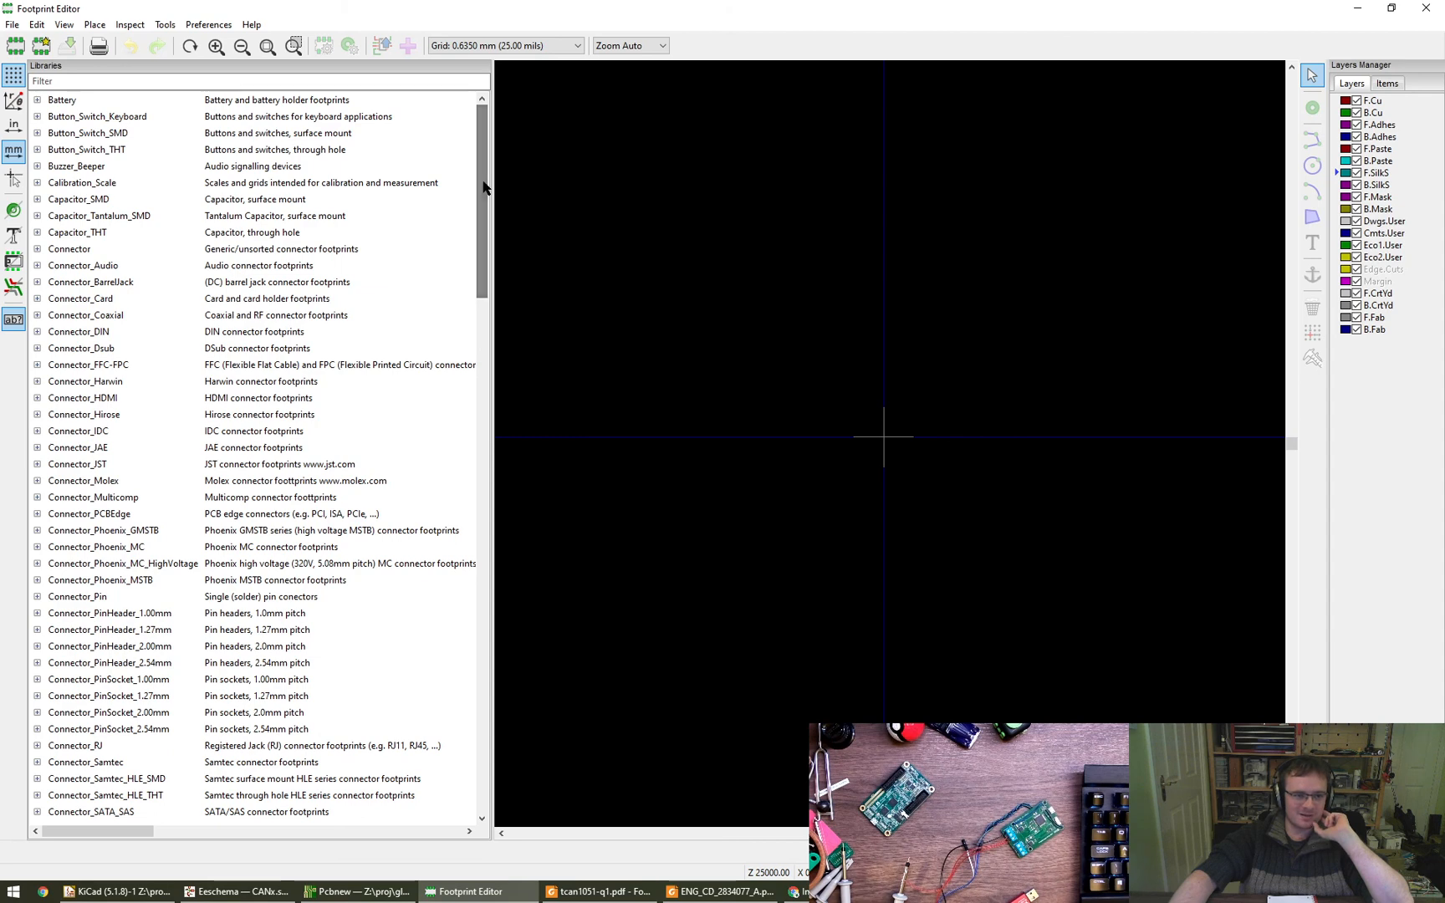
pyautogui.moveTo(482, 207); pyautogui.dragTo(483, 221)
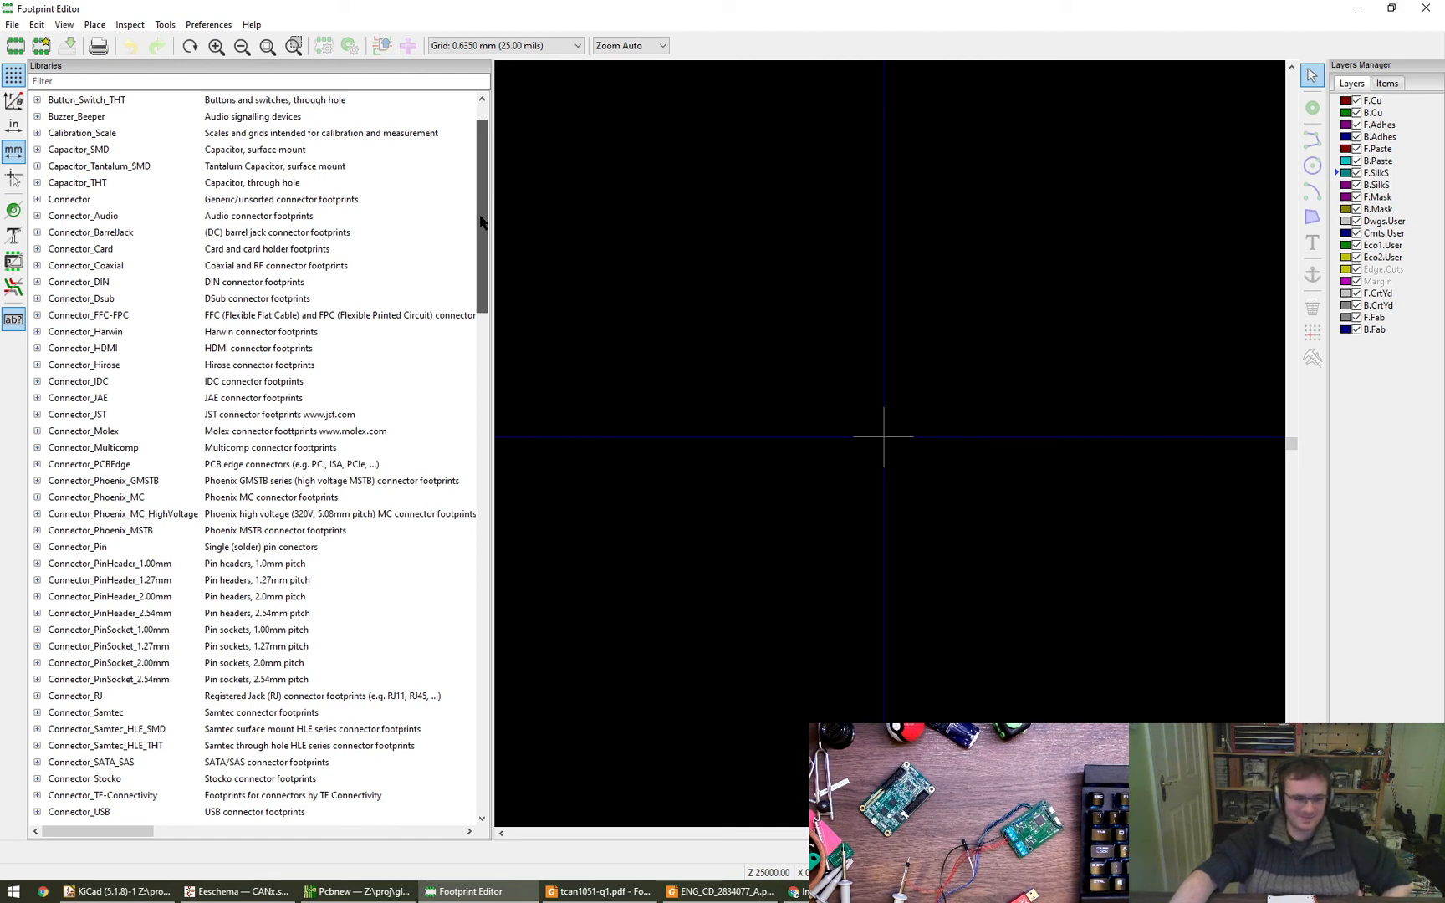
pyautogui.moveTo(482, 222); pyautogui.dragTo(482, 228)
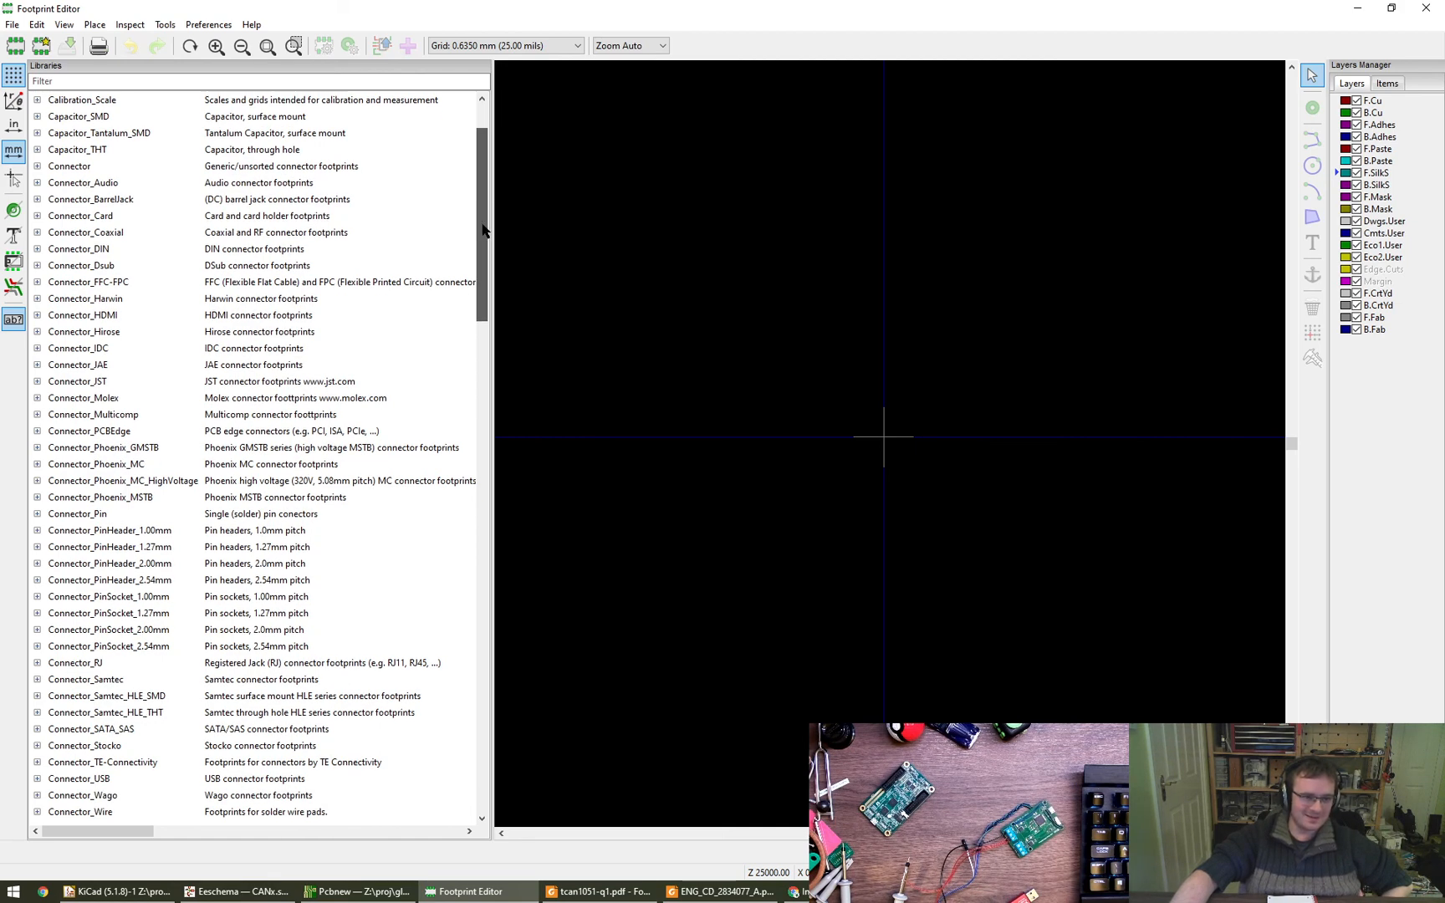
pyautogui.moveTo(483, 229); pyautogui.dragTo(470, 469)
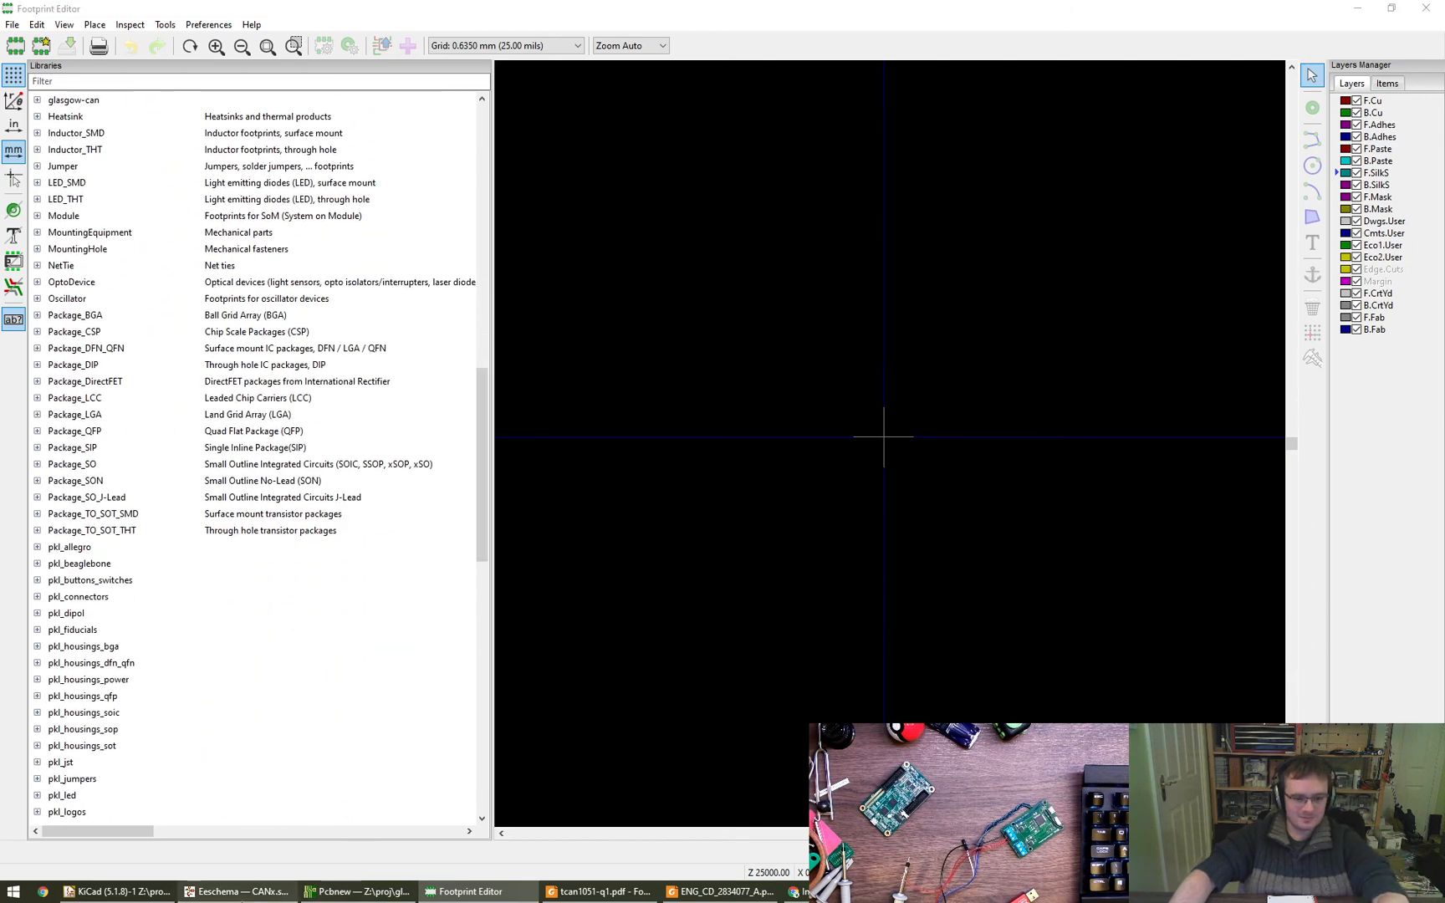
# - Copy the footprint name from U1's symbol properties in the schematic, leaving the properties unchanged
pyautogui.click(242, 900)
pyautogui.press('e')
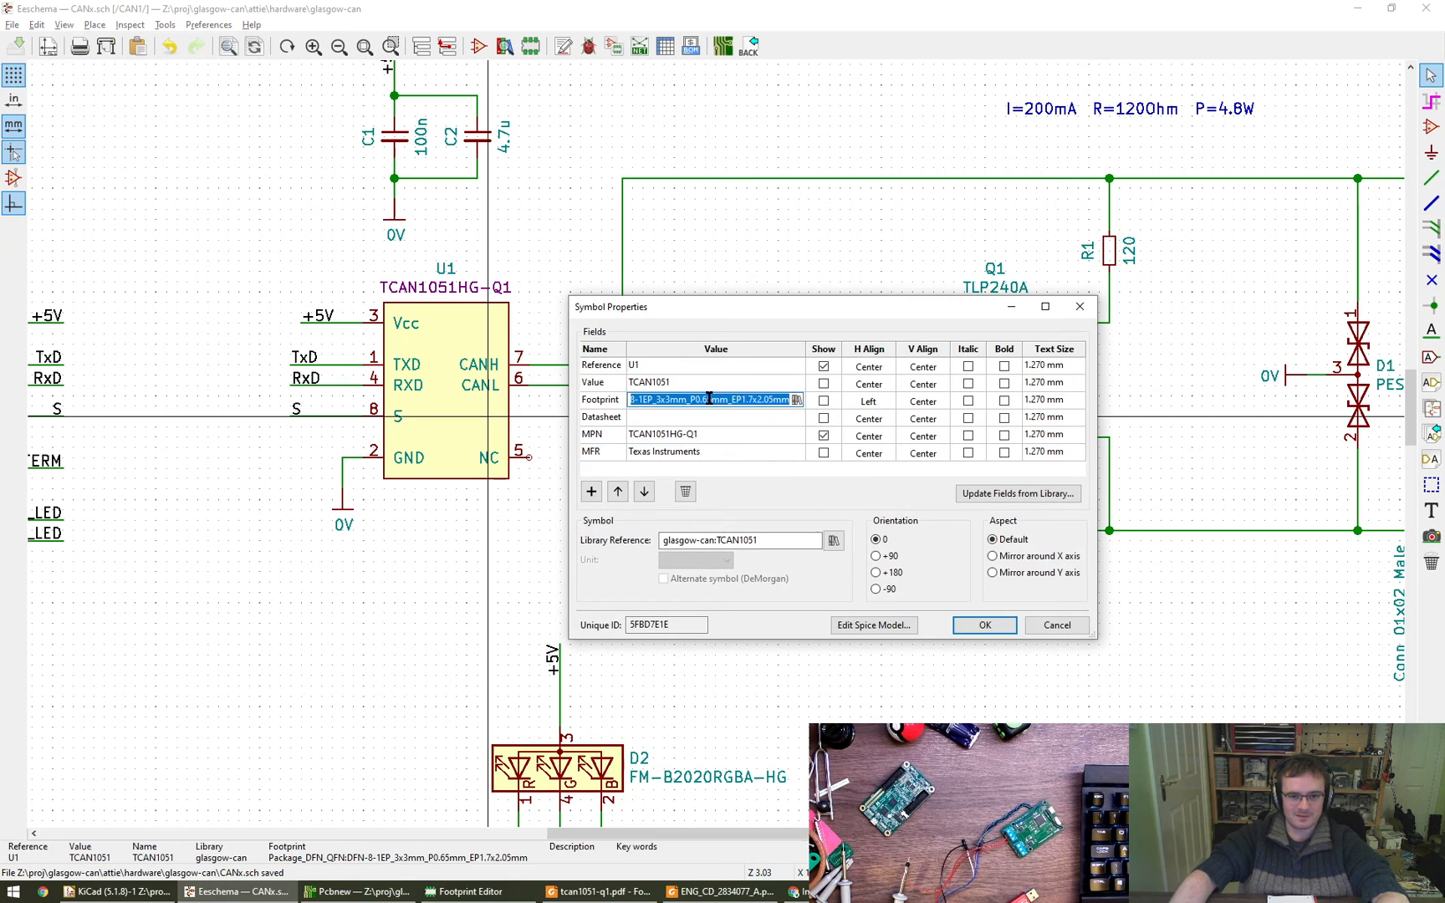
pyautogui.click(252, 696)
pyautogui.press('Escape')
pyautogui.press('Escape')
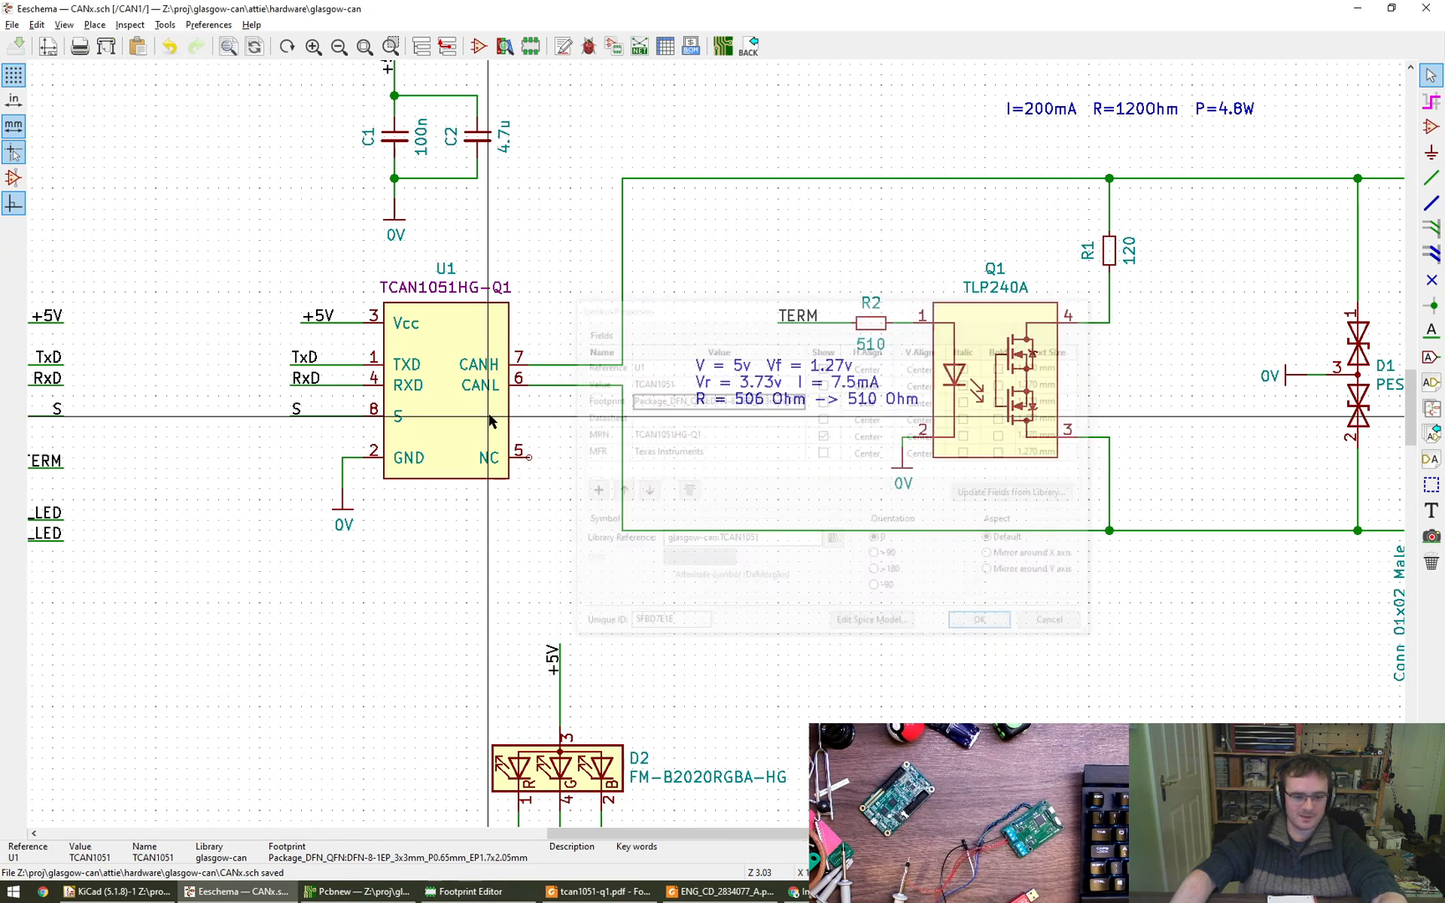
# - Filter the Footprint Editor's libraries for DFN-8-1EP_3x3mm_P0.65mm_EP1.7x2.05mm and open that footprint from Package_DFN_QFN
pyautogui.click(471, 891)
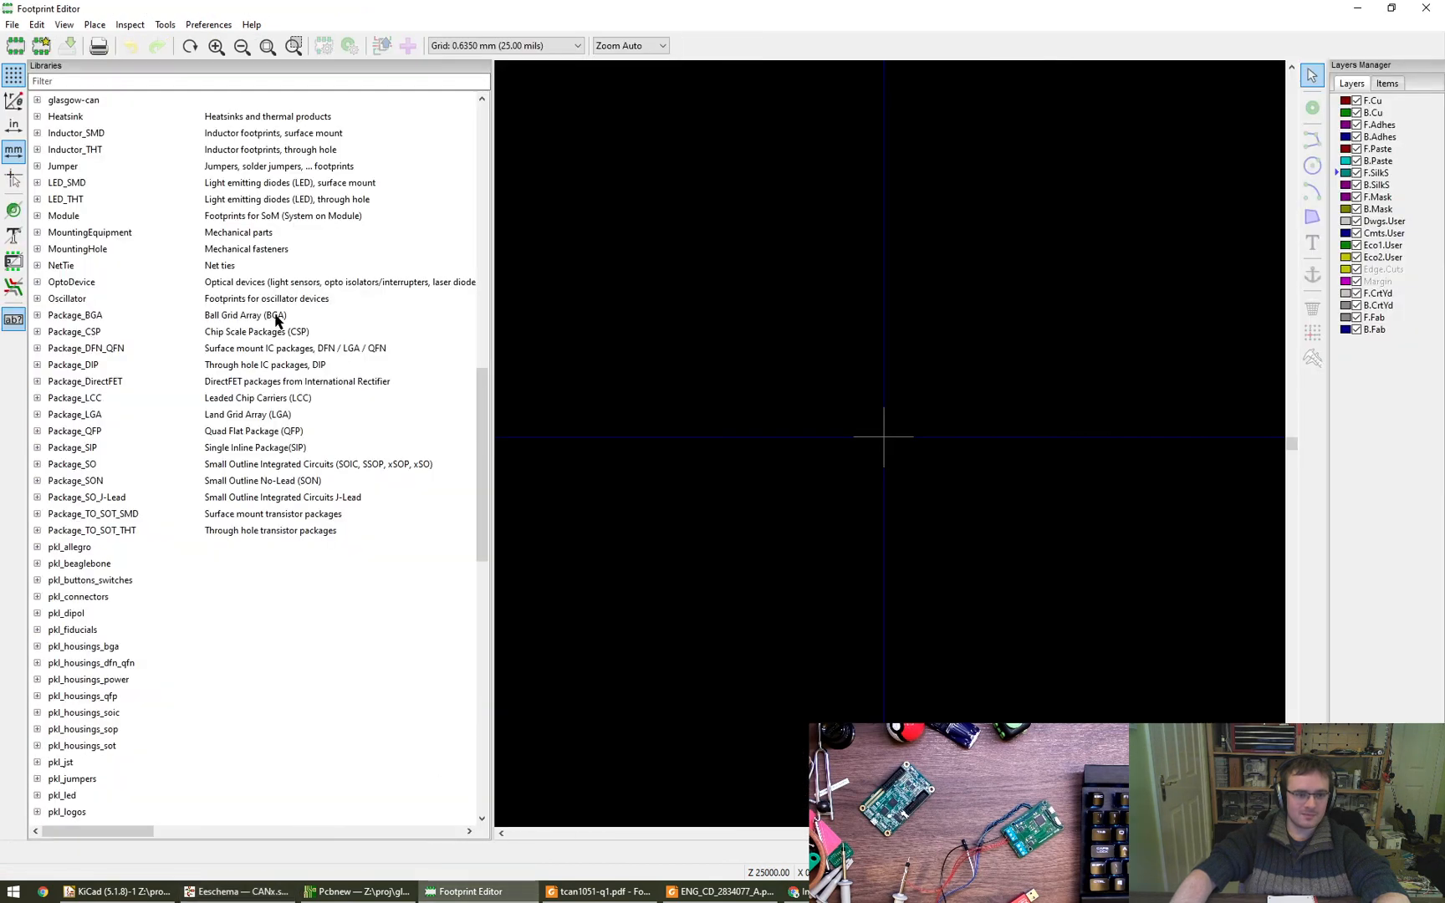
pyautogui.click(130, 84)
pyautogui.write('Package_DFN_QFN:DFN-8-1EP_3x3mm_P0.65mm_EP1.7x2.05mm')
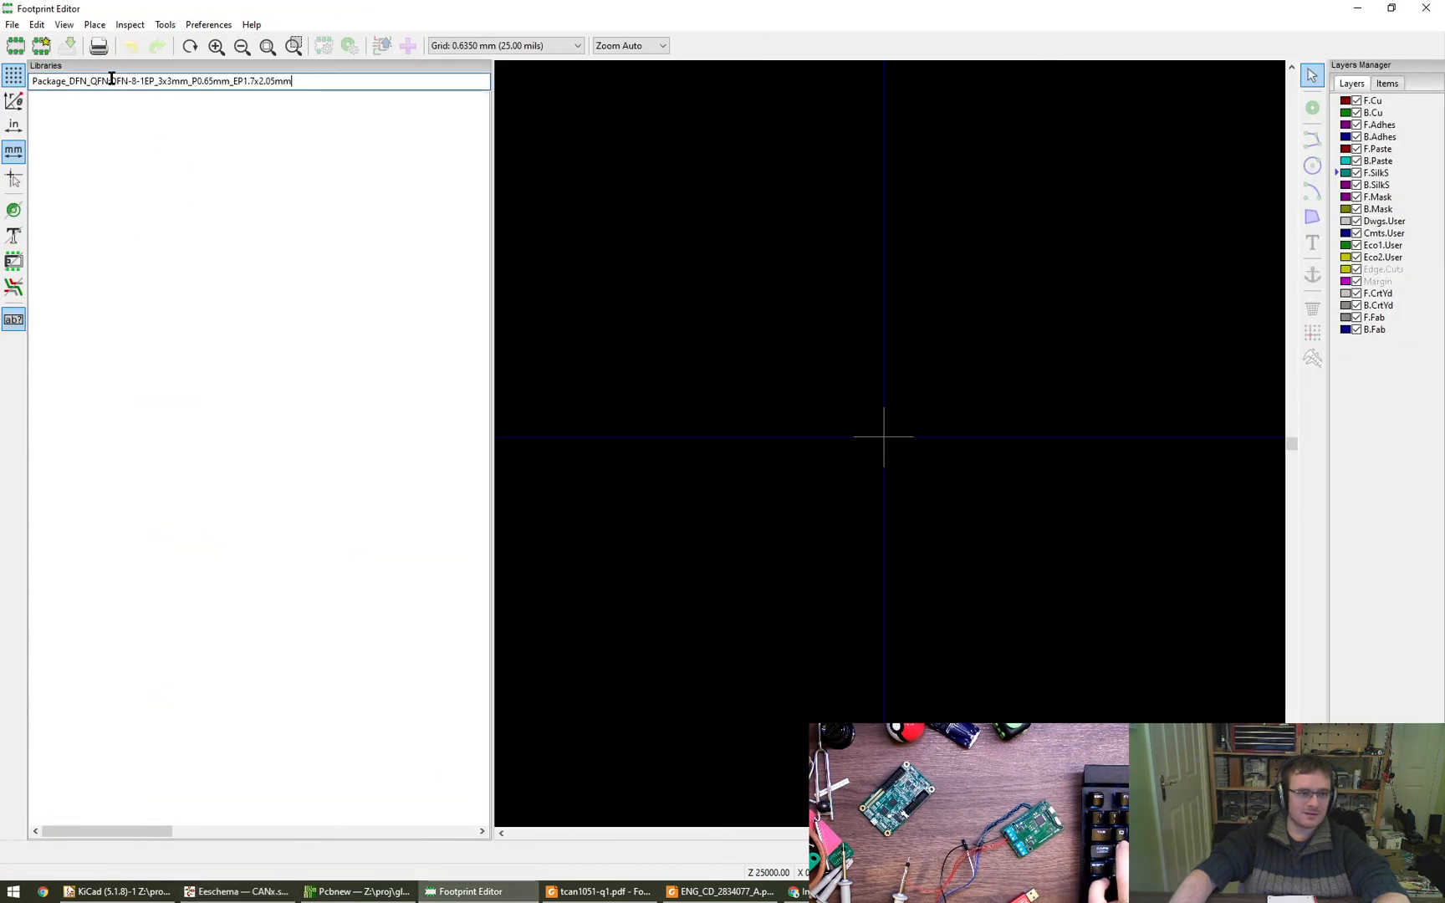
pyautogui.press('Delete')
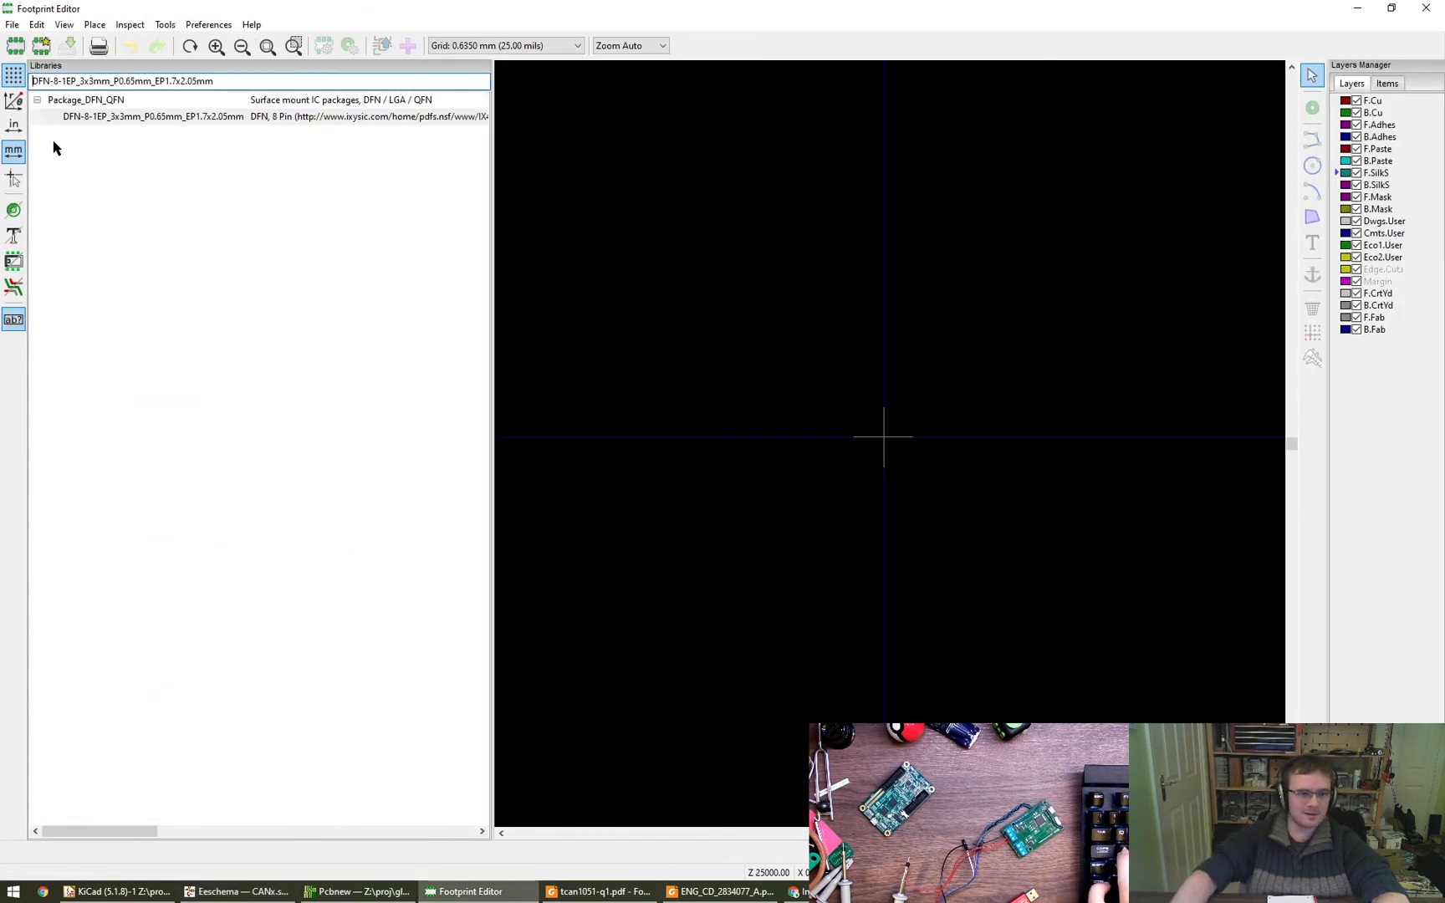
pyautogui.doubleClick(130, 122)
pyautogui.scroll(6, 910, 497)
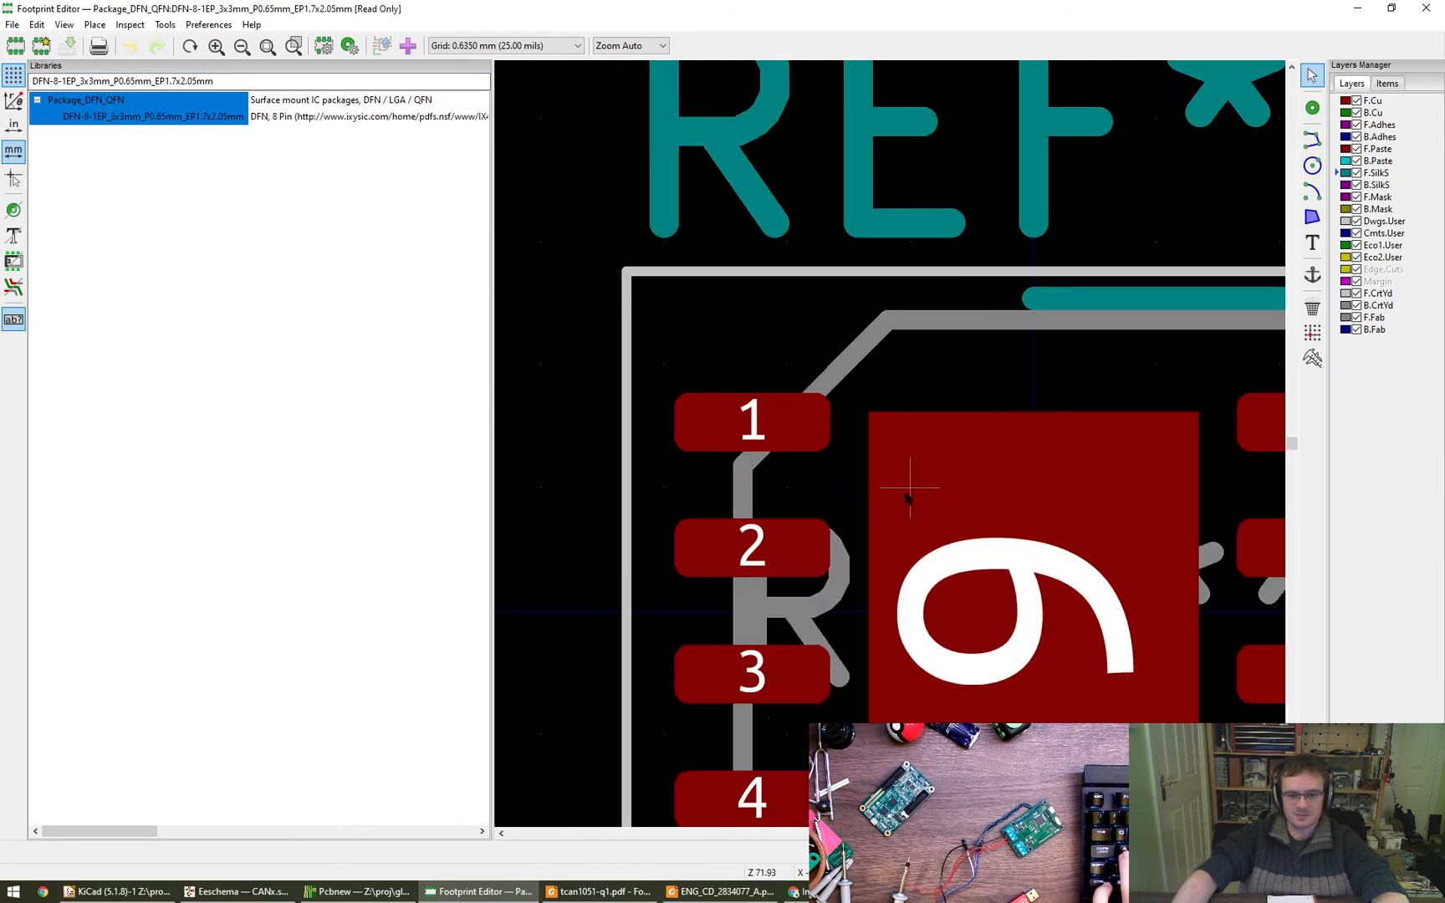
# - Inspect the pad properties of the footprint's central pad 9 without changing them
pyautogui.click(799, 475)
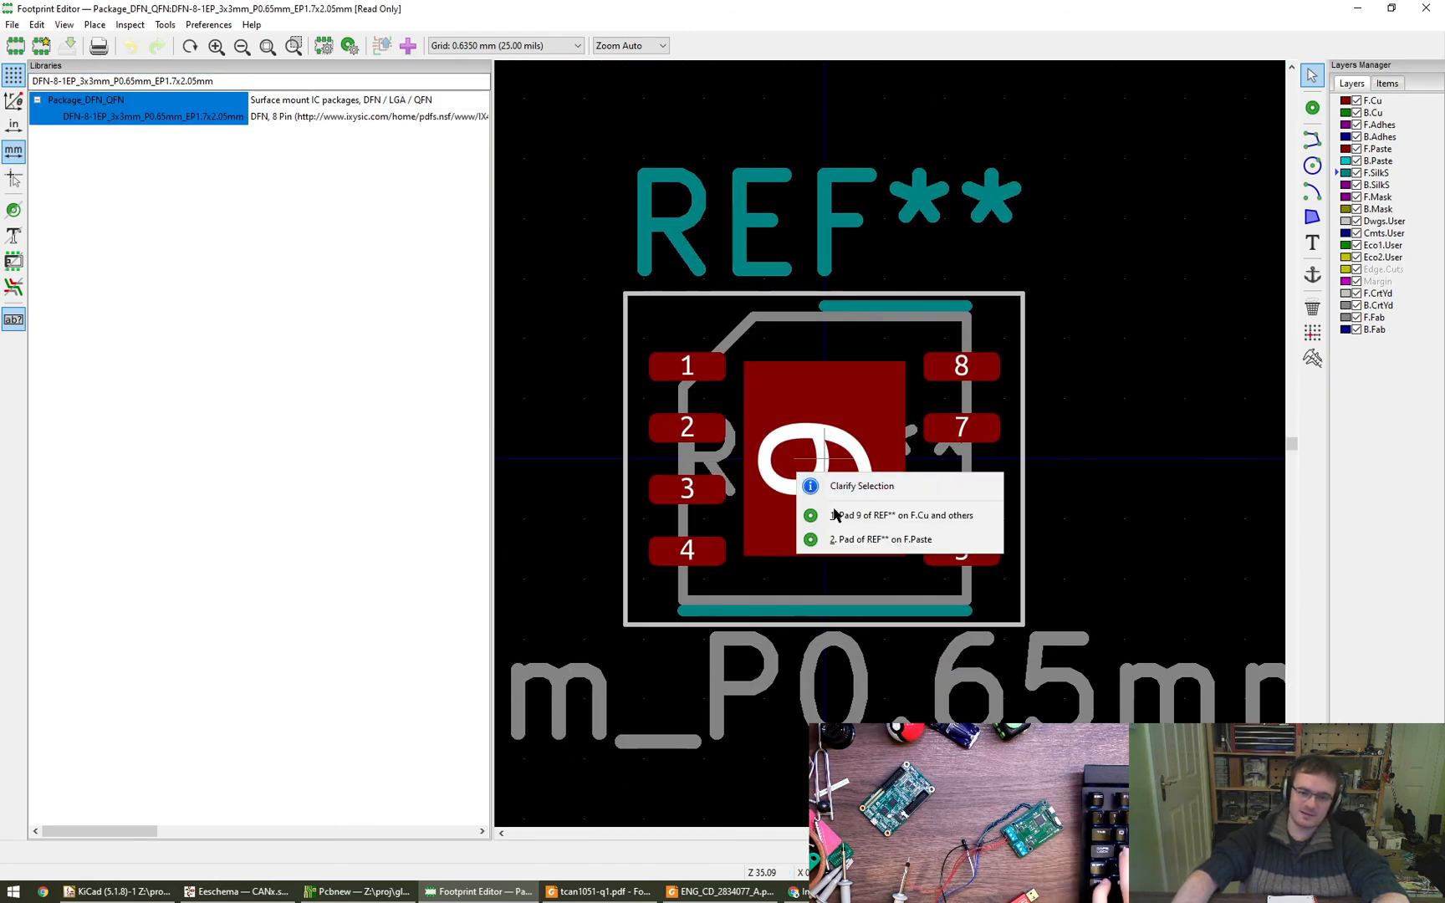
pyautogui.click(911, 517)
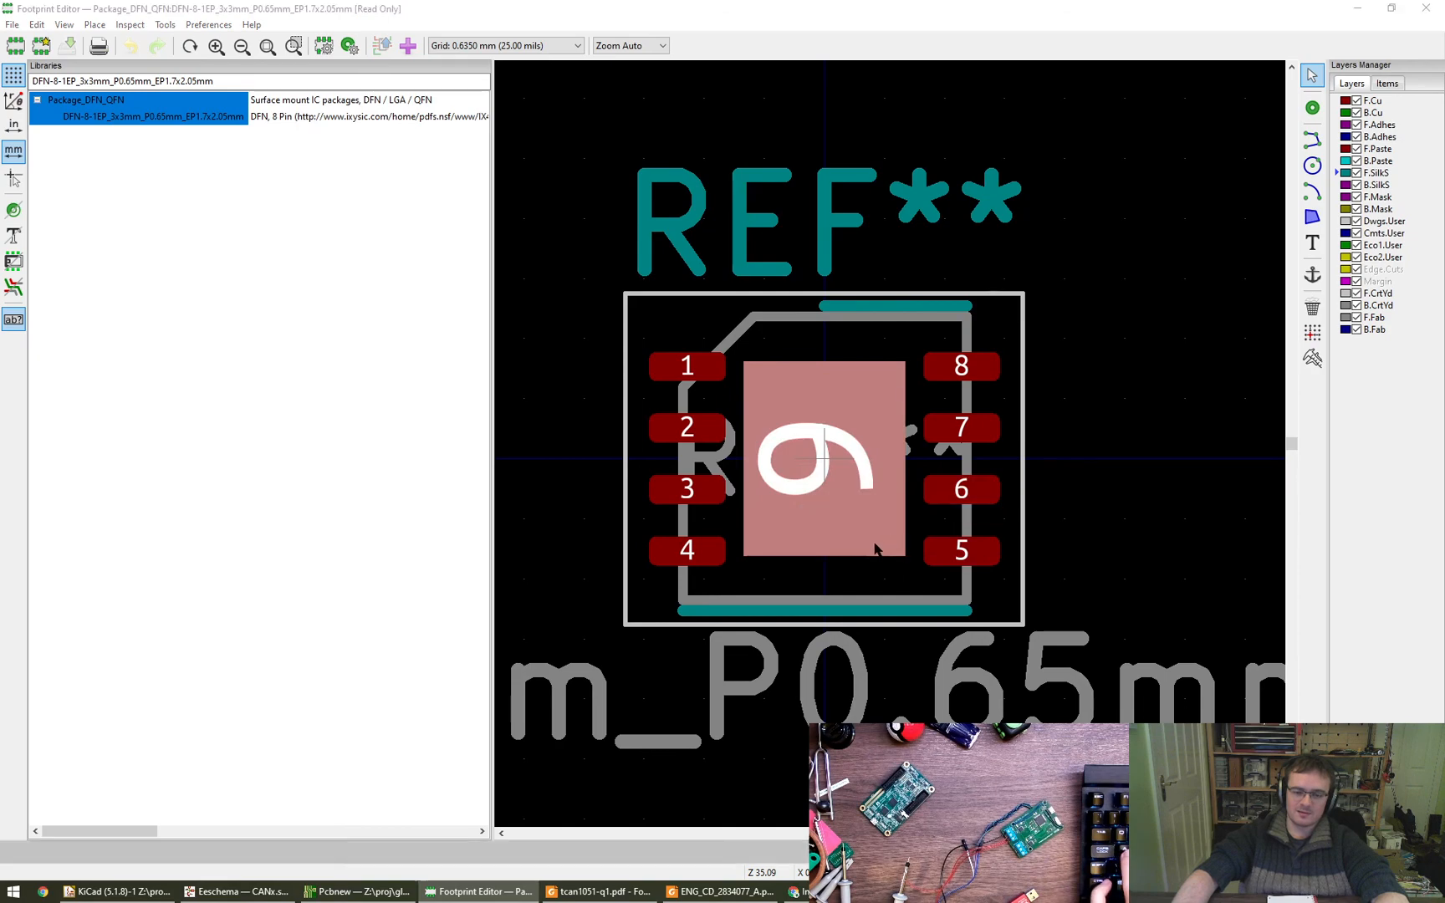
pyautogui.doubleClick(870, 548)
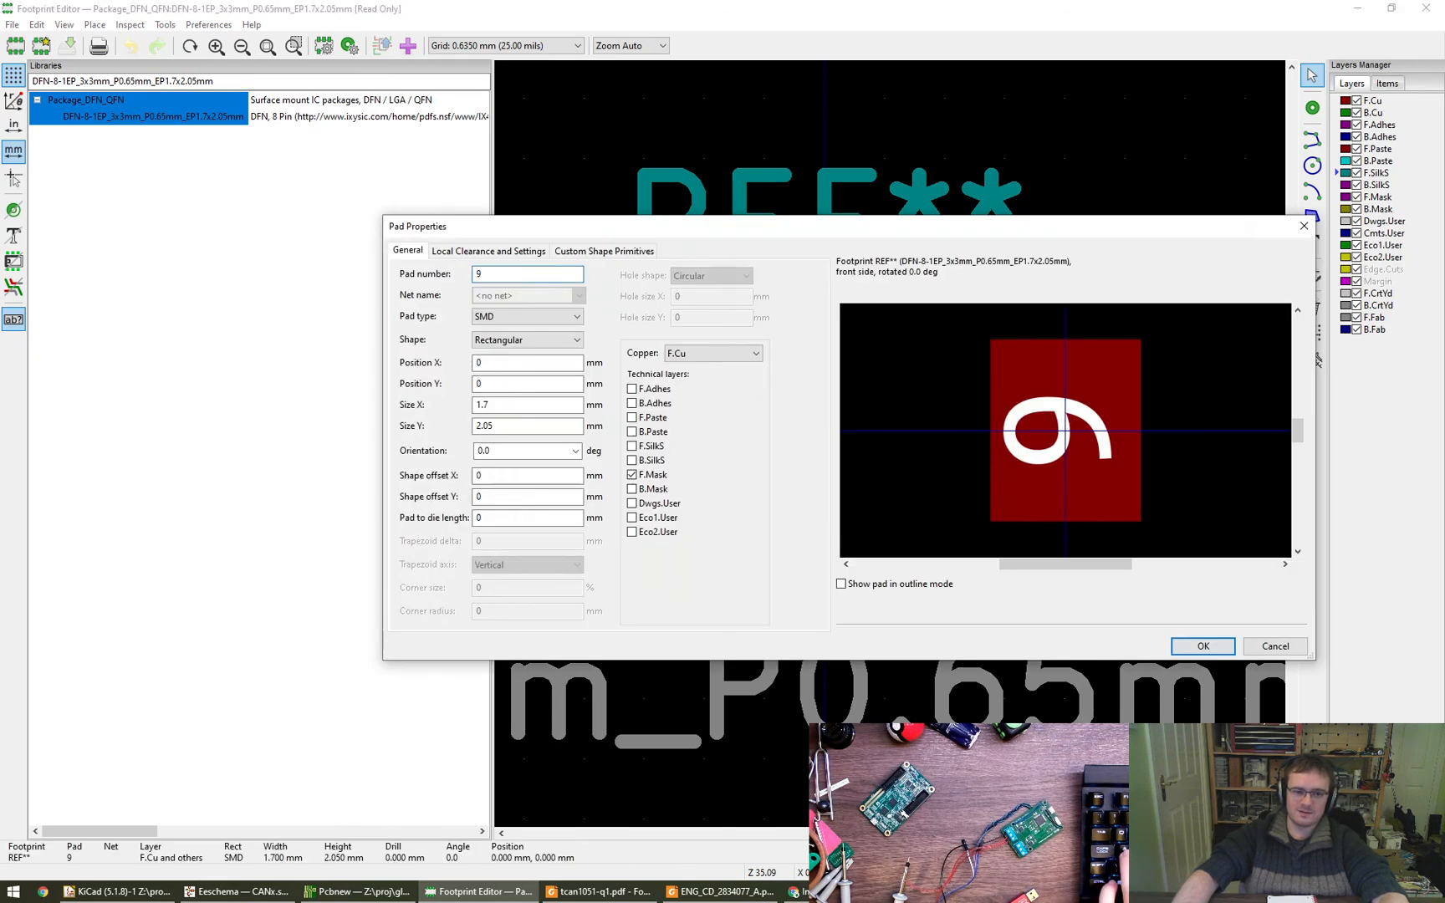
pyautogui.press('Escape')
pyautogui.scroll(-3, 654, 458)
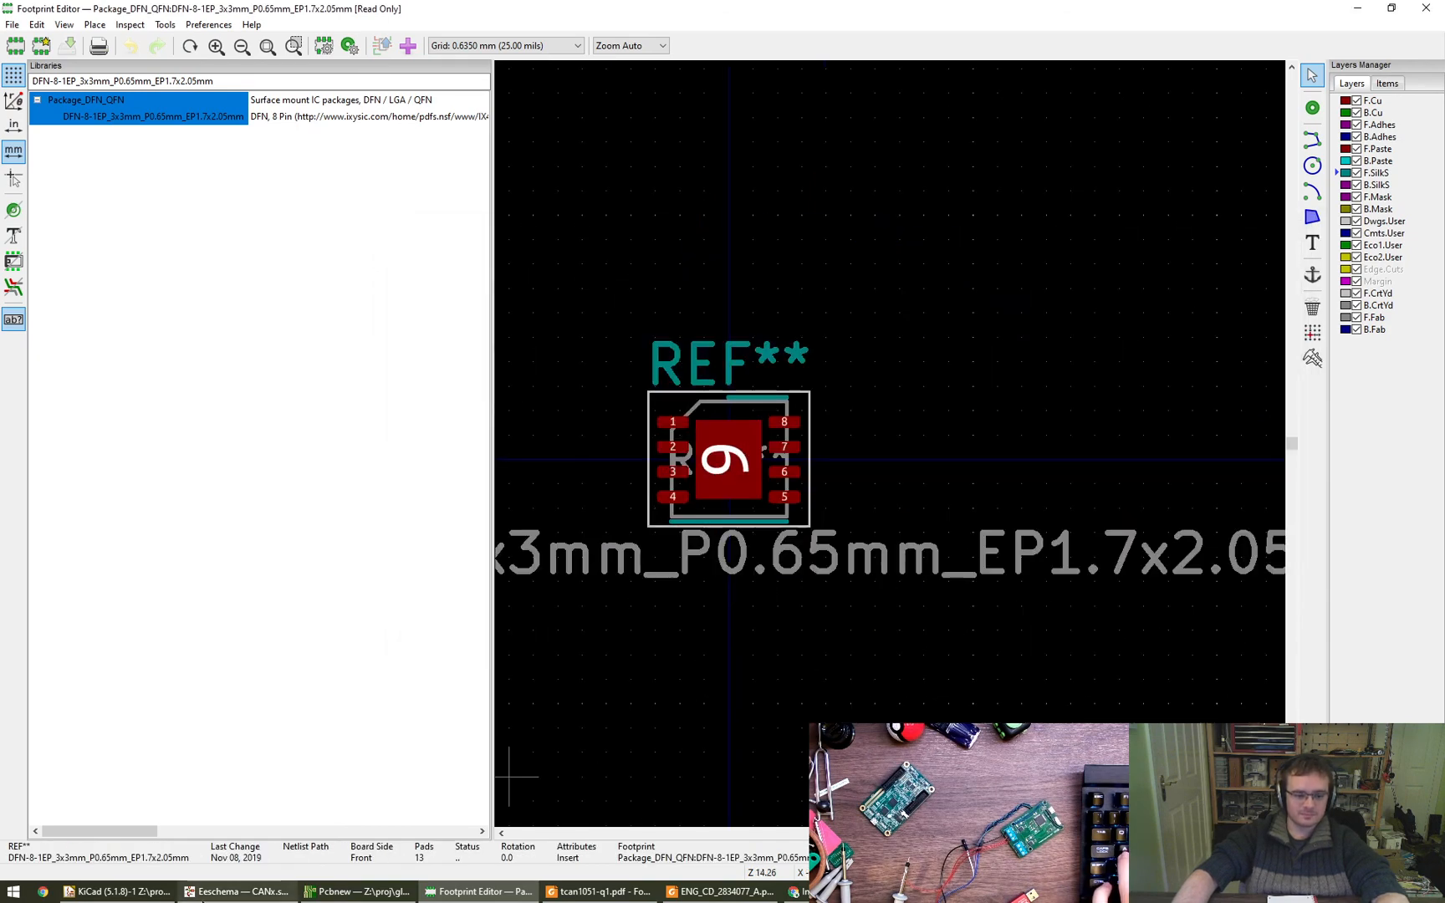
# - Return to the schematic and review the assigned footprints in the symbol fields table, discarding any changes
pyautogui.hotkey('alt', 'Tab')
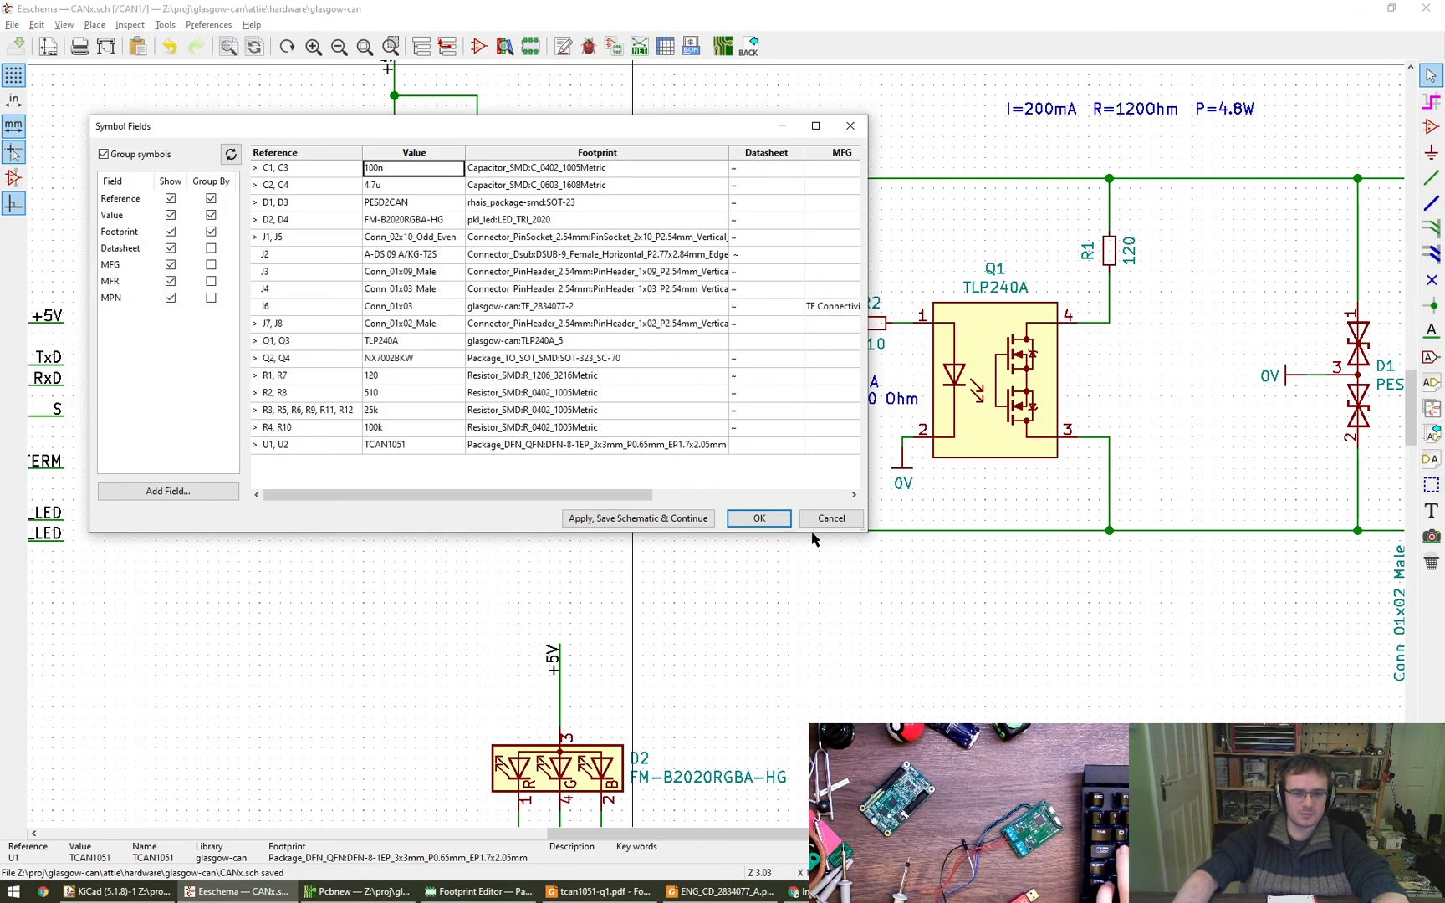
pyautogui.click(841, 521)
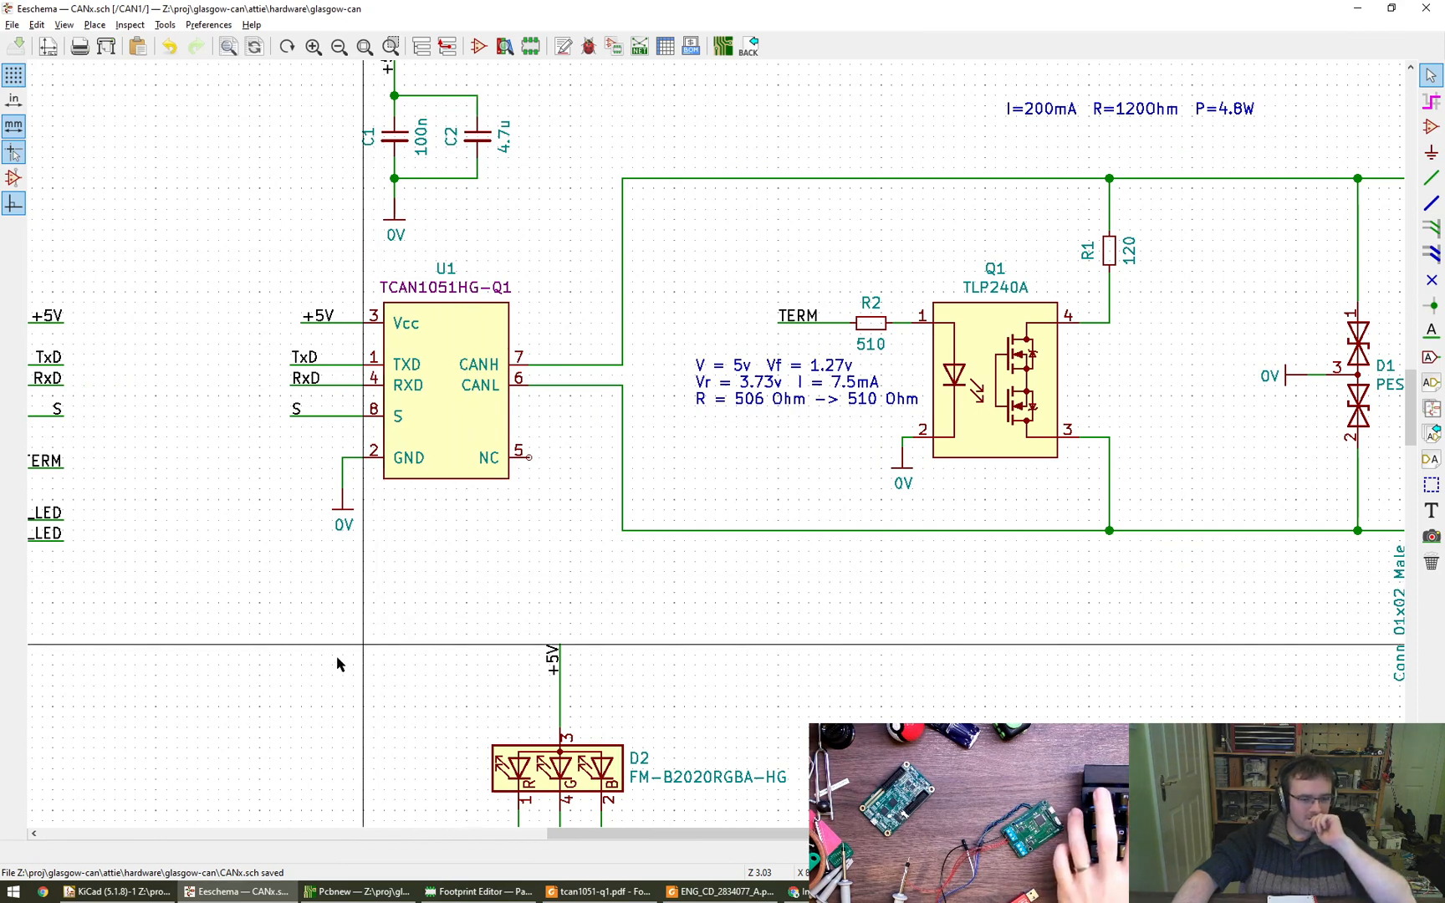
# - Update the glasgow-can PCB from the schematic in Pcbnew, keeping the existing symbol to footprint associations
pyautogui.click(359, 891)
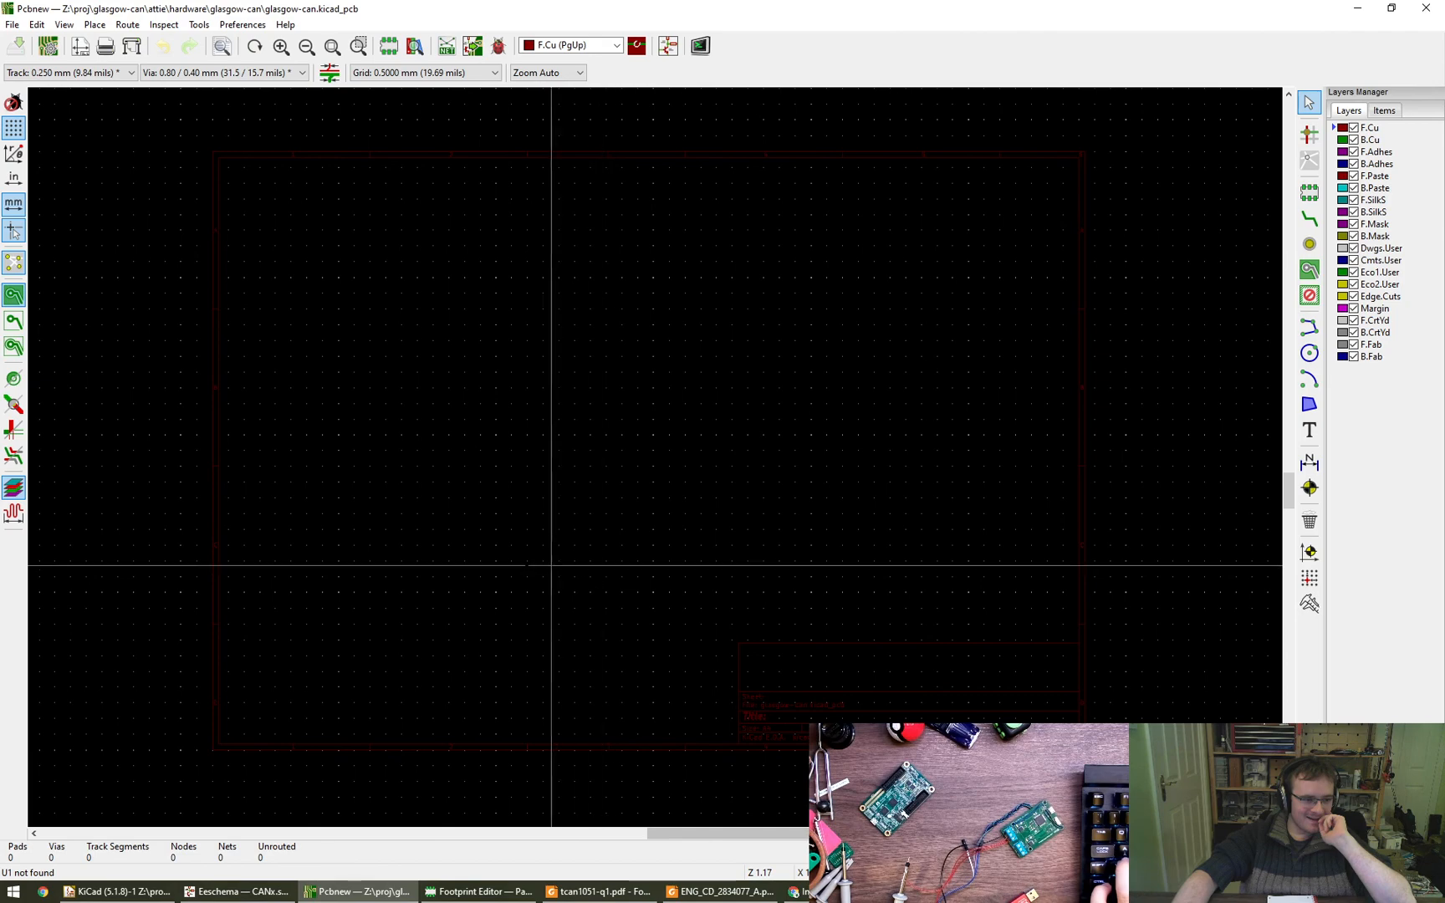
pyautogui.moveTo(506, 562); pyautogui.dragTo(560, 523, button='middle')
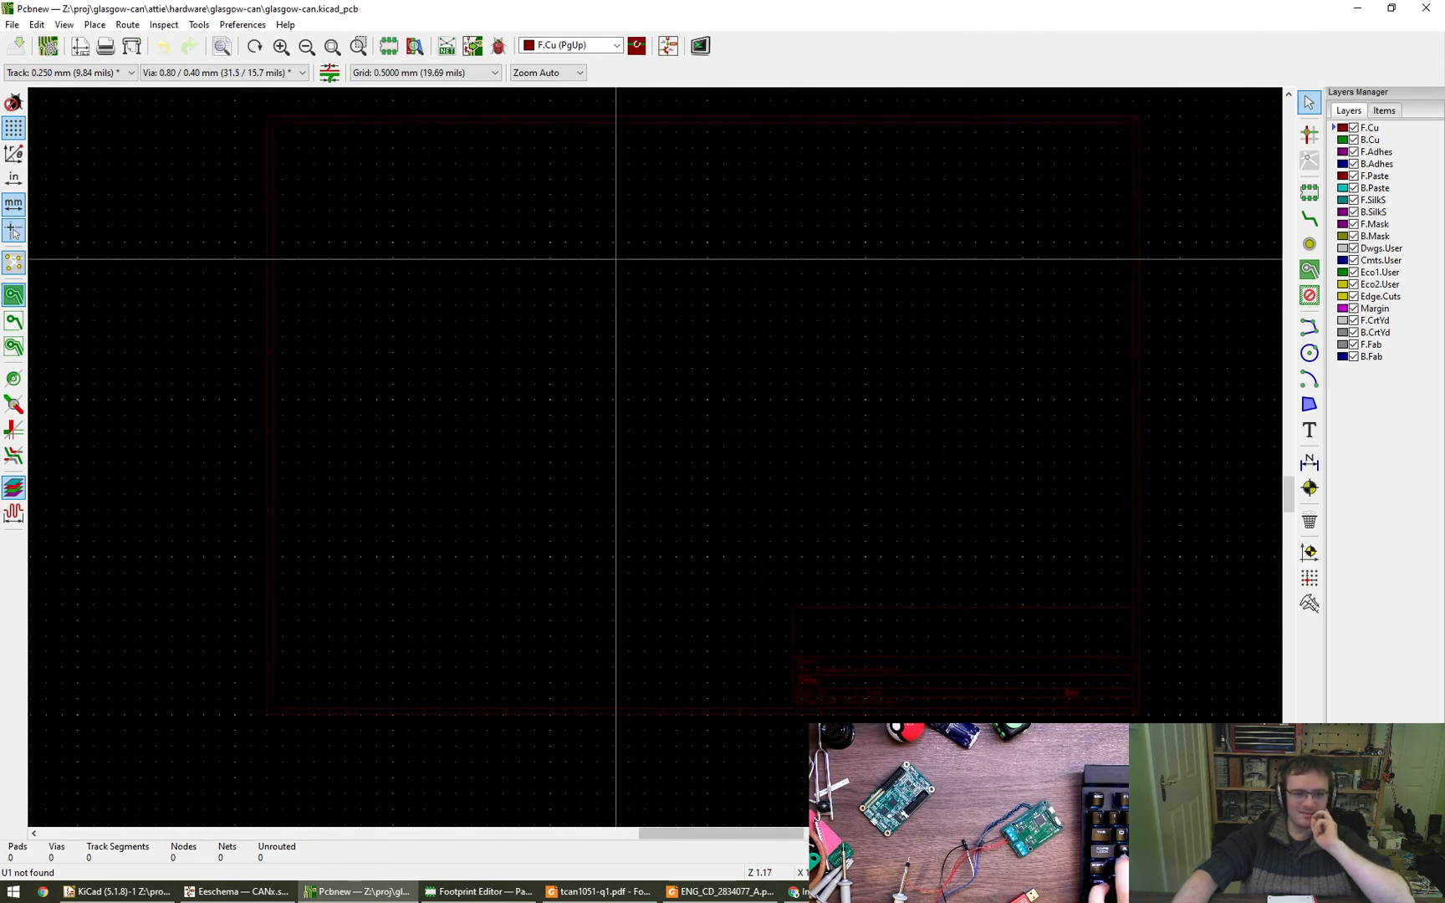
pyautogui.click(472, 48)
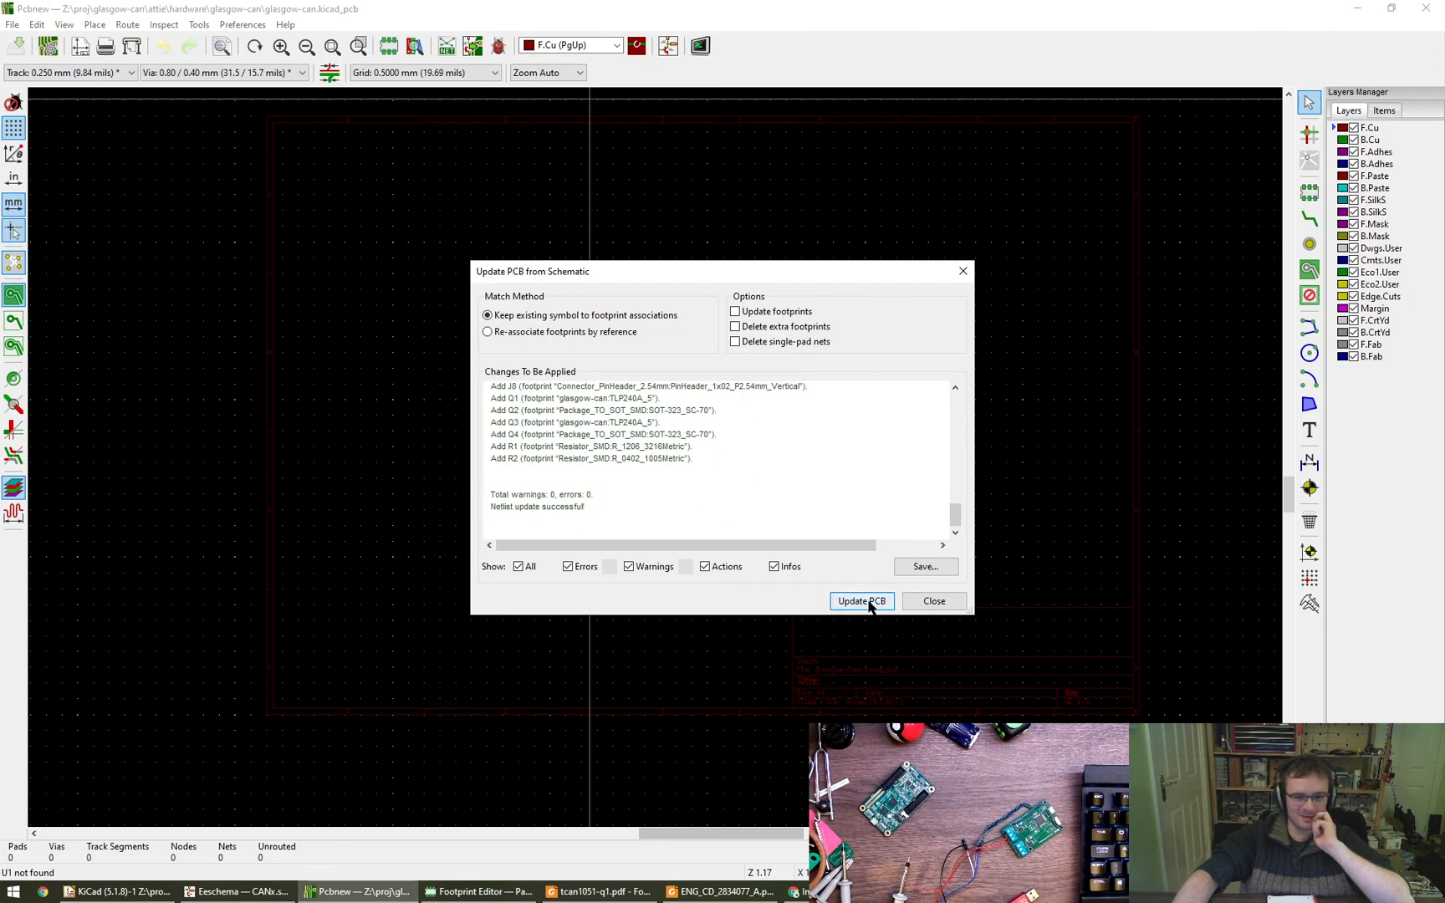
pyautogui.click(868, 603)
pyautogui.click(934, 600)
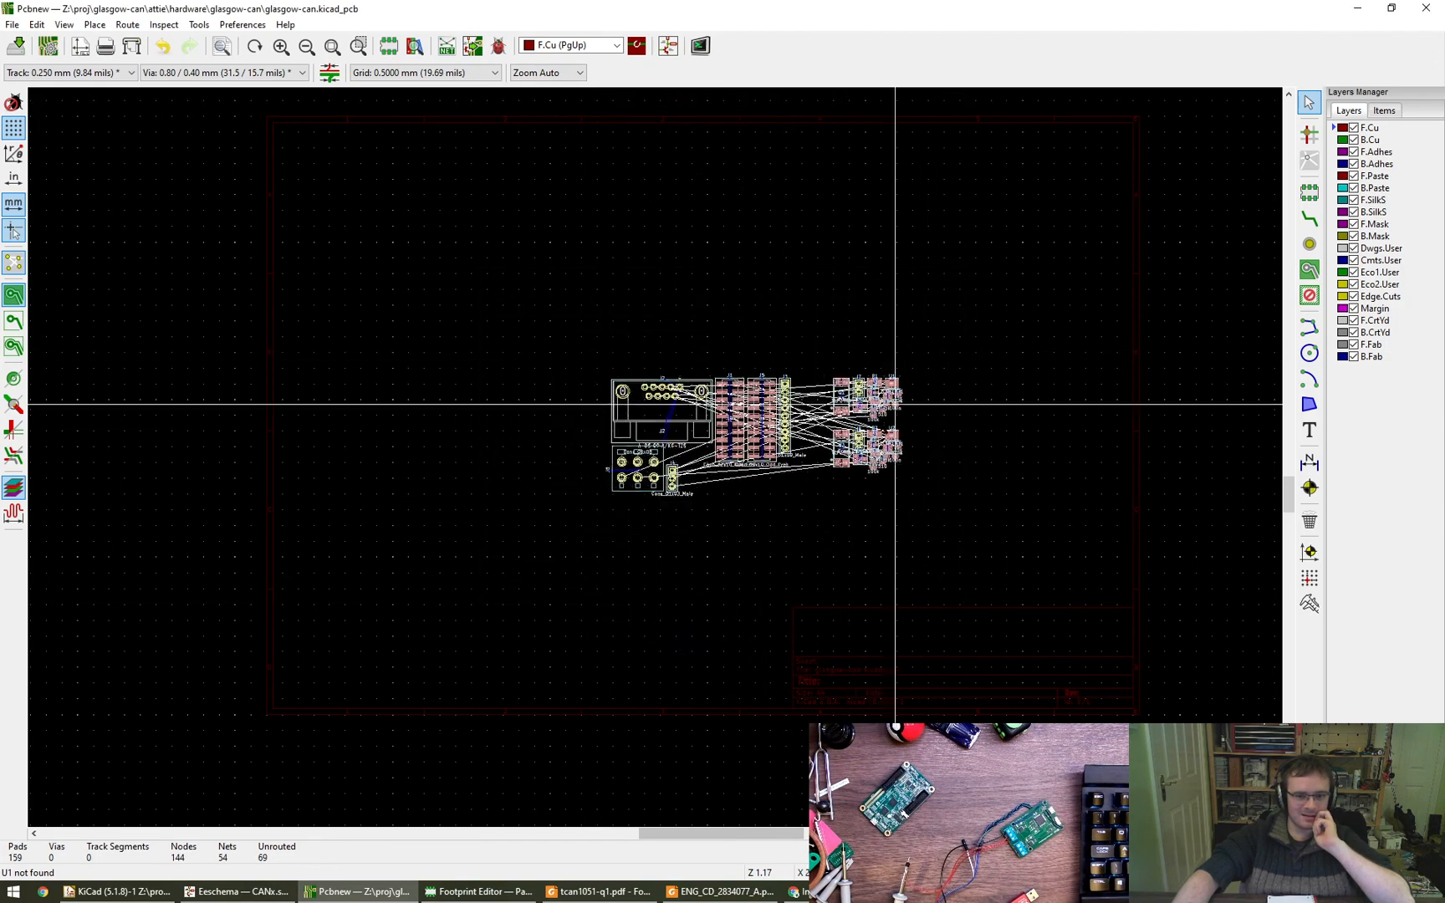
# - Place the group of imported footprints in the lower left part of the drawing sheet
pyautogui.scroll(1, 635, 404)
pyautogui.scroll(-3, 635, 403)
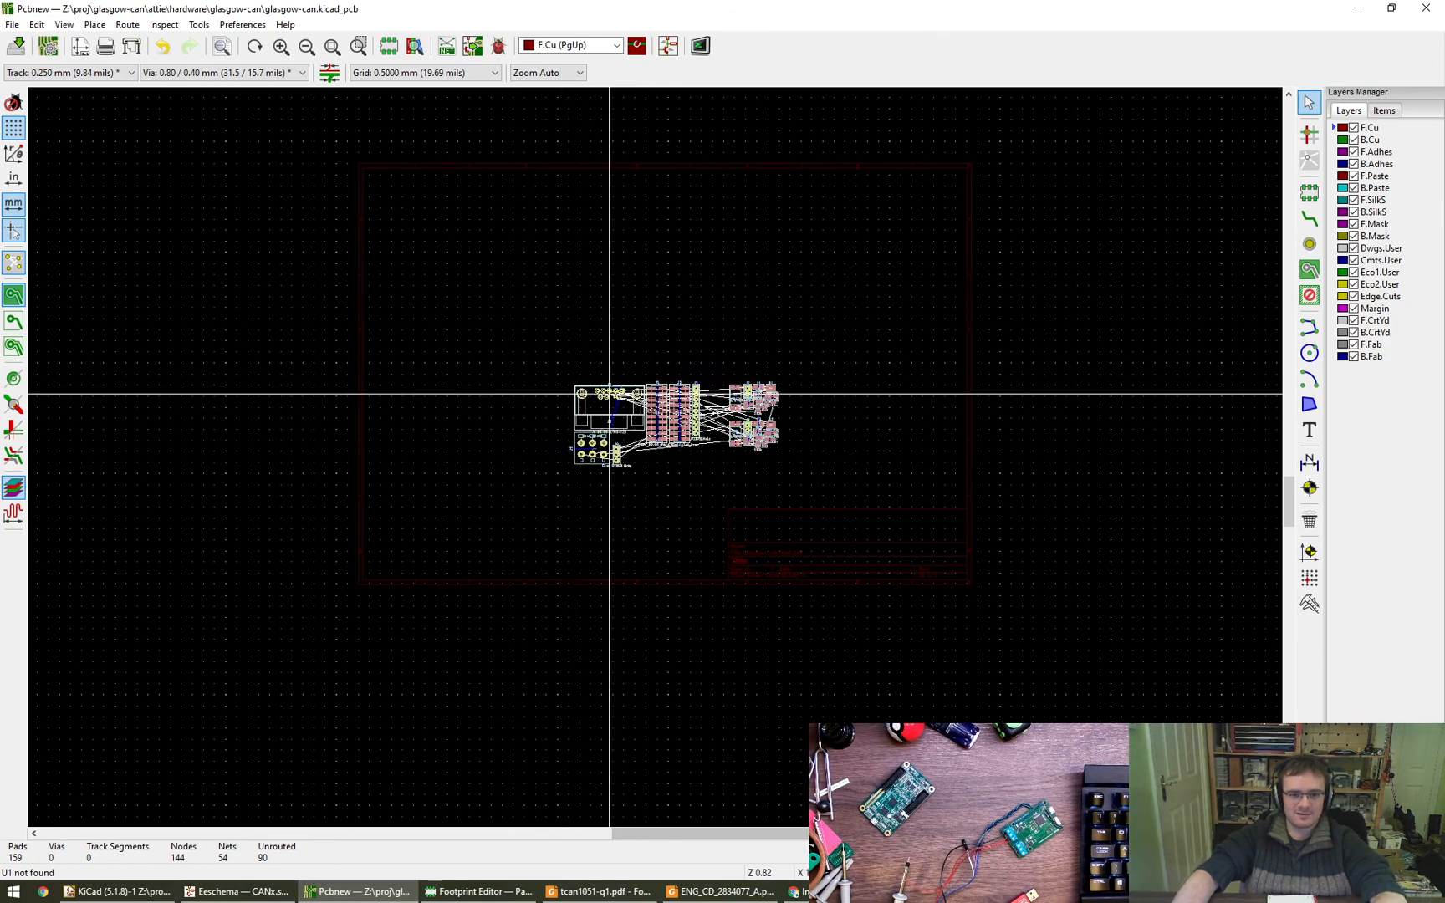
pyautogui.click(518, 474)
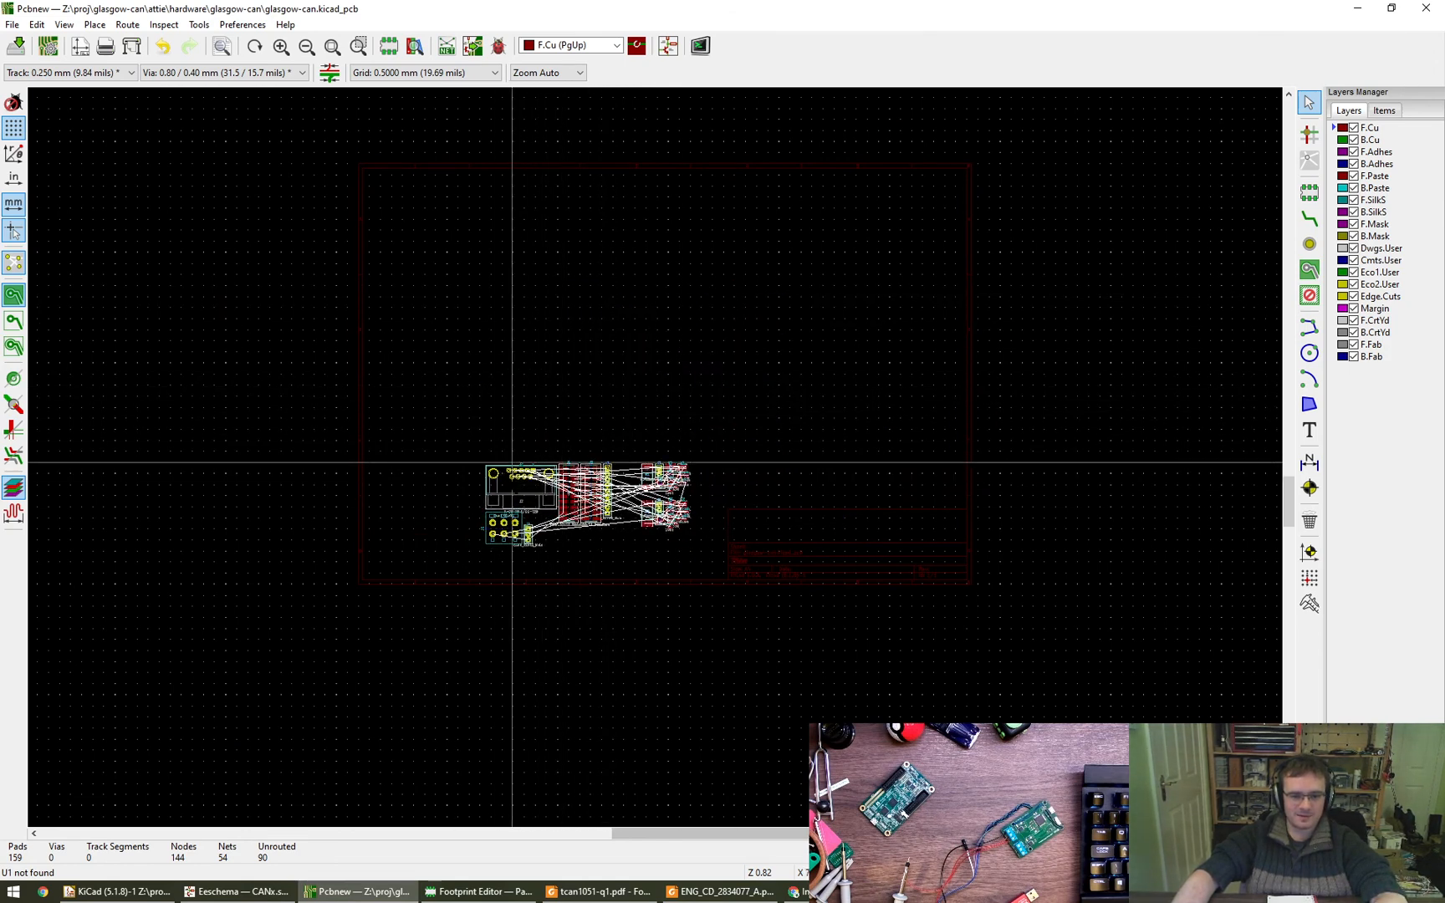
# - Move the D-sub connector J2 out to the right of the imported parts and rotate it 90 degrees
pyautogui.moveTo(534, 471); pyautogui.dragTo(698, 335)
pyautogui.press('r')
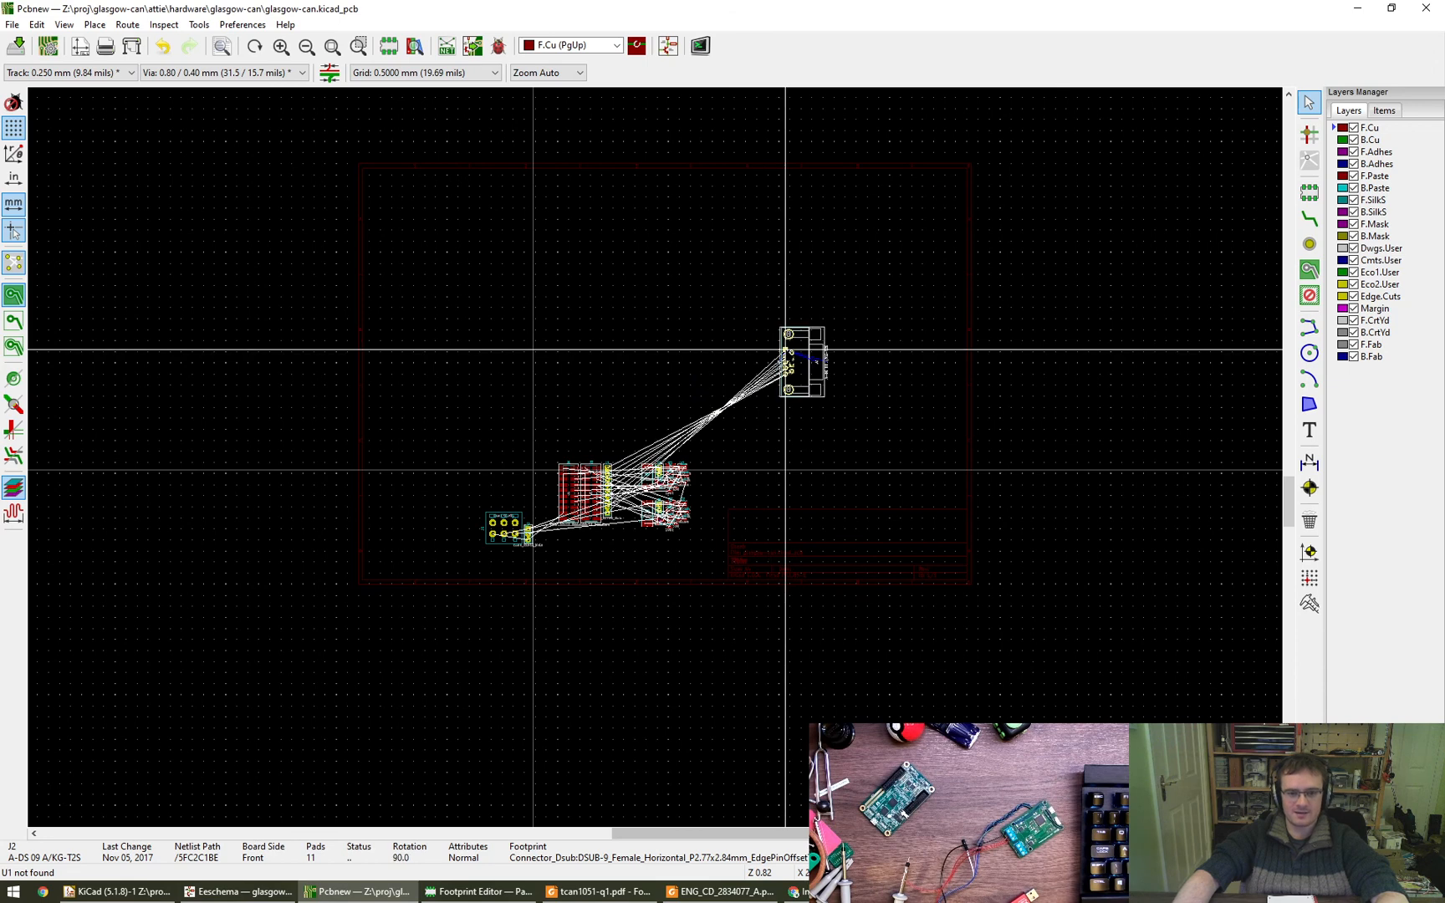
pyautogui.click(801, 348)
# - Rotate sockets J1 and J5 by 90 degrees and place them left of J2, with J5 below J1, switching to the 0.25 mm grid
pyautogui.press('m')
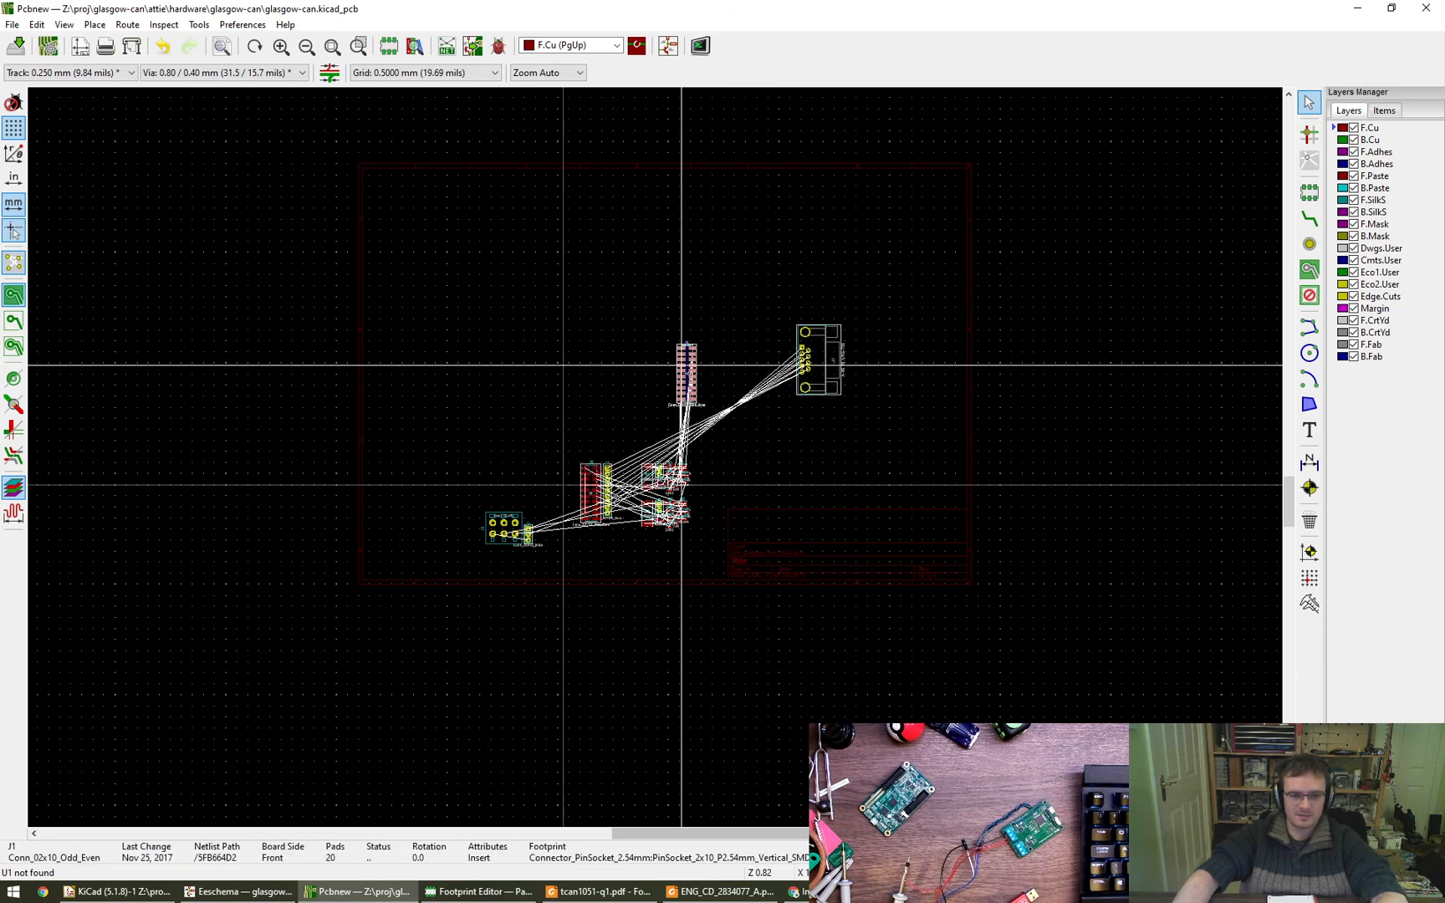
pyautogui.press('r')
pyautogui.click(704, 316)
pyautogui.press('n')
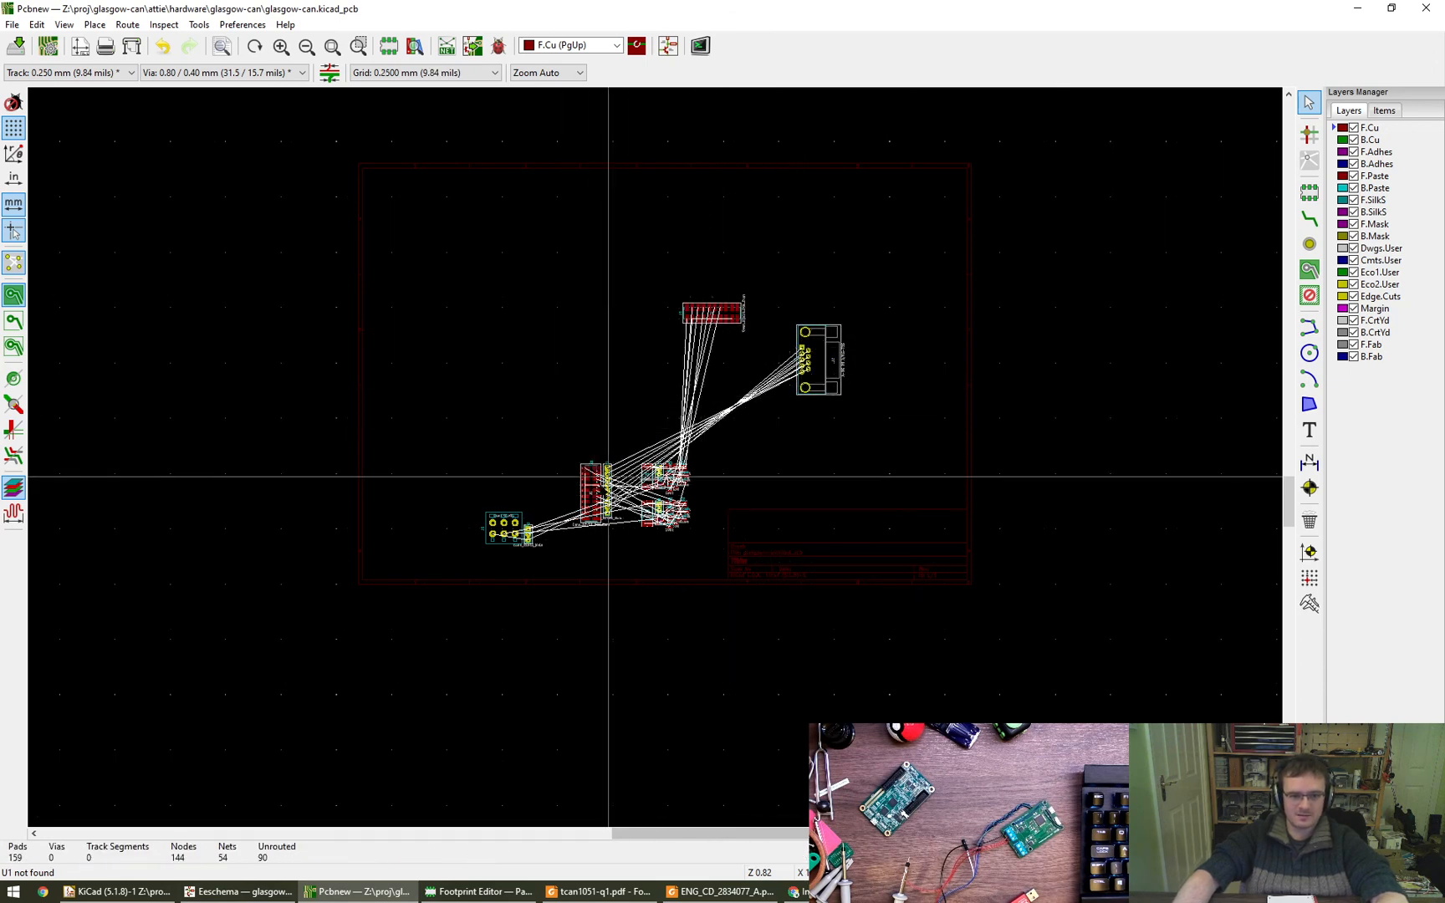
pyautogui.press('m')
pyautogui.press('r')
pyautogui.click(704, 387)
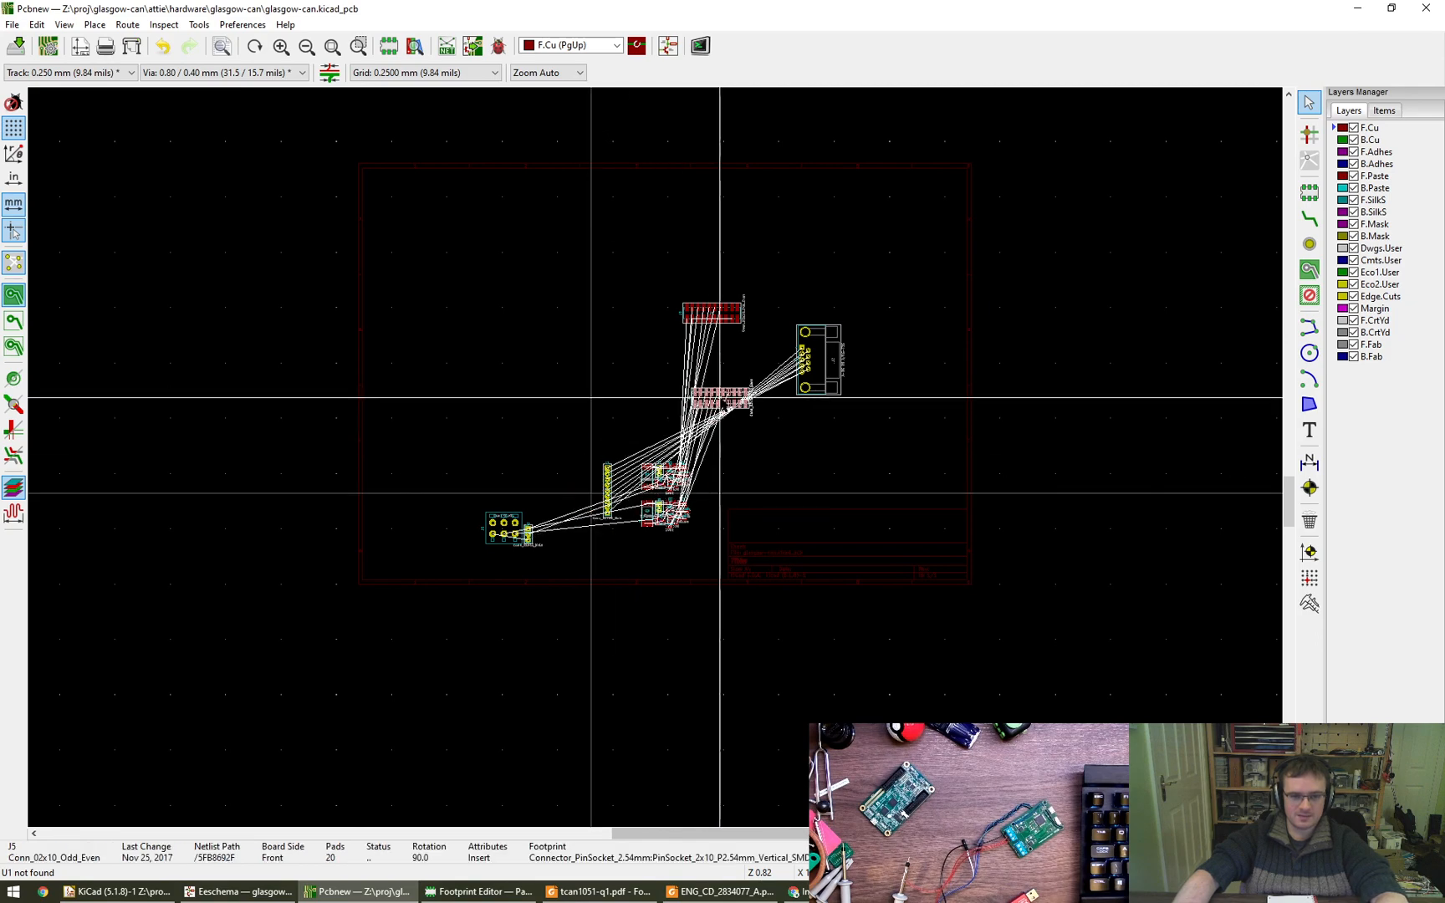
# - Compare the pad nets of socket J5 on the board with the Port B connector in the Eeschema schematic
pyautogui.scroll(6, 703, 387)
pyautogui.scroll(1, 533, 487)
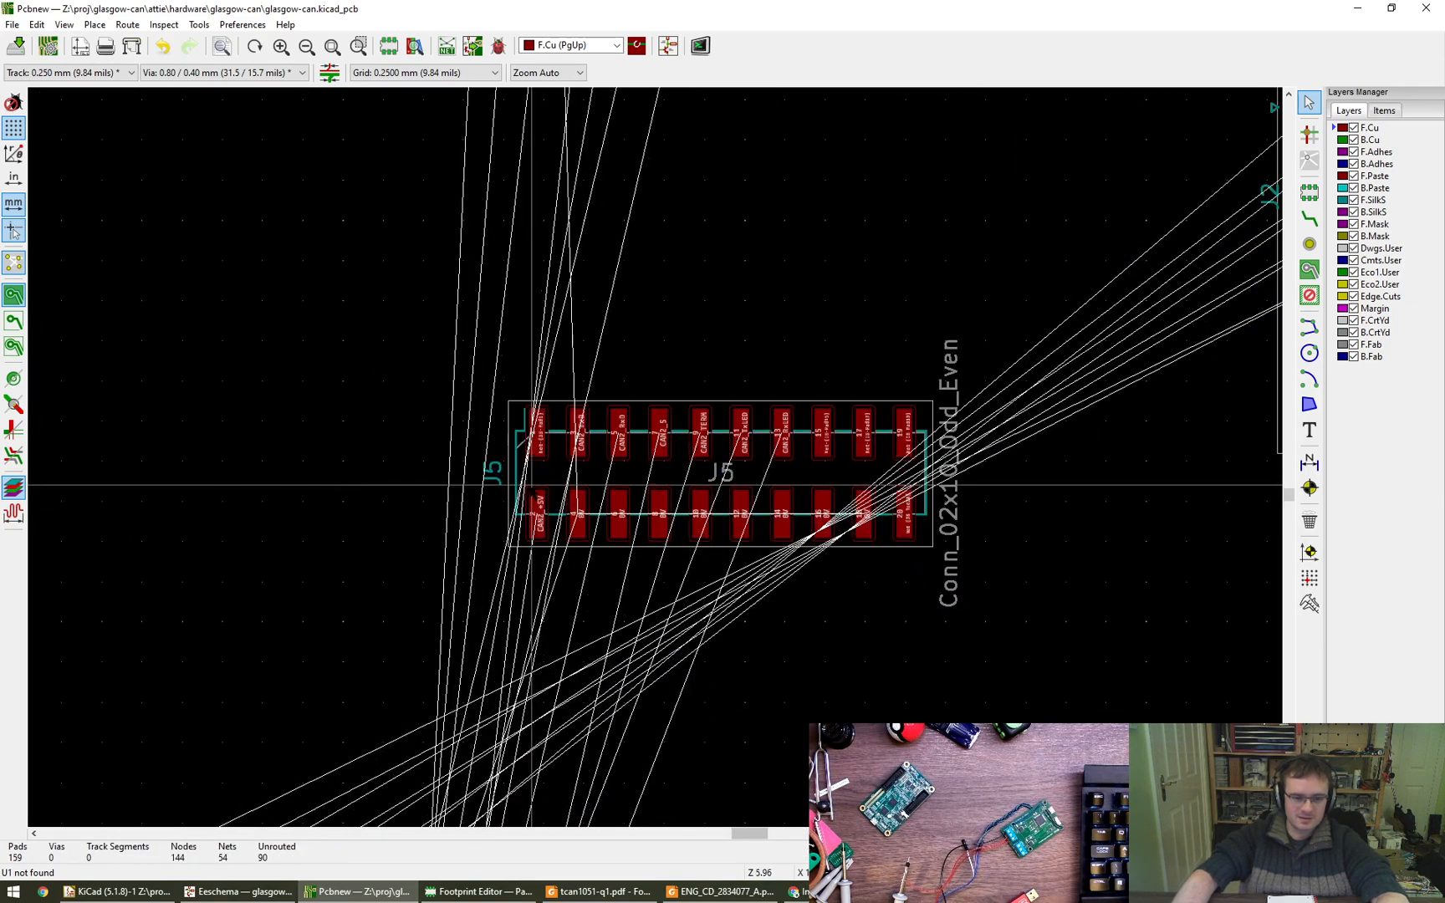
pyautogui.click(246, 891)
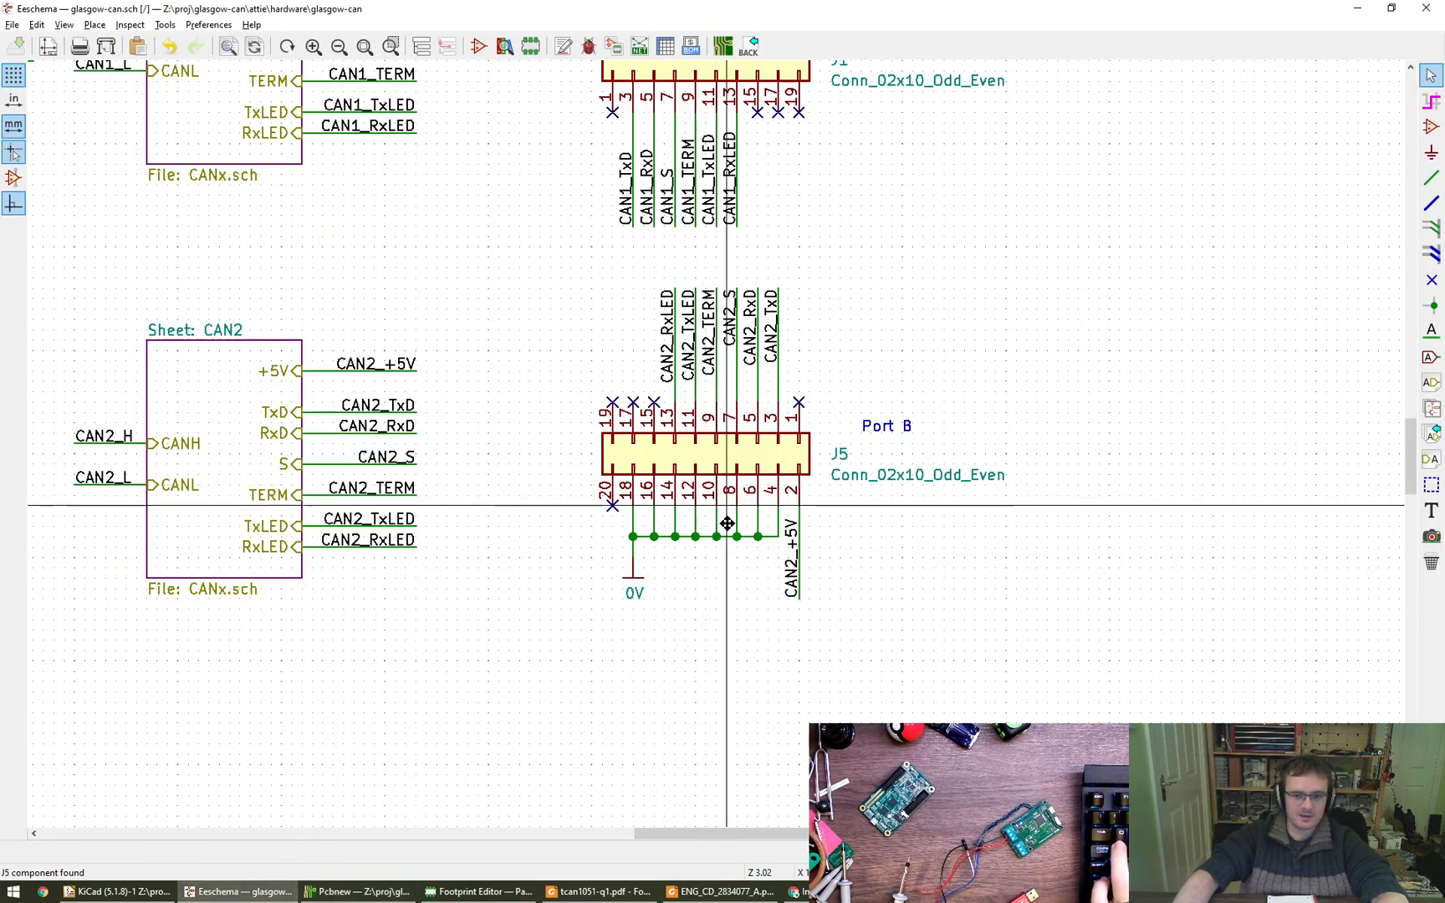
pyautogui.moveTo(725, 518); pyautogui.dragTo(775, 661, button='middle')
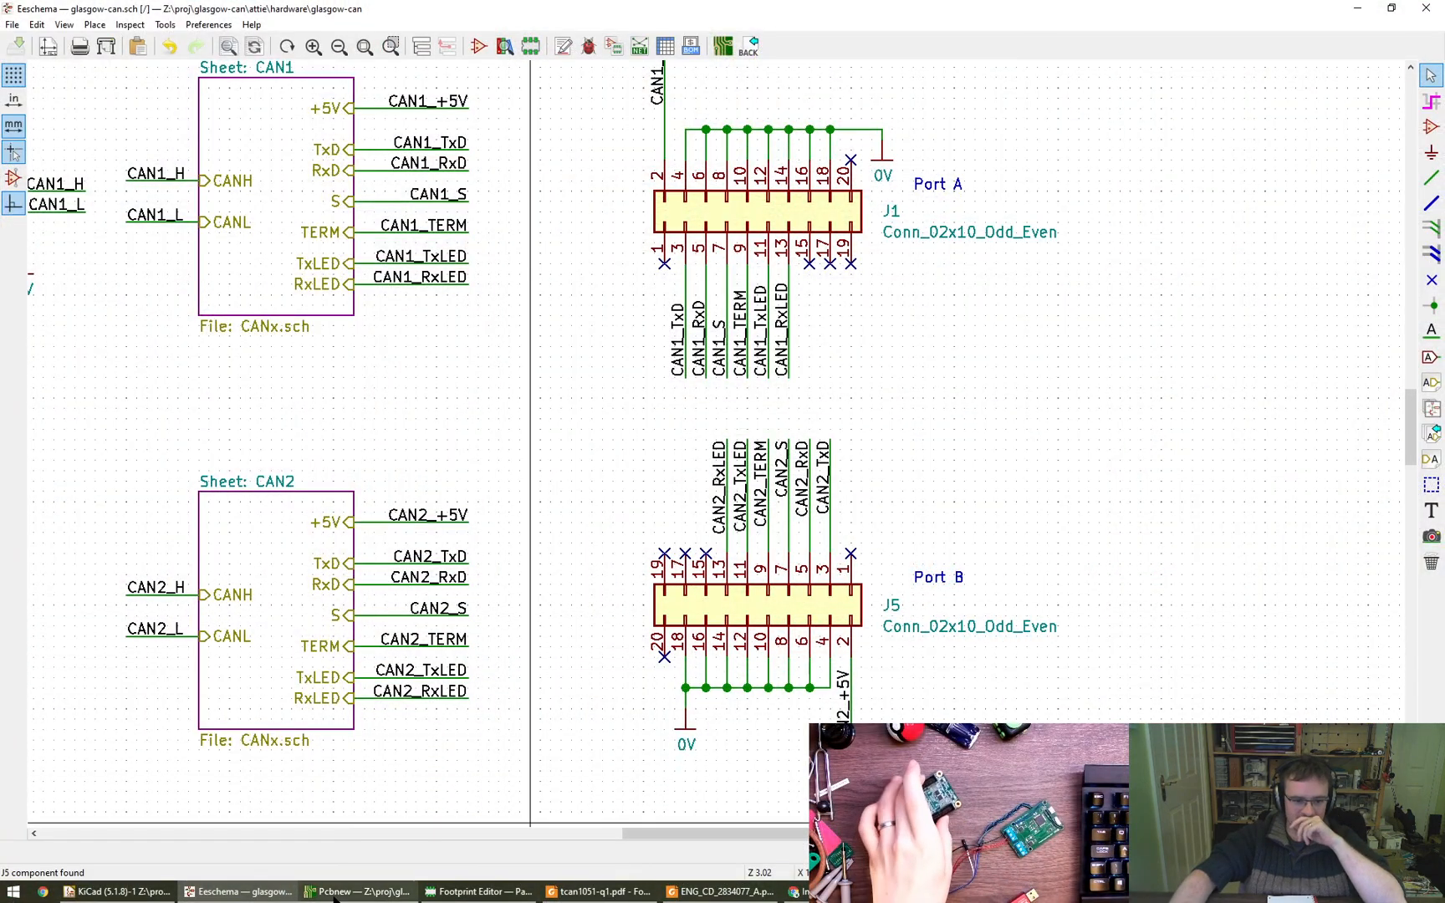
pyautogui.click(360, 891)
# - Compare the pad nets of socket J1 on the board with the Port A connector in the schematic
pyautogui.scroll(-4, 804, 570)
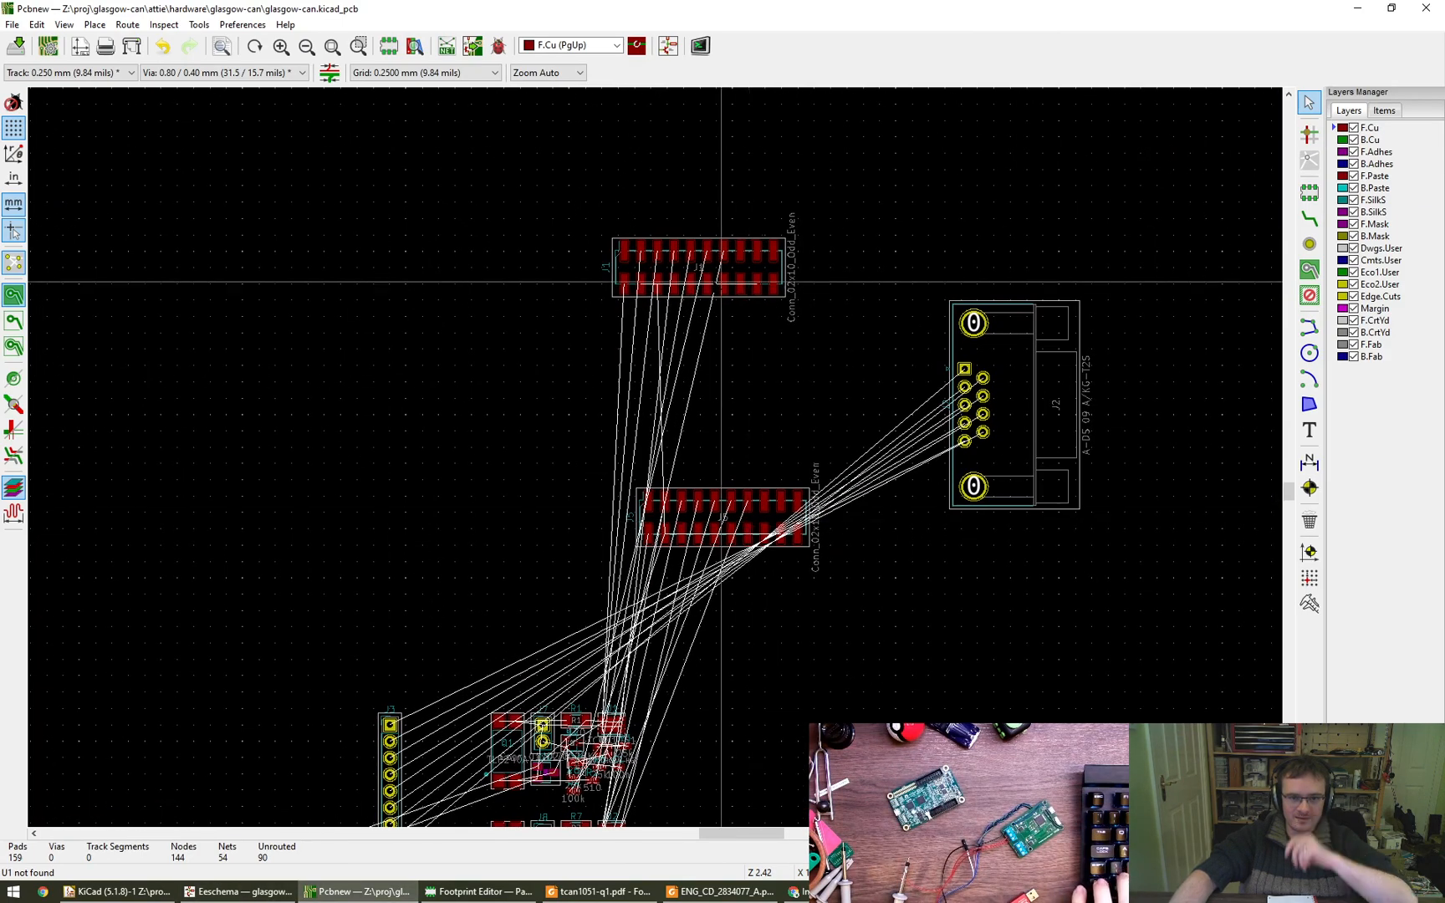
pyautogui.moveTo(693, 264); pyautogui.dragTo(722, 284)
pyautogui.scroll(5, 655, 285)
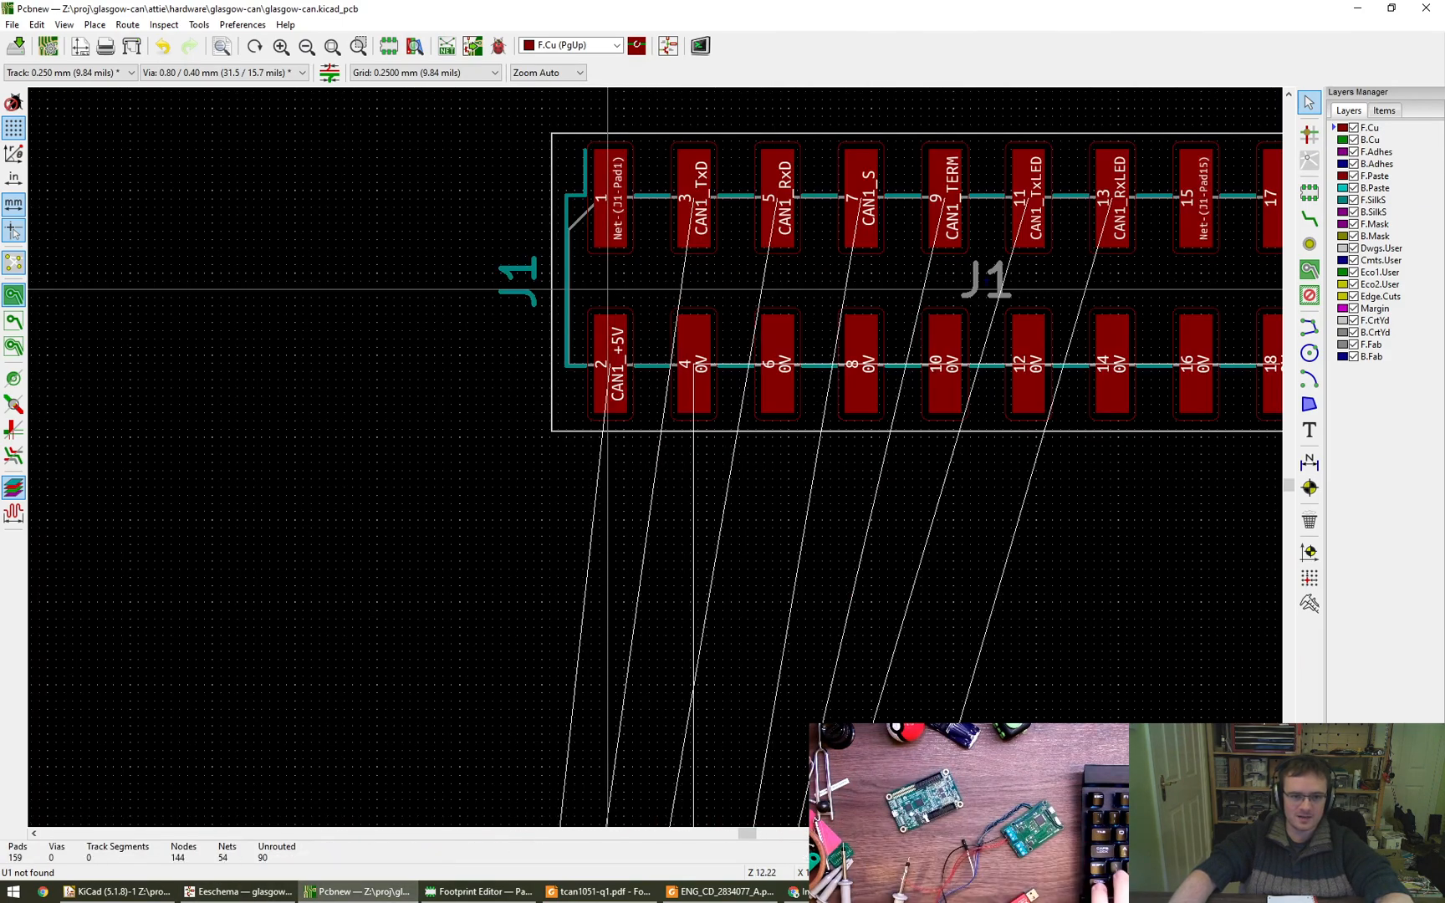
pyautogui.hotkey('alt', 'Tab')
pyautogui.scroll(-2, 903, 518)
pyautogui.moveTo(873, 489); pyautogui.dragTo(816, 407, button='middle')
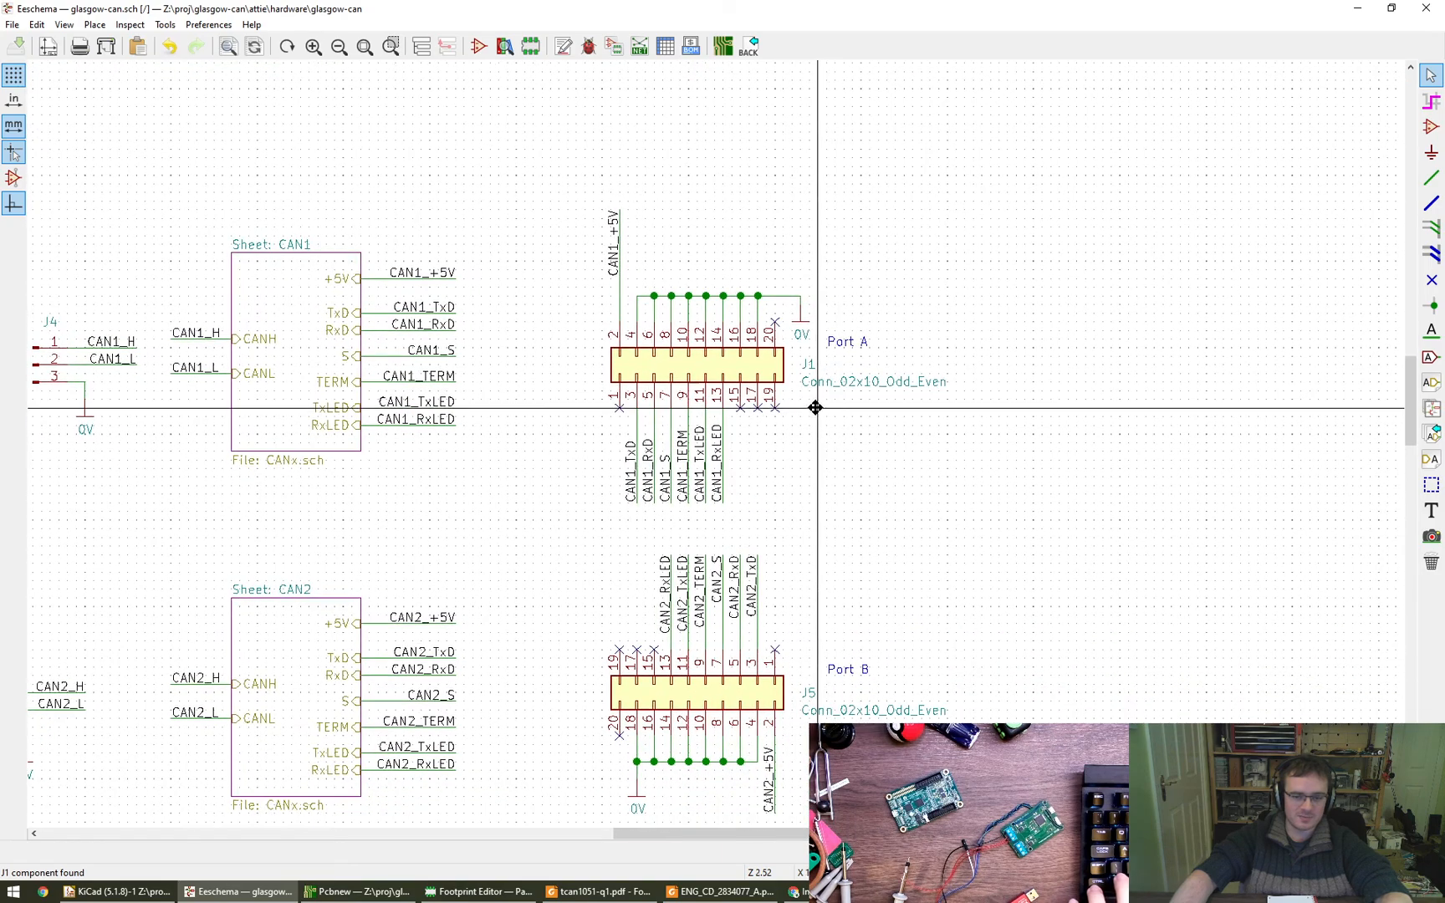
pyautogui.hotkey('alt', 'Tab')
pyautogui.hotkey('alt', 'Tab')
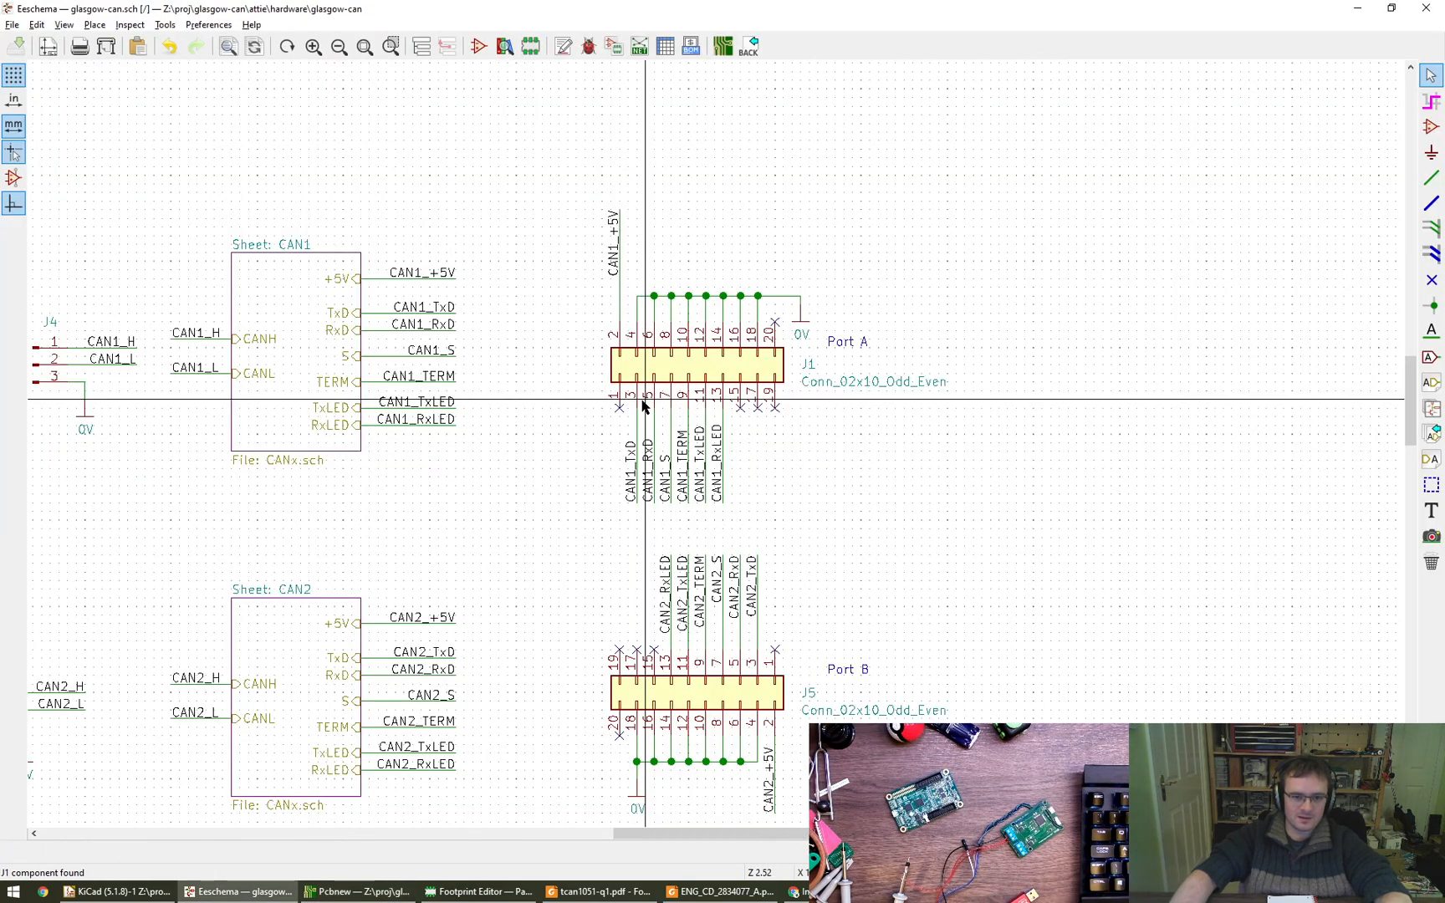
pyautogui.hotkey('alt', 'Tab')
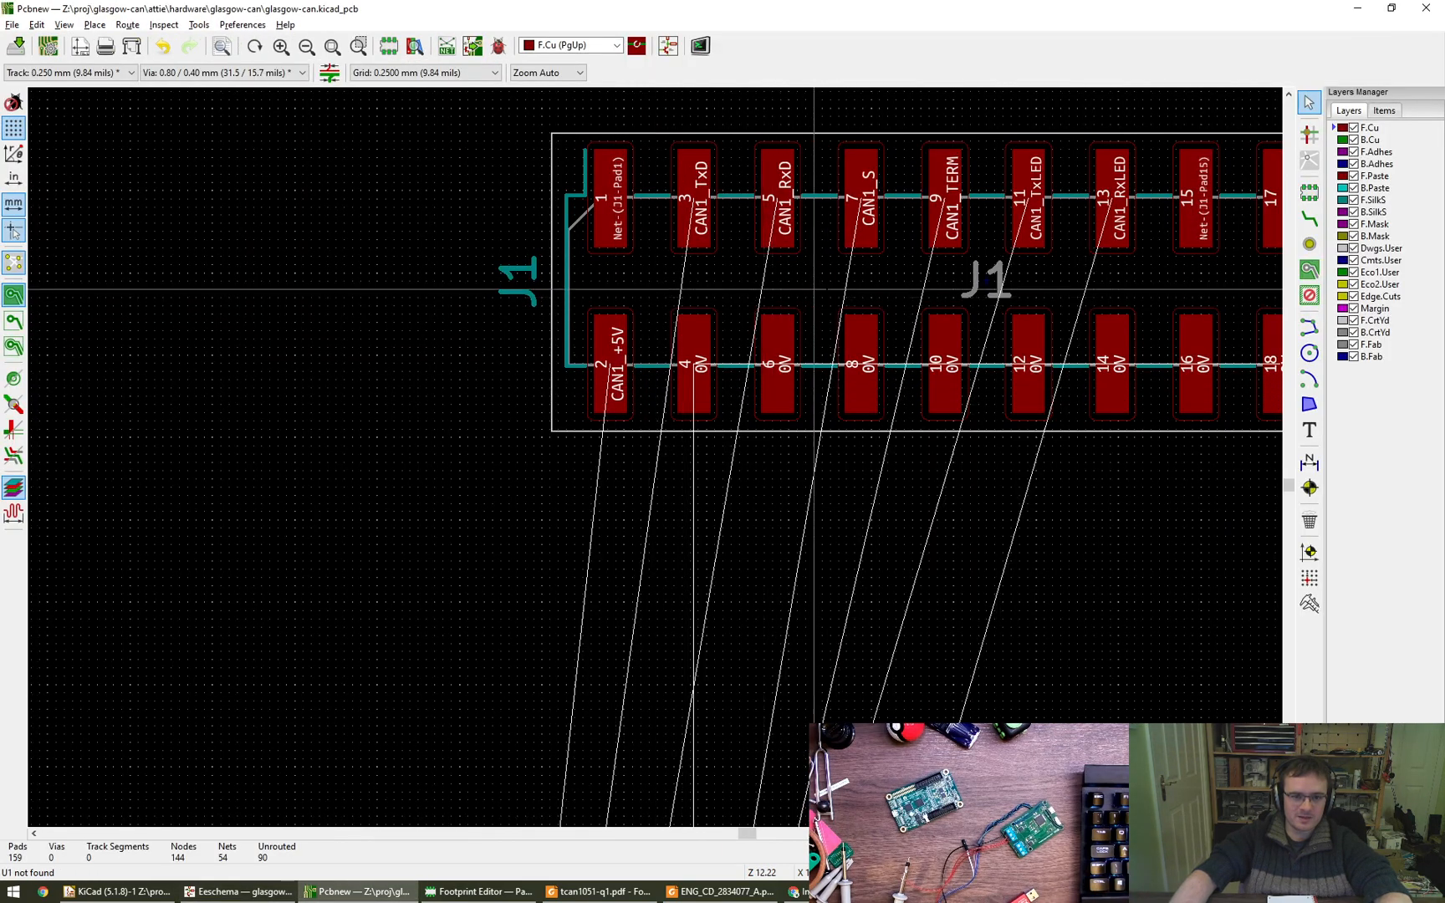
pyautogui.moveTo(813, 291); pyautogui.dragTo(503, 323, button='middle')
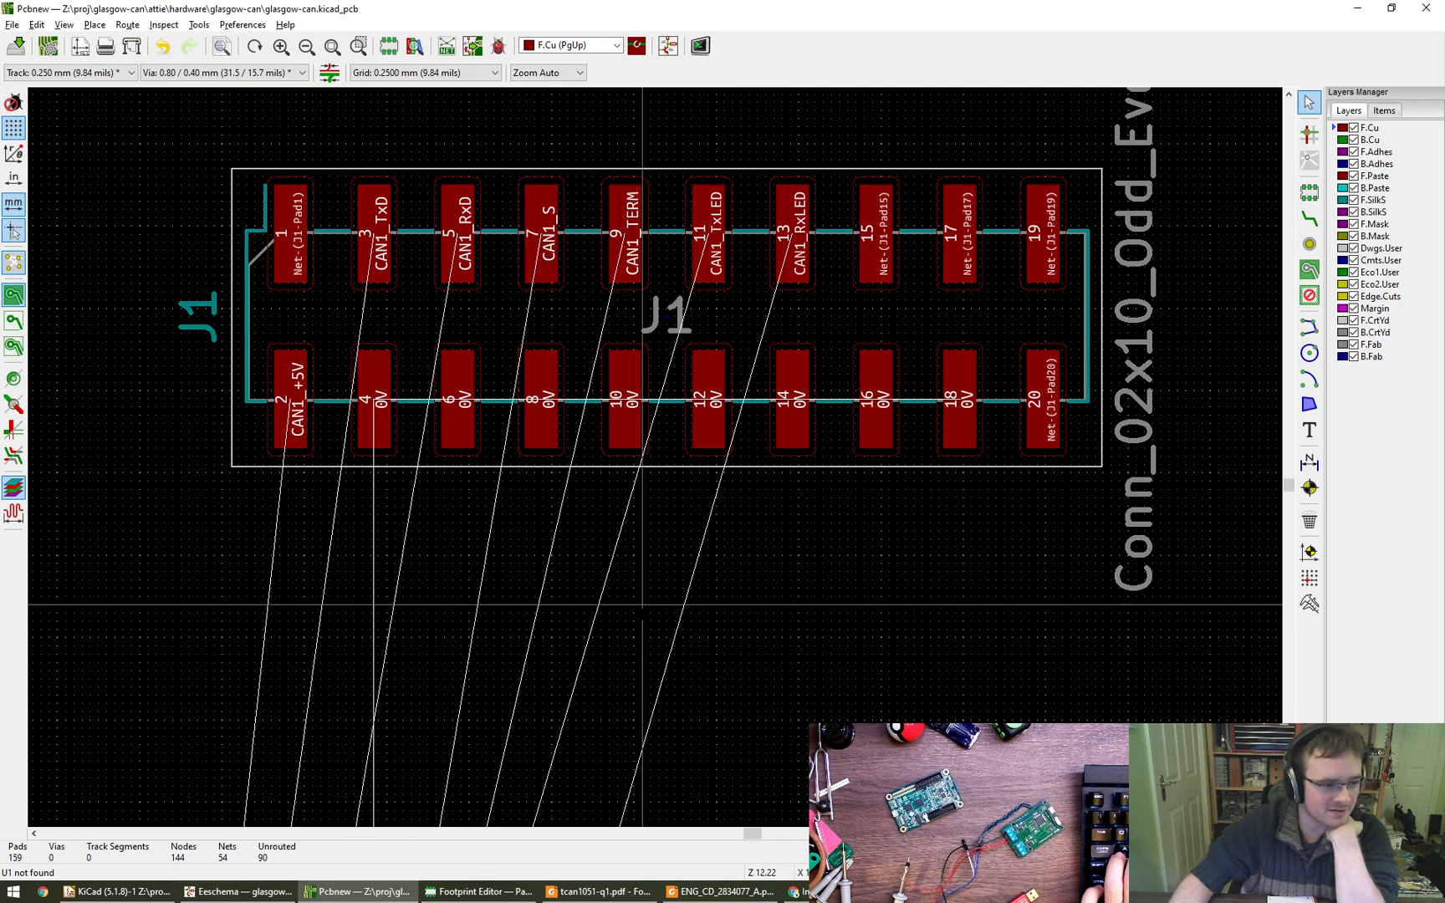
# - Switch to the Footprint Editor and open the properties of the DFN-8 footprint's central pad 9
pyautogui.click(479, 891)
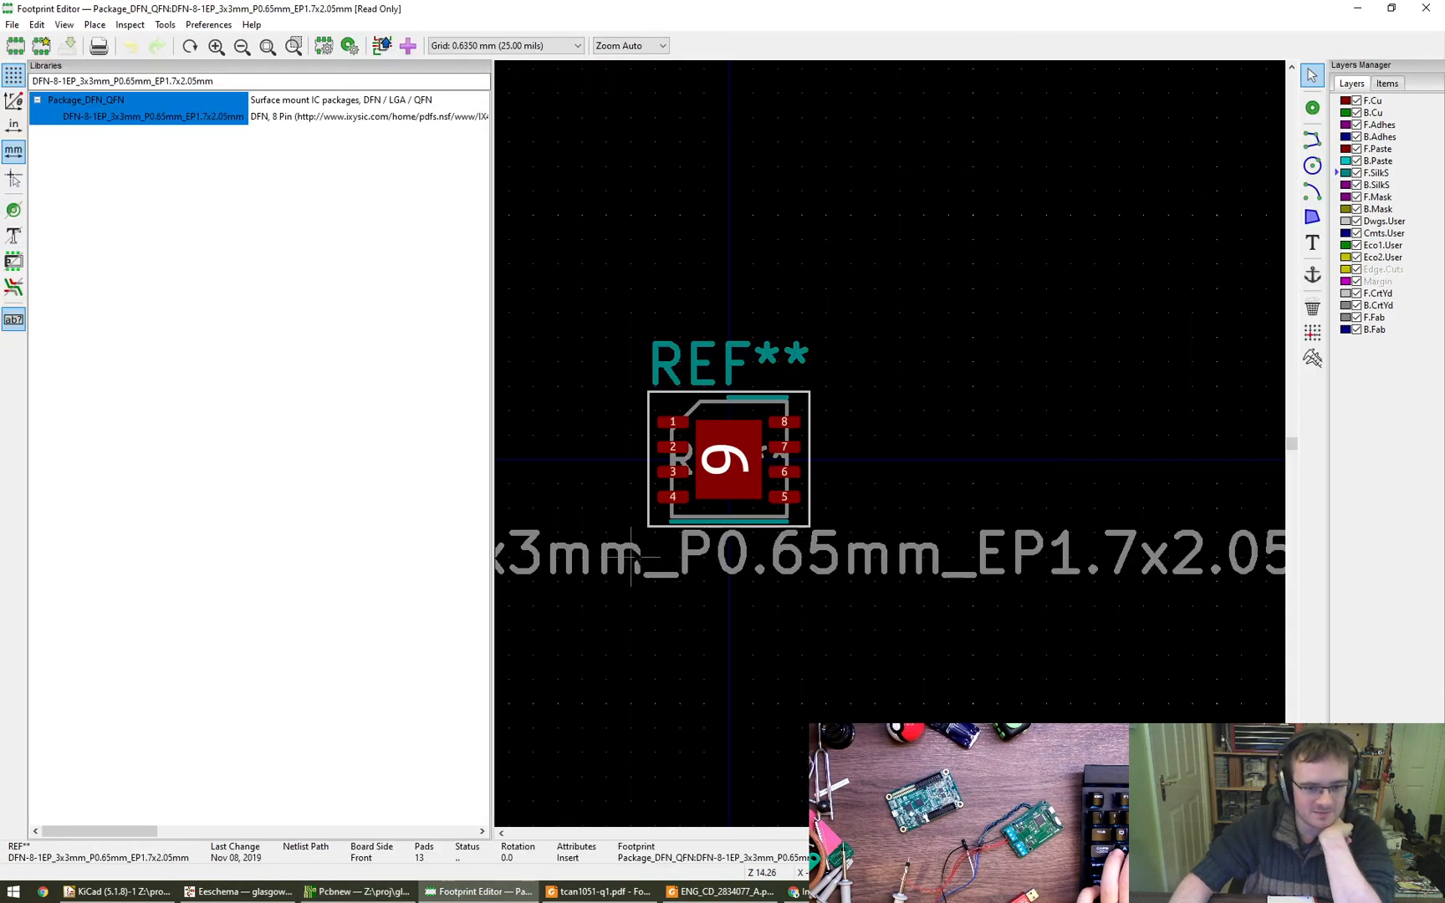
pyautogui.click(727, 470)
pyautogui.click(762, 512)
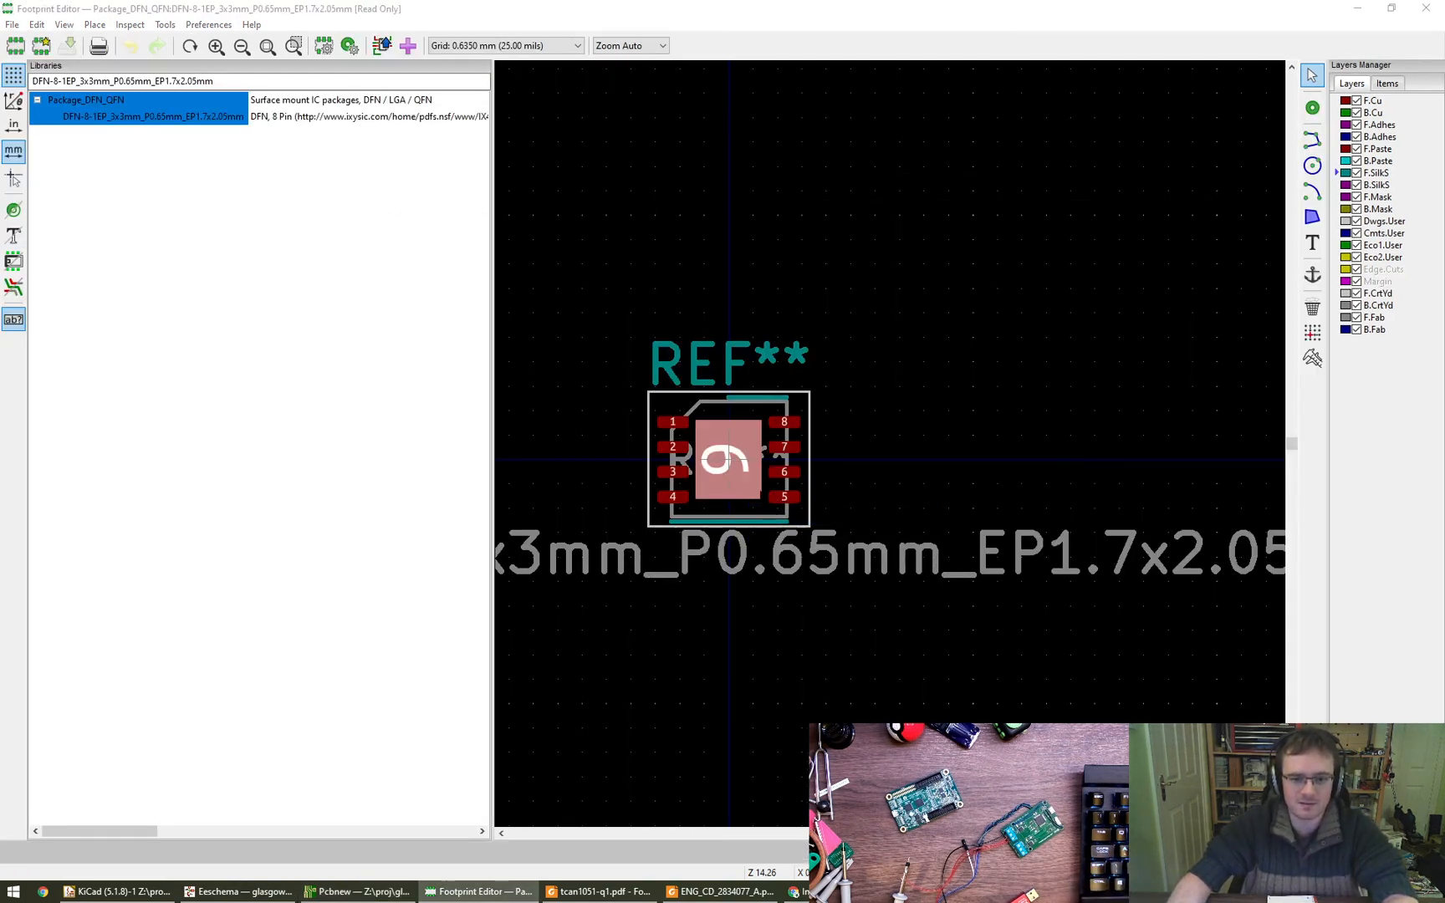
pyautogui.press('e')
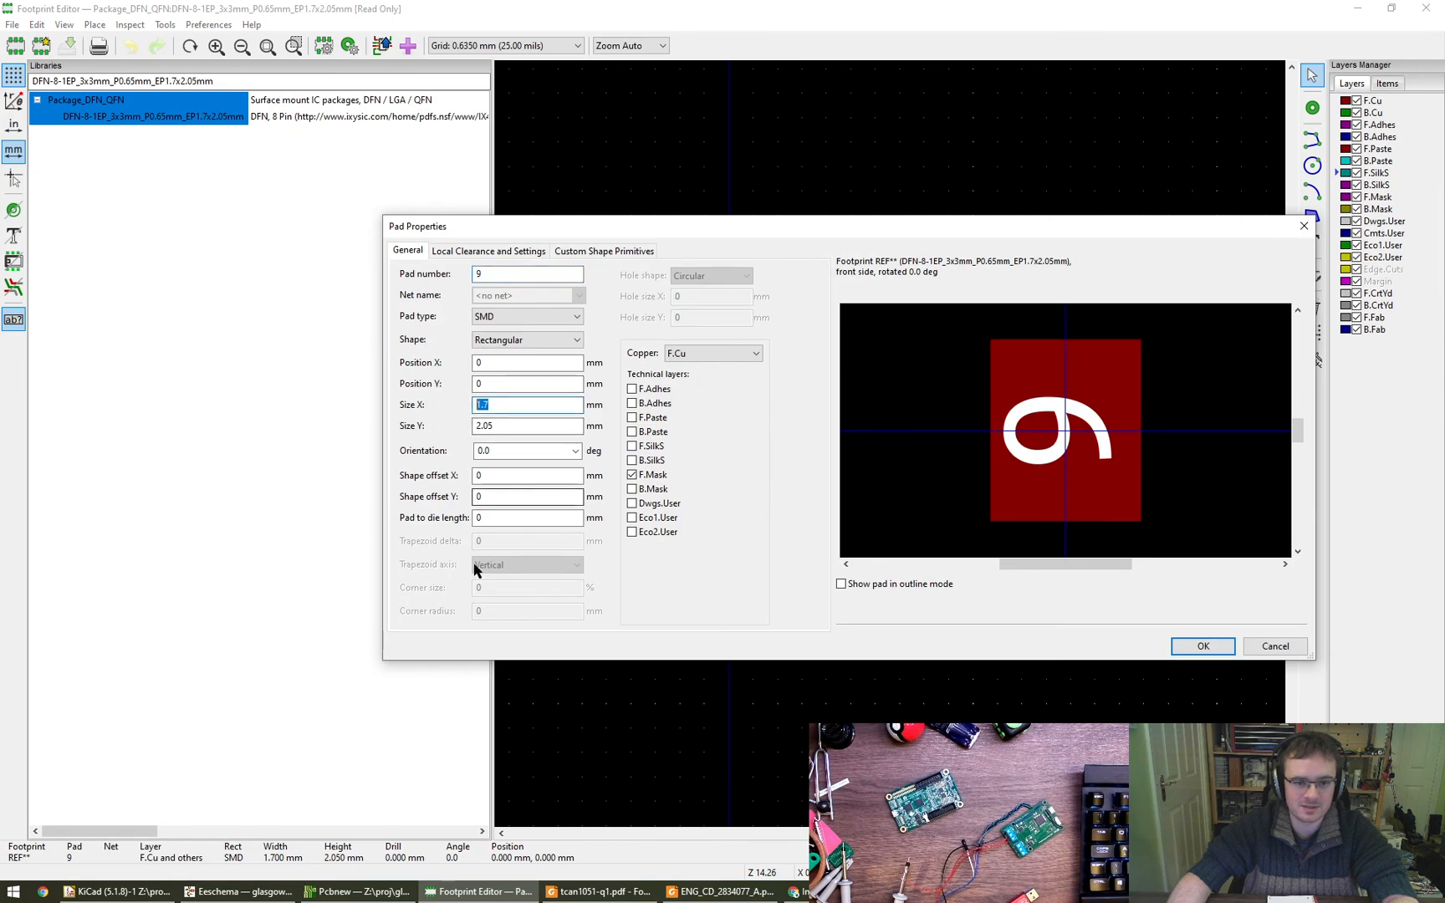
# - Check the exposed thermal pad dimensions in the tcan1051-q1 datasheet's package drawing against pad 9, and close the pad properties unchanged
pyautogui.click(608, 893)
pyautogui.scroll(-3, 502, 577)
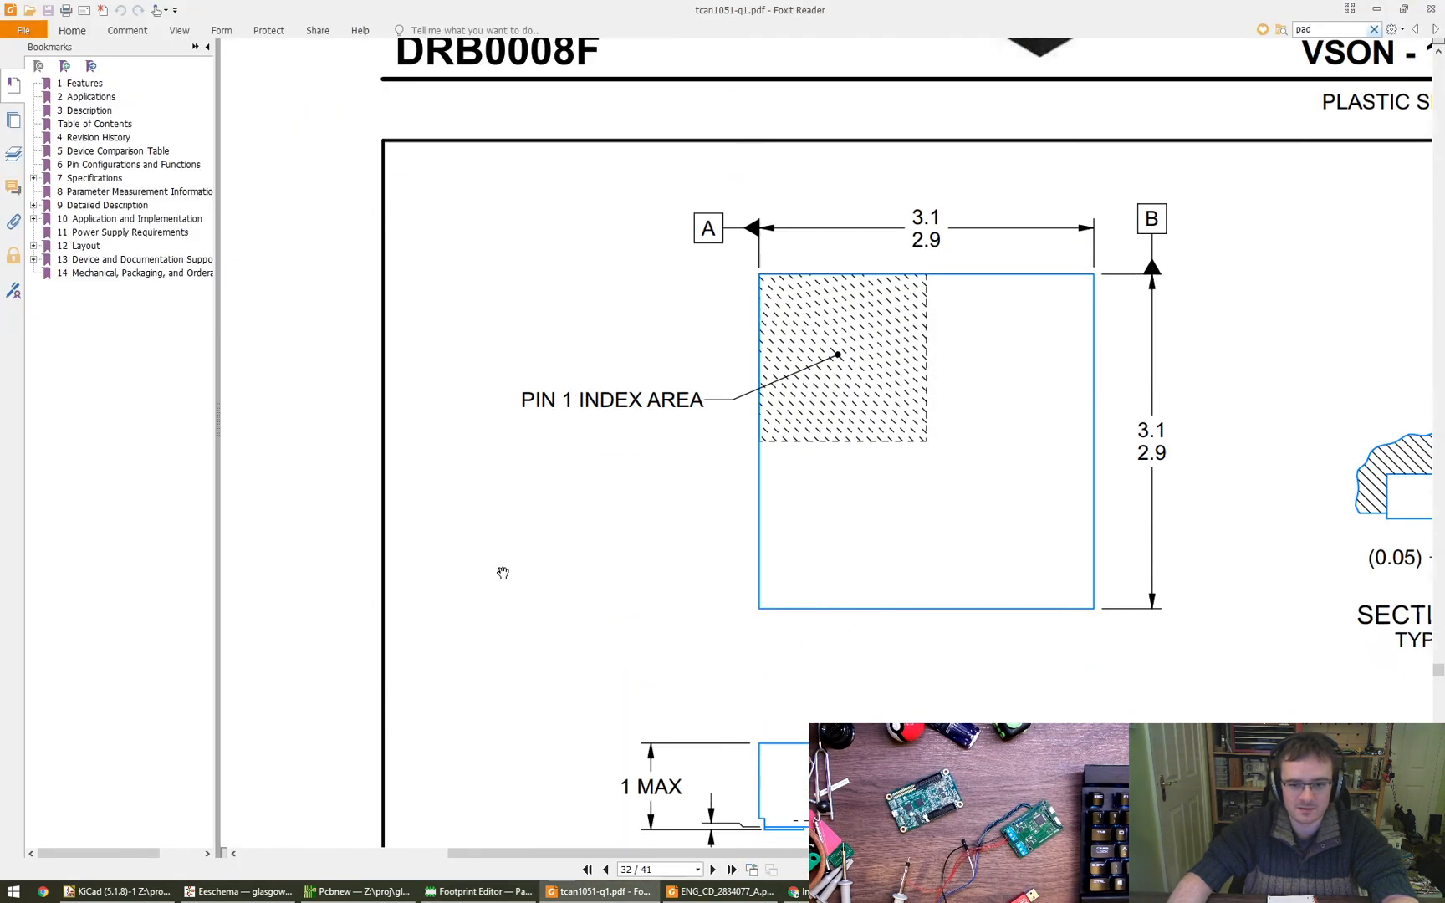
pyautogui.keyDown('ctrl'); pyautogui.scroll(-2, 557, 600); pyautogui.keyUp('ctrl')
pyautogui.keyDown('ctrl'); pyautogui.scroll(1, 594, 617); pyautogui.keyUp('ctrl')
pyautogui.scroll(-1, 593, 617)
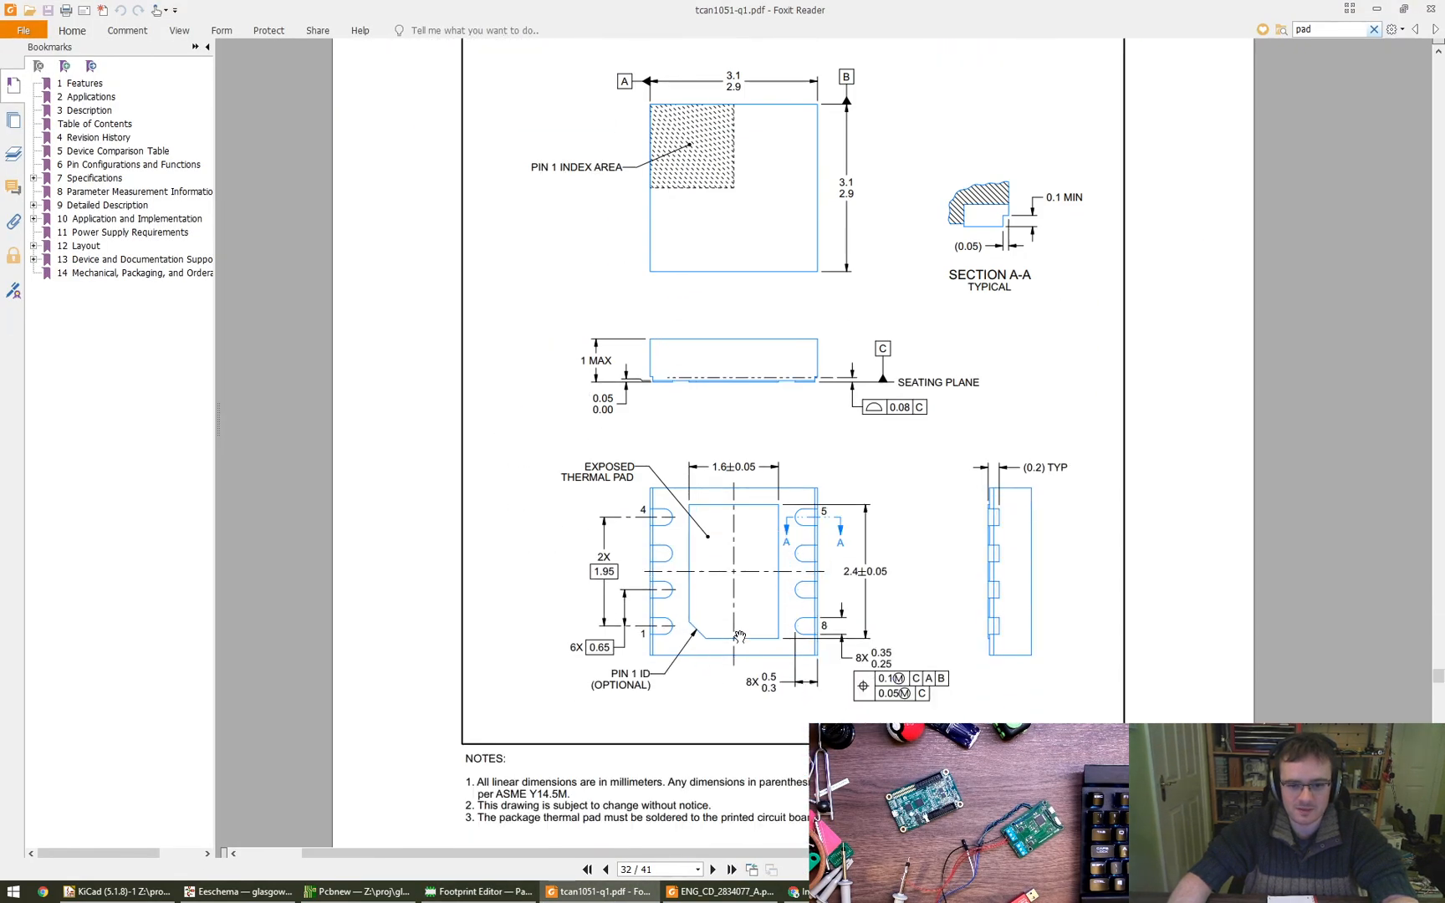
pyautogui.keyDown('ctrl'); pyautogui.scroll(2, 739, 637); pyautogui.keyUp('ctrl')
pyautogui.moveTo(696, 710); pyautogui.dragTo(599, 691)
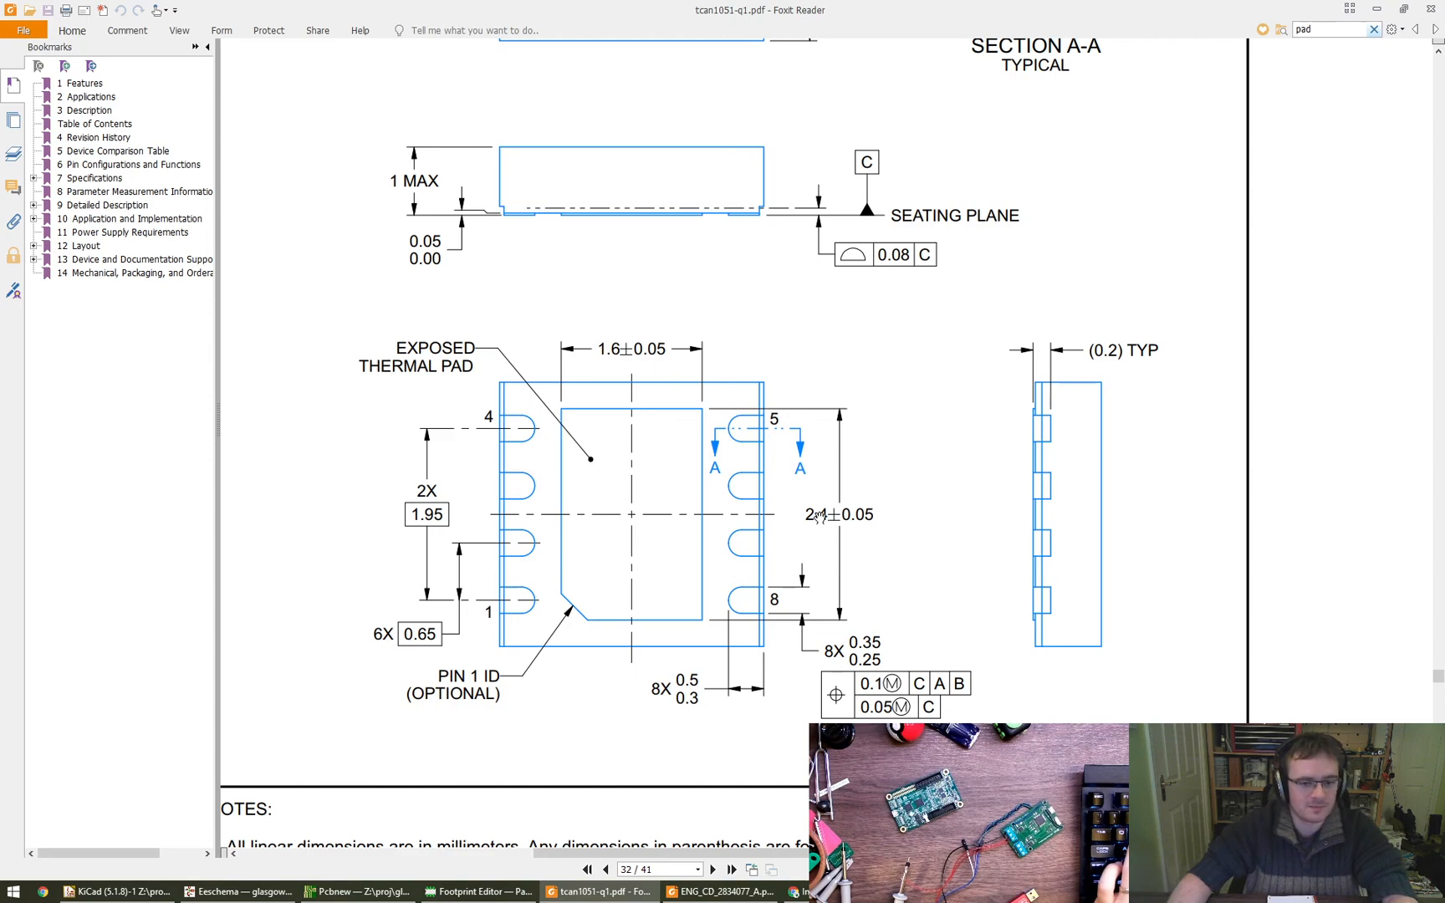
pyautogui.hotkey('alt', 'Tab')
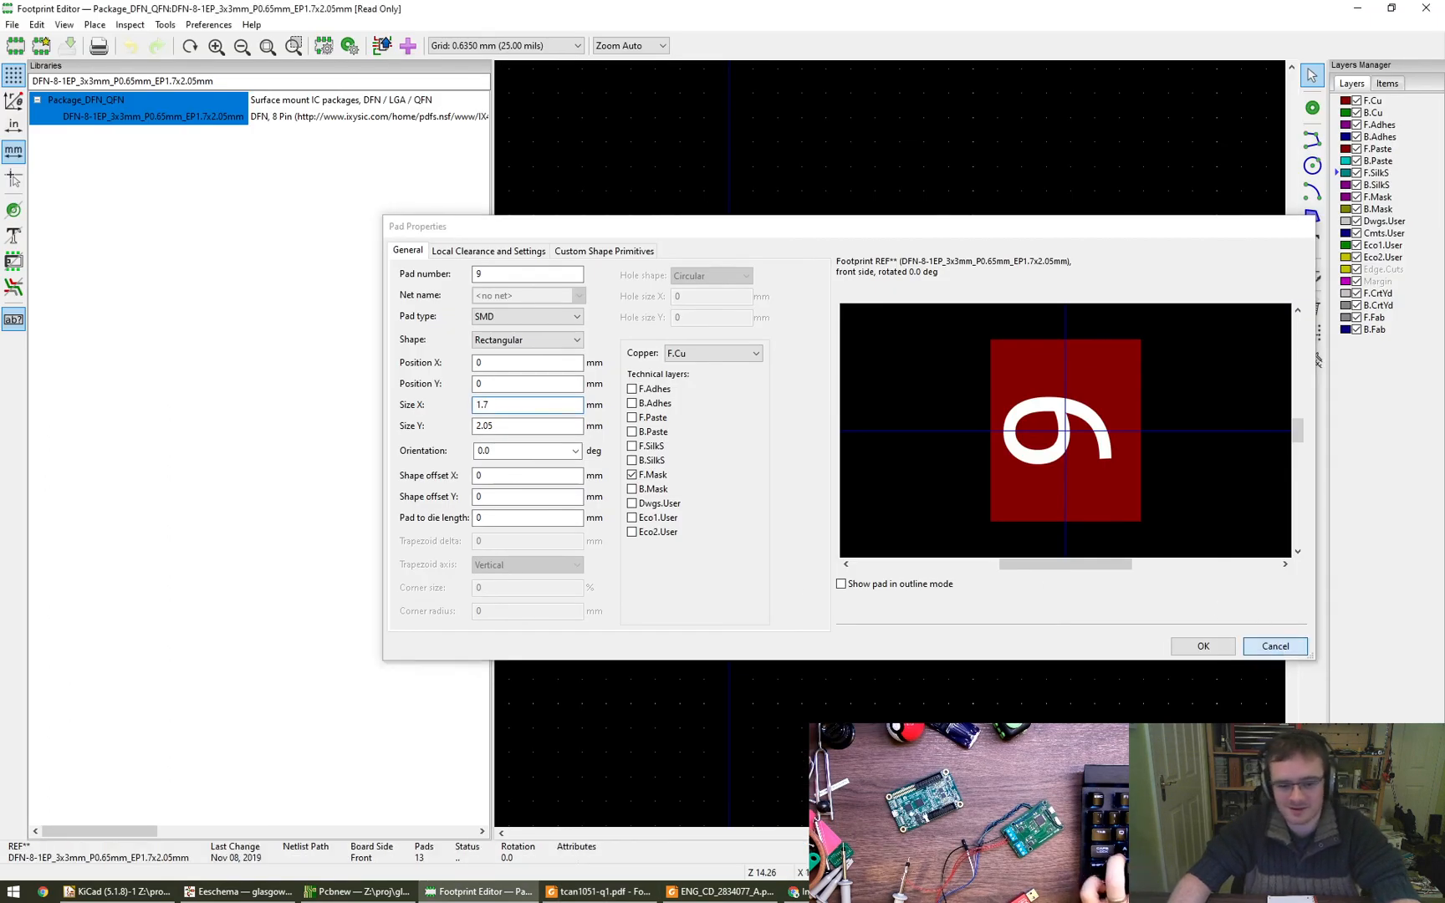
pyautogui.click(1275, 645)
# - Return to Pcbnew and set the board side of socket J1 to Back
pyautogui.hotkey('alt', 'Tab')
pyautogui.doubleClick(568, 316)
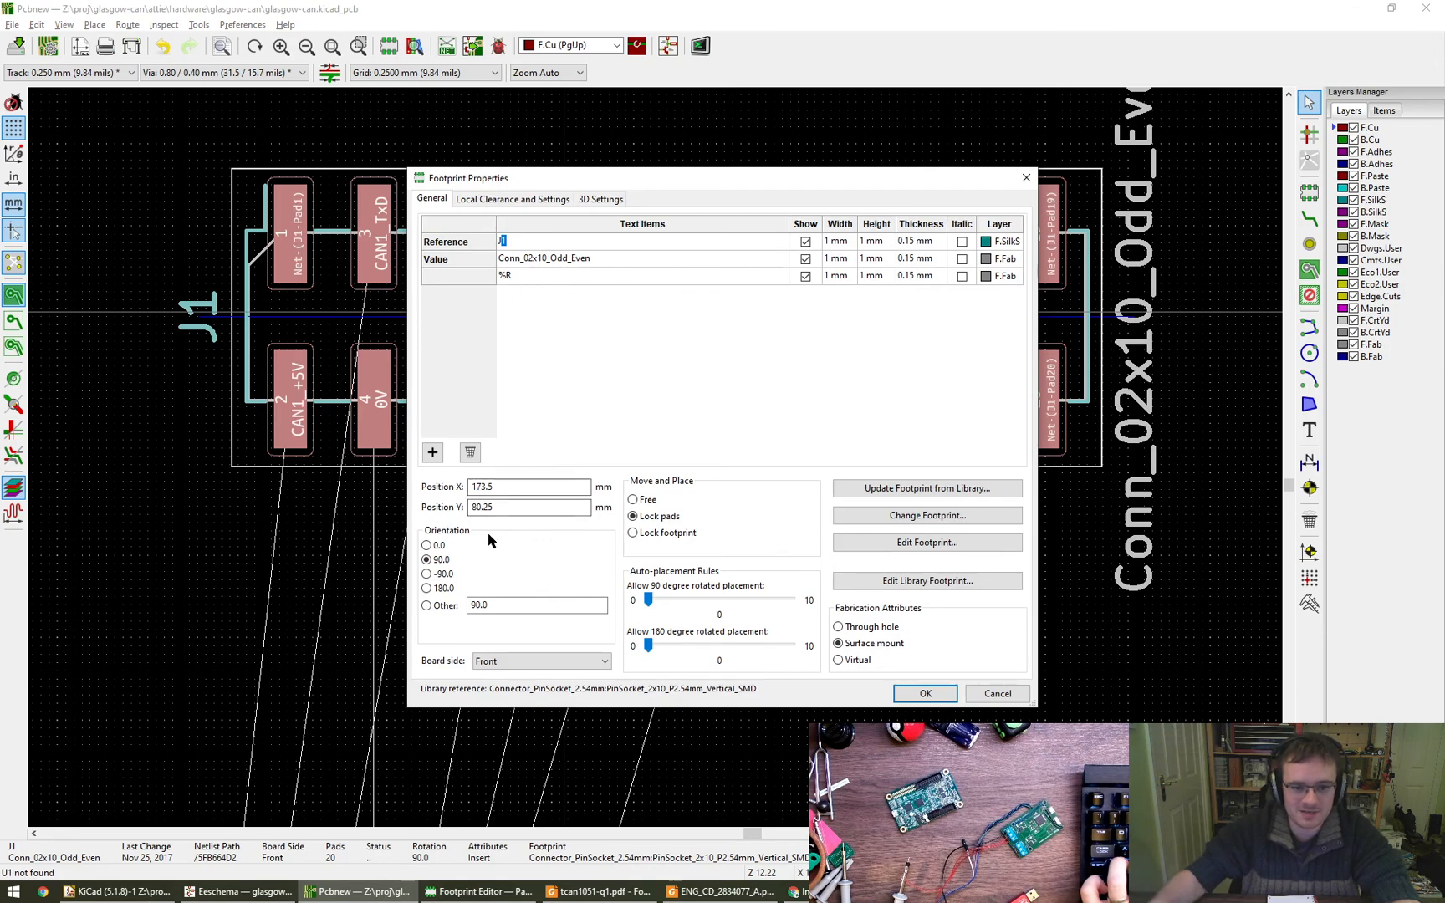
pyautogui.click(541, 660)
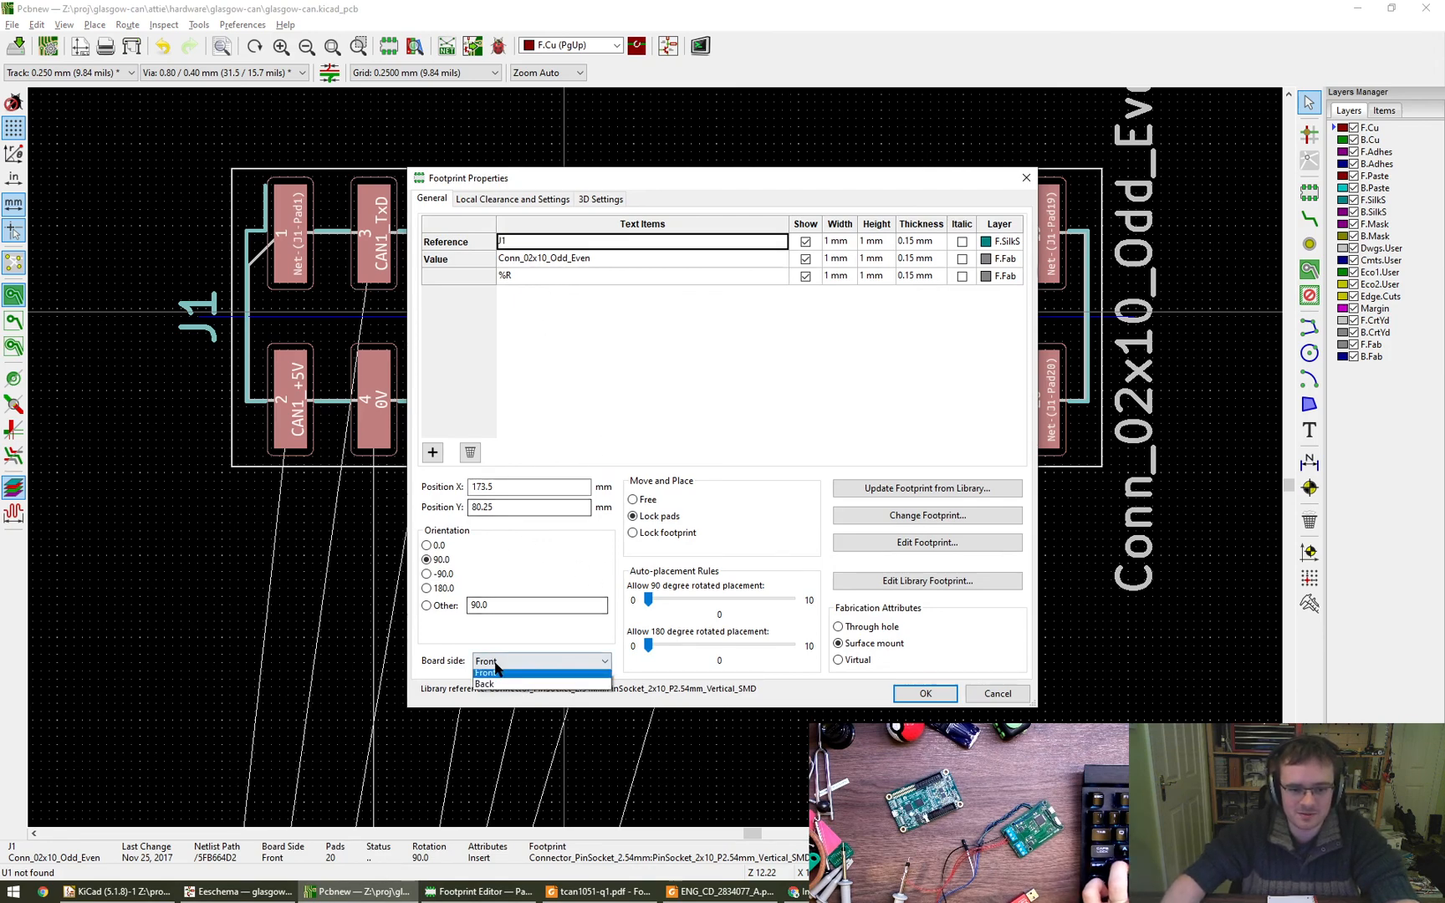
pyautogui.click(535, 688)
pyautogui.click(925, 693)
# - Set the board side of socket J5 to Back and rotate it 180 degrees
pyautogui.scroll(-5, 815, 563)
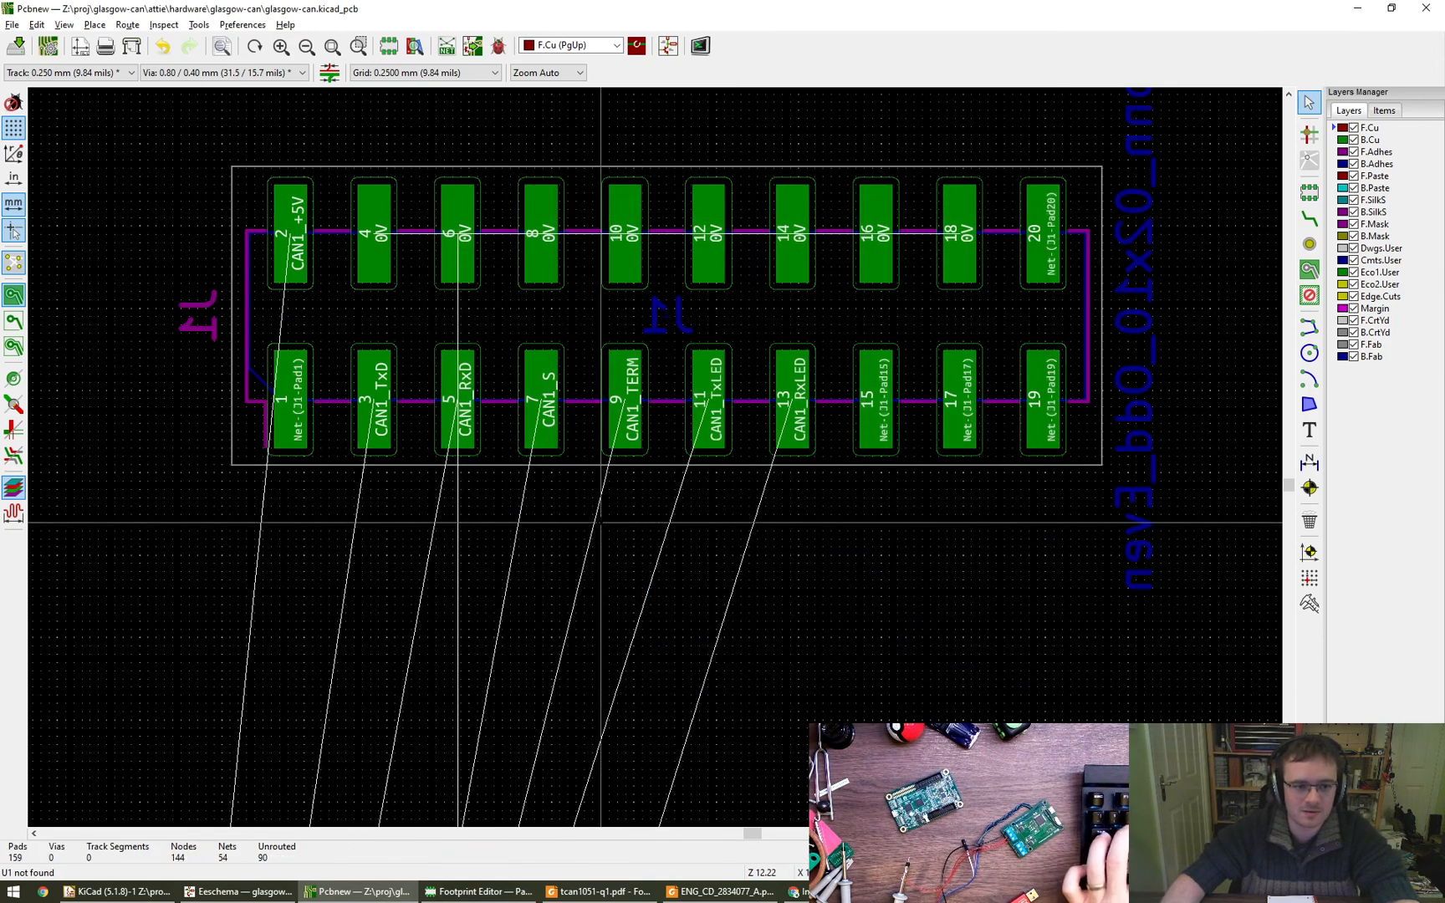
pyautogui.doubleClick(567, 645)
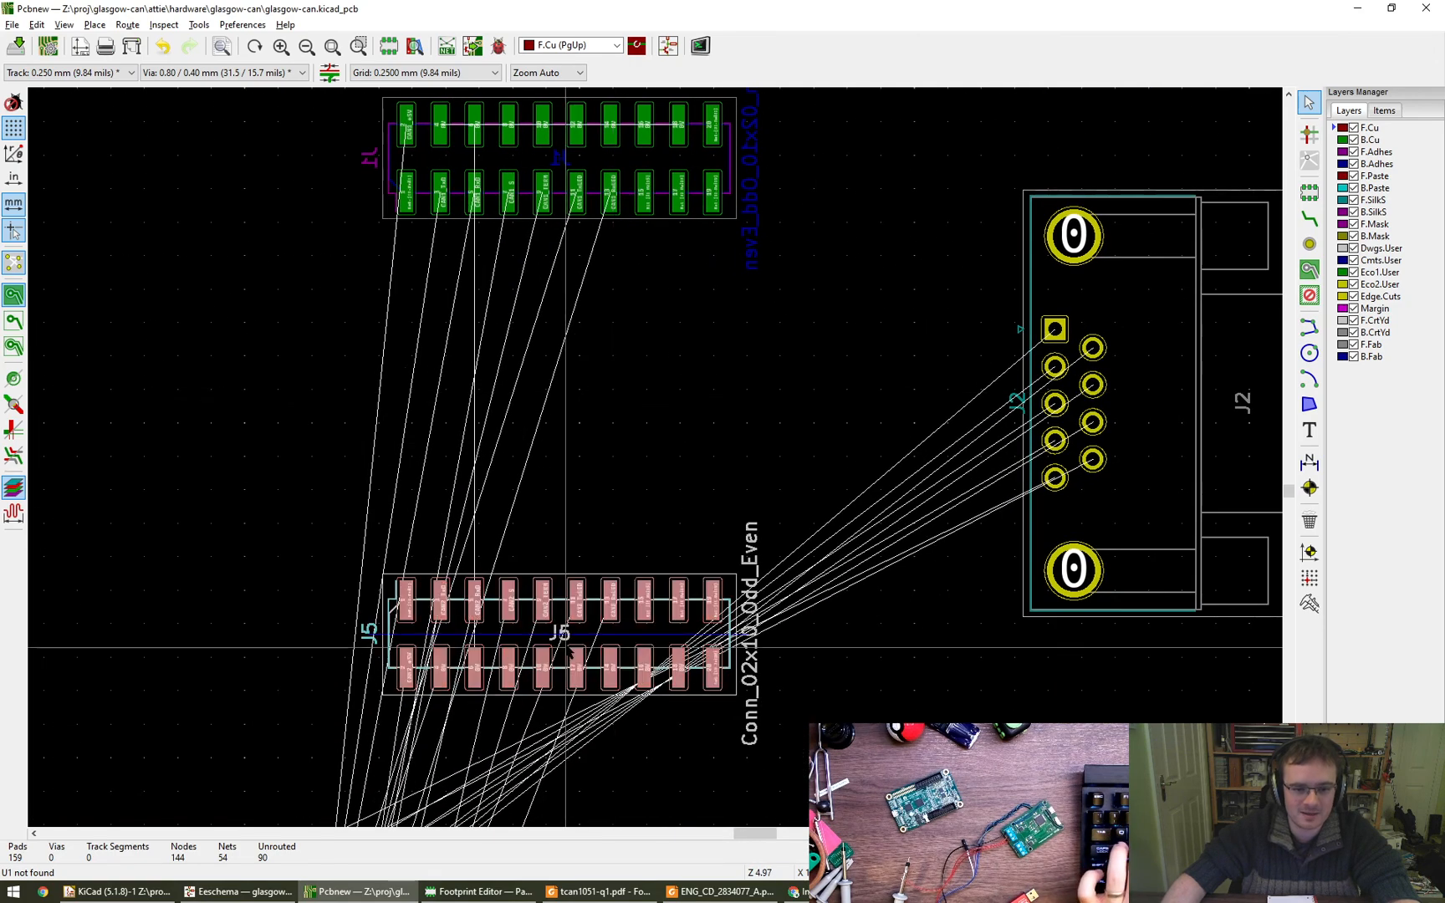
pyautogui.click(506, 663)
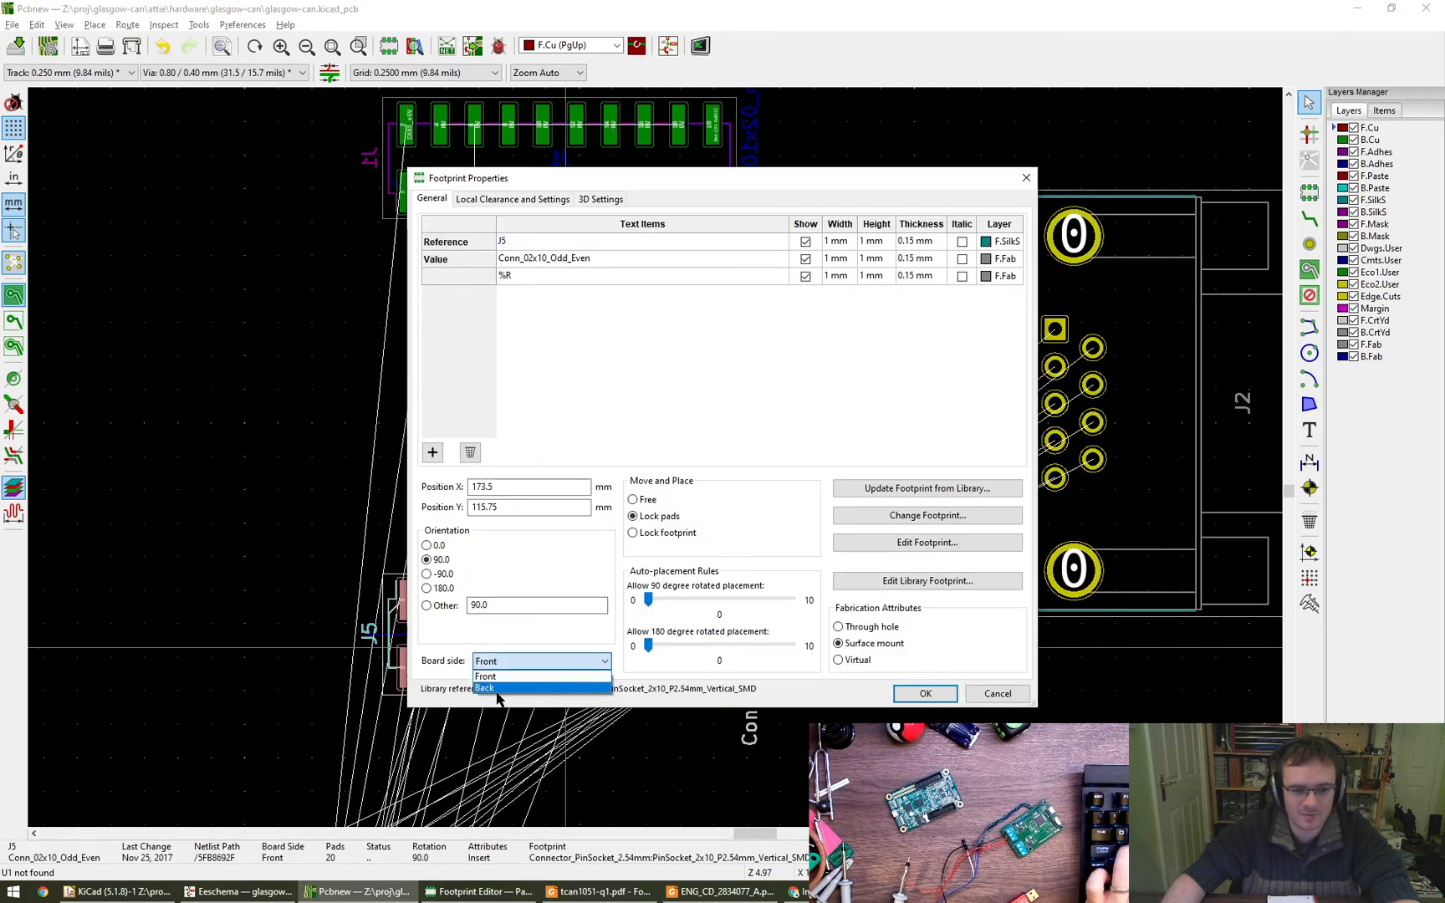
pyautogui.click(926, 693)
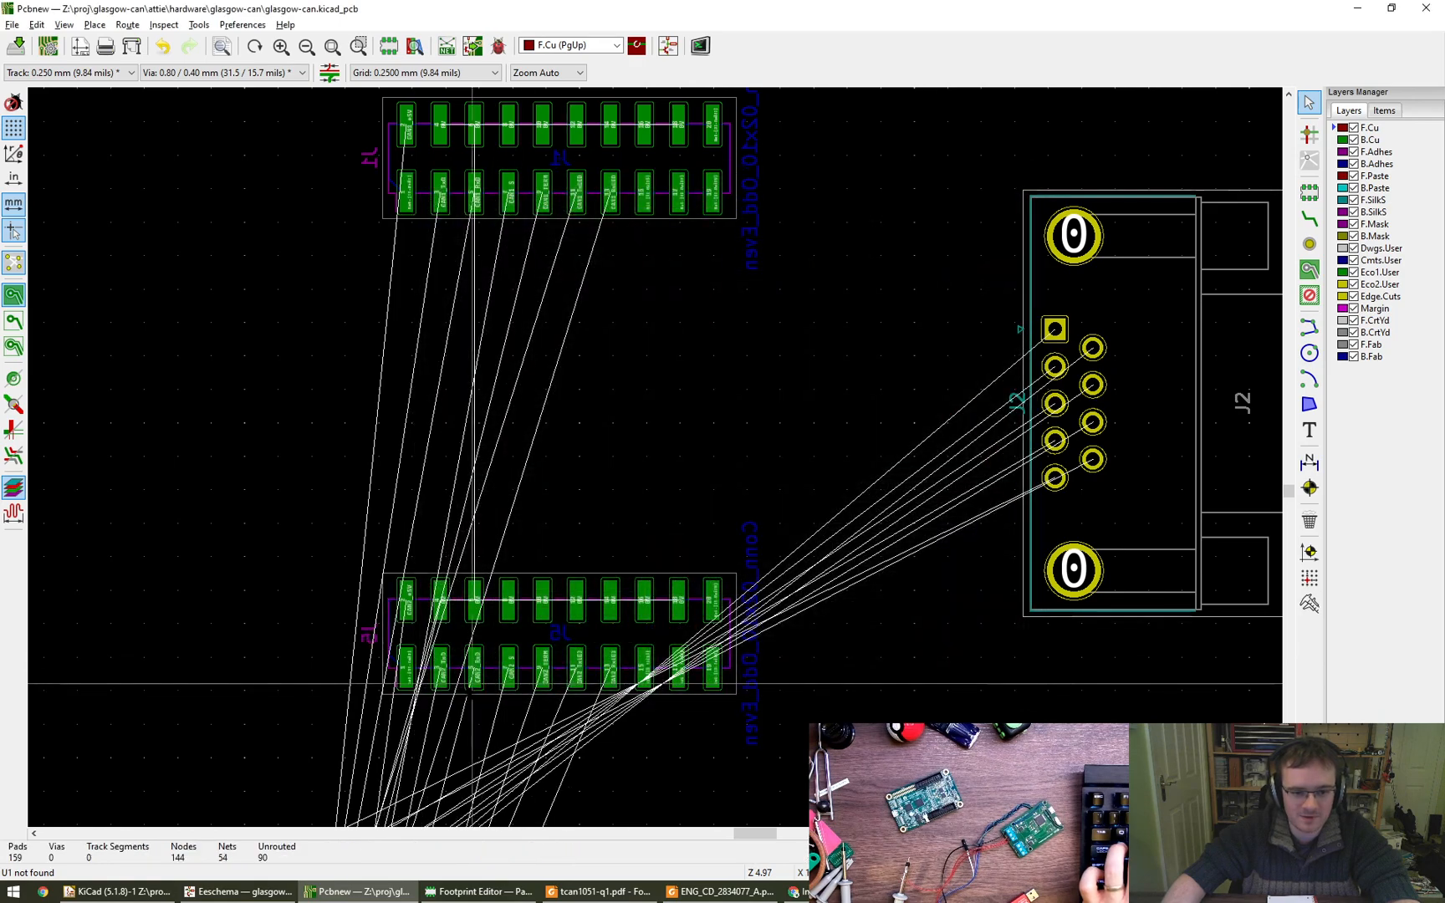
pyautogui.press('r')
pyautogui.press('r')
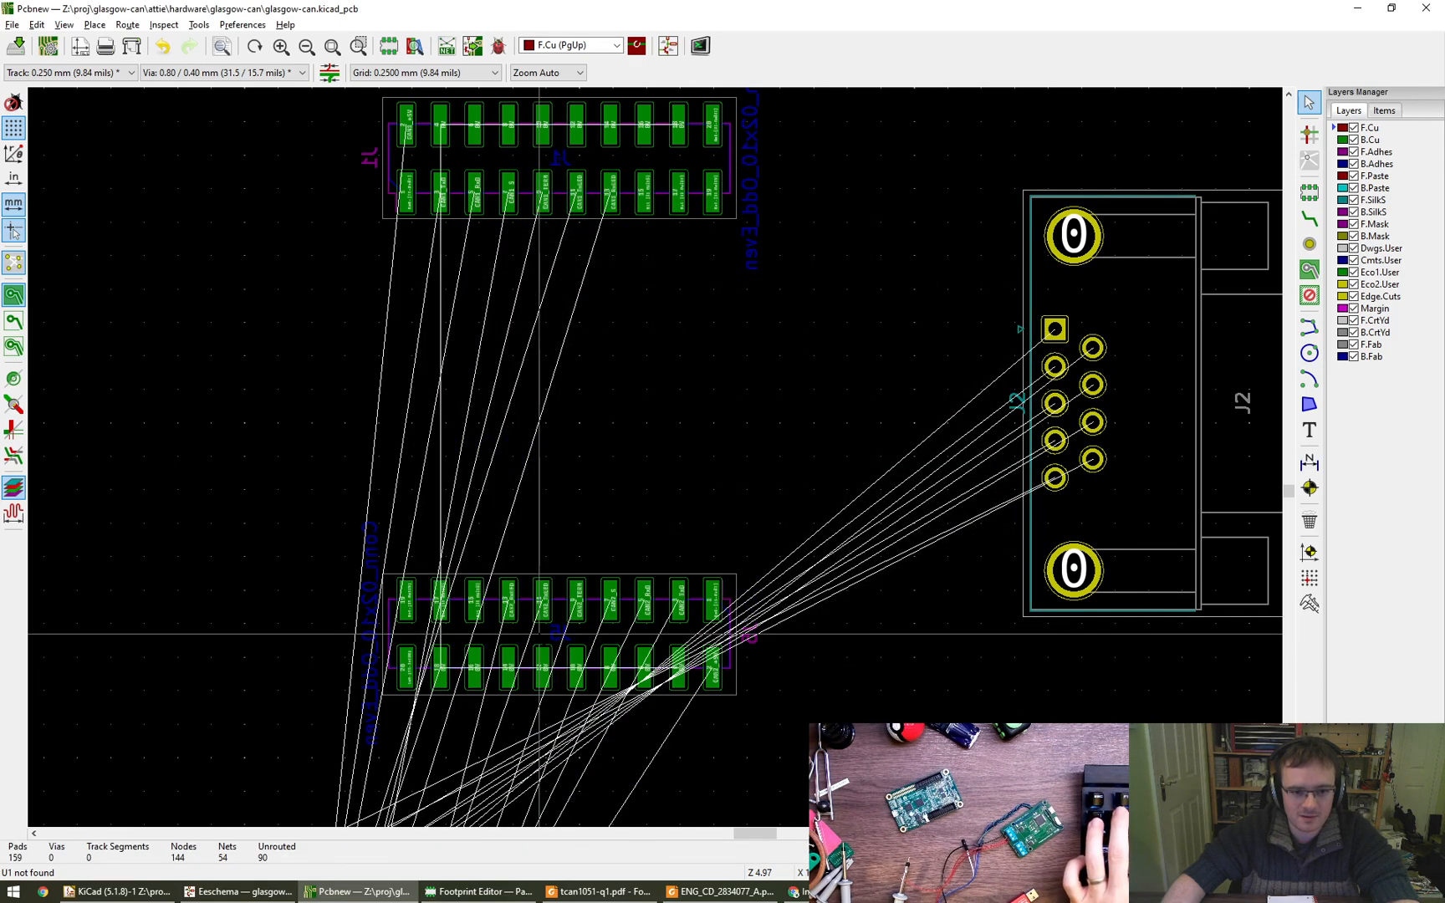
# - Examine the pin order and net names on the flipped sockets J5 and J1
pyautogui.scroll(6, 544, 636)
pyautogui.scroll(-3, 568, 611)
pyautogui.scroll(-4, 581, 601)
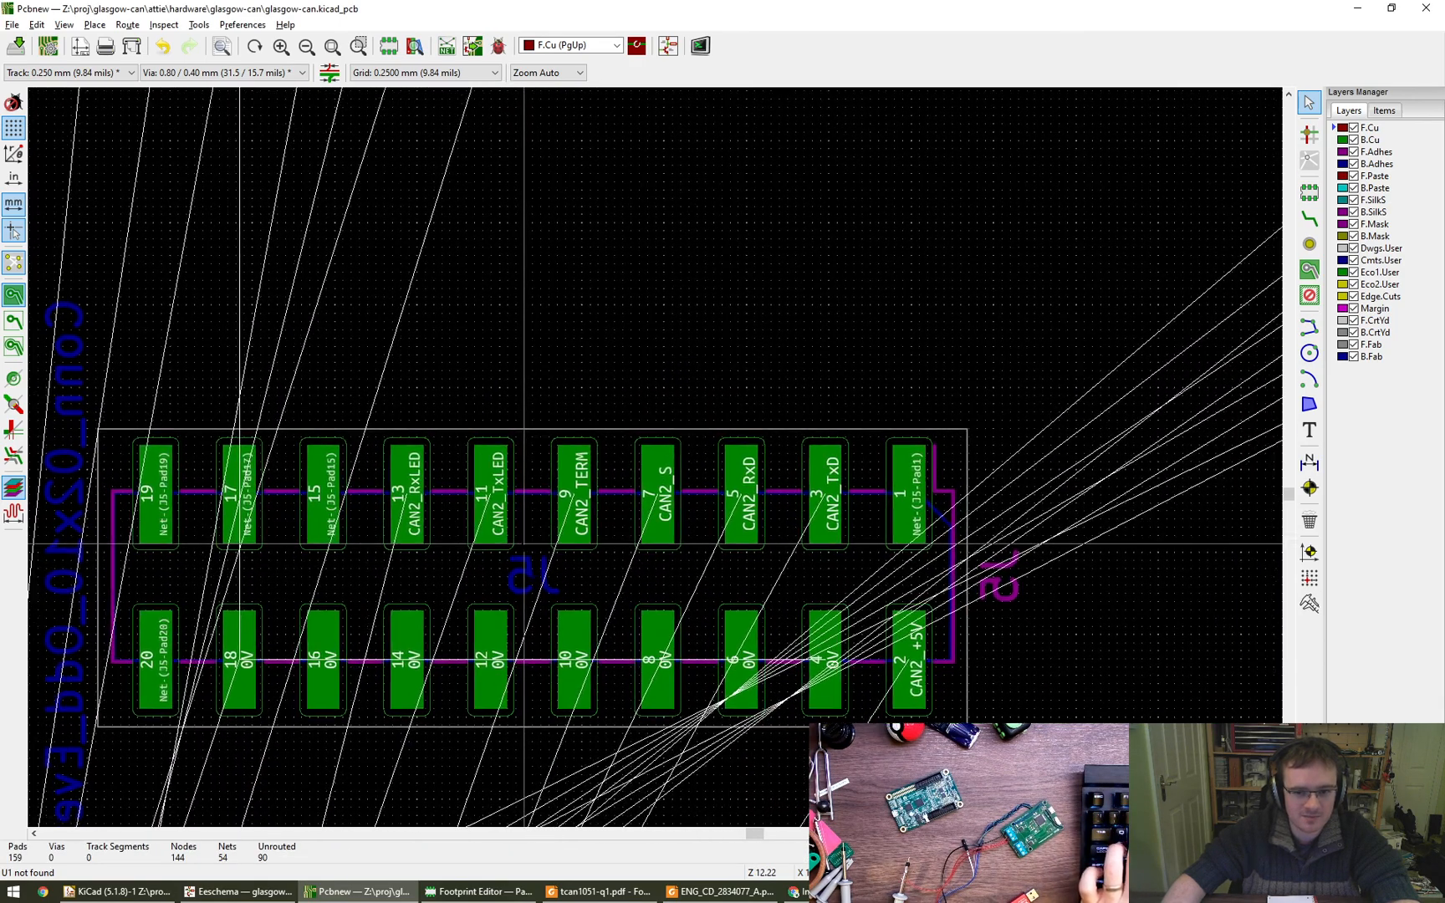
pyautogui.moveTo(599, 465); pyautogui.dragTo(730, 778, button='middle')
pyautogui.moveTo(507, 365); pyautogui.dragTo(436, 270, button='middle')
pyautogui.scroll(-1, 439, 280)
pyautogui.scroll(-4, 451, 326)
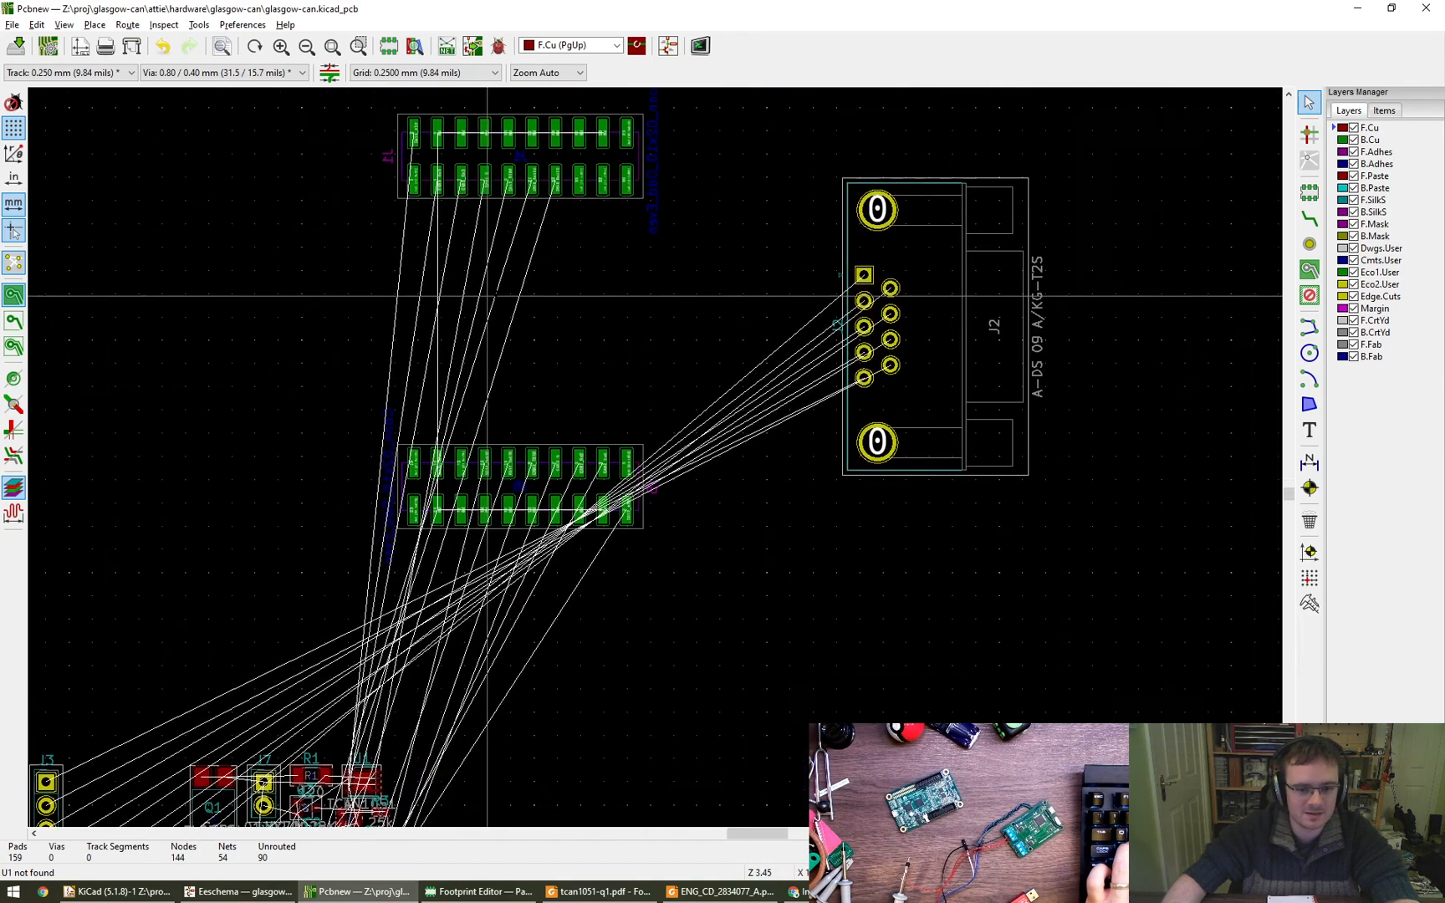
# - Try rotating D-sub connector J2 by 180 degrees, return it to its previous orientation, and dismiss its footprint properties unchanged
pyautogui.press('r')
pyautogui.press('r')
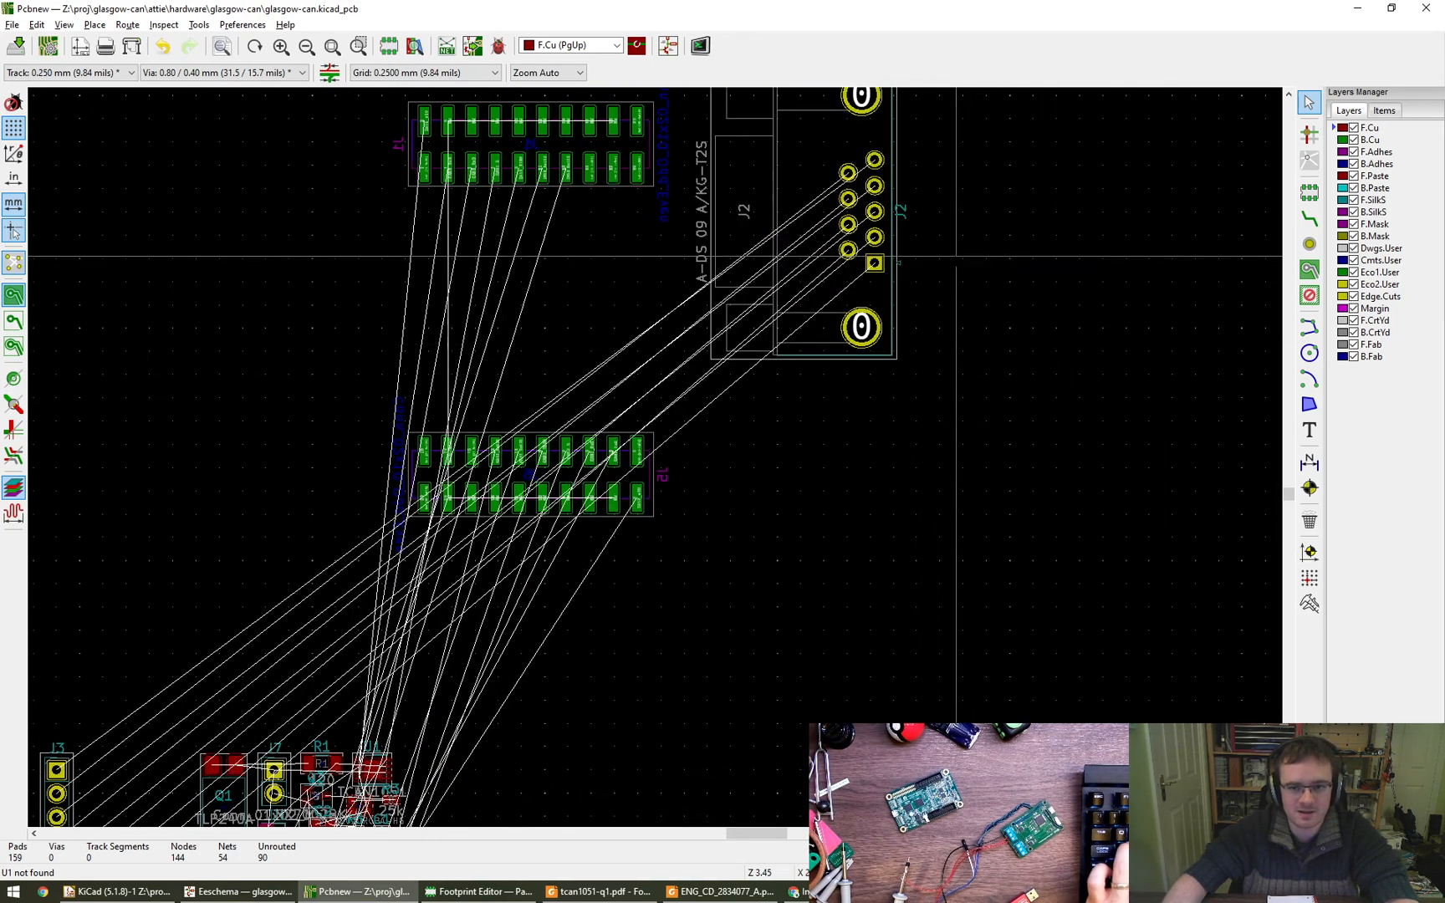
pyautogui.press('r')
pyautogui.press('r')
pyautogui.press('e')
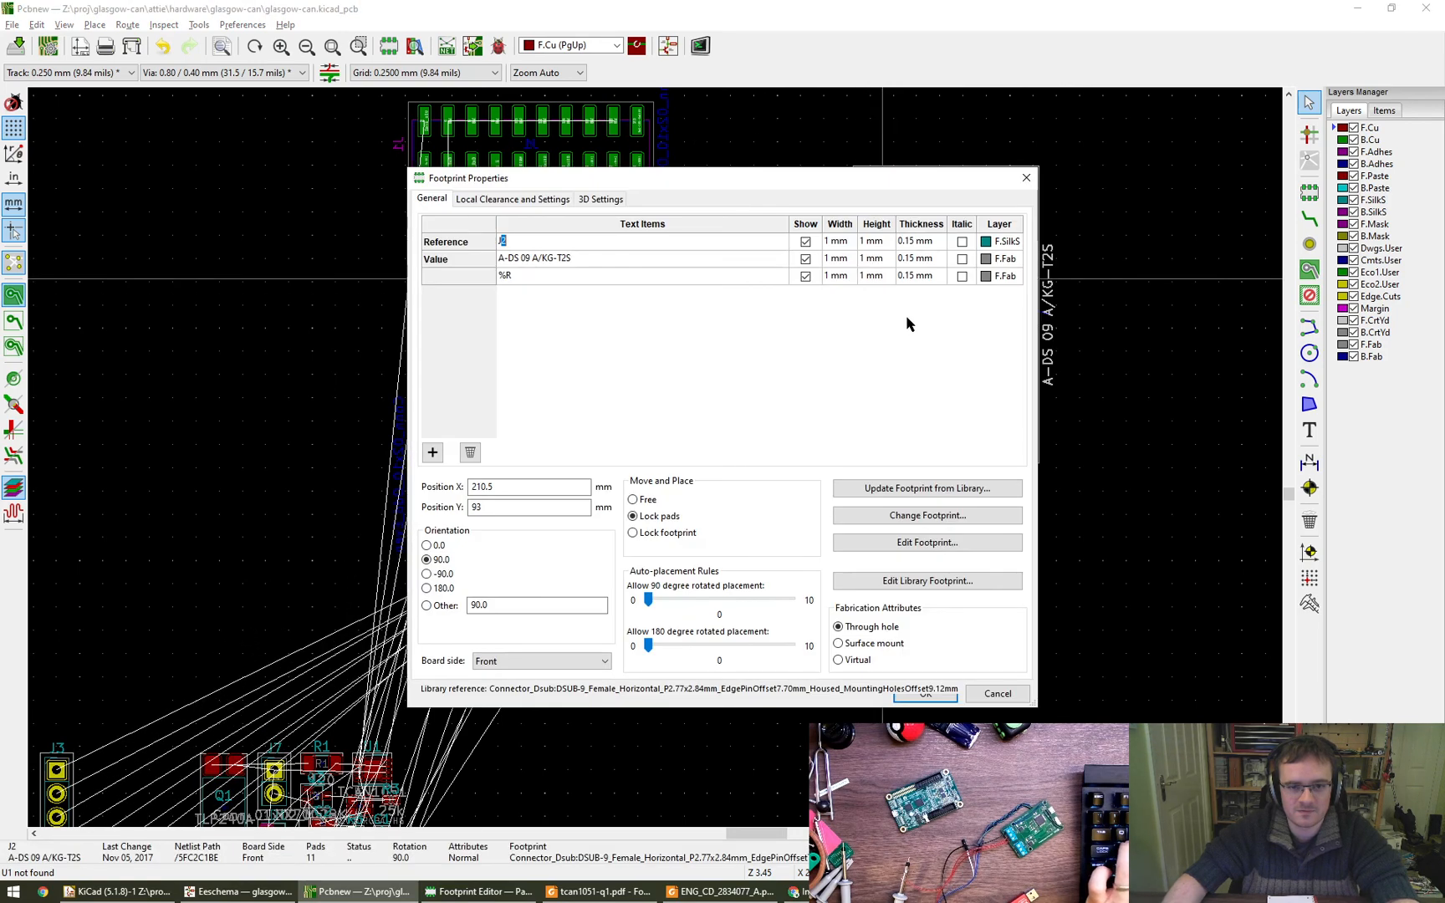
pyautogui.press('Escape')
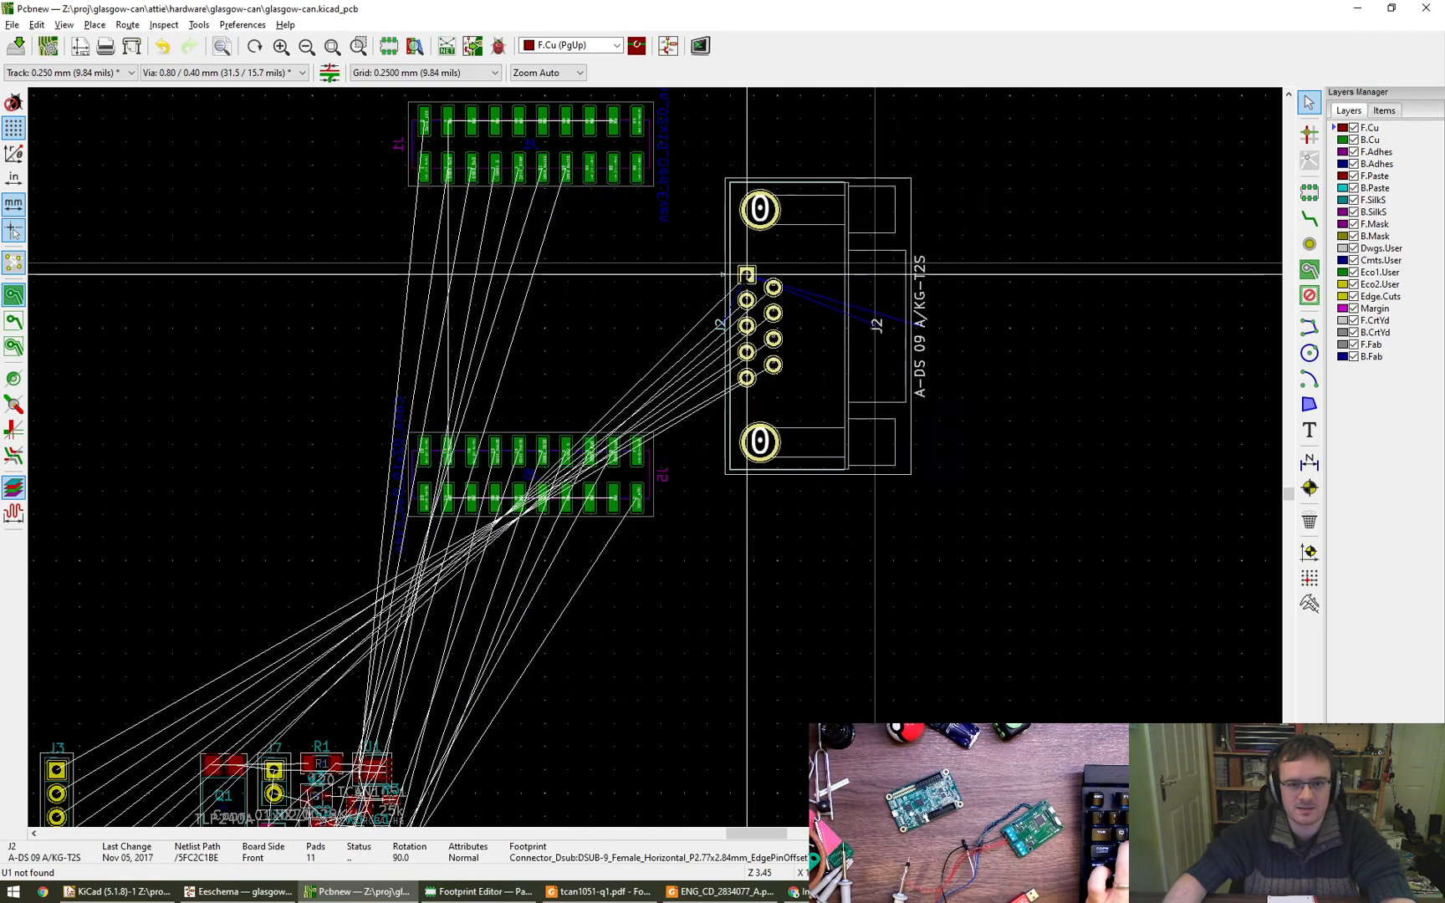
# - Spread sockets J1 and J5 farther apart vertically and move D-sub connector J2 left, into the gap between them
pyautogui.moveTo(533, 471); pyautogui.dragTo(543, 586)
pyautogui.moveTo(531, 144); pyautogui.dragTo(528, 98)
pyautogui.moveTo(790, 311); pyautogui.dragTo(669, 291)
# - Move the nine-pin header J3 beside D-sub connector J2's pins, between sockets J1 and J5, and rotate it 180 degrees
pyautogui.moveTo(678, 671); pyautogui.dragTo(865, 509, button='middle')
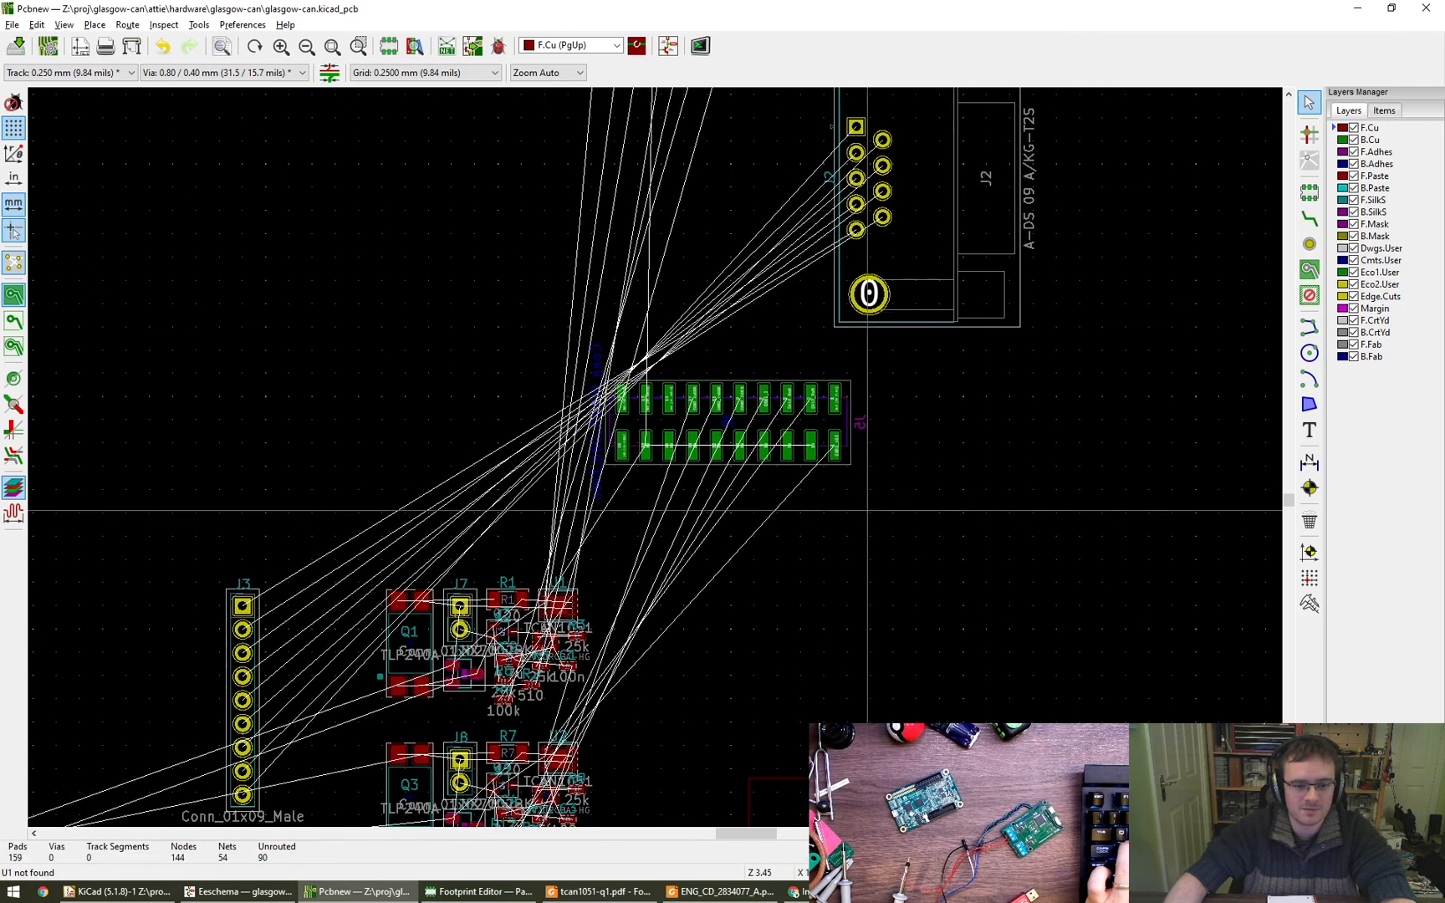
pyautogui.moveTo(751, 617); pyautogui.dragTo(926, 517, button='middle')
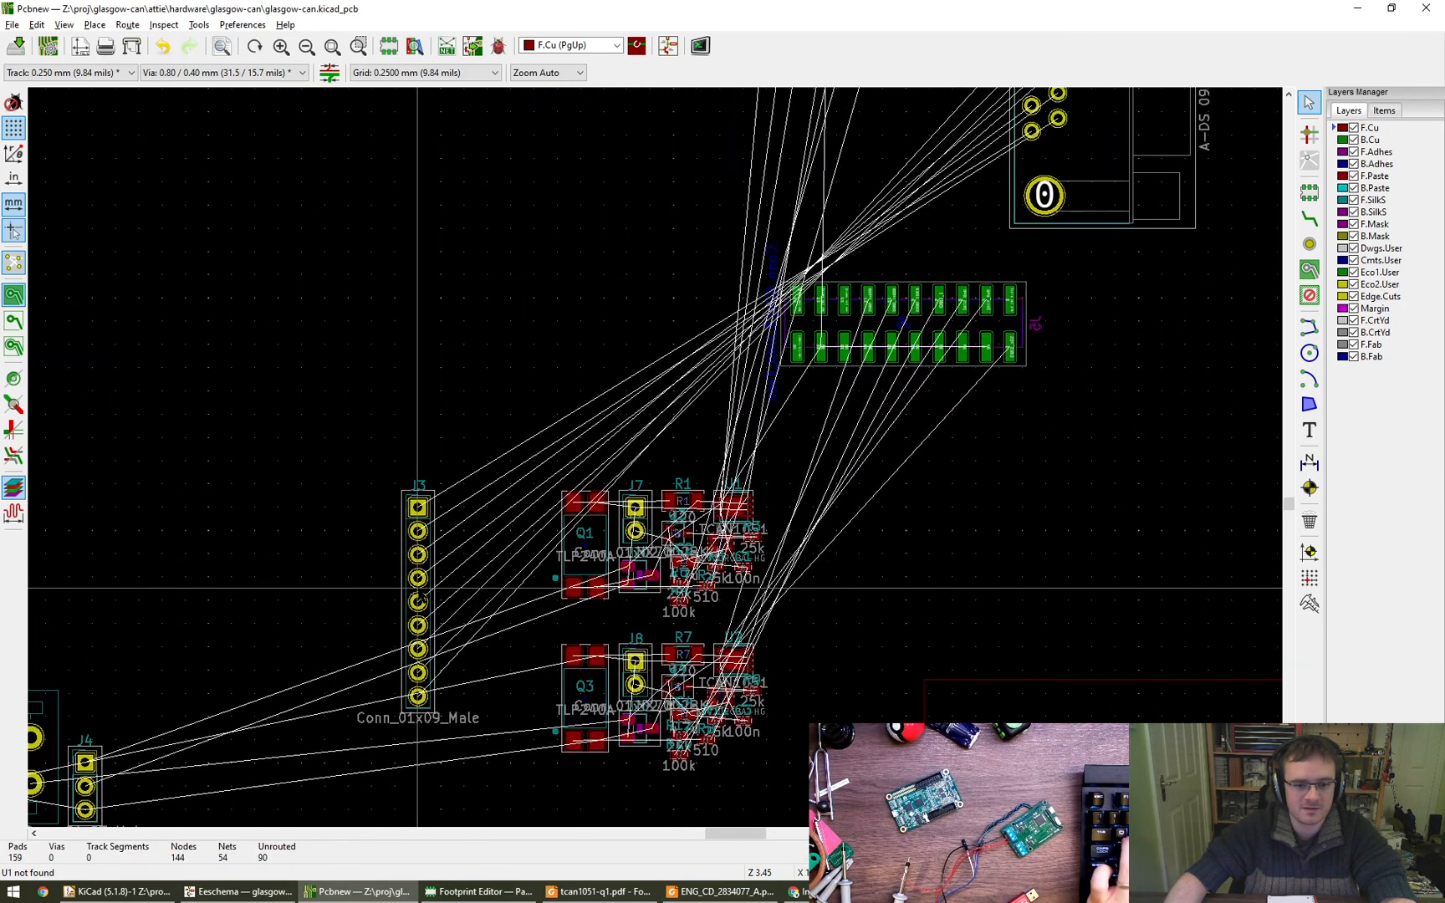
pyautogui.press('m')
pyautogui.moveTo(692, 195); pyautogui.dragTo(355, 452, button='middle')
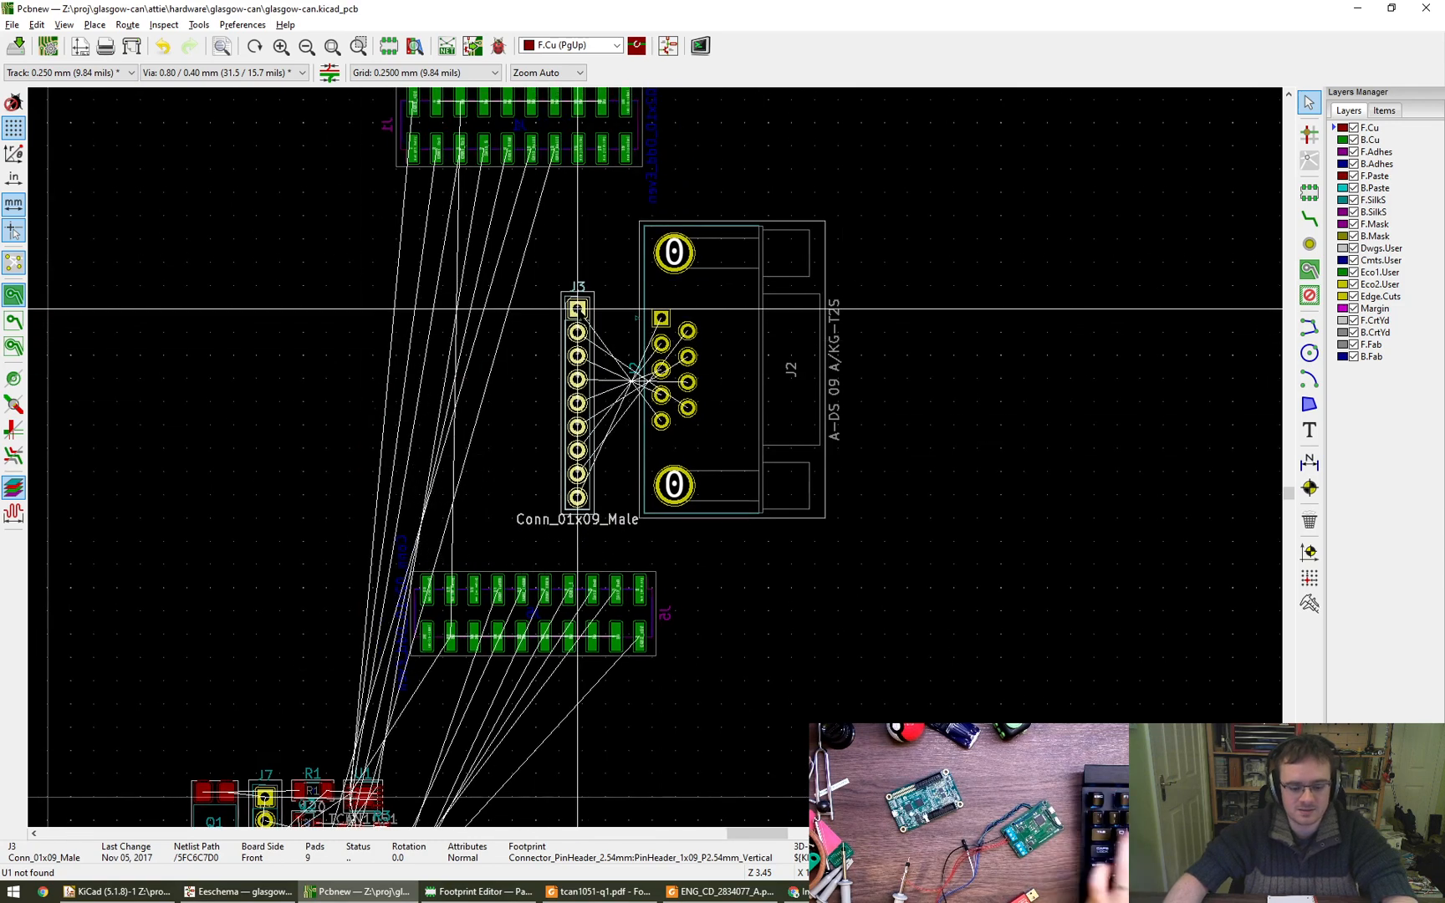
pyautogui.press('r')
pyautogui.press('r')
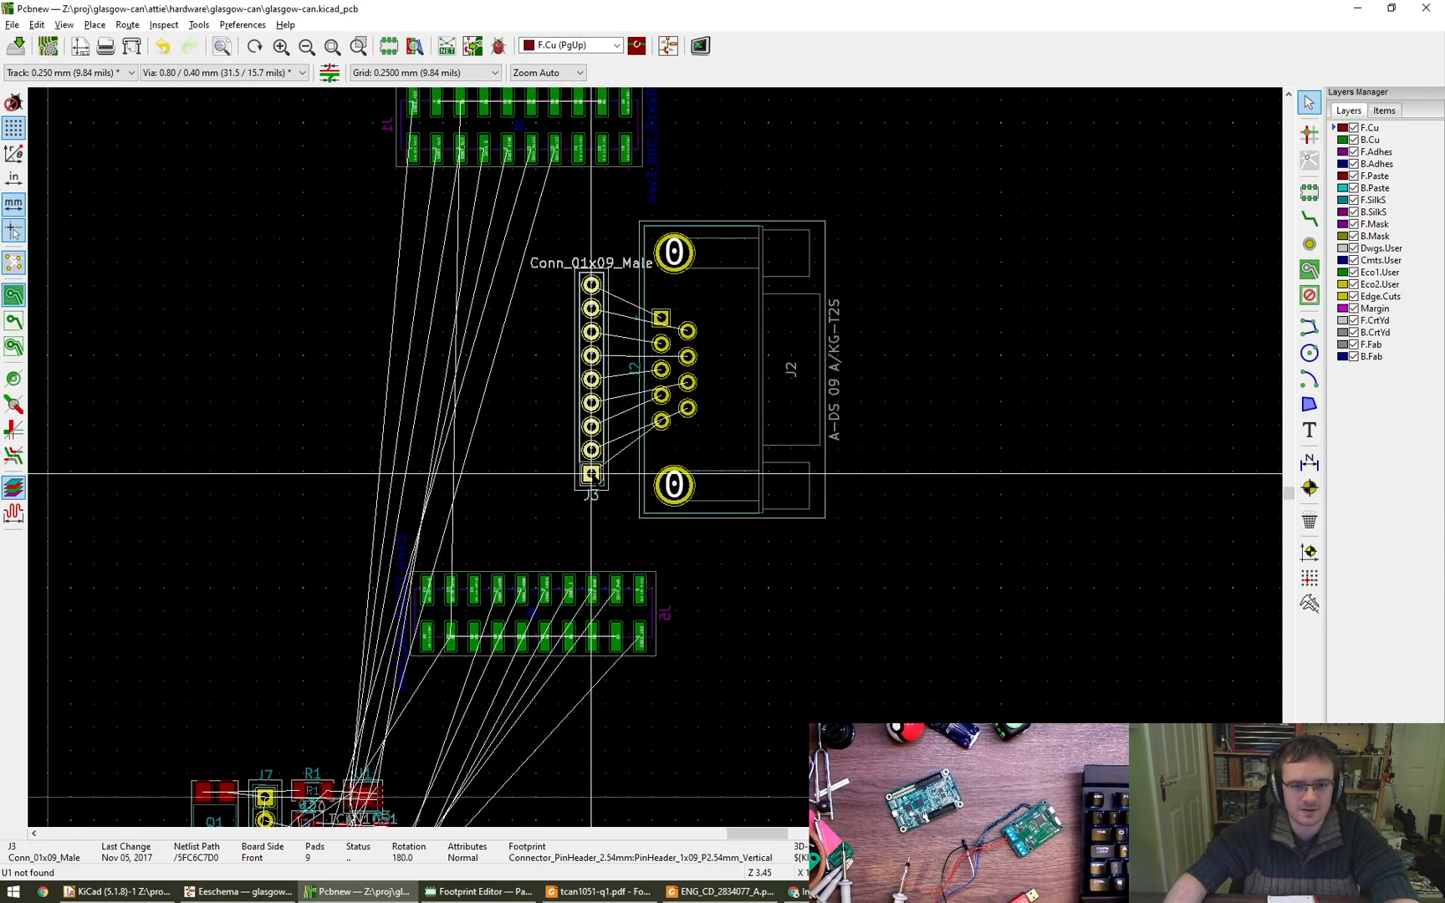
pyautogui.click(596, 466)
# - Check connectors J4 and J6 in the schematic, and place the three-pin header J4 just left of header J3 on the PCB
pyautogui.moveTo(458, 465); pyautogui.dragTo(806, 321, button='middle')
pyautogui.scroll(-1, 806, 318)
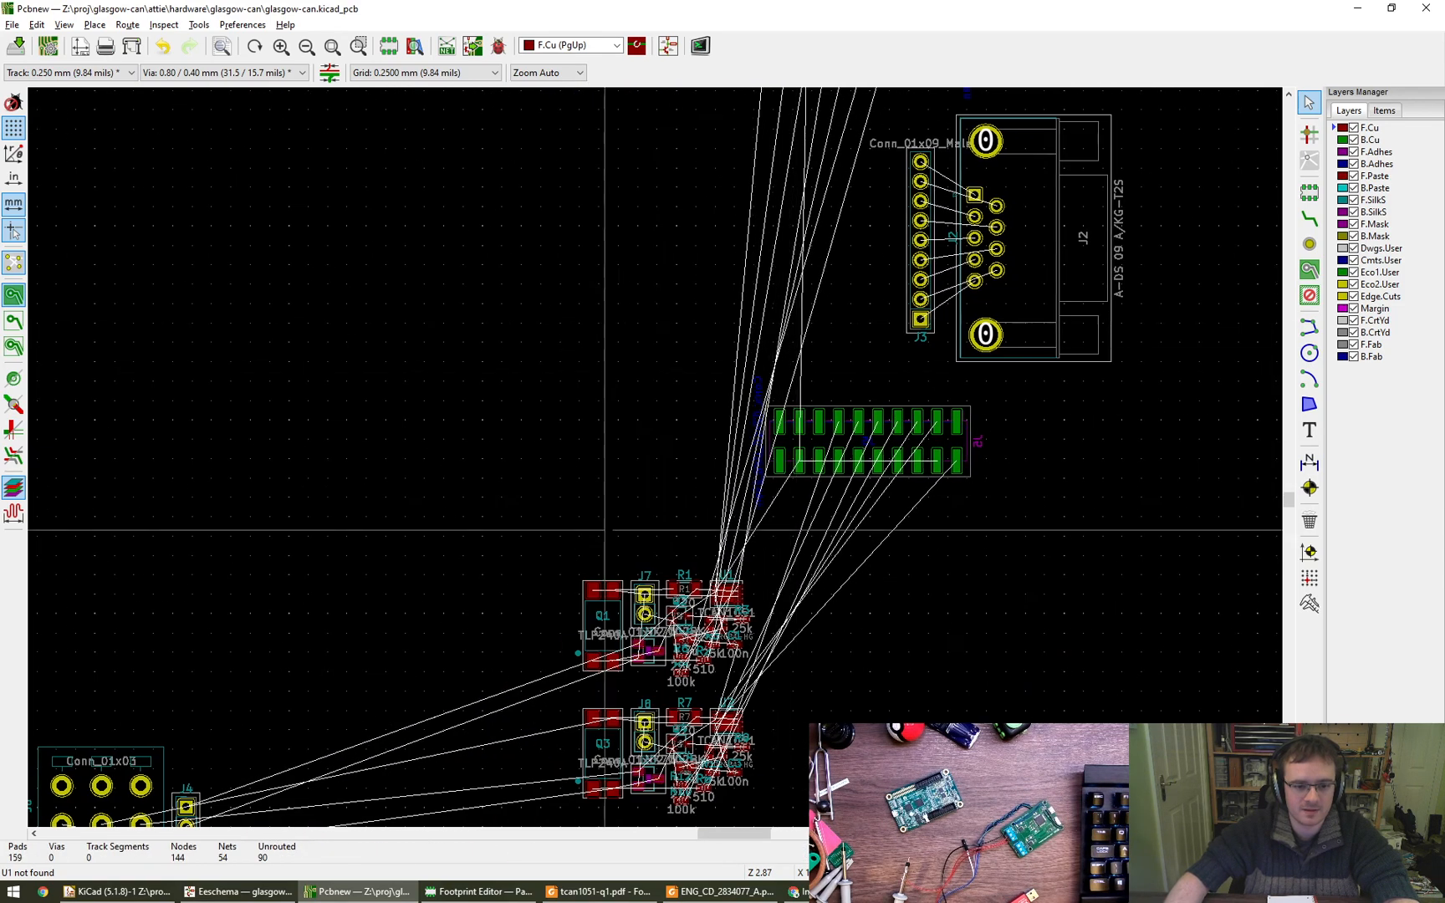
pyautogui.moveTo(603, 529); pyautogui.dragTo(706, 301, button='middle')
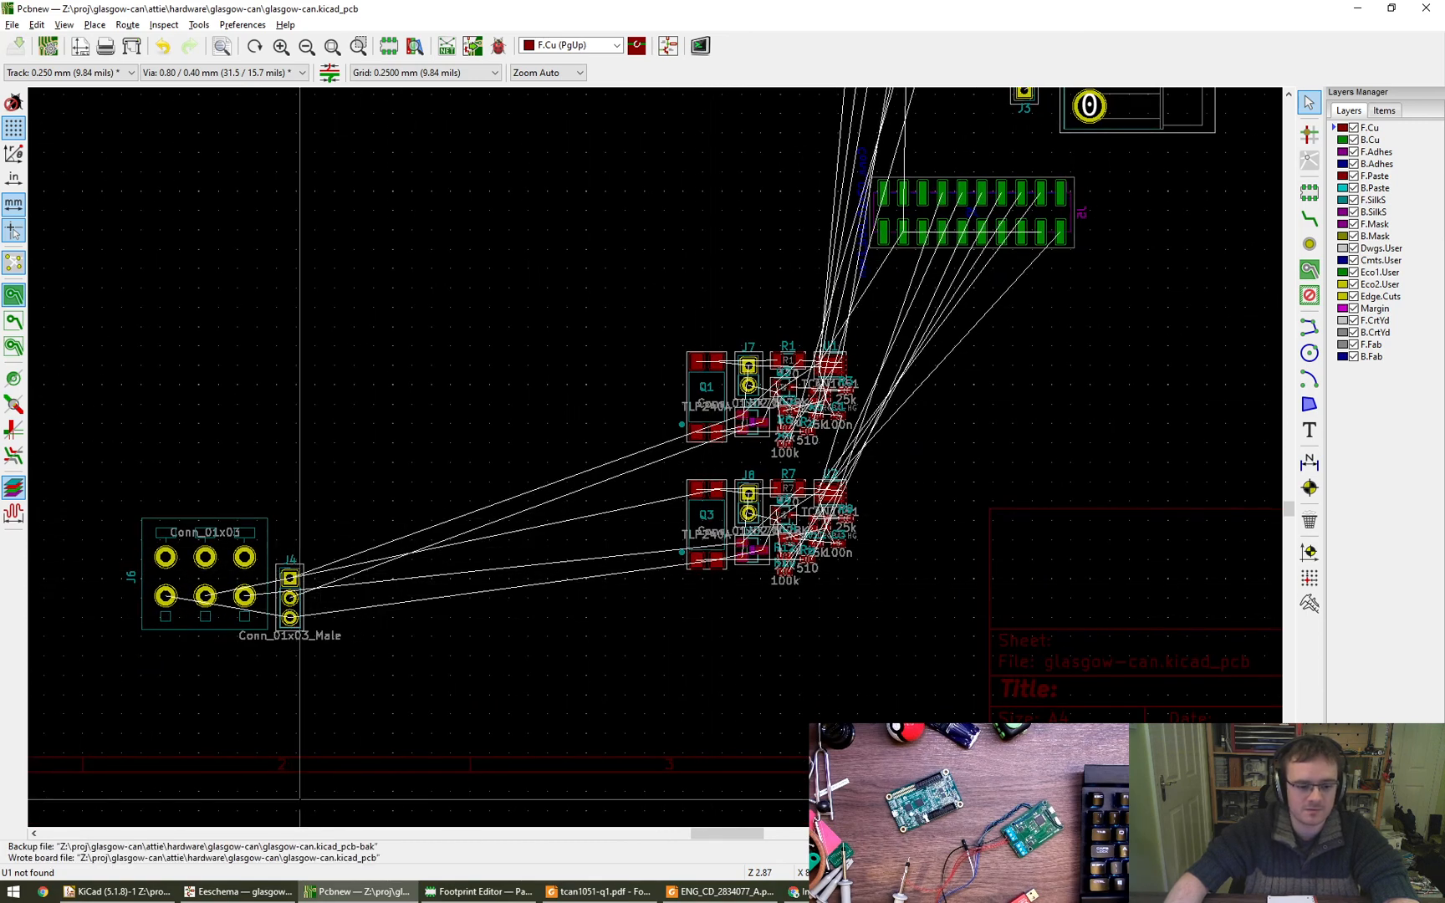
pyautogui.click(284, 892)
pyautogui.moveTo(686, 647); pyautogui.dragTo(577, 515, button='middle')
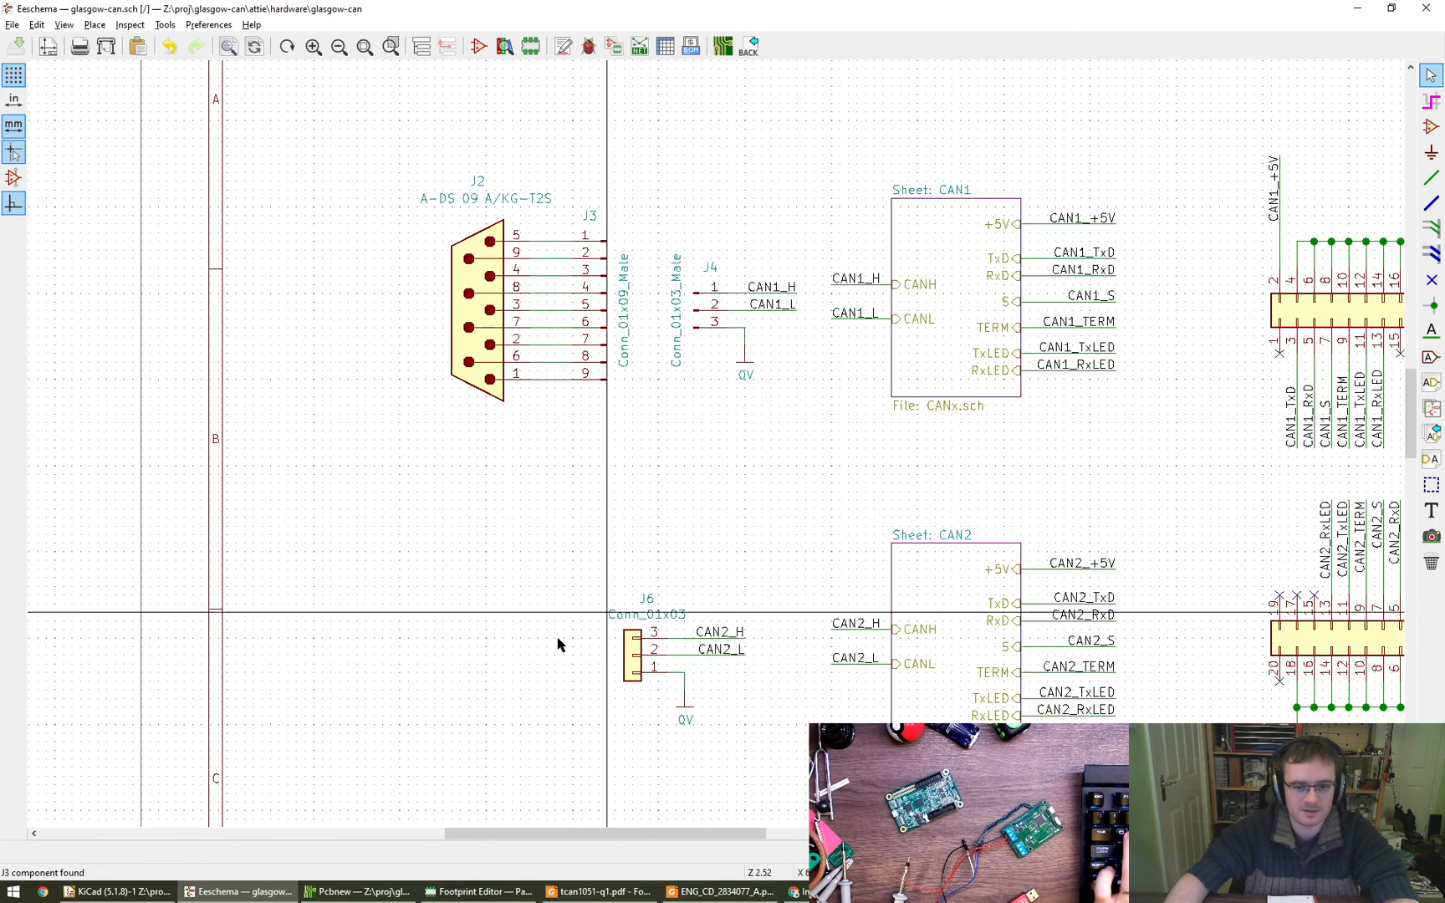
pyautogui.click(355, 891)
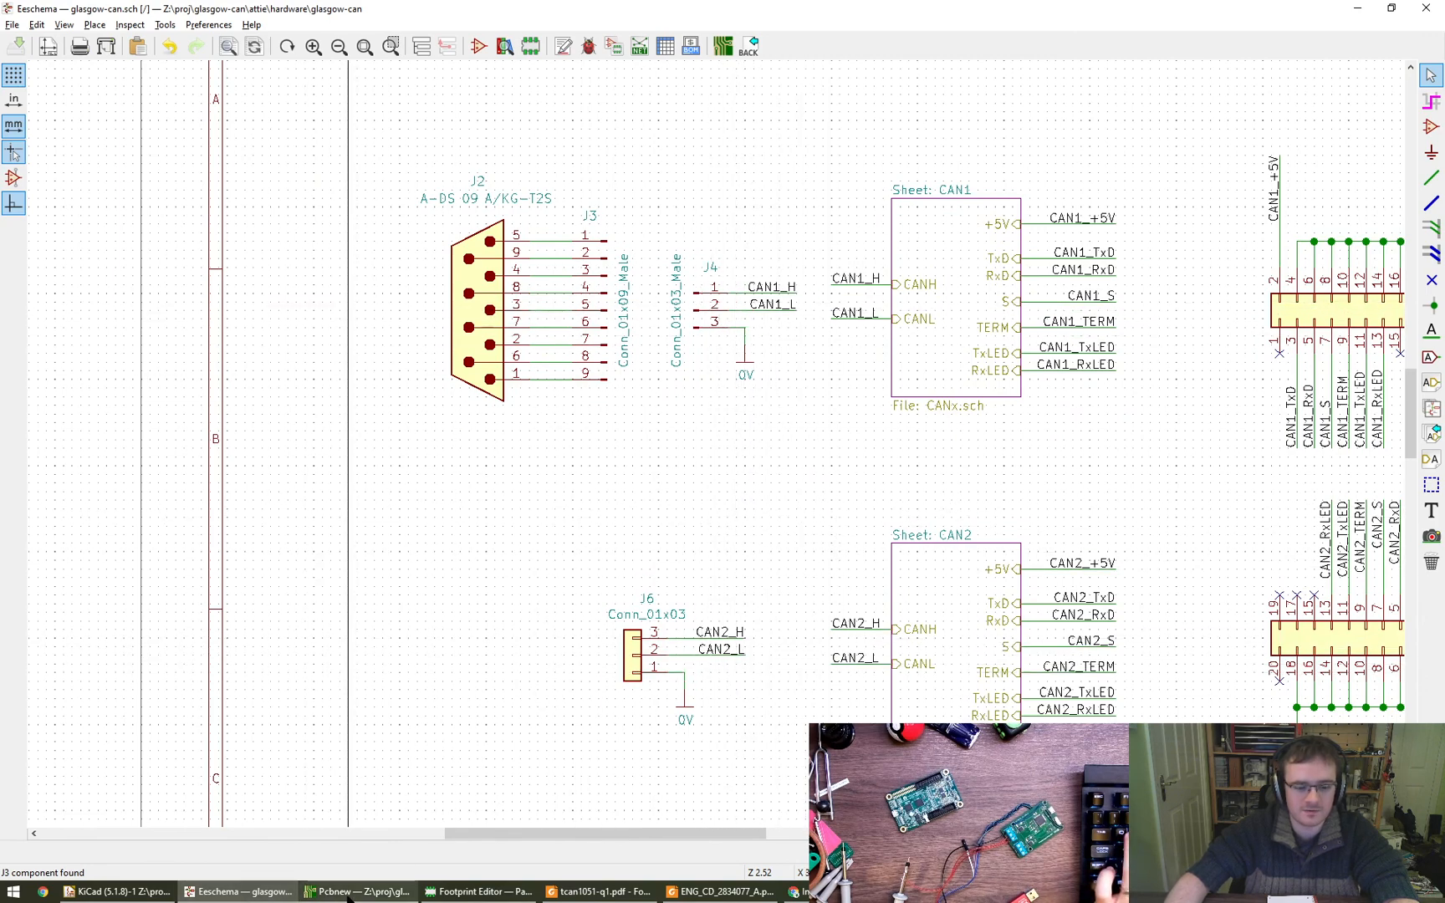
pyautogui.scroll(1, 290, 594)
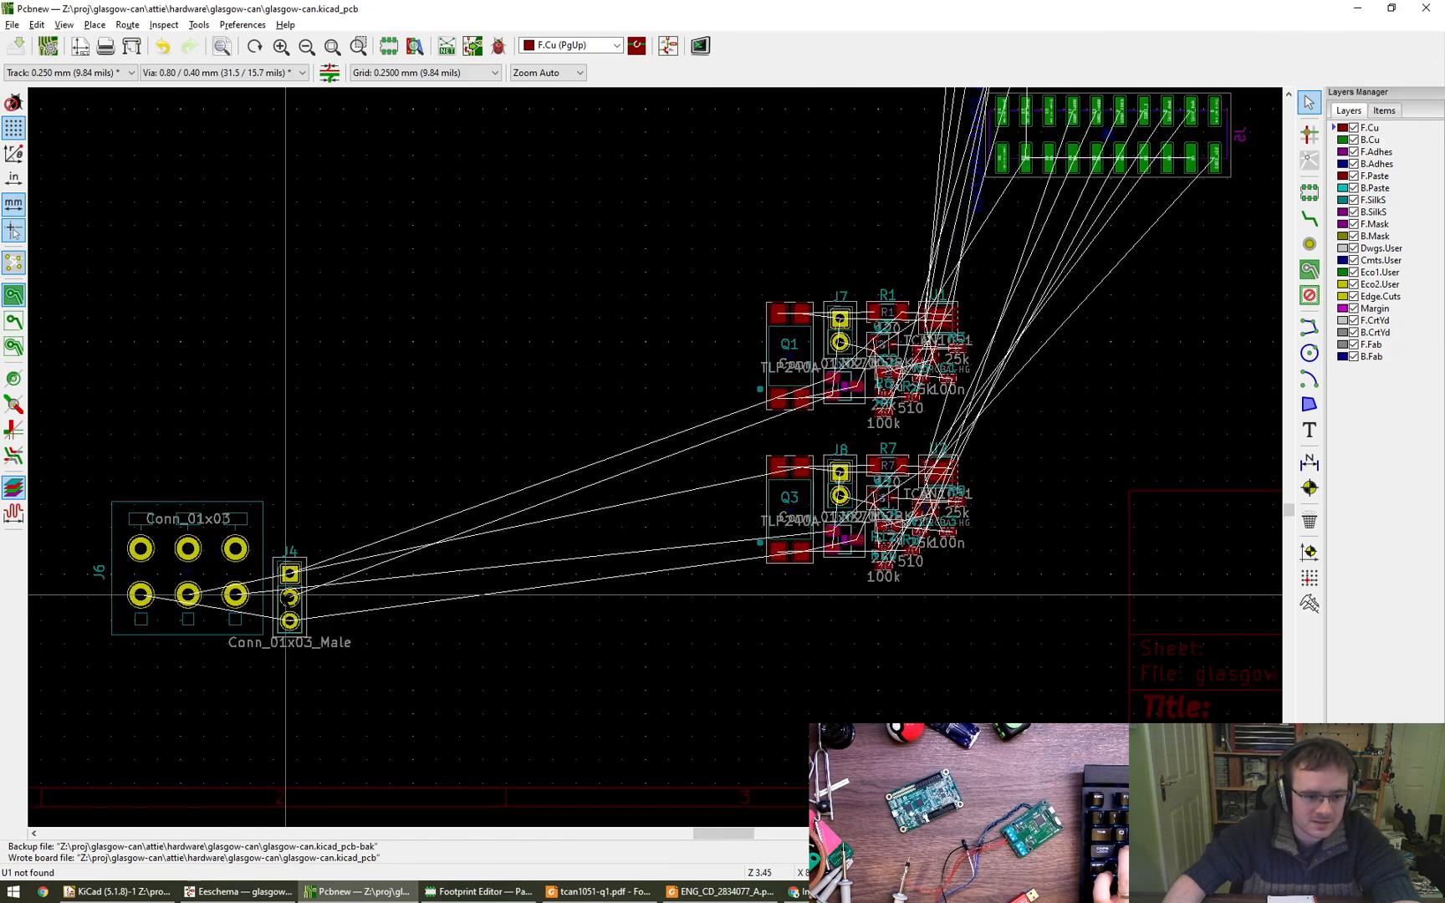
pyautogui.press('m')
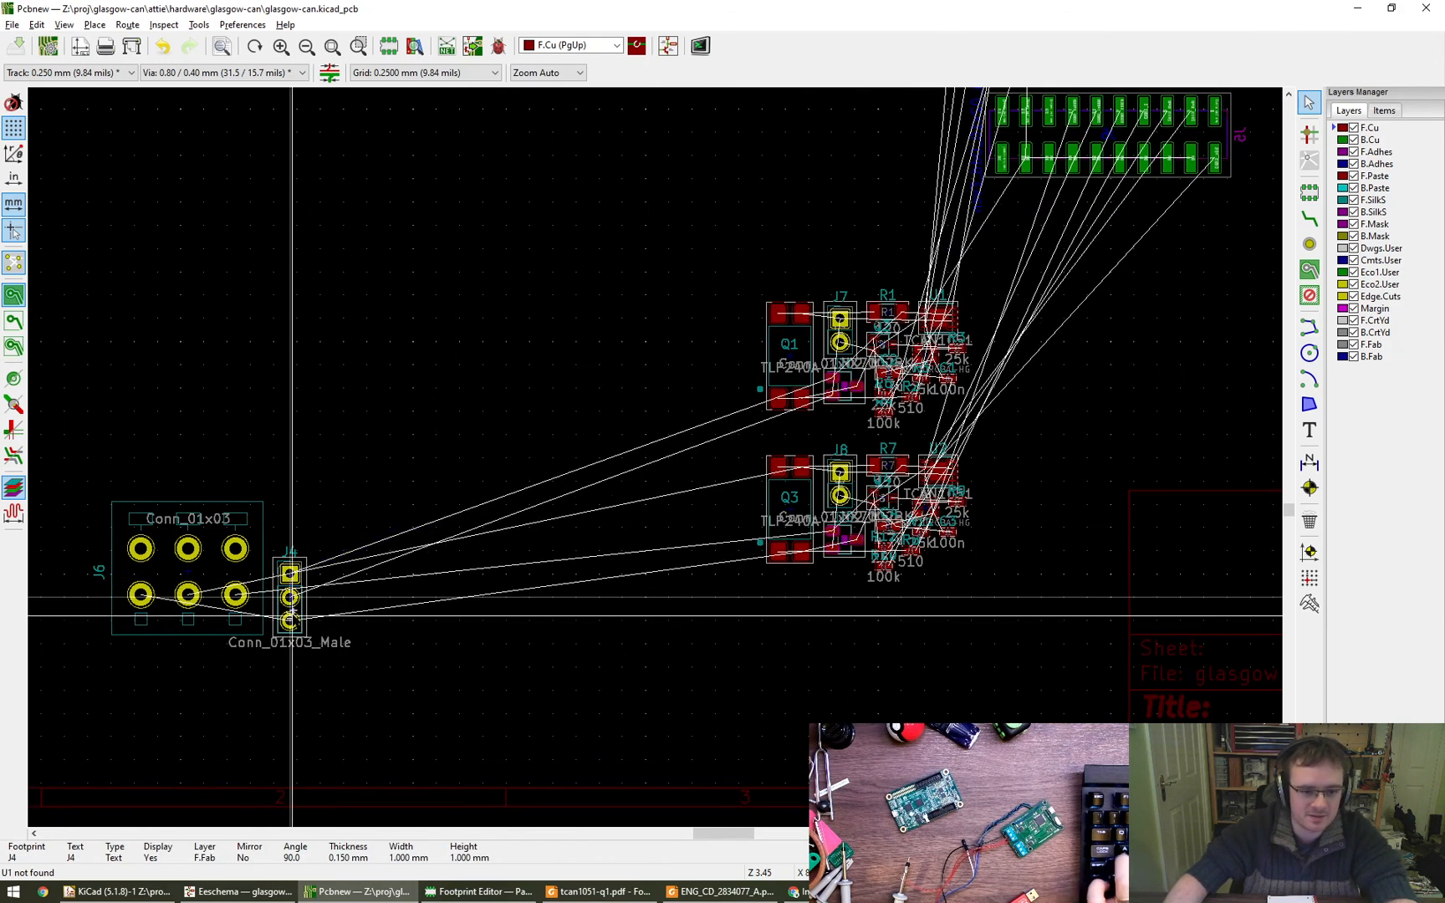
pyautogui.press('Escape')
pyautogui.press('m')
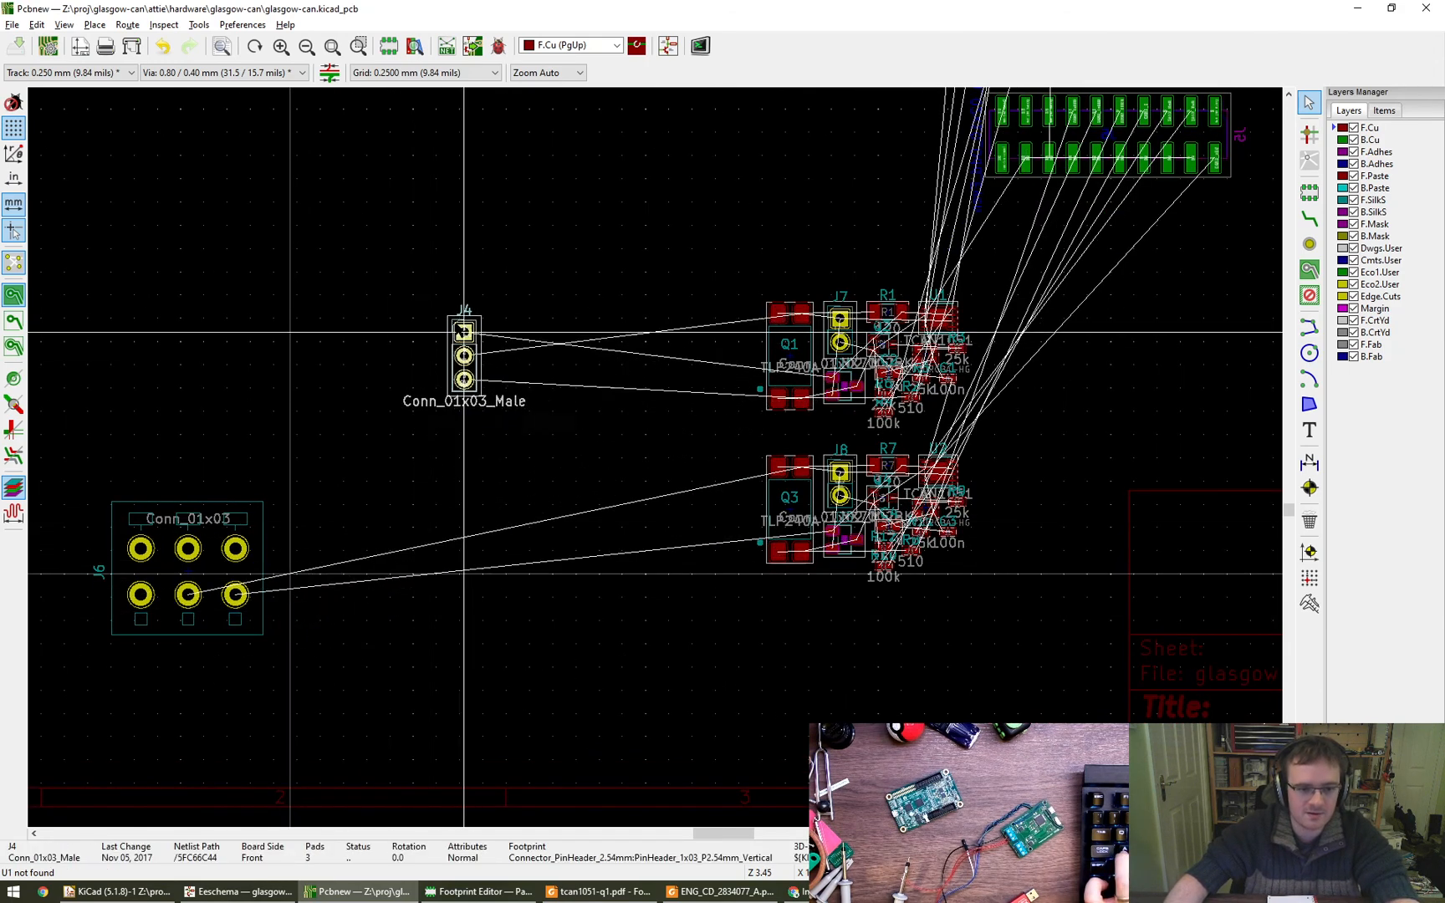
pyautogui.scroll(-1, 461, 361)
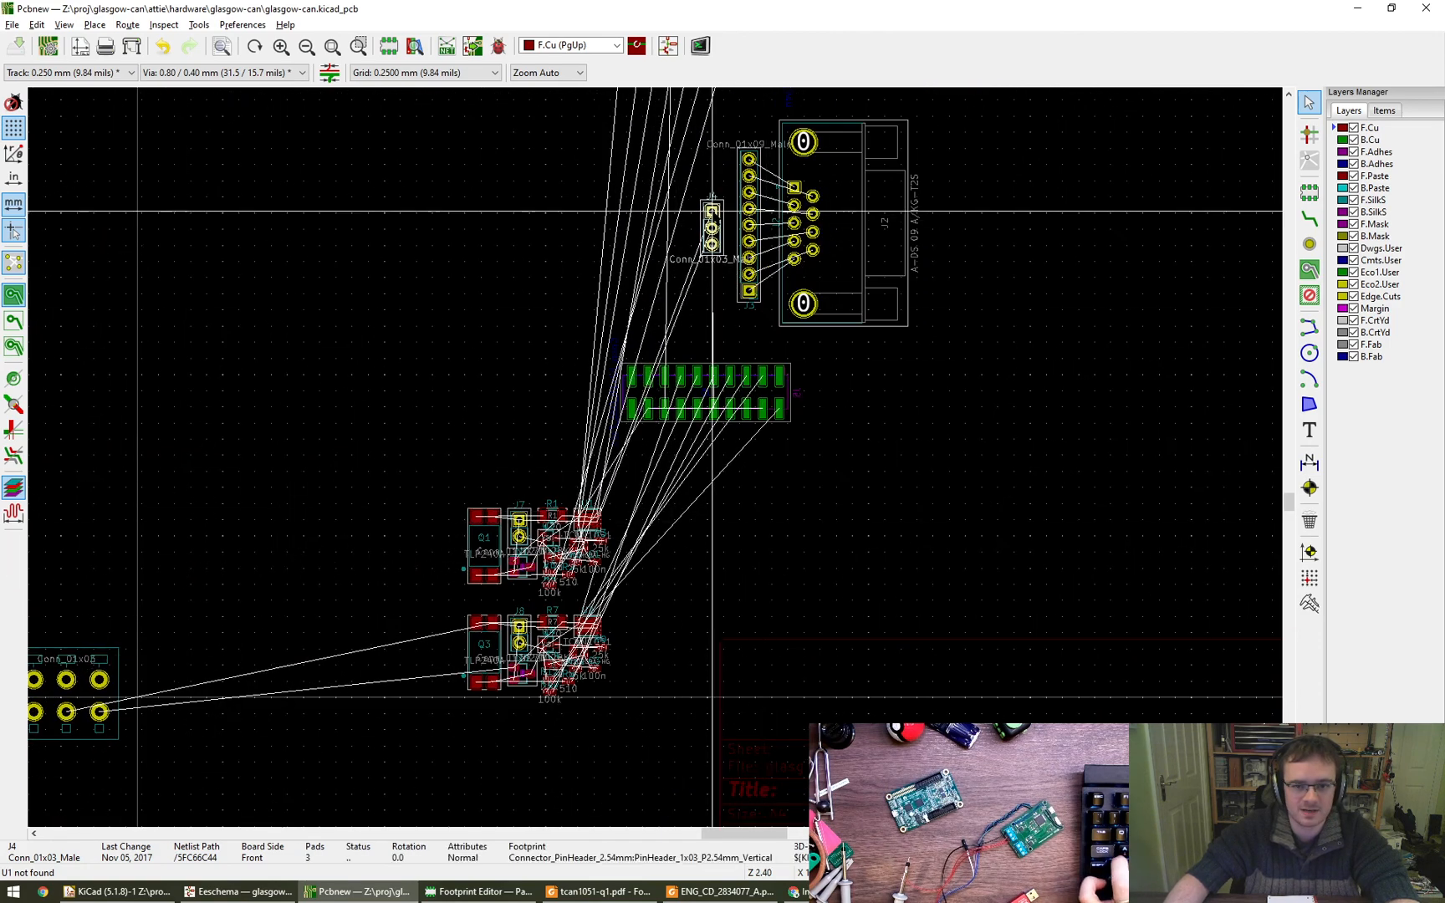
pyautogui.click(716, 209)
# - Rotate connector J6 to 270 degrees and place it well left of header J4, opposite the D-sub connector
pyautogui.moveTo(91, 688); pyautogui.dragTo(317, 617, button='middle')
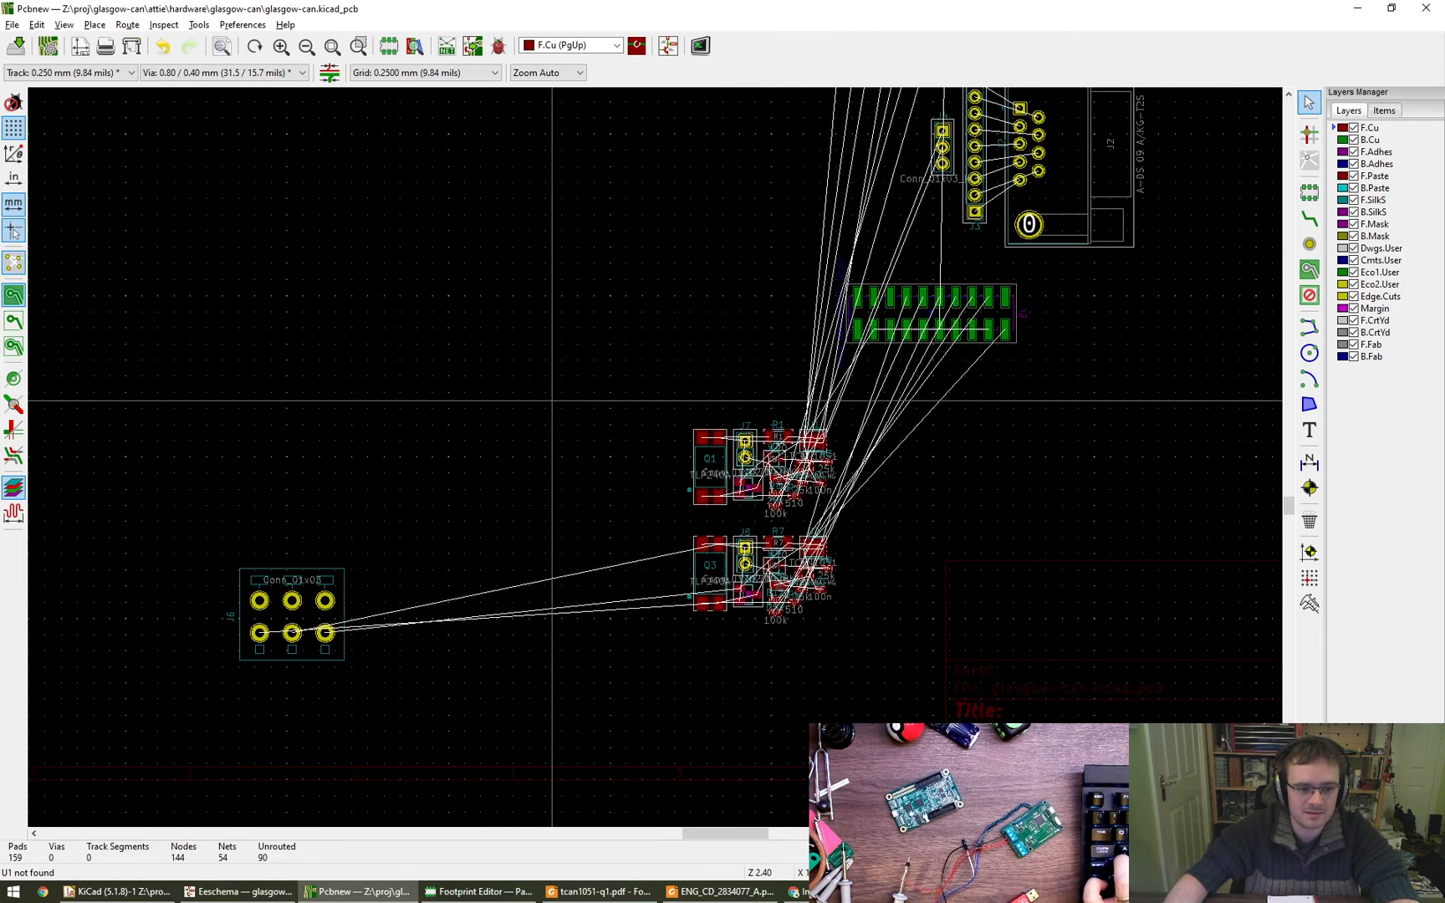
pyautogui.press('m')
pyautogui.moveTo(409, 380); pyautogui.dragTo(418, 669, button='middle')
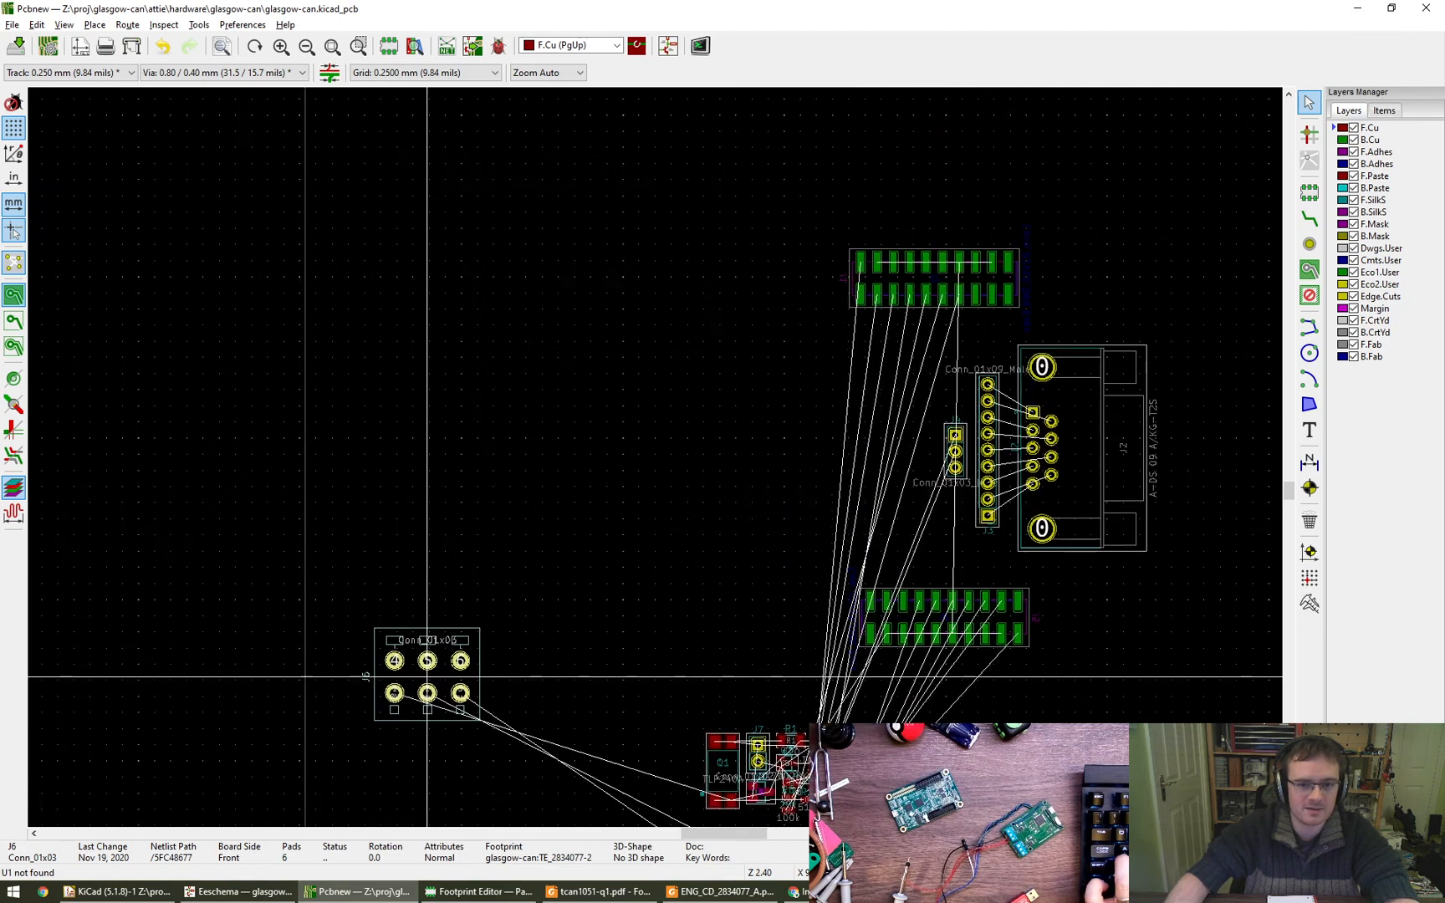
pyautogui.press('r')
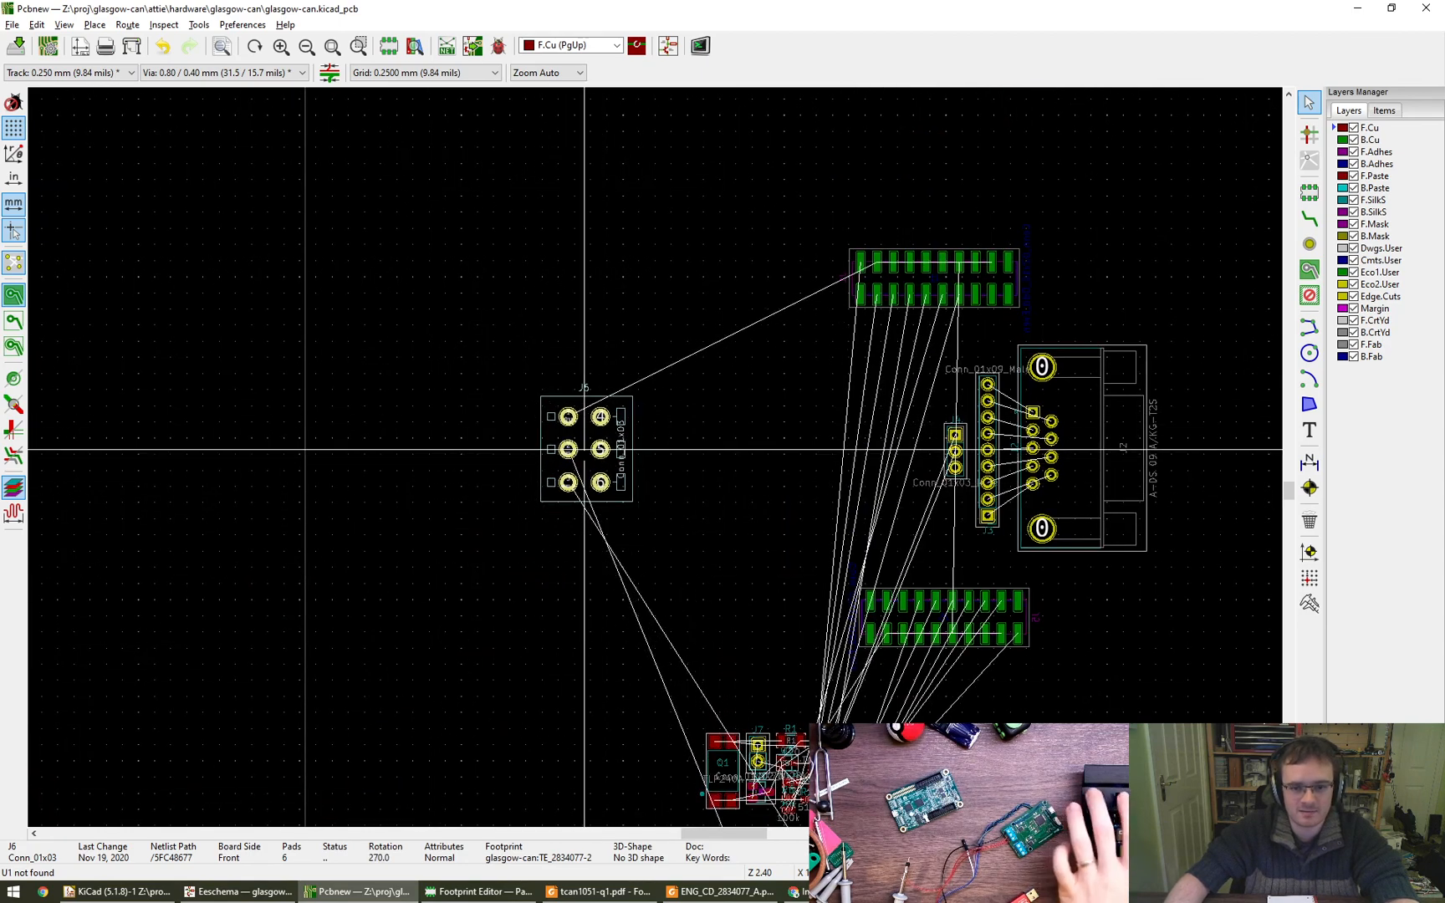
pyautogui.click(585, 451)
# - Move both CAN circuit component groups together into the gap between connector J6 and header J4, and save the board
pyautogui.moveTo(691, 733); pyautogui.dragTo(454, 549, button='middle')
pyautogui.moveTo(436, 516); pyautogui.dragTo(637, 748)
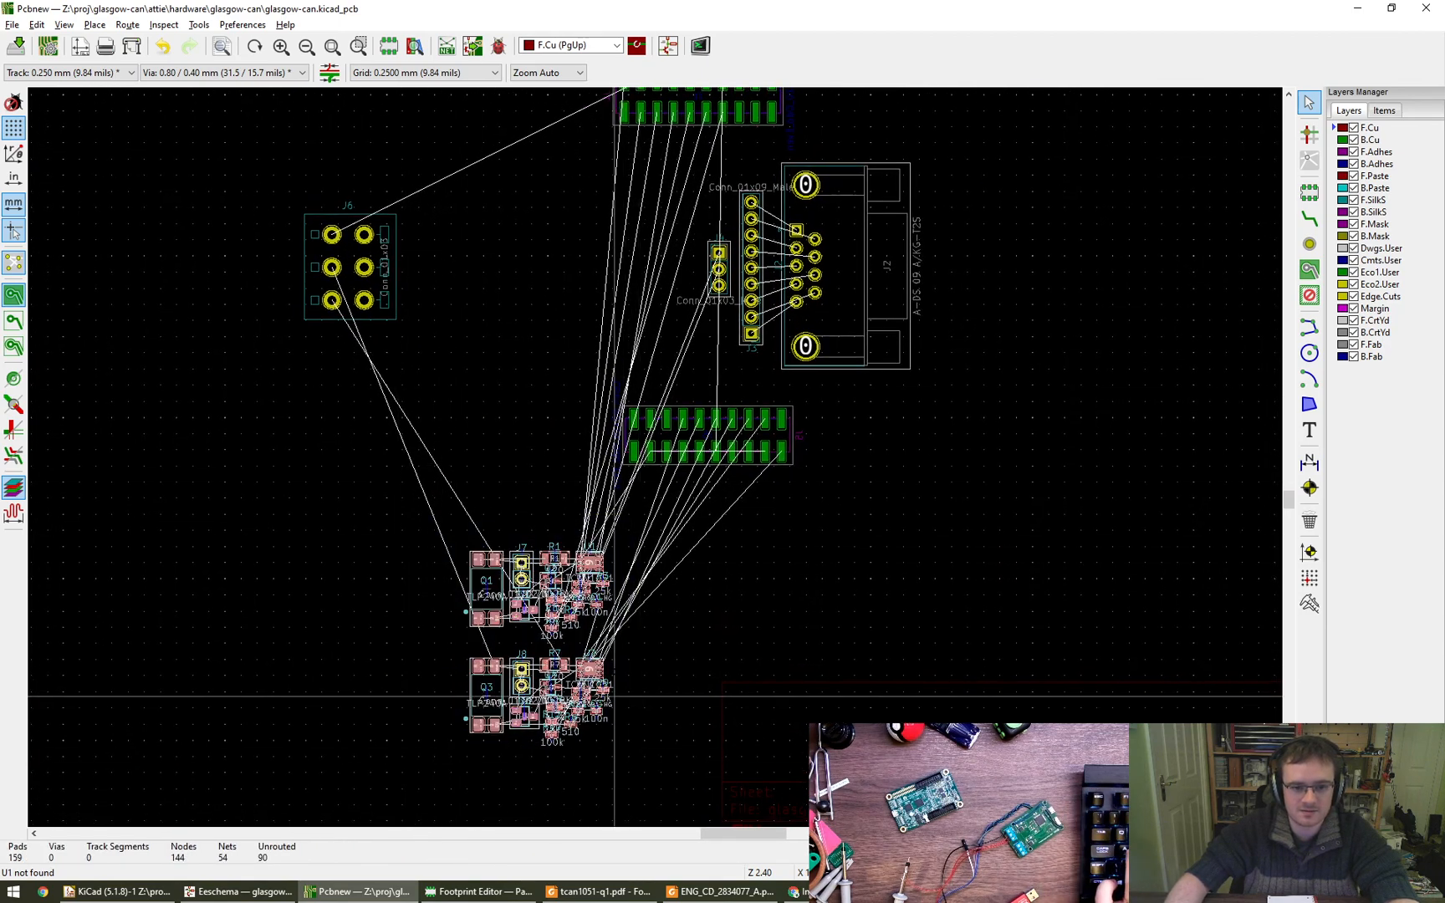
pyautogui.press('m')
pyautogui.click(590, 343)
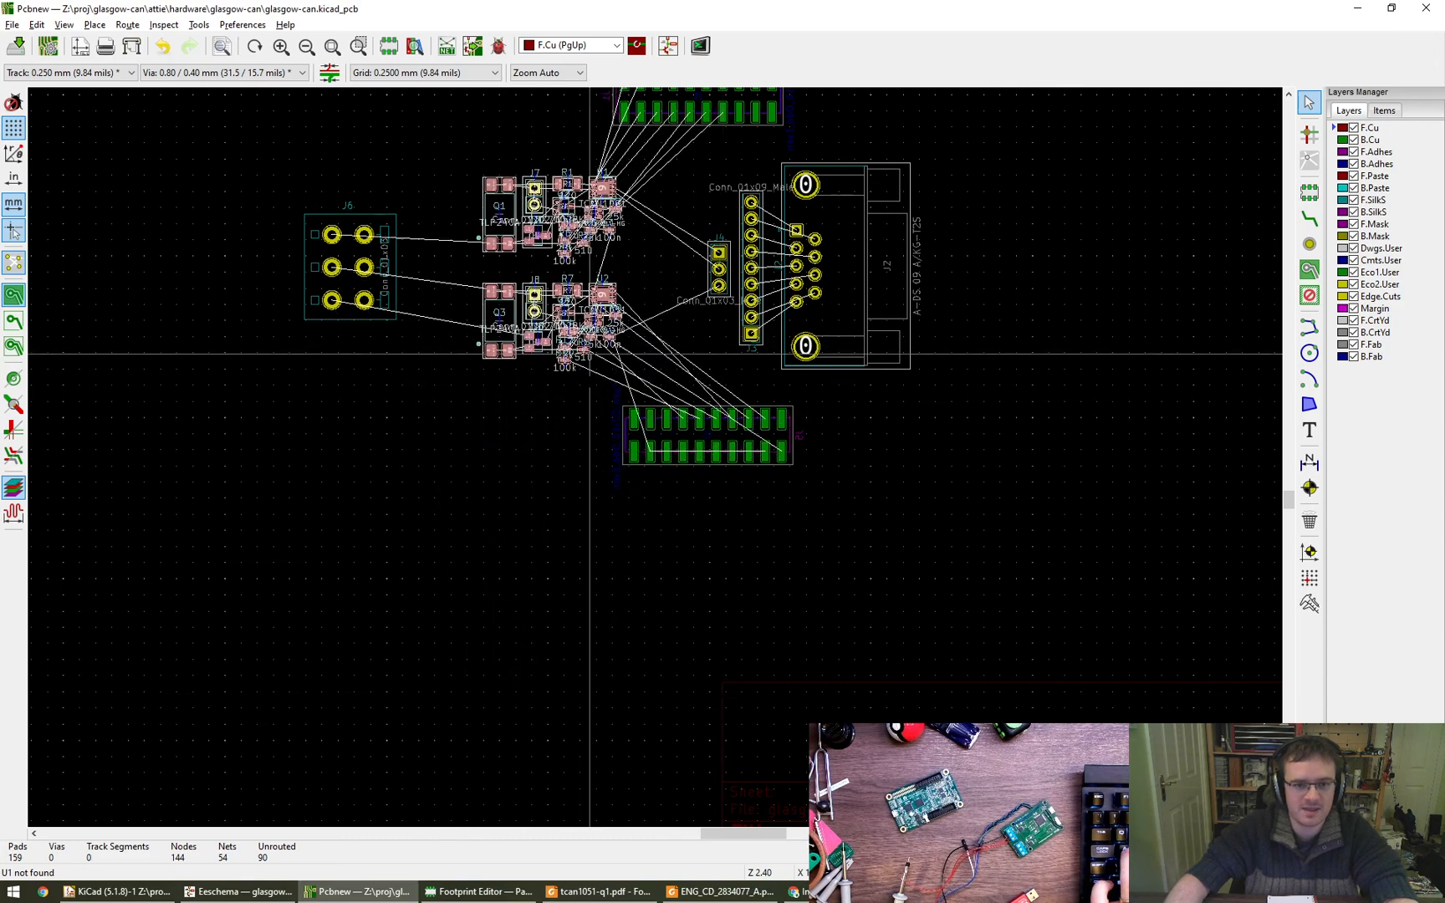
pyautogui.moveTo(596, 402); pyautogui.dragTo(589, 568, button='middle')
pyautogui.scroll(-1, 687, 584)
pyautogui.press('Escape')
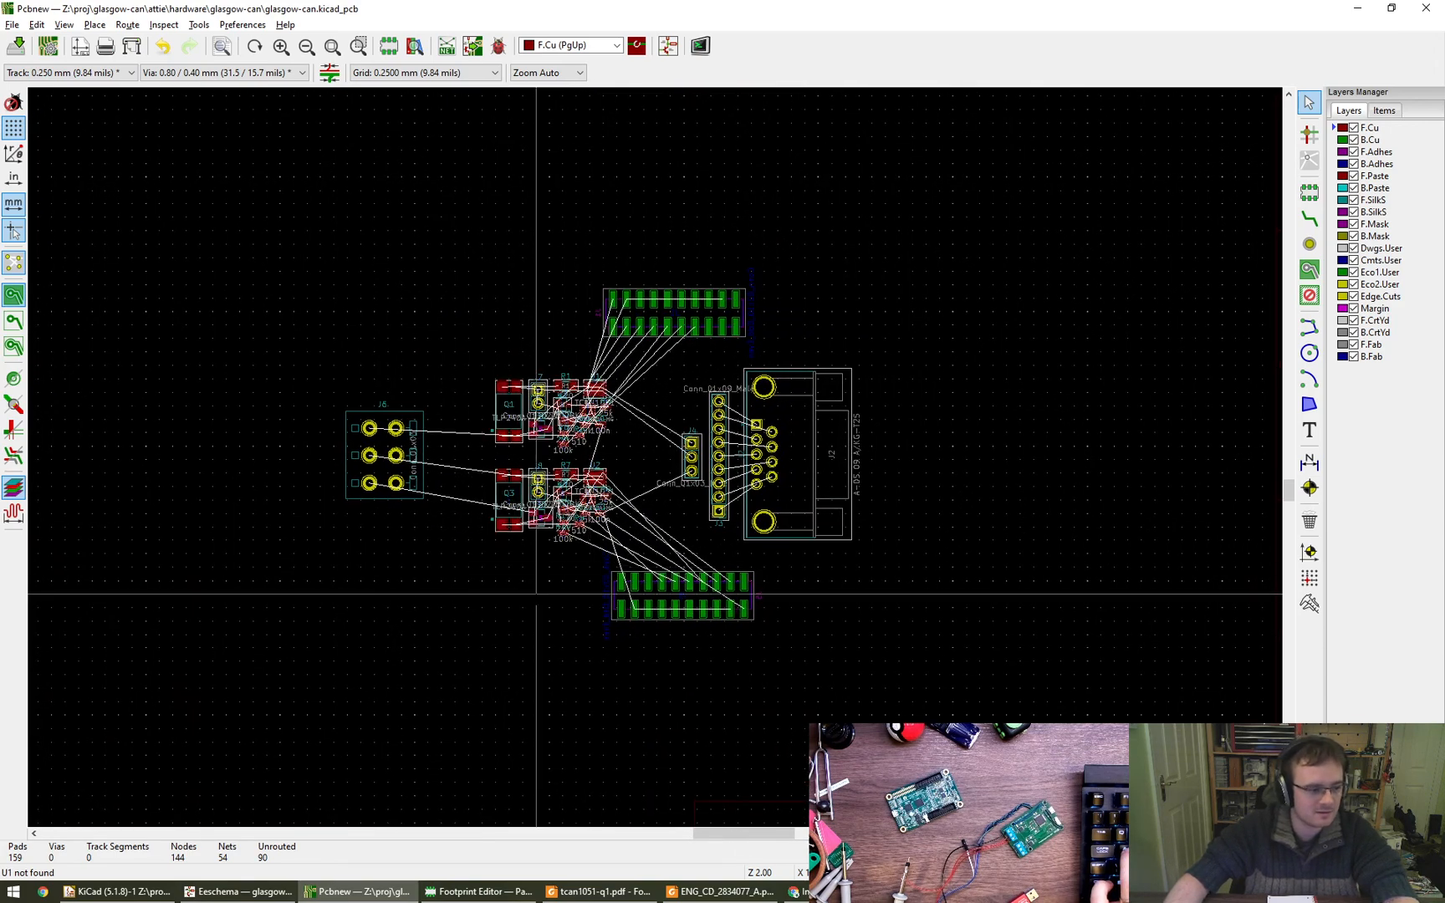
pyautogui.hotkey('ctrl', 's')
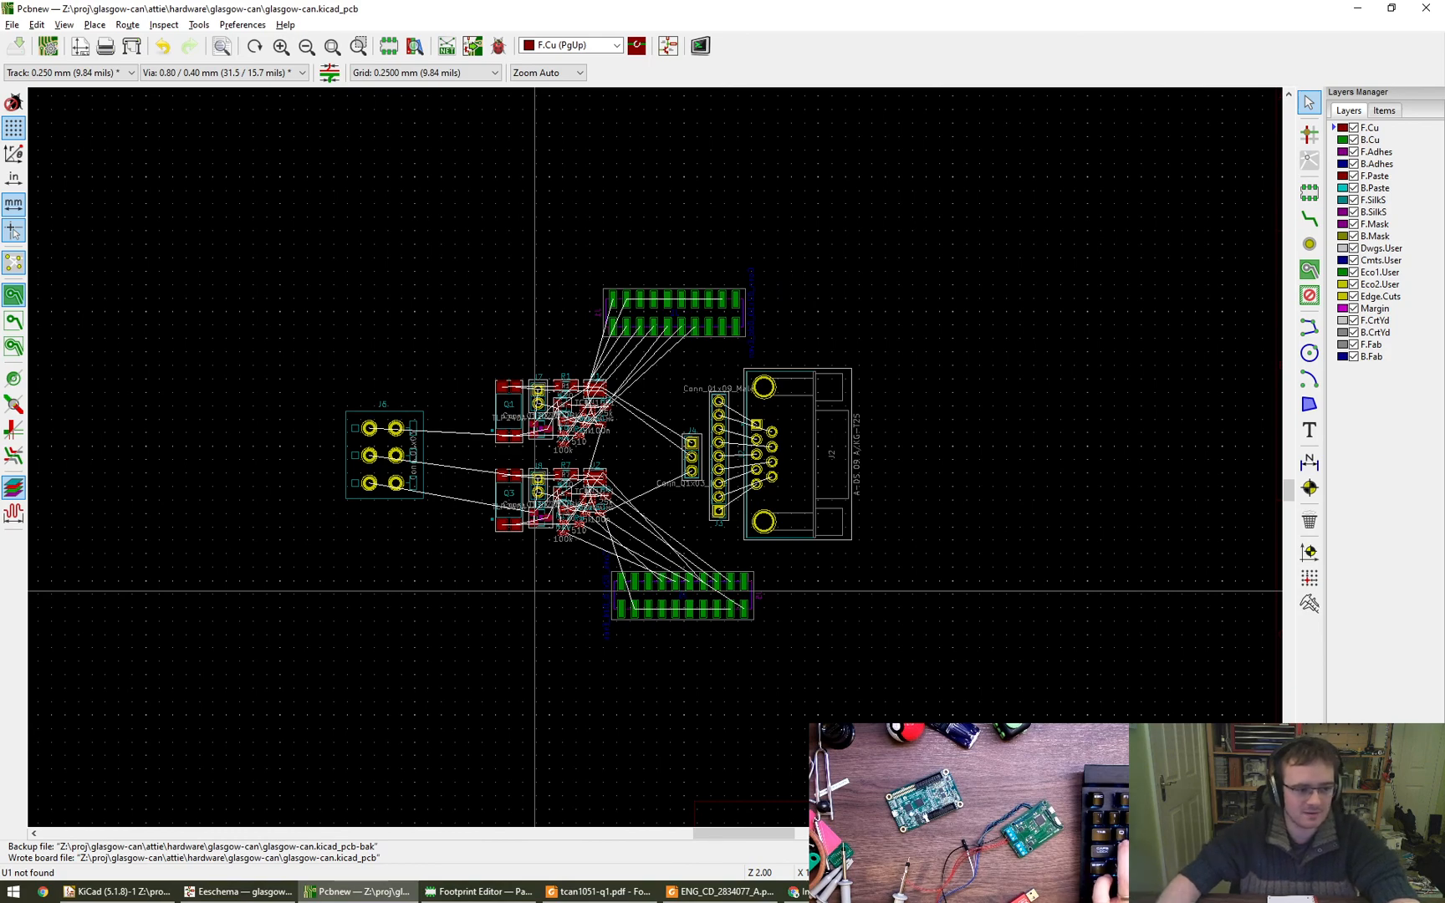
pyautogui.scroll(4, 535, 591)
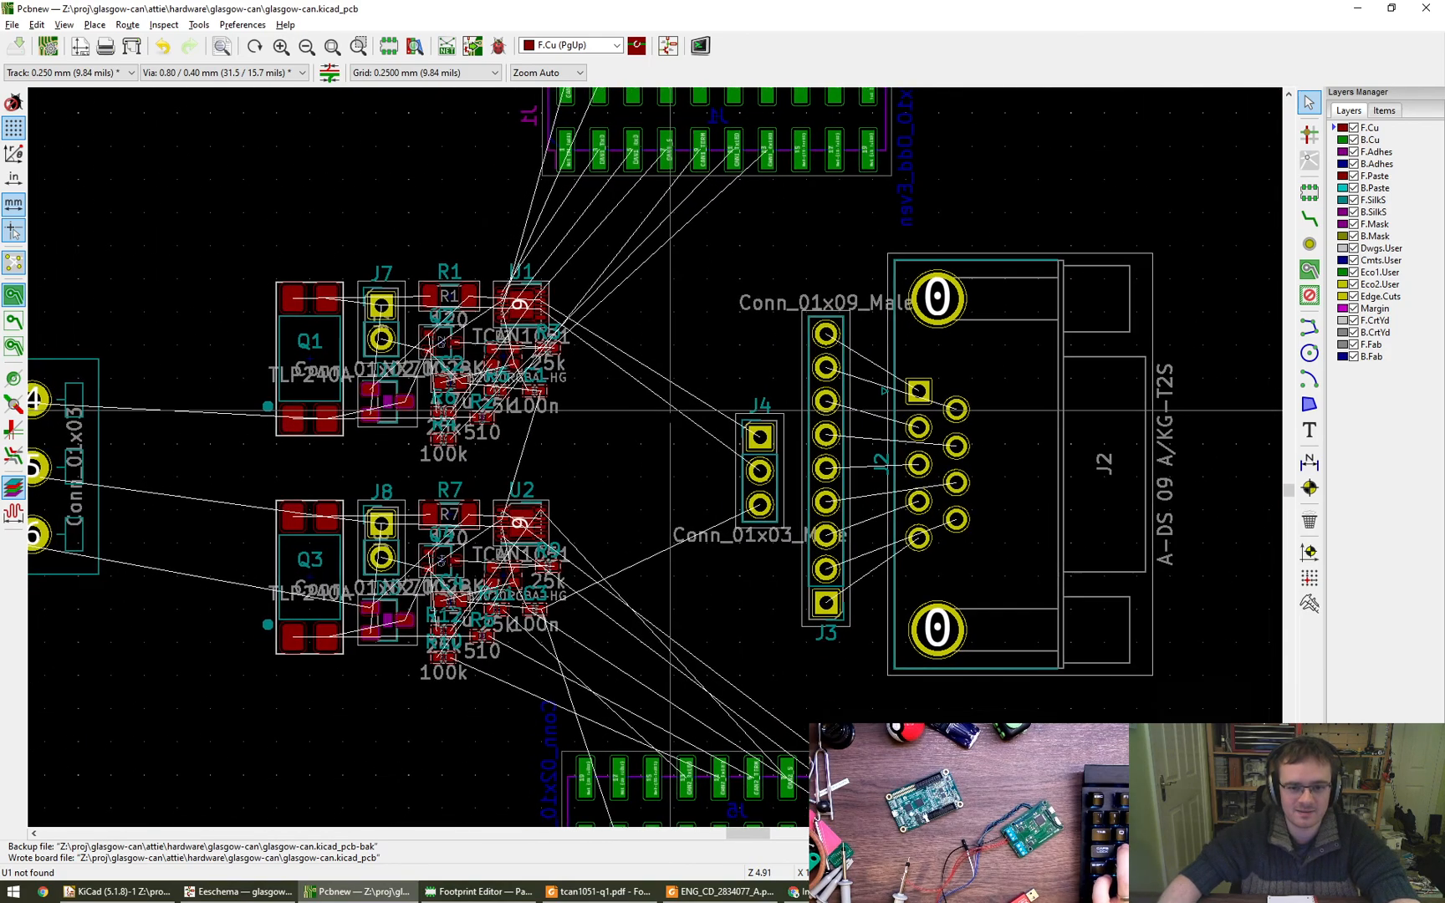
pyautogui.scroll(-2, 696, 431)
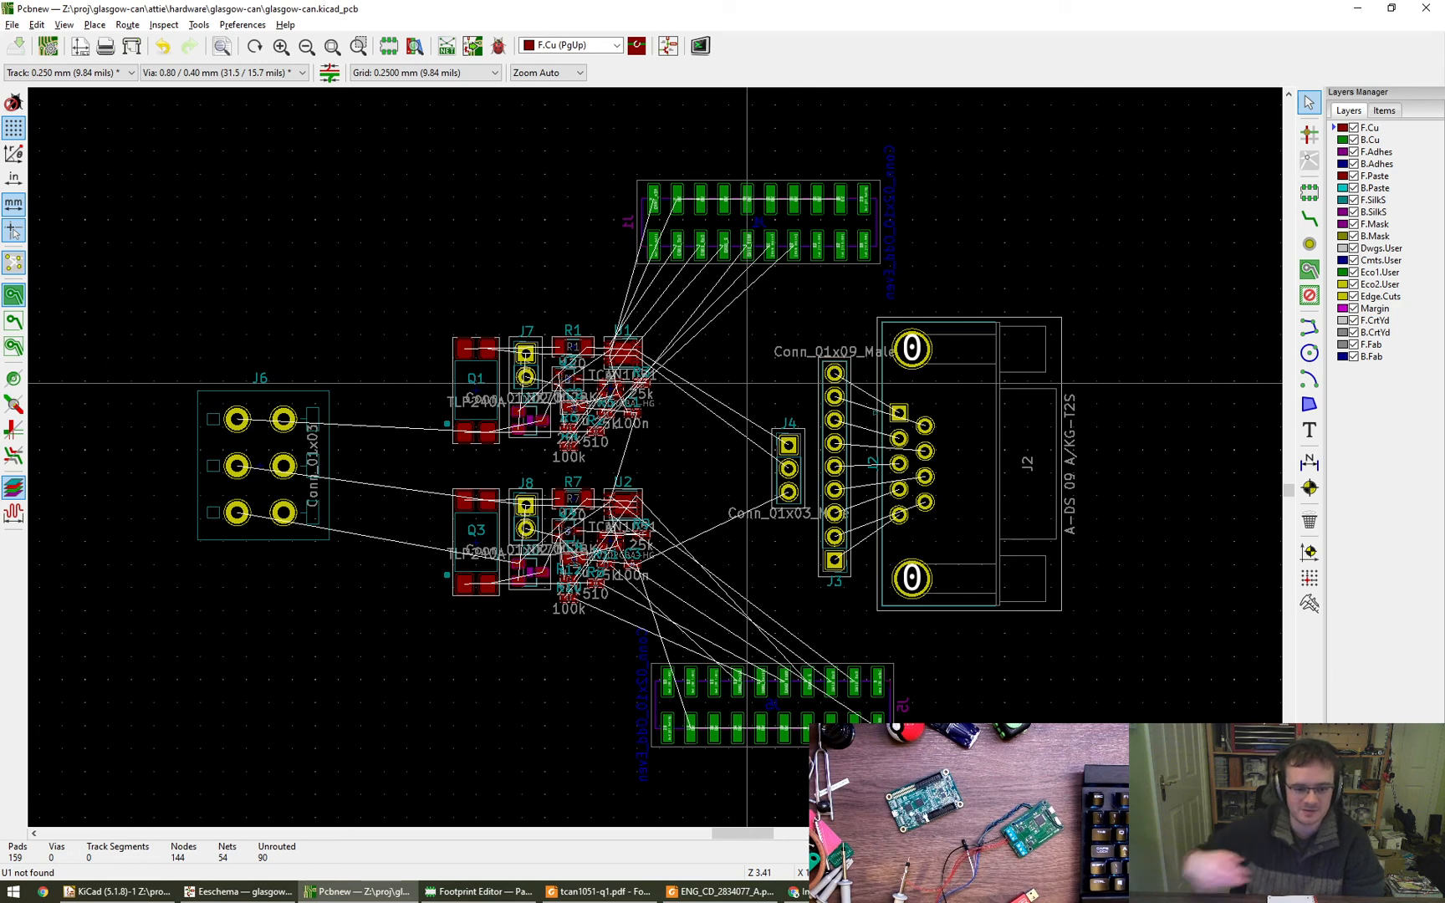
pyautogui.scroll(-1, 587, 368)
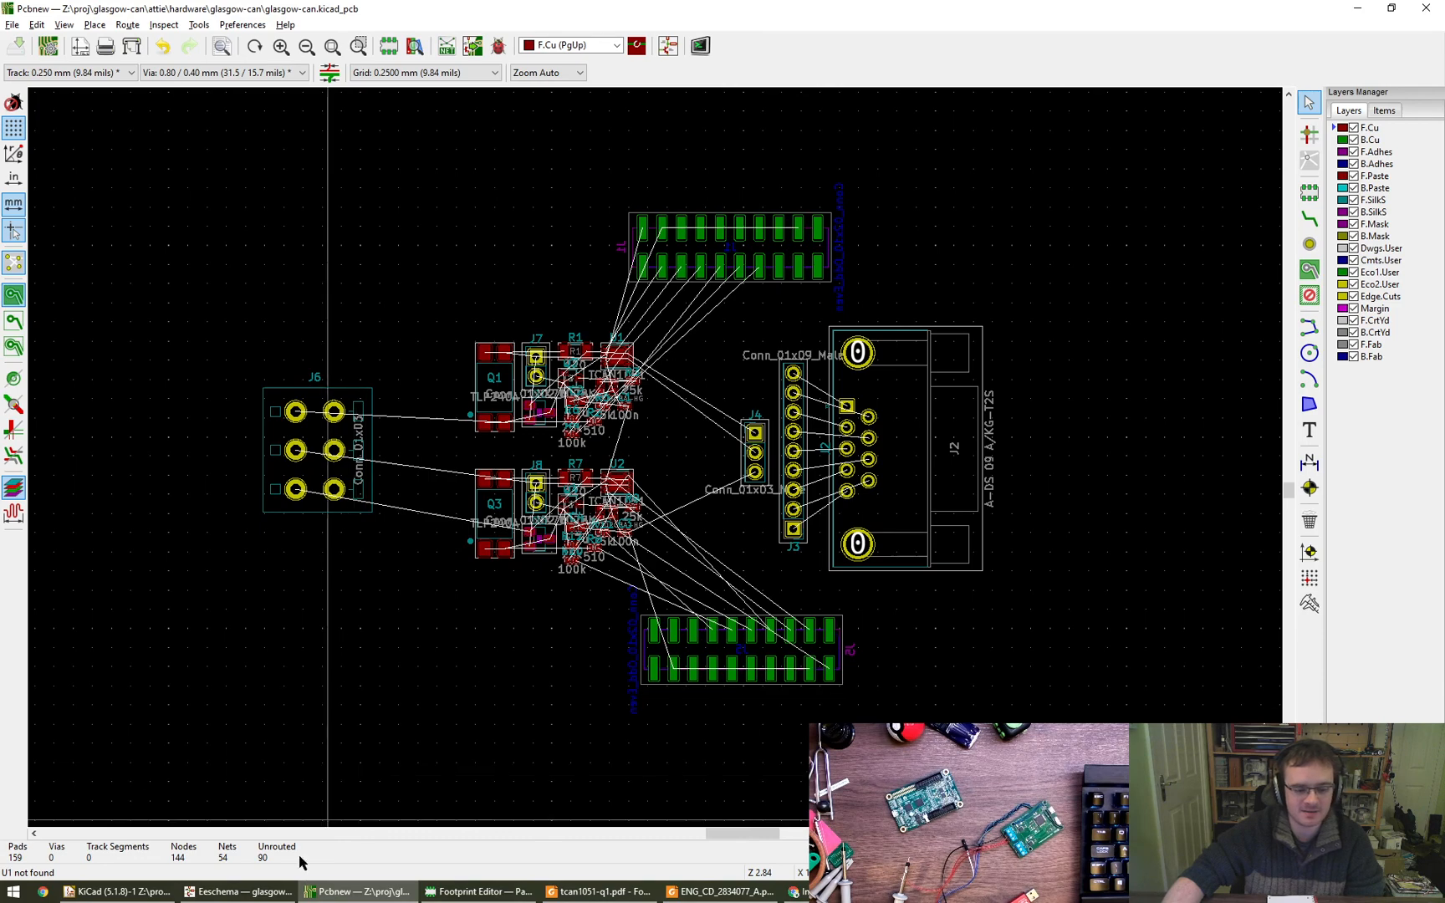
# - Switch to the Footprint Editor and open the properties of pad 9 in the DFN-8 footprint
pyautogui.click(238, 892)
pyautogui.click(491, 899)
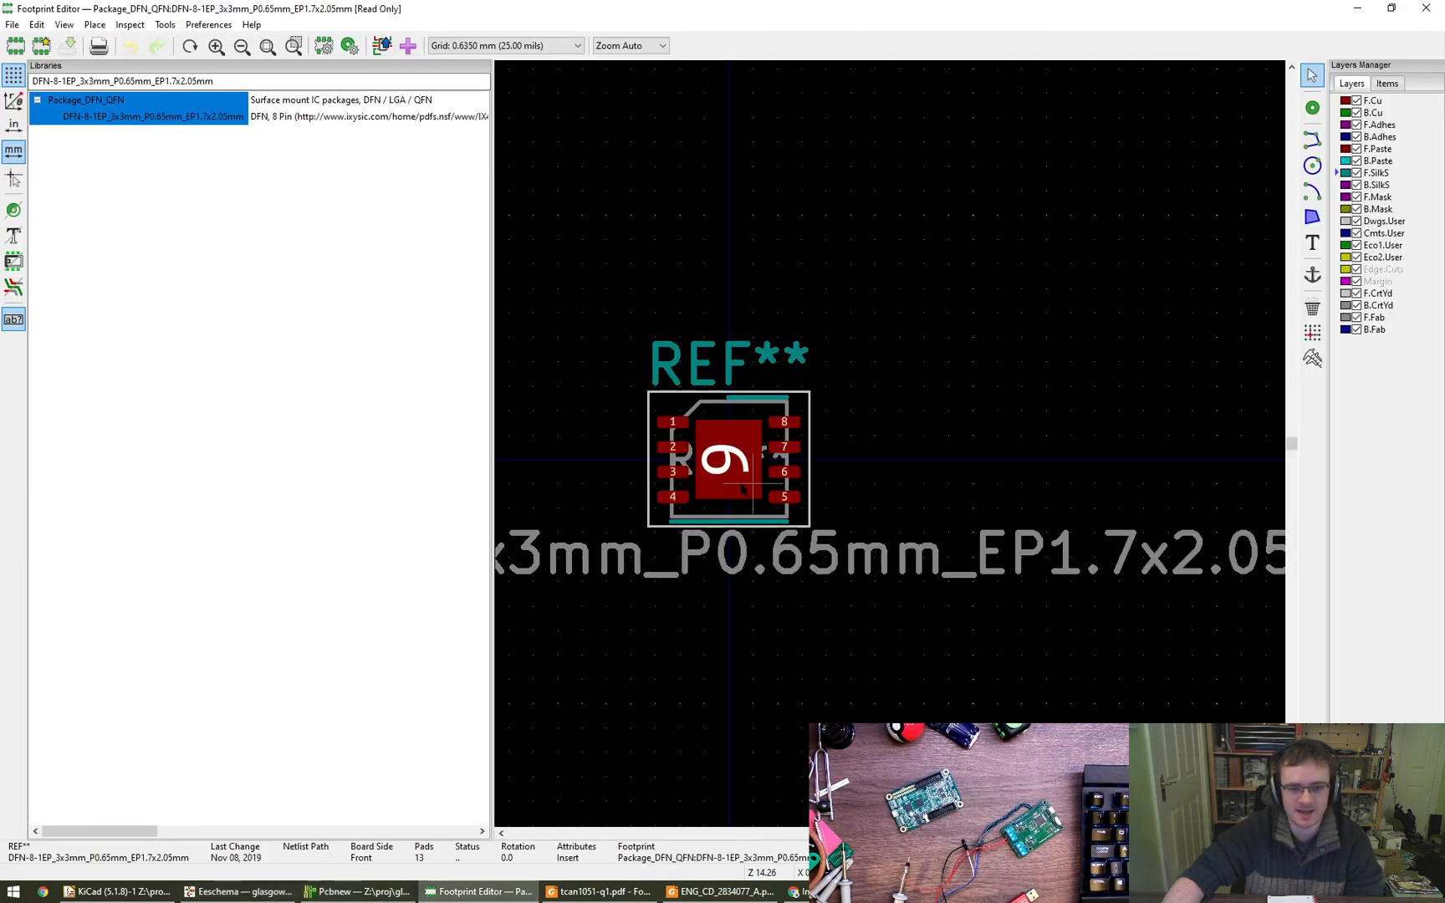
pyautogui.scroll(5, 742, 489)
pyautogui.click(777, 500)
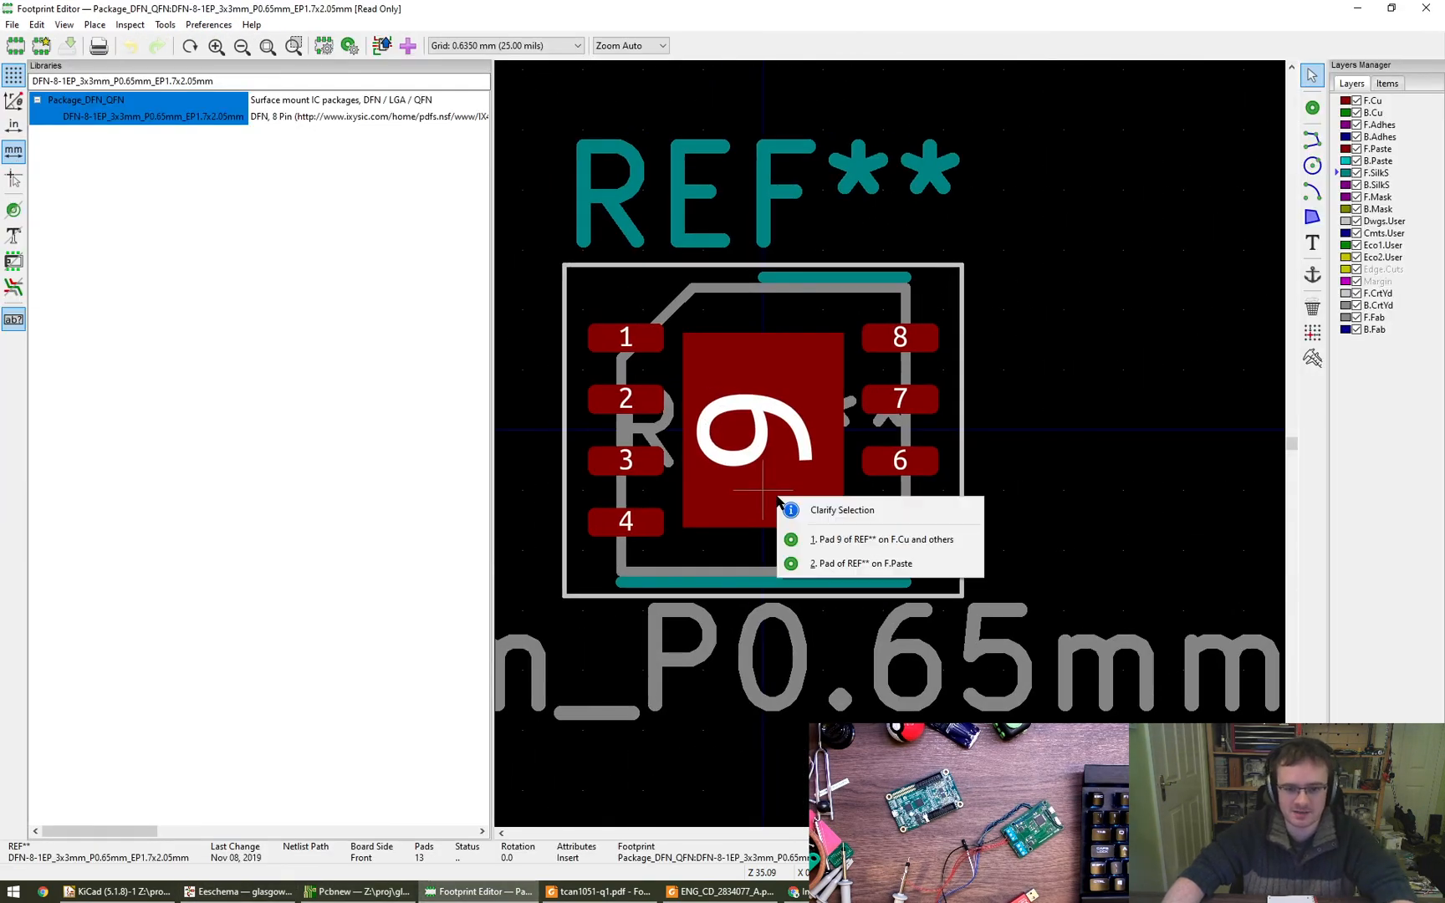
pyautogui.click(878, 539)
pyautogui.press('e')
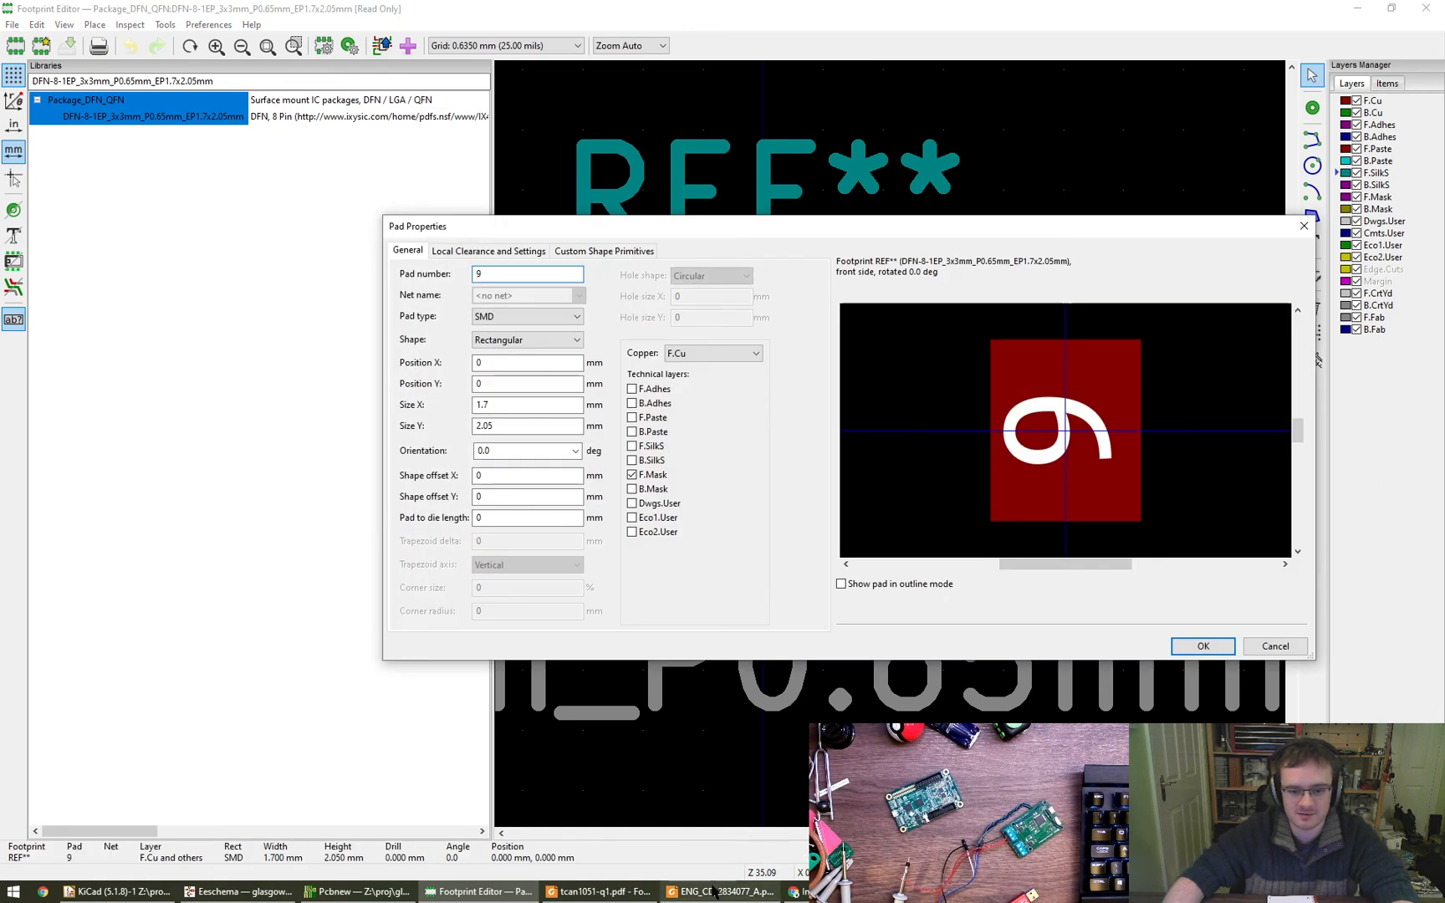
# - Switch to tcan1051-q1.pdf in Foxit Reader and examine the exposed thermal pad's dimensions on the package drawing
pyautogui.moveTo(617, 895)
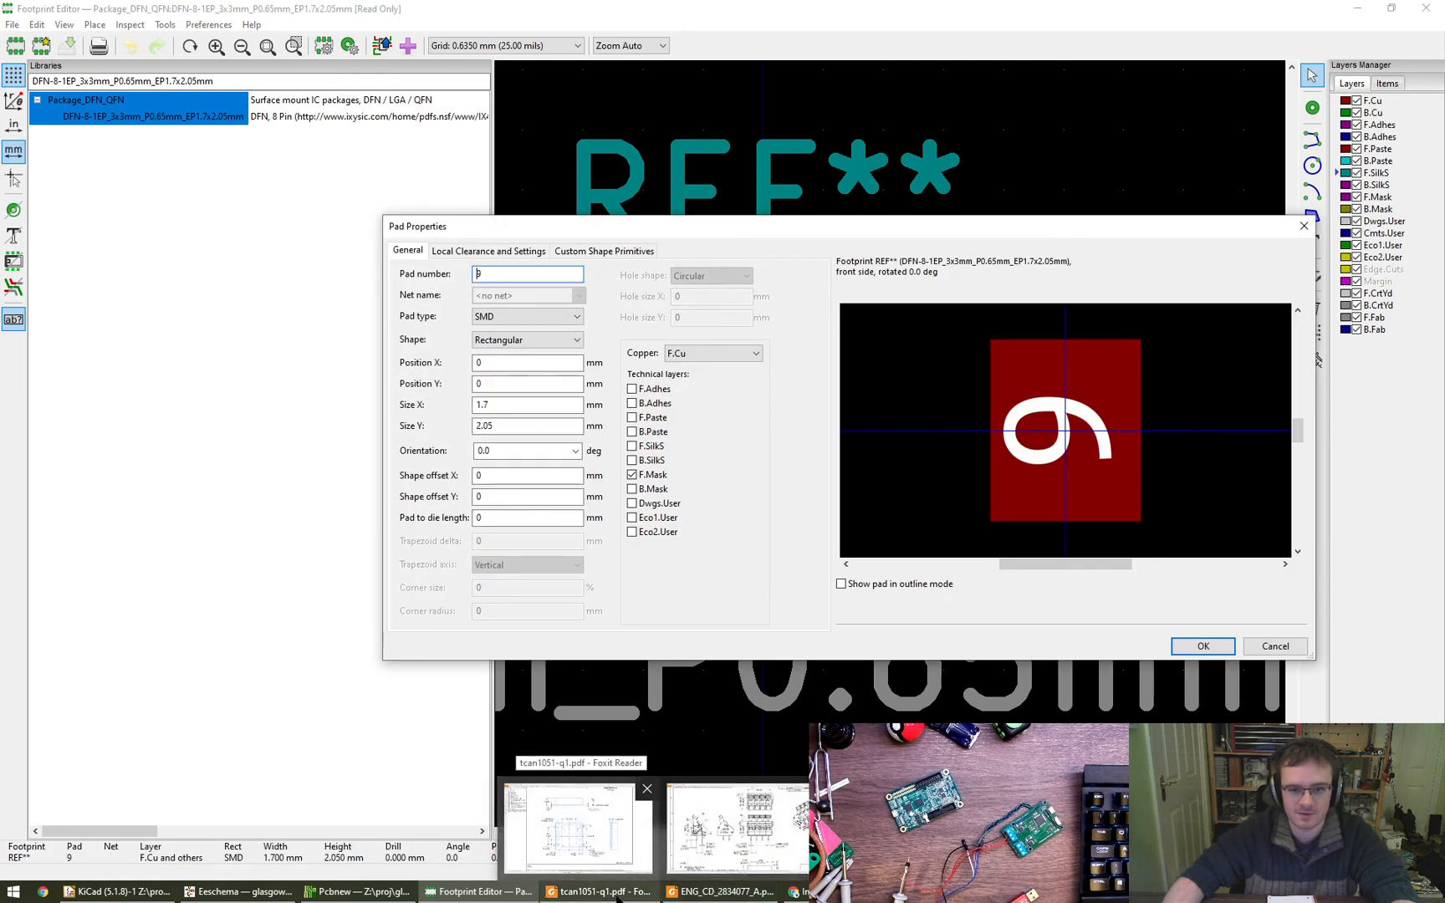
pyautogui.click(579, 826)
pyautogui.moveTo(654, 516); pyautogui.dragTo(644, 463)
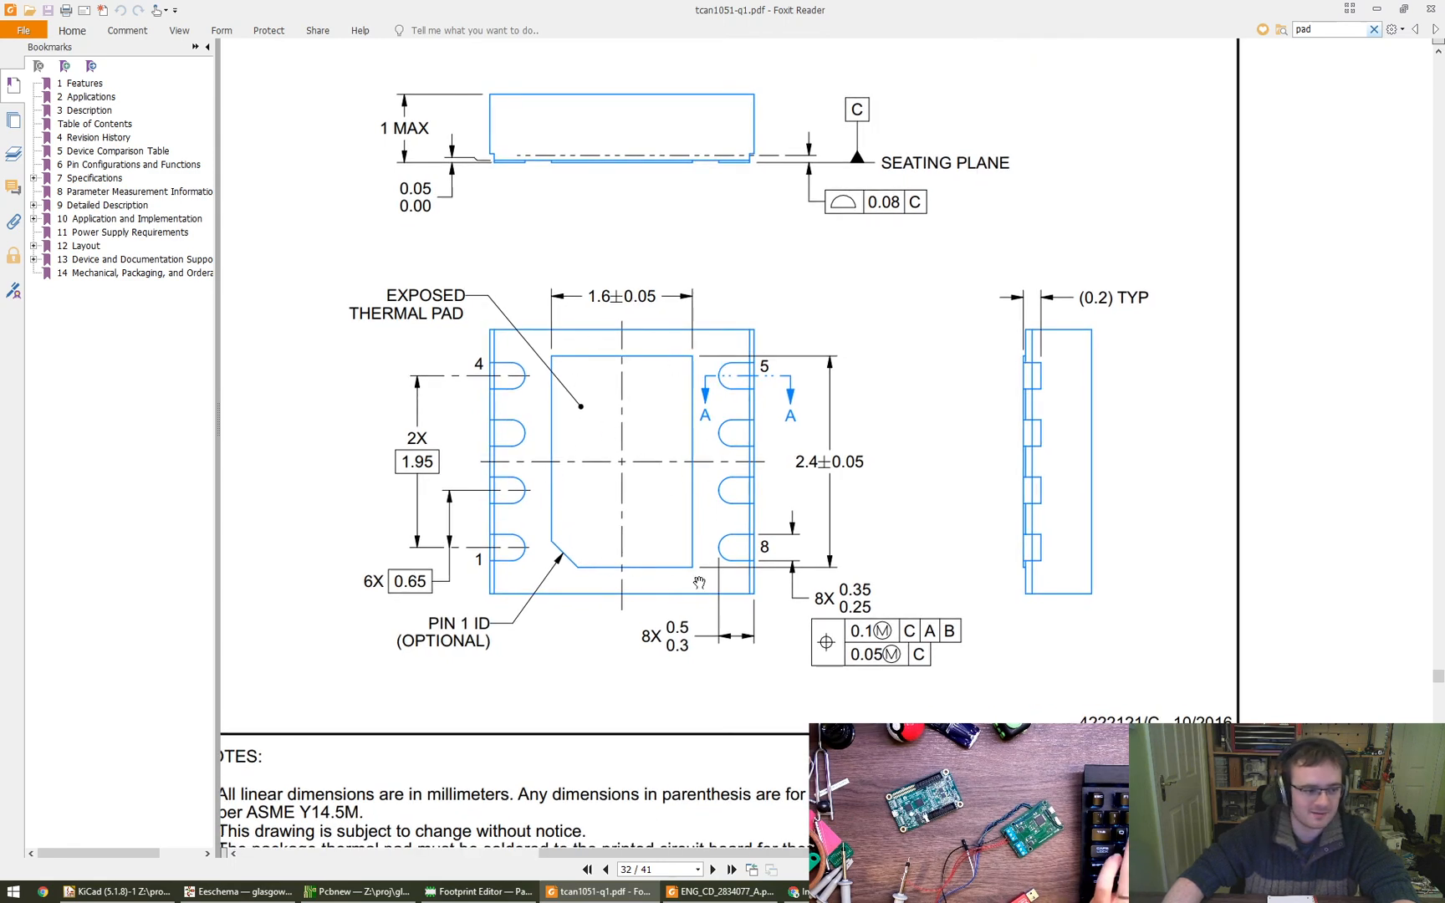
pyautogui.keyDown('ctrl'); pyautogui.scroll(-2, 699, 582); pyautogui.keyUp('ctrl')
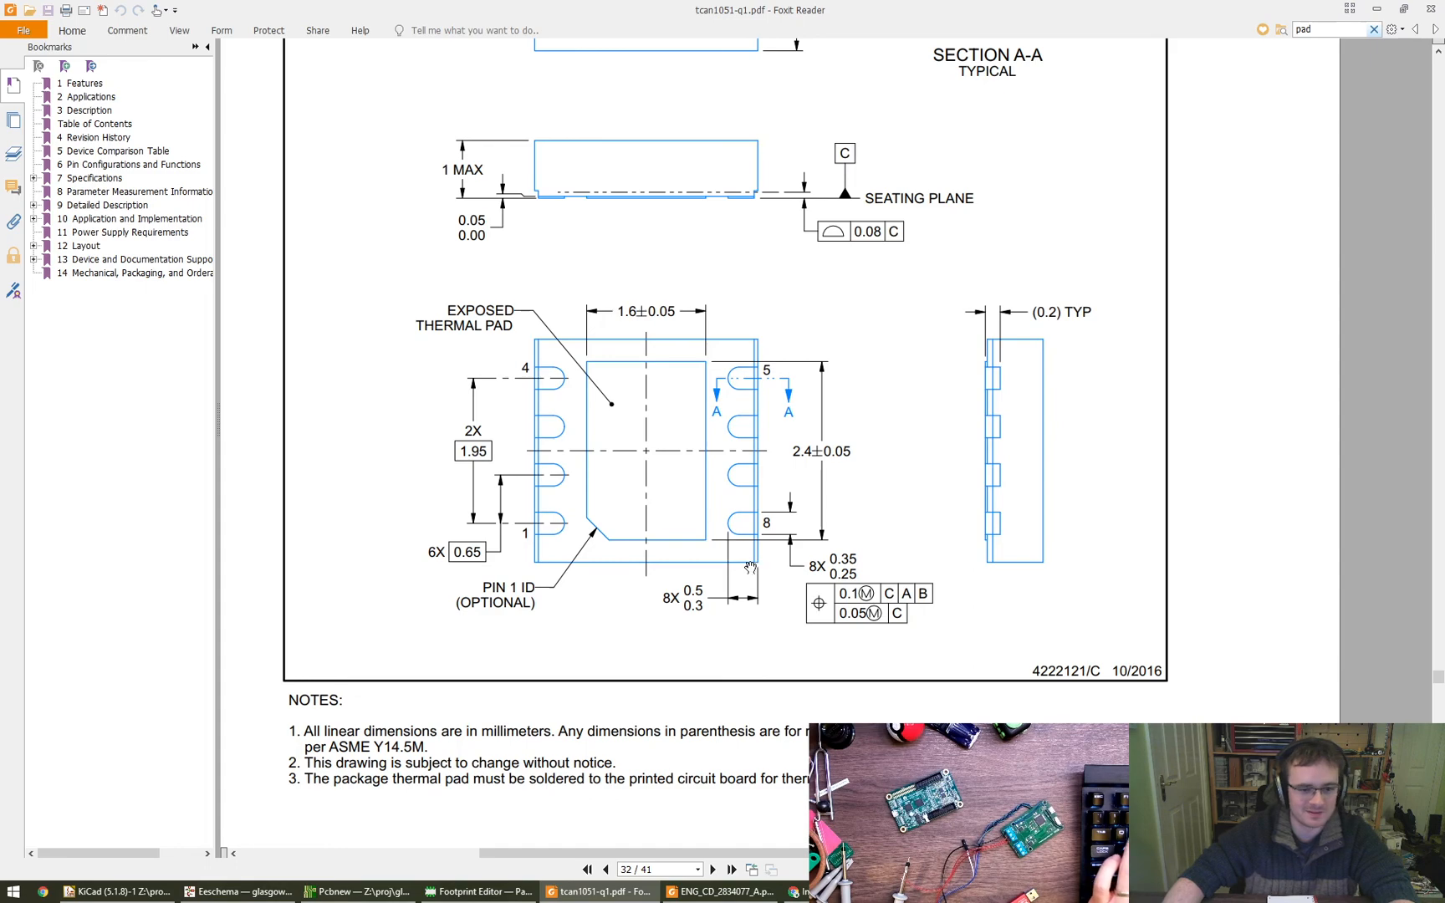
pyautogui.moveTo(750, 567); pyautogui.dragTo(748, 632)
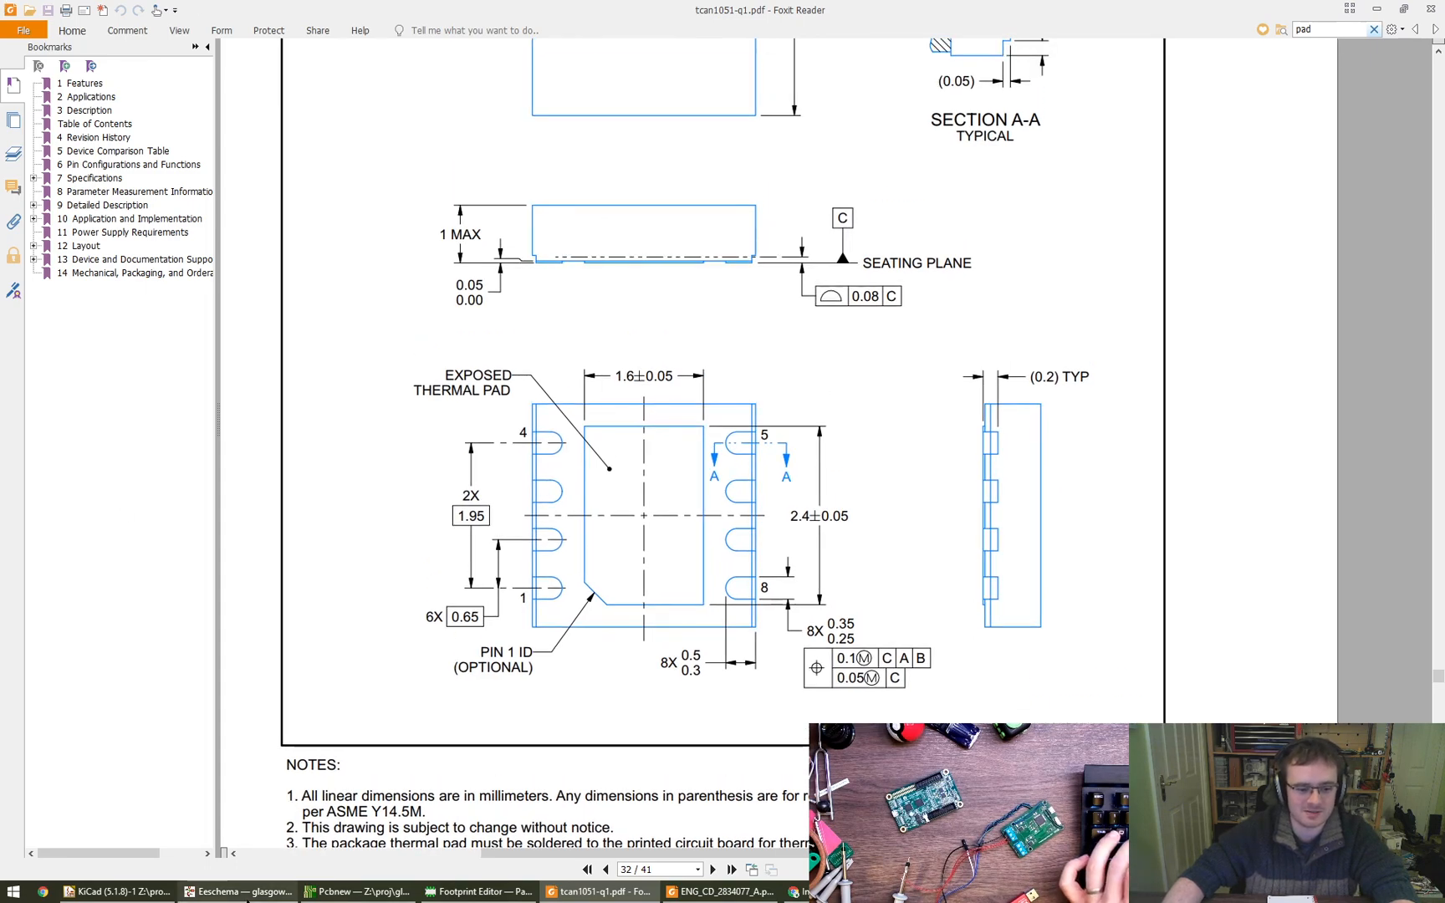
# - Switch to the schematic in Eeschema and open the CAN1 sheet from the sheet hierarchy
pyautogui.click(239, 892)
pyautogui.scroll(-2, 736, 387)
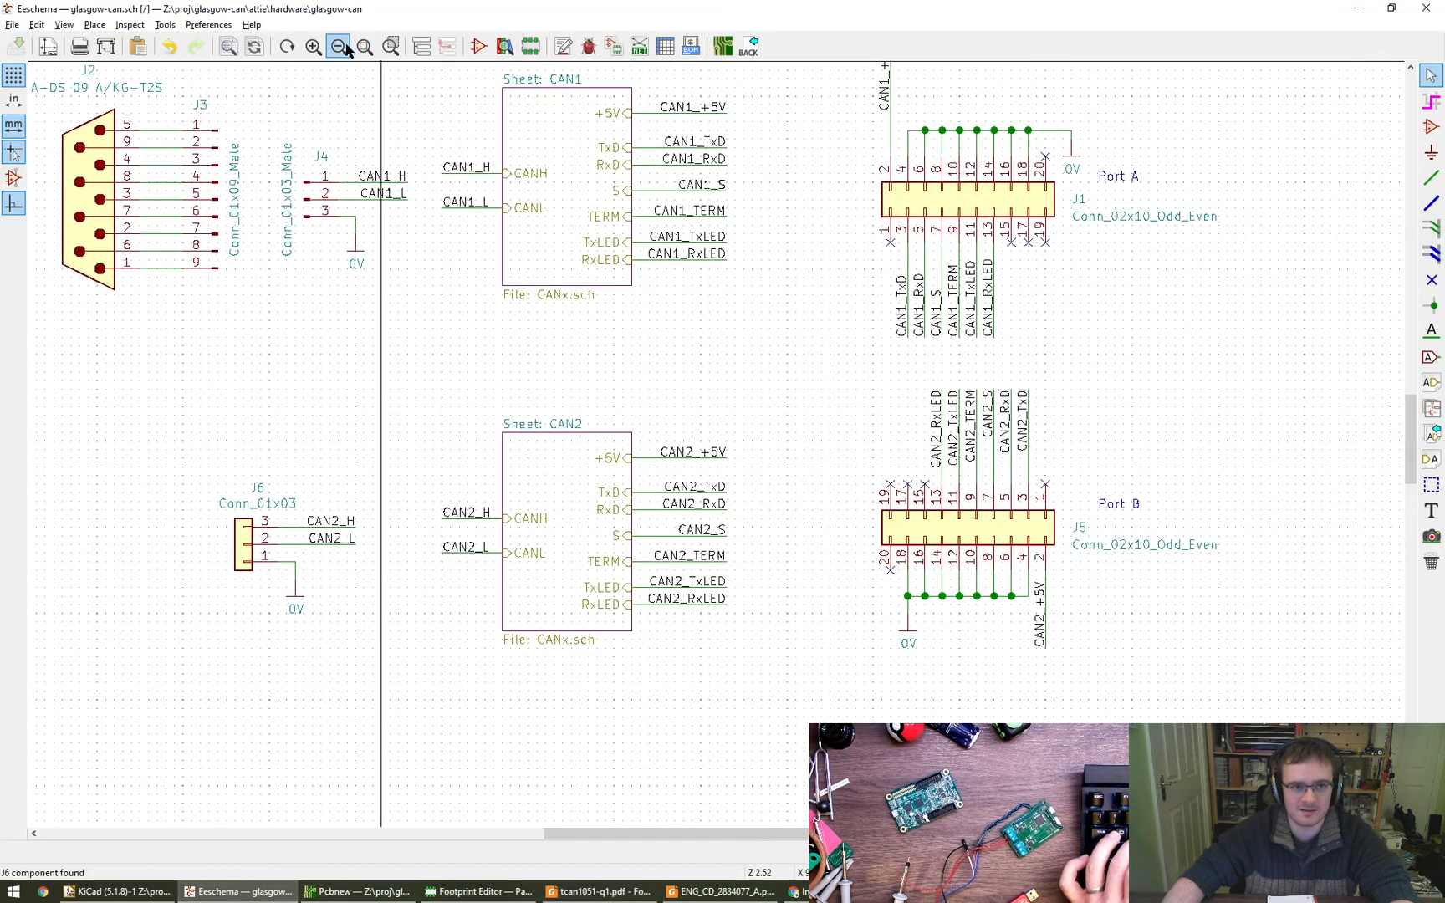
pyautogui.click(422, 46)
pyautogui.click(101, 117)
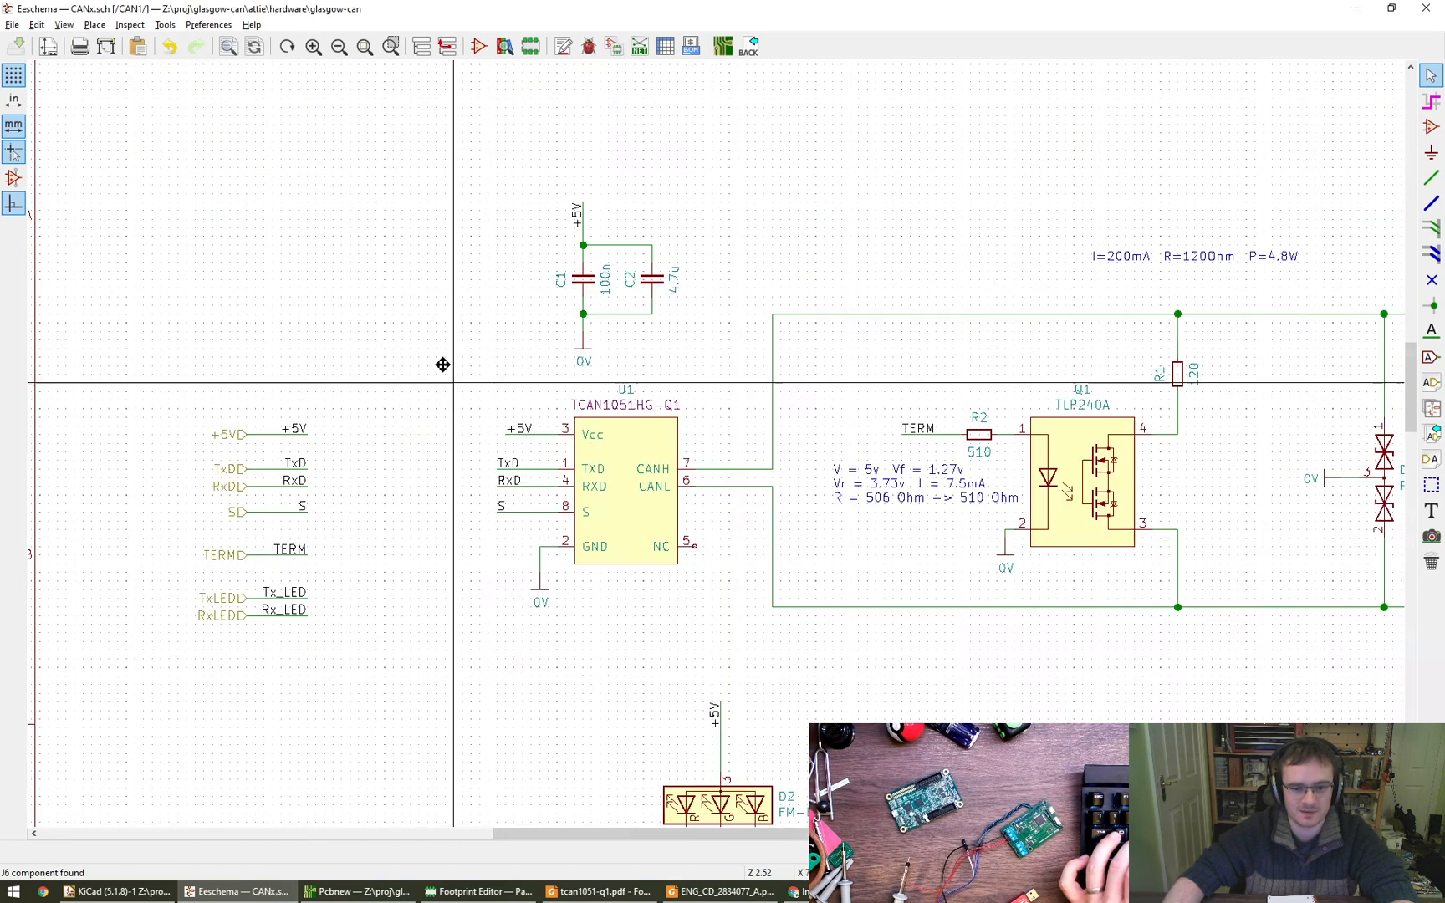
# - Add the text note "TODO: verify footprint" below transceiver U1 and save the schematic
pyautogui.moveTo(442, 365); pyautogui.dragTo(372, 249, button='middle')
pyautogui.press('t')
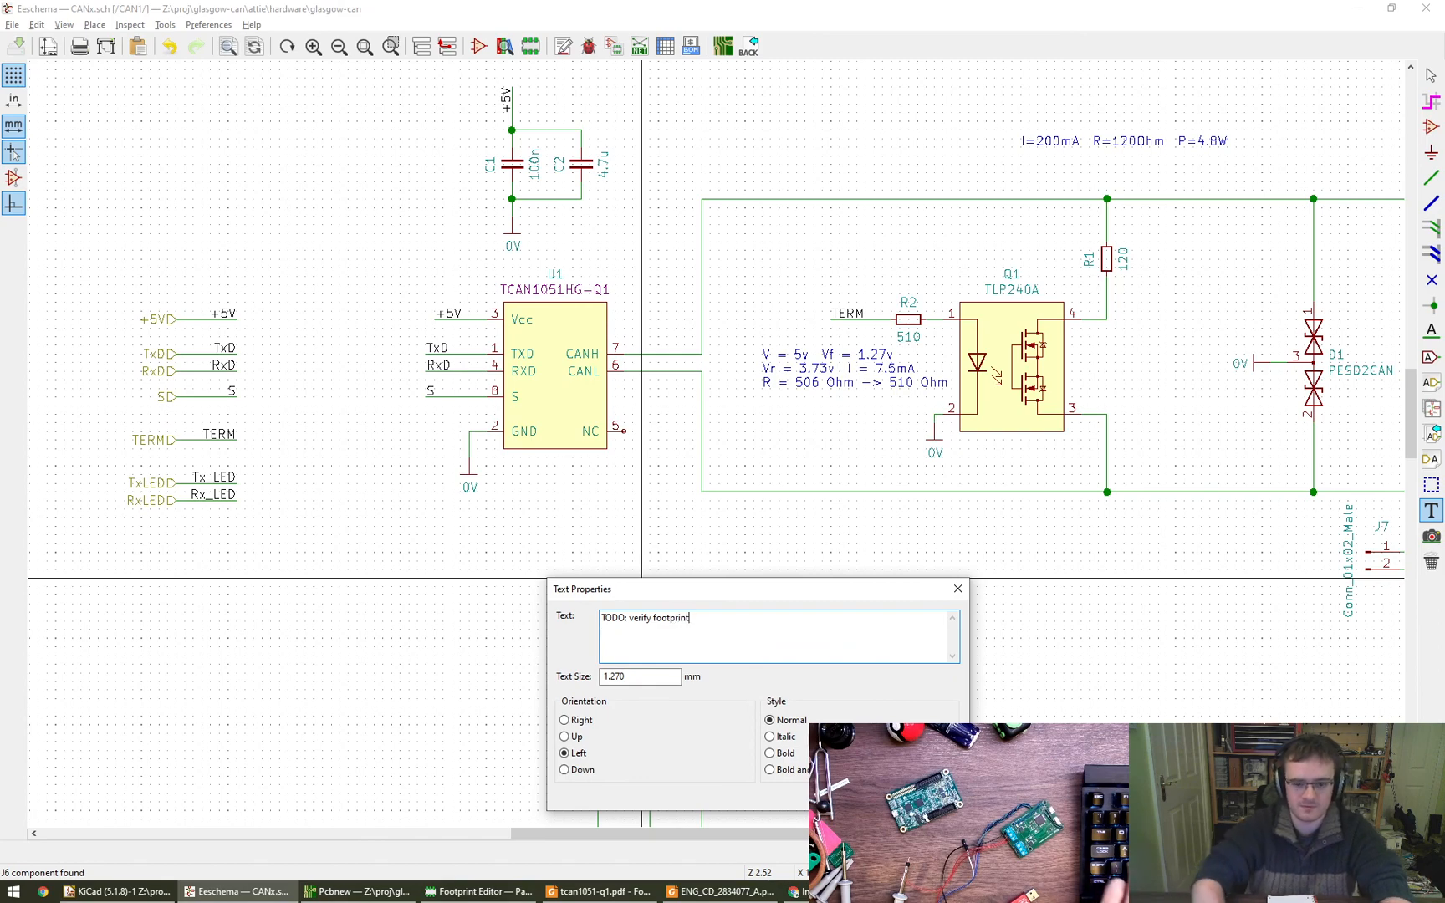
pyautogui.write('TODO: verify footprint')
pyautogui.press('Return')
pyautogui.click(518, 475)
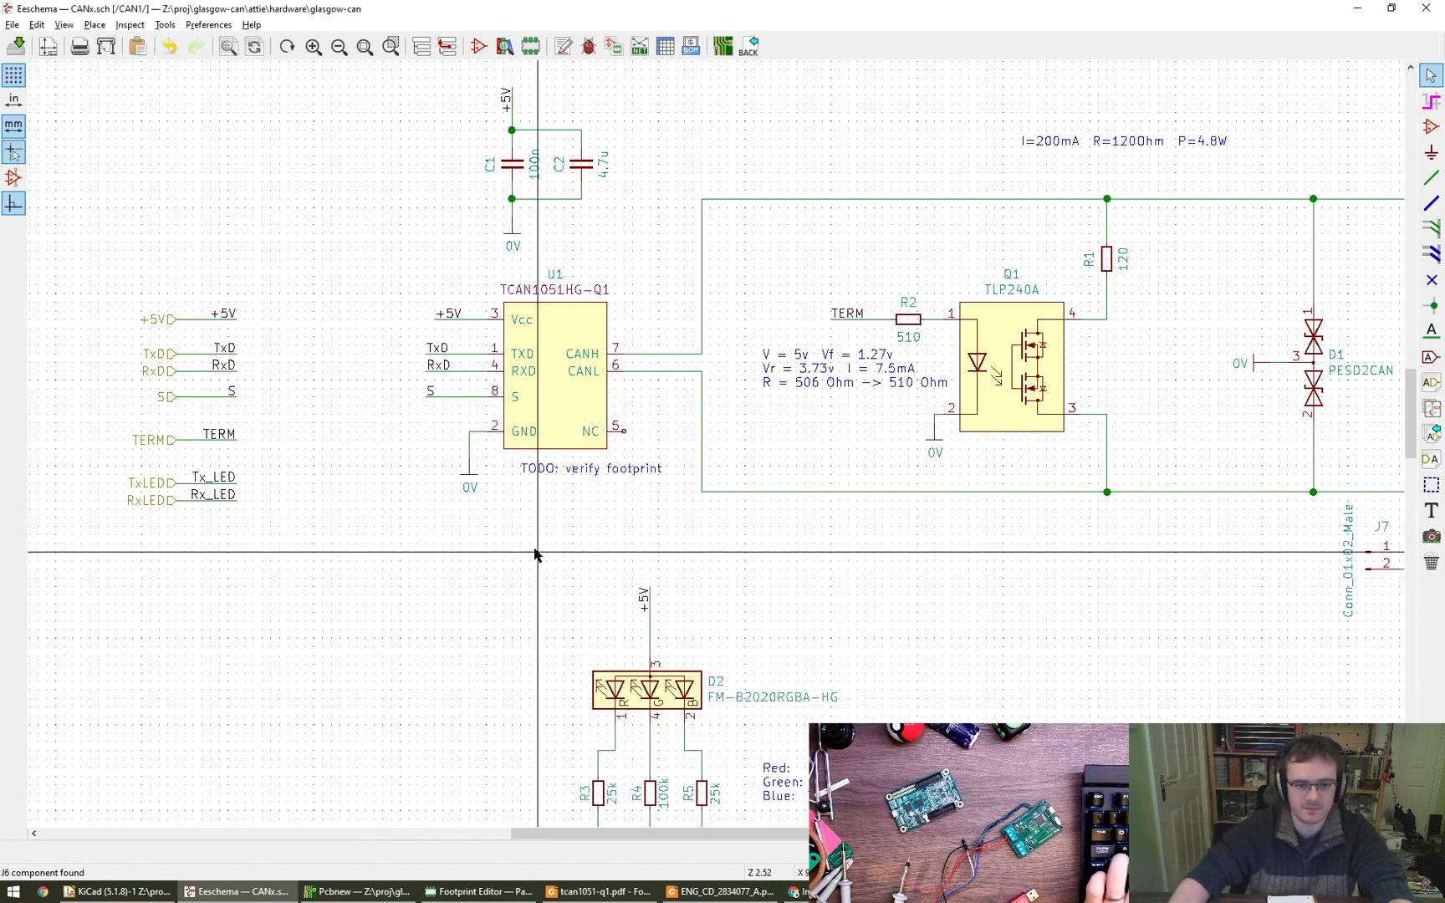
pyautogui.scroll(-2, 536, 554)
pyautogui.hotkey('ctrl', 's')
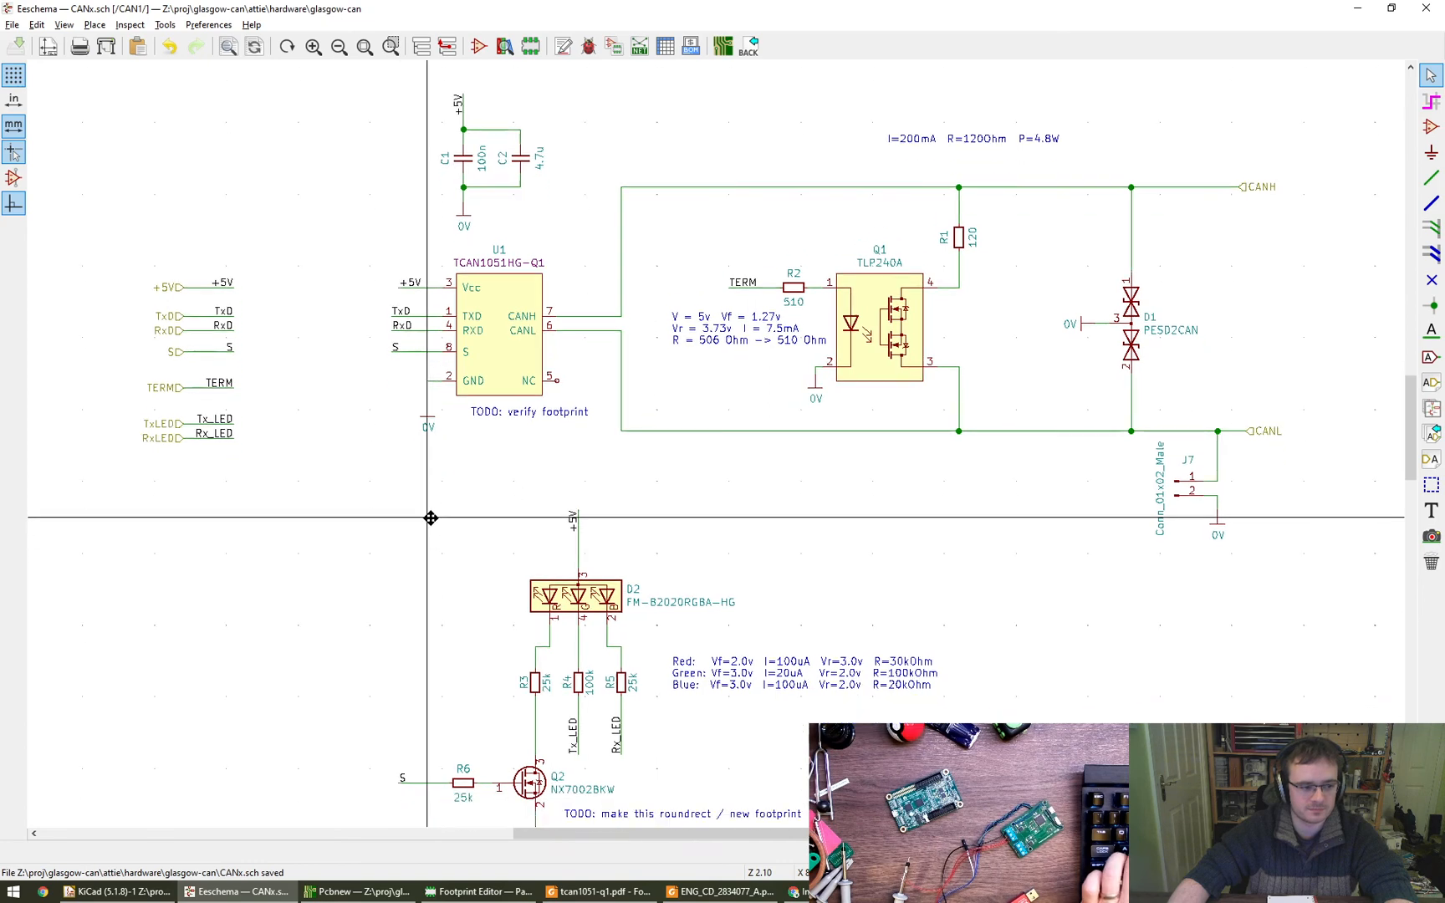
pyautogui.scroll(-3, 430, 517)
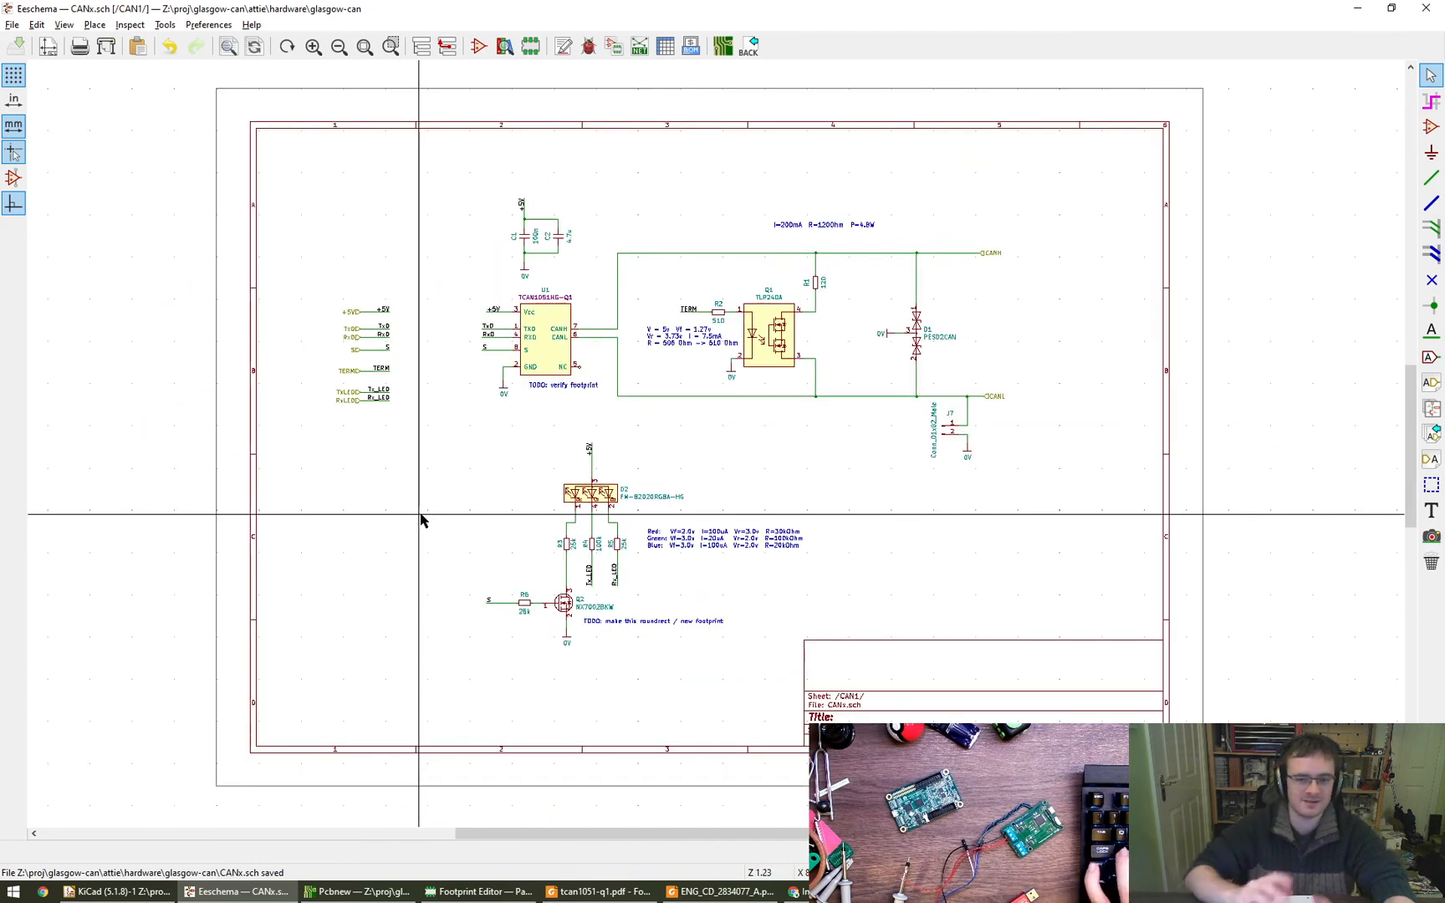